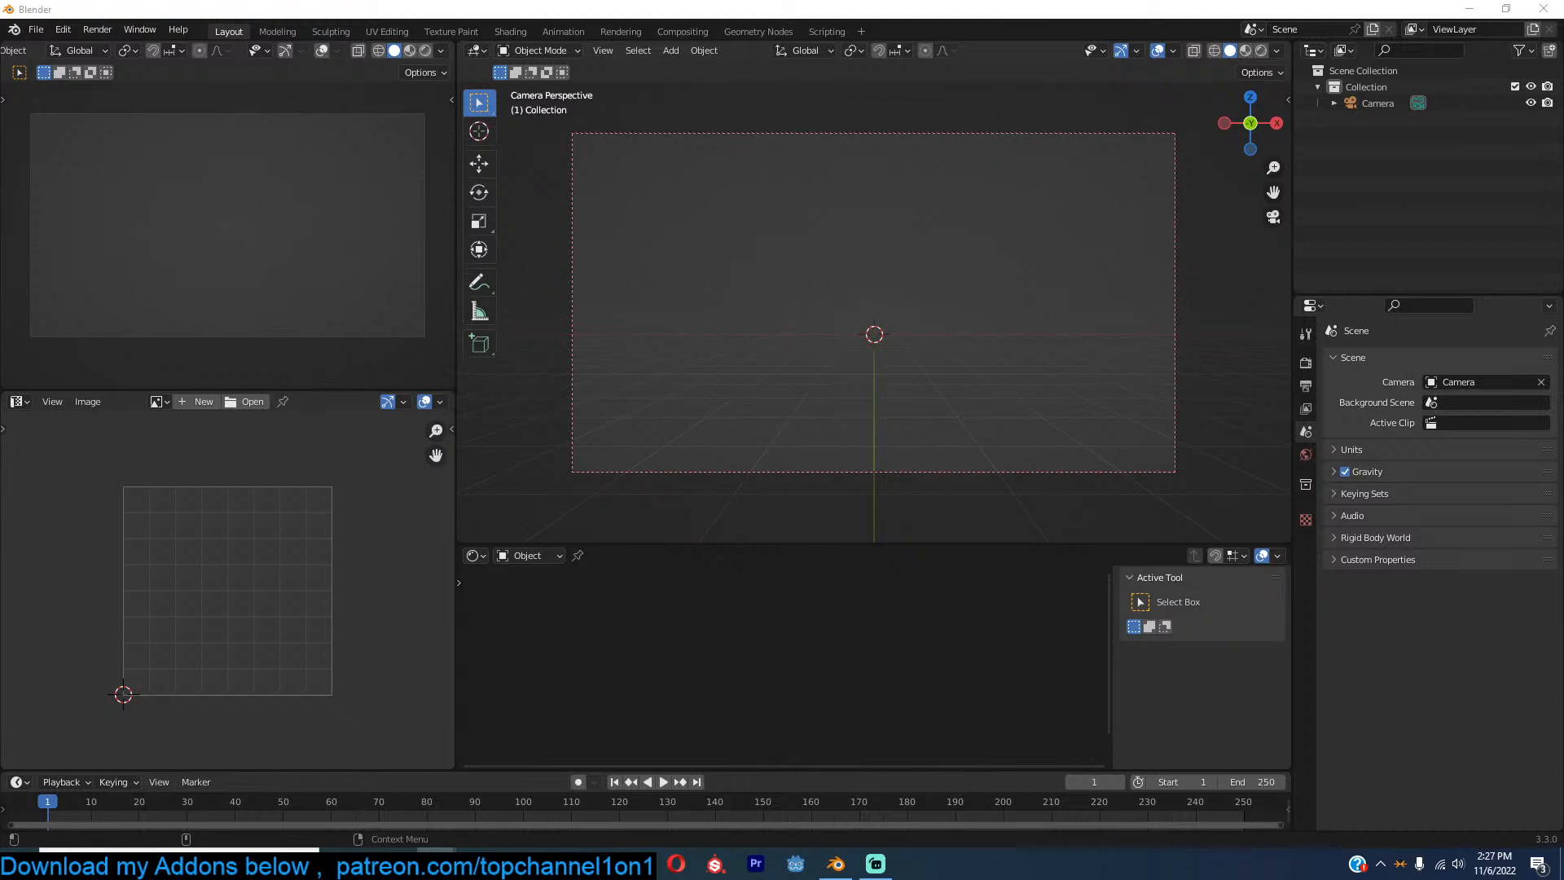
Bring the browser window with the render challenge article over Blender and maximize it.
left_click_drag(1563, 73, 980, 13)
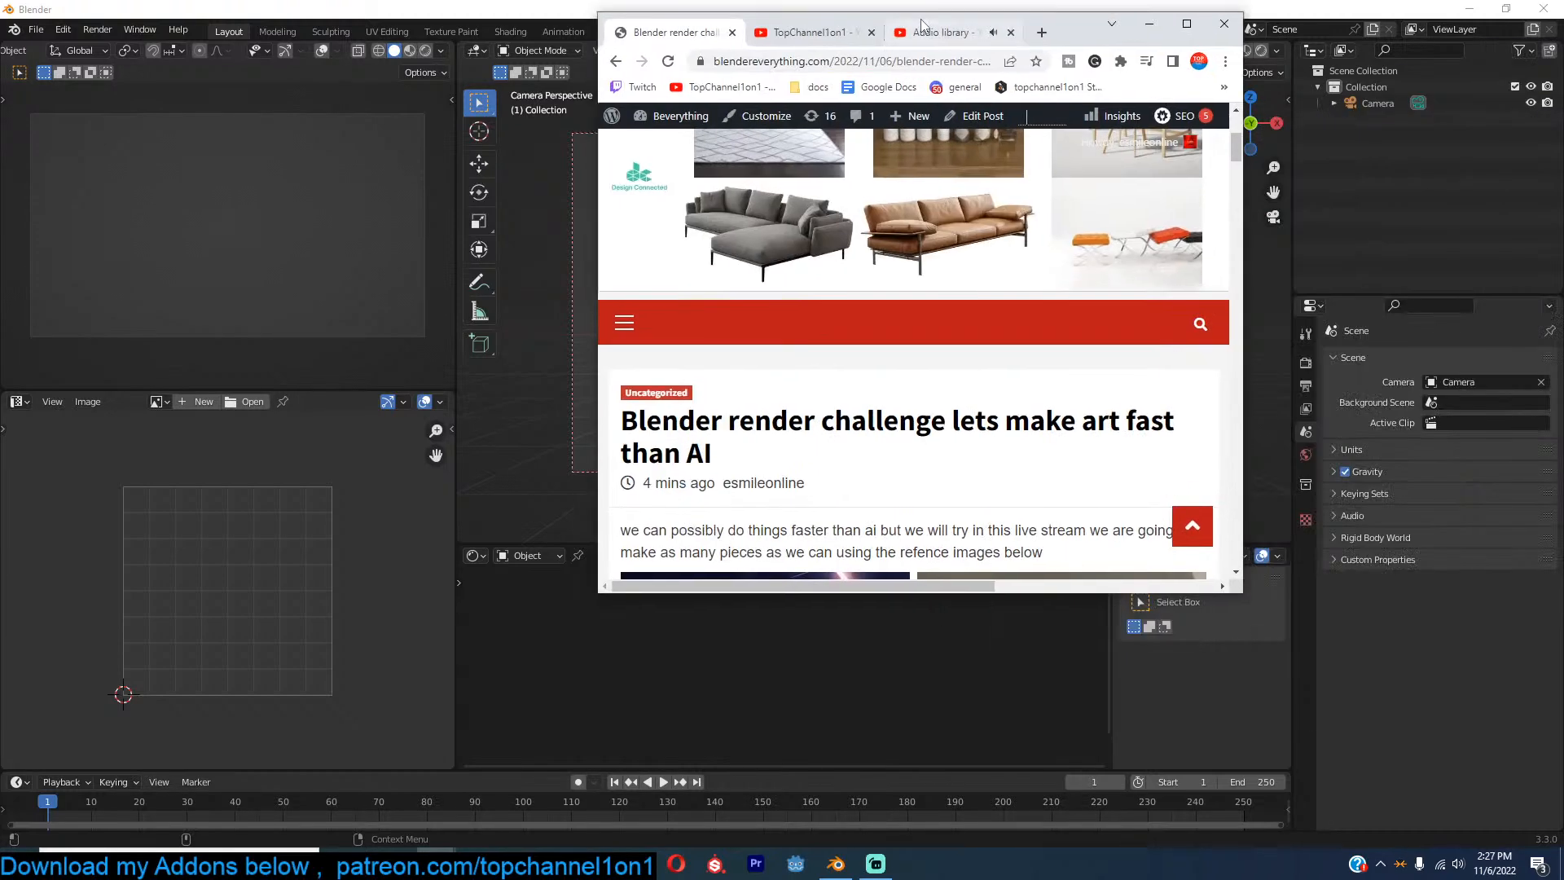
left_click(1186, 25)
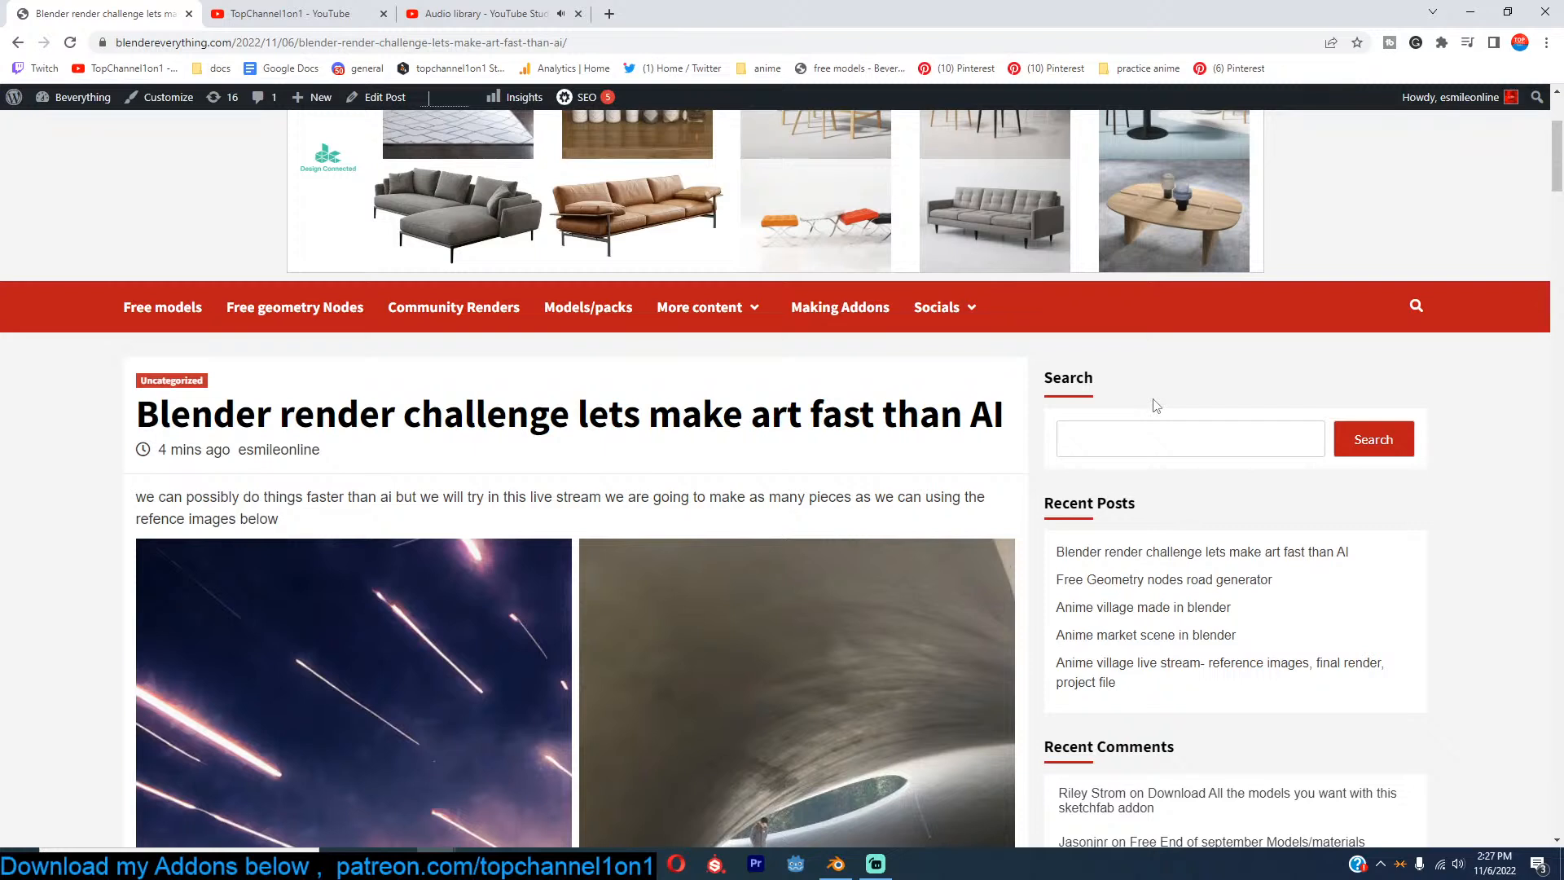
Set the system headphone volume to 36.
left_click(1455, 865)
scroll(1446, 829, "down", 9)
scroll(1449, 830, "up", 4)
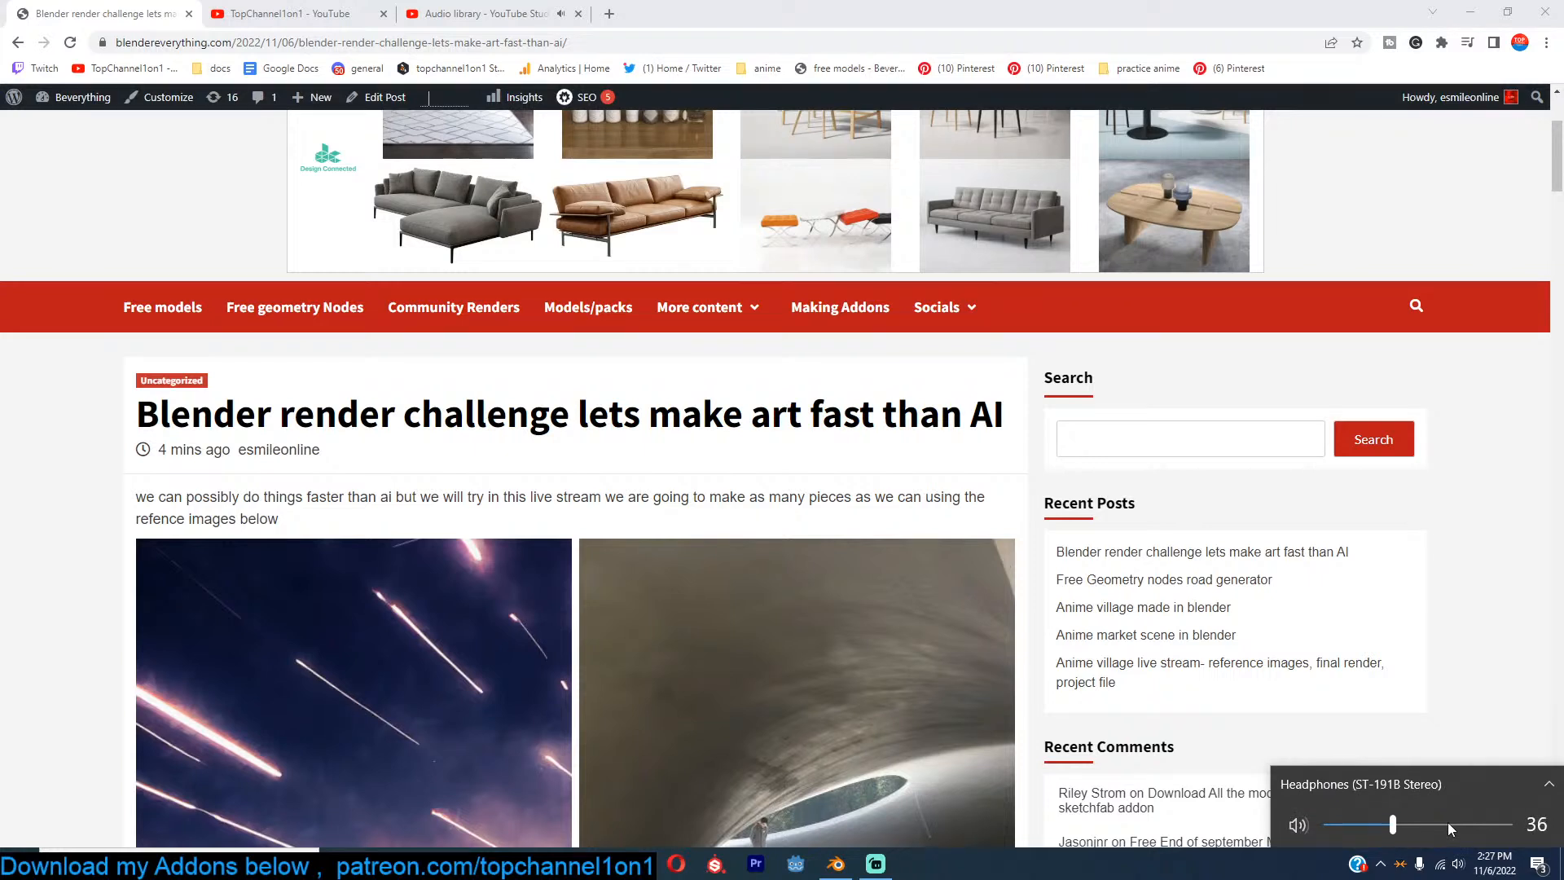
left_click(1458, 659)
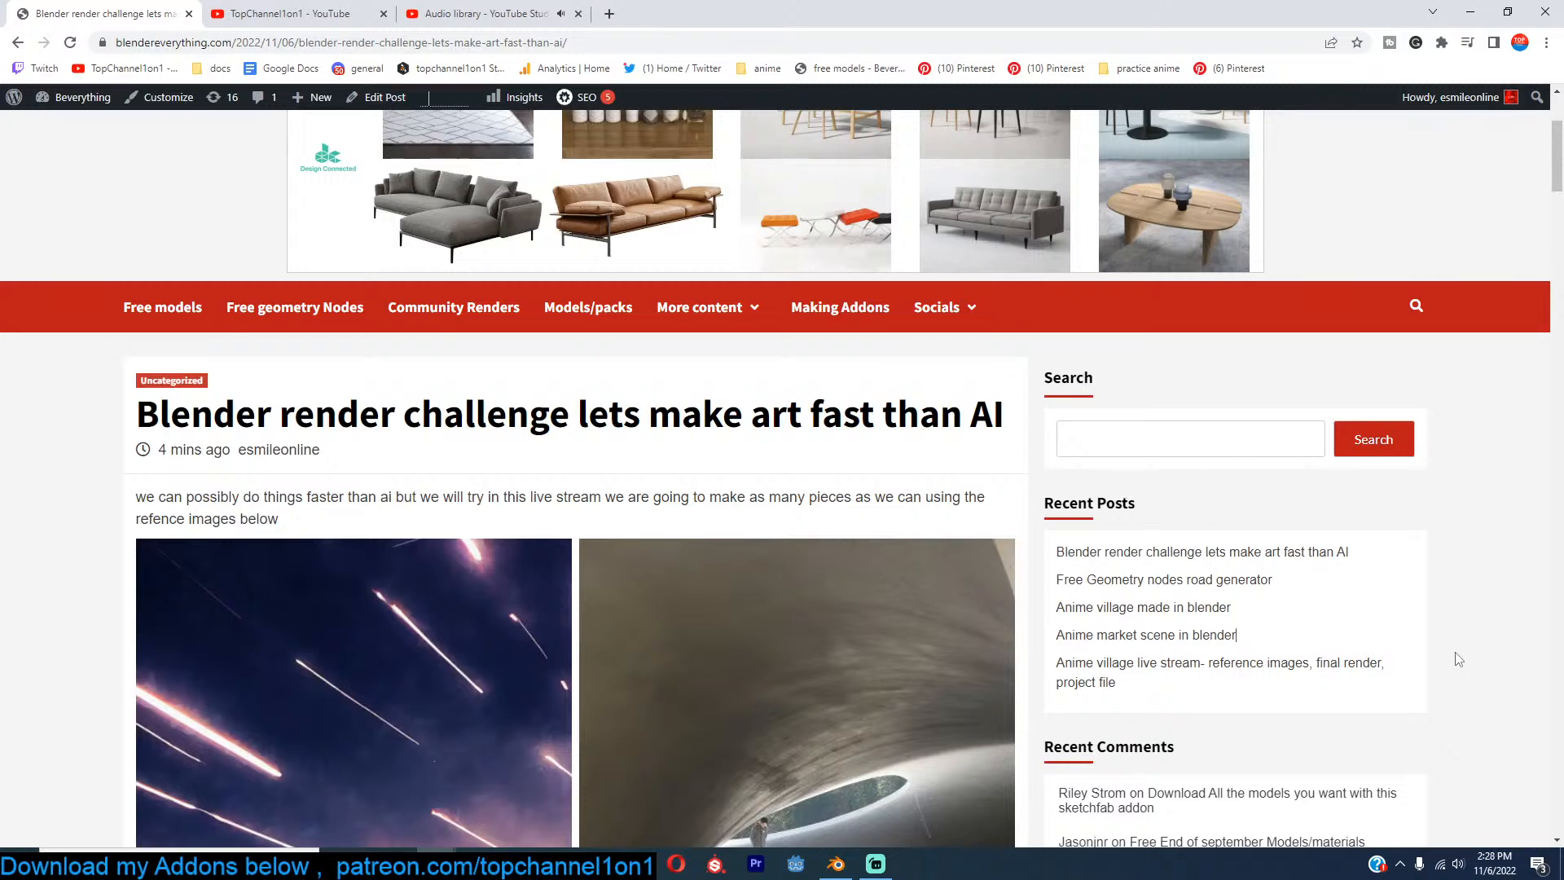
Look over the first reference images in the article and select the page's web address.
scroll(1458, 659, "down", 3)
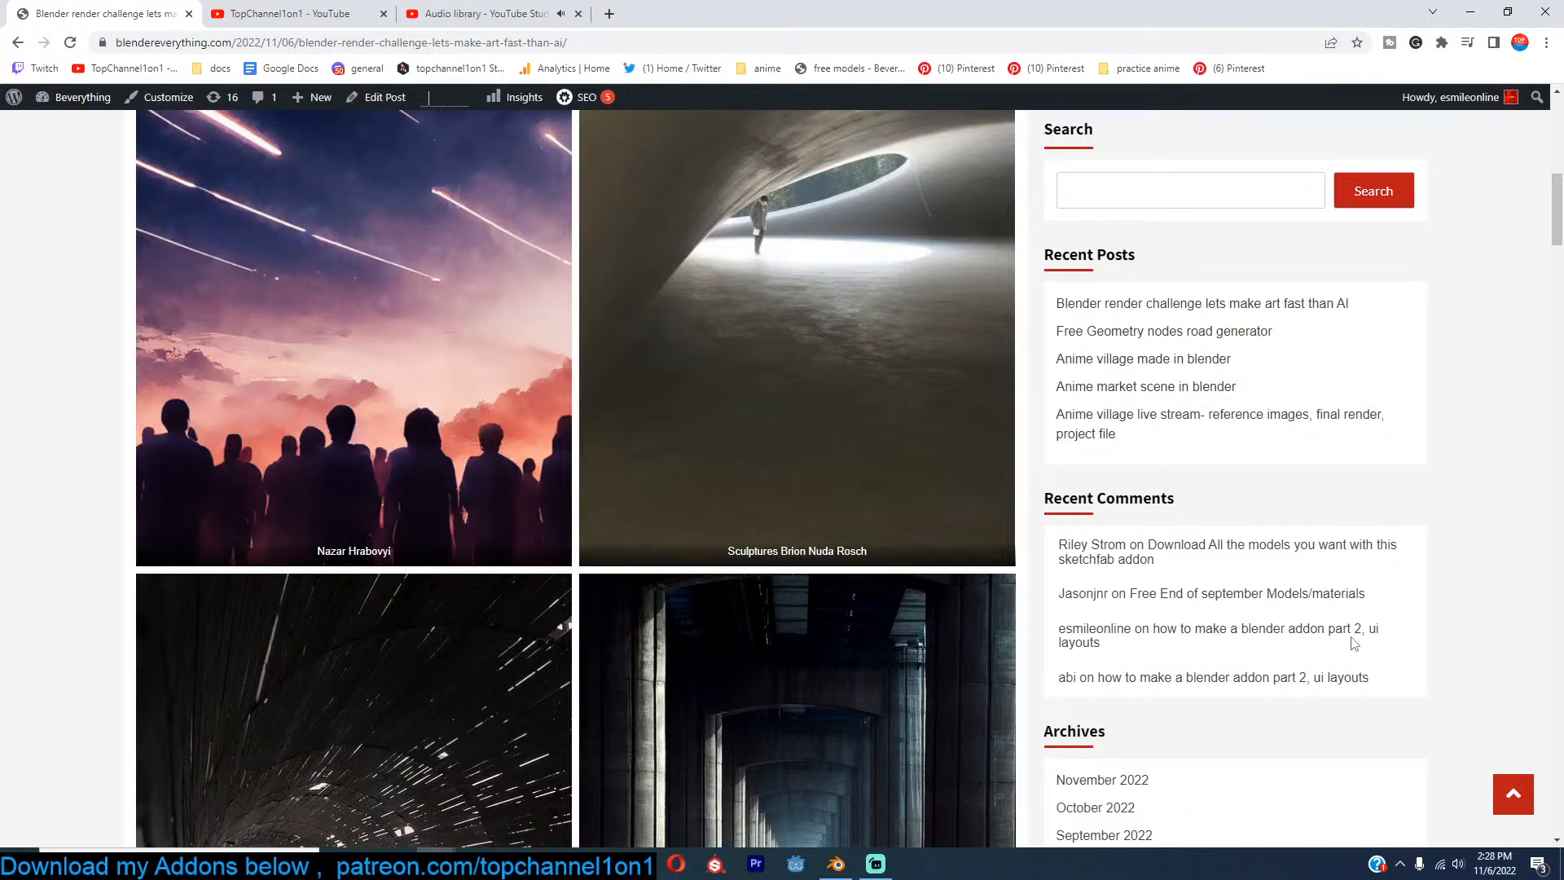
scroll(1354, 643, "down", 1)
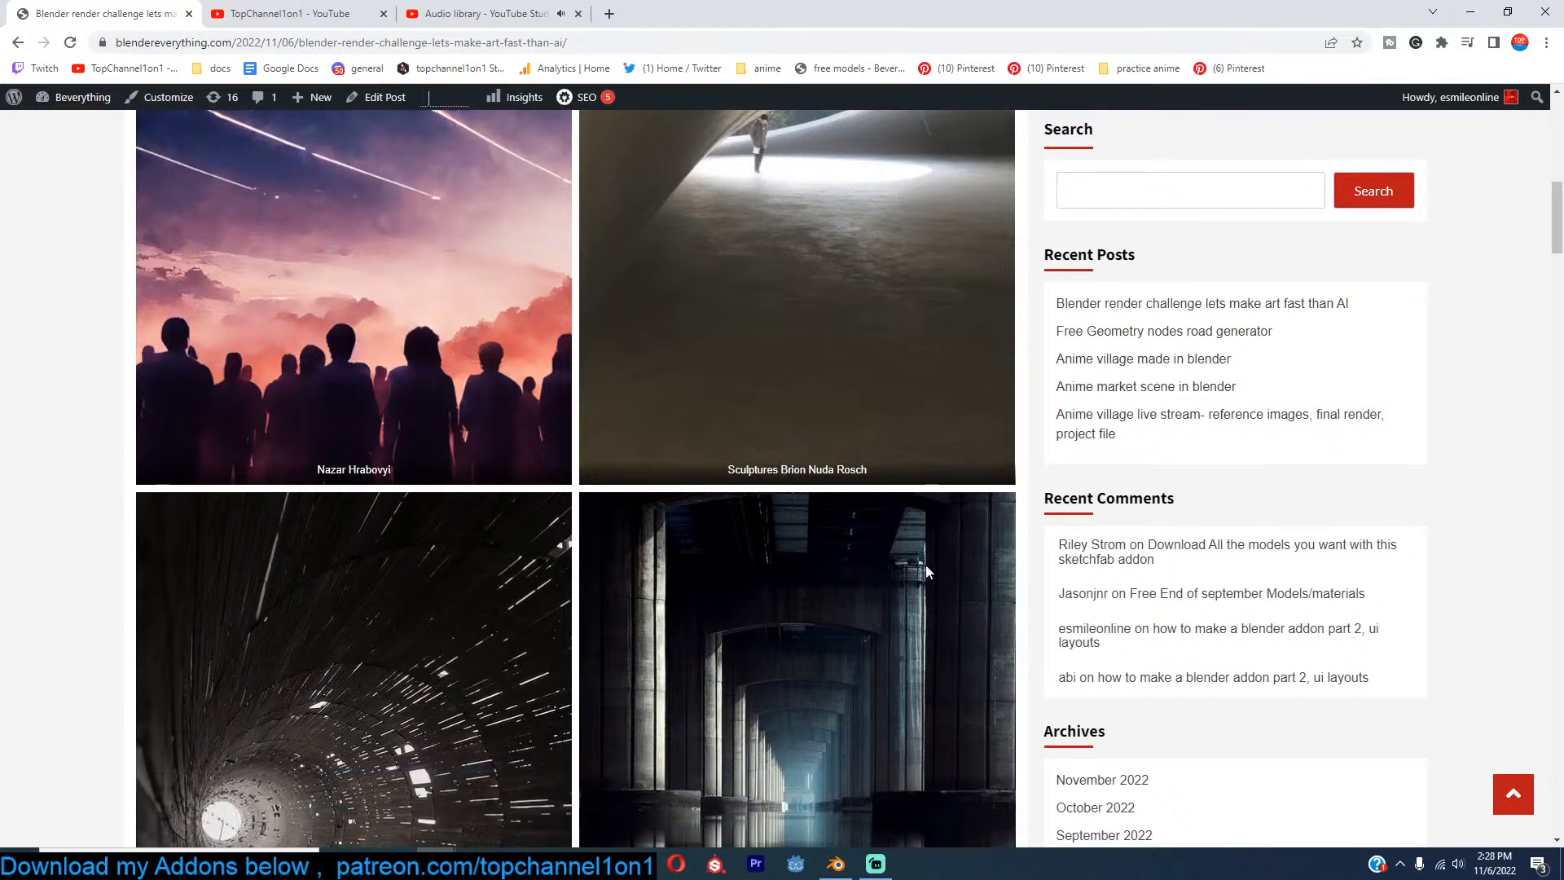
left_click(763, 48)
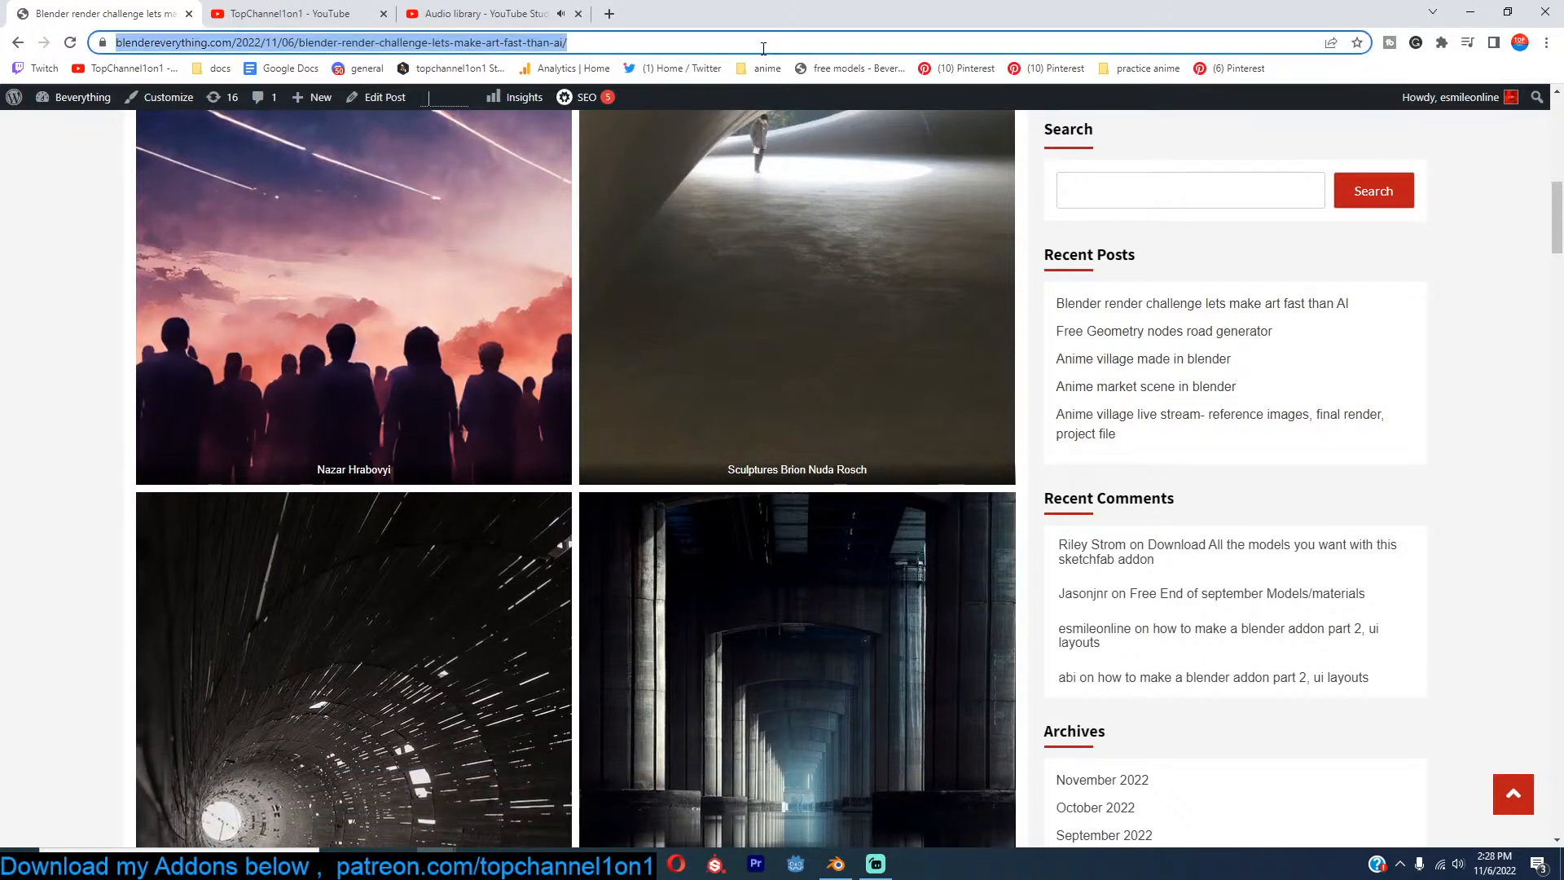
left_click(780, 1)
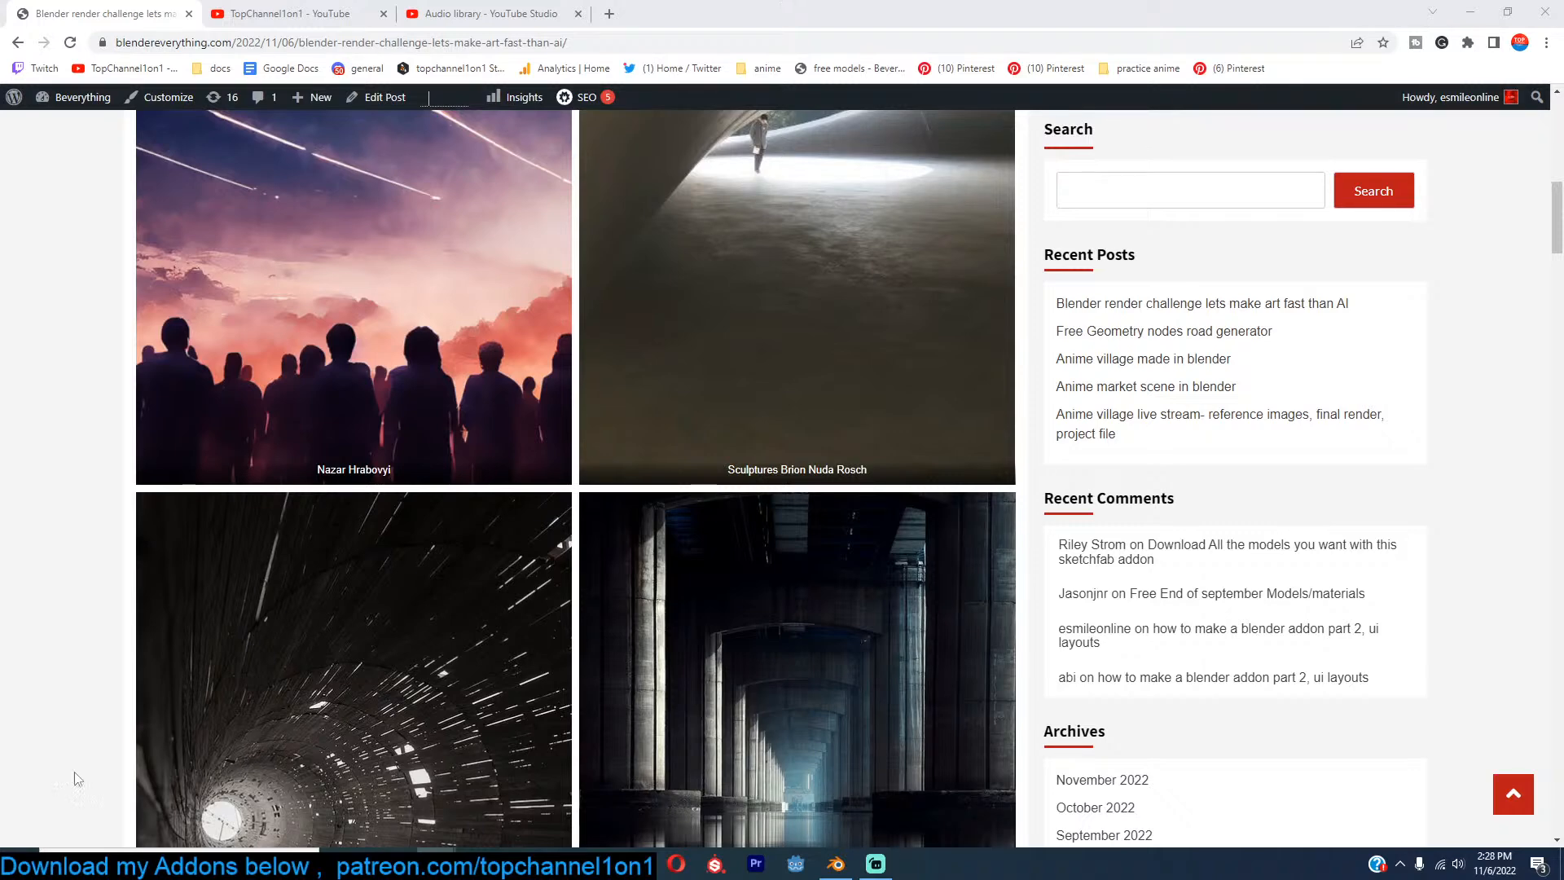
key("alt+Tab")
Browse the article's reference images, from the meteor sky to the foggy shore, to choose a scene to recreate.
scroll(915, 668, "down", 8)
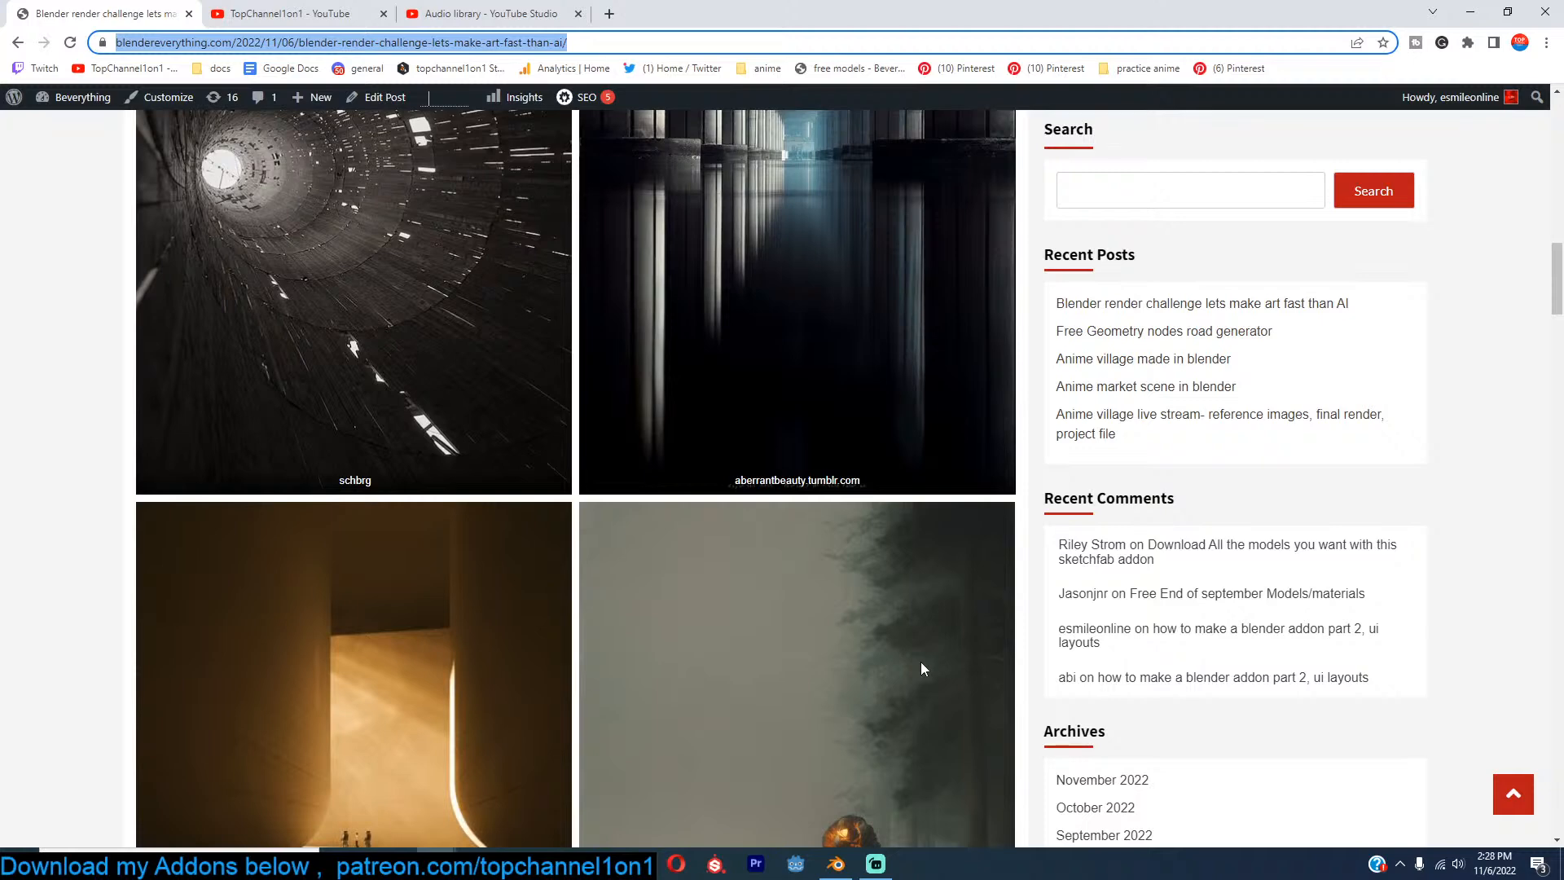
scroll(920, 668, "down", 5)
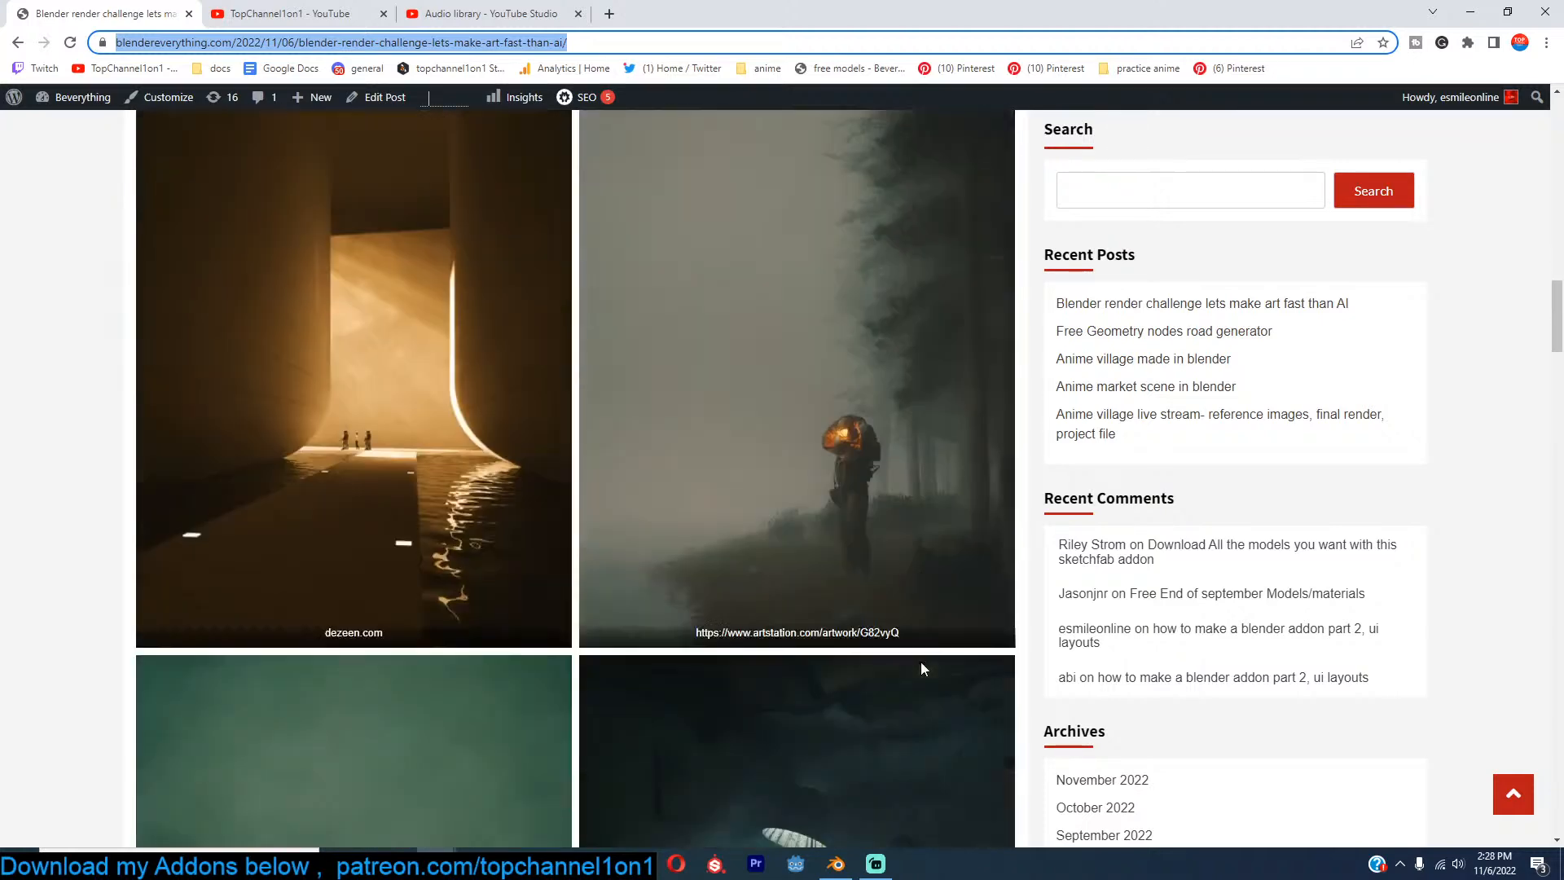
left_click(414, 14)
left_click(69, 13)
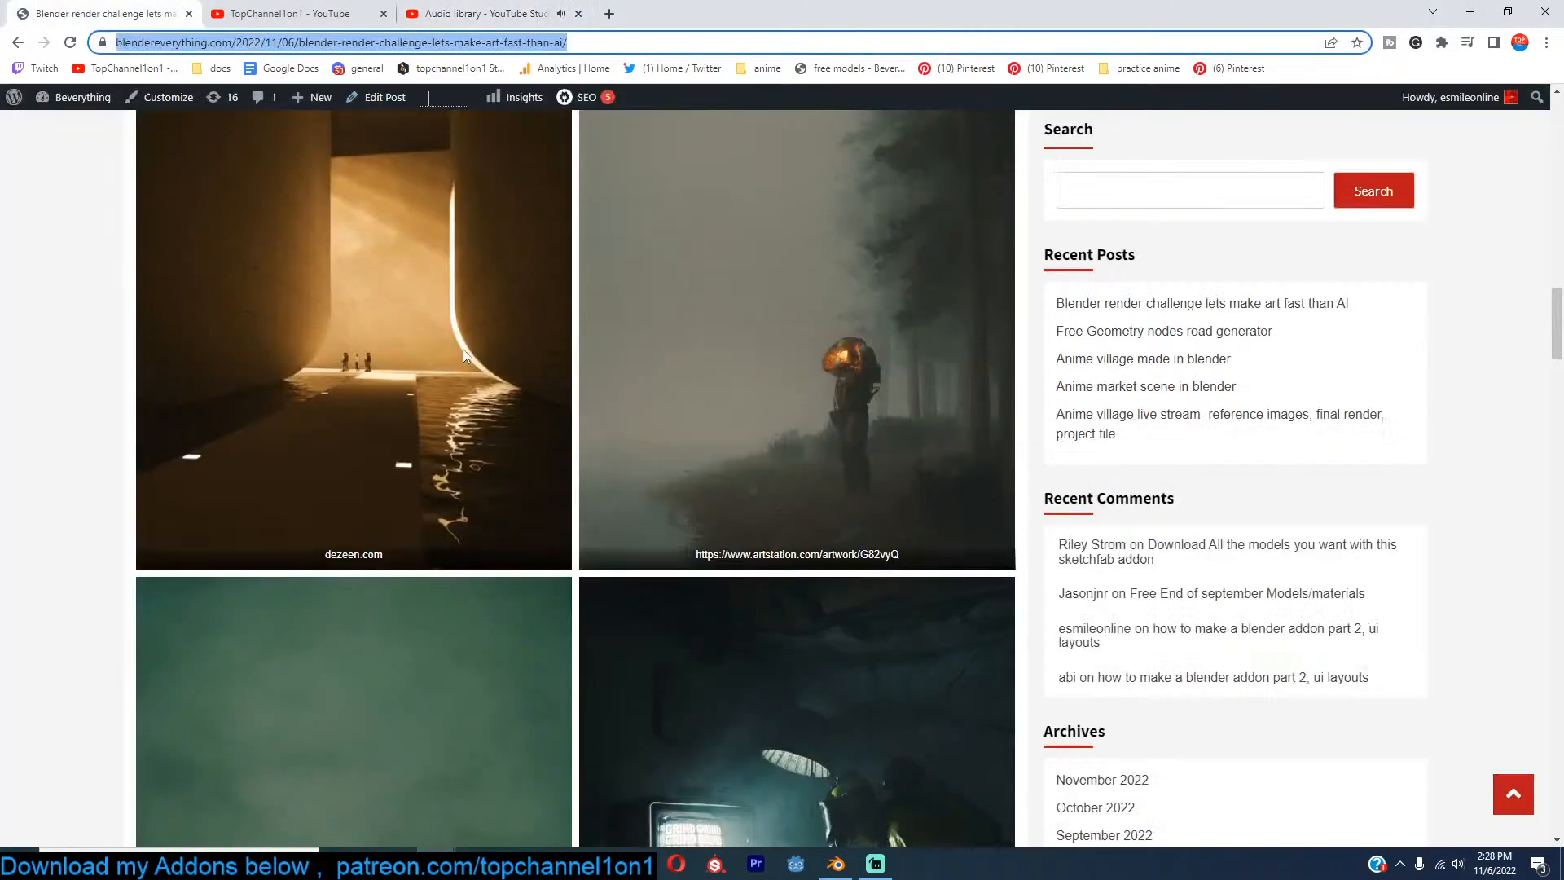
scroll(356, 489, "up", 14)
scroll(356, 490, "down", 14)
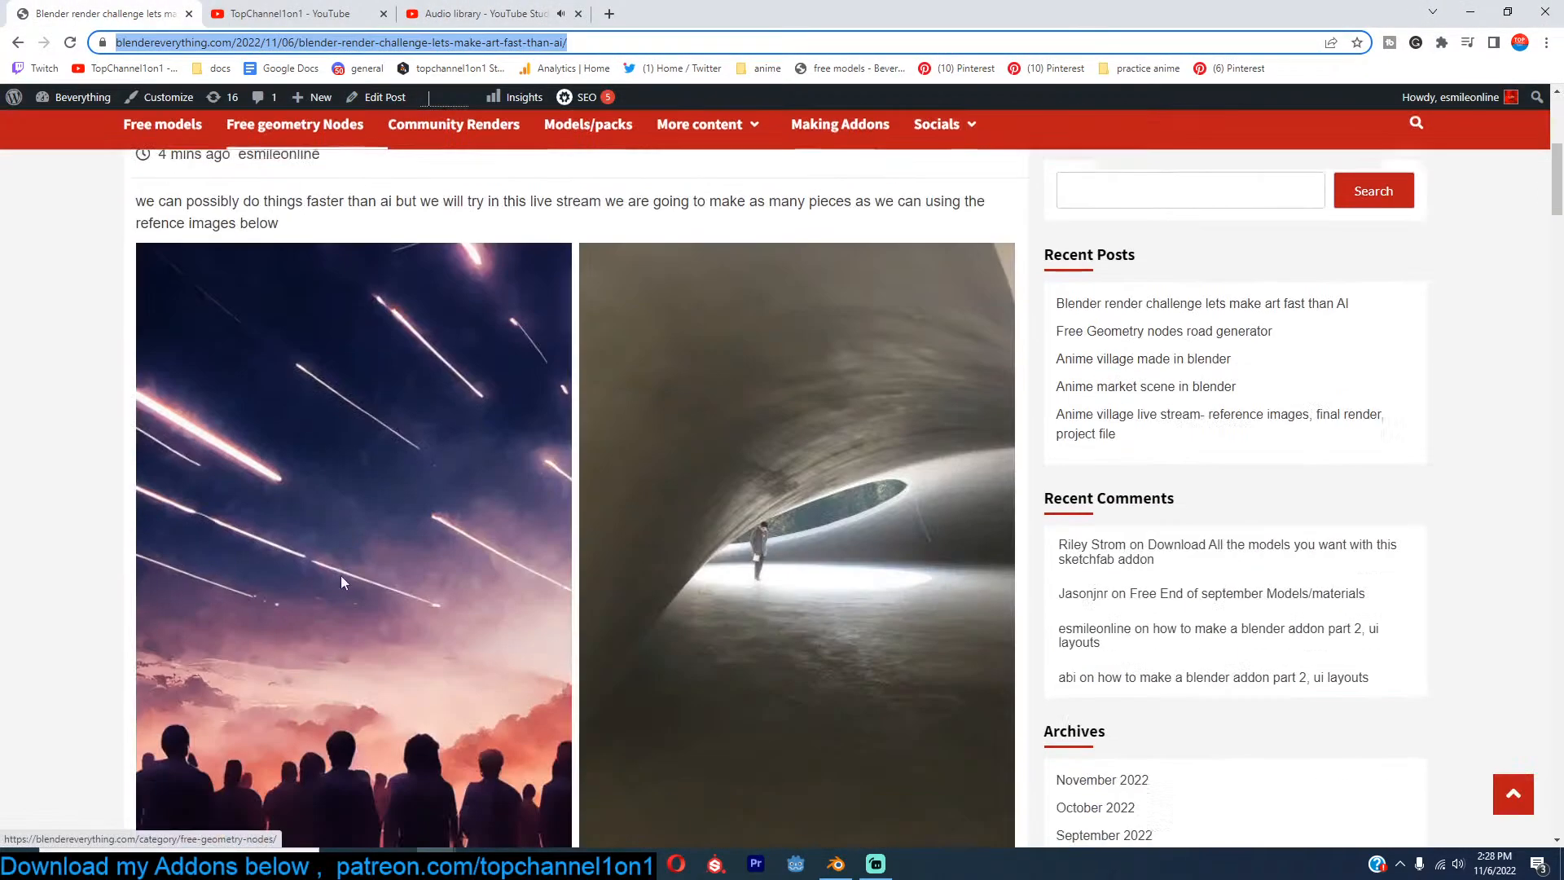
scroll(308, 623, "down", 10)
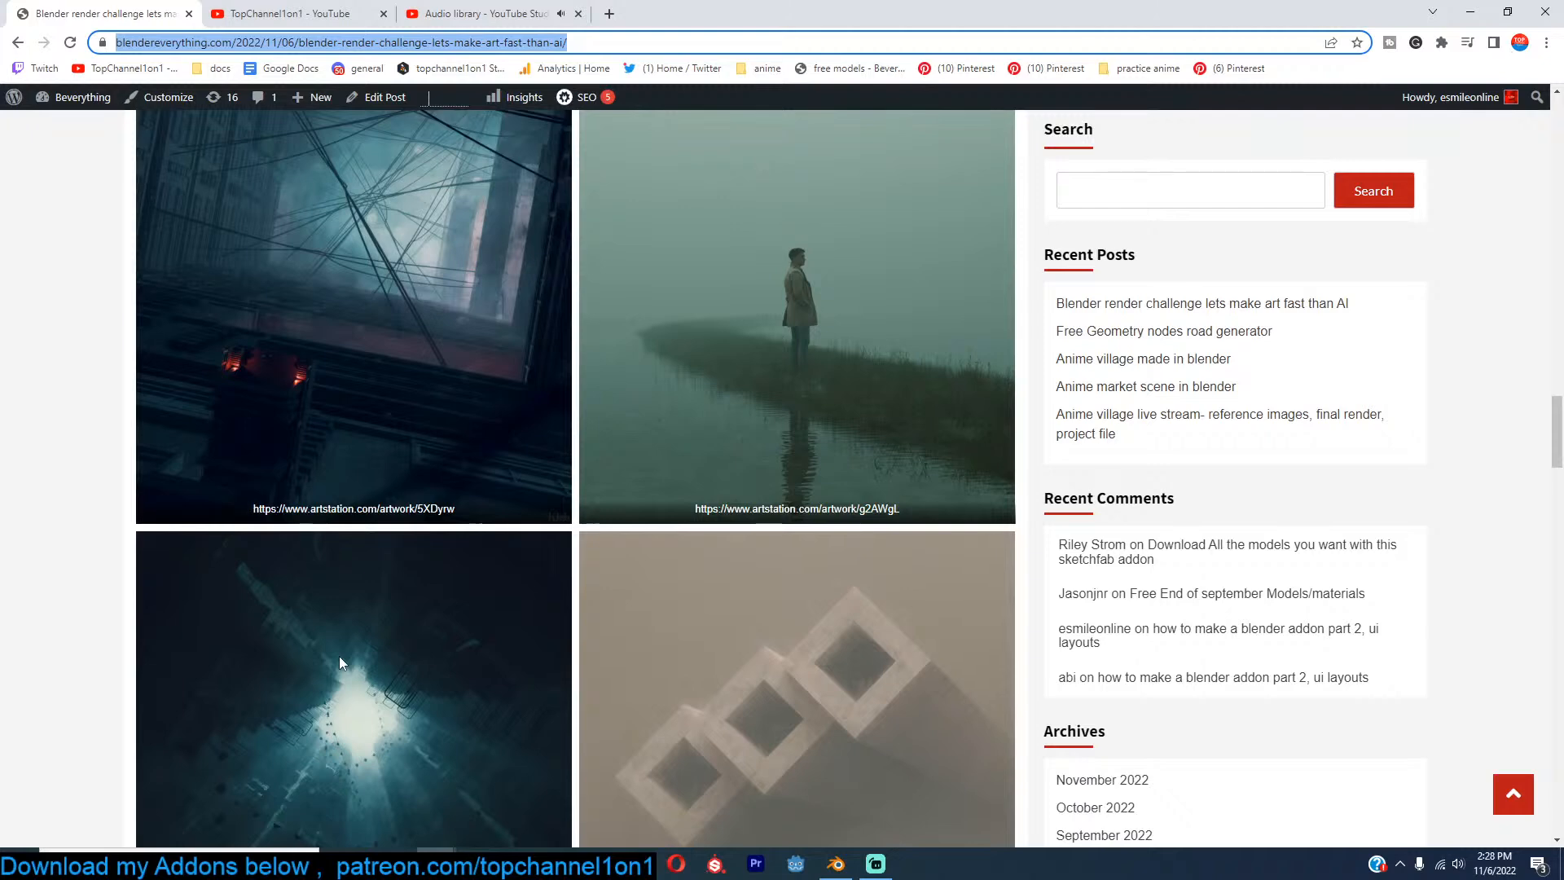
Save the reference image of the man standing on the foggy, grassy shore to the computer.
scroll(814, 496, "up", 1)
scroll(756, 440, "up", 2)
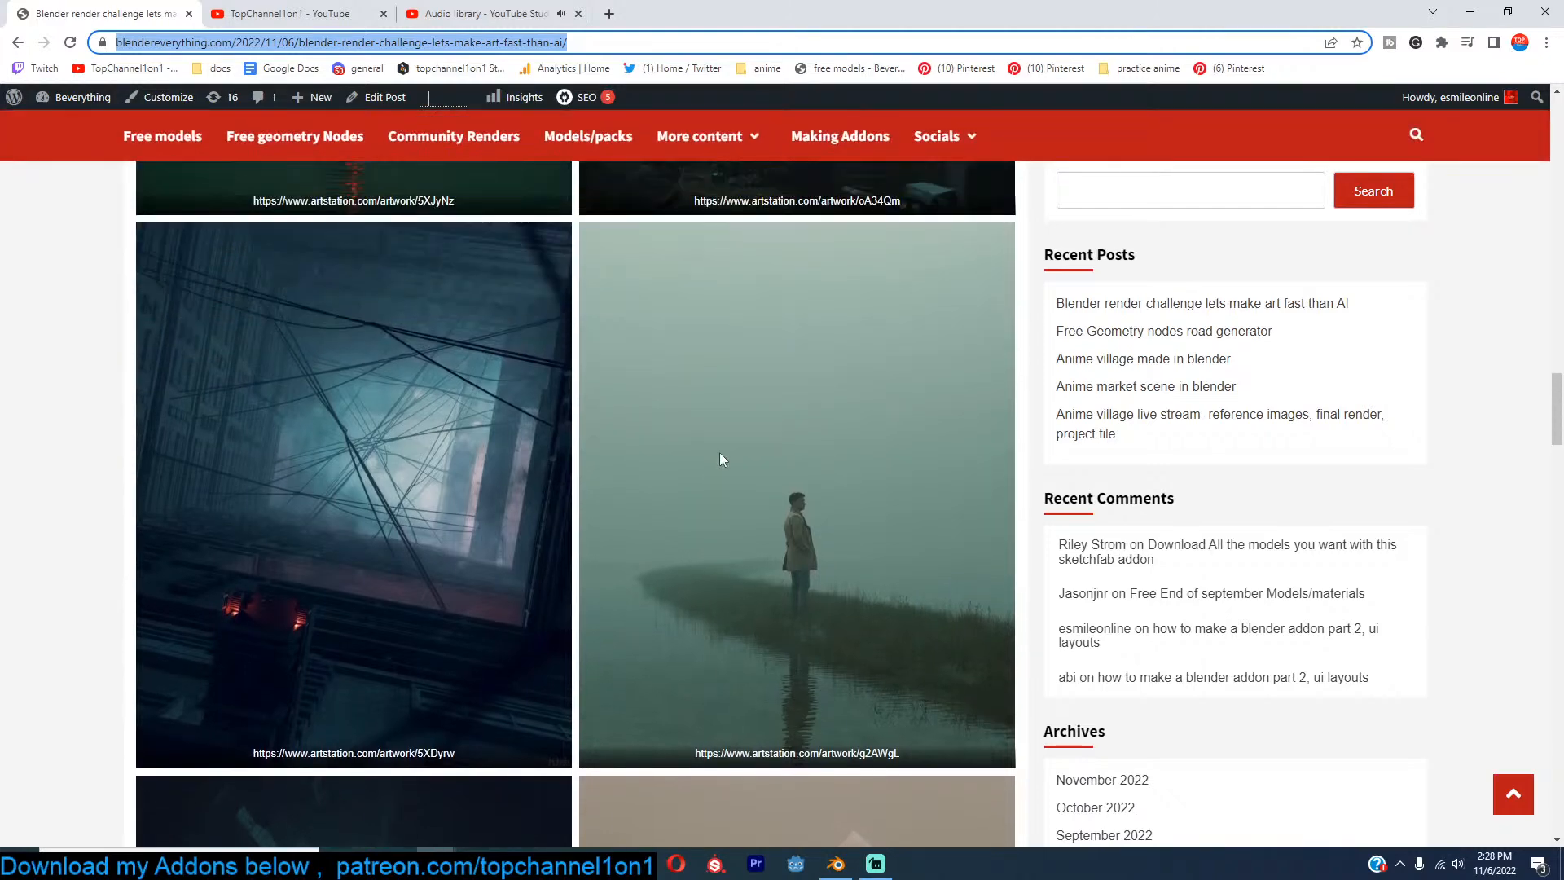
right_click(769, 424)
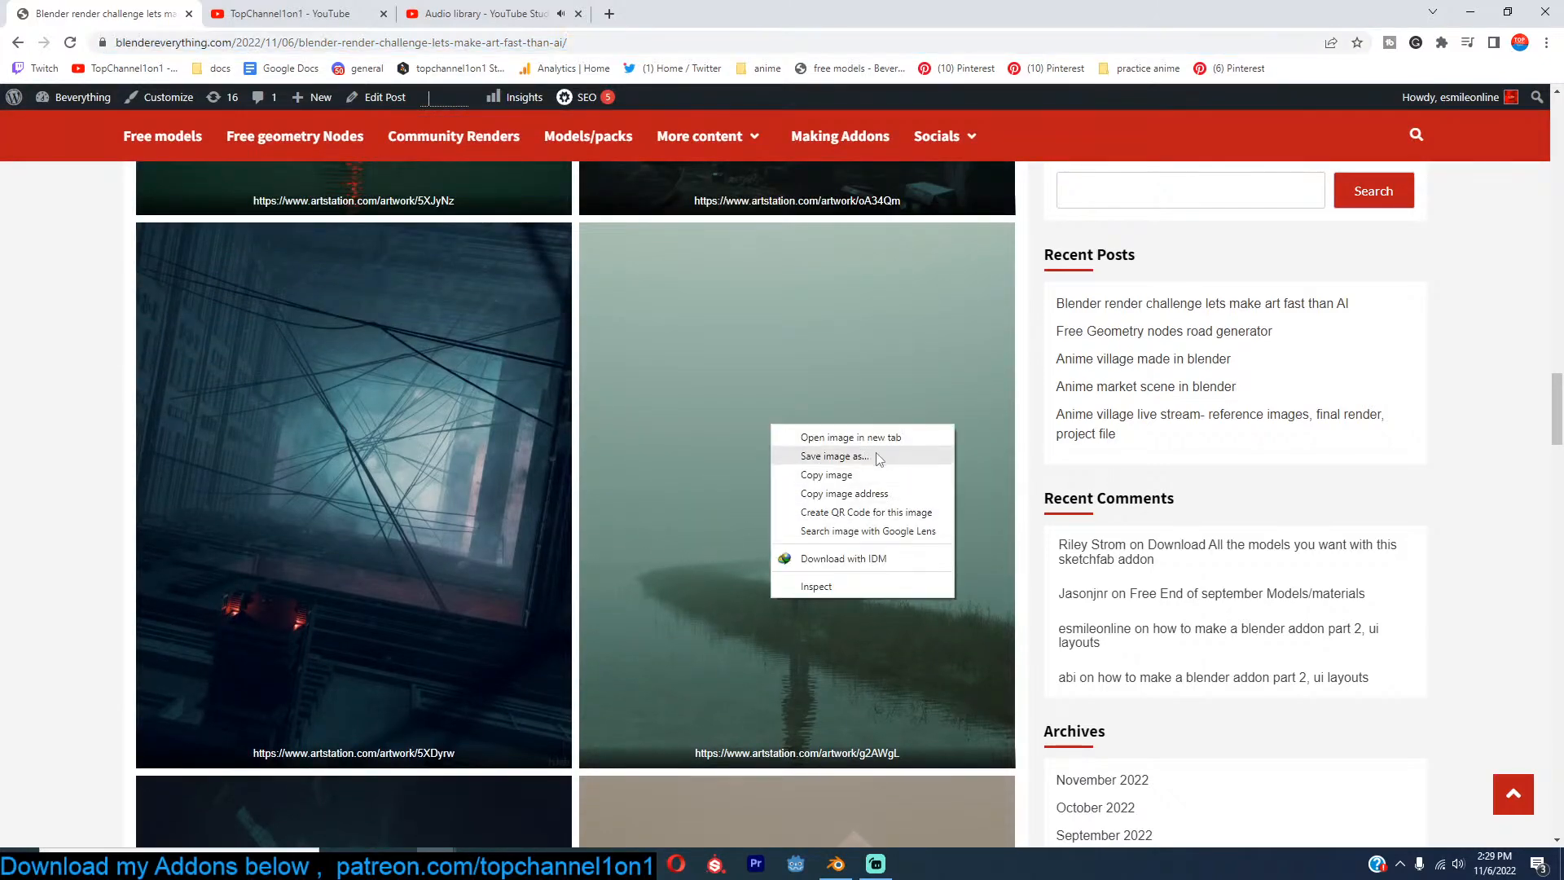
left_click(814, 462)
left_click(896, 465)
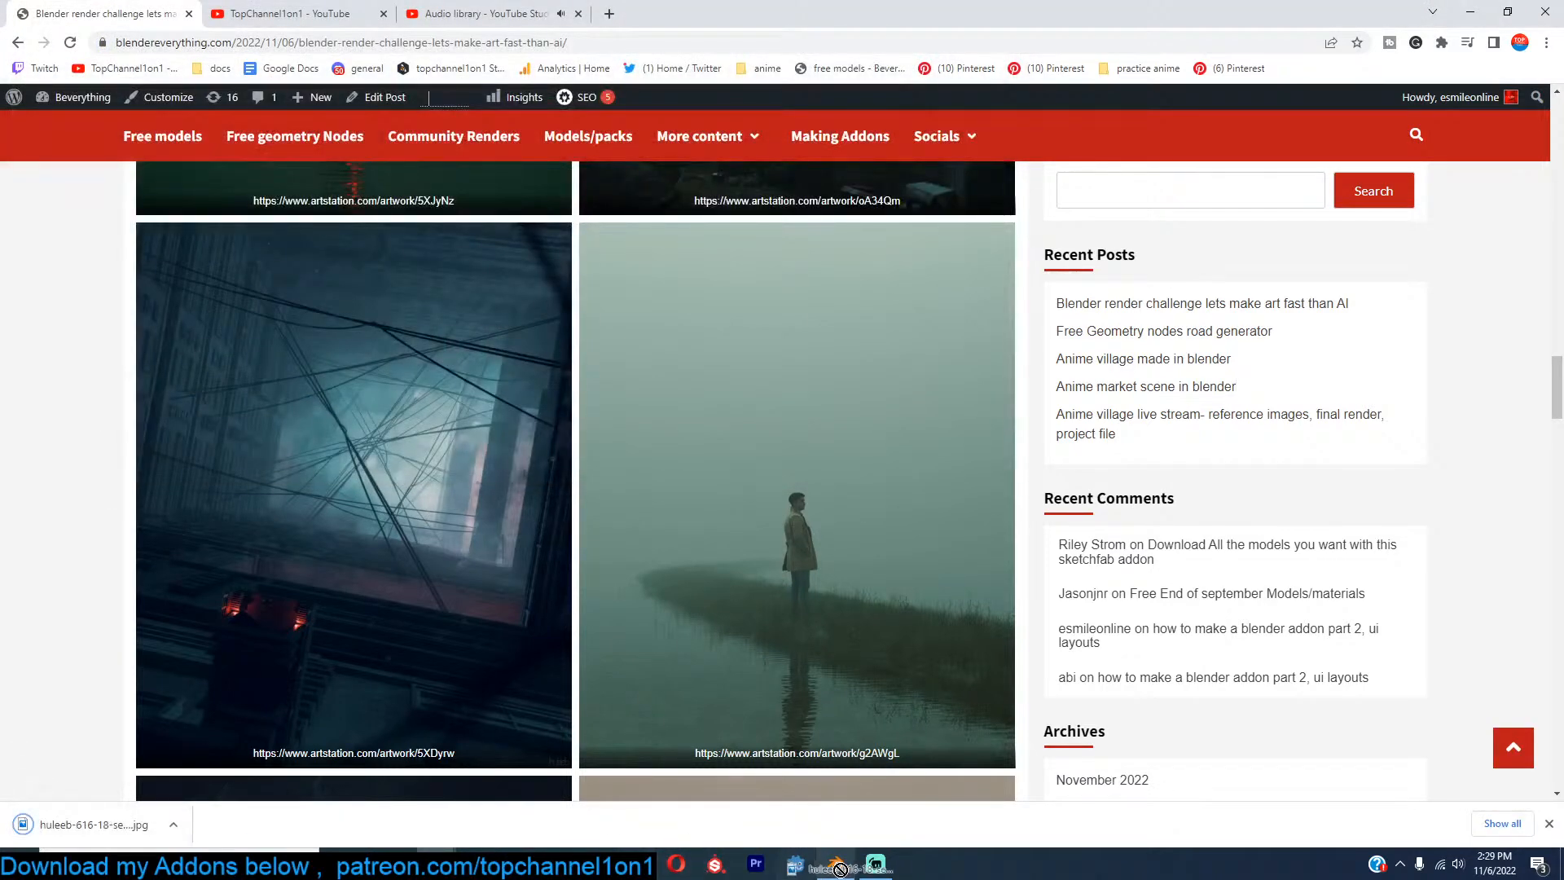
Switch to Blender and load the downloaded foggy shore image into the Image Editor as a reference.
left_click(836, 864)
left_click_drag(393, 701, 331, 673)
scroll(359, 652, "down", 5)
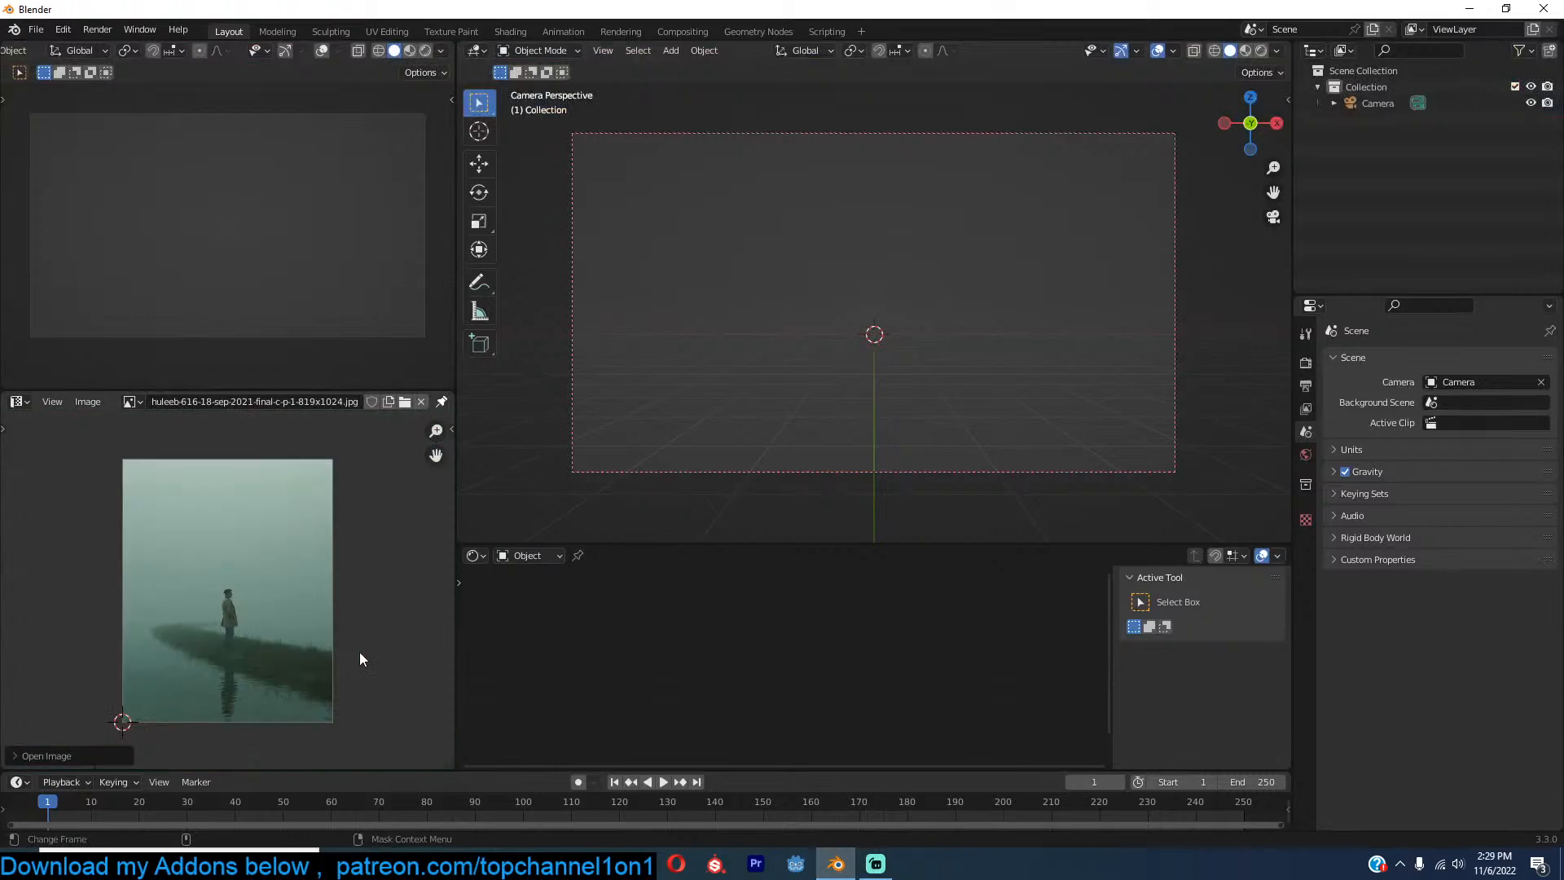
scroll(359, 652, "up", 2)
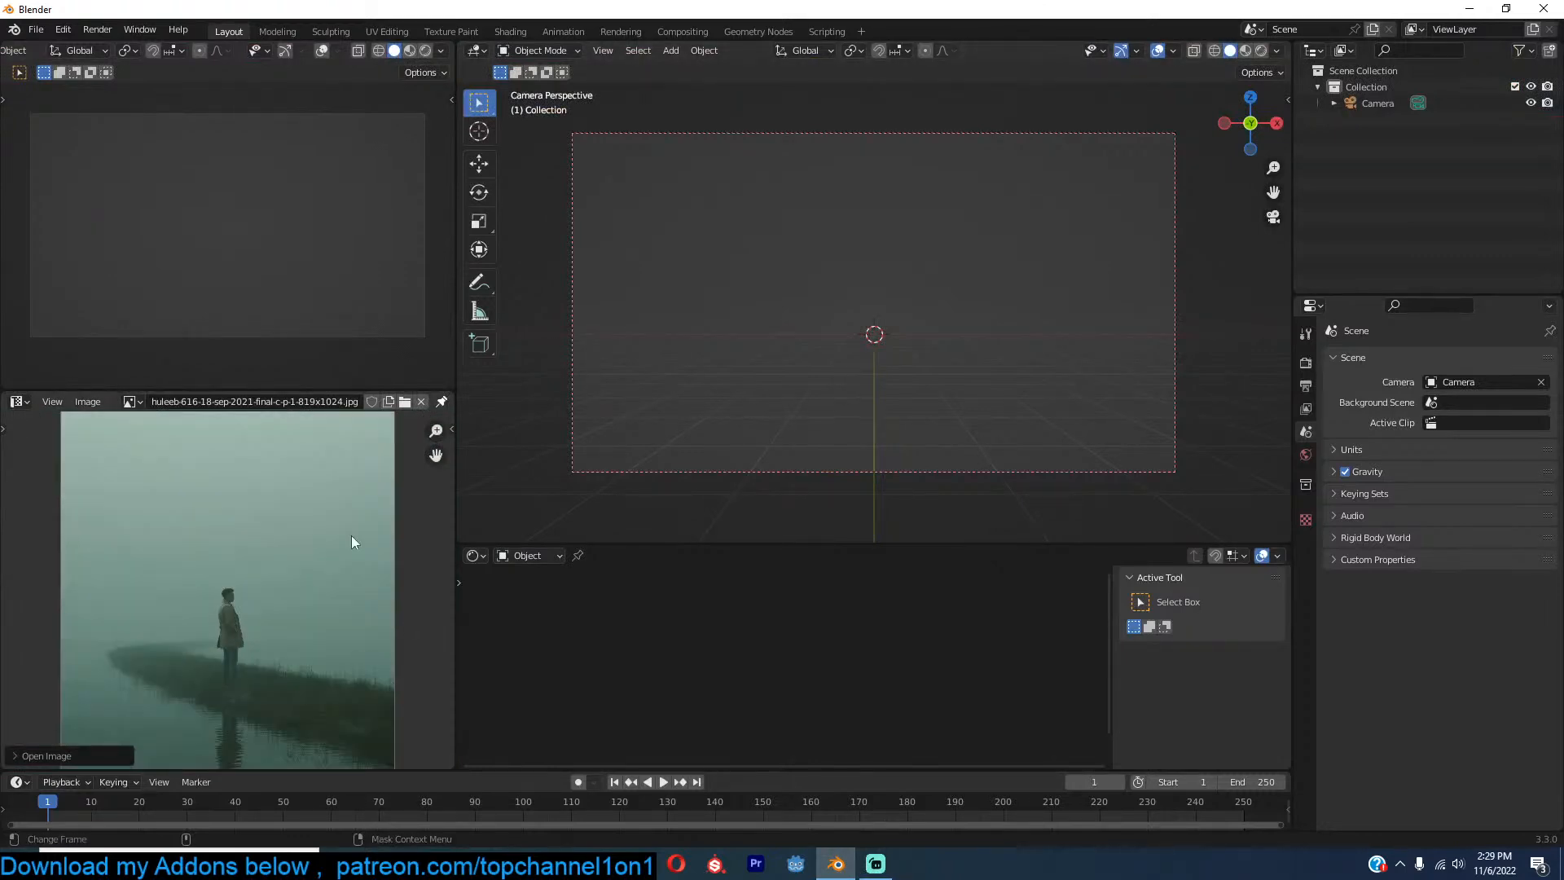
scroll(353, 538, "down", 4)
Show Blender's output settings and shrink its window to leave a strip of screen free for the browser.
left_click(1305, 384)
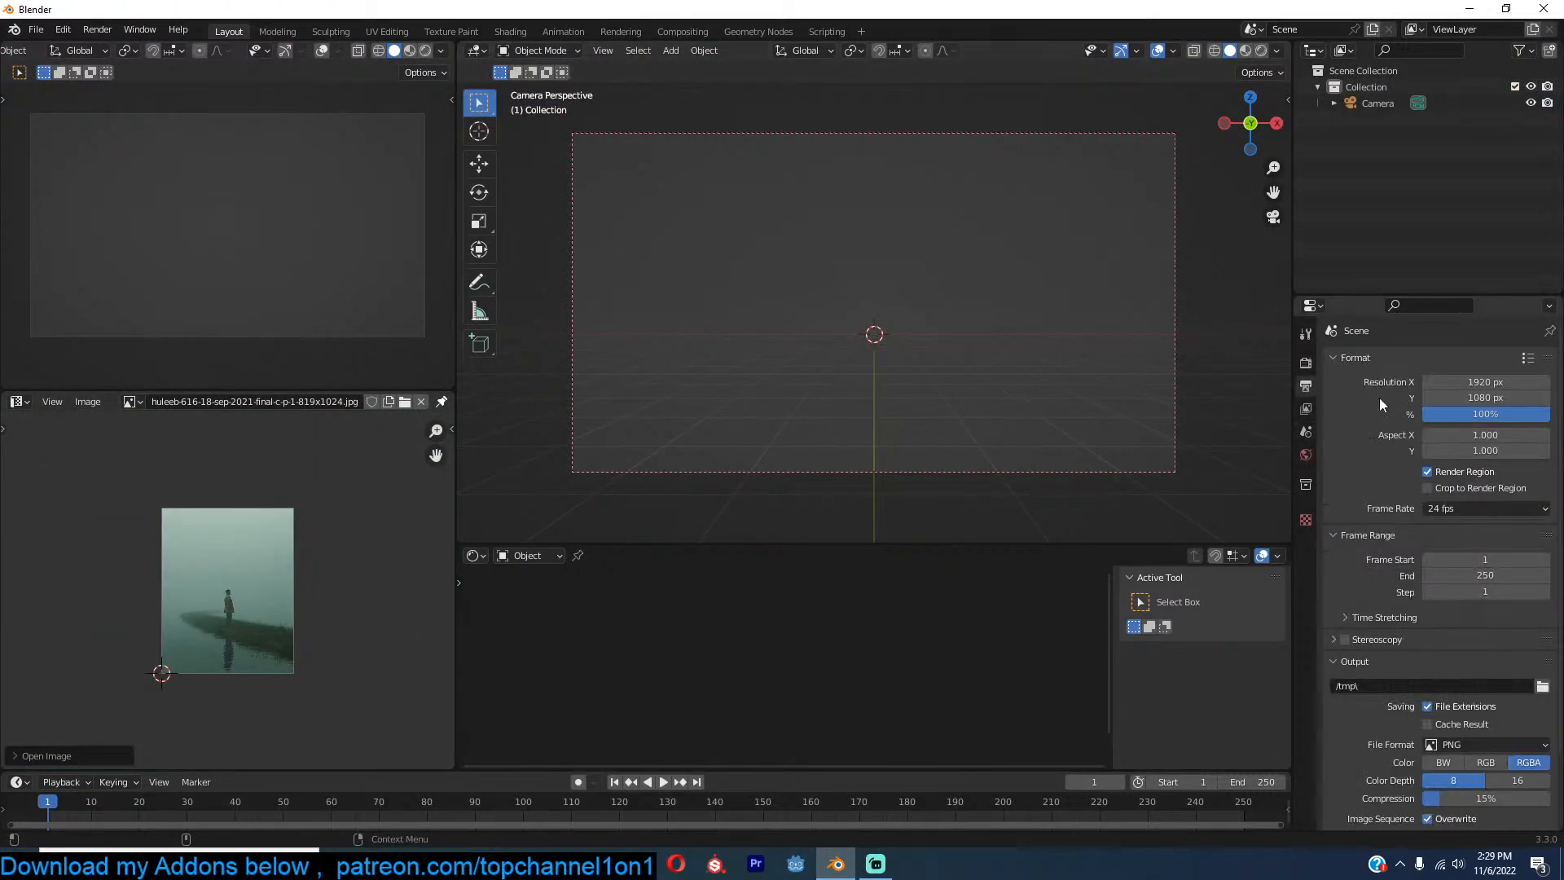
double_click(693, 9)
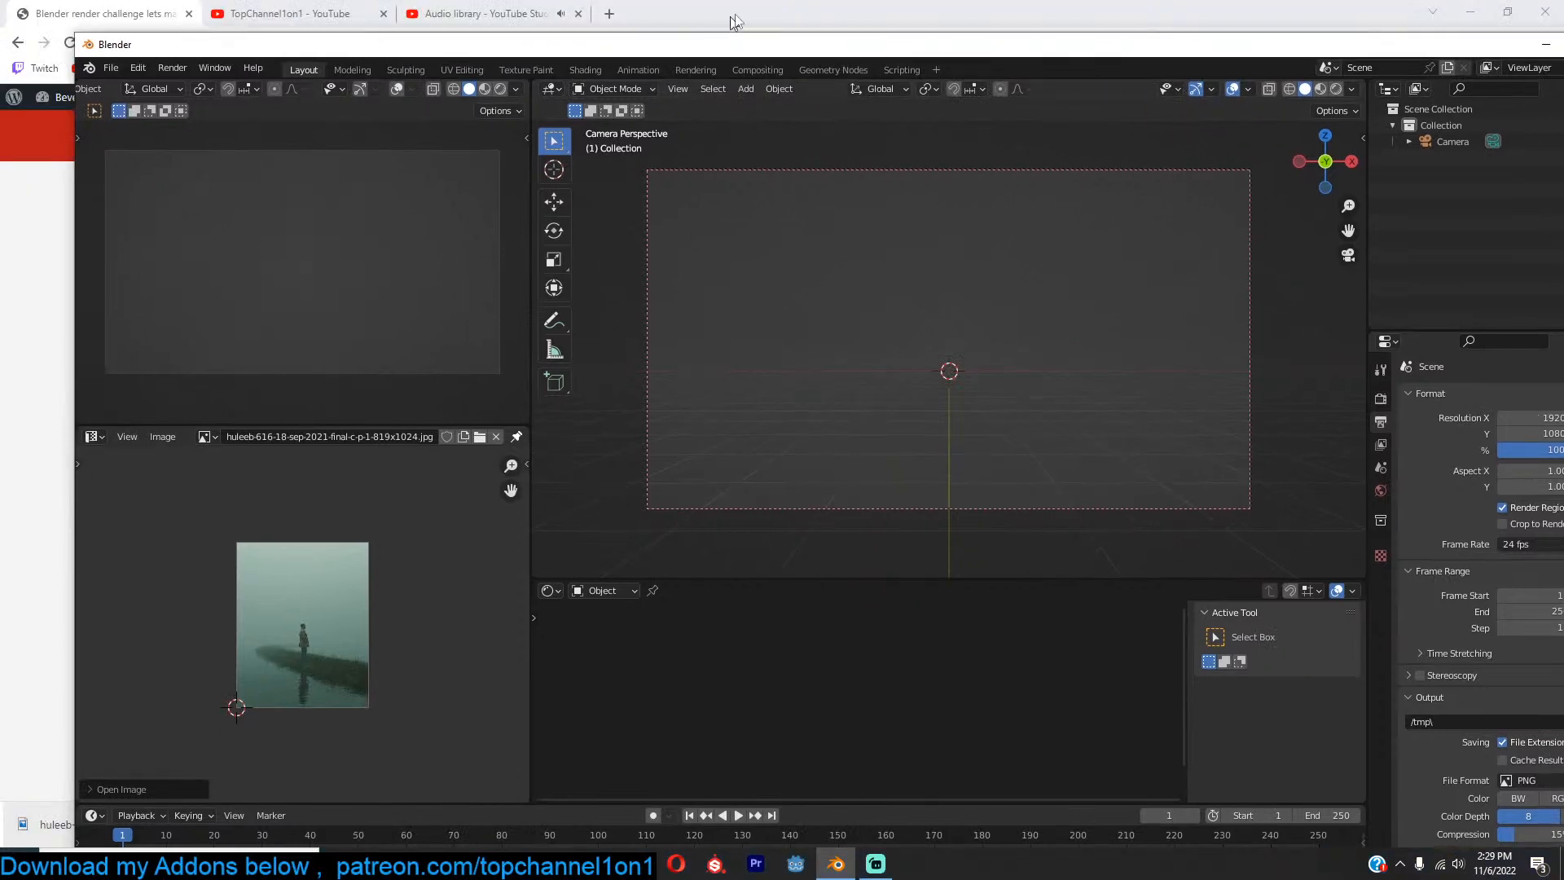
left_click_drag(72, 245, 550, 244)
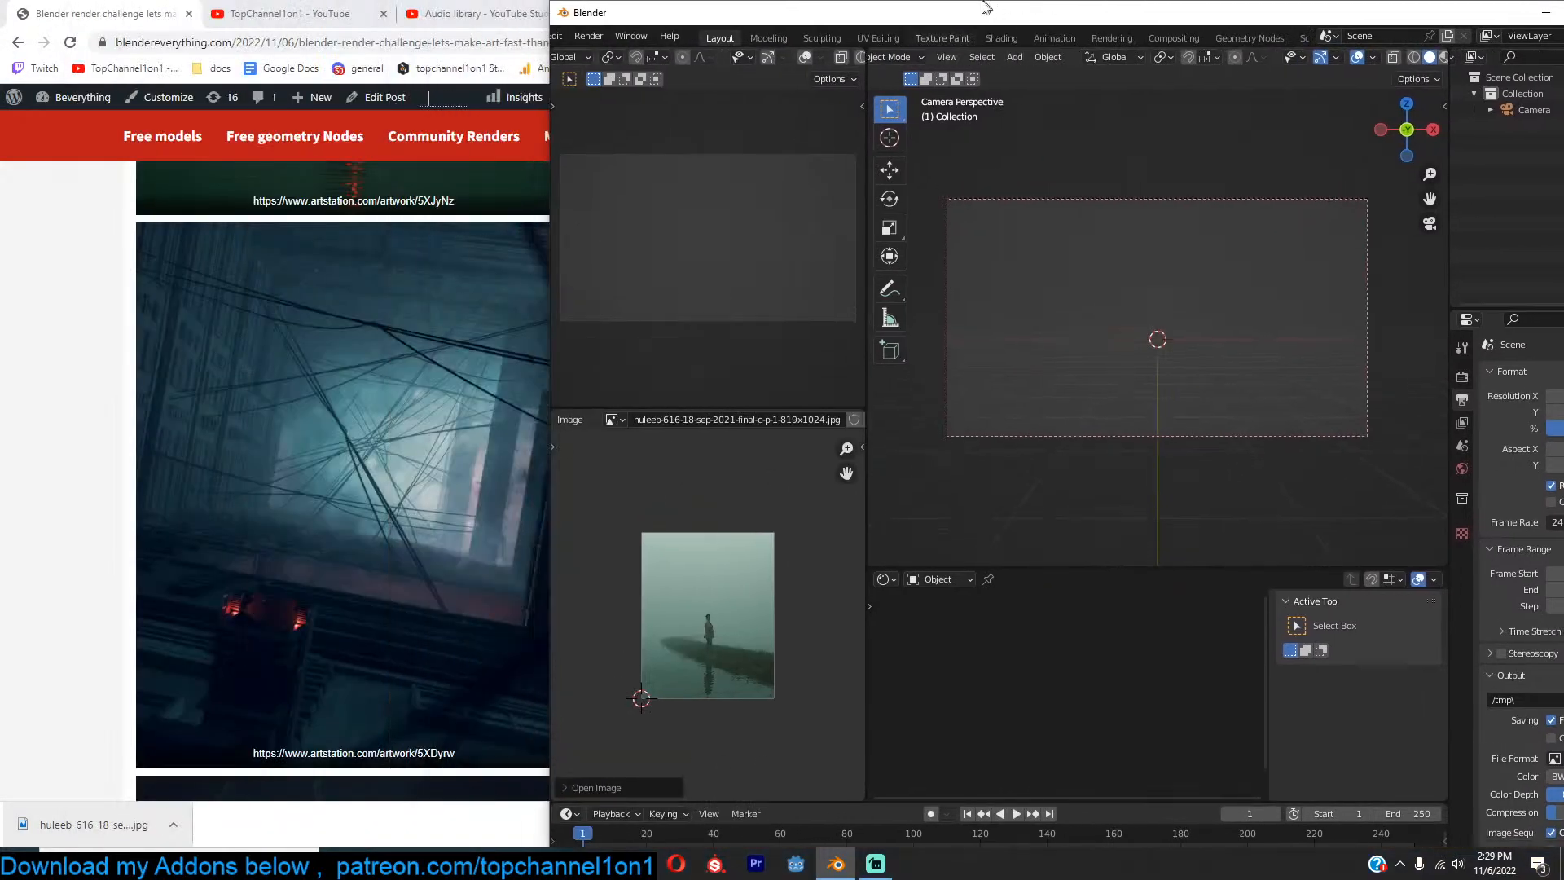
left_click_drag(1039, 13, 949, 16)
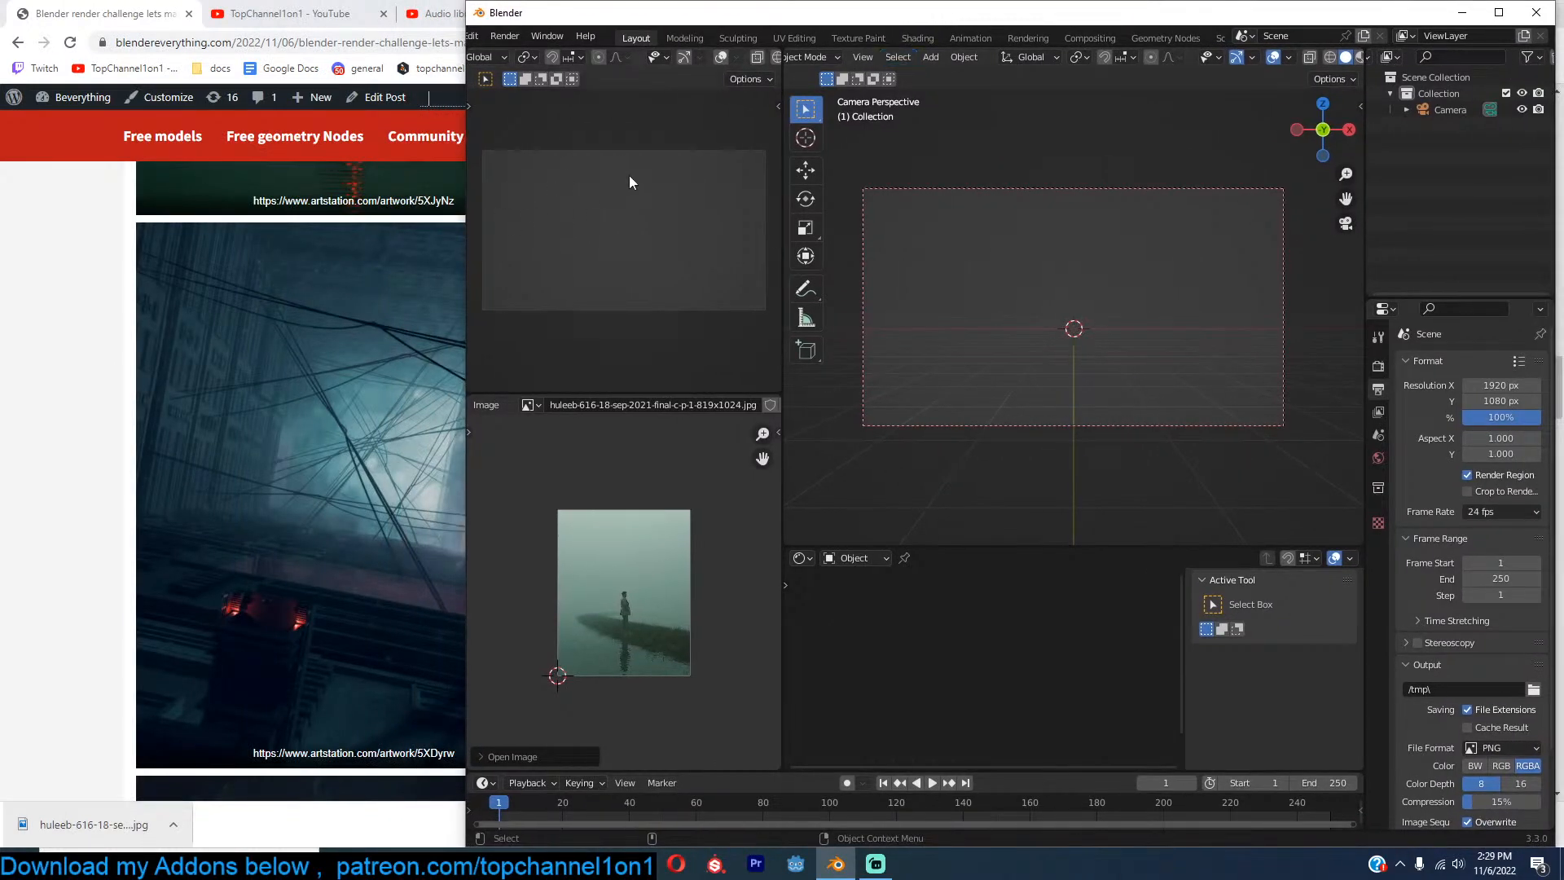
left_click_drag(466, 239, 360, 246)
Resize the browser window into a narrow, full-height column beside the Blender window.
left_click(97, 265)
left_click_drag(1040, 10, 330, 15)
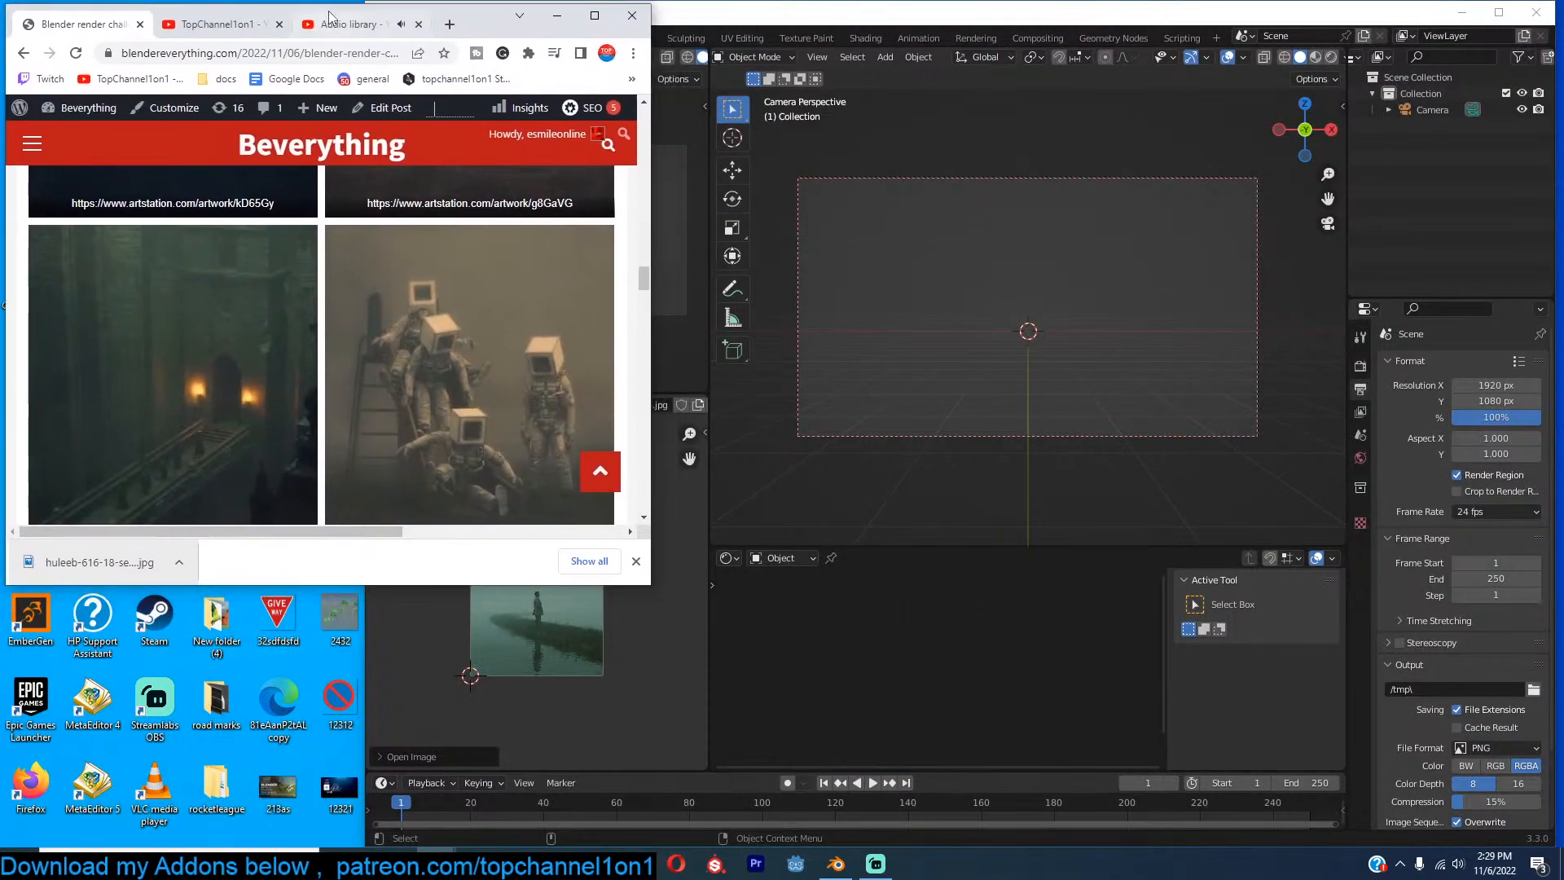
left_click_drag(650, 585, 412, 845)
left_click_drag(303, 844, 303, 847)
Set the reference article's page zoom to 80% and return to its first images.
scroll(287, 595, "up", 5)
scroll(290, 443, "down", 3)
scroll(290, 443, "up", 8, "ctrl")
scroll(290, 442, "down", 10, "ctrl")
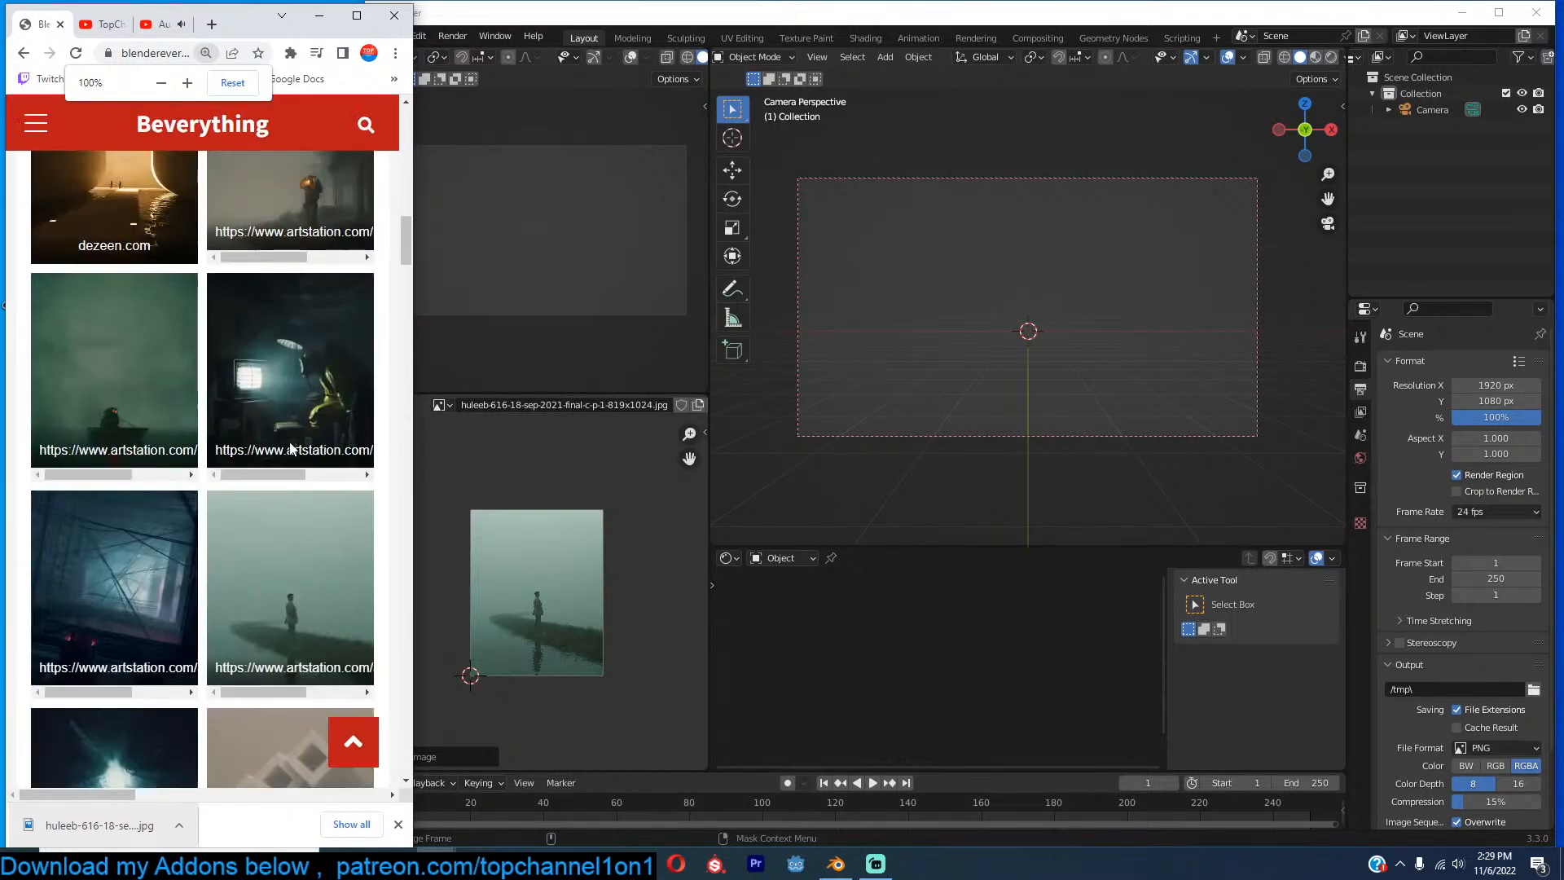
scroll(290, 441, "up", 4)
scroll(290, 441, "up", 10)
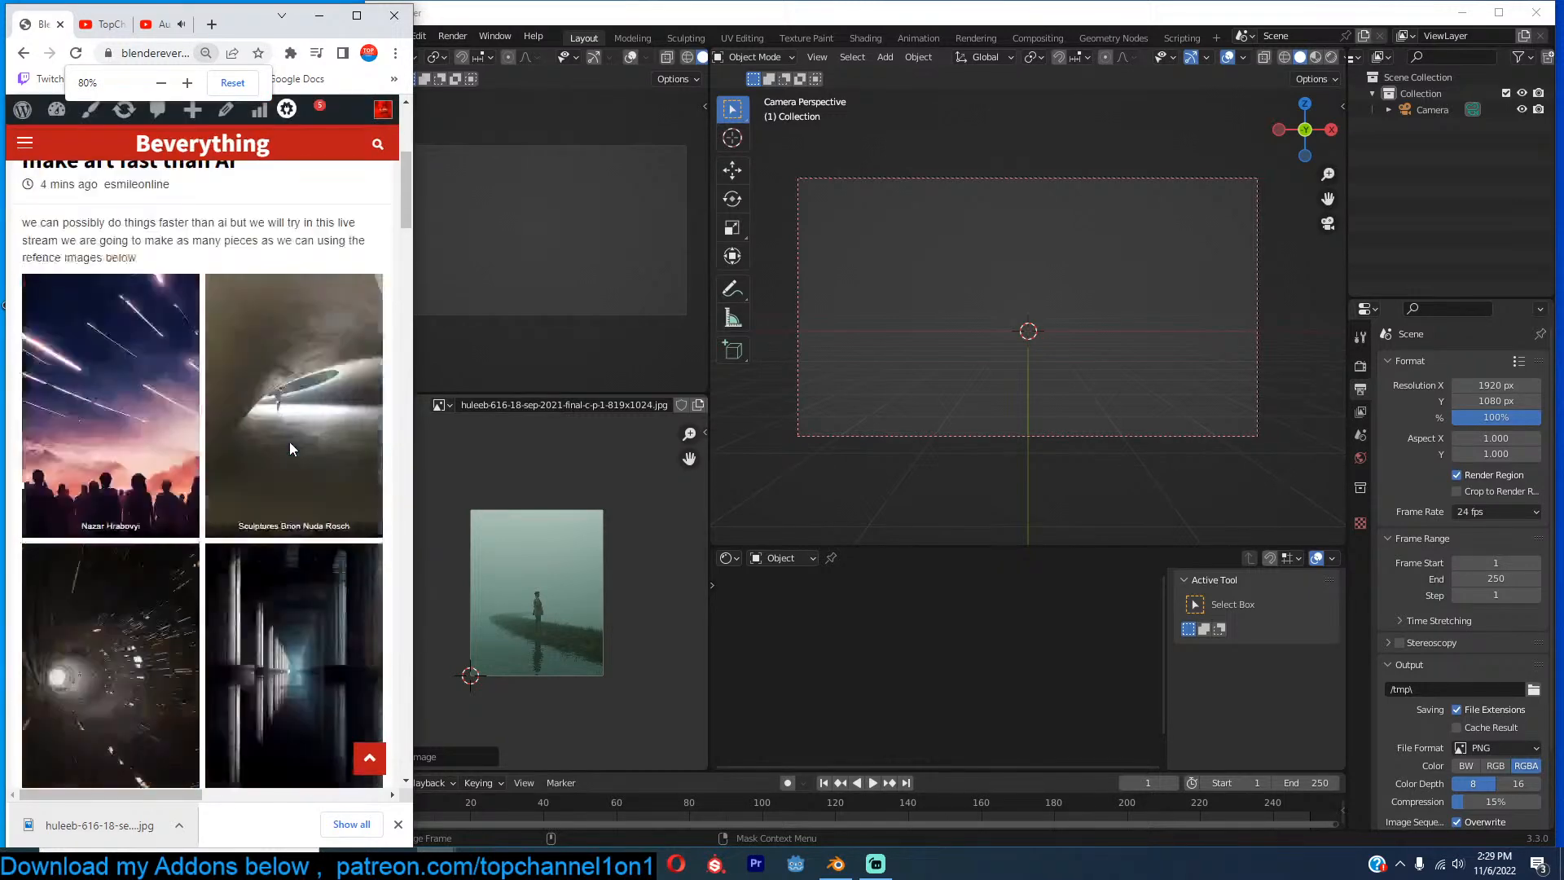
scroll(351, 140, "down", 5)
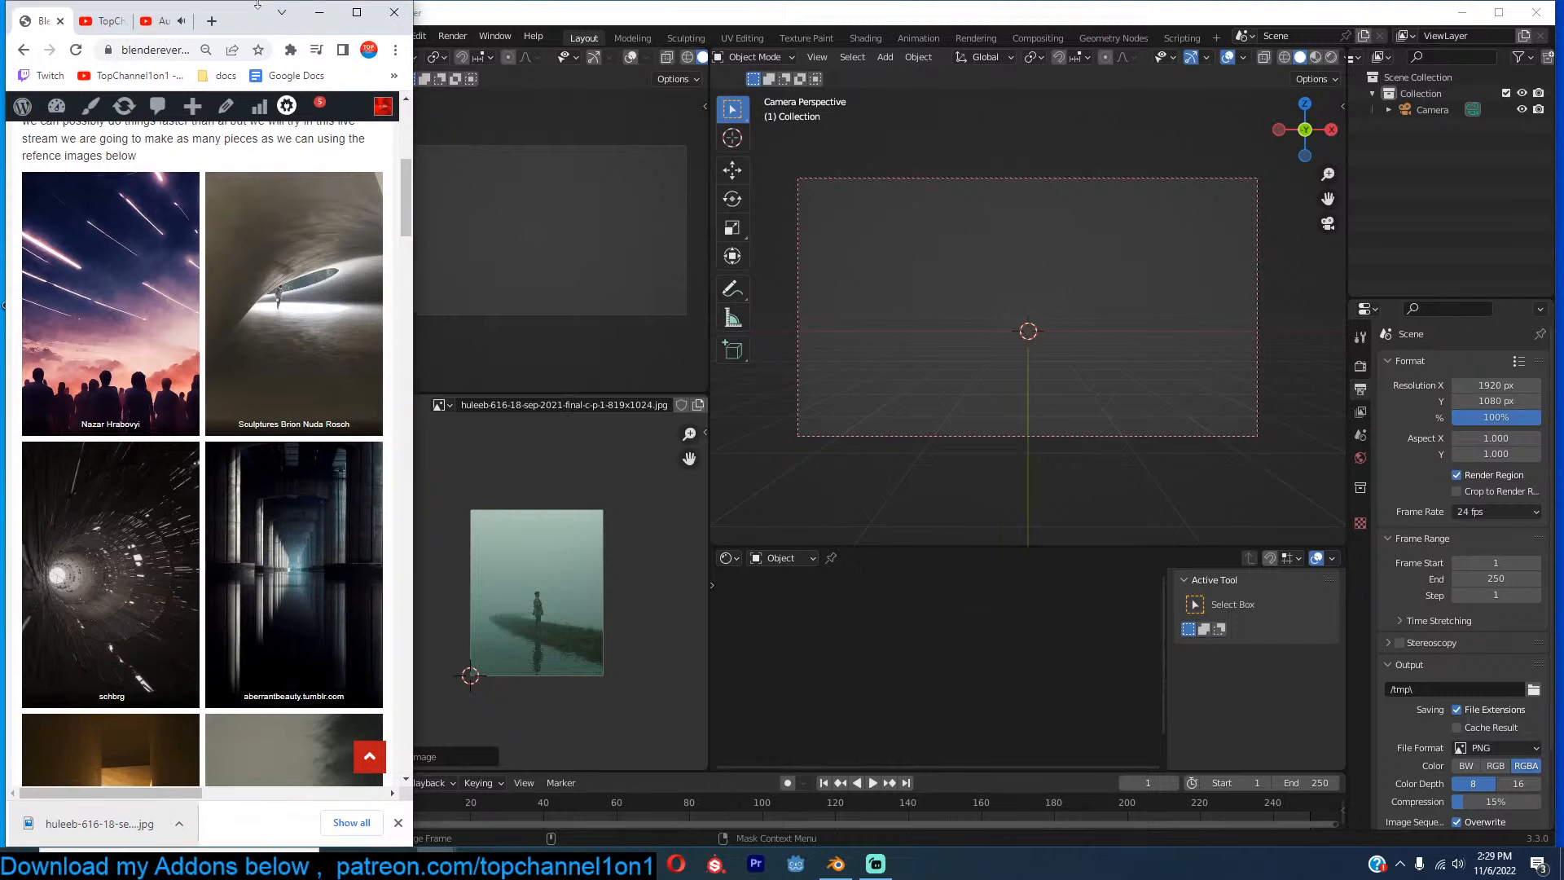
Search Google for "timer" in a new browser tab.
left_click_drag(252, 8, 246, 5)
left_click(205, 21)
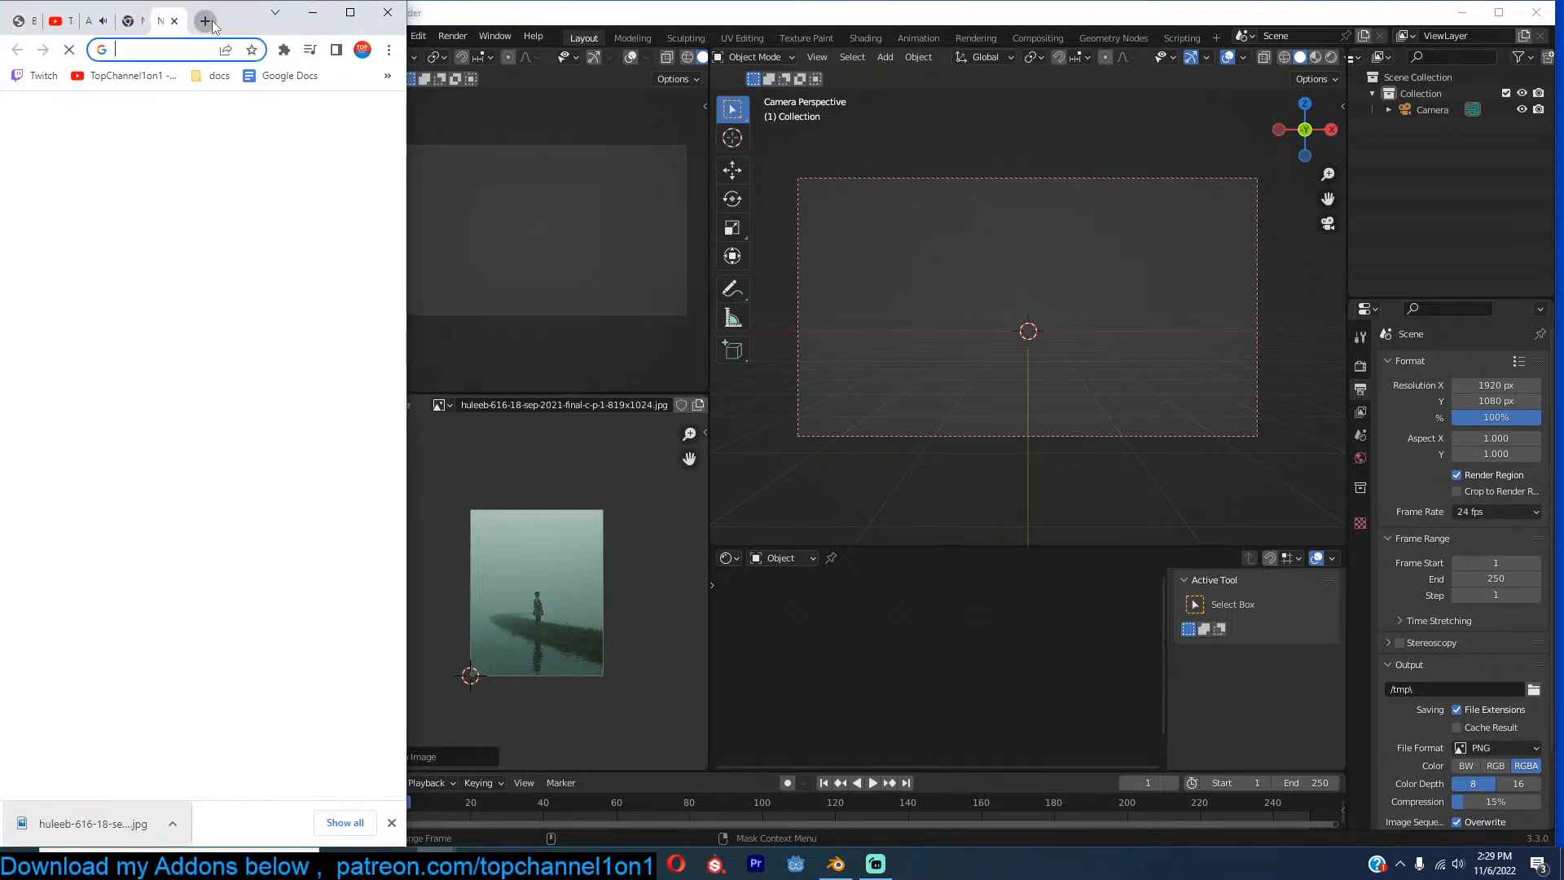
type("timer")
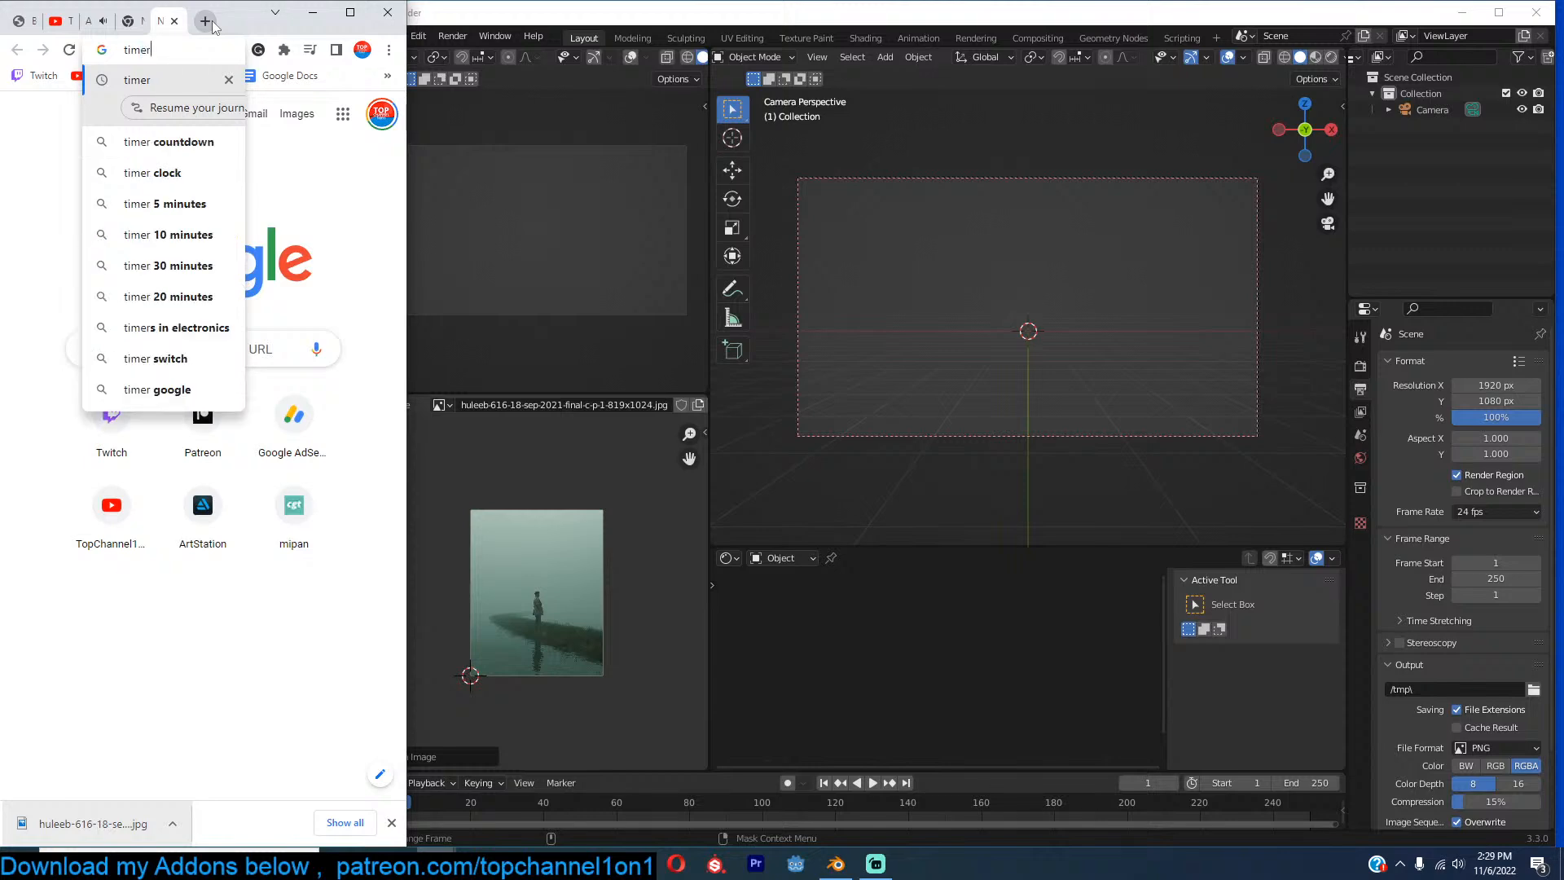
key("Return")
Detach the timer page into its own window beside Blender and enlarge the man in the reference image.
left_click_drag(163, 22, 354, 90)
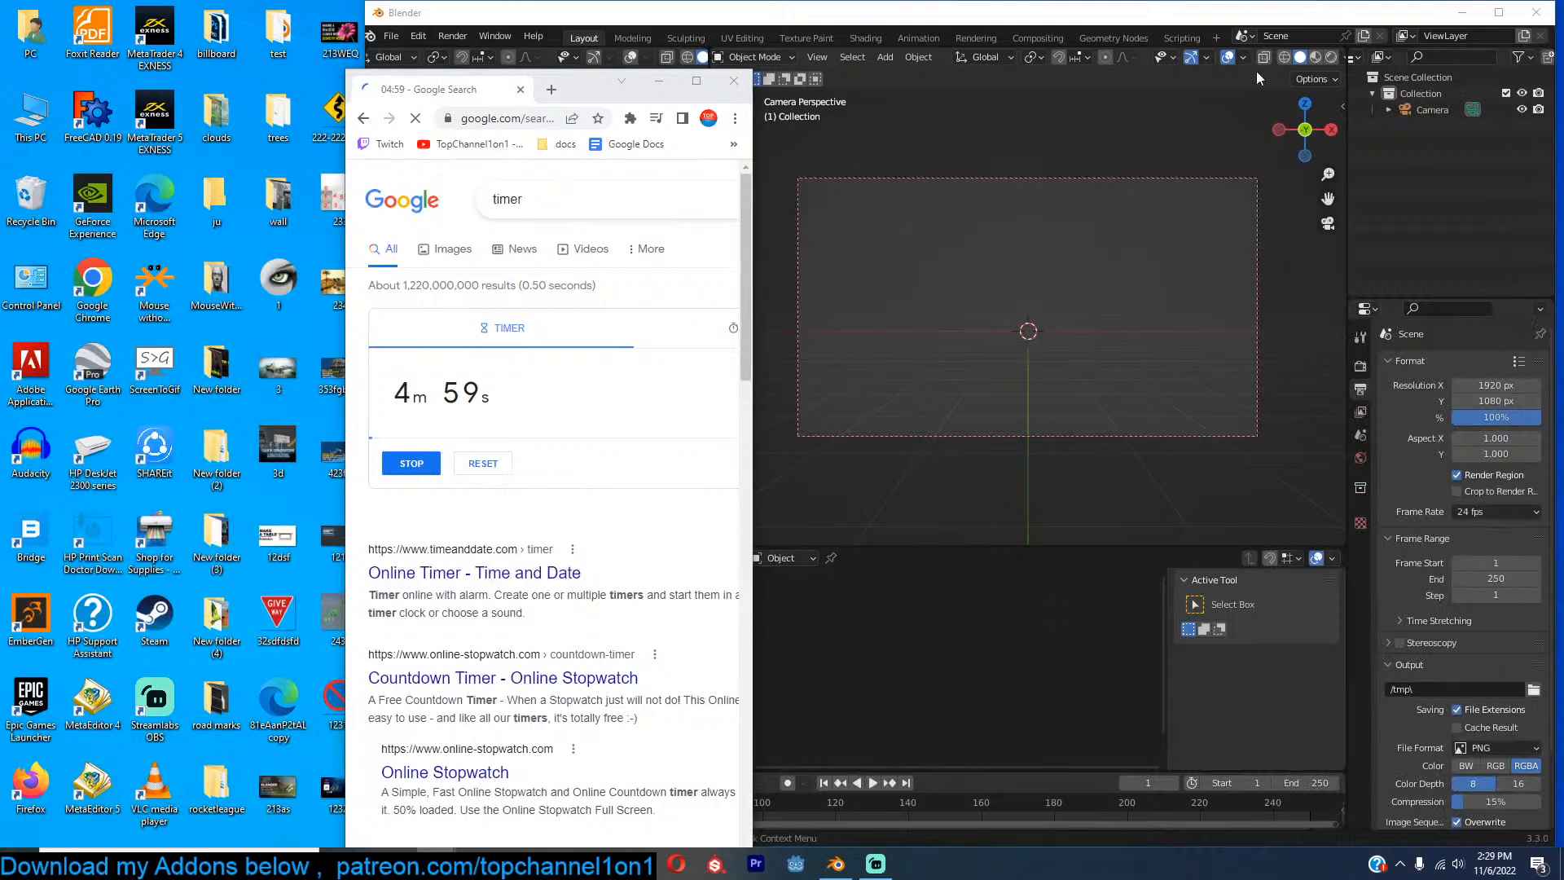
left_click_drag(577, 90, 257, 1)
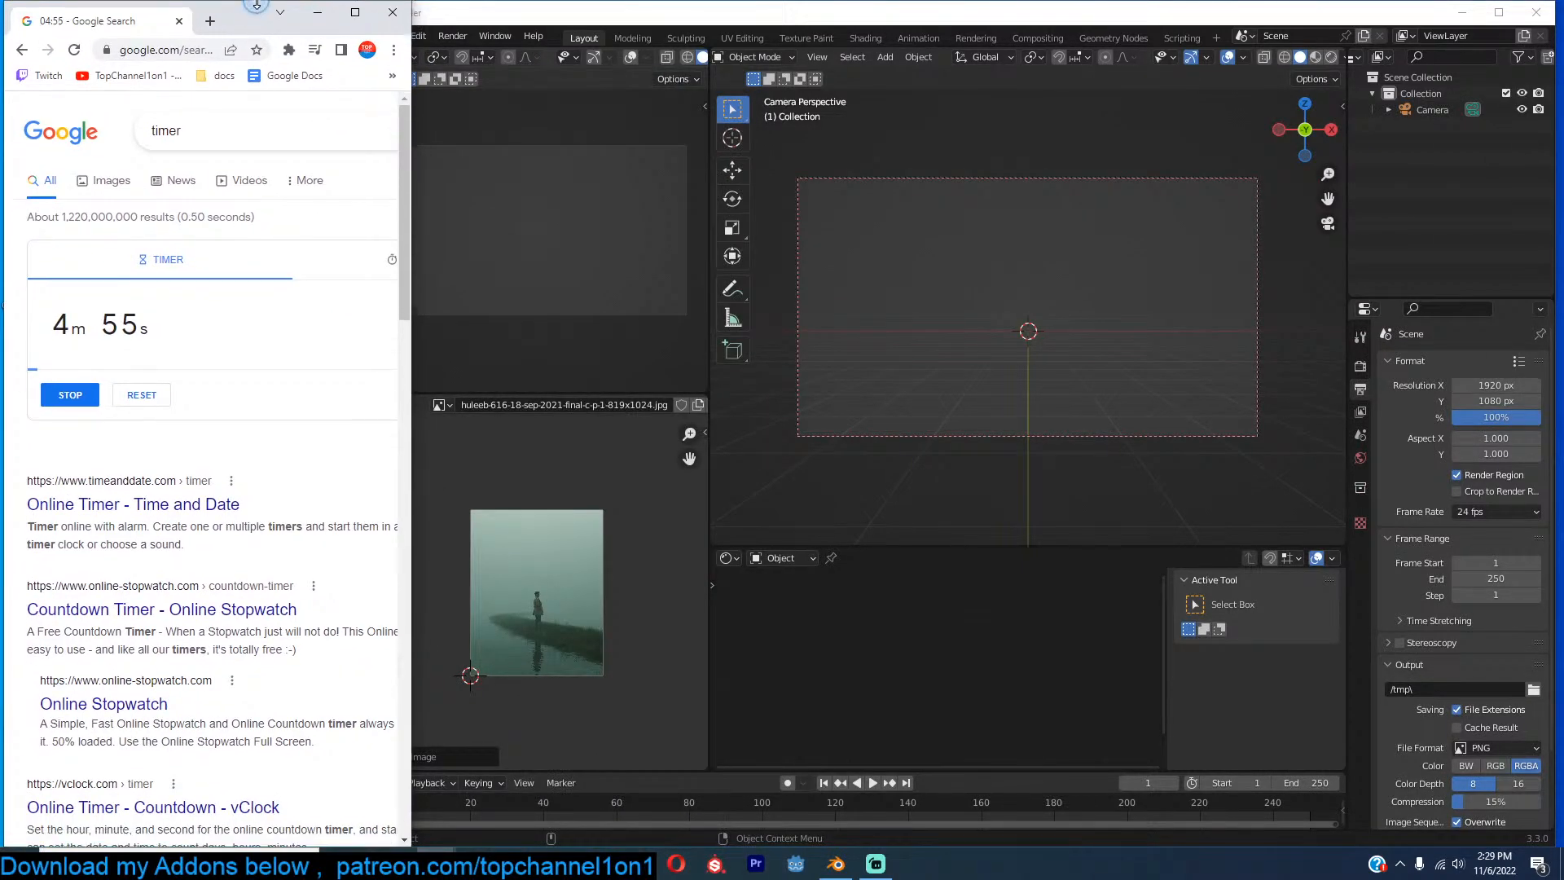
scroll(491, 588, "up", 5)
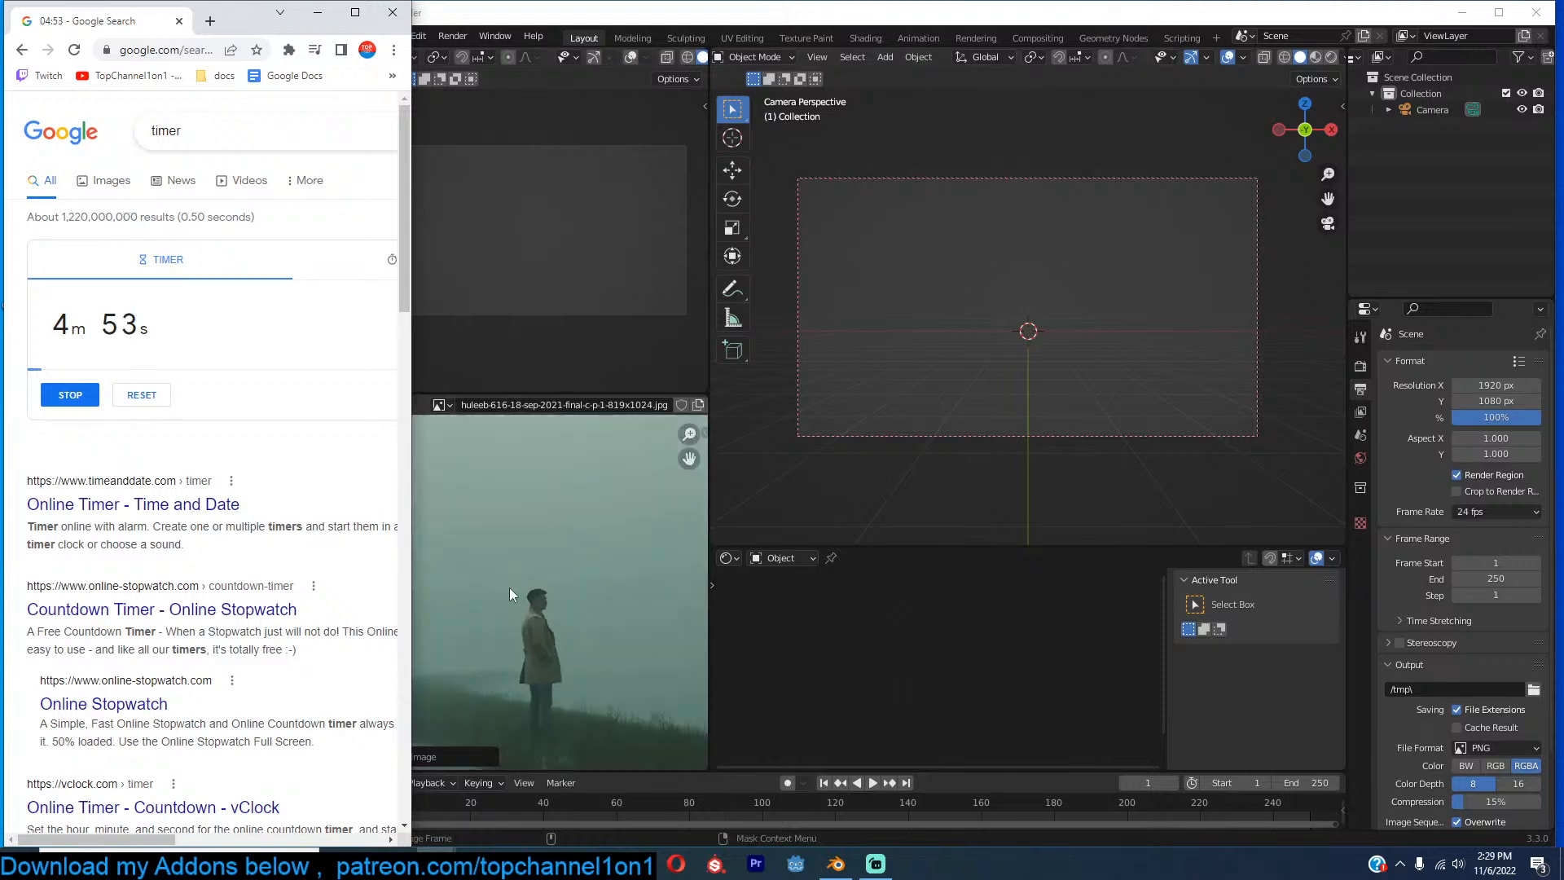
Set the countdown timer to 15 minutes, start it, and return to Blender with more of the reference image in view.
left_click(155, 305)
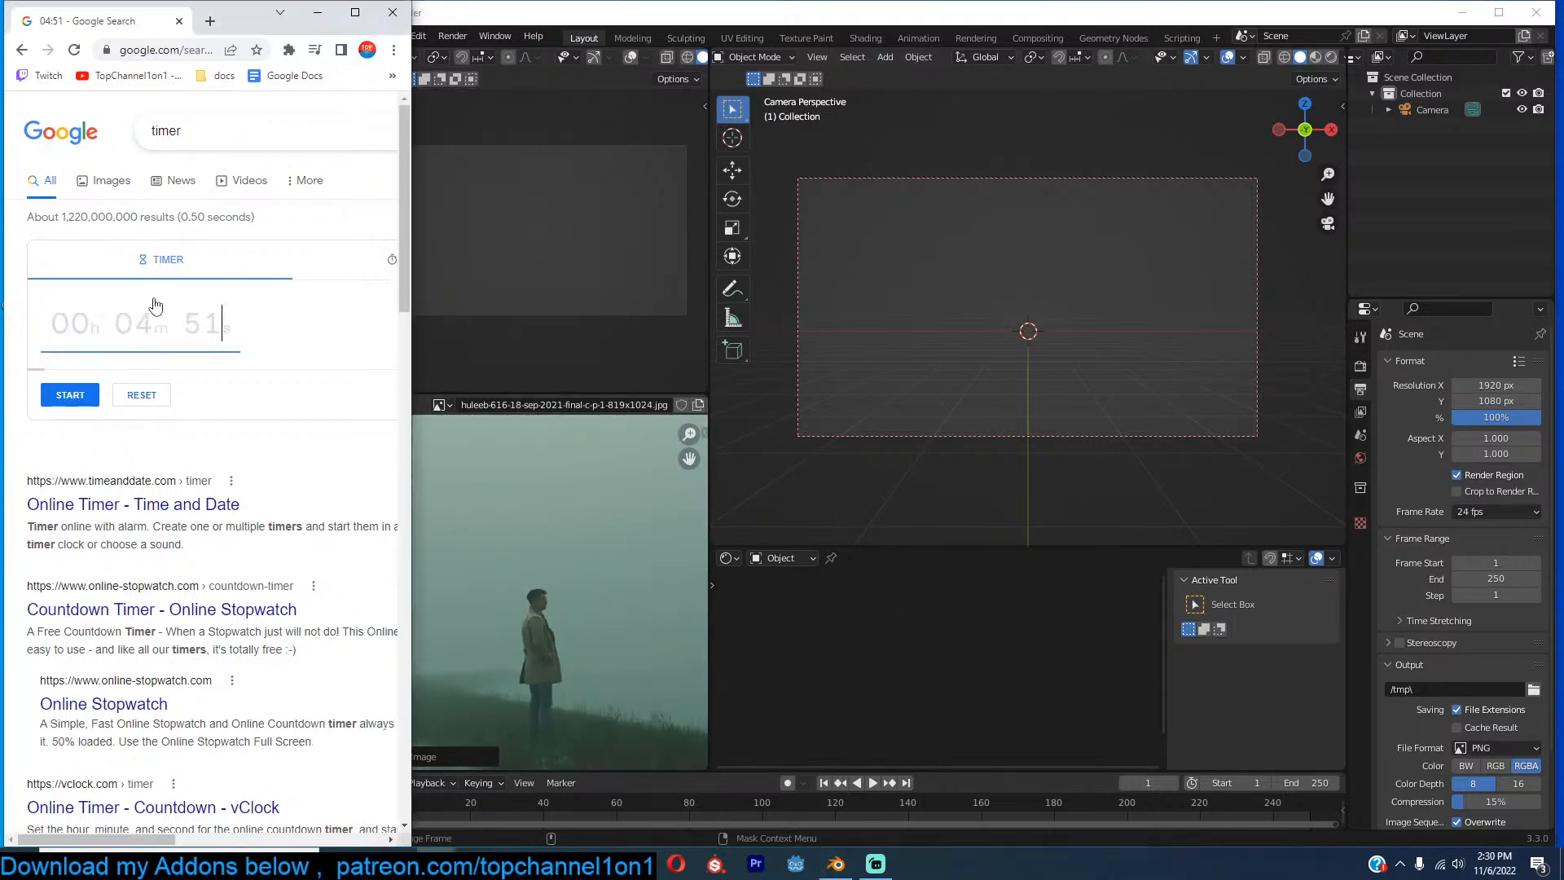
type("1500")
key("Return")
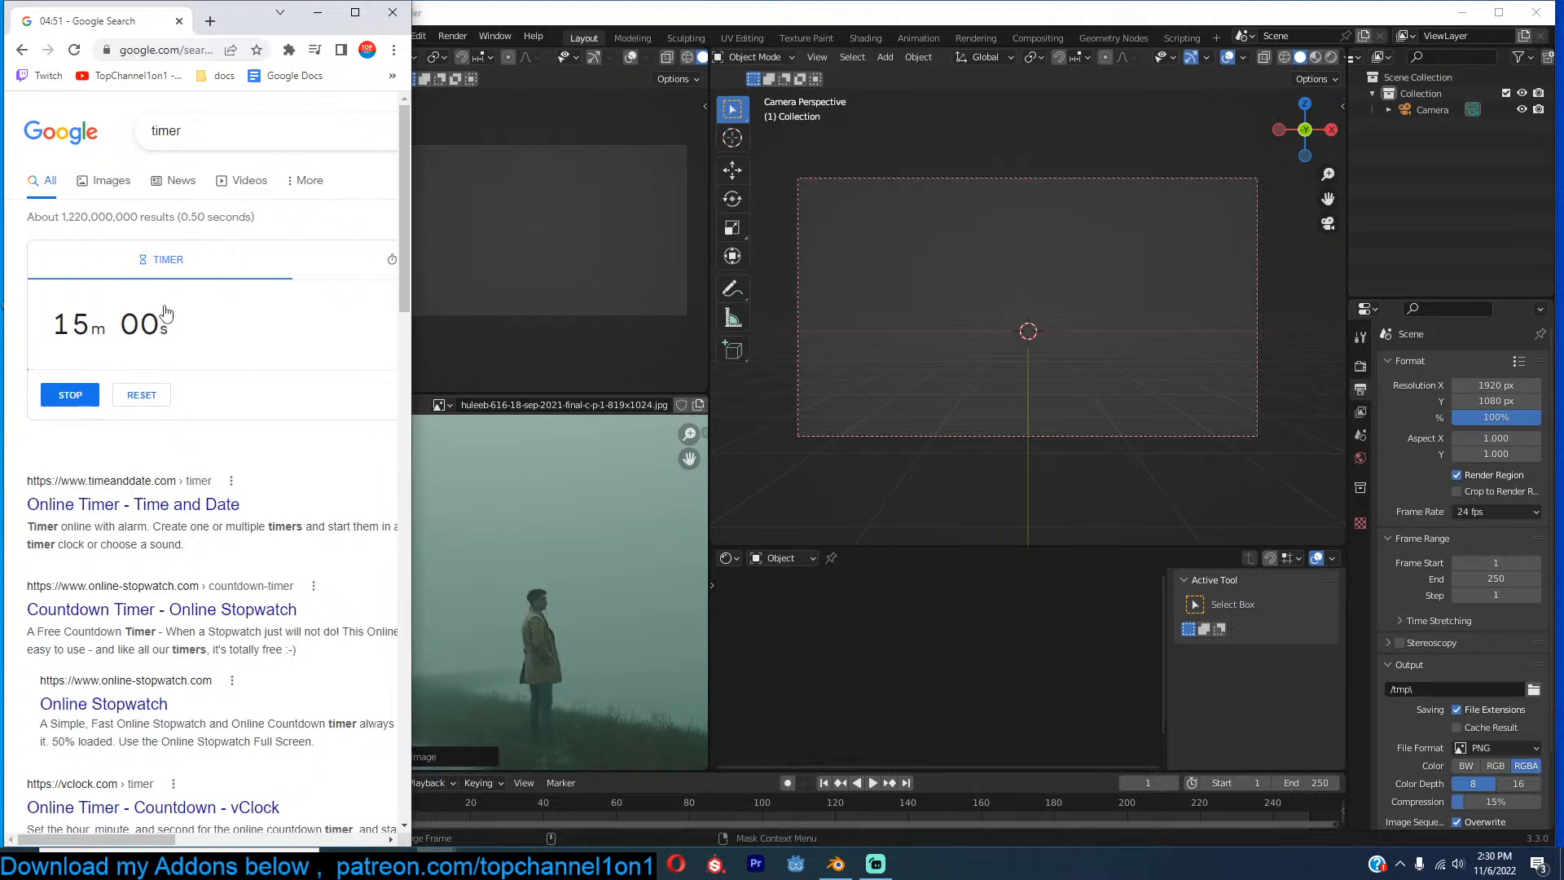
left_click(1040, 204)
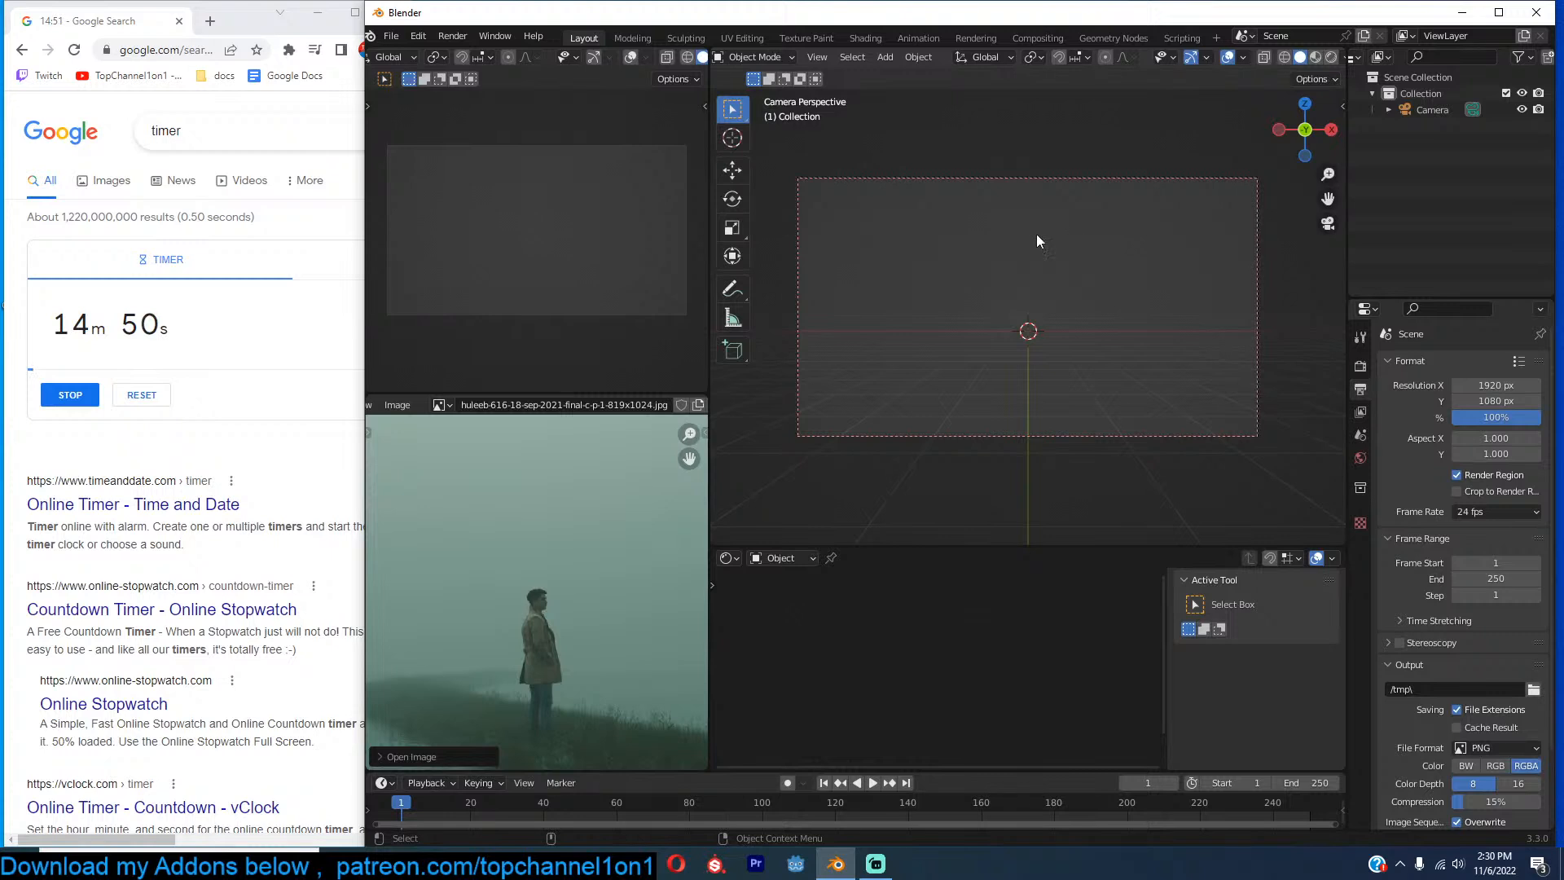
scroll(614, 521, "down", 2)
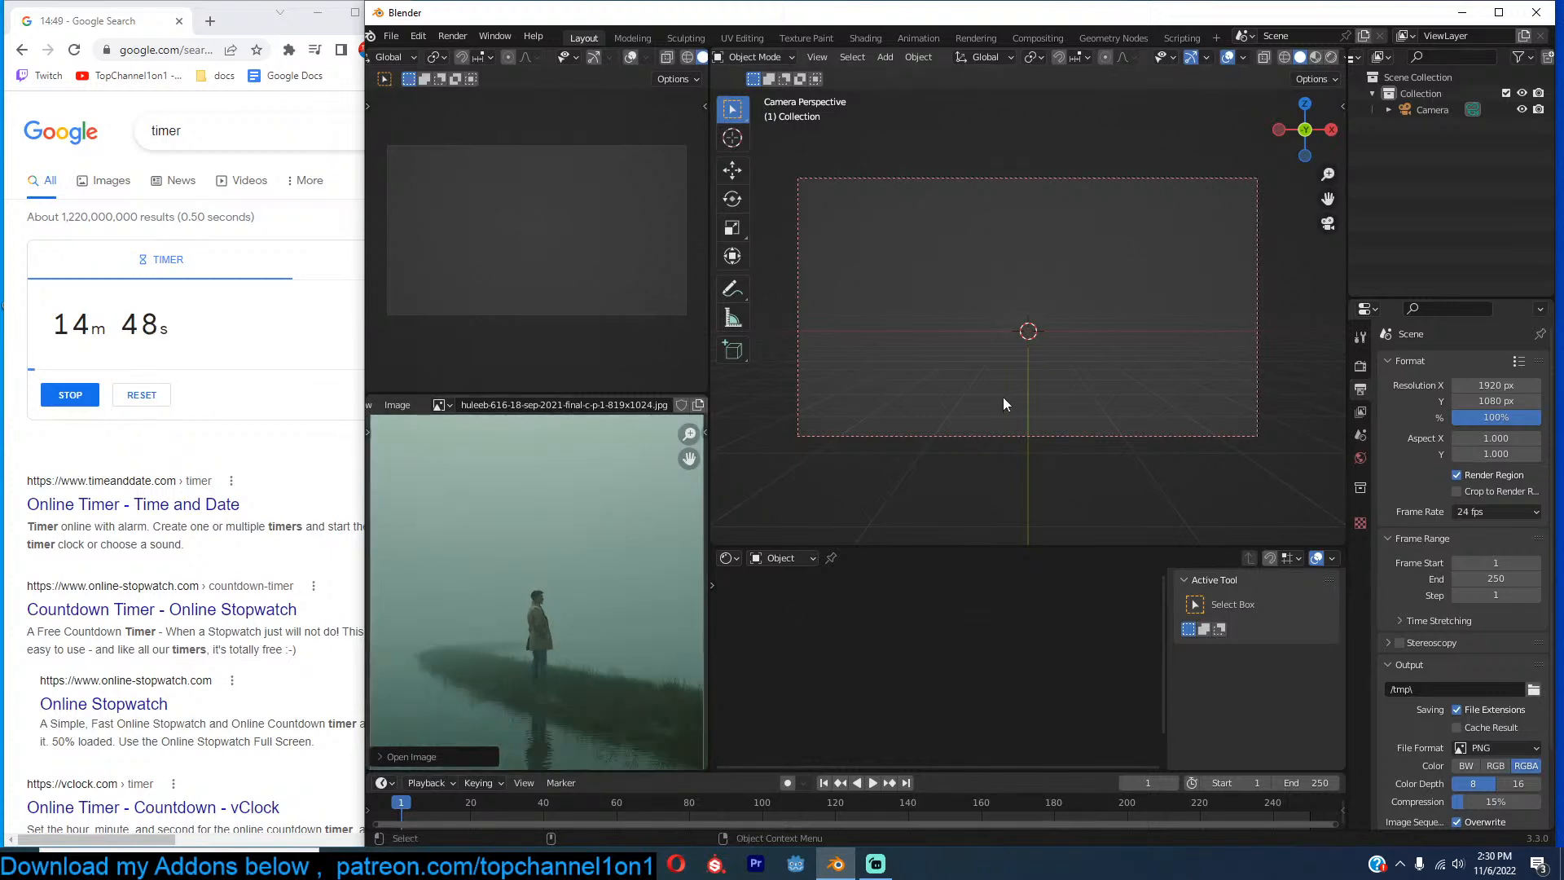
Examine the reference image up close and as a whole, and display its image properties to read its pixel dimensions.
key("KP_7")
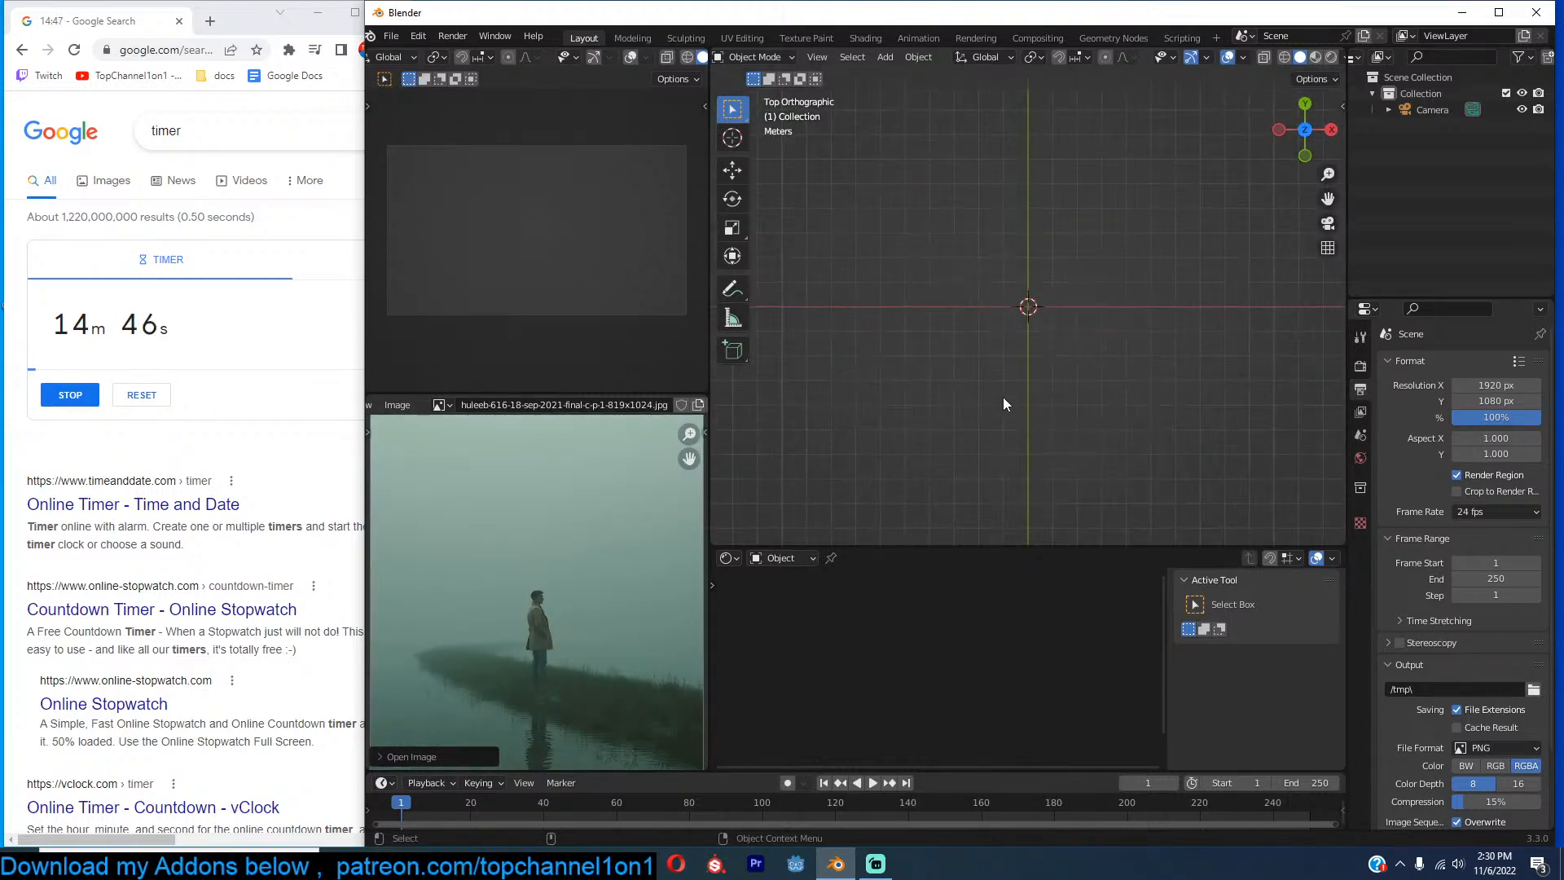
scroll(647, 646, "down", 2)
scroll(647, 645, "up", 4)
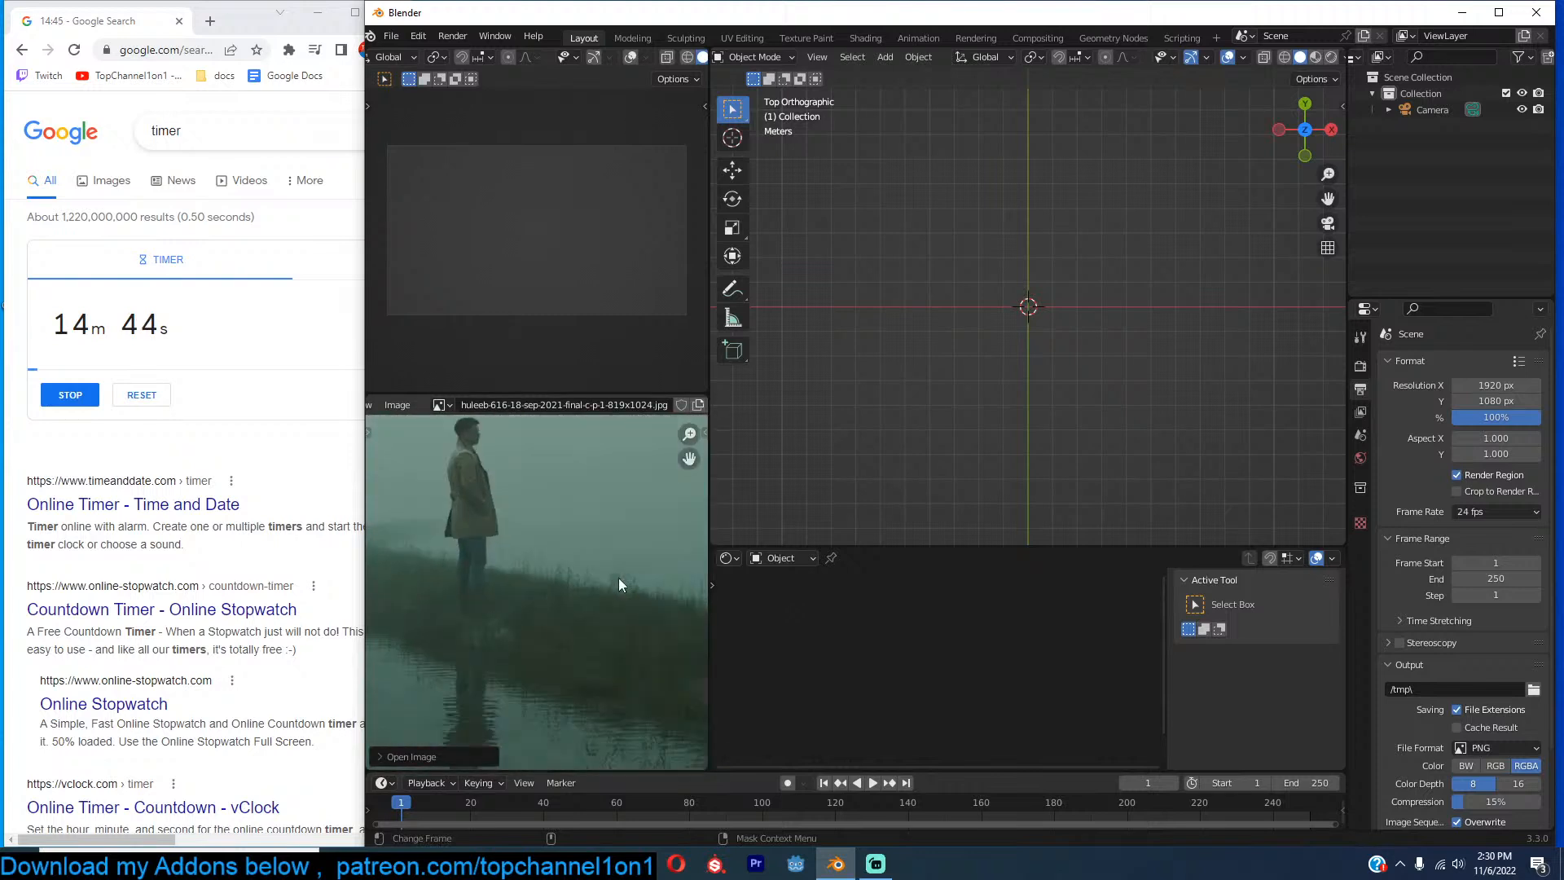
scroll(1041, 359, "down", 2)
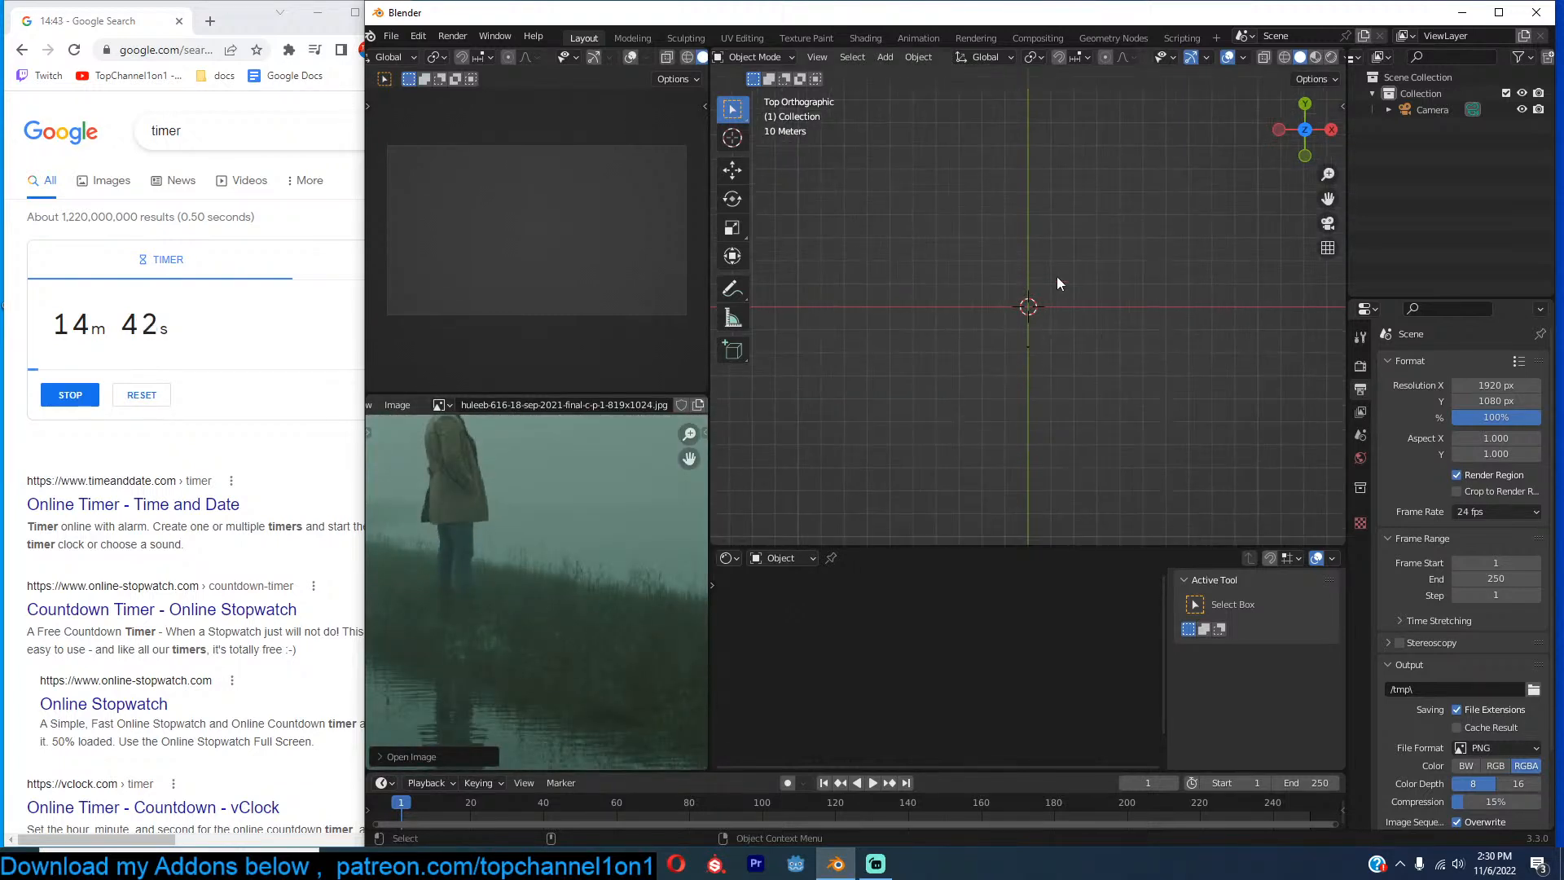
scroll(575, 491, "down", 4)
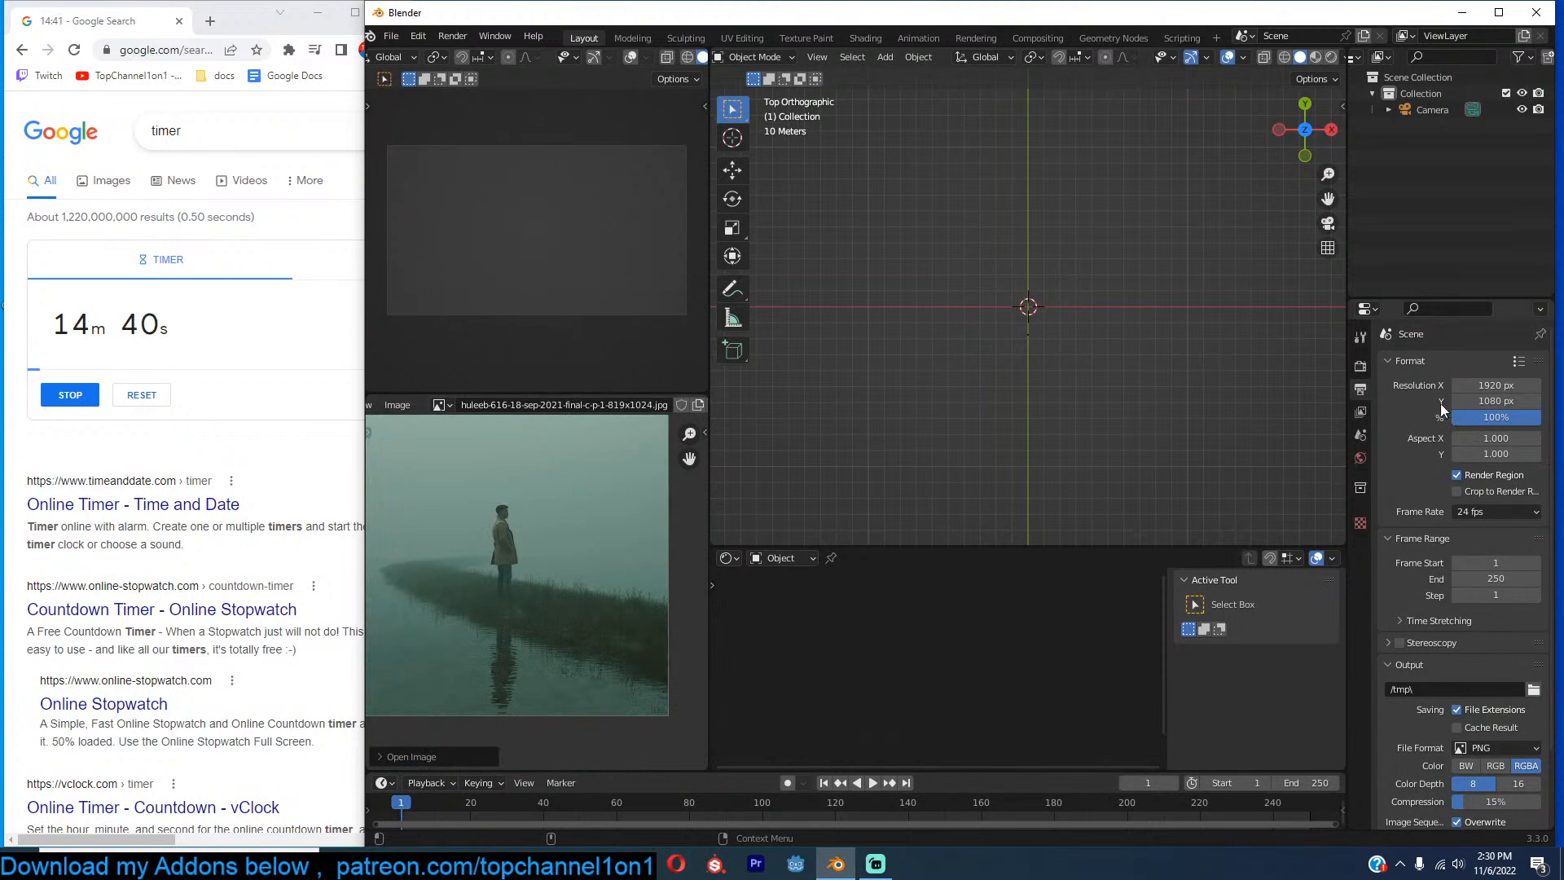
scroll(676, 588, "down", 5)
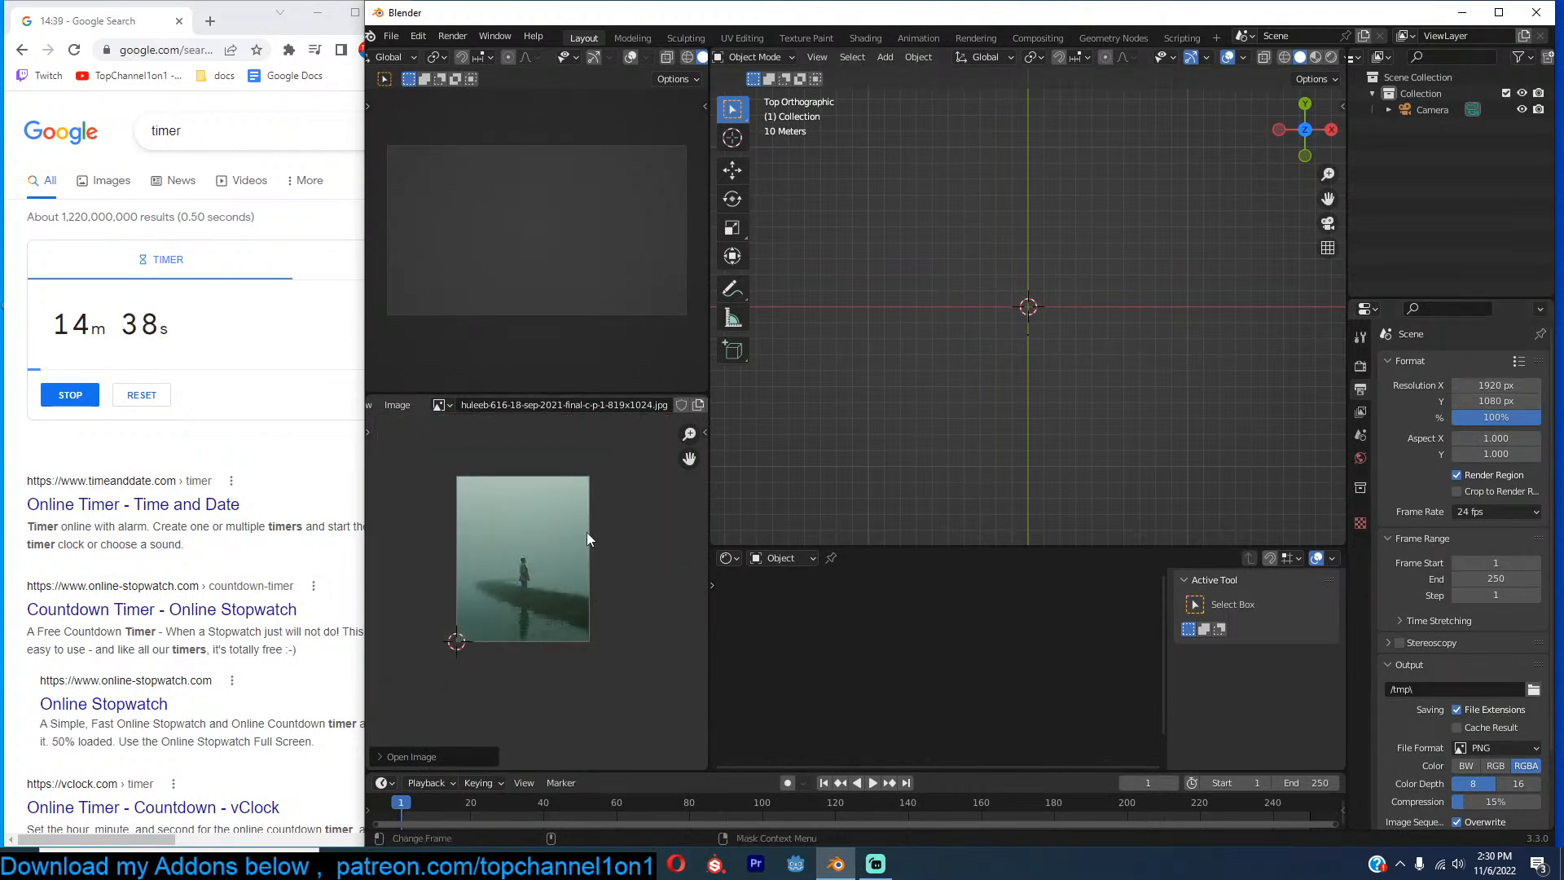
scroll(529, 619, "up", 3)
key("n")
left_click(699, 511)
left_click(698, 472)
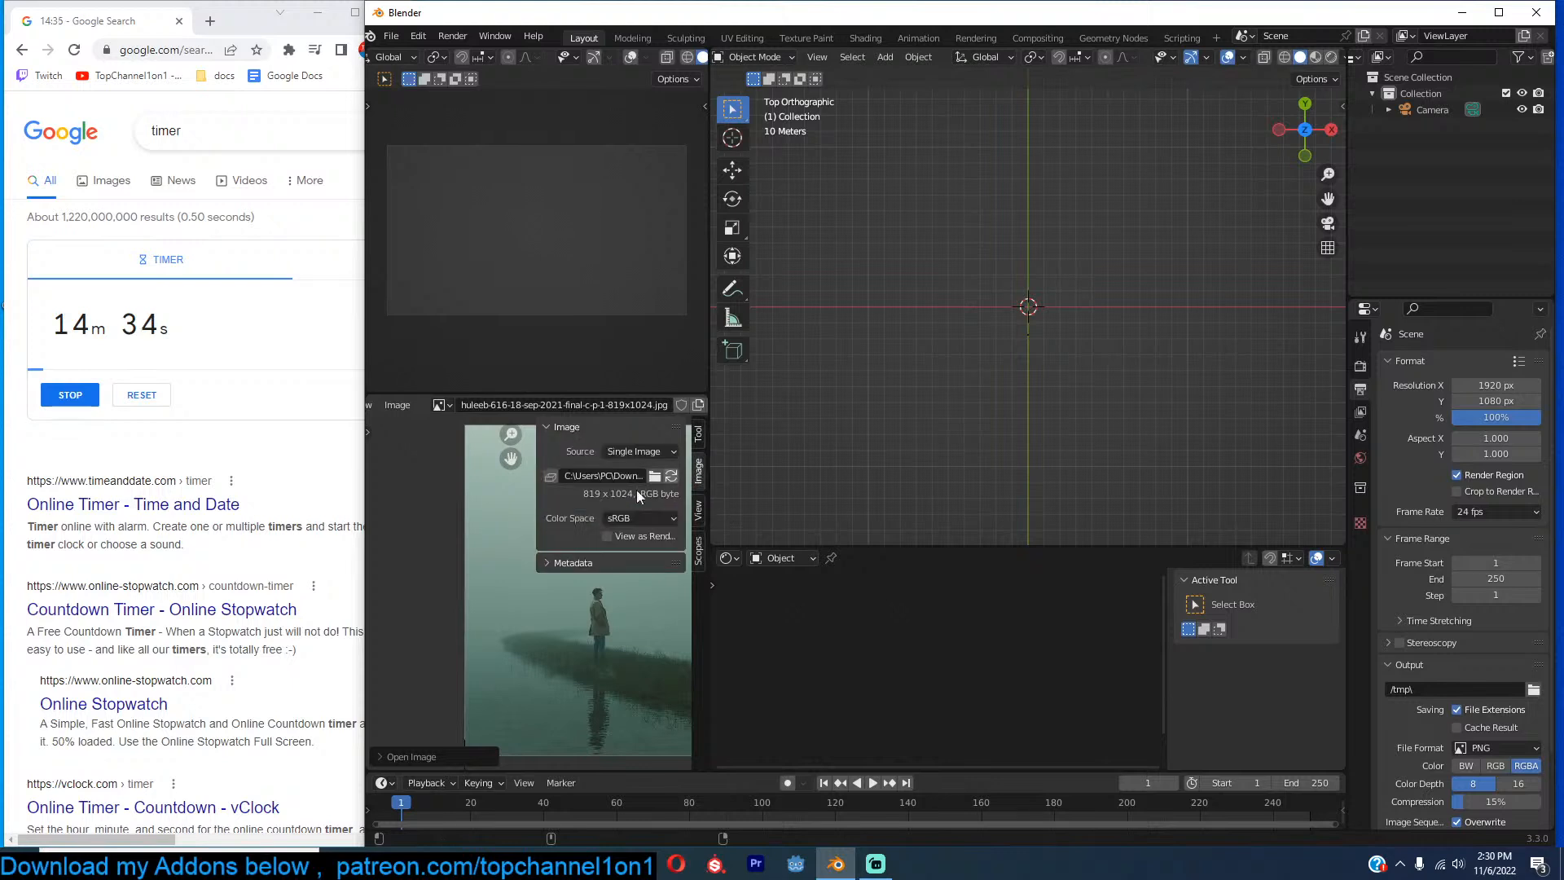
Set the render resolution to 819 px wide and 1024 px high to match the reference image.
left_click(1491, 384)
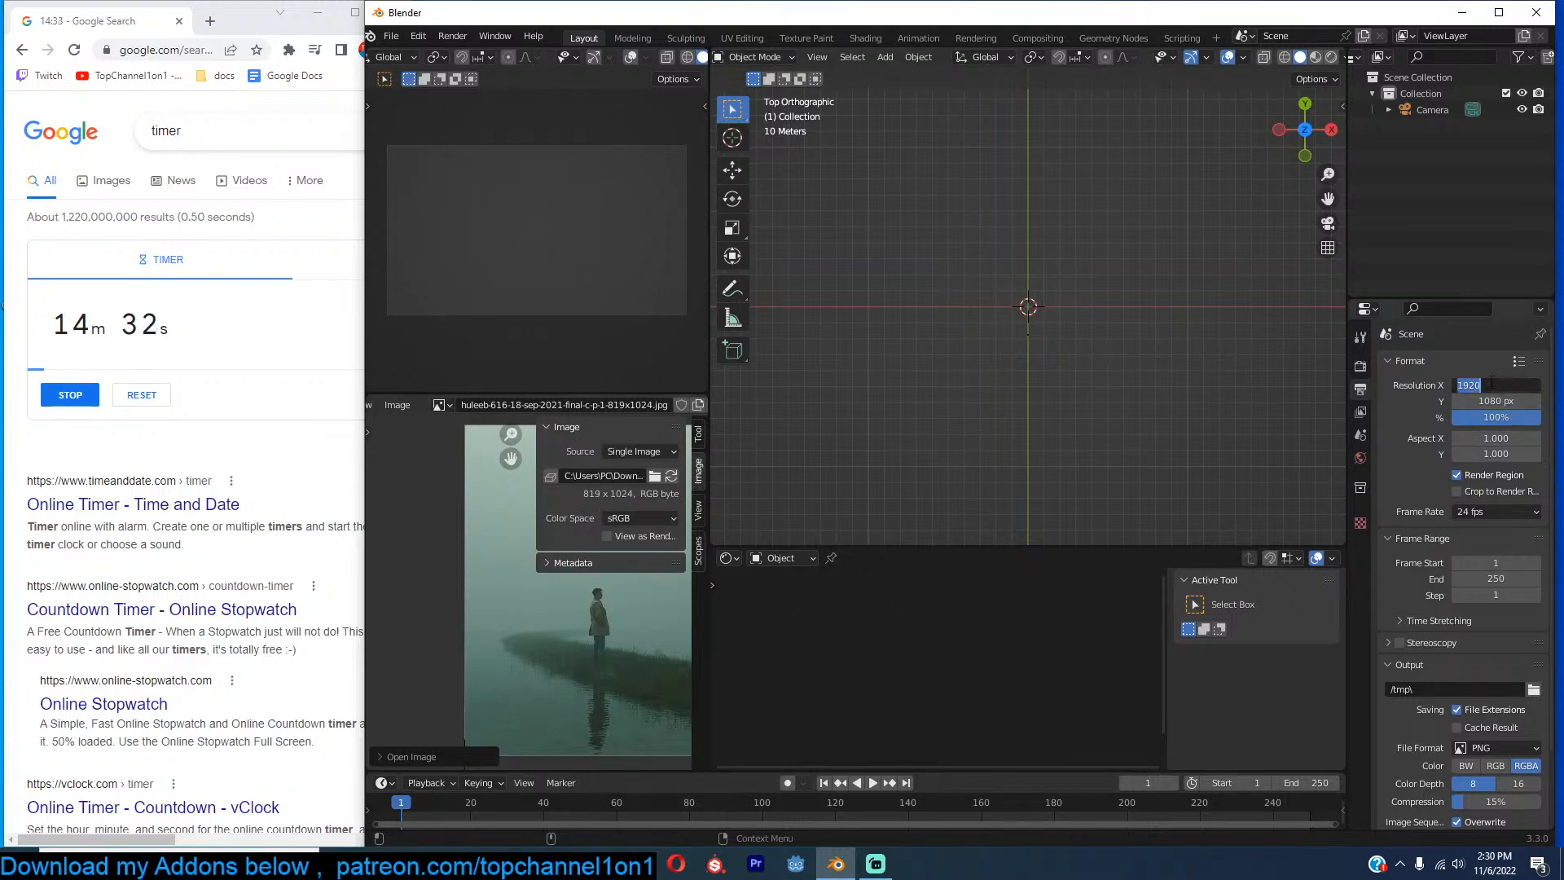
type("819")
key("Return")
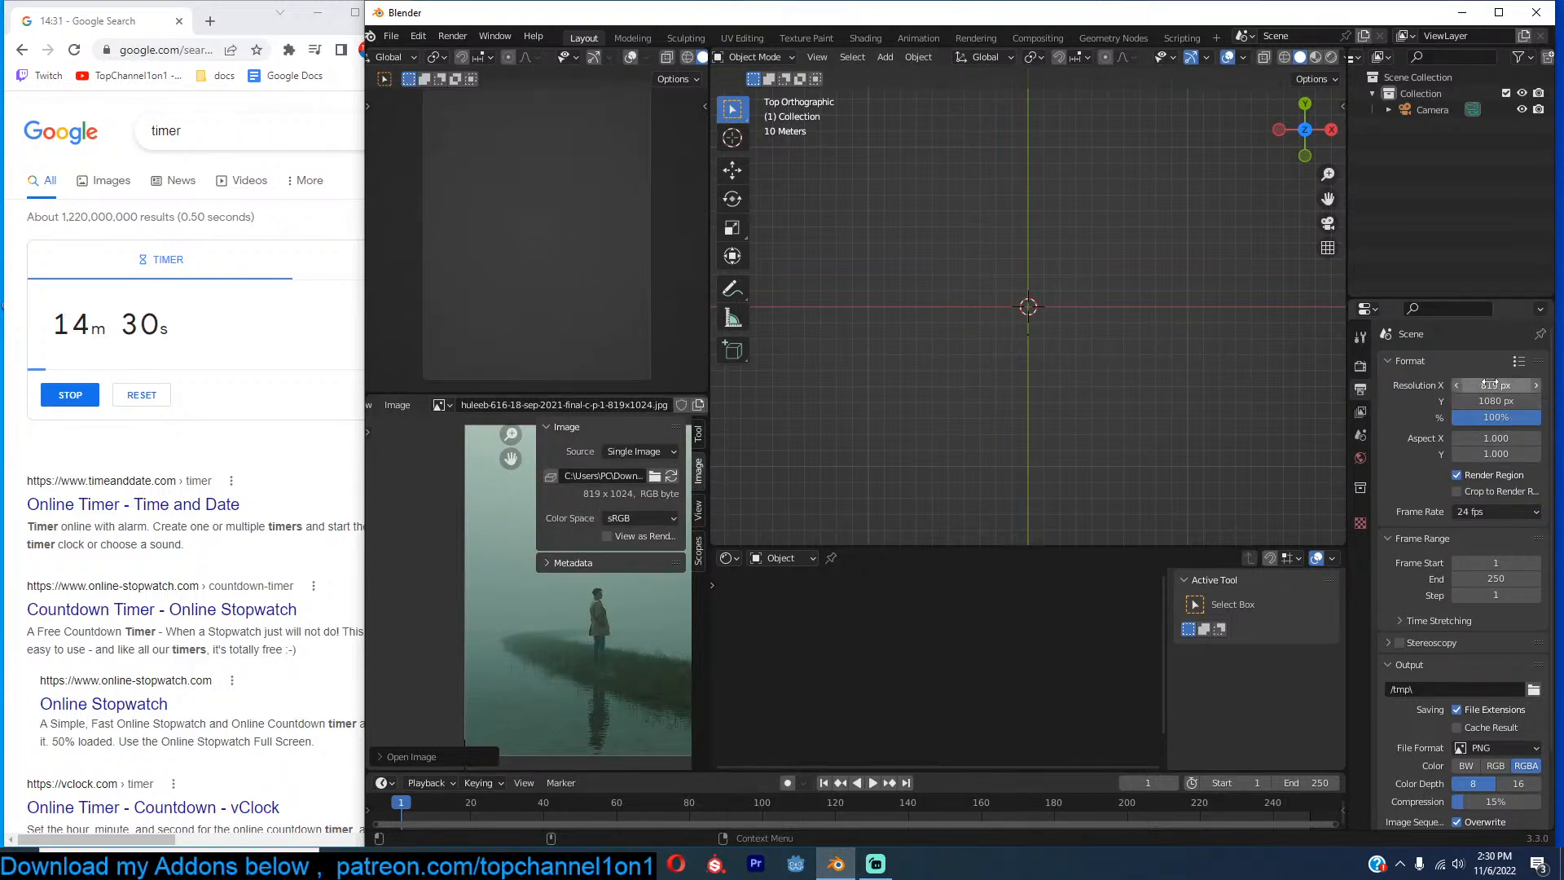
left_click(1493, 402)
type("1024")
key("Return")
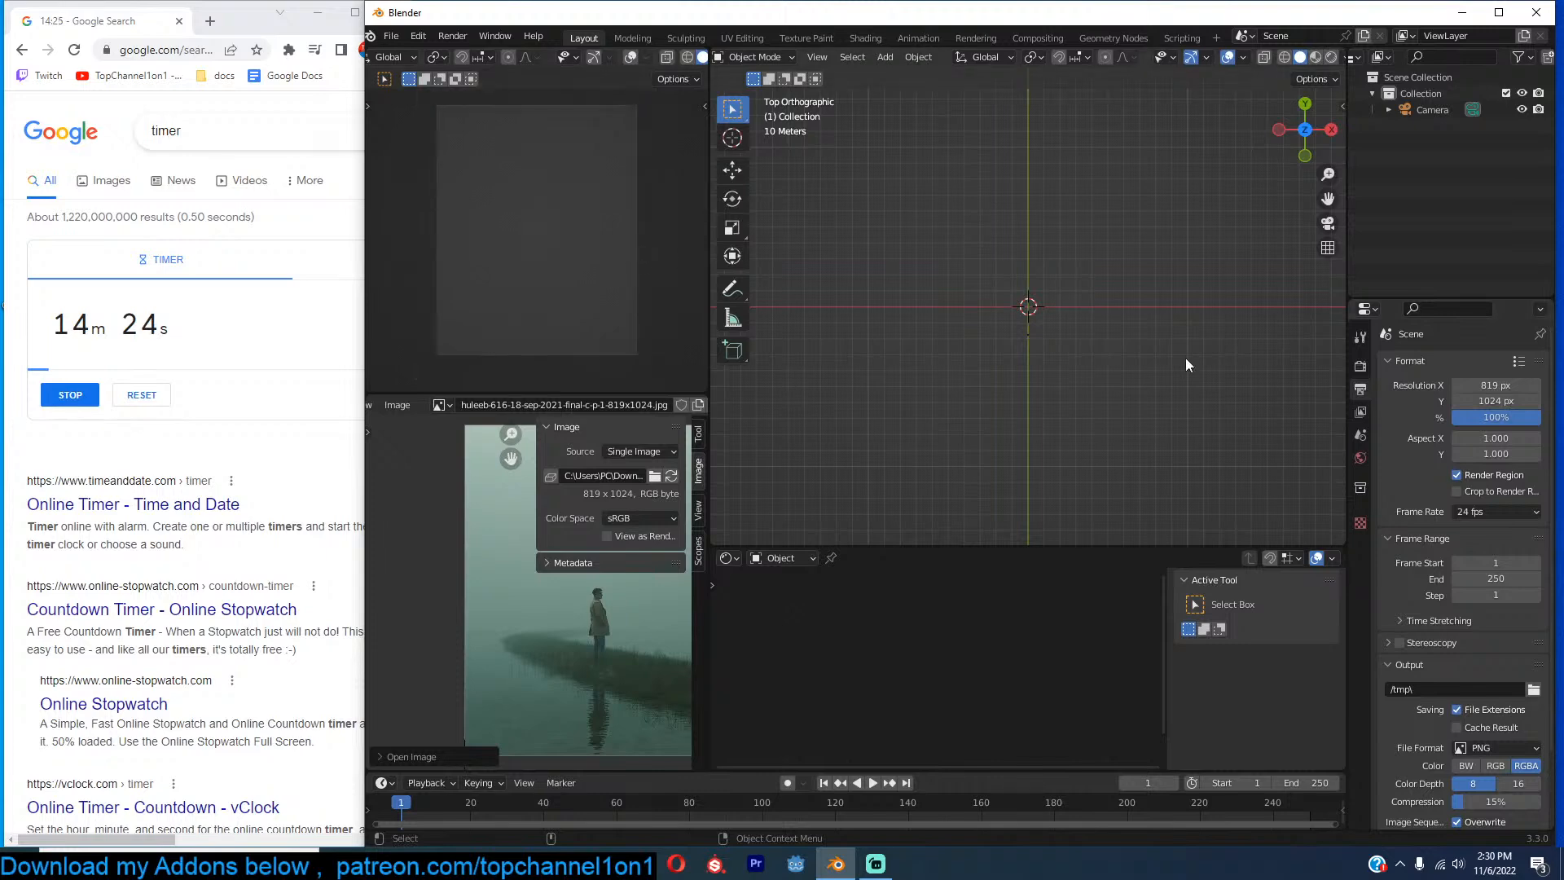
Add a plane at the origin, scale it up until it fills the lower camera frame, and use rendered shading in the preview viewport.
key("KP_0")
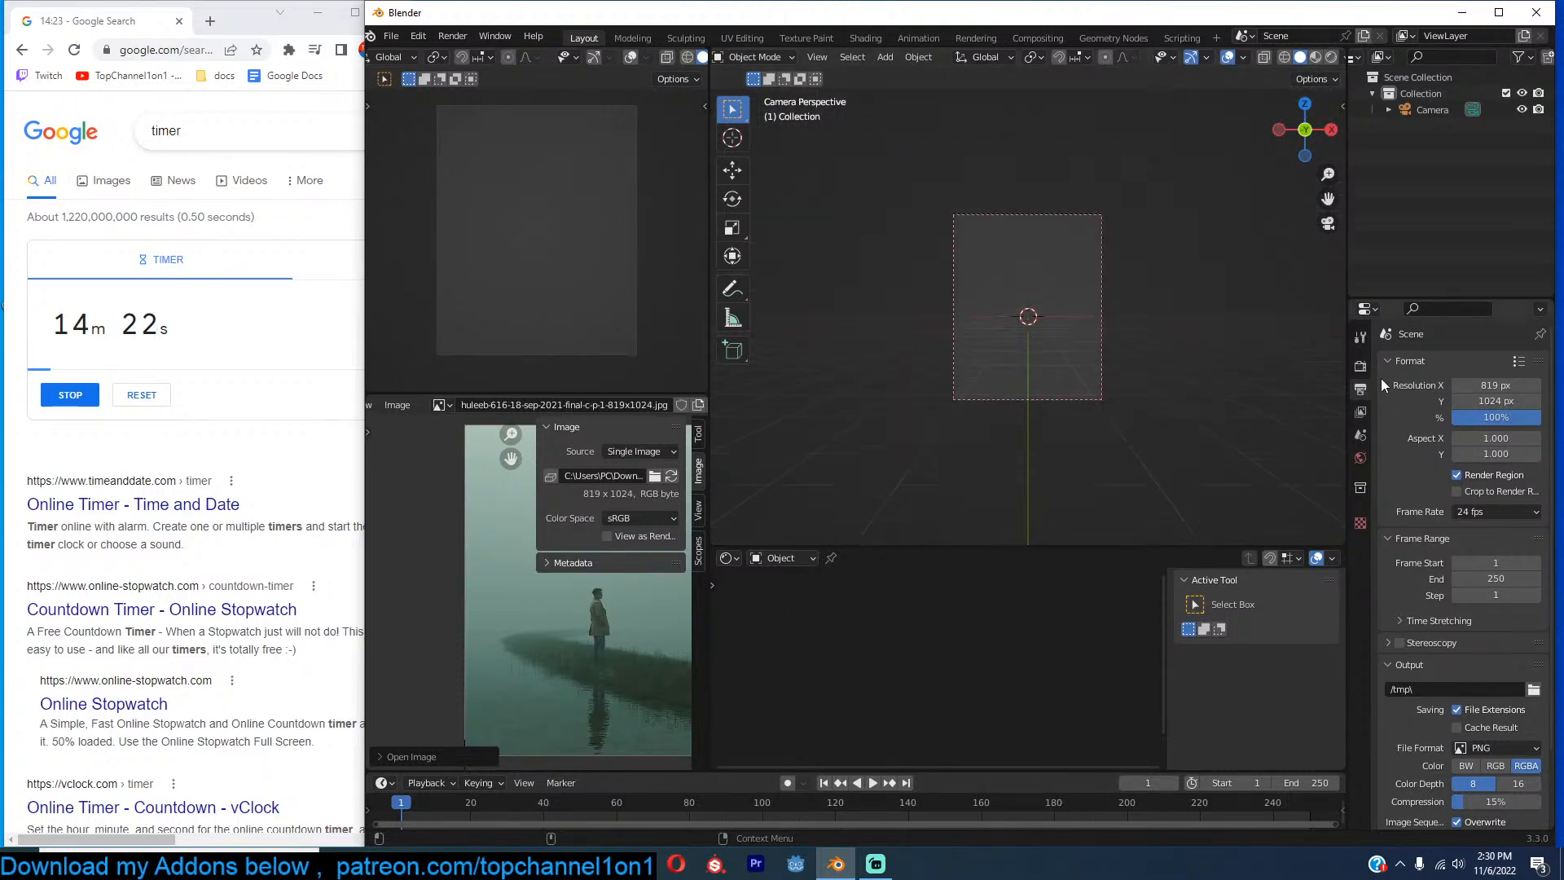
left_click(1365, 367)
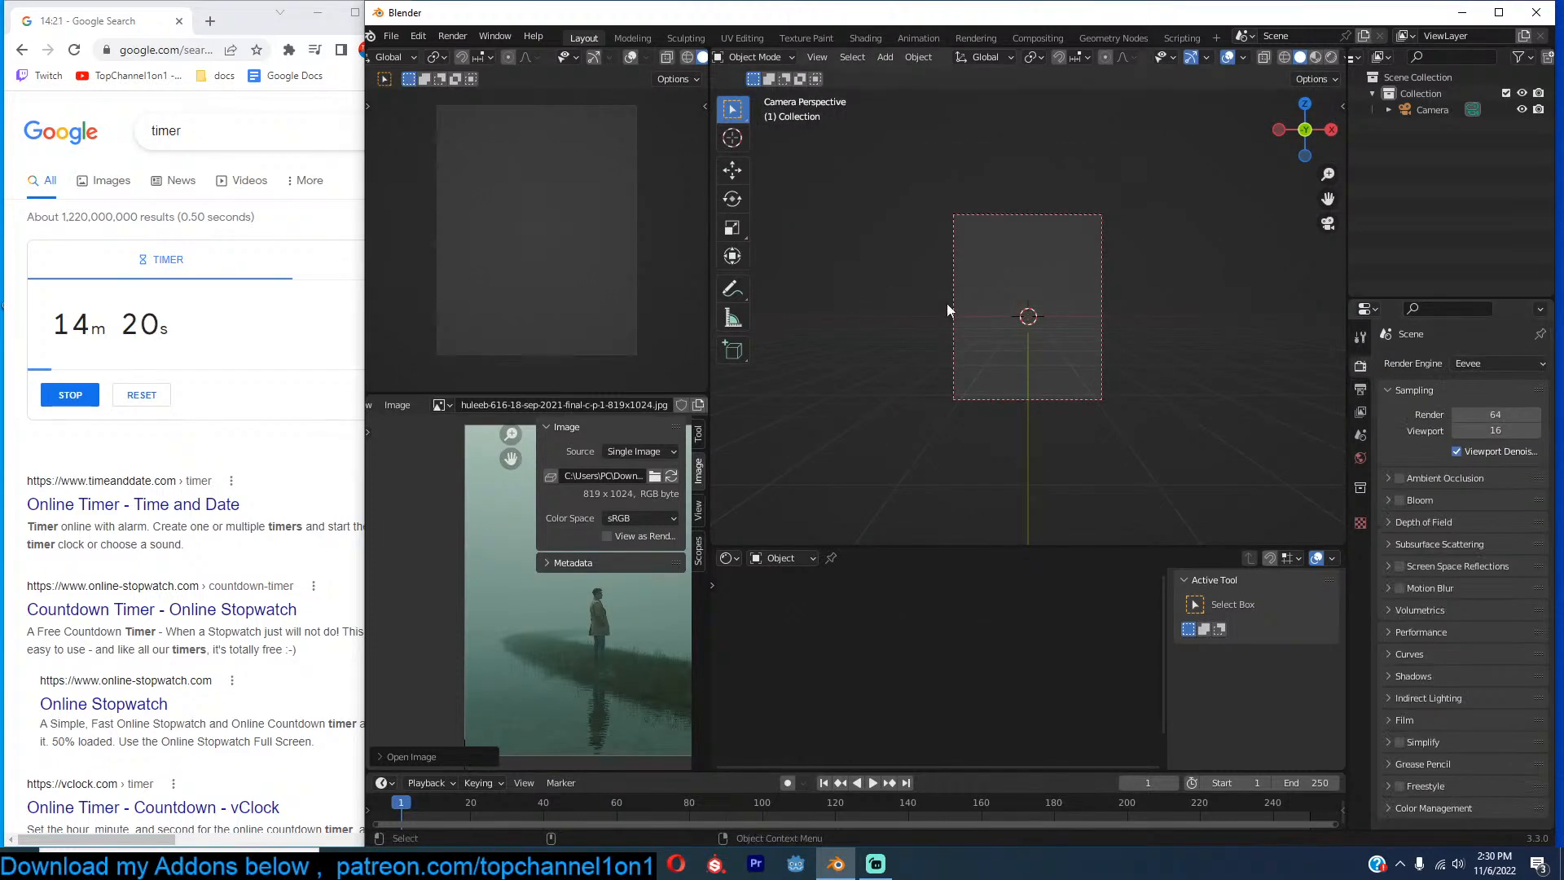
key("Home")
key("shift+a")
mouse_move(981, 342)
left_click(1075, 343)
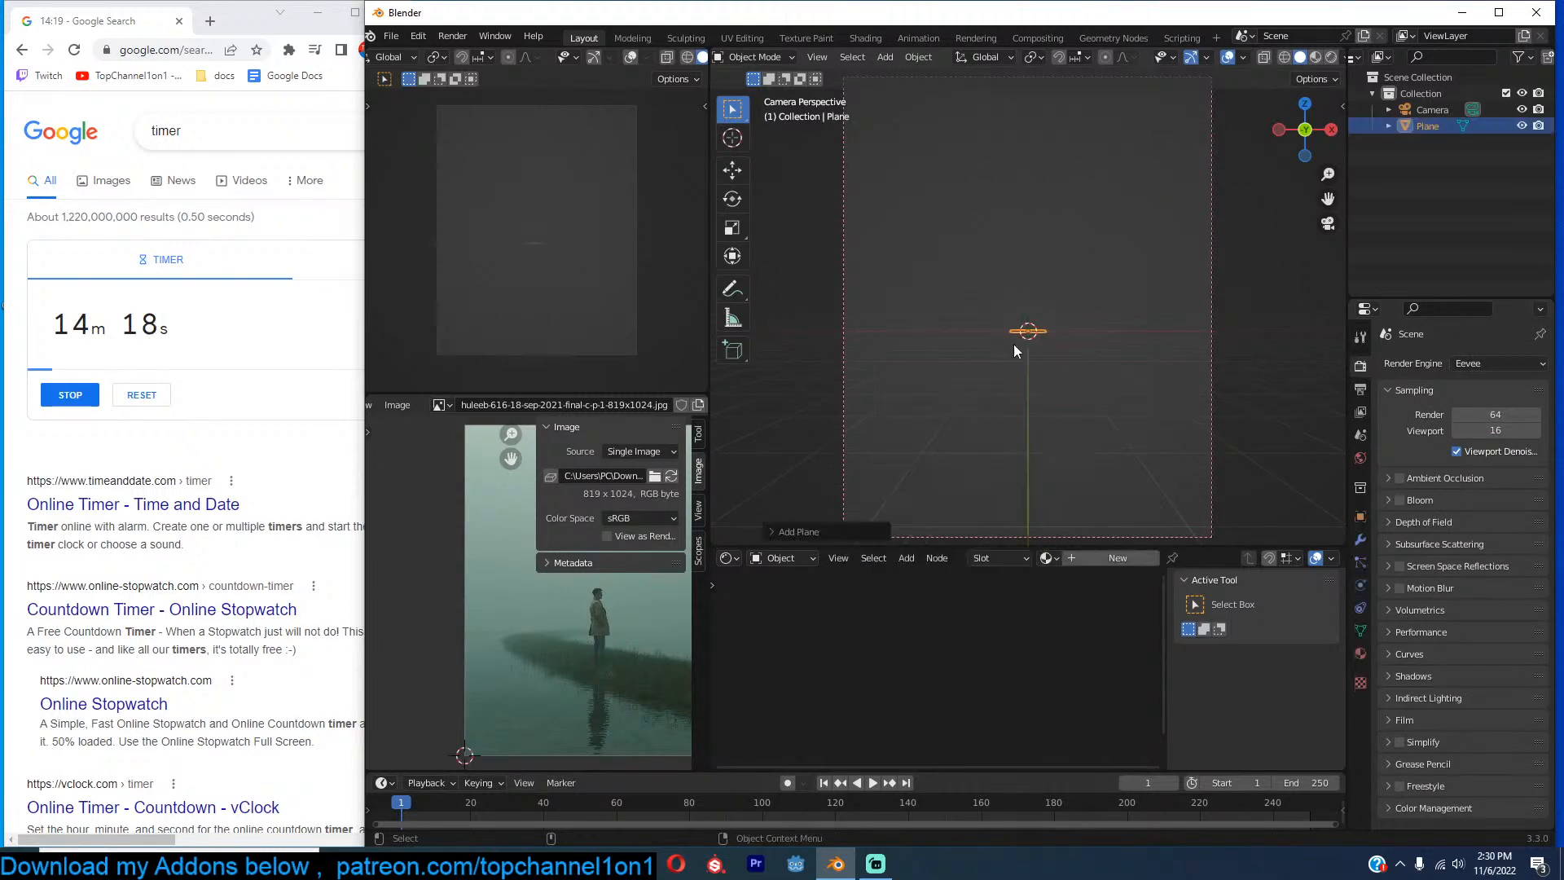
key("s")
left_click(1325, 385)
scroll(685, 57, "down", 2)
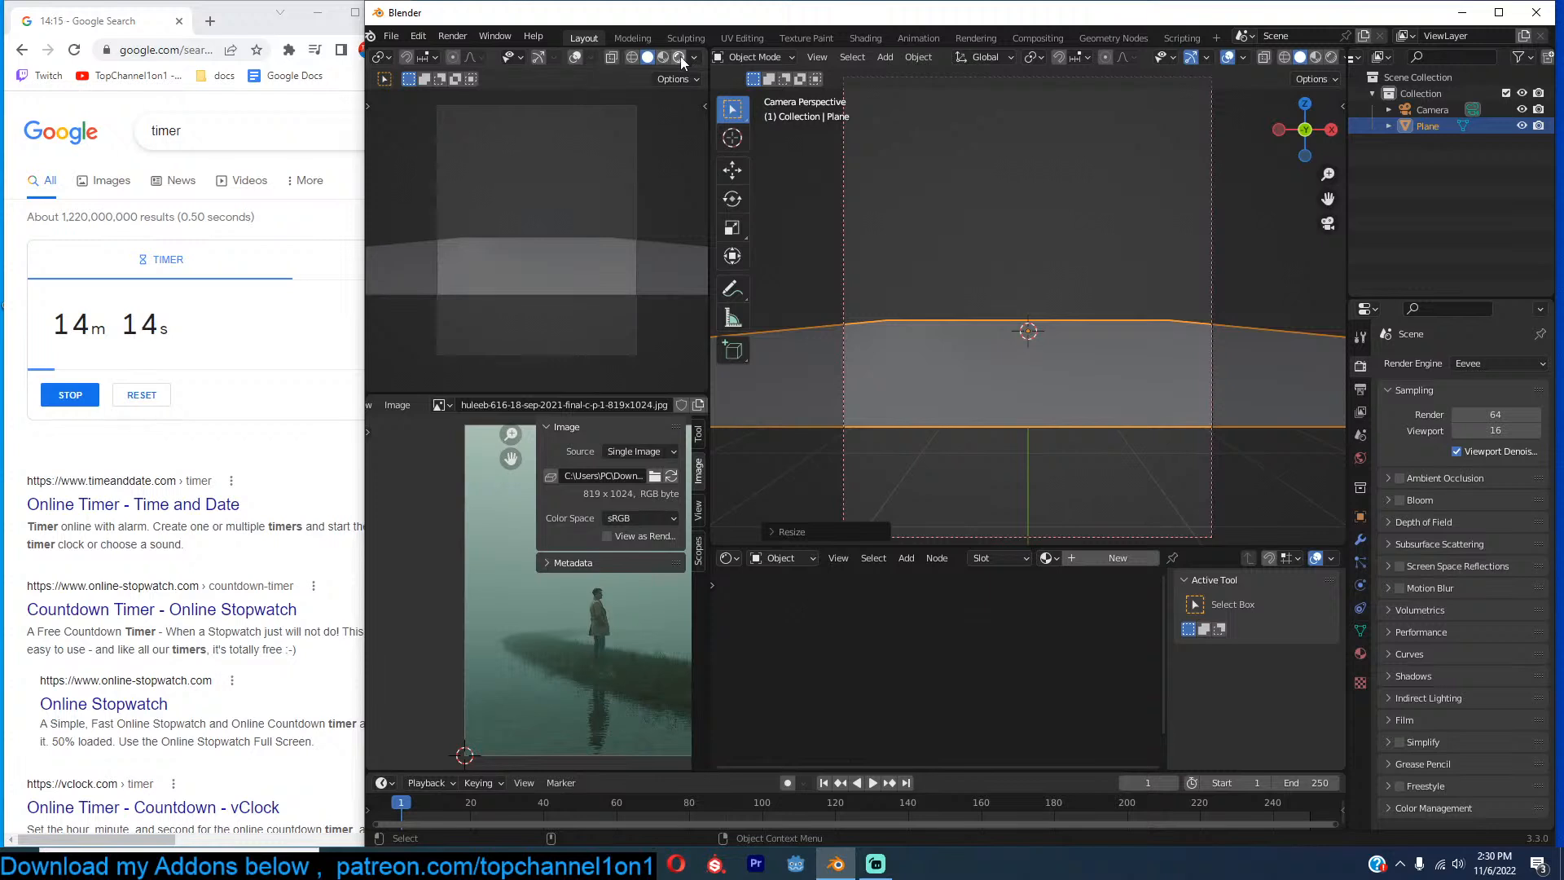
left_click(681, 56)
key("s")
left_click(1153, 422)
Use a Preetham Sky Texture as the world color, adjusting its sun direction and setting the background strength to 0.150.
left_click(1361, 457)
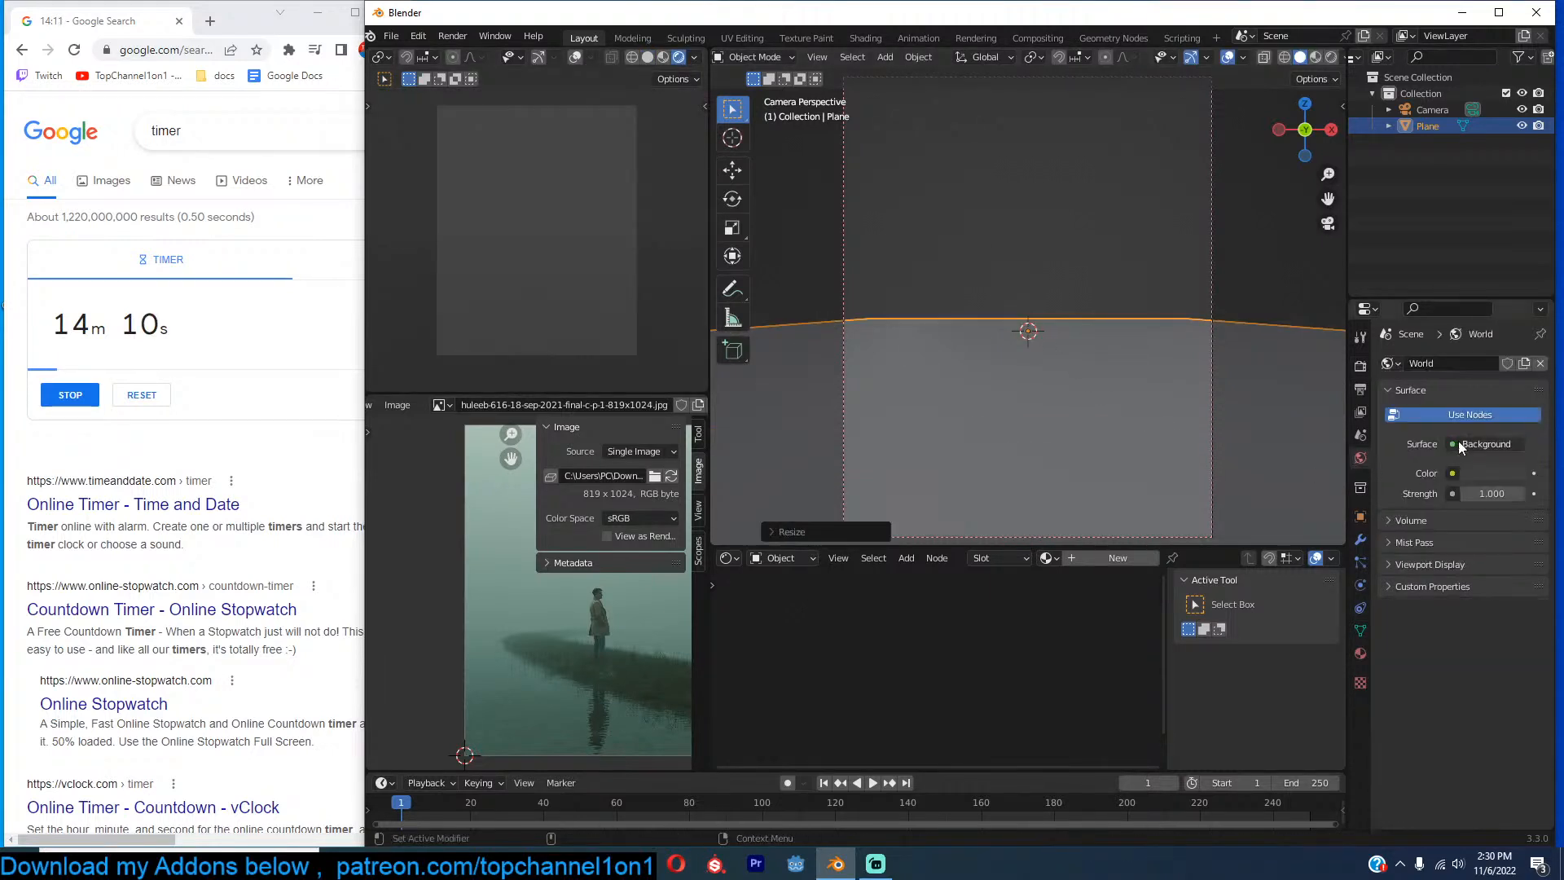
left_click(1453, 473)
left_click(1132, 655)
left_click(1498, 494)
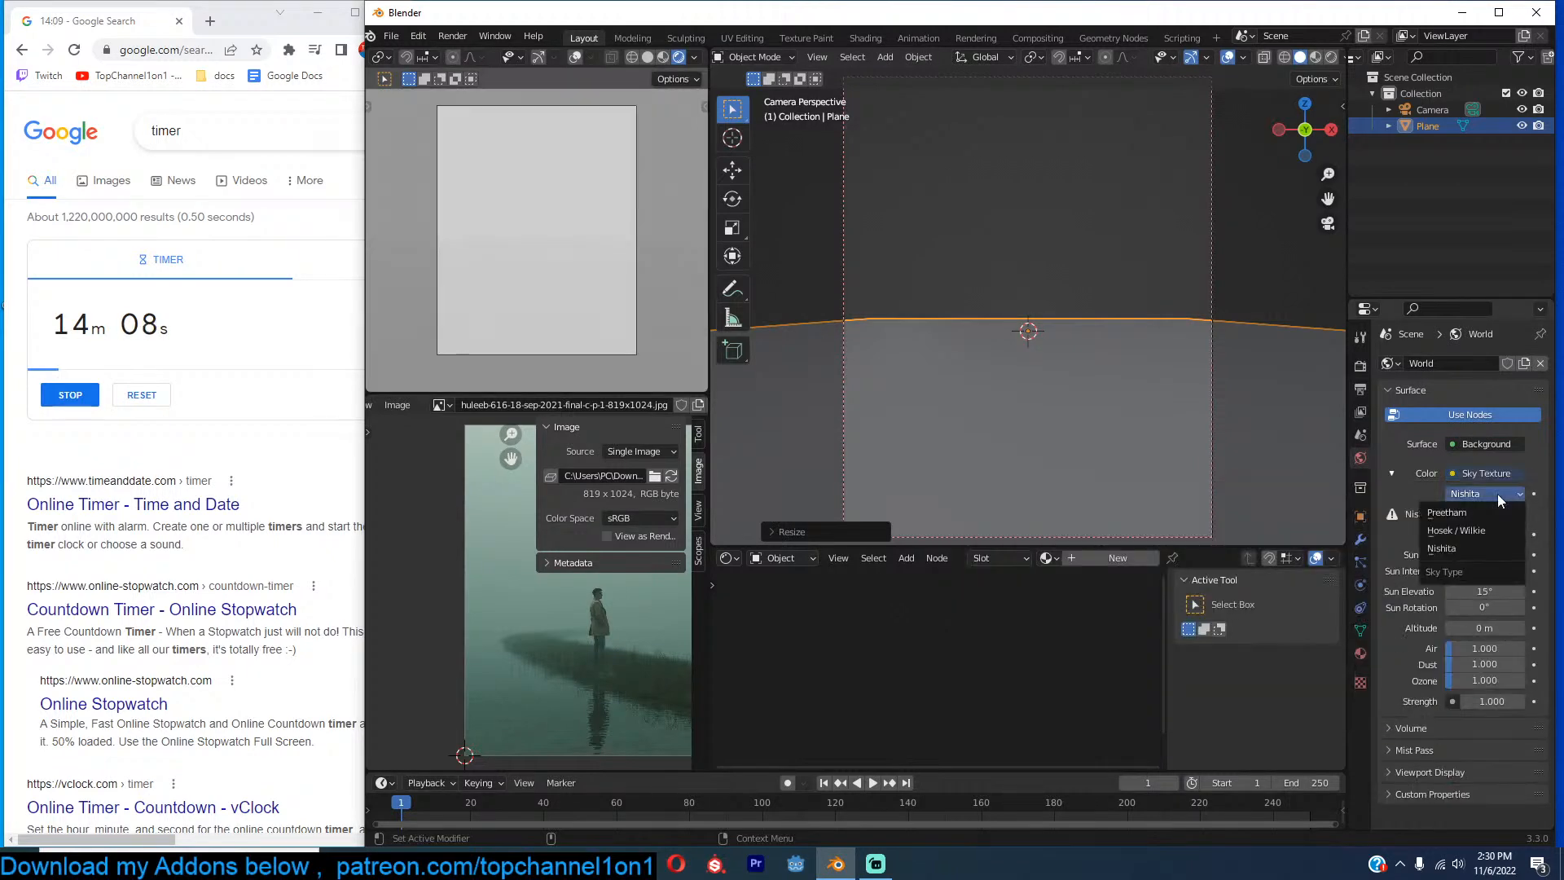
left_click(1419, 517)
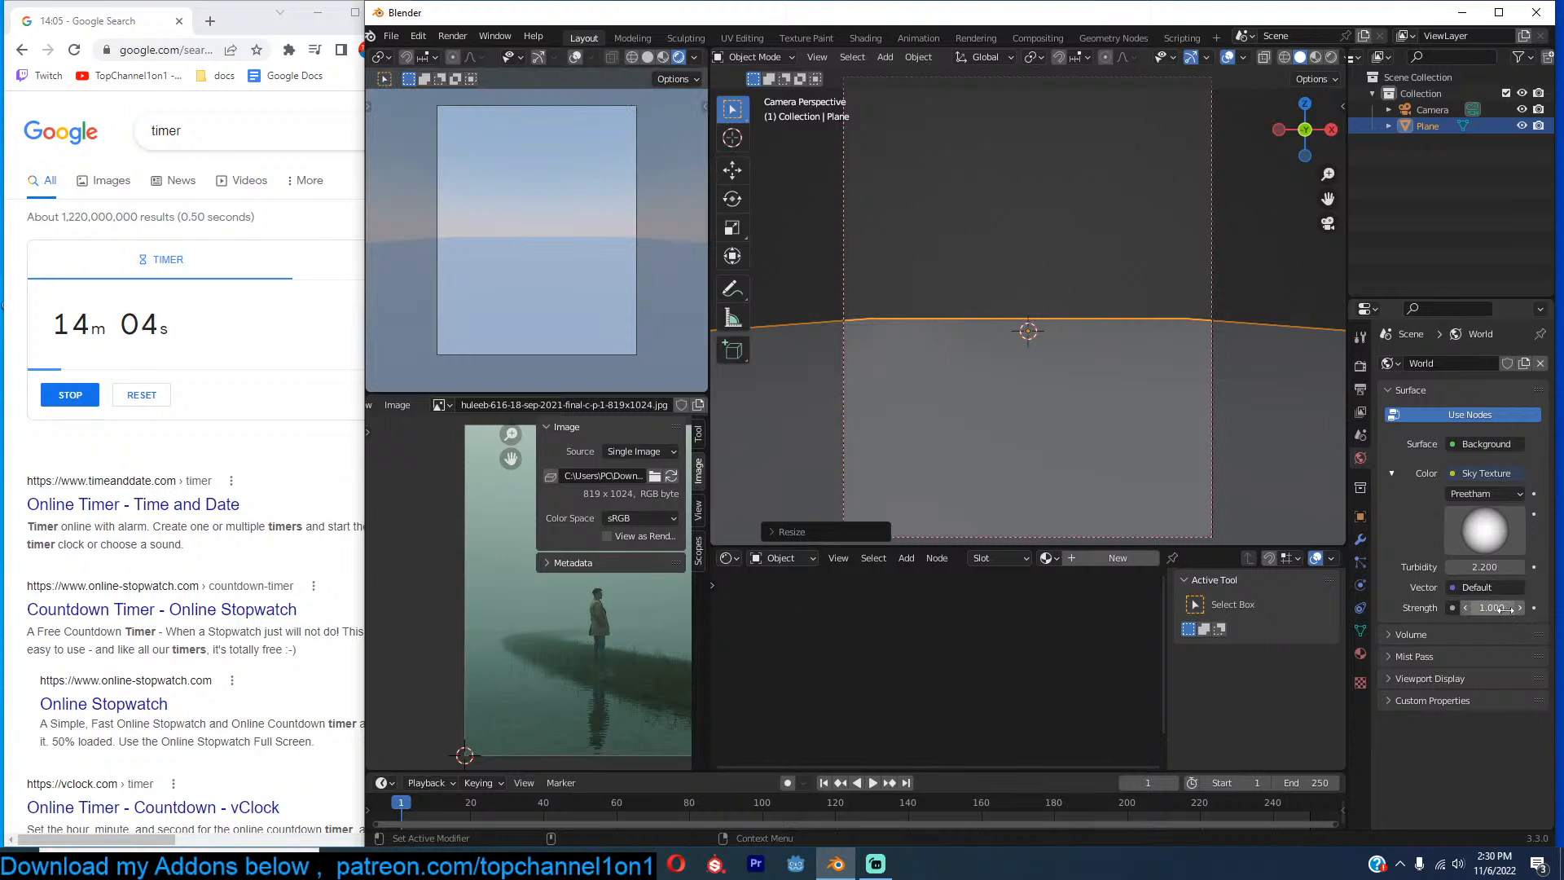
mouse_move(1494, 536)
left_mouse_down()
mouse_move(1498, 485)
mouse_move(1517, 628)
mouse_move(1513, 550)
mouse_move(1476, 535)
left_mouse_up()
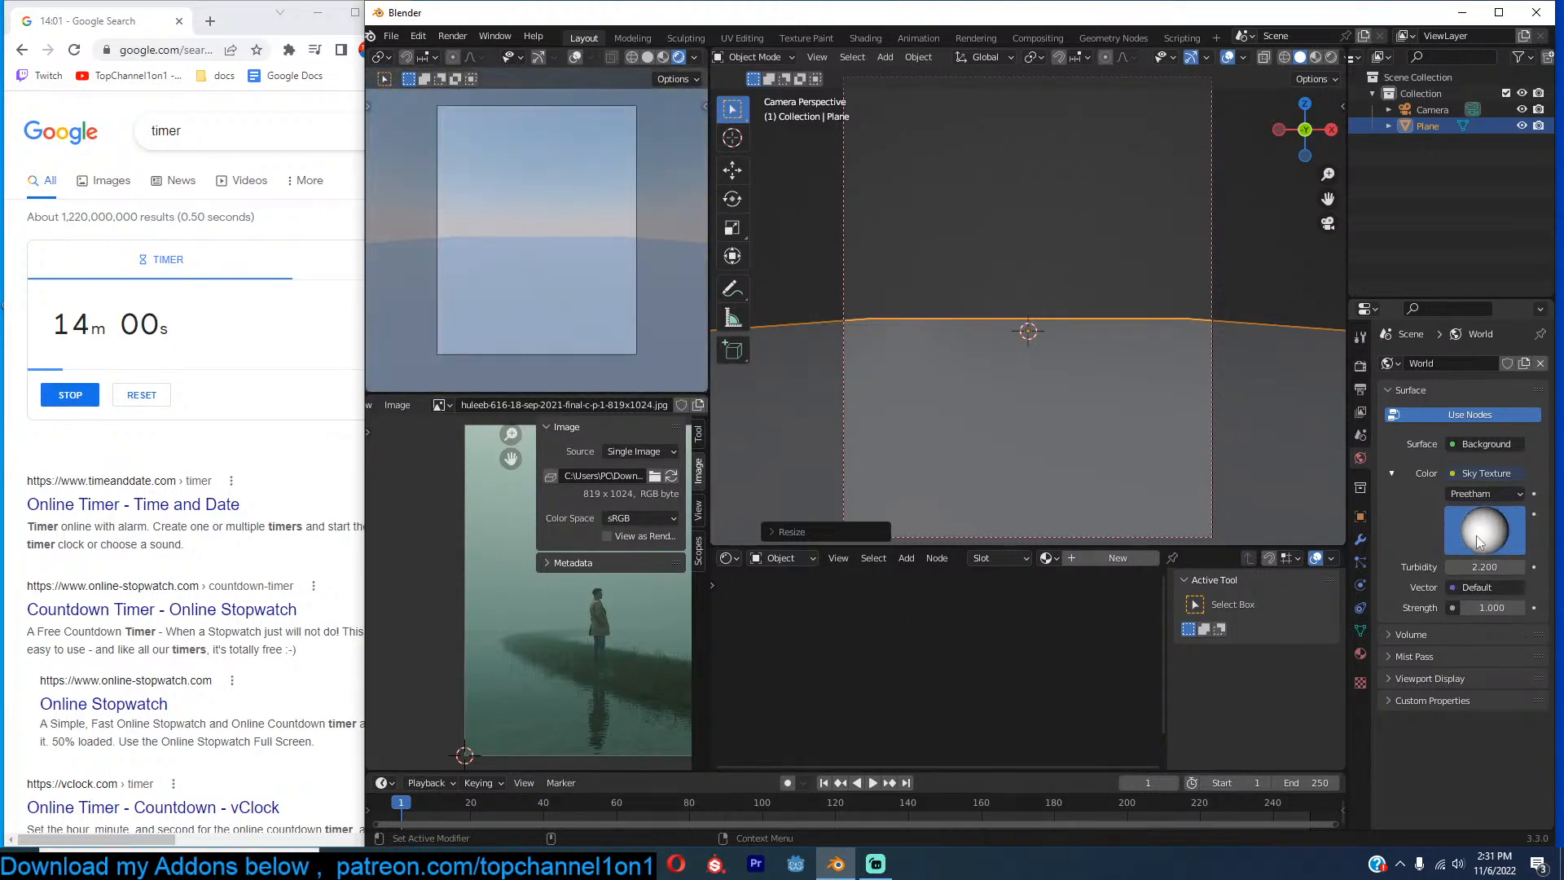
left_click_drag(1493, 608, 1423, 608)
Search all object assets in the asset library for "volu" and add the dark volume cube to the scene.
scroll(958, 290, "down", 2)
left_click(1010, 293)
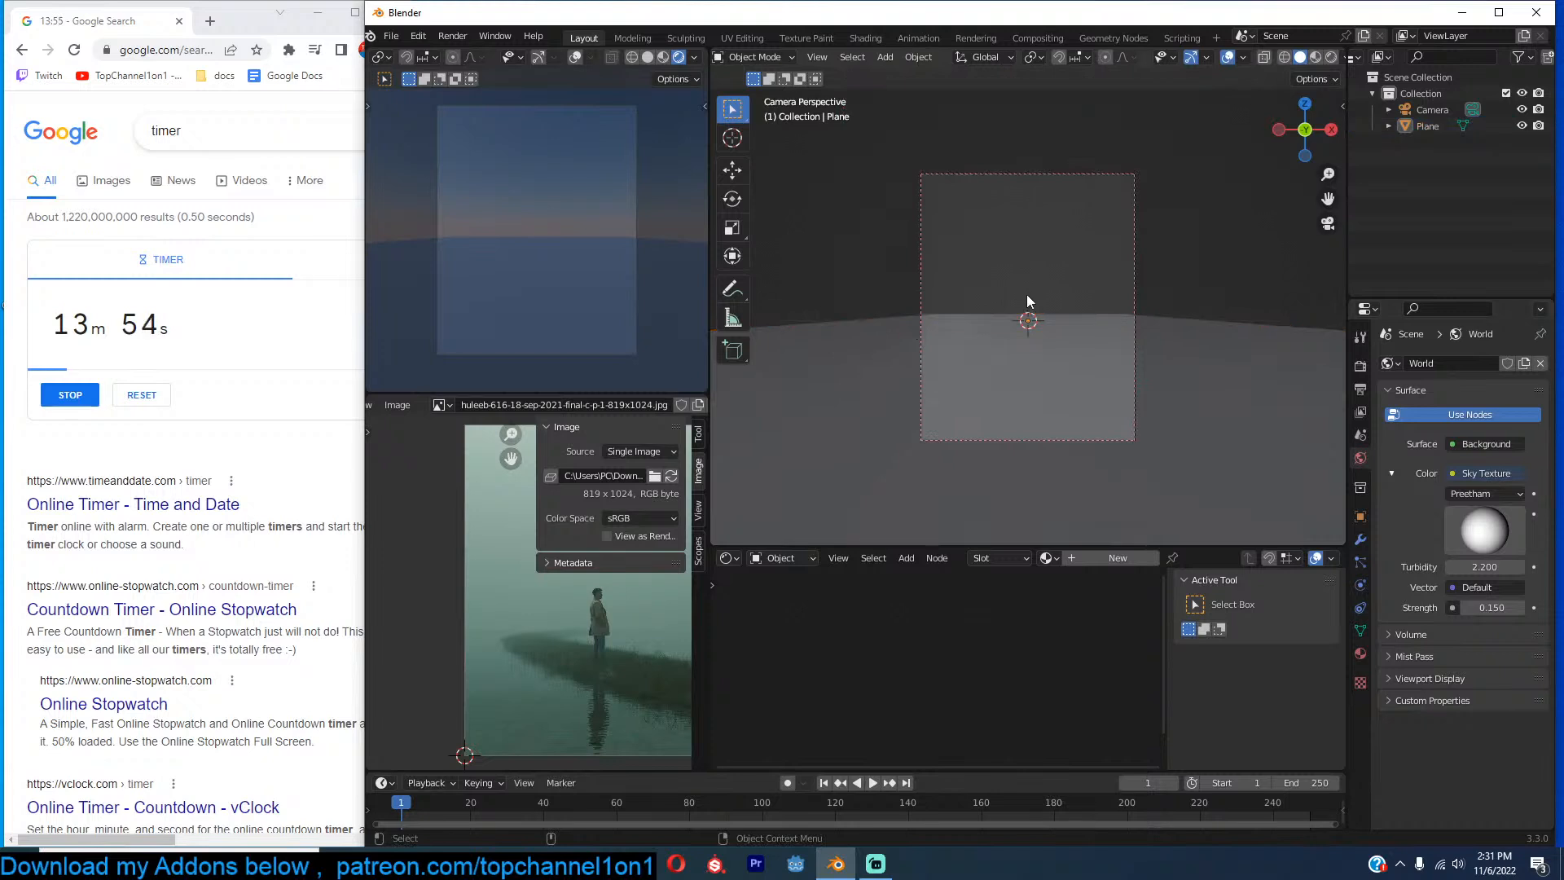
key("n")
left_click(1335, 444)
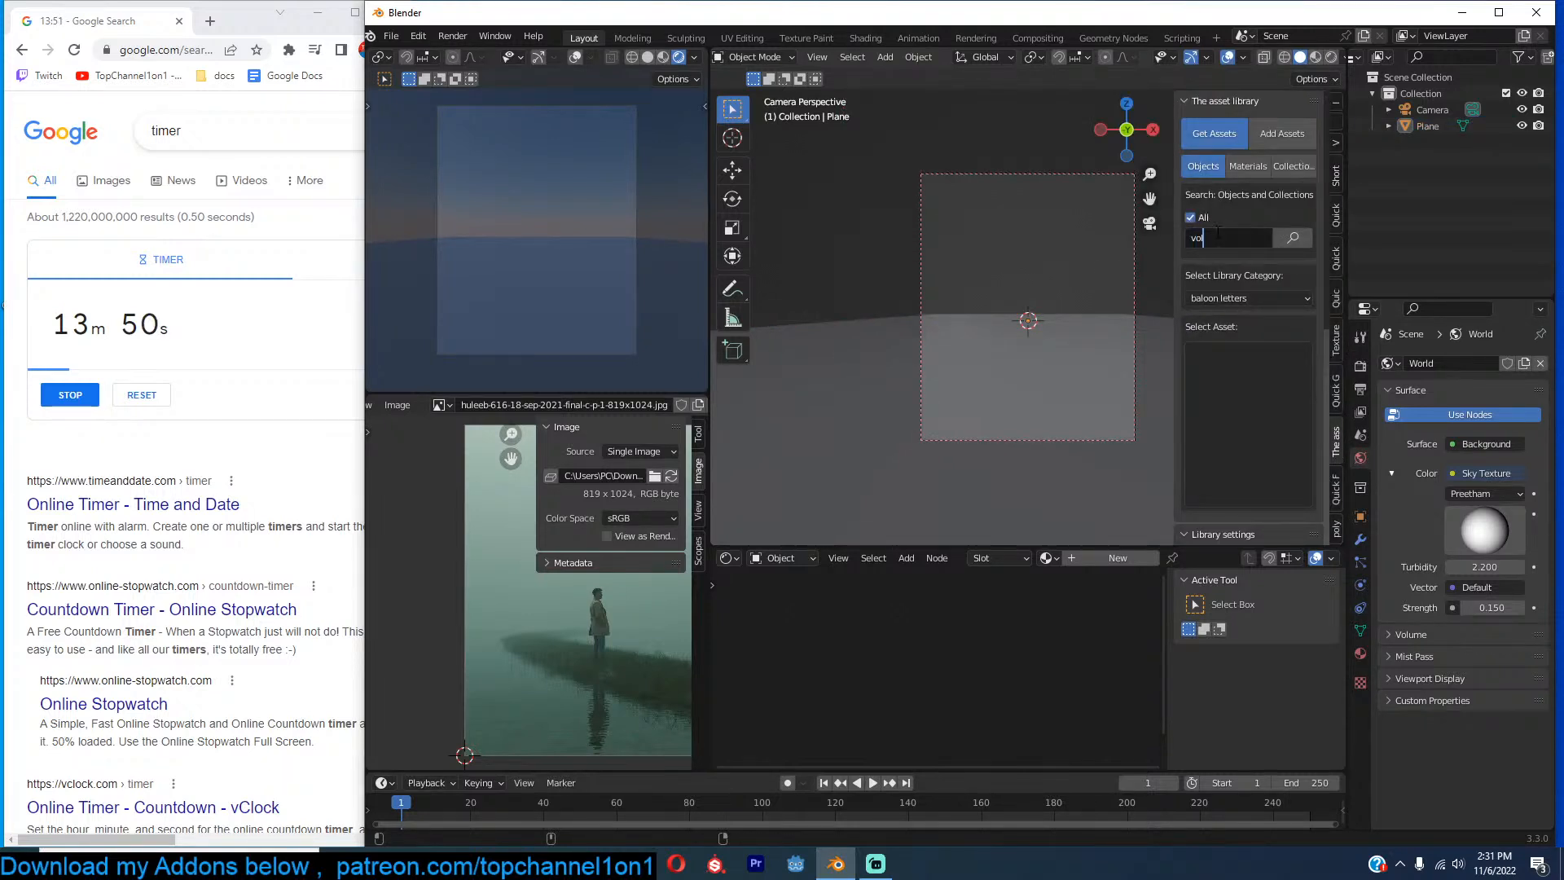
key("Return")
left_click(1240, 364)
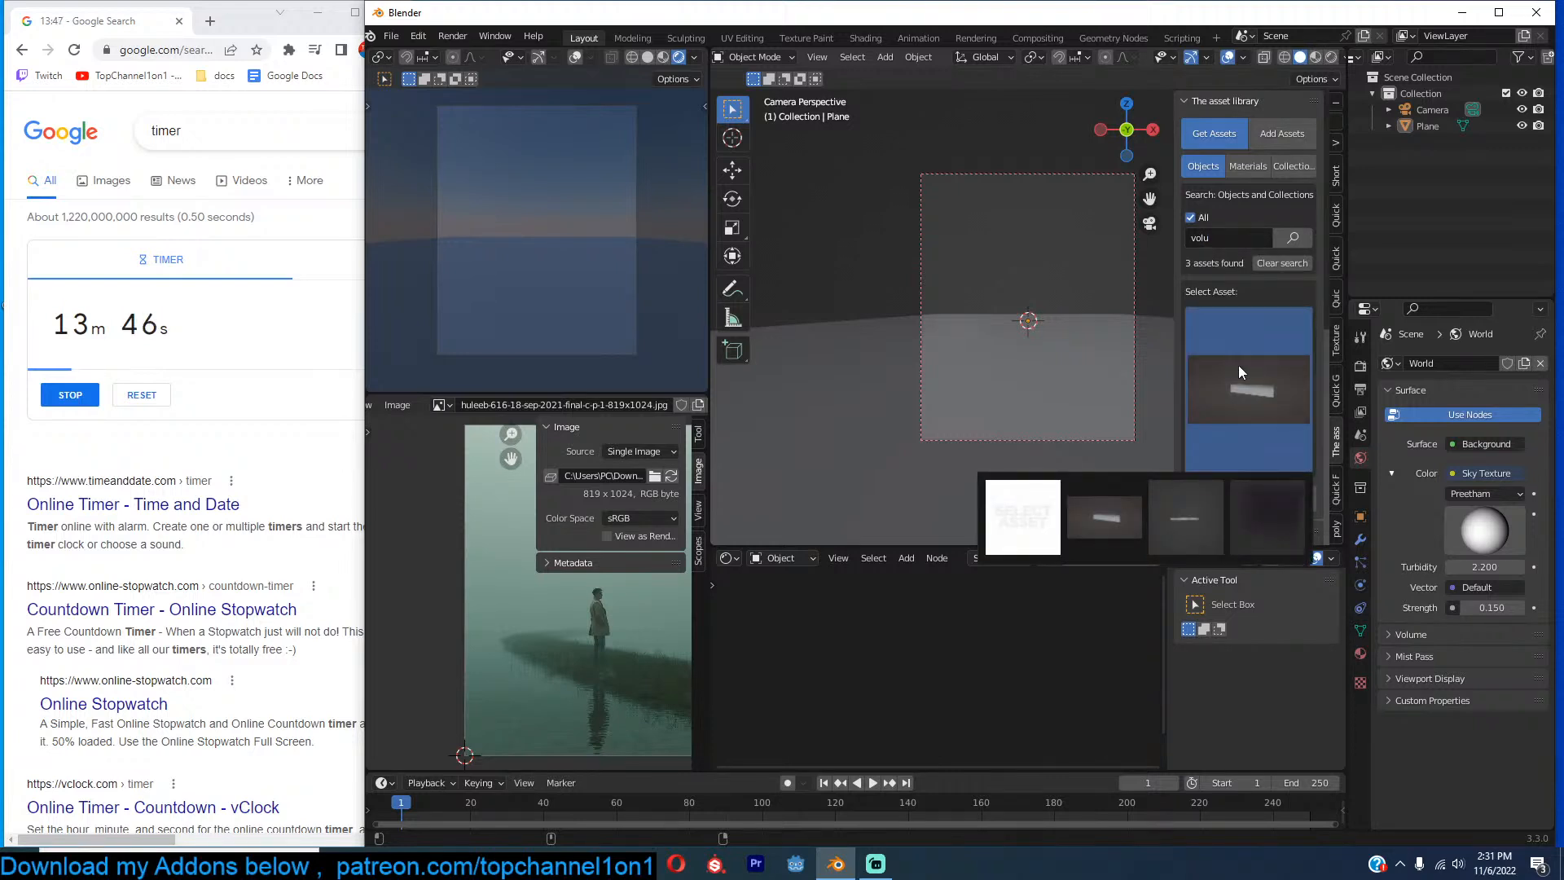
left_click(1254, 511)
left_click(1246, 498)
Scale the volume object up uniformly around the ground plane, then resize it along the global X axis.
middle_click_drag(945, 306, 989, 285)
key("s")
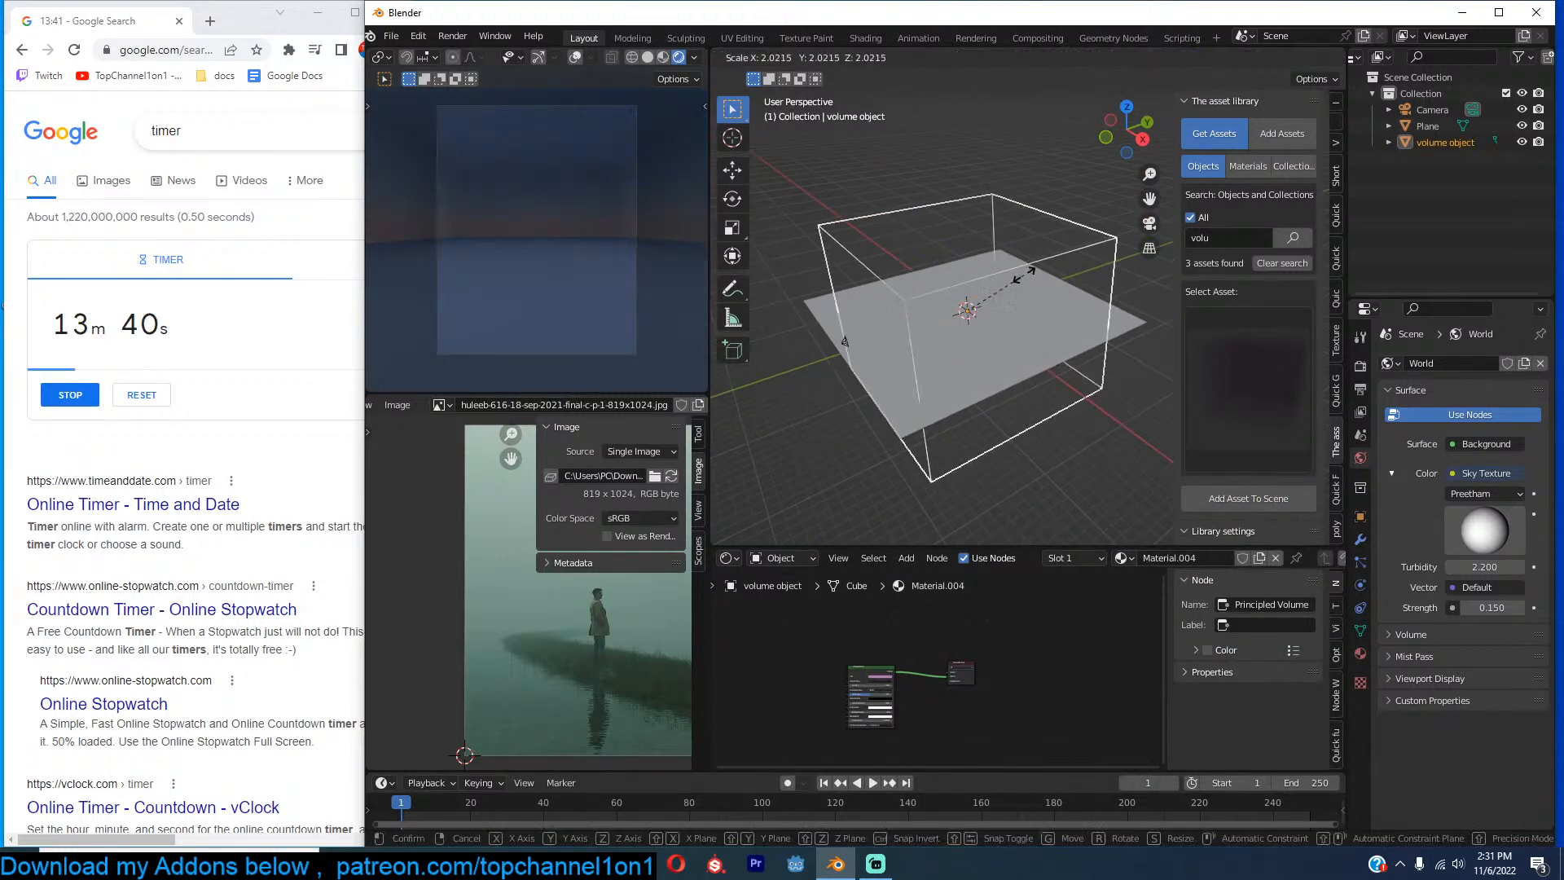
left_click(1027, 277)
key("s")
key("x")
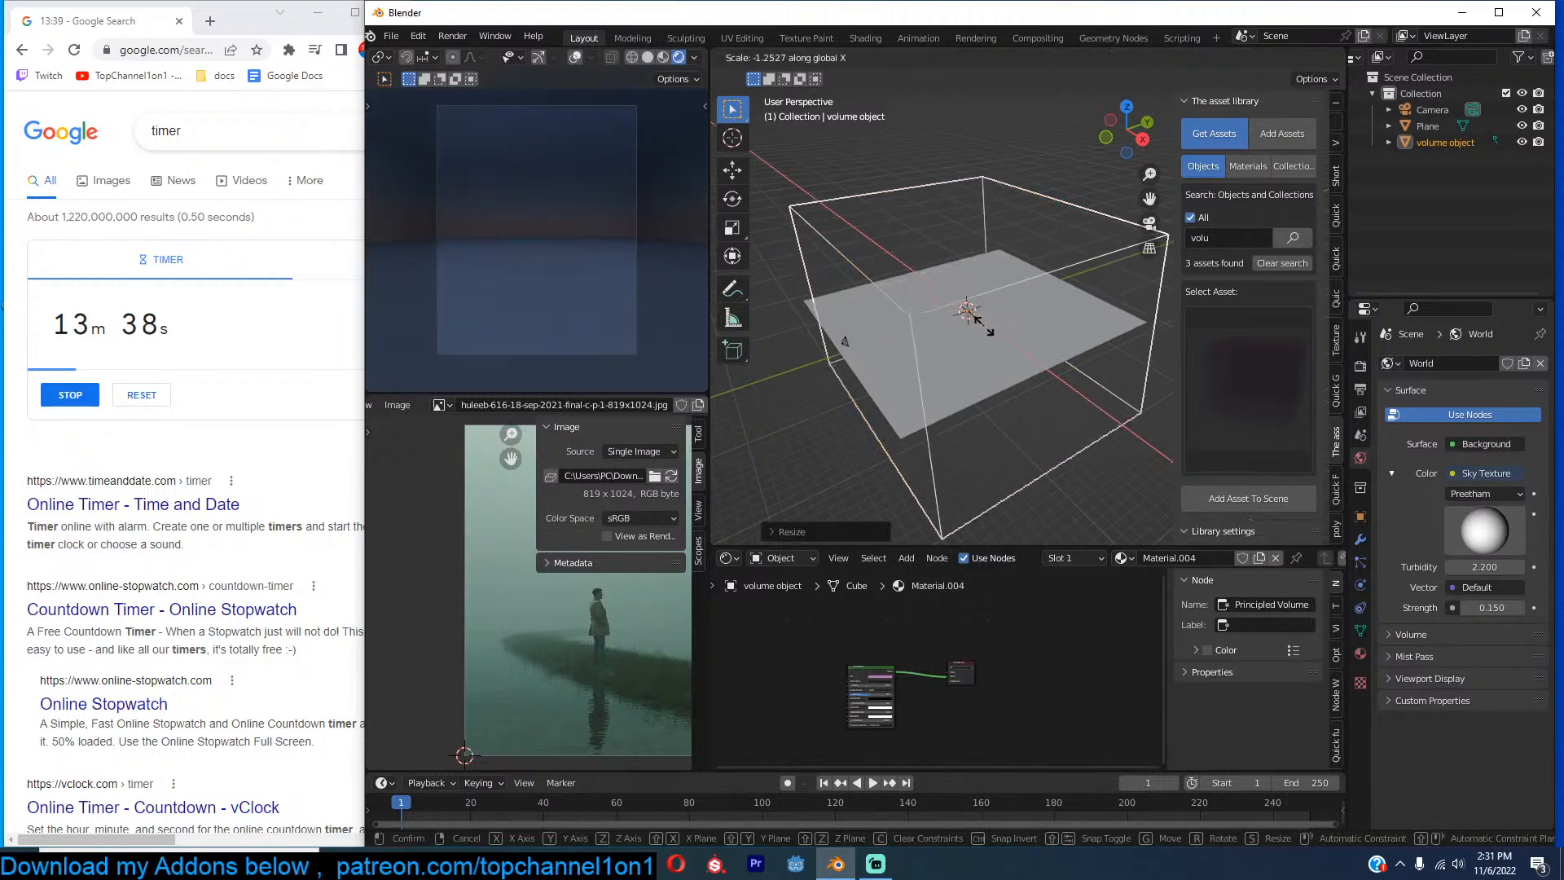
left_click(984, 326)
Move the volume object up and away from the camera in the right side view so its base sits near ground level.
key("KP_3")
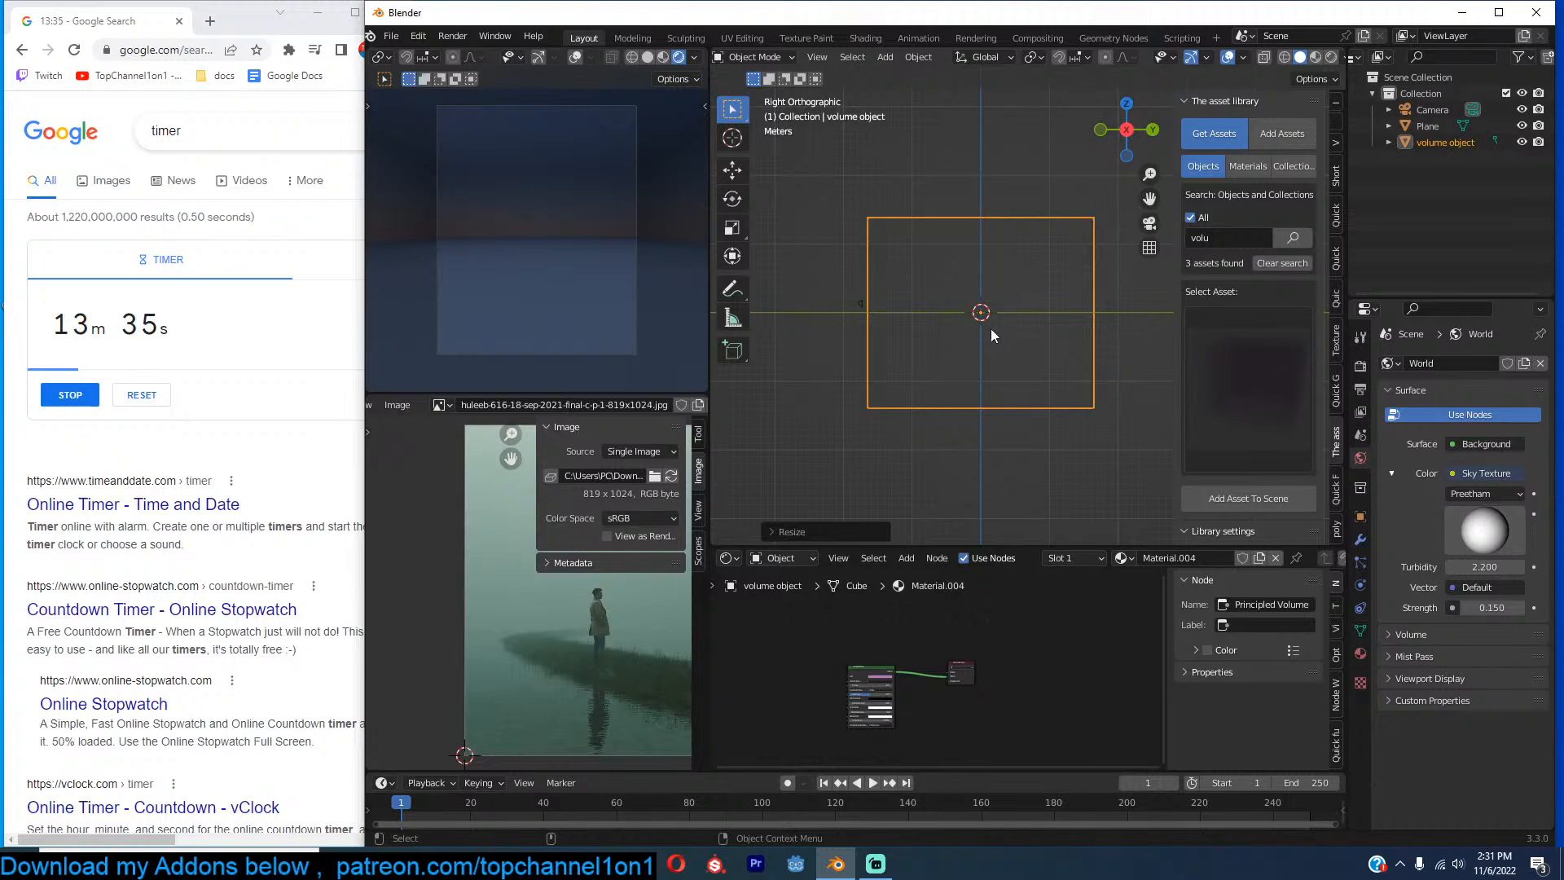
key("n")
key("g")
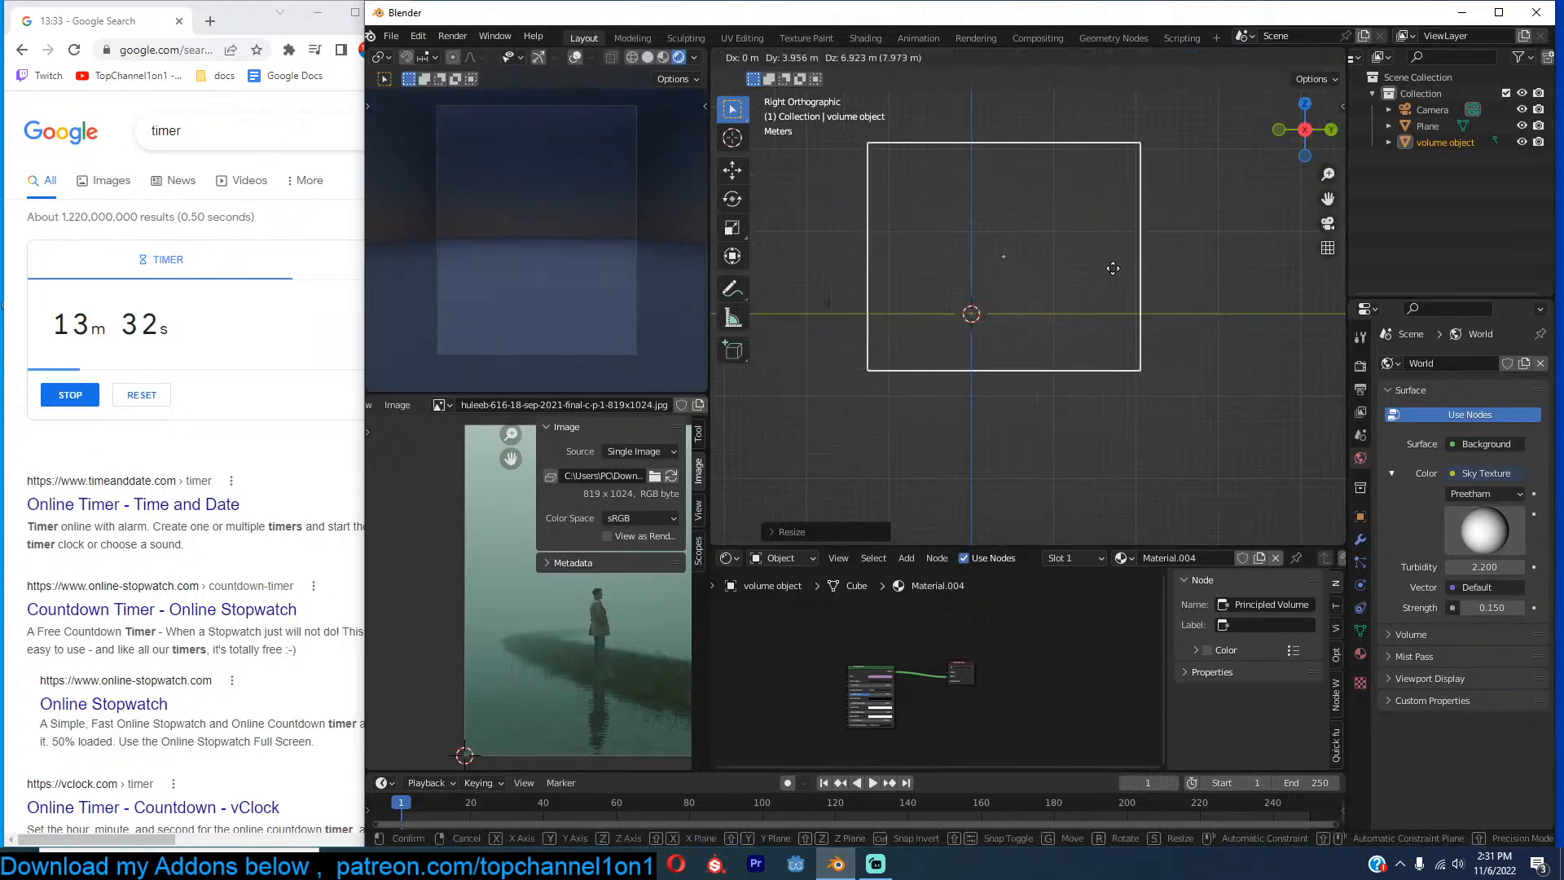
left_click(1128, 253)
Set the Emission Strength of the volume object's Principled Volume node to 0.010.
scroll(1055, 642, "up", 5)
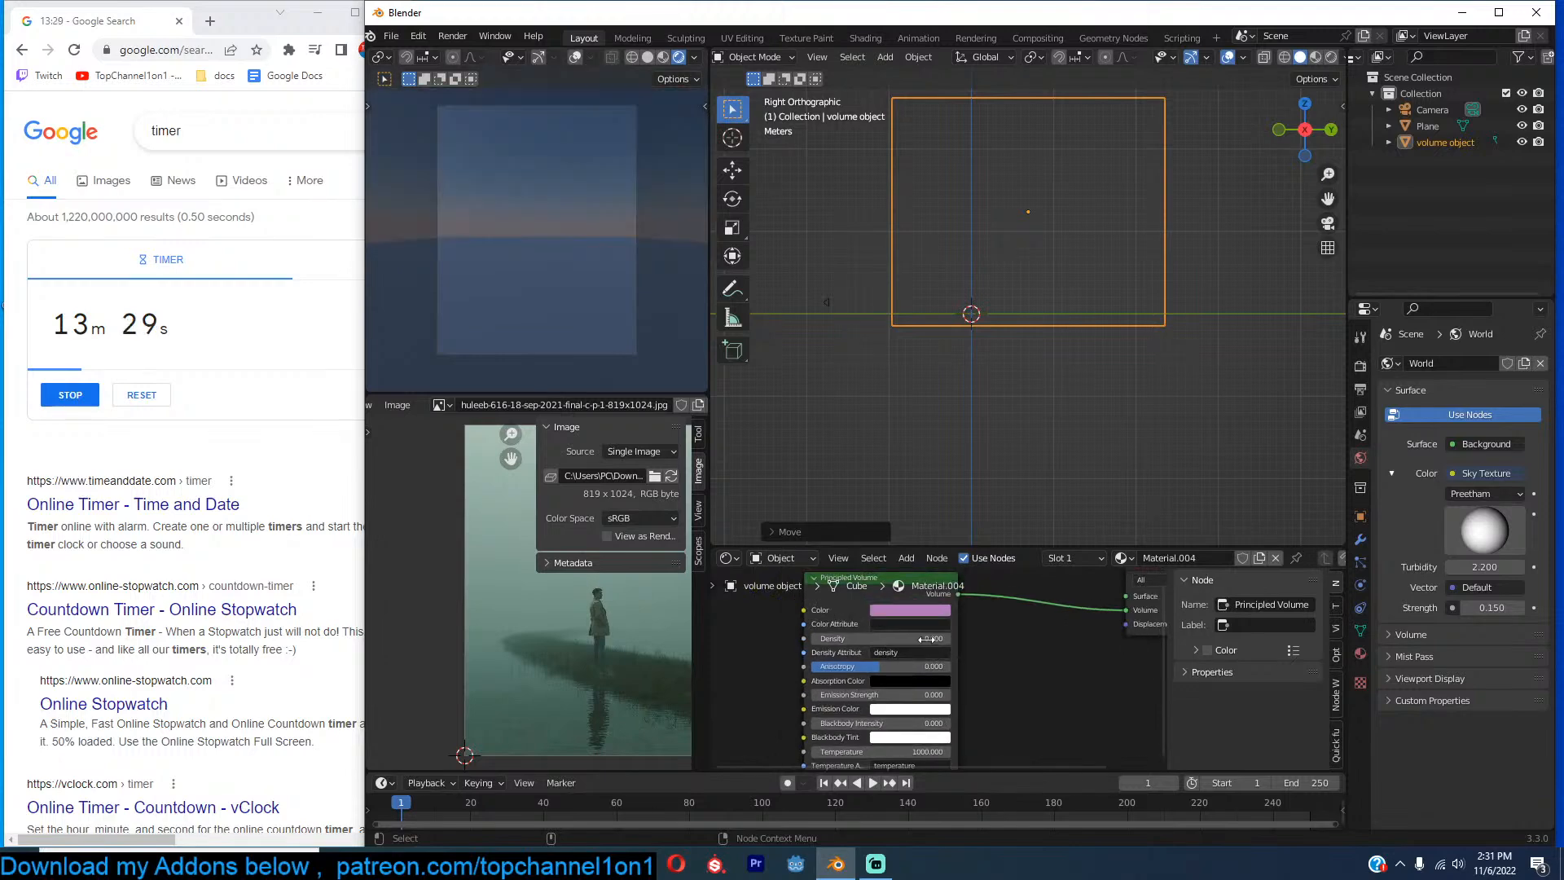
scroll(1024, 688, "up", 3)
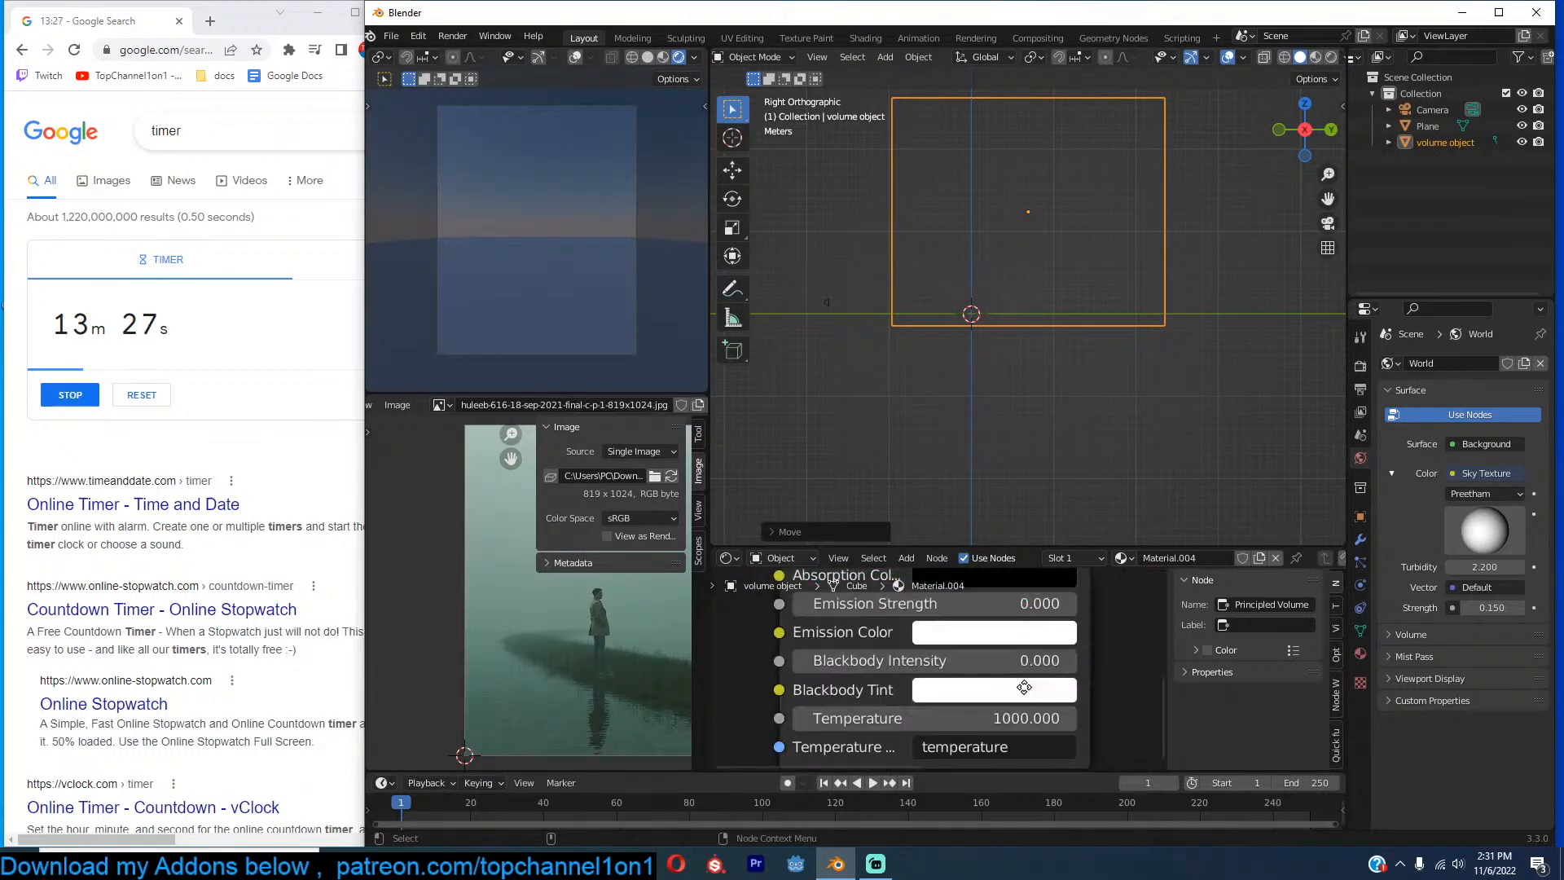
middle_click_drag(1024, 687, 1023, 701)
mouse_move(1010, 618)
left_mouse_down("shift")
mouse_move(1034, 619)
mouse_move(1014, 618)
left_mouse_up("shift")
Tilt the volume object in the right side view and move it down so it straddles the ground.
scroll(1063, 404, "down", 2)
key("r")
left_click(1204, 176)
key("g")
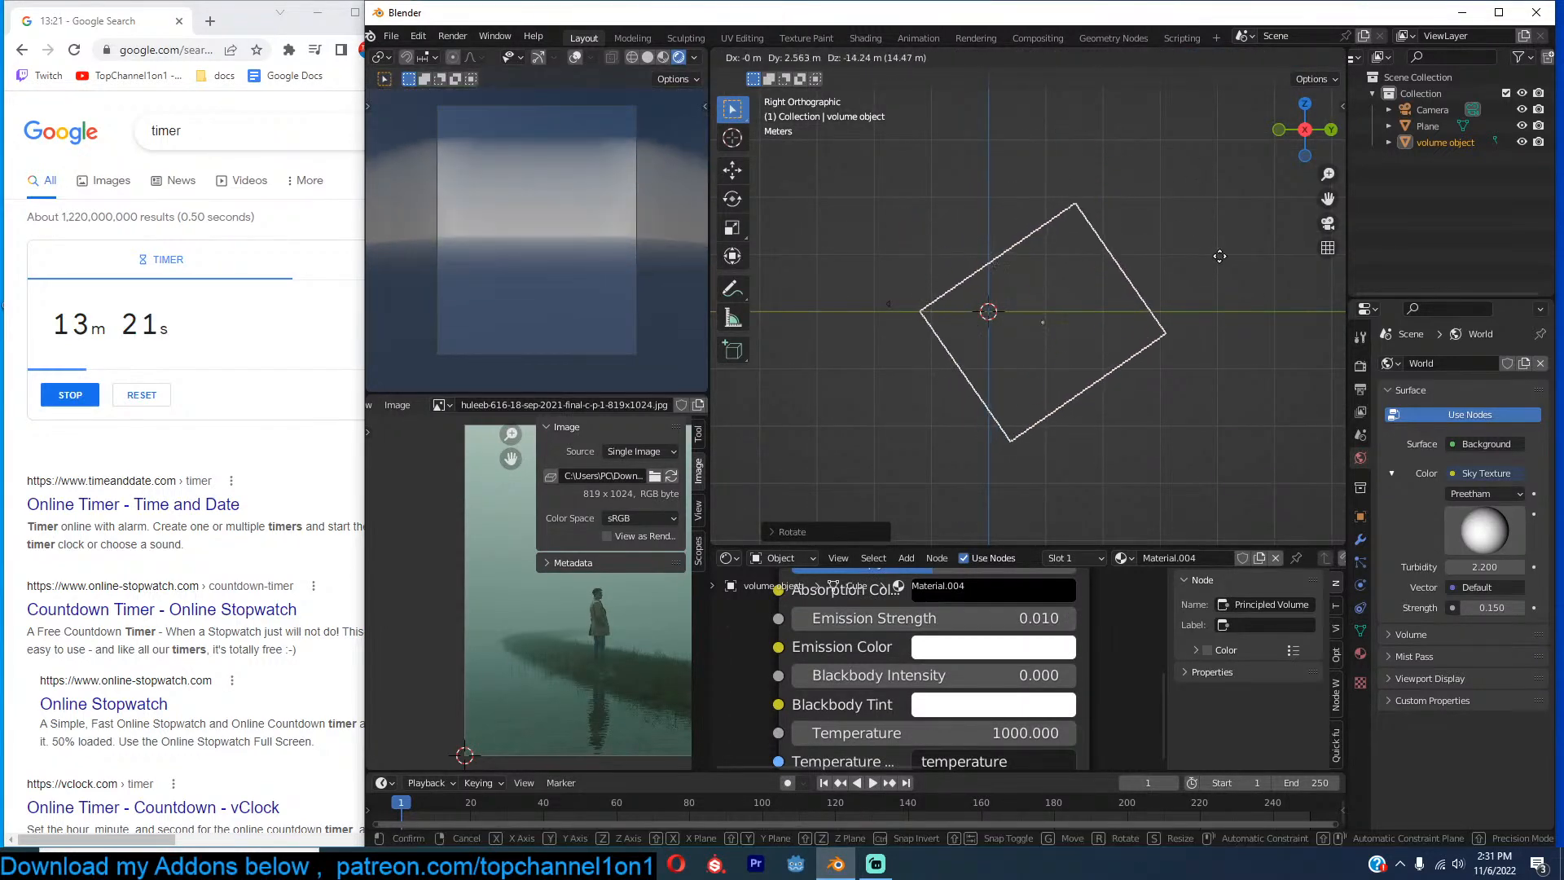
left_click(1220, 256)
key("KP_0")
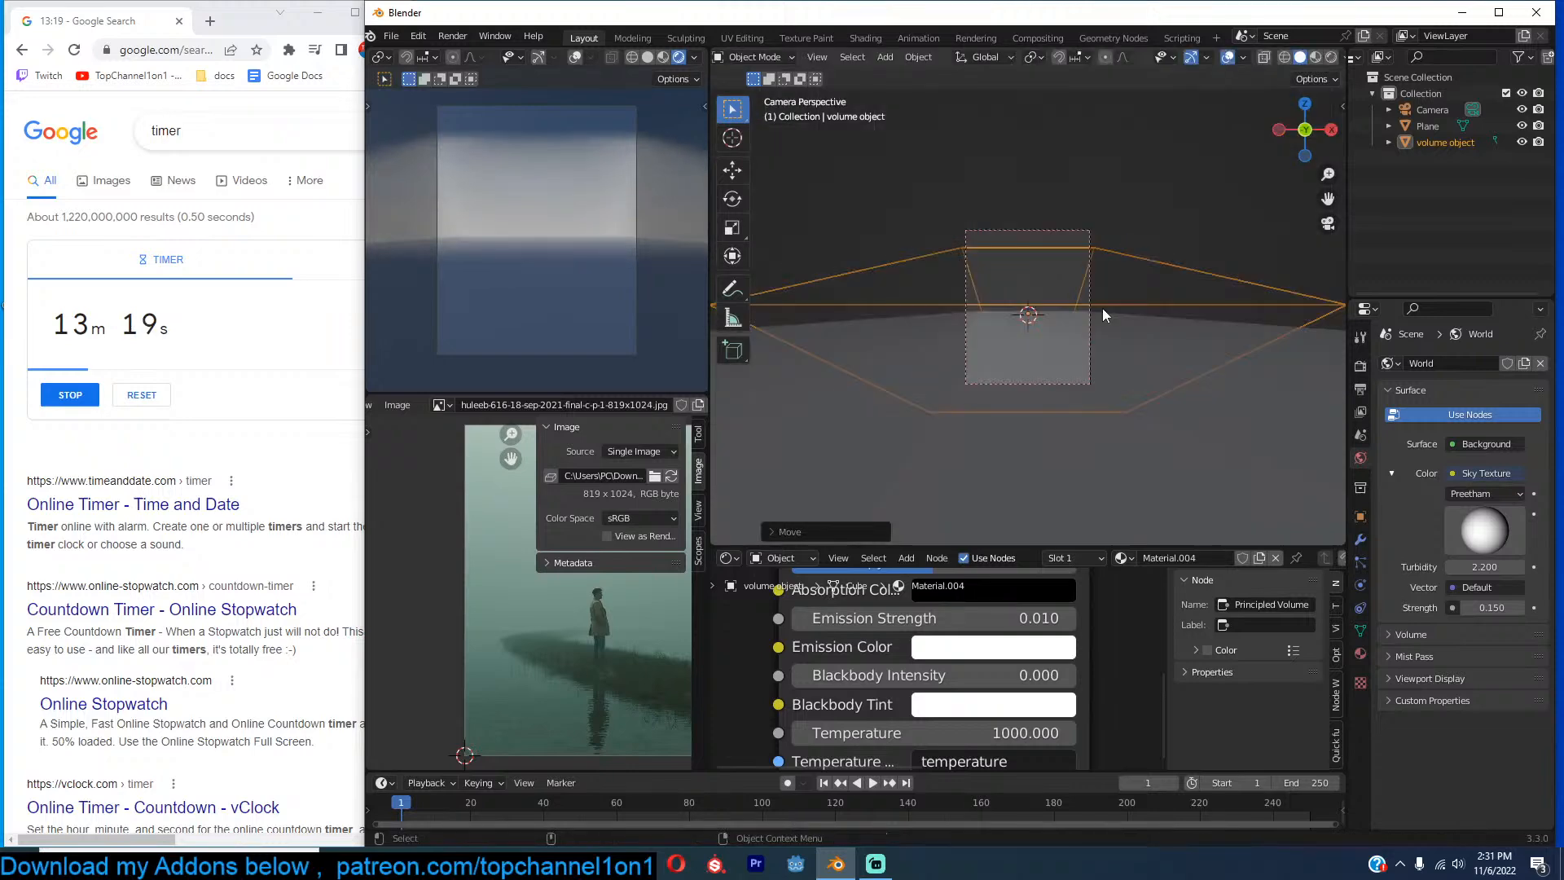
Rotate the volume object slightly further in the right side view and scale it up uniformly.
key("KP_3")
key("r")
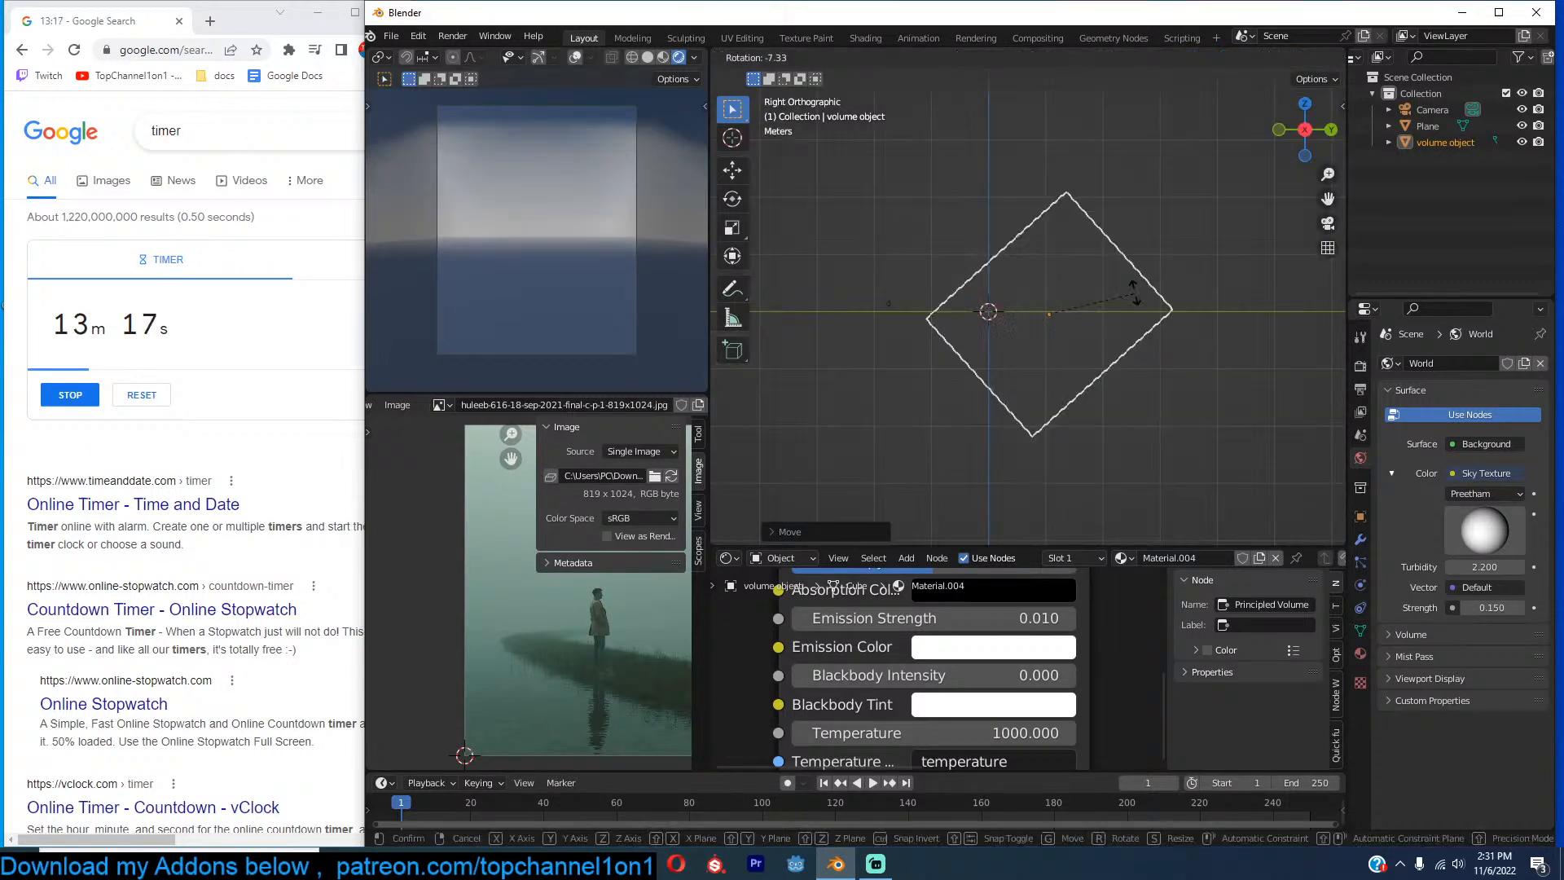
key("s")
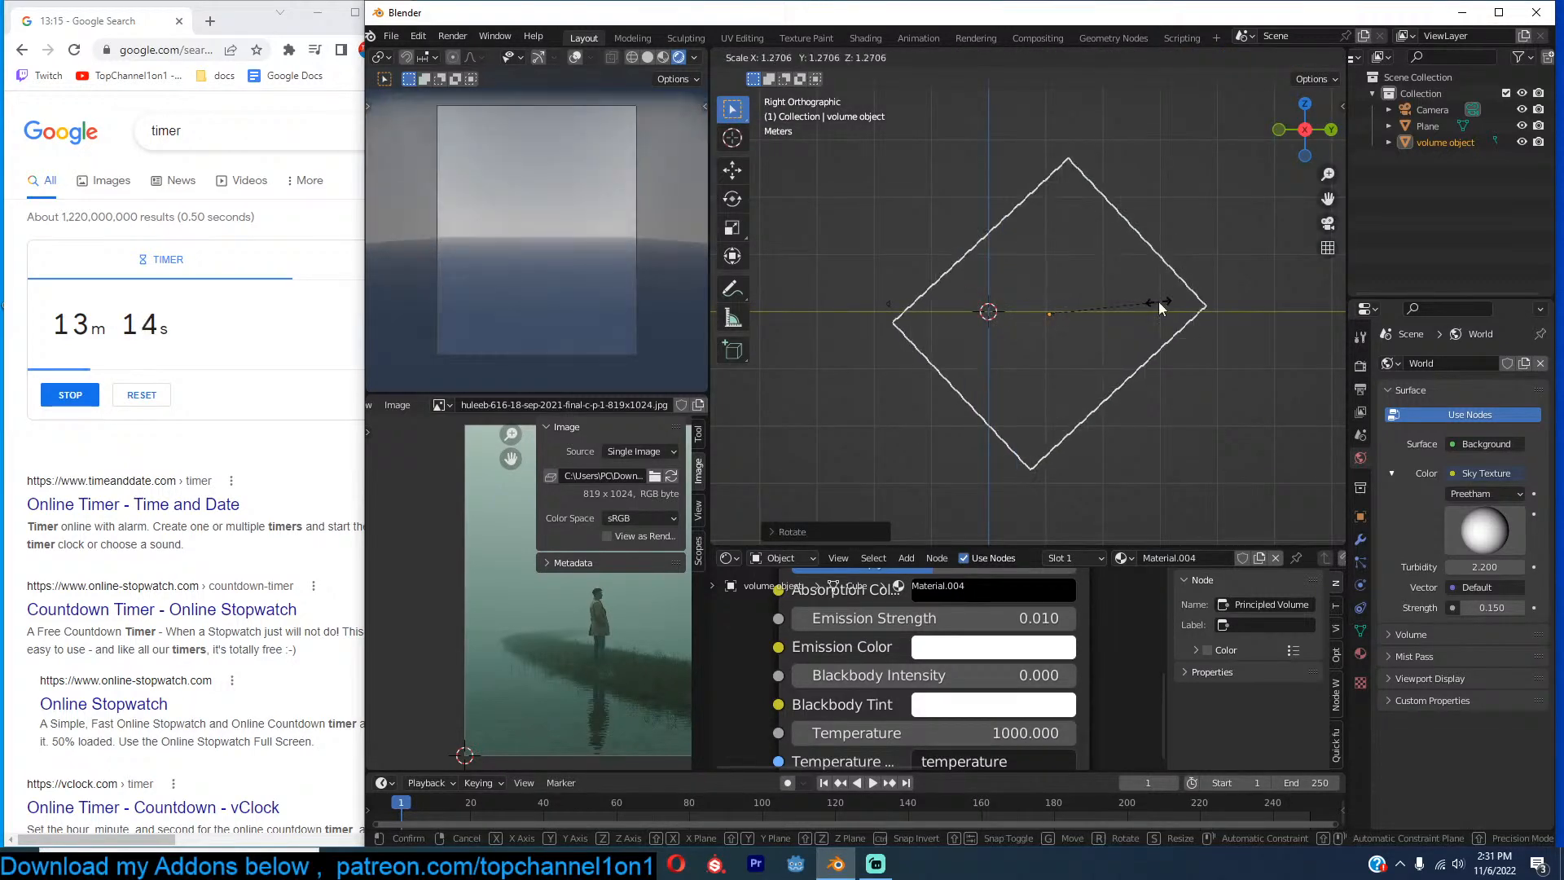
left_click(1098, 325)
Select the ground plane and give it a new material.
middle_click_drag(1134, 342, 1200, 360)
scroll(1200, 360, "up", 5)
left_click(983, 359)
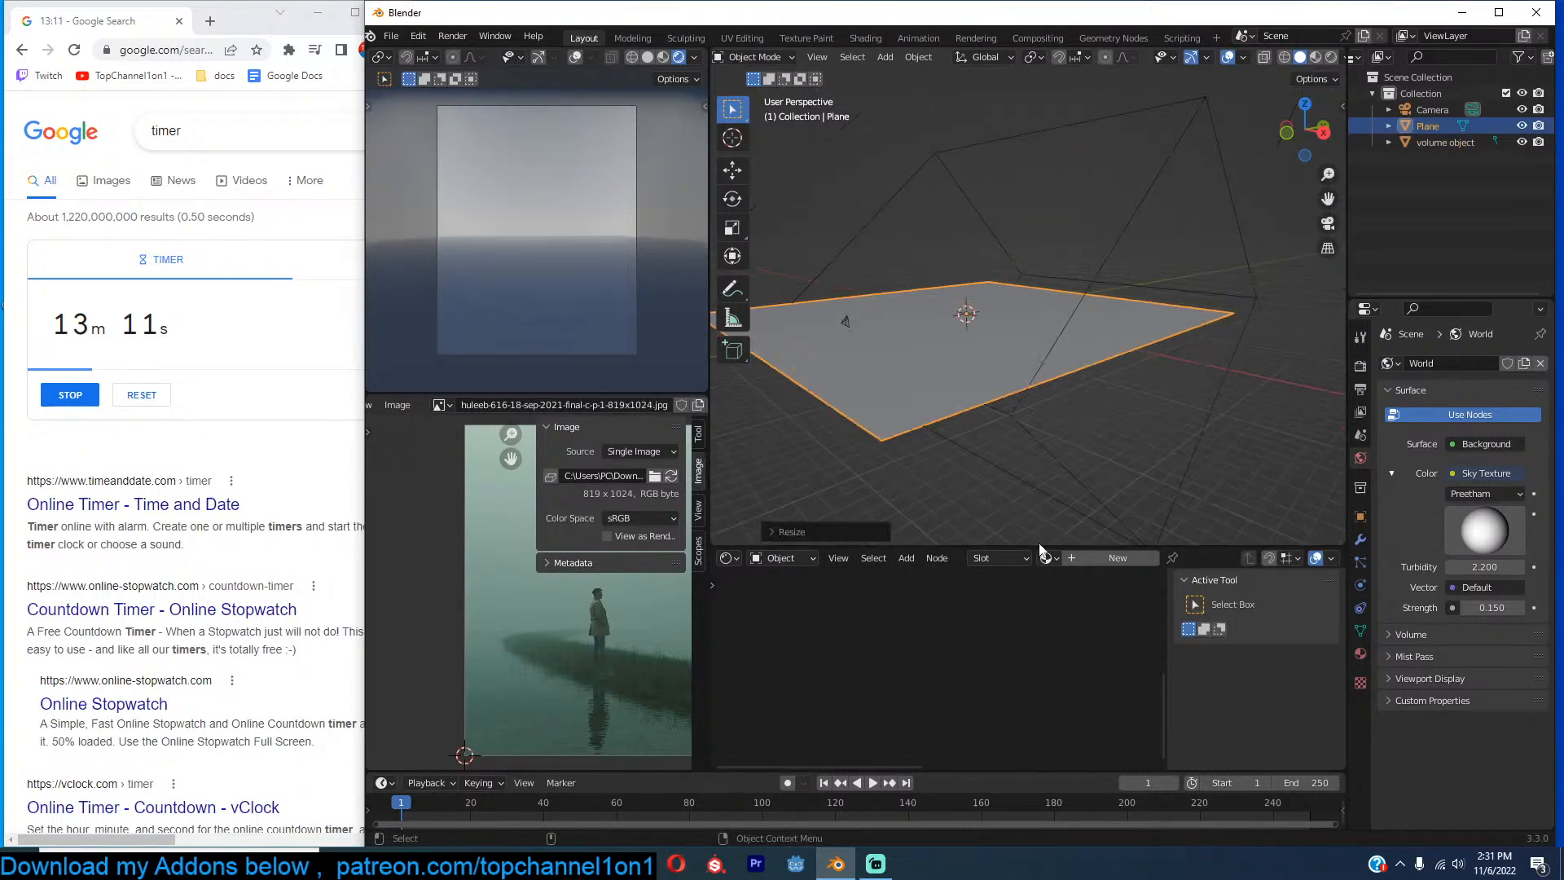
left_click(1118, 558)
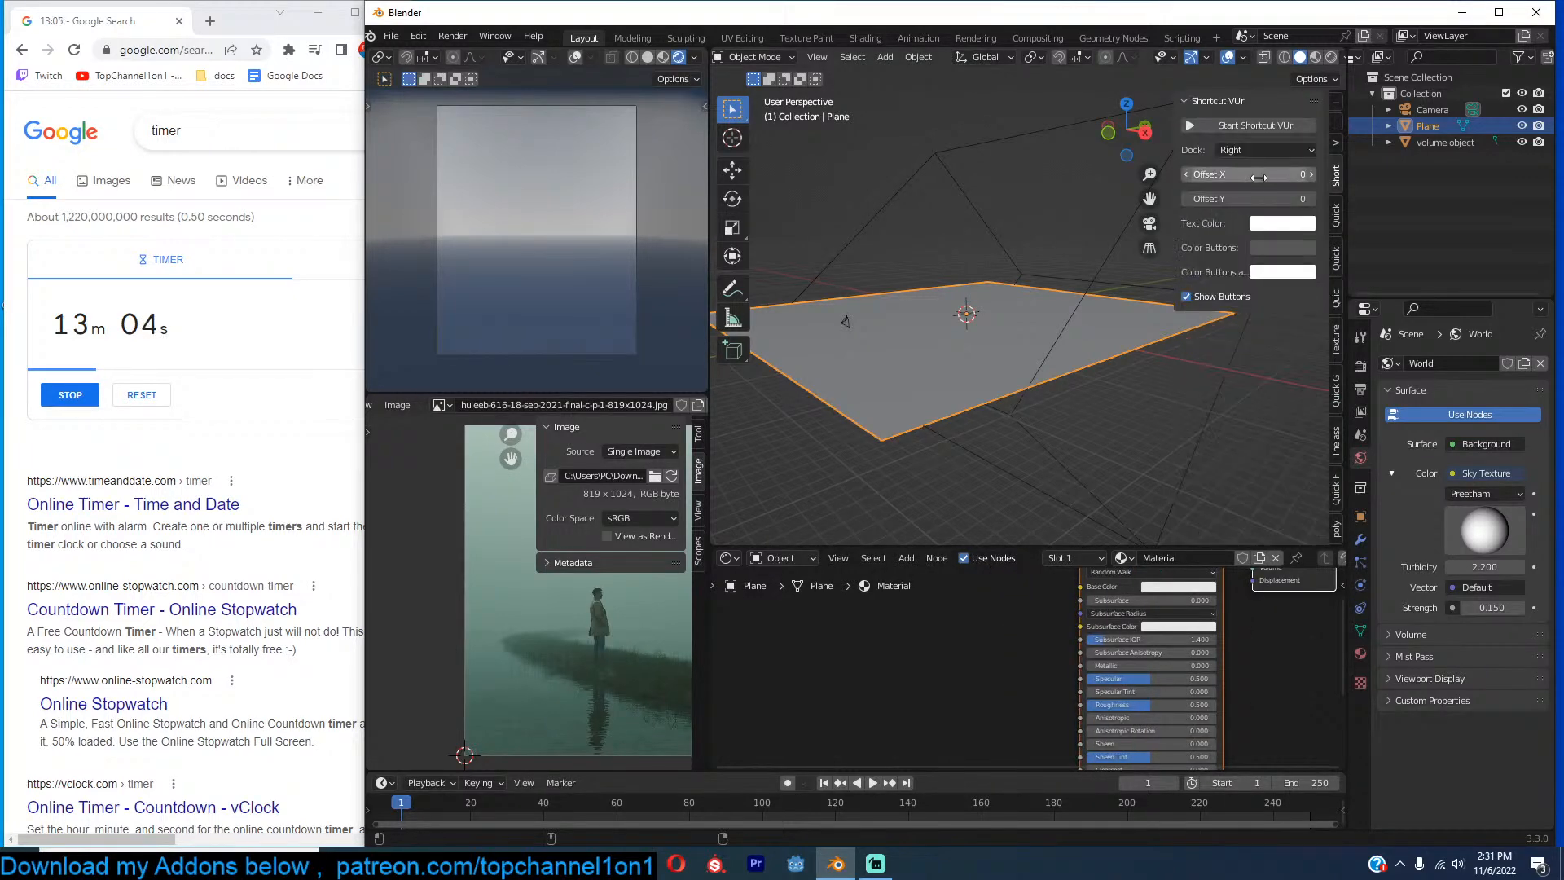
left_click(1015, 254)
key("n")
scroll(1015, 730, "up", 2)
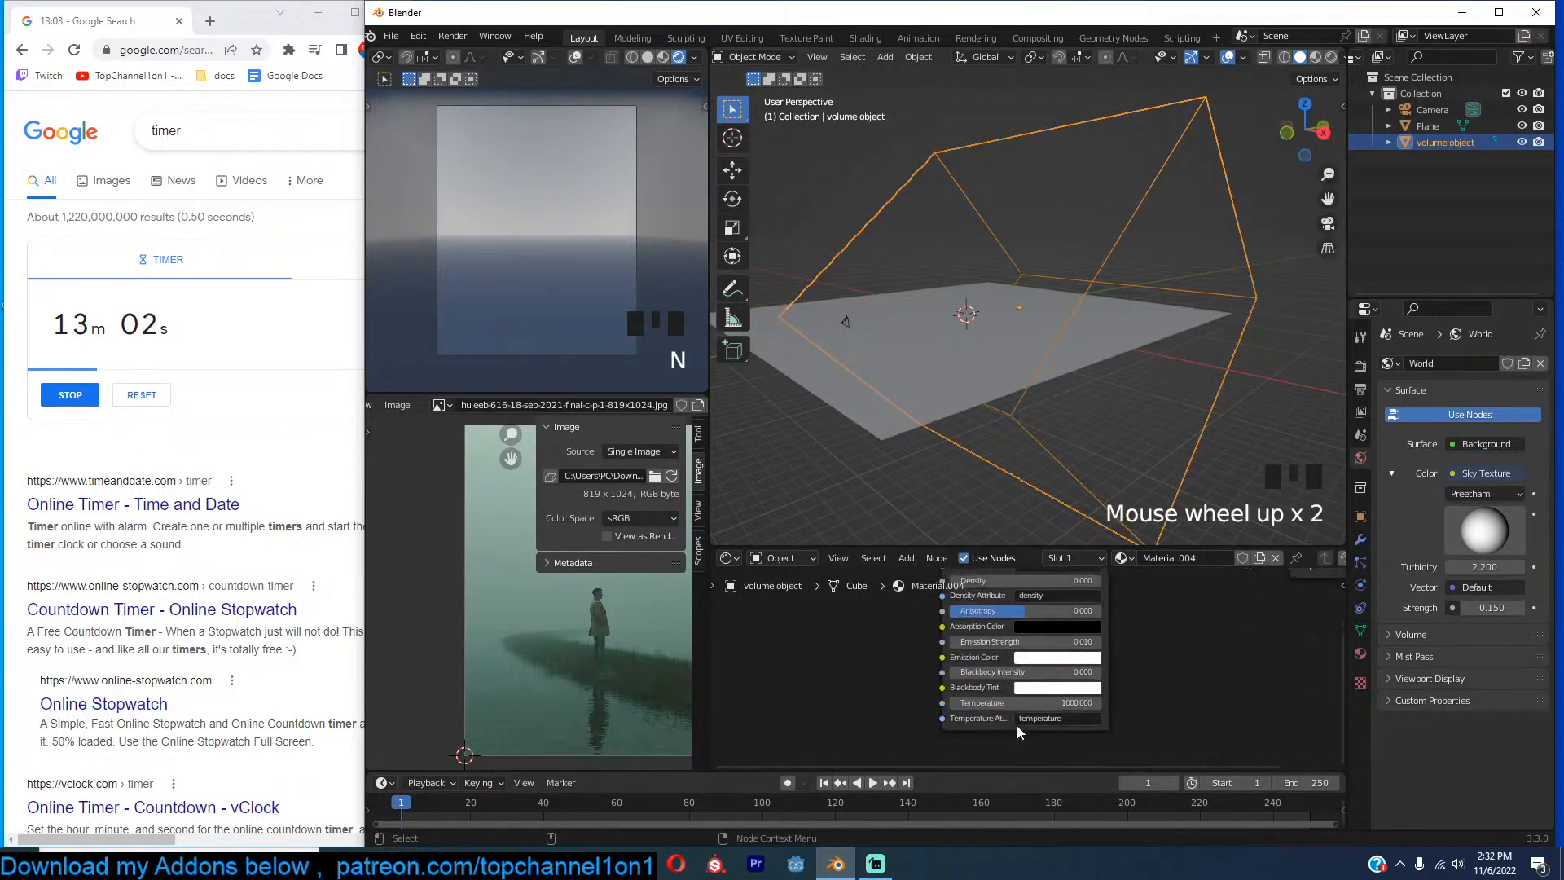
left_click(1060, 361)
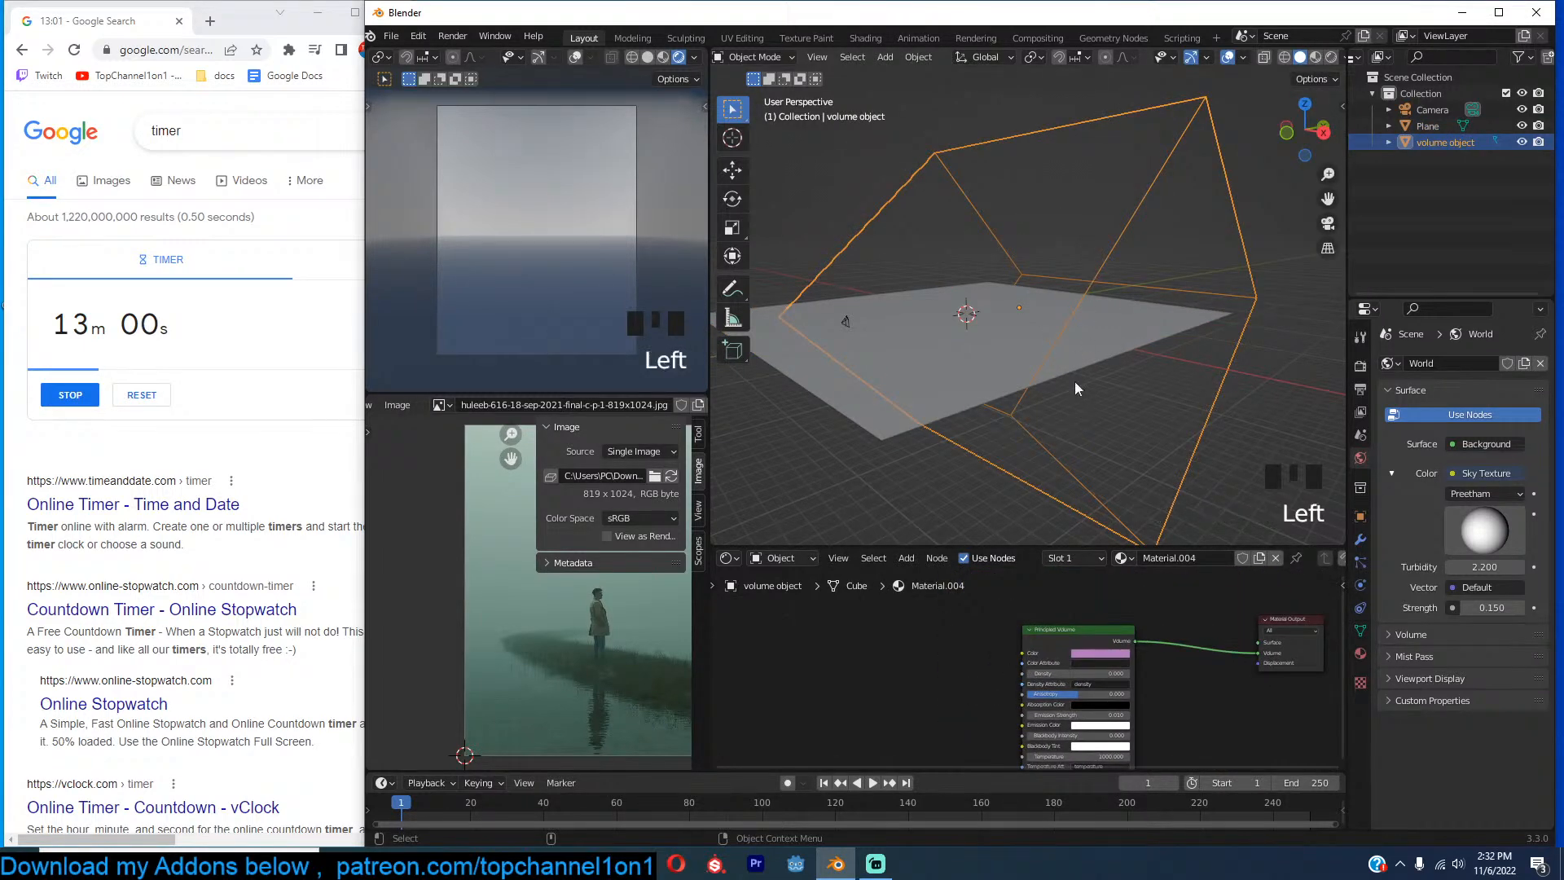
Add a Noise Texture node to the ground plane's material.
left_click(910, 391)
scroll(945, 634, "up", 4)
key("shift+a")
mouse_move(985, 722)
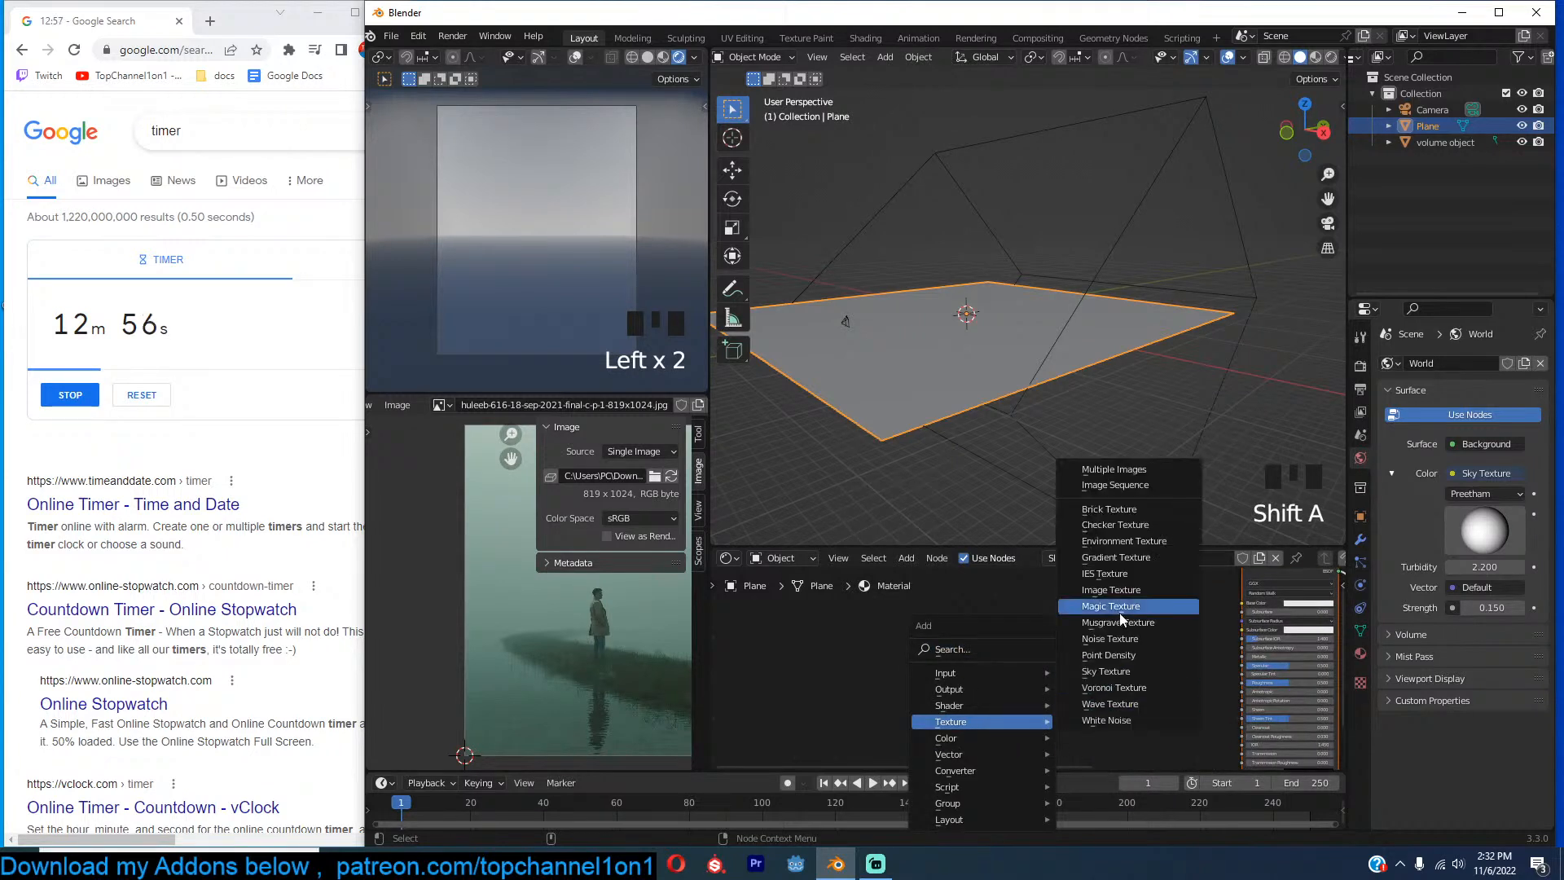
left_click(1119, 640)
left_click(981, 634)
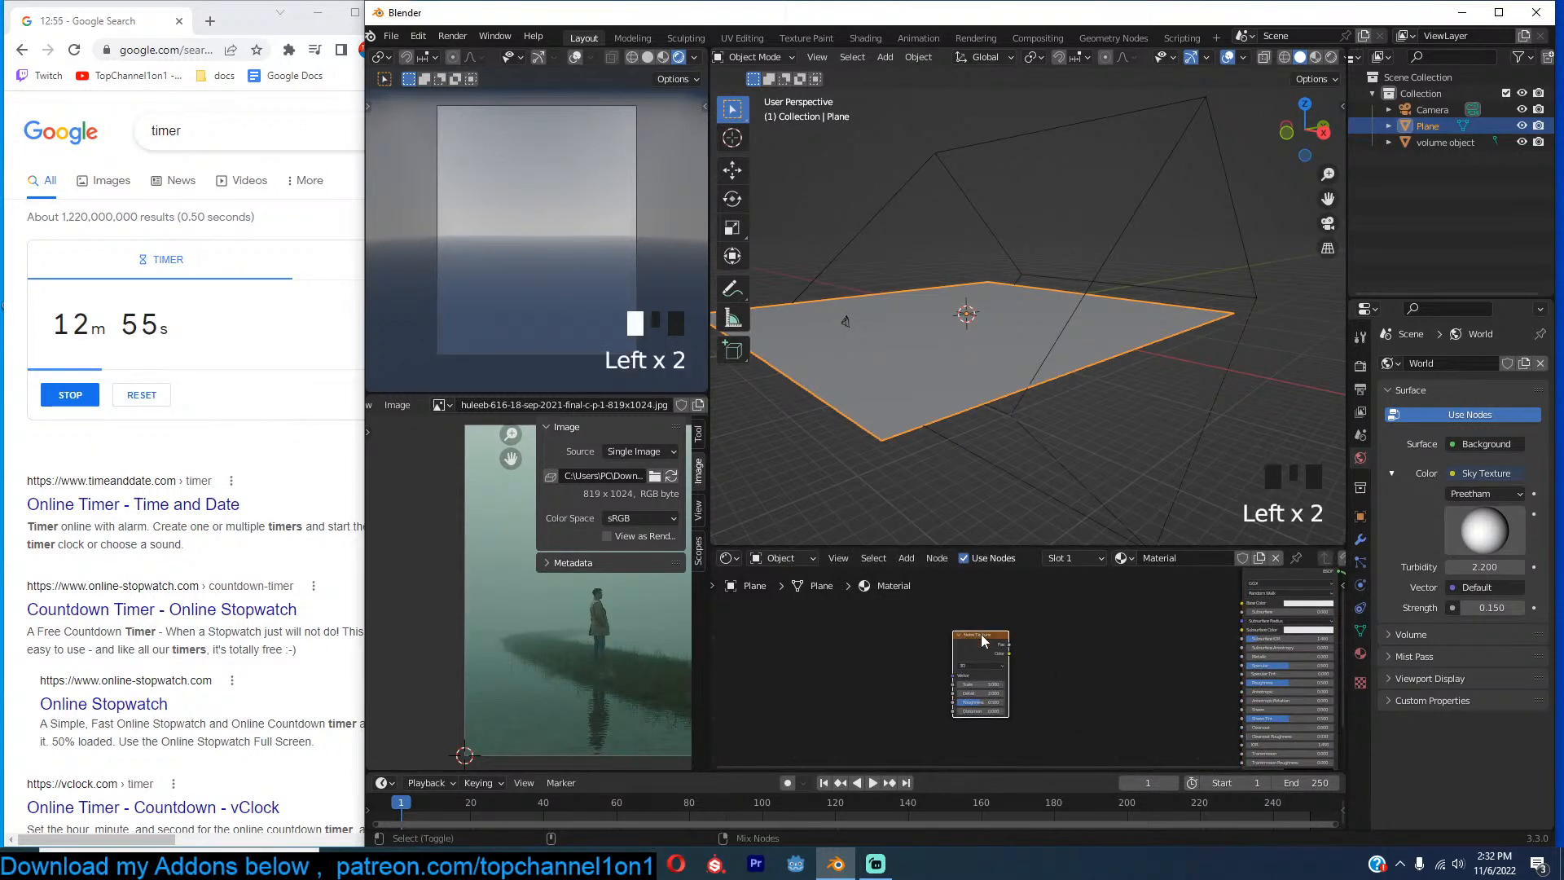
Preview the Noise Texture on the ground plane and switch the large viewport to Material Preview shading.
key("ctrl+shift+t")
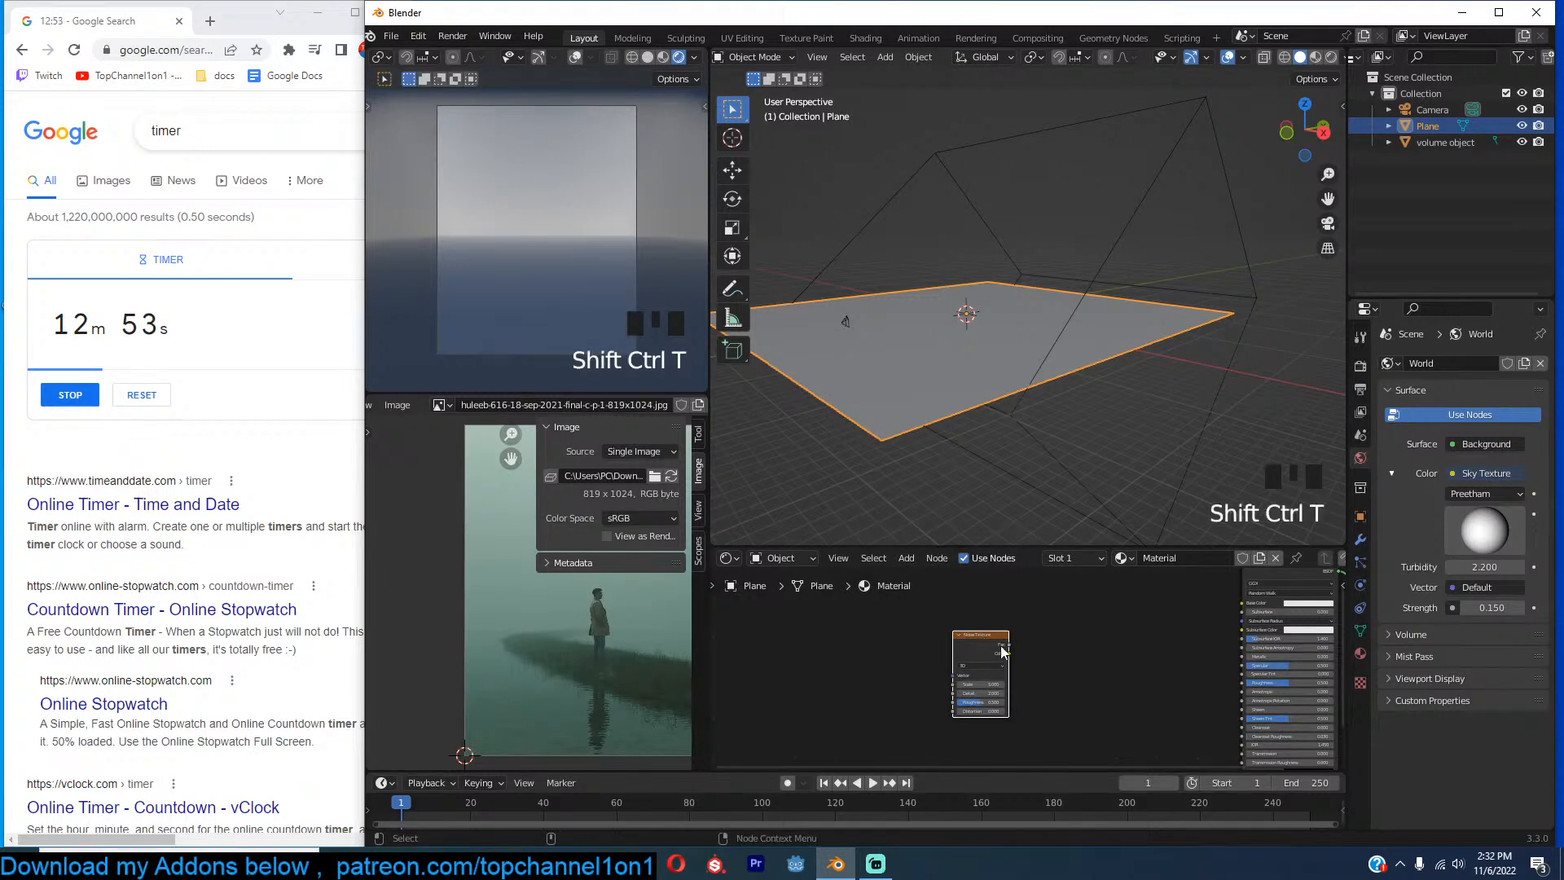
left_click(953, 692)
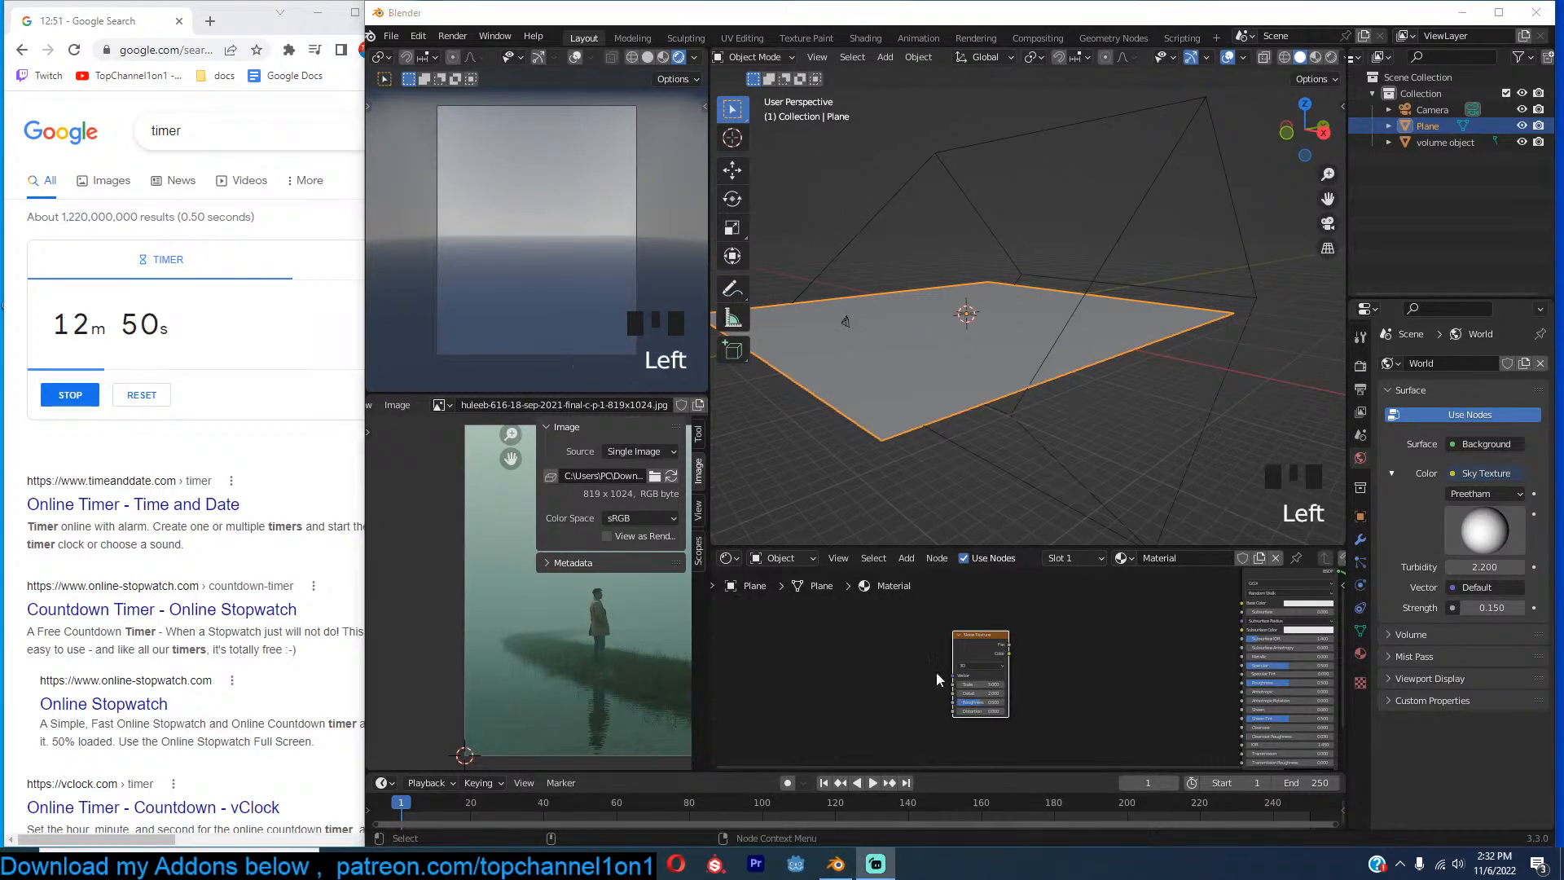
scroll(1014, 642, "up", 3)
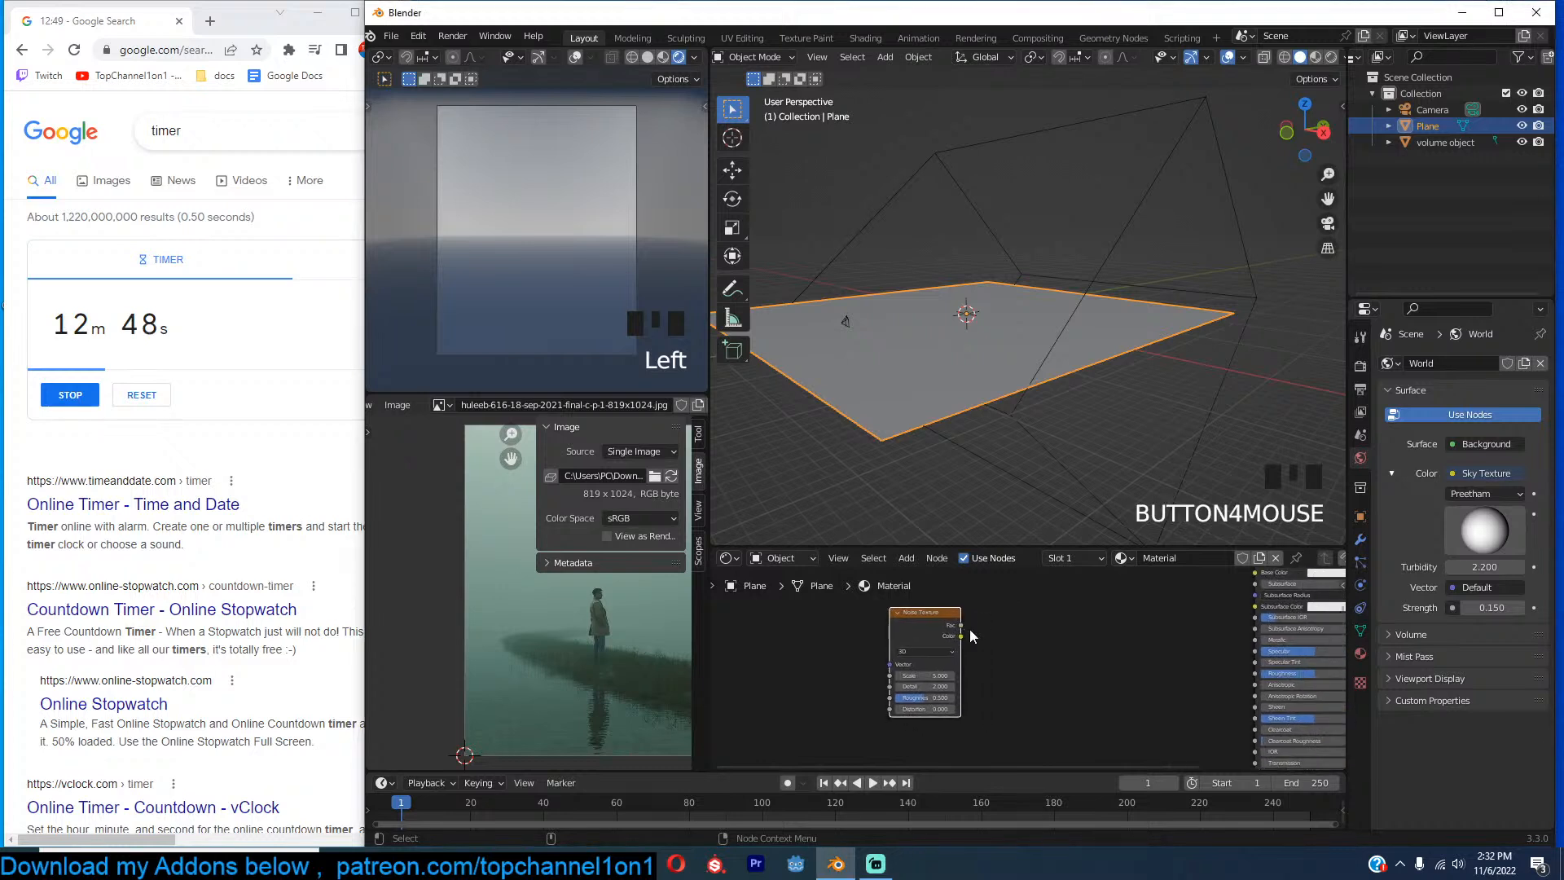
left_click(900, 611, "ctrl+shift")
left_click(911, 614)
triple_click(901, 617)
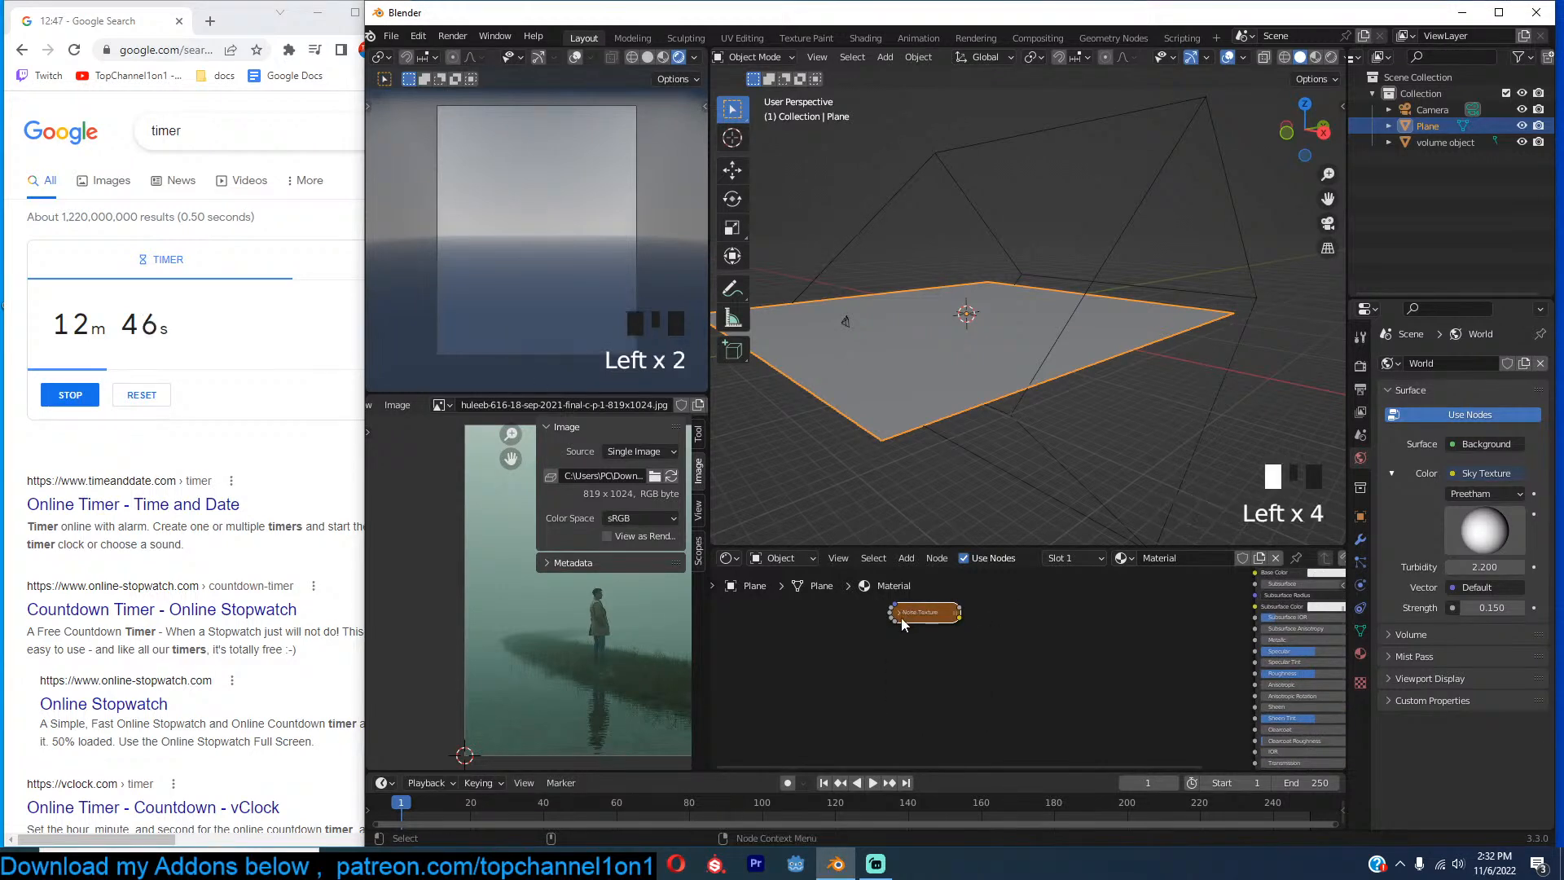
left_click(901, 616)
left_click(922, 613, "ctrl+shift")
scroll(1027, 342, "up", 1)
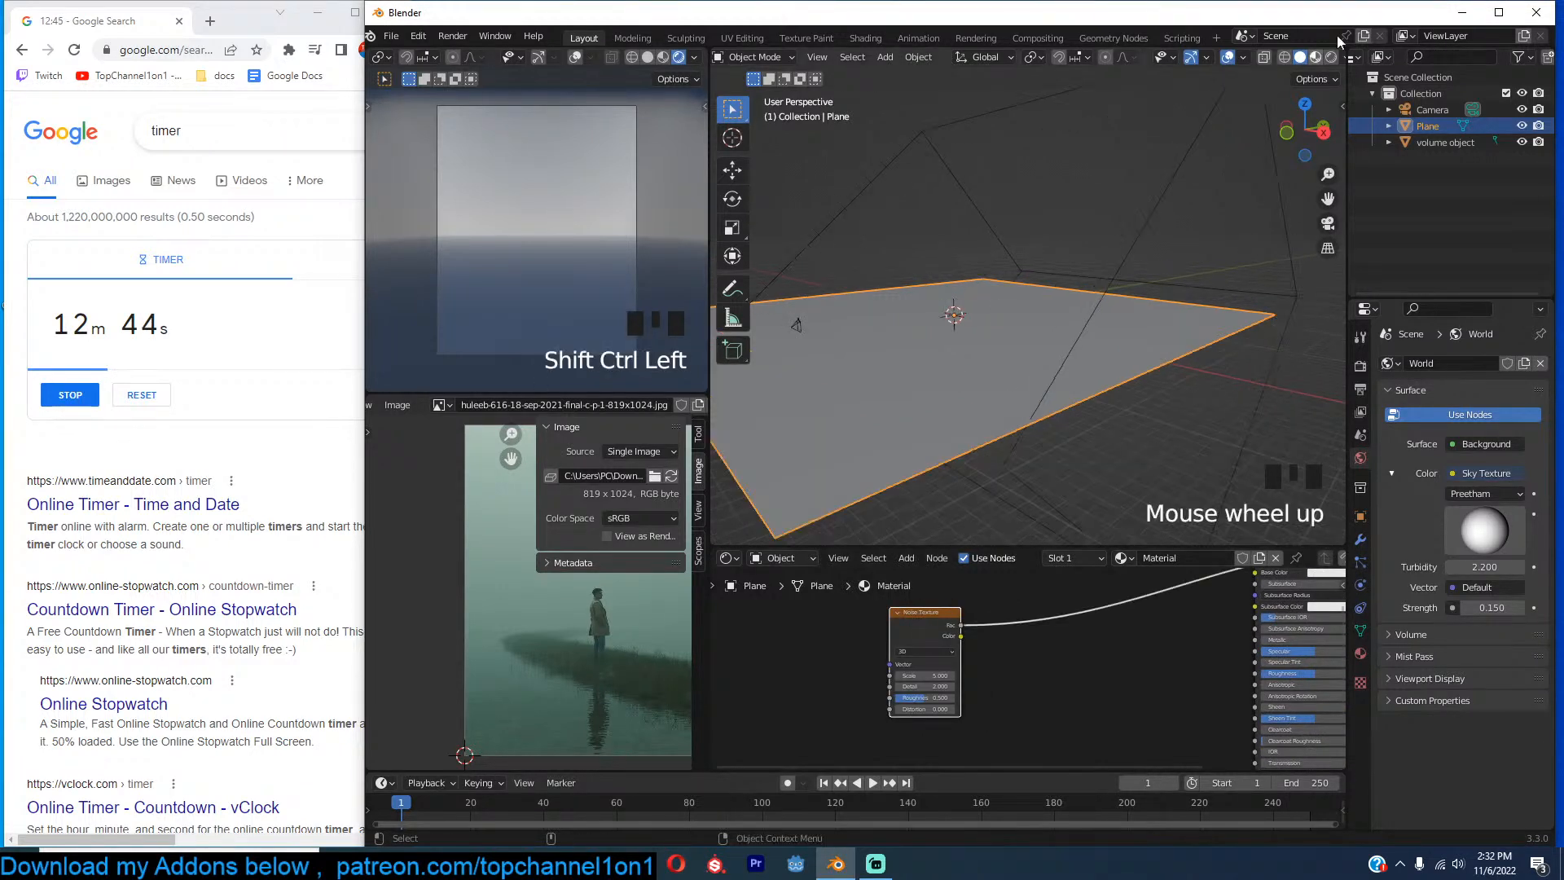
left_click(1316, 57)
middle_click_drag(1116, 254, 1212, 281)
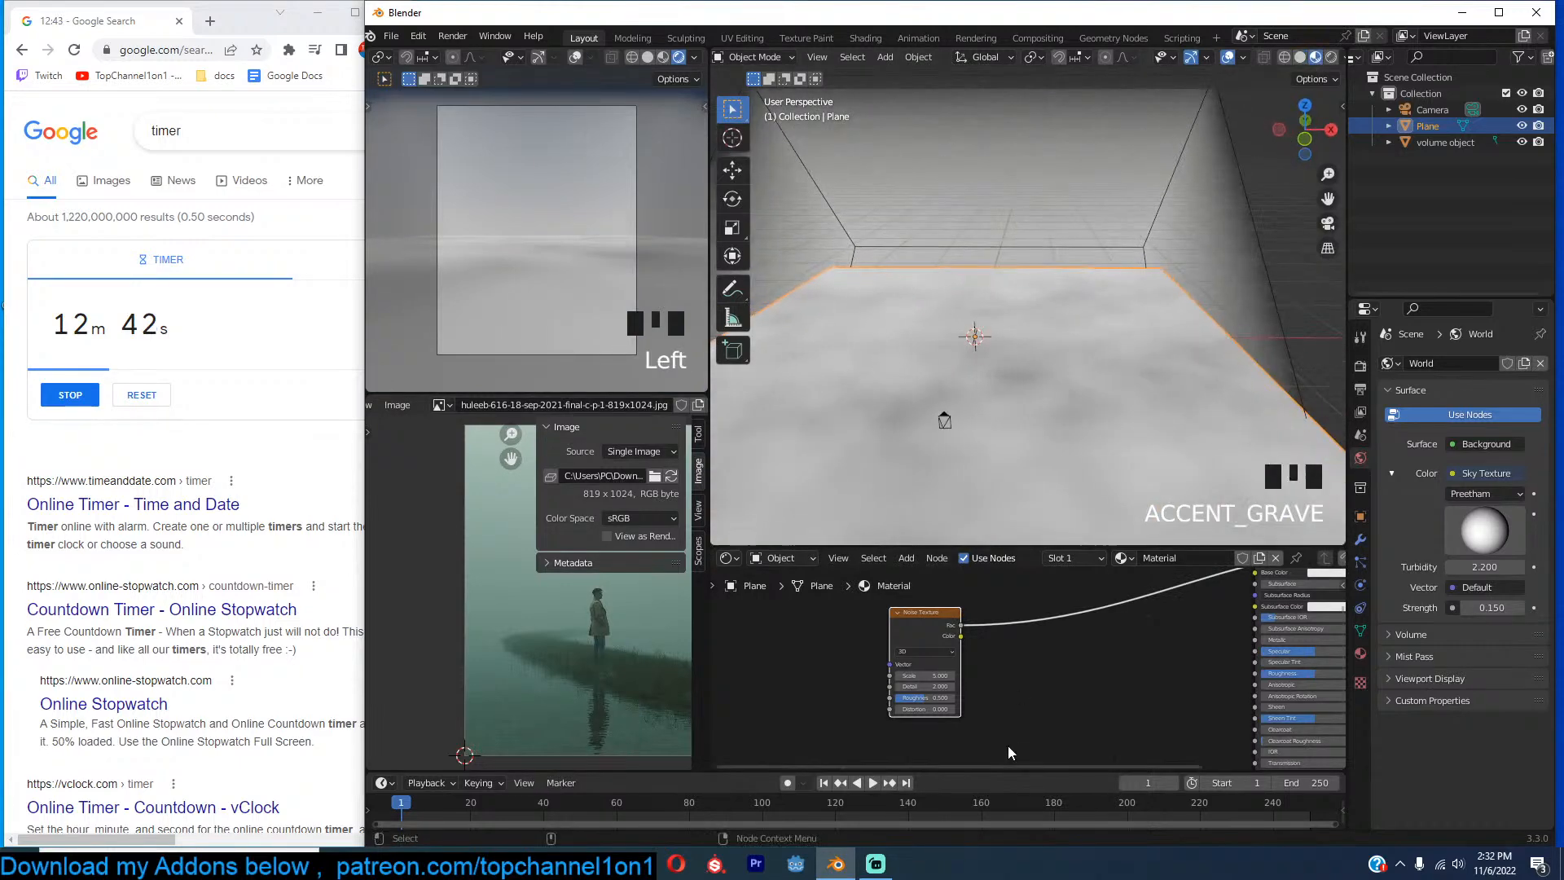
Add Texture Coordinate and Mapping nodes to the Noise Texture and set the Mapping X scale to 0.080.
middle_click_drag(980, 740, 1007, 728)
scroll(1007, 727, "up", 2)
left_click(922, 609)
key("ctrl+t")
middle_click_drag(925, 616, 1070, 591)
scroll(1182, 613, "up", 3)
middle_click_drag(1069, 687, 1021, 594)
mouse_move(1022, 654)
left_mouse_down()
mouse_move(1038, 653)
mouse_move(1018, 653)
left_mouse_up()
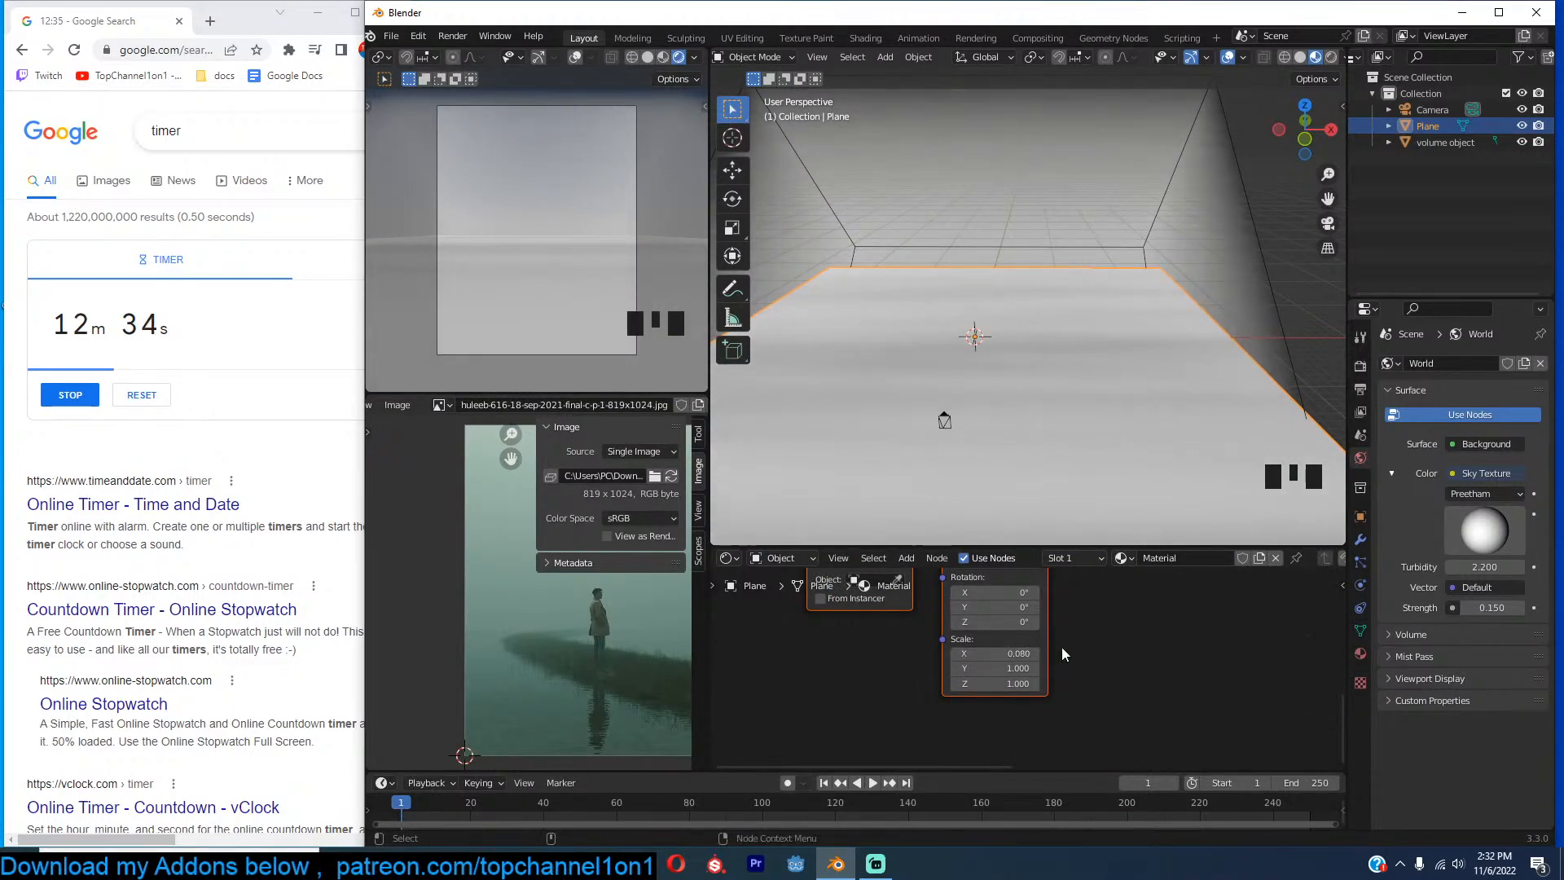
Duplicate the Texture Coordinate, Mapping and Noise Texture nodes below the originals and preview the duplicated noise on the plane.
scroll(1127, 634, "down", 9)
scroll(1133, 652, "up", 2)
scroll(1137, 687, "down", 6)
left_click(1056, 614)
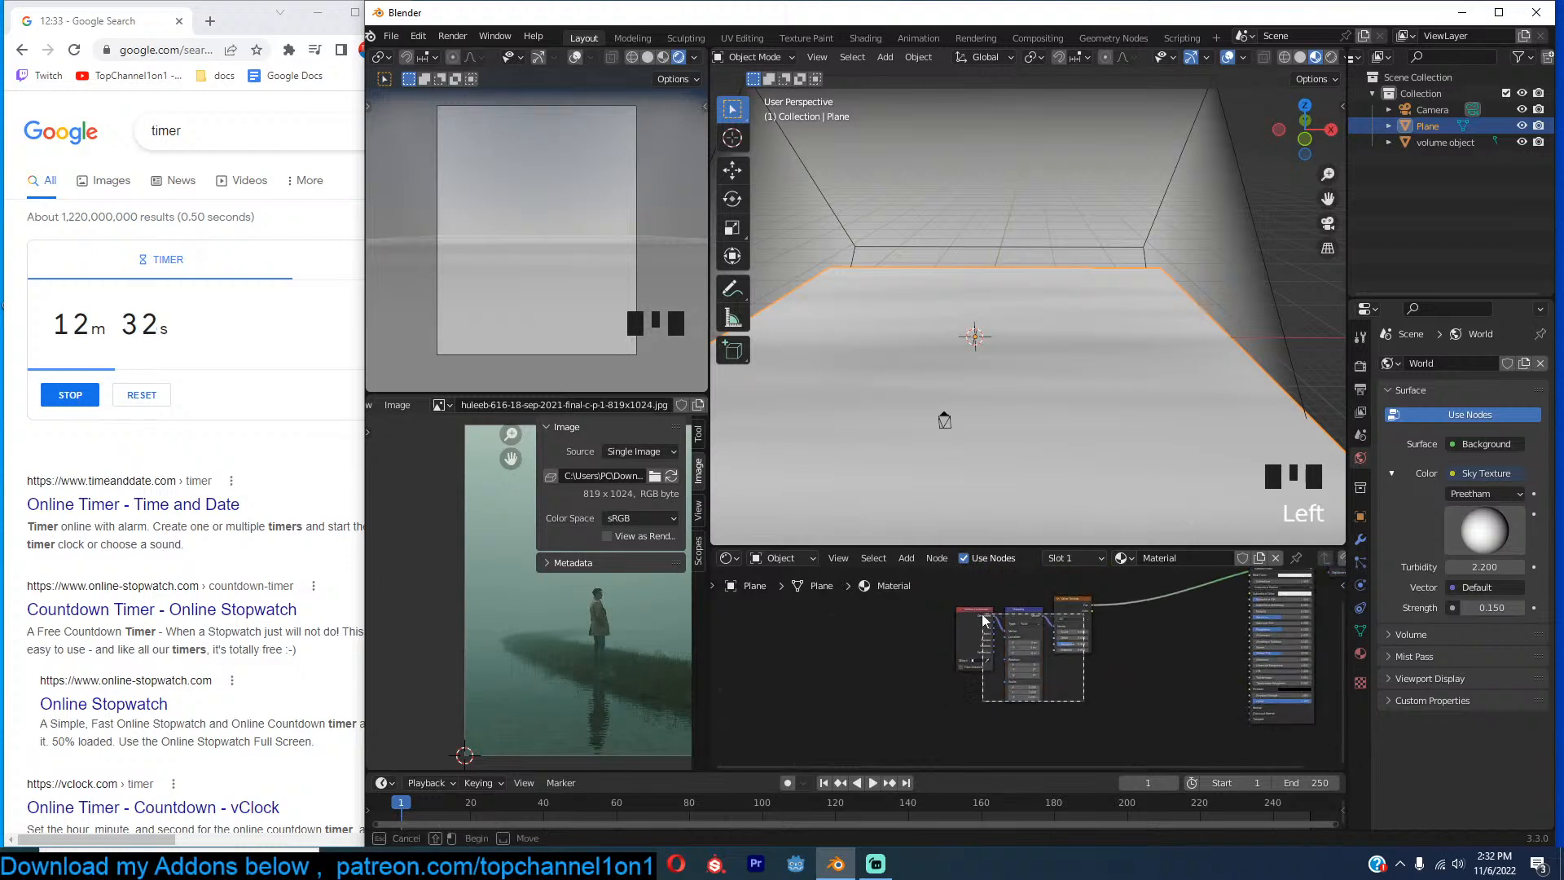
left_click_drag(1056, 614, 901, 585)
key("shift+d")
left_click(976, 701)
left_click_drag(1027, 673, 858, 737)
left_click(1082, 683)
left_click_drag(1057, 705, 869, 730)
left_click(953, 705)
left_click(969, 709, "ctrl+shift")
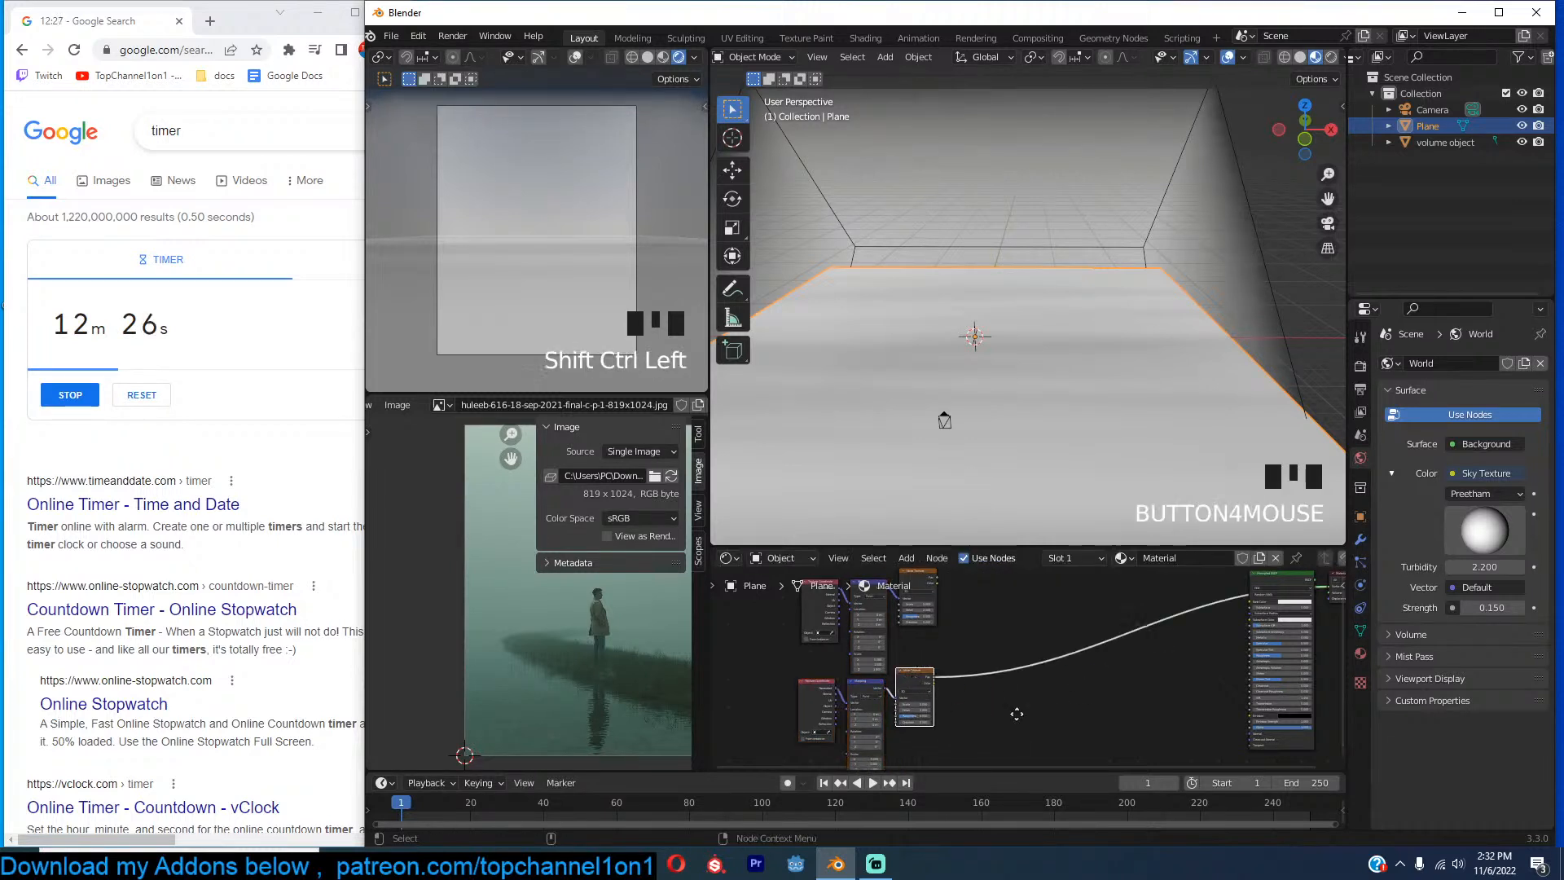
Try a Scale of 16.500 on the duplicated Noise Texture with a Mapping X scale of 0.400.
scroll(1048, 658, "up", 5)
scroll(1043, 662, "up", 5)
left_click_drag(831, 631, 884, 631)
scroll(1030, 709, "up", 4)
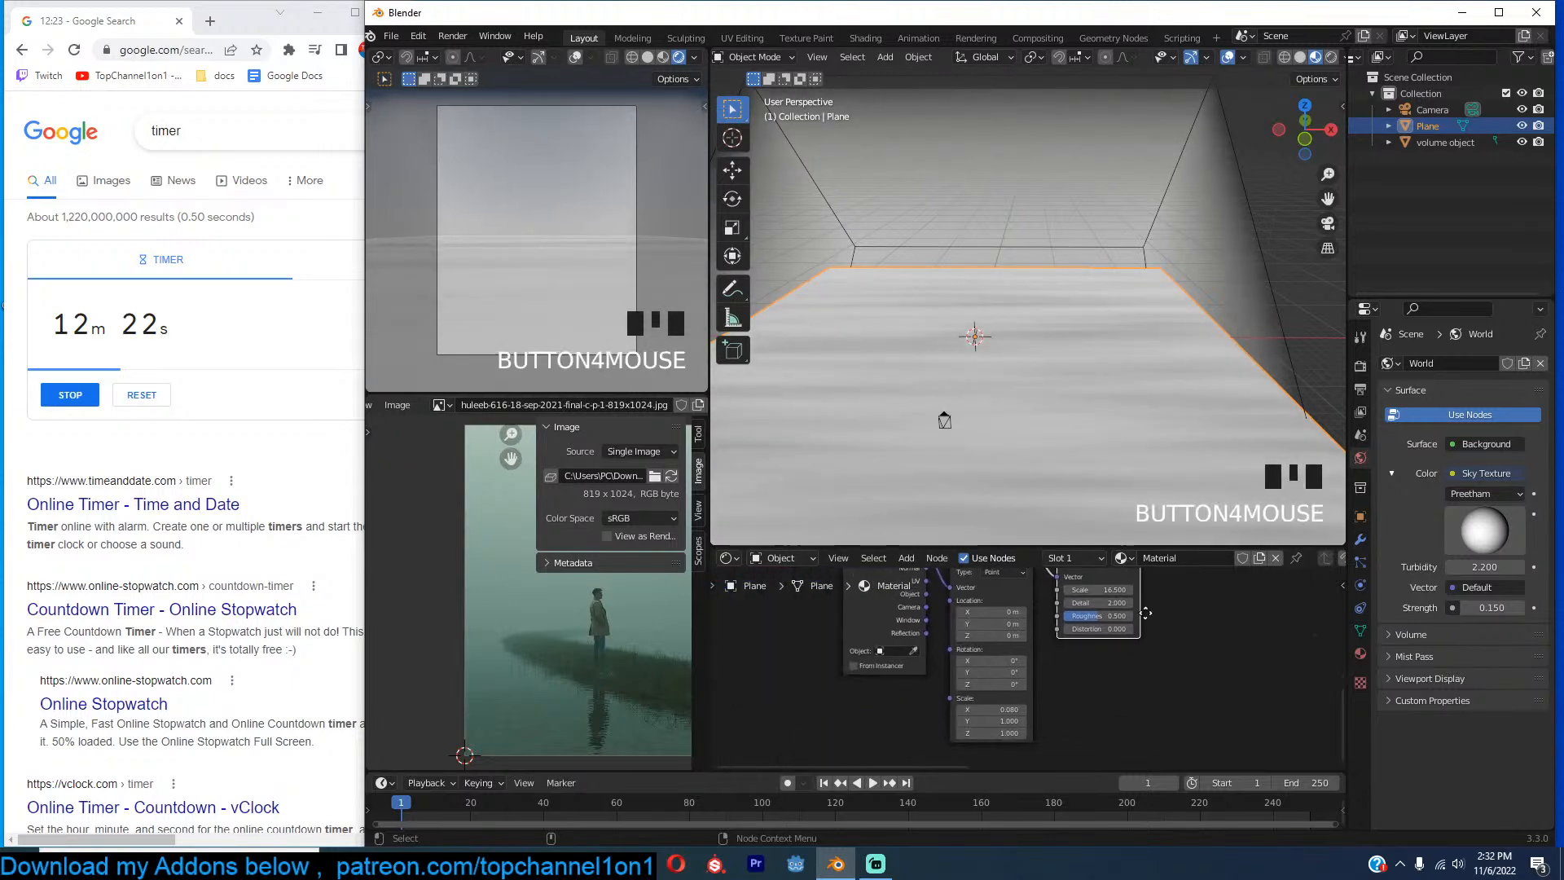
left_click_drag(1015, 724, 930, 725, "shift")
middle_click_drag(1085, 699, 991, 689)
left_click_drag(896, 716, 978, 715, "shift")
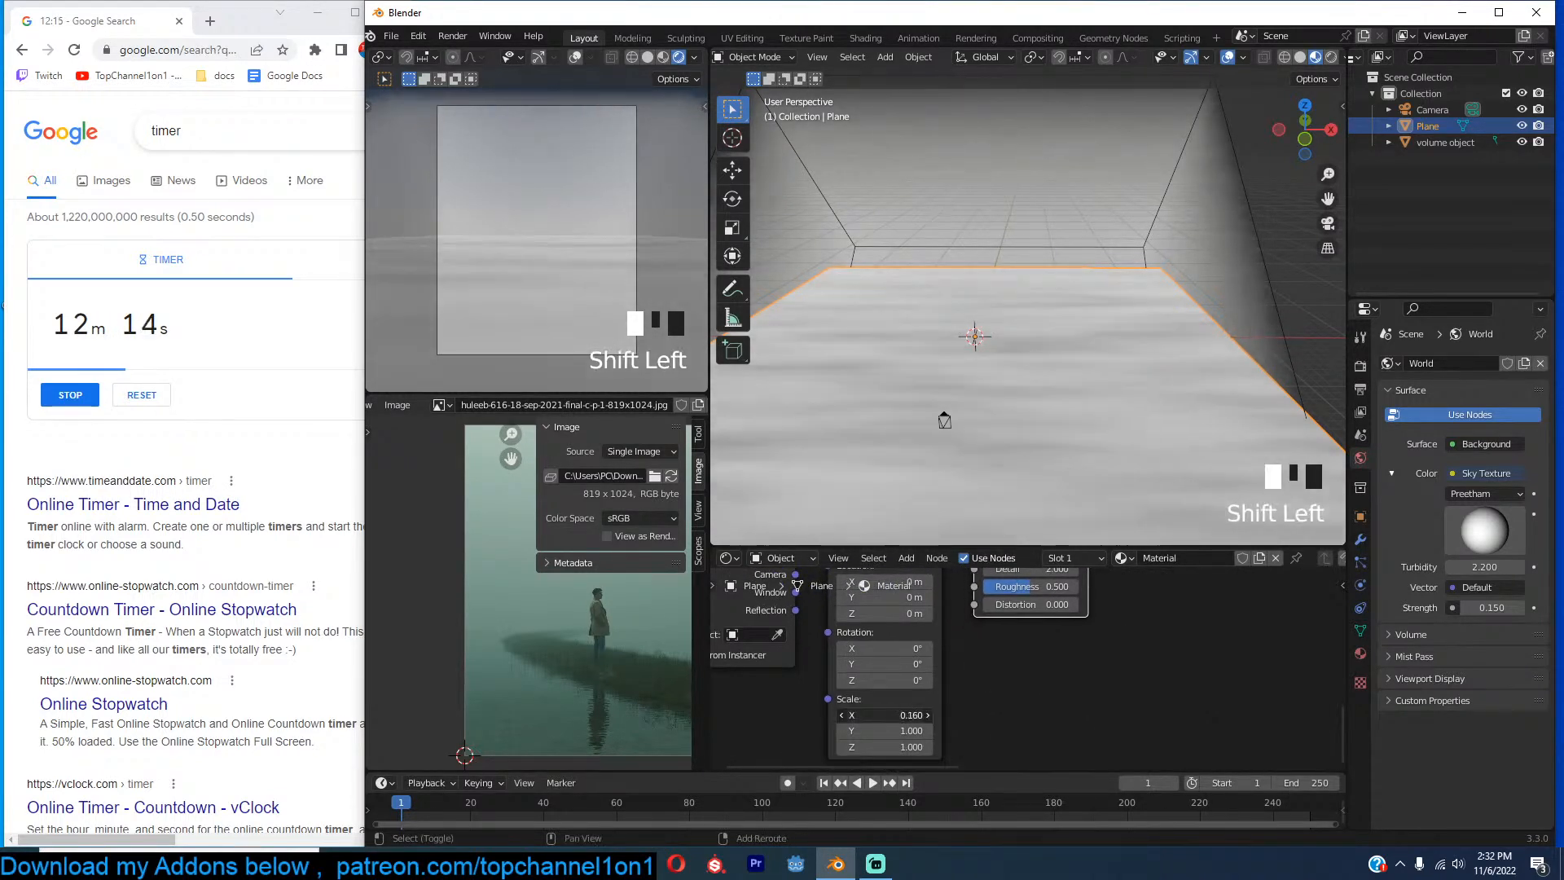
middle_click_drag(1051, 586, 1018, 649)
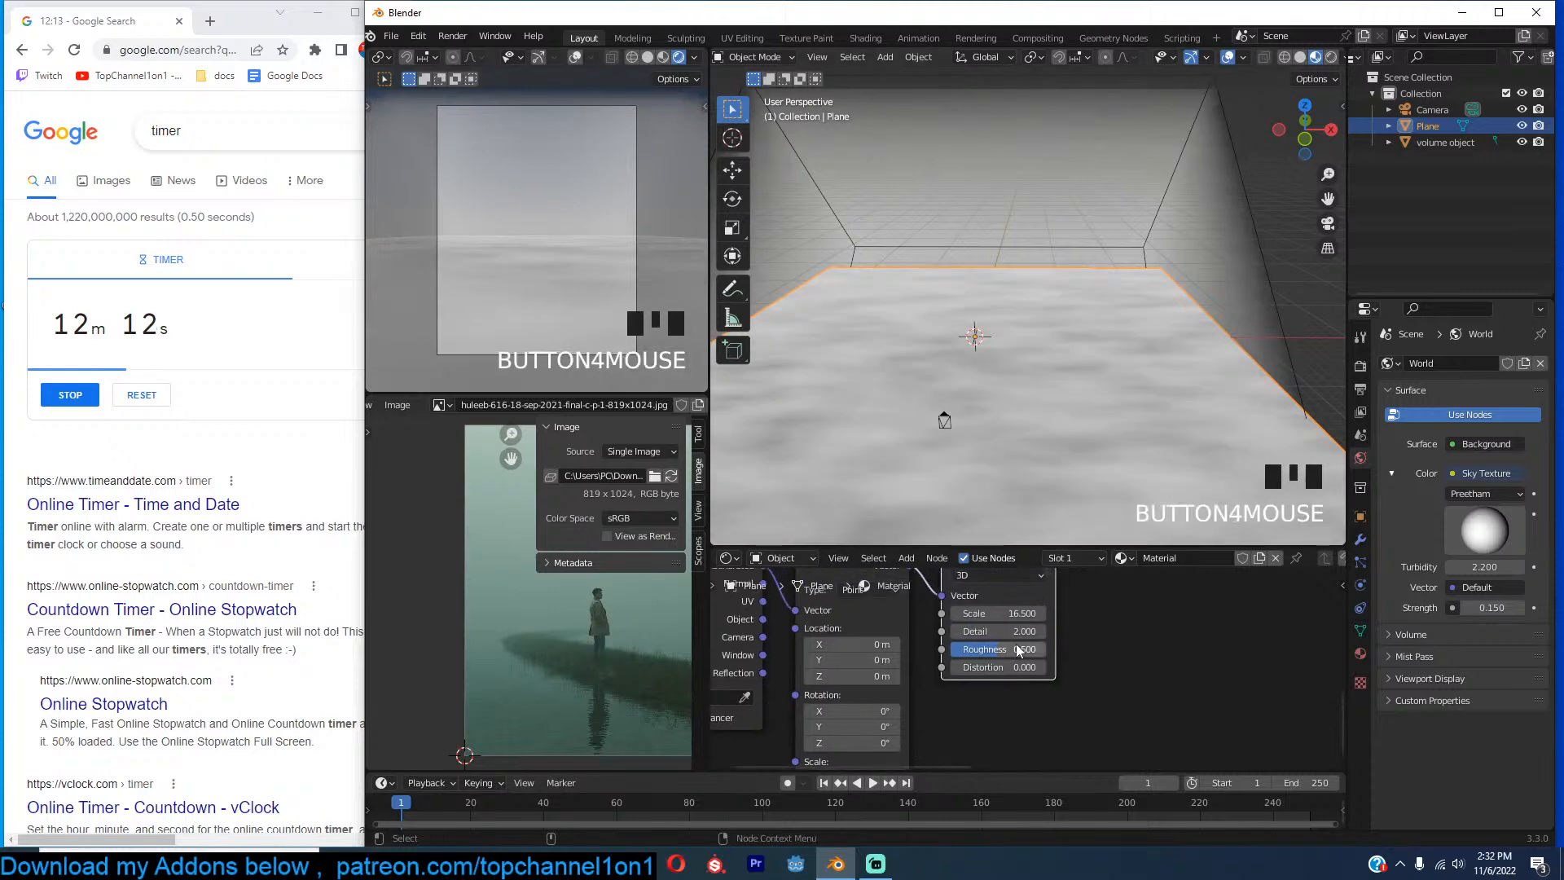
Set the duplicated Noise Texture's Scale to 130.200 and its Mapping X scale to 0.220.
left_click_drag(1002, 613, 1065, 629)
scroll(1057, 605, "down", 5)
scroll(1040, 630, "up", 1)
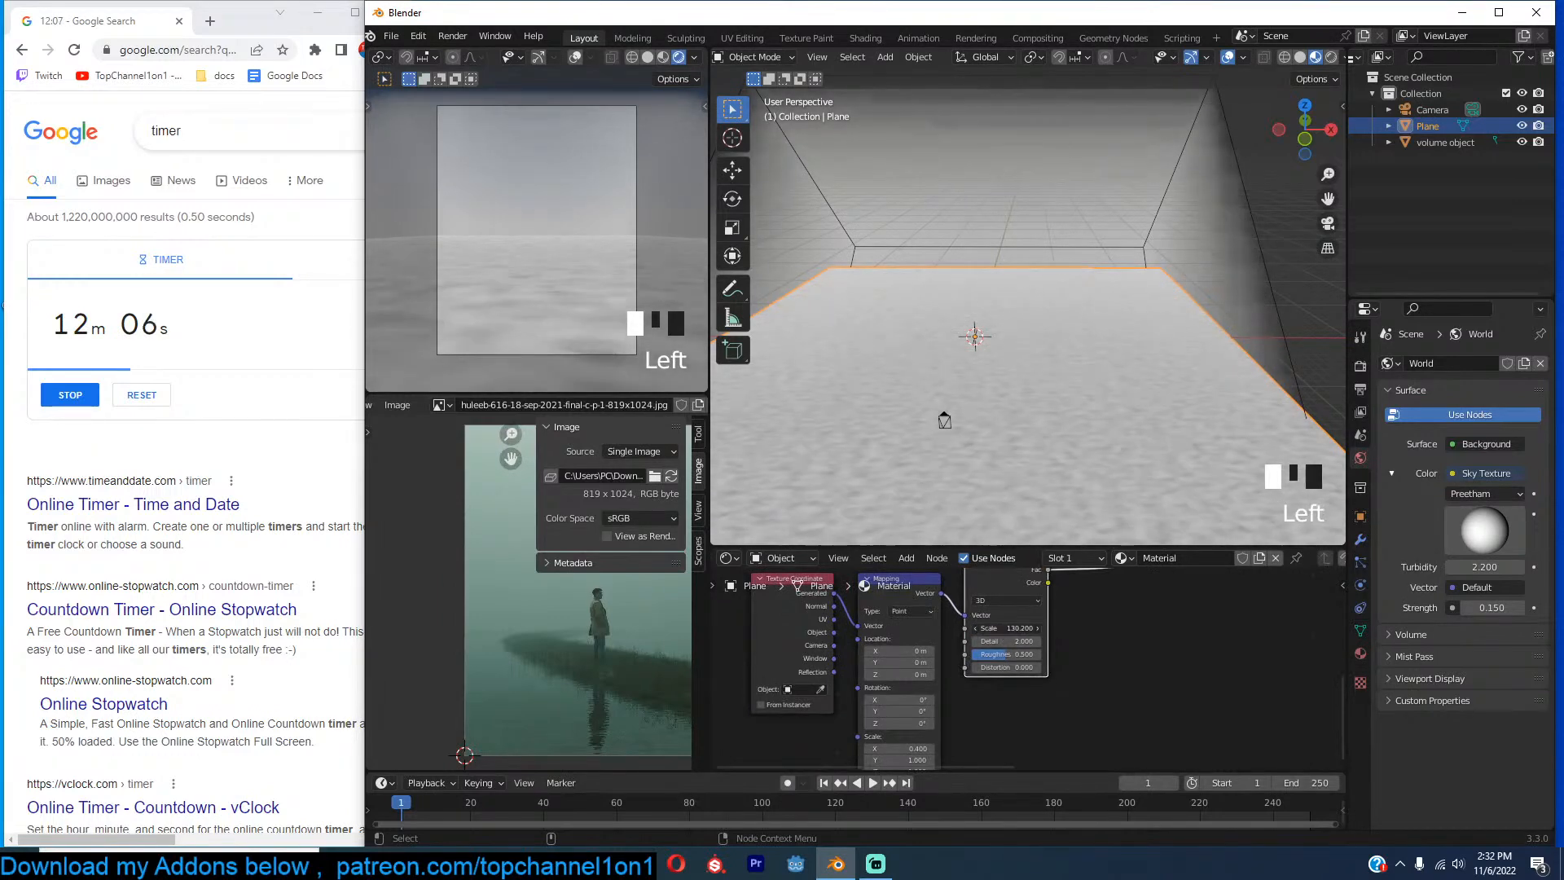
scroll(953, 676, "up", 4)
left_click_drag(965, 678, 907, 678, "shift")
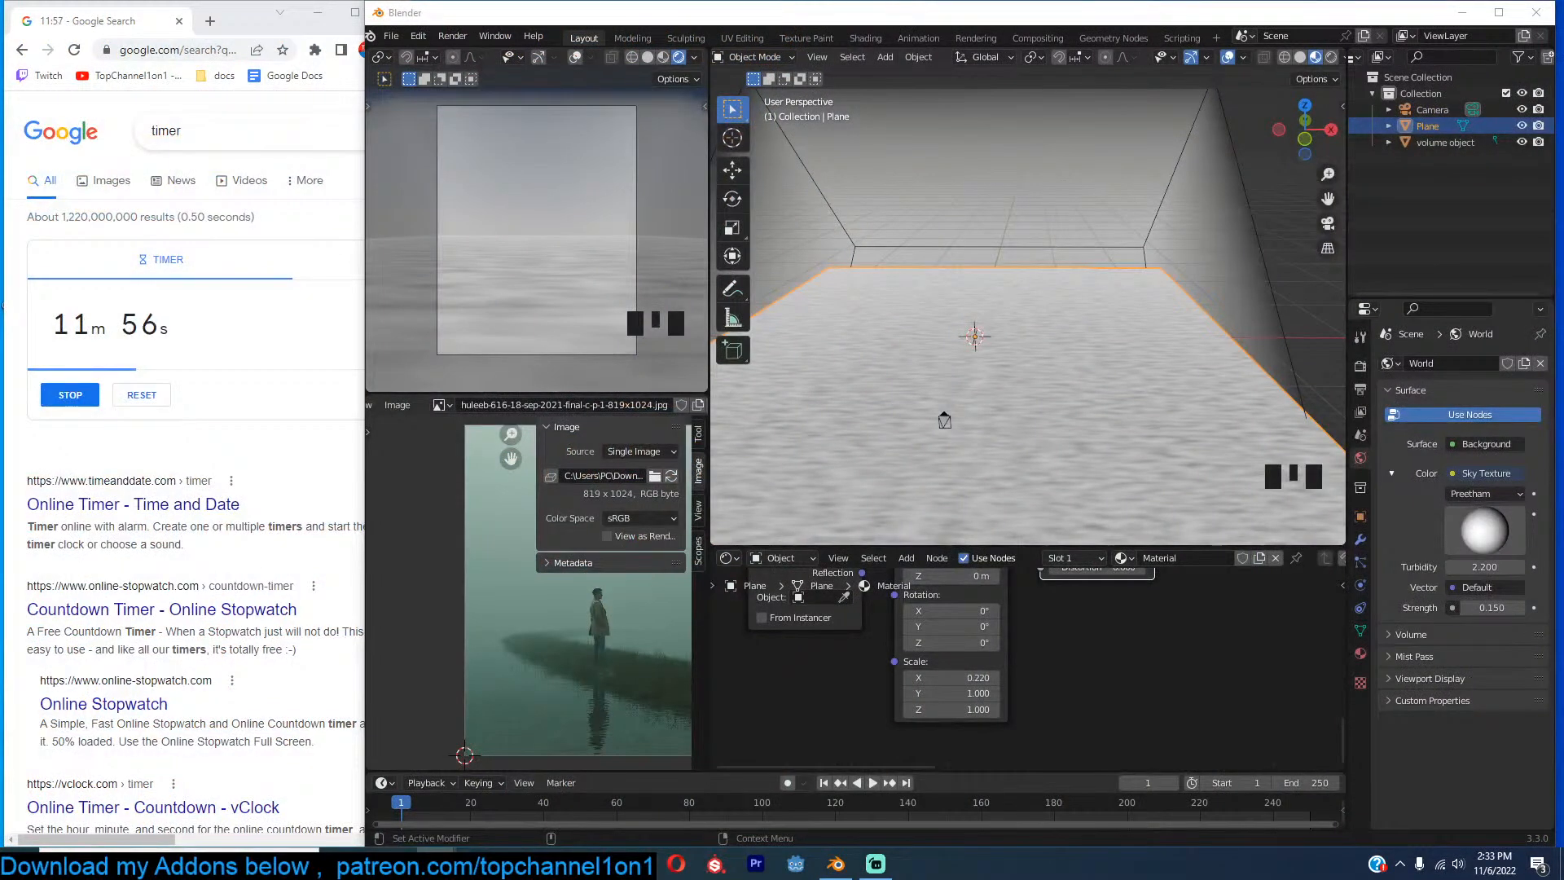
mouse_move(507, 809)
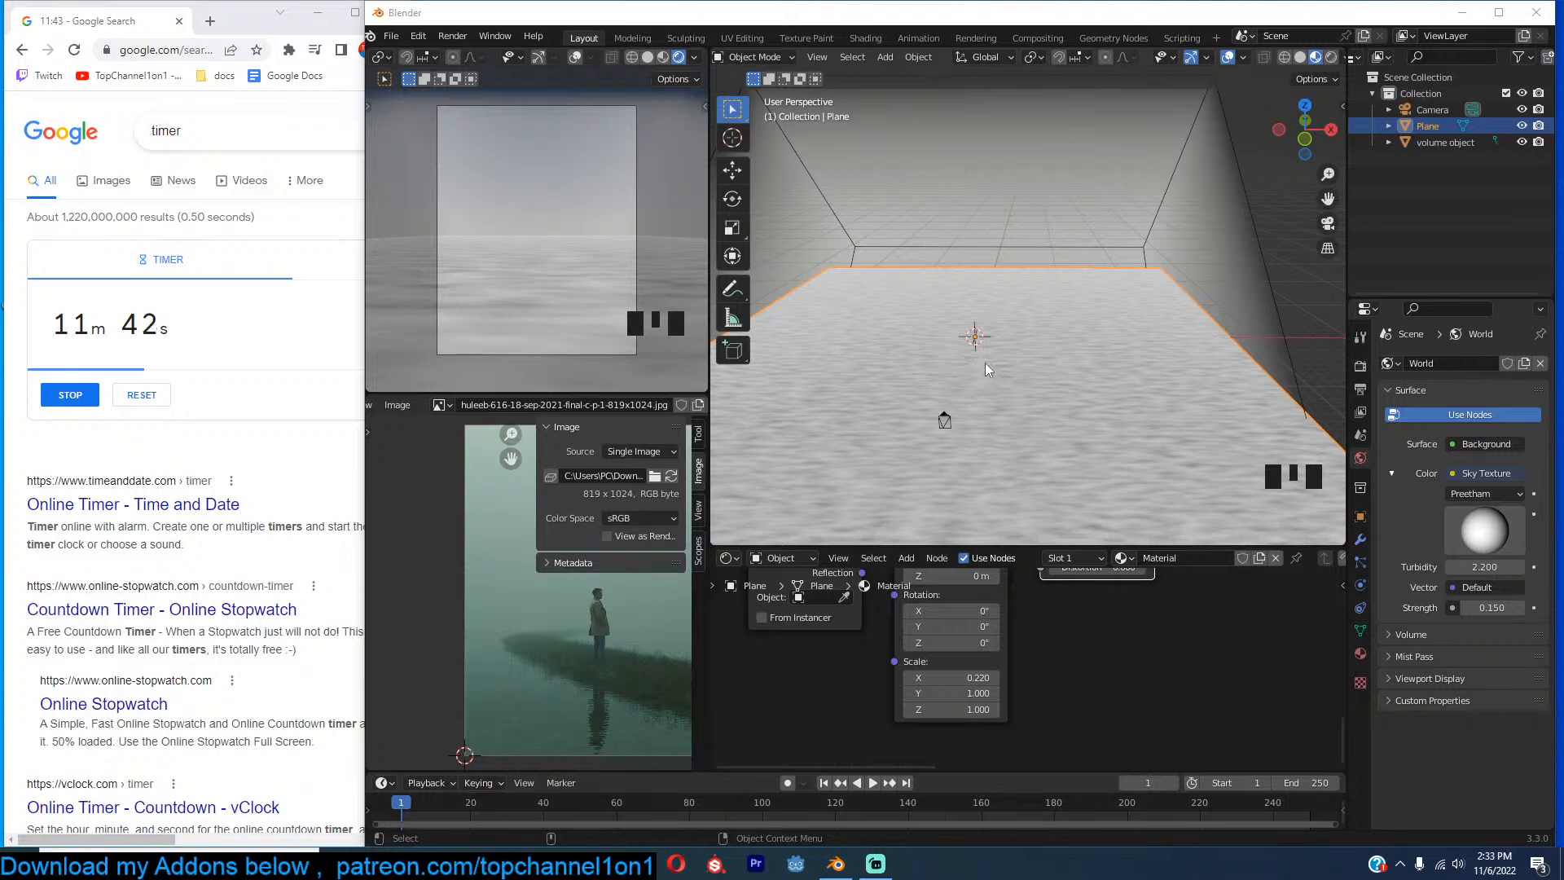
left_click(1013, 372)
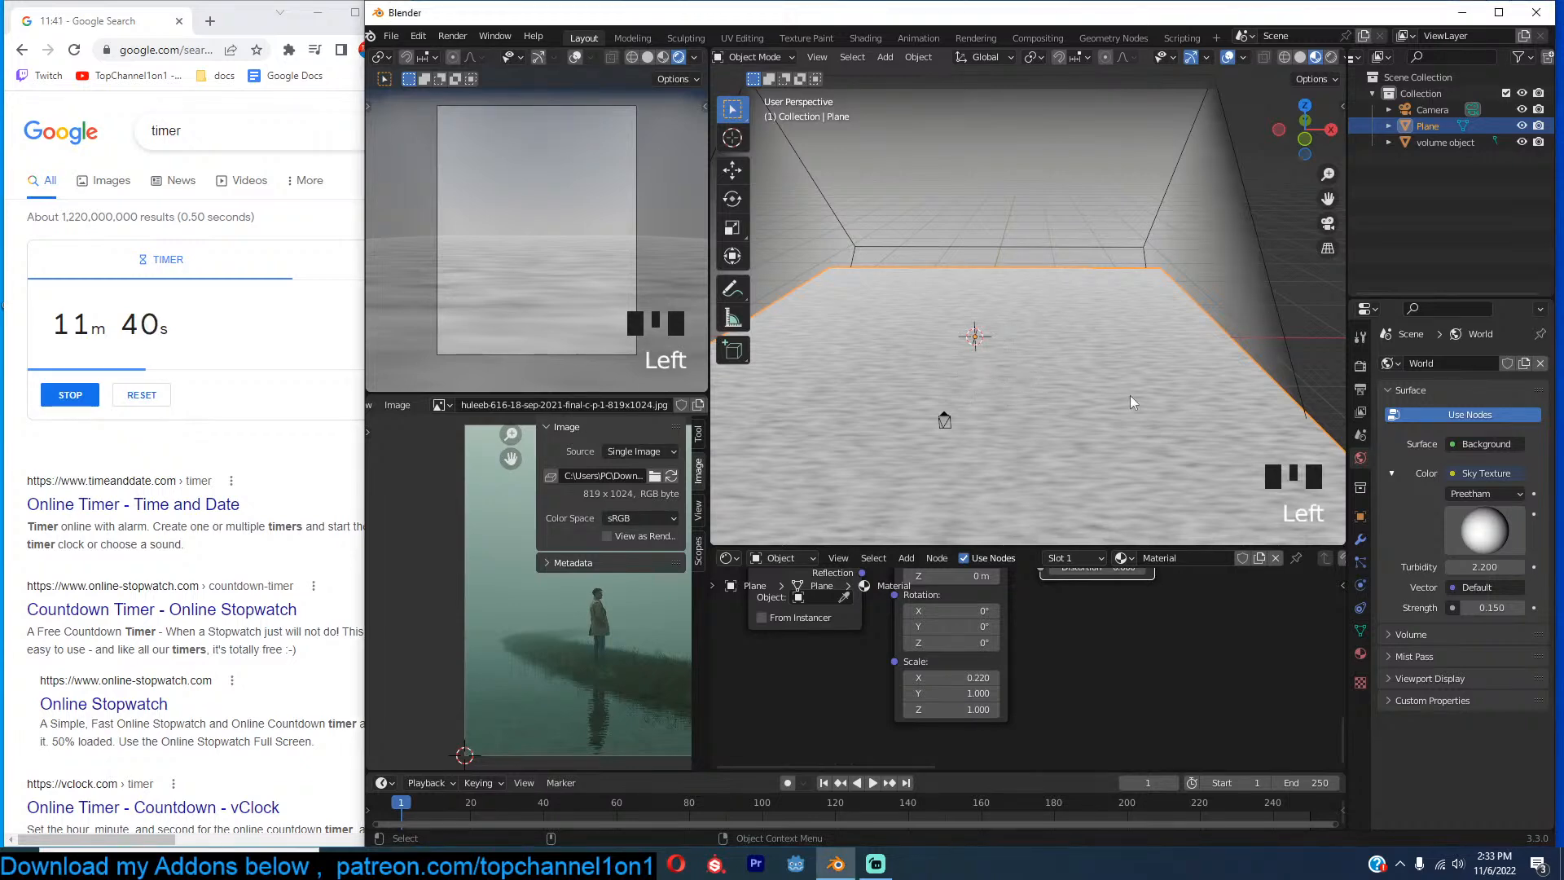
middle_click_drag(1130, 394, 1153, 374, "shift")
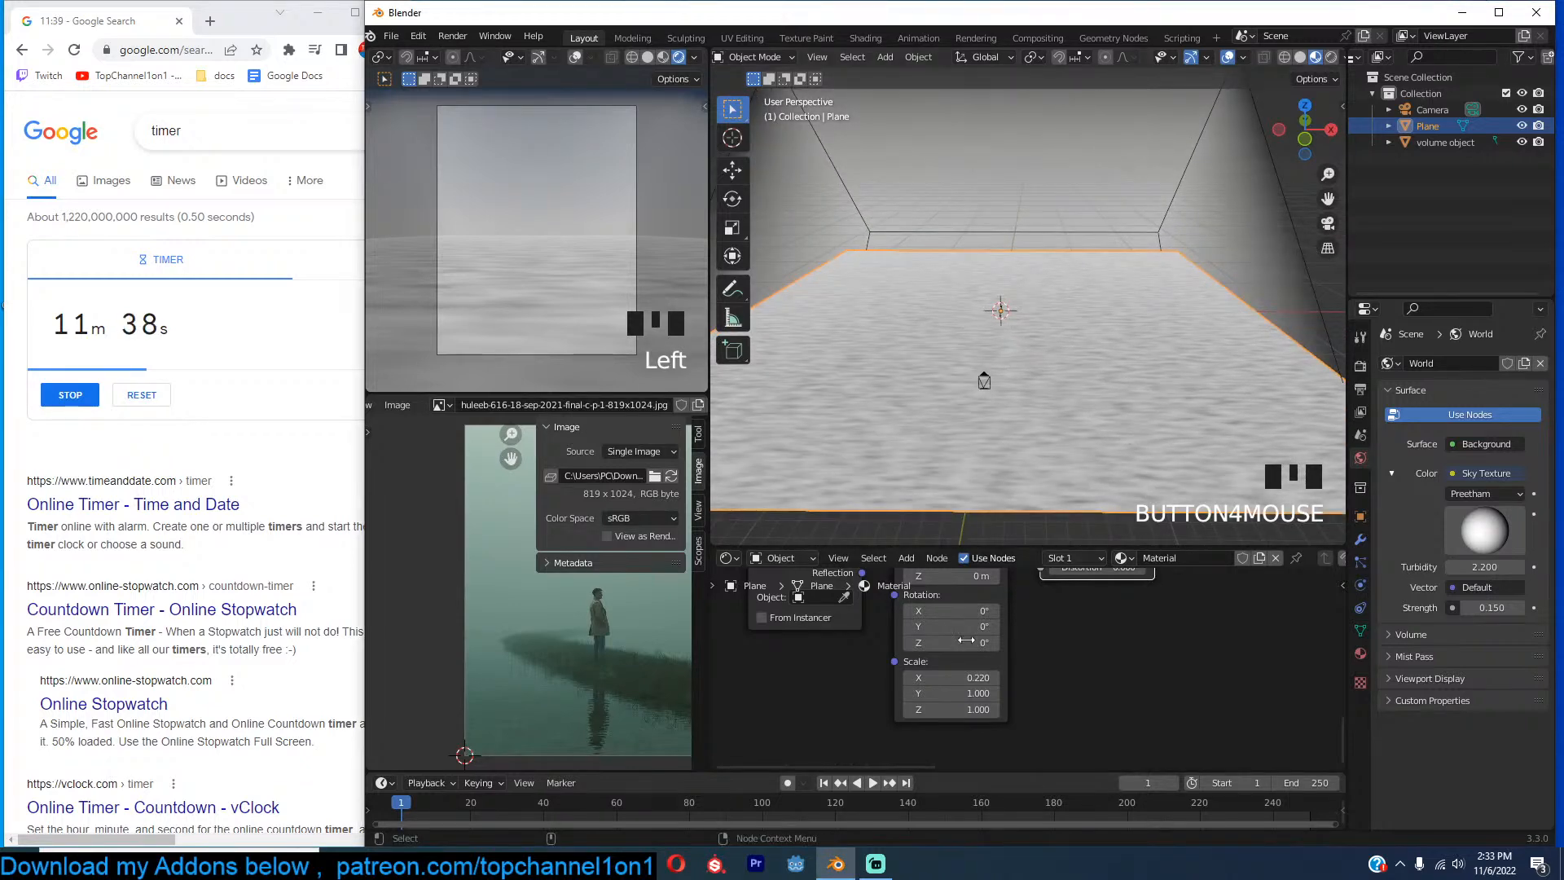
Combine the two Noise Textures with a Mix node and set its factor to about 0.18.
scroll(998, 683, "down", 8)
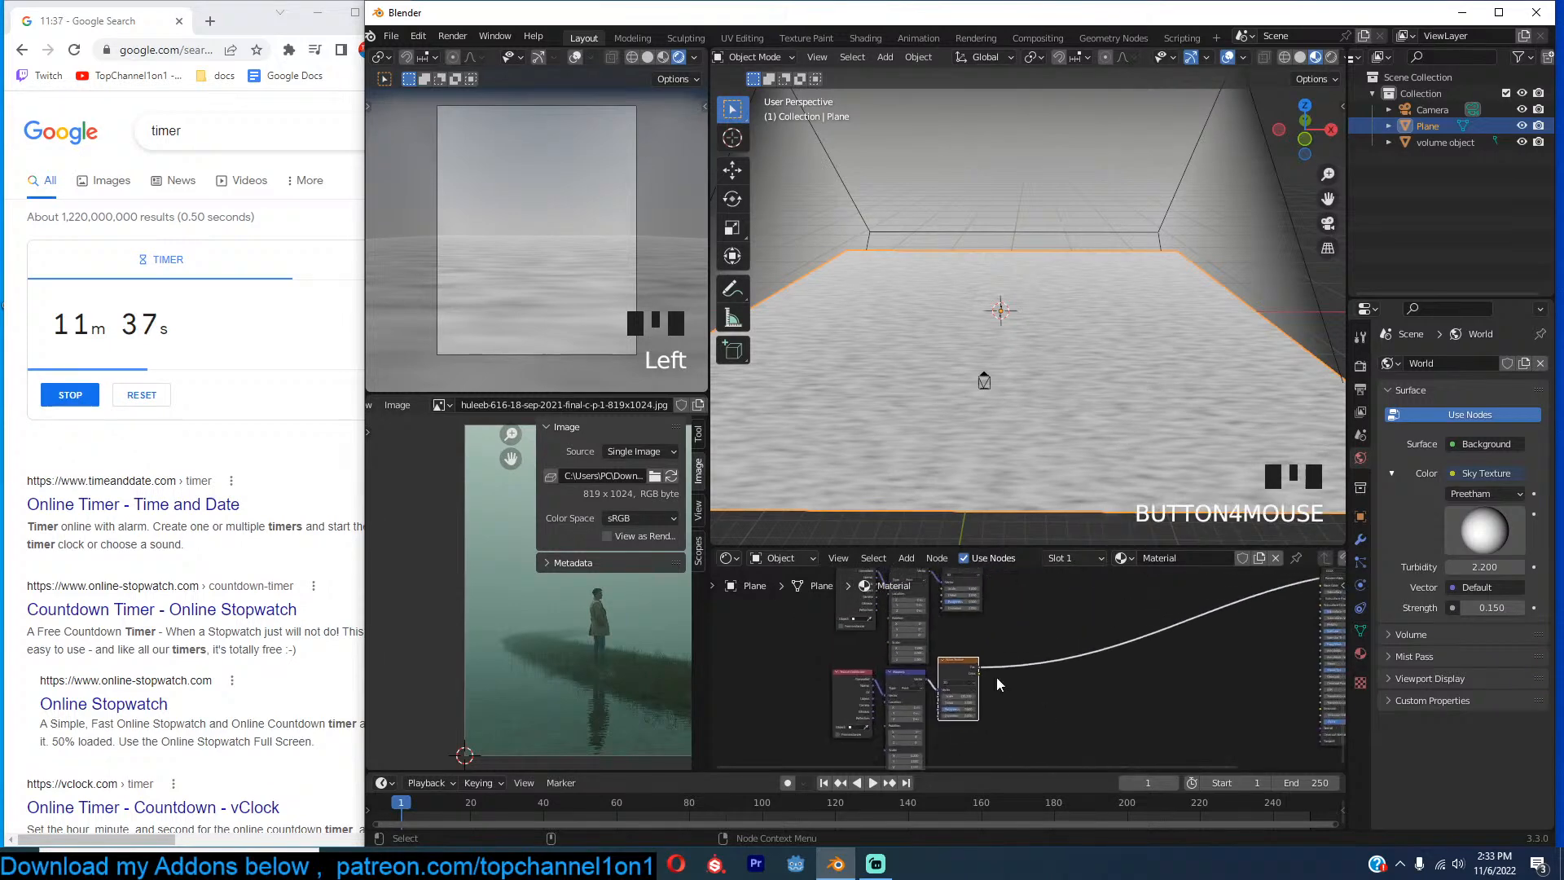
right_click_drag(961, 689, 961, 590, "ctrl+shift")
scroll(982, 652, "up", 3)
left_click(951, 637)
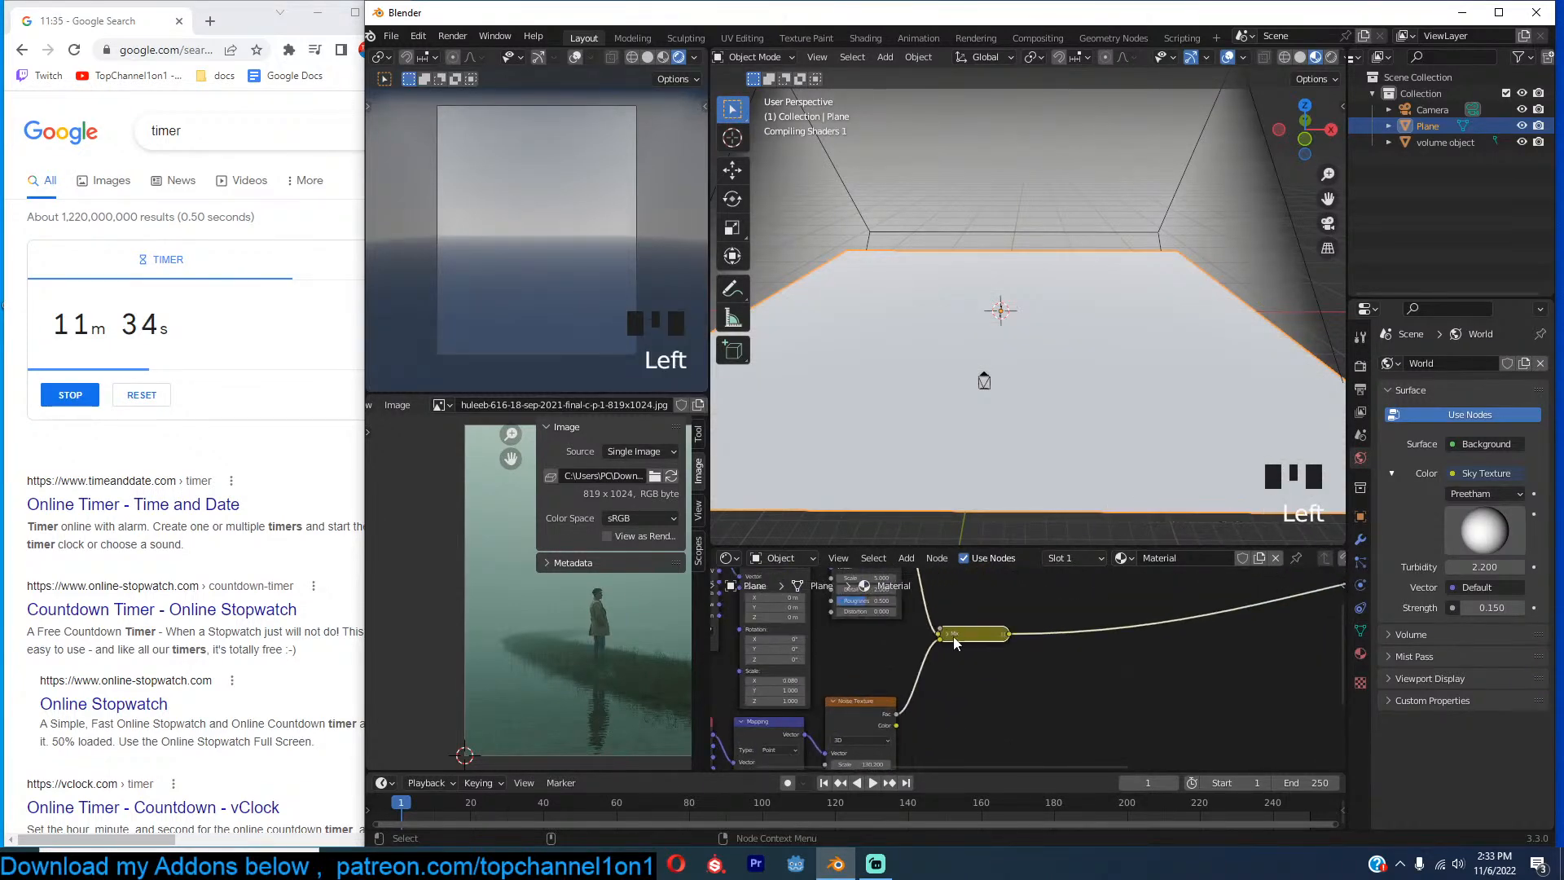
left_click(949, 635)
left_click_drag(977, 635, 974, 690)
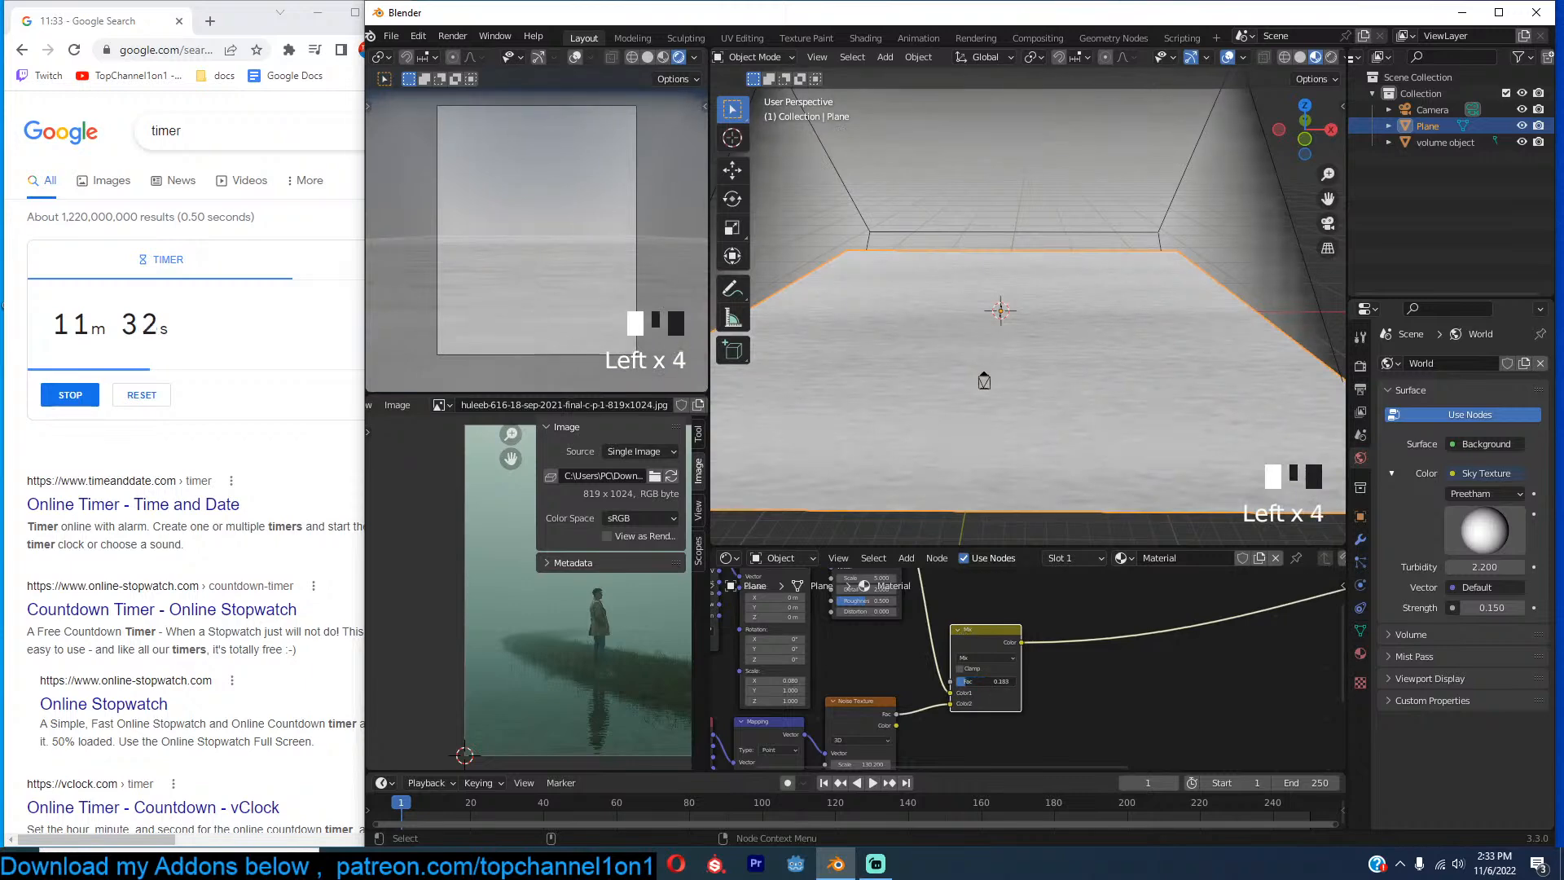
Add a Bump node and connect the mixed noise color to its Height input.
scroll(1124, 697, "down", 3)
scroll(1059, 700, "down", 6)
key("shift+a")
mouse_move(957, 706)
left_click(1083, 572)
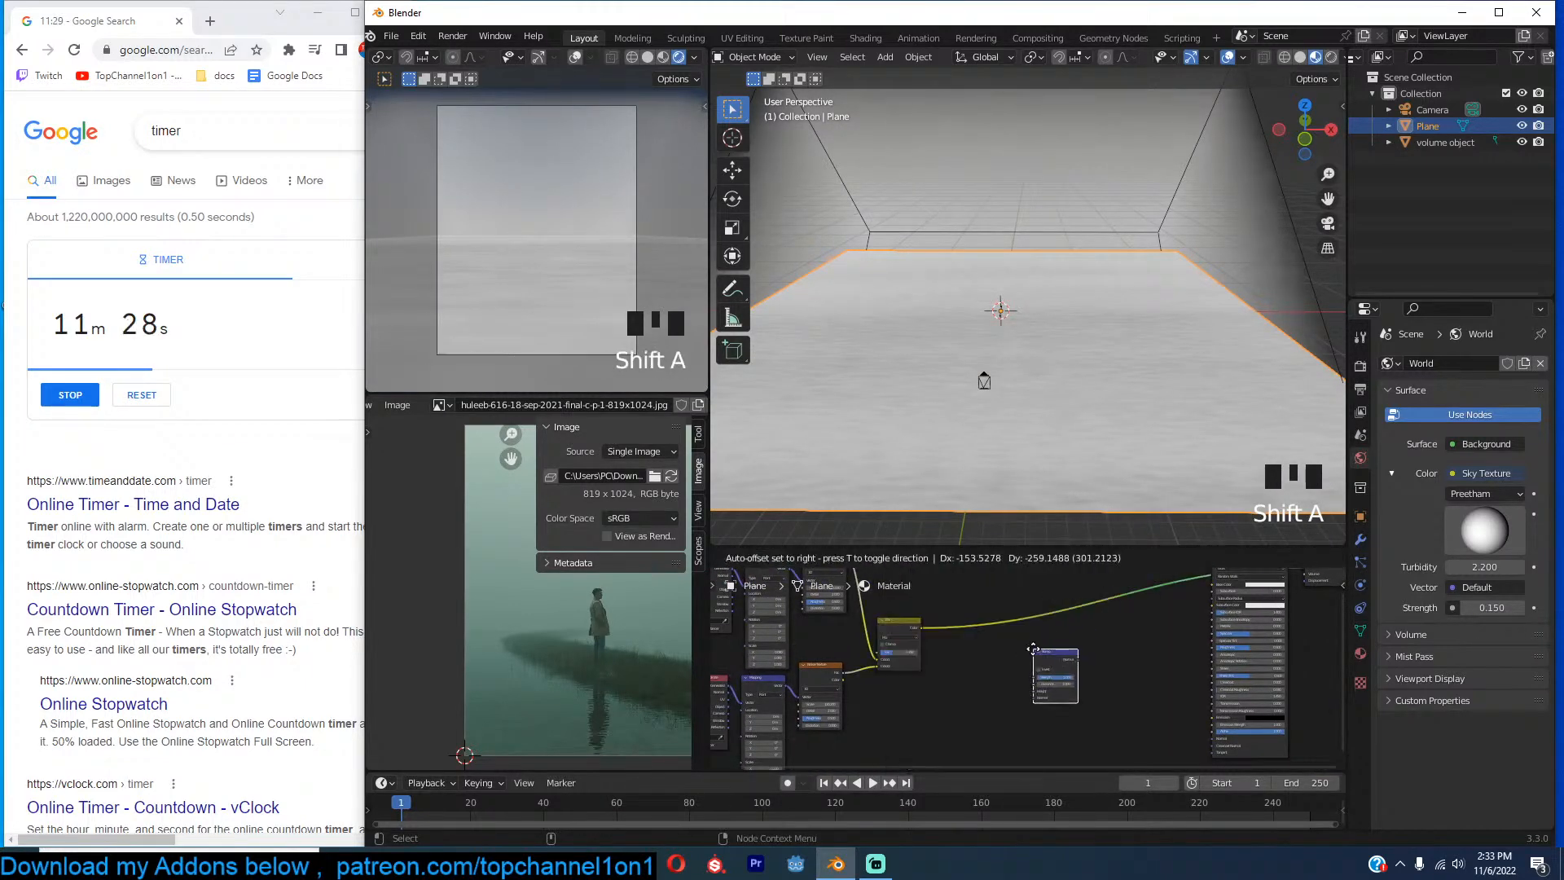
left_click_drag(922, 628, 1036, 692)
Connect the Bump node's Normal output to the Principled BSDF's Normal input and lower the bump Strength to about 0.2.
scroll(979, 634, "up", 4)
left_click_drag(949, 585, 1141, 701)
middle_click_drag(941, 585, 1023, 619)
scroll(1030, 637, "up", 4)
left_click_drag(1020, 649, 968, 650)
Route the plane's Principled BSDF back to the Material Output surface and check the water in both viewports.
scroll(1087, 624, "down", 5)
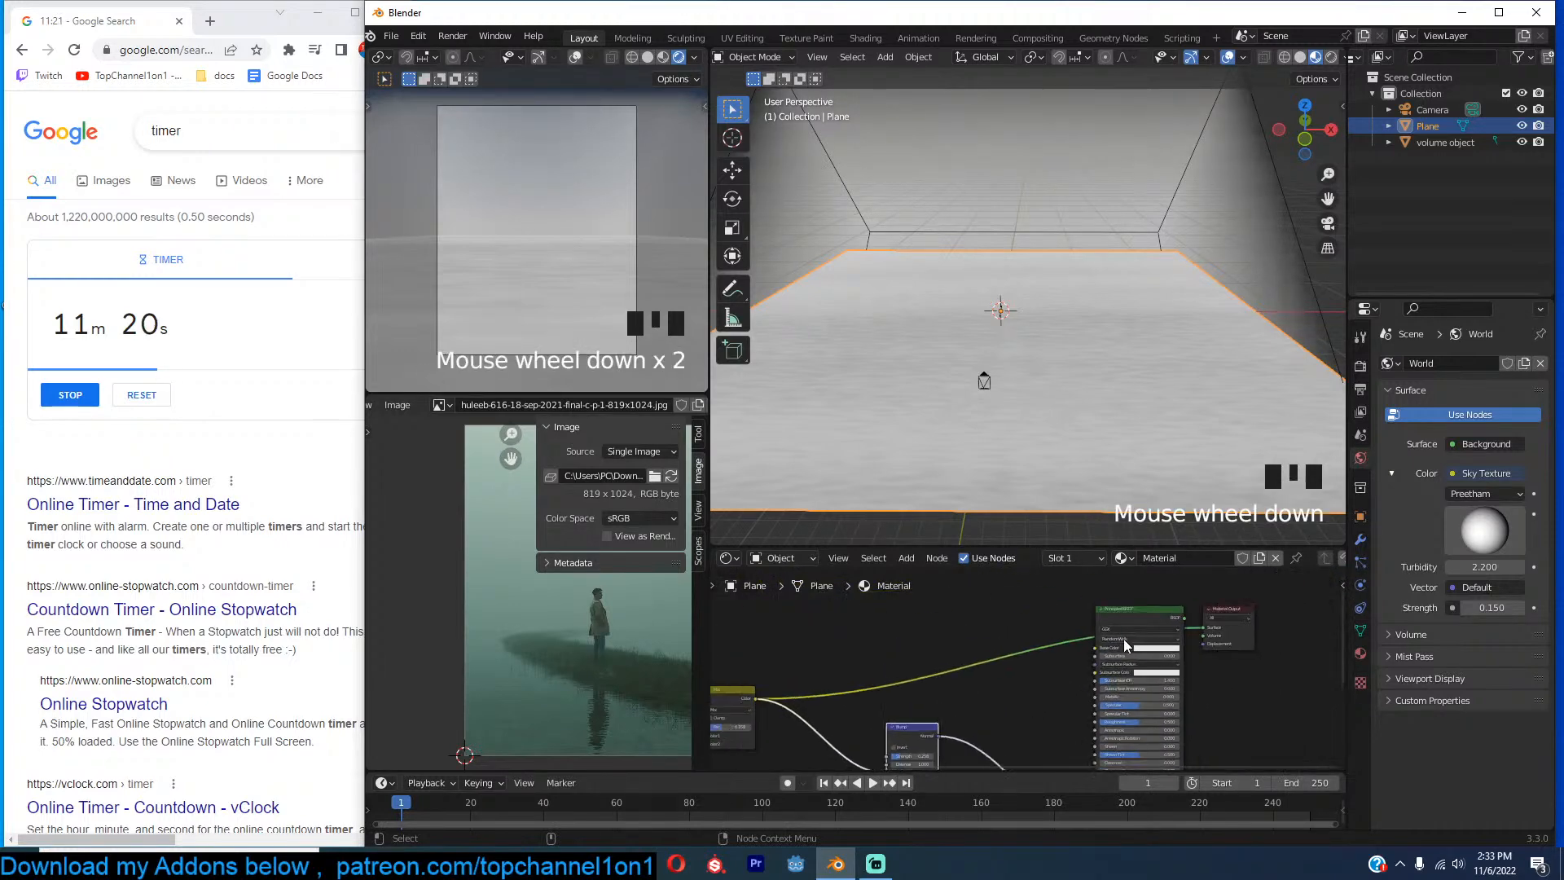
left_click(1150, 618, "ctrl+shift")
scroll(1043, 636, "up", 2)
middle_click_drag(1097, 651, 1020, 681)
scroll(1020, 681, "up", 3)
scroll(532, 357, "up", 1)
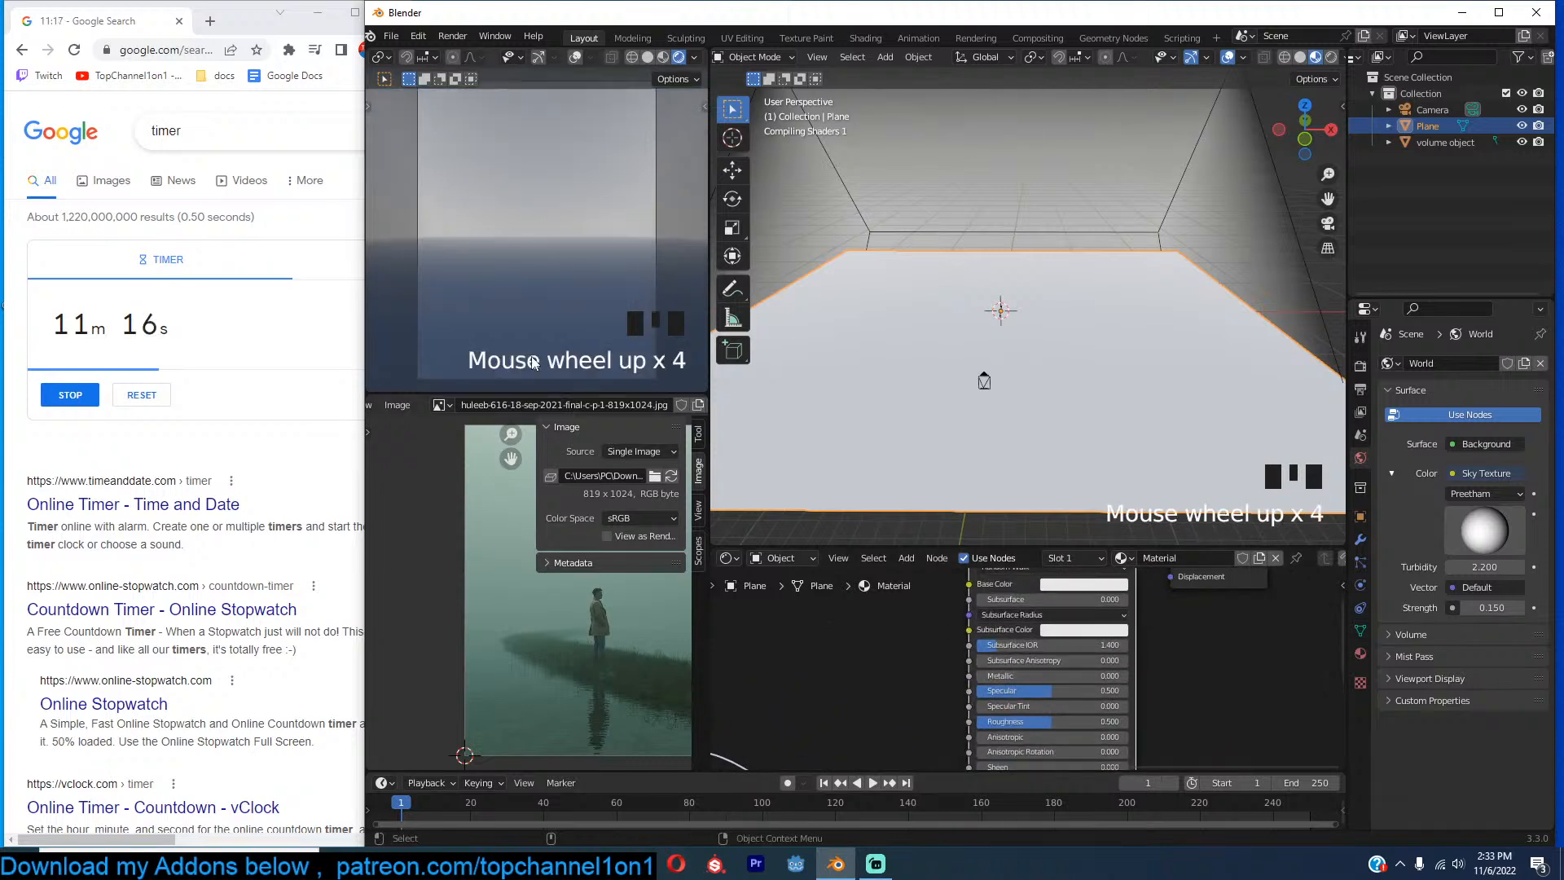
scroll(531, 360, "down", 1)
scroll(1013, 637, "down", 6)
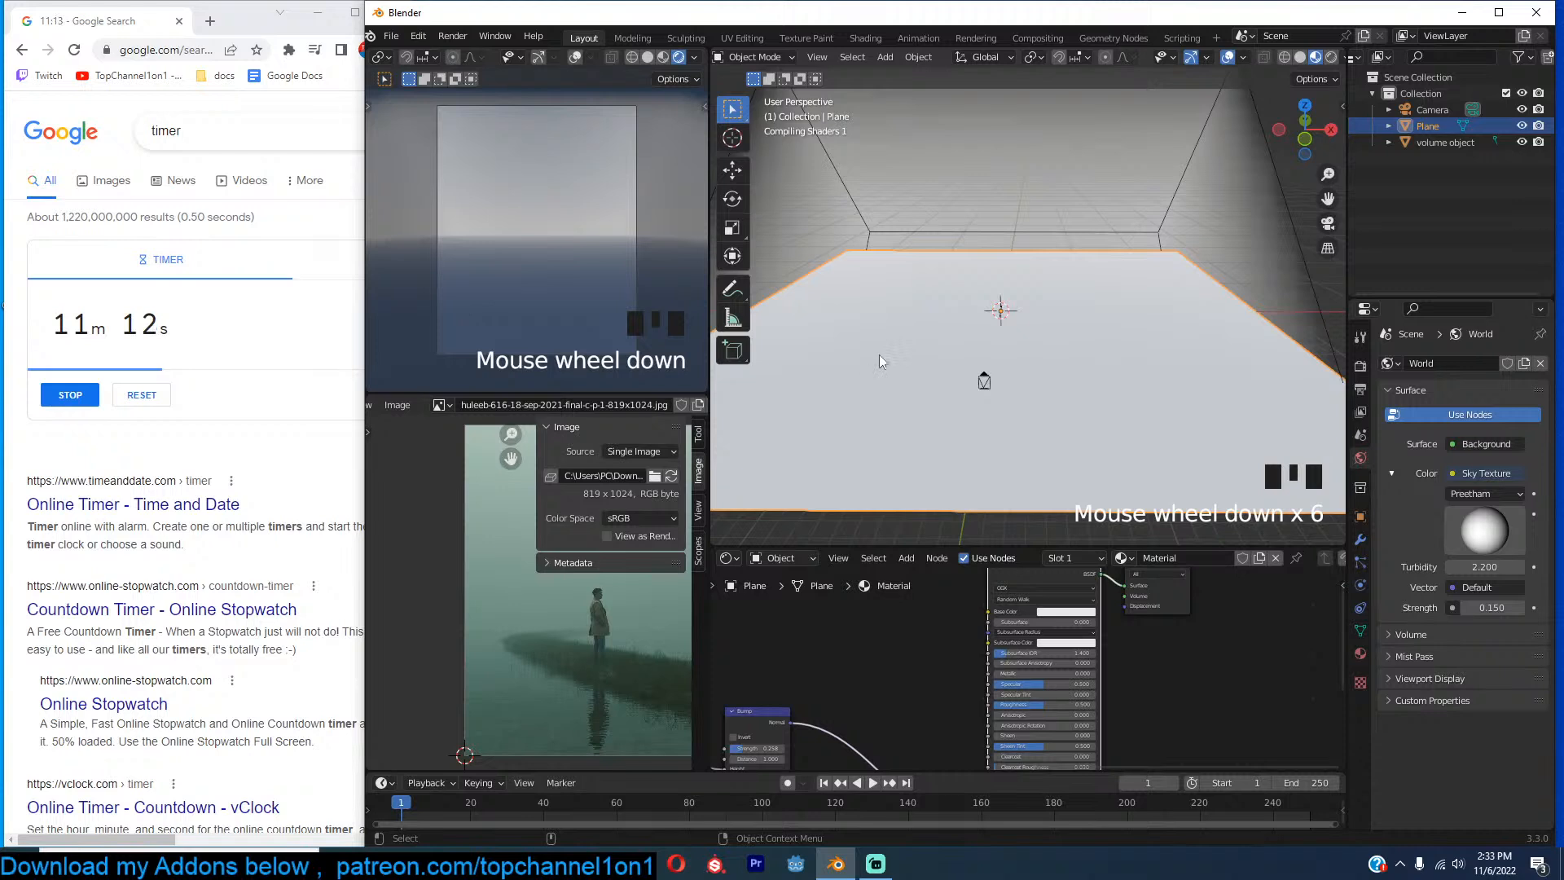
scroll(879, 355, "down", 1)
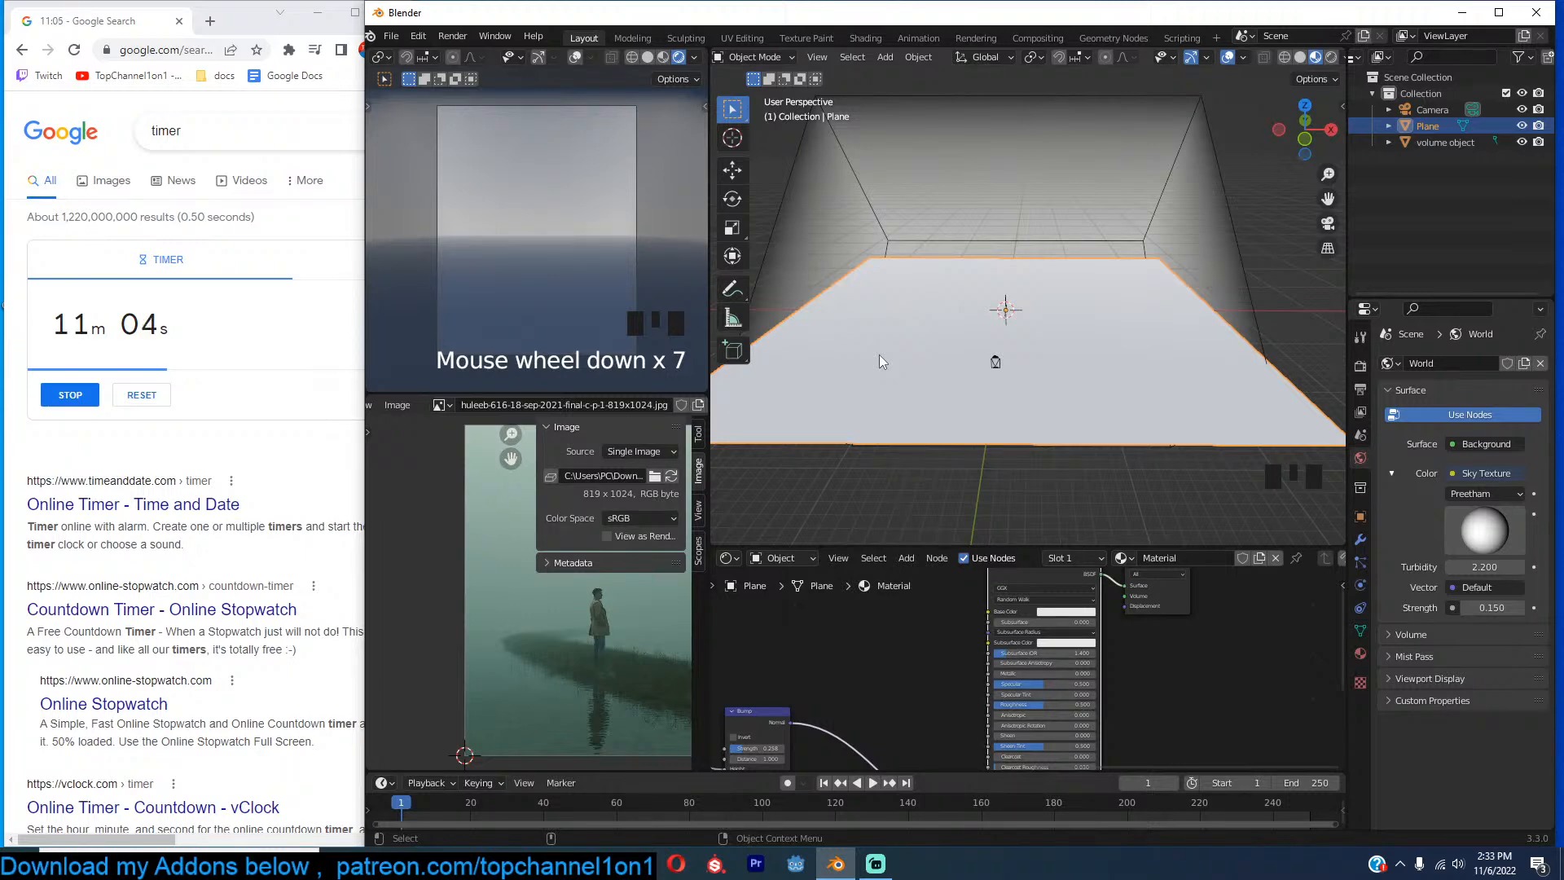
scroll(878, 354, "up", 2)
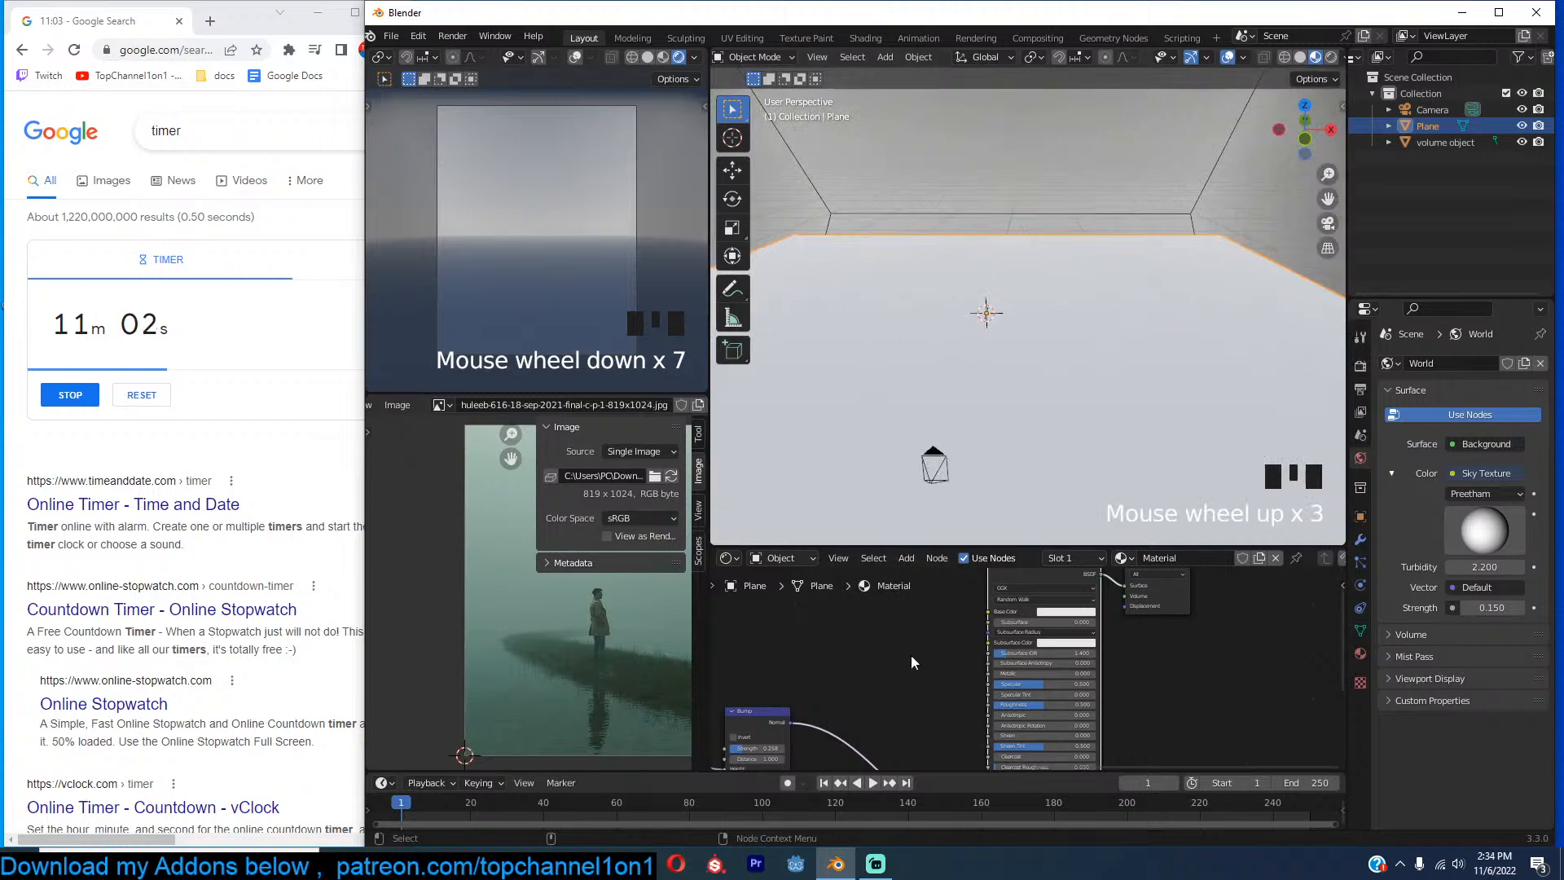
Darken the Principled BSDF's Base Color to nearly black.
scroll(911, 653, "down", 6)
scroll(980, 609, "up", 9)
left_click(1057, 612)
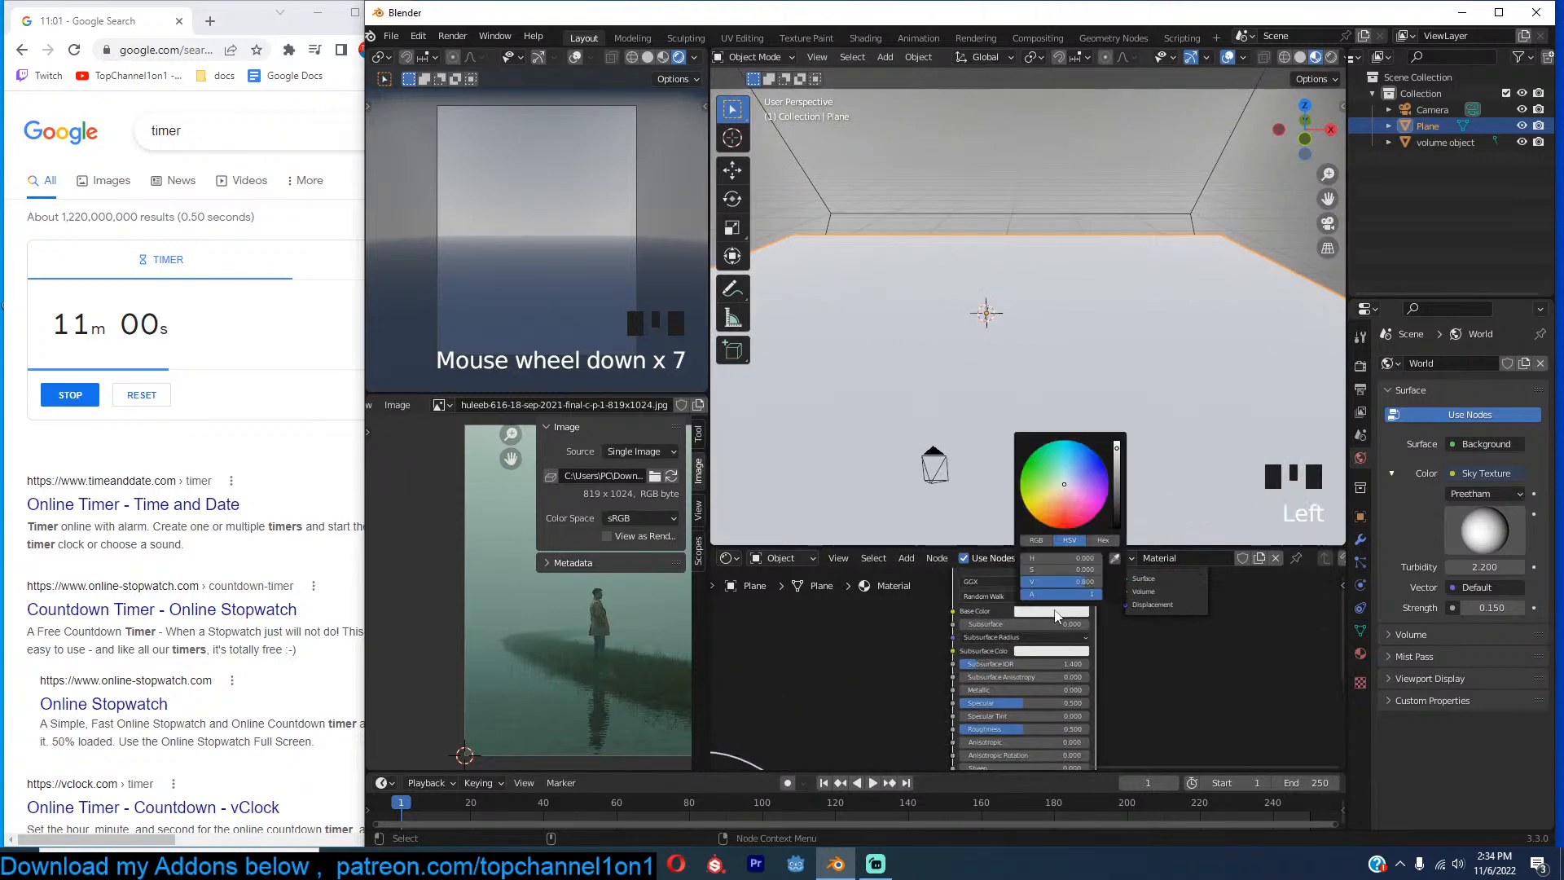
left_click(1118, 511)
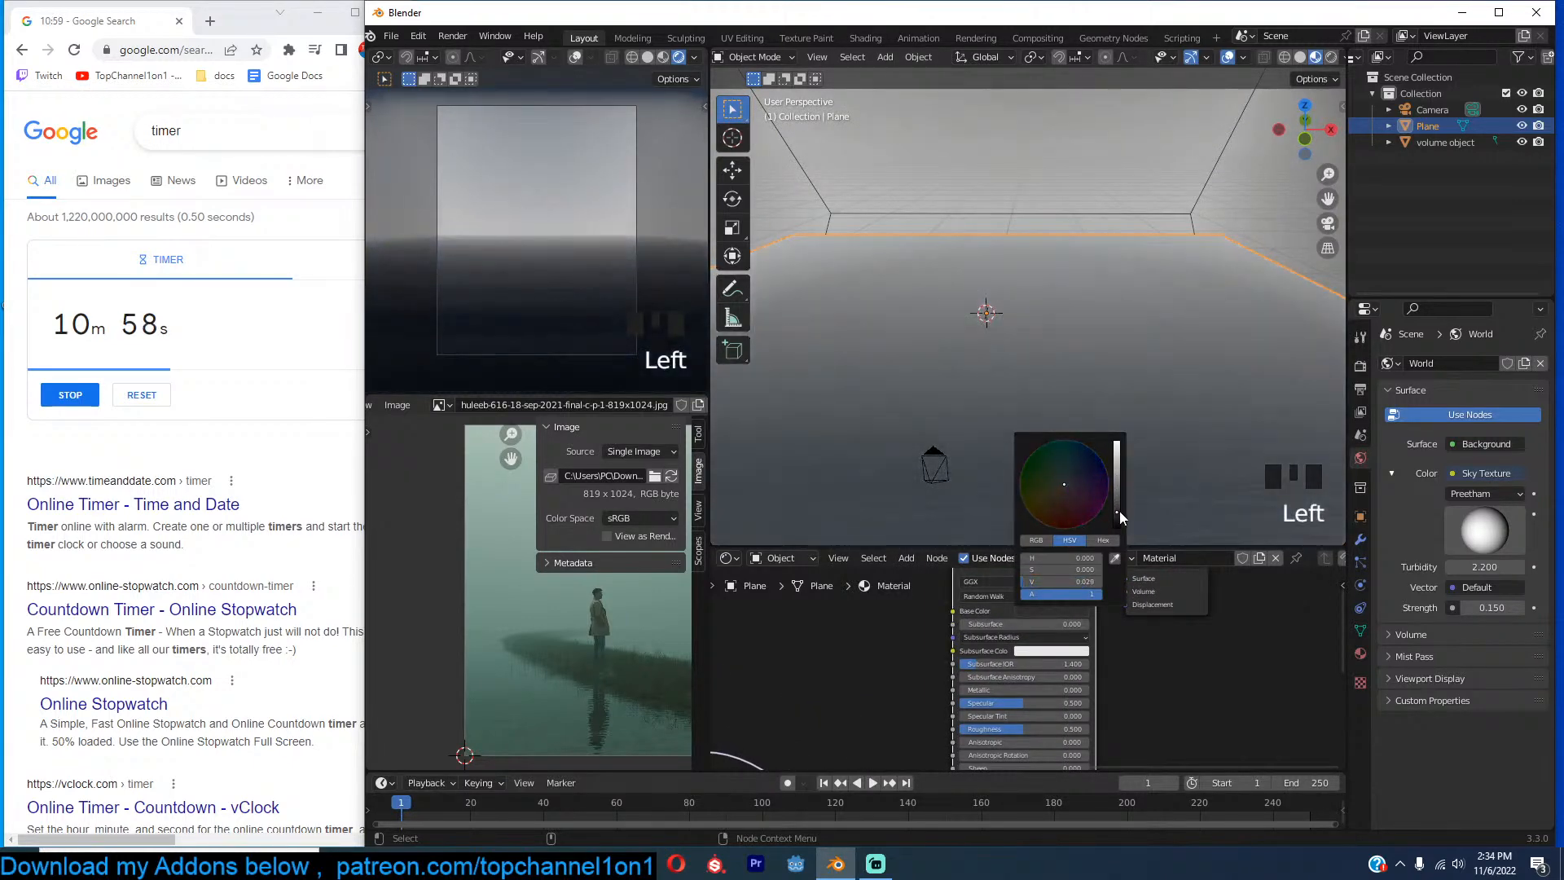
left_click_drag(1118, 512, 1117, 530)
Lower the water material's Roughness to 0.000 and set the Bump node's Strength to 0.133.
middle_click_drag(931, 685, 979, 626)
left_click_drag(863, 660, 860, 660)
middle_click_drag(1128, 619, 1051, 662)
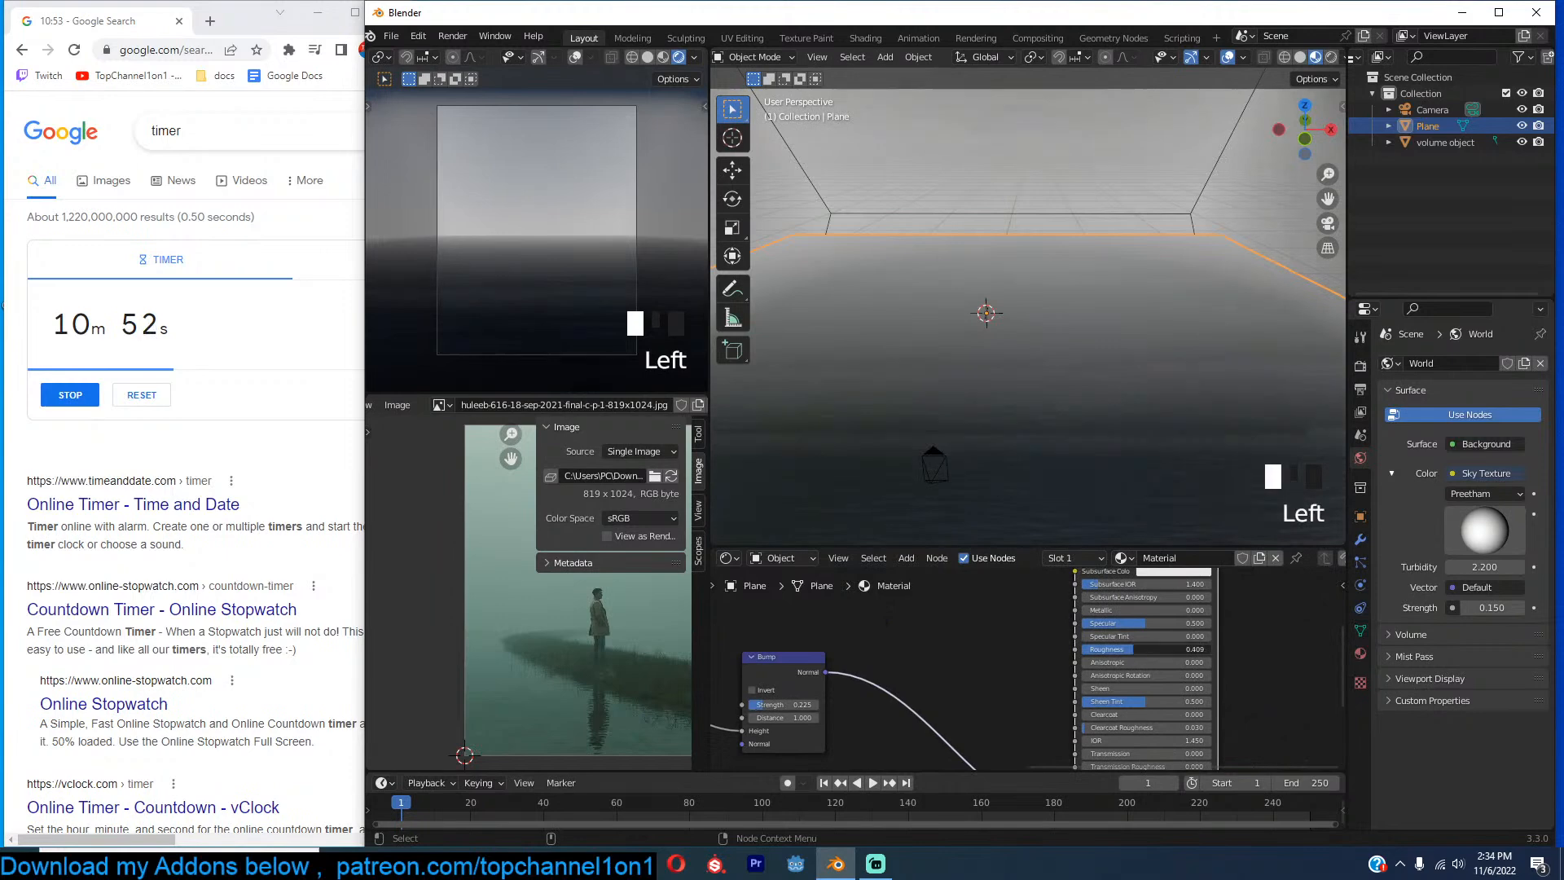
middle_click_drag(840, 655, 901, 624)
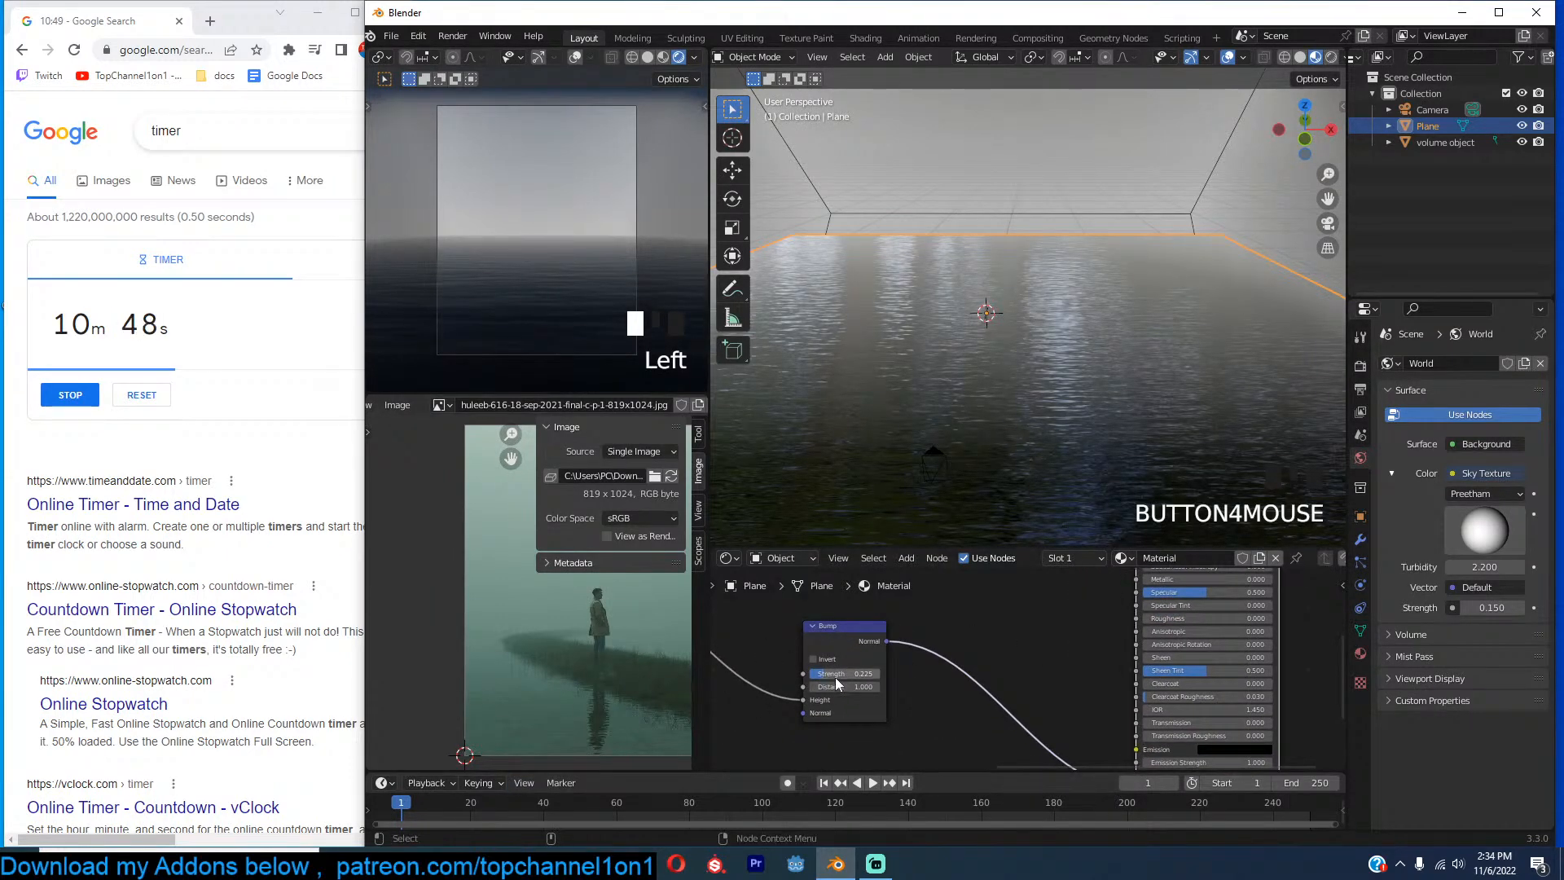
left_click_drag(835, 678, 803, 679)
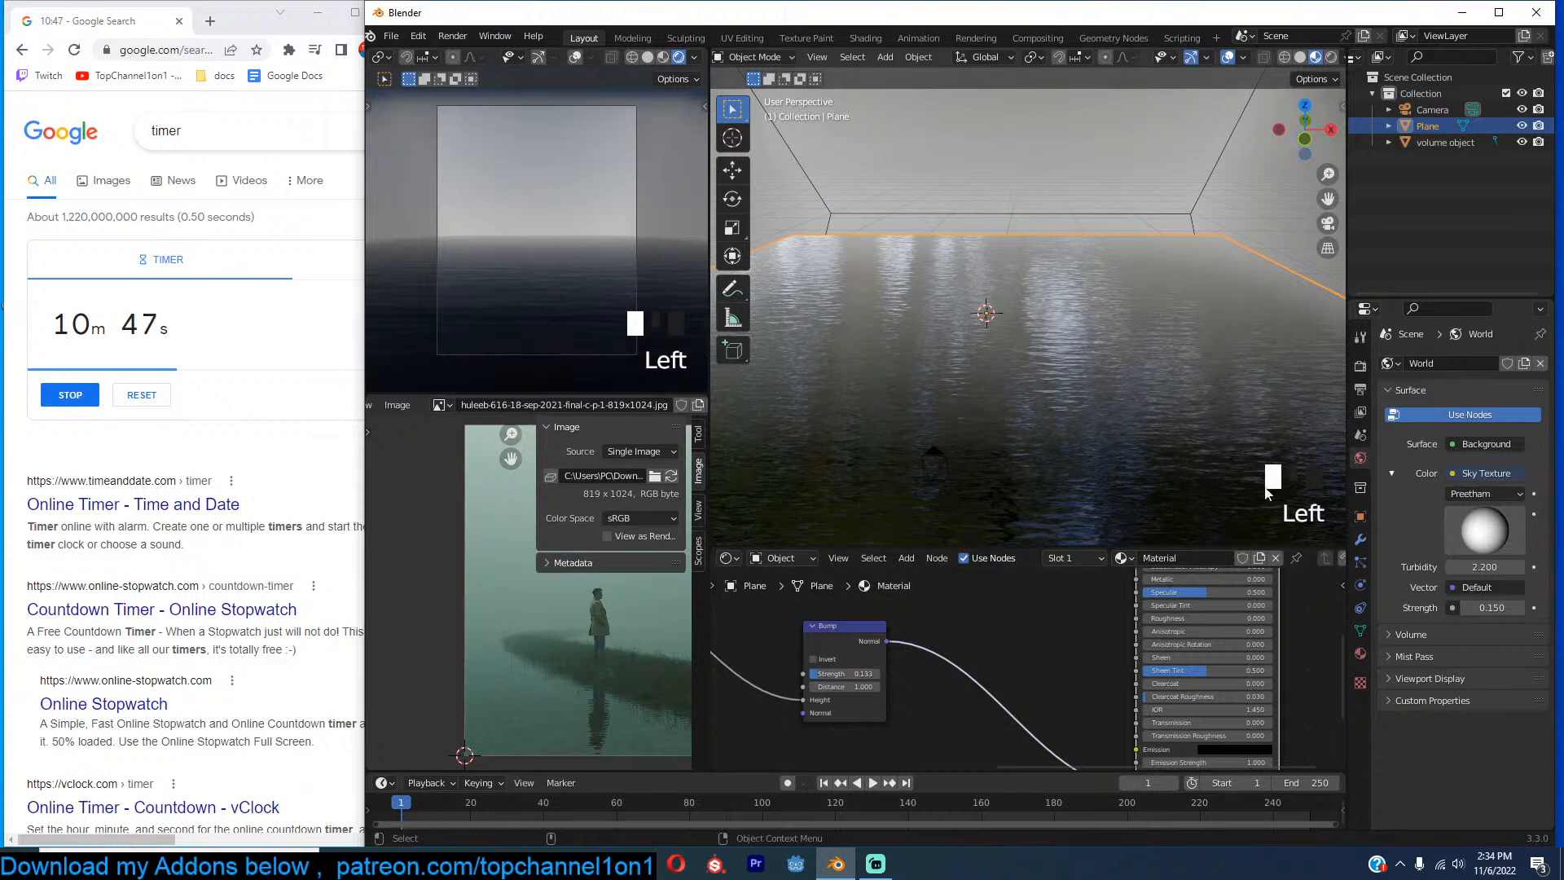
Enable Screen Space Reflections in the Eevee render settings.
left_click(1366, 389)
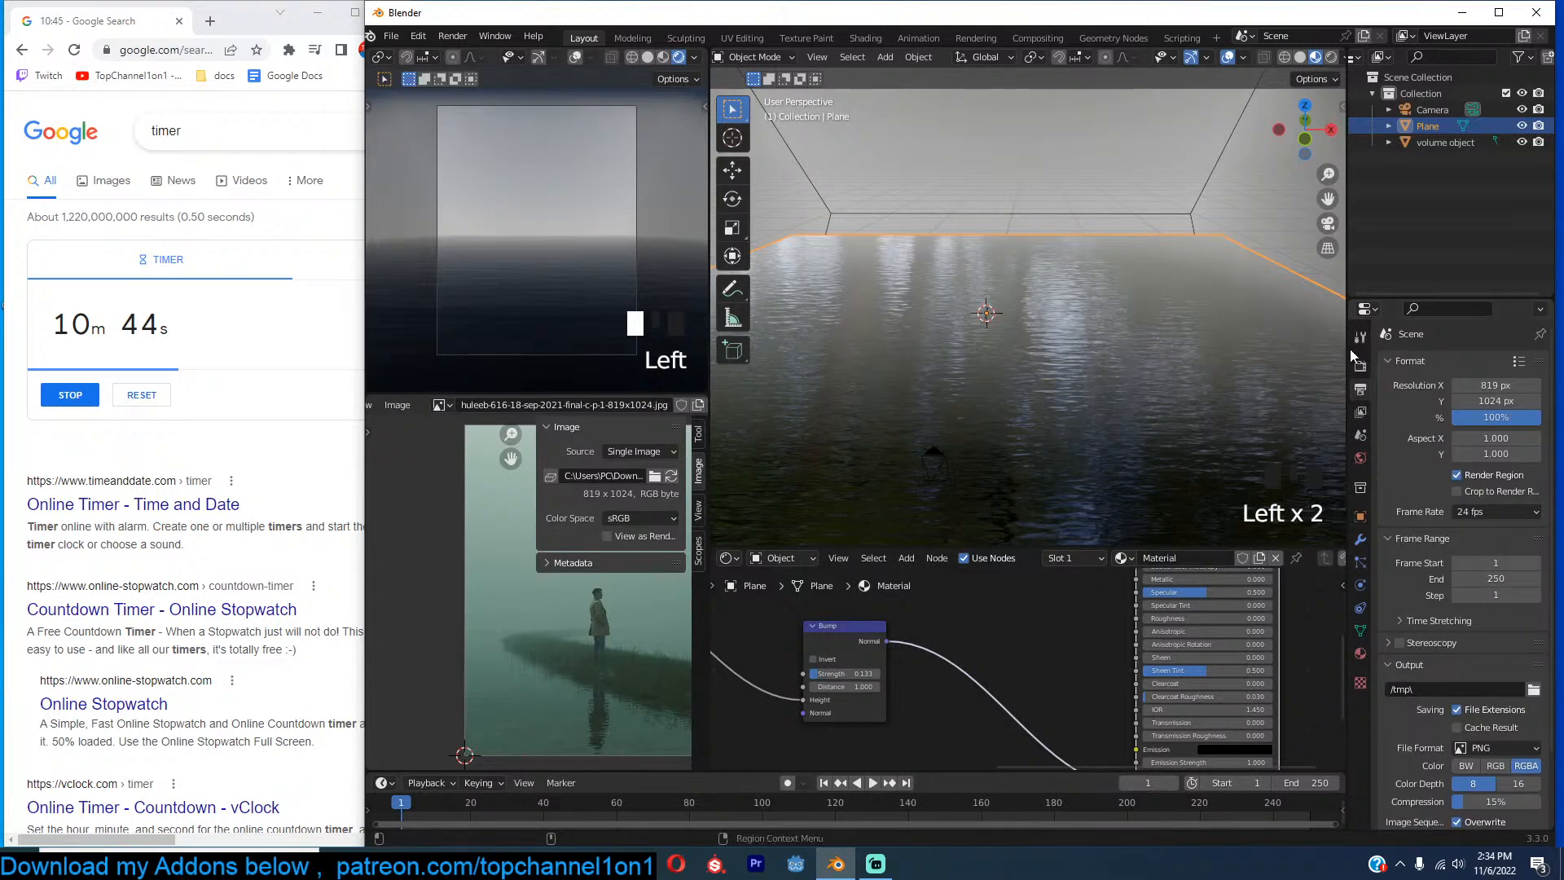
left_click(1358, 364)
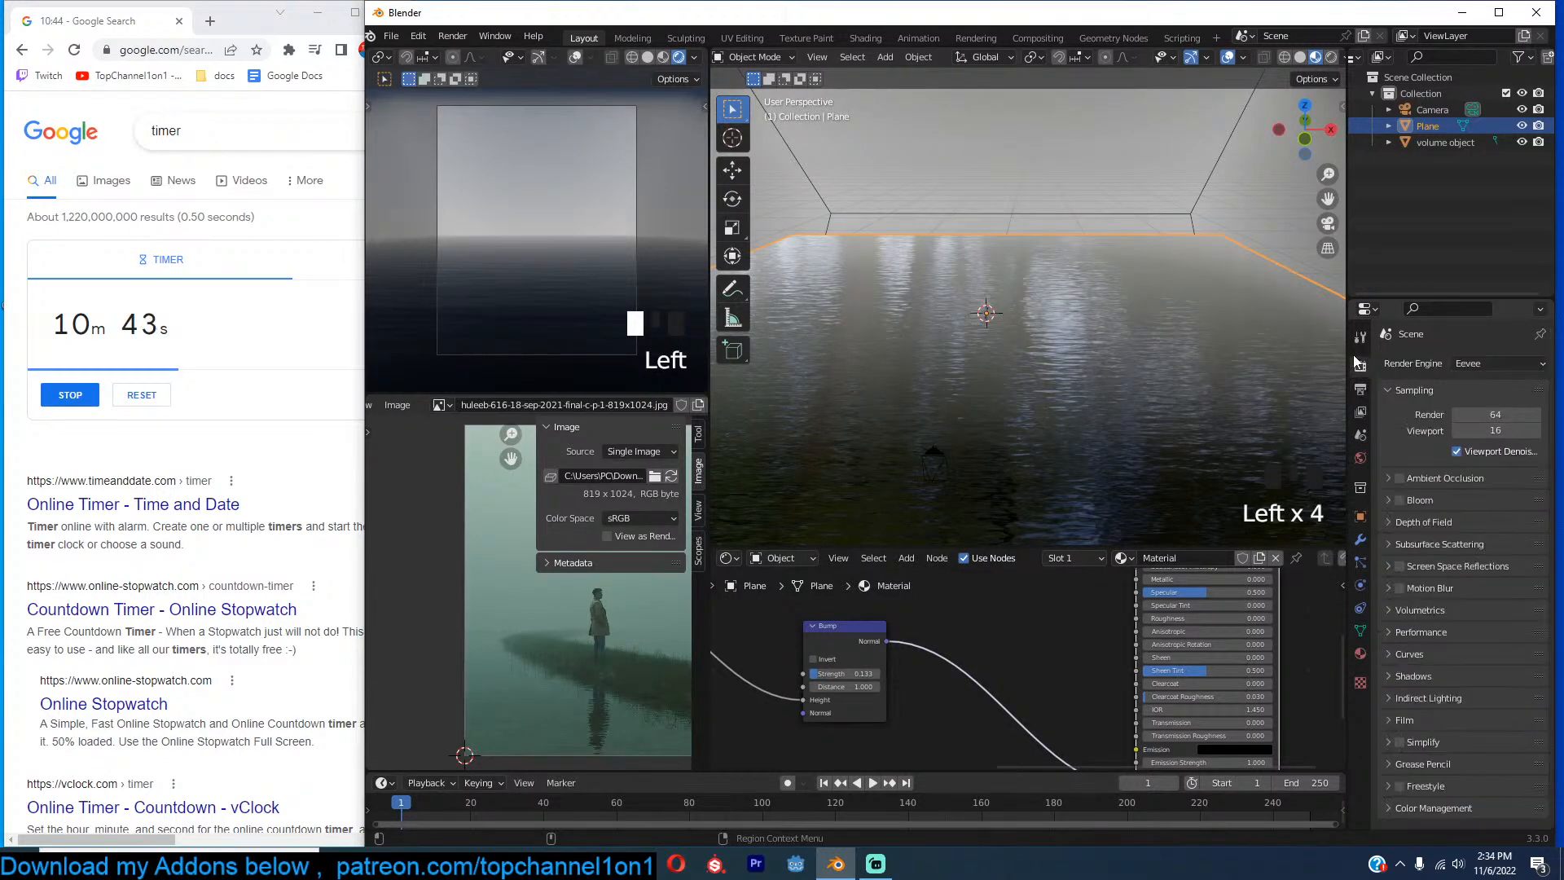
left_click(1401, 567)
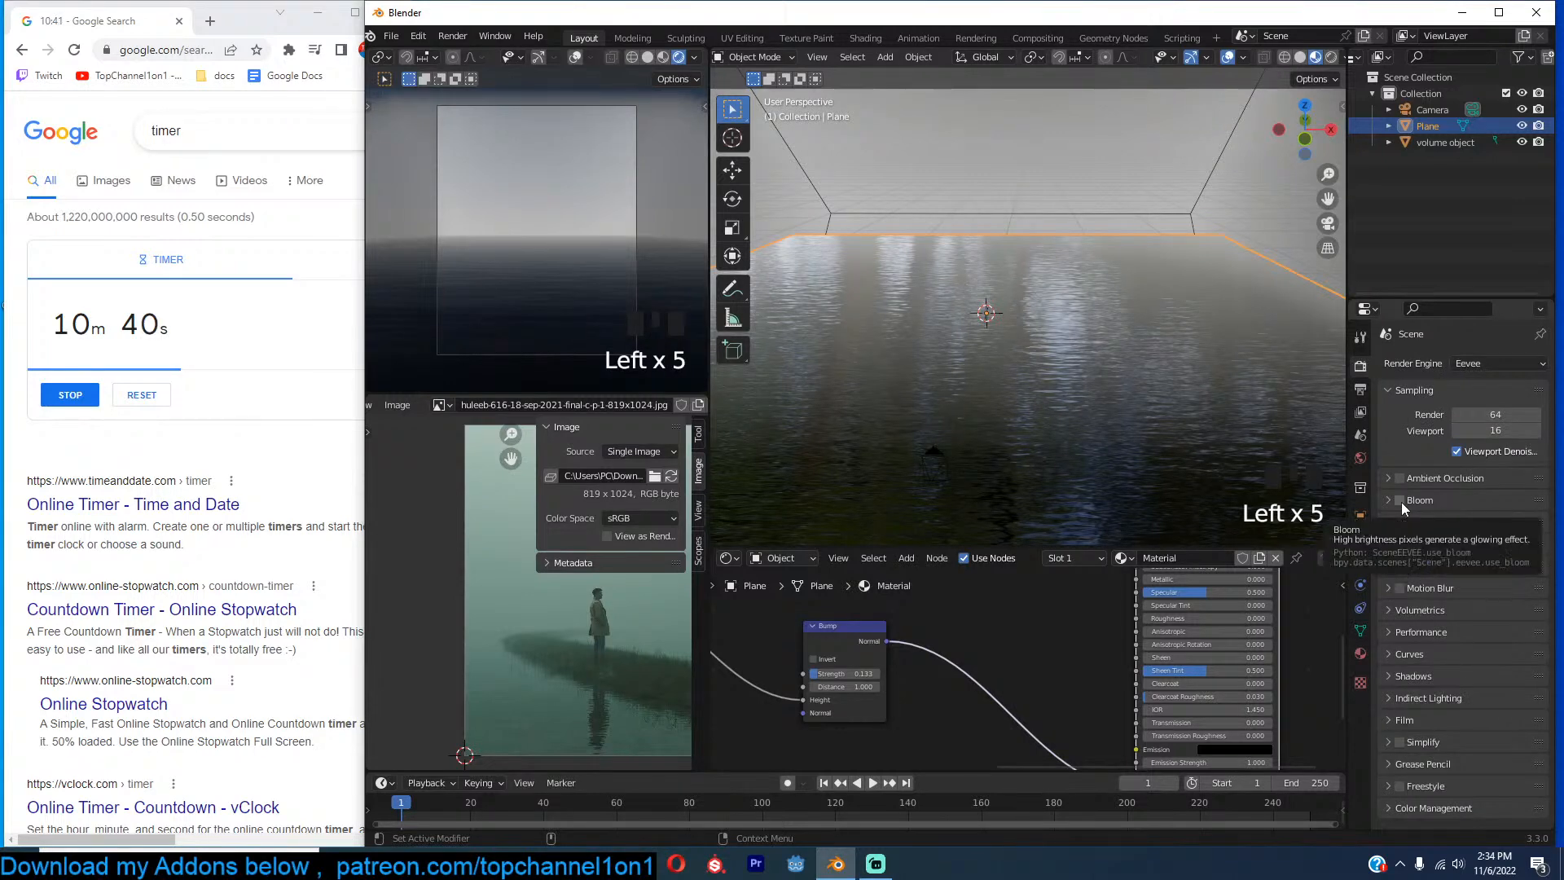
Try adjusting the Specular value of the water material's Principled BSDF and compare the reflection in the viewports.
scroll(1029, 720, "down", 4)
scroll(1032, 718, "down", 1)
middle_click_drag(1035, 697, 1033, 720)
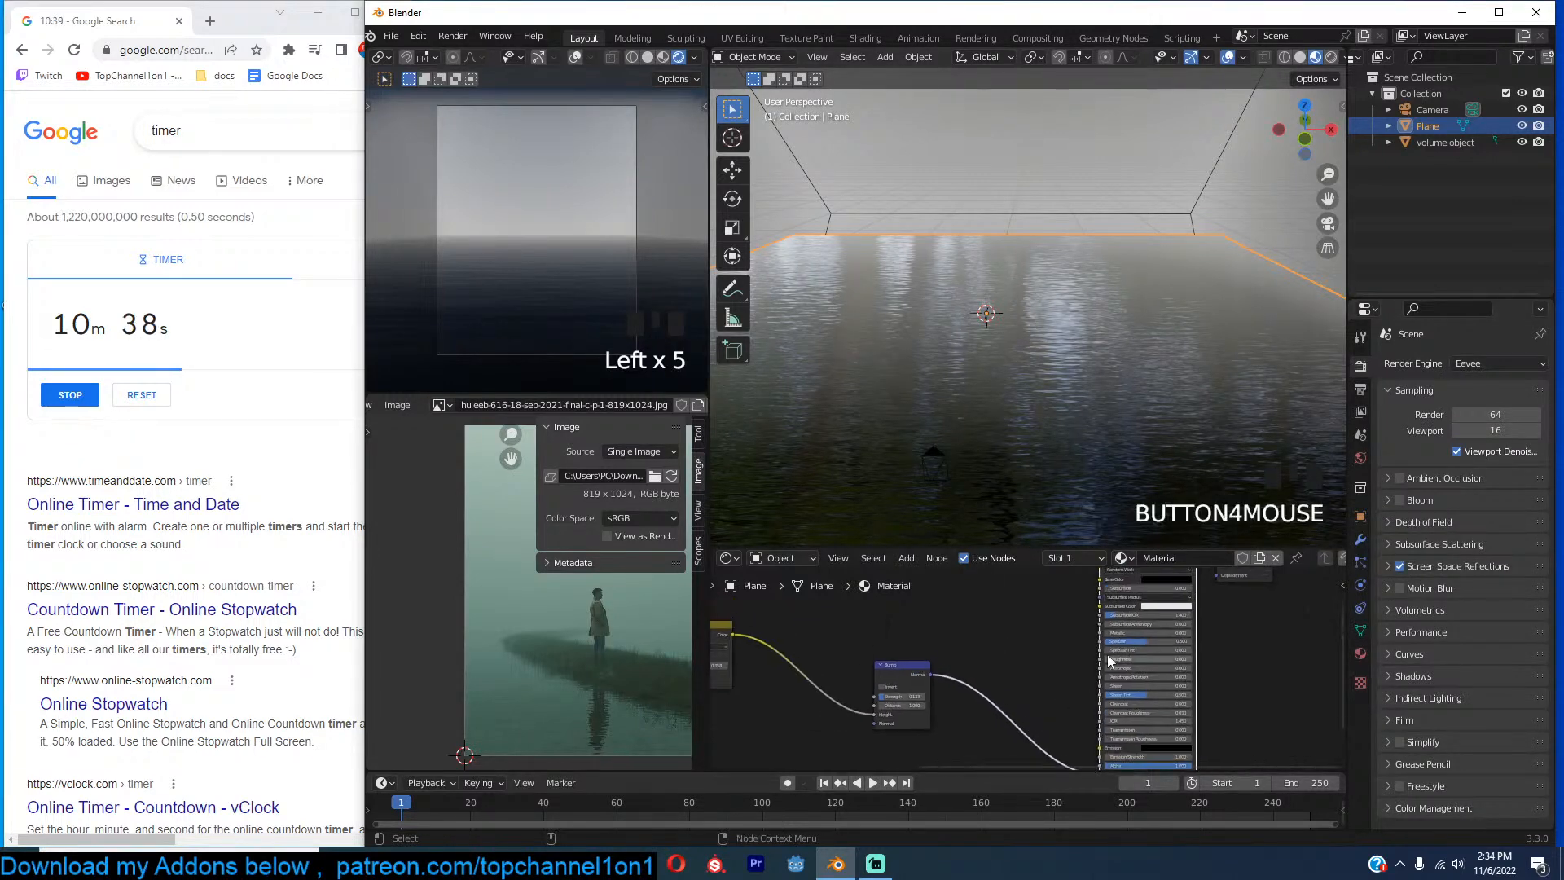
left_click_drag(1147, 641, 1149, 640)
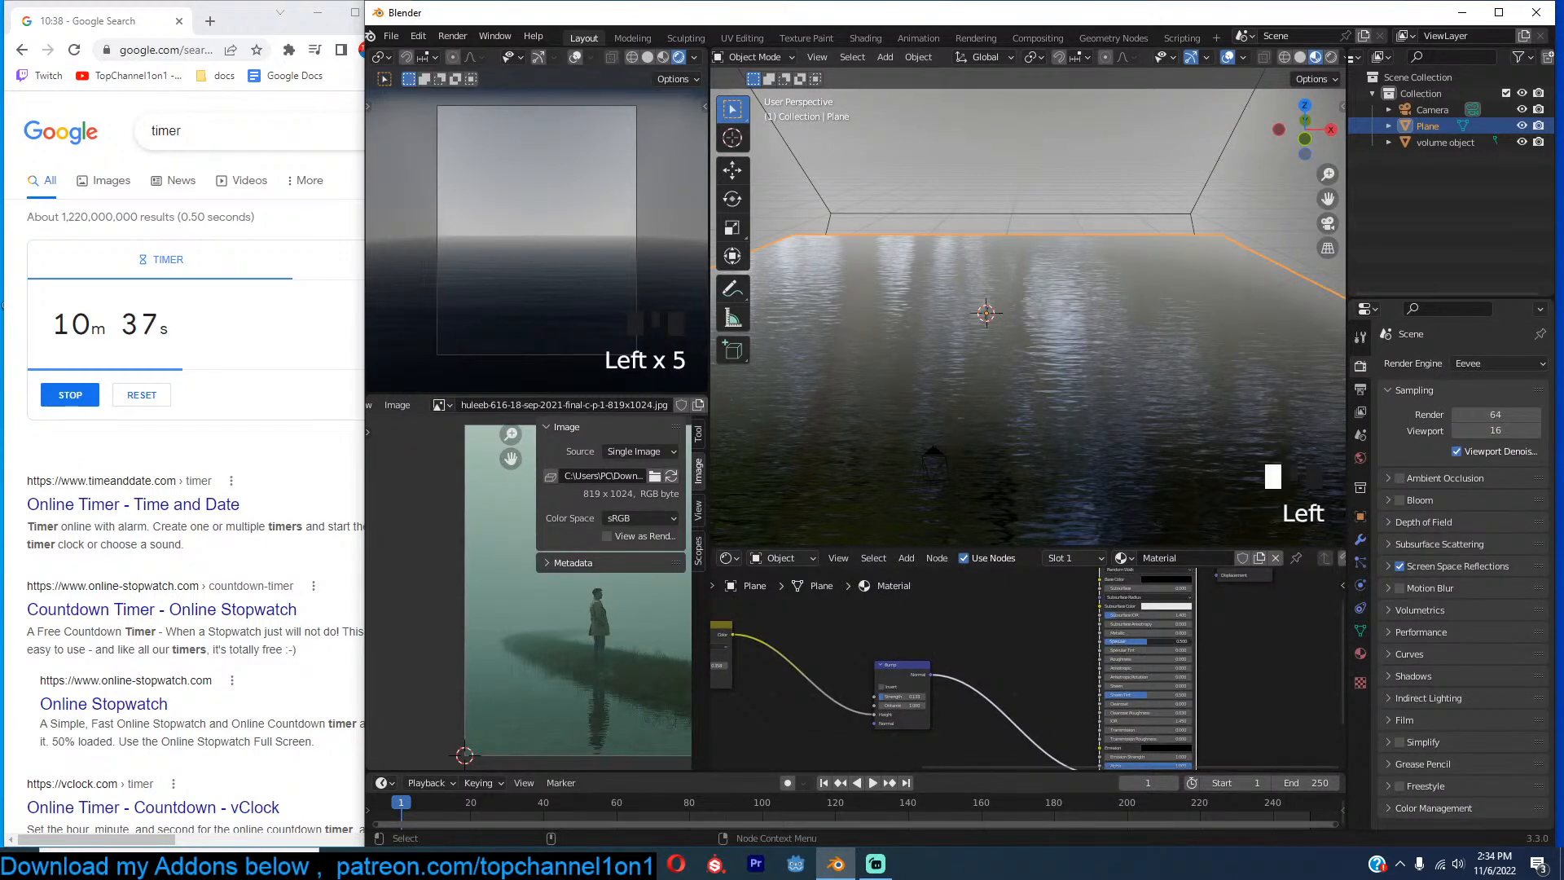
left_click(1046, 649)
scroll(567, 254, "down", 1)
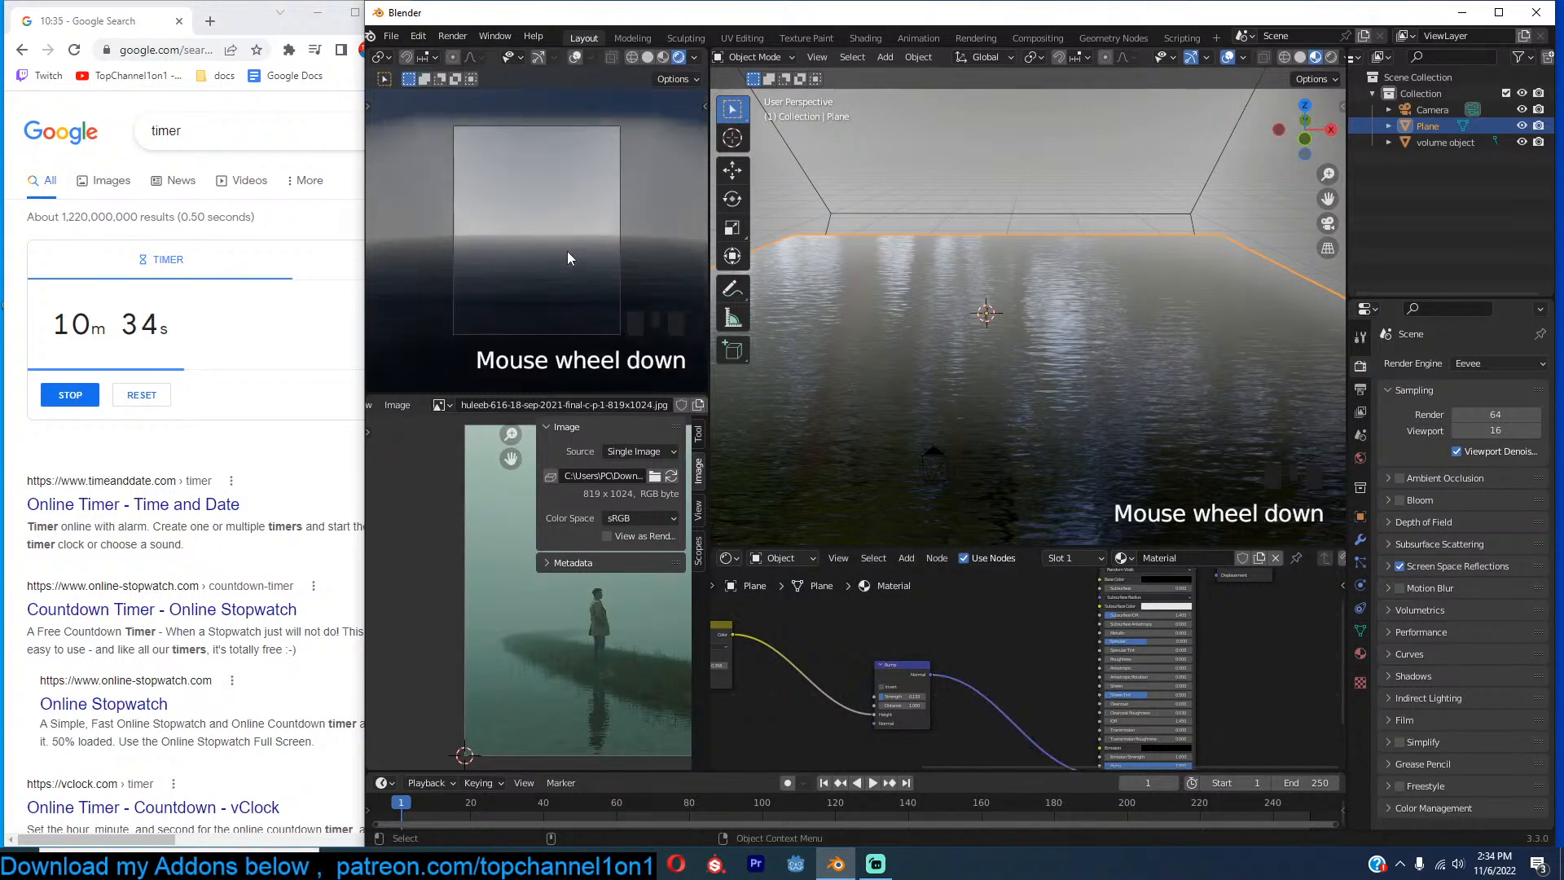
Switch the main viewport to solid shading and frame the whole water plane with its fog volume.
scroll(1003, 336, "up", 1)
left_click(1048, 330)
key("KP_0")
scroll(1049, 330, "up", 1)
scroll(1059, 330, "up", 4)
key("z")
scroll(1129, 297, "down", 8)
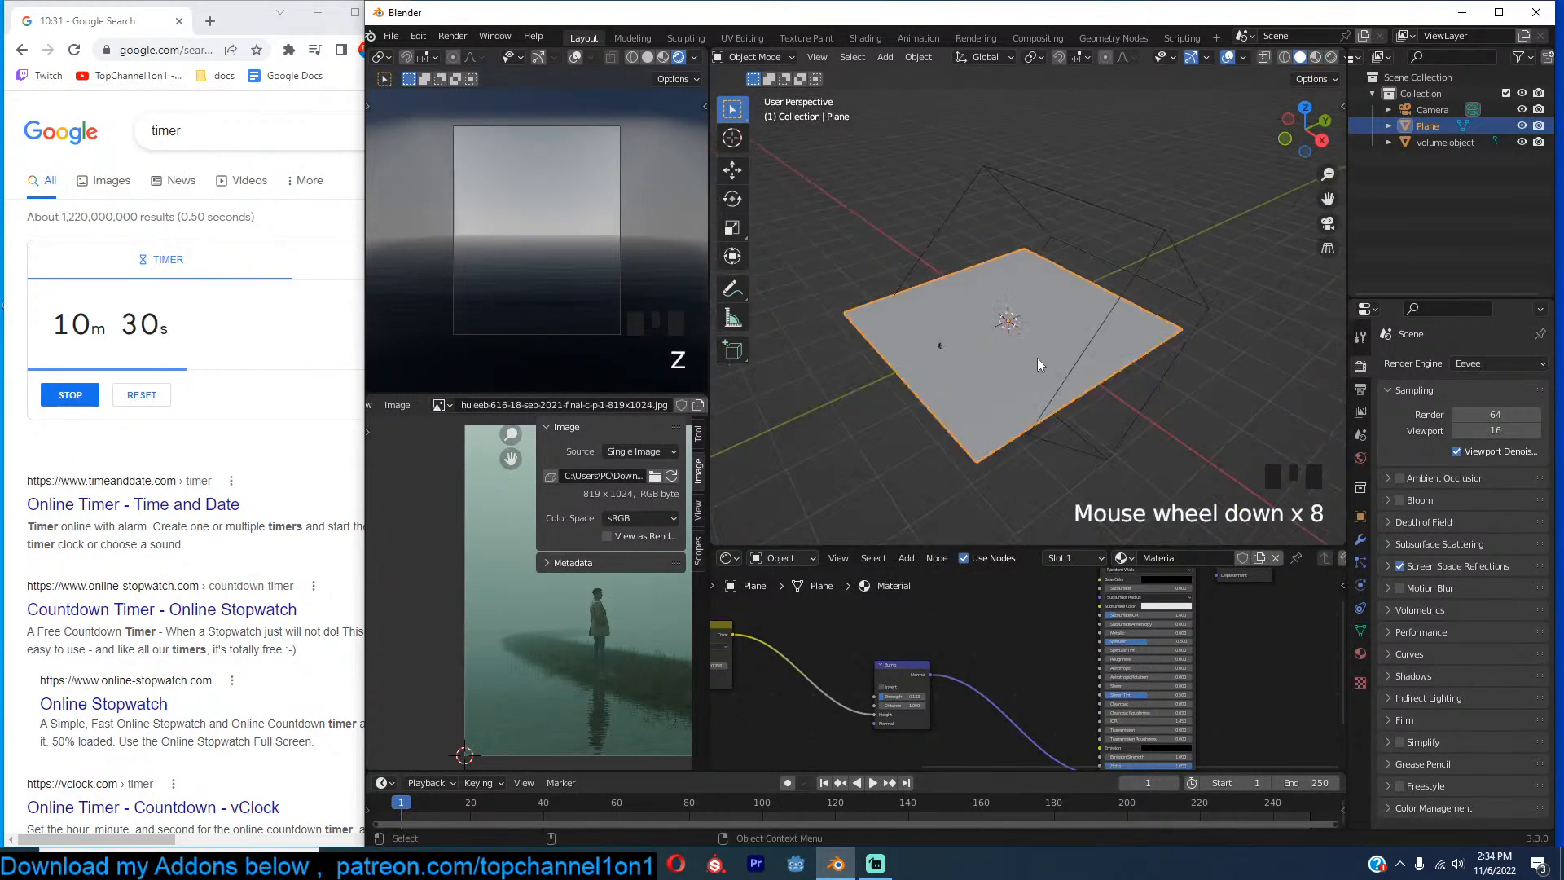
scroll(1038, 358, "down", 3)
Start saving the scene and add a new folder inside D:\models\2022\october.
key("ctrl+s")
left_click(769, 199)
left_click(817, 199)
type("wa")
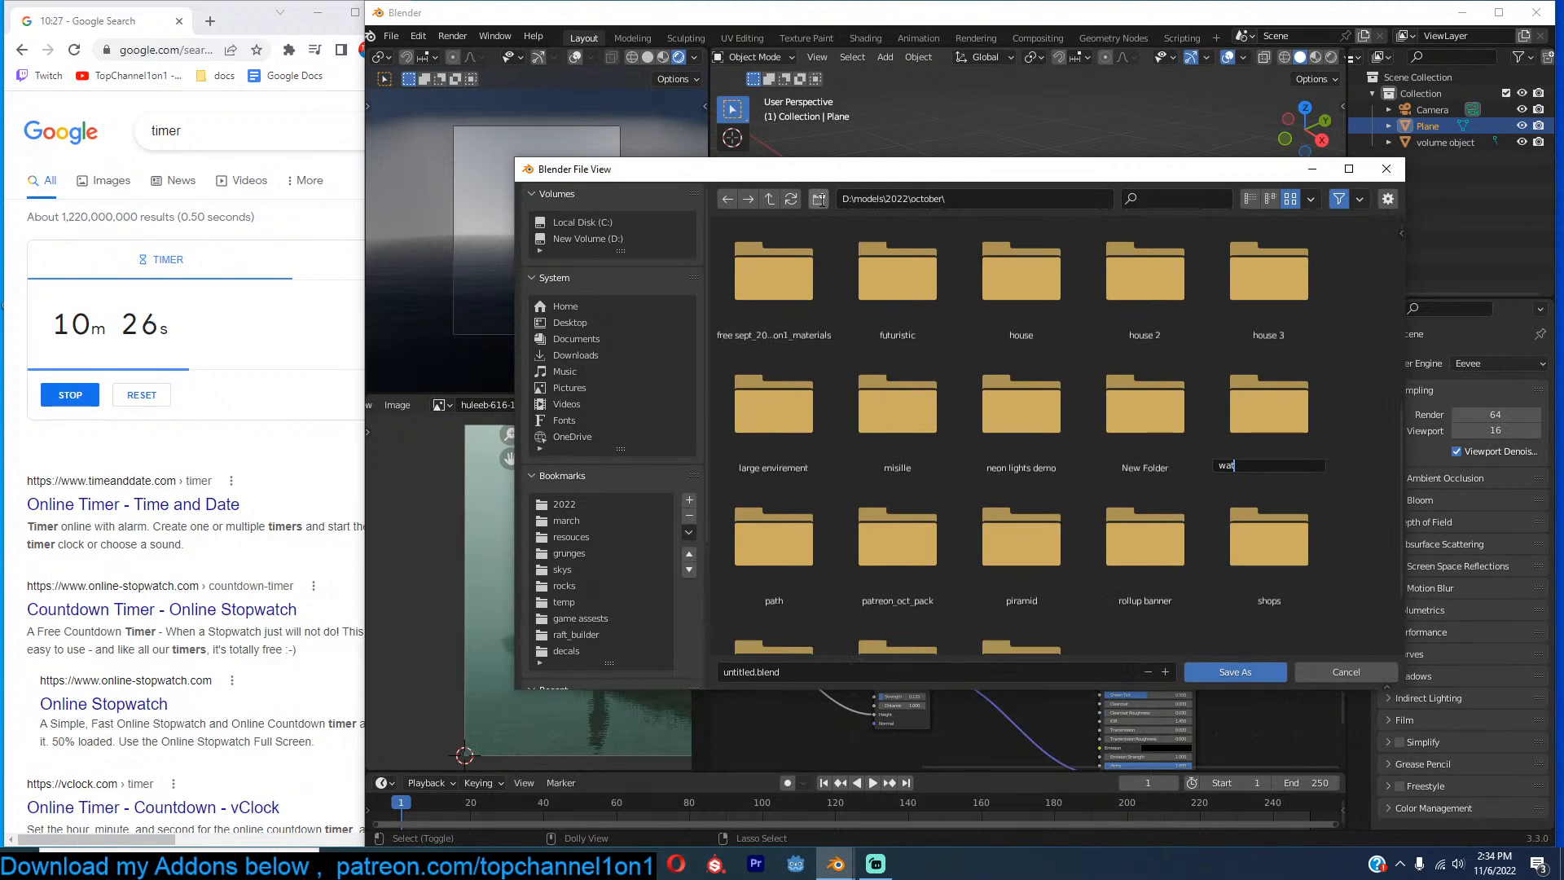
type("t")
key("Return")
Go up to D:\models\2022, change how its folders are sorted, and open the november folder.
left_click(769, 200)
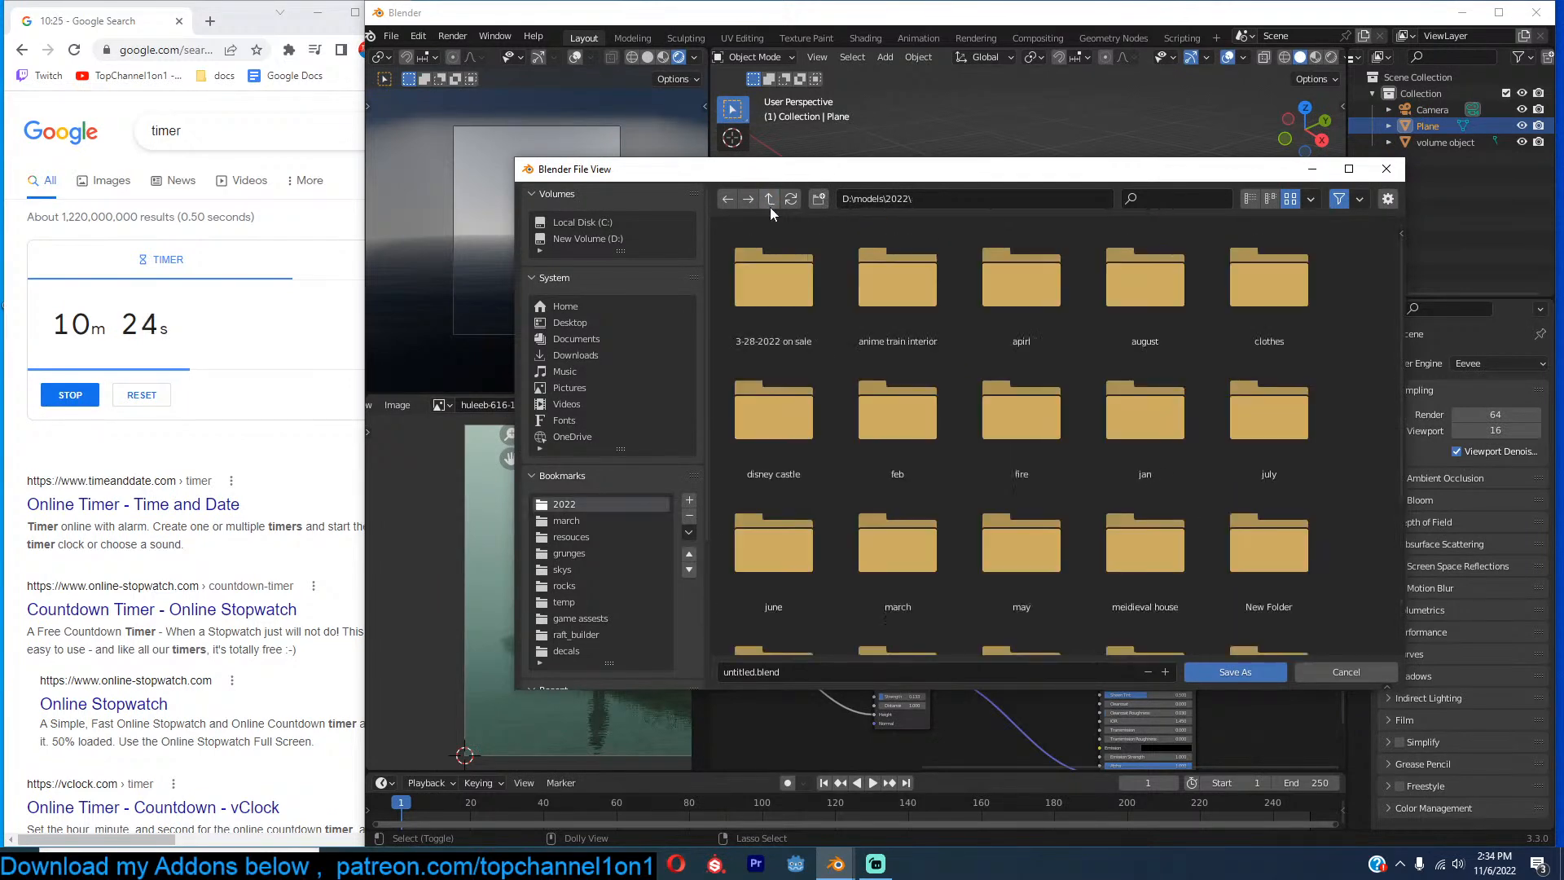
left_click(1310, 199)
left_click(1328, 273)
left_click(1334, 305)
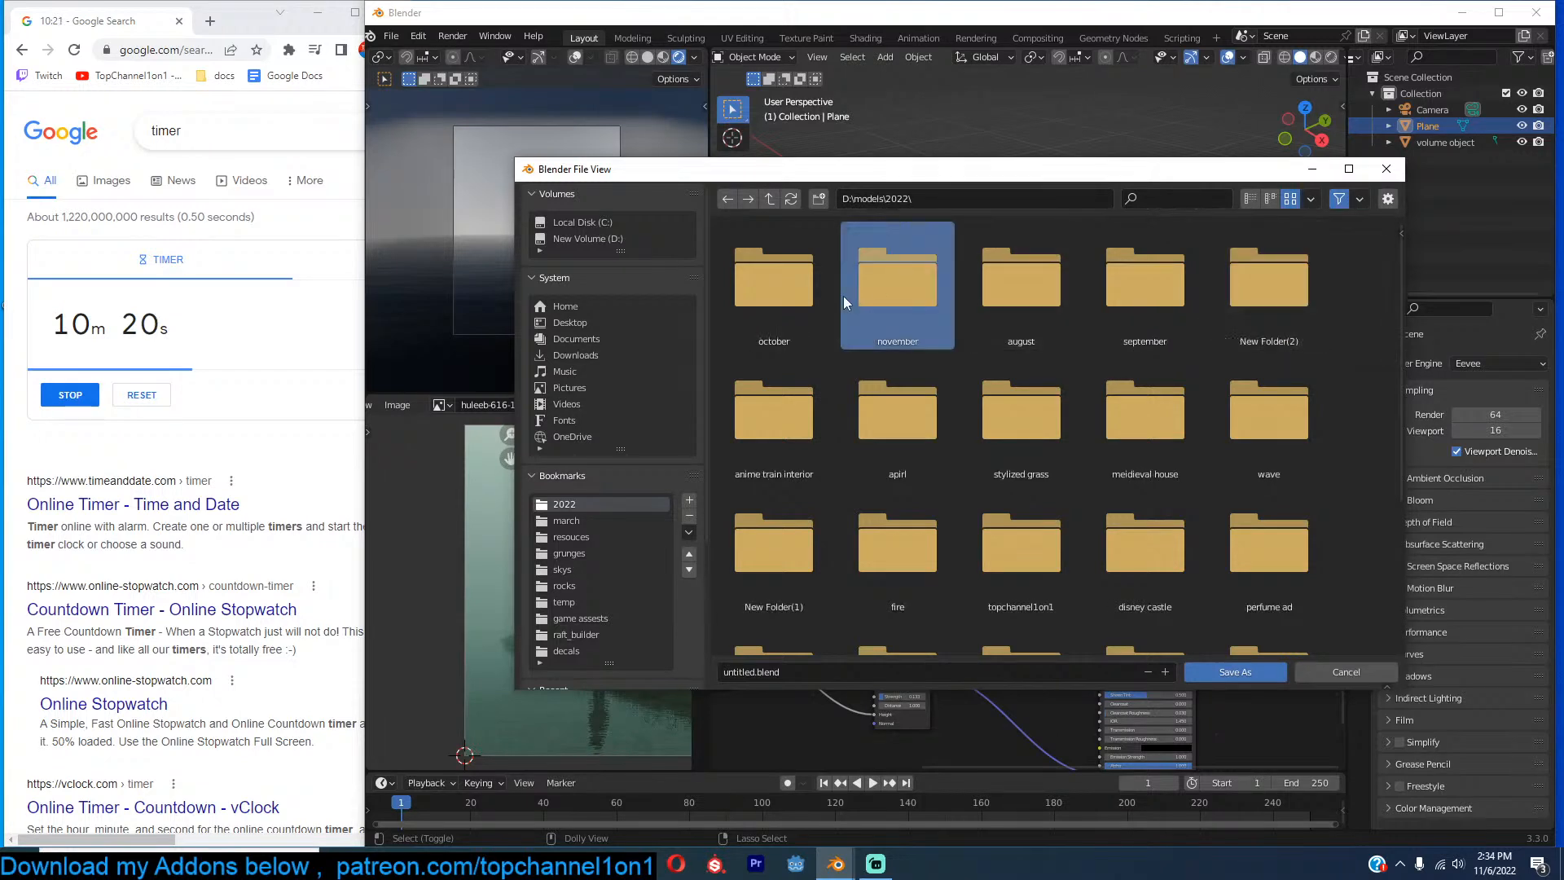
double_click(870, 296)
Create a folder named water inside november and open it.
left_click(818, 199)
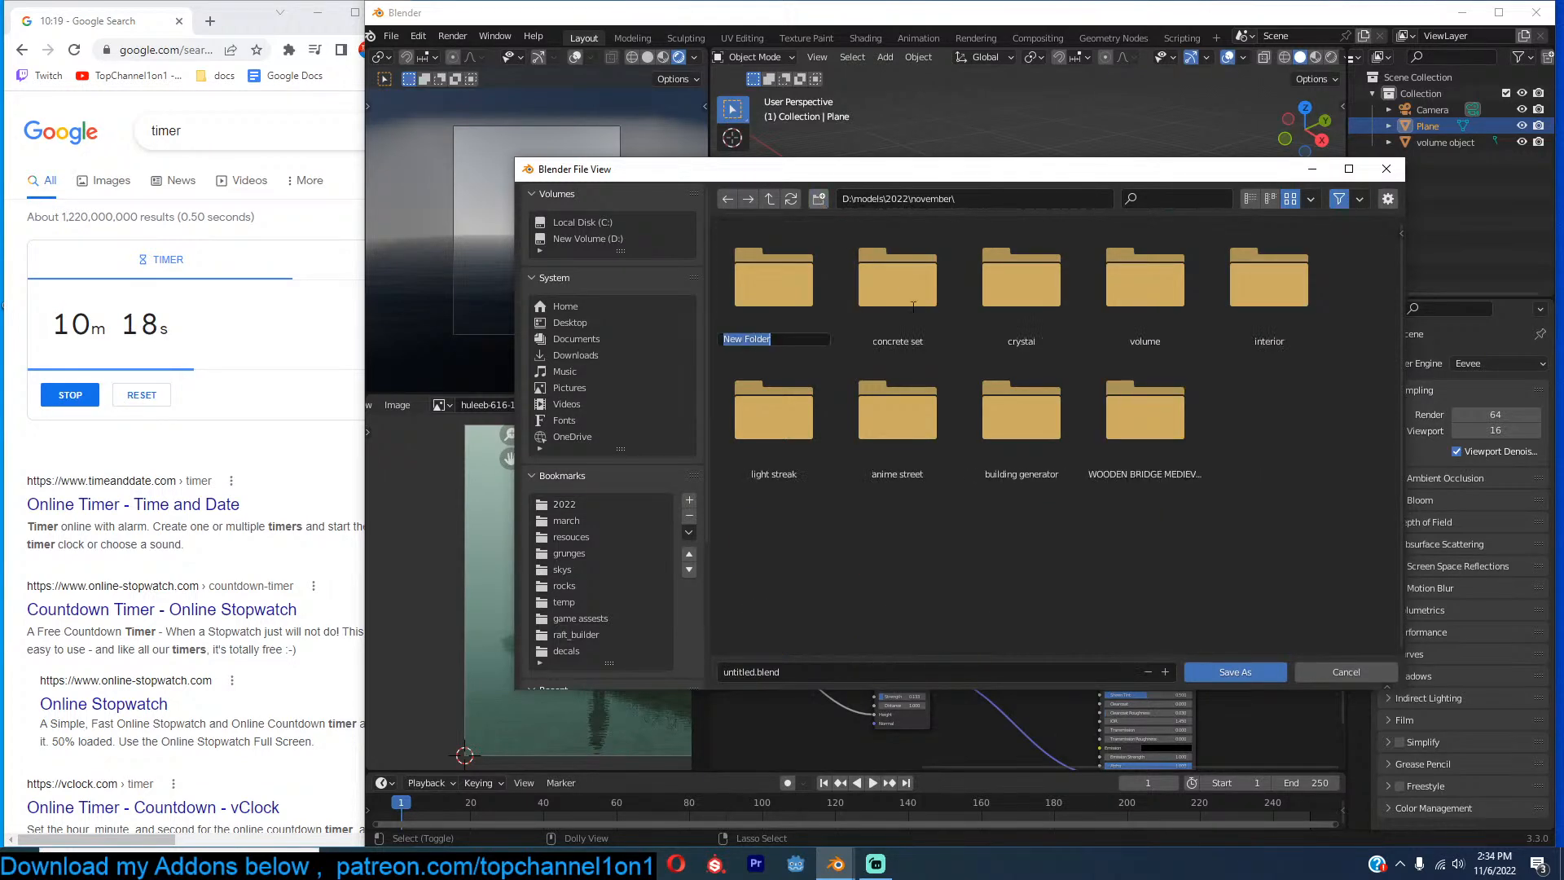
type("water")
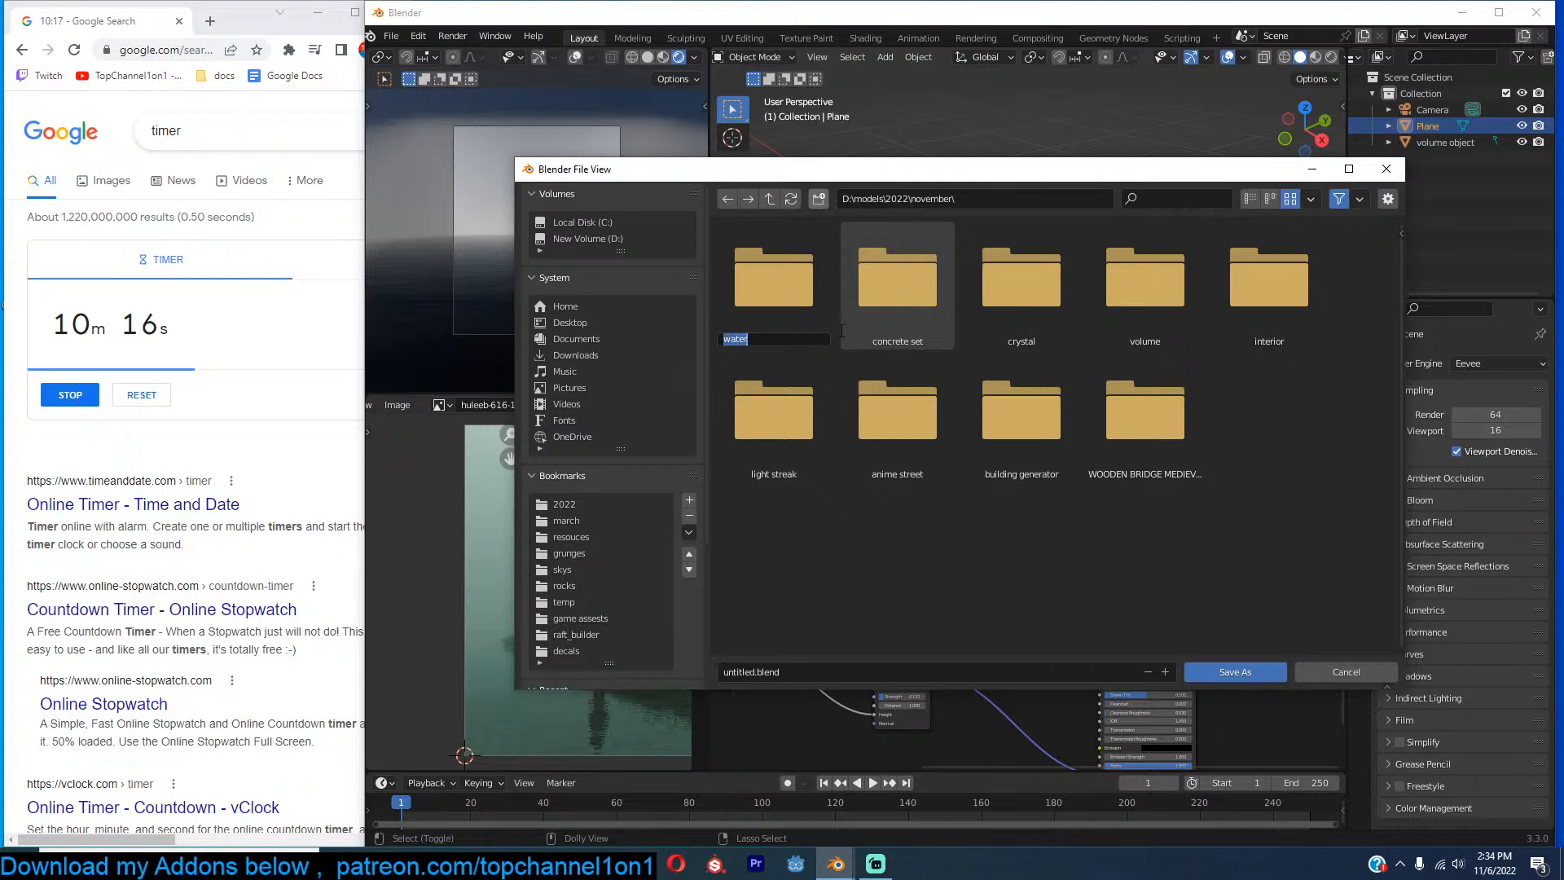
key("Return")
double_click(777, 292)
Save the scene as water in the new folder and deselect the plane.
left_click(916, 669)
type("water")
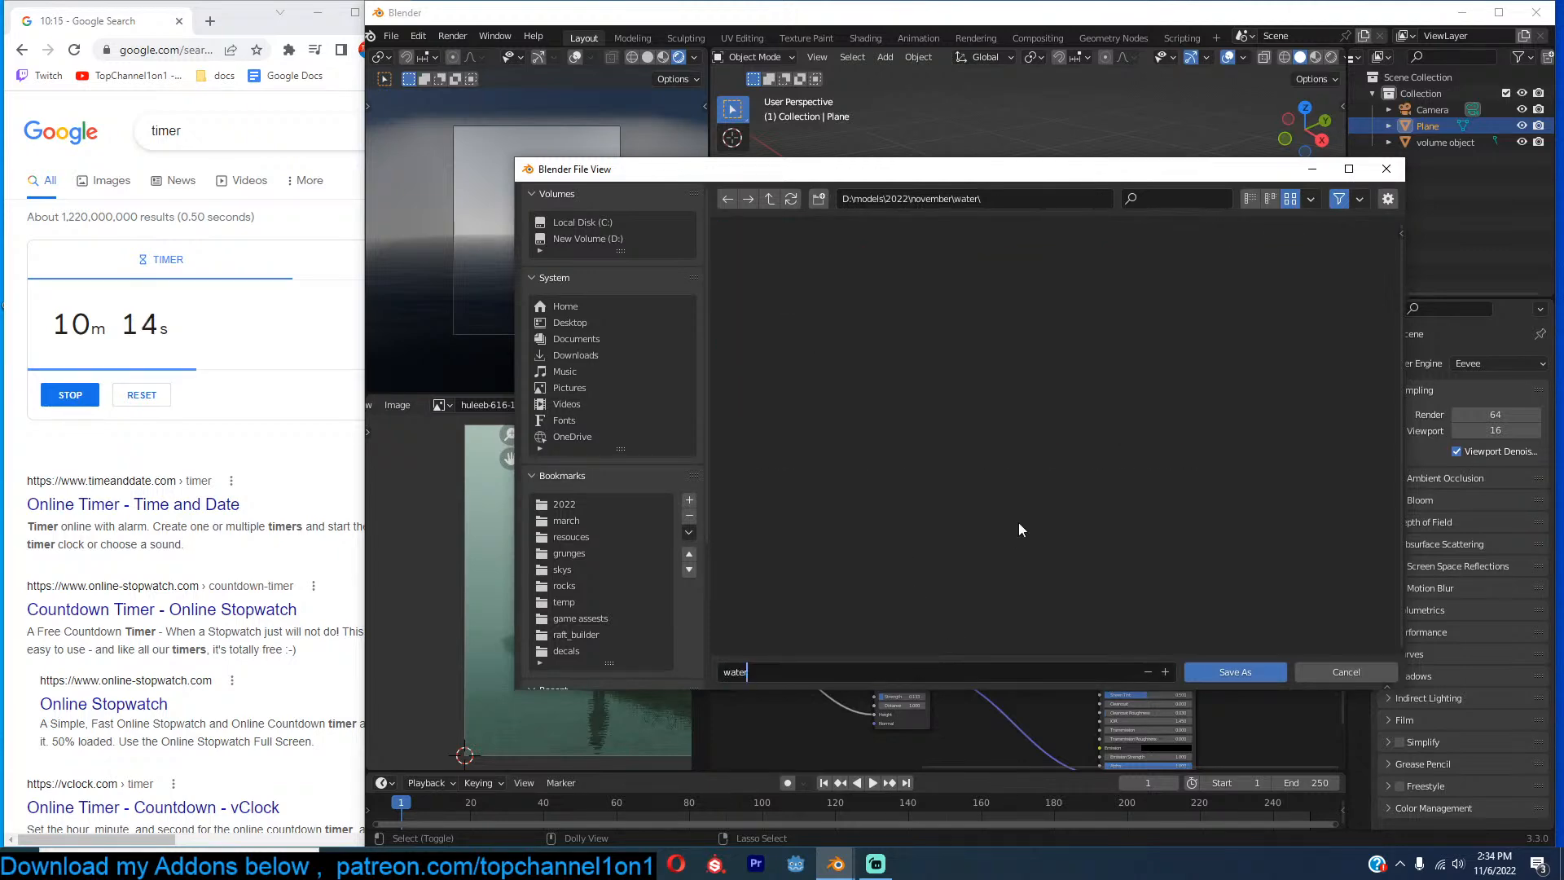
left_click(1227, 672)
left_click(1258, 243)
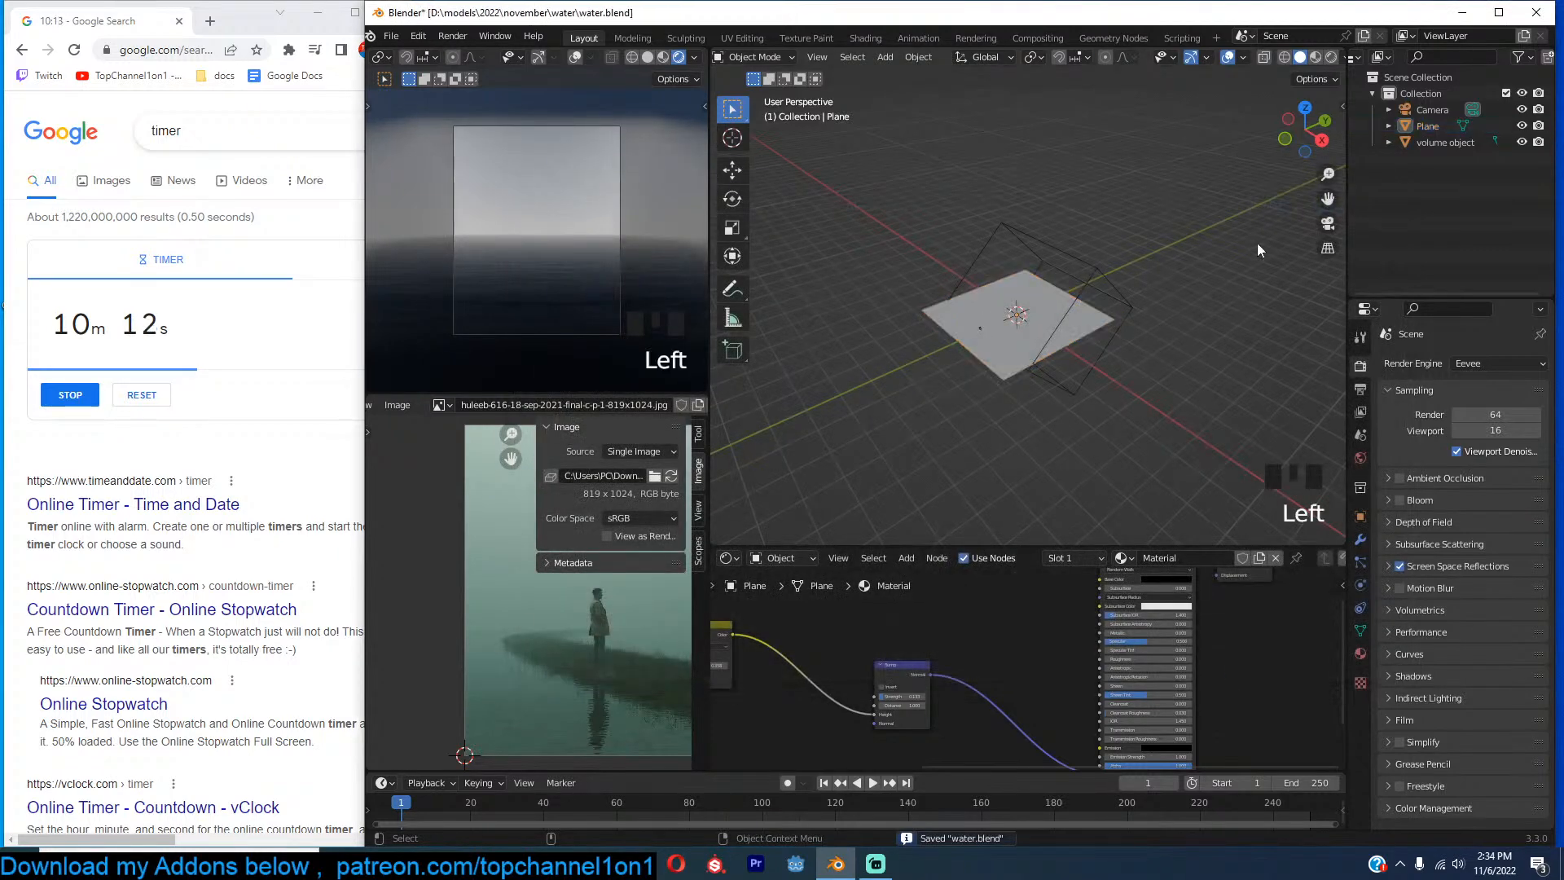
Inspect the water plane through the camera and from the top view.
key("KP_0")
scroll(1258, 243, "up", 3)
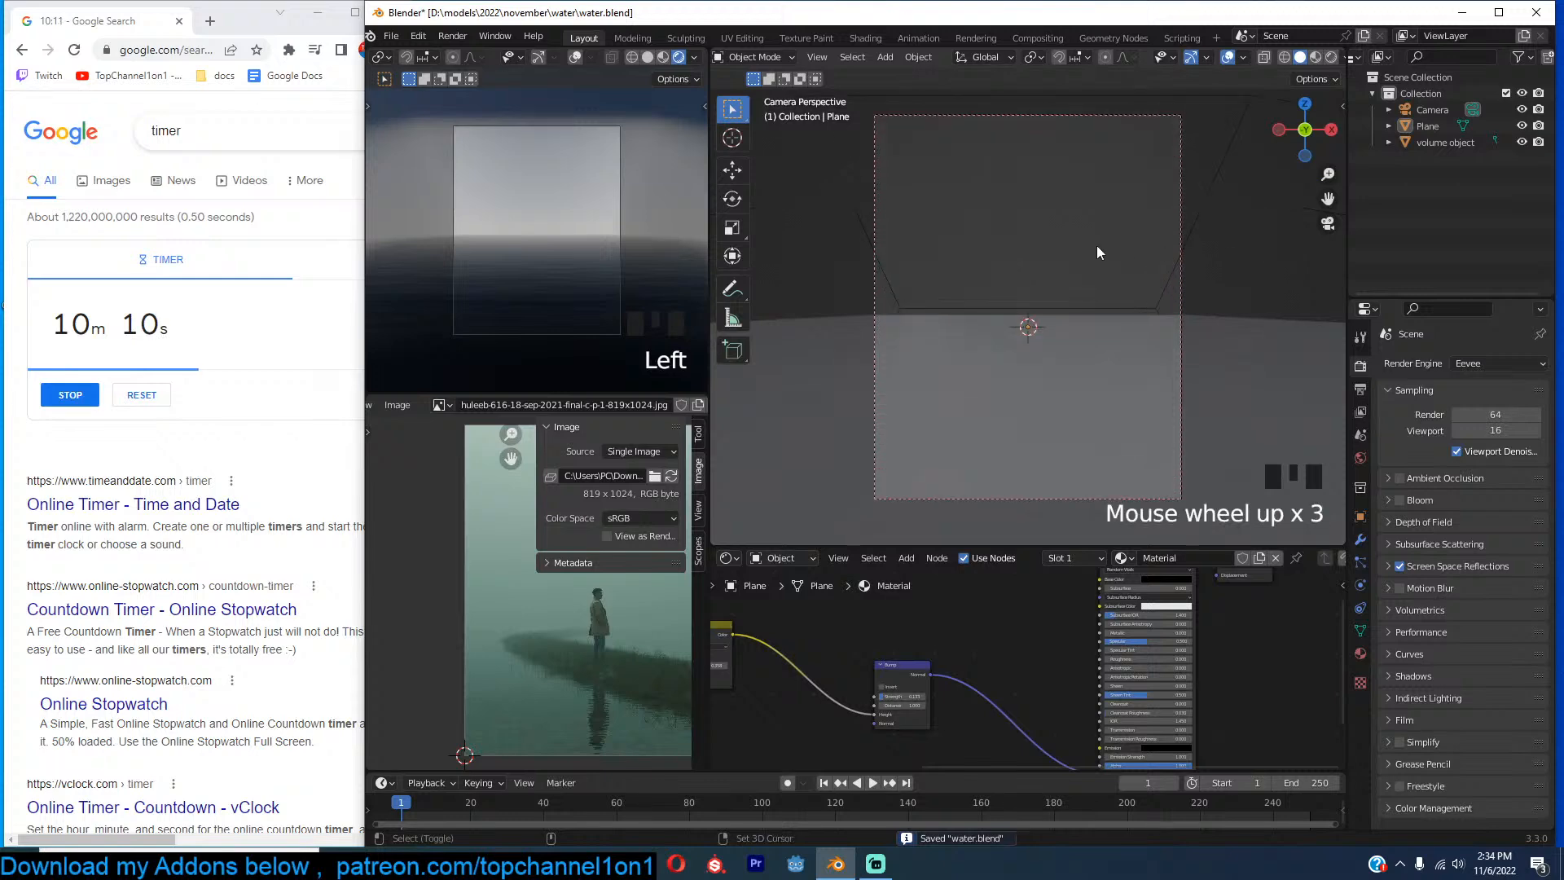
key("shift+q")
left_click(996, 164)
left_click(1058, 316)
key("KP_7")
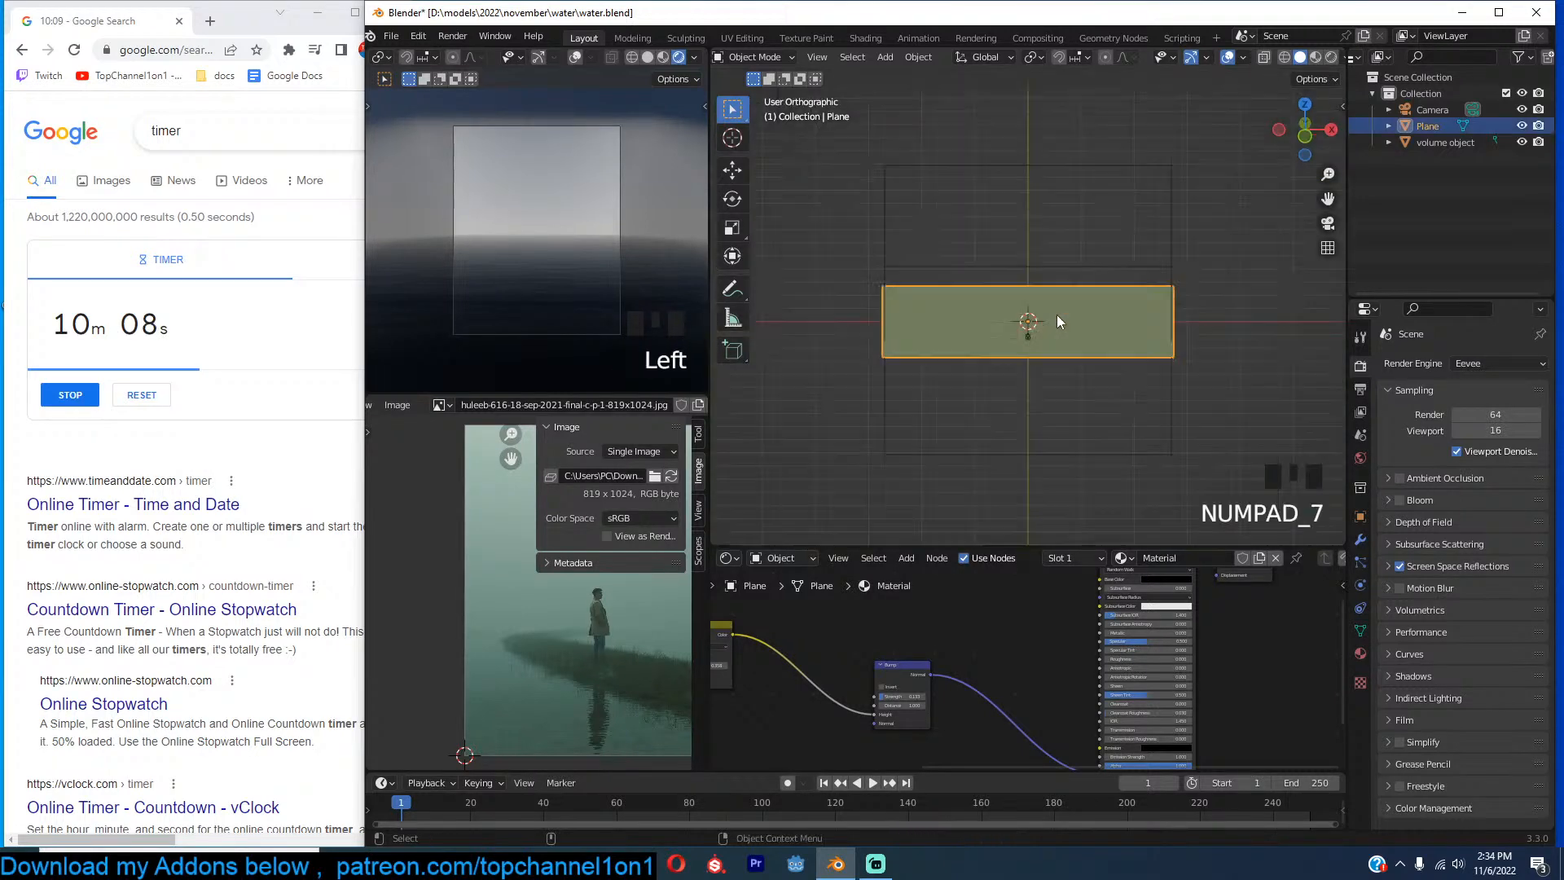
scroll(1107, 432, "up", 3)
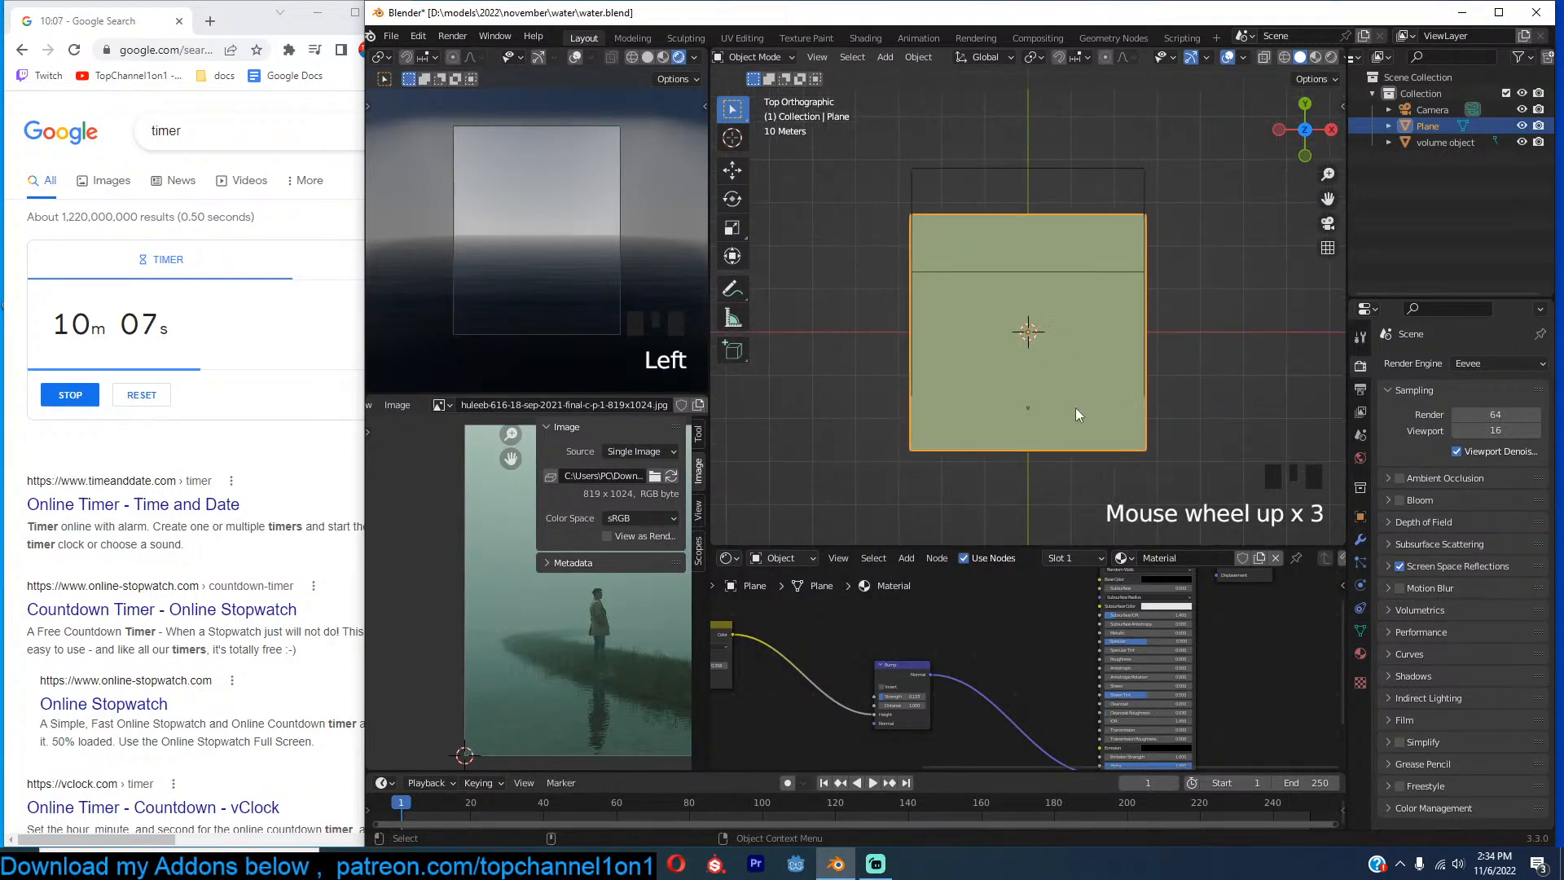
Select the camera and raise its Passepartout to 1.000 in the viewport display settings.
left_click(1030, 410)
left_click(1360, 585)
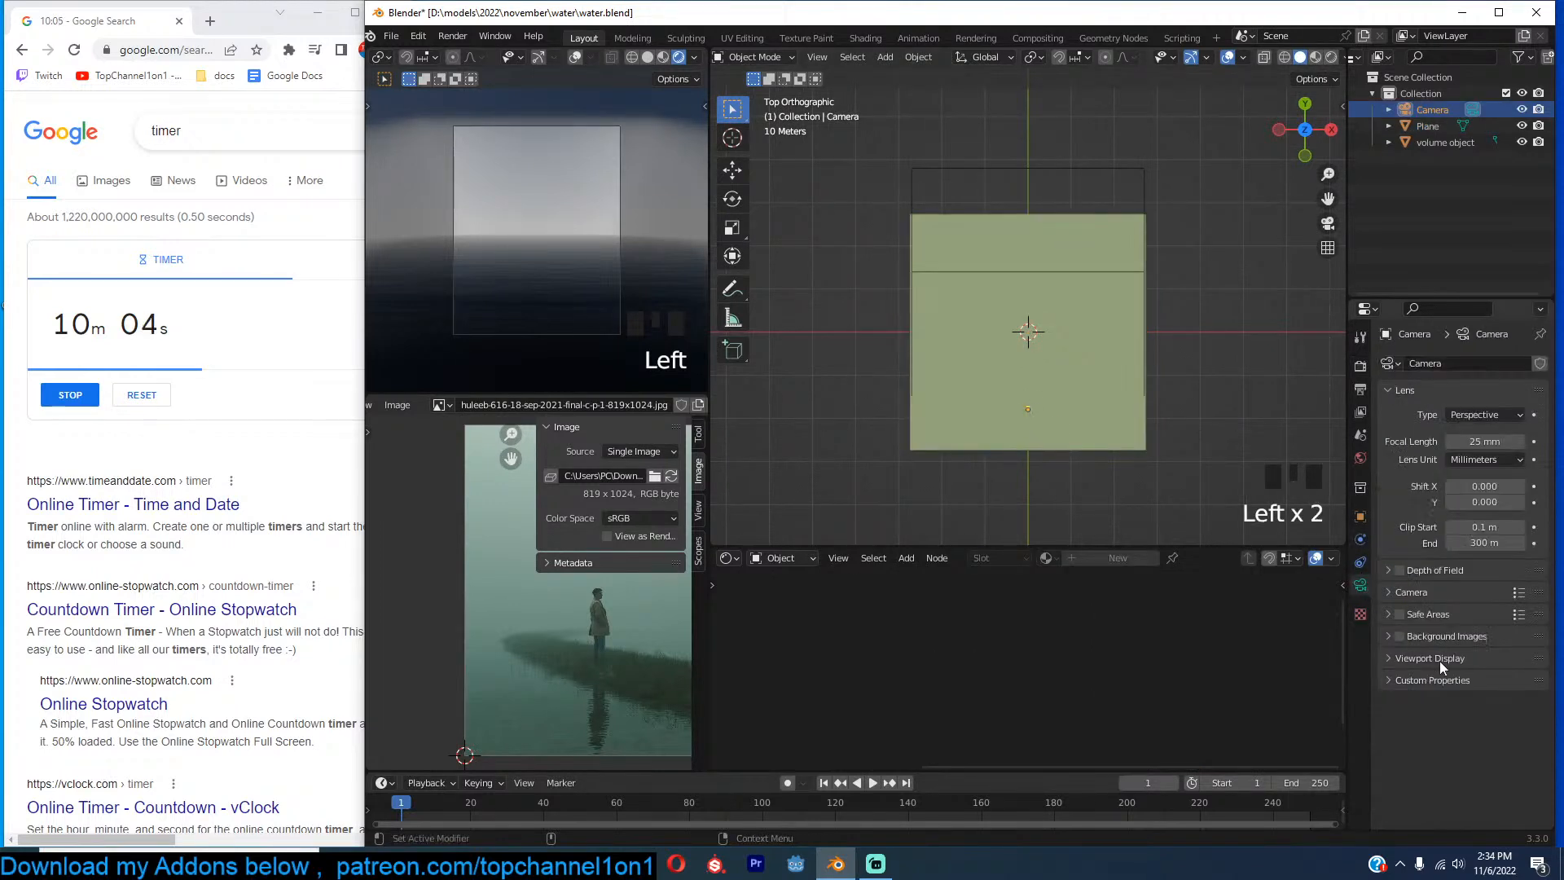
left_click(1441, 653)
scroll(1467, 742, "down", 1)
left_click(1450, 771)
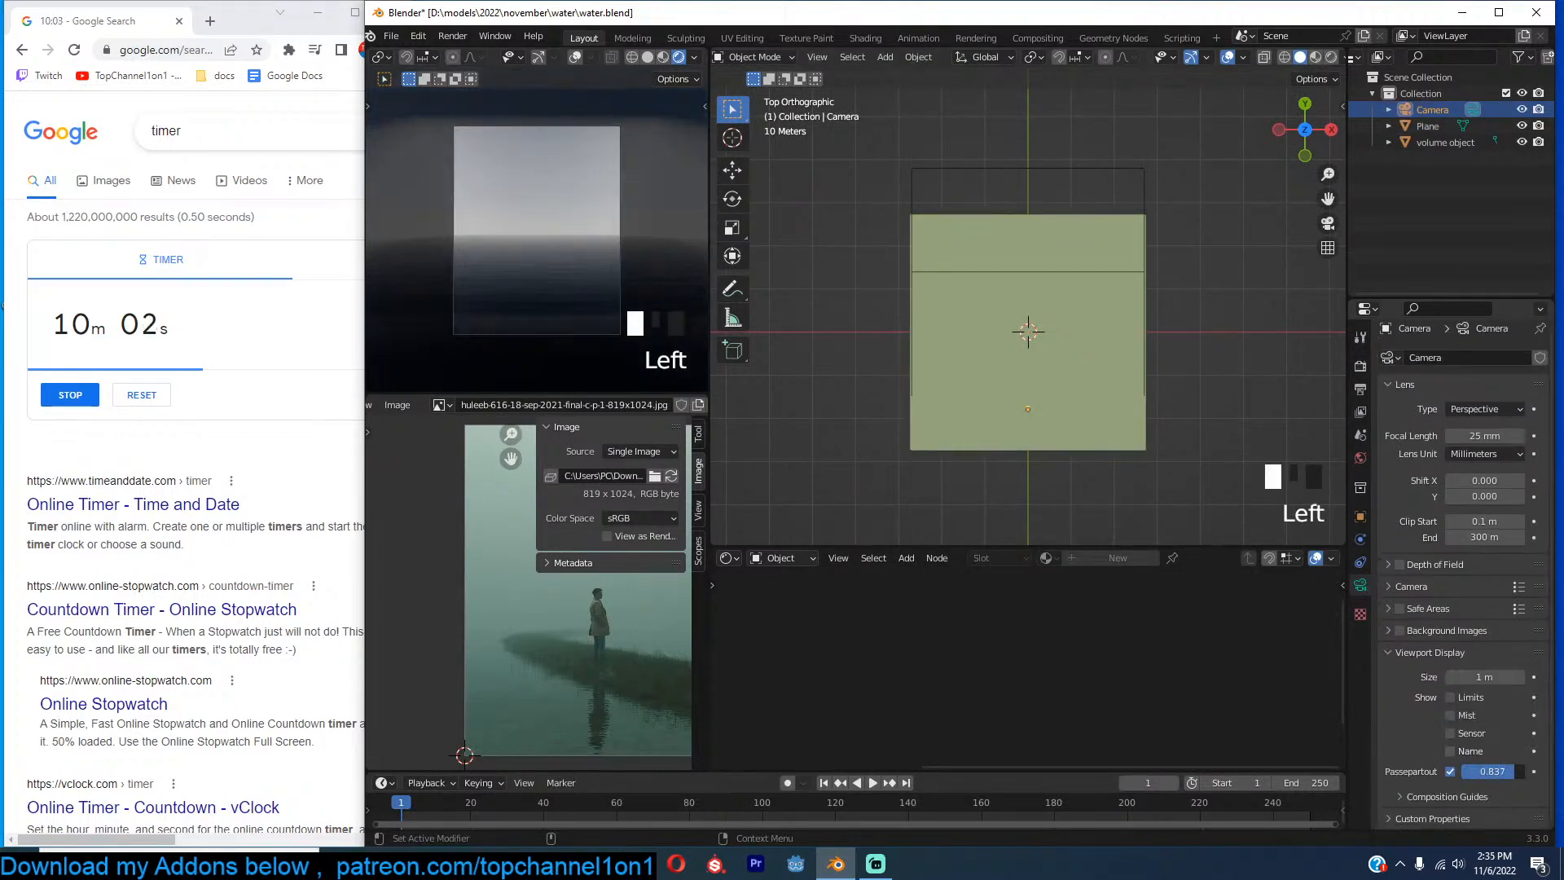
left_click_drag(1507, 783, 1530, 782)
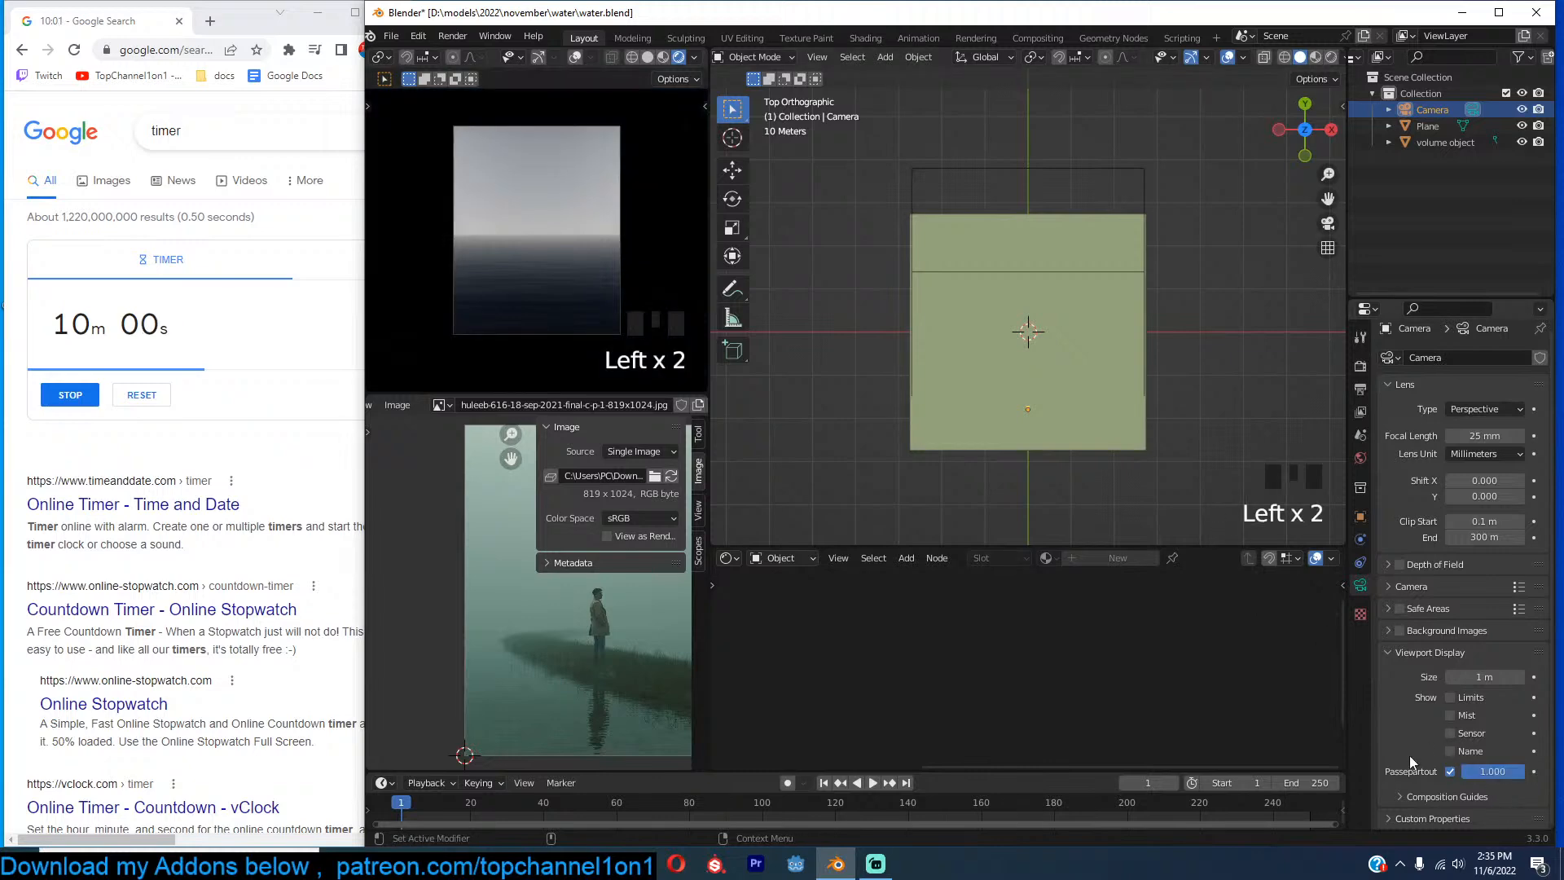
Tilt the camera upward around the X axis so the horizon sits lower in the frame.
scroll(908, 388, "up", 3)
scroll(927, 387, "down", 2)
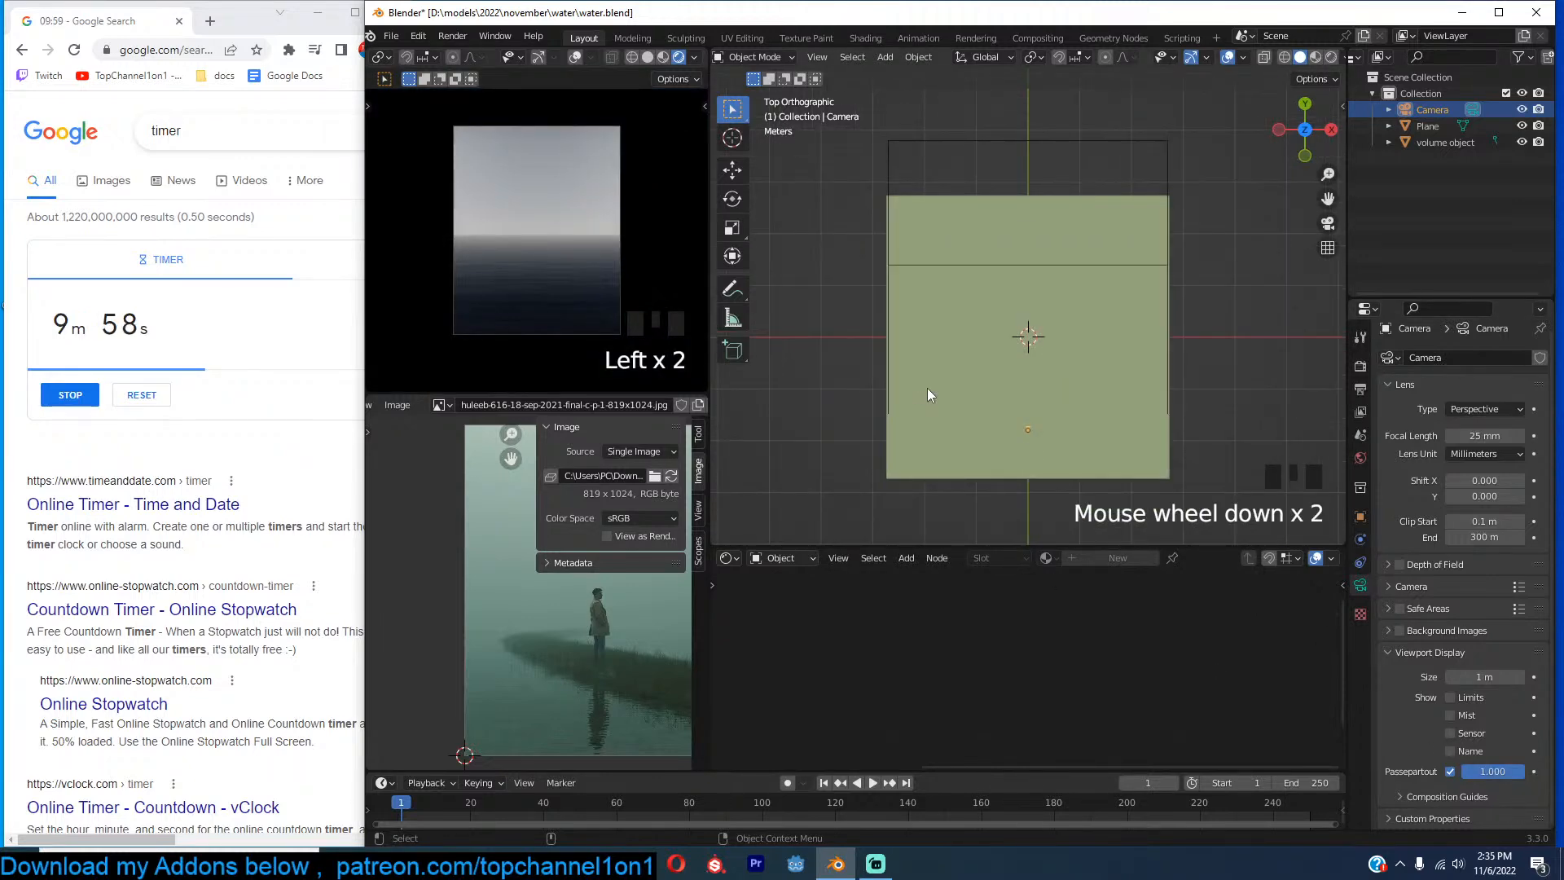
key("KP_0")
scroll(958, 440, "down", 3)
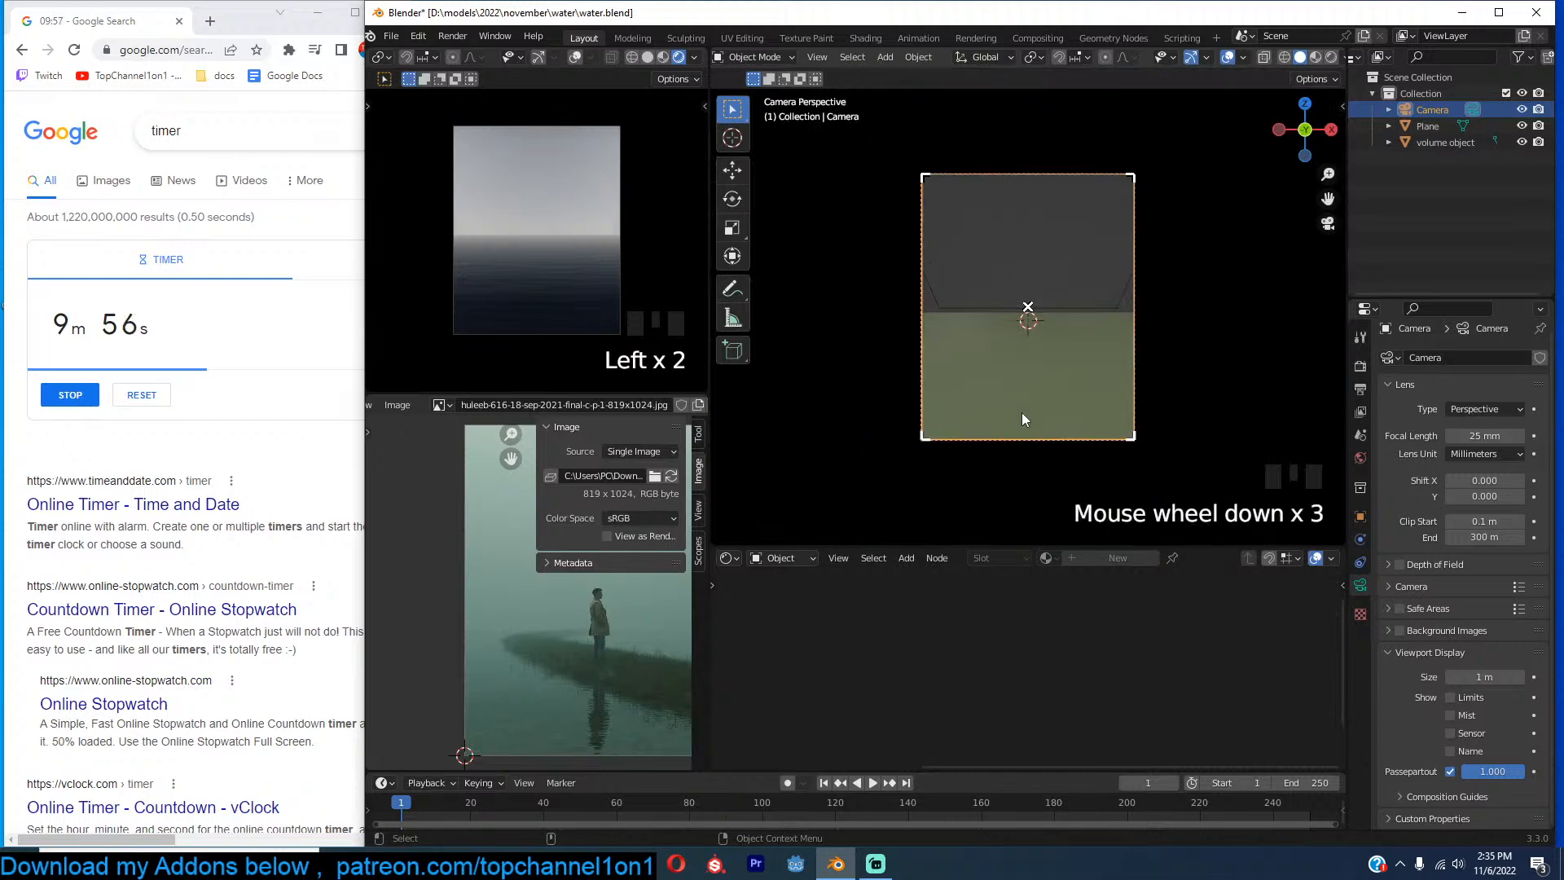
key("r")
key("x")
left_click(1105, 386)
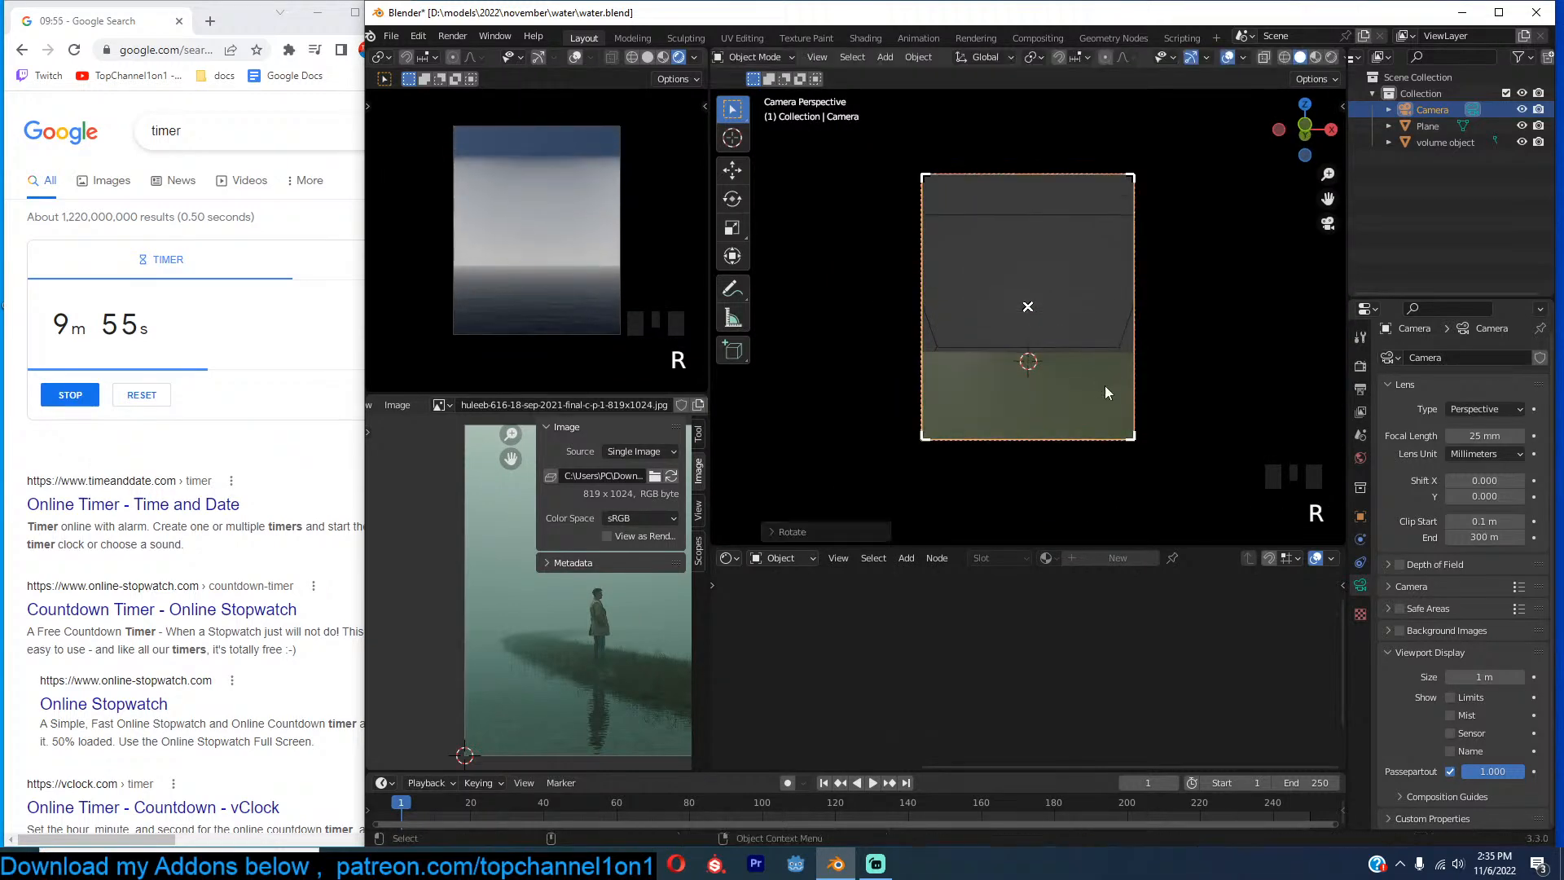
Rotate, move and enlarge the fog volume in the right side view to cover more of the sky.
left_click(1057, 190)
left_click(1057, 204)
key("KP_3")
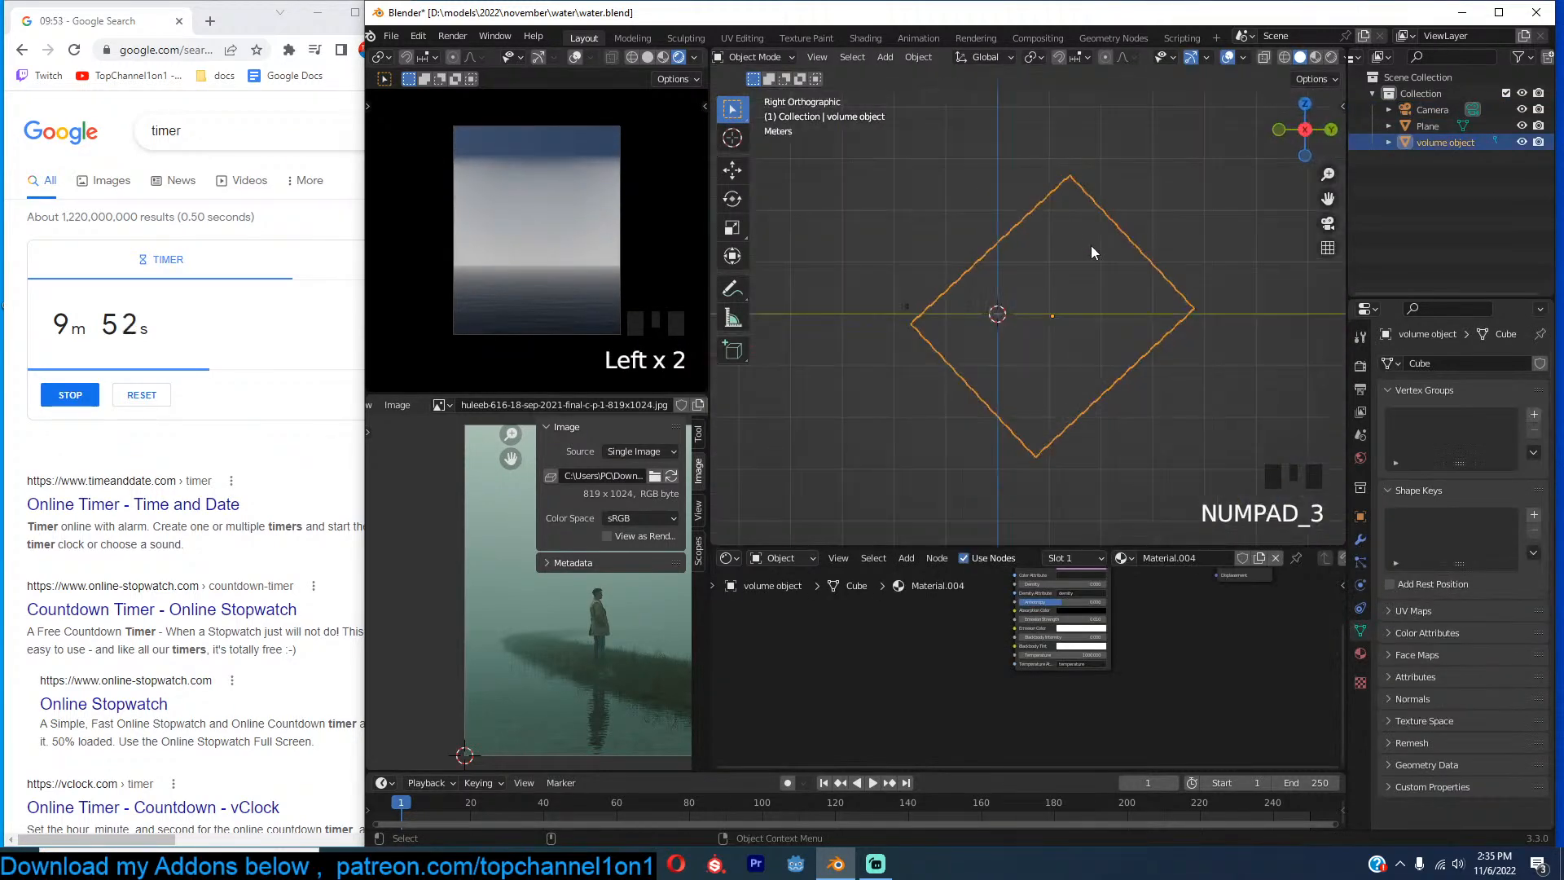
key("r")
key("g")
key("s")
key("r")
left_click(1179, 320)
Change the fog volume's Emission Color to a pale green matching the reference.
scroll(1147, 622, "up", 1)
scroll(1147, 623, "up", 4)
left_click(1137, 645)
left_click(1138, 455)
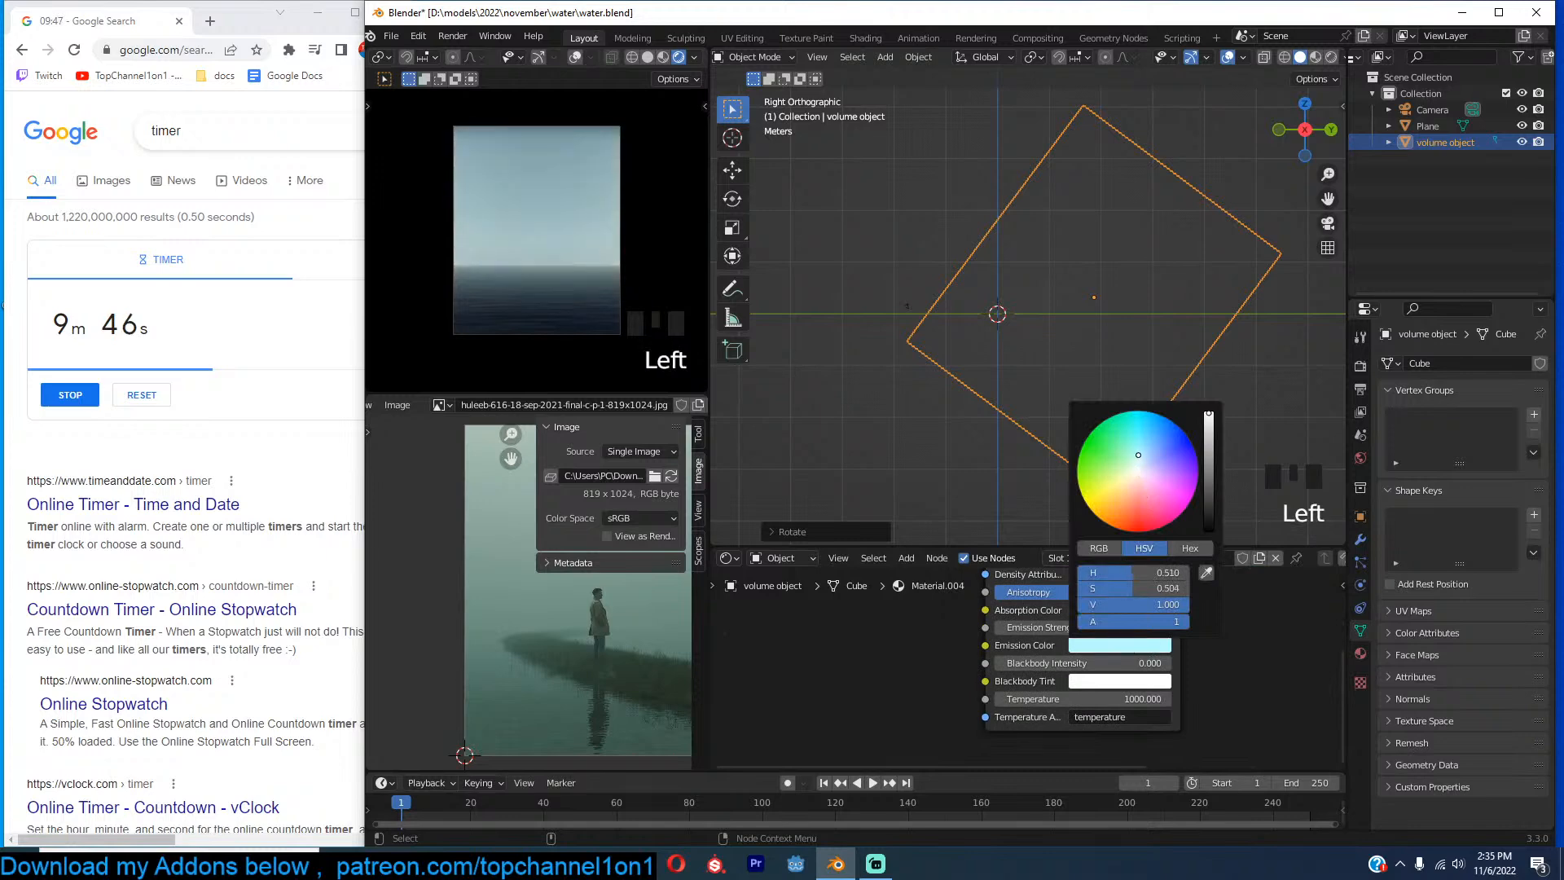
left_click_drag(1140, 453, 1142, 447)
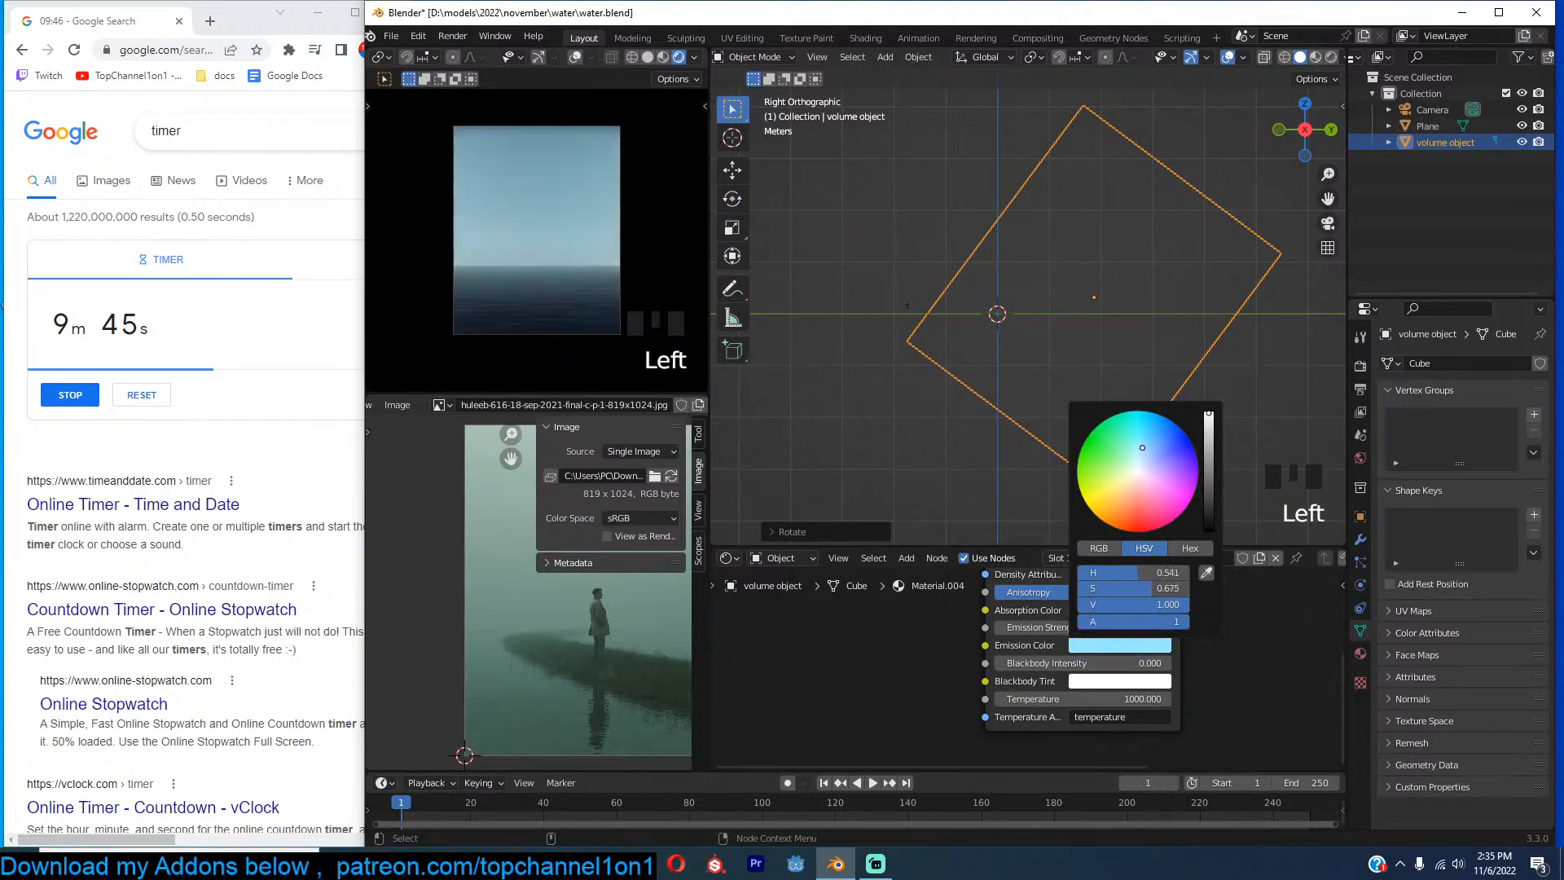
left_click(1127, 459)
Select the camera, rotate it slightly in the top view and shift its position.
middle_click_drag(1024, 255, 1073, 340)
key("grave")
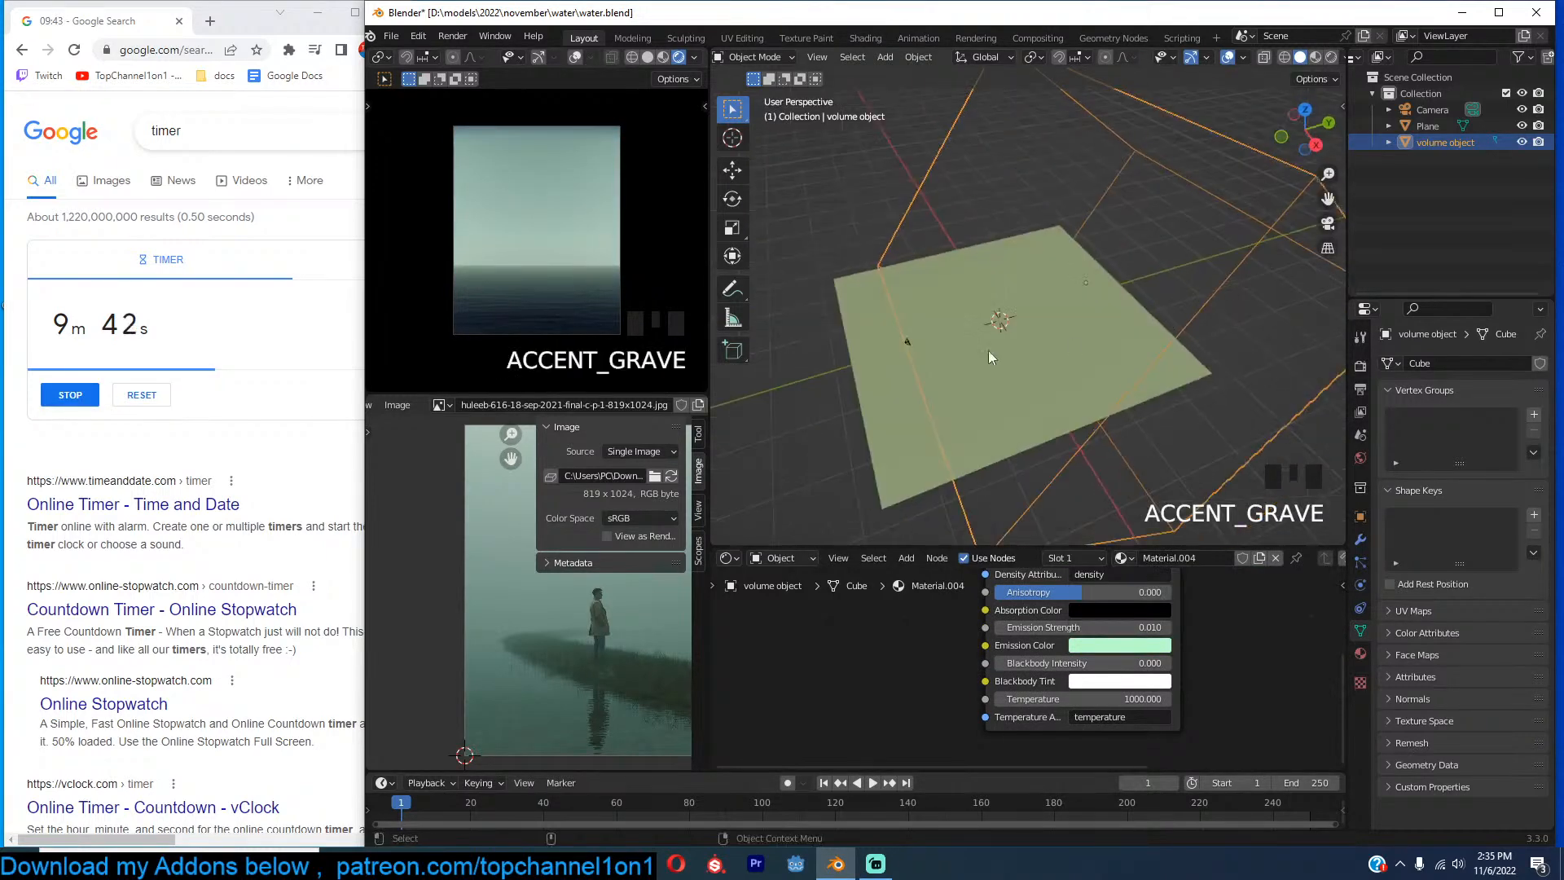
left_click(912, 340)
left_click(934, 355)
key("KP_7")
key("r")
left_click(1204, 365)
key("g")
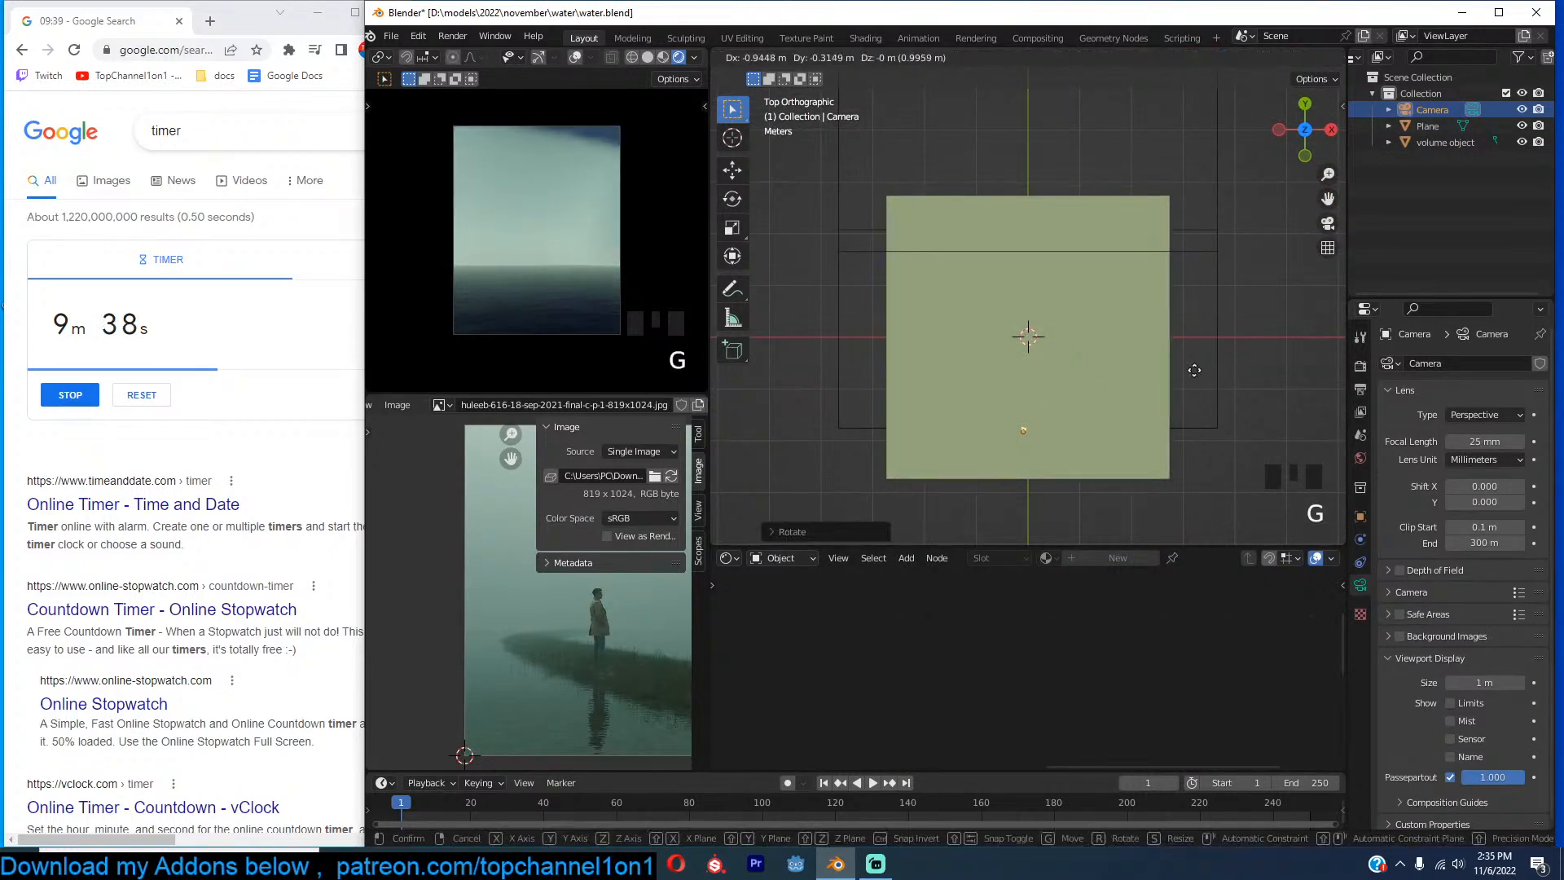
left_click(1197, 354)
Scale up the fog volume and reposition it in the top view.
key("grave")
left_click(1153, 228)
left_click(1142, 233)
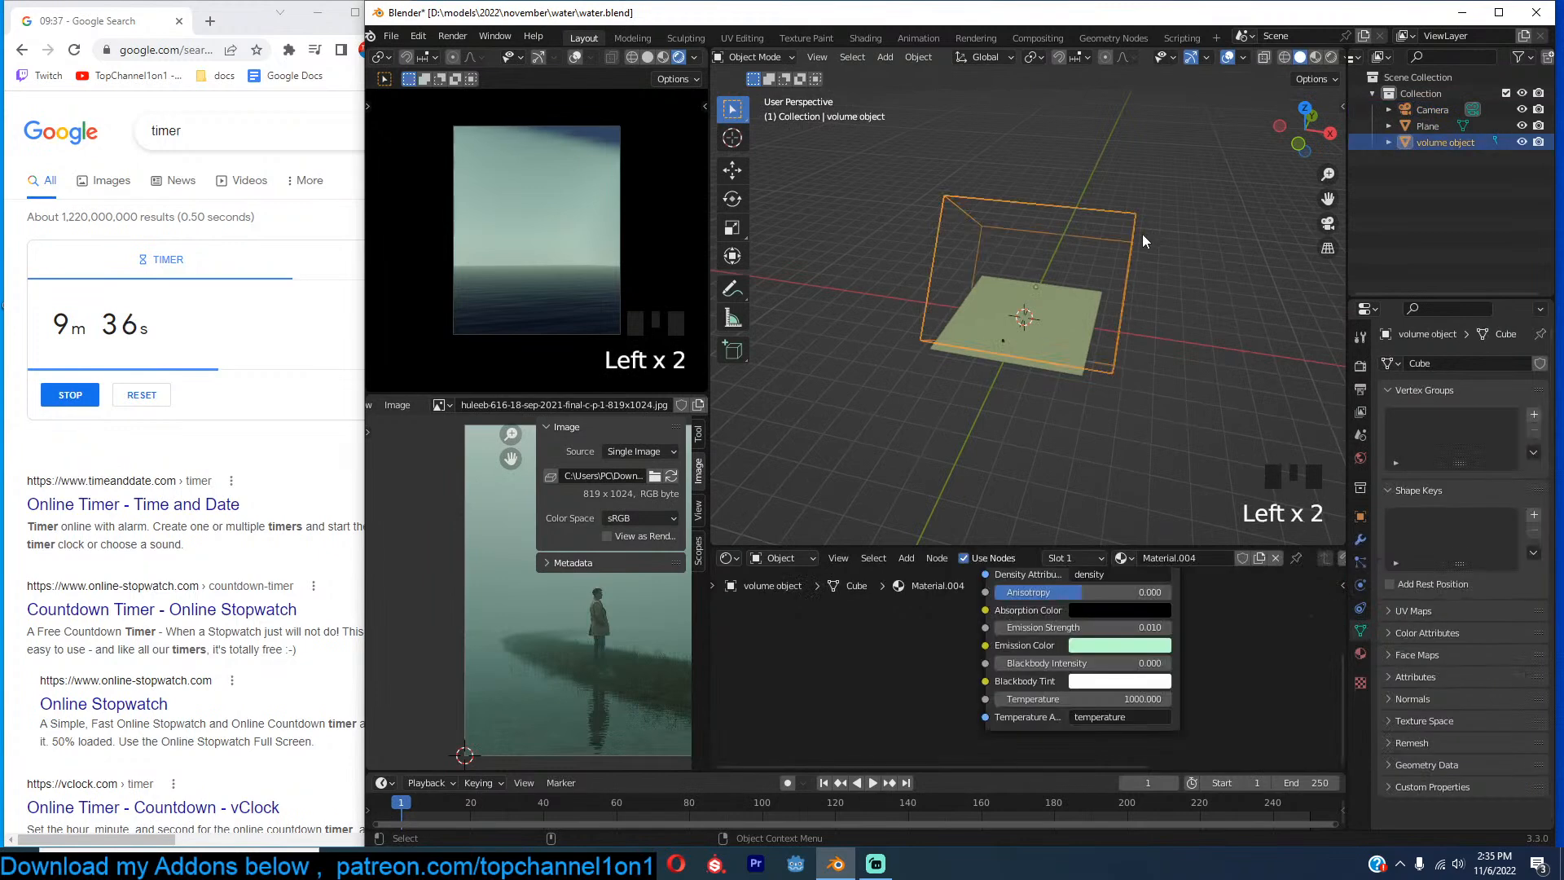
key("s")
left_click(1204, 215)
key("KP_7")
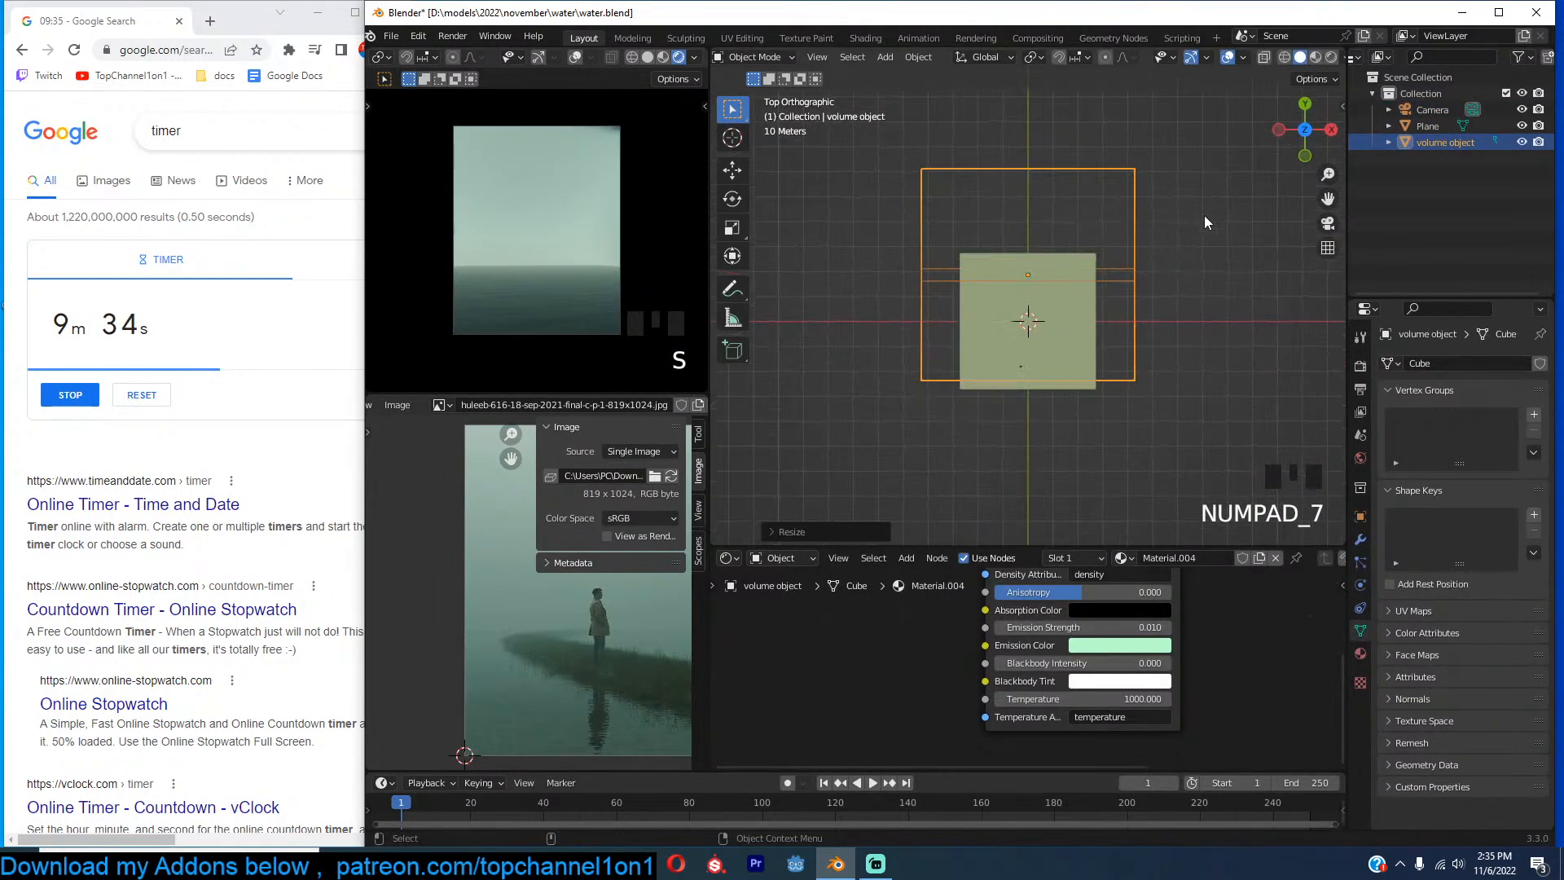
key("g")
left_click(1211, 194)
Raise the fog volume in the right side view and adjust its tilt.
key("KP_3")
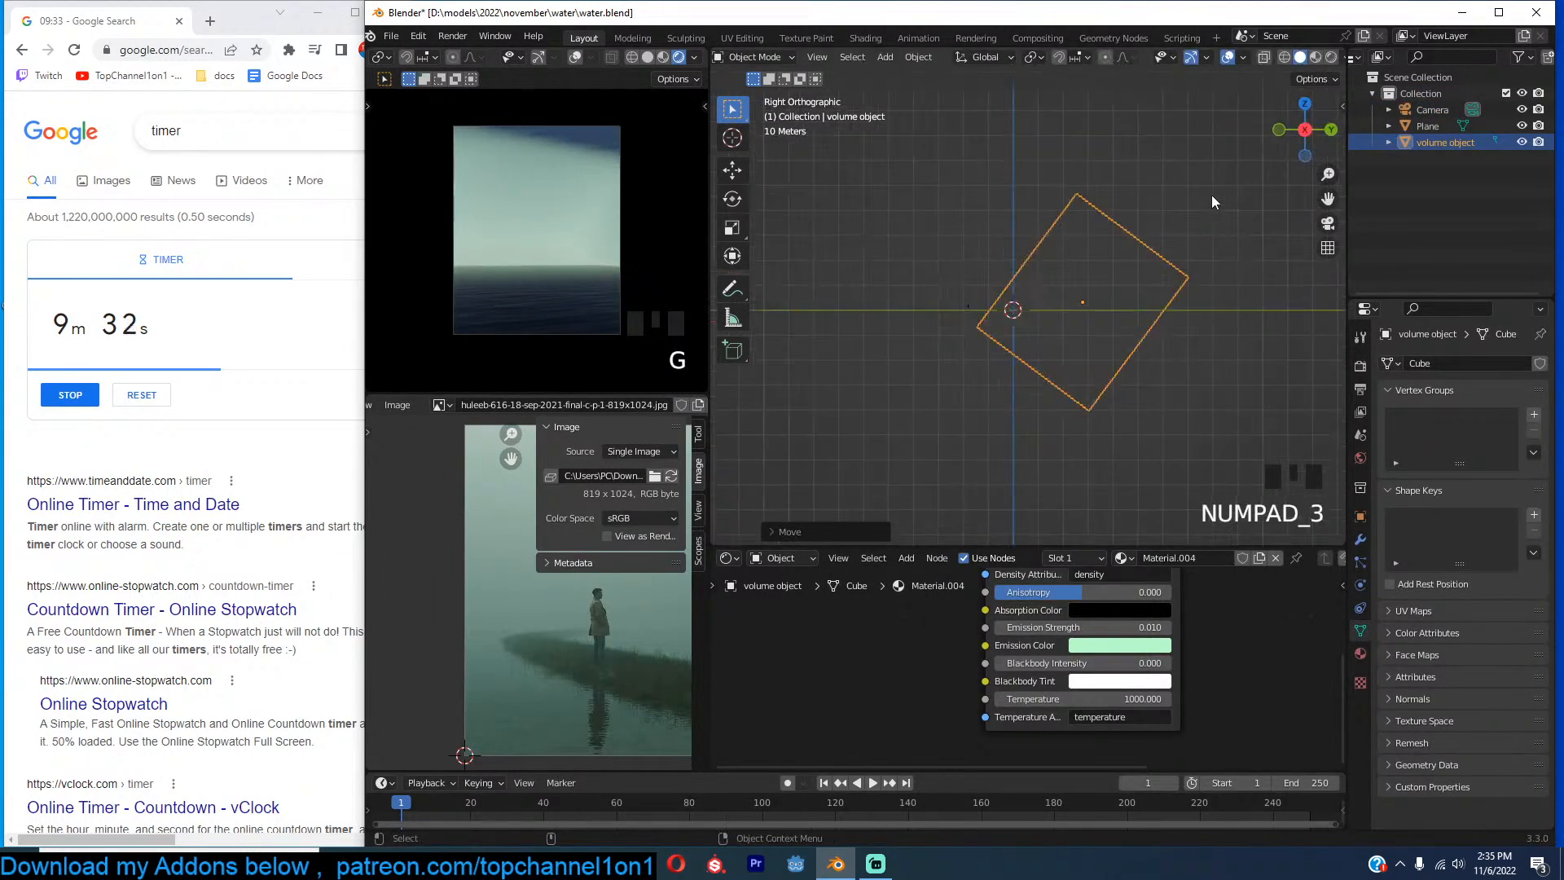
key("g")
left_click(1213, 265)
key("r")
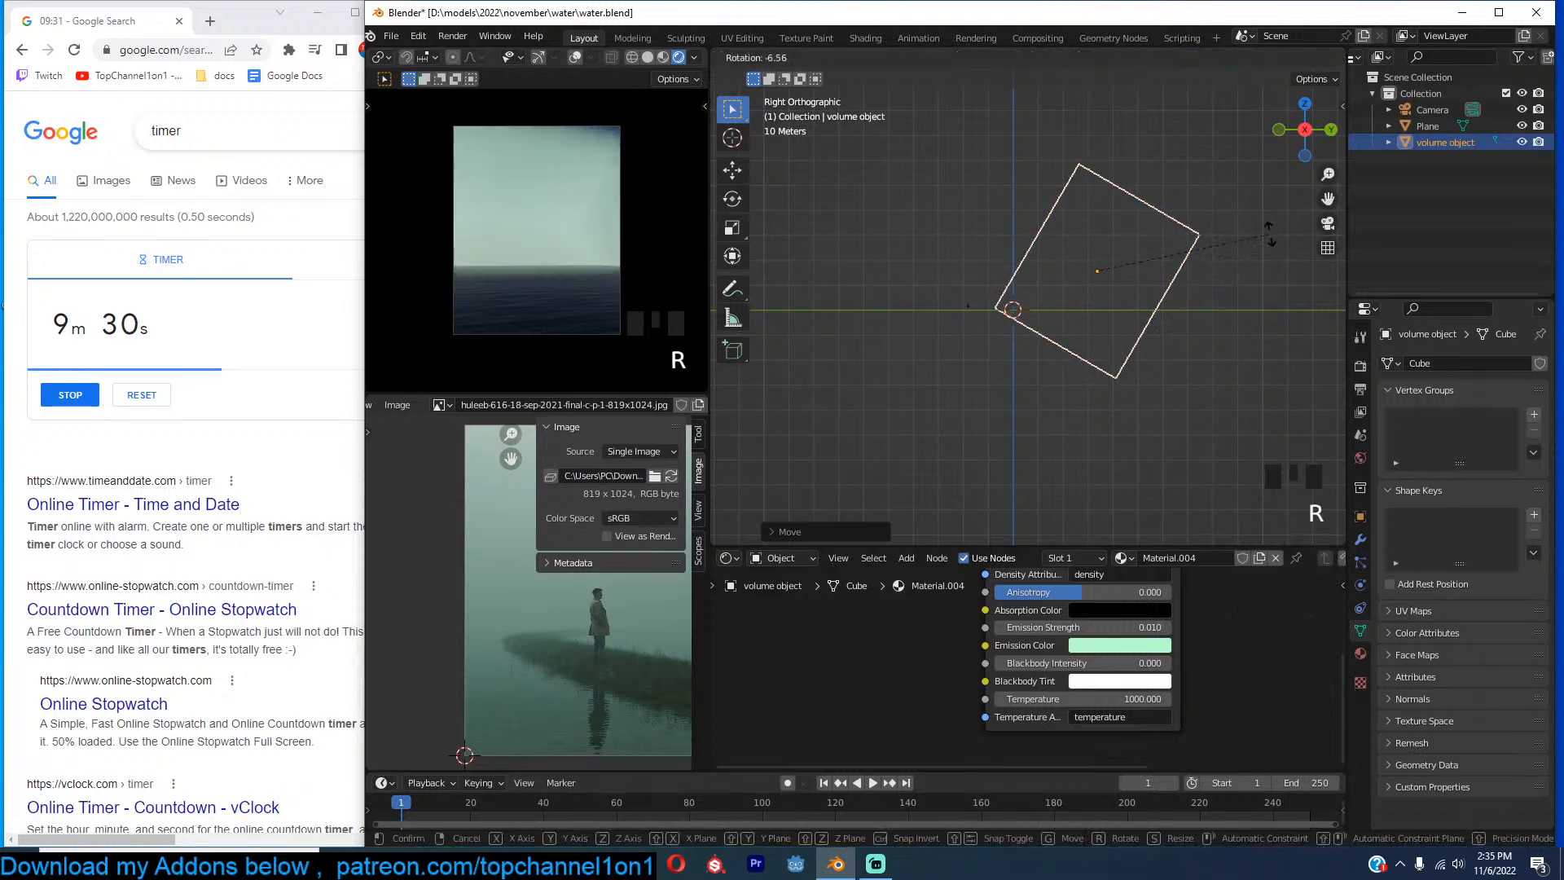
left_click(1268, 269)
Refine the fog volume's scale, position and rotation in the side view for fuller coverage of the scene.
scroll(1268, 268, "up", 3)
key("s")
left_click(1288, 290)
key("g")
left_click(1300, 276)
key("r")
left_click(1315, 293)
key("g")
left_click(1325, 306)
key("s")
left_click(1283, 374)
Move the fog volume in camera view until fog fills the upper corners of the frame.
key("KP_0")
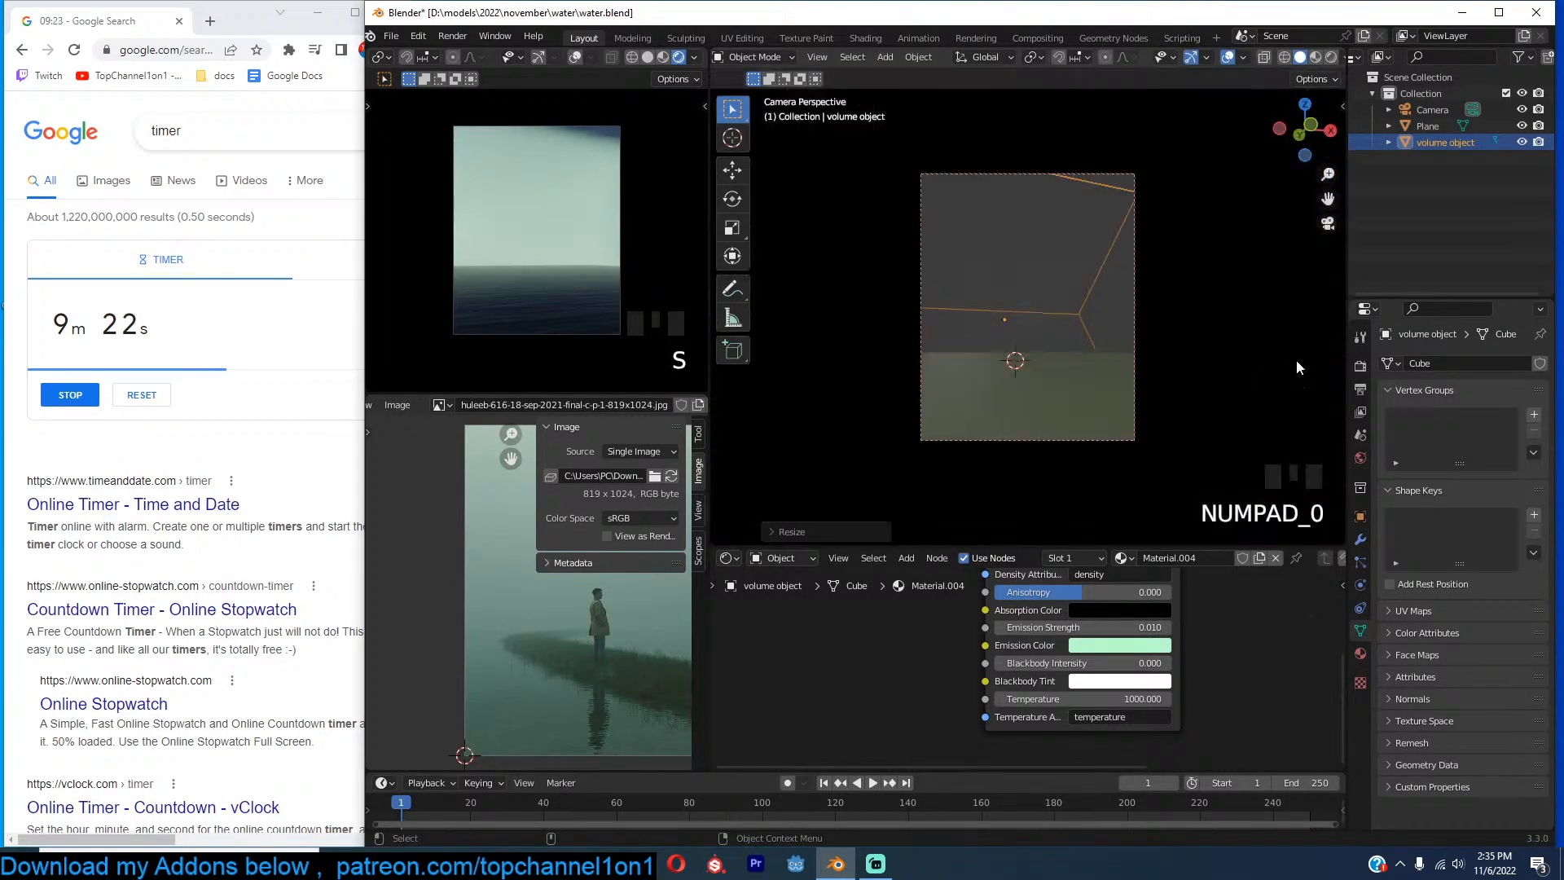
key("g")
left_click(803, 349)
Select the water plane, view it from above, and hide the reference image's sidebar to inspect the grassy shore closely.
left_click(1082, 350)
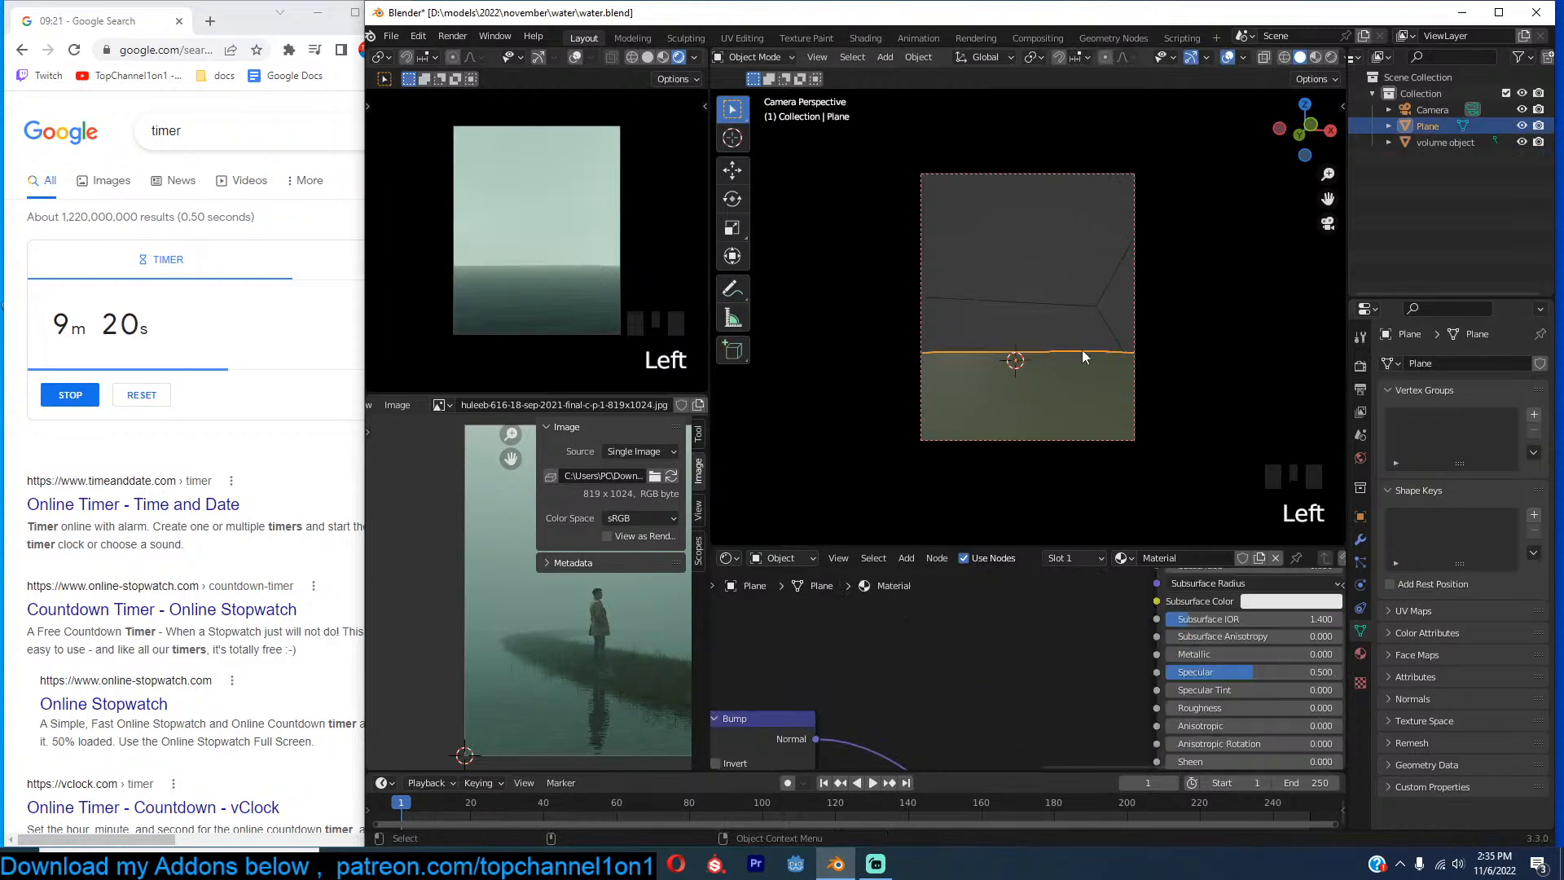
key("KP_7")
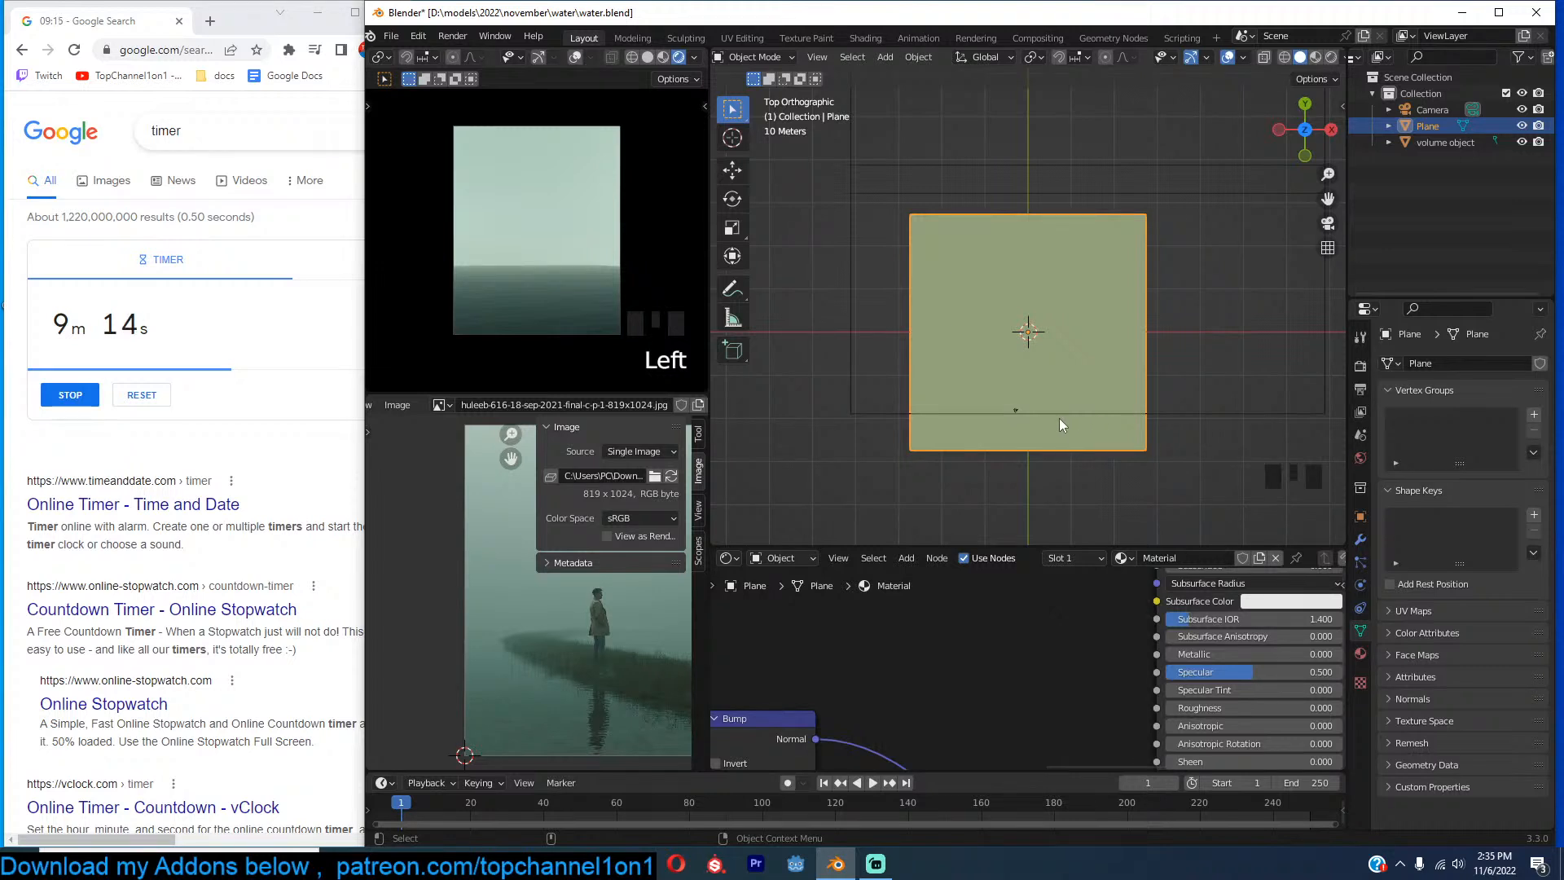
scroll(1059, 418, "up", 4)
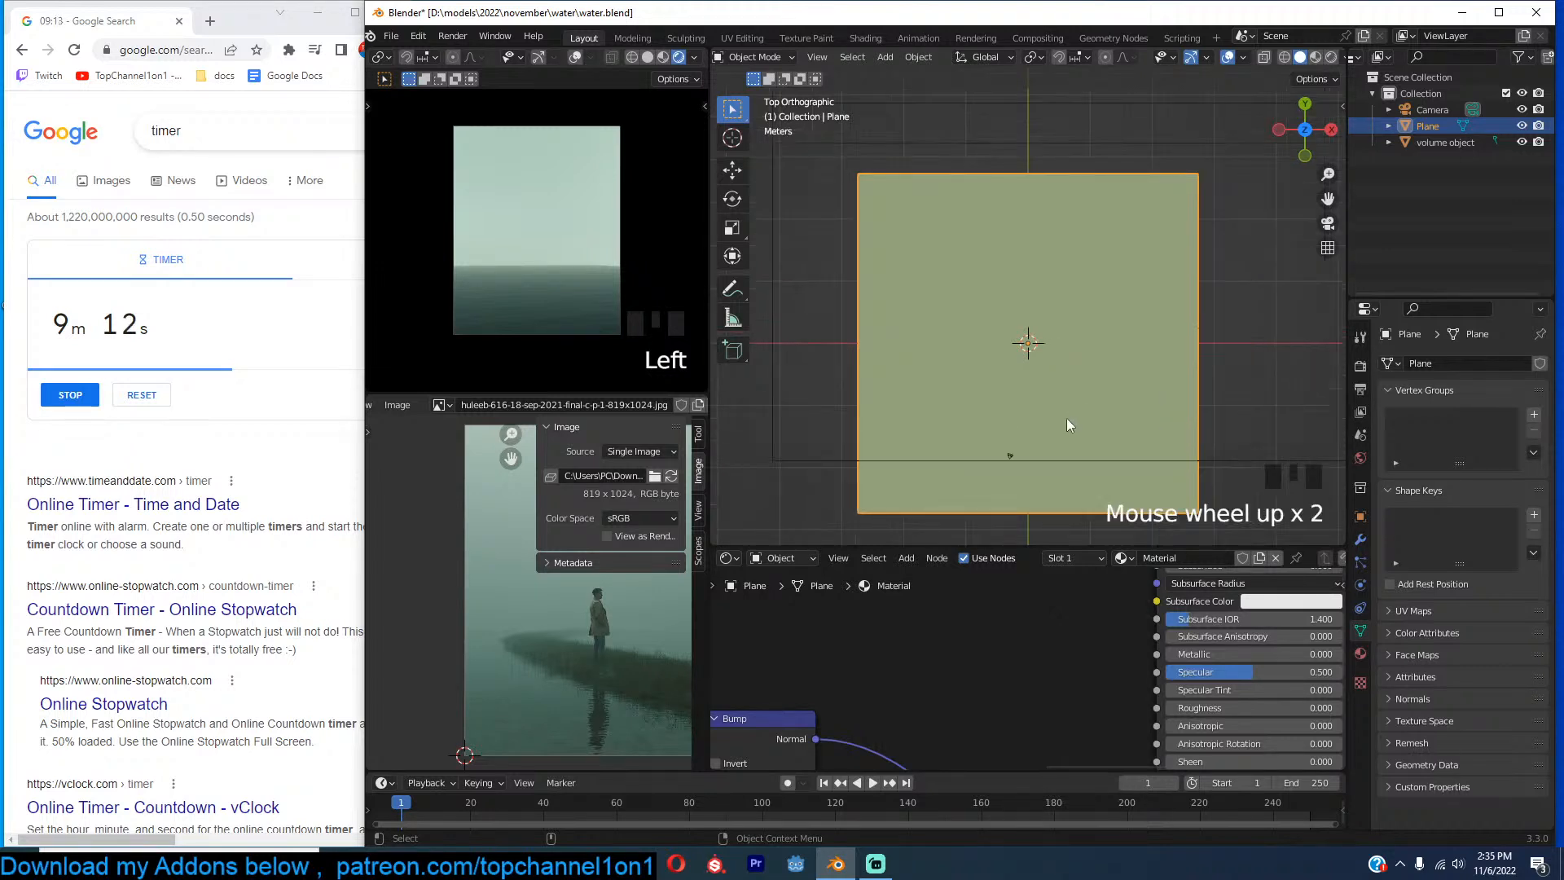
key("n")
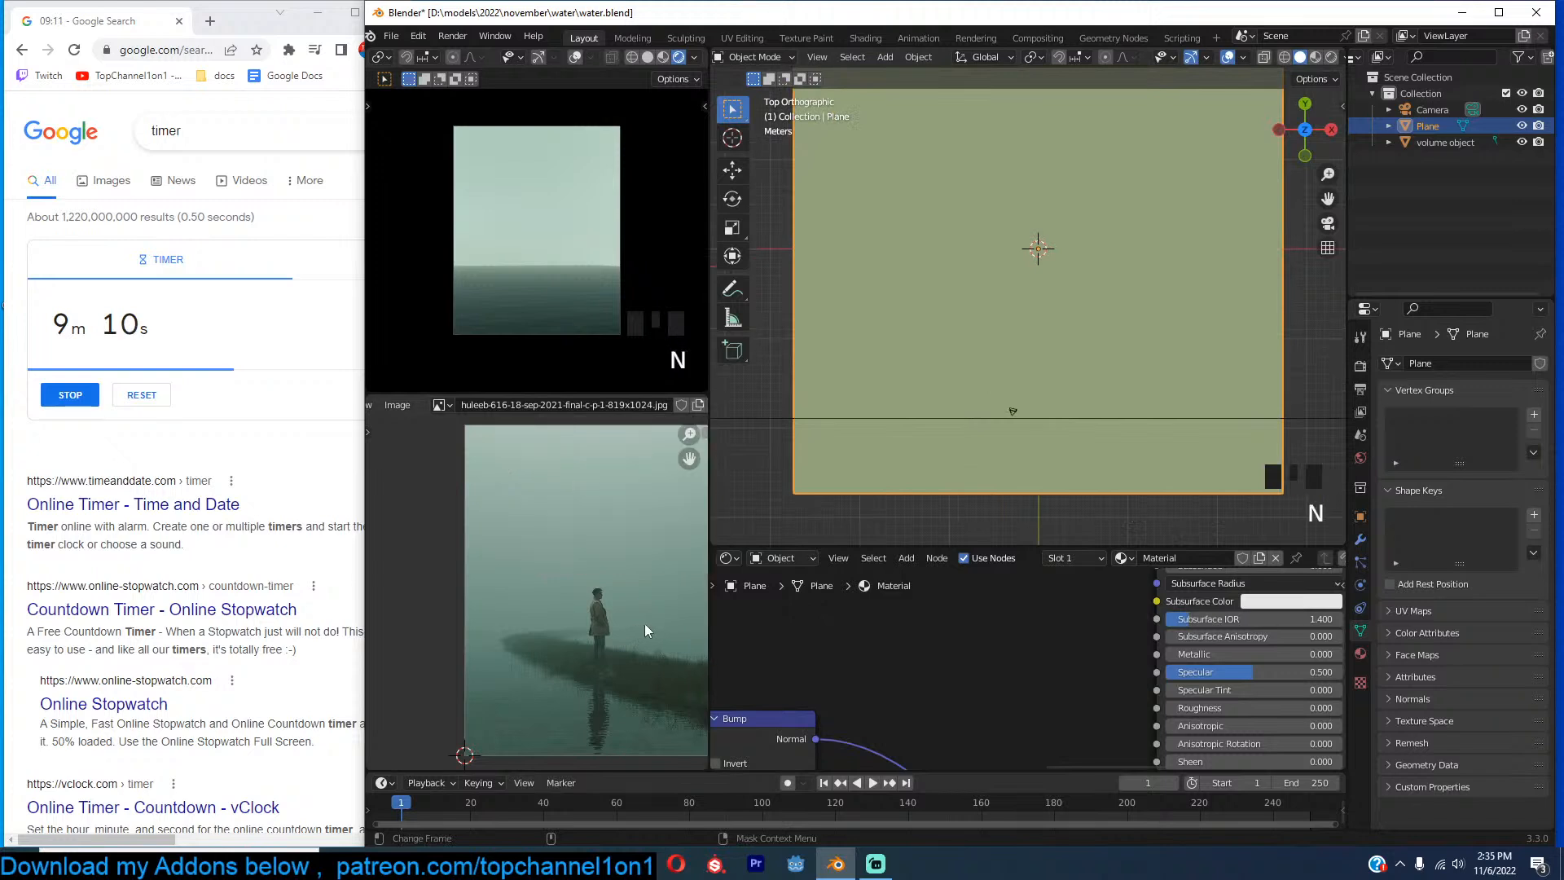
scroll(531, 633, "up", 2)
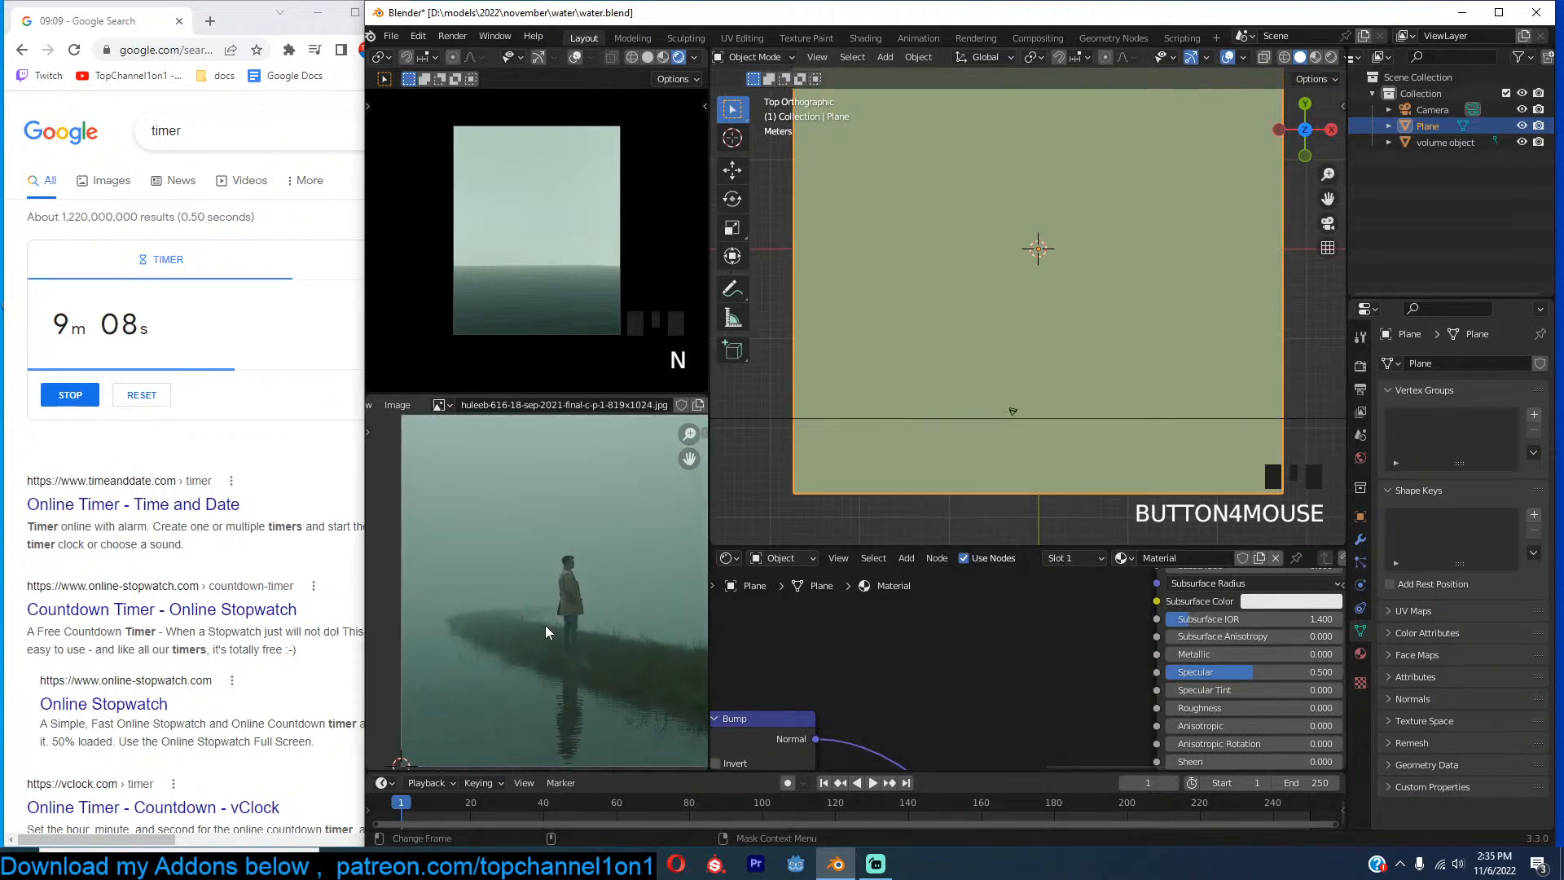
scroll(1080, 328, "down", 3)
scroll(1097, 331, "up", 2)
Search the asset library objects for "grass" and add the green grass patch asset to the scene.
left_click(1190, 270)
key("n")
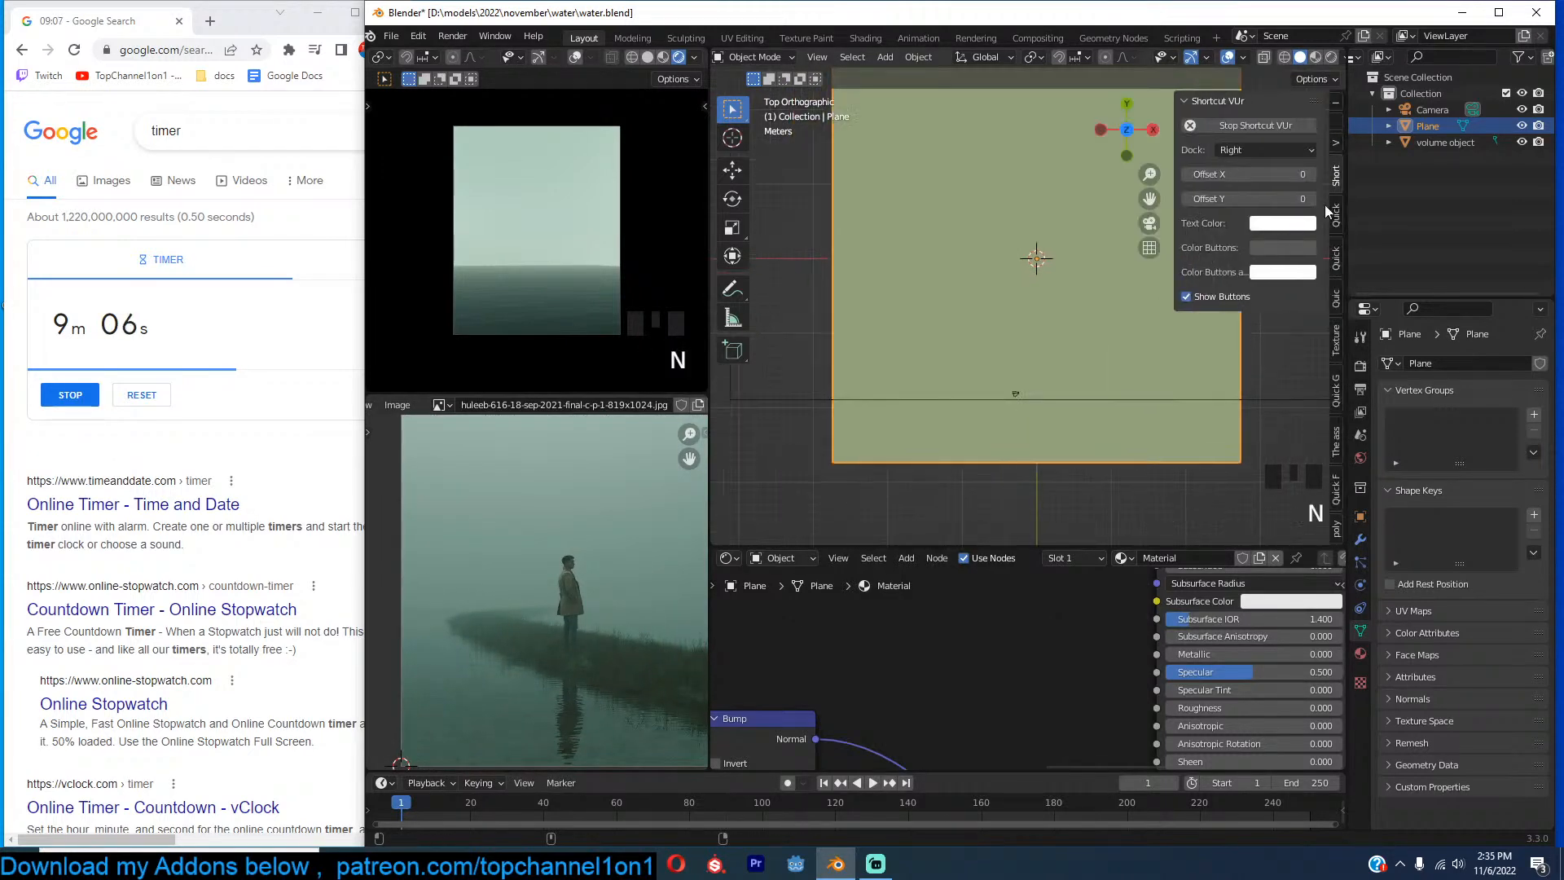
left_click(1336, 463)
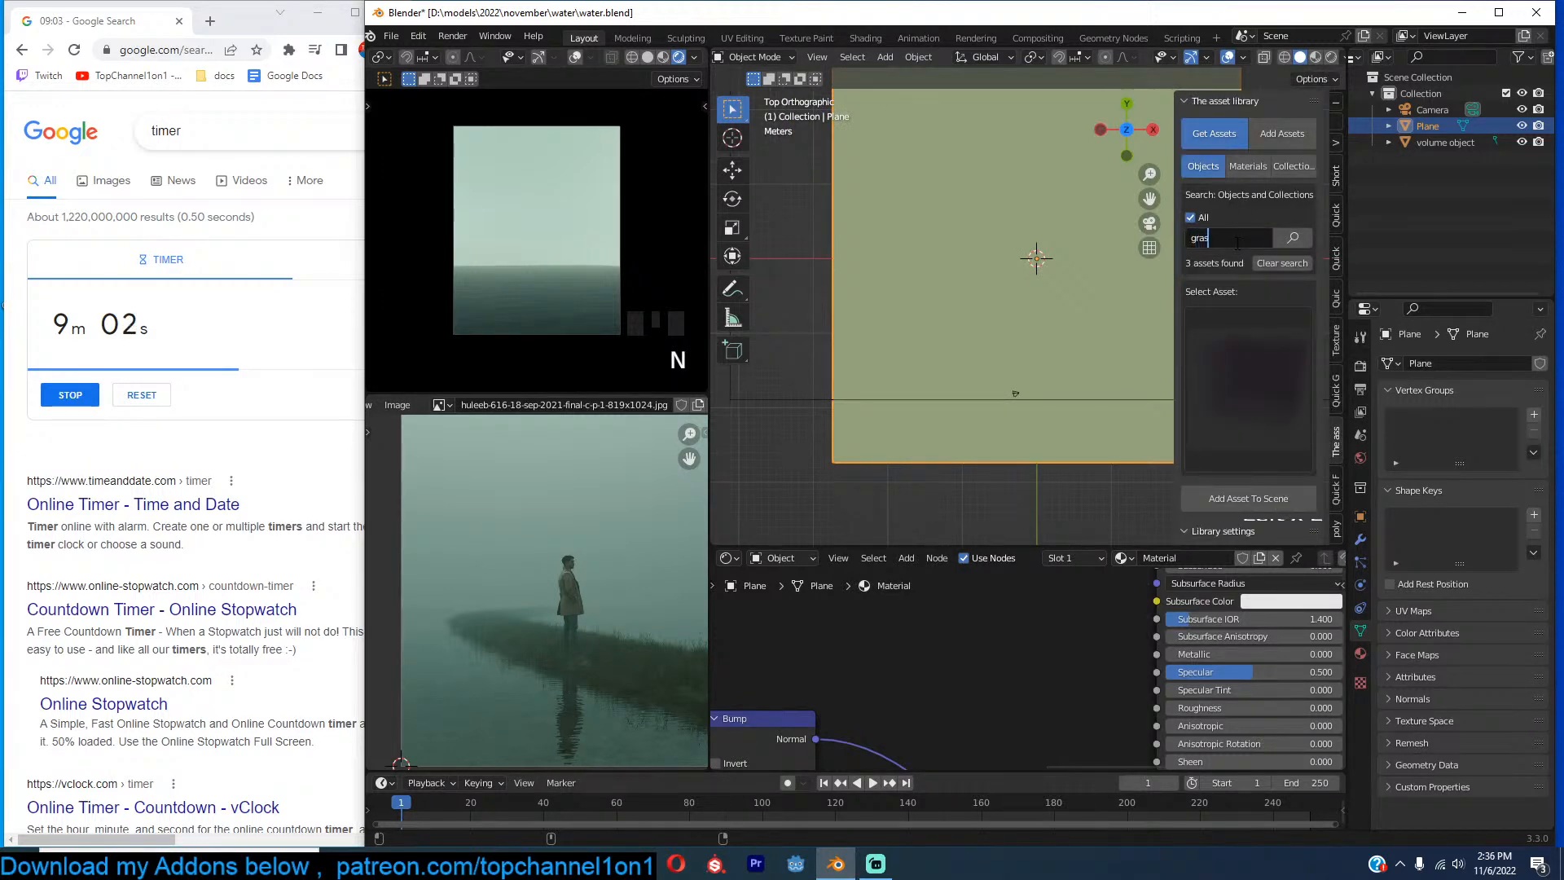
key("Return")
left_click(1220, 375)
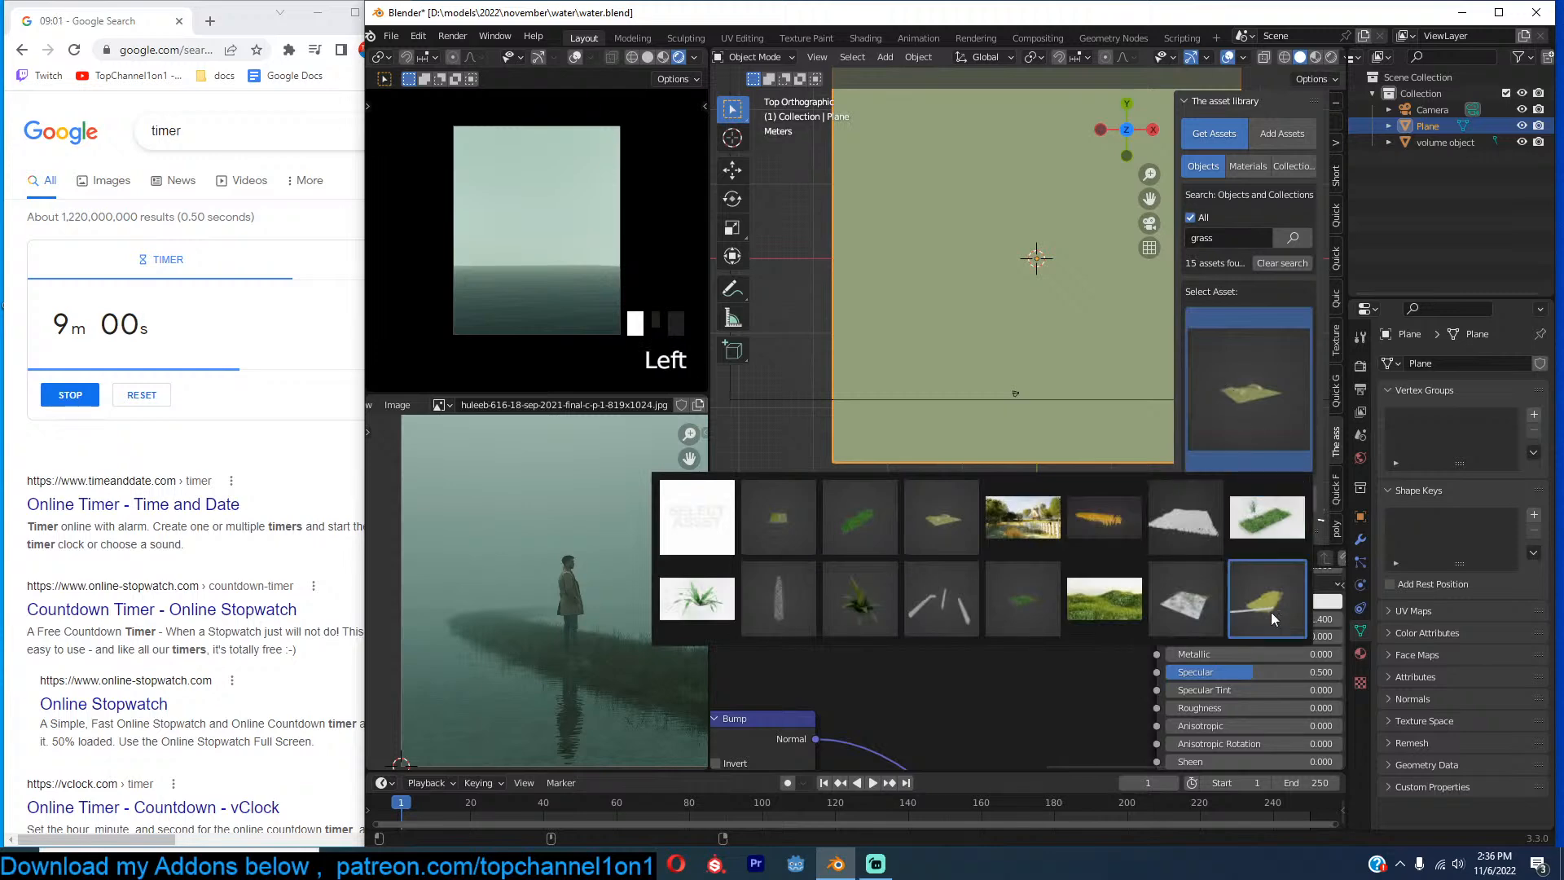
left_click(1246, 534)
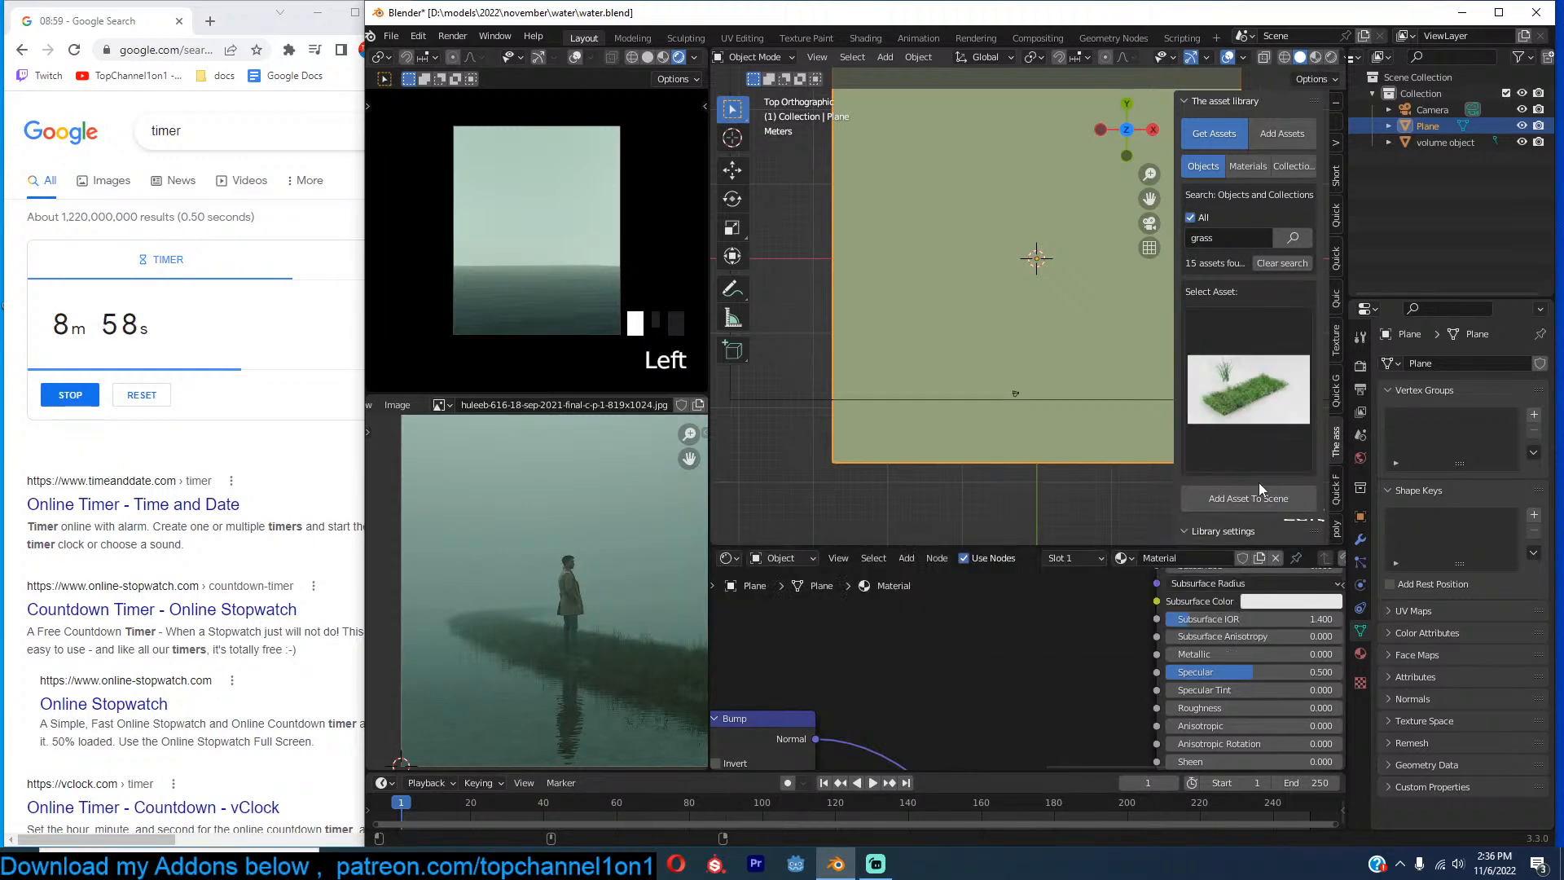
left_click(1262, 501)
scroll(1077, 432, "down", 4)
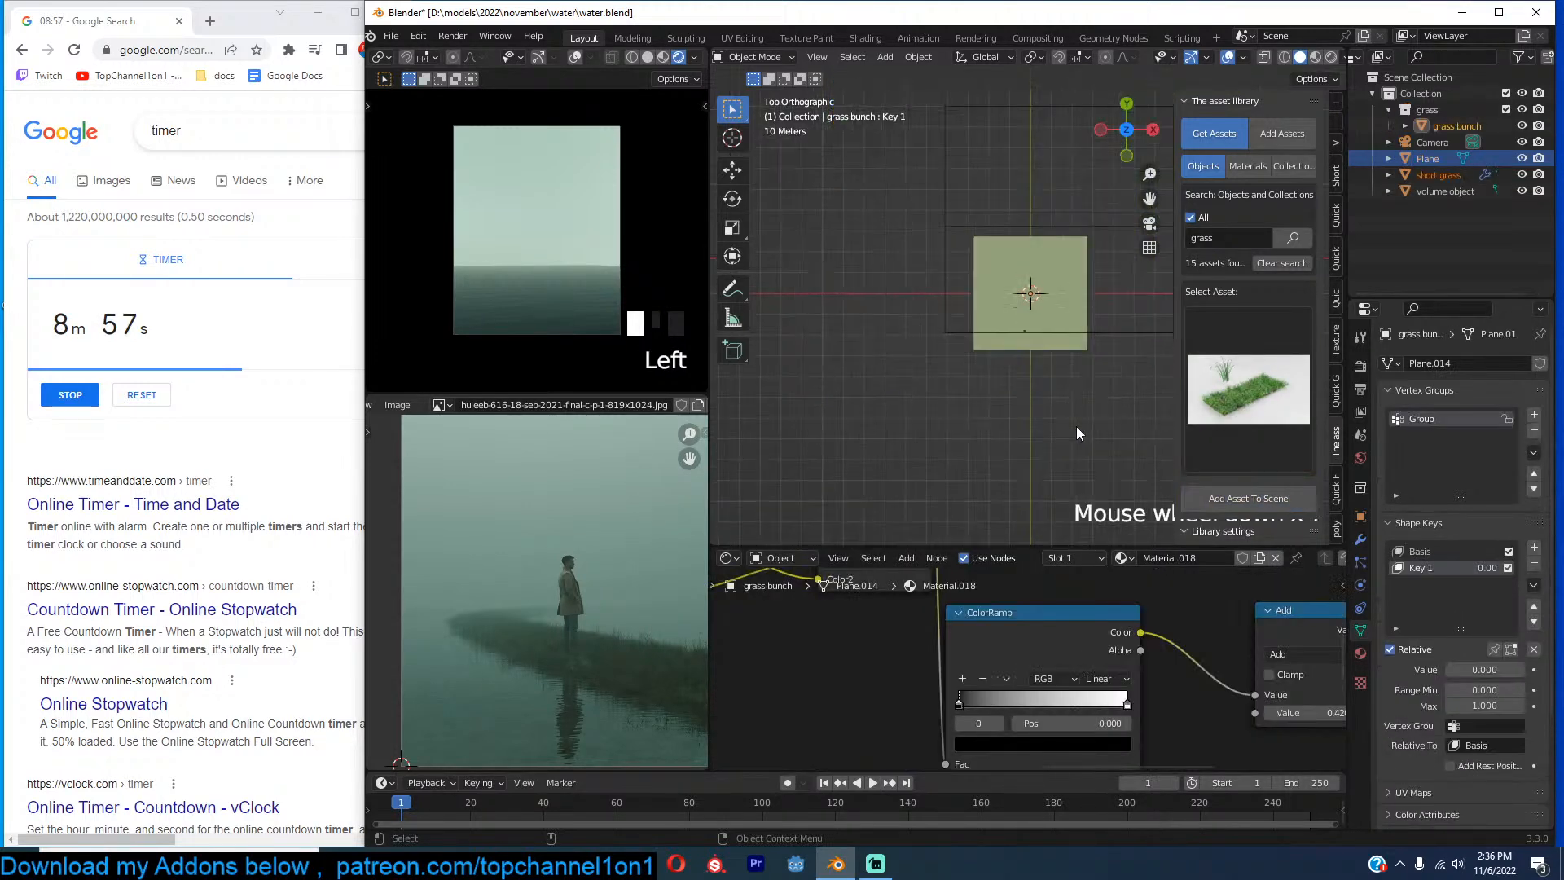
Locate the imported grass near the origin and exclude the grass collection holding the grass bunch from the view layer.
left_click(1001, 425)
key("KP_Decimal")
scroll(1001, 425, "down", 3)
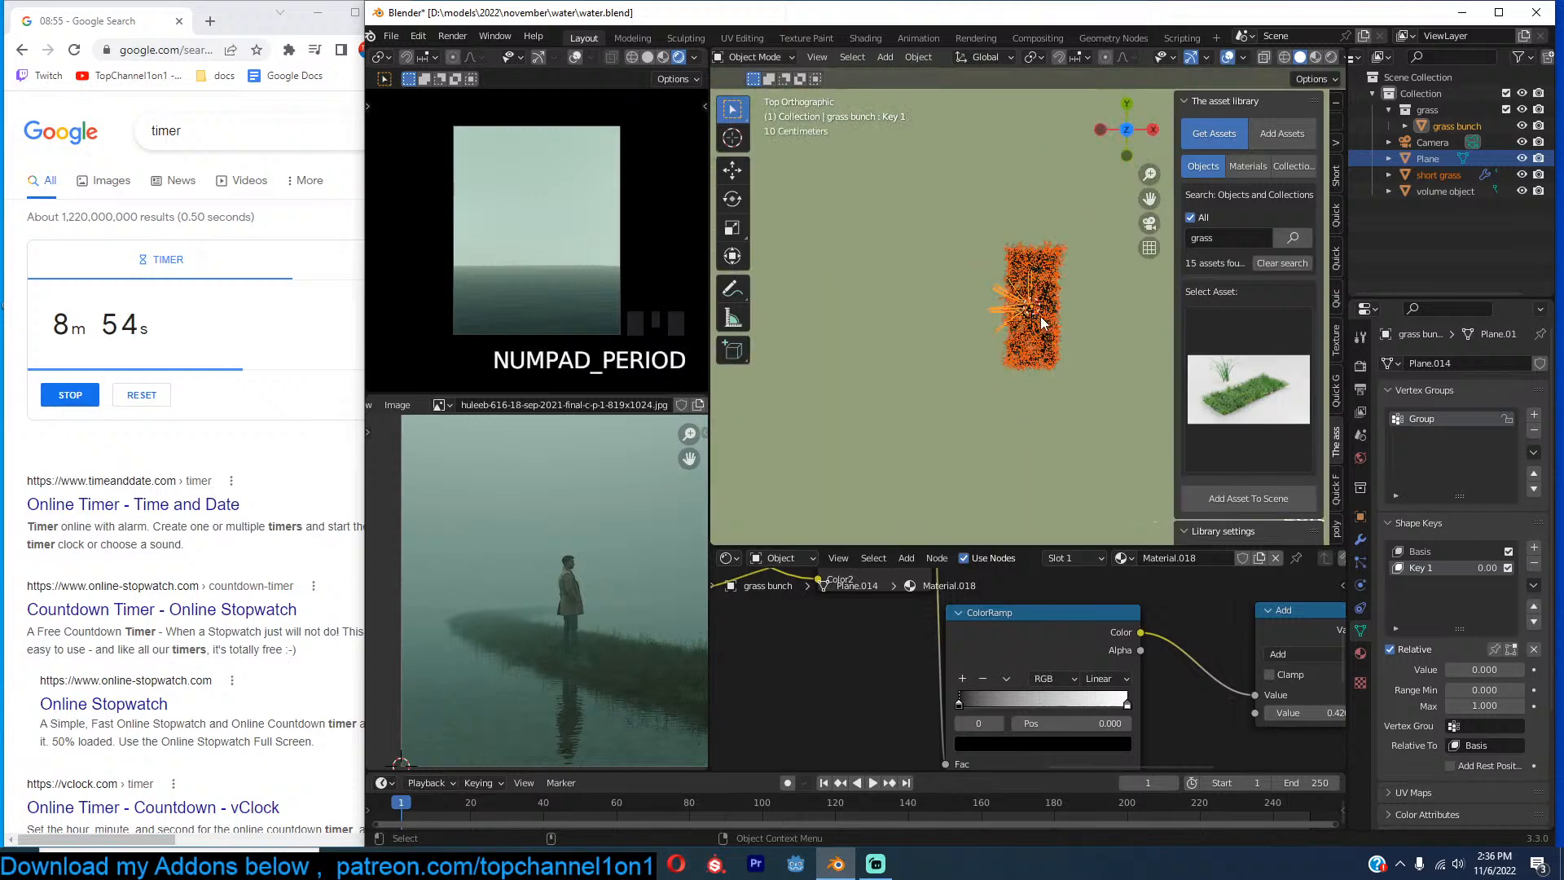
left_click(1053, 340)
middle_click_drag(1053, 346, 1006, 237)
left_click(1016, 282)
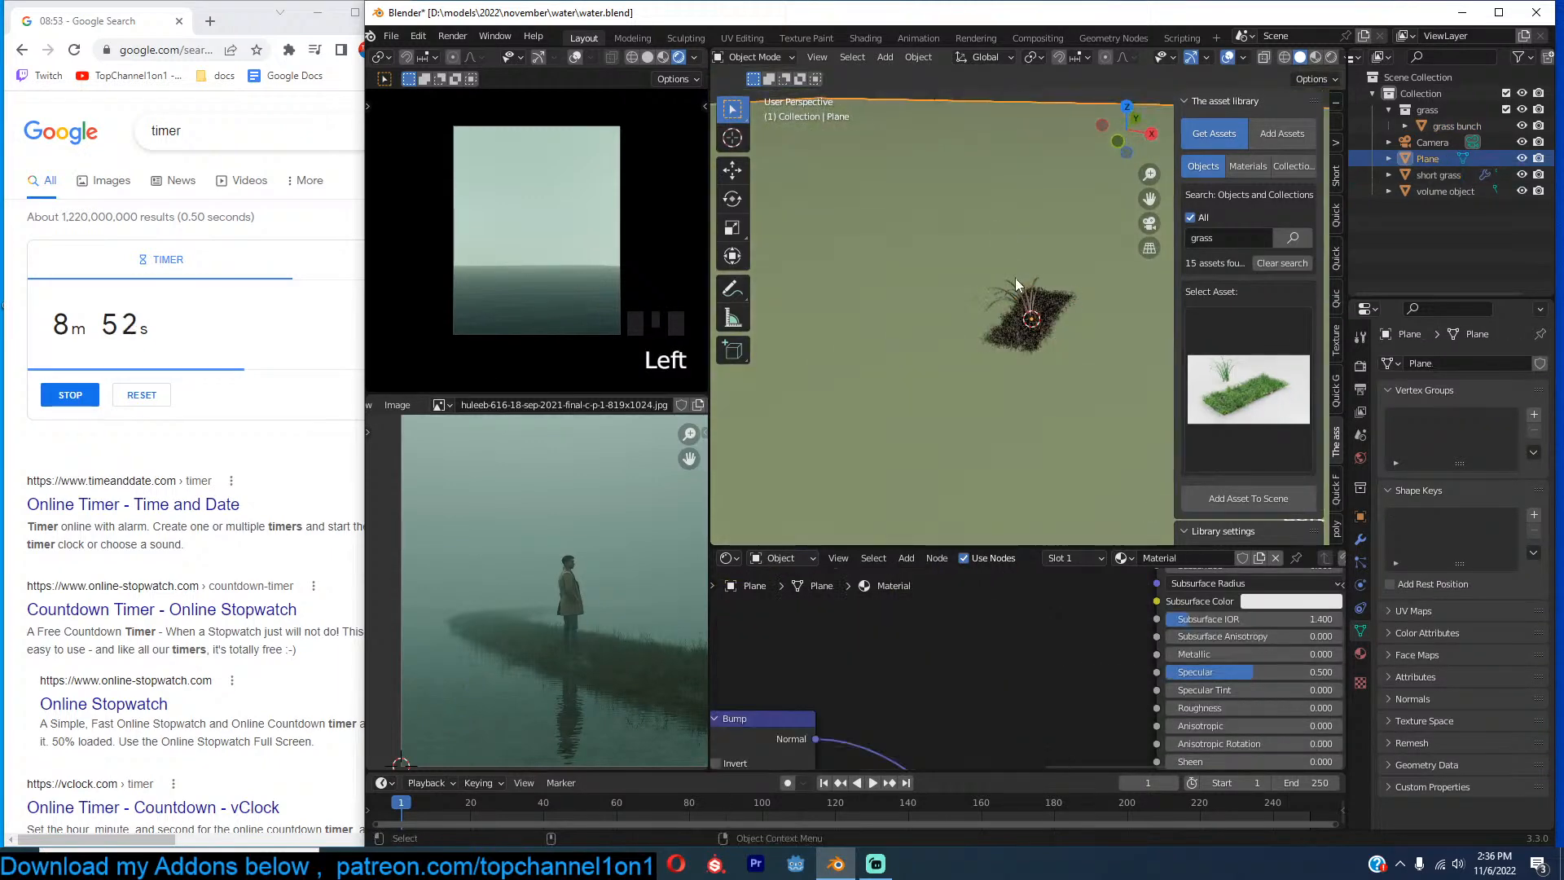
left_click(1010, 285)
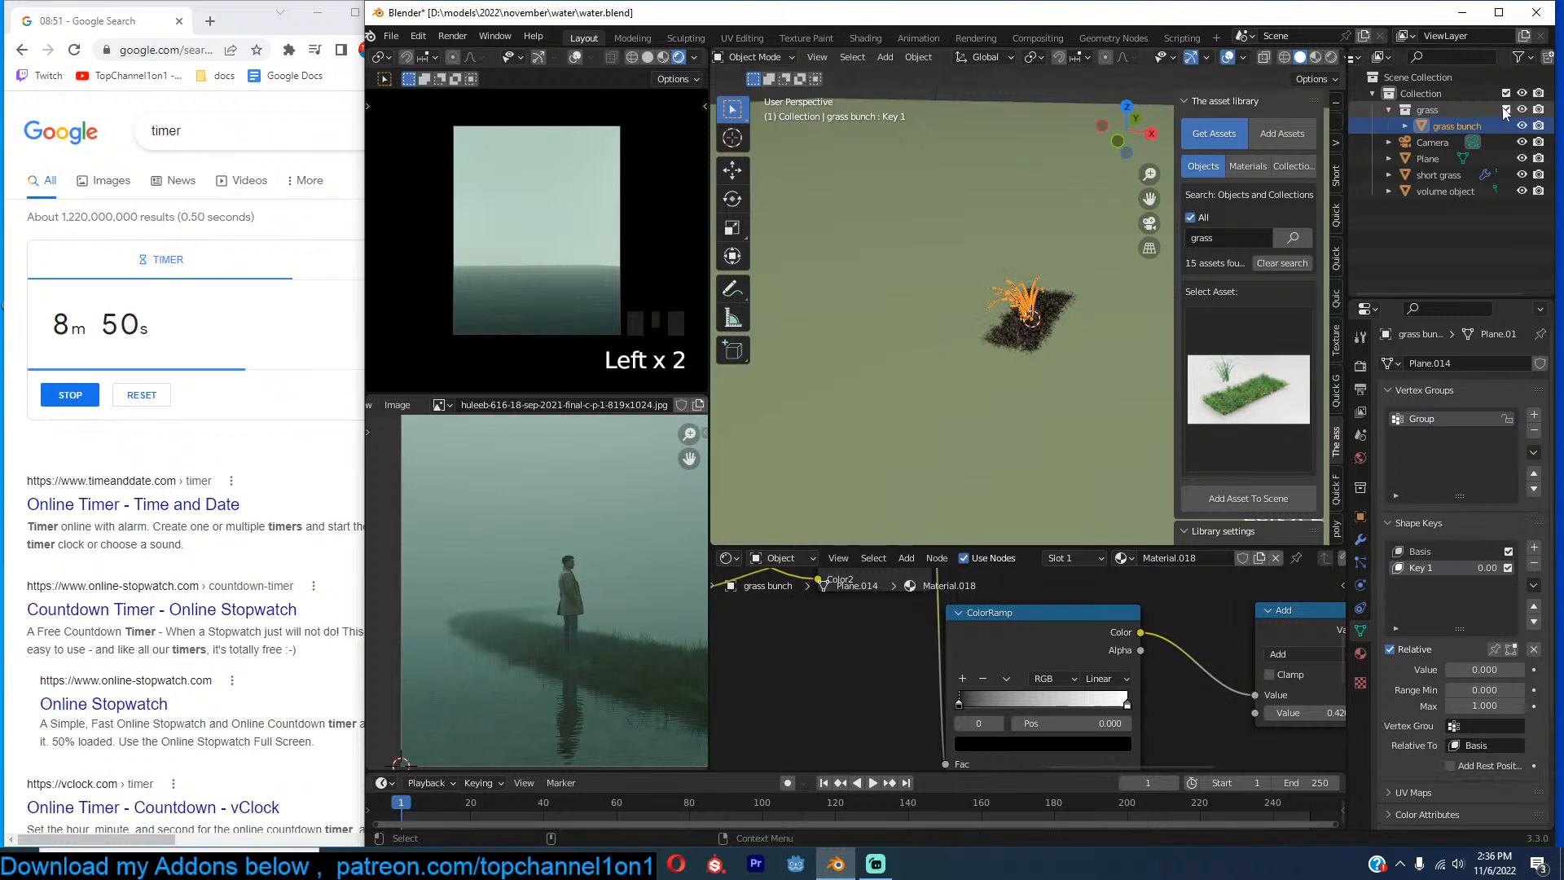
left_click(1504, 110)
Place the 3D cursor on the water in the camera's foreground and snap the short grass object to it.
left_click(1041, 328)
key("KP_7")
key("KP_0")
right_click(1048, 406, "shift")
key("shift+s")
left_click(1021, 251)
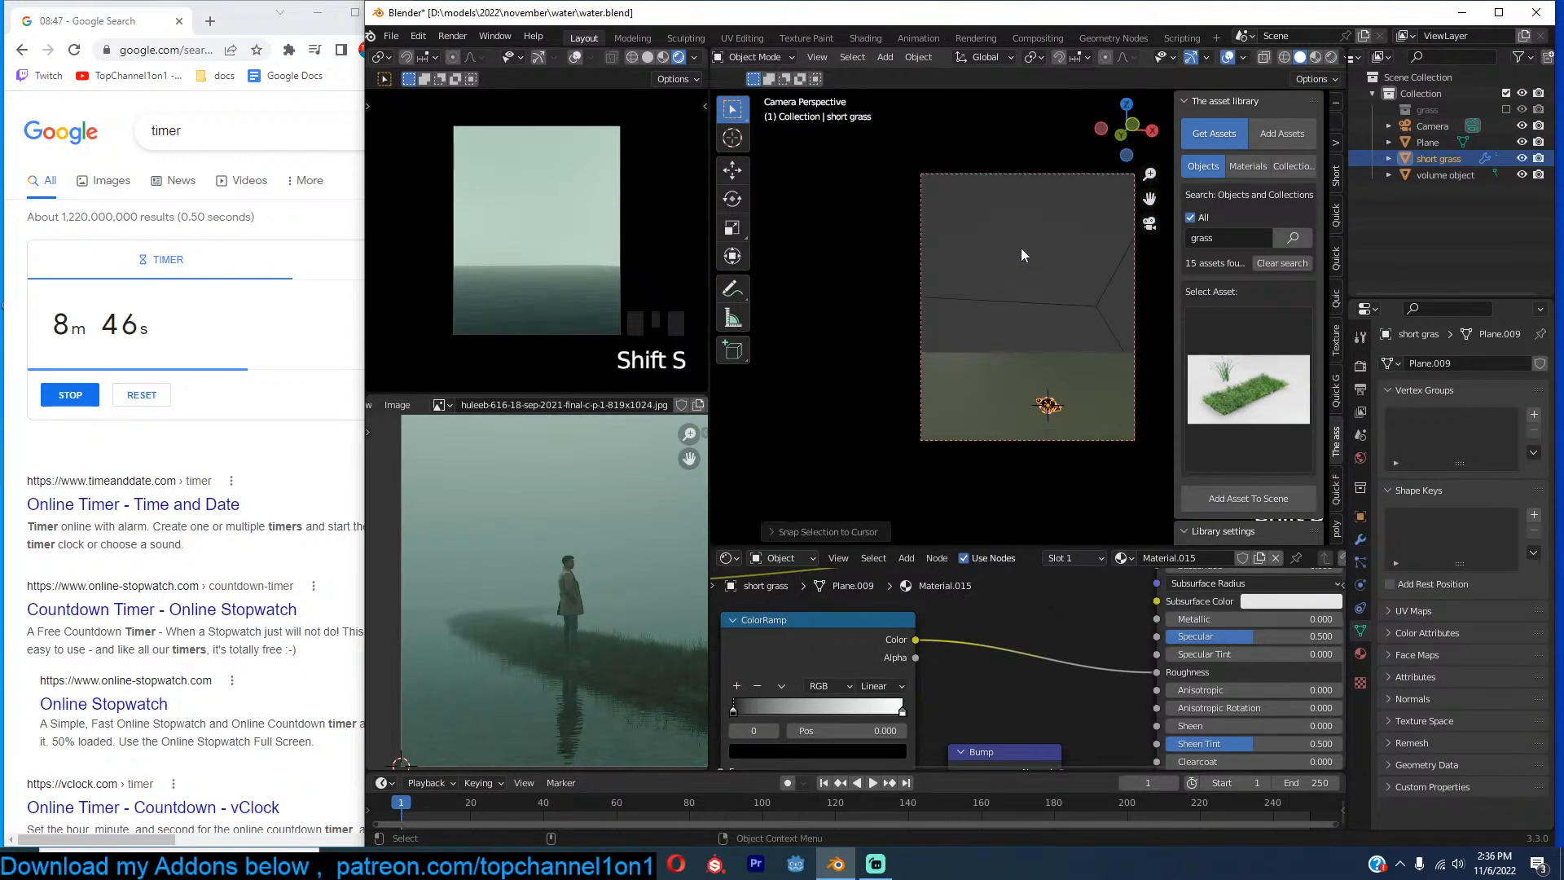
Scale the short grass up to about 4.37 and move it across the foreground in camera view.
key("s")
left_click(1239, 424)
key("g")
left_click(1092, 409)
Lower the short grass in a wireframe front view until it sits just above the water plane.
key("KP_1")
key("KP_Decimal")
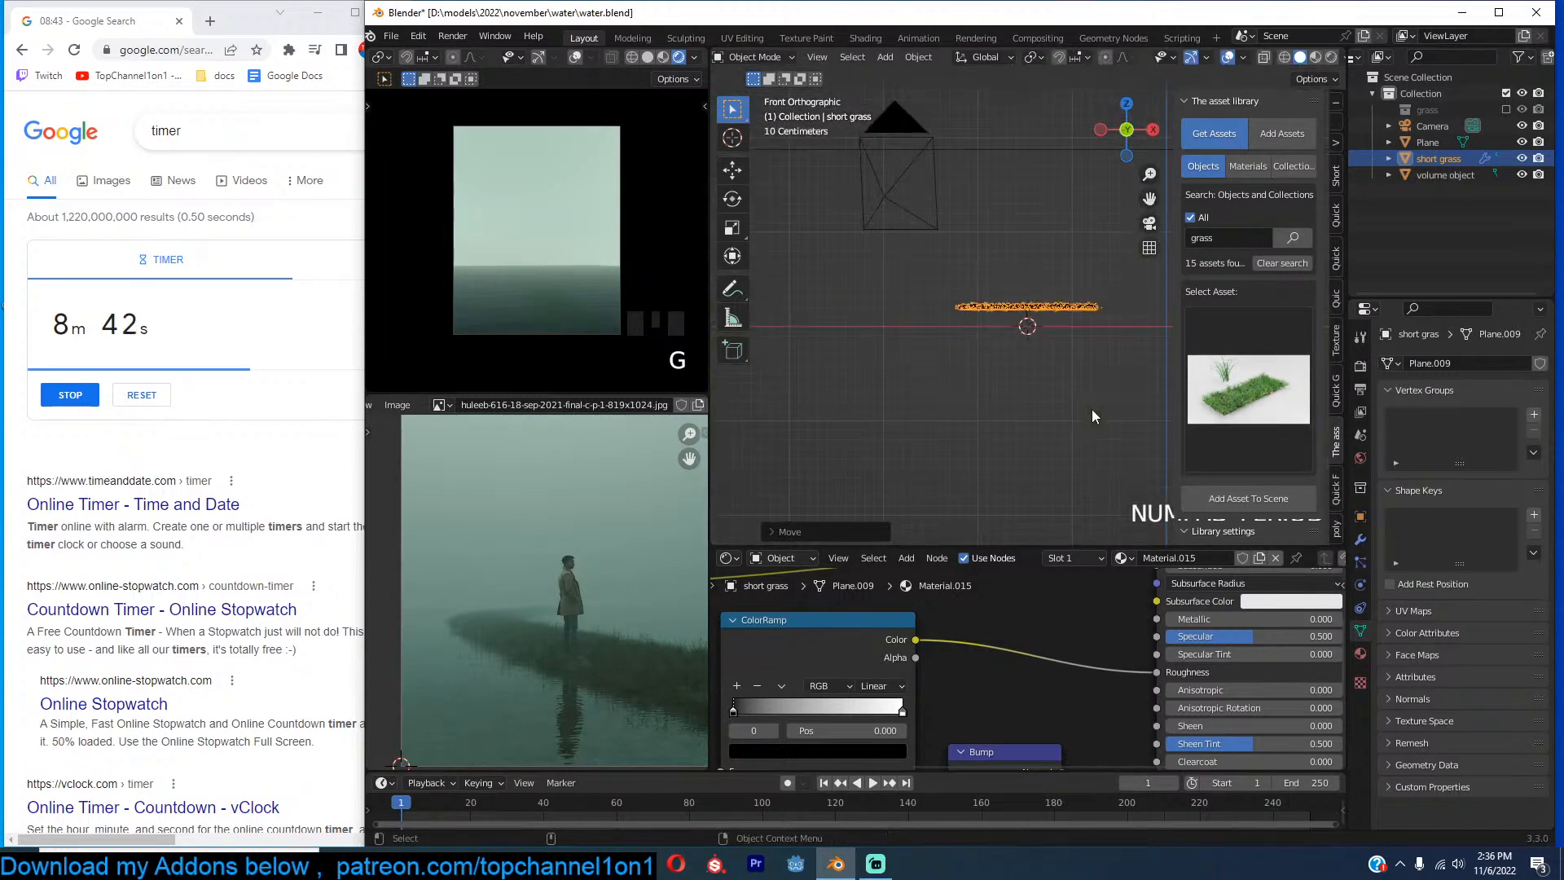
key("z")
scroll(994, 301, "down", 1)
scroll(995, 303, "up", 1)
key("g")
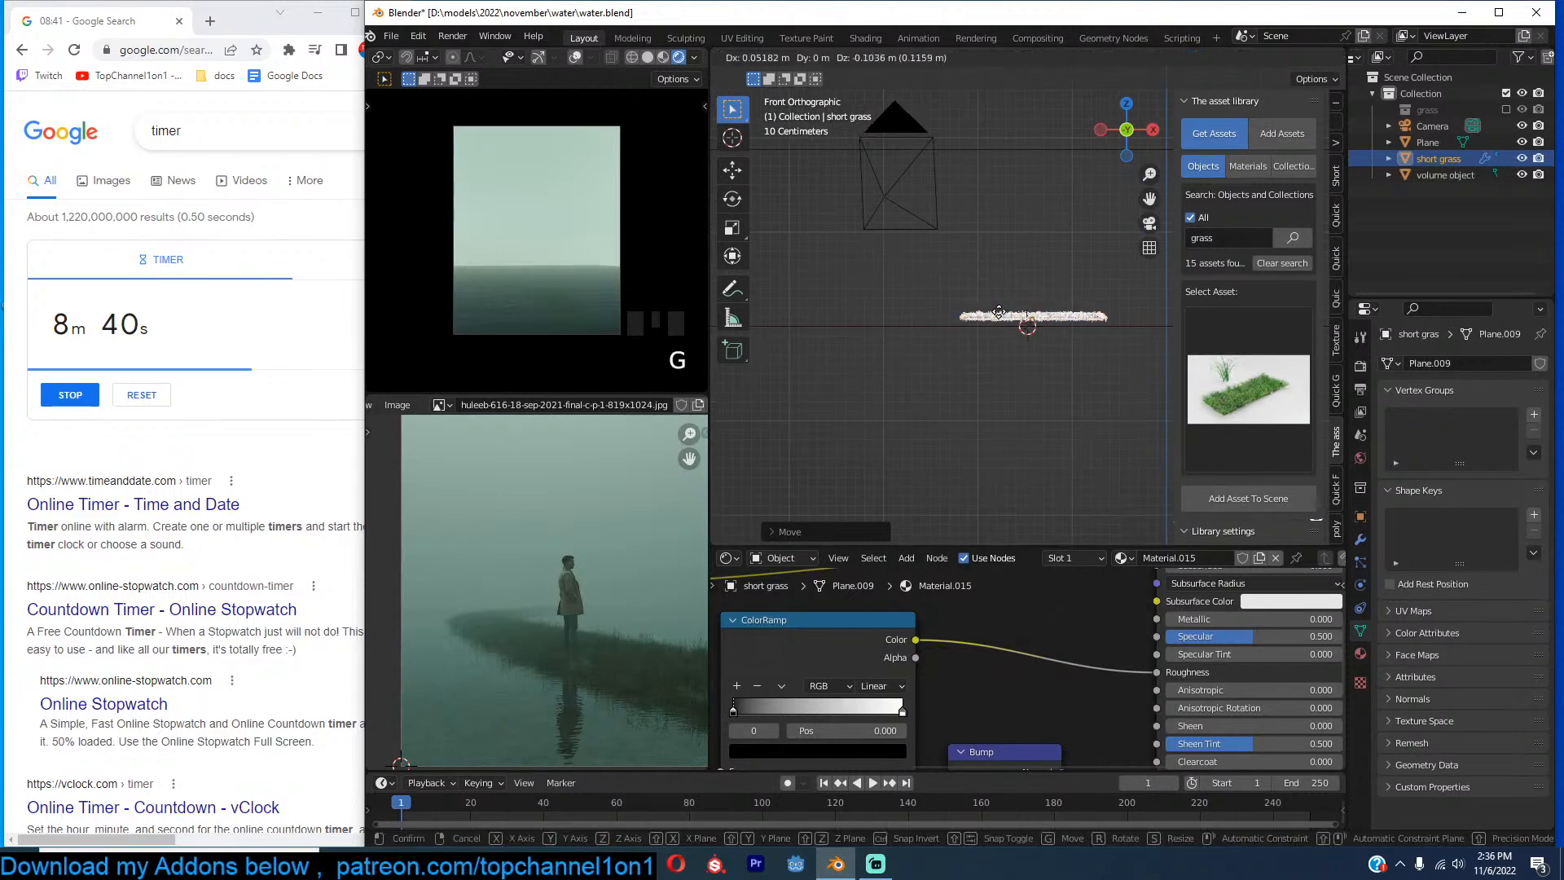
left_click(1002, 310)
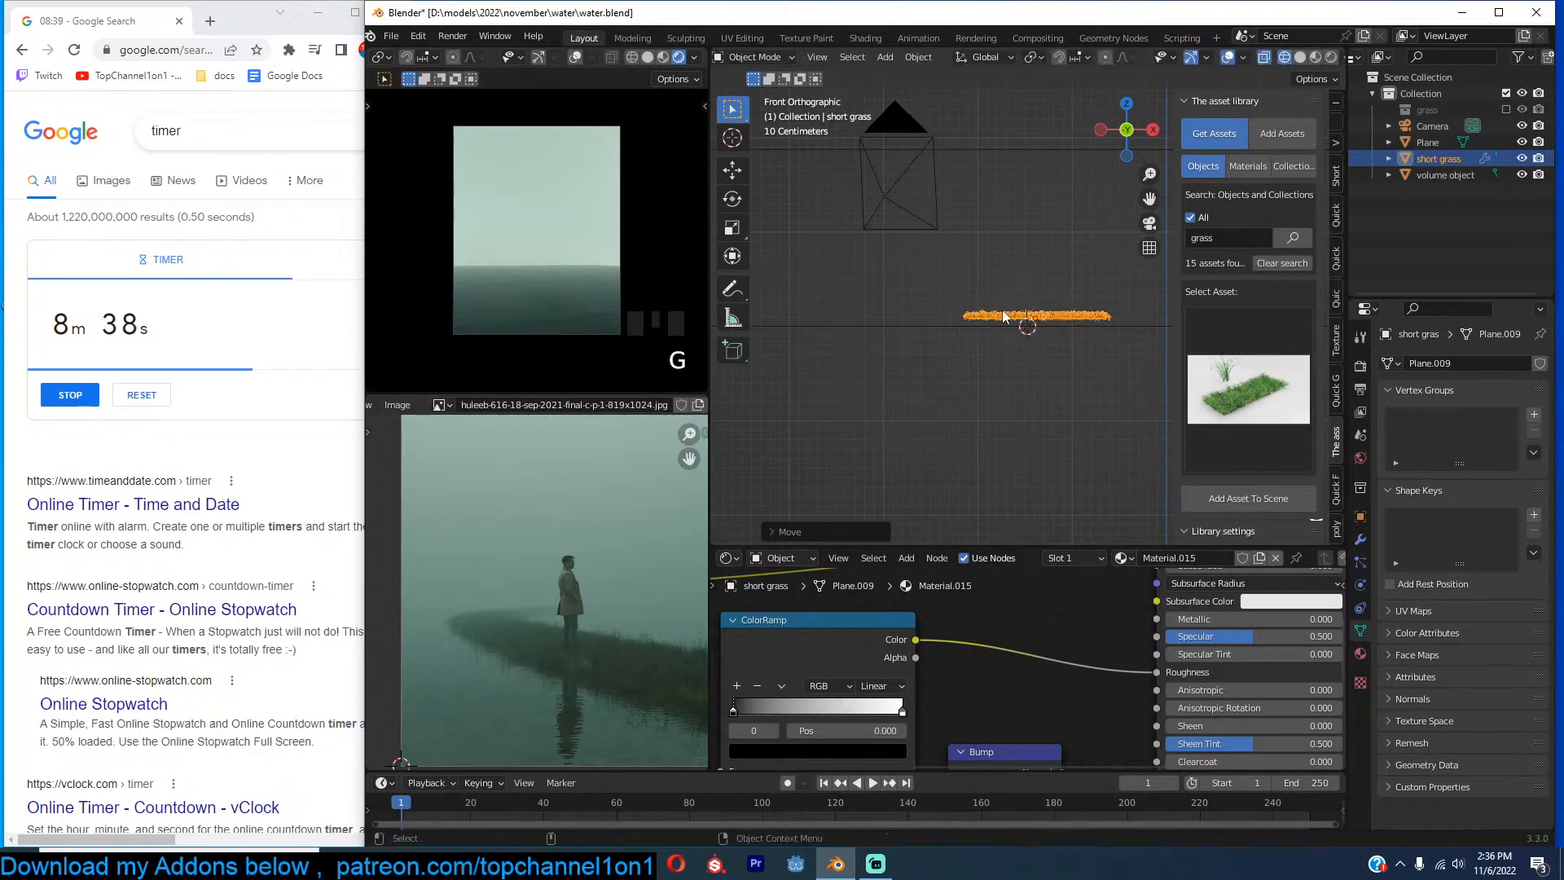
Enable Show Instancer for both viewport and render in the short grass's instancing settings.
middle_click_drag(1002, 311, 1019, 368)
key("KP_7")
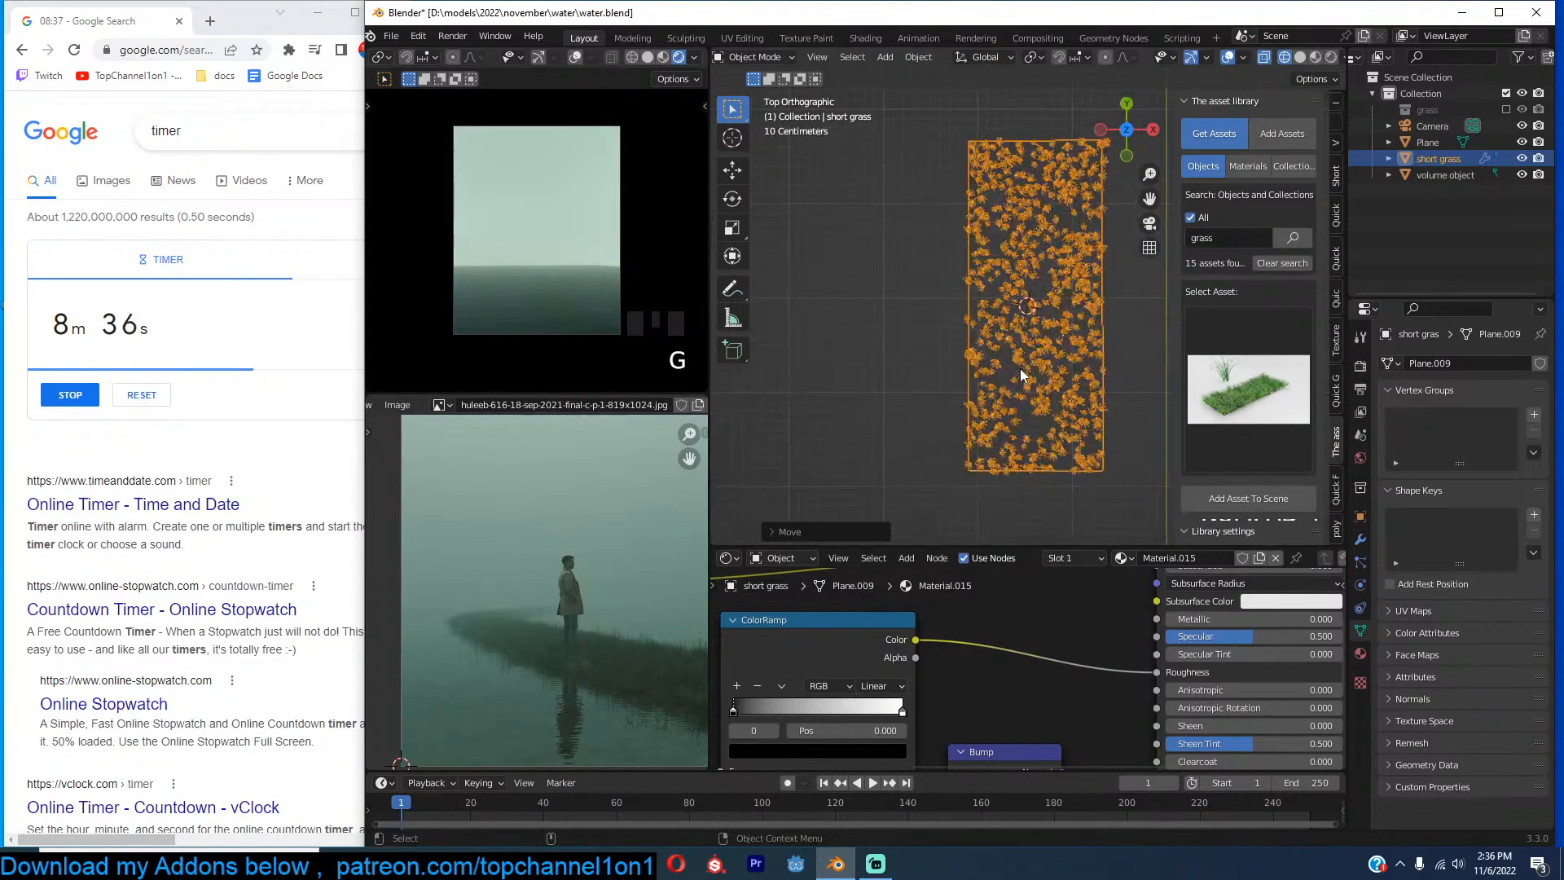
left_click(1361, 517)
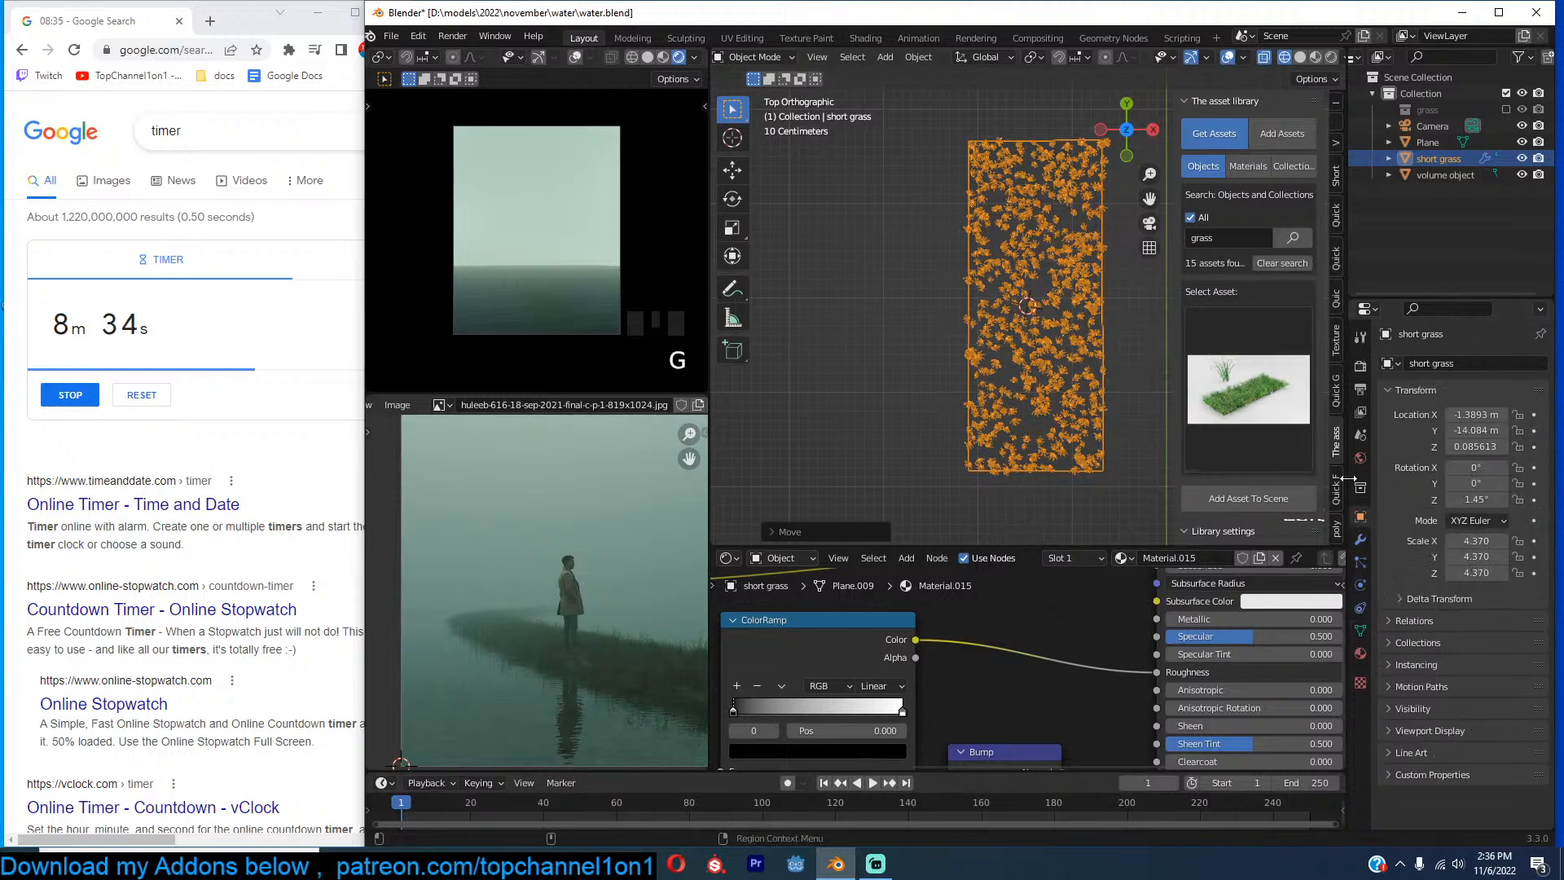
left_click(1448, 664)
left_click(1450, 710)
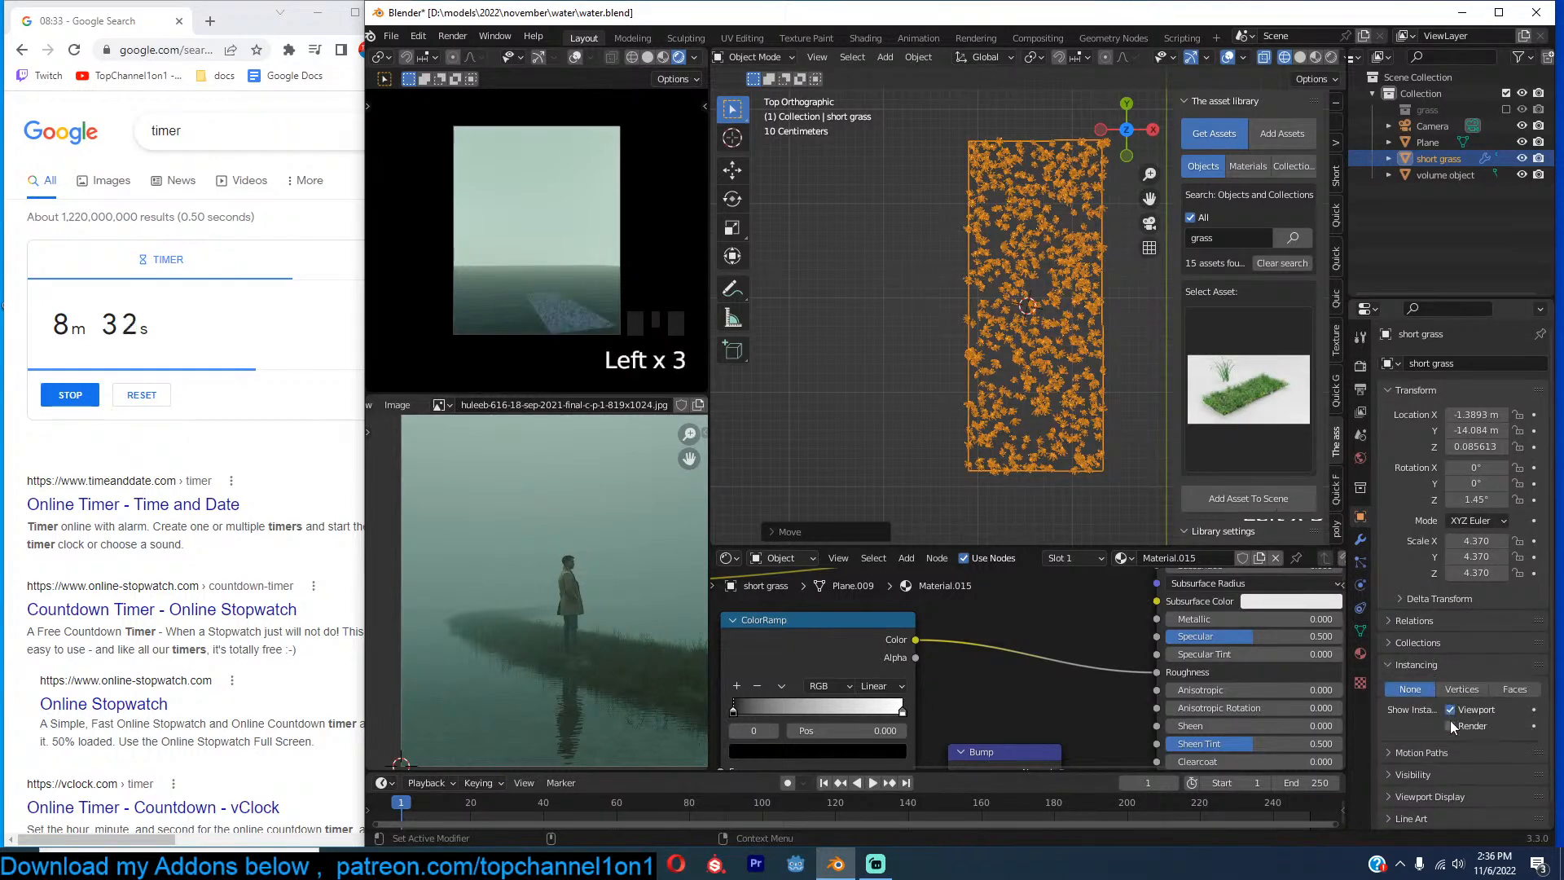
Search the asset library materials for "soil" and apply the brown soil material to the short grass object.
left_click(1247, 166)
left_click(1233, 237)
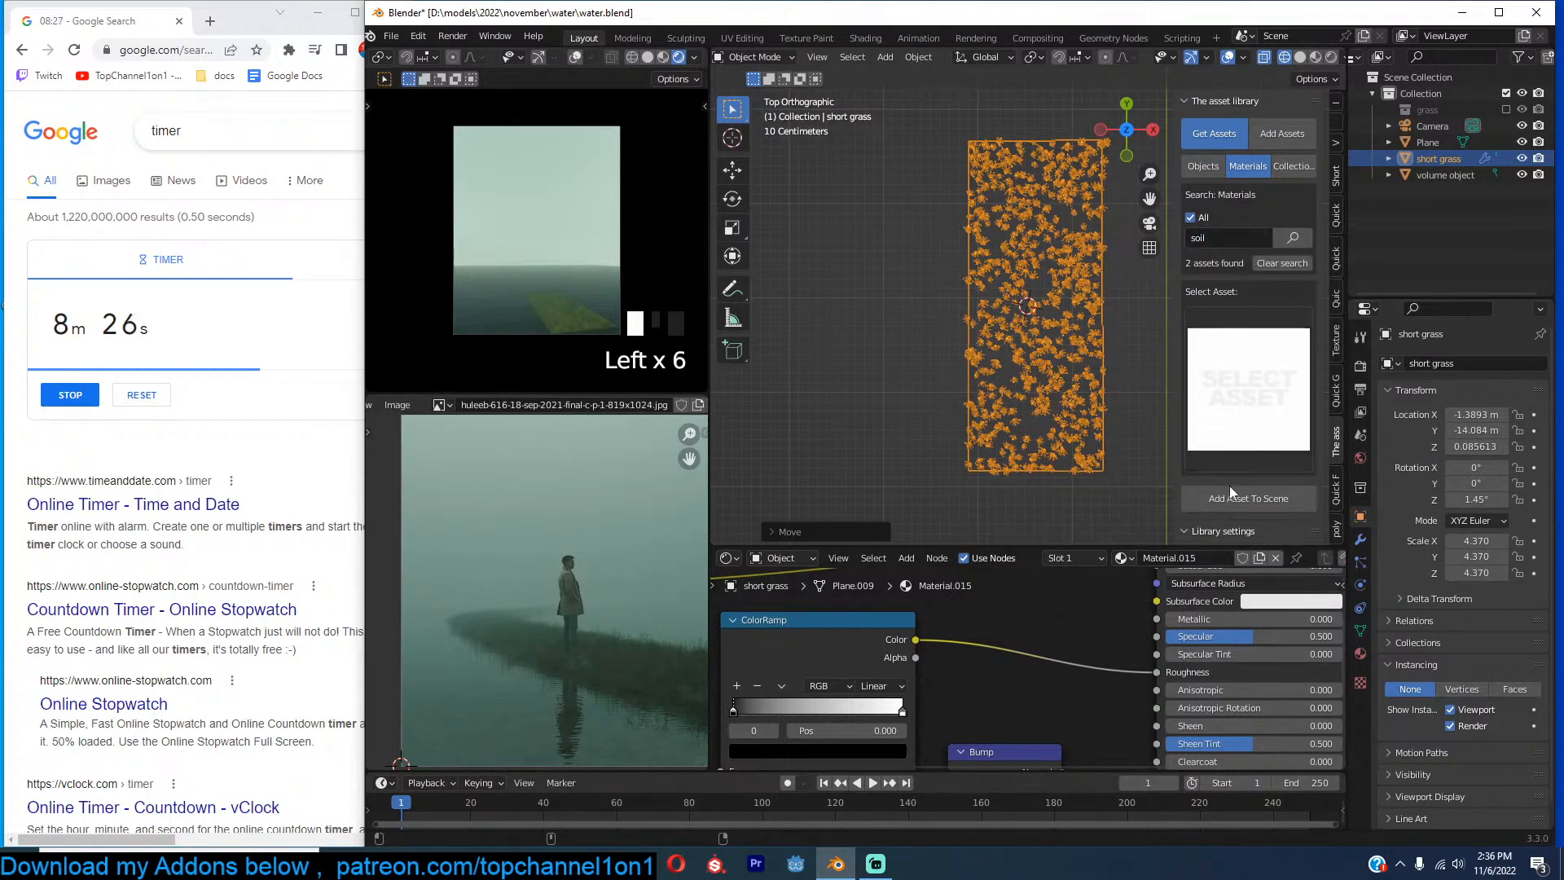
left_click(1239, 427)
left_click(1219, 510)
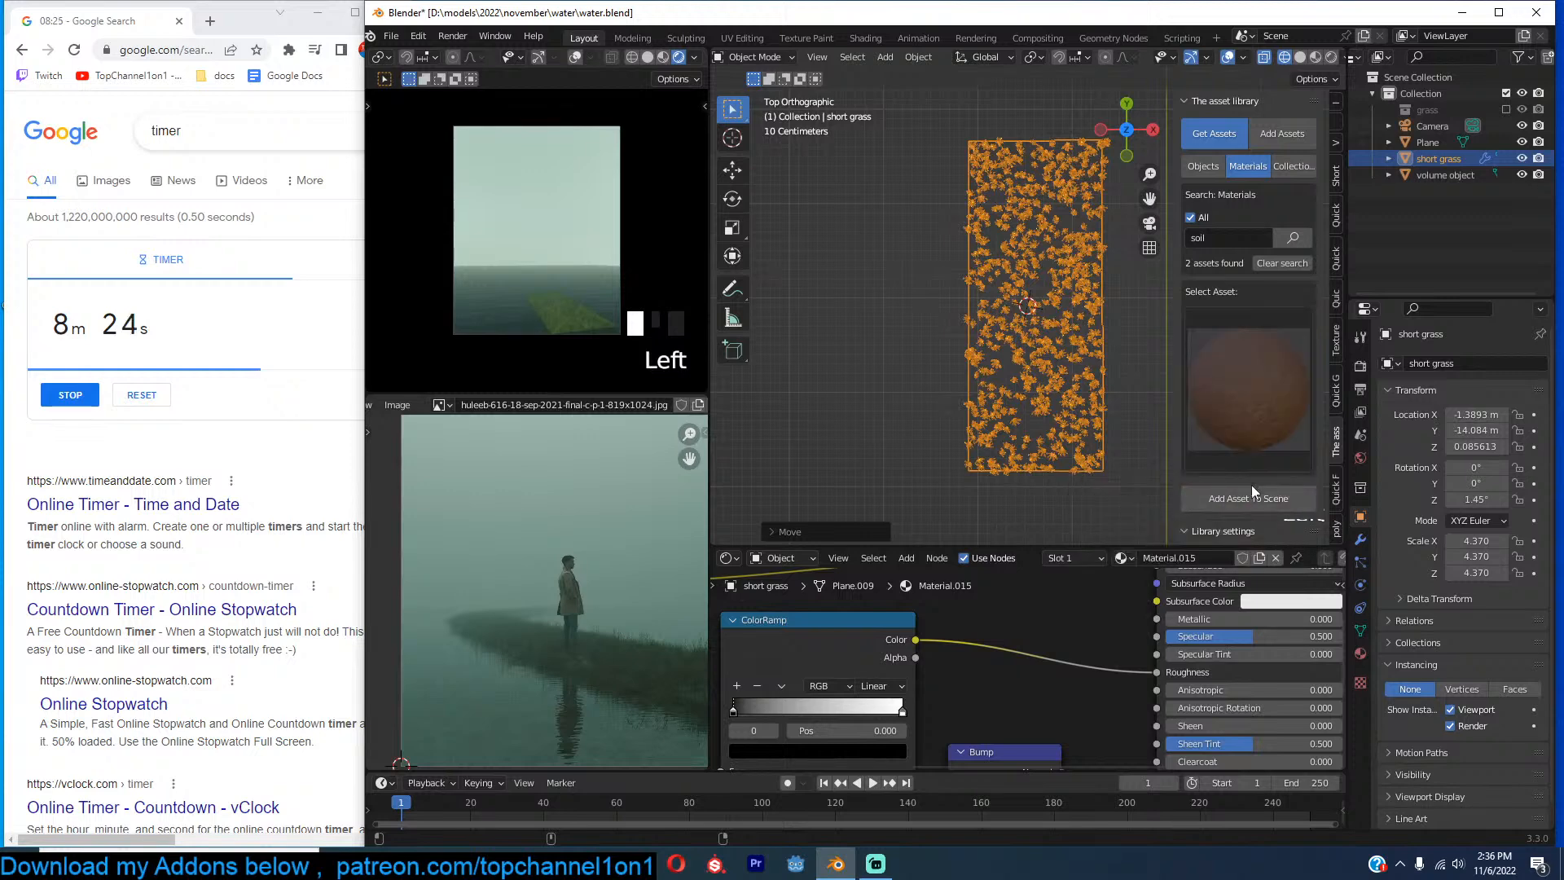
left_click(1255, 499)
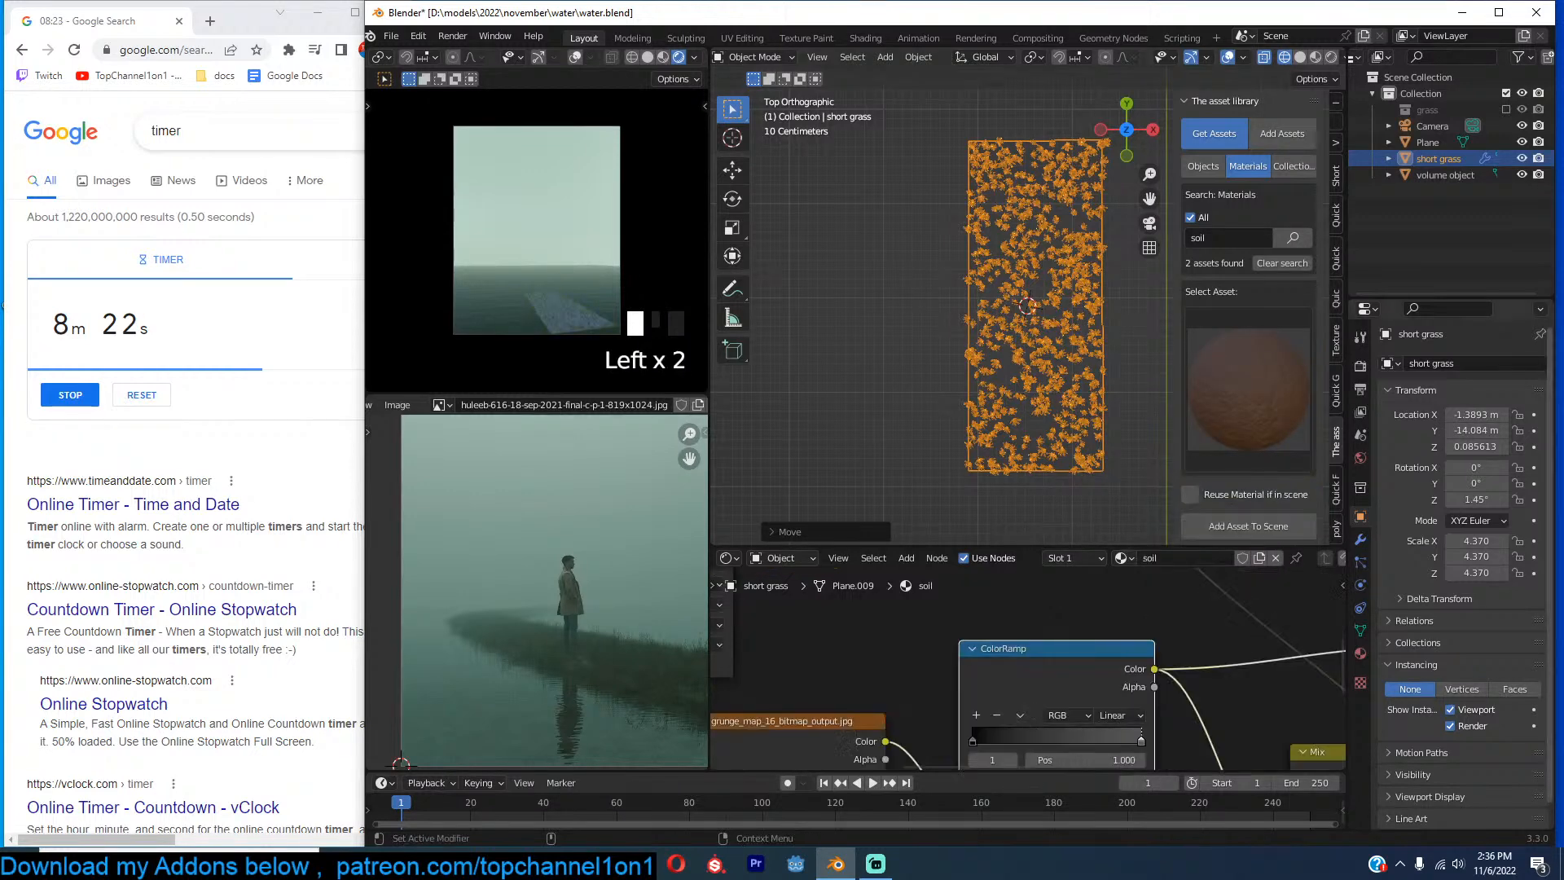
Set the hair length of the short grass particle system to 9.87 m.
scroll(1450, 480, "down", 3)
scroll(1092, 386, "up", 2)
scroll(1091, 386, "down", 4)
left_click(1360, 539)
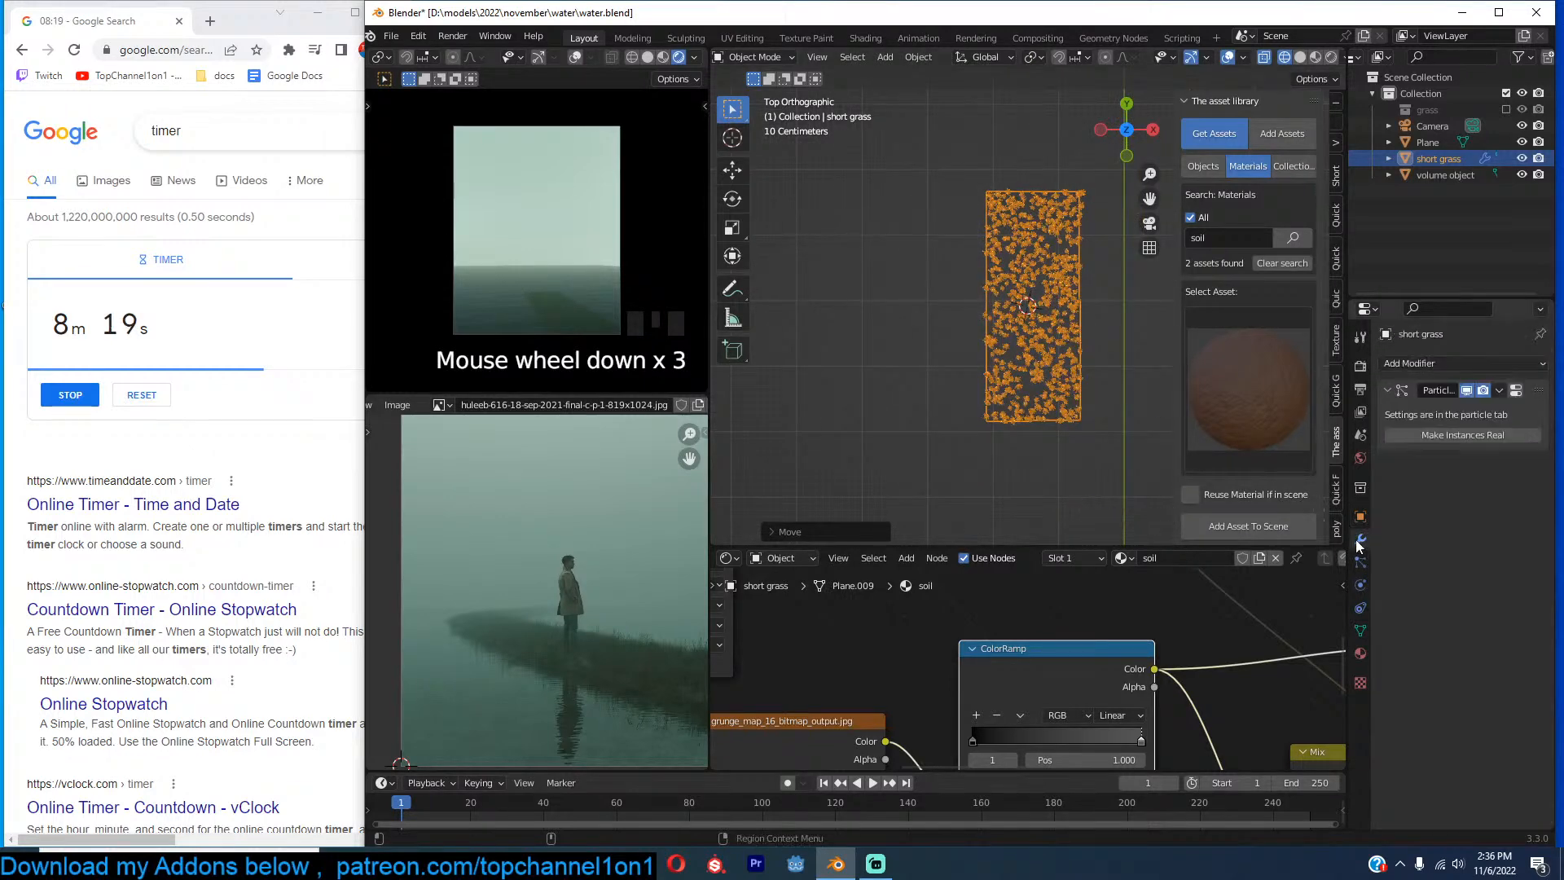
left_click(1517, 391)
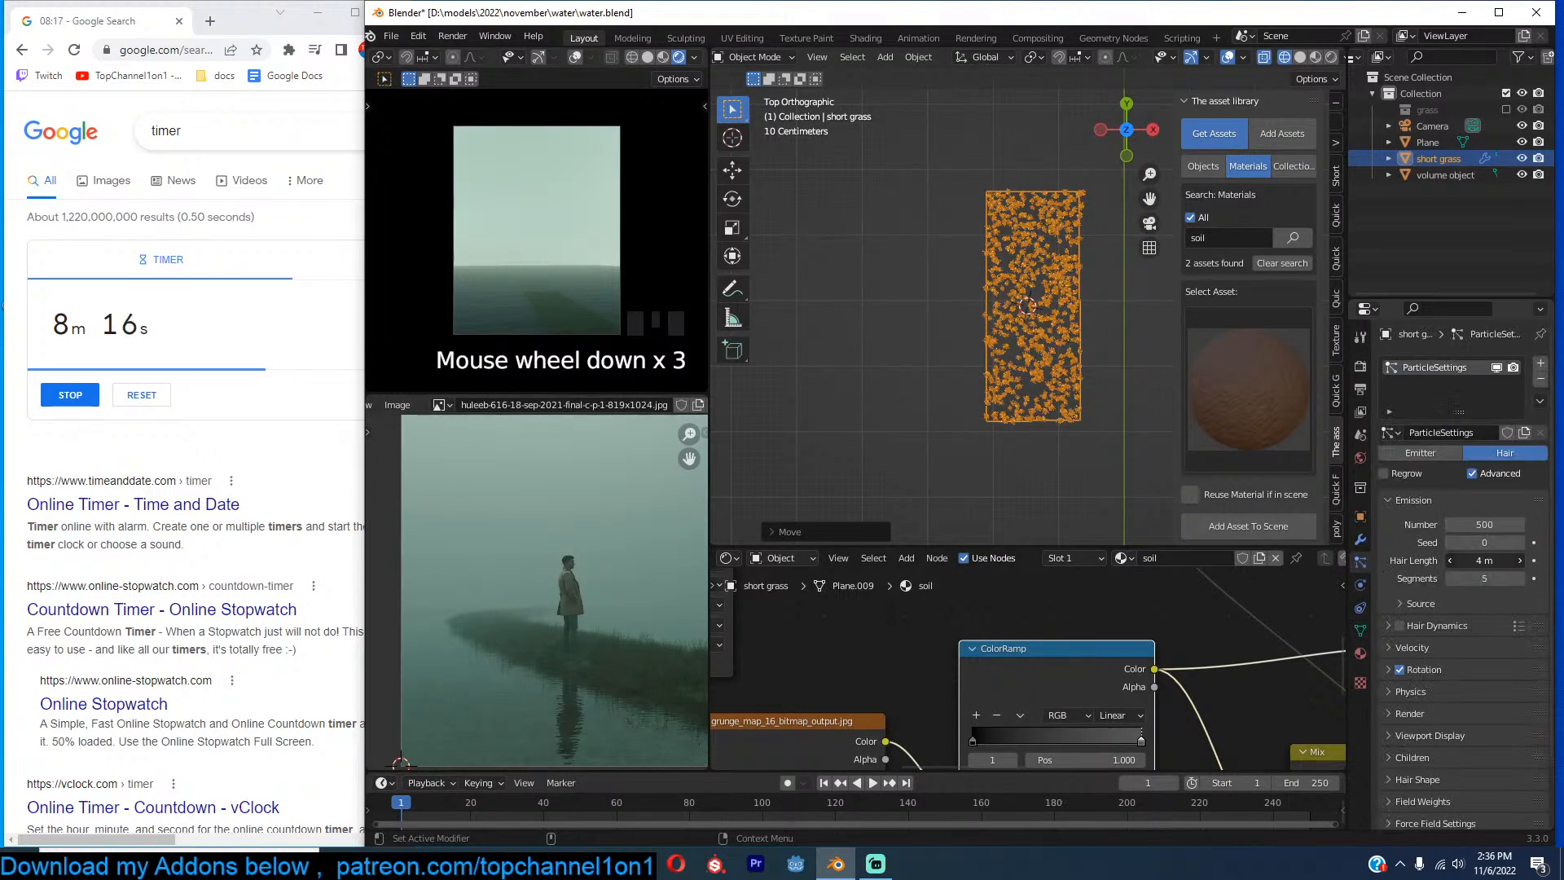
left_click_drag(1474, 560, 1515, 561)
Subdivide the whole short grass base mesh once in Edit Mode.
key("Tab")
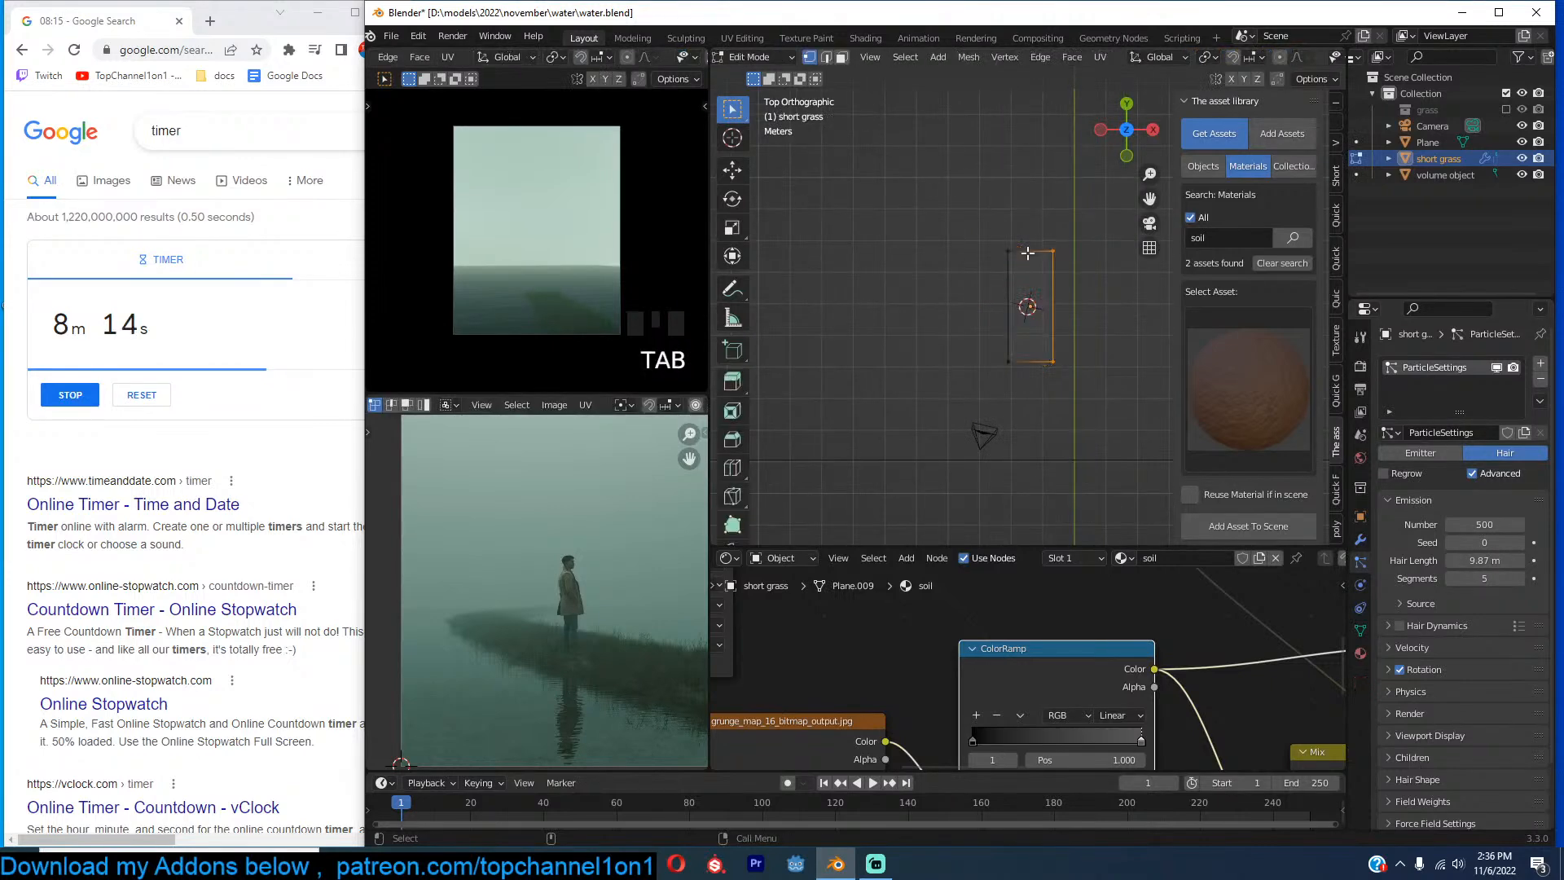
scroll(1057, 330, "down", 3)
key("a")
right_click(1073, 293)
left_click(1072, 284)
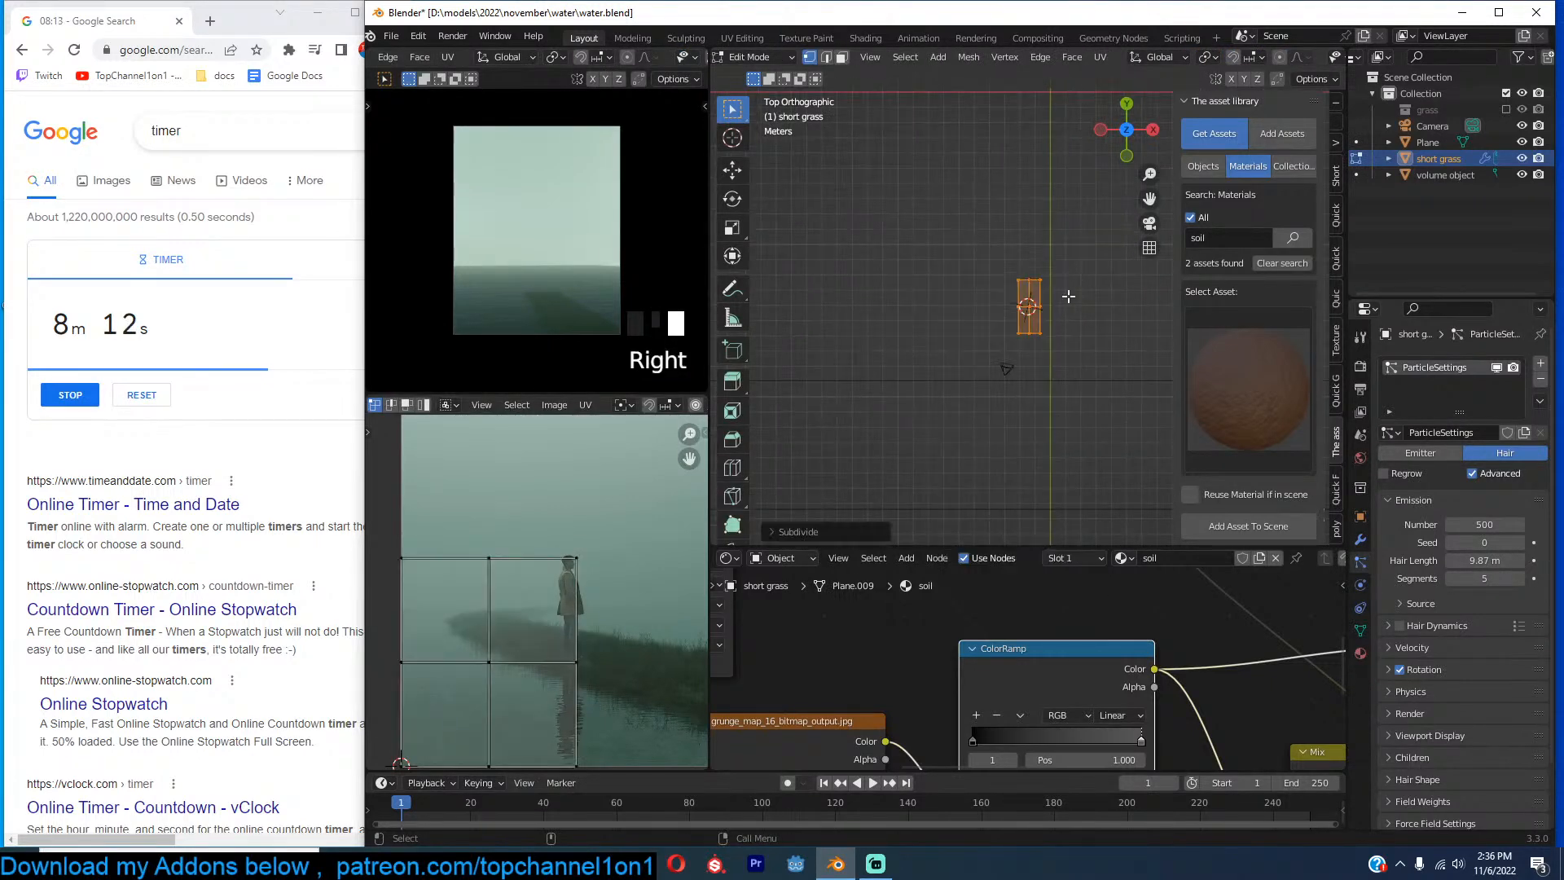
Enlarge the subdivided grass mesh and widen it along the X axis.
key("s")
left_click(1092, 315)
key("s")
key("x")
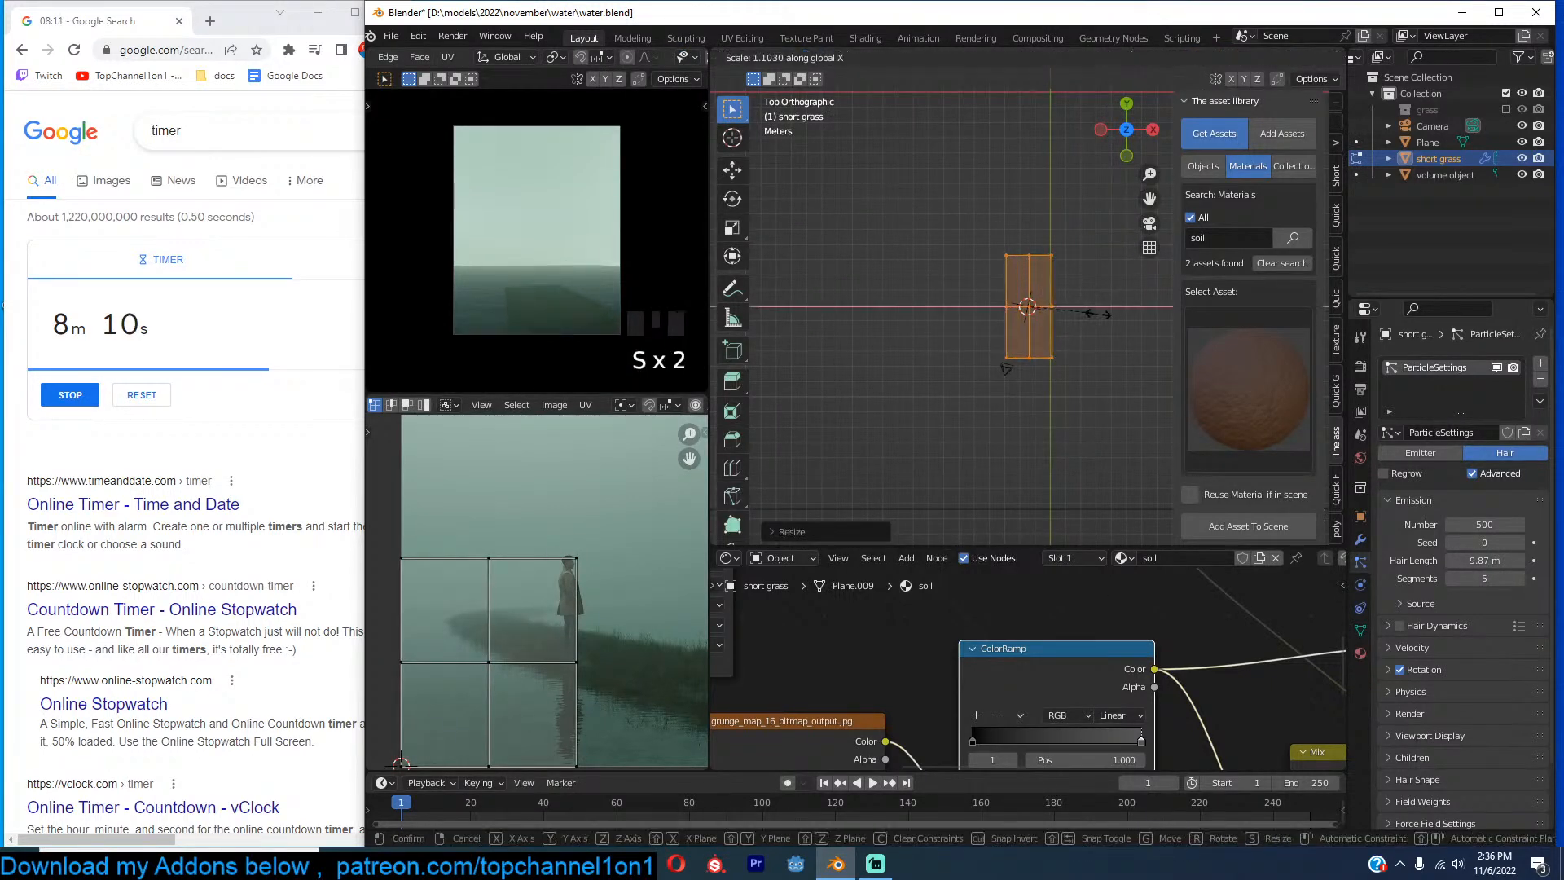
Rotate the grass mesh diagonally, scale it down slightly and shift it toward the right side of the shot.
key("r")
key("s")
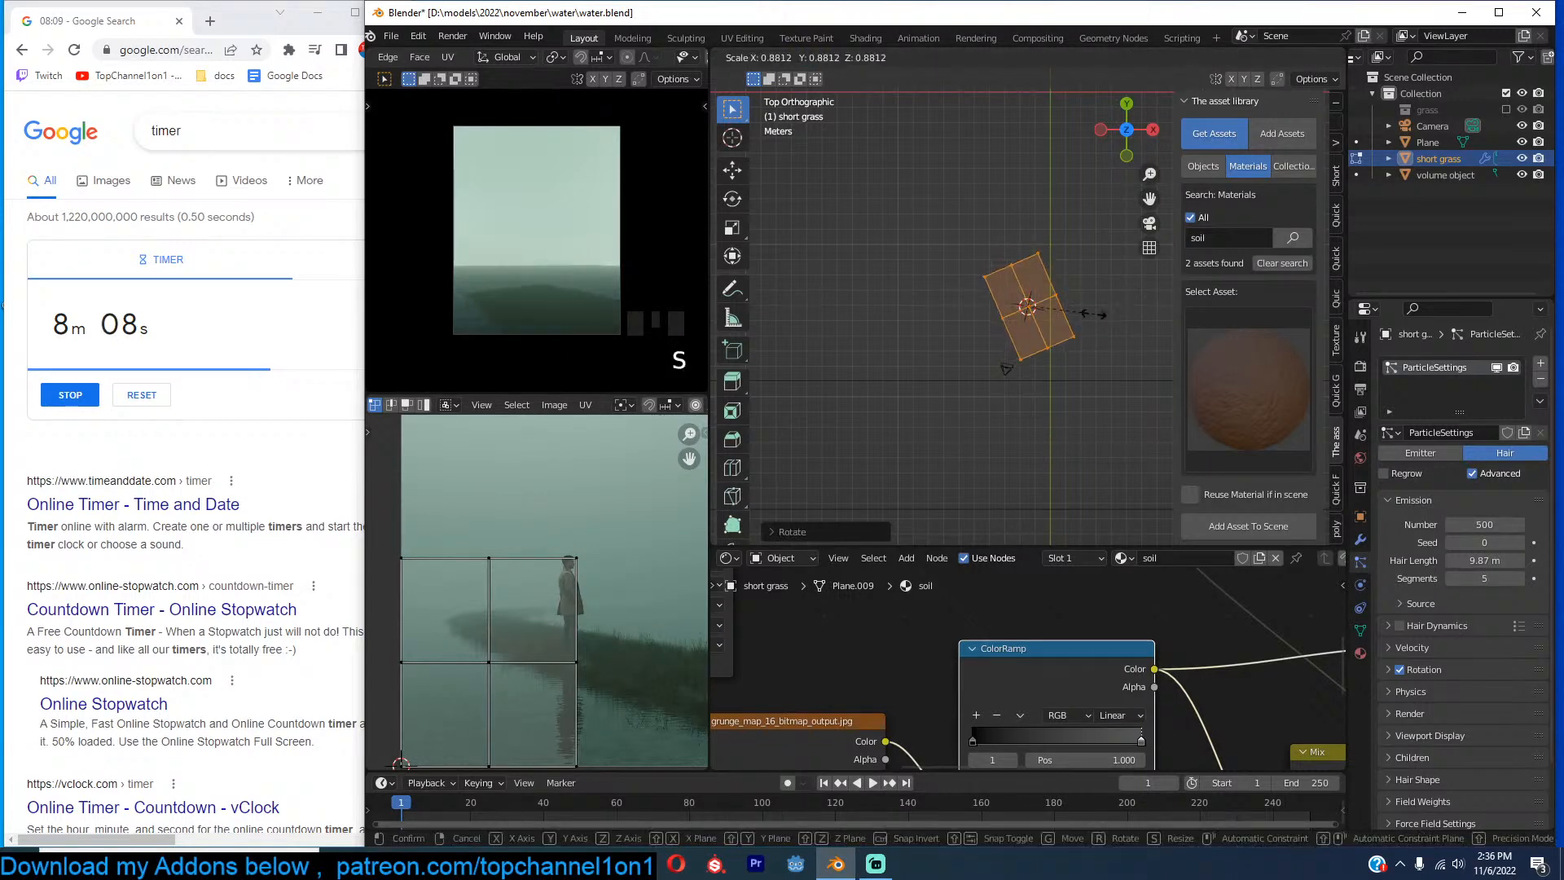
left_click(1068, 314)
key("g")
left_click(1051, 310)
scroll(575, 569, "down", 2)
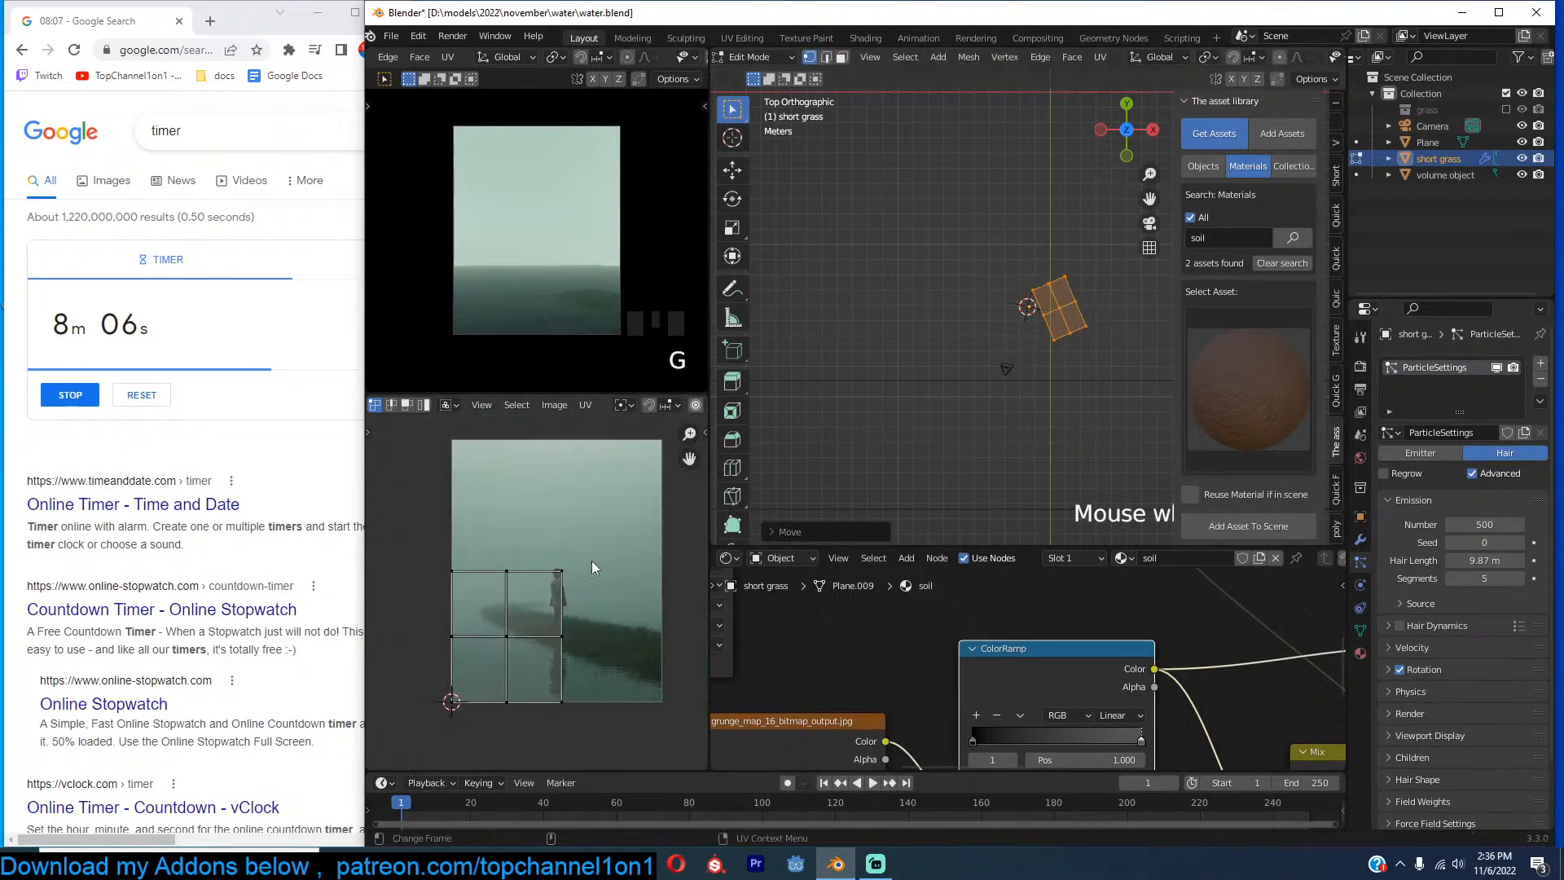
Extrude the far end edge of the grass mesh repeatedly into a curved shoreline path that bends away to the right.
middle_click_drag(1052, 308, 1037, 337, "shift")
left_click(1036, 325, "alt")
right_click(1007, 289, "ctrl")
right_click(1006, 264, "ctrl")
right_click(1030, 235, "ctrl")
middle_click_drag(1103, 192, 1009, 255, "shift")
right_click(1052, 229, "ctrl")
right_click(1073, 179, "ctrl")
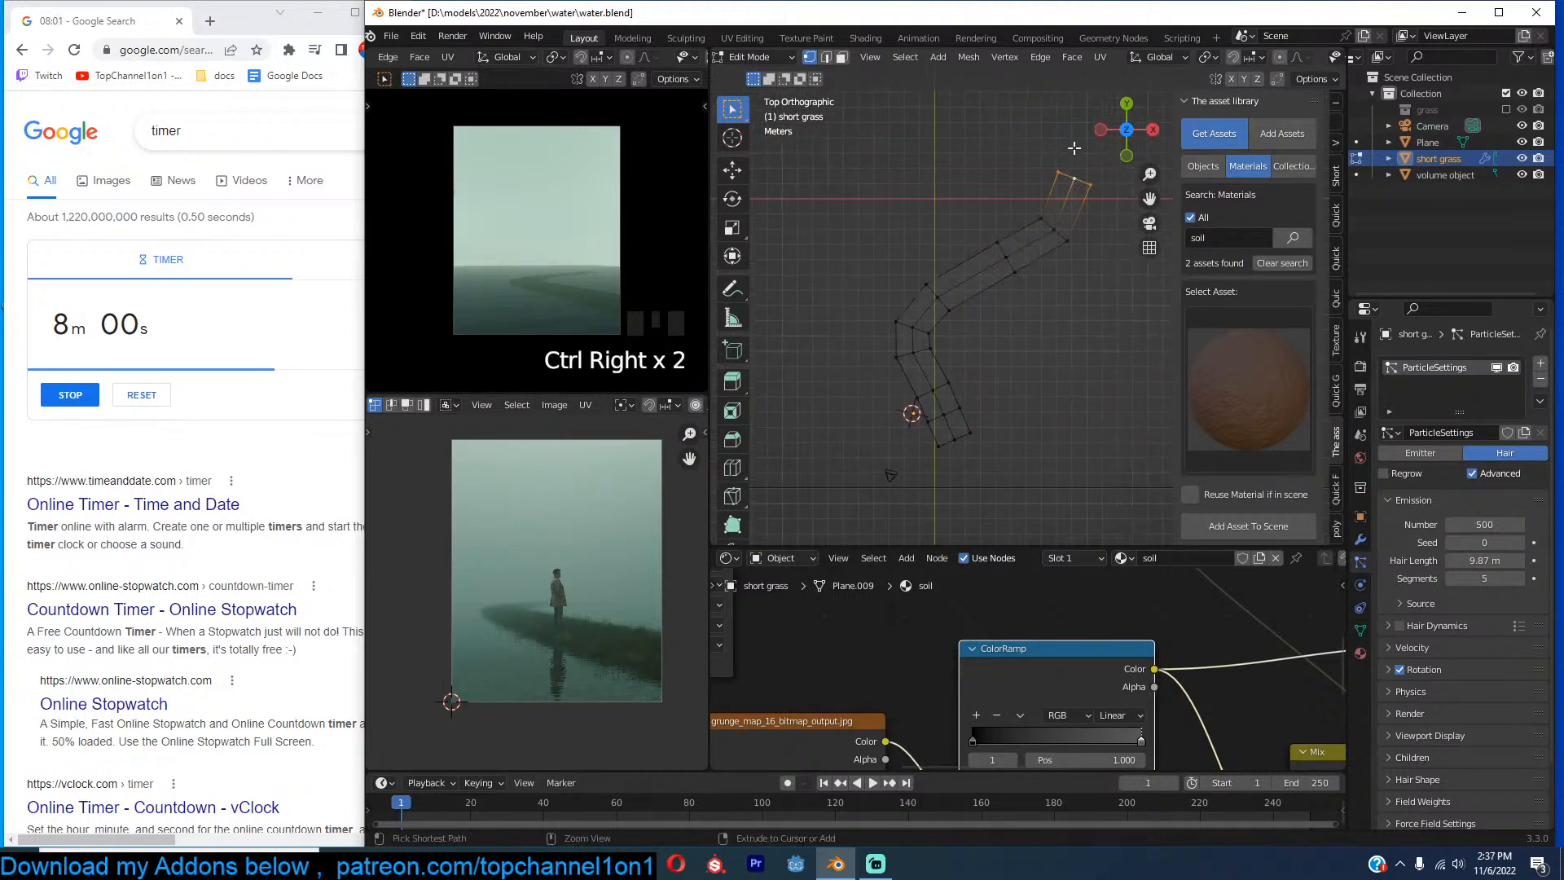
right_click(1074, 147, "ctrl")
key("Tab")
Extrude the outer boundary edges of the shoreline path downward in the camera view.
scroll(1006, 321, "up", 3)
mouse_move(993, 392)
middle_mouse_down()
mouse_move(918, 291)
mouse_move(979, 305)
middle_mouse_up()
key("z")
key("KP_0")
scroll(979, 305, "up", 2)
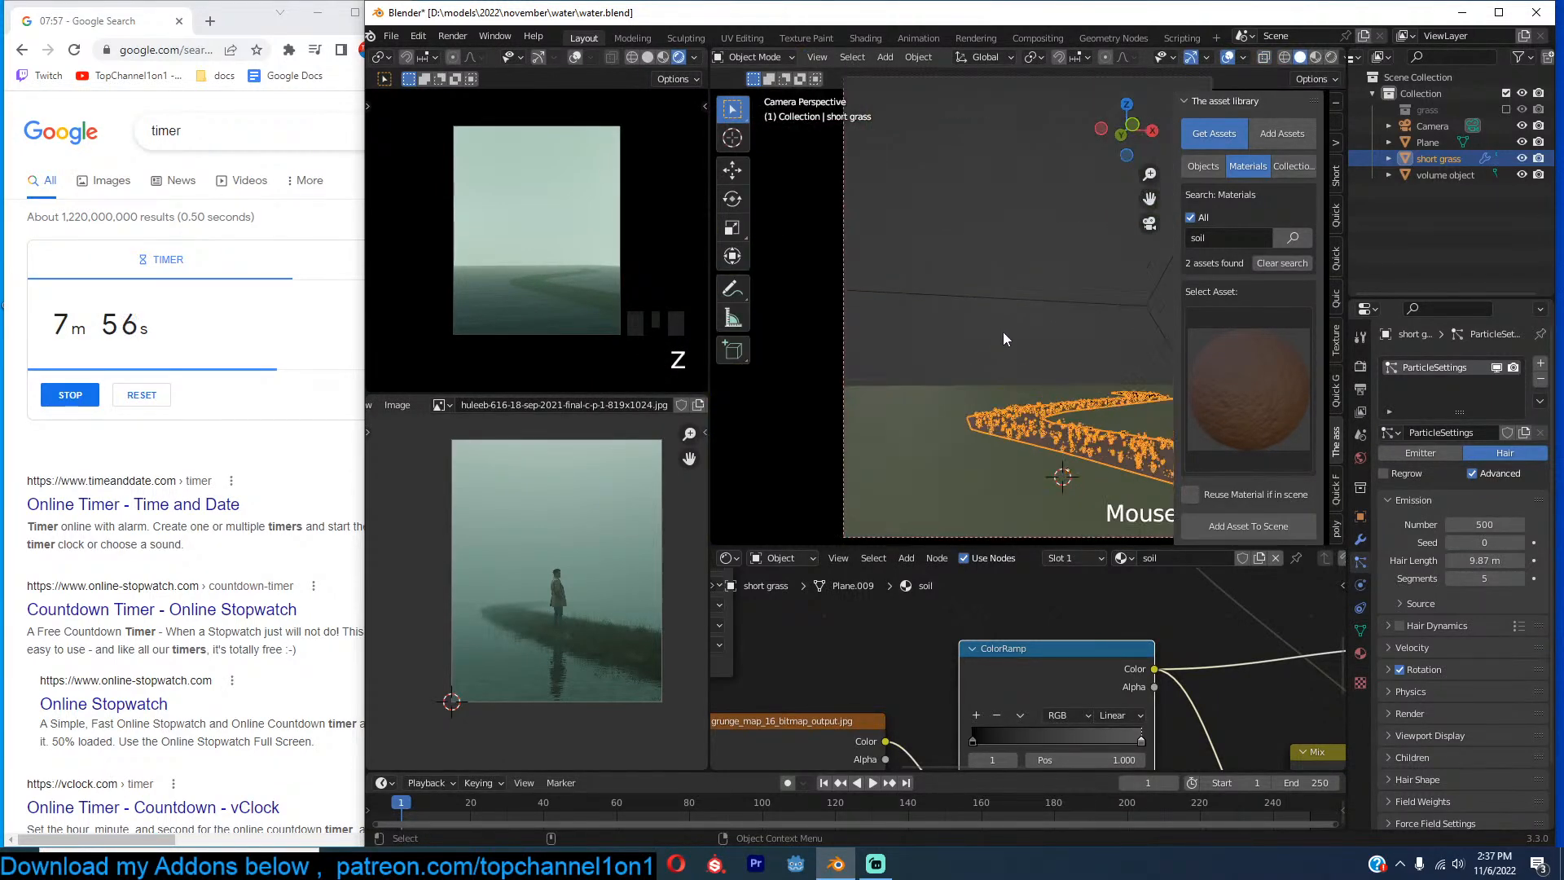
middle_click_drag(1046, 349, 950, 312, "shift")
key("Tab")
key("2")
left_click(1050, 394, "alt")
left_click(1013, 418, "alt+shift")
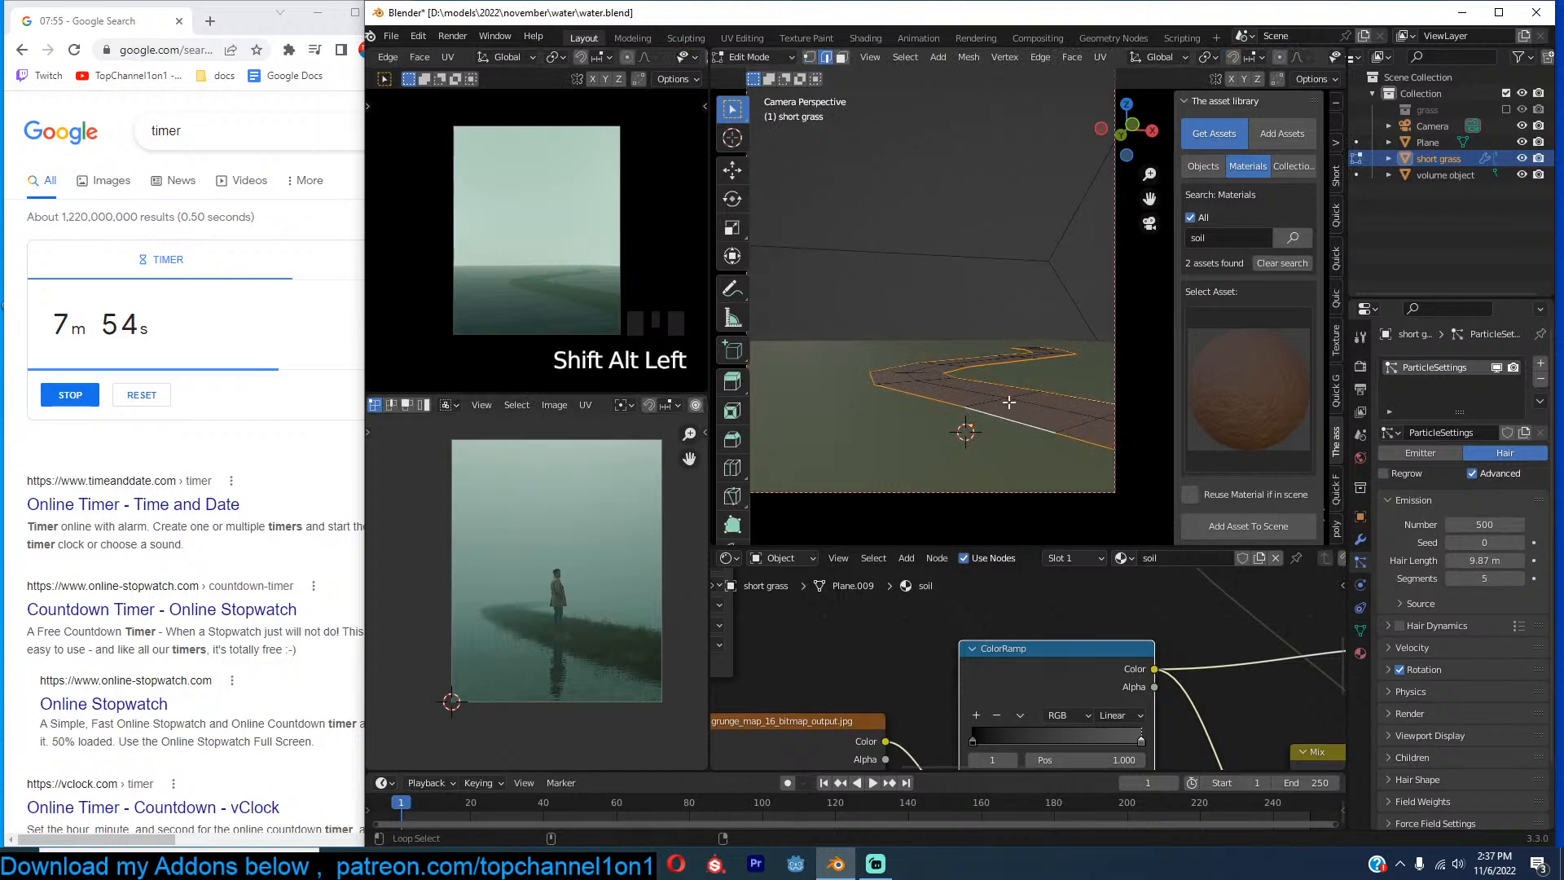
key("e")
left_click(1014, 426)
Scale the extruded border outward and smooth the shoreline with a level 2 Subdivision Surface modifier.
key("s")
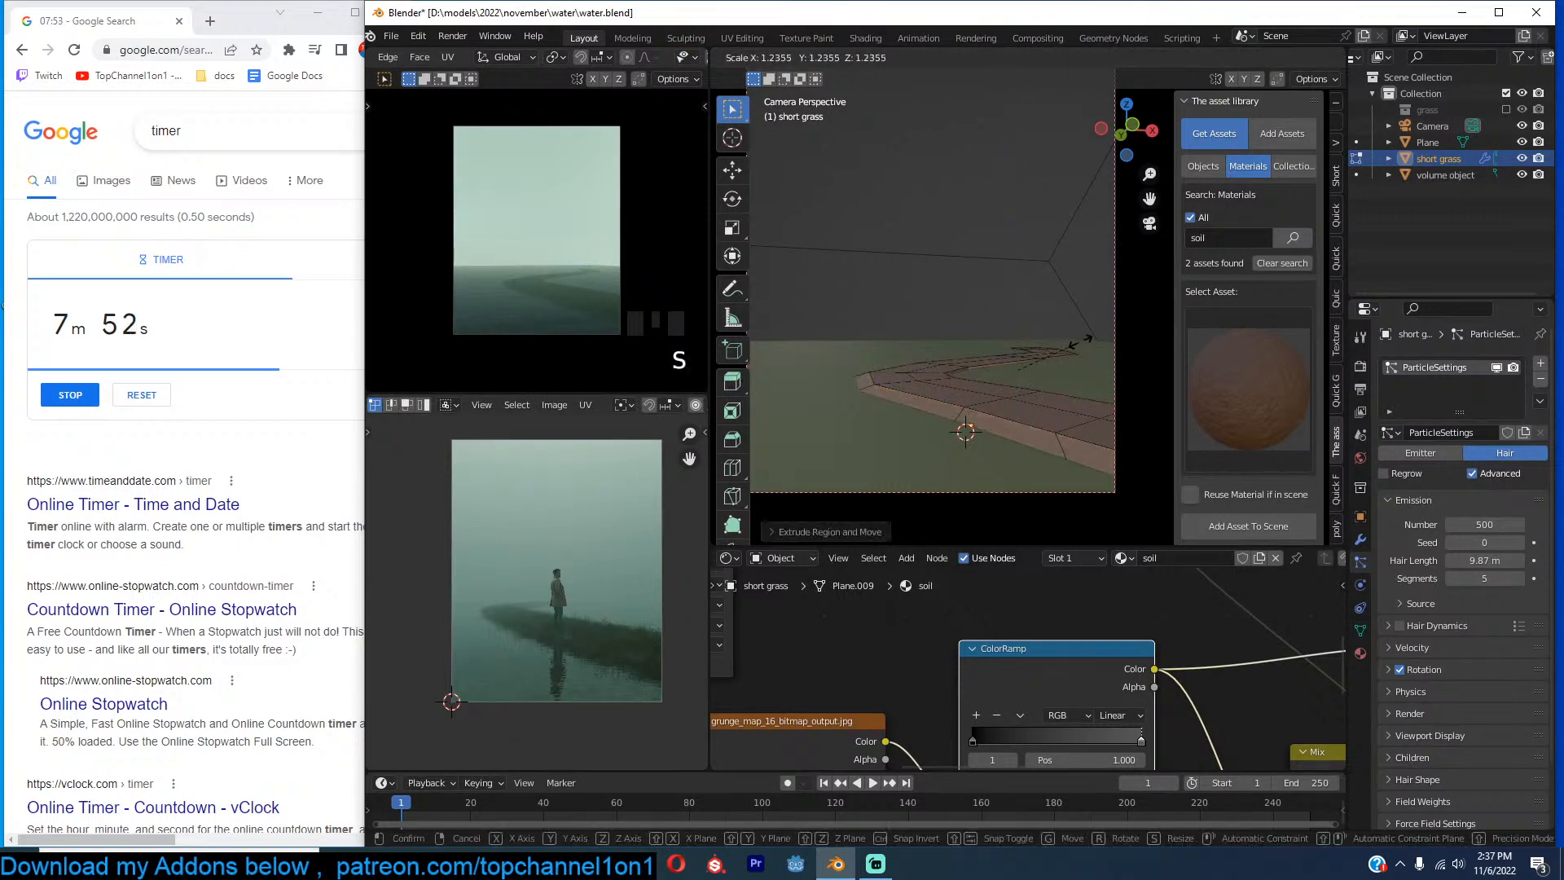
left_click(1058, 352)
key("Tab")
key("ctrl+2")
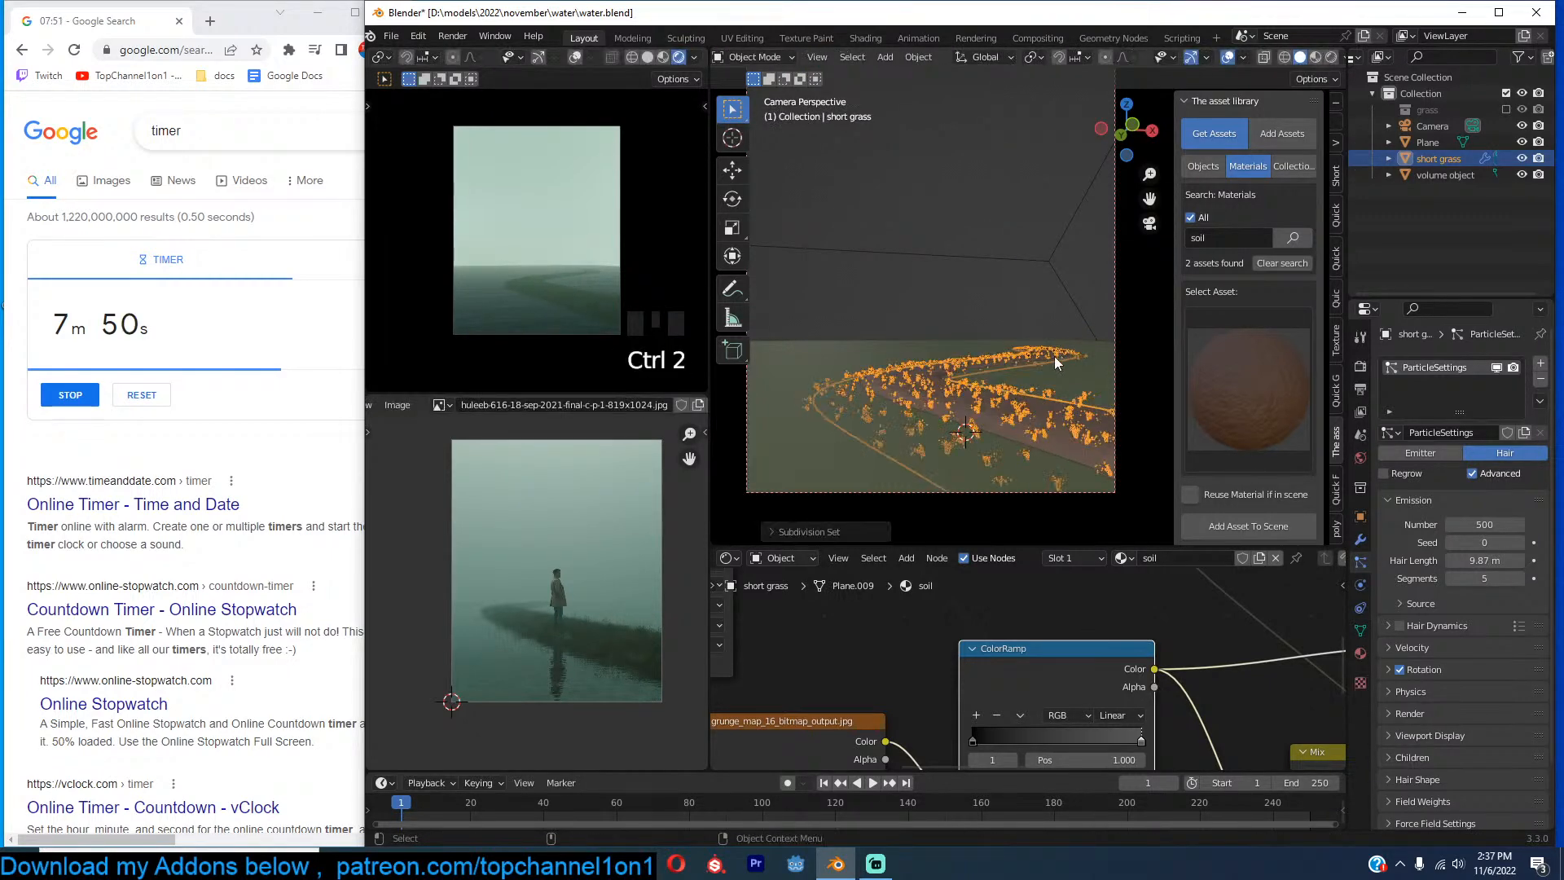
Move the grass shoreline slightly upward along the global Z axis and deselect it.
key("g")
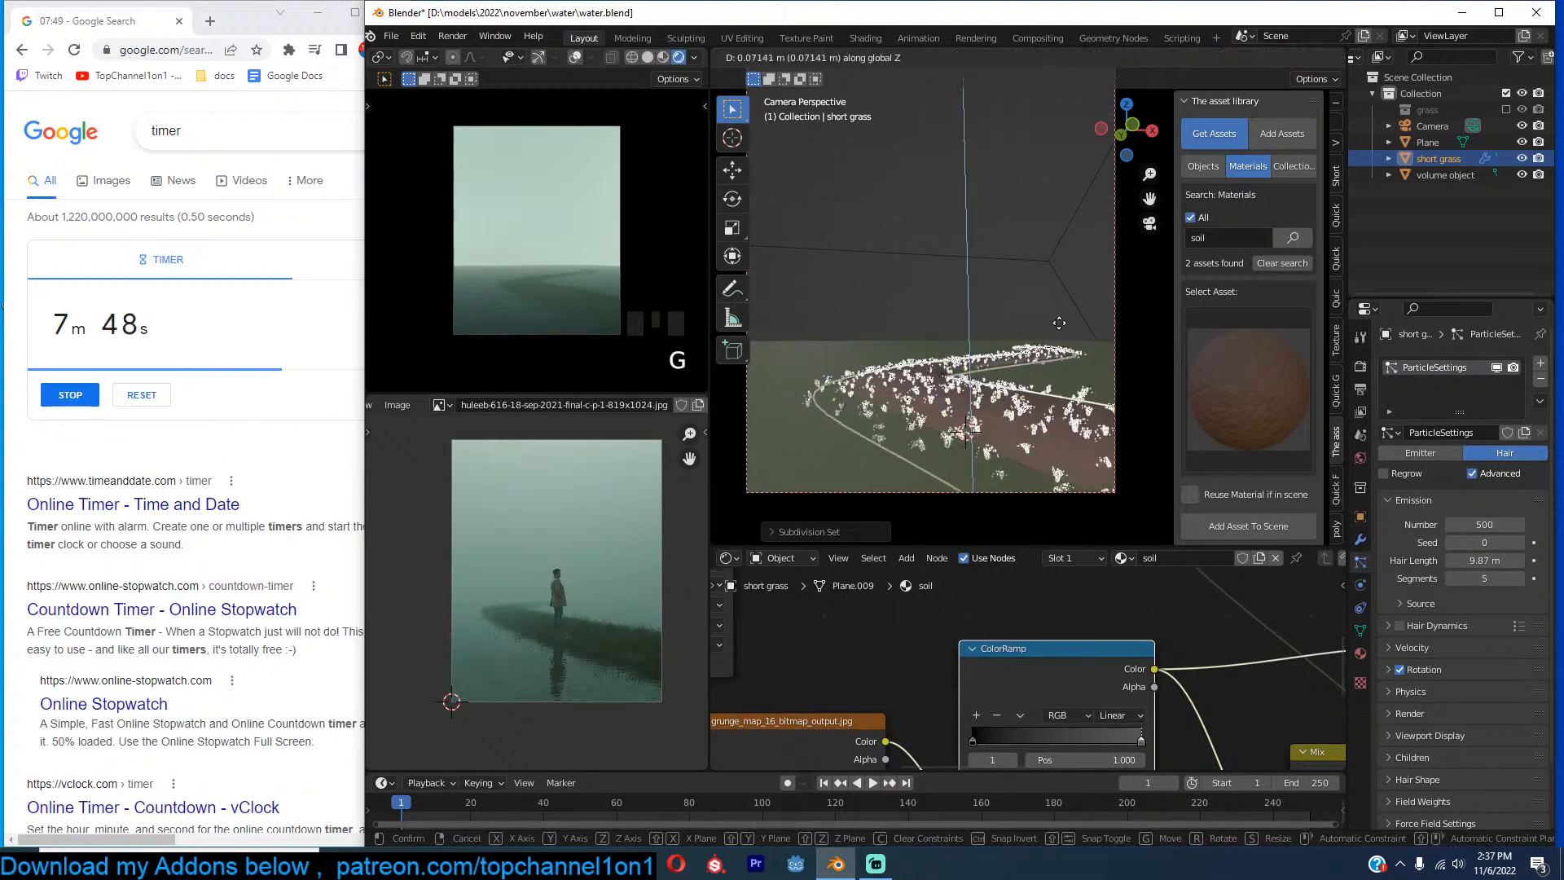
left_click(1068, 310)
key("alt+a")
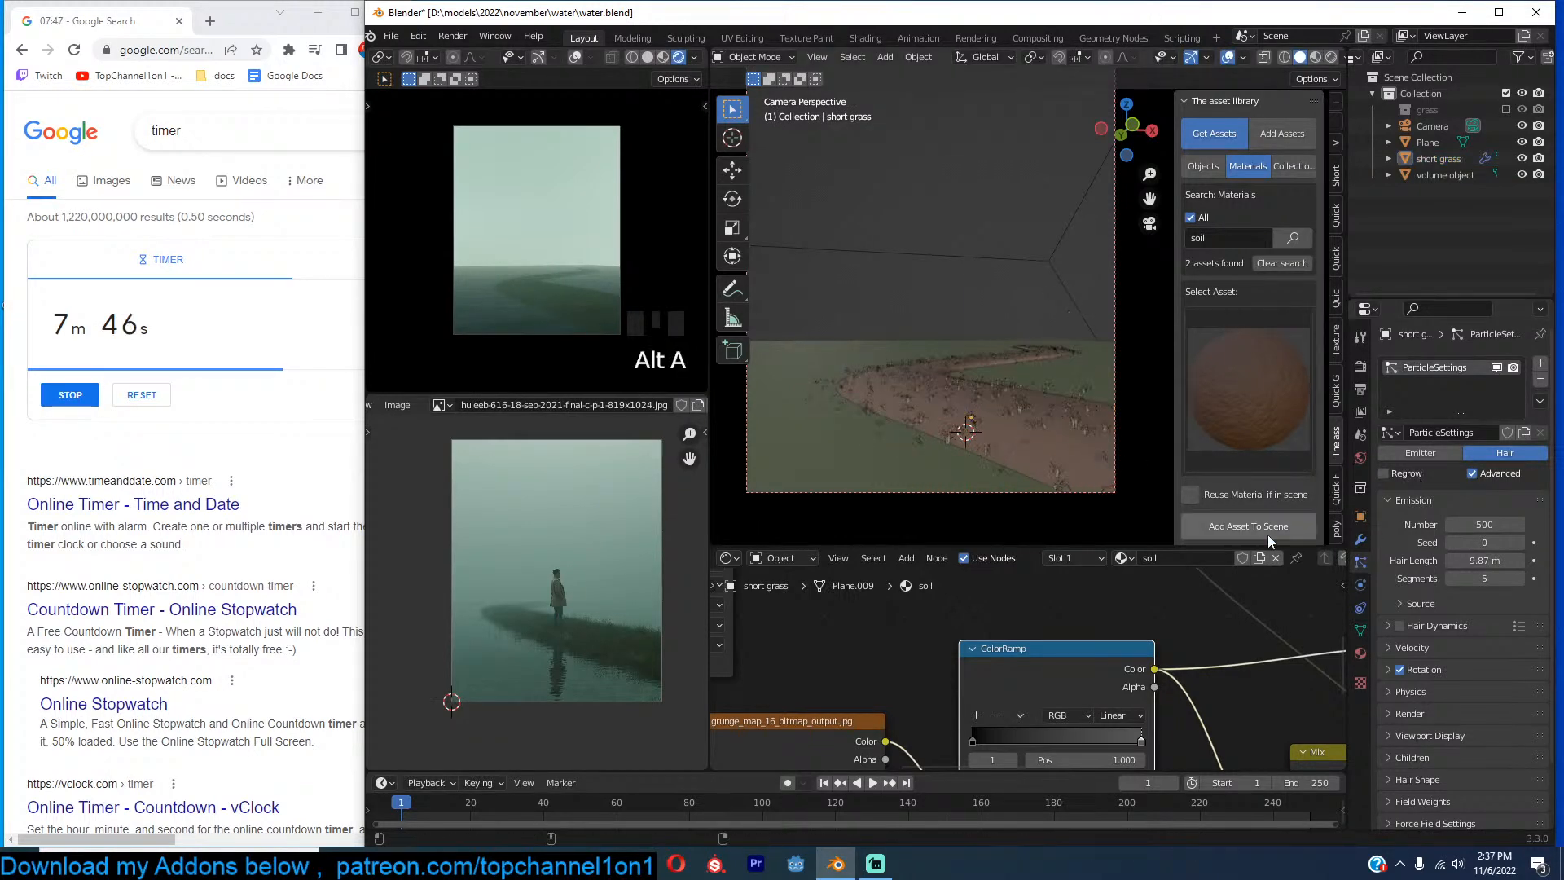
scroll(1072, 378, "down", 1)
middle_click_drag(1050, 340, 1022, 371)
scroll(1028, 354, "down", 2)
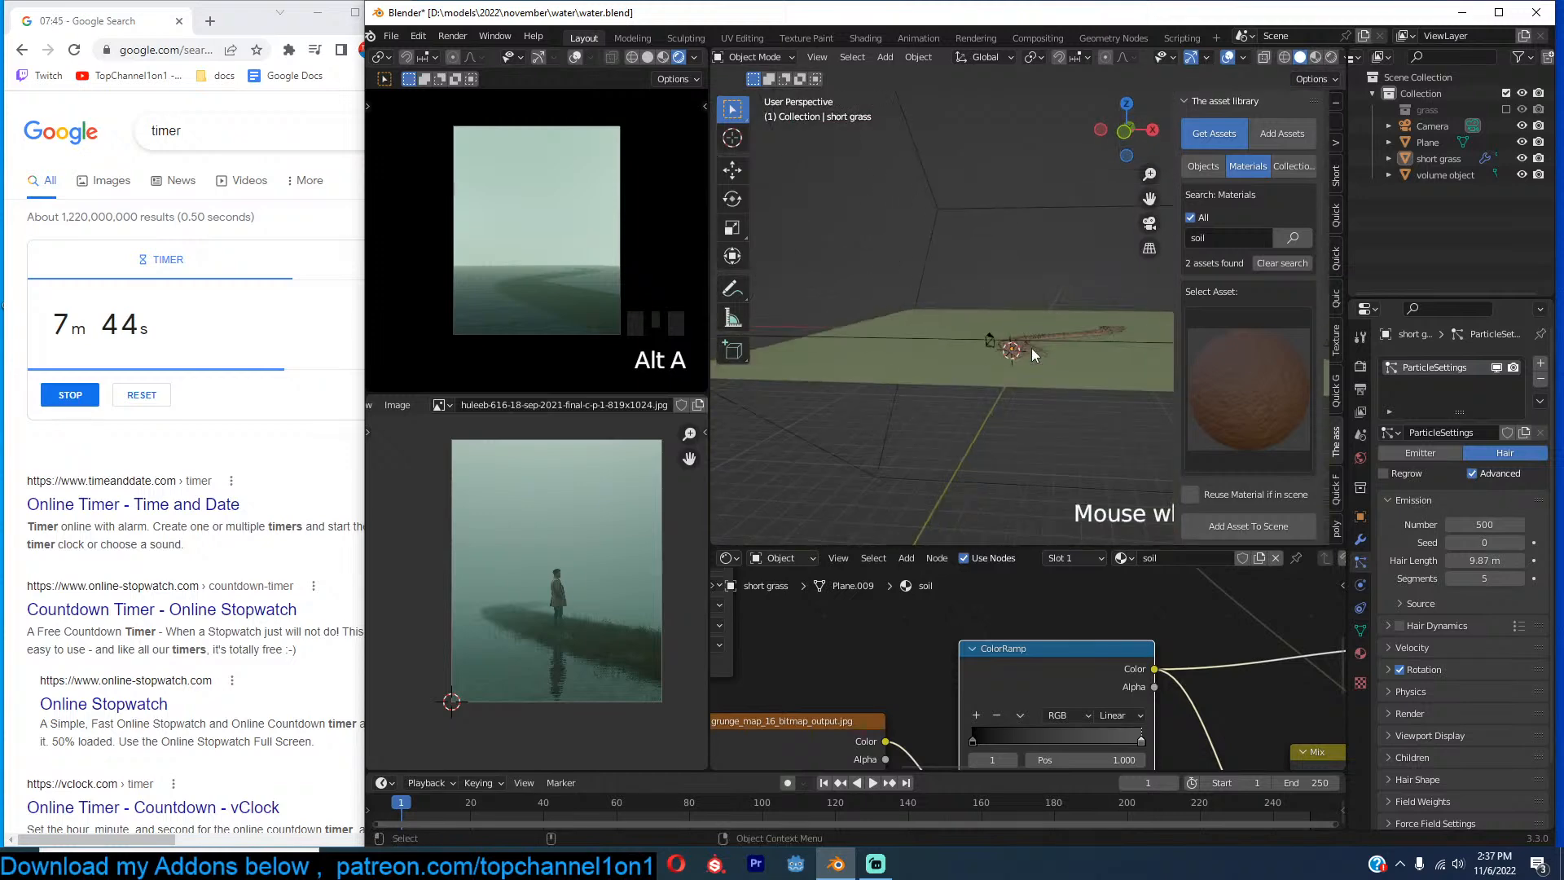
Add an area light, then rotate and reposition it in the front view beside the shoreline, angled toward it.
key("shift+a")
left_click(1100, 602)
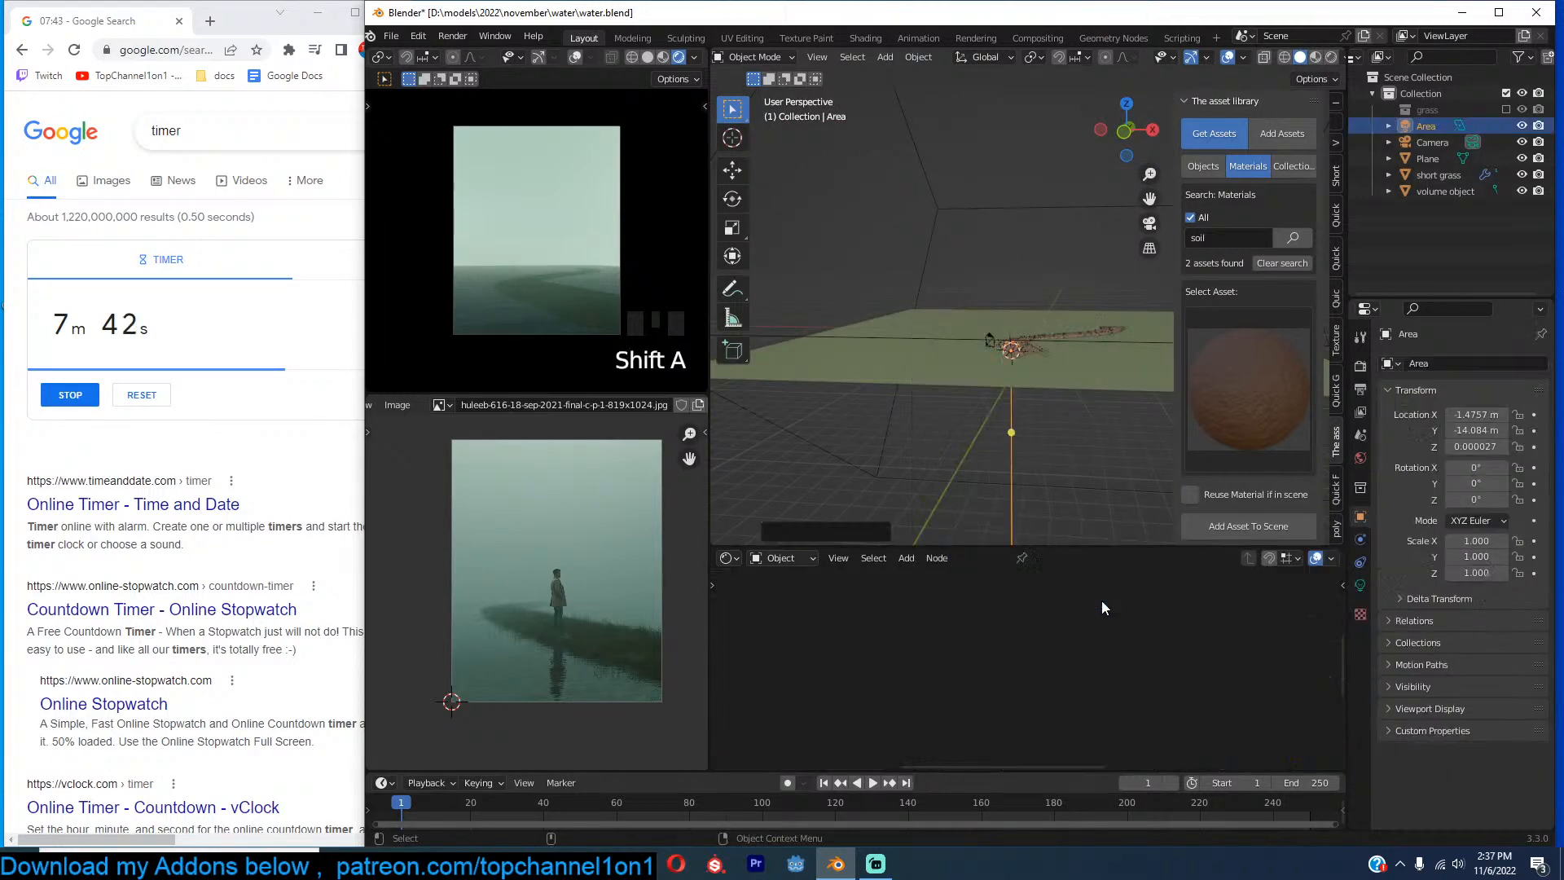
key("KP_1")
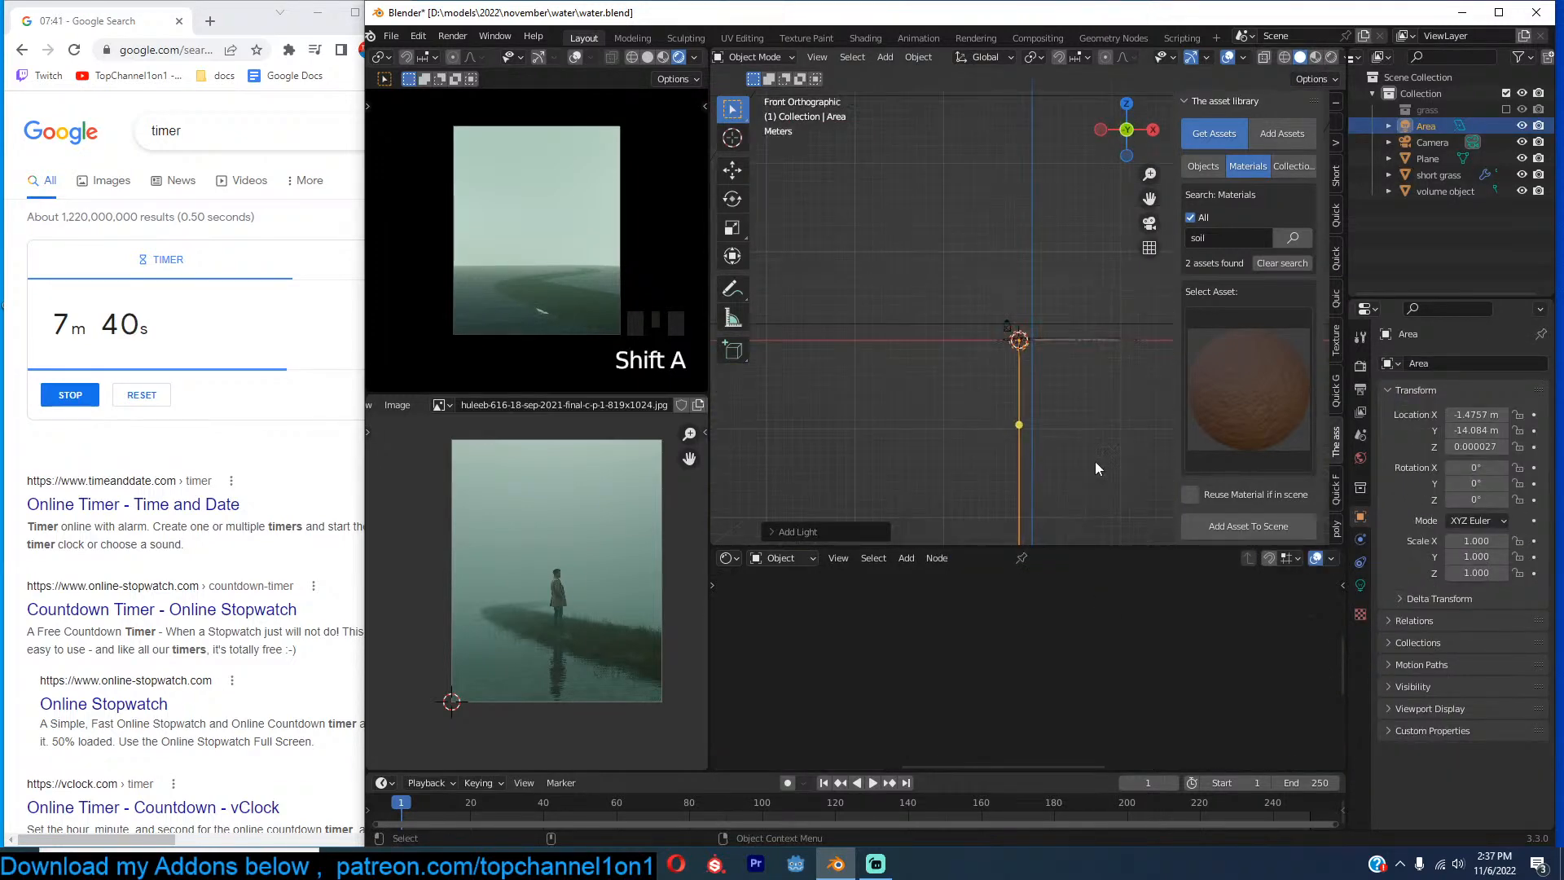
key("n")
key("r")
left_click(1055, 489)
key("g")
left_click(1132, 387)
key("r")
left_click(1096, 455)
Set the area light's power to 1000.
left_click(1361, 585)
left_click(1484, 475)
type("1000")
key("Return")
scroll(1054, 380, "up", 6)
left_click(1095, 410)
middle_click_drag(1097, 414, 1083, 428)
key("grave")
key("Tab")
key("a")
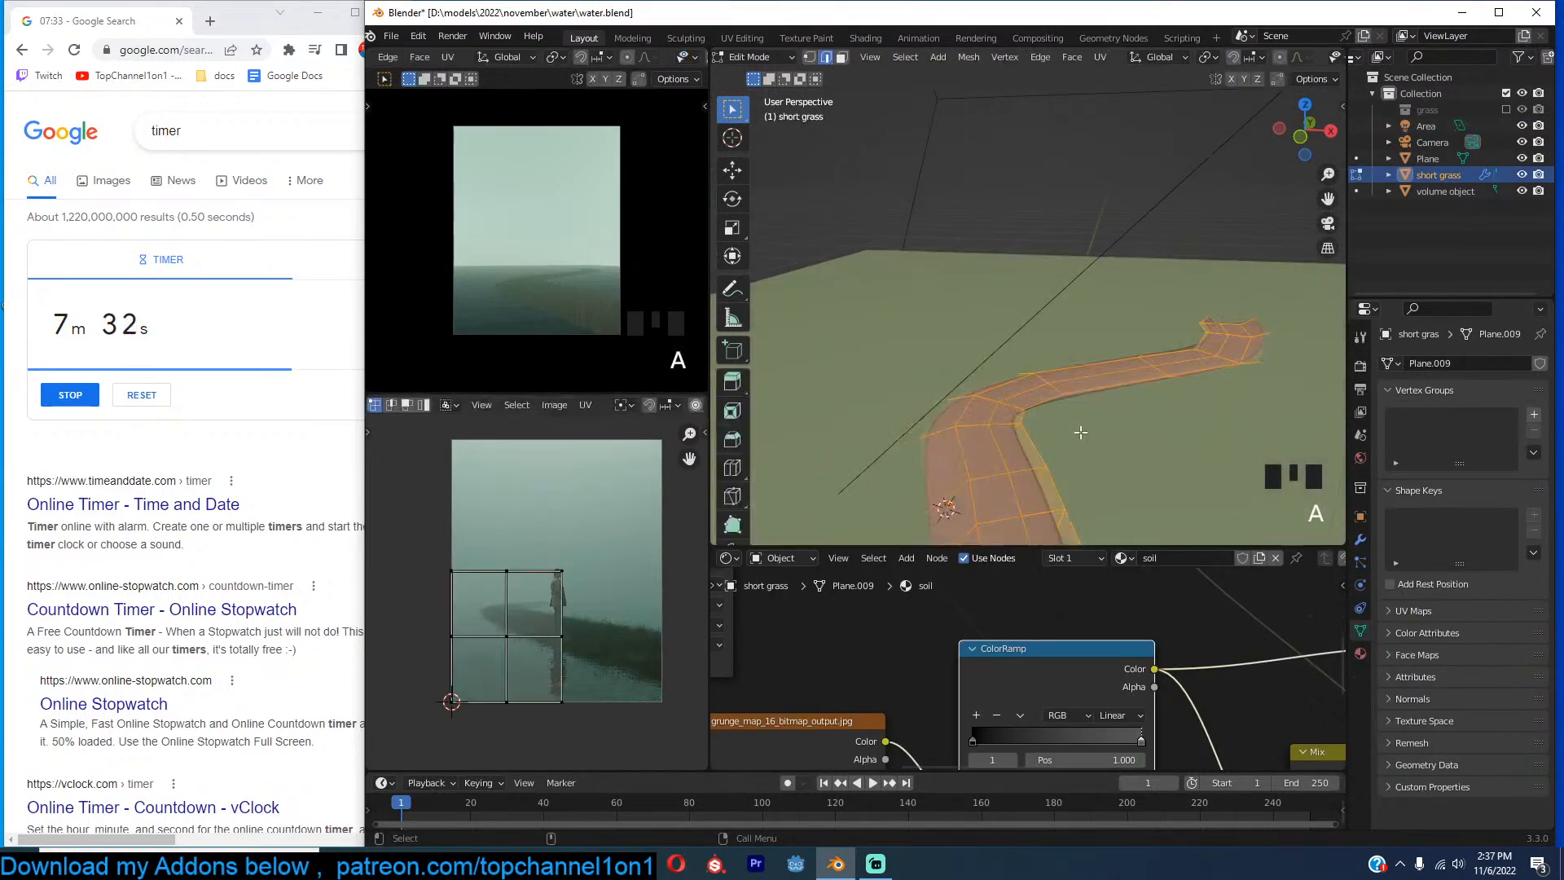
right_click(1077, 421)
key("Tab")
Set the hair particle number of the grass shoreline to 1000.
middle_click_drag(1054, 450, 1111, 408, "shift")
left_click(1360, 539)
left_click(1360, 562)
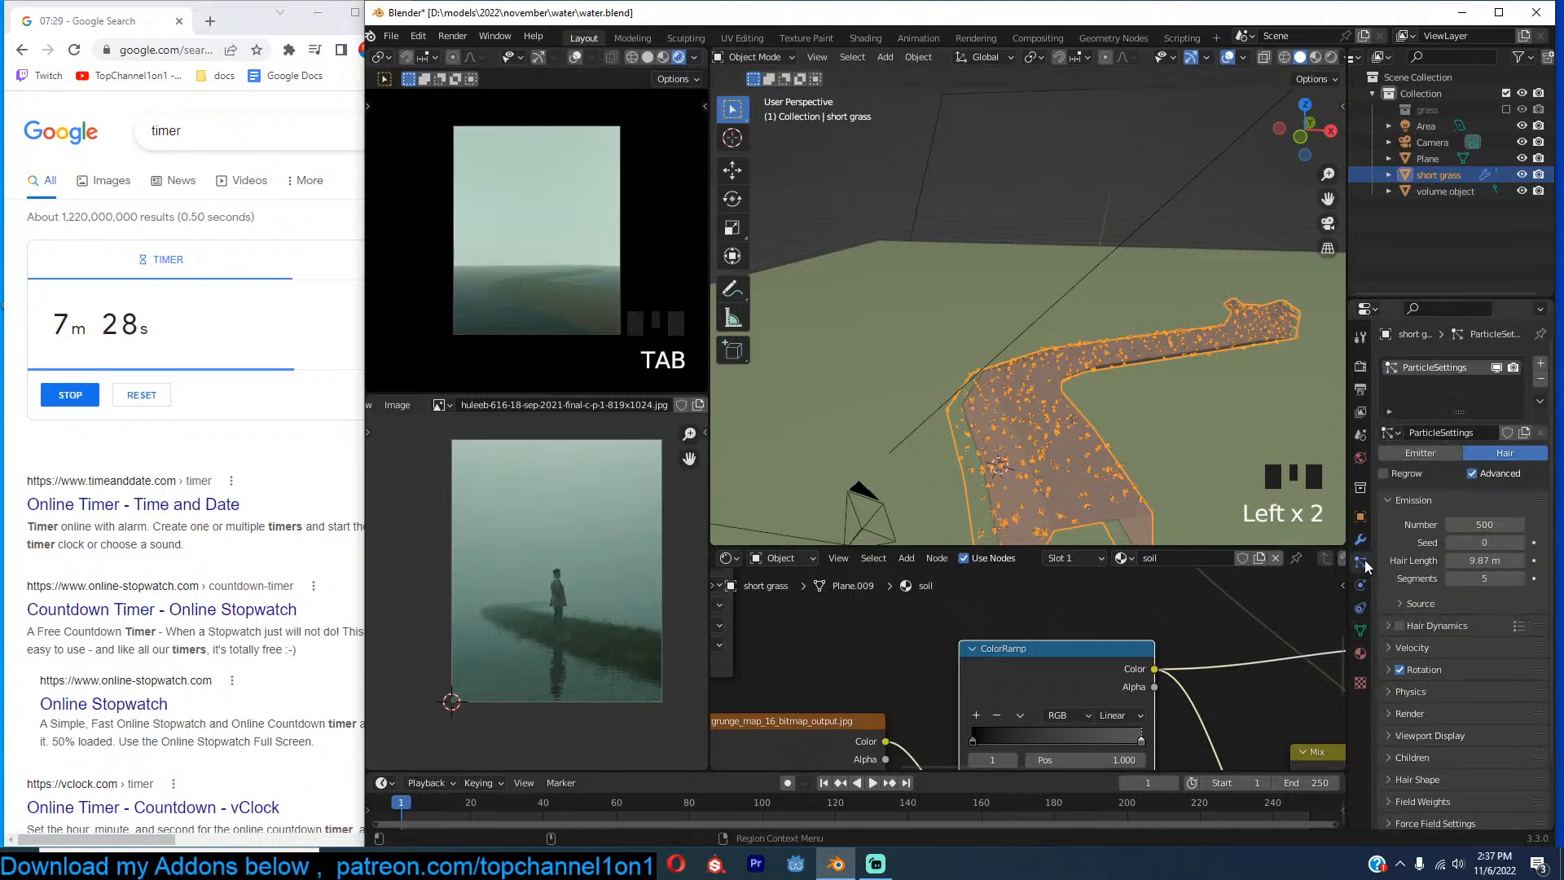
left_click(1478, 526)
type("1000")
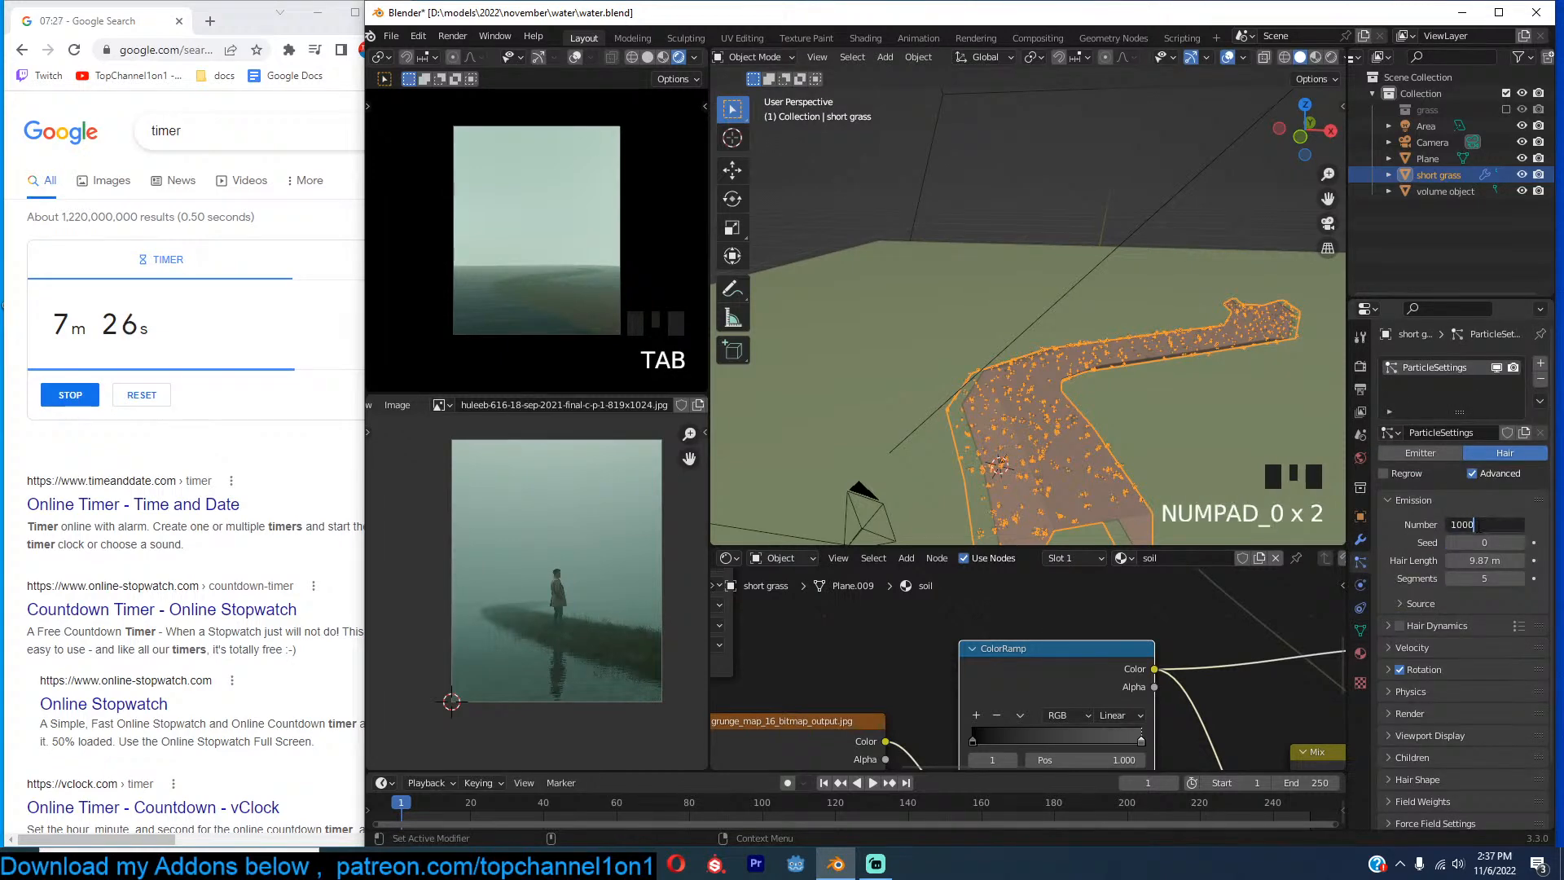
key("Return")
Select the lower border loop of the shoreline mesh and shift it sideways in the top view.
middle_click_drag(1041, 456, 1057, 380, "shift")
key("grave")
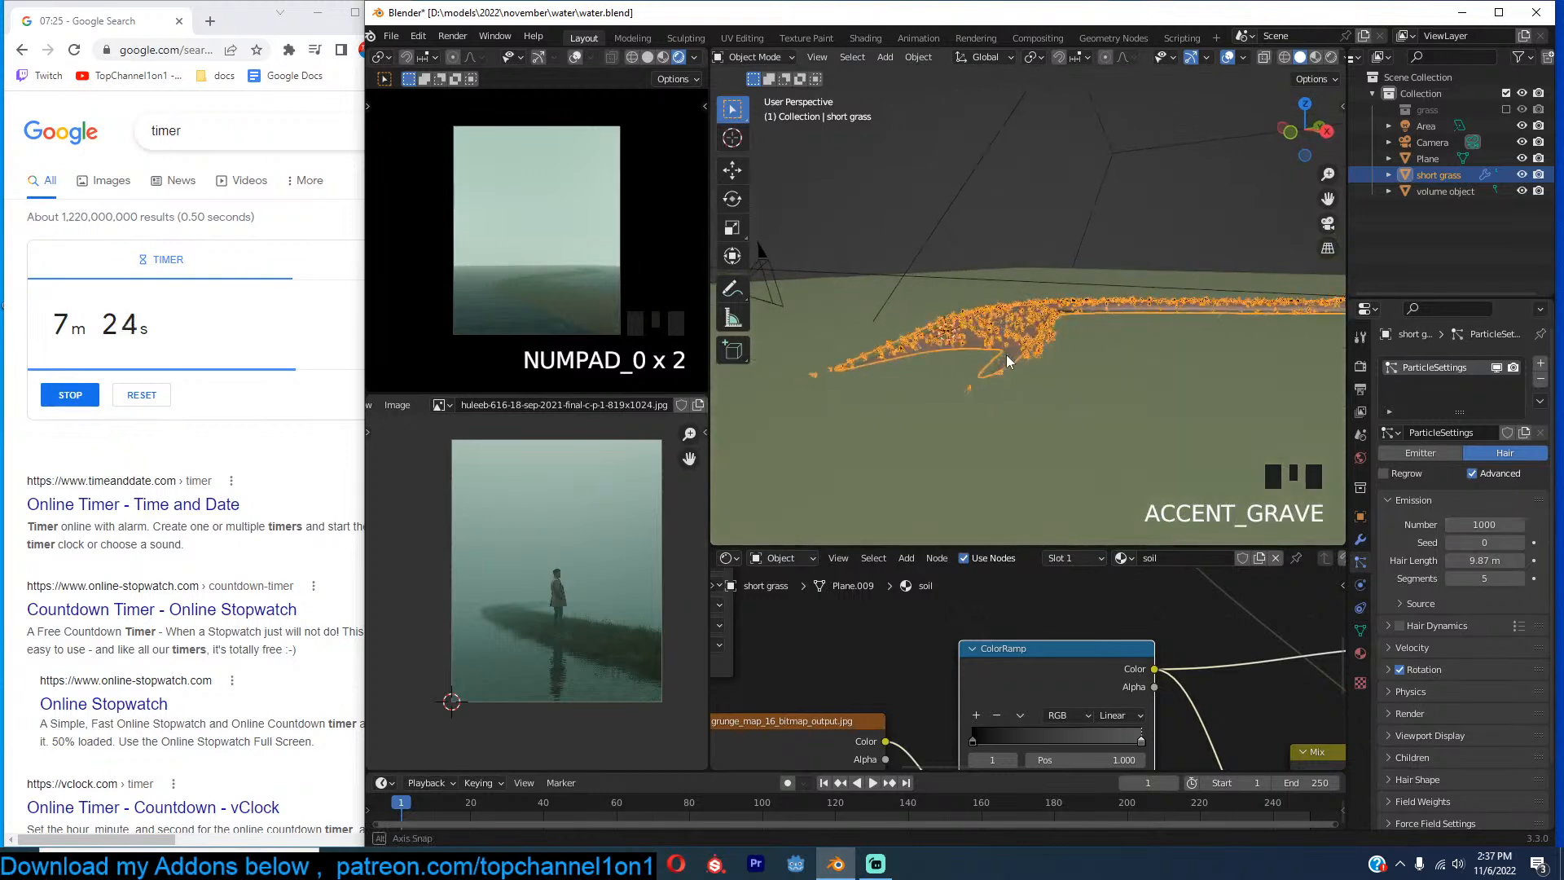
key("Tab")
key("1")
key("grave")
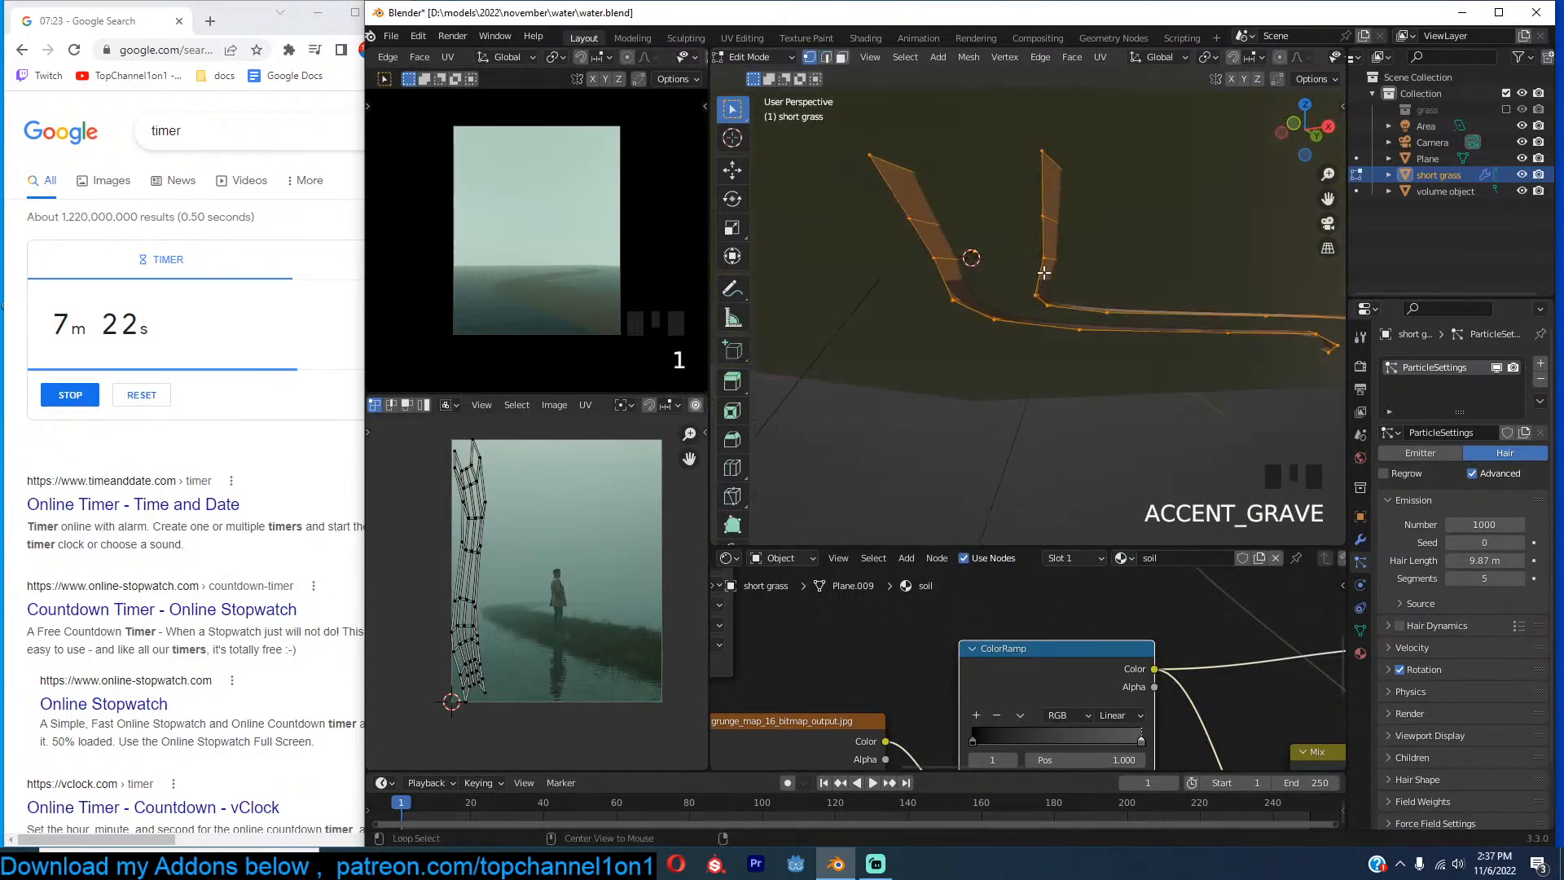
left_click(1033, 291, "alt")
key("KP_7")
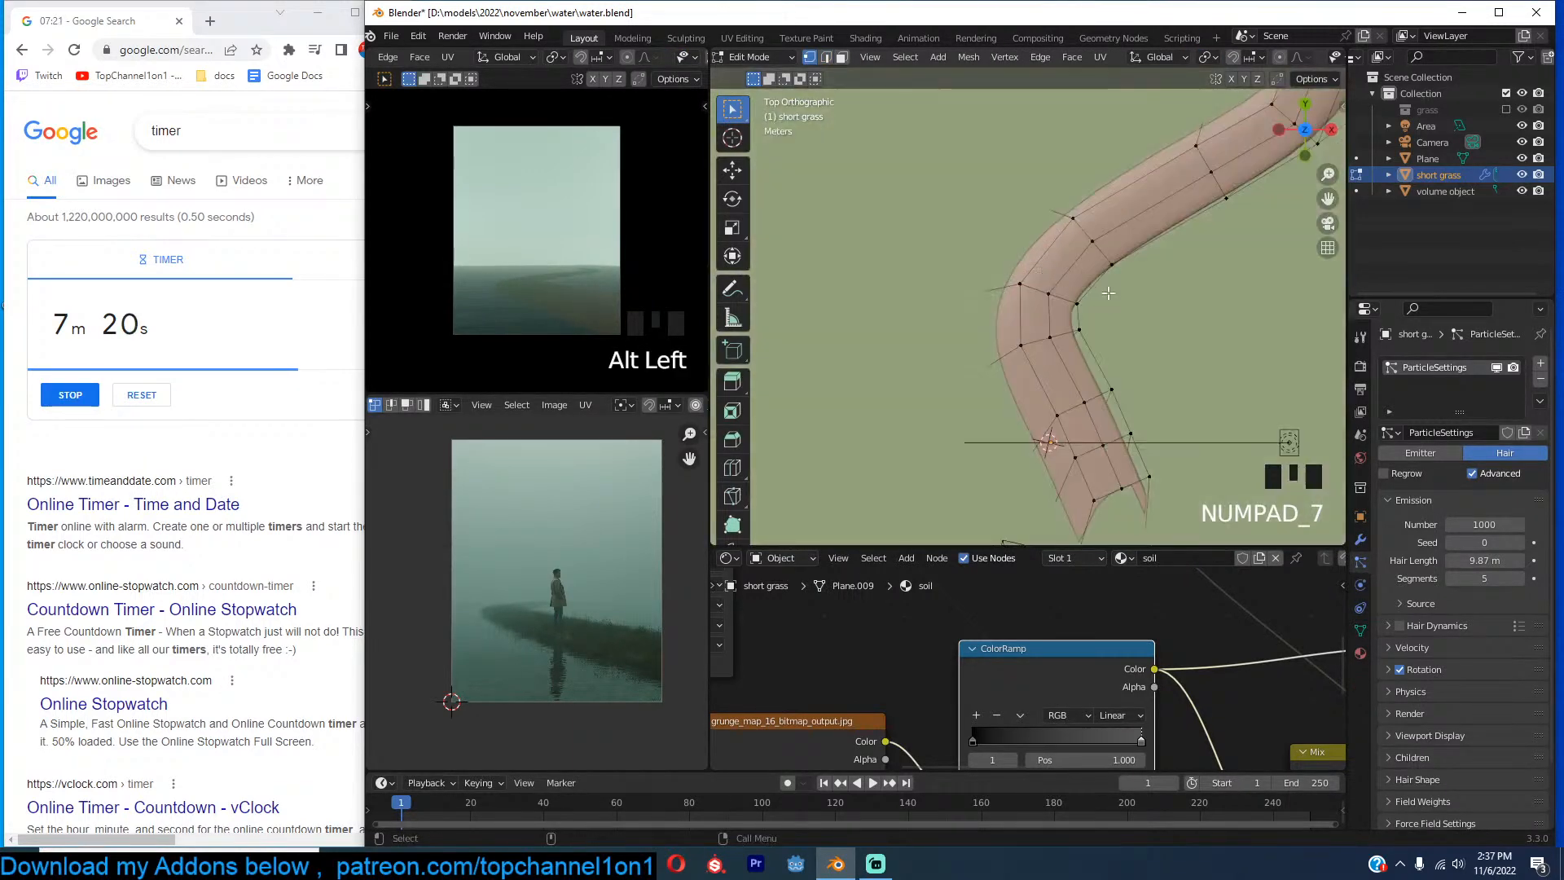
key("g")
left_click(1166, 300)
key("Tab")
Enlarge the rendered camera preview area above the reference image and zoom it to fit.
key("grave")
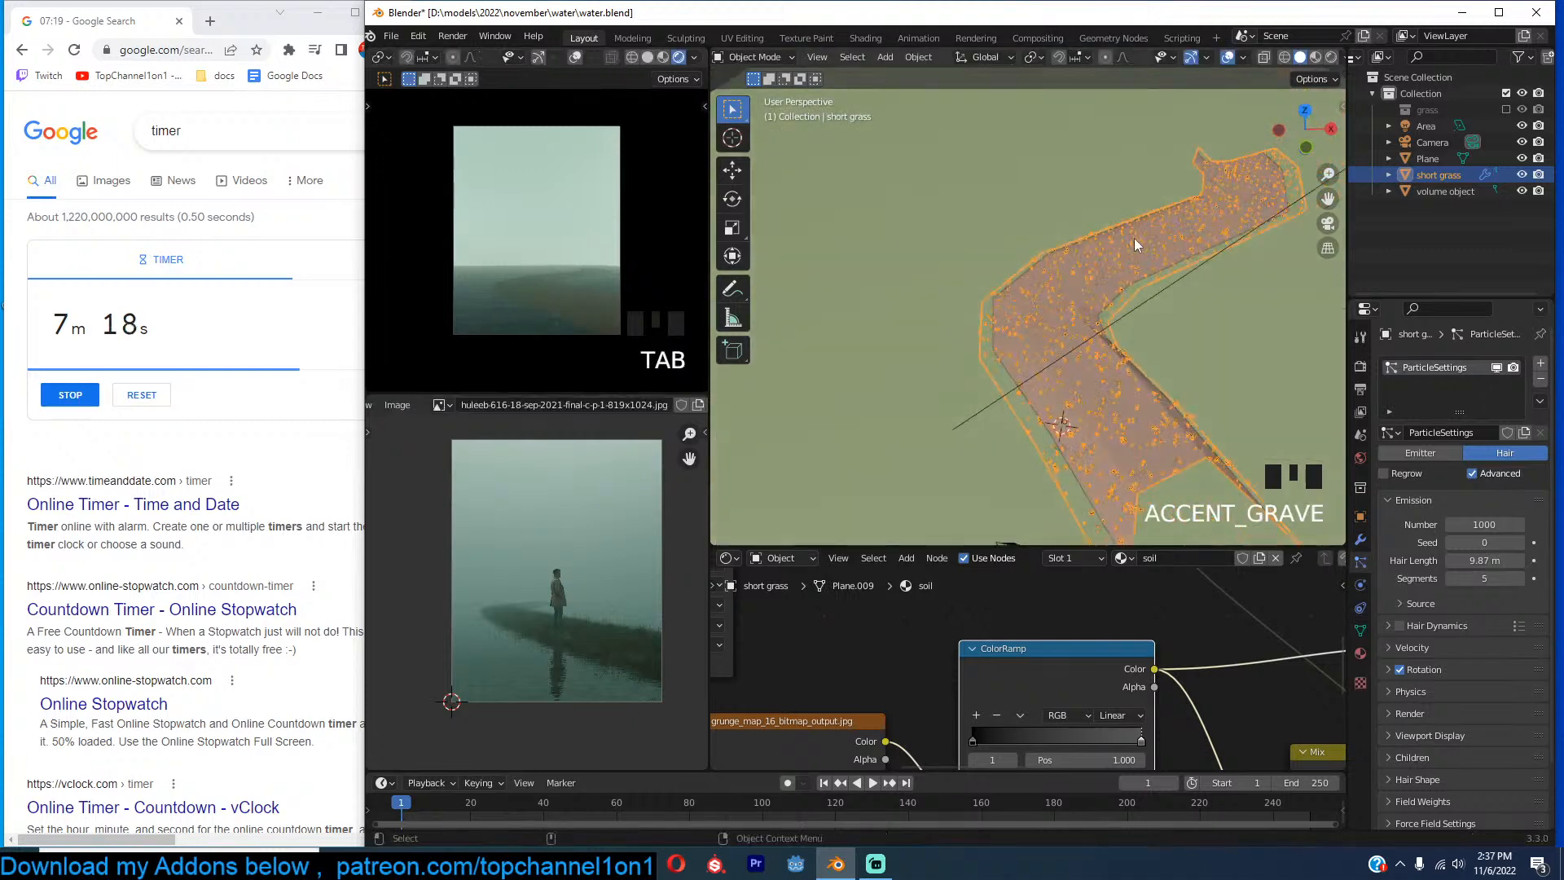
scroll(1137, 245, "up", 3)
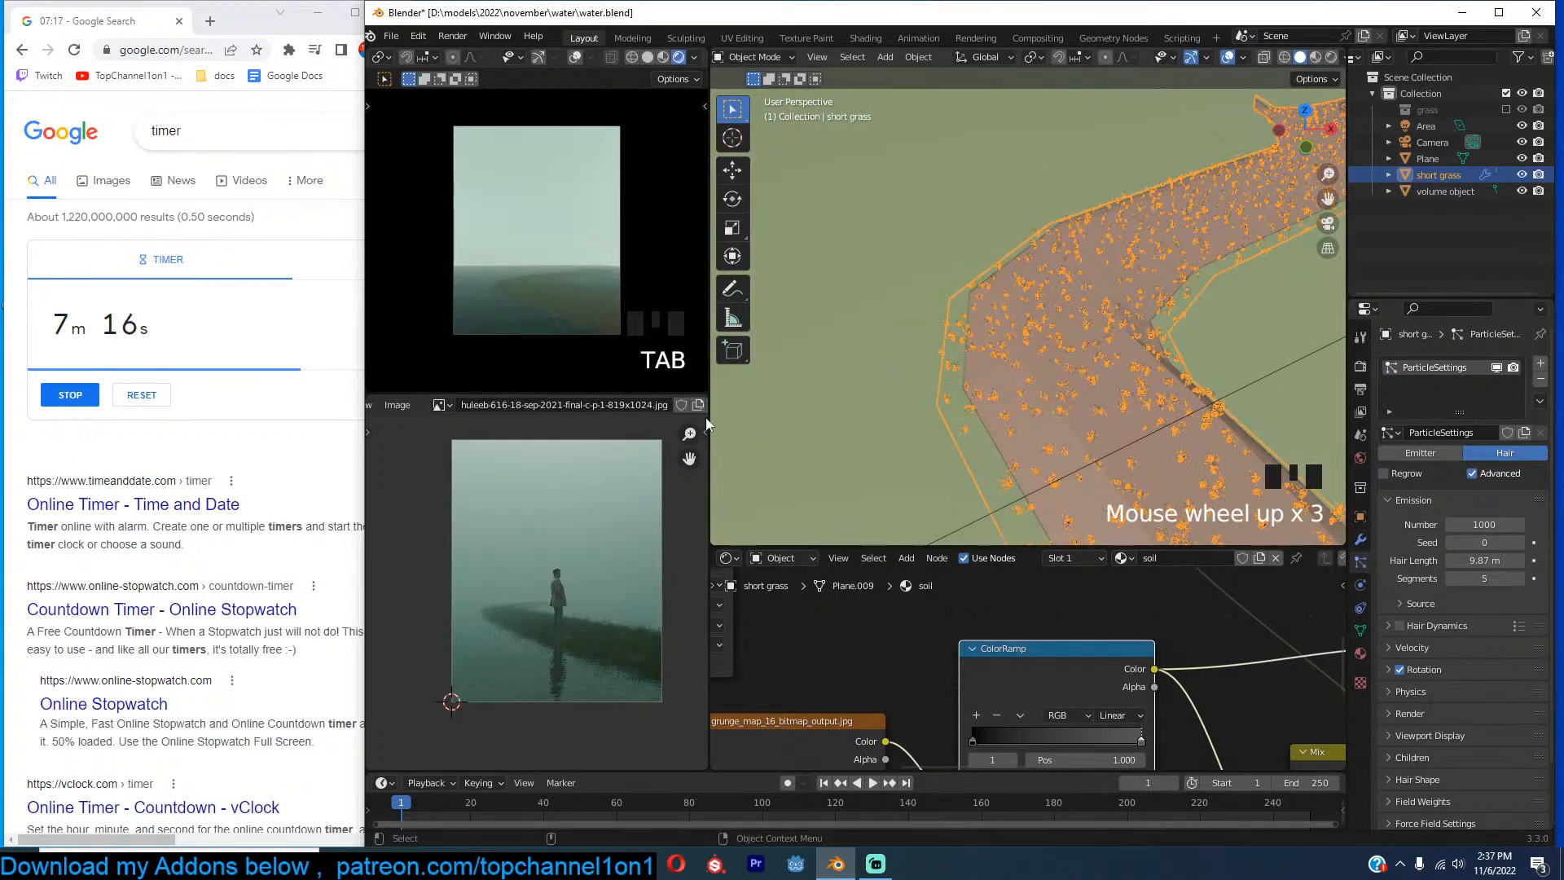
scroll(482, 336, "up", 4)
scroll(483, 336, "down", 2)
left_click_drag(535, 395, 538, 481)
scroll(532, 351, "up", 1)
scroll(1158, 350, "down", 5)
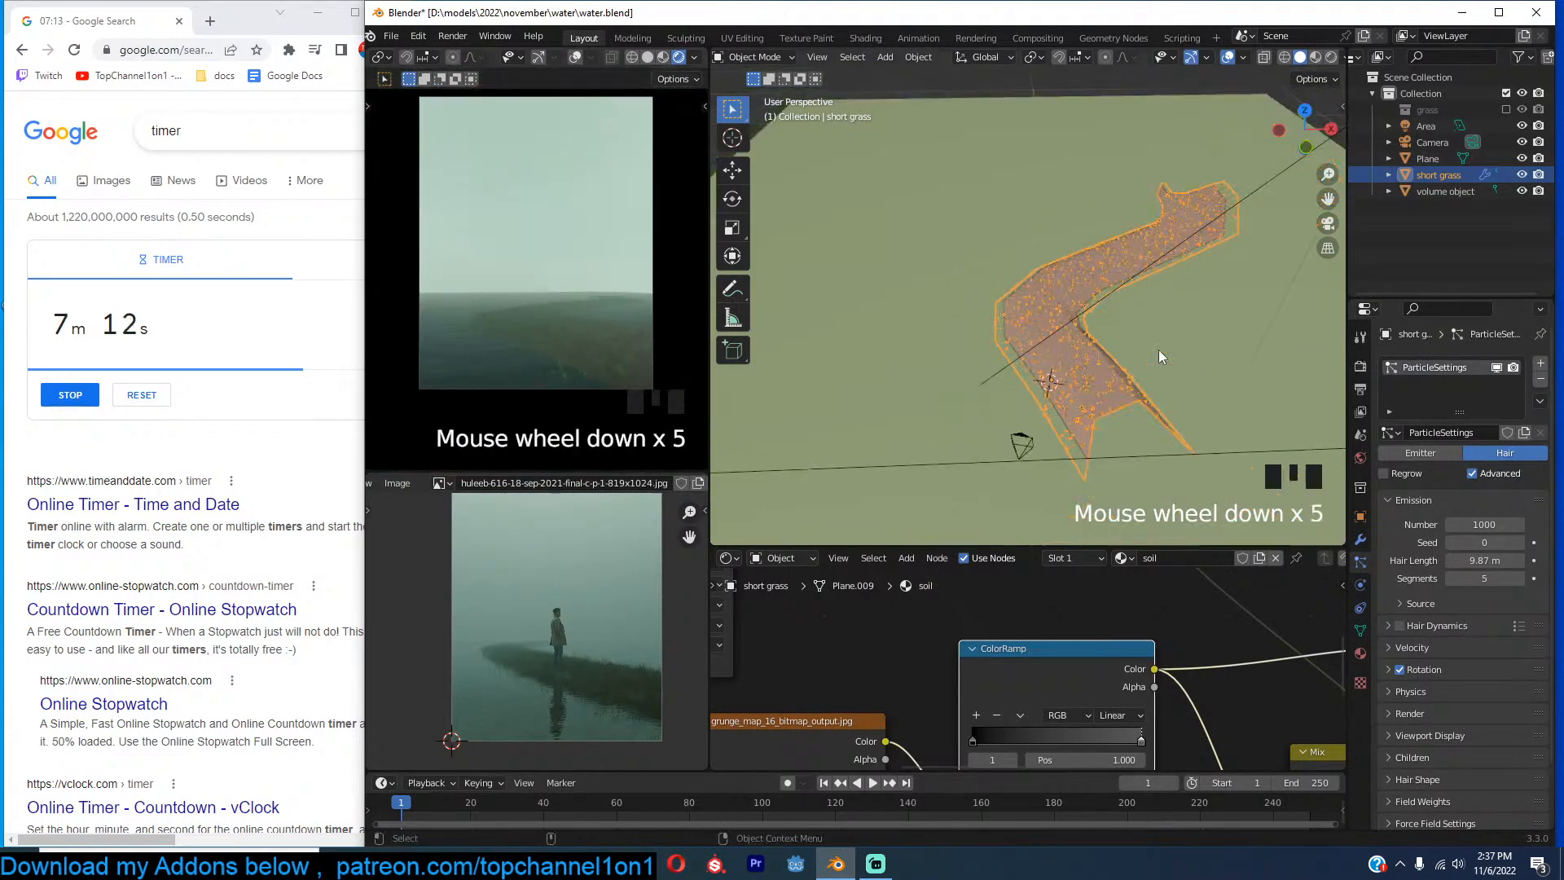
Select the fog volume object and hide it from the viewport.
scroll(1163, 336, "down", 3)
left_click(1178, 374)
left_click(1178, 374)
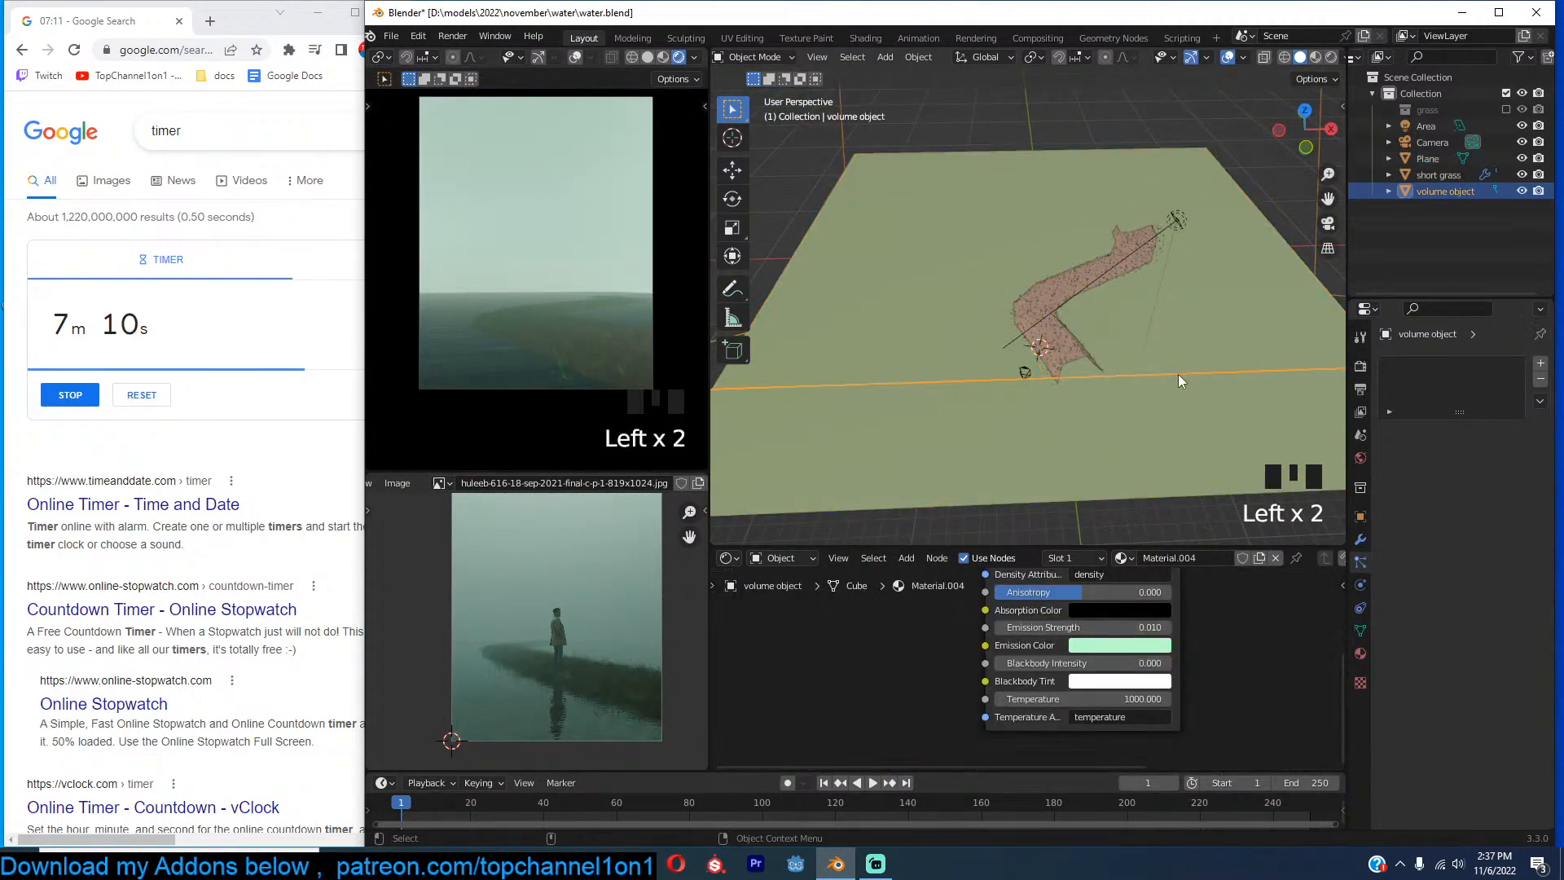
key("h")
key("grave")
scroll(1129, 378, "up", 4)
key("grave")
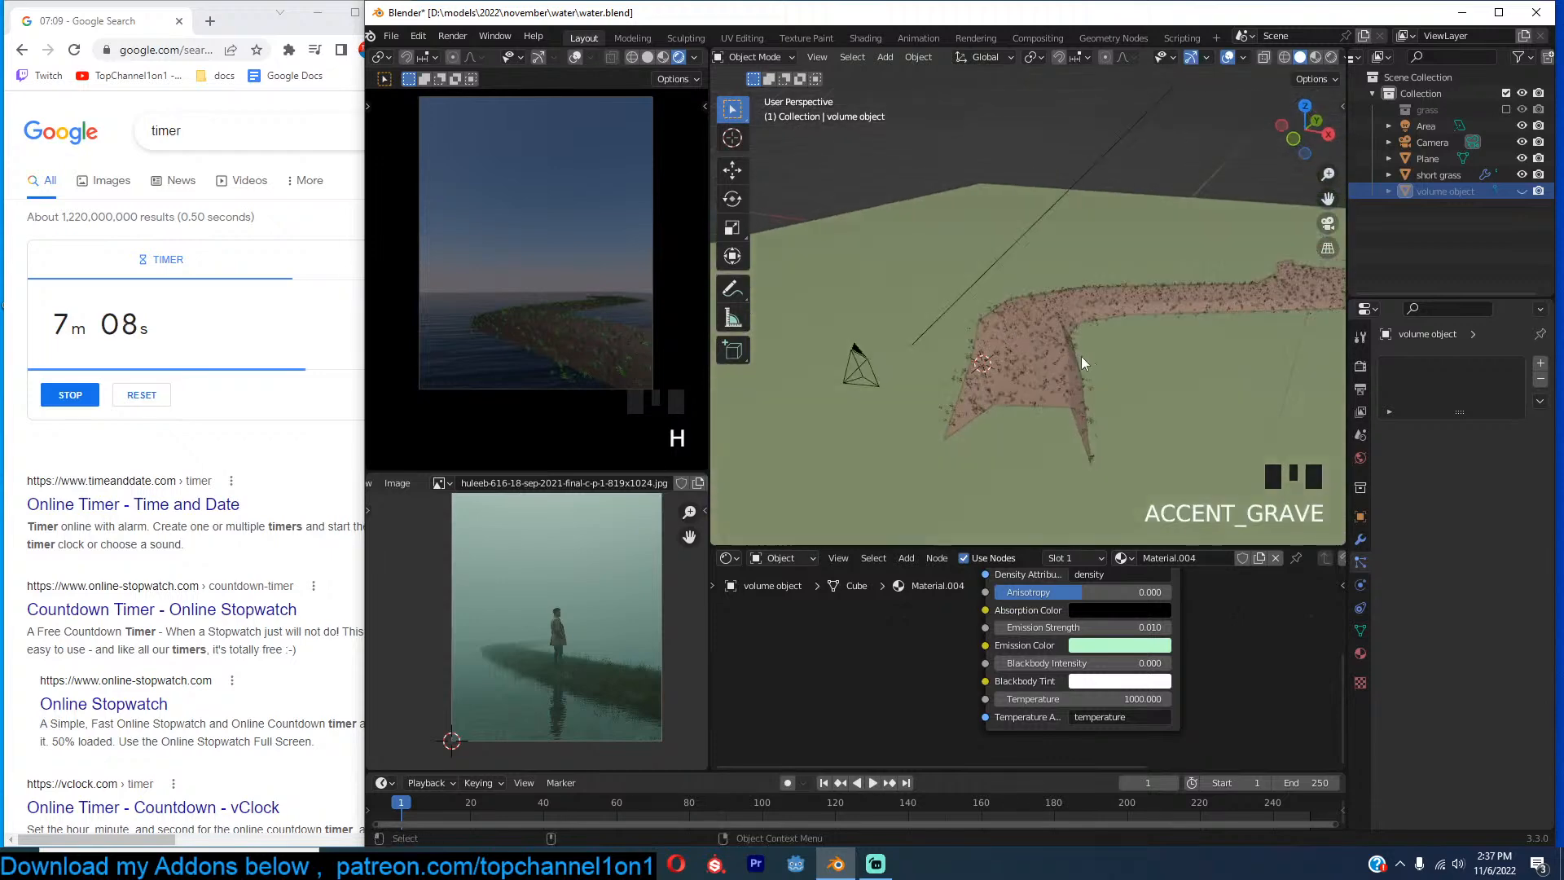
Apply smooth shading to the grass shoreline.
left_click(1064, 356)
right_click(1059, 356)
left_click(1064, 358)
key("grave")
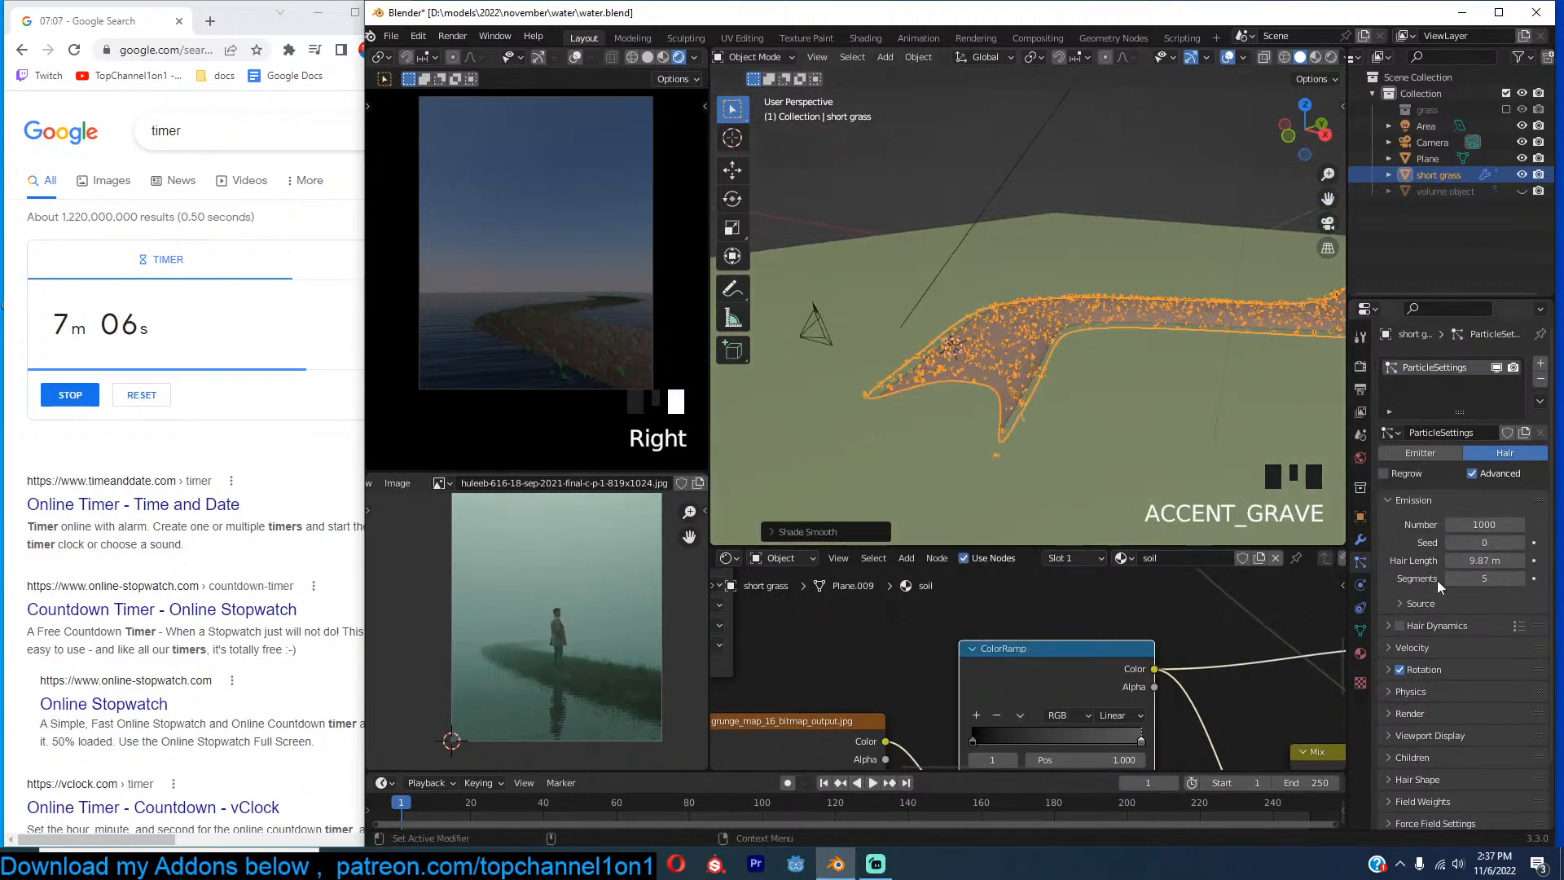
Enable Simple children for the shoreline's grass particles and adjust the children's size randomness and spread.
scroll(1395, 689, "down", 6)
left_click(1433, 688)
scroll(1441, 697, "down", 4)
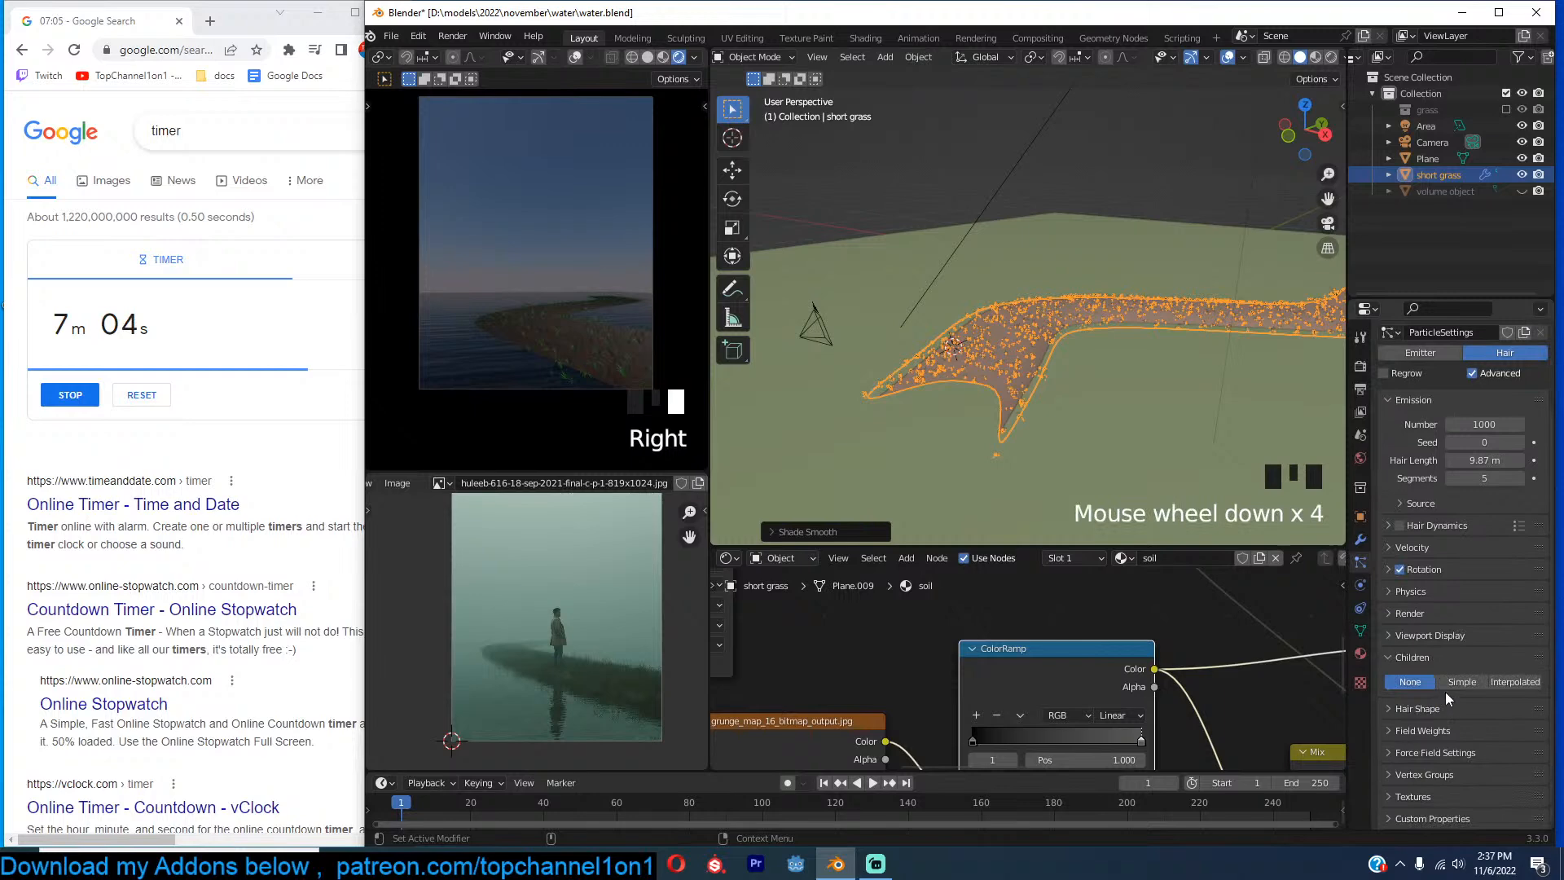
left_click(1481, 677)
scroll(1466, 700, "down", 1)
scroll(1474, 692, "down", 3)
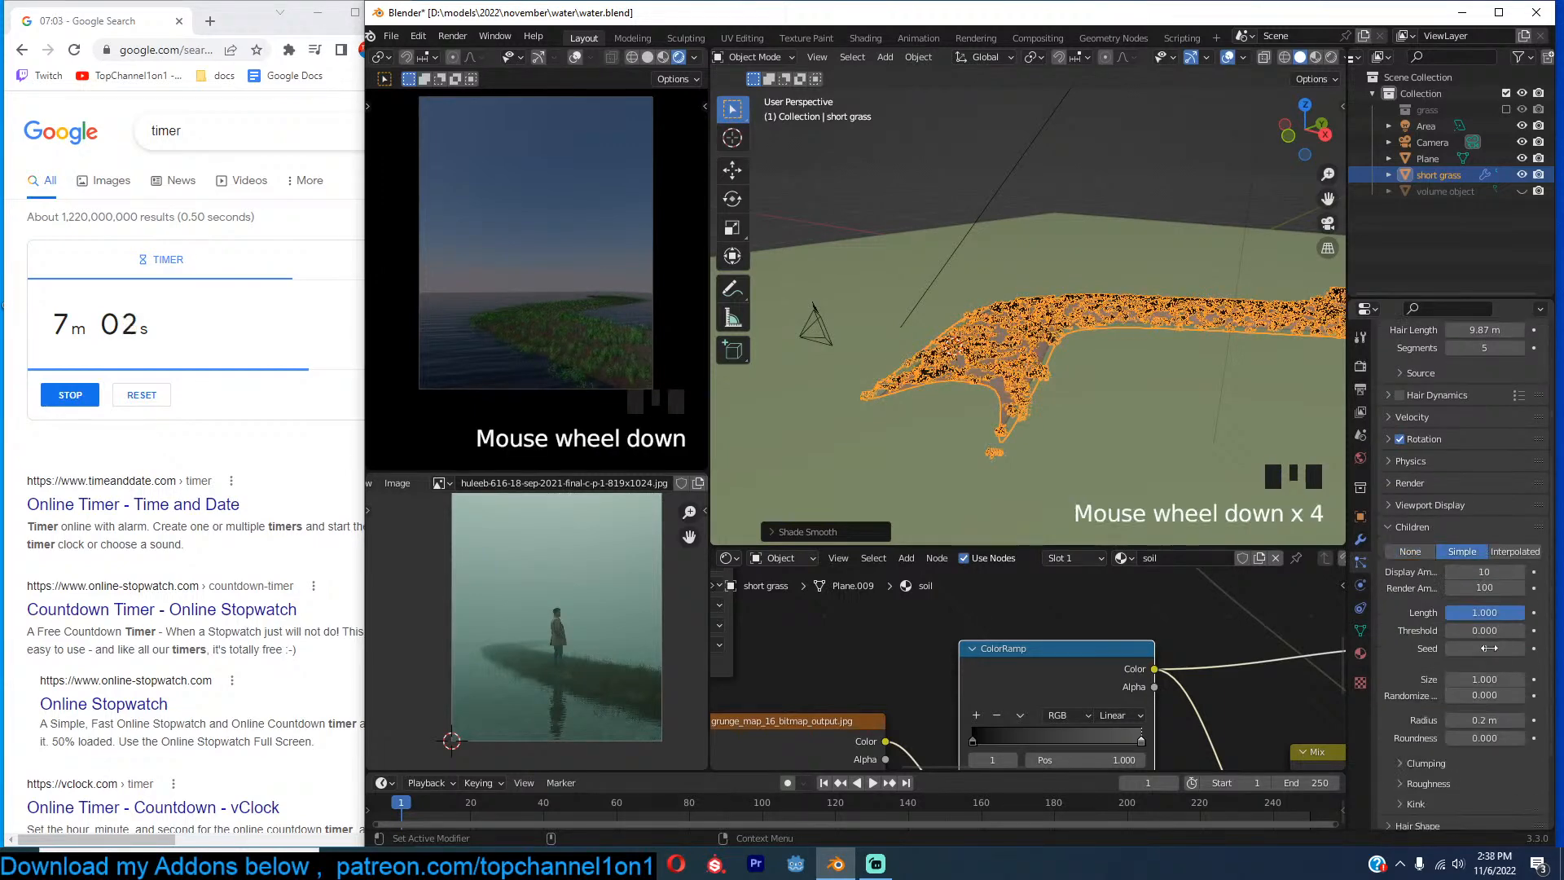
left_click_drag(1482, 697, 1503, 738)
Increase the hair particle number of the grass shoreline to 5000.
scroll(1376, 505, "up", 1)
scroll(1376, 505, "up", 7)
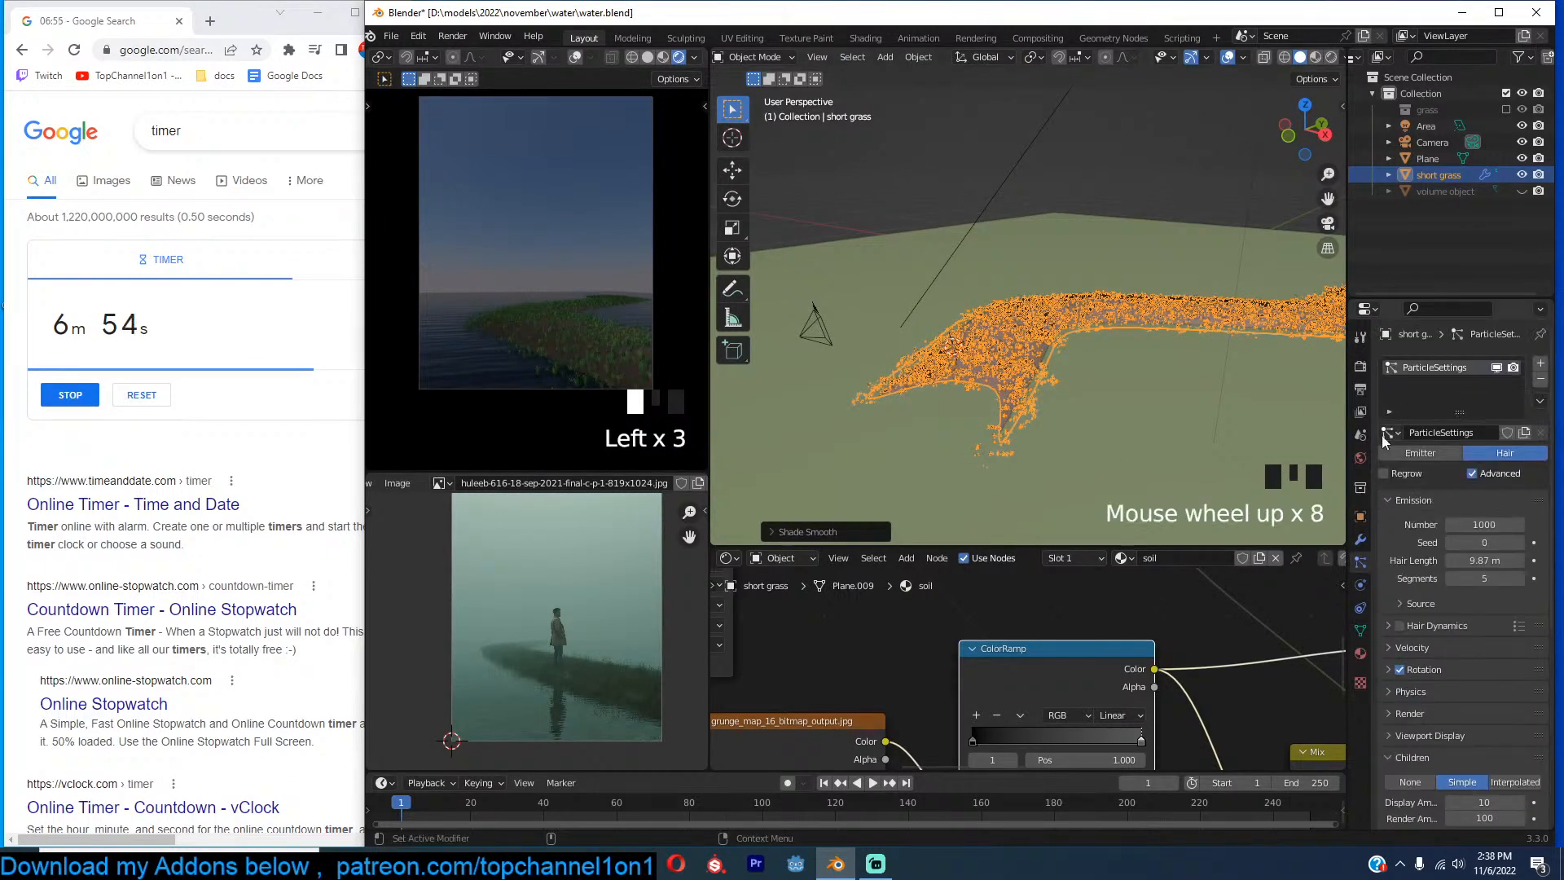
left_click(1492, 525)
type("5000")
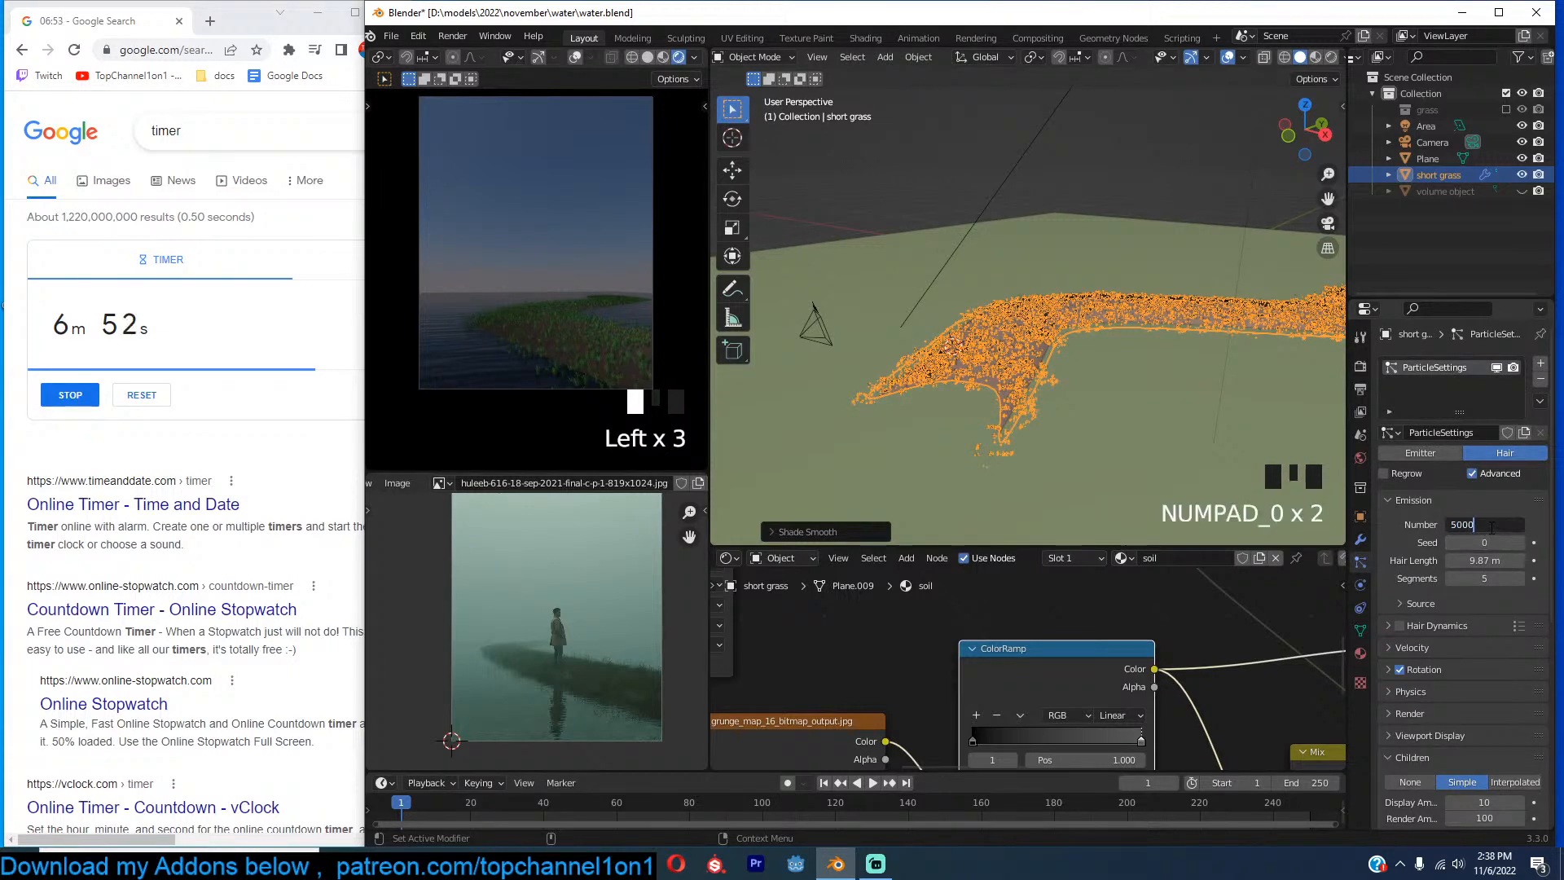
key("Return")
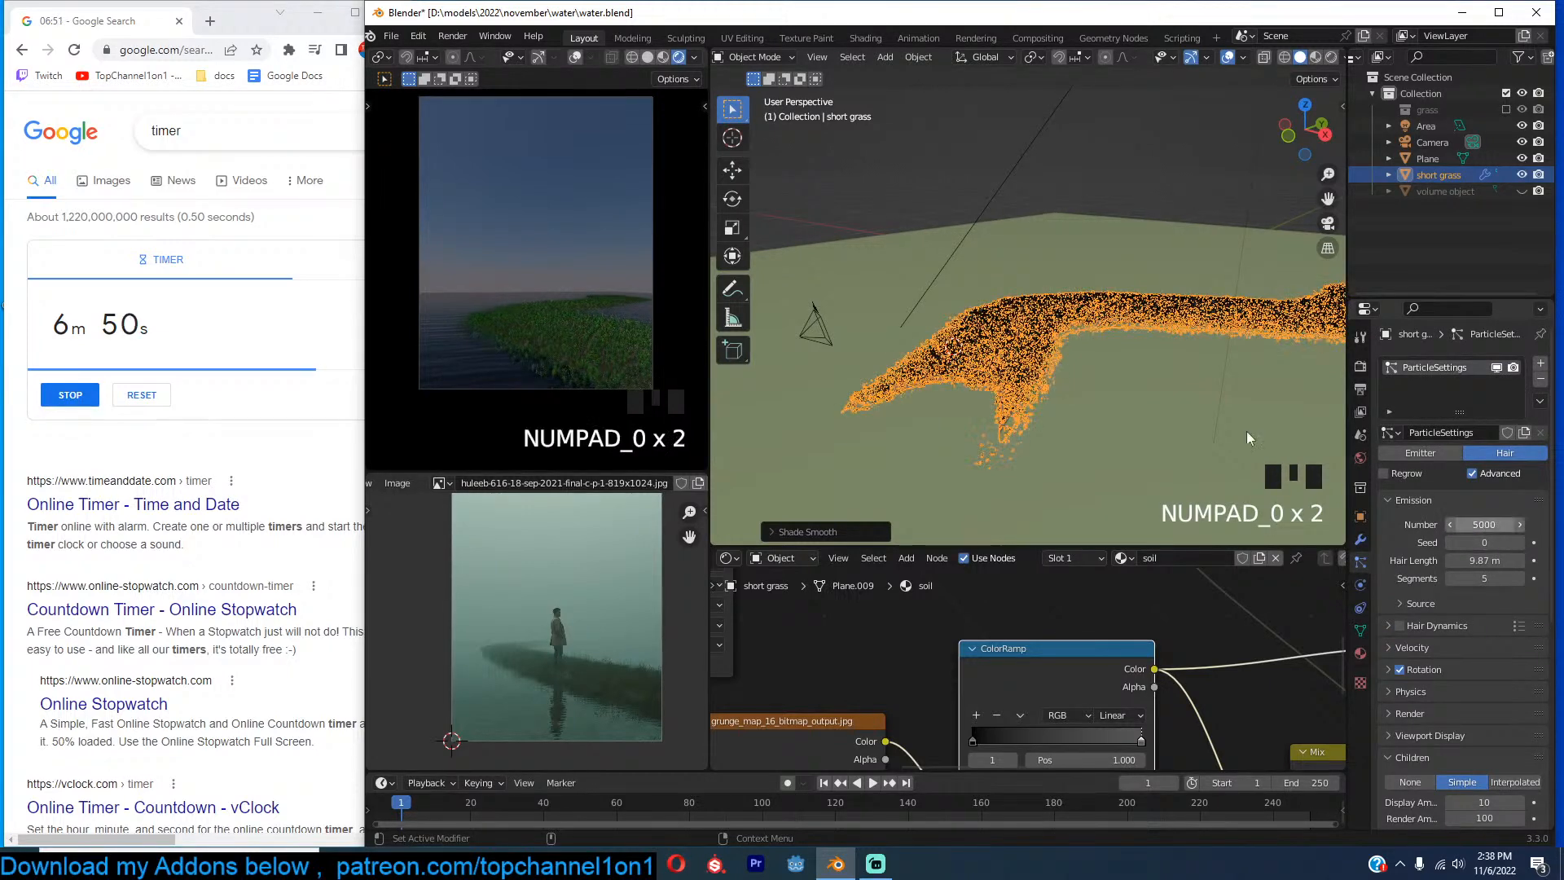
Delete the grass shoreline object and place the 3D cursor on the water plane in front of the camera.
key("grave")
key("x")
right_click(1087, 376, "shift")
key("shift+a")
Search the asset library's objects for "grass".
key("n")
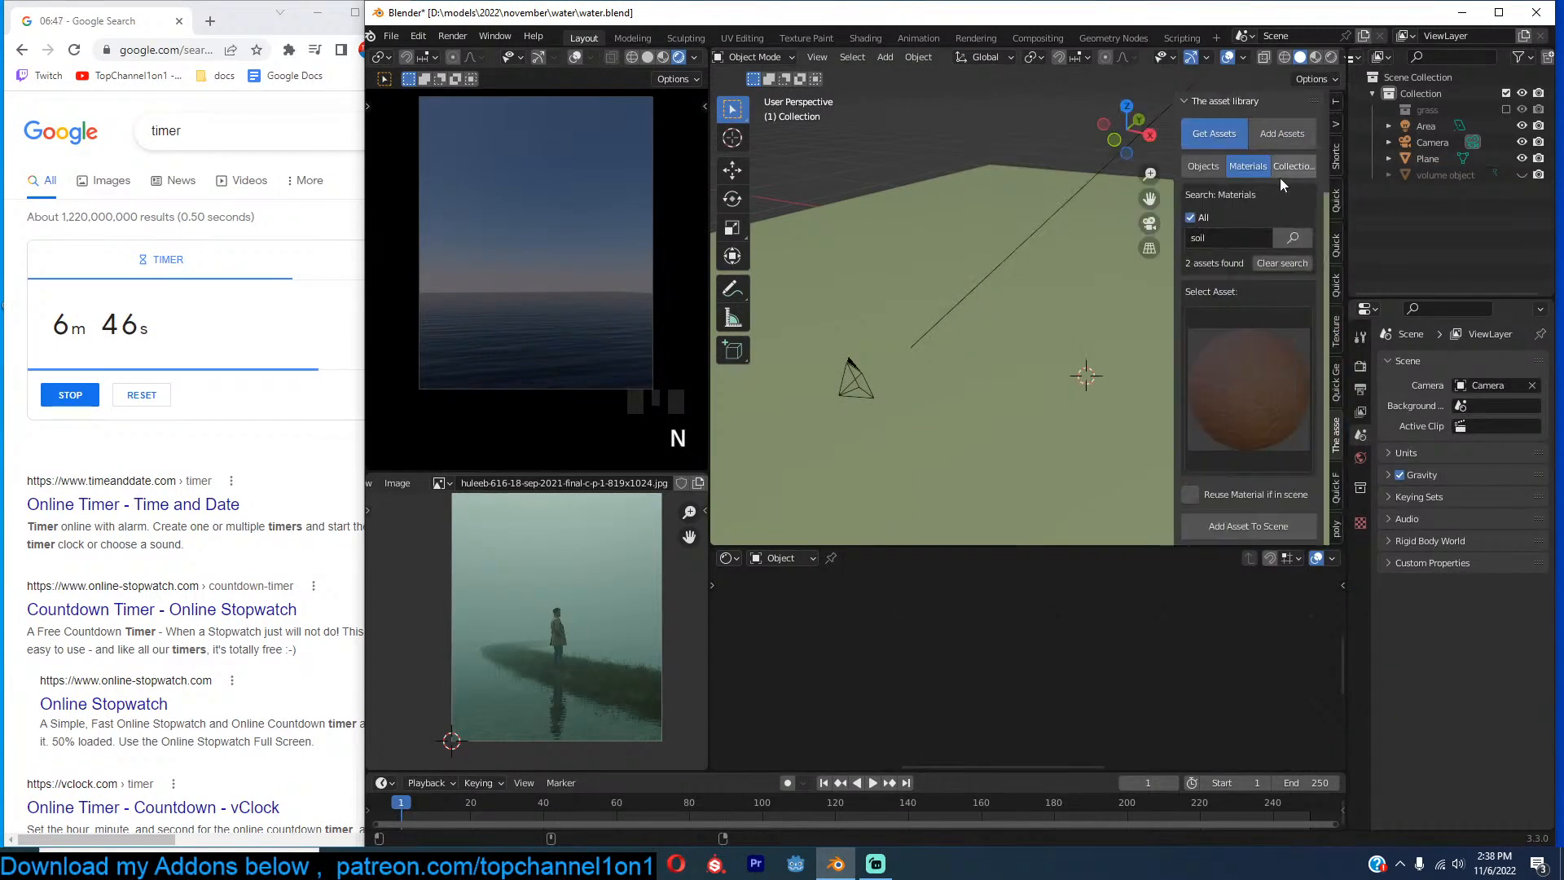
left_click(1202, 166)
left_click(1228, 236)
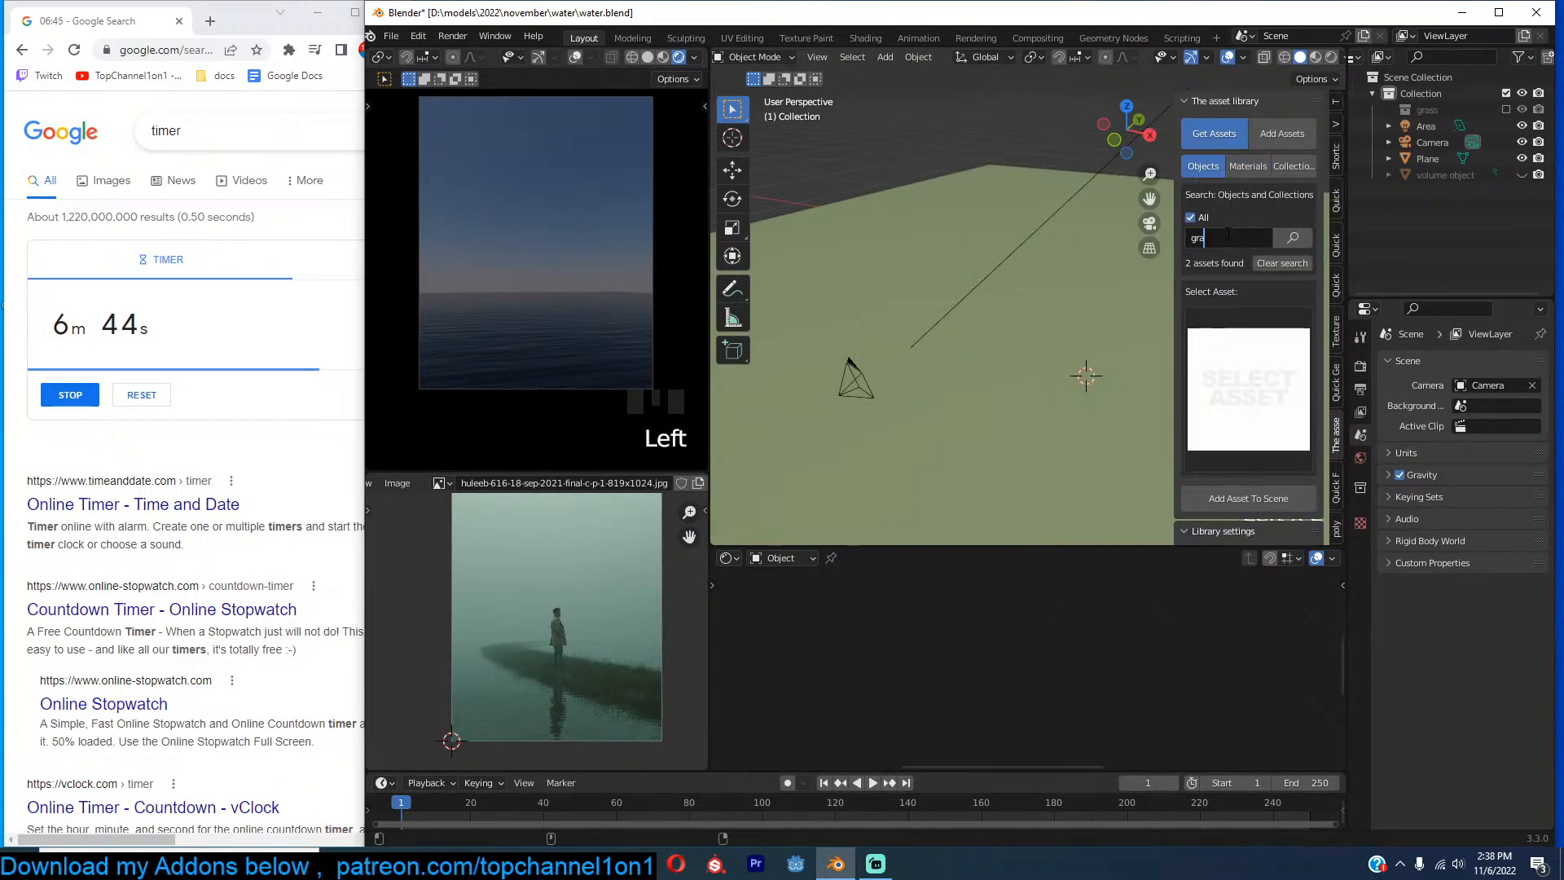
key("Return")
Choose the rolling green meadow asset and add it to the scene at a repositioned 3D cursor.
left_click(1254, 390)
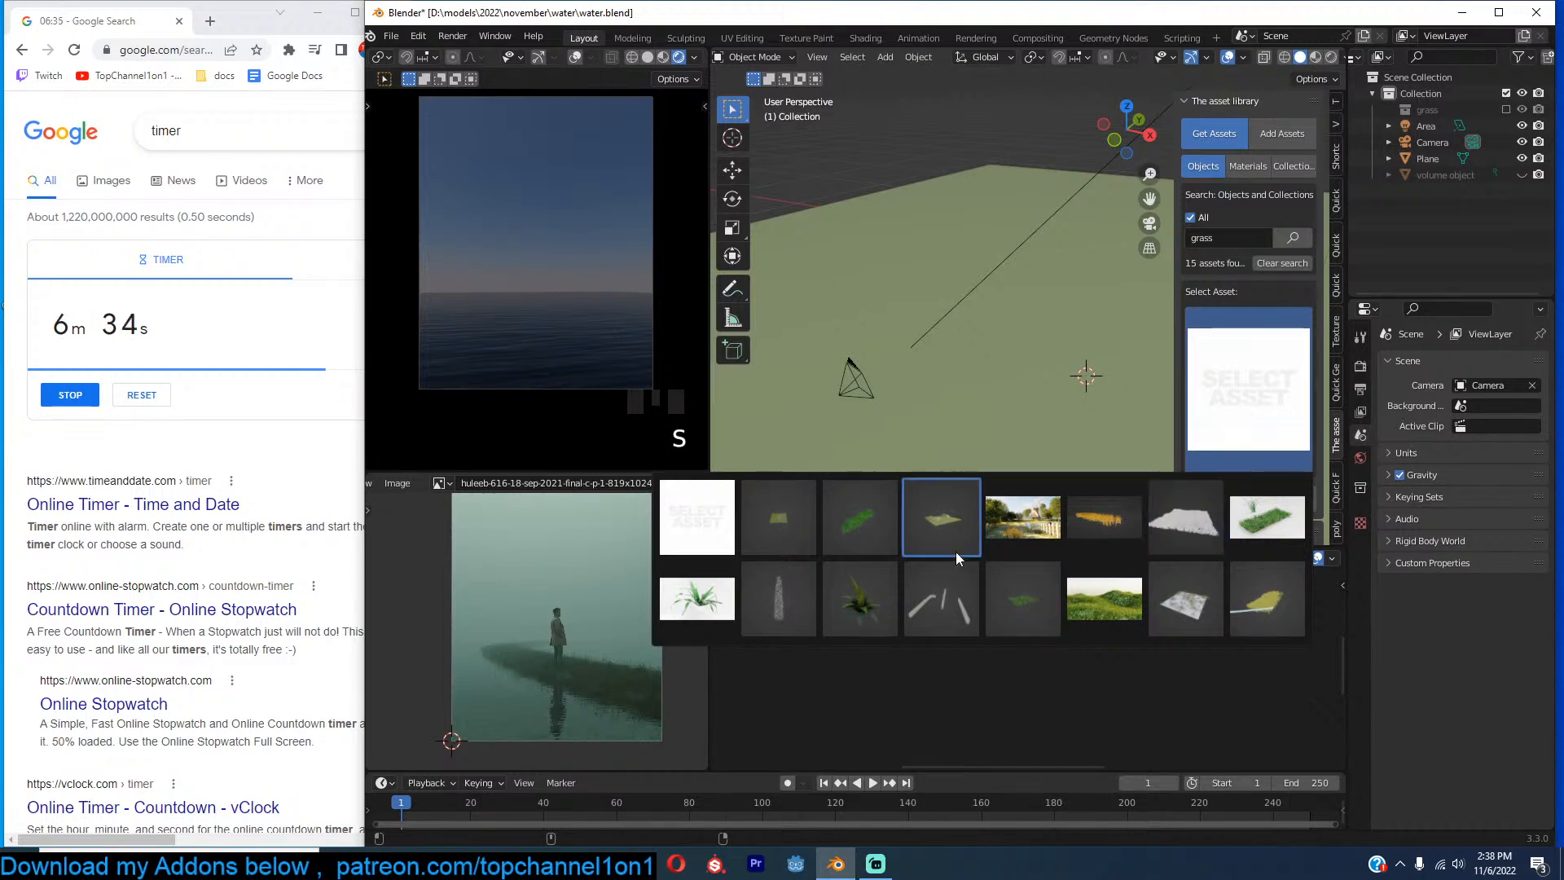
left_click(1109, 595)
right_click(1031, 396, "shift")
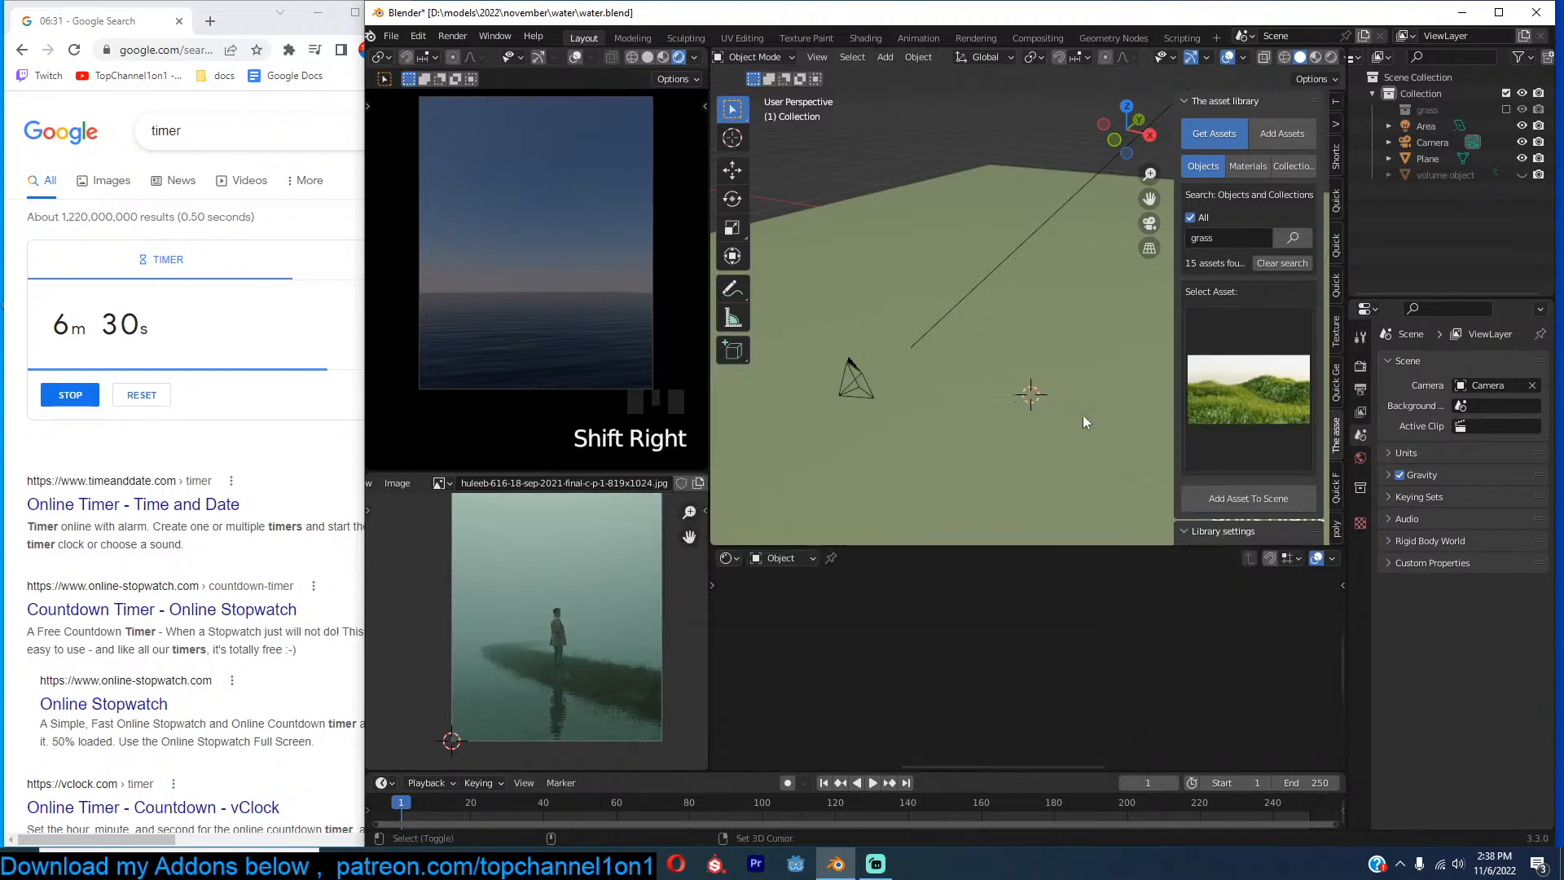
left_click(1263, 504)
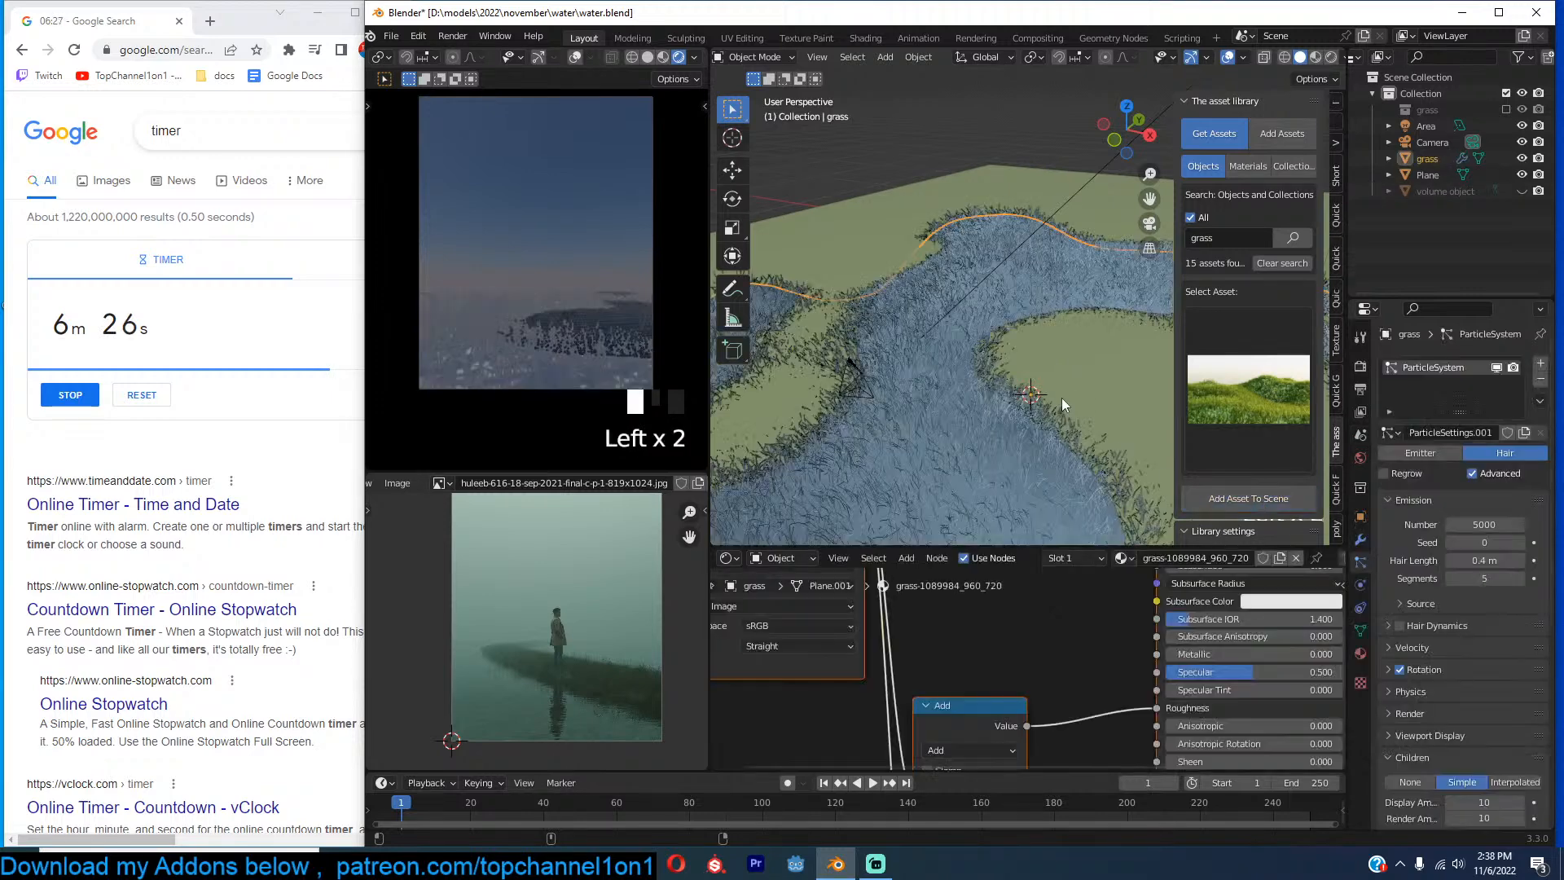
Check the added meadow from the top view and delete it.
left_click(999, 411)
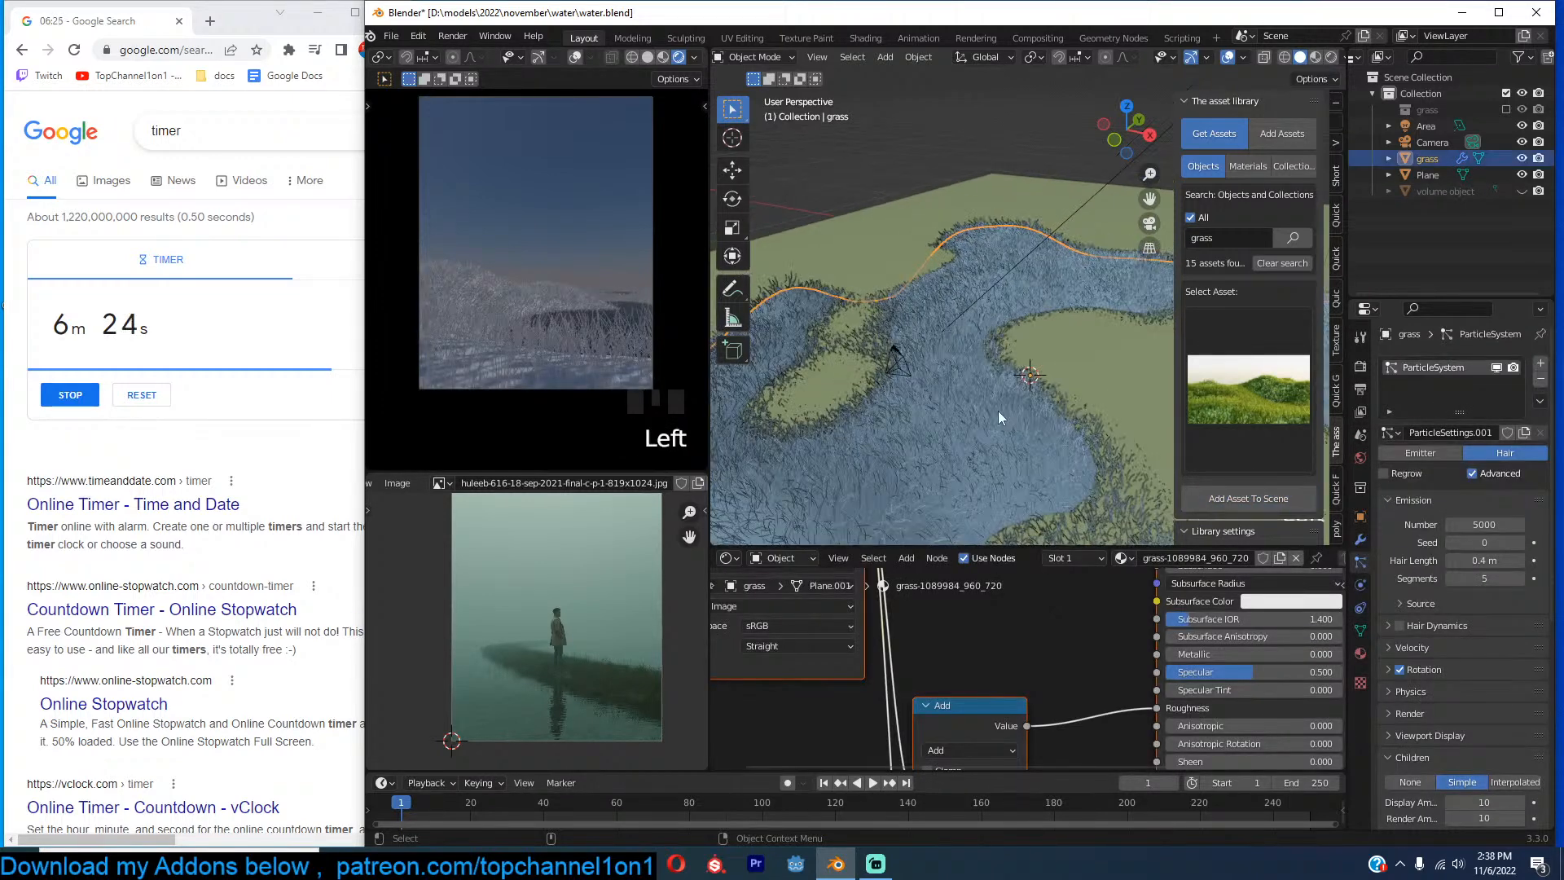
key("KP_7")
scroll(998, 410, "down", 5)
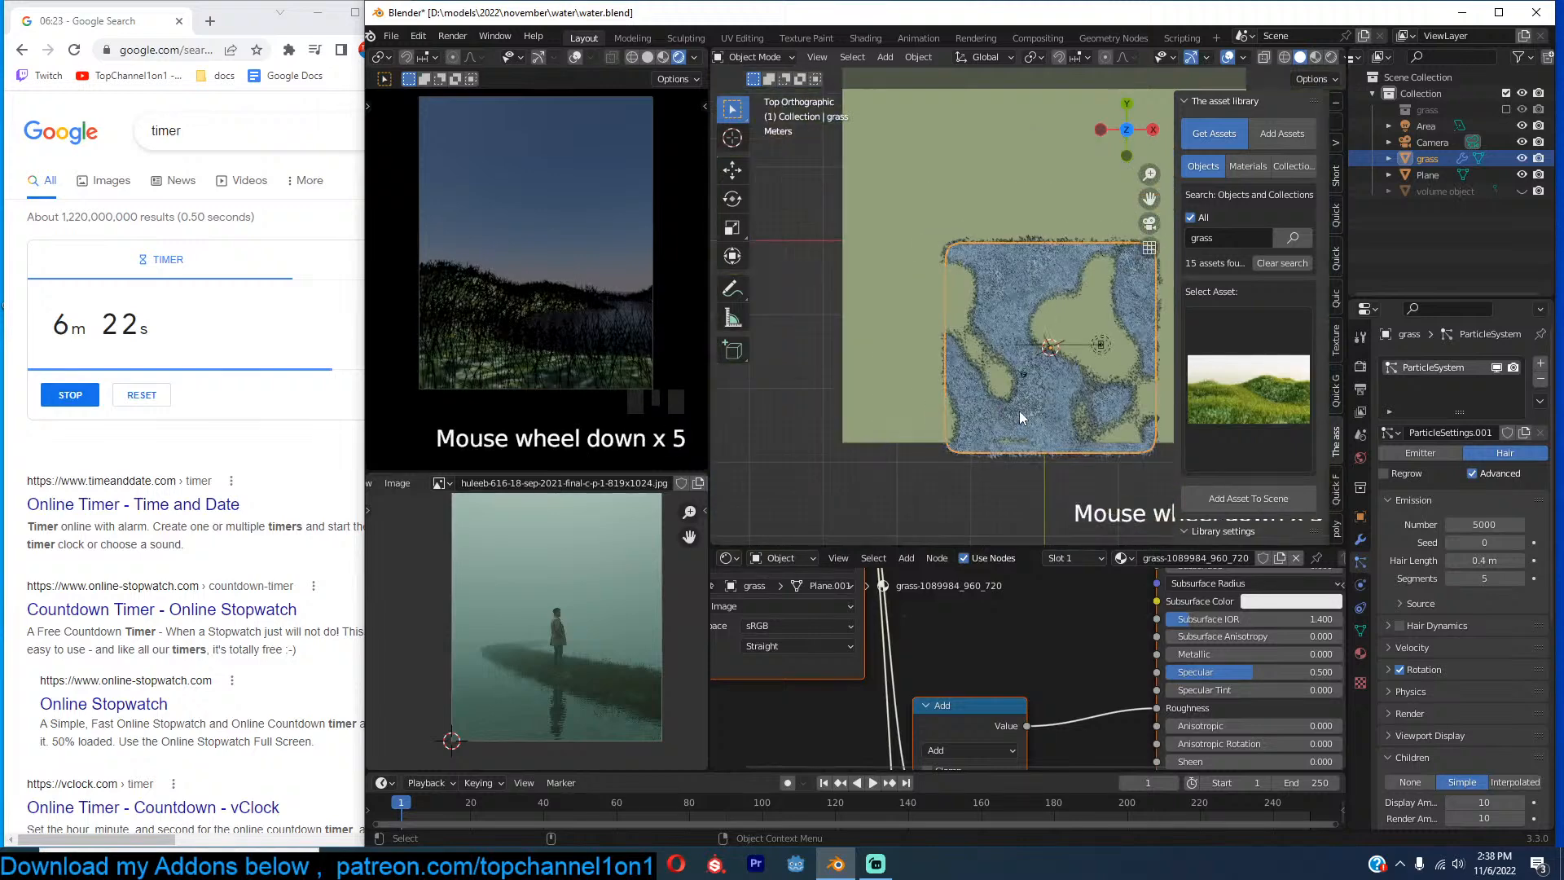
scroll(961, 344, "up", 3)
key("x")
left_click(987, 309)
Choose the small green geometry nodes grass patch from the asset library and add it to the scene.
left_click(1214, 334)
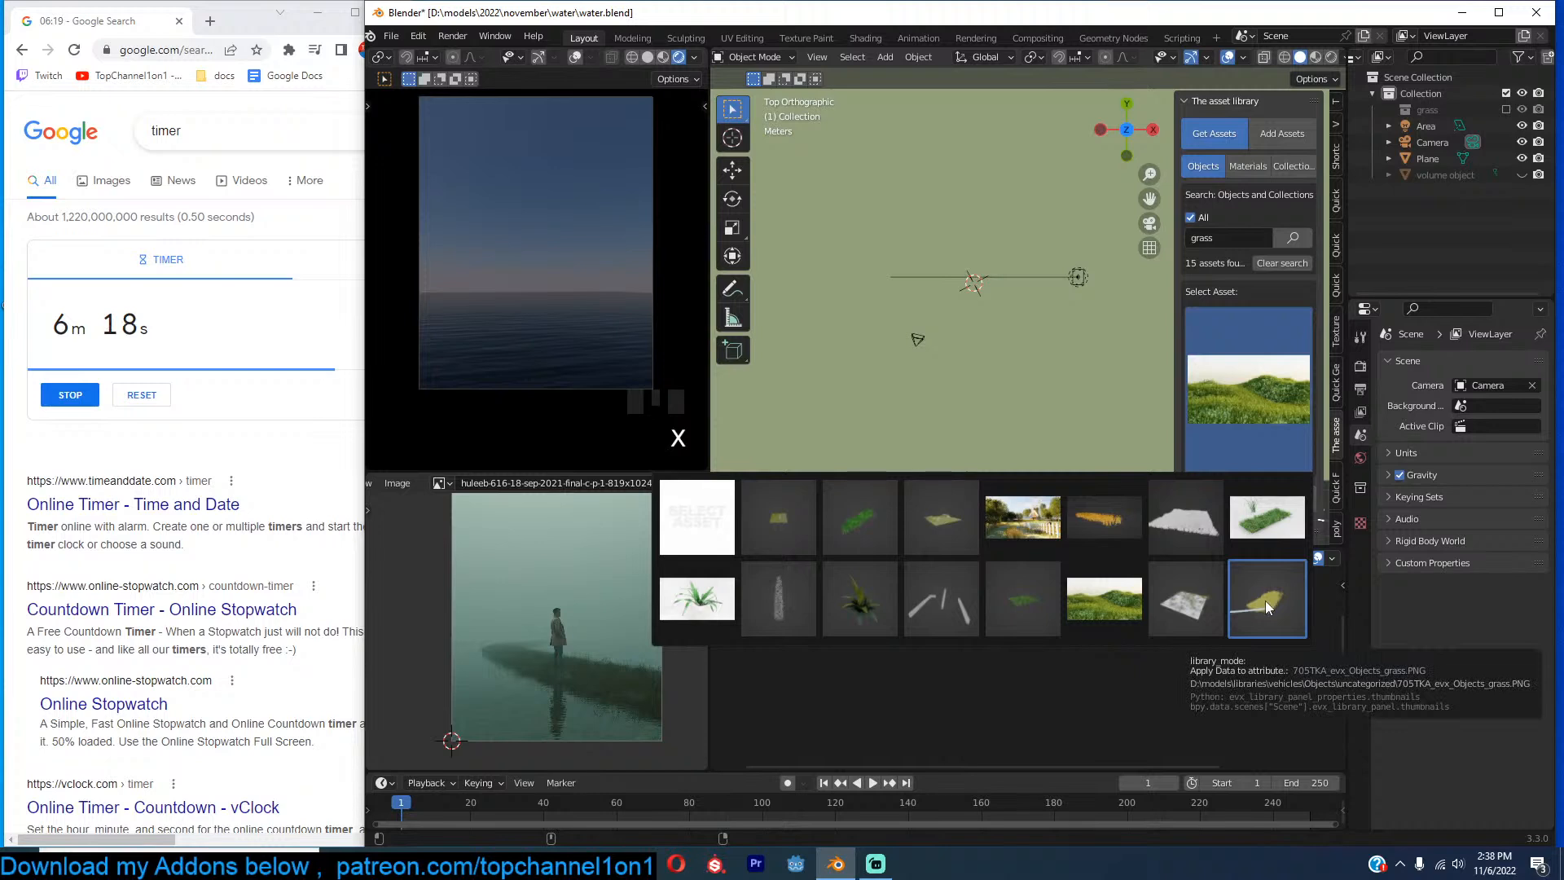
left_click(1049, 599)
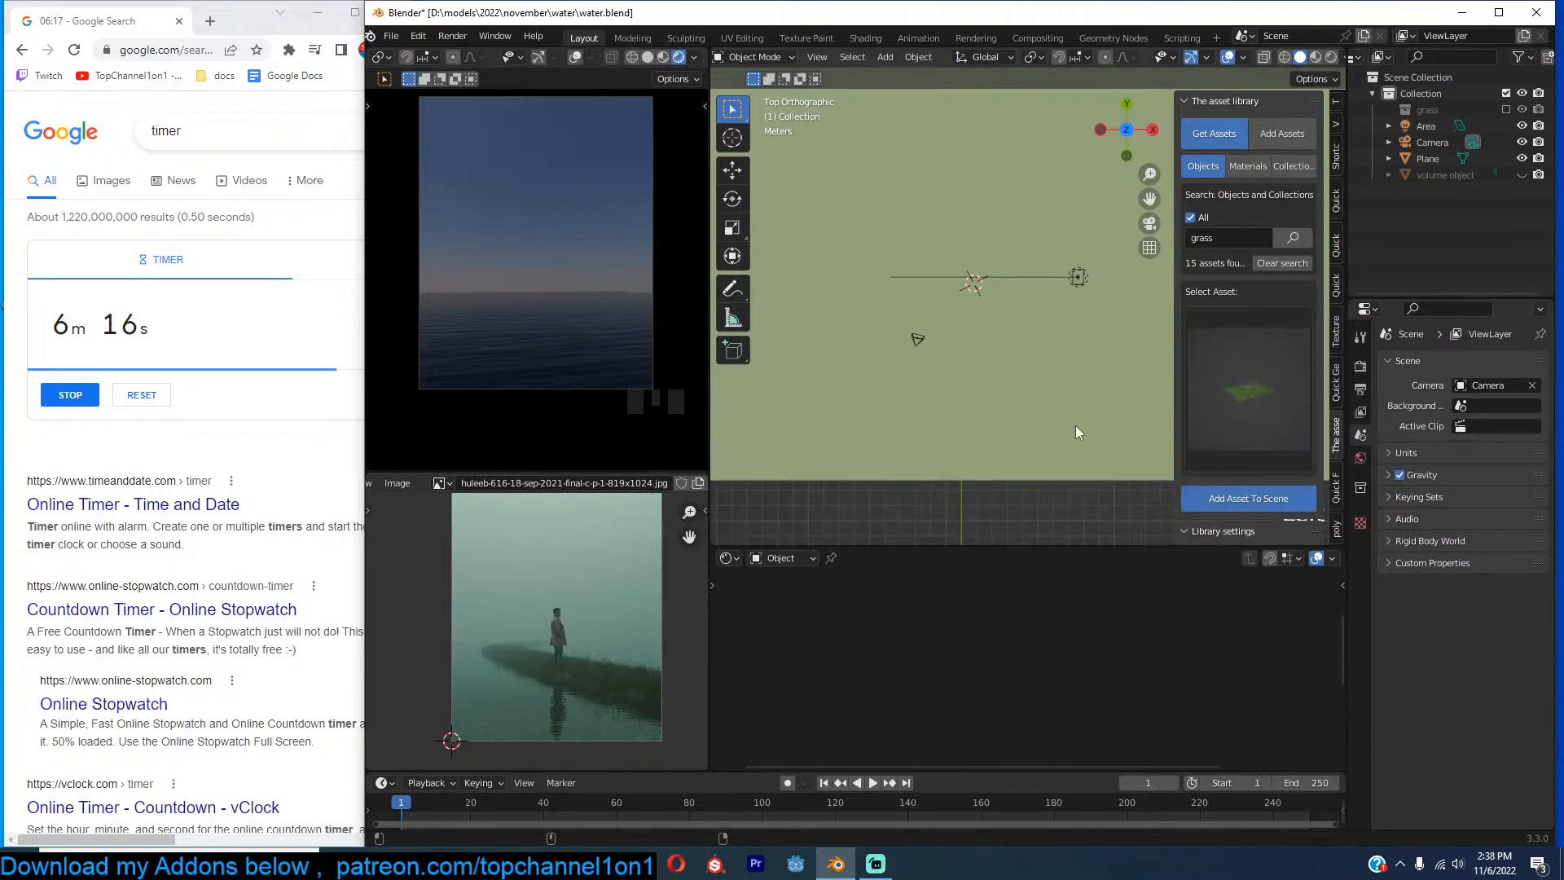
scroll(1074, 422, "down", 3)
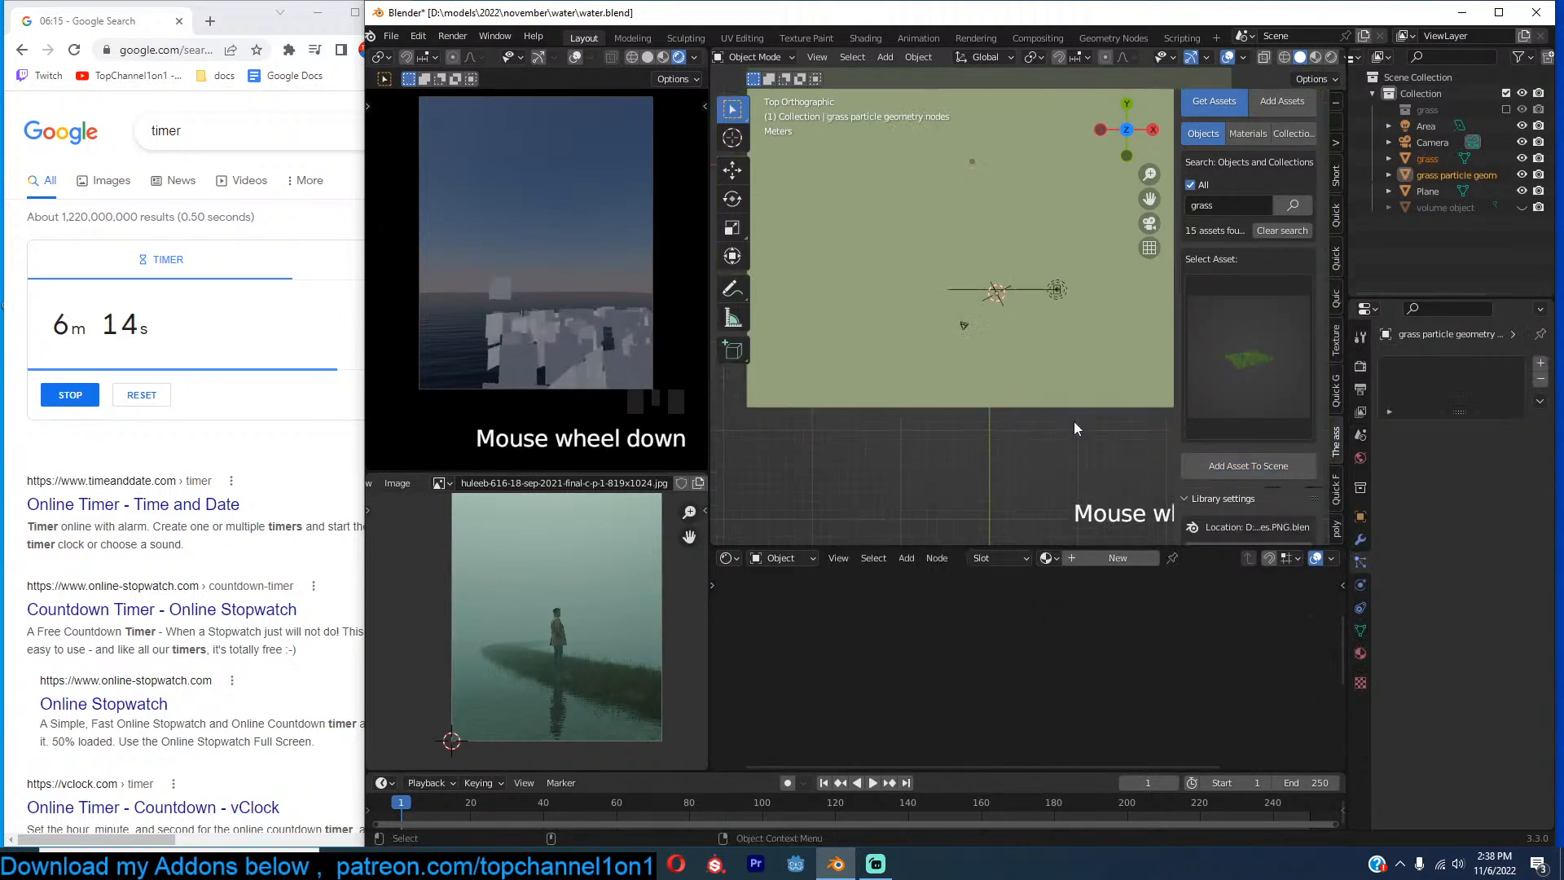
Switch the viewport to wireframe shading and scale the grass particle geometry nodes object down to about 0.38.
key("z")
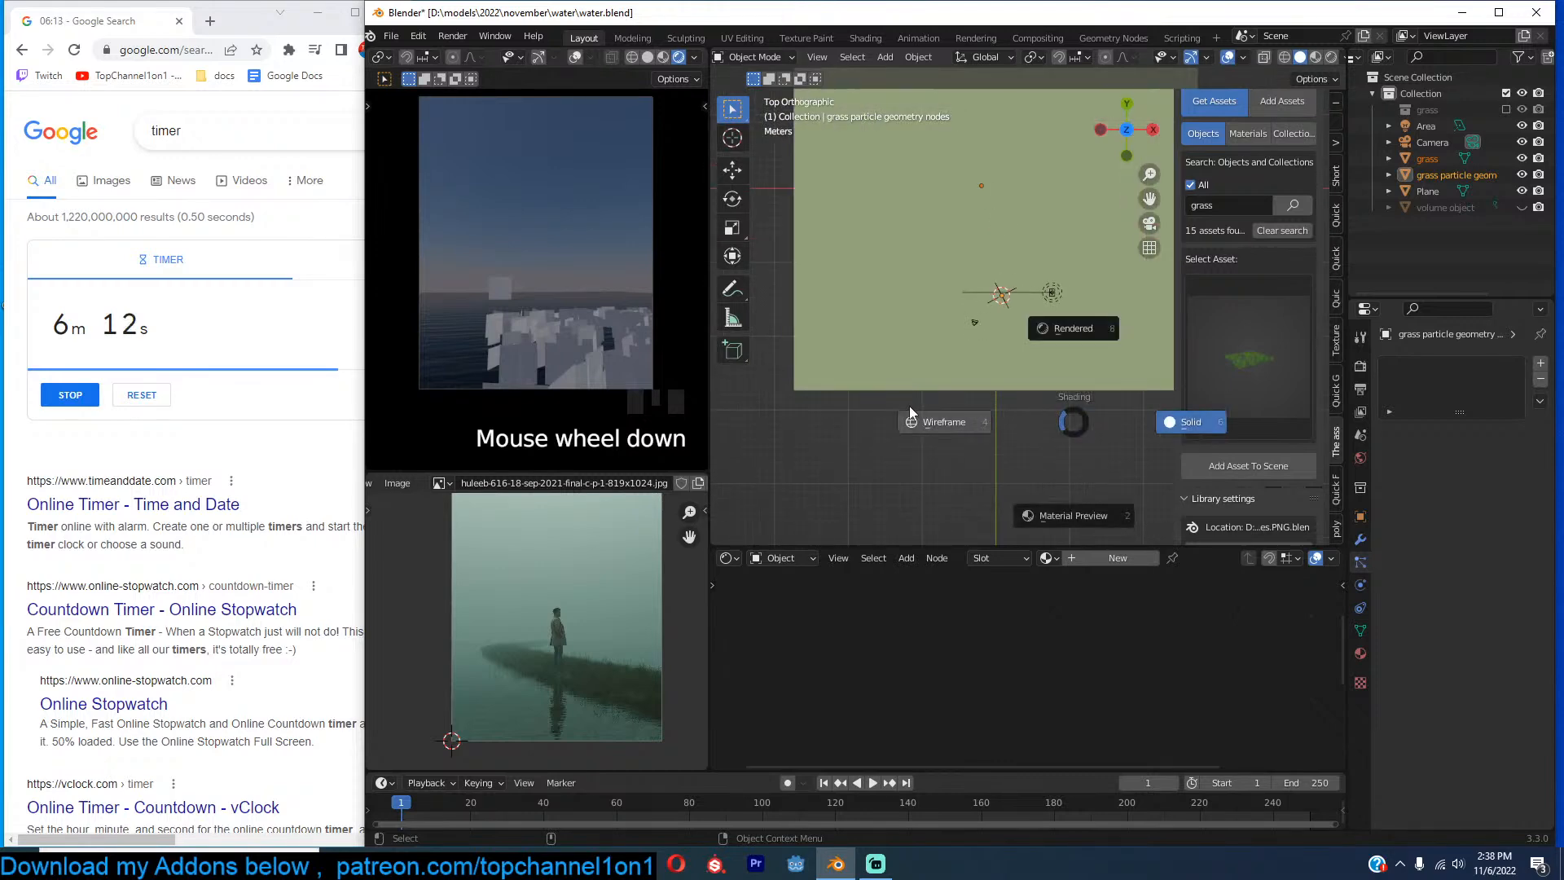
left_click(935, 420)
scroll(1006, 334, "up", 3)
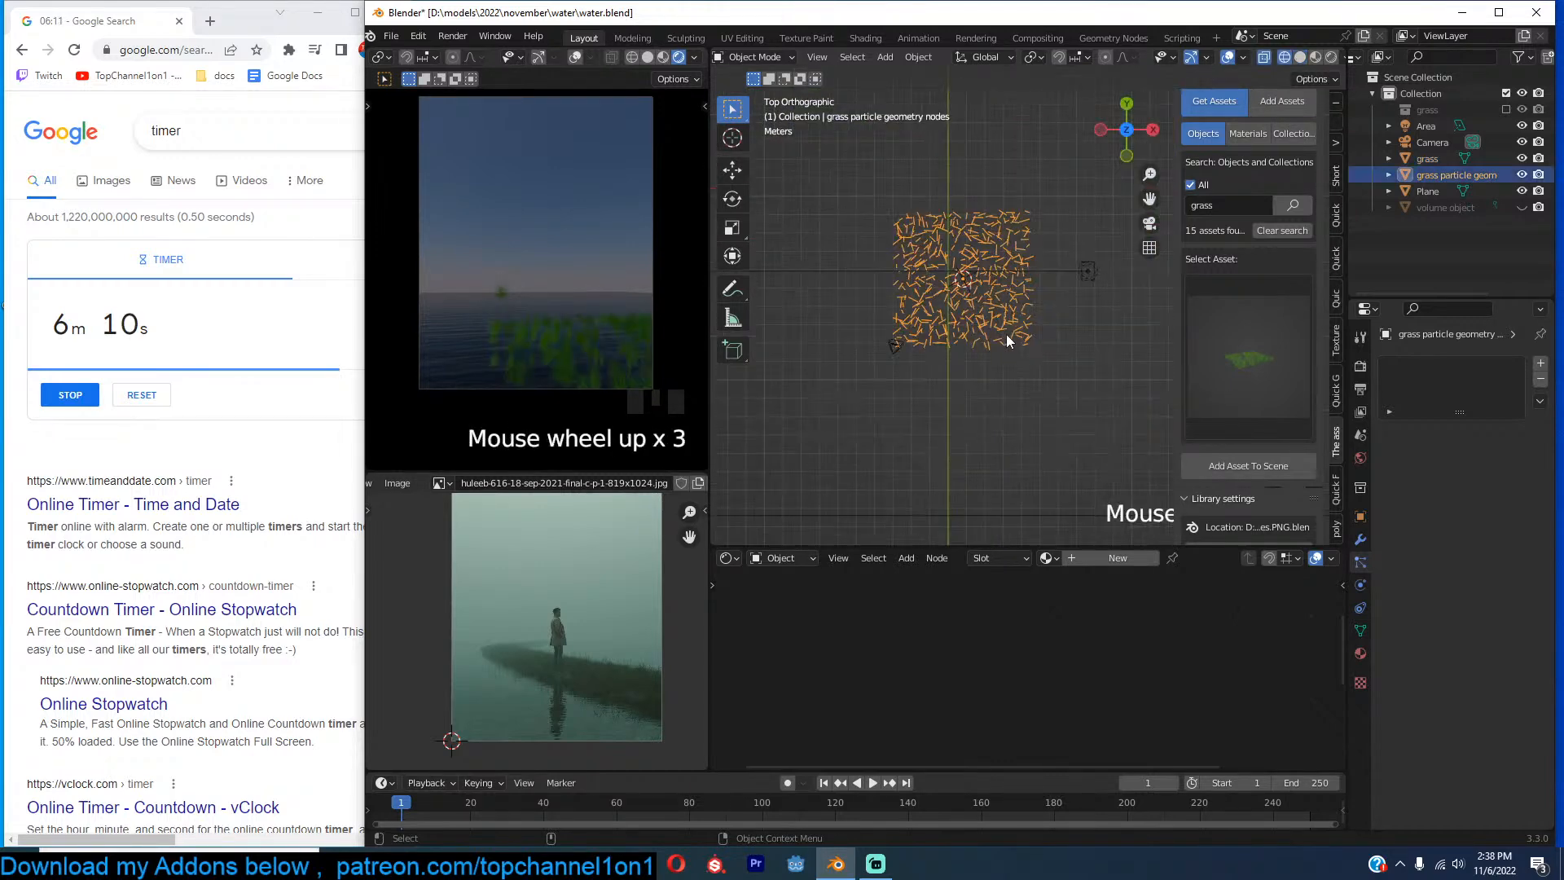
left_click(1005, 334)
key("s")
left_click(949, 310)
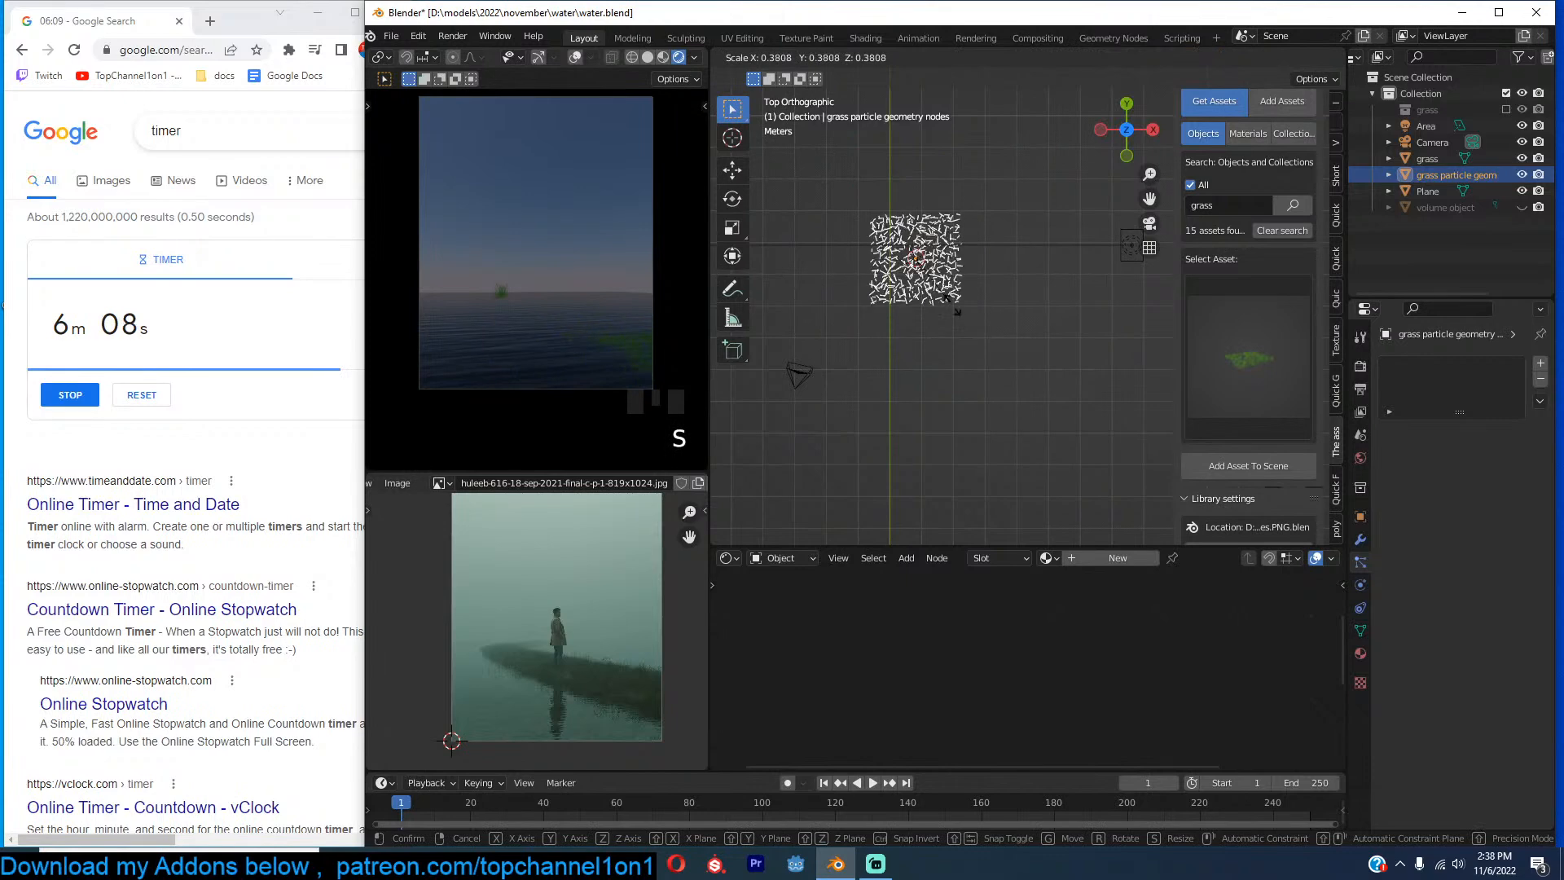
Add a Decimate modifier in Un-Subdivide mode to the grass particle geometry nodes patch.
key("Tab")
scroll(936, 363, "up", 2)
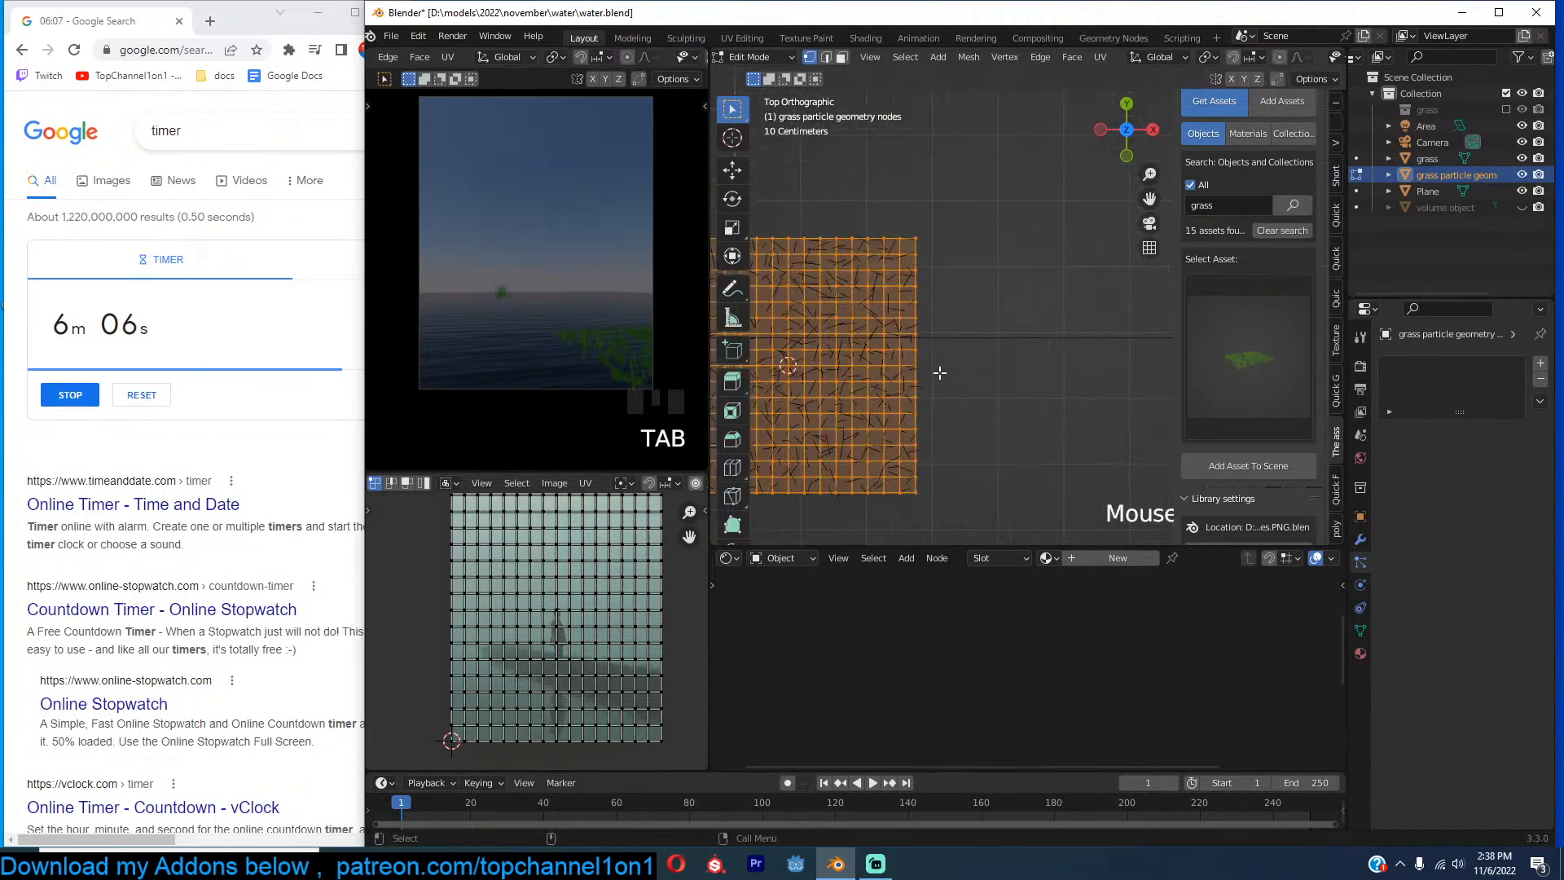
key("Tab")
left_click(1359, 538)
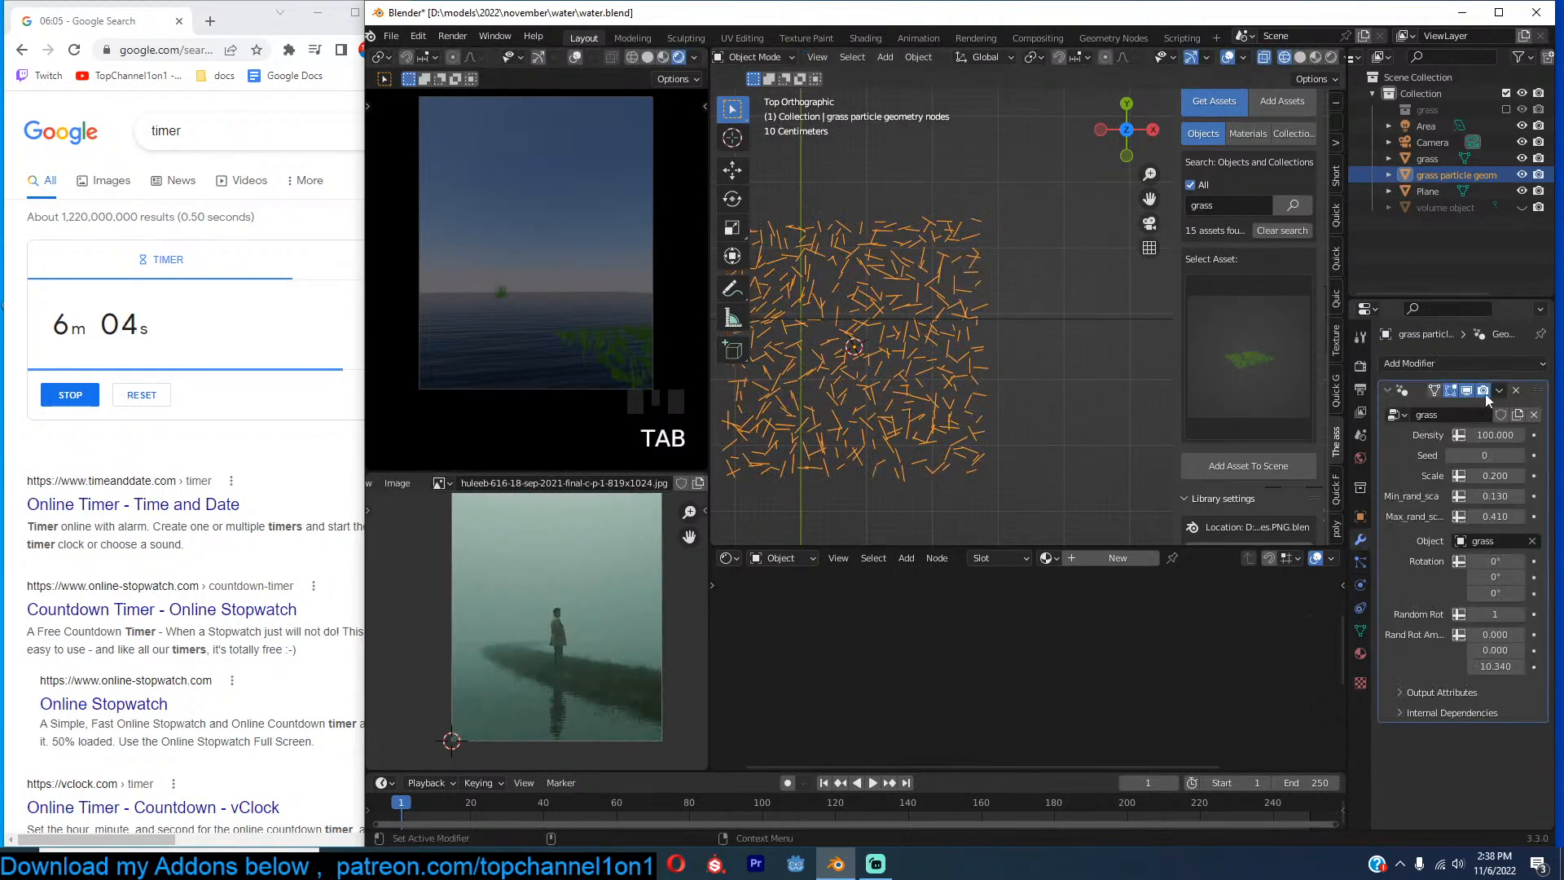
left_click(1418, 391)
left_click(1417, 368)
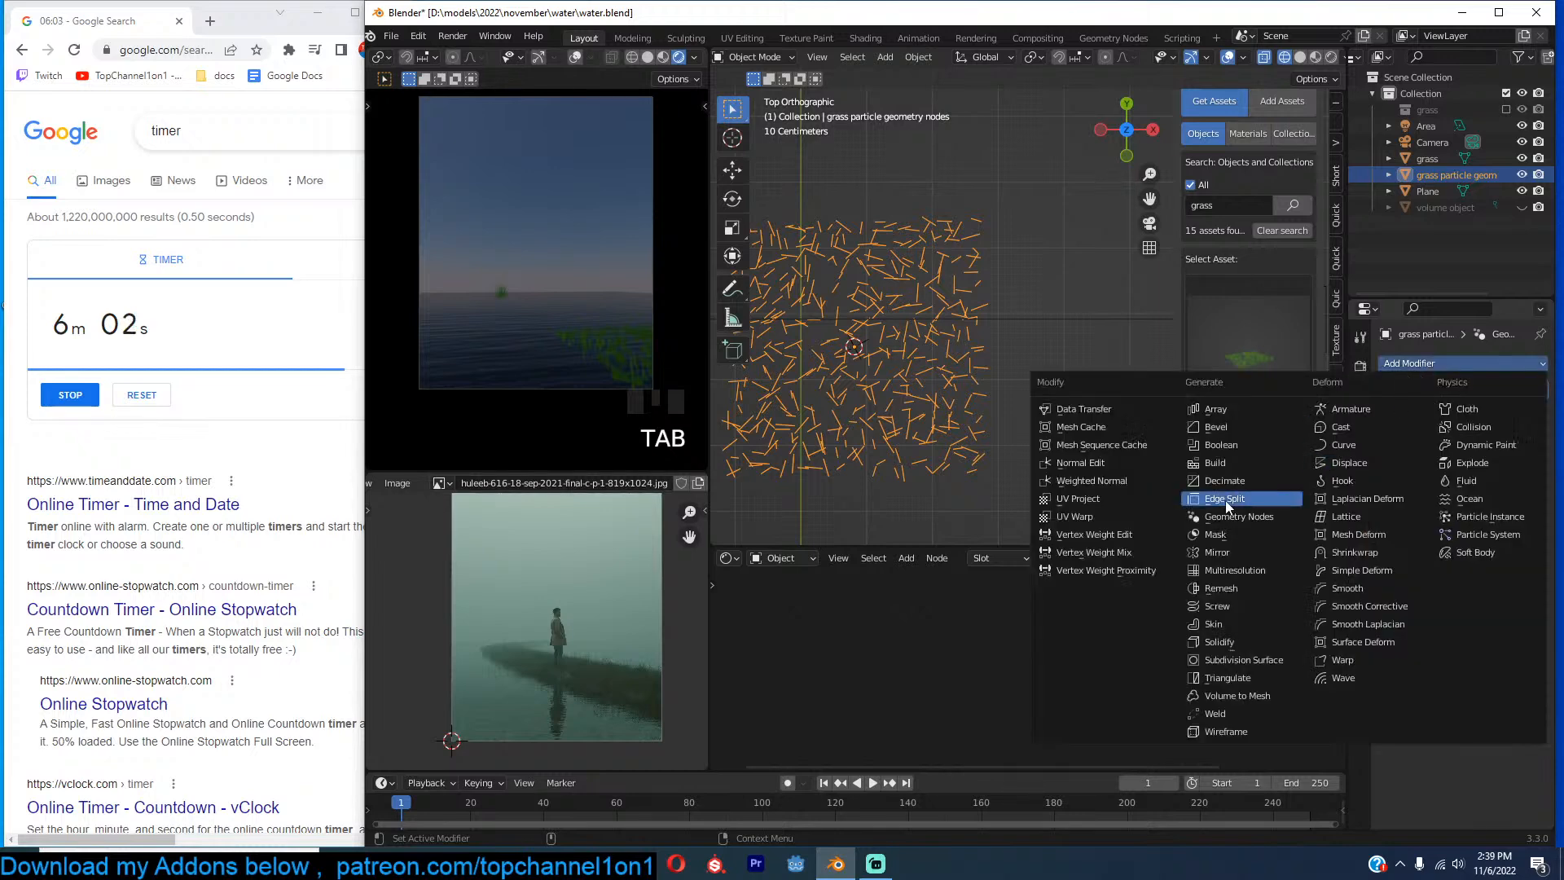
left_click(1236, 481)
left_click(1464, 440)
Raise the Un-Subdivide iterations to coarsen the grass patch's base grid, and apply the Decimate modifier.
left_click(1520, 457)
left_click(1520, 457)
key("z")
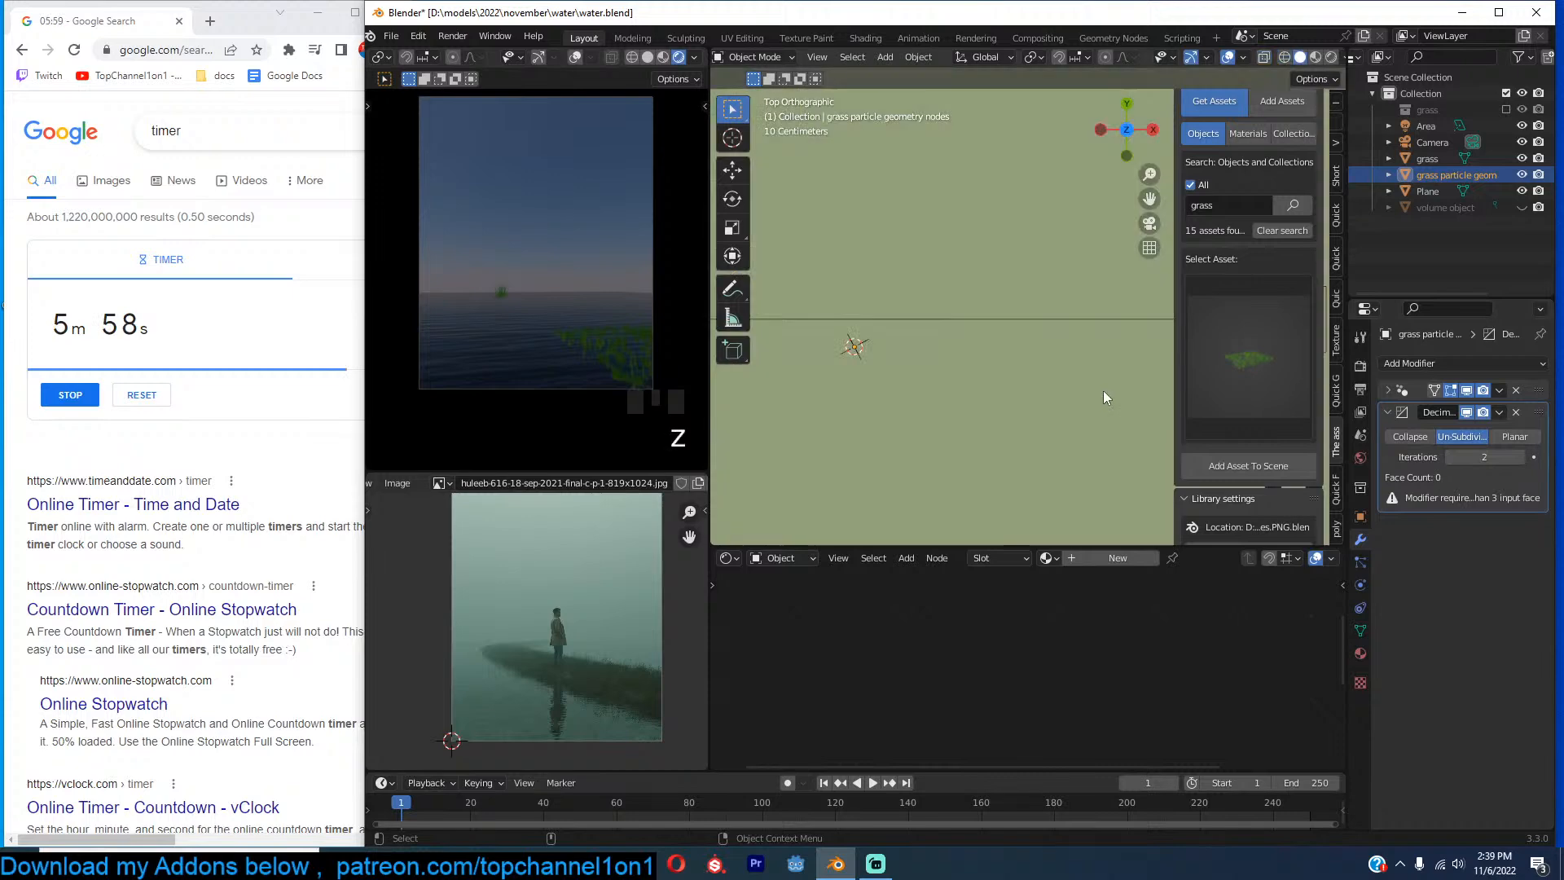
key("z")
left_click(1525, 457)
left_click(1525, 457)
left_click(1525, 457)
key("ctrl+a")
key("Tab")
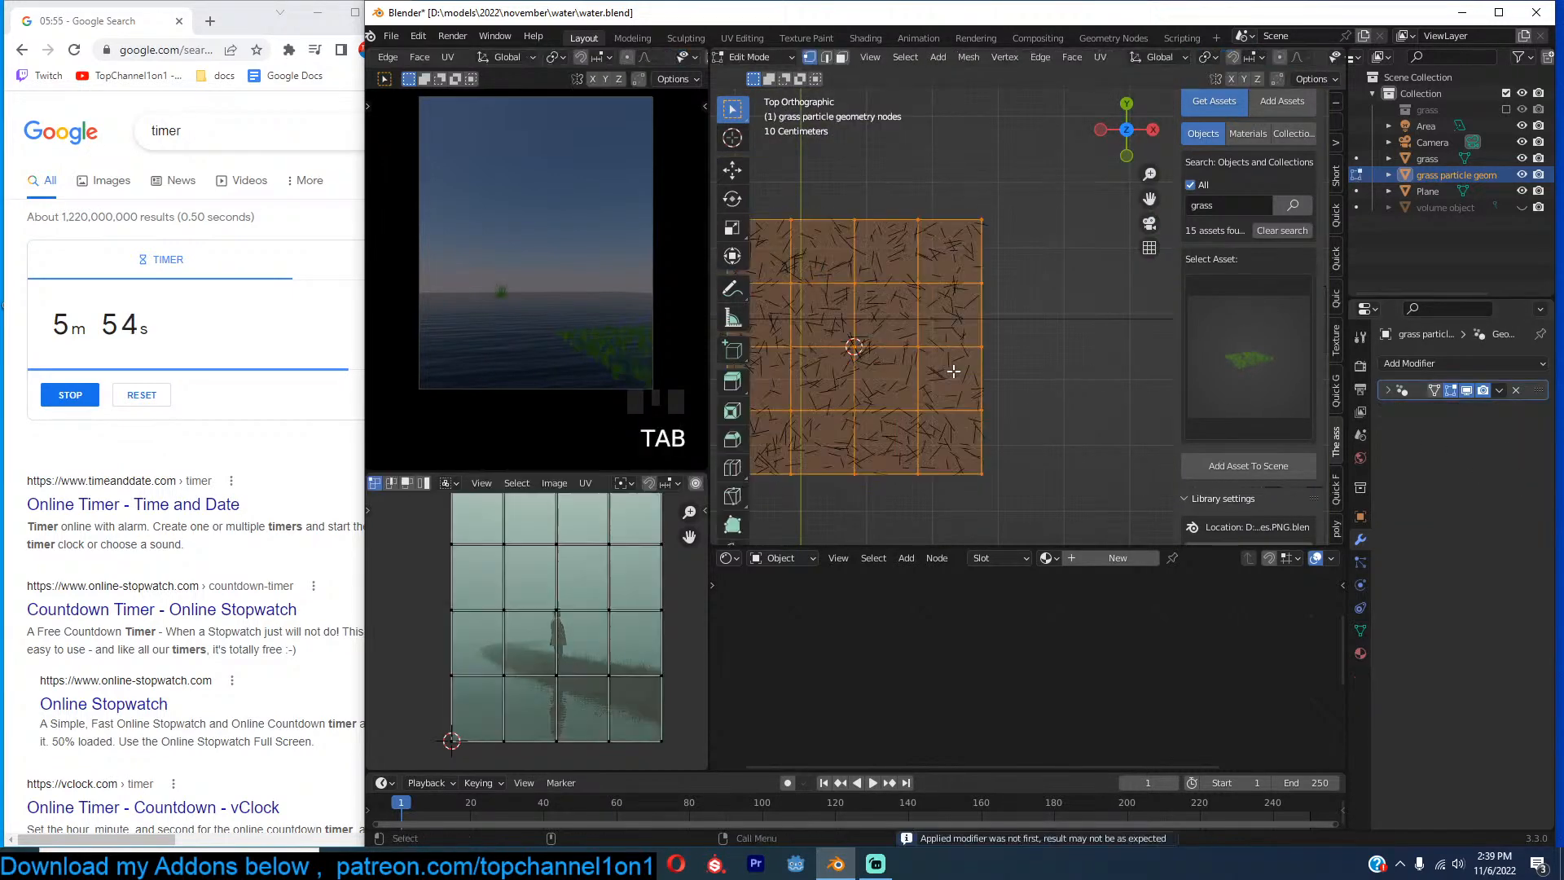
Extrude the grass patch's far edge repeatedly in top view to form a long curved shoreline strip.
scroll(964, 282, "down", 3)
left_click(950, 254, "alt")
middle_click_drag(944, 181, 971, 318, "shift")
right_click(969, 308, "ctrl")
right_click(971, 193, "ctrl")
middle_click_drag(971, 222, 977, 429, "shift")
right_click(999, 276, "ctrl")
right_click(1047, 222, "ctrl")
middle_click_drag(1080, 217, 899, 372, "shift")
right_click(947, 311, "ctrl")
right_click(1029, 246, "ctrl")
scroll(1006, 276, "down", 2)
right_click(1051, 244, "ctrl")
right_click(1108, 214, "ctrl")
middle_click_drag(1108, 213, 1034, 260, "shift")
right_click(1076, 173, "ctrl")
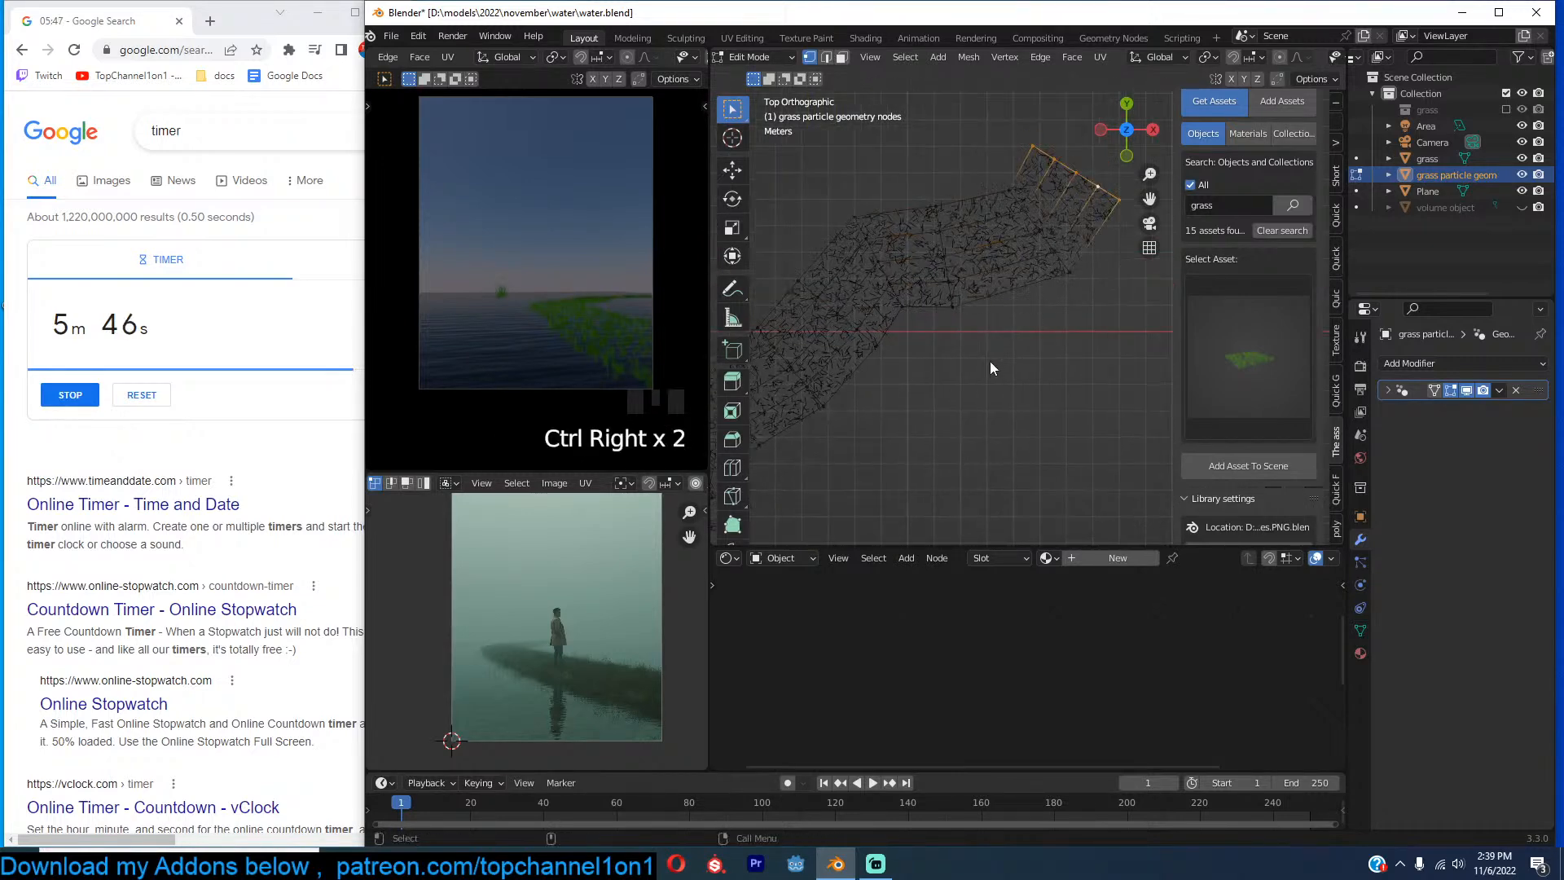
key("Tab")
Shift the grass strip toward the middle of the camera frame and unhide the volume object.
scroll(1025, 380, "down", 3)
key("z")
key("grave")
middle_click_drag(1025, 376, 1147, 290, "shift")
key("alt+a")
scroll(948, 376, "up", 4)
middle_click_drag(949, 377, 1048, 365, "shift")
key("KP_0")
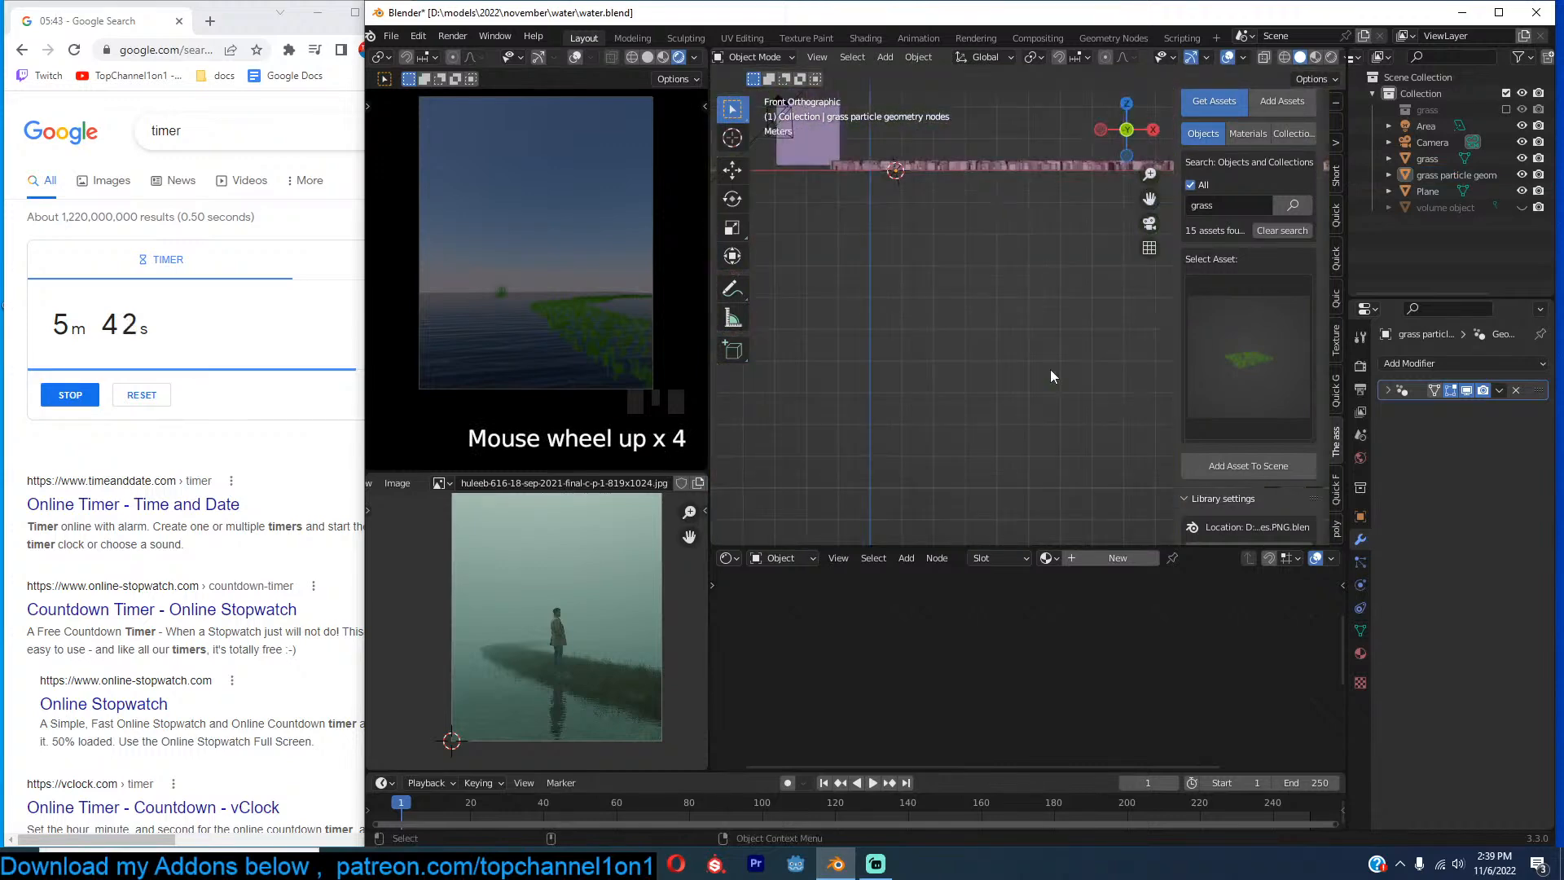
left_click(1014, 403)
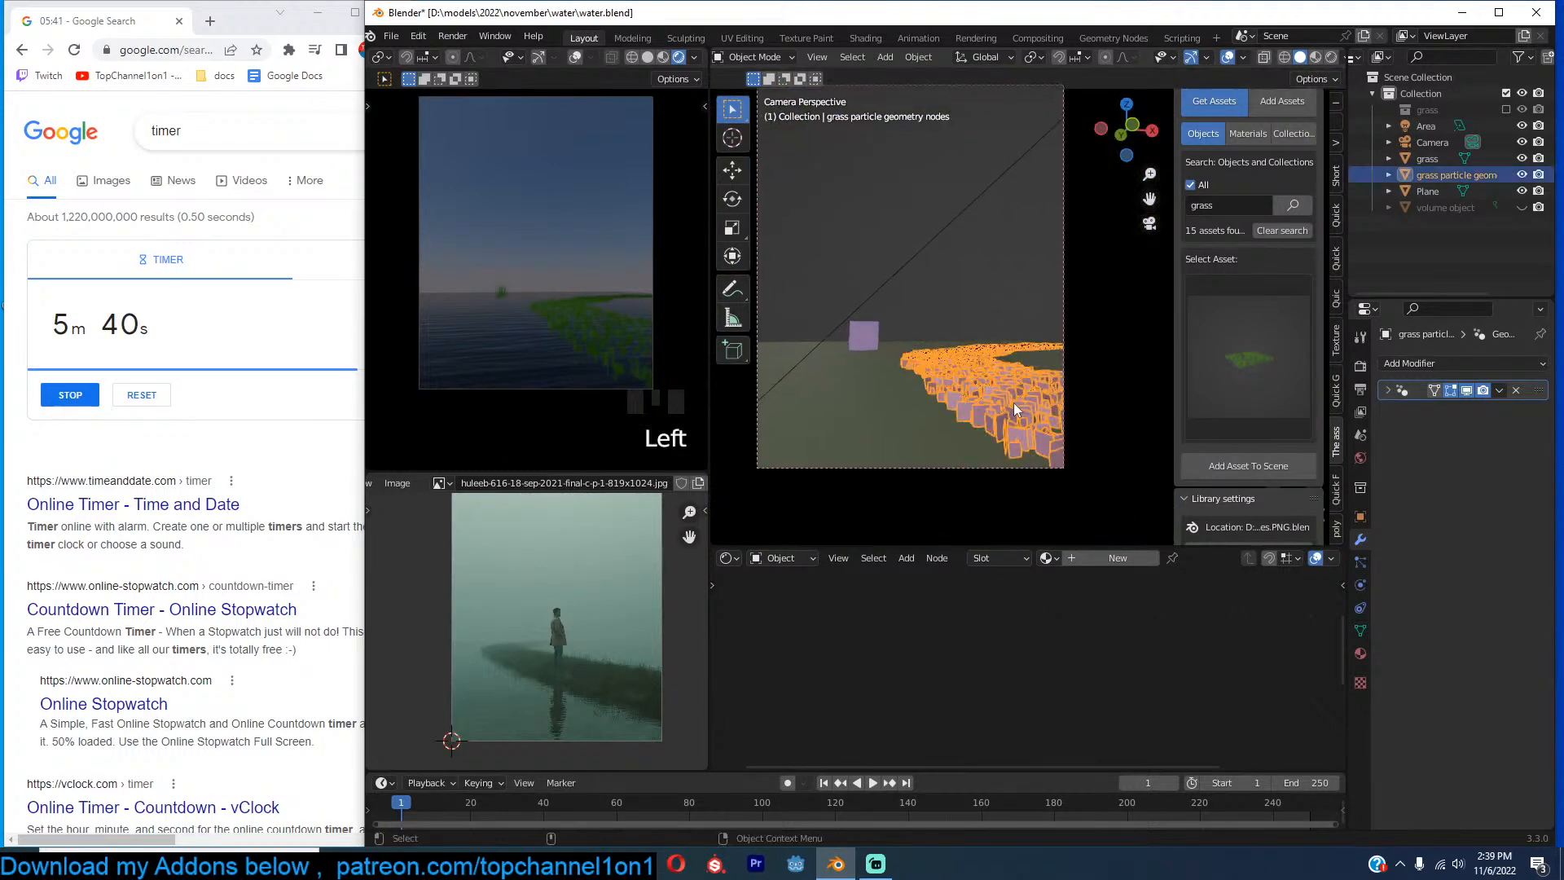
key("g")
left_click(959, 403)
key("alt+h")
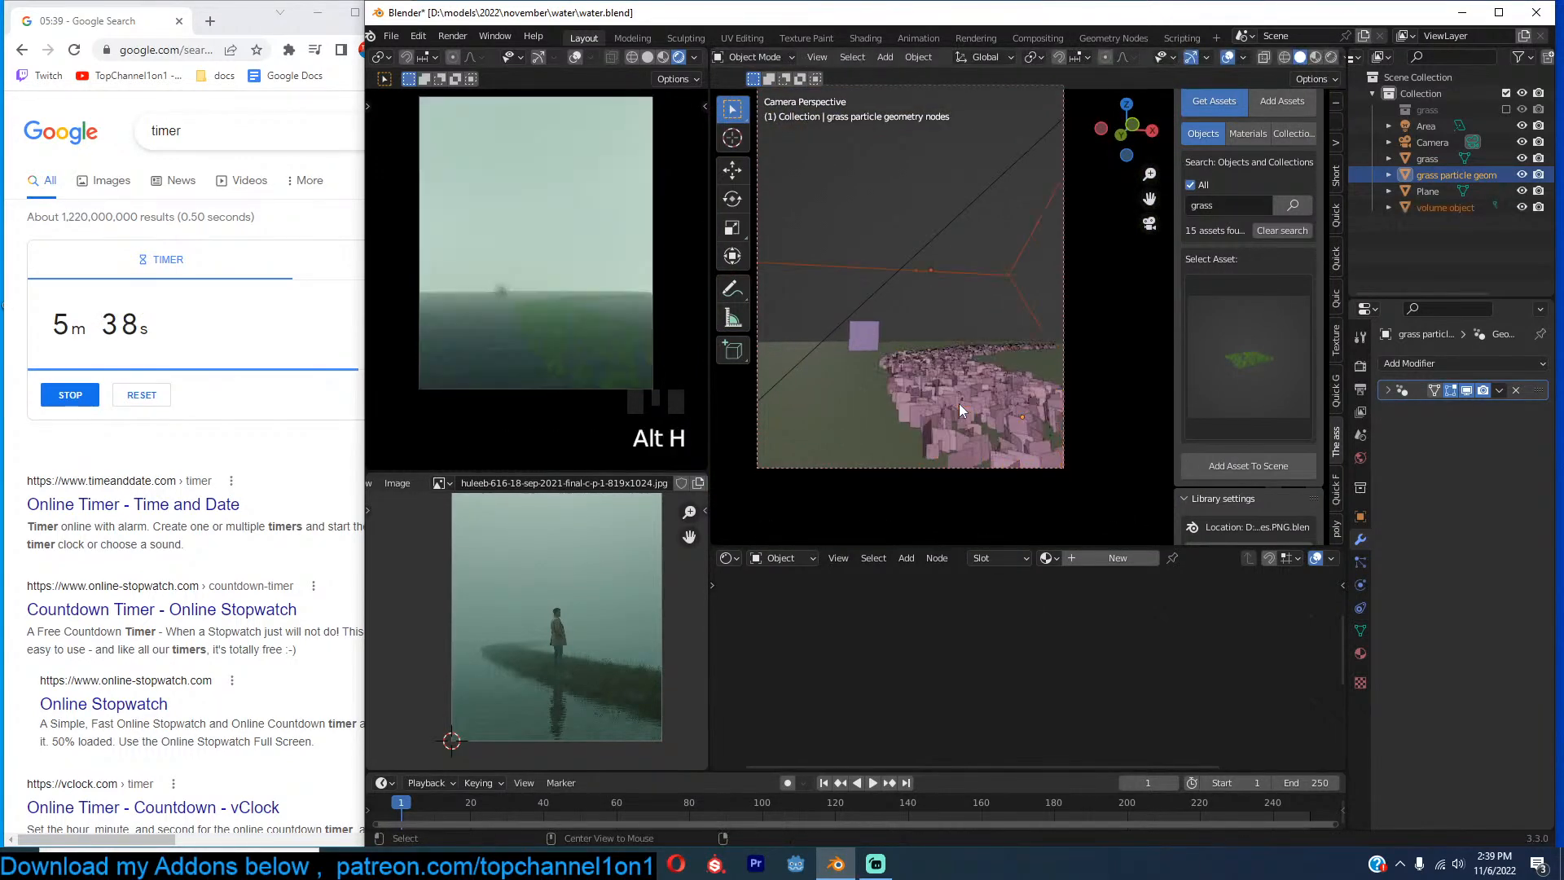
key("alt+a")
Display the grass strip's geometry node tree and move the Group Output node away to make room.
left_click(1023, 422)
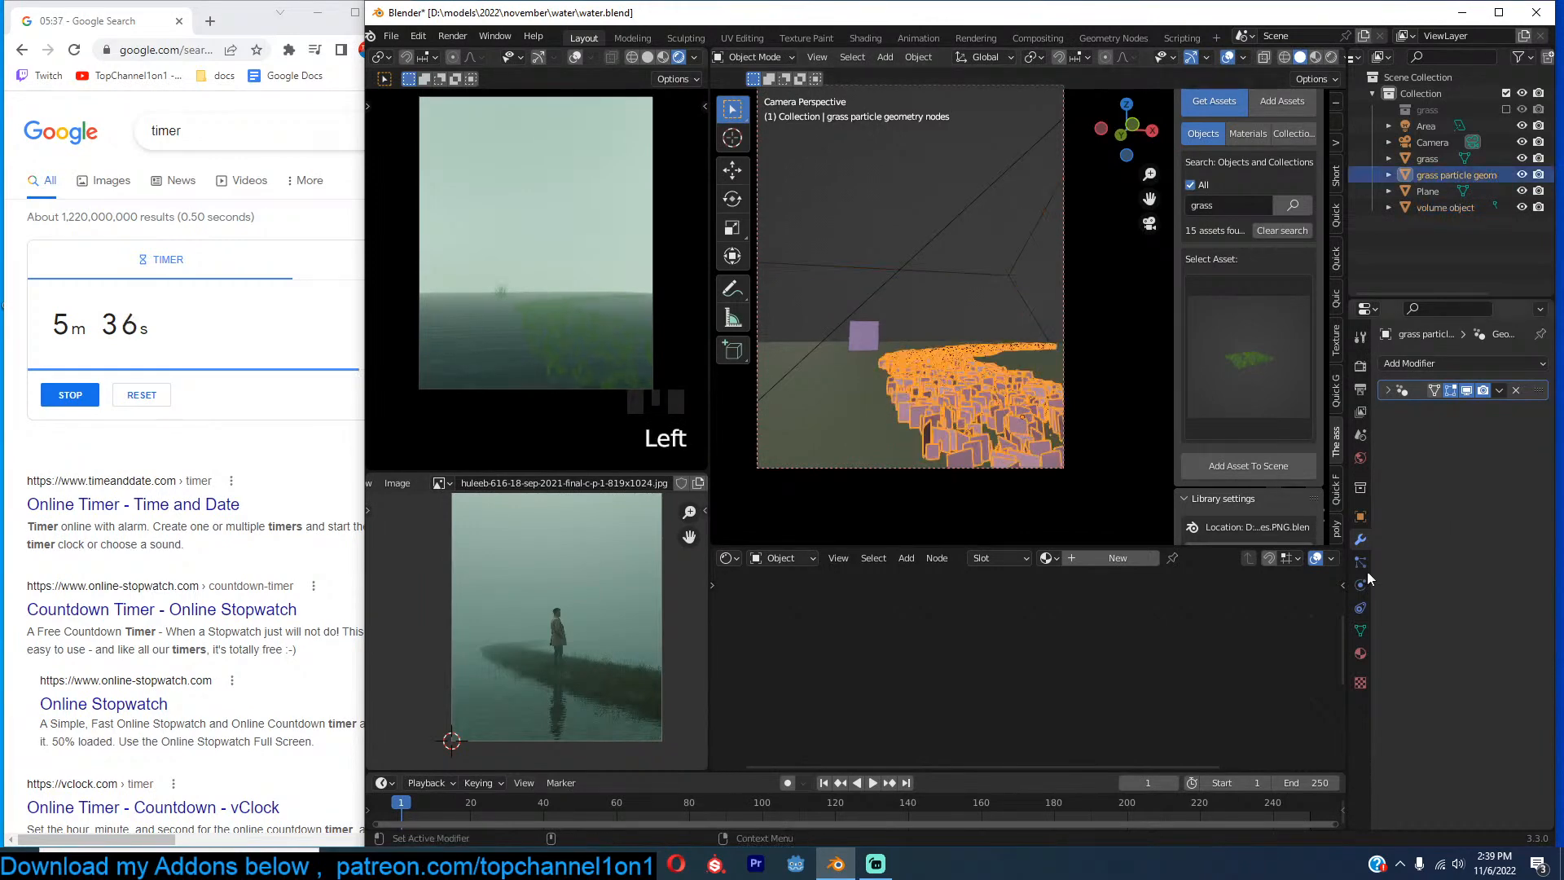
left_click(733, 562)
left_click(774, 694)
scroll(1000, 650, "down", 4)
scroll(979, 580, "up", 5)
middle_click_drag(1051, 648, 945, 649)
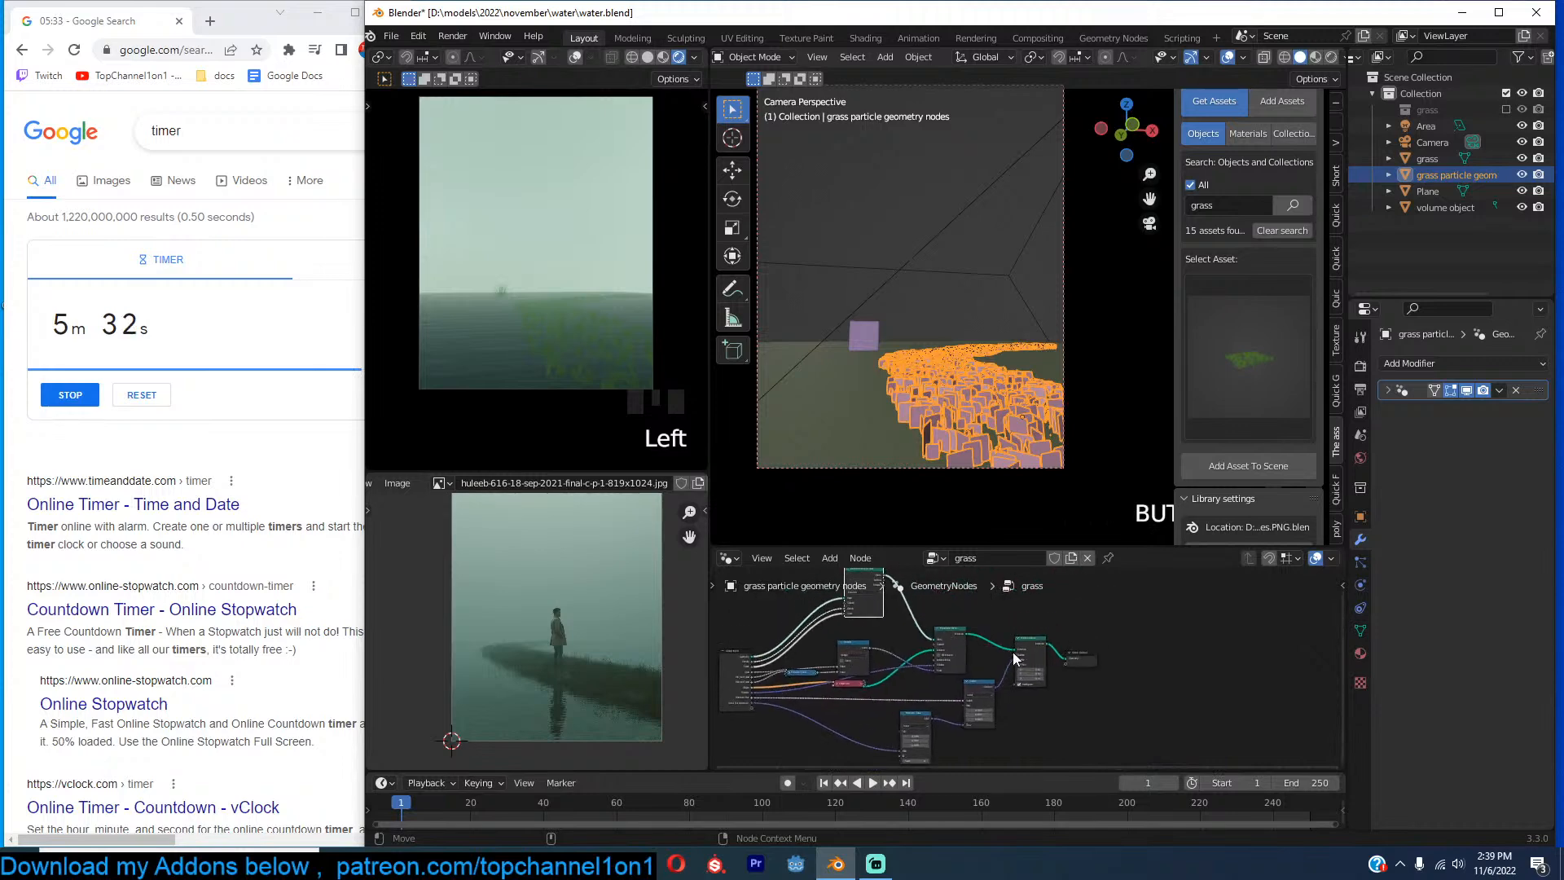
left_click_drag(1091, 664, 1173, 651)
scroll(1173, 651, "up", 2)
Add a Join Geometry node before the Group Output and connect the original base mesh to it alongside the rotated instances.
key("shift+a")
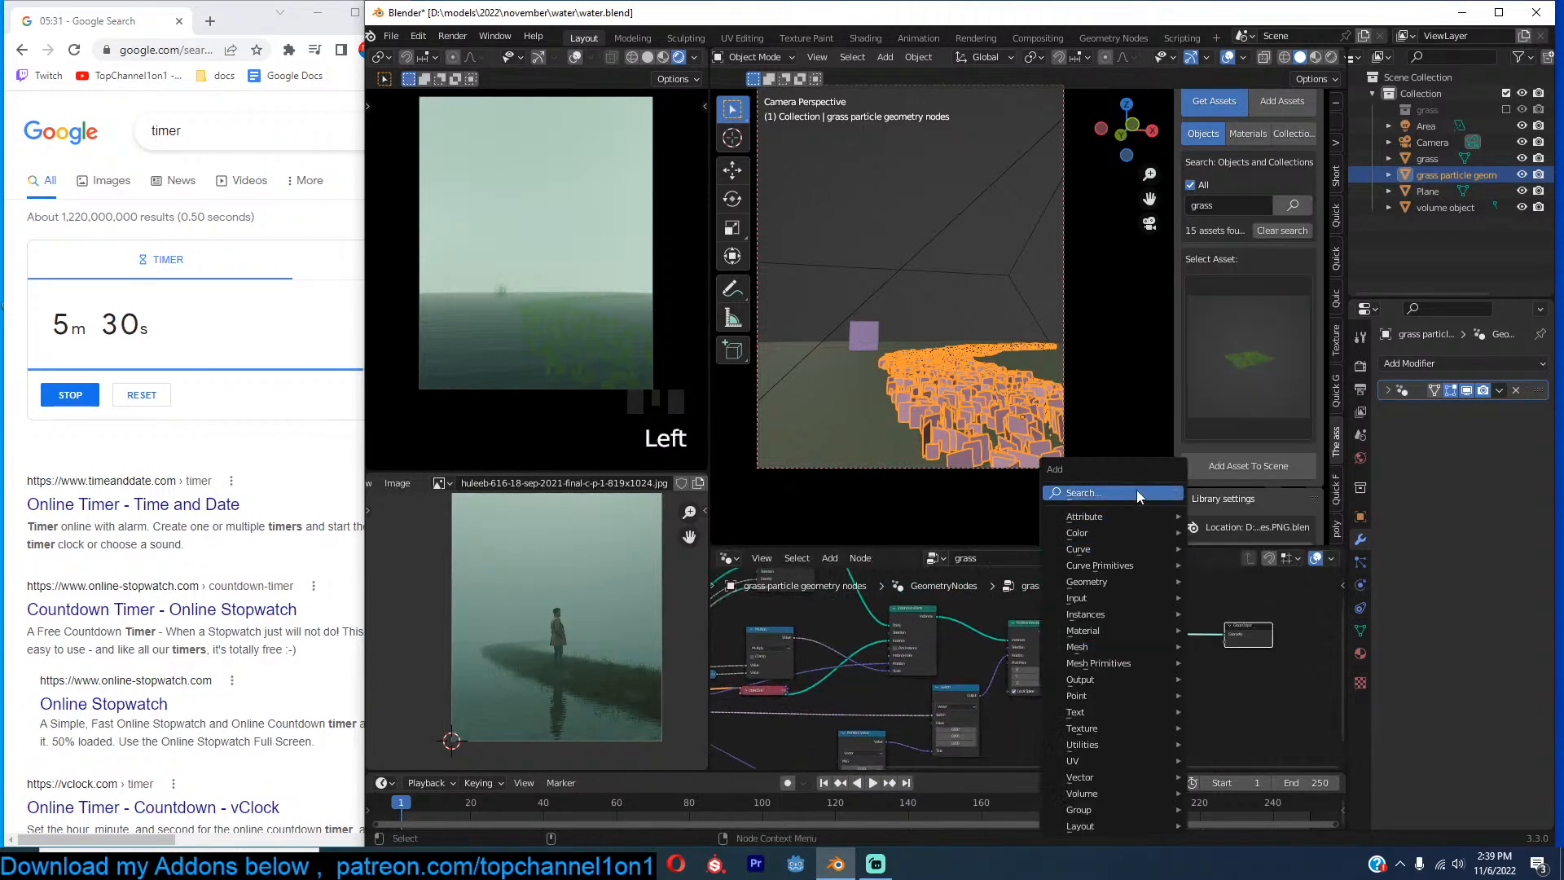
left_click(1113, 494)
type("join")
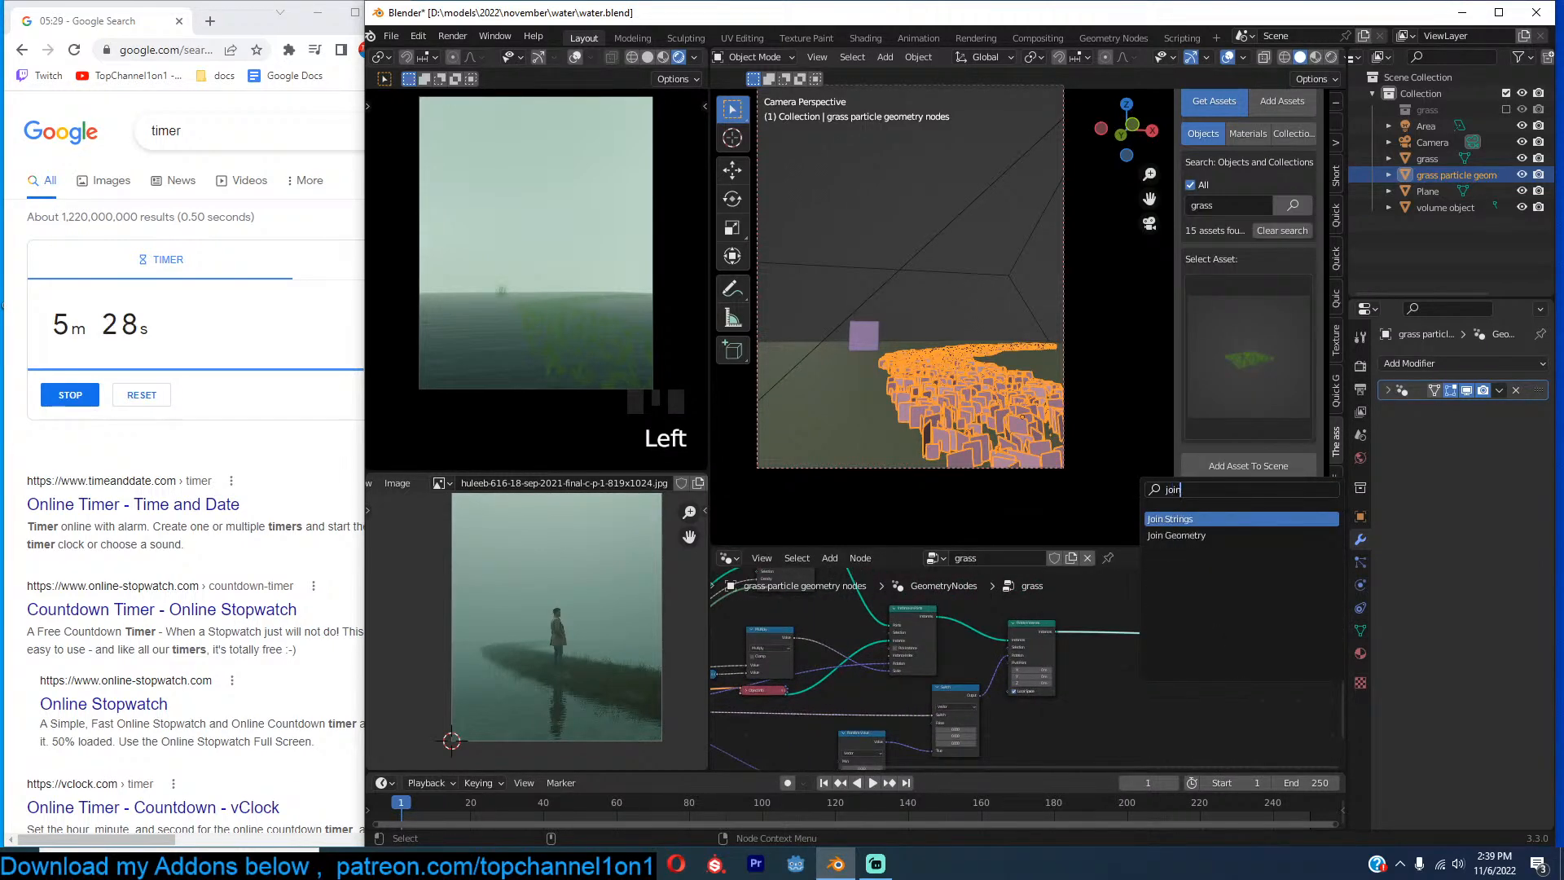
left_click(1155, 536)
left_click(1120, 636)
scroll(1030, 664, "down", 4)
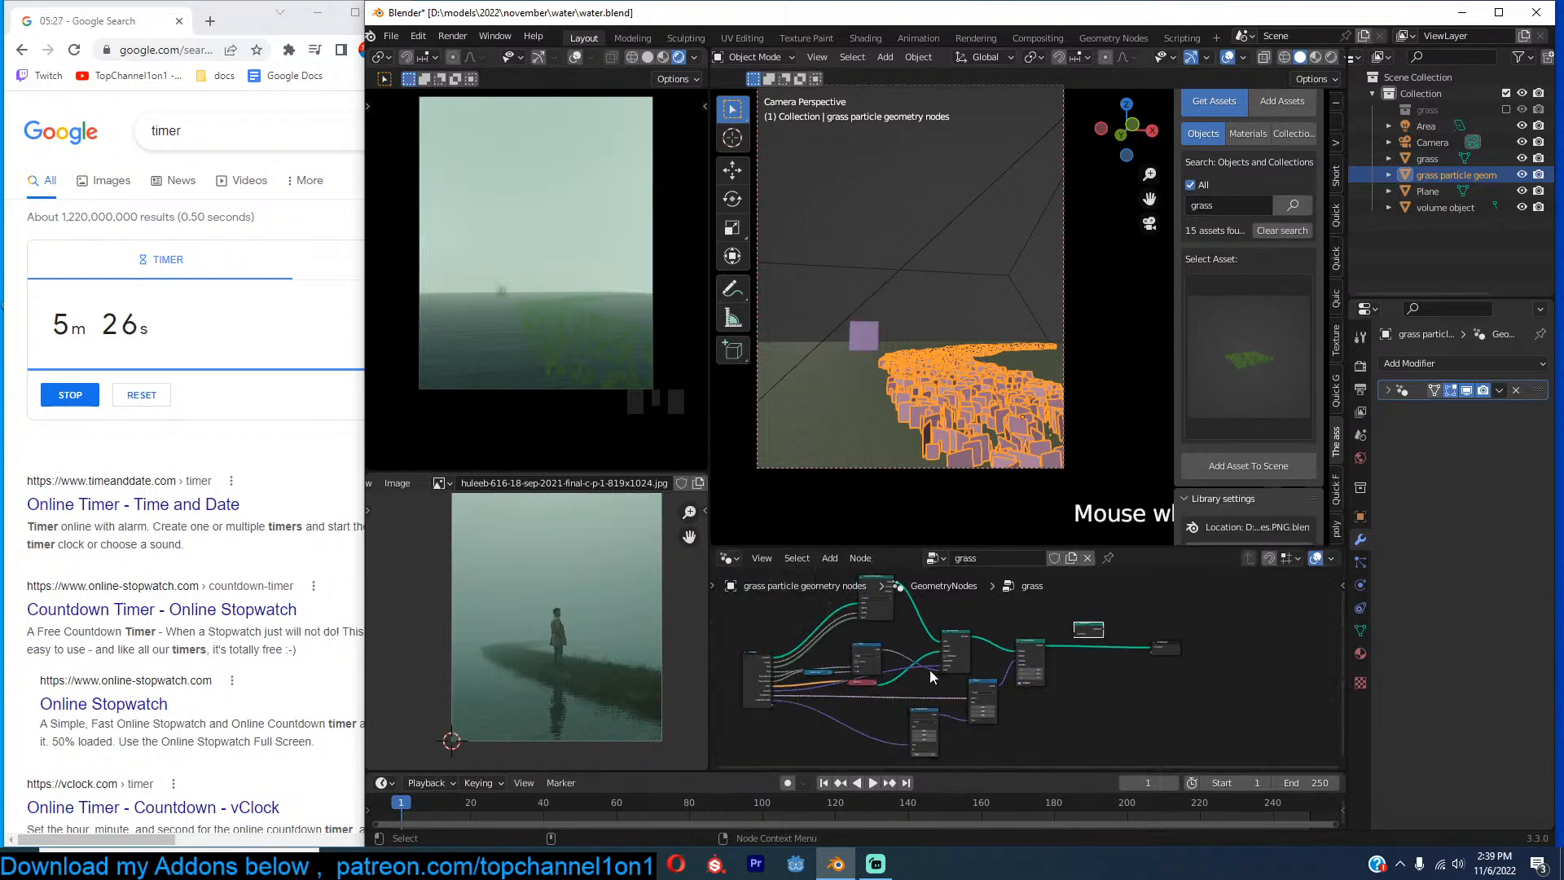
left_click_drag(775, 662, 1082, 635)
left_click_drag(756, 657, 1160, 672)
scroll(1078, 642, "up", 3)
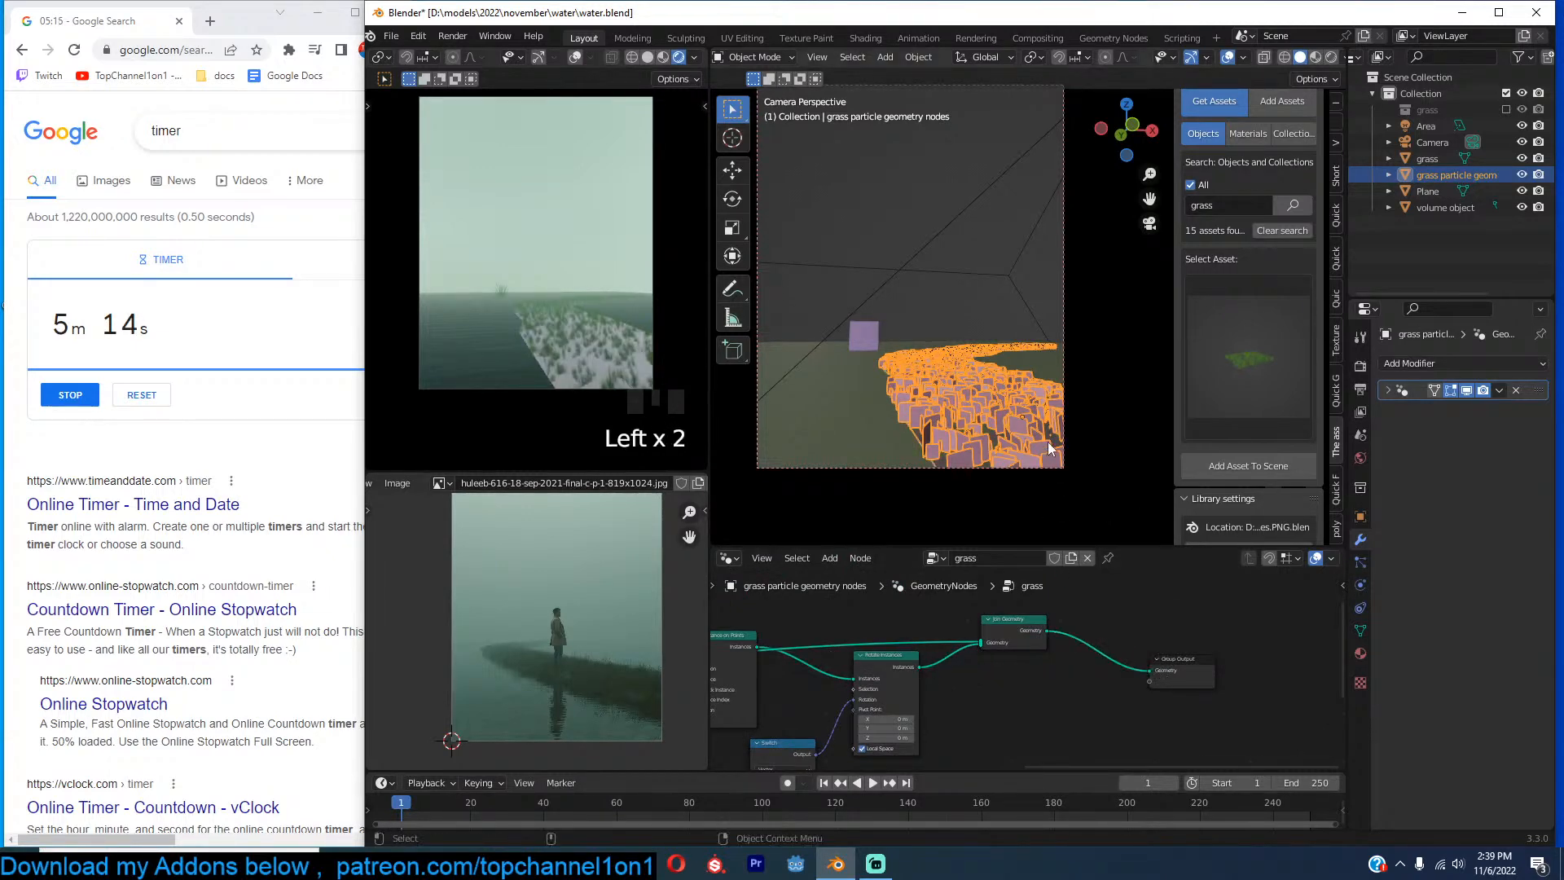
Insert a Set Material node between Join Geometry and Group Output and assign the soil material.
scroll(1048, 442, "up", 2)
key("shift+a")
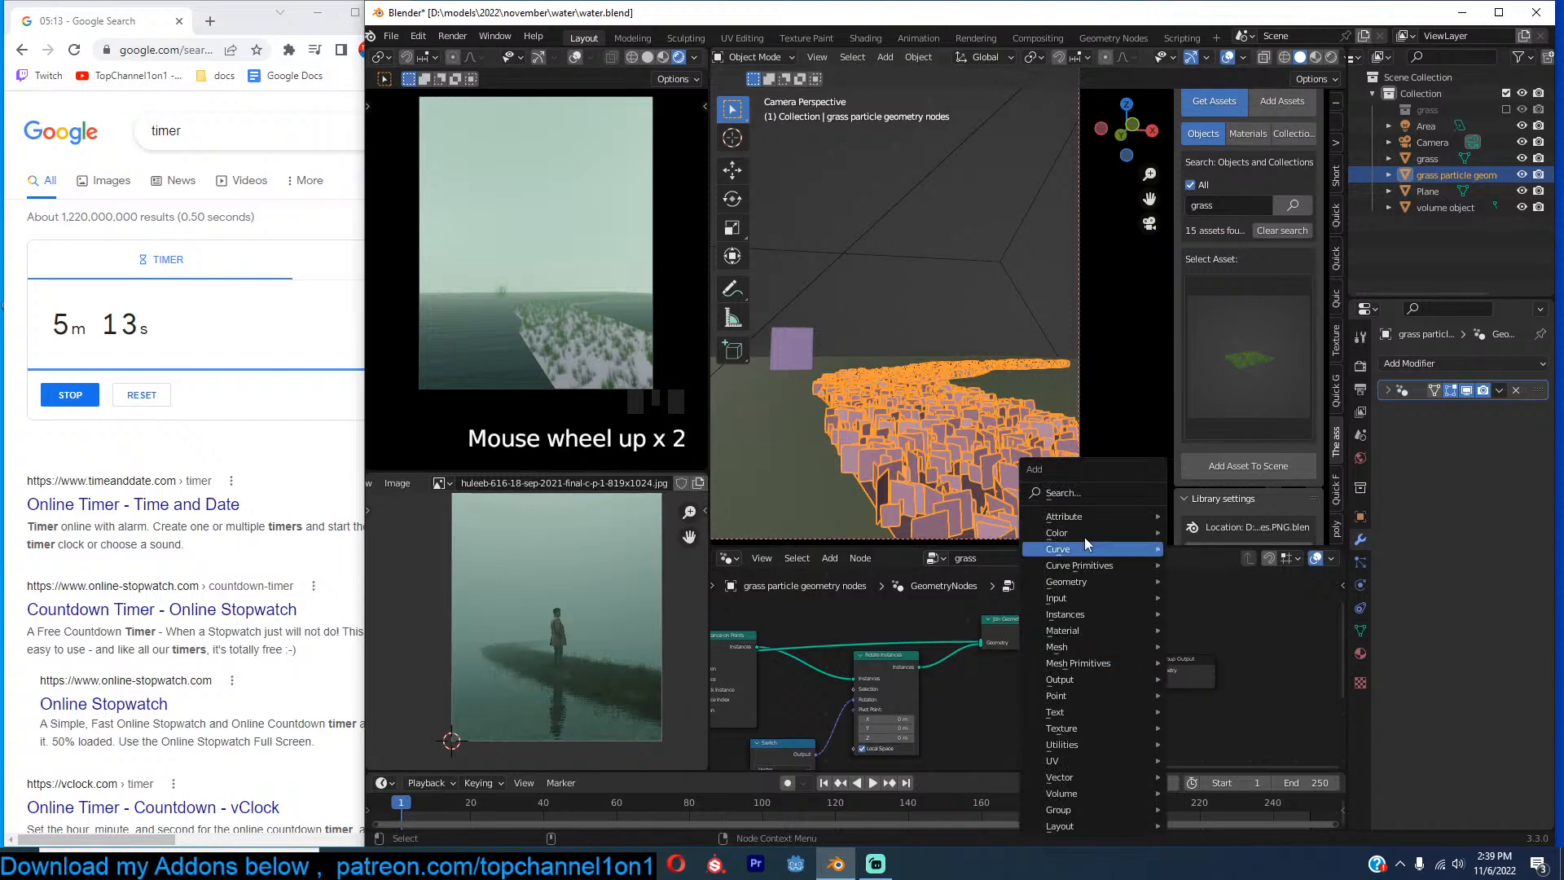
left_click(1095, 492)
type("set")
left_click(1130, 555)
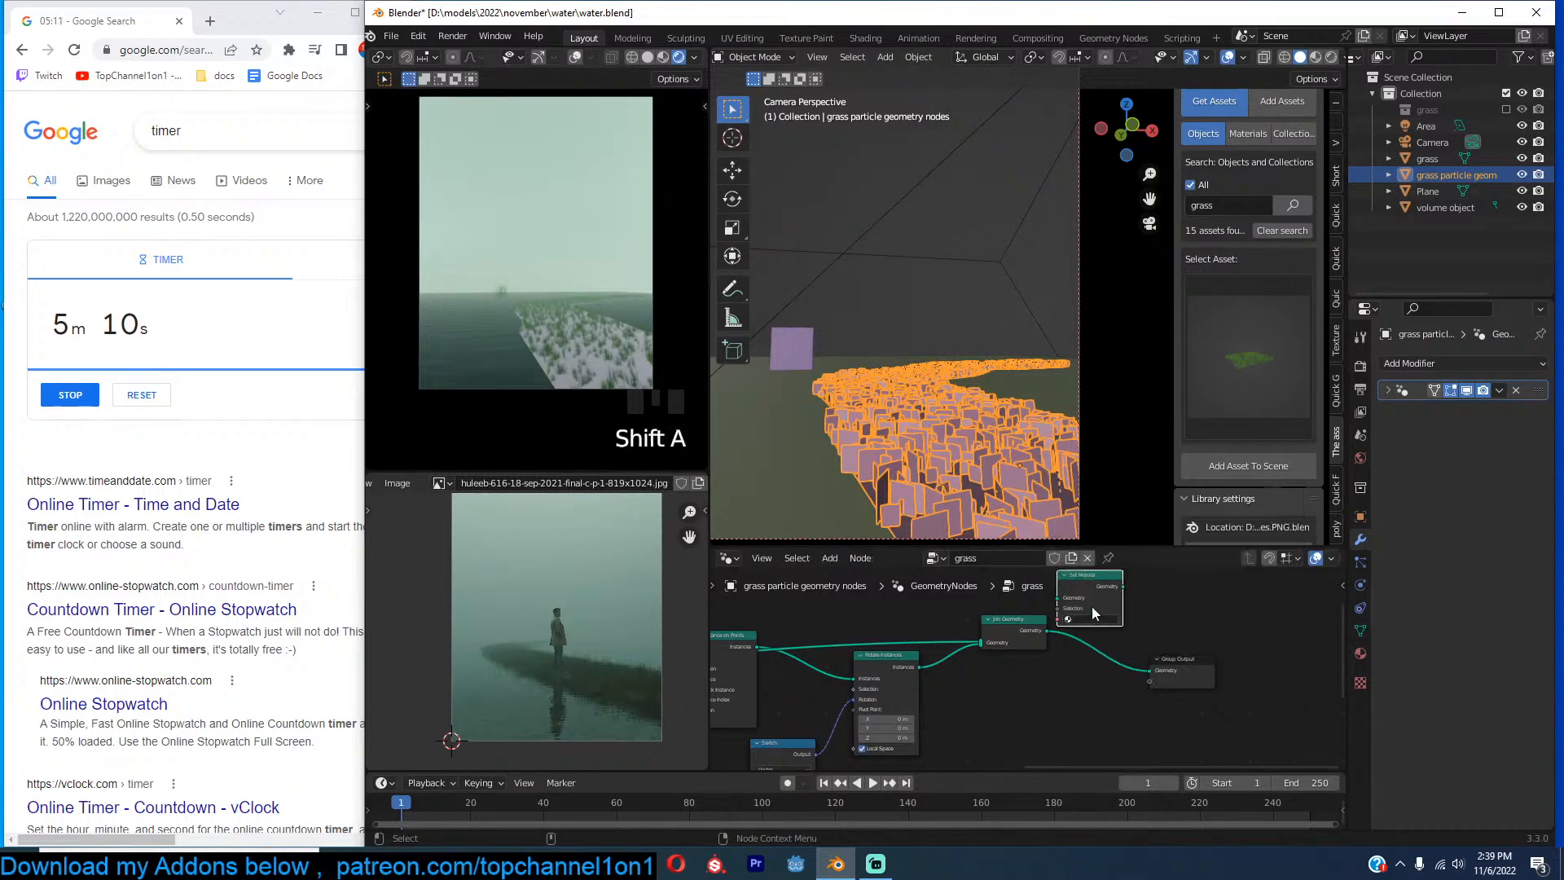
left_click(1106, 660)
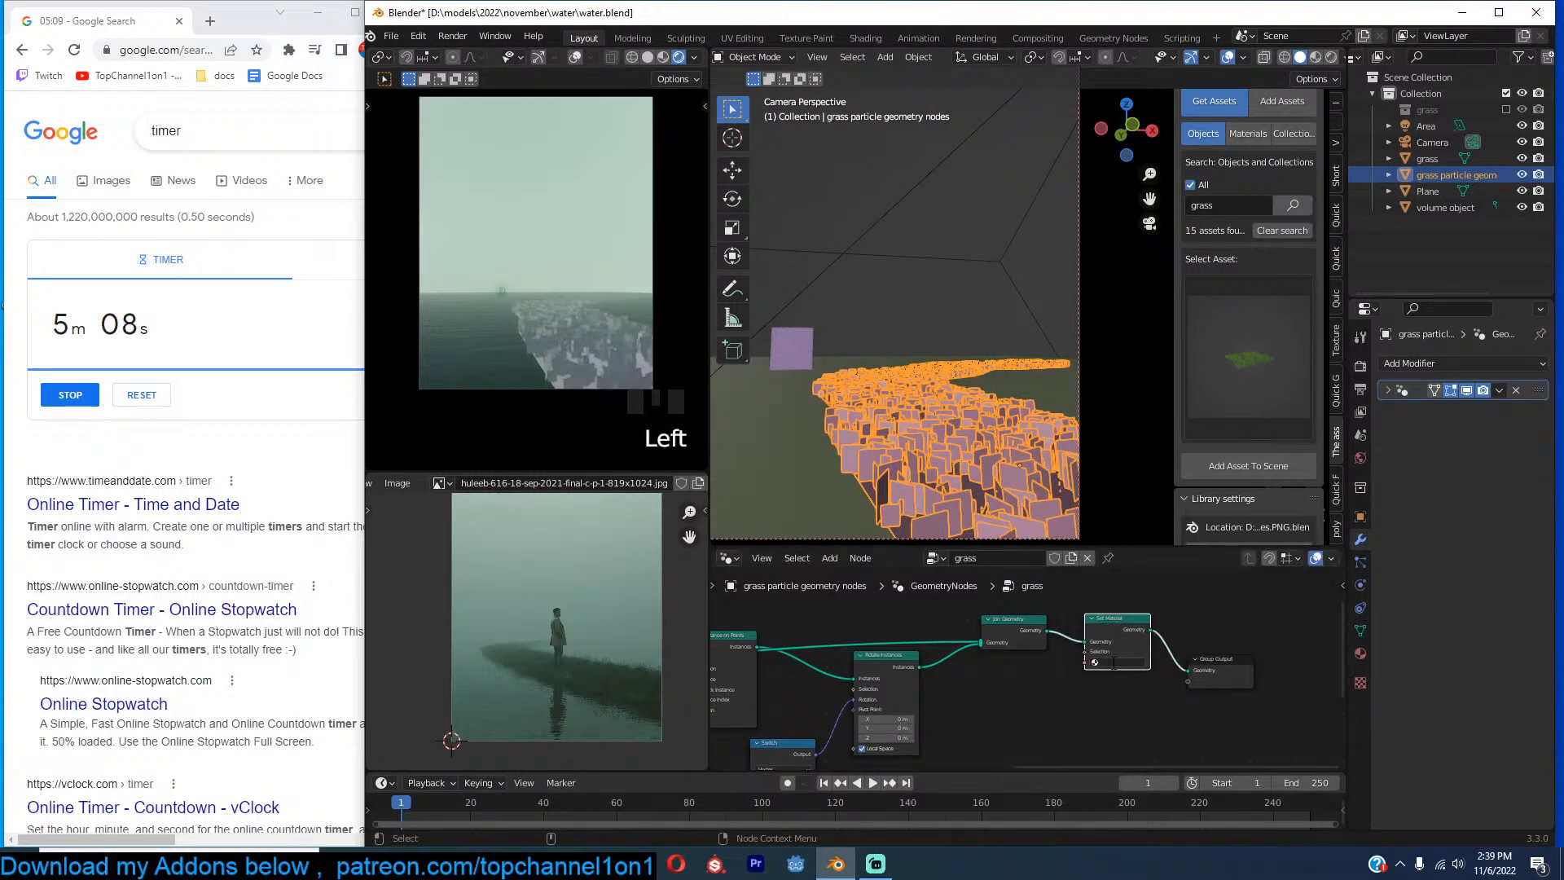
left_click(1112, 662)
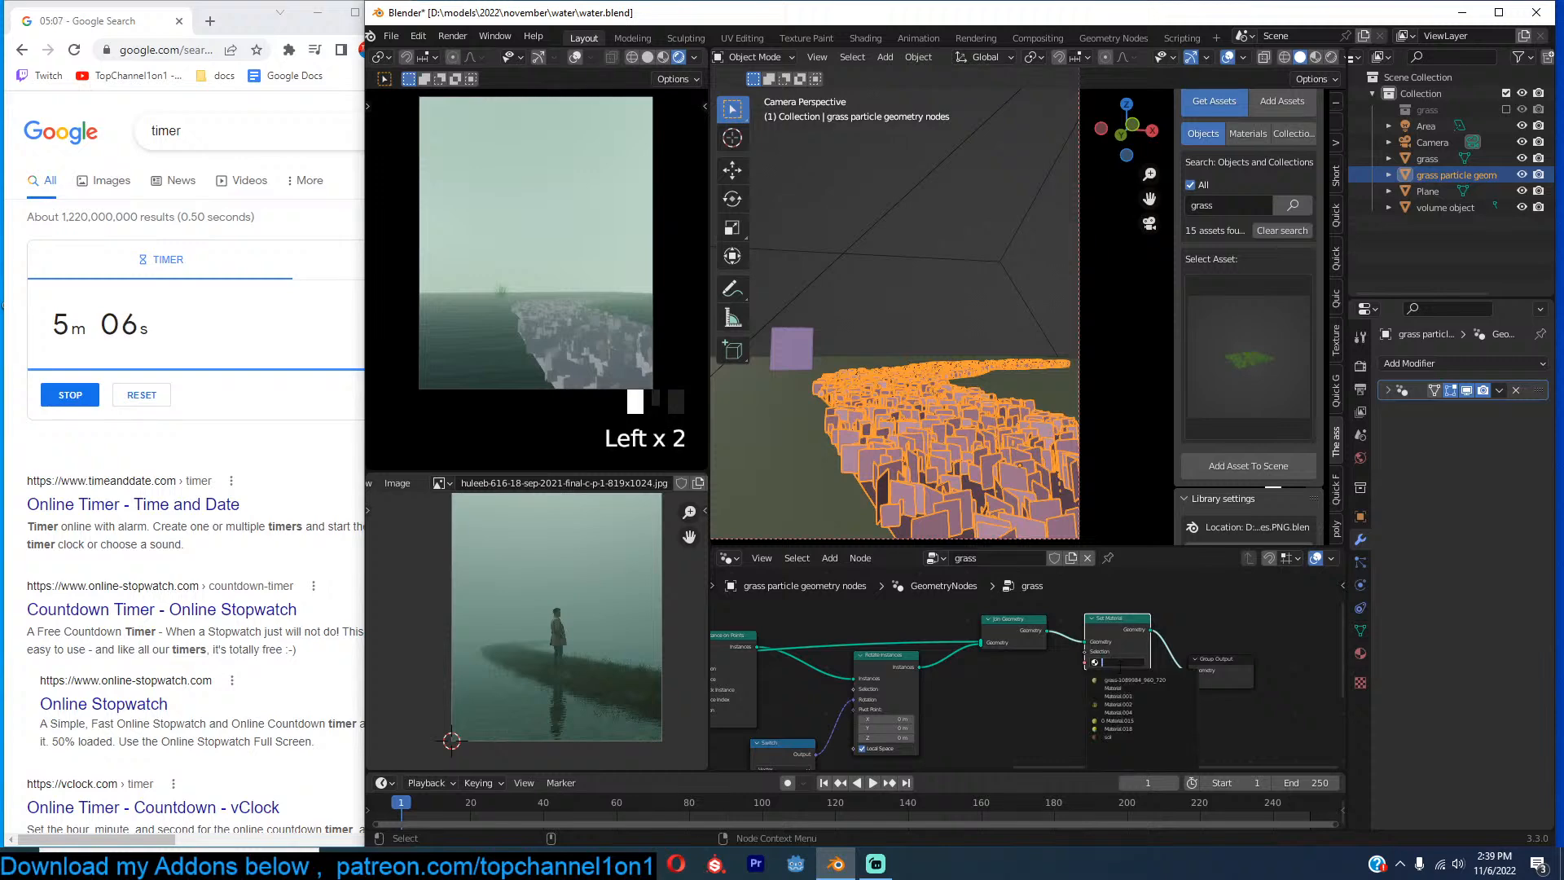
type("s")
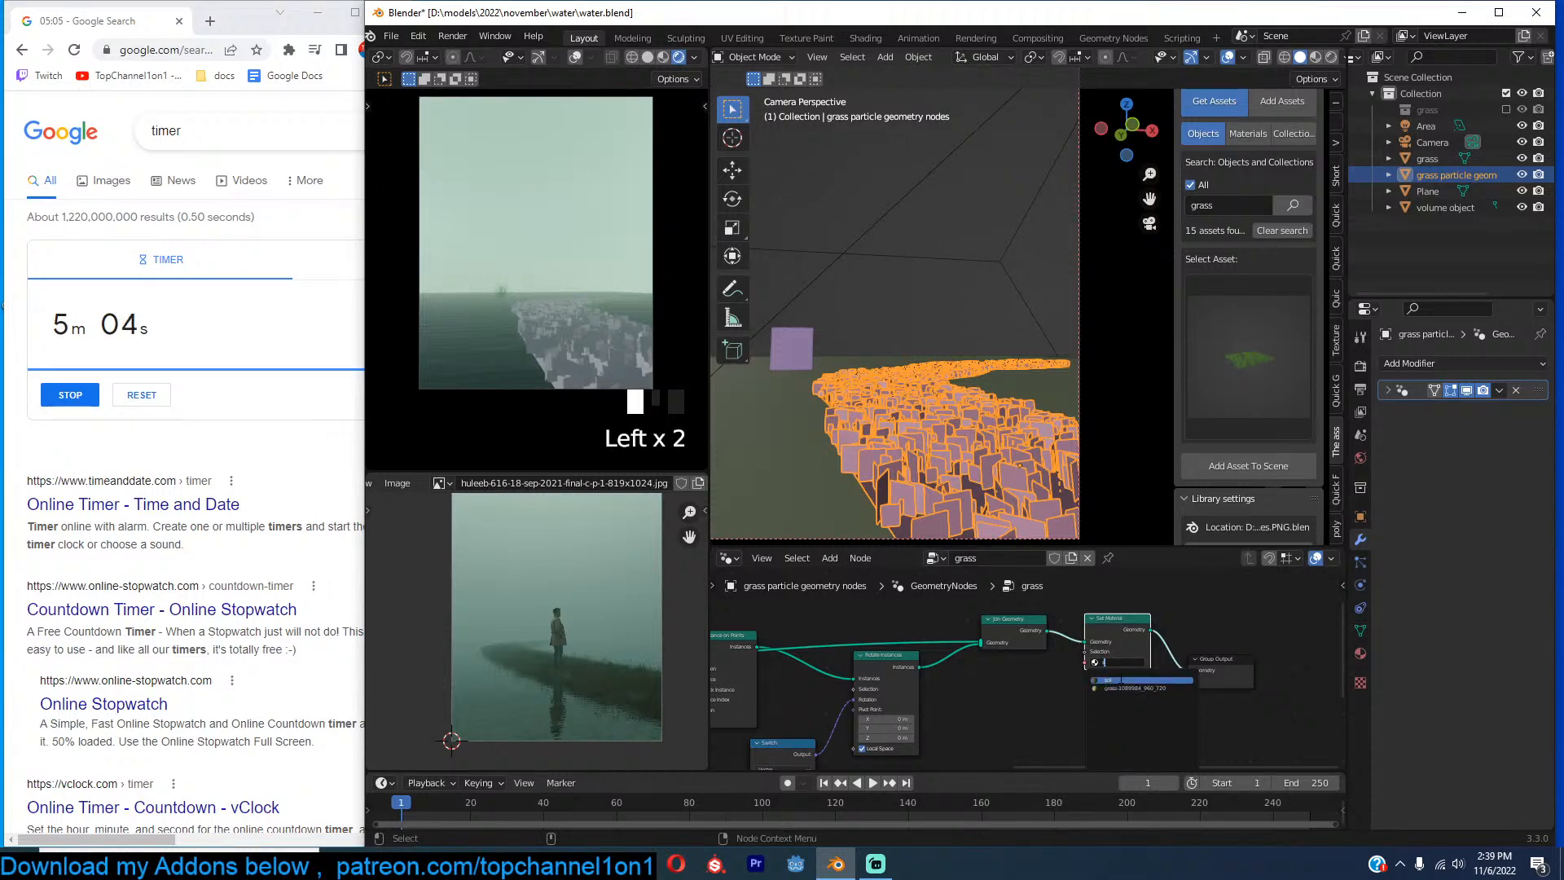
left_click(1118, 680)
Detach the Set Material node and insert it on the base mesh link feeding Join Geometry, lowering the Rotate Instances node for space.
left_click(1073, 687)
key("alt+a")
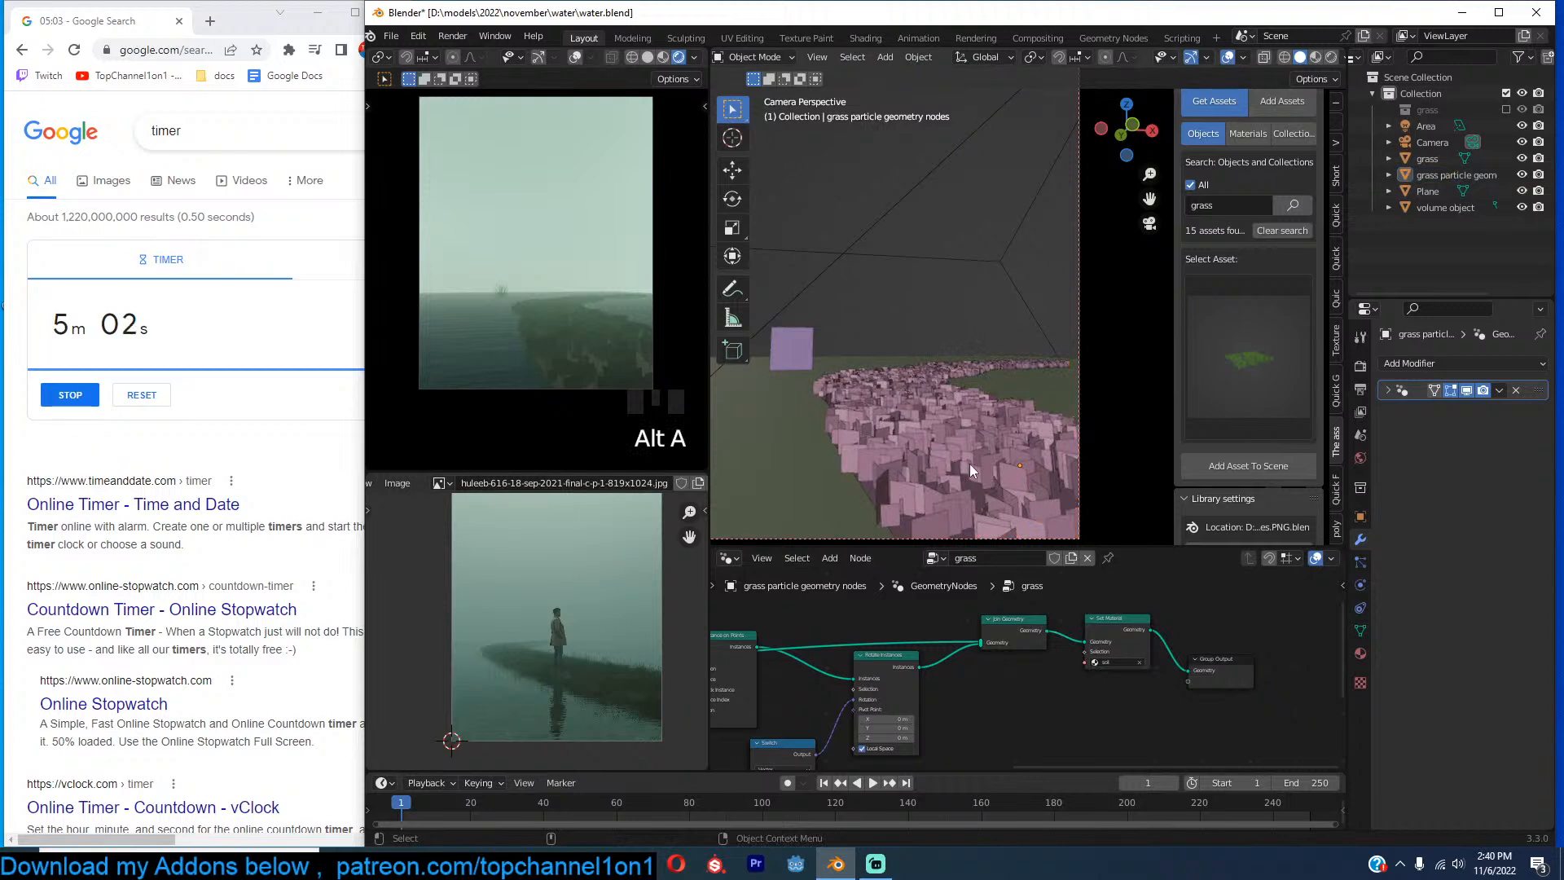
scroll(969, 463, "up", 1)
scroll(1063, 652, "down", 1)
middle_click_drag(962, 658, 1086, 630)
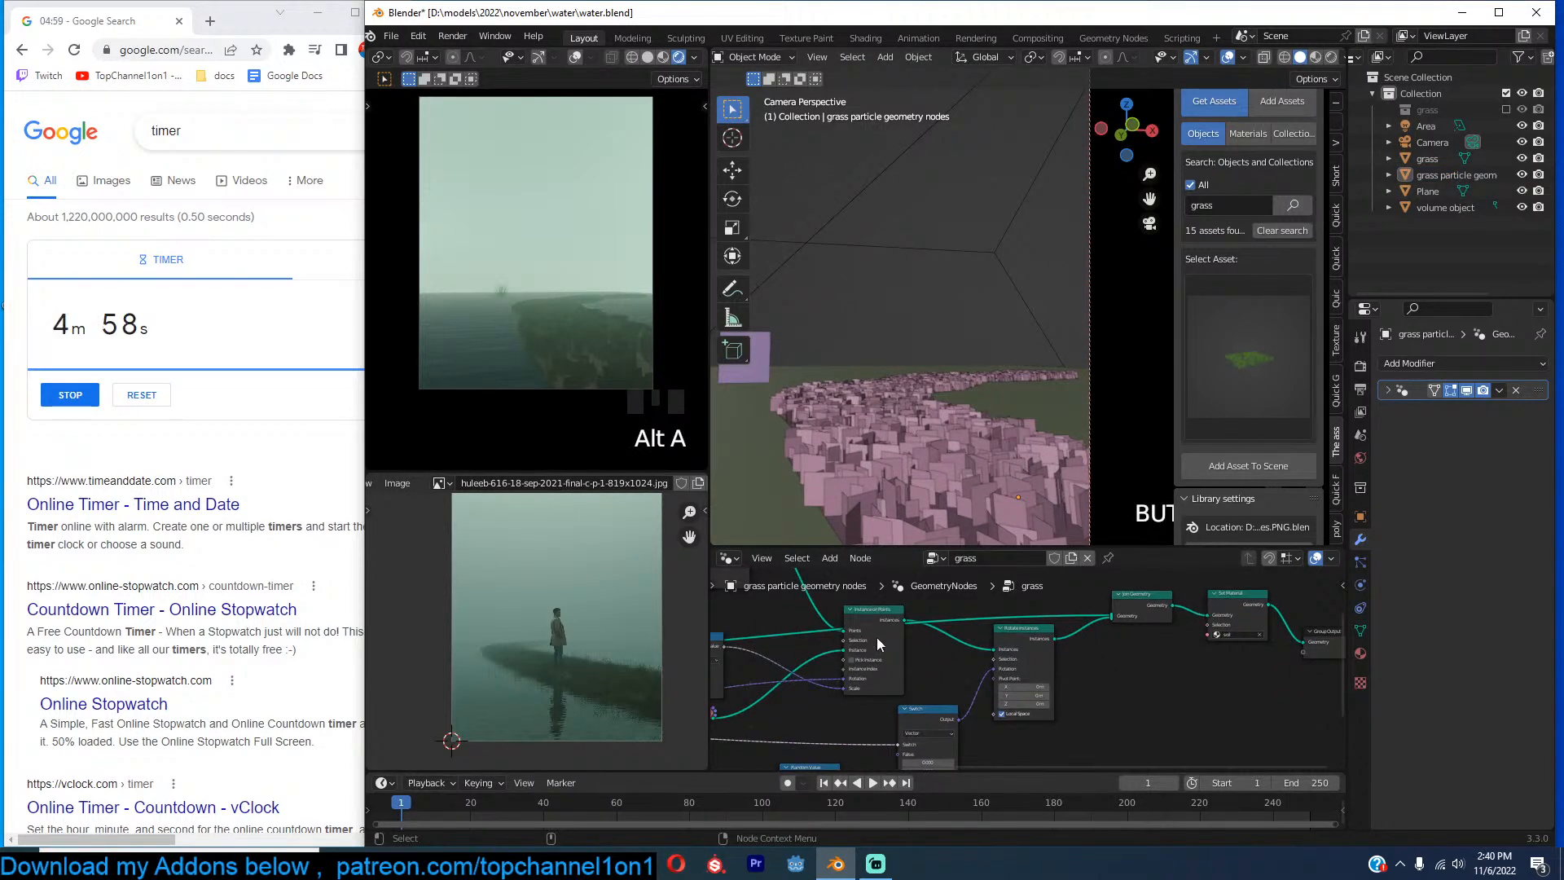
left_click_drag(1009, 634, 1025, 664)
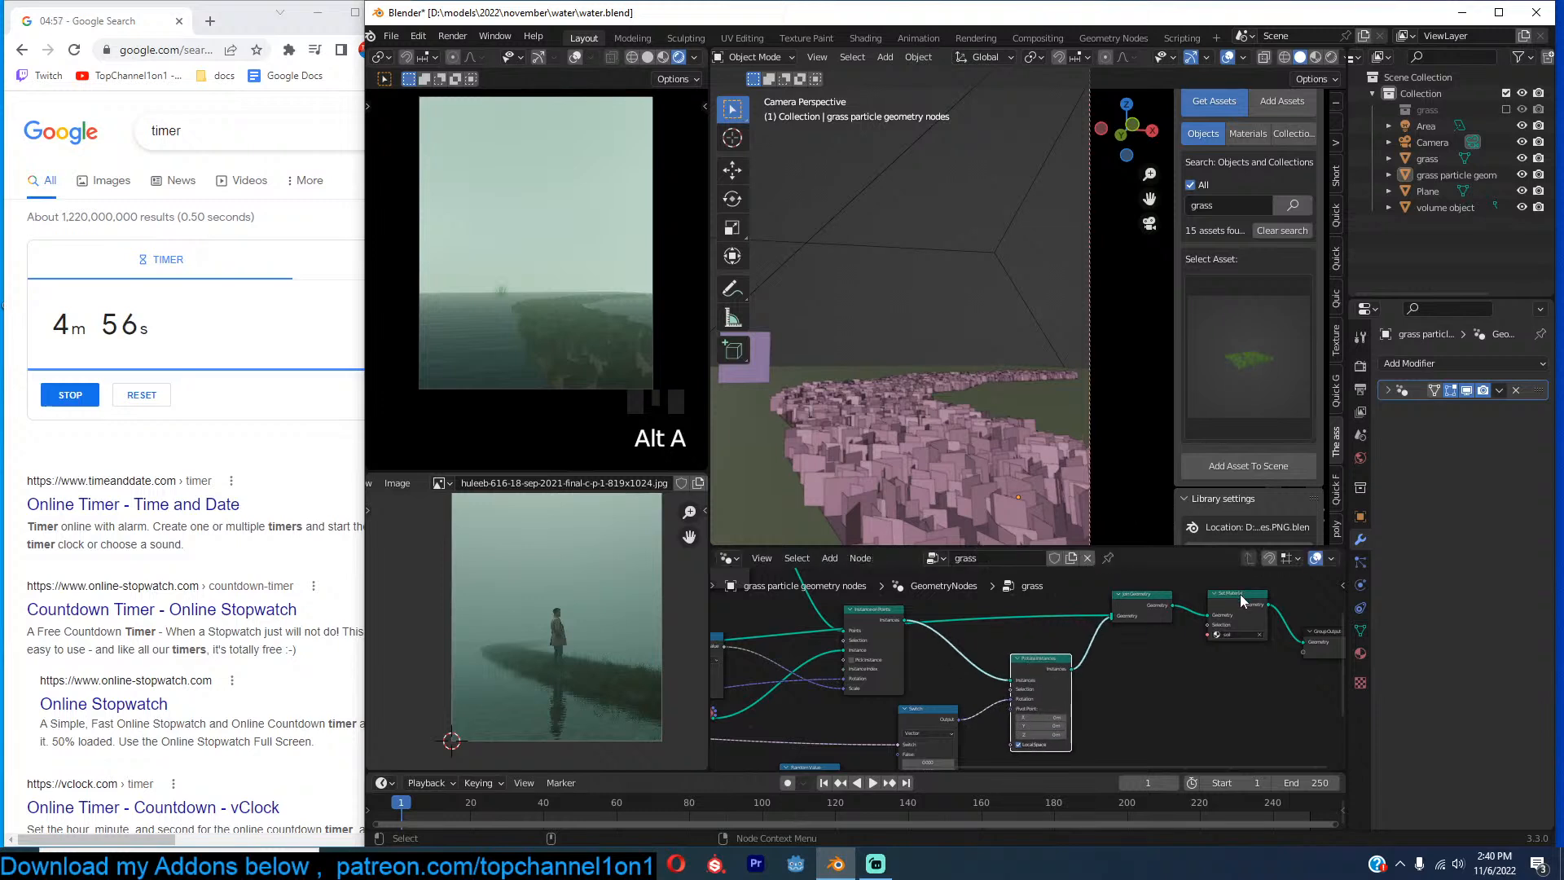
left_click_drag(1240, 593, 1086, 635, "alt")
scroll(911, 466, "down", 3)
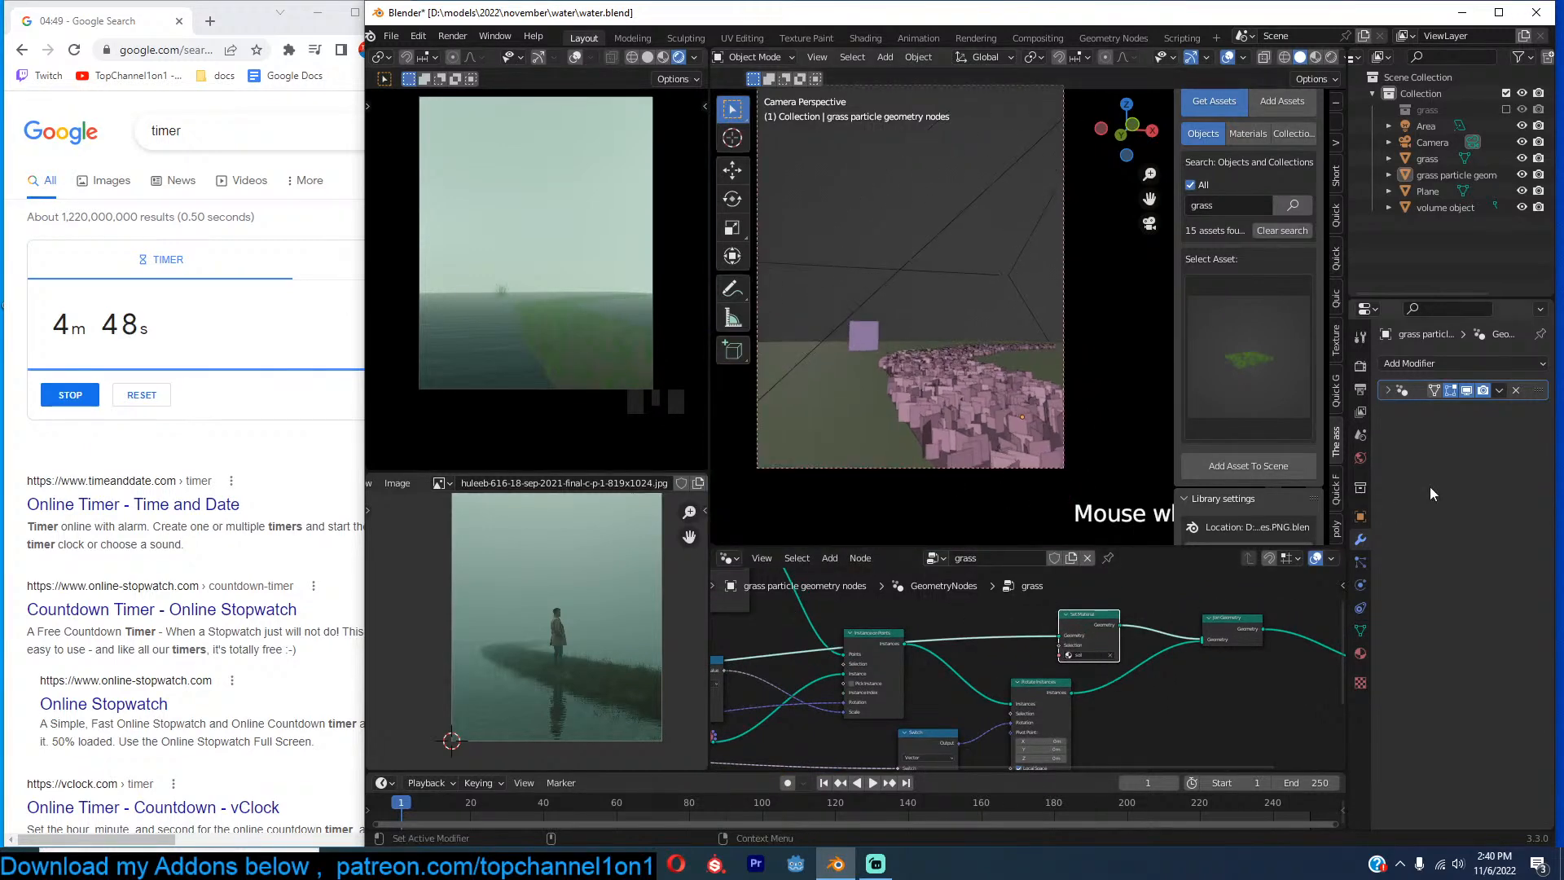
Set the grass geometry nodes modifier's Scale to 0.310.
left_click(1361, 563)
left_click(1360, 541)
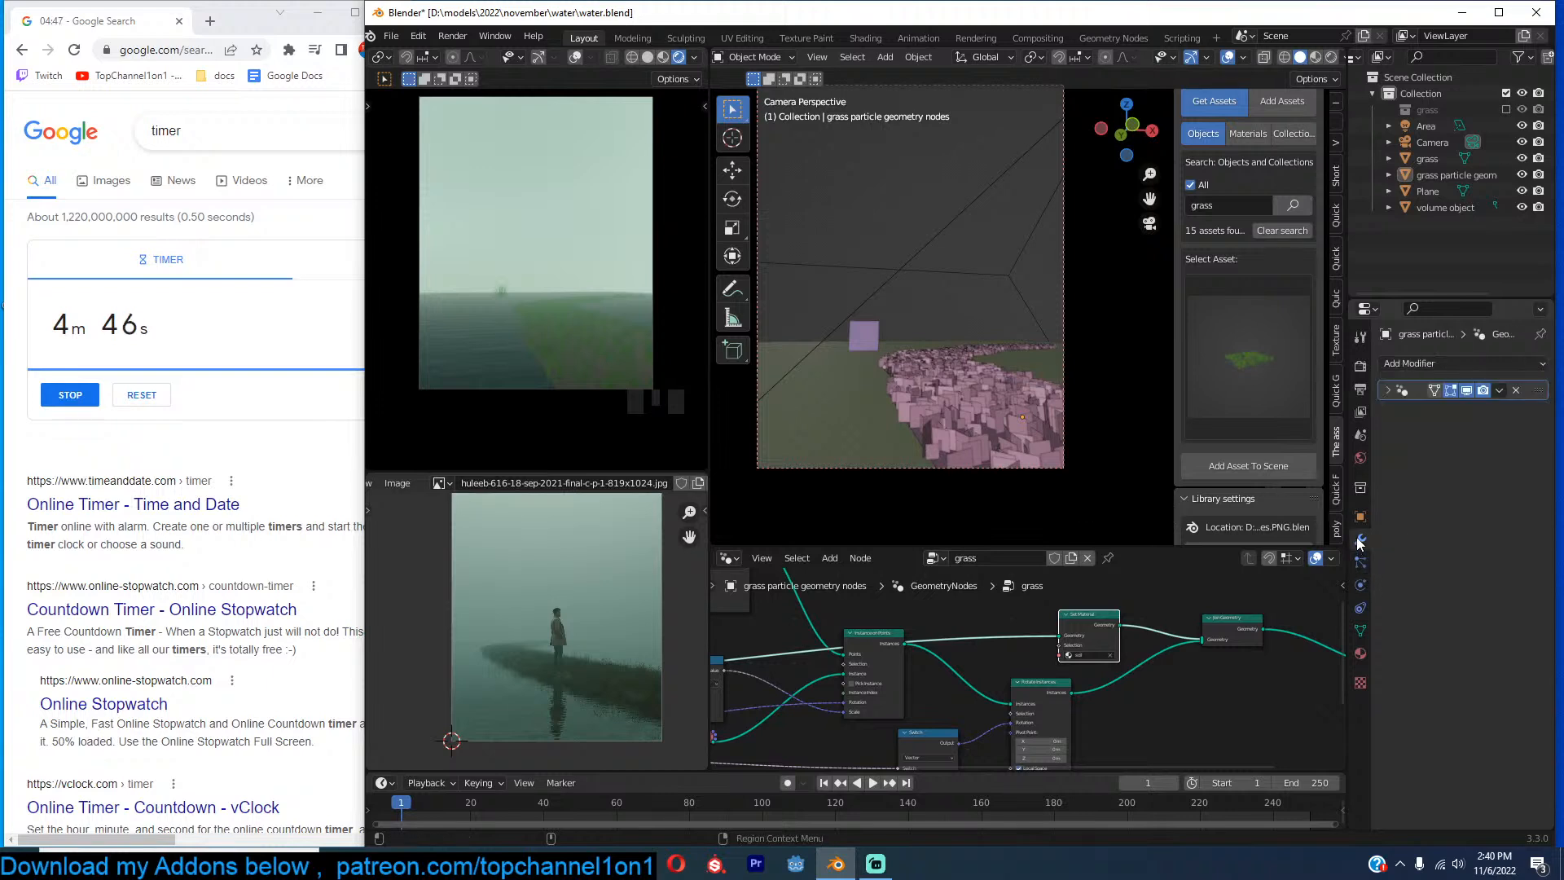
left_click(1389, 389)
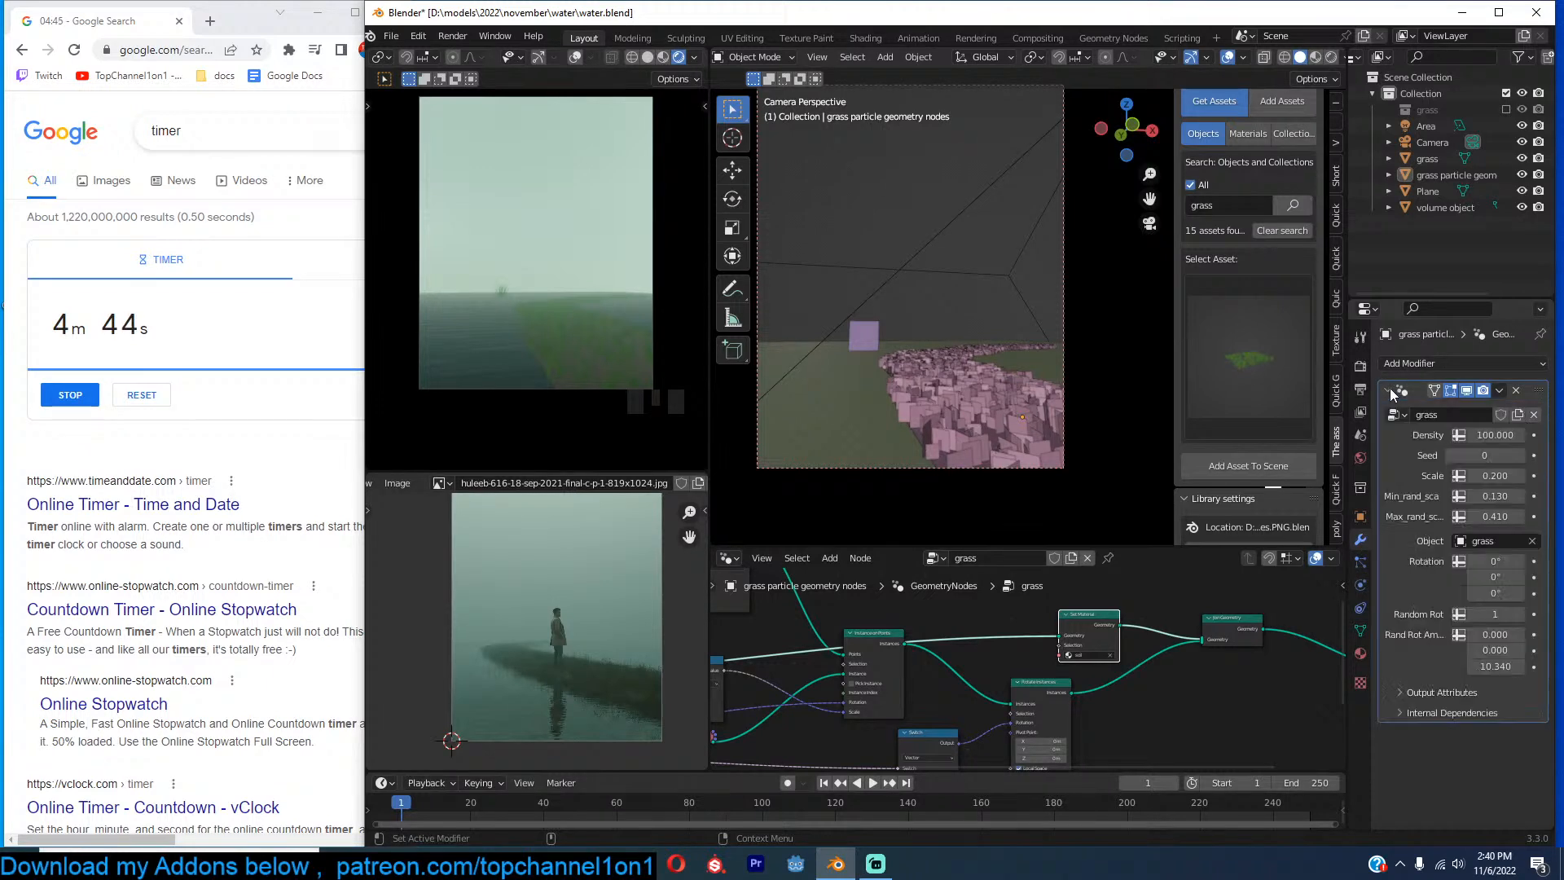
left_click_drag(1488, 475, 1503, 476)
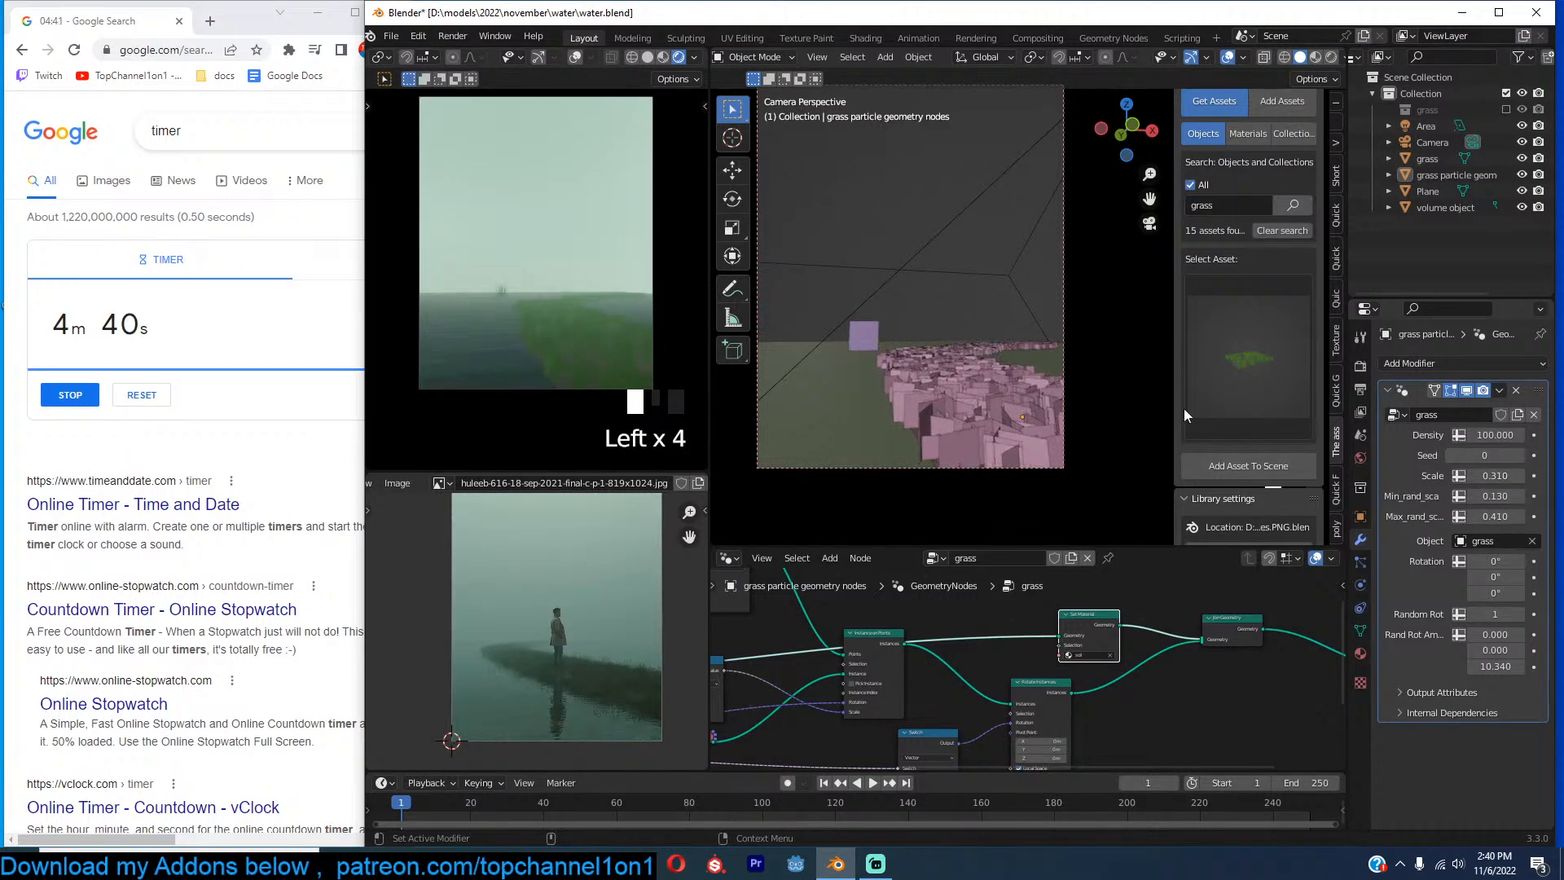
Search the asset library for "man" and add the standing man in a vest at a 3D cursor placed on the grass.
left_click(1214, 205)
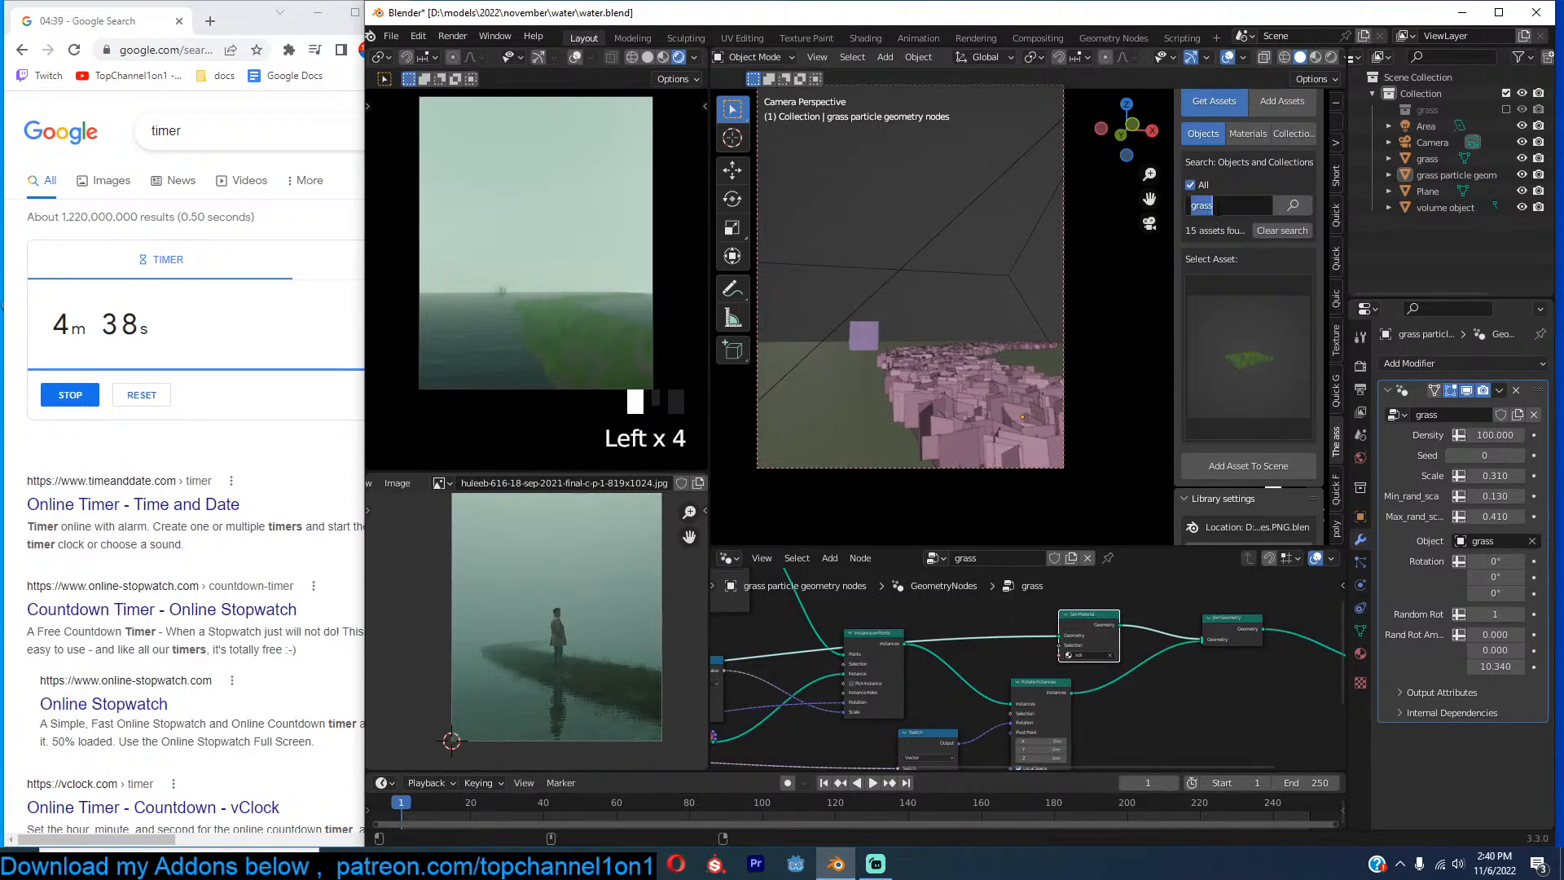
type("man")
key("Return")
left_click(1249, 350)
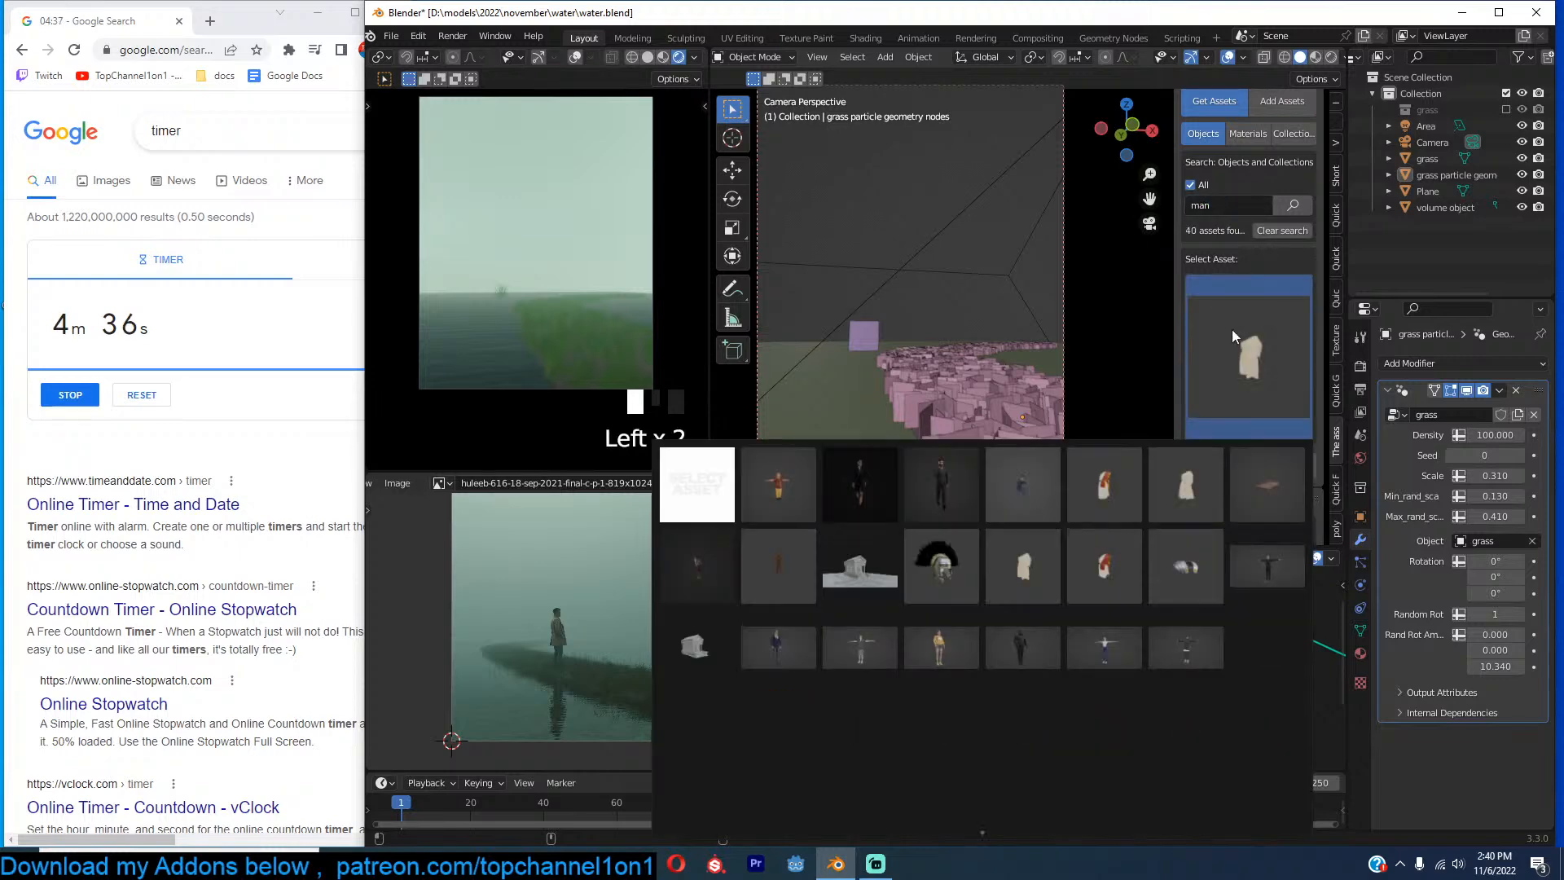
scroll(980, 840, "down", 1)
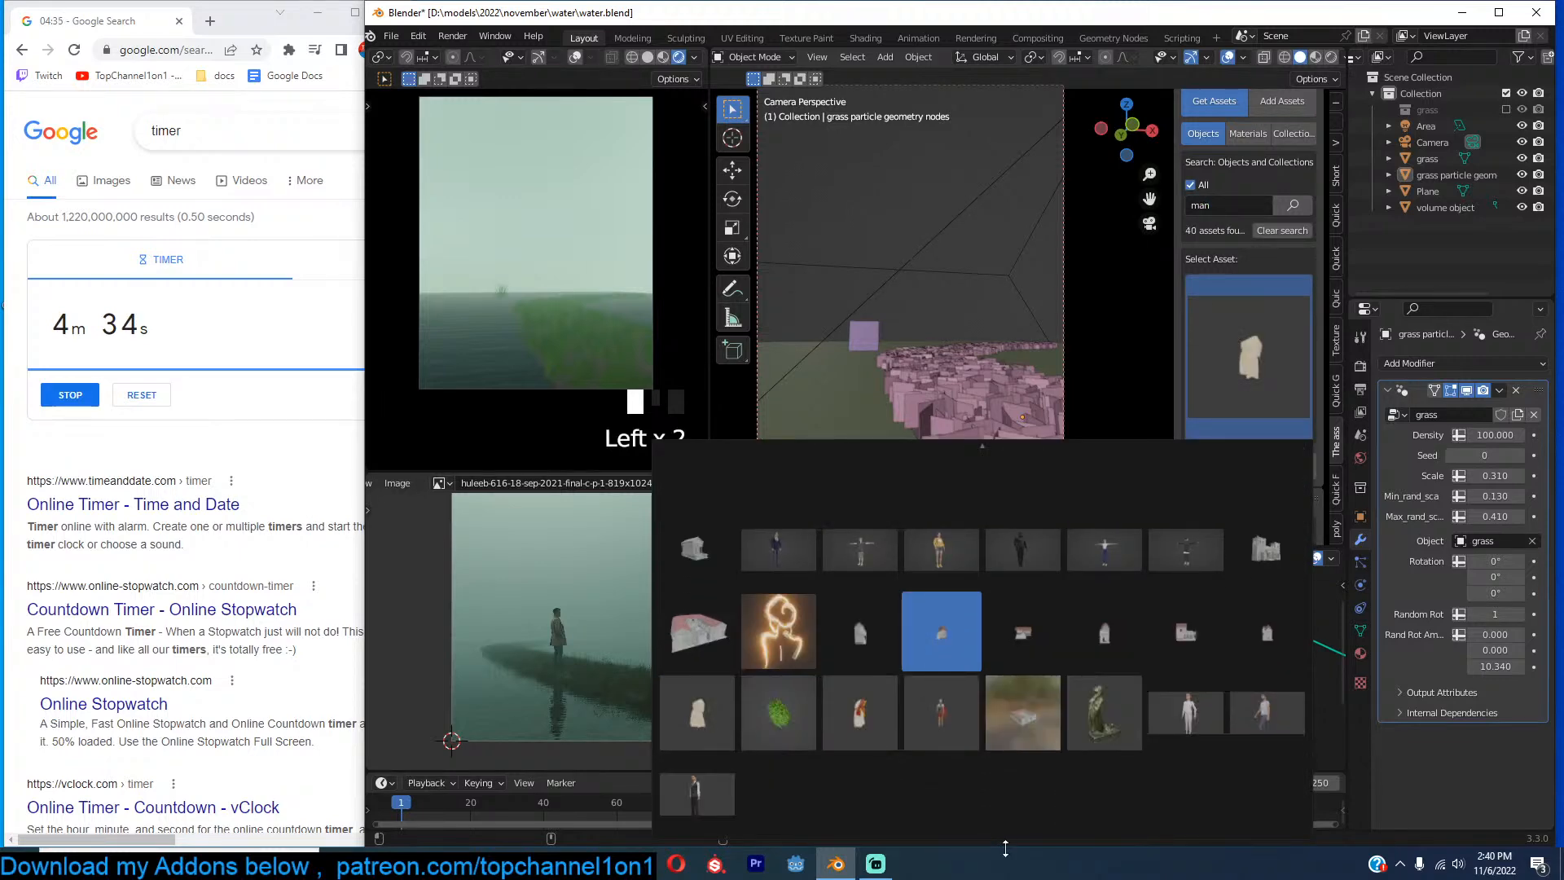
left_click(697, 794)
right_click(949, 401, "shift")
left_click(1240, 479)
Rotate the man about the Z axis to about 59.4° and move him lower on the grass strip.
key("r")
key("z")
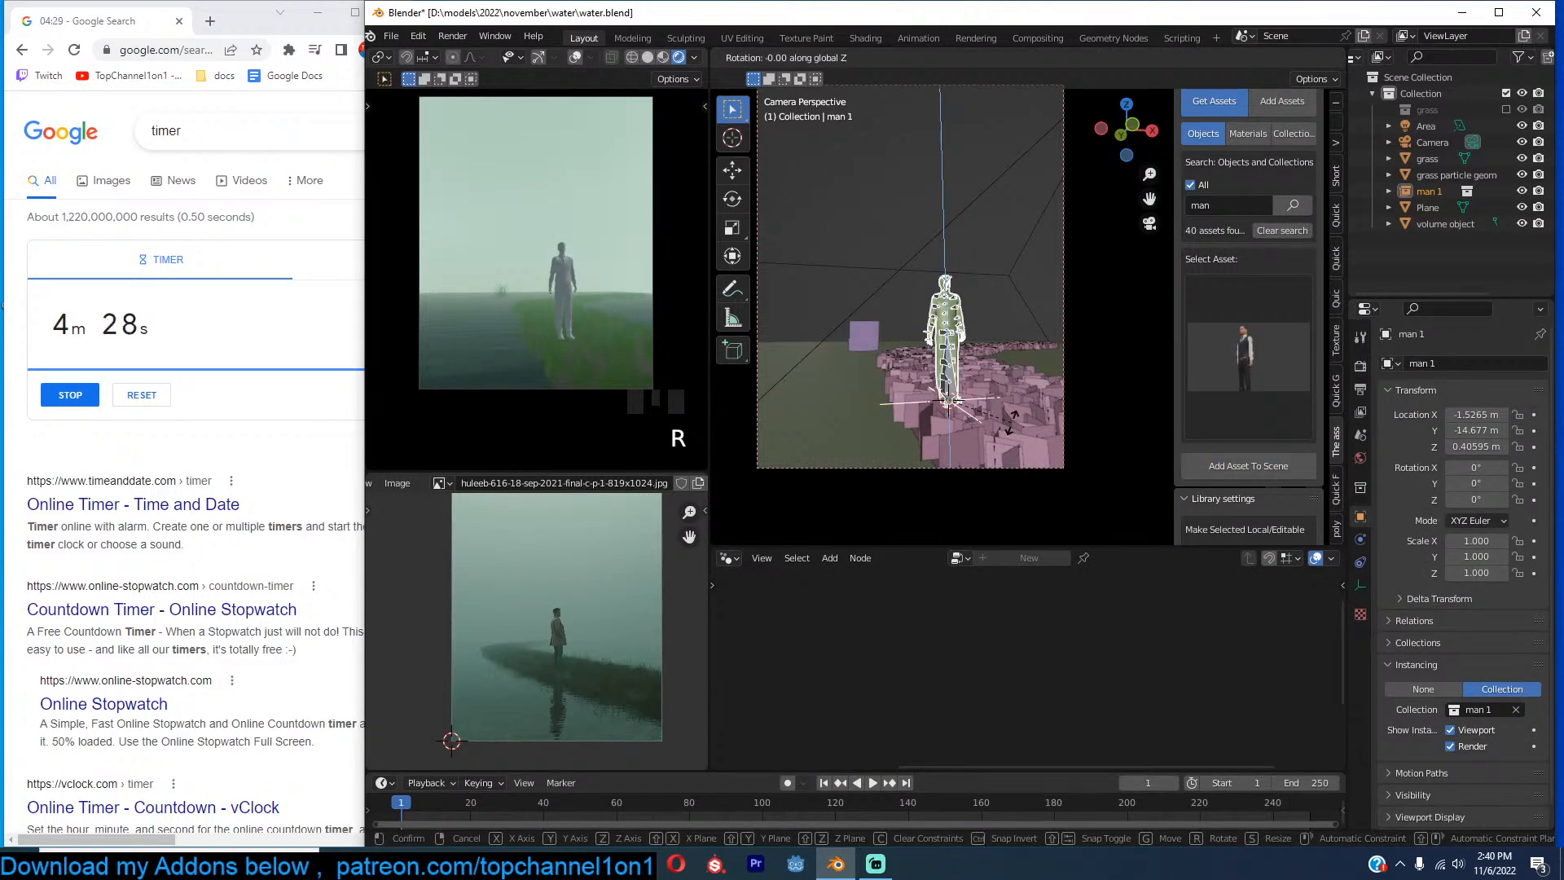
left_click(1047, 453)
key("r")
key("z")
left_click(1023, 428)
key("g")
left_click(982, 371)
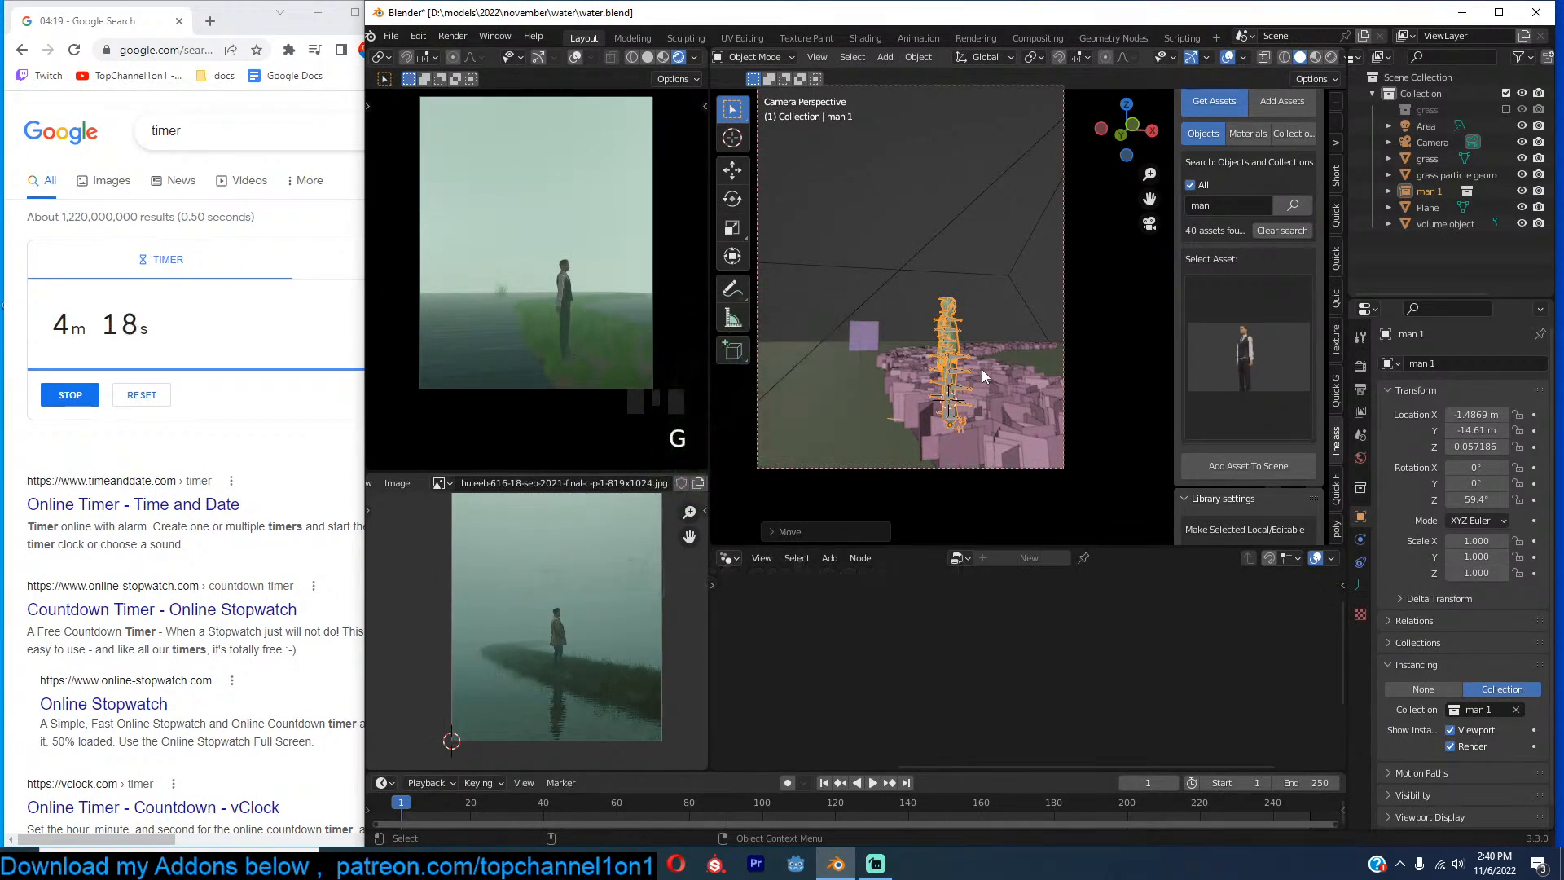
Frame the man up close and reposition him farther back on the grass shoreline.
key("KP_Decimal")
middle_click_drag(986, 376, 1100, 365)
key("g")
left_click(958, 370)
mouse_move(958, 370)
middle_mouse_down()
mouse_move(914, 378)
mouse_move(944, 383)
middle_mouse_up()
Make the man asset local and editable, and switch his armature to Pose Mode.
scroll(1222, 436, "down", 3)
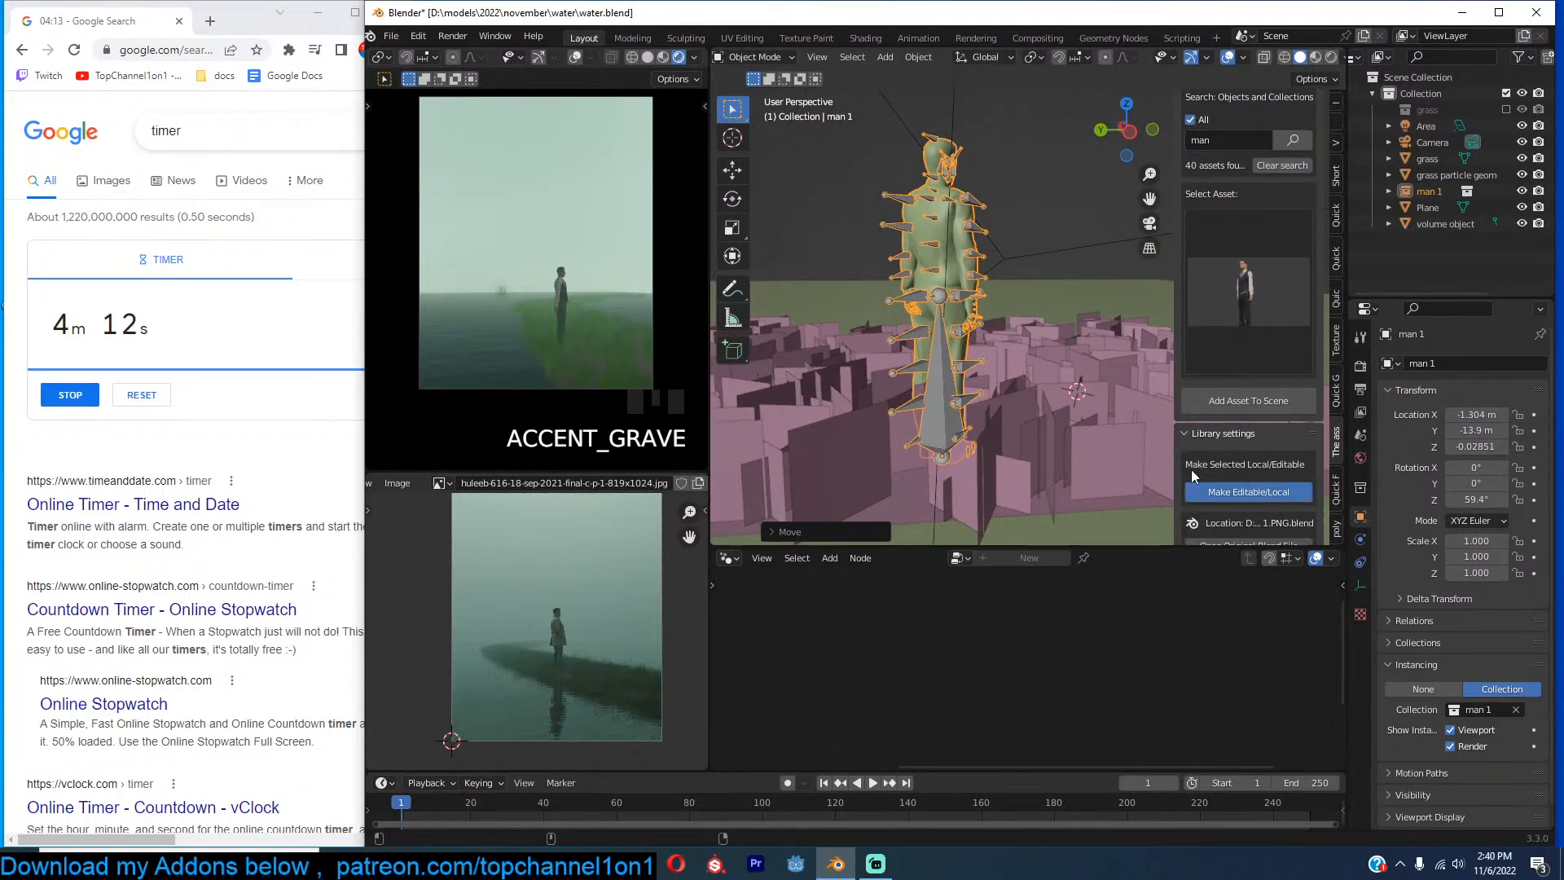
left_click(1238, 462)
left_click(971, 282)
key("ctrl+Tab")
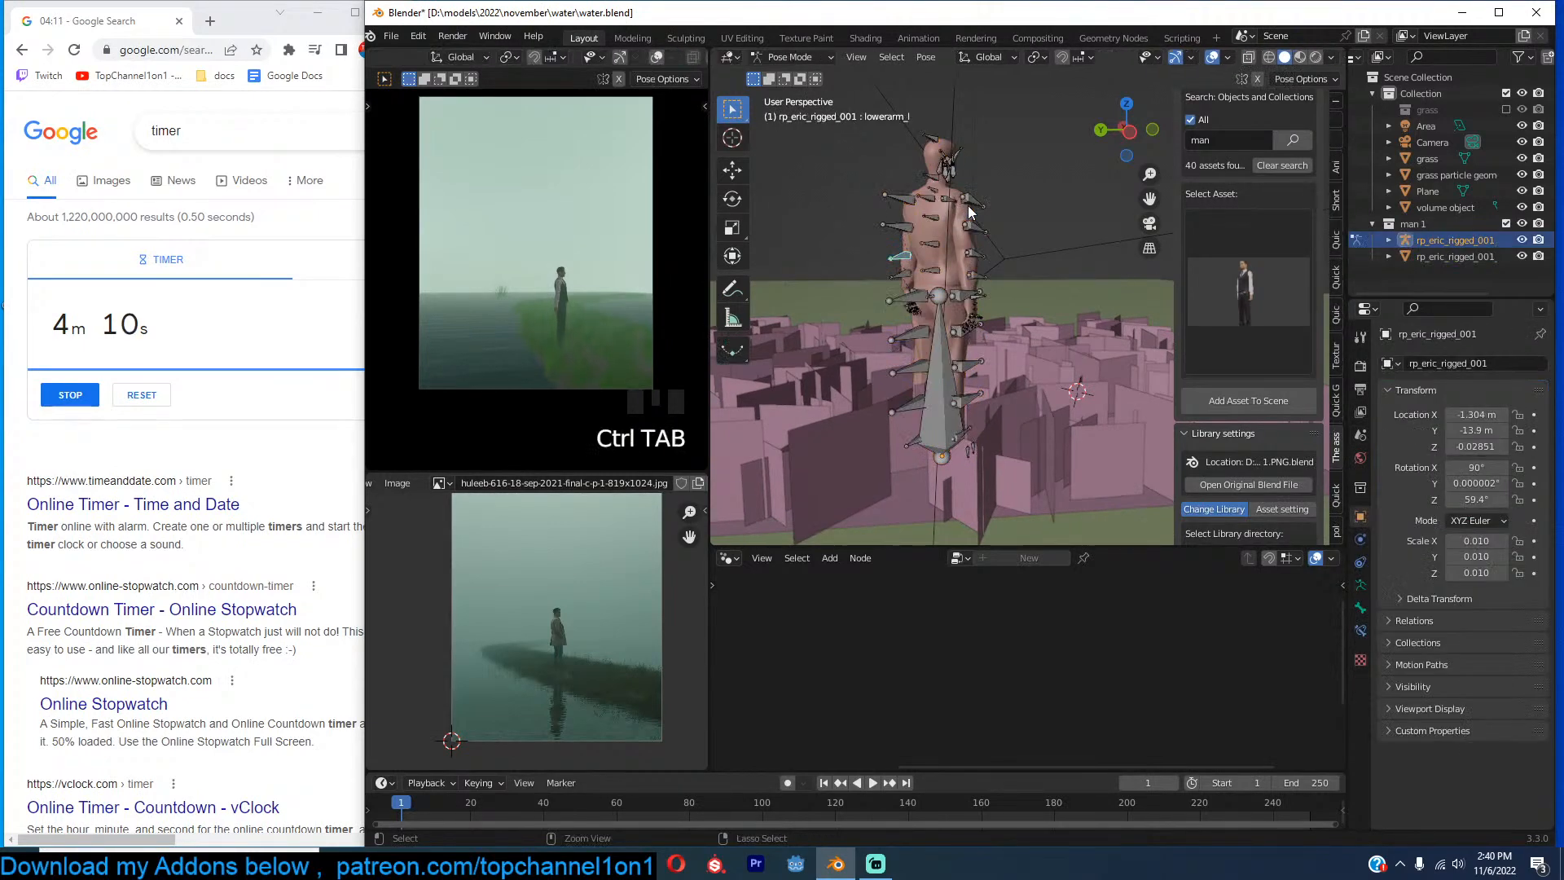
Rotate the man's left and right lower-arm bones to bend his forearms.
key("grave")
key("r")
left_click(994, 282)
key("grave")
left_click(1021, 248)
key("r")
left_click(1082, 218)
key("grave")
key("r")
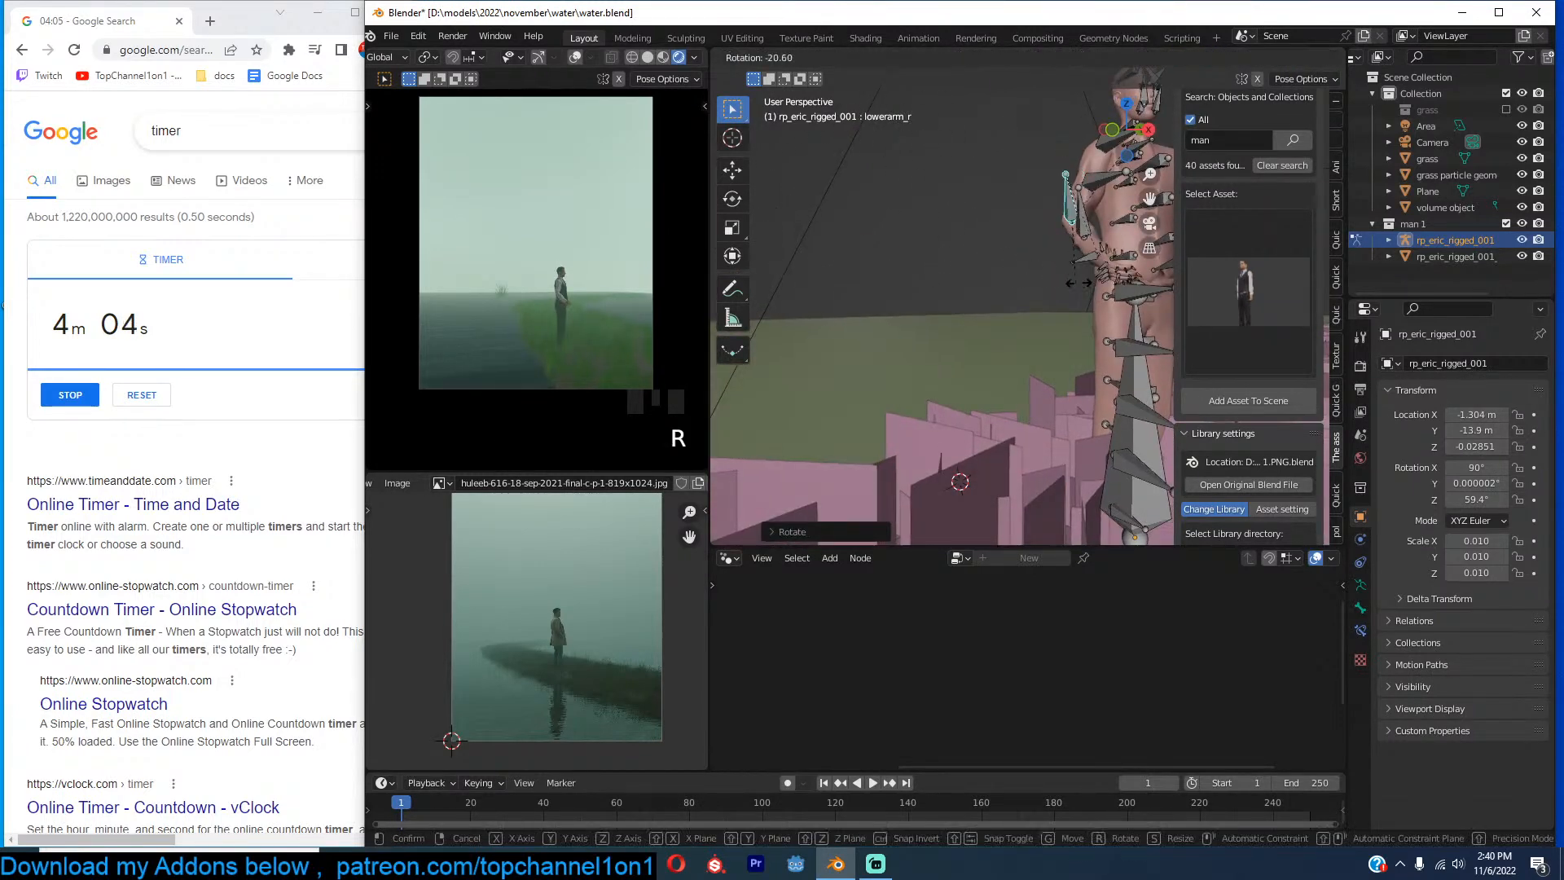
left_click(1021, 299)
middle_click_drag(1021, 298, 965, 332, "shift")
Rotate the left lower-arm bone to bring the man's forearm in front of his waist.
left_click(1111, 271)
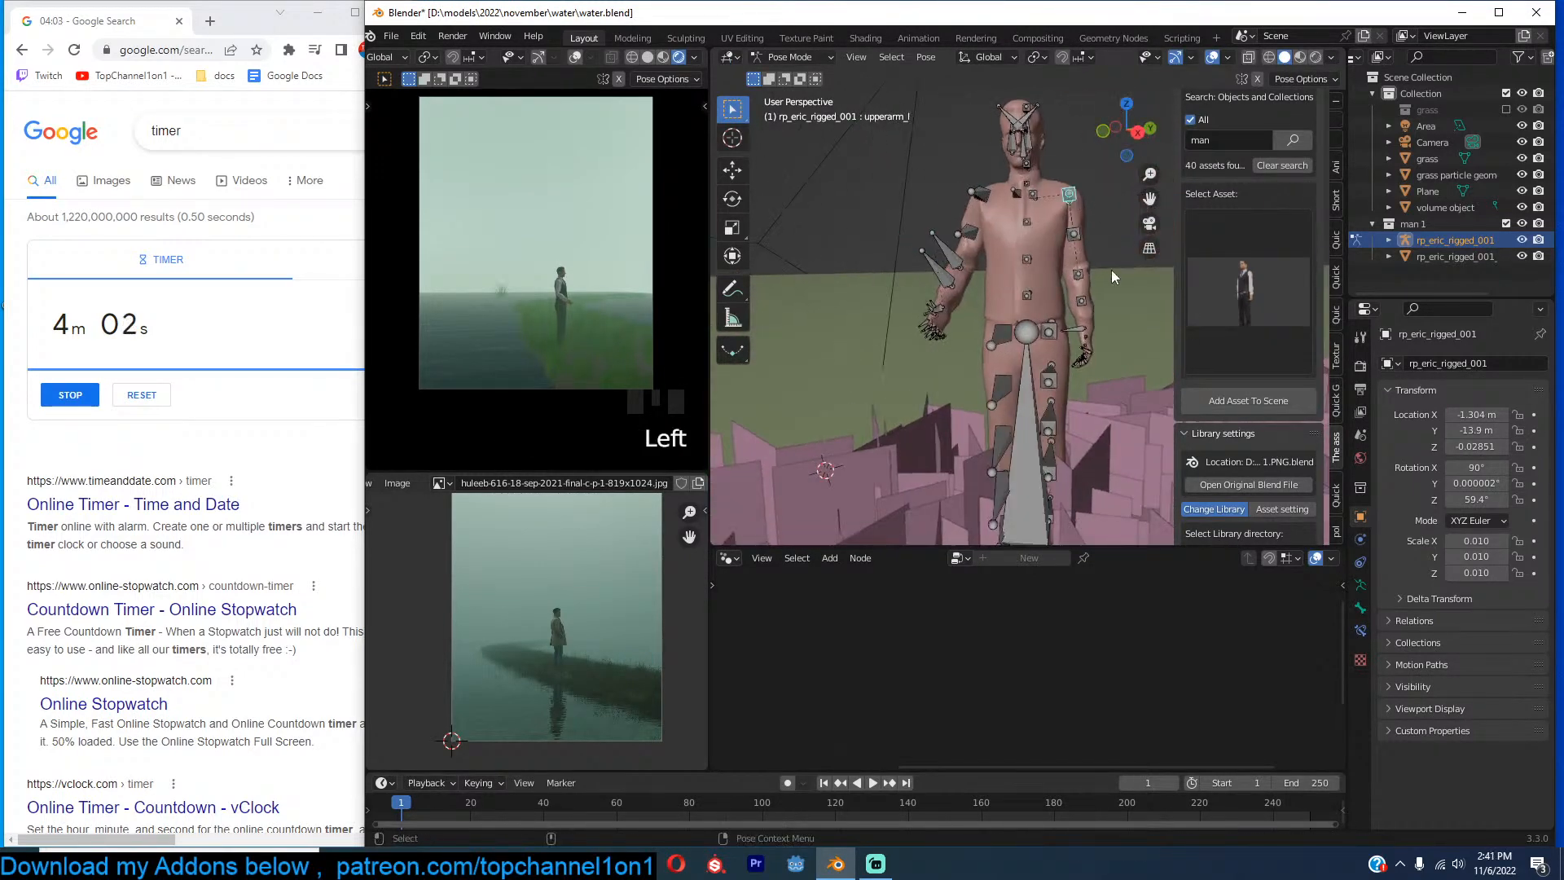
key("grave")
middle_click_drag(1136, 272, 1064, 297, "shift")
left_click(1057, 314)
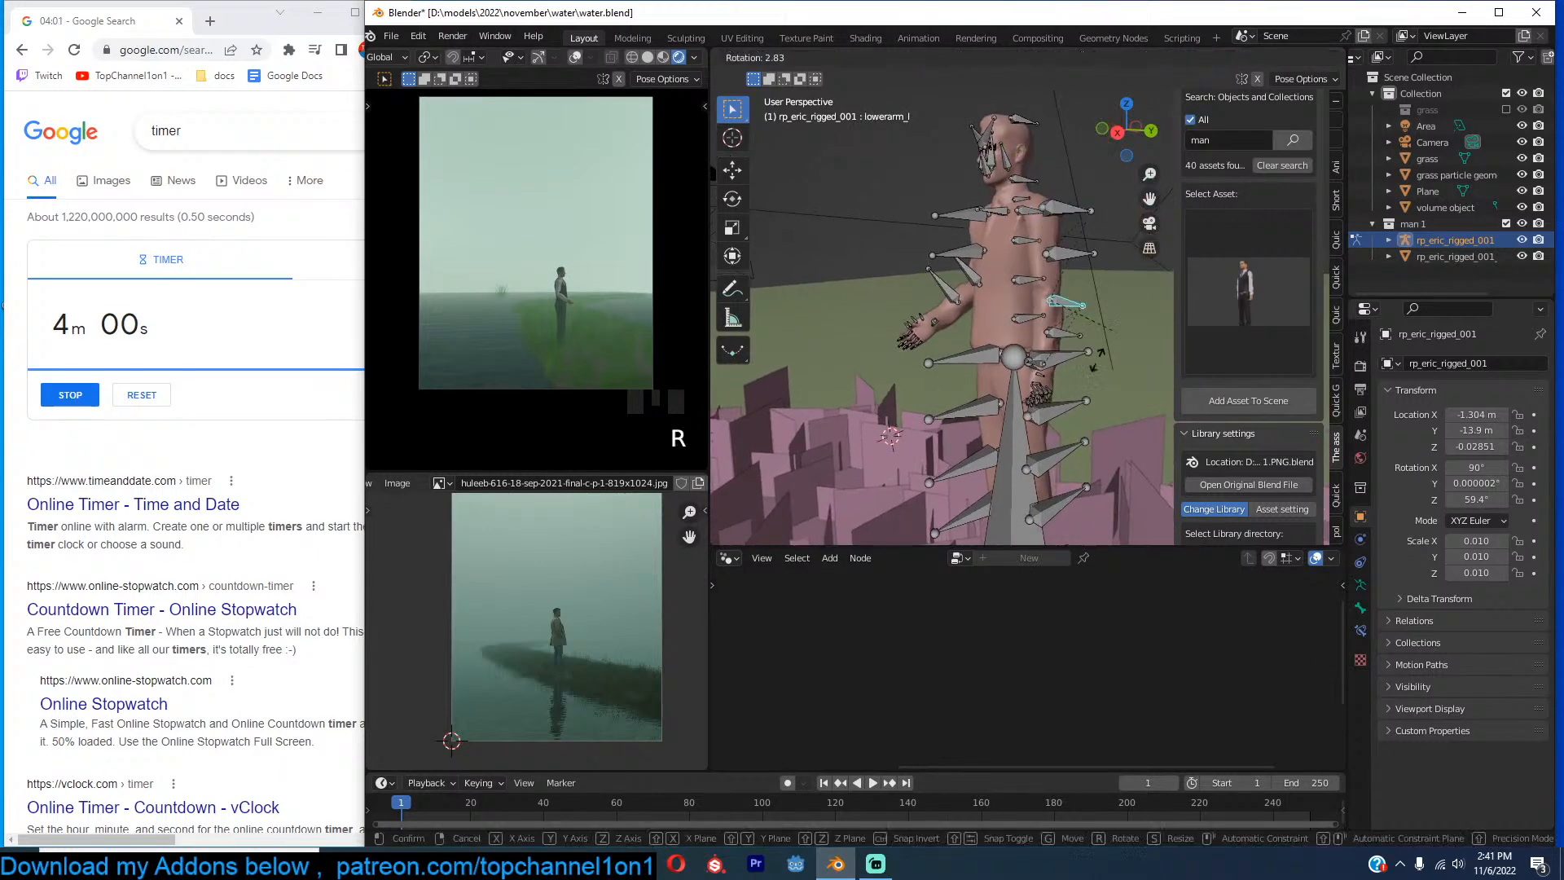
key("r")
left_click(1049, 375)
Rotate the right upper-arm bone to adjust the raised arm, and return the armature to Object Mode.
key("grave")
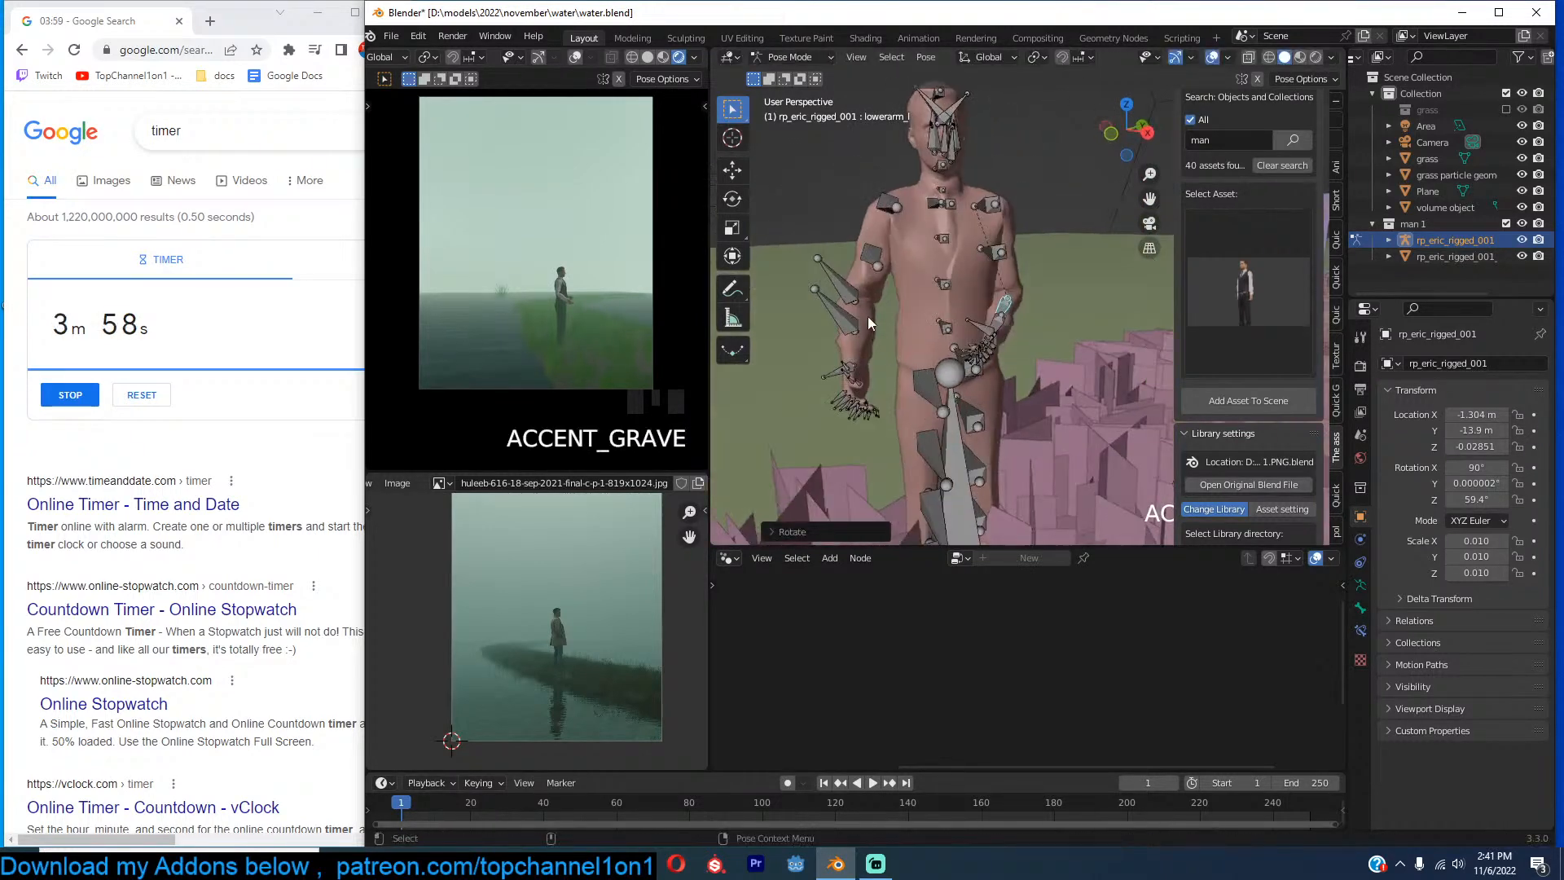
left_click(891, 226)
key("r")
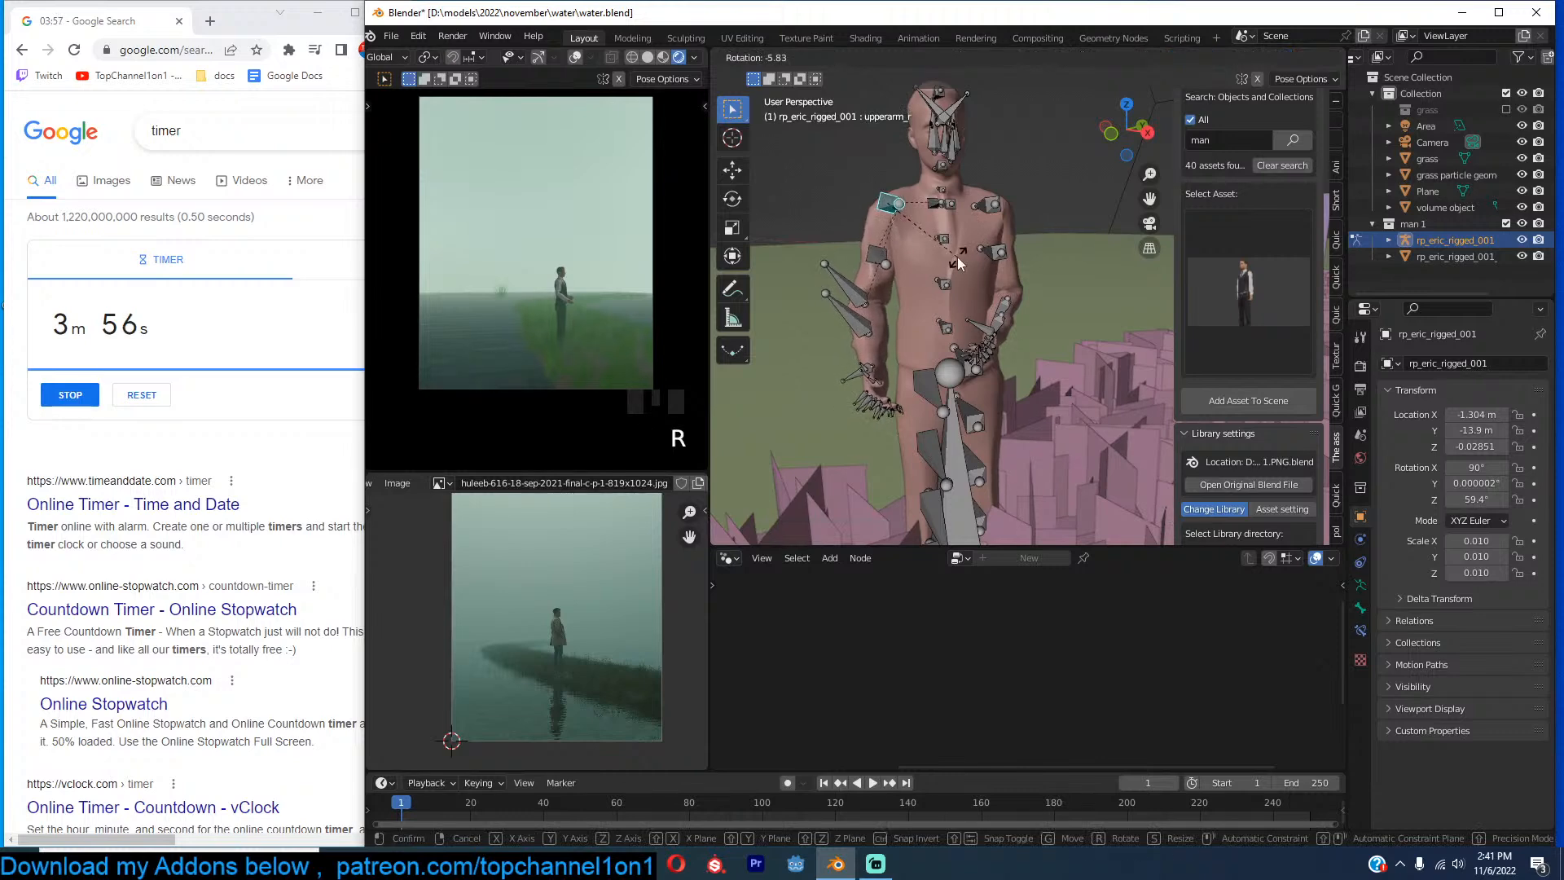
left_click(936, 265)
key("ctrl+Tab")
From the top view, parent the man's mesh to his armature with the Object option.
scroll(936, 259, "down", 6)
key("KP_7")
scroll(935, 259, "up", 5)
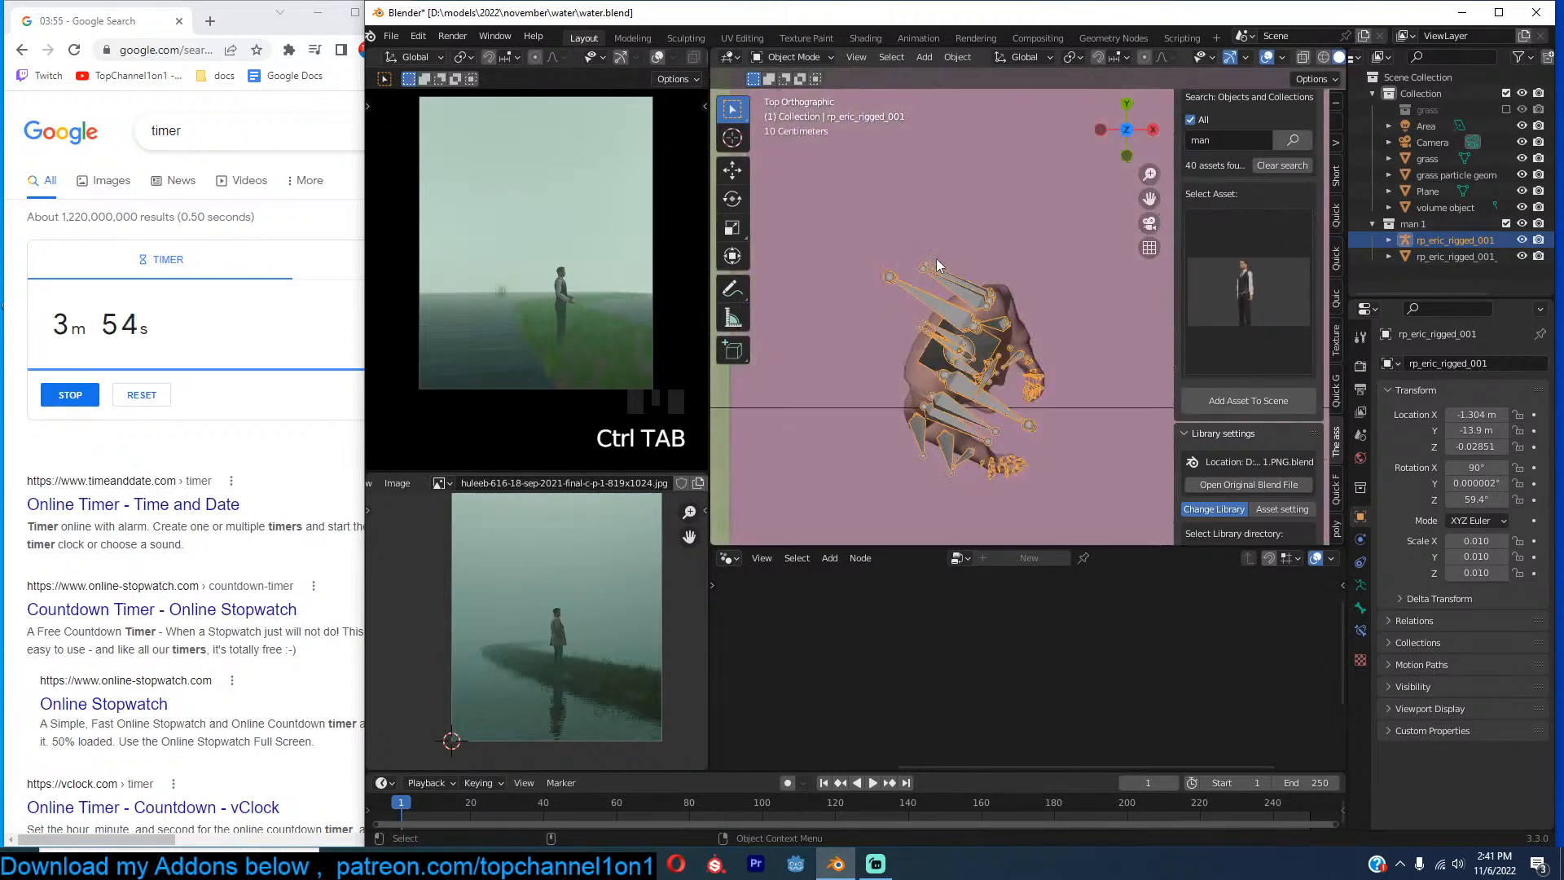
left_click(997, 305)
left_click(990, 302)
left_click(975, 295, "shift")
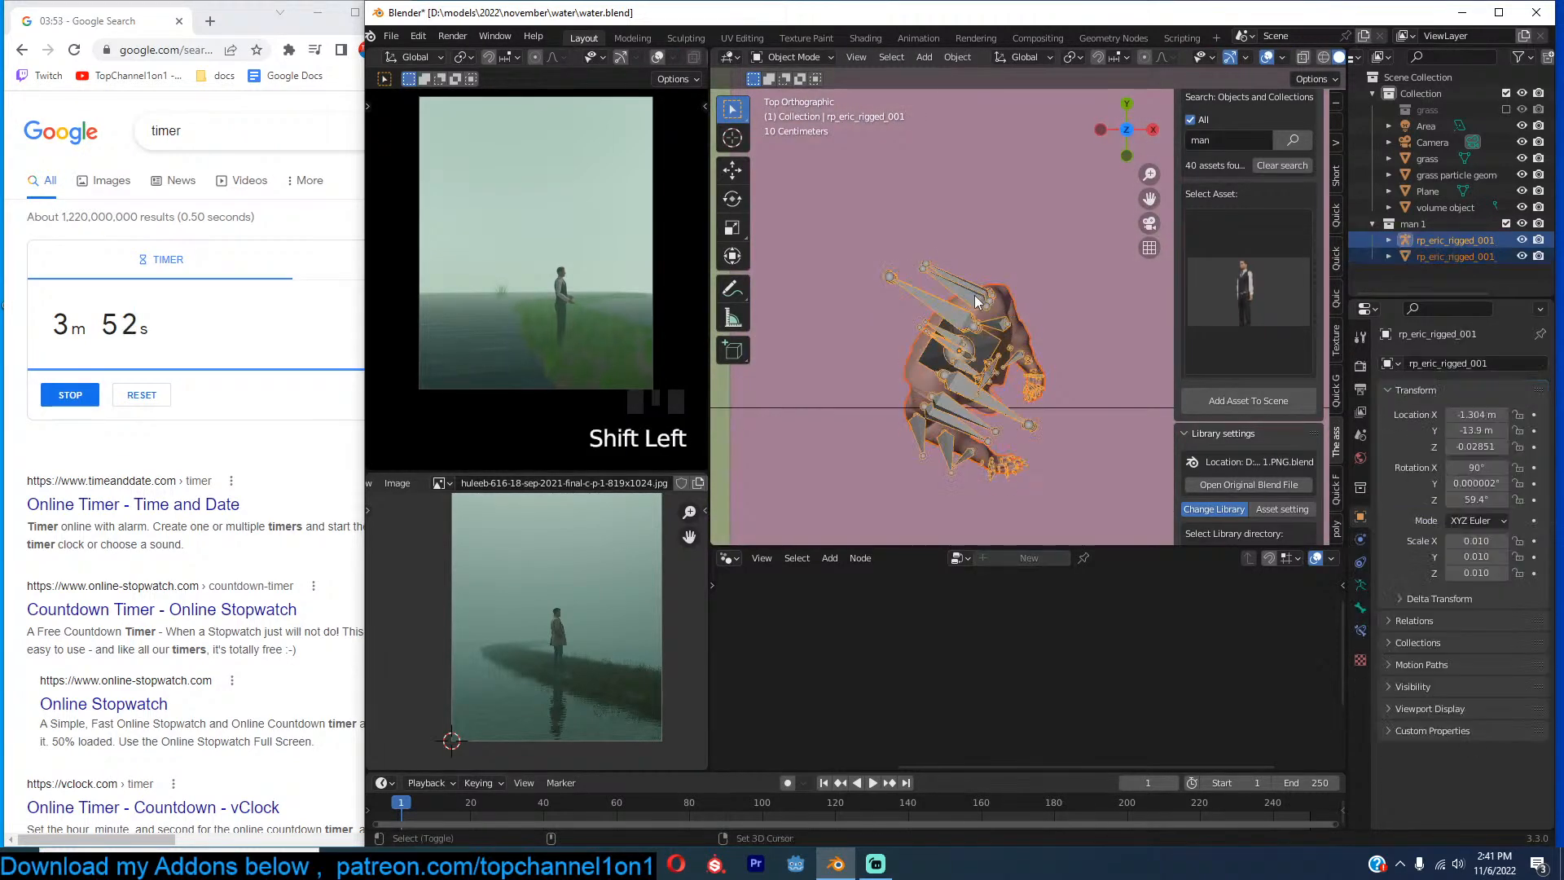
key("ctrl+p")
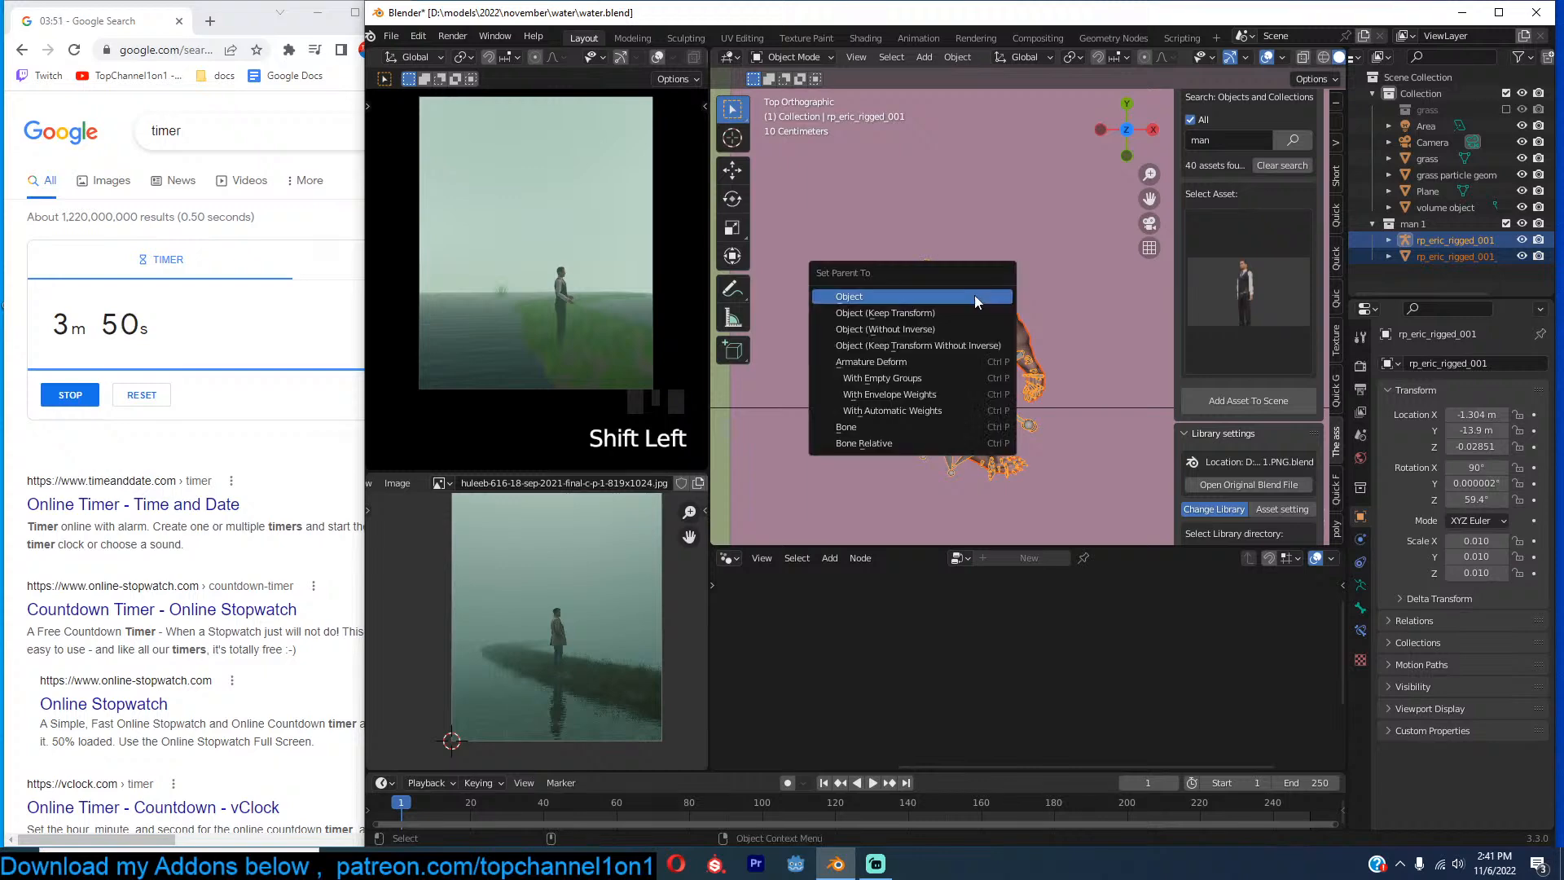
left_click(974, 295)
Rotate the man to 78.5° about Z, move him to about X -1.44 m, Y -13.97 m, and return to camera view.
key("r")
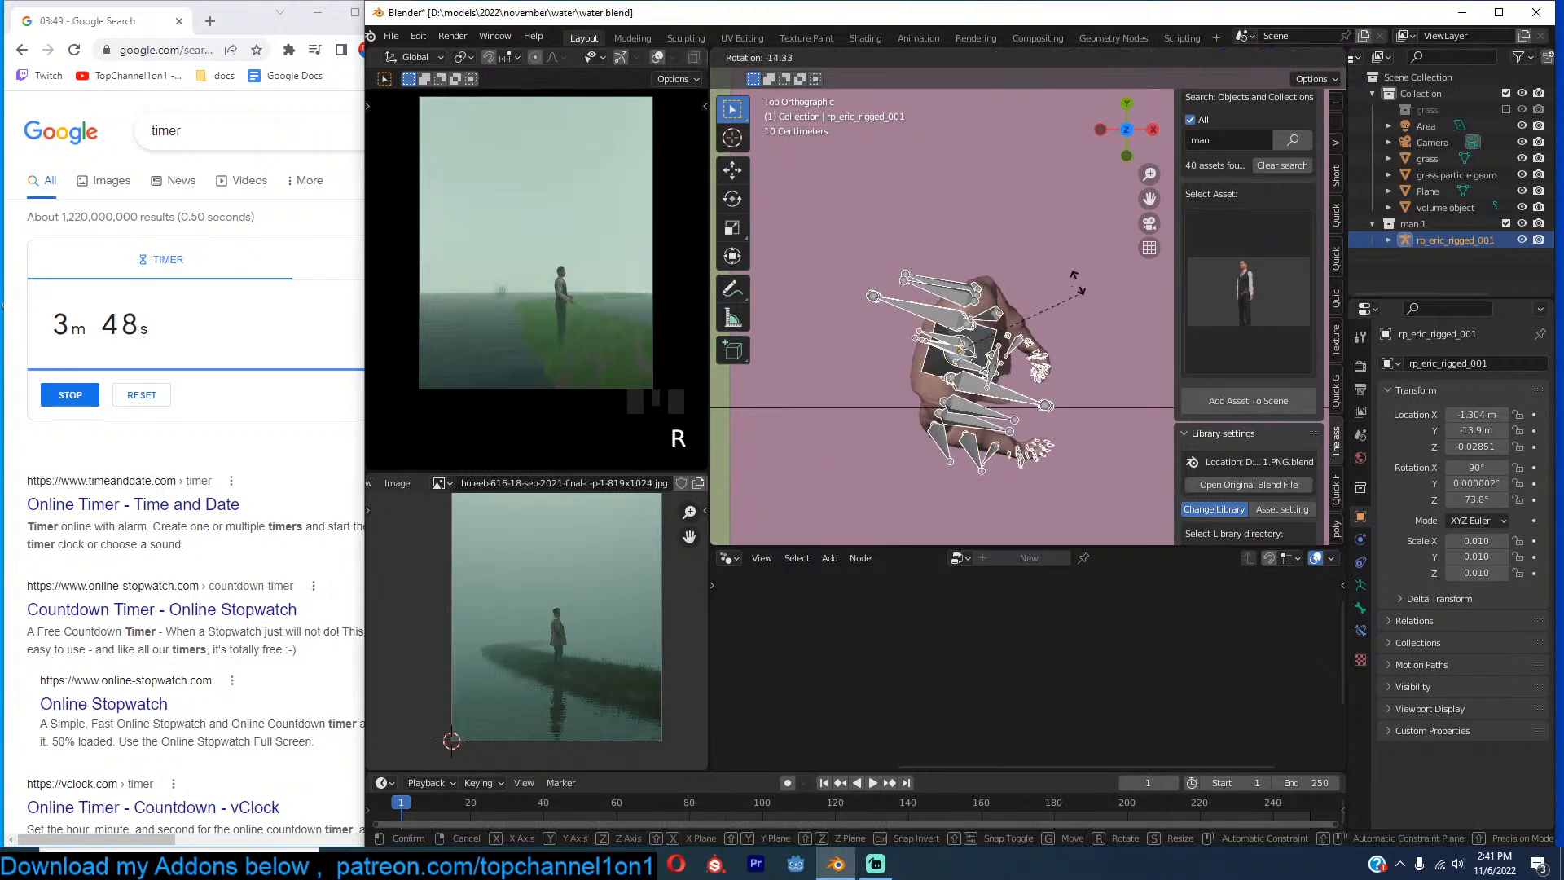
left_click(1051, 311)
key("g")
left_click(1029, 324)
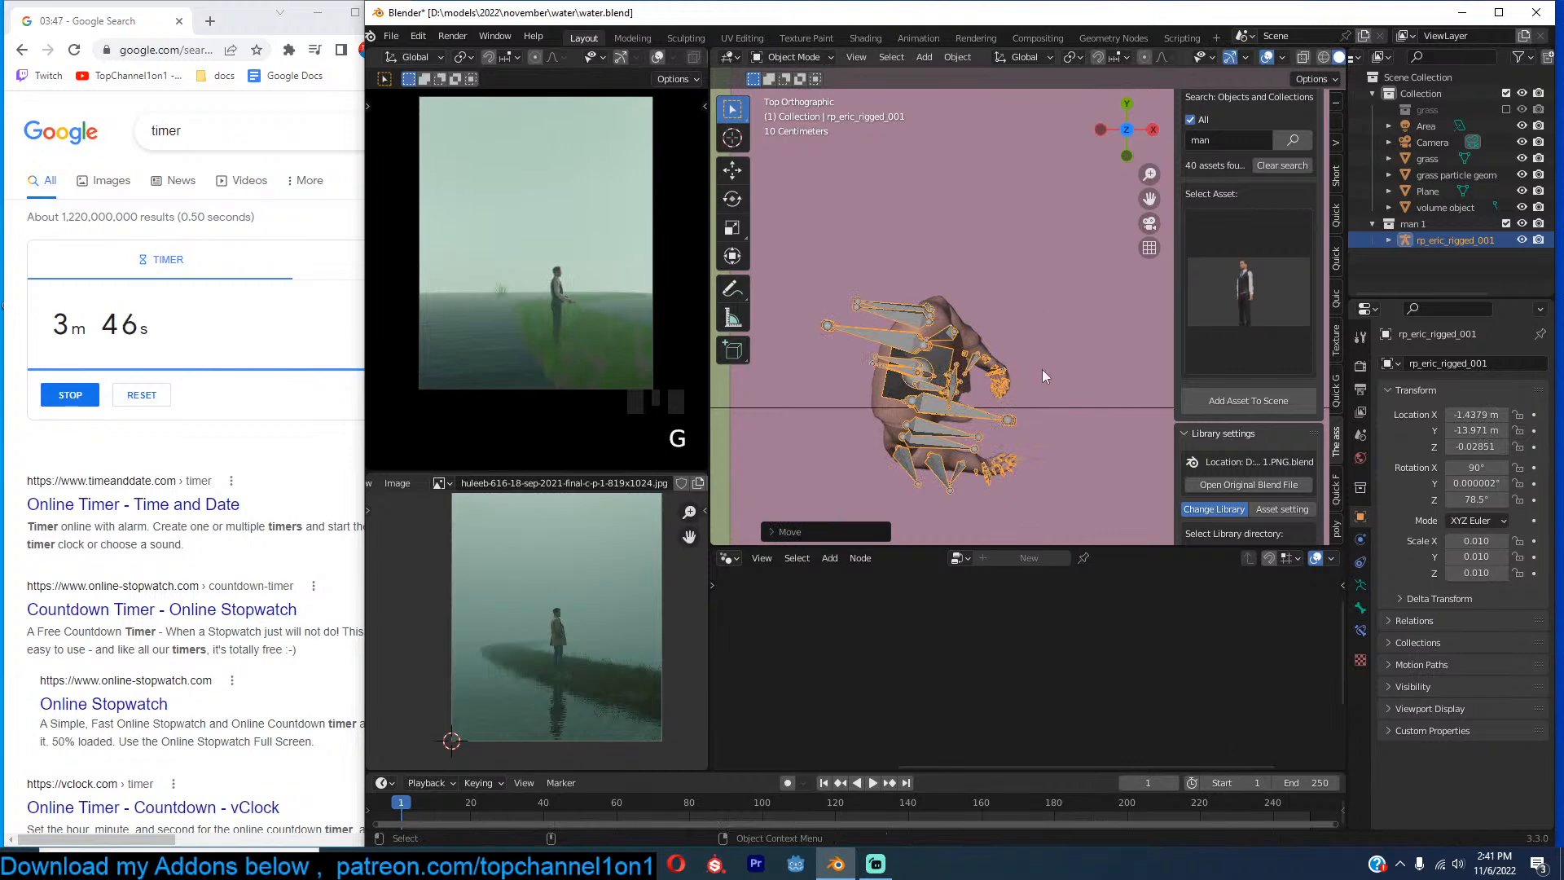
key("KP_0")
key("alt+a")
scroll(1010, 393, "down", 2)
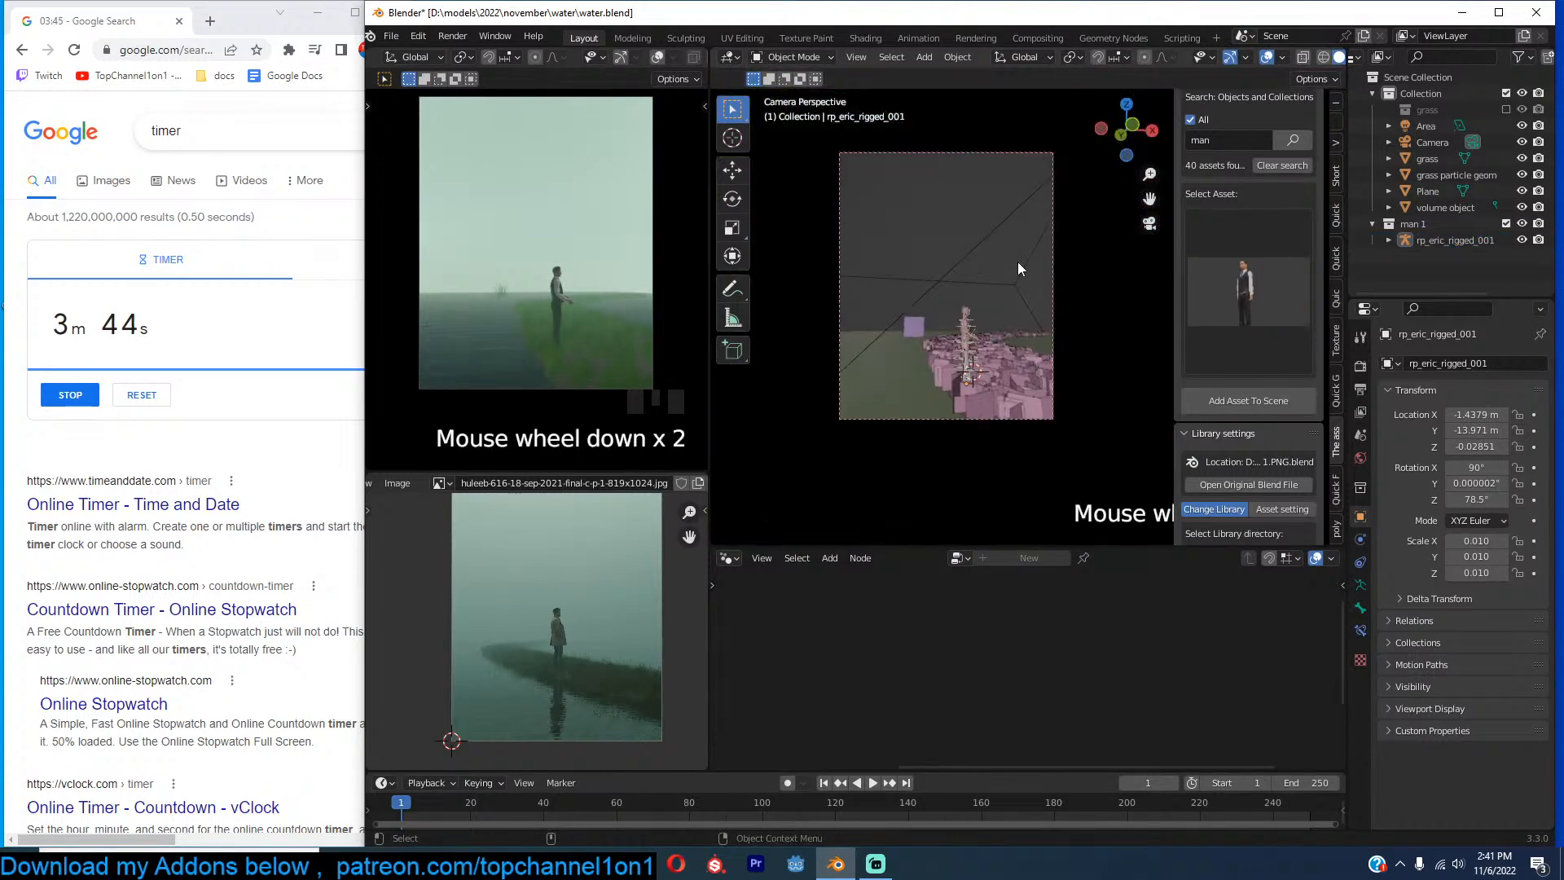
Try hiding the Area light and unhide it again.
double_click(1004, 228)
key("h")
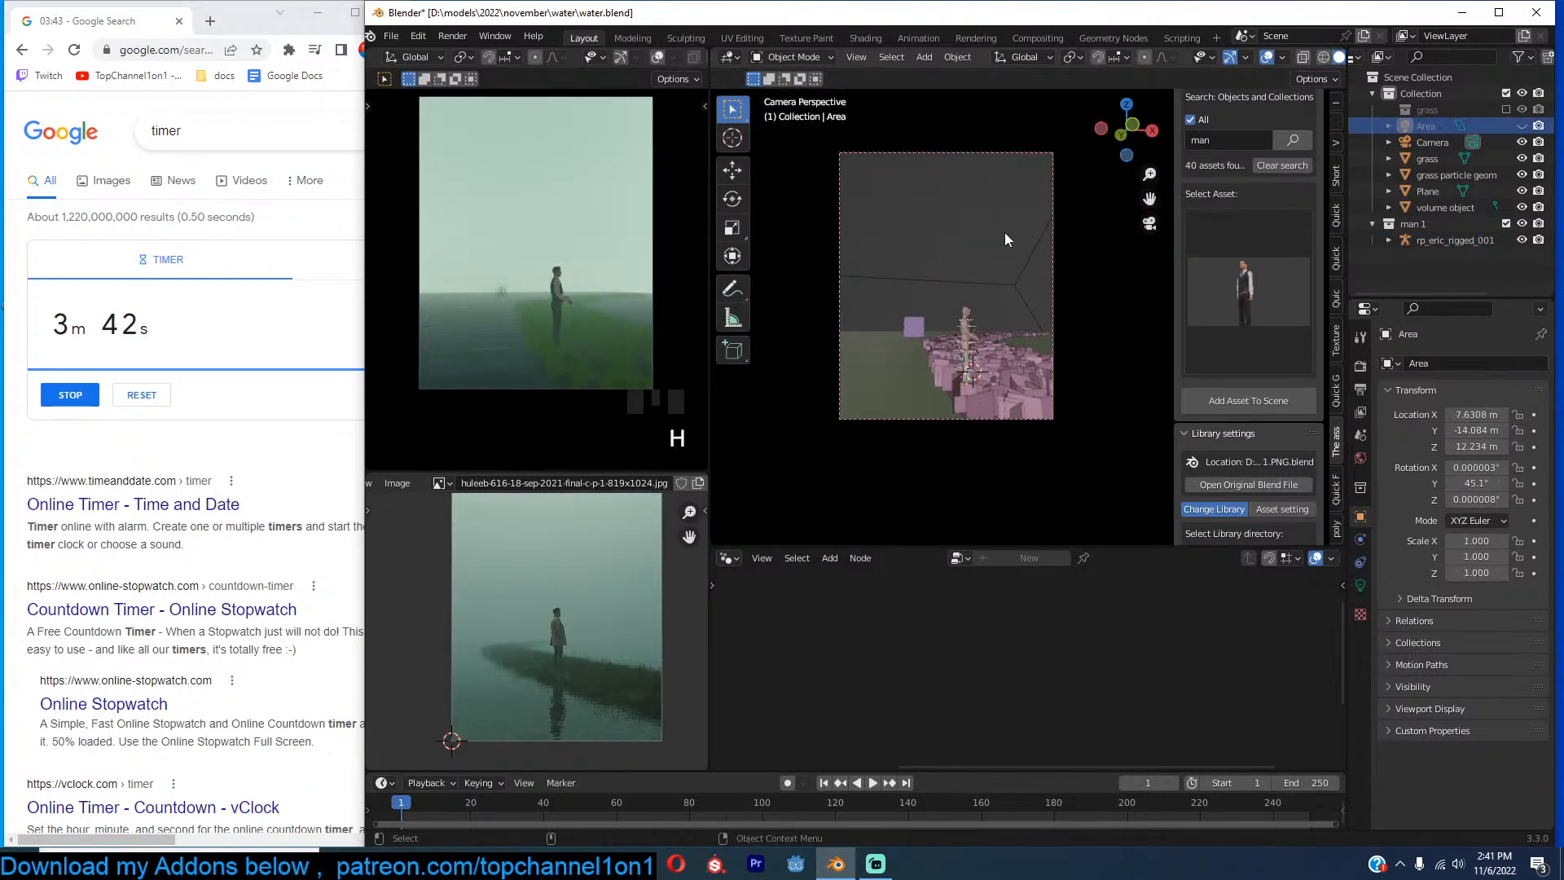
key("alt+h")
key("alt+a")
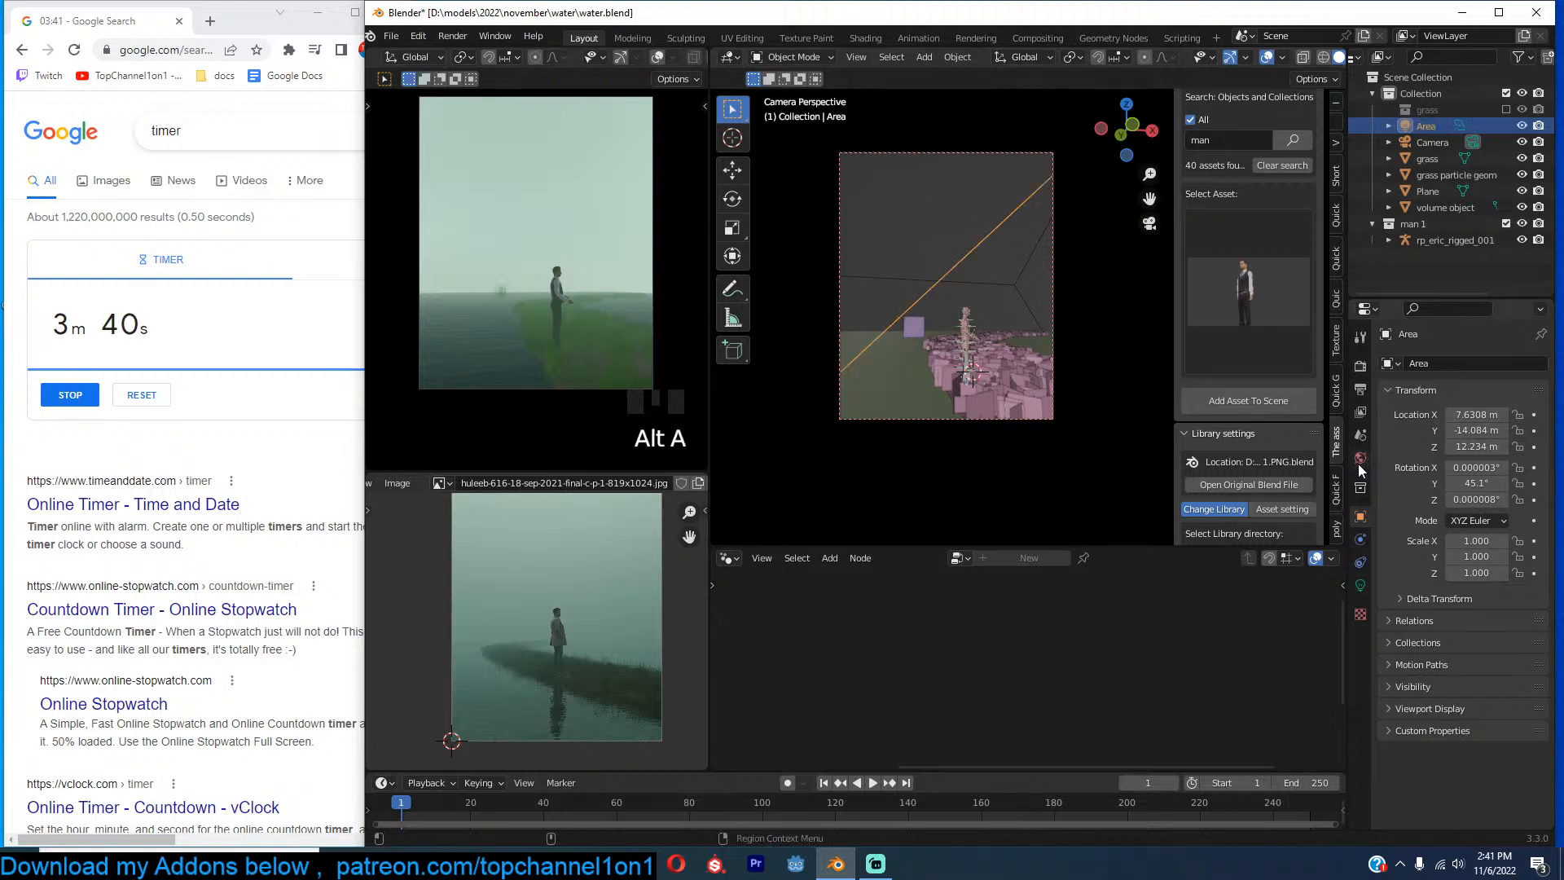
Examine the world's Sky Texture strength and the Screen Space Reflections render option.
double_click(1358, 458)
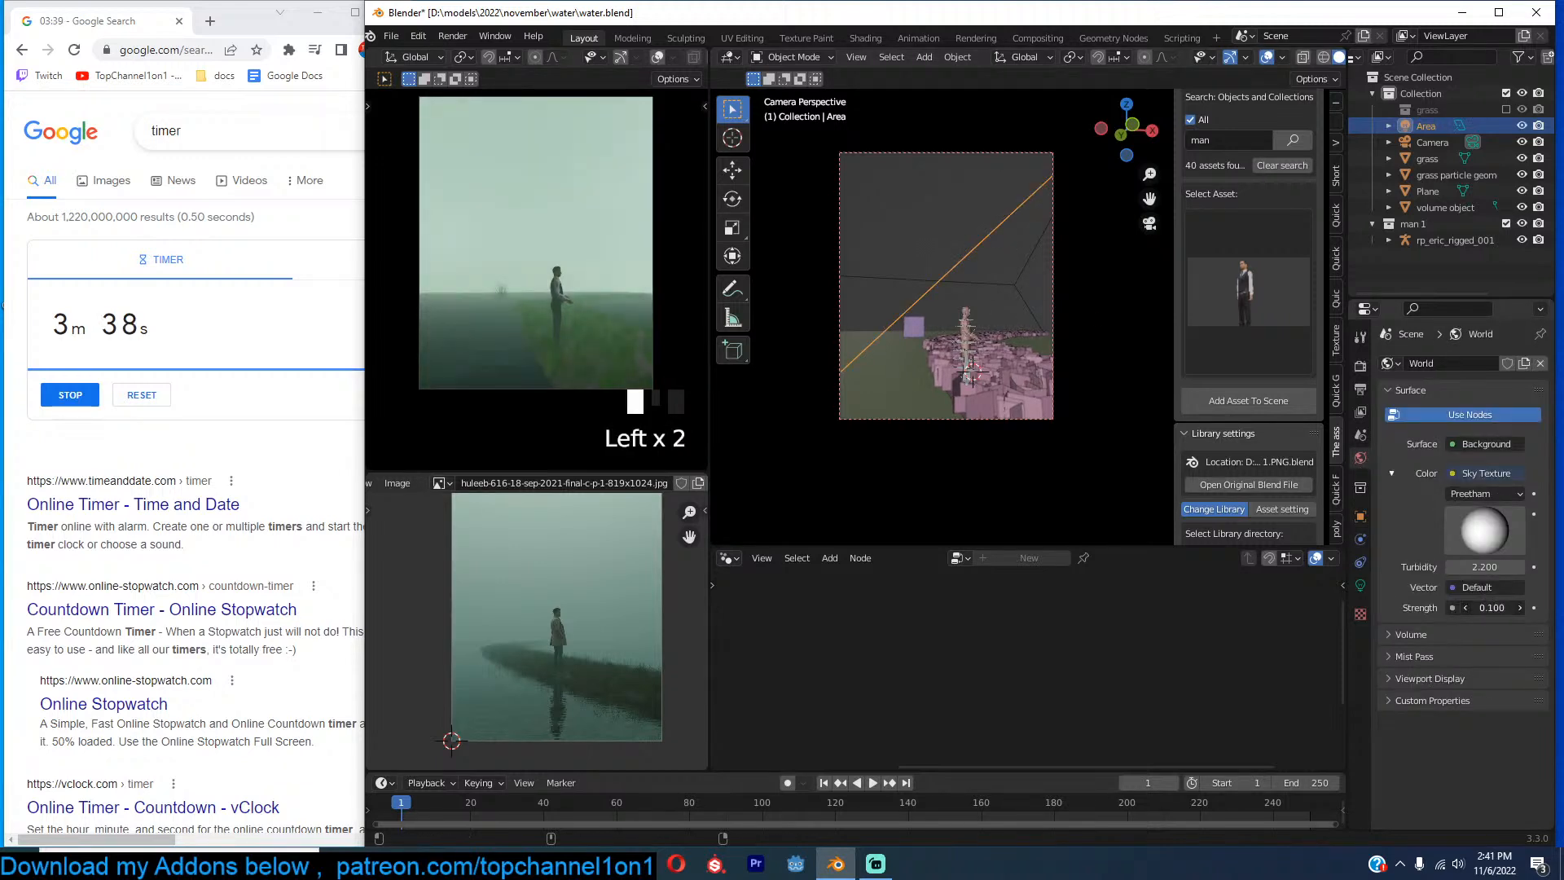
left_click(1466, 608)
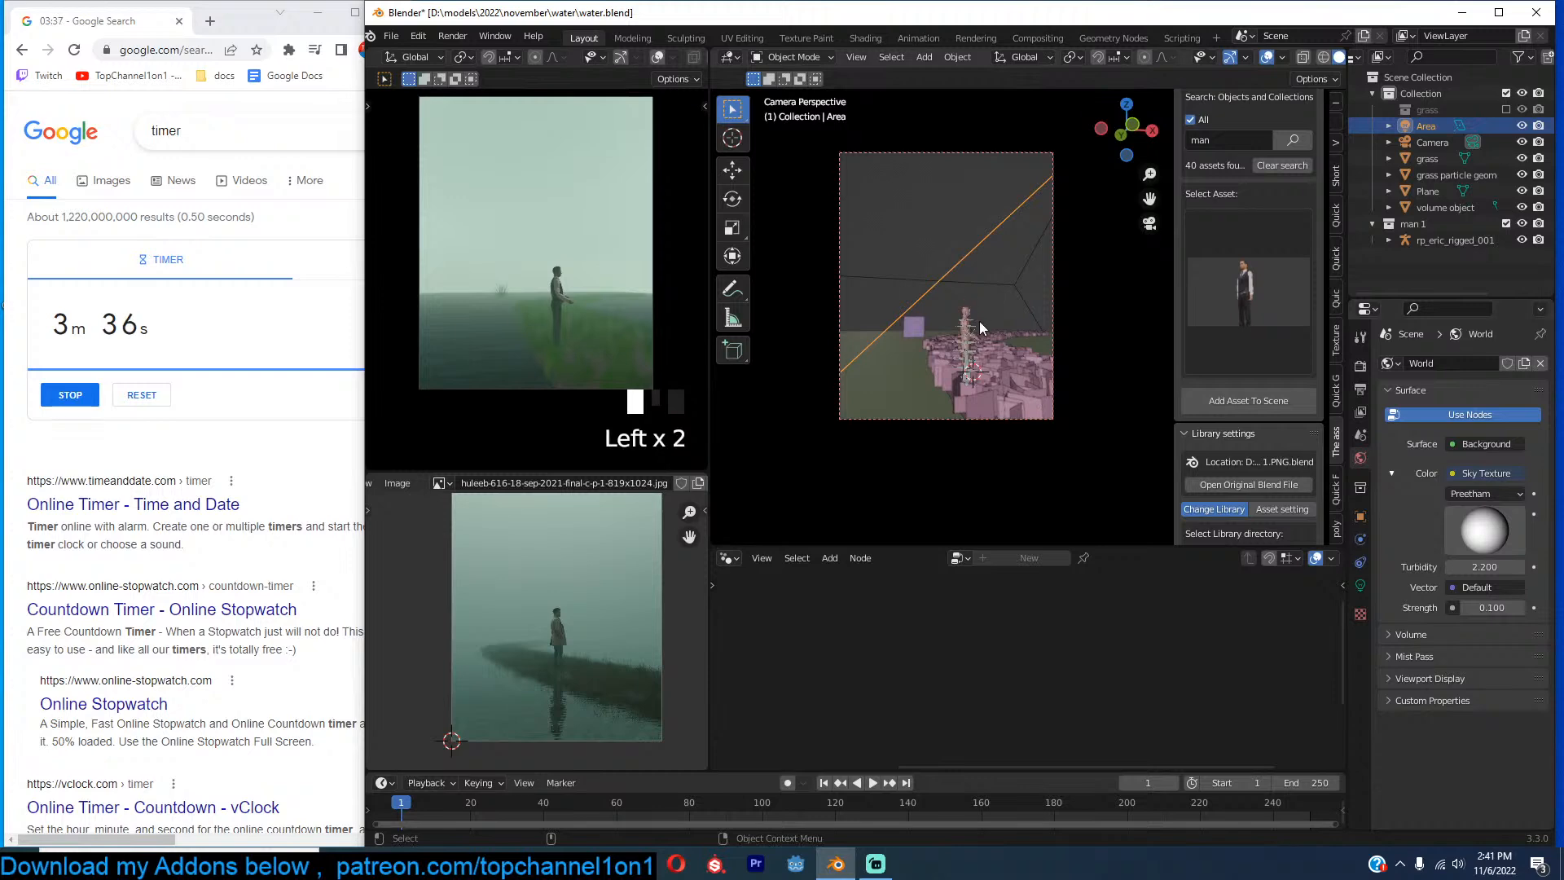
left_click(971, 337)
left_click(1360, 366)
left_click(1427, 565)
left_click(1430, 566)
Move the man closer to the water's edge of the grass strip in camera view, and deselect him.
scroll(926, 365, "up", 3)
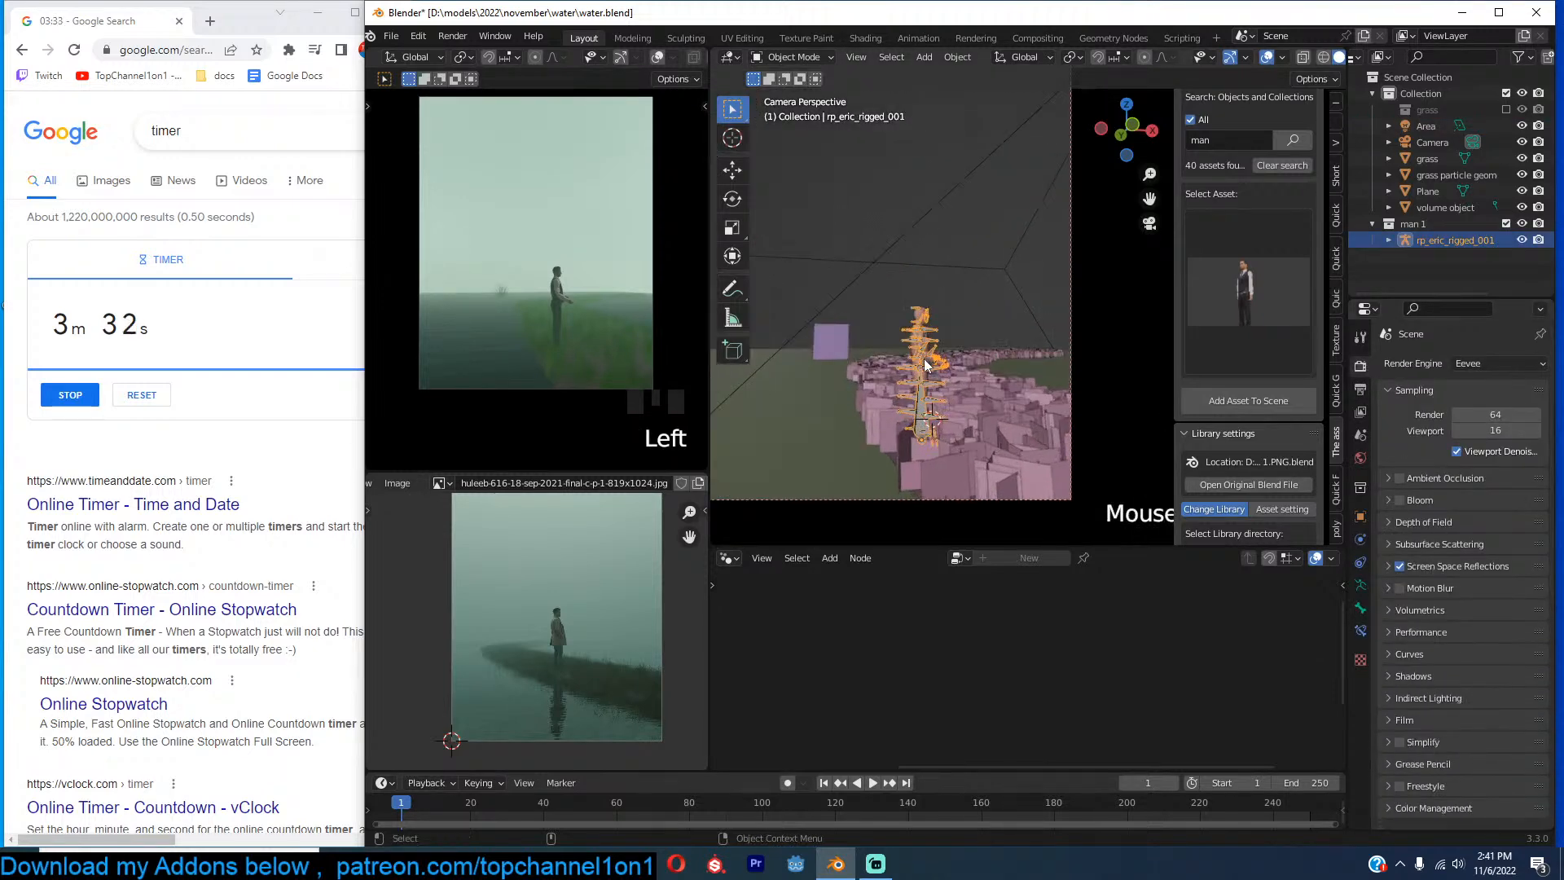
key("g")
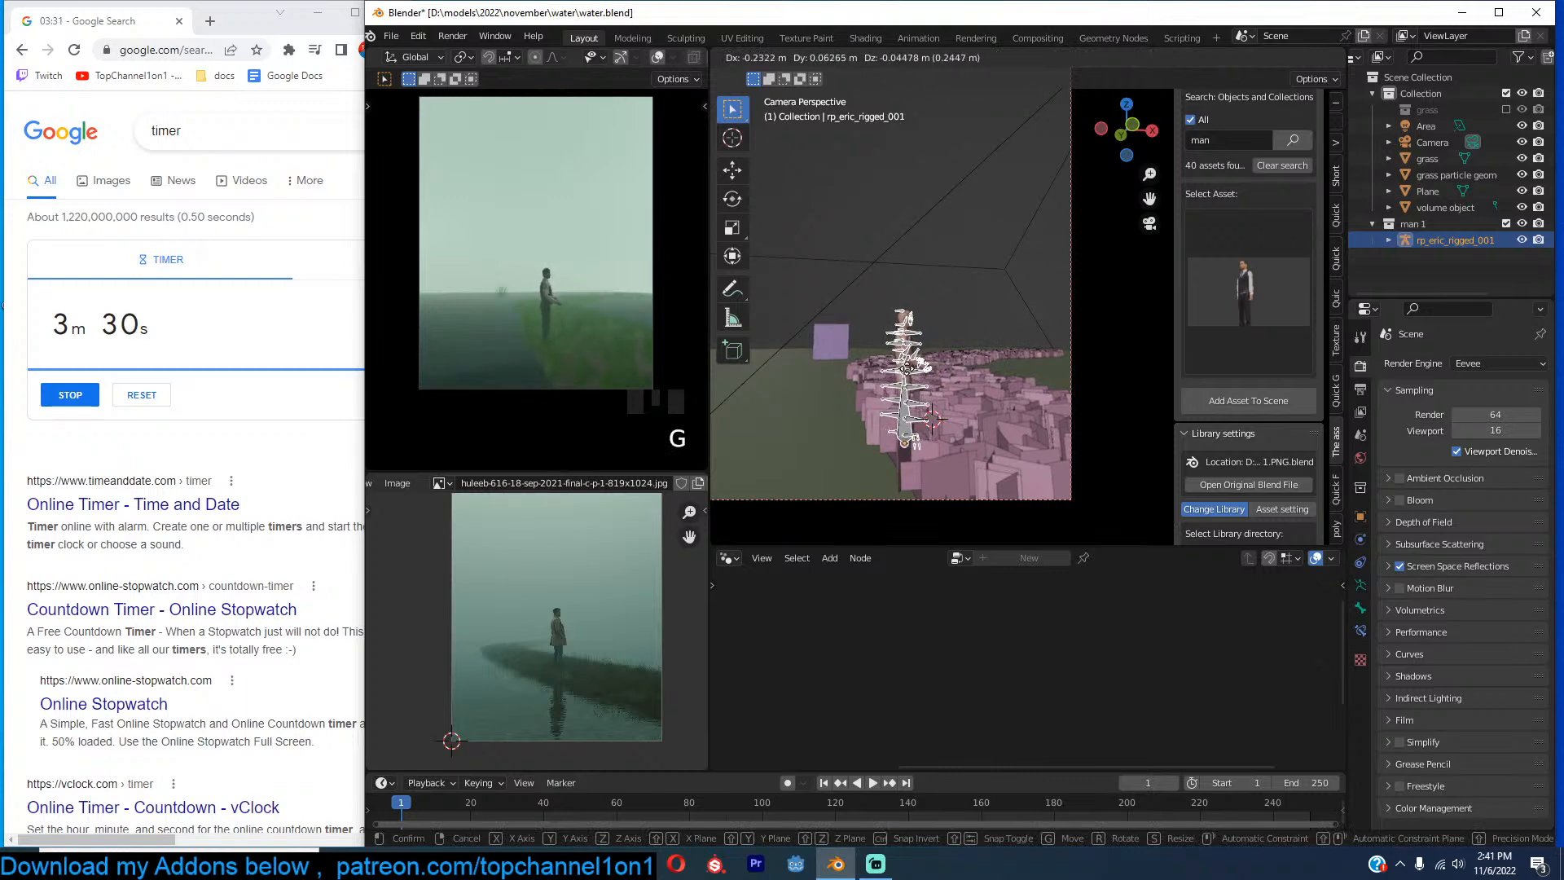
left_click(892, 371)
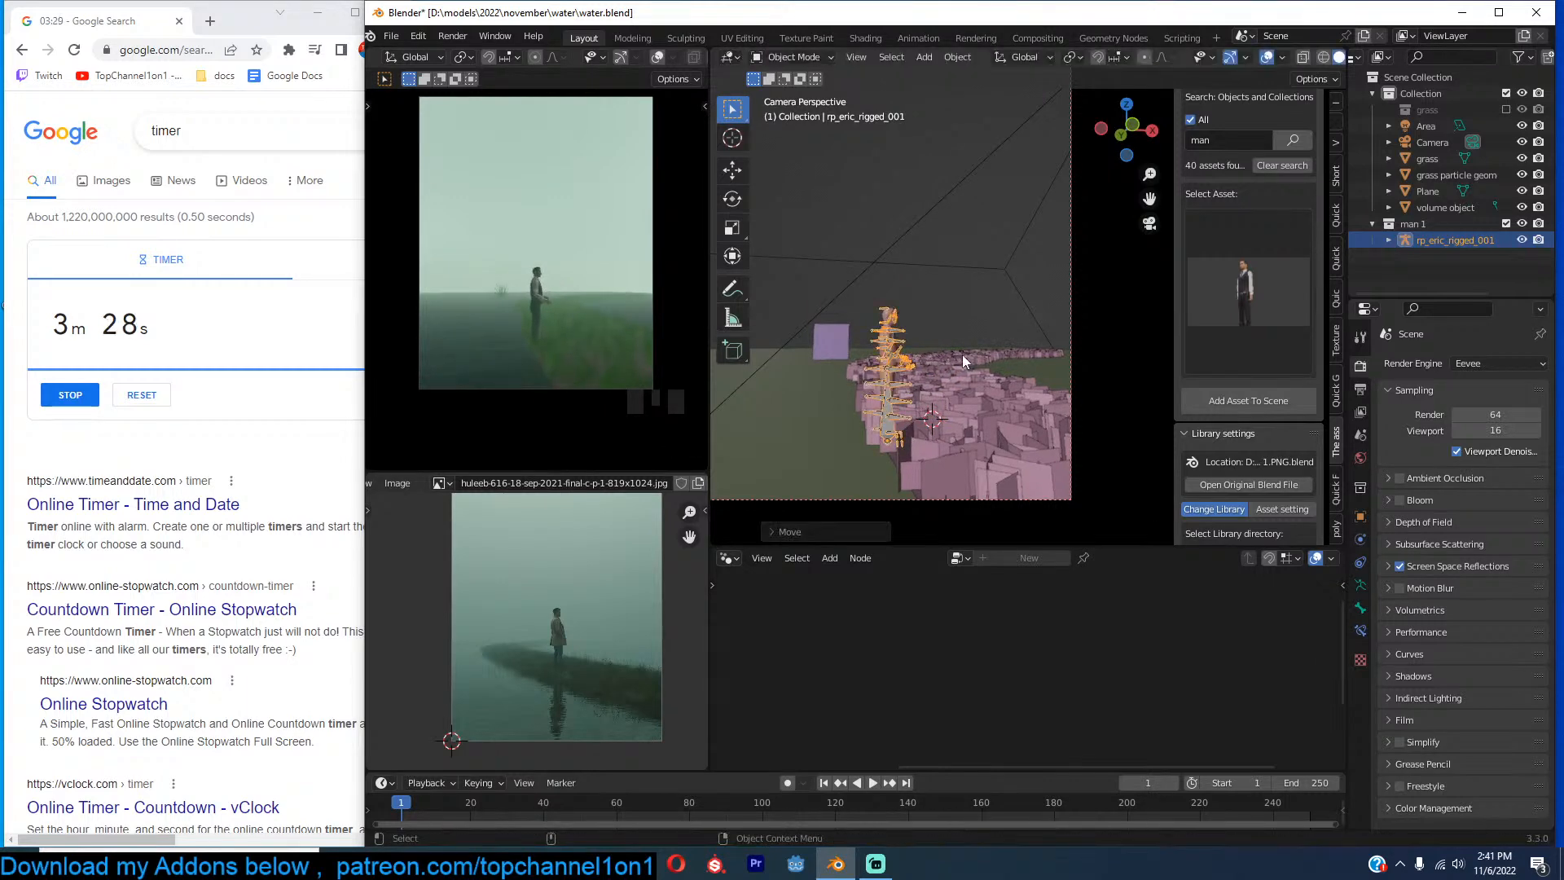
scroll(966, 374, "down", 3)
key("alt+a")
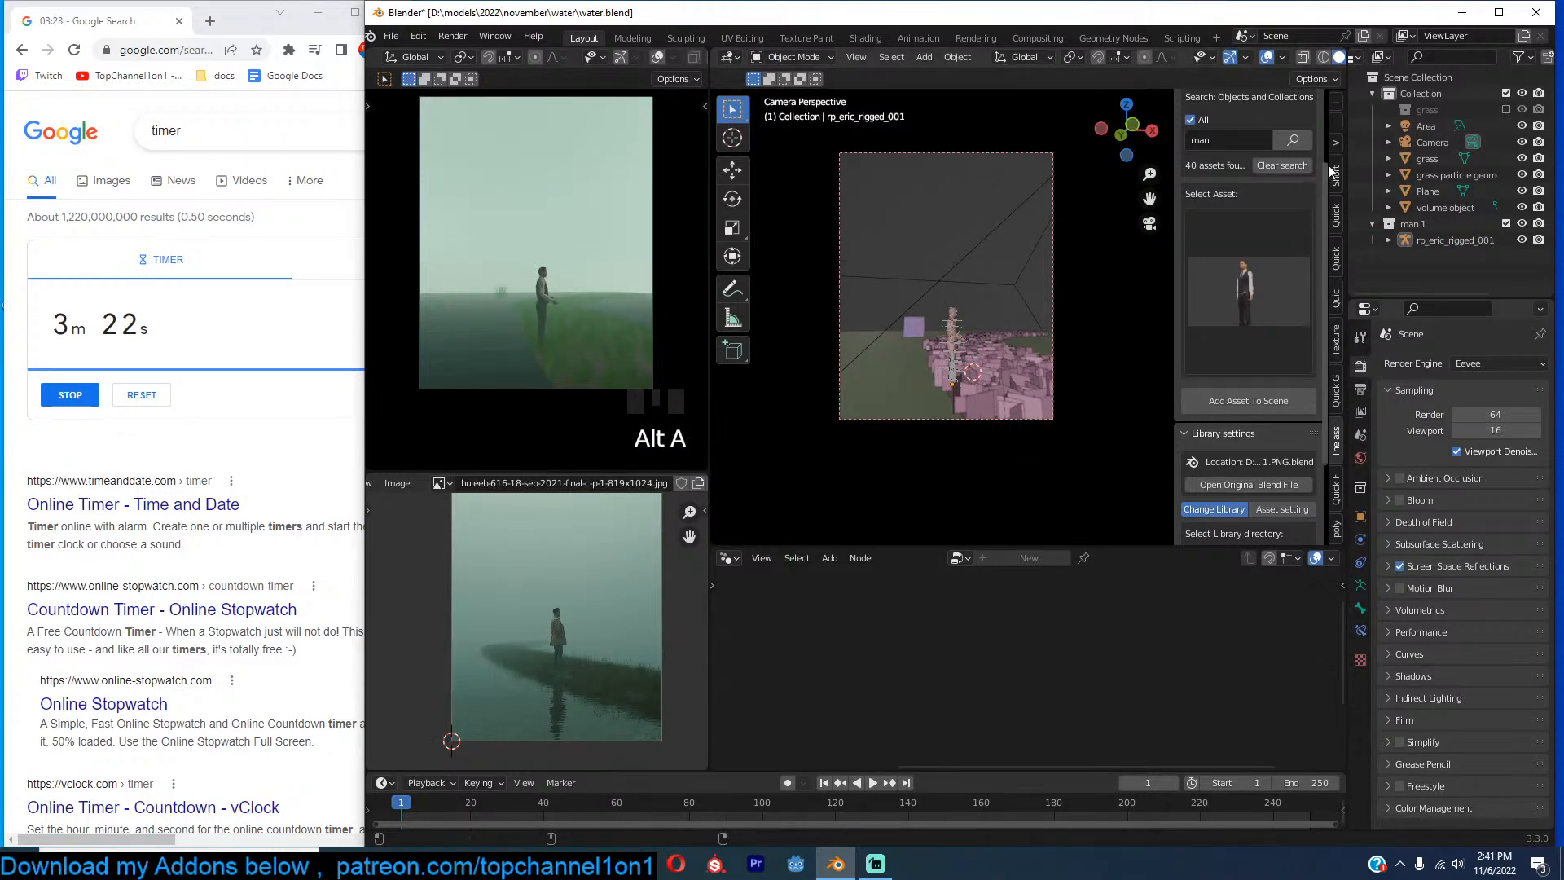
Look for the Quick Functions tools among the add-on panels, and search the add-on preferences for "quick".
left_click(1336, 227)
left_click(1340, 248)
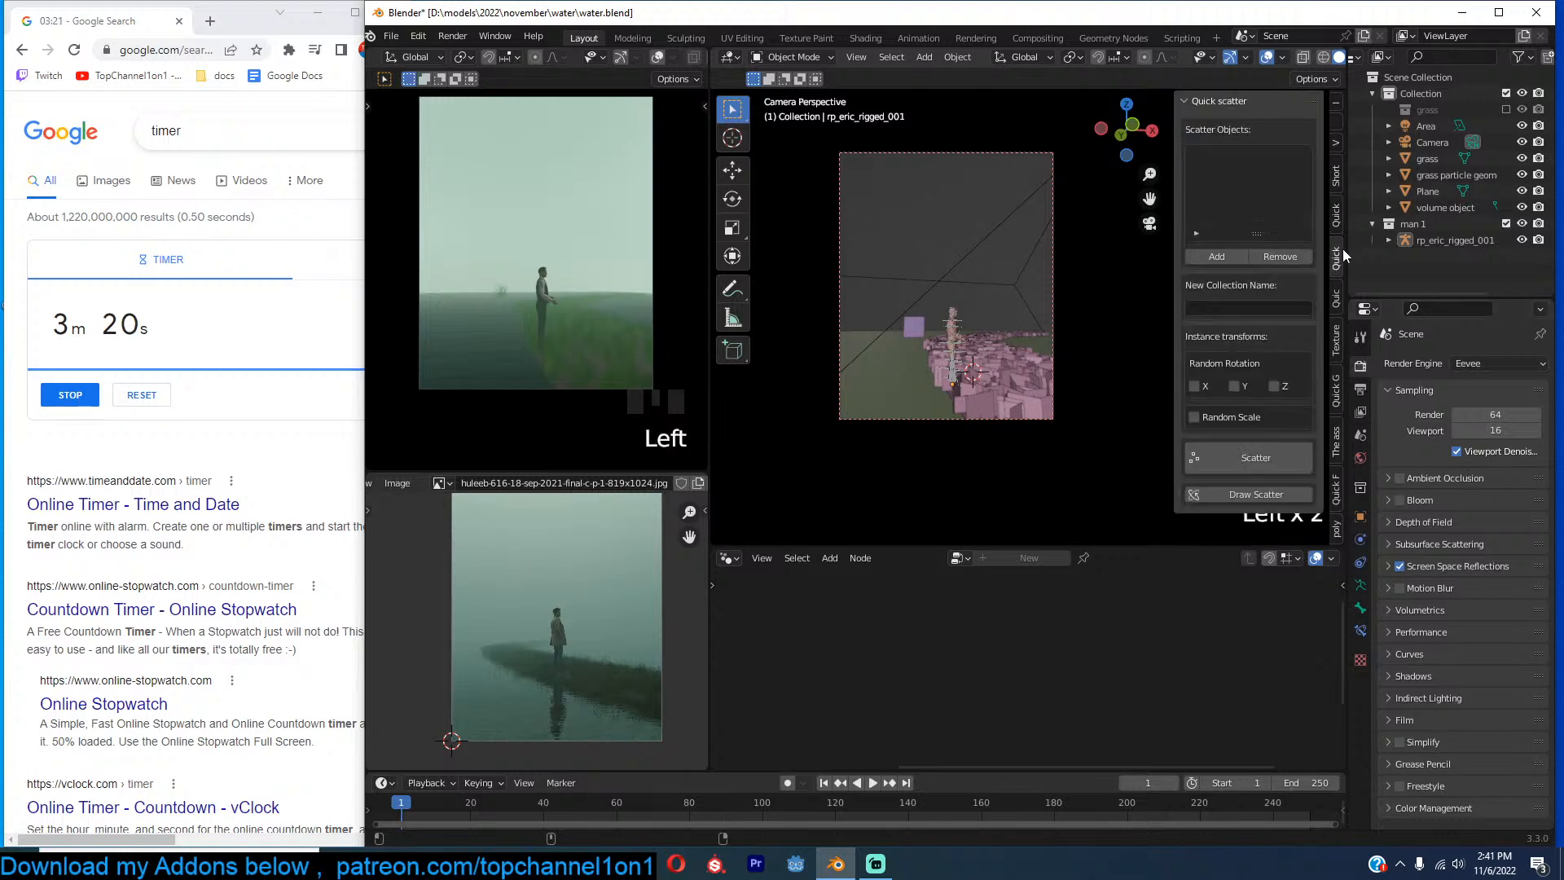
left_click(1331, 301)
left_click(1336, 336)
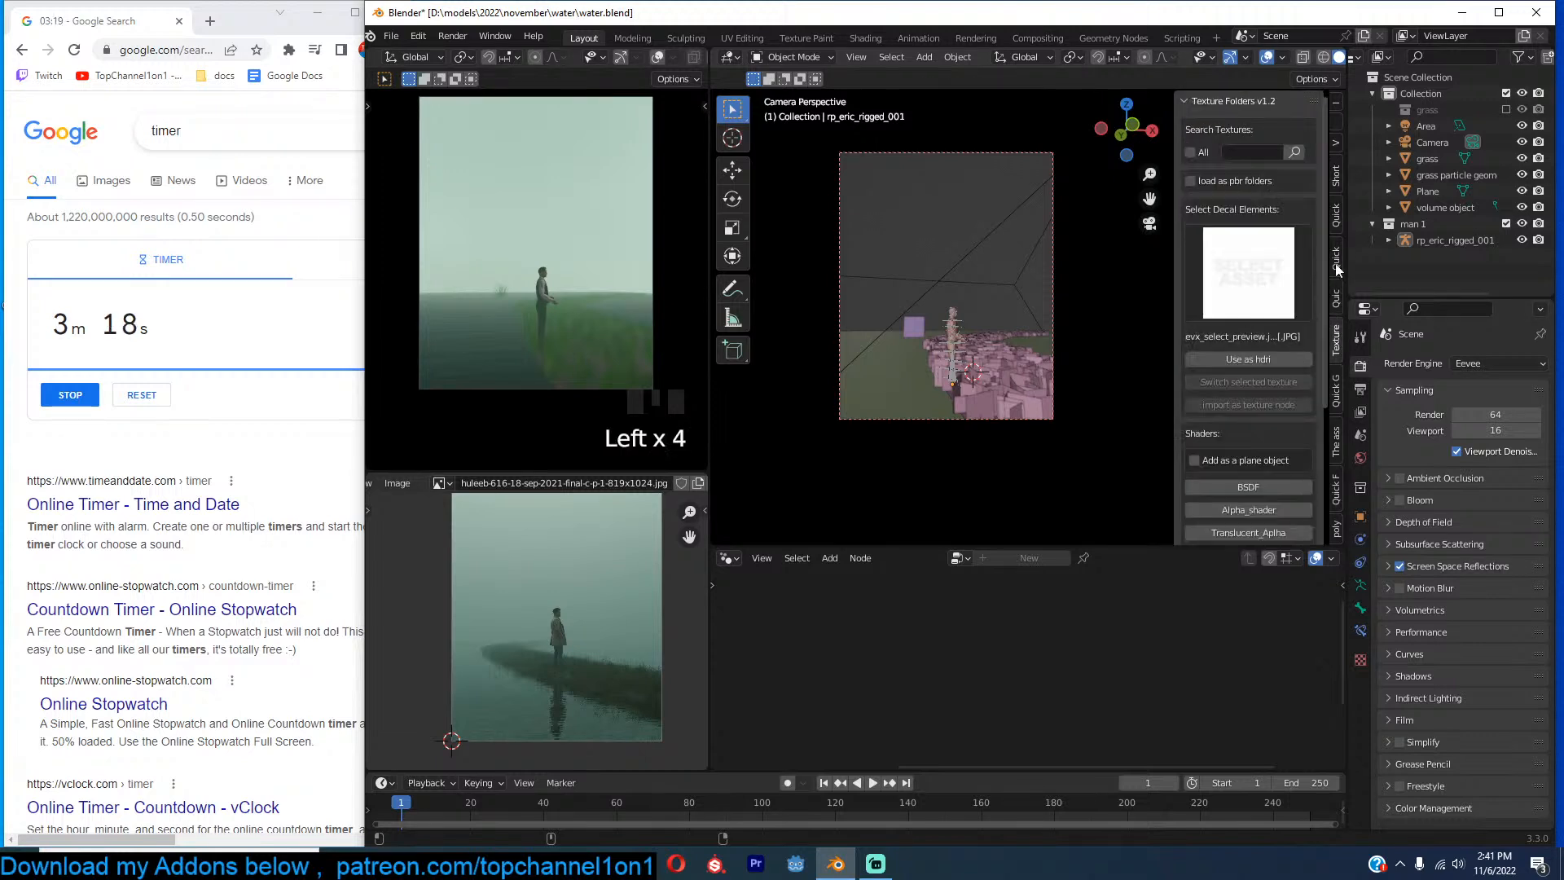
left_click(1337, 206)
left_click(1332, 233)
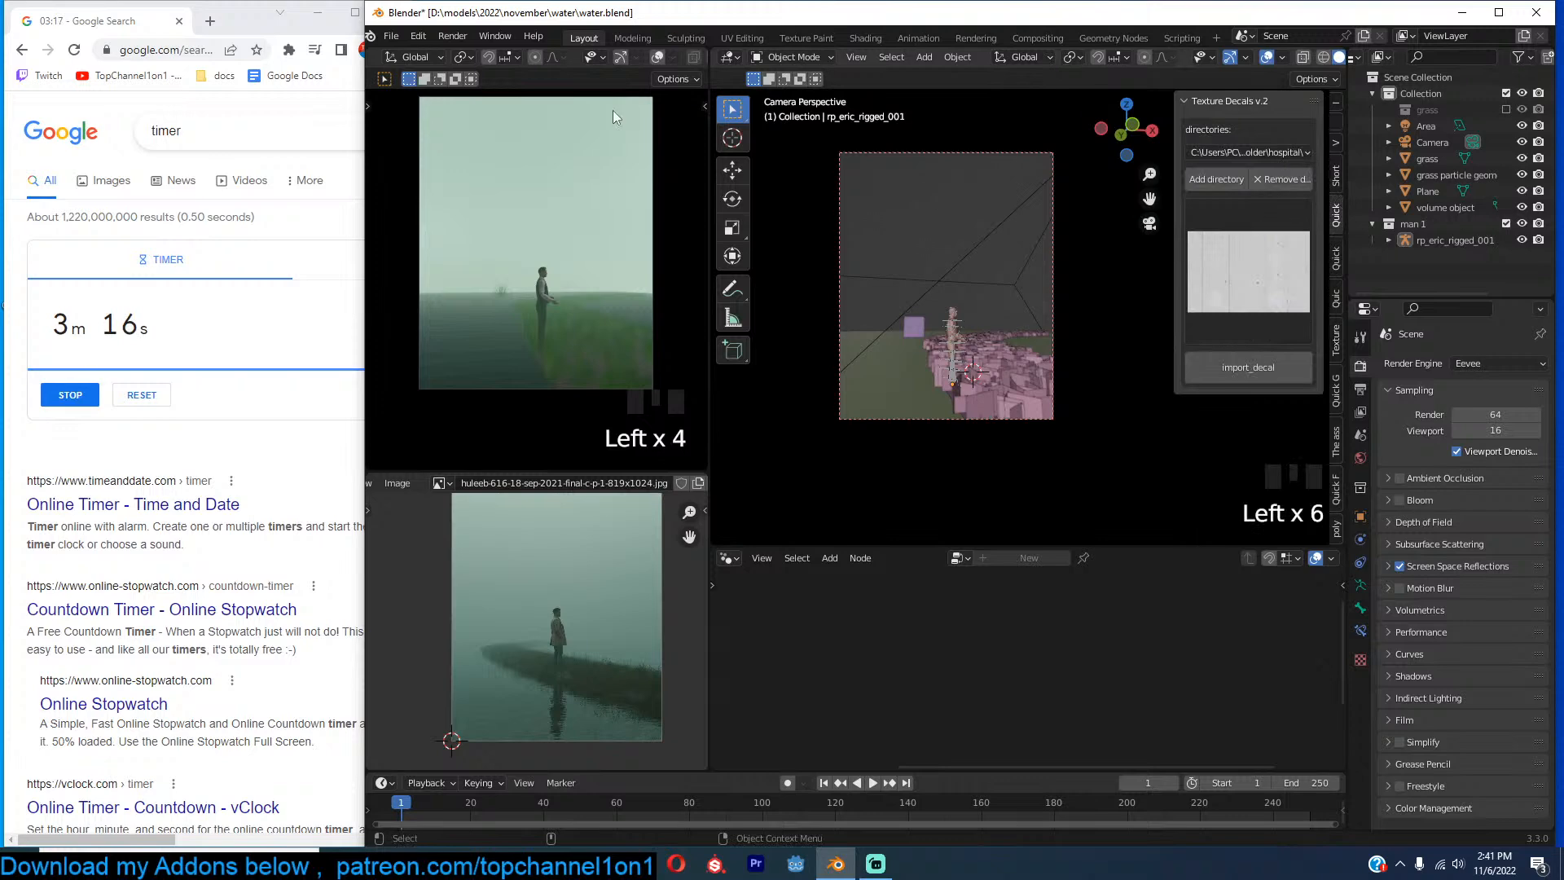
left_click(418, 37)
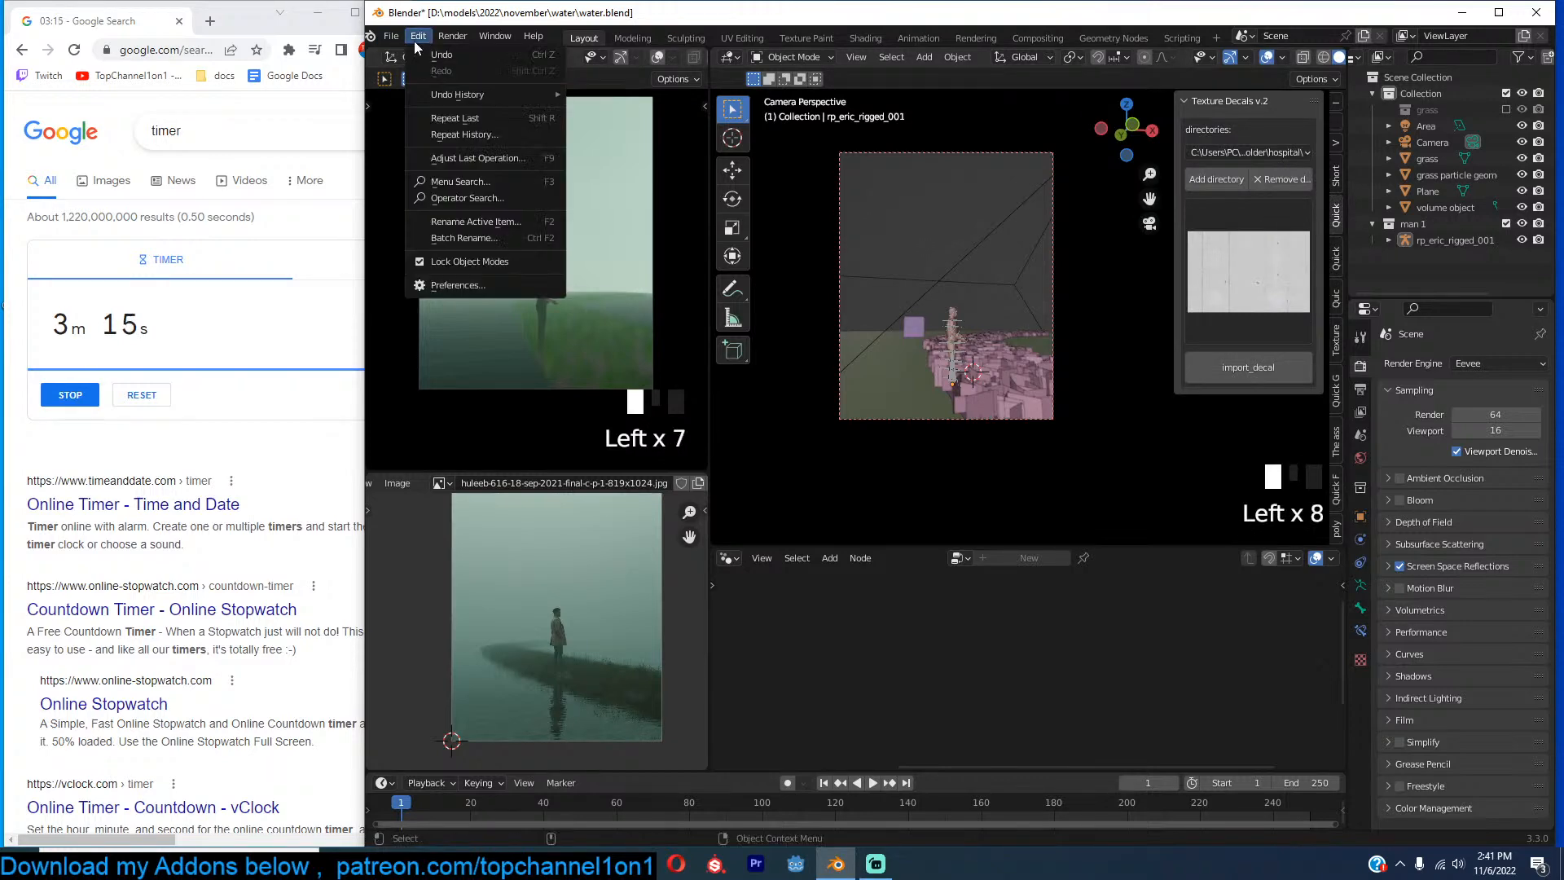
left_click(456, 286)
left_click(627, 102)
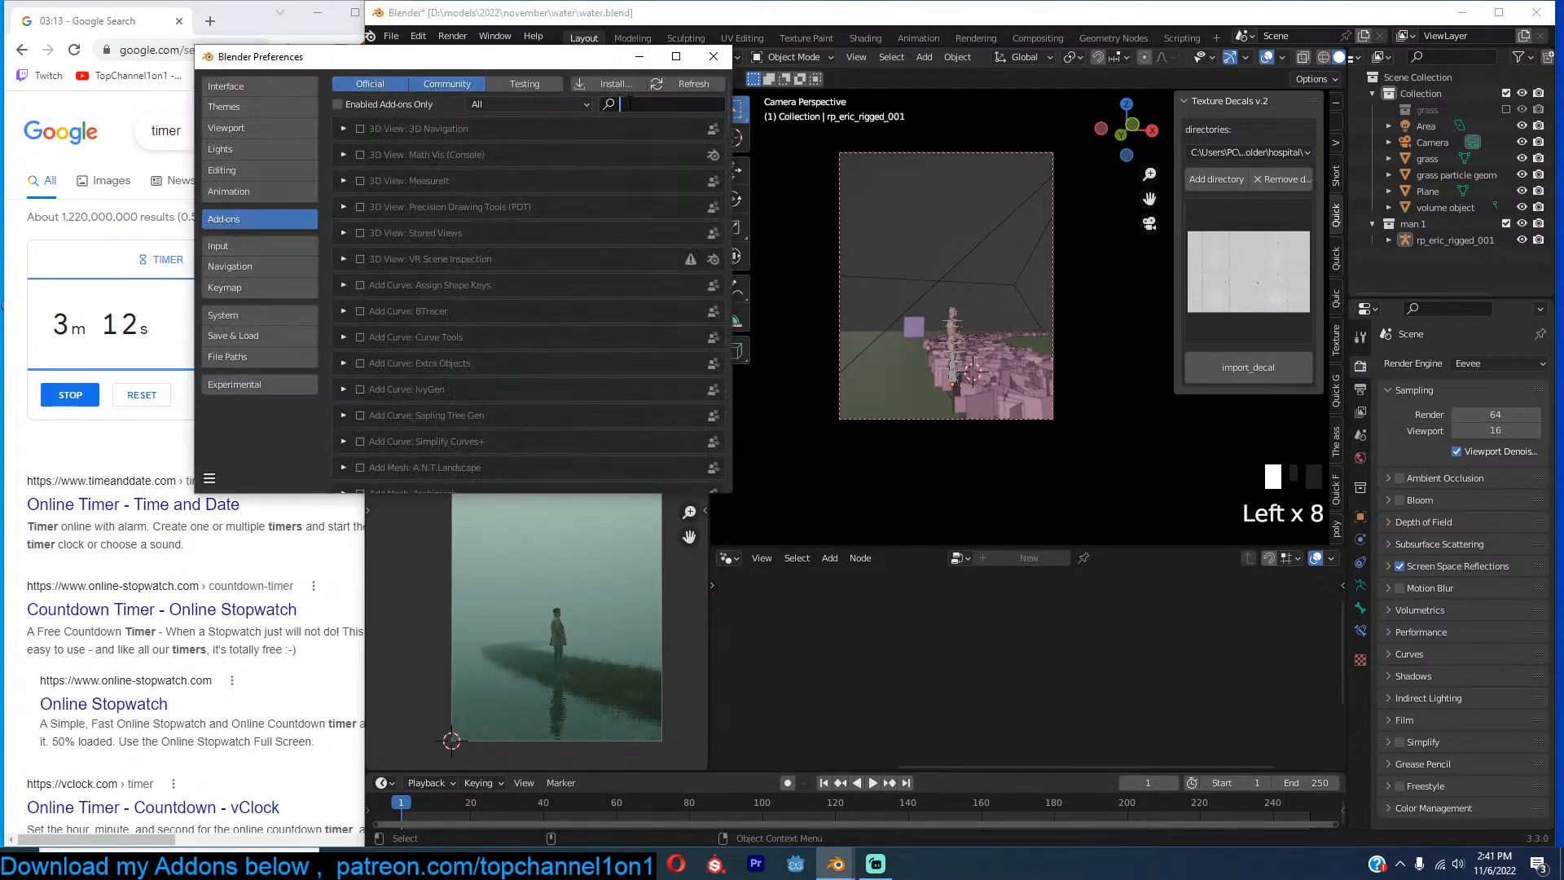
type("quick")
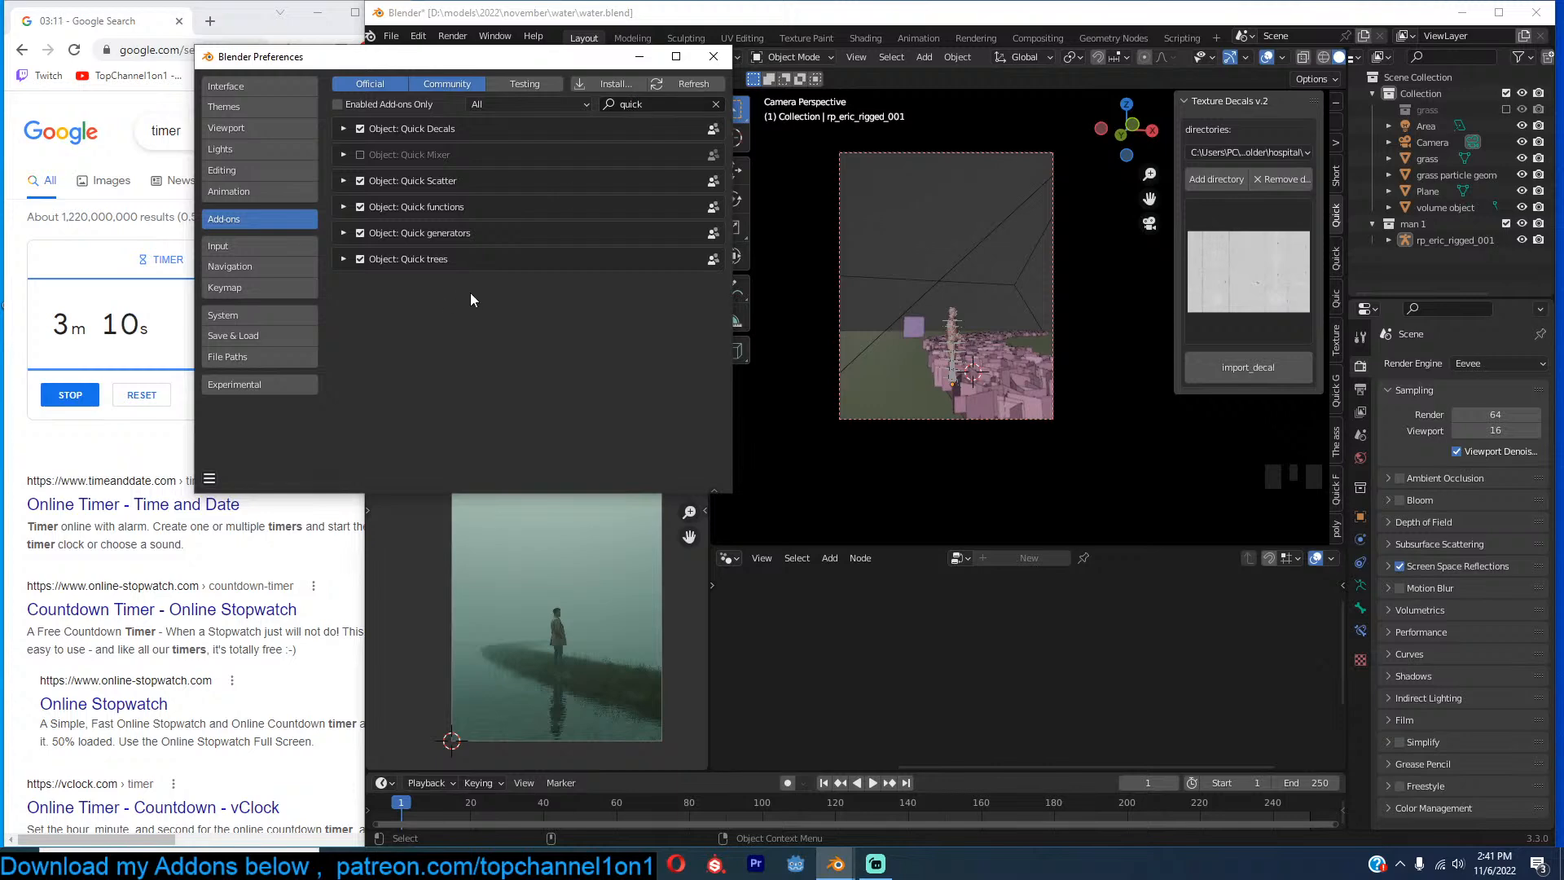
left_click(714, 56)
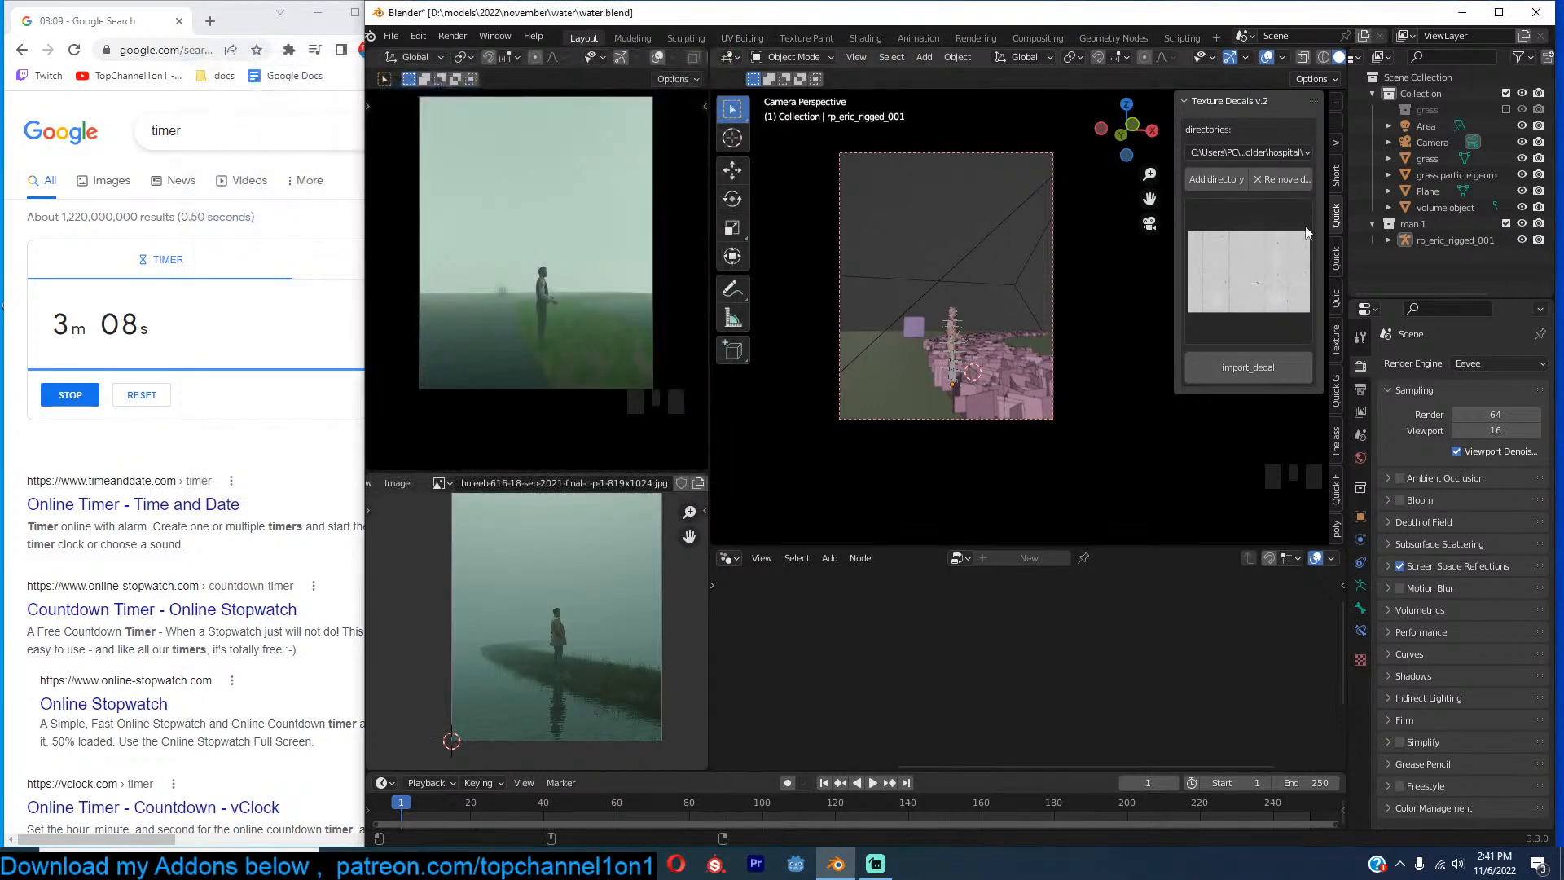
In the Look Dev settings of Quick Functions, set Exposure to -0.127 and Gamma to 0.620.
left_click(1336, 259)
left_click(1336, 298)
left_click(1336, 340)
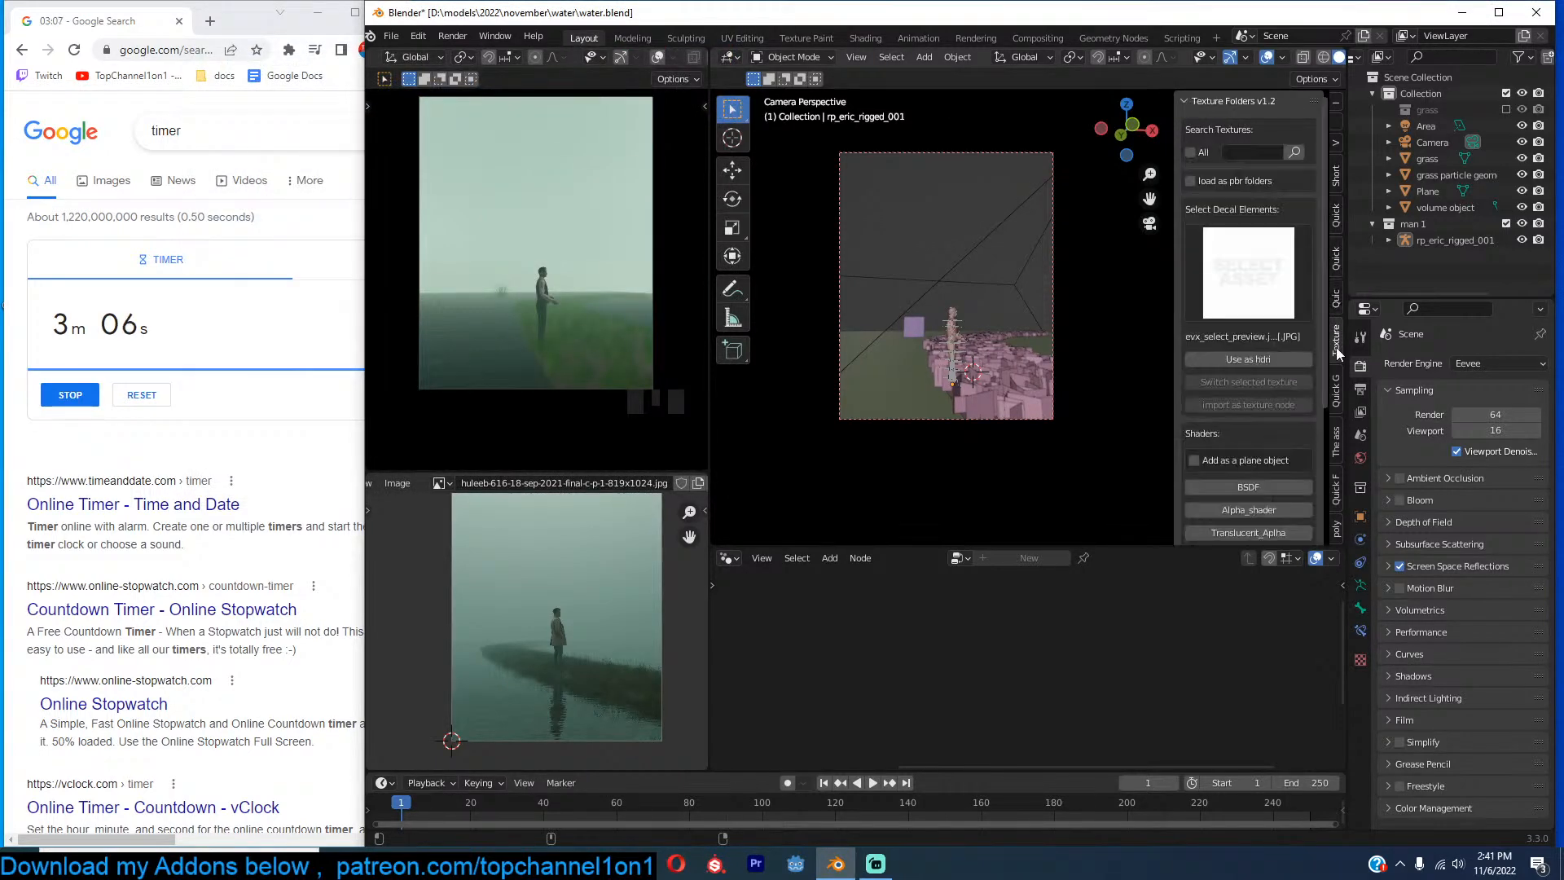
left_click(1336, 493)
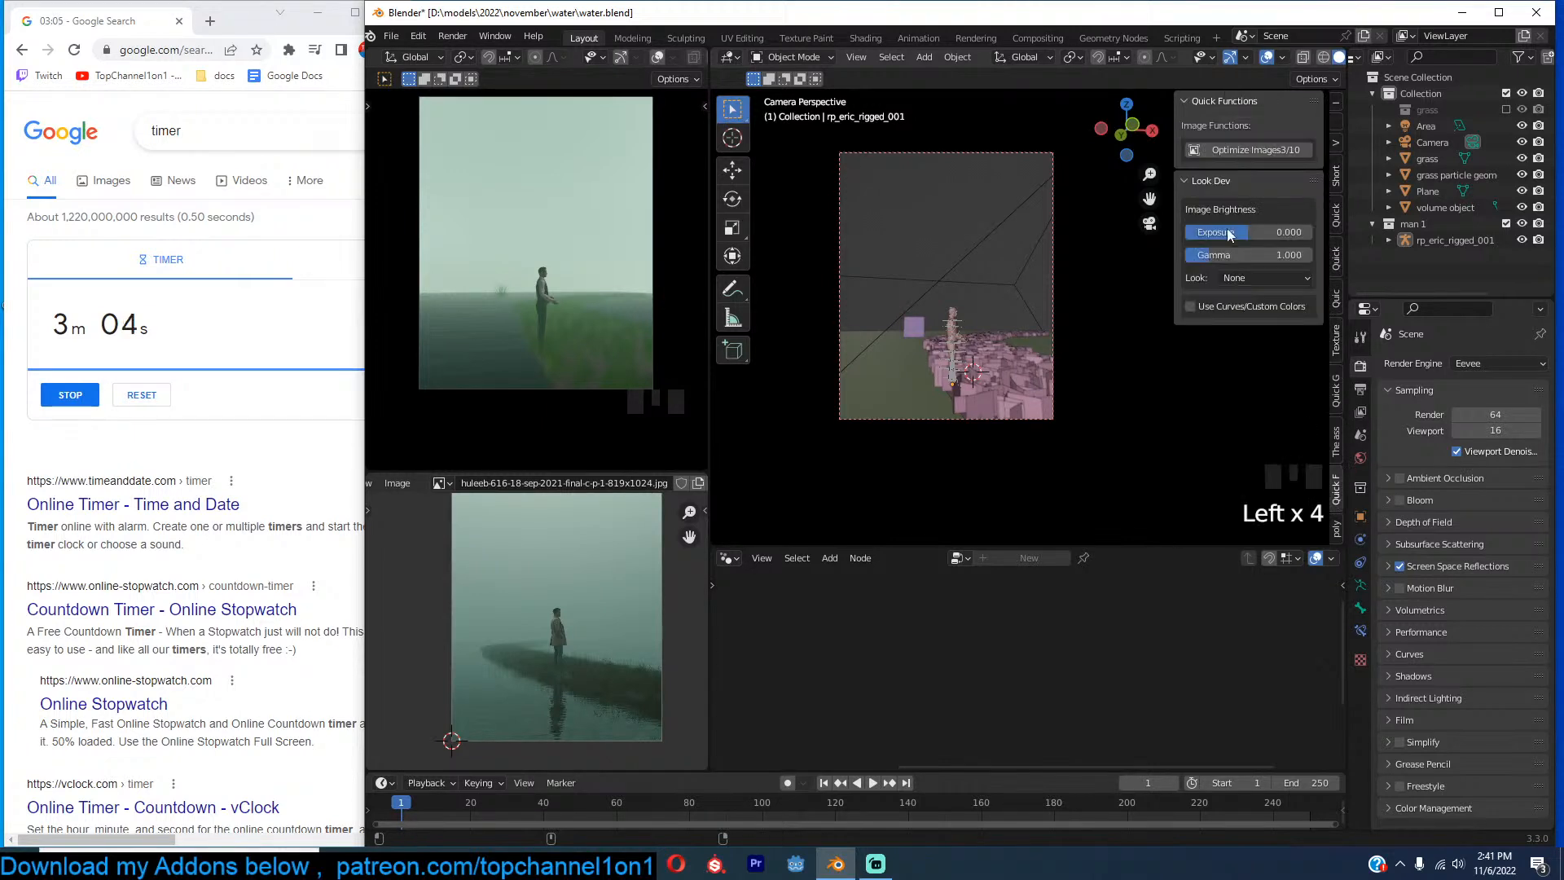
left_click_drag(1217, 255, 1248, 231)
Switch the render engine to Cycles and set its device to GPU Compute.
left_click(1497, 363)
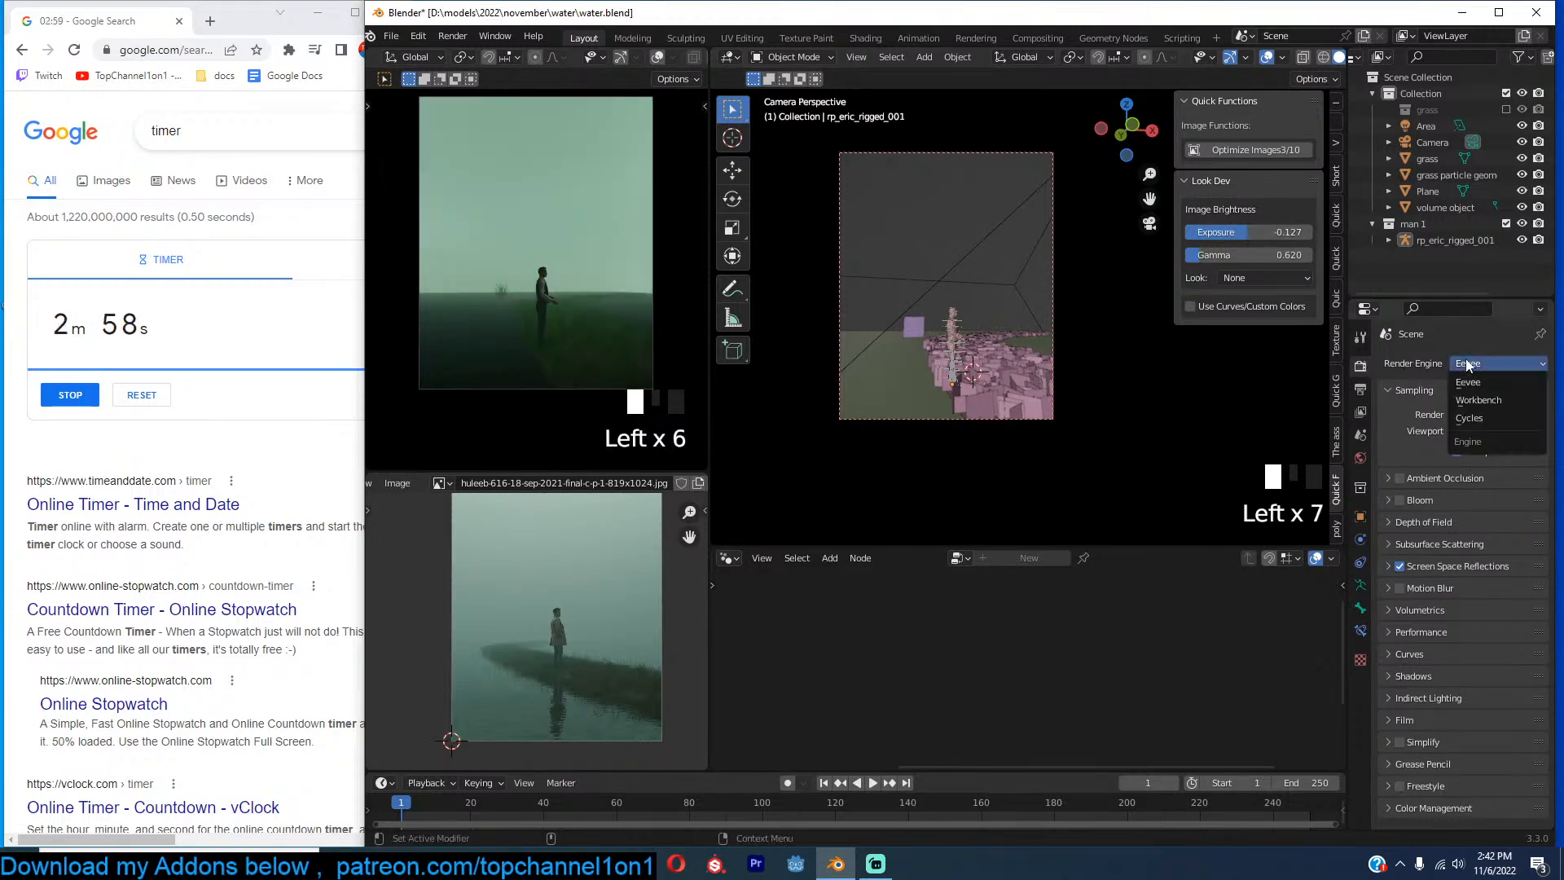
left_click(1475, 420)
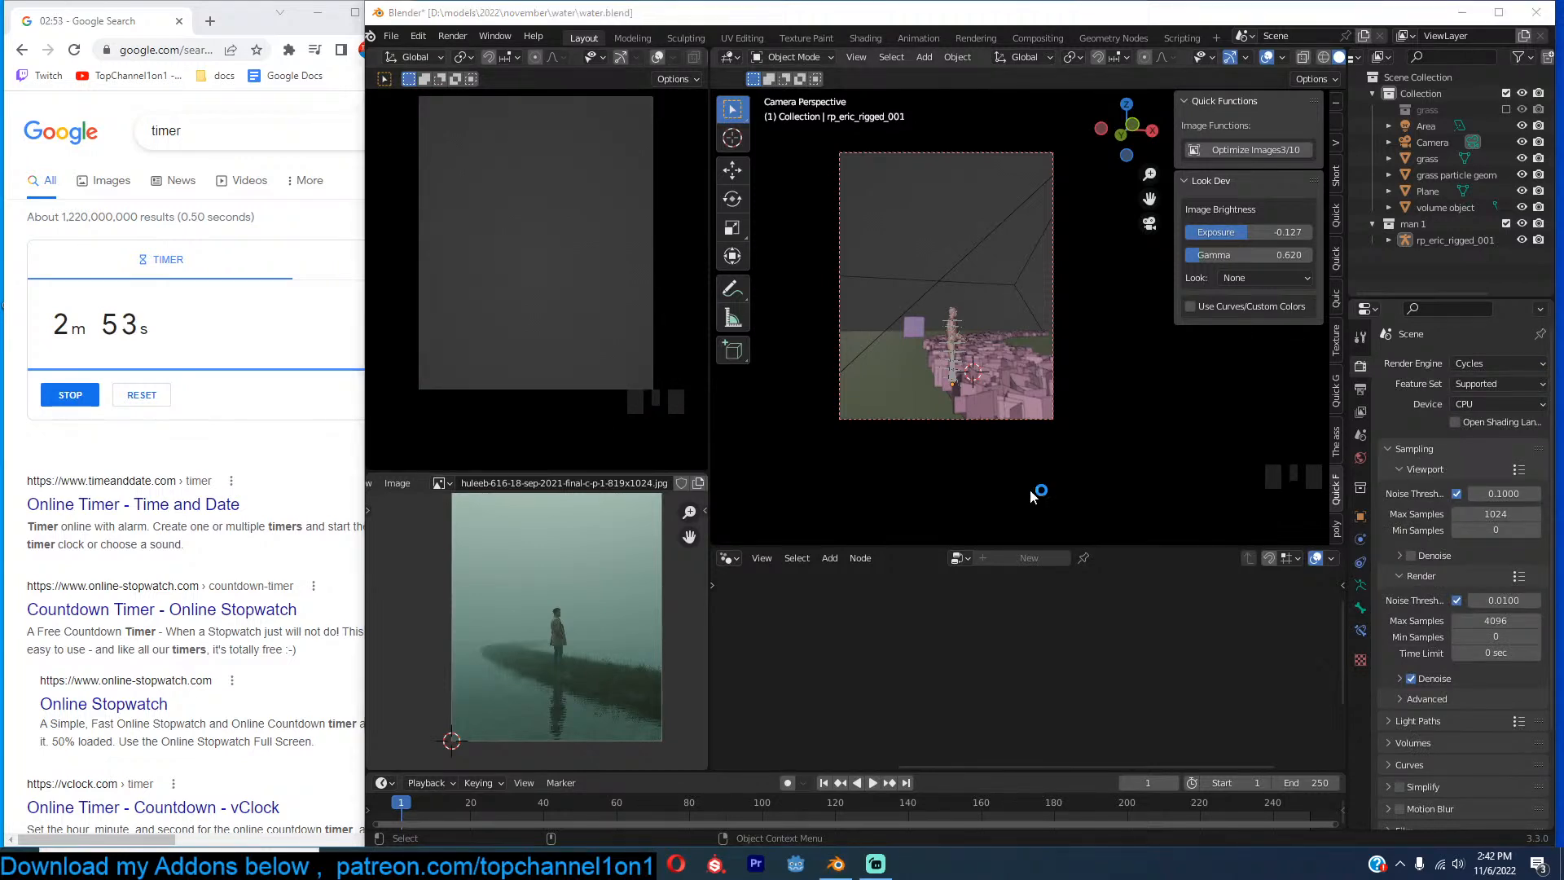
key("ctrl+shift+Escape")
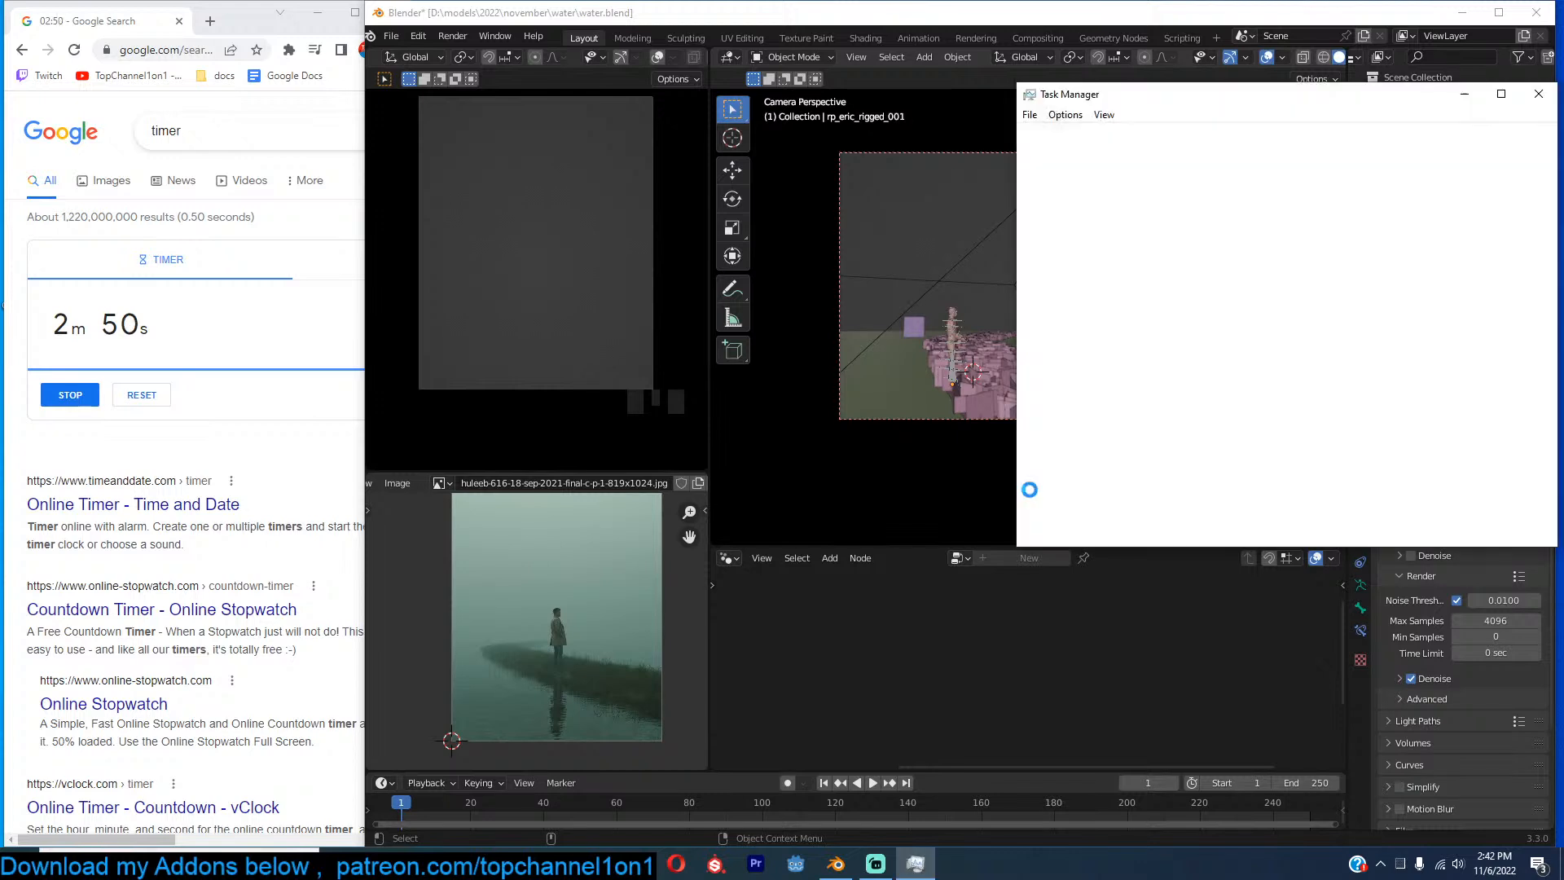
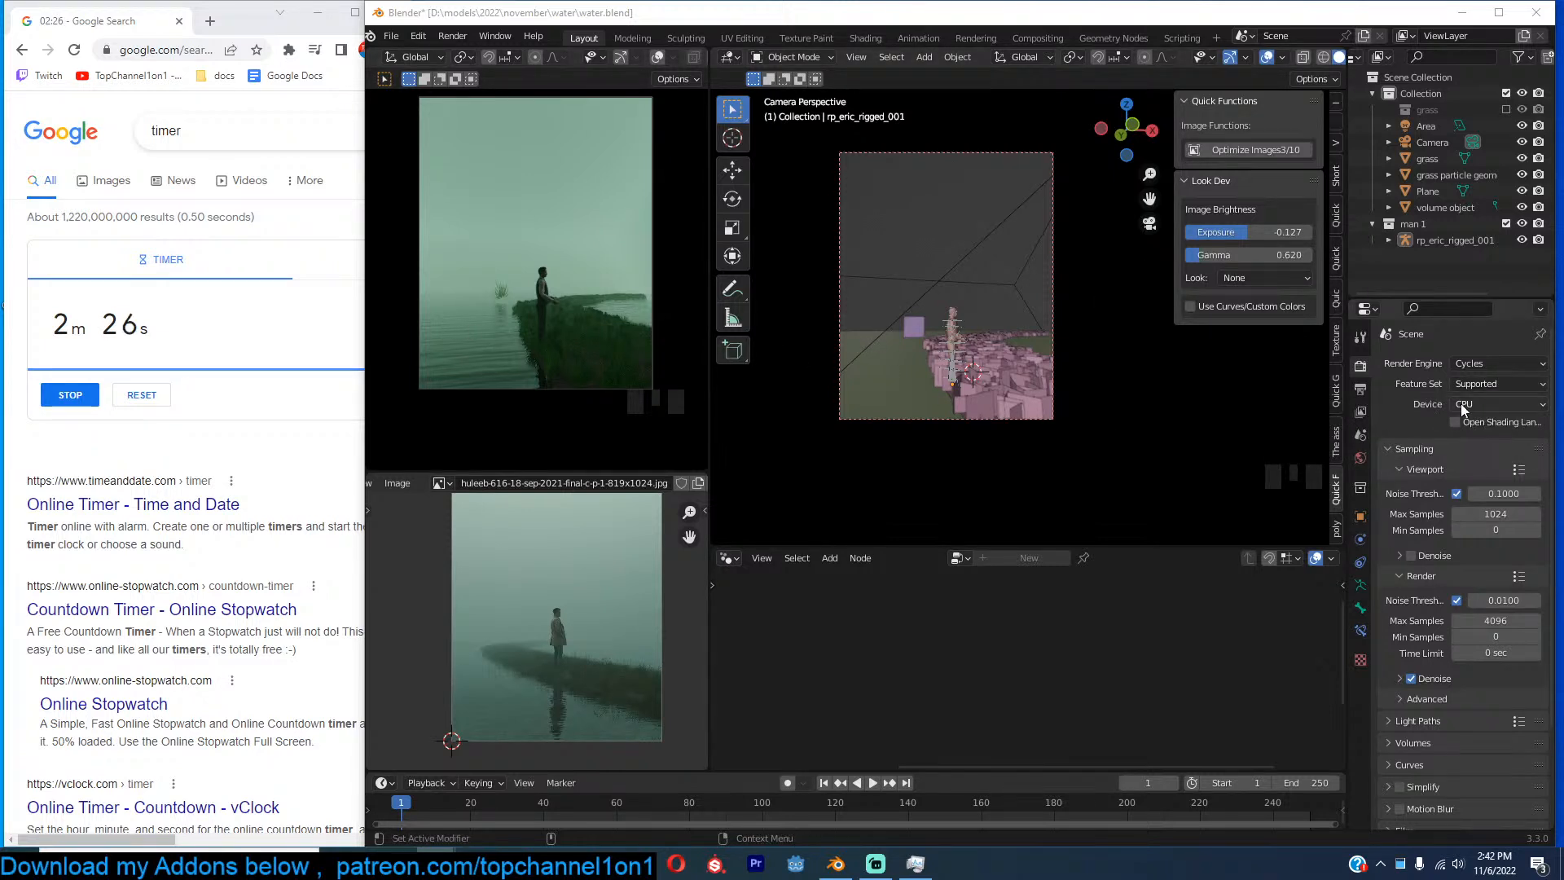
left_click(1483, 404)
left_click(1468, 441)
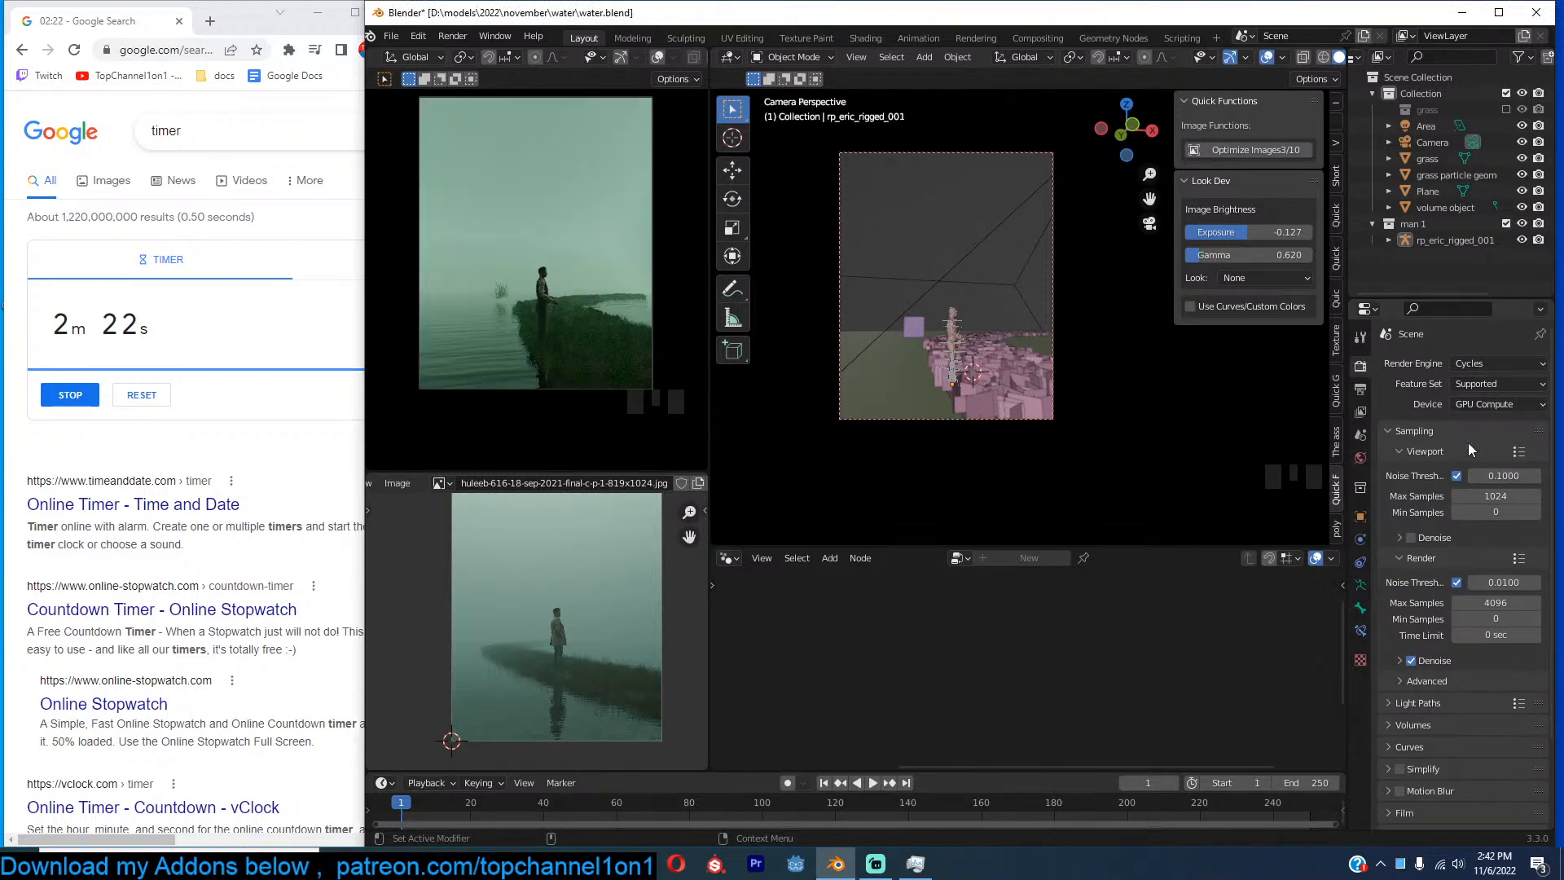
Snap the single grass object to a 3D cursor placed in the foreground water beside the man.
left_click(1024, 394)
scroll(1064, 422, "up", 2)
scroll(1064, 422, "down", 1)
key("alt+a")
middle_click_drag(914, 284, 932, 271, "shift")
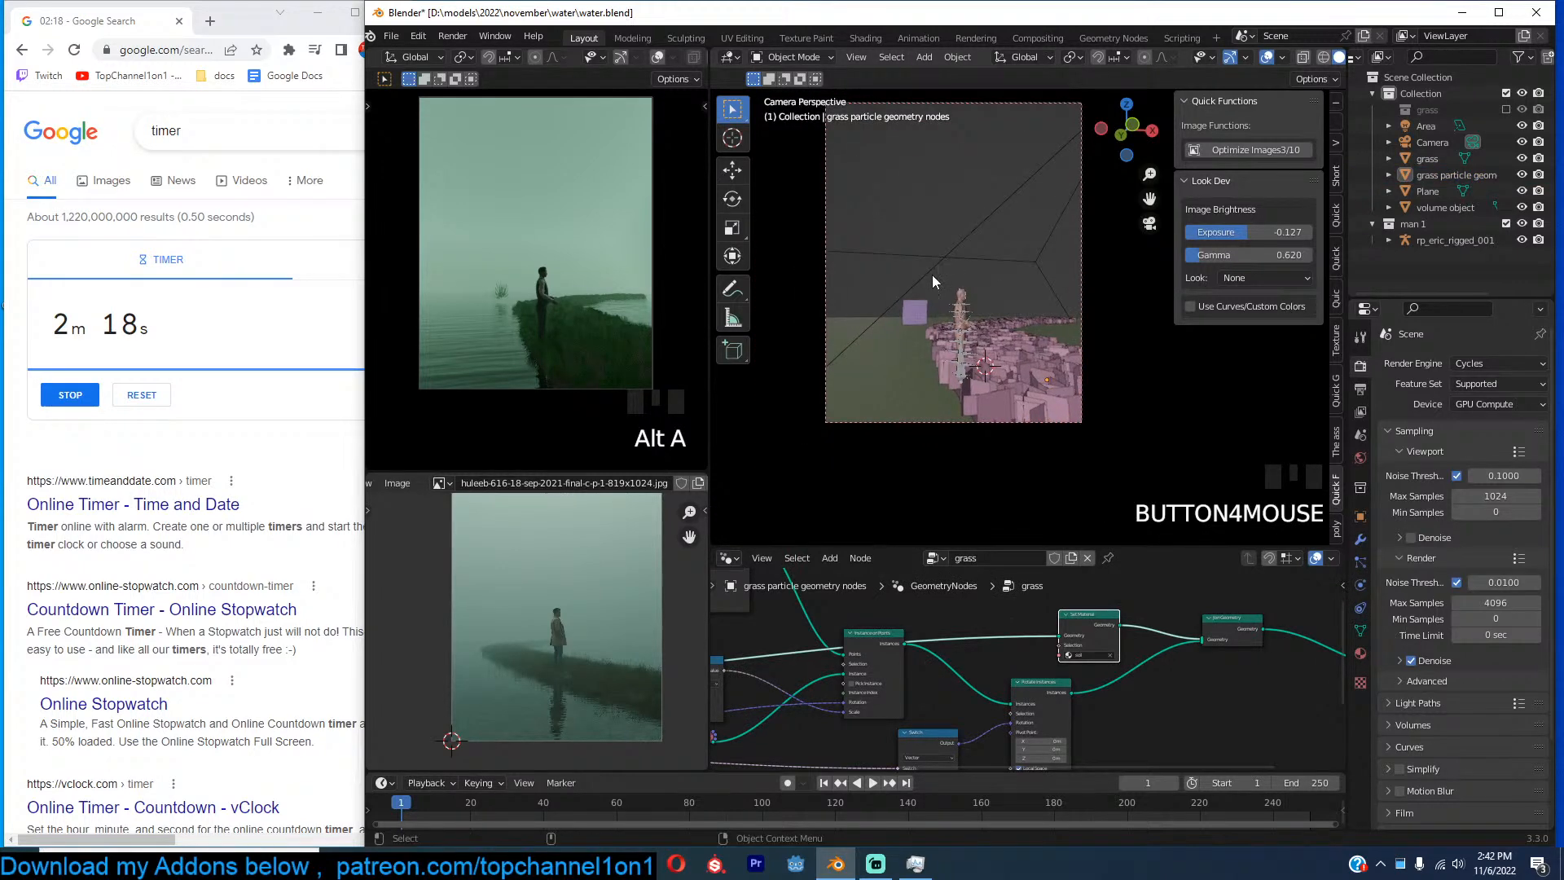
left_click(912, 318)
right_click(878, 365, "shift")
key("shift+s")
left_click(867, 190)
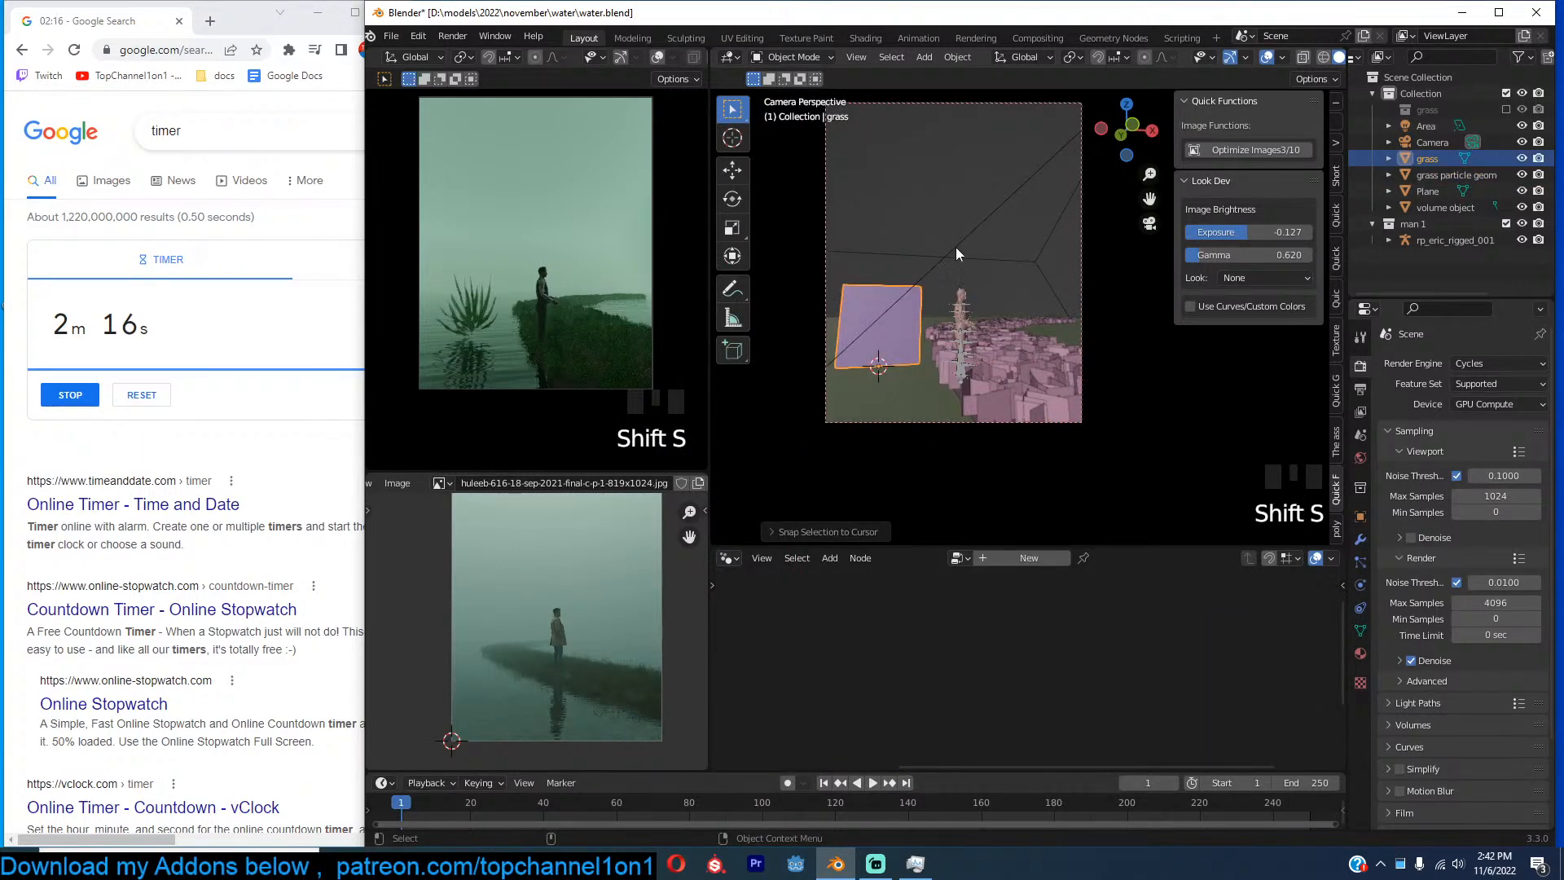
Move the single grass object out of the foreground water into the shoreline grass and clear the selection.
key("g")
left_click(1024, 351)
left_click(1023, 353)
key("alt+a")
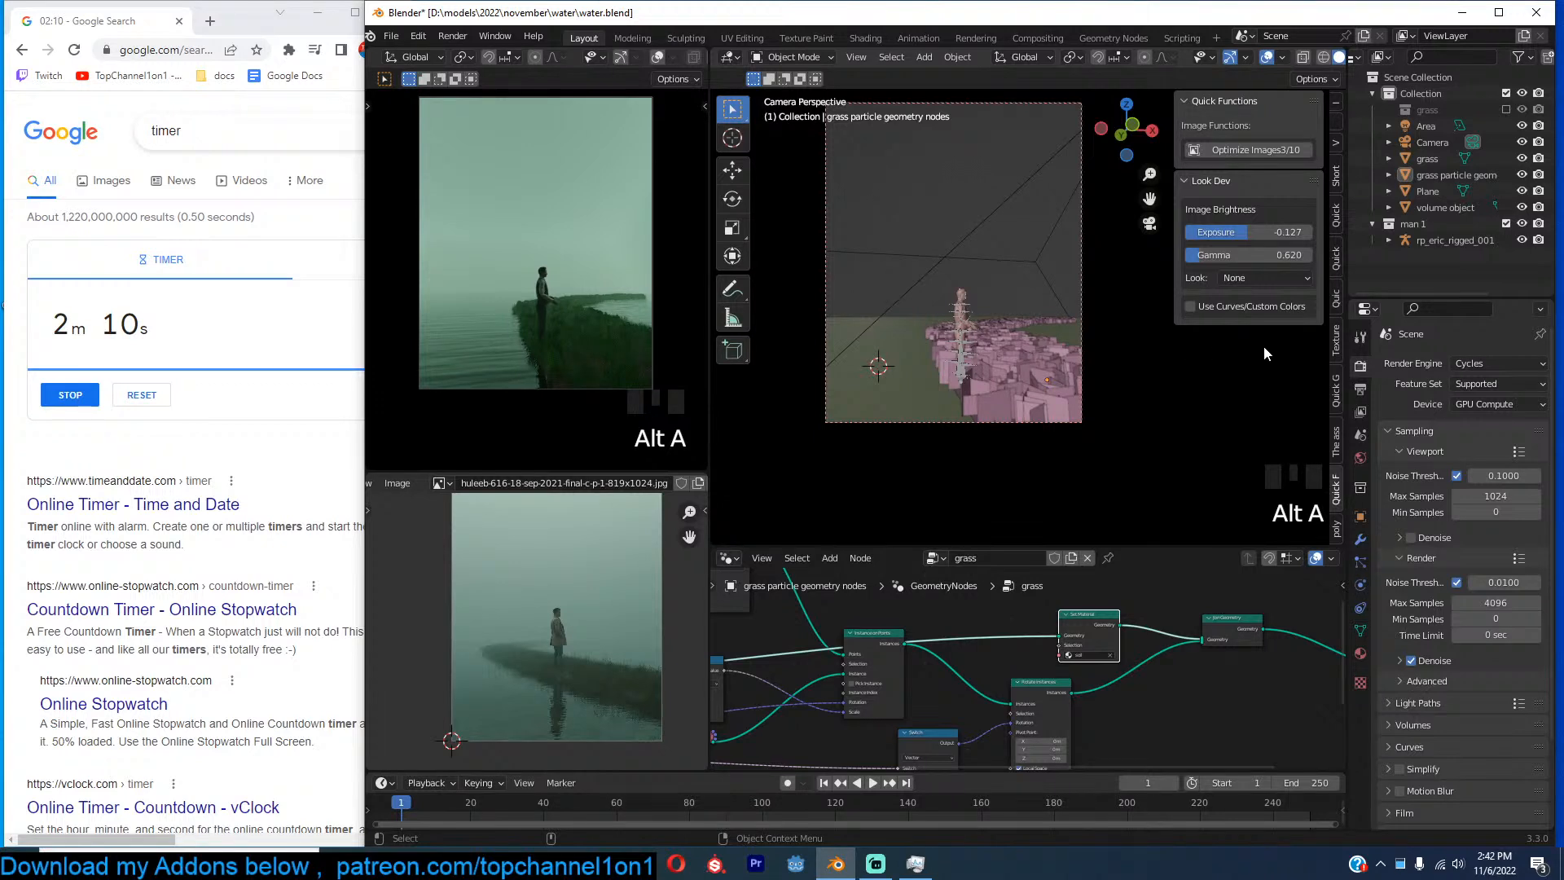
Set the Look Dev Gamma to 0.873 and enable Use Curves/Custom Colors.
mouse_move(1223, 252)
left_mouse_down()
mouse_move(1190, 254)
mouse_move(1222, 254)
mouse_move(1208, 254)
left_mouse_up()
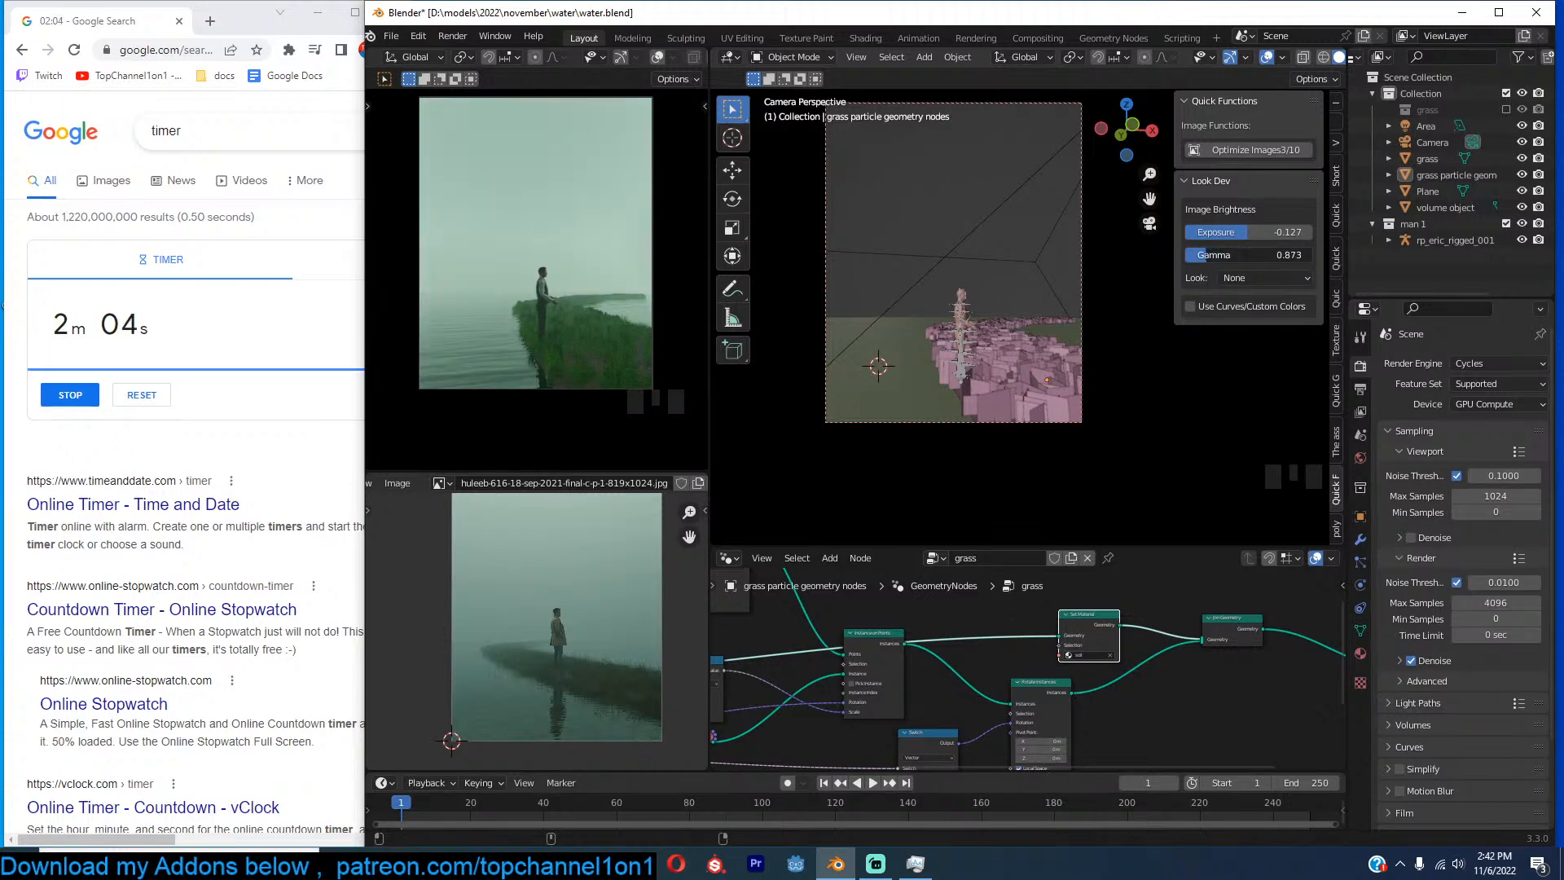
left_click(1200, 305)
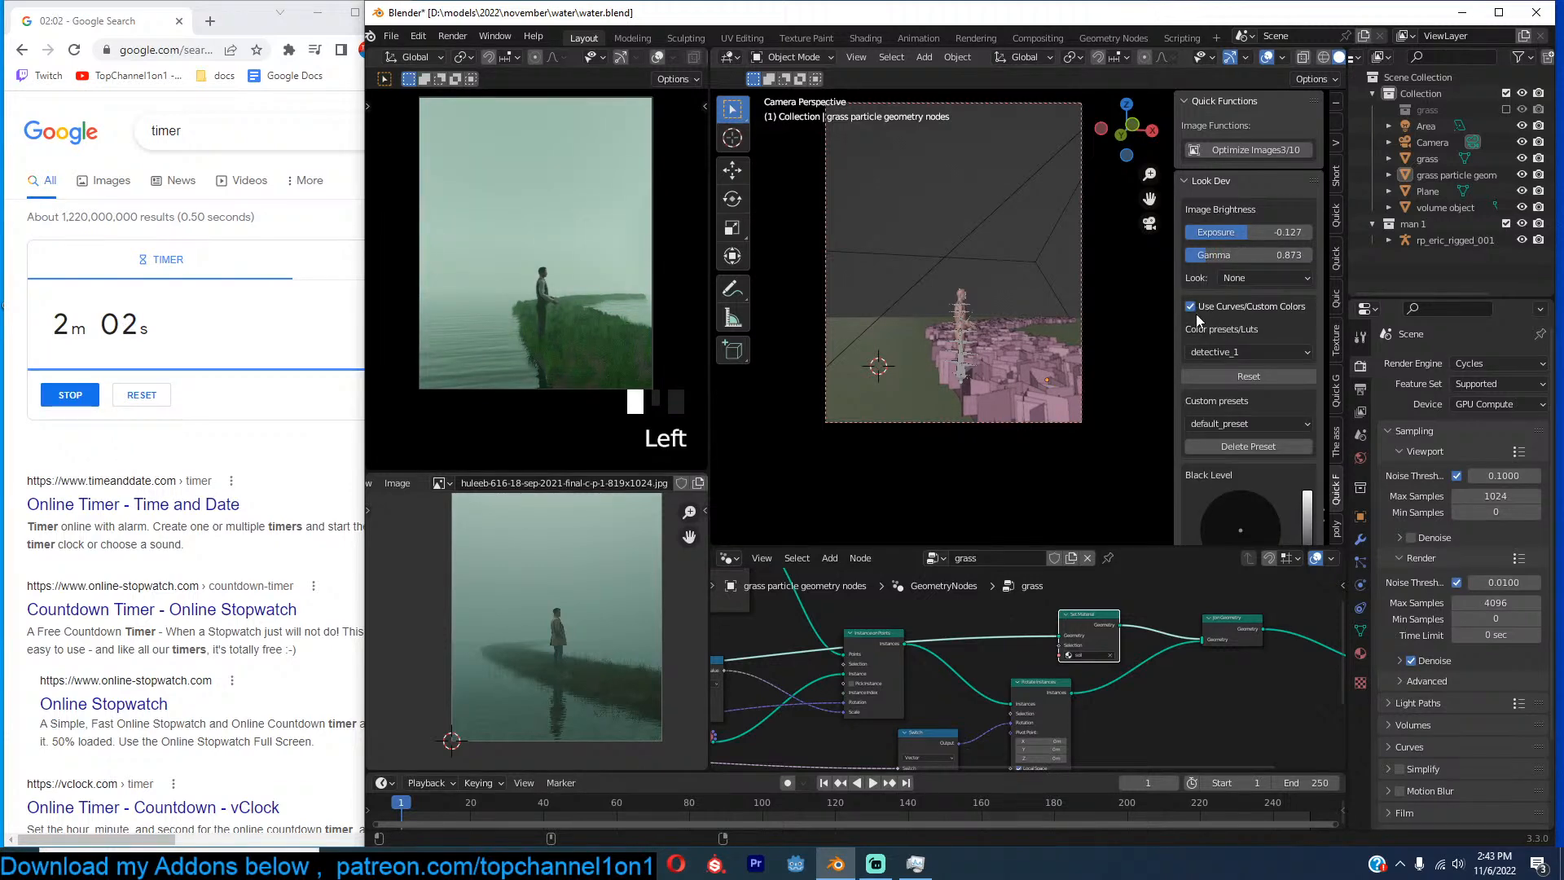
Try a pale yellow-green tint for the Look Dev White Level.
scroll(1212, 370, "down", 4)
left_click_drag(1307, 411, 1228, 451)
scroll(1306, 448, "down", 3)
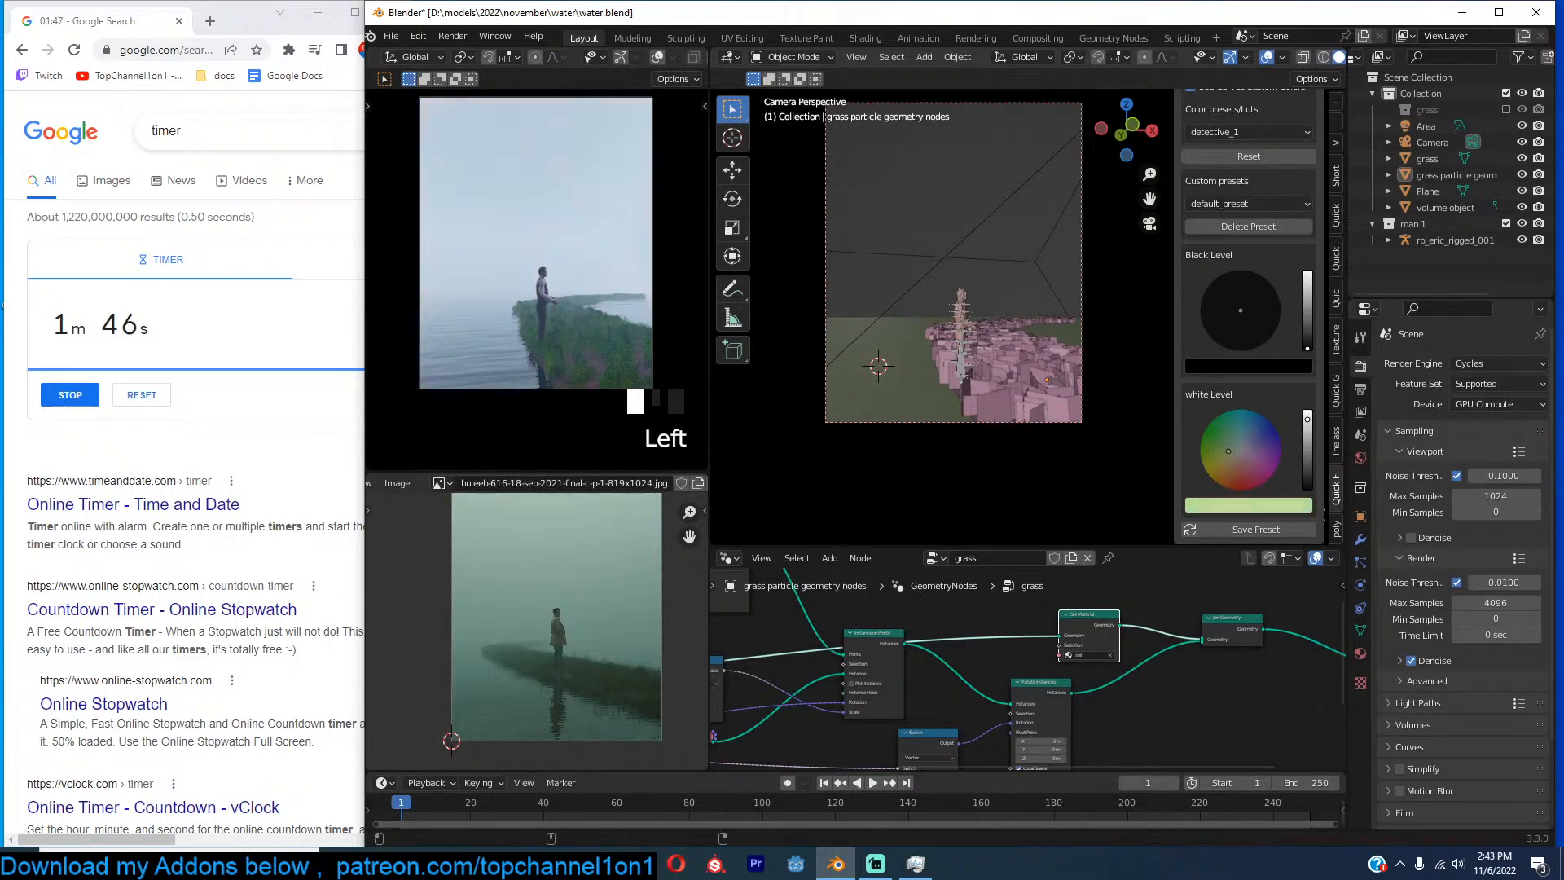
Select the volume object and show its material nodes in the Shader Editor.
left_click(1038, 243)
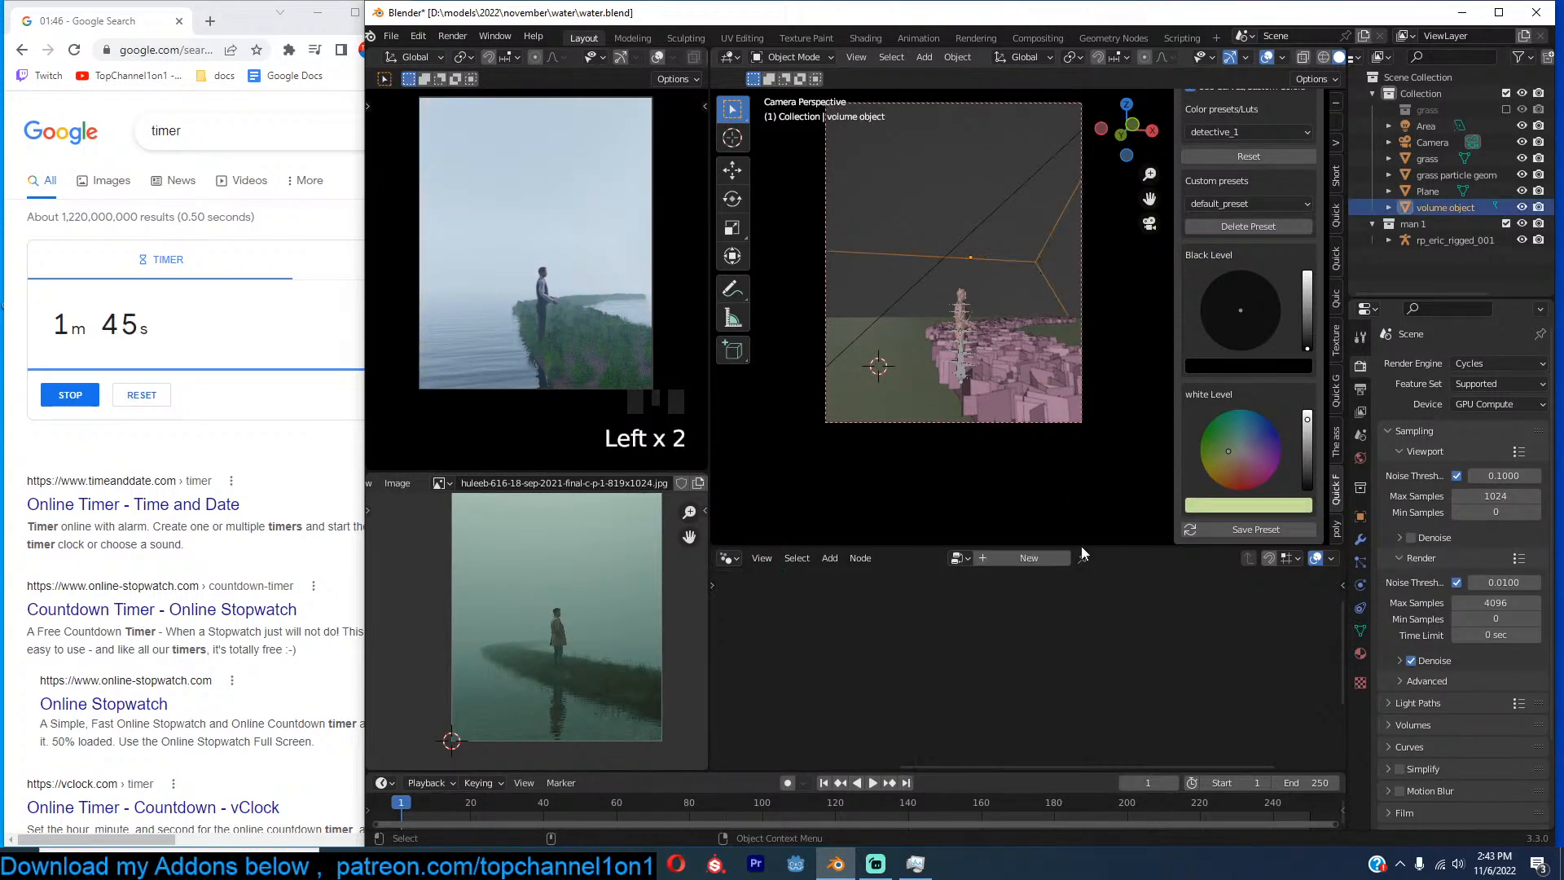
left_click(736, 558)
left_click(774, 714)
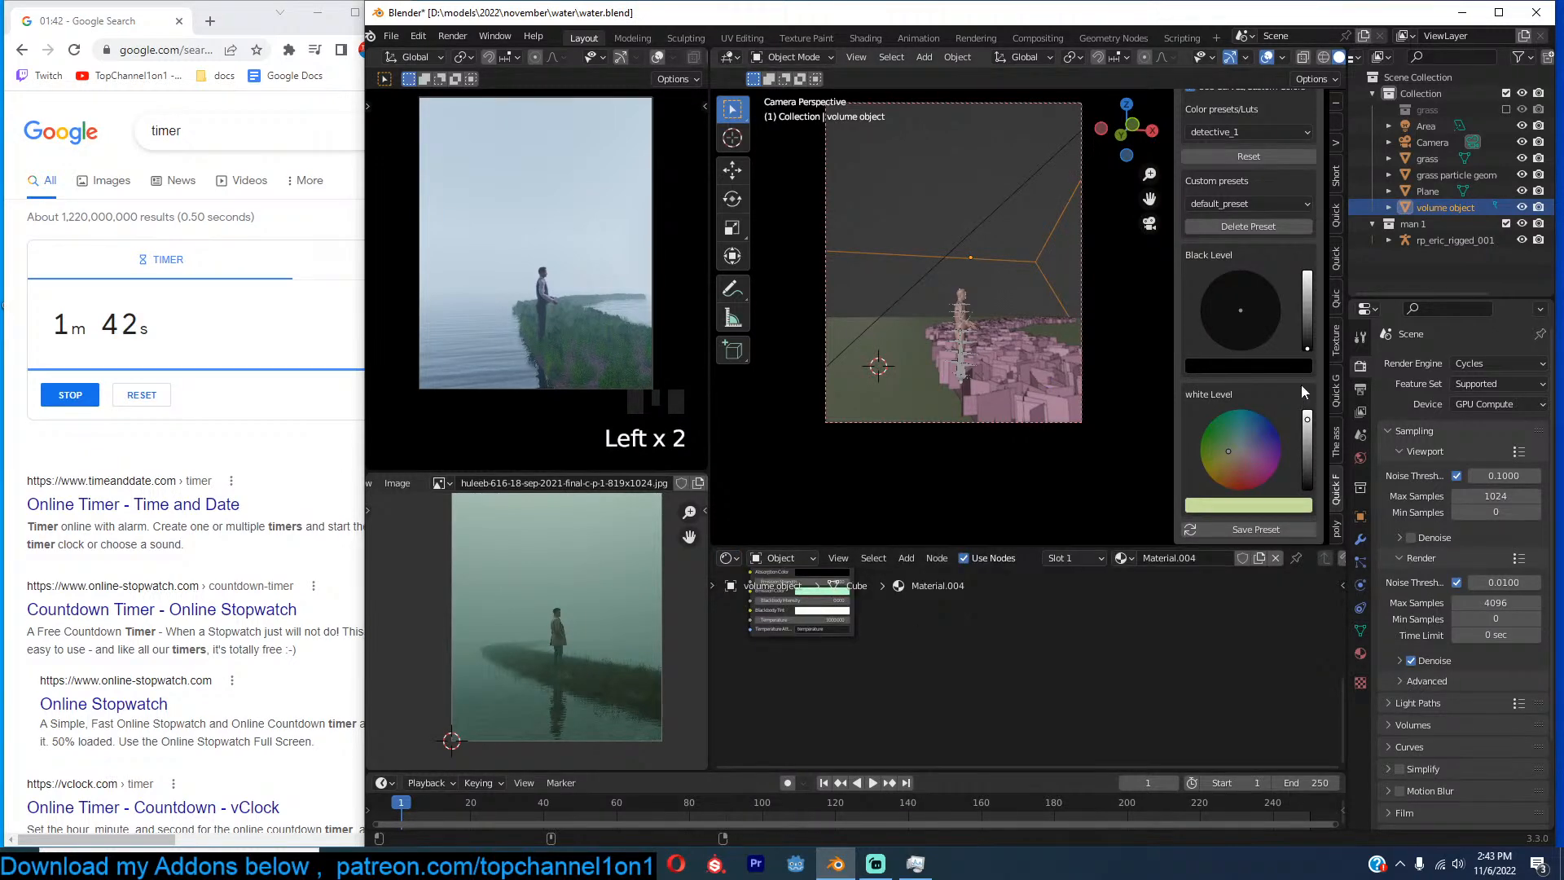
Set the Look Dev White Level to a near-white pale pink and lift the Black Level slightly to dark grey.
key("Left")
key("Left")
key("Left")
key("Left")
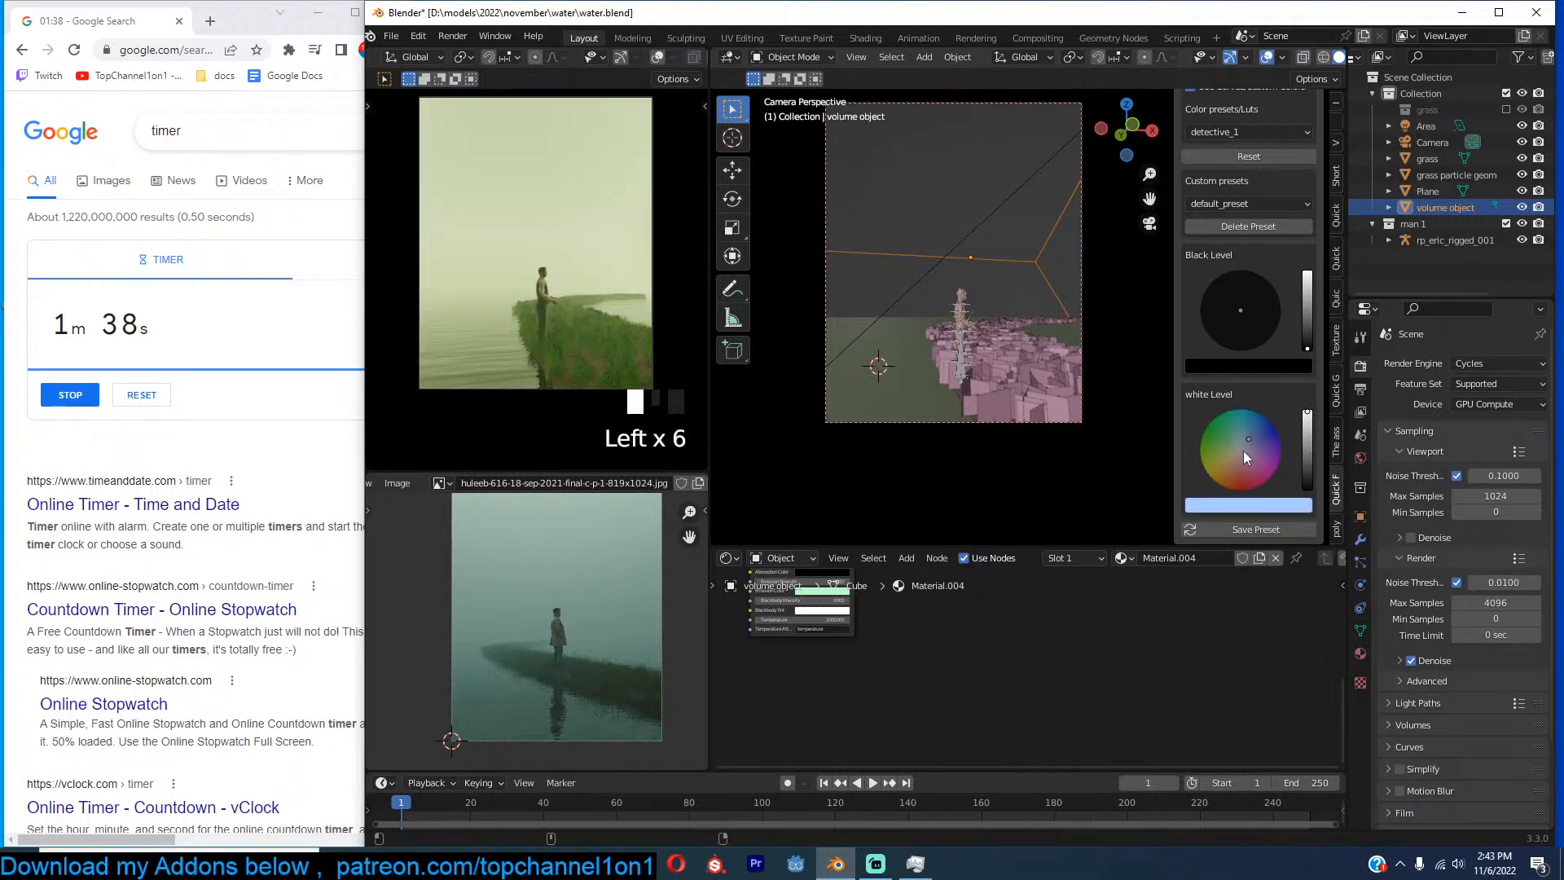
key("Left")
key("Left")
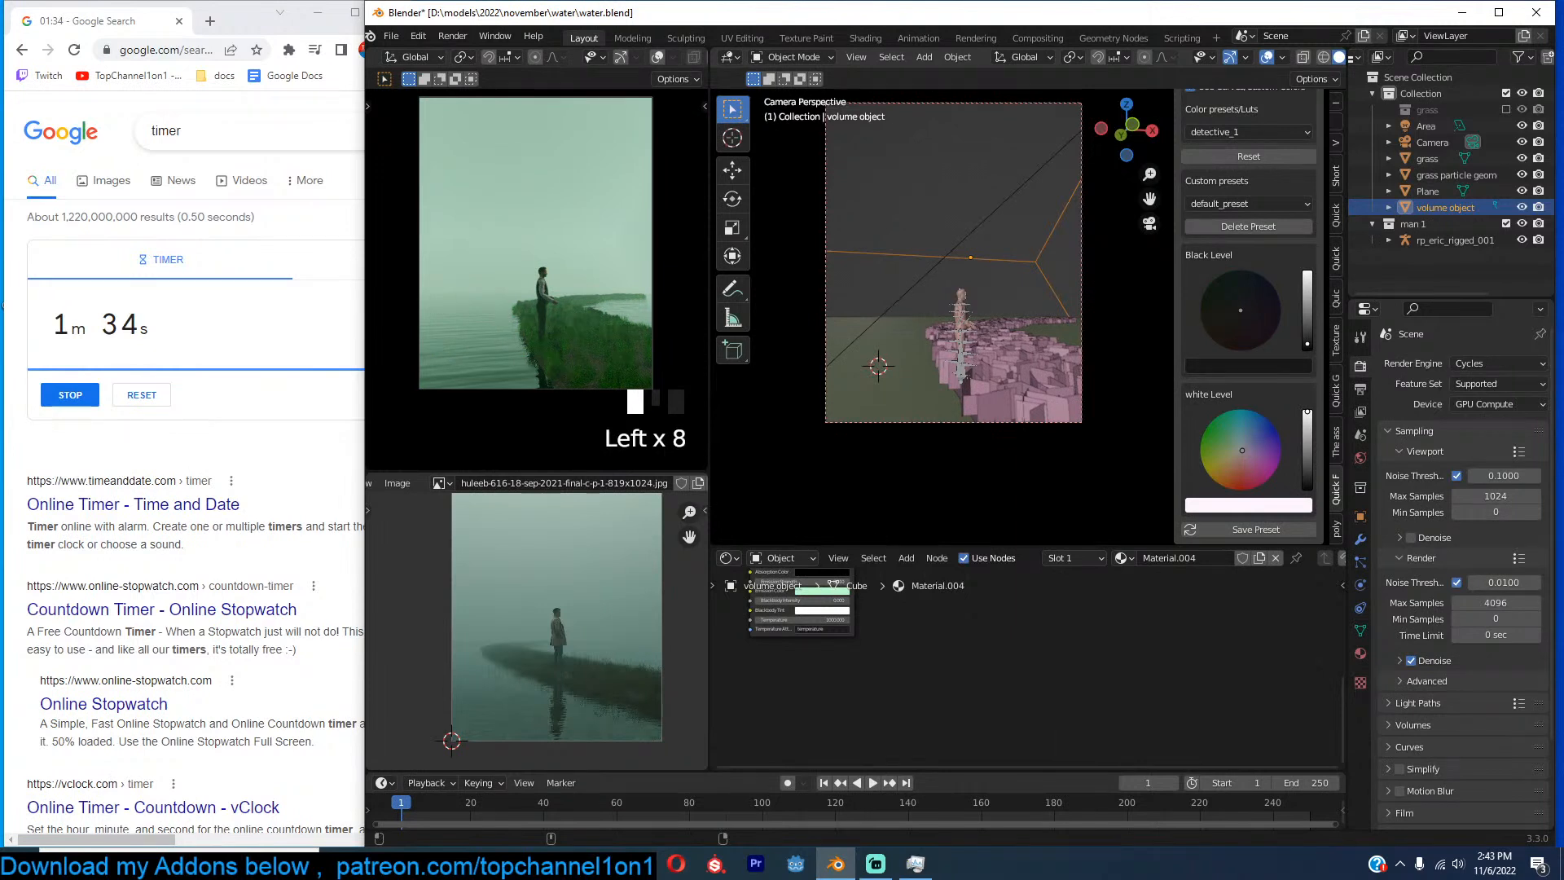
key("Left")
Hide the add-on sidebar and rotate the shoreline grass strip about Z so it curves away behind the man toward the opposite side.
left_click(980, 384)
key("n")
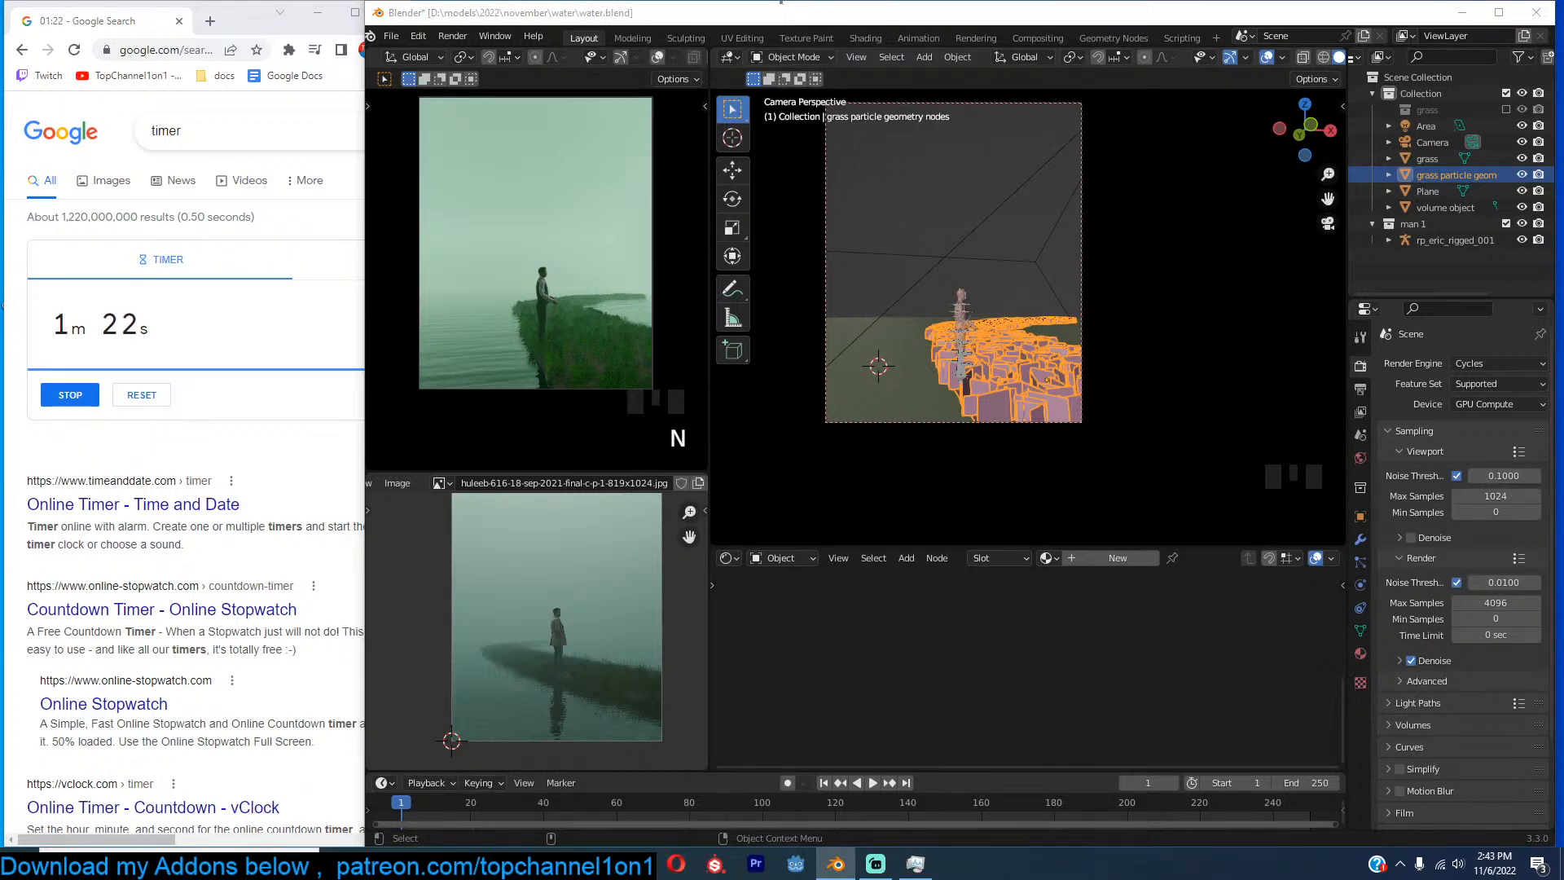
left_click(1129, 326)
left_click(1037, 355)
left_click(1036, 355)
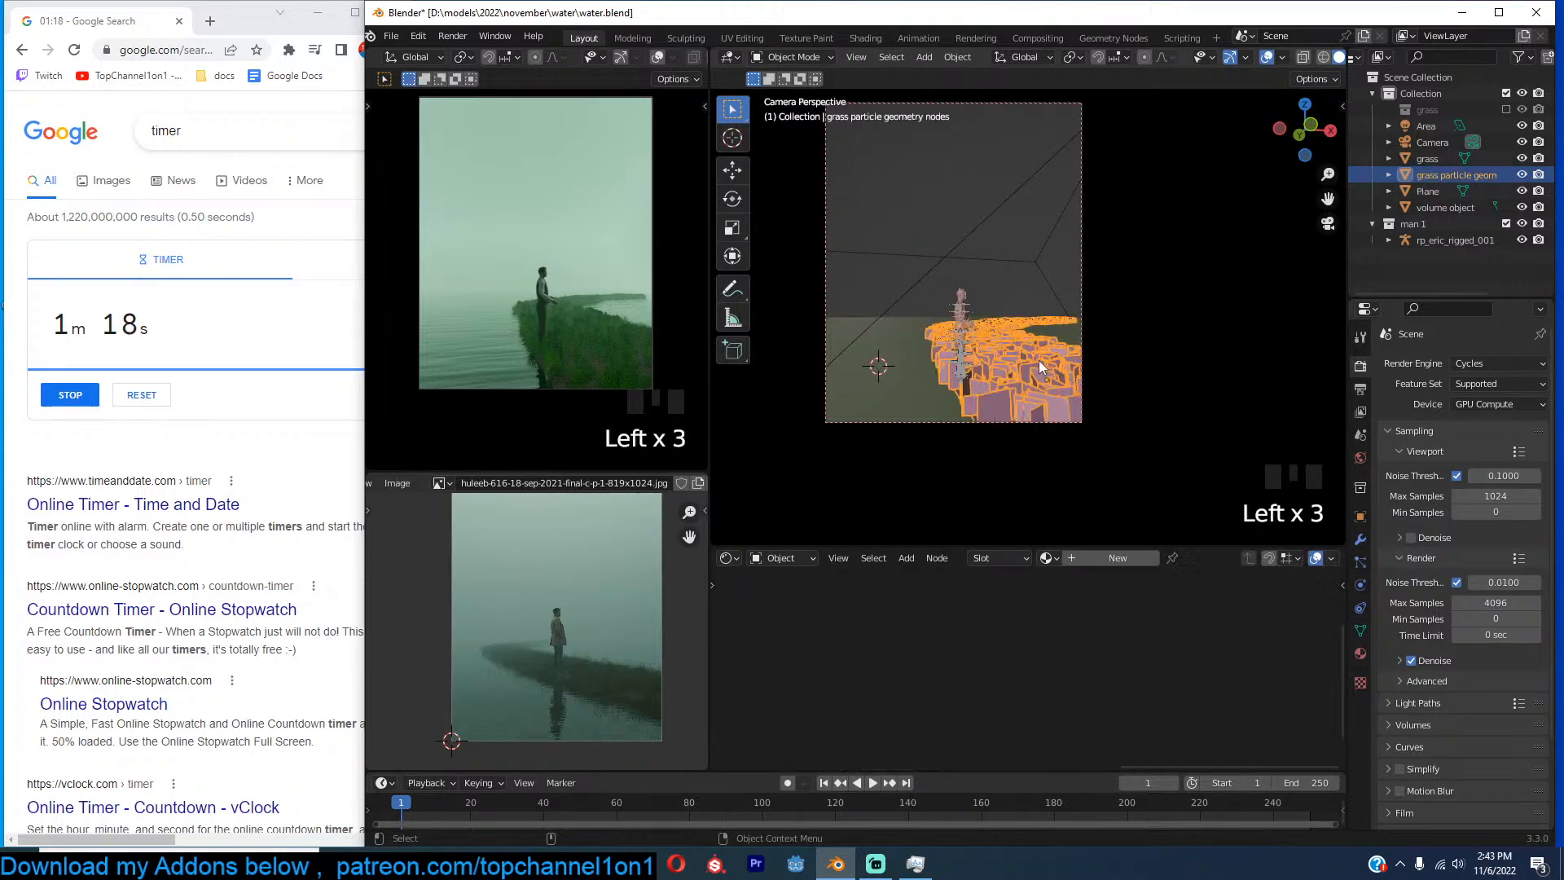
key("r")
key("z")
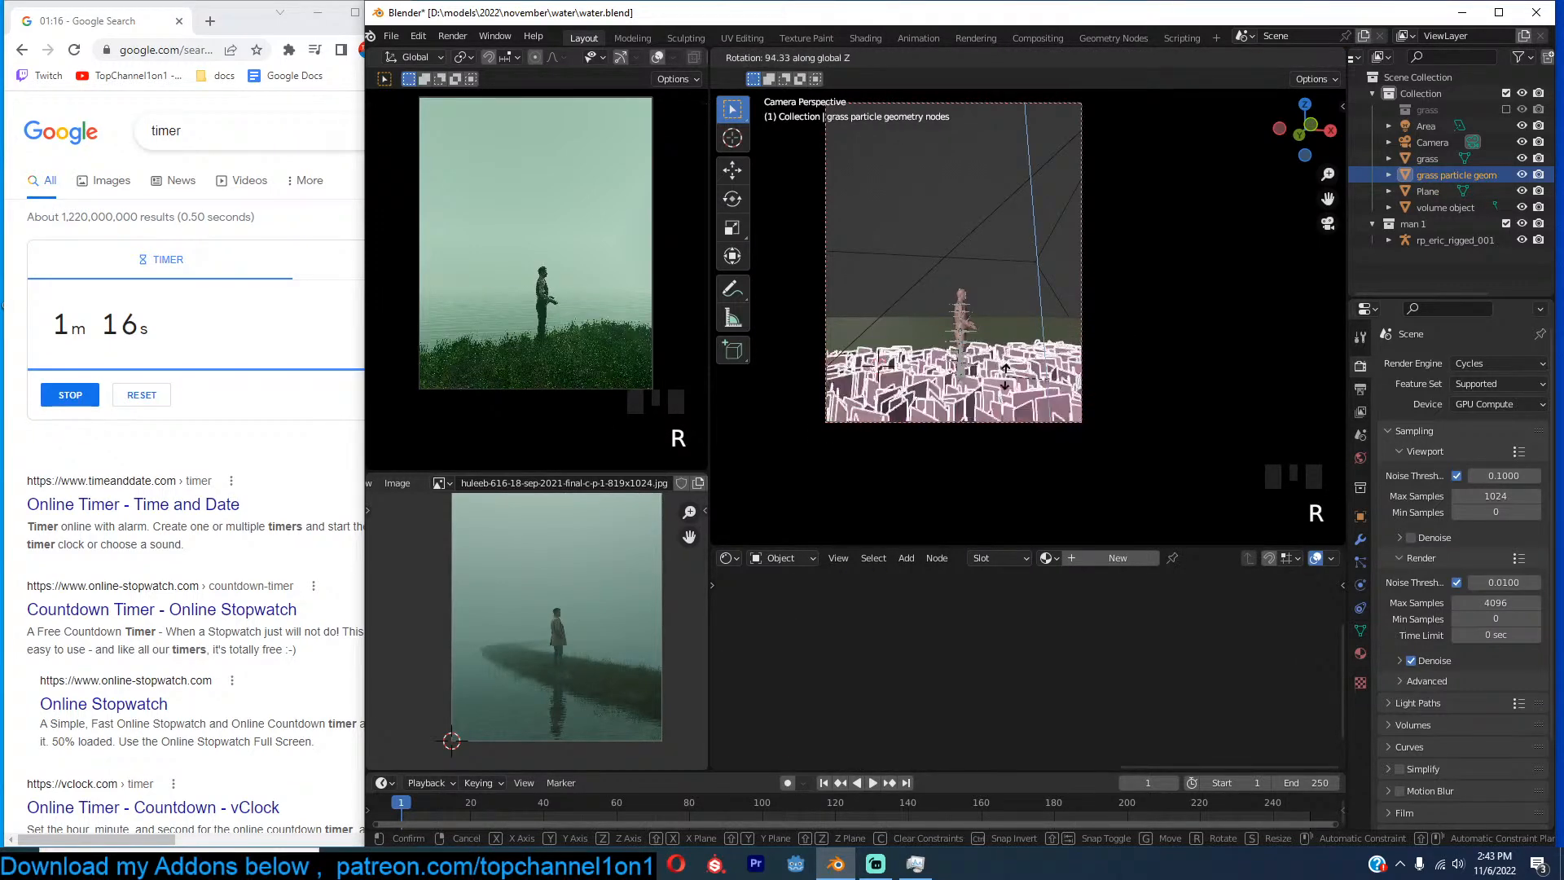
left_click(1040, 356)
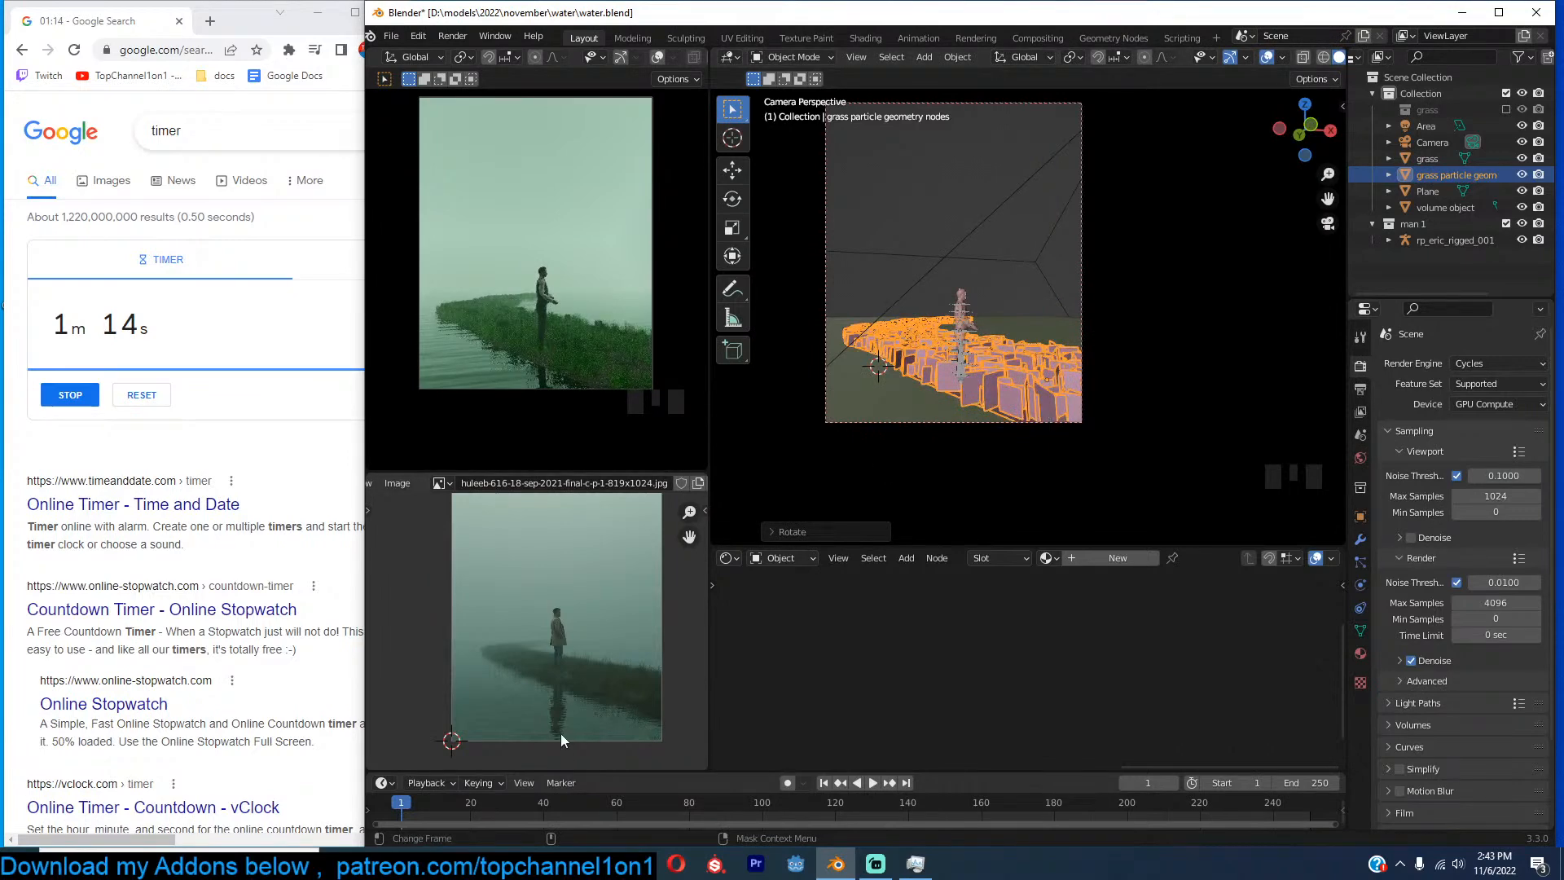
Shift the grass strip horizontally without changing its height, placing it under the man, and clear the selection.
key("g")
key("shift+z")
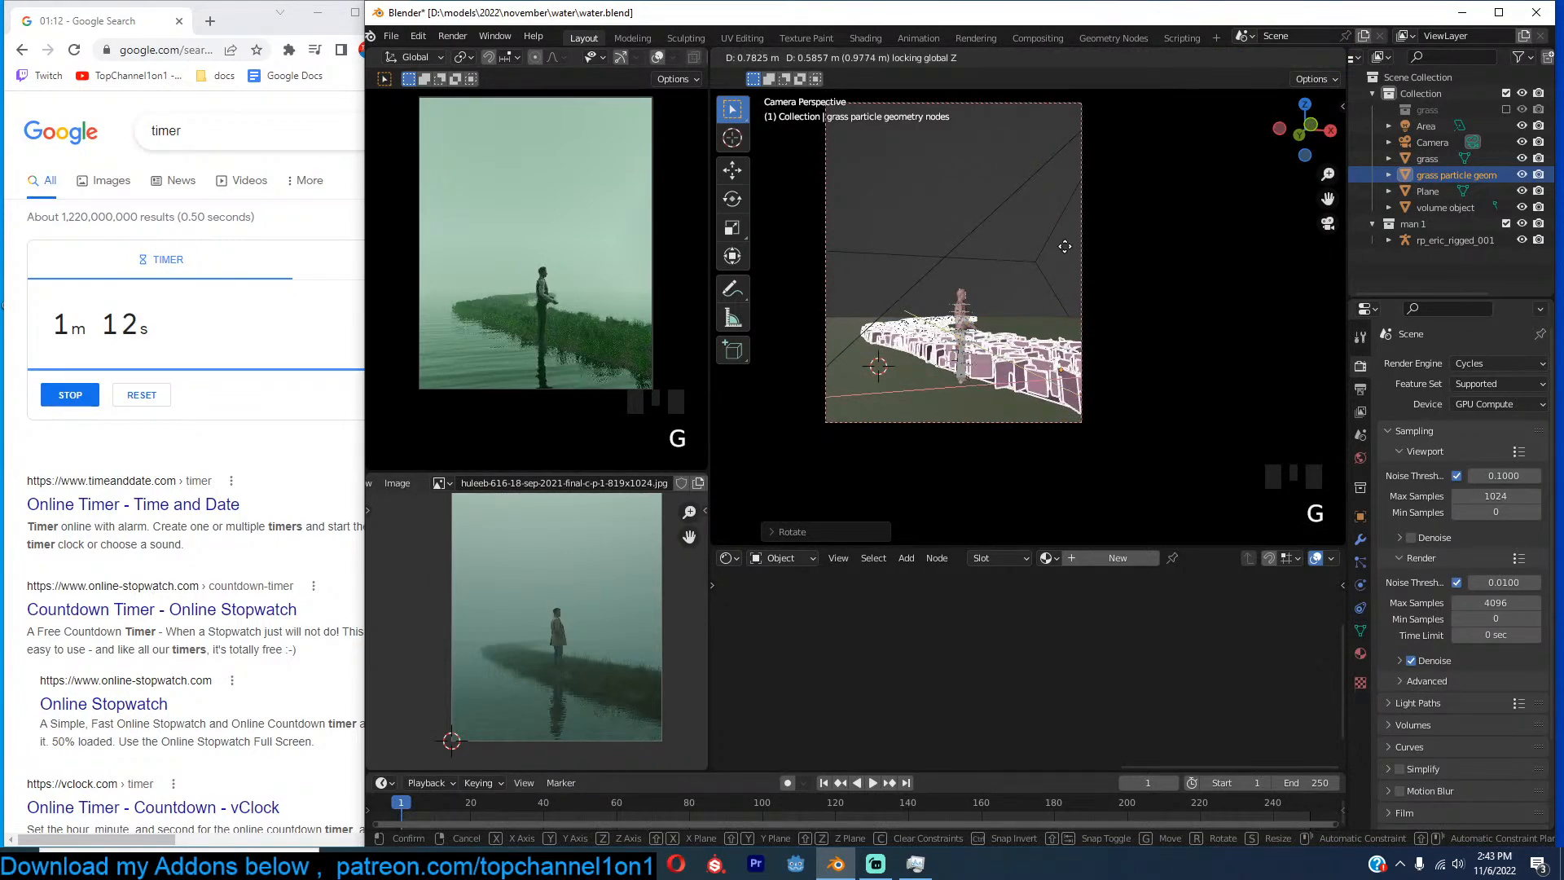
left_click(1058, 252)
key("alt+a")
Set the Detail of the water plane's finer Noise Texture, with scale 130.2, to 6.
left_click(892, 405)
scroll(1043, 738, "down", 7)
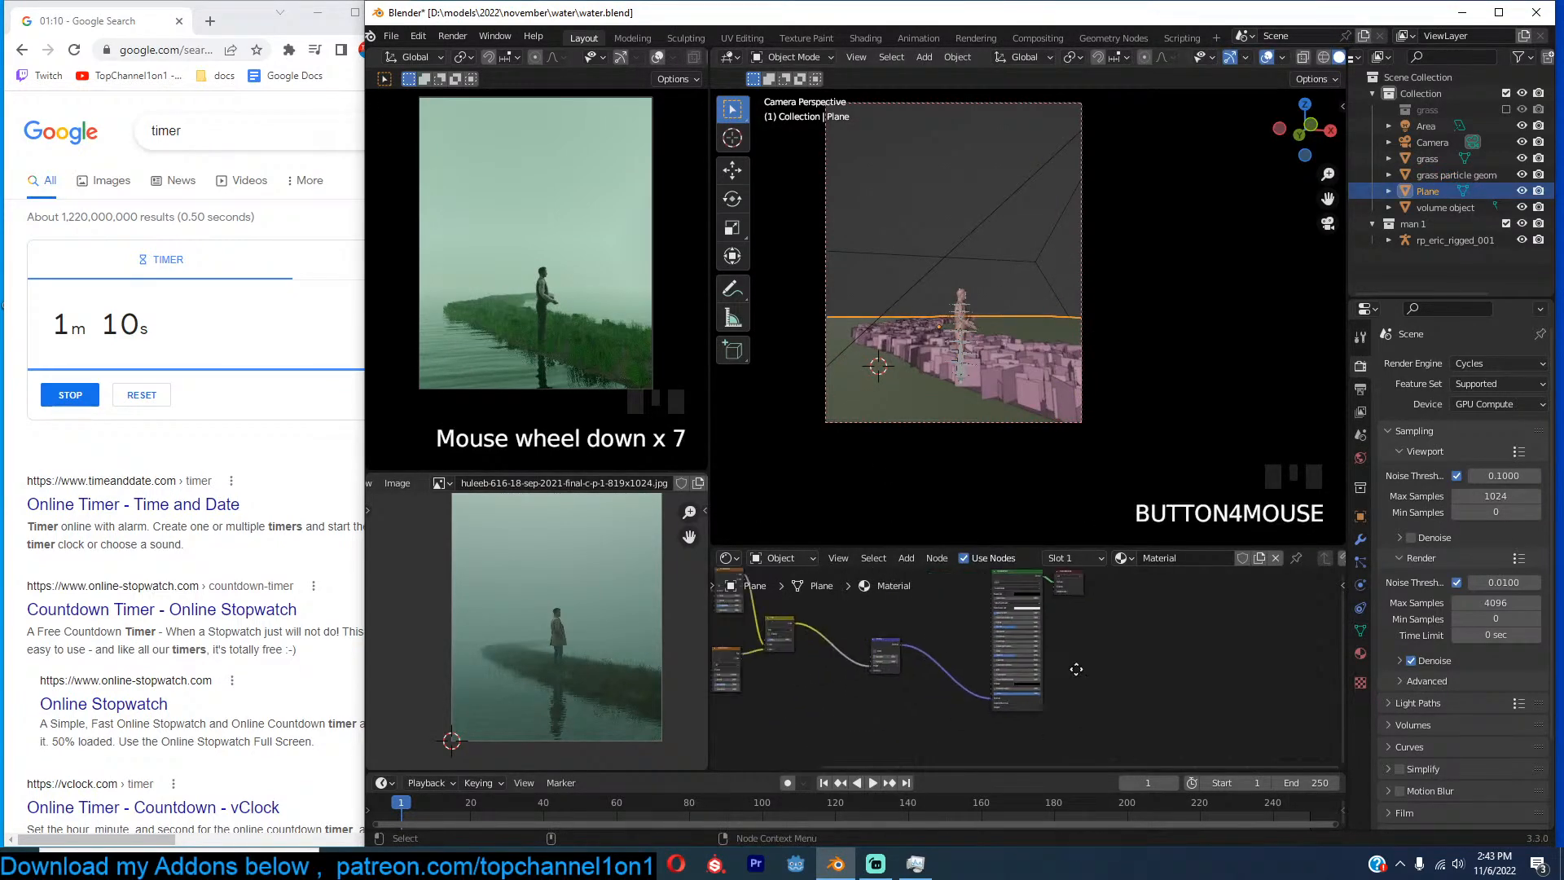
scroll(914, 678, "up", 9)
scroll(946, 657, "up", 5)
left_click(928, 660)
type("6")
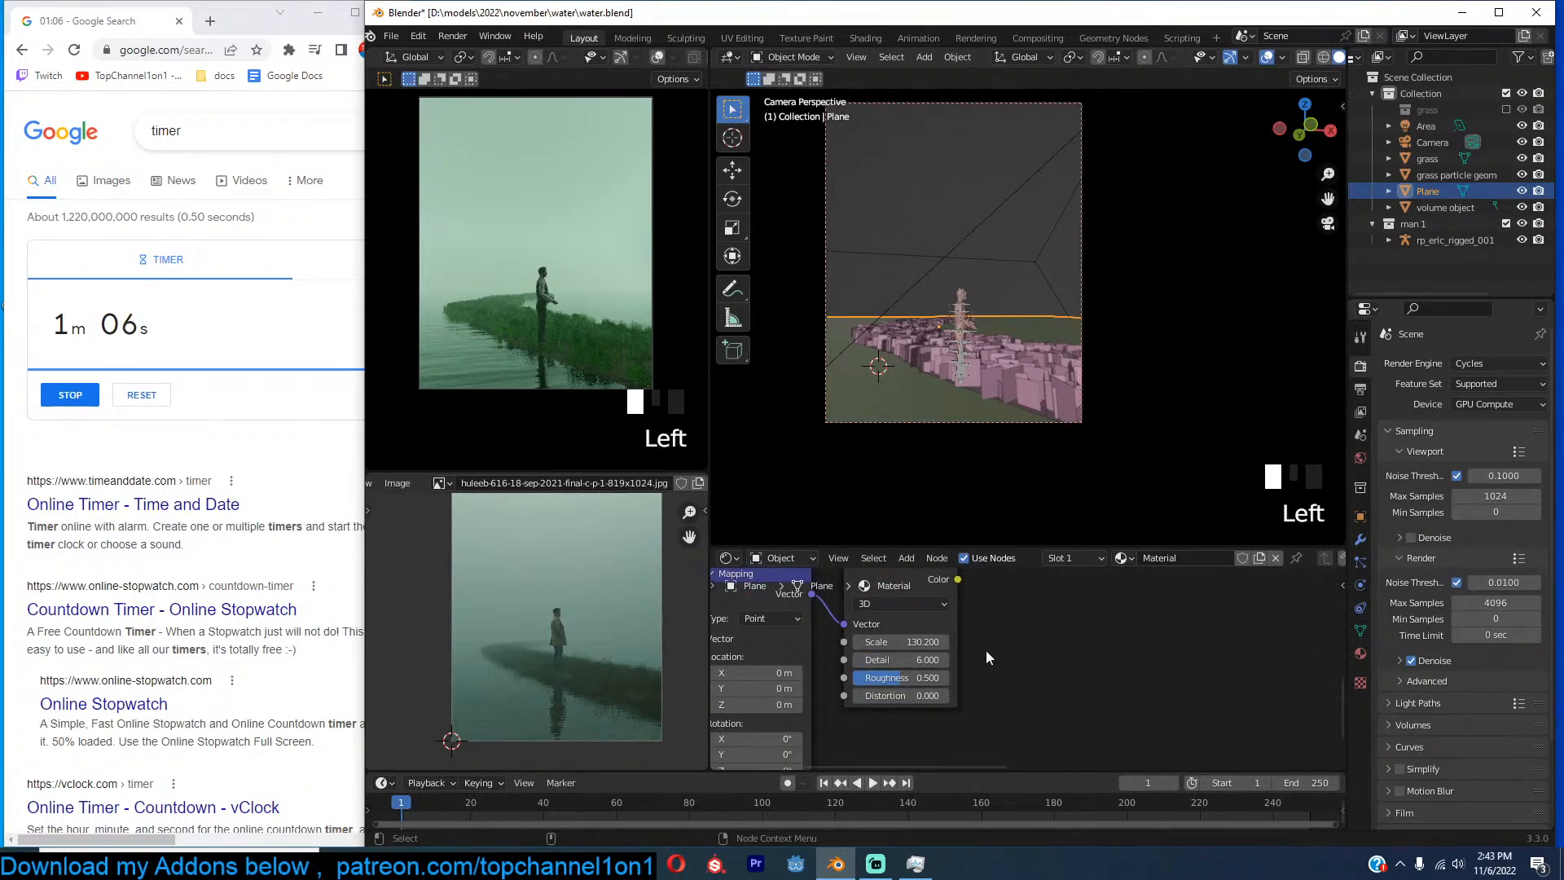
Set the Fac of the Mix node combining the water's two noise textures to 0.725.
scroll(1024, 629, "down", 8)
scroll(995, 727, "up", 4)
left_click_drag(1003, 697, 1024, 698)
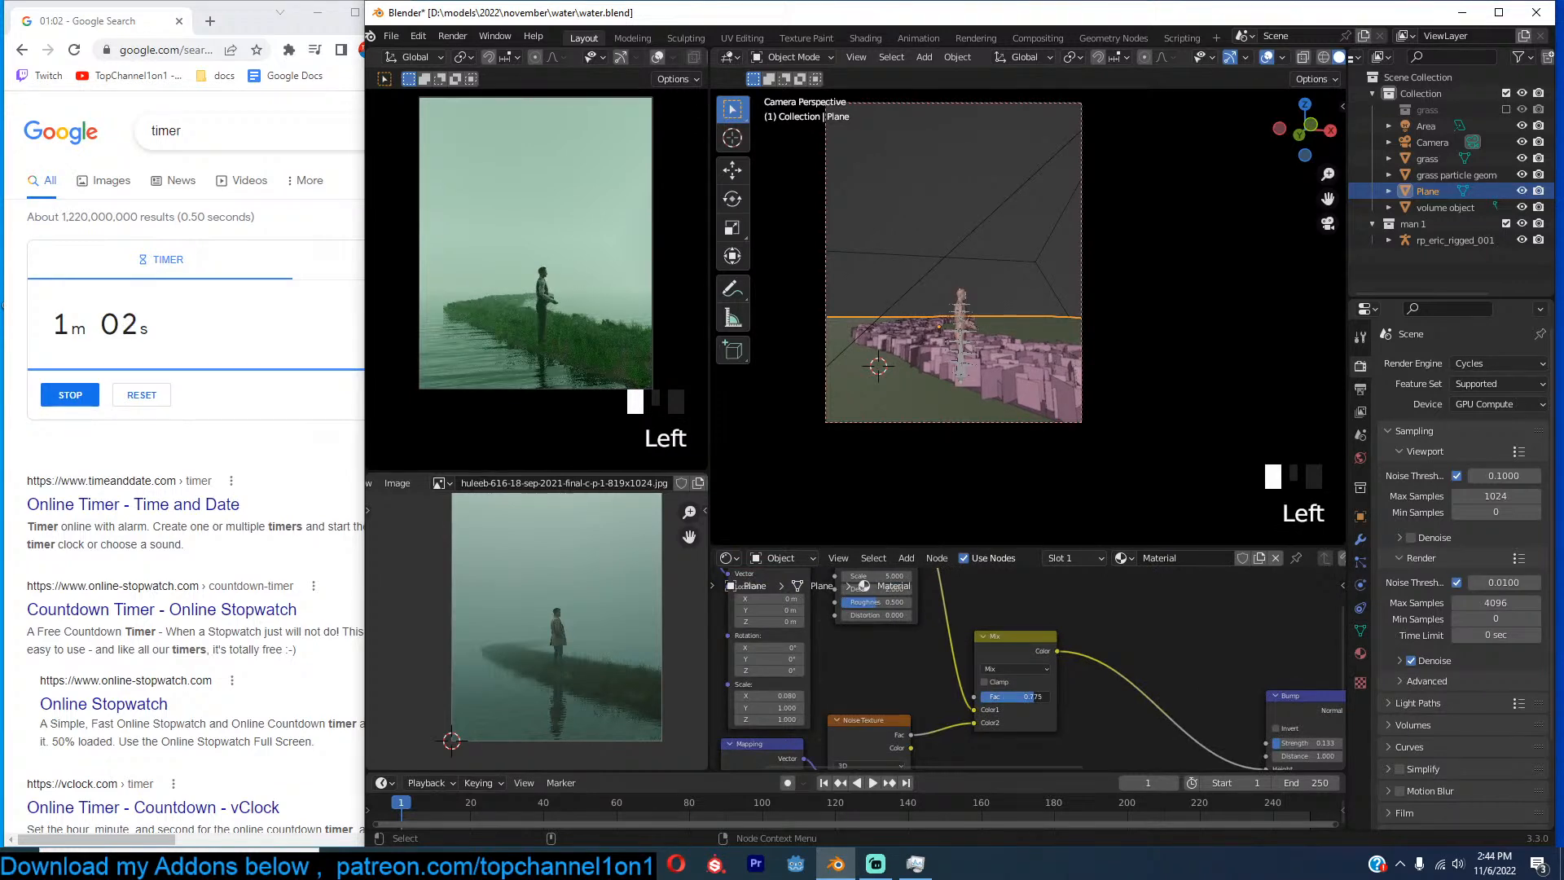
scroll(1120, 688, "down", 1)
scroll(1039, 654, "up", 5)
left_click_drag(1199, 699, 1191, 699, "shift")
middle_click_drag(895, 698, 1028, 710)
scroll(1028, 733, "down", 5)
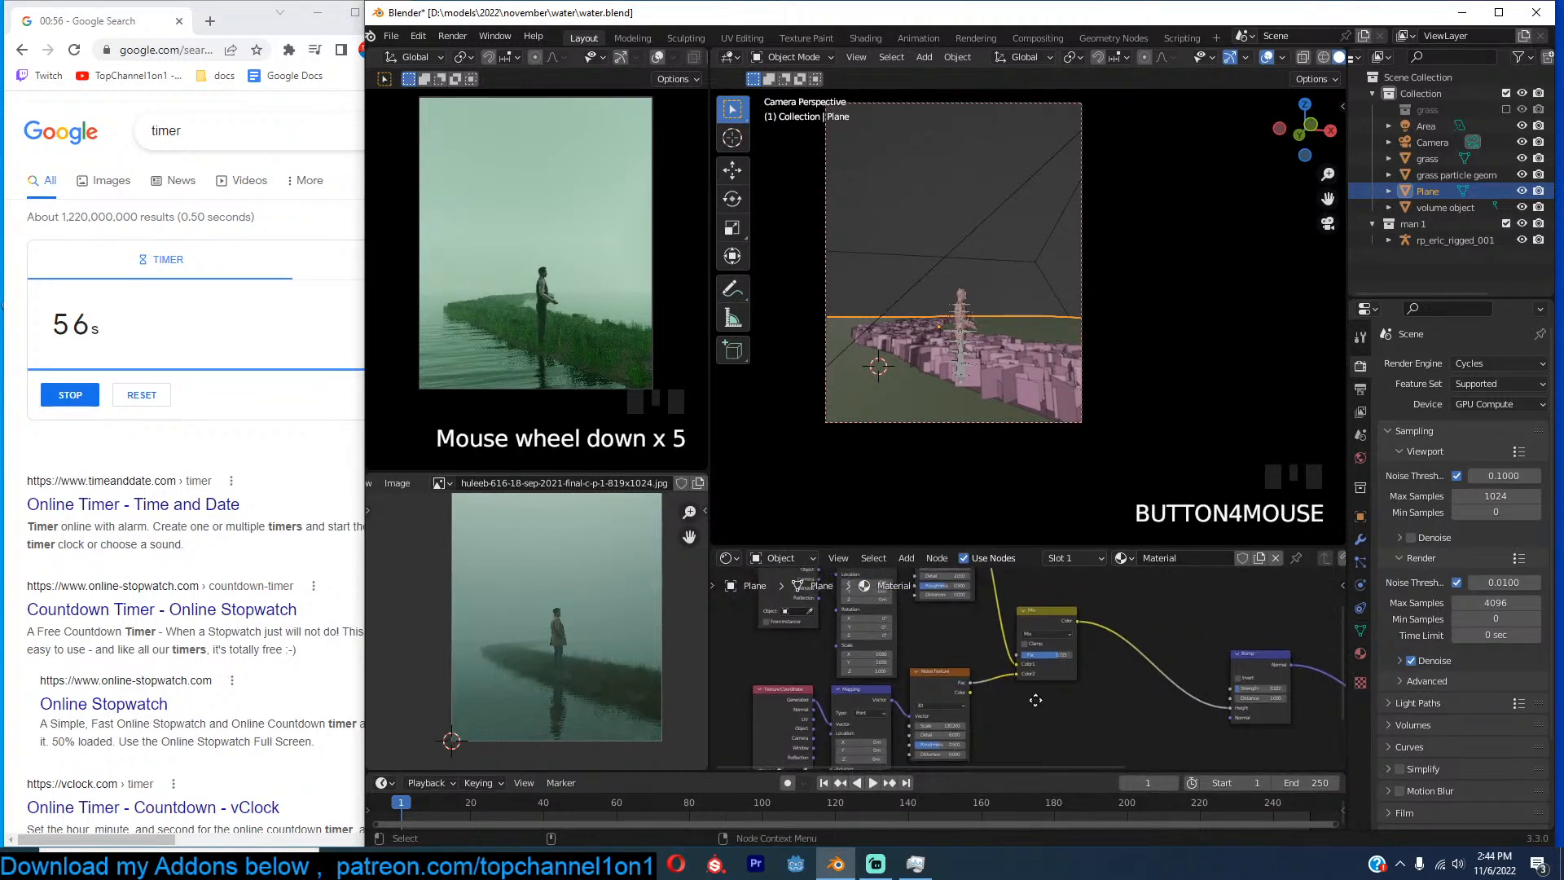
Set the Scale of the water's finer Noise Texture to 500.
scroll(1028, 710, "up", 4)
left_click(945, 686)
type("5")
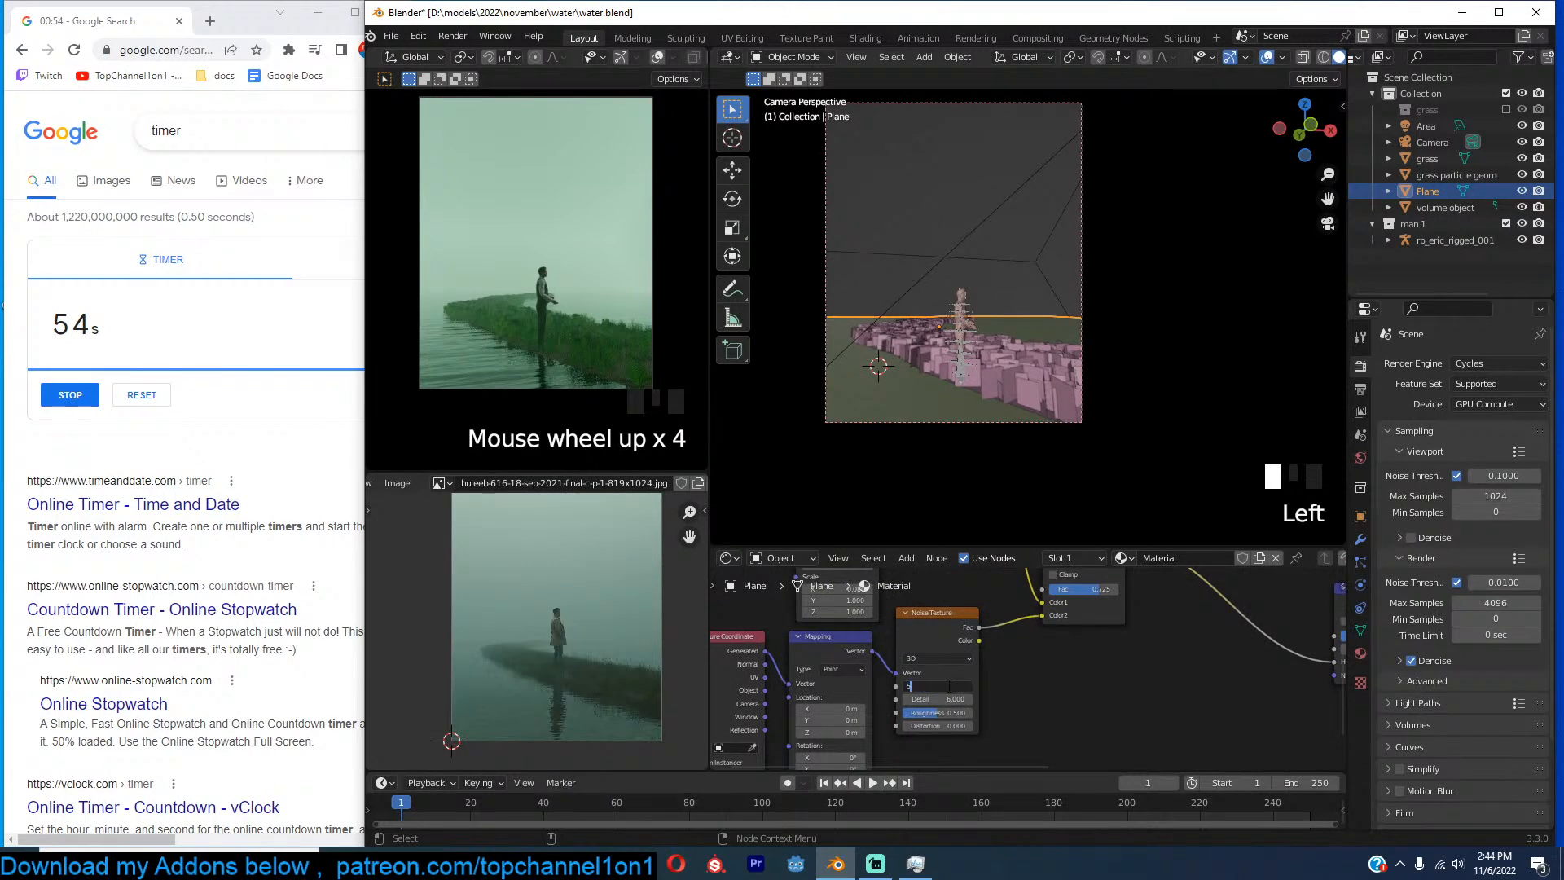
type("00")
key("Return")
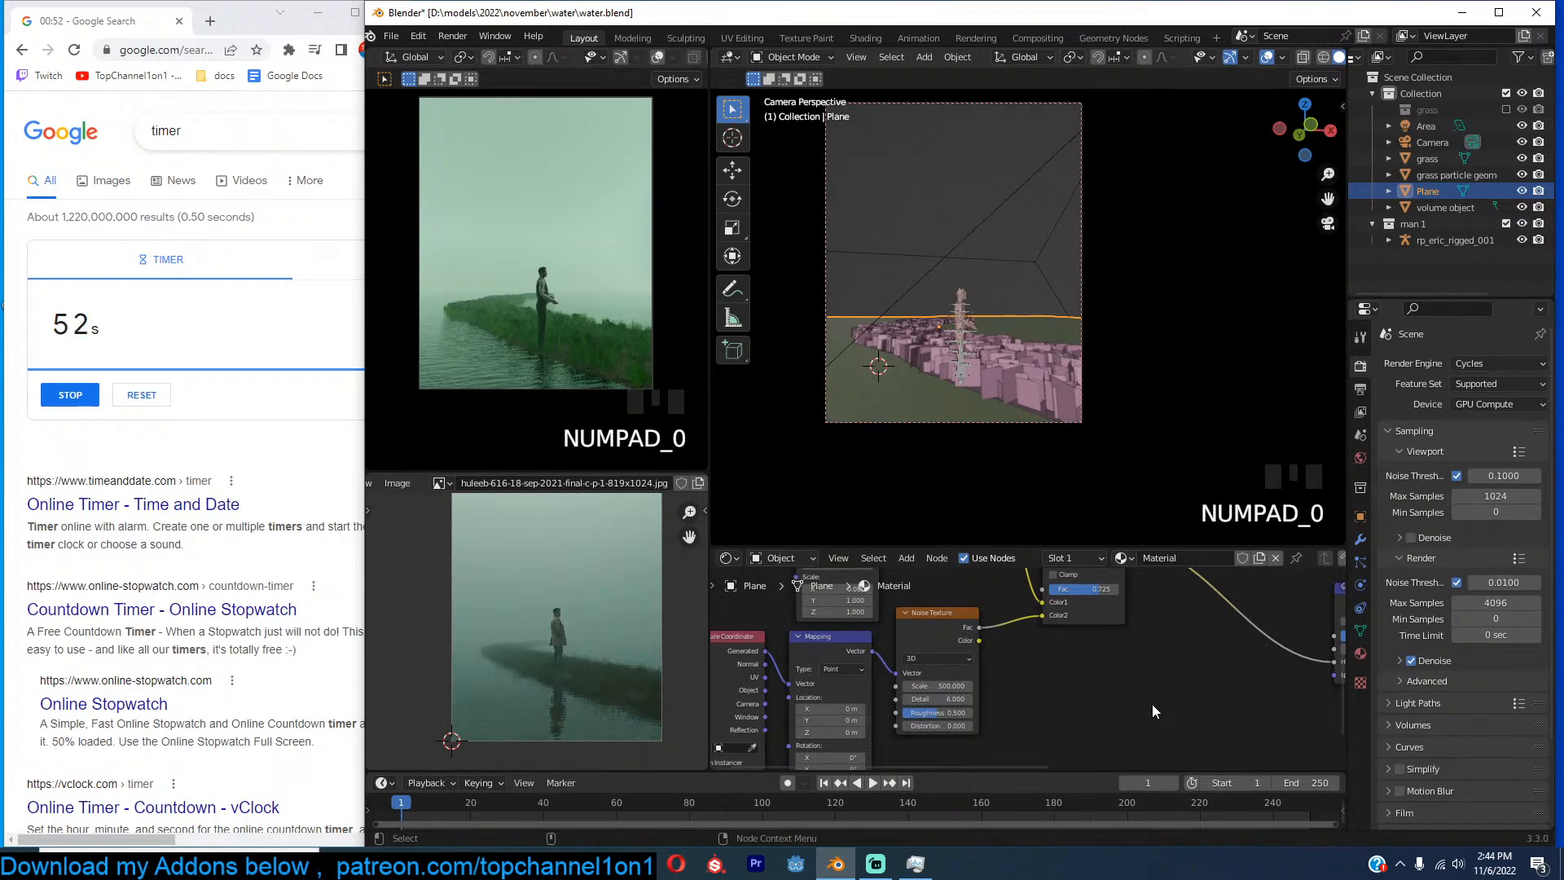
Deselect the water plane and examine the man and surrounding grass up close through the camera.
scroll(1152, 705, "down", 4)
scroll(1017, 339, "up", 2)
key("alt+a")
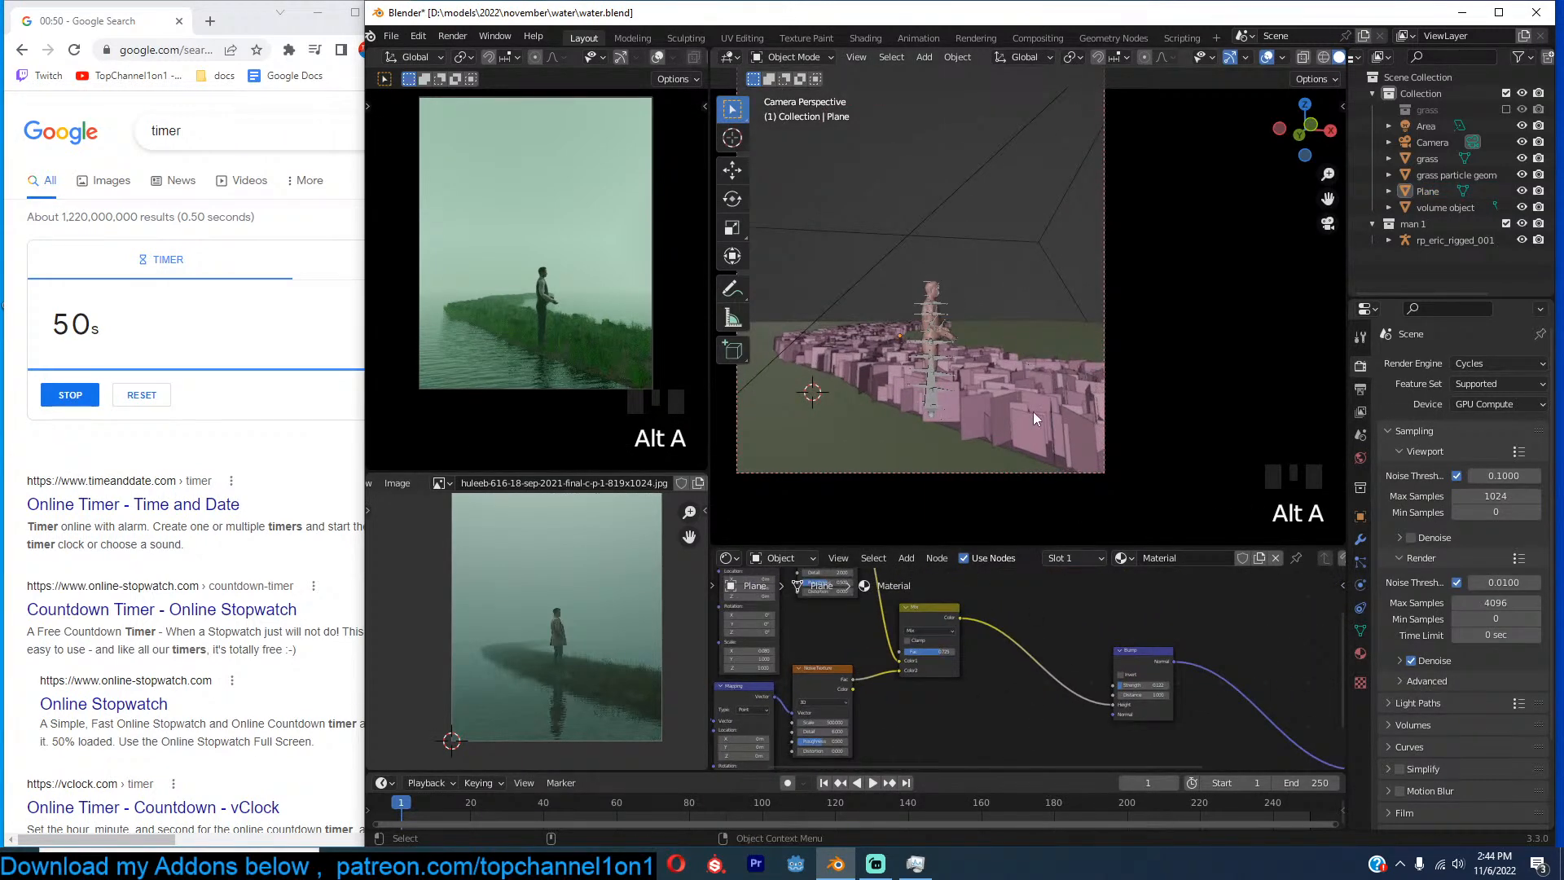
scroll(1072, 364, "down", 2)
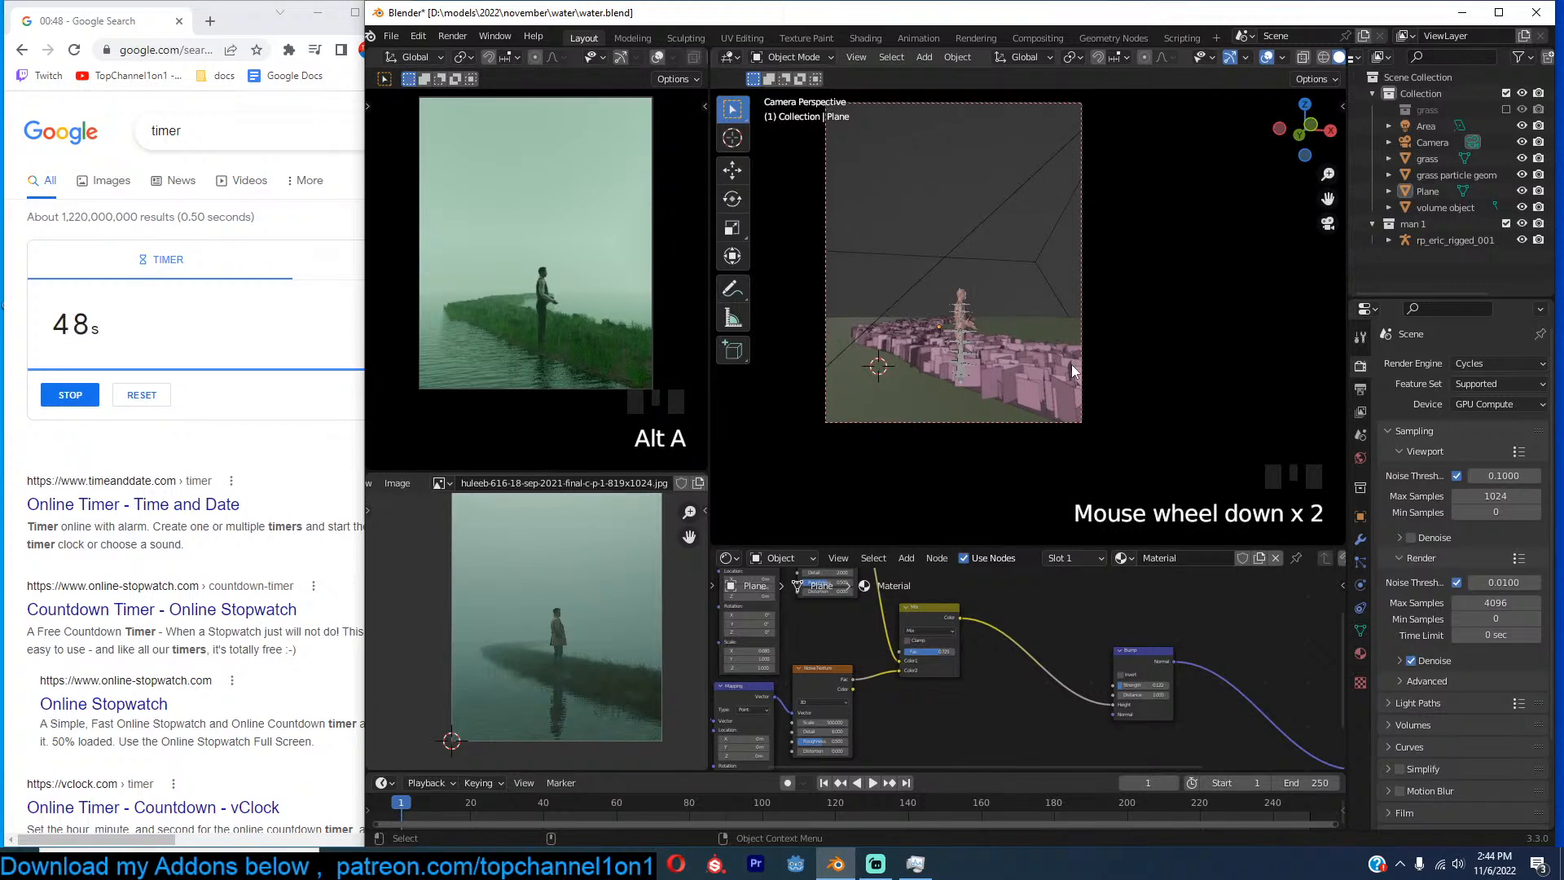
scroll(1064, 369, "up", 3)
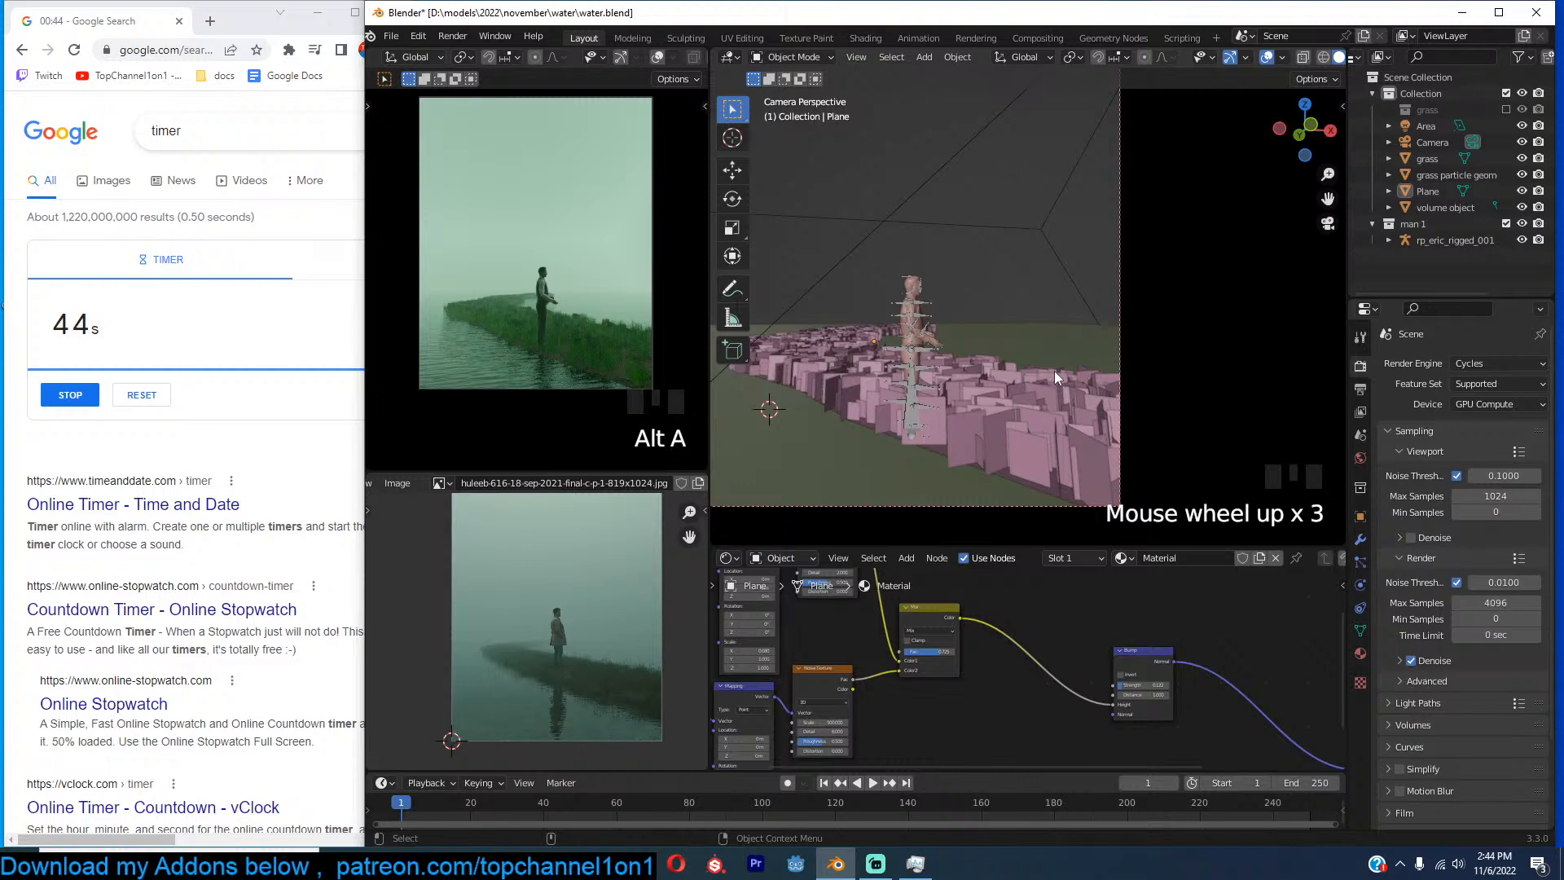
scroll(1055, 374, "up", 4)
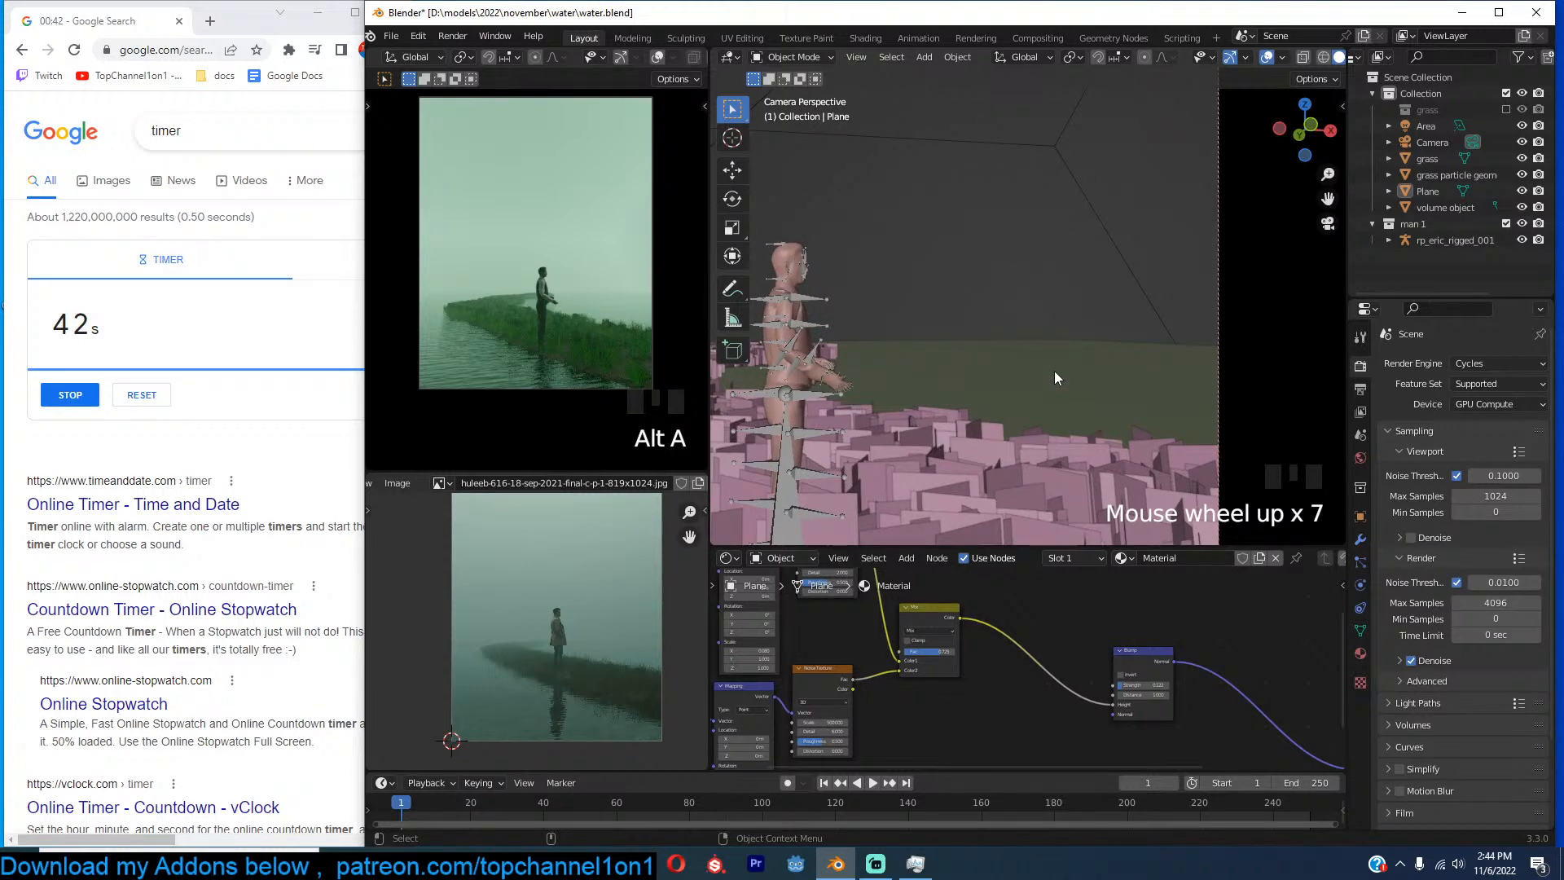
scroll(1063, 375, "down", 3)
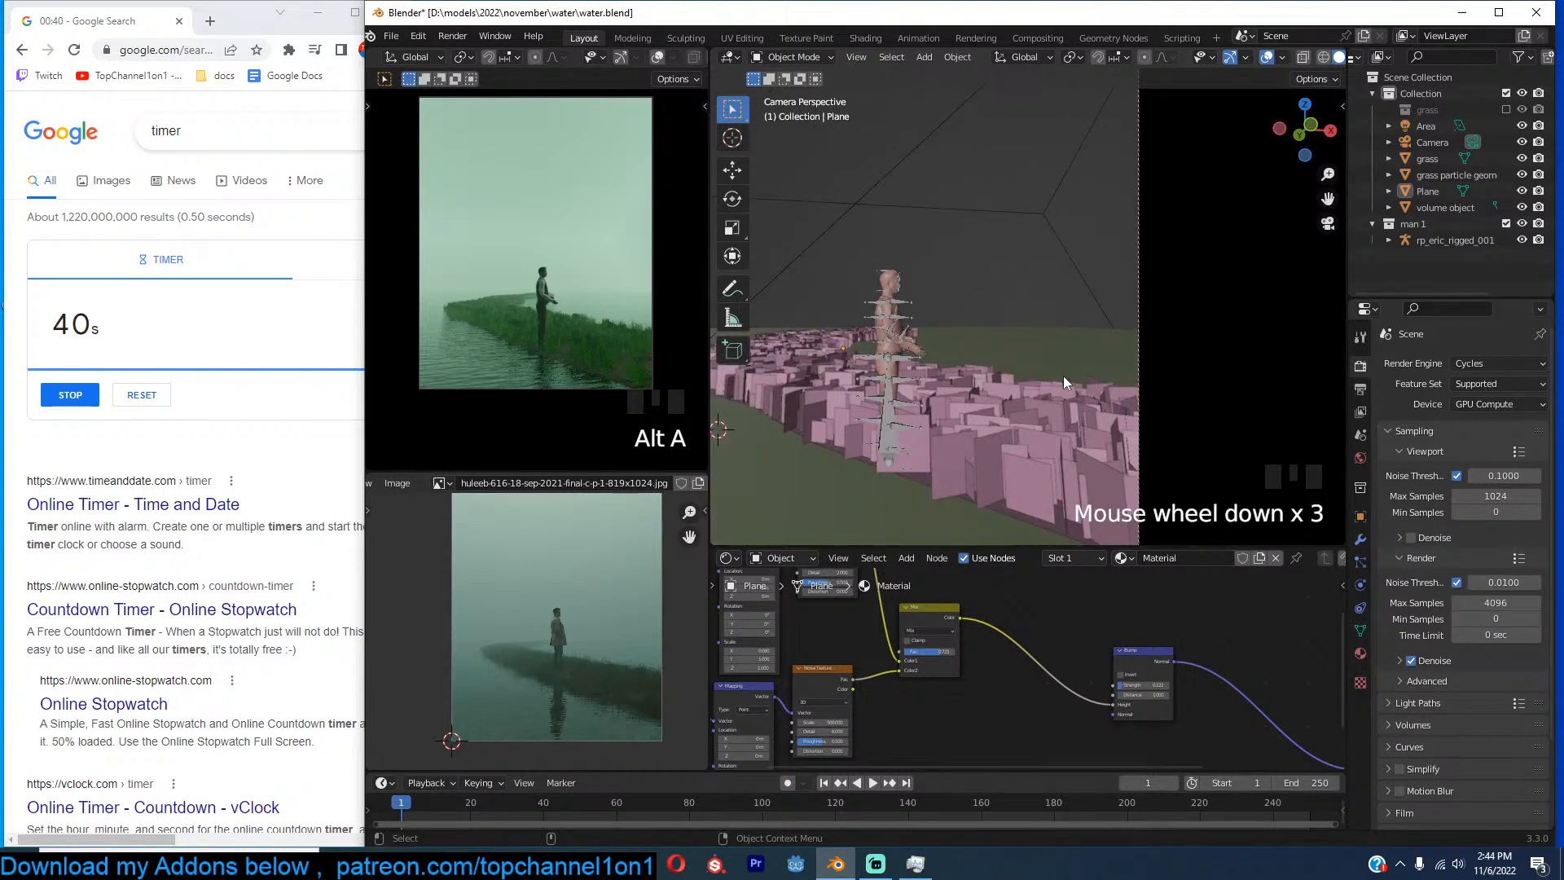
Scale the fog volume object down slightly in the right orthographic view.
left_click(1058, 208)
key("KP_Decimal")
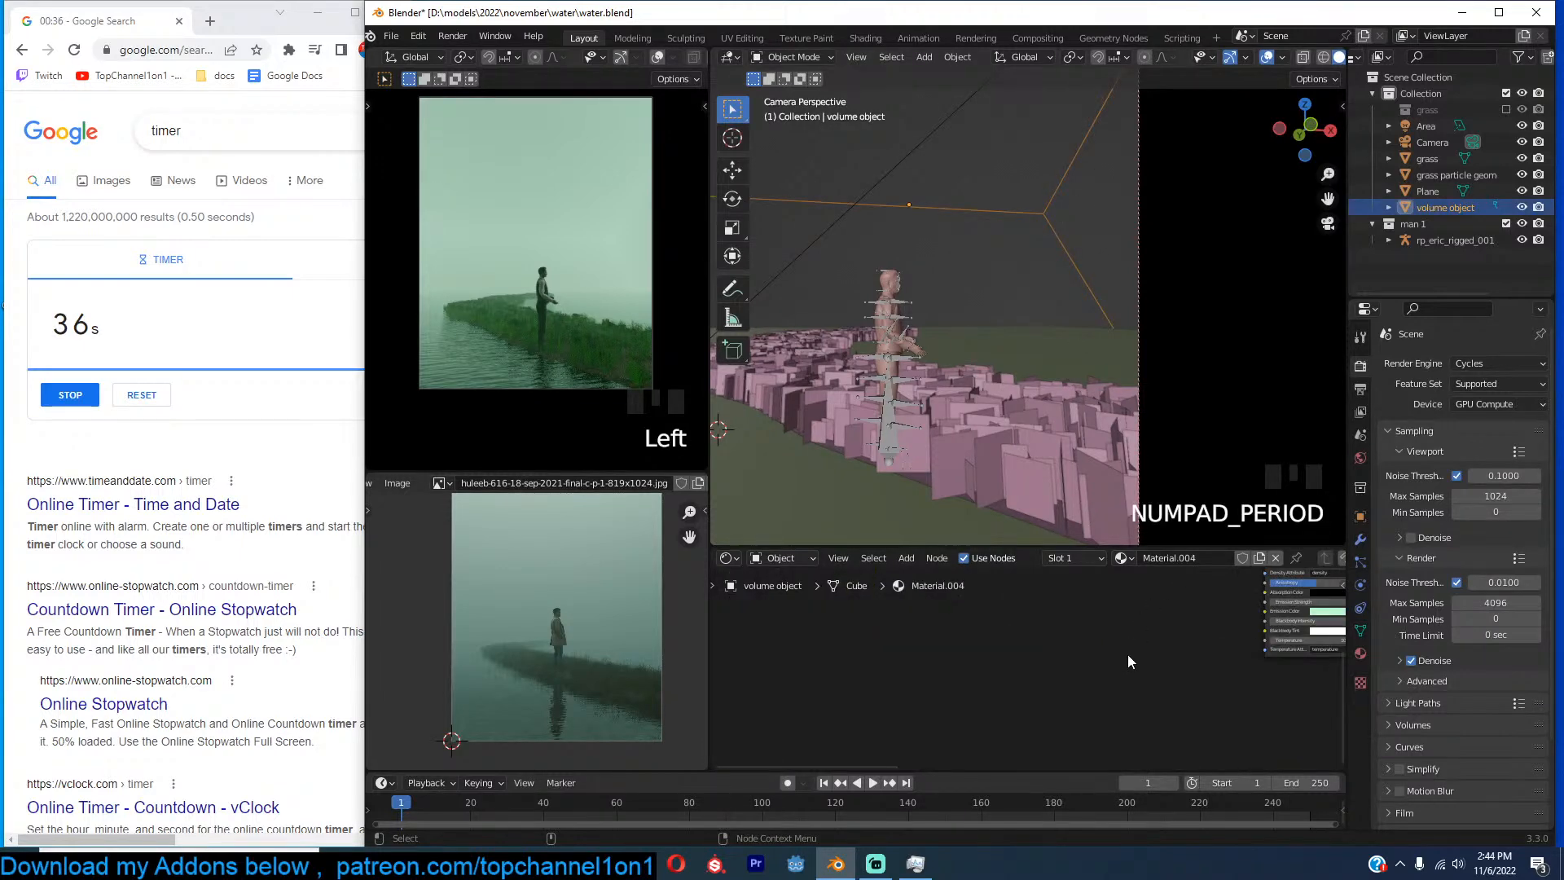
scroll(1036, 159, "down", 3)
key("KP_3")
scroll(1036, 159, "down", 12)
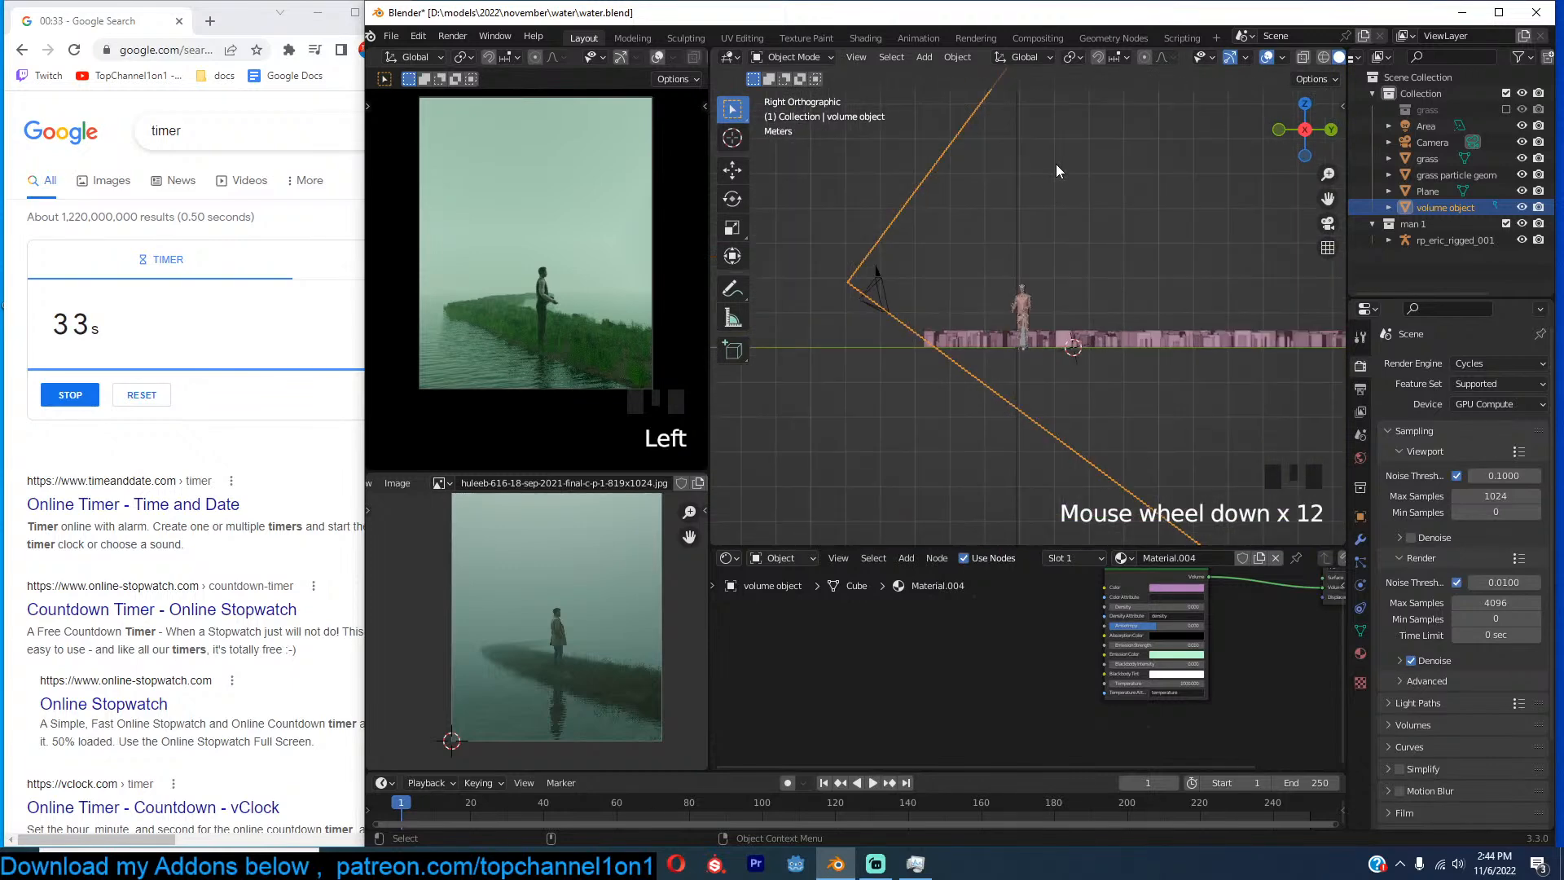
key("KP_1")
key("KP_3")
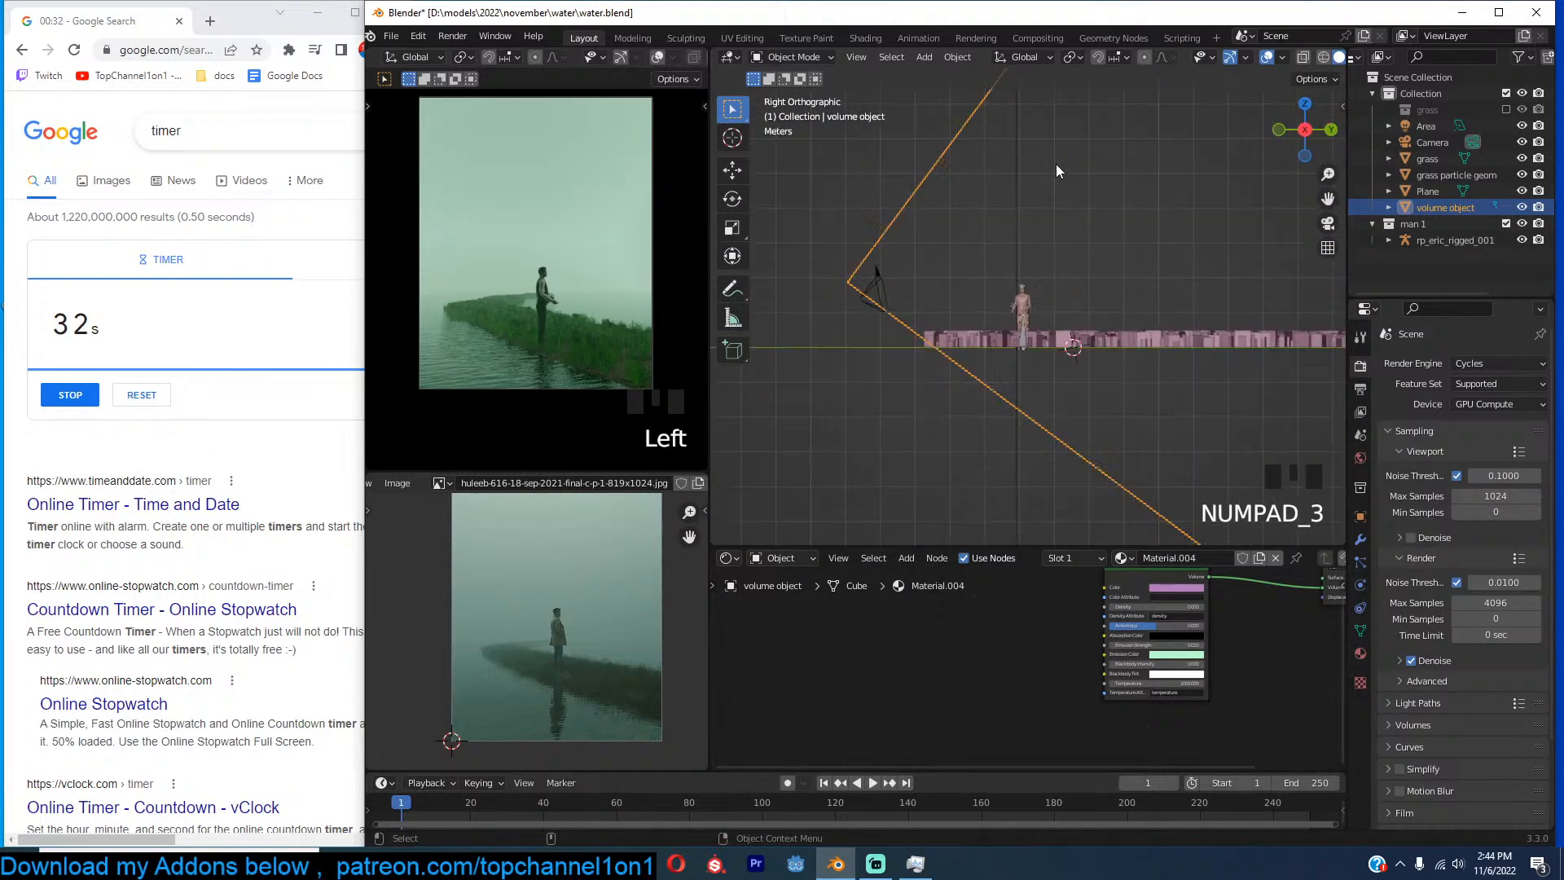
scroll(1181, 201, "down", 8)
scroll(1108, 224, "down", 7)
scroll(1222, 236, "up", 2)
key("s")
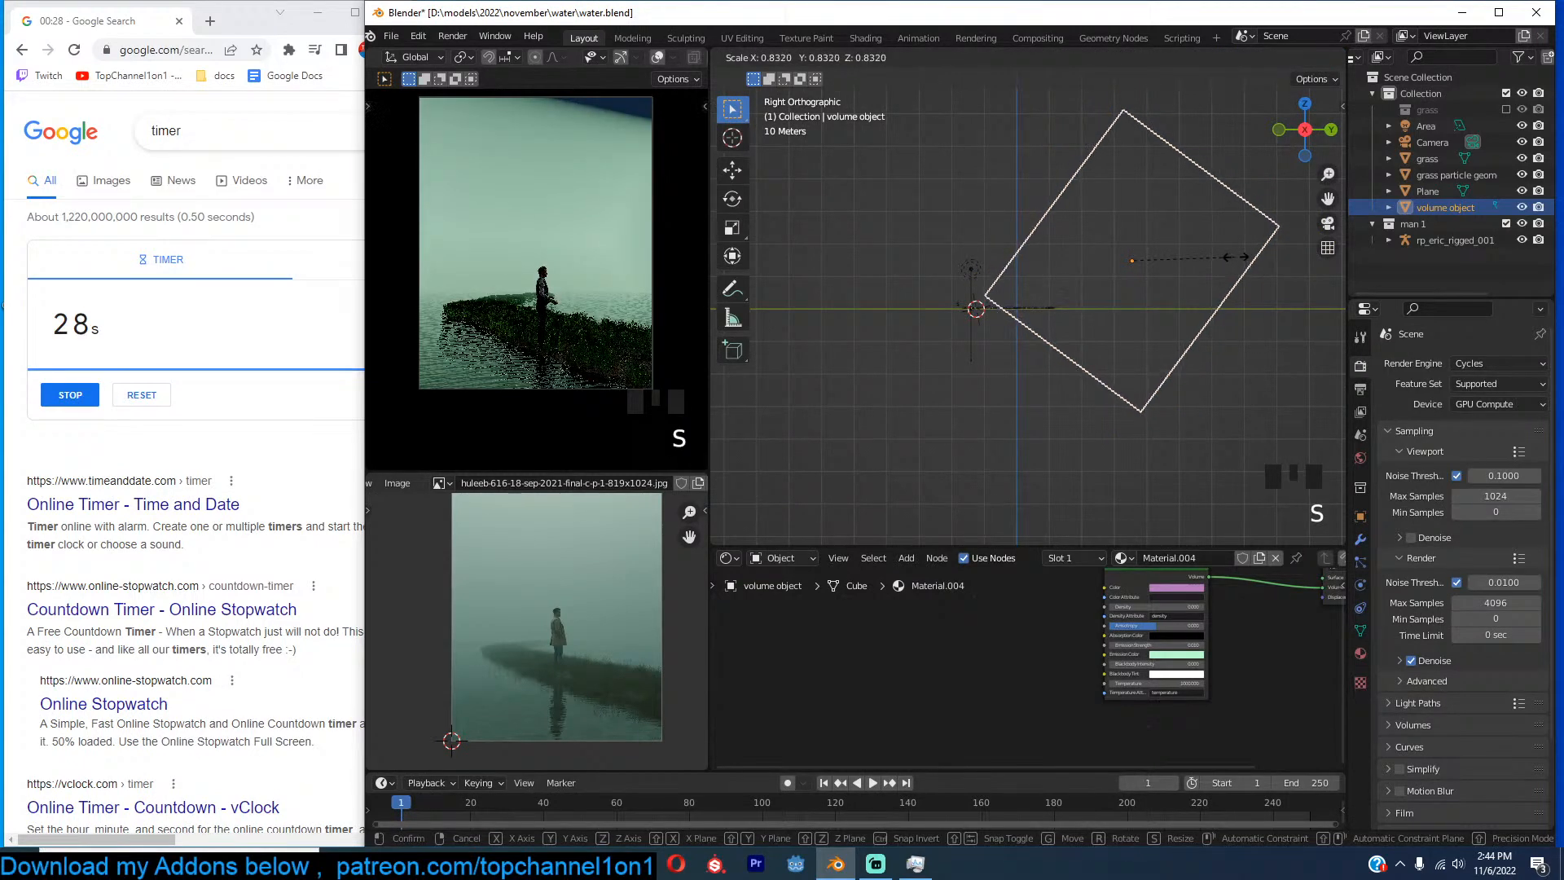
left_click(1254, 241)
Rotate the fog volume a few degrees steeper in the side view and shift it slightly down toward the camera.
key("r")
left_click(1262, 221)
key("g")
left_click(1249, 231)
key("r")
left_click(1262, 249)
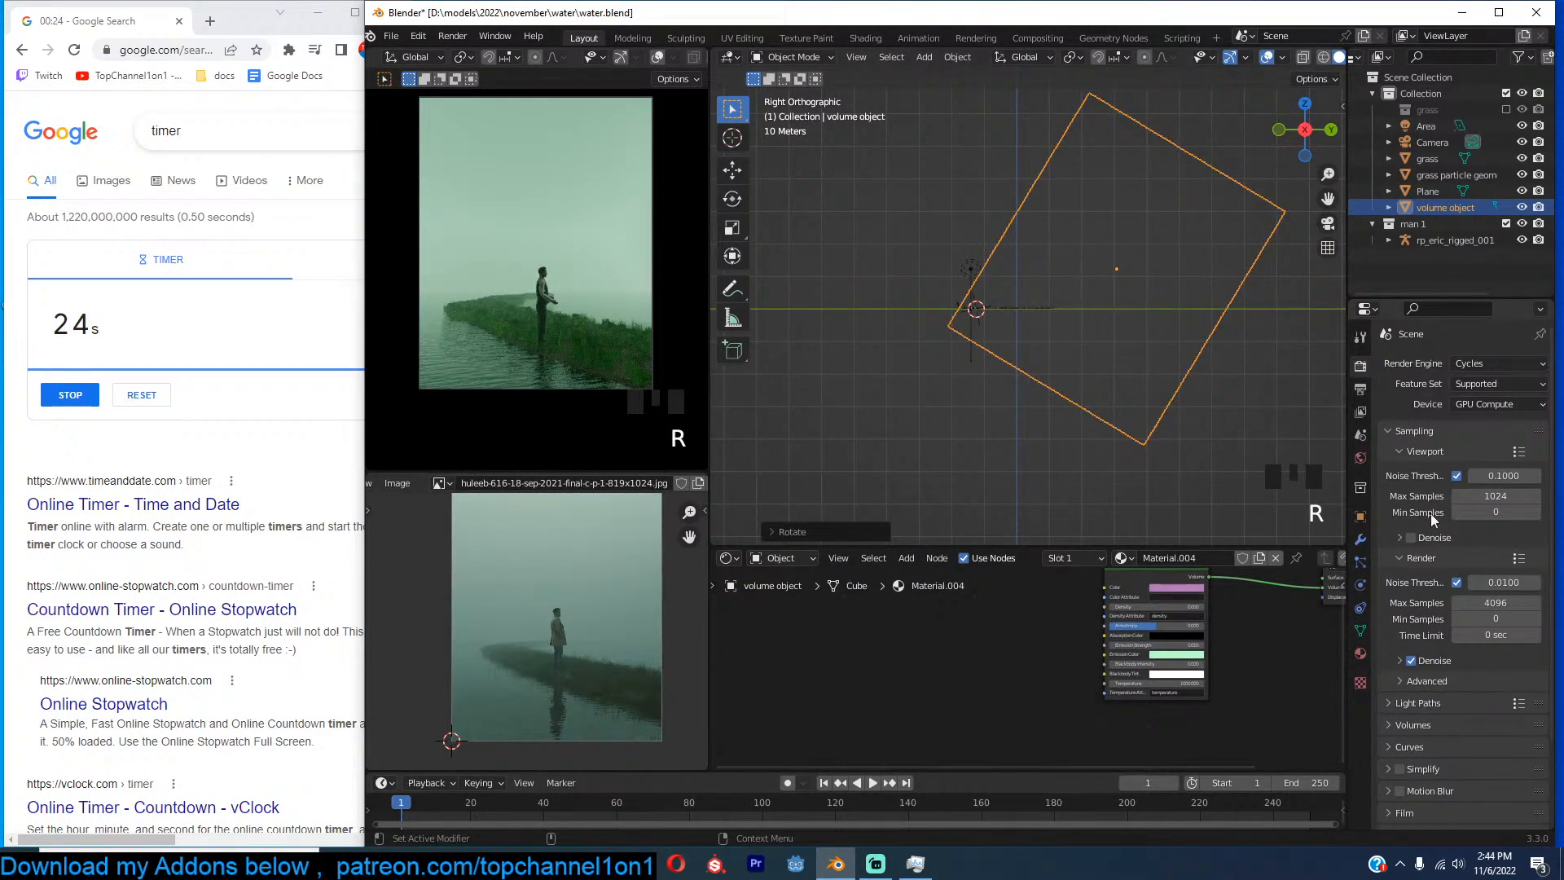
Enable viewport denoising in the Cycles sampling settings.
left_click(1422, 536)
left_click(1412, 538)
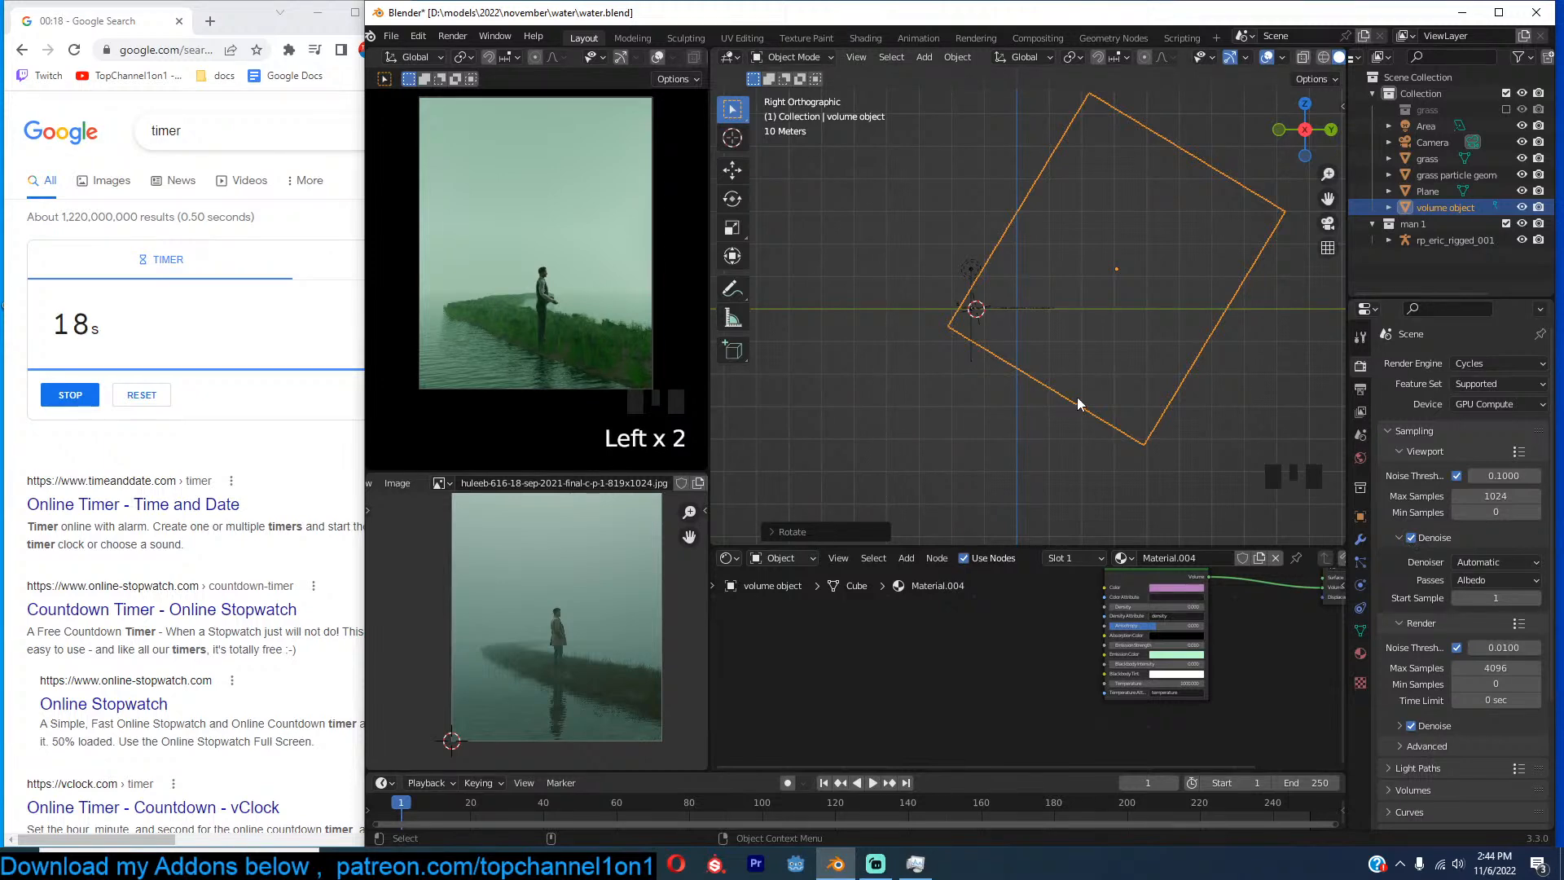
Examine the layout of the water plane, grass strip and fog volume from outside the camera view.
scroll(1078, 404, "up", 3)
middle_click_drag(1098, 398, 1220, 419)
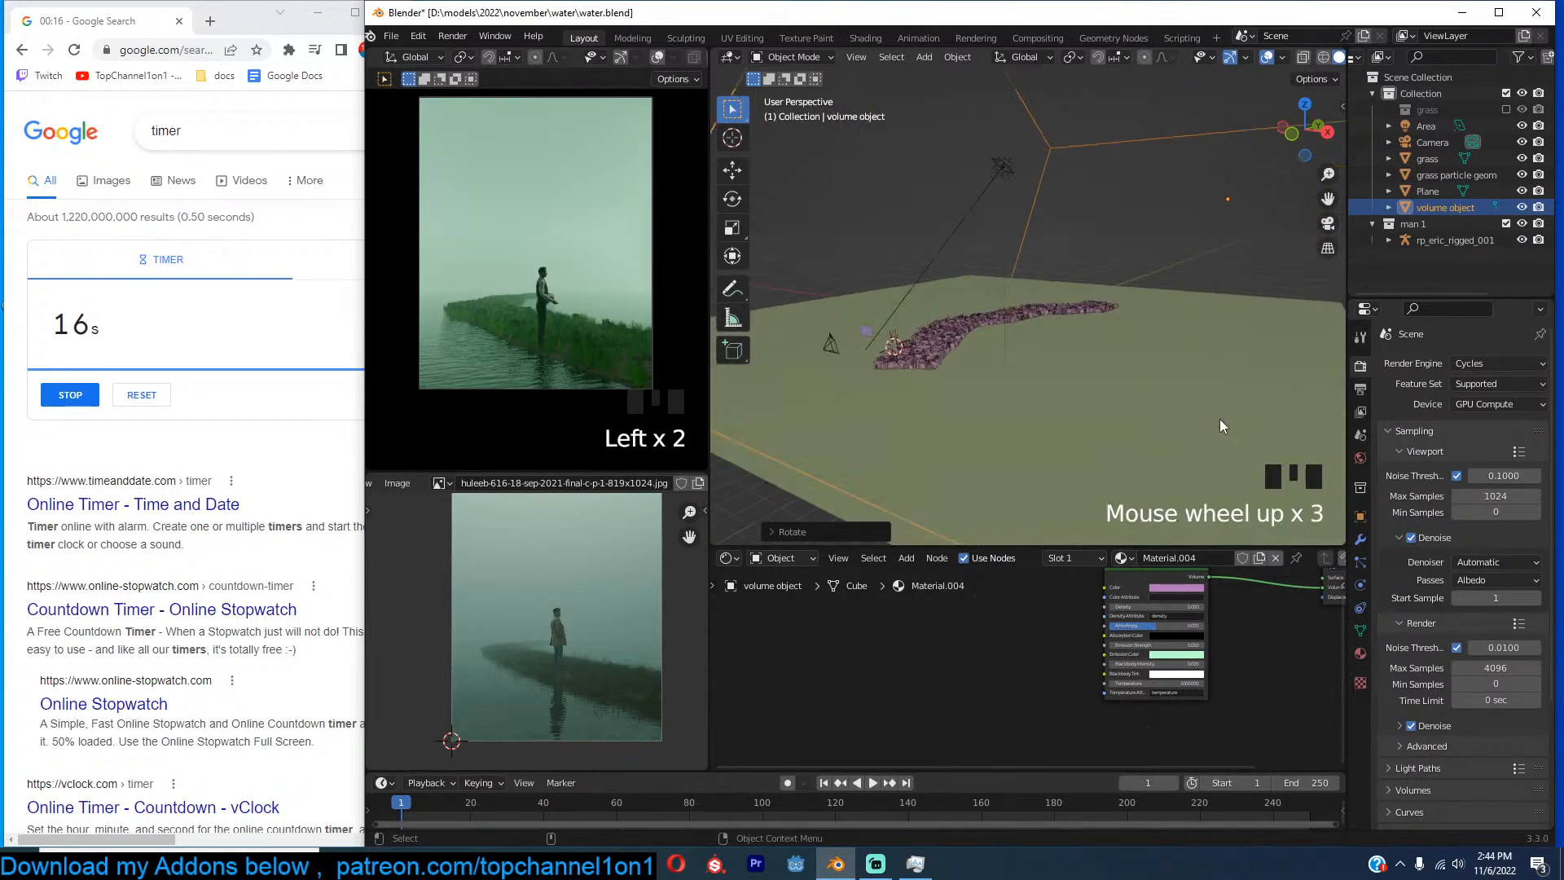
key("grave")
middle_click_drag(960, 420, 1018, 438)
key("grave")
key("grave")
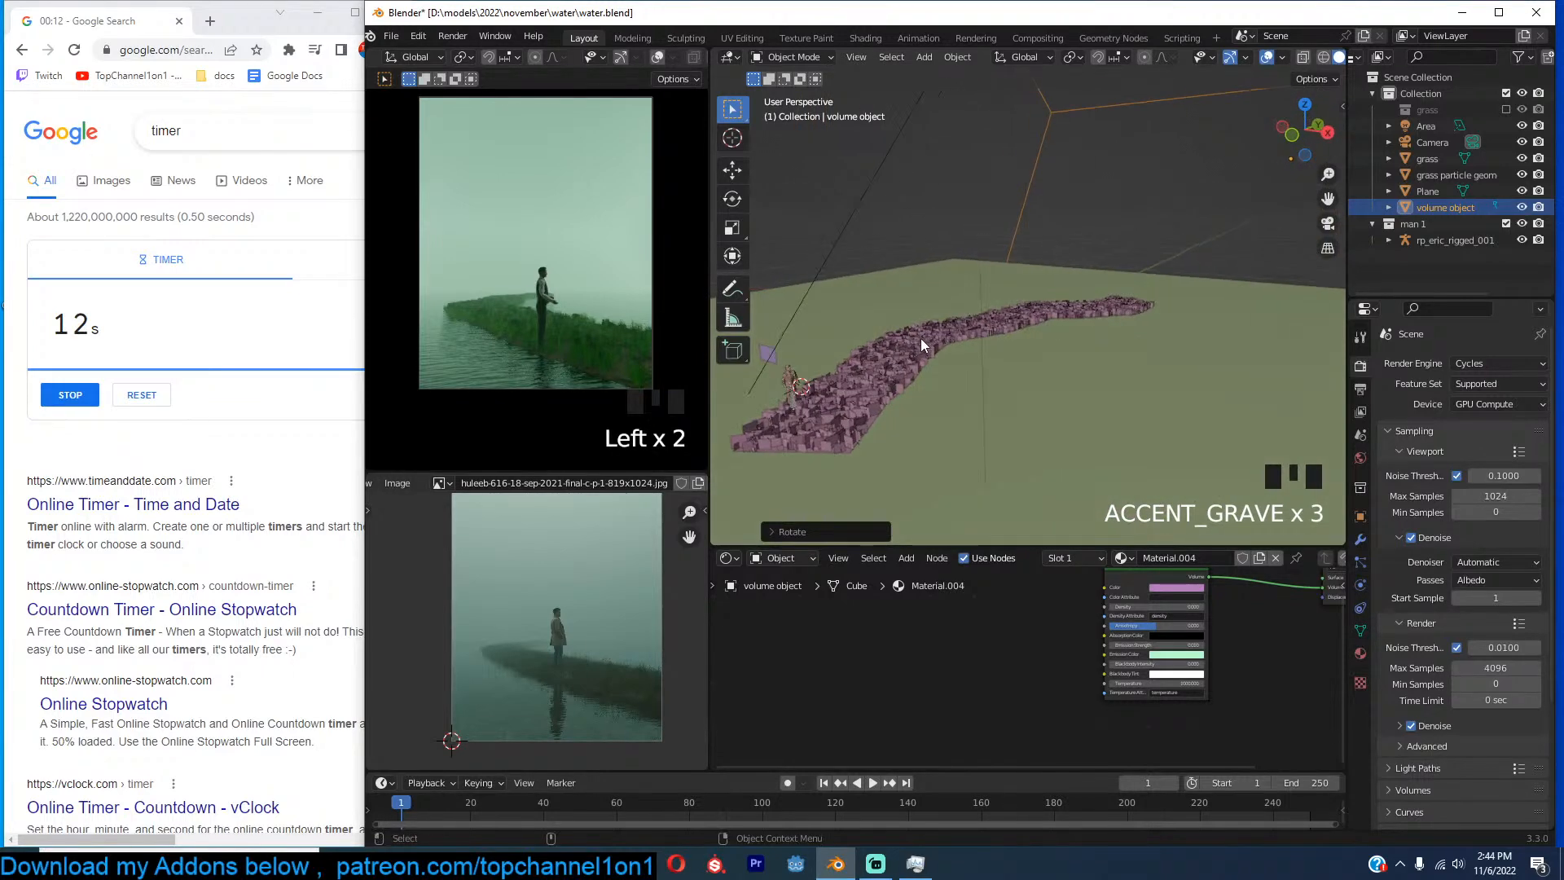
scroll(921, 339, "down", 6)
key("grave")
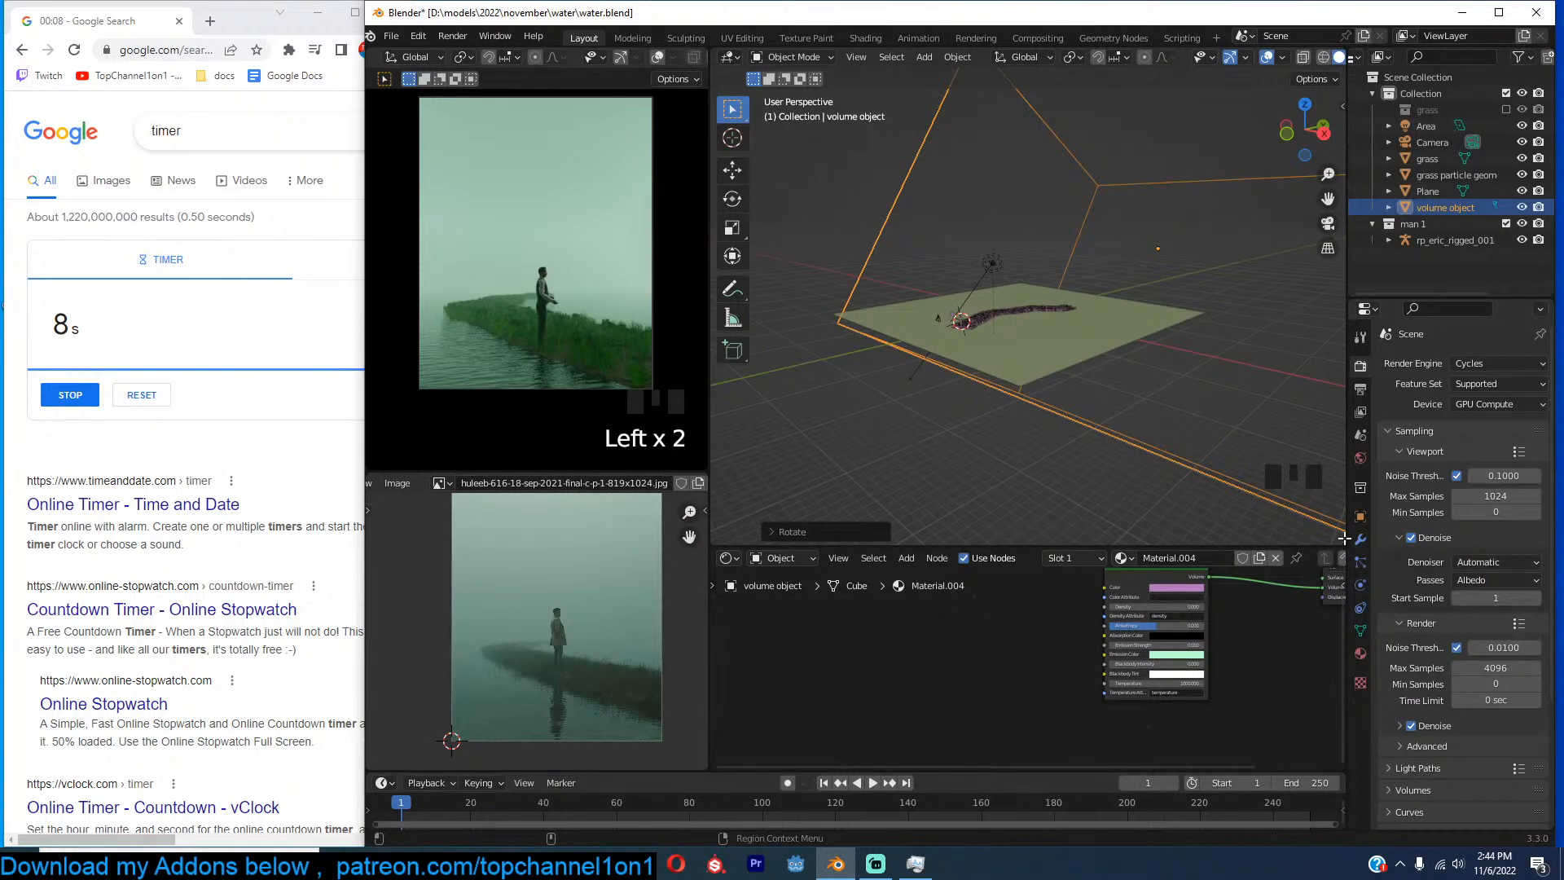
Widen the Properties editor and Outliner, and select the grass particle geometry nodes object.
left_click_drag(1346, 538, 1304, 538)
scroll(974, 338, "up", 5)
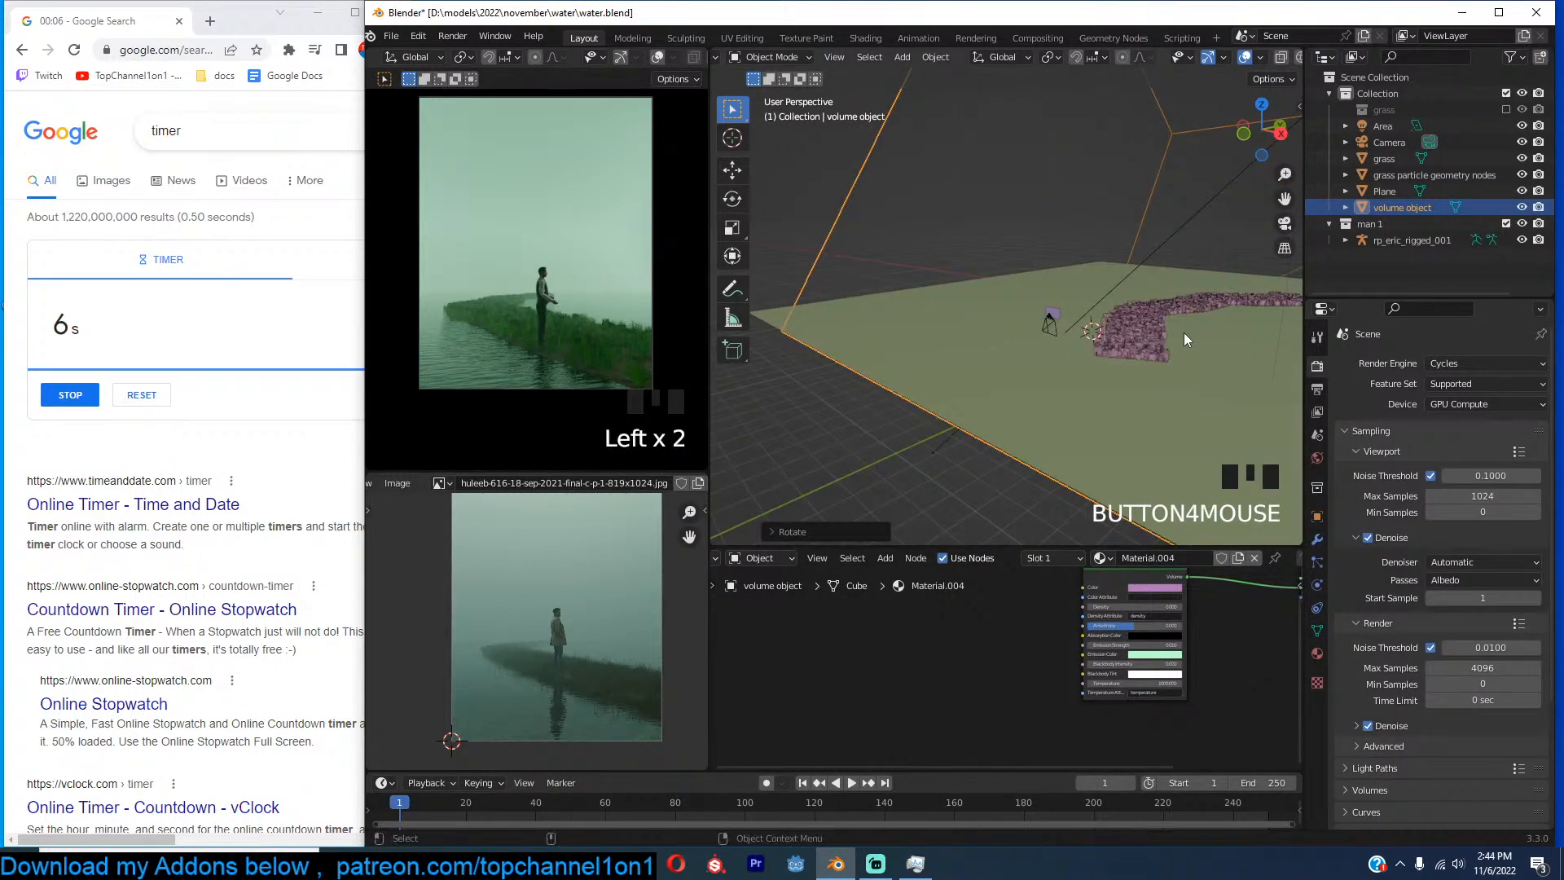
scroll(1185, 332, "up", 5)
scroll(1190, 337, "down", 2)
left_click(1098, 384)
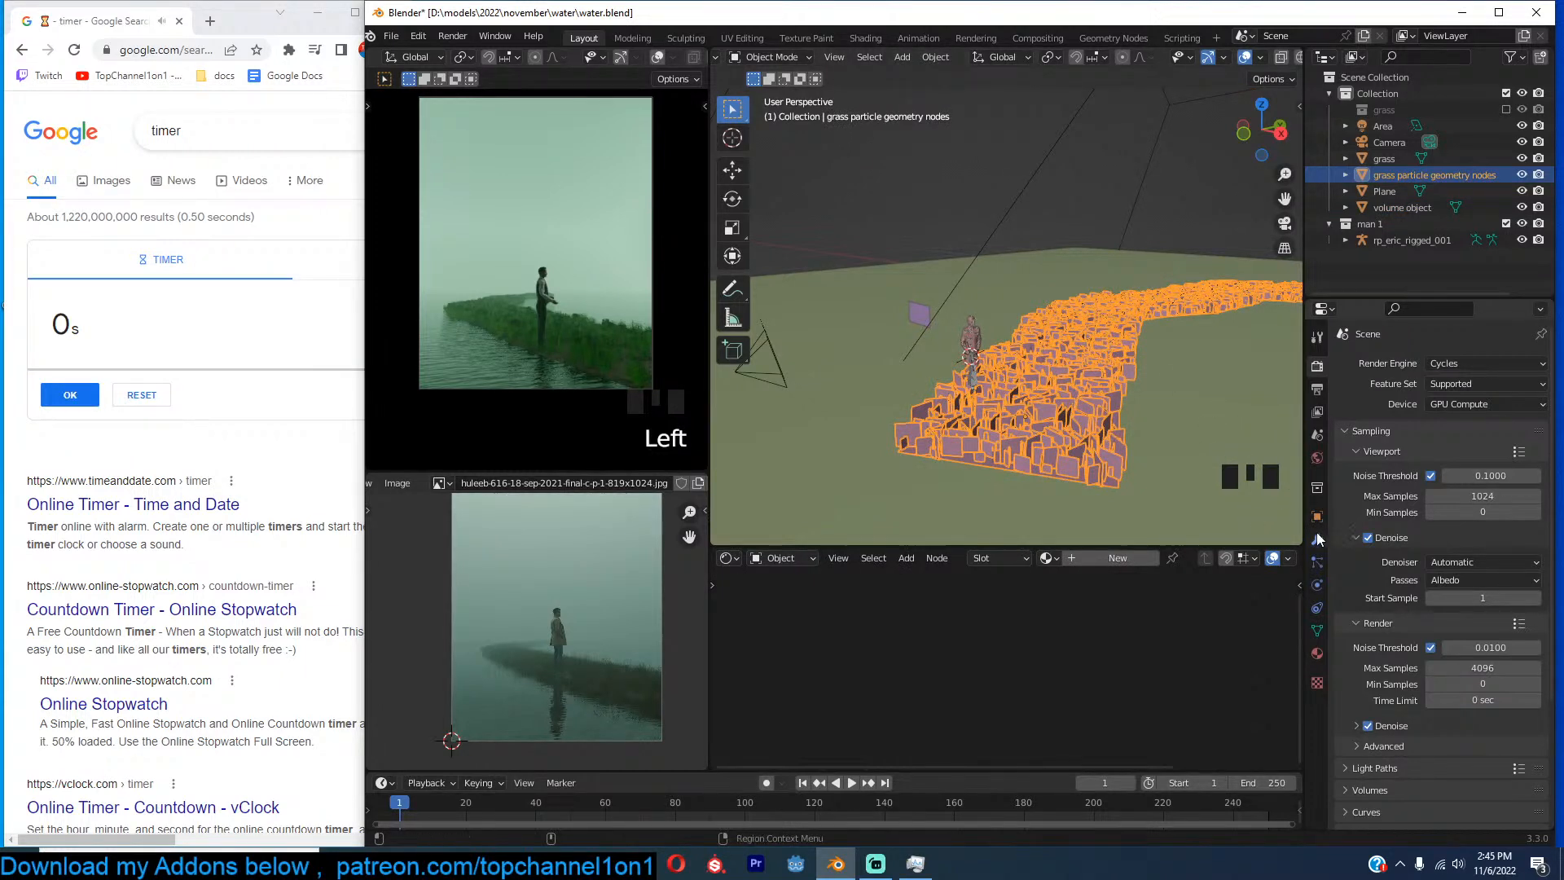
Restart the 15-minute countdown timer in the browser.
left_click(139, 394)
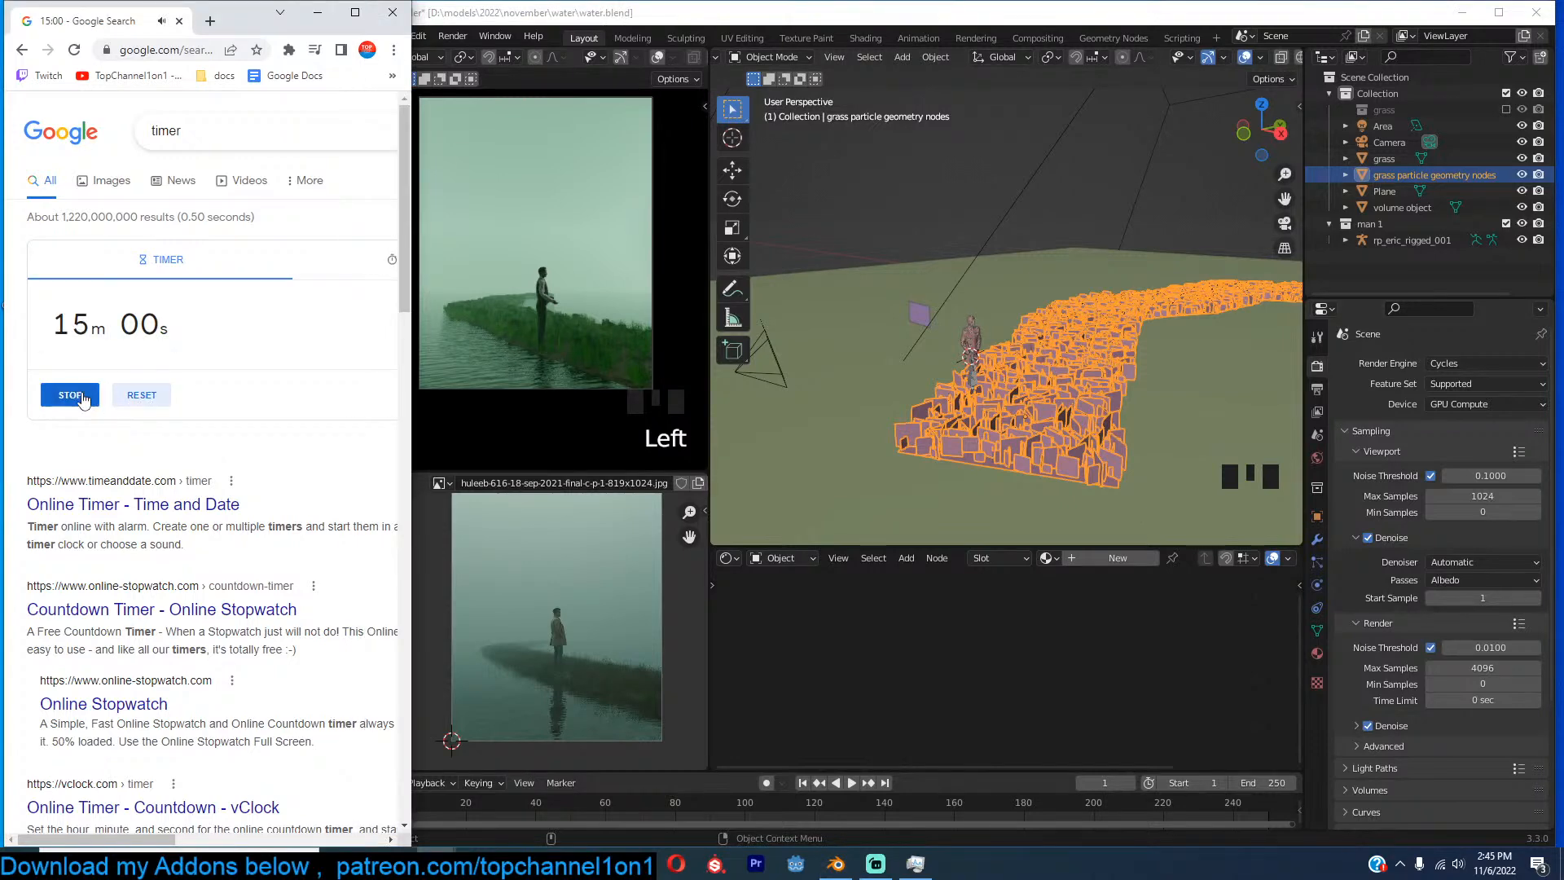
Set the Translucent BSDF colour of the grass object's material to a pale cyan.
left_click(919, 314)
scroll(1108, 687, "down", 2)
scroll(1096, 685, "up", 12)
scroll(1089, 684, "up", 2)
scroll(1089, 685, "down", 3)
left_click(1038, 685)
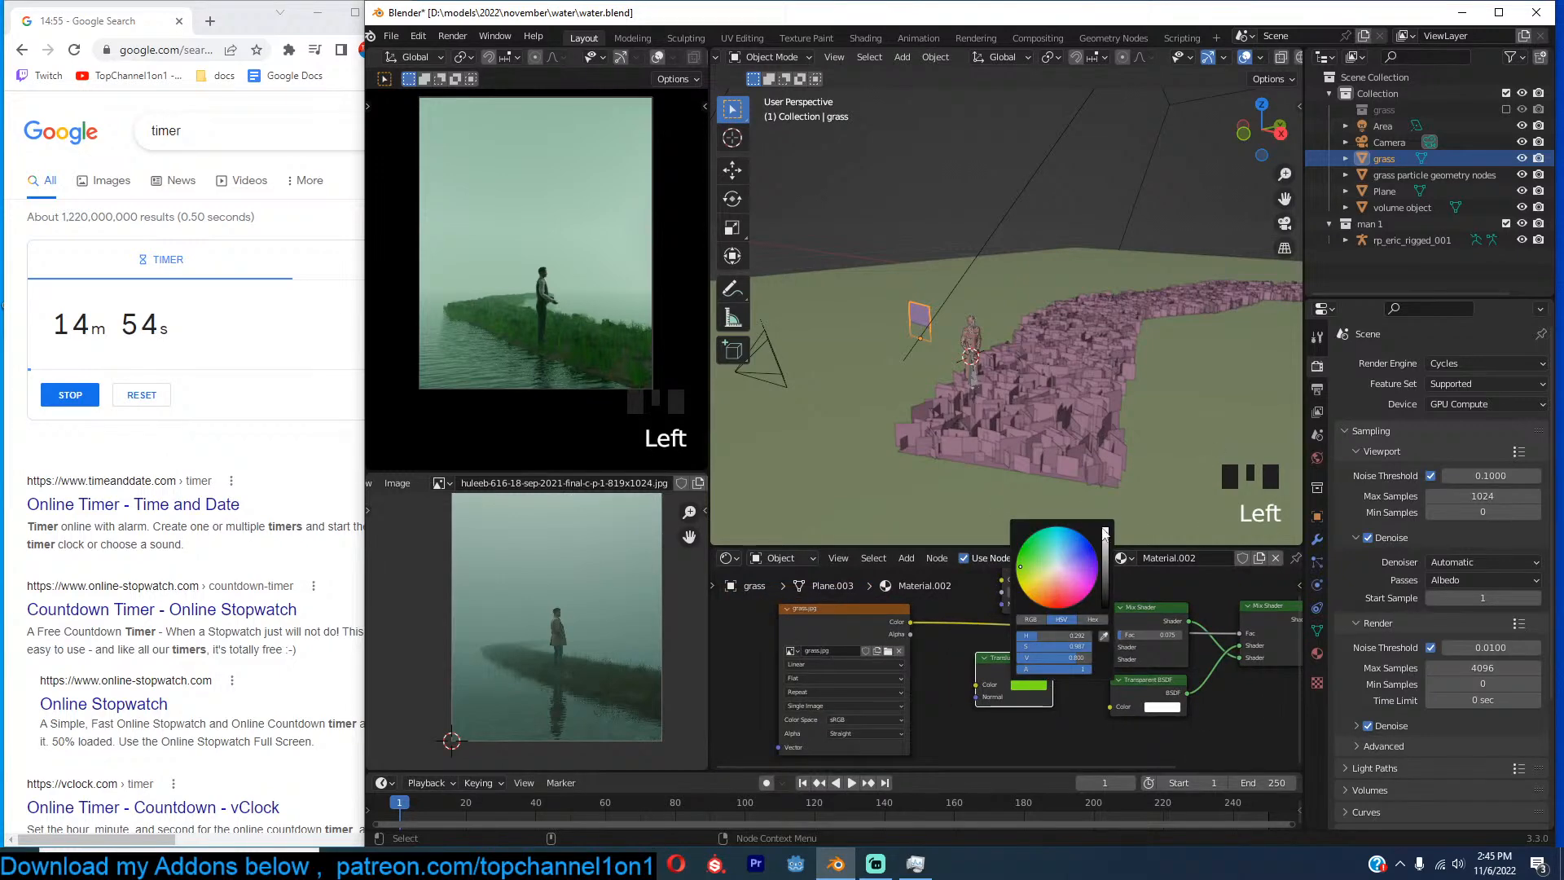
left_click(1056, 559)
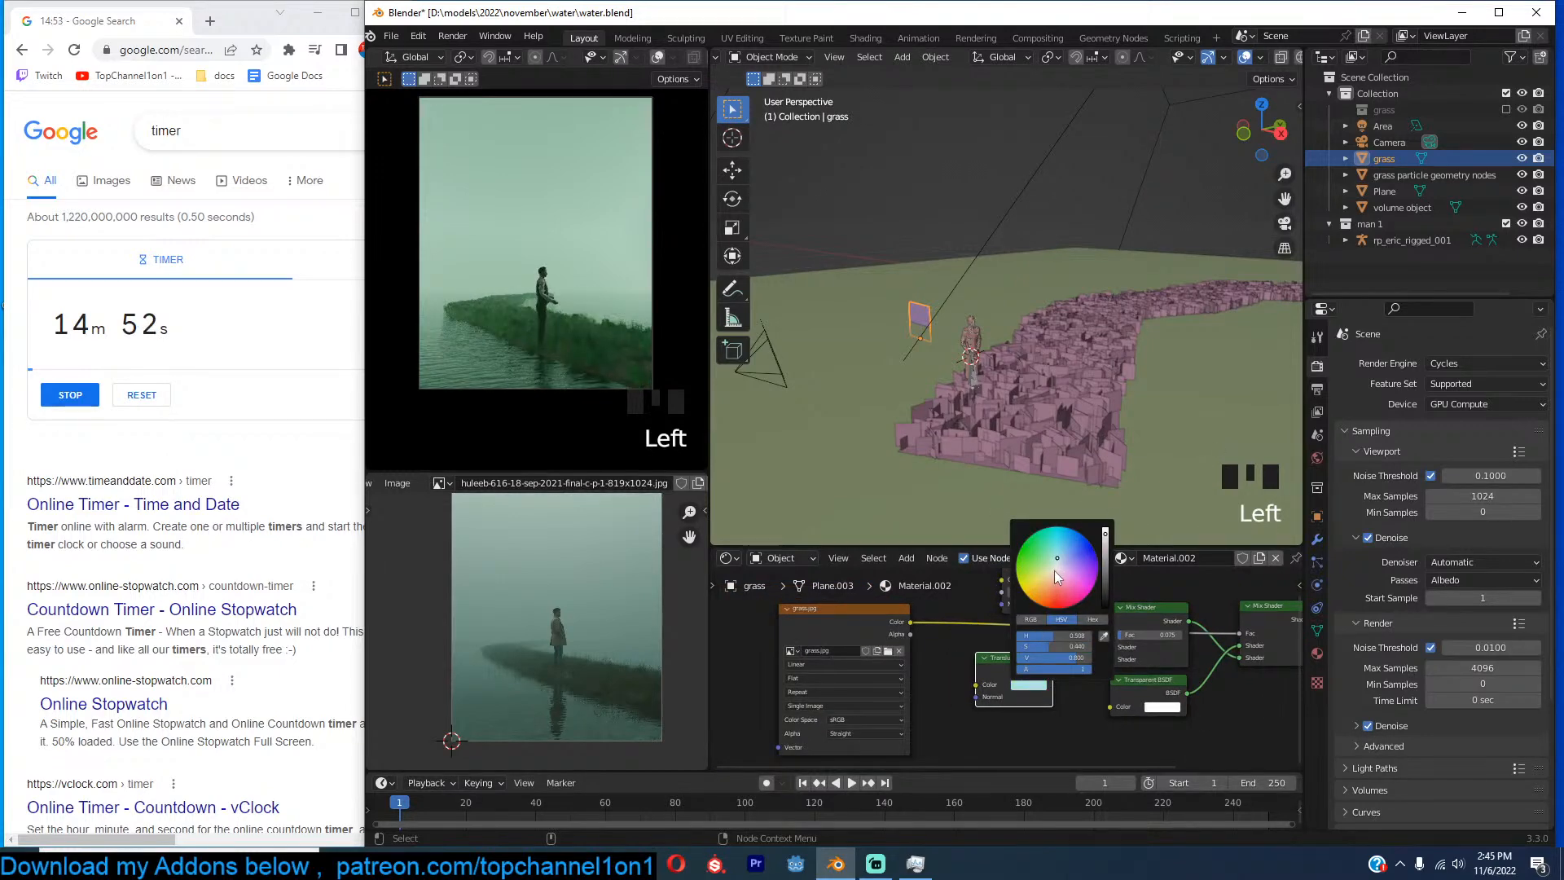
Set the diffuse shader colour of the grass material to a dull, desaturated brown.
scroll(1124, 684, "up", 4)
left_click(1078, 593)
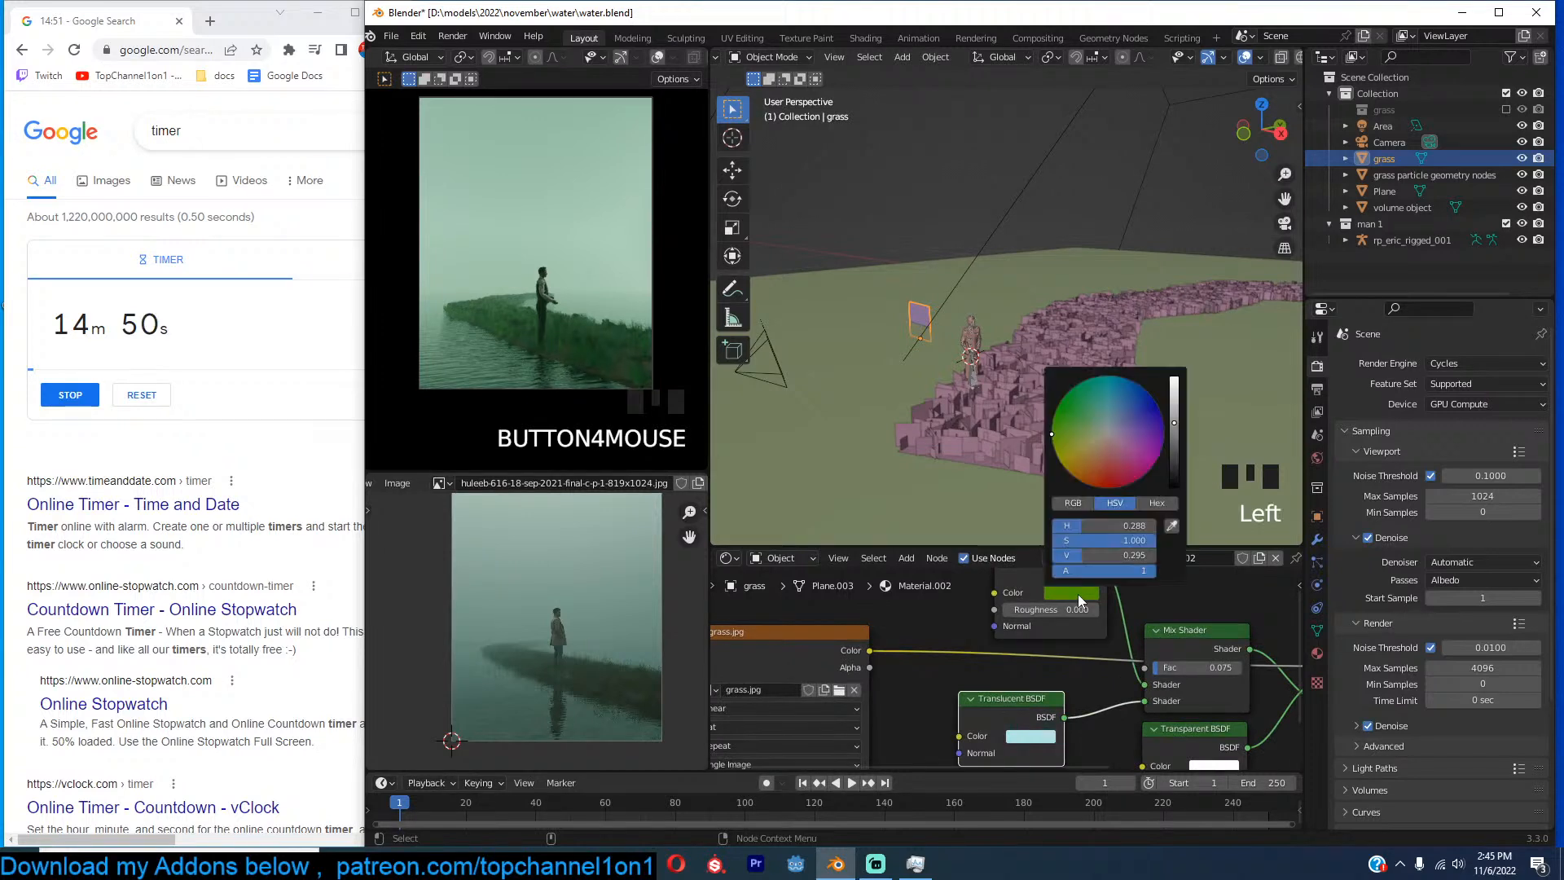
left_click(1106, 453)
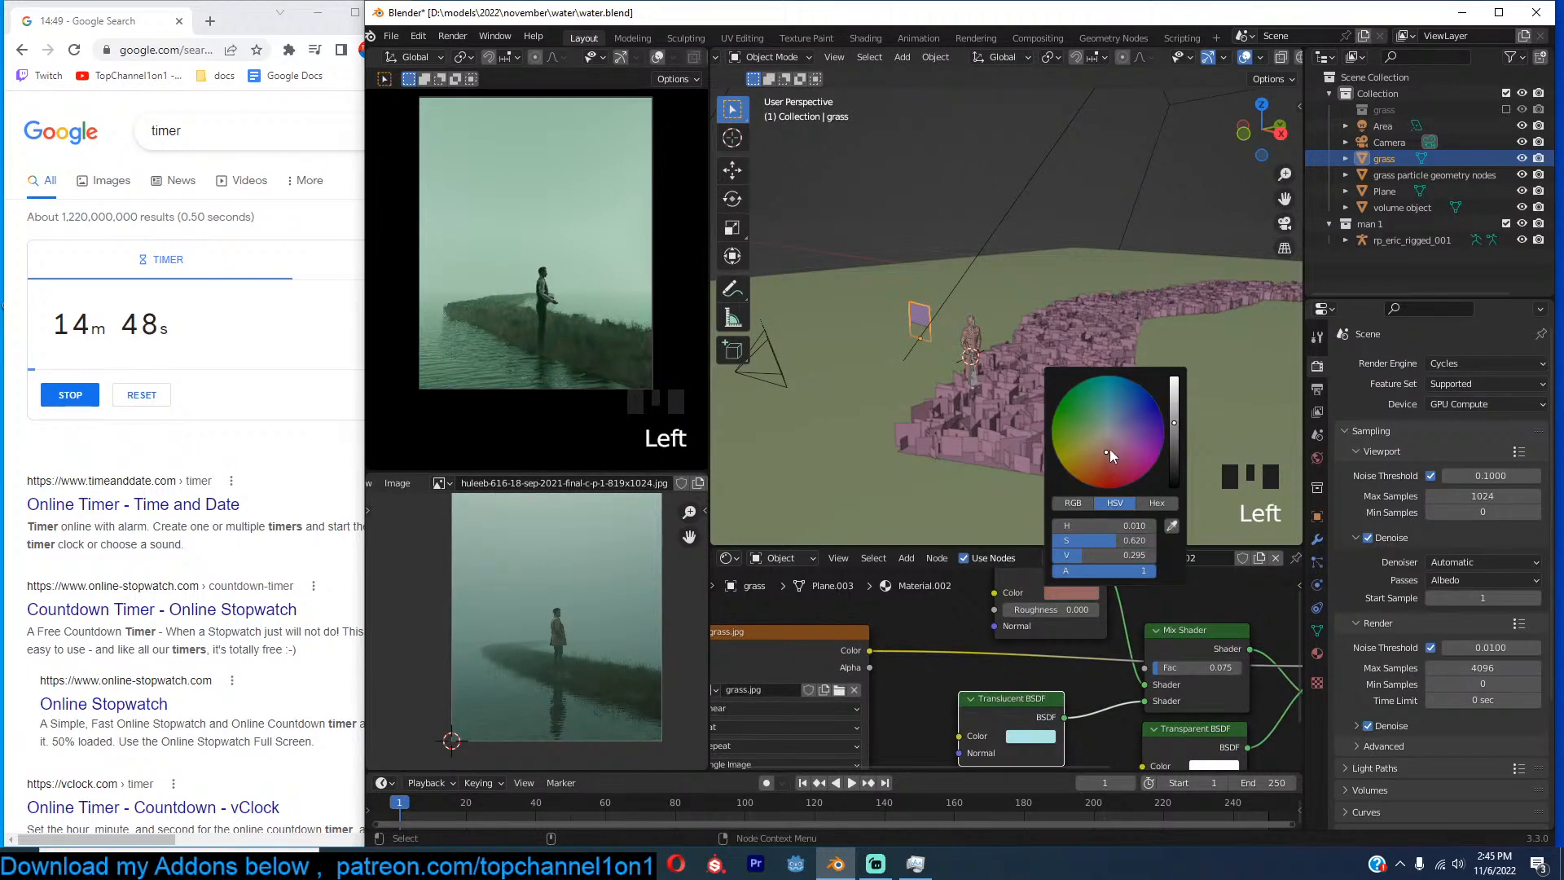
left_click(1094, 459)
left_click(1100, 446)
Set the grass material's Mix Shader factor to 0.050 and its Translucent BSDF colour to a light orange.
middle_click_drag(1152, 678, 1100, 675)
mouse_move(1110, 656)
left_mouse_down()
mouse_move(1144, 656)
mouse_move(1084, 651)
left_mouse_up()
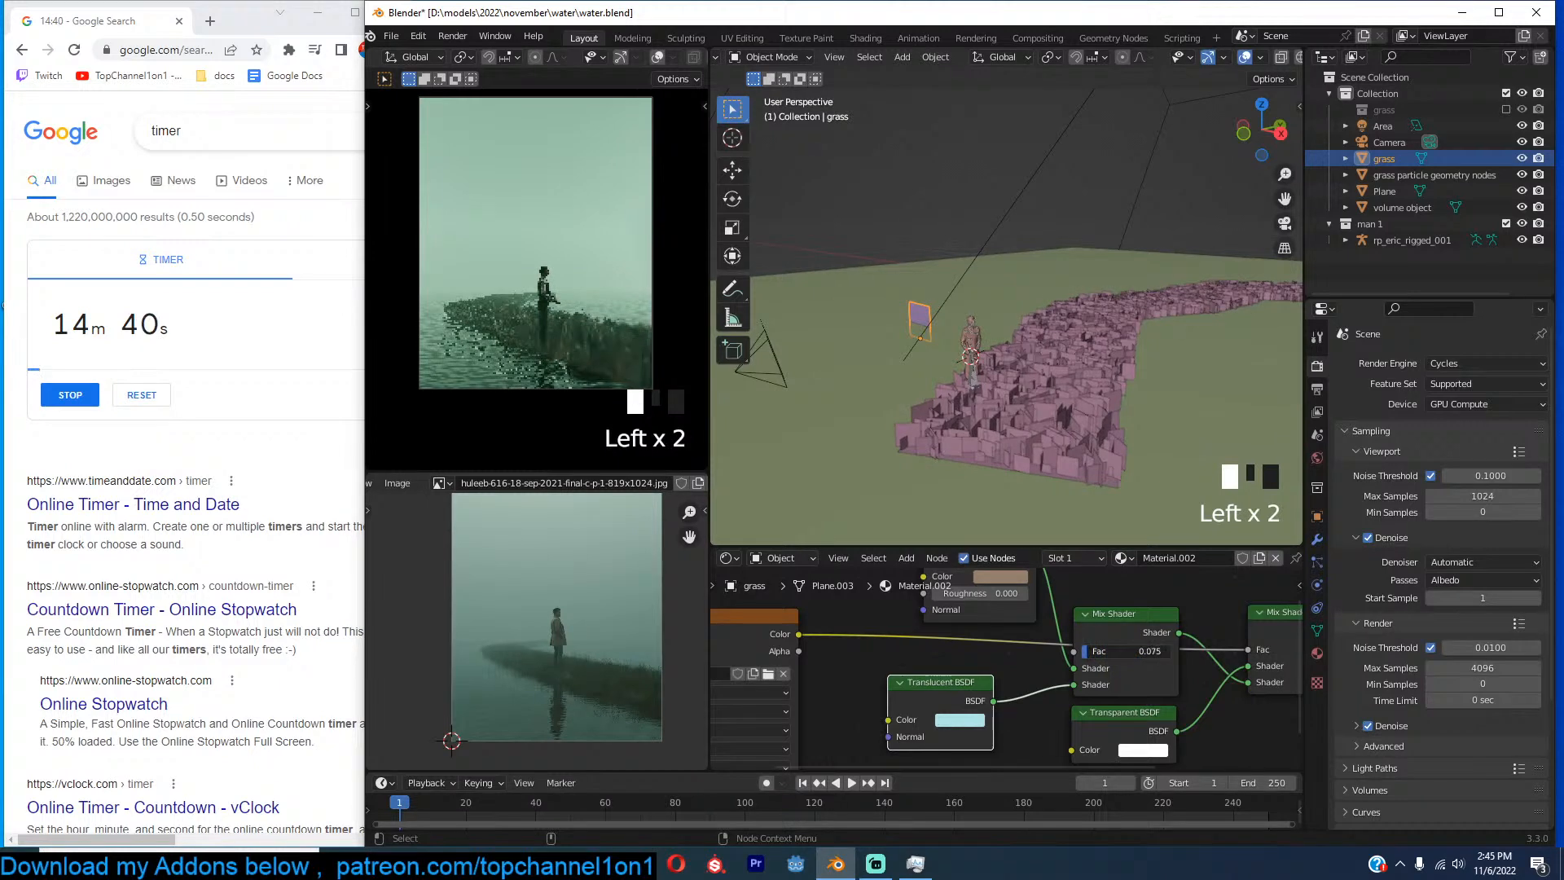
left_click(949, 721)
left_click_drag(1003, 534, 993, 583)
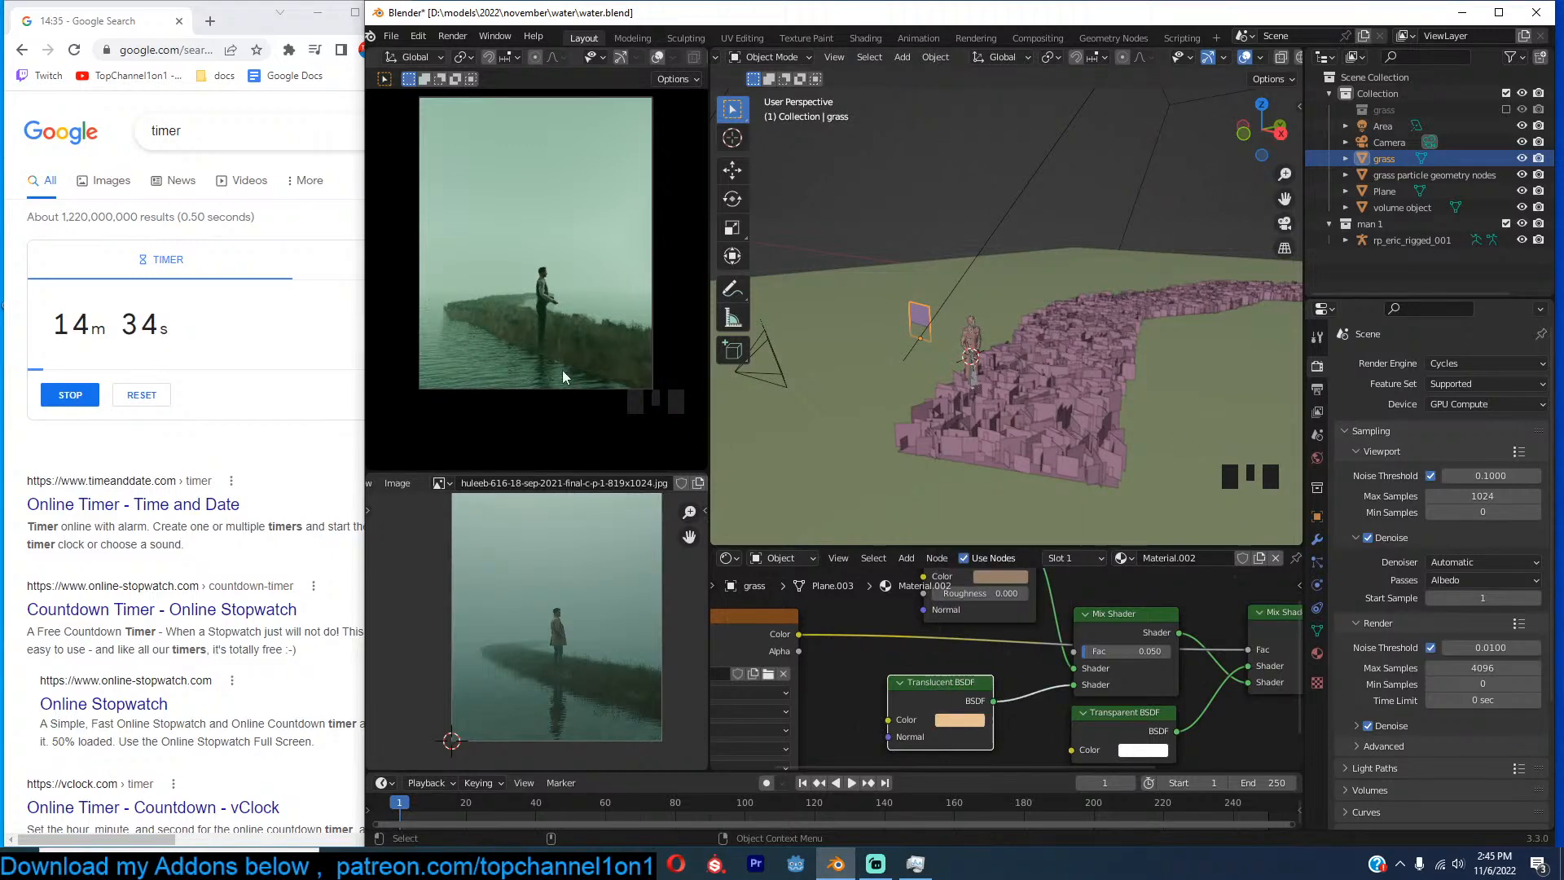
Set the maximum transparent light bounces to 50 in the Cycles light paths settings.
scroll(512, 324, "up", 2)
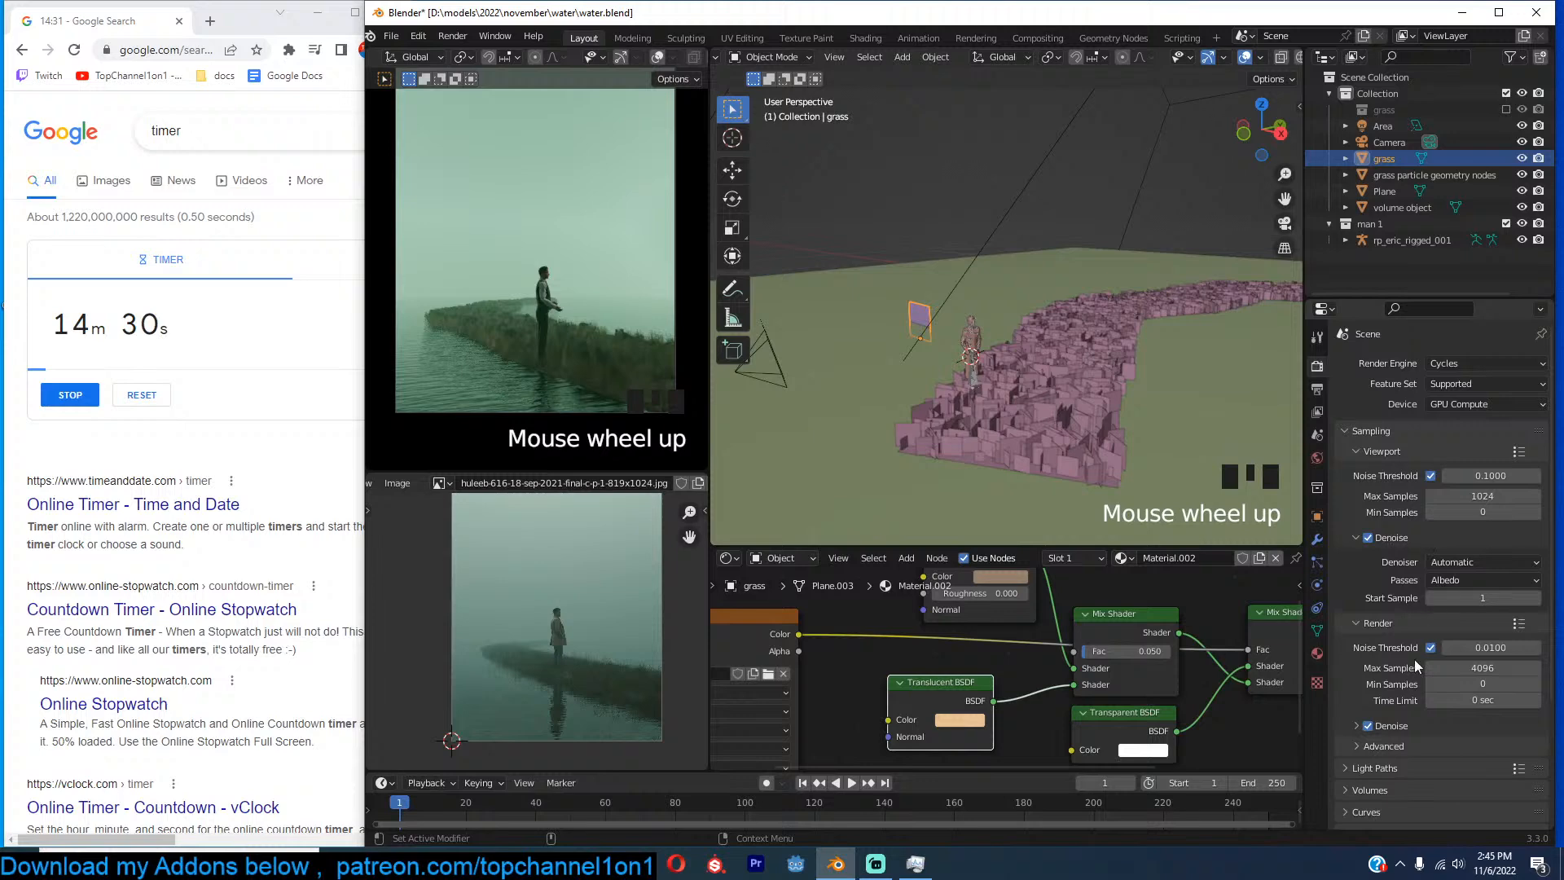
scroll(1409, 682, "down", 4)
left_click(1388, 637)
scroll(1432, 713, "down", 4)
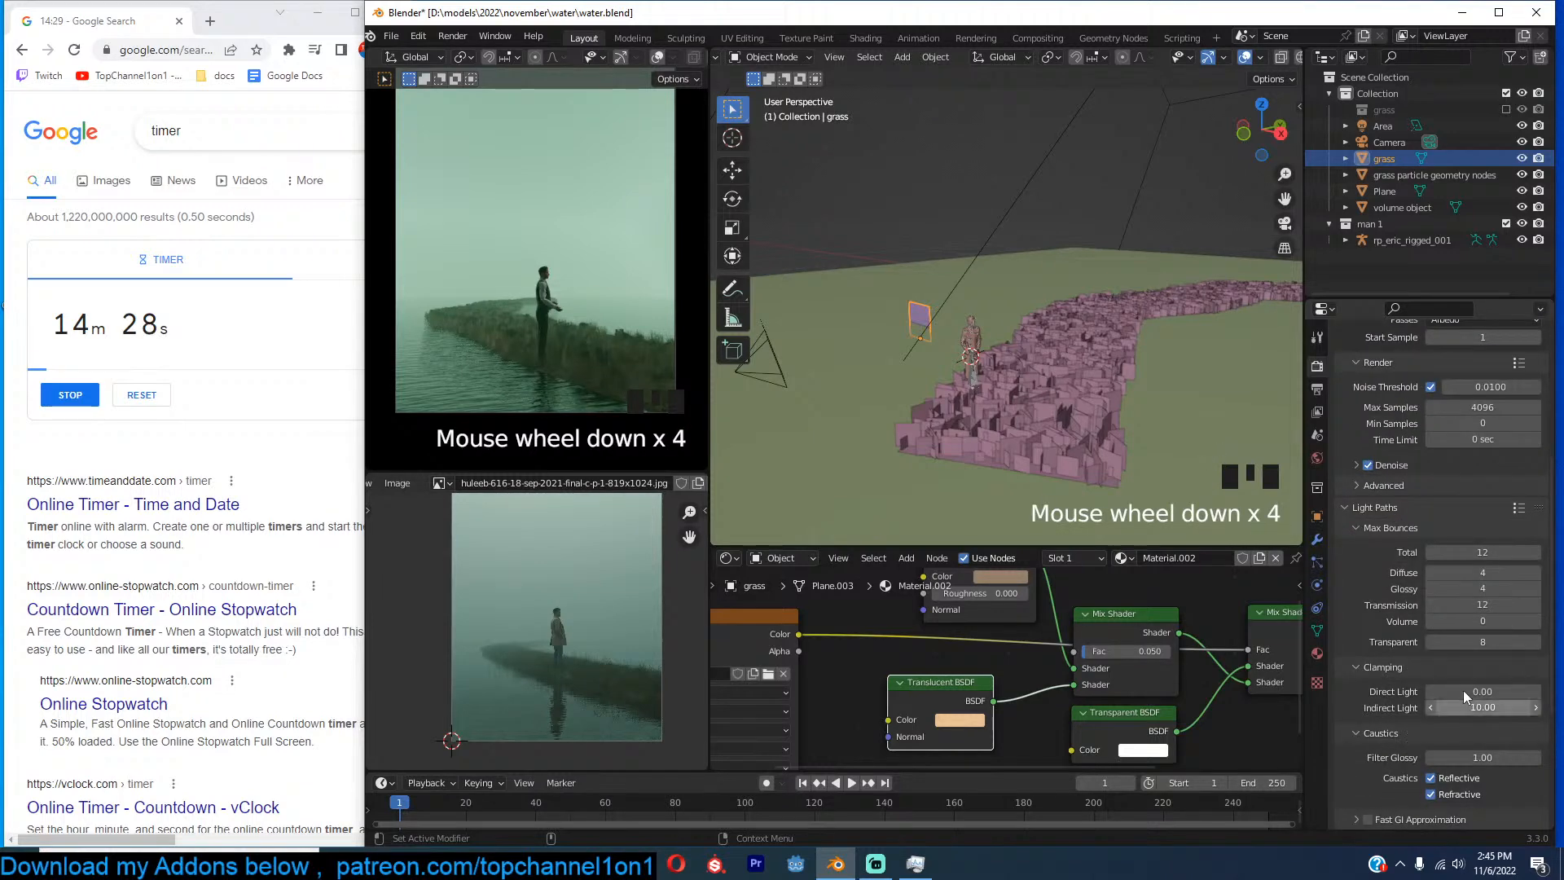
left_click(1475, 643)
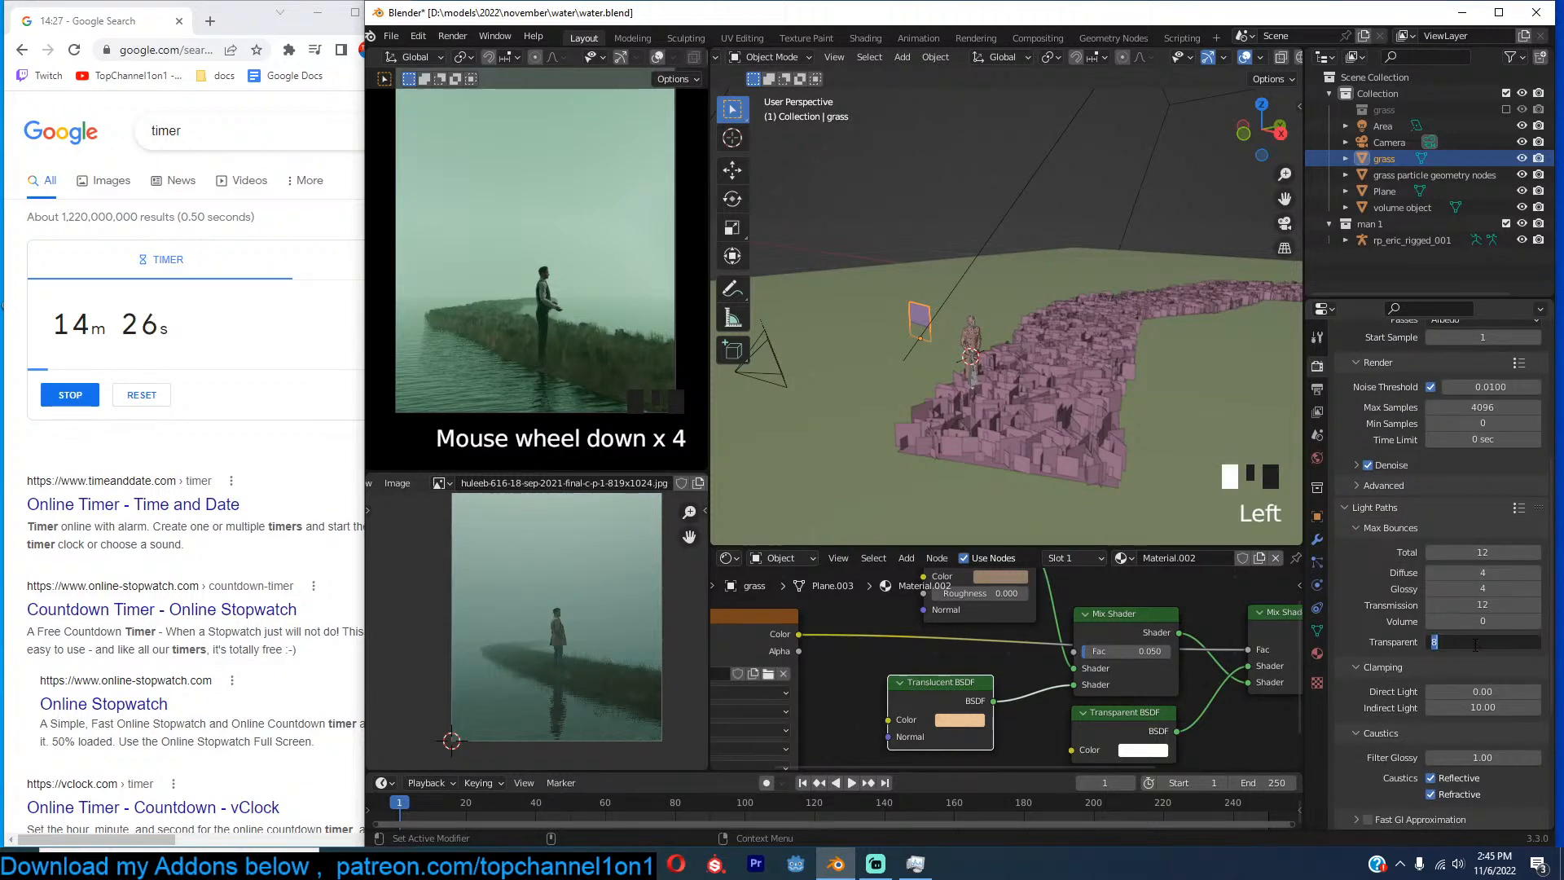
key("Return")
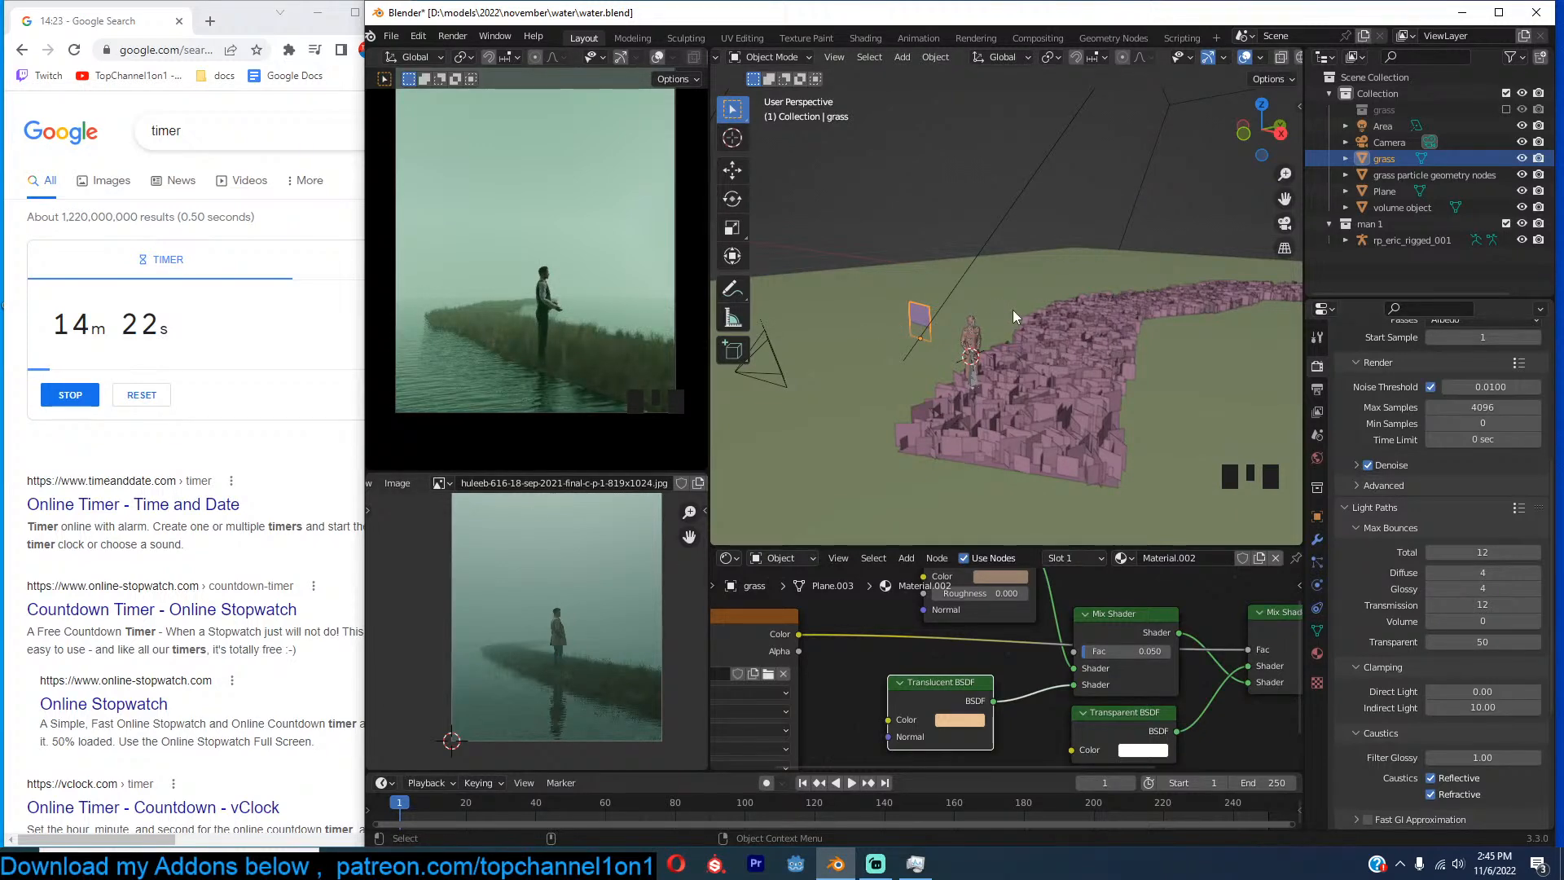
Set the Scale of the grass particle geometry nodes object's modifier to 0.630 for taller grass.
scroll(1035, 298, "down", 2)
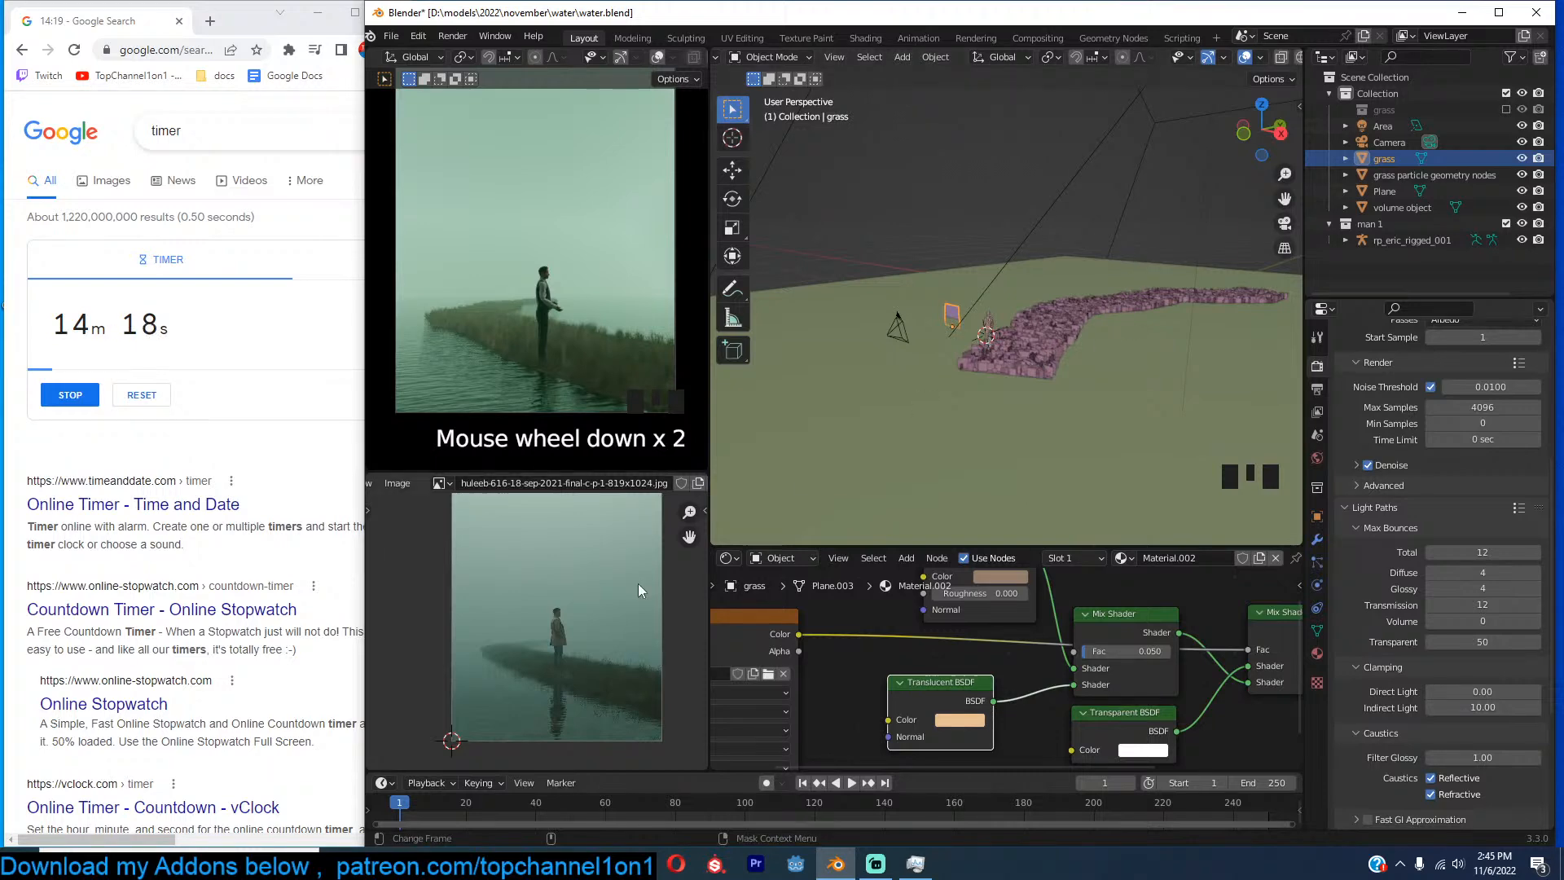
middle_click_drag(638, 583, 629, 599)
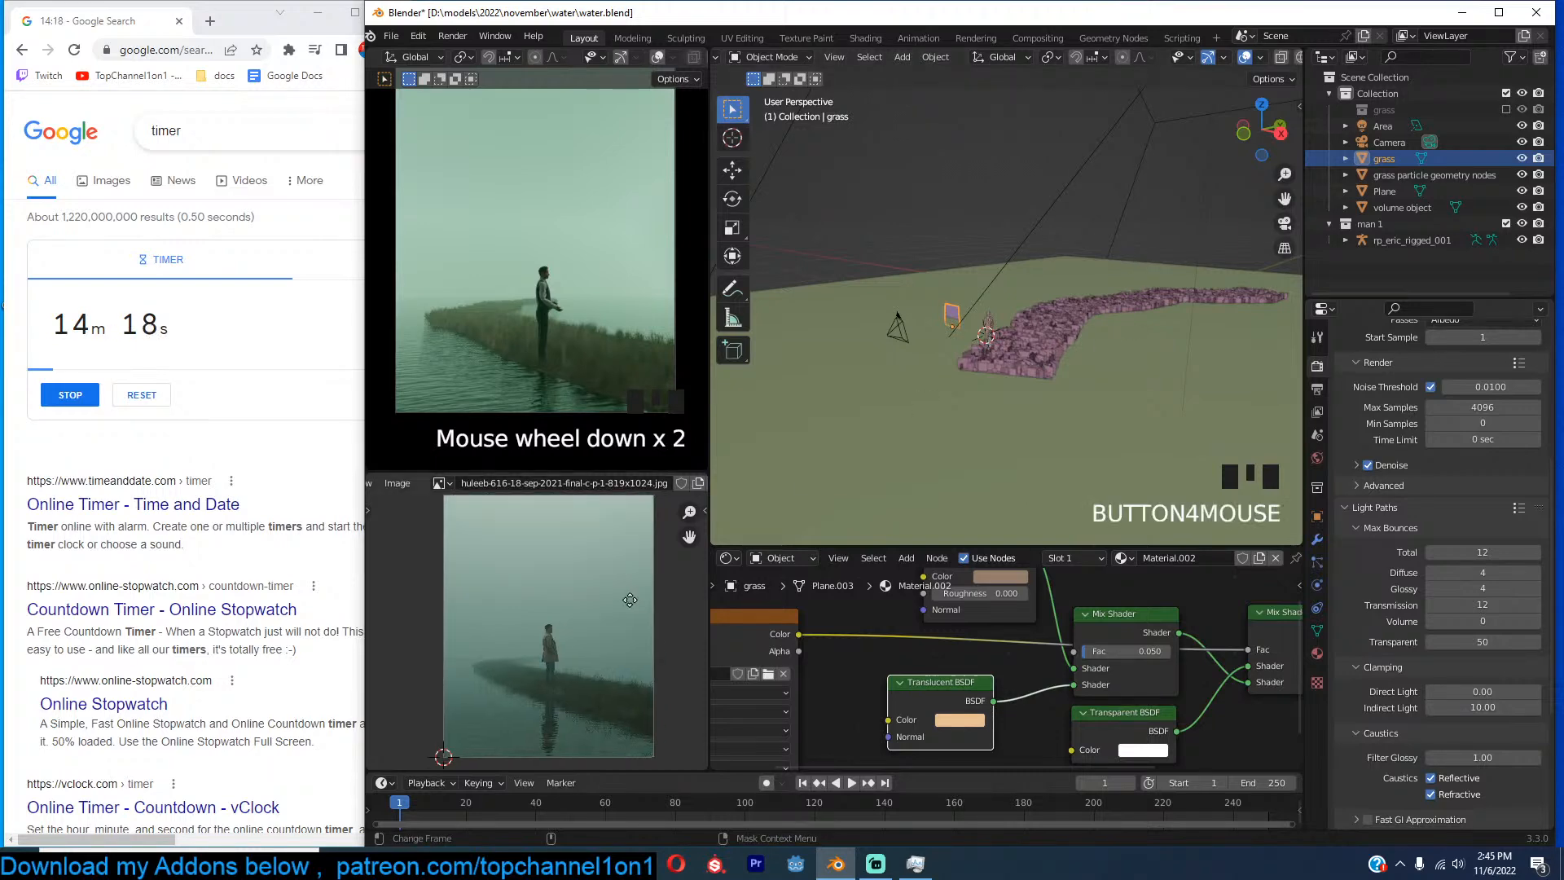
left_click(1059, 334)
left_click(1317, 539)
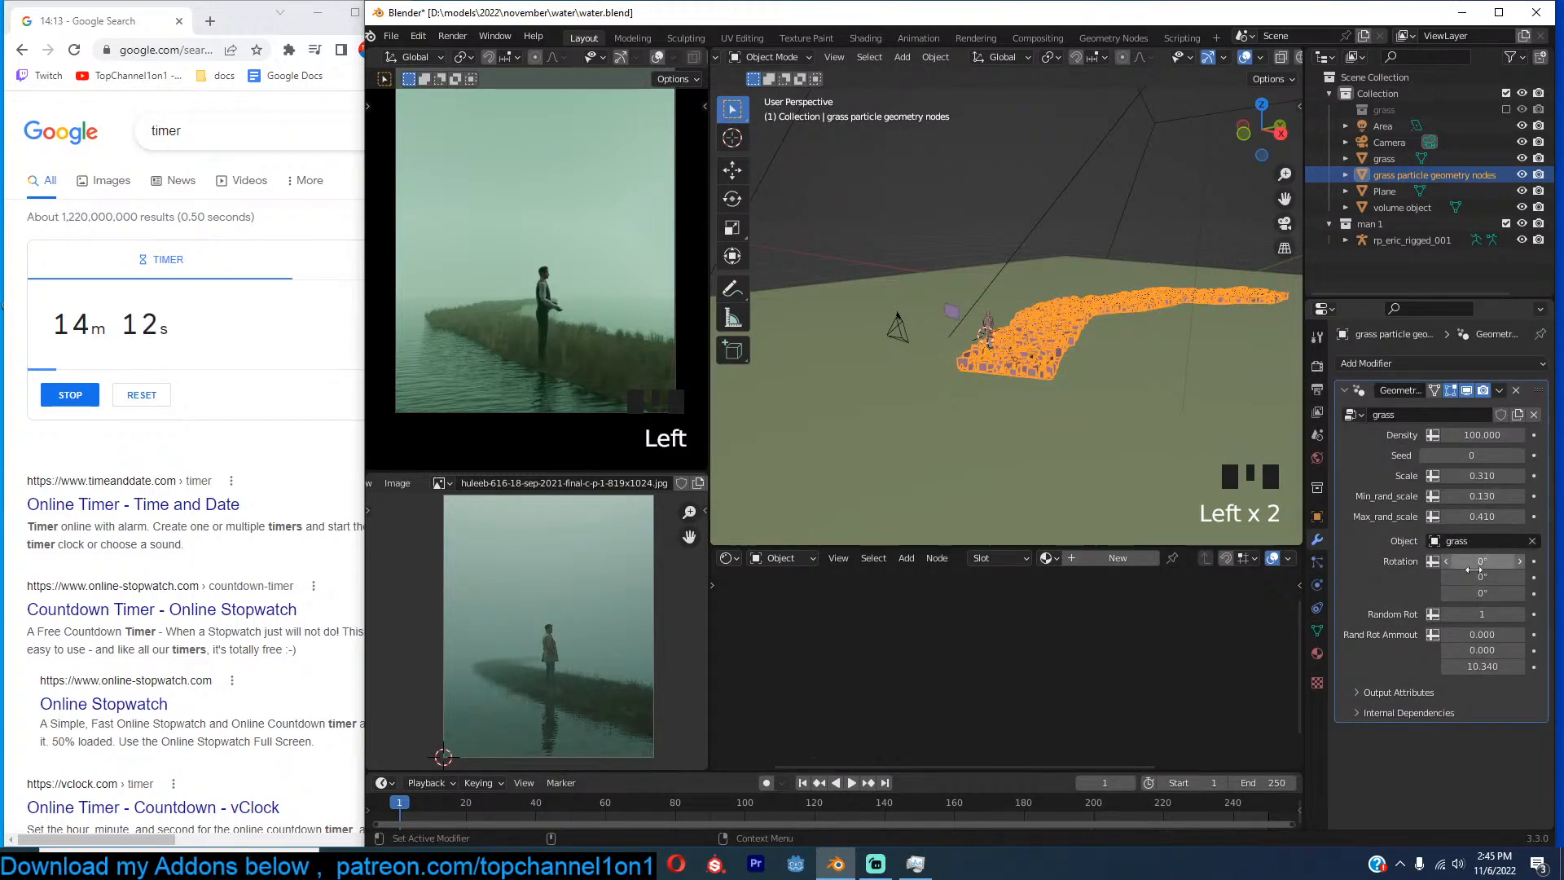
left_click_drag(1481, 476, 1487, 481)
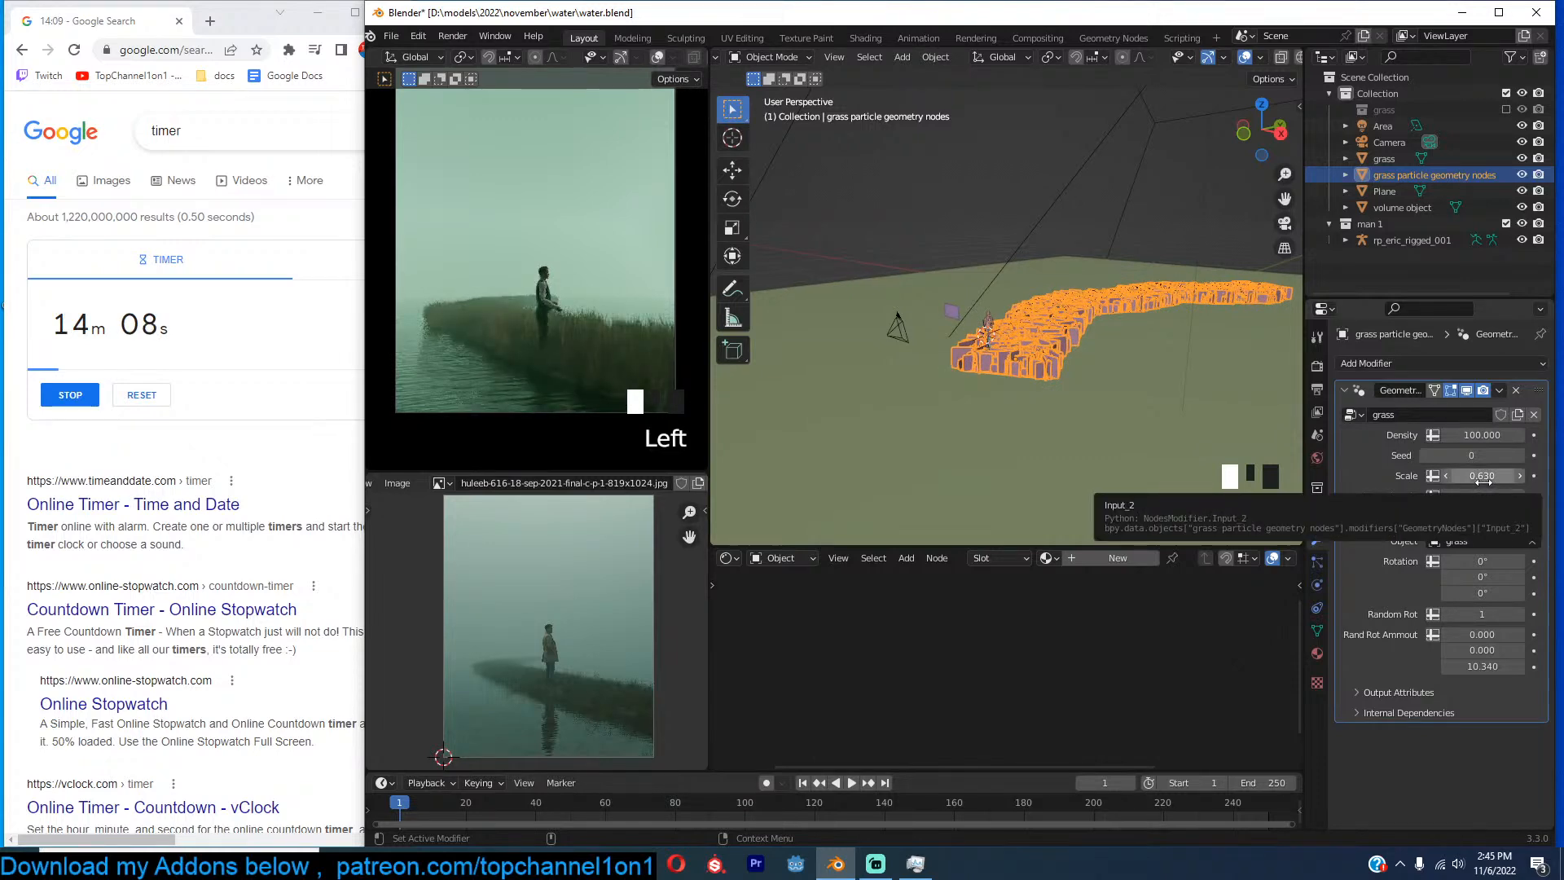
Pause the rendered preview in the camera viewport.
scroll(1073, 409, "up", 2)
key("grave")
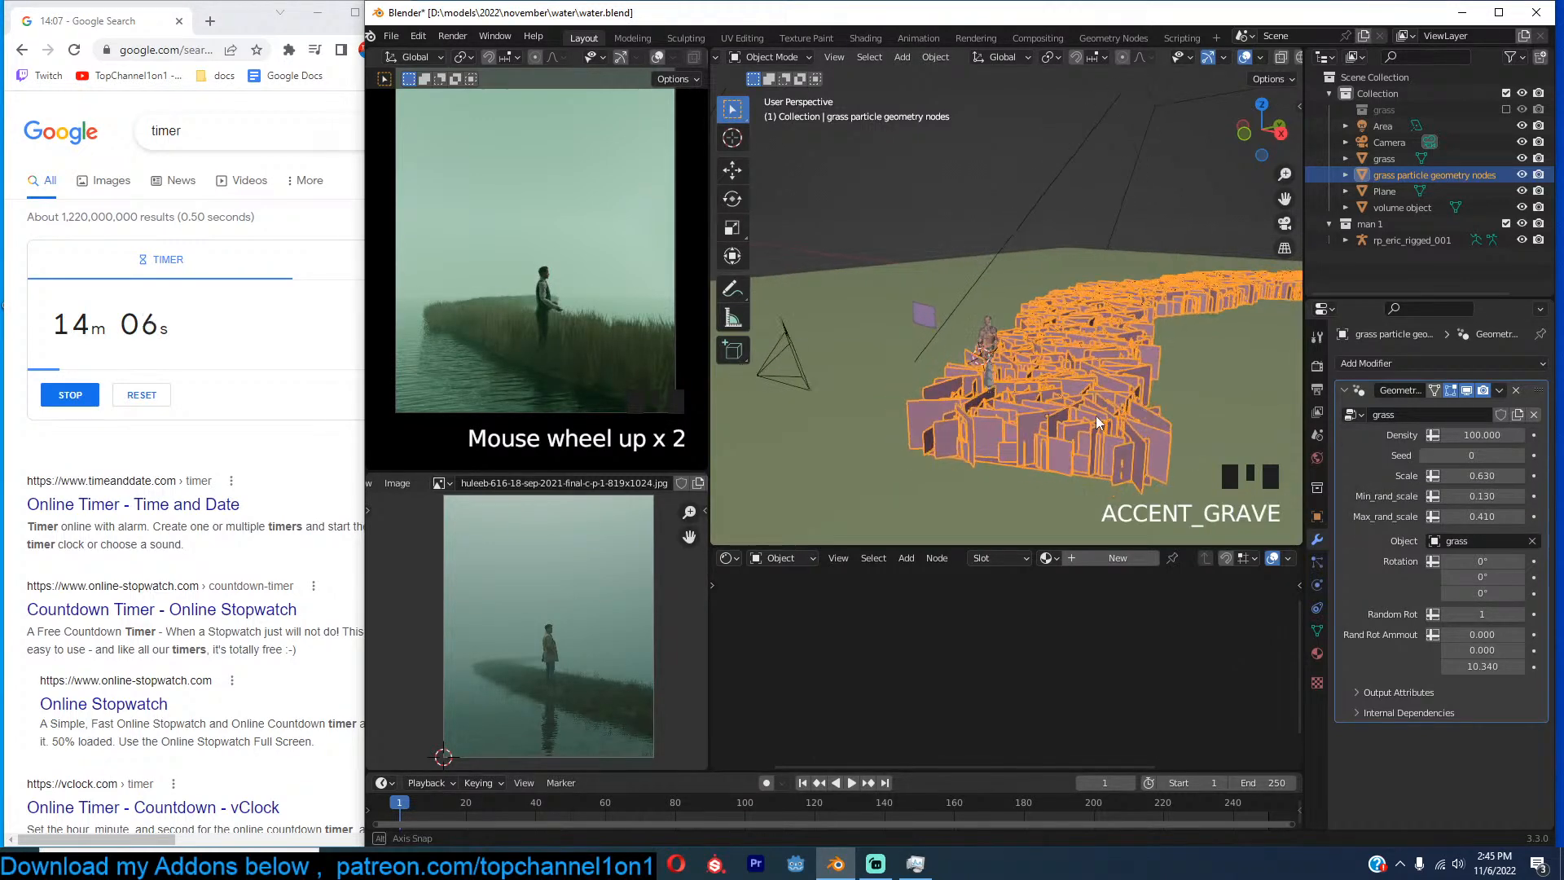
middle_click_drag(1124, 420, 1124, 420)
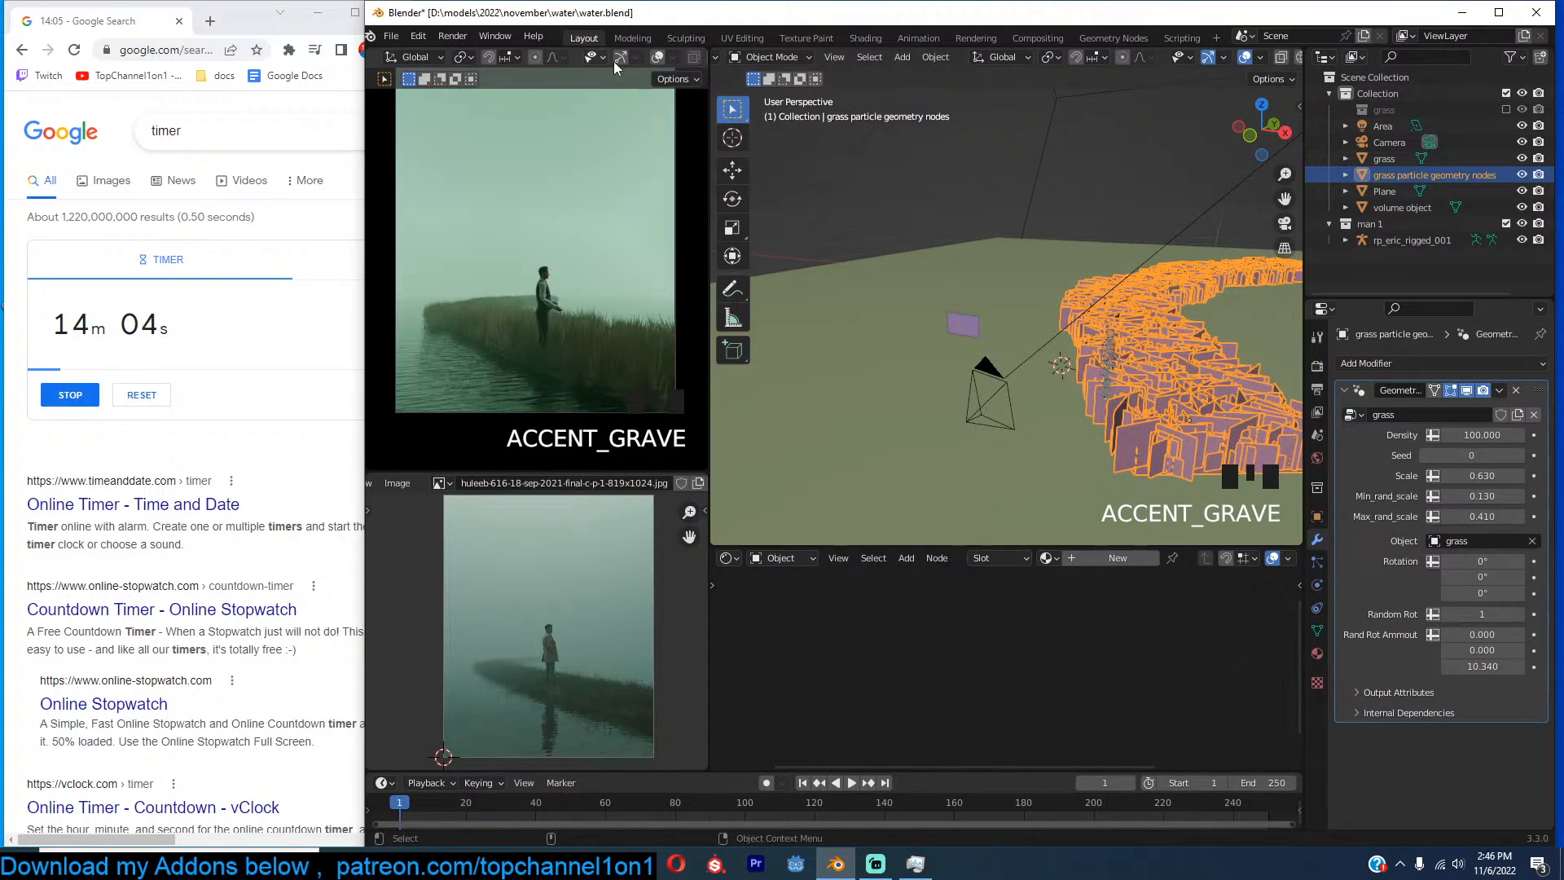
scroll(693, 66, "down", 4)
left_click(695, 67)
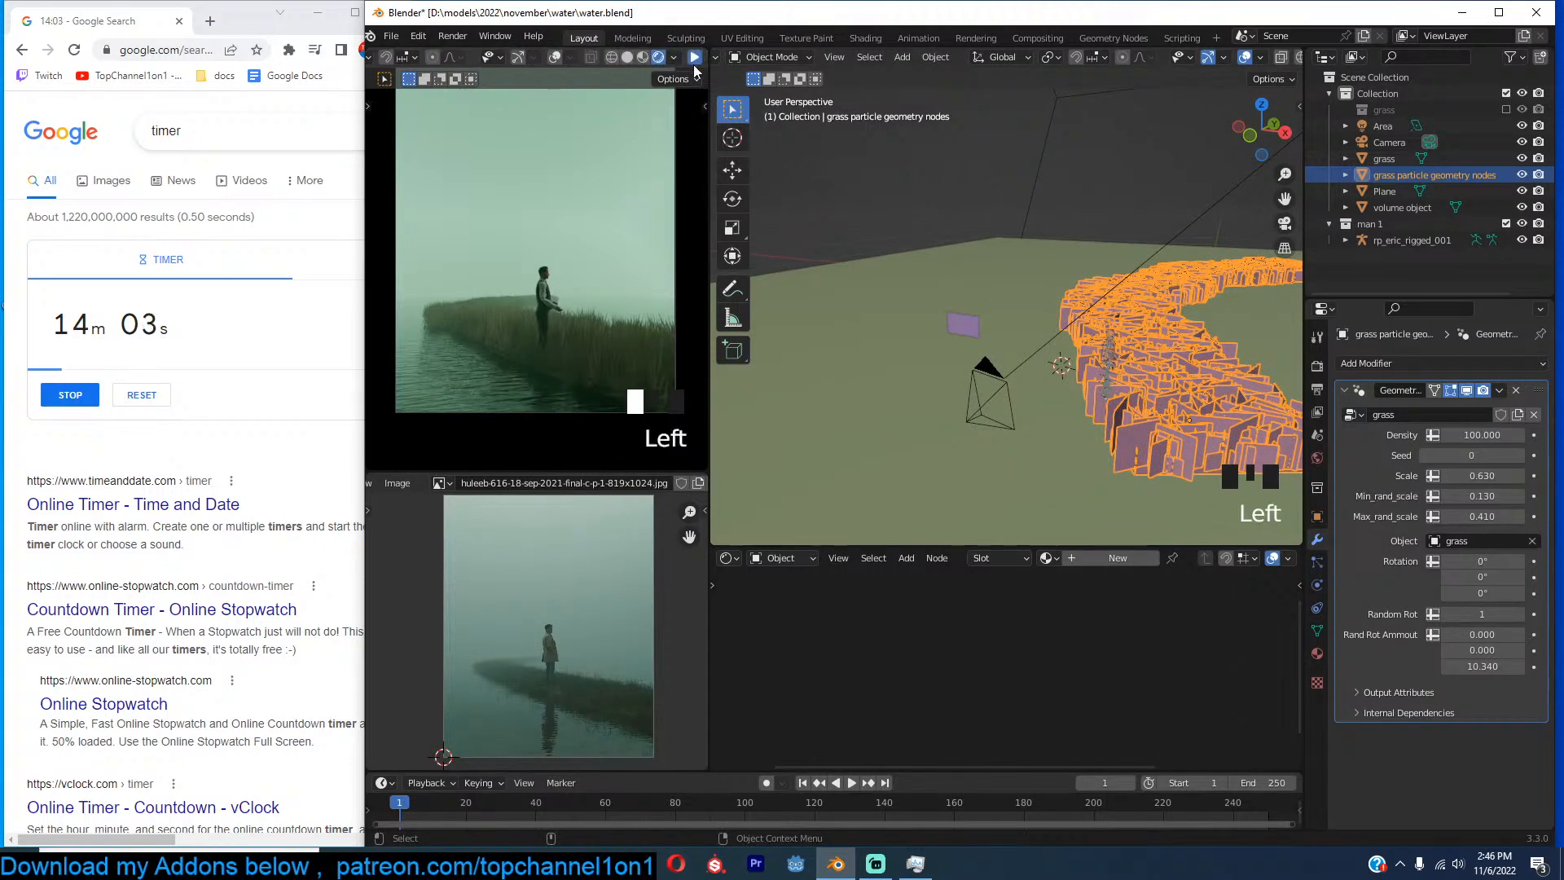
Duplicate the grass strip object in place.
key("shift+d")
right_click(1170, 322)
middle_click_drag(1170, 328, 1136, 325, "shift")
Widen the duplicated grass strip in top view by moving its side edge loops outward.
key("Tab")
key("a")
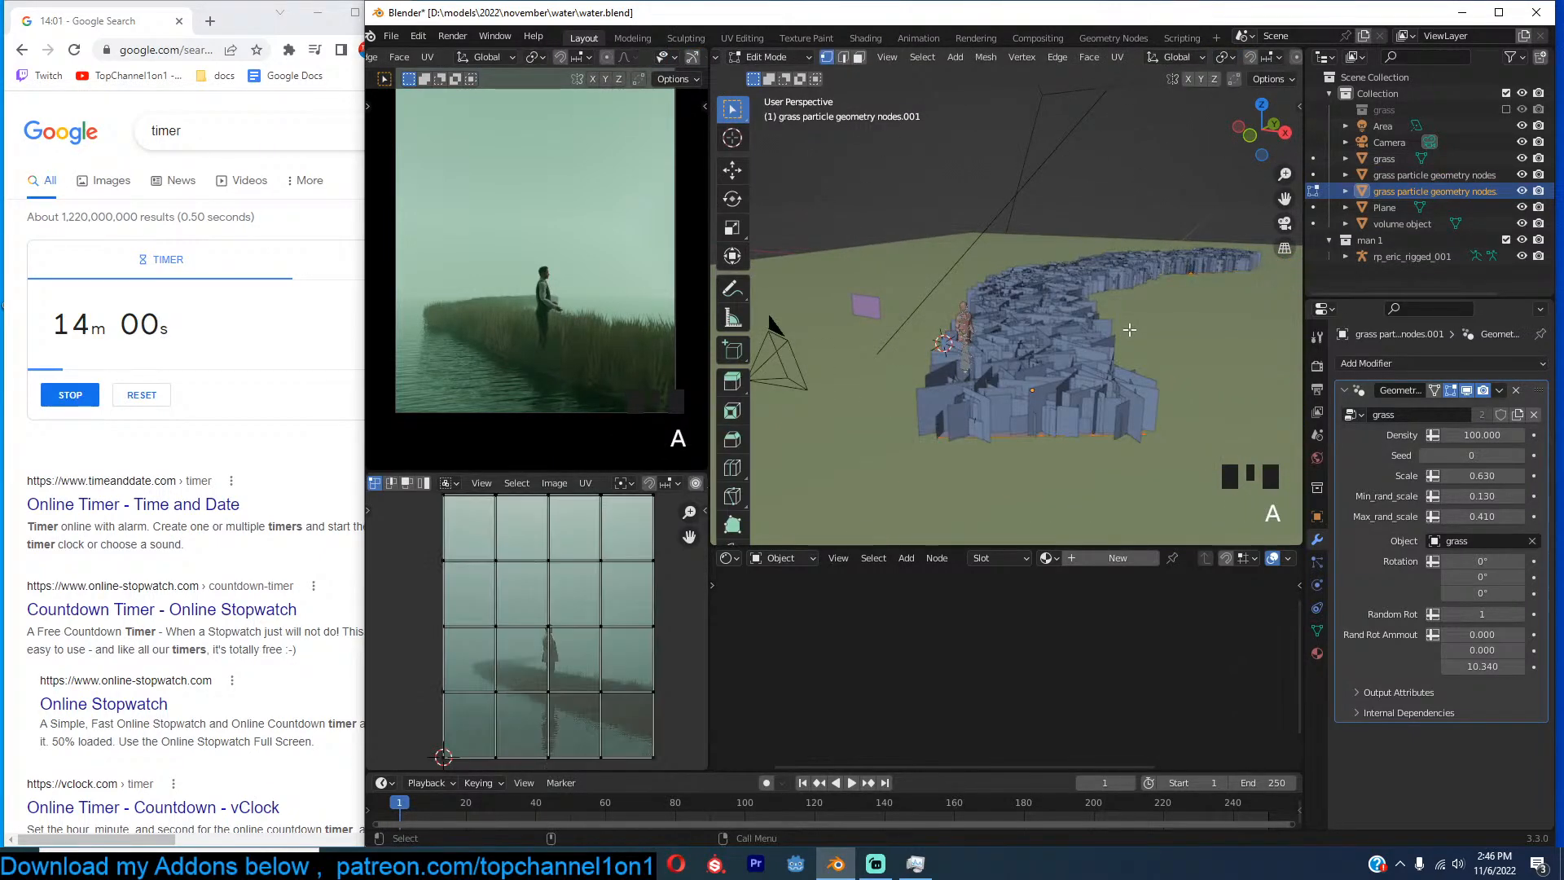
key("KP_7")
scroll(1130, 329, "down", 3)
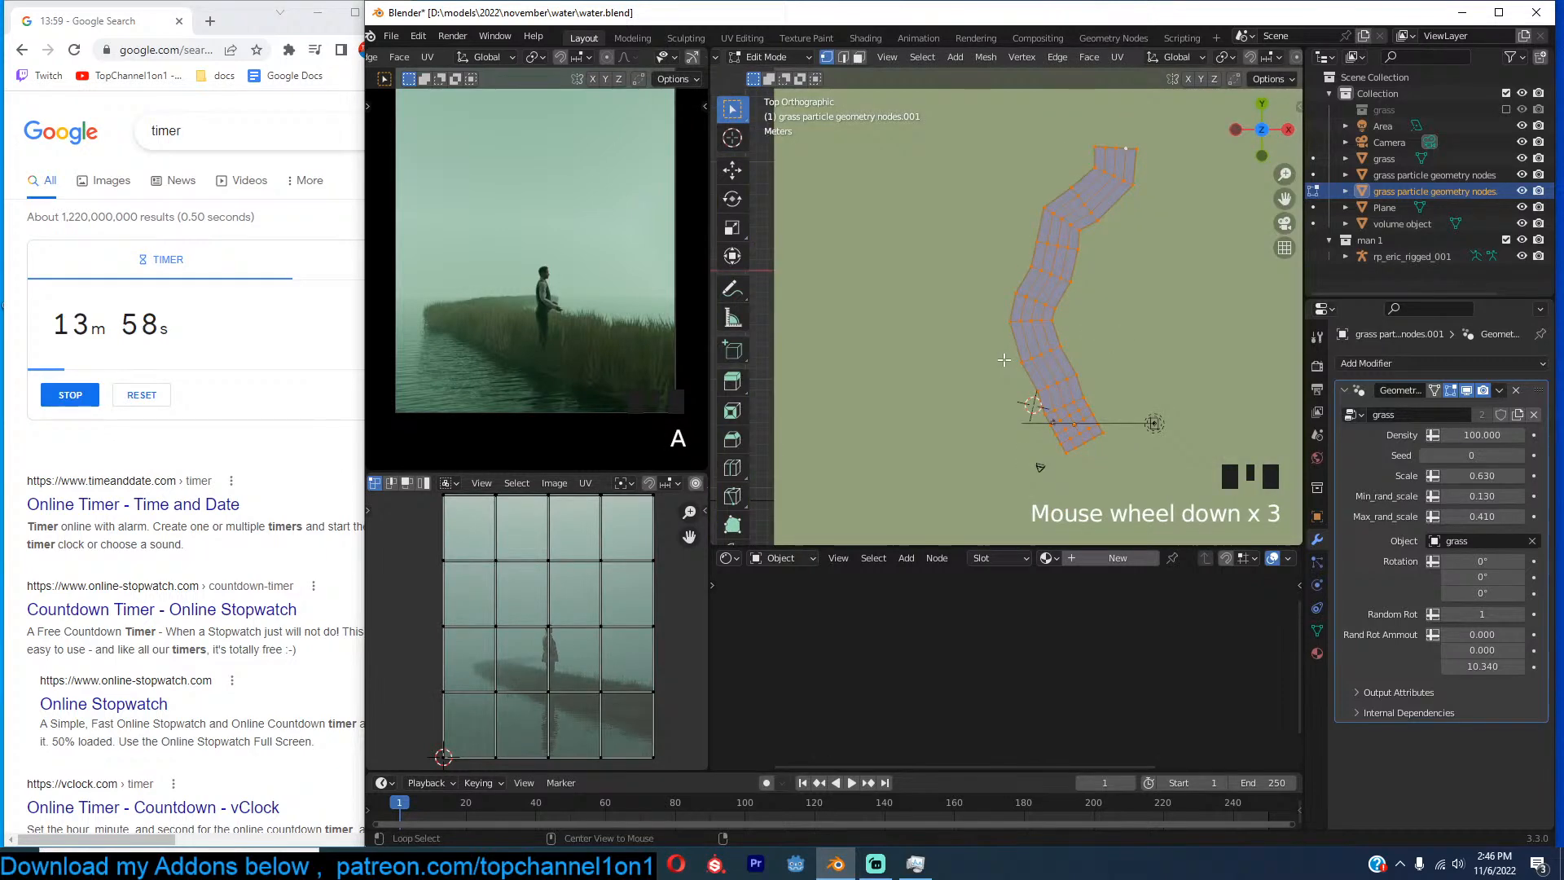
left_click(1010, 336, "alt")
key("g")
left_click(1010, 335)
left_click(1059, 330, "alt")
left_click(1059, 330, "alt")
key("g")
left_click(1088, 369)
key("Tab")
Lower the duplicated grass strip about 0.8 m along the Z axis.
key("grave")
middle_click_drag(1088, 369, 1077, 222)
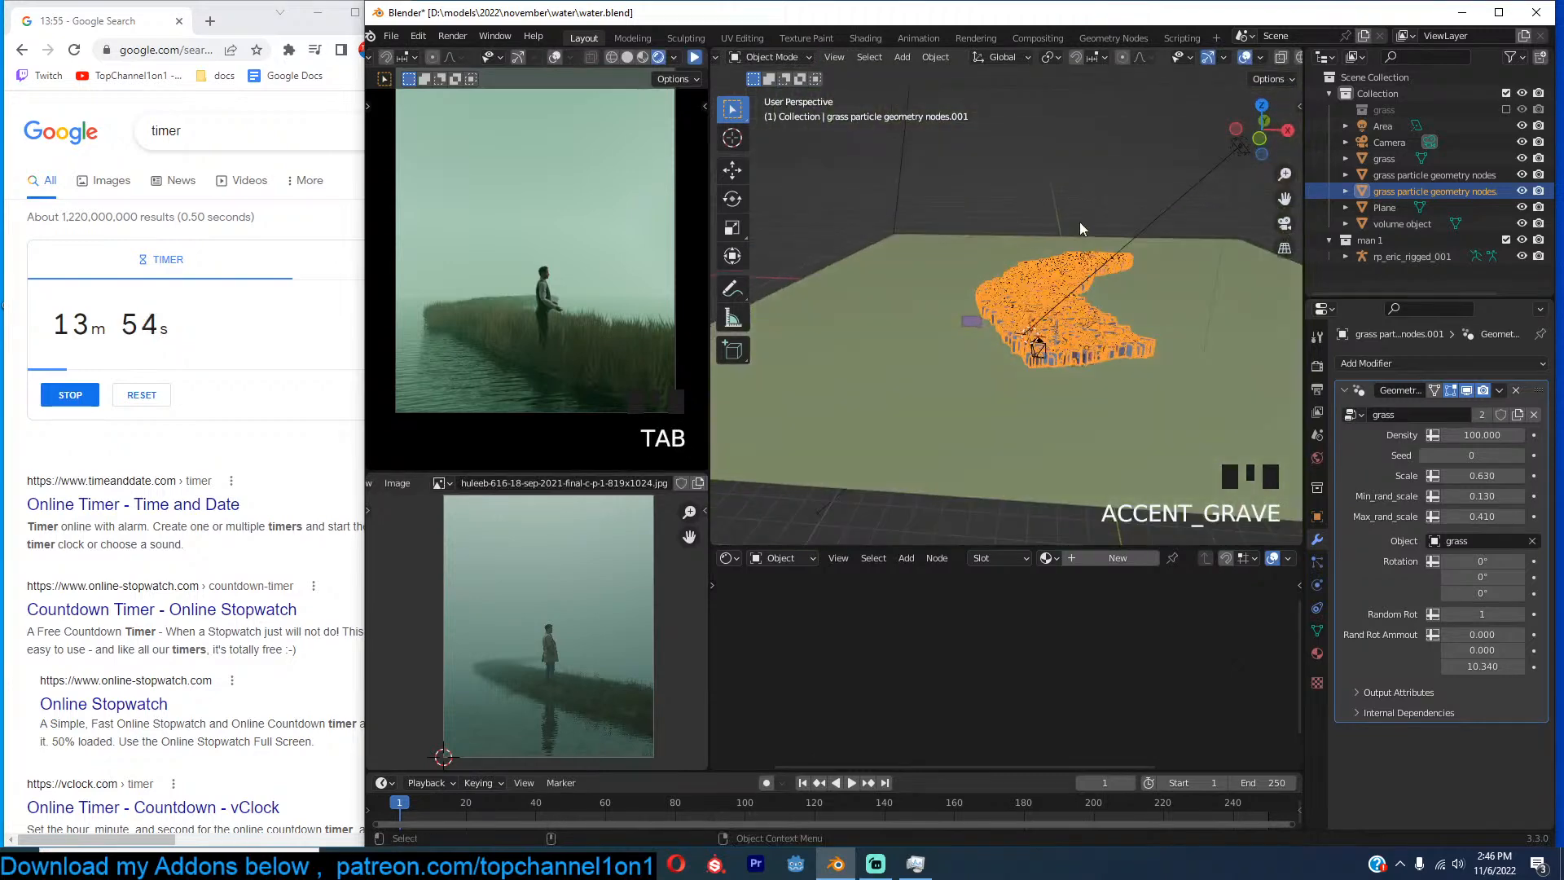
scroll(1078, 224, "up", 4)
key("g")
key("z")
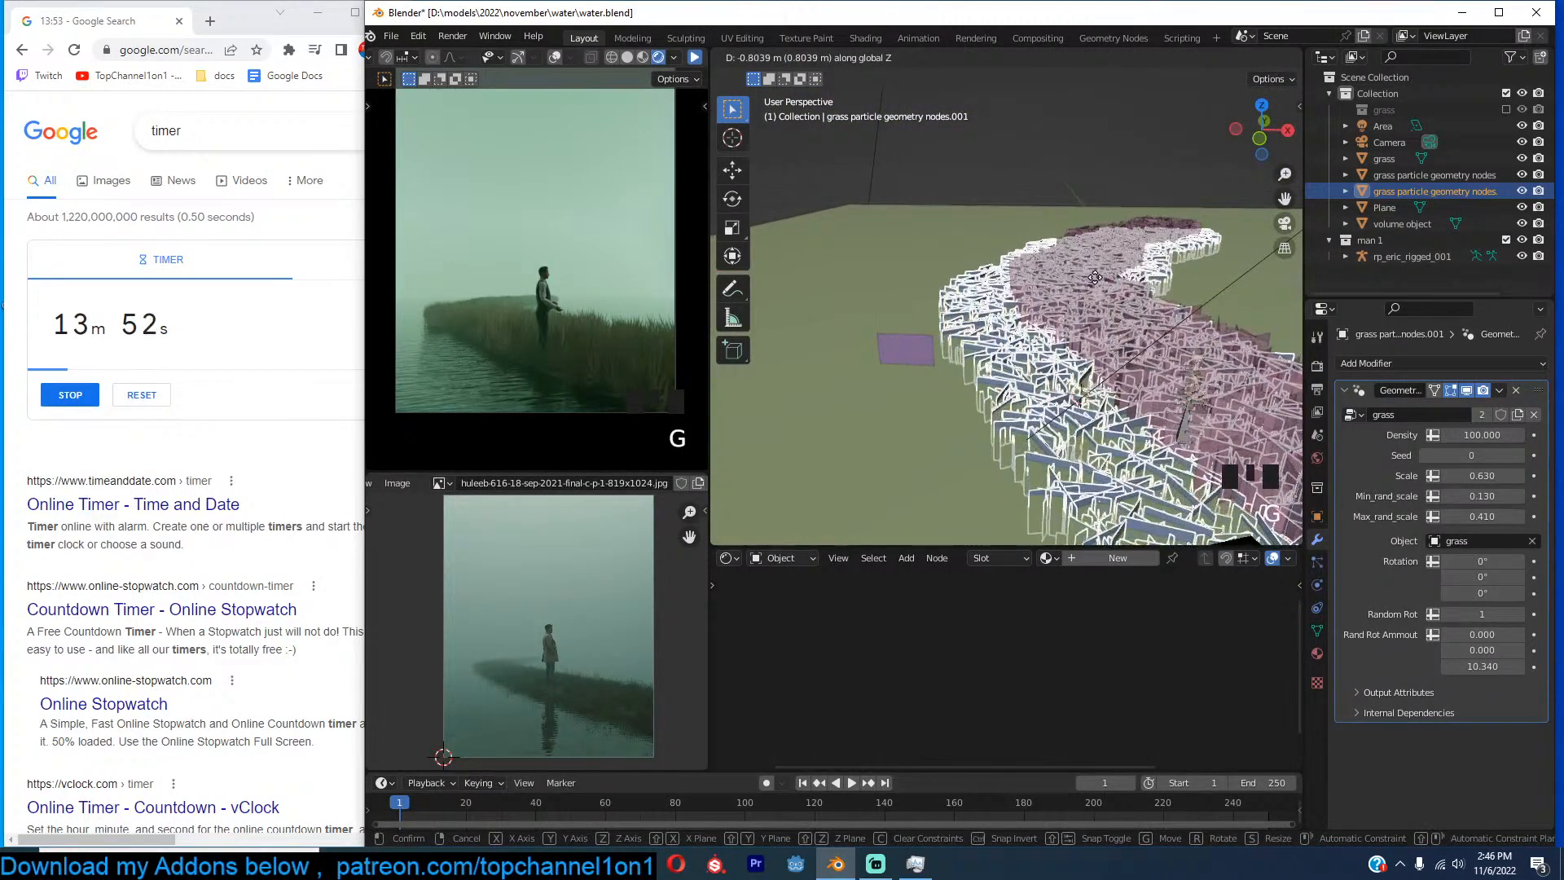
left_click(1104, 284)
scroll(1106, 288, "down", 4)
Turn on proportional editing while editing the grass strip mesh, and return to Object Mode.
key("Tab")
scroll(1098, 313, "up", 2)
left_click(1084, 336, "alt")
left_click(1086, 342, "alt")
key("o")
key("Tab")
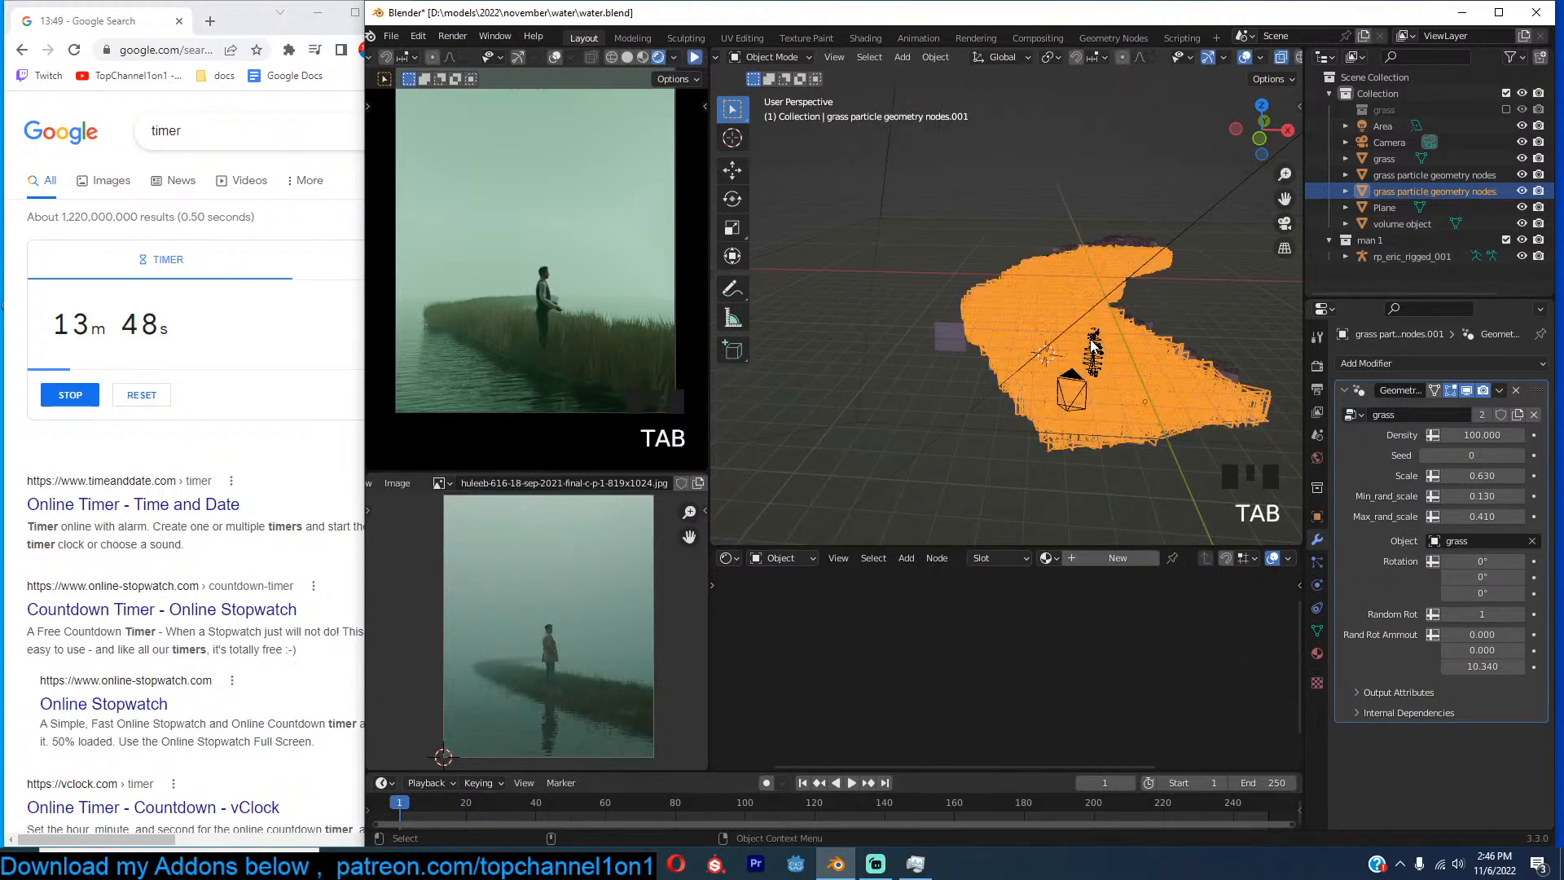
Delete the duplicated grass strip.
key("x")
left_click(1117, 343)
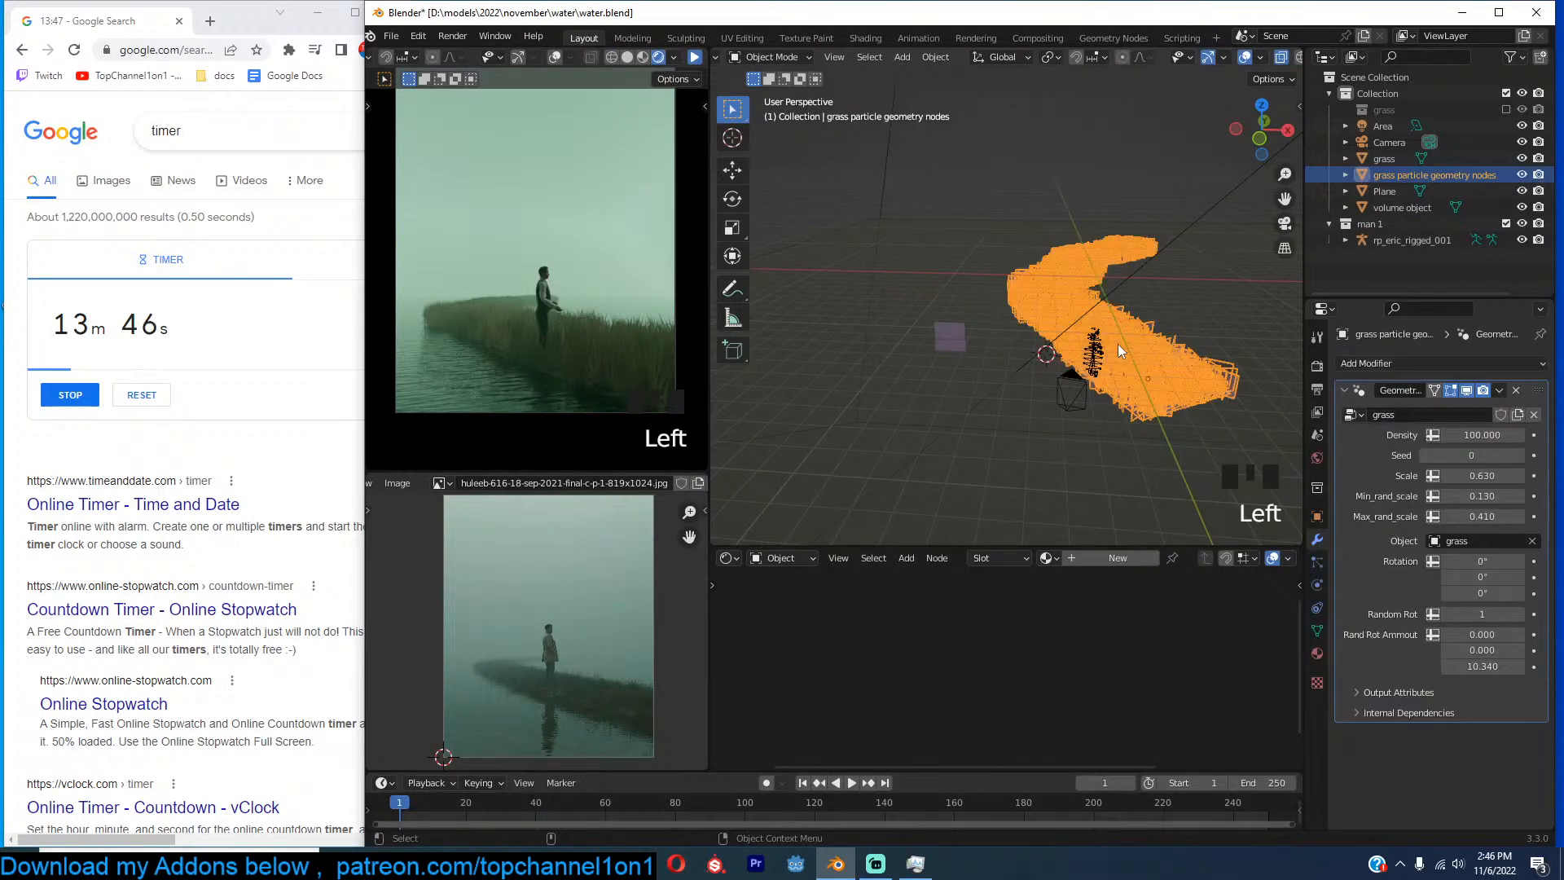
Widen the original grass strip in top view by moving the edge loops on both long sides outward.
key("KP_7")
key("Tab")
left_click(1093, 342, "alt")
key("g")
left_click(1108, 343)
left_click(1021, 350, "alt")
key("g")
left_click(1001, 350)
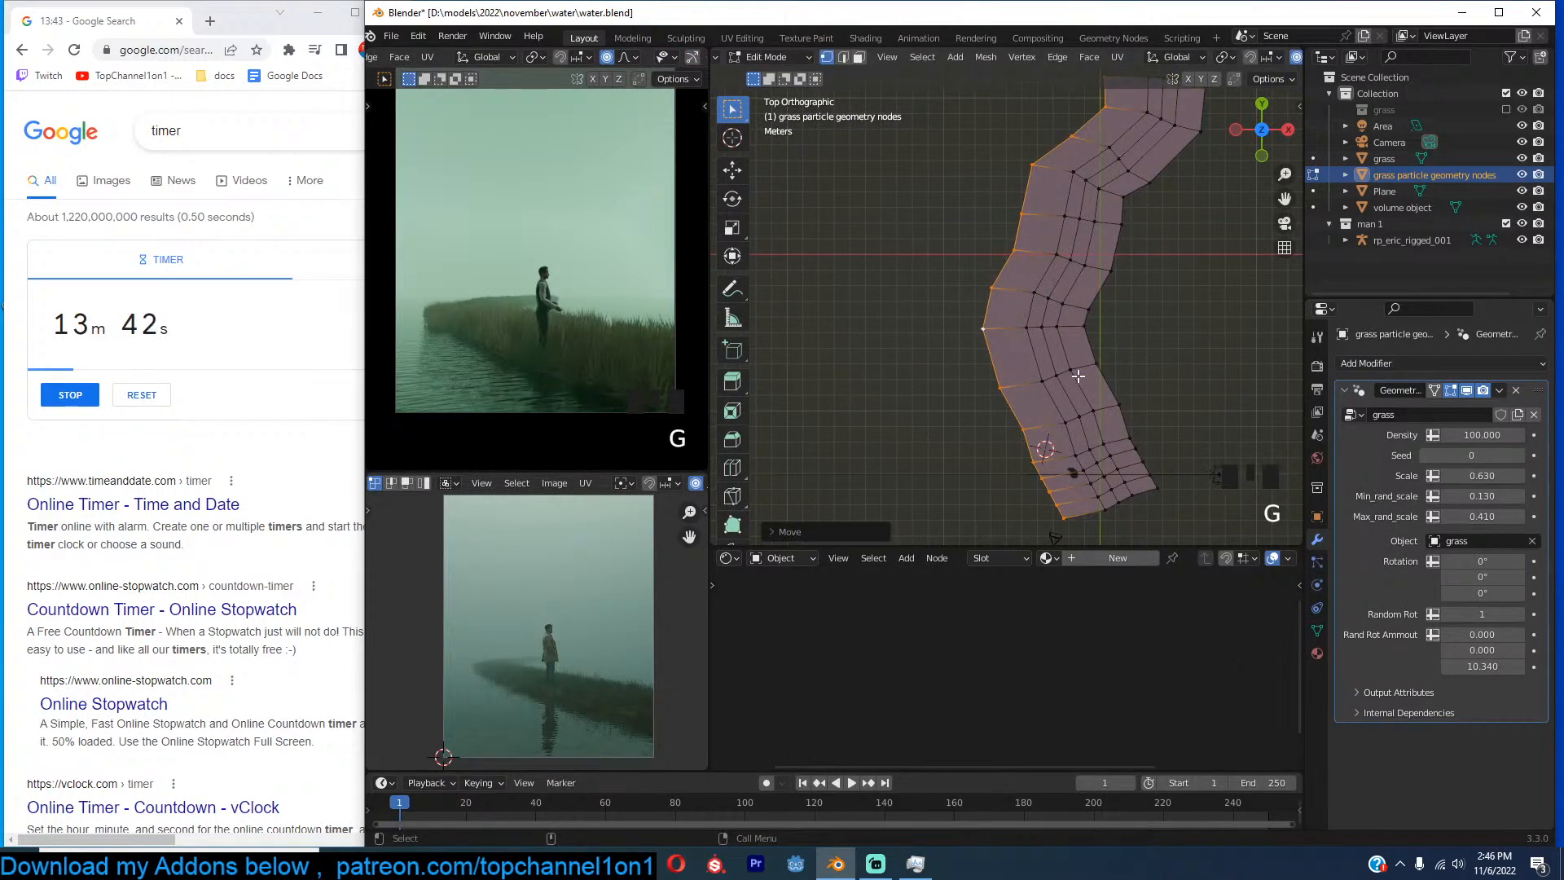
Add a loop cut in the widened side band of the grass strip.
key("ctrl+r")
left_click(1025, 382)
left_click(1025, 383)
Switch the viewport to wireframe display to expose the base mesh of the grass strip.
left_click(1058, 389, "alt")
key("grave")
scroll(1097, 291, "up", 2)
key("h")
right_click(1094, 290)
key("z")
left_click(1051, 383, "alt")
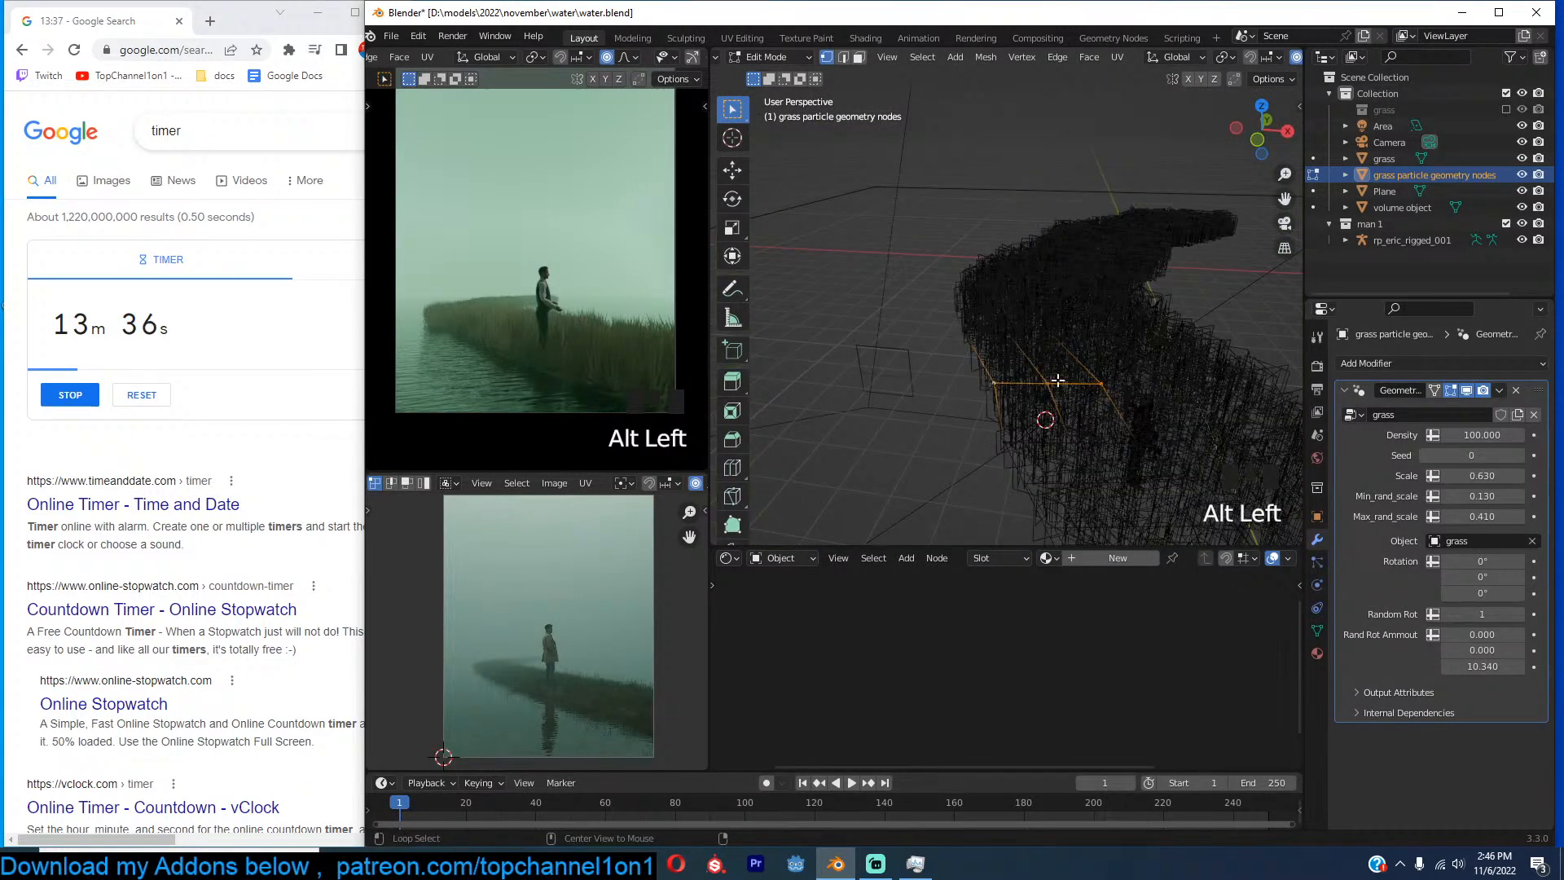
Select the edge loops along both long sides of the grass strip and return to solid display.
scroll(1019, 358, "down", 4)
left_click(1059, 348, "alt")
left_click(962, 350, "alt")
left_click(1000, 342, "alt")
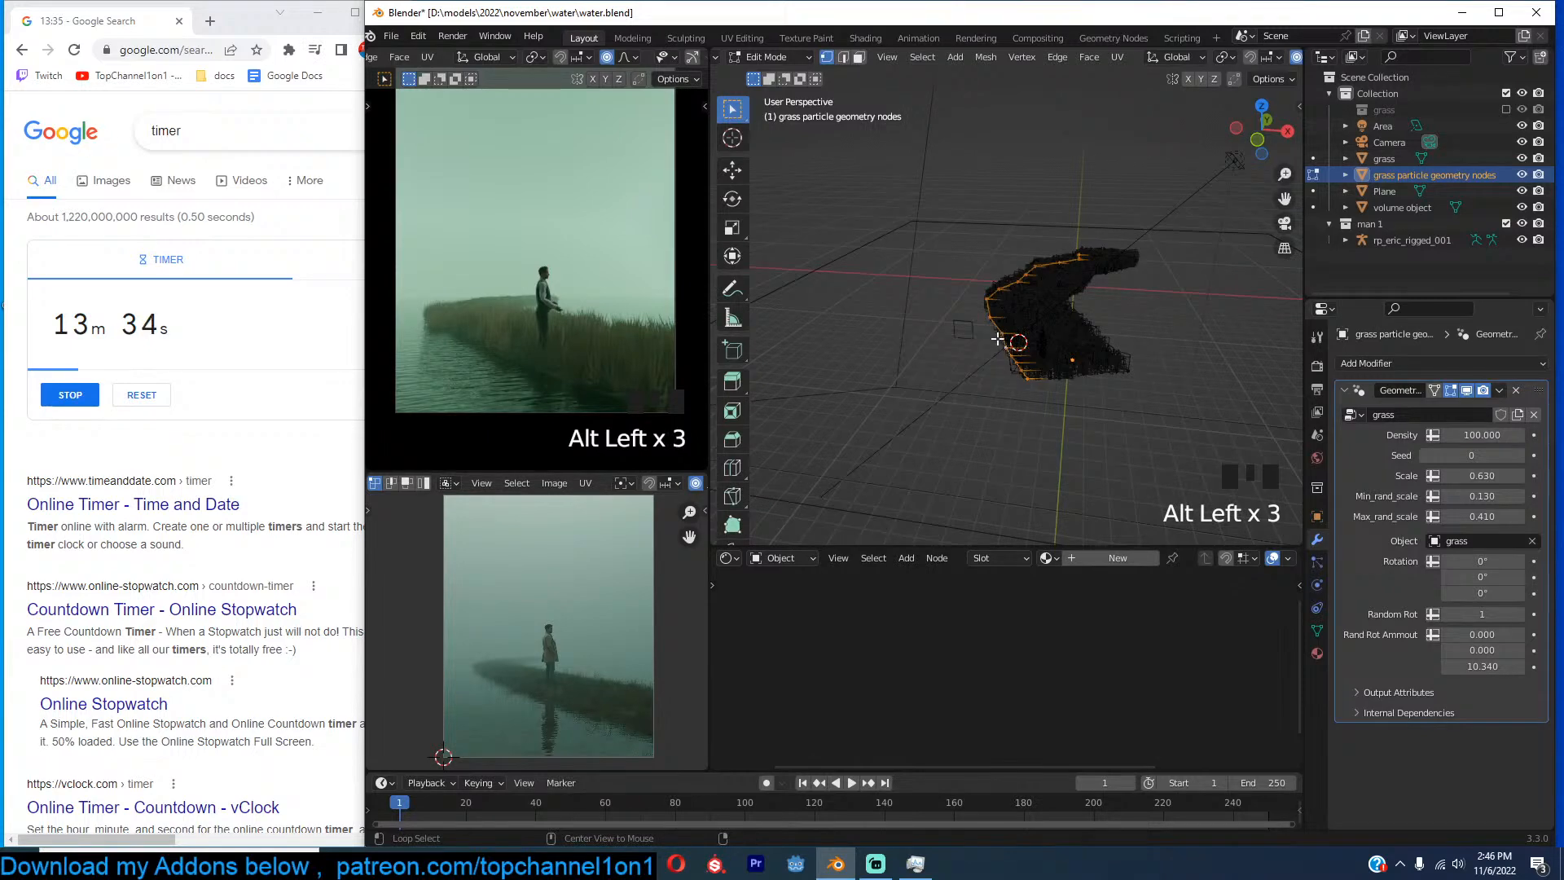
left_click(1101, 336, "alt+shift")
scroll(1108, 338, "up", 2)
key("alt+z")
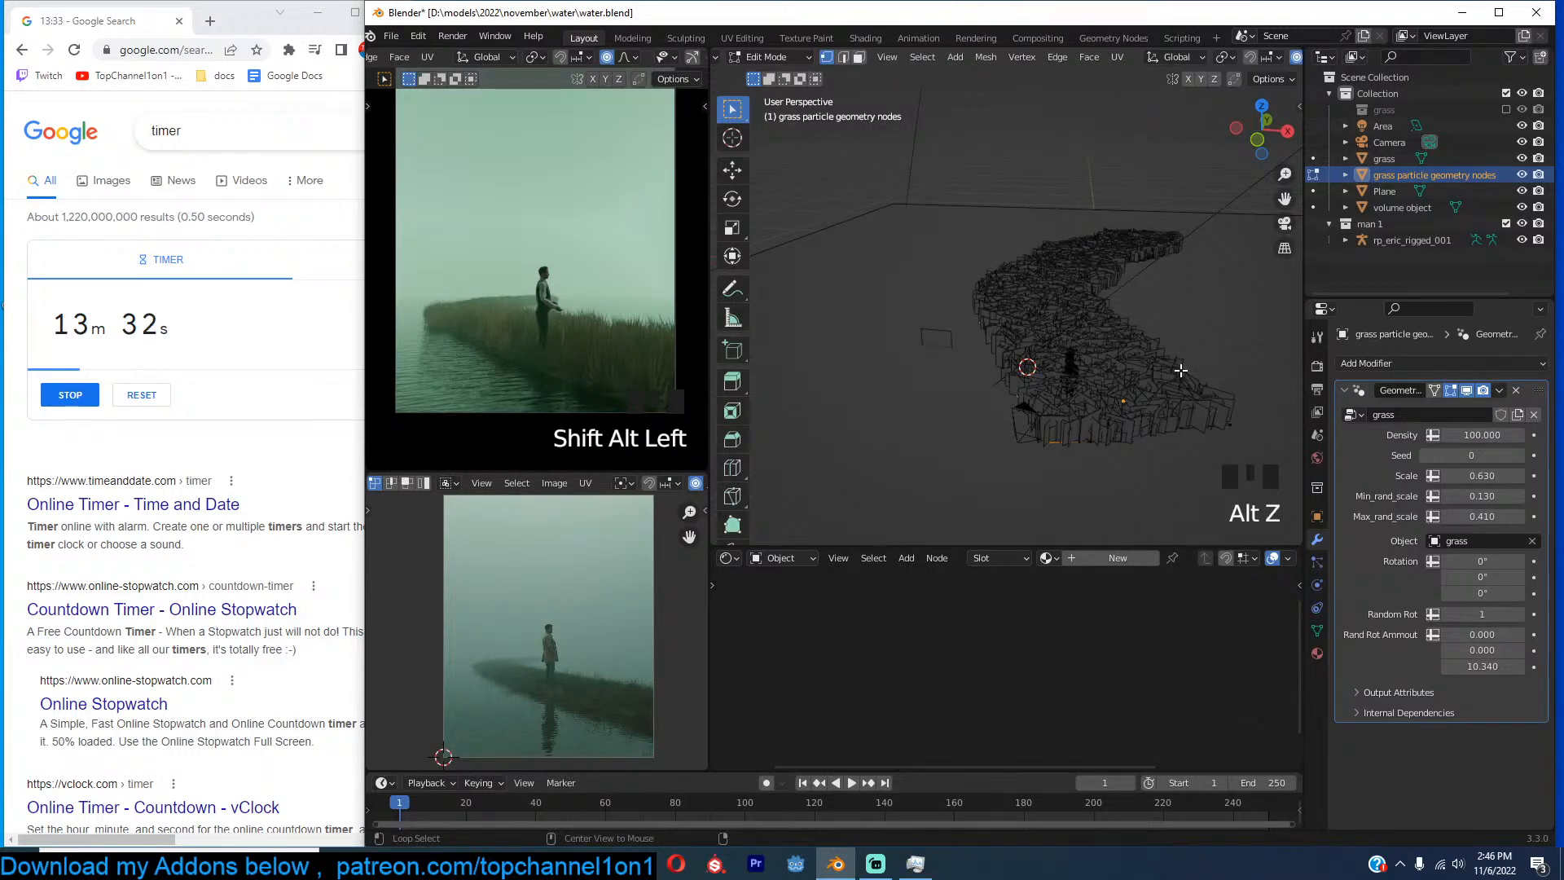
key("alt+z")
left_click(1186, 387, "alt")
left_click(1002, 388, "alt+shift")
key("alt+z")
key("grave")
key("z")
scroll(1124, 317, "up", 3)
key("h")
key("z")
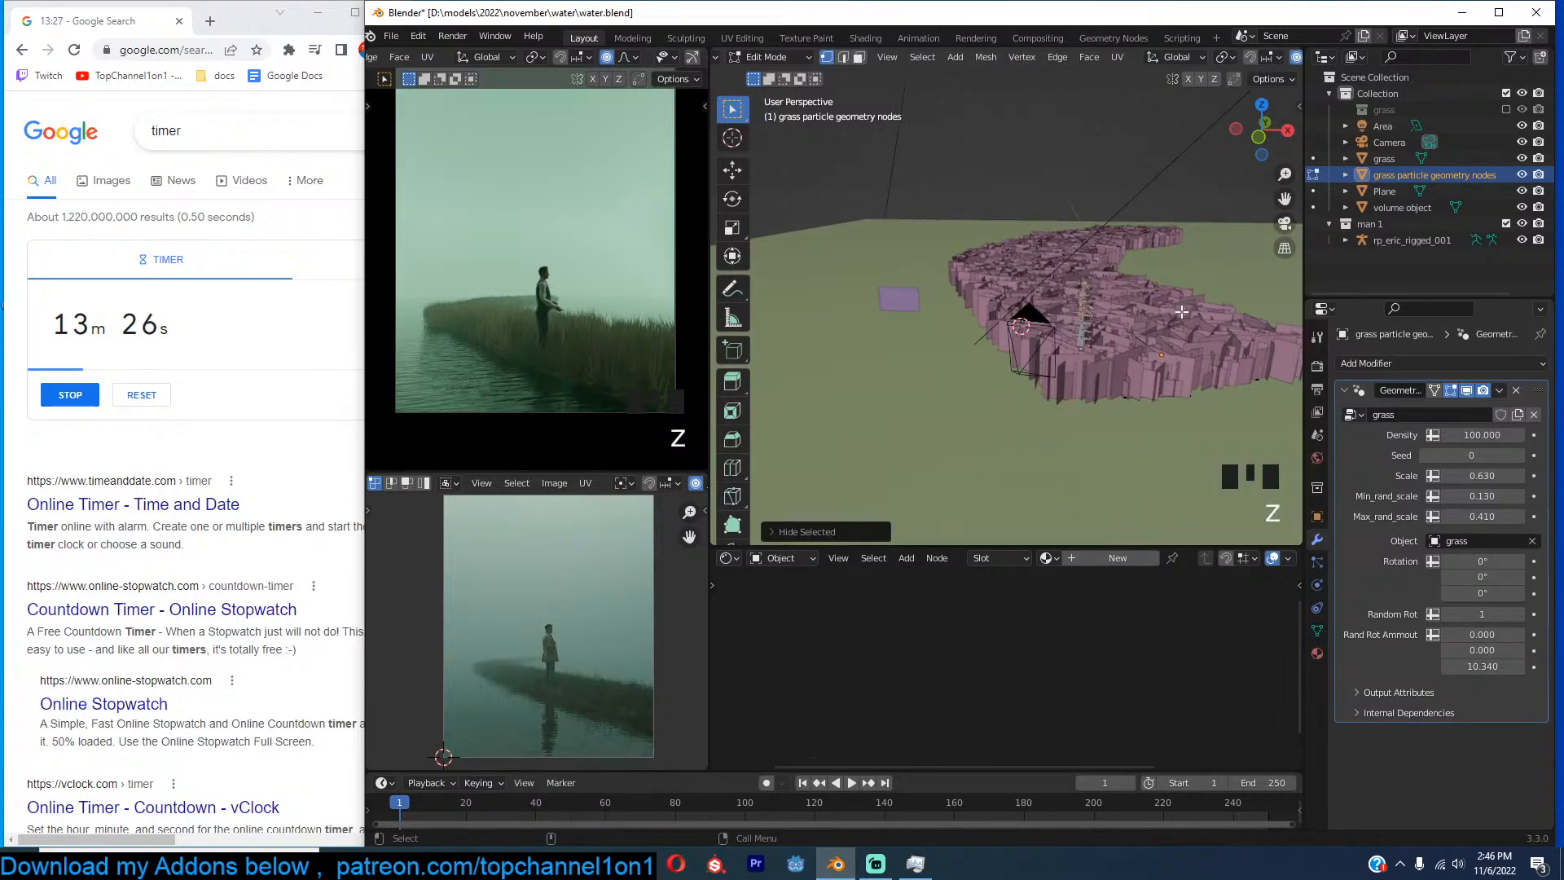
key("ctrl+z")
Lower the strip's outer edge loops along Z using proportional editing with a radius of about 3.45 m.
key("g")
scroll(1124, 280, "down", 13)
key("z")
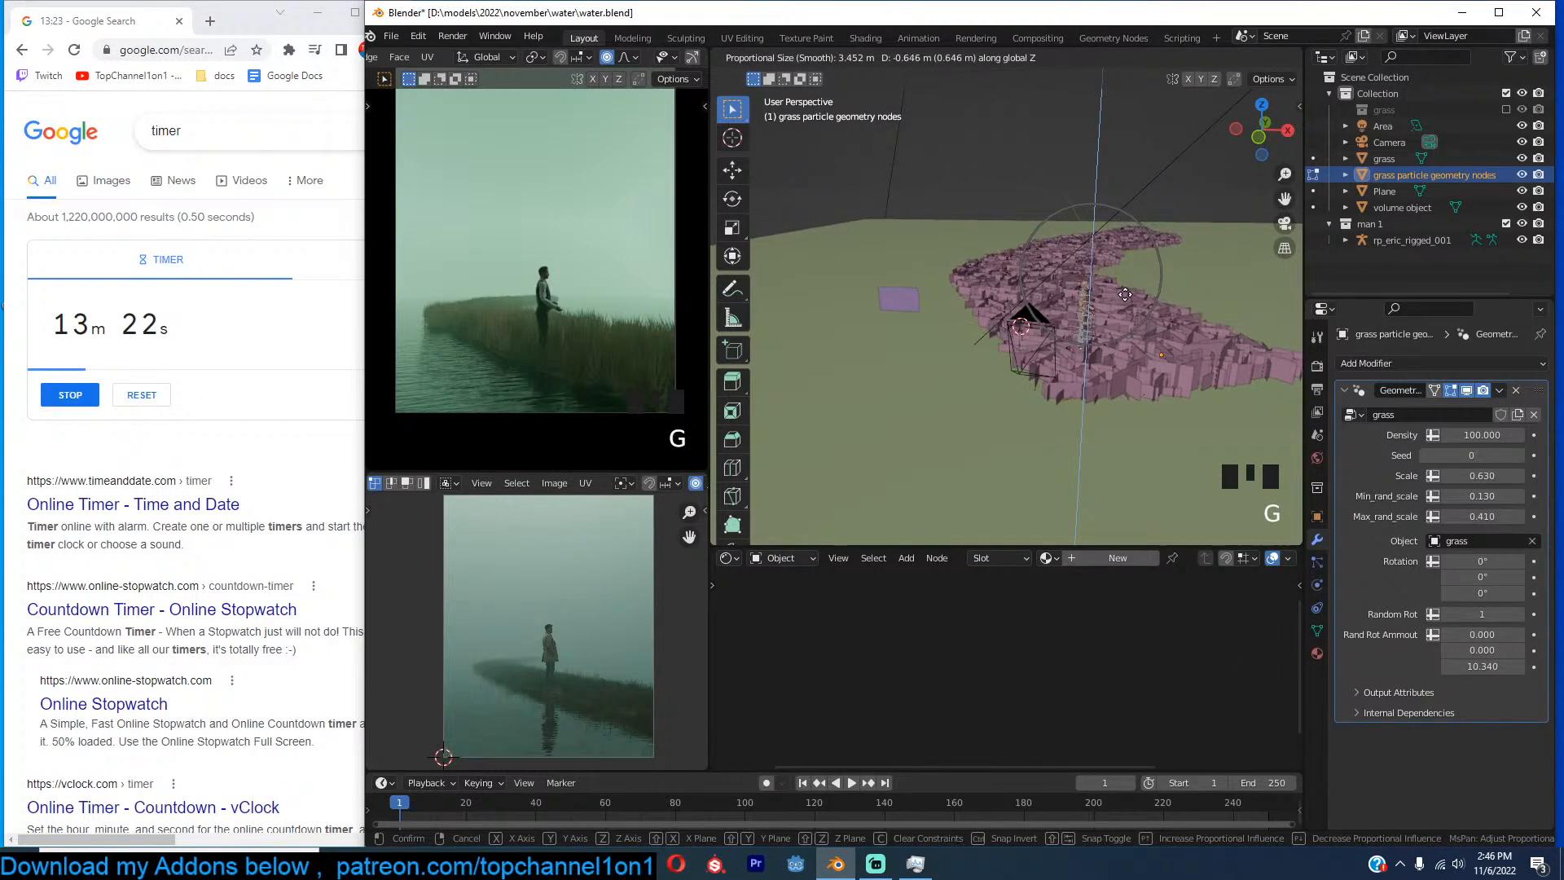
left_click(1116, 320)
Raise an inner lengthwise edge loop of the grass strip slightly along Z and leave Edit Mode.
left_click(1116, 320, "alt")
key("alt+z")
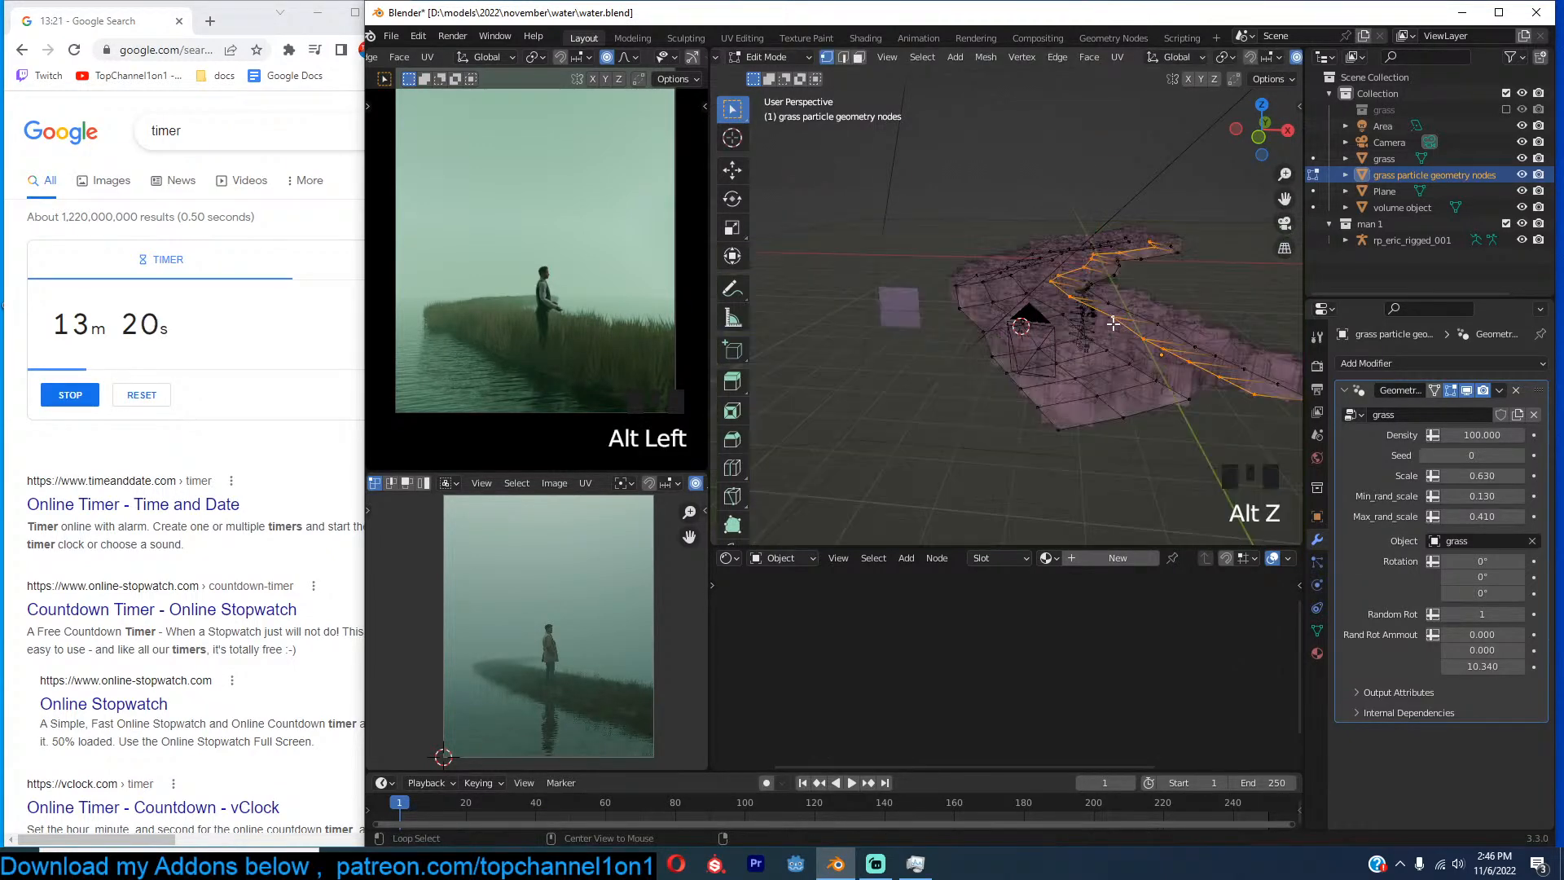
left_click(1103, 330, "alt")
left_click(1093, 342, "alt")
key("alt+z")
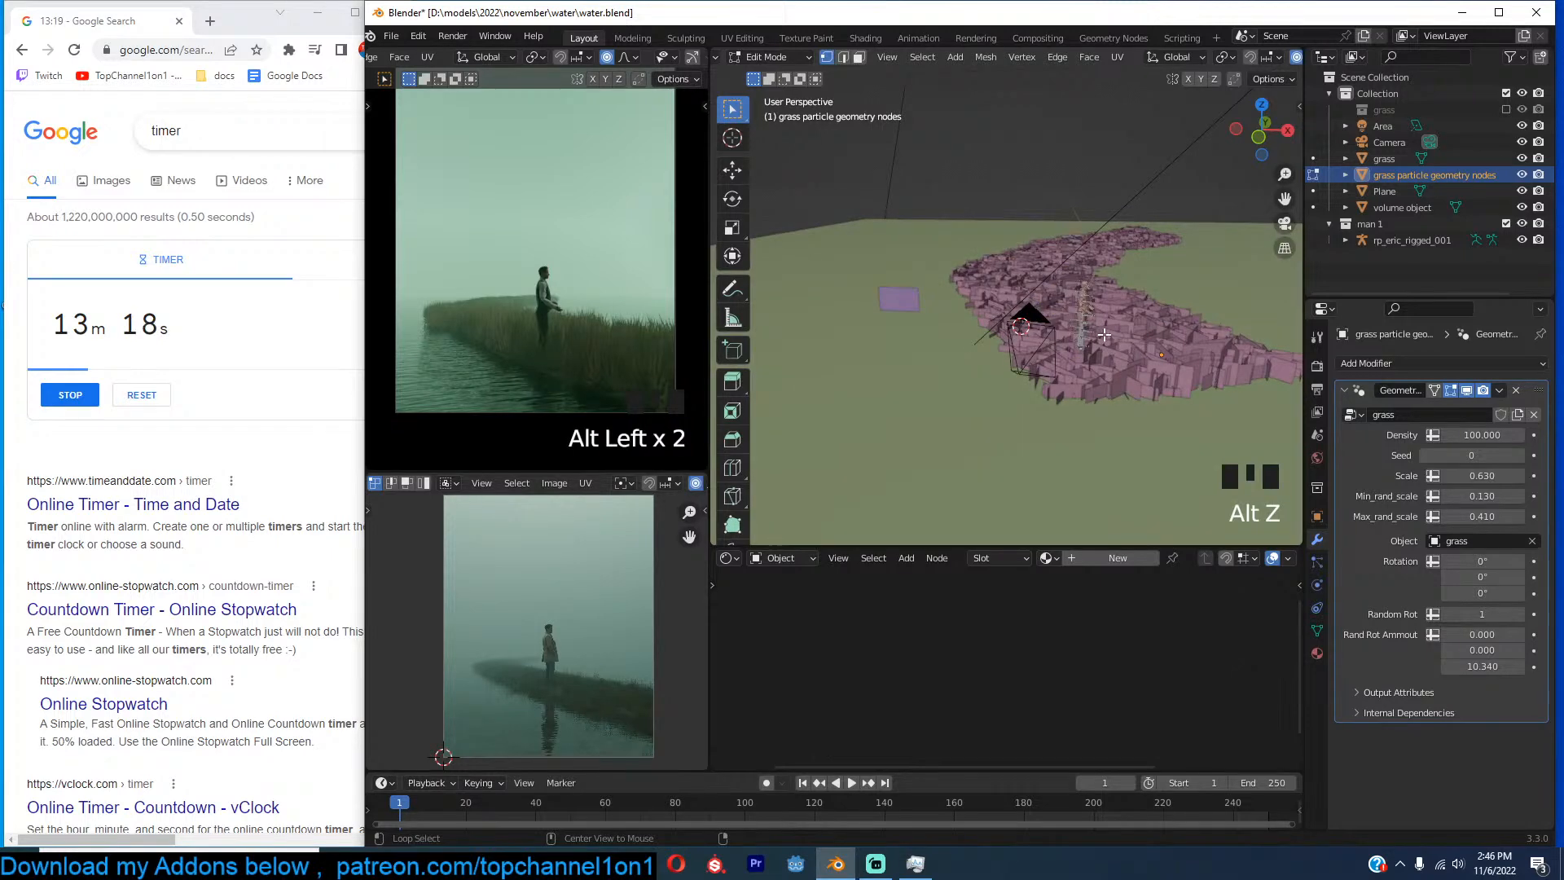
key("g")
key("z")
left_click(1112, 314)
key("Tab")
Deselect everything and resume the rendered preview in the camera viewport.
key("grave")
middle_click_drag(1113, 319, 1085, 313)
key("alt+a")
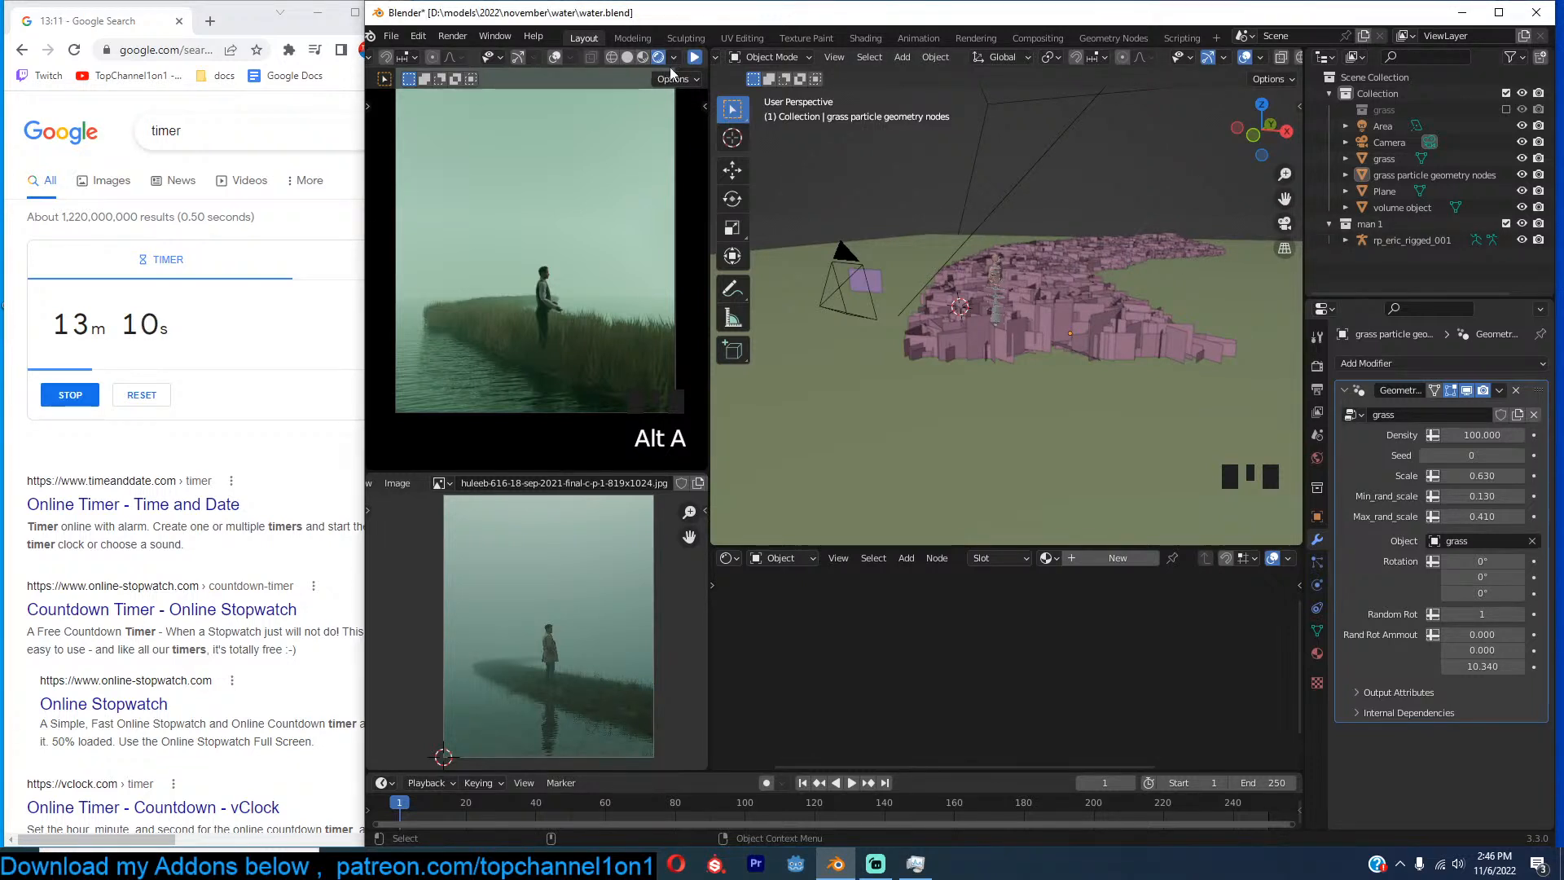
left_click(694, 58)
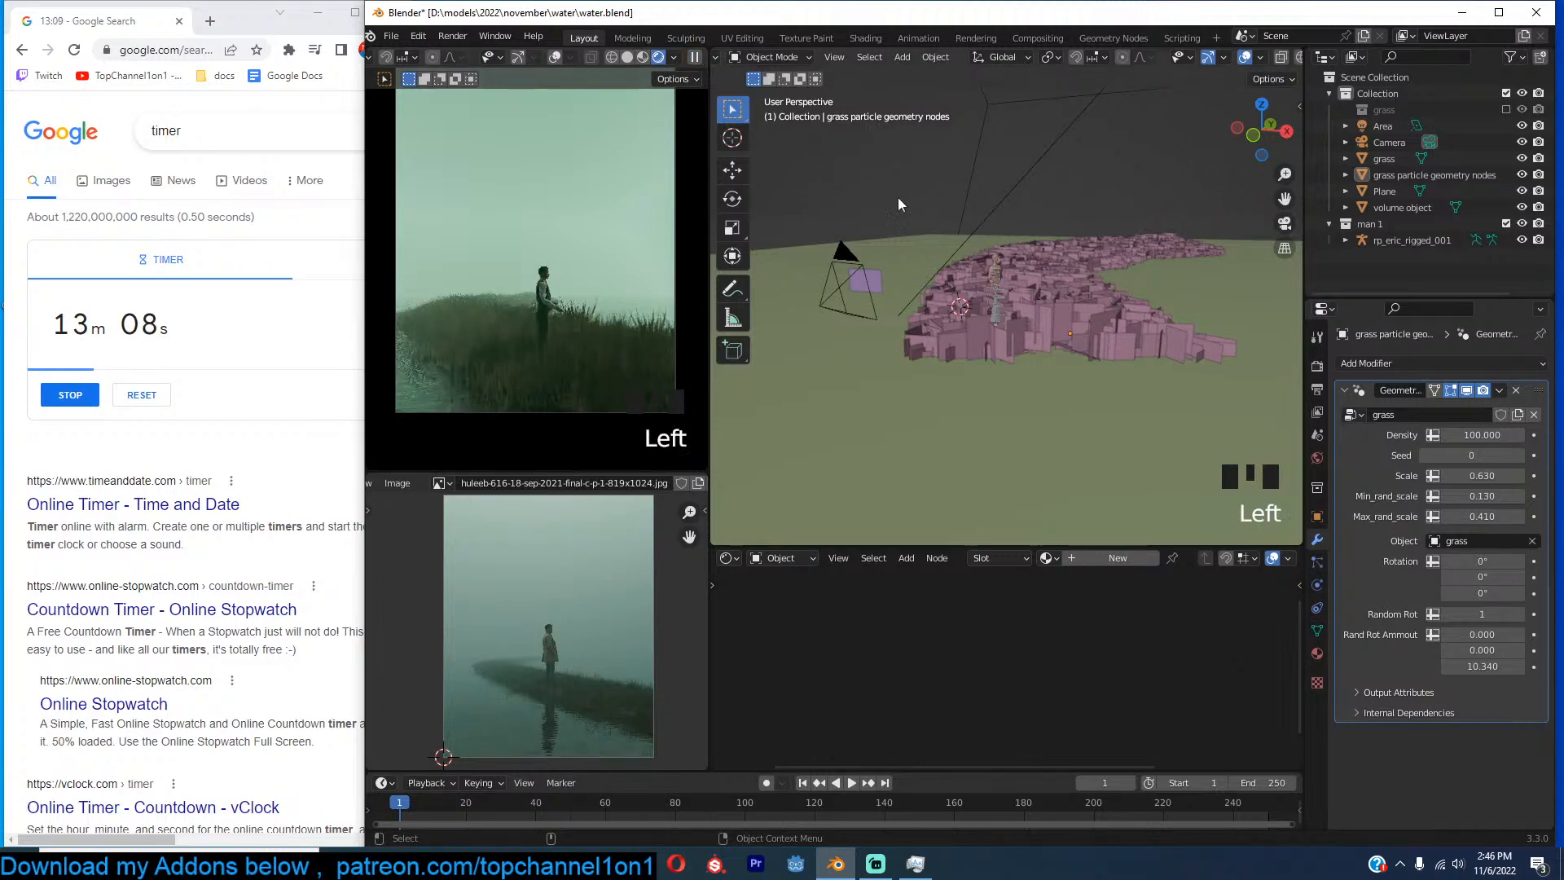
Scale the grass strip down uniformly to about 0.81 in the top view.
key("KP_7")
scroll(1089, 301, "down", 2)
scroll(1059, 306, "down", 3)
key("grave")
key("alt+z")
key("grave")
mouse_move(1023, 248)
middle_mouse_down()
mouse_move(1126, 282)
mouse_move(1151, 223)
middle_mouse_up()
key("z")
scroll(1152, 223, "up", 3)
left_click(1103, 329)
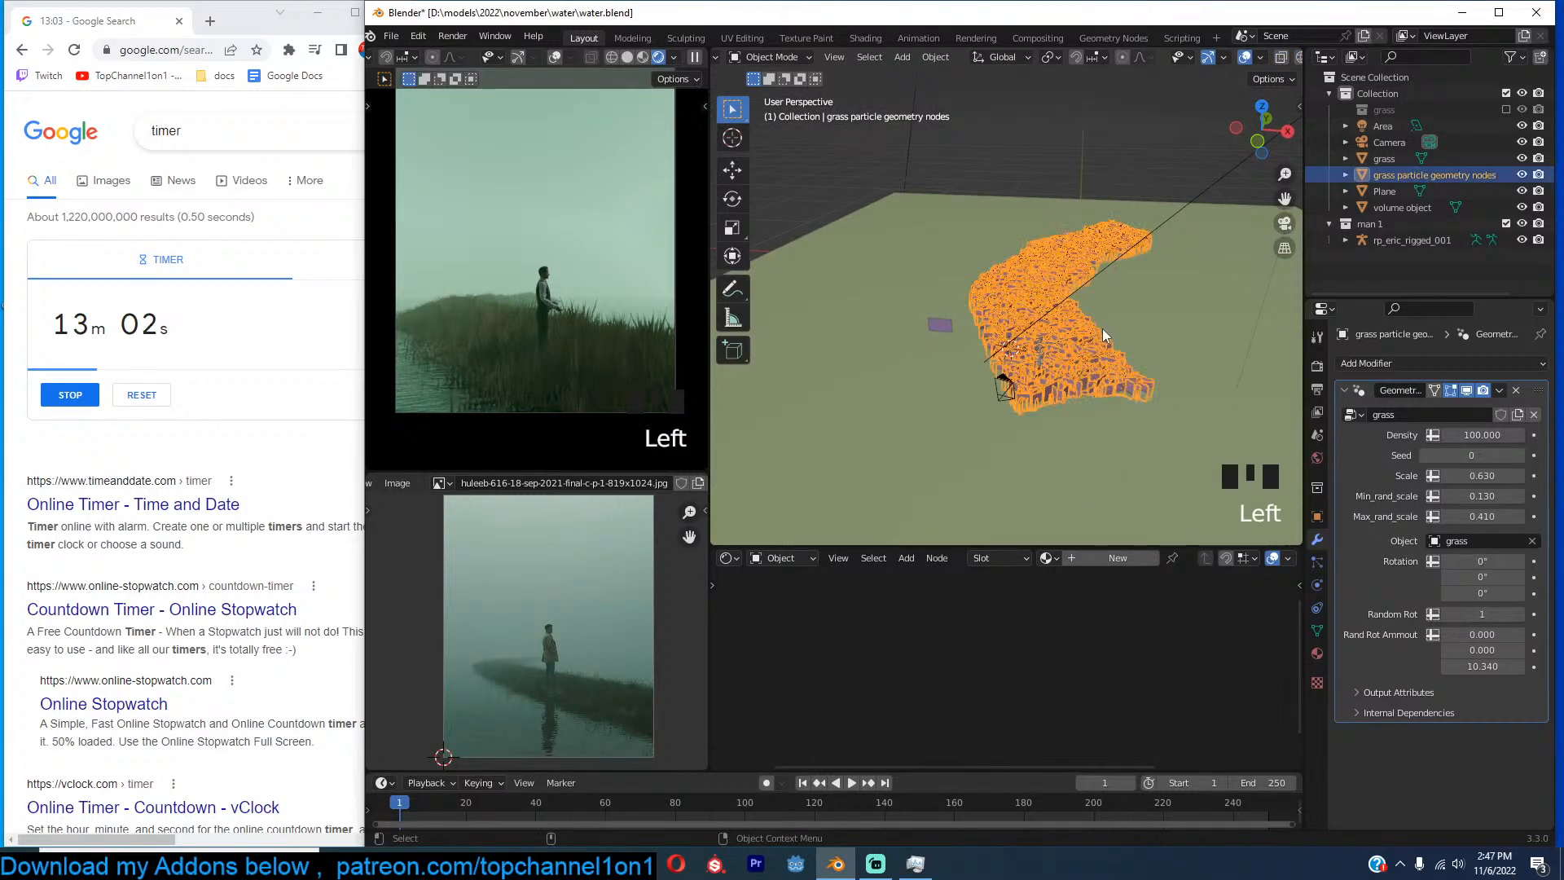
key("KP_7")
key("s")
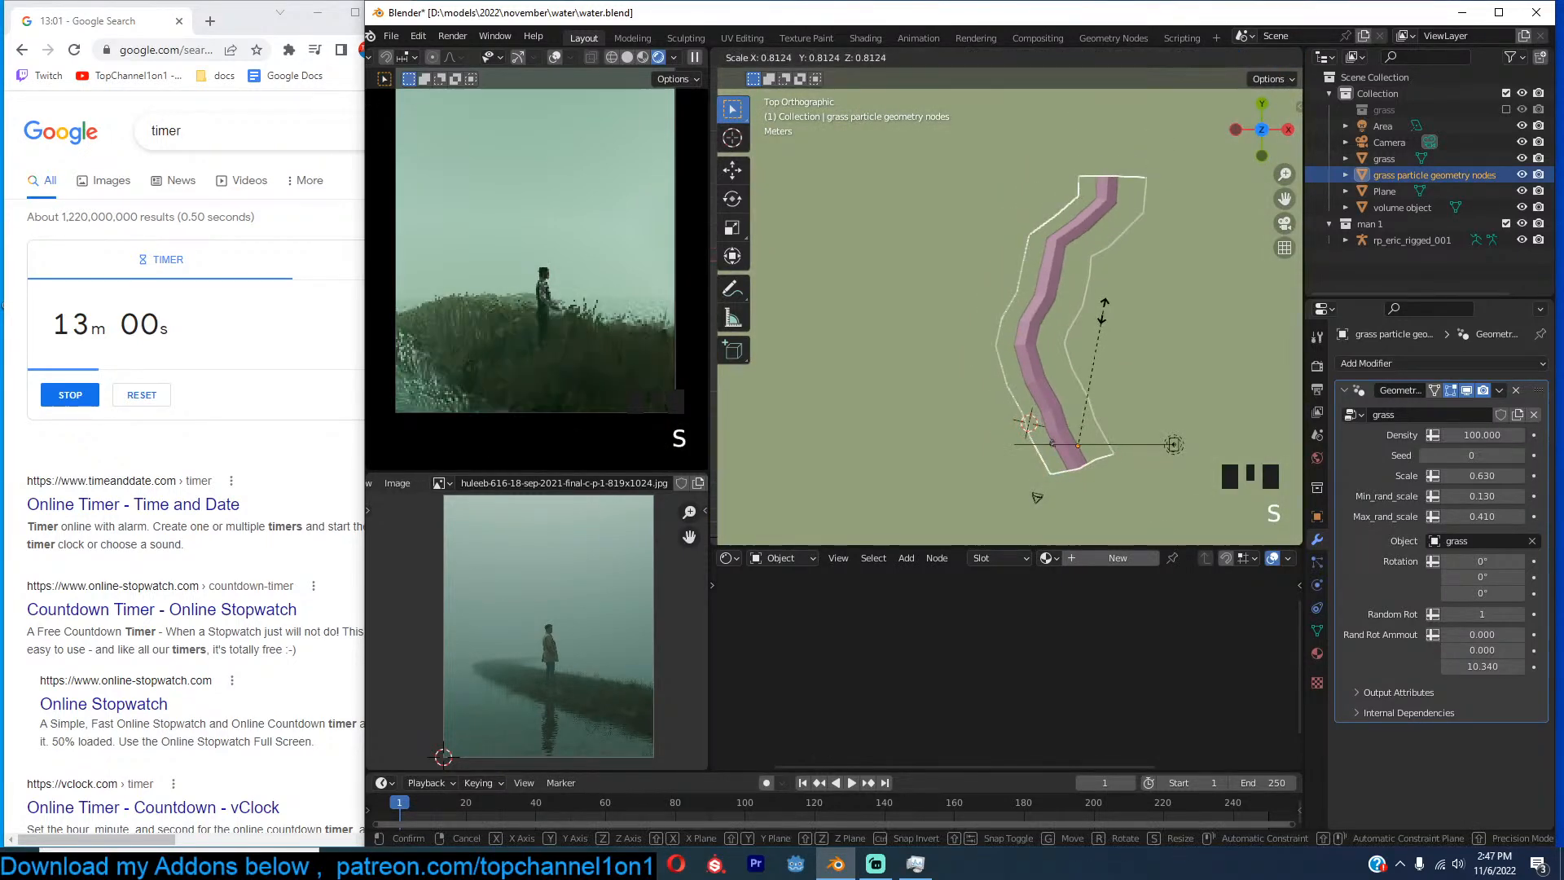
left_click(1104, 309)
Shift the scaled grass strip slightly across the water plane to narrow the shore in the camera view.
key("g")
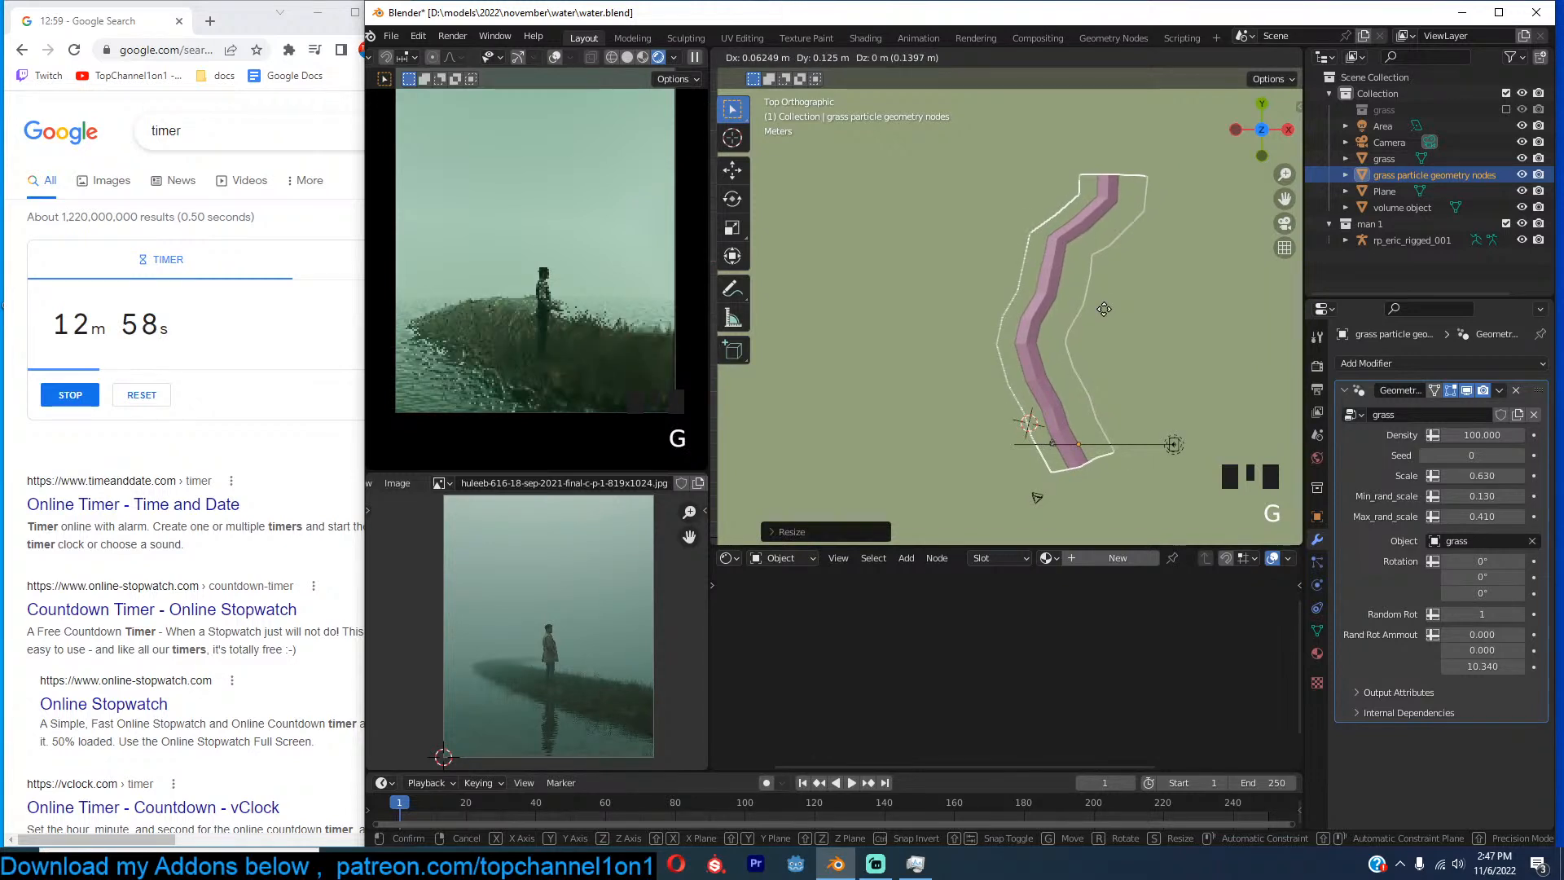
left_click(1105, 307)
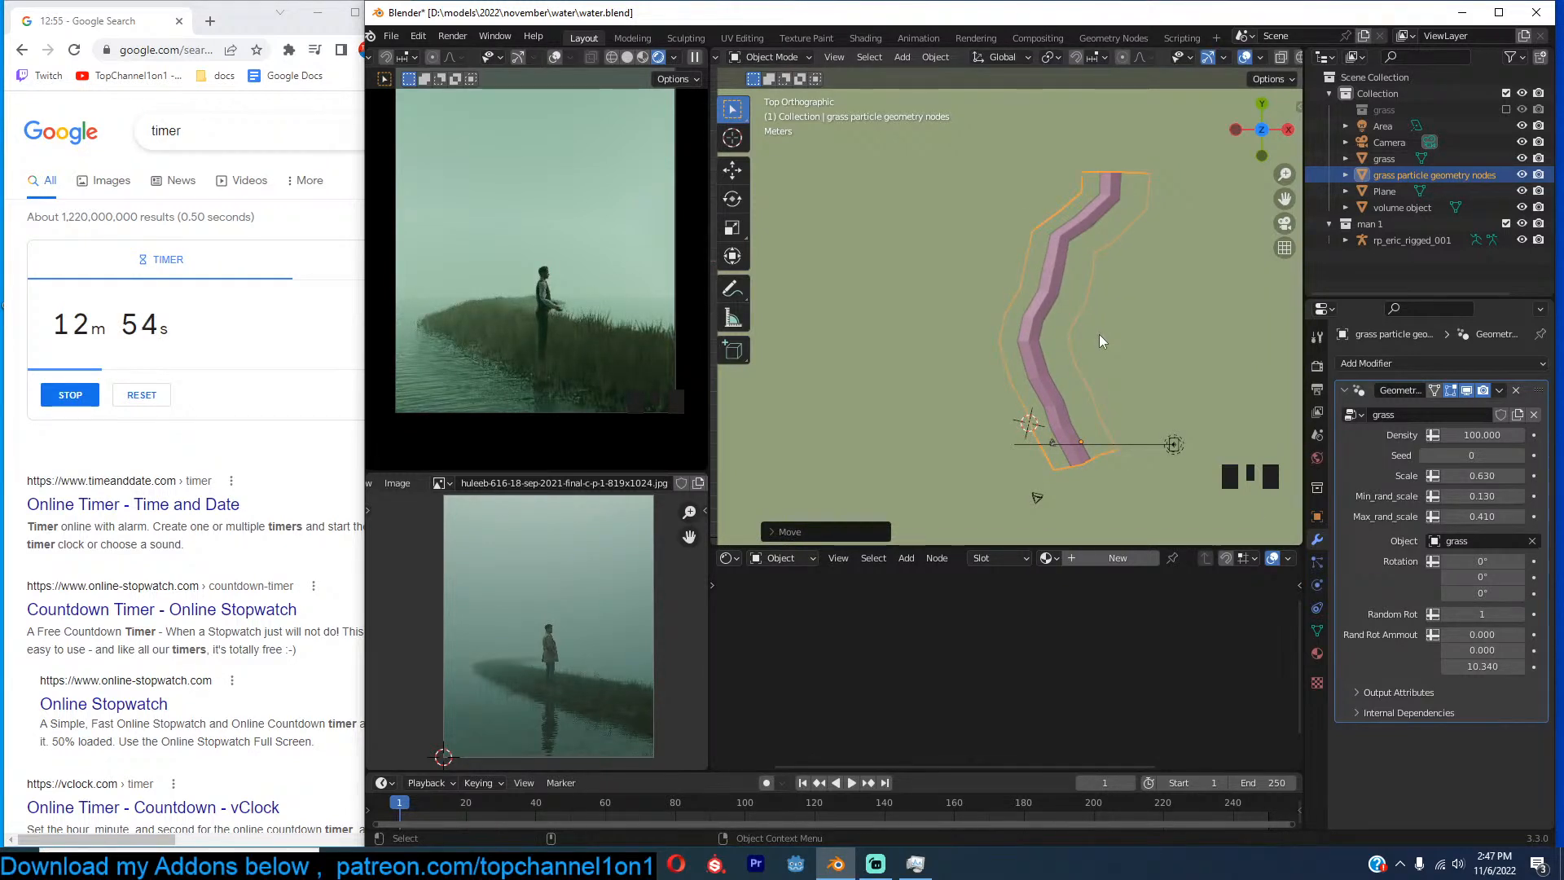
scroll(1100, 382, "up", 2)
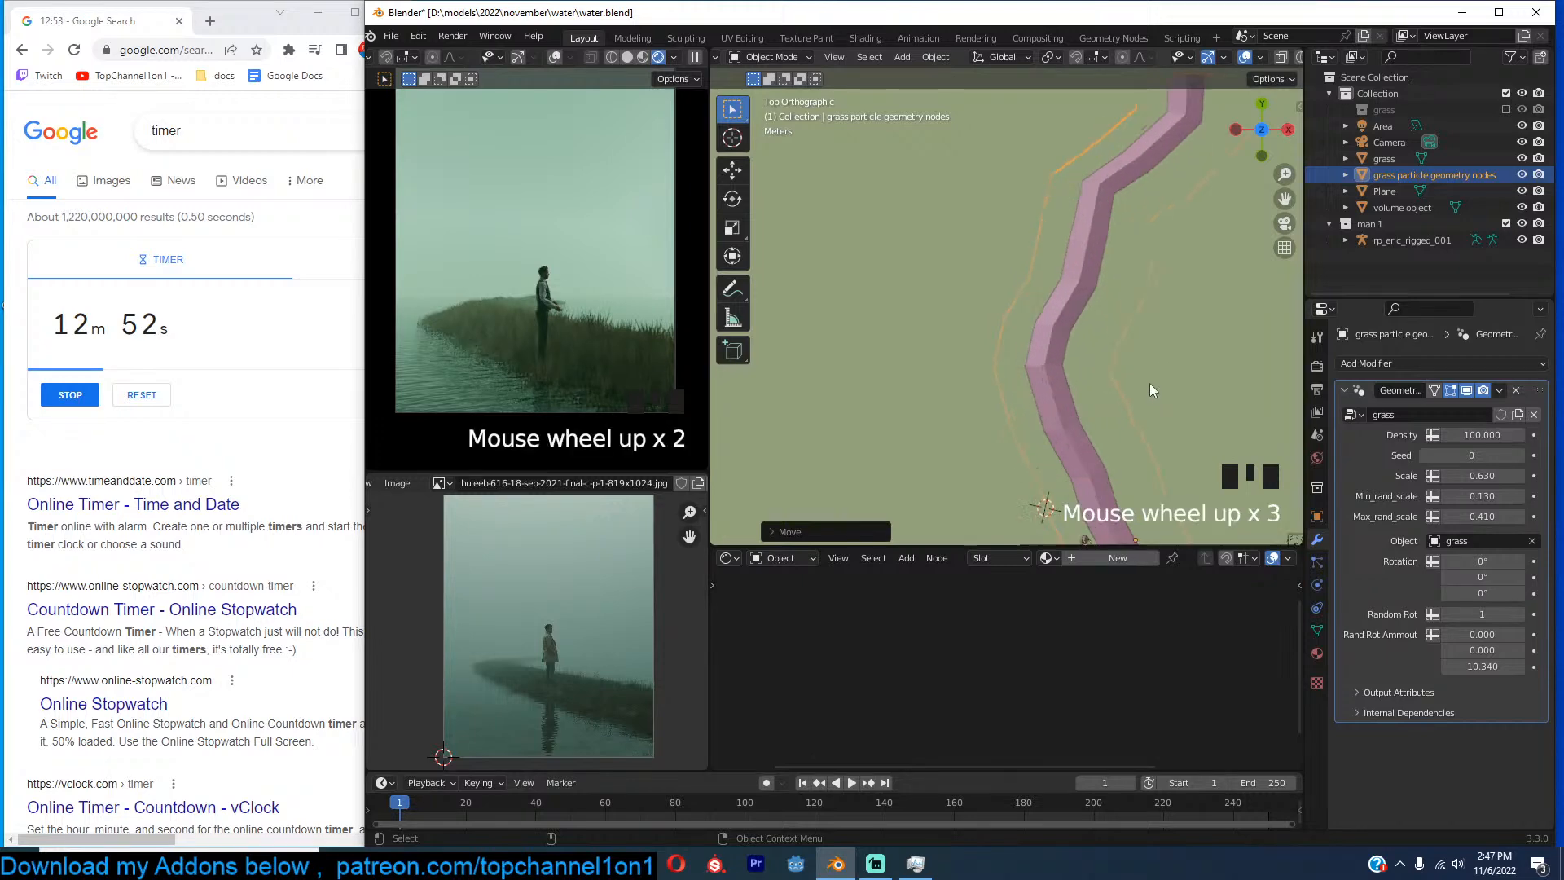
Set the grass material's Diffuse BSDF colour to green (hue 0.286, saturation 0.758, value 0.295) and save the file.
key("grave")
left_click(843, 389)
scroll(1094, 655, "down", 6)
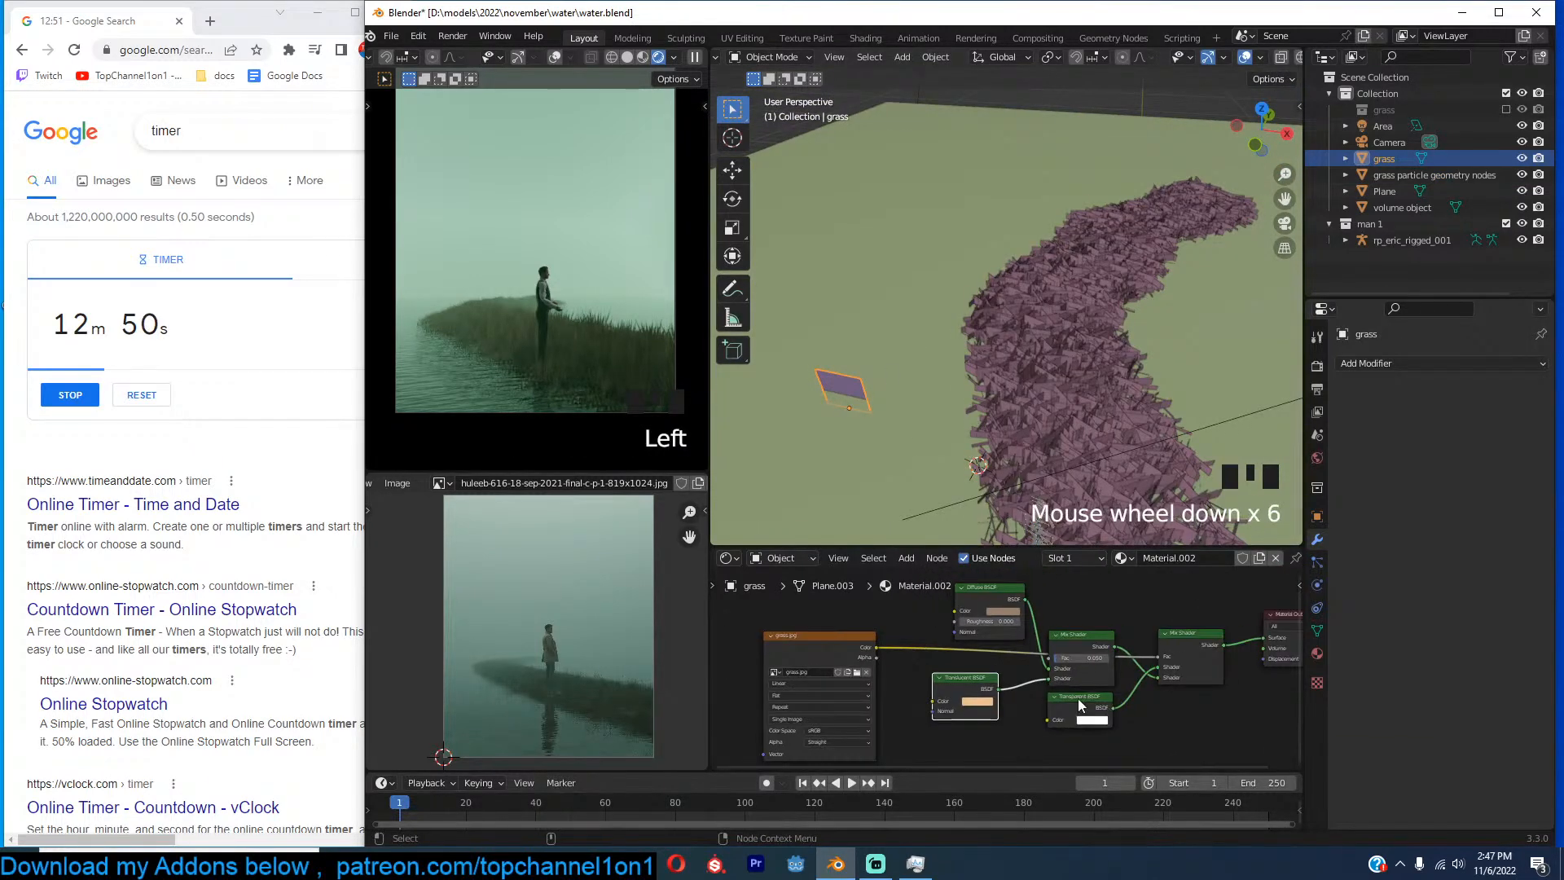
scroll(1105, 672, "up", 5)
left_click(1053, 590)
left_click_drag(1069, 446, 1055, 438)
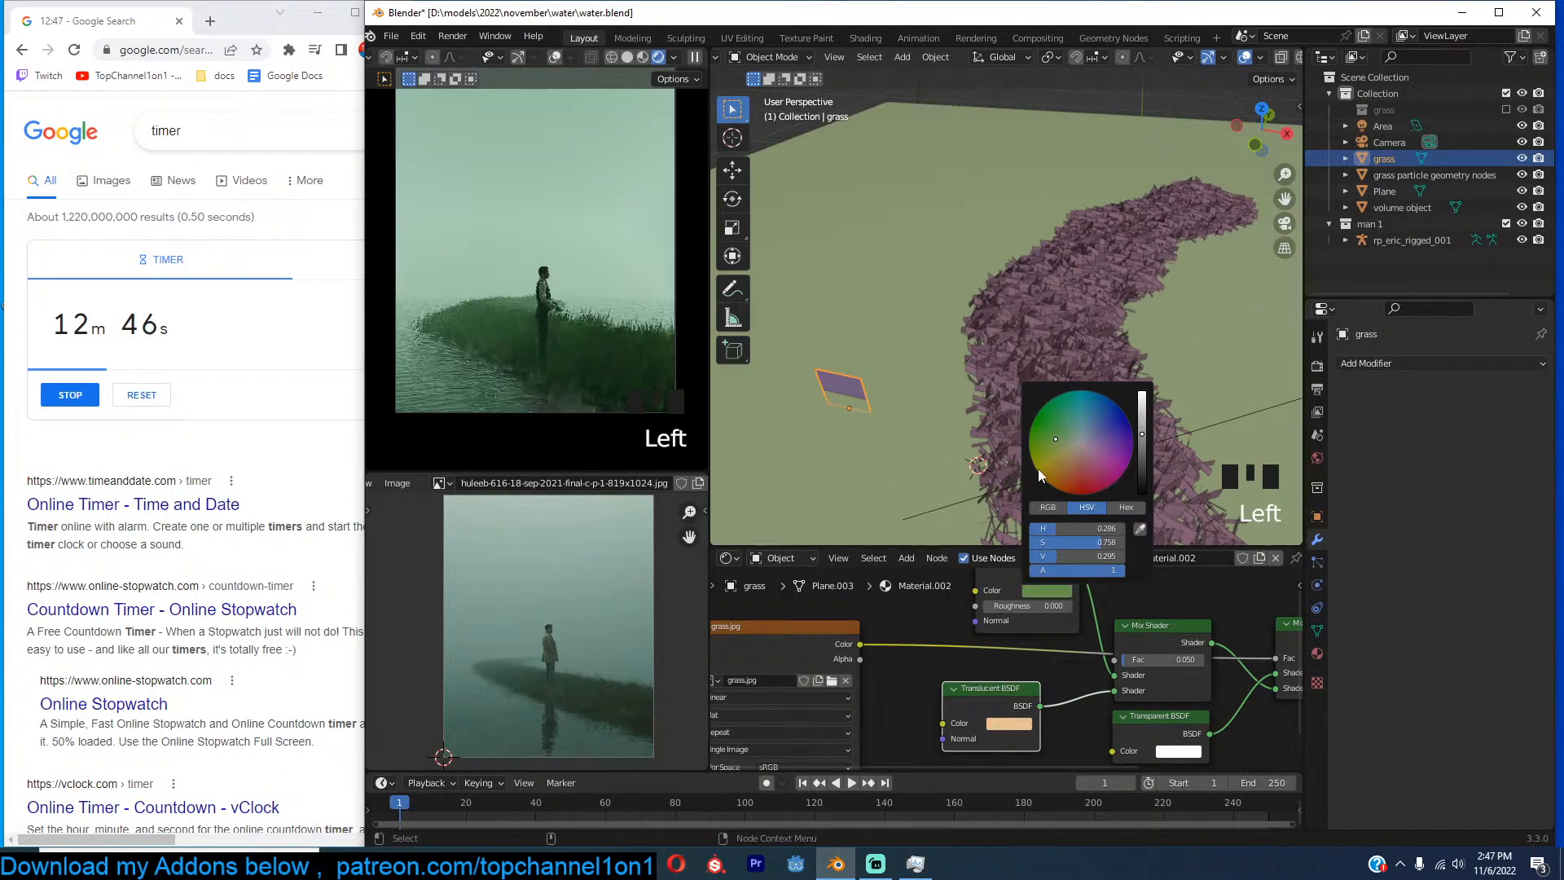
left_click(1049, 673)
key("ctrl+s")
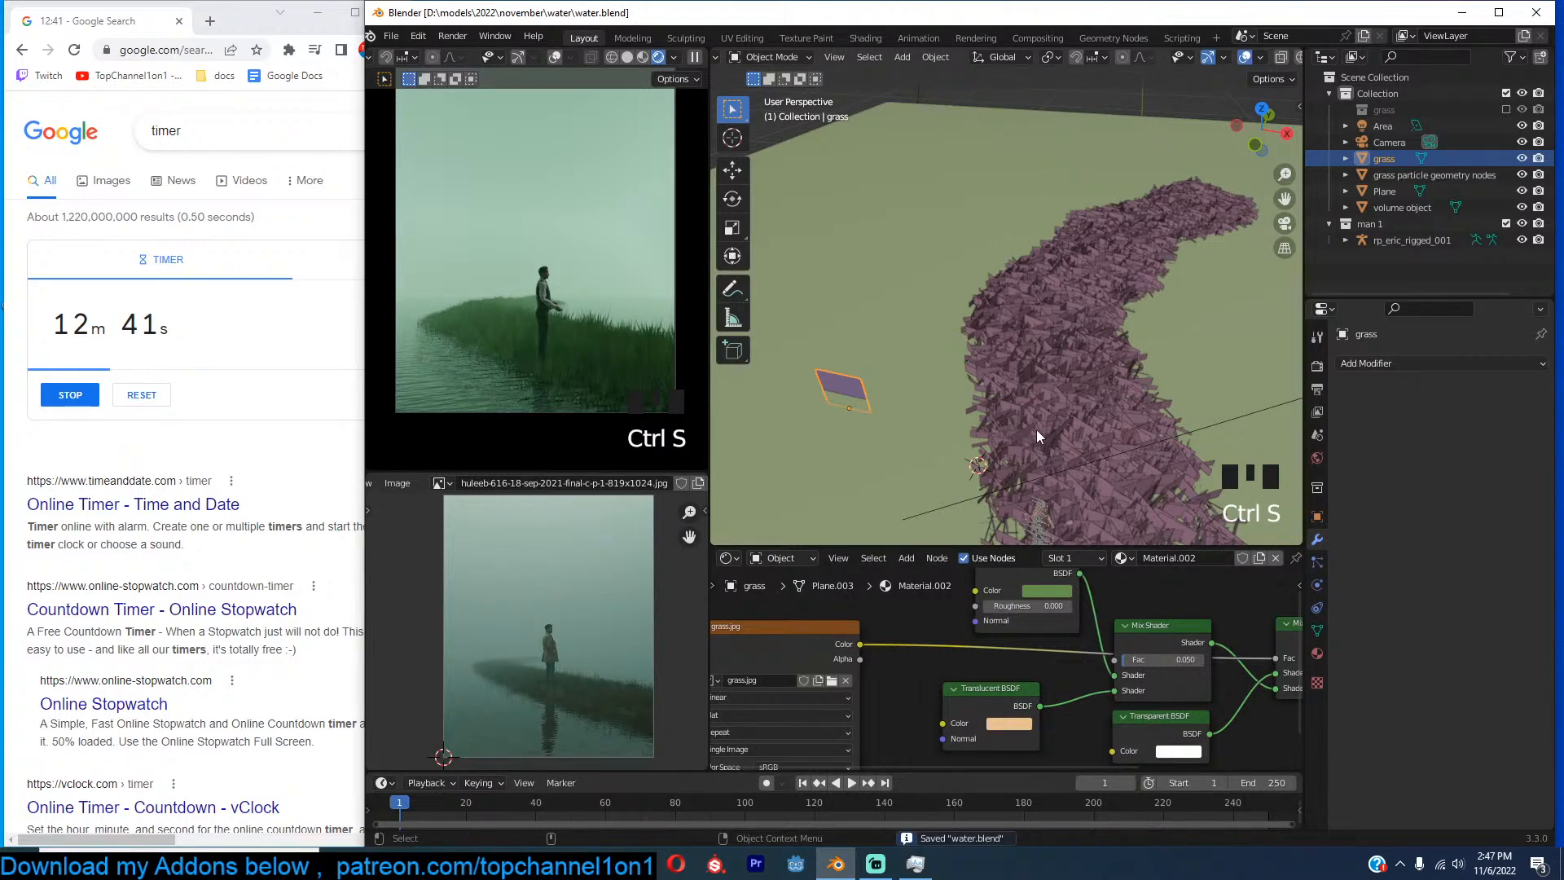
Duplicate the grass strip and place the copy behind the original in the top view.
key("KP_7")
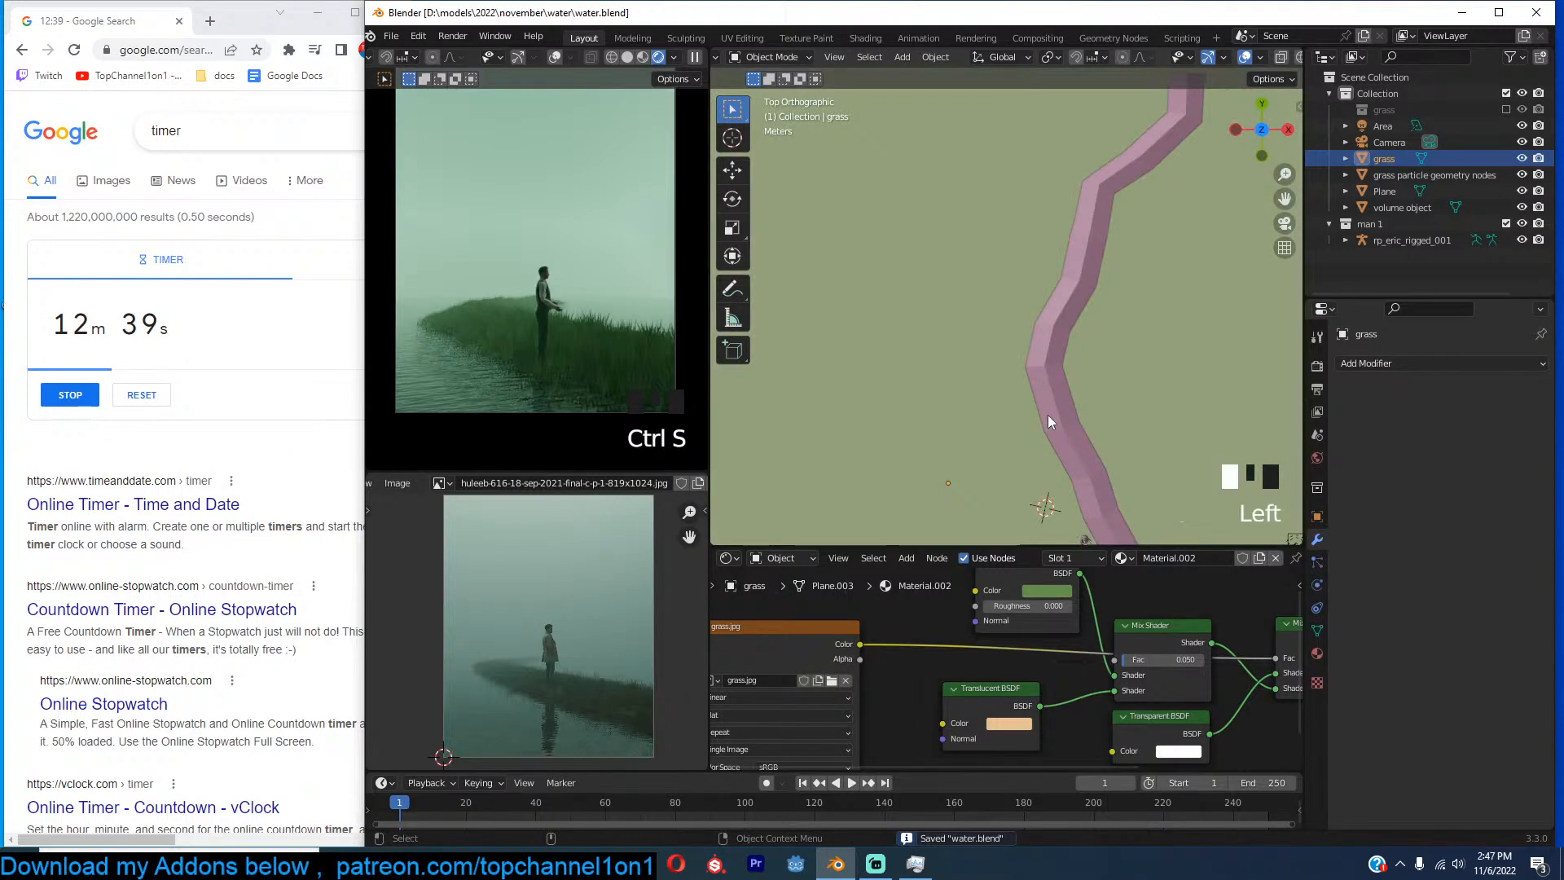
left_click(1047, 414)
scroll(1067, 407, "down", 10)
middle_click_drag(1043, 373, 1028, 407, "shift")
key("shift+d")
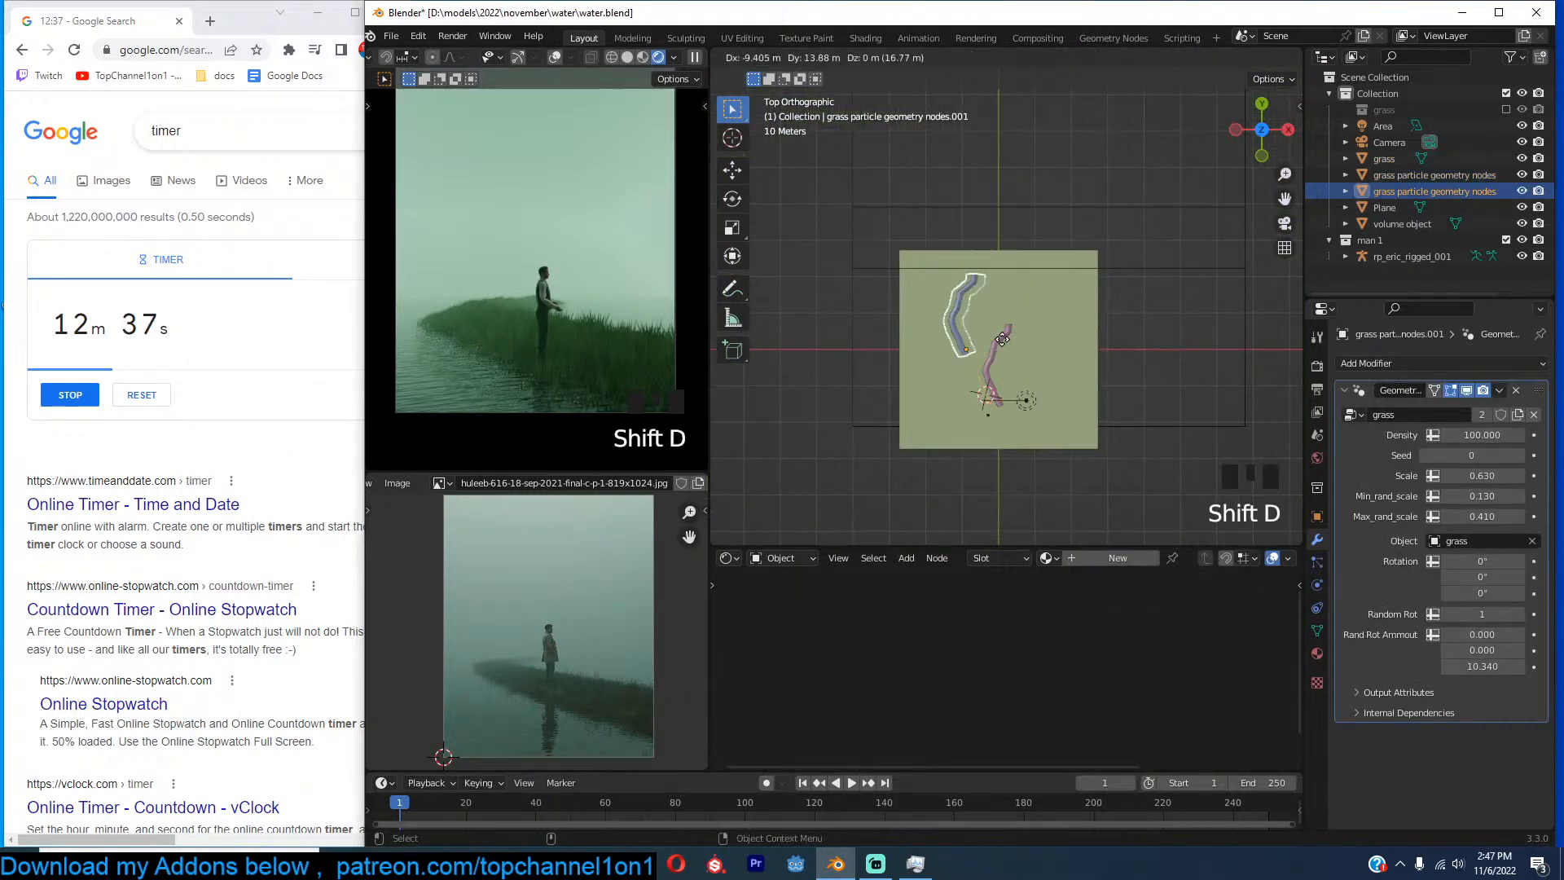
left_click(1001, 343)
Try the duplicated strip rotated across the far edge of the water plane, and delete it.
key("r")
left_click(893, 443)
key("g")
left_click(1028, 360)
key("g")
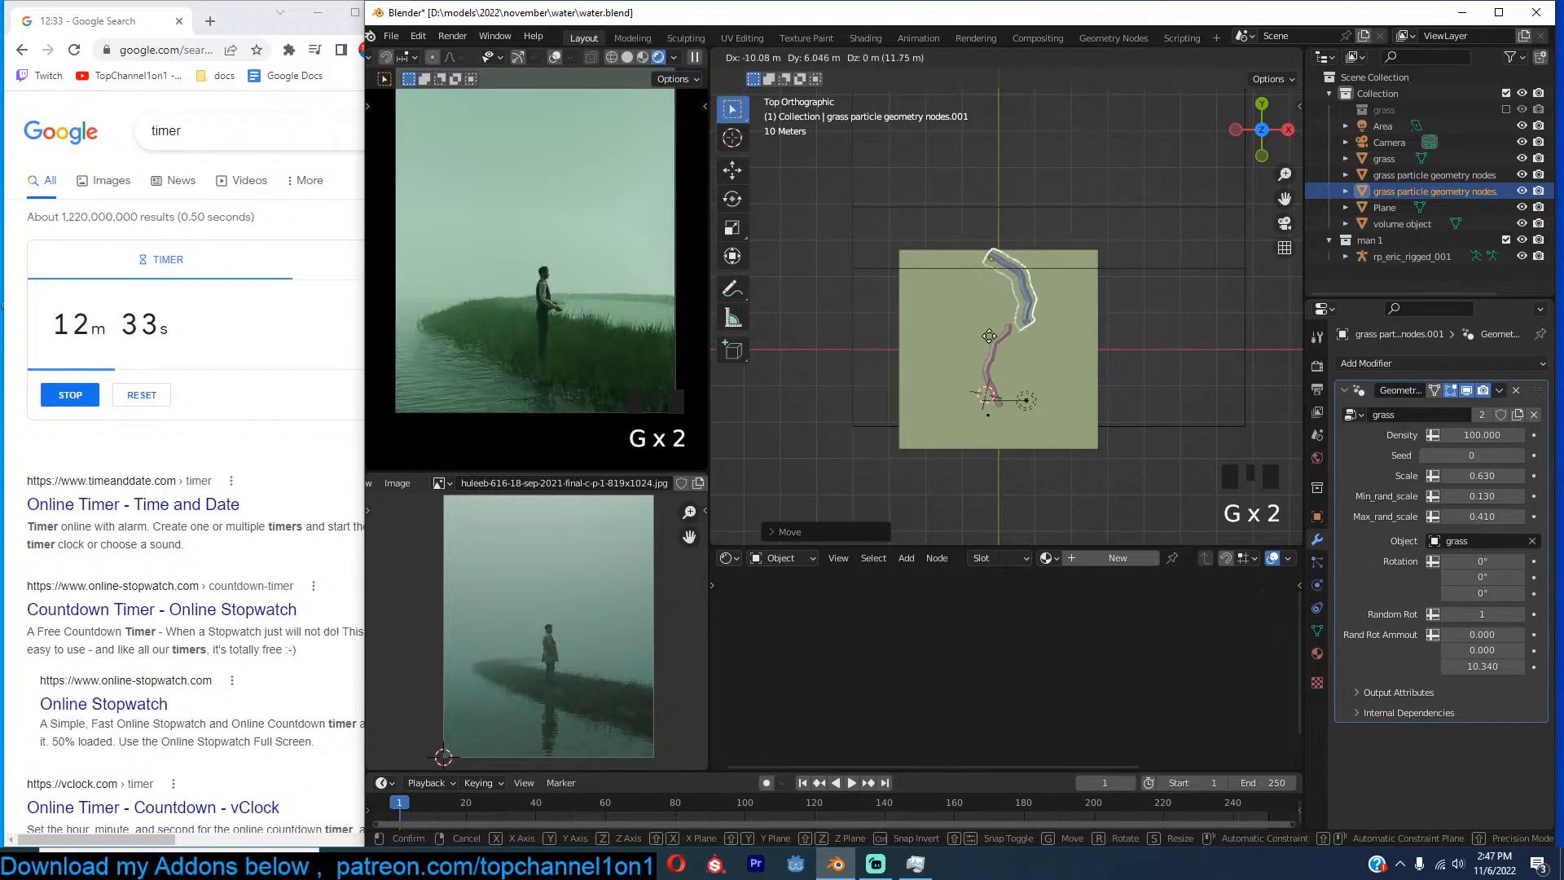
left_click(990, 334)
key("r")
left_click(1084, 316)
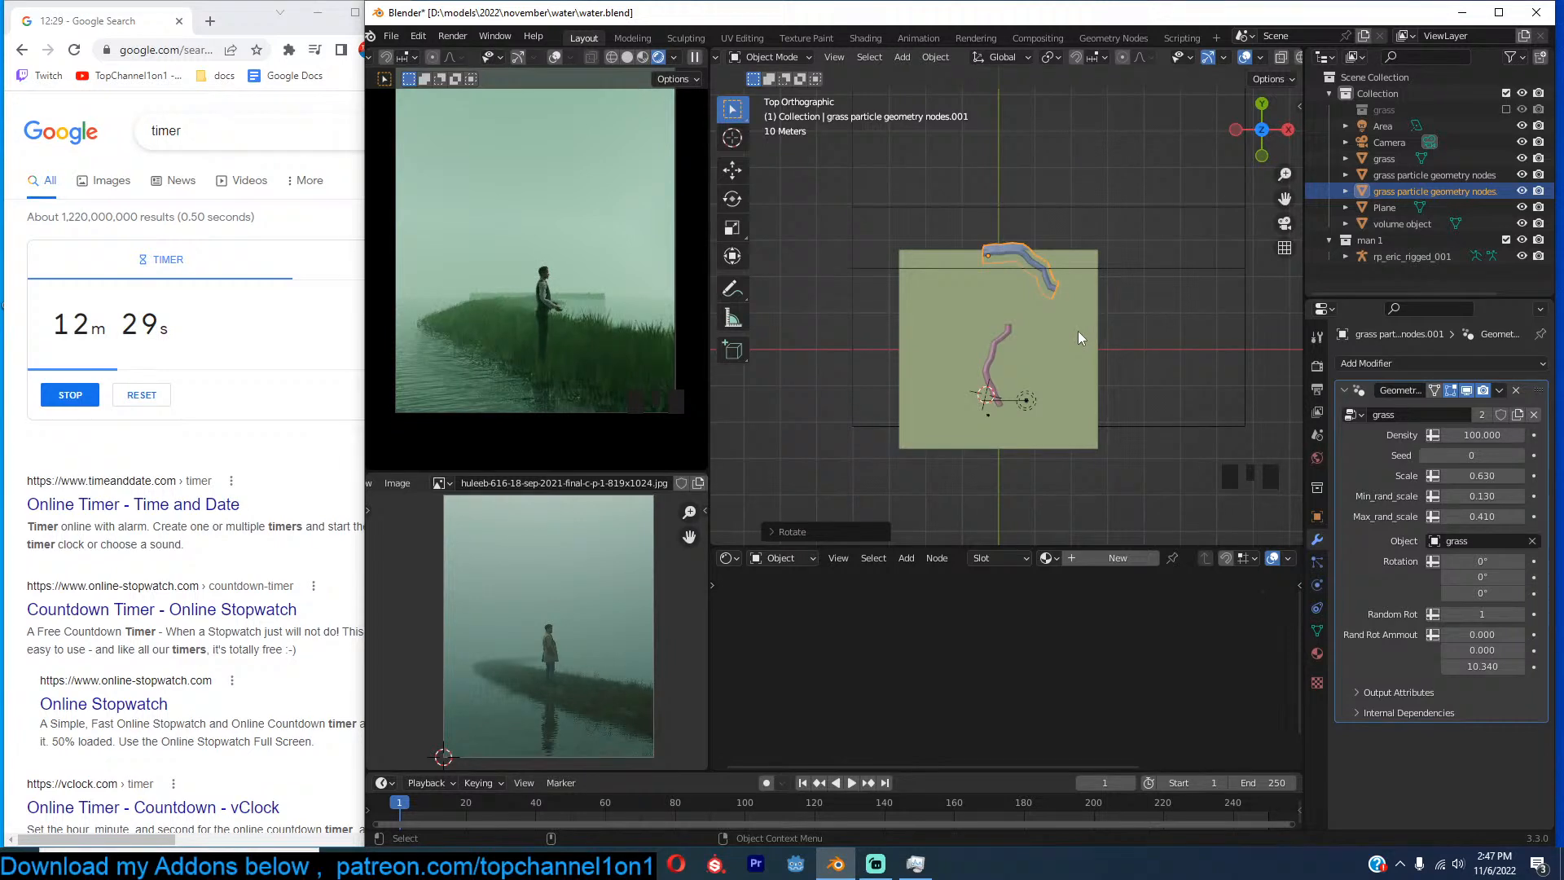
key("x")
left_click(1077, 331)
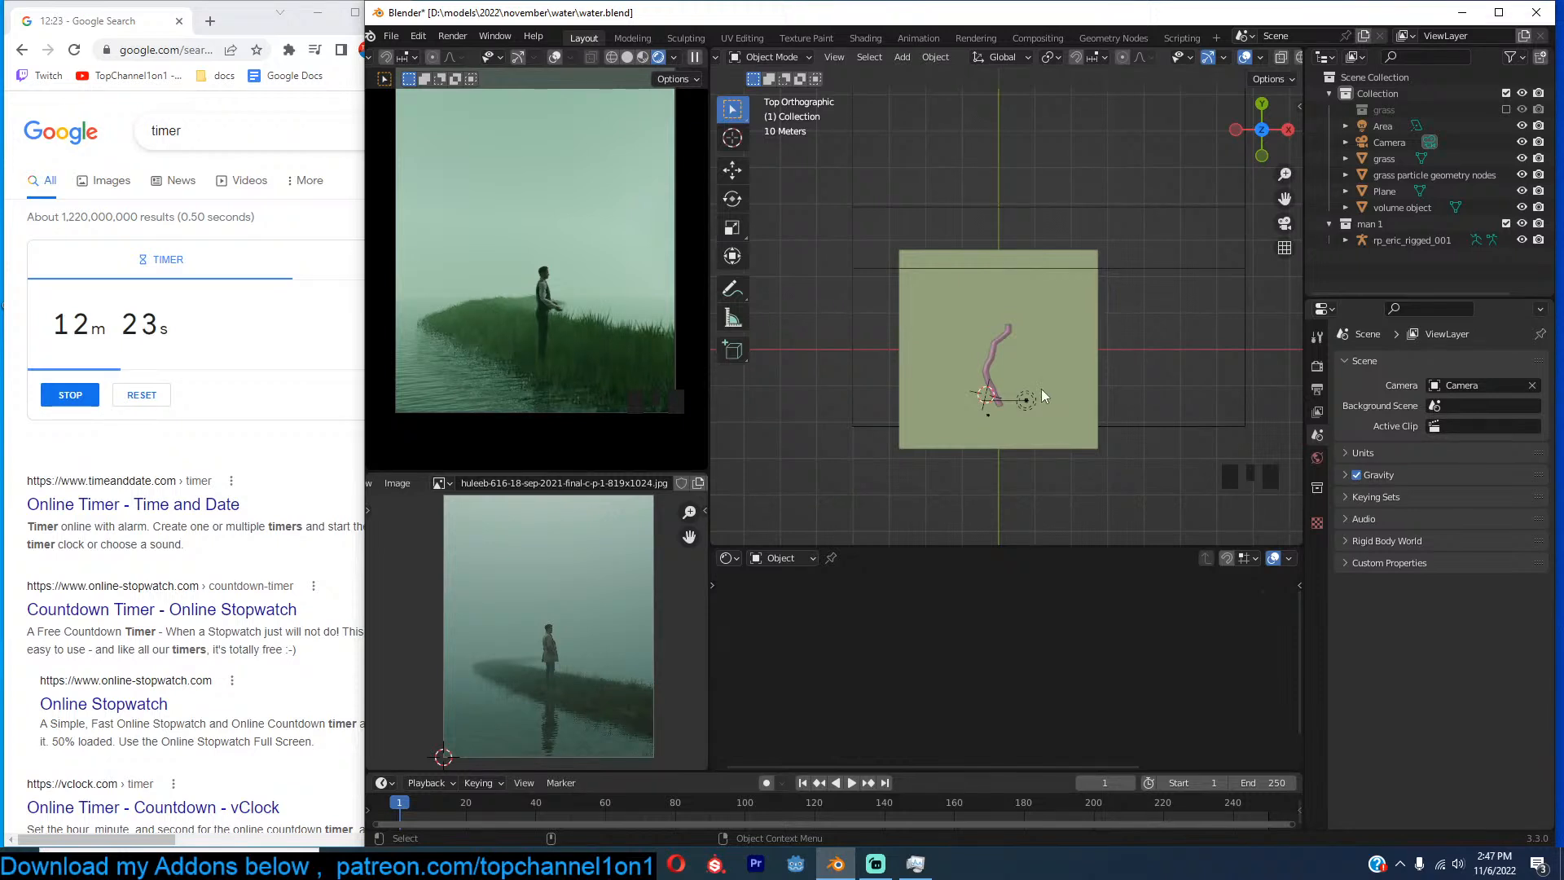
Search the asset library for "light house".
key("n")
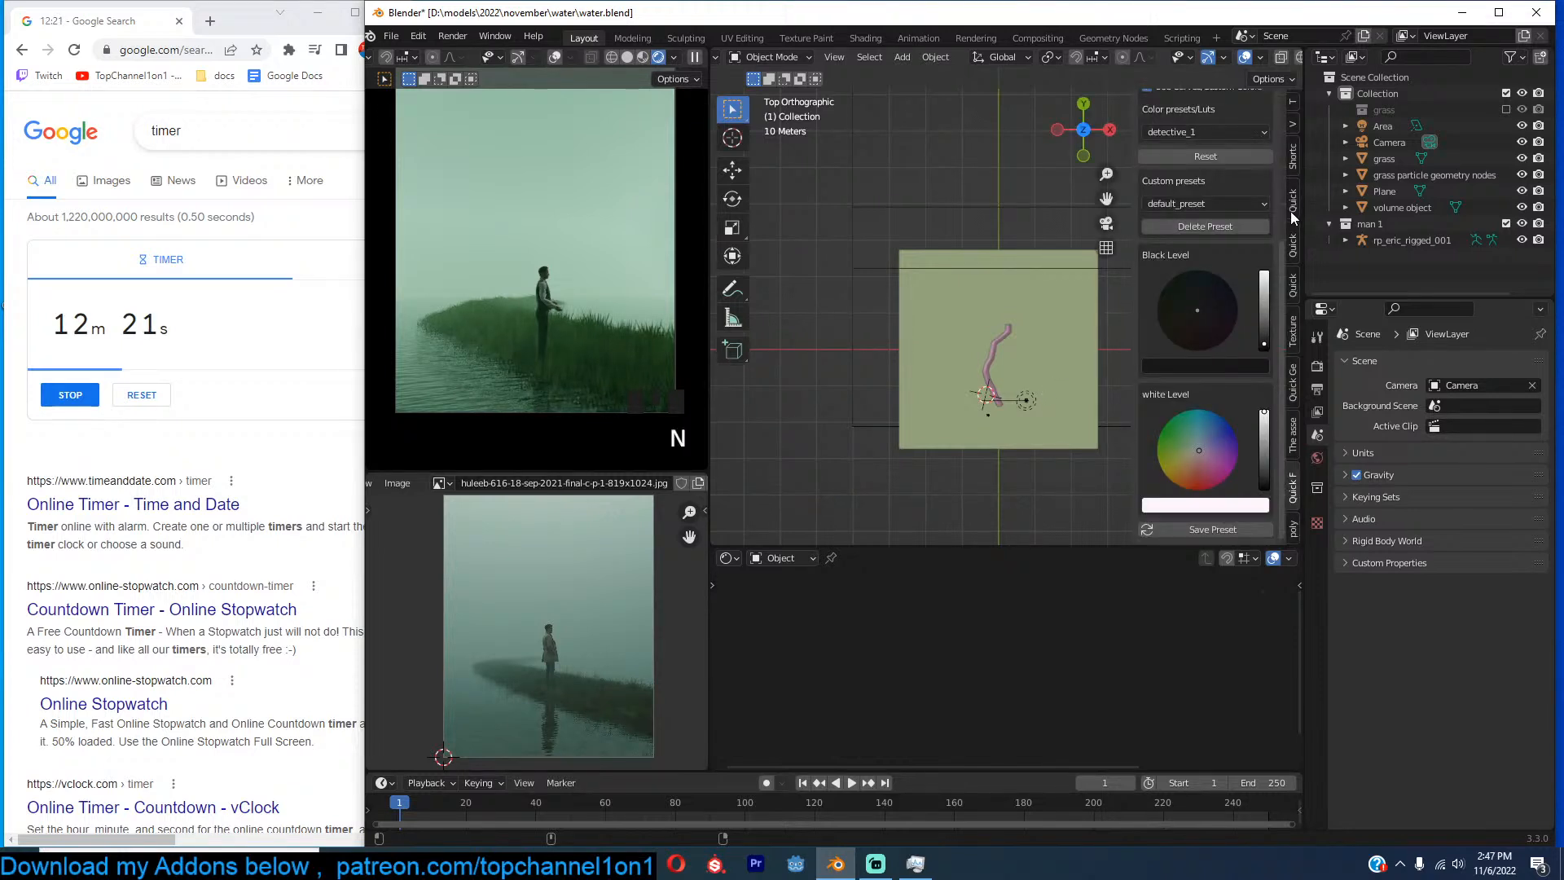
left_click(1291, 428)
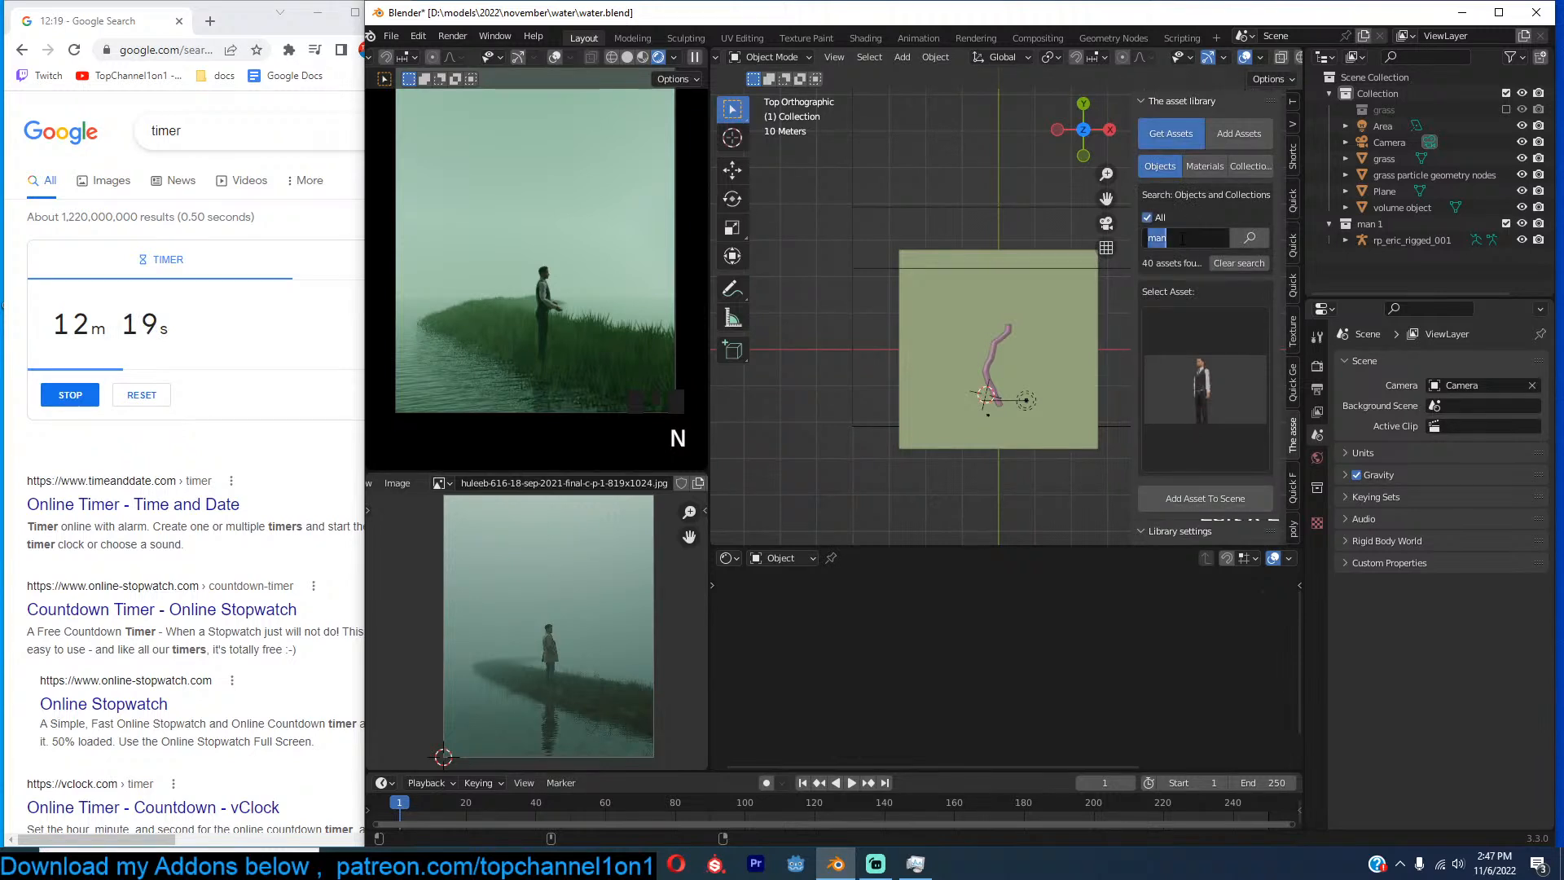
key("BackSpace")
key("Left")
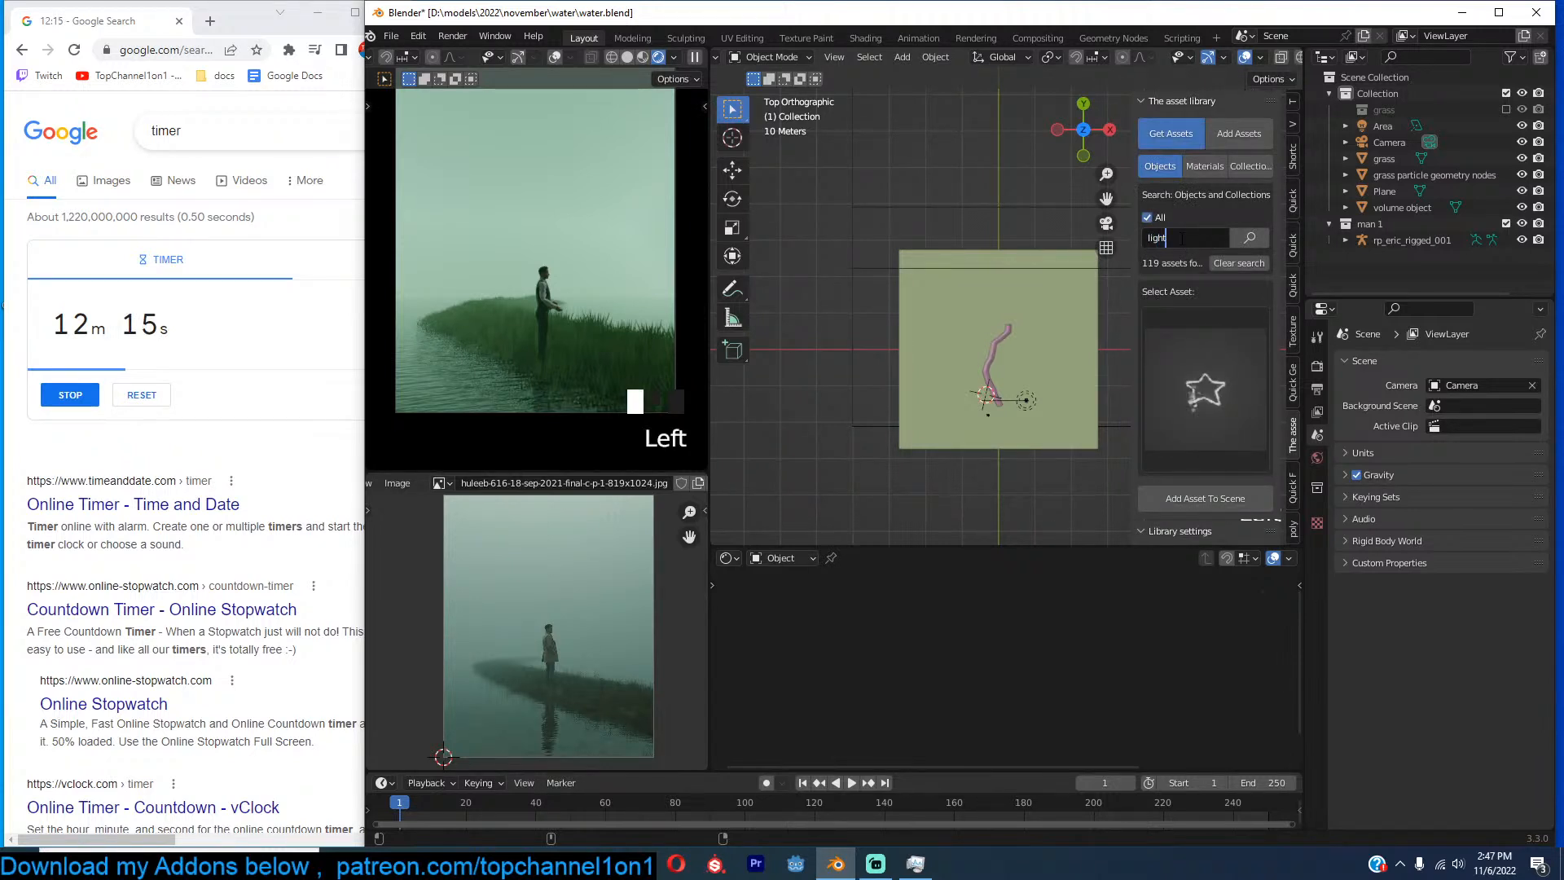
key("Return")
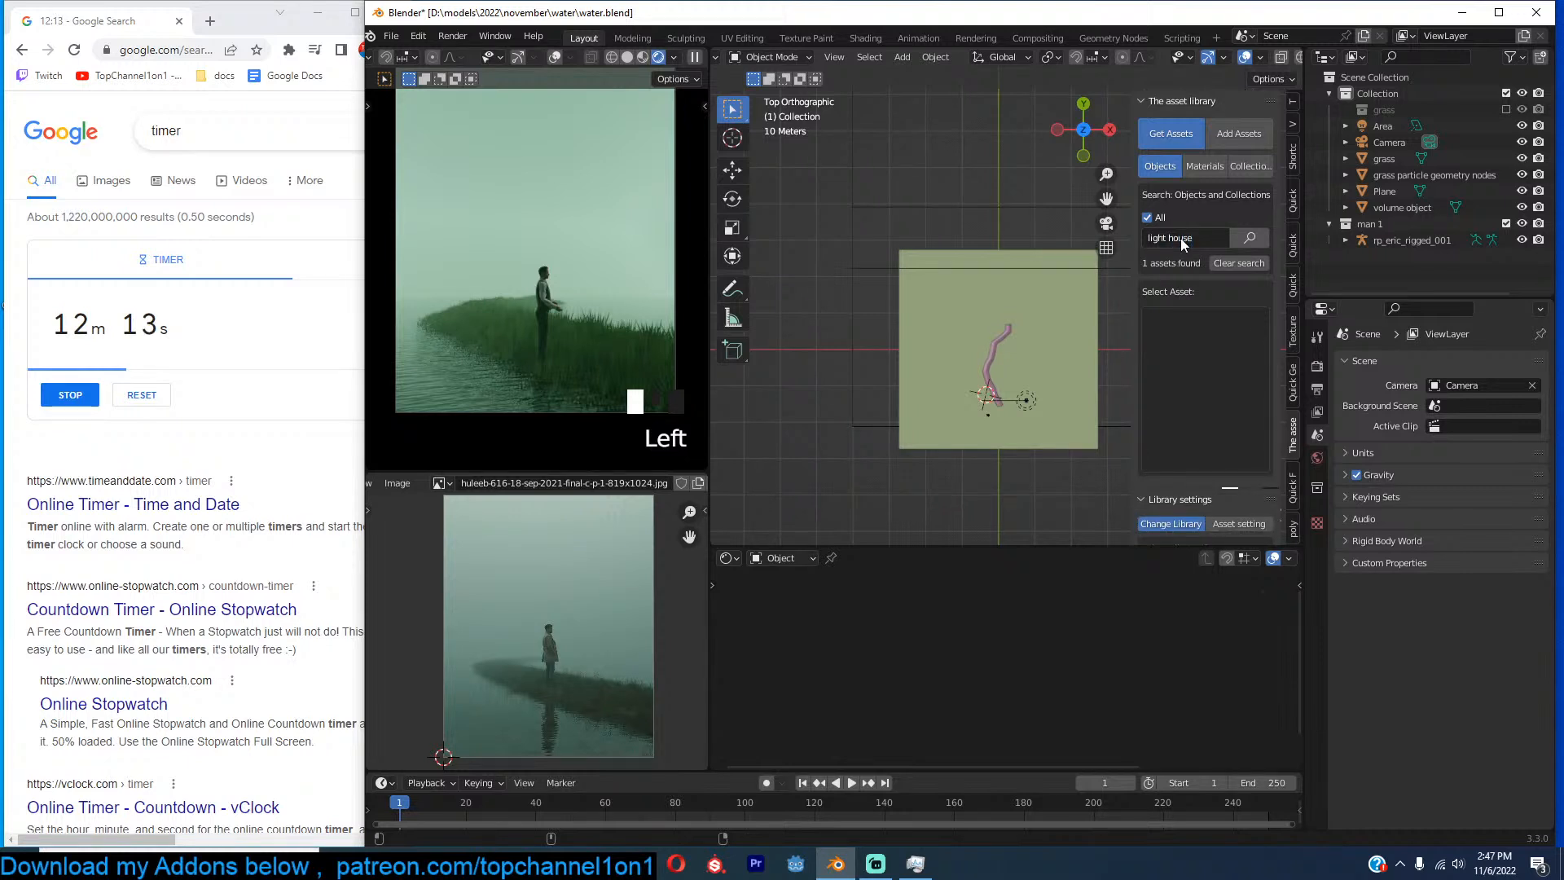
Add the light house asset to the scene with the 3D cursor placed beyond the far edge of the plane.
left_click(1209, 331)
left_click(1254, 507)
scroll(976, 227, "down", 4)
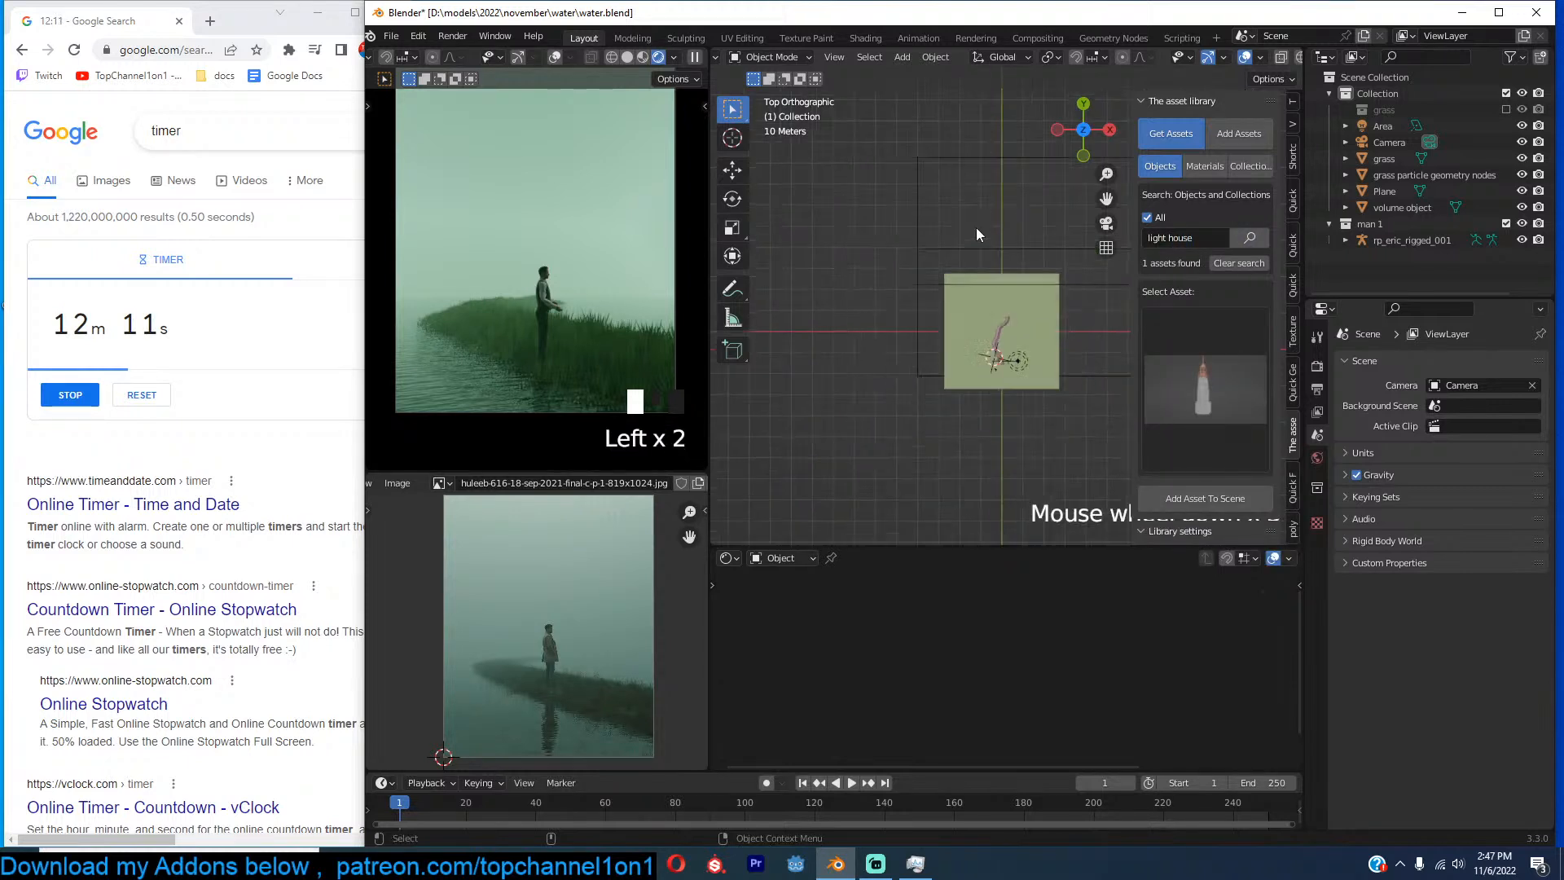
right_click(1038, 174, "shift")
left_click(1222, 497)
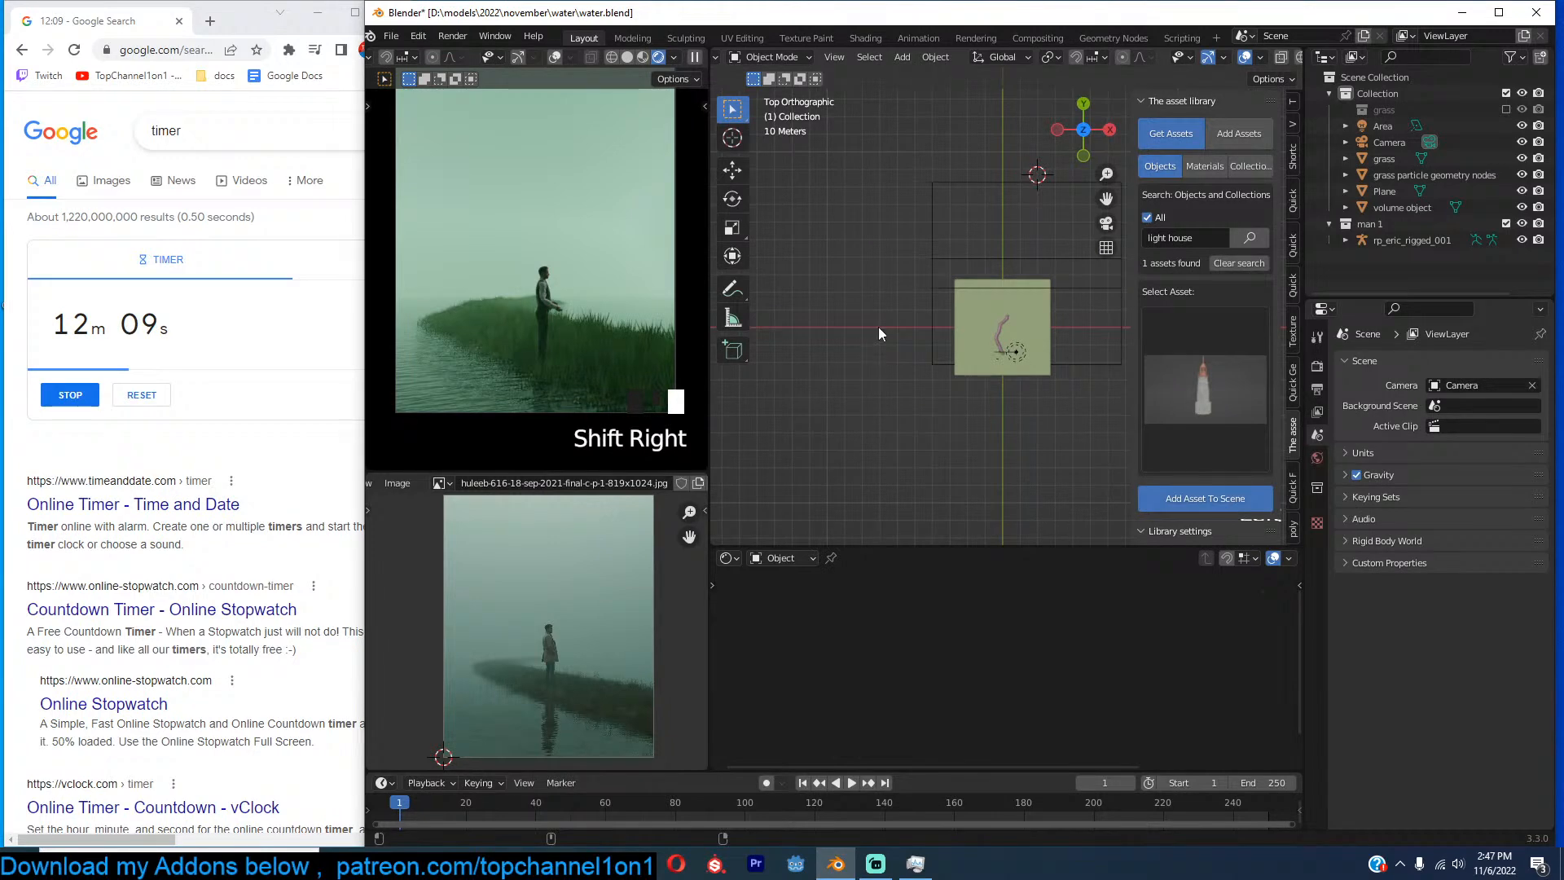
Enlarge the lighthouse in the camera view and move it along the background, away from the centre line.
key("KP_0")
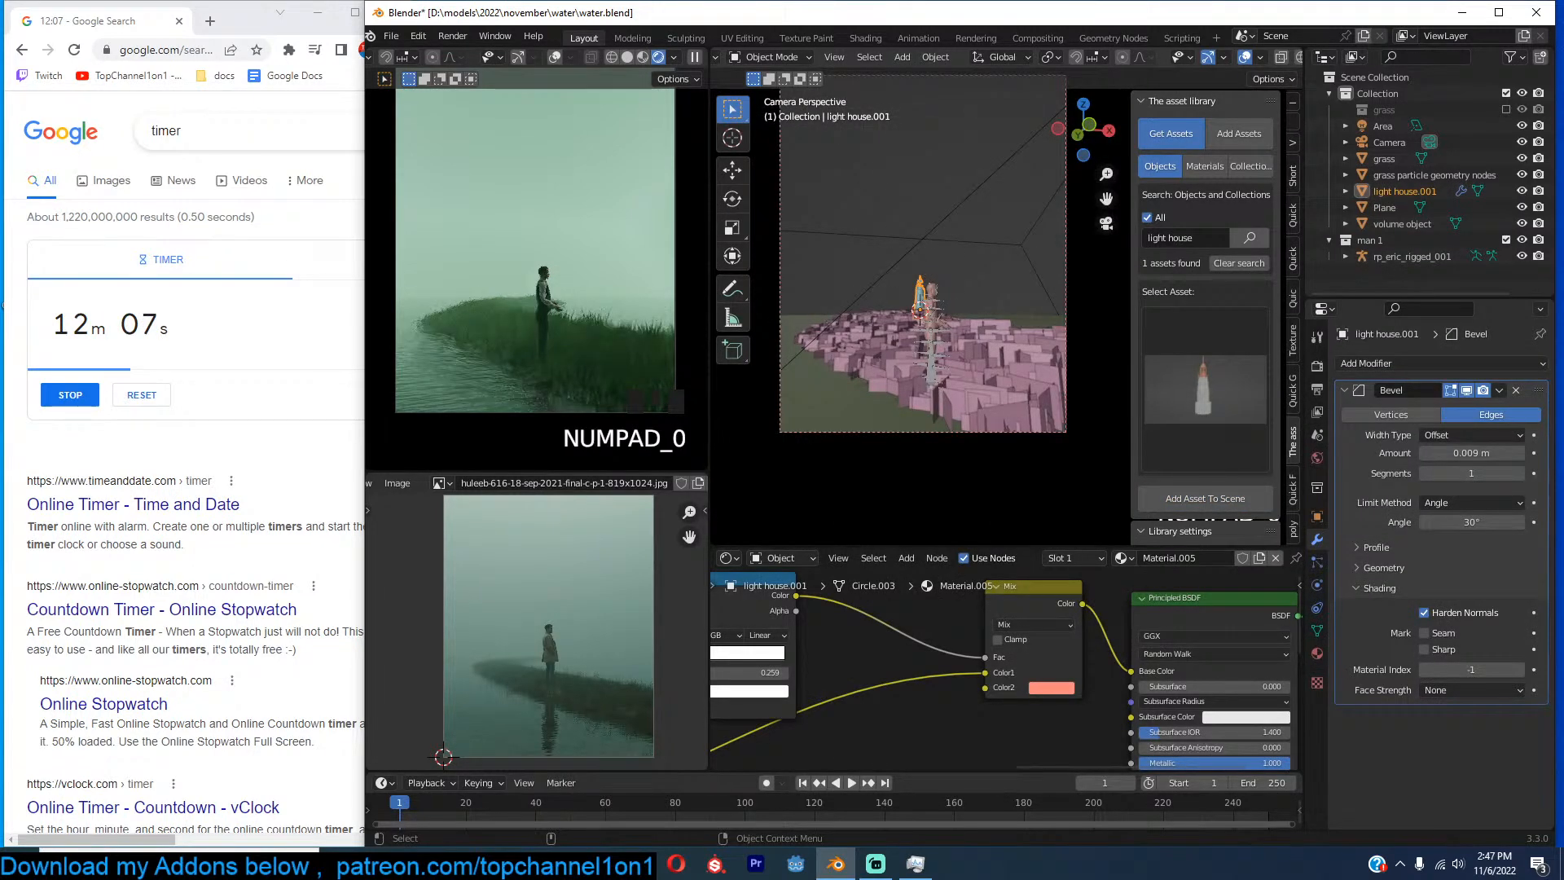
key("s")
left_click(1024, 174)
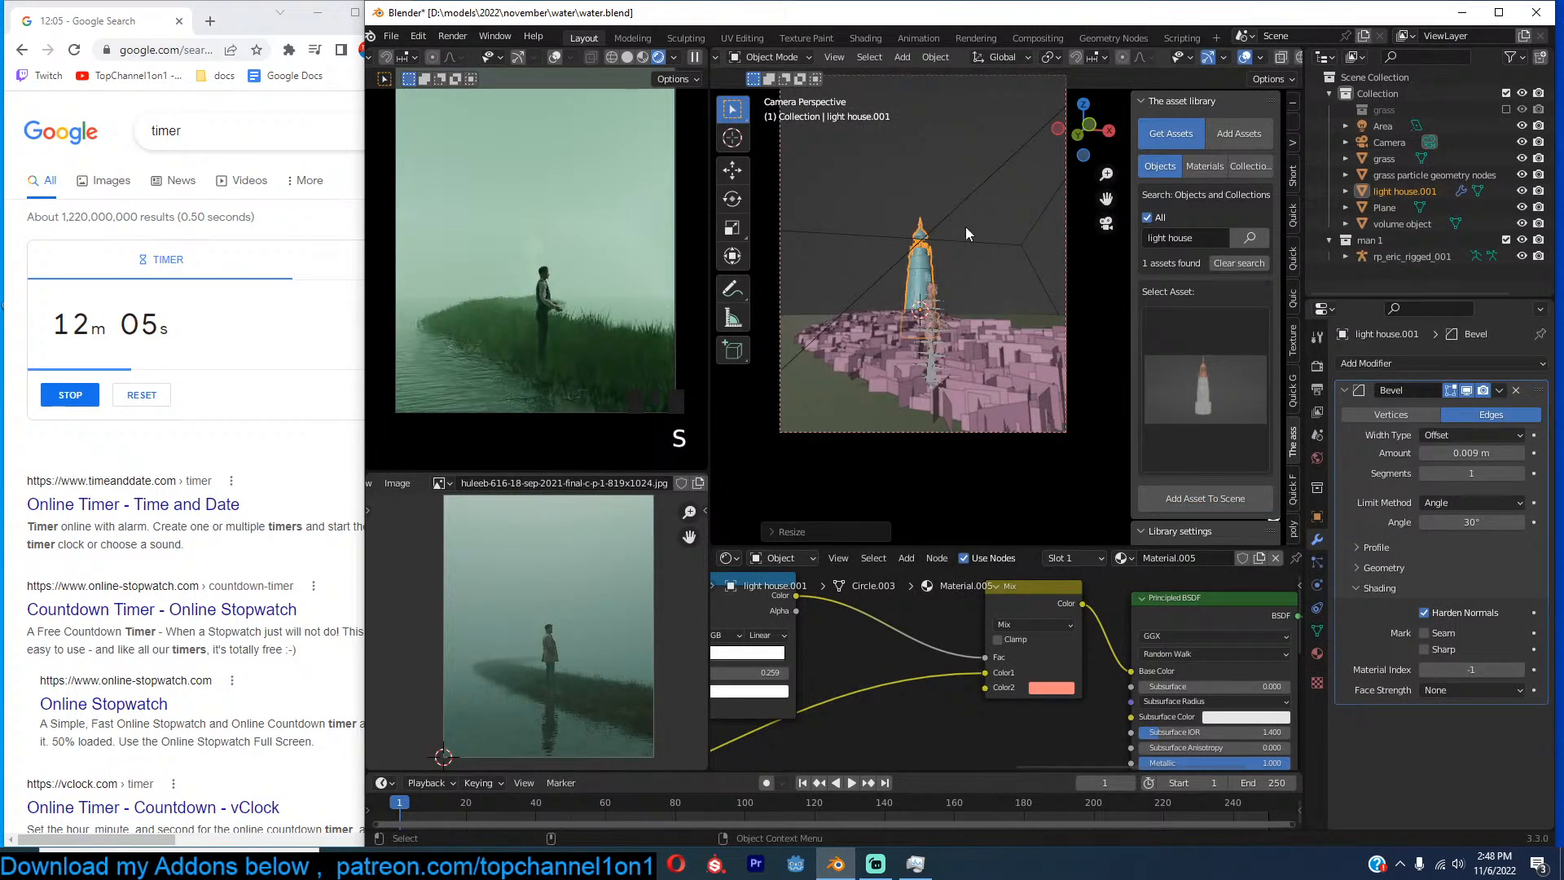
key("KP_7")
key("g")
left_click(994, 262)
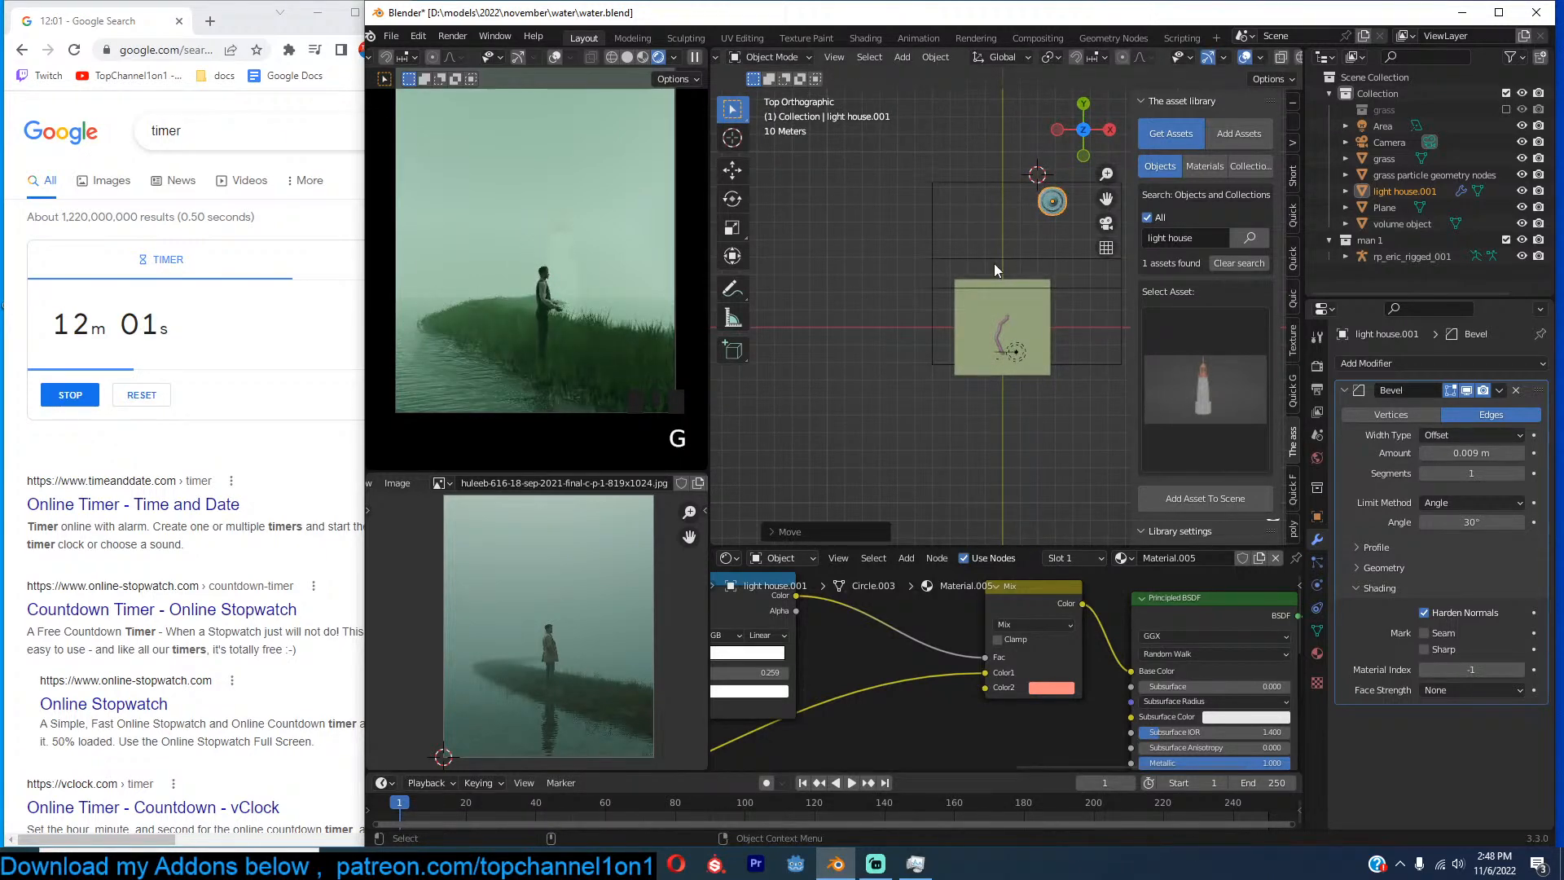
key("g")
left_click(1020, 262)
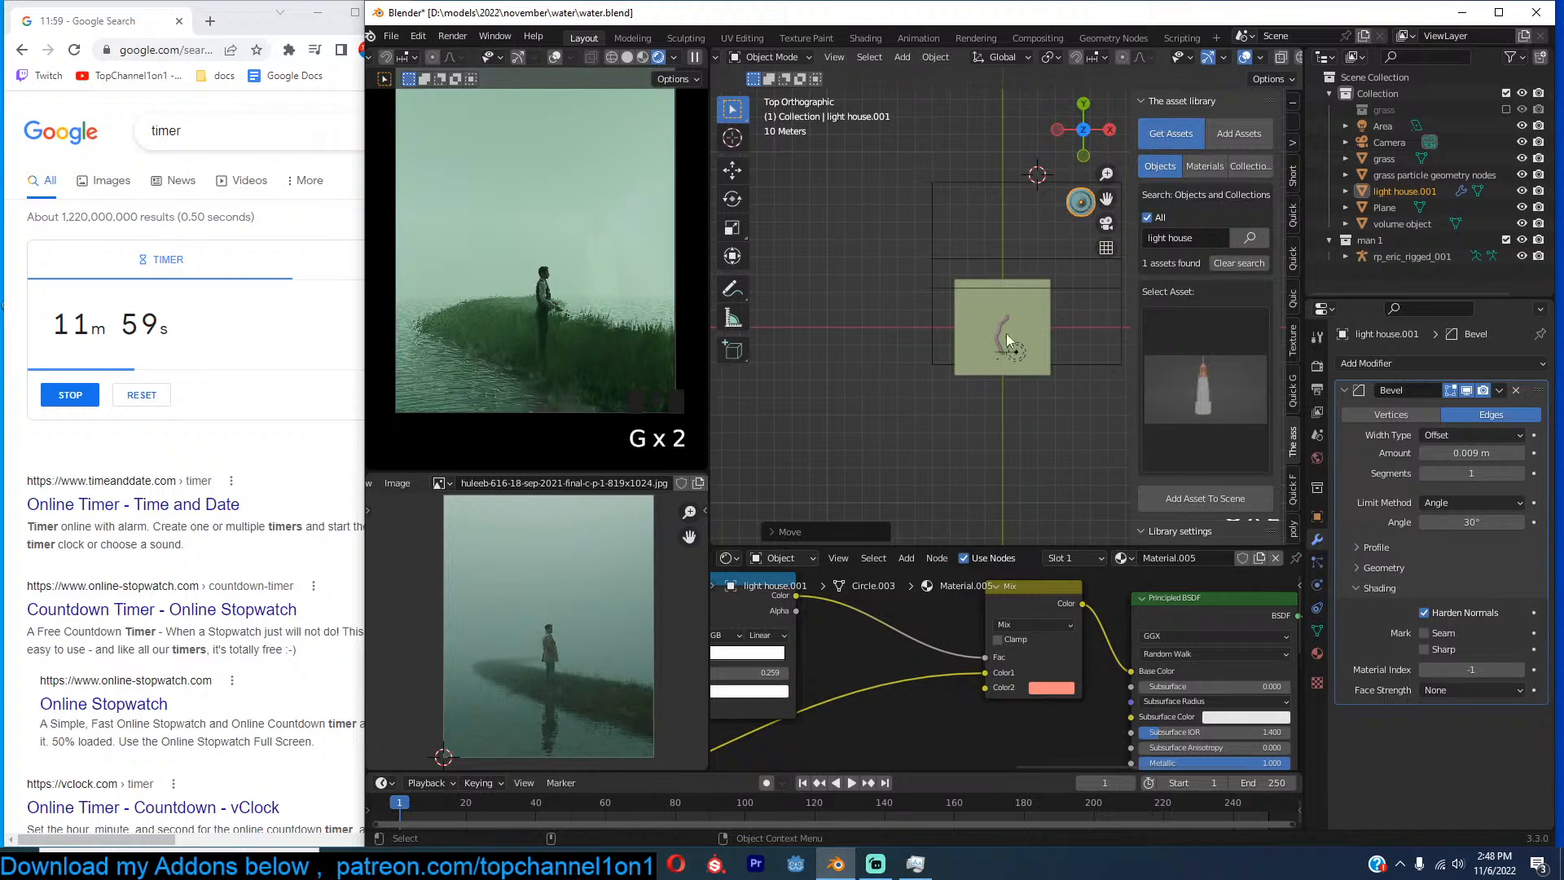
Try the Mix Shader as surface output of the lighthouse's Material.006, and reconnect the lower Principled BSDF.
left_click(1317, 653)
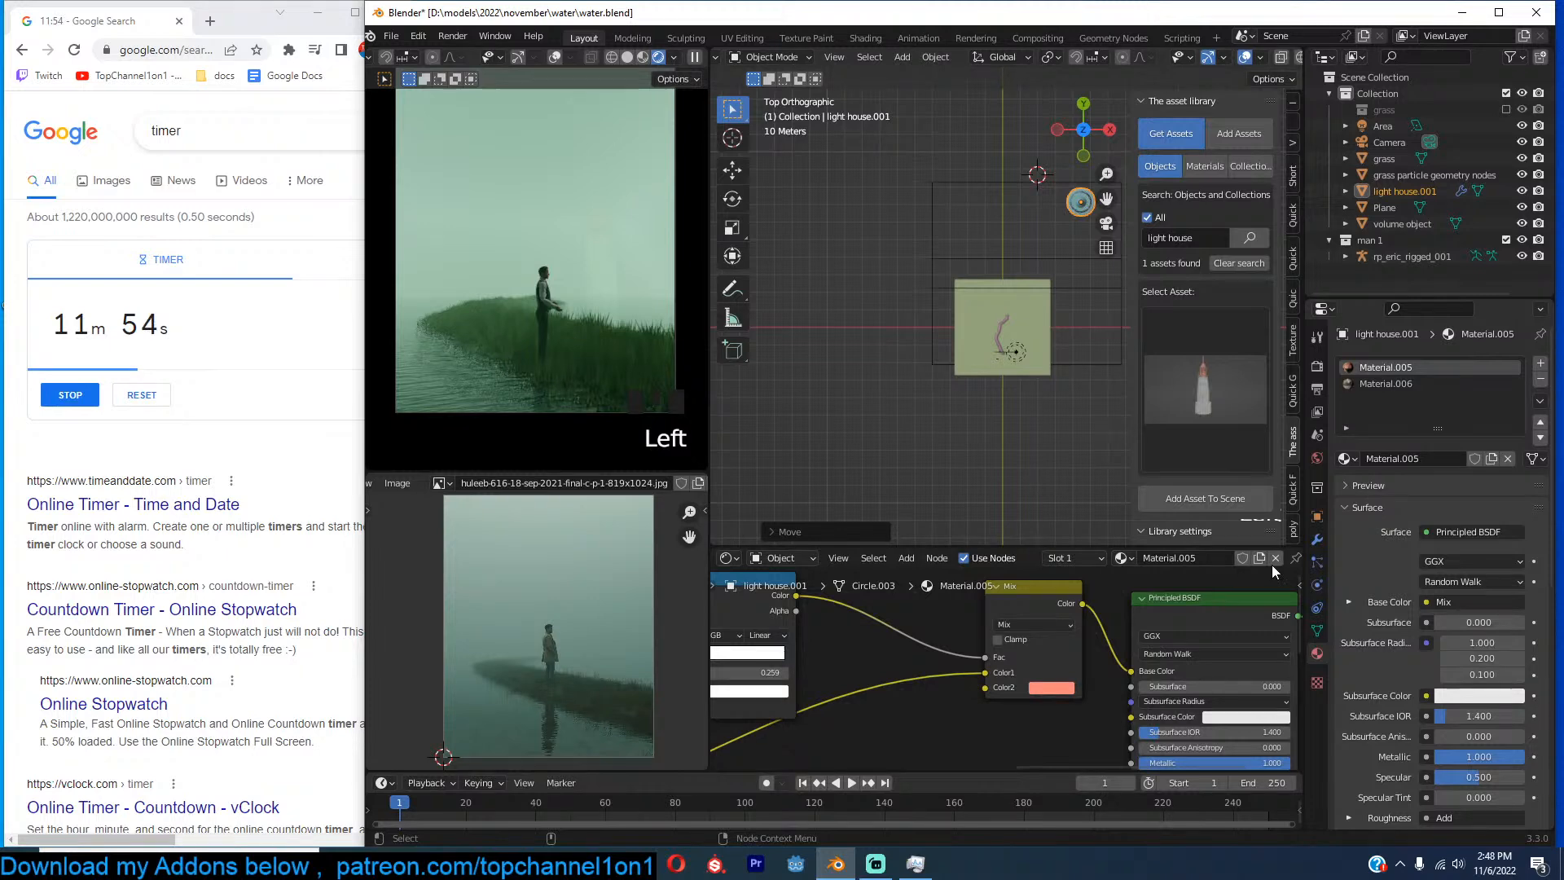
scroll(1145, 644, "down", 6)
middle_click_drag(1136, 649, 1057, 764)
scroll(1106, 682, "up", 3)
middle_click_drag(1107, 682, 1137, 647)
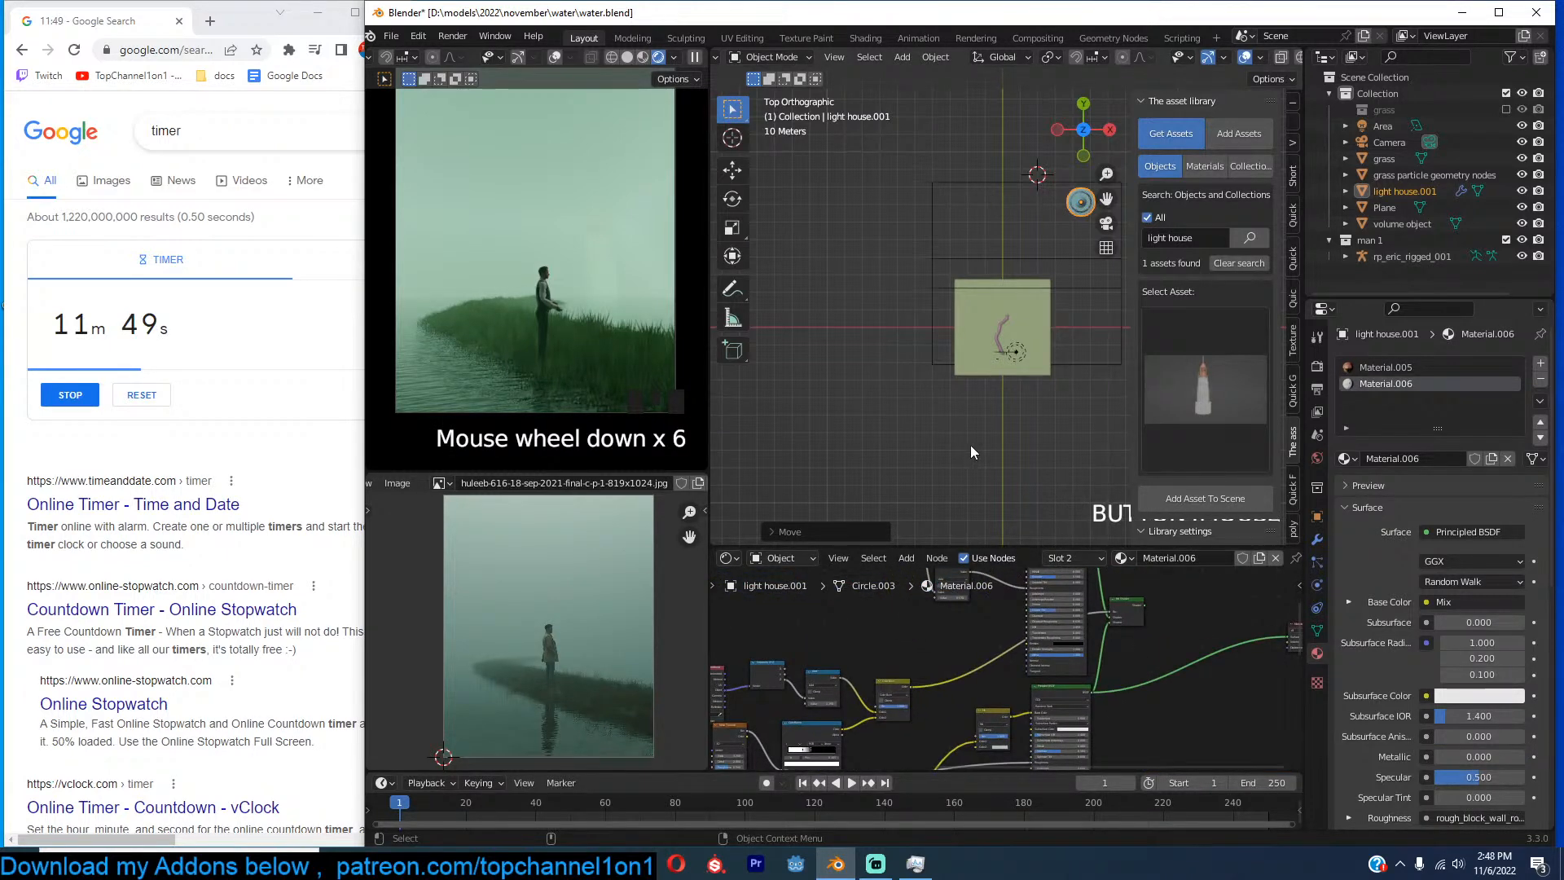
left_click(1076, 689, "ctrl+shift")
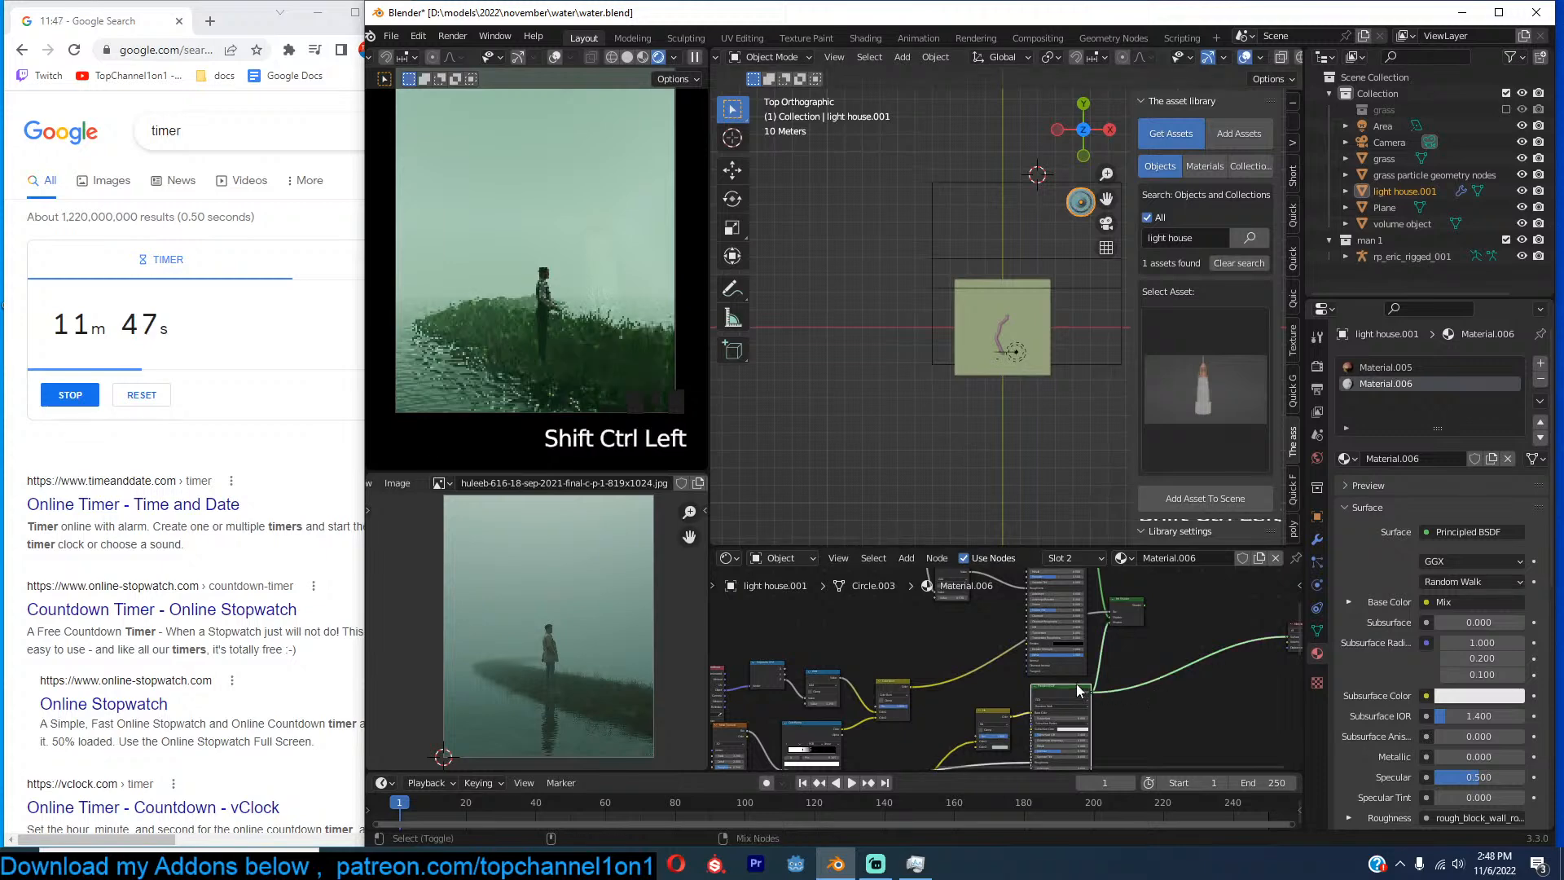
left_click(1131, 609, "ctrl+shift")
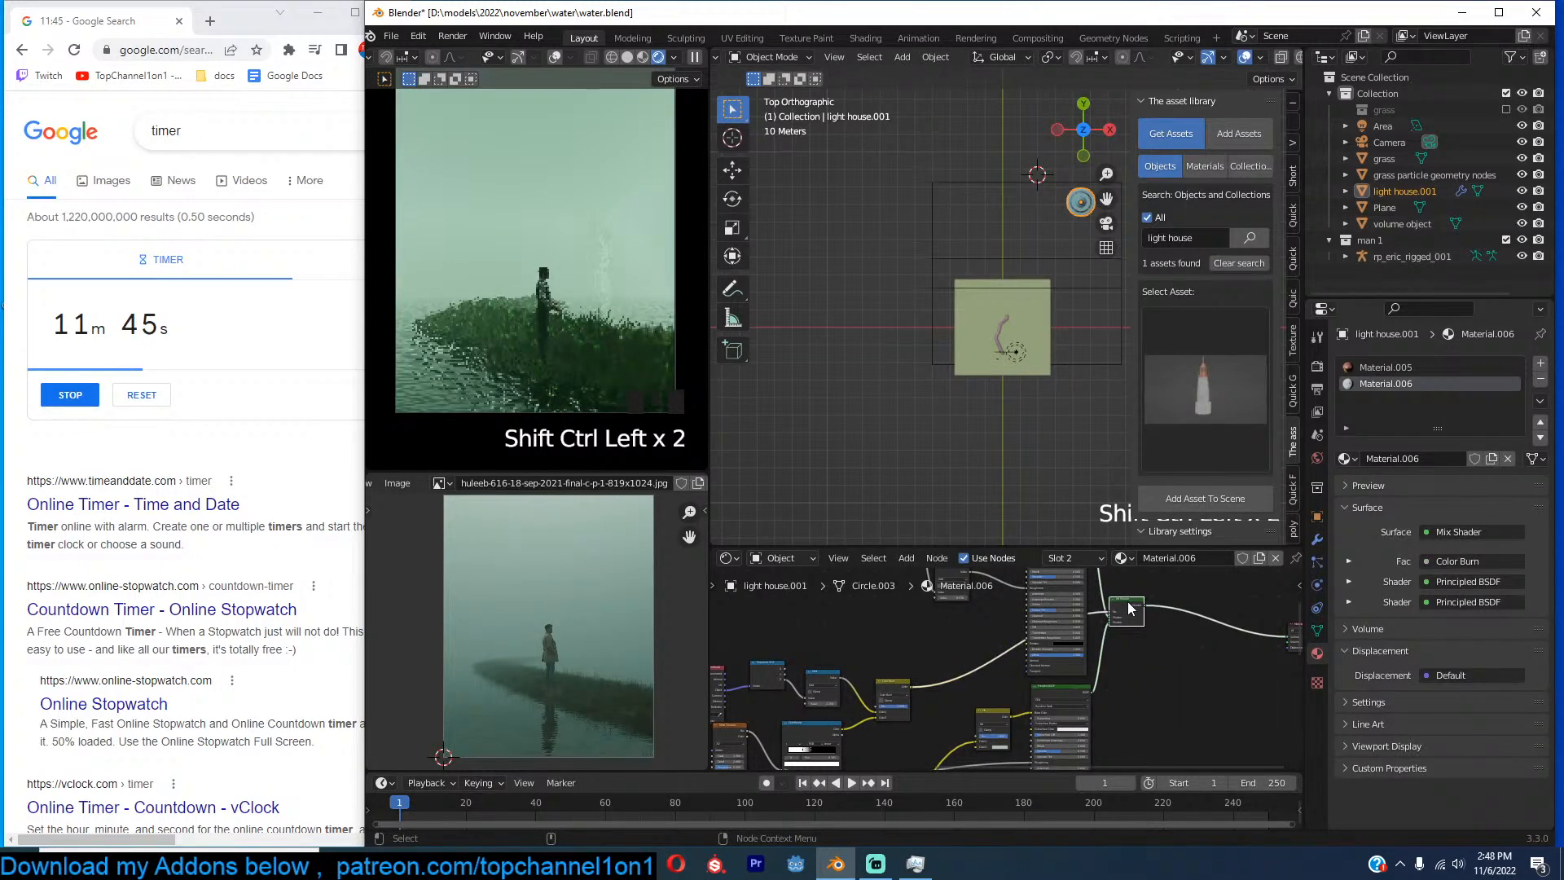
left_click(1082, 691, "ctrl+shift")
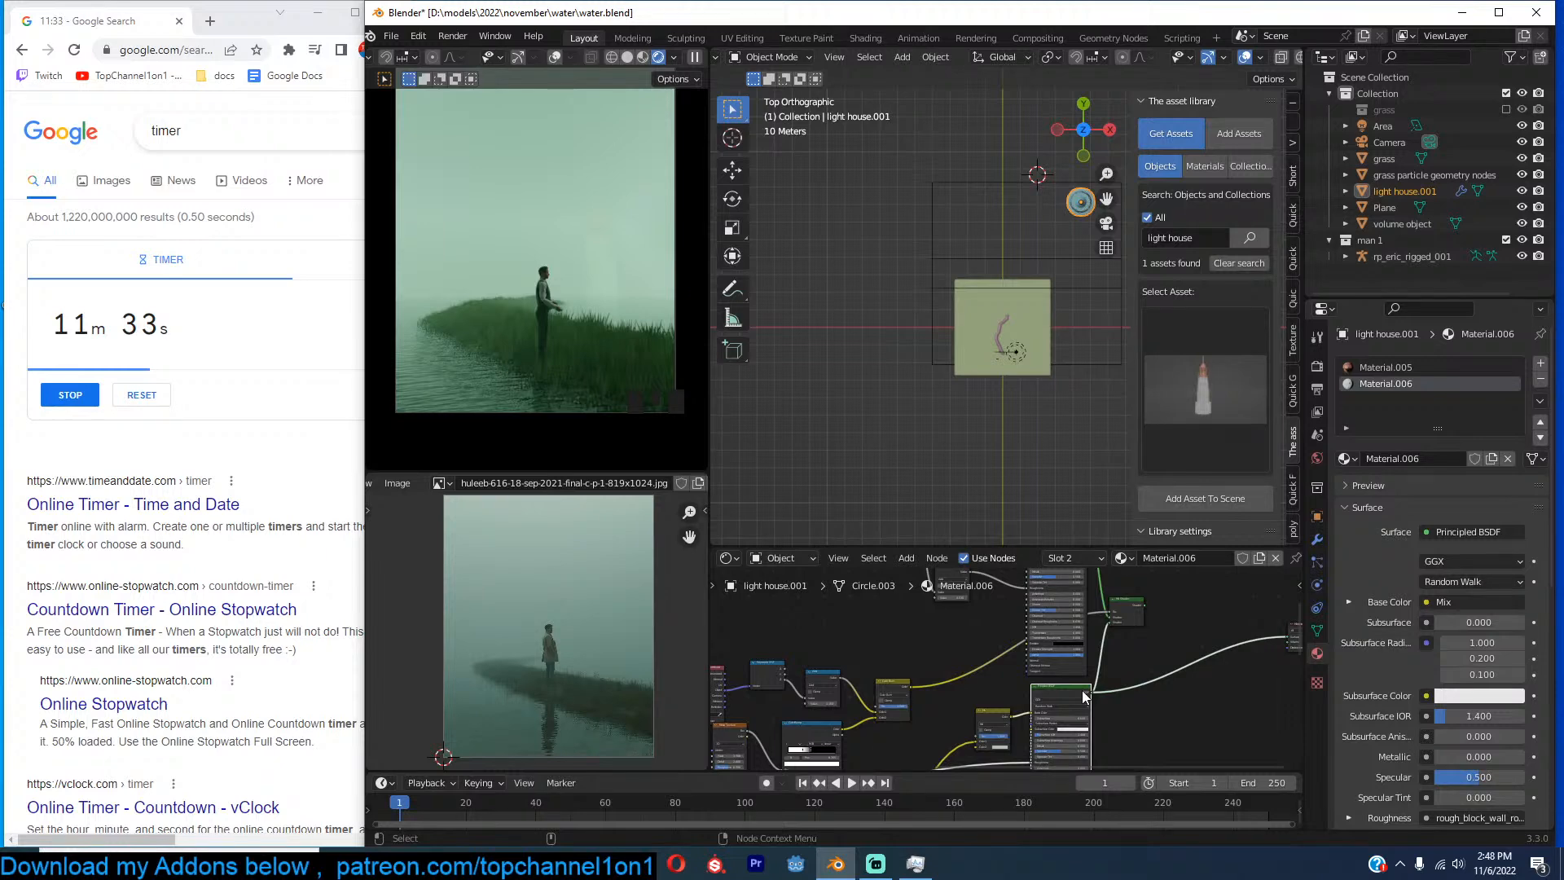
Save the file and open the grass strip in Edit Mode from the top view.
left_click(979, 386)
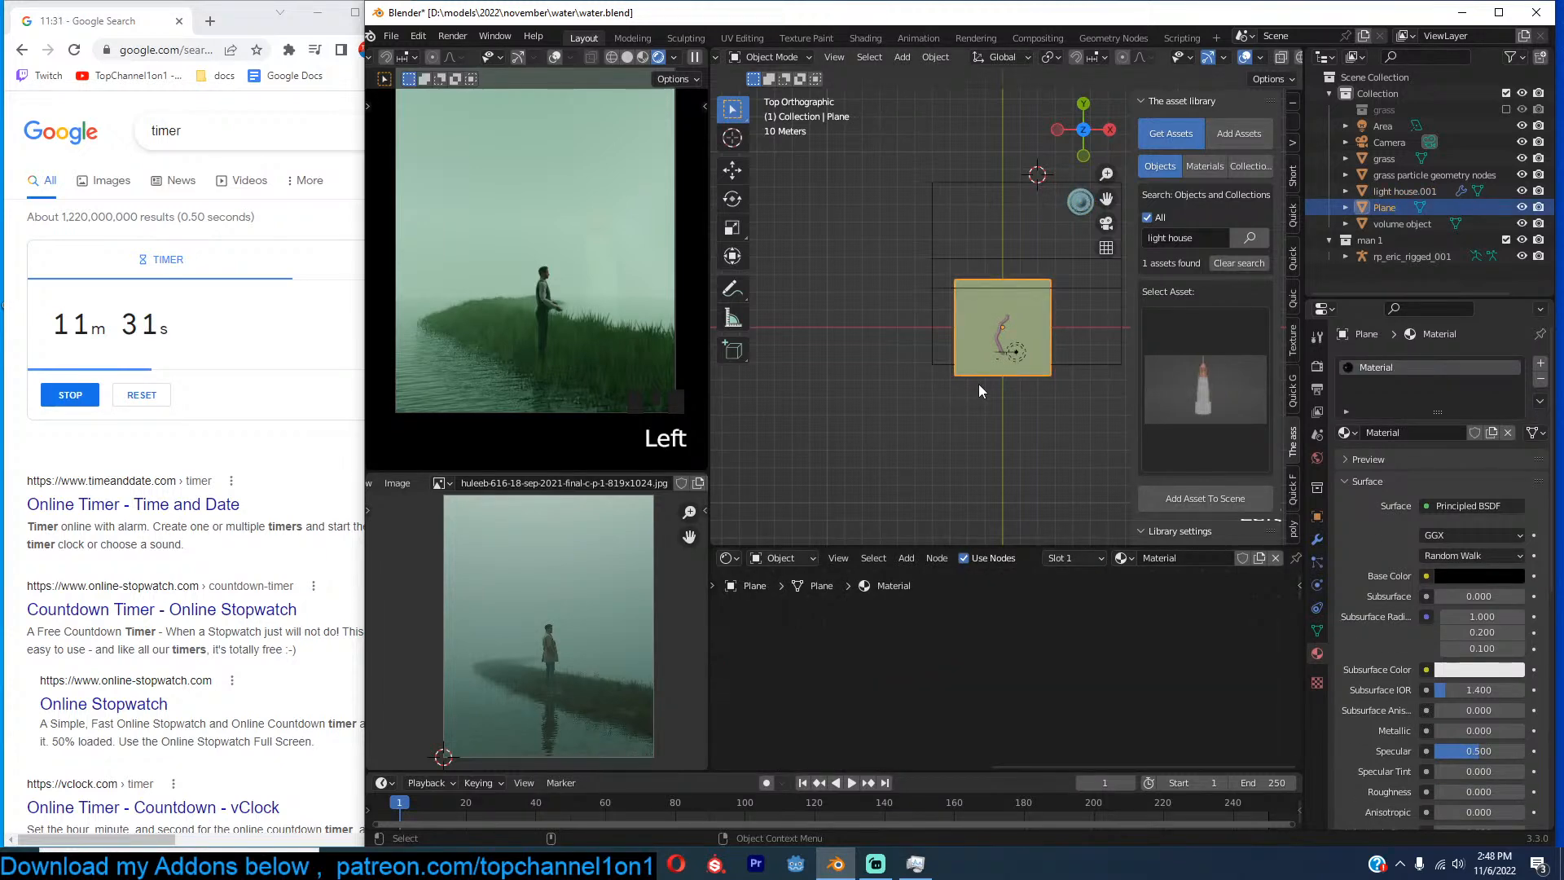
key("KP_0")
scroll(979, 384, "up", 3)
left_click(979, 384)
key("KP_7")
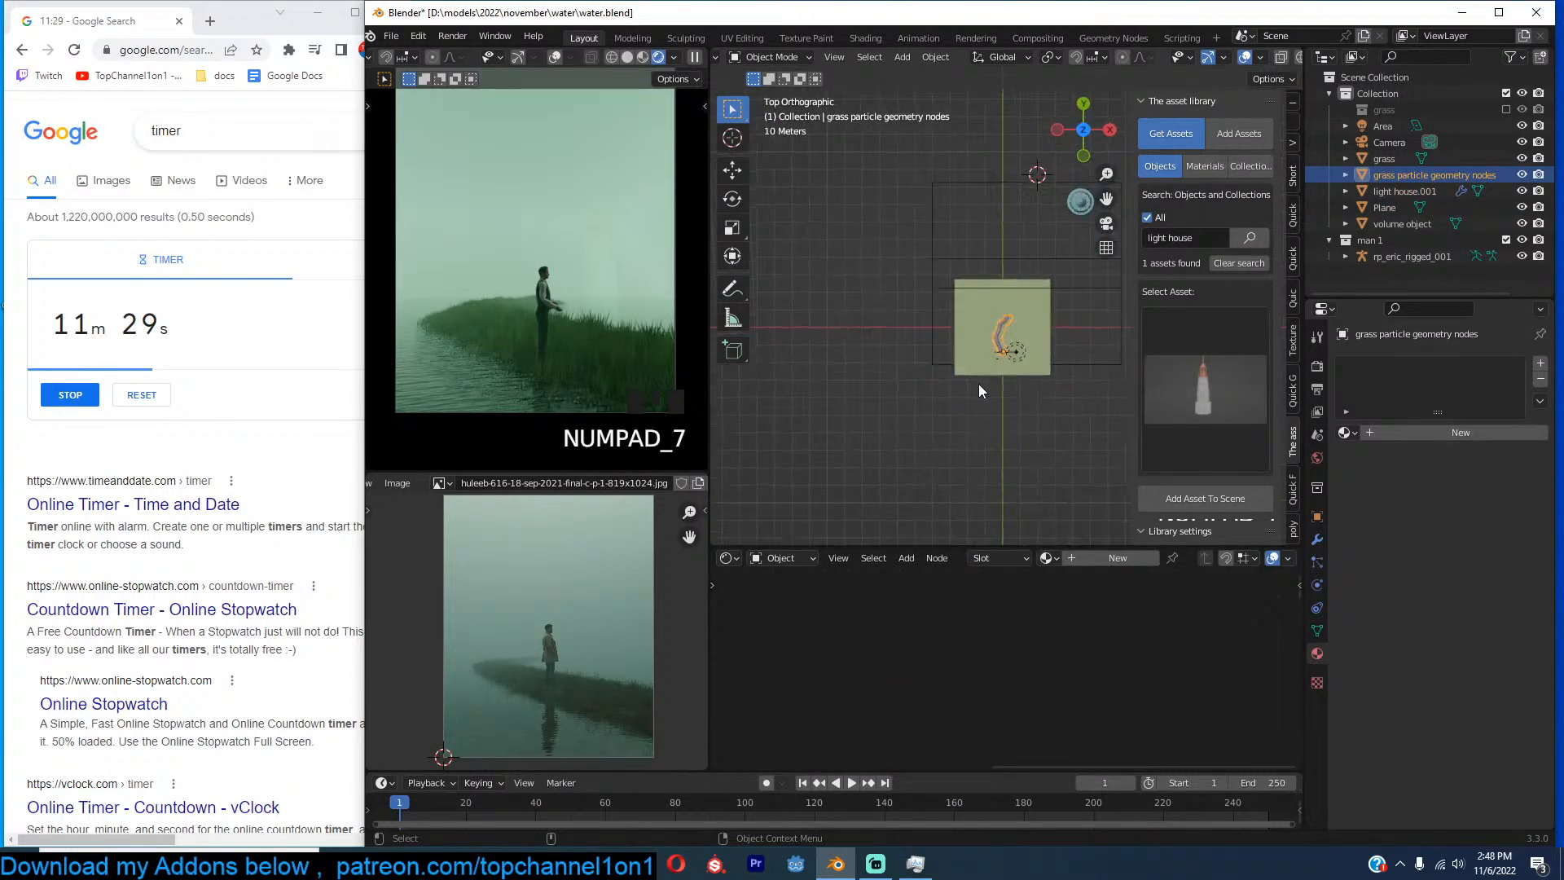
scroll(979, 383, "up", 8)
key("ctrl+s")
scroll(980, 382, "down", 3)
middle_click_drag(1019, 447, 1003, 234, "shift")
key("Tab")
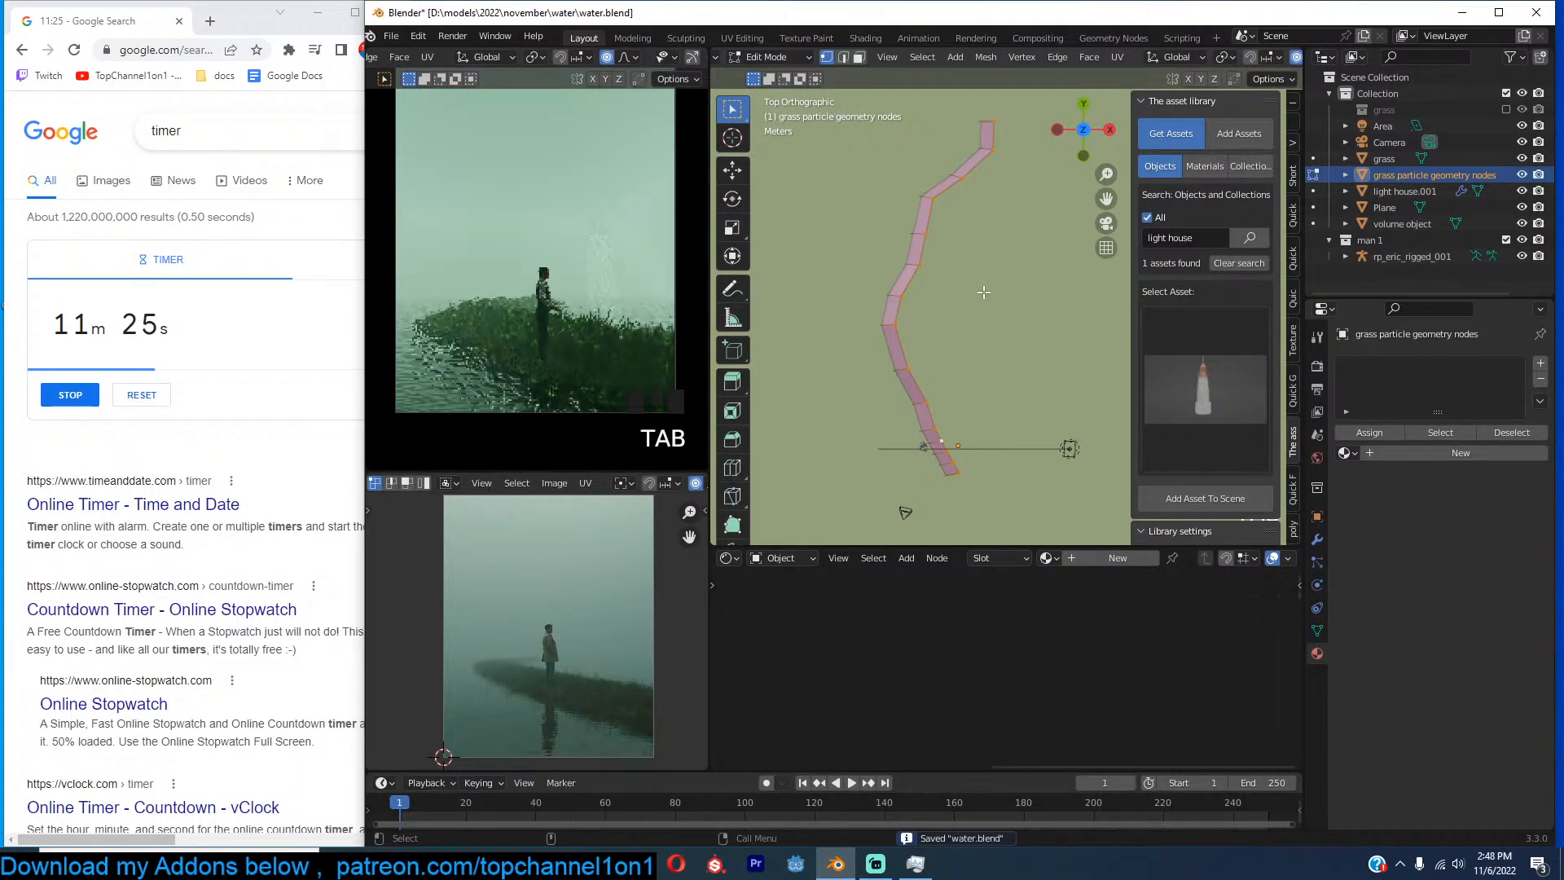
Delete the vertices of the detached linked strip on the positive X side of the grass mesh.
key("a")
key("alt+z")
key("2")
left_click(945, 353, "alt")
left_click(925, 356, "alt+shift")
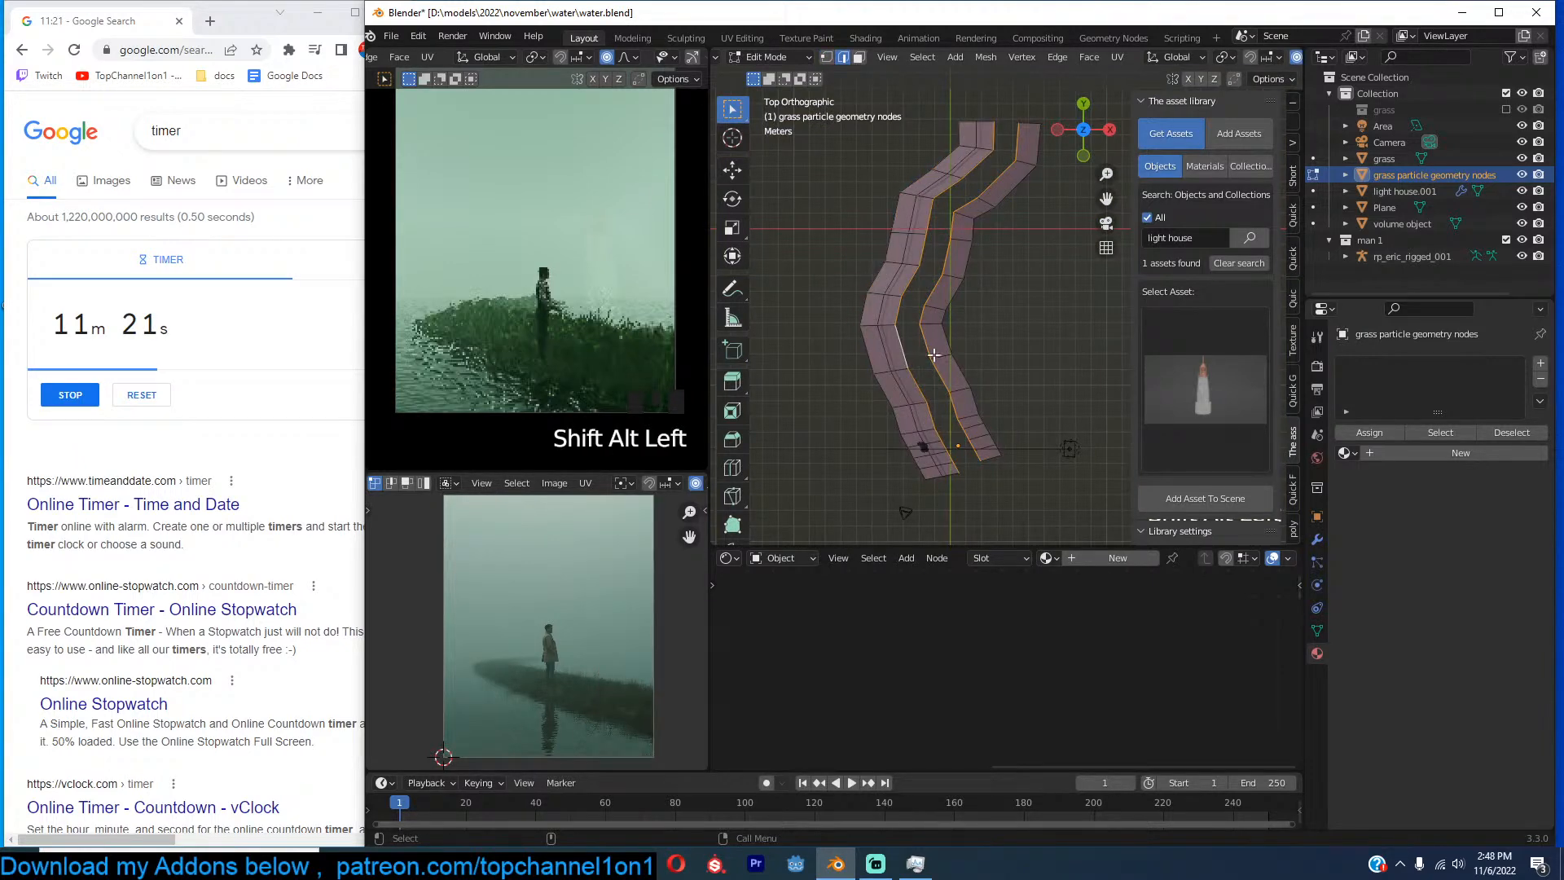
left_click(945, 355)
key("ctrl+l")
key("x")
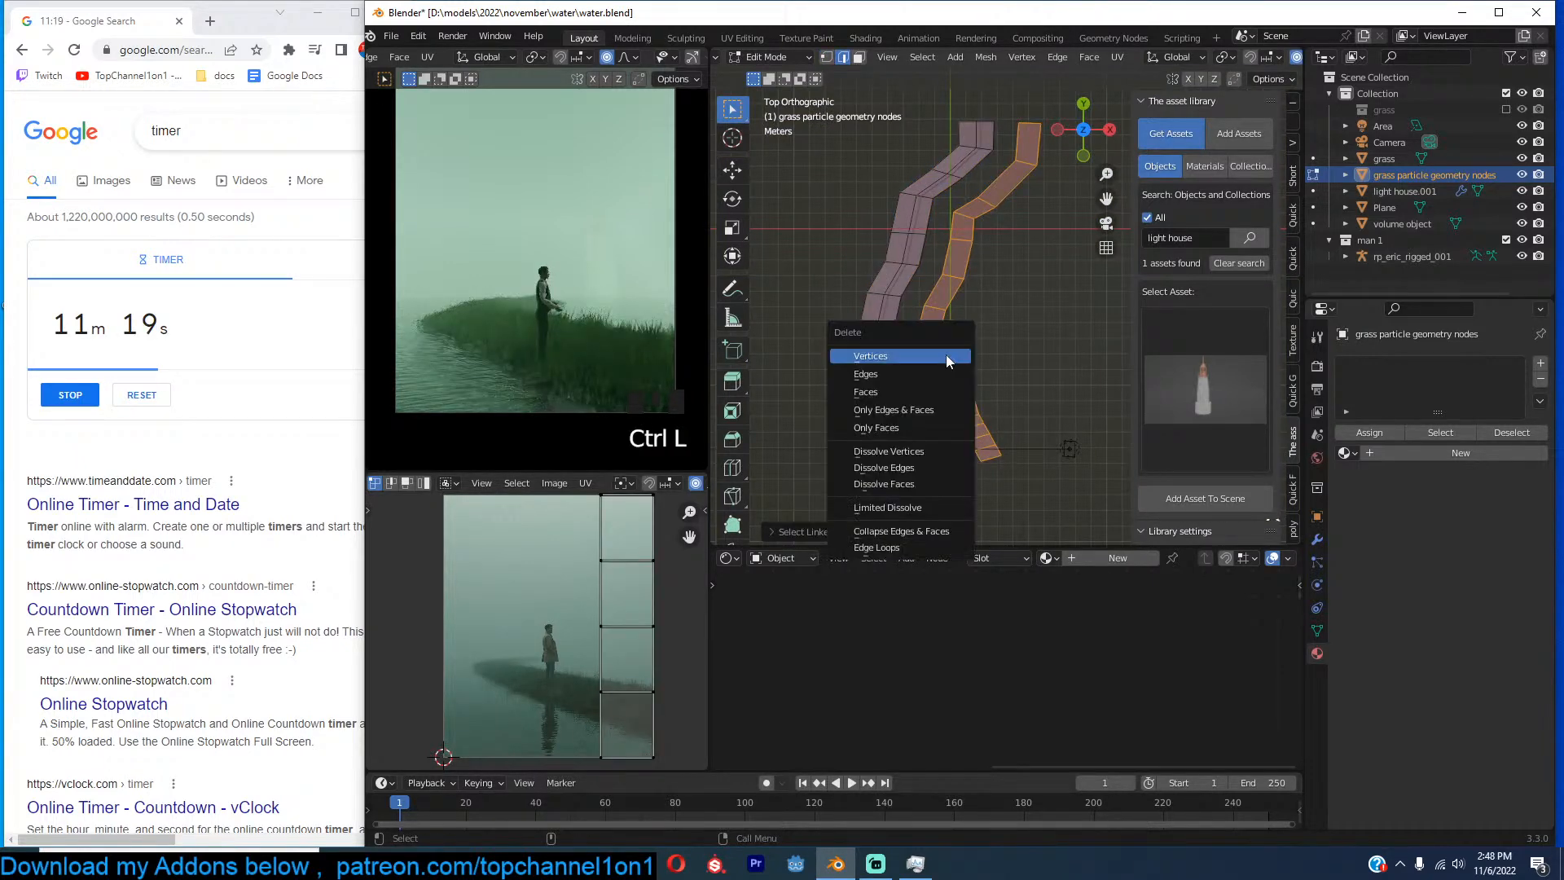
left_click(946, 355)
key("Tab")
key("Tab")
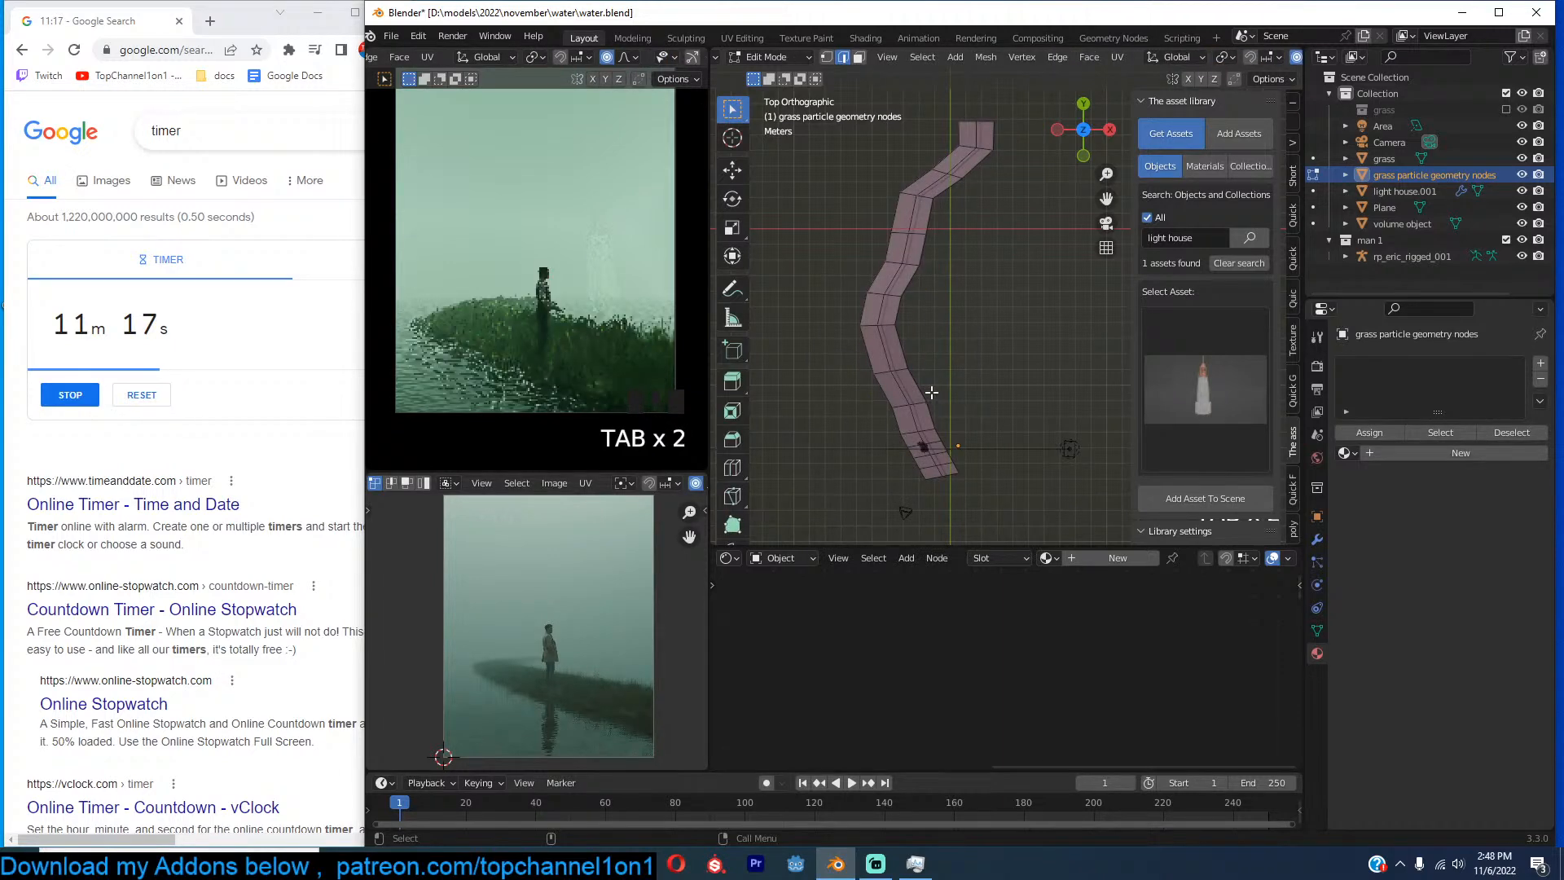
Lower the grass strip's newly exposed long edge loop along Z and leave Edit Mode.
key("grave")
key("alt+z")
key("alt+z")
left_click(890, 278)
left_click(894, 277, "alt")
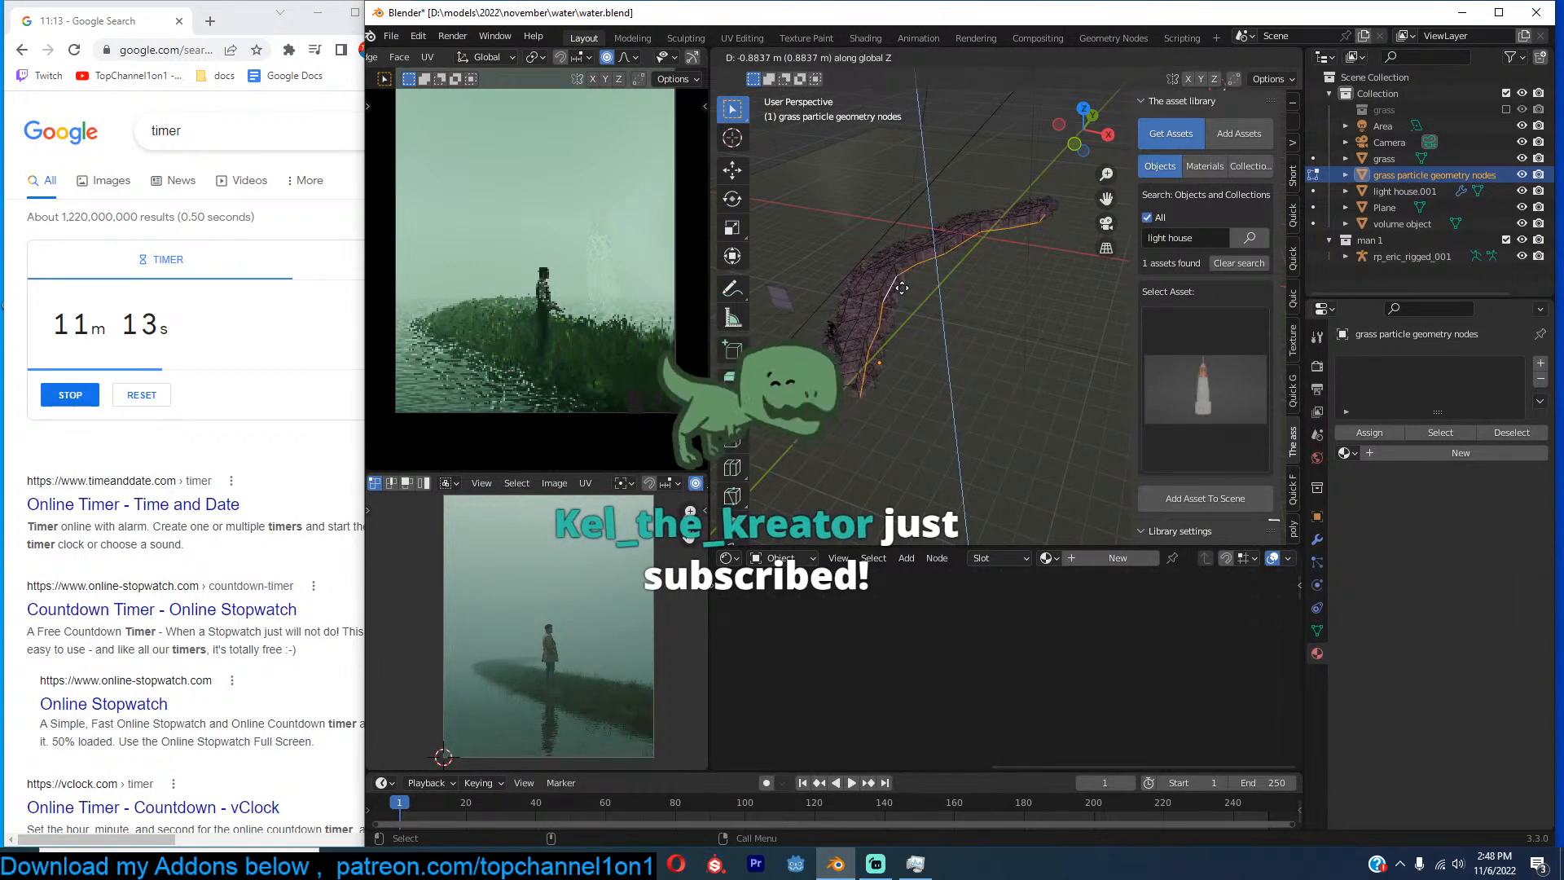
left_click(915, 295, "alt")
key("Tab")
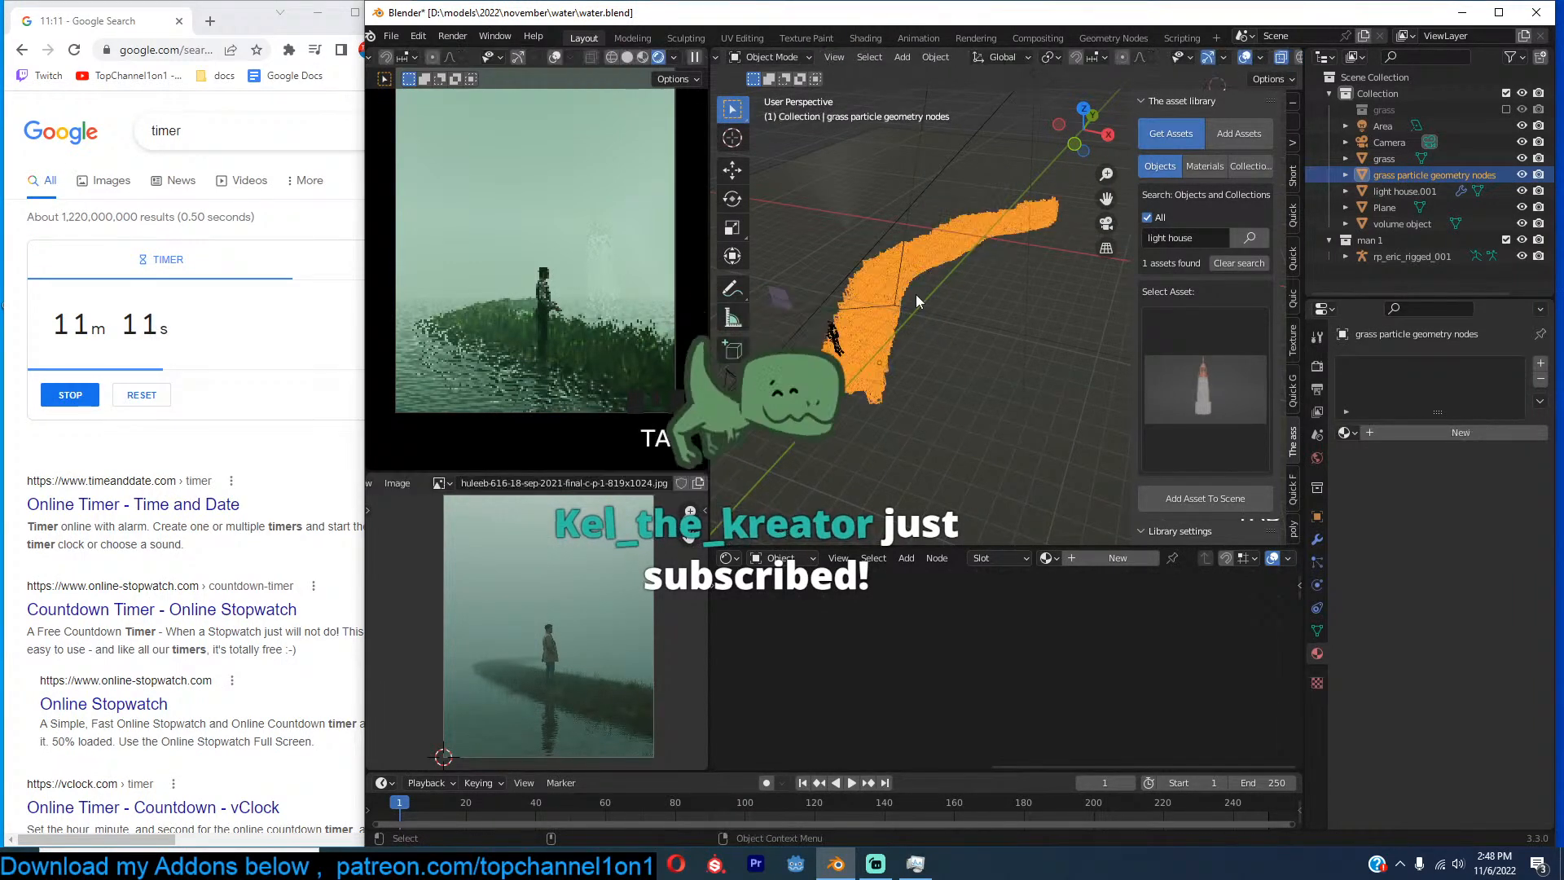
Move the grass strip about 0.57 m along negative X in the top view and deselect it.
key("KP_7")
key("z")
left_click(1141, 319)
key("alt+z")
key("g")
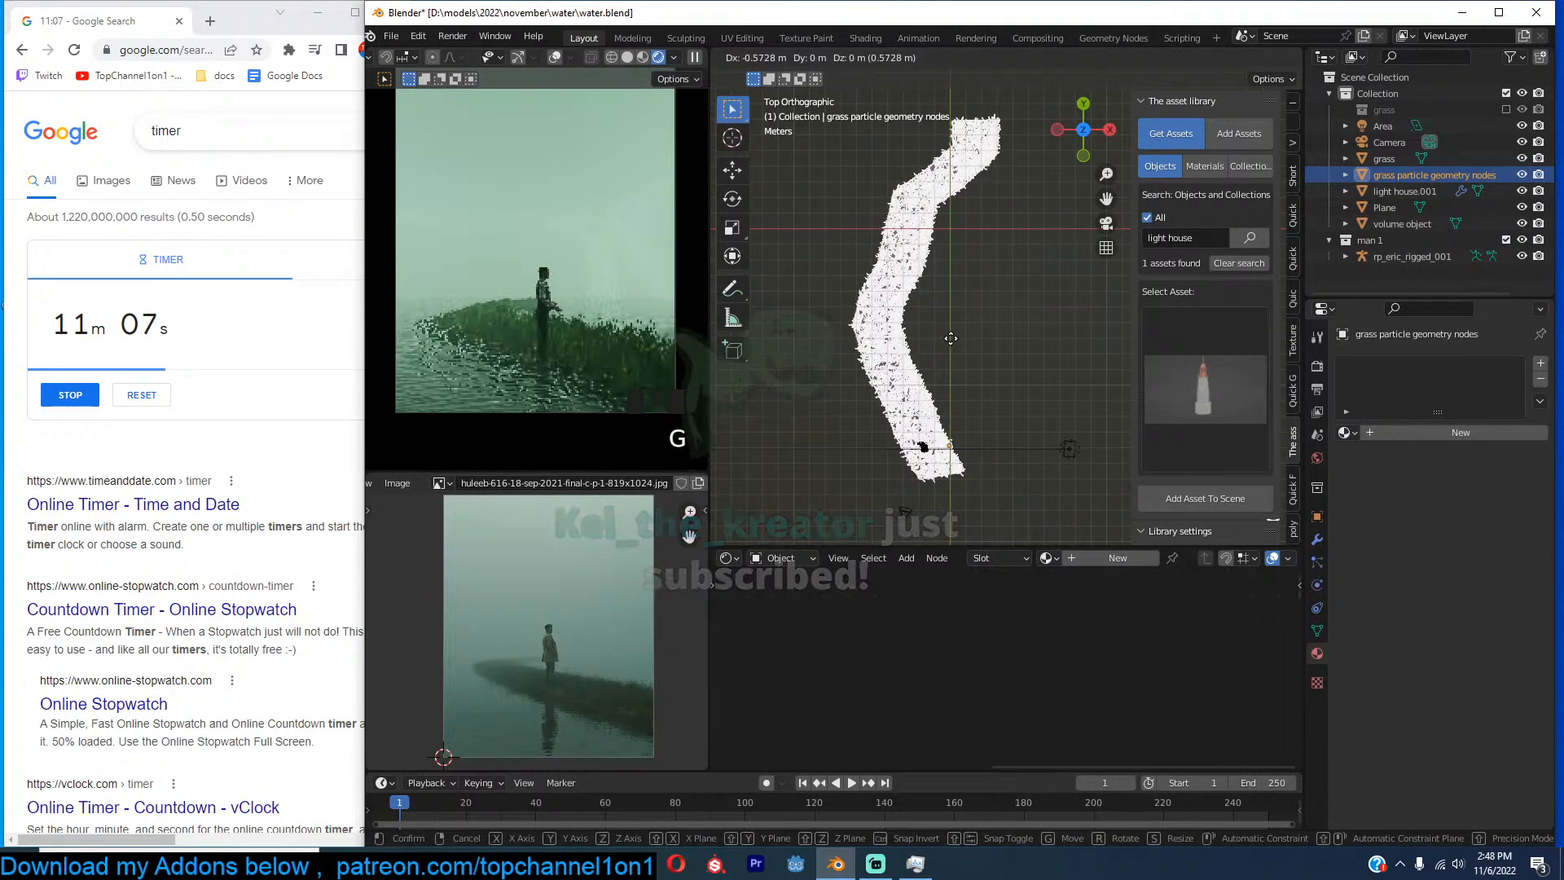
key("alt+a")
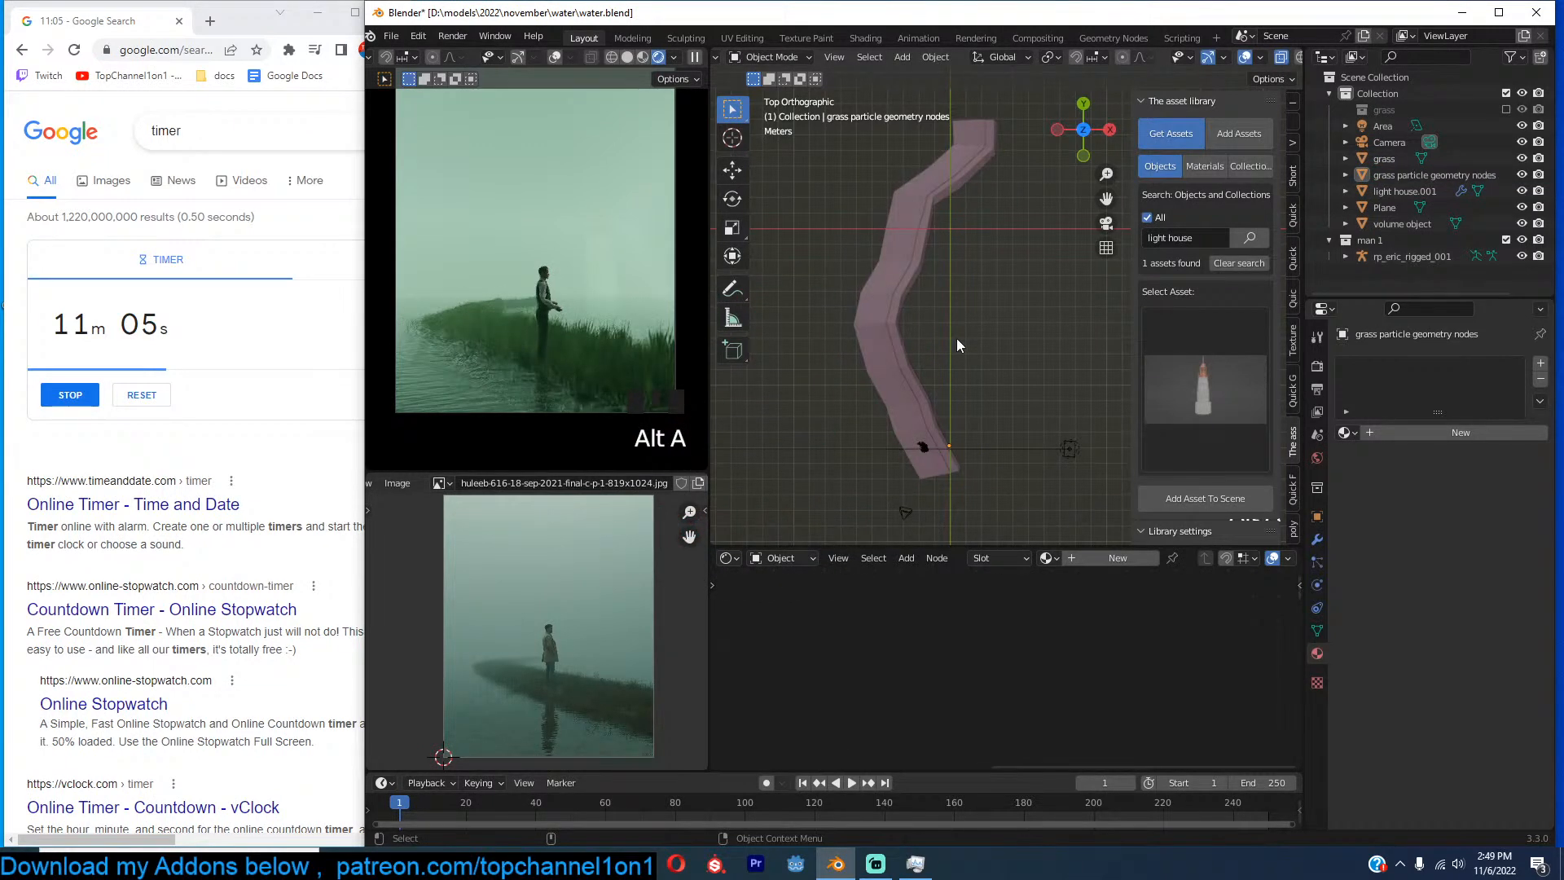
Extrude the far end of the grass strip towards positive X and scale the new end down to a tapered tip.
scroll(994, 319, "down", 3)
key("Tab")
left_click(990, 190, "alt")
right_click(1057, 189, "ctrl")
key("Tab")
key("Tab")
key("s")
left_click(1043, 287)
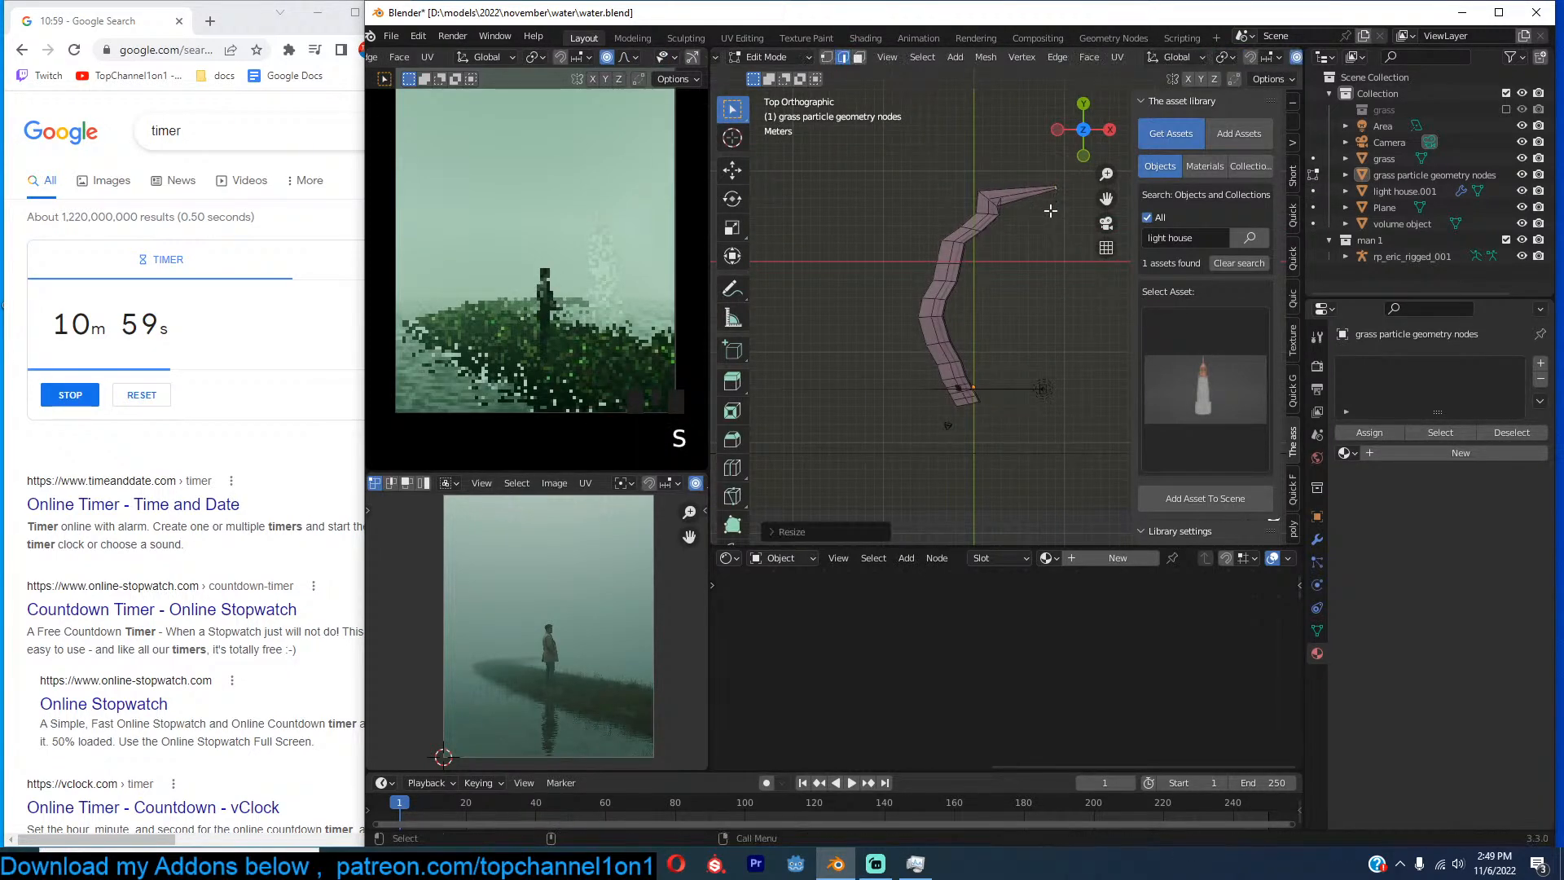
Leave Edit Mode on the grass particle mesh and show the scene in solid shading with X-ray turned off.
key("Tab")
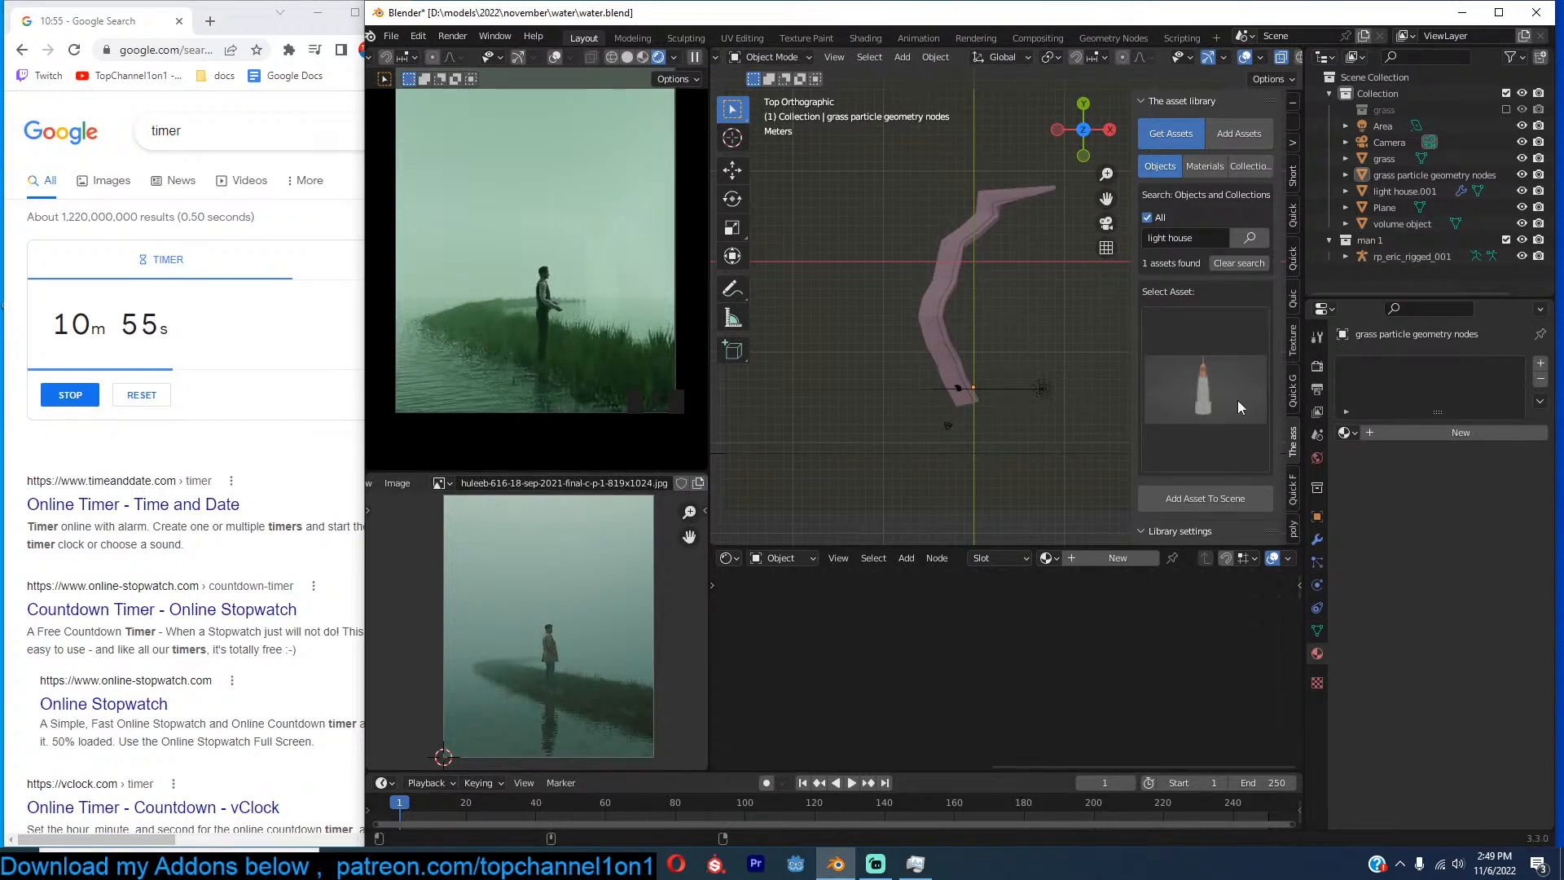
scroll(919, 352, "down", 8)
middle_click_drag(919, 352, 955, 193)
key("z")
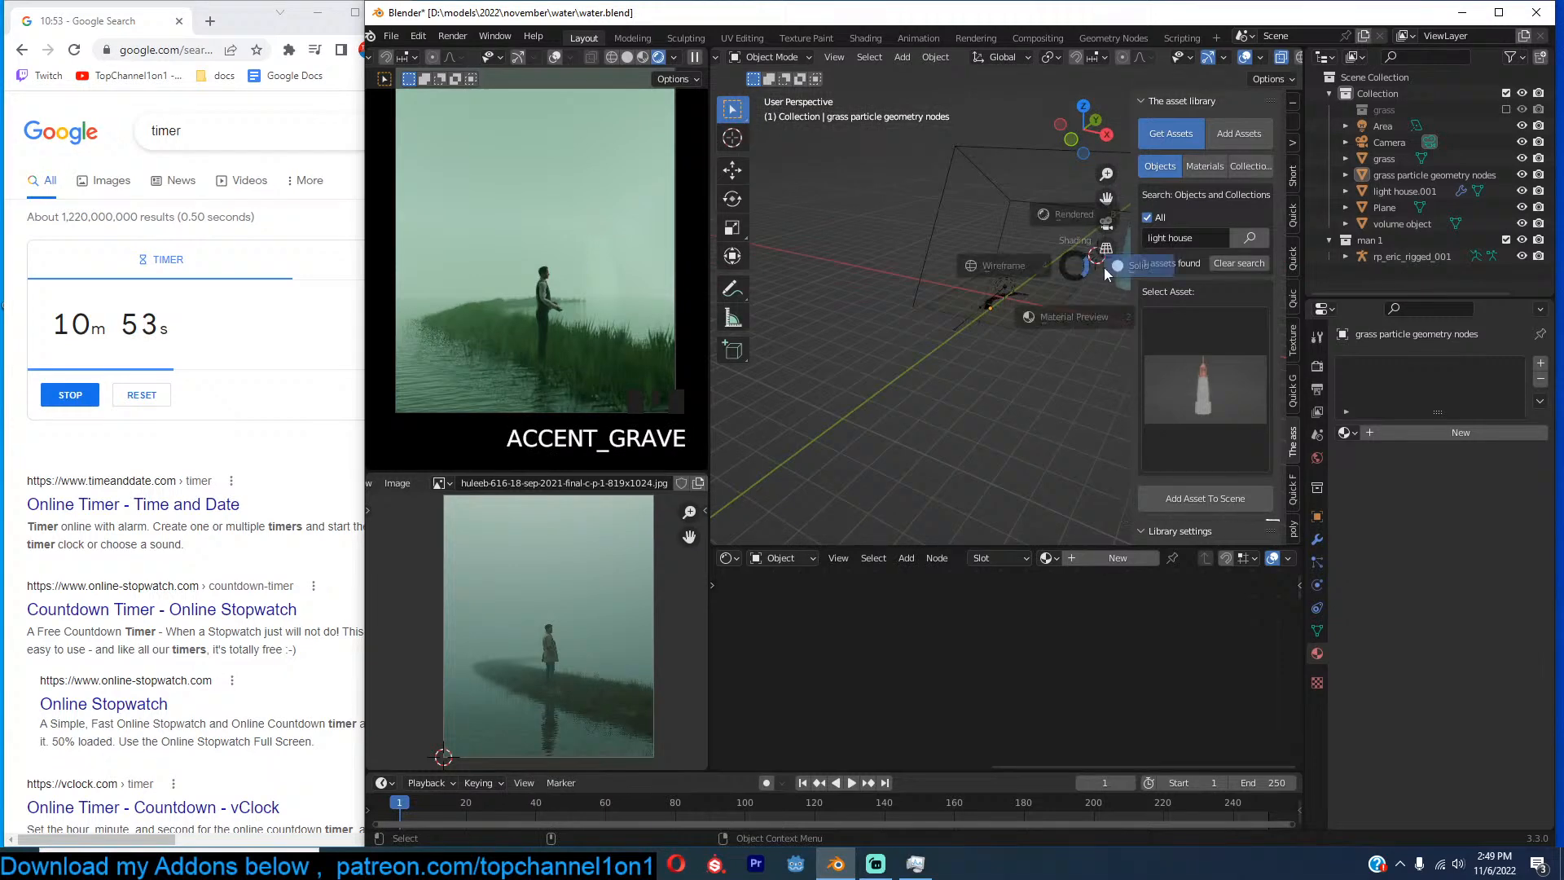
middle_click_drag(1093, 275, 971, 252, "shift")
key("alt+z")
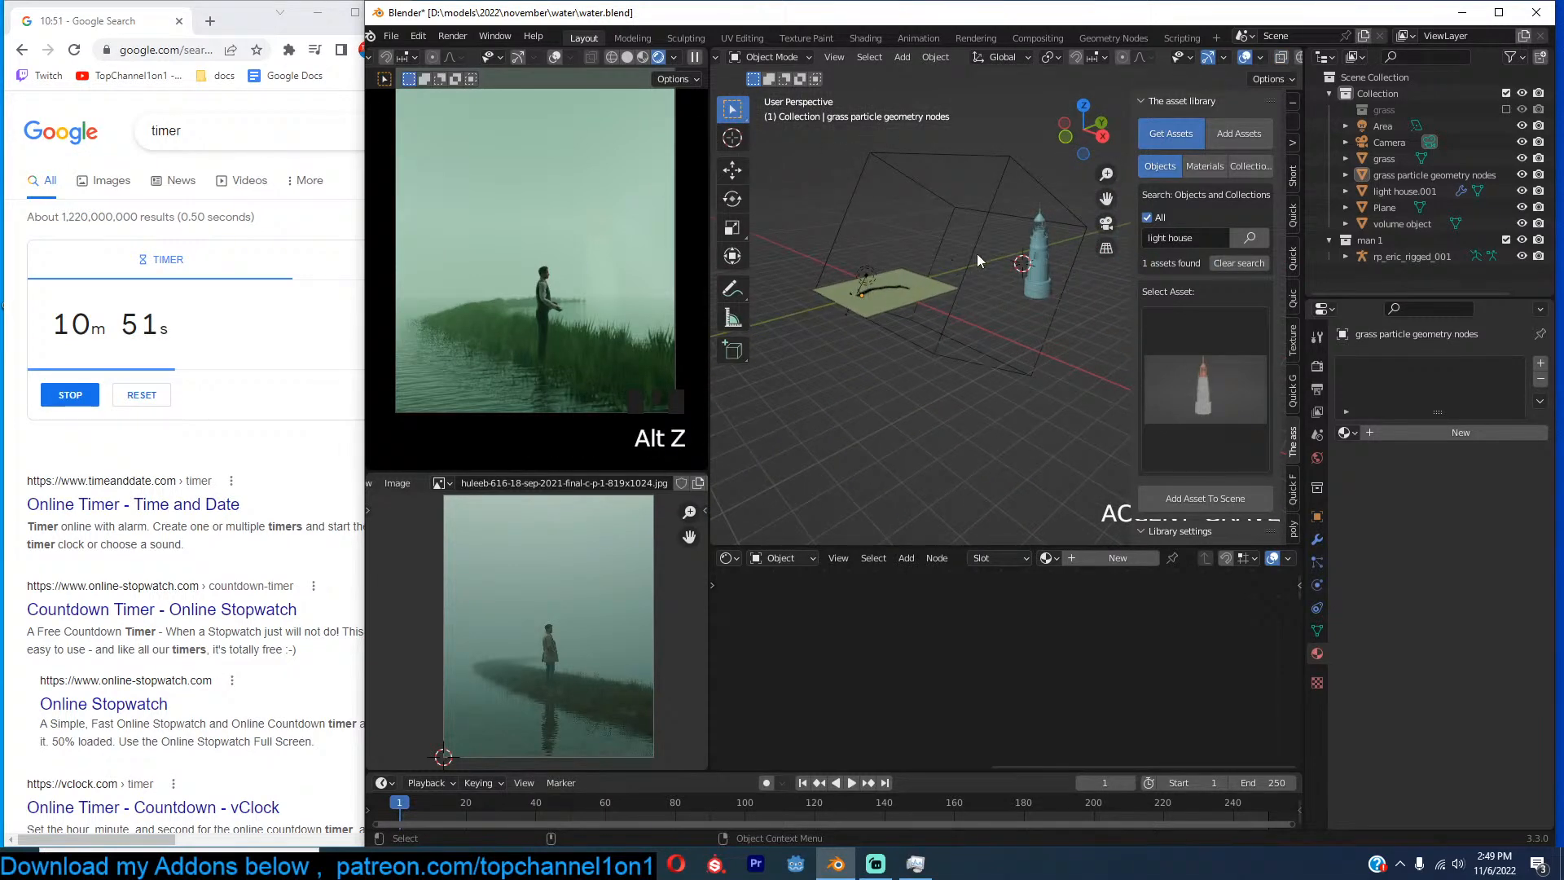
Select the volume object and set its Principled Volume emission strength to 0.
left_click(973, 252)
key("KP_Decimal")
scroll(1060, 674, "up", 8)
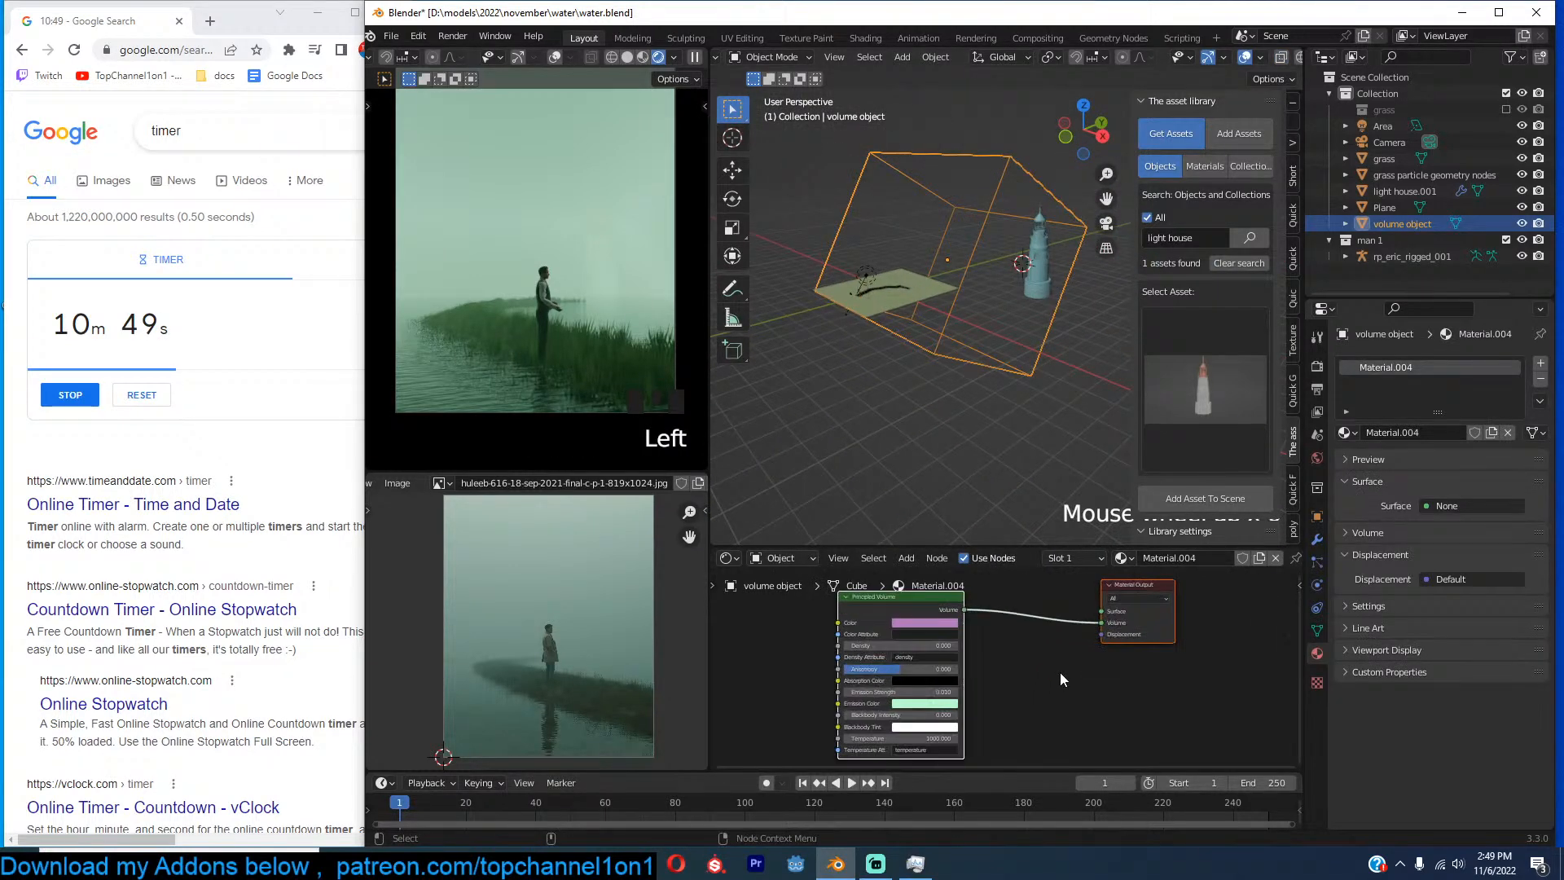
middle_click_drag(921, 694, 1018, 668)
left_click_drag(1005, 675, 962, 675)
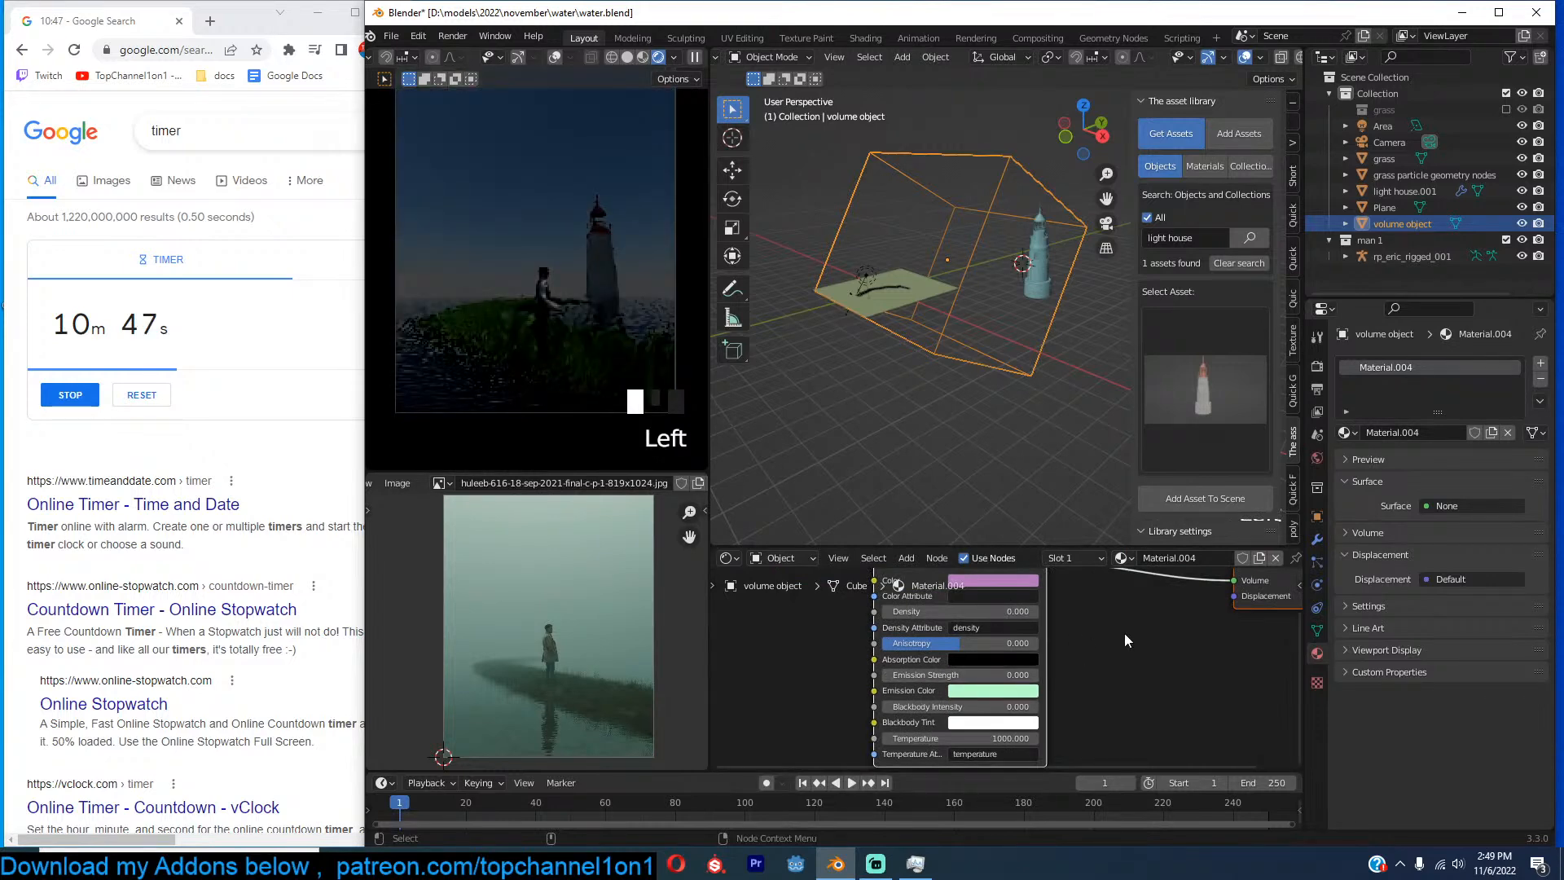
Try a Principled Volume density of 0.1 and reduce it slightly to 0.09.
middle_click_drag(1124, 633, 1150, 666)
left_click(1043, 645)
type(".")
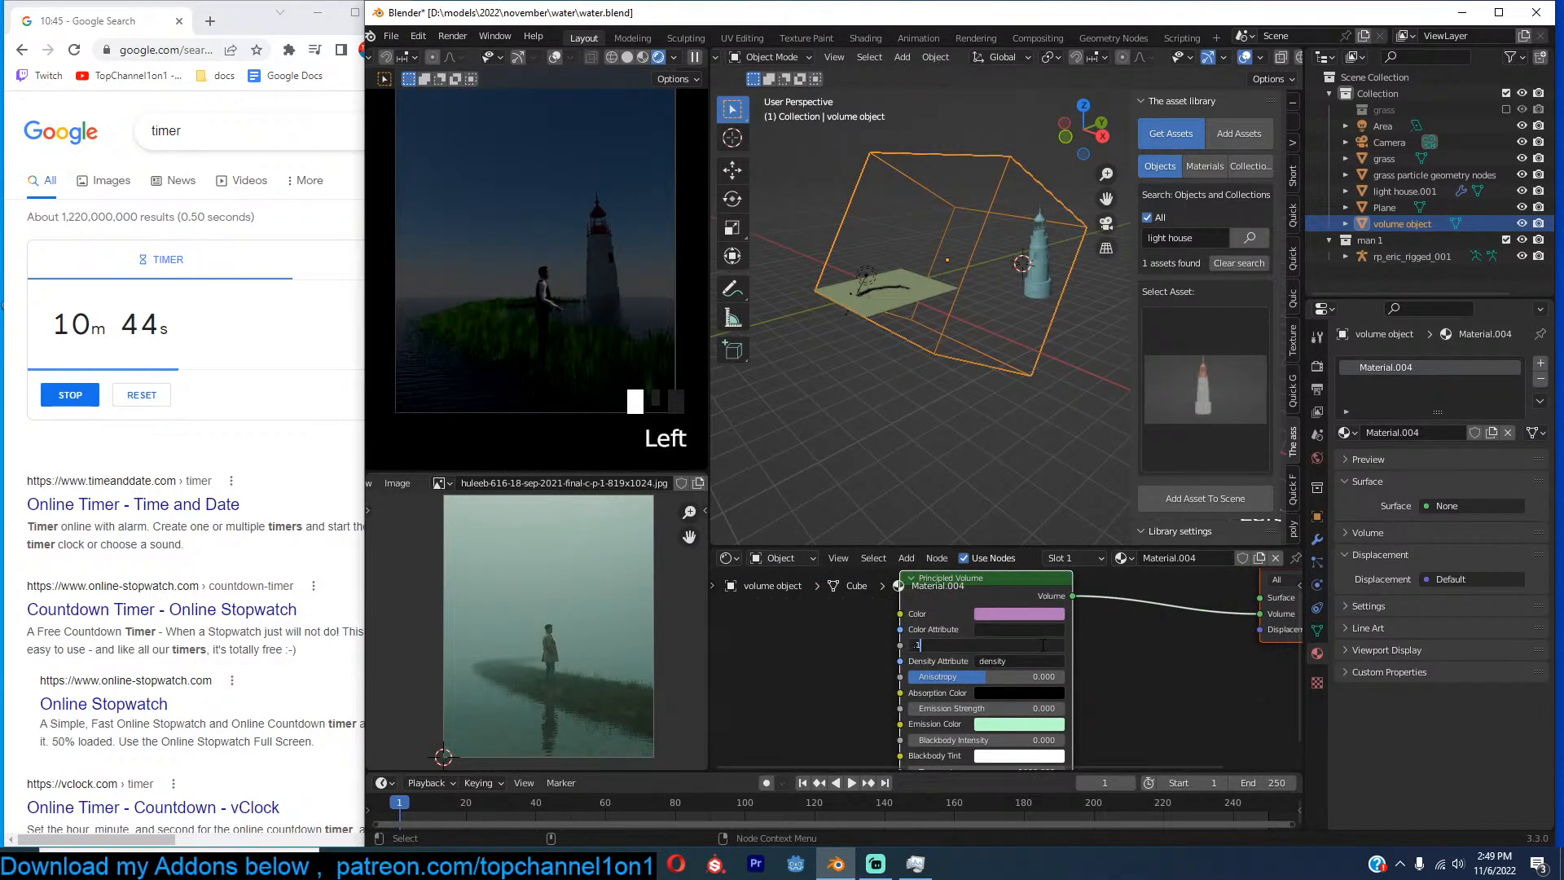
type("1")
key("Return")
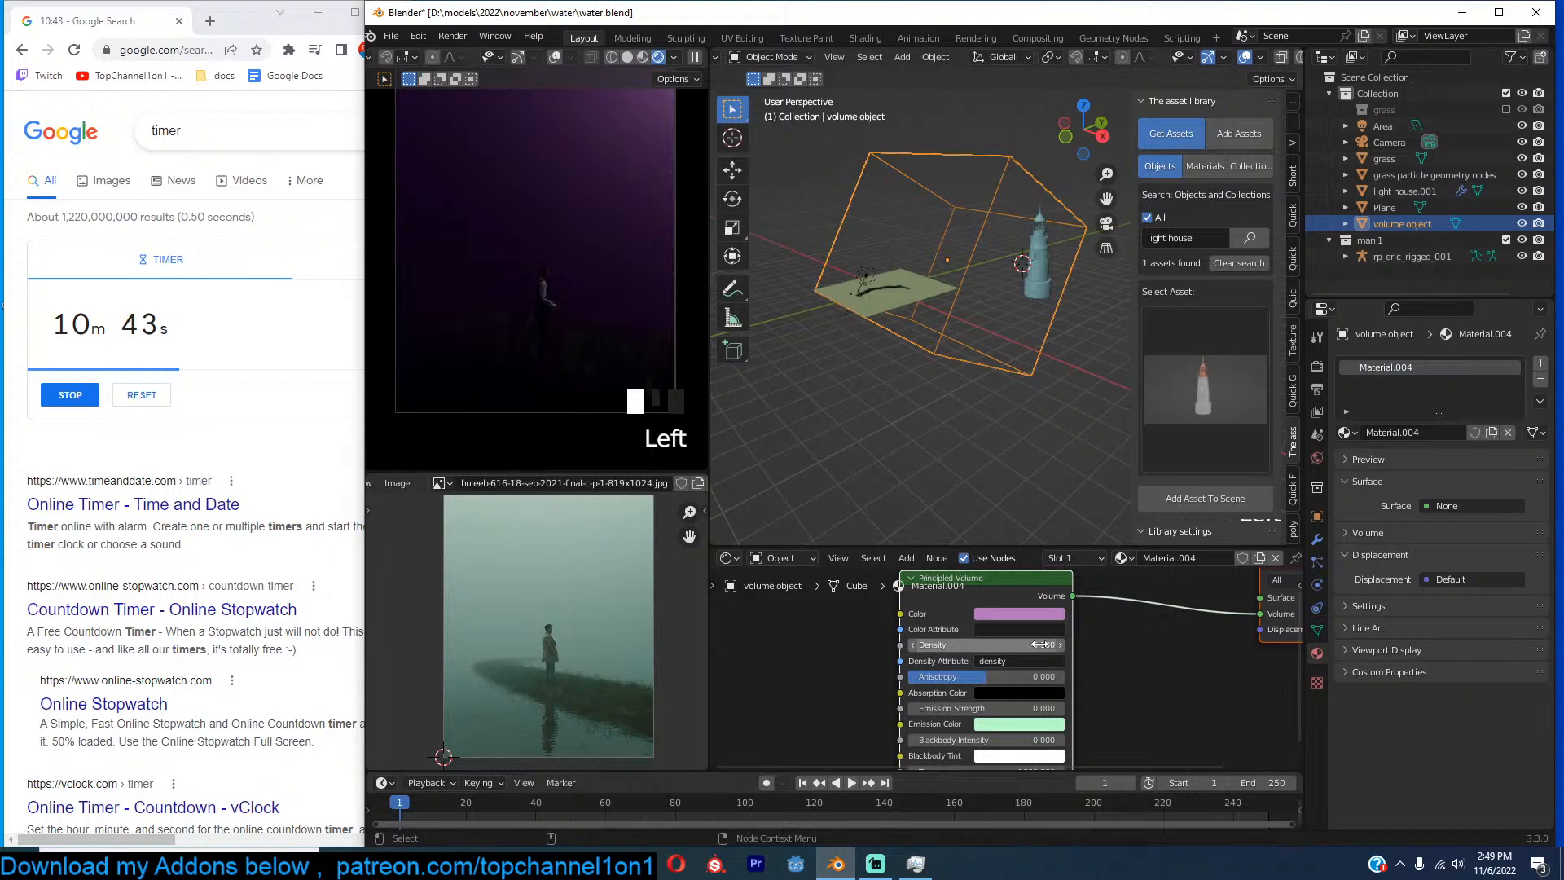
left_click_drag(1043, 646, 1033, 646)
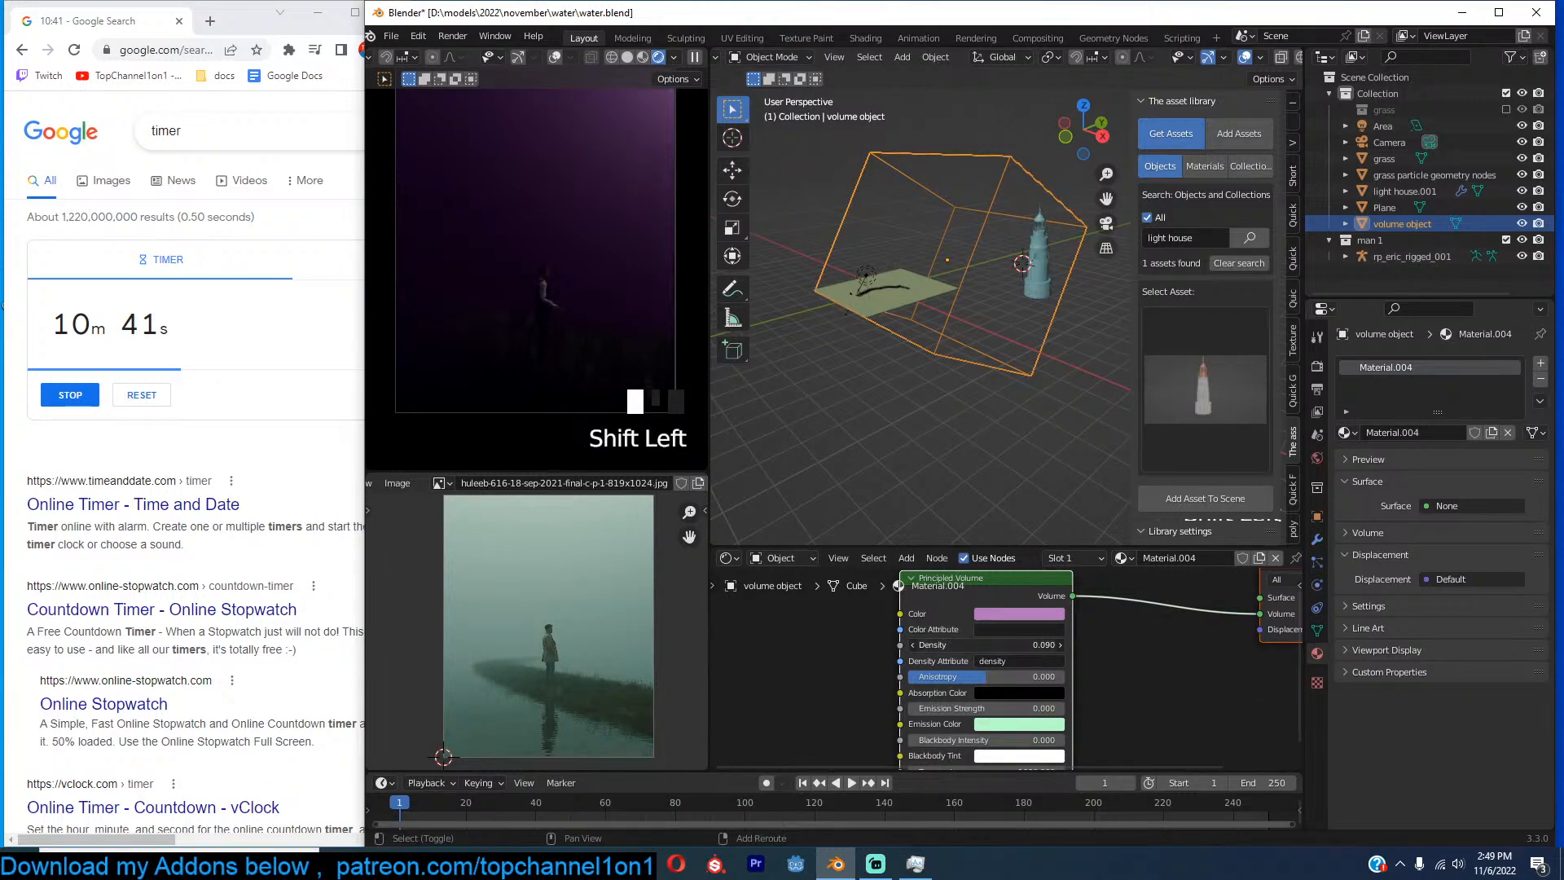
Change the volume color to a muted yellow-green with hue 0.220 and saturation 0.493, and set the density to 0.01.
left_click(1019, 613)
left_click_drag(1035, 476, 1020, 463)
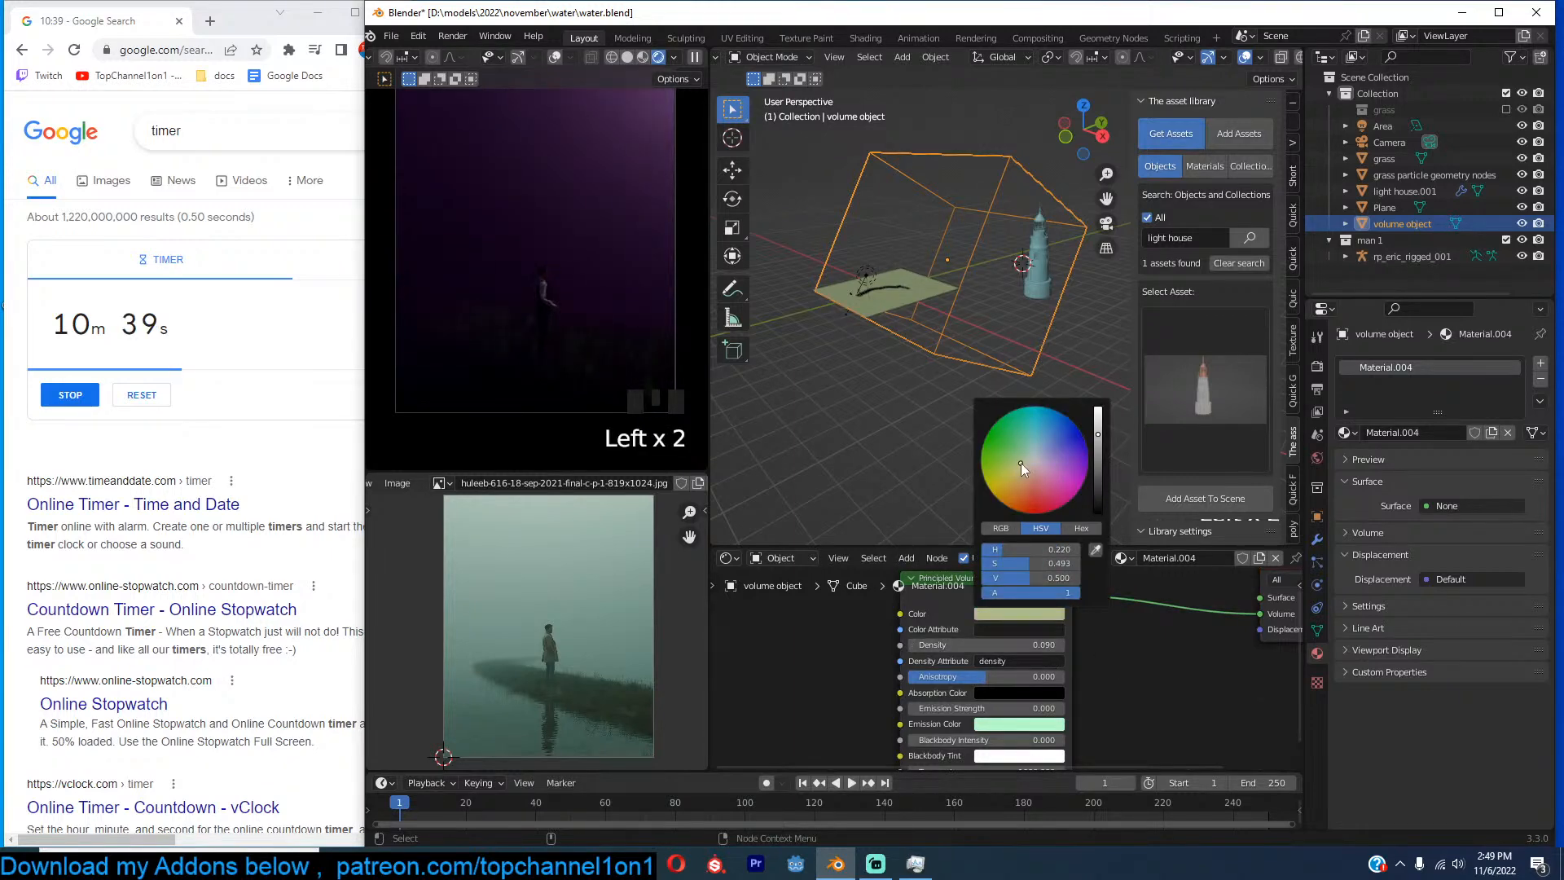
left_click(1039, 646)
type(".01")
key("Return")
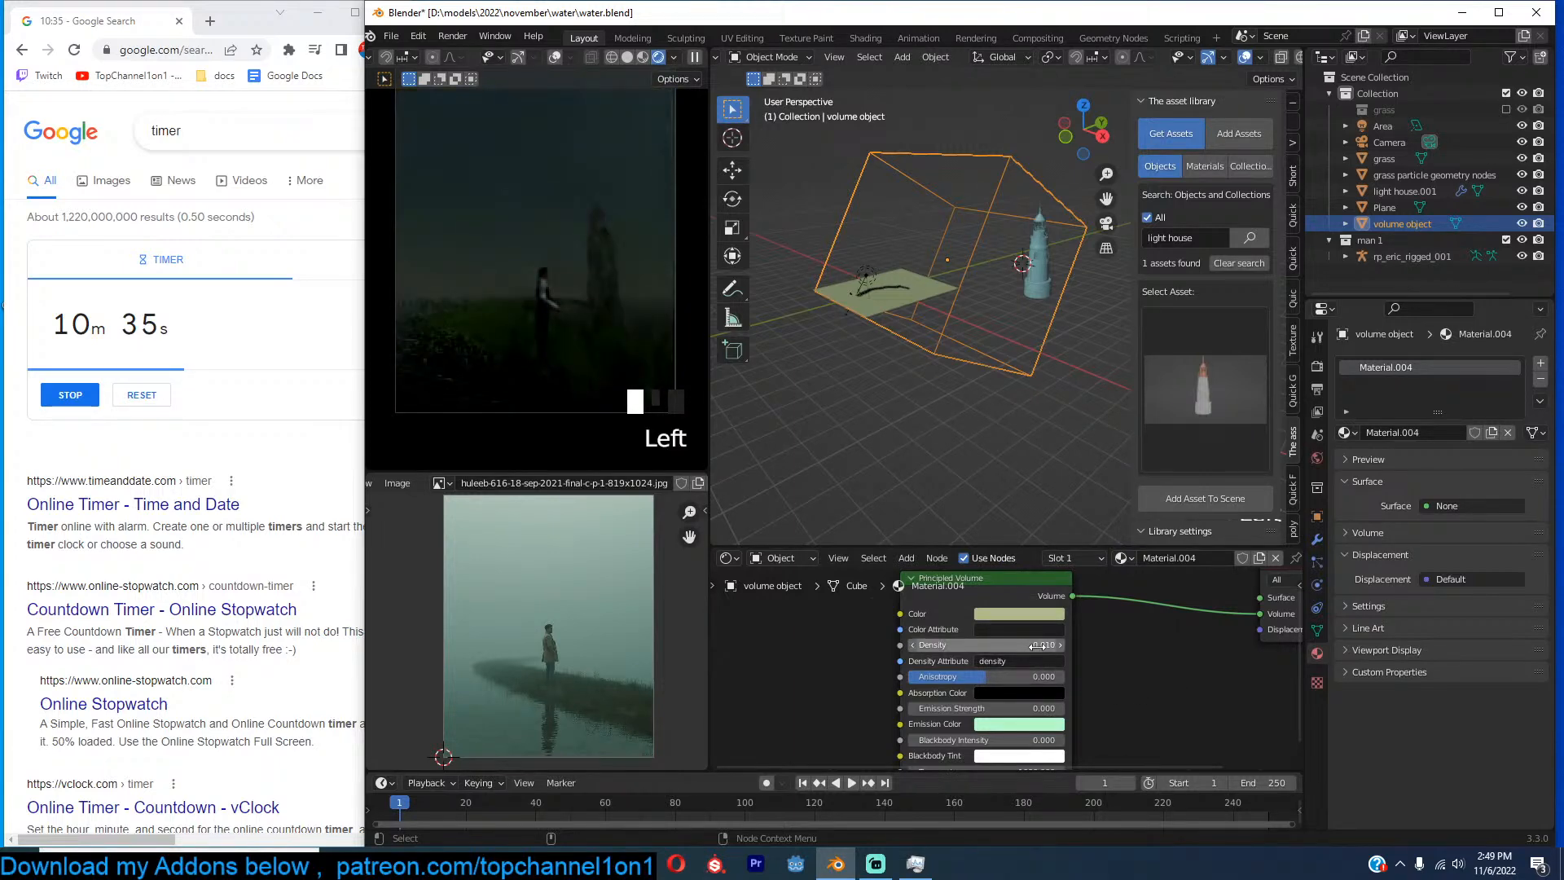
Set the volume's density to 0 and its emission strength to 0.02.
left_click(1061, 645)
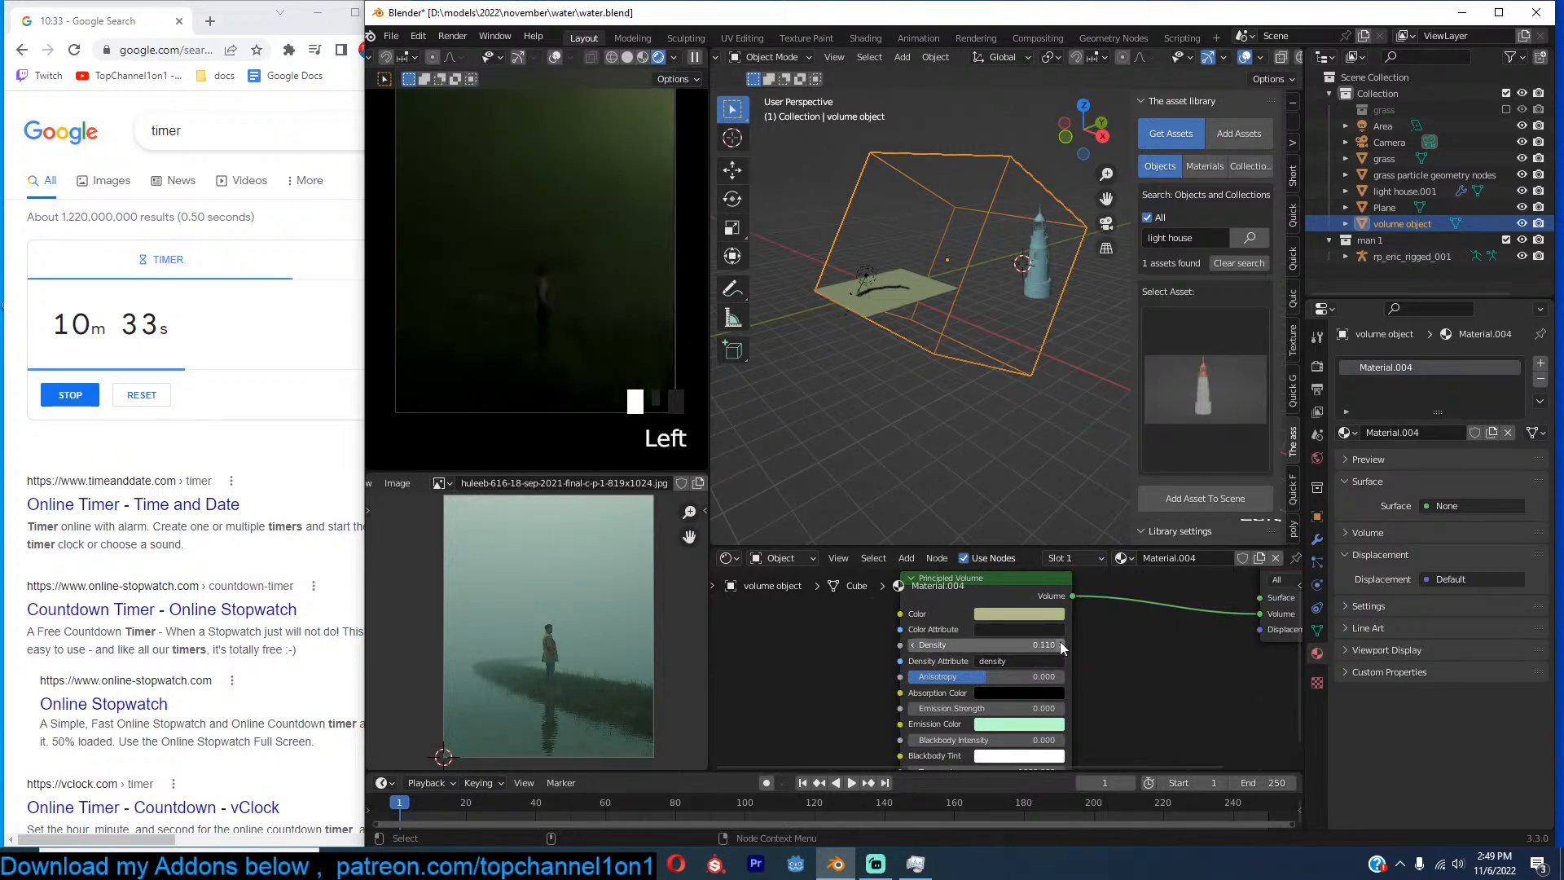
left_click_drag(1023, 645, 961, 645)
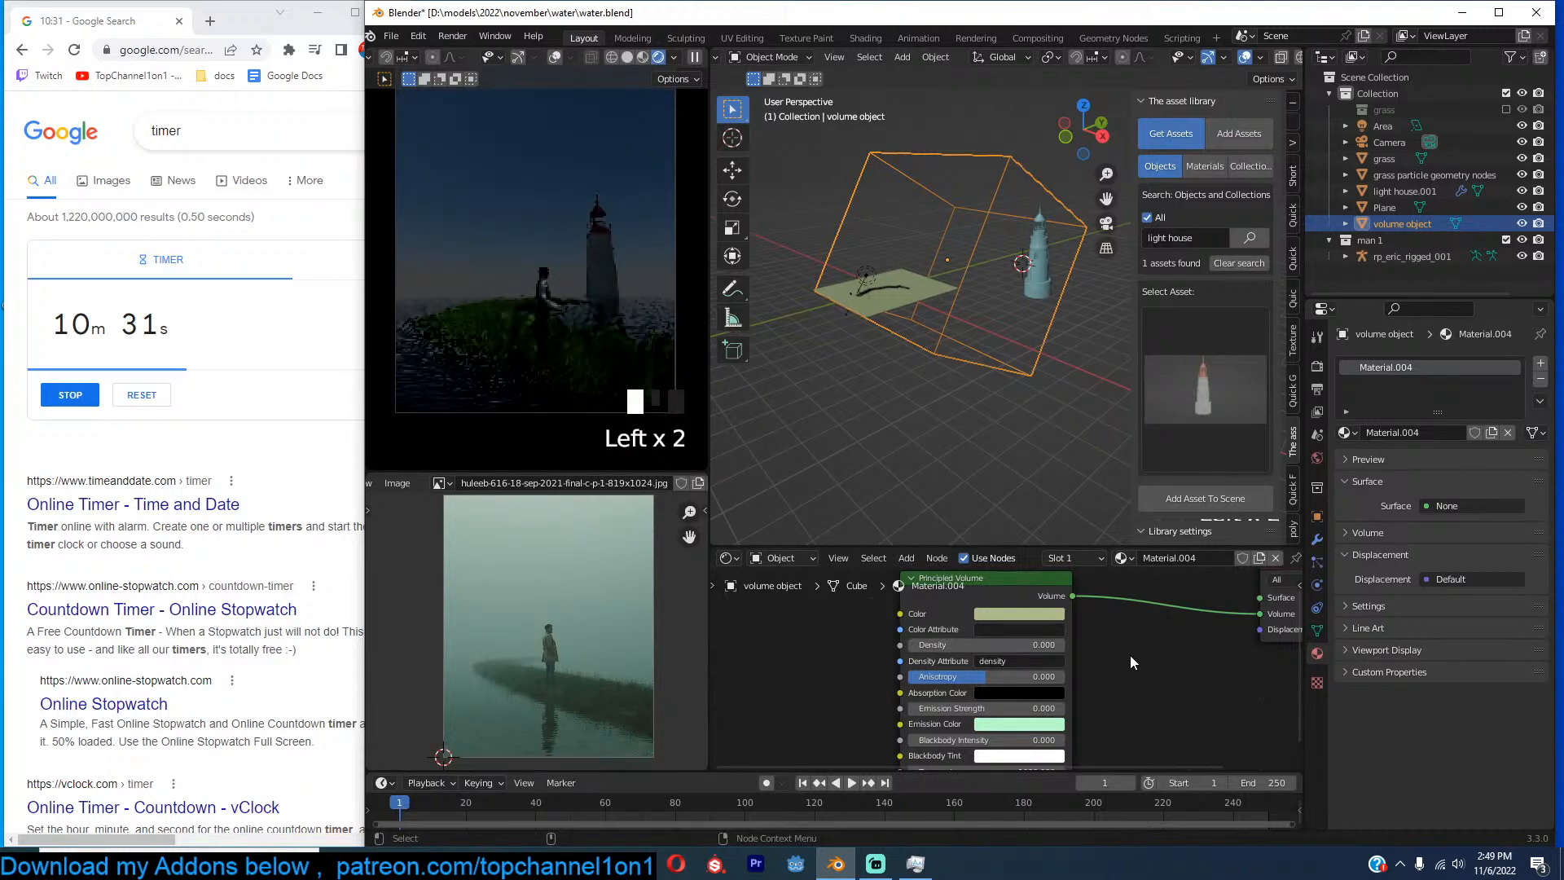
middle_click_drag(1116, 664, 1141, 596)
scroll(1137, 601, "up", 2)
left_click_drag(1059, 634, 1075, 634, "shift")
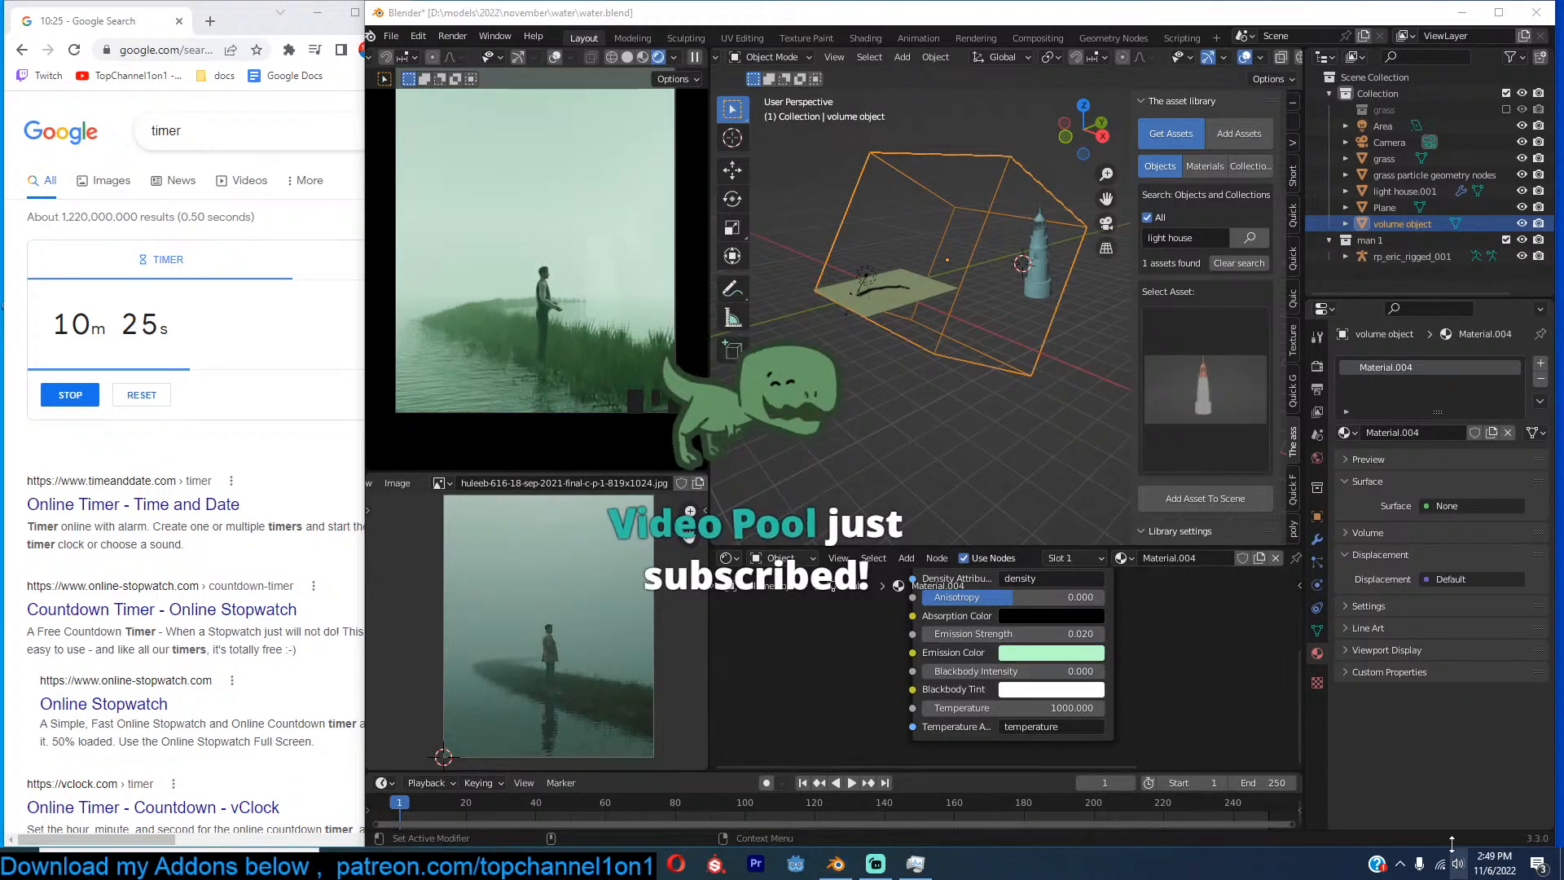
Adjust the computer's sound volume slightly.
left_click(1458, 863)
mouse_move(1375, 821)
left_mouse_down()
mouse_move(1350, 824)
mouse_move(1367, 831)
left_mouse_up()
Set the volume's emission color to a teal with hue 0.442 and saturation 0.647, and save the file.
left_click(1075, 655)
mouse_move(1071, 481)
left_mouse_down()
mouse_move(1046, 476)
mouse_move(1088, 442)
mouse_move(1063, 452)
left_mouse_up()
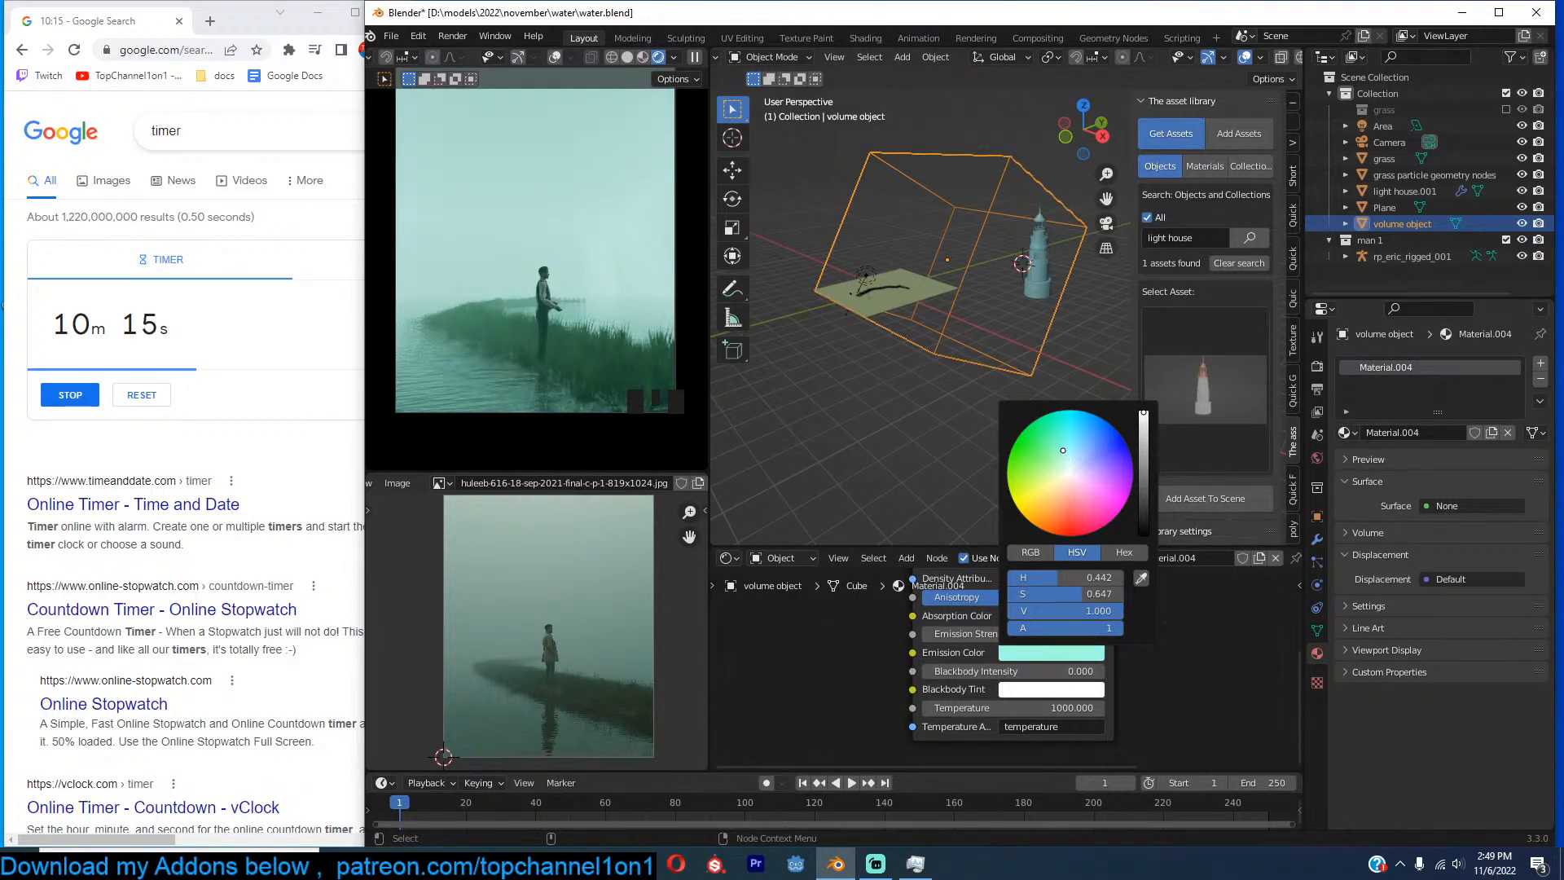
scroll(909, 335, "up", 4)
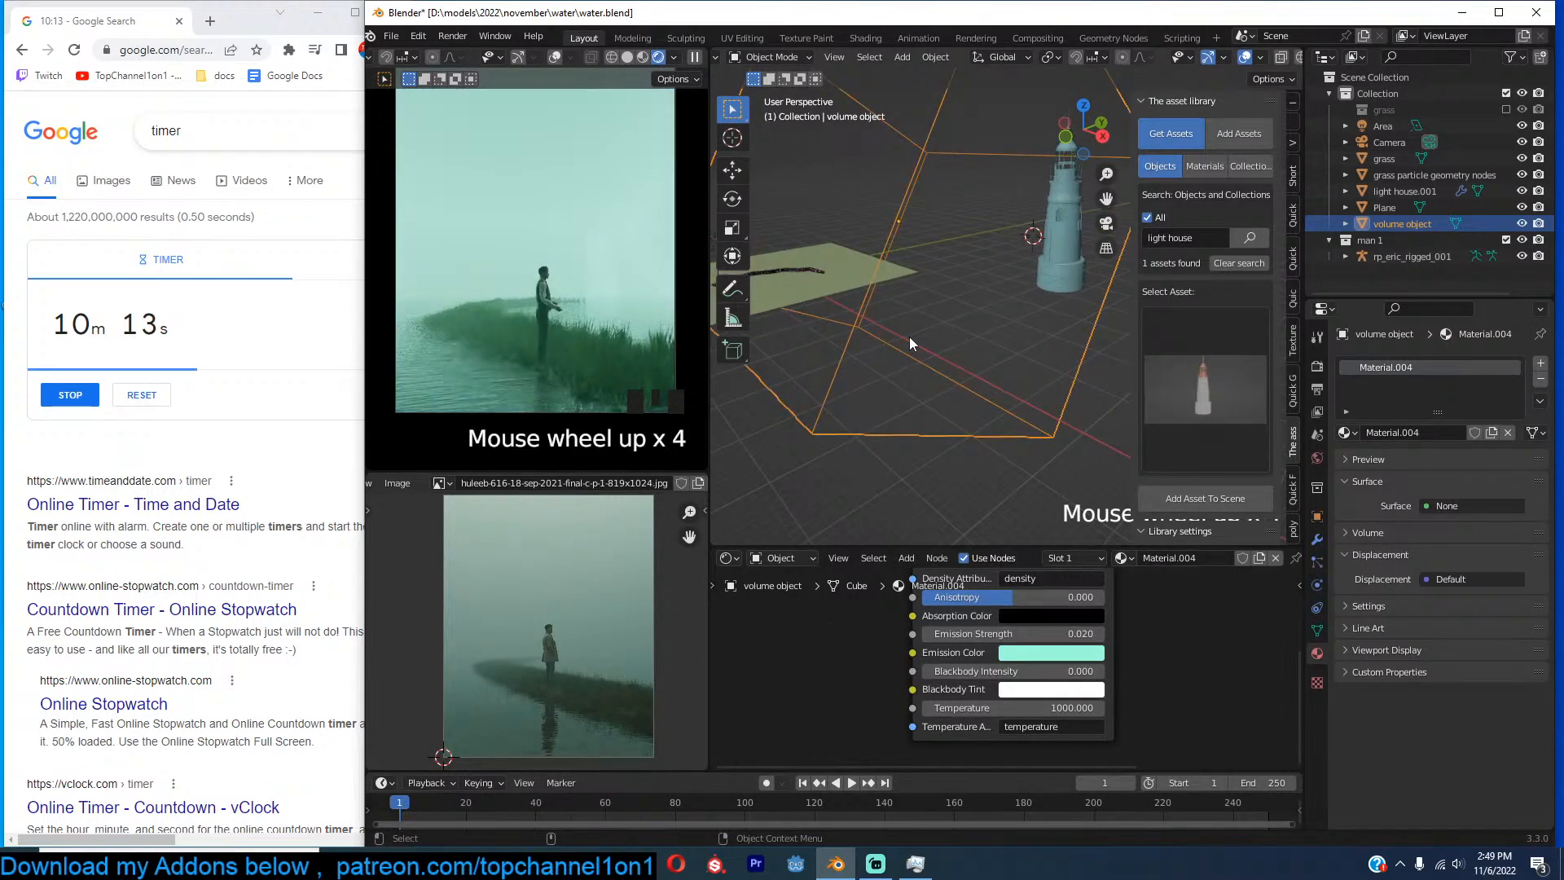
scroll(920, 349, "up", 3)
key("ctrl+s")
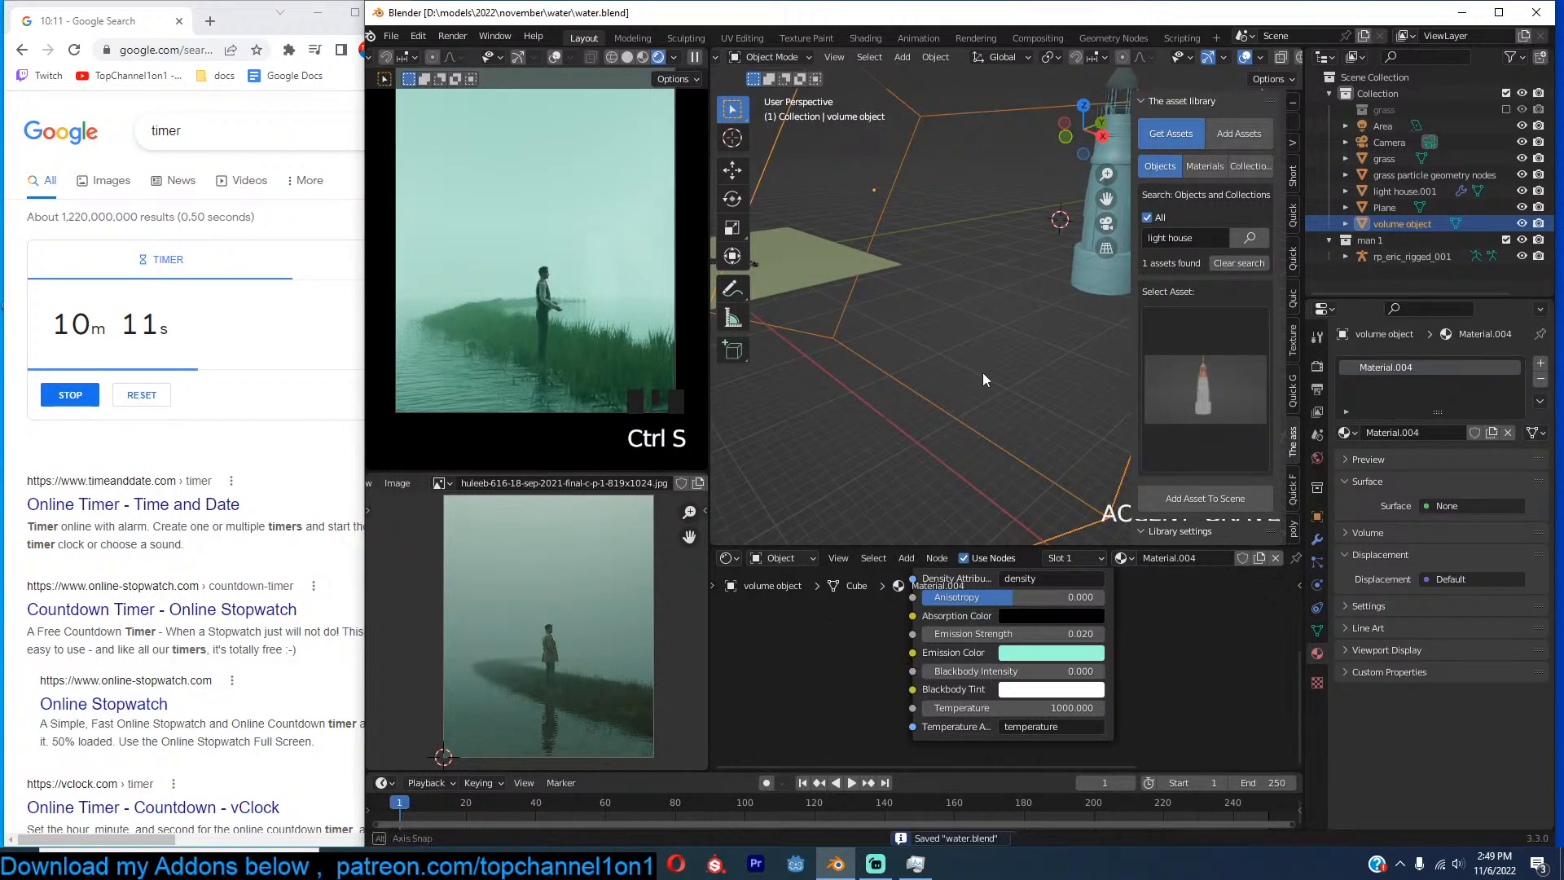
Select the camera in camera view and move it backward along its local Z axis to show more of the water.
key("grave")
scroll(960, 380, "down", 2)
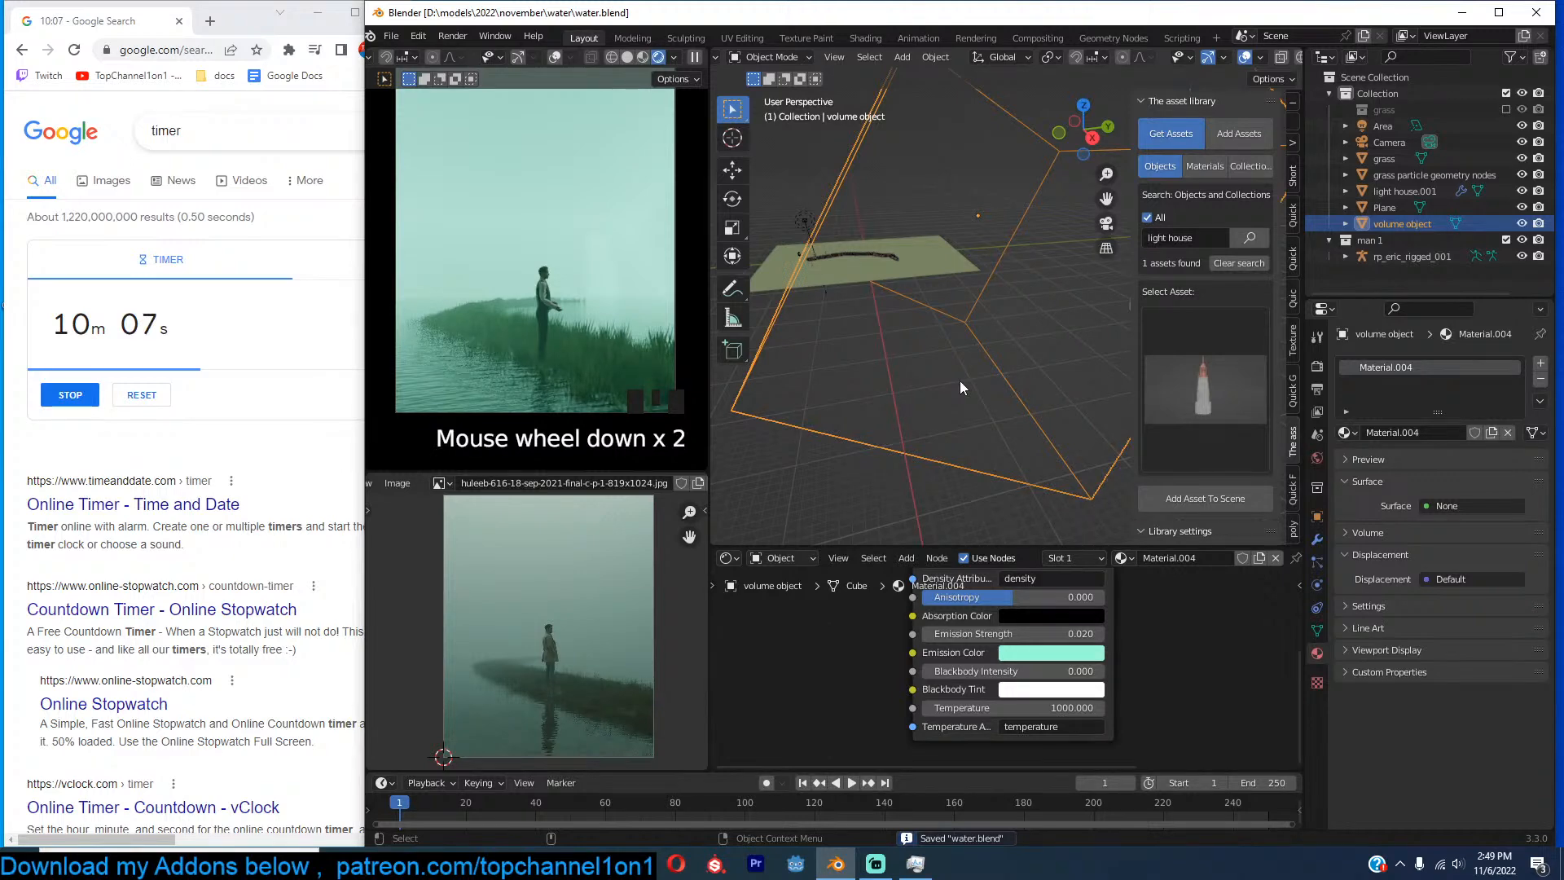
scroll(959, 380, "down", 2)
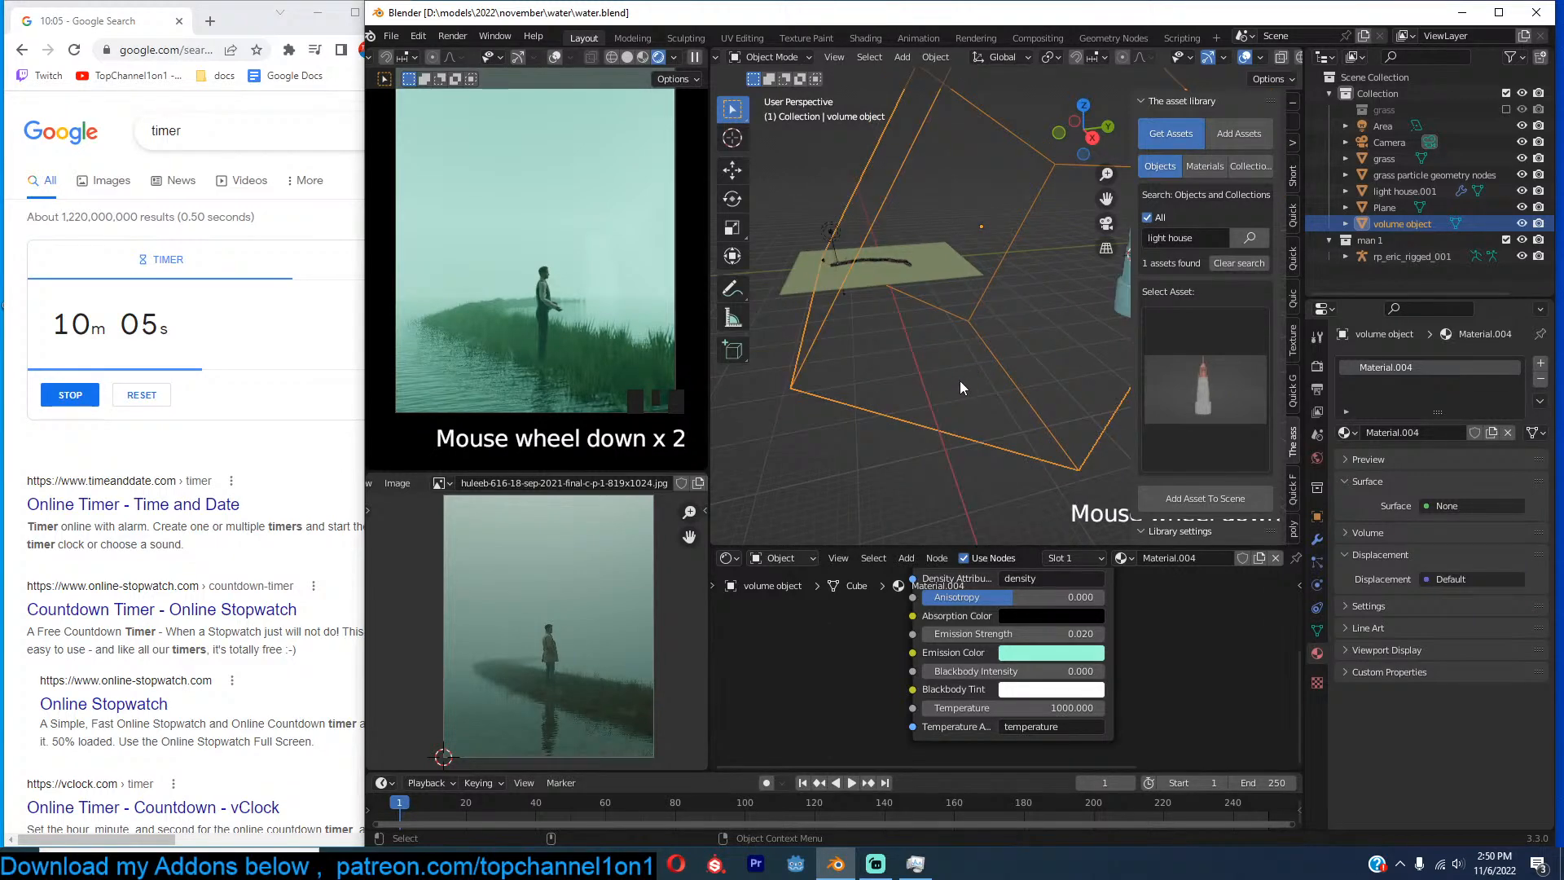
key("KP_0")
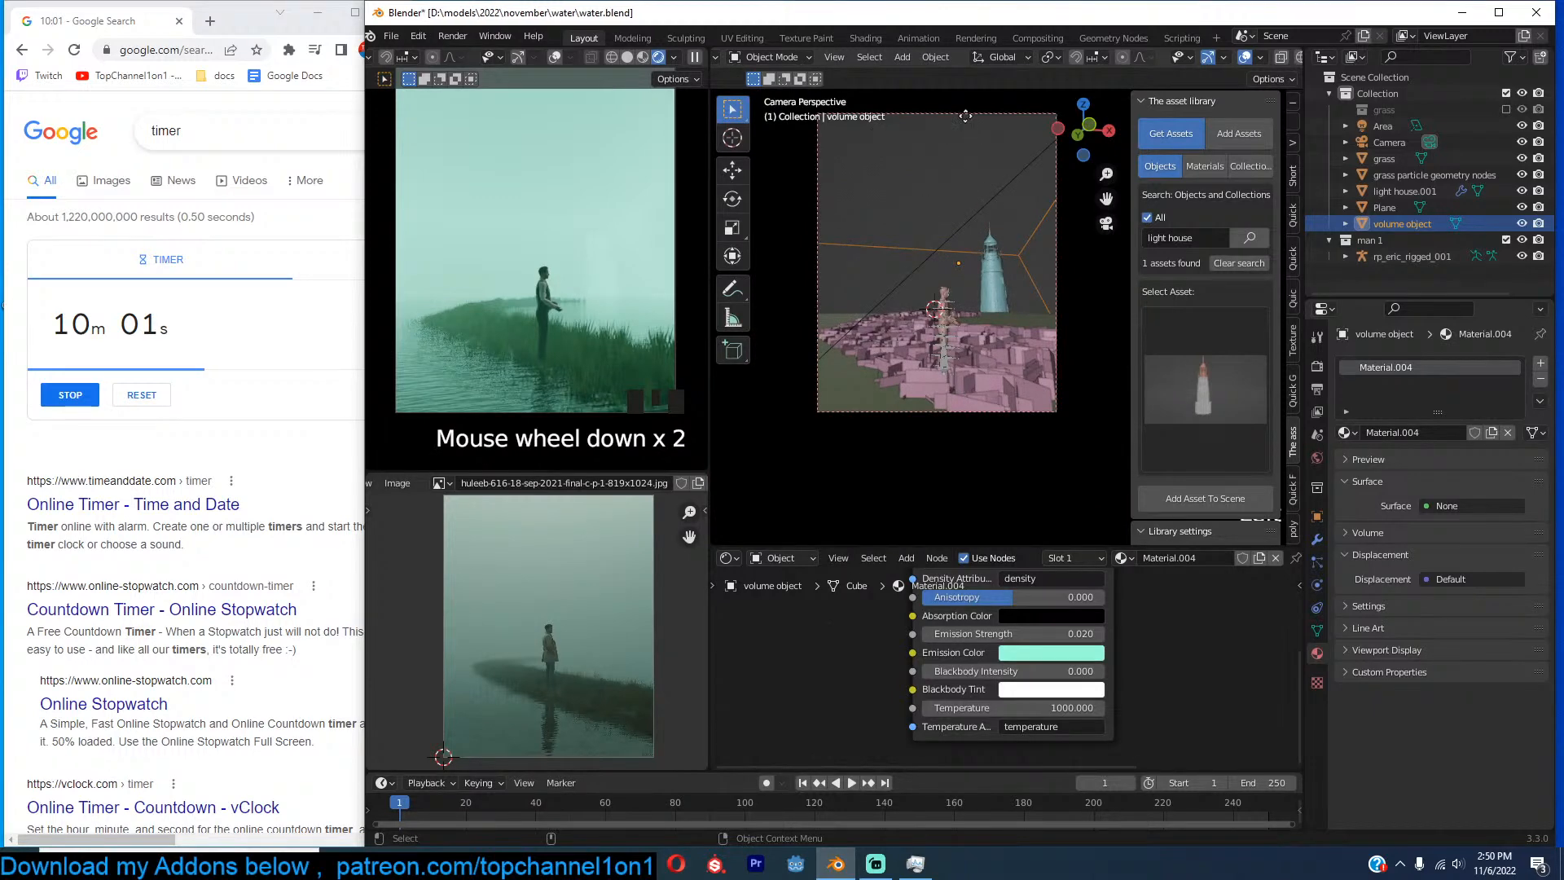
left_click(965, 115)
key("g")
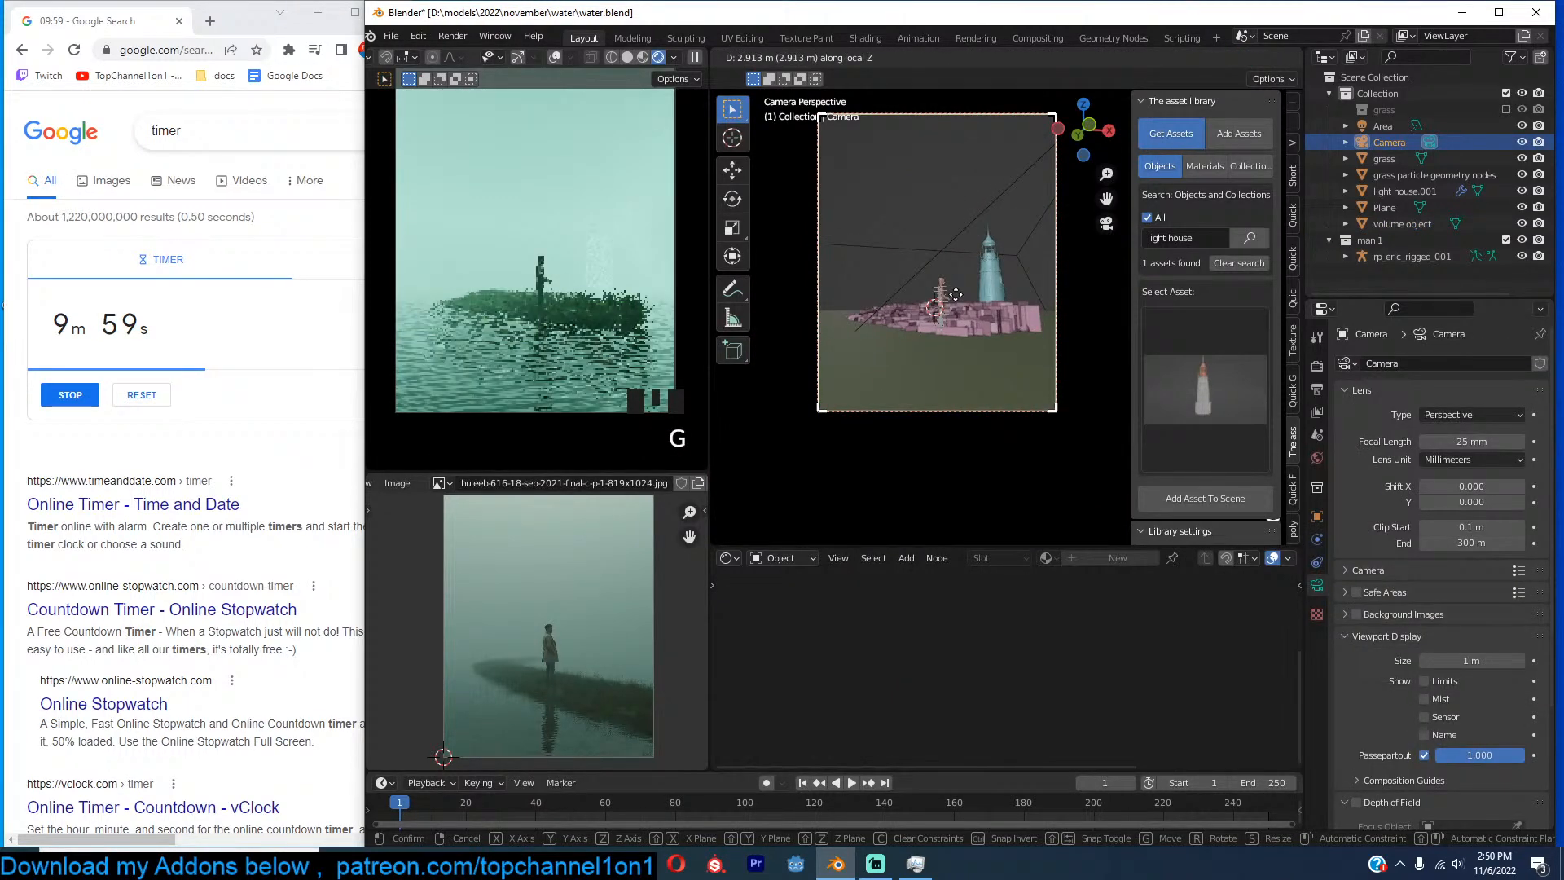
left_click(956, 282)
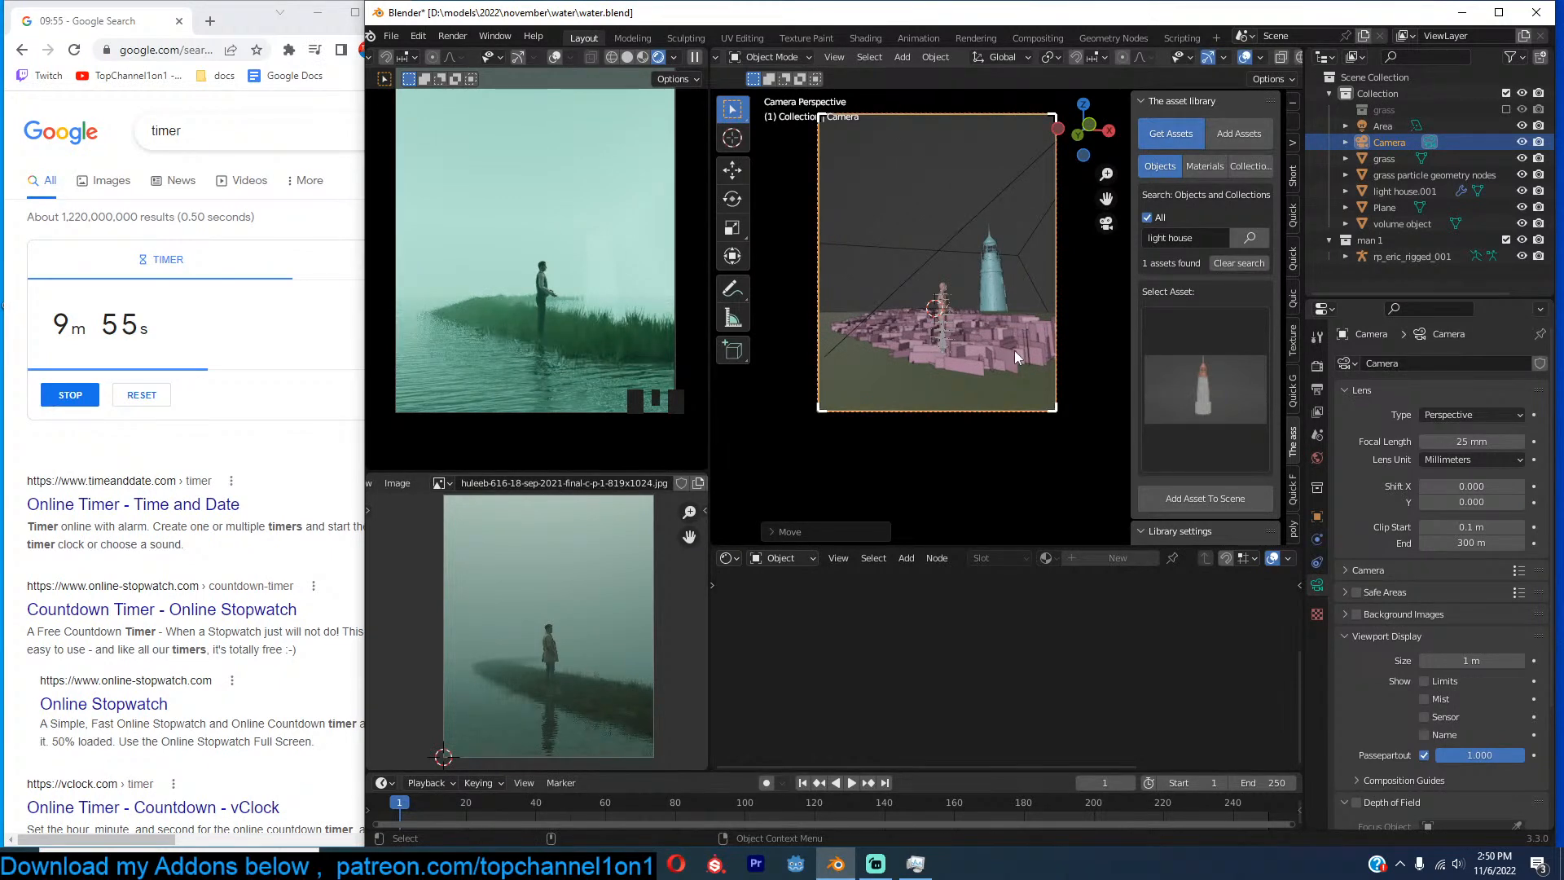
Search the asset library for "rock" and choose the layered cliff-like rock asset.
left_click(1175, 235)
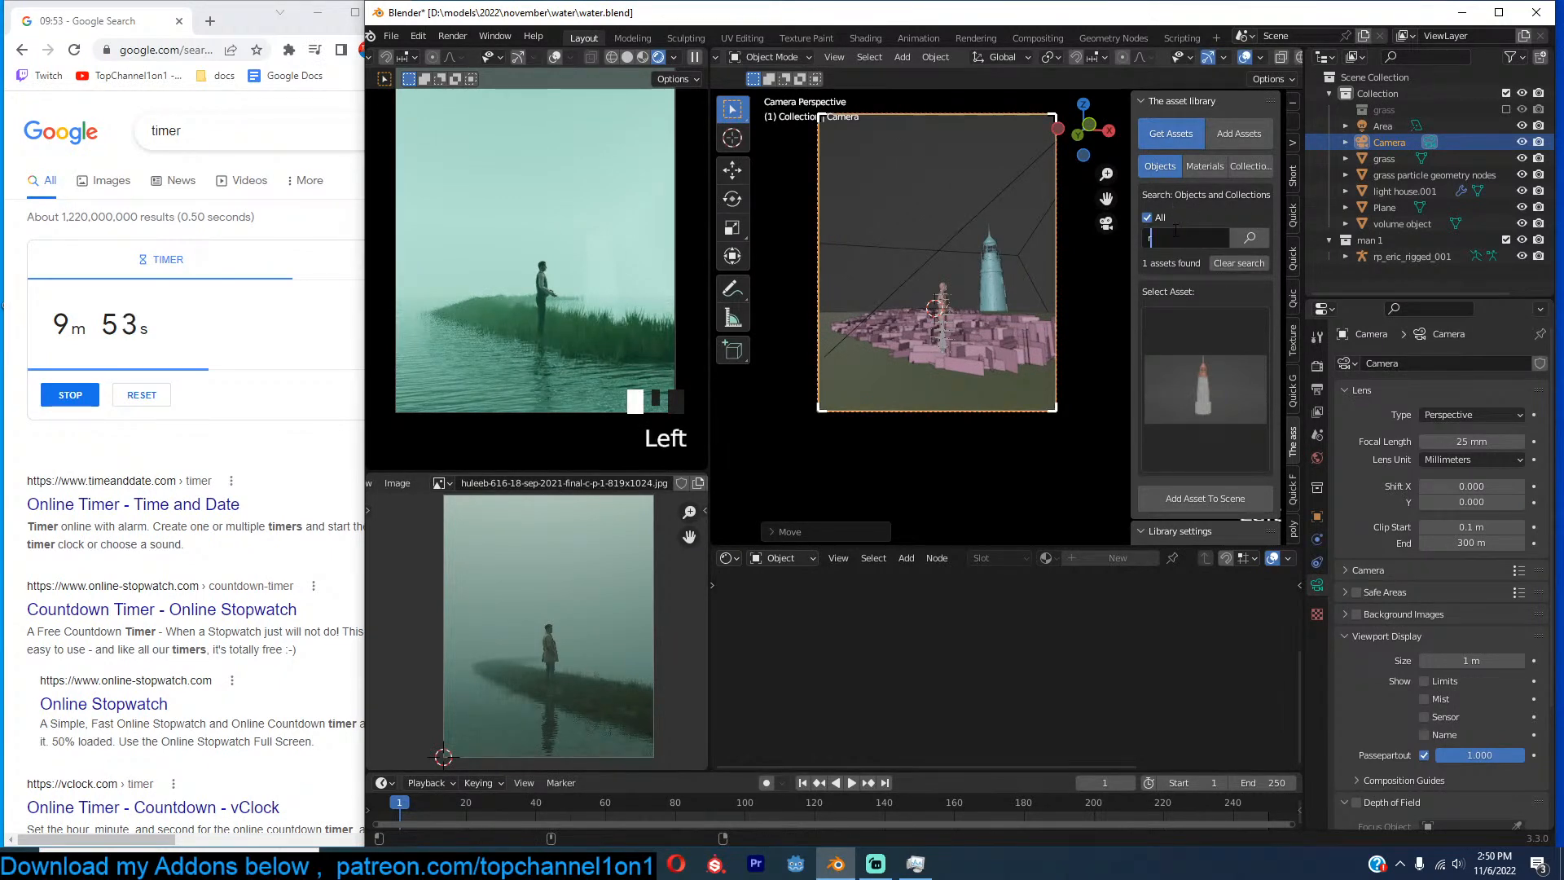
left_click(1190, 369)
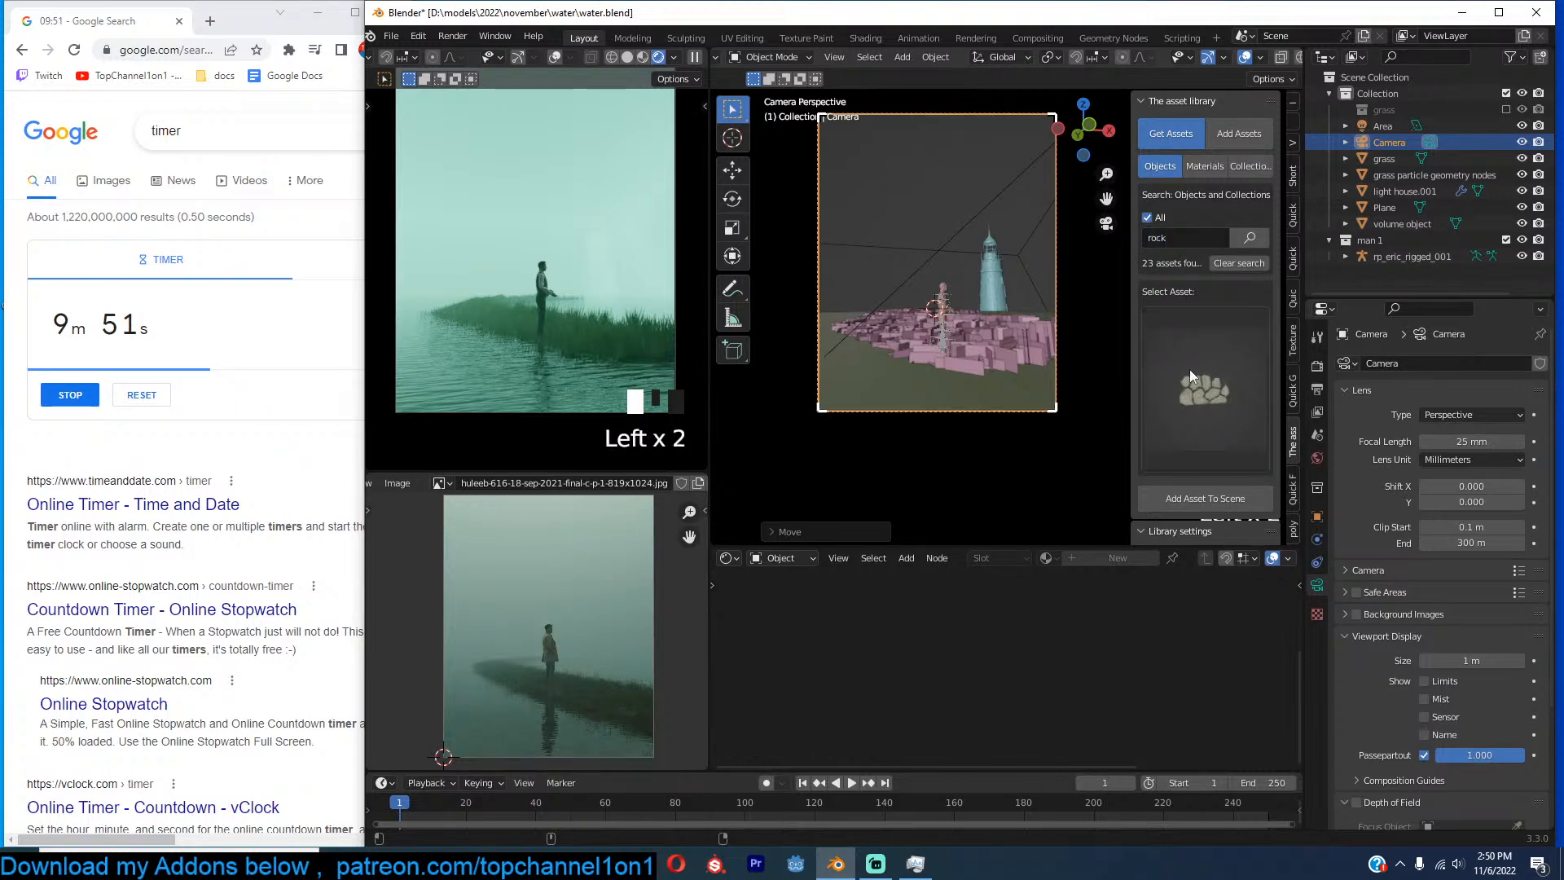
left_click(1190, 369)
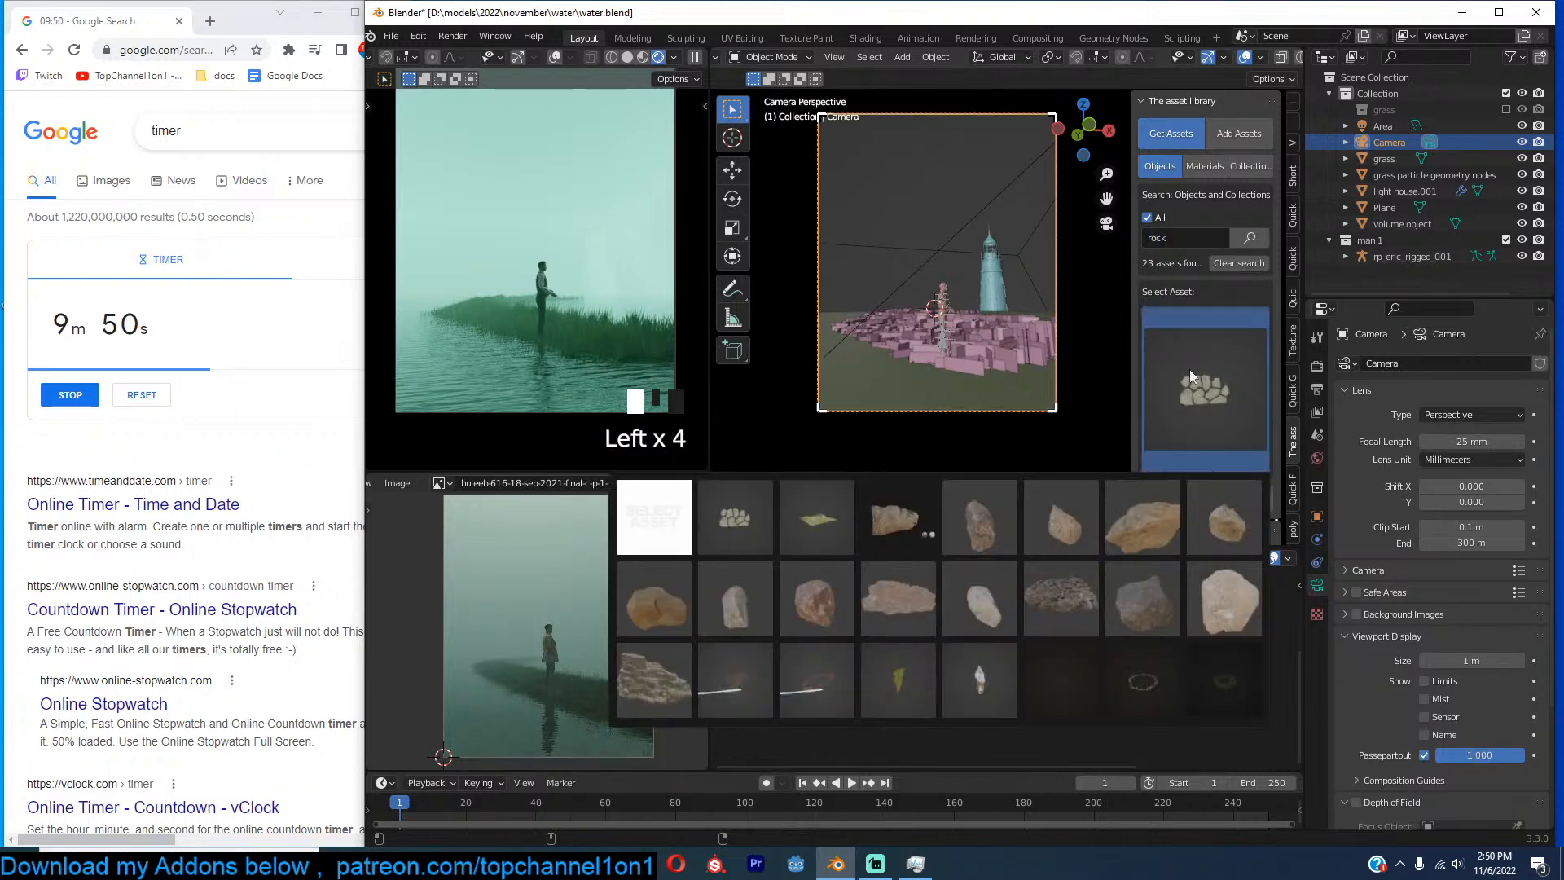
left_click(656, 696)
Place the 3D cursor on the water beside the grass strip and add the rock there with the rendered preview paused.
right_click(843, 360, "shift")
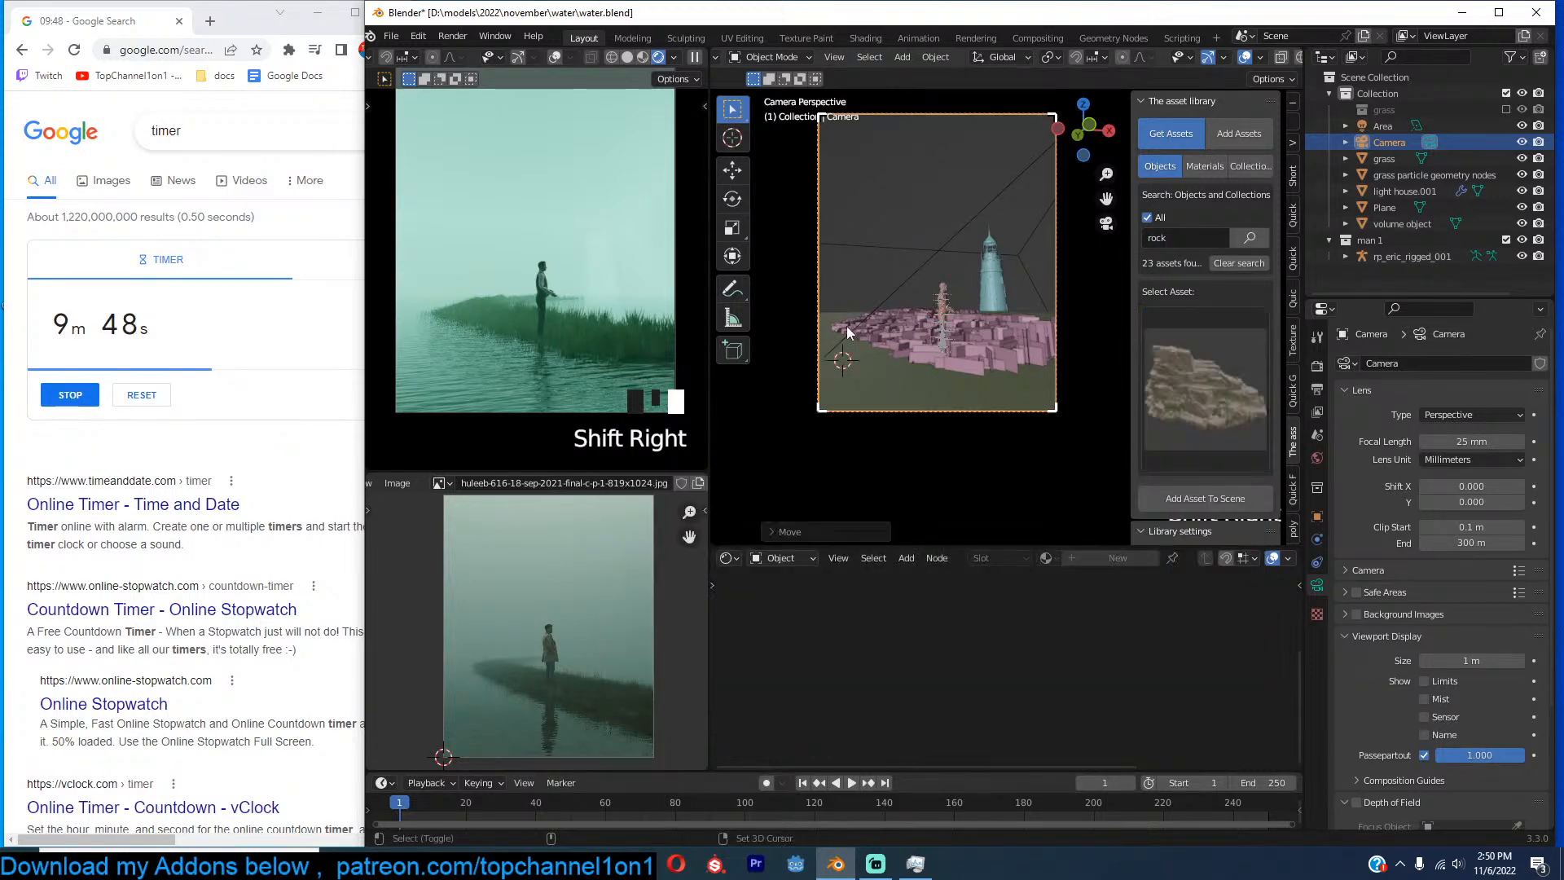
left_click(695, 57)
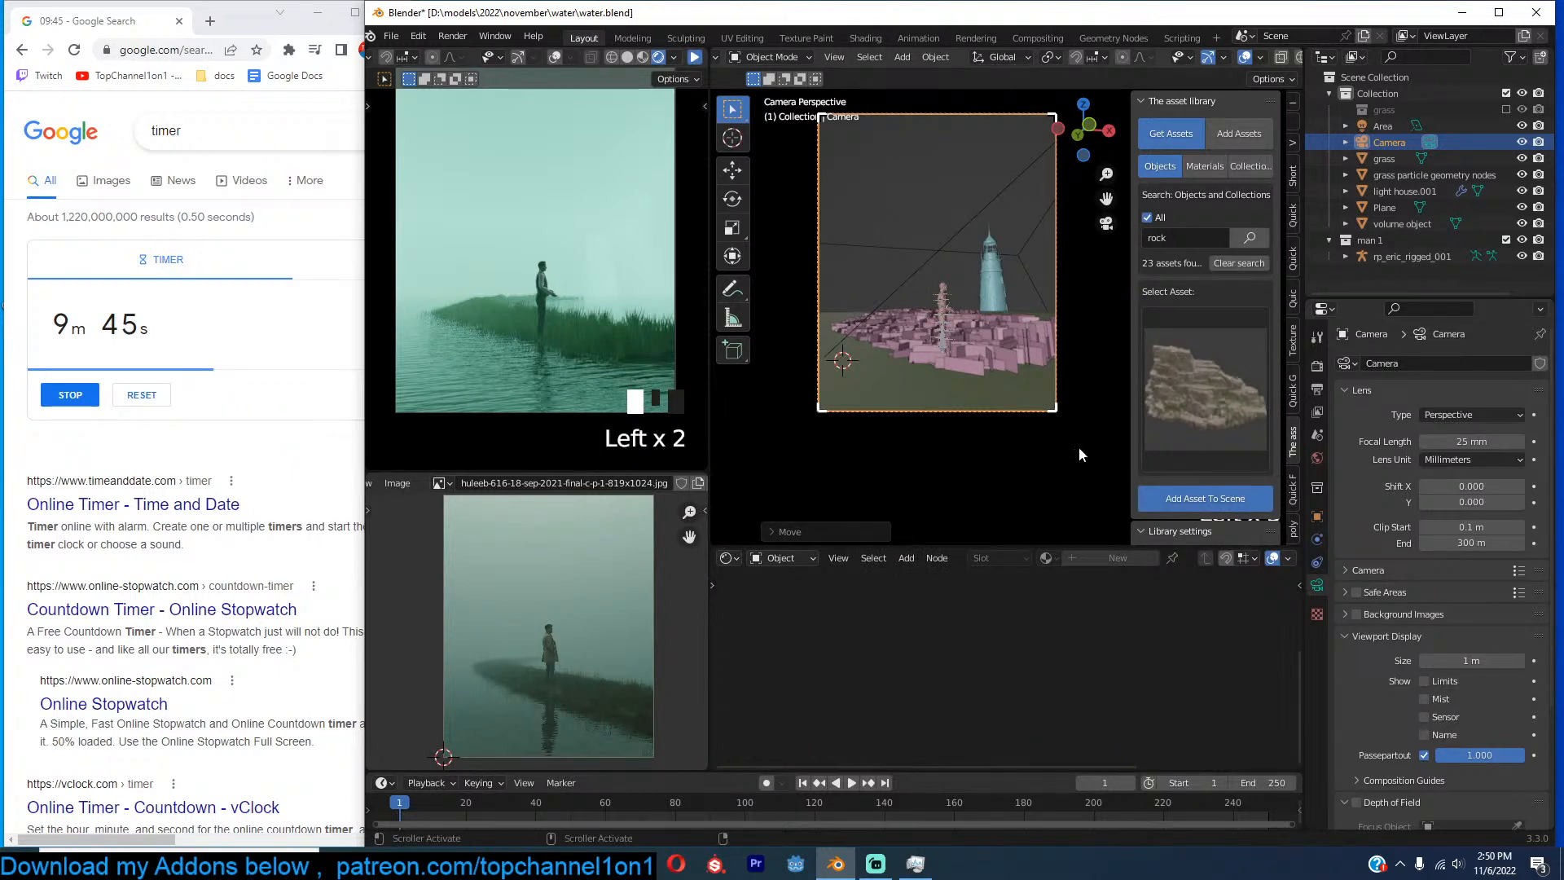
left_click(1205, 498)
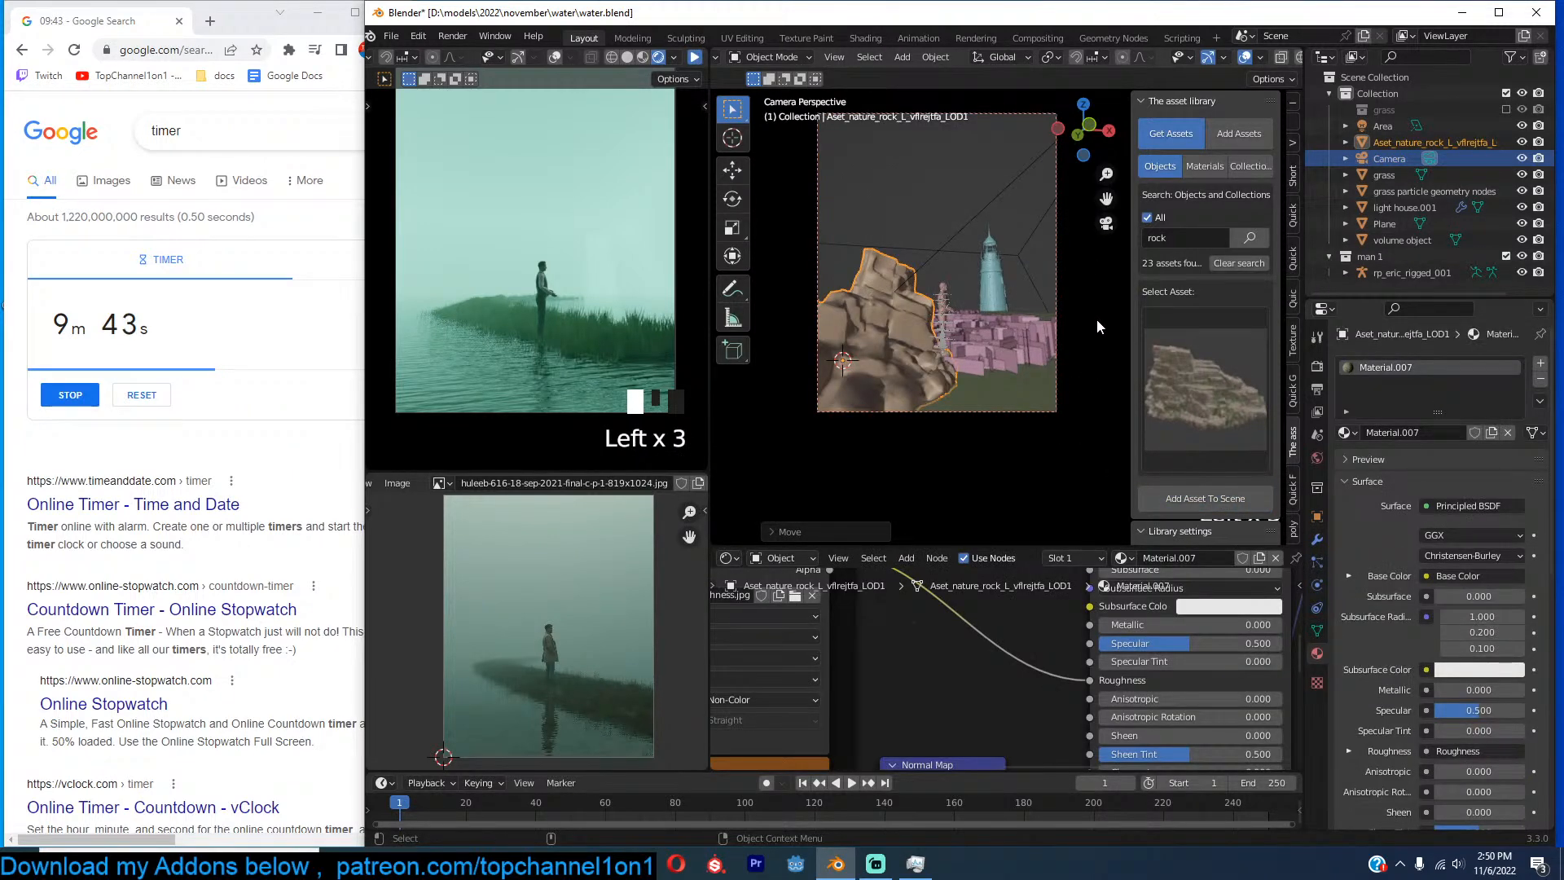
Flatten the rock along Z, scale it down and reposition it slightly in the foreground.
key("s")
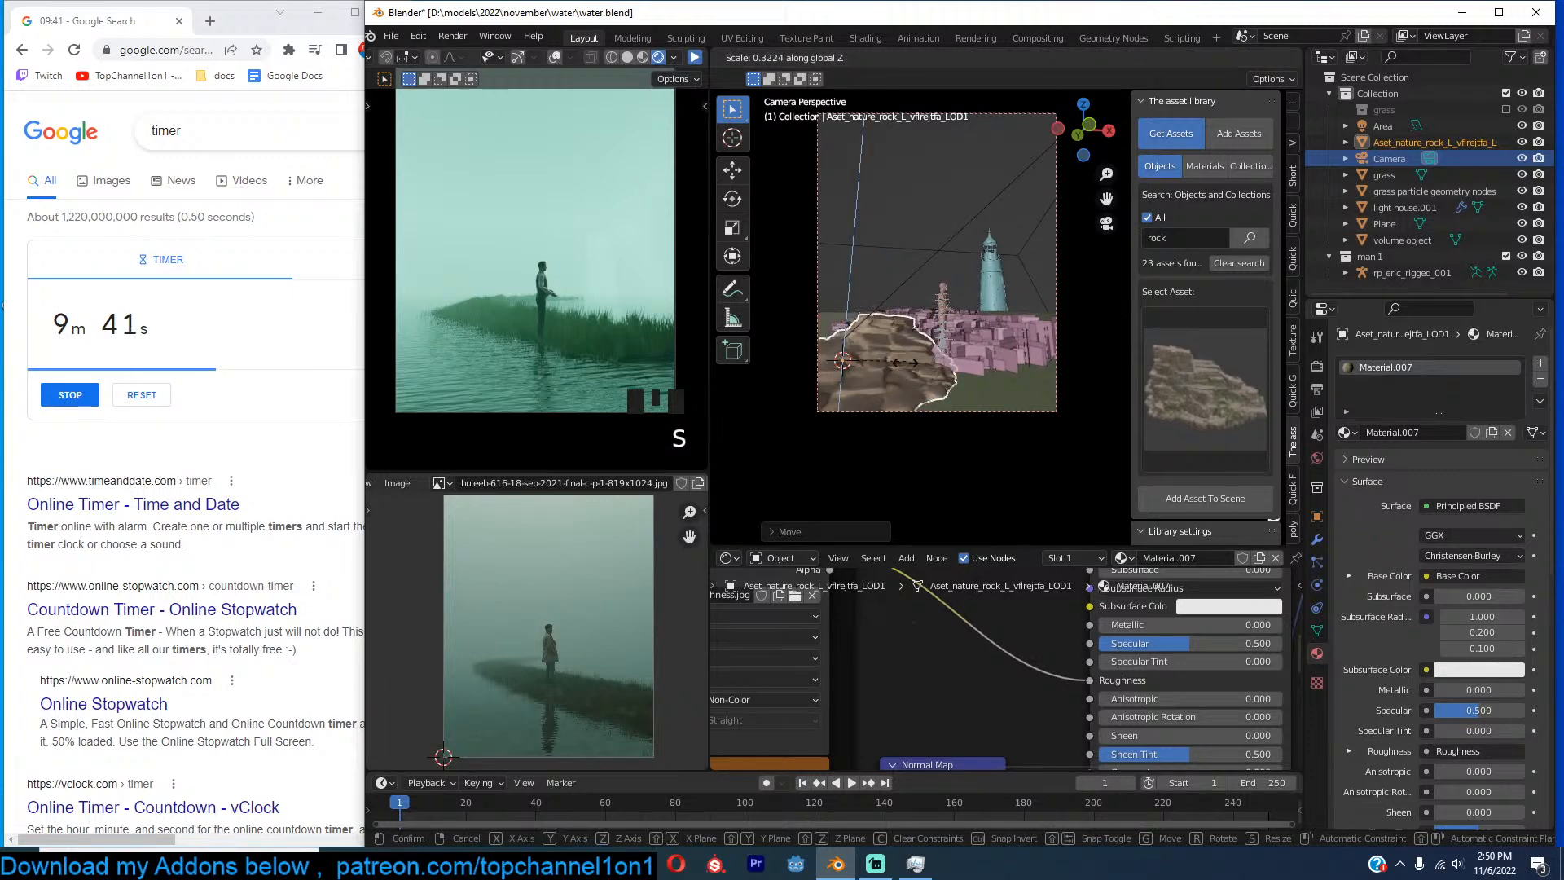
left_click(961, 282)
key("s")
key("g")
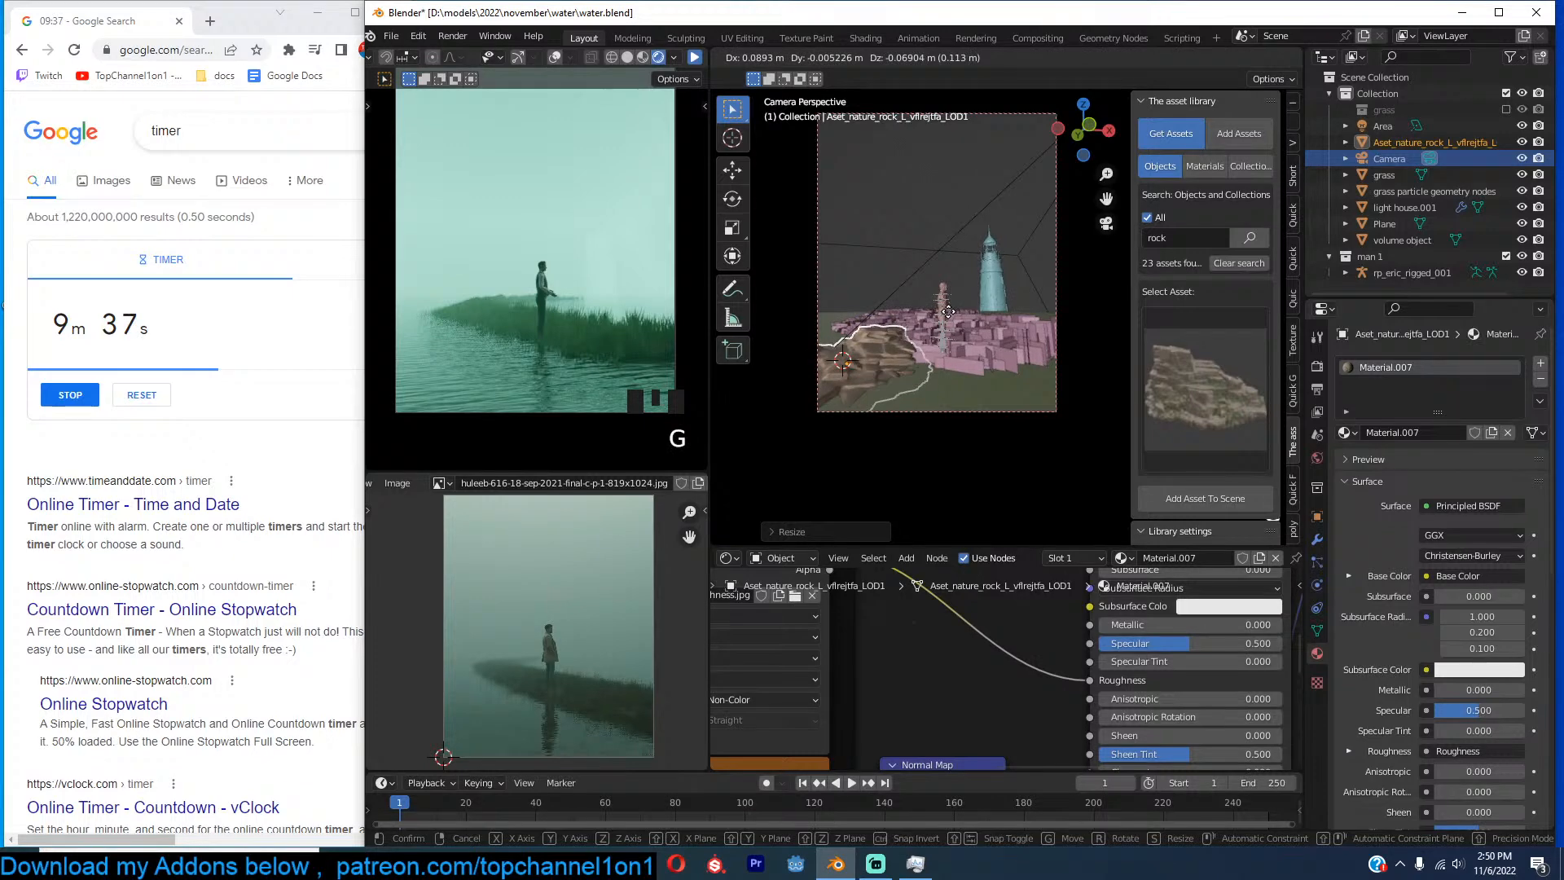
left_click(948, 311)
Make a linked duplicate of the rock in top view, place it across the grass strip and rotate it to lie crosswise.
key("KP_7")
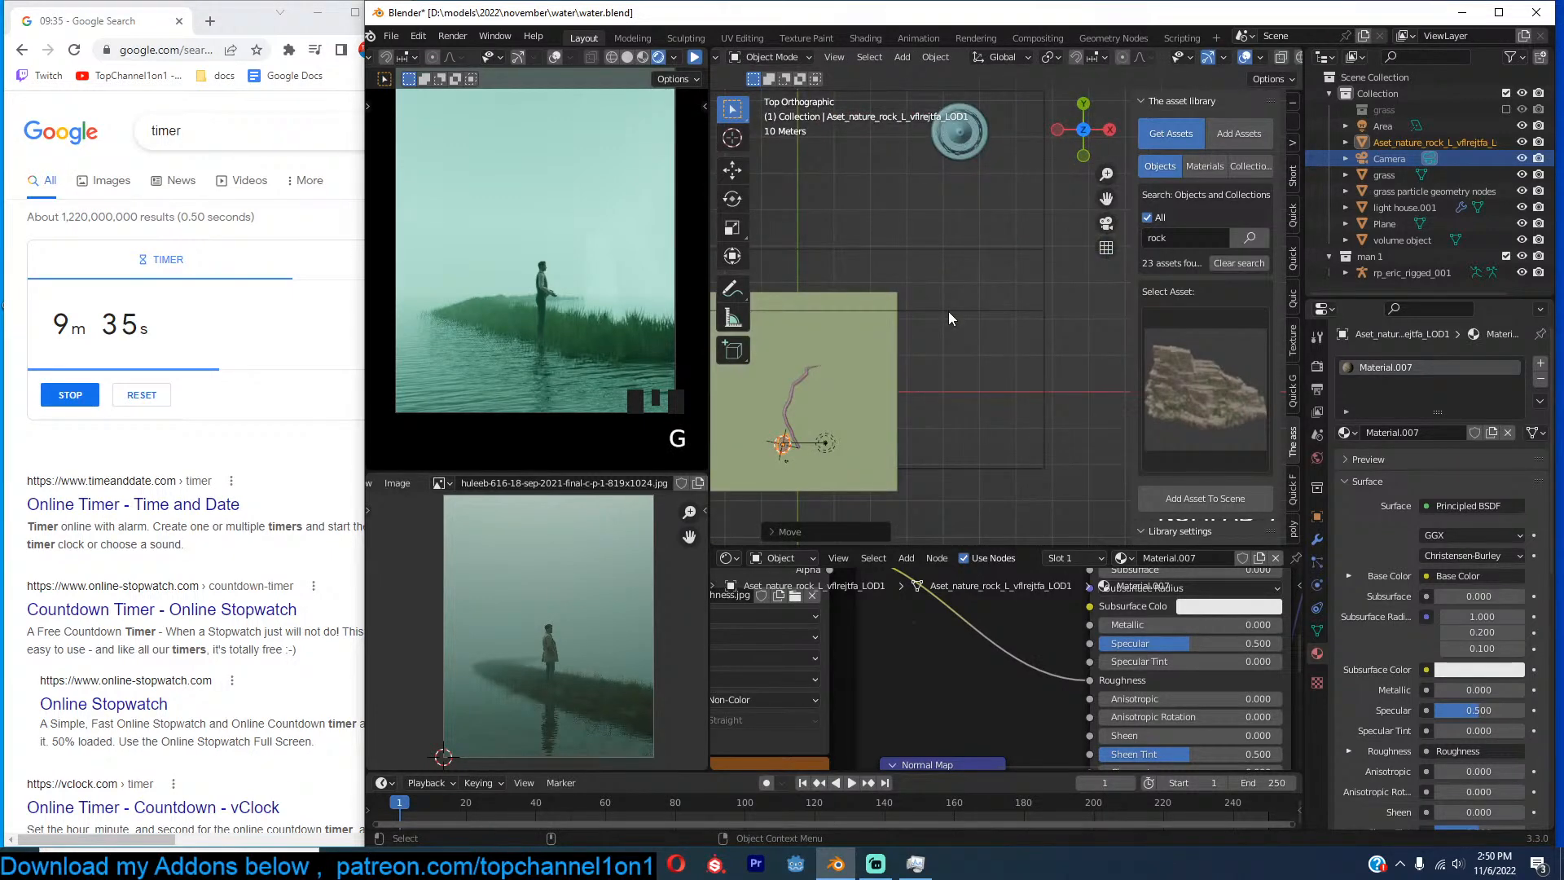
key("KP_Decimal")
scroll(948, 311, "down", 5)
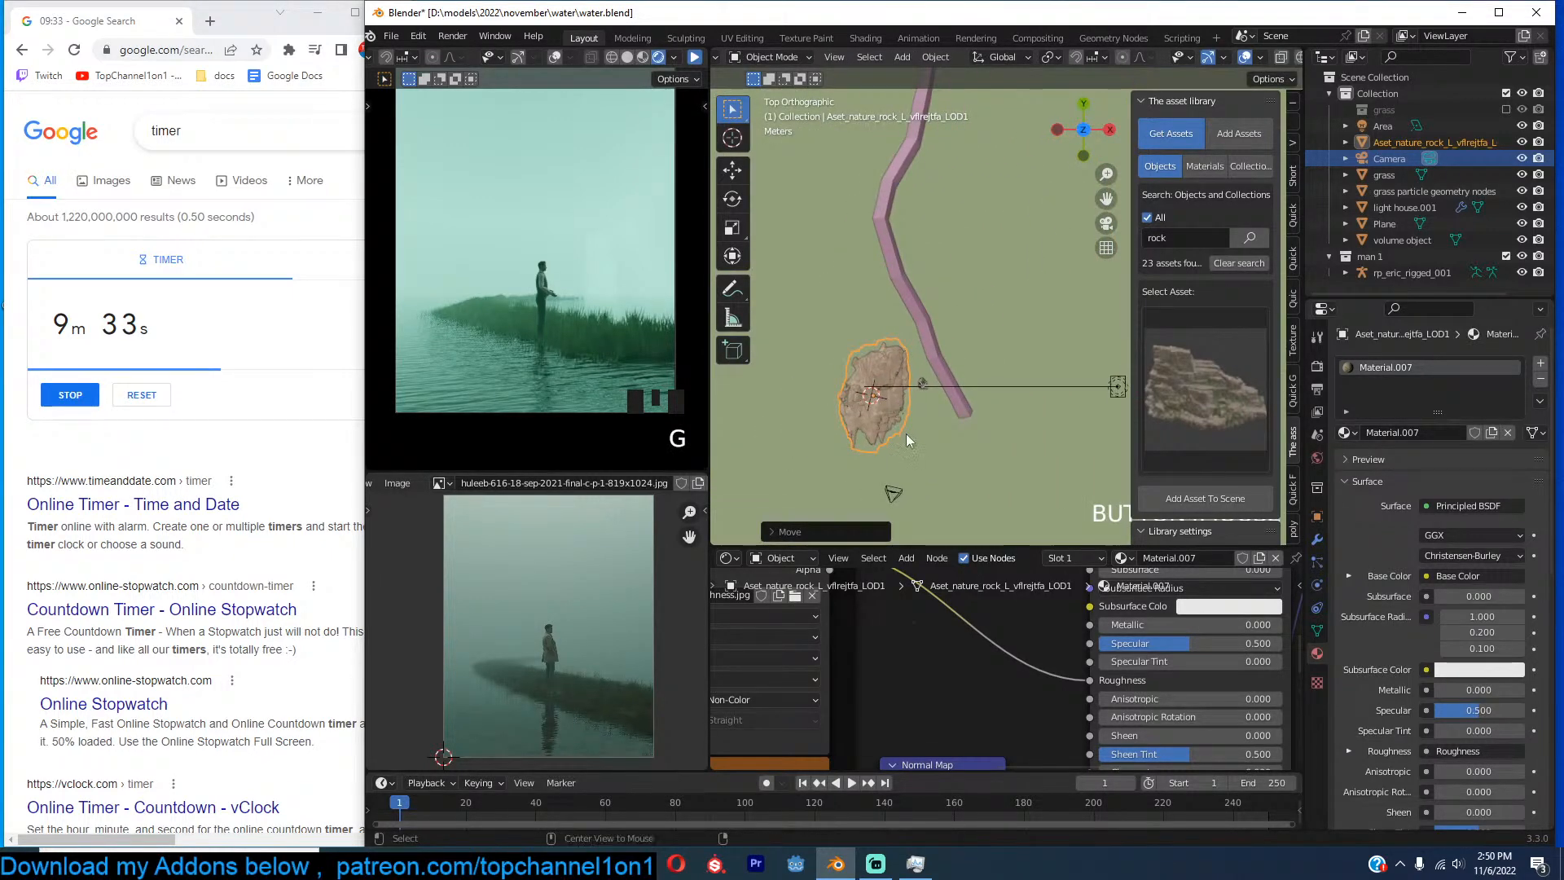
key("alt+d")
left_click(1054, 267)
key("r")
left_click(1075, 246)
Scale up the duplicated rock beside the grass strip until it is clearly larger than the original.
key("s")
left_click(1055, 304)
key("s")
key("x")
key("x")
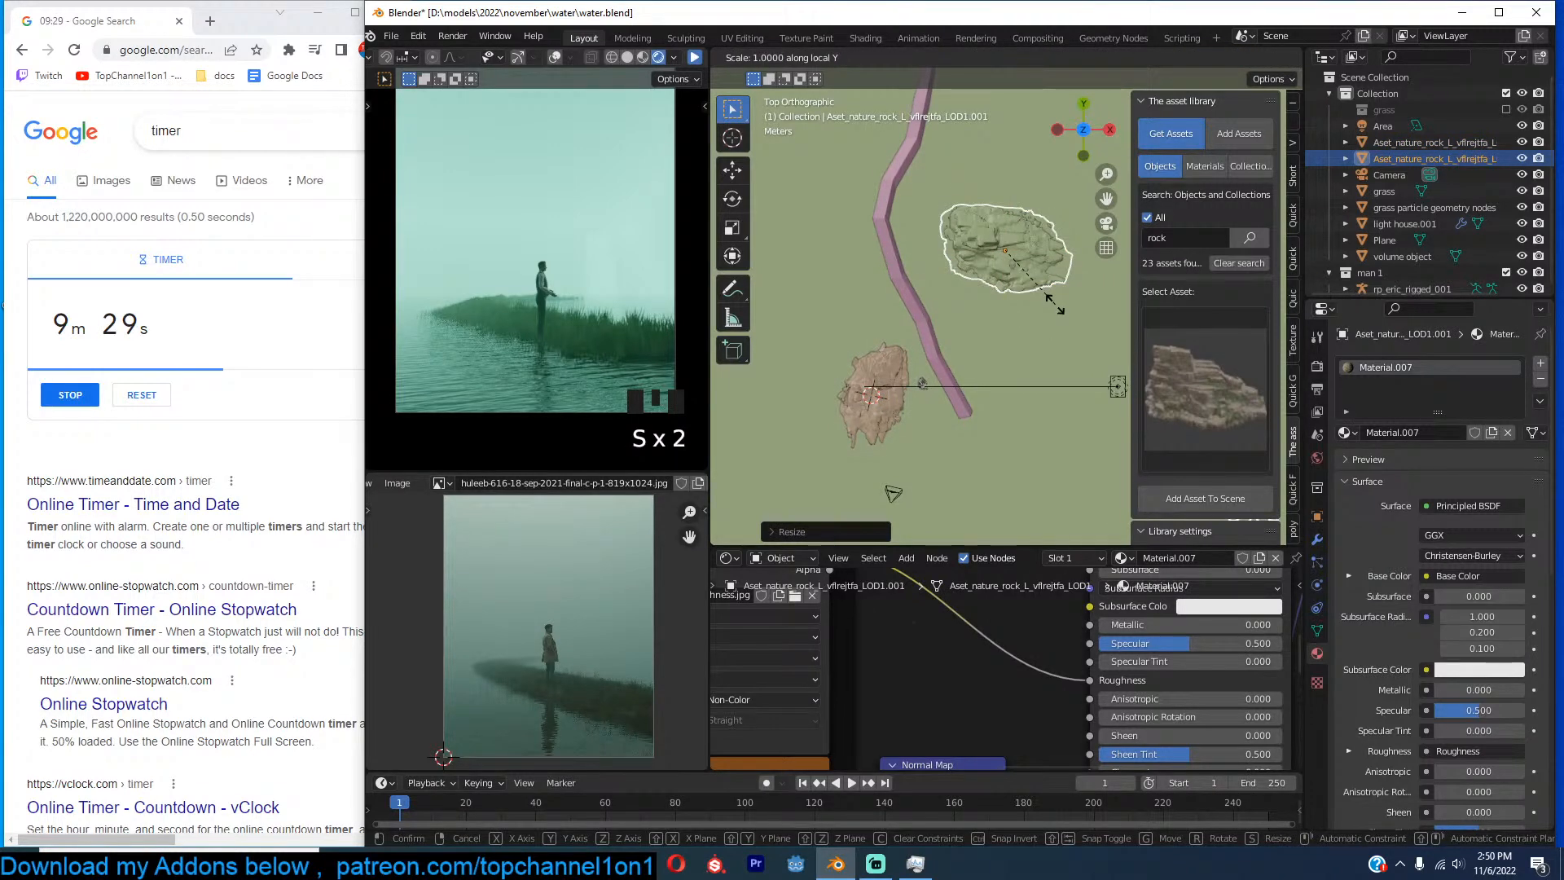
key("y")
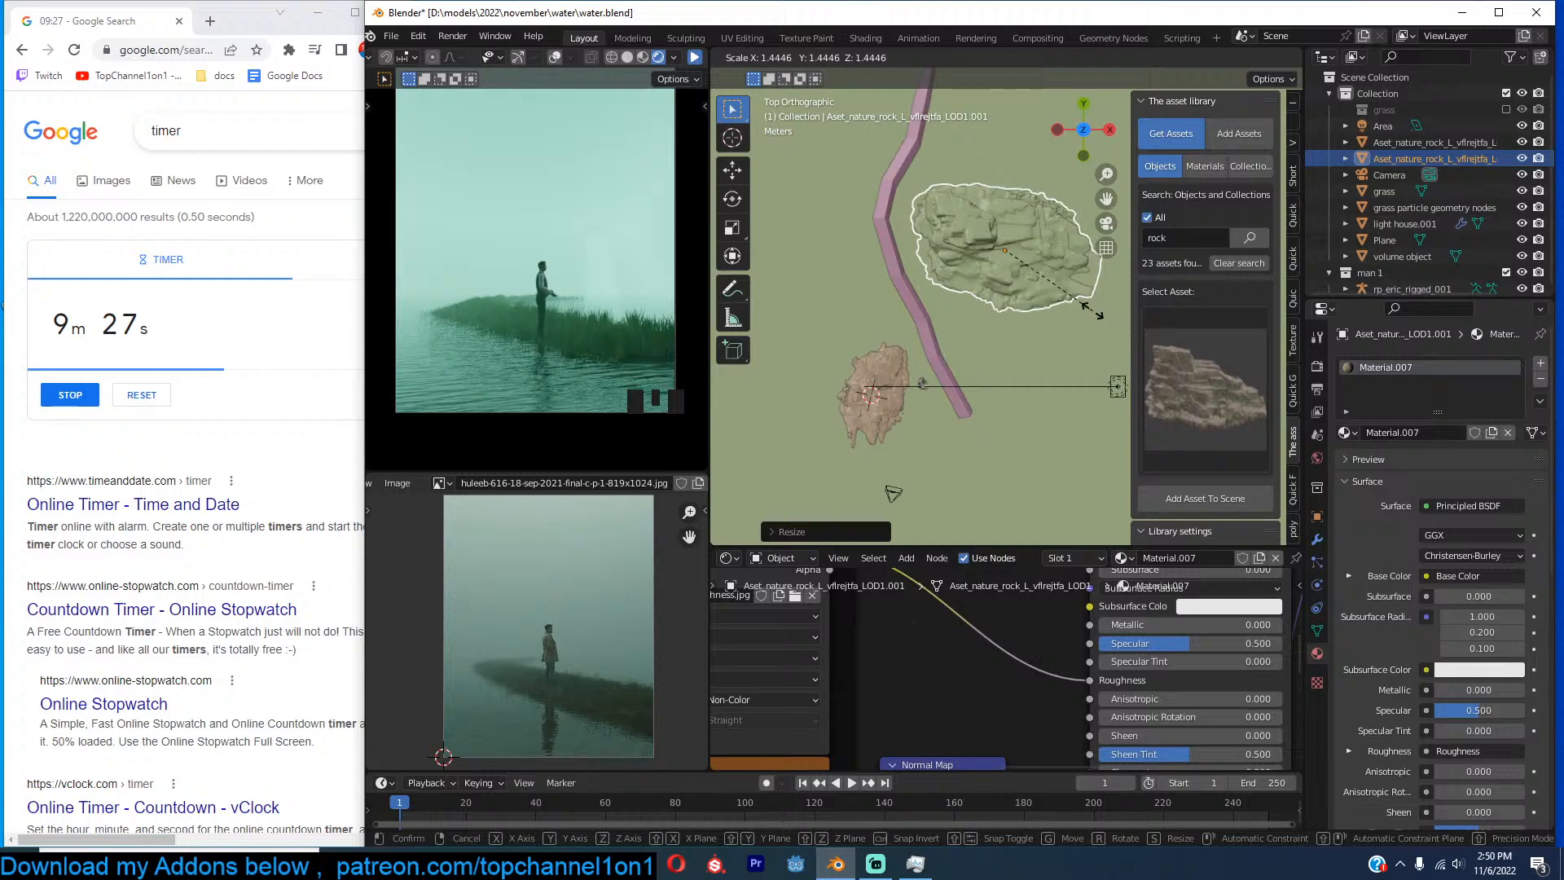
left_click(1092, 308)
Lower the duplicated rock along Z in camera view, rescale it and clear the selection.
middle_click_drag(1047, 269, 1030, 178)
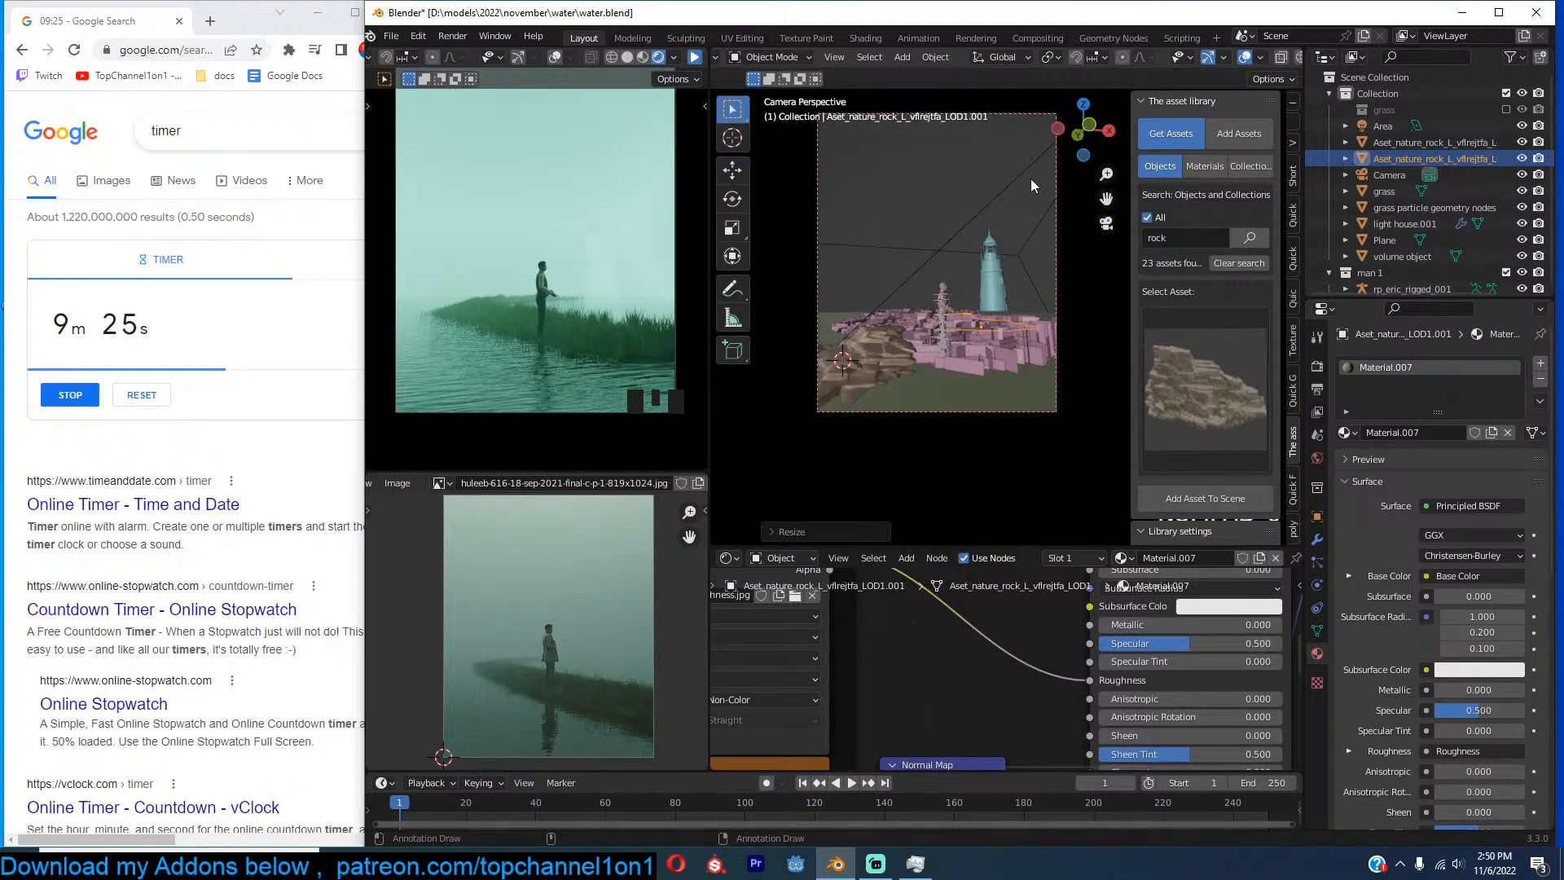
key("g")
key("z")
left_click(1052, 277)
key("s")
left_click(1066, 249)
key("alt+a")
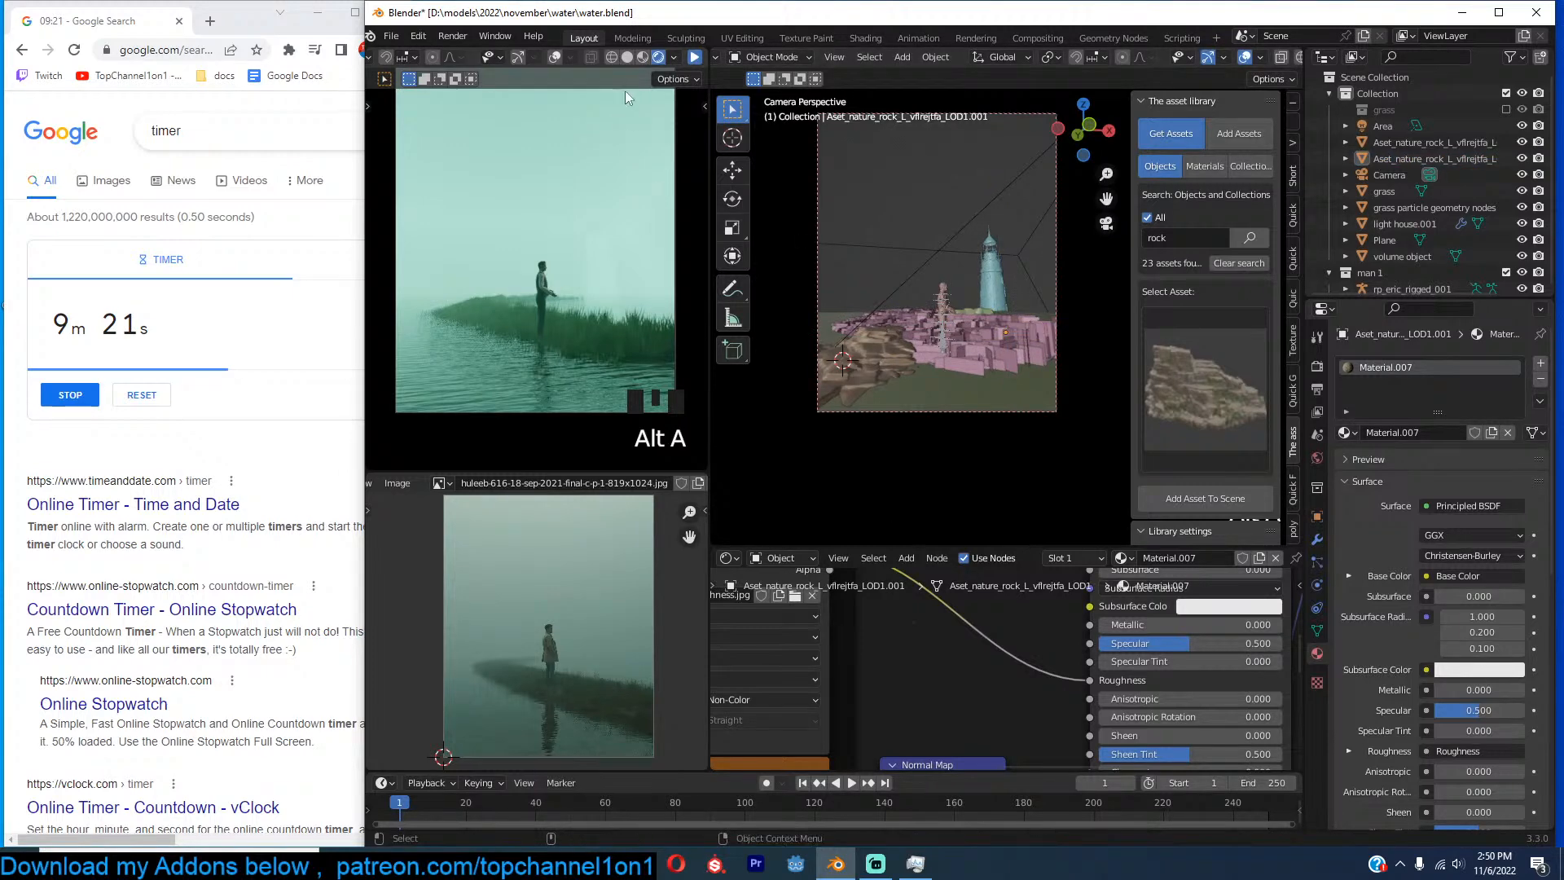
Move the original foreground rock in top view to the far end of the grass strip.
left_click(693, 57)
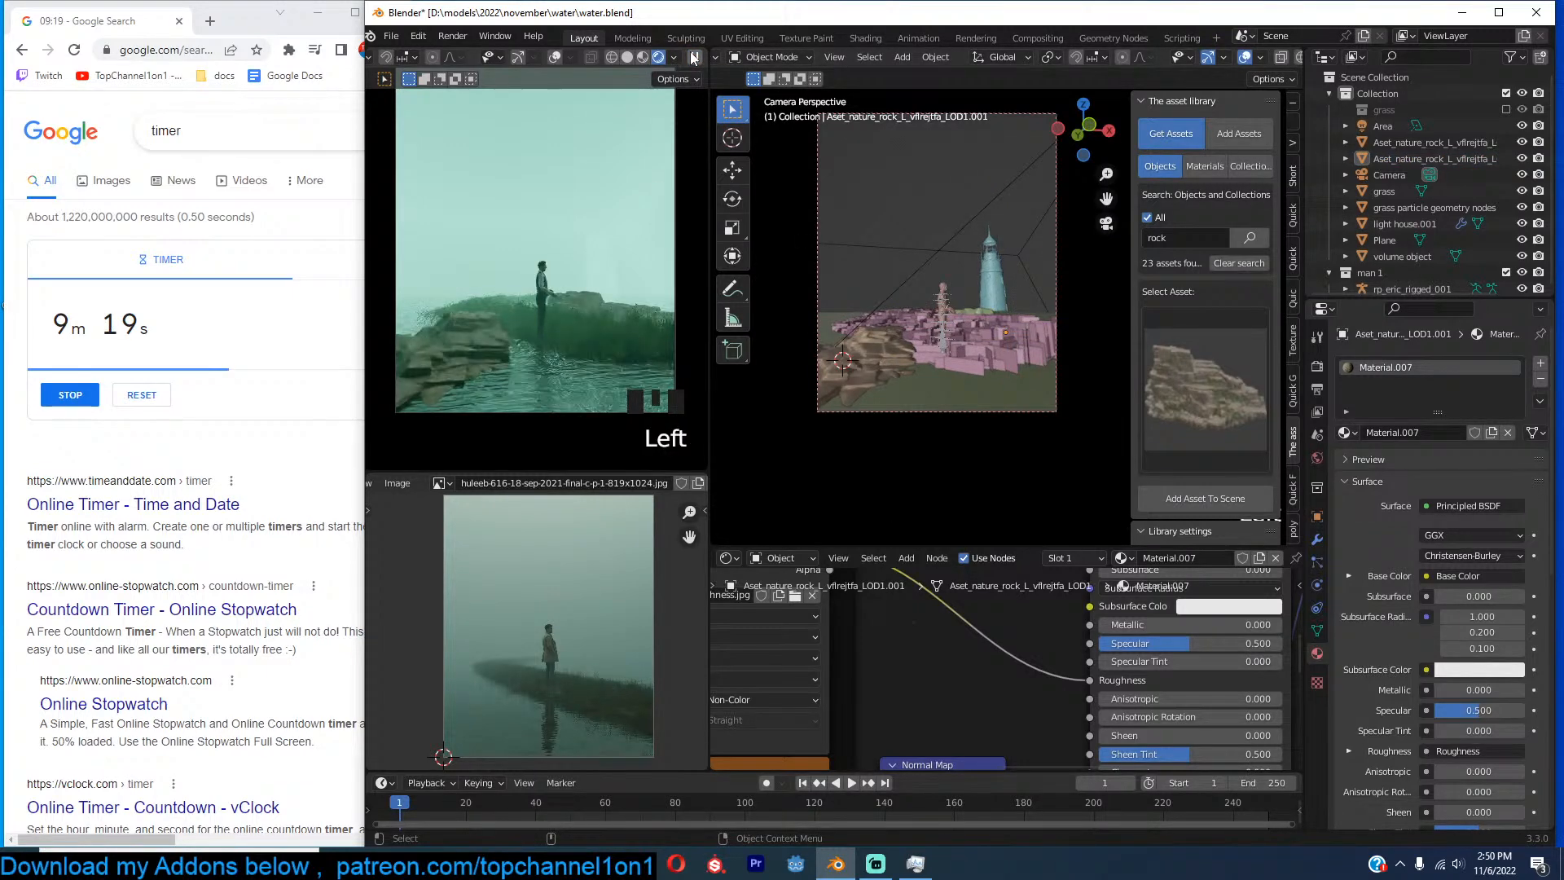
double_click(892, 359)
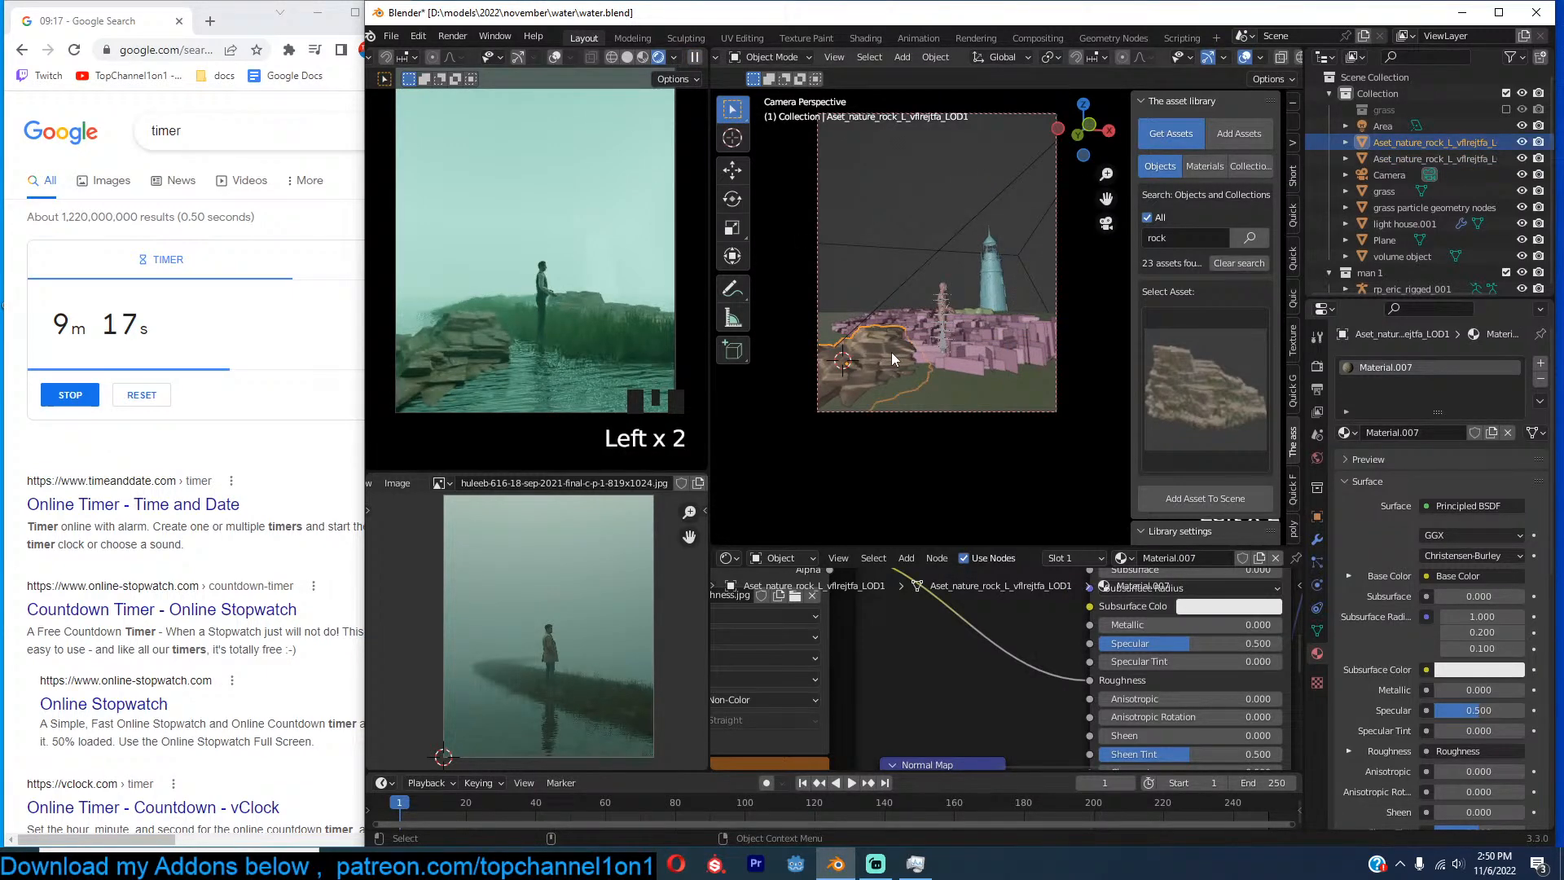
key("KP_7")
scroll(937, 326, "down", 3)
key("g")
left_click(940, 162)
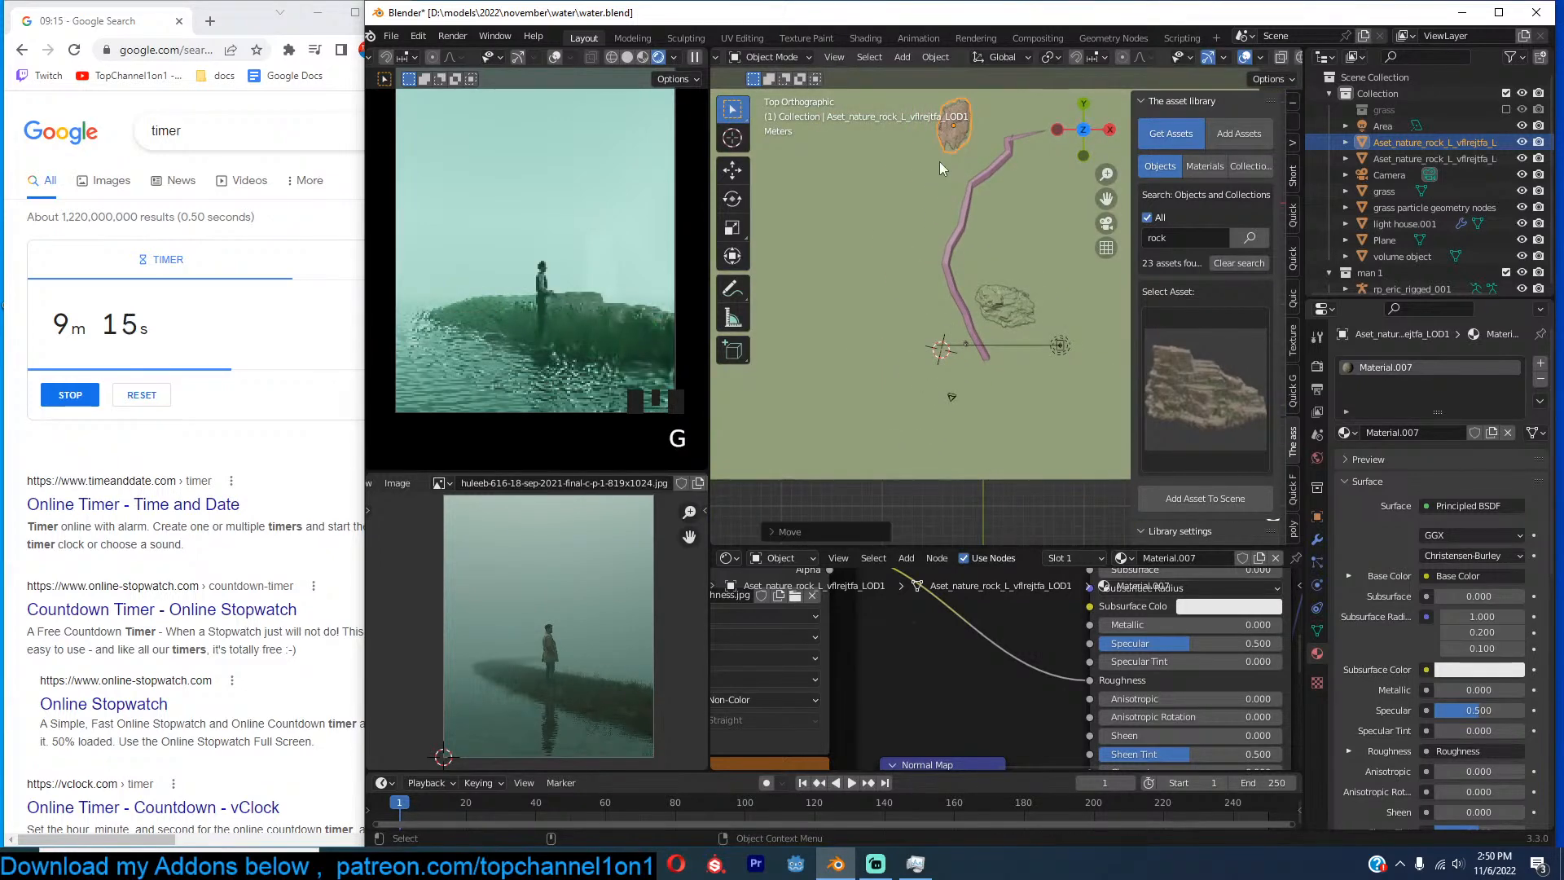
Move the larger duplicated rock far into the background, beyond the end of the grass strip.
left_click(1023, 314)
scroll(1023, 315, "down", 2)
key("g")
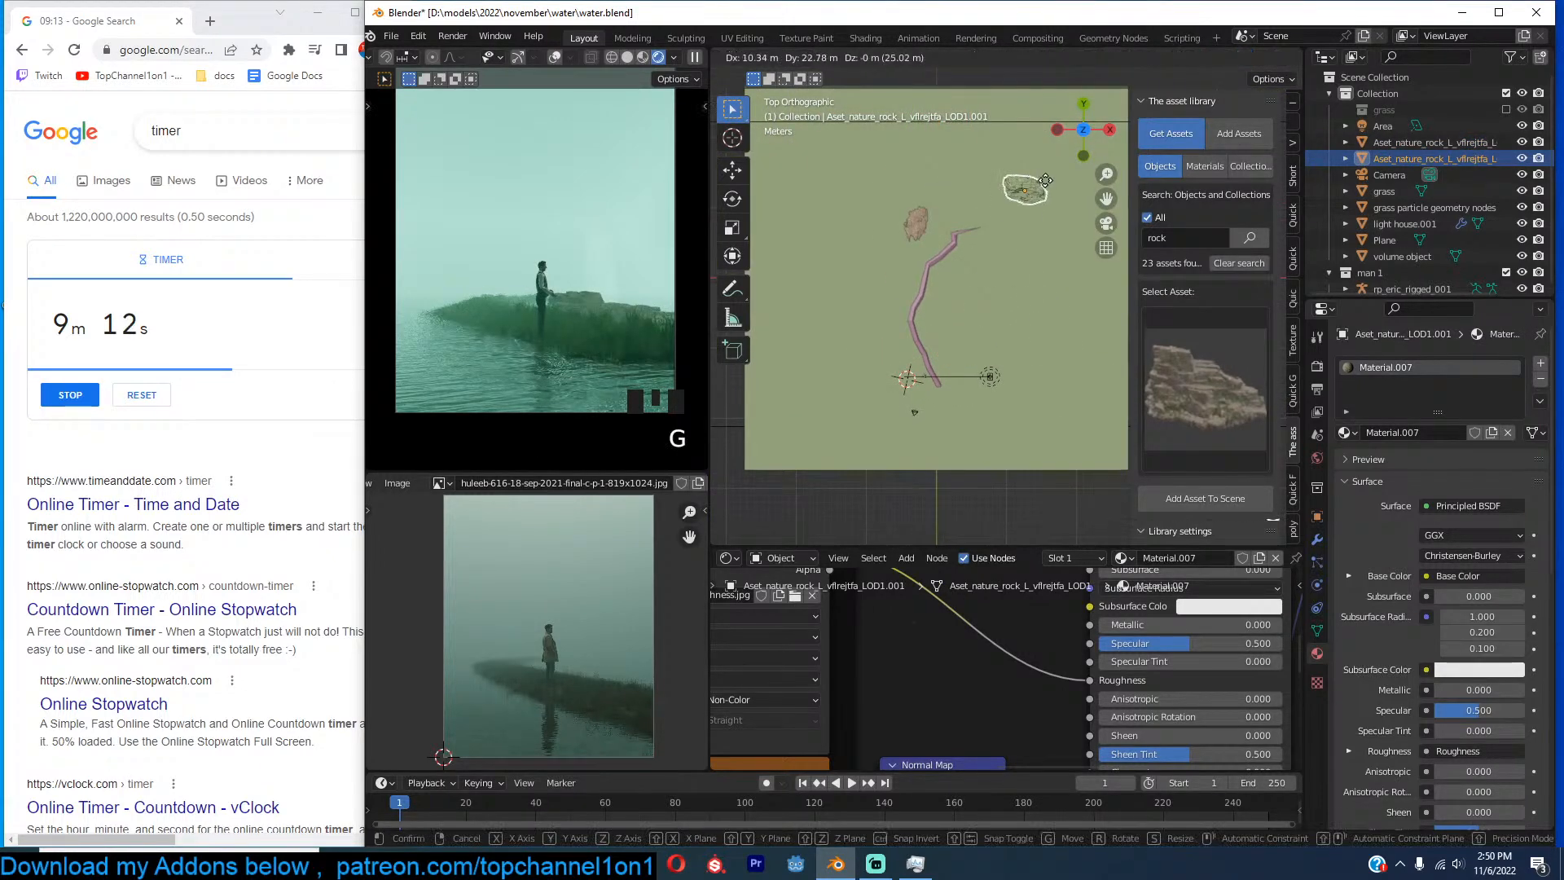
left_click(1044, 176)
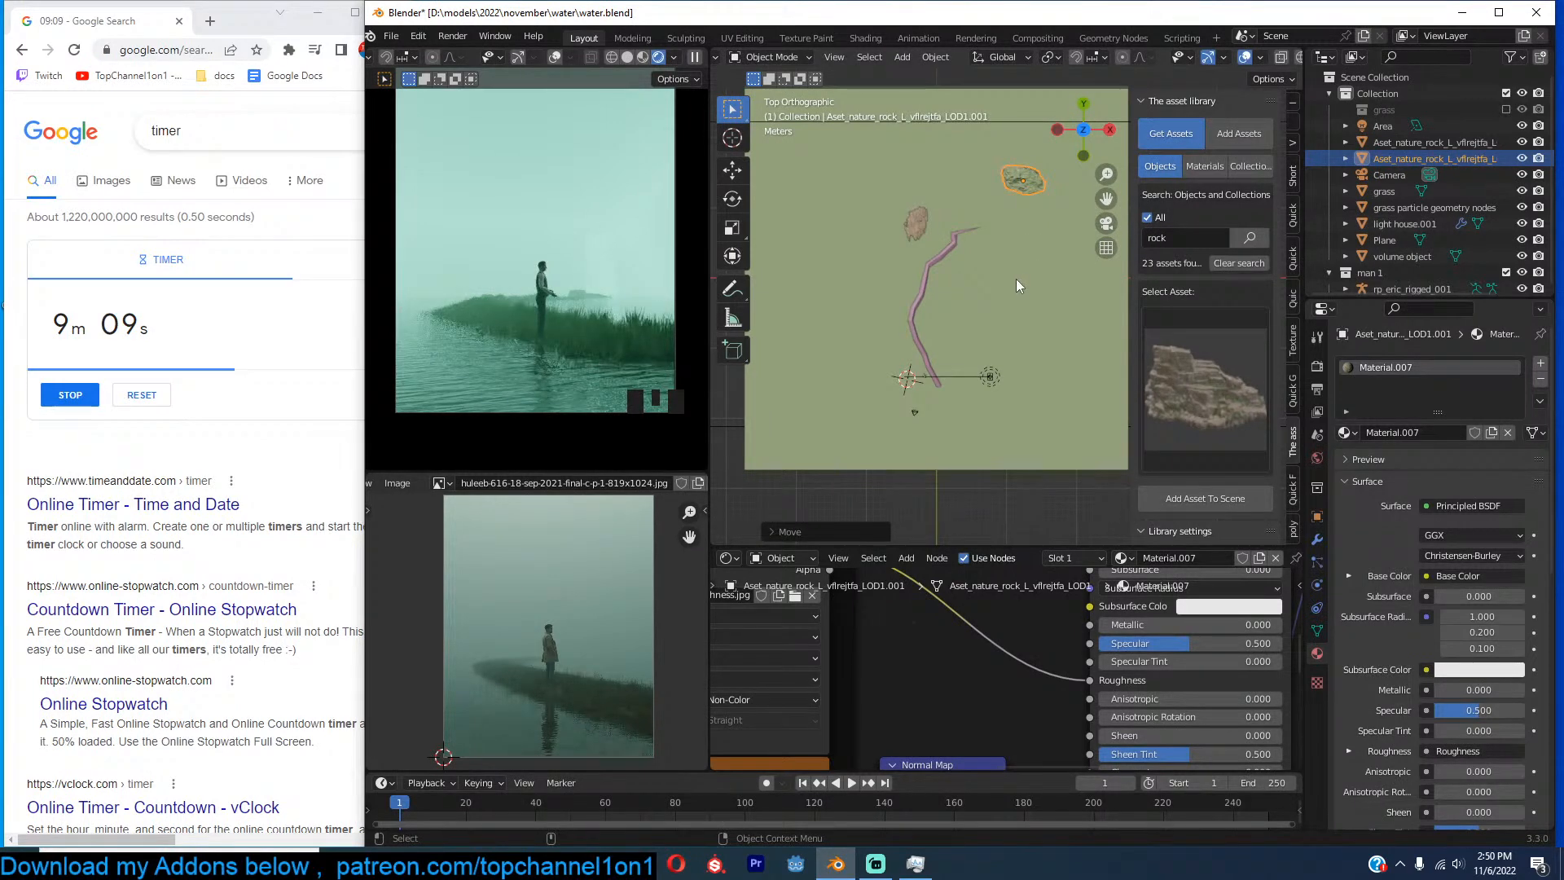
Search the asset library for "chair" and choose the old wooden chair with the slatted back.
left_click(1168, 237)
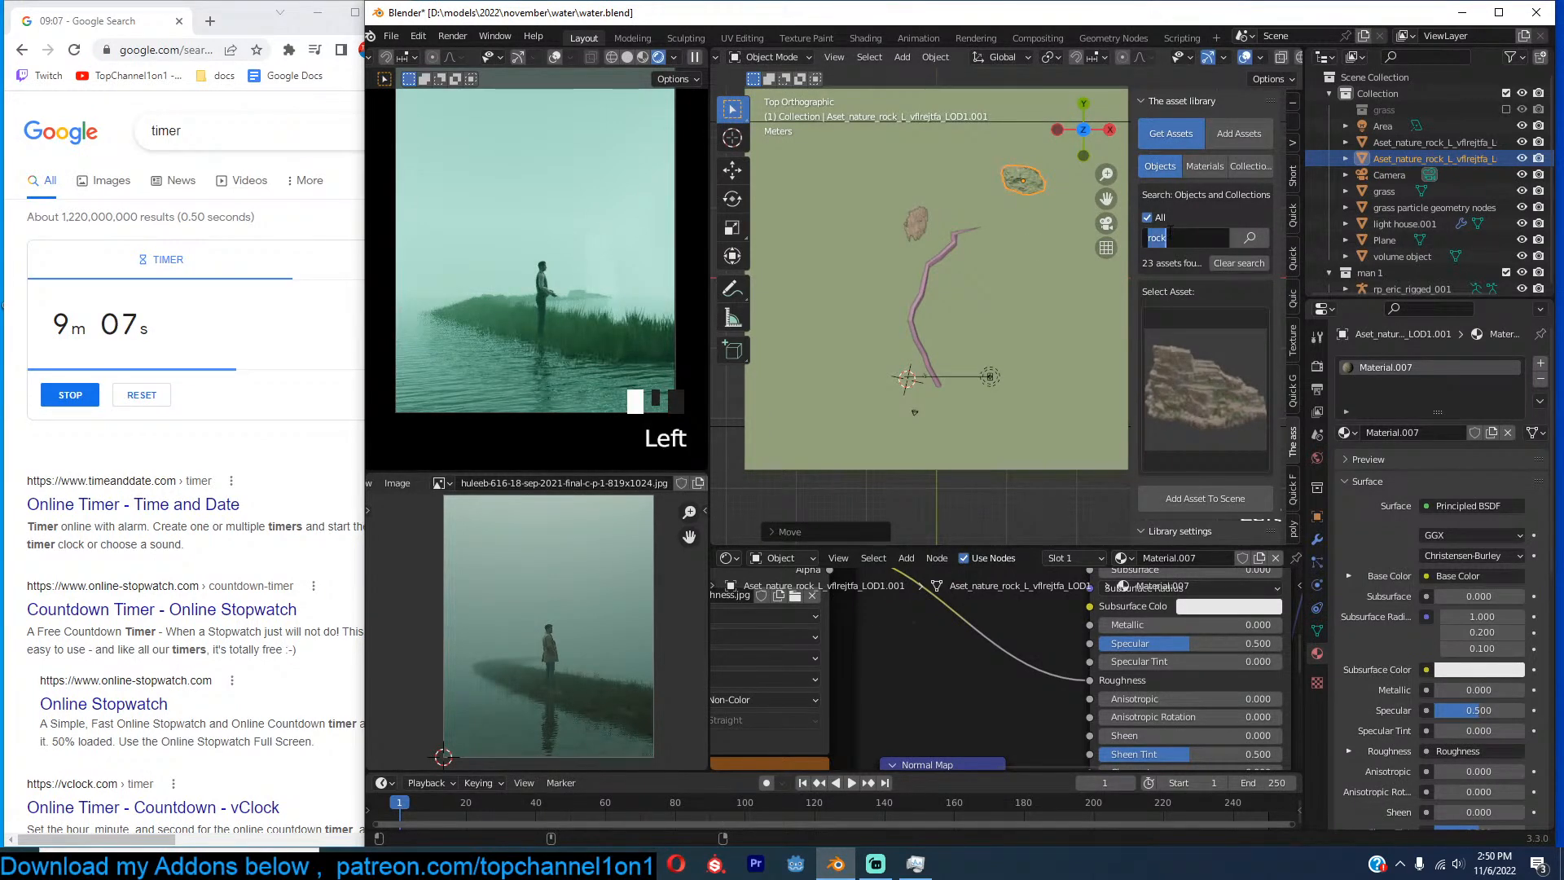
type("chair")
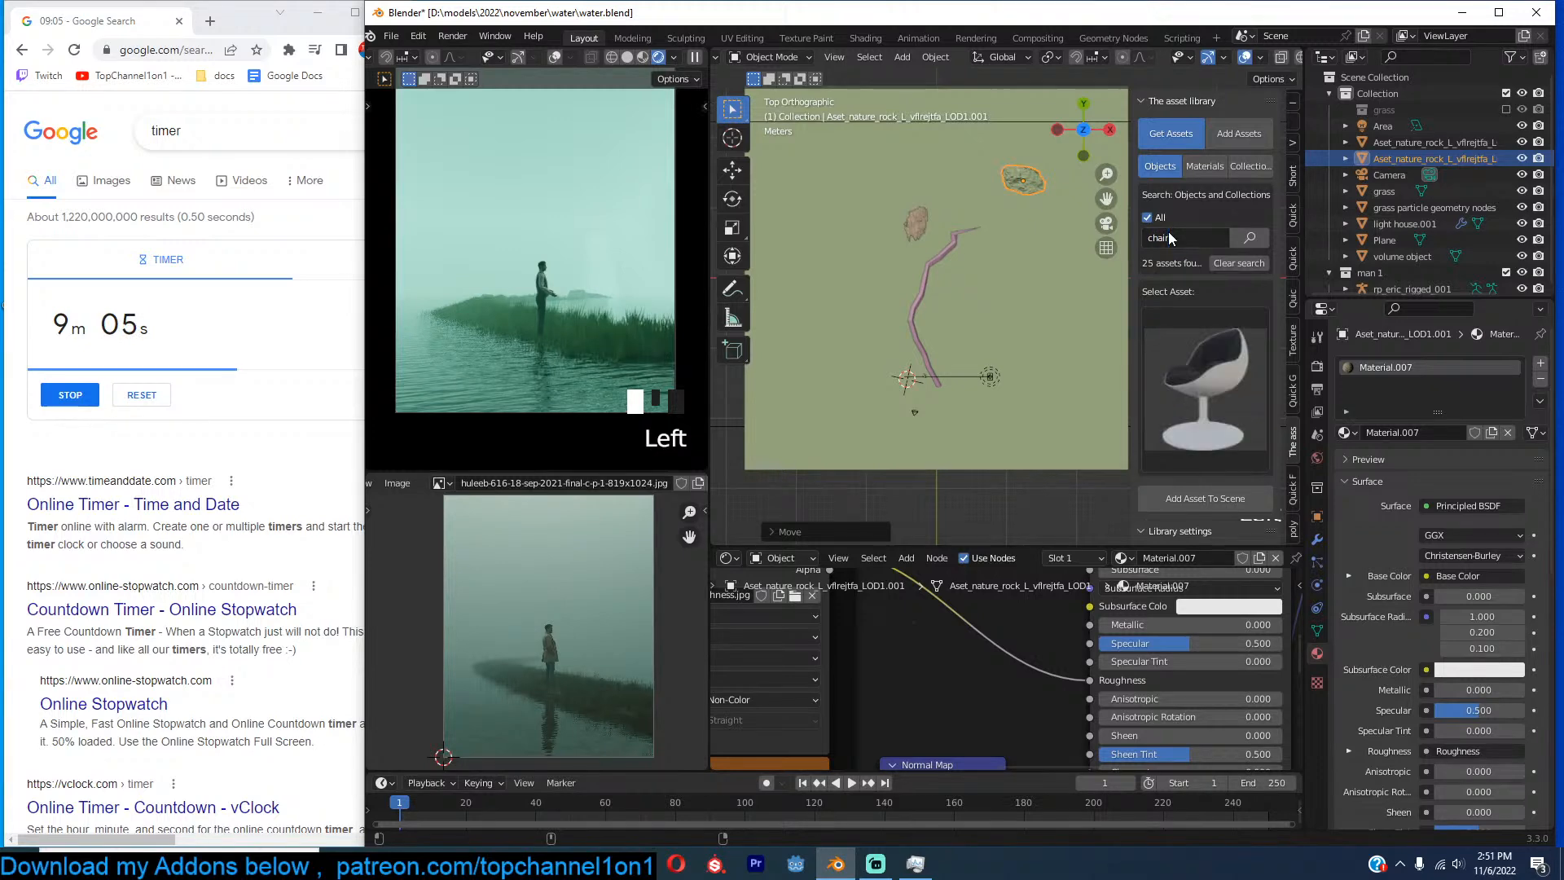
left_click(1205, 379)
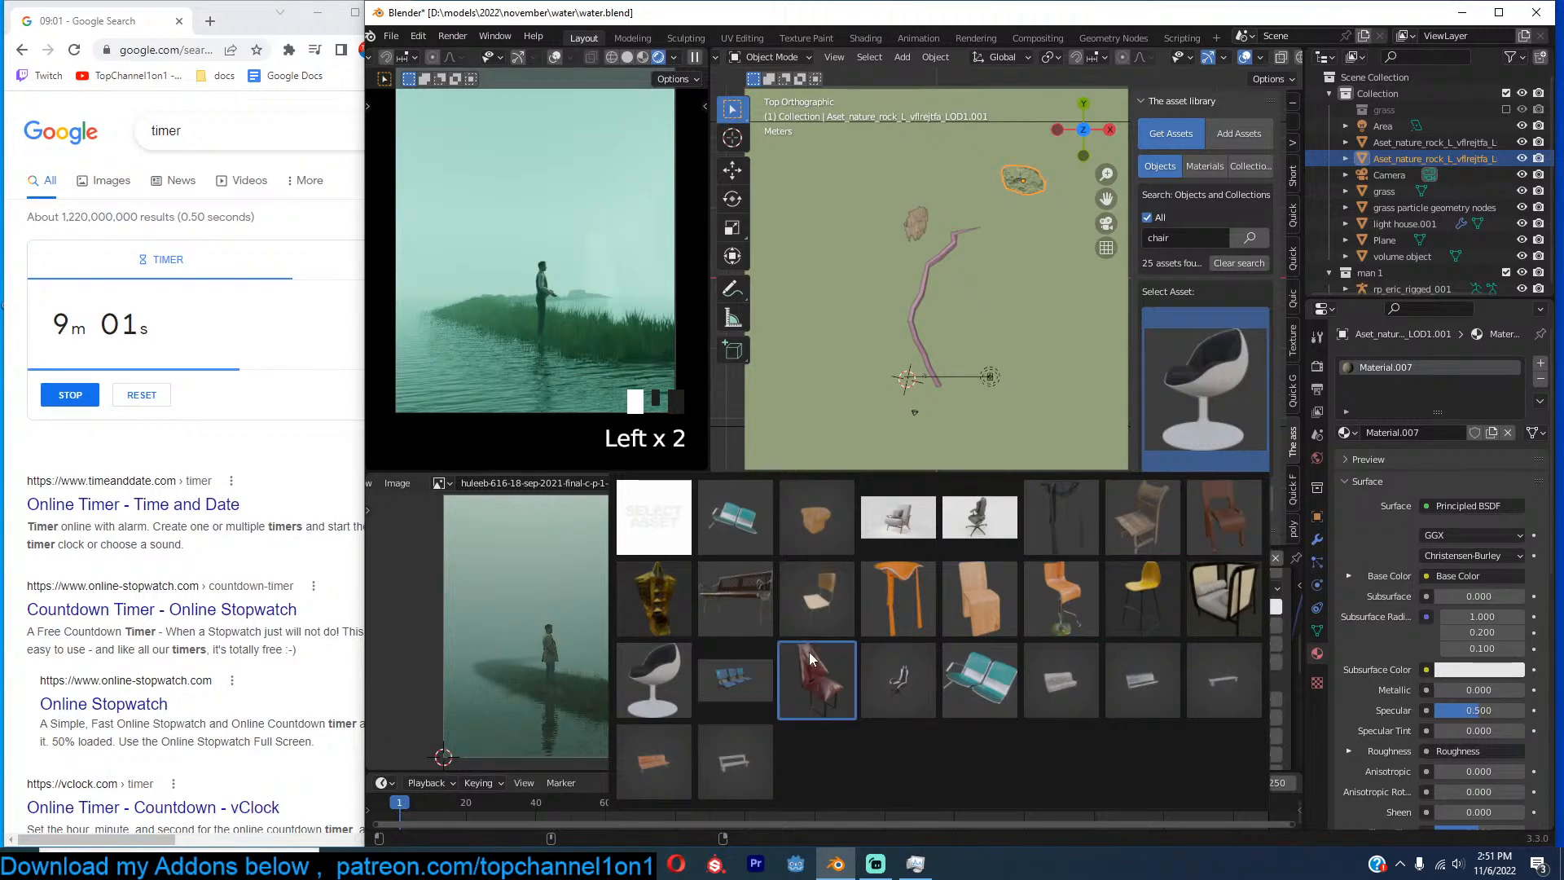
left_click(1176, 526)
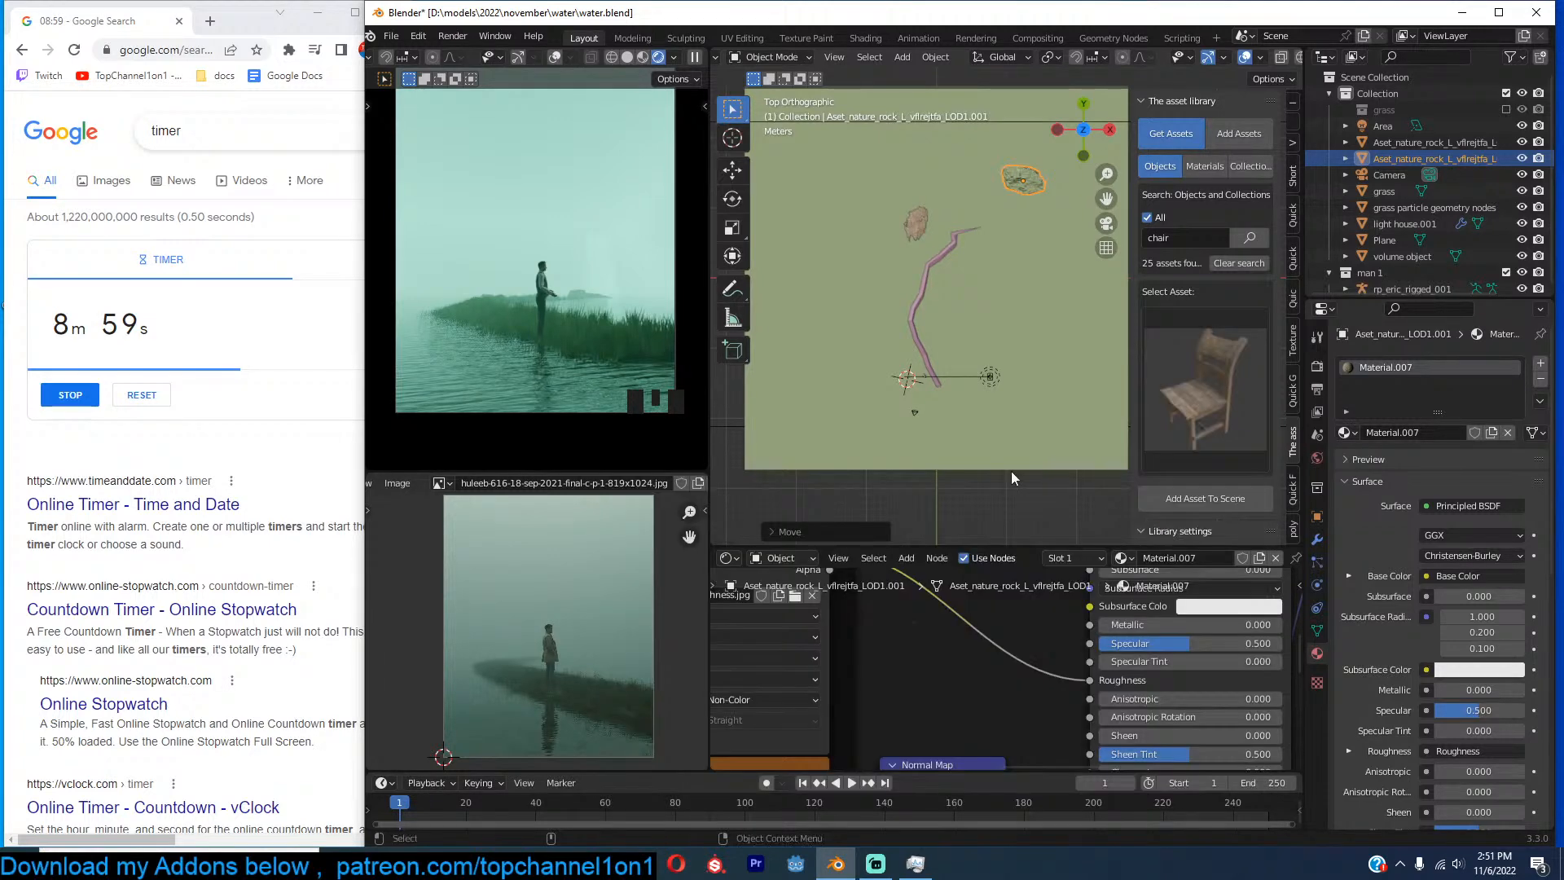
Pause the rendered preview and add the wooden chair at a 3D cursor placed beside the man on the grass strip.
left_click(694, 57)
scroll(1068, 399, "up", 4)
middle_click_drag(1089, 317, 1054, 351)
scroll(1051, 351, "up", 3)
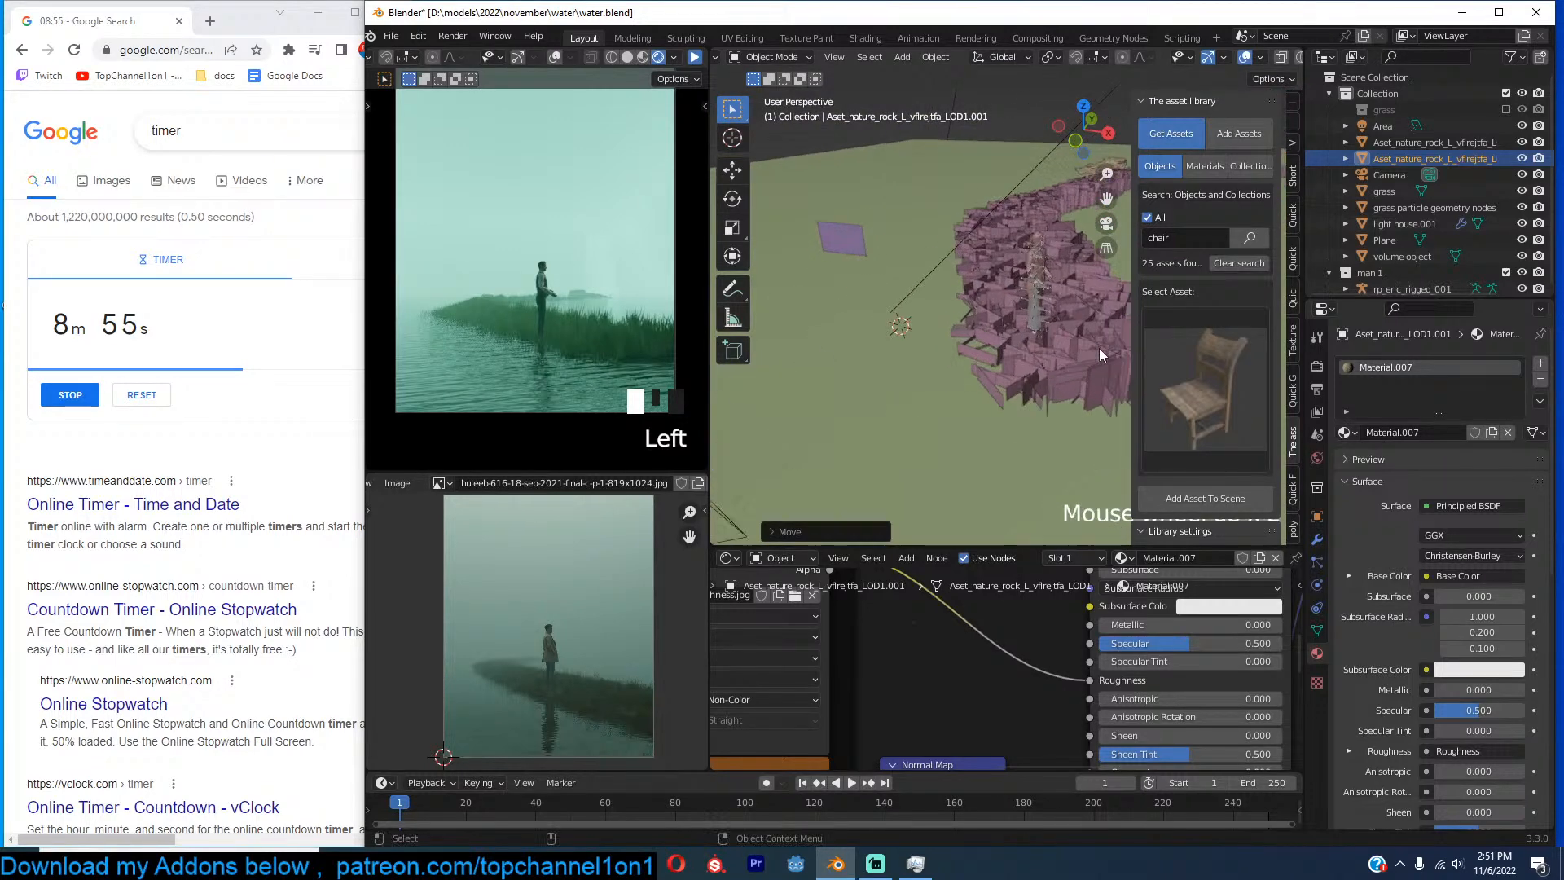
right_click(995, 303, "shift")
left_click(1205, 498)
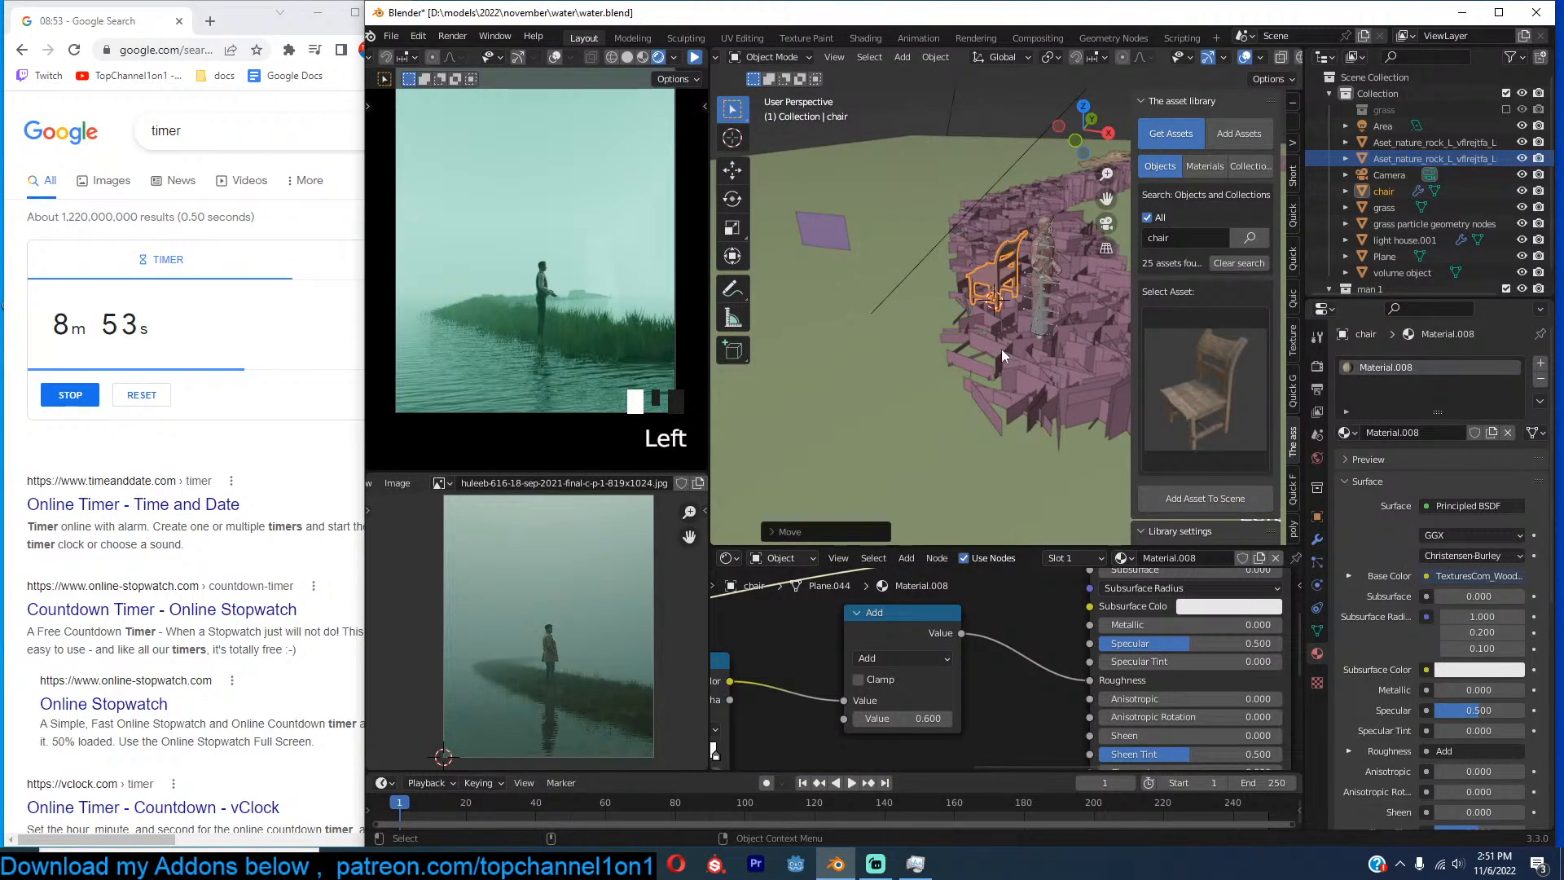
Scale down the chair and lower it along Z in front view so it sits in the grass.
key("s")
left_click(1038, 319)
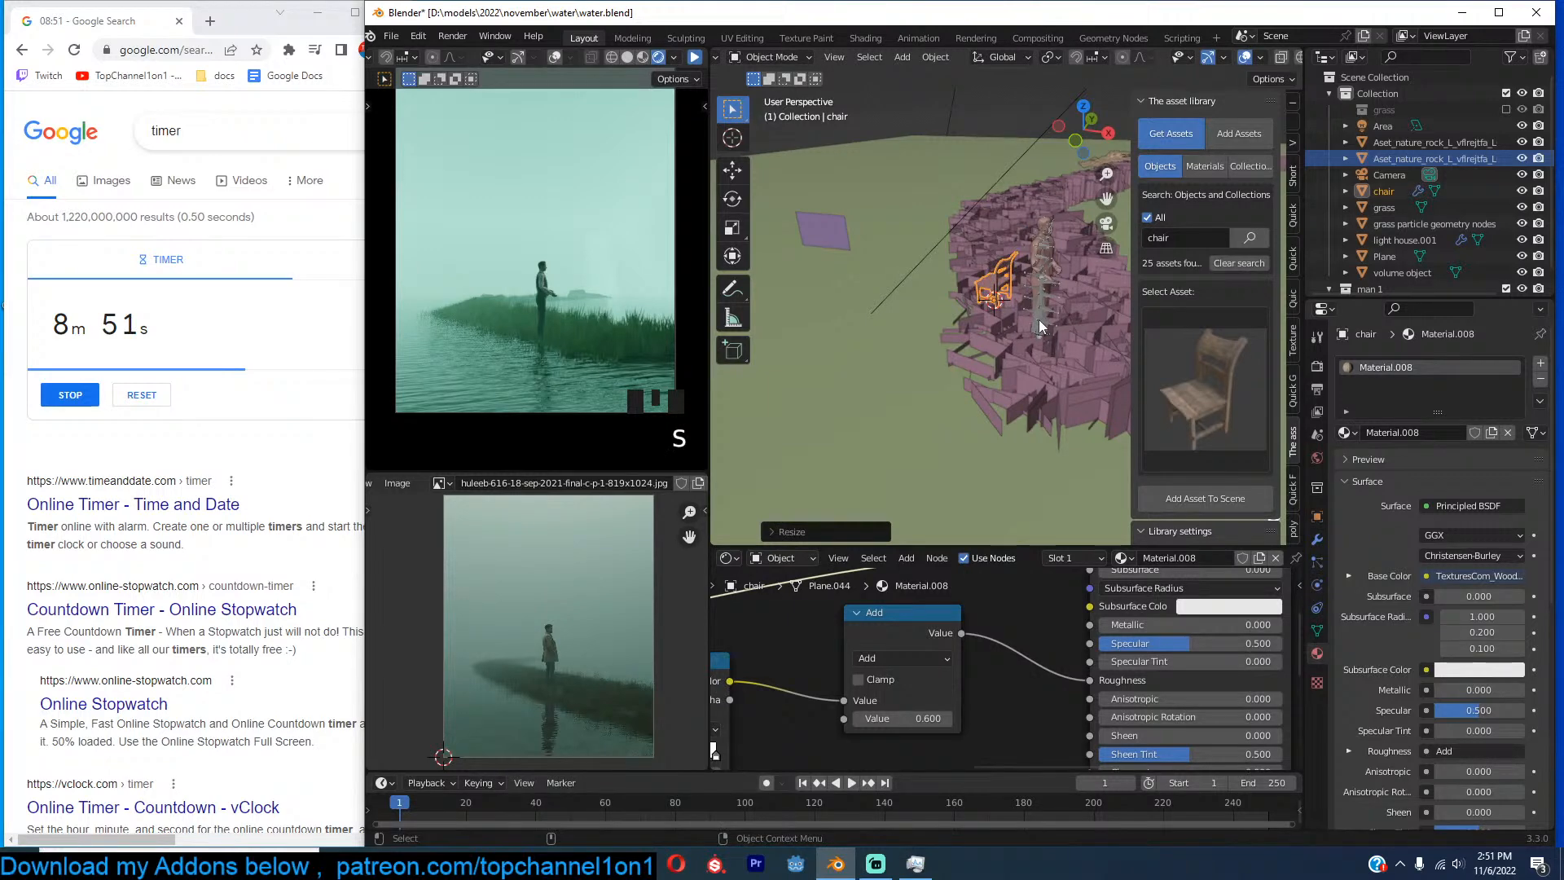
key("KP_1")
key("KP_Decimal")
scroll(1039, 319, "down", 4)
key("g")
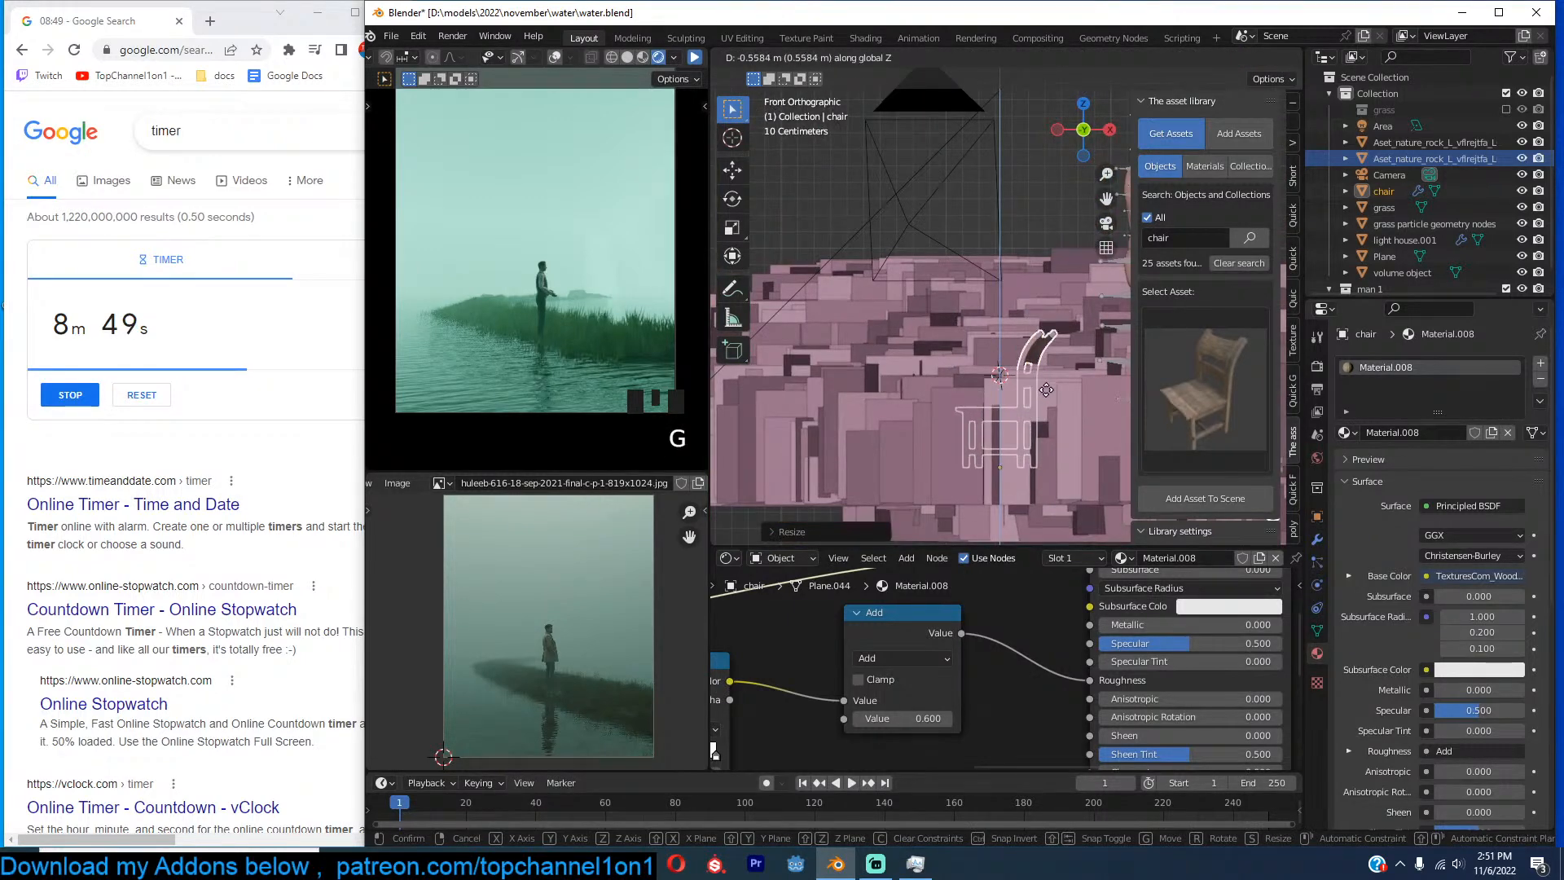
left_click(1040, 408)
Rescale the chair to suit the man and rotate it about Z to turn its seat toward him.
middle_click_drag(1039, 408, 1007, 446)
scroll(1006, 446, "down", 3)
key("s")
left_click(1061, 393)
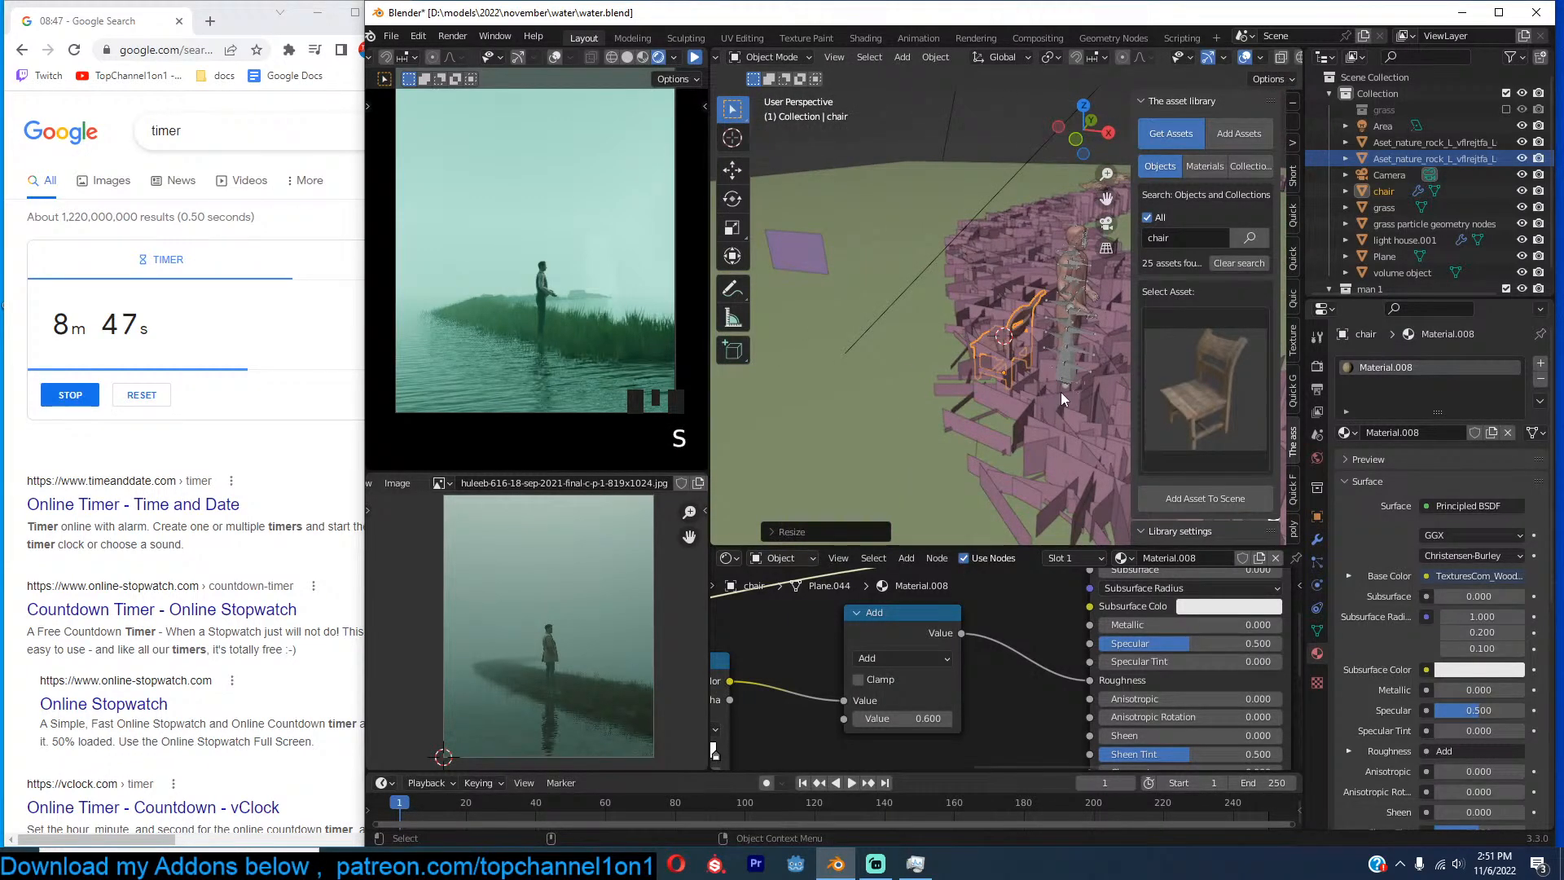
key("r")
key("r")
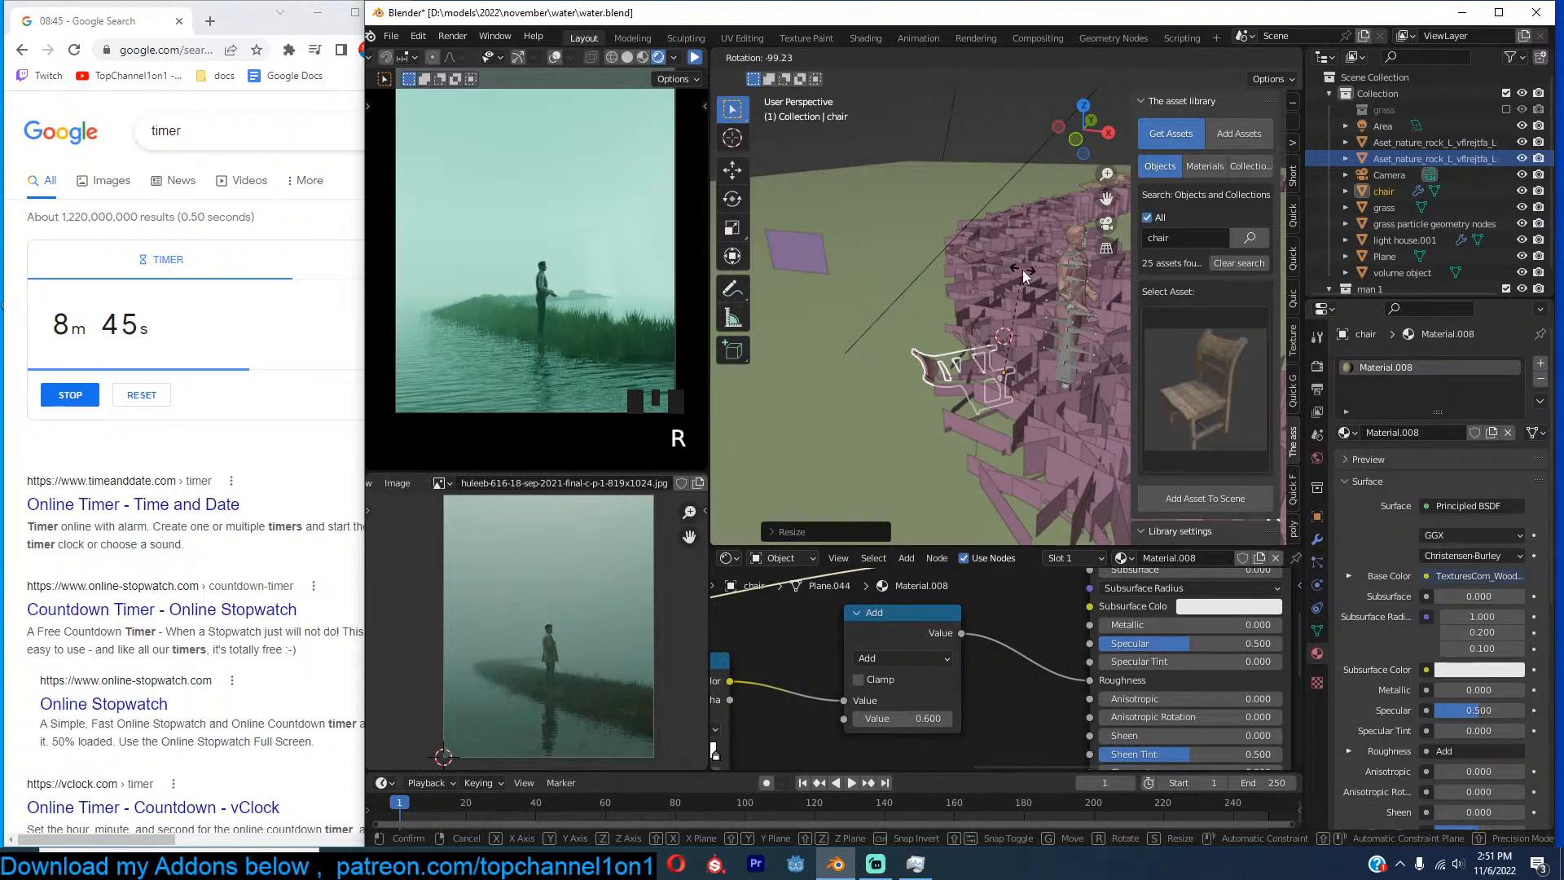
key("z")
left_click(985, 348)
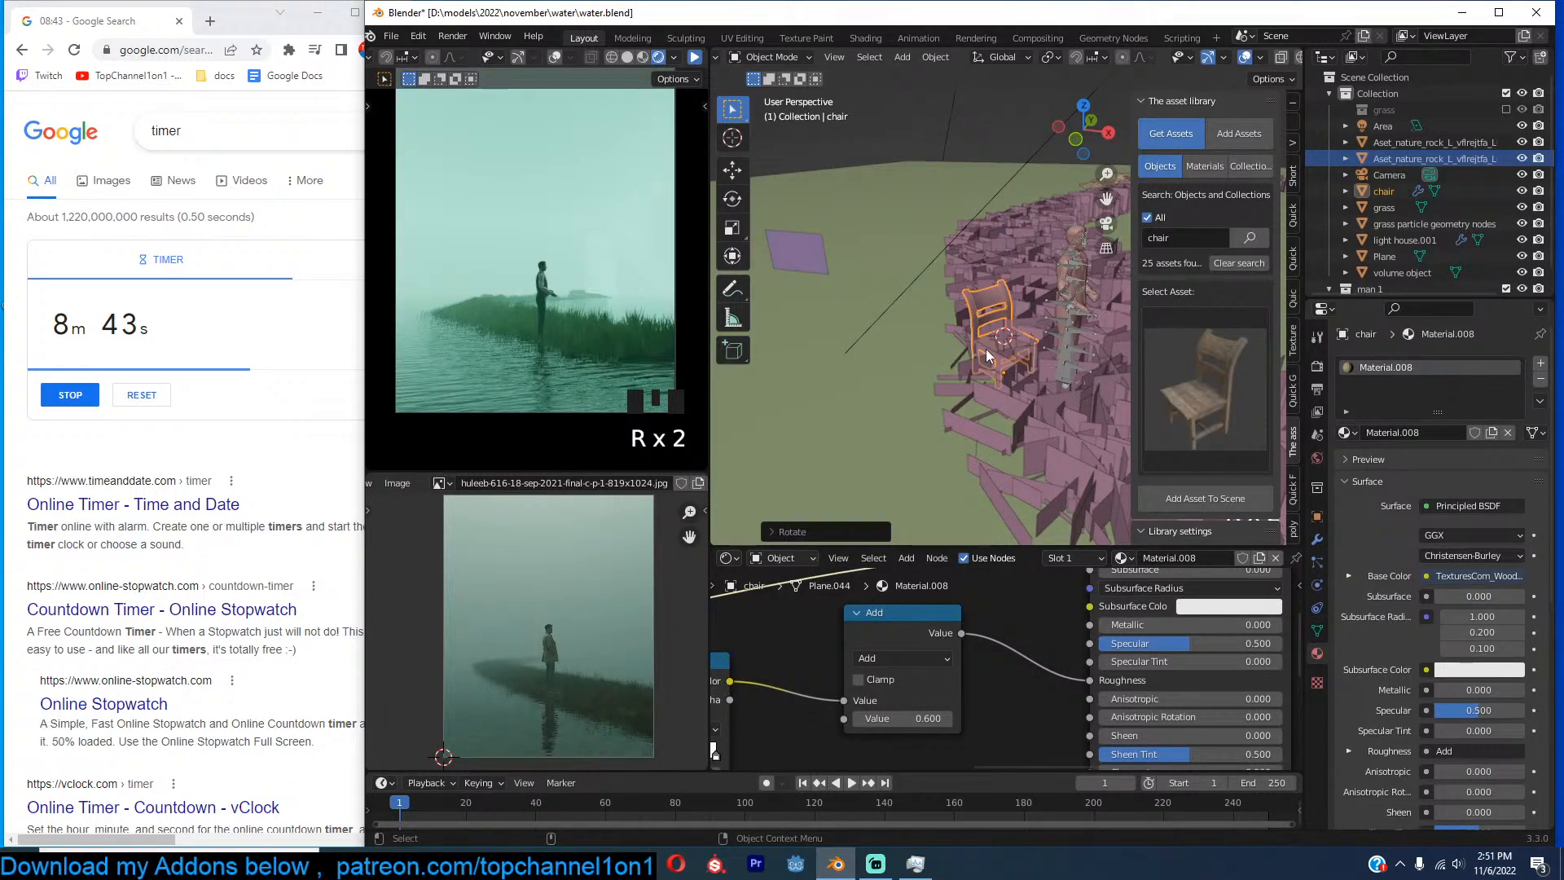
Resume the rendered preview, scale down the chair and move it closer to the man.
middle_click_drag(986, 349, 970, 335, "shift")
left_click(695, 59)
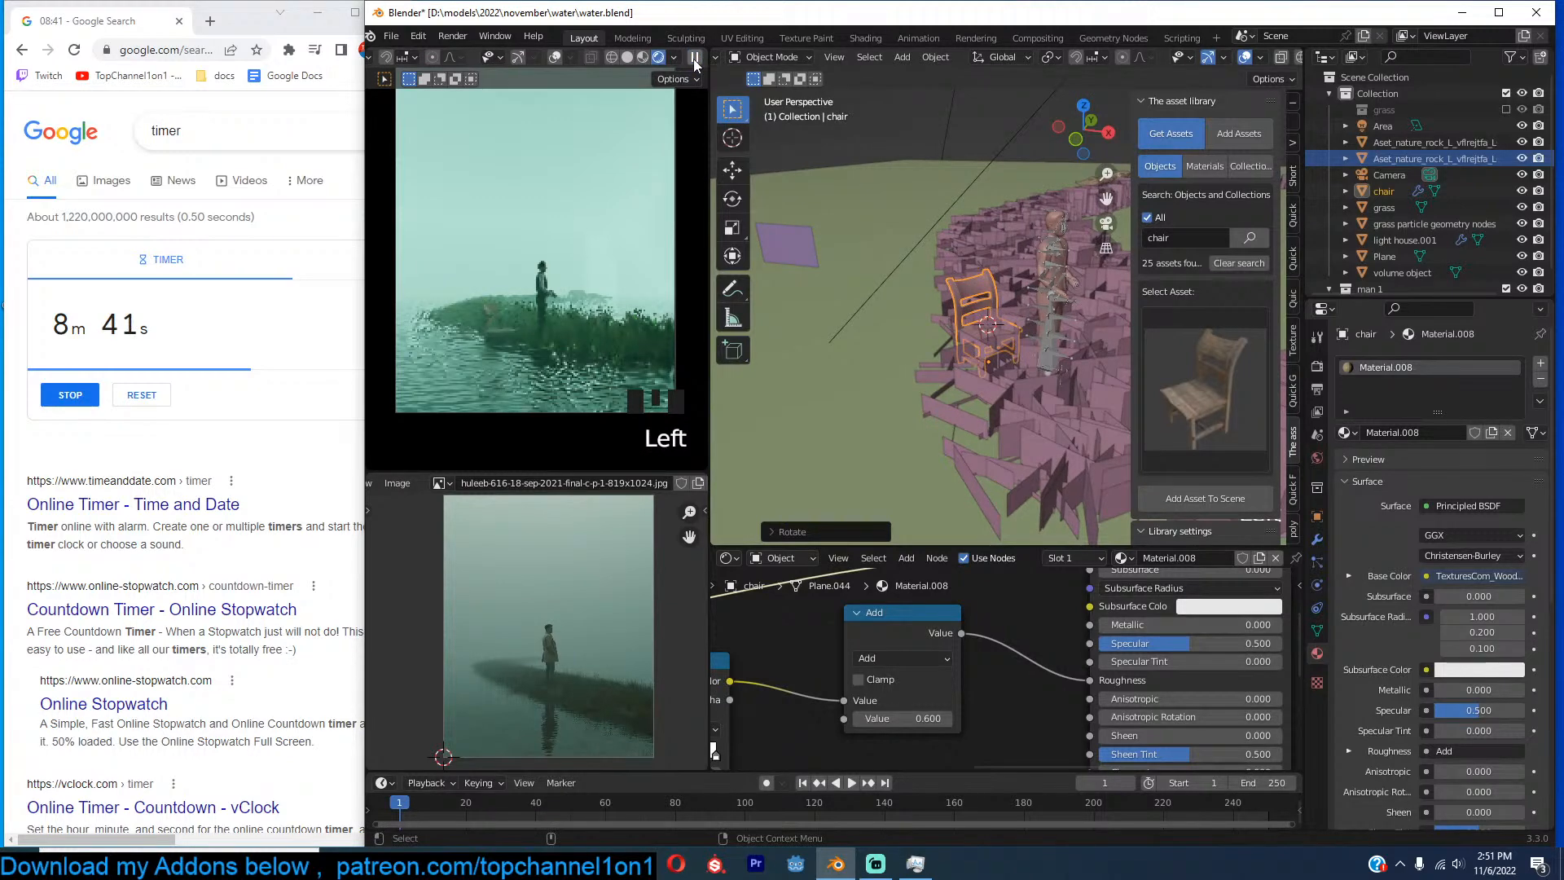
key("s")
left_click(1020, 386)
key("g")
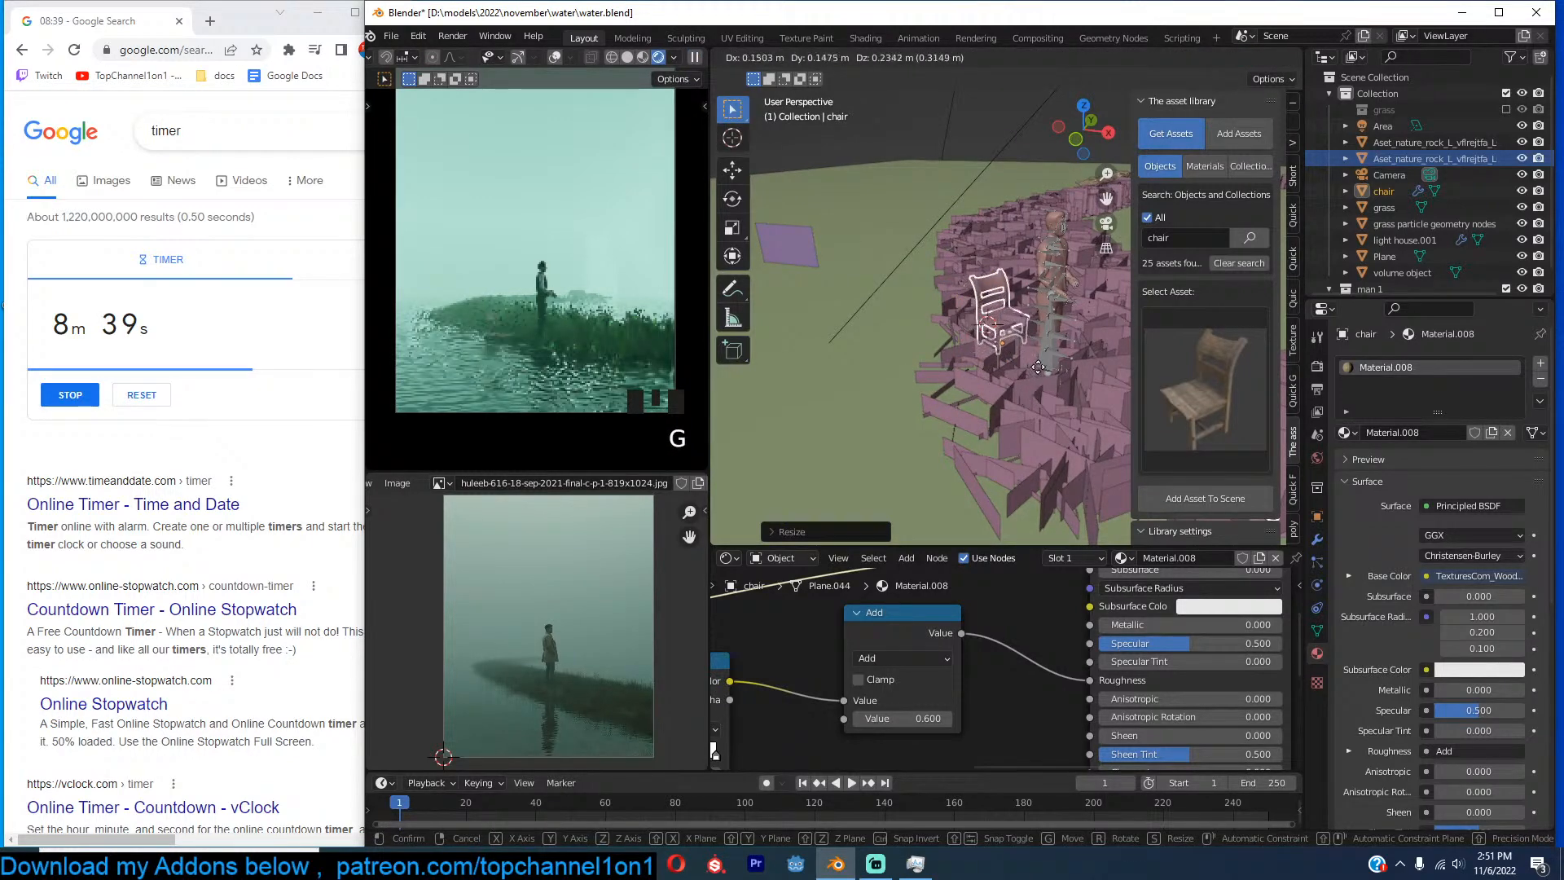
left_click(1047, 361)
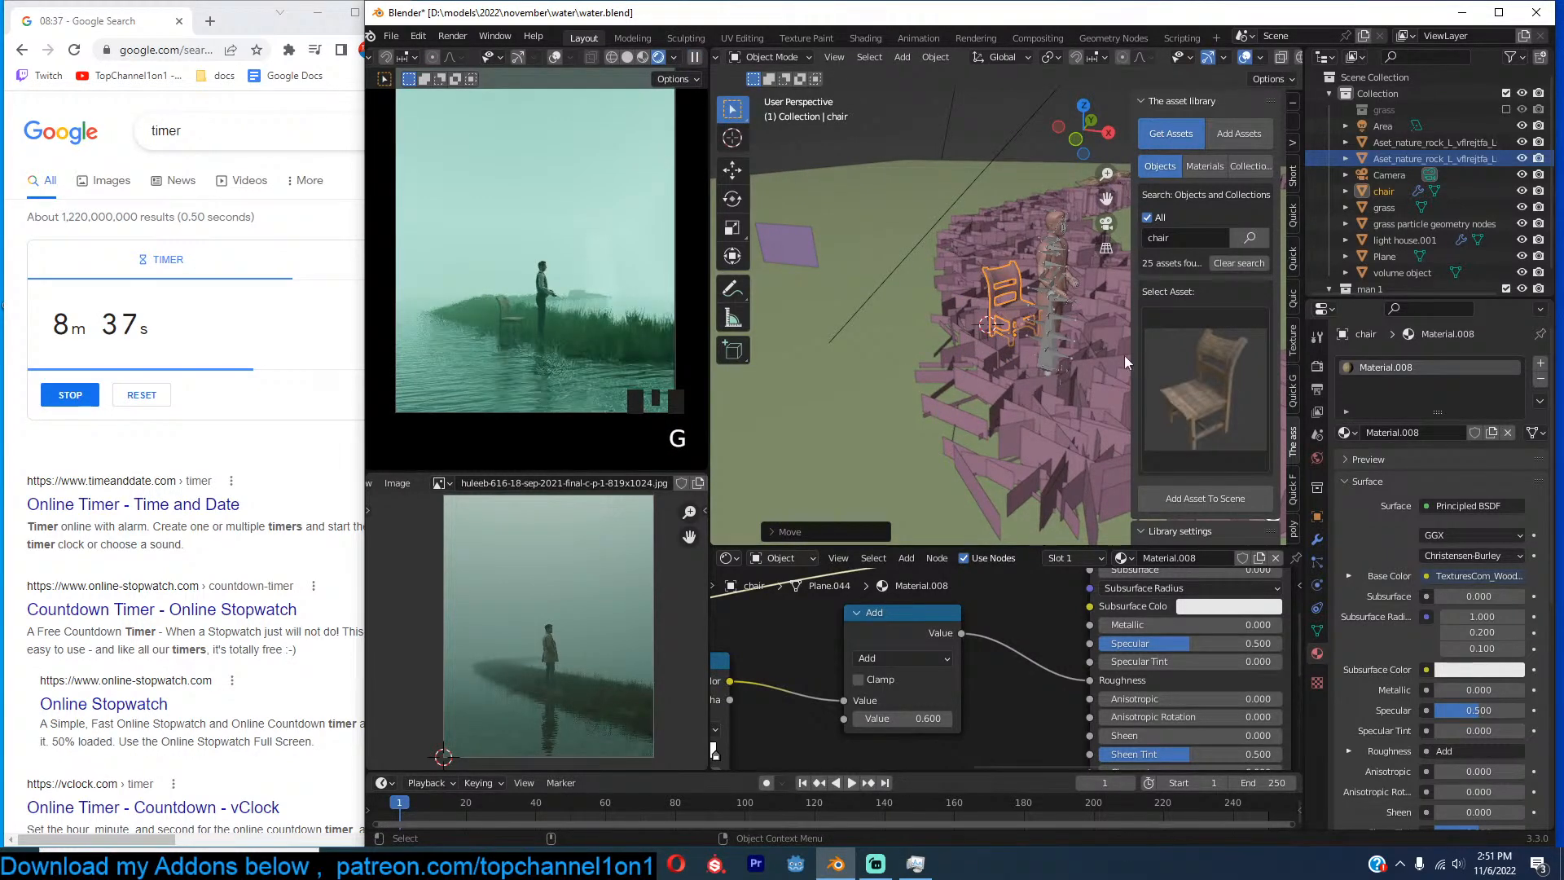
Search the asset library for "boat" and add the wooden boat at a 3D cursor placed beside the grass strip.
left_click(1181, 237)
type("boat")
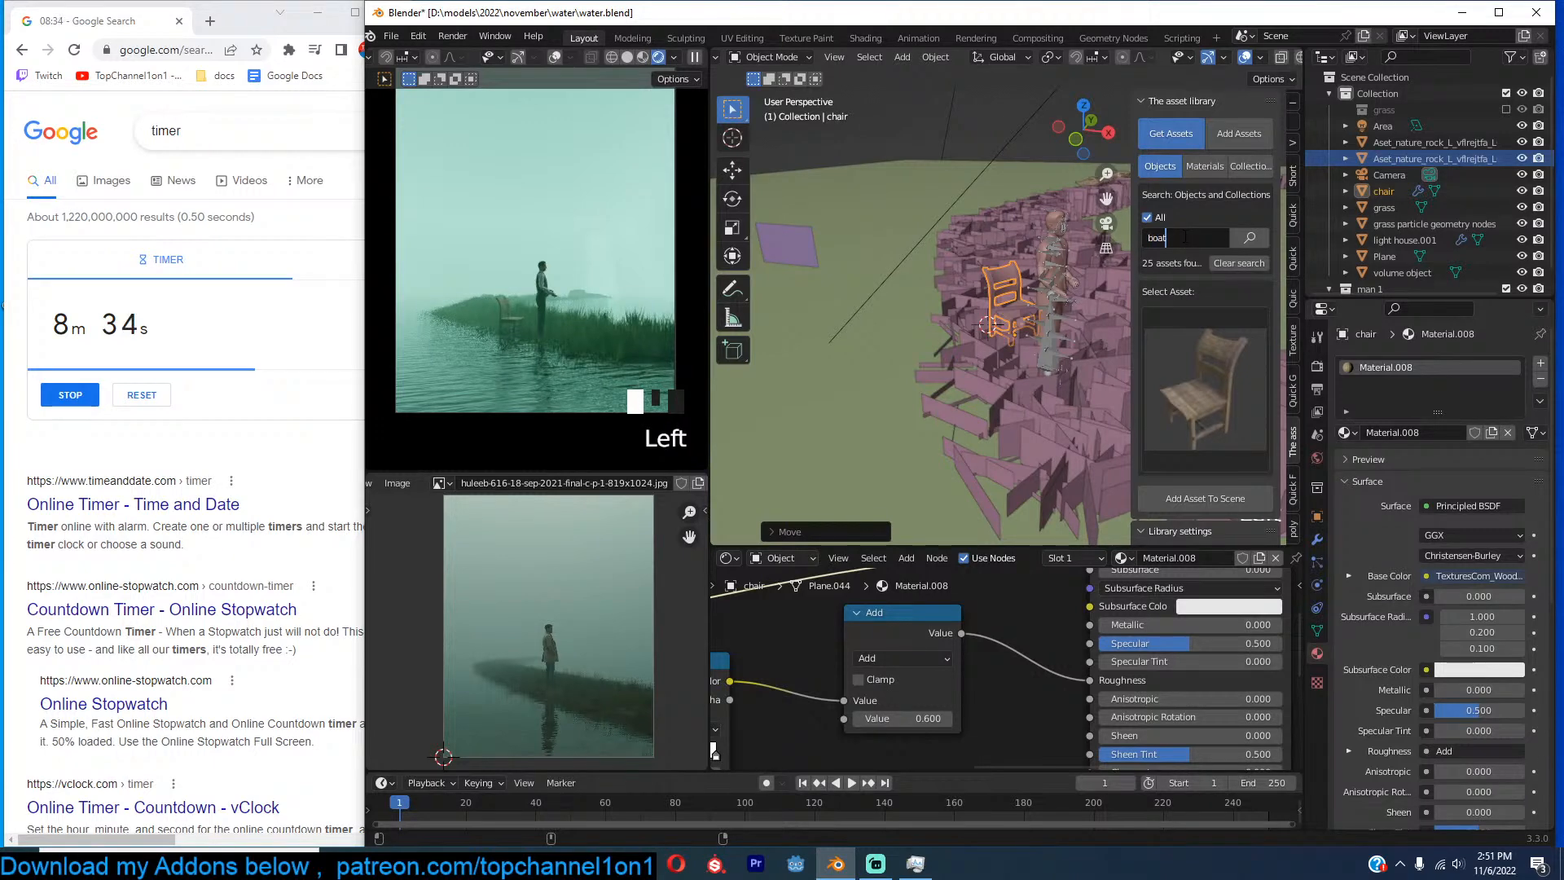
key("Return")
left_click(1201, 374)
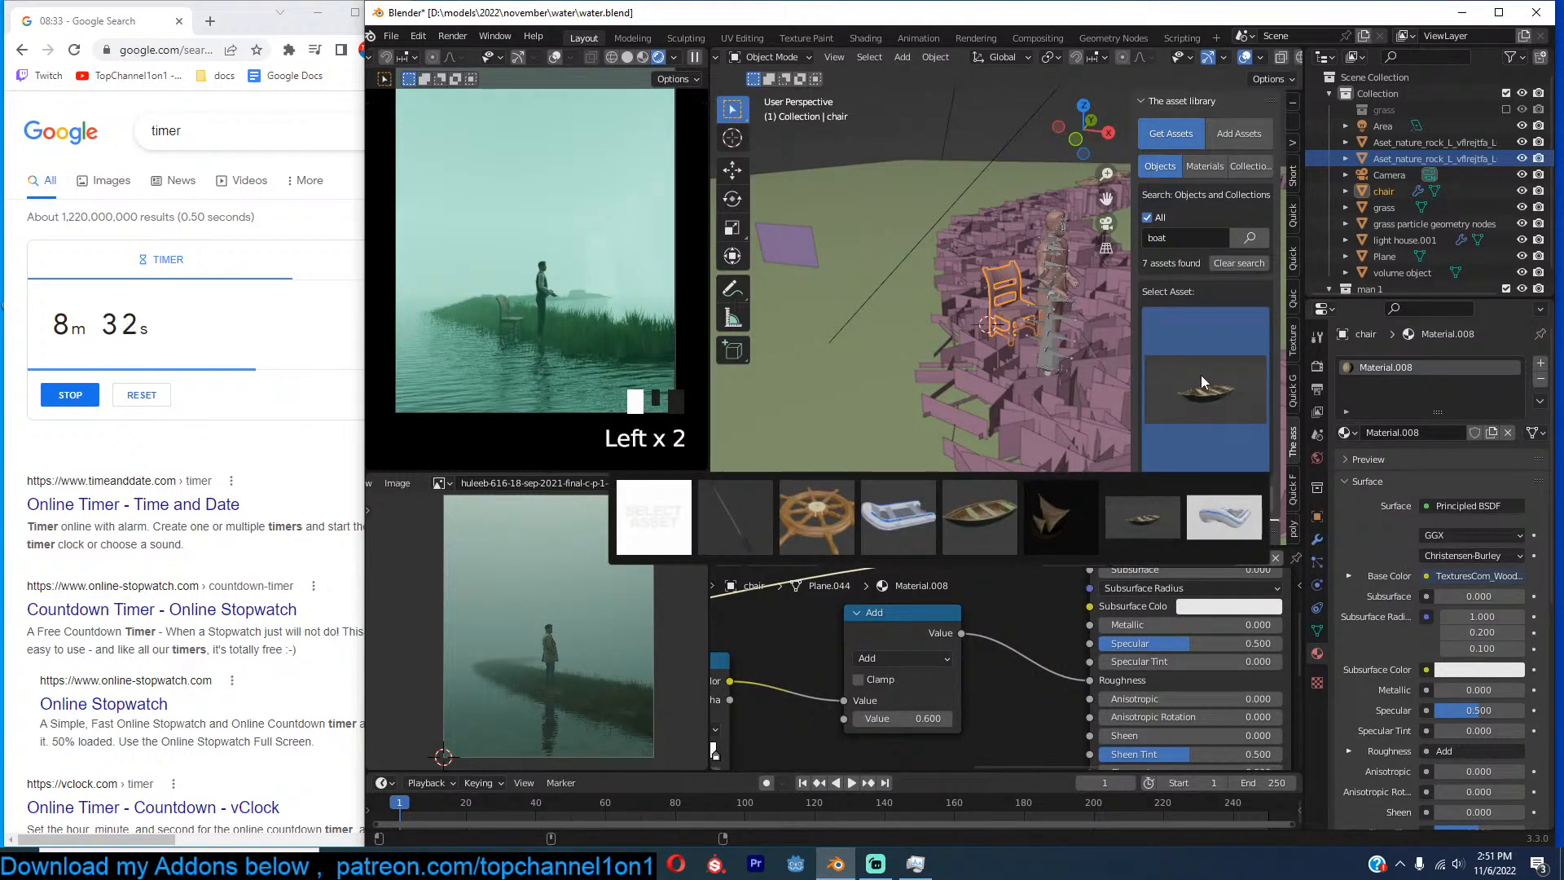
left_click(695, 59)
right_click(897, 374, "shift")
left_click(1204, 498)
Scale the wooden boat in proportion to the grass strip and place the 3D cursor on the strip's opposite side.
scroll(1059, 351, "down", 1)
key("s")
left_click(1009, 311)
key("s")
left_click(1042, 345)
middle_click_drag(1042, 346, 997, 344, "shift")
right_click(1069, 315, "shift")
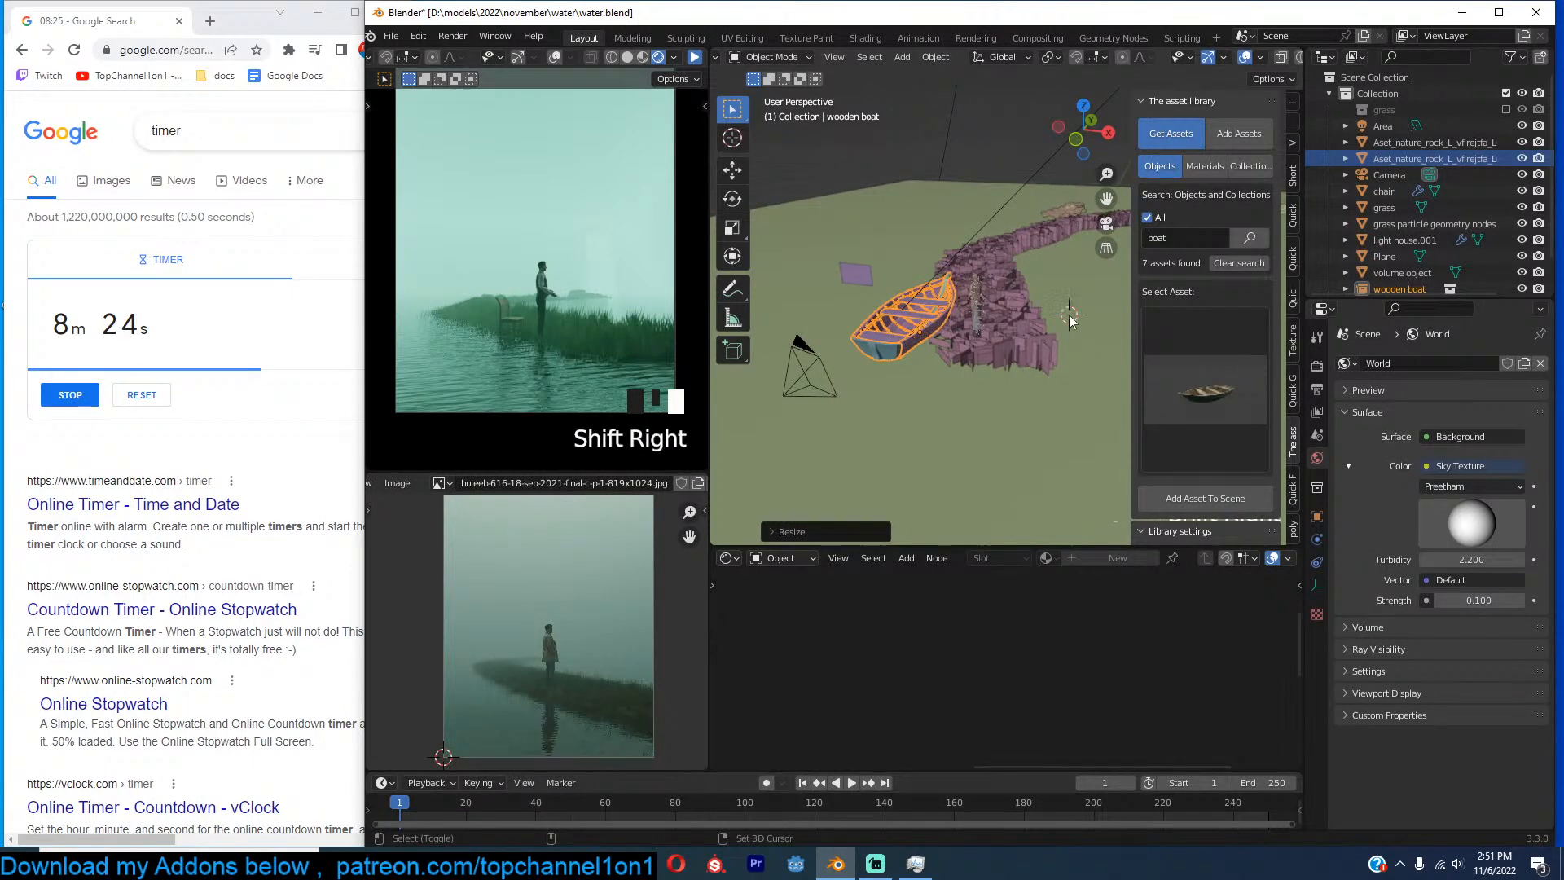
Rotate and shrink the wooden boat, placing it on the water between the camera and the grass strip.
key("r")
left_click(977, 352)
key("s")
left_click(973, 338)
key("g")
left_click(970, 324)
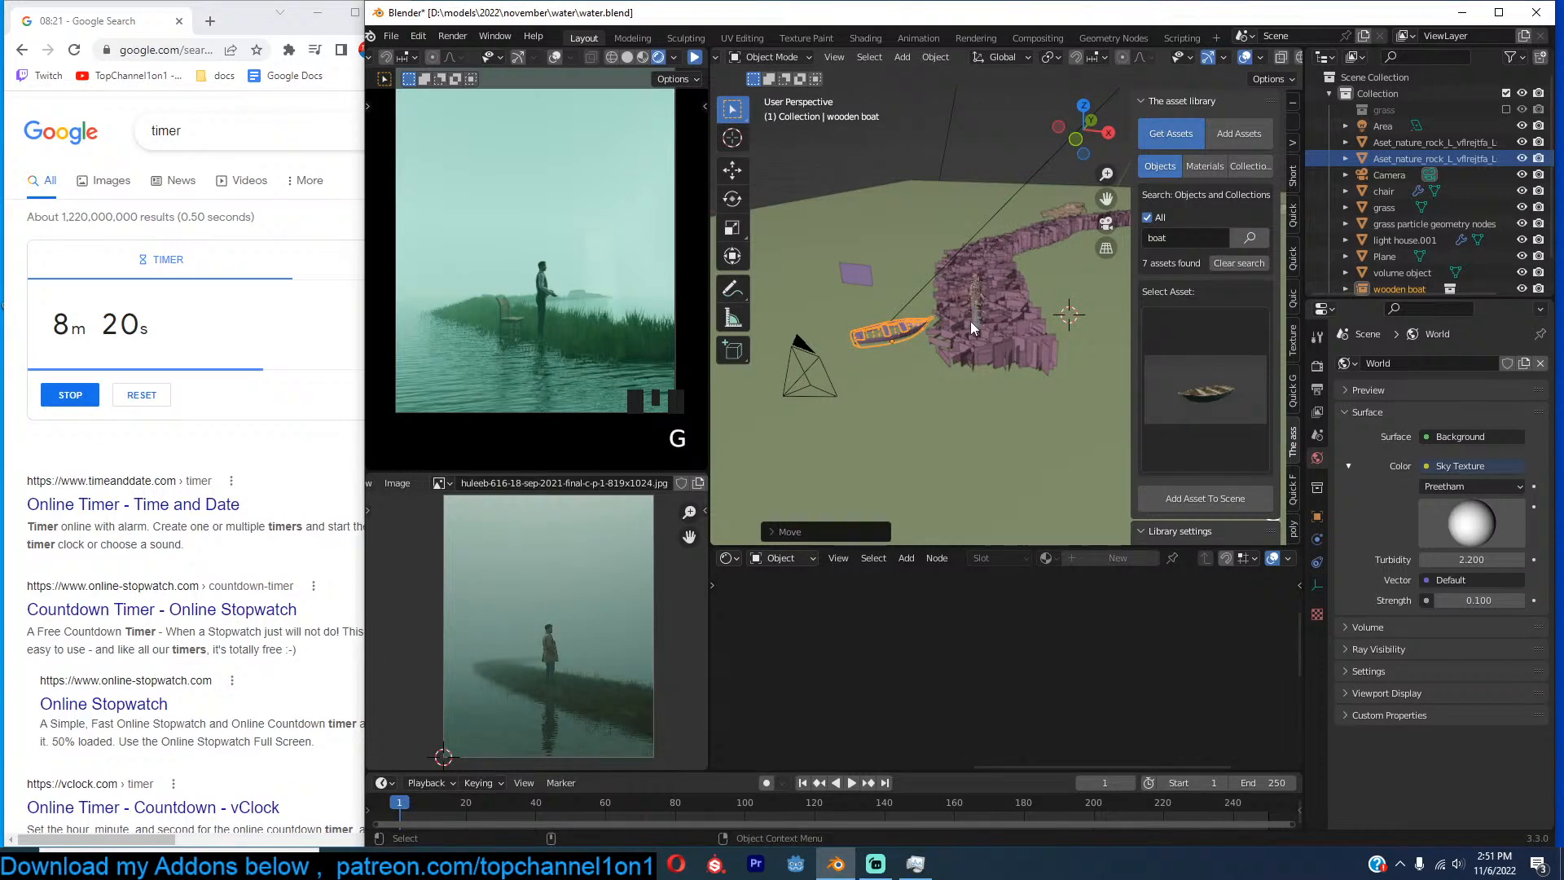
Reposition the wooden boat in camera view so its bow enters the foreground from the frame's left edge.
key("KP_0")
key("g")
left_click(973, 319)
key("g")
left_click(964, 324)
key("g")
left_click(964, 330)
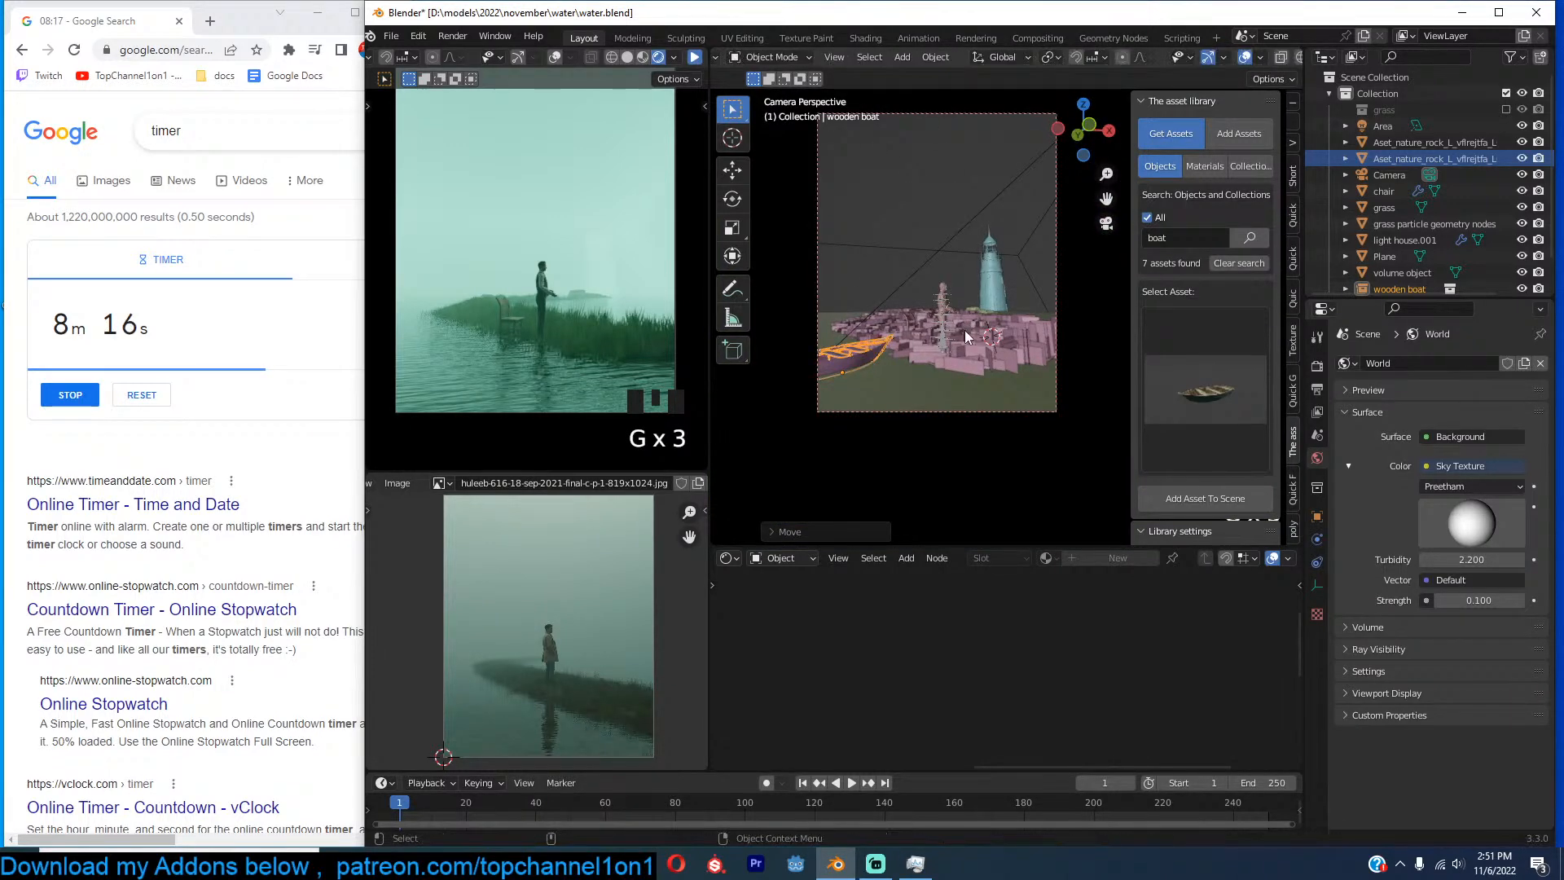
Save the scene file water.blend.
key("ctrl+s")
left_click(780, 1)
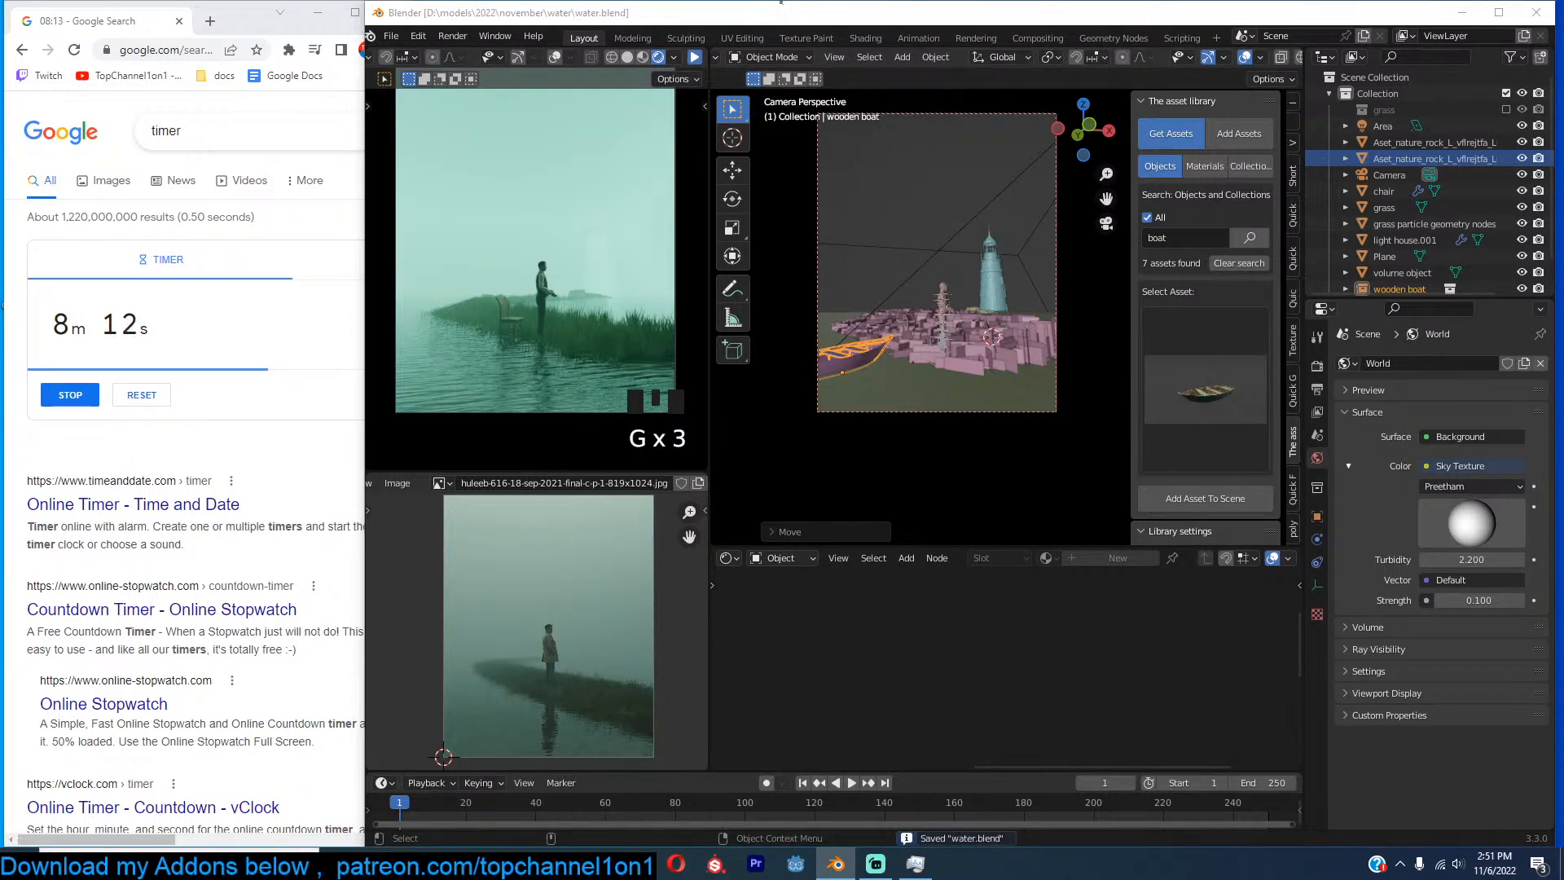
left_click(780, 3)
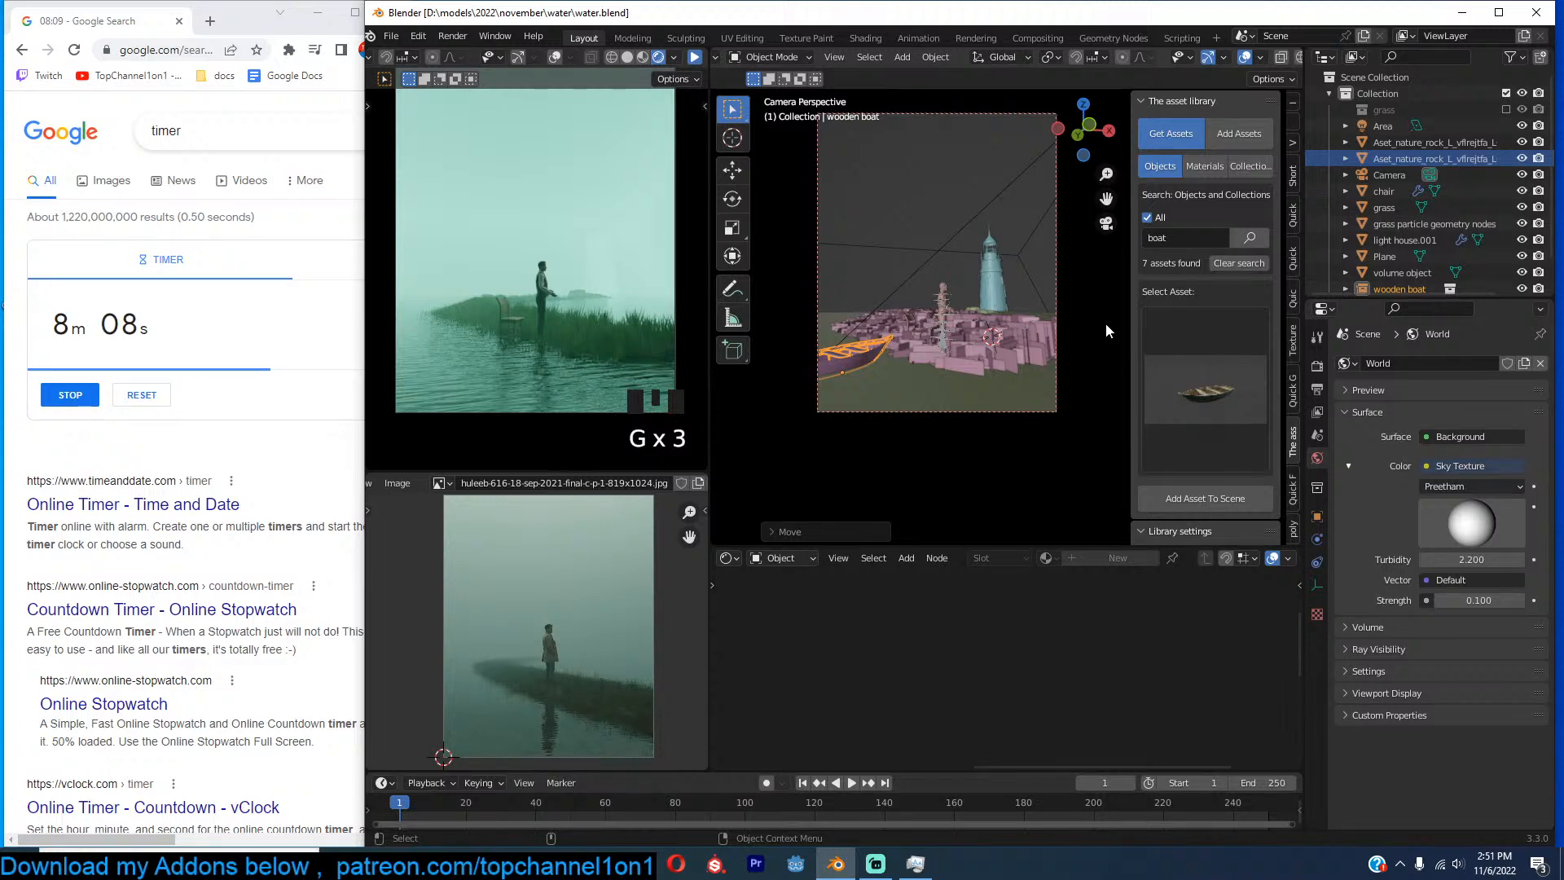
Clear the selection and refresh the rendered preview to include the boat.
middle_click_drag(939, 304, 955, 298, "shift")
key("alt+a")
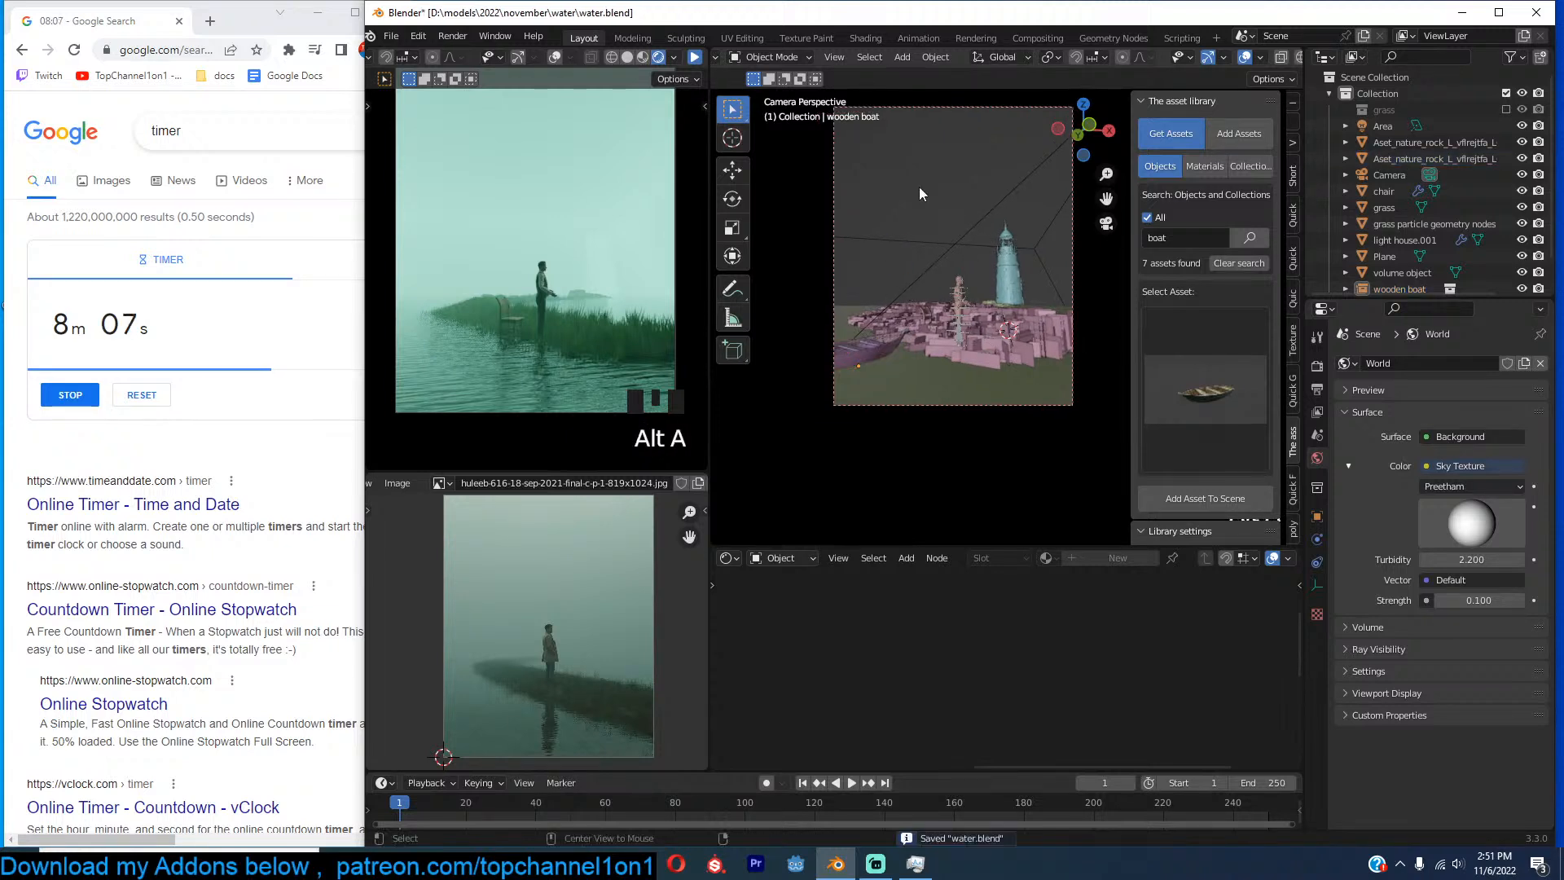
double_click(698, 62)
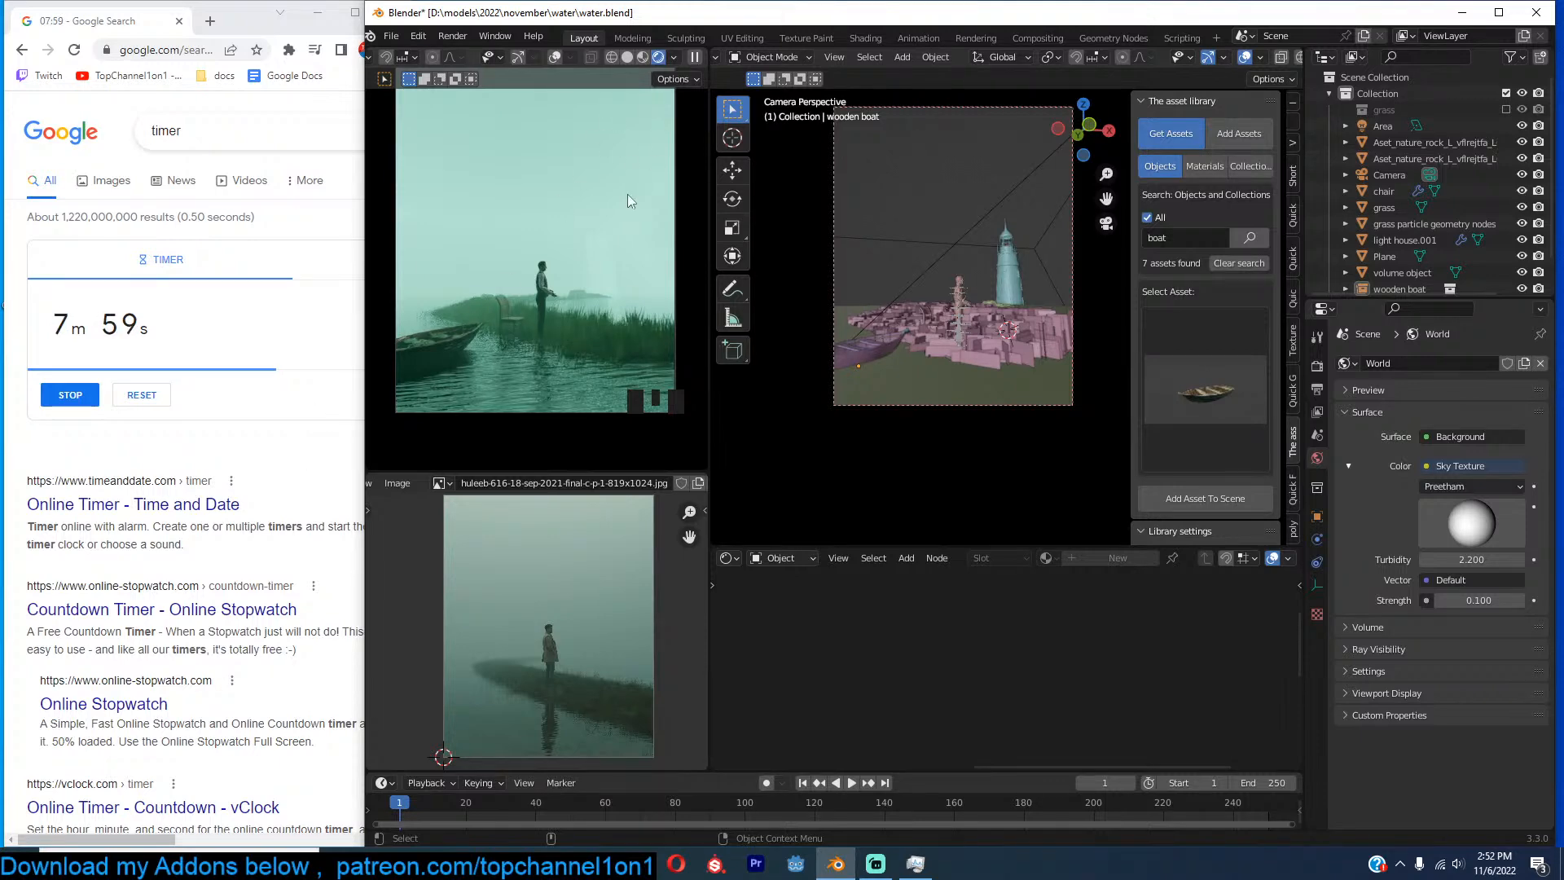
left_click(695, 60)
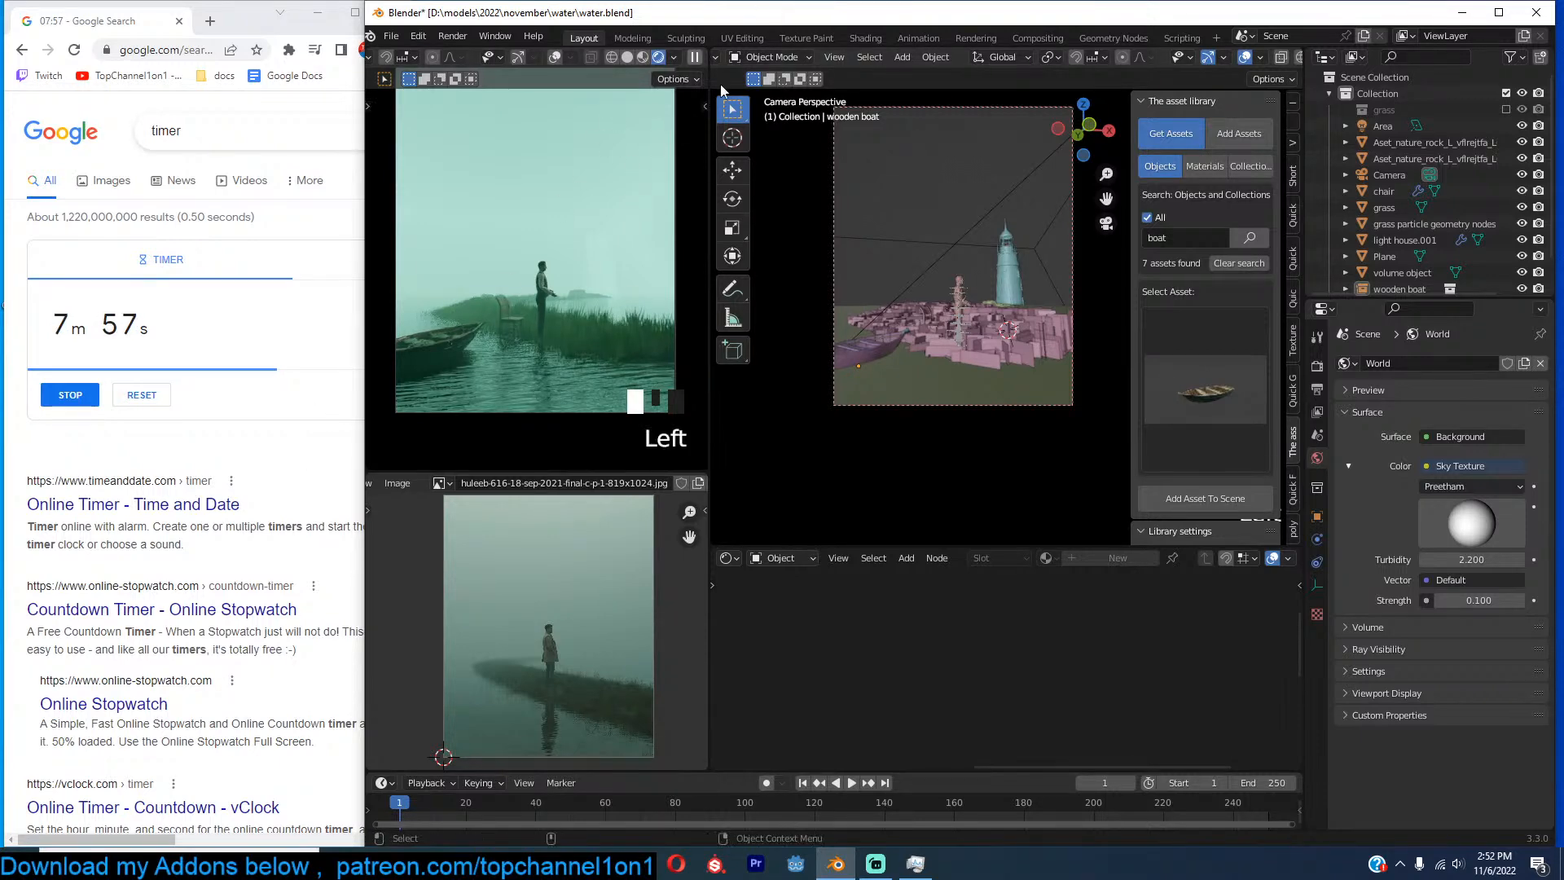
Select the wooden boat, frame it in the viewport and examine its hull and benches up close.
left_click(882, 326)
left_click(868, 352)
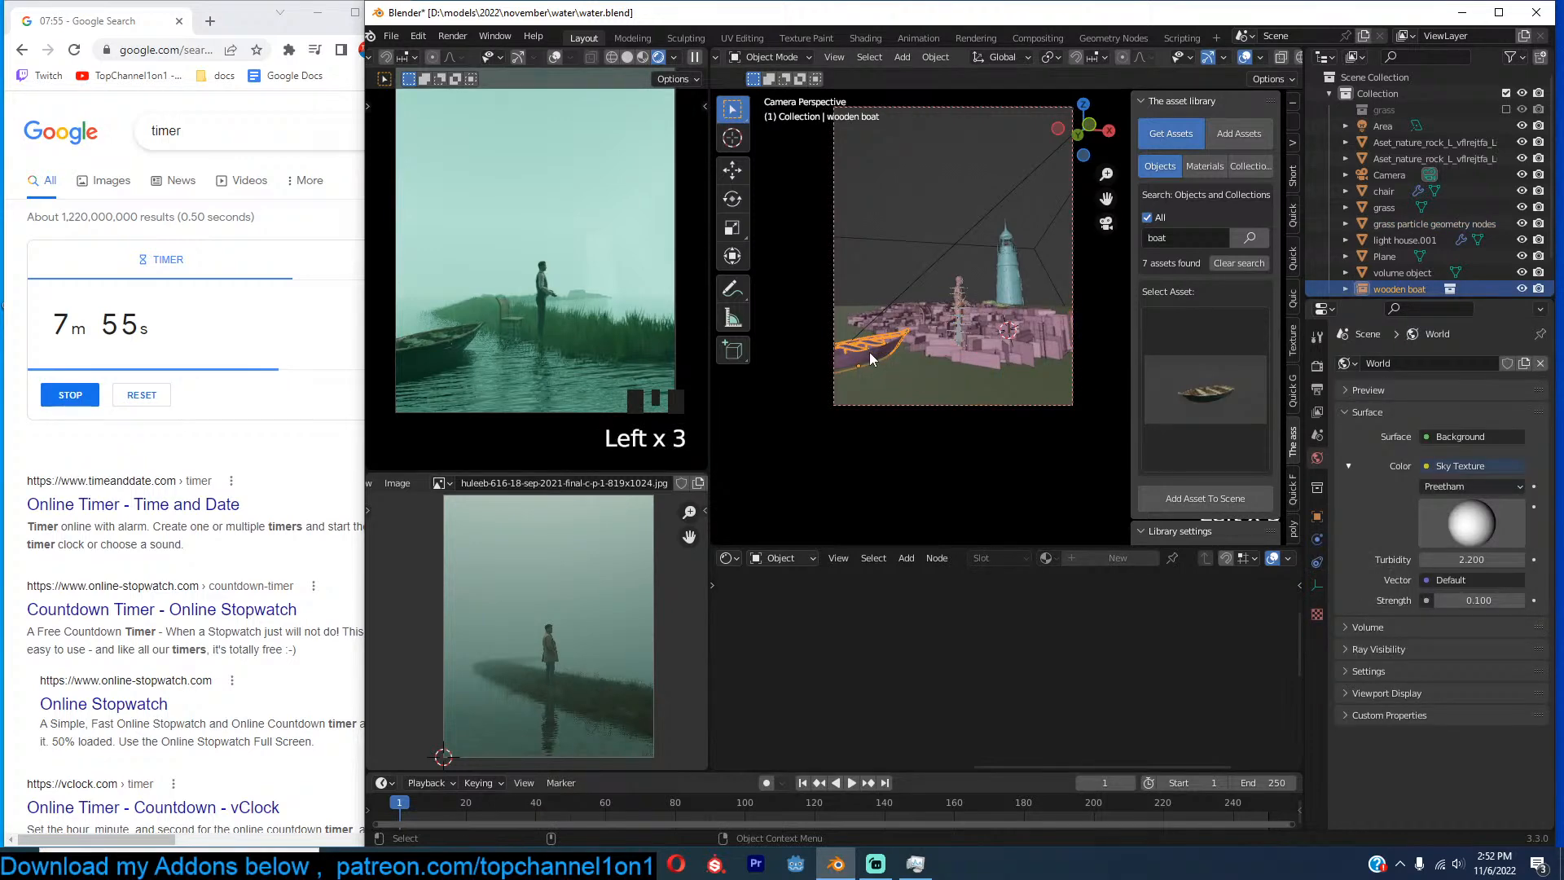
key("KP_Decimal")
scroll(860, 387, "up", 5)
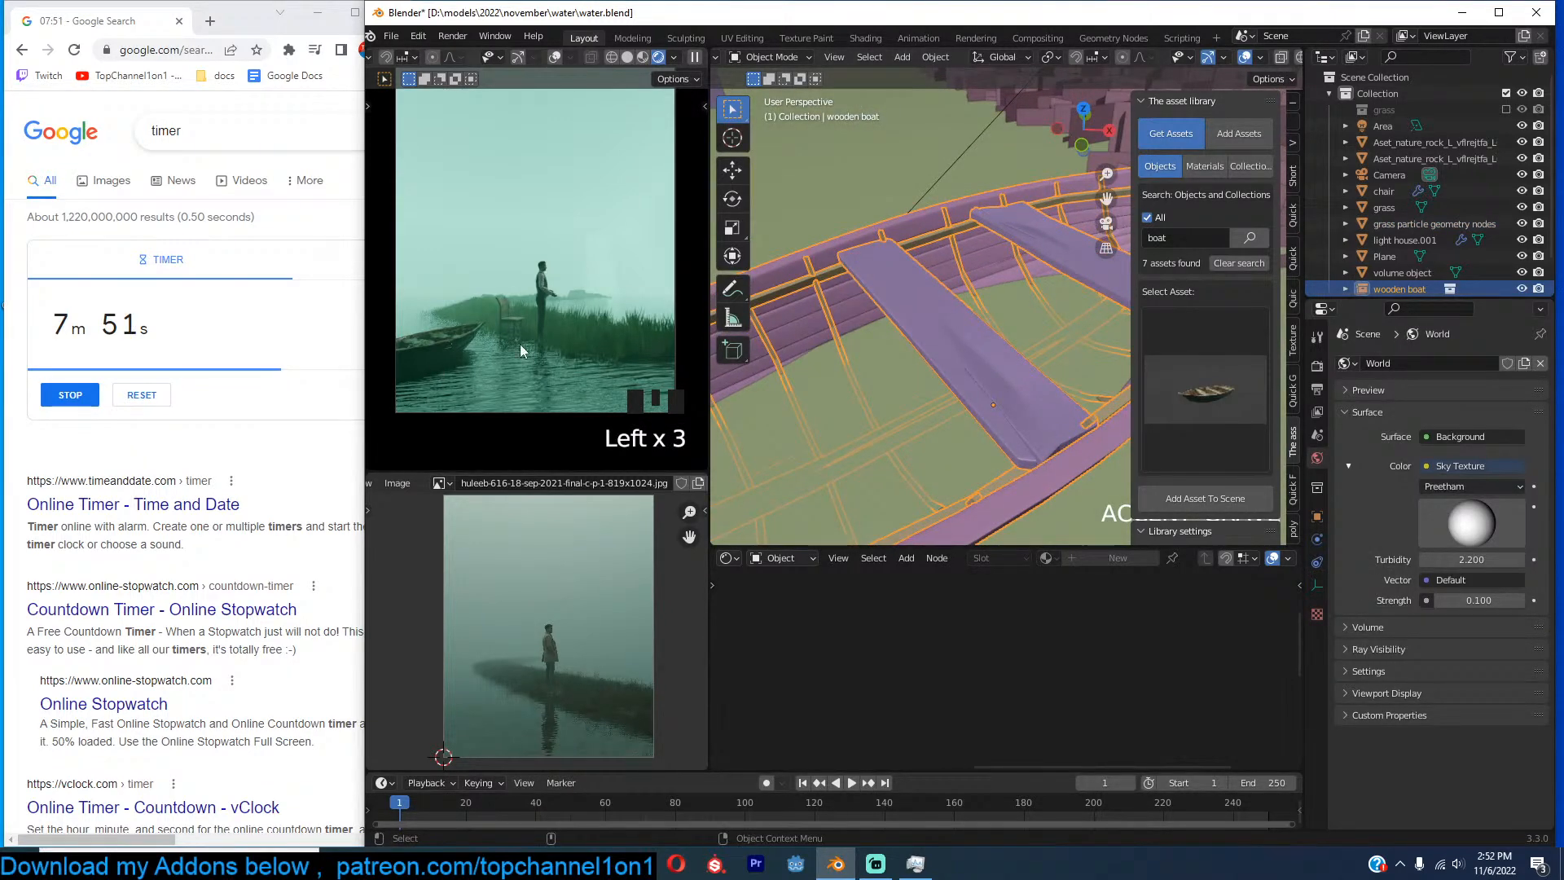
scroll(896, 325, "down", 2)
scroll(896, 324, "down", 2)
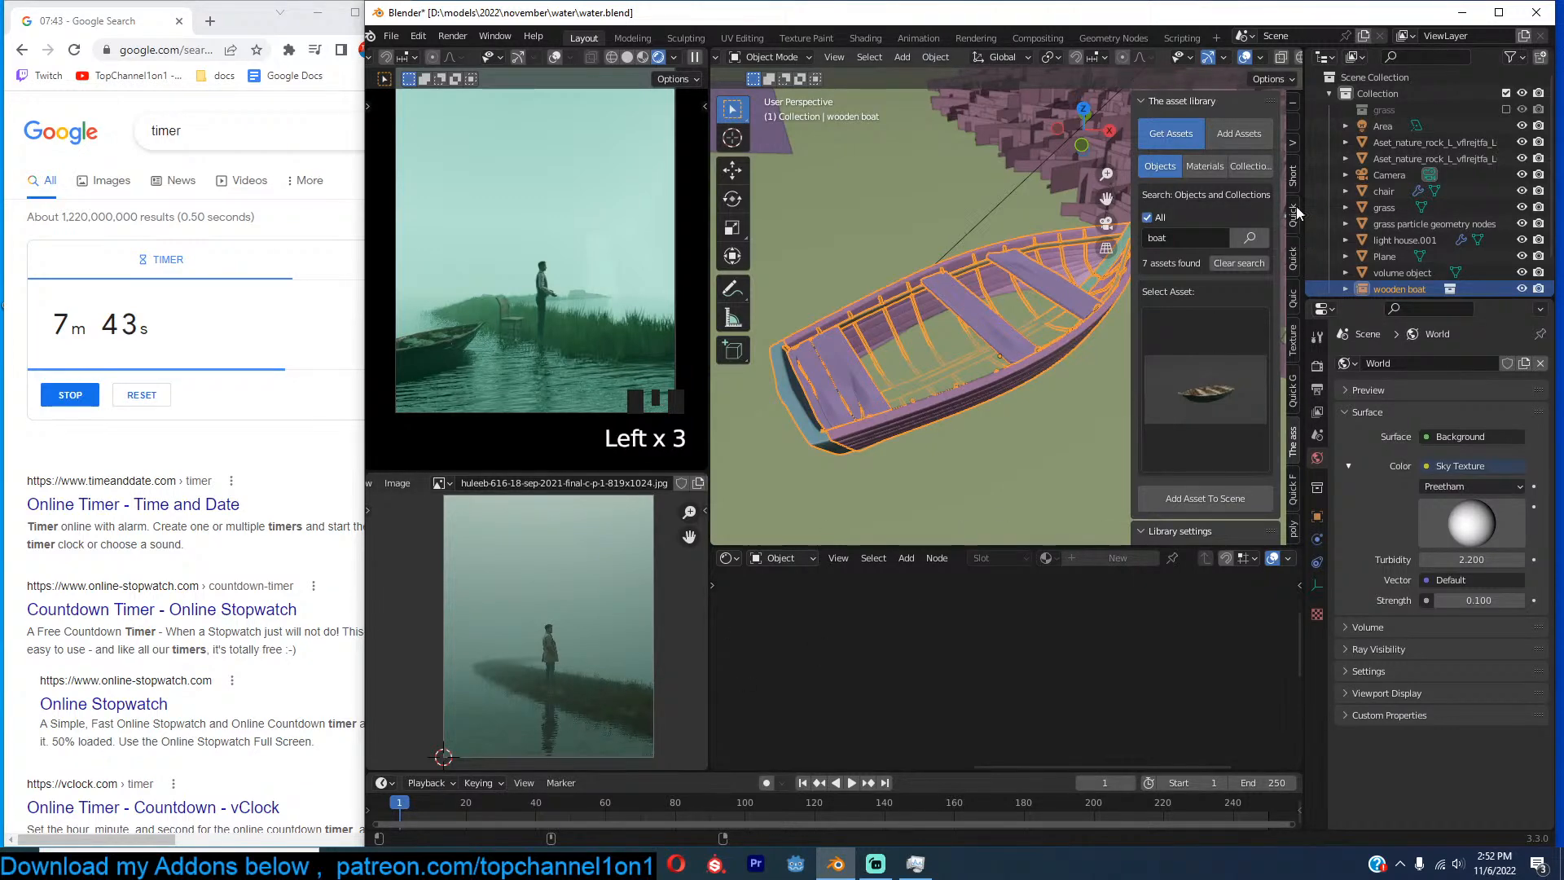
Tint the look-dev white level a warm cream and the black level a dark red.
left_click(1293, 295)
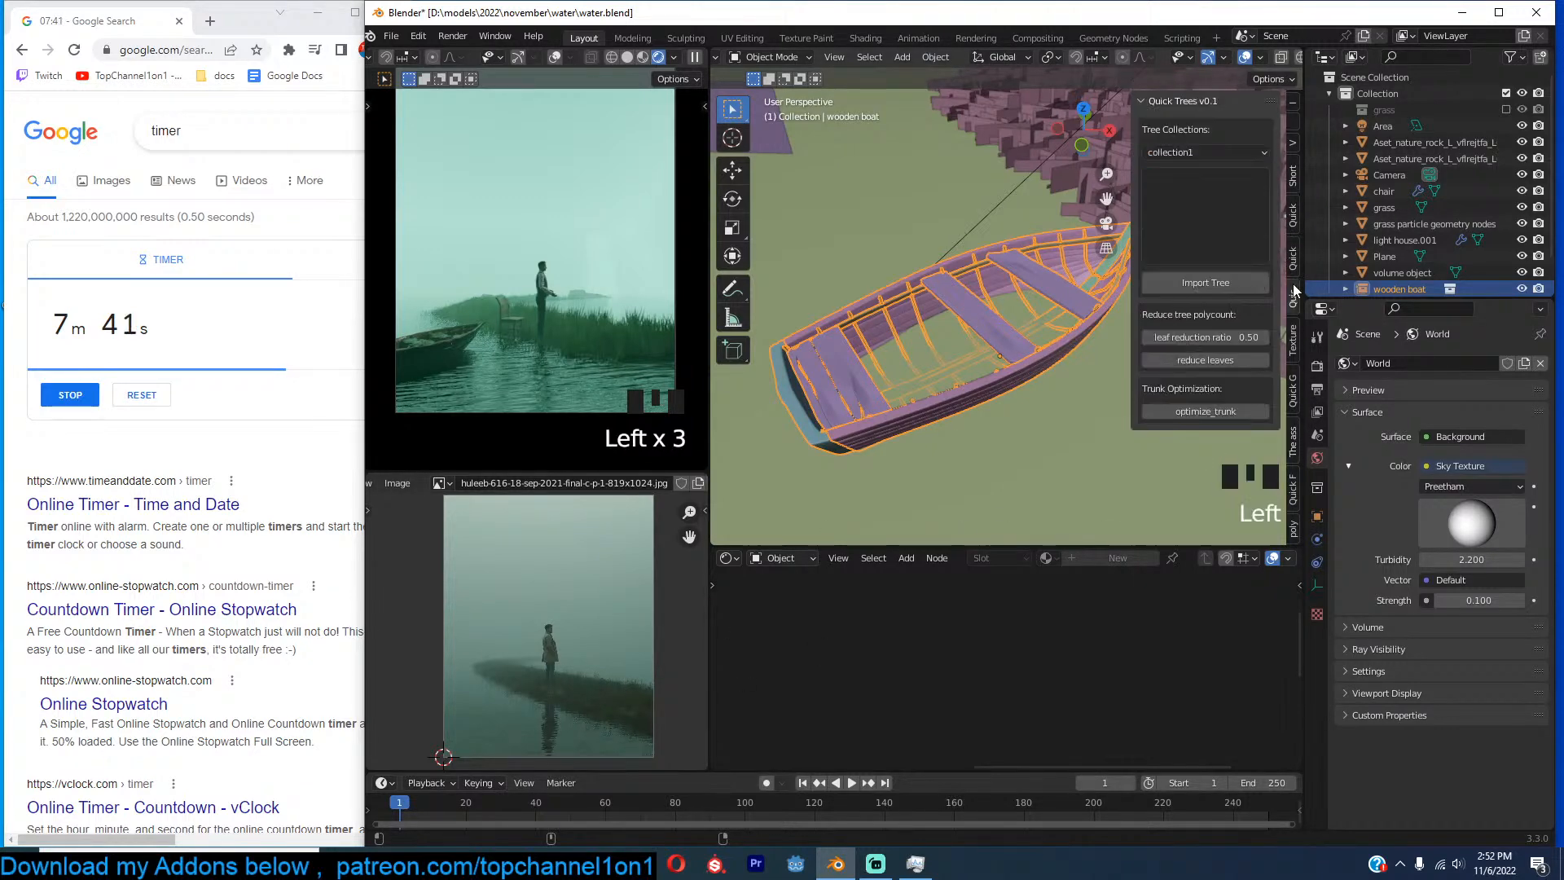
left_click(1294, 500)
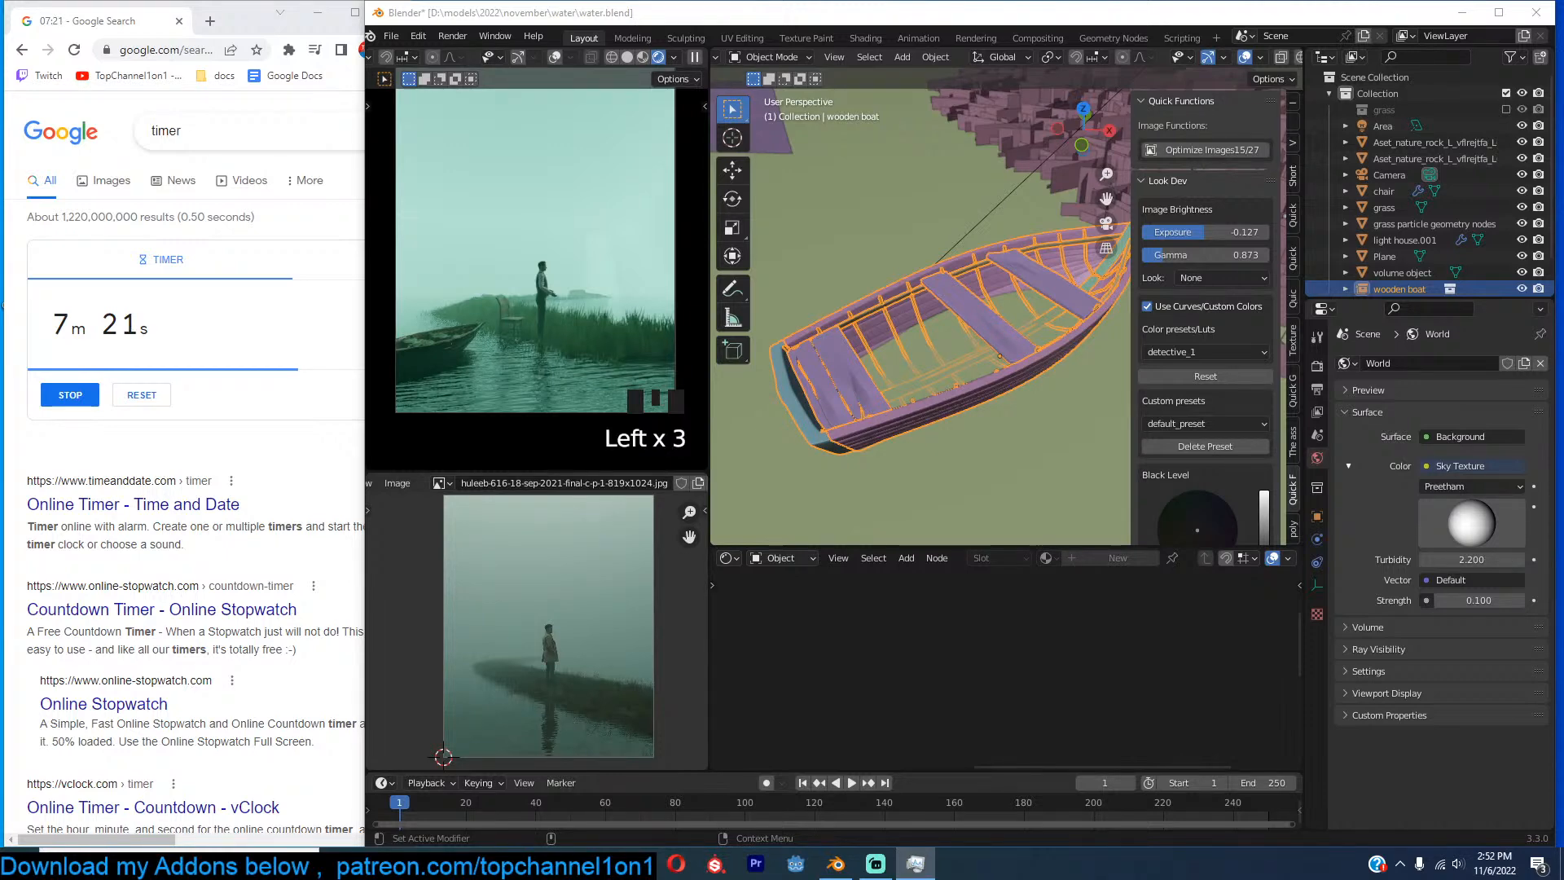
mouse_move(1563, 276)
left_mouse_down()
mouse_move(988, 285)
mouse_move(1024, 233)
mouse_move(1563, 244)
left_mouse_up()
scroll(1266, 422, "down", 6)
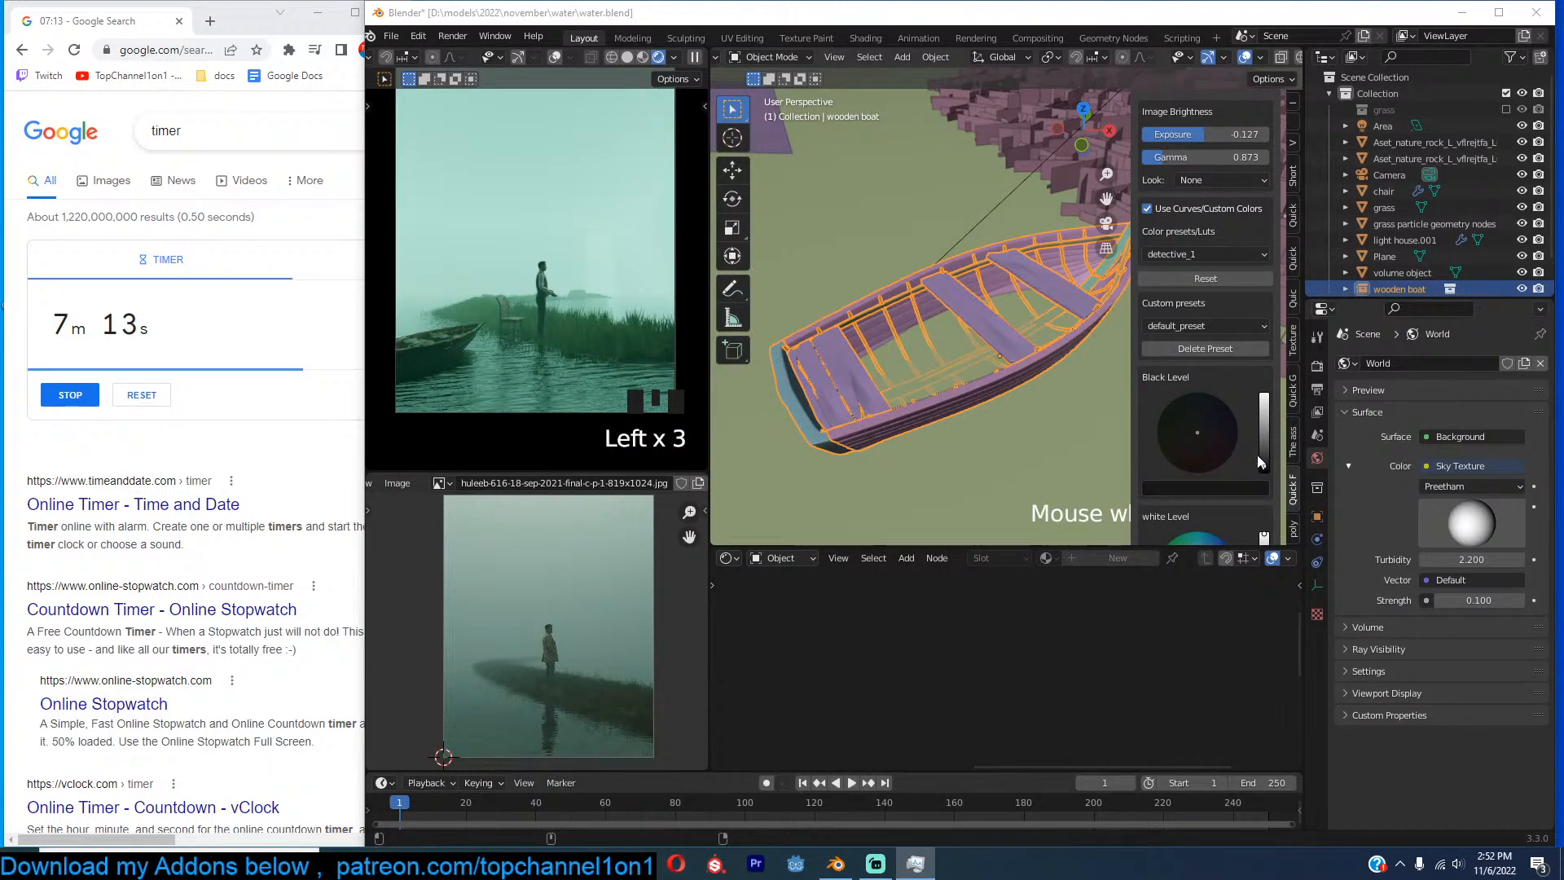
left_click_drag(1199, 450, 1190, 452)
mouse_move(1265, 342)
left_mouse_down()
mouse_move(1265, 318)
mouse_move(1265, 336)
mouse_move(1223, 310)
mouse_move(1196, 343)
left_mouse_up()
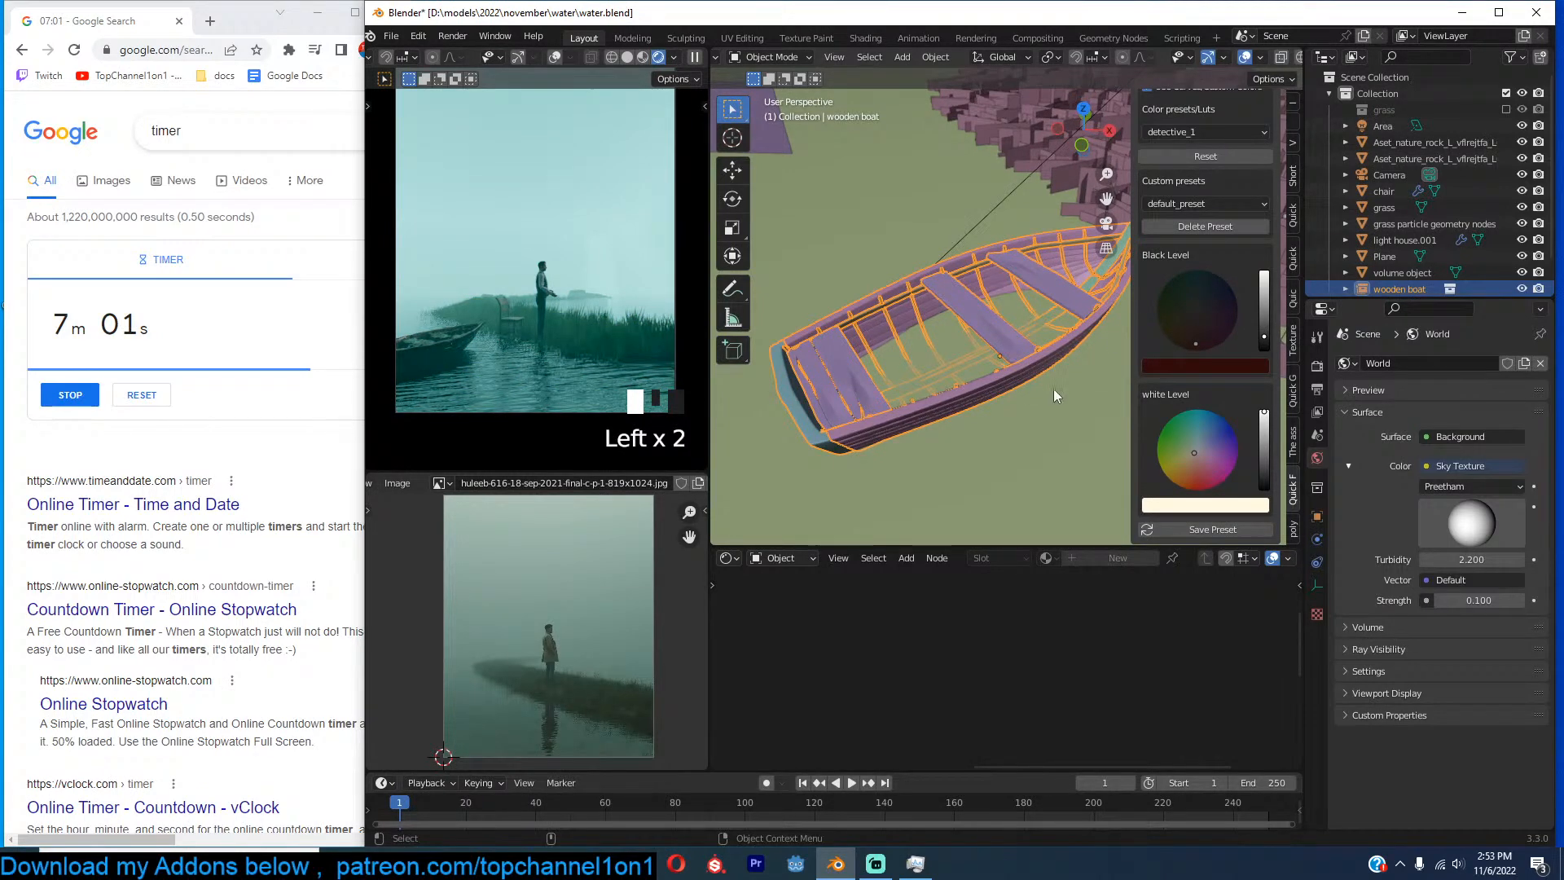
left_click(987, 399)
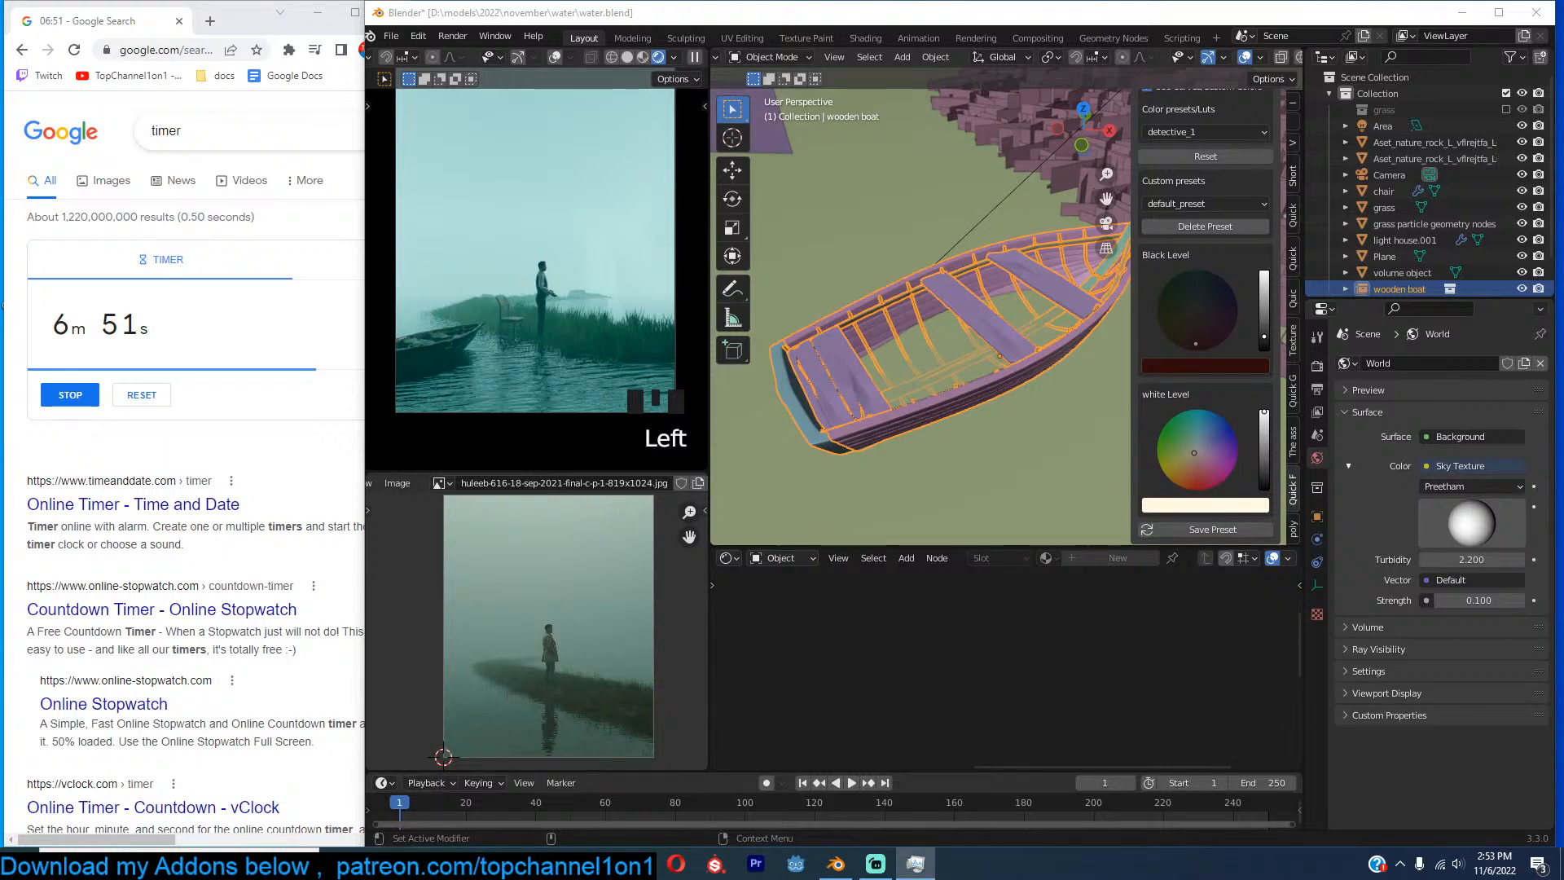
Select the large fog volume object in the right side view and duplicate it.
left_click(1039, 325)
middle_click_drag(1038, 325, 843, 337)
scroll(963, 395, "down", 9)
scroll(911, 327, "down", 5)
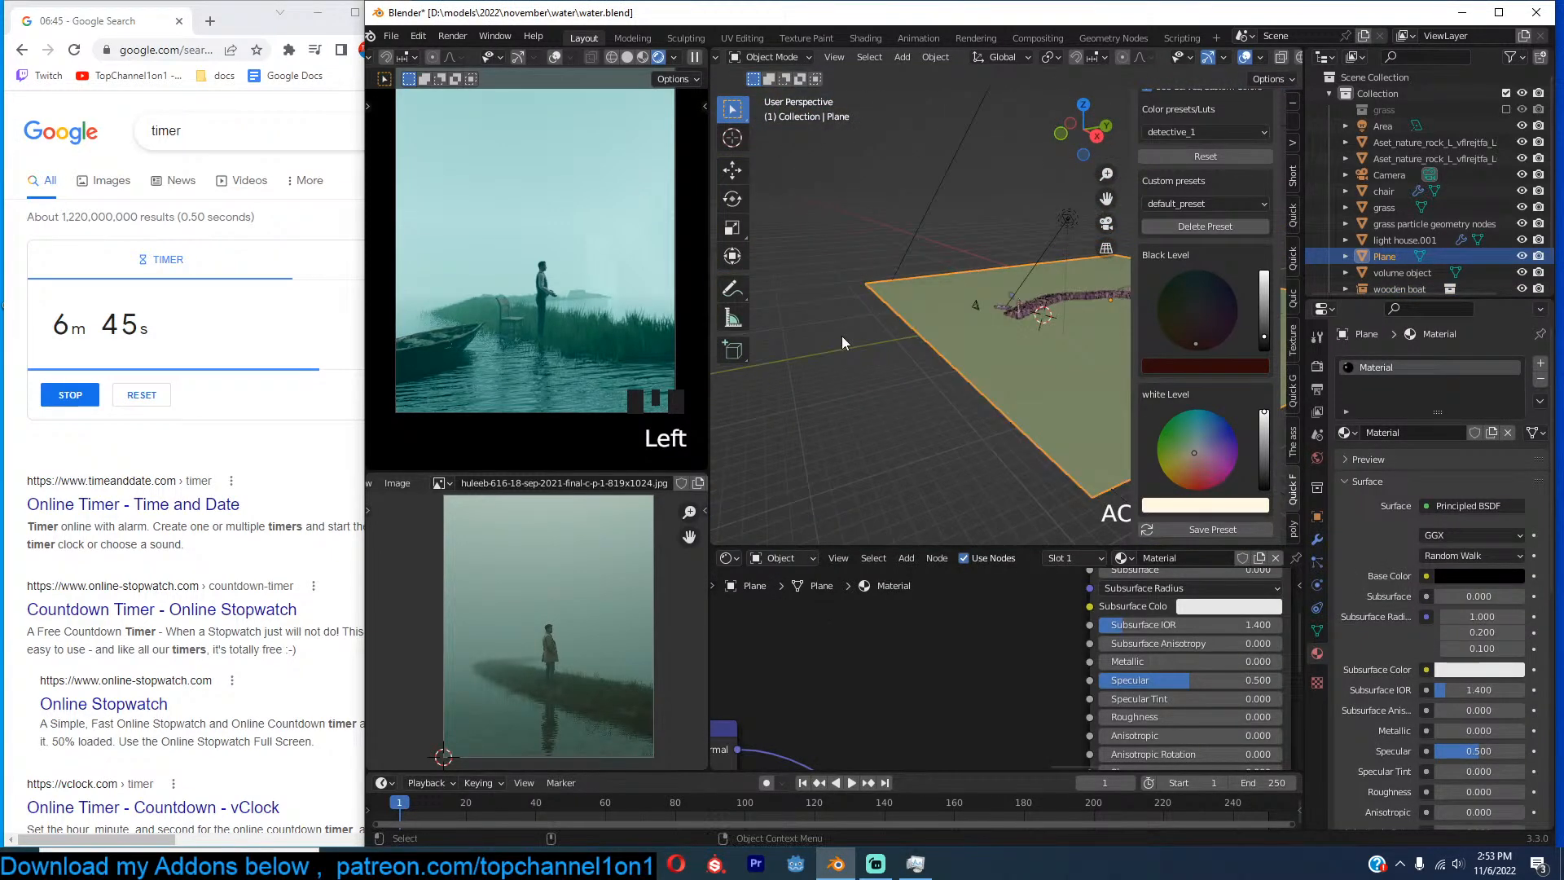
scroll(950, 309, "down", 3)
key("KP_3")
middle_click_drag(950, 310, 823, 340, "shift")
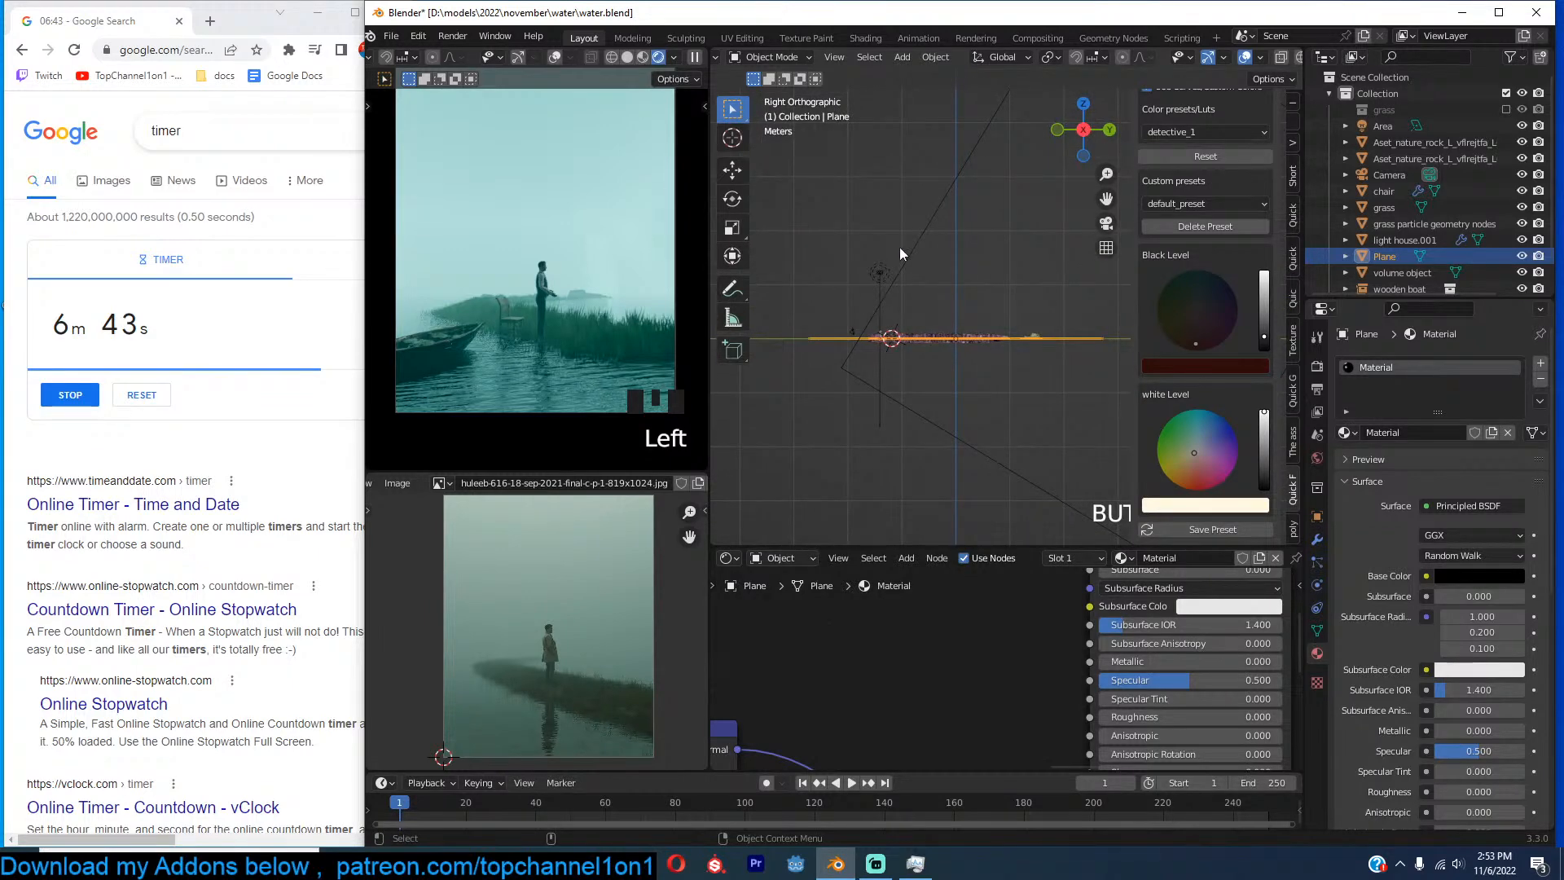
left_click(934, 220)
middle_click_drag(1008, 271, 940, 247, "shift")
key("shift+d")
left_click(931, 324)
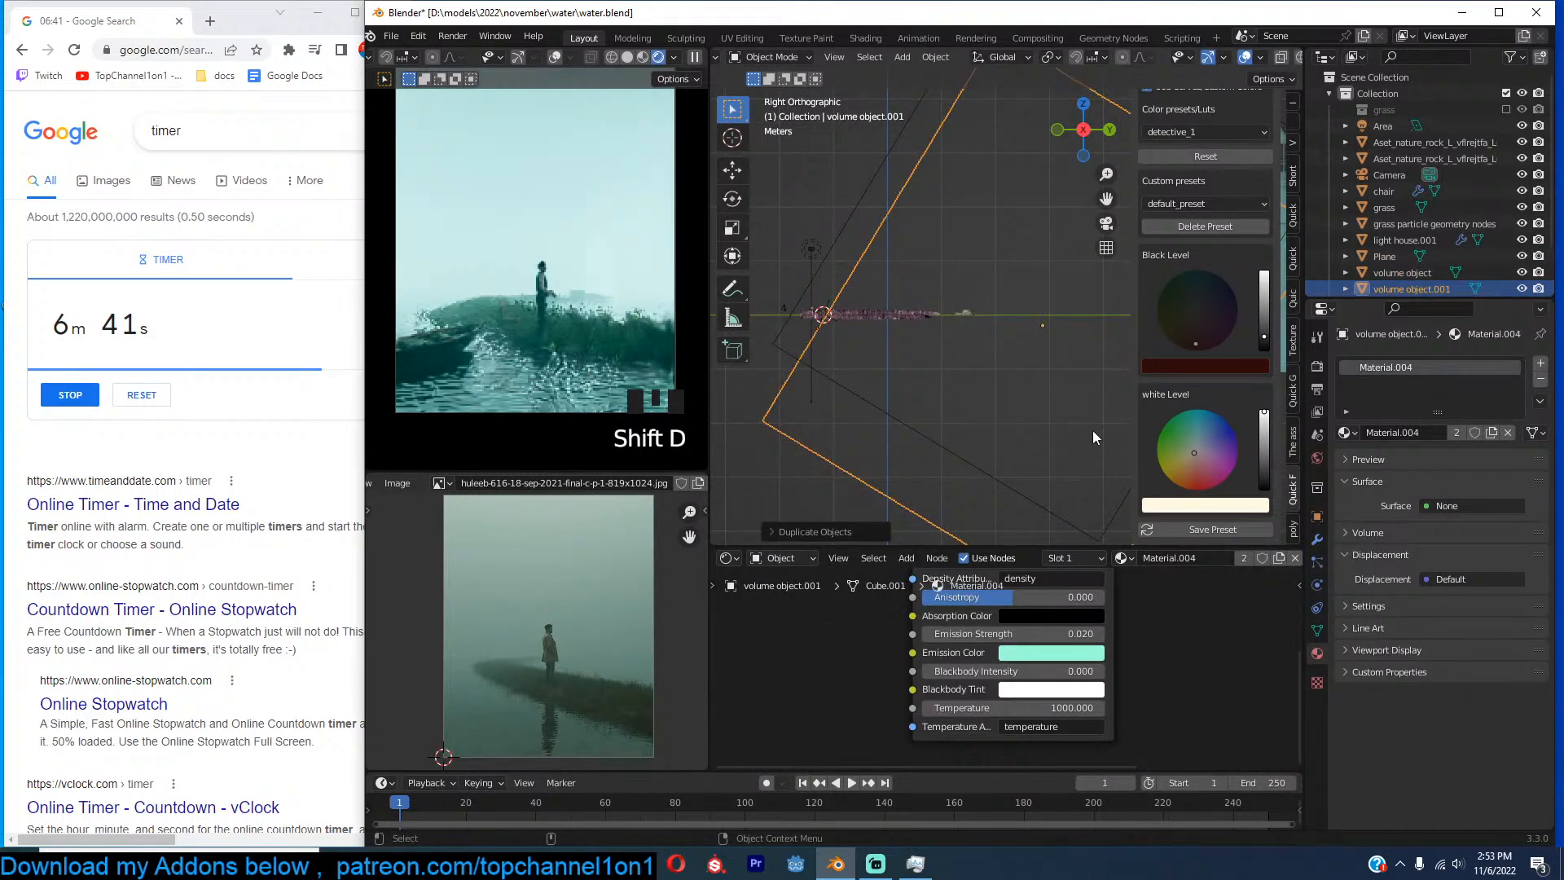
Scale the duplicated fog volume down to a small box, shift it beneath the scene and rotate it.
key("r")
key("s")
left_click(1006, 388)
key("s")
left_click(1065, 359)
key("g")
left_click(825, 383)
key("r")
left_click(966, 340)
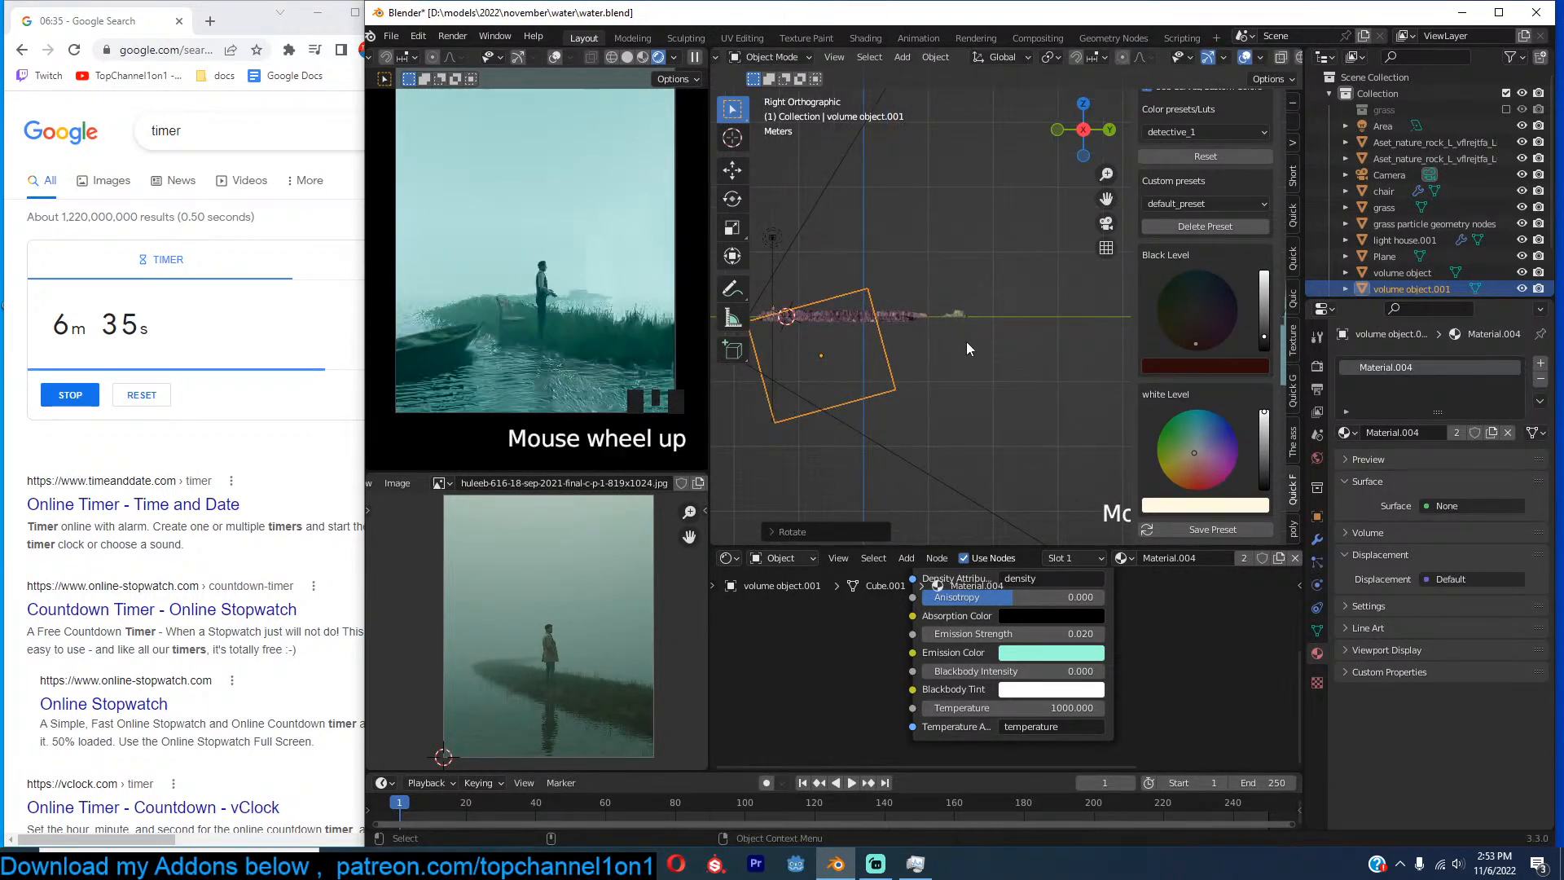
Position the smaller fog volume in side and top views so it covers the grassy strip in front of the camera.
key("g")
left_click(926, 360)
middle_click_drag(912, 357, 1098, 344, "shift")
scroll(1008, 316, "up", 2)
middle_click_drag(1008, 316, 1114, 365)
key("grave")
key("KP_7")
key("g")
left_click(1062, 384)
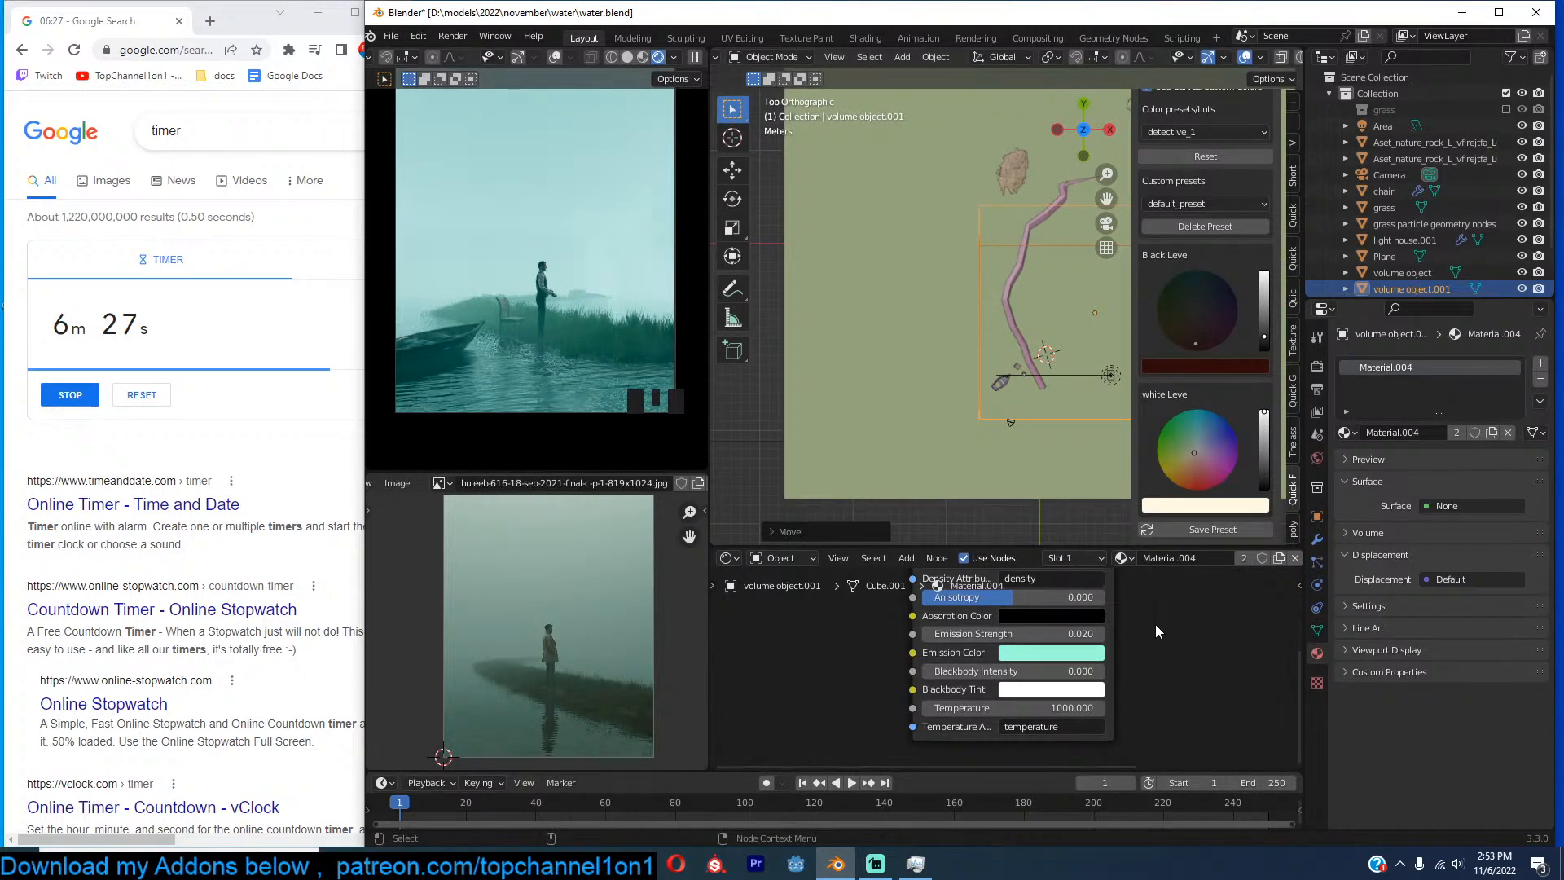
Make the duplicate volume's material single-user and set its emission strength to 0.05.
left_click(1244, 558)
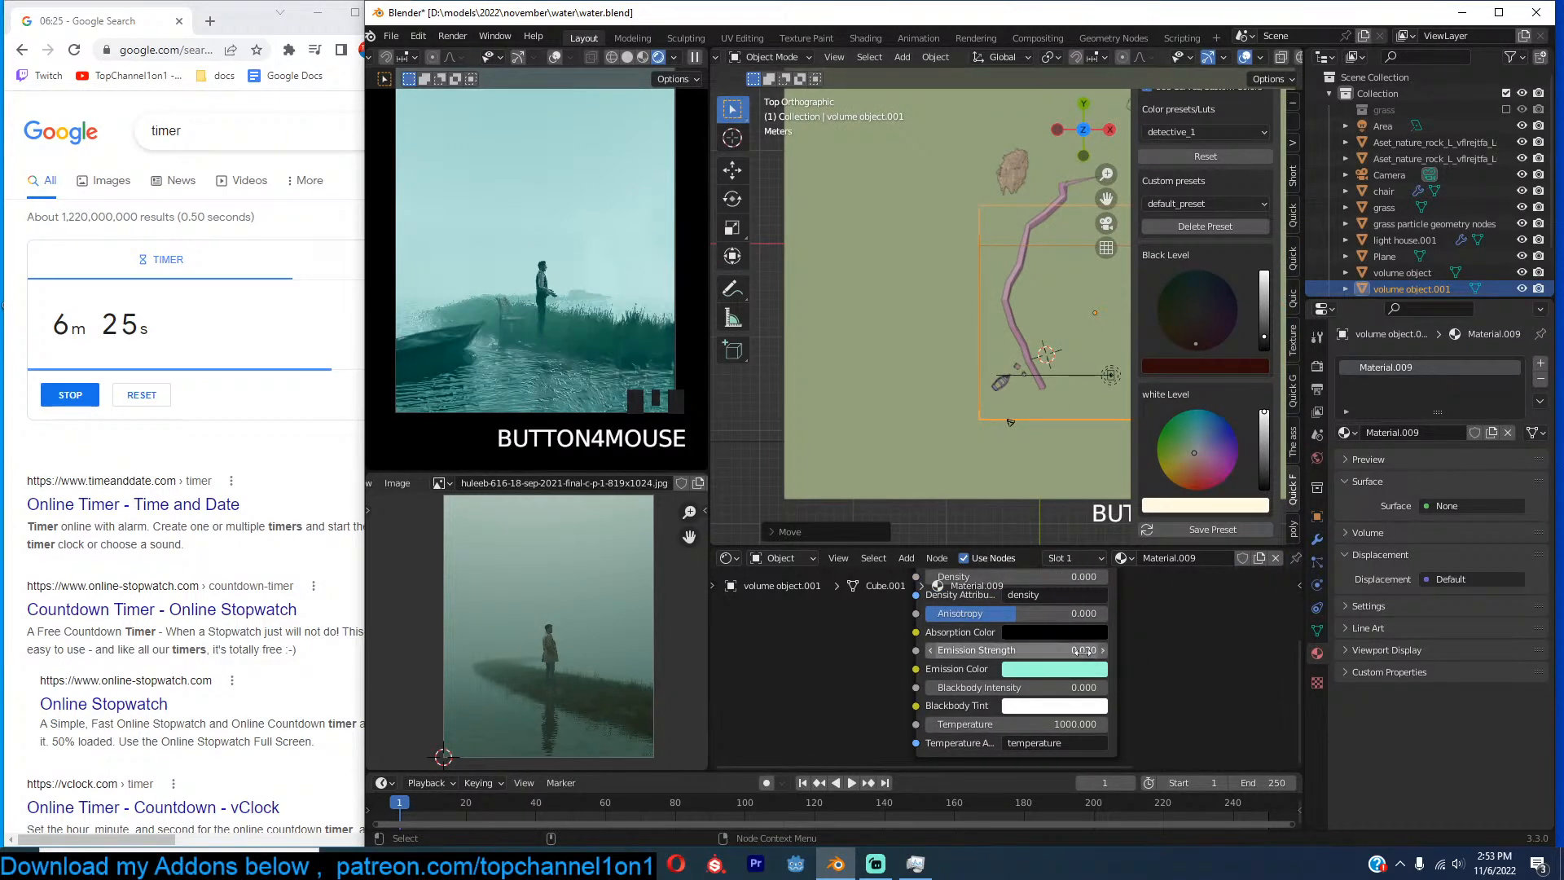
left_click(1084, 650)
type("5")
key("Return")
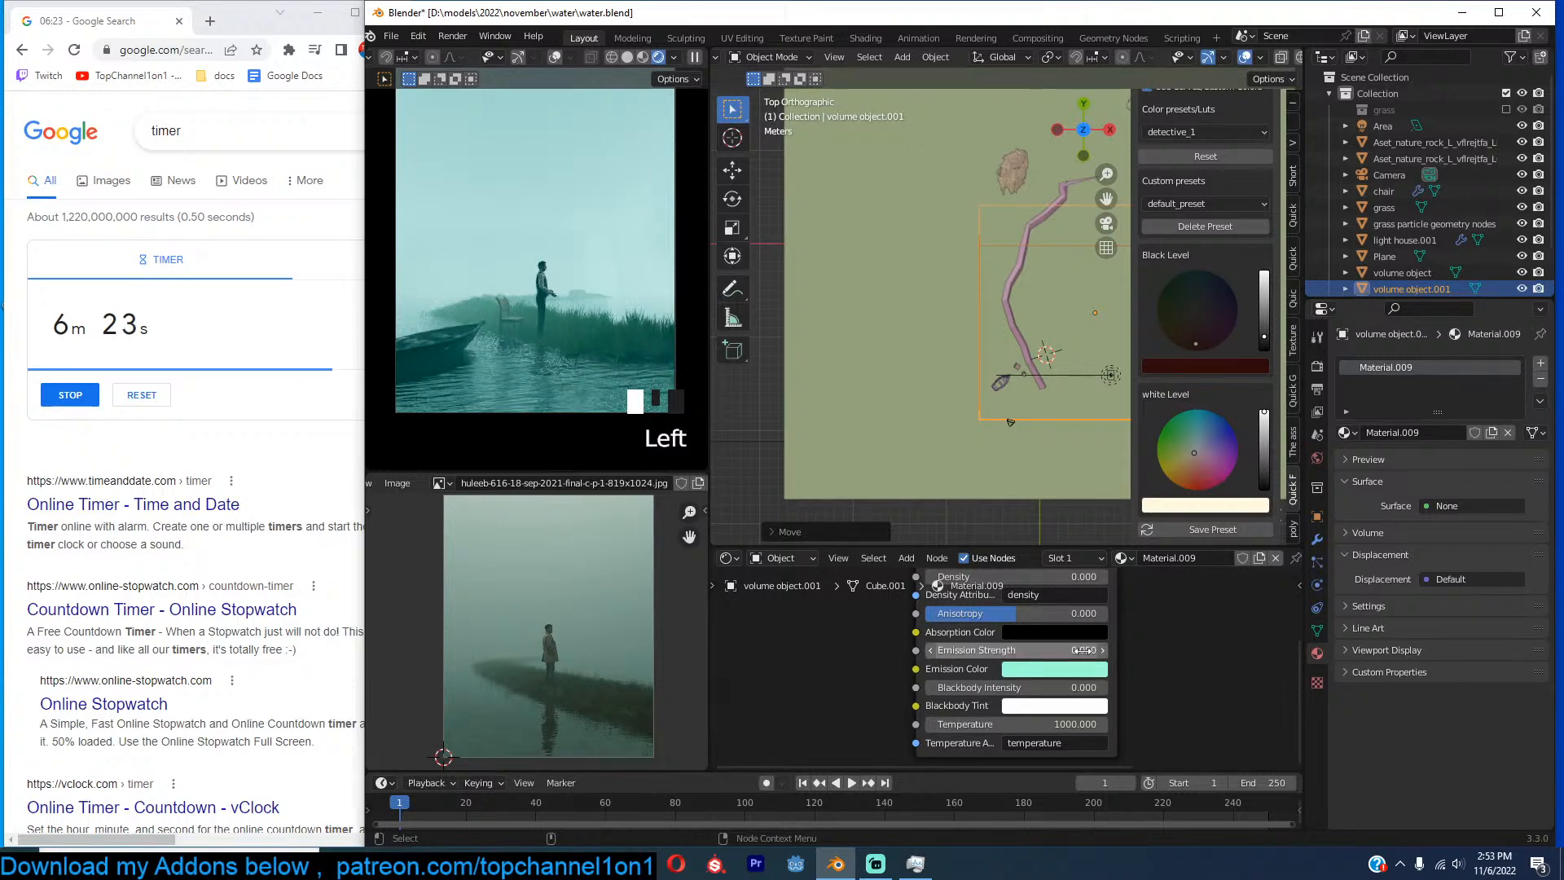
left_click(1186, 654)
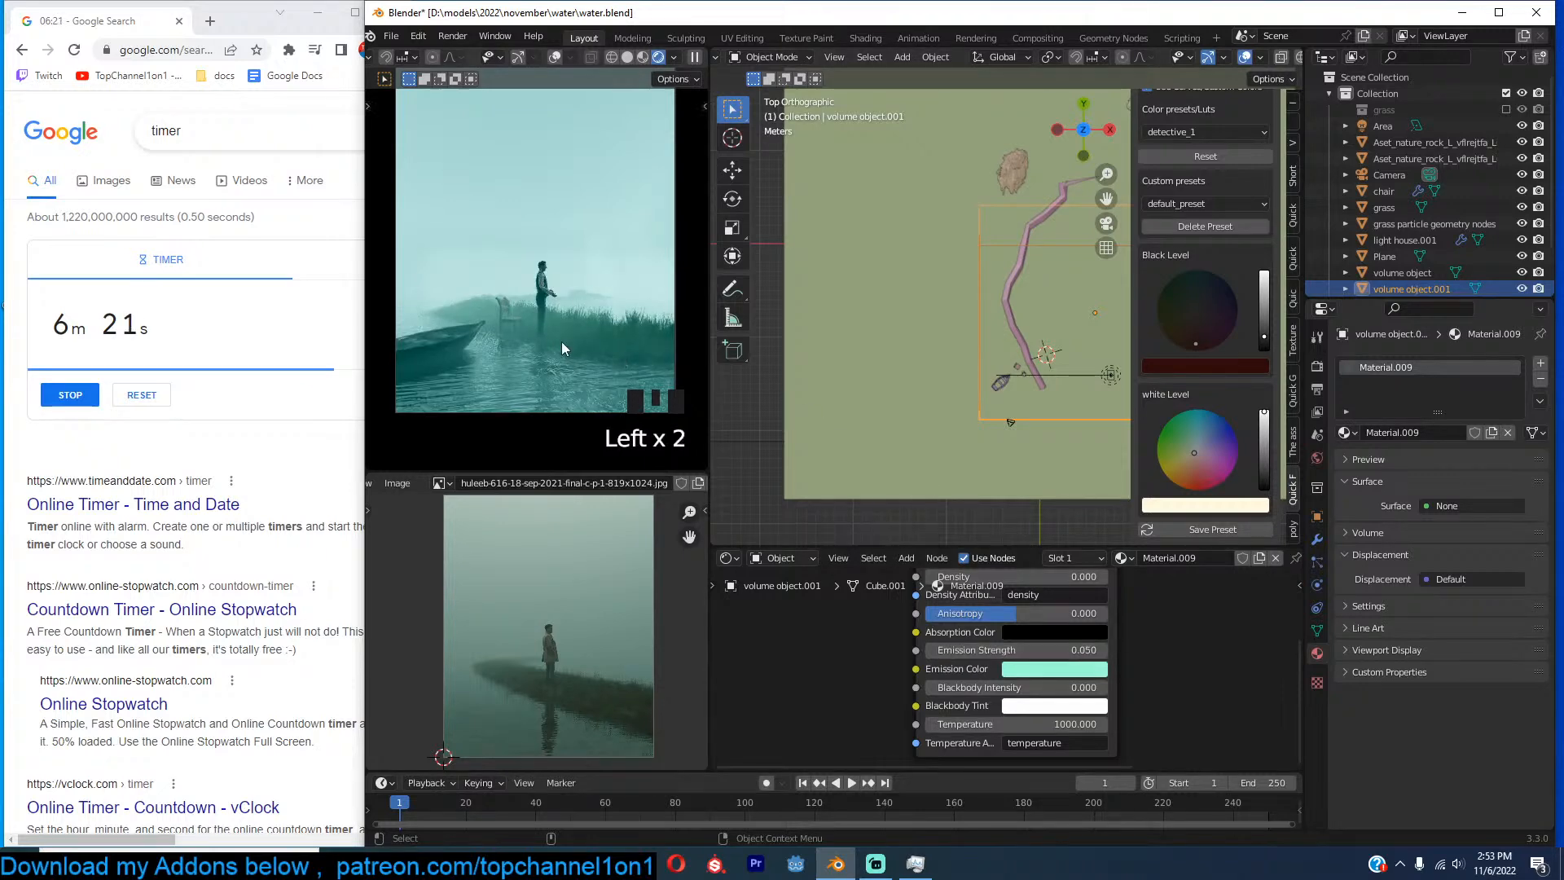
Raise the smaller fog volume's emission strength to 0.1.
scroll(1139, 712, "up", 4)
left_click(1114, 642)
key("BackSpace")
key("BackSpace")
type("1")
key("Return")
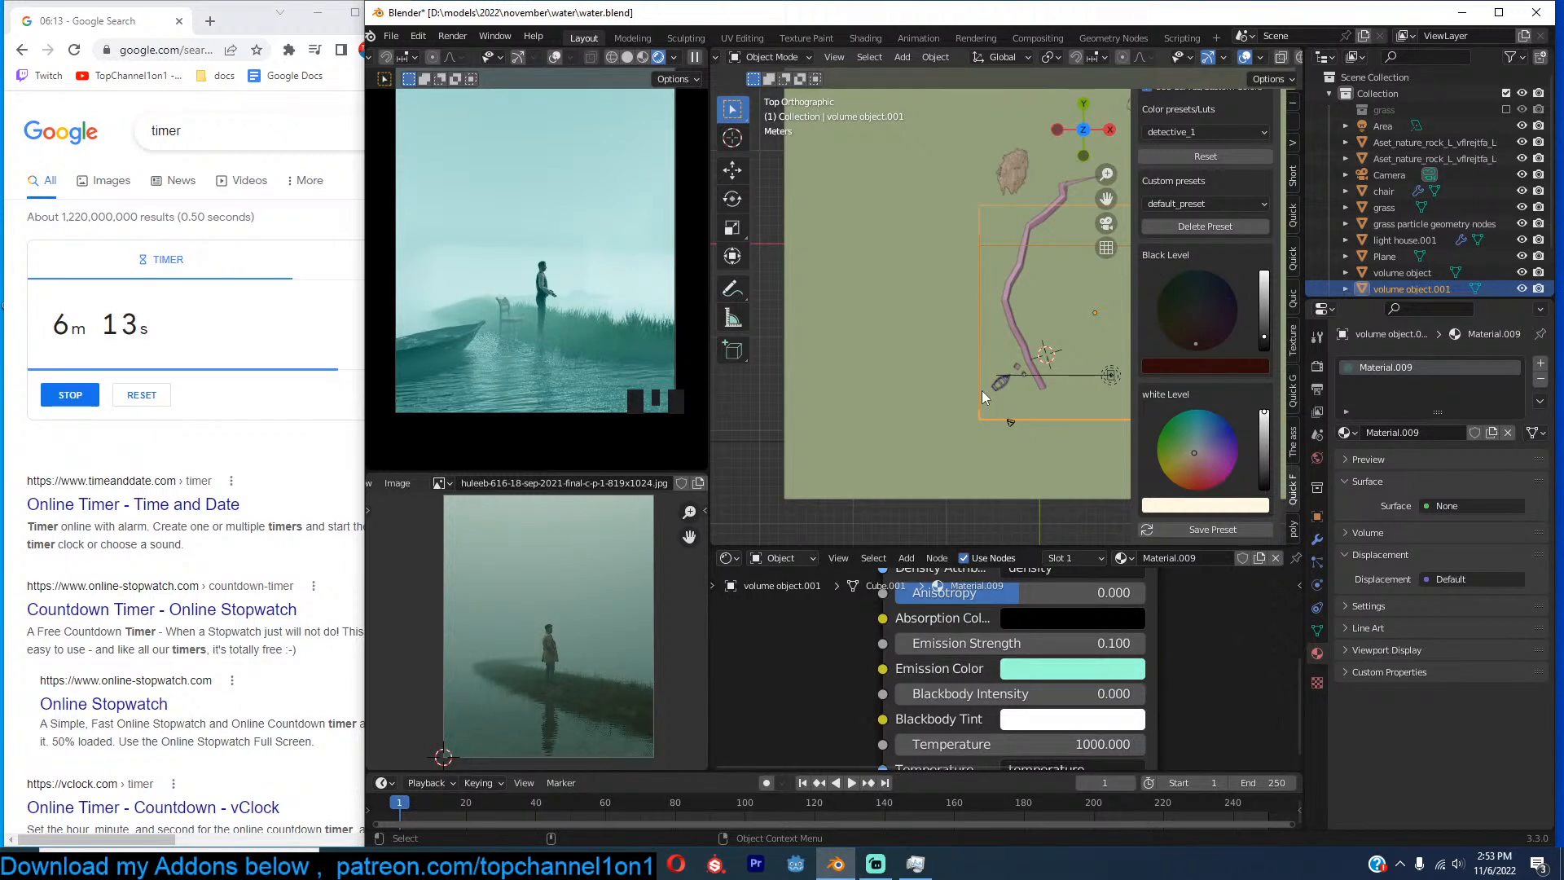
Set the smaller fog volume's emission strength to 0.5.
left_click(1127, 645)
left_click(1126, 645)
key("BackSpace")
type("5")
key("Return")
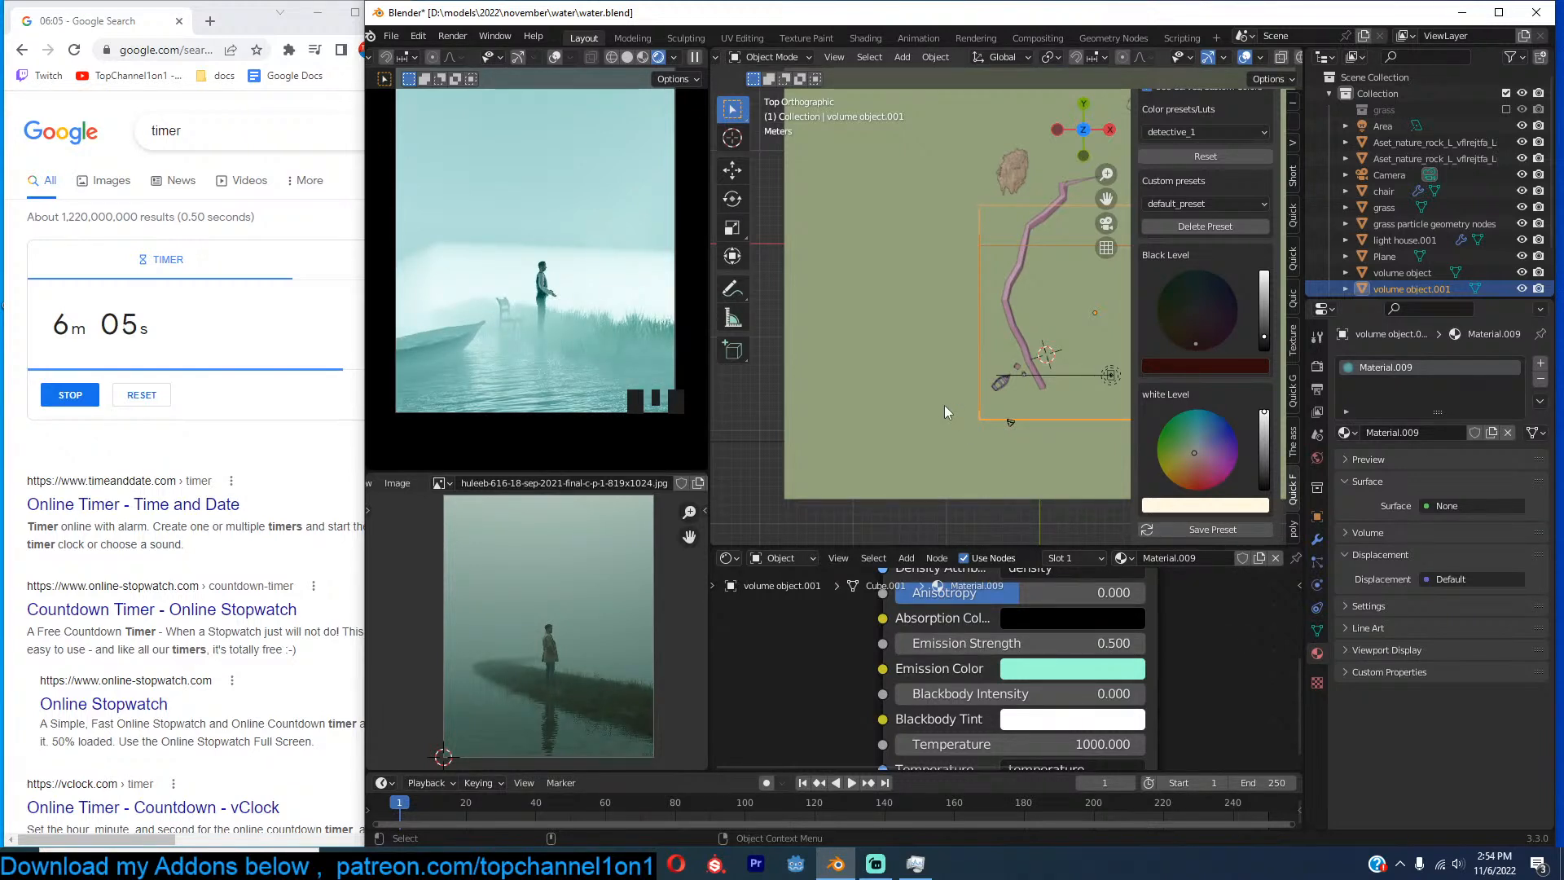
Clear the smaller fog volume's rotation and lower it about 2 m so its top sits at the water surface.
key("KP_3")
key("alt+r")
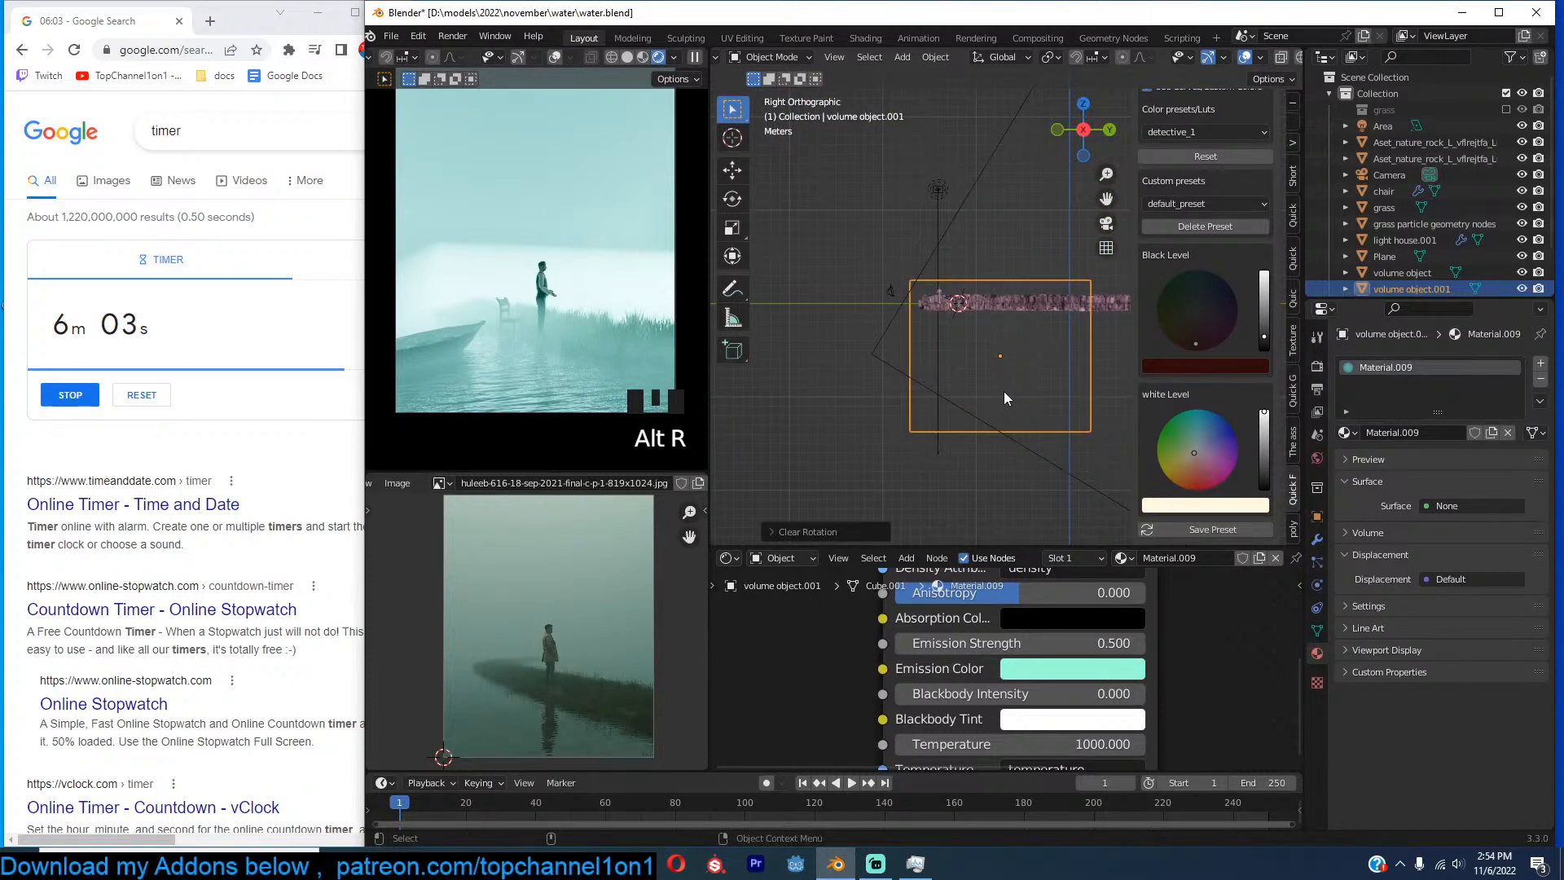
middle_click_drag(1007, 305, 941, 281)
key("g")
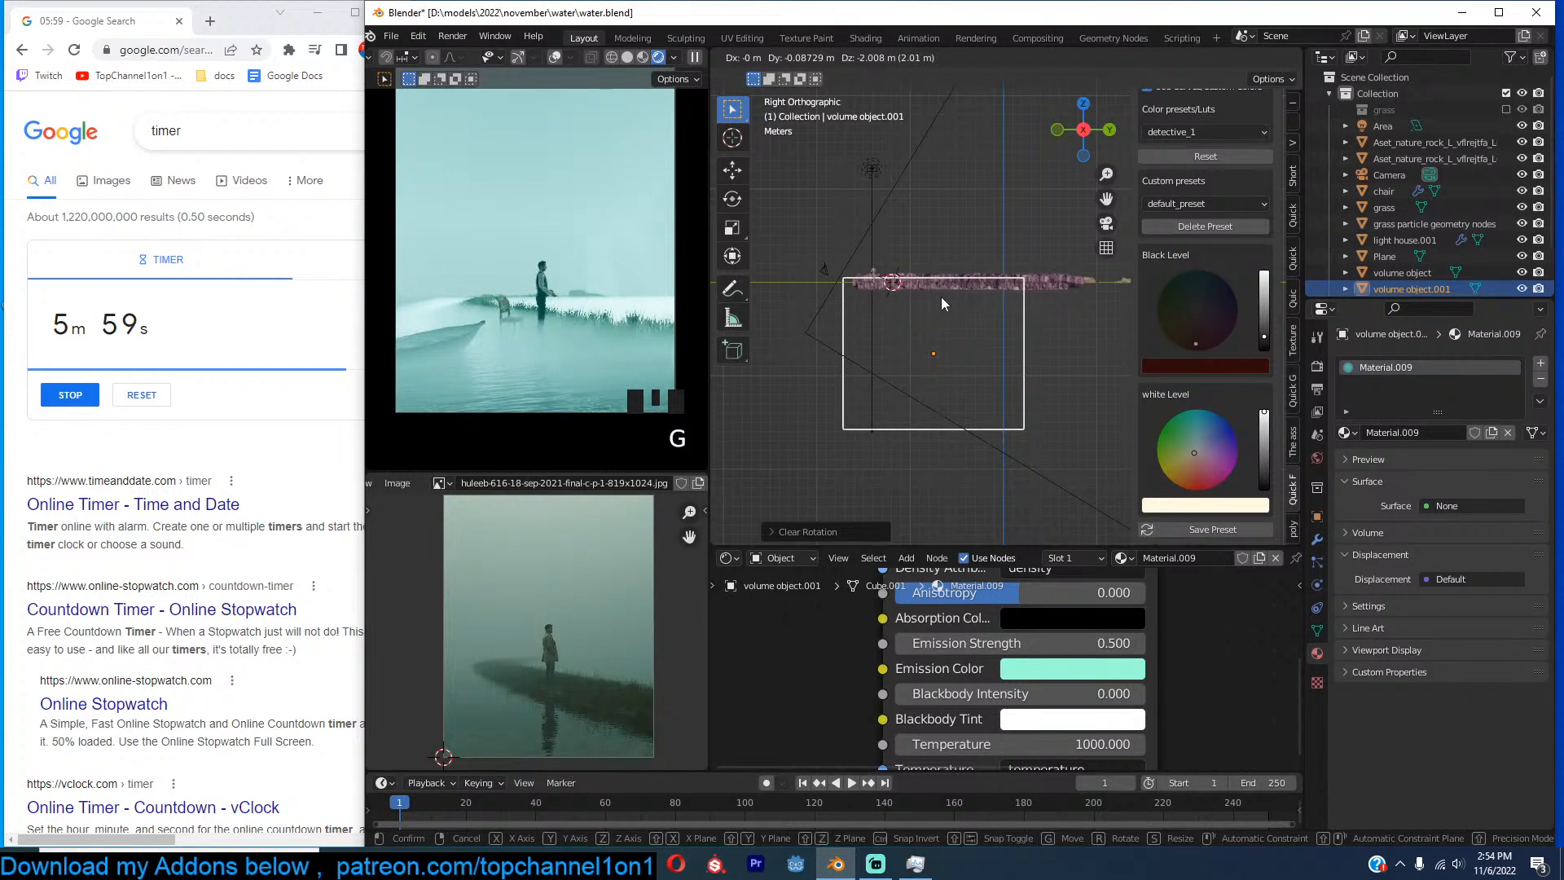
left_click(941, 297)
Scale the lower fog volume horizontally by about 2.09 while keeping its height.
key("s")
key("Escape")
key("s")
key("z")
right_click(973, 311)
key("s")
key("shift+z")
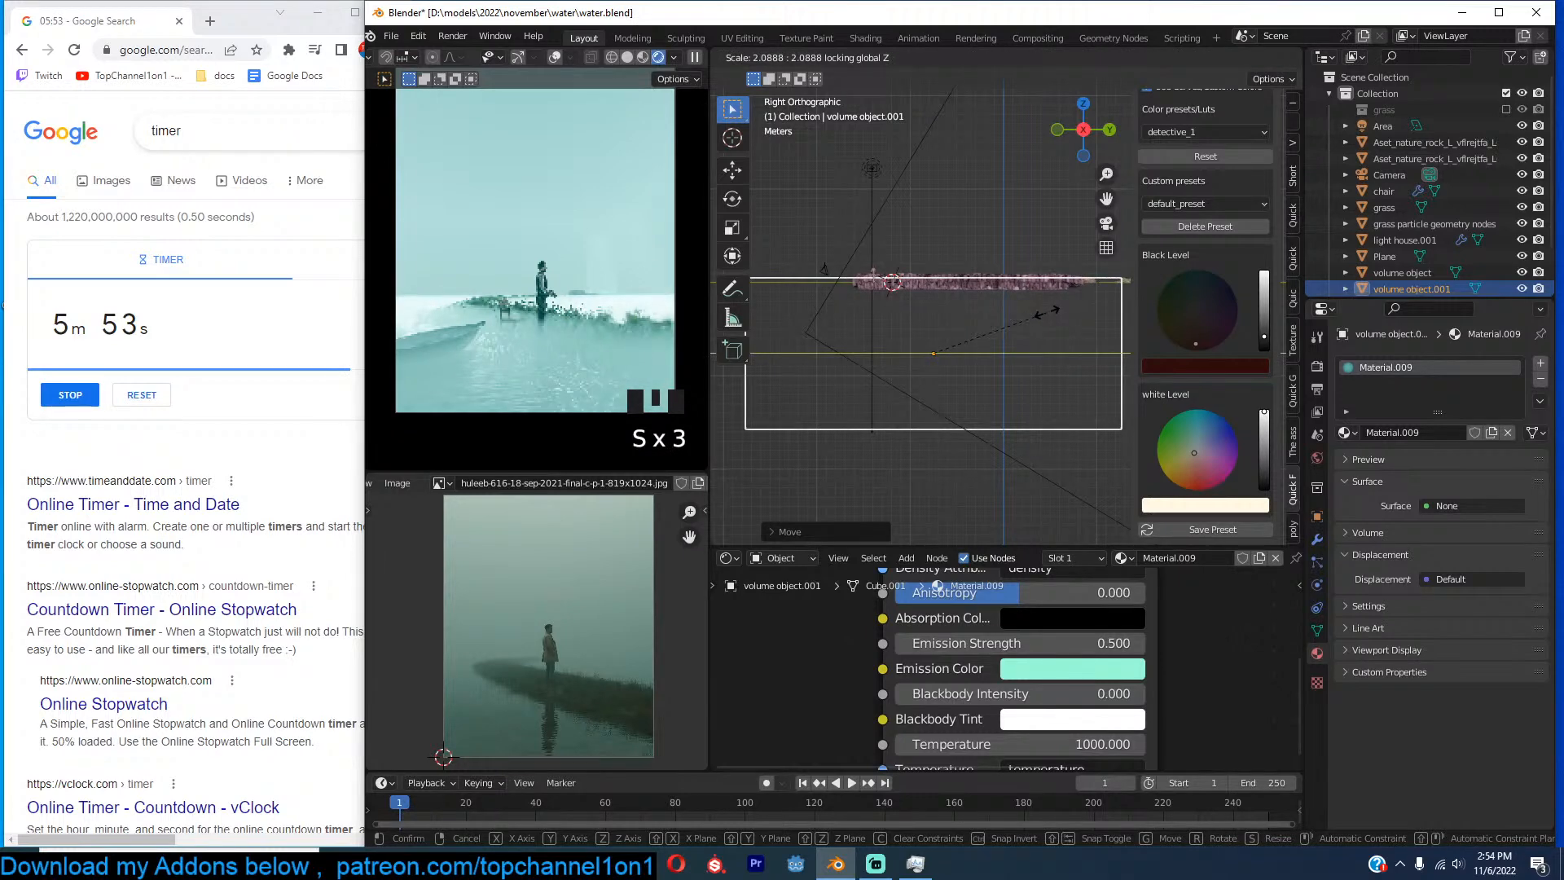
left_click(1093, 360)
Reduce the lower fog volume's emission strength to 0.1.
left_click(1111, 642)
key("BackSpace")
type("1")
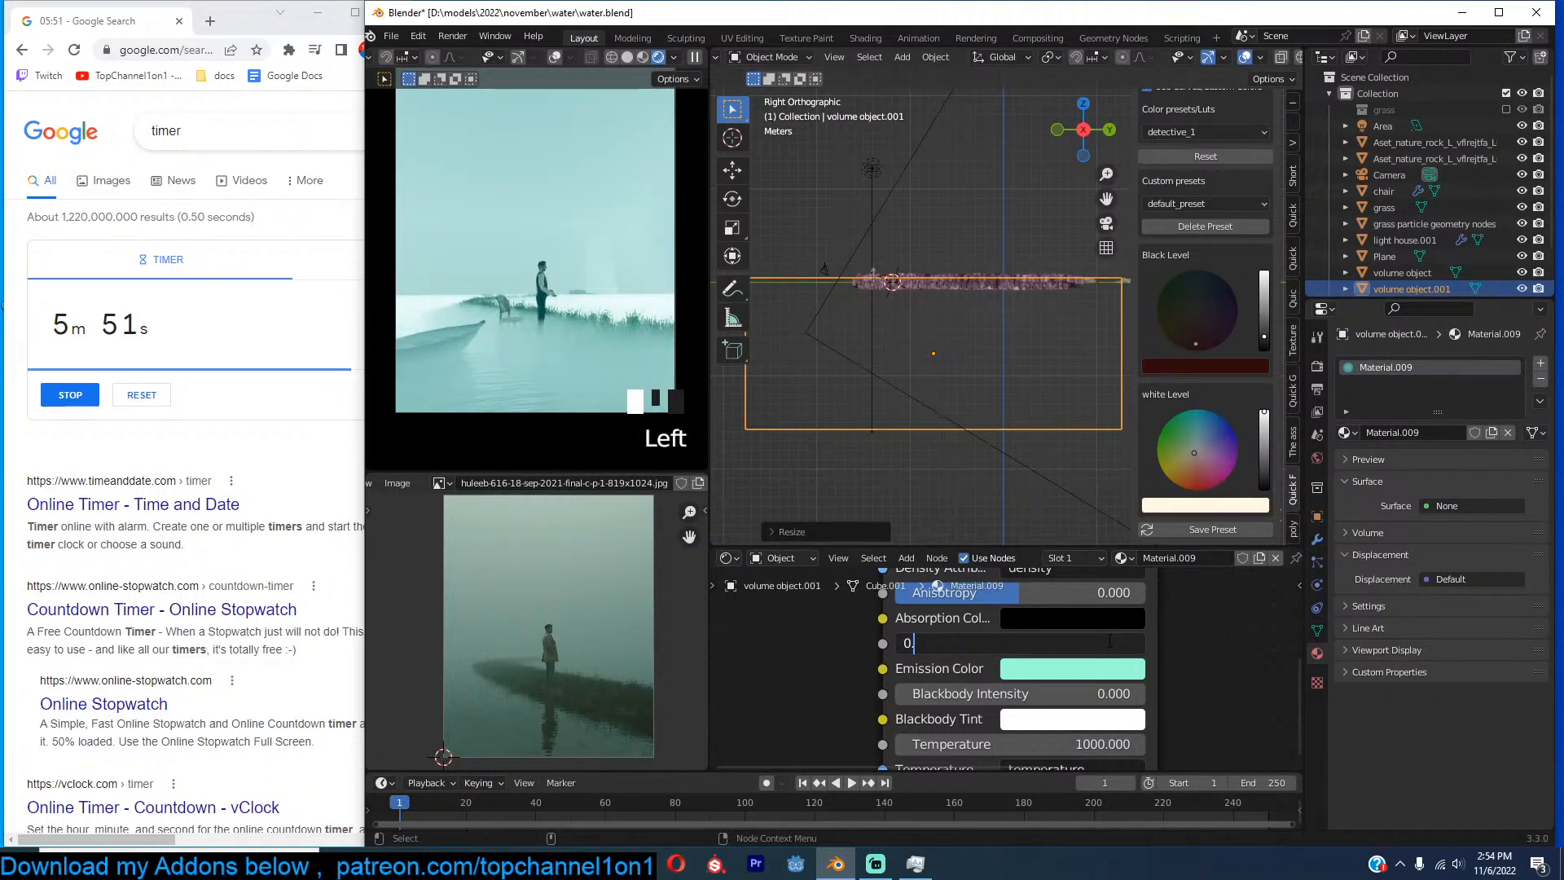
key("Return")
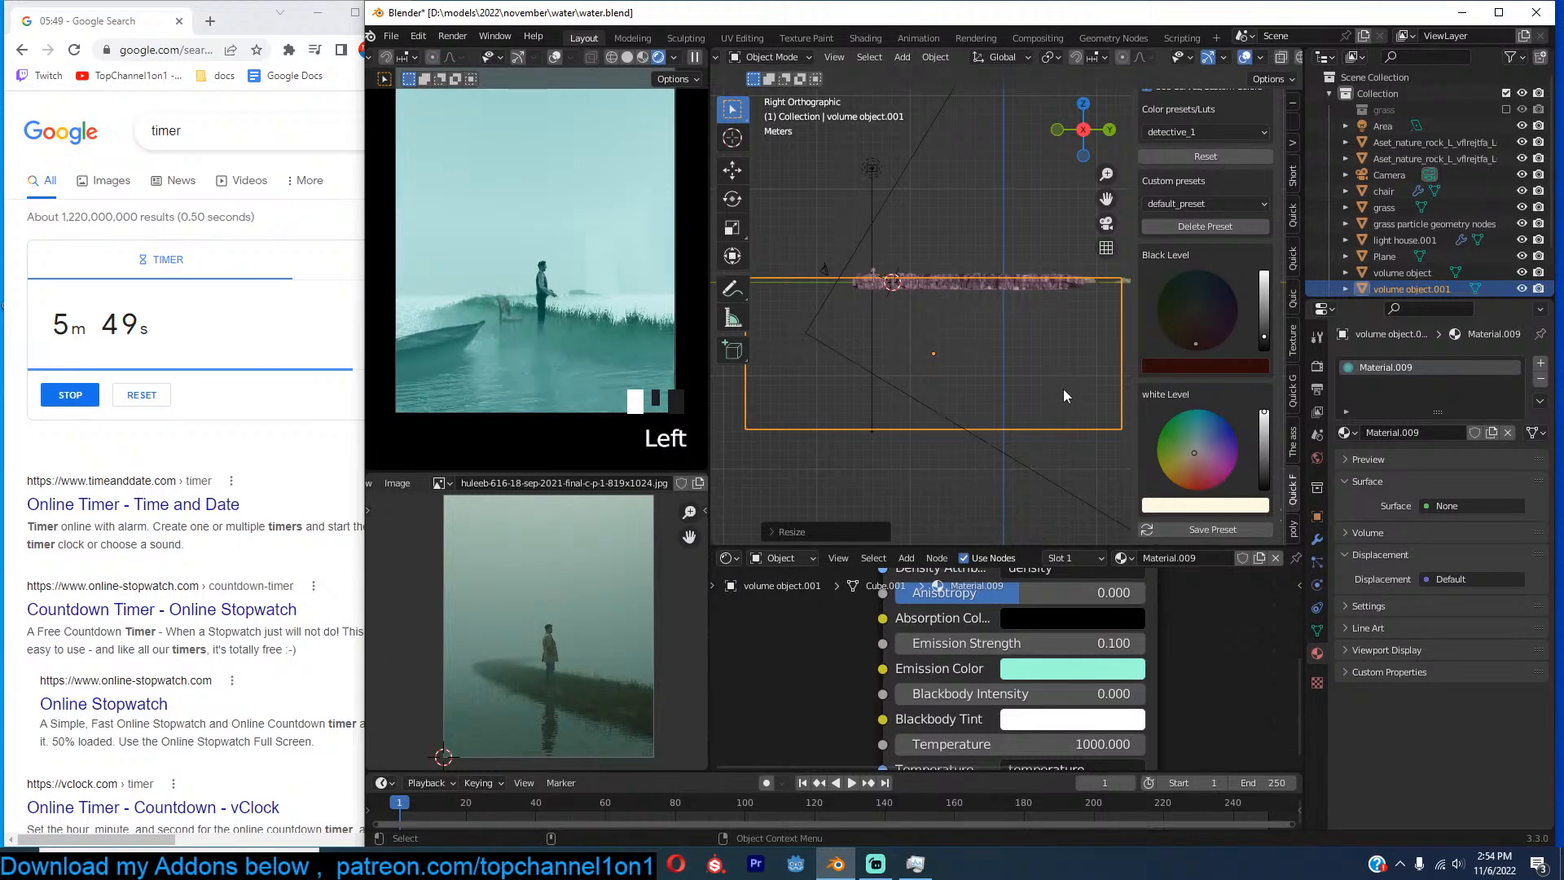
Pause the rendered preview and open the lower fog volume for vertex editing with its far-end vertices selected.
scroll(1059, 391, "down", 3)
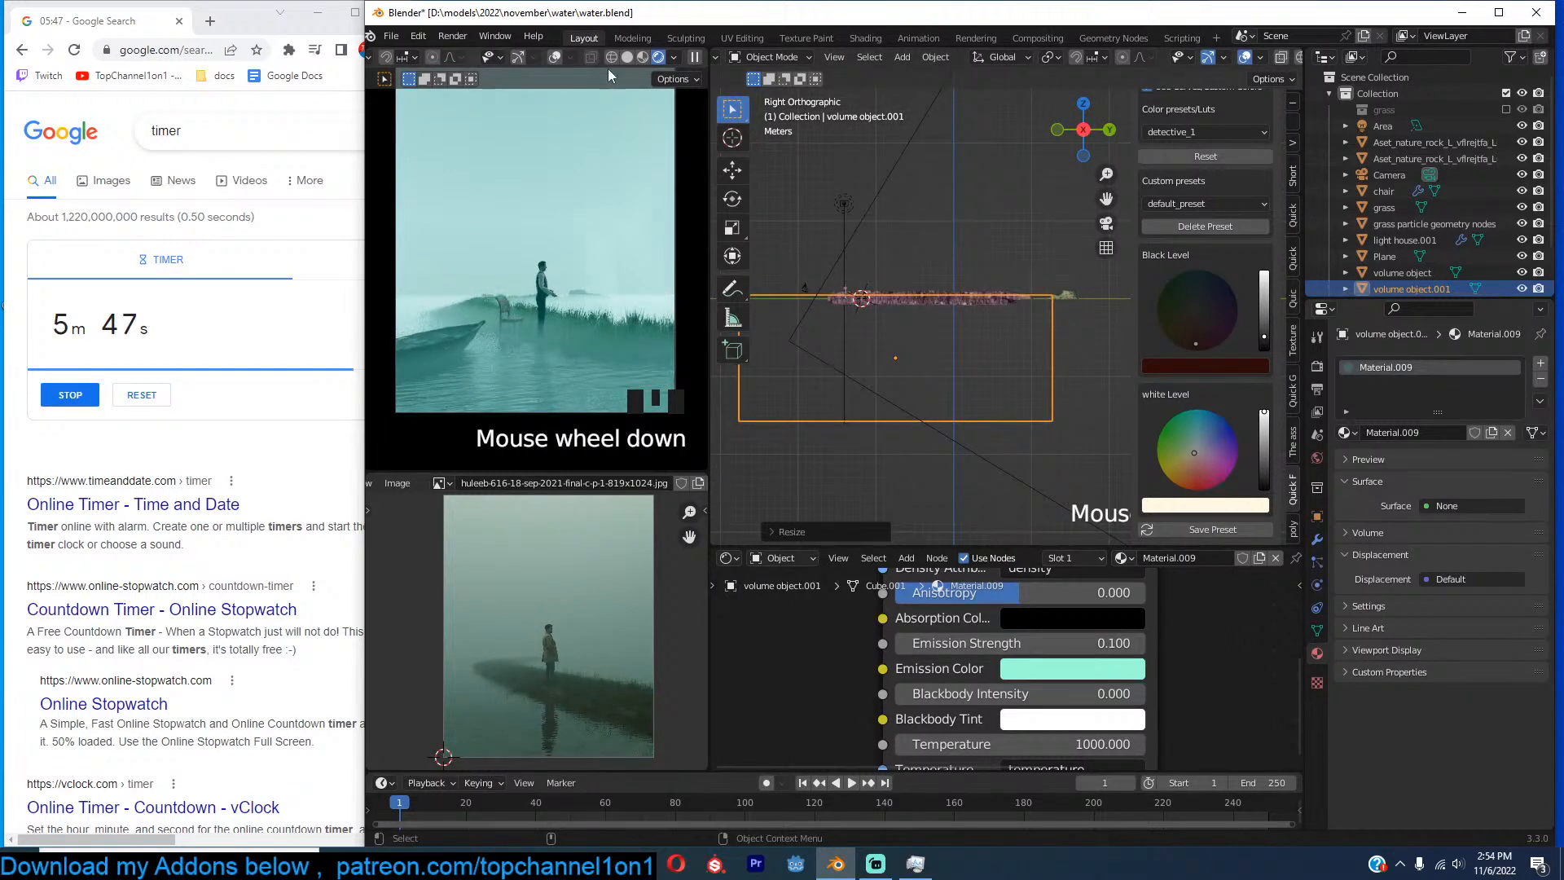
left_click(696, 58)
left_click(696, 58)
key("Tab")
key("1")
left_click_drag(1005, 275, 1096, 443)
middle_click_drag(1028, 392, 897, 396, "shift")
Try to extrude the far-end vertices of the lower fog volume away from the box.
right_click(1000, 331, "ctrl")
key("ctrl+z")
right_click(996, 293, "ctrl")
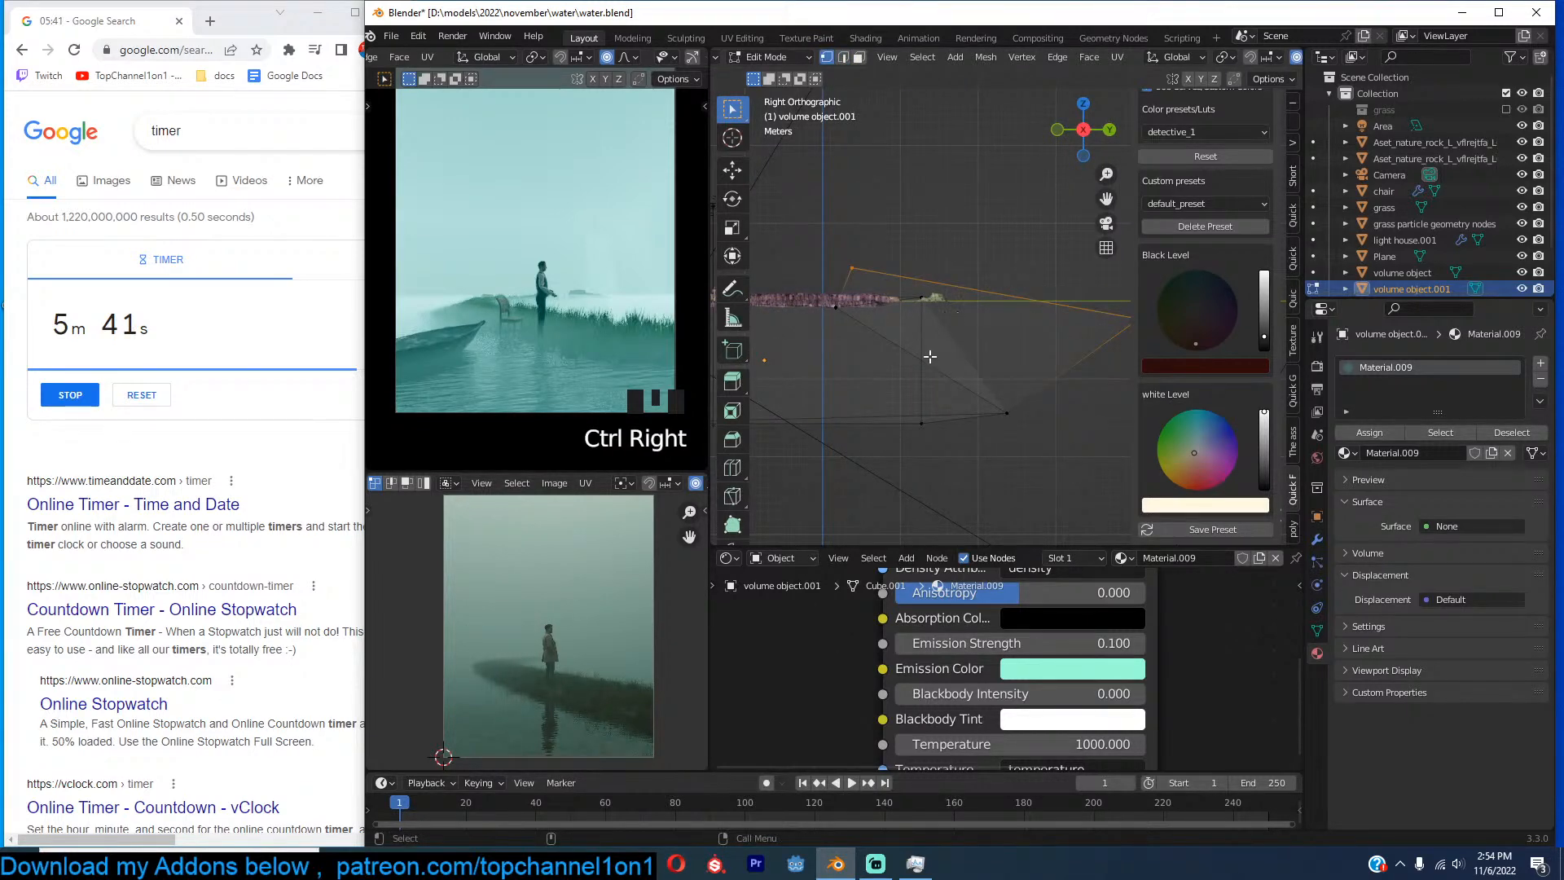
key("g")
key("ctrl+z")
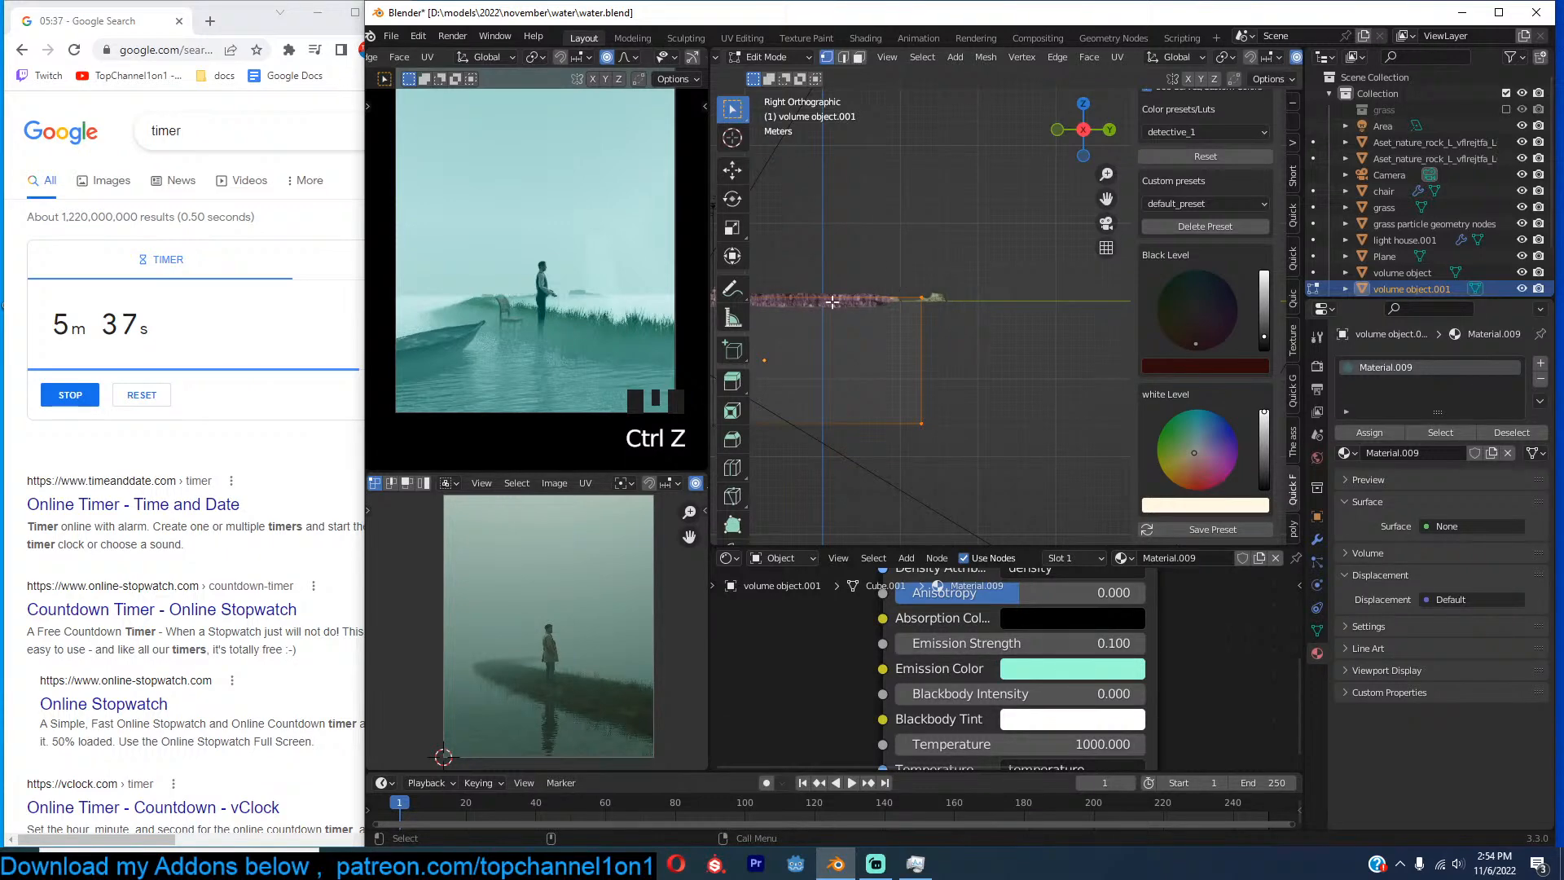
Add a loop cut across the lower fog volume and raise its far top edge above the water plane.
key("ctrl+r")
left_click(873, 298)
left_click(950, 316)
middle_click_drag(950, 316, 918, 329)
key("2")
left_click(911, 293)
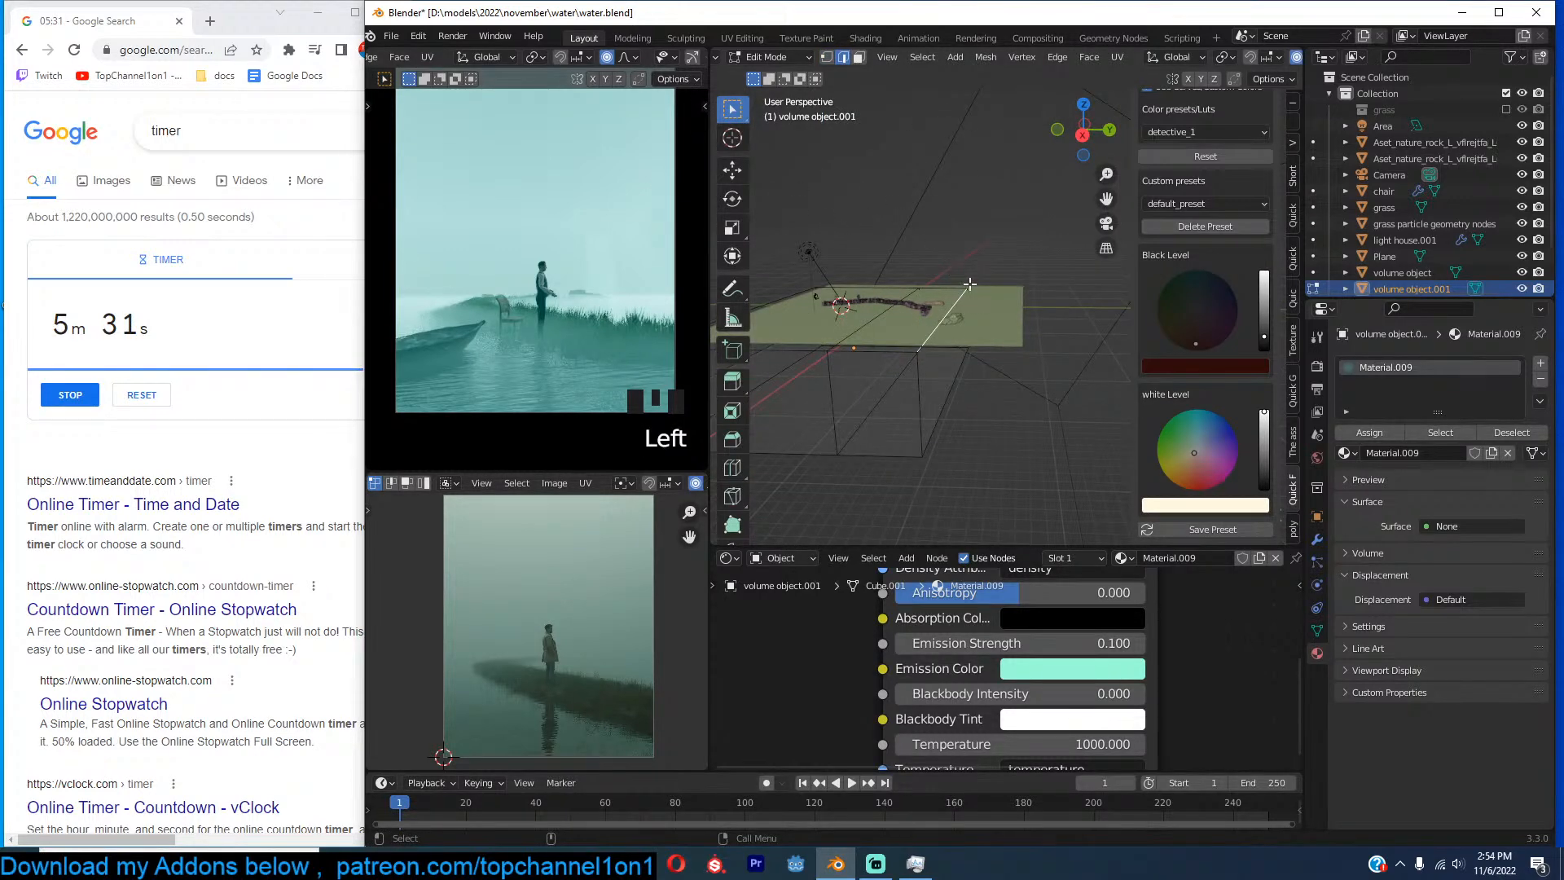
key("g")
left_click(976, 256)
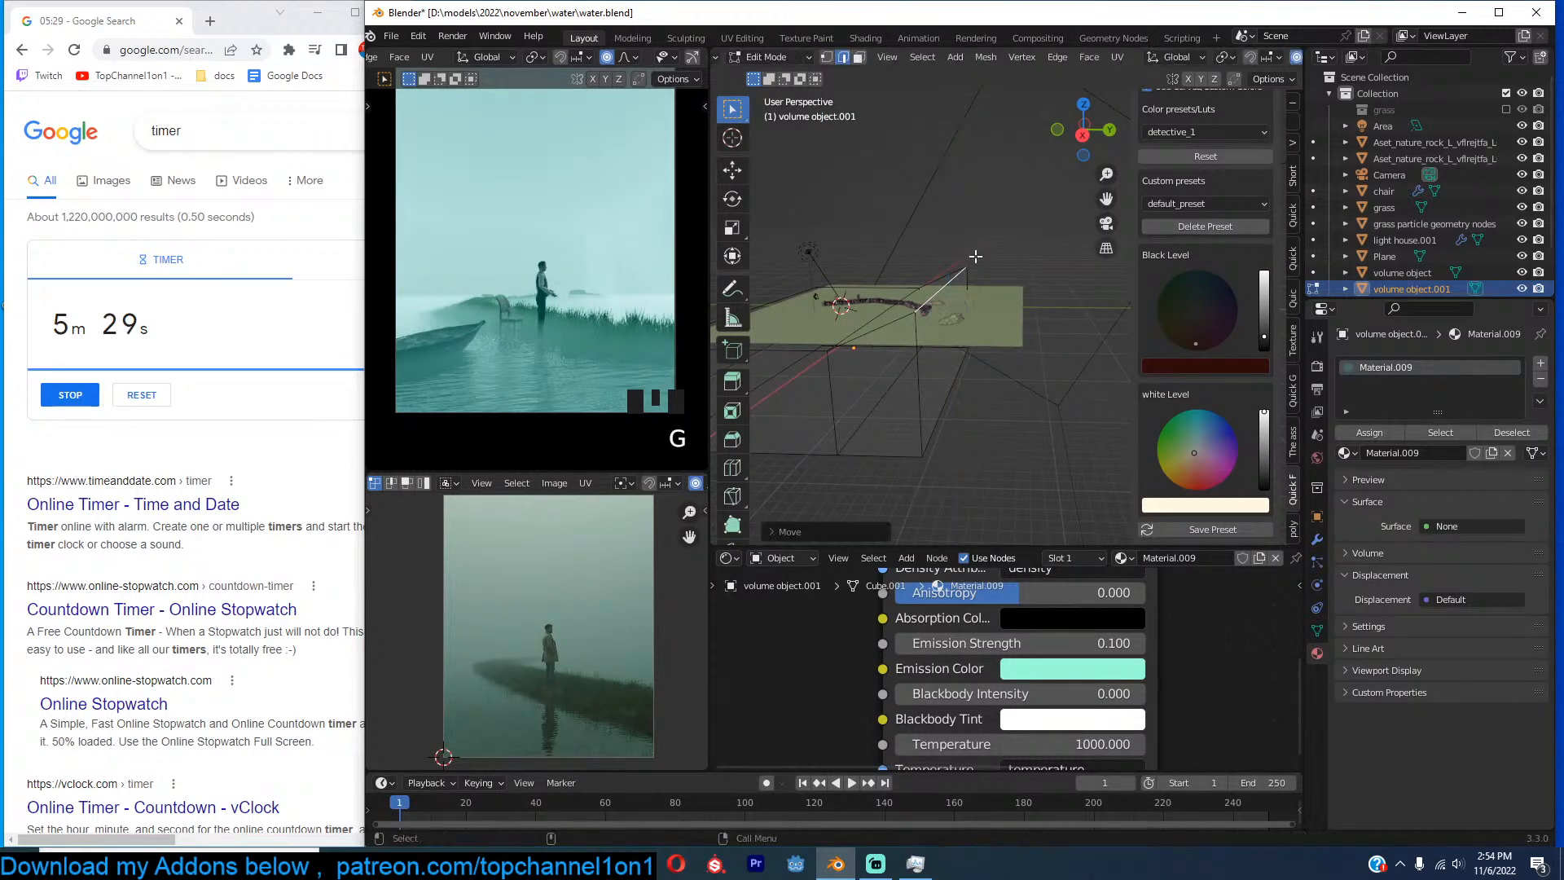
Move the far lower edges of the fog volume outward along Y, leave mesh editing and resume the rendered preview.
left_click(949, 401)
left_click(733, 170)
left_click_drag(1047, 412, 1125, 415)
left_click(1031, 394)
left_click(958, 387)
mouse_move(1019, 389)
left_mouse_down()
mouse_move(1091, 408)
mouse_move(1001, 384)
left_mouse_up()
key("Tab")
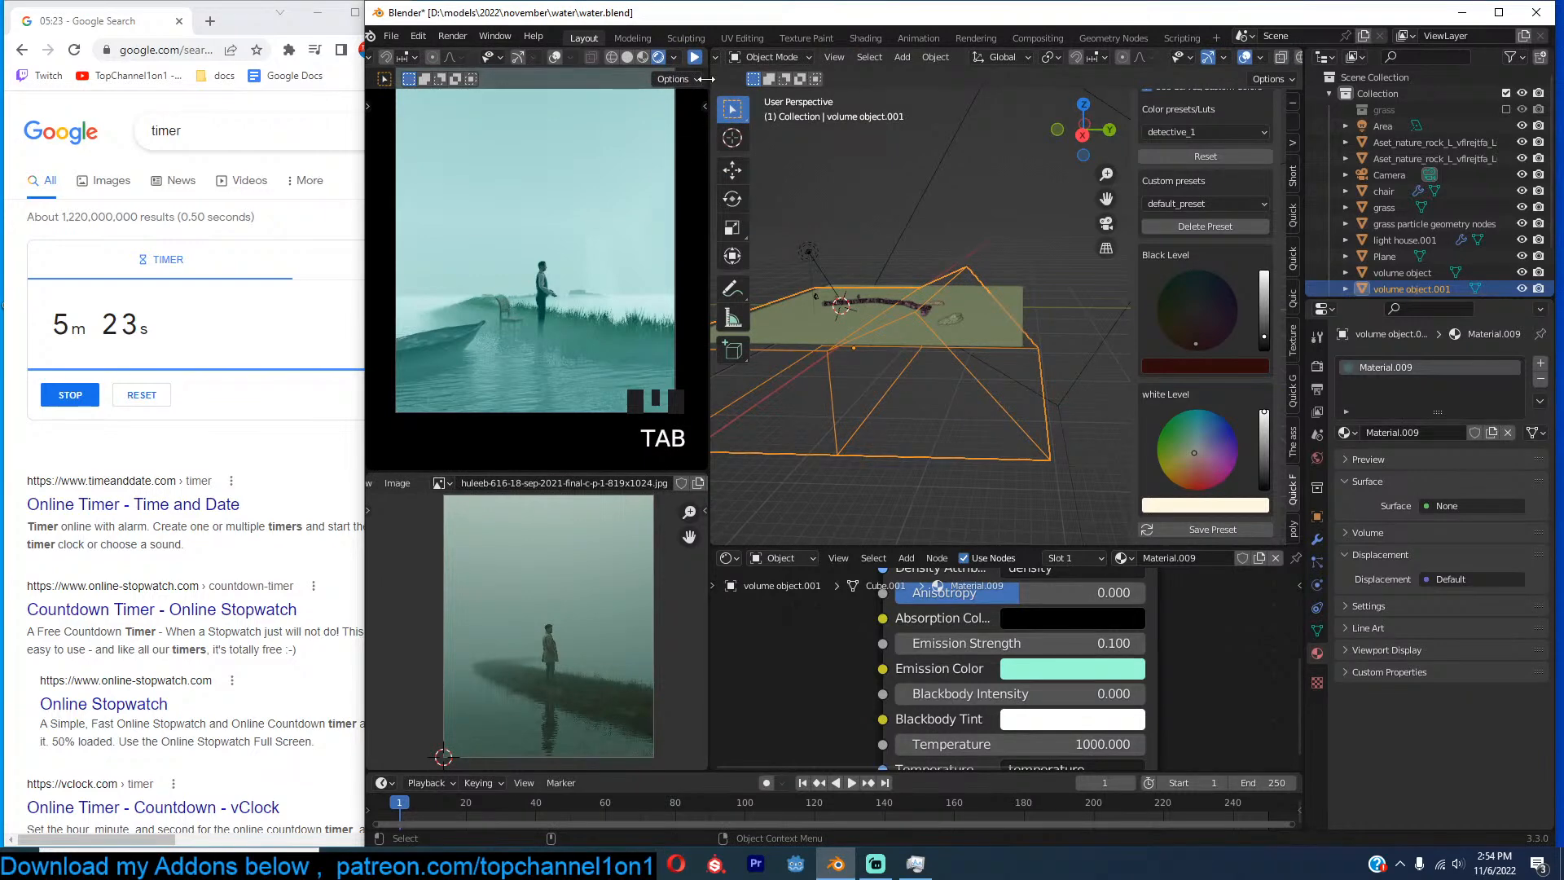
left_click(696, 58)
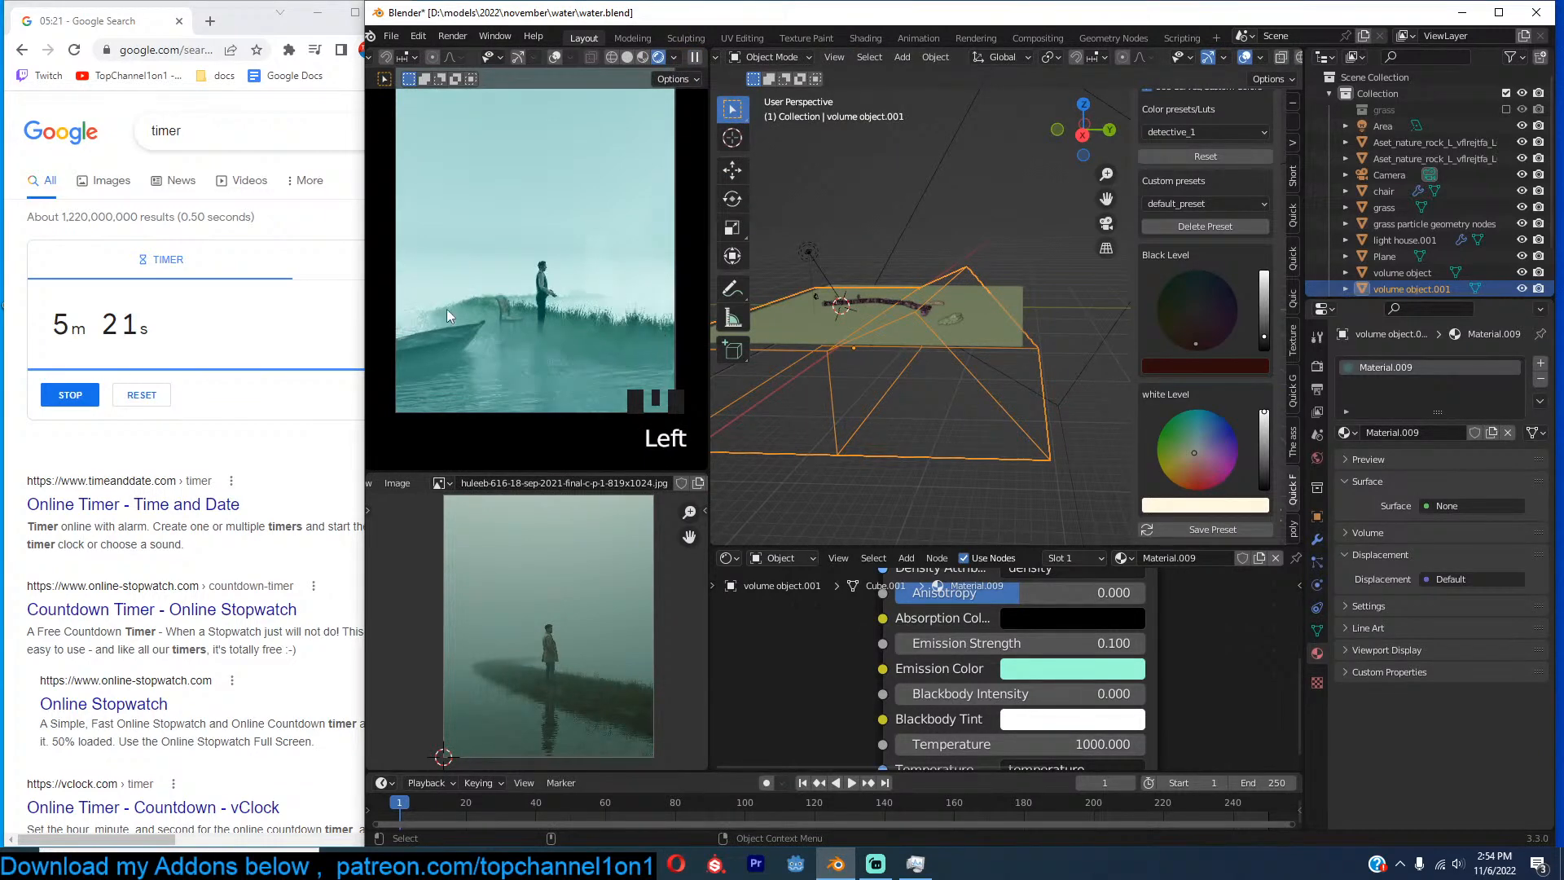
Lower the reshaped fog volume slightly along Z and enter 0.1 as its emission strength.
key("grave")
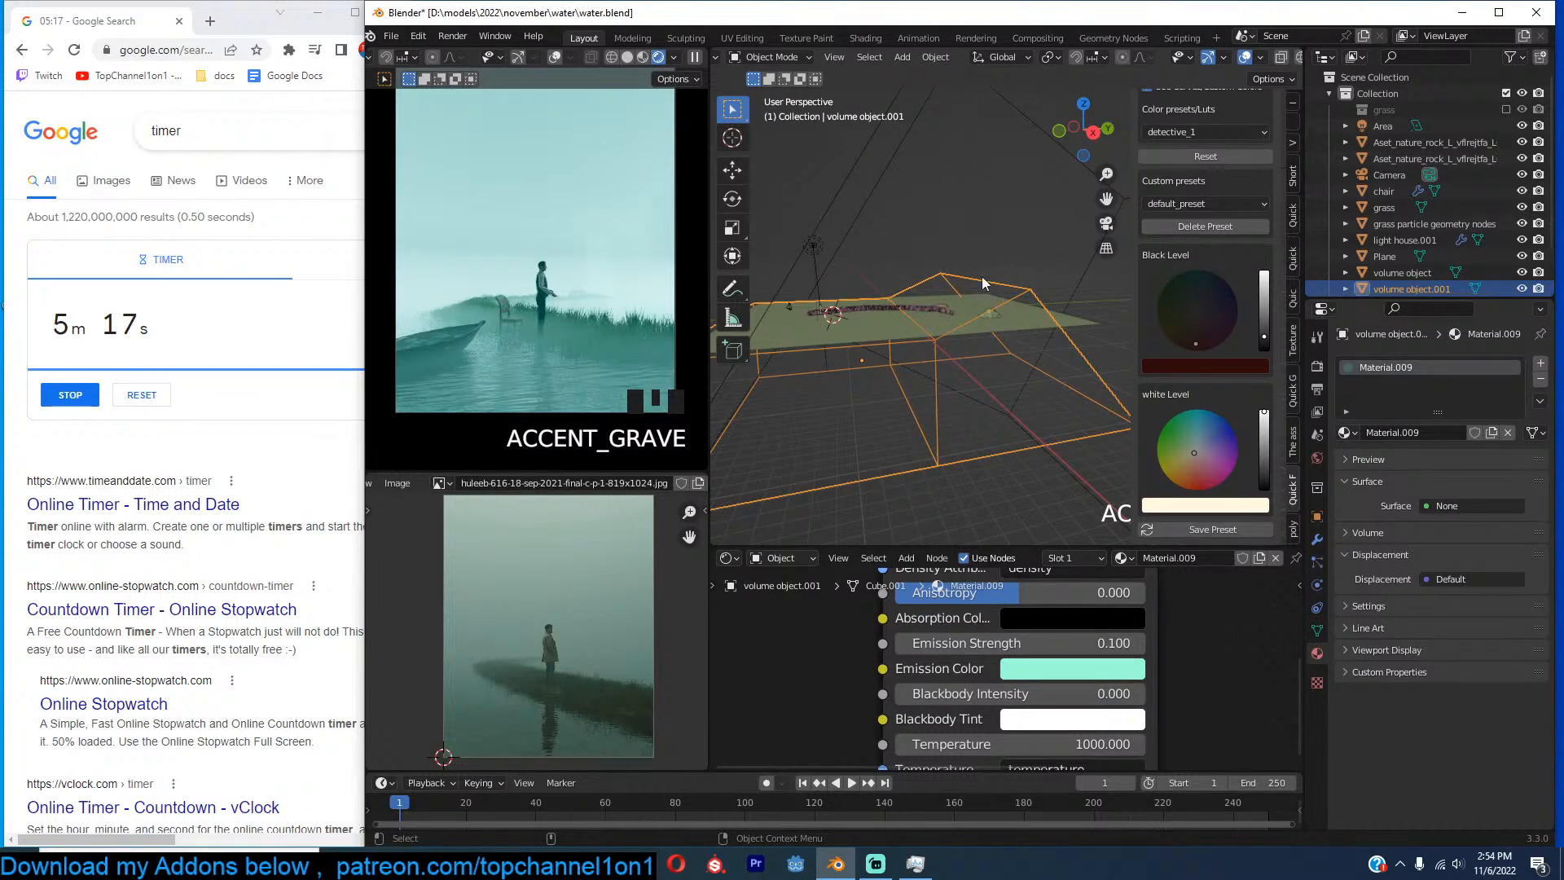
key("grave")
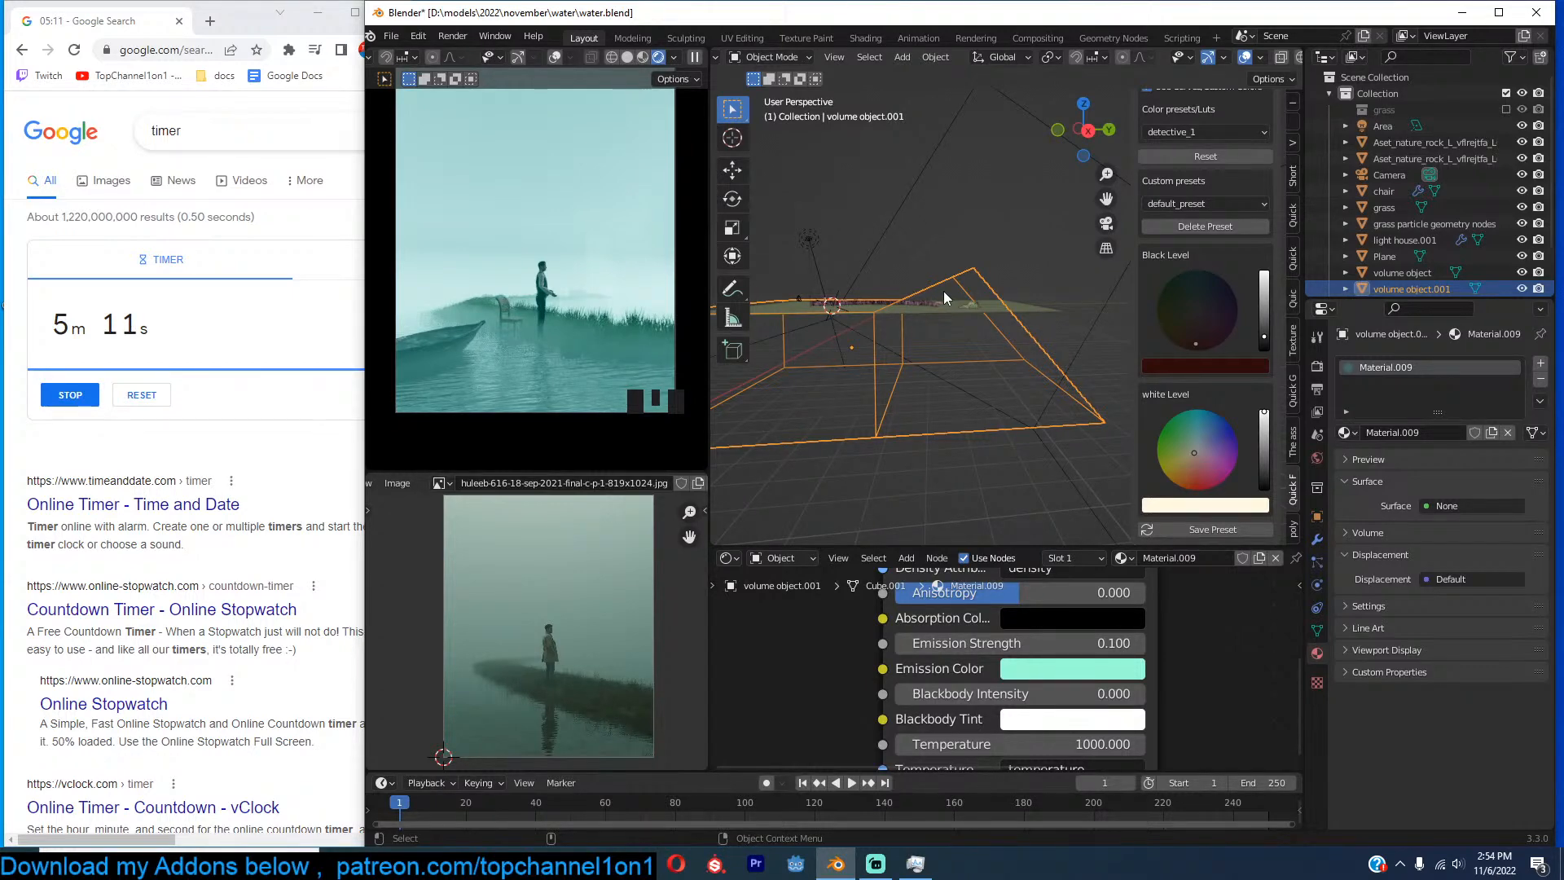
left_click(934, 243)
key("grave")
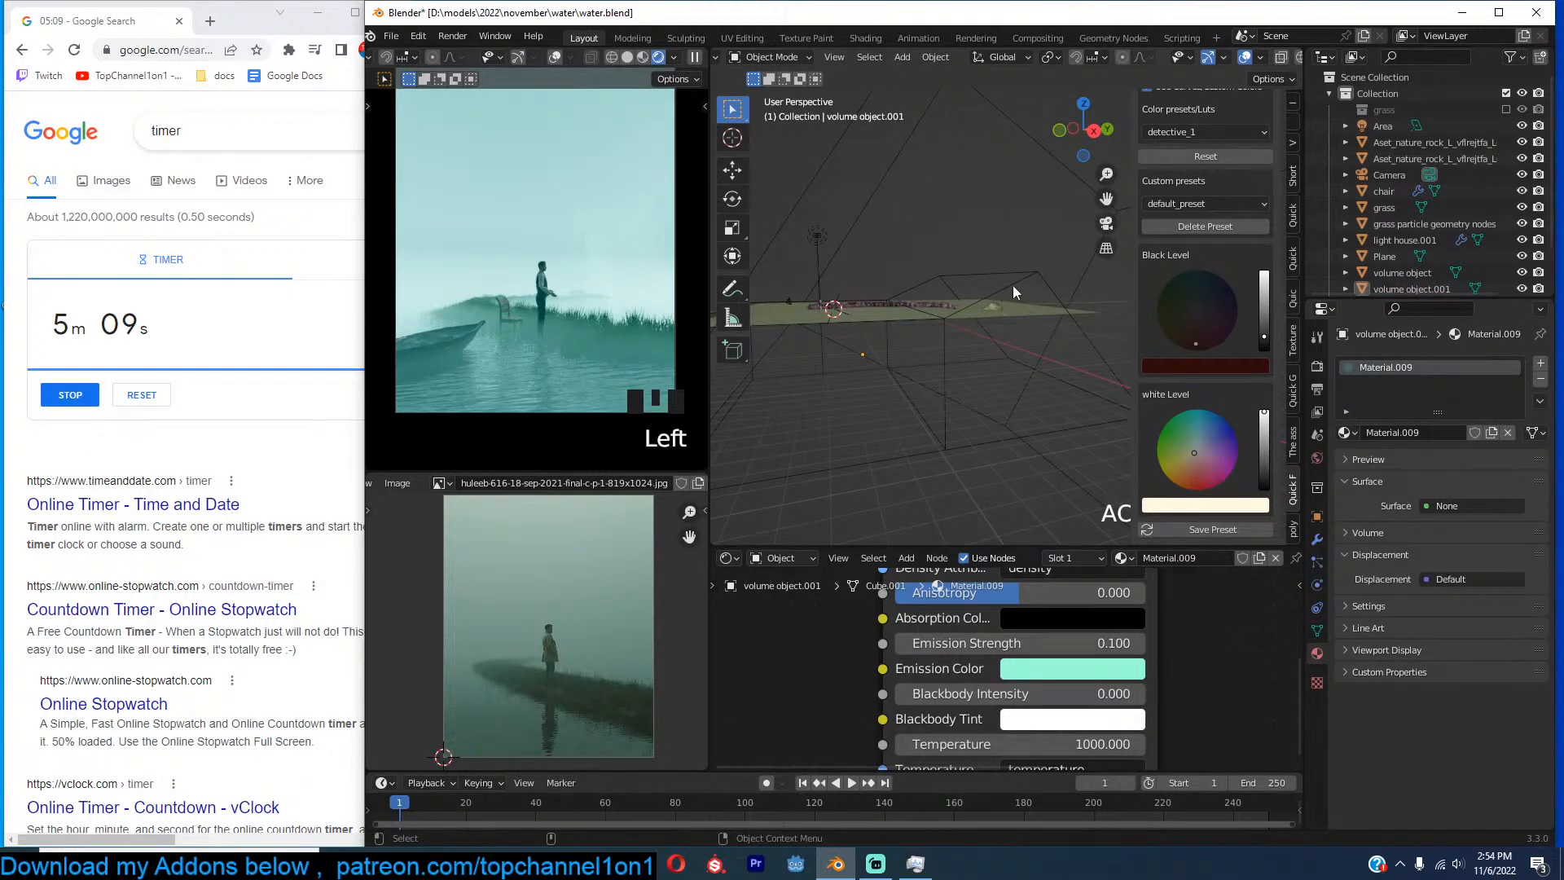
left_click(1014, 282)
scroll(1087, 652, "down", 1)
middle_click_drag(1087, 652, 1083, 626)
key("g")
key("z")
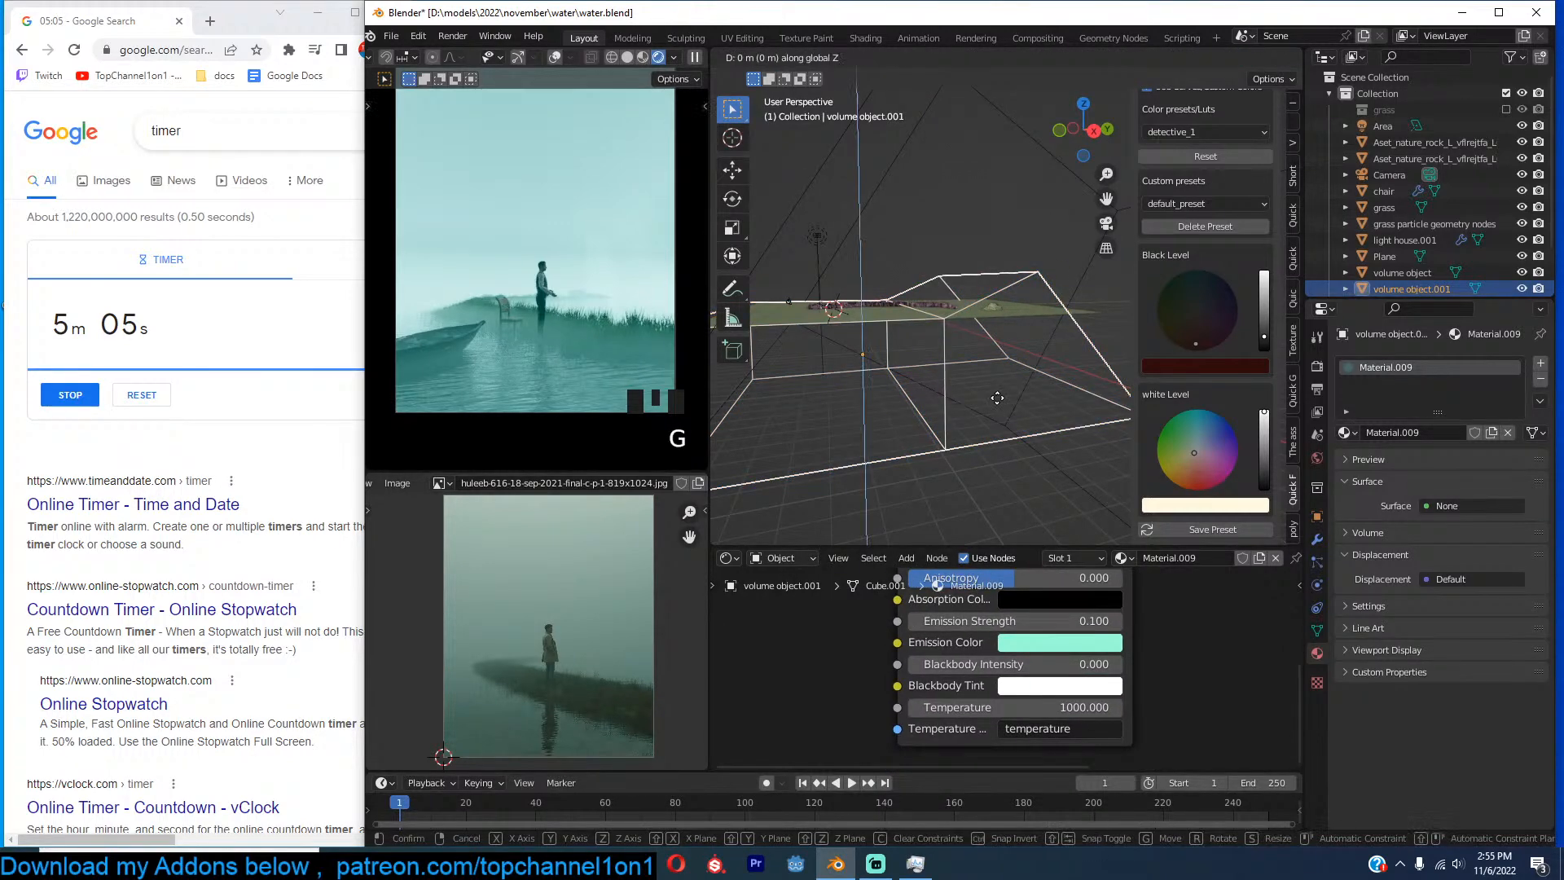
left_click(997, 397)
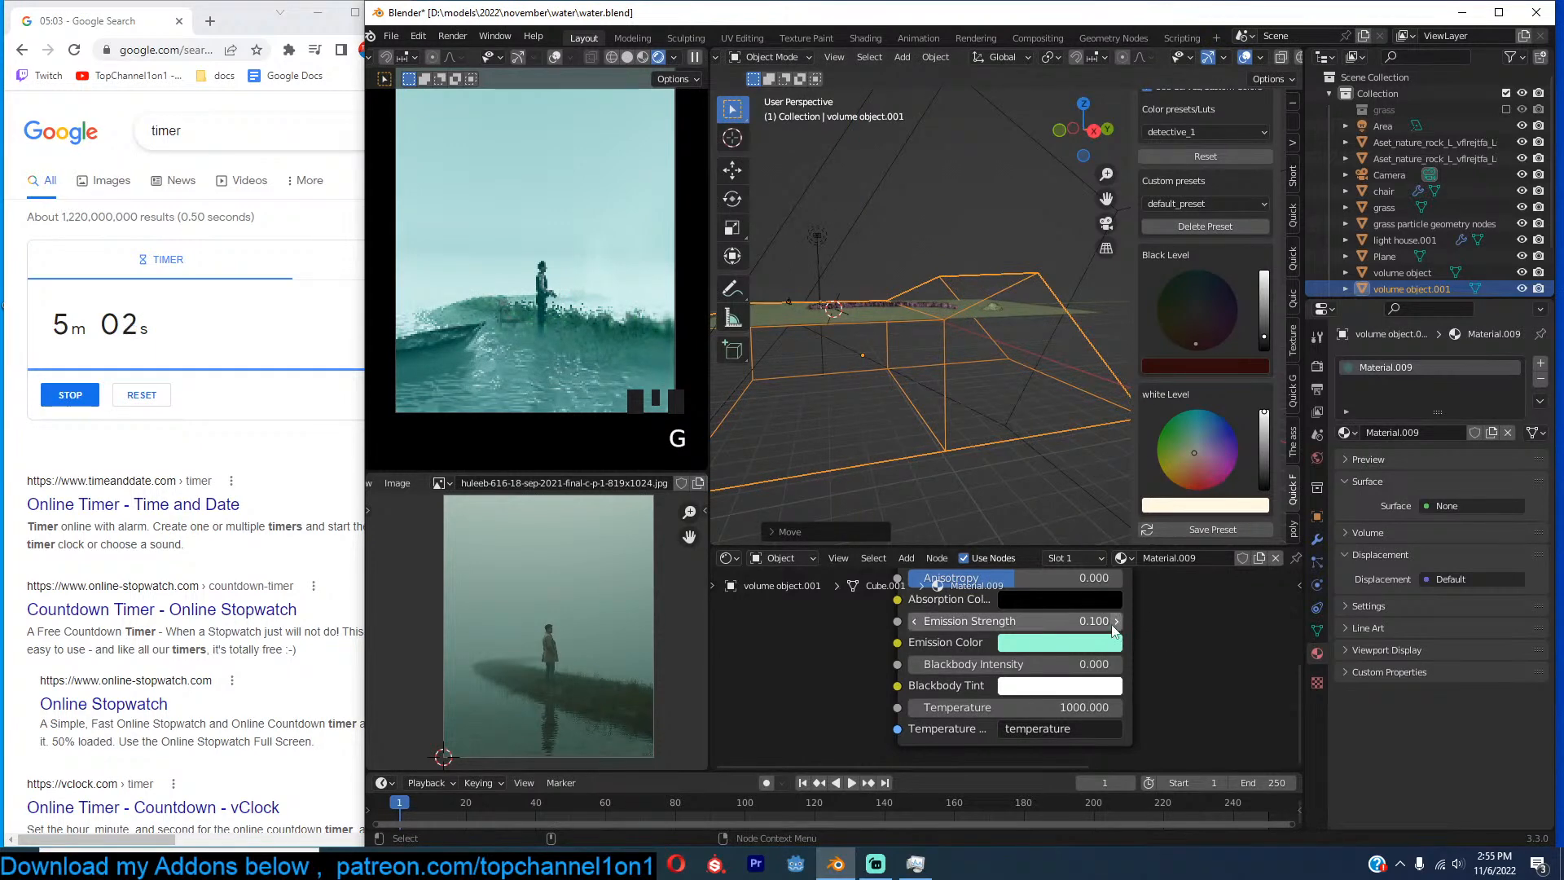
left_click(1104, 621)
type("0.1")
key("Return")
Raise the loop-cut top edge of the lower fog volume about 0.13 m along Z.
middle_click_drag(848, 320, 936, 359, "shift")
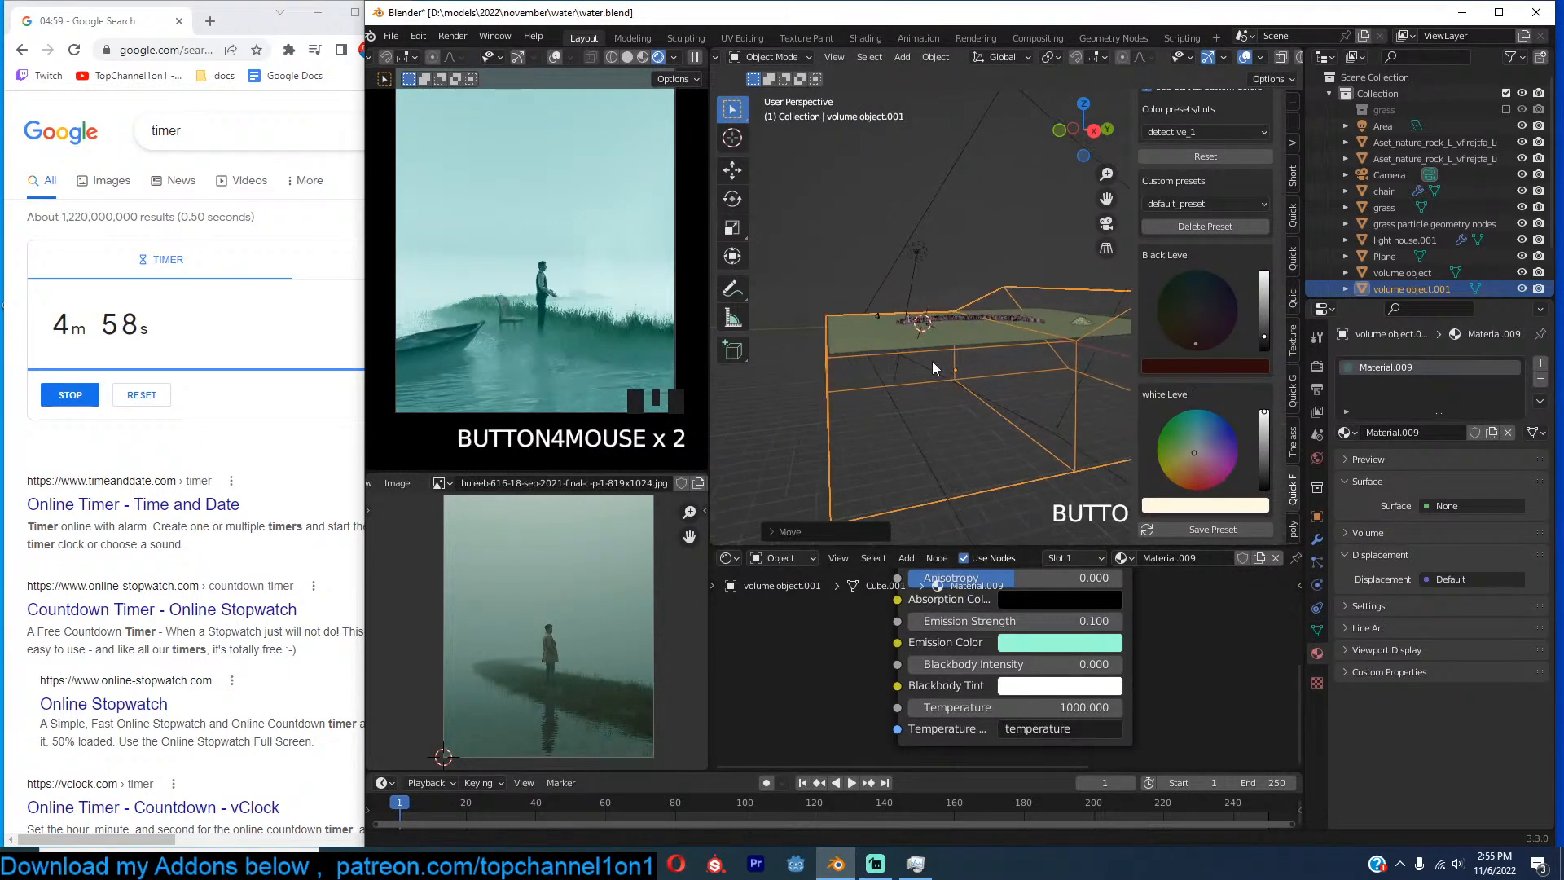
scroll(937, 358, "up", 3)
key("Tab")
left_click(1020, 335)
key("g")
key("z")
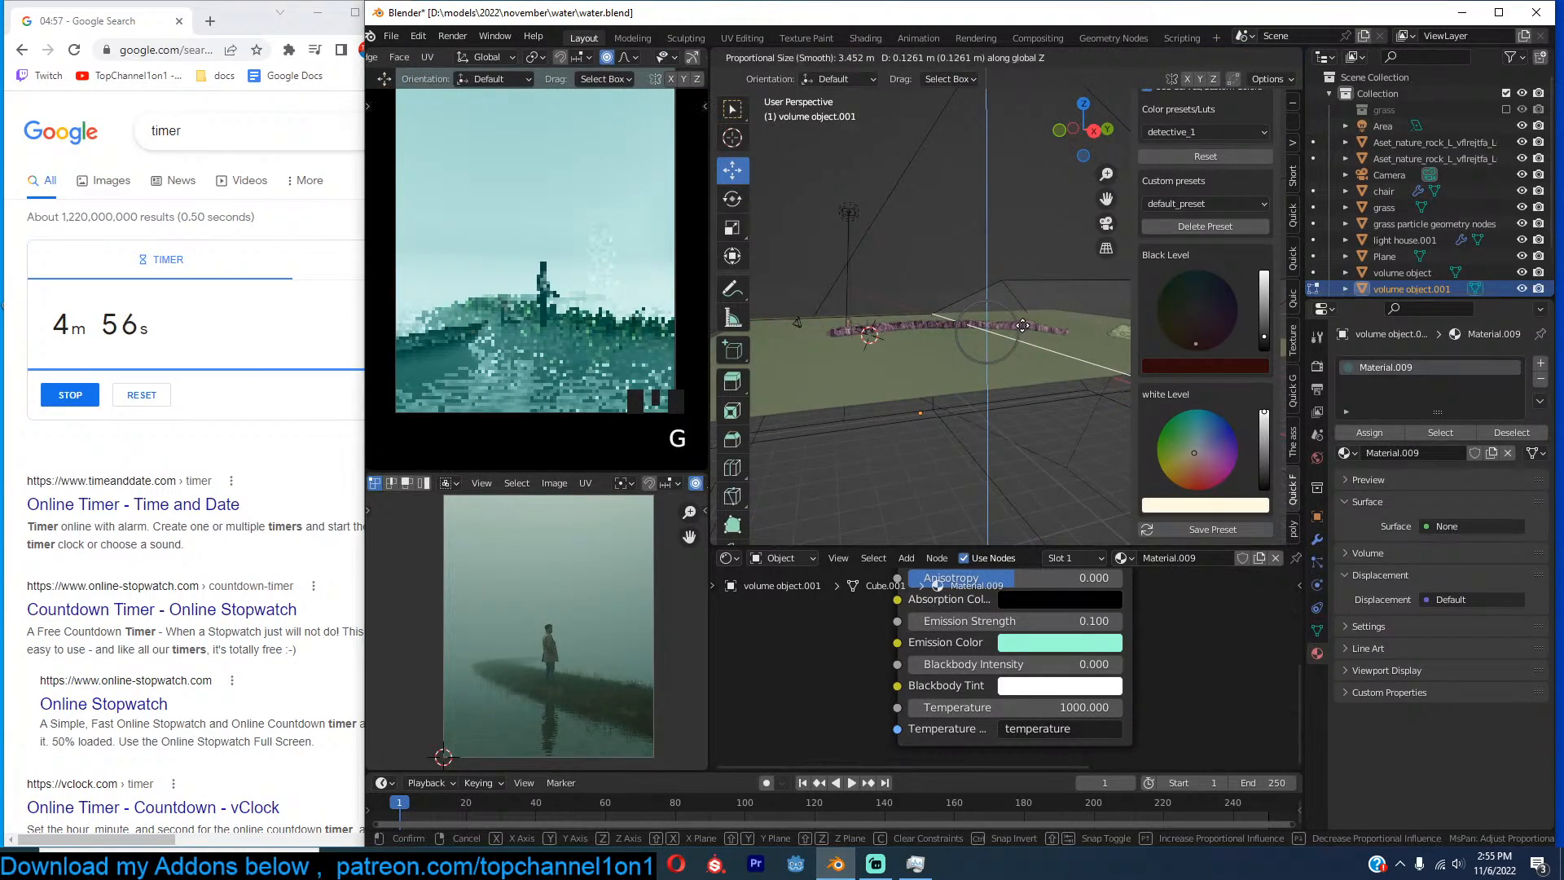
left_click(1021, 327)
Move the near top edge of the lower fog volume down below the water plane in two passes.
middle_click_drag(758, 375, 932, 346, "shift")
left_click(950, 332)
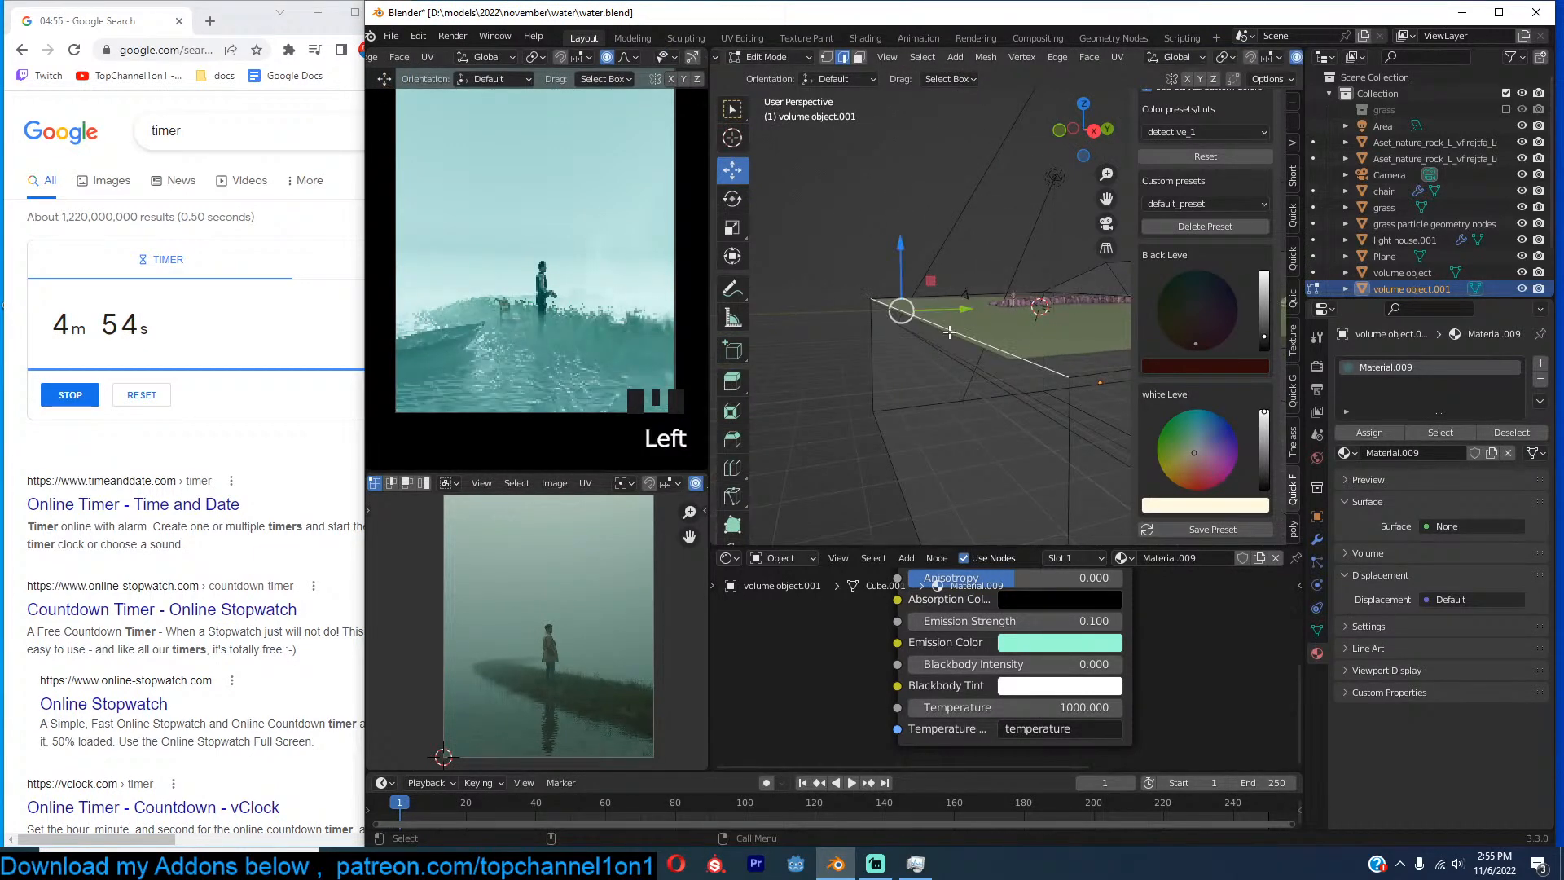
key("g")
left_click(950, 373)
key("Tab")
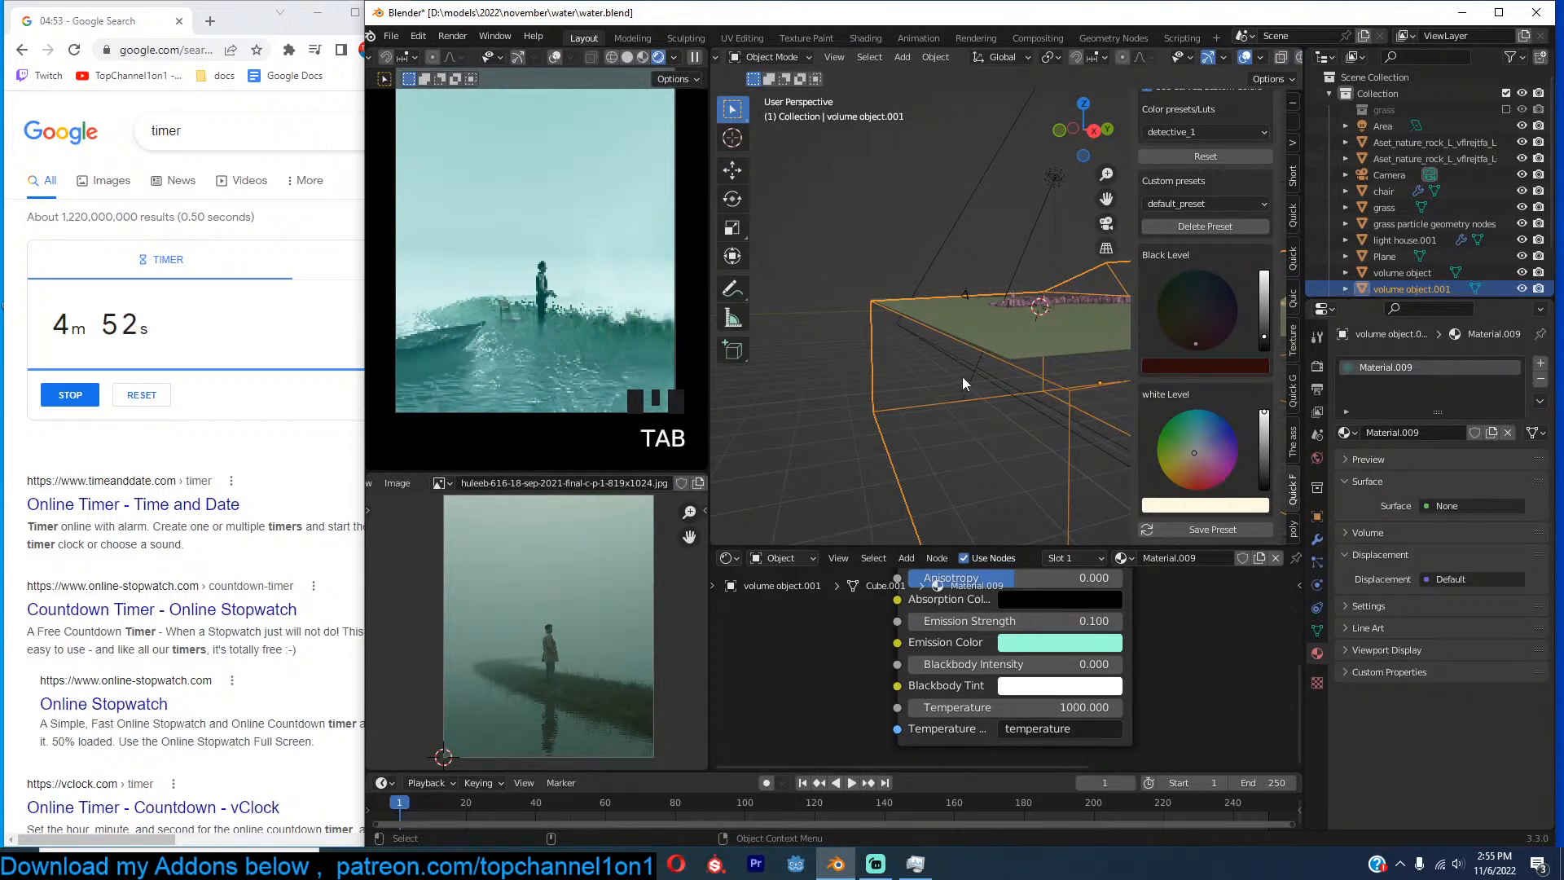
key("Tab")
key("g")
left_click(975, 388)
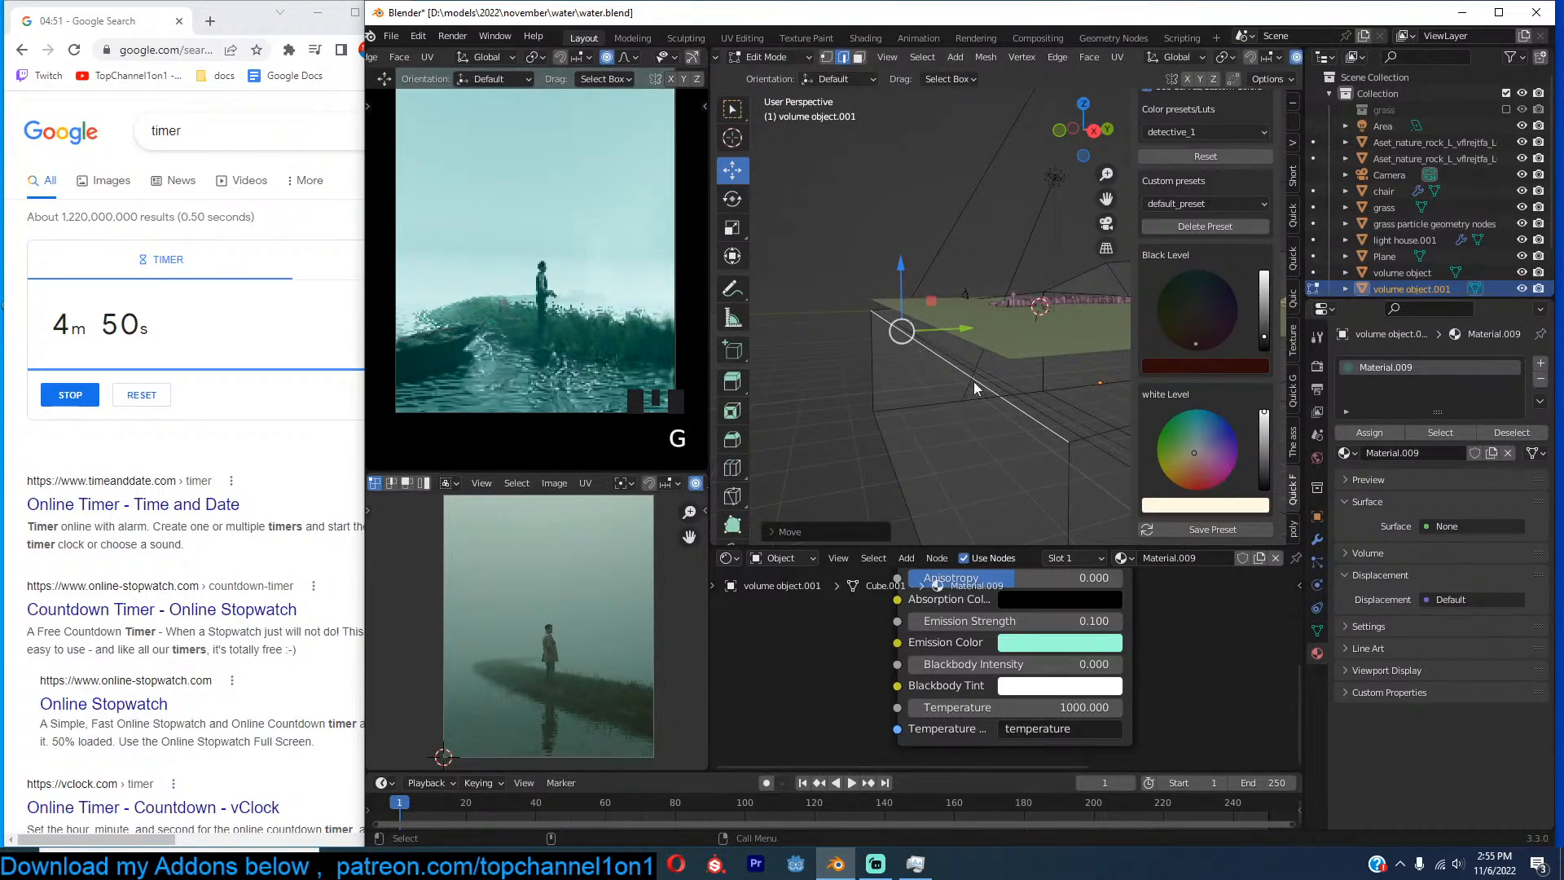
Raise the fog volume's near top edge about 0.74 m along Z and leave mesh editing.
key("Tab")
key("Tab")
key("g")
key("z")
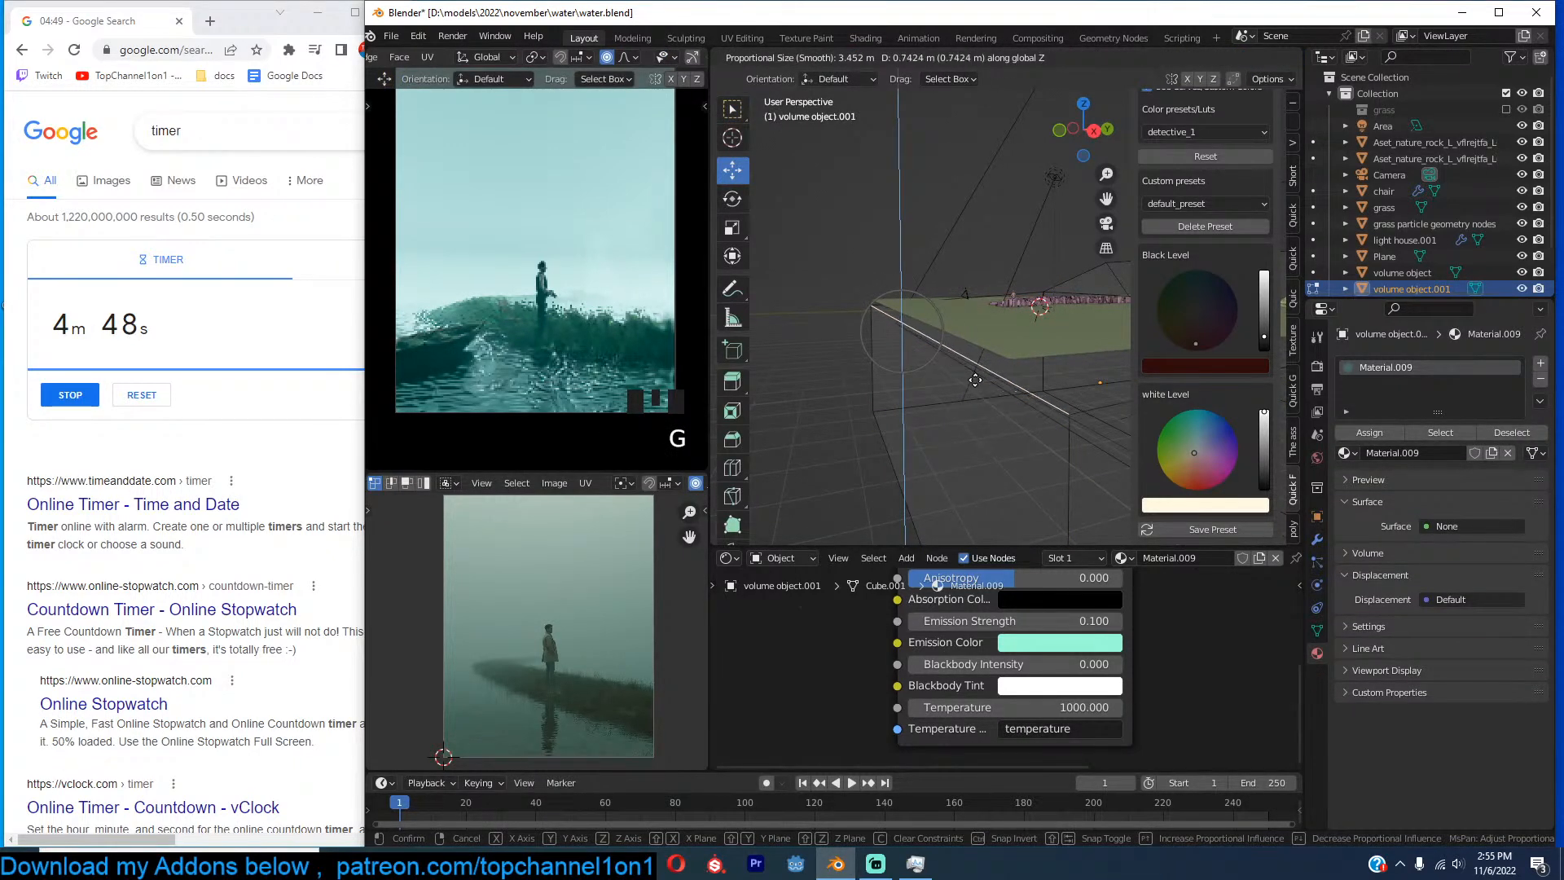
left_click(975, 379)
key("Tab")
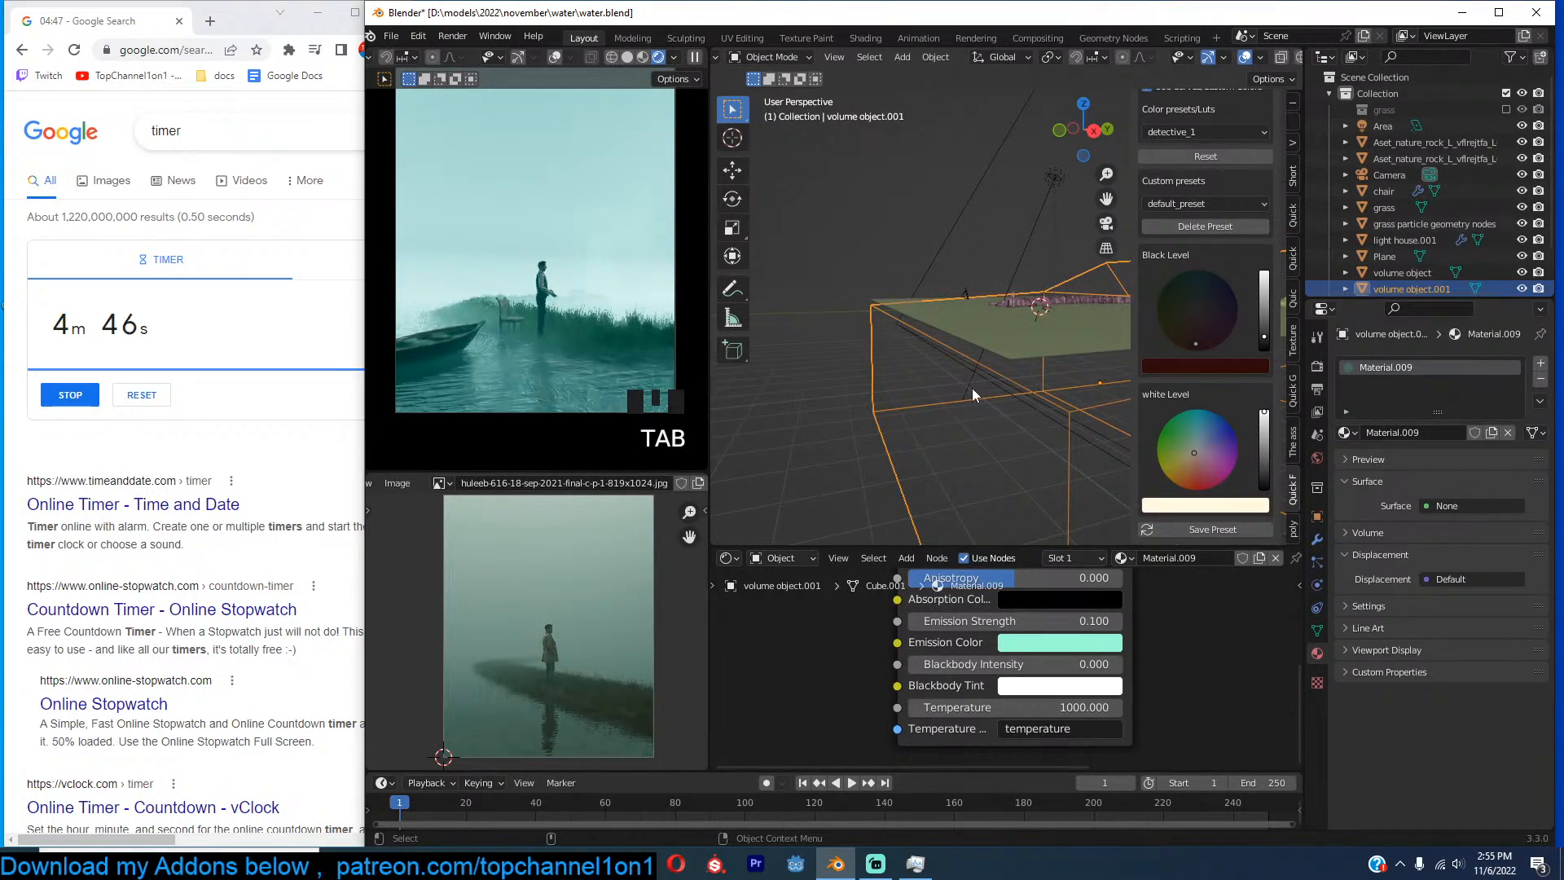
Search the asset library for "tower" and choose the round stone castle tower.
scroll(1209, 267, "up", 8)
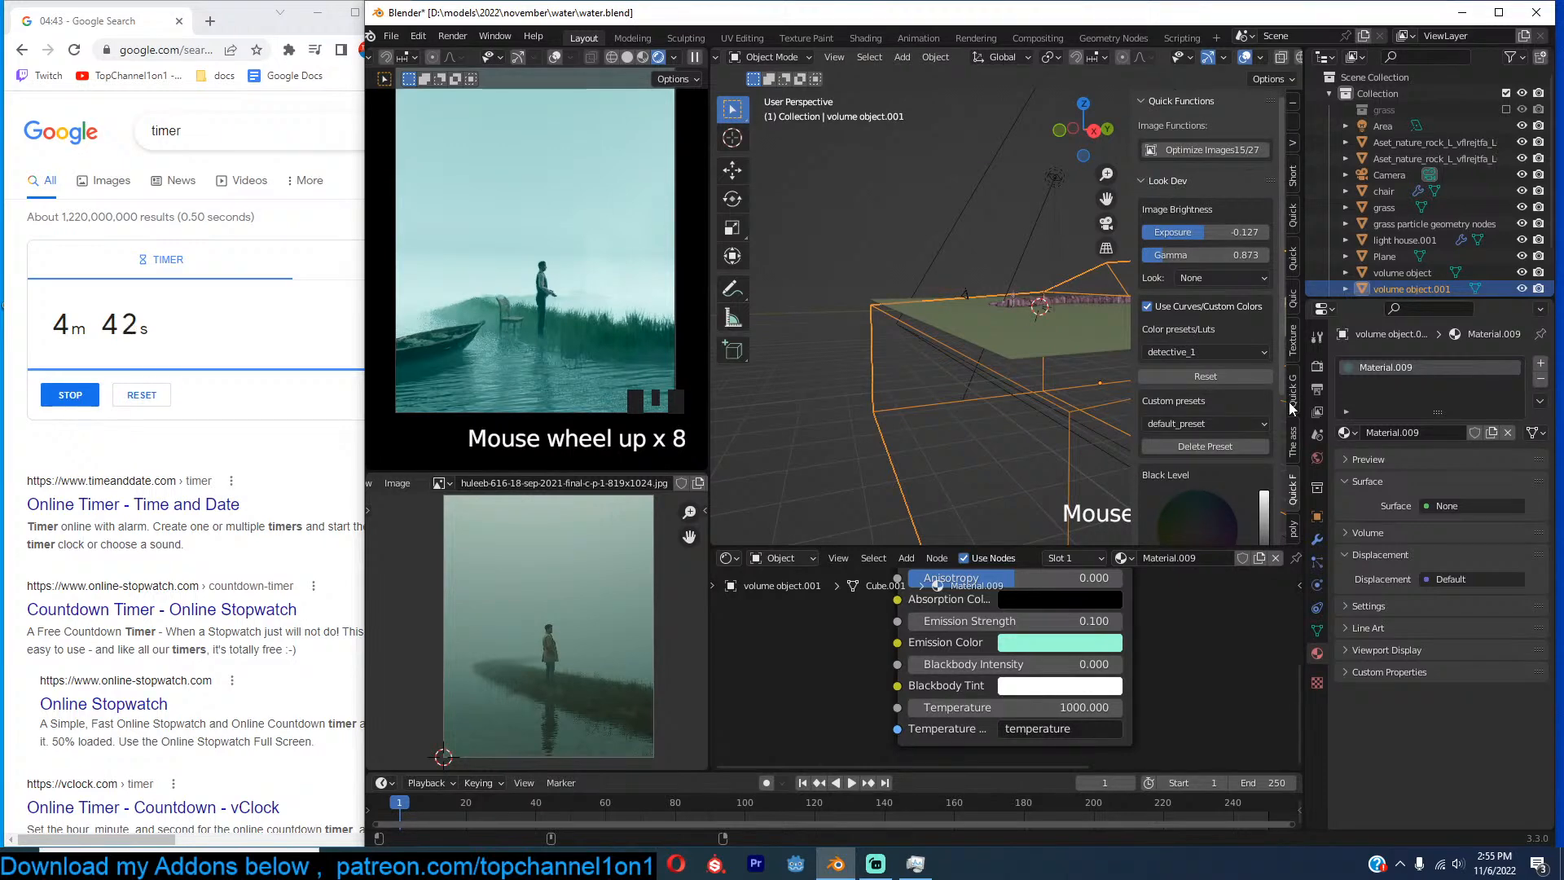
left_click(1276, 329)
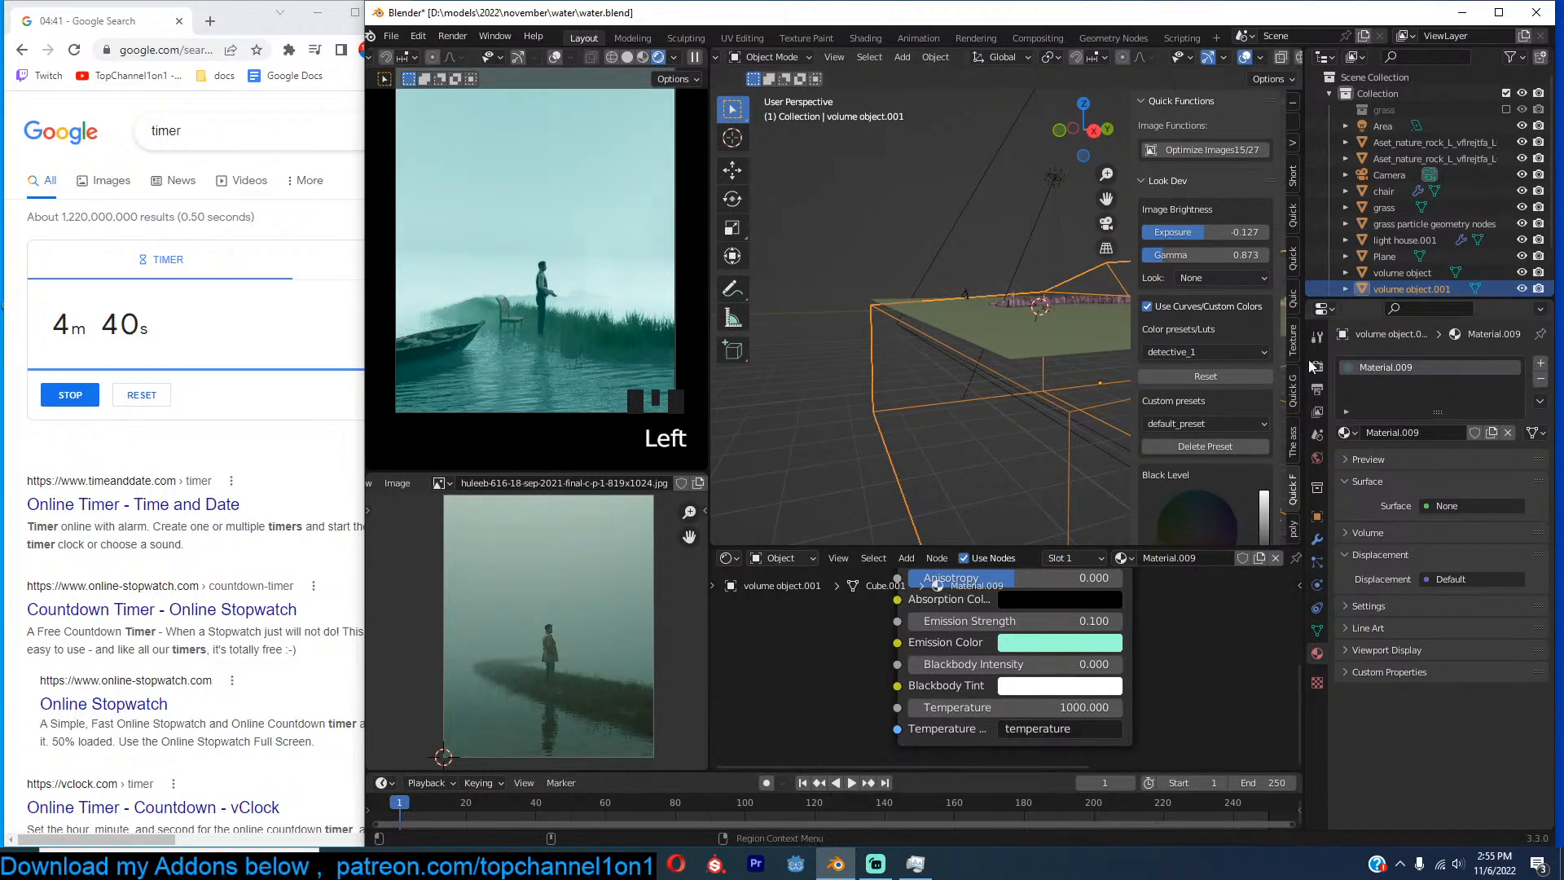
left_click(1293, 458)
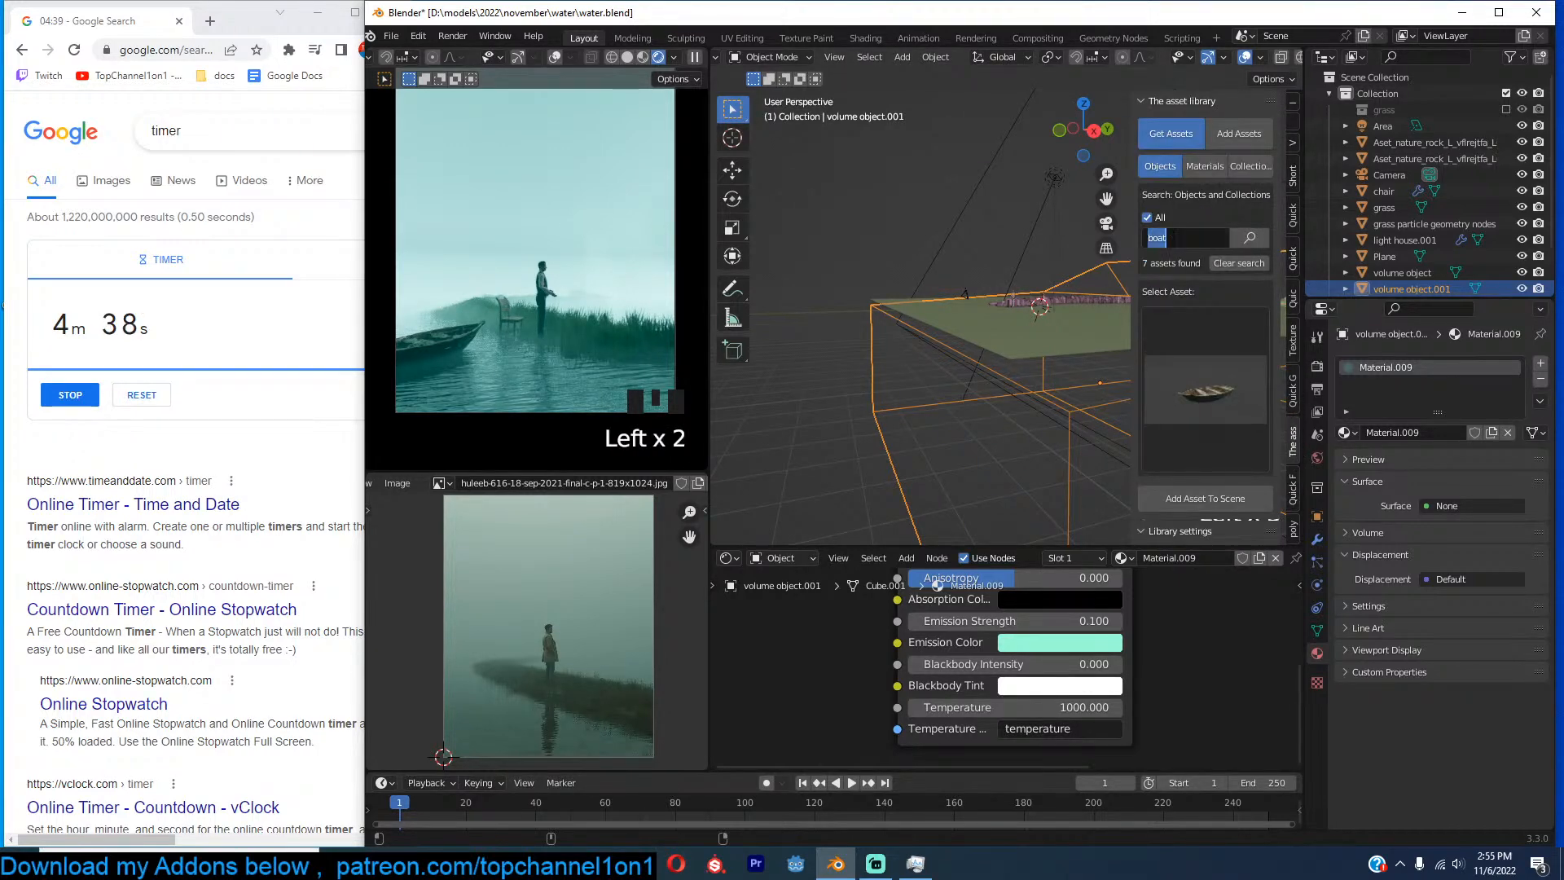
type("tower")
left_click(1171, 236)
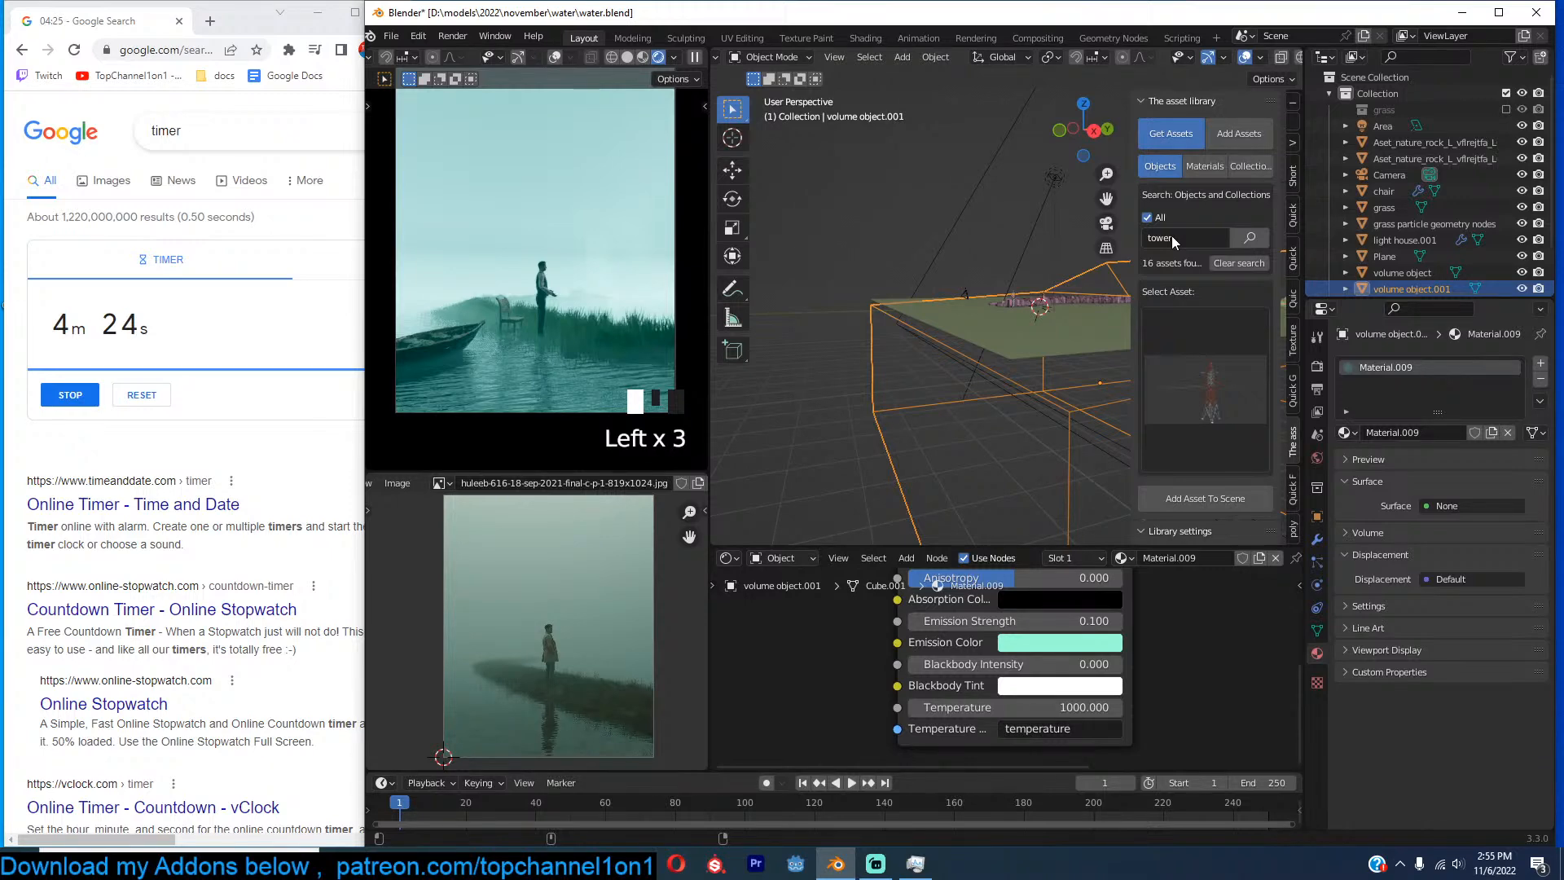
left_click(1234, 375)
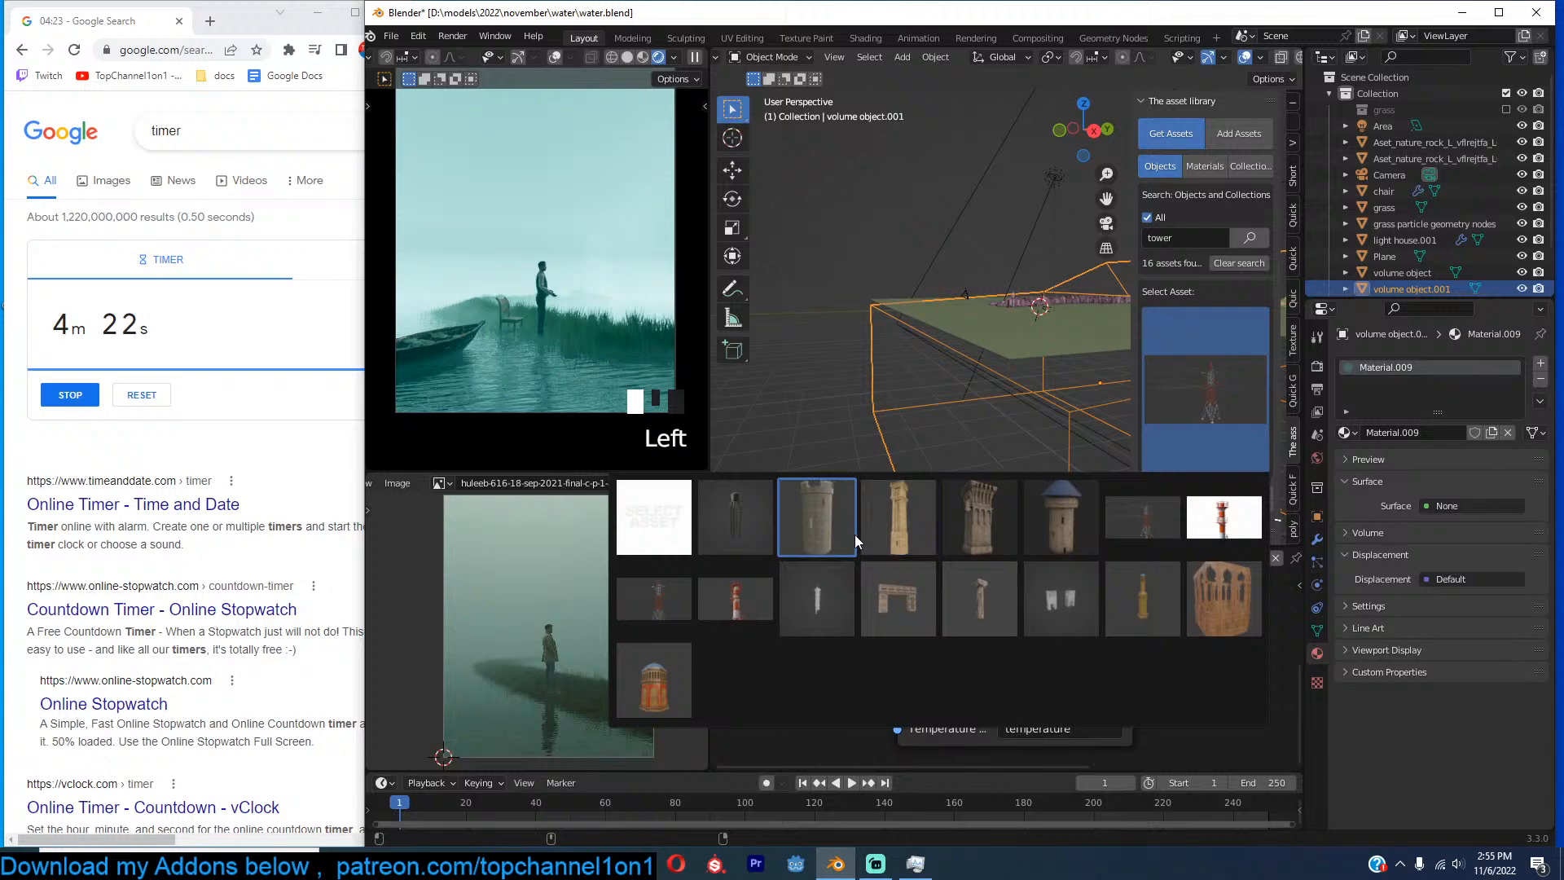
left_click(819, 536)
Place the 3D cursor beyond the far end of the grass strip, add the tower there and scale it up.
scroll(961, 295, "down", 3)
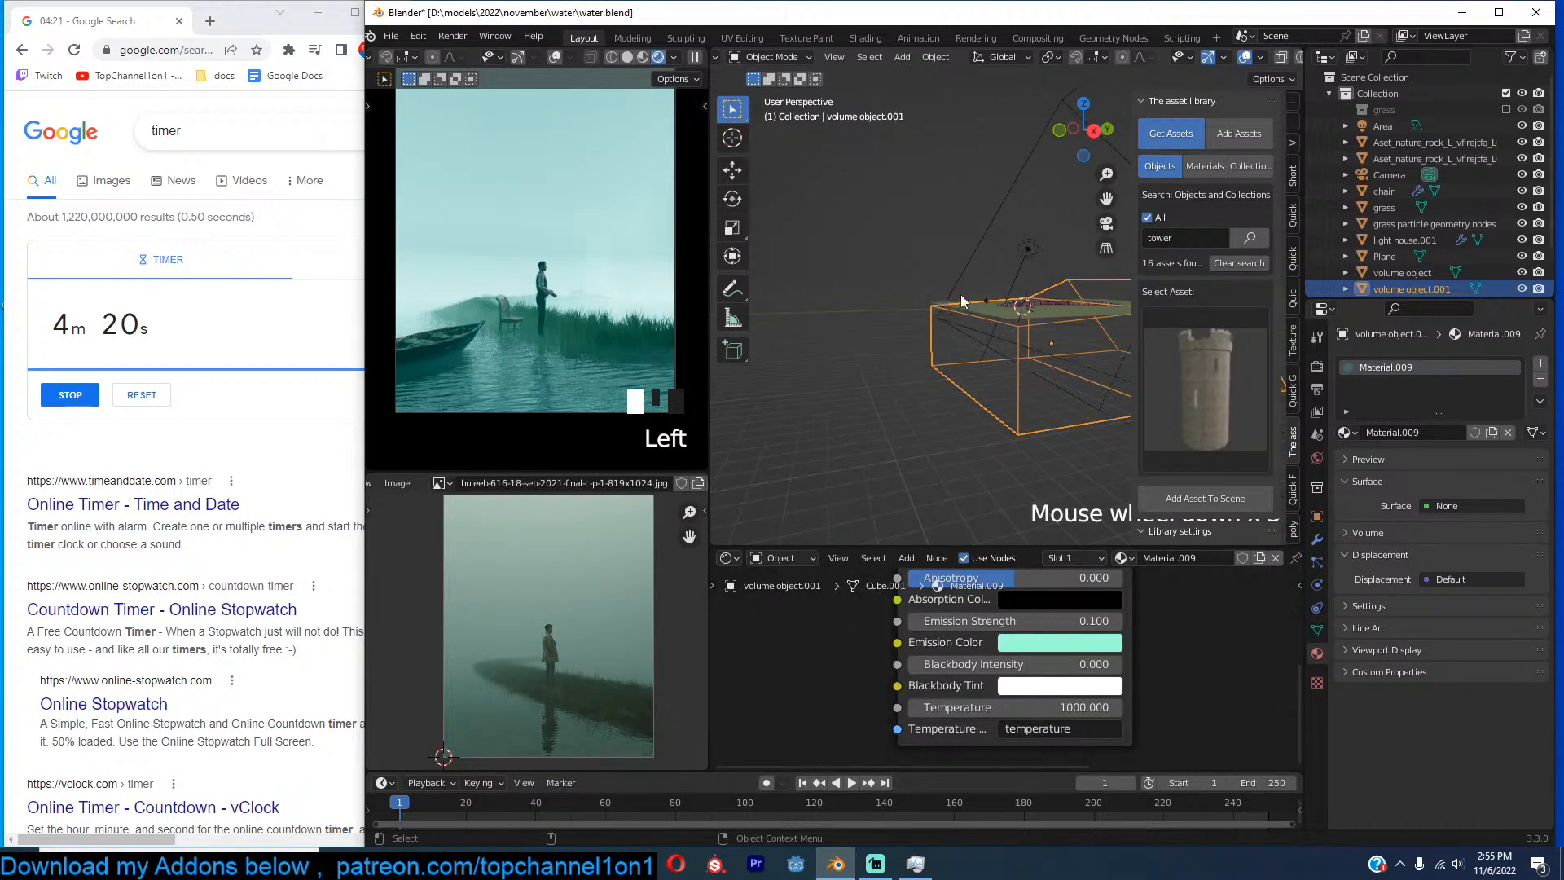
middle_click_drag(961, 295, 865, 344)
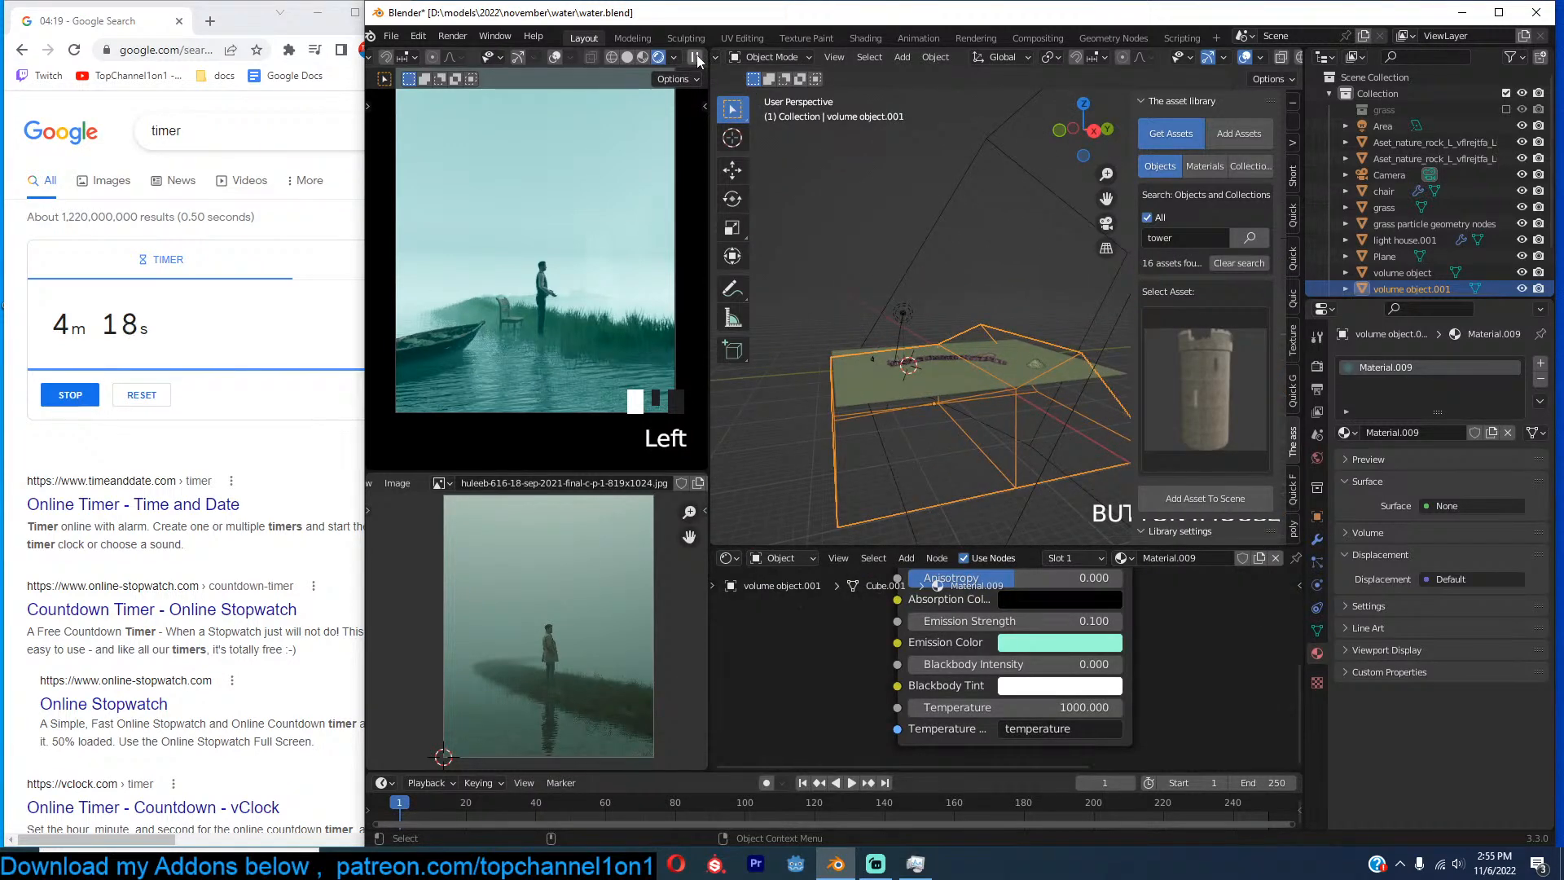
left_click(907, 179)
right_click(1009, 359, "shift")
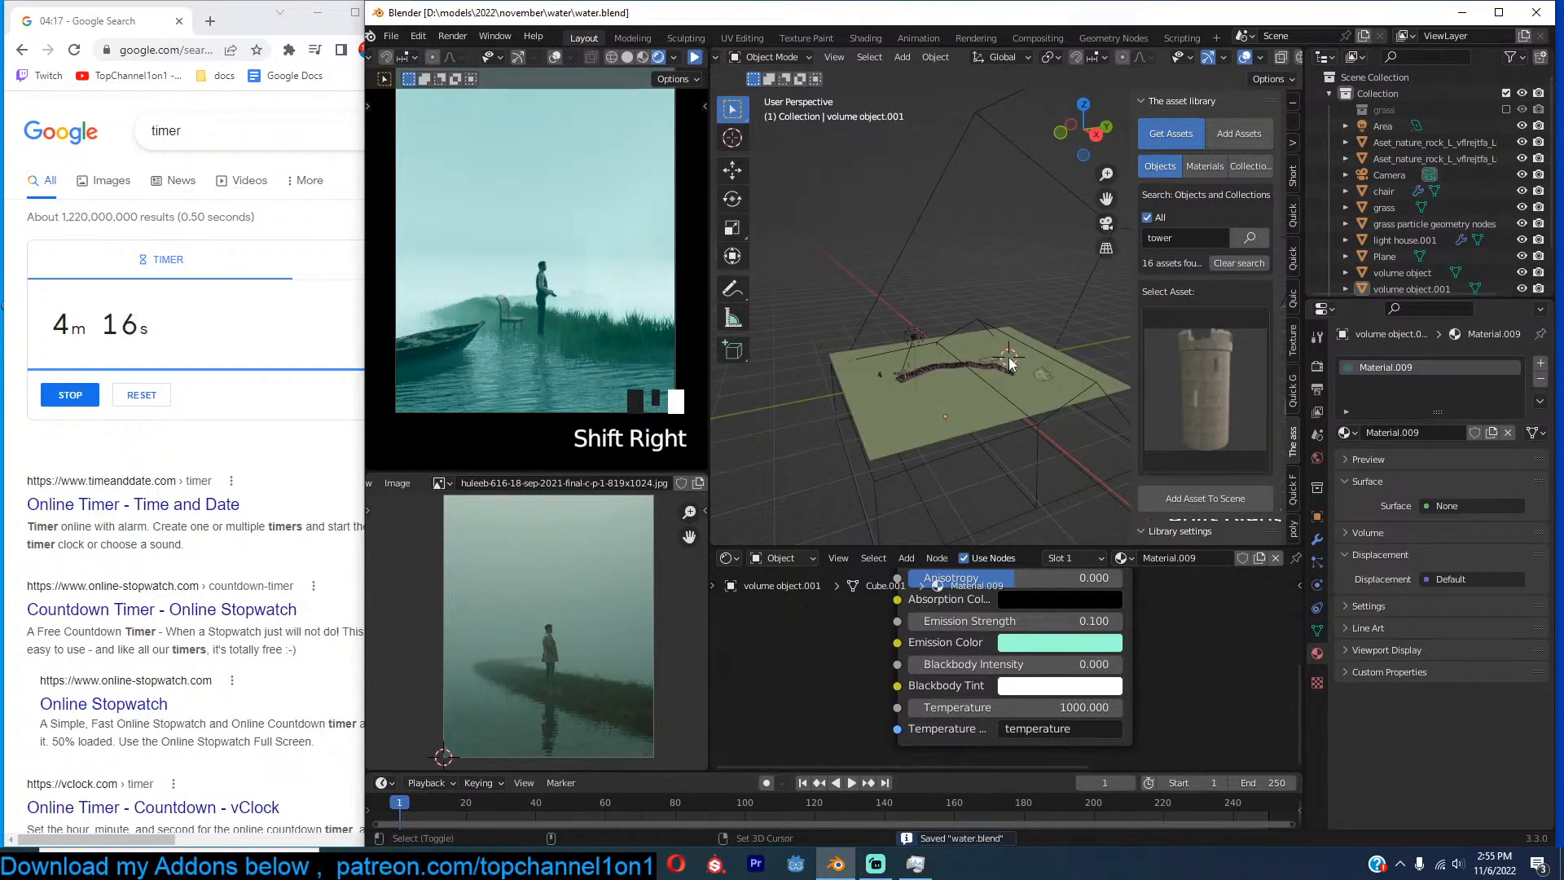
key("s")
left_click(1157, 409)
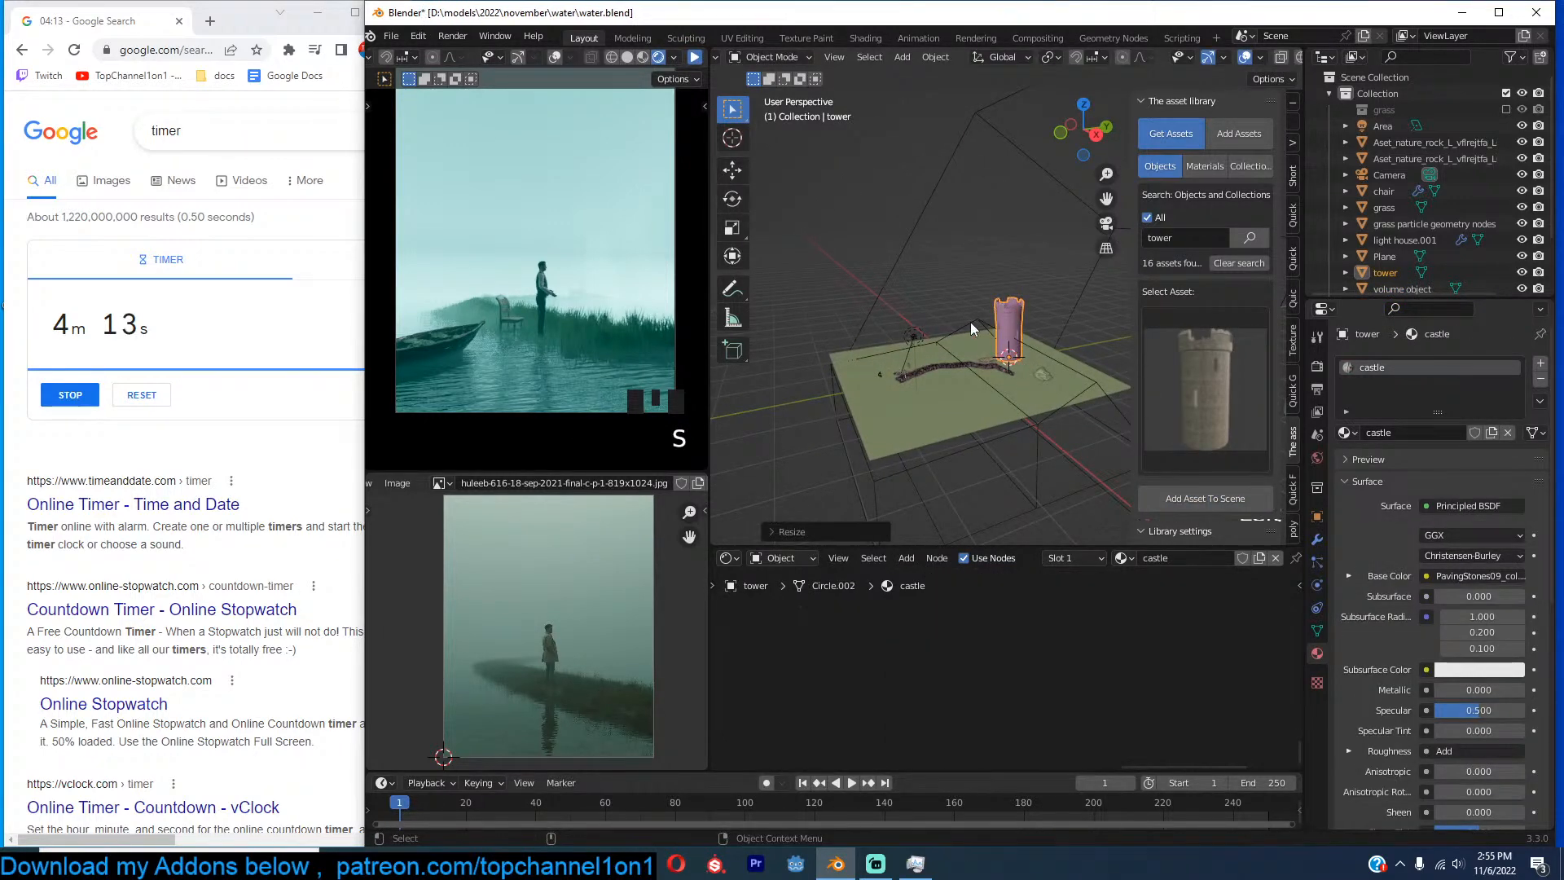
Working in the camera view, move the tower behind the boat, opposite the lighthouse, and enlarge it.
key("KP_0")
key("g")
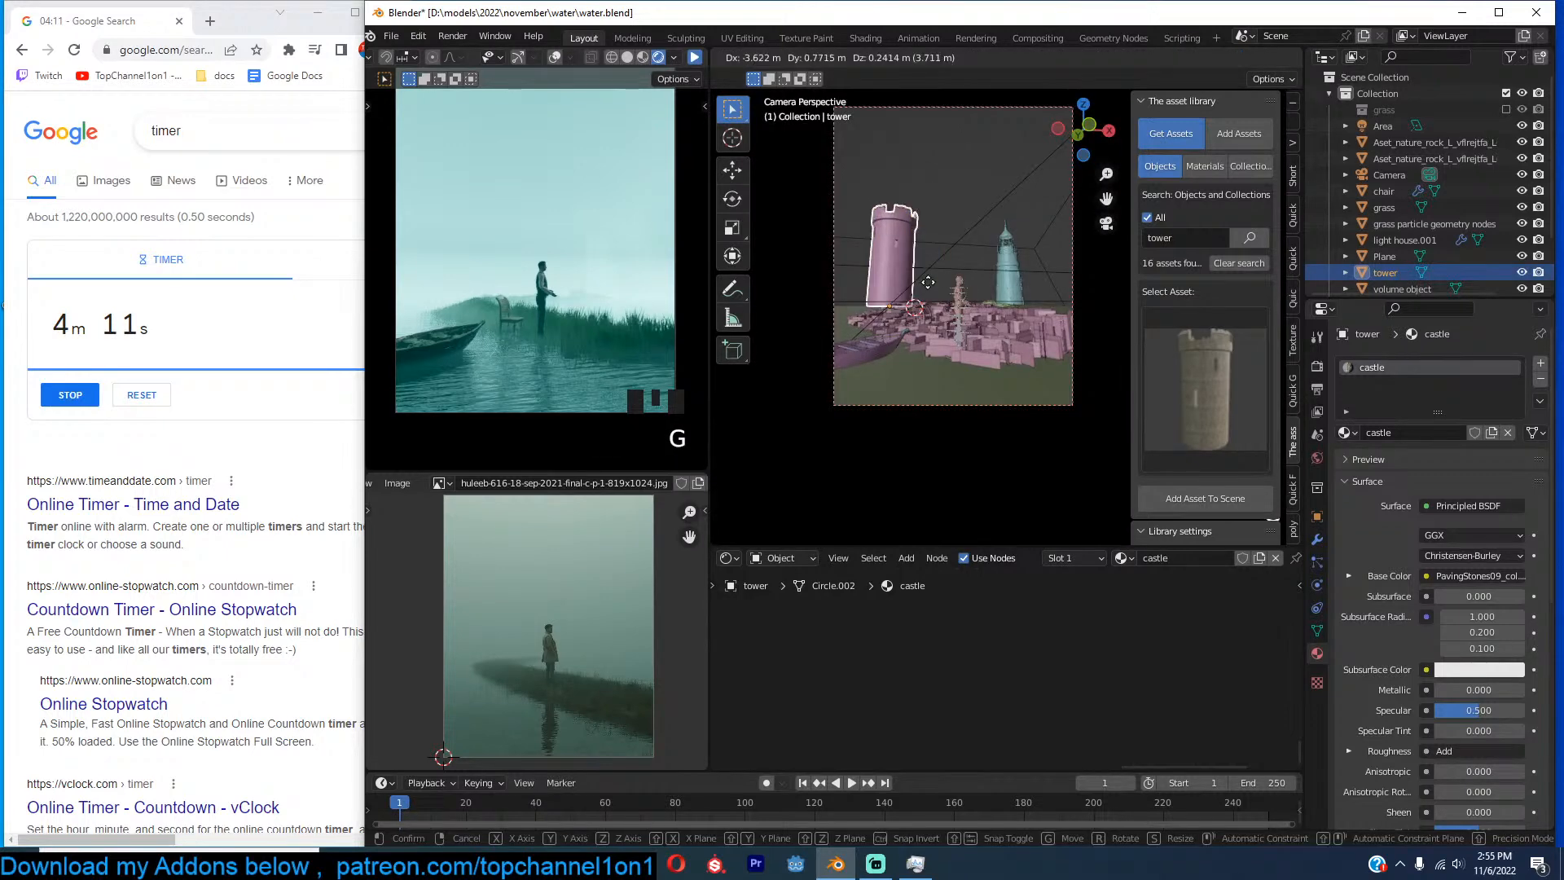
left_click(1000, 319)
key("s")
left_click(936, 290)
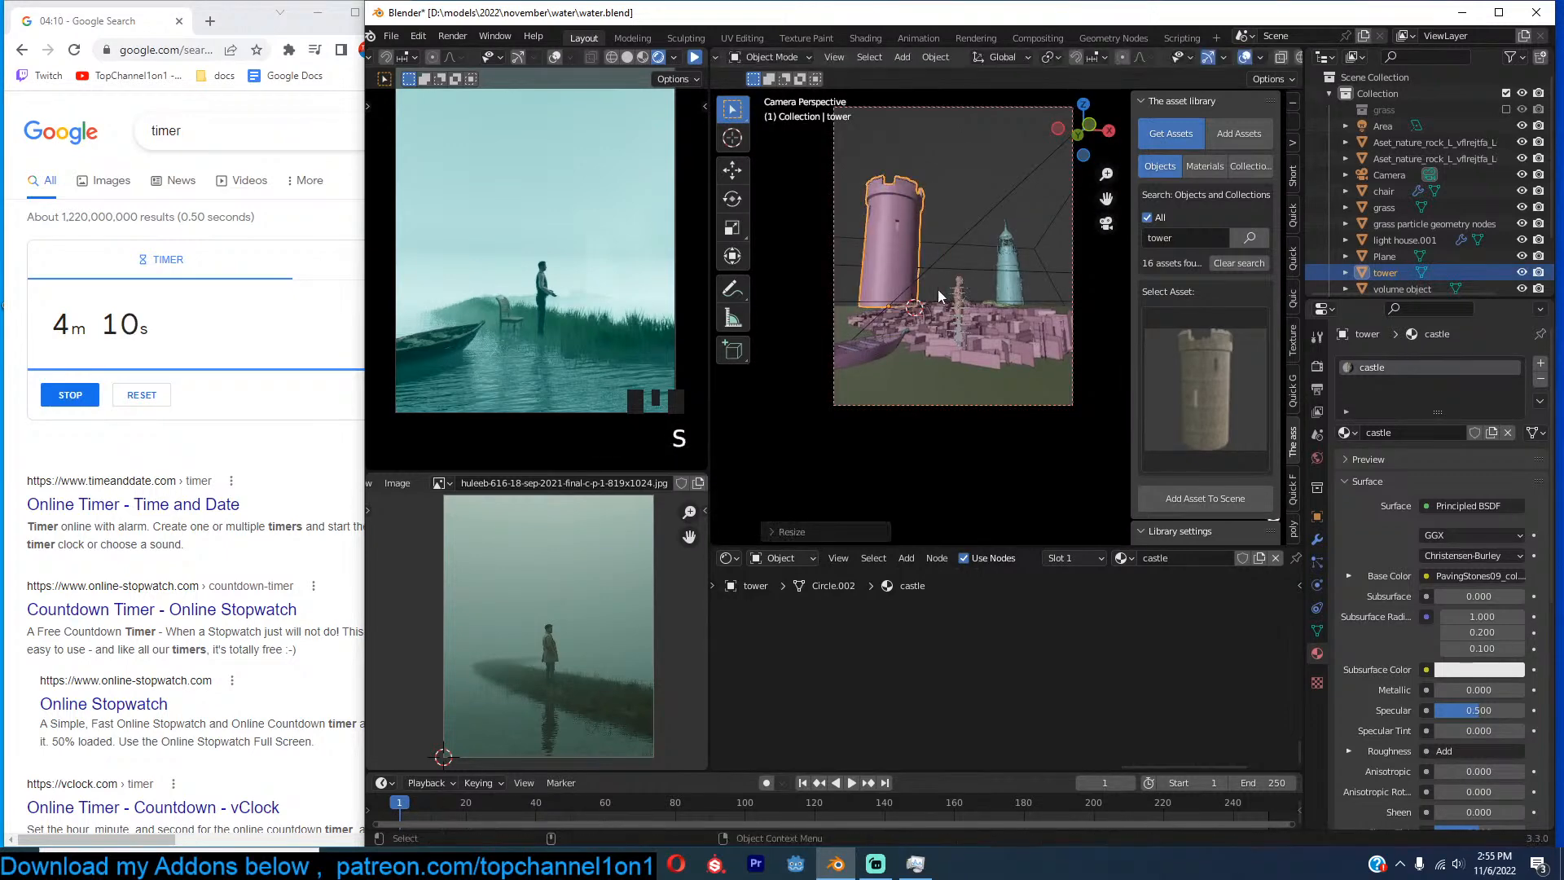
Resume the rendered preview and lower the tower slightly in the camera view.
left_click(695, 59)
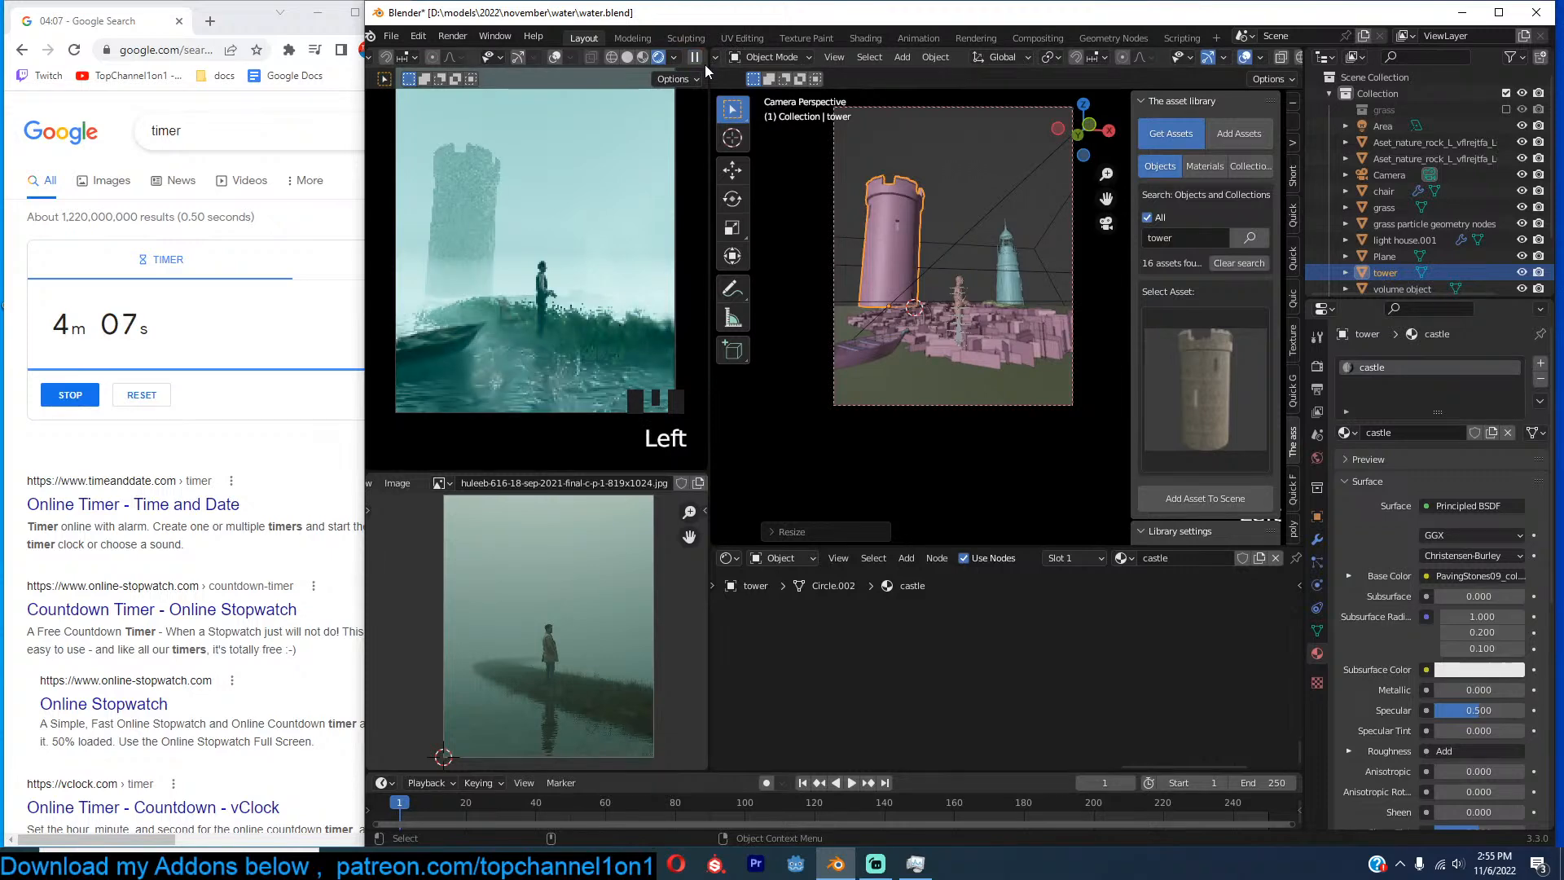
key("g")
left_click(879, 184)
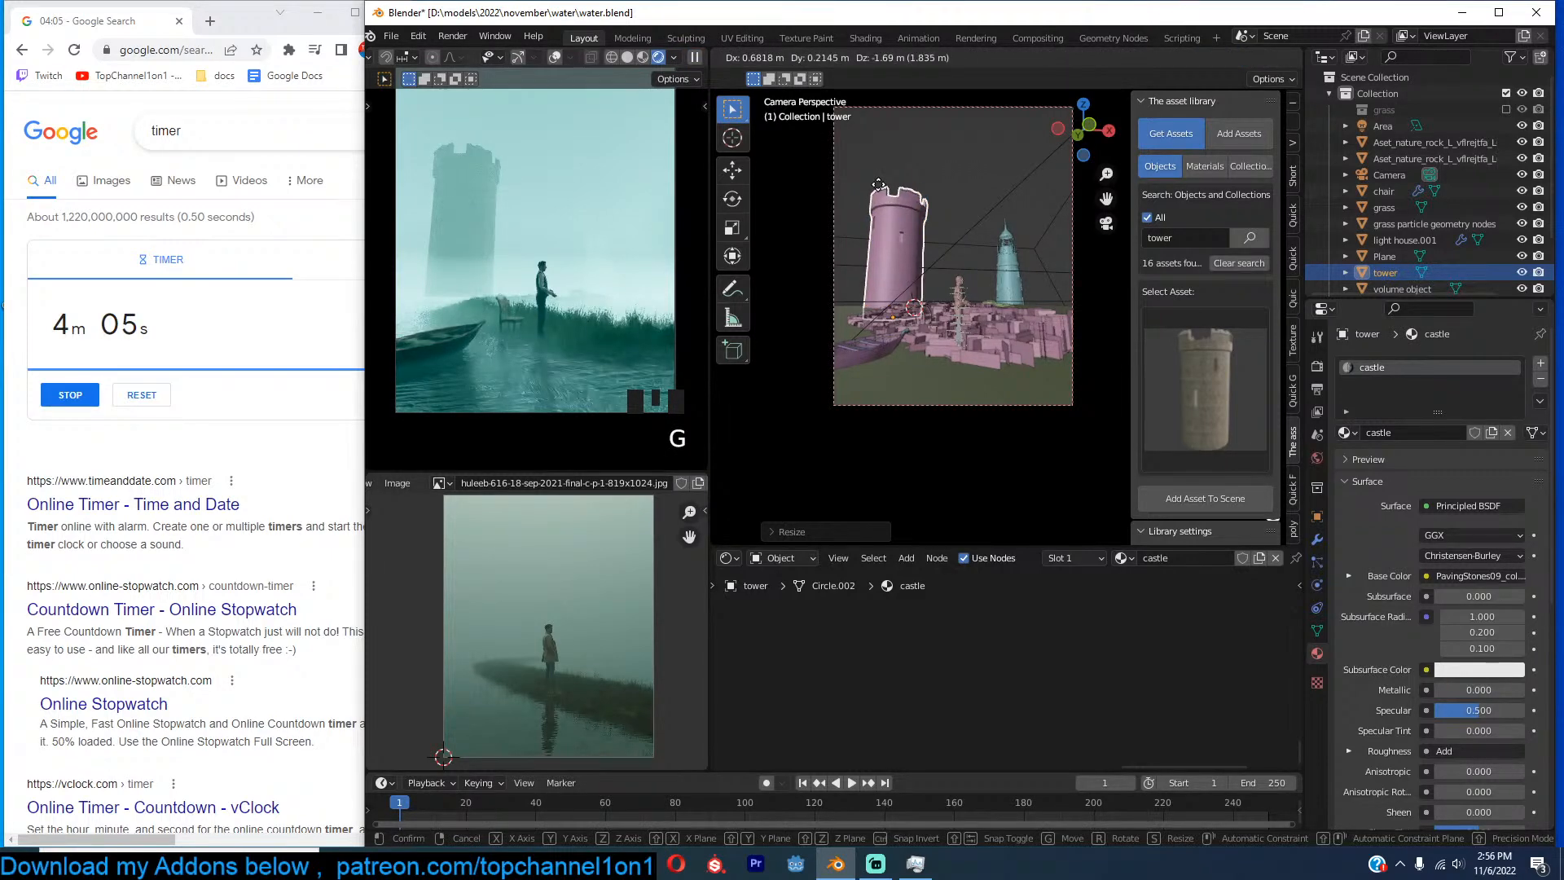
In the top view, move the tower beyond the far edge of the water plane and scale it up about 2.4 times.
key("KP_7")
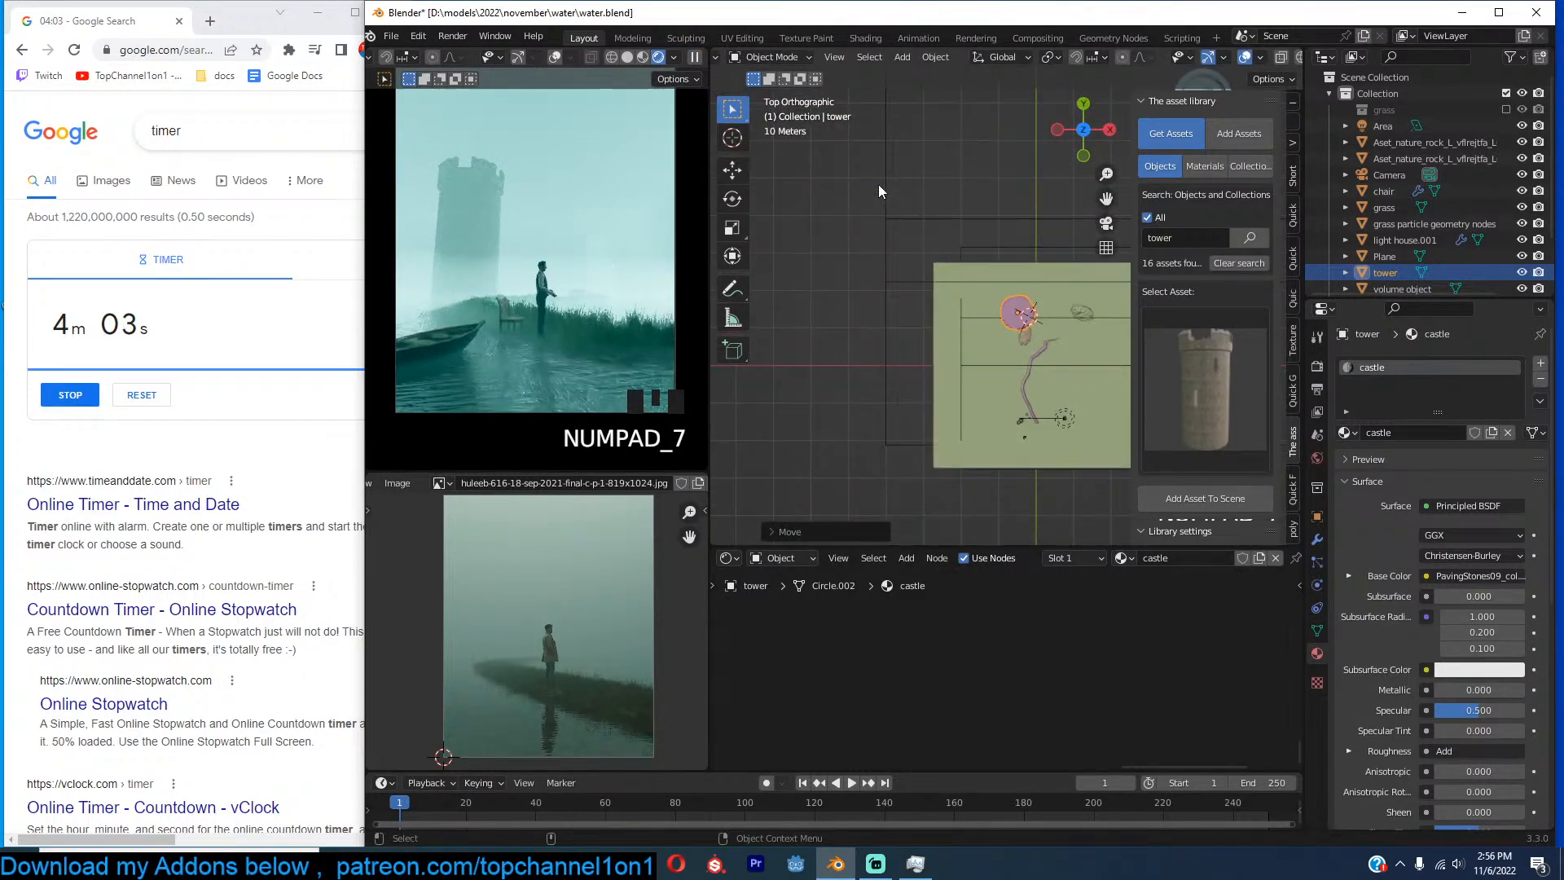
key("g")
left_click(957, 200)
key("s")
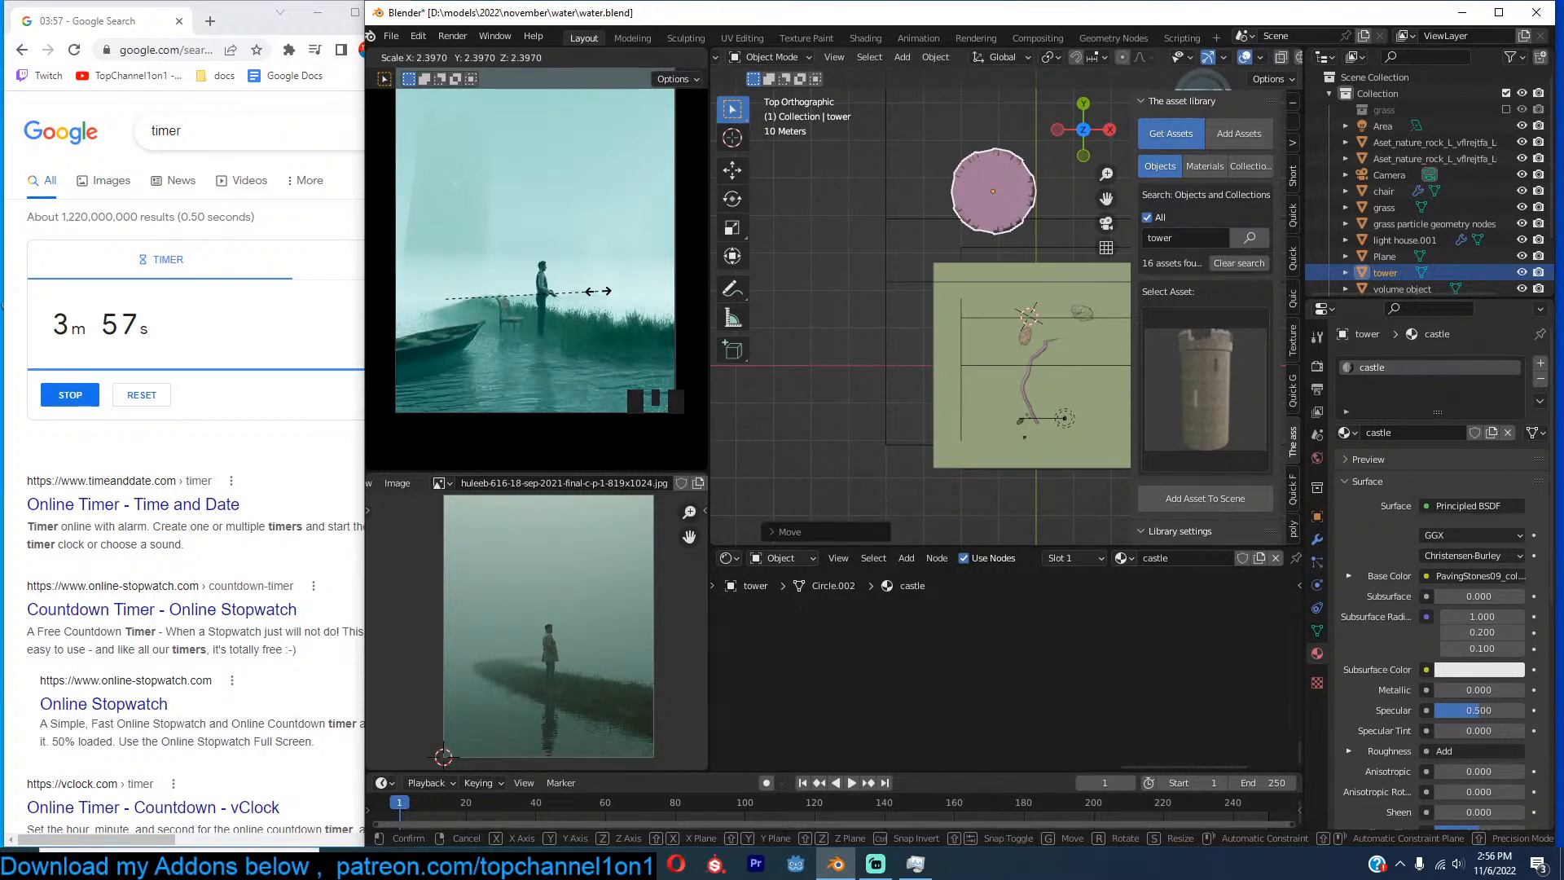
left_click(603, 291)
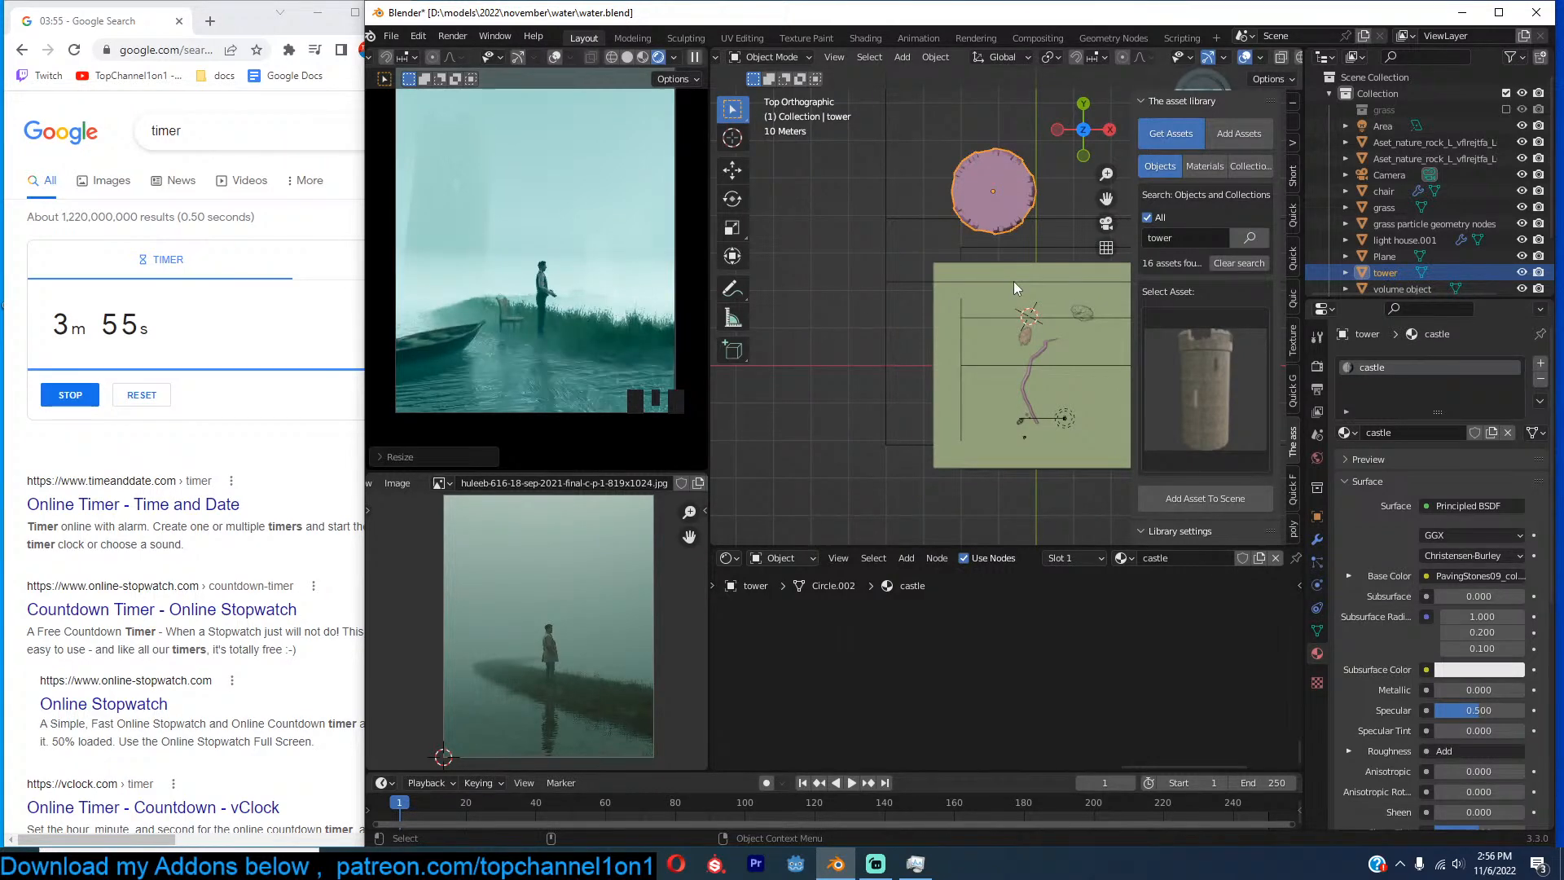
Inspect the water plane and the tower beyond it, and pause the rendered preview.
key("grave")
middle_click_drag(1015, 287, 909, 228)
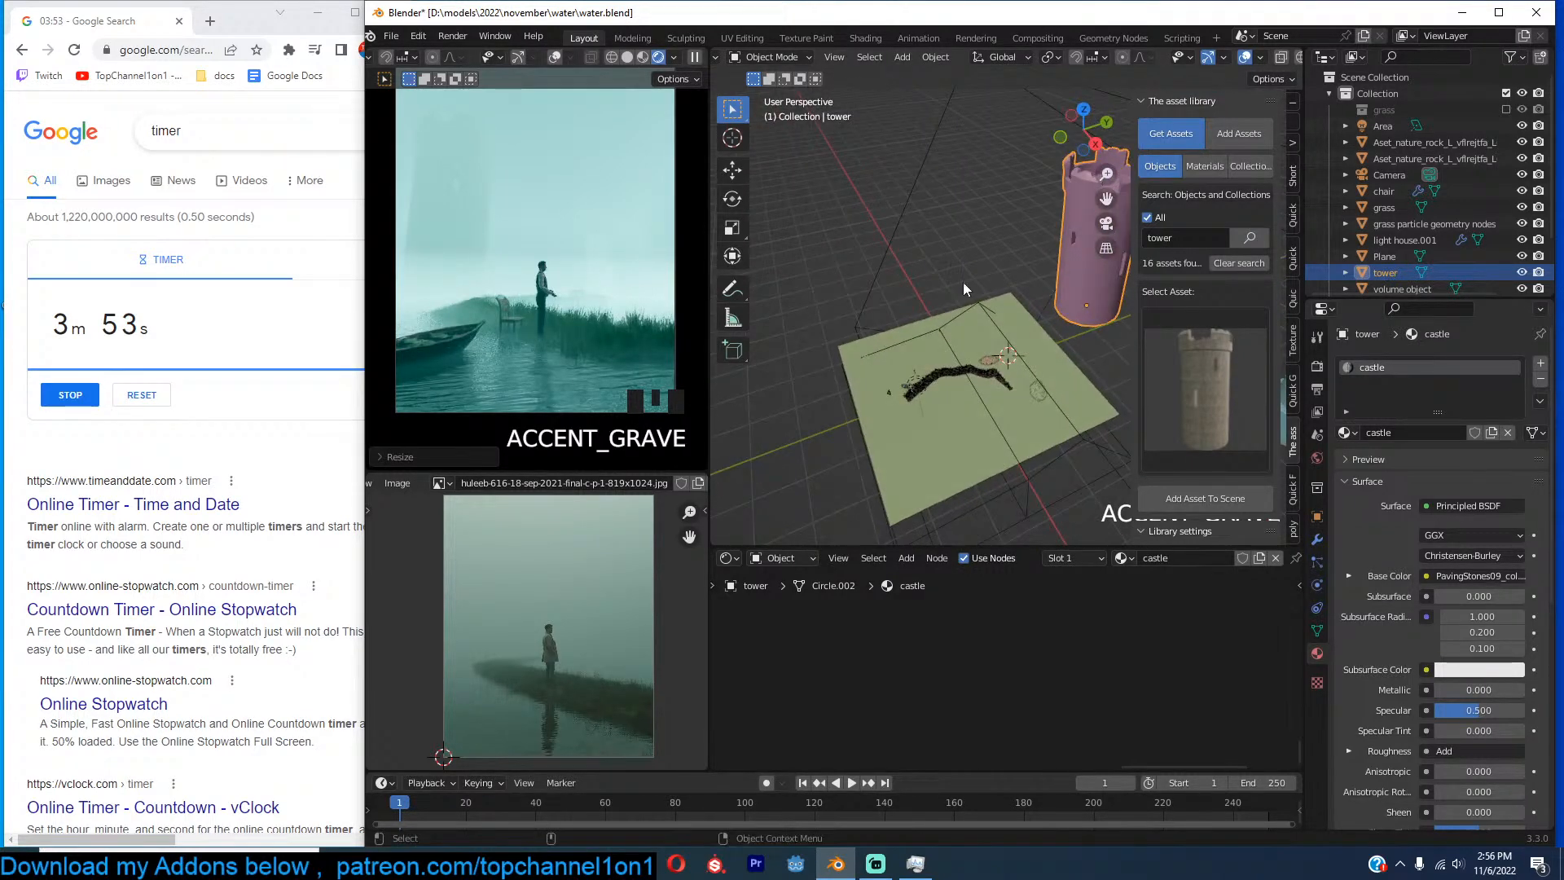
scroll(977, 285, "up", 4)
middle_click_drag(1015, 316, 997, 385, "shift")
scroll(996, 388, "down", 1)
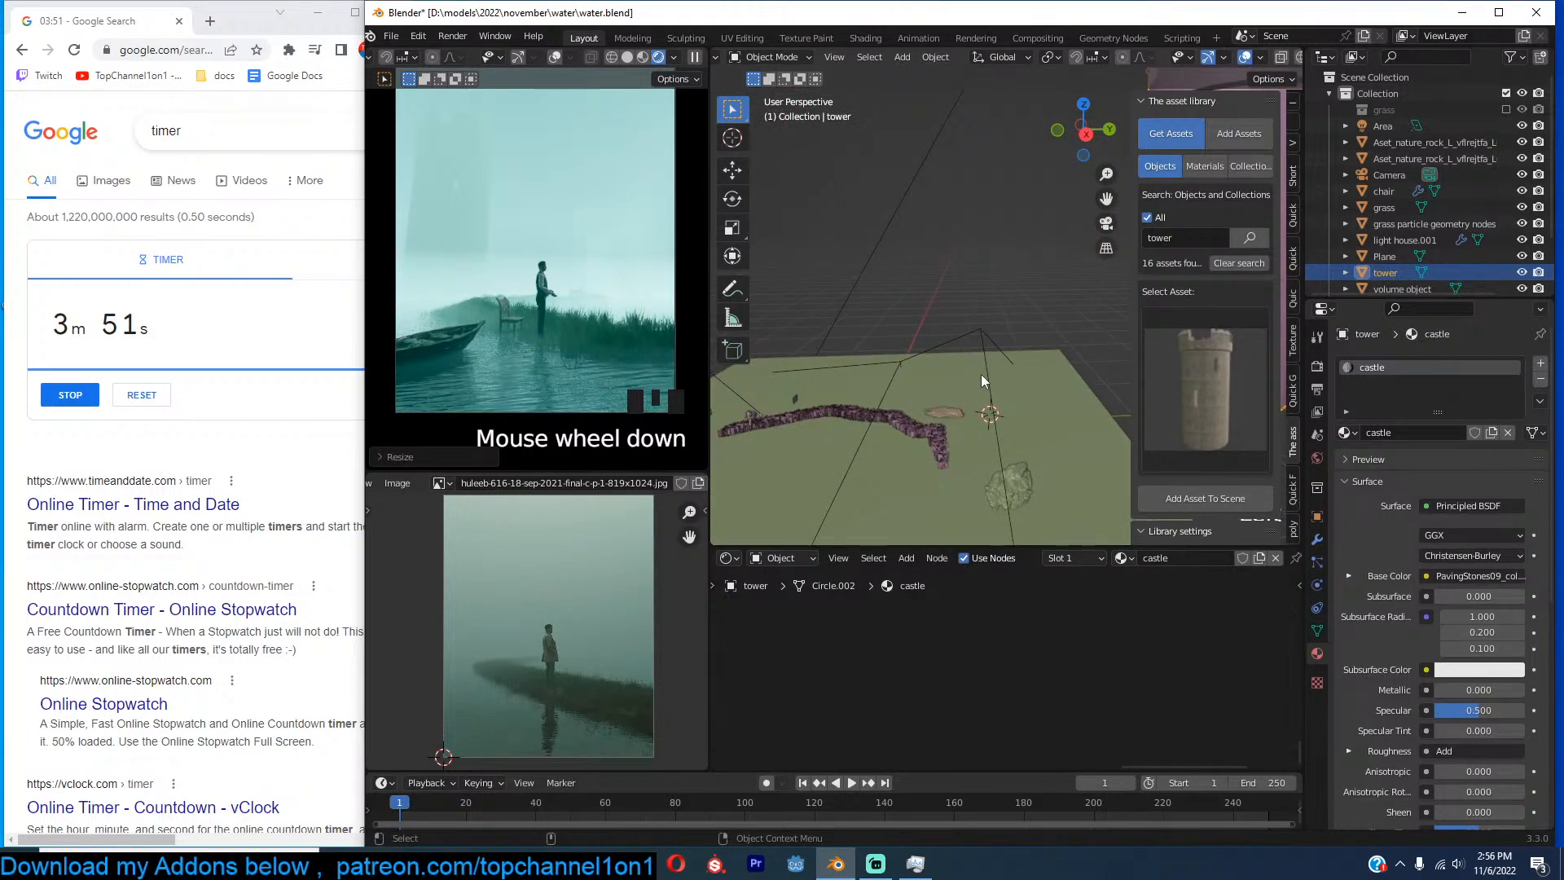
left_click(982, 374)
scroll(1002, 372, "down", 4)
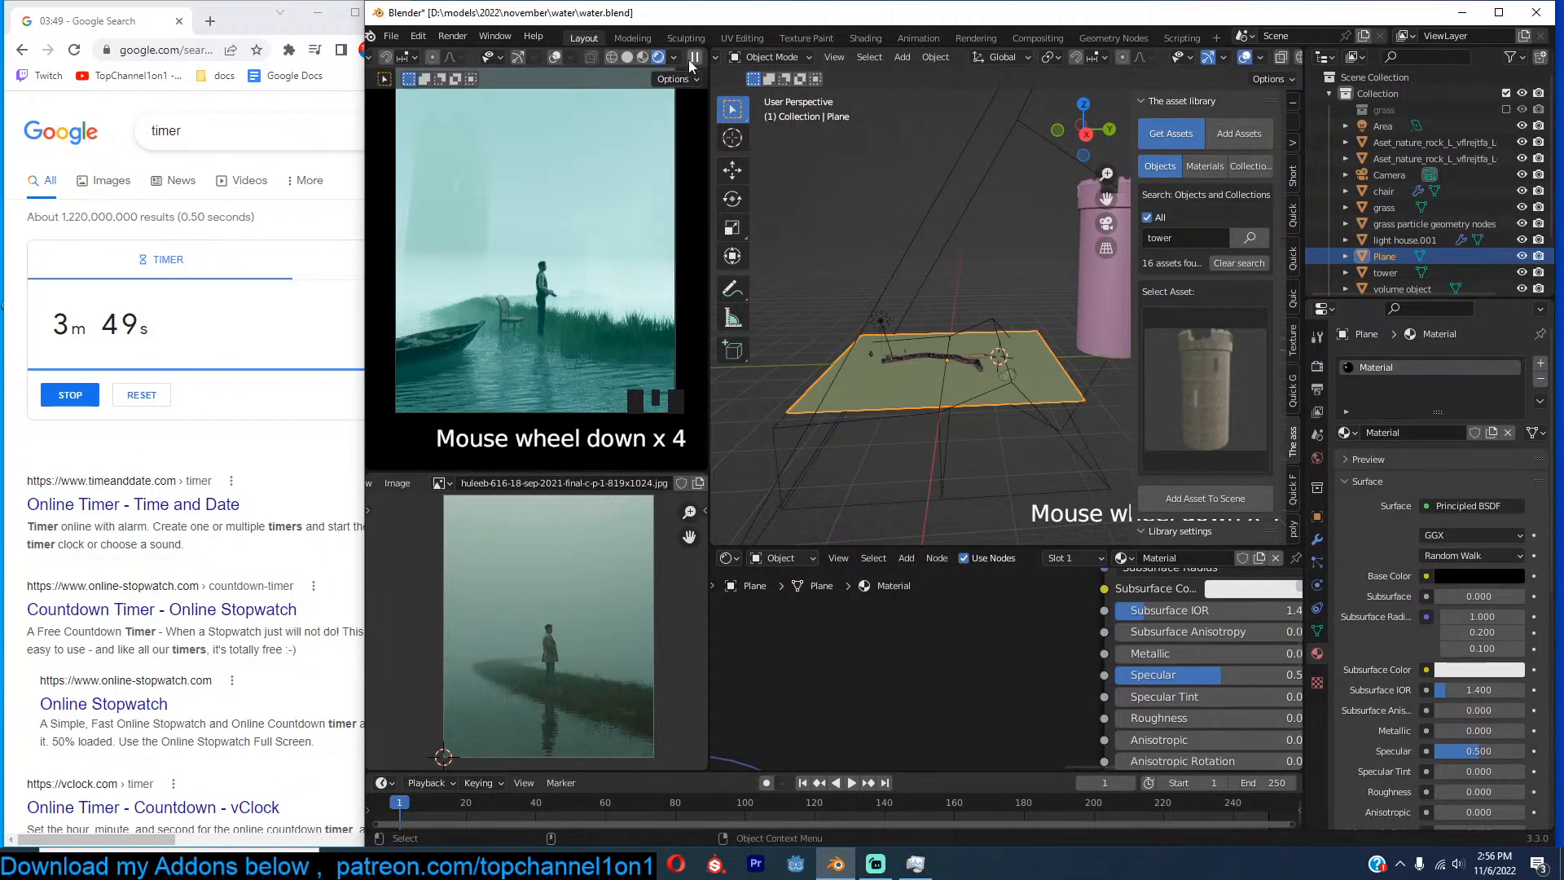
left_click(694, 57)
key("Tab")
key("Tab")
Set the emission strength of the lower fog volume's material to 0.05.
left_click(1002, 339)
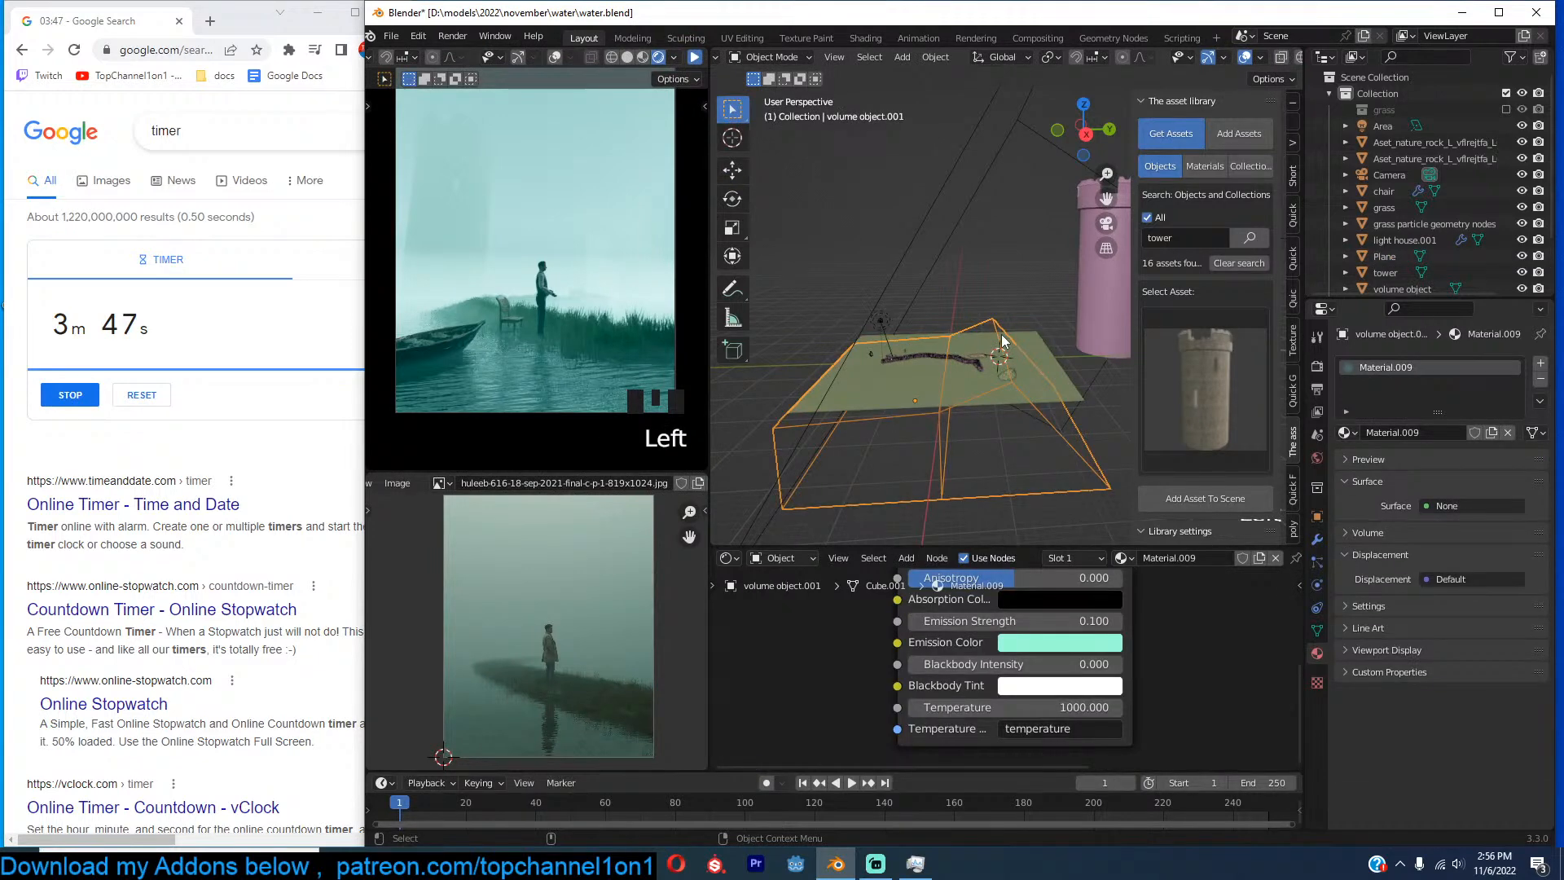
left_click(1081, 620)
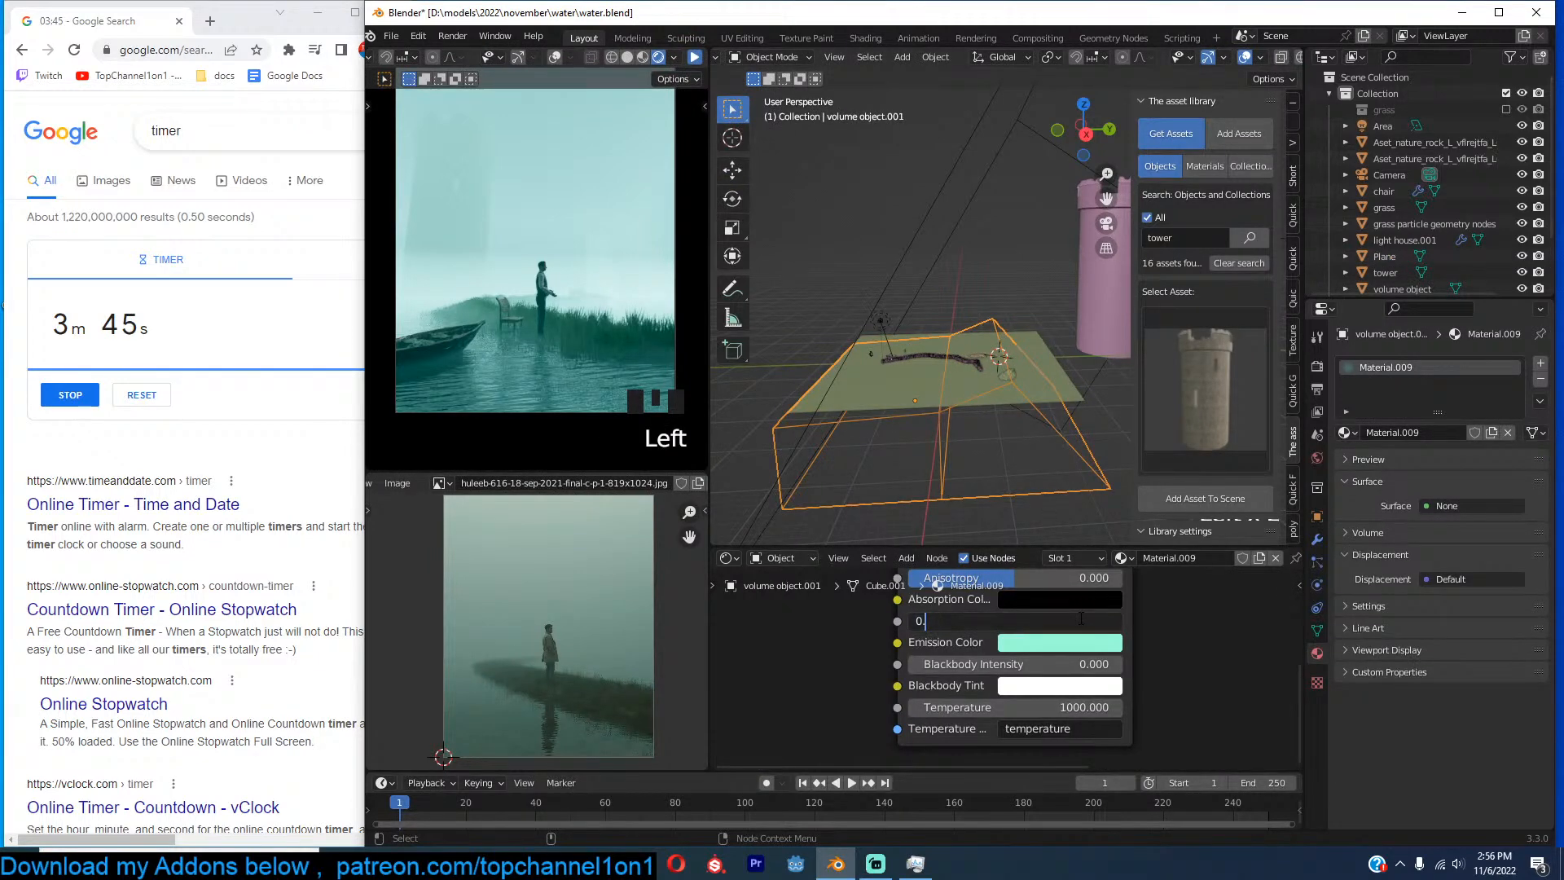
type("0.05")
left_click(1081, 620)
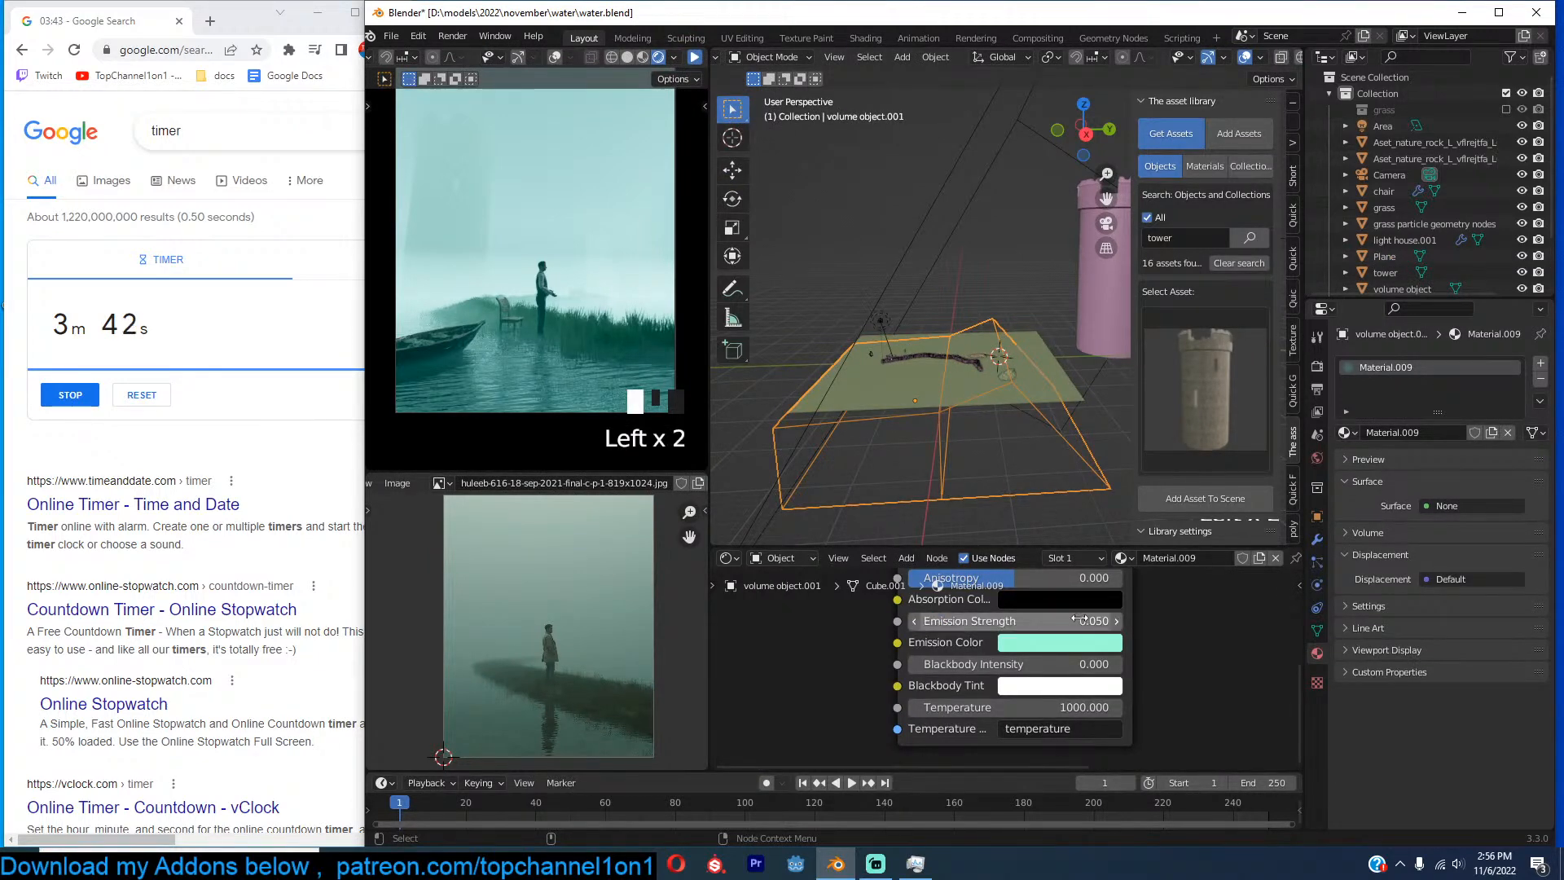
left_click(1141, 625)
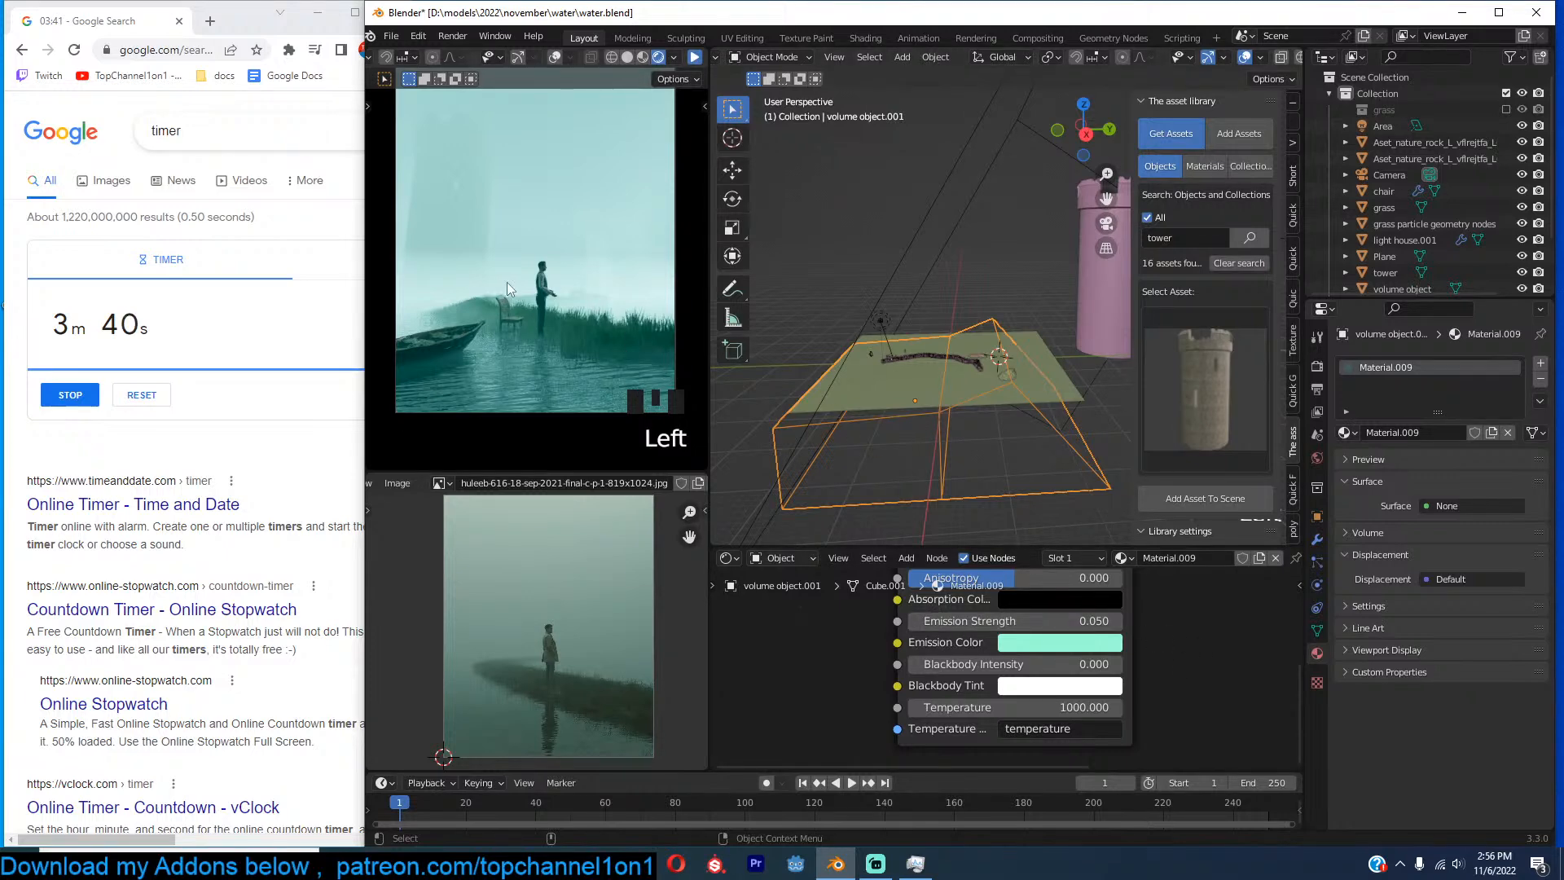
Raise the far top edge of the lower fog volume higher above the water plane and resume the rendered preview.
left_click(888, 272)
left_click(991, 323)
key("grave")
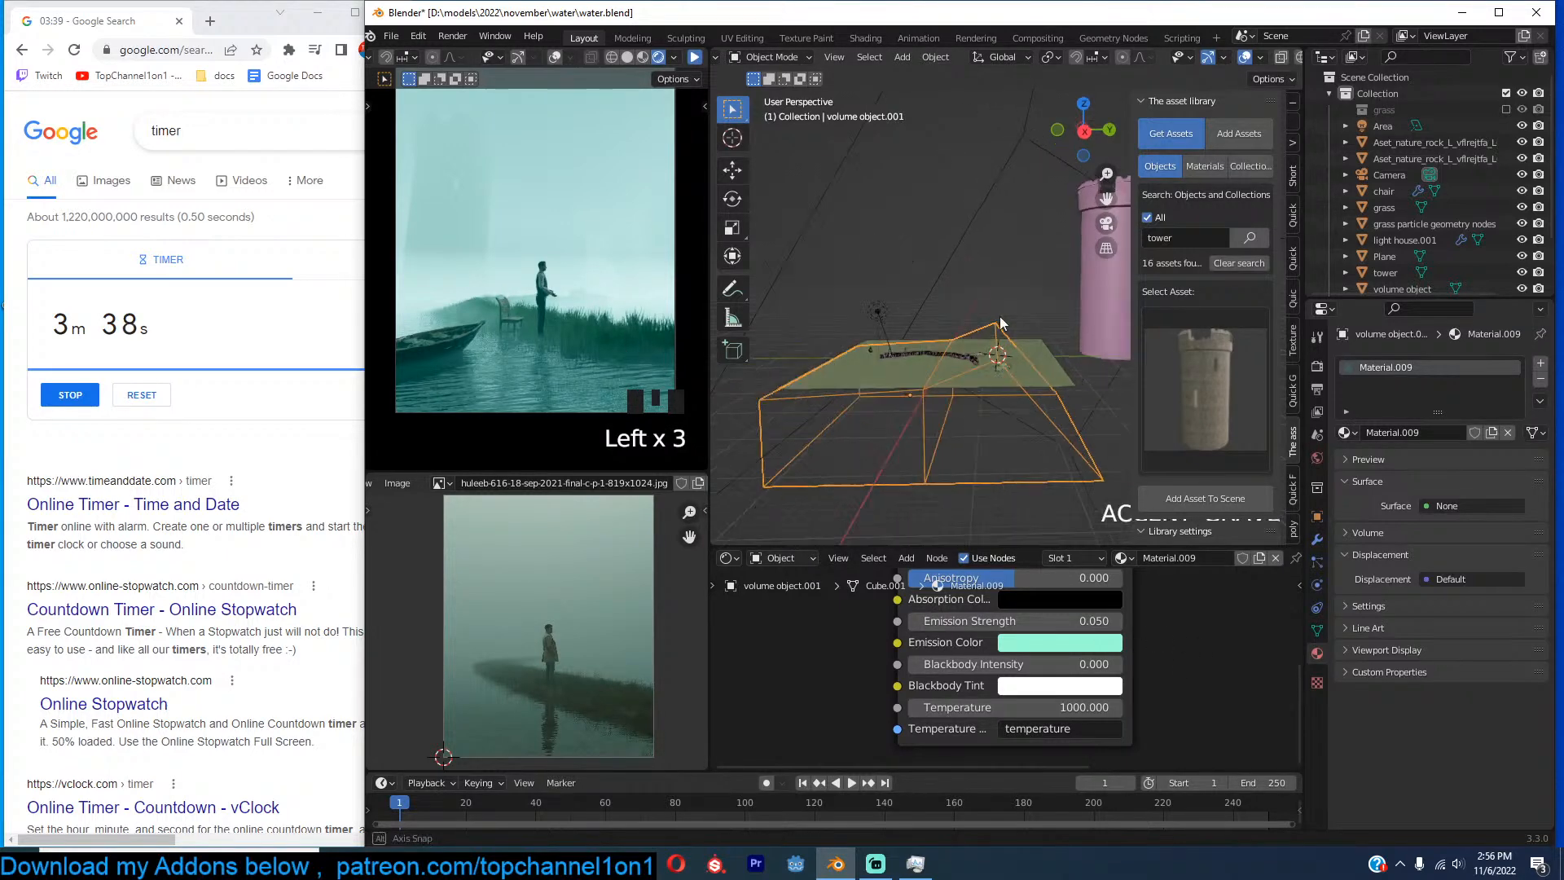
middle_click_drag(969, 306, 1006, 314)
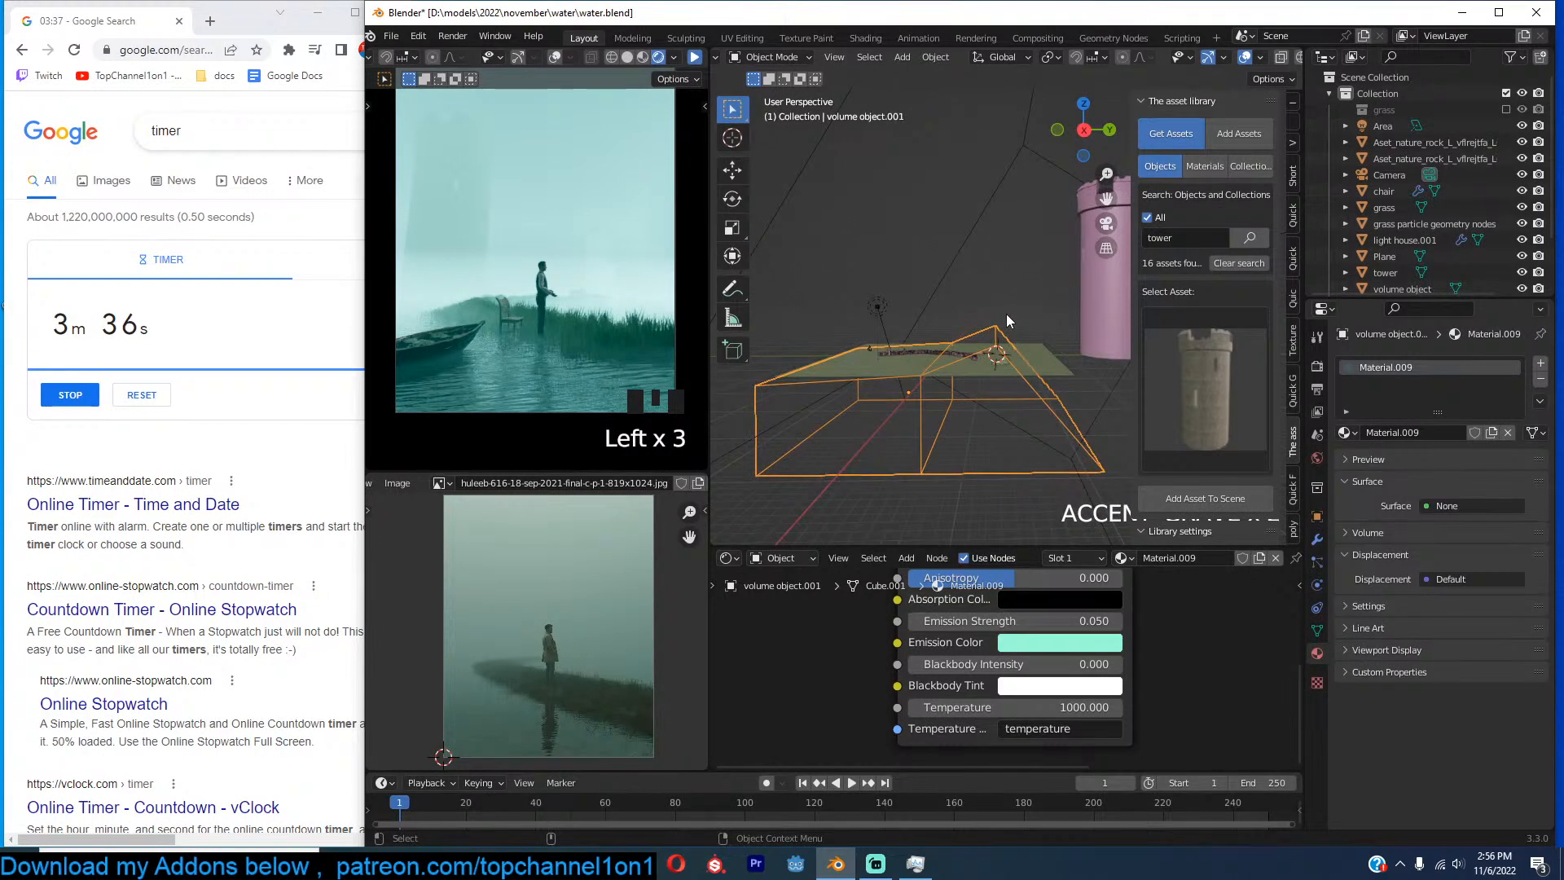
key("Tab")
left_click(995, 330)
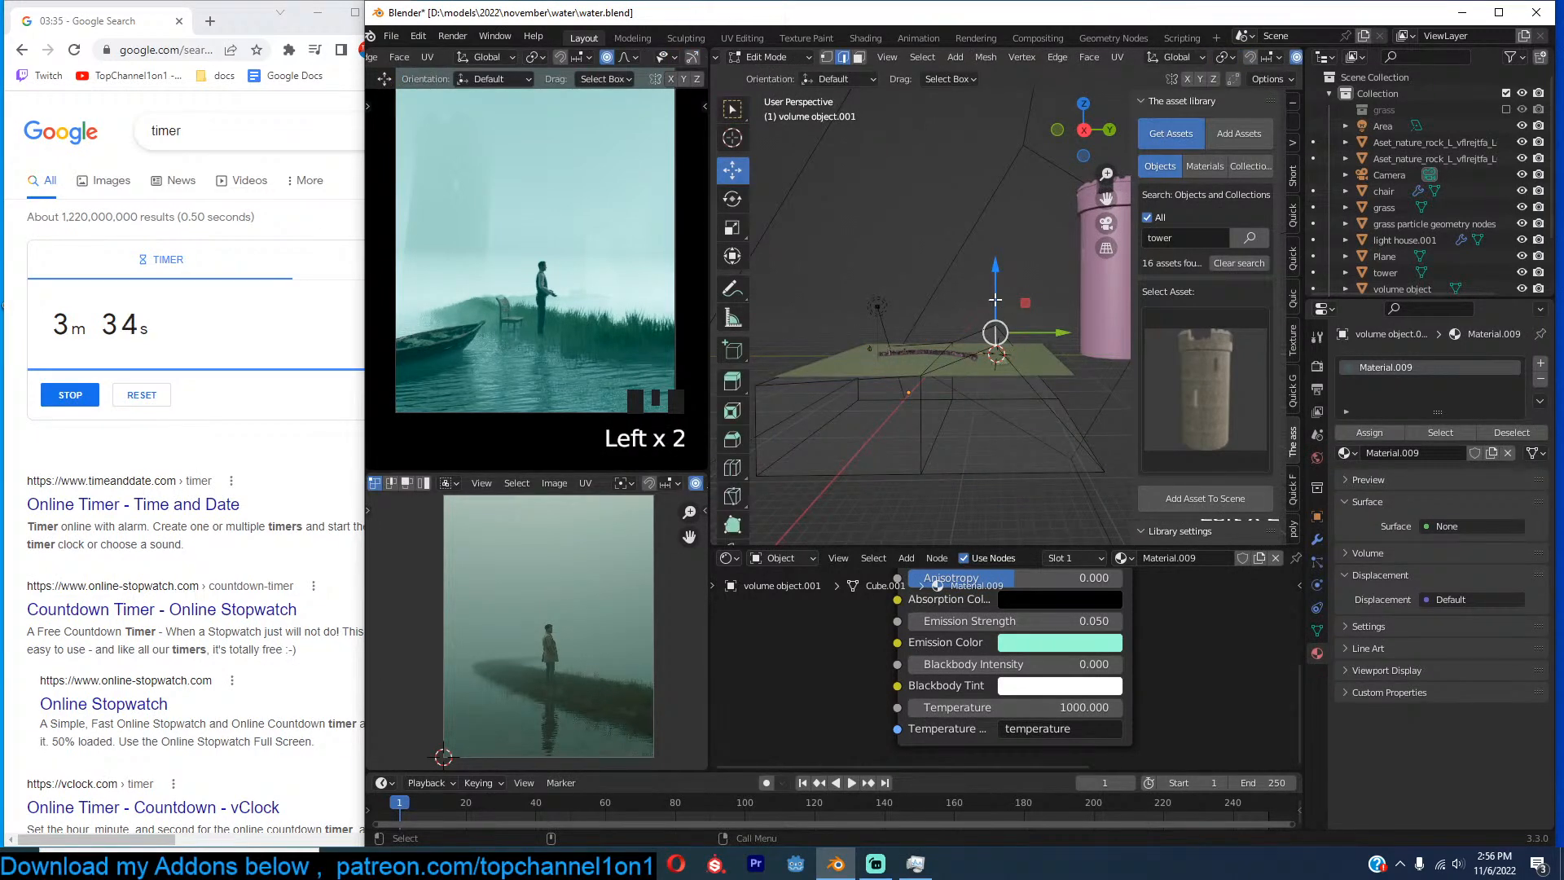
left_click(996, 300)
key("Tab")
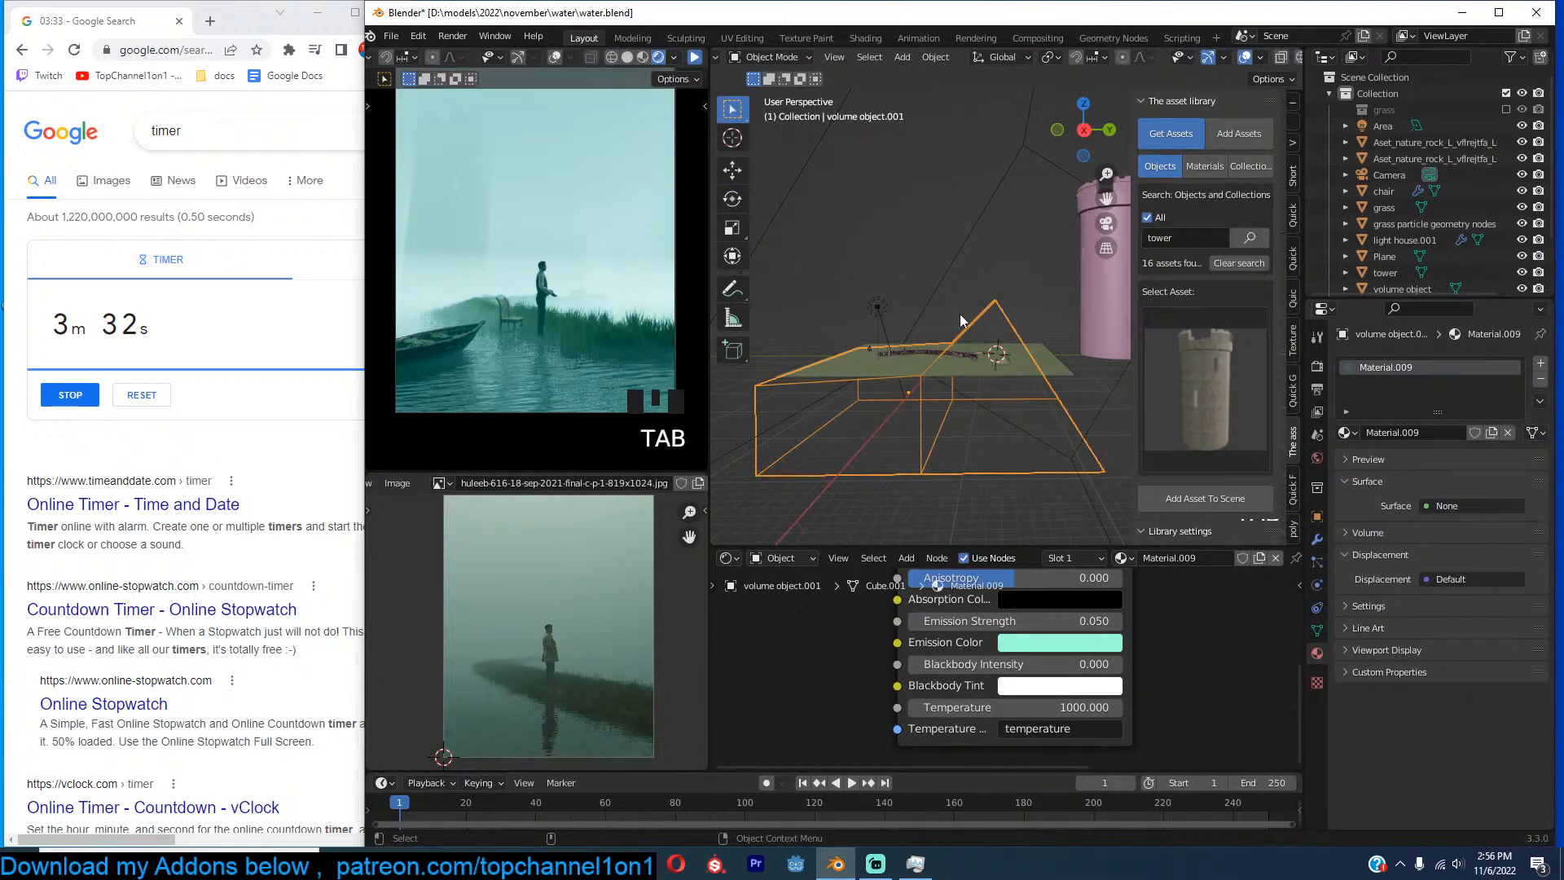
left_click(692, 55)
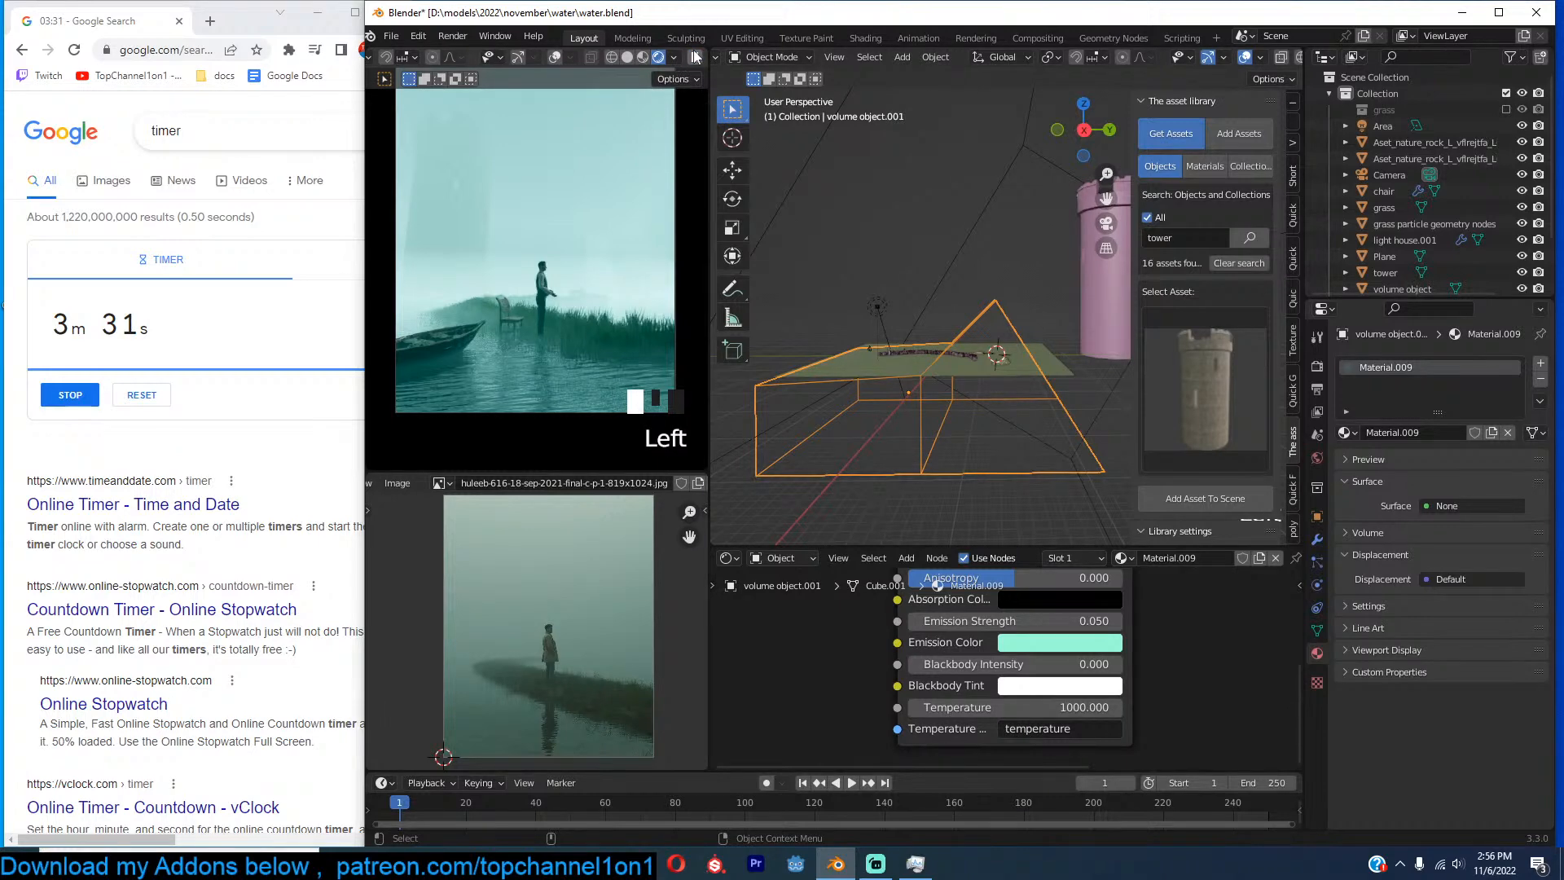
Save water.blend and show the scene through the camera with nothing selected.
left_click(950, 183)
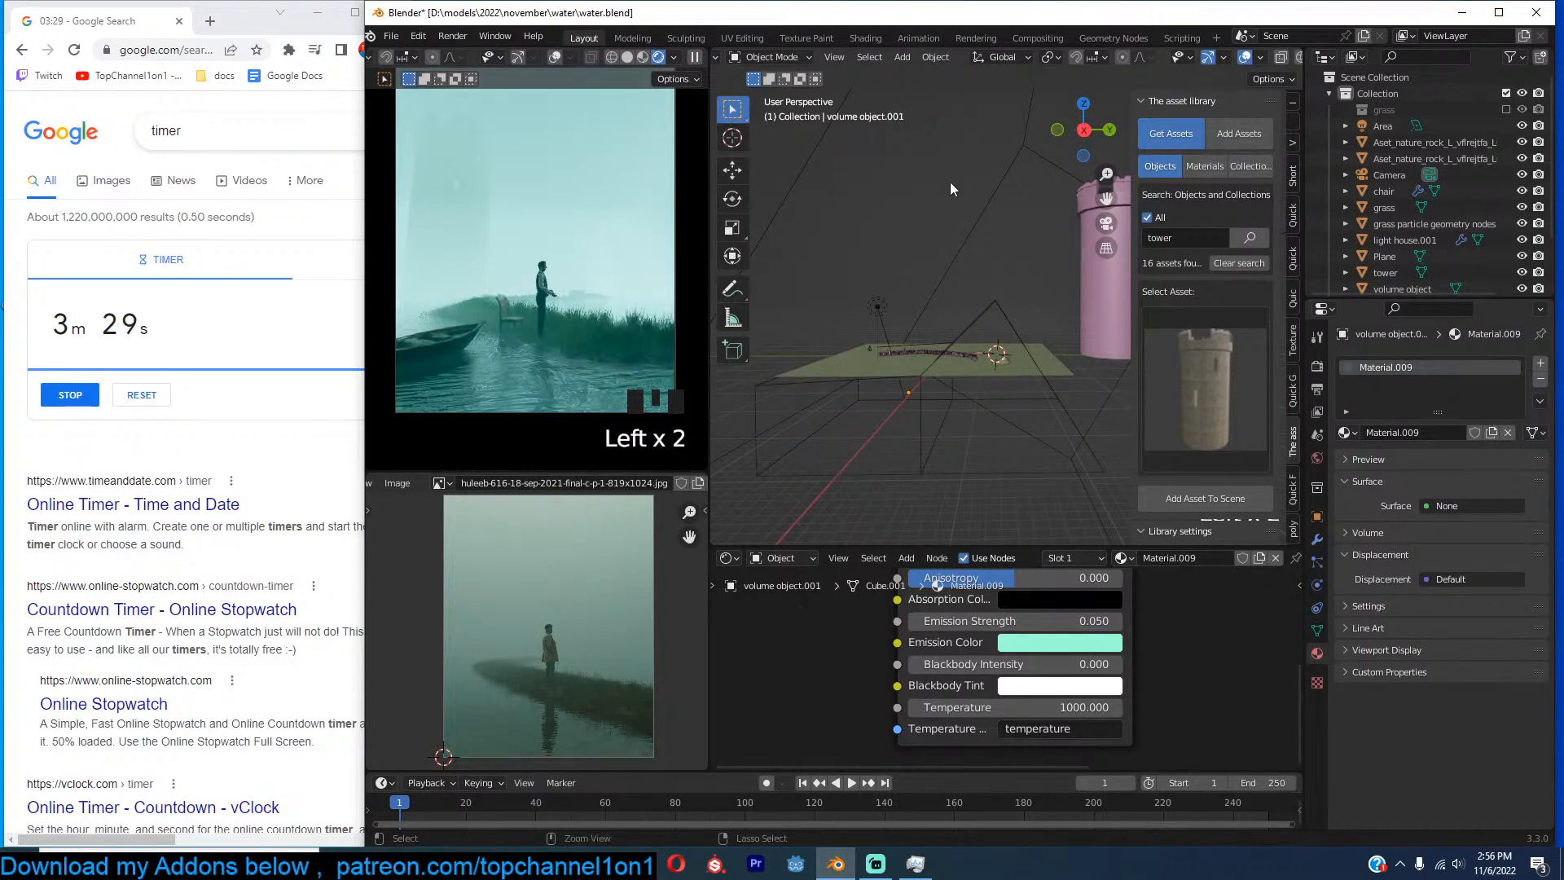
key("ctrl+s")
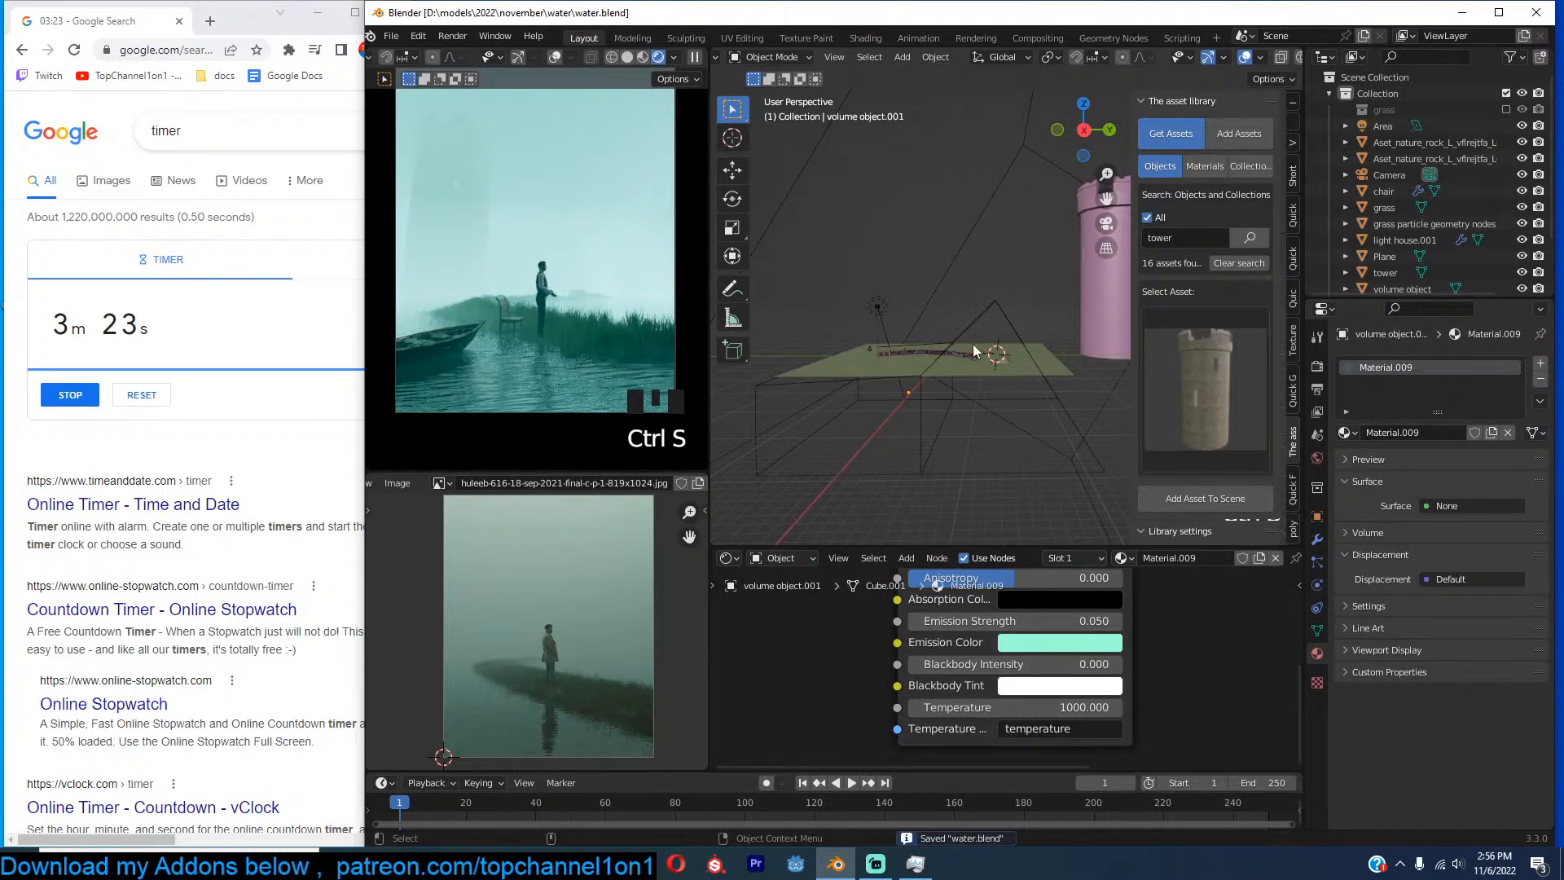
key("KP_0")
key("alt+a")
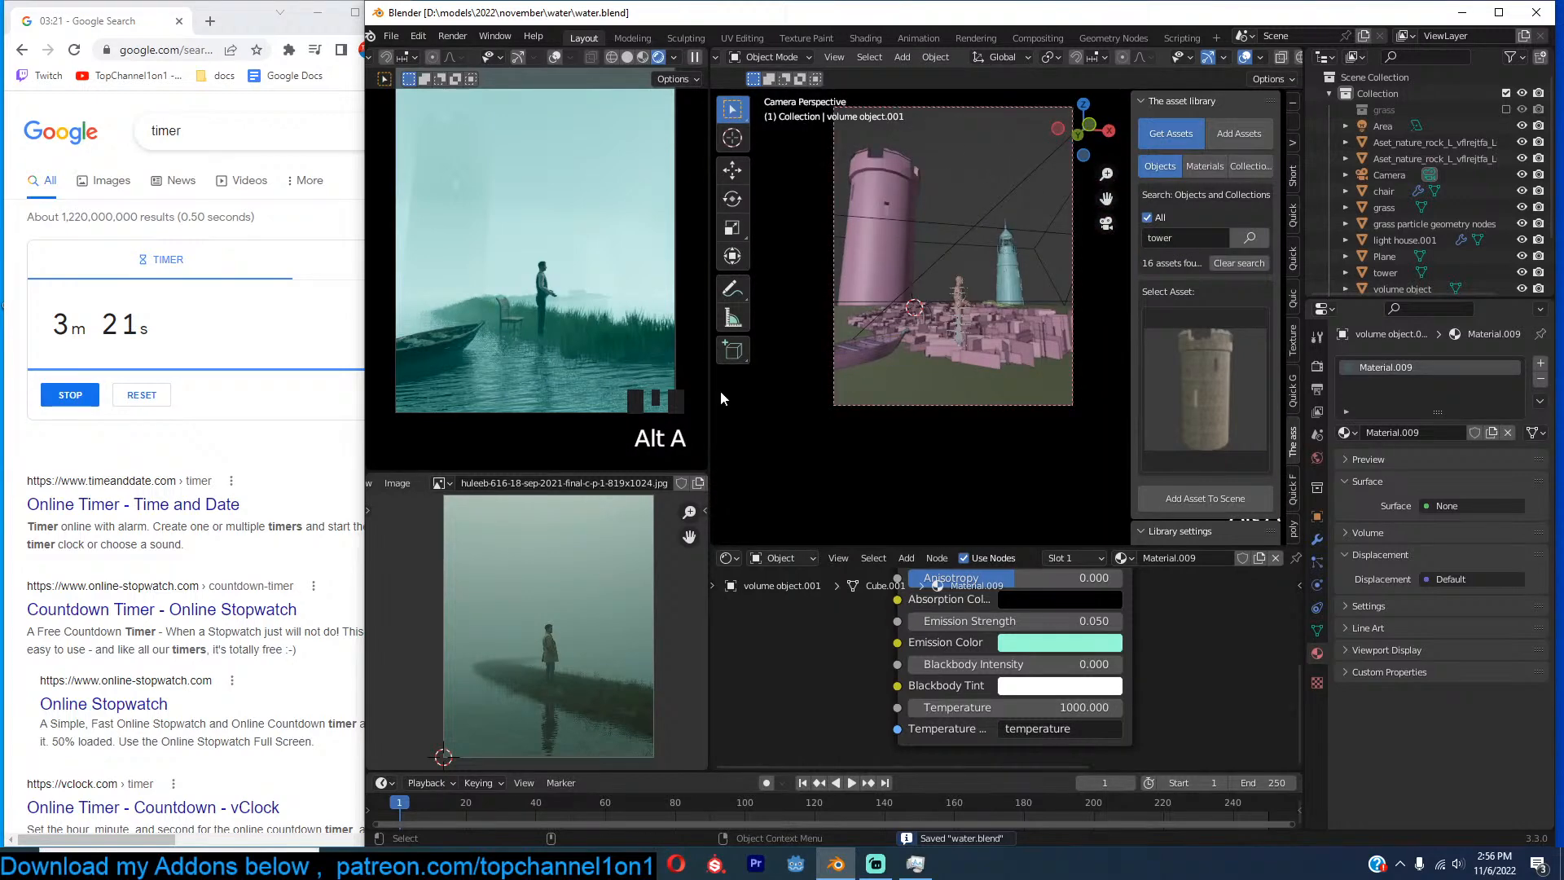
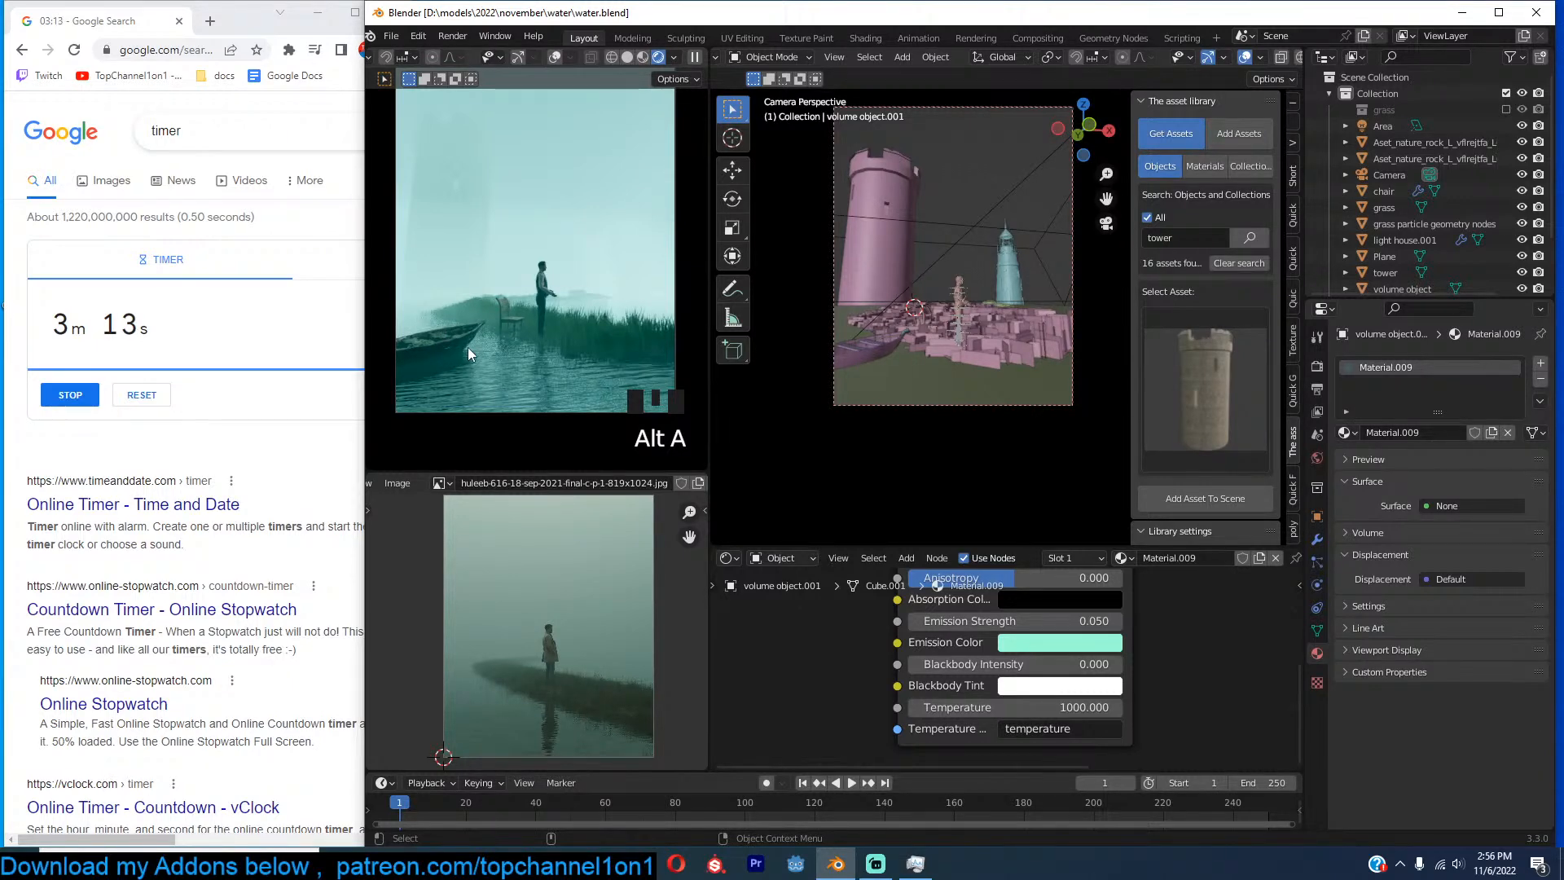
left_click(1210, 351)
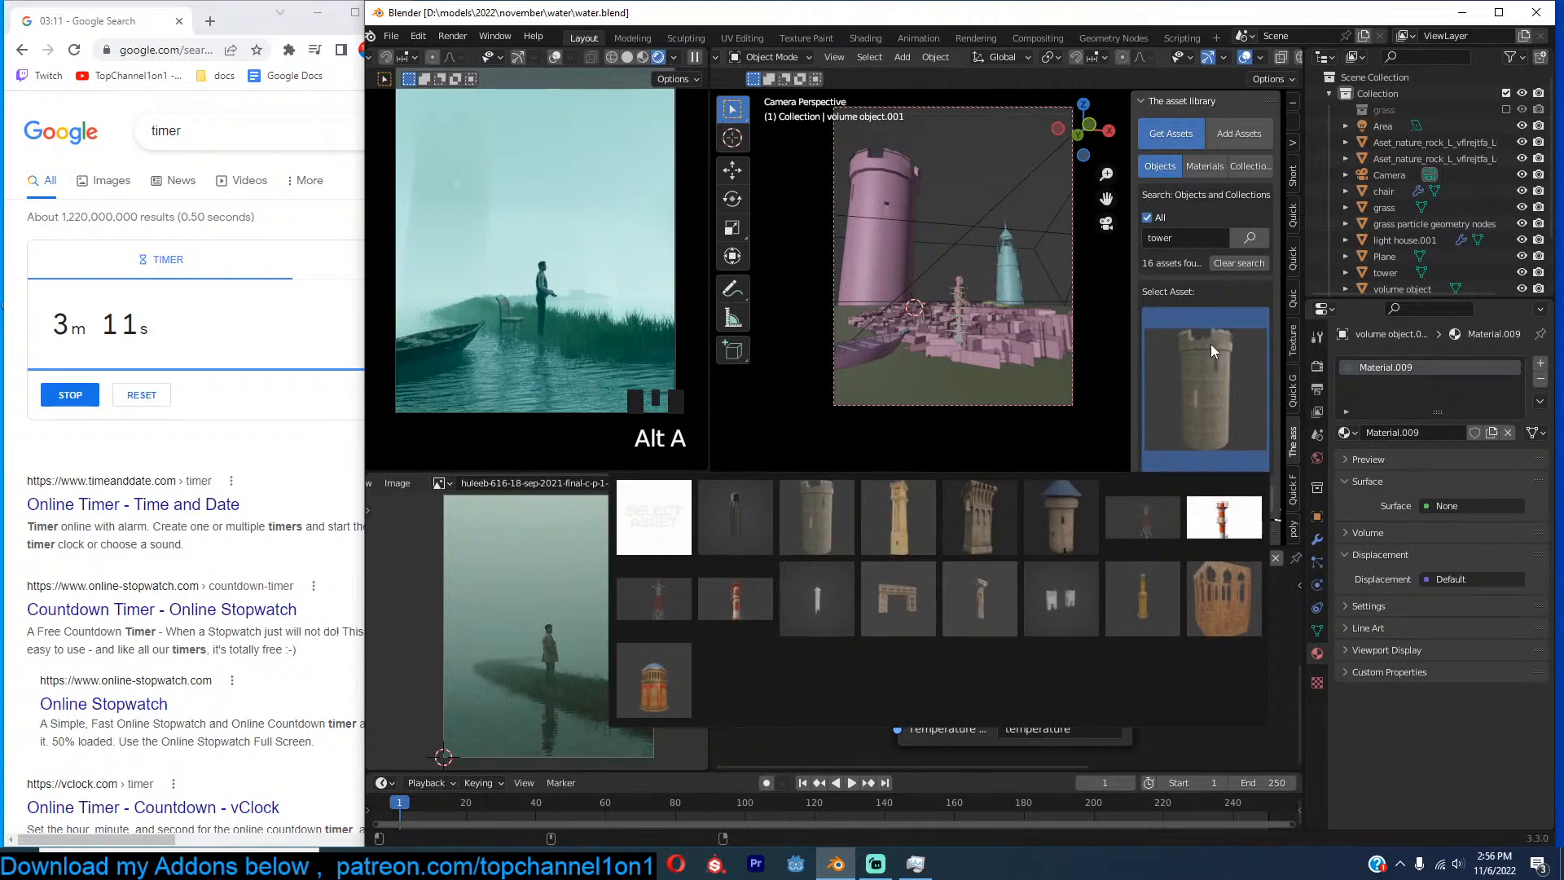
left_click(1211, 344)
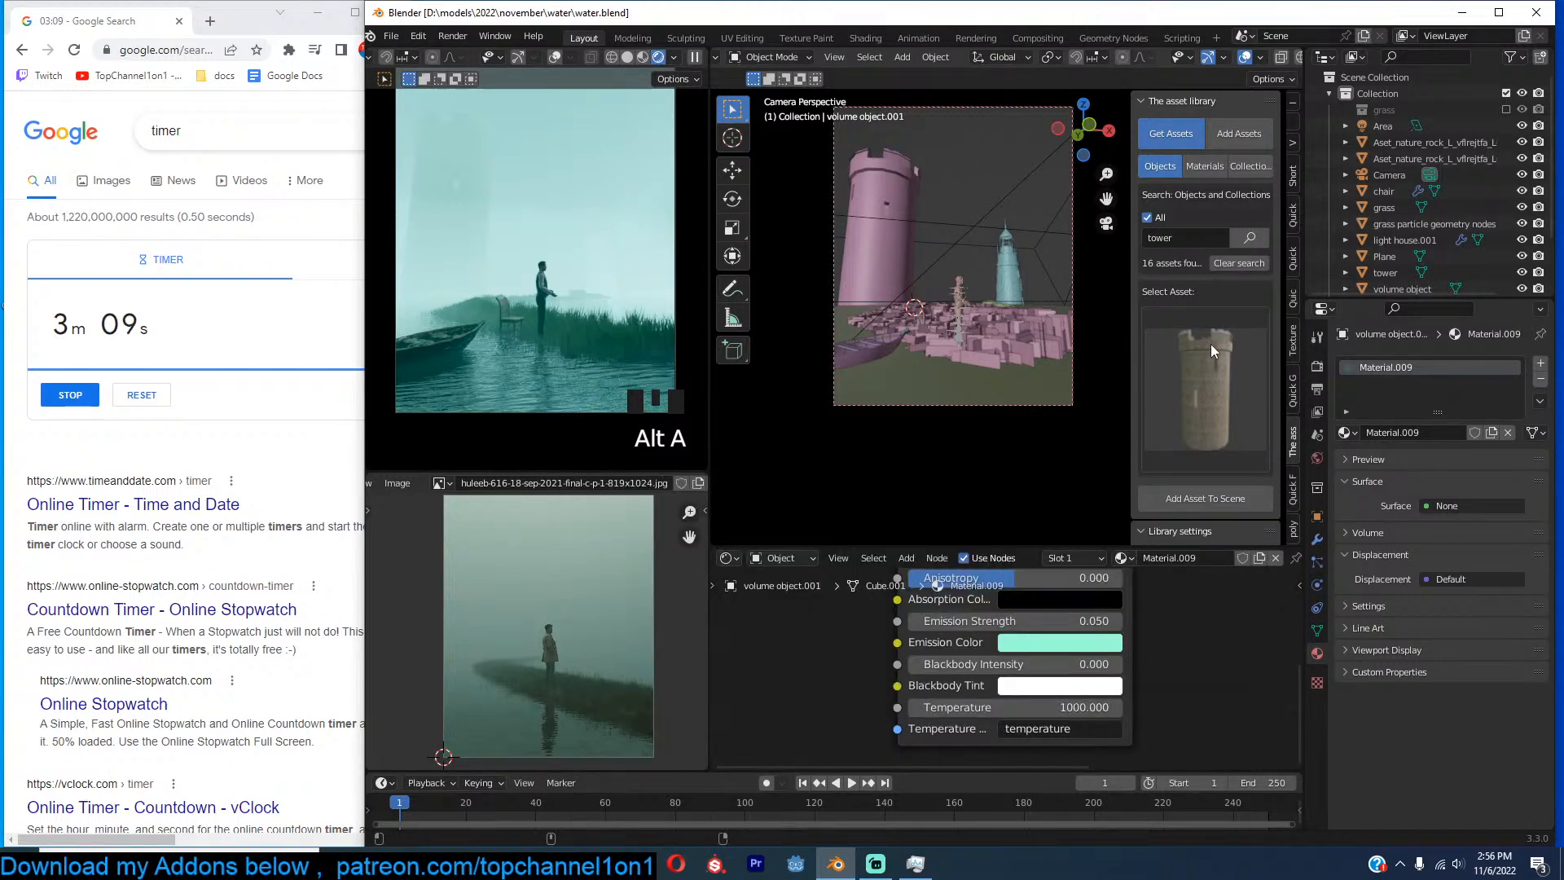
left_click(1053, 329)
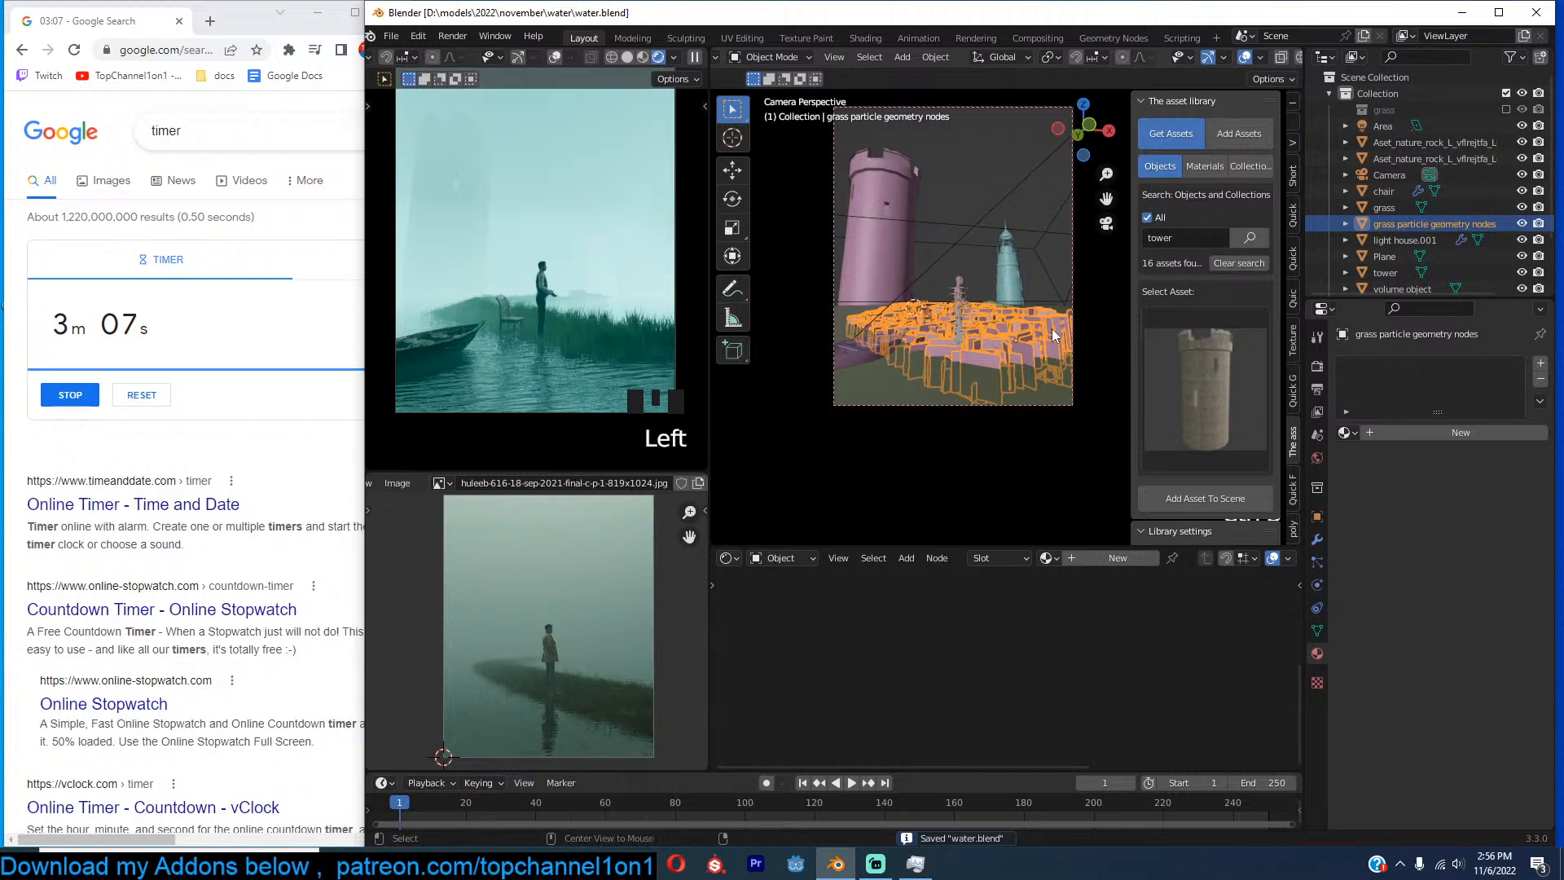
key("alt+a")
key("ctrl+s")
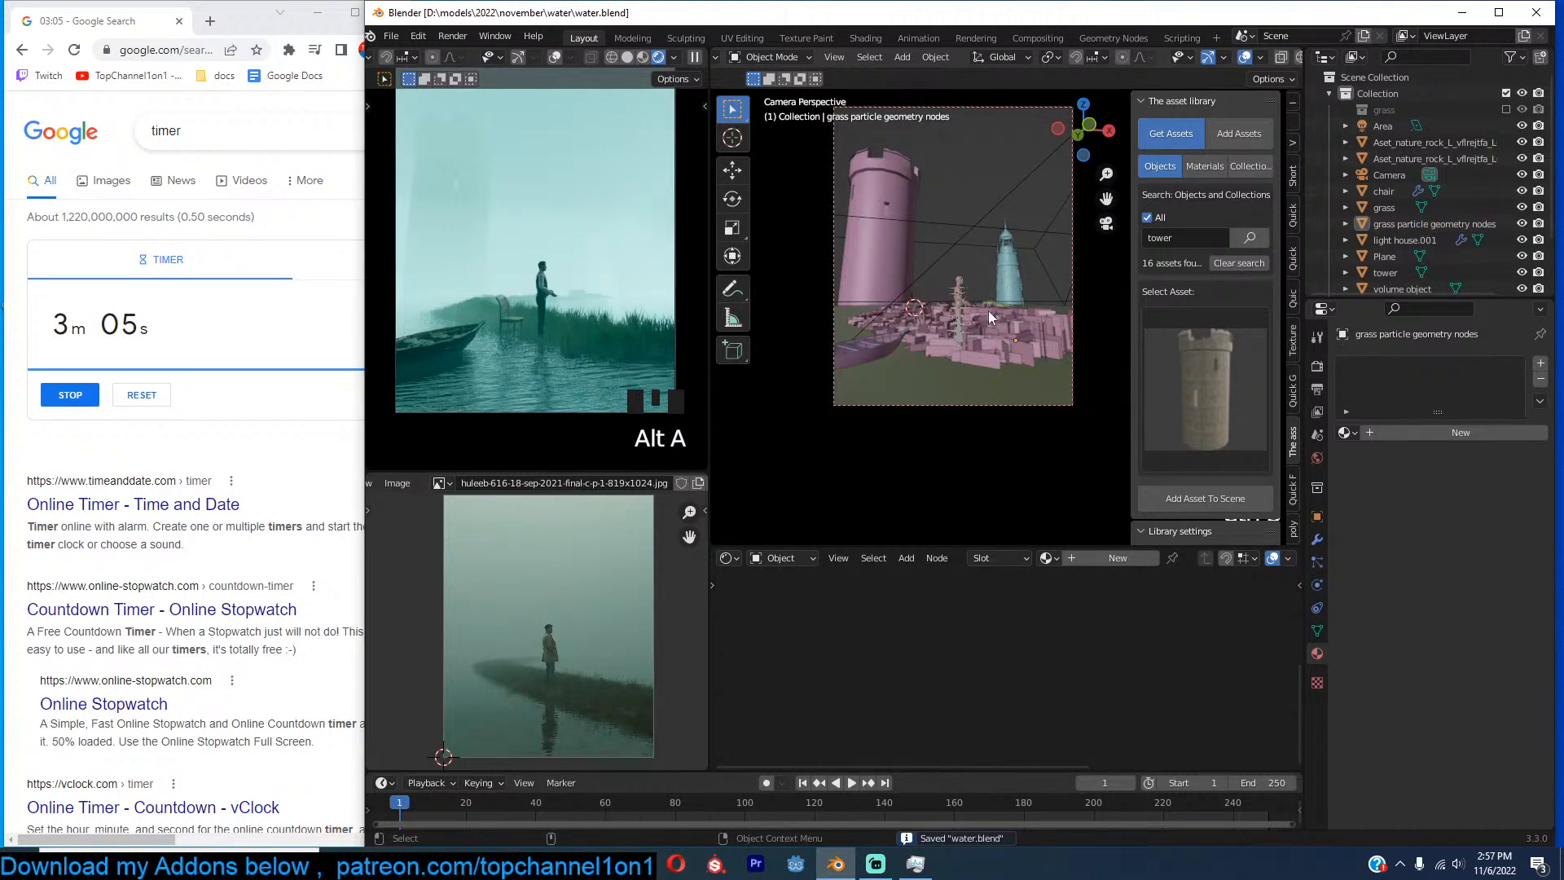
Select the man's rig and rotate it about 45° around the global Z axis.
left_click(964, 299)
scroll(1049, 316, "up", 2)
key("r")
key("z")
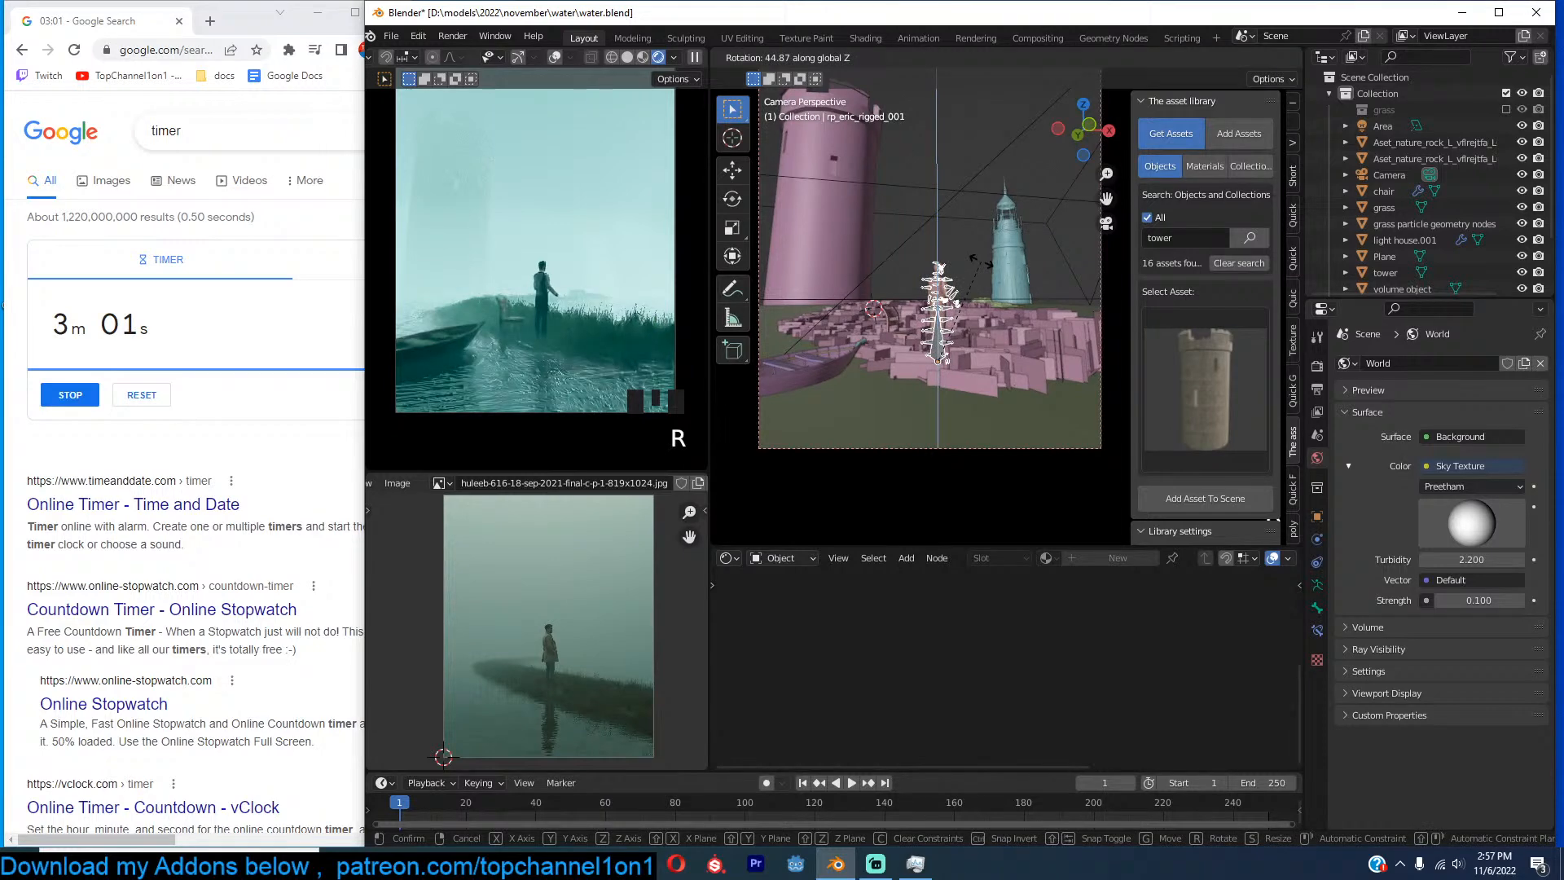
left_click(981, 261)
Snap the man to a spot at the near side of the grassy strip, lower him along Z and scale him down slightly.
key("grave")
middle_click_drag(969, 335, 975, 256, "shift")
middle_click_drag(901, 404, 940, 386, "shift")
right_click(945, 358, "shift")
key("shift+s")
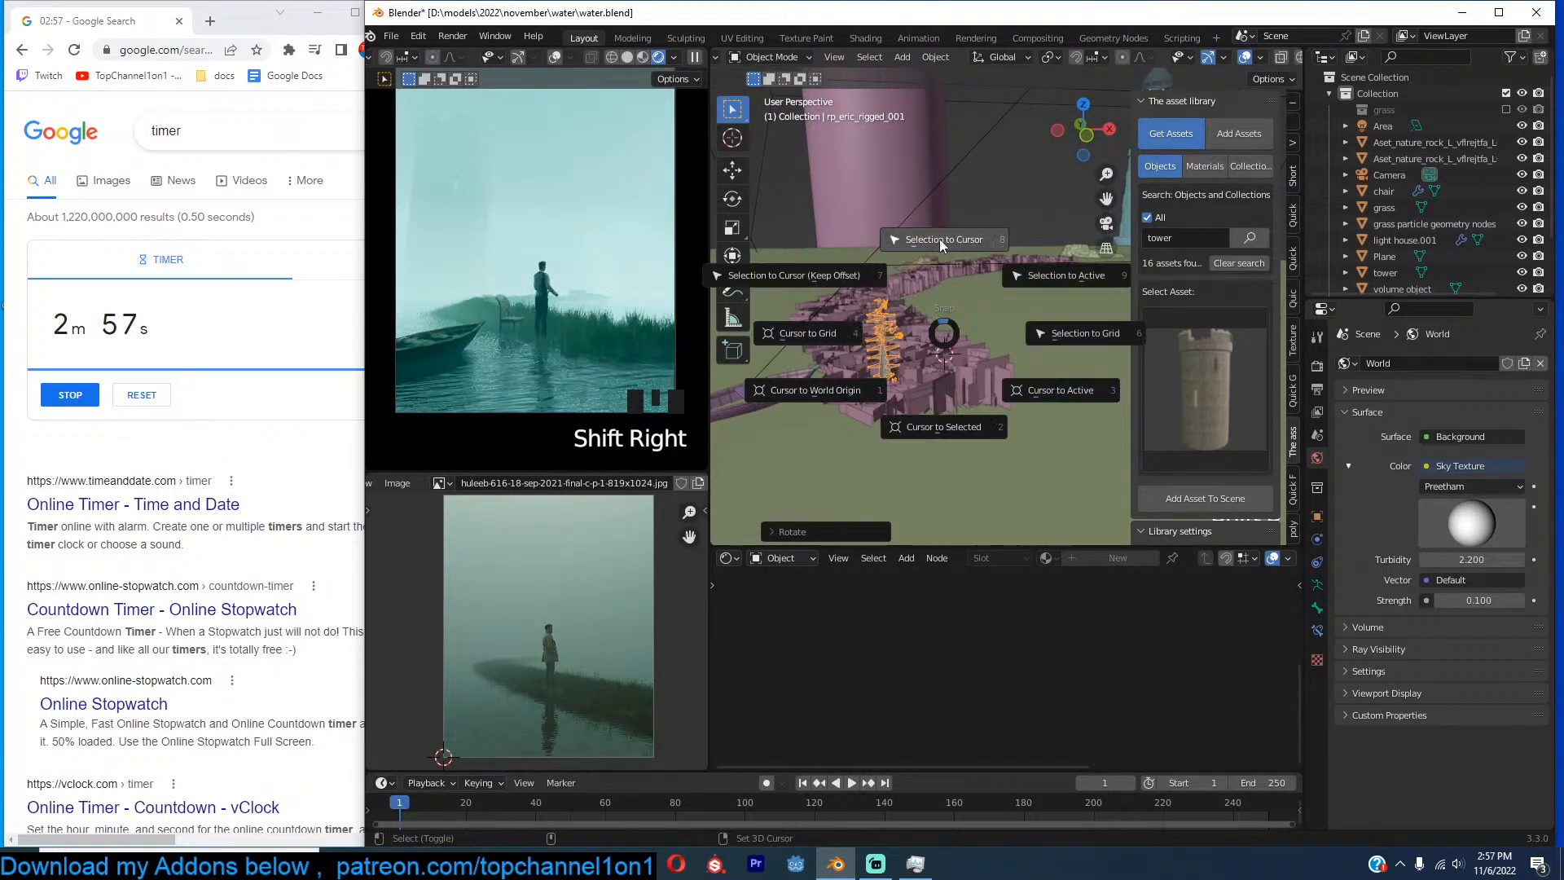
left_click(940, 239)
key("g")
key("z")
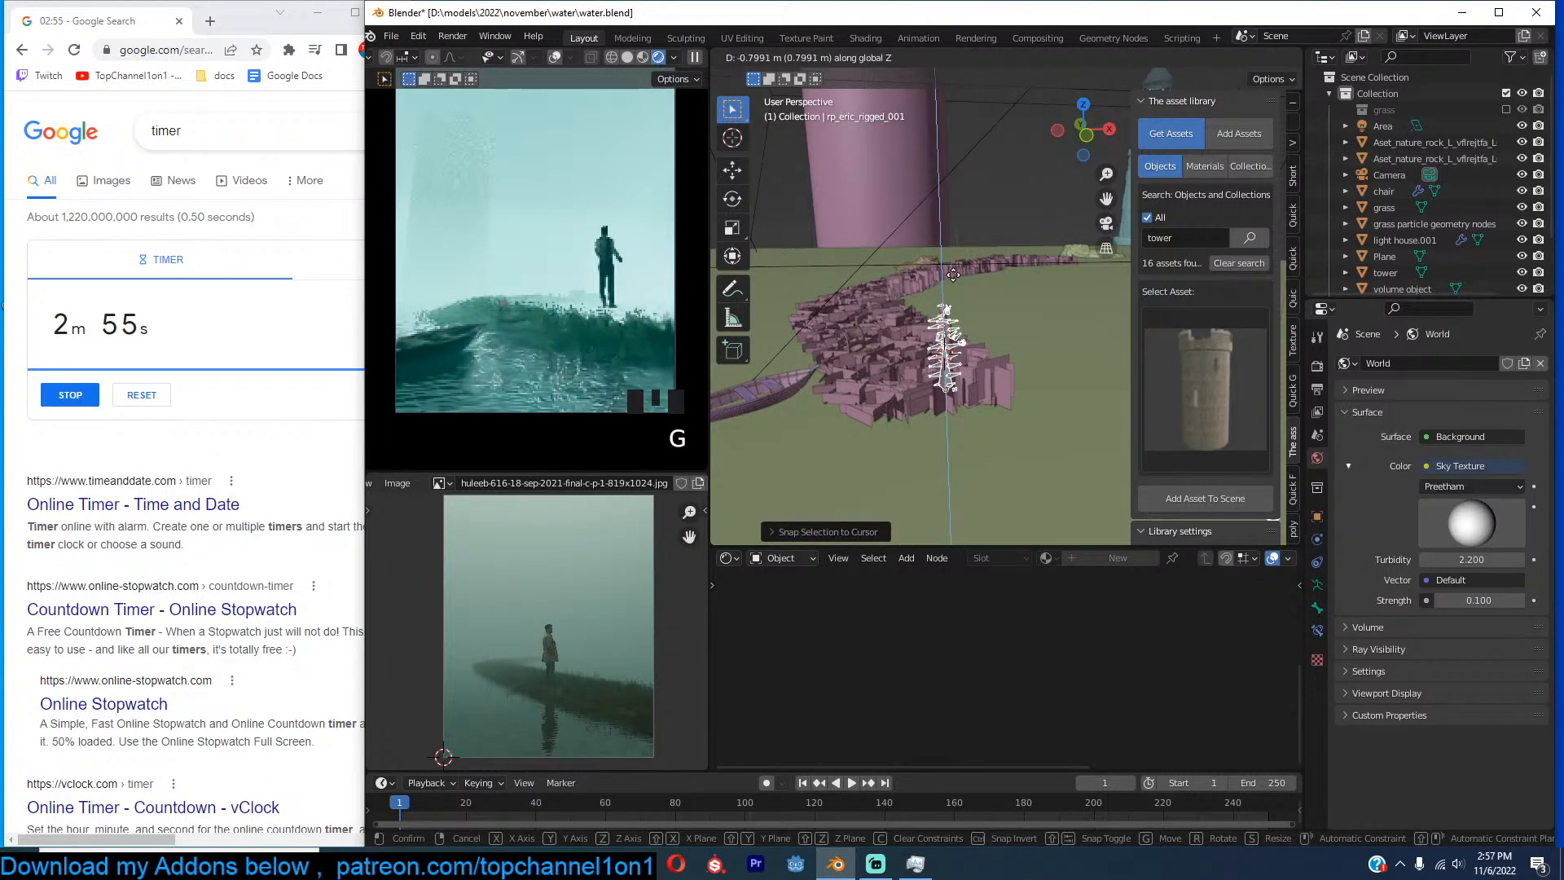
key("g")
left_click(952, 275)
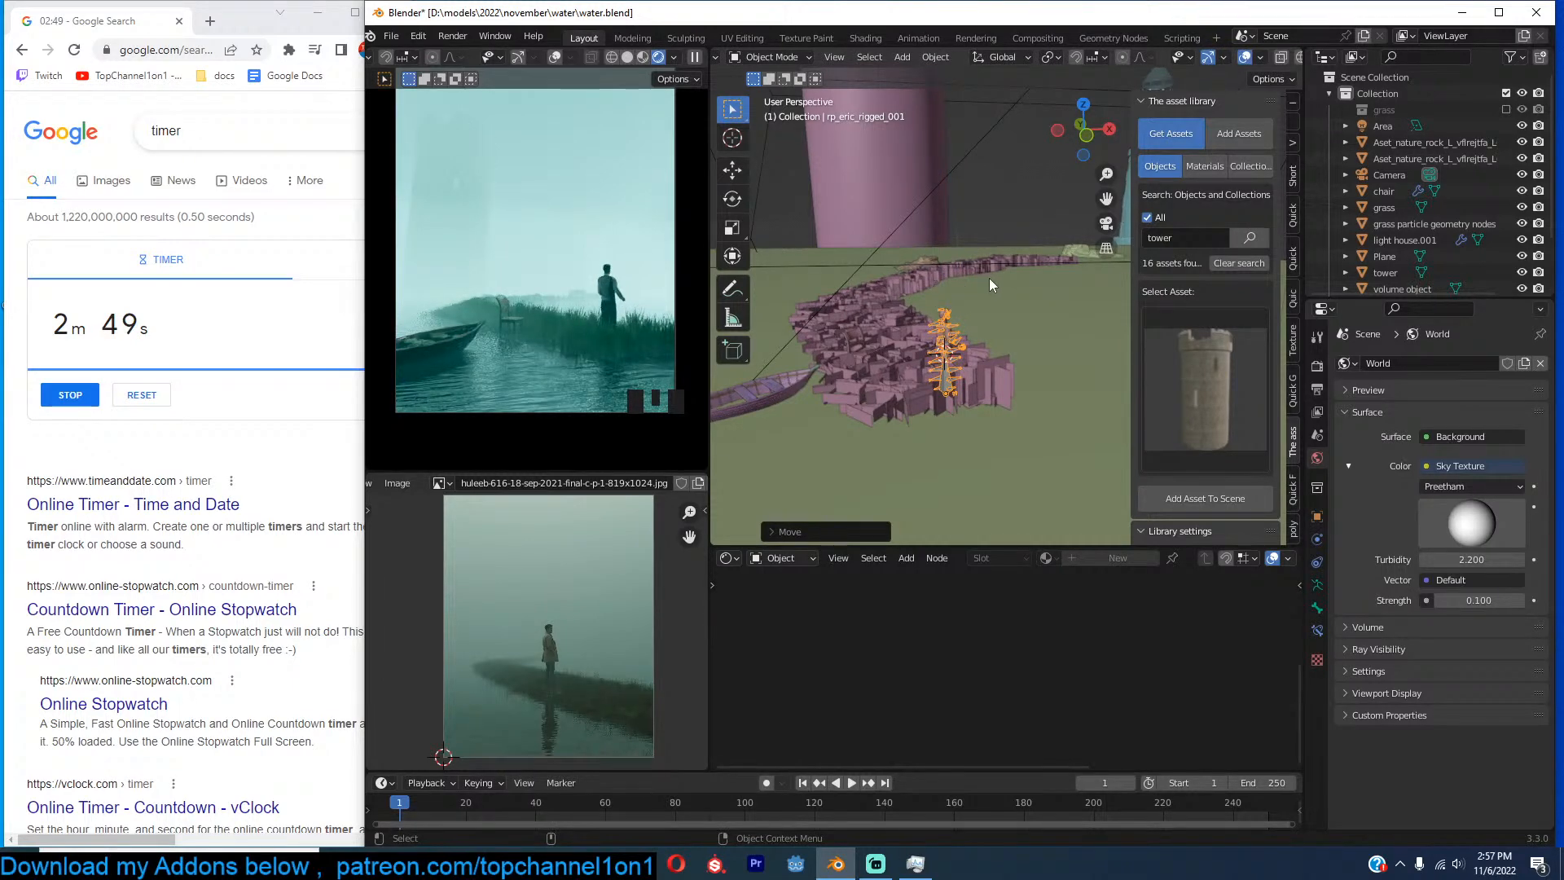
key("s")
left_click(1020, 300)
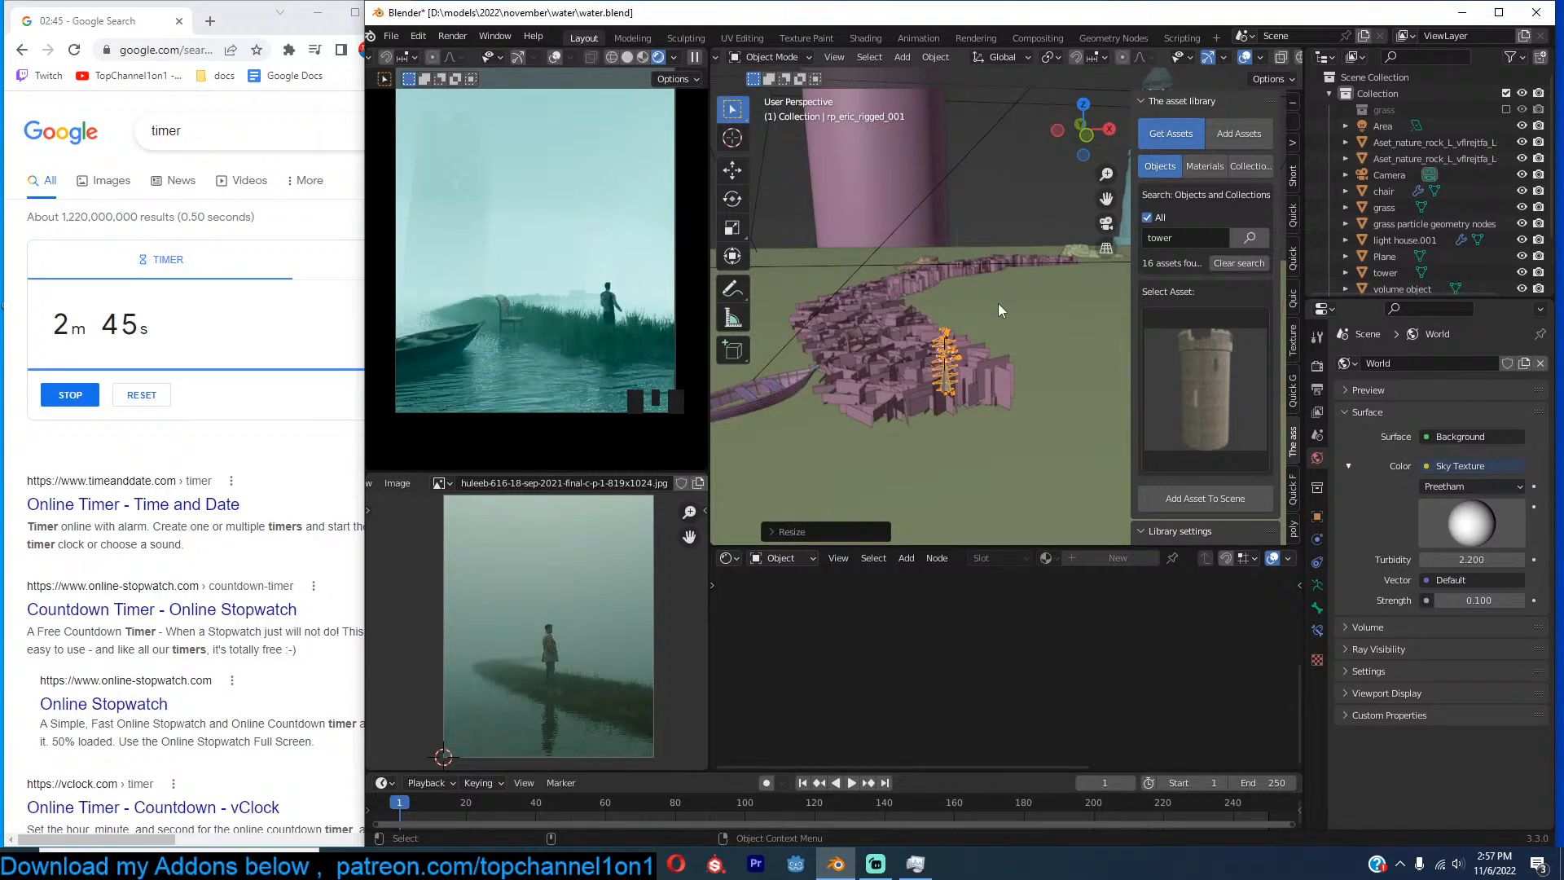
In the camera view, snap the man onto the grassy strip, shift him toward the near side and scale him up.
key("KP_0")
right_click(921, 331, "shift")
key("shift+s")
left_click(926, 232)
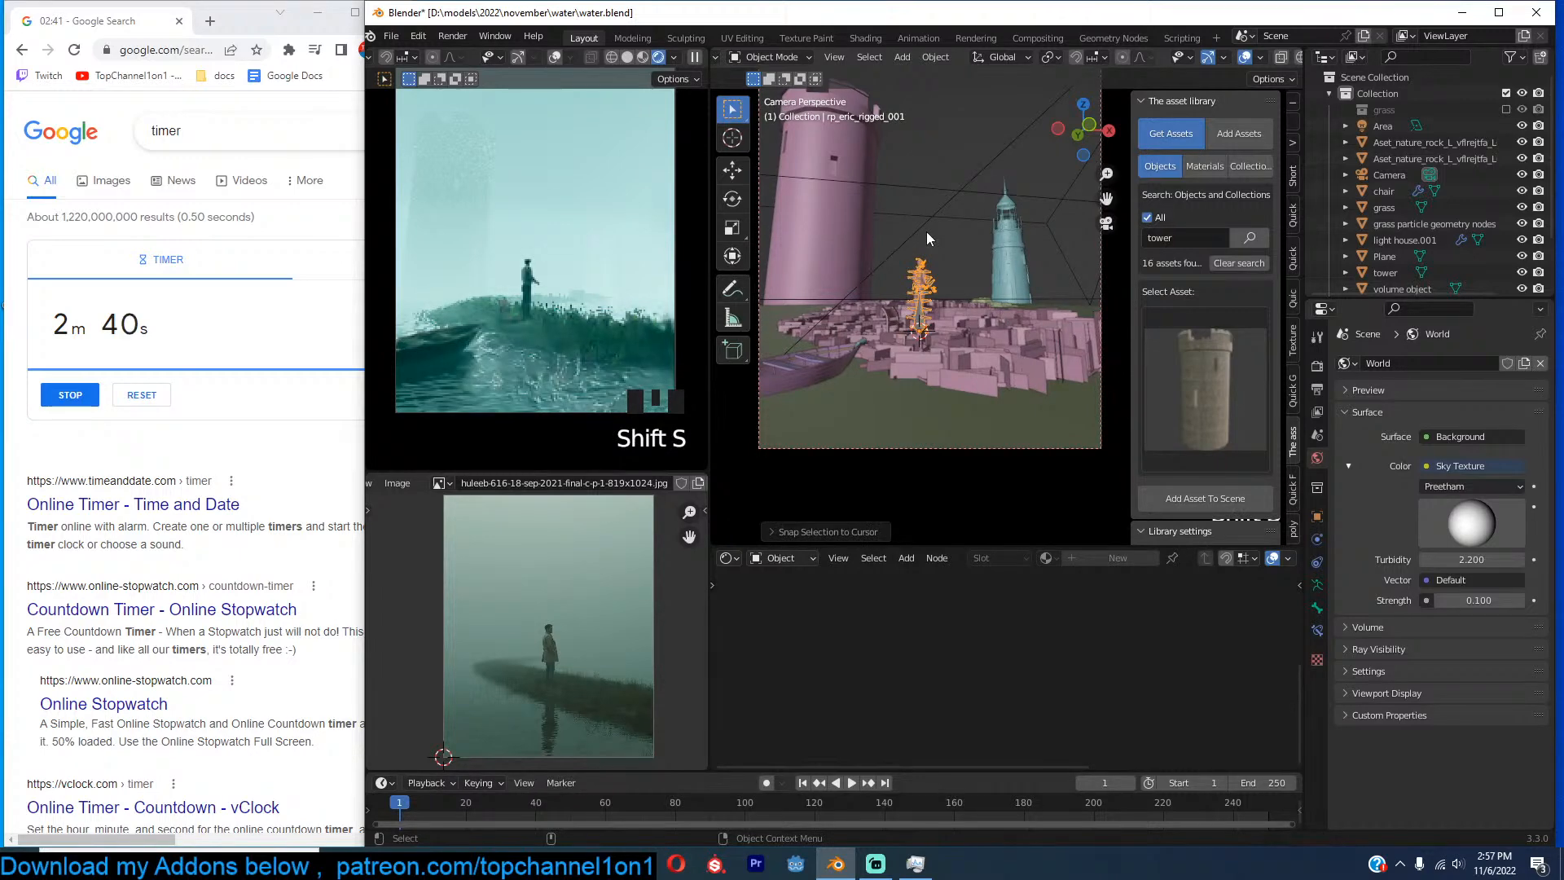
key("g")
left_click(957, 260)
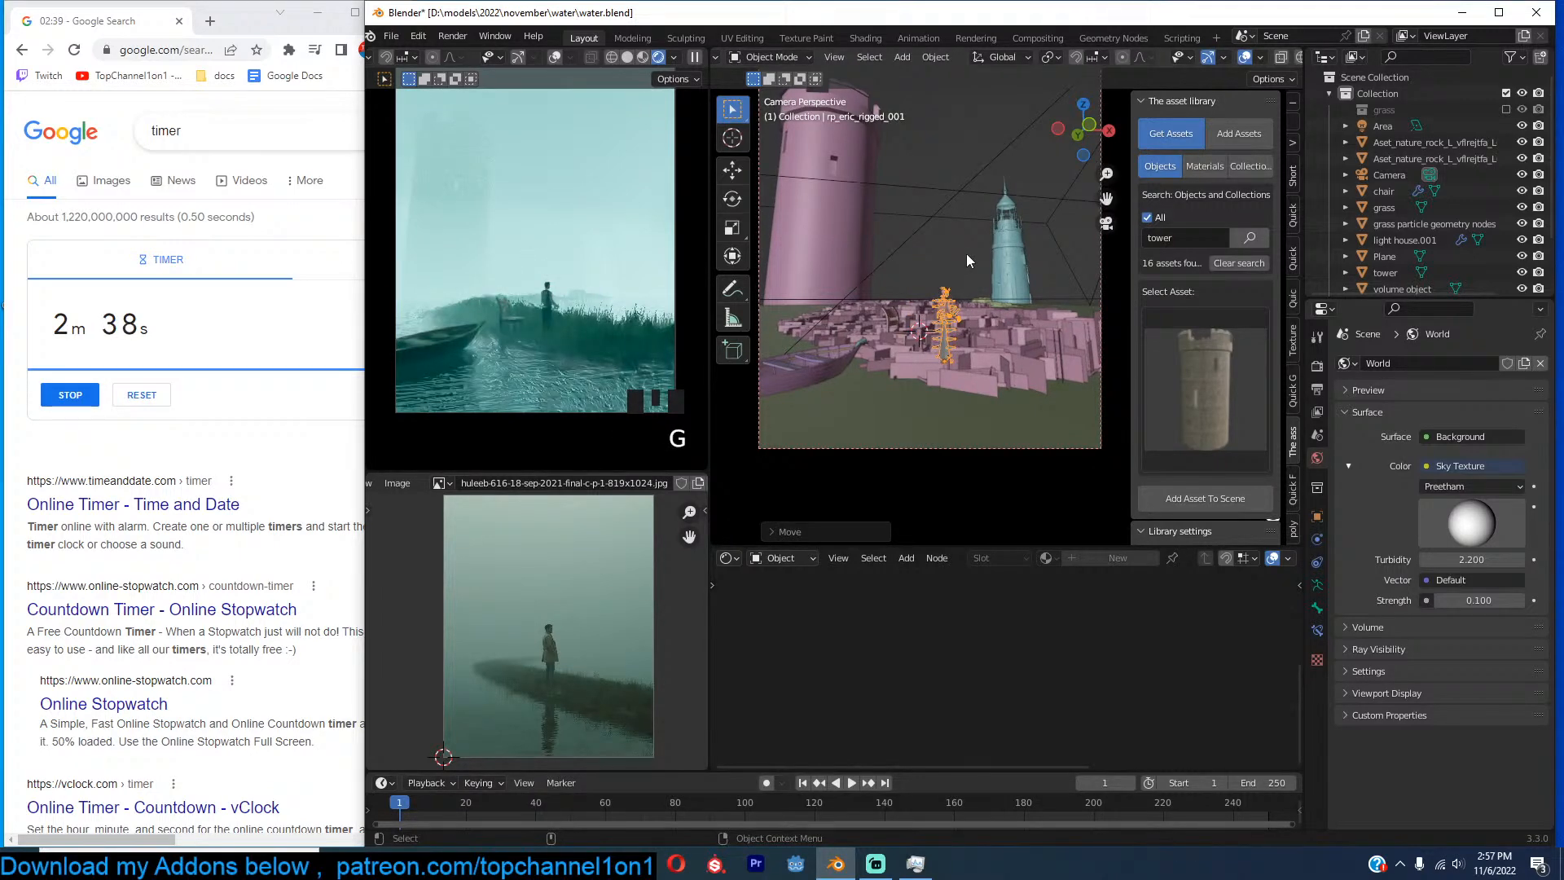
key("s")
left_click(884, 315)
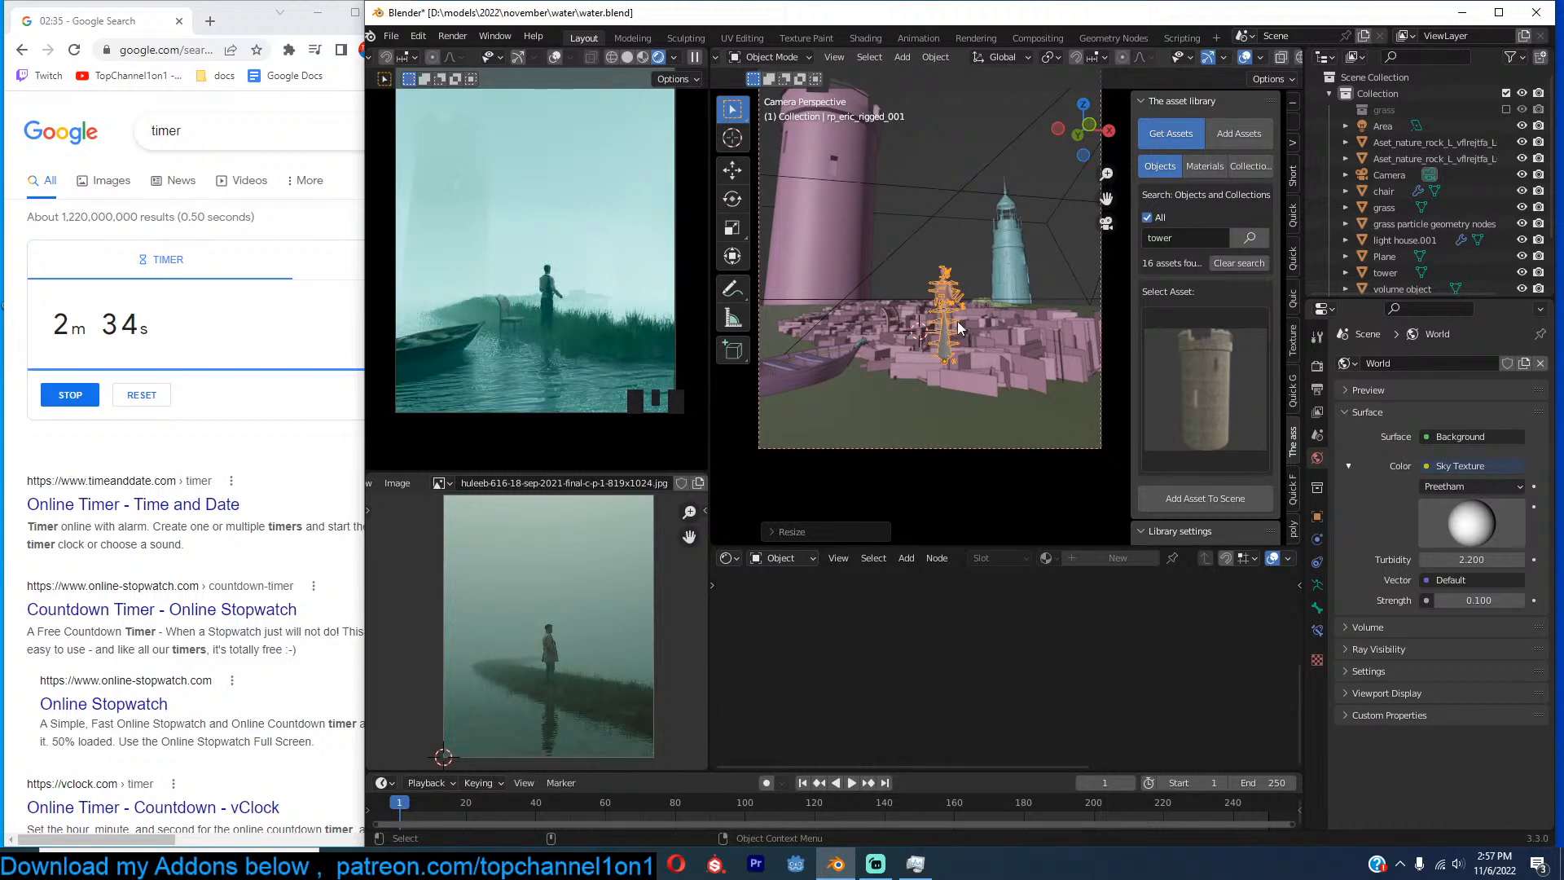
Save the scene and stop the browser's countdown timer.
key("ctrl+s")
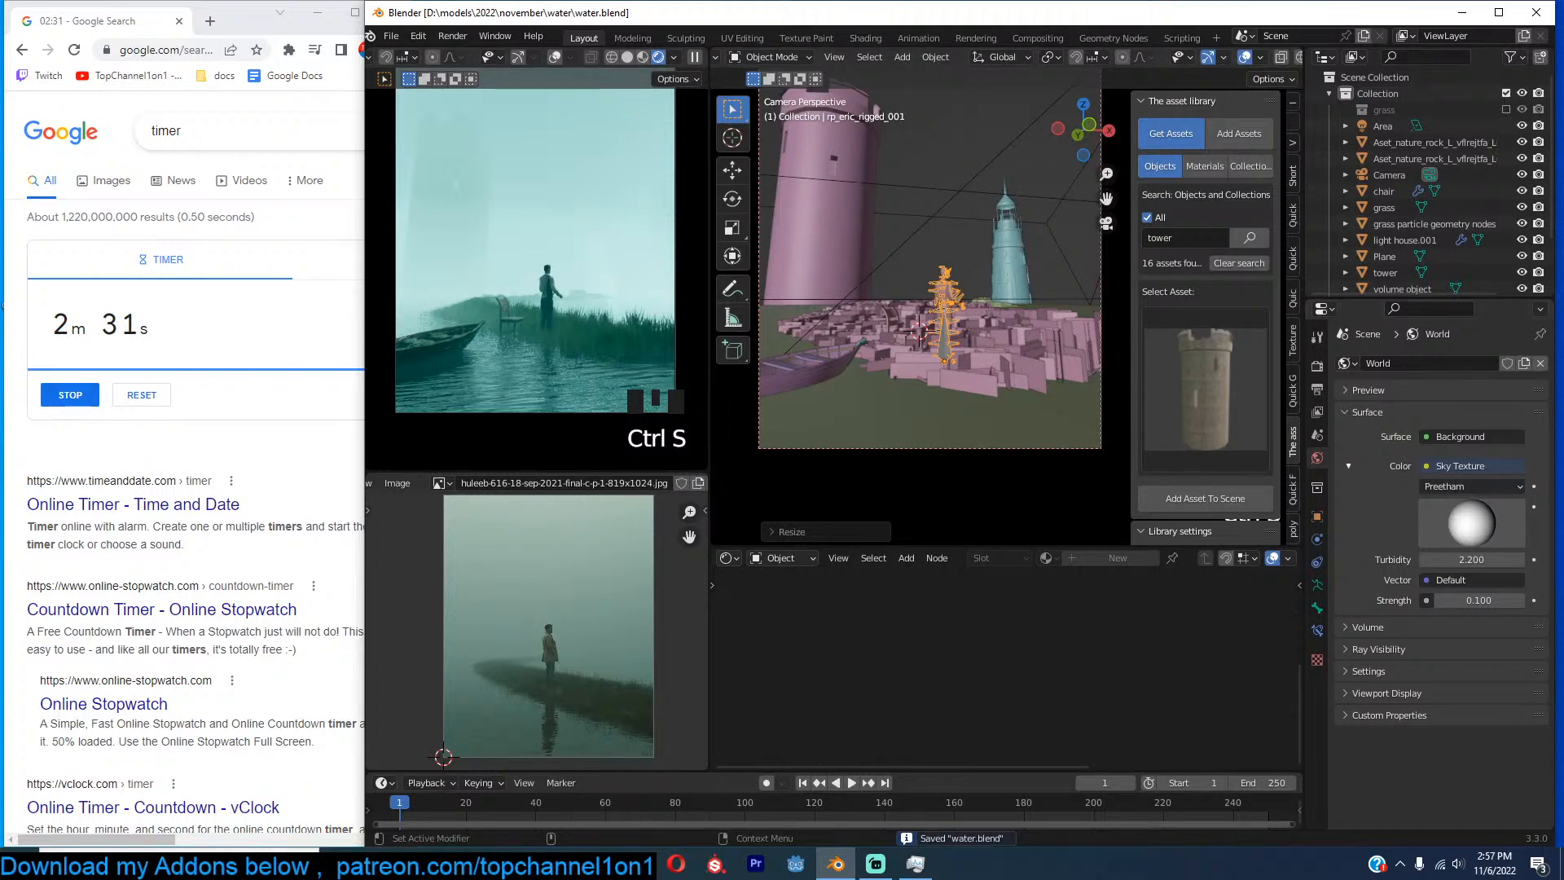
left_click(70, 395)
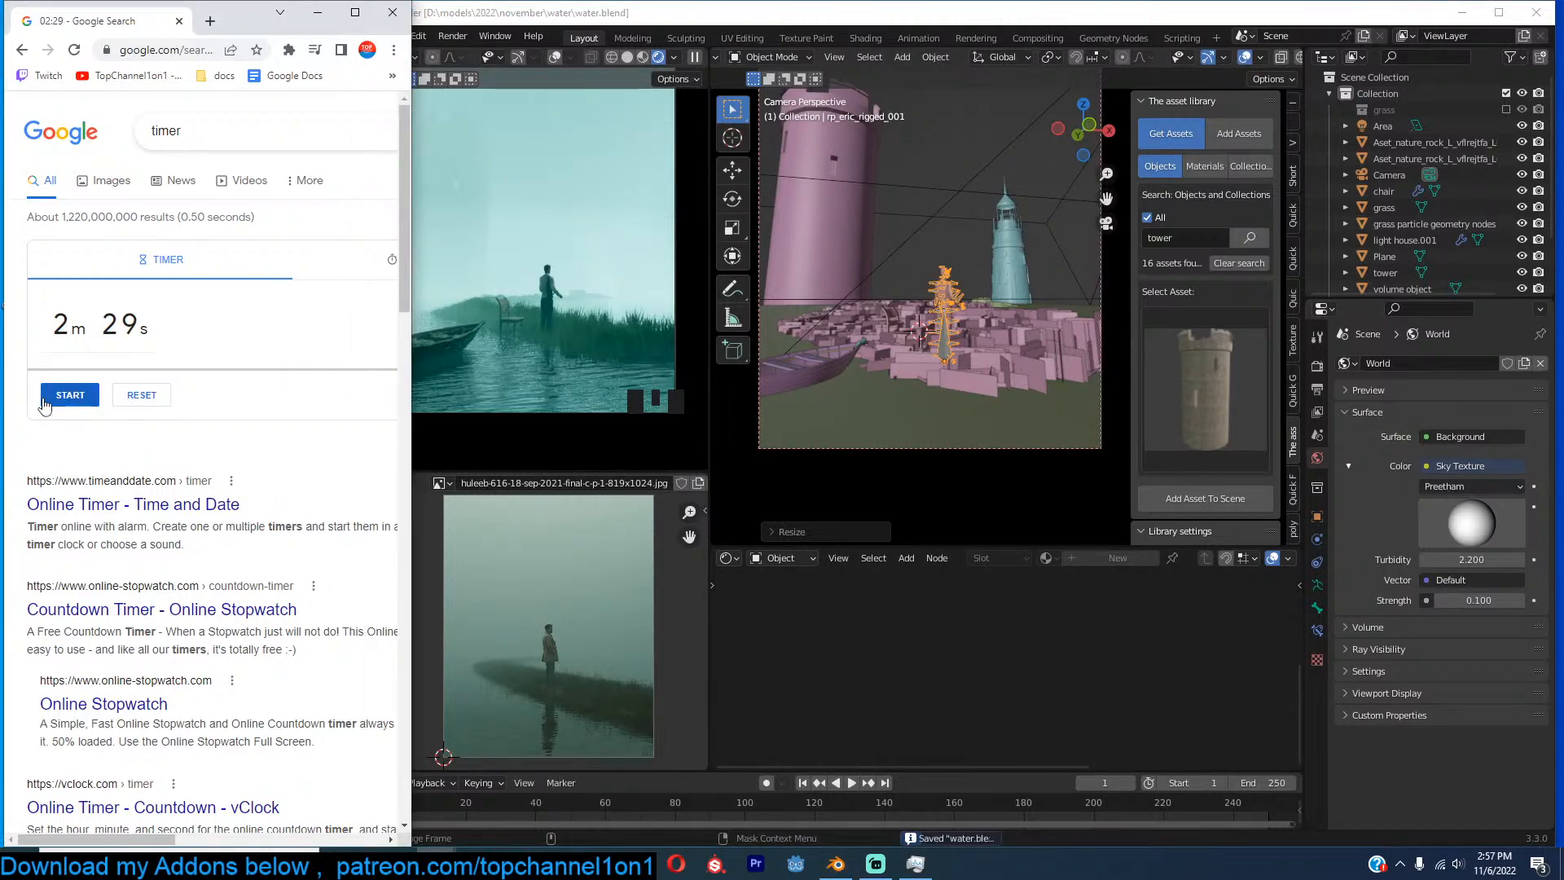
left_click(963, 302)
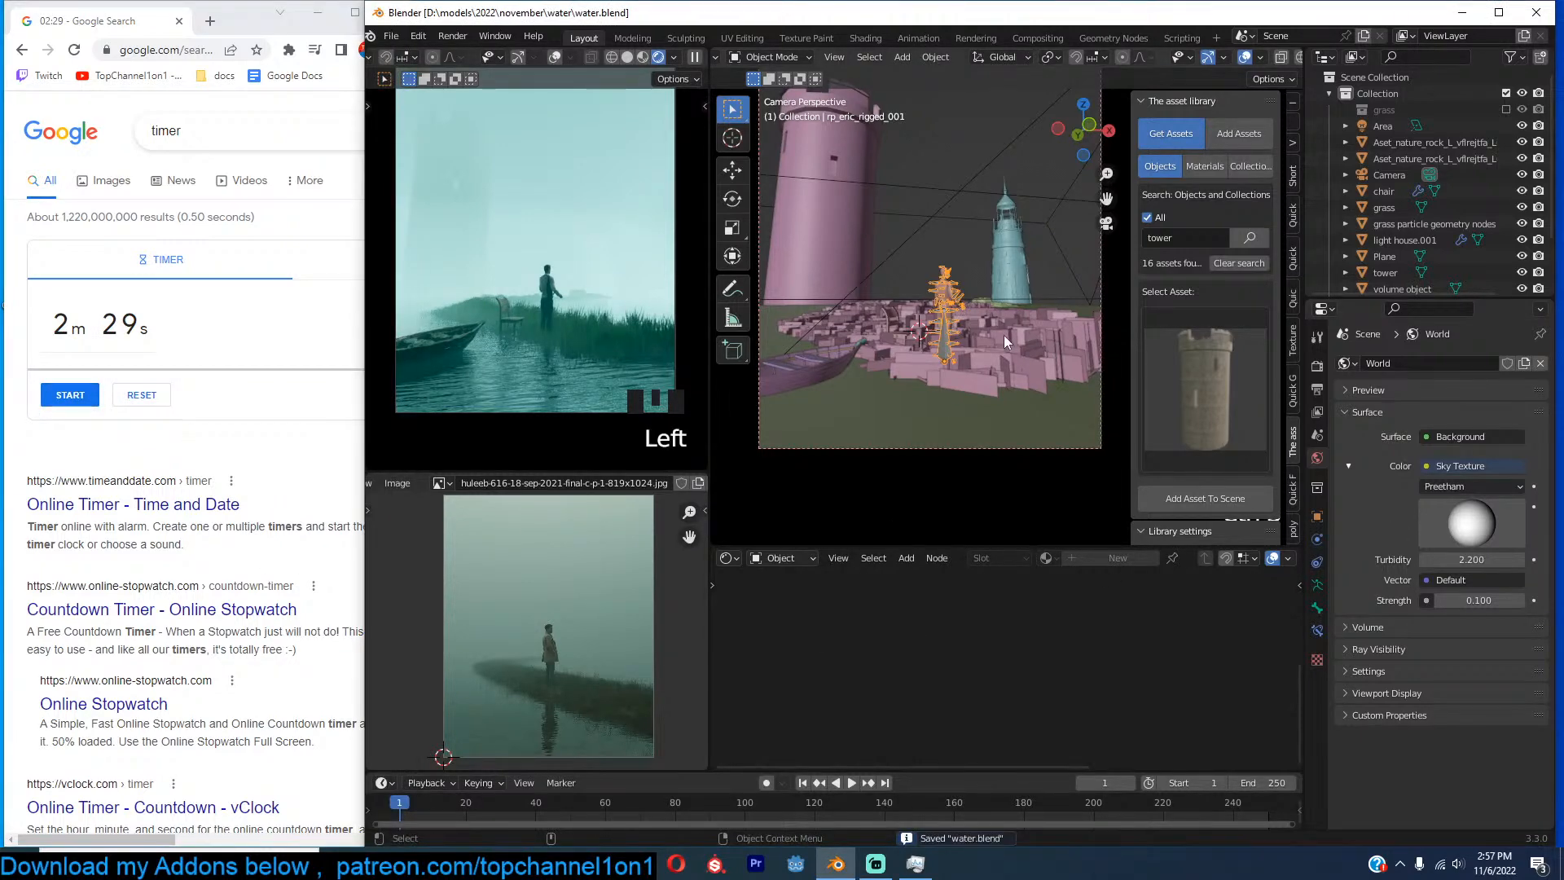
Switch to the second browser window, maximize it and show the blendereverything.com render challenge page.
mouse_move(440, 862)
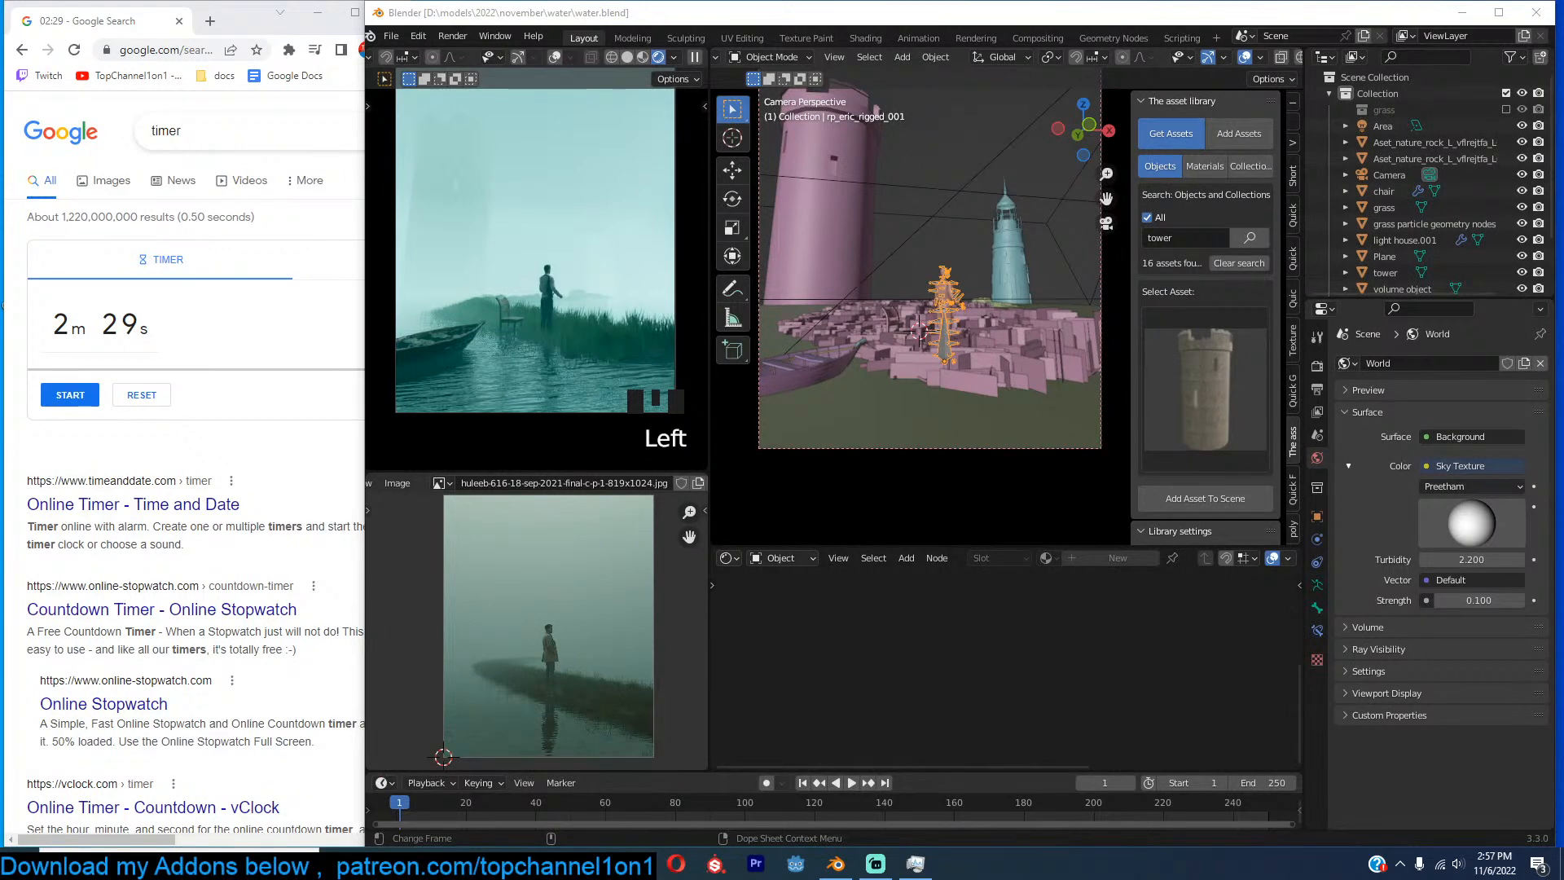
left_click_drag(1563, 261, 750, 140)
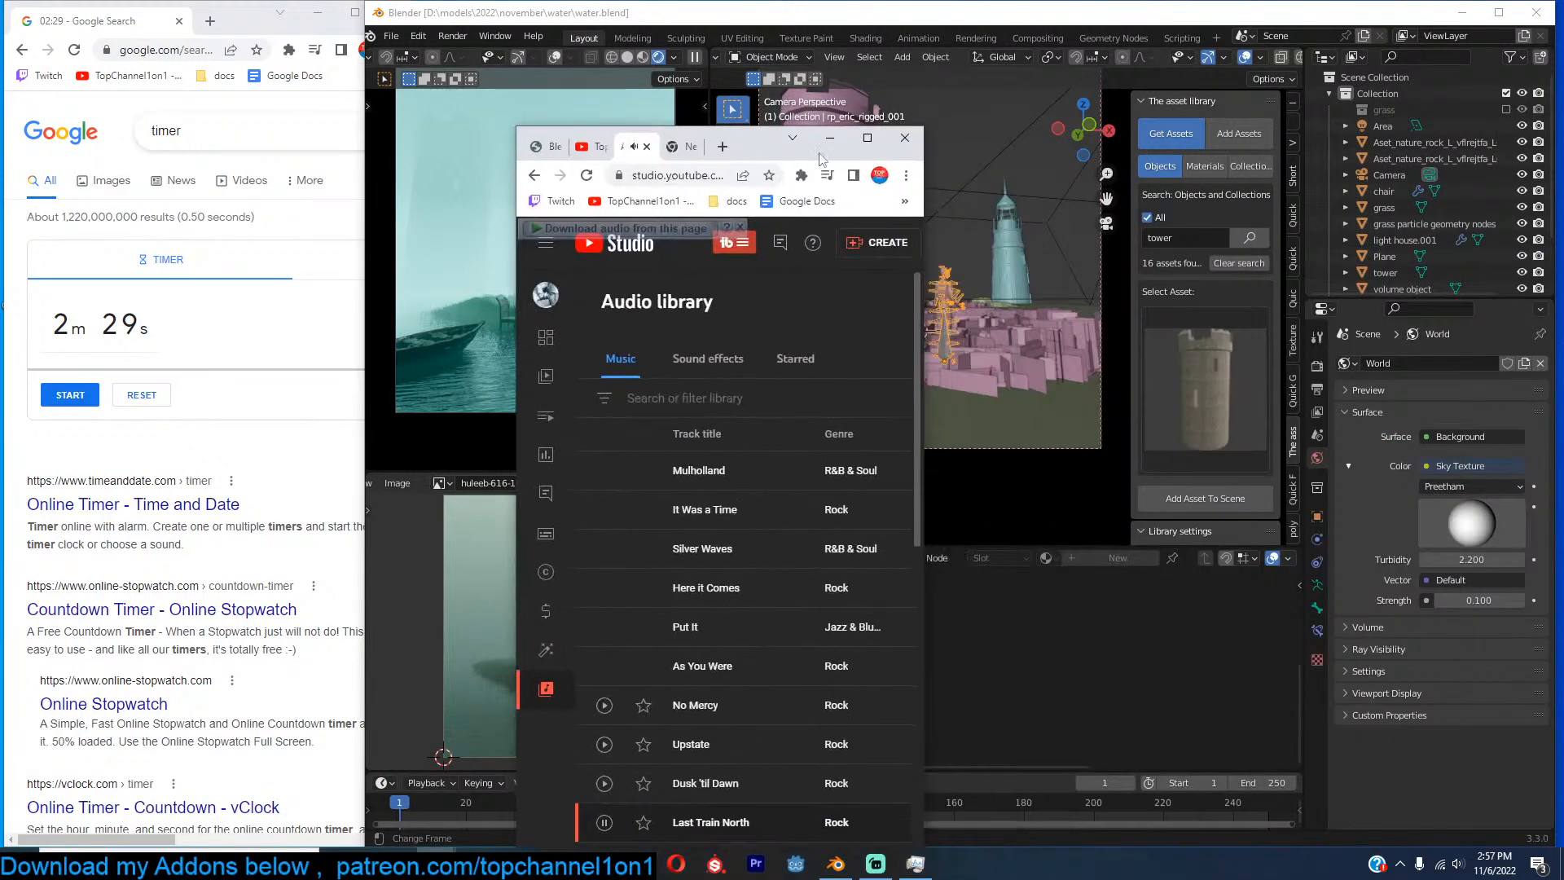
left_click(872, 140)
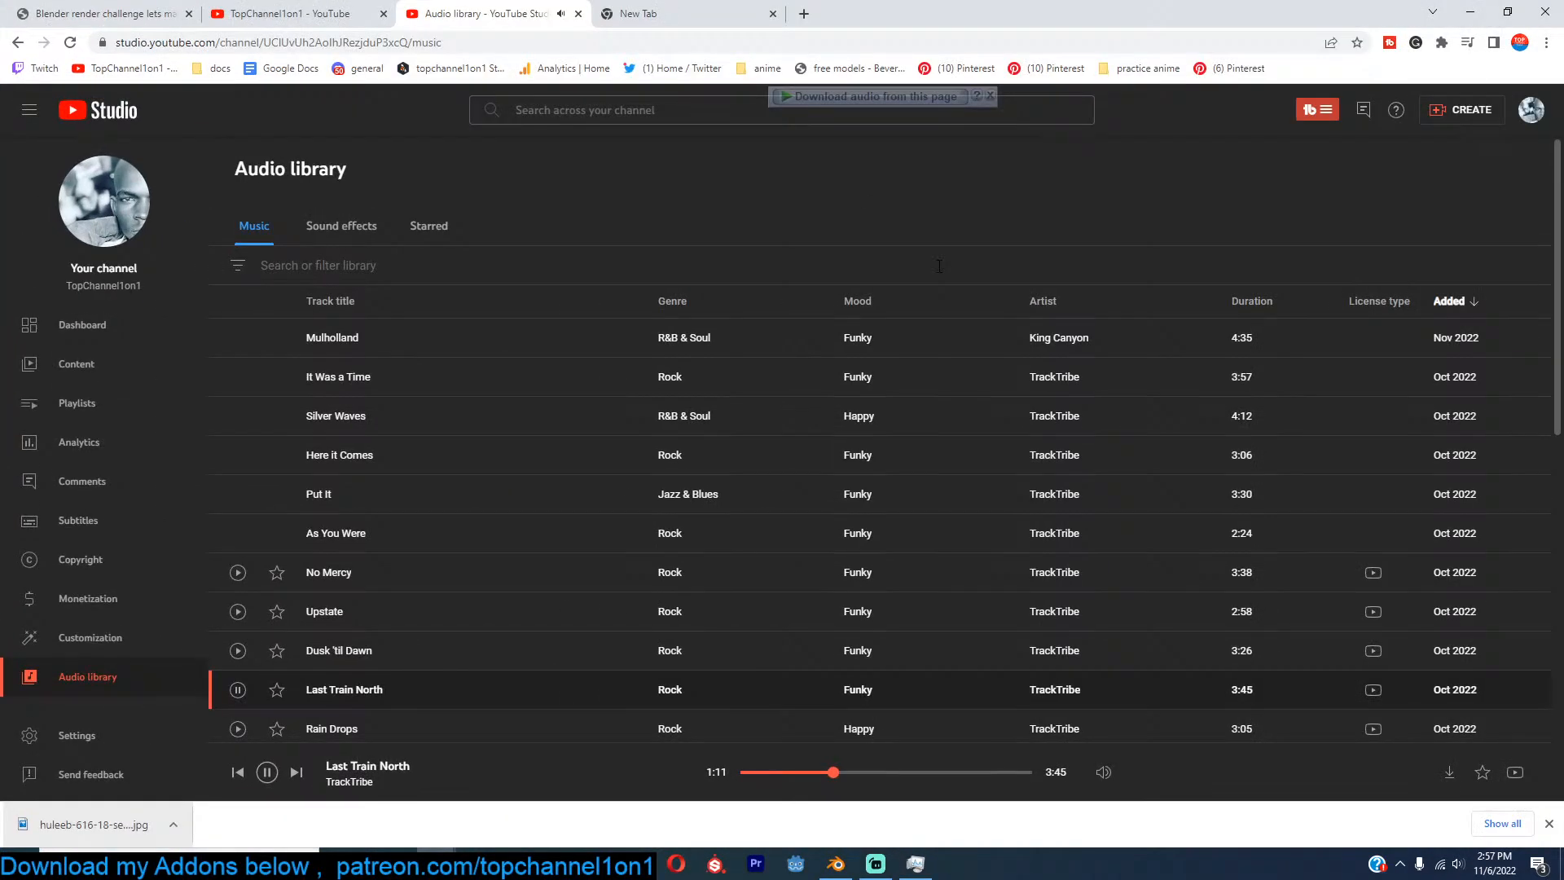
left_click(145, 20)
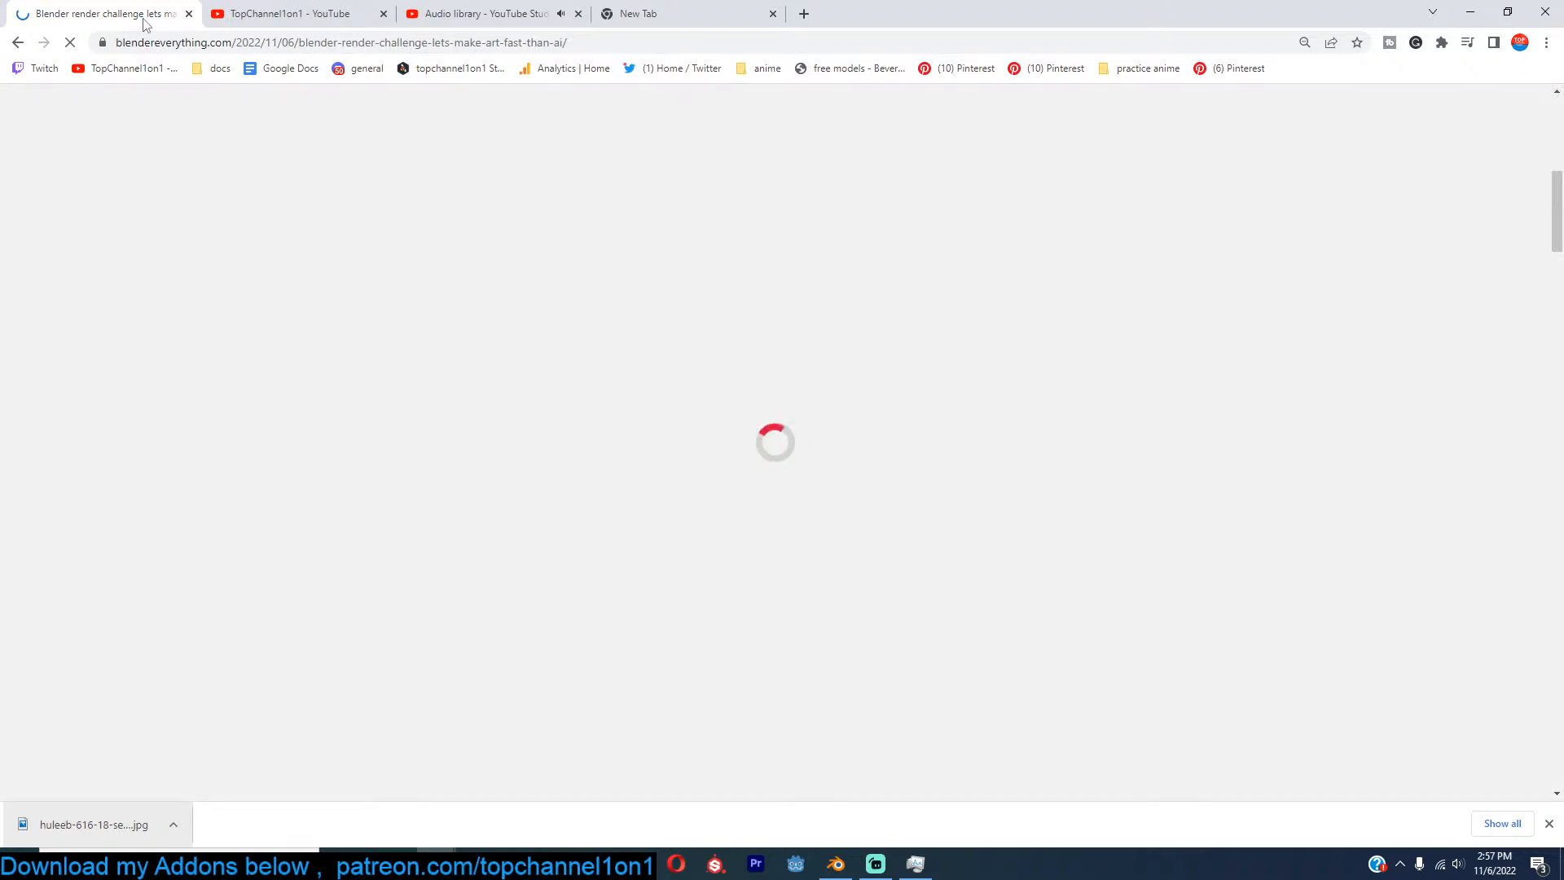
left_click(516, 47)
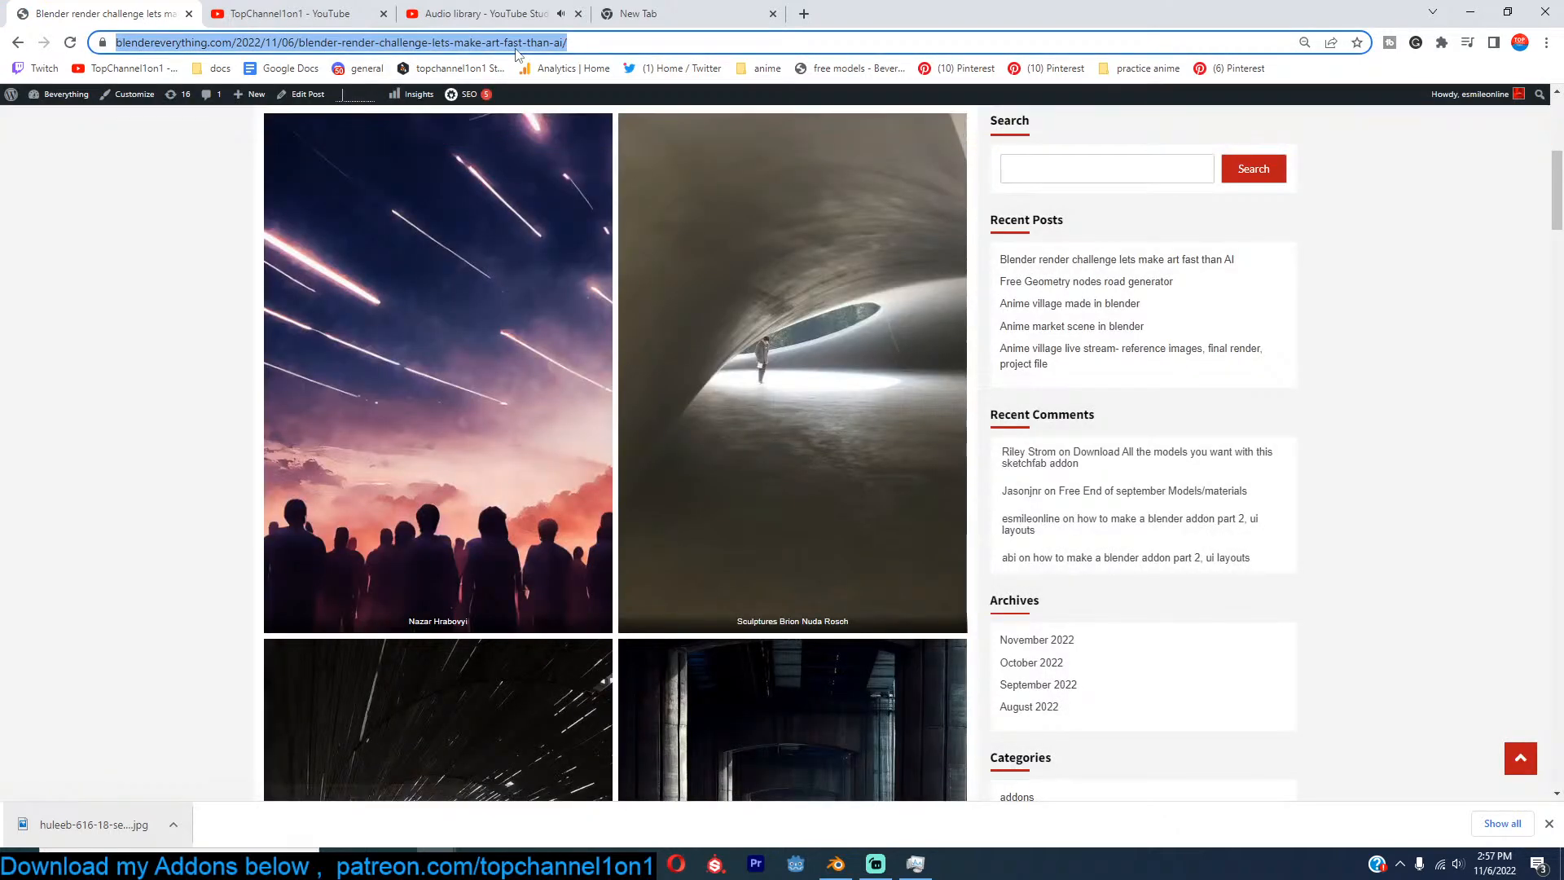
key("super+shift+s")
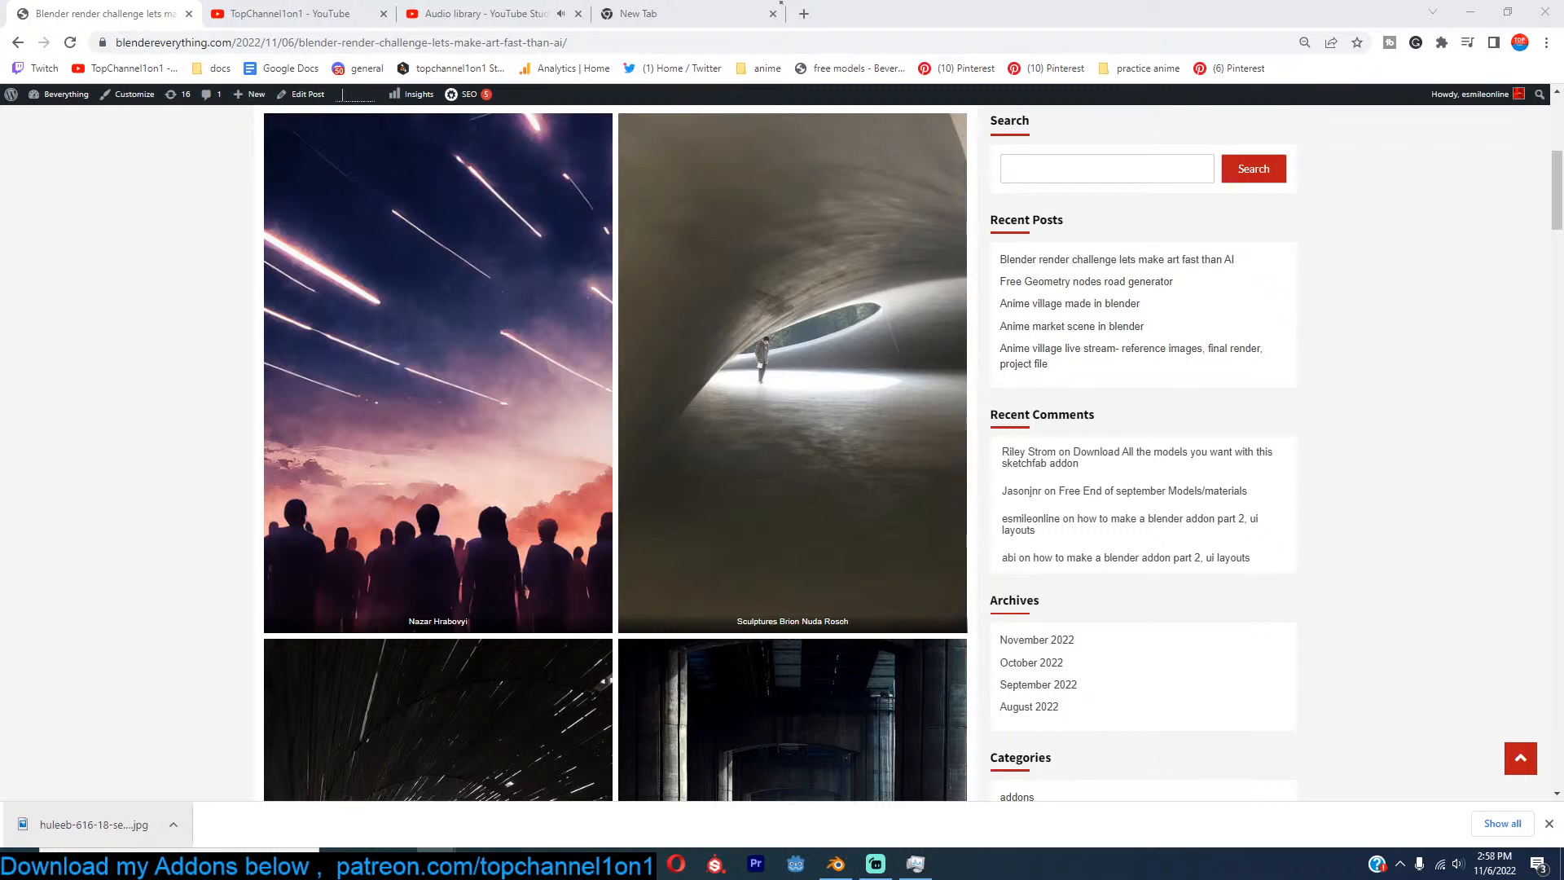
key("Escape")
Look through the reference images on the render challenge page for the next artwork to recreate.
scroll(870, 560, "down", 8)
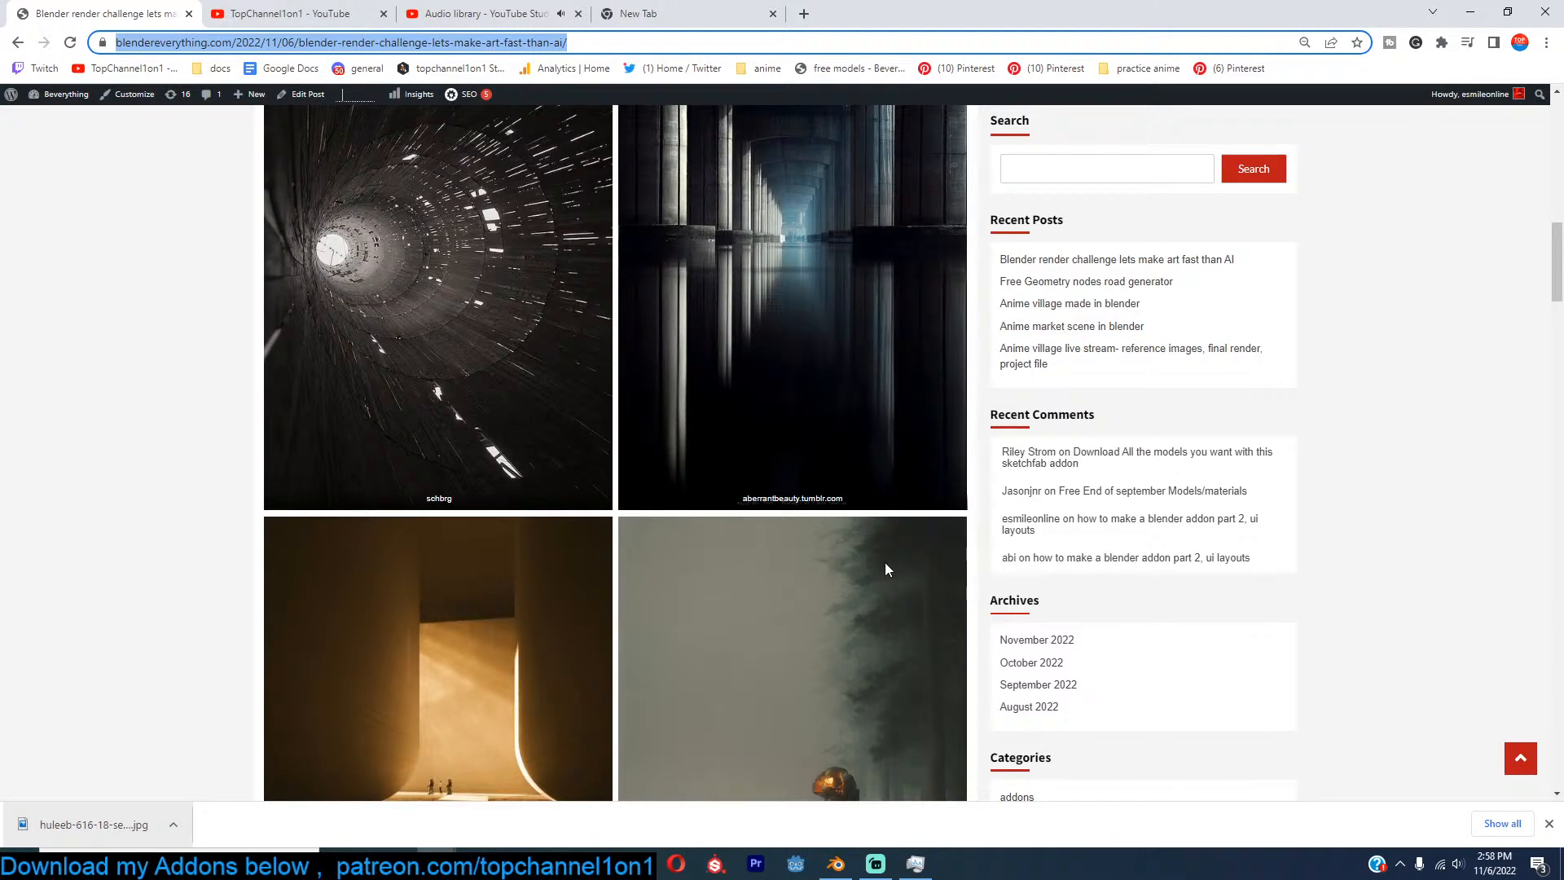
scroll(397, 357, "up", 2)
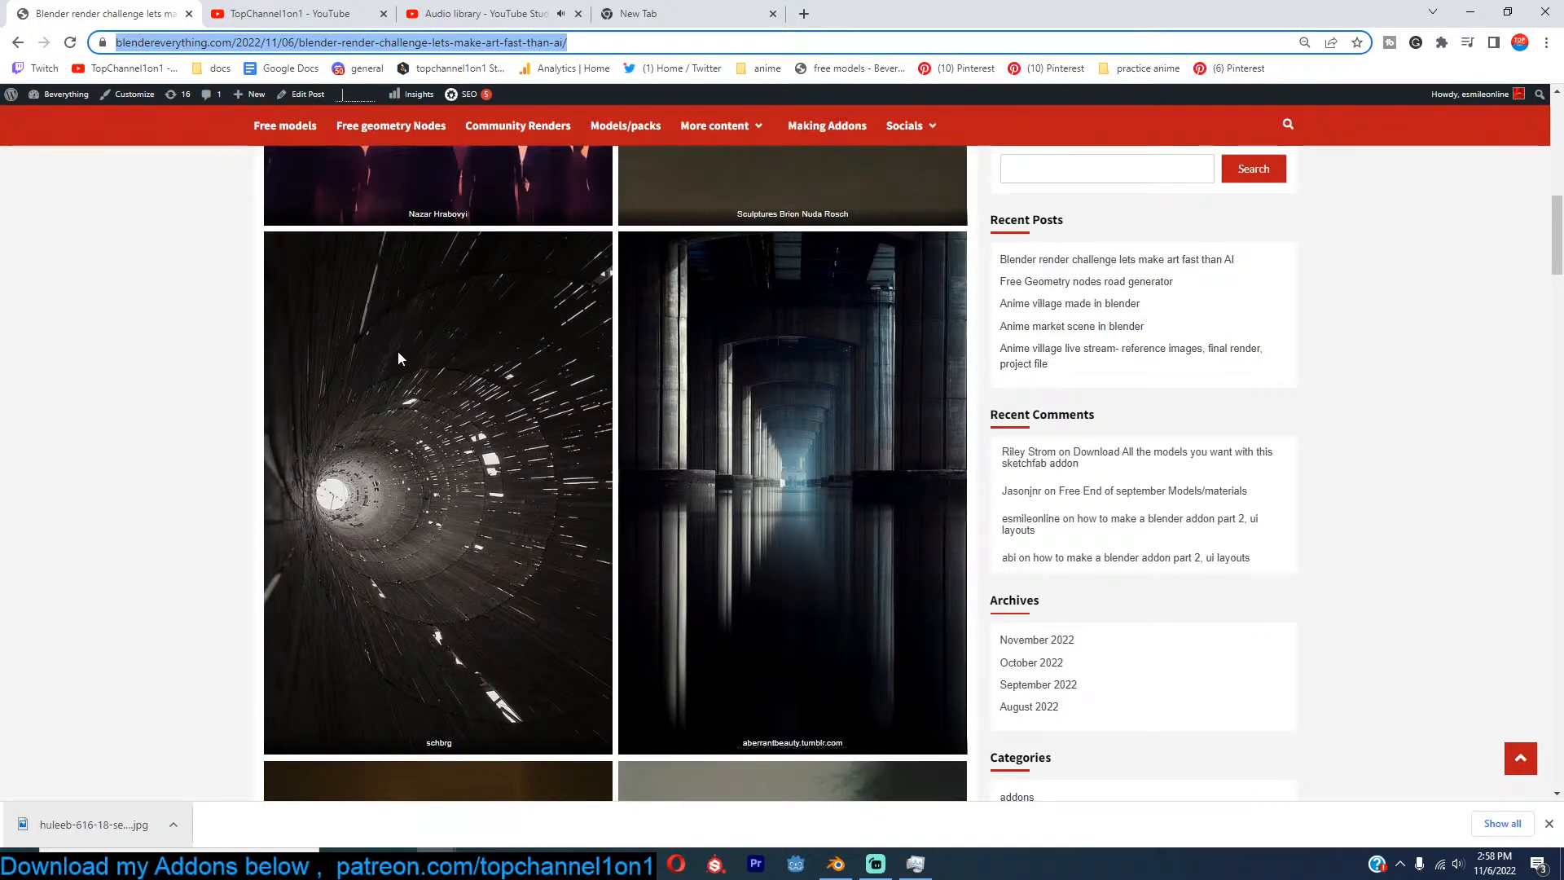
scroll(397, 356, "down", 7)
scroll(397, 357, "down", 4)
scroll(397, 357, "up", 2)
scroll(398, 357, "down", 4)
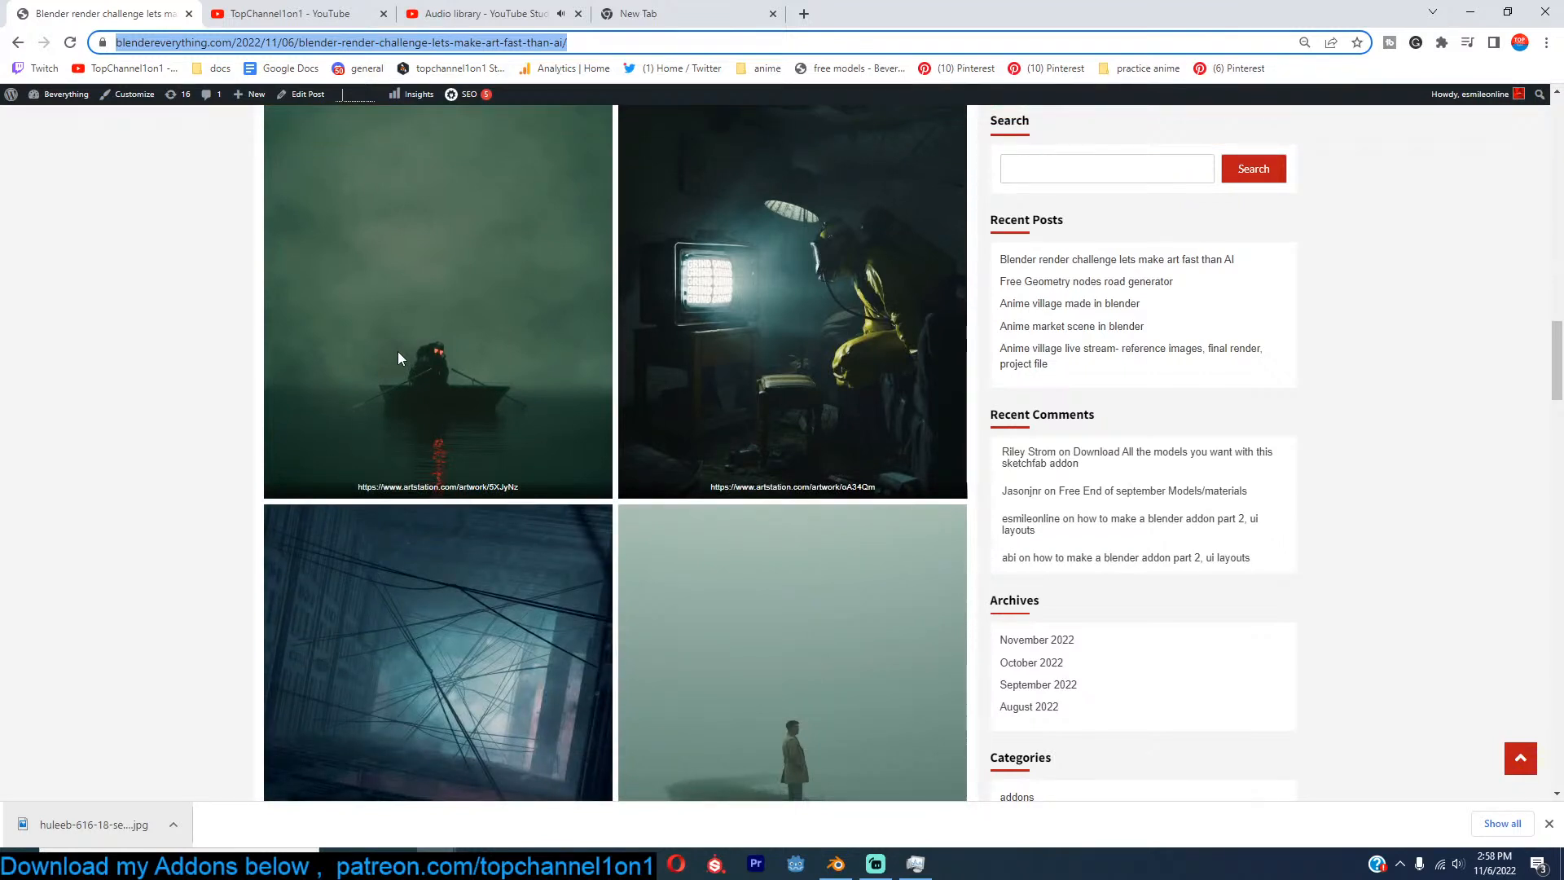
scroll(483, 430, "up", 2)
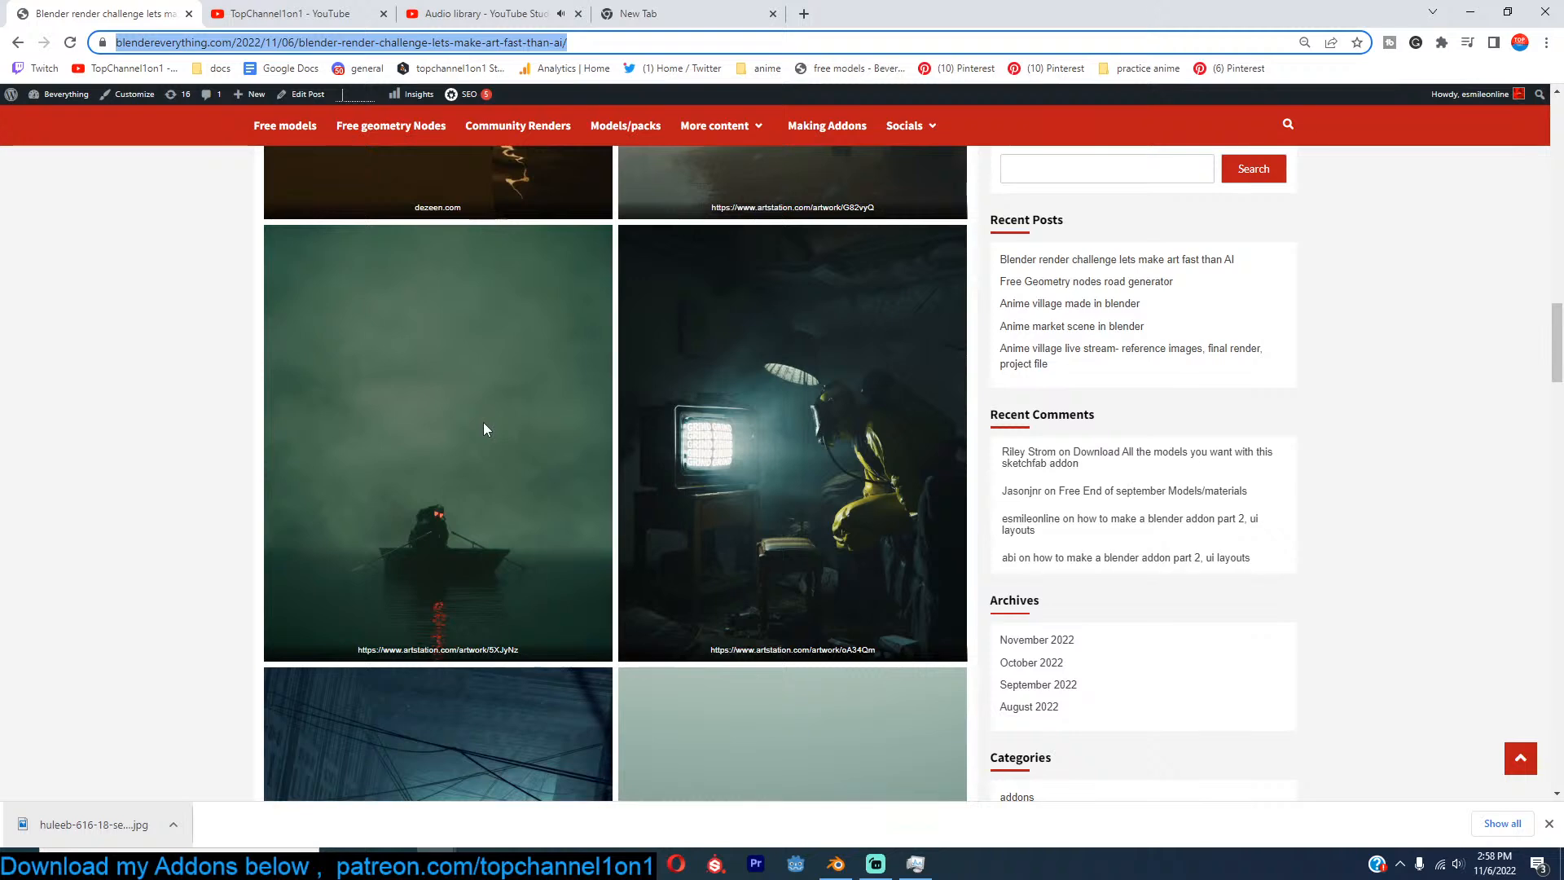
scroll(484, 429, "down", 5)
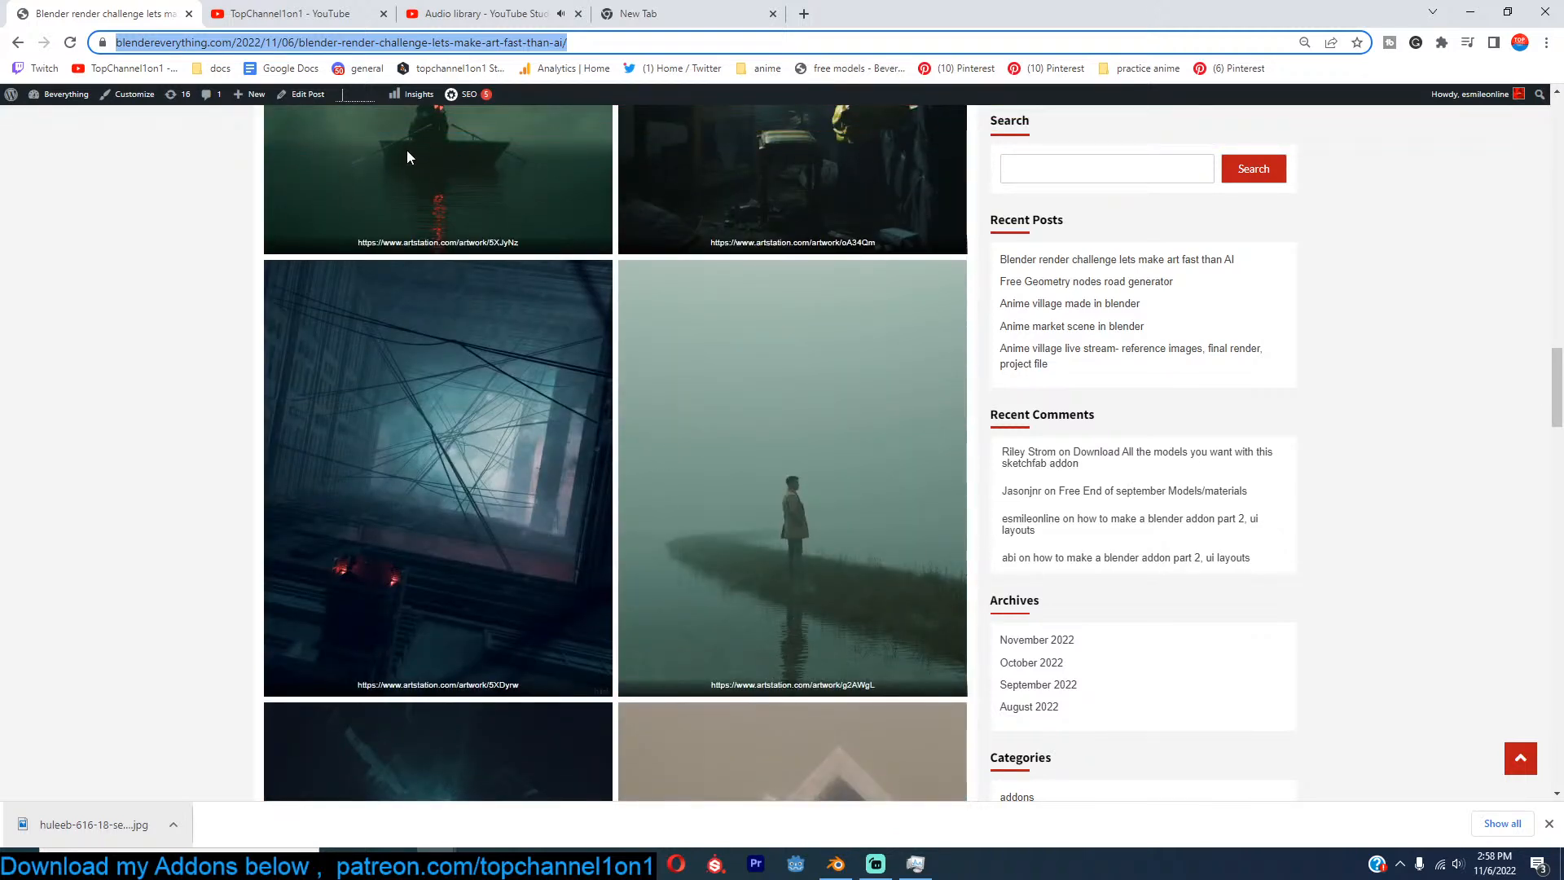
scroll(483, 456, "down", 2)
left_click(437, 321)
scroll(468, 397, "down", 3)
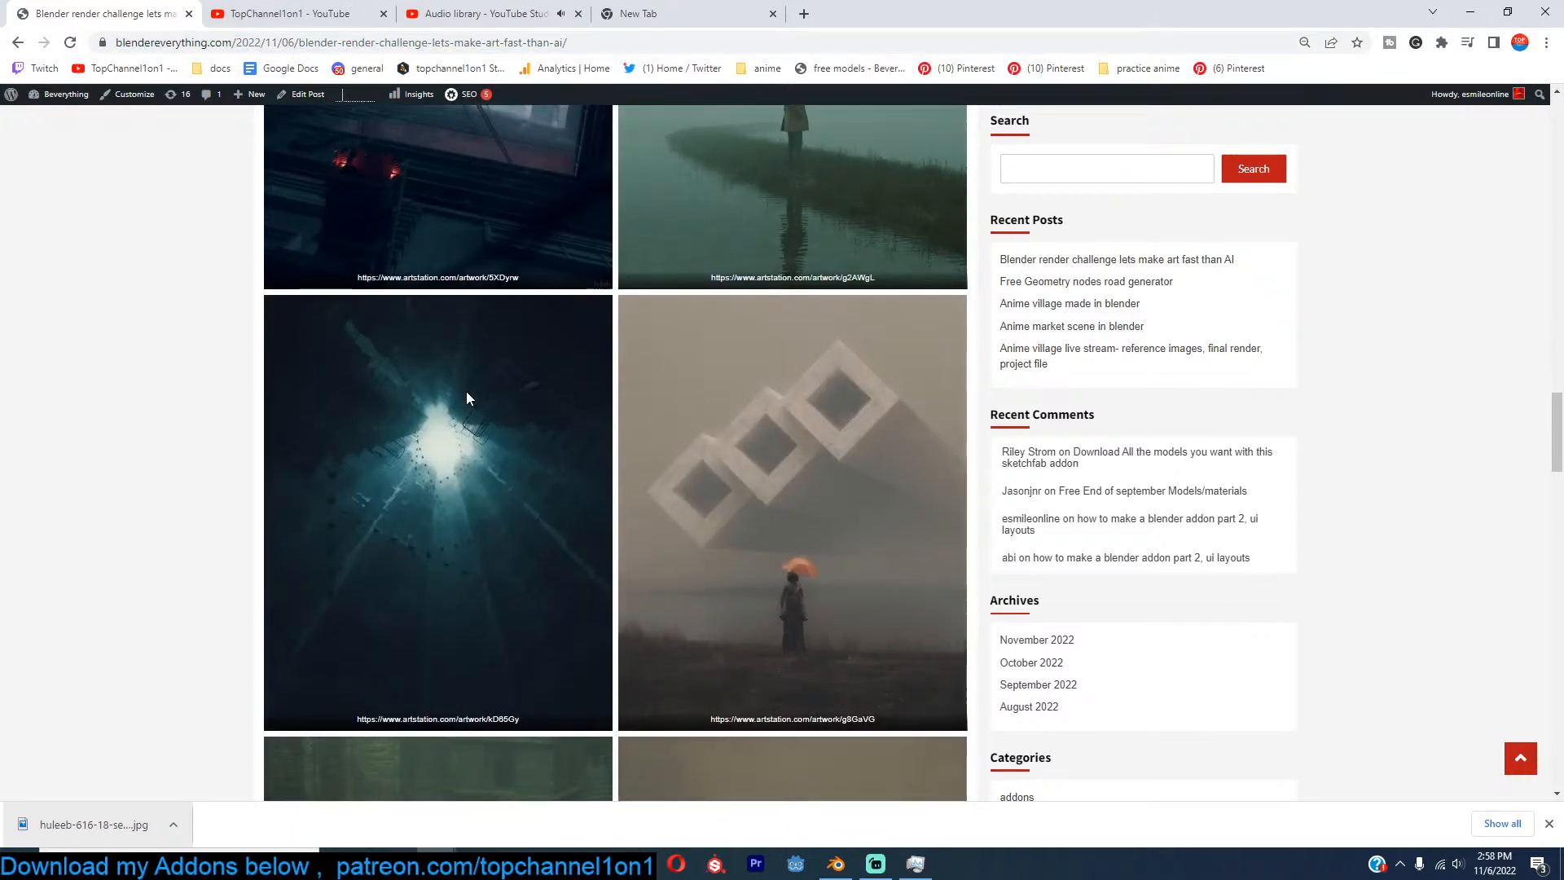
Save the dark image with the glowing teal light burst as the next reference picture.
right_click(451, 394)
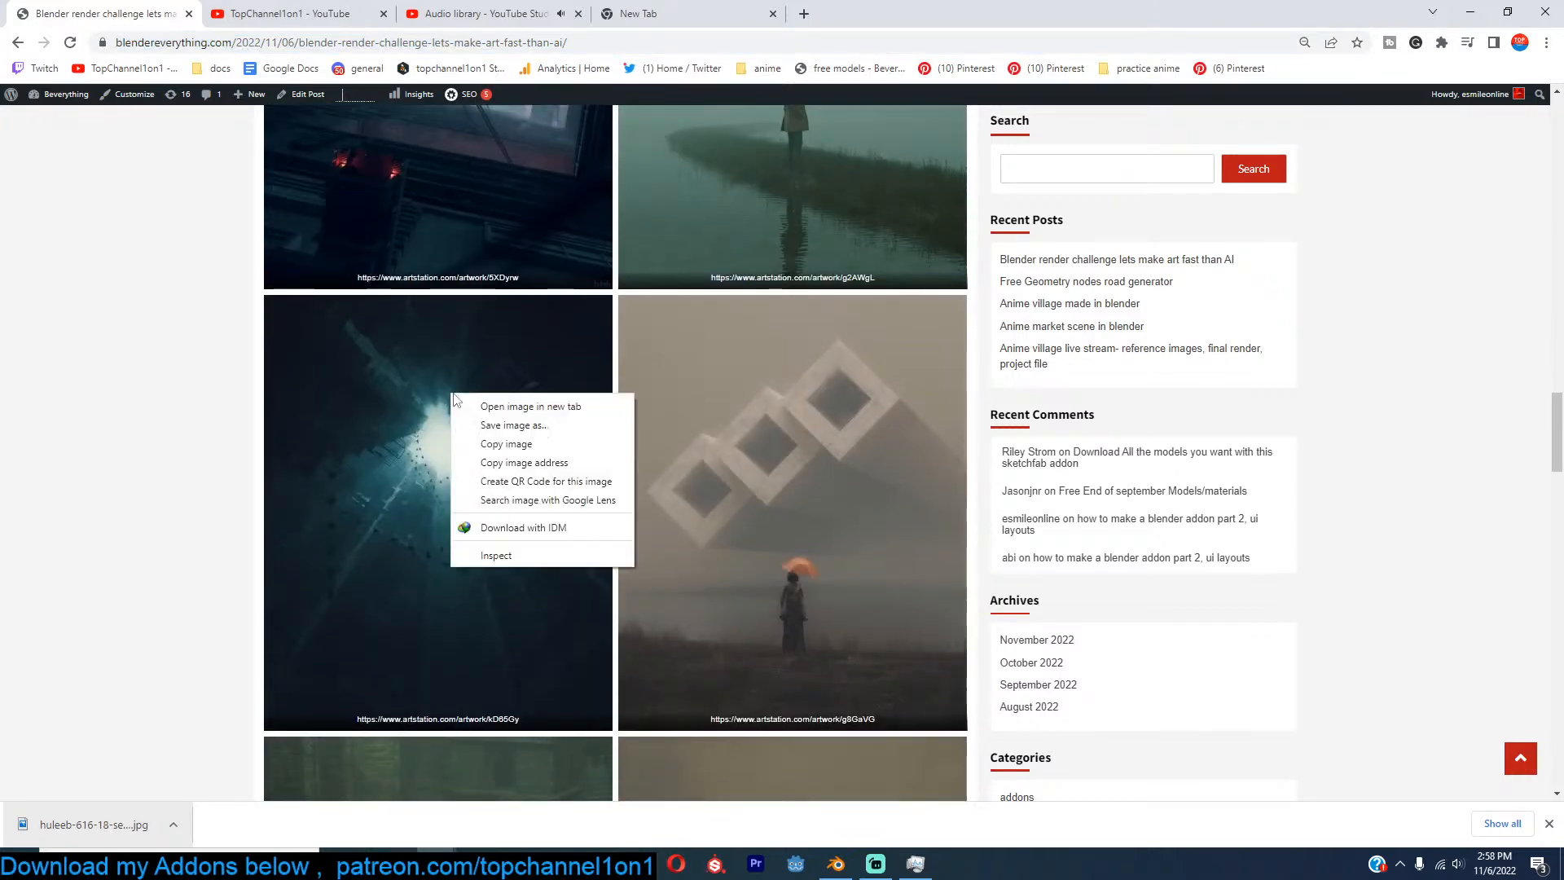
left_click(521, 426)
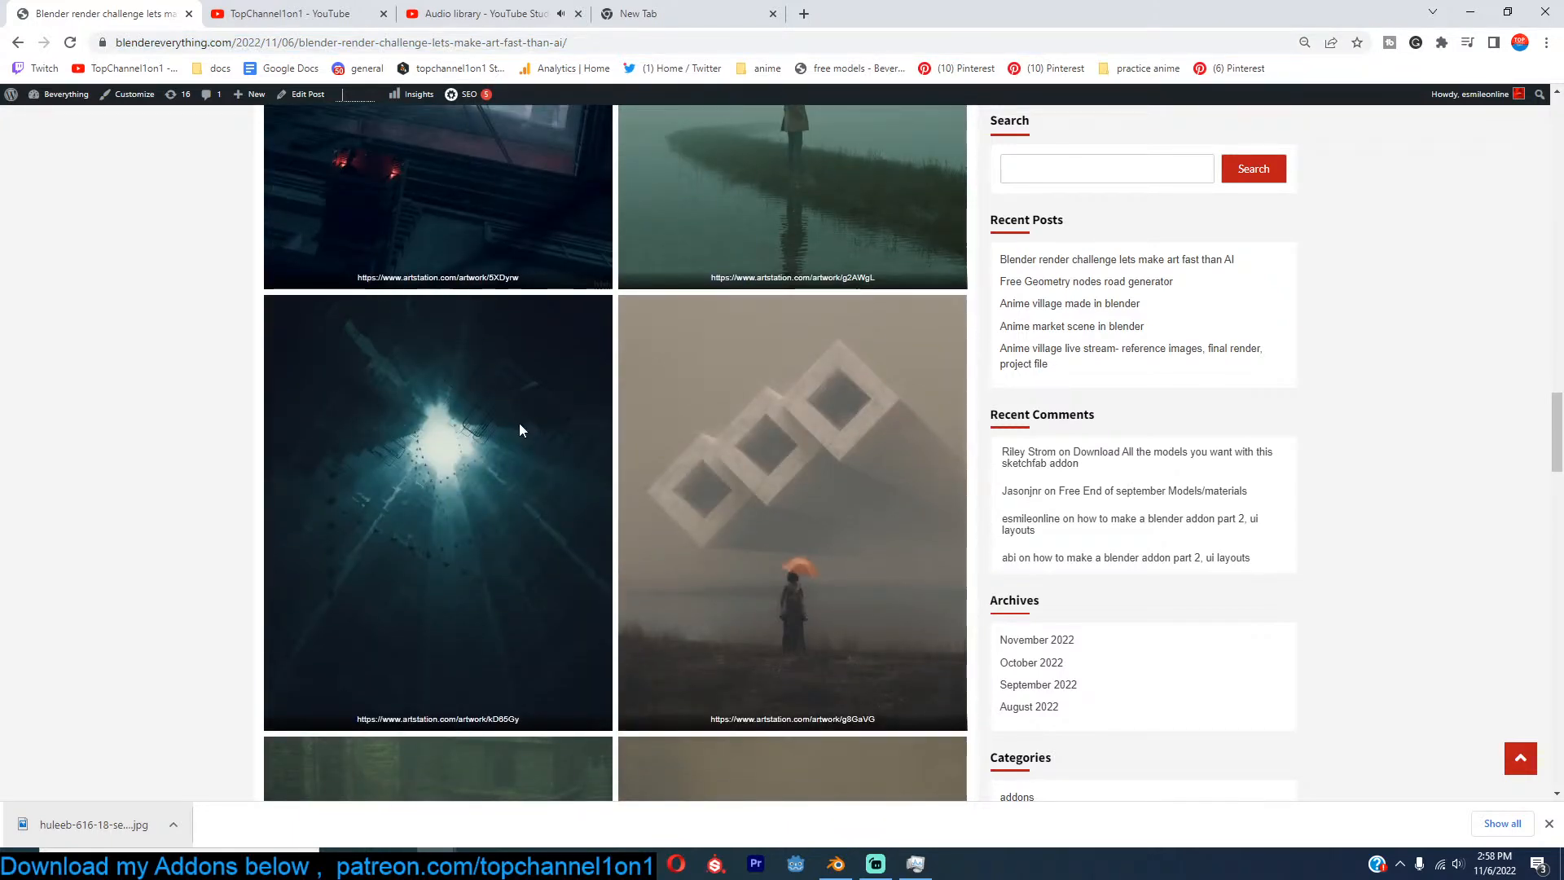
left_click(902, 469)
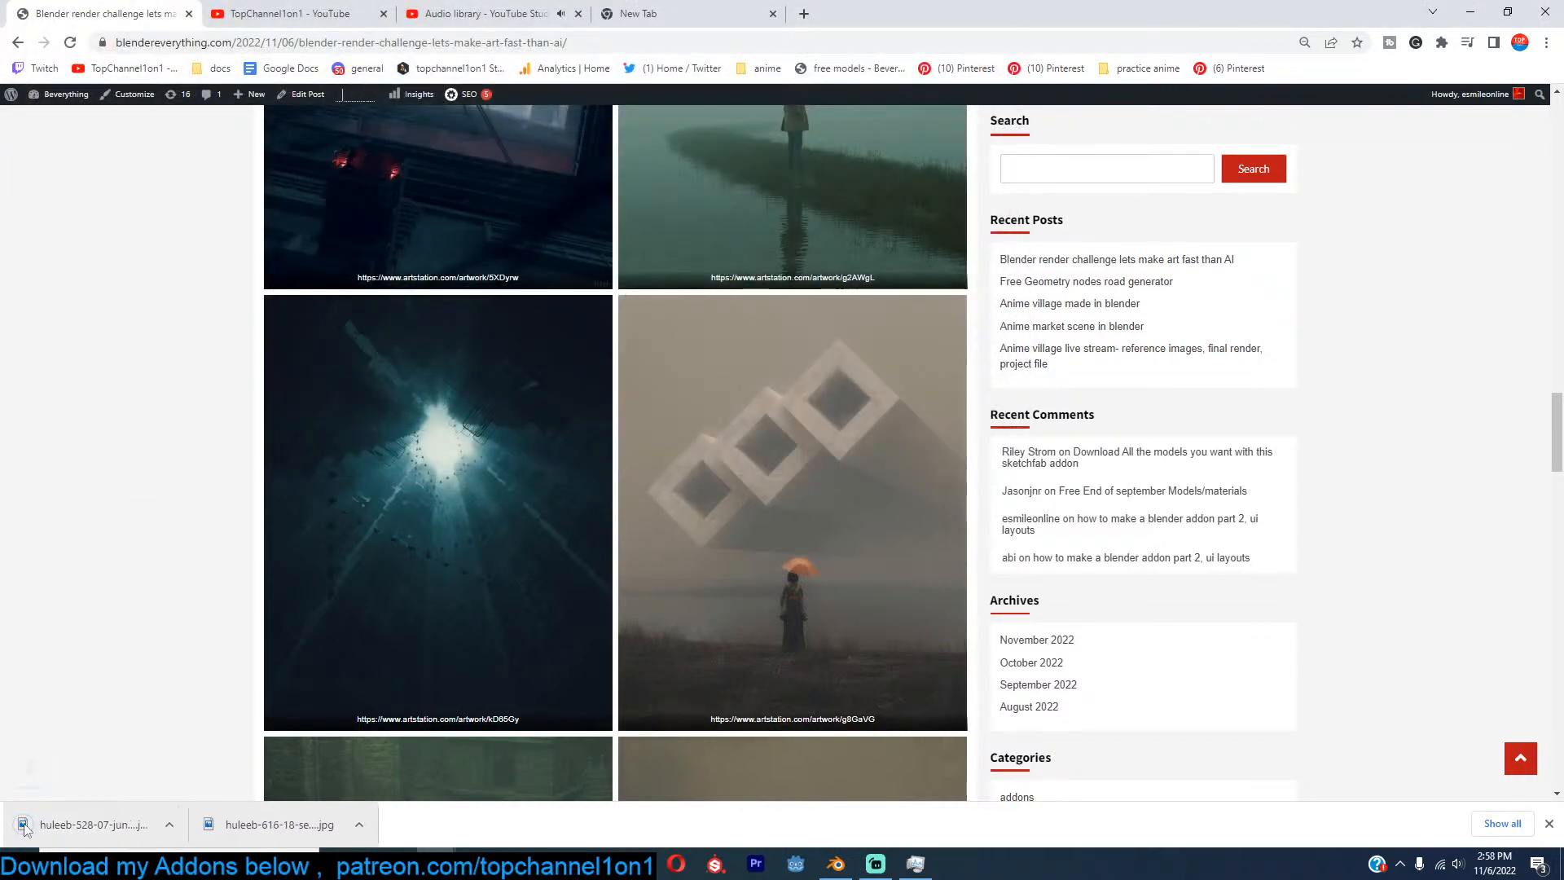
Switch back to Blender, save the lake scene and quit it to start from a fresh file.
left_click(835, 863)
left_click(872, 359)
key("ctrl+s")
left_click(872, 359)
key("ctrl+q")
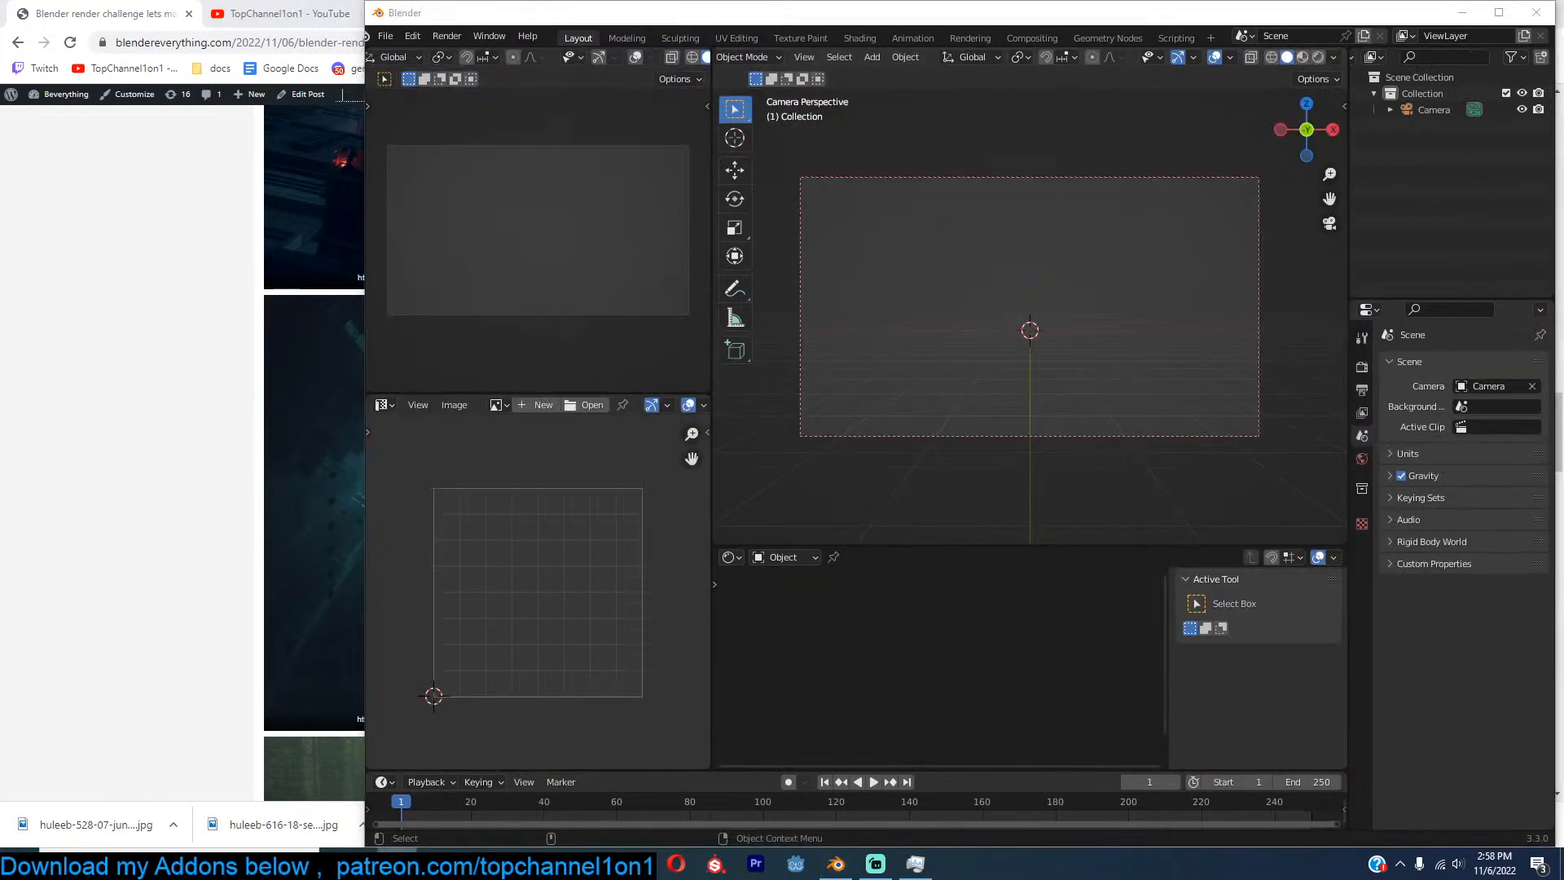
Load the downloaded huleeb-528-07-jun reference image into Blender's image editor, and restart the 15-minute countdown on the timer page.
left_click_drag(97, 824, 453, 632)
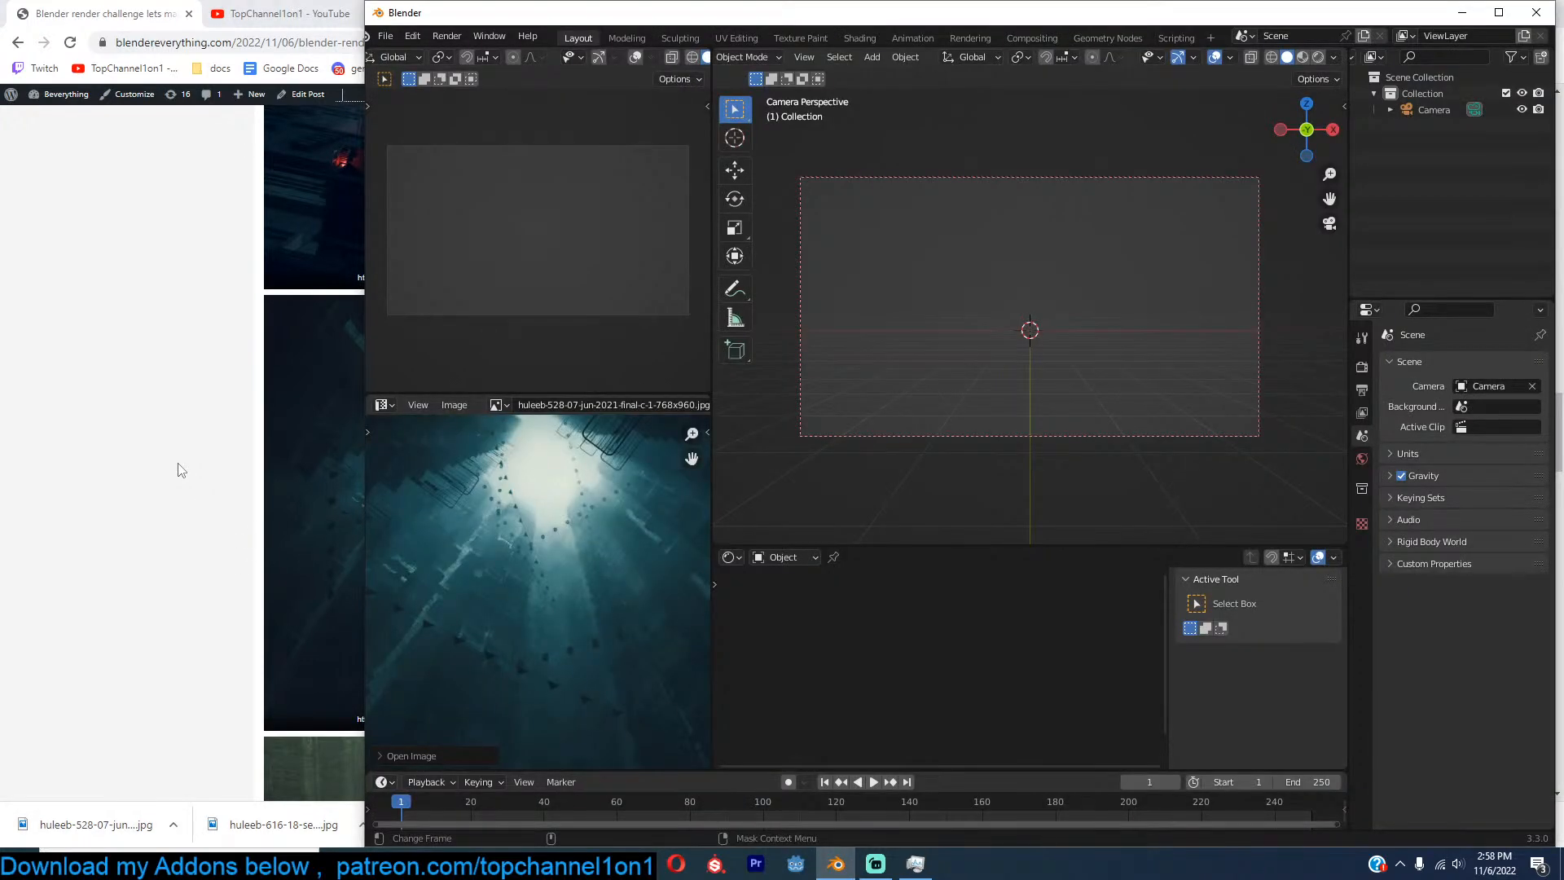
left_click(180, 470)
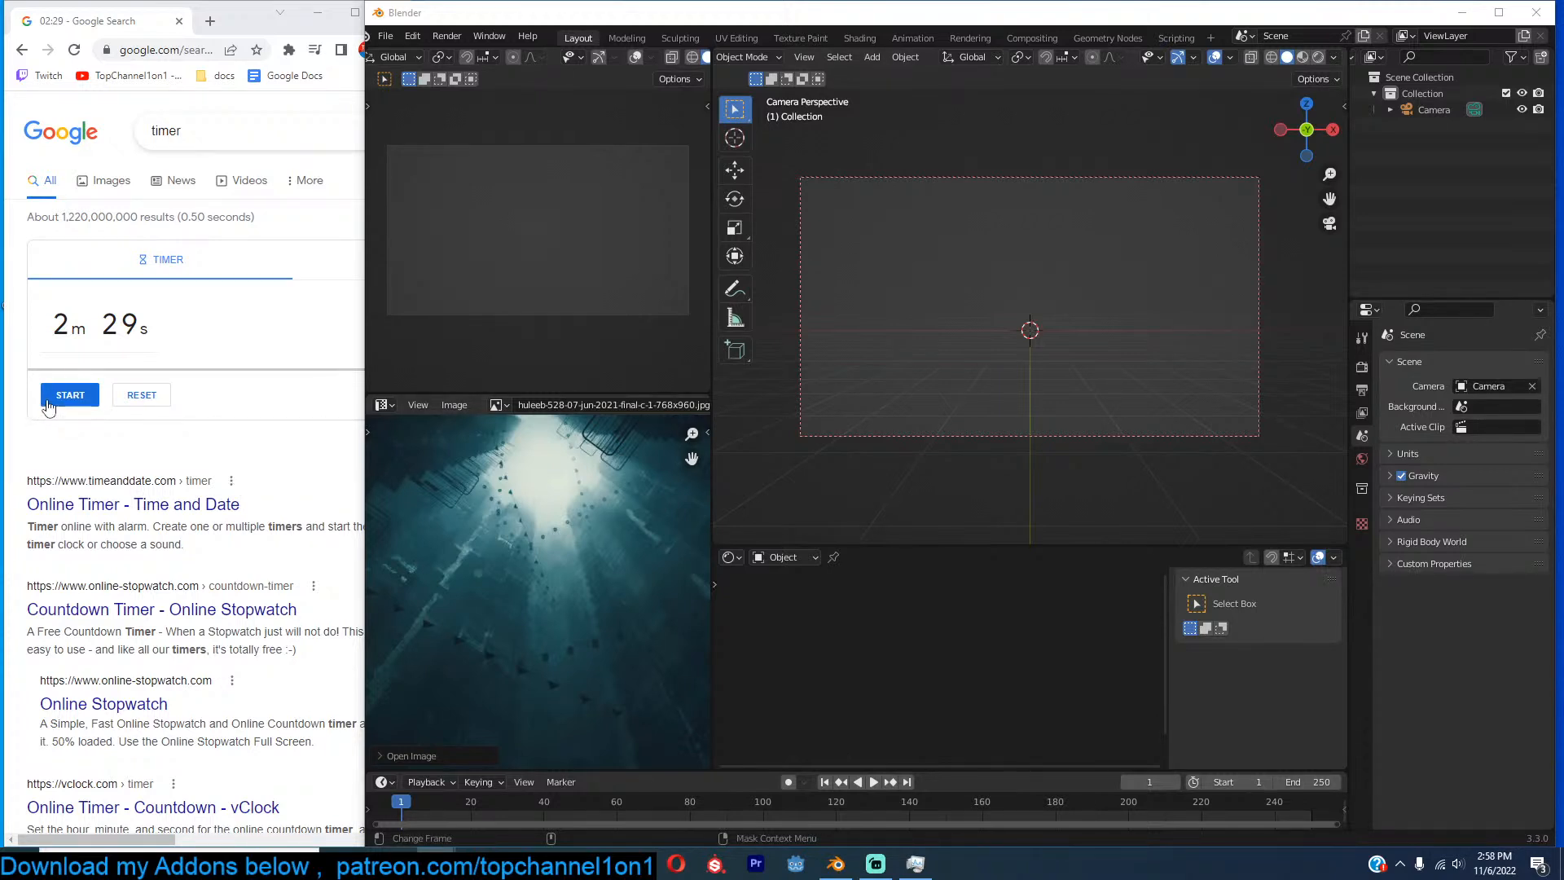
left_click(141, 396)
left_click(70, 394)
Study the reference image up close and enlarged to full size, then return to the normal layout.
left_click(493, 559)
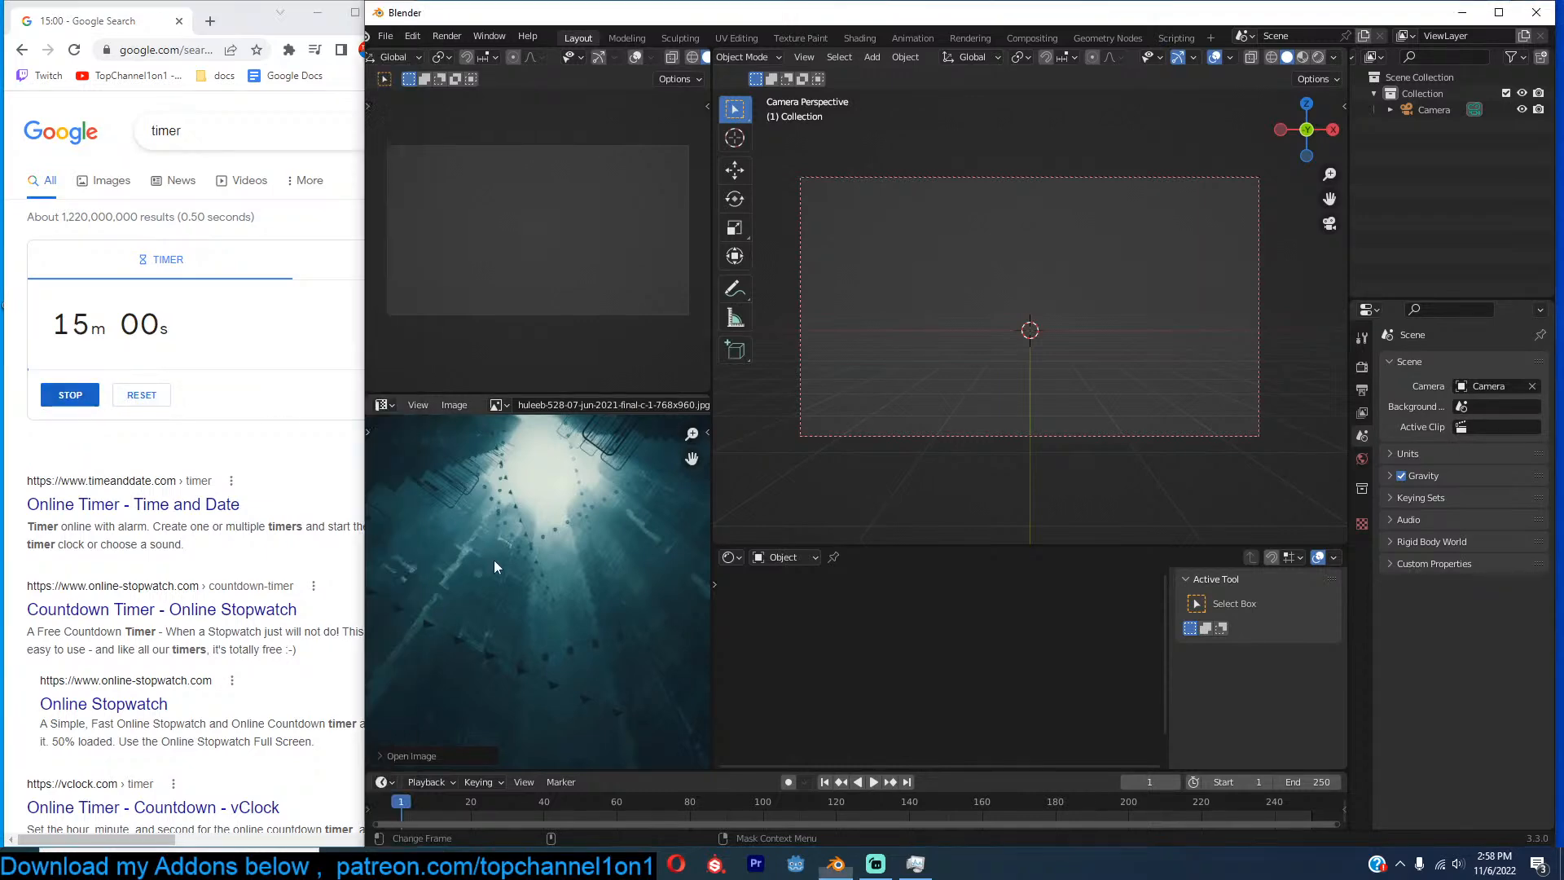
scroll(494, 560, "down", 4)
middle_click_drag(494, 560, 544, 548)
scroll(526, 544, "up", 4)
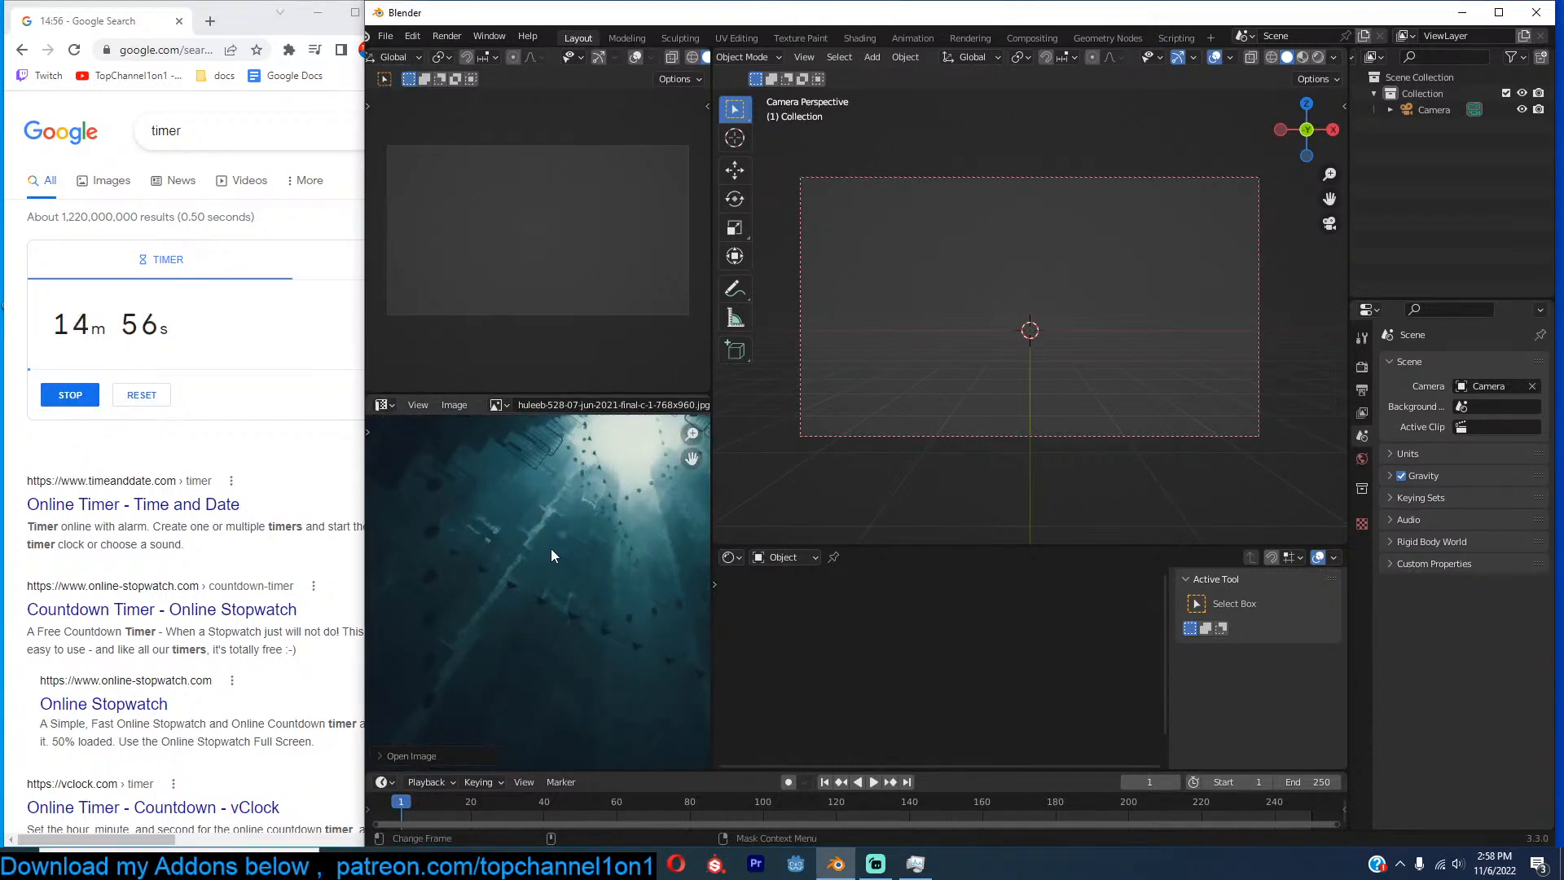
key("ctrl+space")
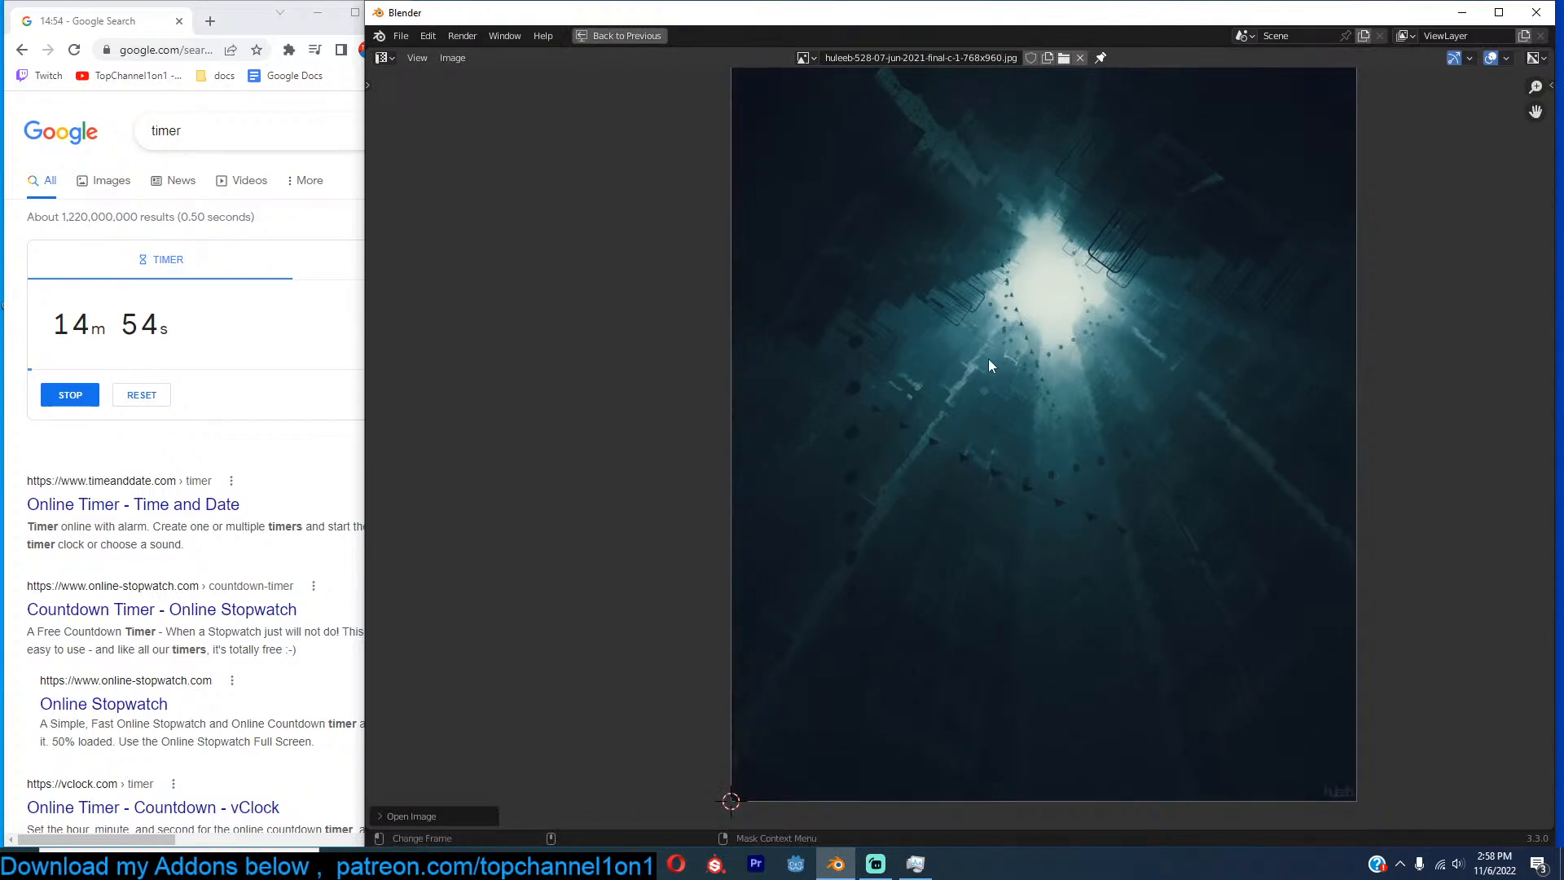
key("ctrl+space")
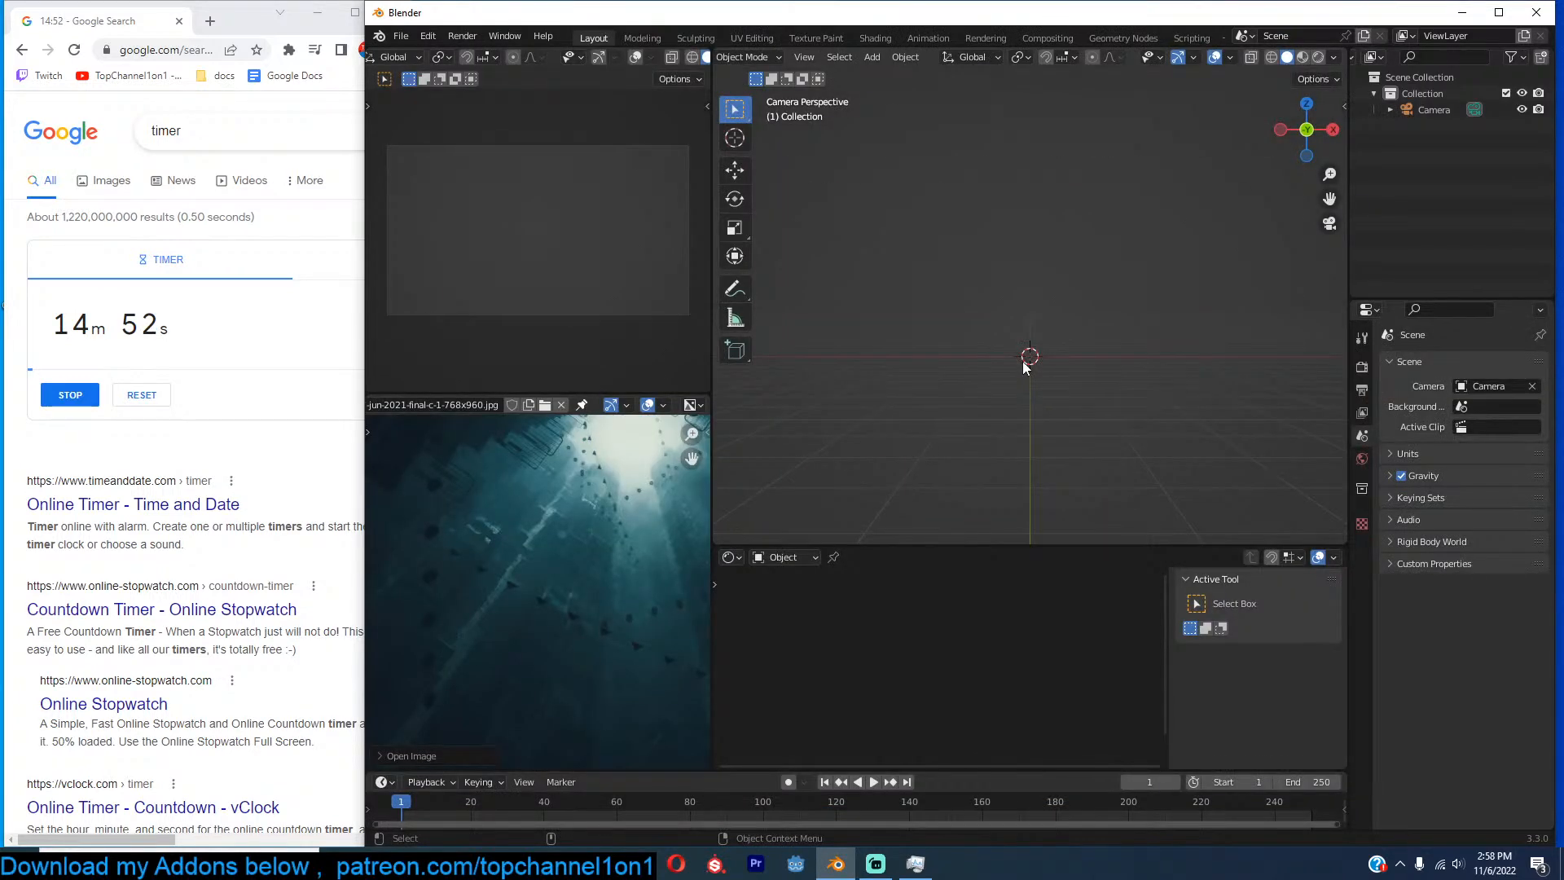
Add a plane at the origin and rotate it 90 degrees about X so it stands upright.
key("shift+a")
left_click(1079, 360)
type("rx")
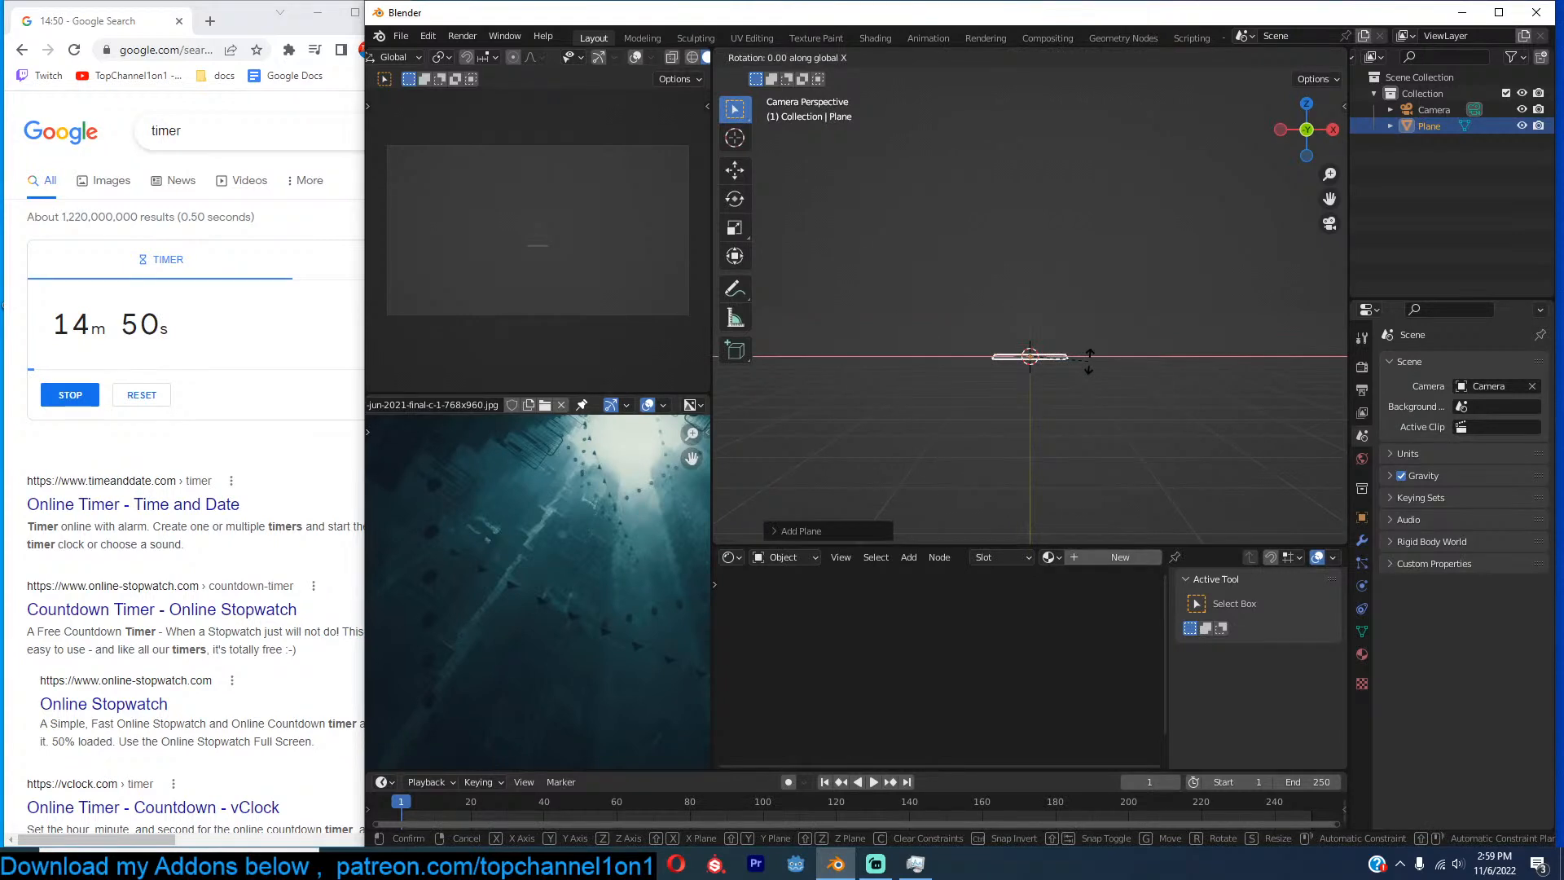
type("90")
key("Return")
key("KP_Decimal")
scroll(1136, 350, "down", 2)
middle_click_drag(1153, 313, 1100, 320)
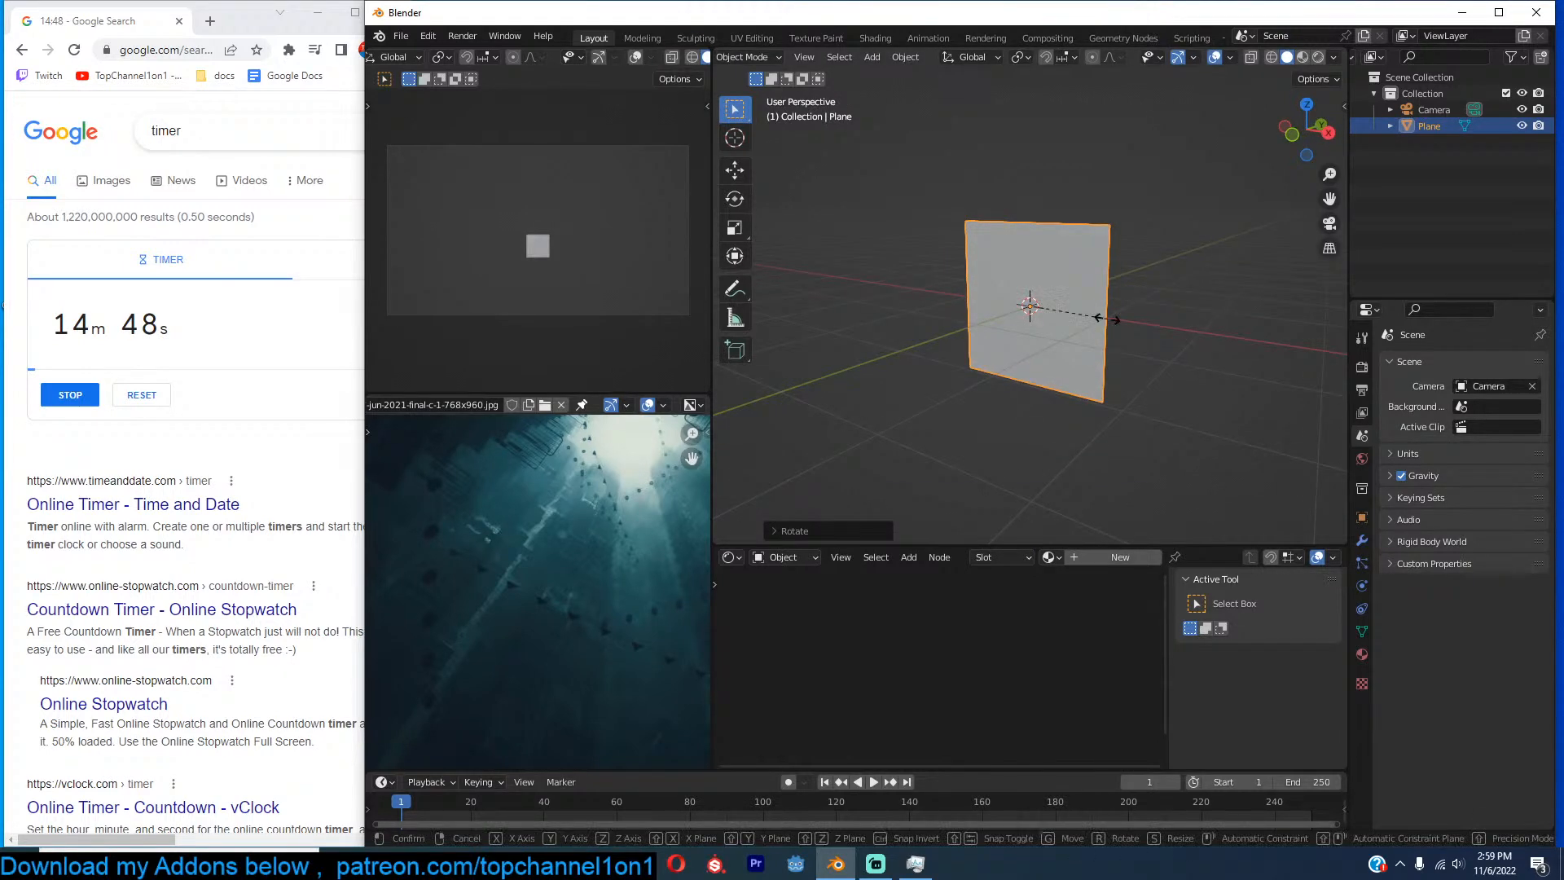
Stretch the upright plane along X into a wide wall panel and try scaling it along Z.
key("s")
key("x")
left_click(1205, 325)
mouse_move(1206, 326)
middle_mouse_down()
mouse_move(1243, 340)
mouse_move(1212, 301)
middle_mouse_up()
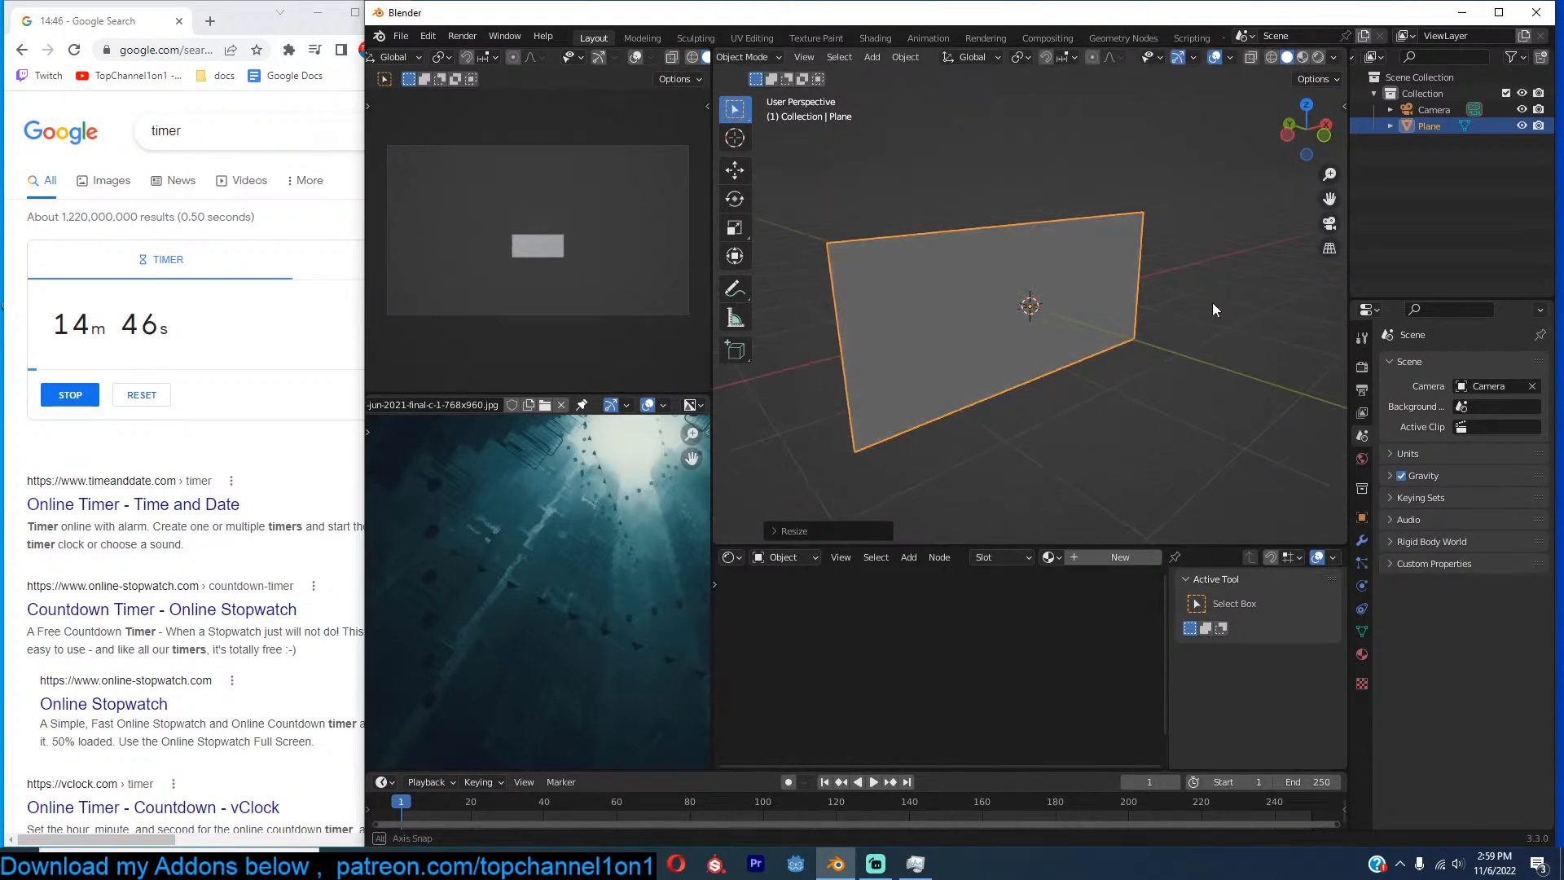
scroll(896, 355, "up", 2)
key("z")
right_click(969, 365)
key("s")
key("z")
left_click(1086, 373)
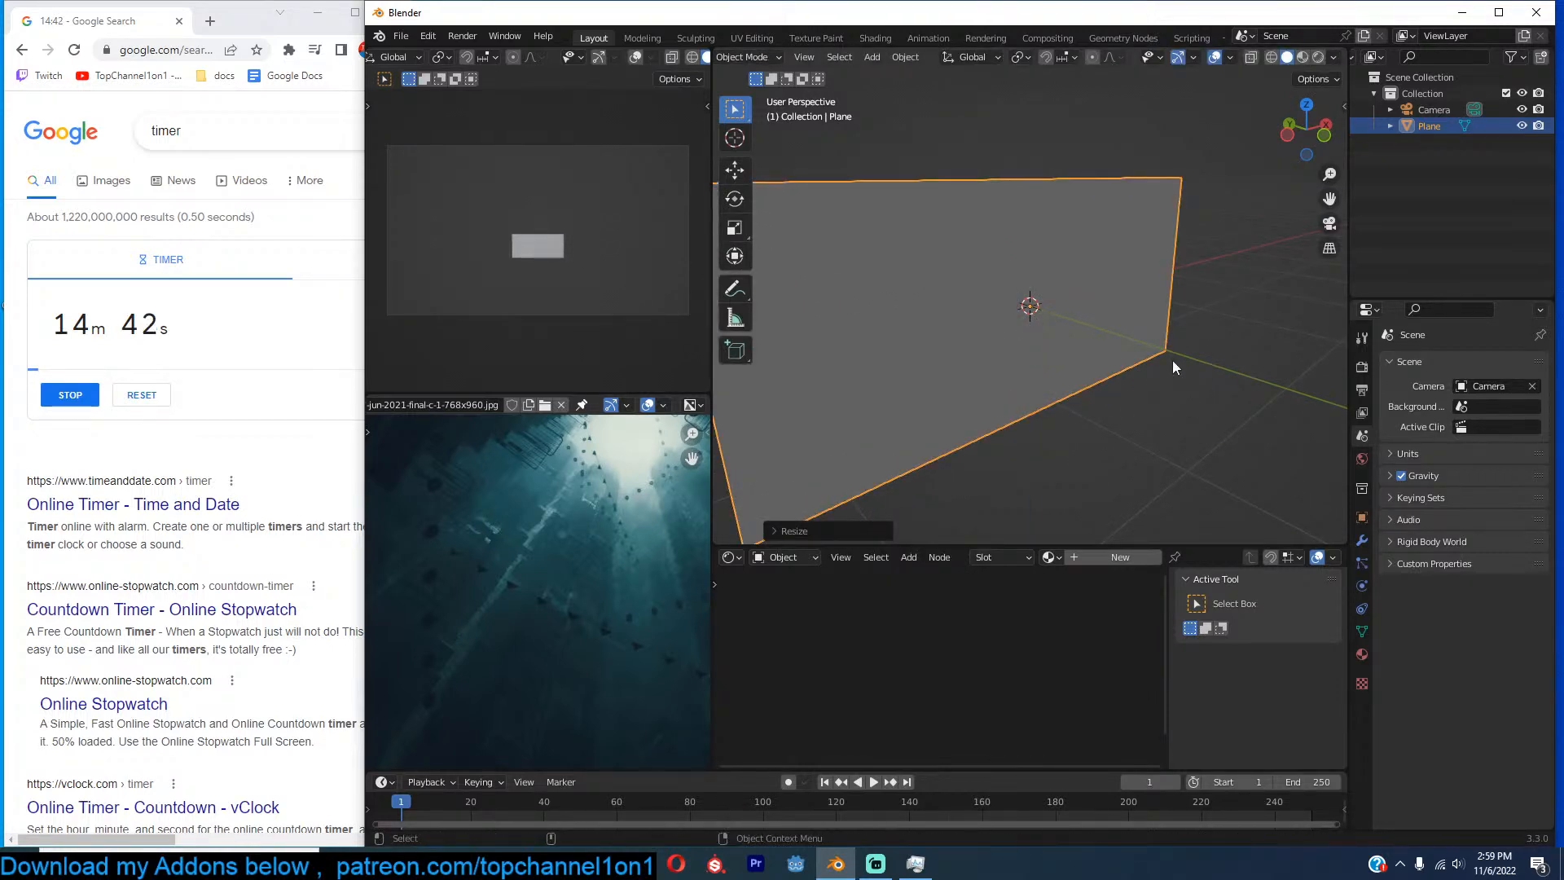
scroll(1172, 360, "down", 2)
Search all texture folders for "concrete" and pick the tiled concrete_001 texture.
key("n")
left_click(1340, 350)
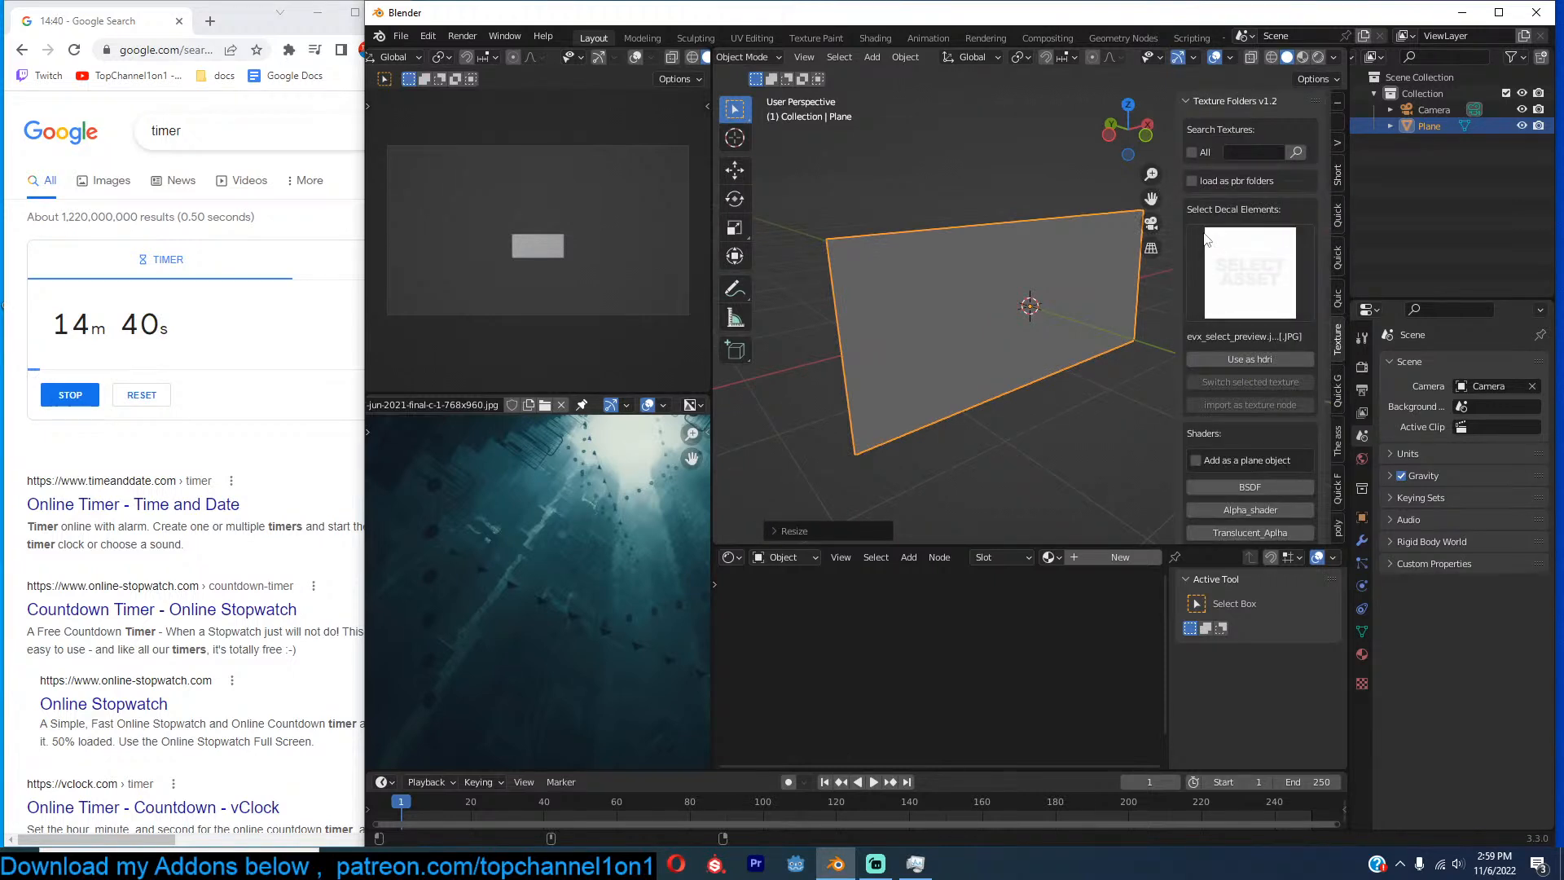
left_click(1242, 150)
type("concrete")
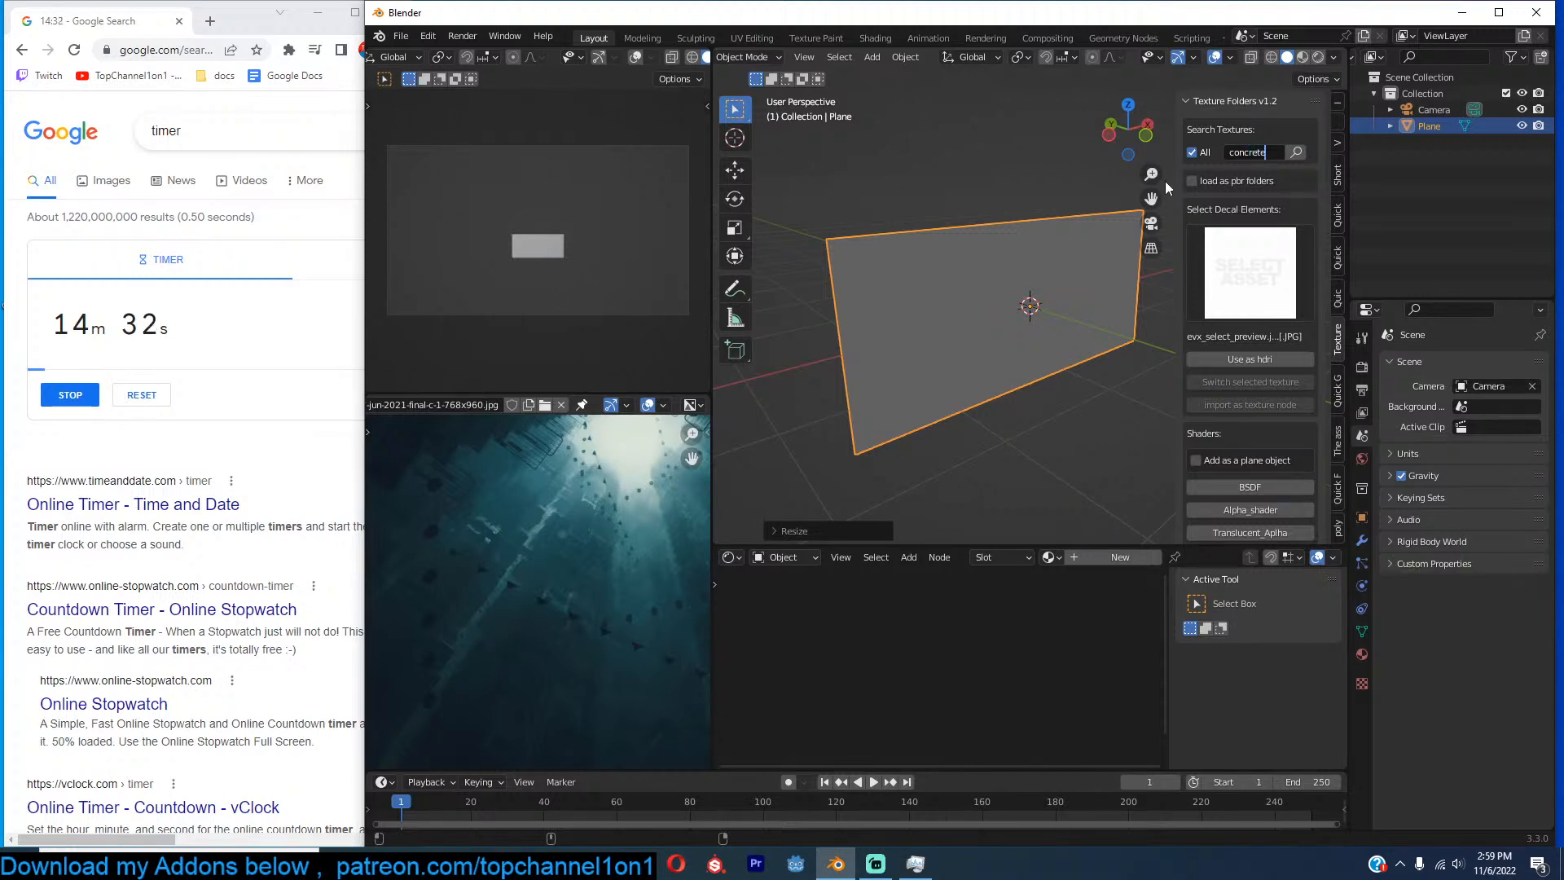
key("Return")
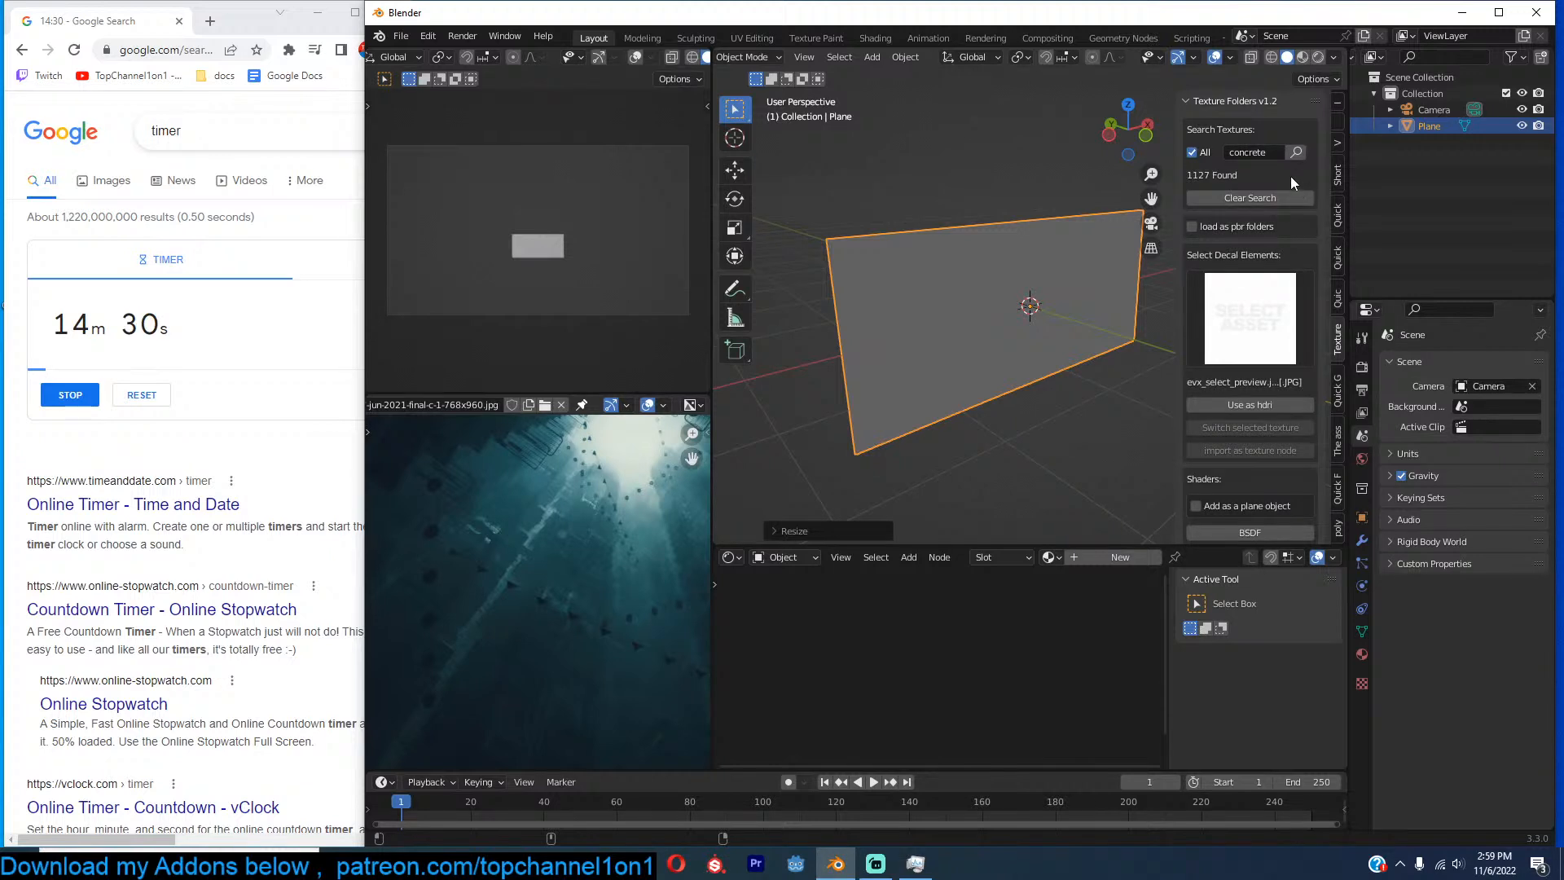
left_click(1250, 317)
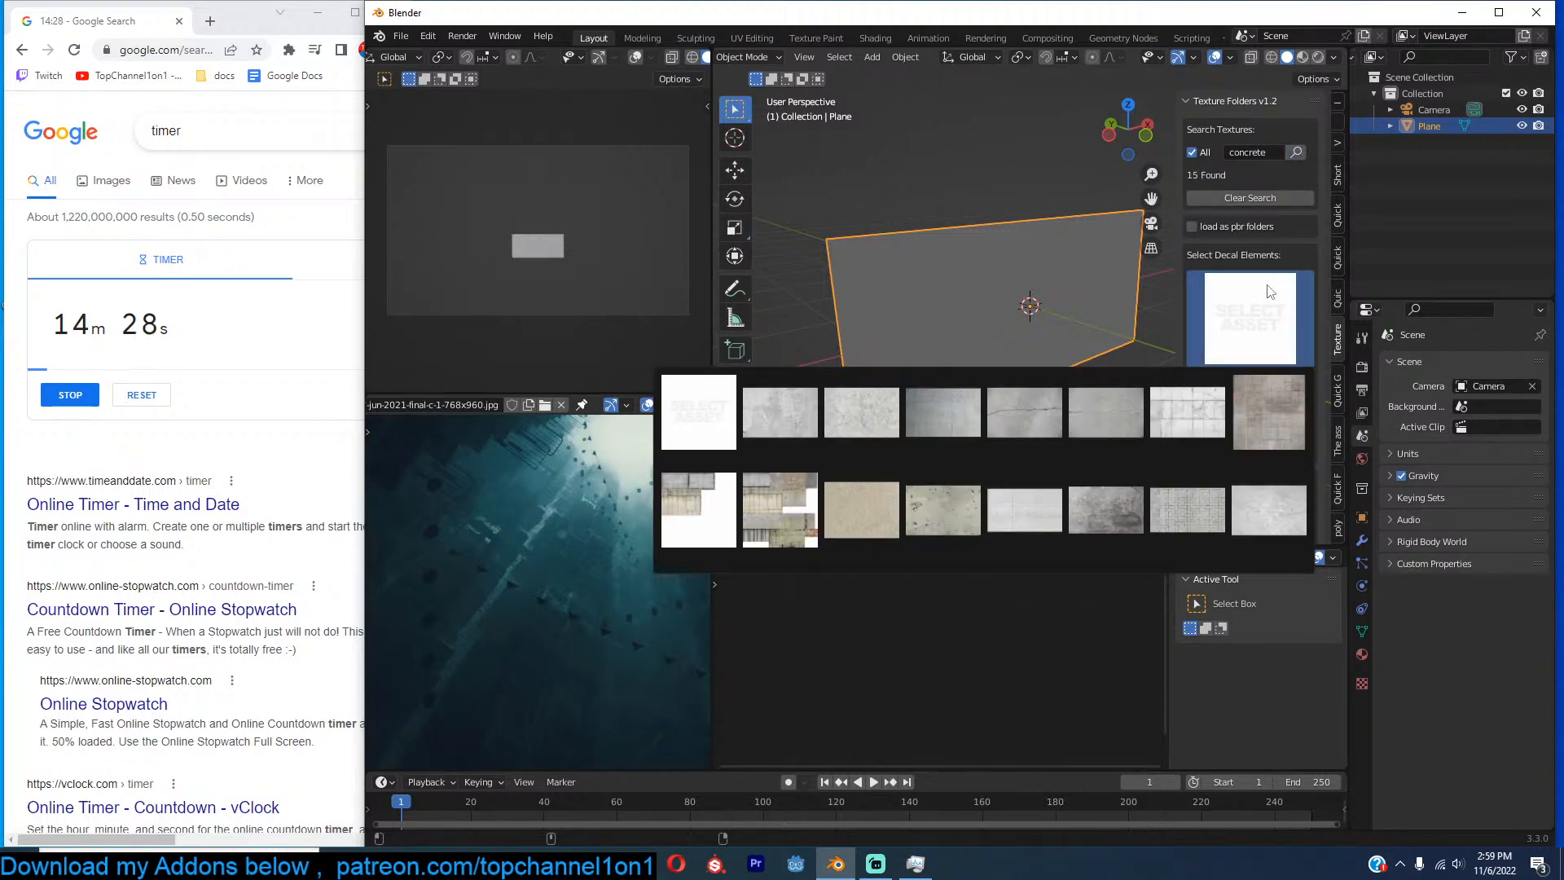
left_click(1269, 420)
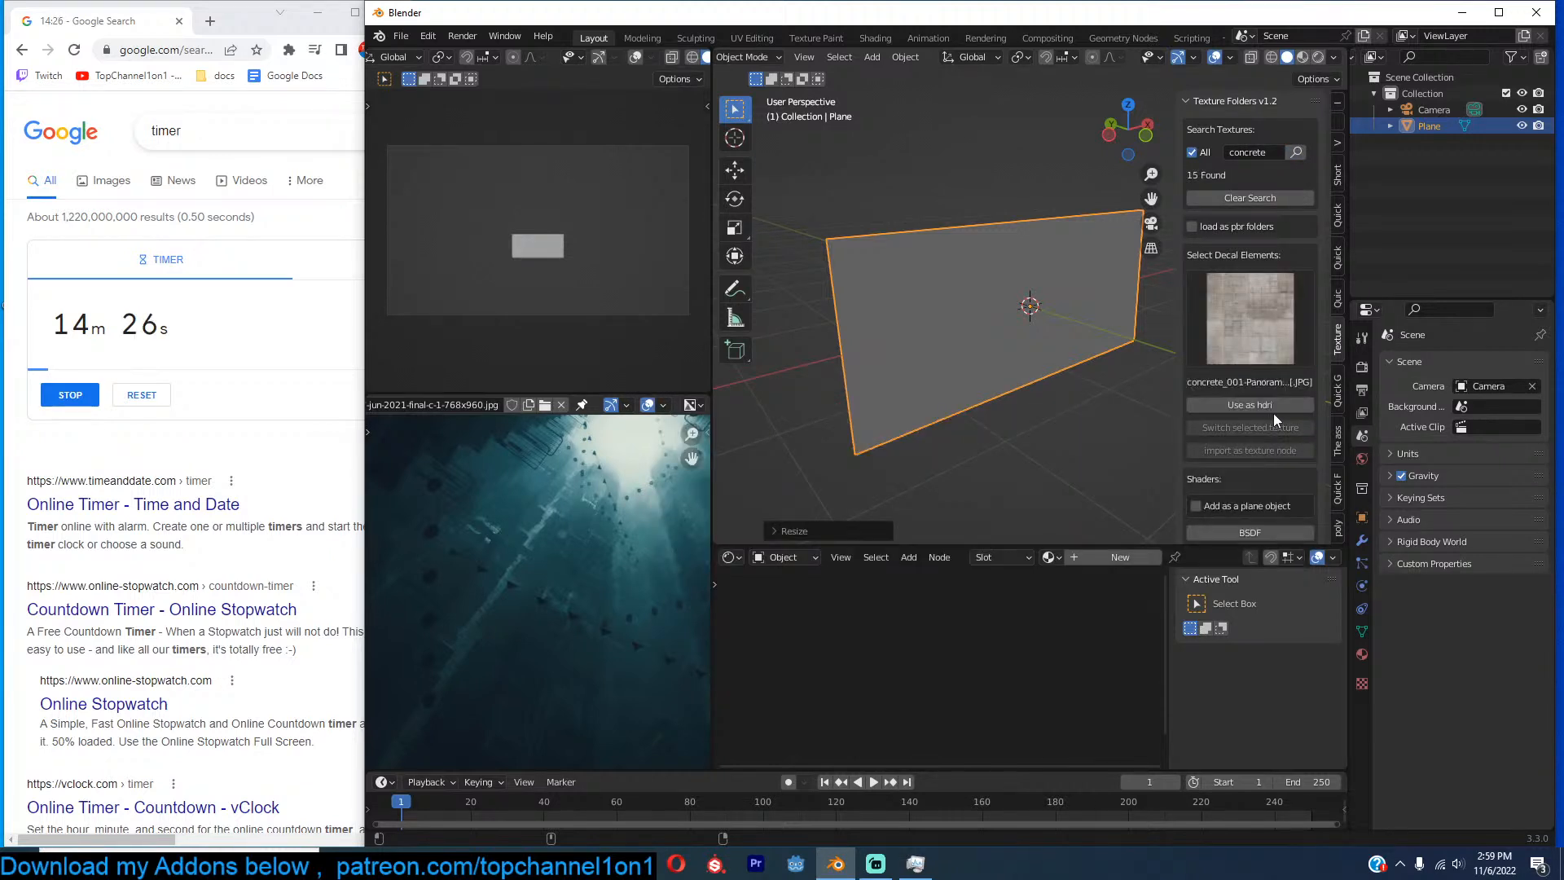
Give the plane a new material with the concrete_001 texture feeding its Base Color, and show it in material preview.
left_click(1237, 528)
scroll(1225, 497, "down", 6)
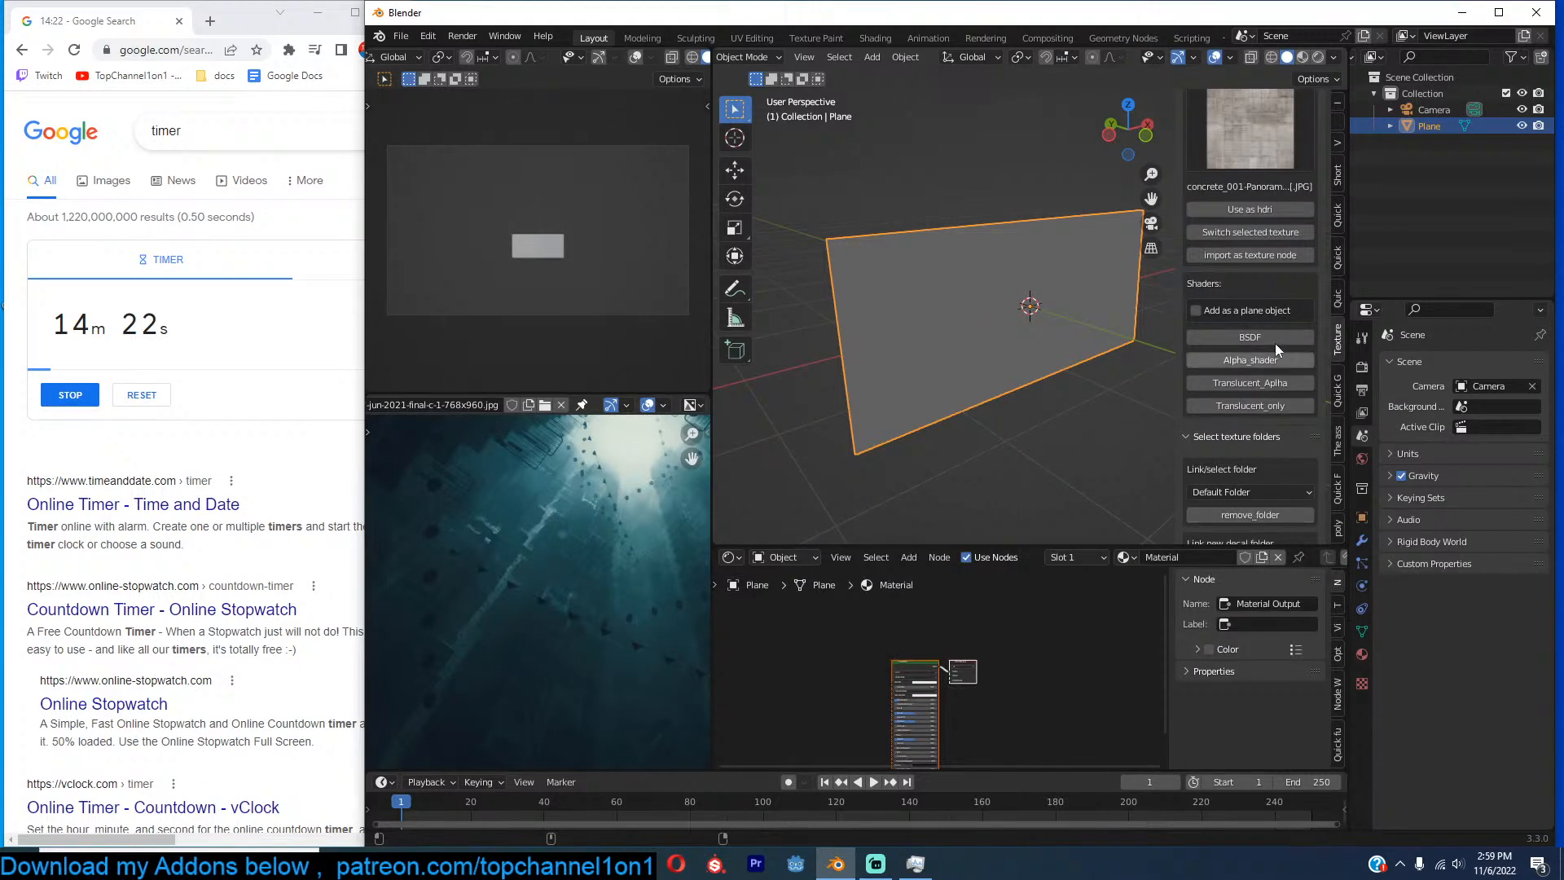
left_click(1275, 256)
middle_click_drag(960, 622, 1046, 600)
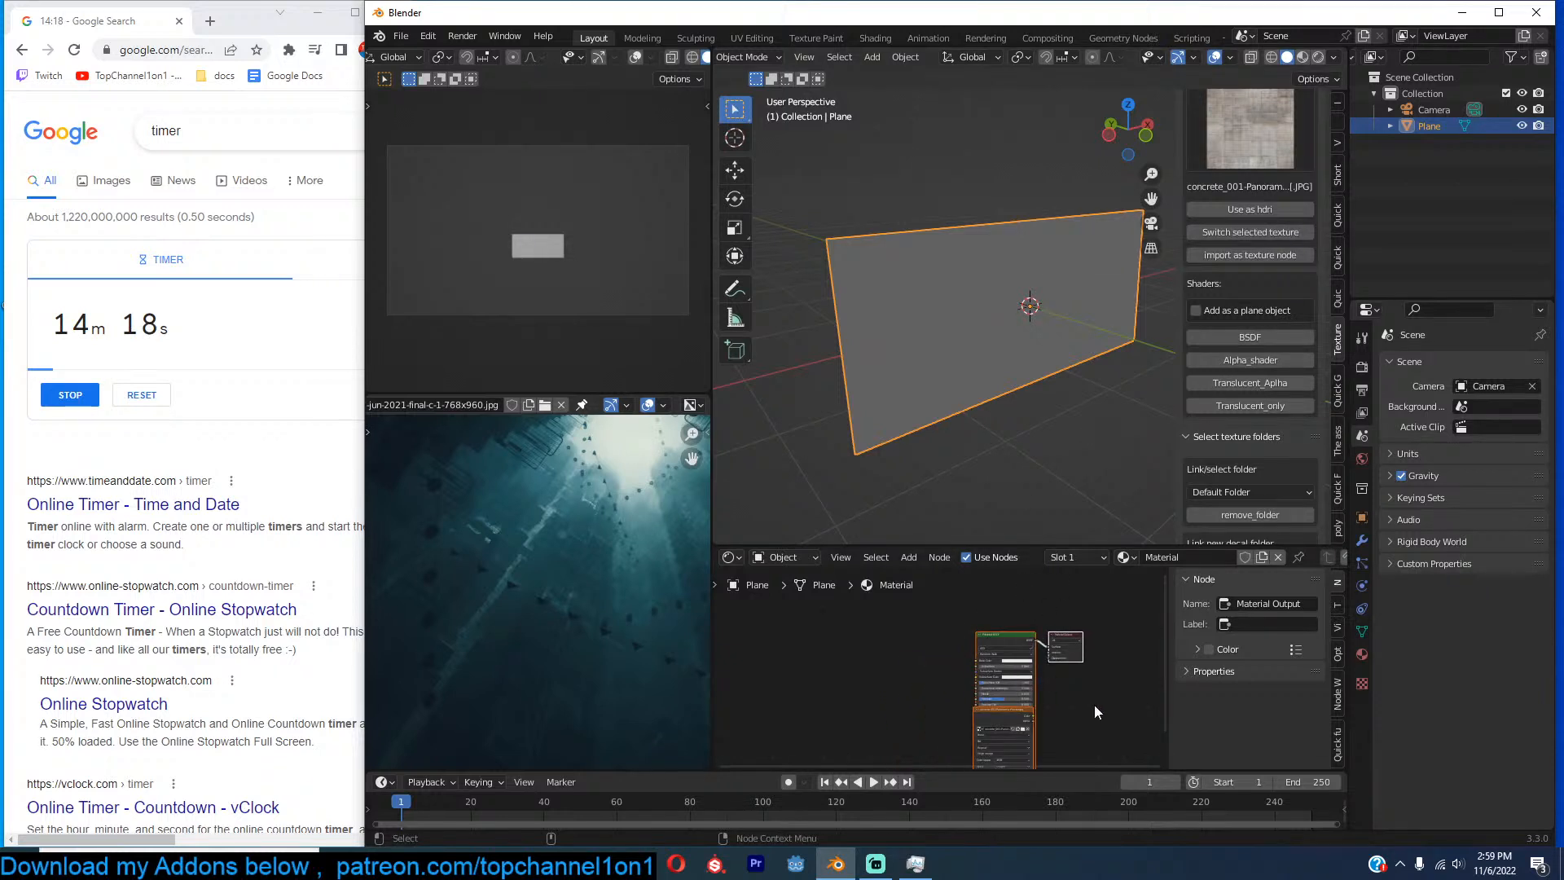
left_click_drag(996, 722, 1002, 655)
scroll(854, 662, "up", 2)
scroll(1015, 424, "up", 5)
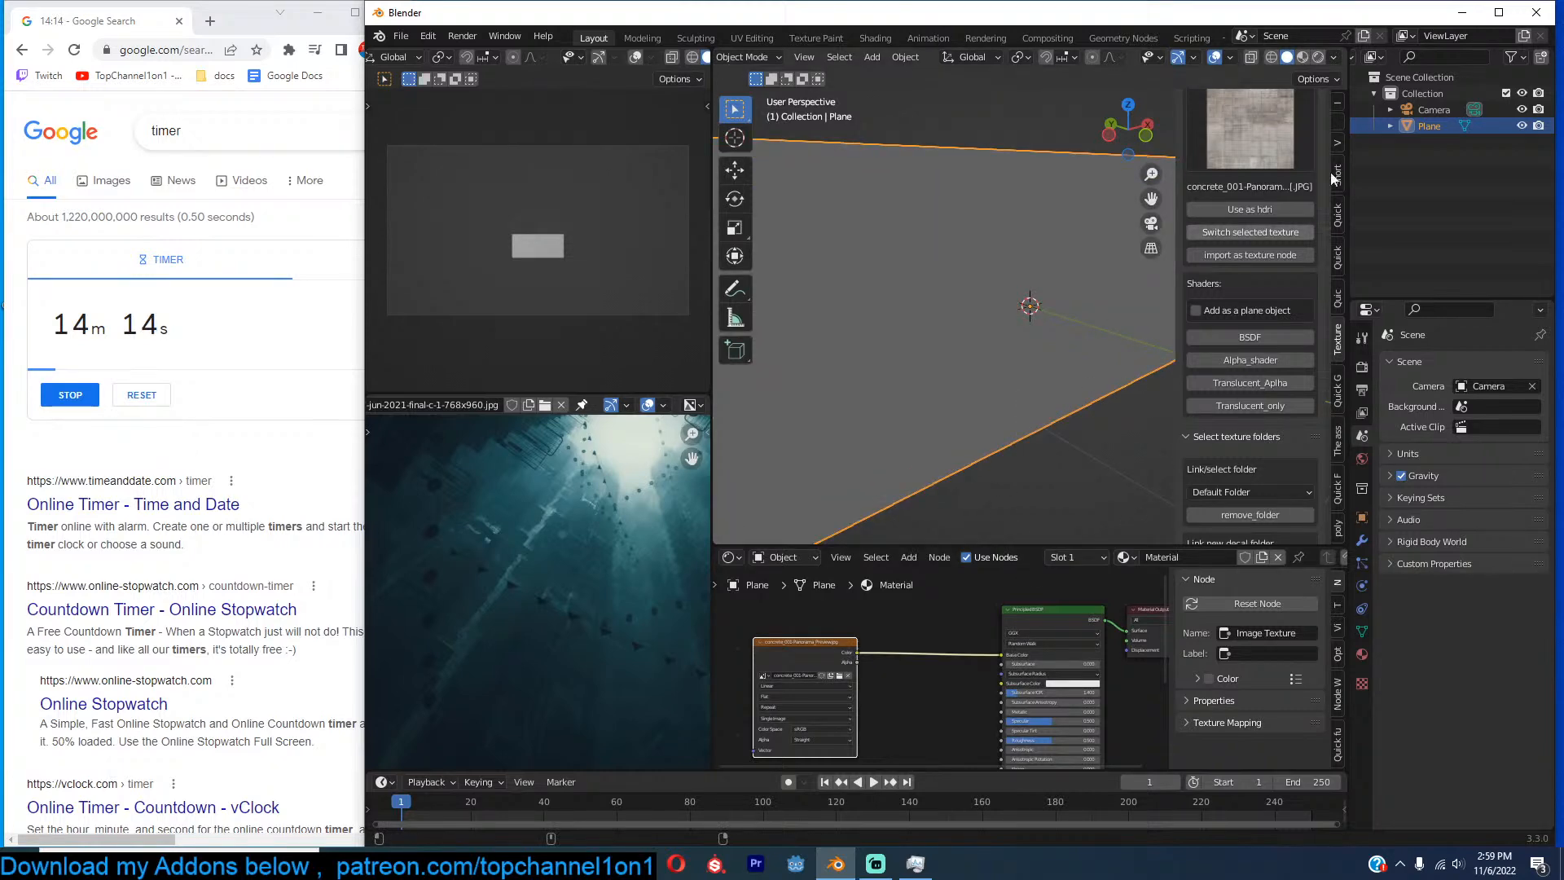
left_click(1303, 57)
middle_click_drag(1072, 262, 1097, 295)
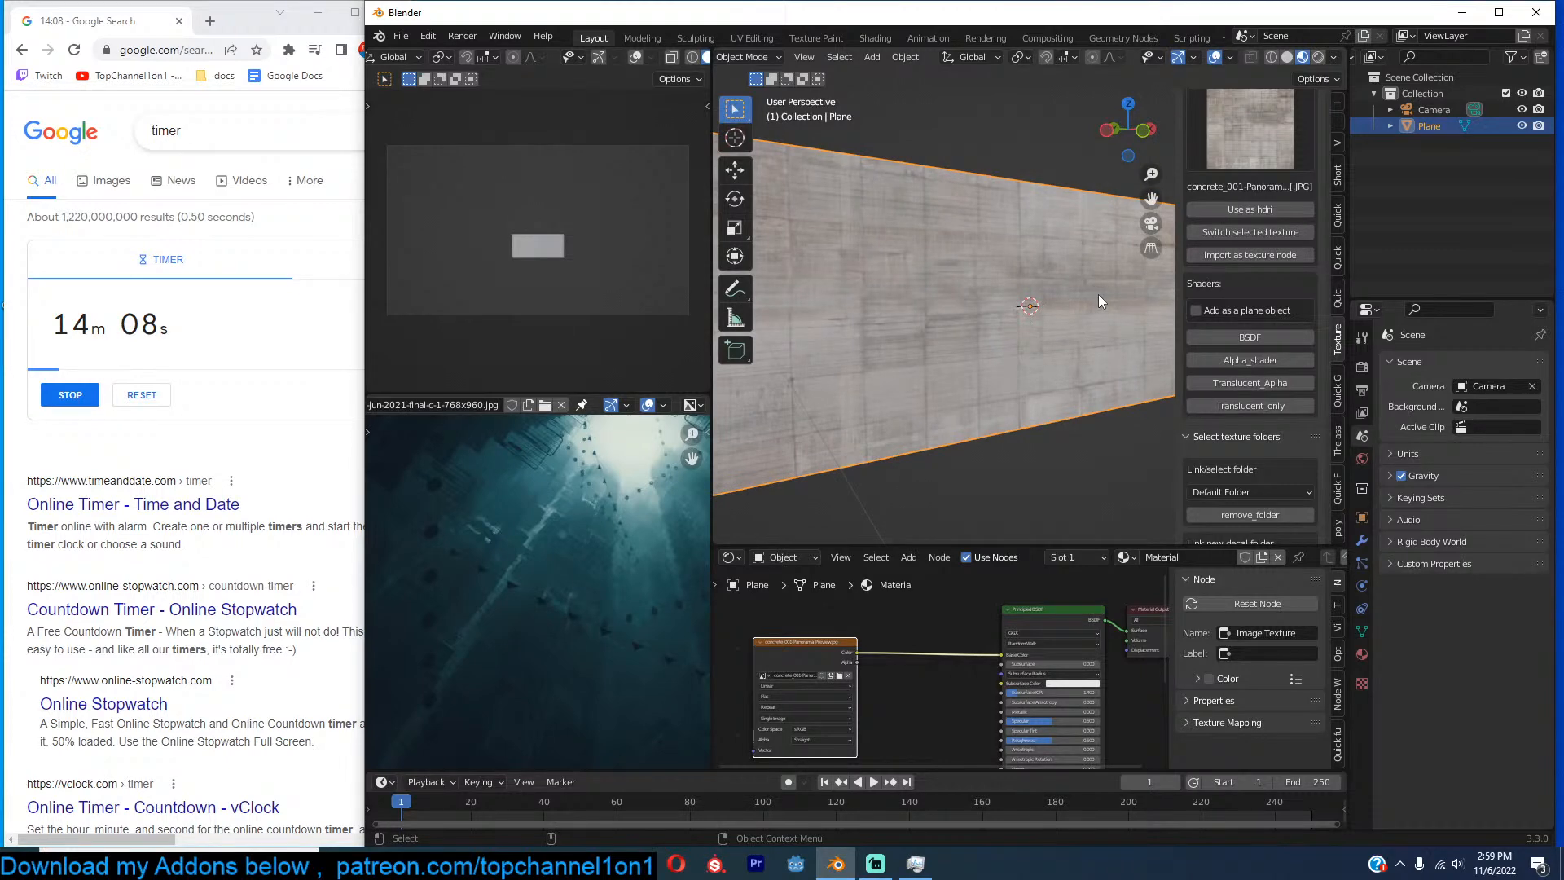
Scale the concrete wall taller along Z and apply the object transform.
scroll(1136, 299, "down", 3)
key("s")
key("z")
left_click(1058, 354)
key("ctrl+a")
left_click(1046, 390)
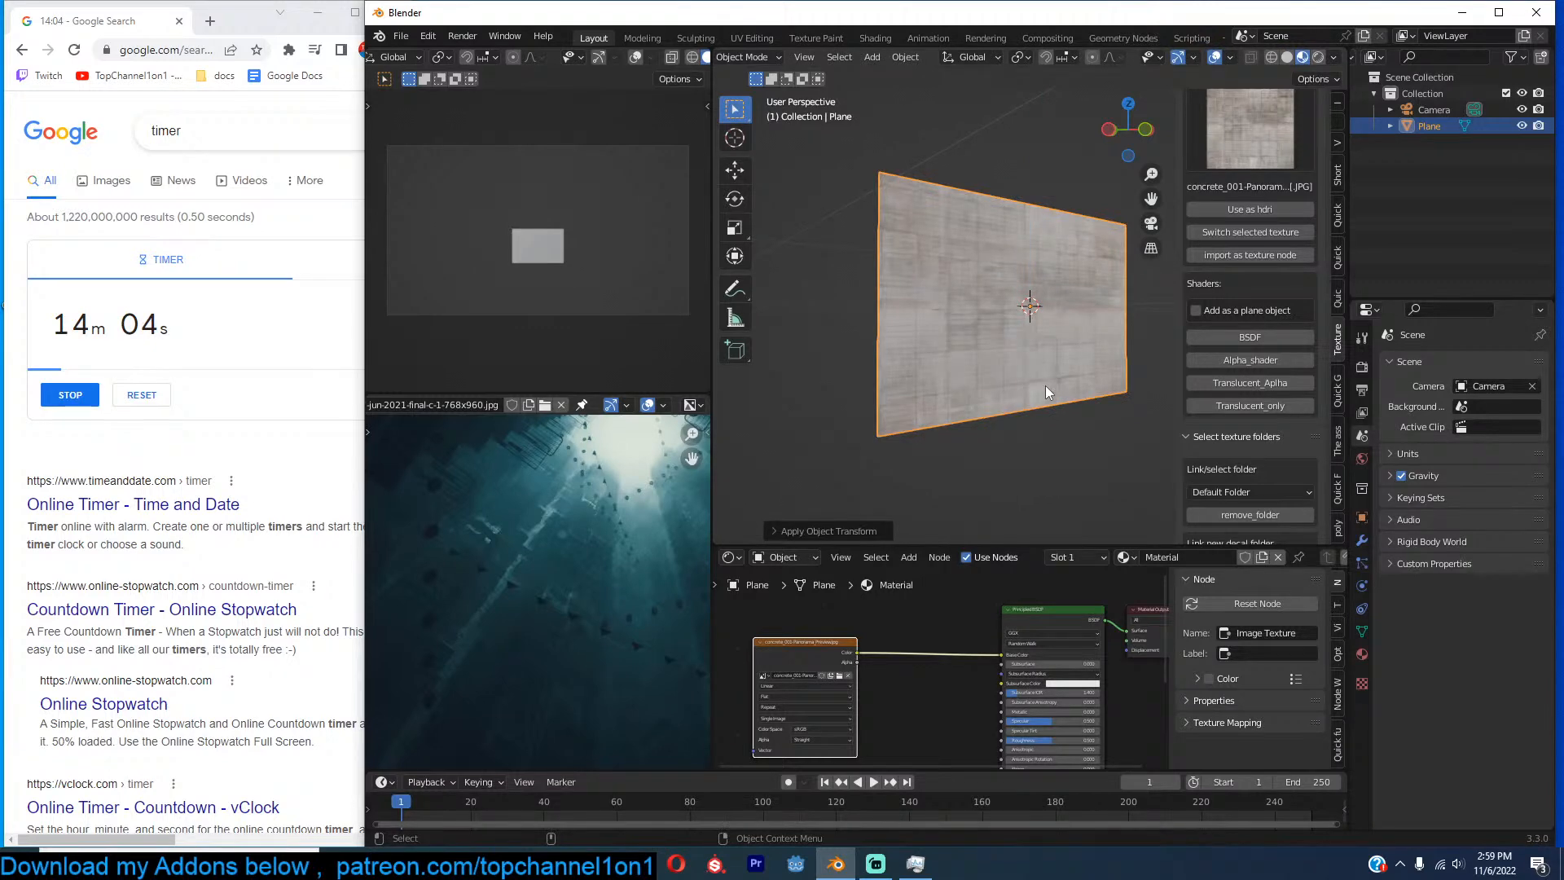
Inset the wall's face and extrude the inner face about 0.18 m inward to form a window recess.
key("KP_1")
middle_click_drag(1048, 392, 1114, 415)
key("Tab")
middle_click_drag(984, 263, 1016, 284)
scroll(1031, 262, "down", 2)
key("i")
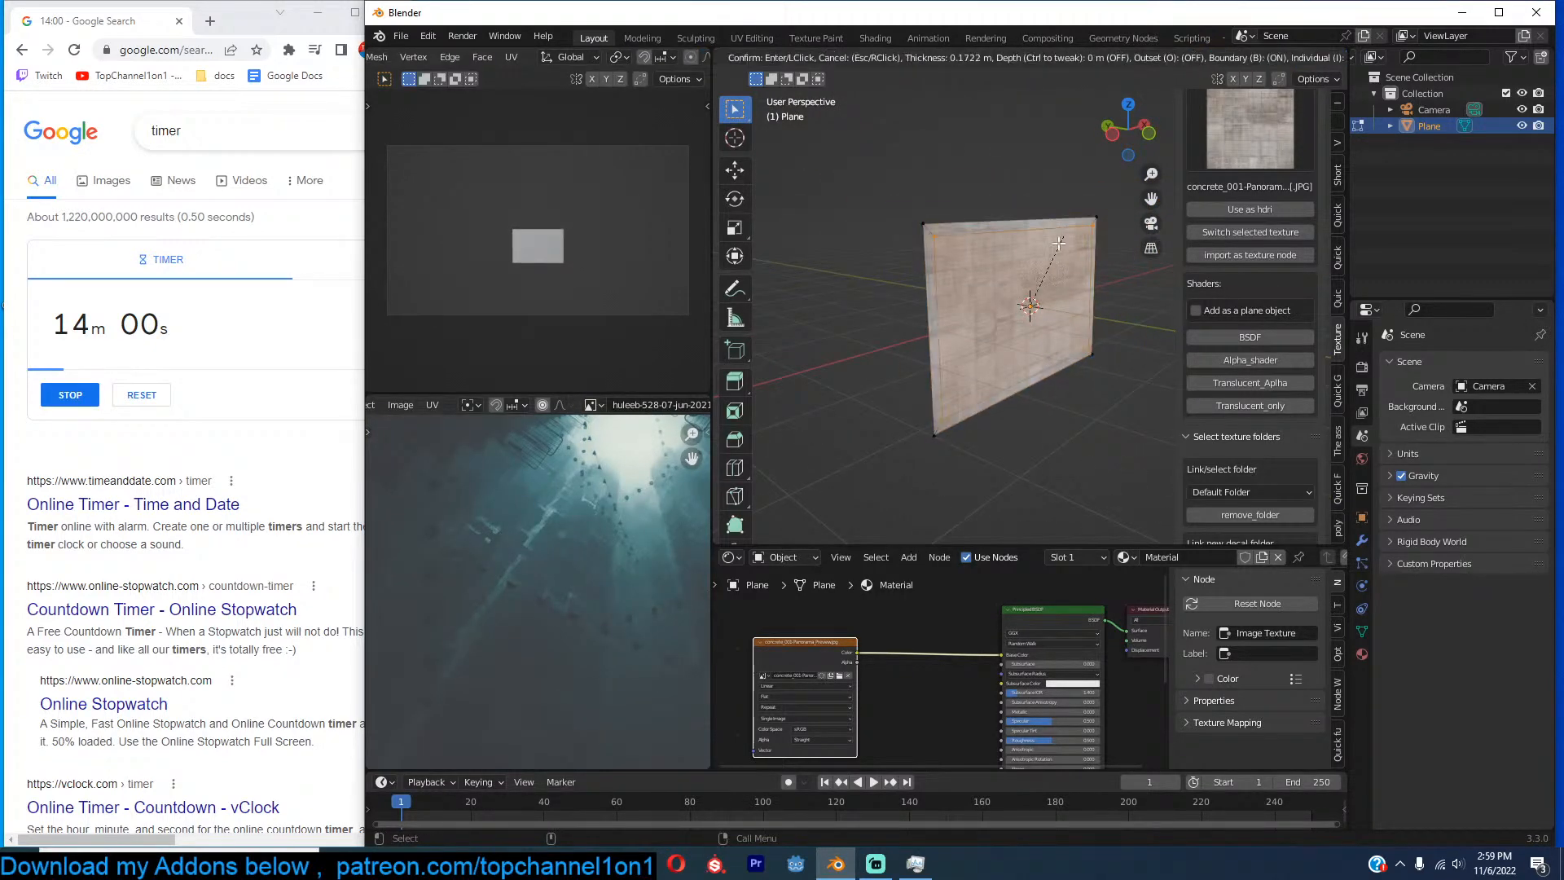
left_click(1058, 261)
key("e")
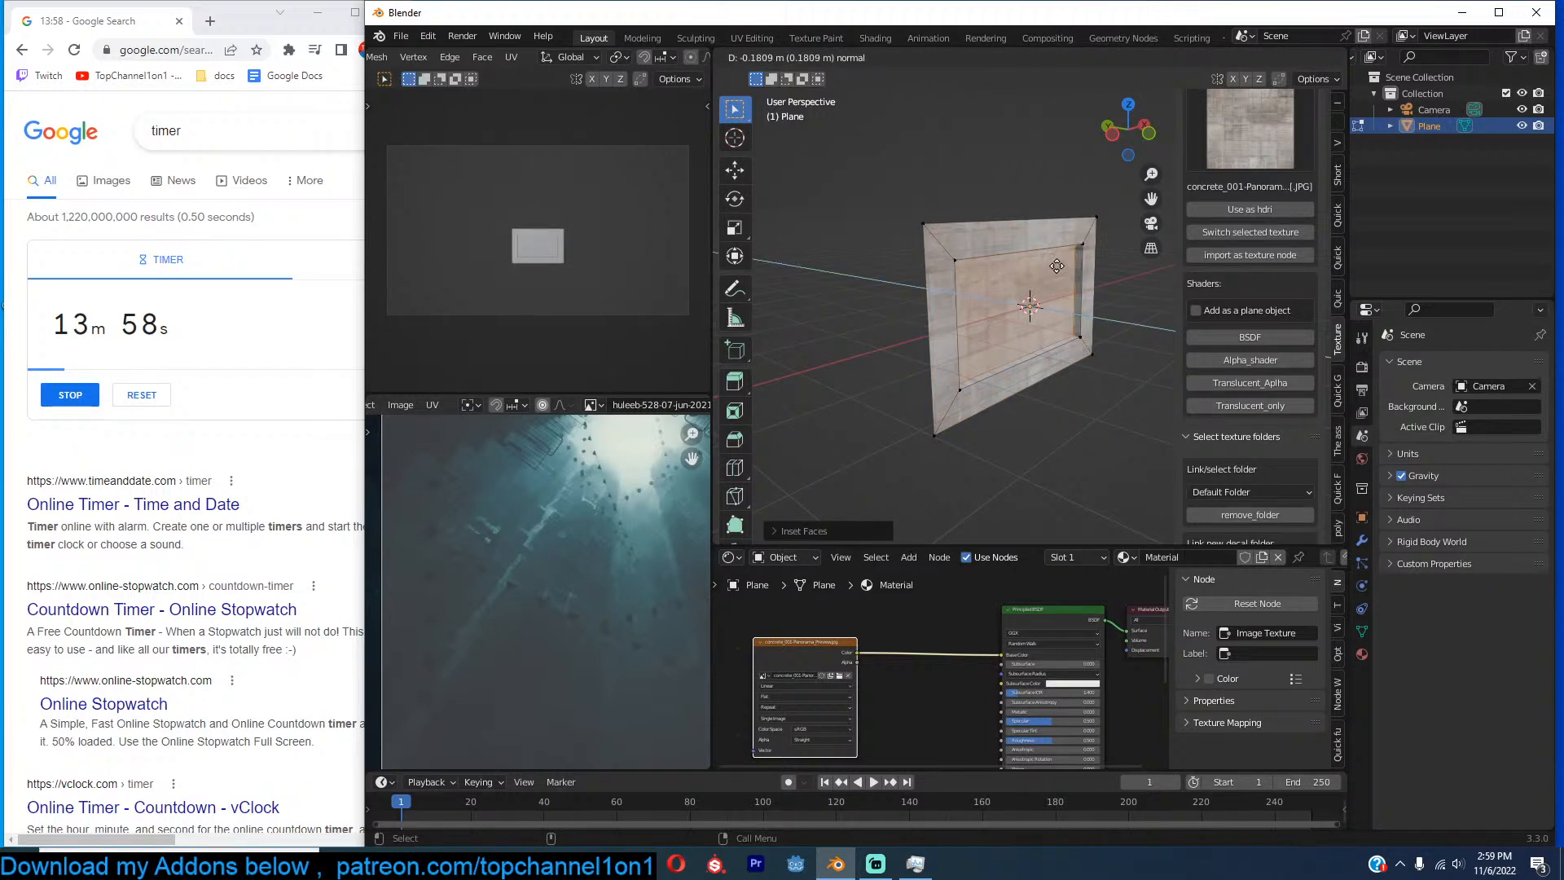
left_click(1052, 264)
Inset the recessed face again and divide it with two evenly spaced vertical loop cuts into three panes.
middle_click_drag(1054, 267, 1099, 251)
scroll(1085, 261, "up", 2)
key("i")
left_click(1122, 266)
key("ctrl+r")
scroll(1044, 257, "up", 1)
left_click(1045, 255)
right_click(1045, 256)
key("3")
Inset the three pane faces individually and extrude them inward to leave frames around the glass.
left_click(961, 279)
left_click(1028, 281, "shift")
left_click(1100, 281, "shift")
key("i")
key("i")
left_click(1114, 283)
key("e")
left_click(1097, 293)
key("Tab")
key("Tab")
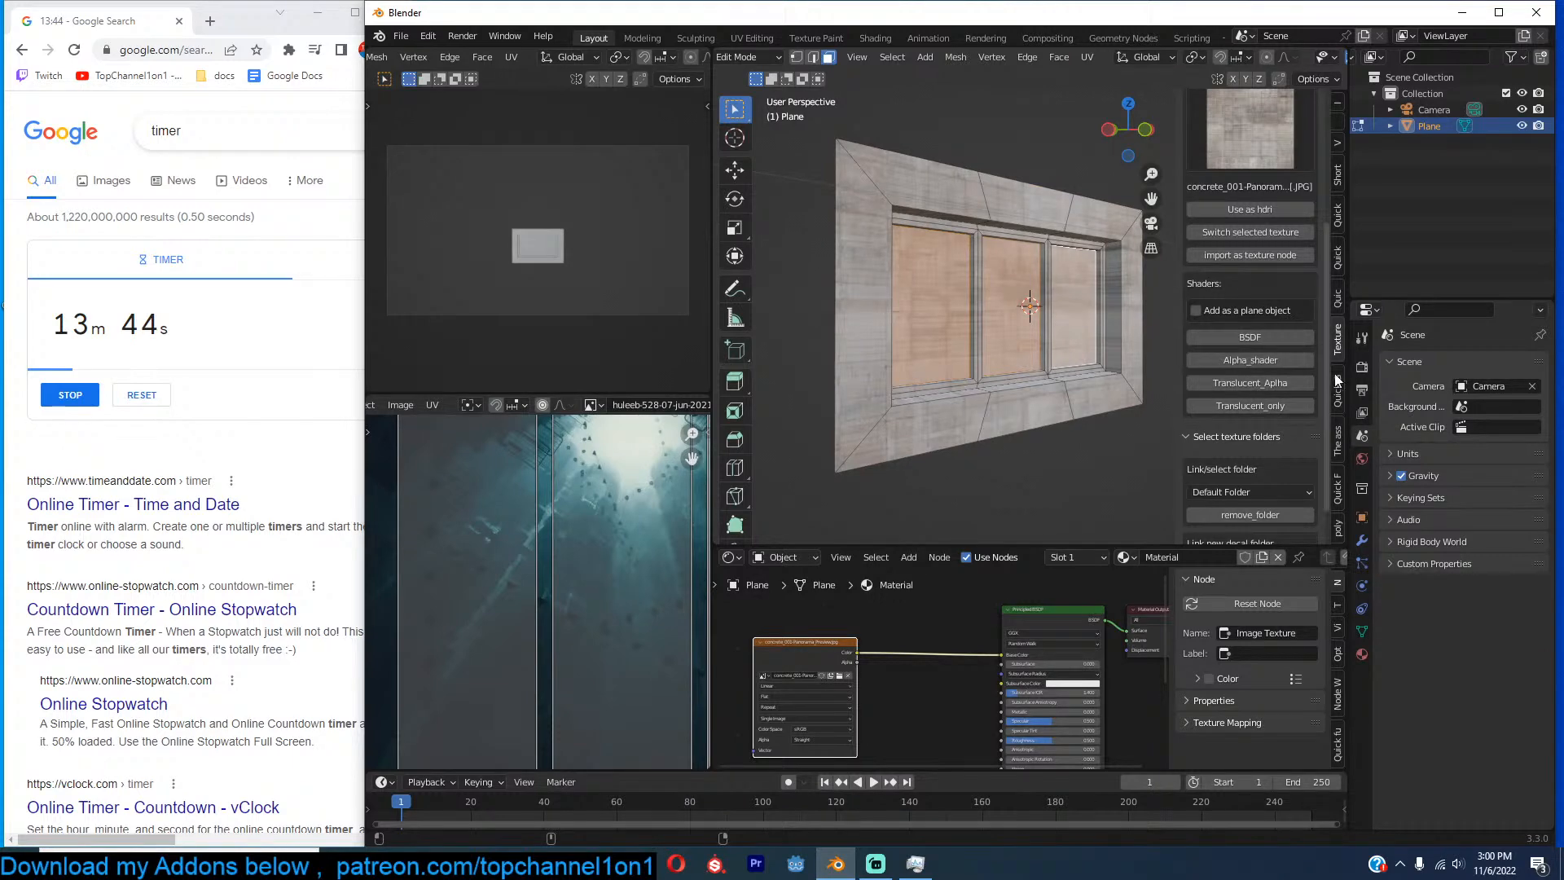
Add a second material slot with a new material and assign it to the three selected window panes.
left_click(1361, 654)
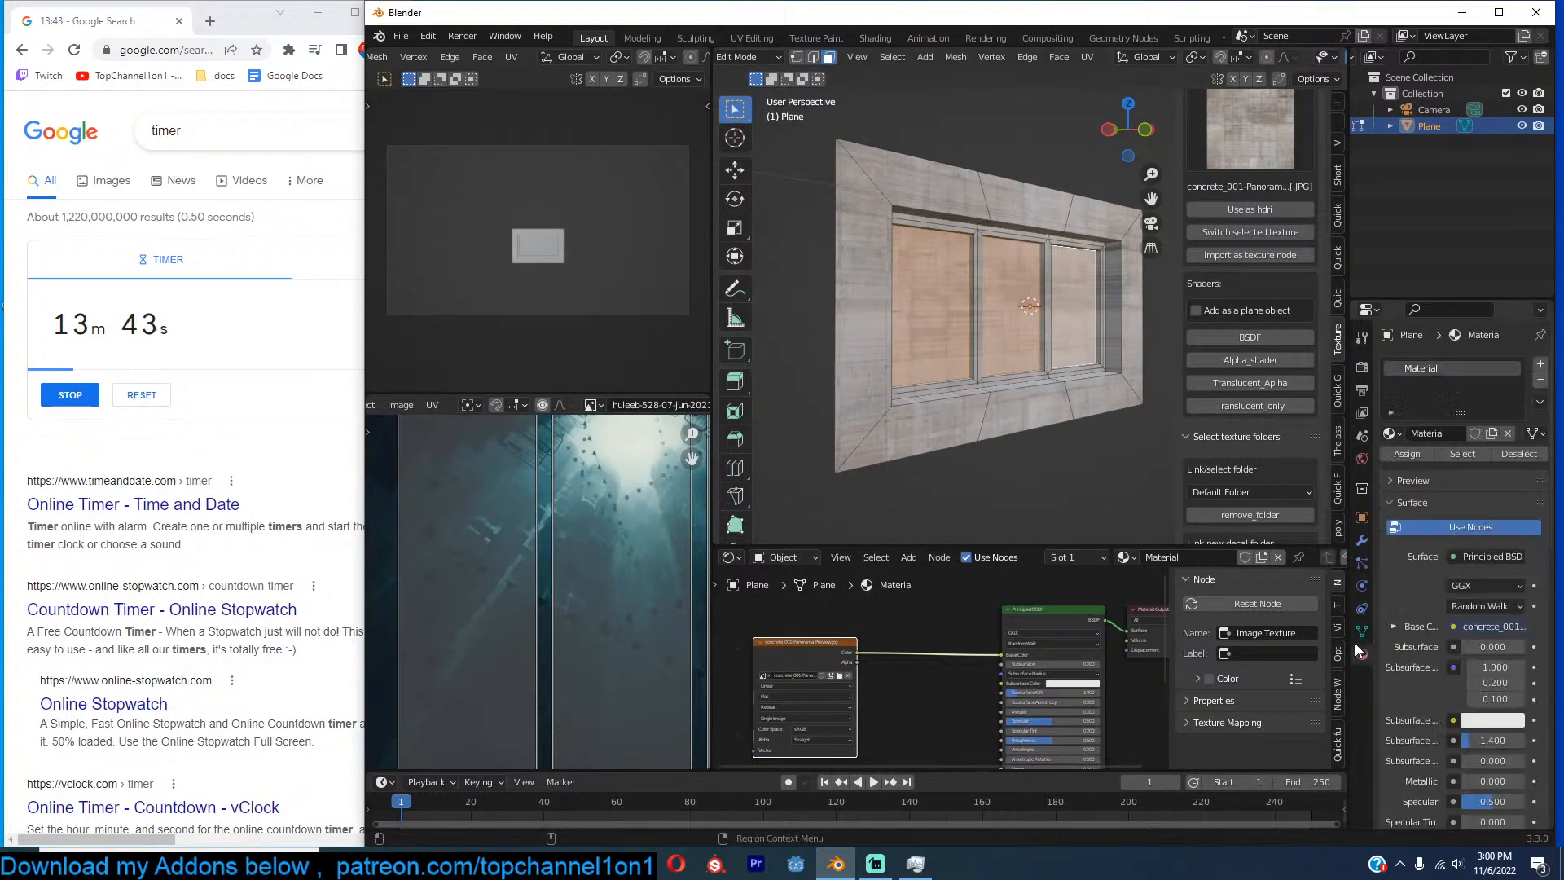
left_click(1540, 364)
left_click(1458, 466)
left_click(1404, 484)
key("Tab")
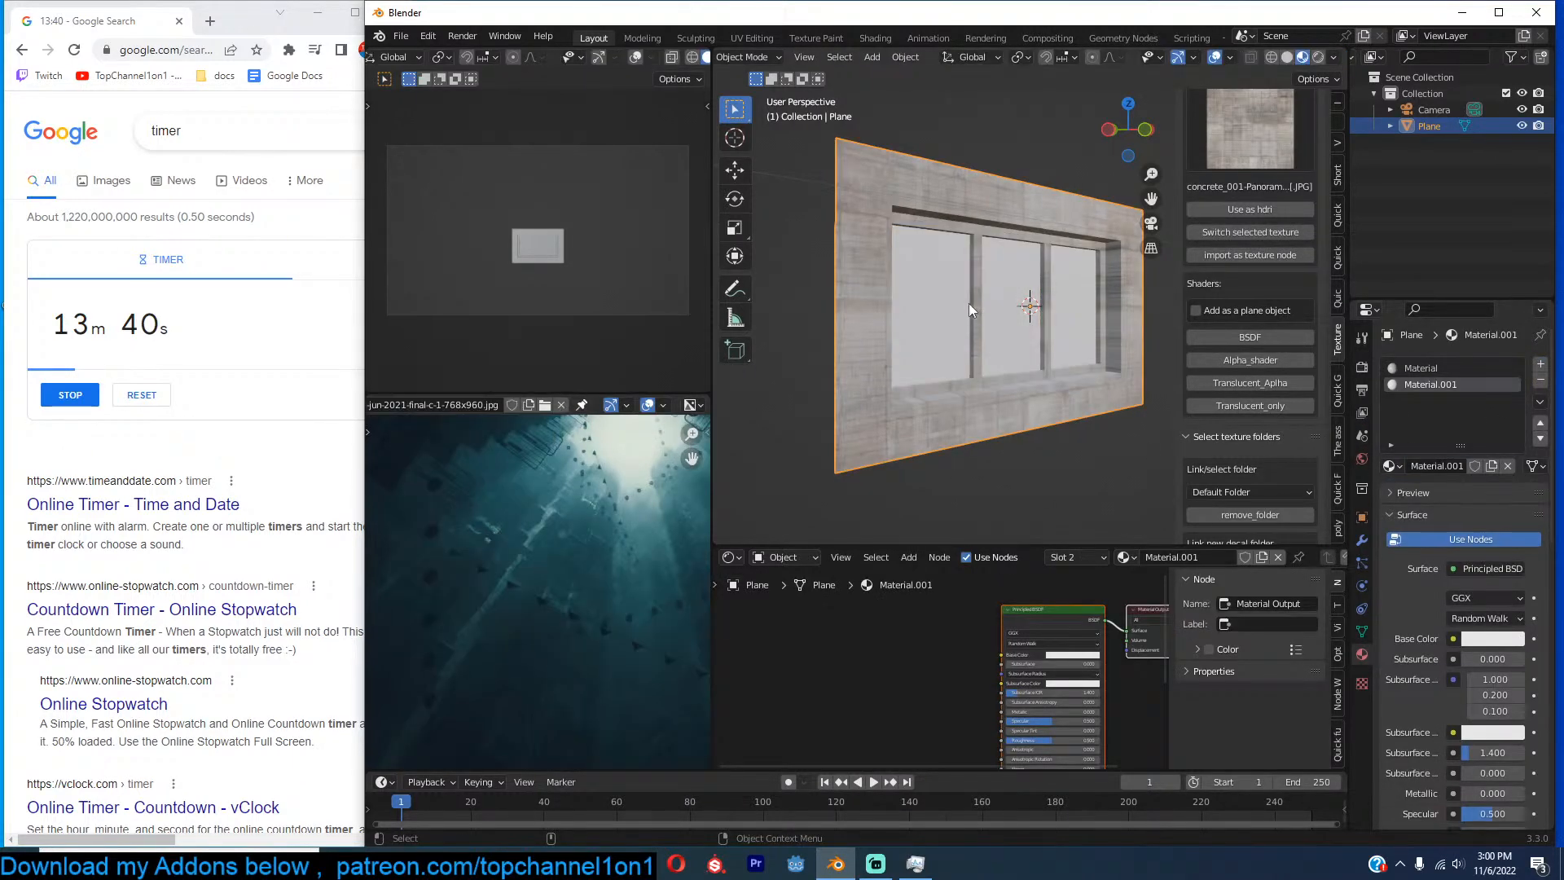
Set the Base Color of the window pane material to black.
scroll(1058, 584, "up", 4)
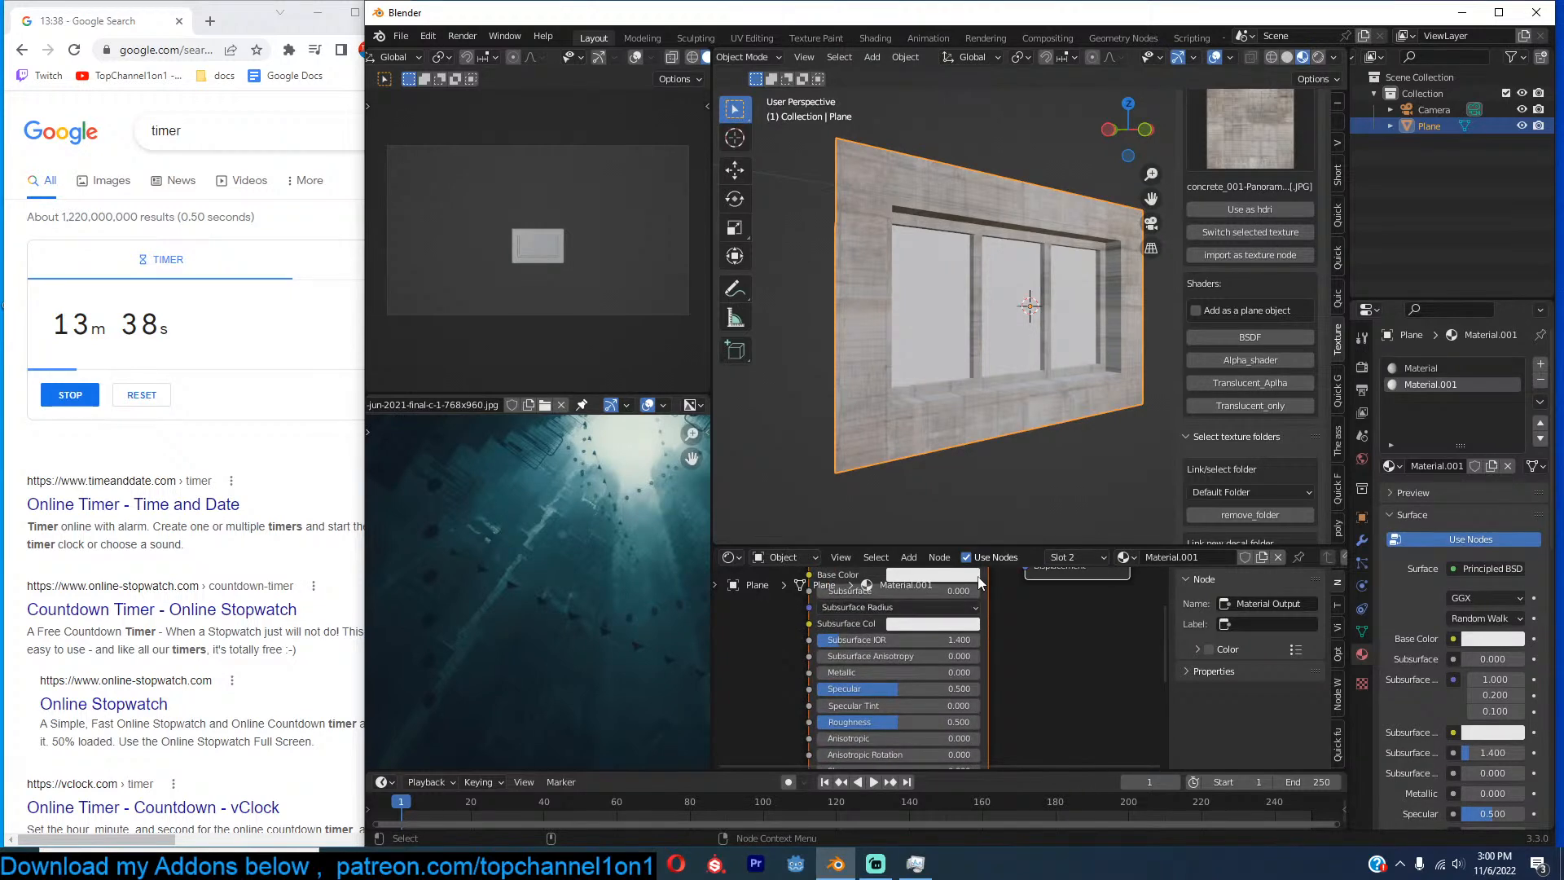
middle_click_drag(969, 579, 1033, 631)
left_click(1031, 627)
left_click_drag(1080, 464, 1080, 518)
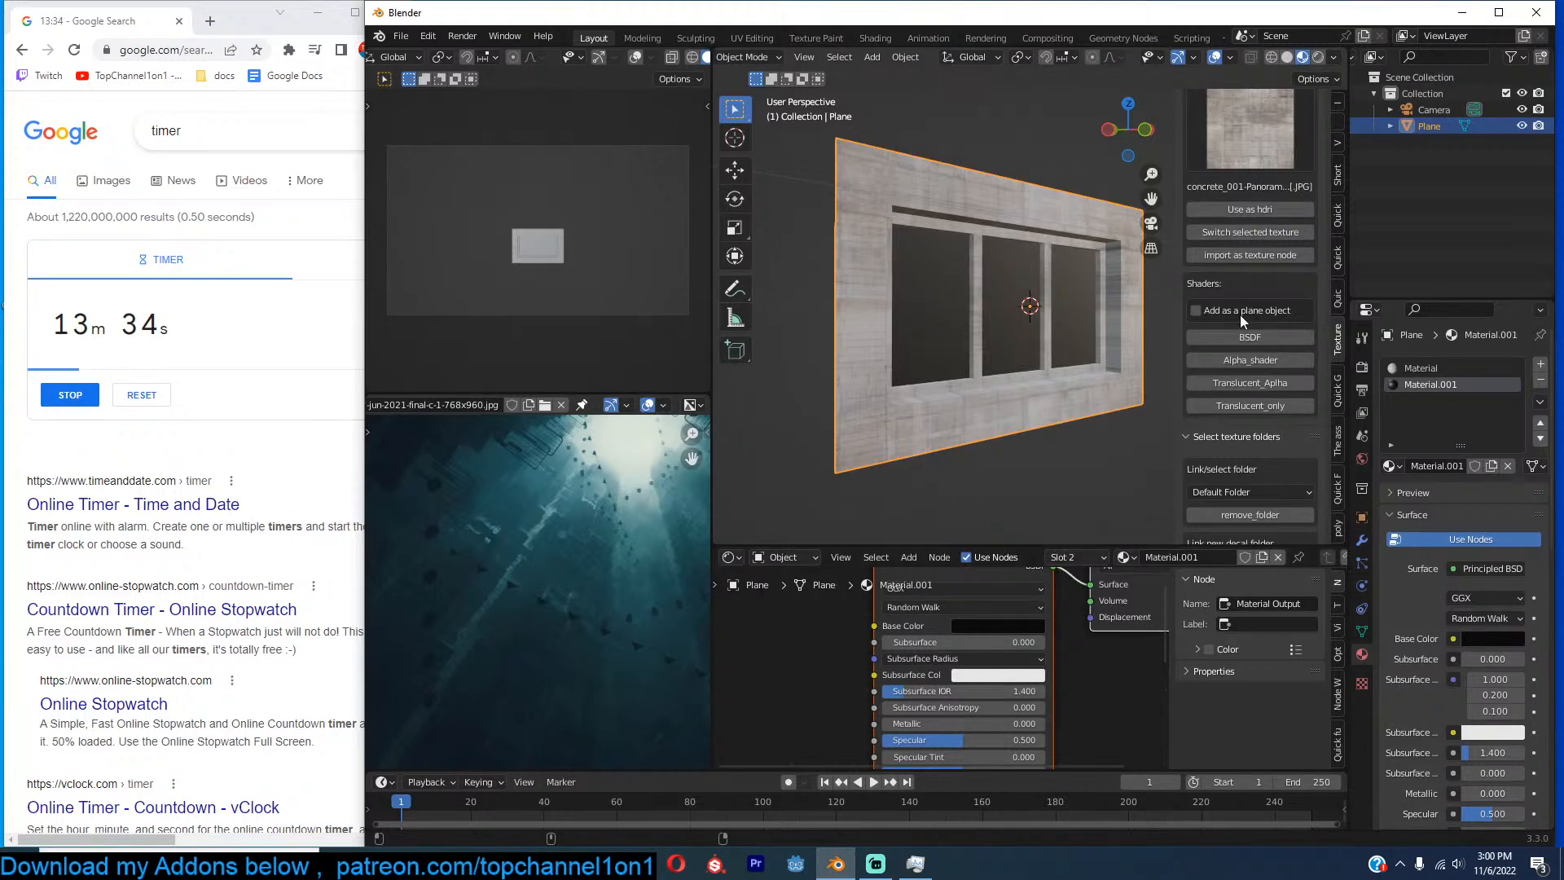
Import the thumb2-gray-concrete texture as a node in the pane material and place it beside the Principled BSDF.
scroll(1258, 277, "up", 4)
left_click(1286, 289)
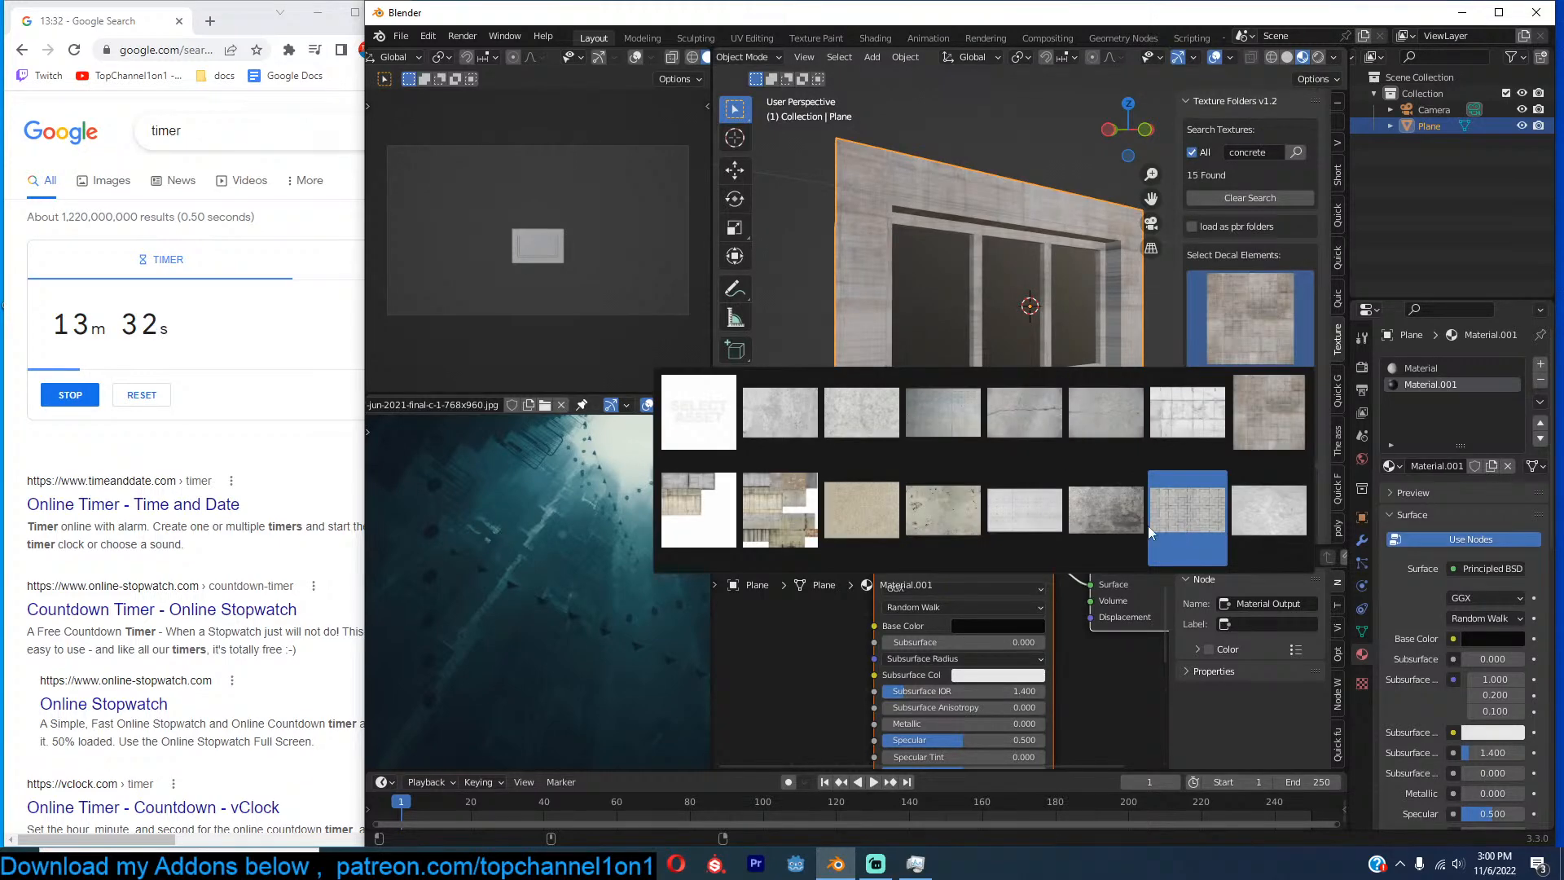
left_click(1160, 531)
scroll(1277, 427, "down", 4)
left_click(1266, 321)
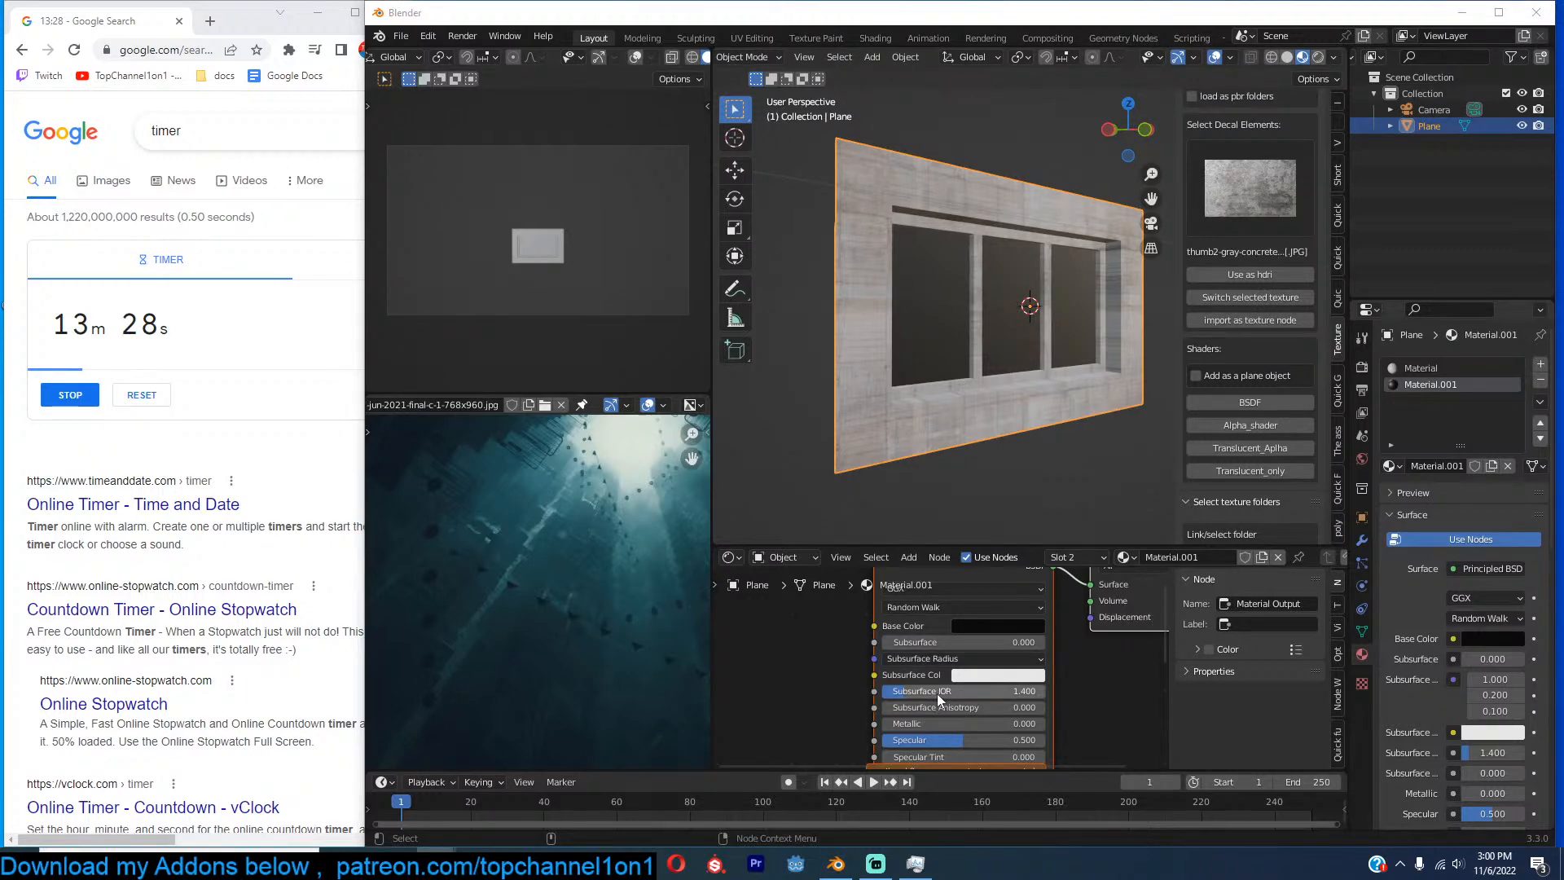
scroll(1074, 725, "down", 4)
left_click_drag(974, 737, 777, 703)
scroll(795, 716, "up", 4)
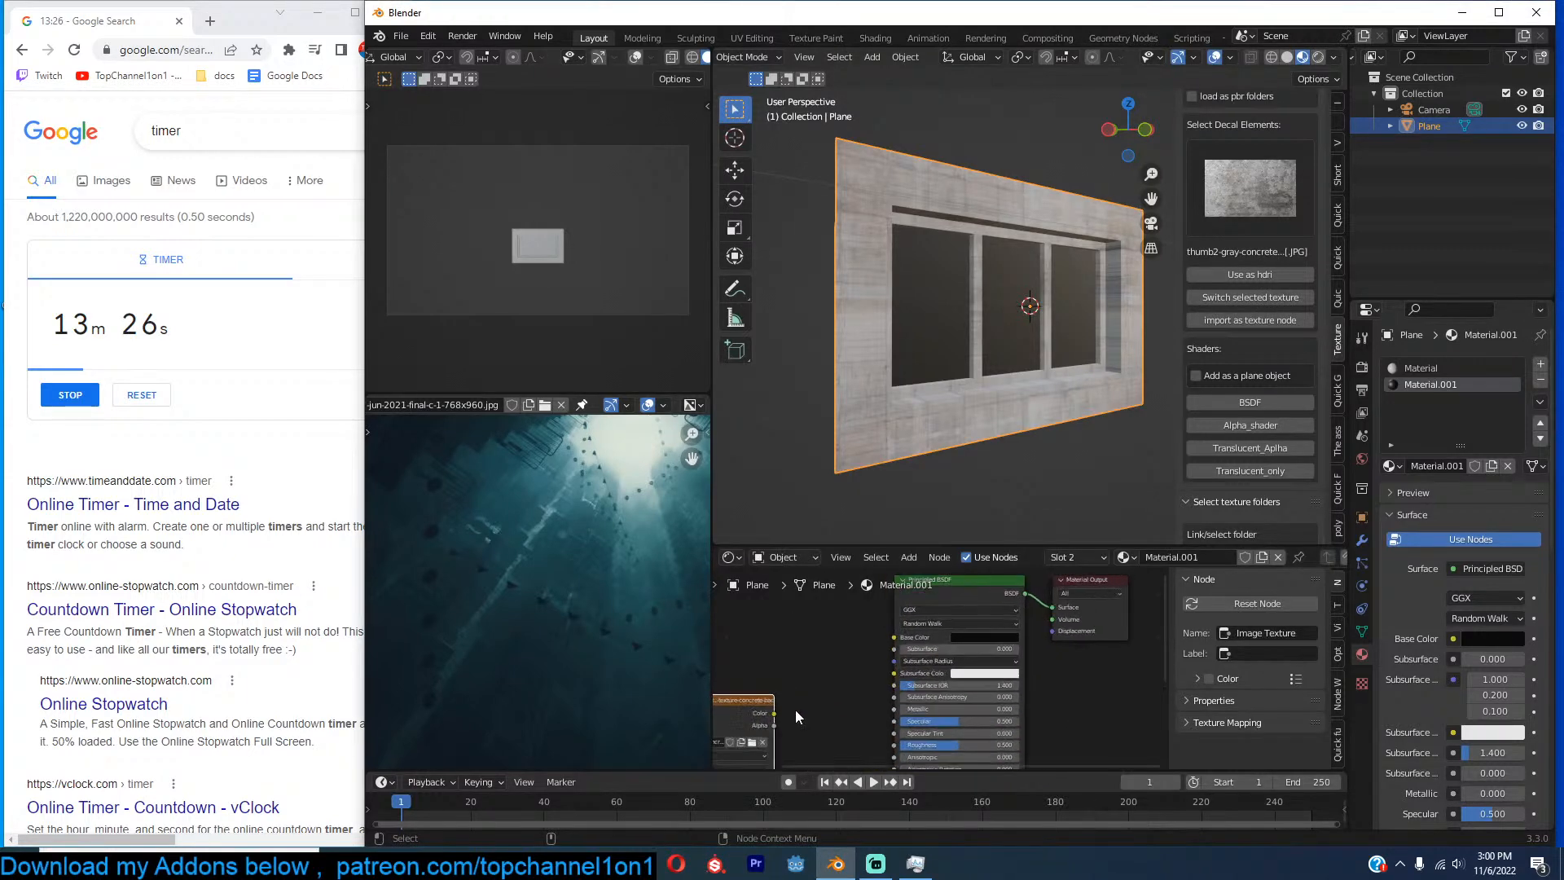
middle_click_drag(796, 716, 903, 688)
Unwrap all of the wall's faces, redoing the mapping with Smart UV Project at its default settings.
key("Tab")
key("a")
key("u")
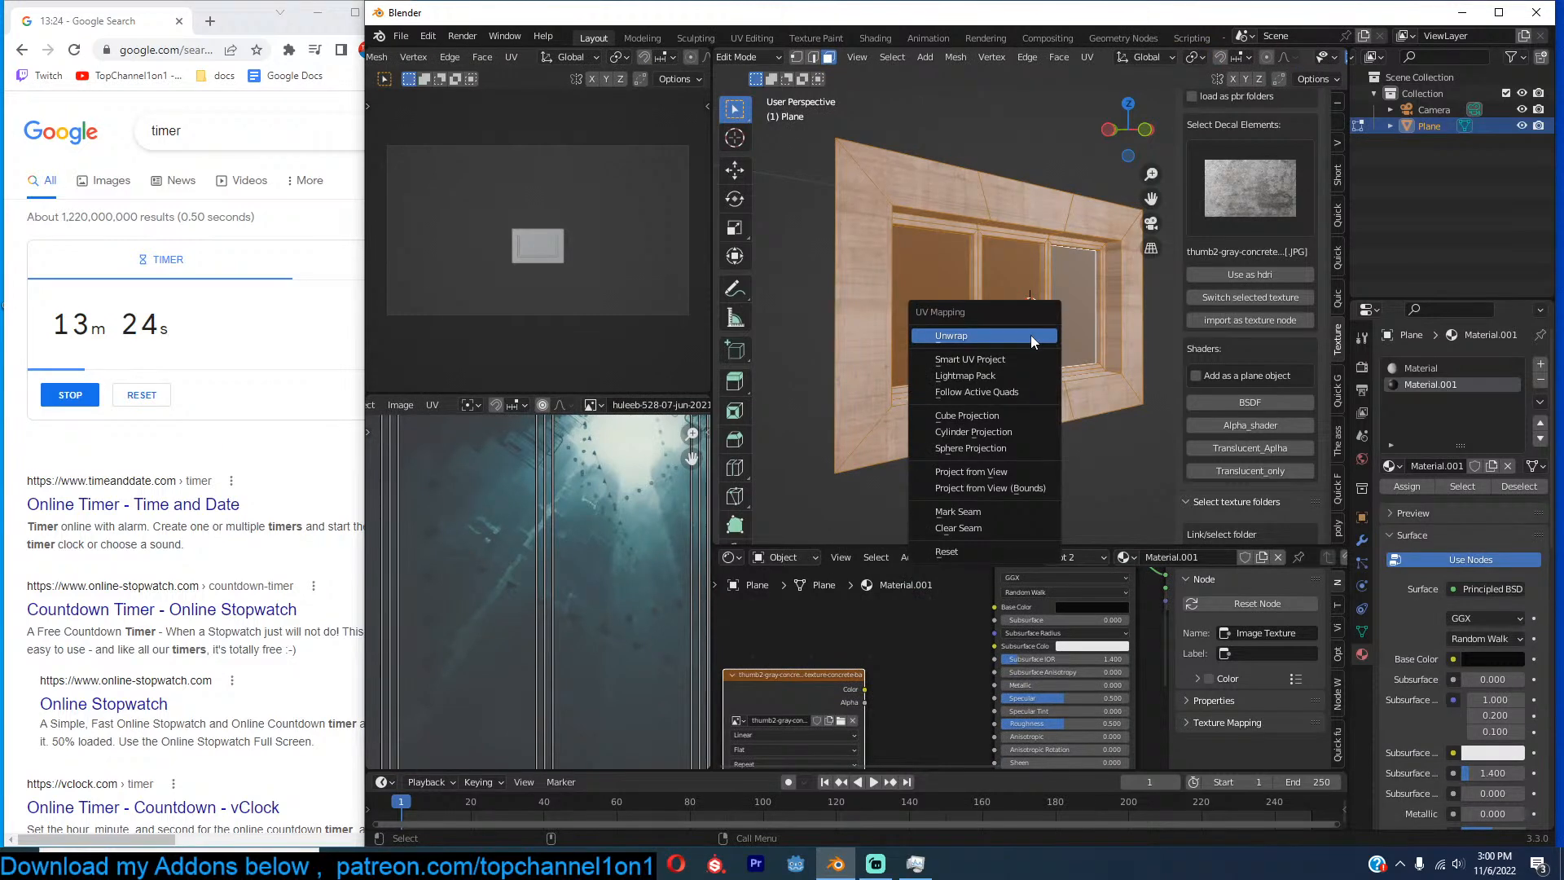
left_click(1030, 333)
key("u")
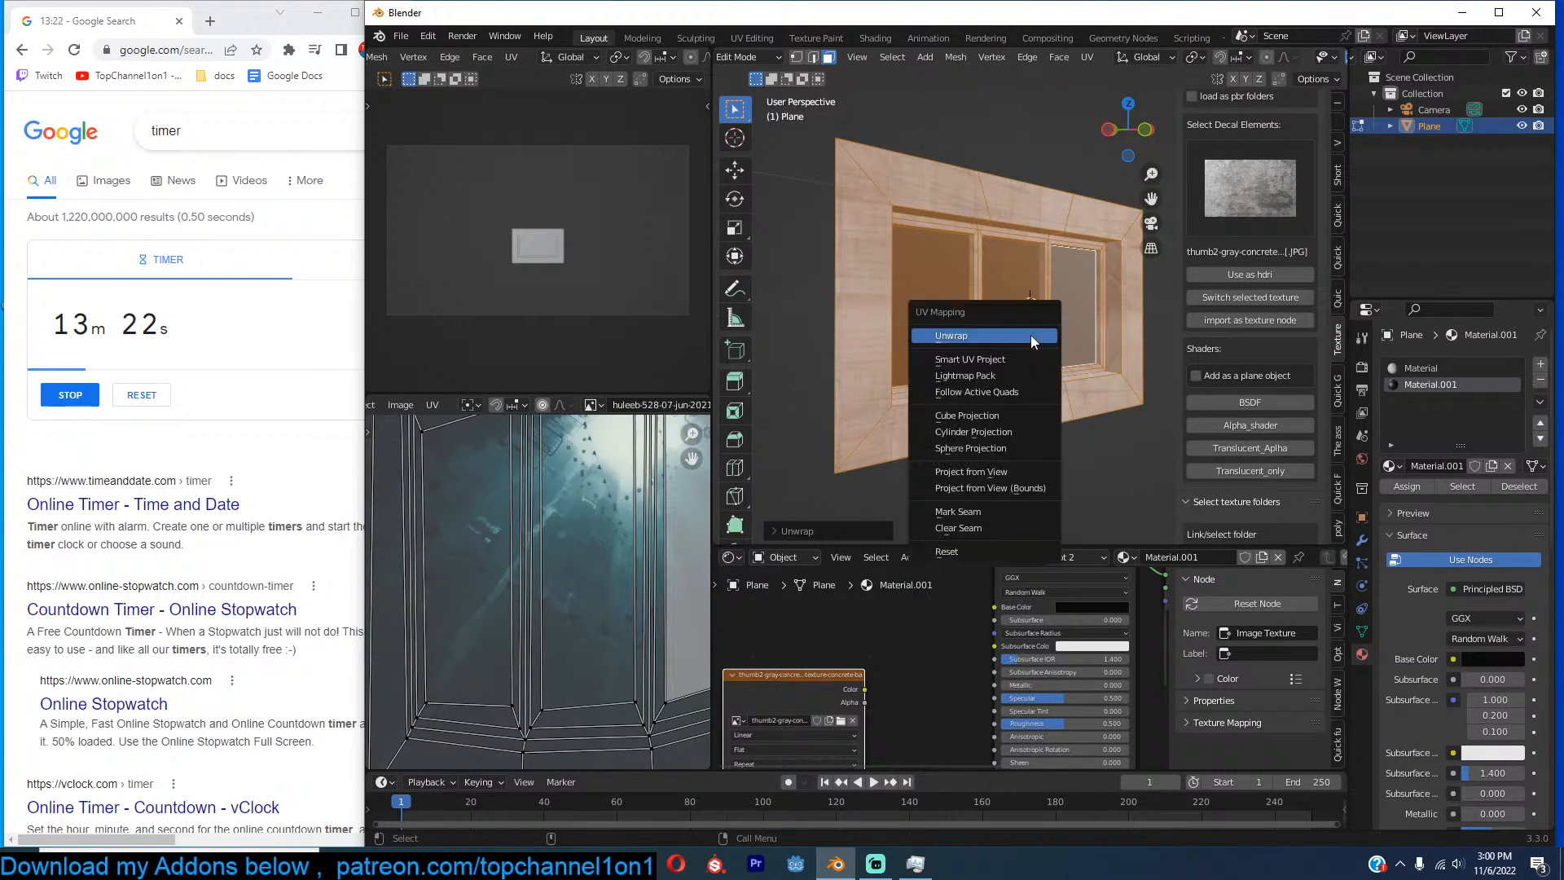
left_click(1016, 375)
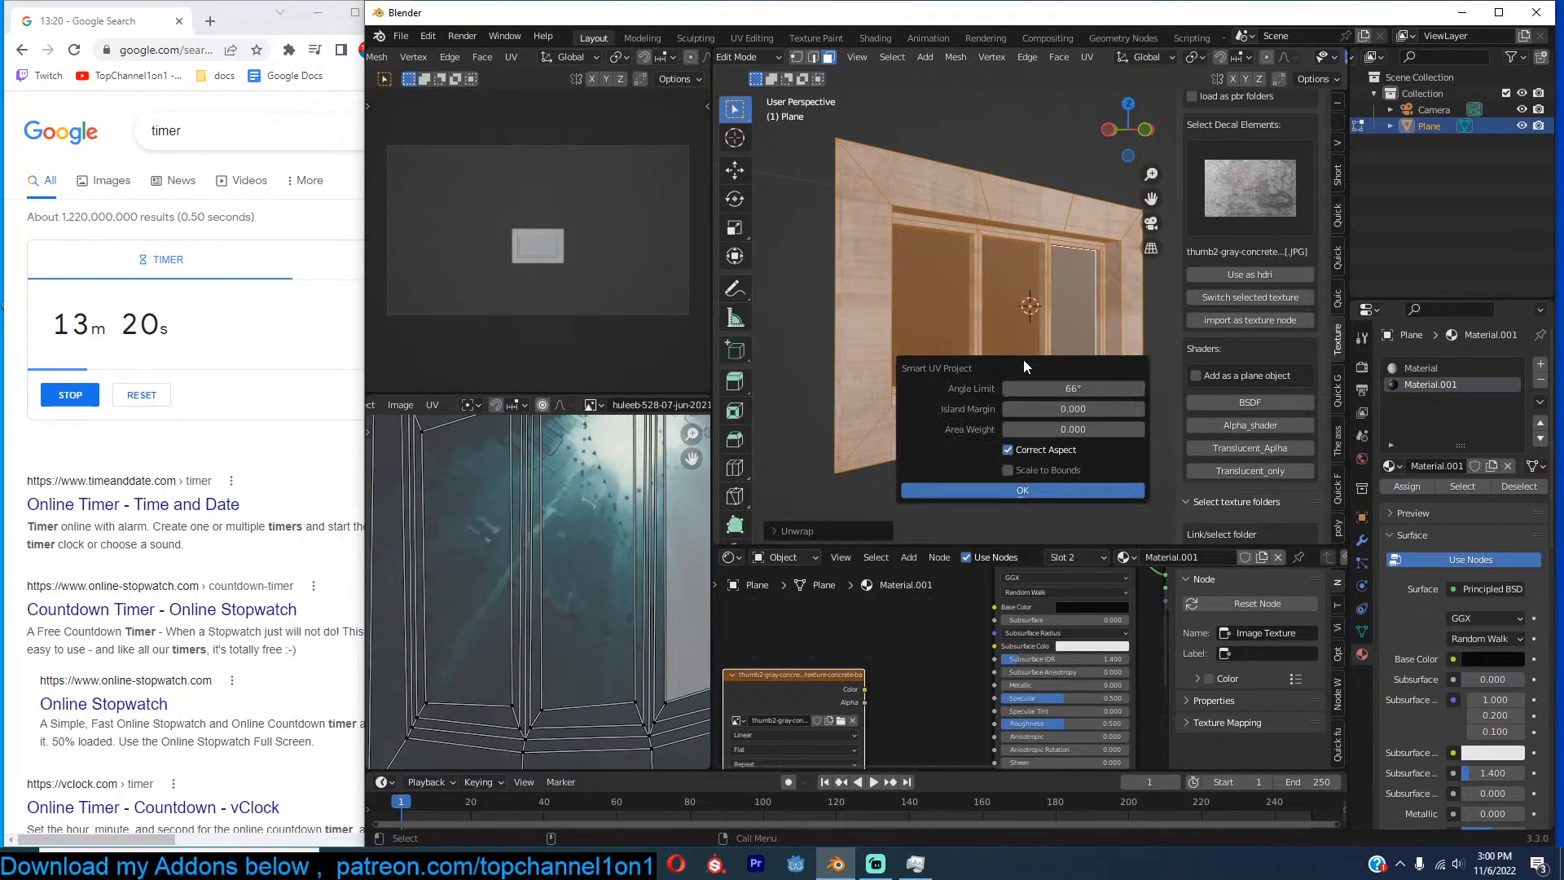
left_click(1014, 493)
key("Tab")
Connect the gray concrete texture's Color output to the pane material's Roughness input.
scroll(897, 736, "up", 2)
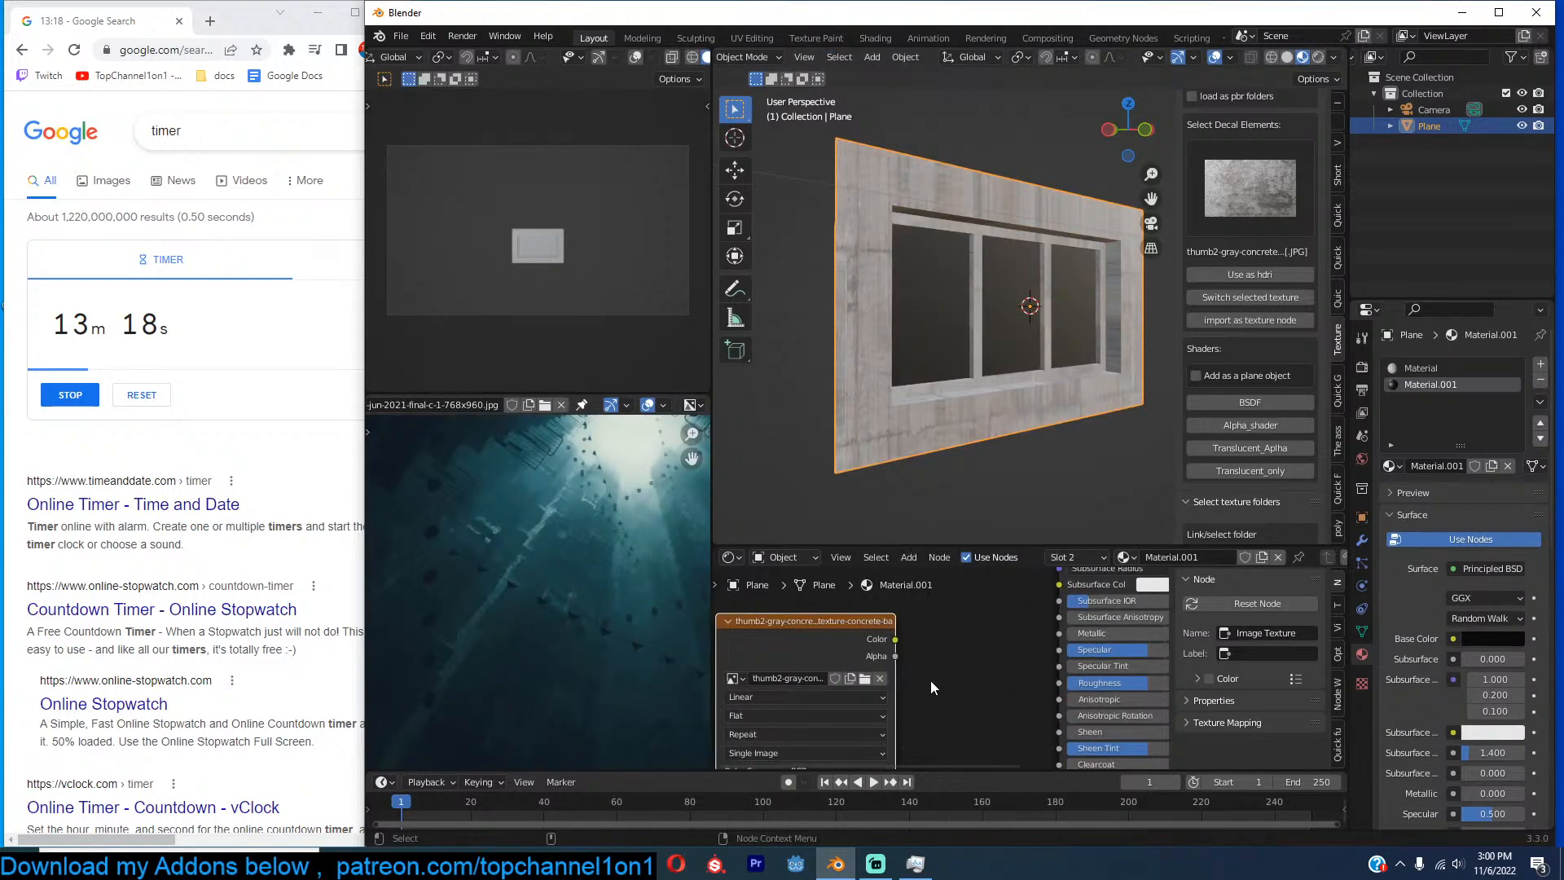
left_click_drag(791, 641, 958, 683)
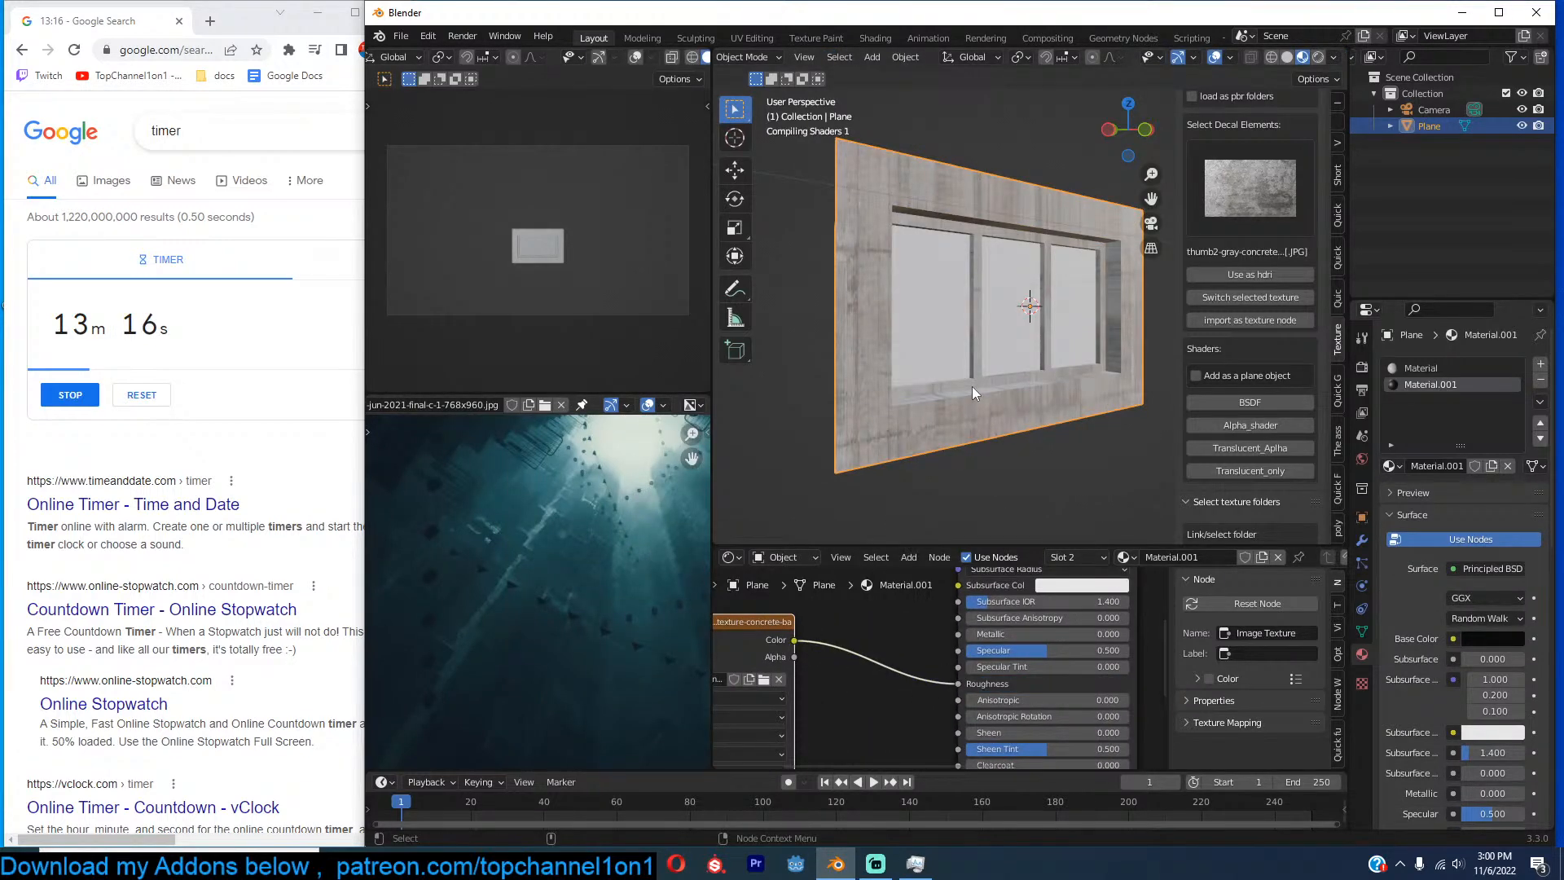
Add texture coordinate and mapping nodes to the pane's gray concrete texture and set the mapping scale to about 3.6 on all axes.
scroll(971, 386, "up", 3)
middle_click_drag(991, 379, 966, 364)
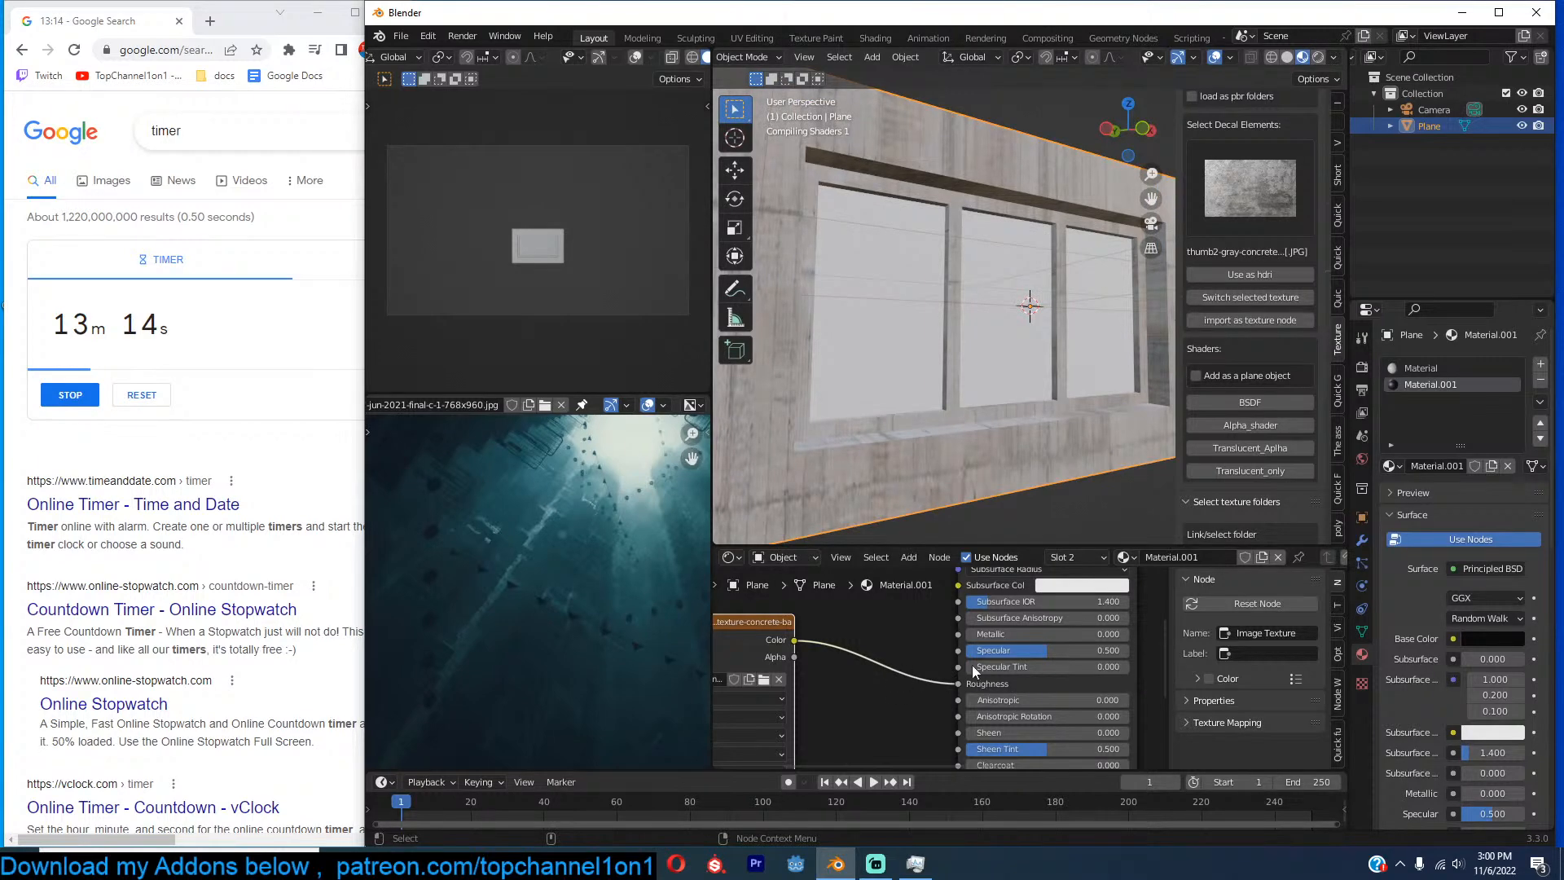
scroll(1035, 648, "down", 5)
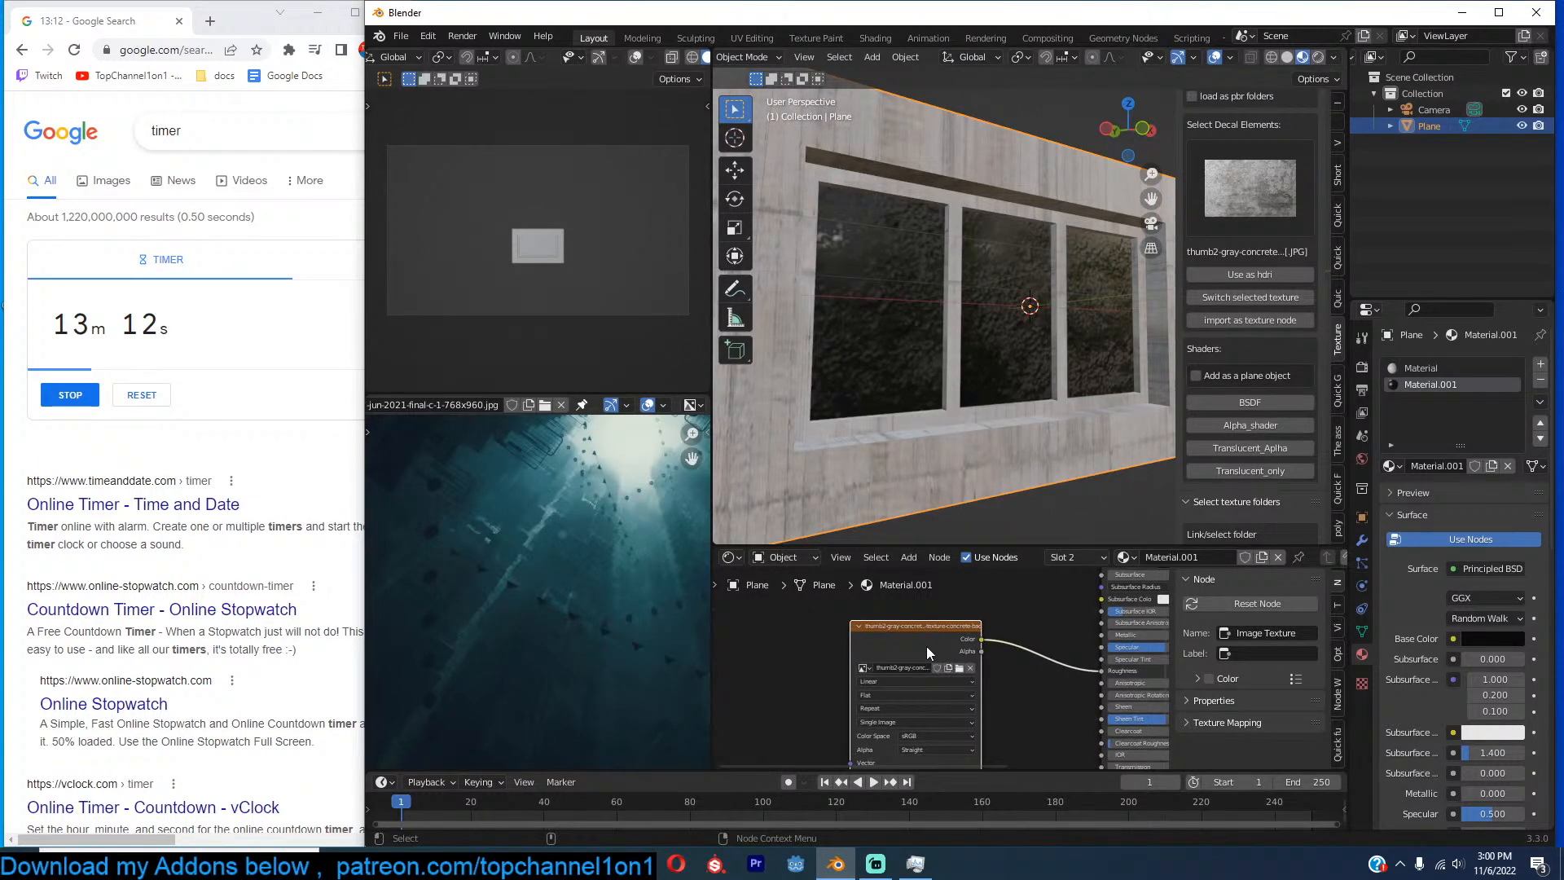
key("ctrl+t")
middle_click_drag(877, 658, 1000, 620)
middle_click_drag(955, 627, 958, 600)
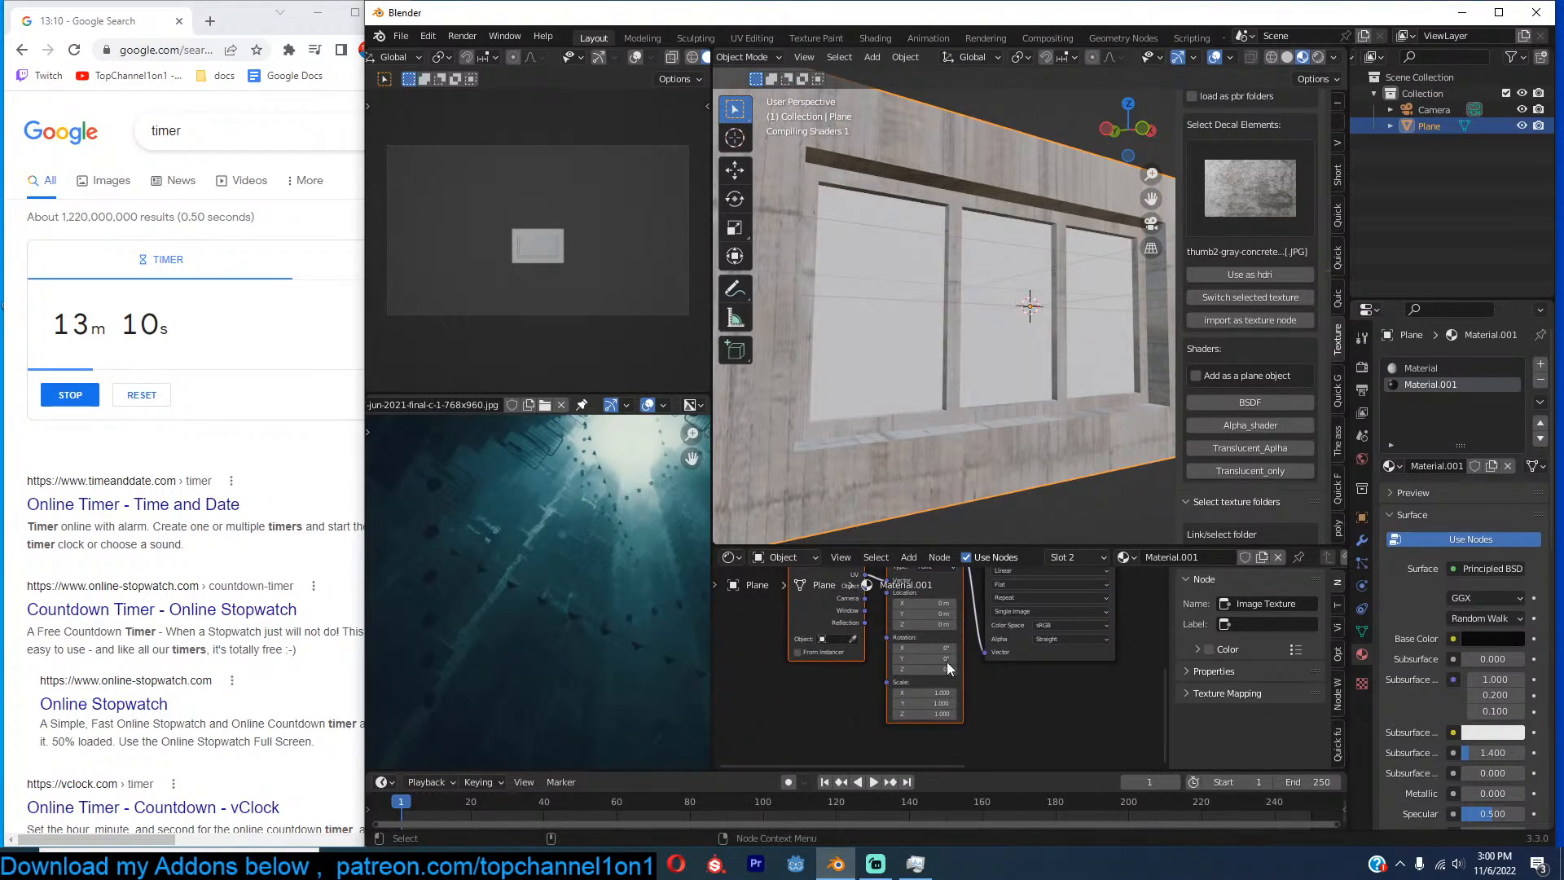
mouse_move(934, 692)
left_mouse_down("shift")
mouse_move(961, 714)
mouse_move(941, 702)
left_mouse_up("shift")
middle_click_drag(1046, 370, 897, 384)
key("KP_7")
scroll(1093, 417, "down", 2)
scroll(1093, 414, "down", 3)
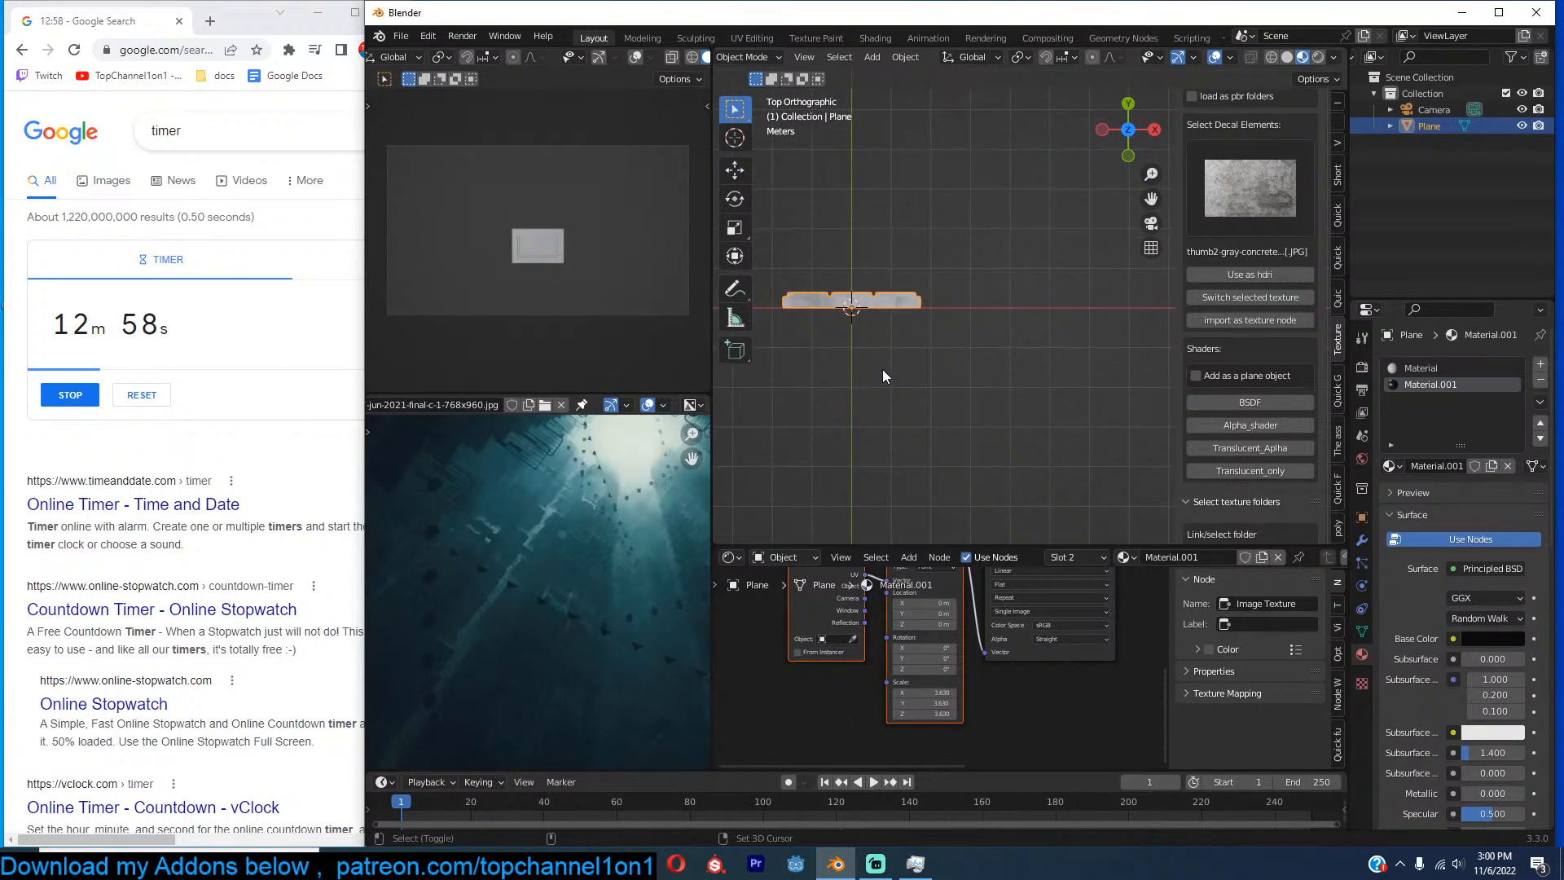
key("shift+d")
left_click(1121, 330)
key("x")
left_click(1121, 330)
Add a plane beside the window wall and scale it along X into a balcony floor.
key("shift+a")
mouse_move(1008, 315)
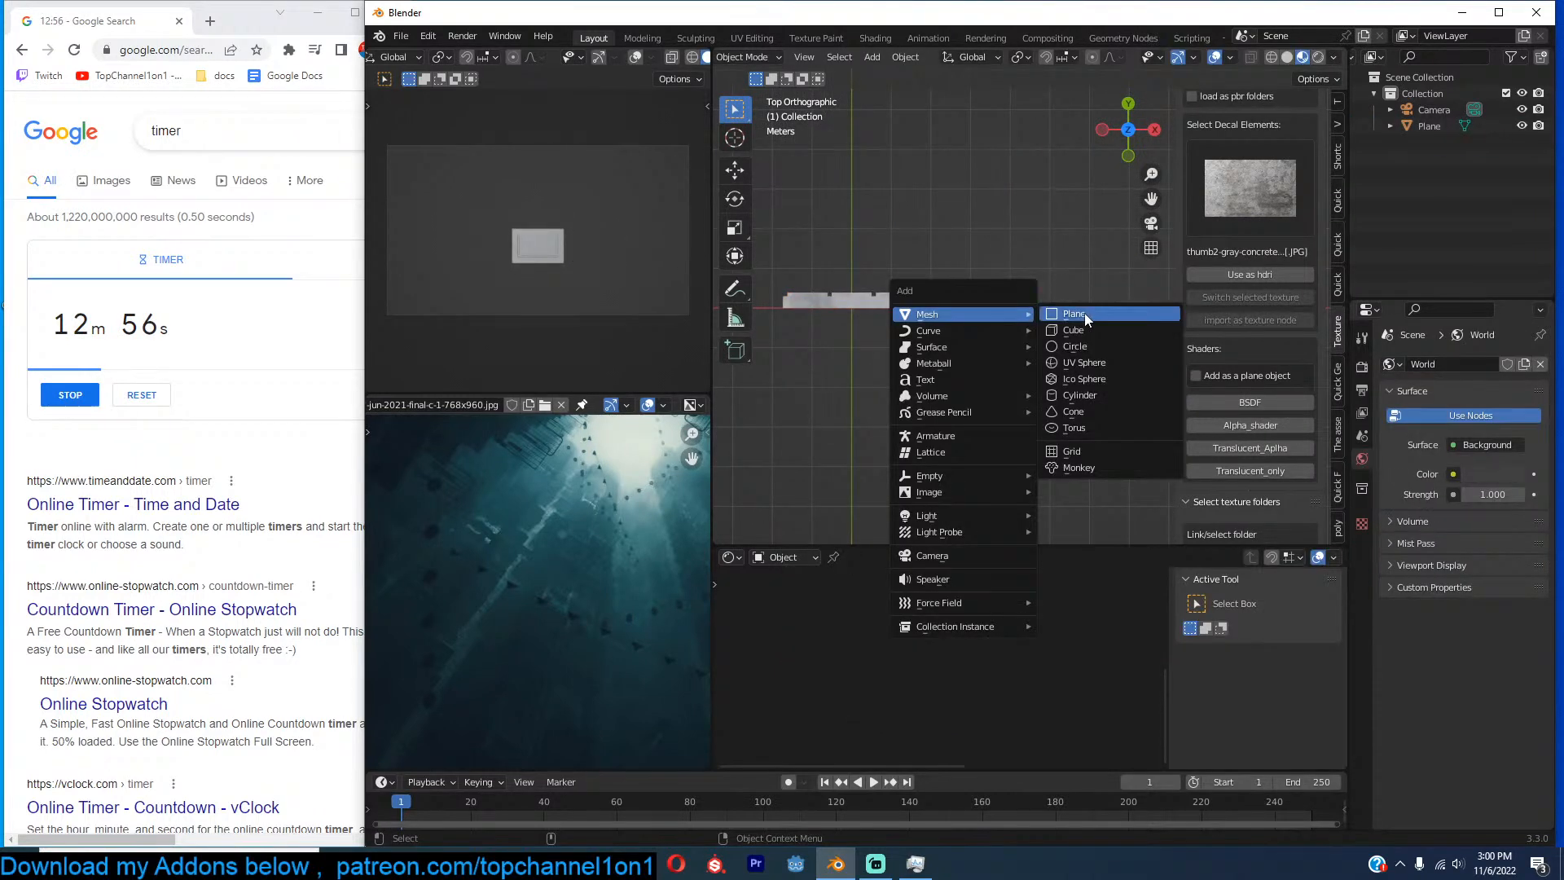
left_click(1084, 313)
key("s")
key("x")
left_click(1055, 319)
middle_click_drag(1082, 325, 1010, 326)
Extrude the balcony plane upward and delete the top face and the open side face, keeping three low side walls.
key("Tab")
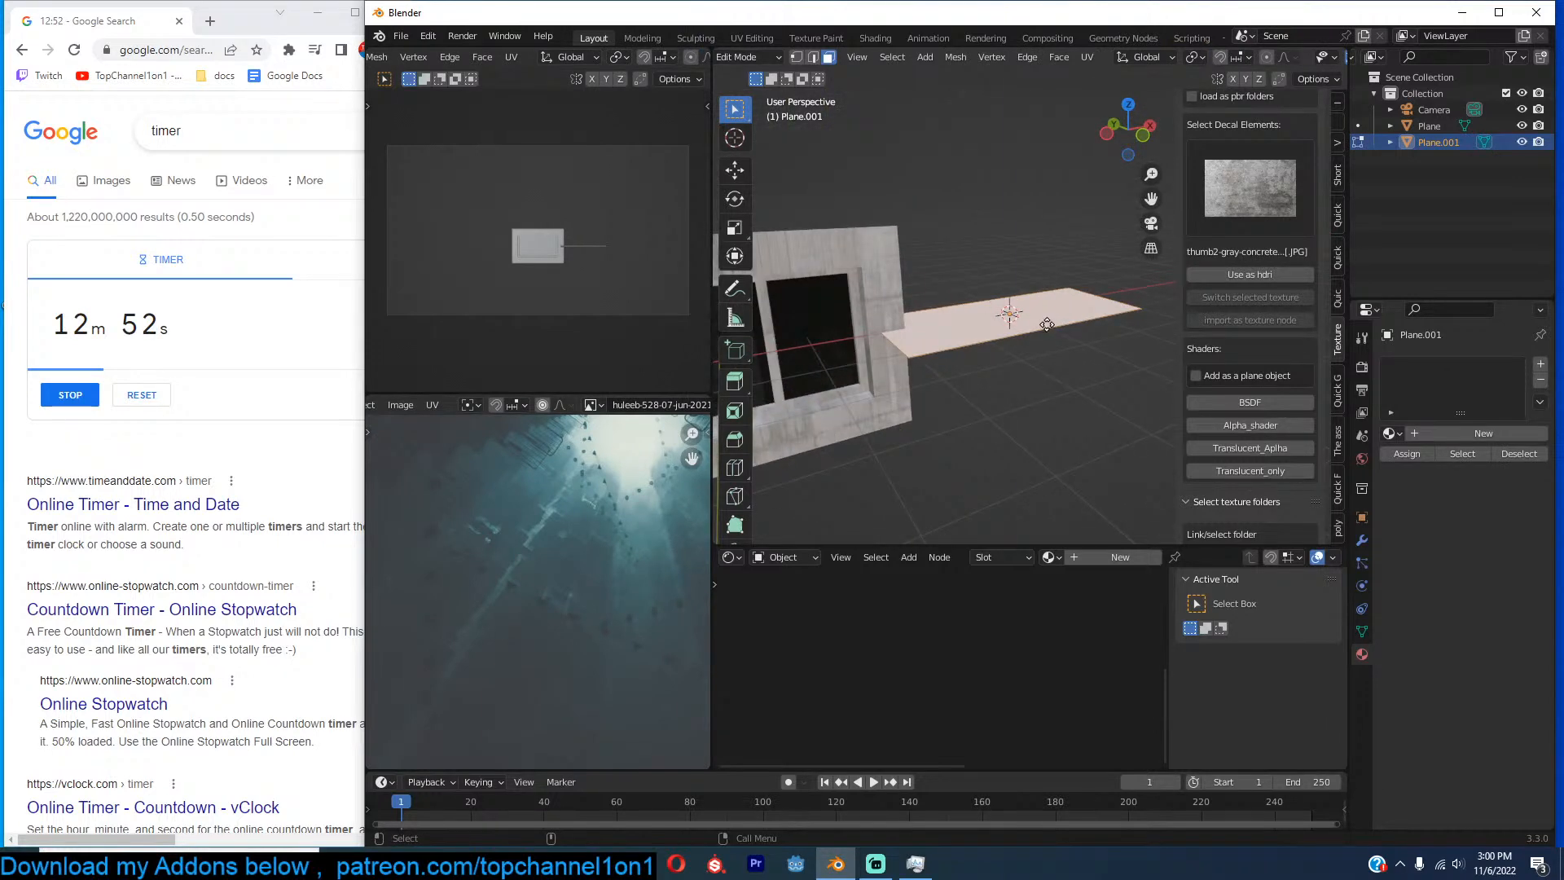
key("e")
left_click(1048, 274)
middle_click_drag(1048, 275, 1042, 306)
left_click(1074, 301, "shift")
key("x")
left_click(1059, 330)
Hide the balcony's floor face and add evenly spaced vertical loop cuts to its three side walls.
left_click(1035, 280)
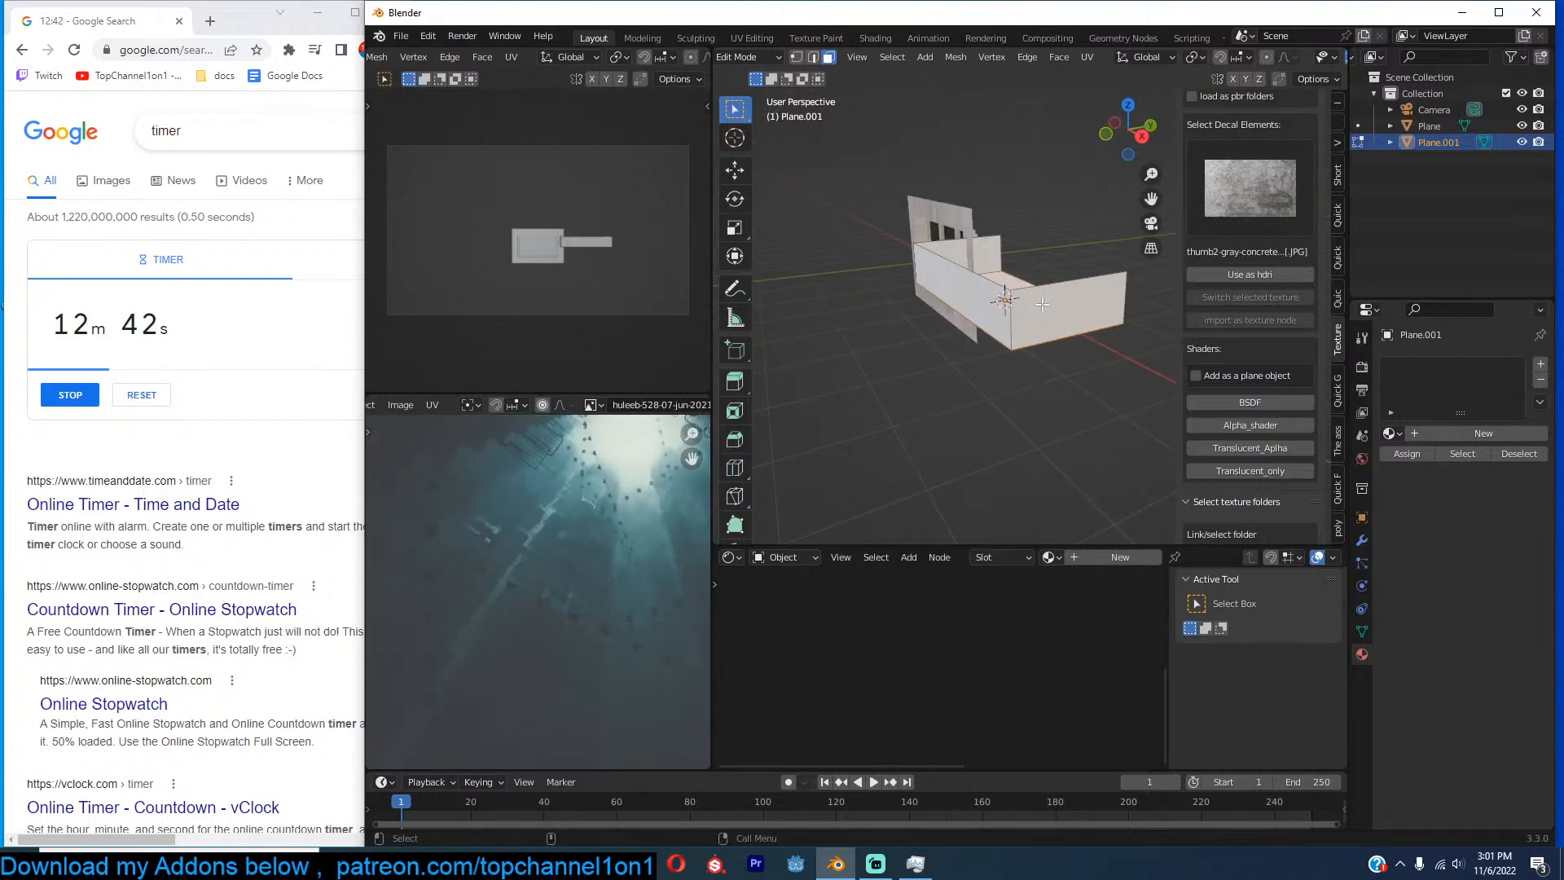
key("2")
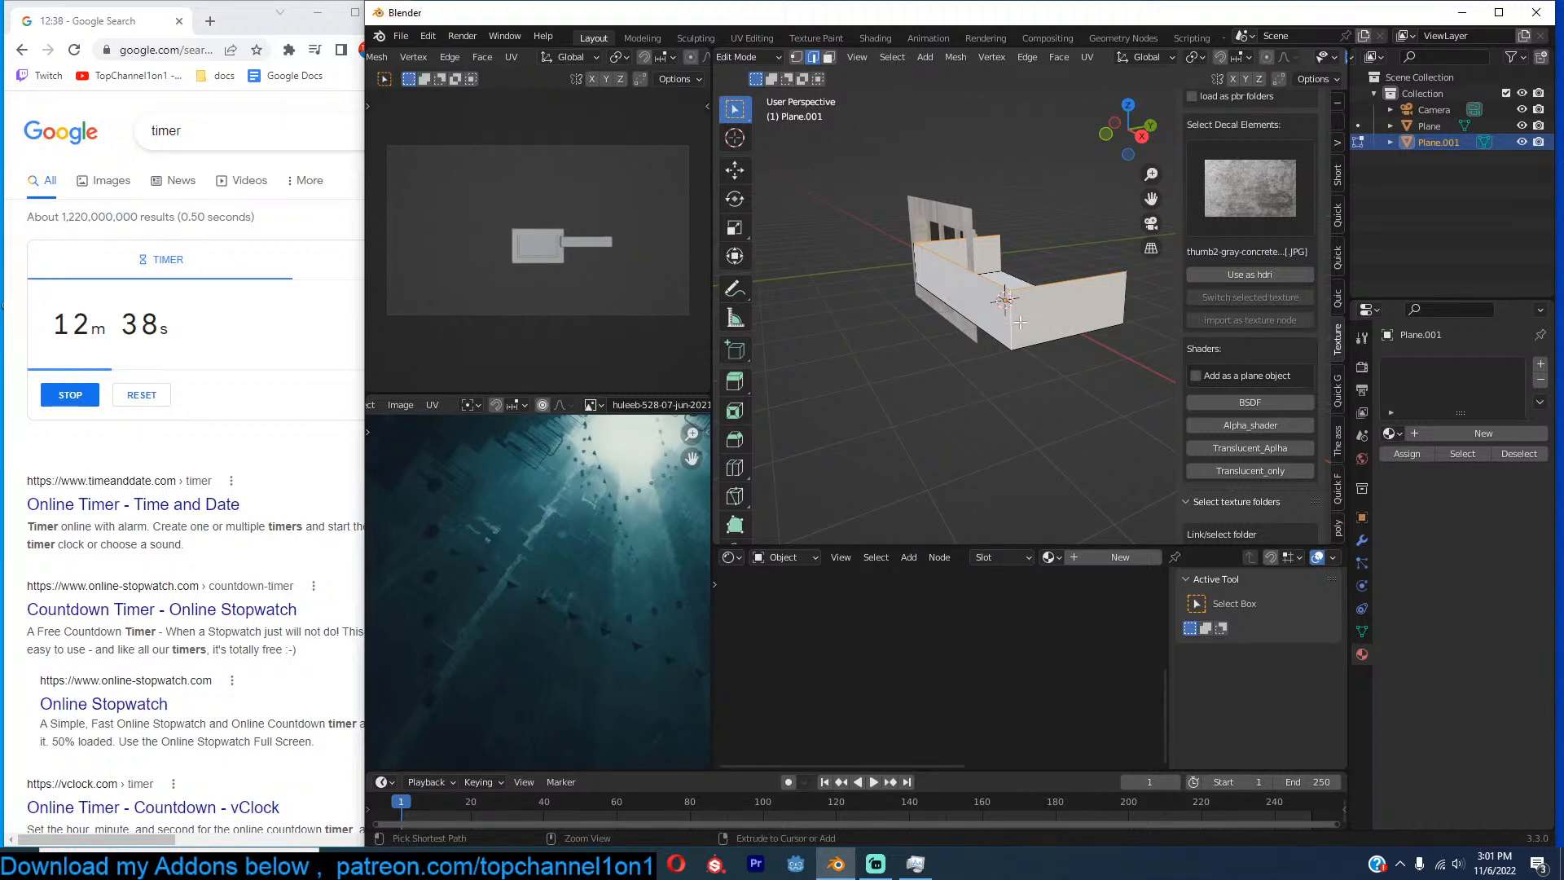
key("h")
key("ctrl+r")
scroll(969, 274, "up", 7)
left_click(968, 274)
right_click(969, 274)
key("ctrl+r")
scroll(1057, 302, "up", 6)
left_click(1057, 303)
right_click(1056, 302)
key("ctrl+r")
scroll(970, 242, "up", 5)
left_click(970, 241)
right_click(970, 241)
Inset every side wall panel of the balcony individually by about 0.03 m and delete the inner faces to form railing bars.
key("a")
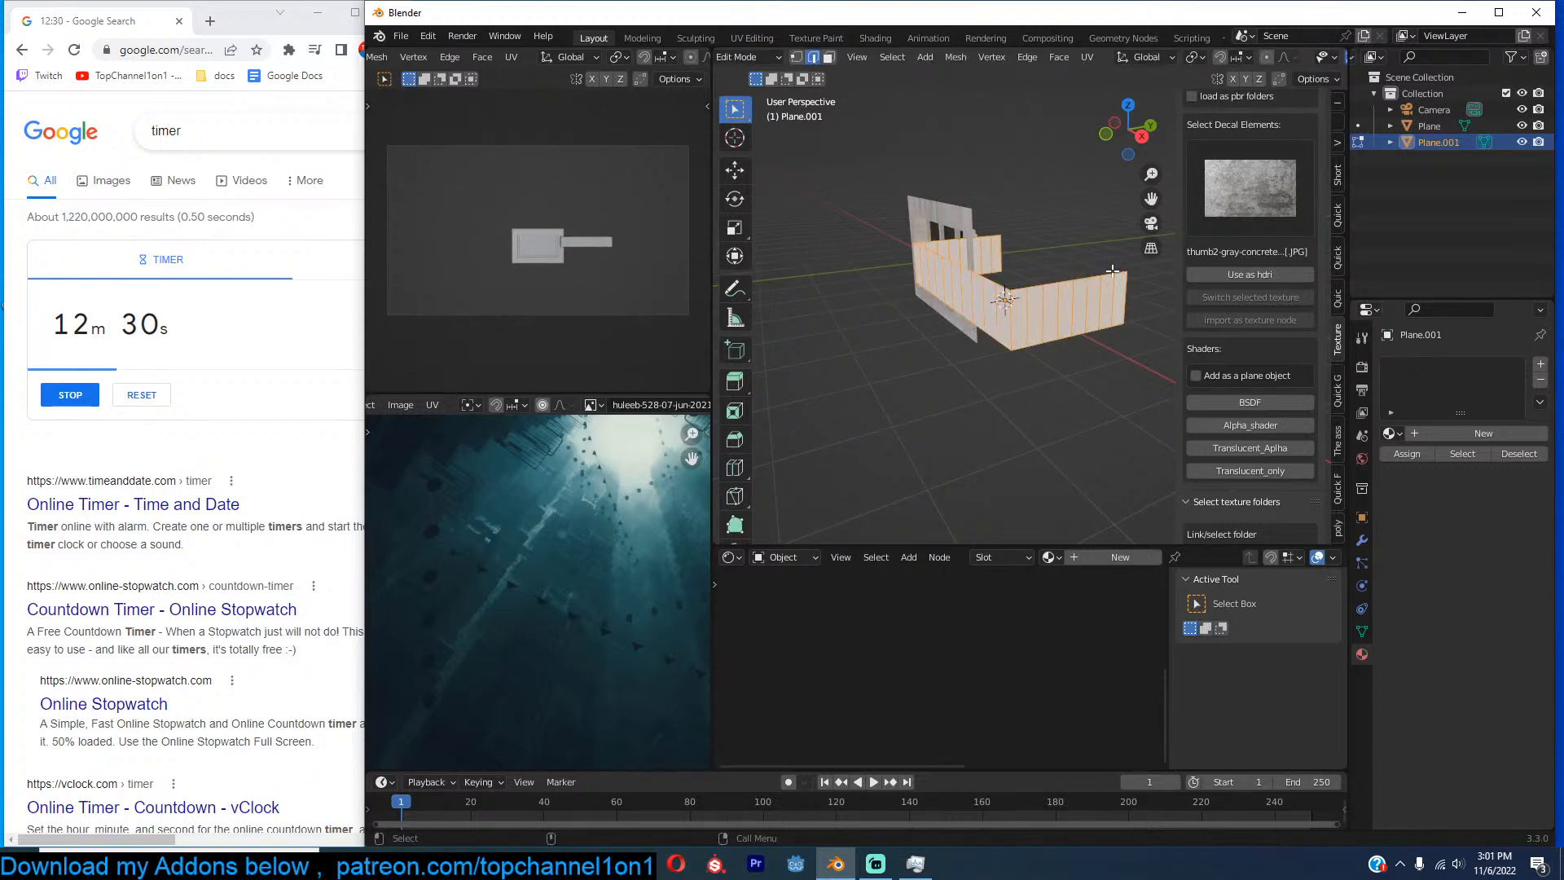
key("i")
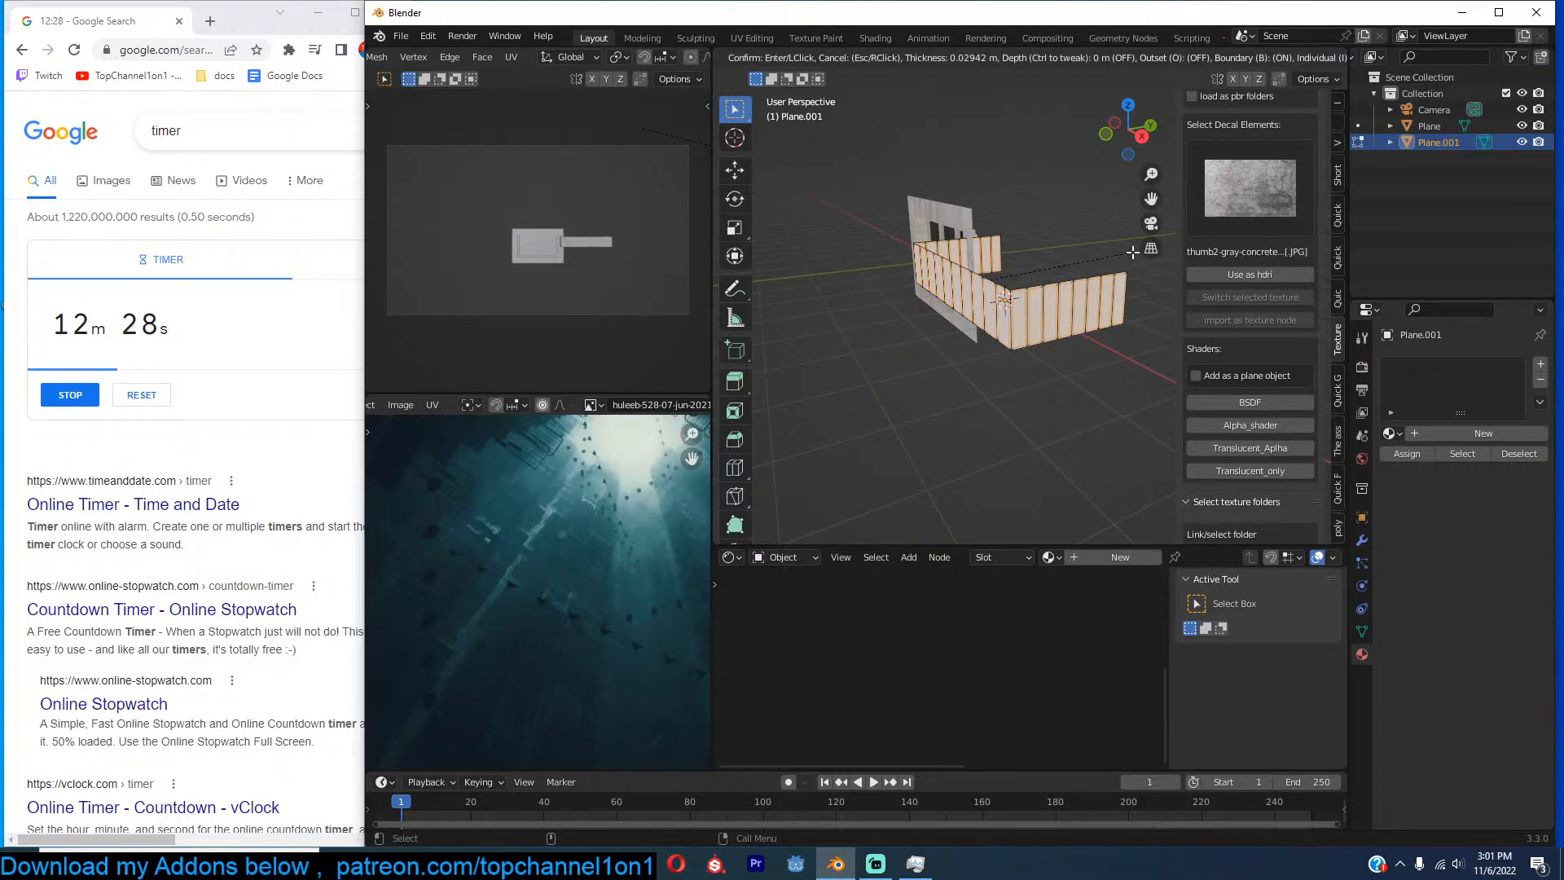
left_click(1133, 252)
key("x")
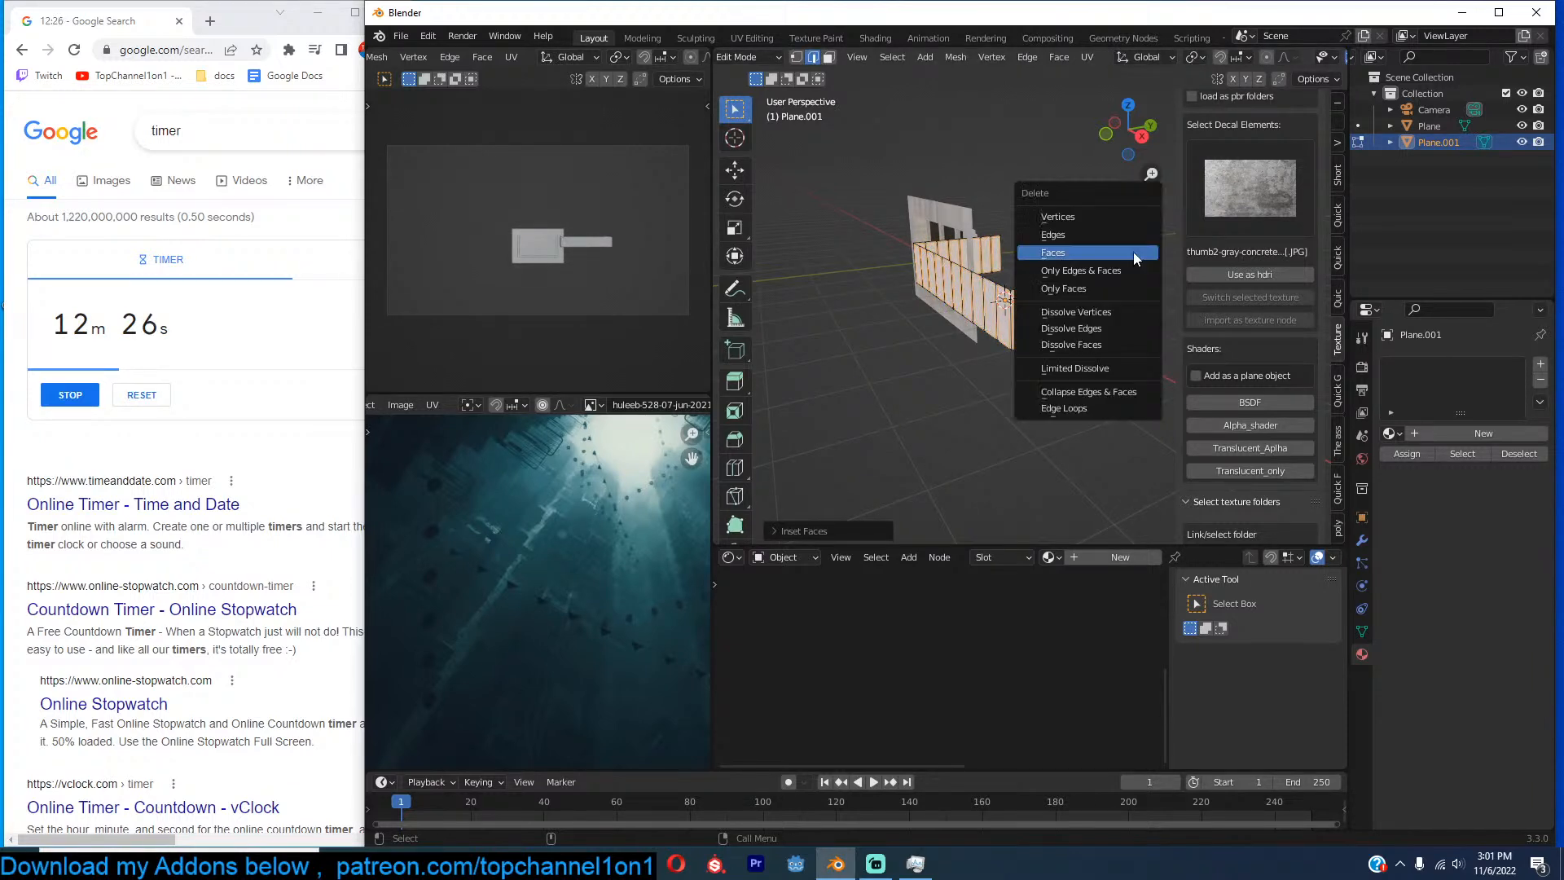
left_click(1119, 254)
key("Tab")
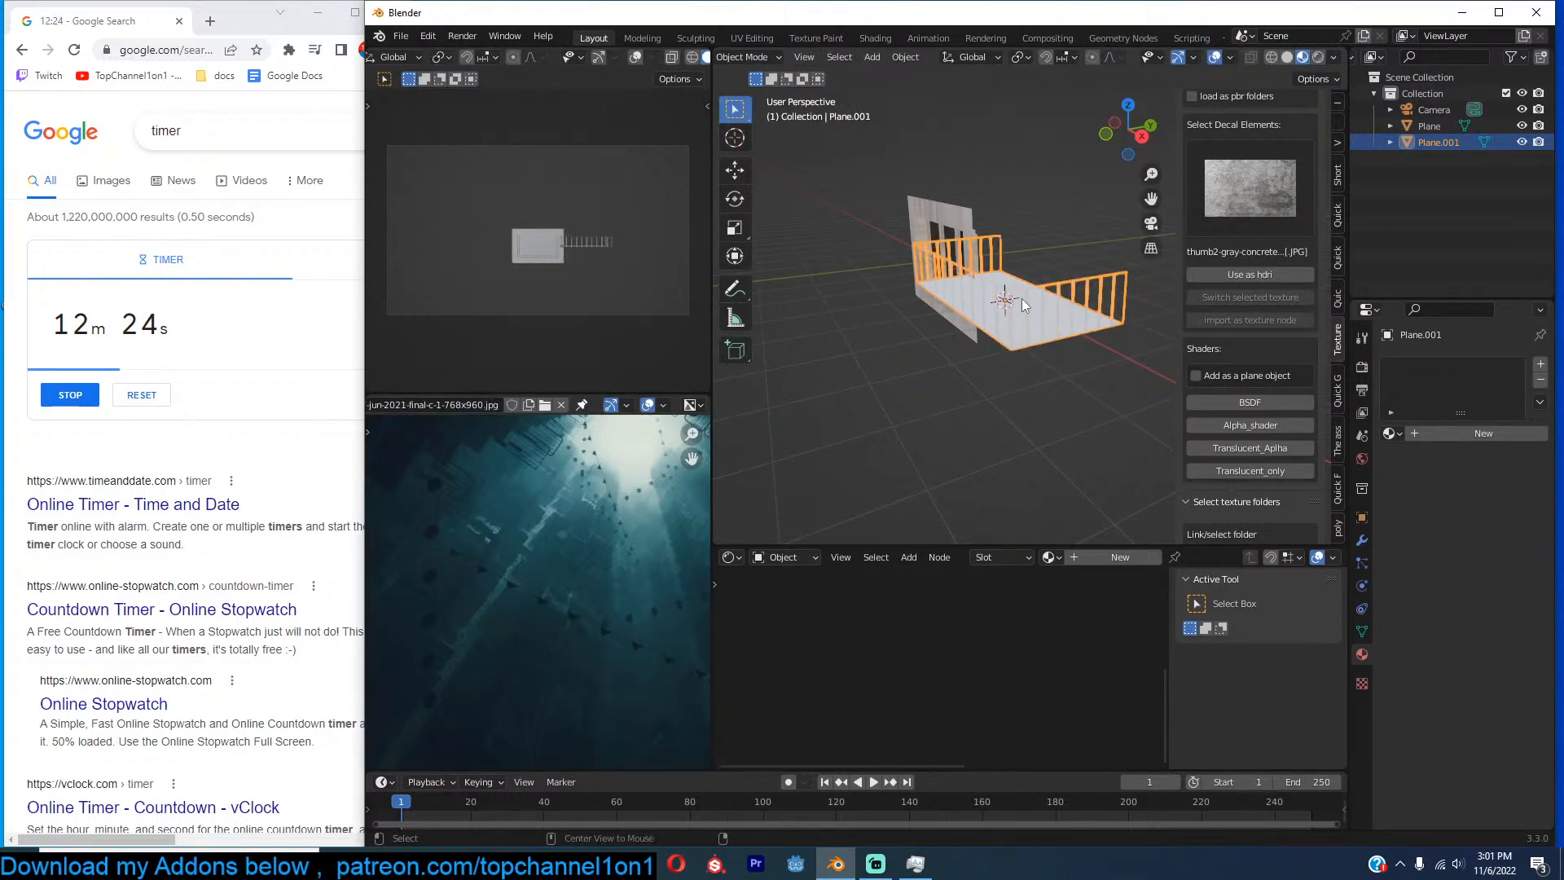
Link the window wall's materials to the balcony object.
middle_click_drag(1012, 310, 919, 382)
left_click(1049, 558)
type("c")
left_click(1029, 508)
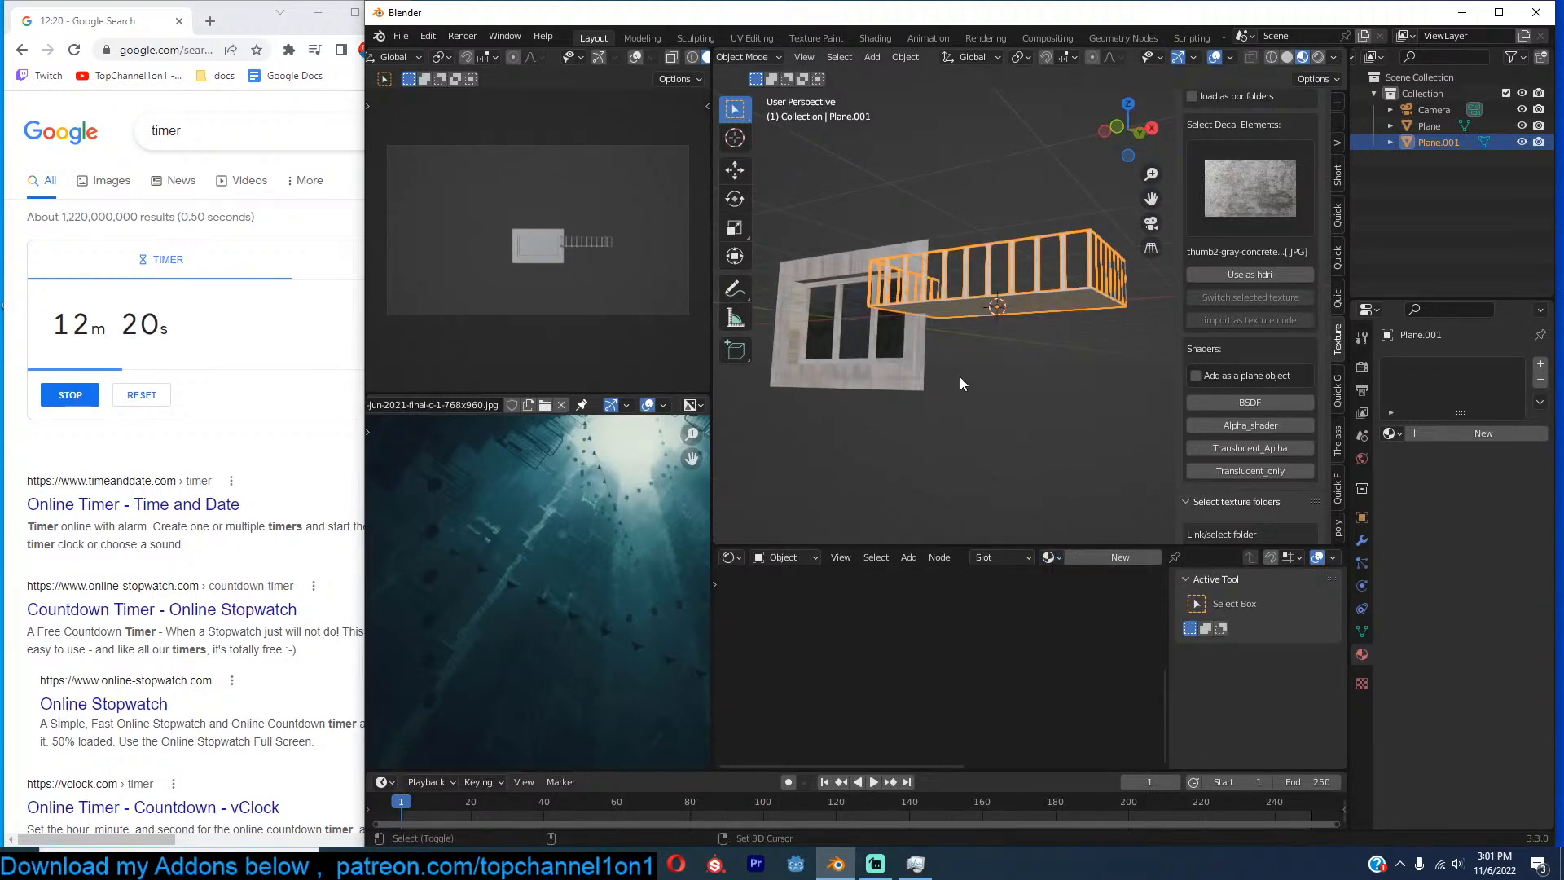
left_click(914, 376, "shift")
key("ctrl+l")
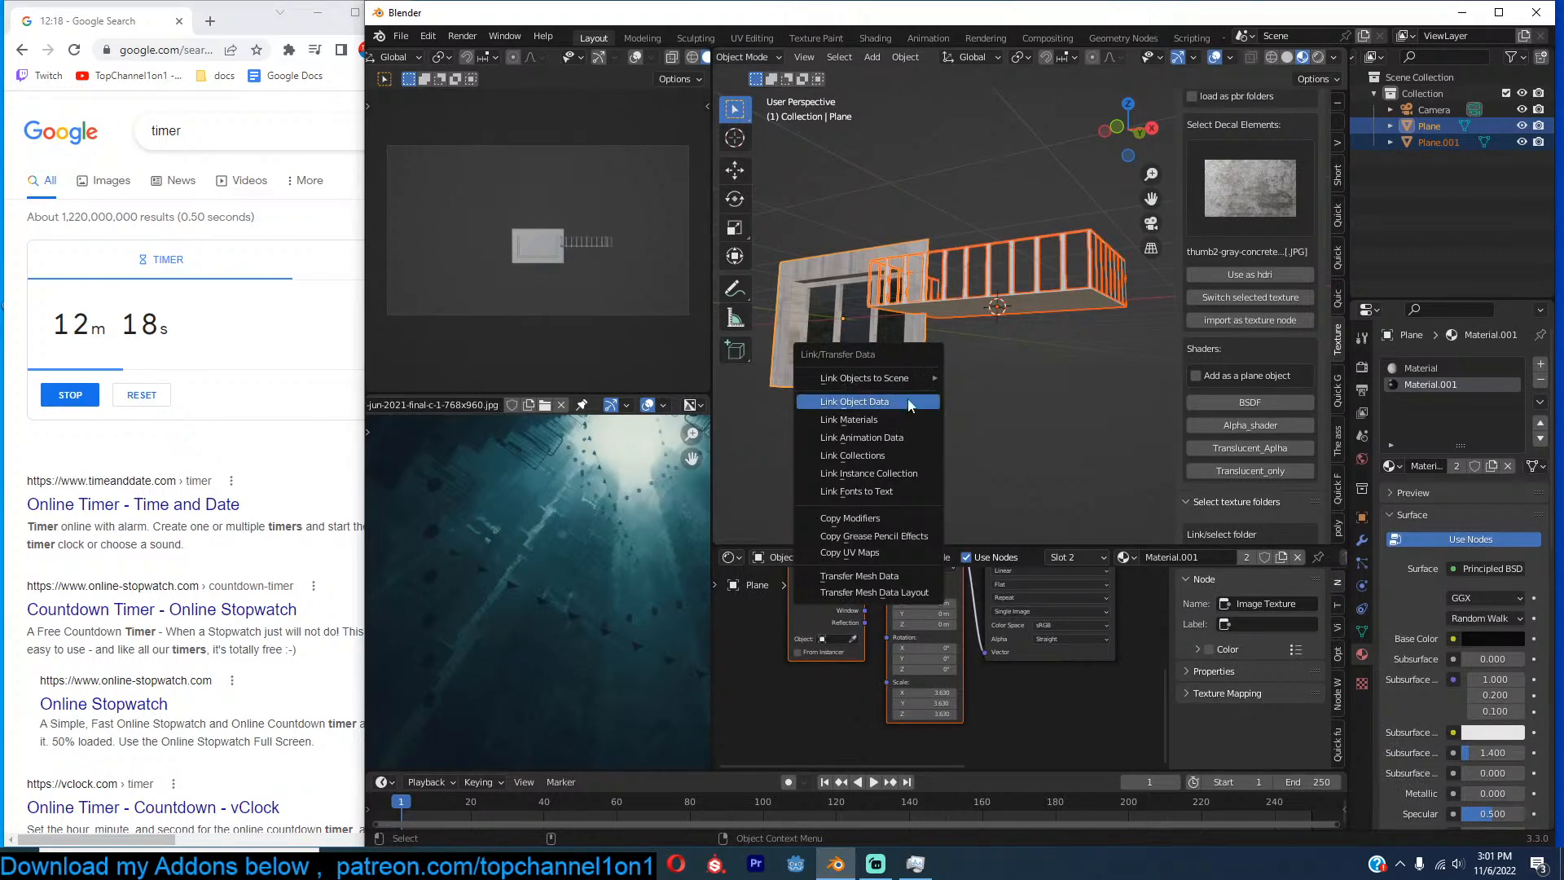
left_click(849, 419)
Examine the materials on the balcony and wall from several angles and the full reference image.
left_click(1015, 299)
middle_click_drag(1014, 300, 1039, 355)
left_click(1053, 379)
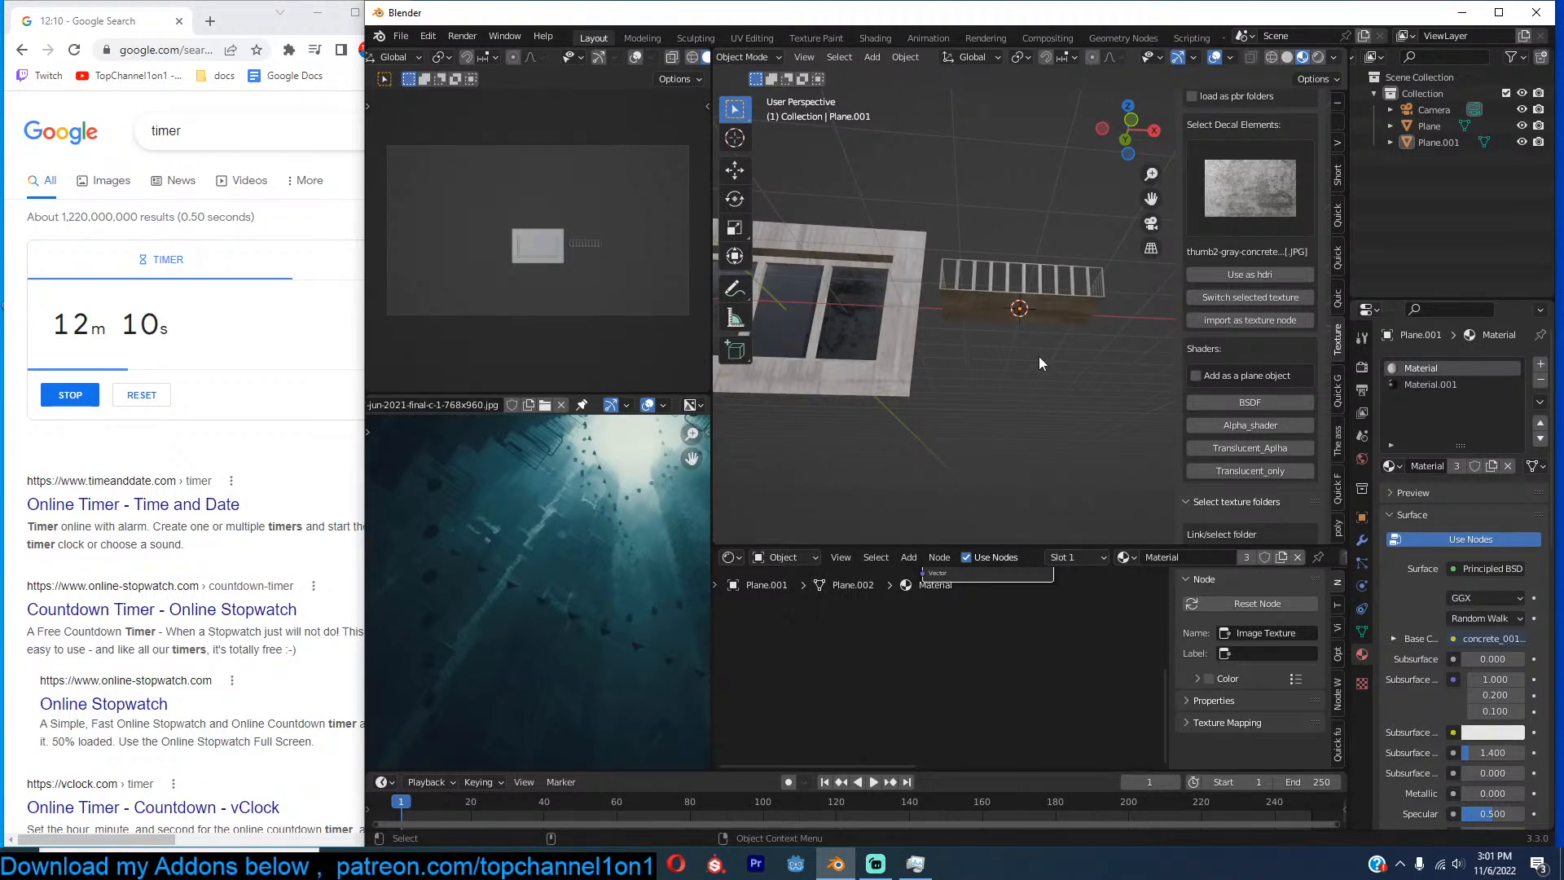
left_click(1058, 315)
middle_click_drag(1058, 314, 952, 394)
left_click(868, 388)
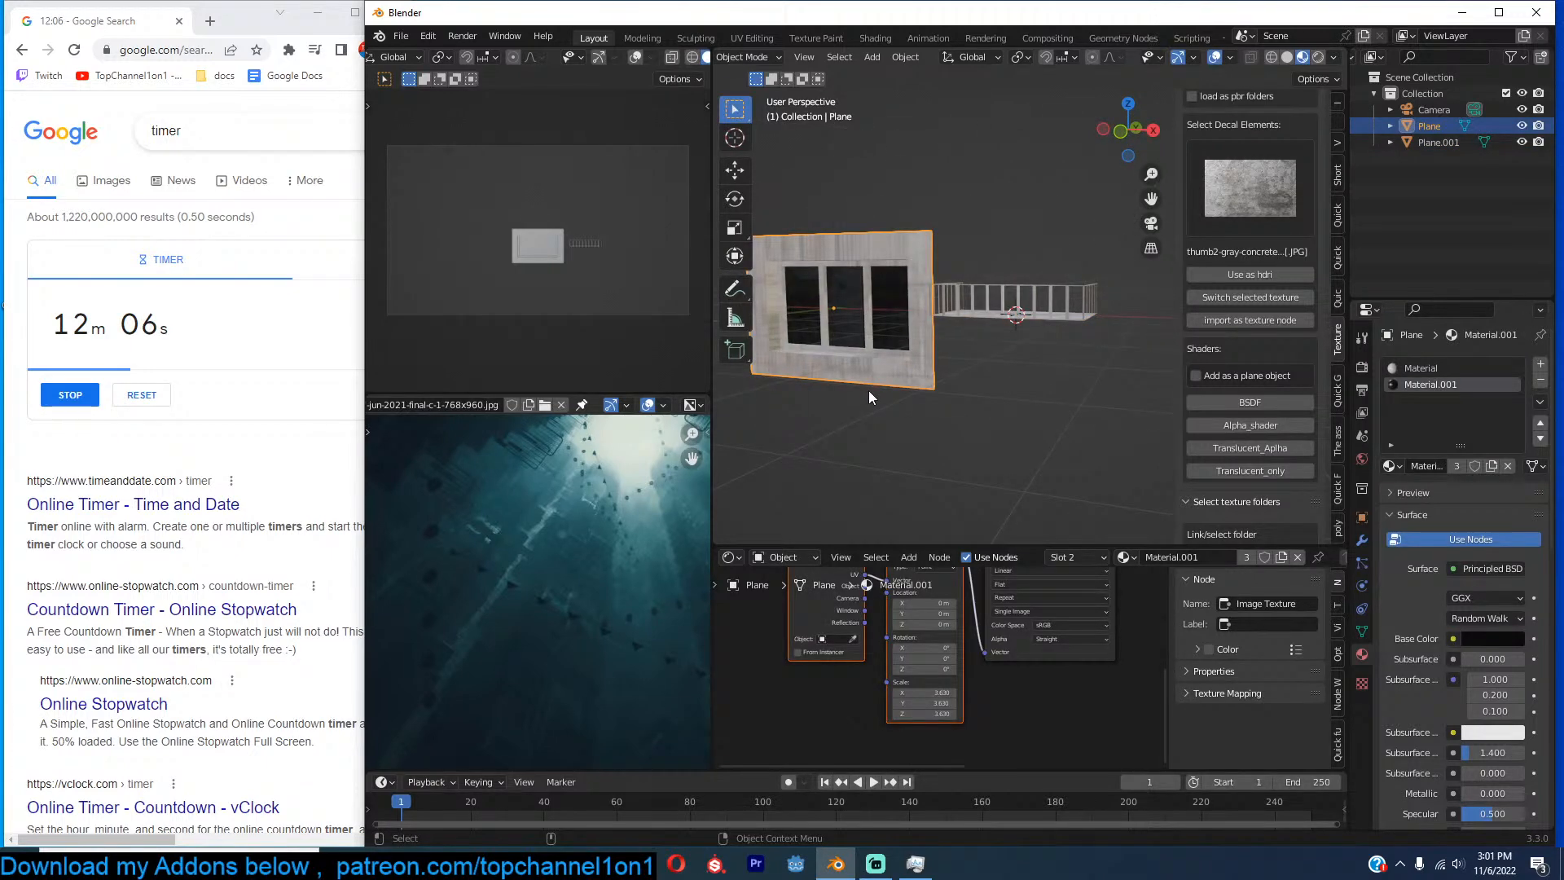
scroll(477, 589, "up", 3)
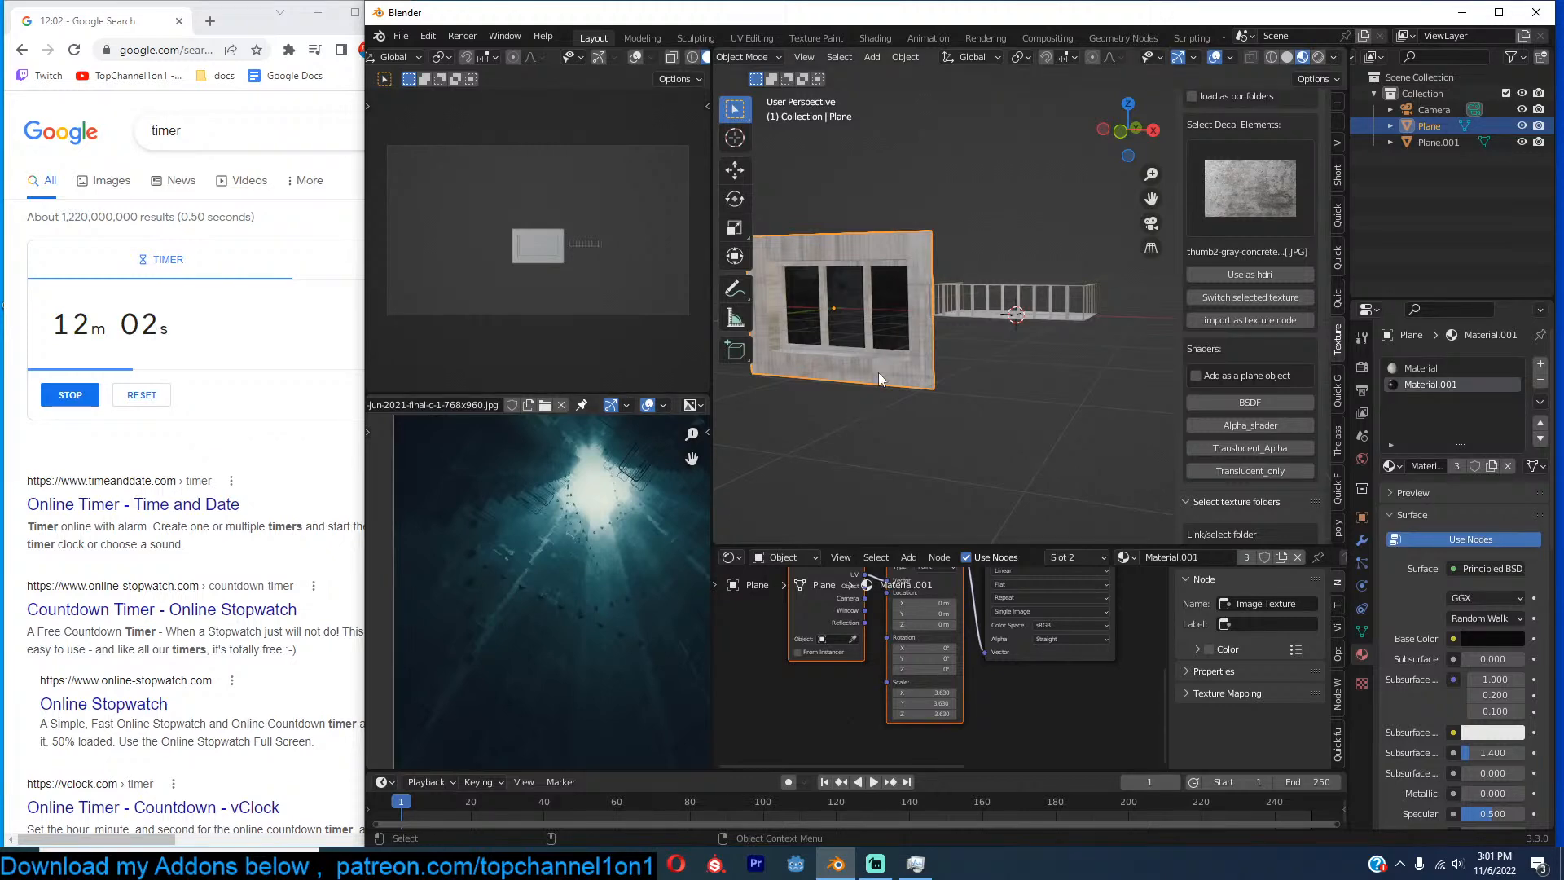
Add a plane at the window wall's lower-left corner and scale it down to a small stair landing.
key("KP_1")
scroll(878, 373, "down", 3)
middle_click_drag(900, 372, 961, 334, "shift")
scroll(854, 349, "up", 3)
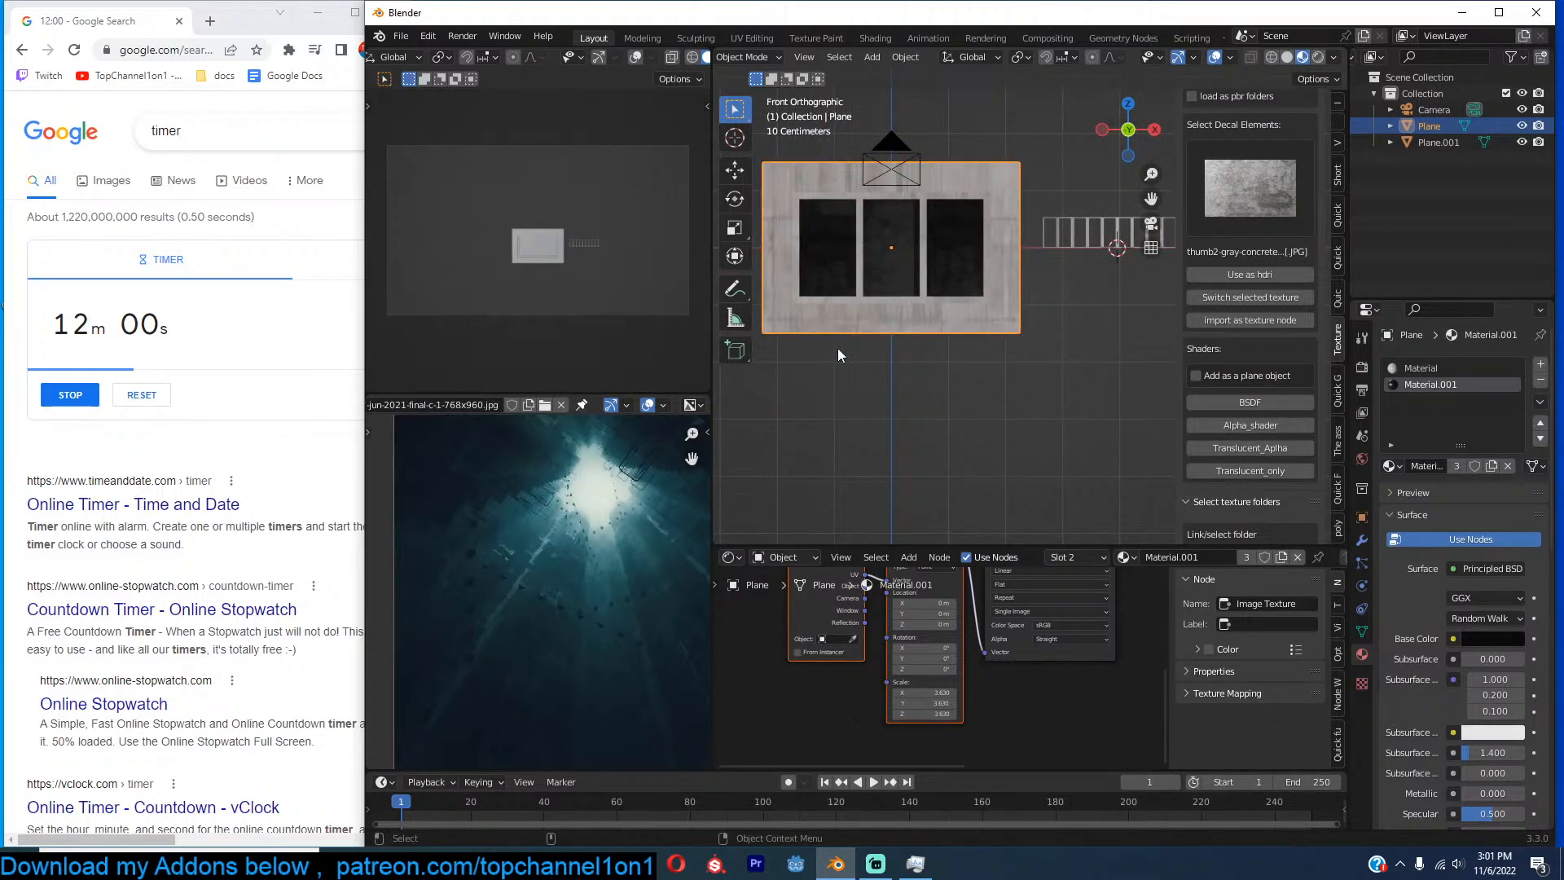
scroll(891, 322, "up", 2)
key("alt+a")
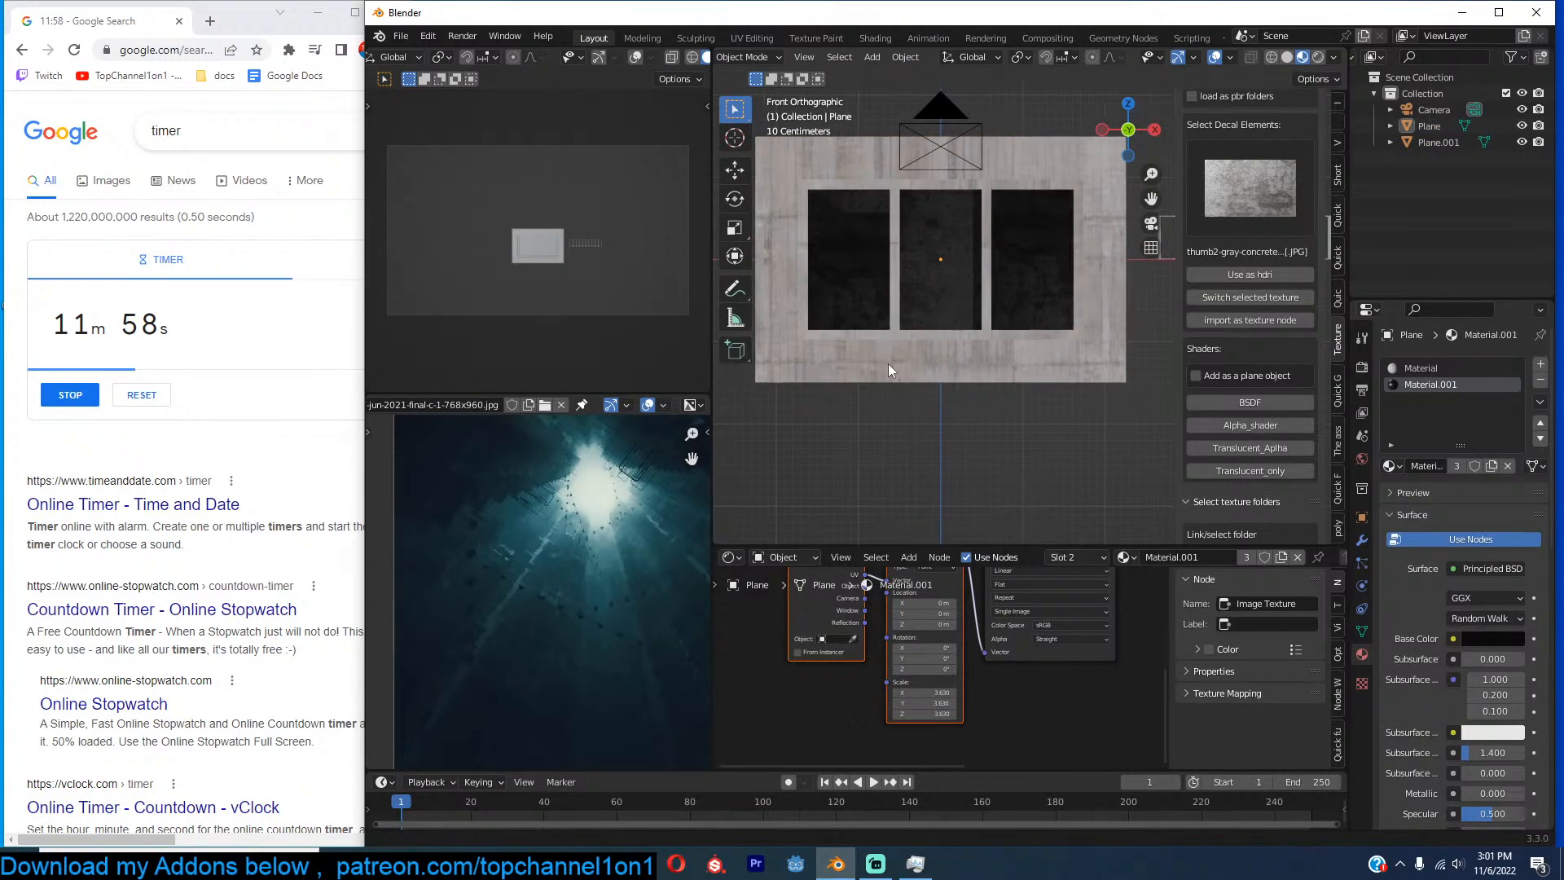
key("shift+a")
left_click(870, 375)
key("s")
left_click(880, 370)
Extrude the landing's inner edge diagonally up to the wall's top edge, and extrude it again along X as an upper landing.
key("Tab")
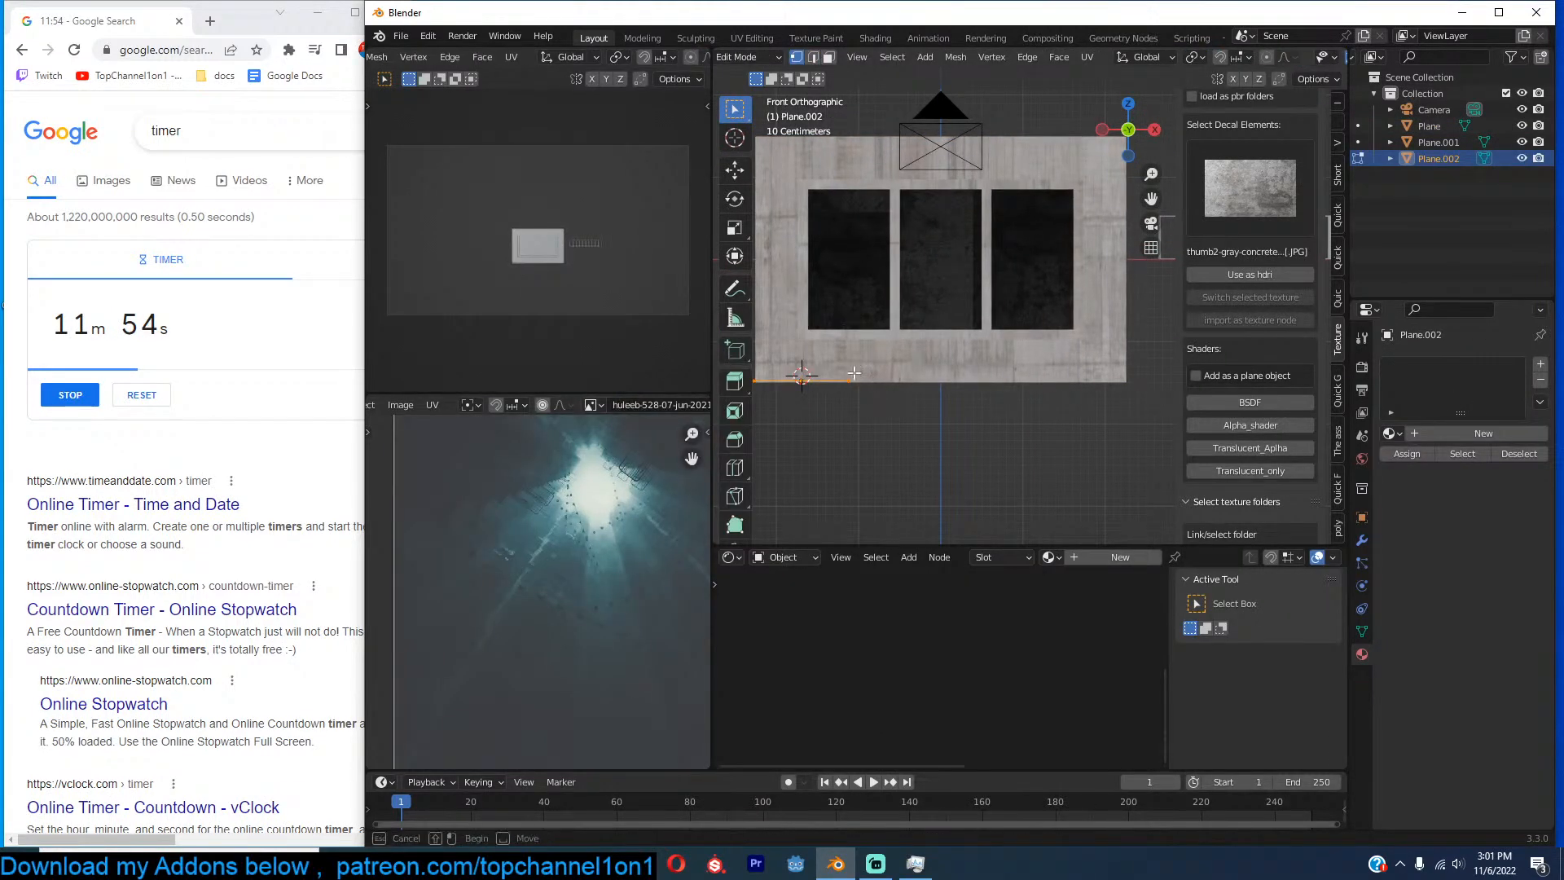
middle_click_drag(896, 440, 871, 364)
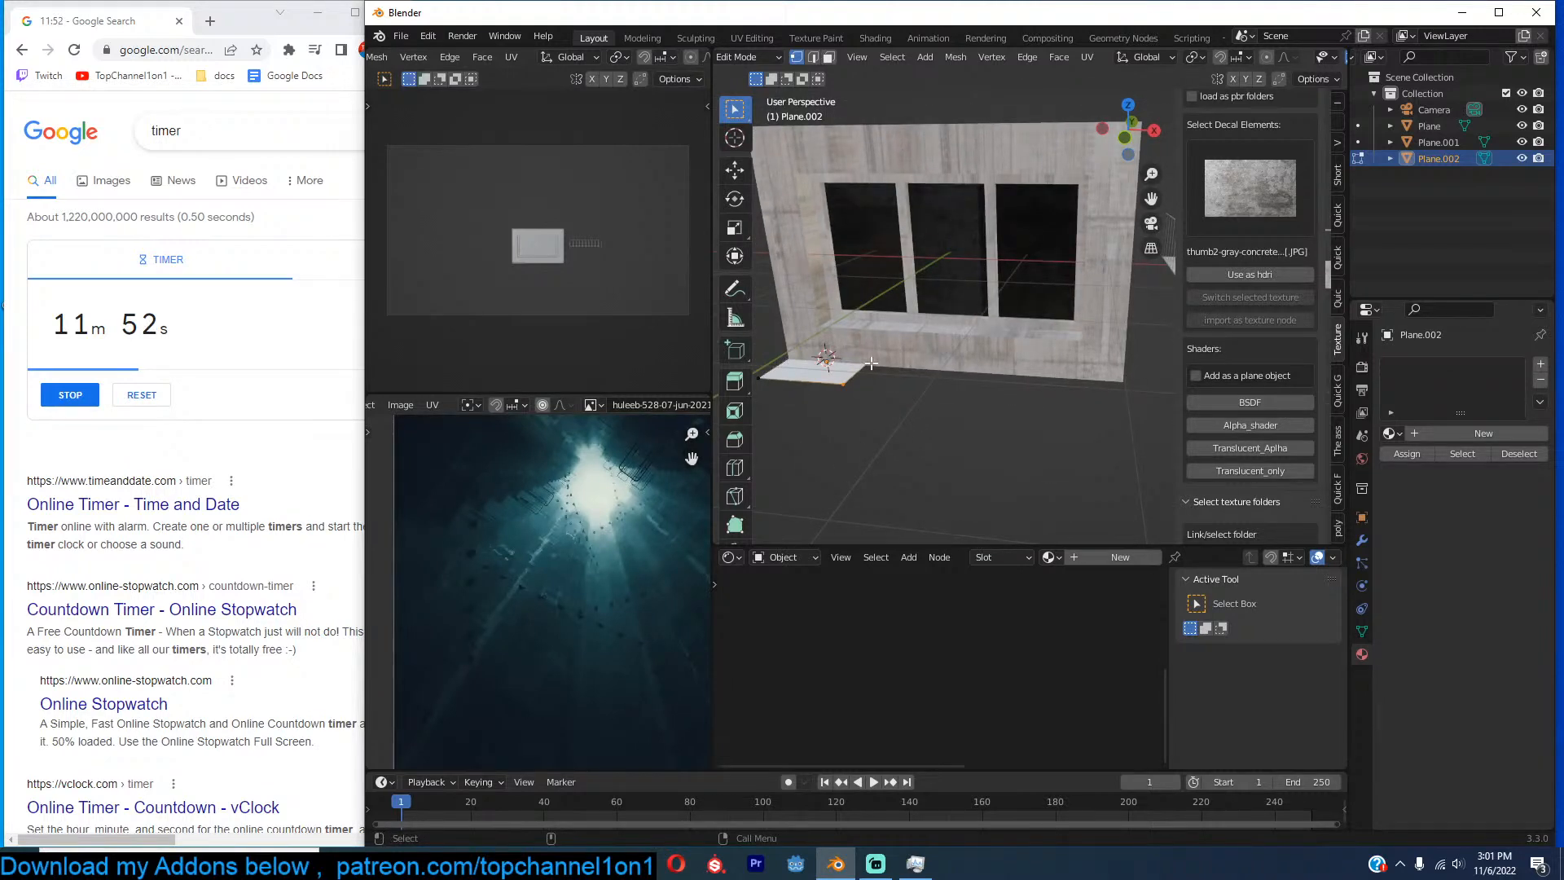
left_click(871, 364, "alt")
left_click(861, 378, "alt")
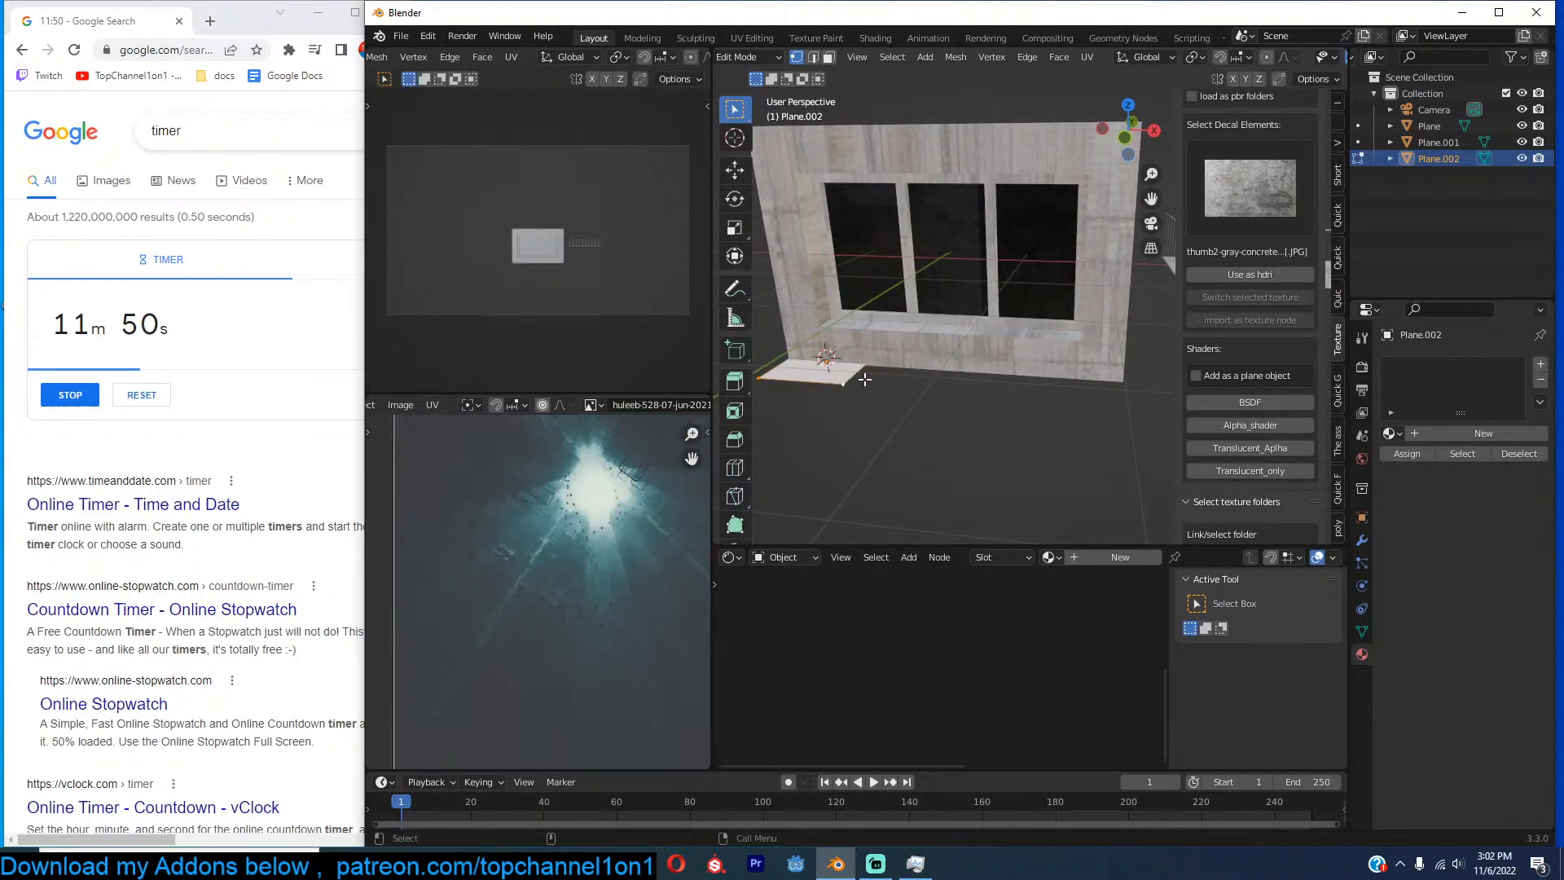
left_click(860, 385, "shift")
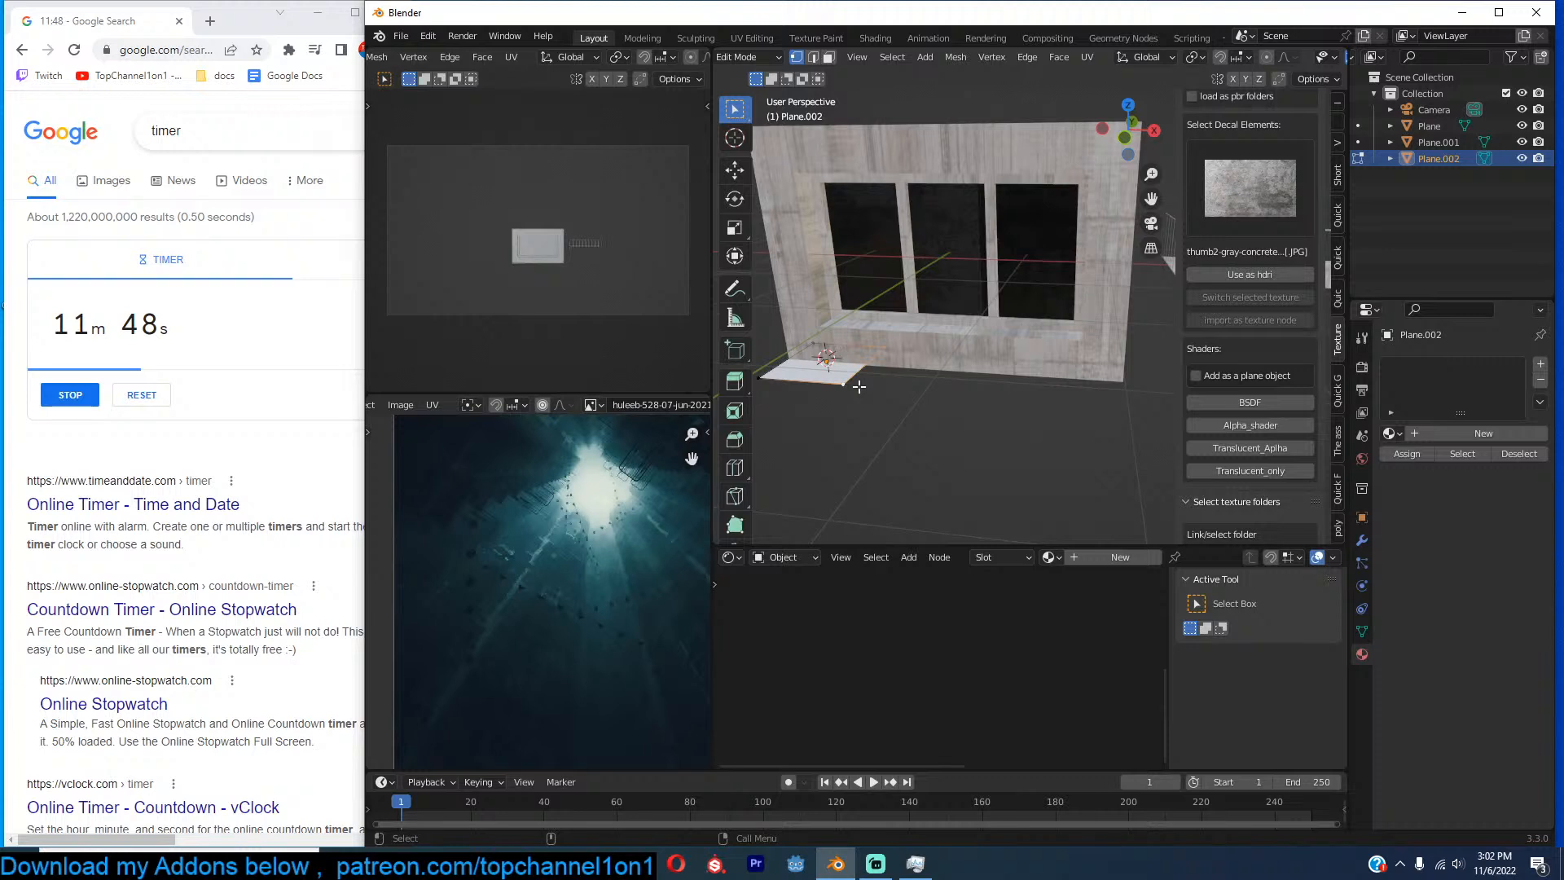
key("KP_1")
key("e")
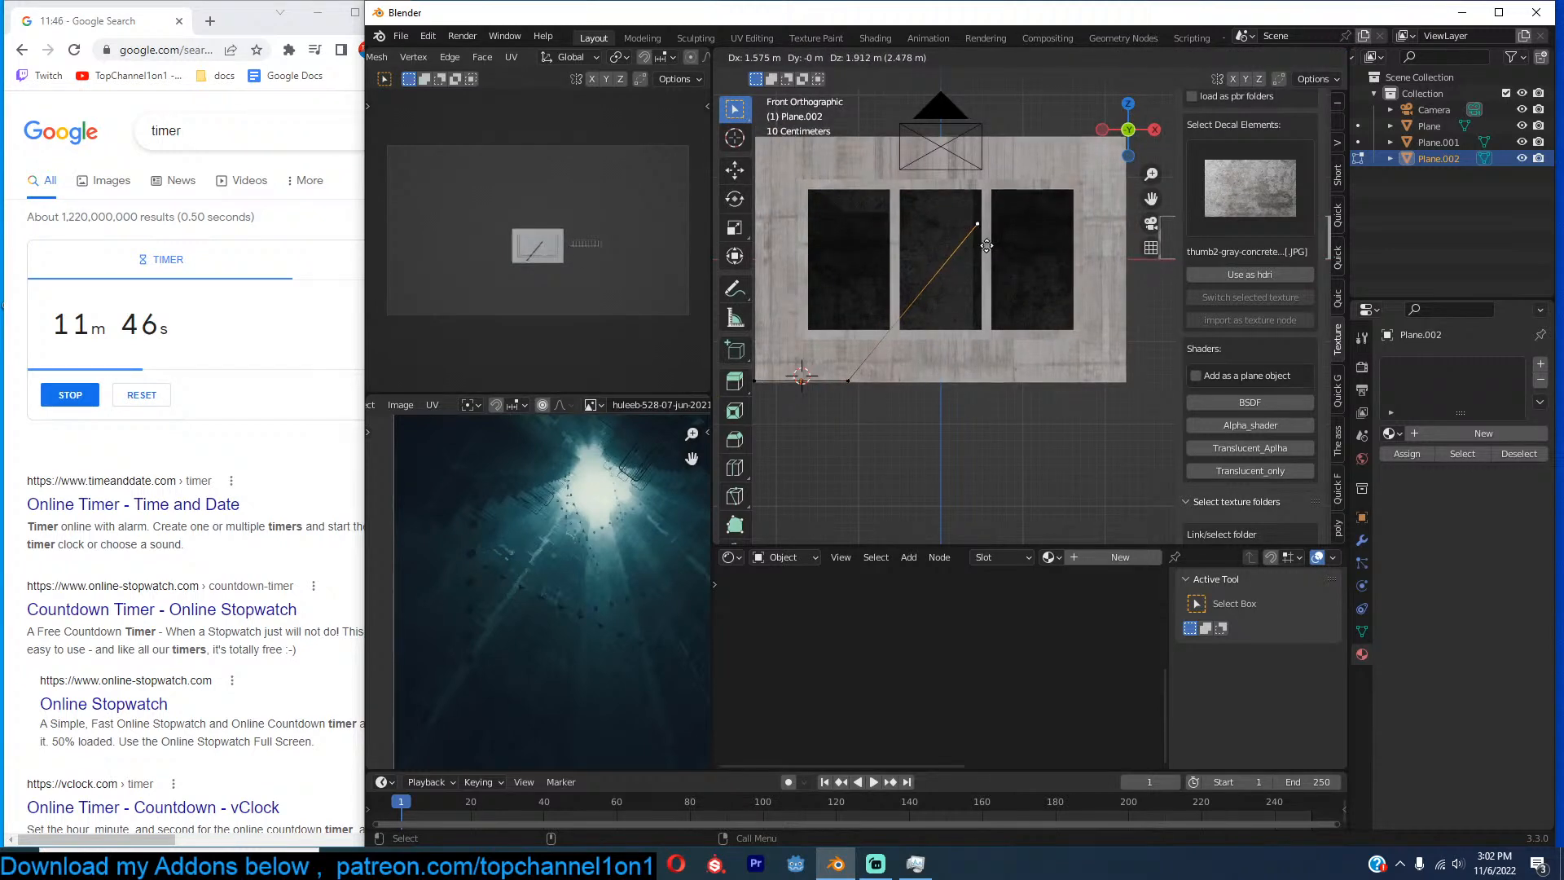
left_click(1048, 160)
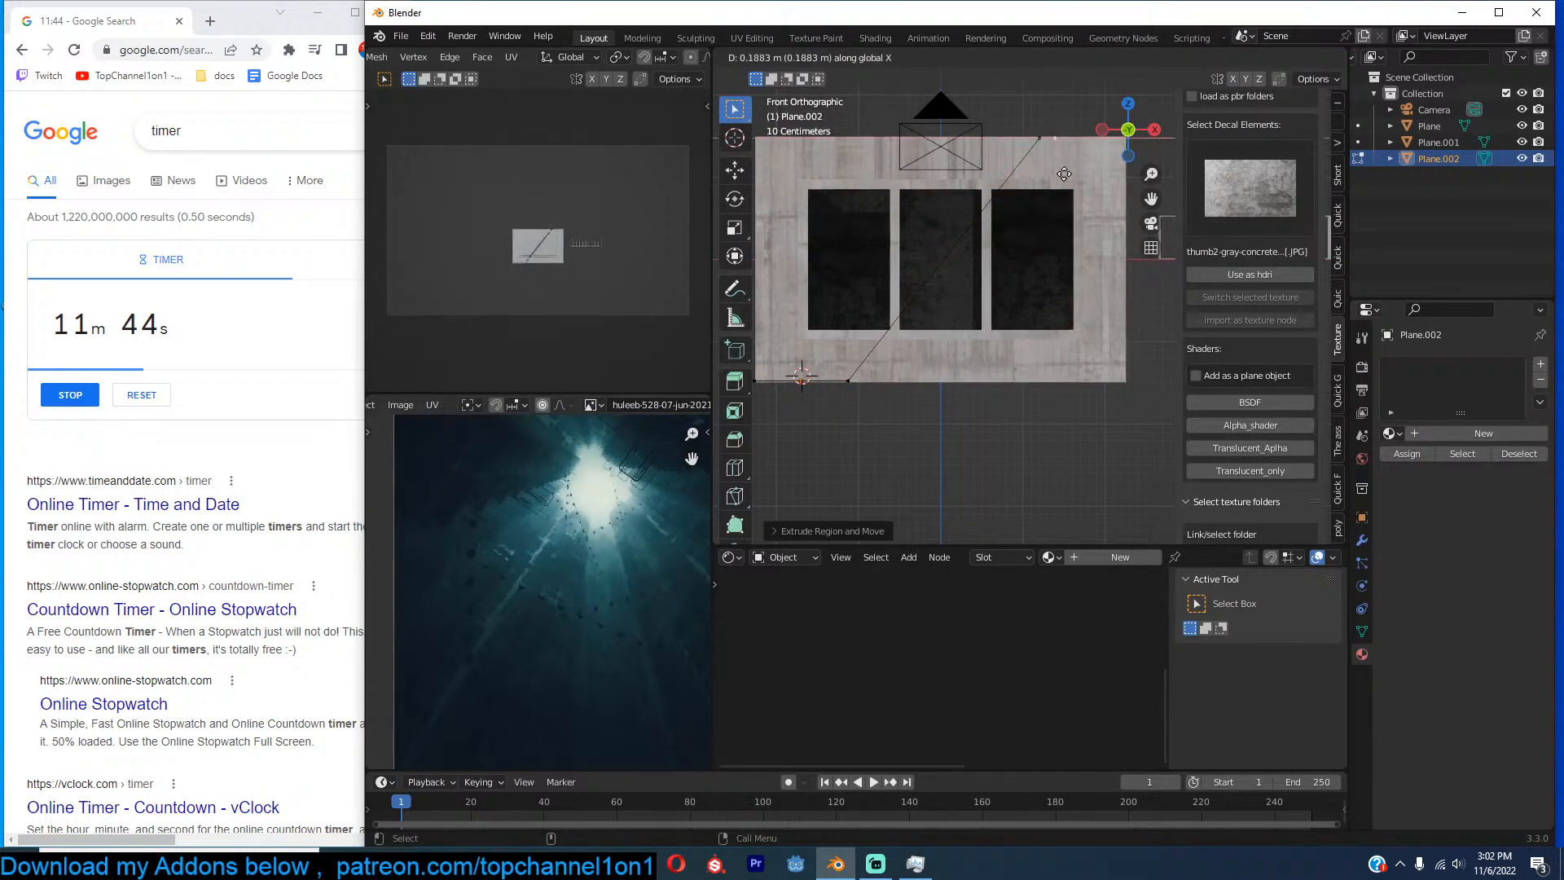
middle_click_drag(1050, 196, 1055, 281)
key("Tab")
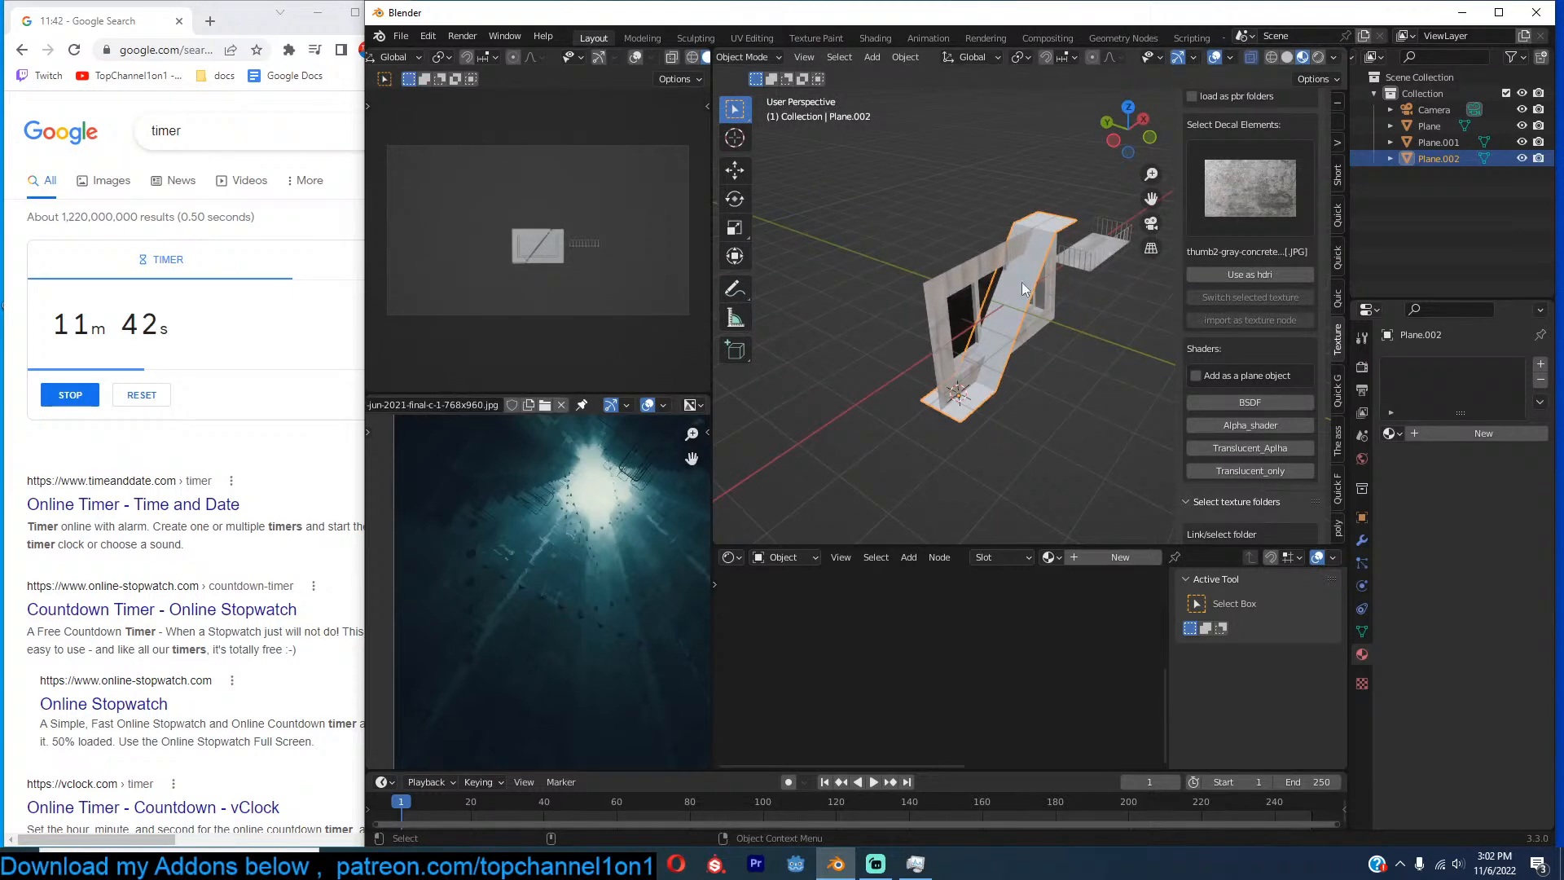
Extrude the upper landing's front edge outward along Y by about 0.77 m.
left_click(733, 177)
left_click_drag(920, 364, 935, 373)
middle_click_drag(1049, 342, 1086, 288)
key("Tab")
key("g")
key("y")
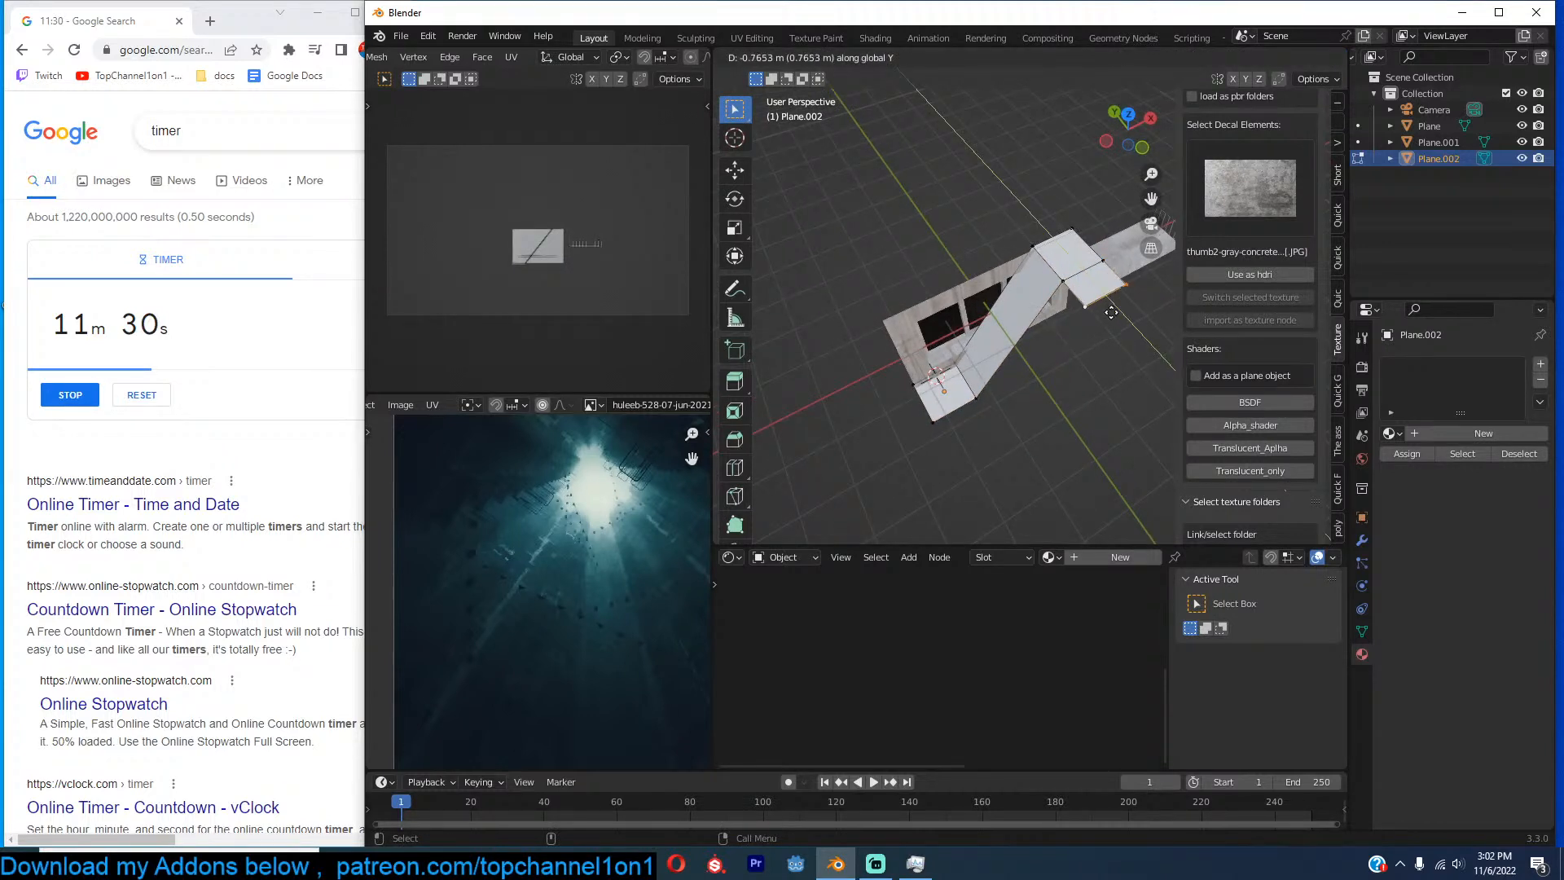
left_click(1113, 314)
Extrude the widened landing's inner edge diagonally up and back over the wall as a second stair flight.
left_click(1083, 307, "shift")
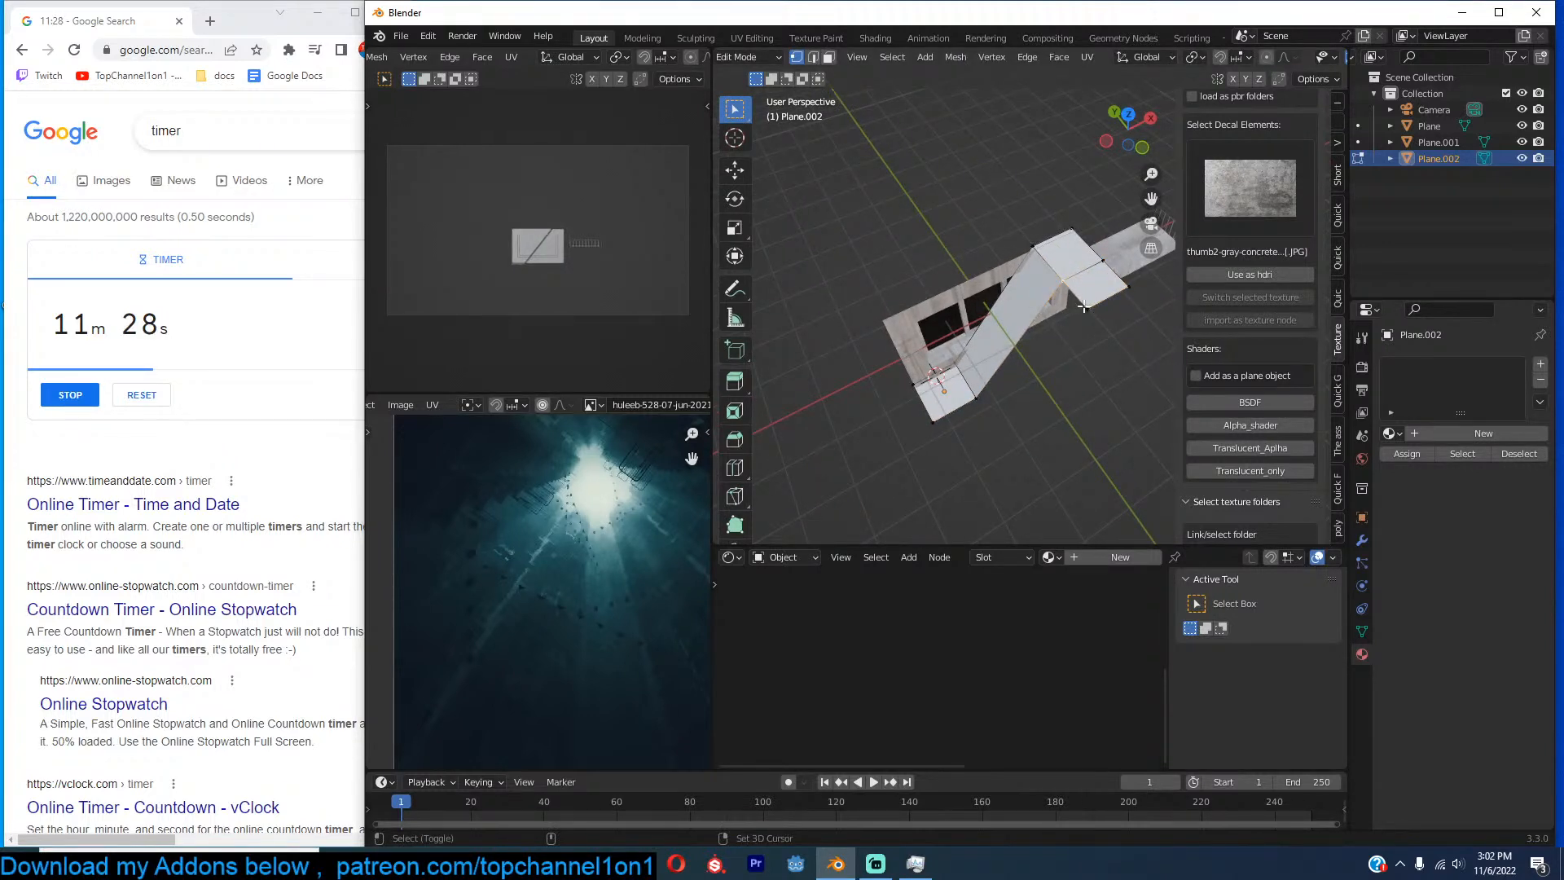
key("KP_1")
key("g")
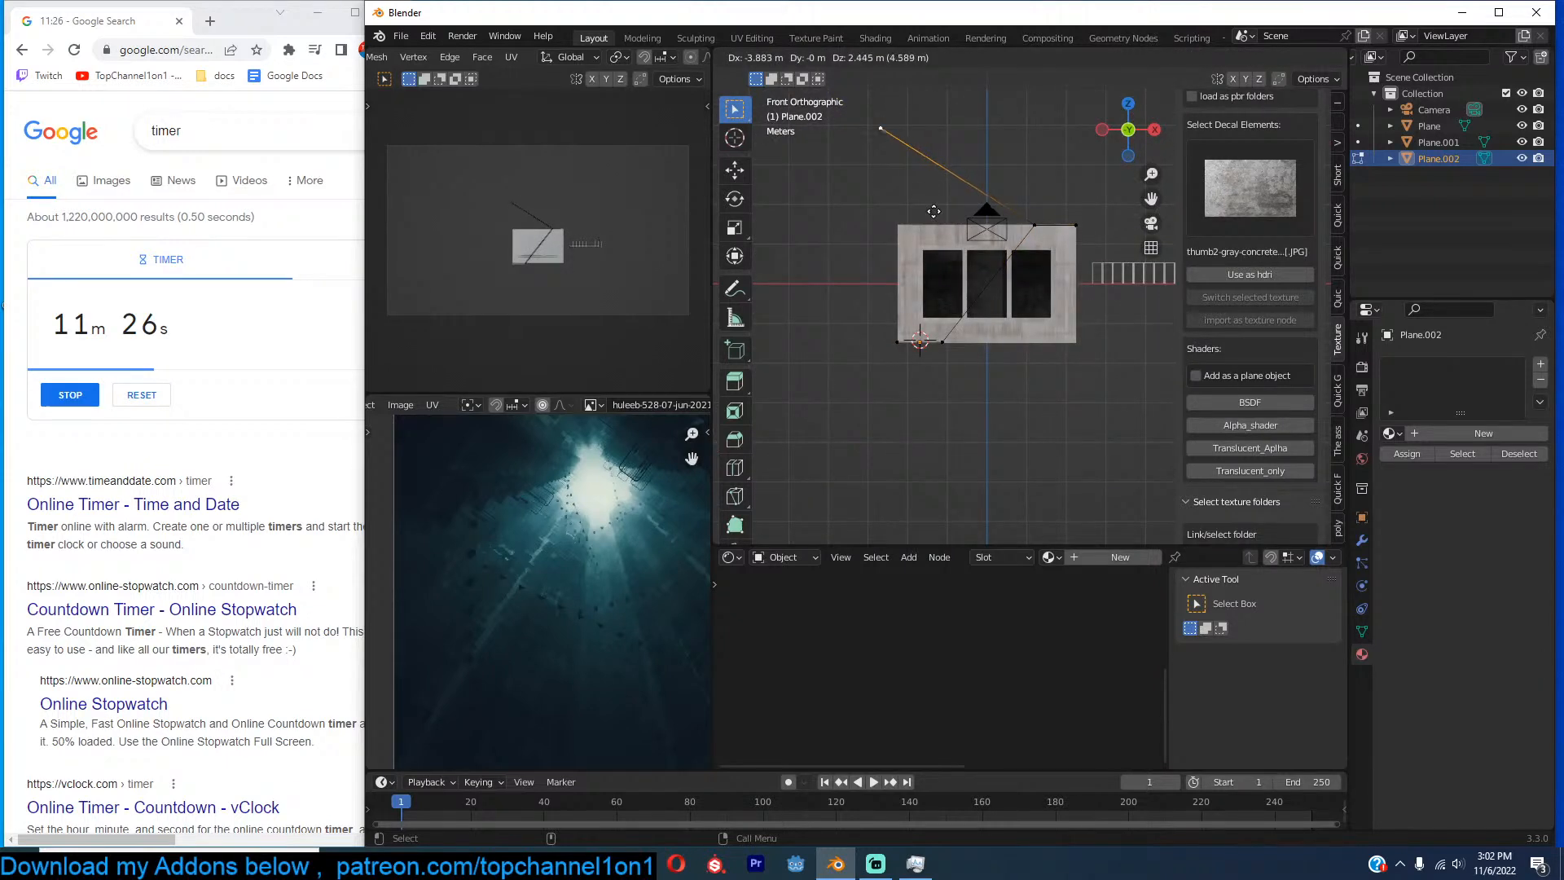
left_click(1002, 235)
Extrude the outer edges of the stair flights and landings straight up along Z to form side walls.
middle_click_drag(1001, 235, 933, 369)
key("2")
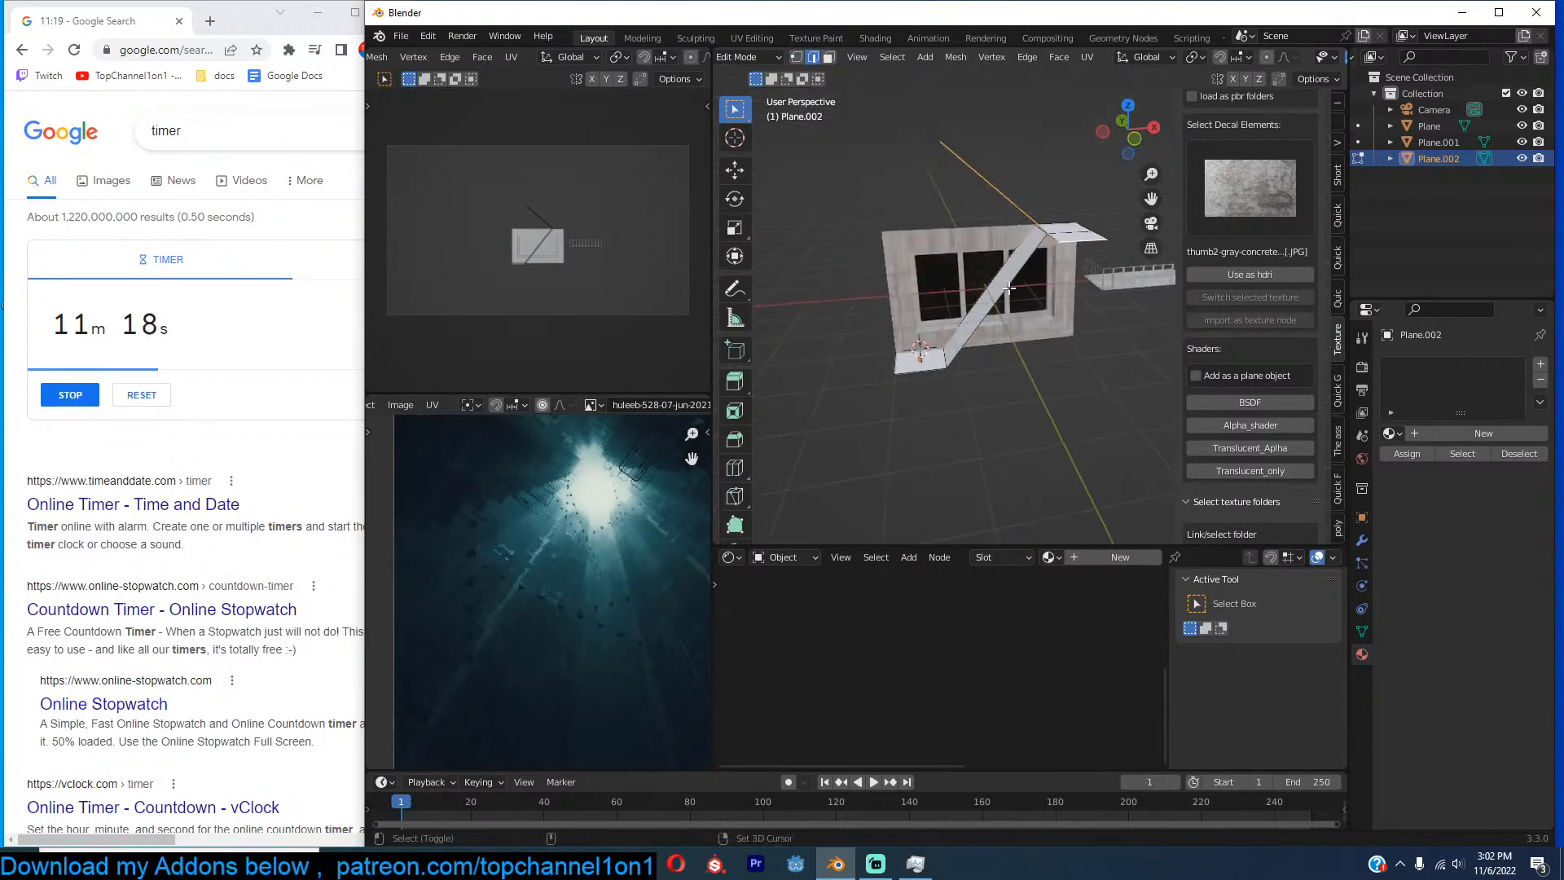
left_click(928, 372, "shift")
middle_click_drag(1031, 349, 1065, 342)
key("e")
key("z")
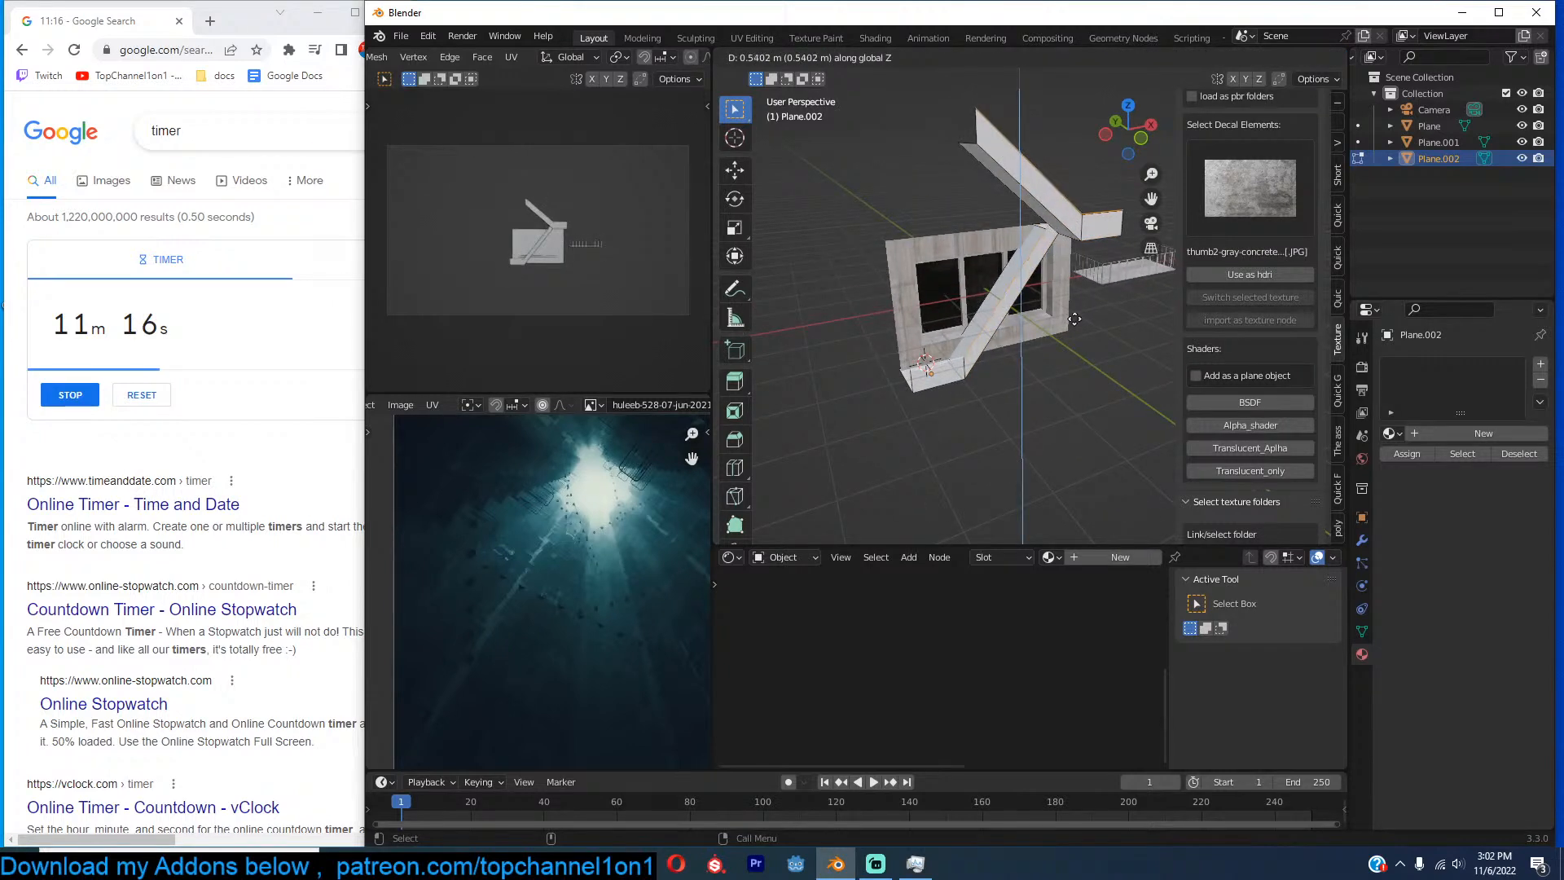
left_click(1086, 309)
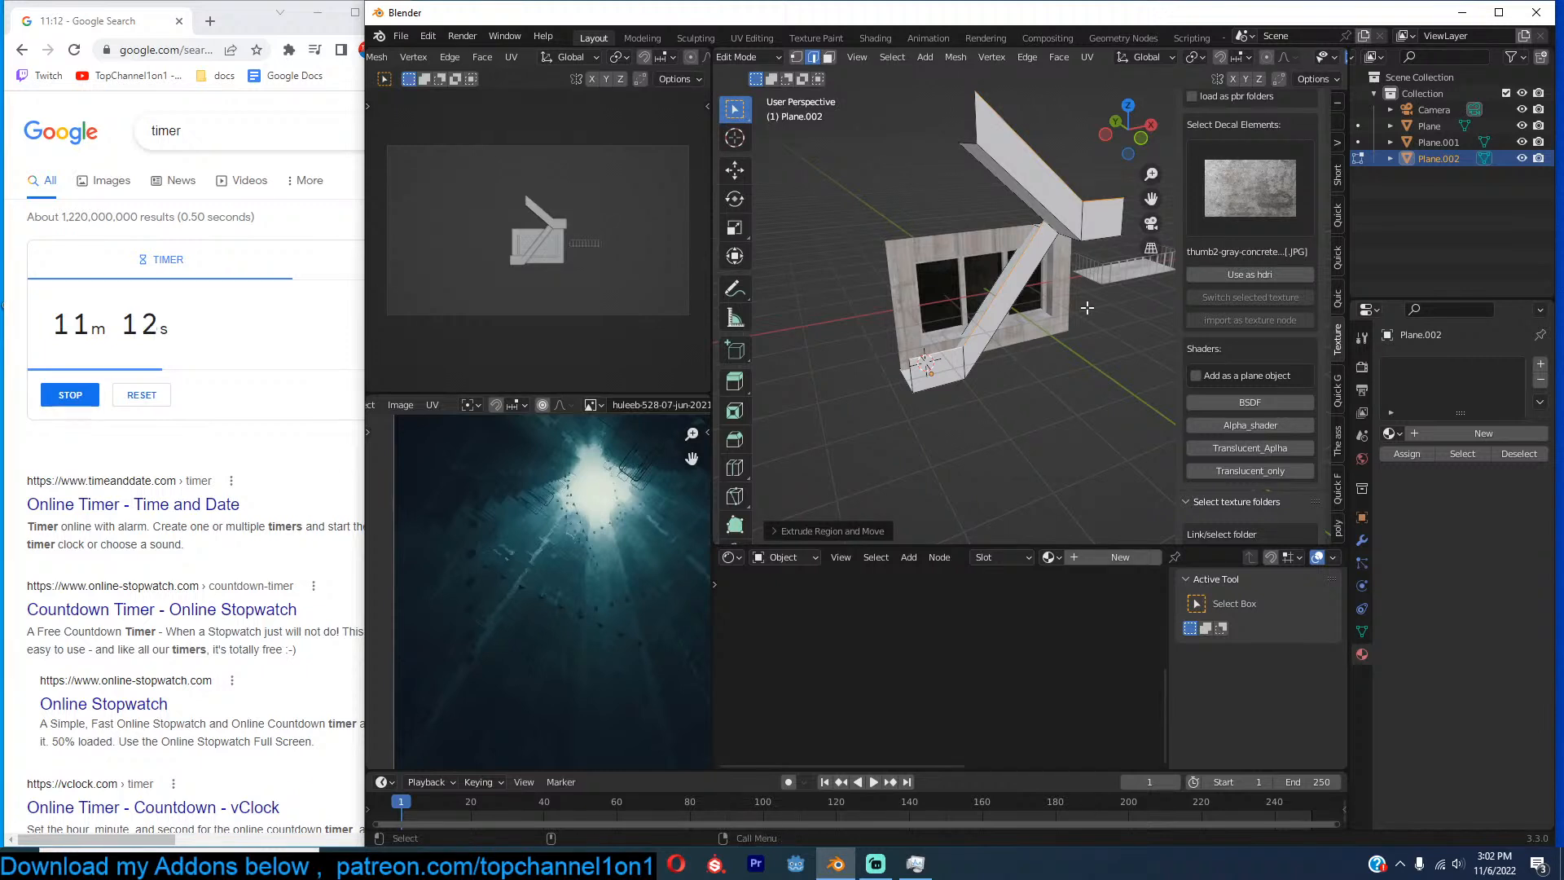
Try to select the staircase side walls by growing a selection from their edge loops.
left_click(1089, 309)
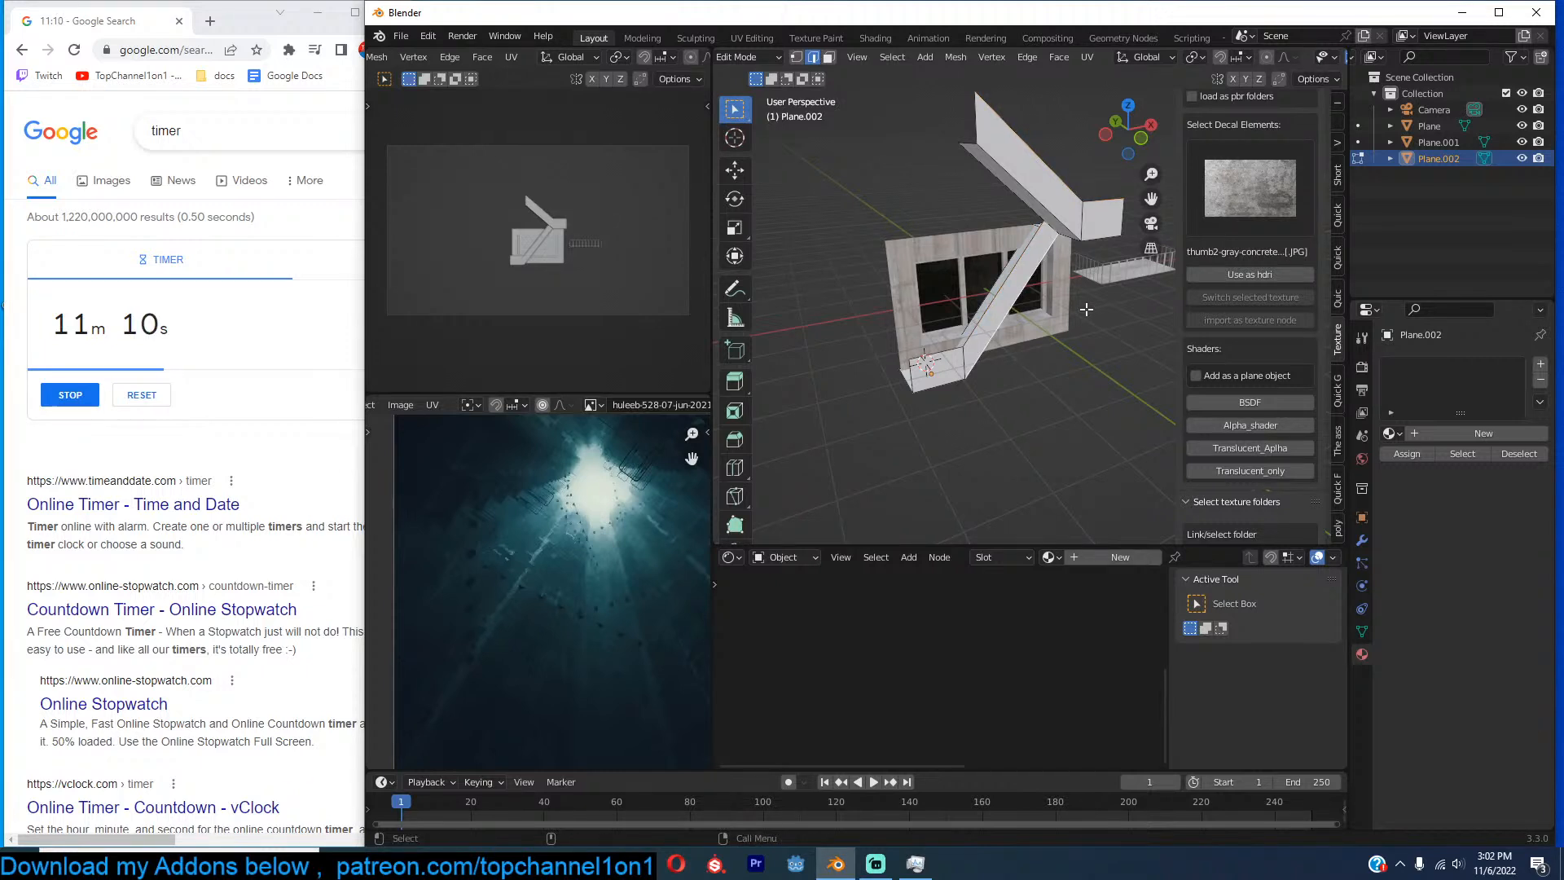
left_click(1077, 197, "alt")
left_click(1009, 274, "alt+shift")
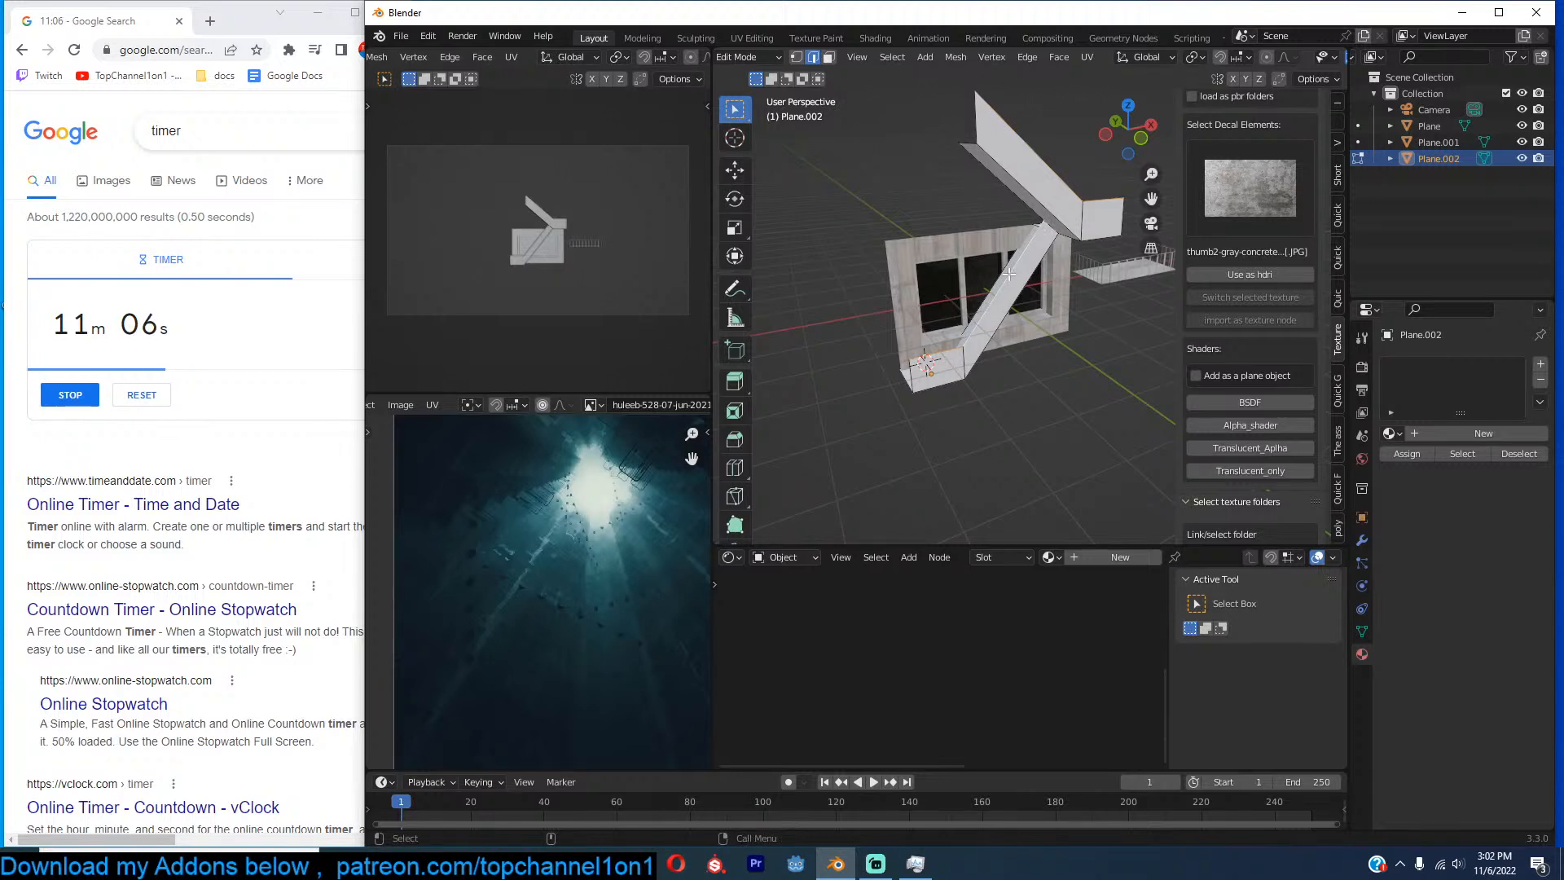
key("ctrl+KP_Add")
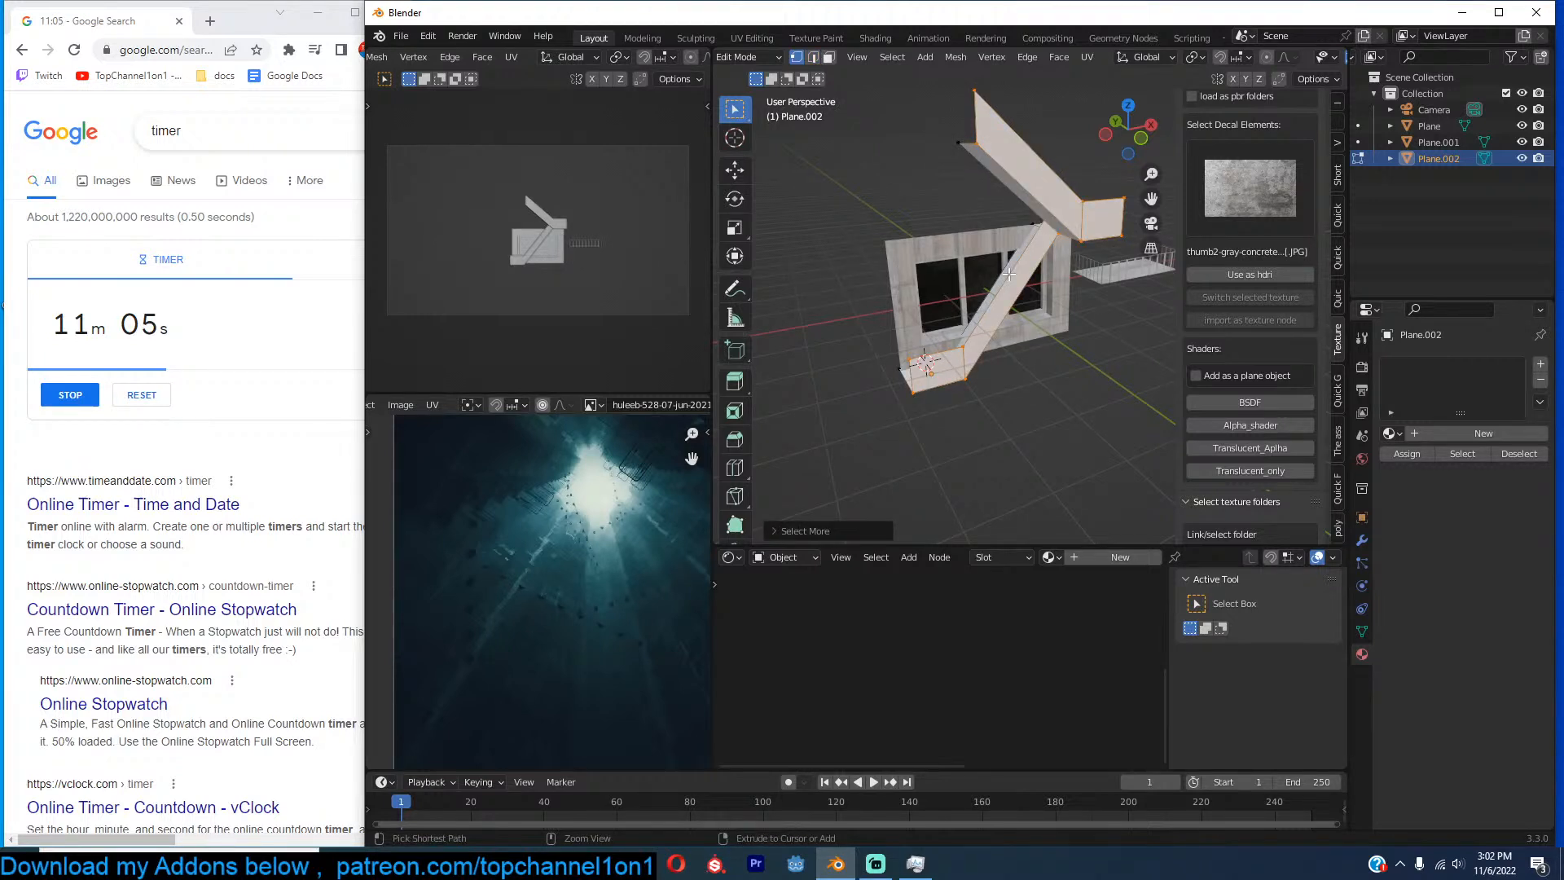
scroll(1009, 274, "up", 1)
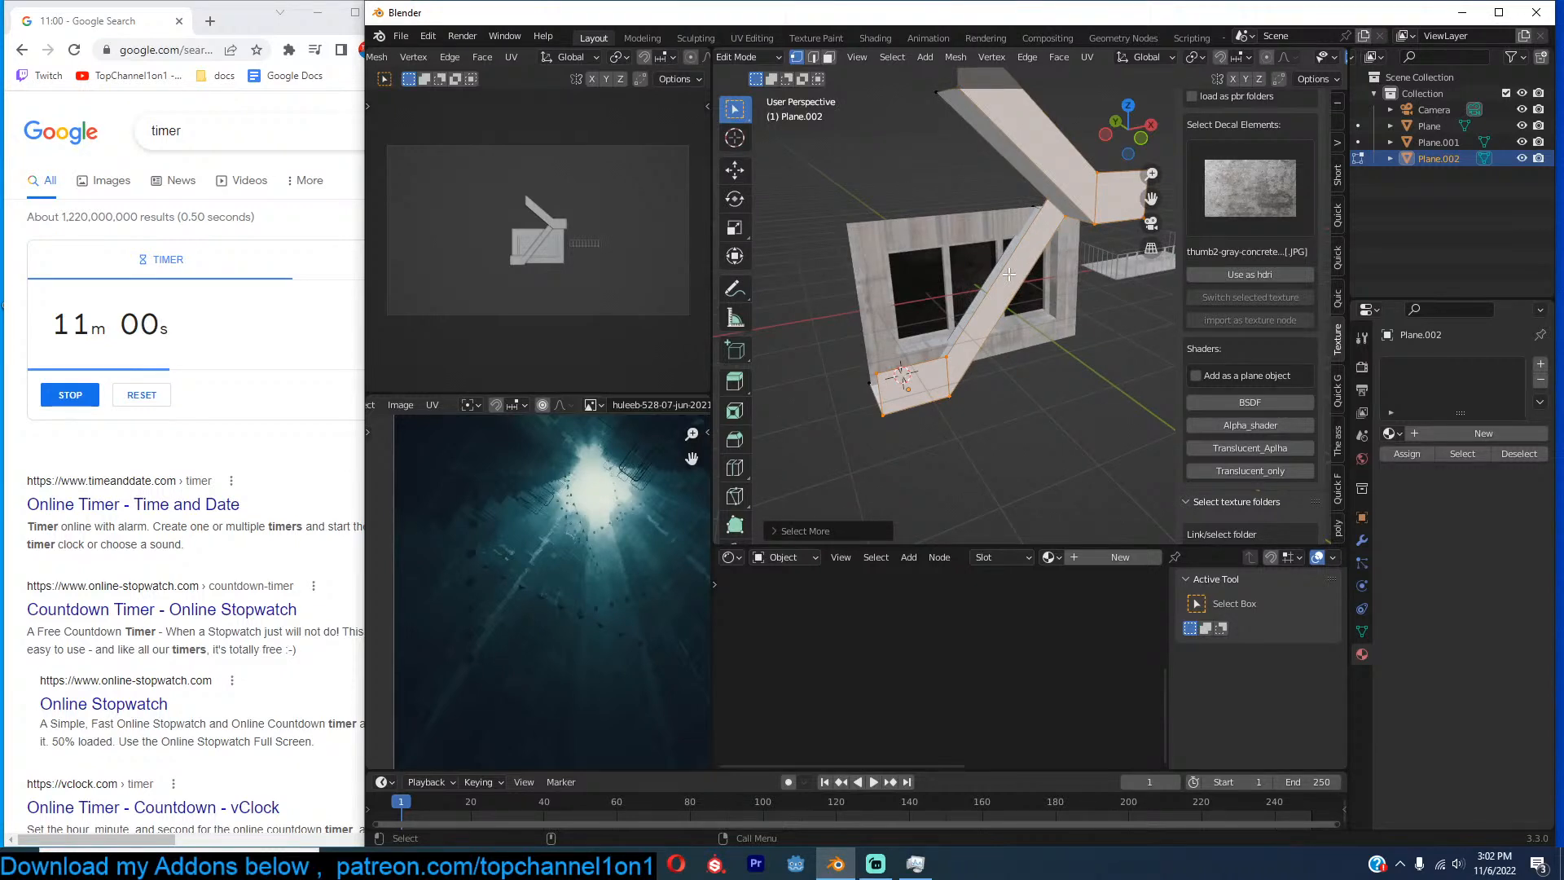
scroll(1010, 275, "down", 1)
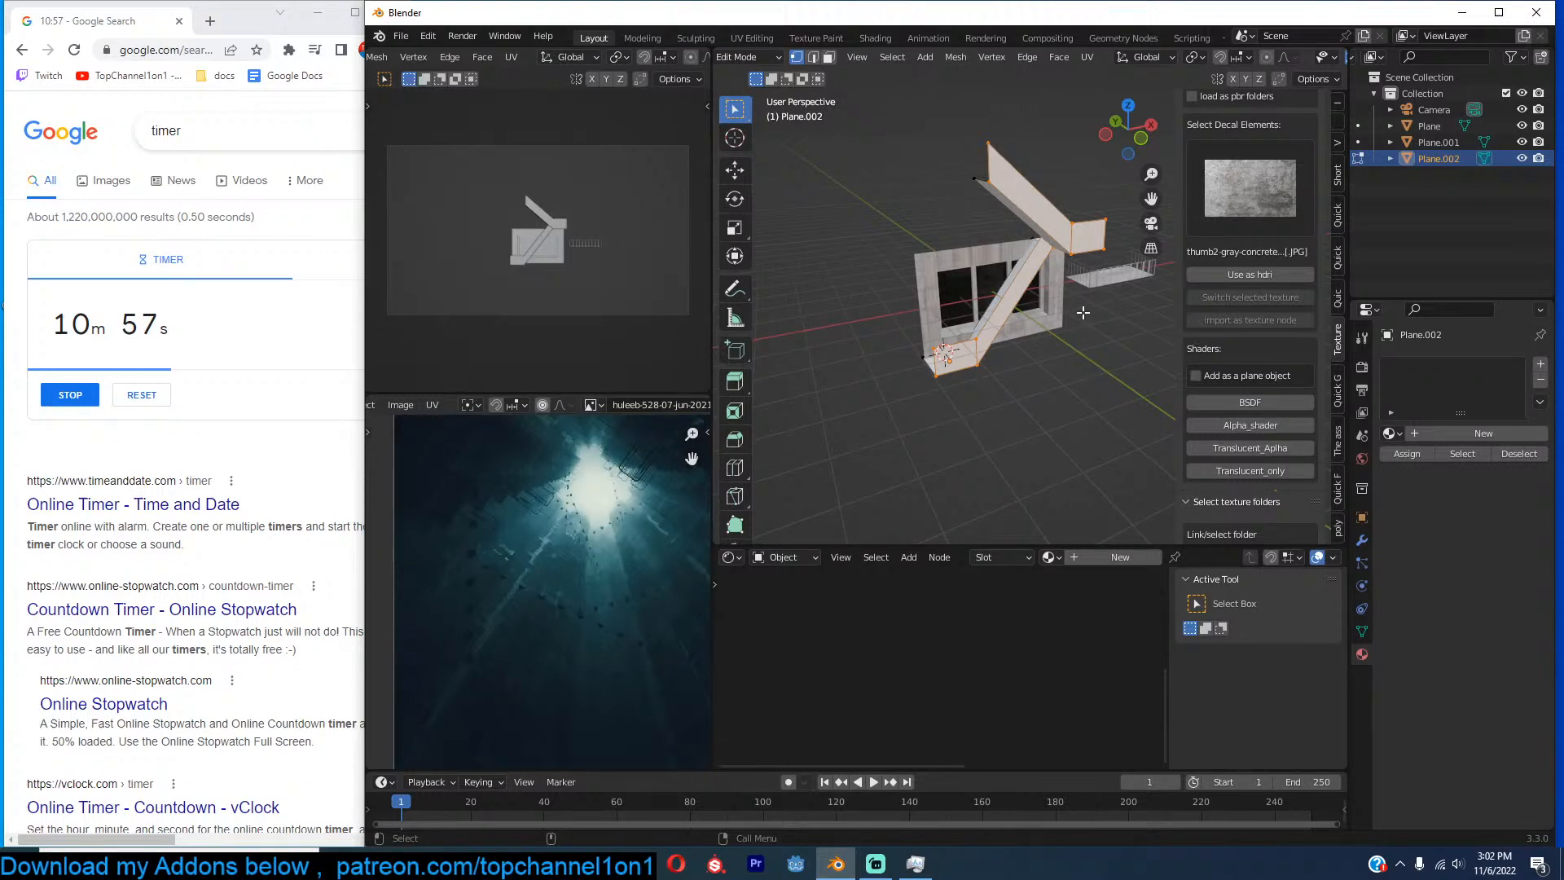
Hide the floor faces of the stair flights and landings so only the side walls remain for editing.
key("shift+h")
key("2")
left_click(1074, 248, "alt")
left_click(1040, 273, "alt")
left_click(1008, 271, "alt")
middle_click_drag(1090, 254, 959, 335)
key("alt+h")
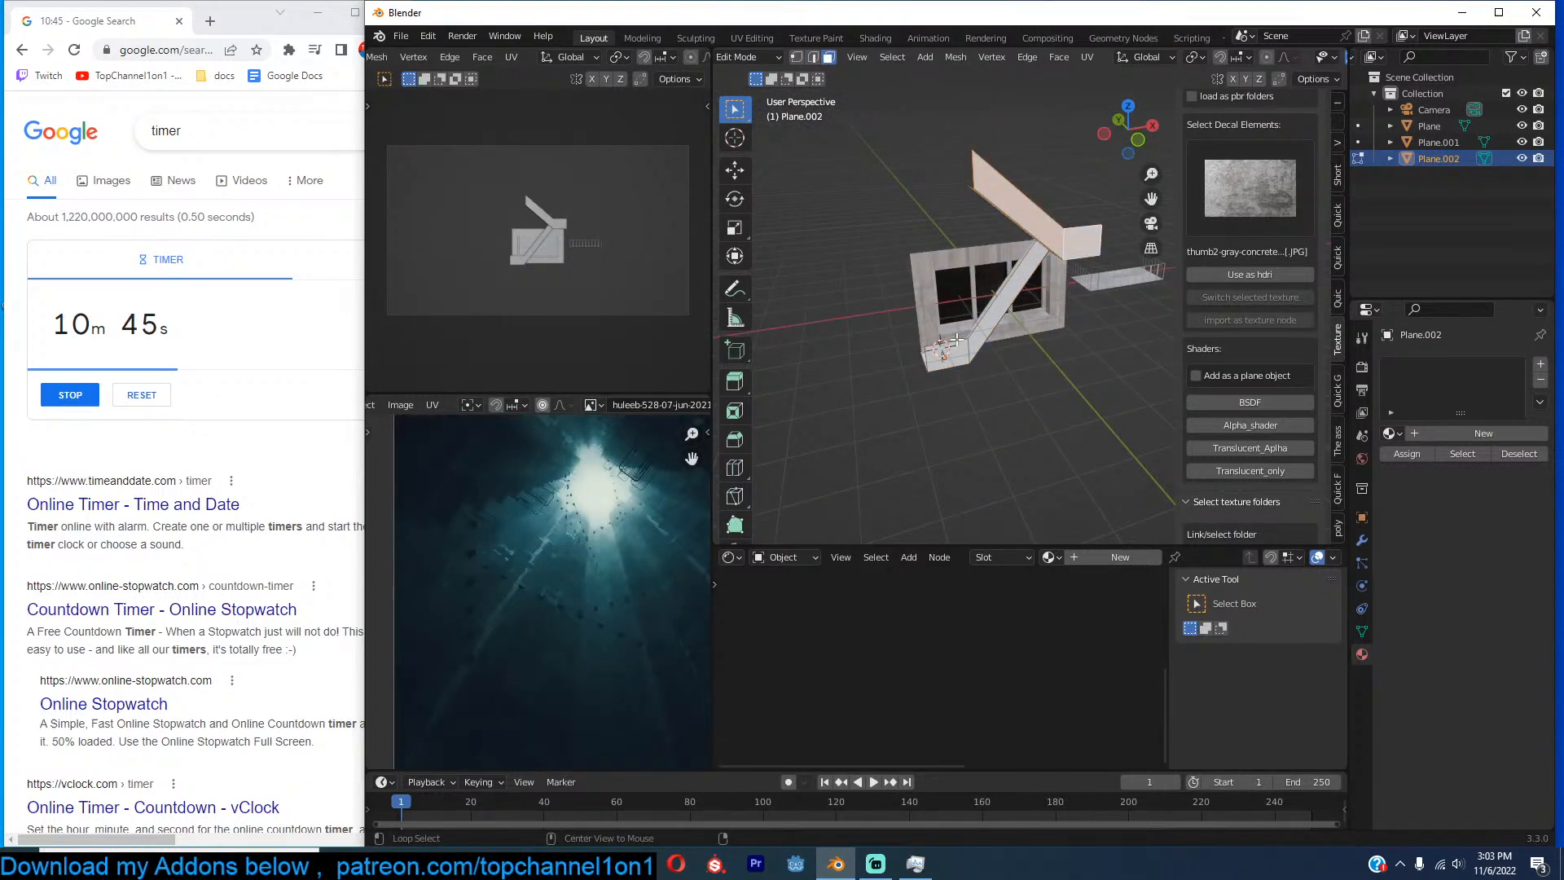
key("h")
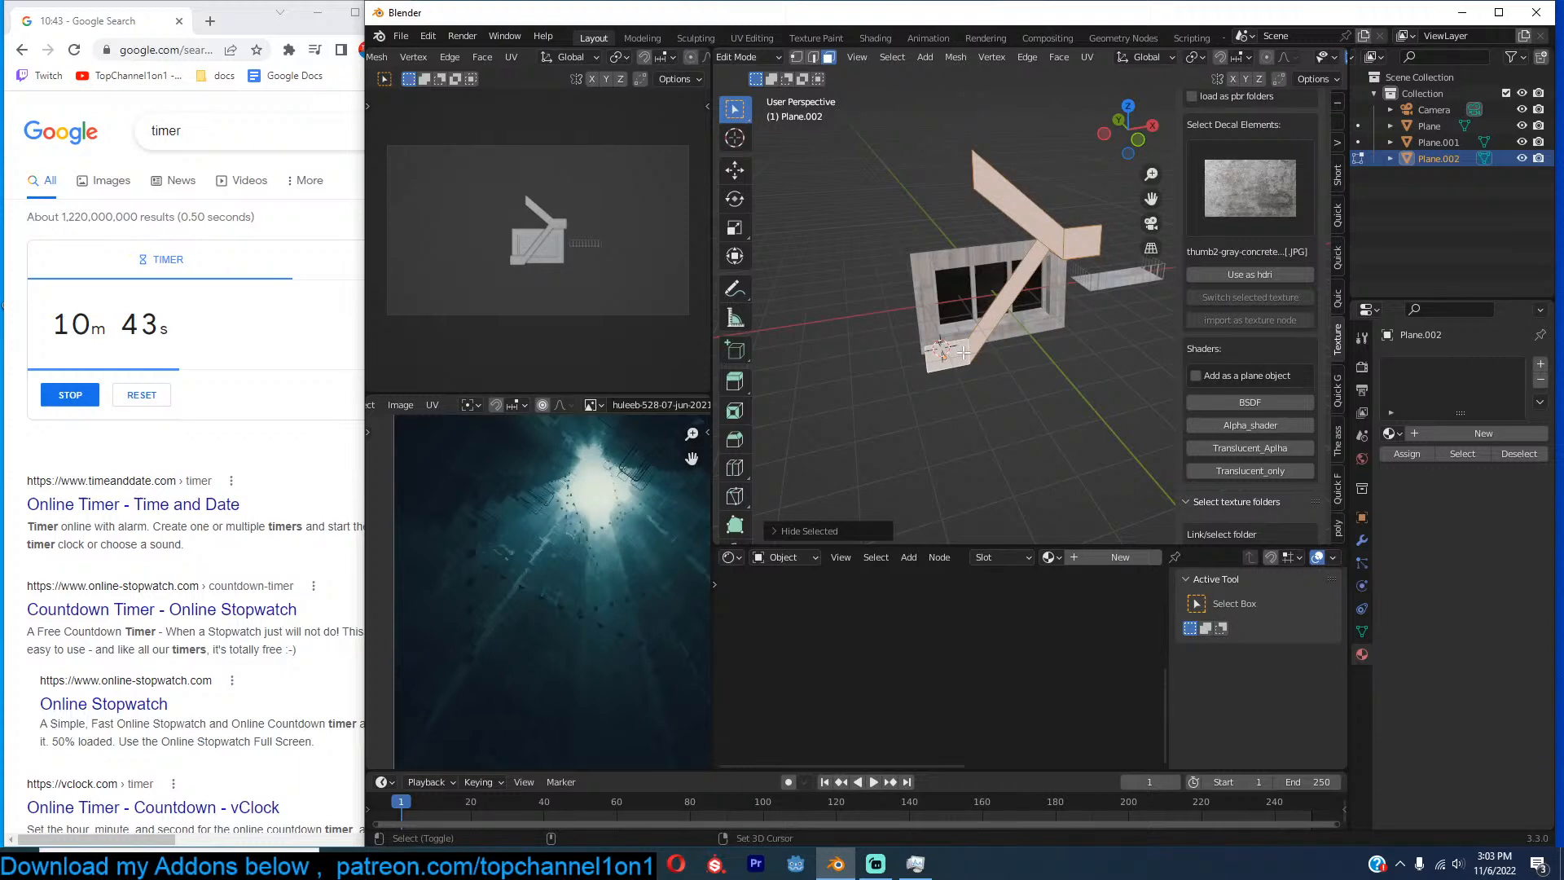
Subdivide all the side walls and dissolve their lengthwise edges, leaving only evenly spaced upright divisions.
key("2")
key("alt+a")
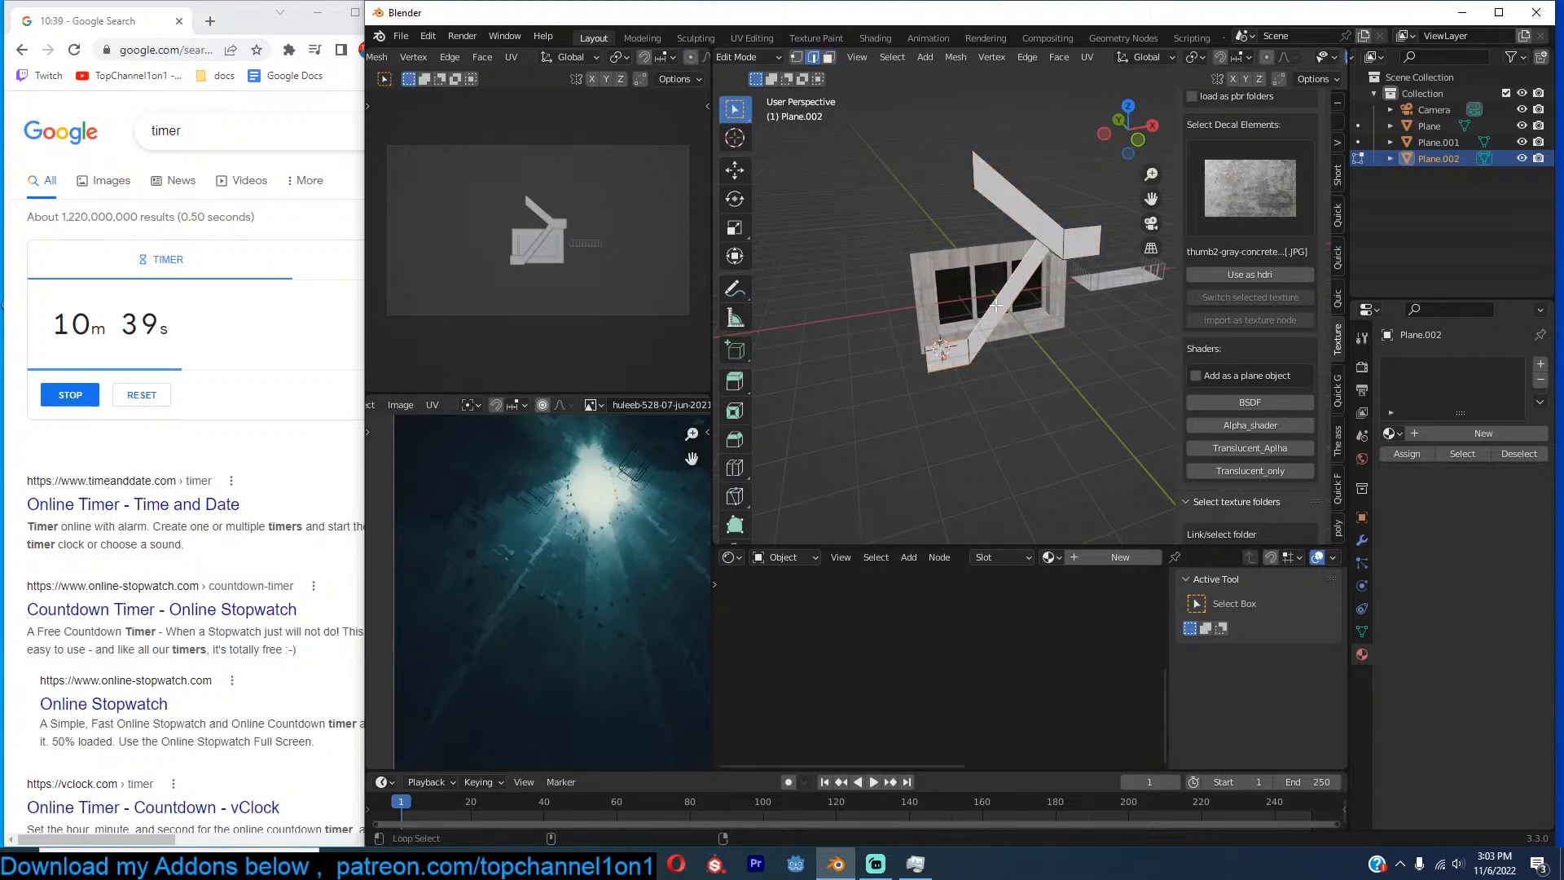
key("a")
right_click(1038, 202)
left_click(1039, 202)
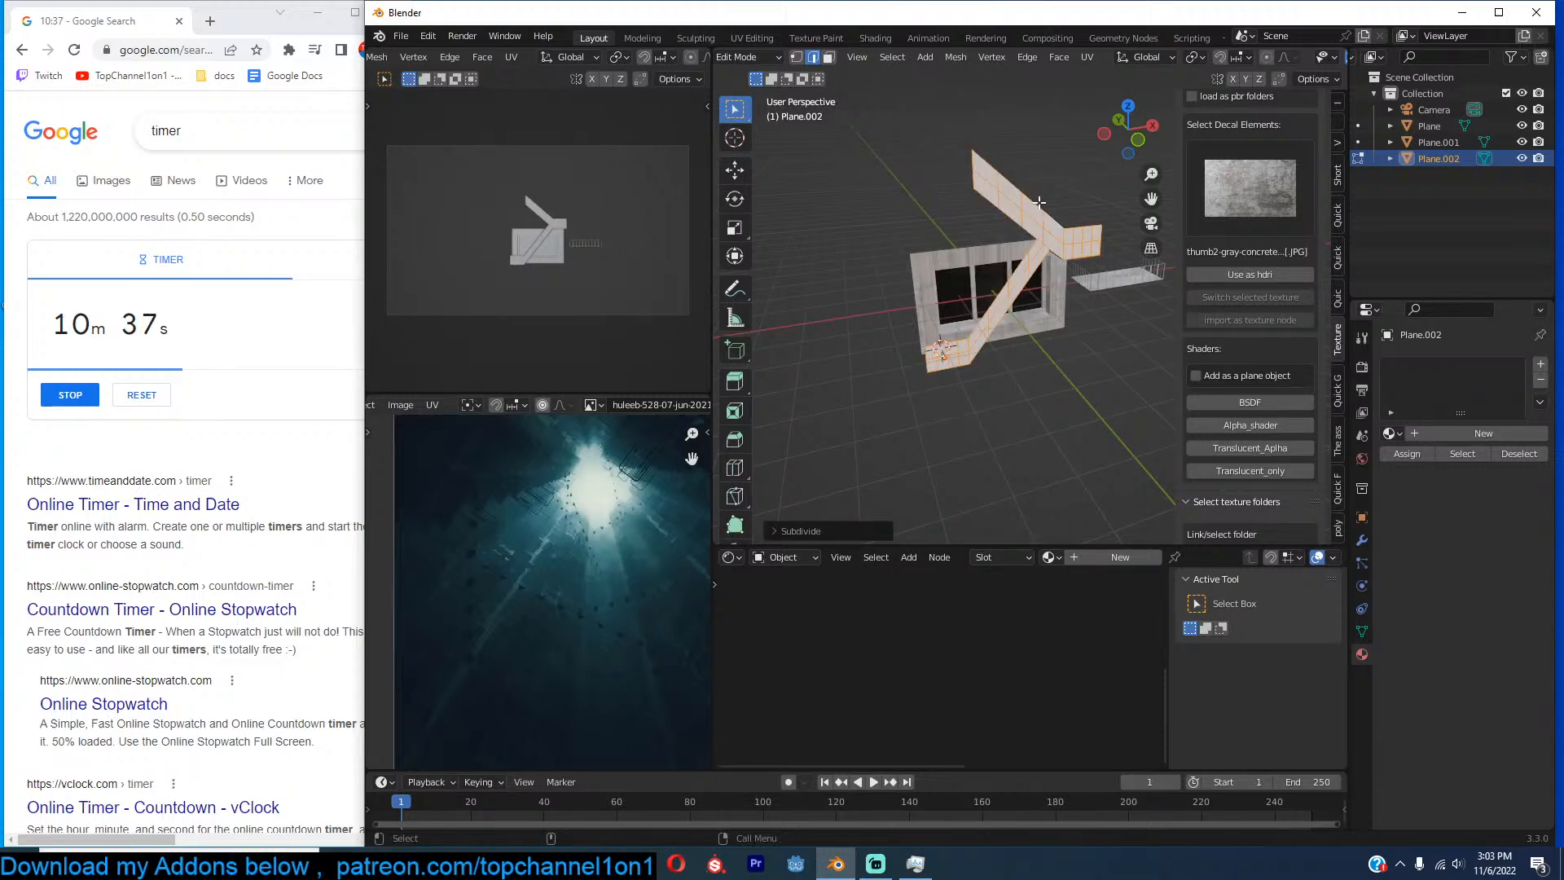
scroll(1012, 263, "up", 3)
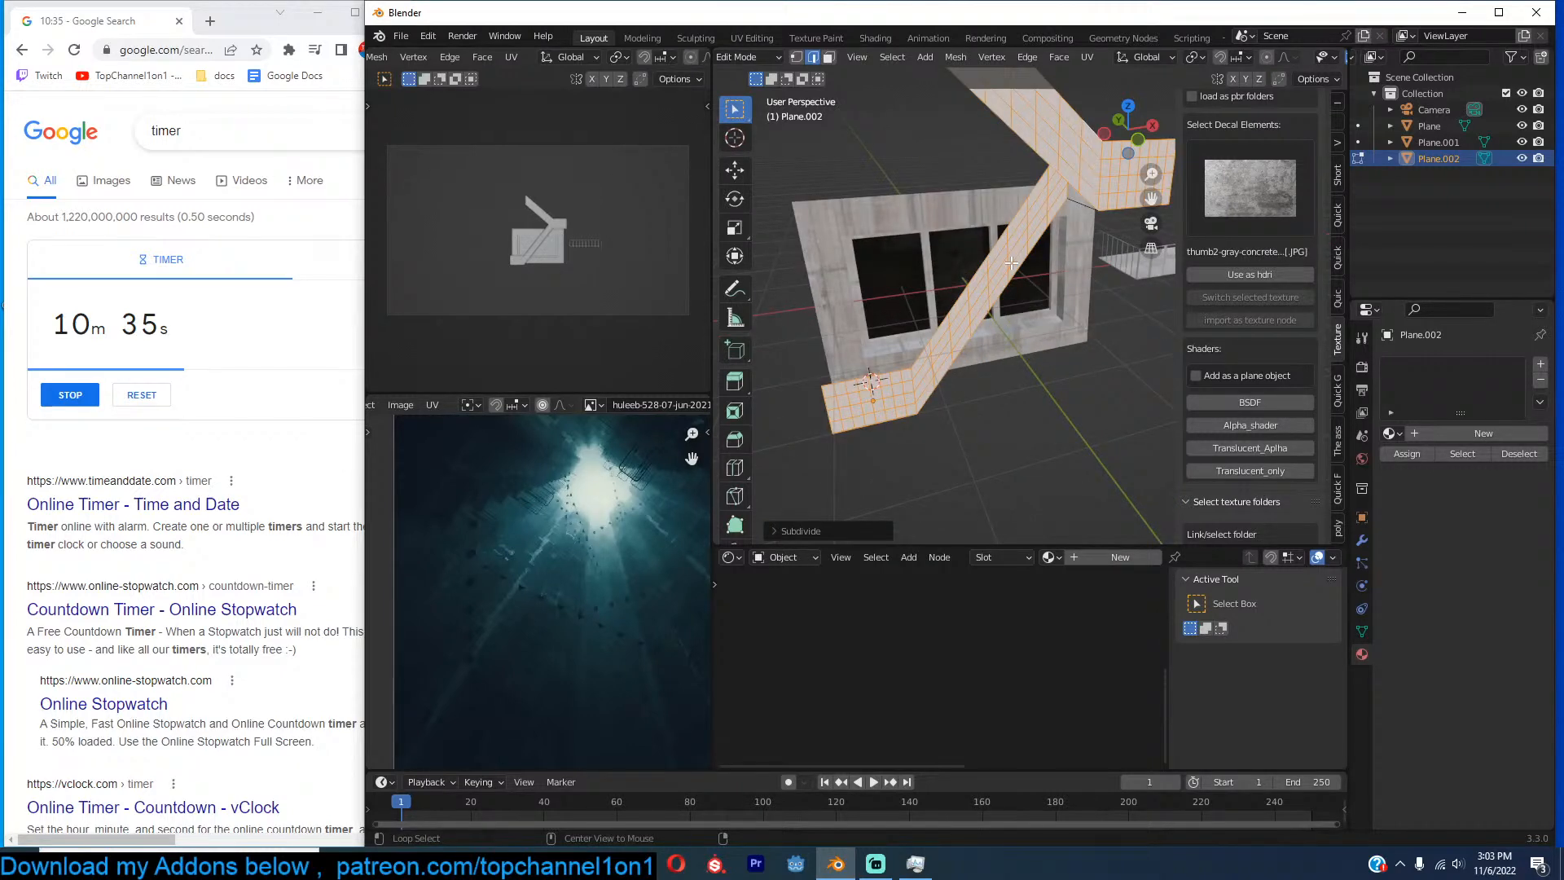
key("ctrl+x")
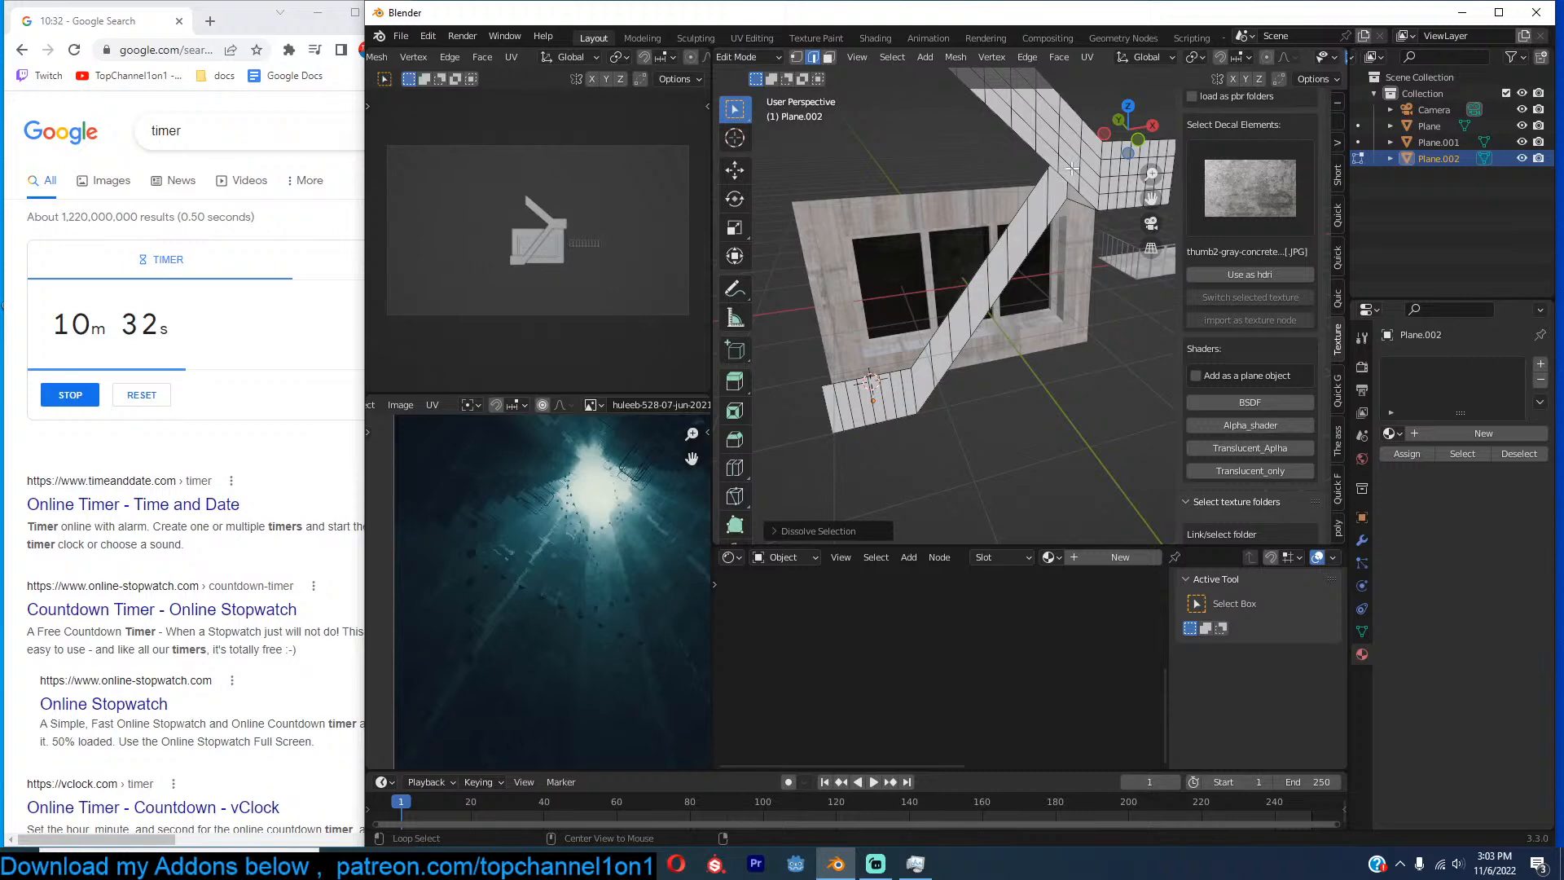
left_click(1074, 147, "alt")
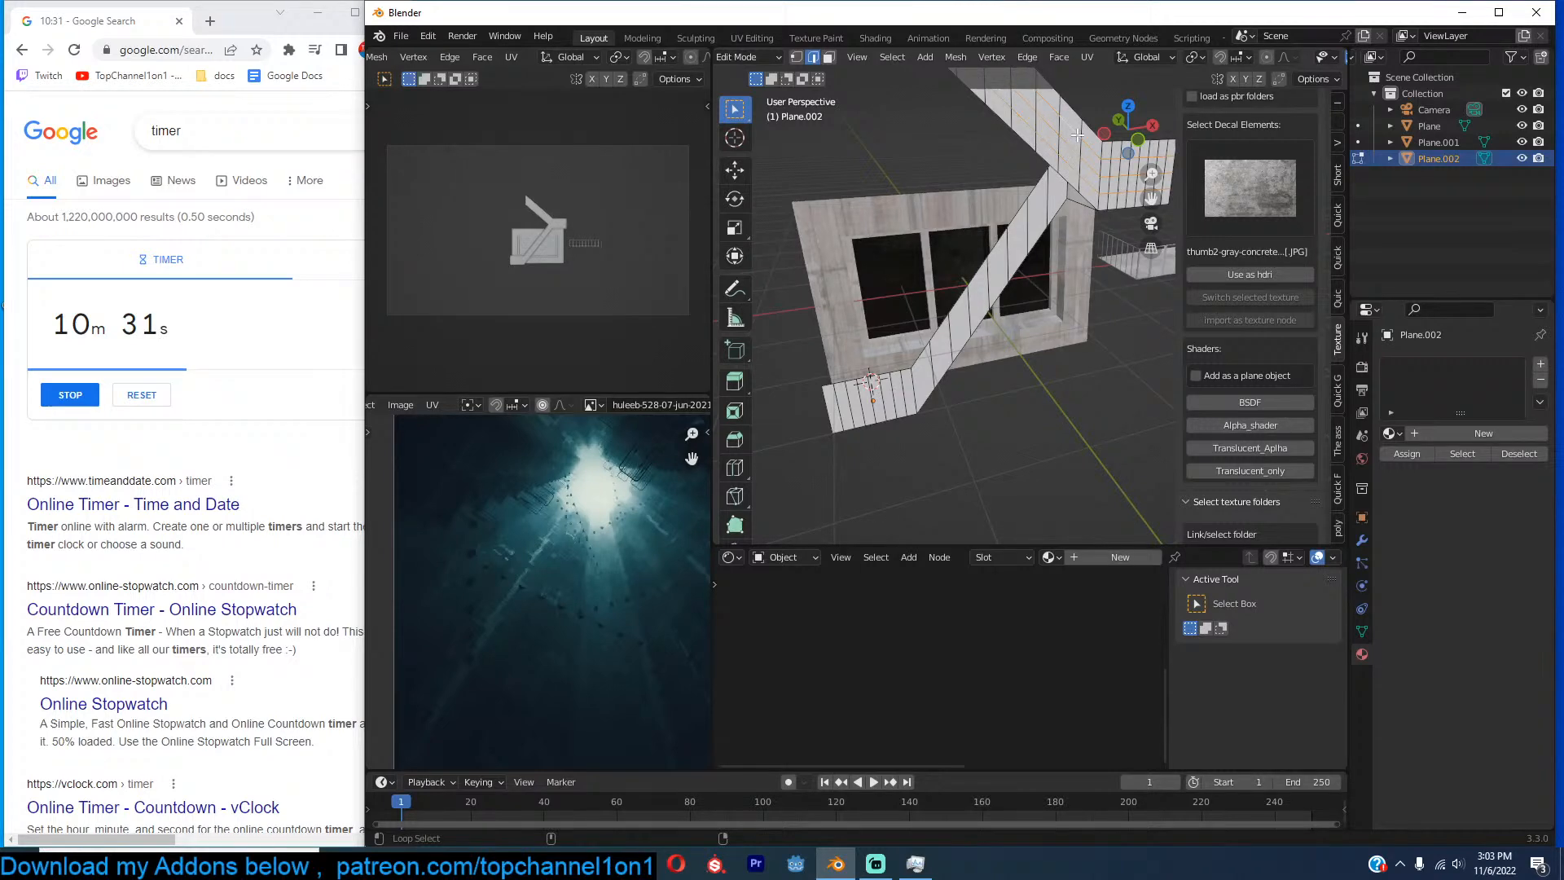
Inset each side wall panel individually and remove the inner faces to leave thin railing bars.
scroll(991, 232, "up", 3)
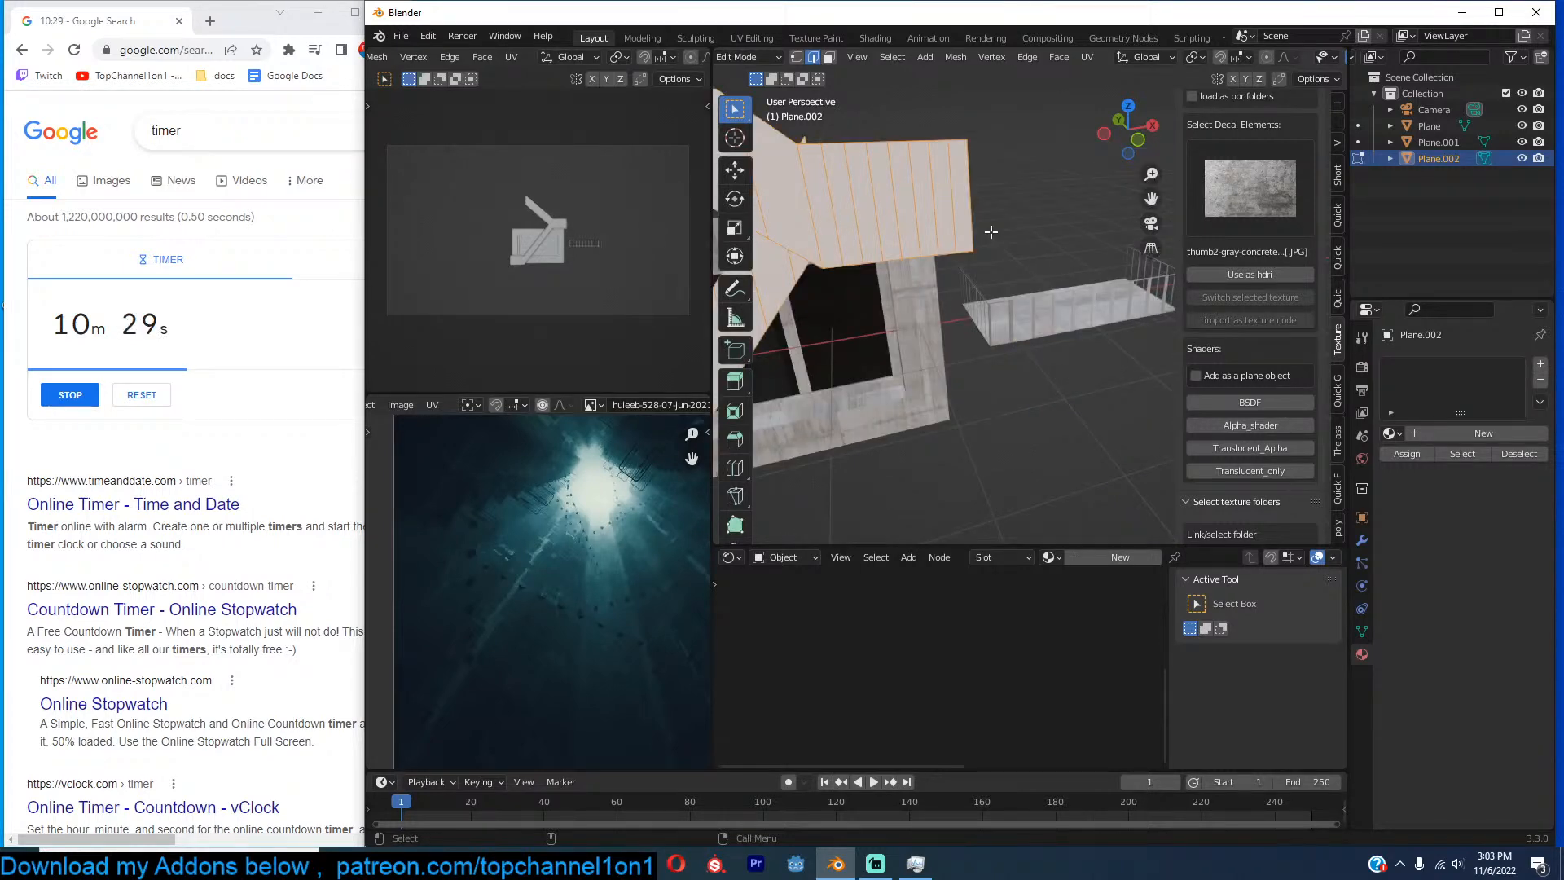
key("i")
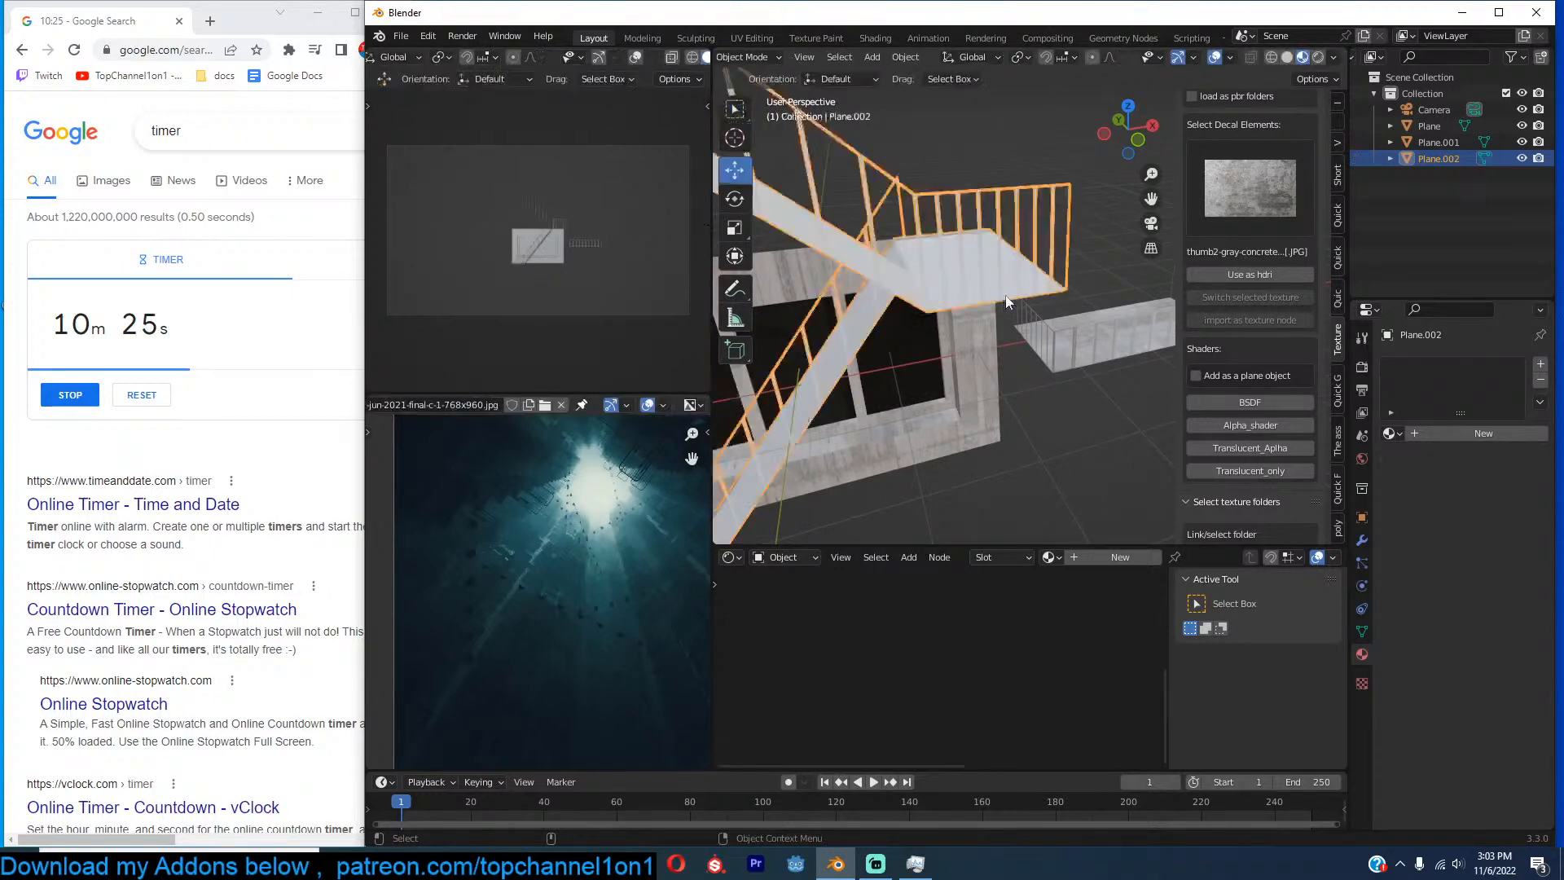
middle_click_drag(937, 269, 980, 279)
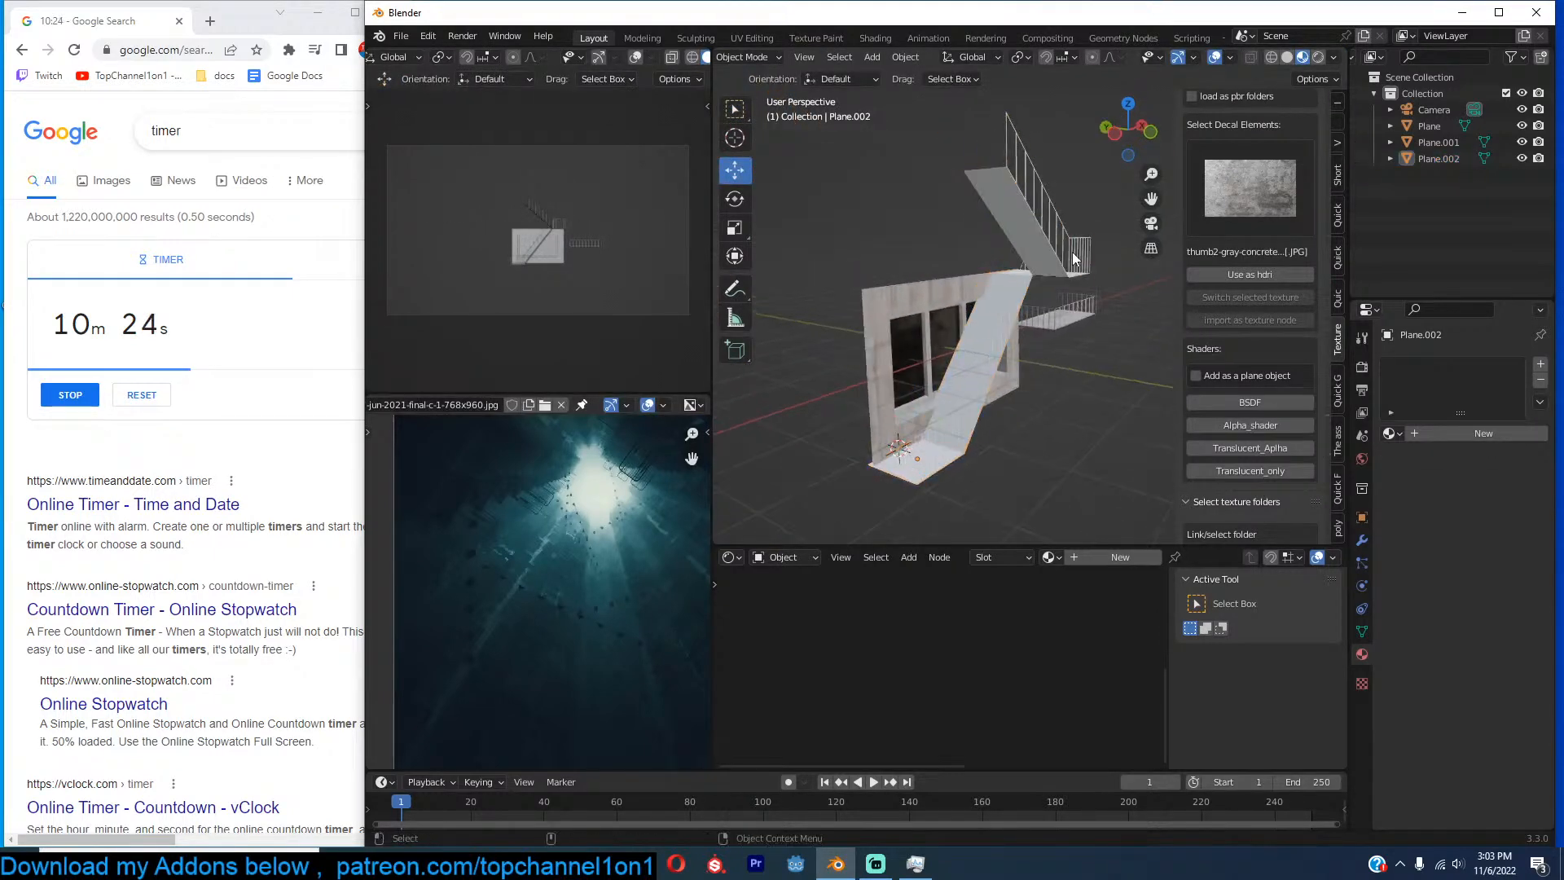
Link the balcony's materials to the staircase object.
left_click(1044, 308, "shift")
key("ctrl+l")
left_click(1045, 309)
left_click(1030, 332)
middle_click_drag(1030, 332, 1108, 376)
left_click(1058, 310)
left_click(1057, 310)
Reveal the staircase's hidden faces and unwrap the UVs of the whole mesh with Unwrap.
key("Tab")
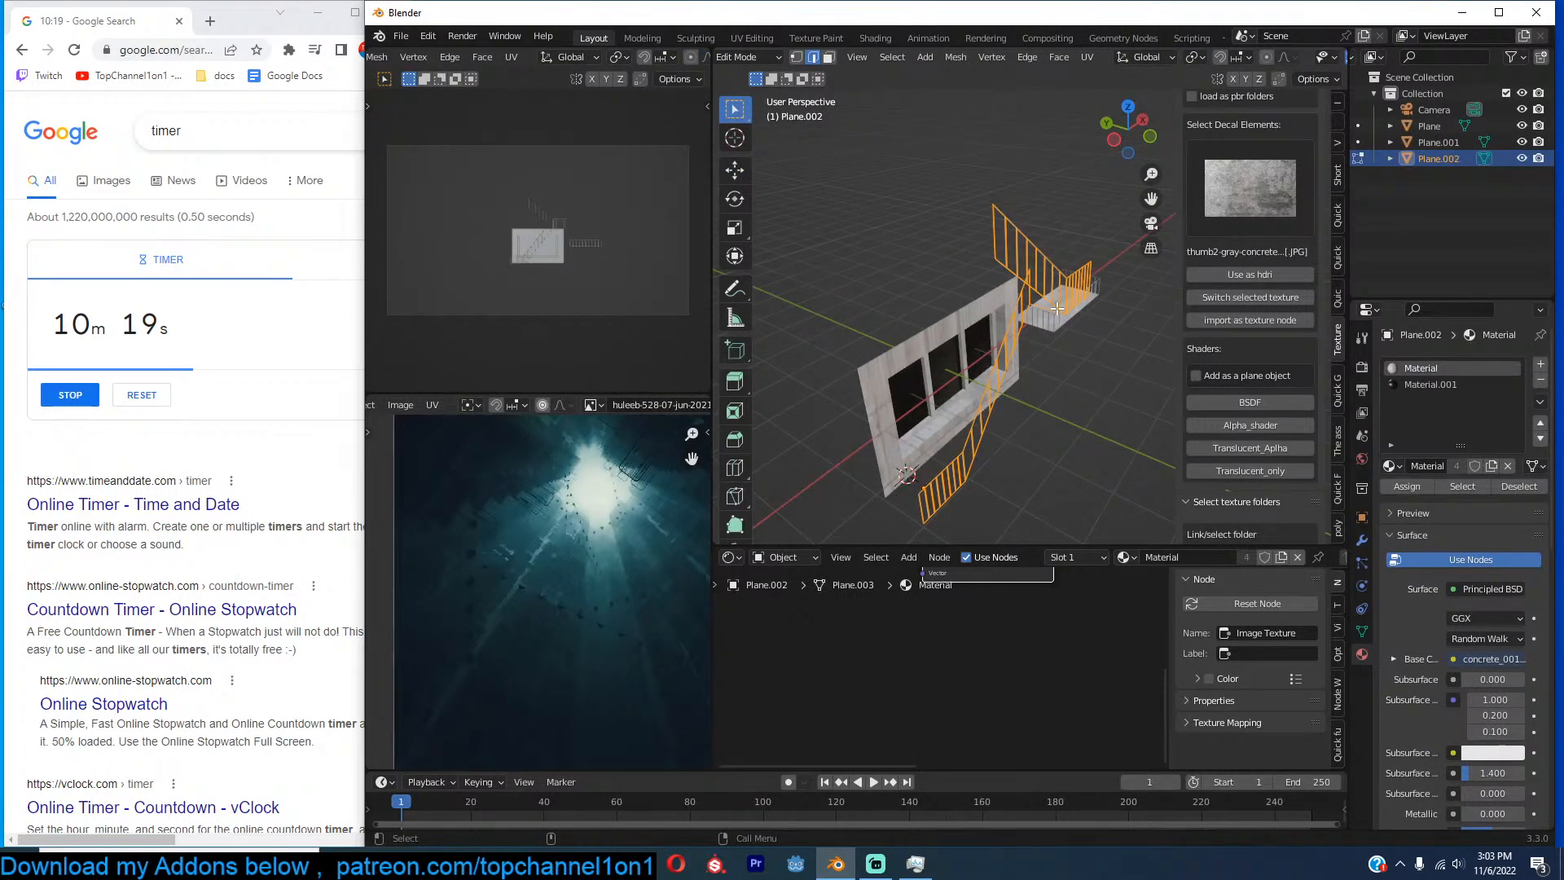
key("a")
key("u")
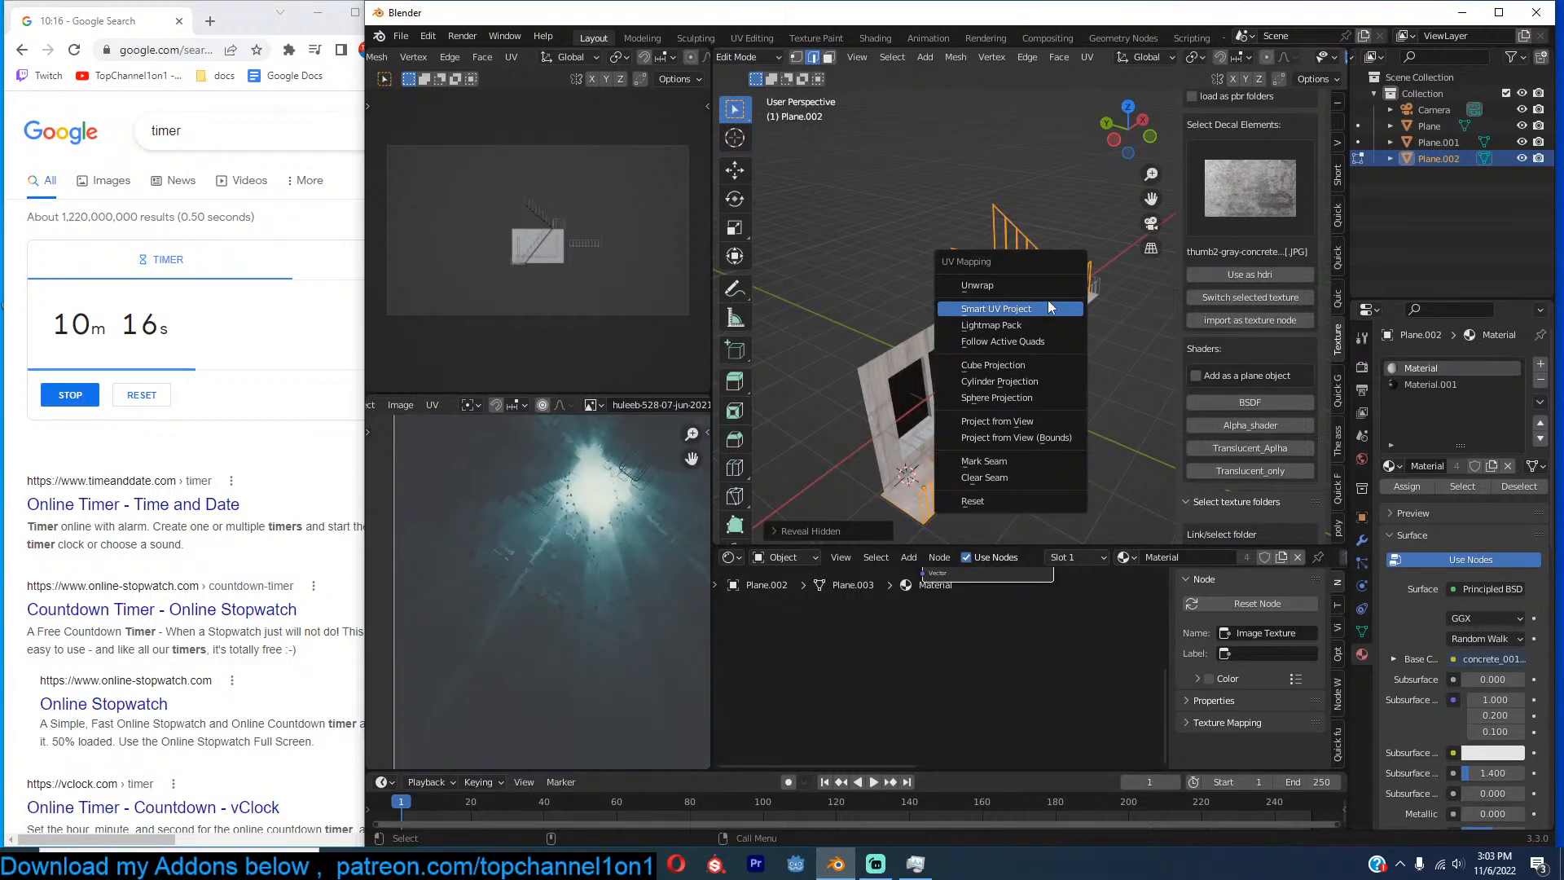
left_click(1042, 286)
Split the sloped floor faces of the two stair flights off from the landings.
middle_click_drag(1043, 286, 1078, 338)
scroll(1056, 341, "up", 4)
key("3")
left_click(1067, 304)
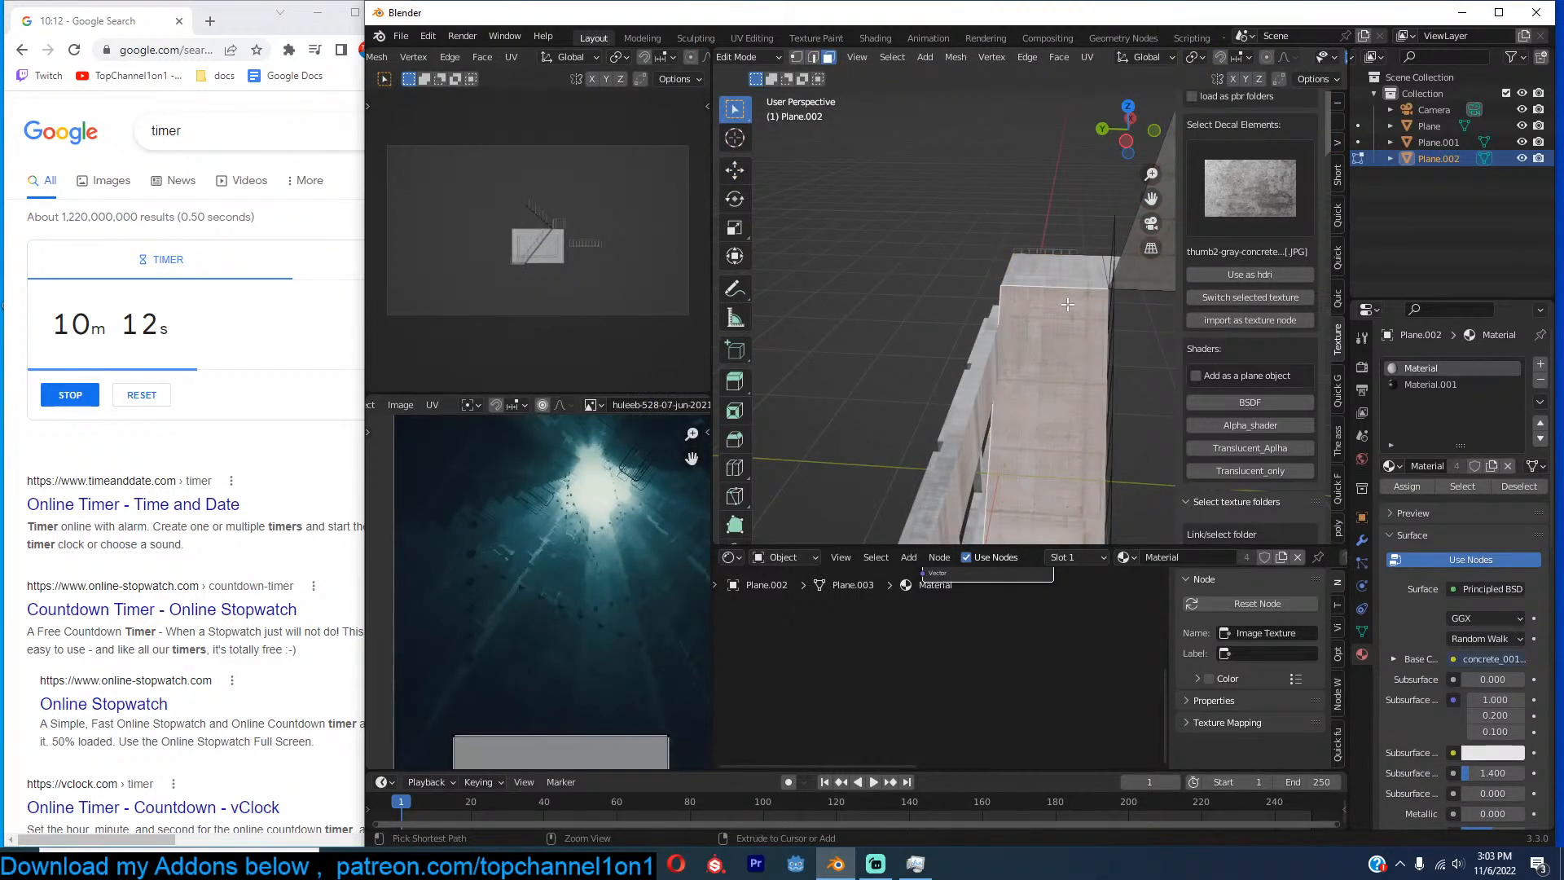
scroll(1067, 305, "down", 3)
left_click(1103, 276, "shift")
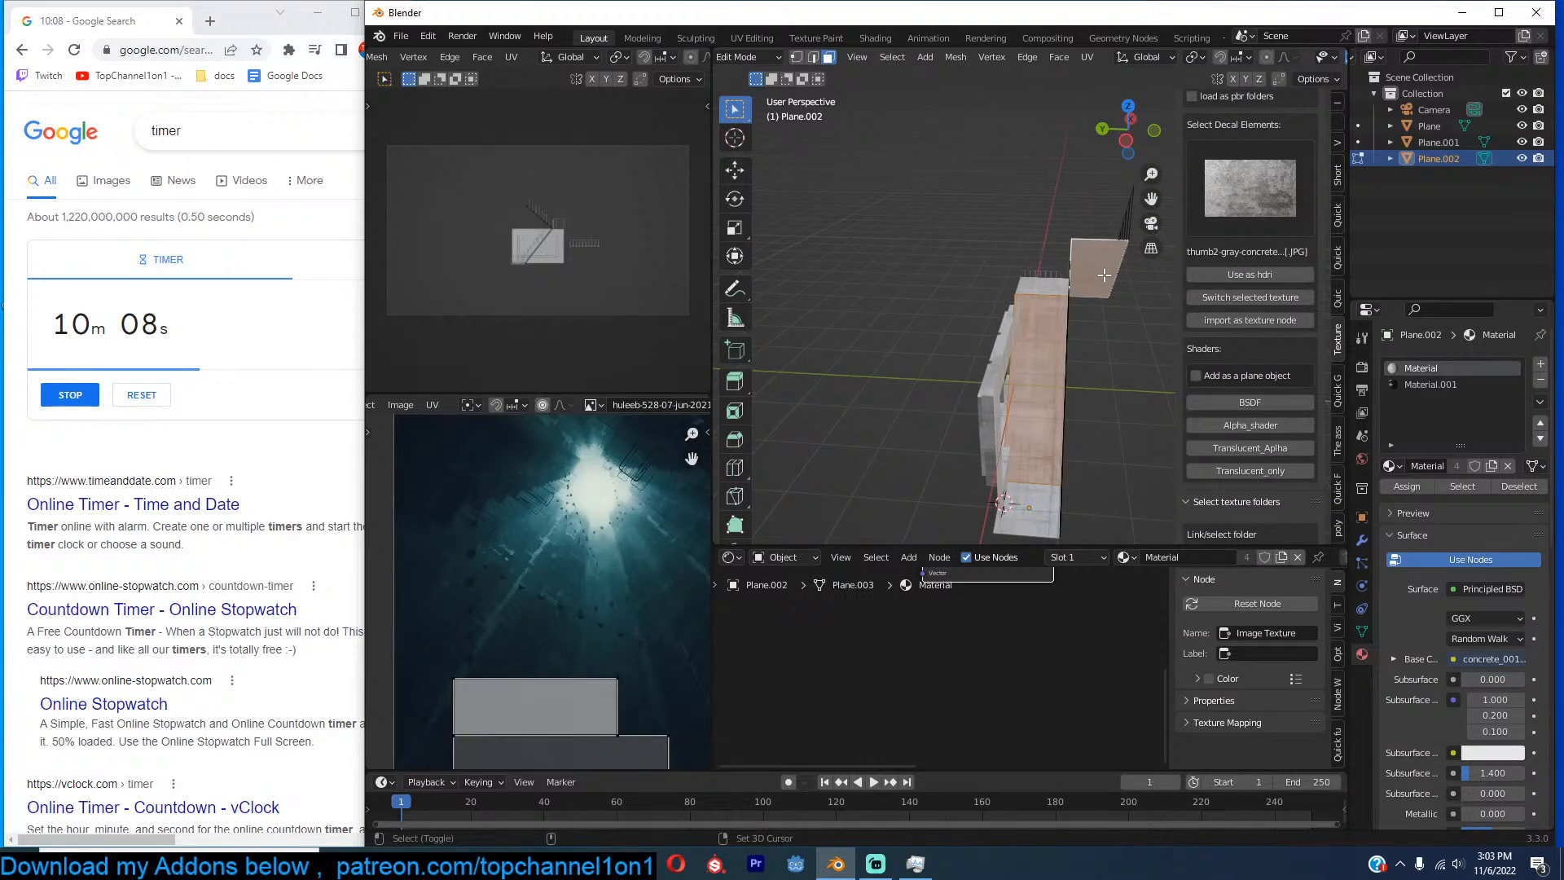
key("v")
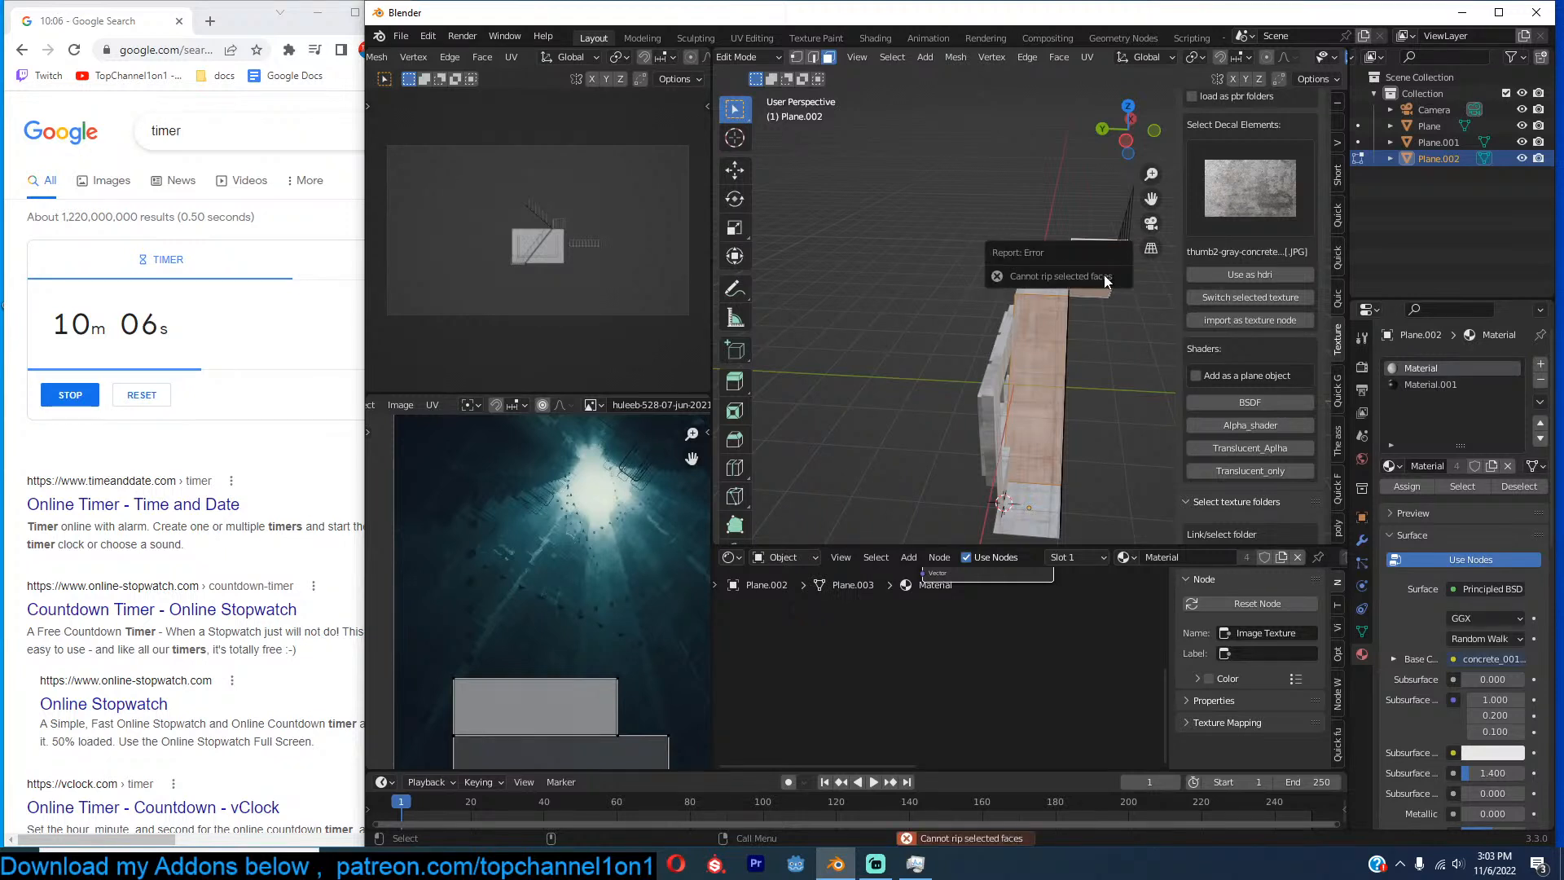
key("y")
Add 16 evenly spaced crosswise loop cuts to the lower stair flight.
middle_click_drag(1089, 364, 990, 369)
key("ctrl+r")
scroll(987, 369, "up", 15)
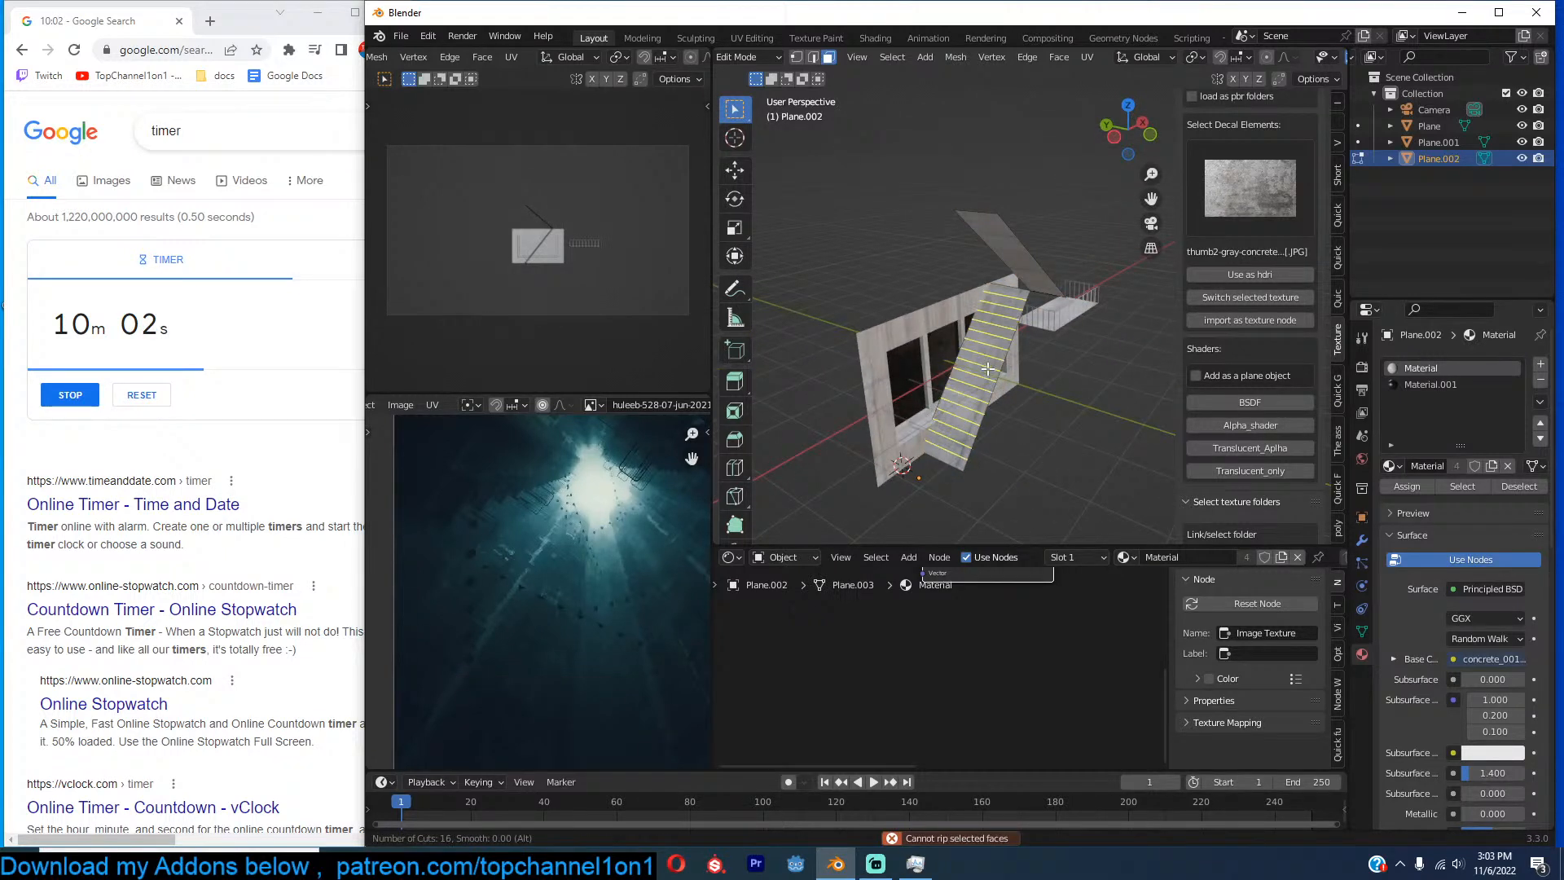
left_click(988, 369)
right_click(987, 369)
Add a series of evenly spaced crosswise loop cuts to the upper stair flight.
key("ctrl+r")
scroll(1032, 276, "up", 14)
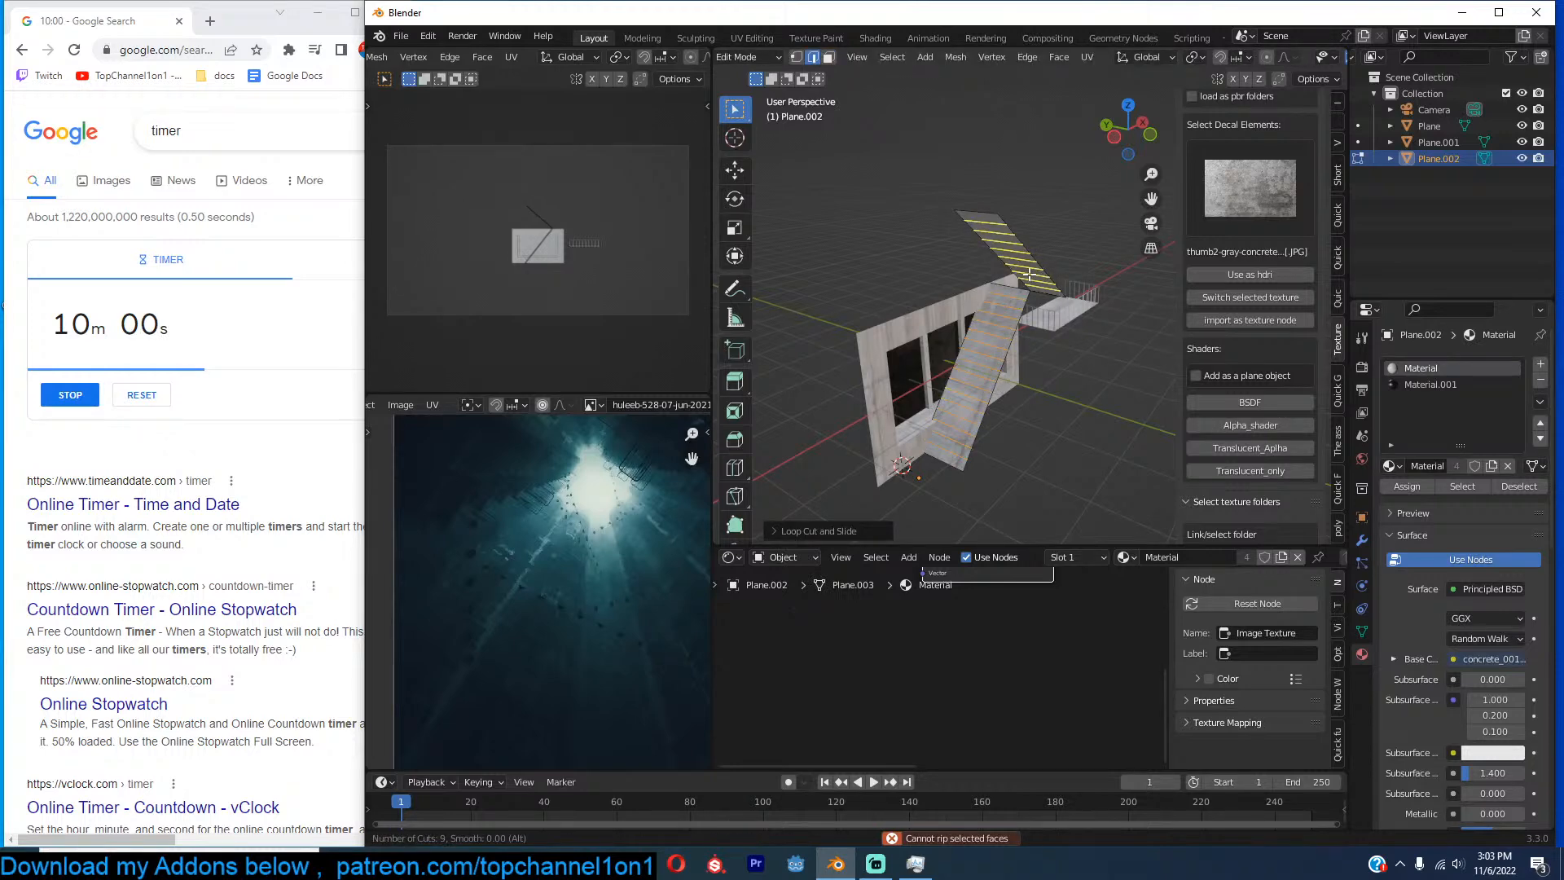
left_click(1031, 277)
right_click(1031, 277)
Rip the crosswise edges of both flights in place to separate the slopes into individual strips.
middle_click_drag(1005, 369, 1001, 349)
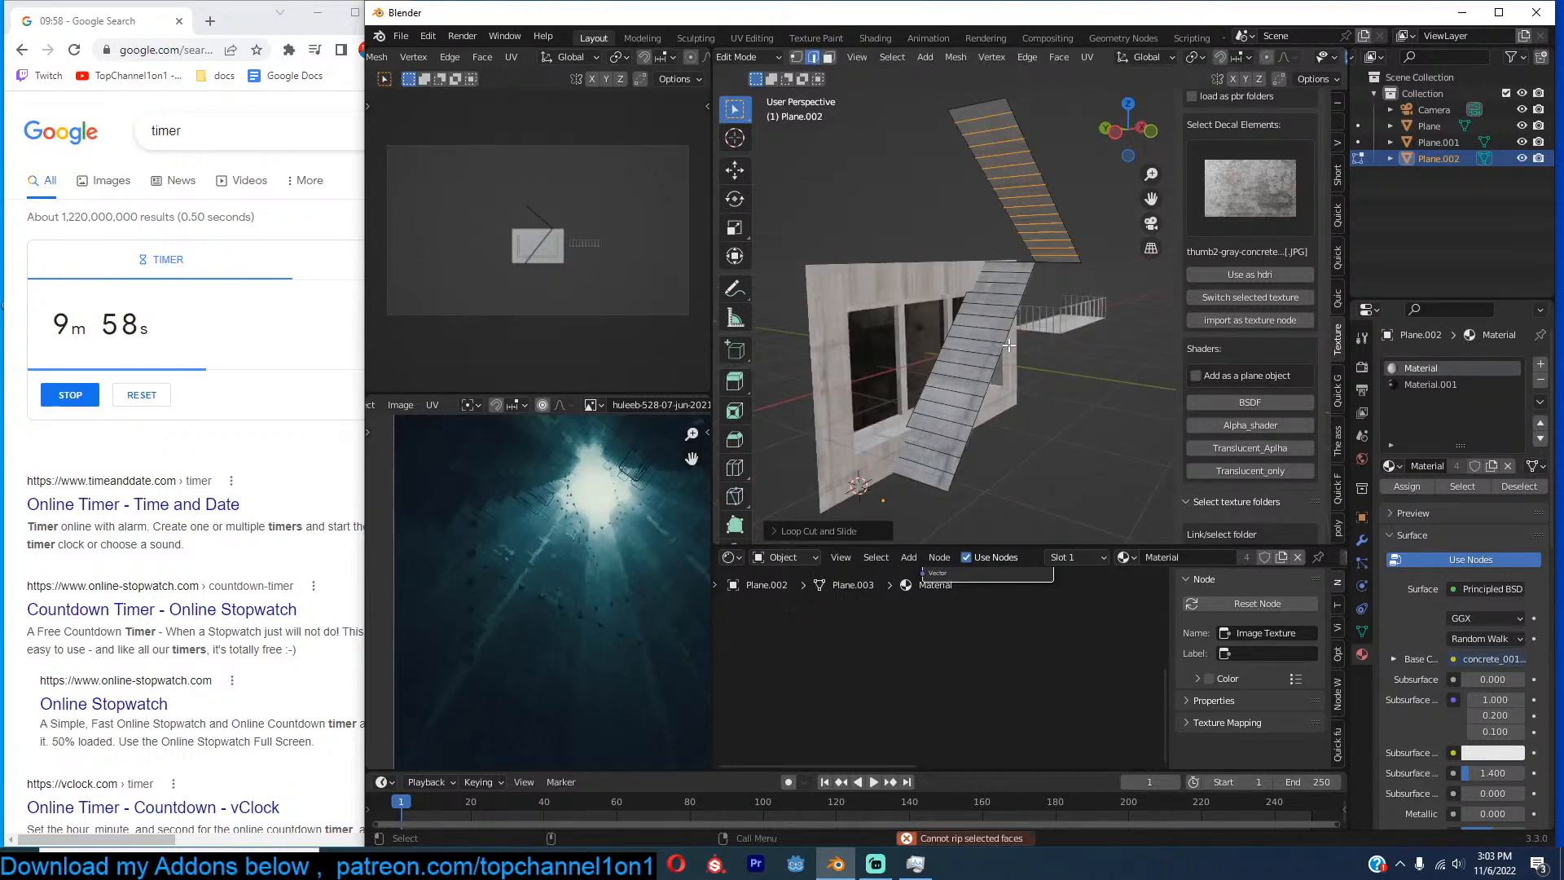
key("ctrl+r")
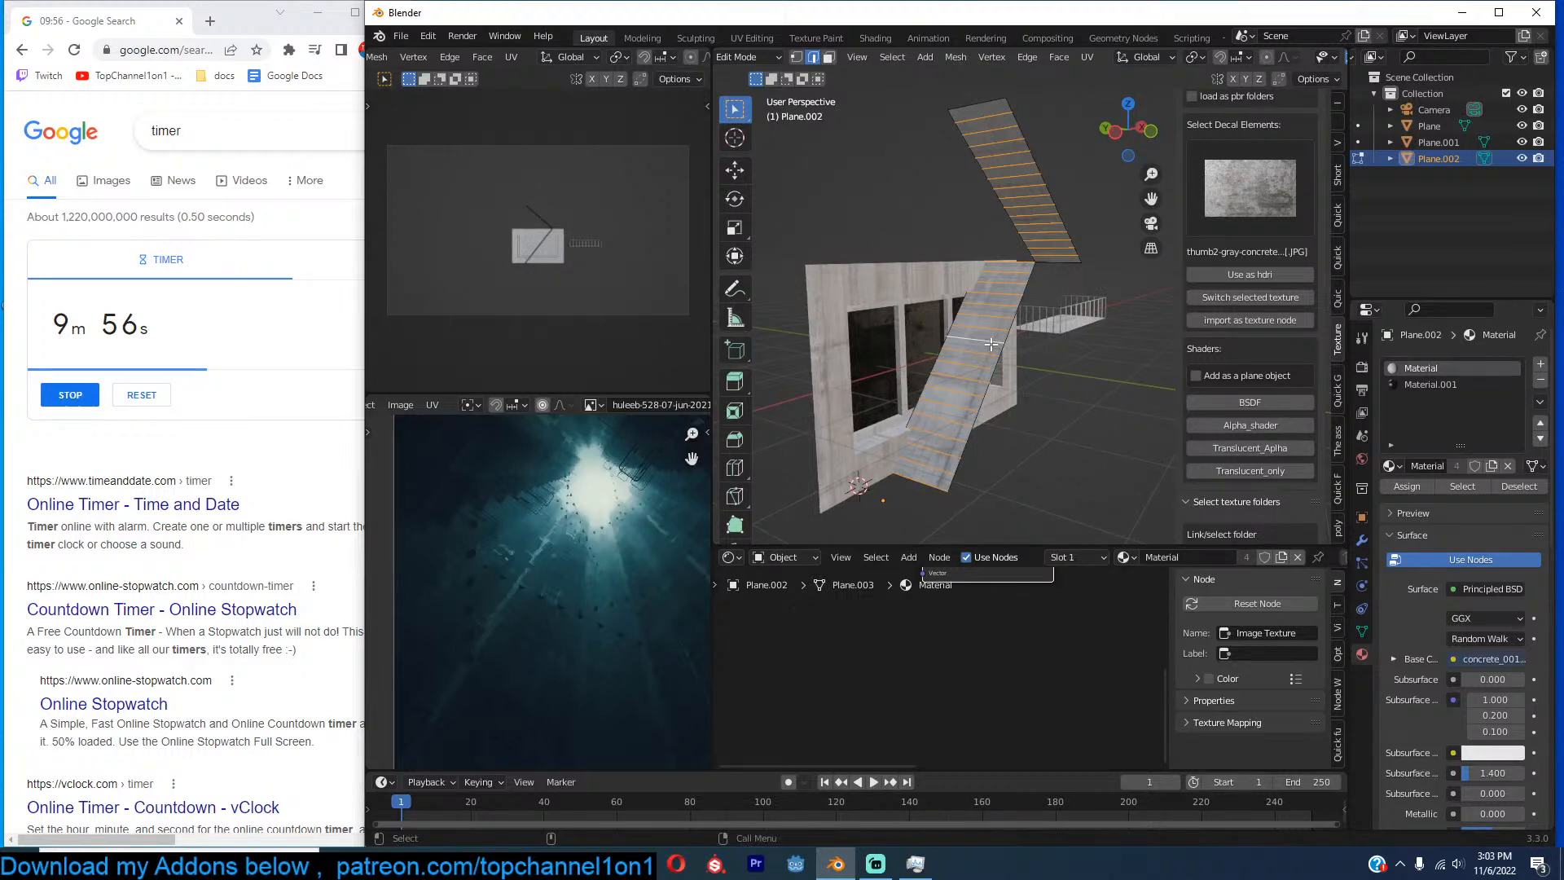
key("v")
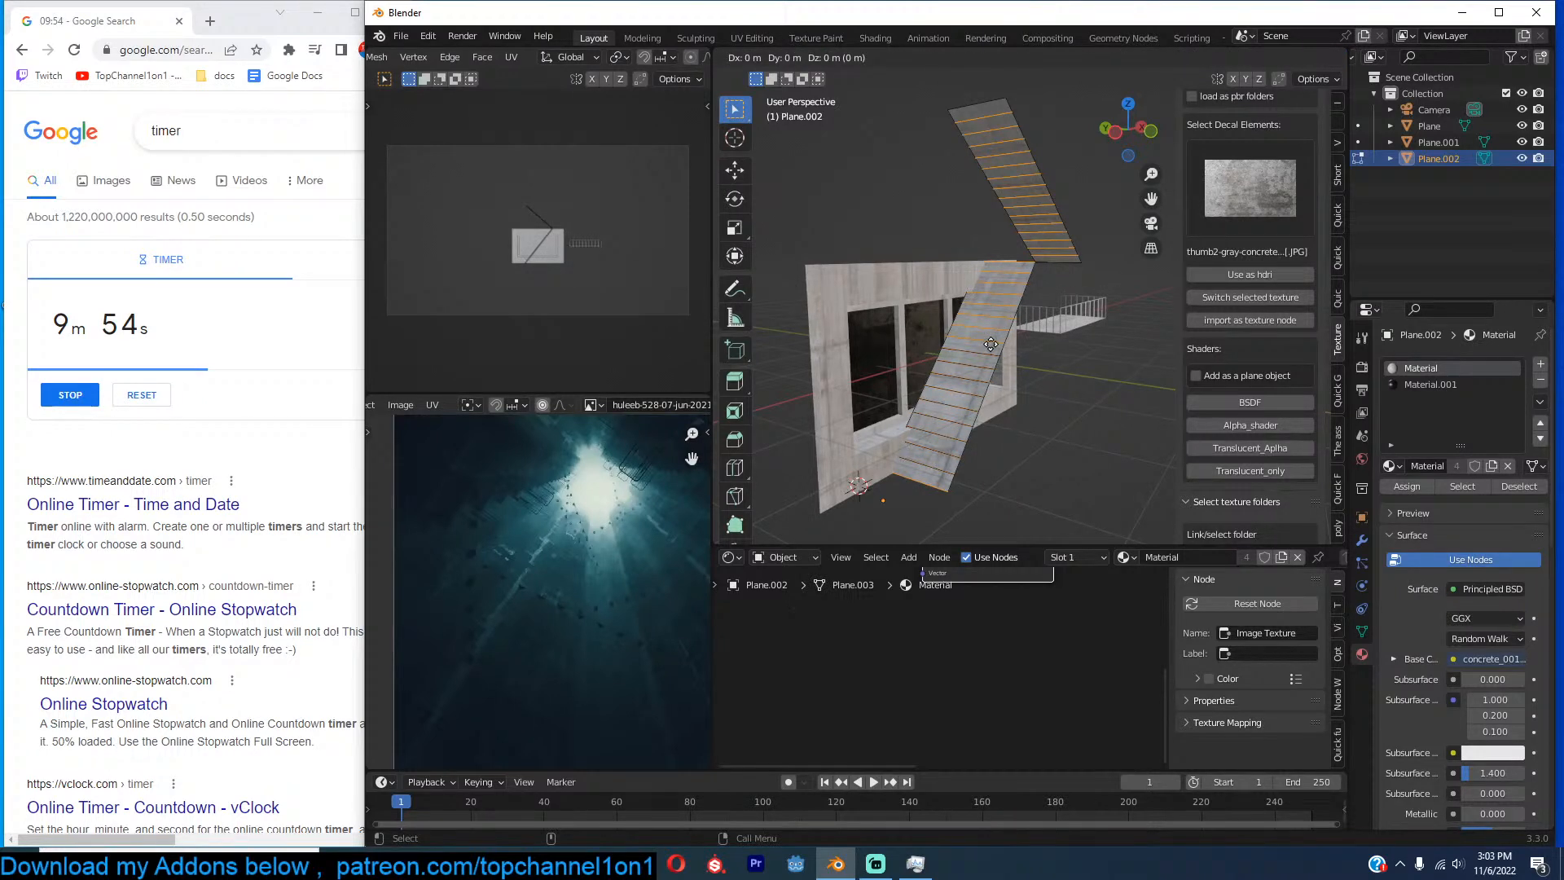
left_click(991, 344)
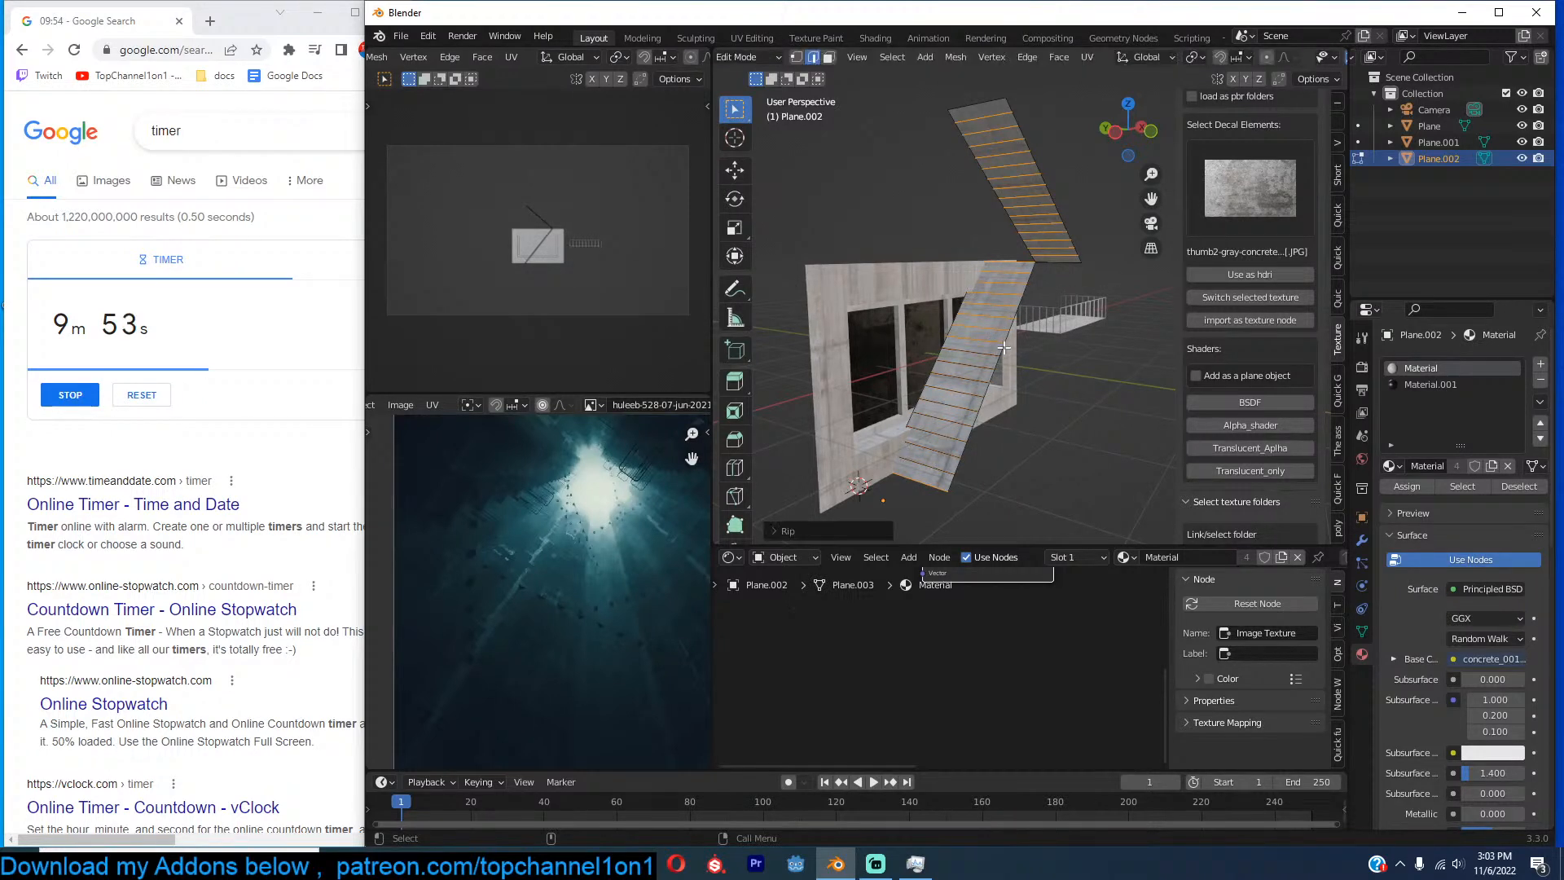
Flatten every stair strip into a level tread by scaling to 0 along Z around individual origins.
left_click(734, 170)
middle_click_drag(1014, 299, 942, 301)
mouse_move(947, 285)
left_mouse_down()
mouse_move(929, 283)
mouse_move(953, 282)
left_mouse_up()
mouse_move(951, 285)
middle_mouse_down()
mouse_move(908, 304)
mouse_move(896, 346)
mouse_move(951, 297)
middle_mouse_up()
key("a")
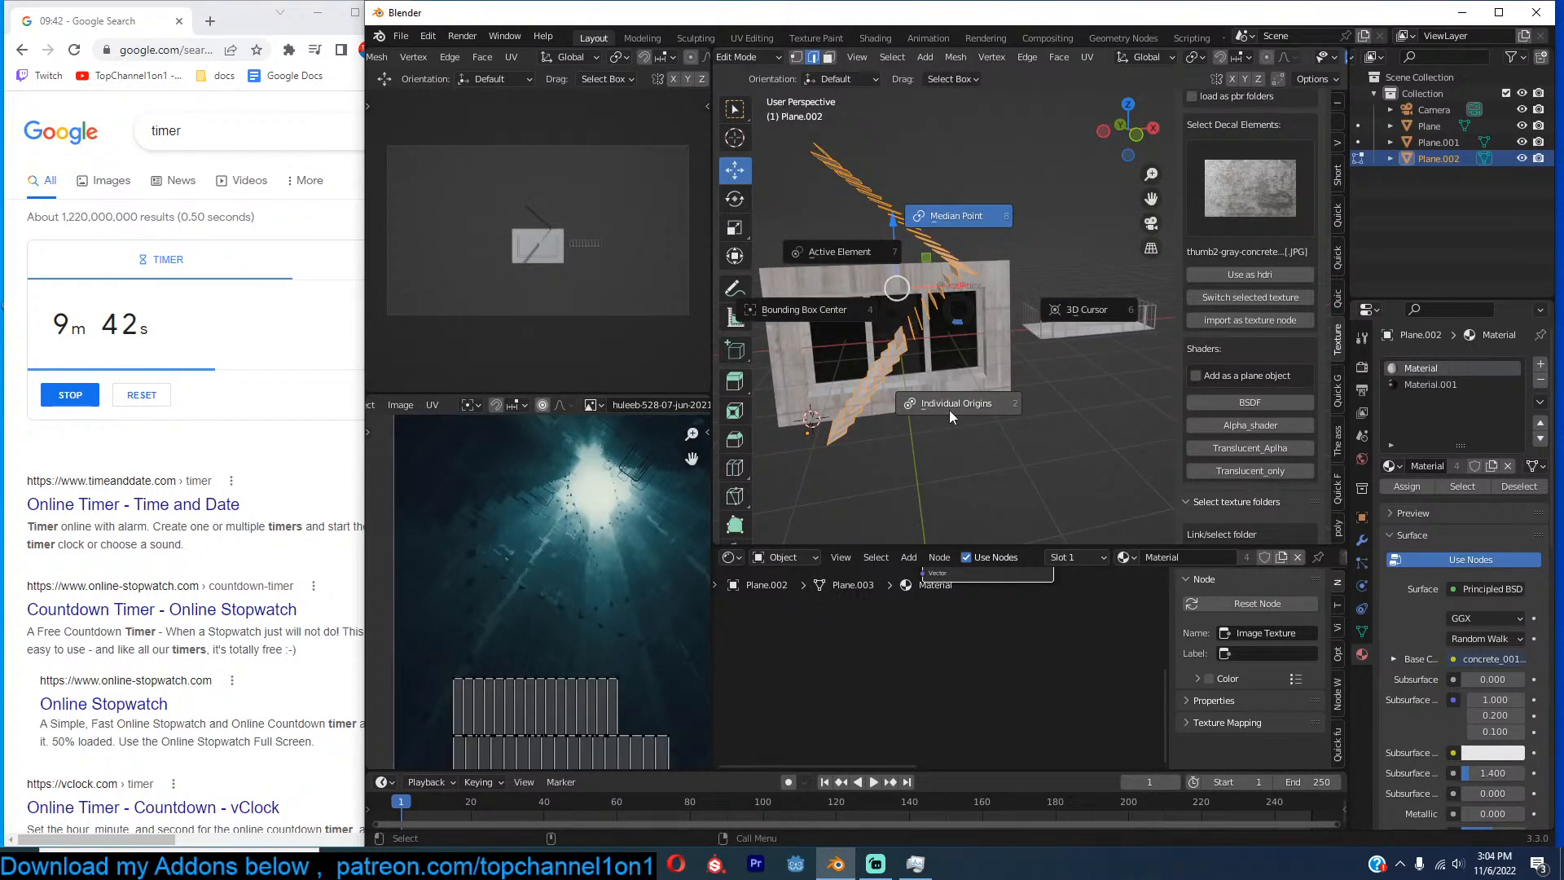
key("s")
key("z")
key("0")
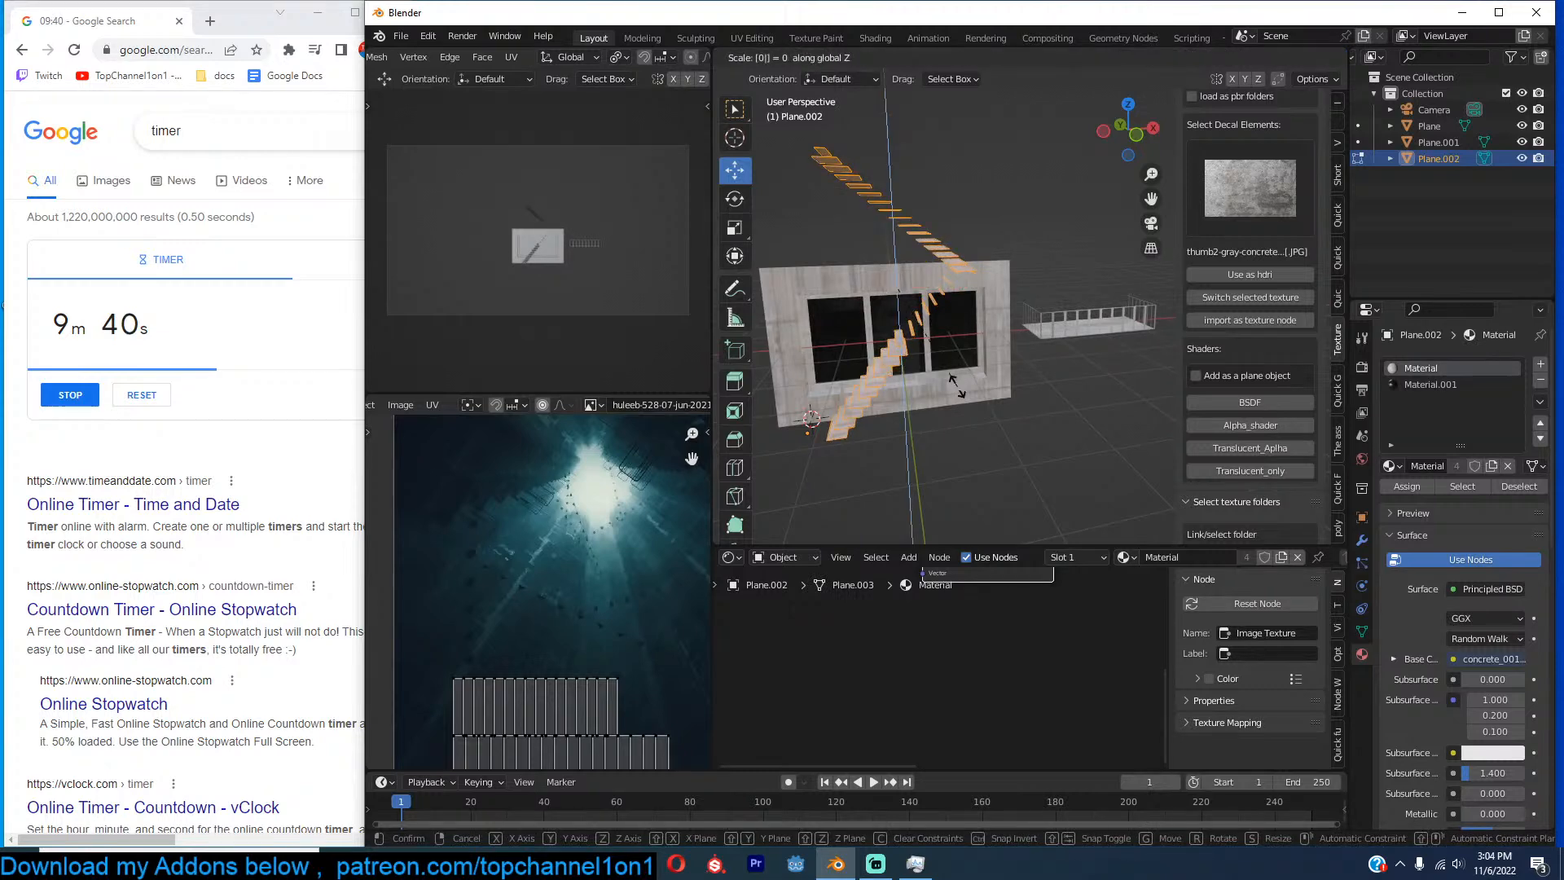
key("Escape")
Duplicate the flattened stair treads and offset the copy along Z.
key("Tab")
mouse_move(1015, 400)
middle_mouse_down()
mouse_move(1097, 409)
mouse_move(1030, 432)
mouse_move(966, 369)
mouse_move(1012, 403)
middle_mouse_up()
key("Tab")
key("shift+d")
key("z")
left_click(1014, 412)
key("x")
left_click(1014, 413)
key("Tab")
mouse_move(1014, 412)
middle_mouse_down()
mouse_move(842, 402)
mouse_move(877, 449)
mouse_move(1062, 380)
mouse_move(1104, 435)
mouse_move(1026, 391)
mouse_move(1014, 417)
middle_mouse_up()
left_click(984, 423)
left_click(1027, 391)
scroll(965, 399, "down", 3)
Create a new folder named appartments inside D:\models\2022\november for saving the project.
key("ctrl+s")
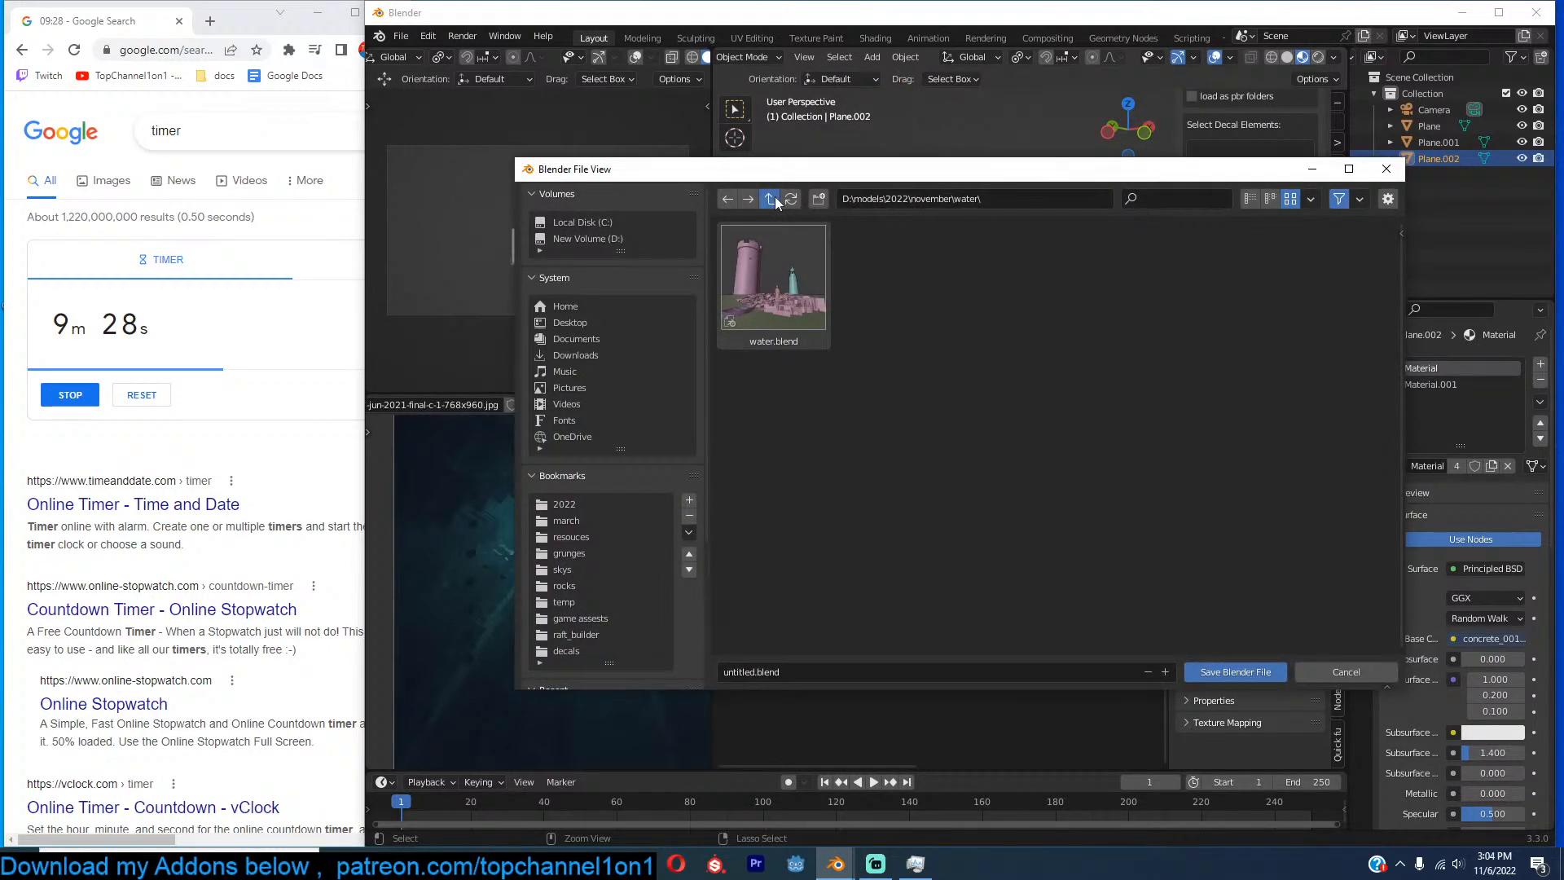
key("BackSpace")
left_click(817, 200)
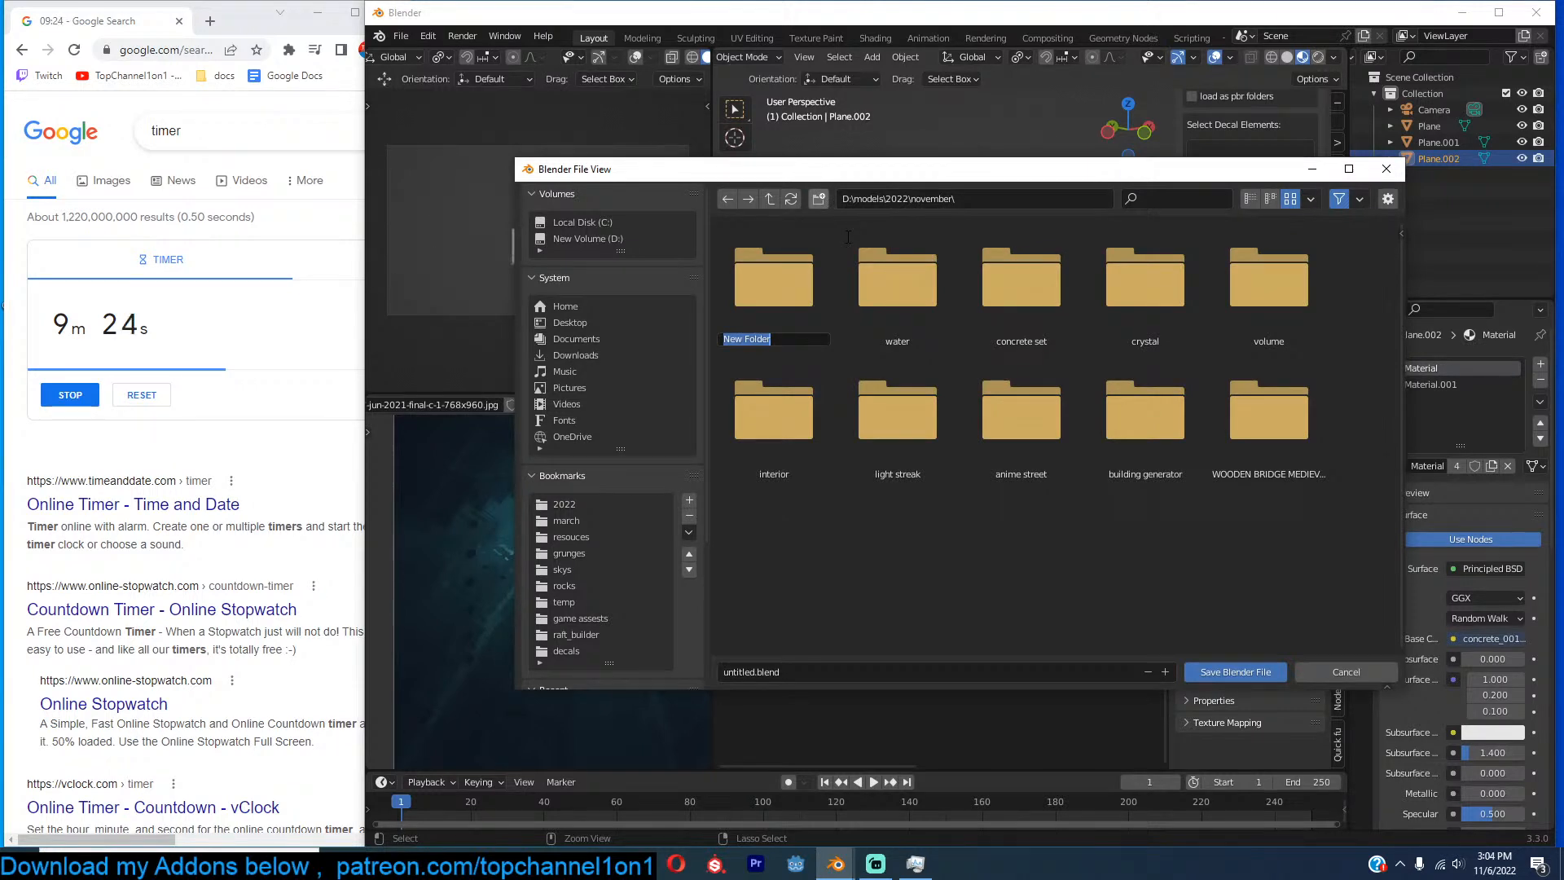
type("appartments")
key("ctrl+a")
key("ctrl+c")
key("Return")
Save the project in the appartments folder as appartments.blend.
double_click(795, 319)
left_click(883, 672)
key("ctrl+v")
left_click(1162, 583)
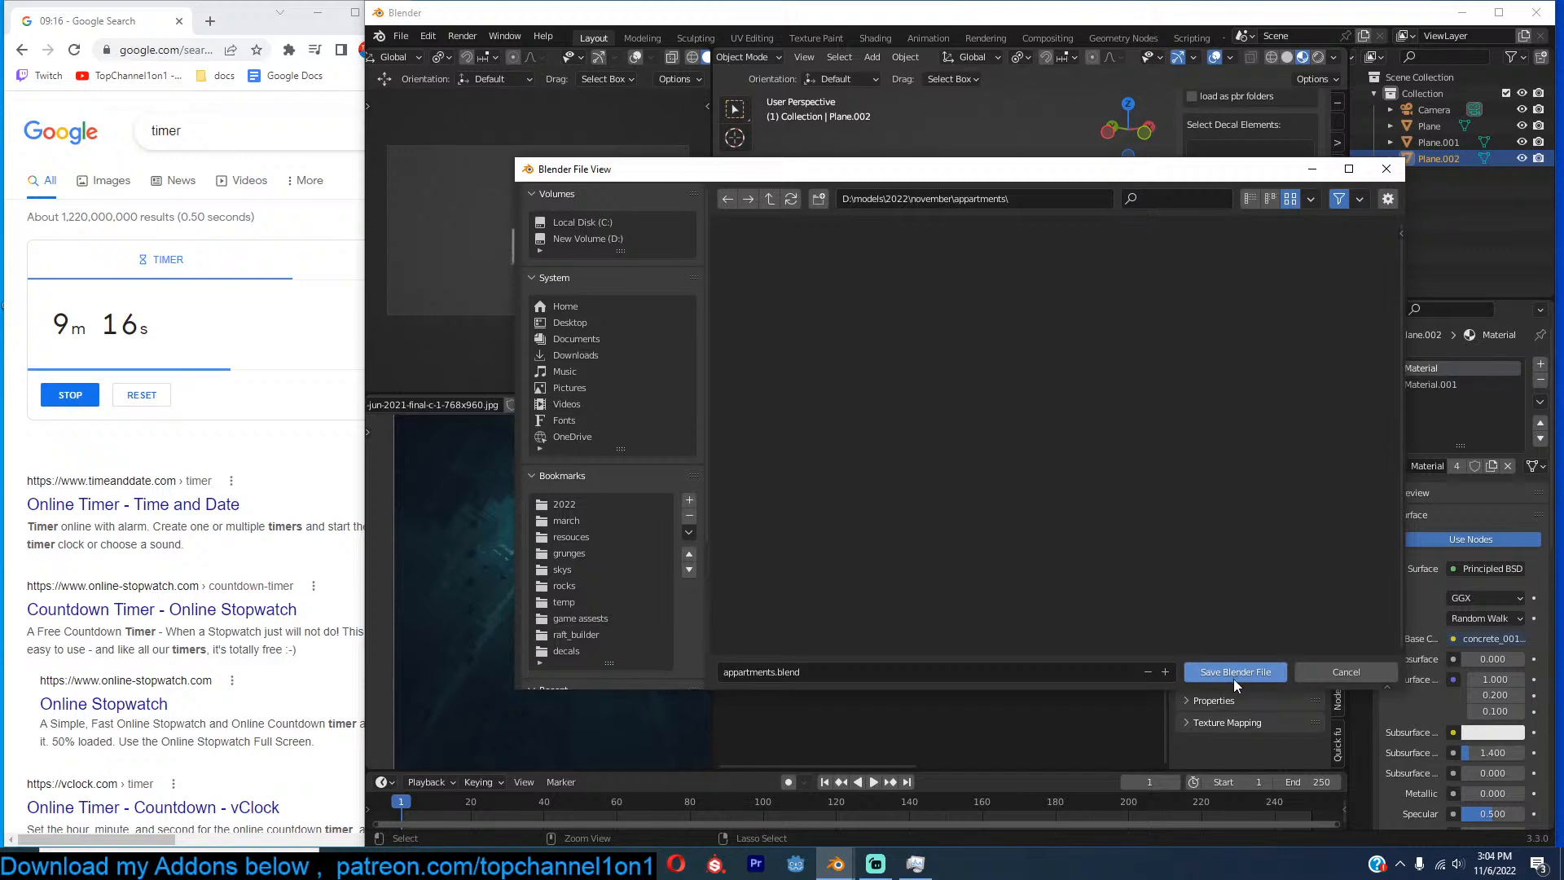
left_click(1233, 673)
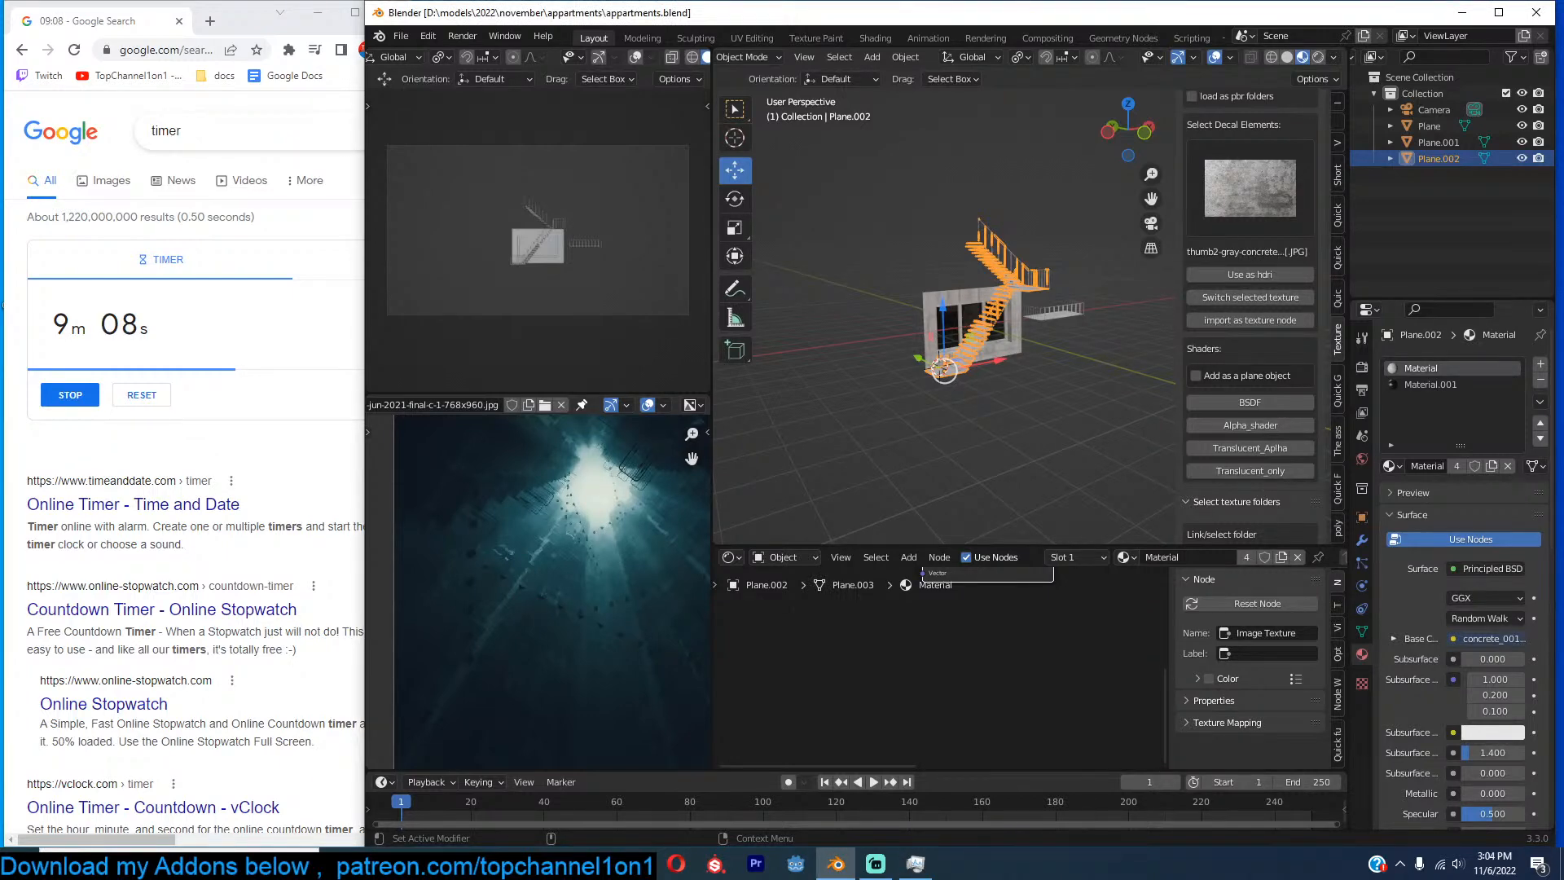
Deselect the staircase and save the file again.
left_click(1097, 379)
scroll(1097, 380, "up", 3)
middle_click_drag(1088, 375, 1041, 373)
key("ctrl+s")
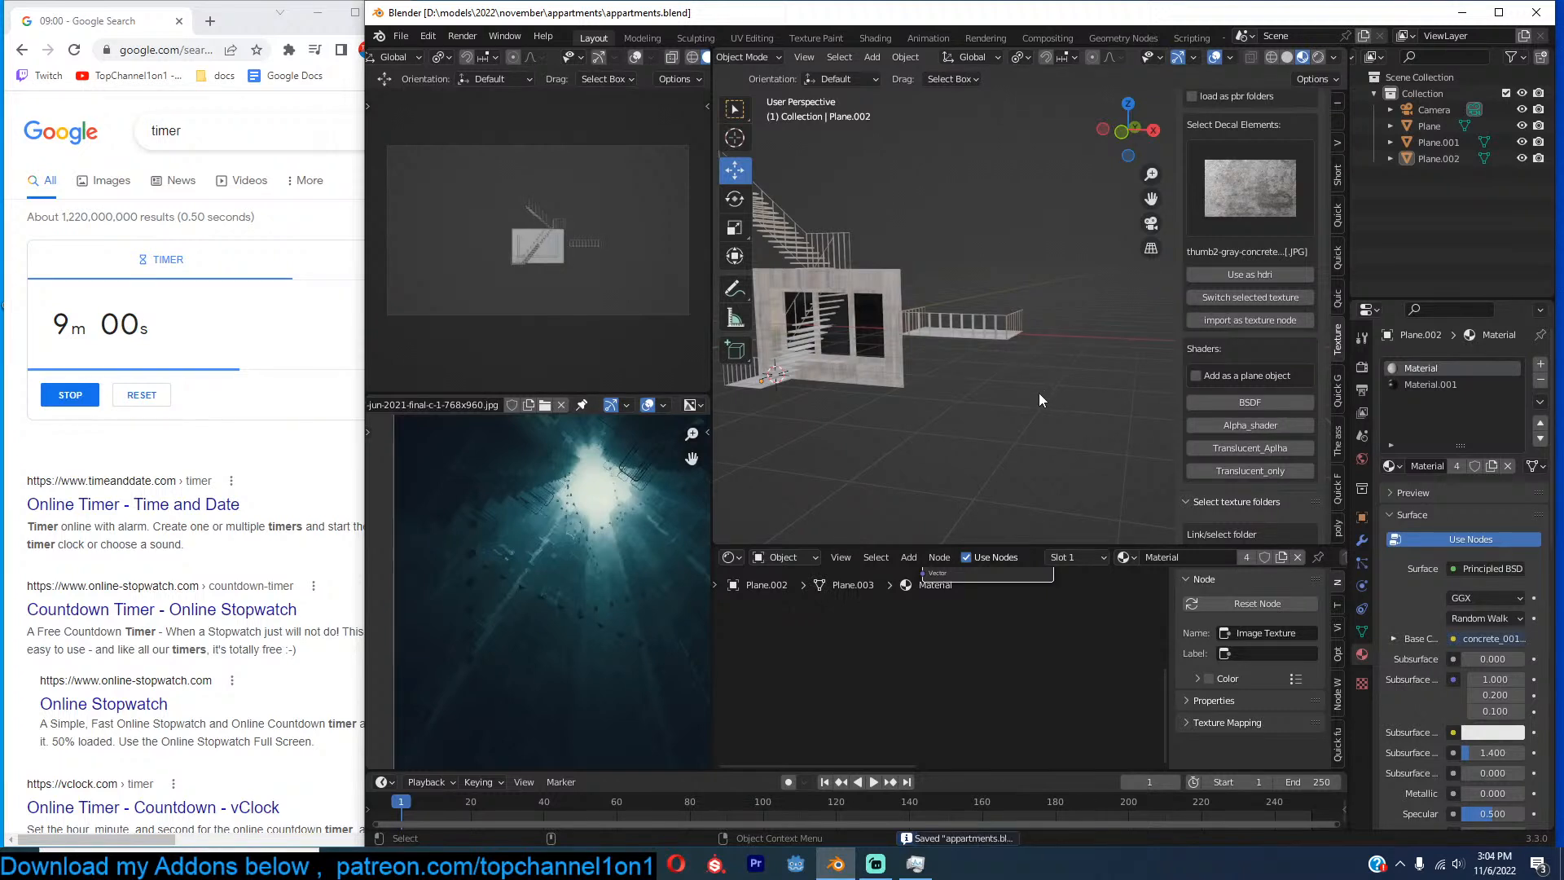
middle_click_drag(994, 390, 1000, 390)
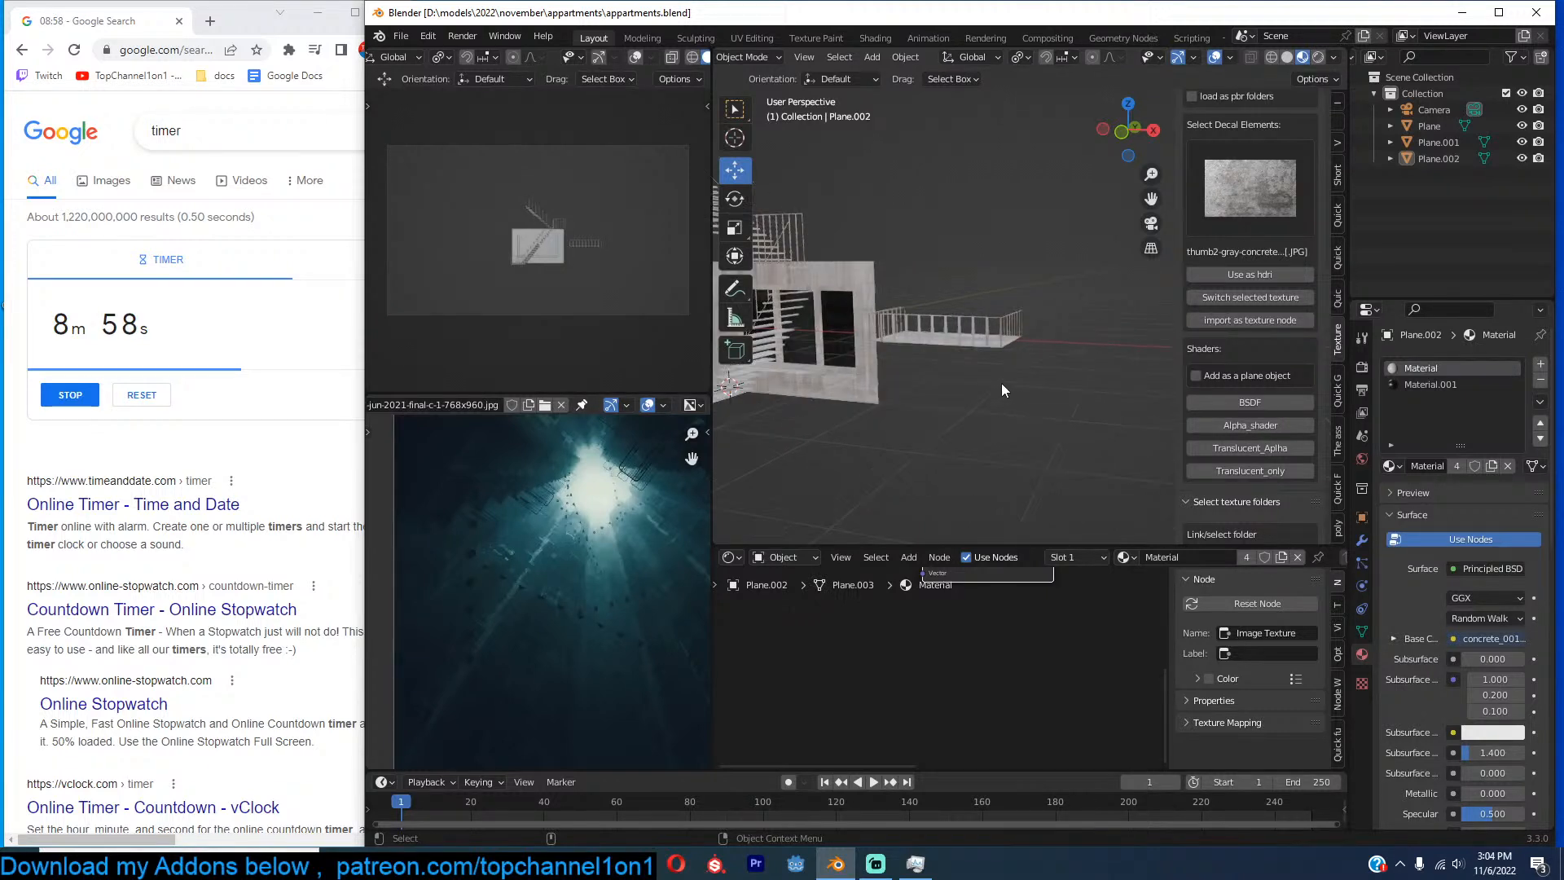
key("ctrl+s")
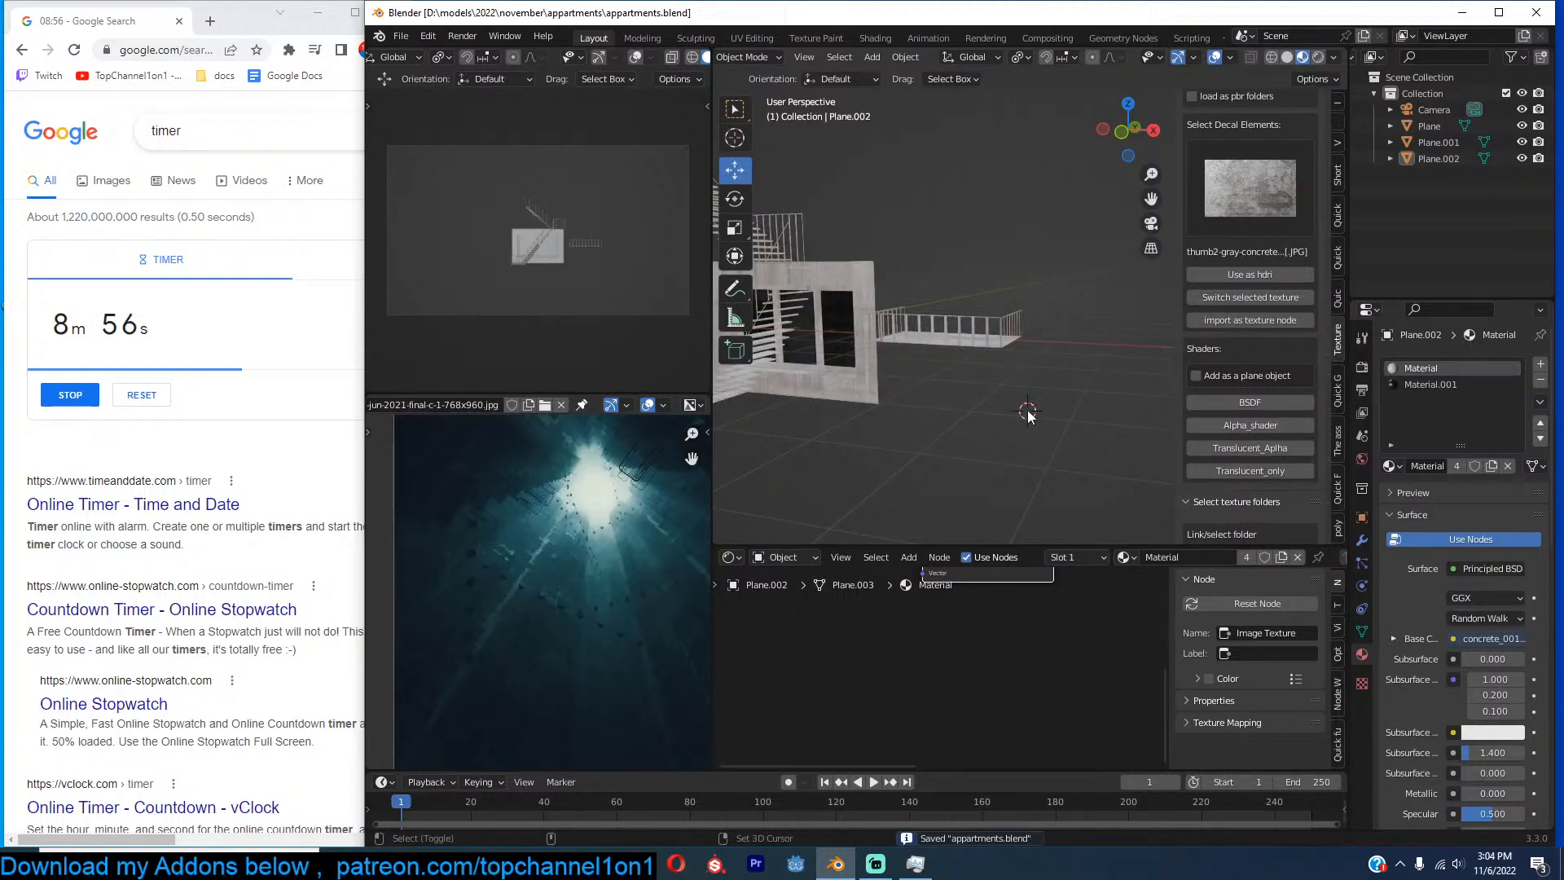
Add a plane at the 3D cursor and give it a new material.
key("shift+a")
mouse_move(1028, 409)
left_click(1077, 415)
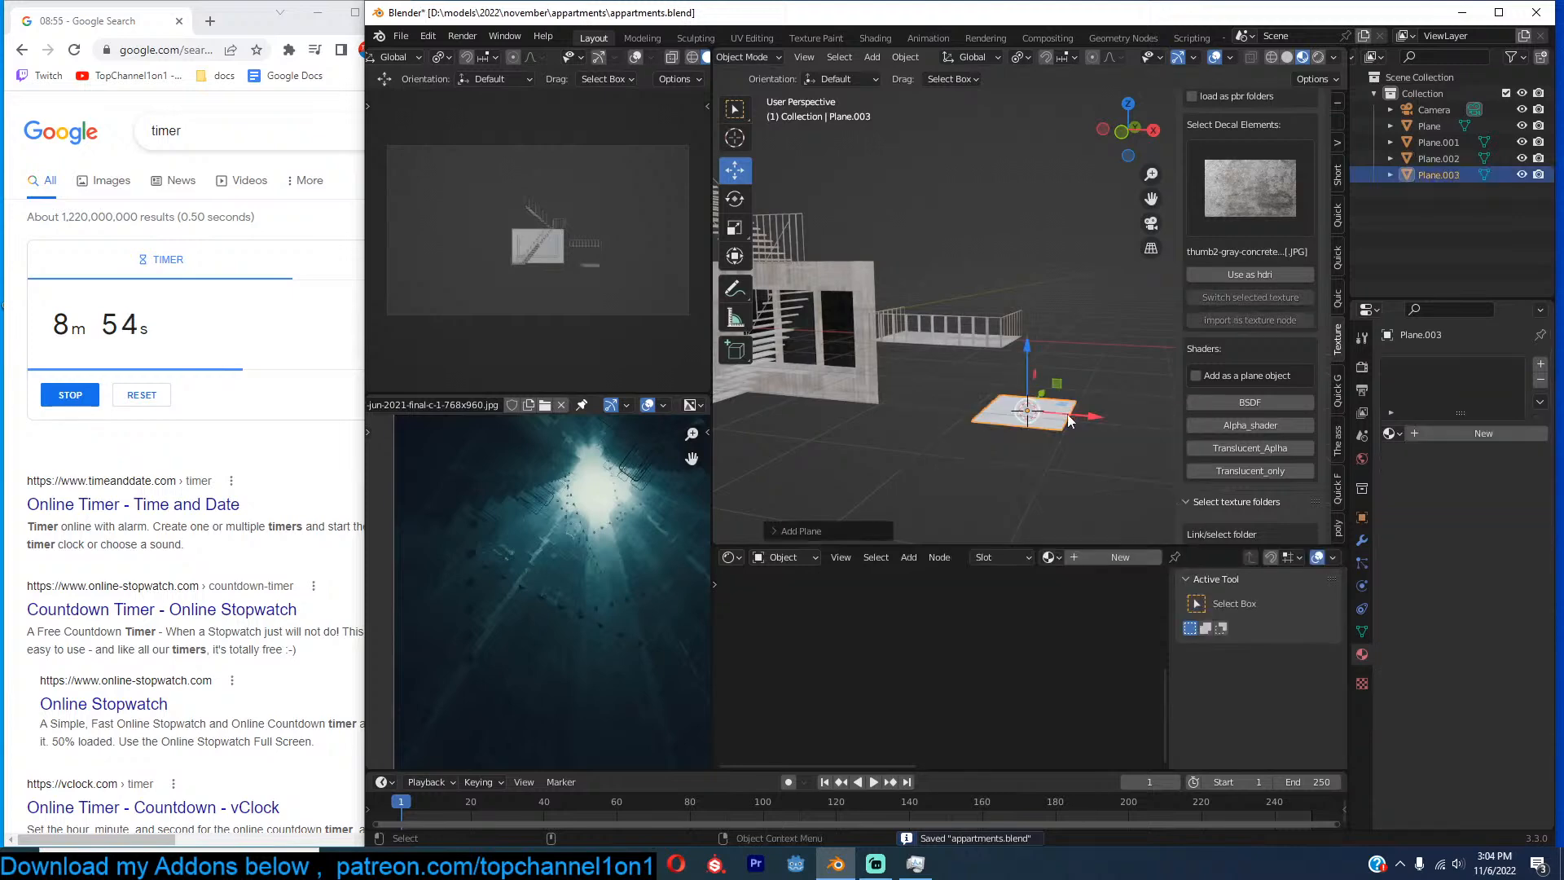
left_click(1081, 562)
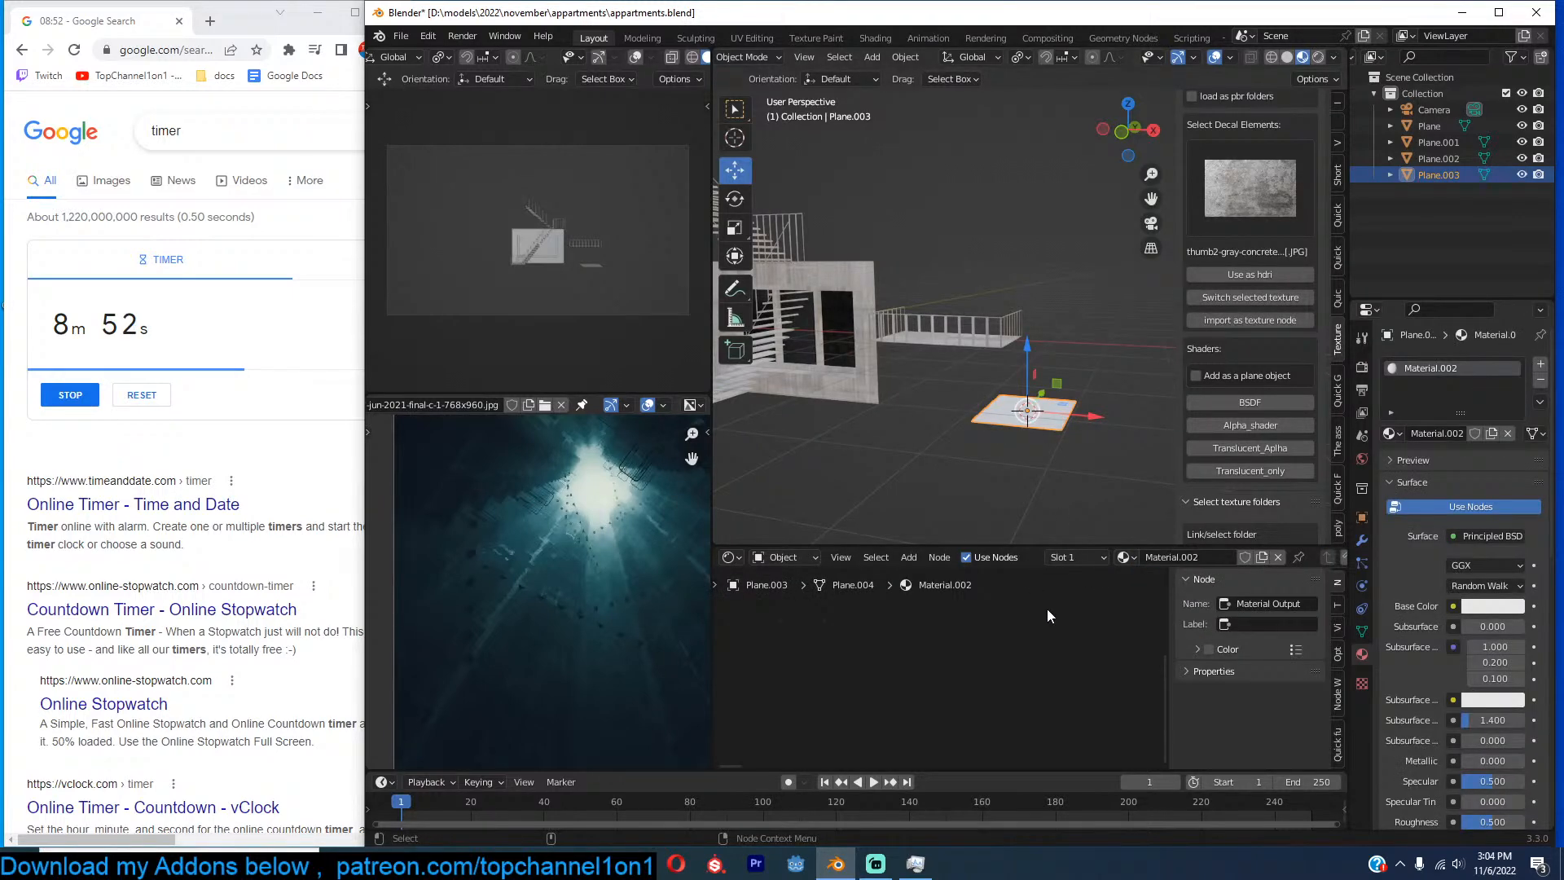
Switch the shader editor to the Geometry Node Editor and stretch the new plane along X by a factor of about 2.1.
left_click(727, 557)
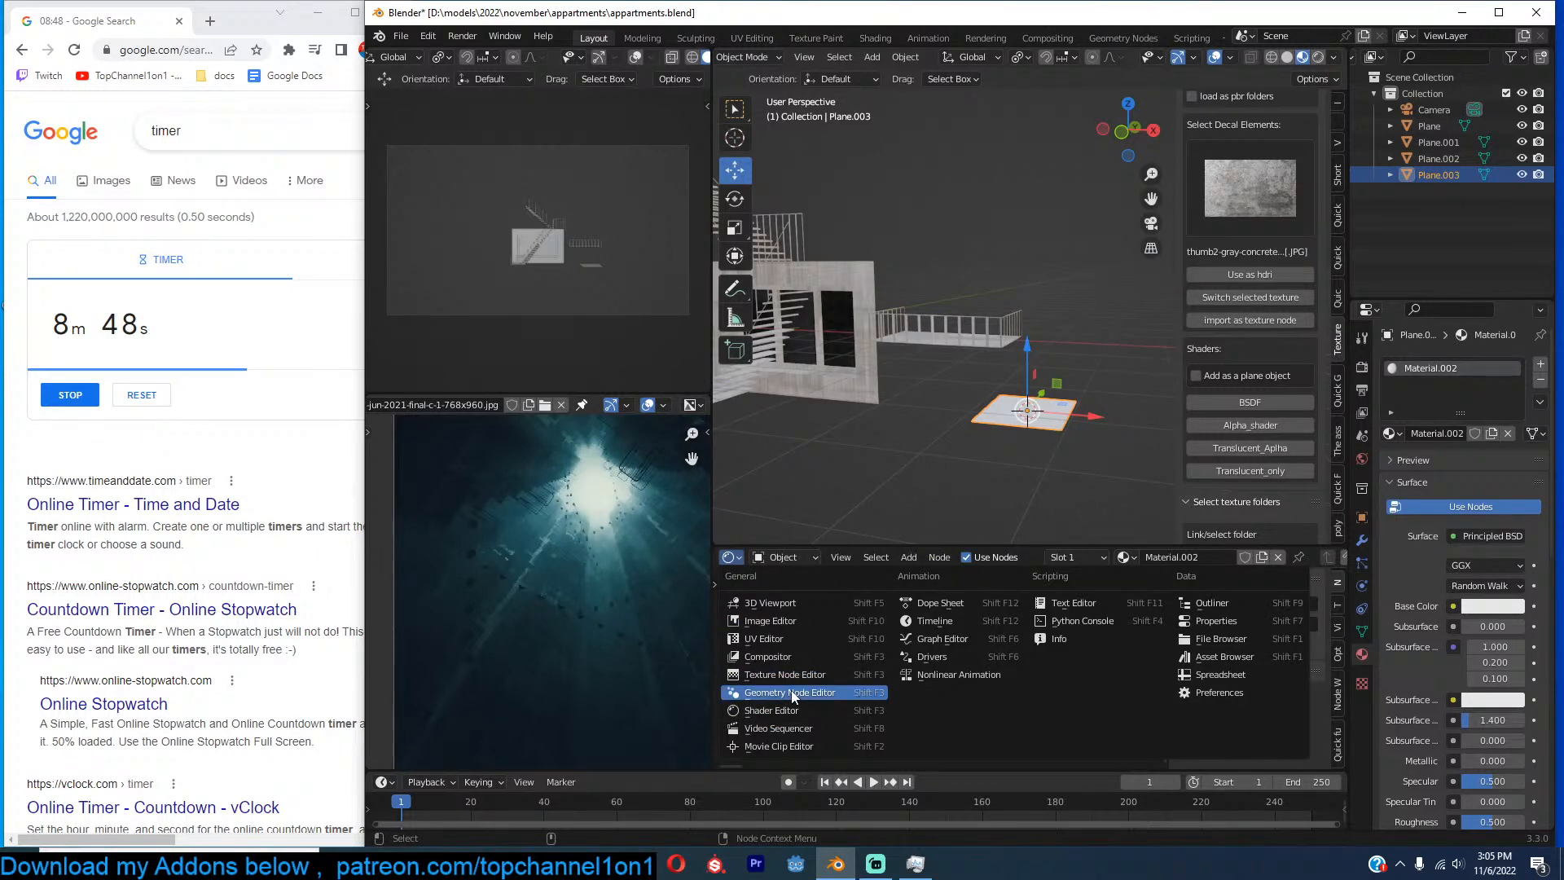
left_click(790, 692)
left_click(1102, 415)
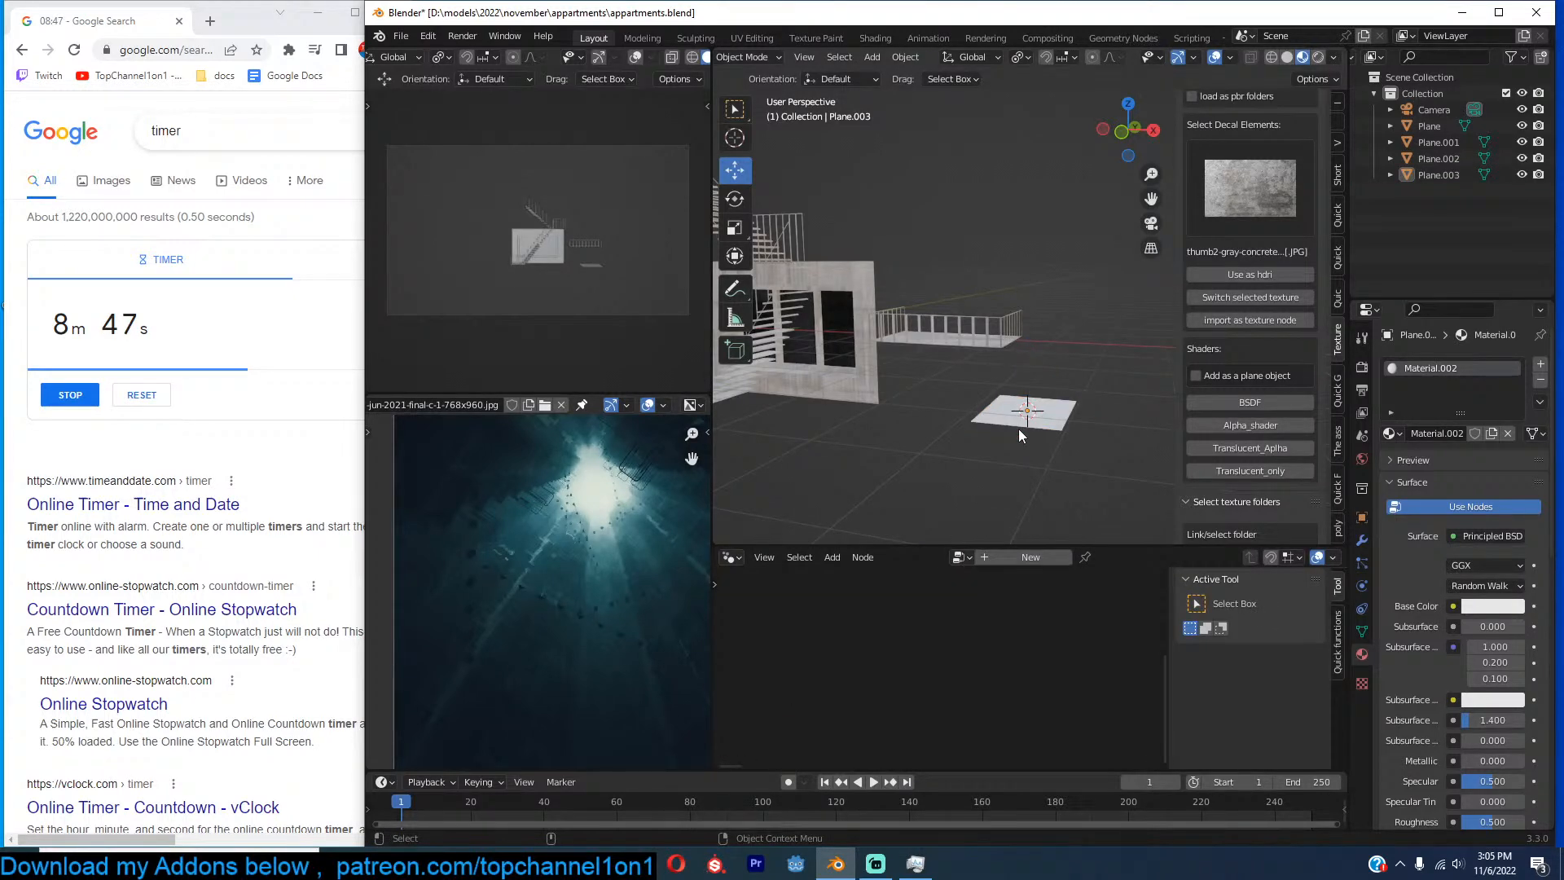
key("n")
left_click(1082, 435)
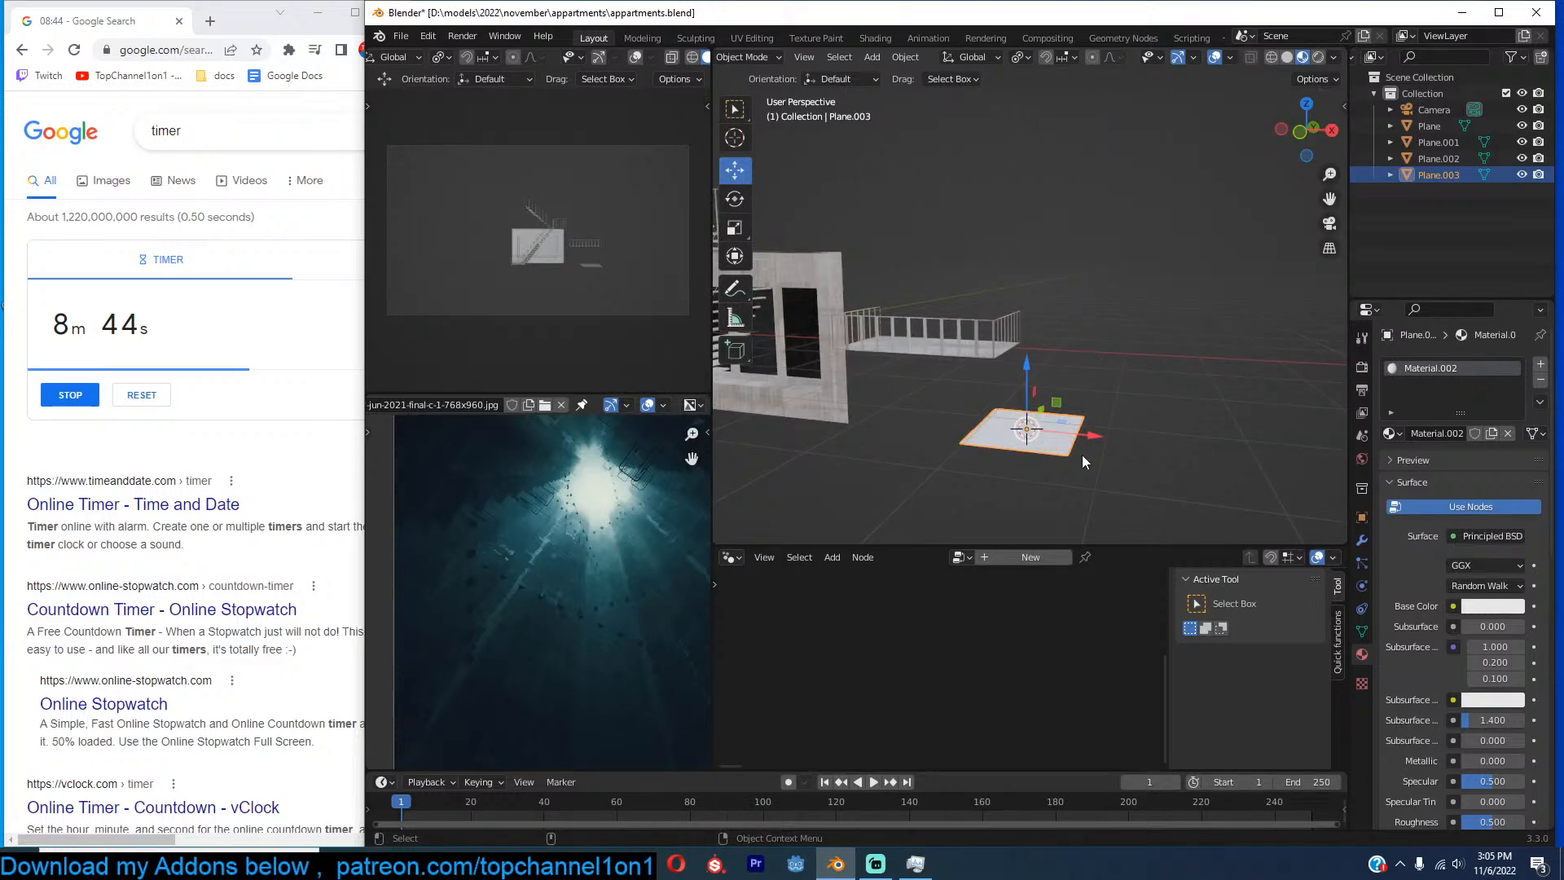
key("s")
key("x")
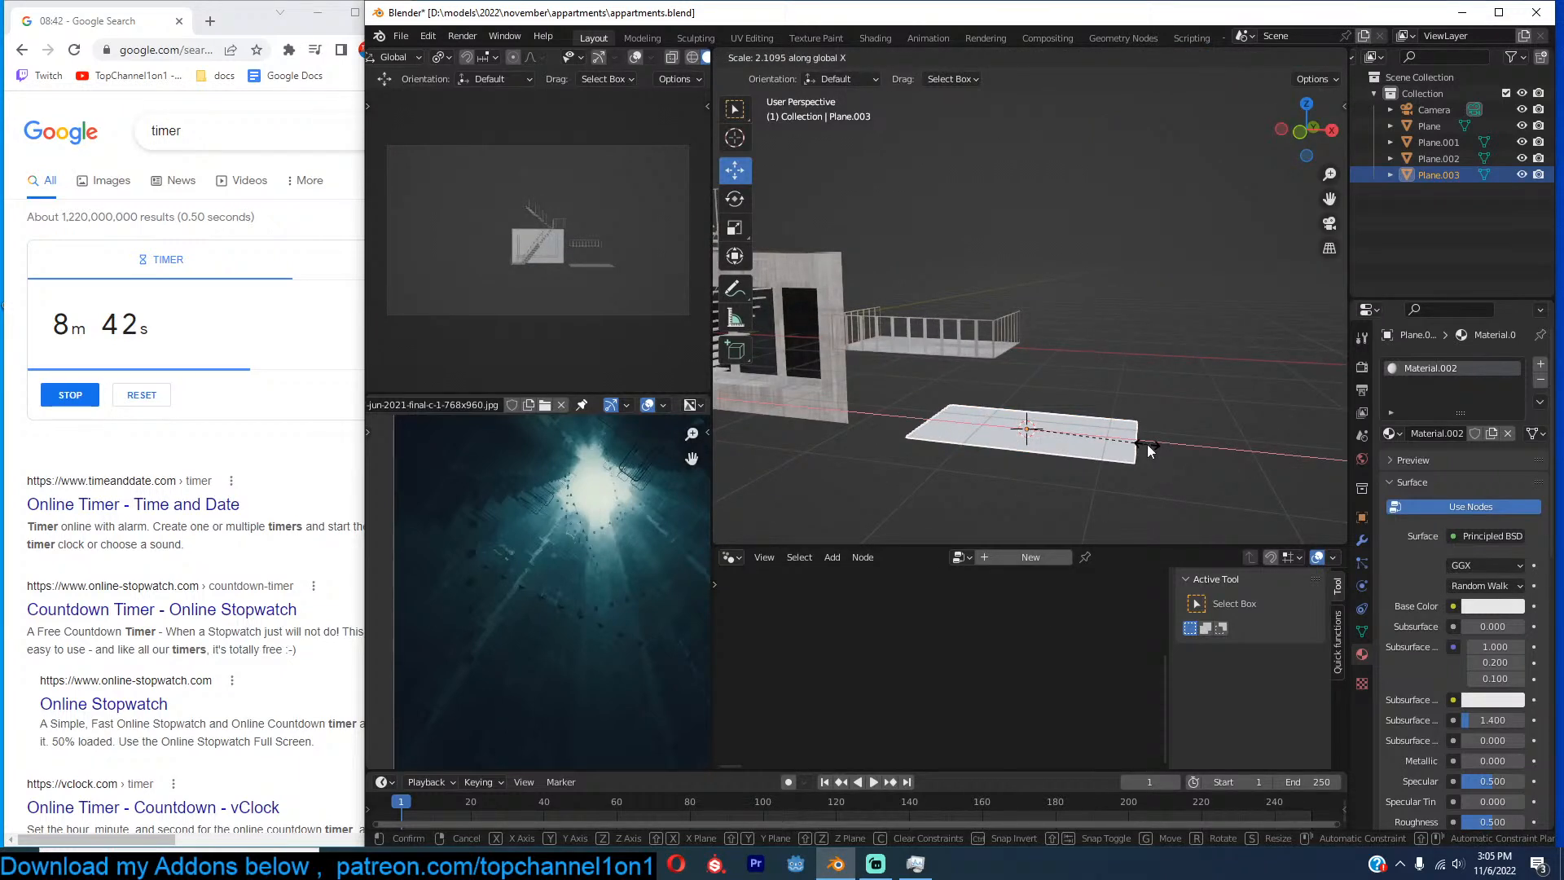
left_click(1148, 444)
Create a new geometry node tree on the stretched plane and enlarge the node editor area.
left_click(1051, 557)
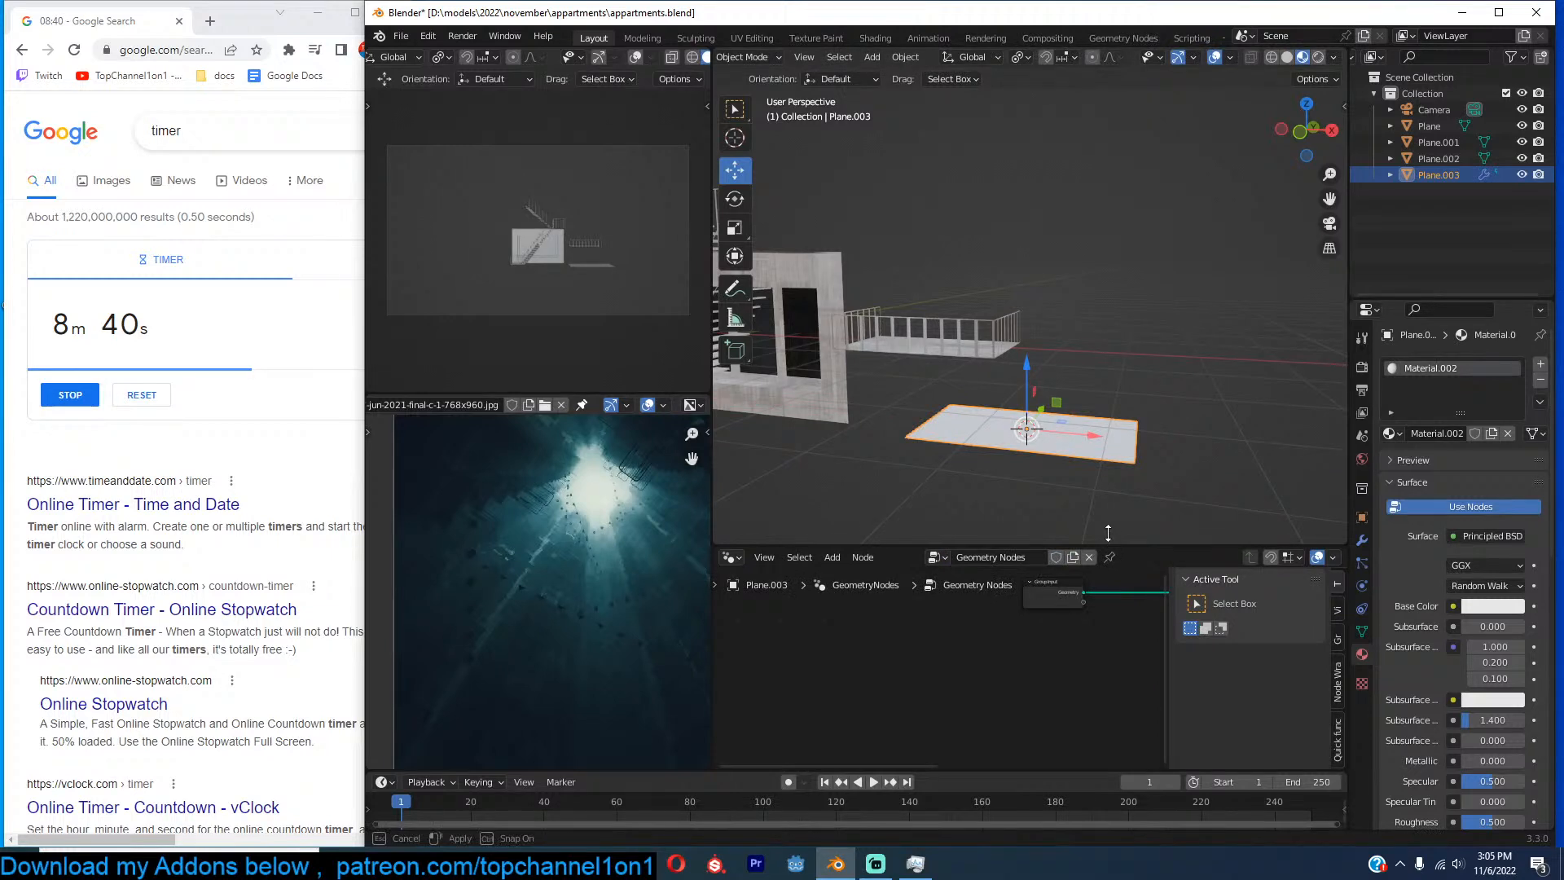
left_click_drag(1107, 541, 1110, 485)
key("n")
key("Home")
scroll(931, 594, "up", 2)
Insert a Mesh Line node that feeds the Group Output in place of the original plane geometry.
key("shift+a")
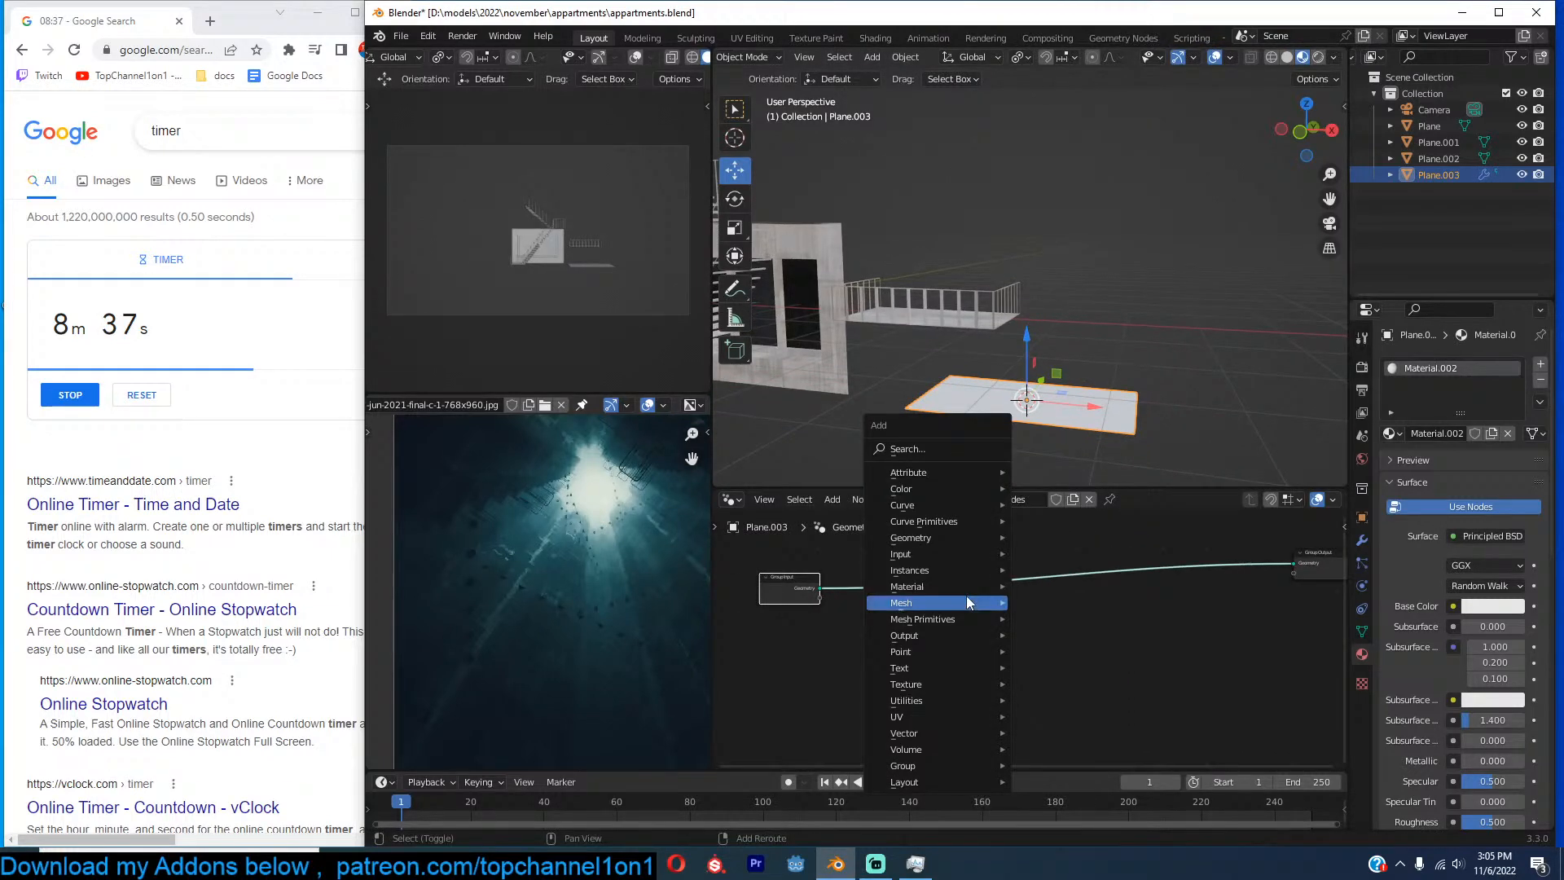
left_click(934, 449)
type("lin")
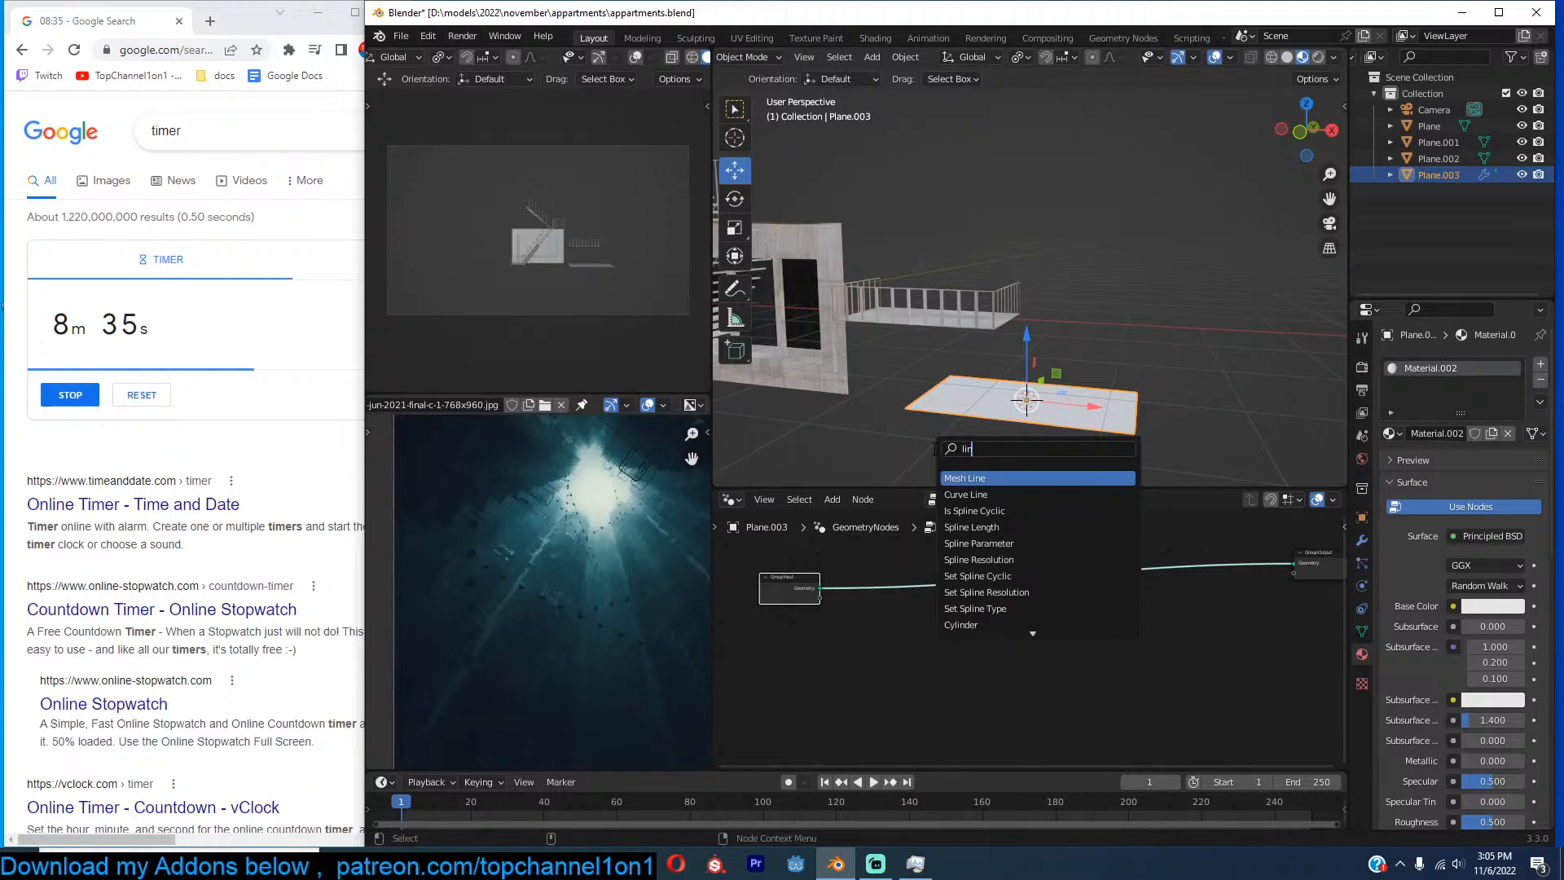
key("Return")
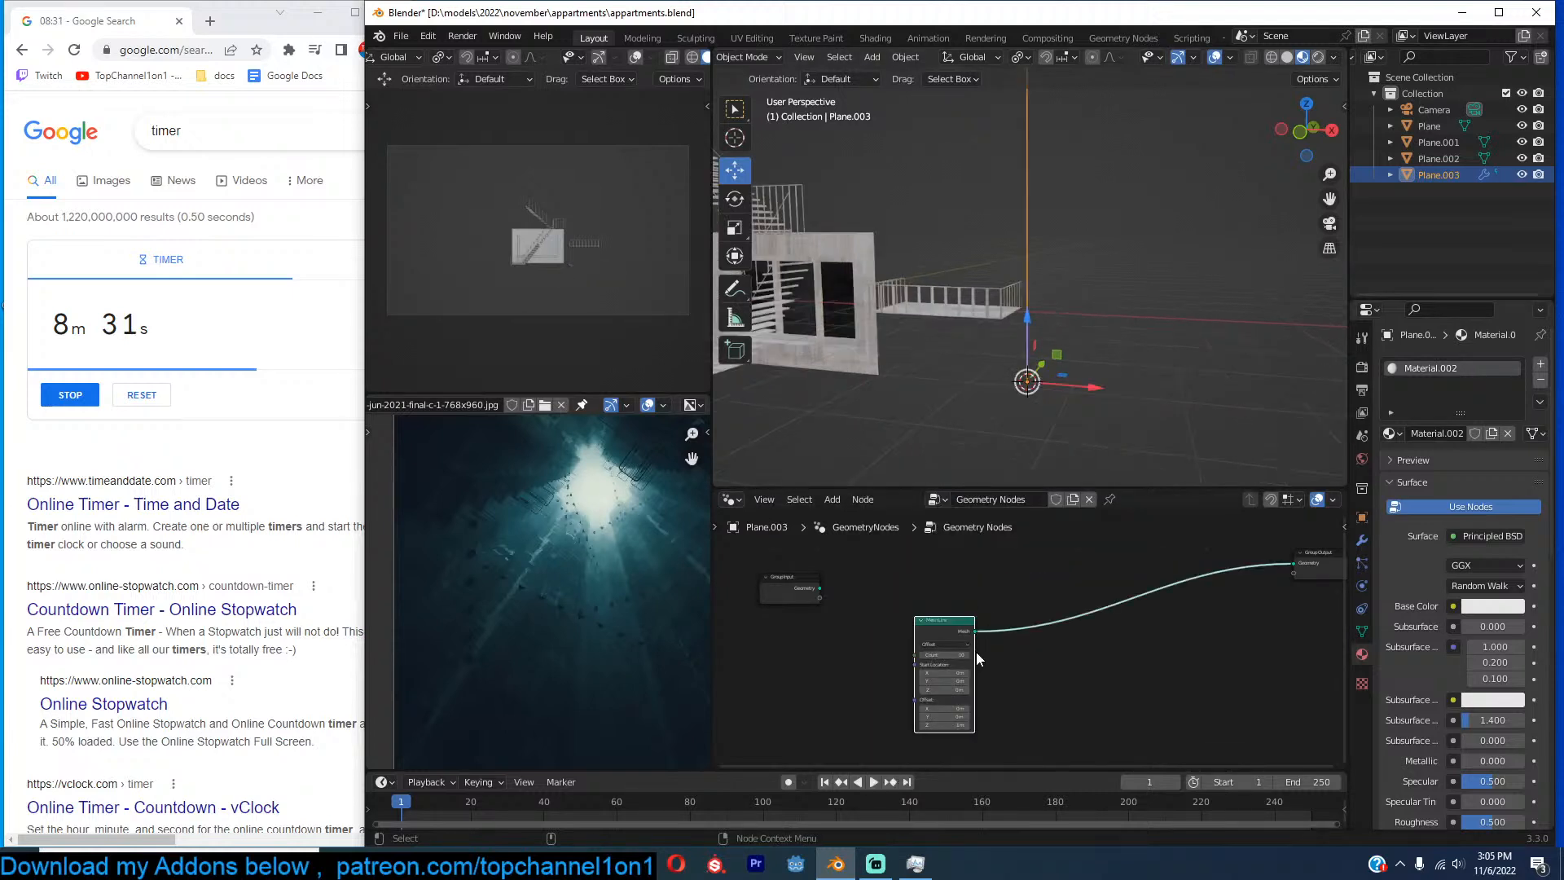
left_click_drag(949, 623, 892, 615)
Insert an Instance on Points node between the Mesh Line and the Group Output.
key("shift+a")
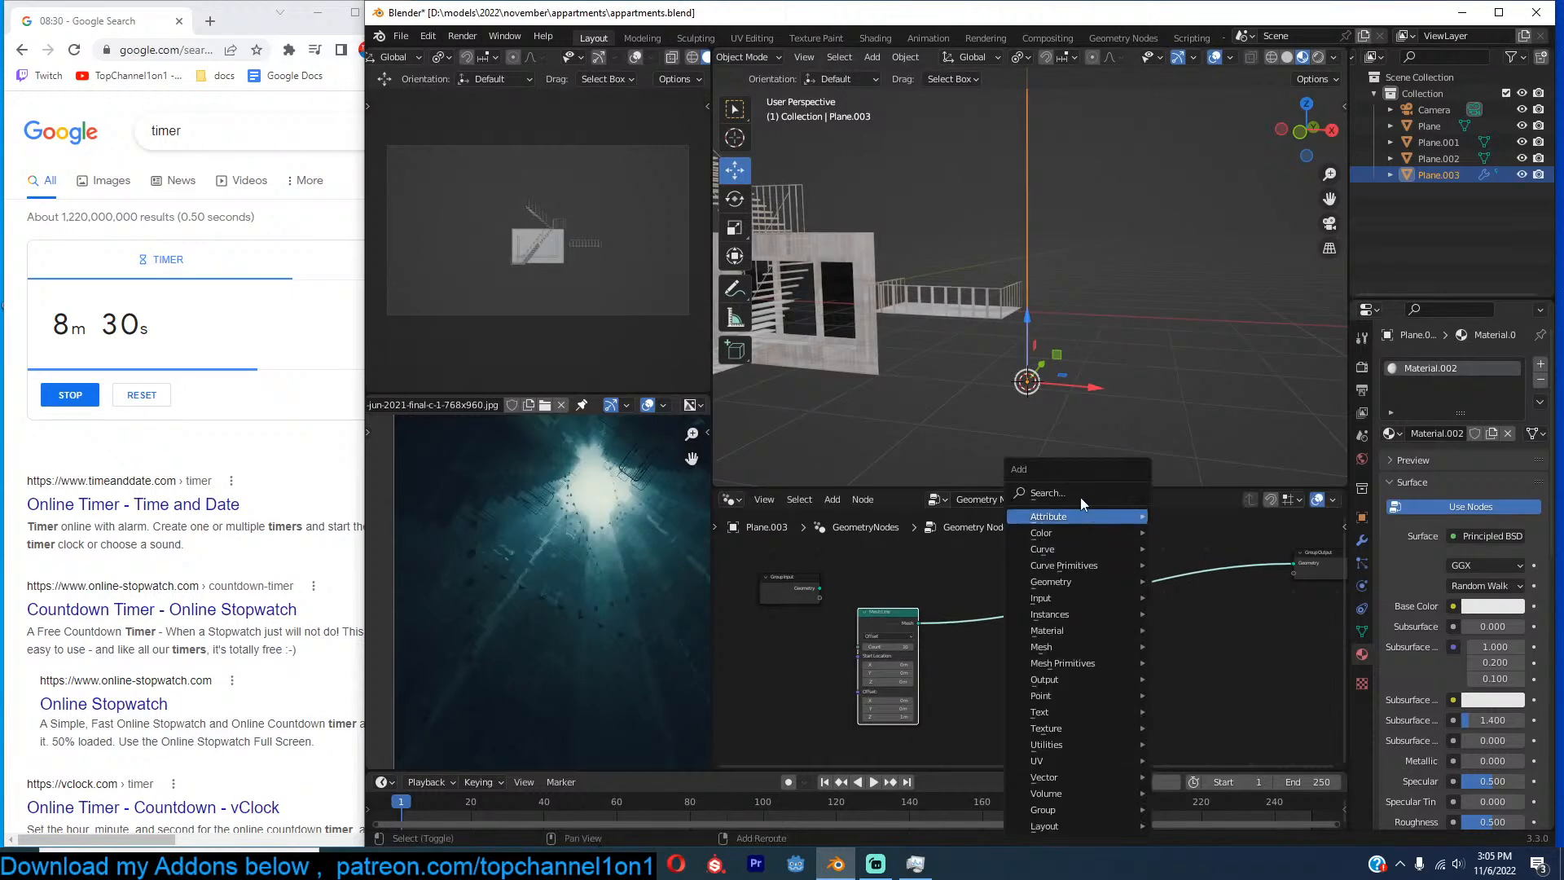
left_click(1091, 484)
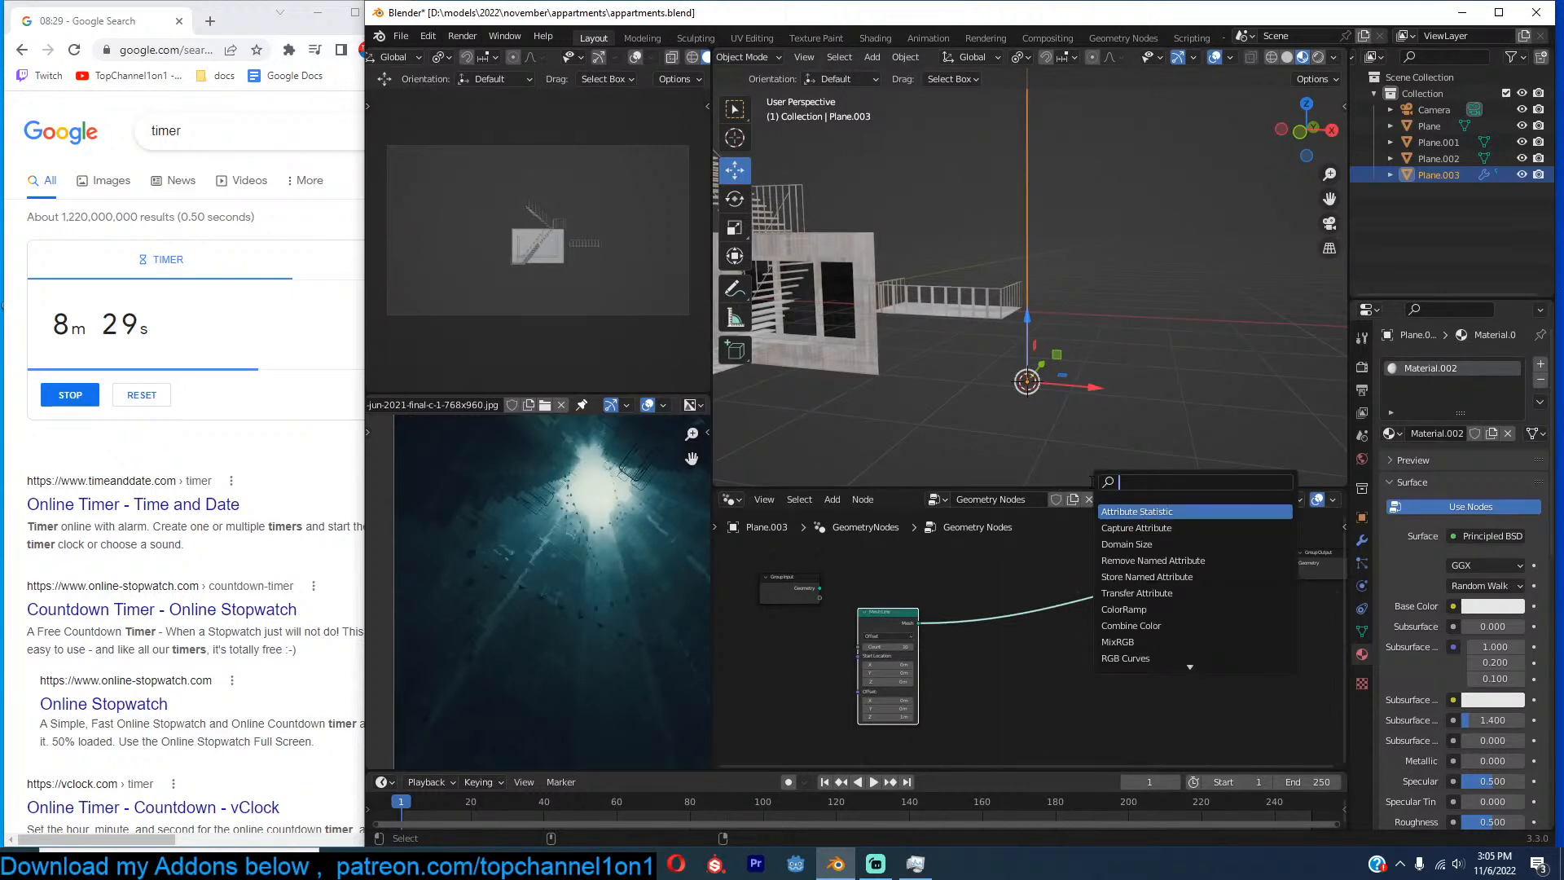
type("on npo")
key("BackSpace")
key("BackSpace")
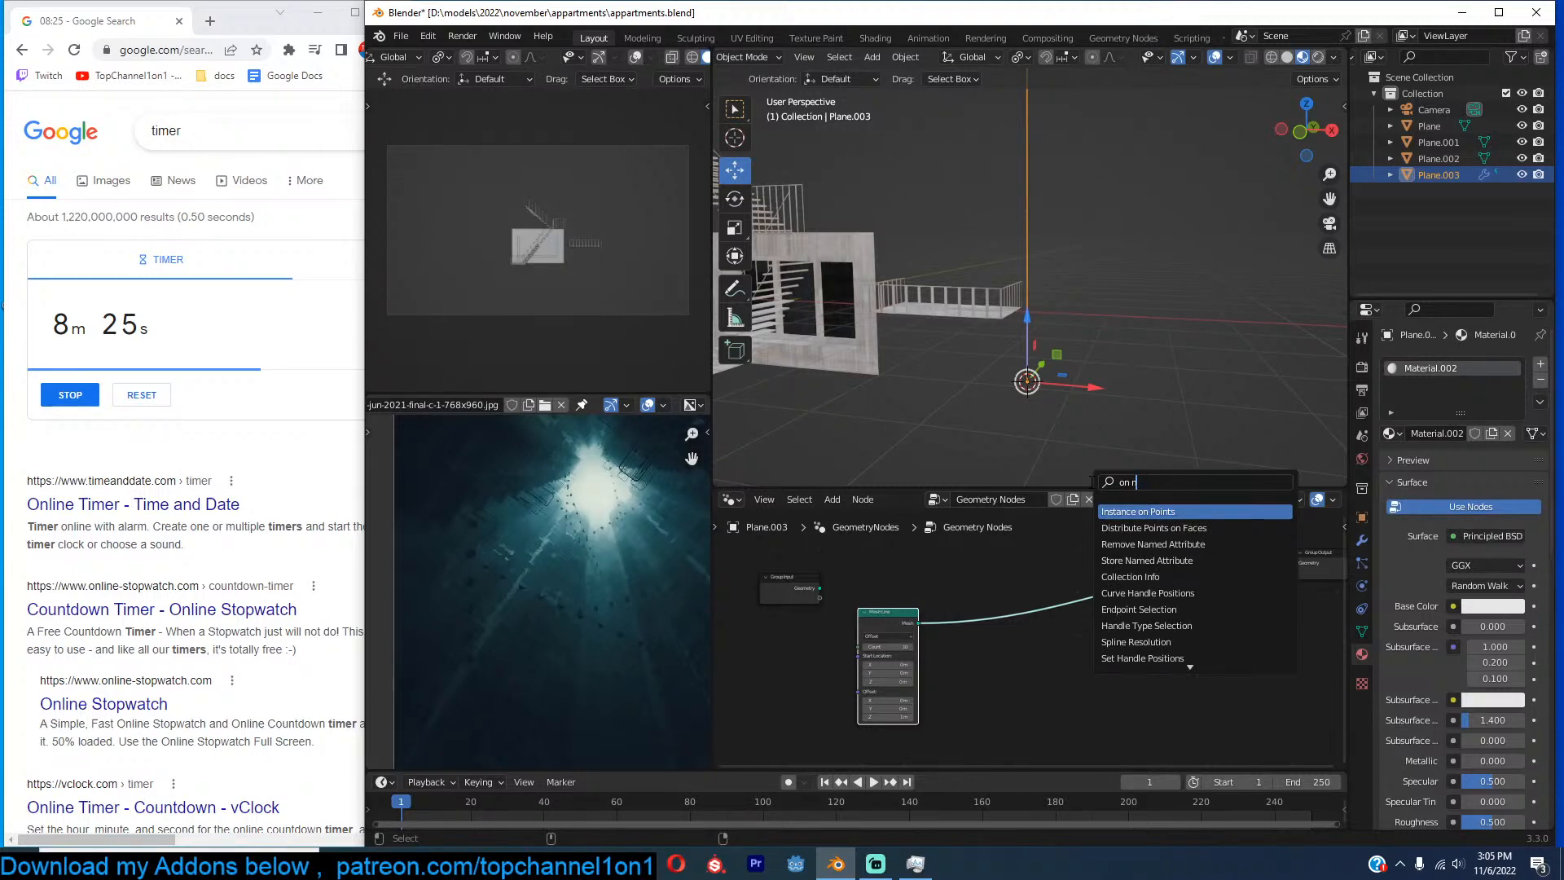
key("Return")
left_click(1129, 575)
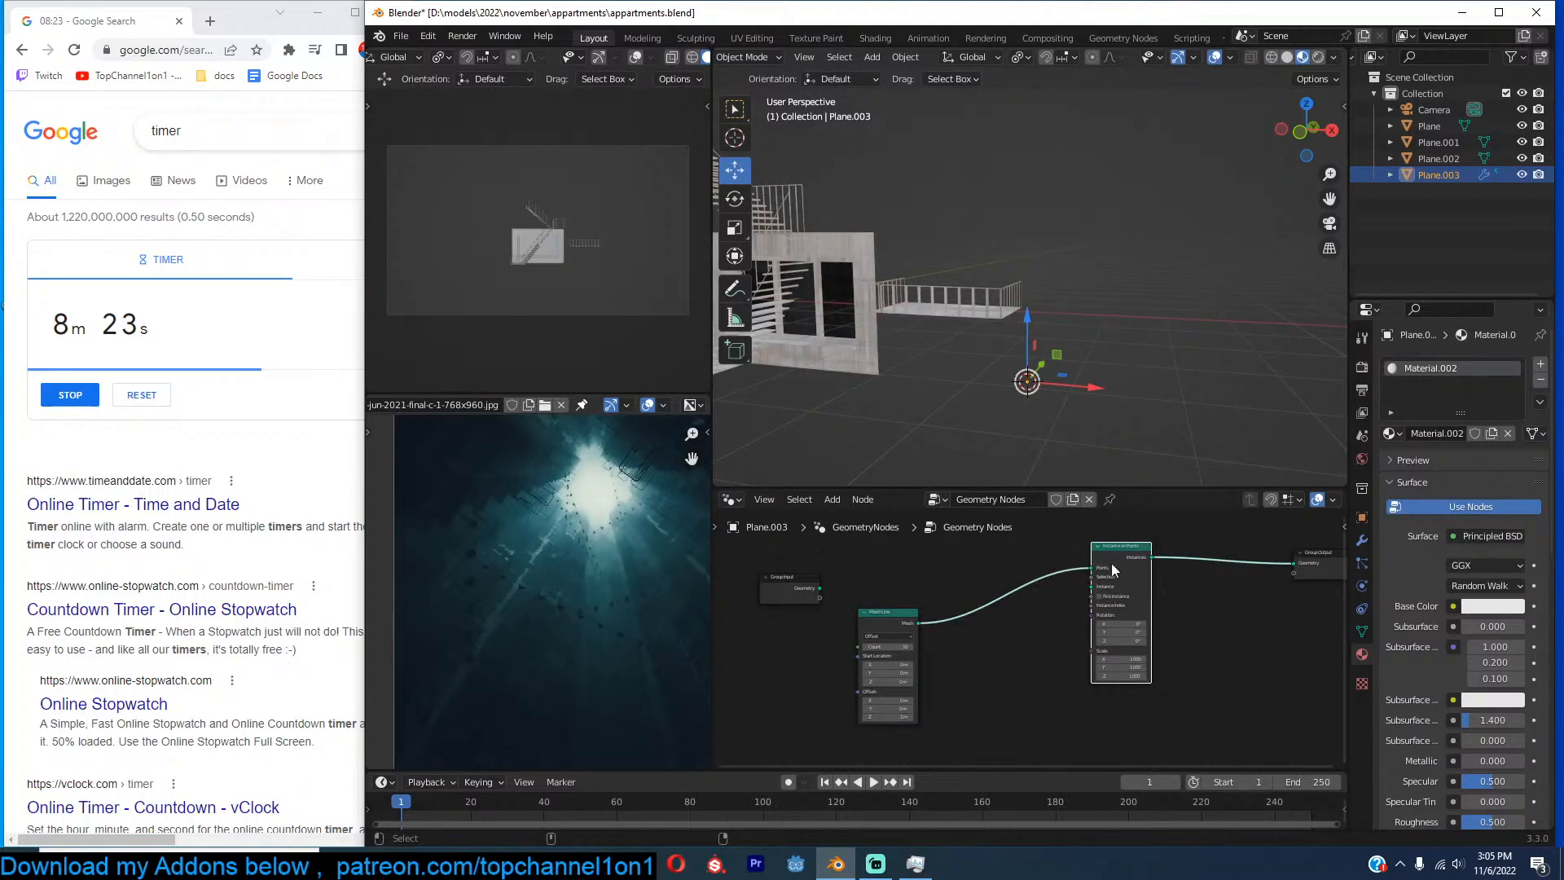
Bring the window wall object into the node tree as an Object Info node.
left_click(843, 239)
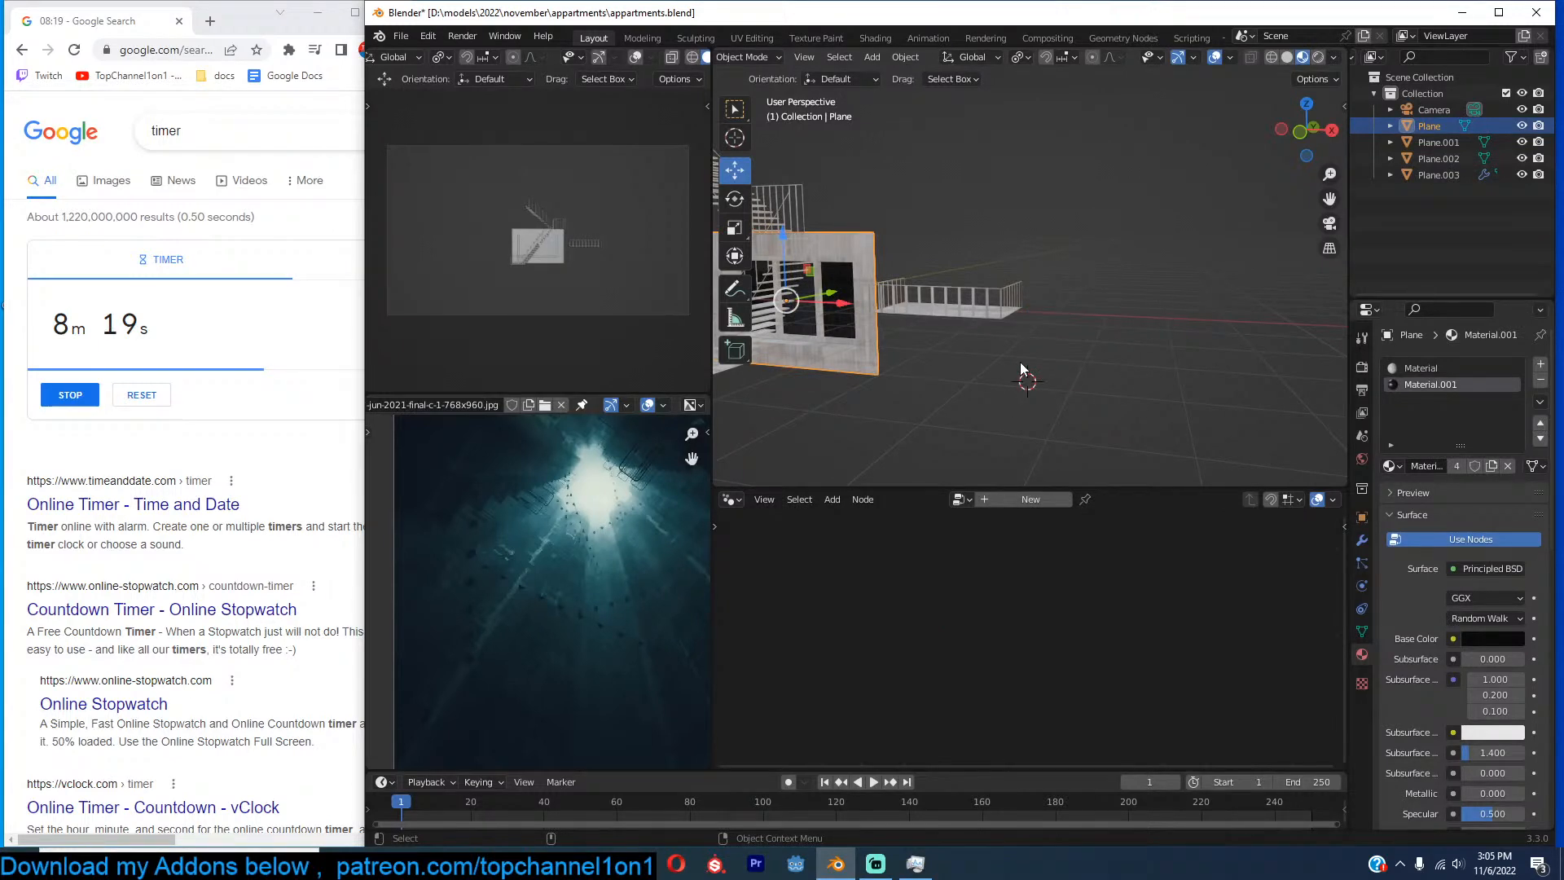
key("ctrl+z")
left_click_drag(1432, 125, 975, 715)
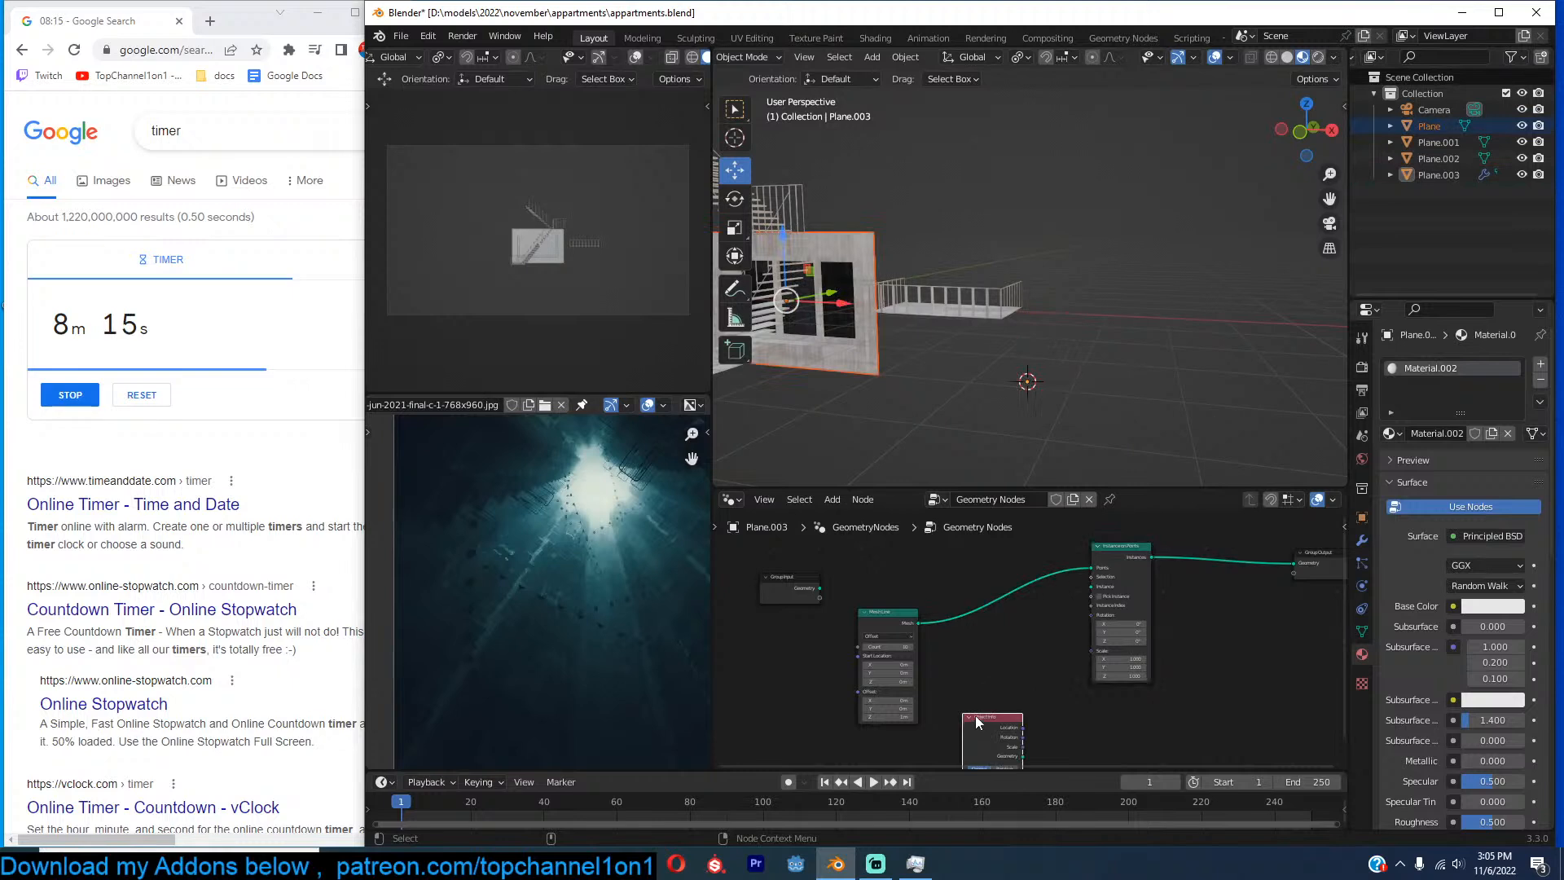
Rename the window wall object as wall1.
double_click(1440, 128)
type("wa")
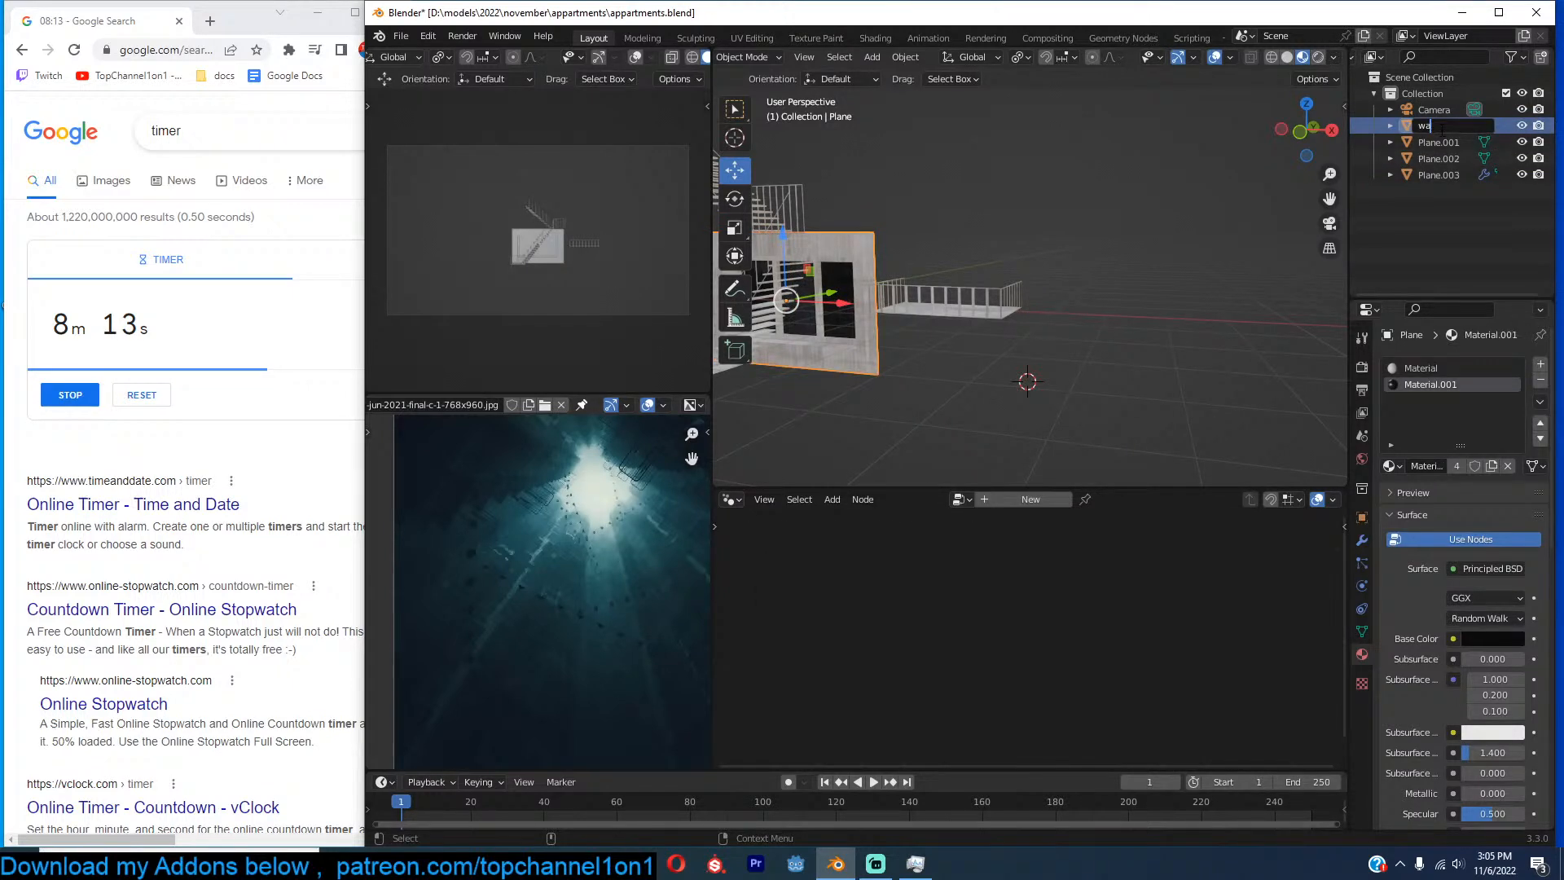
type("ll1")
key("Return")
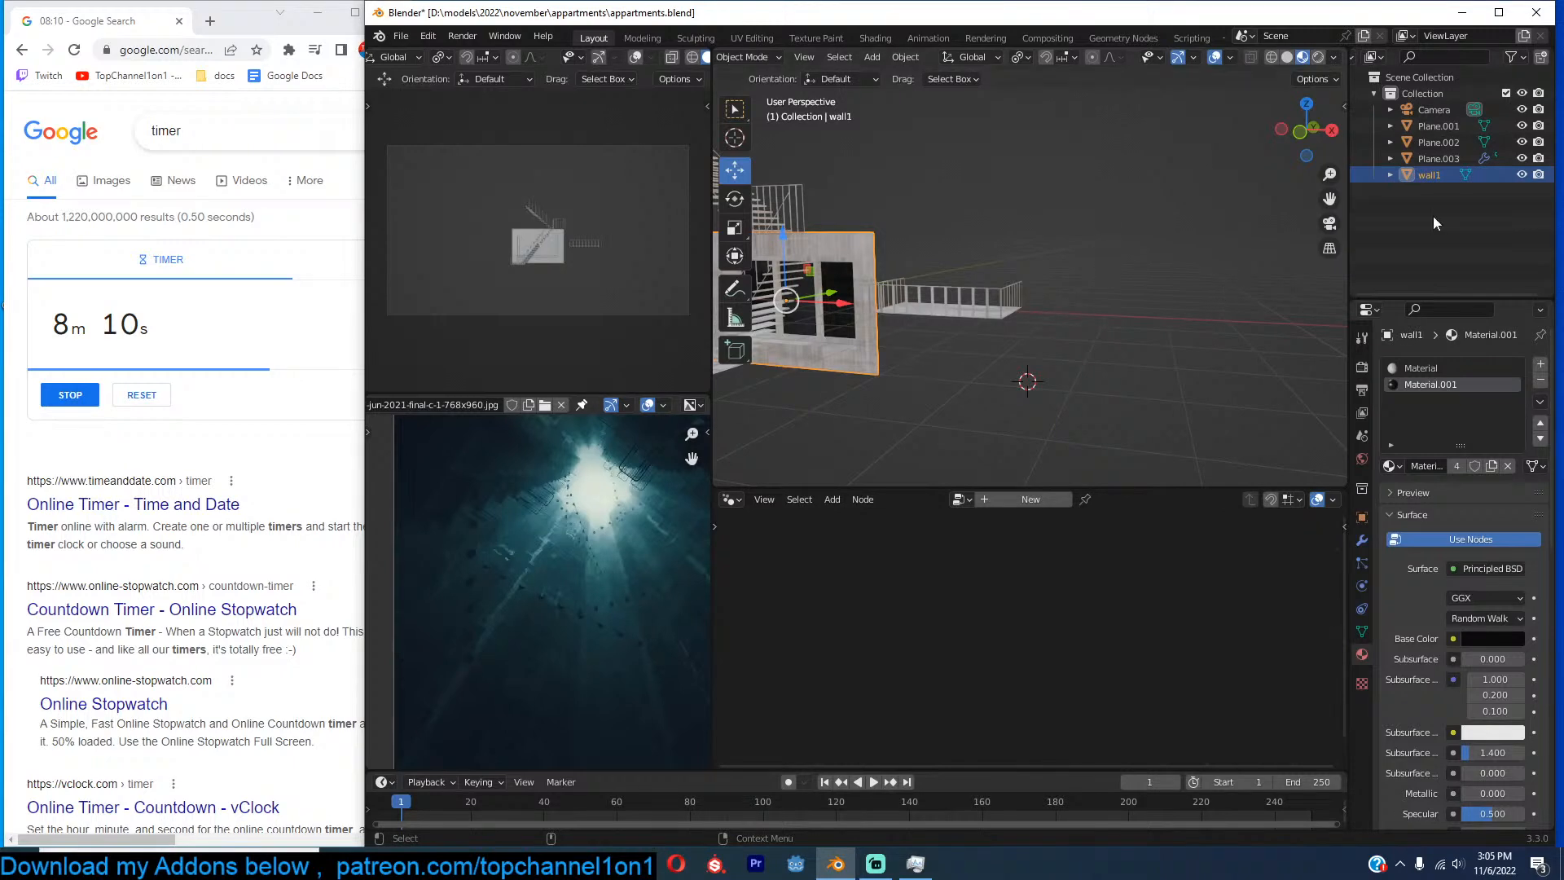
Connect the Object Info geometry of wall1 to the Instance input of the Instance on Points node.
left_click(1439, 158)
middle_click_drag(1139, 515, 1087, 678)
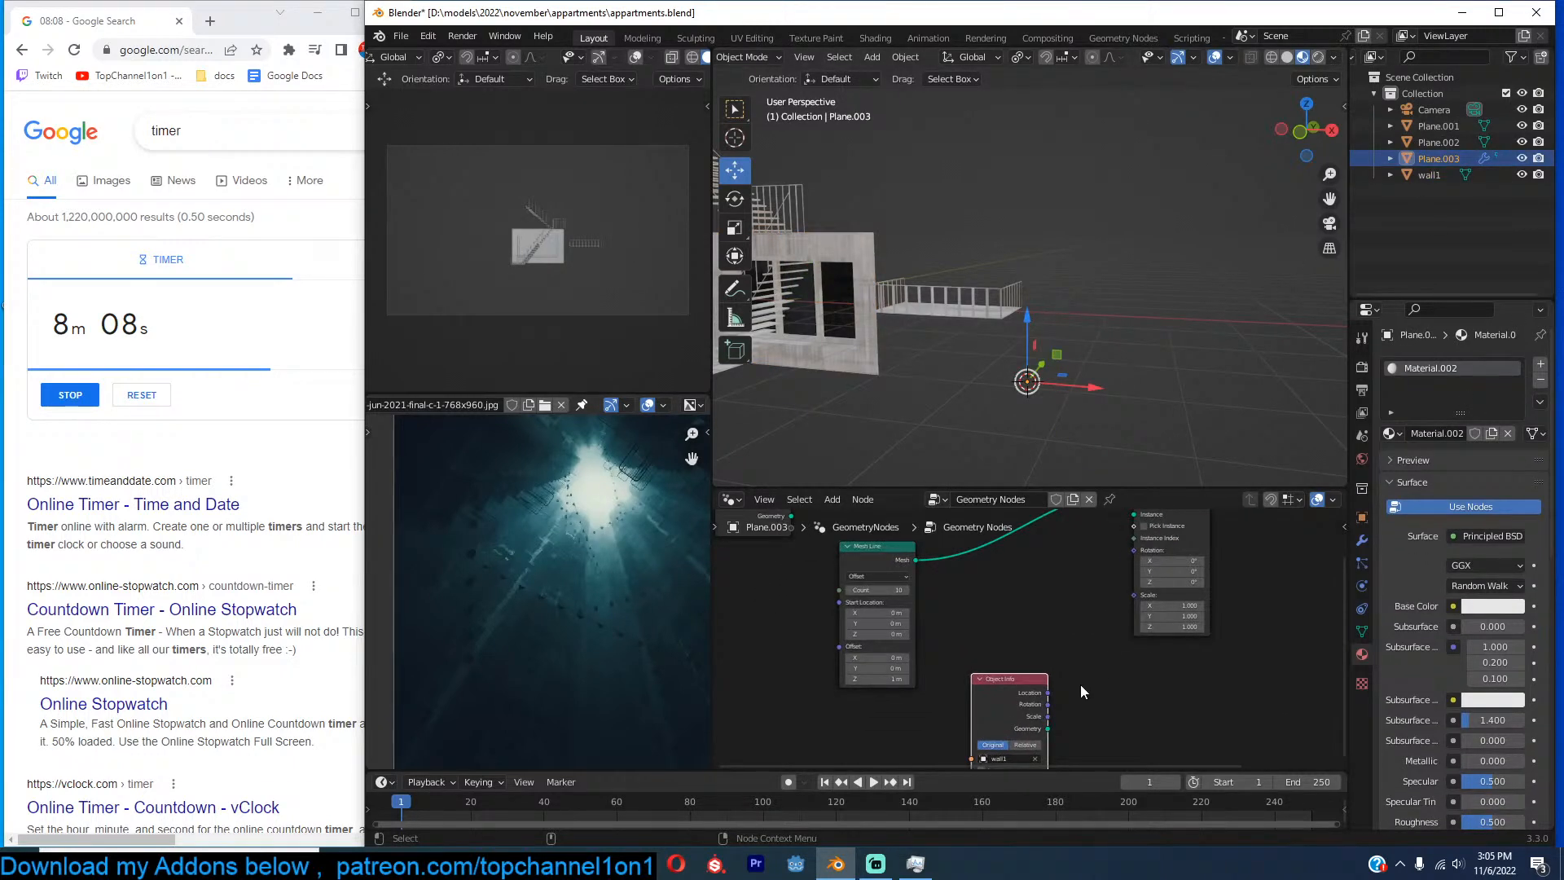
left_click(1053, 724)
left_click_drag(1054, 720, 1133, 597)
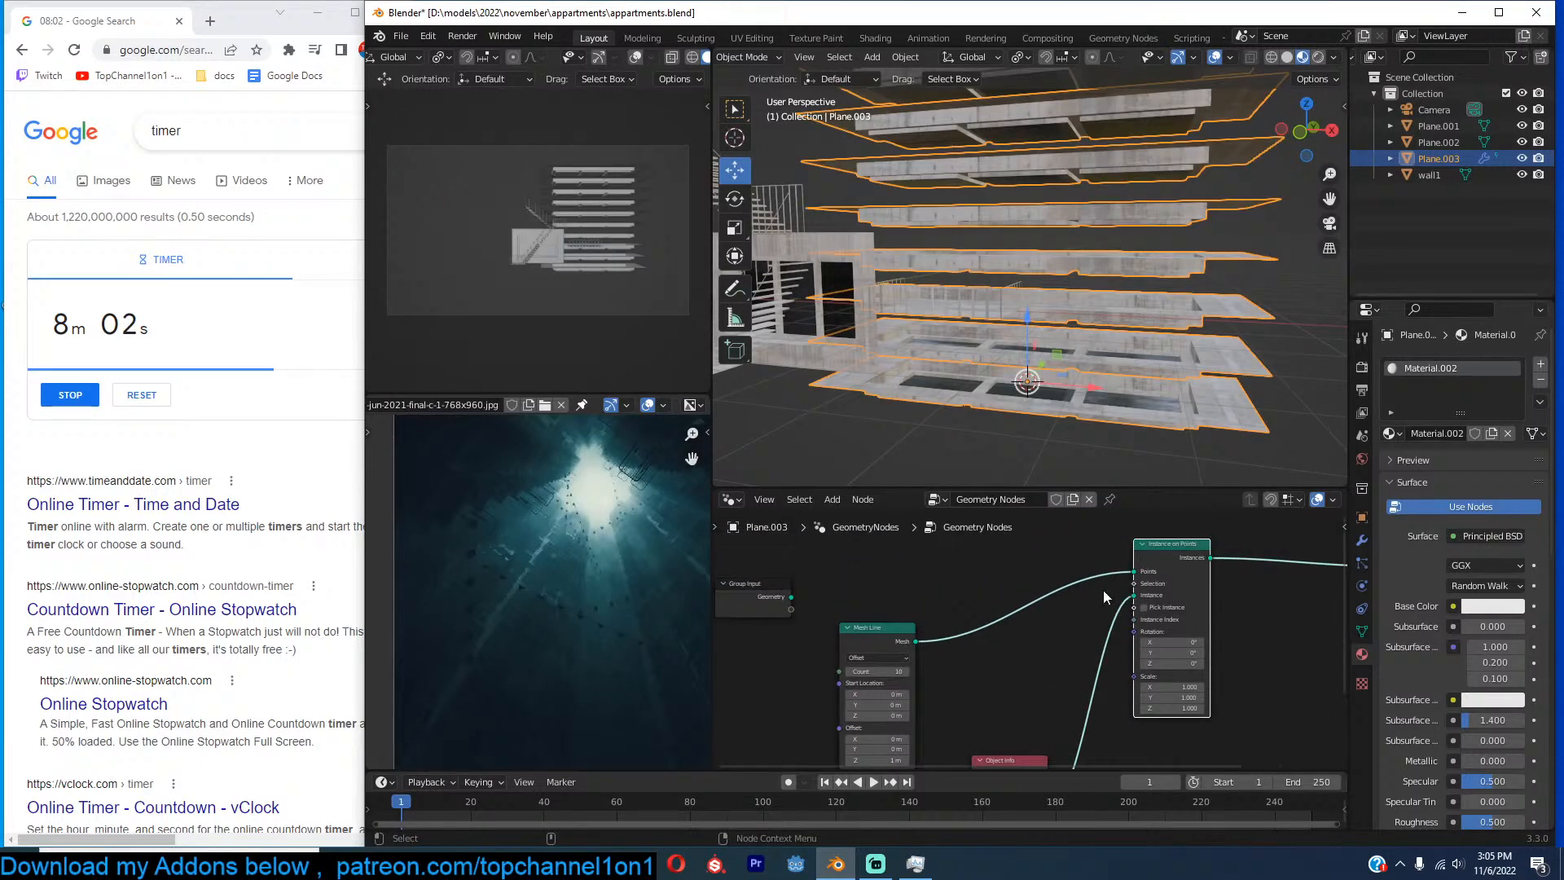
Apply the scale and rotation of wall1 so its instances stand upright.
left_click(802, 301)
key("ctrl+a")
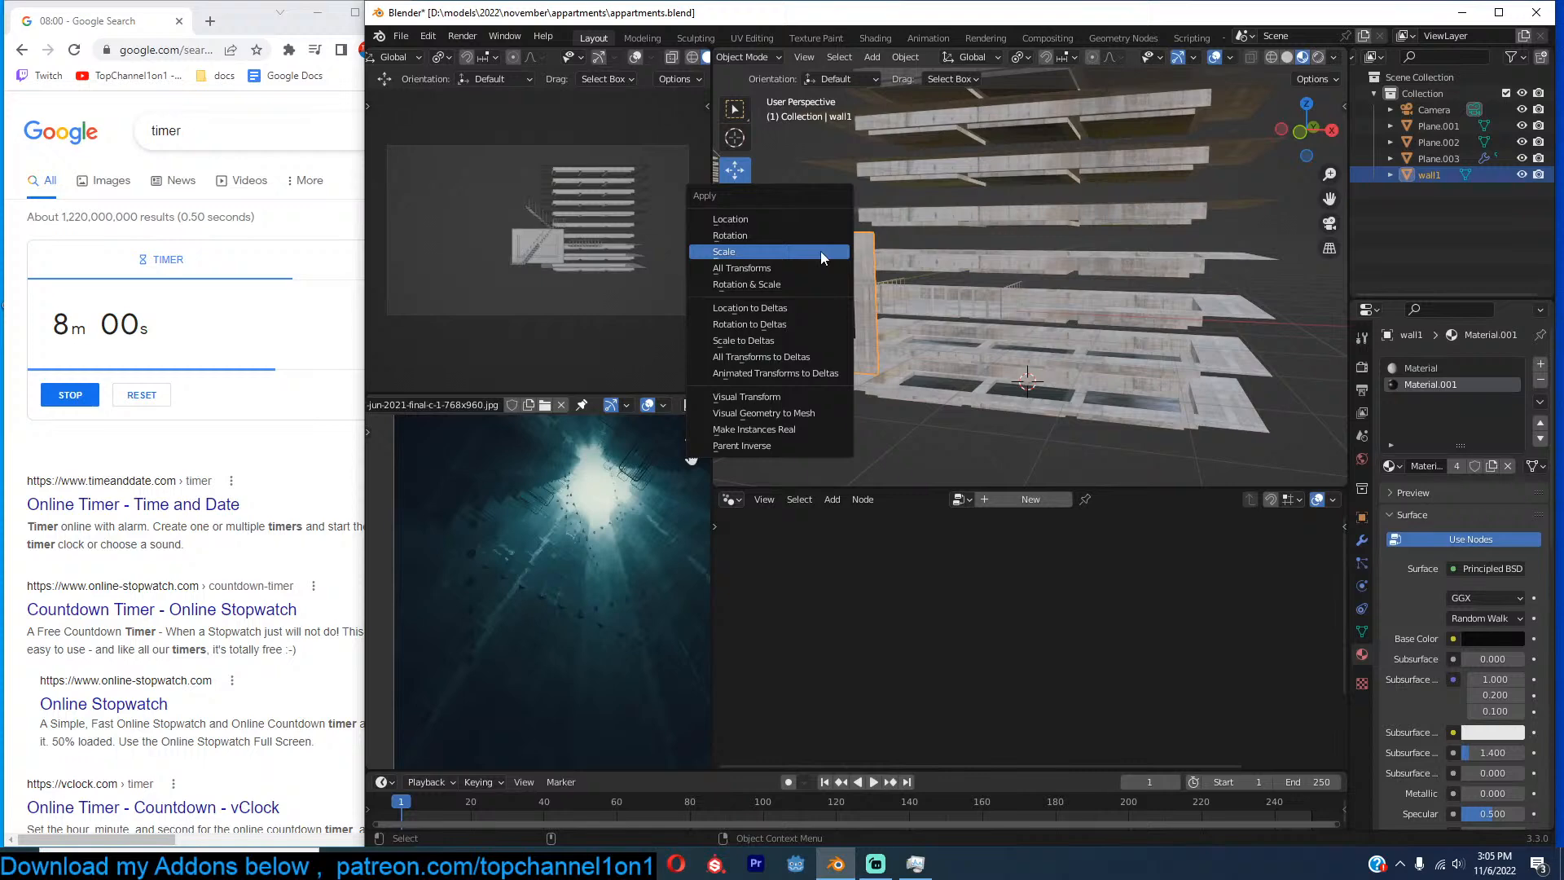
left_click(817, 252)
key("ctrl+a")
left_click(833, 241)
left_click(1094, 277)
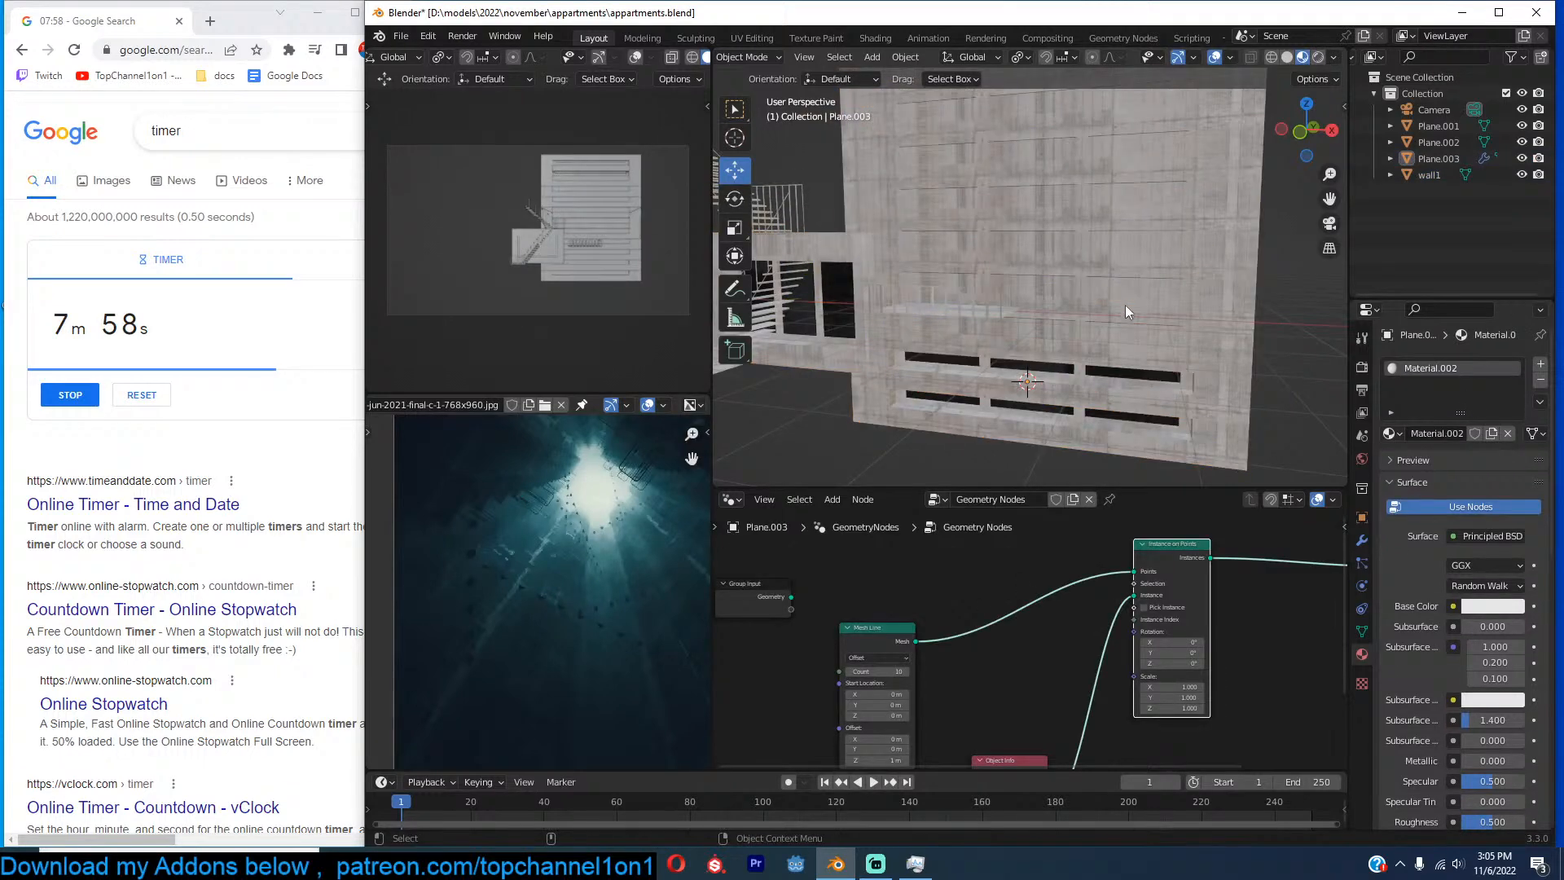
Set the Instance on Points scale to 0.350 on X, Y and Z.
scroll(1178, 639, "up", 1)
left_click_drag(1206, 615, 1160, 616)
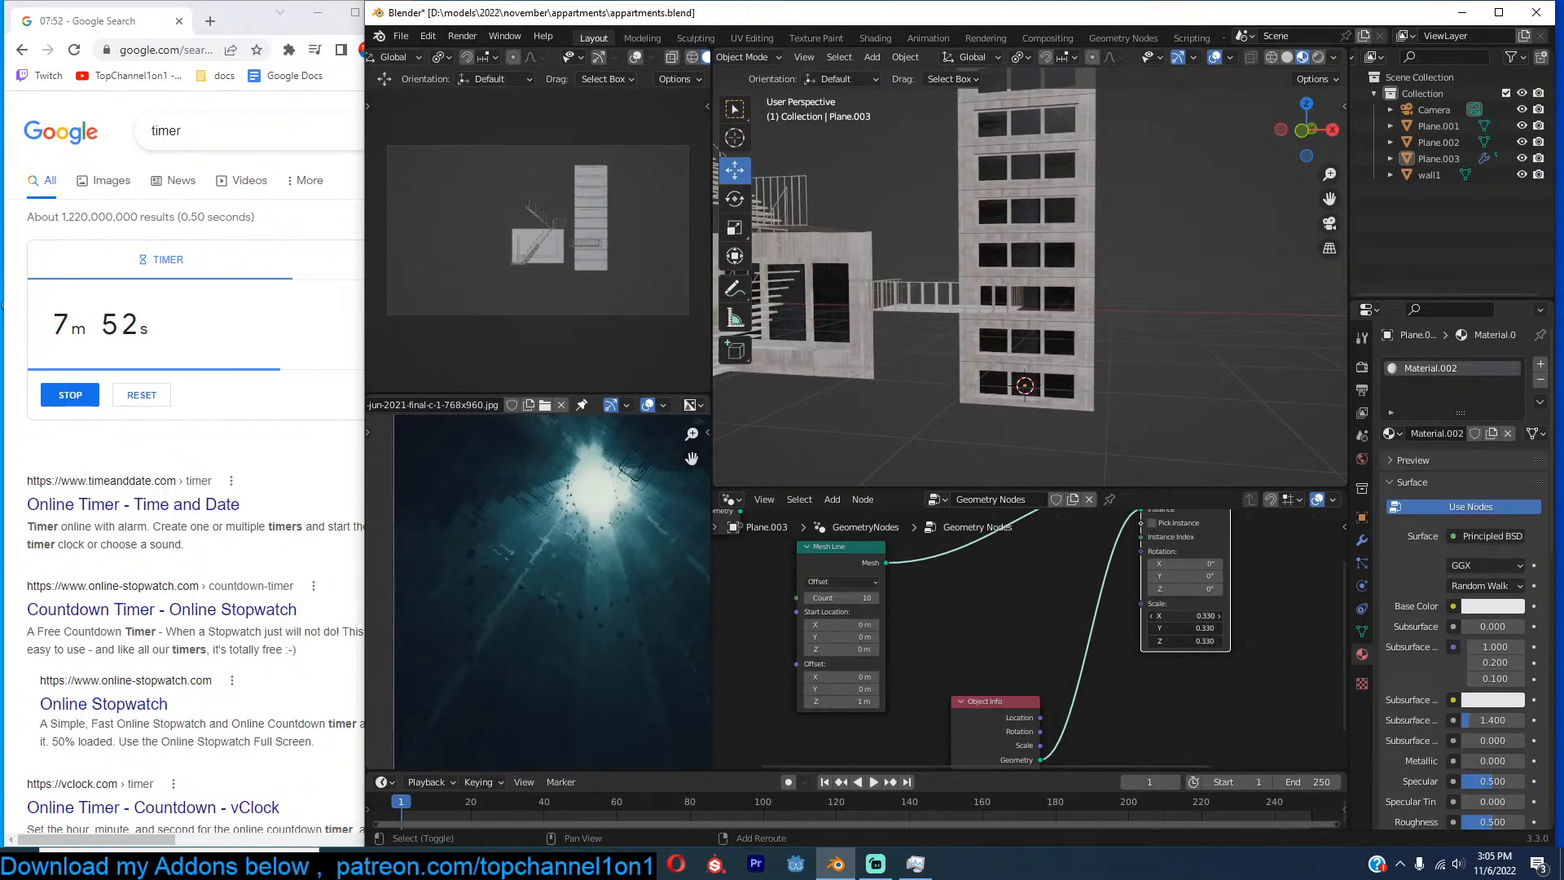
left_click_drag(1160, 616, 1164, 616)
Apply the scale of the plane object that carries the instanced wall tower.
left_click(1062, 393)
key("ctrl+a")
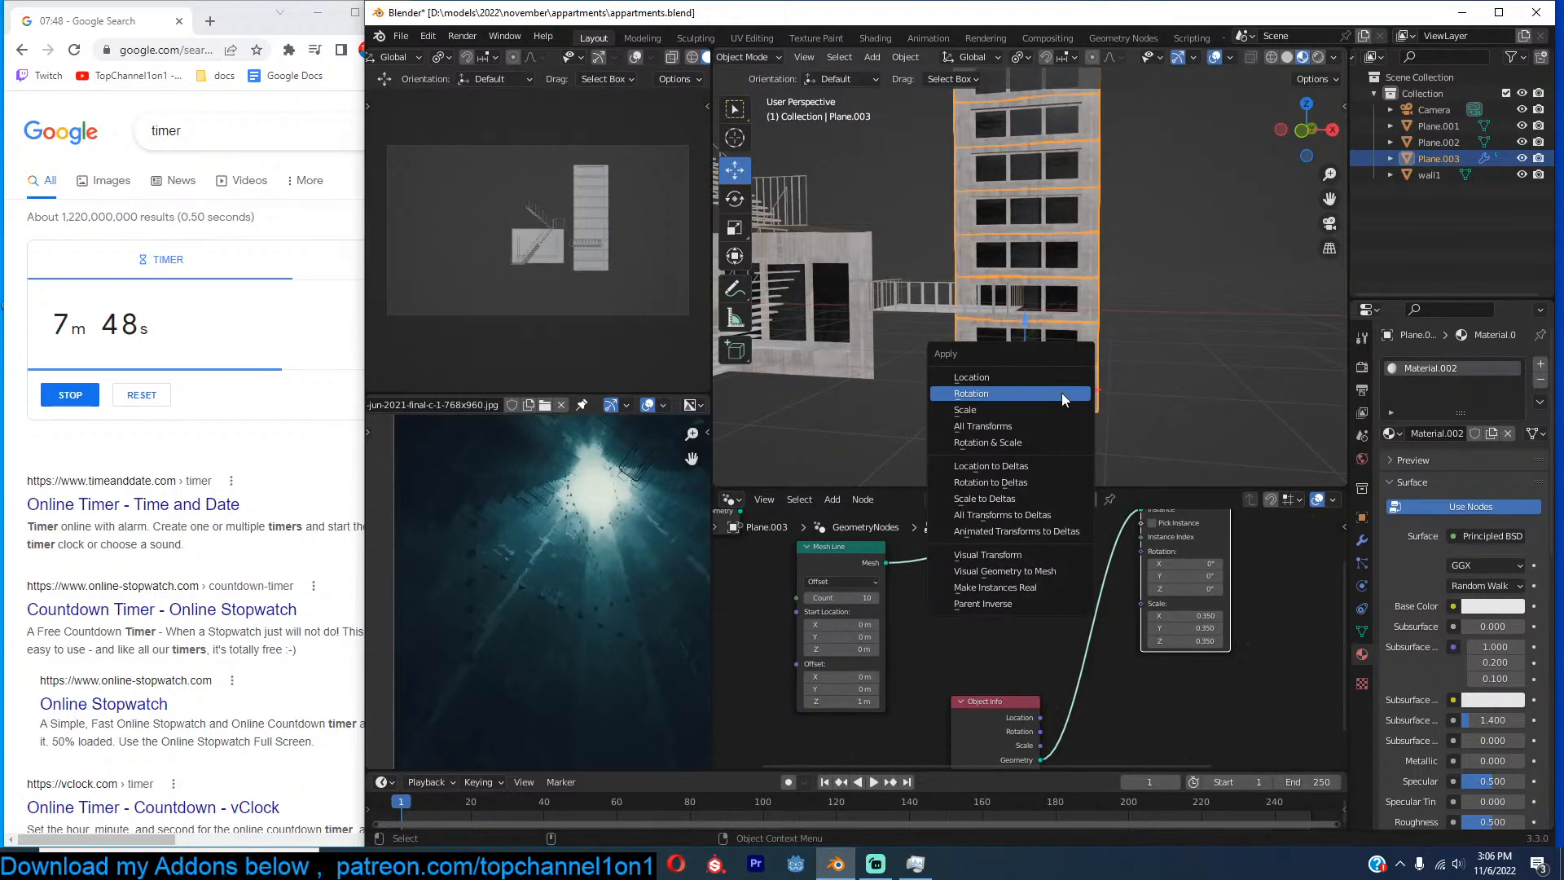
left_click(1053, 405)
left_click(1053, 404)
mouse_move(1053, 404)
middle_mouse_down()
mouse_move(1178, 373)
mouse_move(1204, 334)
mouse_move(1093, 353)
mouse_move(1036, 384)
middle_mouse_up()
left_click(1036, 384)
scroll(1093, 596, "down", 1)
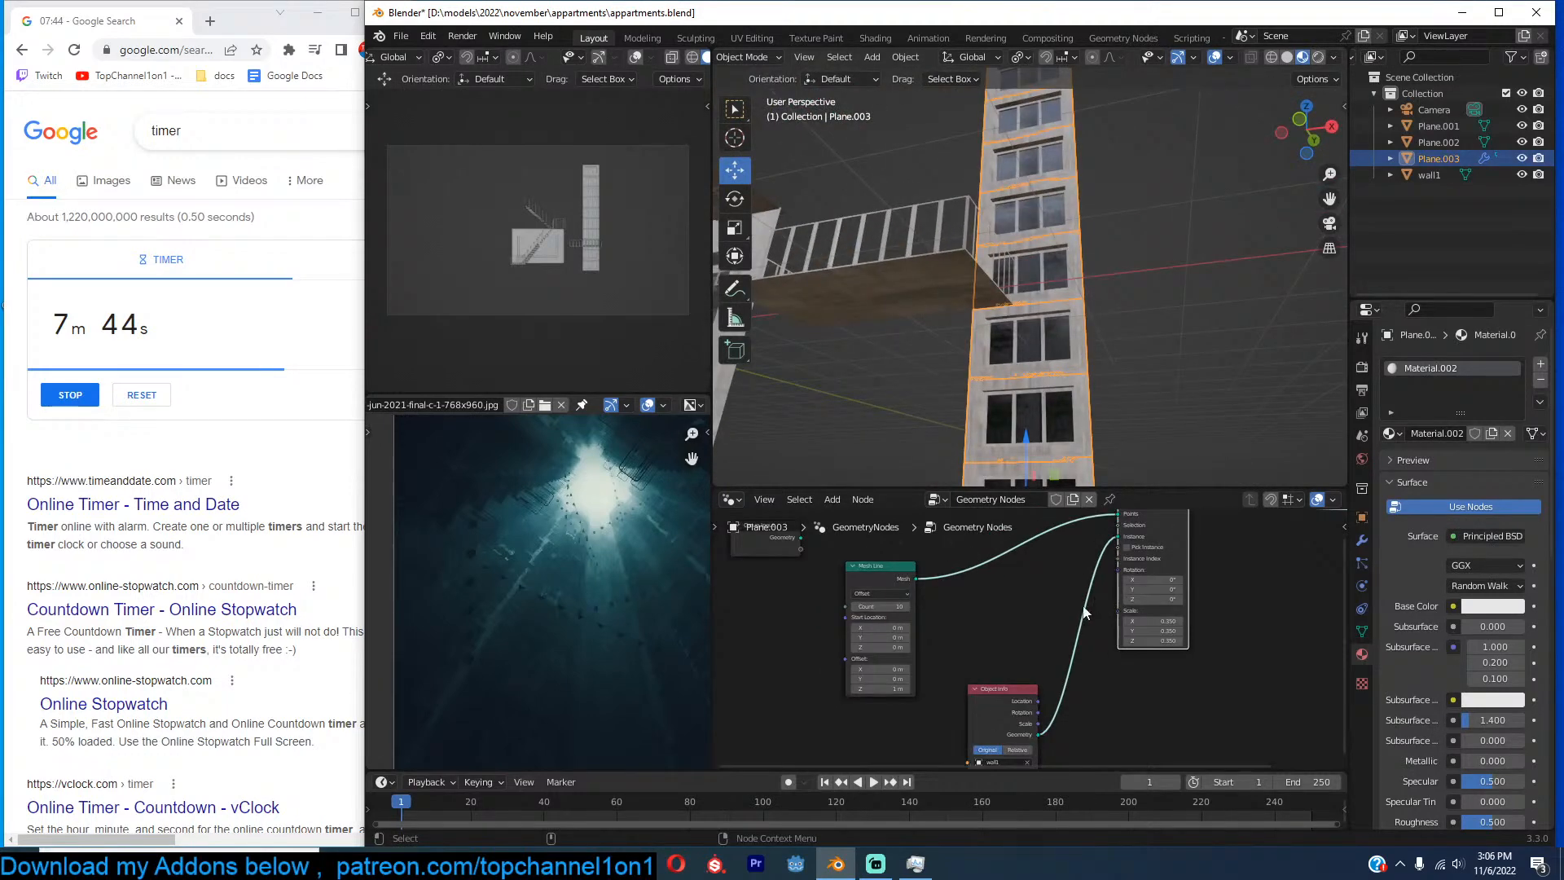
Place the Object Info node beneath the Mesh Line node and save the file.
left_click_drag(990, 688, 875, 700)
scroll(1127, 292, "down", 1)
middle_click_drag(1084, 323, 1078, 344)
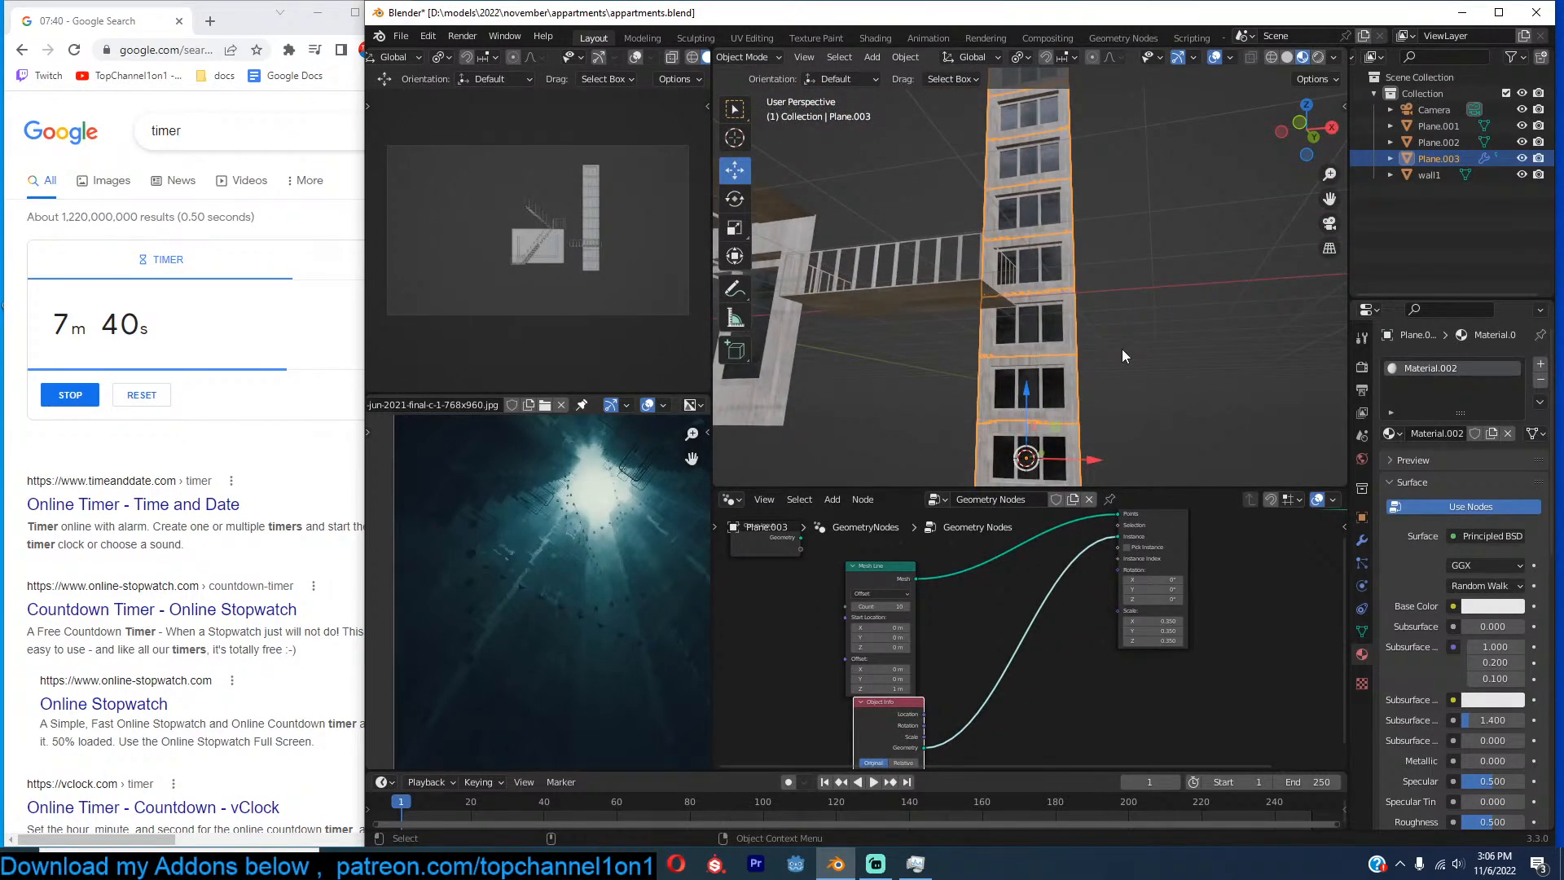
middle_click_drag(995, 632, 1003, 661)
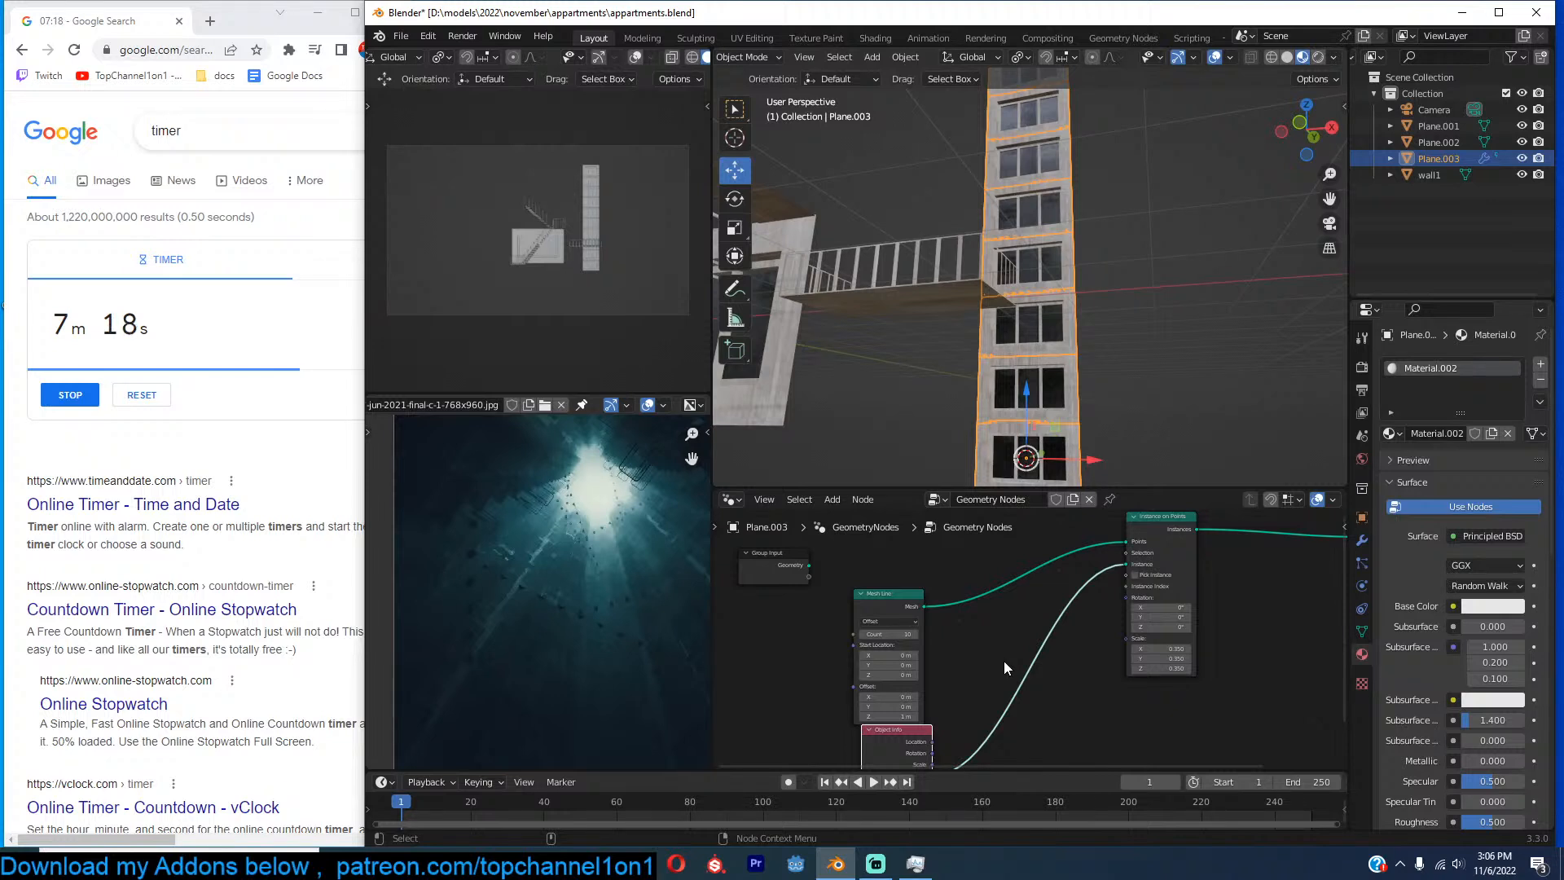
key("ctrl+s")
left_click(1250, 643)
Spread out the node layout by moving the Object Info node aside and the Instance on Points node lower.
middle_click_drag(1068, 293, 1034, 360)
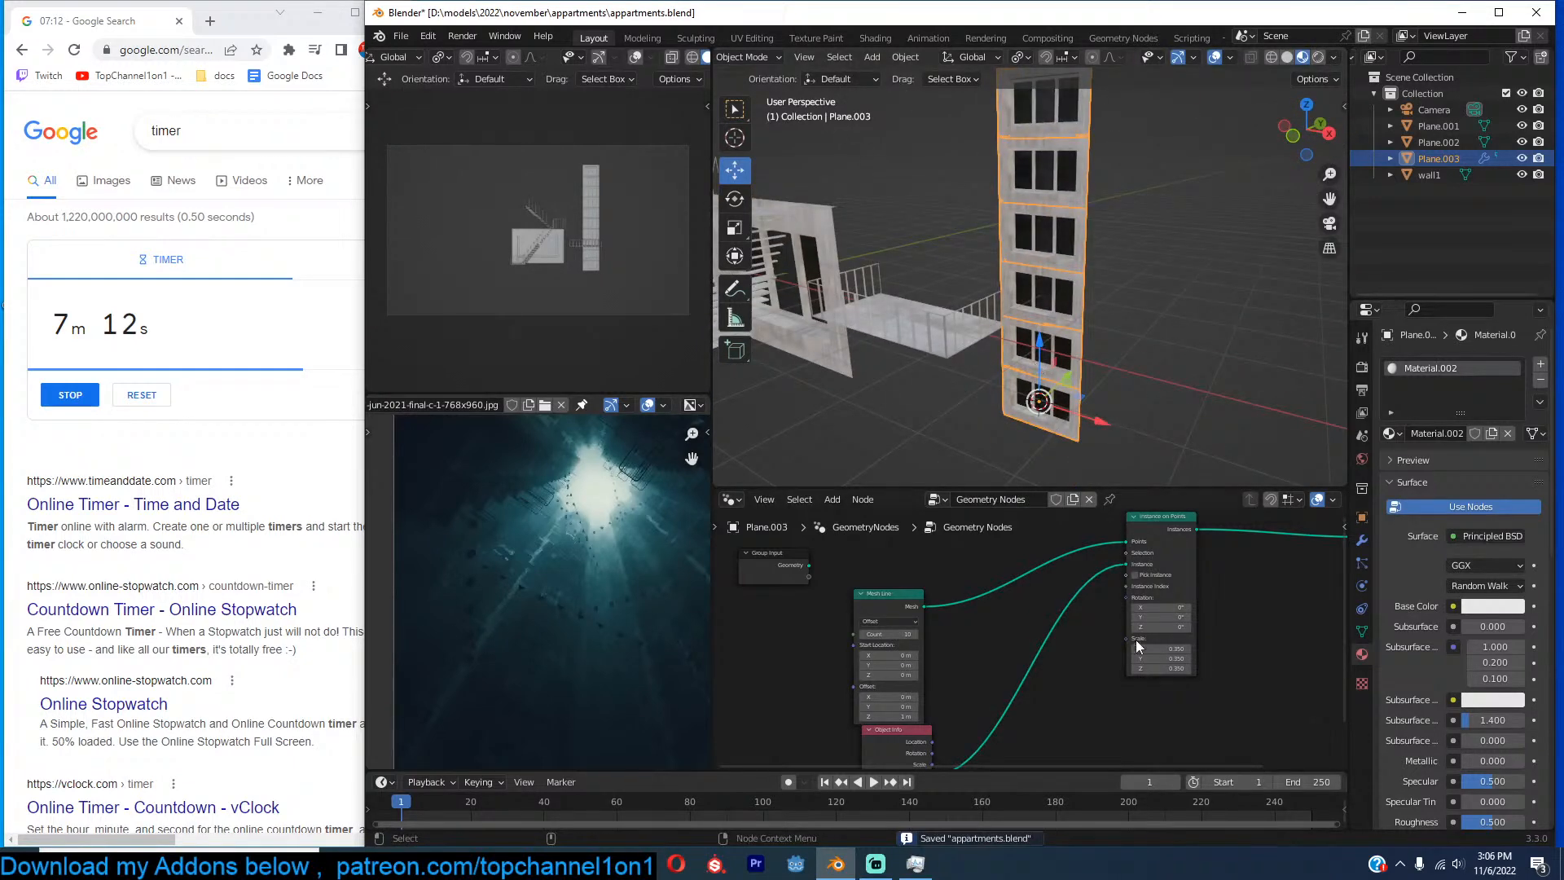
scroll(1136, 636, "down", 4)
middle_click_drag(1129, 643, 1102, 631)
left_click_drag(890, 710, 850, 715)
left_click_drag(1108, 549, 1106, 657)
middle_click_drag(1051, 558, 1058, 615)
key("shift+a")
left_click(998, 488)
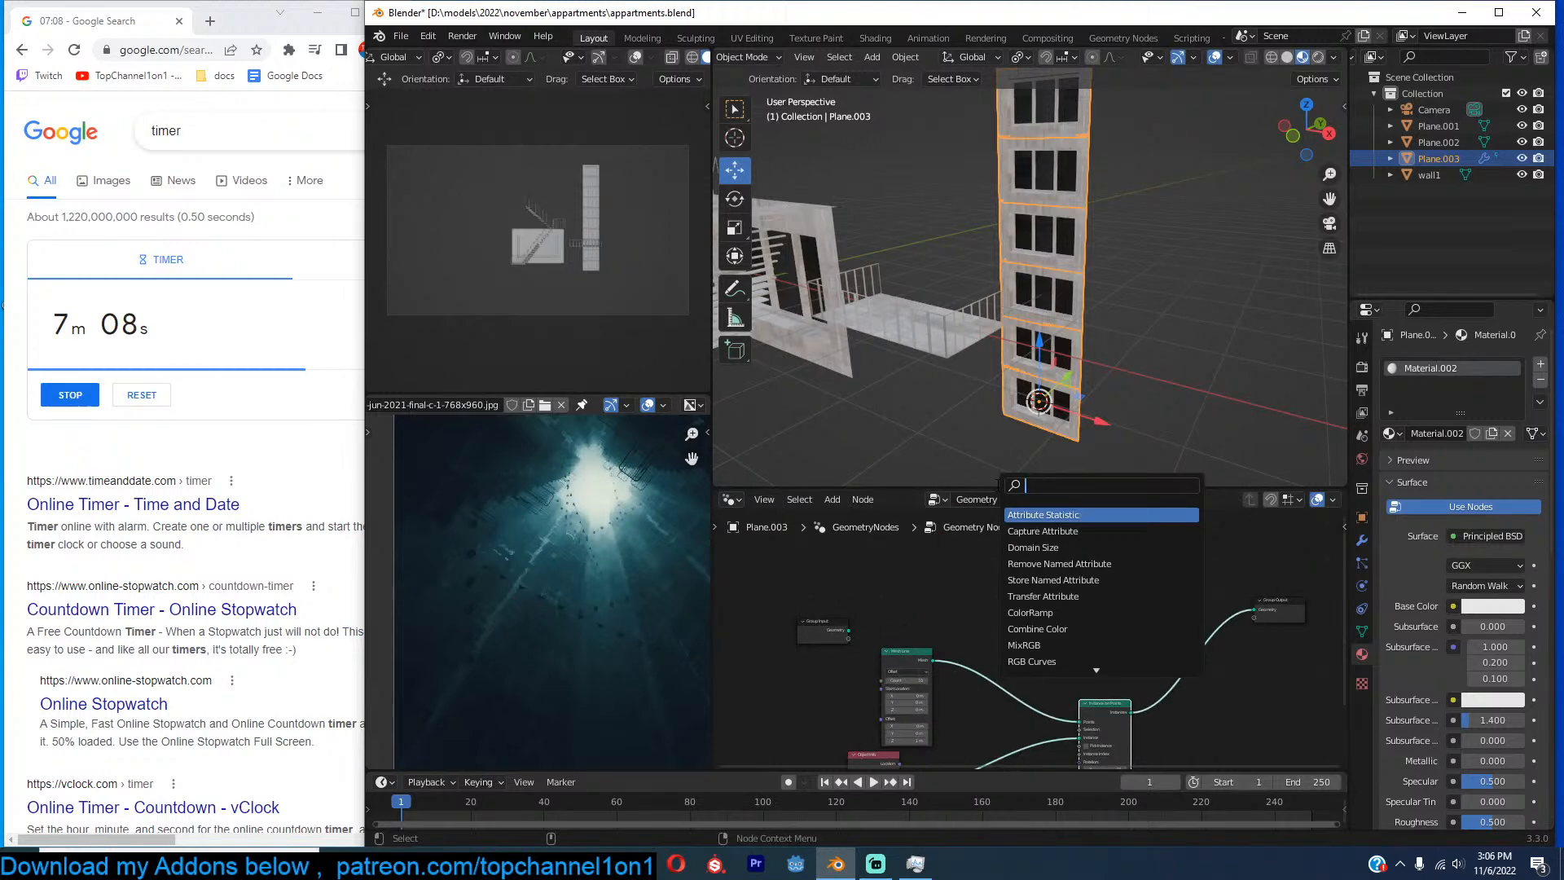
type("line")
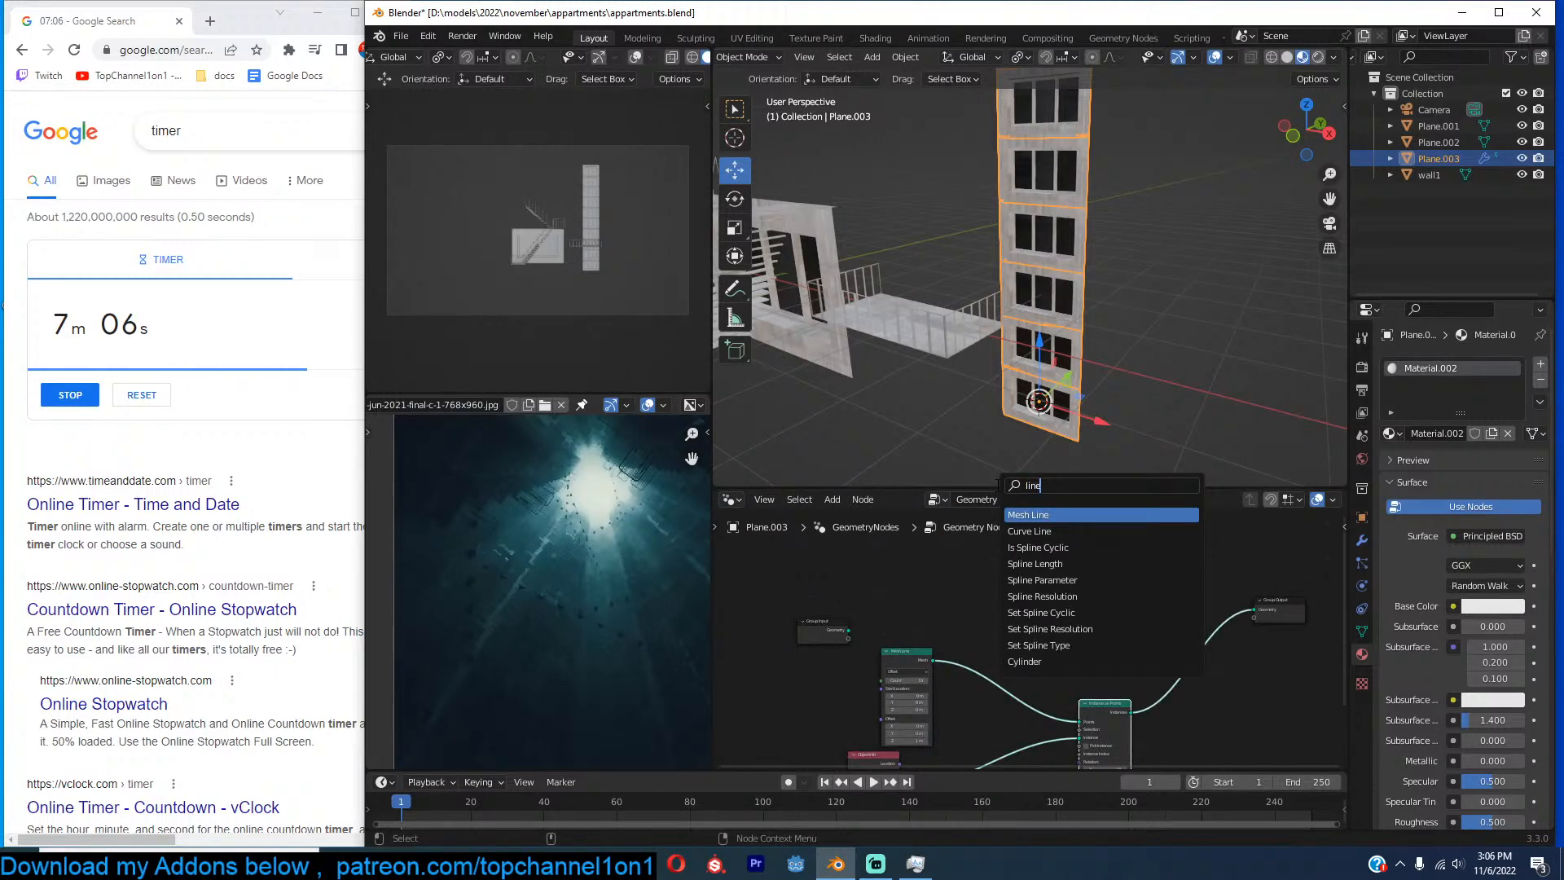
left_click(1028, 515)
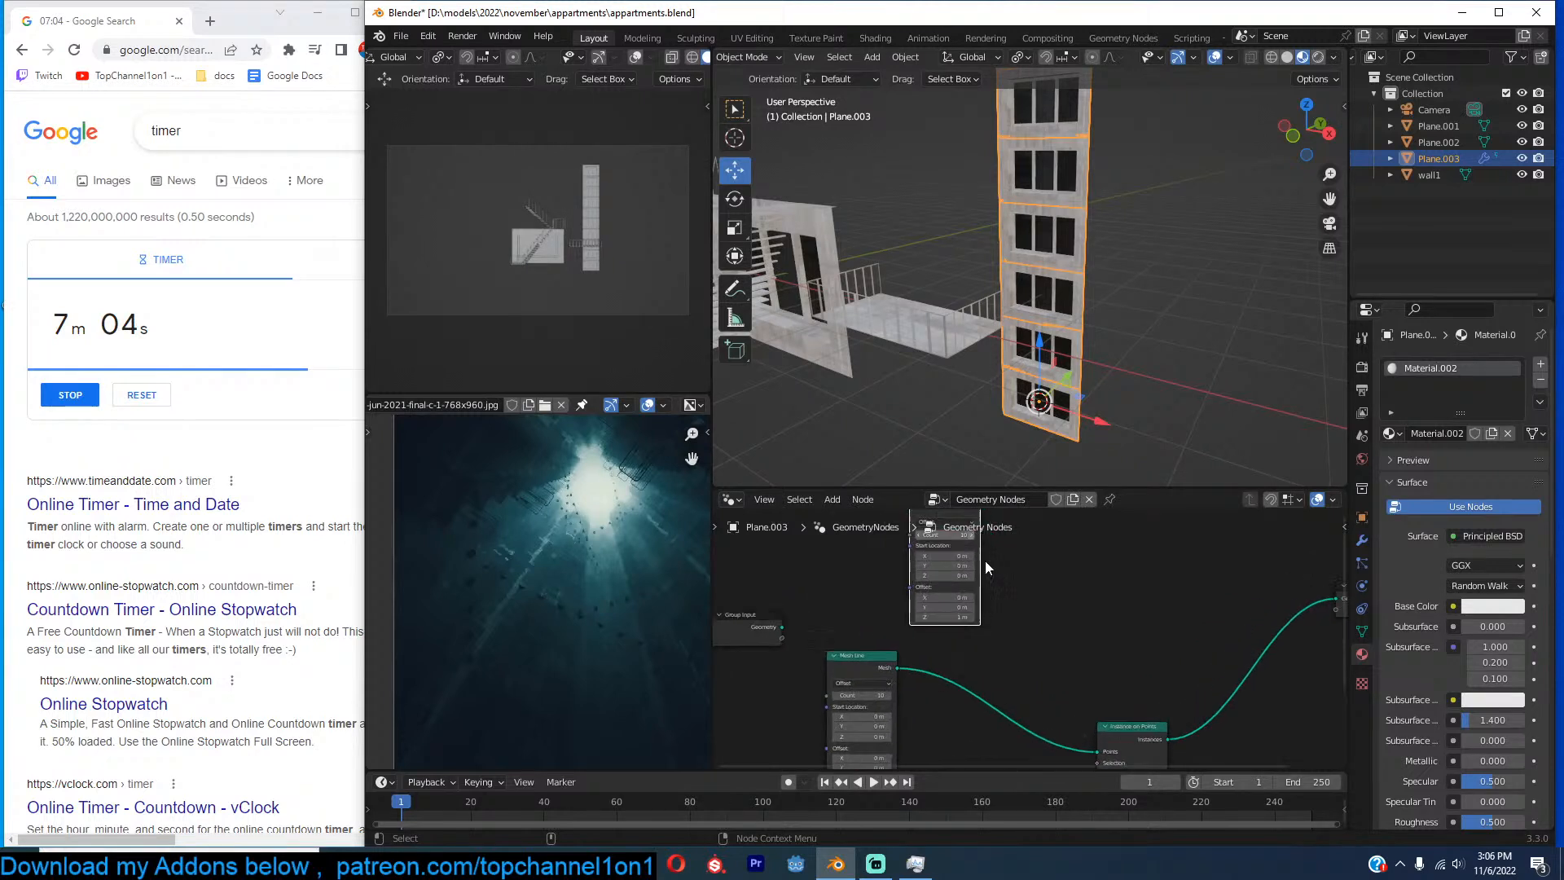
left_click(1063, 583)
left_click_drag(1000, 557, 953, 573)
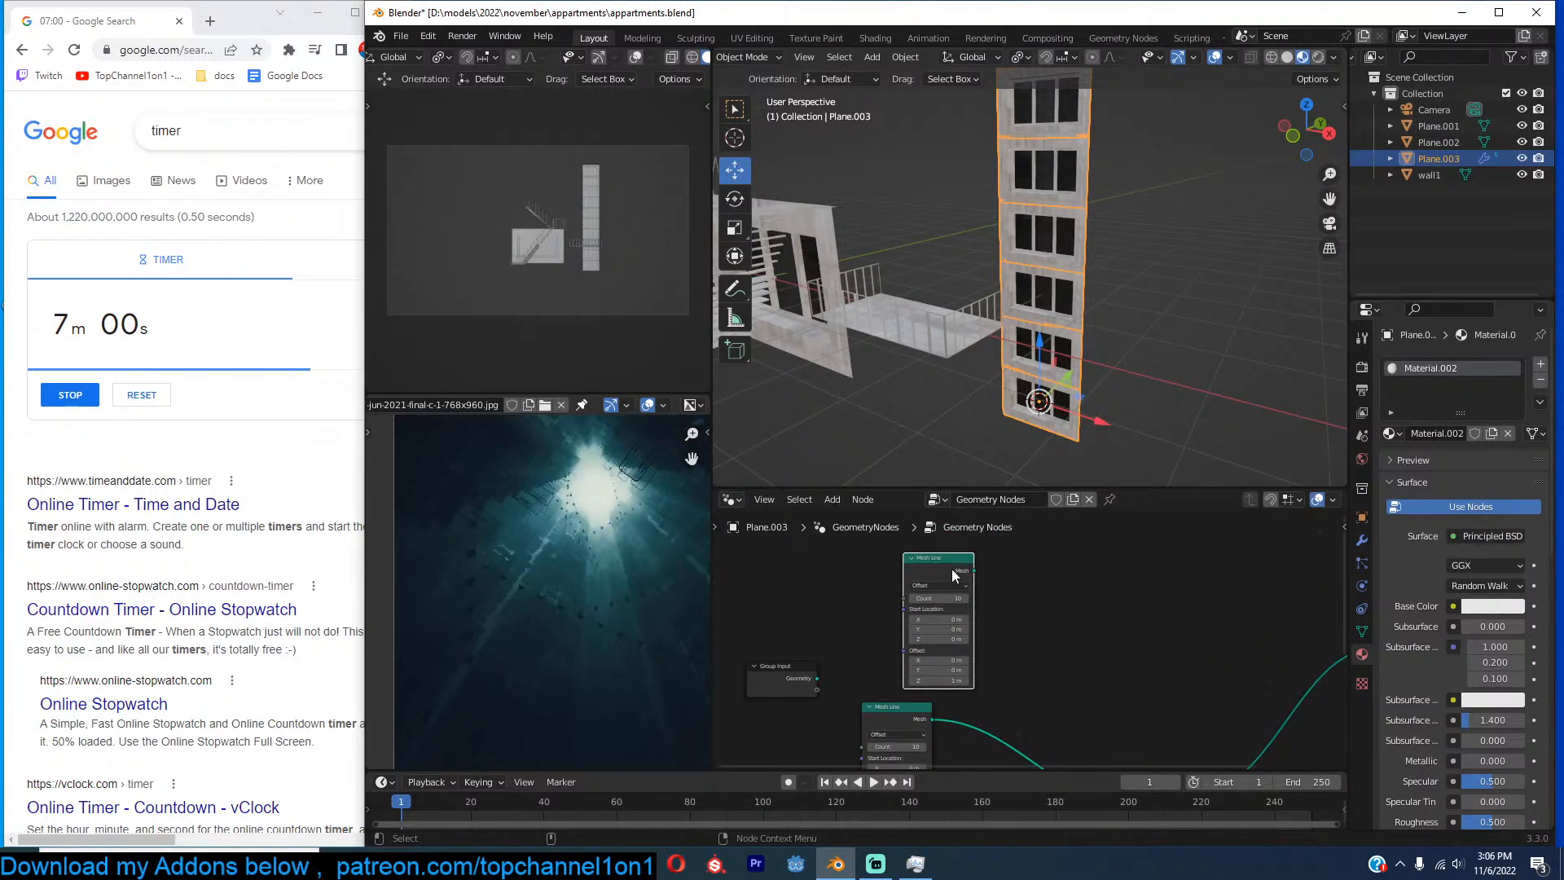
key("Delete")
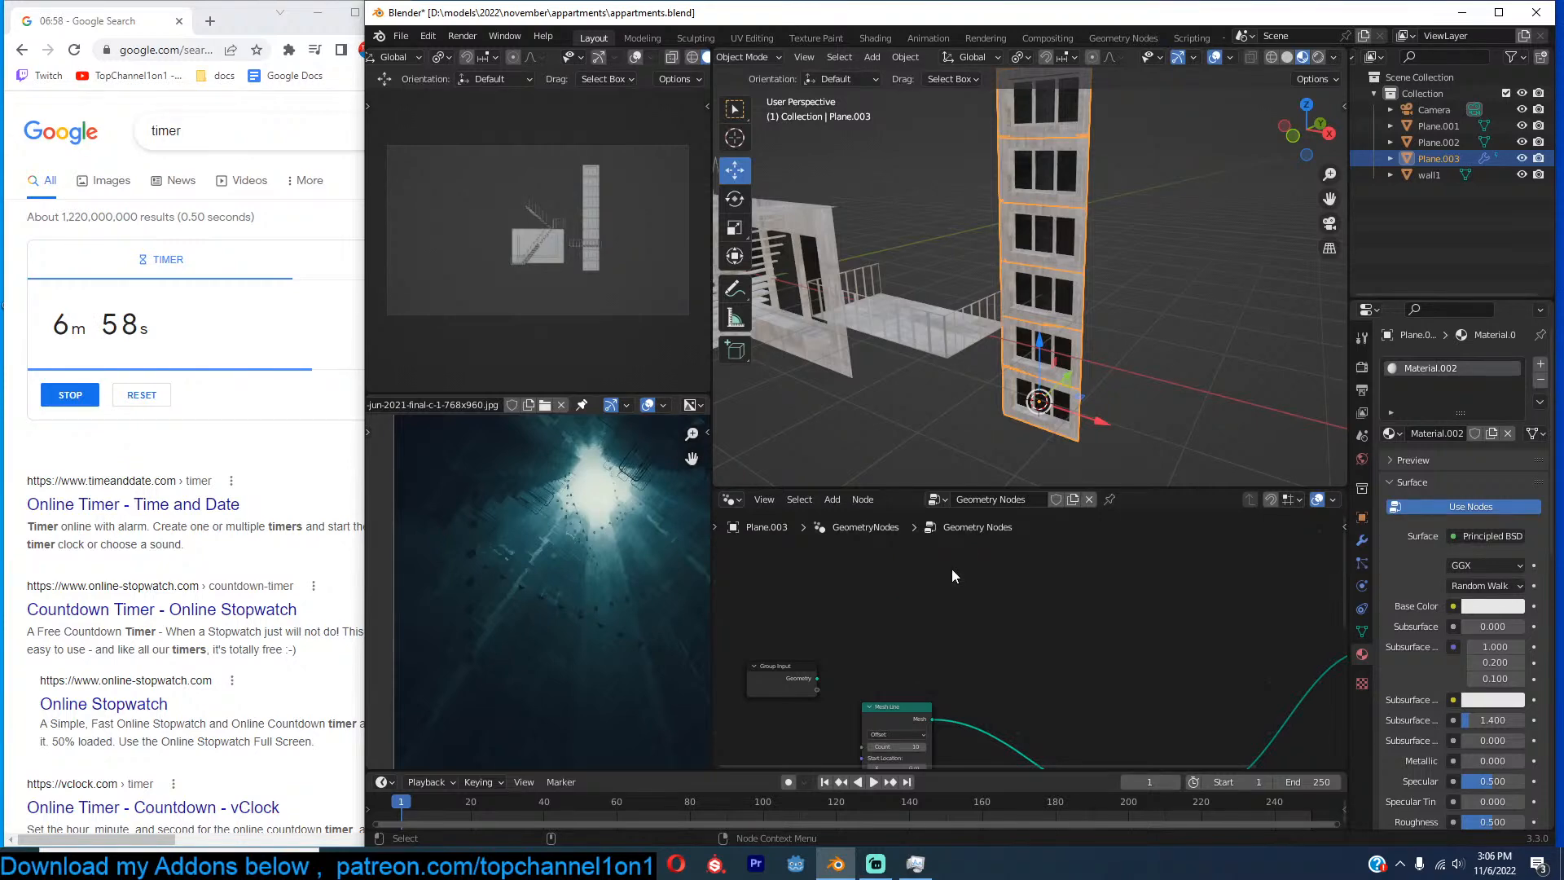
Reposition the Mesh Line node and apply the wall tower object's transforms.
key("Home")
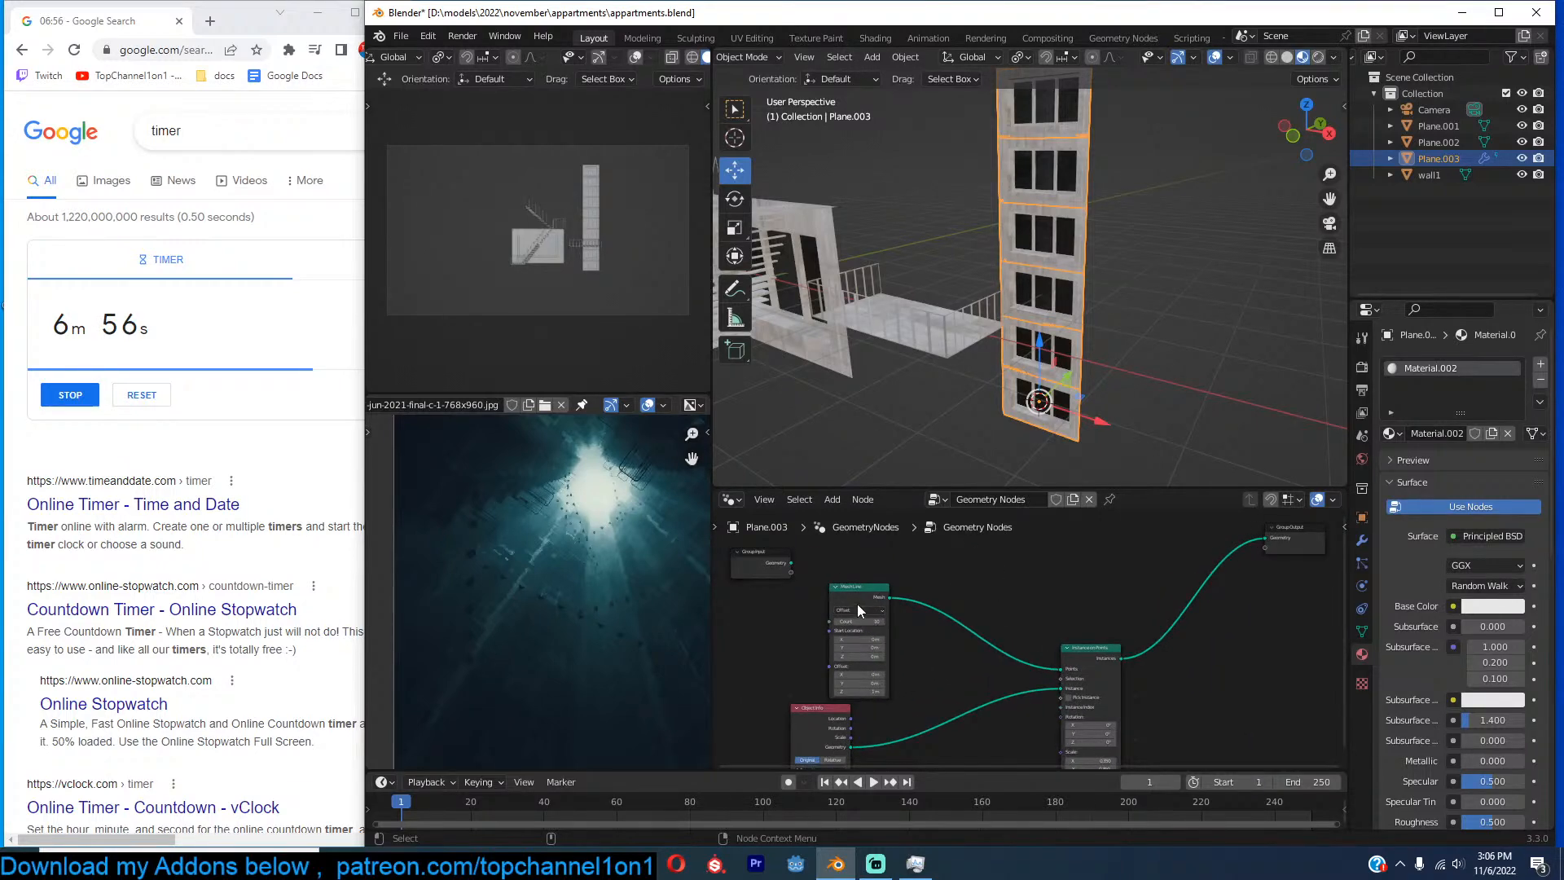
left_click_drag(857, 605, 825, 607)
middle_click_drag(937, 408, 1102, 493)
left_click(1023, 312)
key("ctrl+a")
left_click(979, 351)
left_click(991, 271)
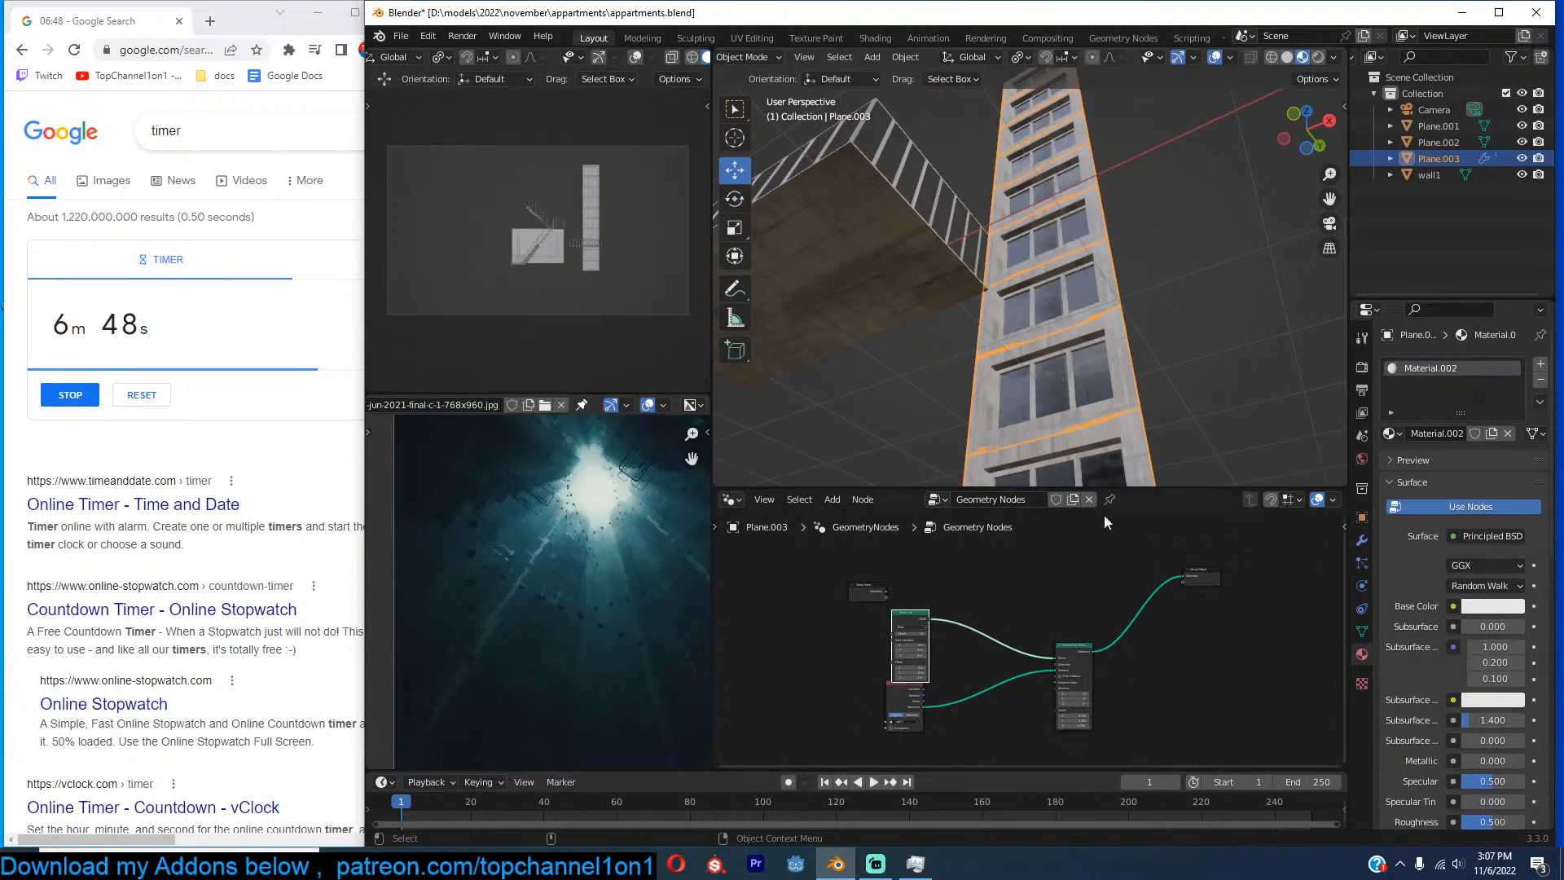
Duplicate the Instance on Points node above the original and merge both through a Join Geometry node, moving the group output aside.
scroll(1108, 616, "up", 3)
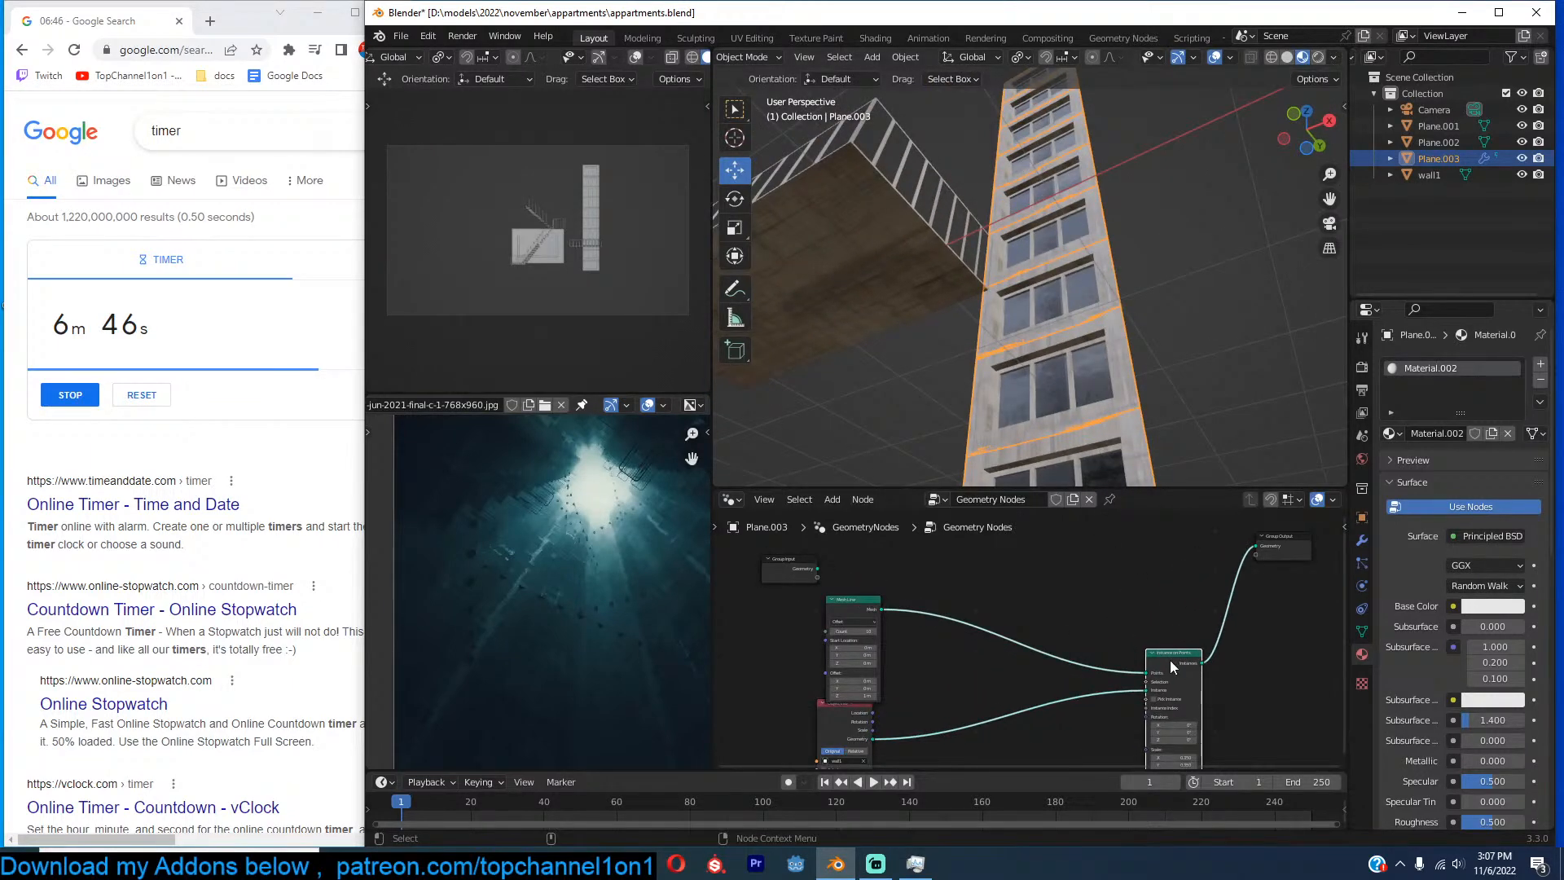
middle_click_drag(1175, 662, 1171, 695)
key("shift+d")
left_click(1144, 562)
scroll(1143, 602, "up", 1)
middle_click_drag(1143, 602, 1030, 585)
right_click_drag(1077, 721, 1062, 647, "ctrl+shift")
left_click_drag(1205, 601, 1301, 610)
scroll(1028, 640, "down", 2)
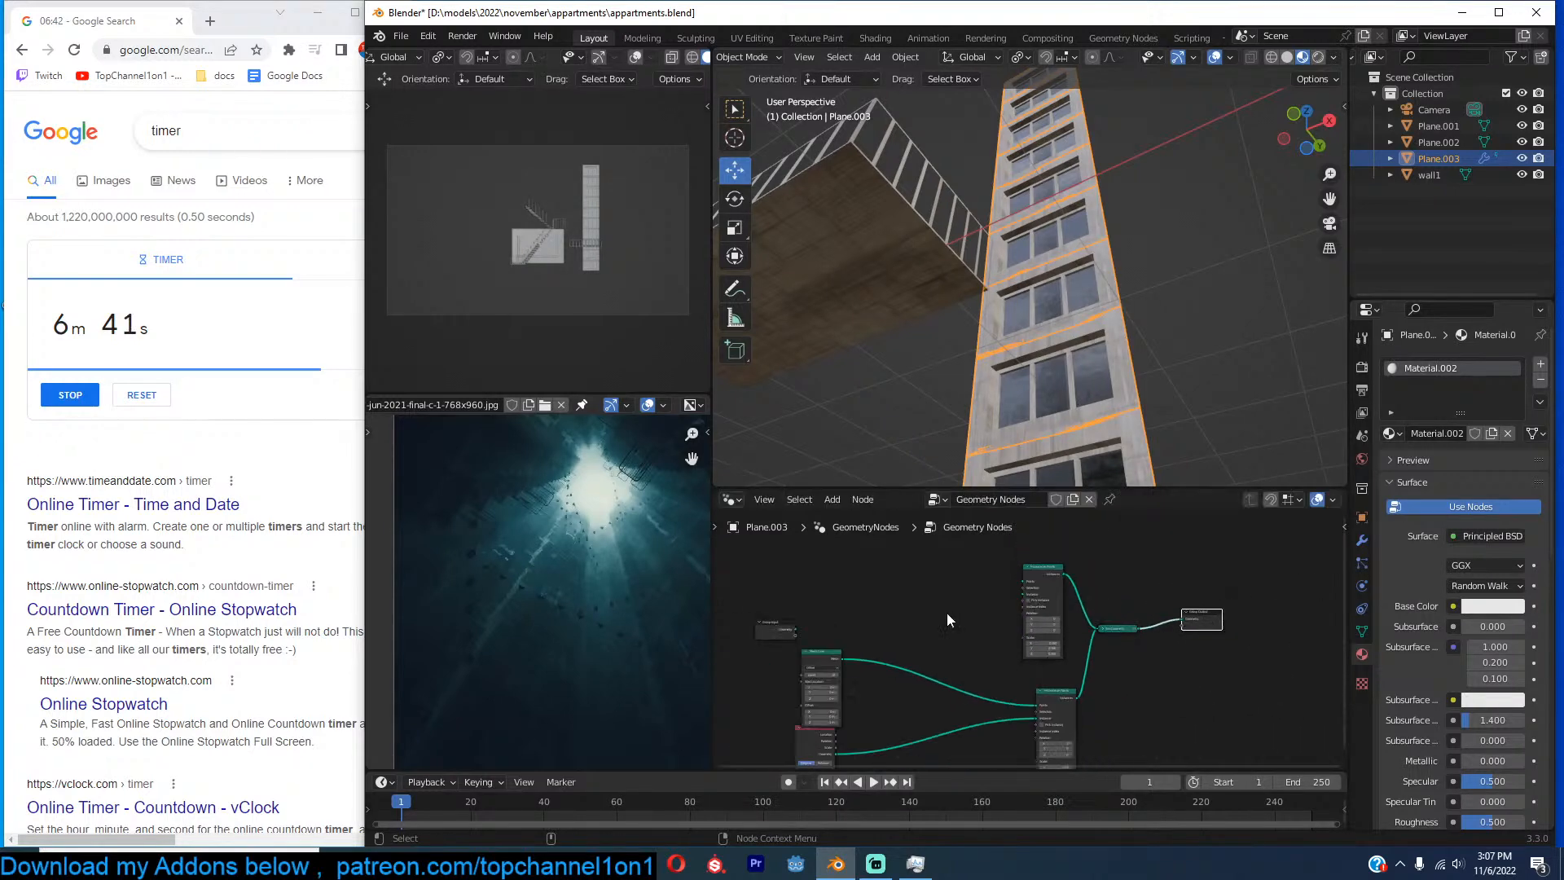
Rename the wall tower object Plane.003 as balcon.
left_click(960, 194)
left_click(1103, 230)
double_click(1419, 158)
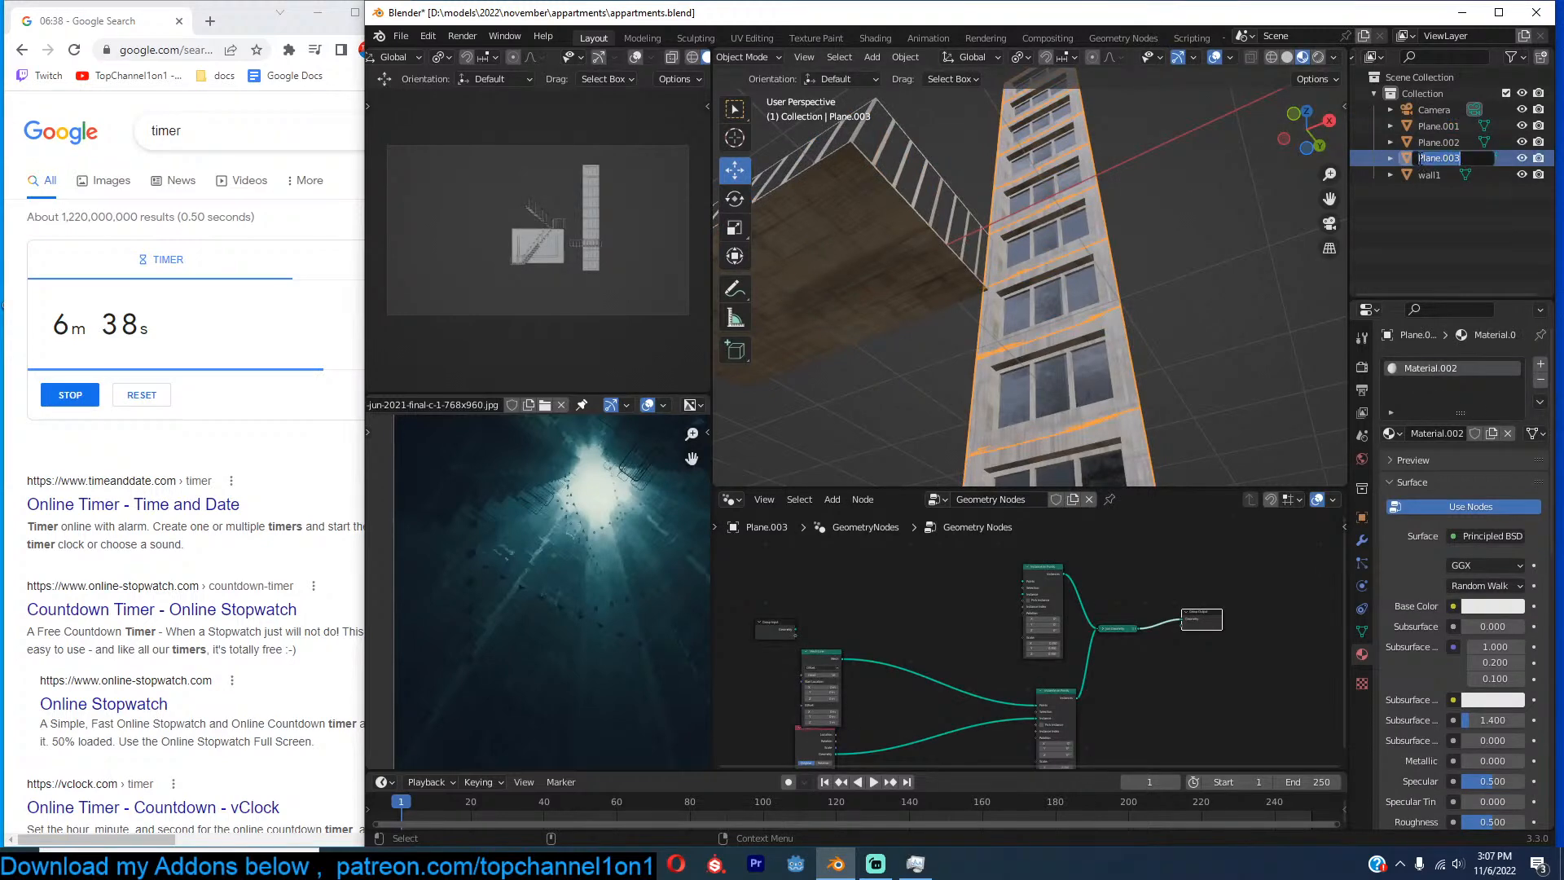
type("balcon")
key("Return")
Bring the balcon object into the tower's node tree as an Object Info node and connect its geometry to the duplicated node's Instance input.
left_click(1421, 171)
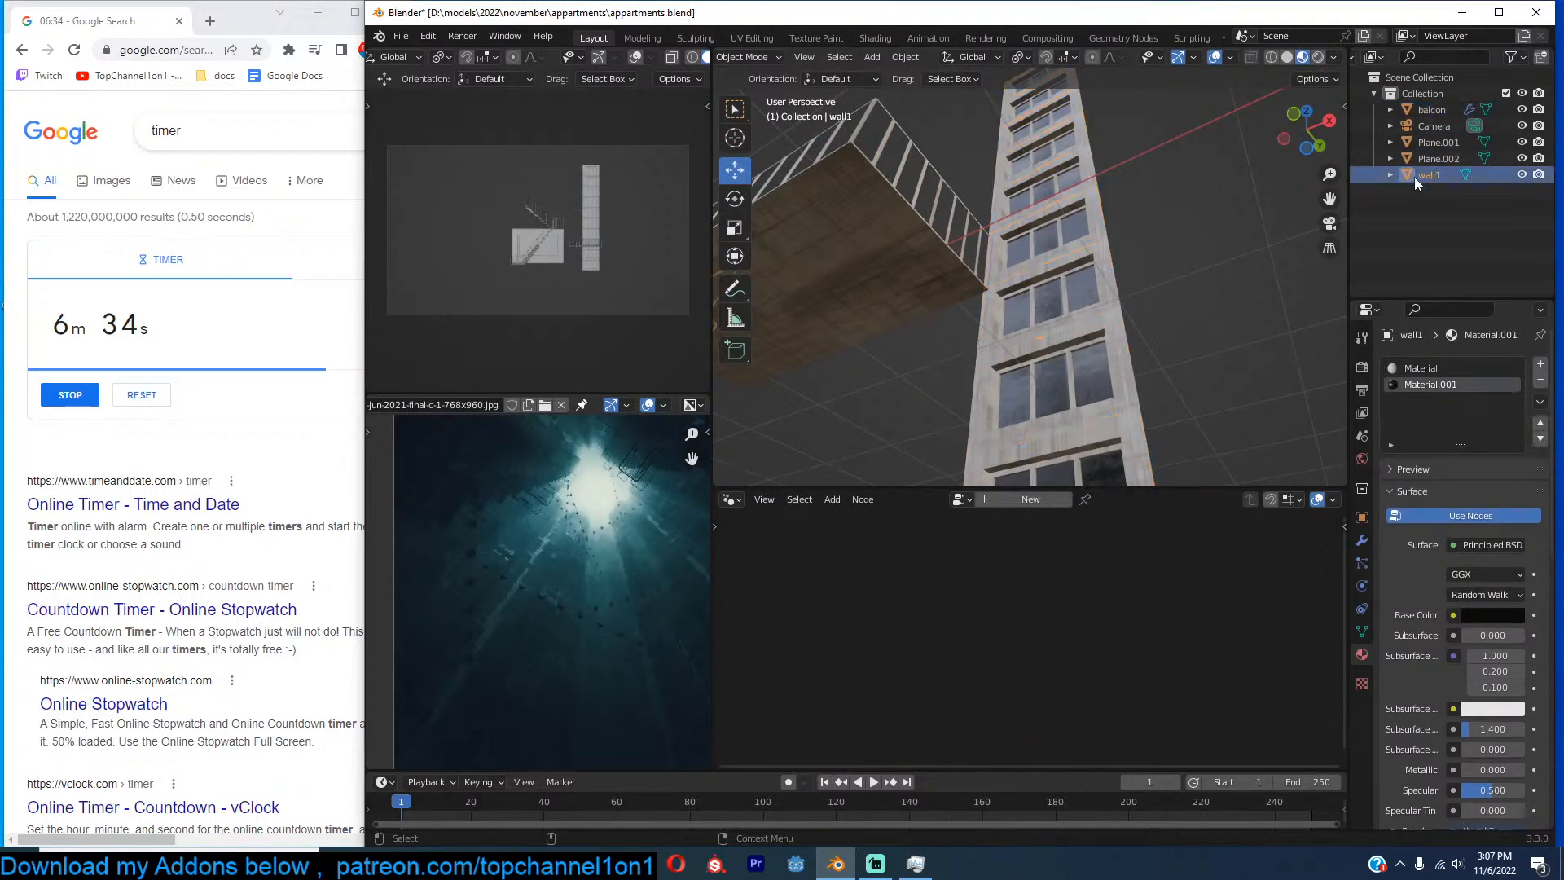
scroll(1125, 315, "down", 4)
left_click(1069, 327)
left_click_drag(1431, 109, 844, 562)
scroll(924, 620, "up", 2)
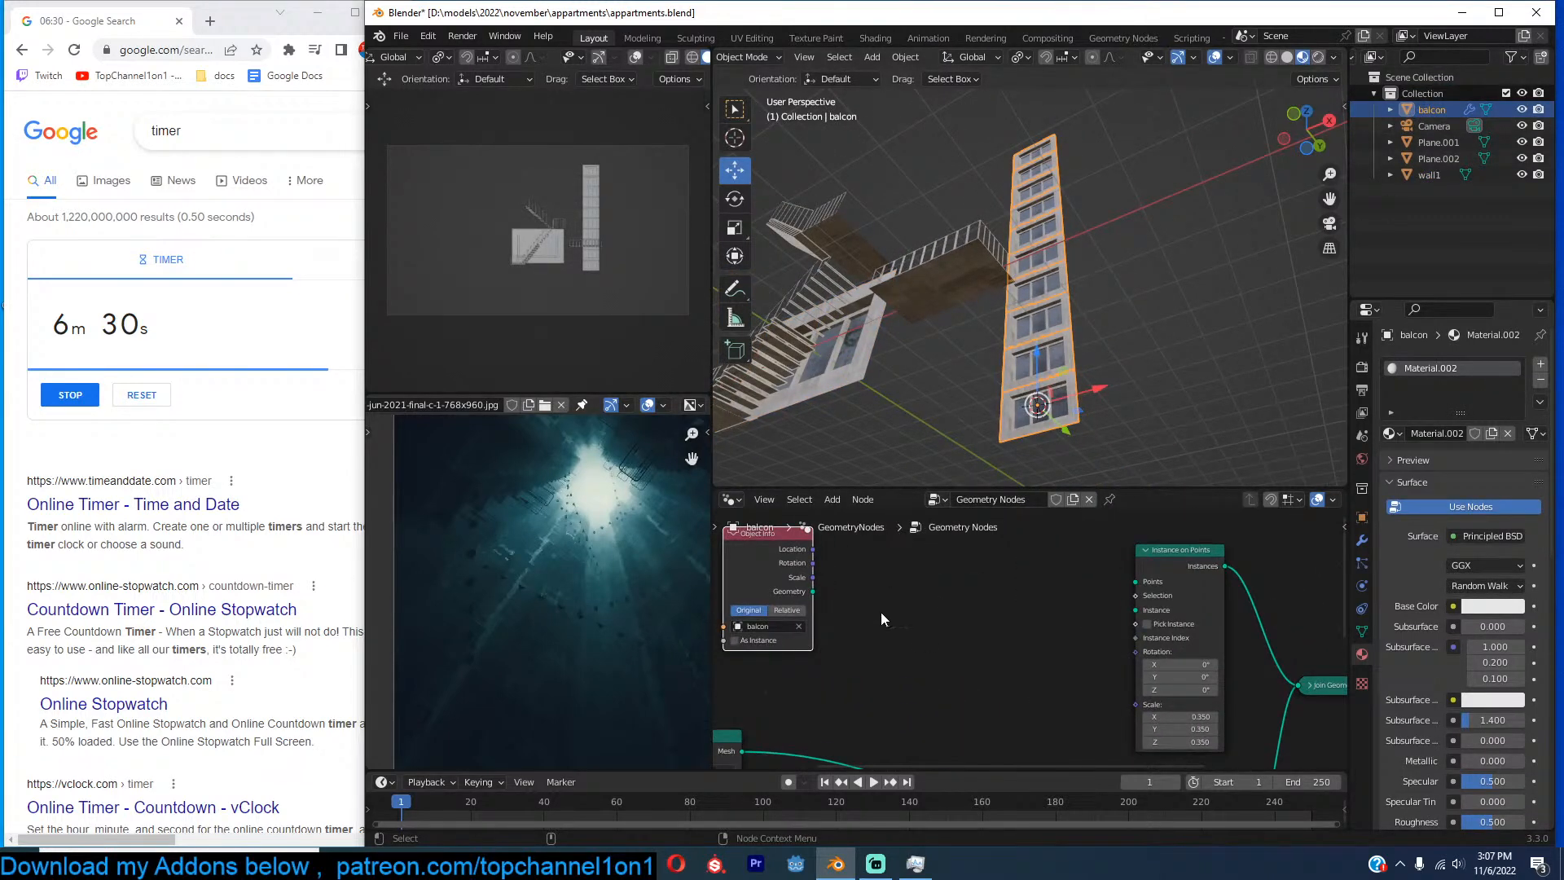
left_click_drag(813, 600, 1137, 610)
Connect the Mesh Line to the duplicated Instance on Points node's Points input and expand the collapsed Join Geometry node.
scroll(1082, 634, "down", 3)
left_click_drag(850, 710, 1099, 603)
scroll(1173, 547, "down", 5)
scroll(1195, 558, "up", 4)
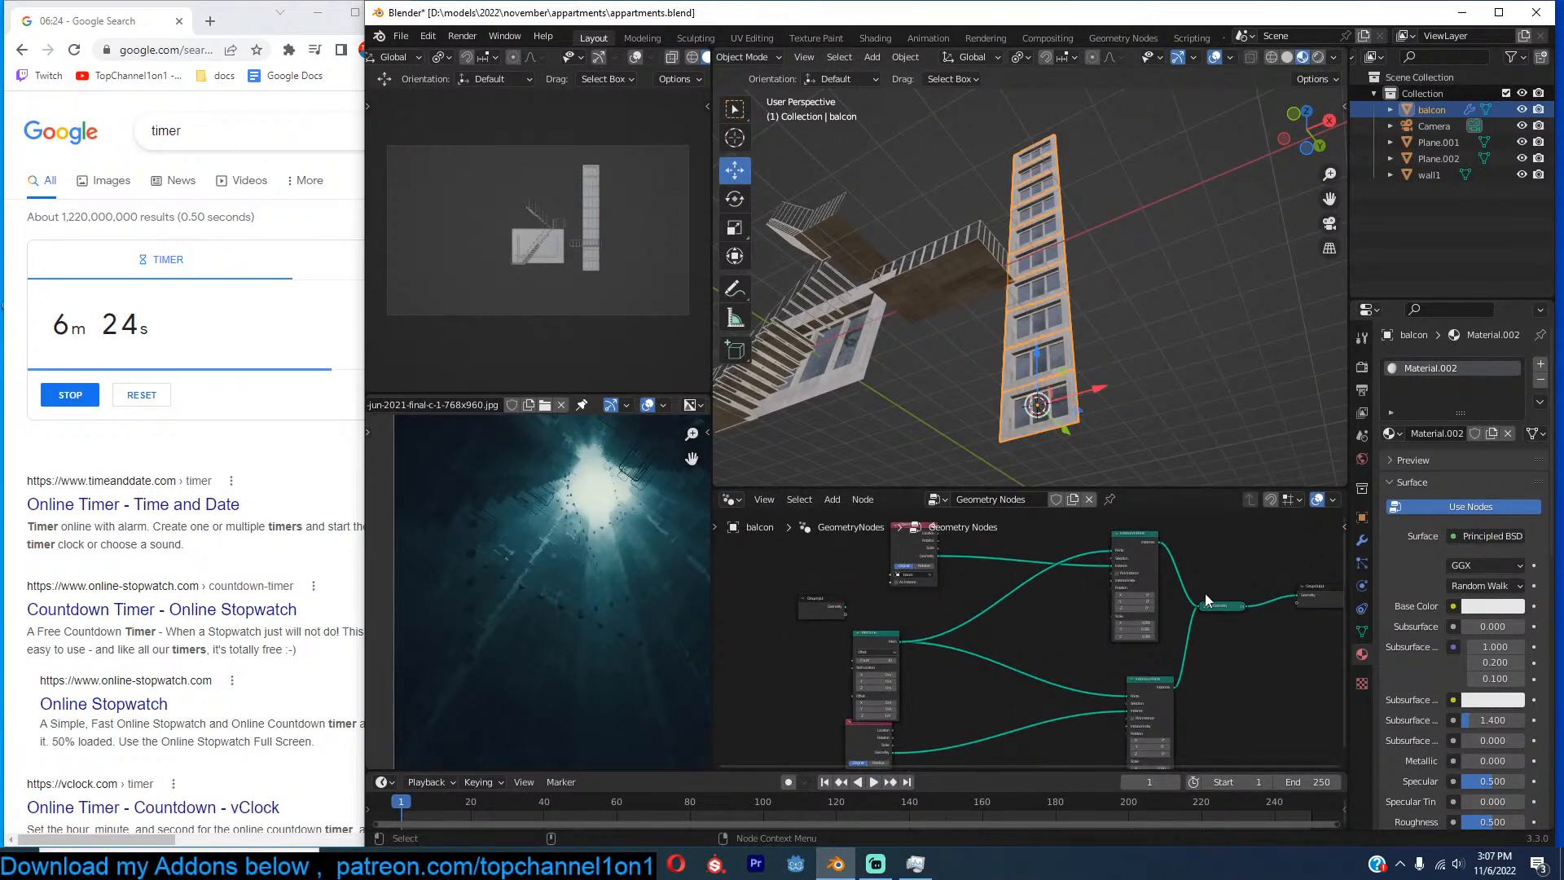
left_click(1206, 608)
left_click(1206, 607)
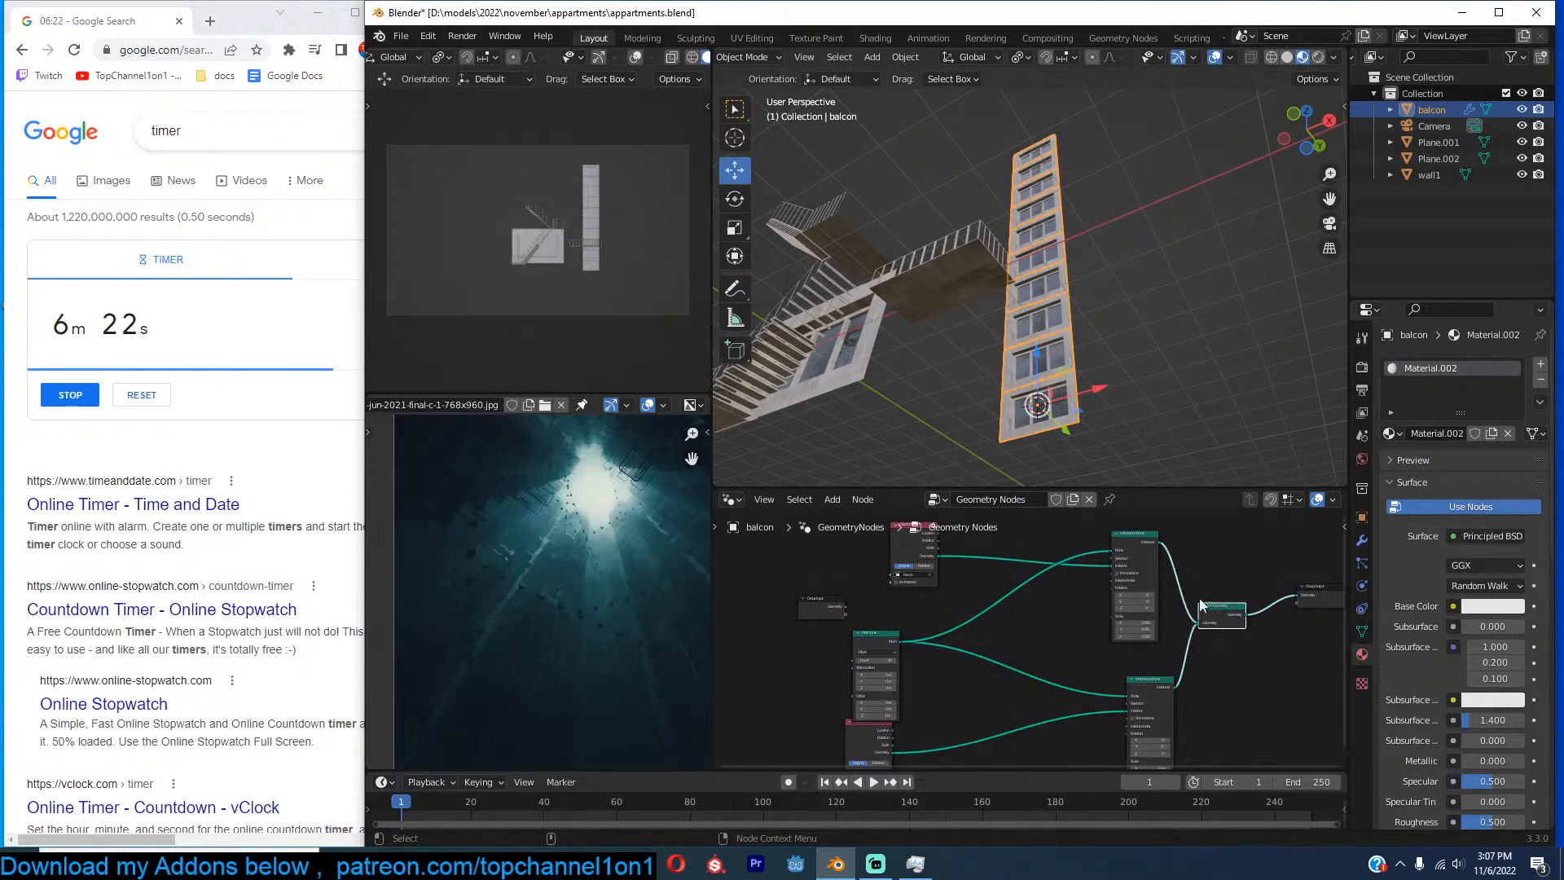
Reset the duplicated Instance on Points scale to 1.000 and link its instances directly to the group output.
scroll(1131, 434, "up", 4)
middle_click_drag(1130, 436, 1112, 481)
scroll(1142, 677, "up", 1)
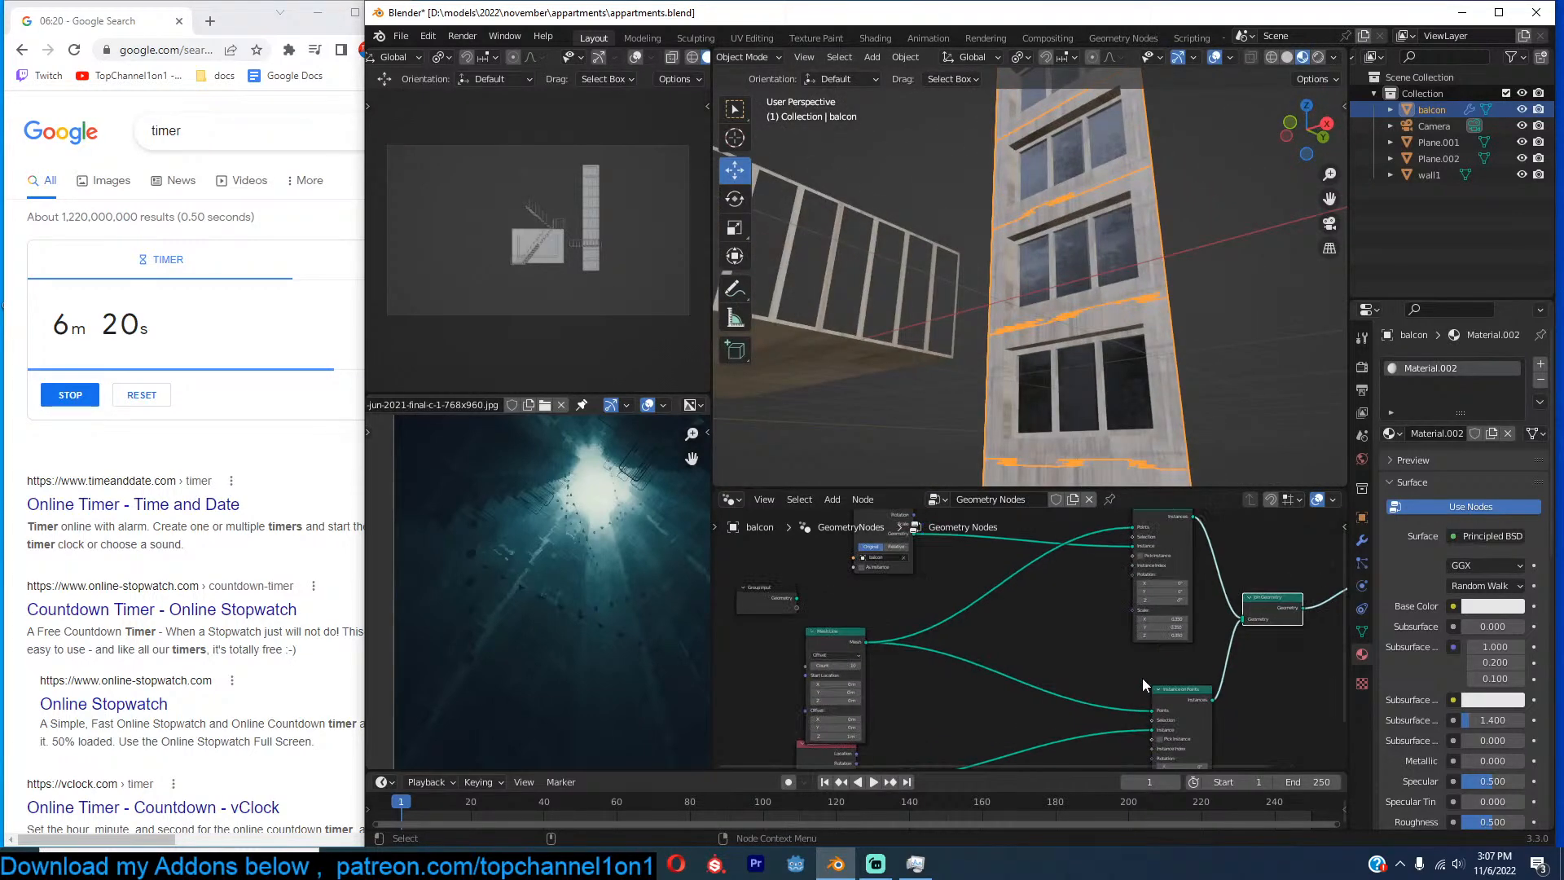
key("BackSpace")
middle_click_drag(1195, 573, 1160, 634)
left_click(1147, 574, "alt+shift")
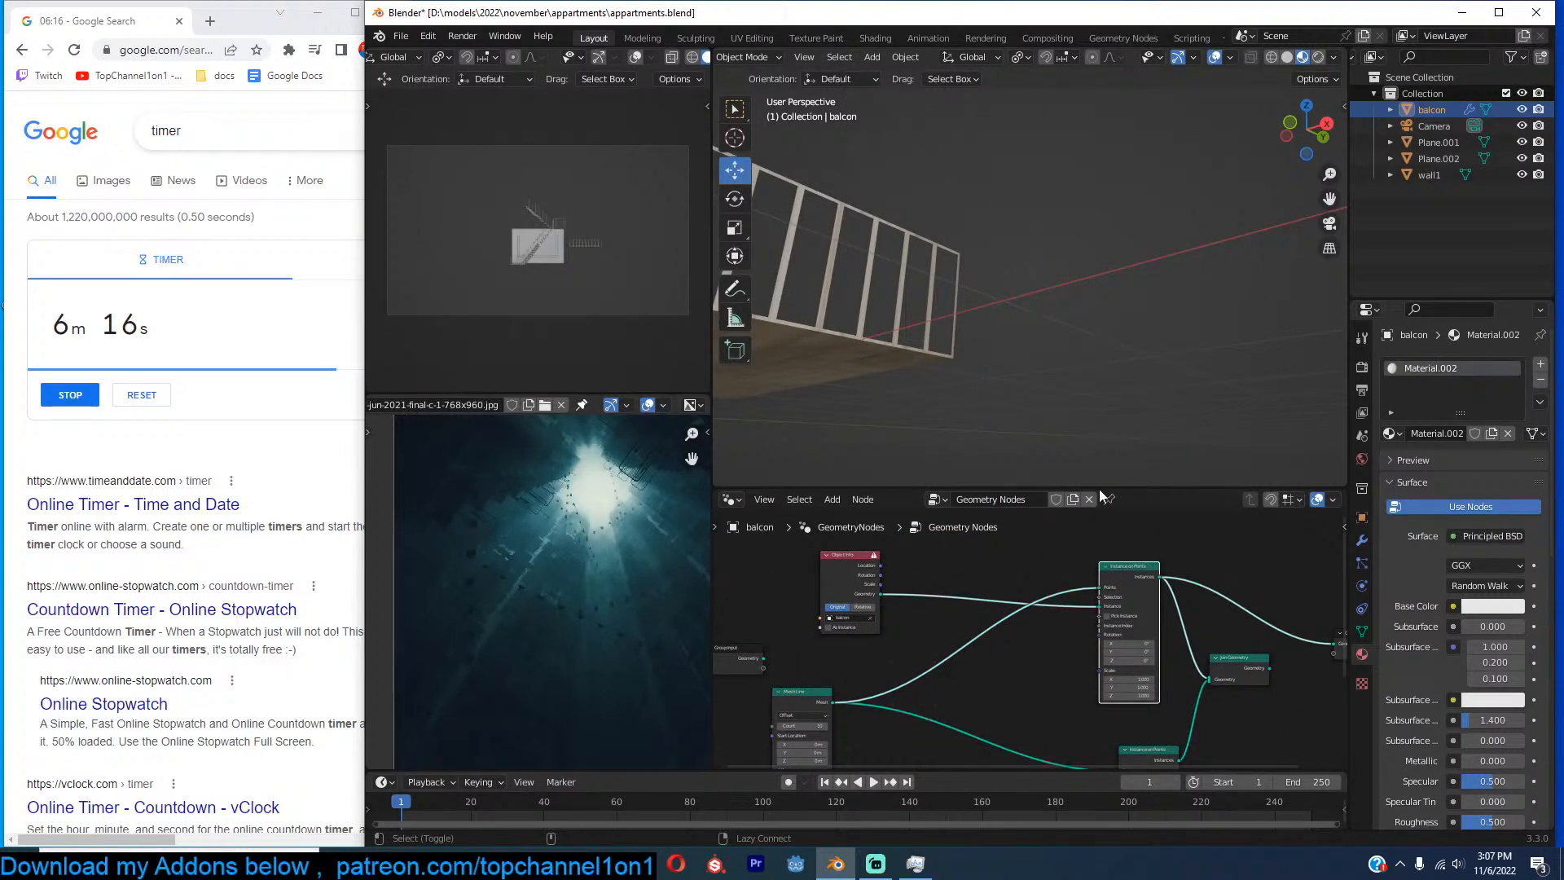
Rename the tower object balcon, which carries the geometry nodes, as main.
scroll(1092, 414, "down", 7)
middle_click_drag(1028, 588, 1121, 633)
scroll(1101, 599, "up", 6)
scroll(1101, 599, "down", 5)
scroll(1121, 632, "up", 1)
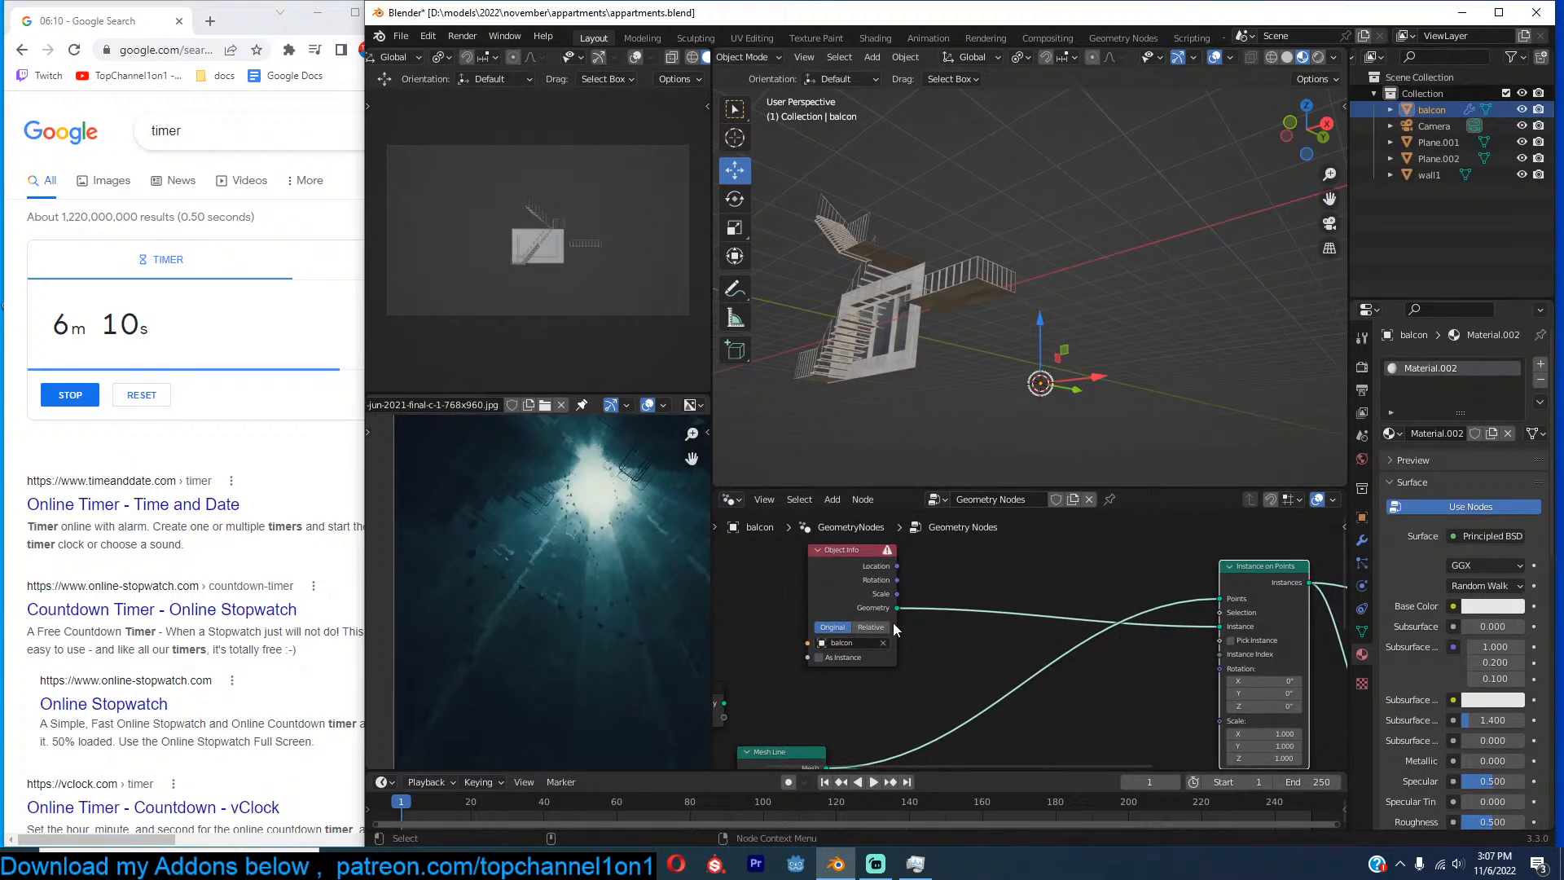
left_click(1432, 176)
double_click(1437, 115)
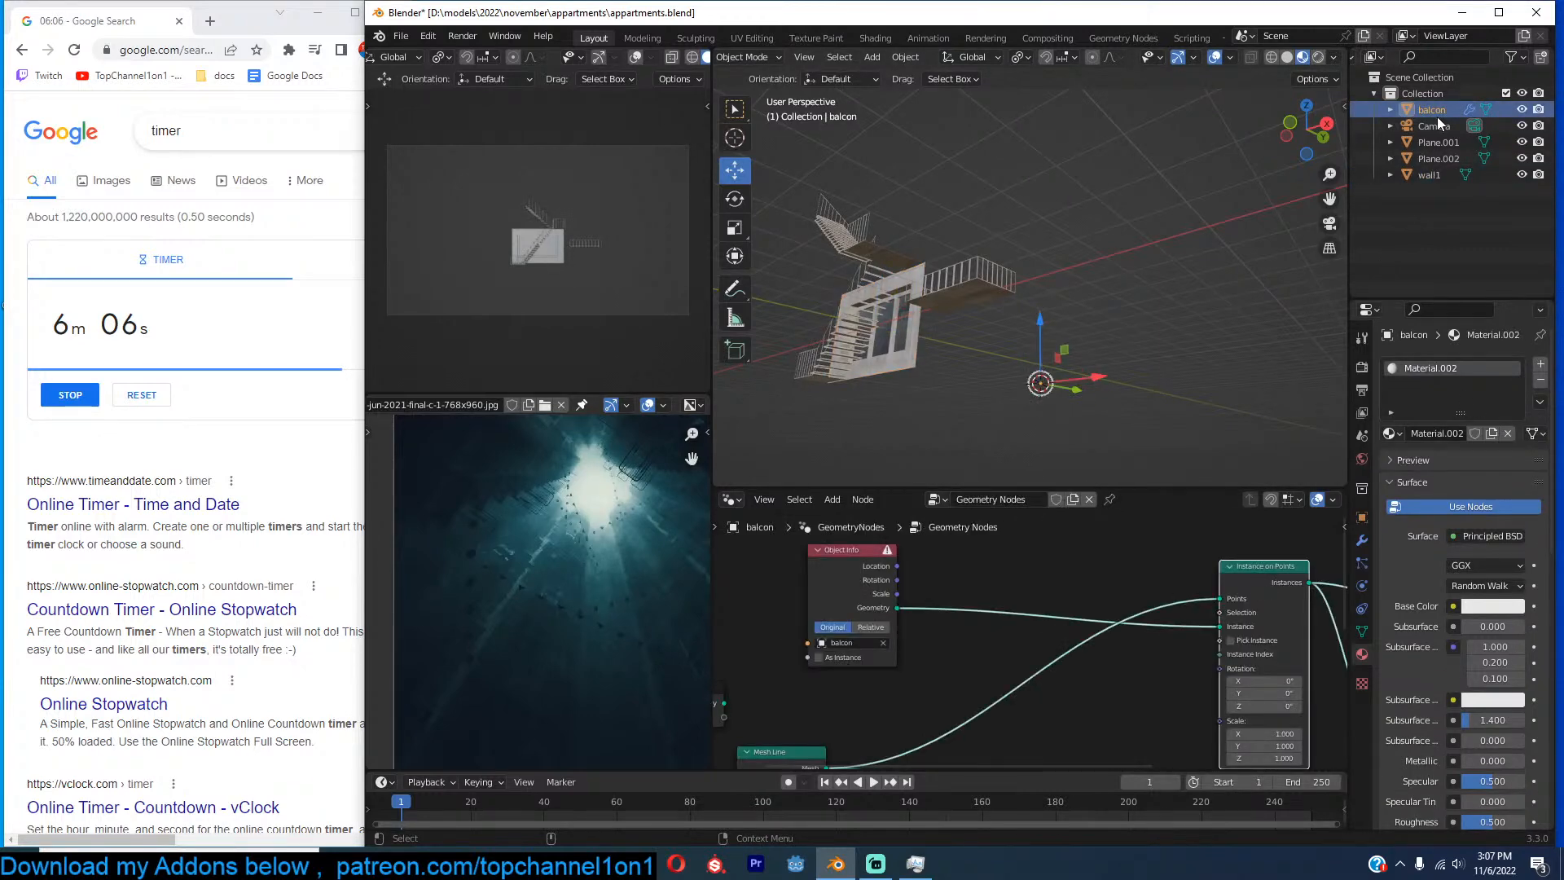
type("main")
key("Return")
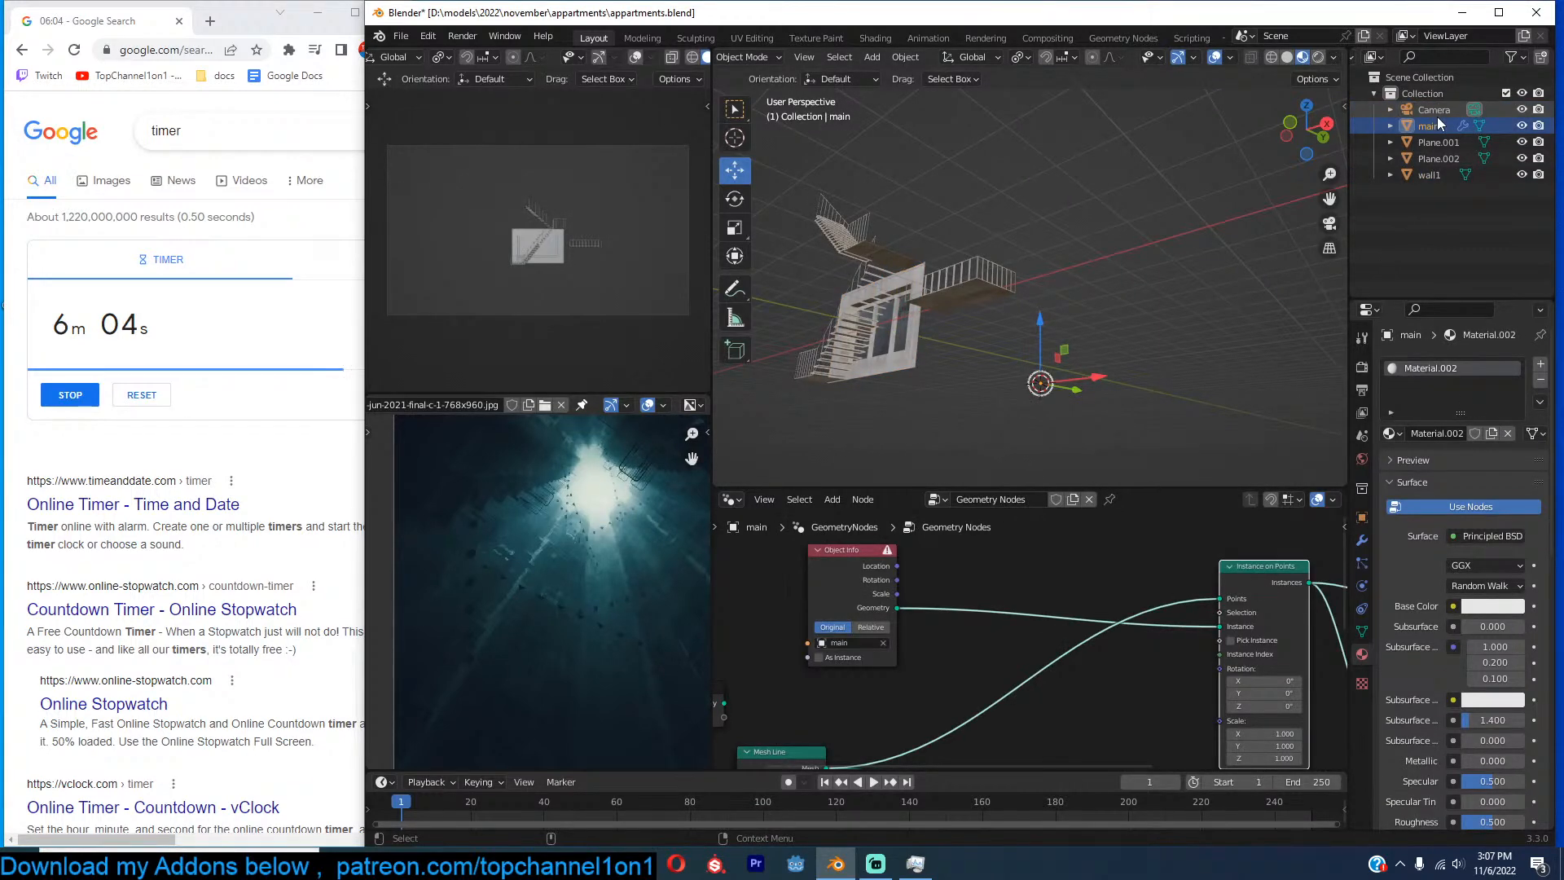
Delete the Object Info node that references the main object itself.
left_click(873, 573)
key("x")
left_click(1282, 569)
Rename the balcony railing object Plane.001 as balckon.
middle_click_drag(1228, 242, 990, 302)
left_click(990, 300)
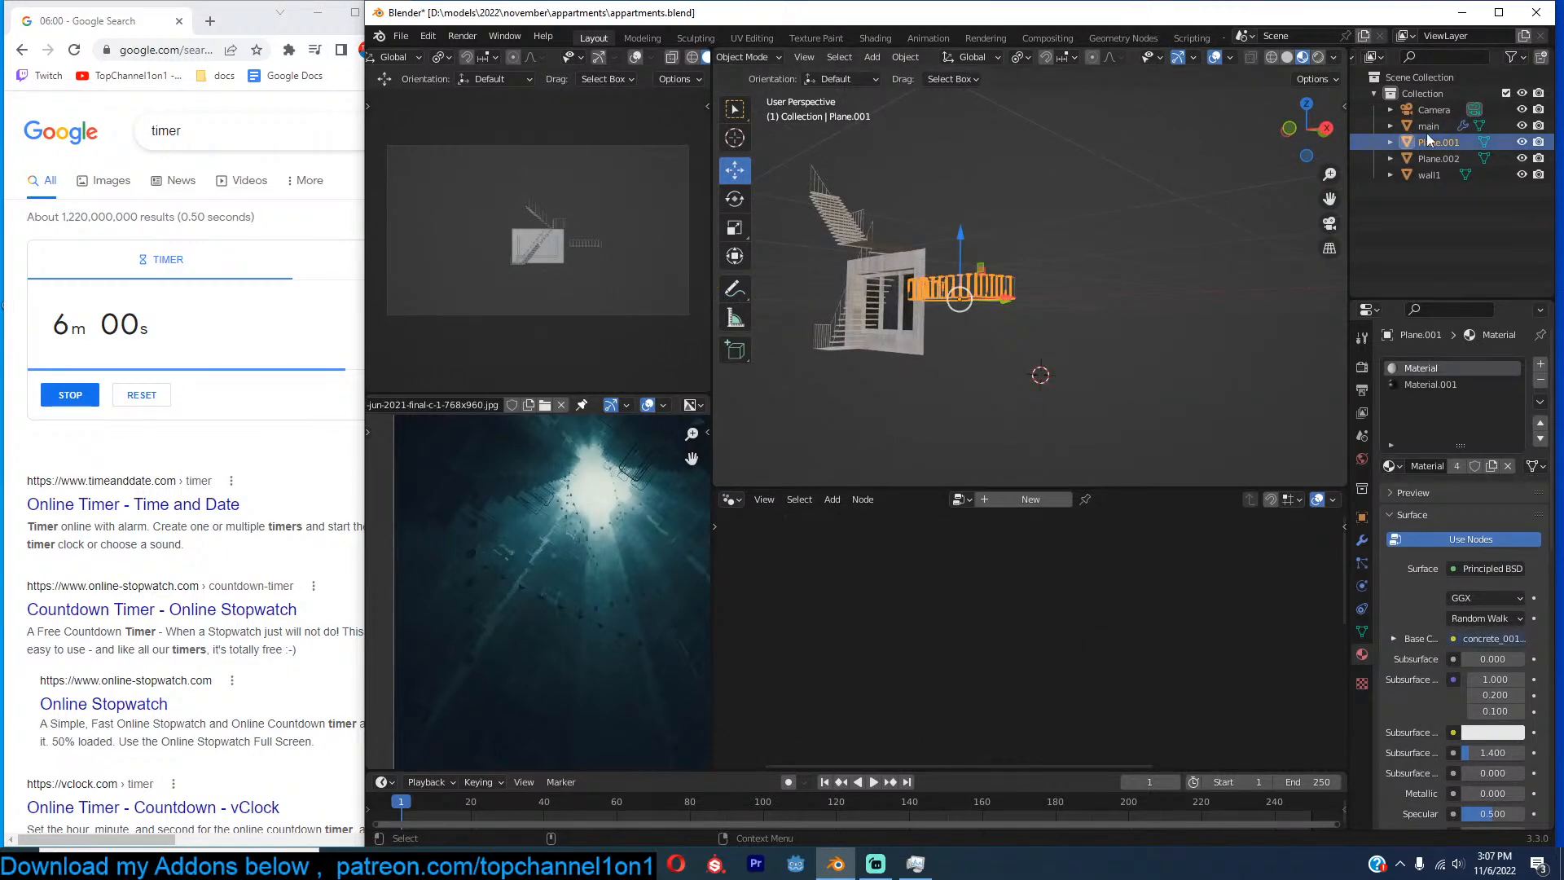
left_click(1448, 142)
type("balckon")
key("Return")
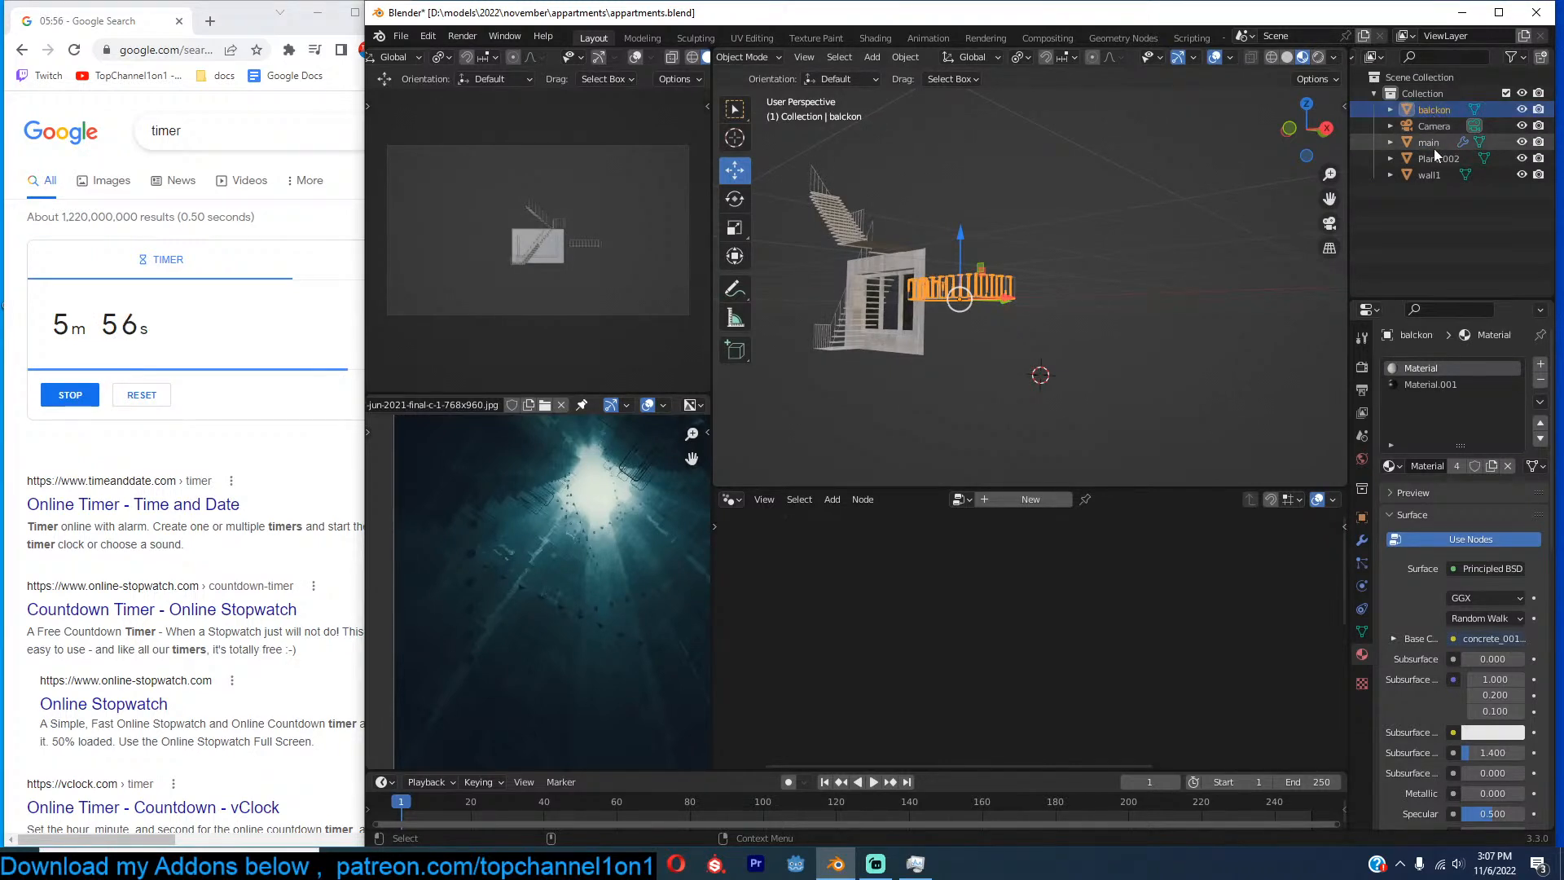
Add the balckon object to the main object's geometry node tree as an Object Info node.
left_click(1431, 143)
left_click_drag(1431, 112, 924, 546)
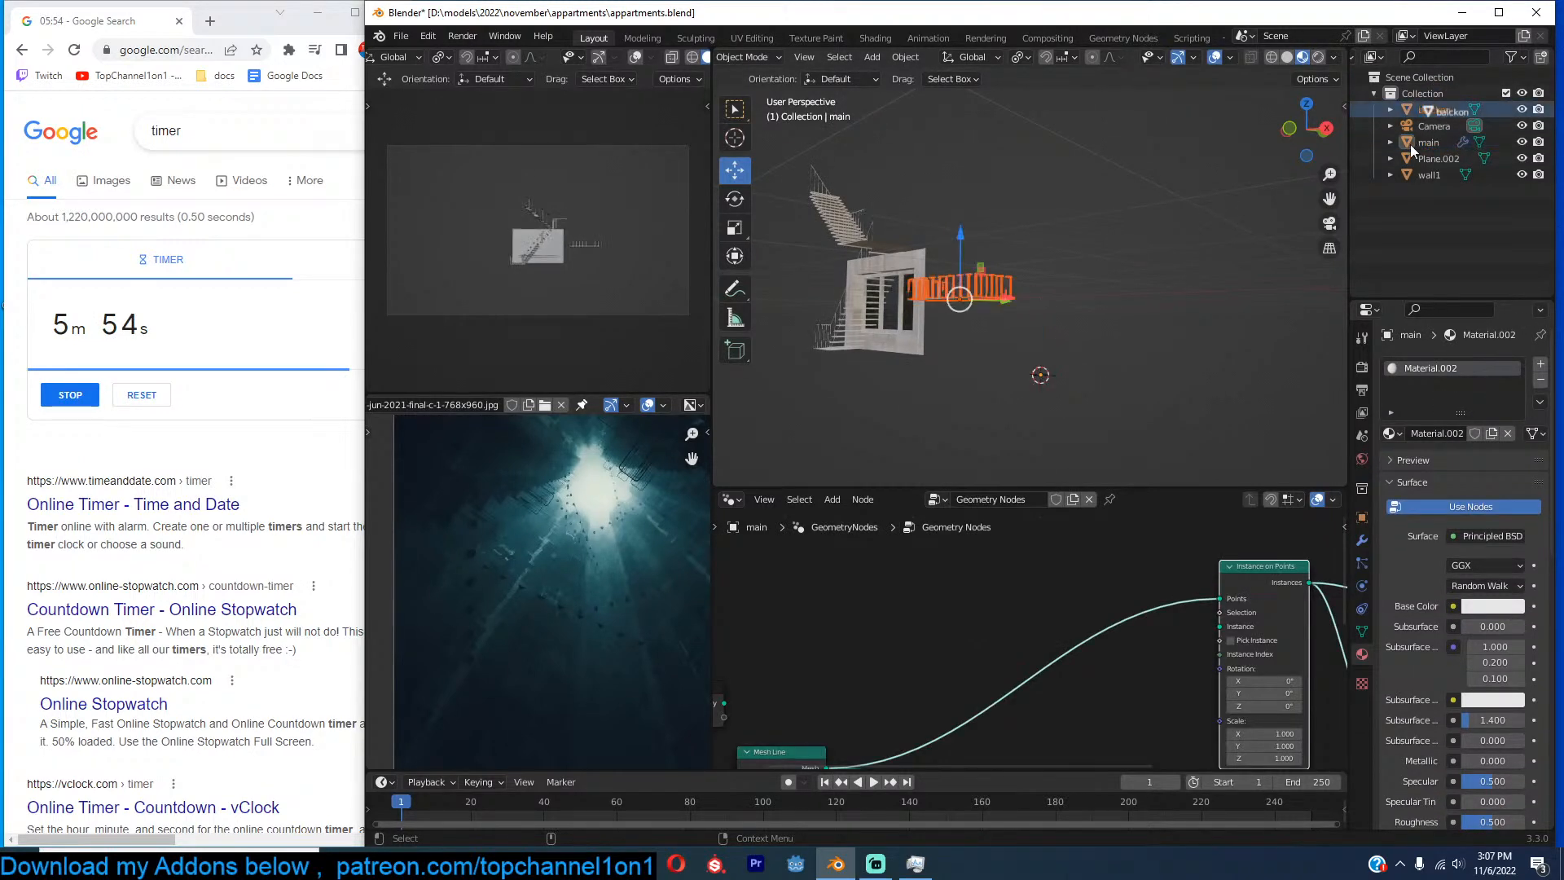
left_click_drag(879, 593, 880, 593)
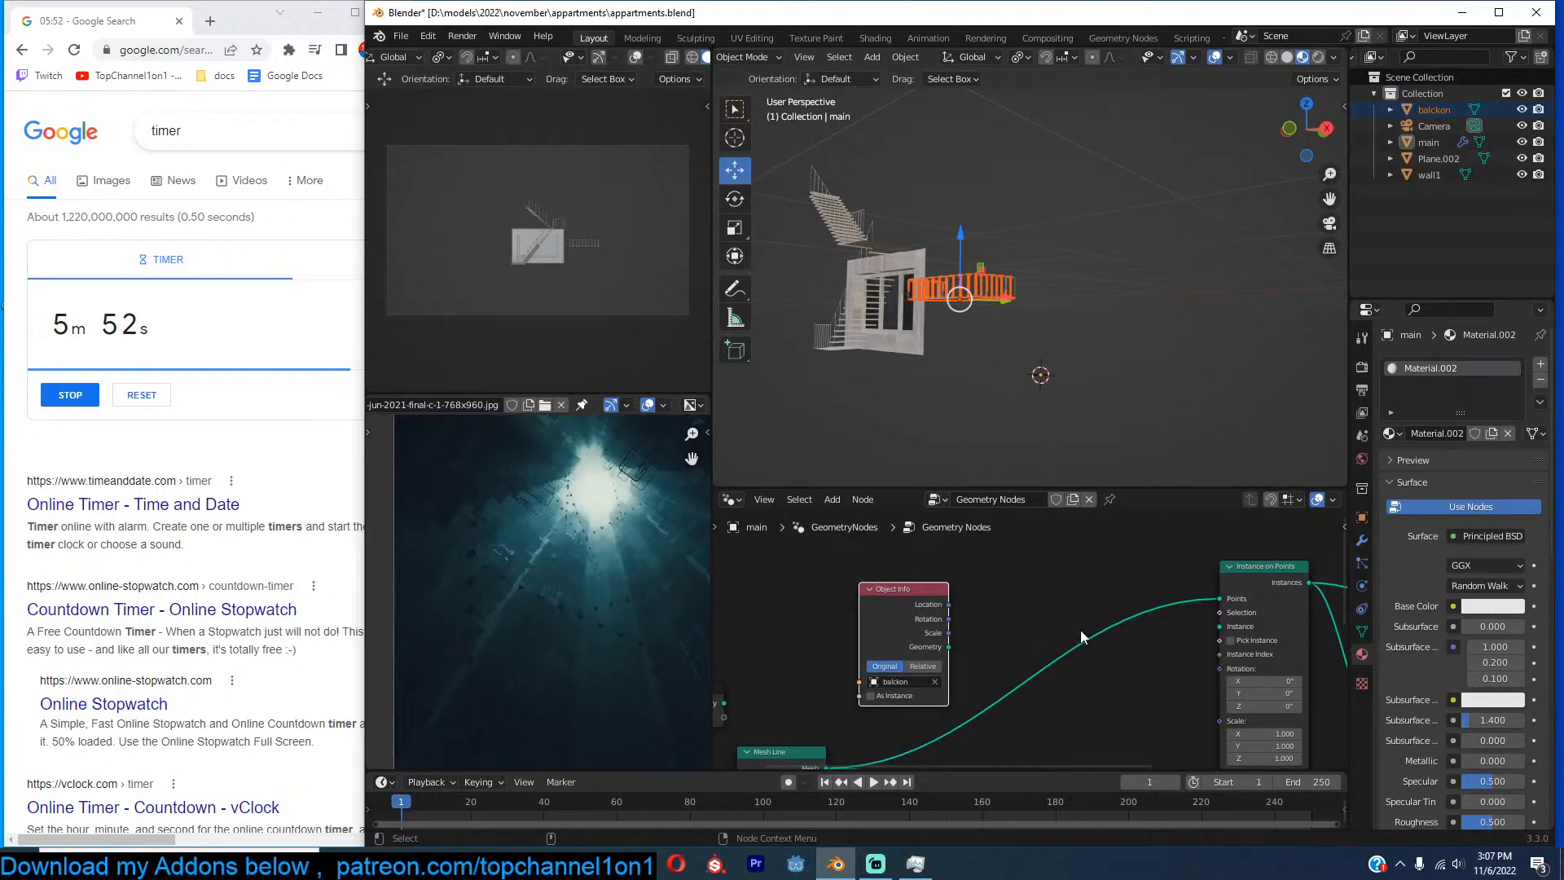
middle_click_drag(1053, 627, 1064, 604)
middle_click_drag(1098, 679, 1098, 664)
scroll(1104, 658, "up", 1)
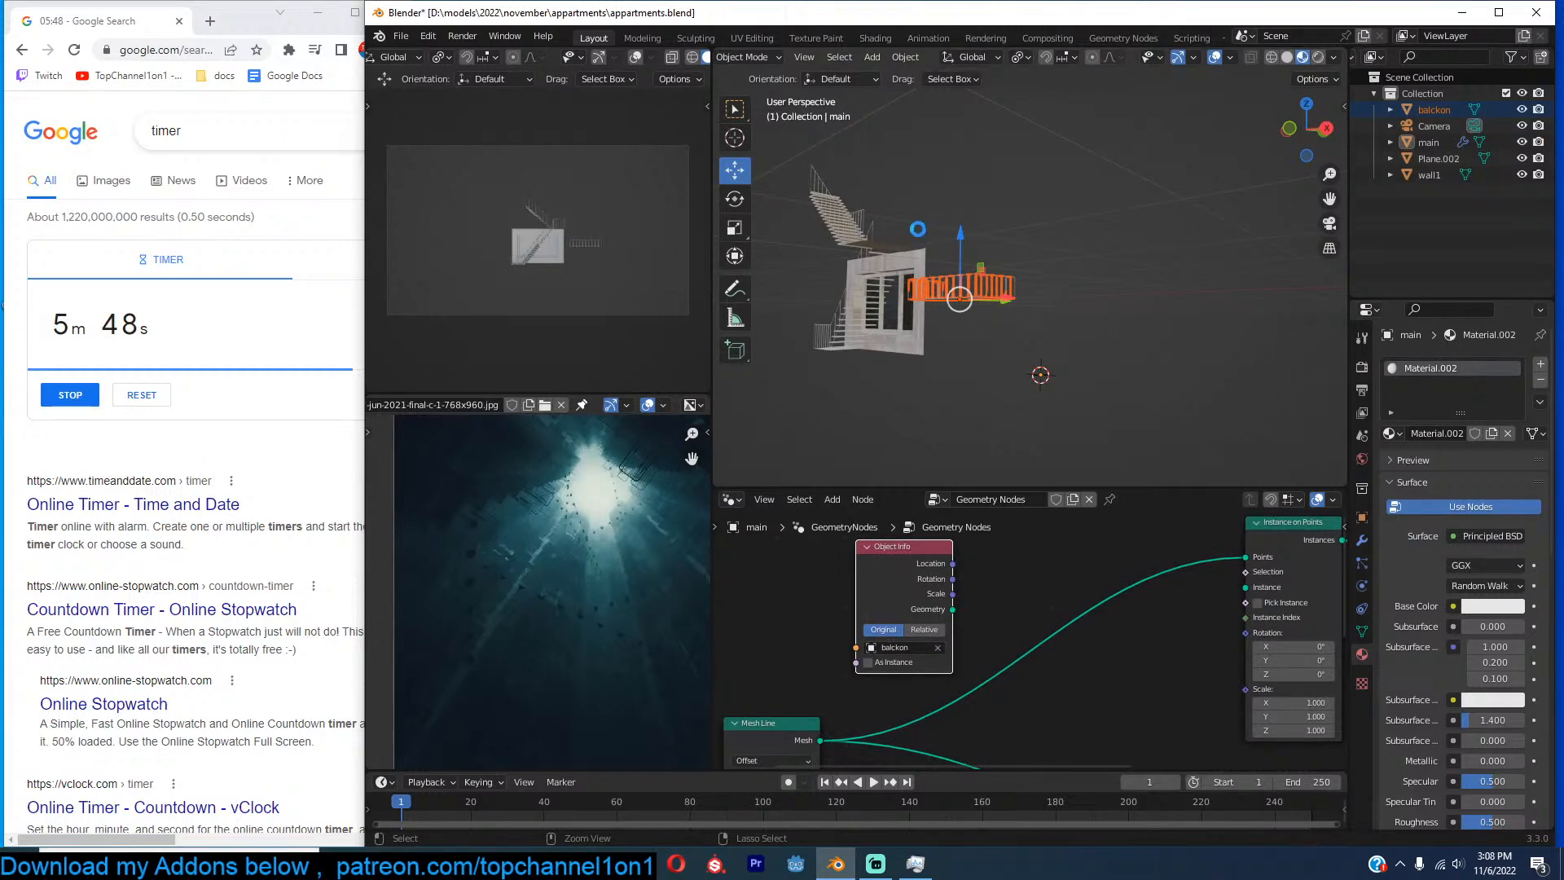
Save the file and connect the balckon Object Info geometry to the upper Instance on Points node's Instance input.
key("ctrl+s")
left_click(1197, 620)
left_click(1074, 276)
scroll(1143, 610, "down", 1)
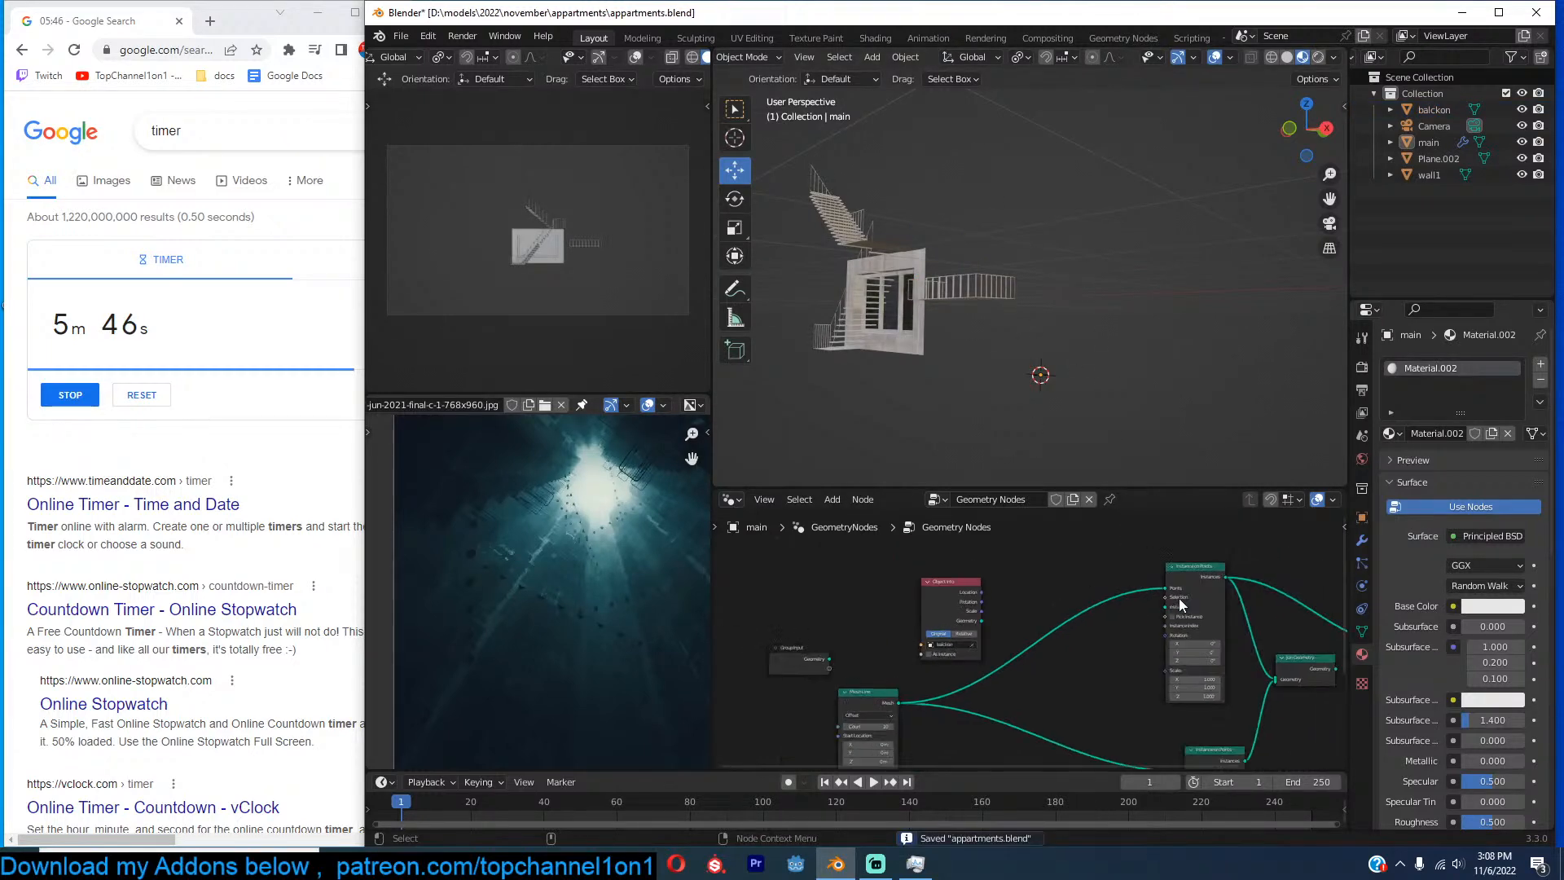
left_click_drag(964, 613, 1214, 595)
scroll(1229, 614, "down", 2)
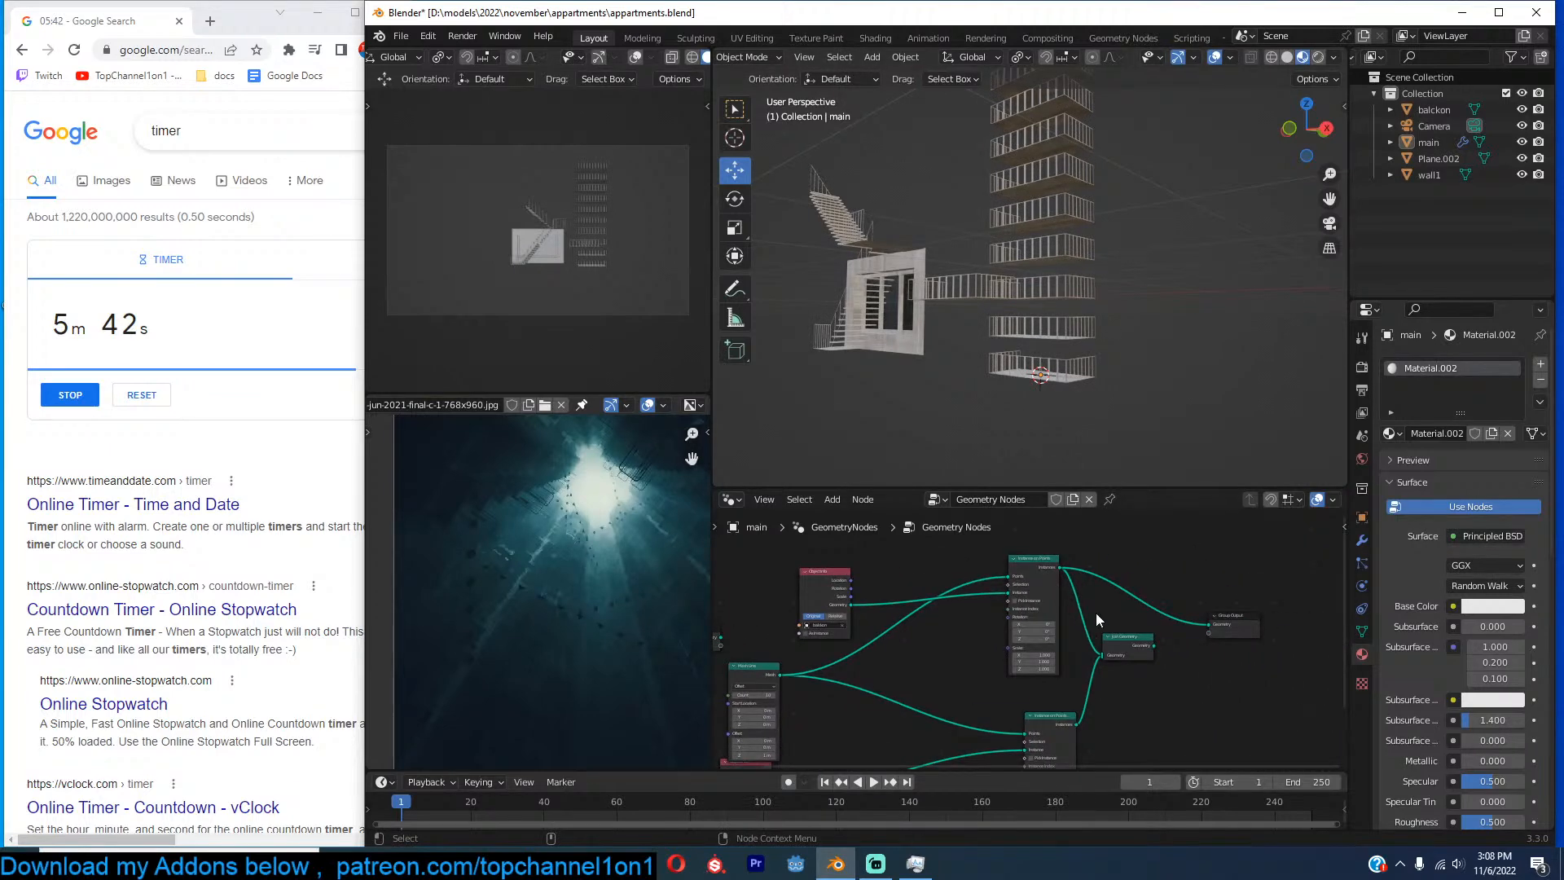
Route the Join Geometry node to the group output so walls and balconies combine, and save the file.
key("x")
left_click(1150, 642, "ctrl+shift")
scroll(1039, 125, "up", 2)
middle_click_drag(1039, 244, 1103, 265)
scroll(1103, 265, "up", 2)
key("ctrl+s")
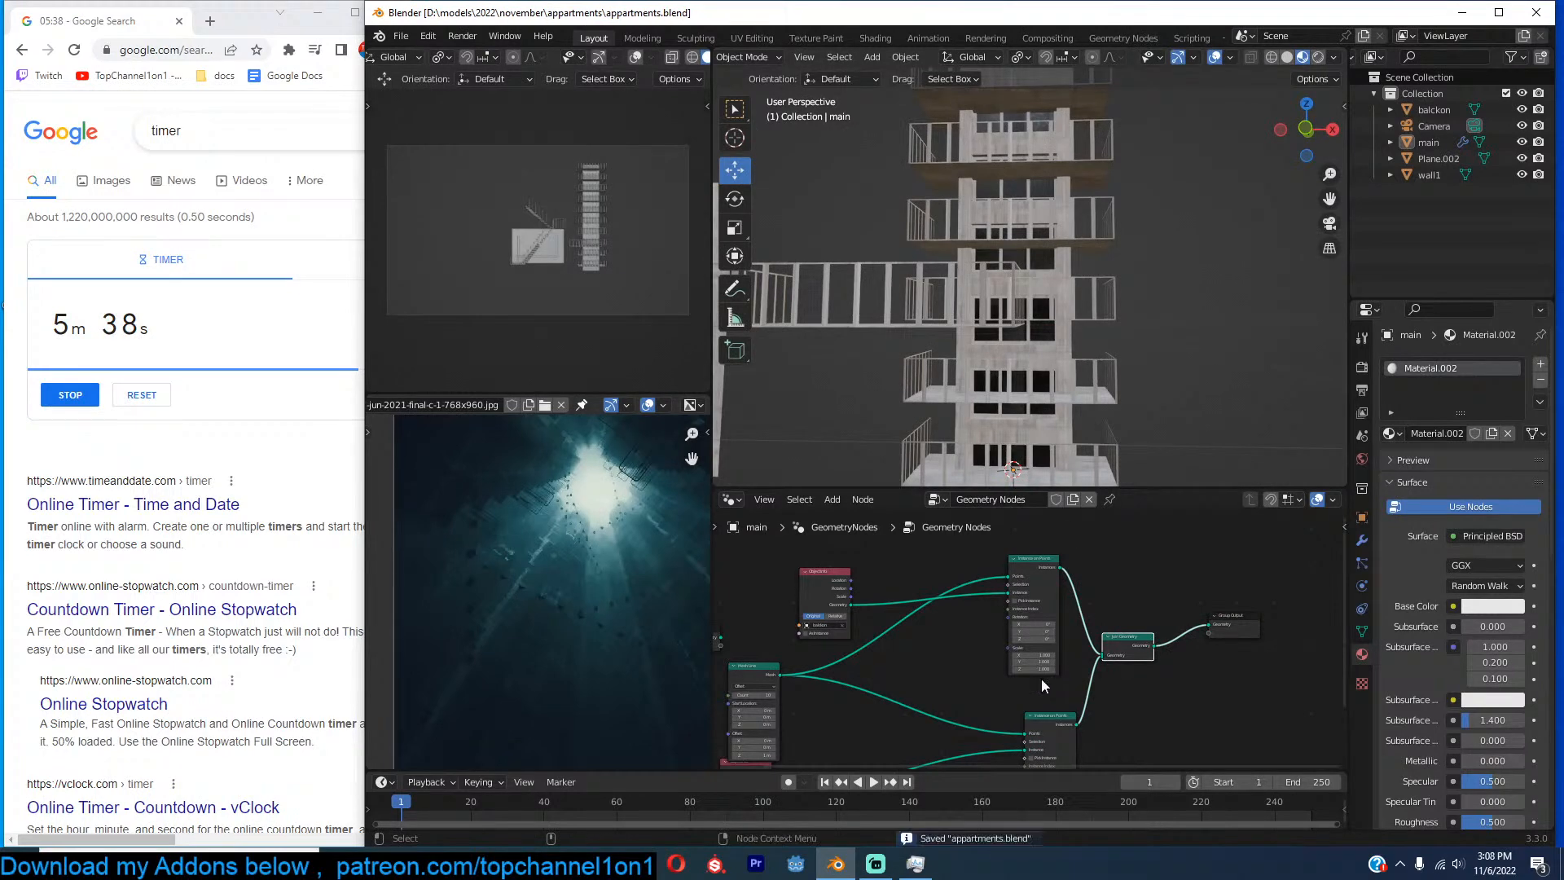
Scale down the balcony instances uniformly in the upper Instance on Points node.
scroll(1063, 667, "up", 3)
left_click_drag(1074, 650, 1018, 652)
middle_click_drag(1071, 226, 1169, 232)
left_click(1014, 357)
key("Tab")
key("Tab")
Place the 3D cursor on the lower corner vertex of the wall1 mesh beside the staircase.
left_click(862, 329)
middle_click_drag(862, 329, 1126, 346, "shift")
key("Tab")
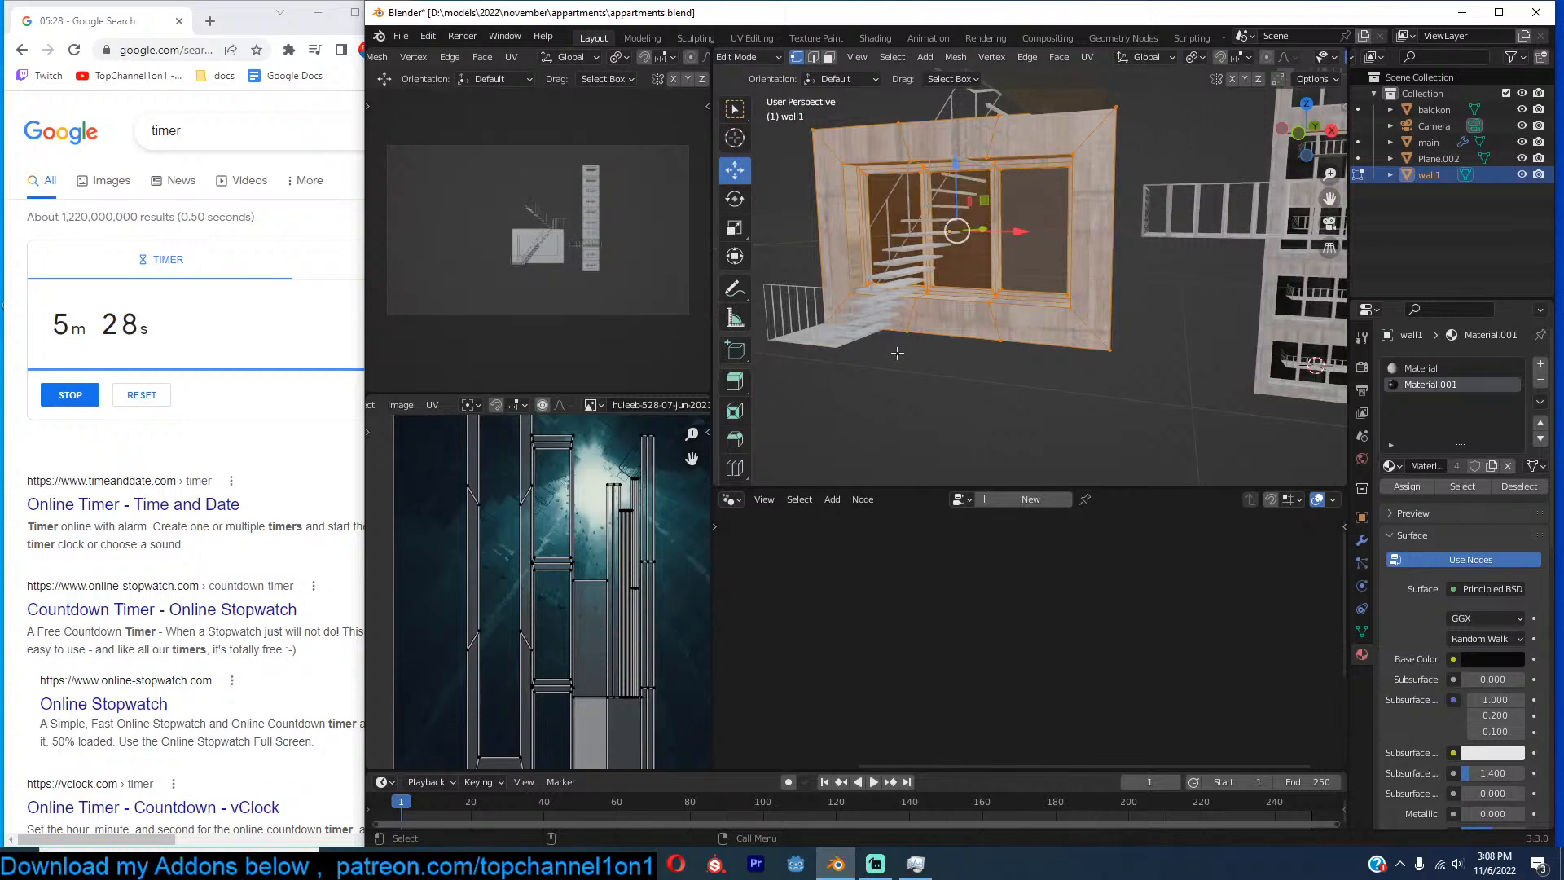
key("2")
right_click(953, 336, "shift")
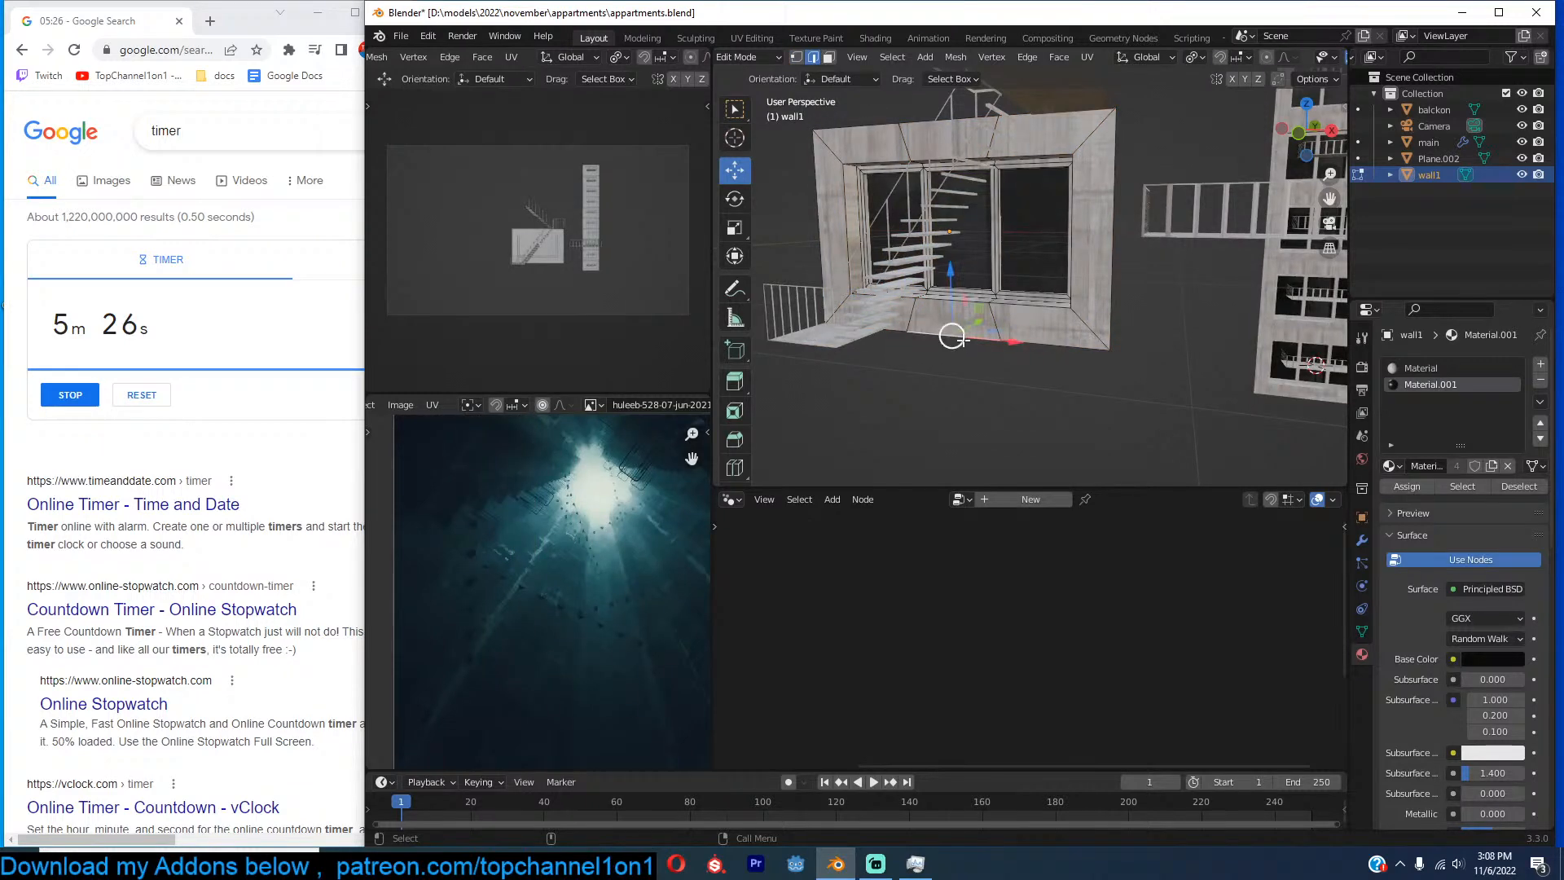
key("1")
left_click(826, 326, "shift")
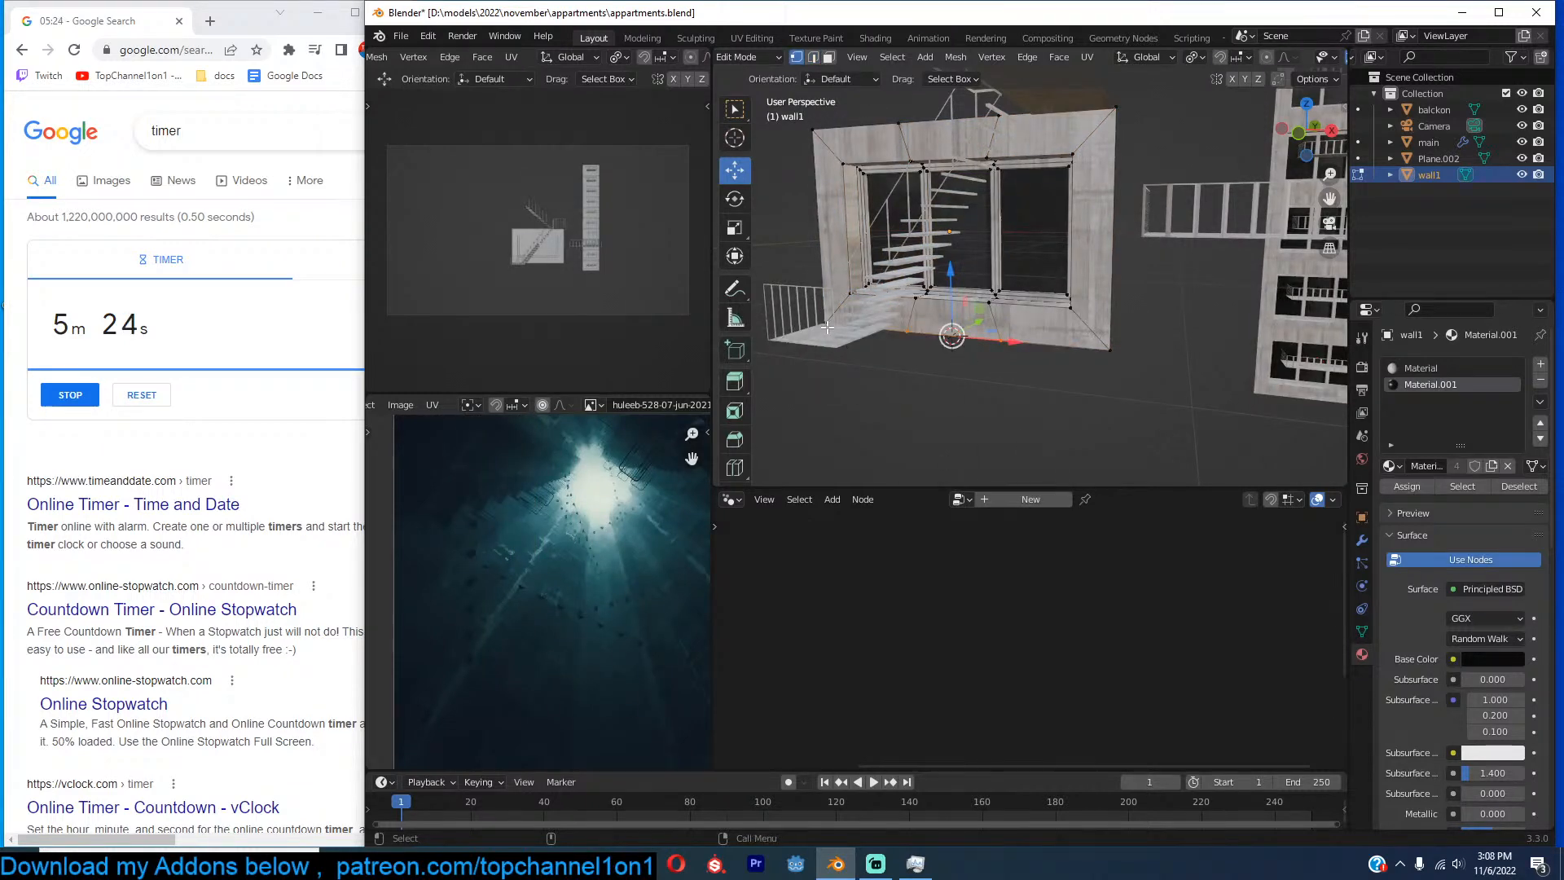
Set the origin of wall1 to the 3D cursor.
key("Tab")
right_click(960, 388)
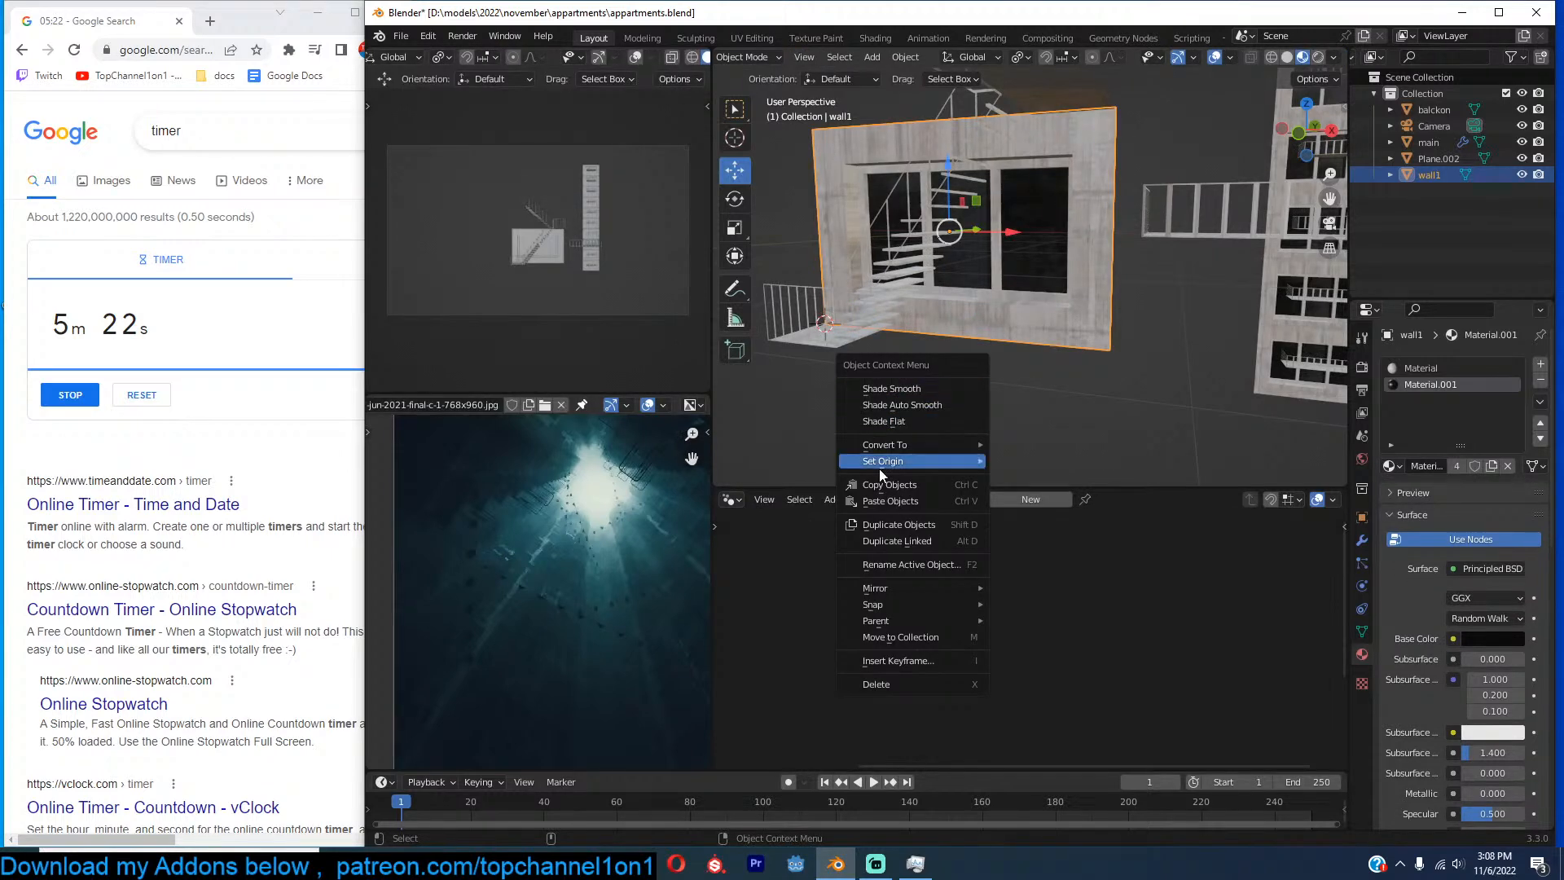
left_click(1051, 497)
middle_click_drag(1130, 342, 1180, 317, "shift")
middle_click_drag(1176, 444, 1020, 378)
left_click(1046, 326)
scroll(1020, 378, "up", 3)
scroll(912, 269, "down", 3)
middle_click_drag(904, 244, 1068, 261)
Snap the 3D cursor to the lower corner vertex of the balckon mesh nearest the wall piece.
left_click(1046, 286)
key("Tab")
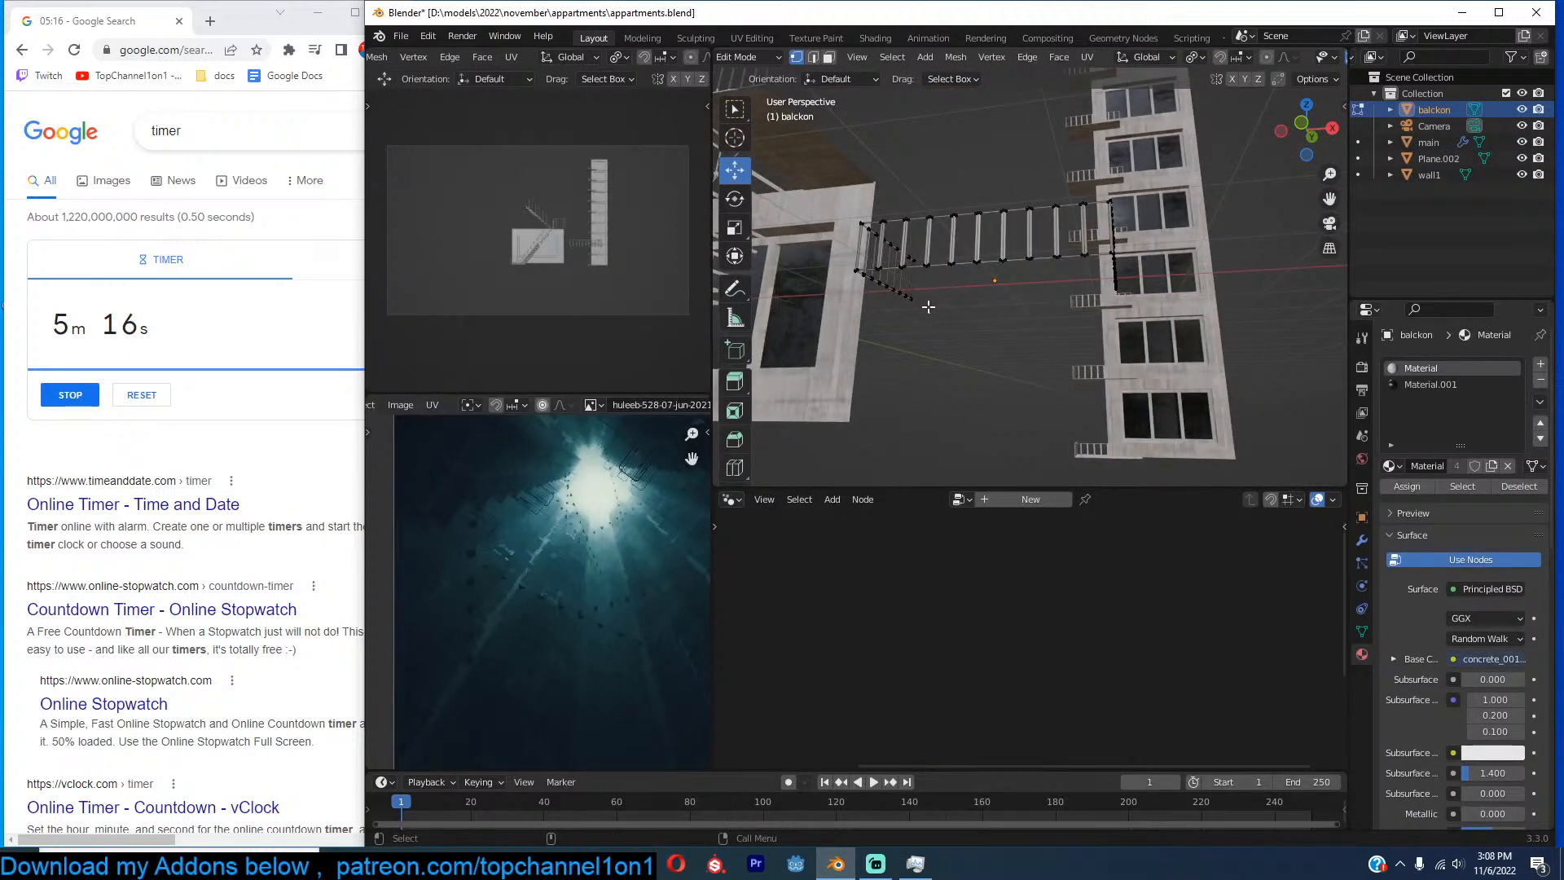
key("alt+h")
left_click(913, 301)
key("shift+s")
key("Tab")
Set the origin of balckon to the 3D cursor and select the main tower.
right_click(1010, 290)
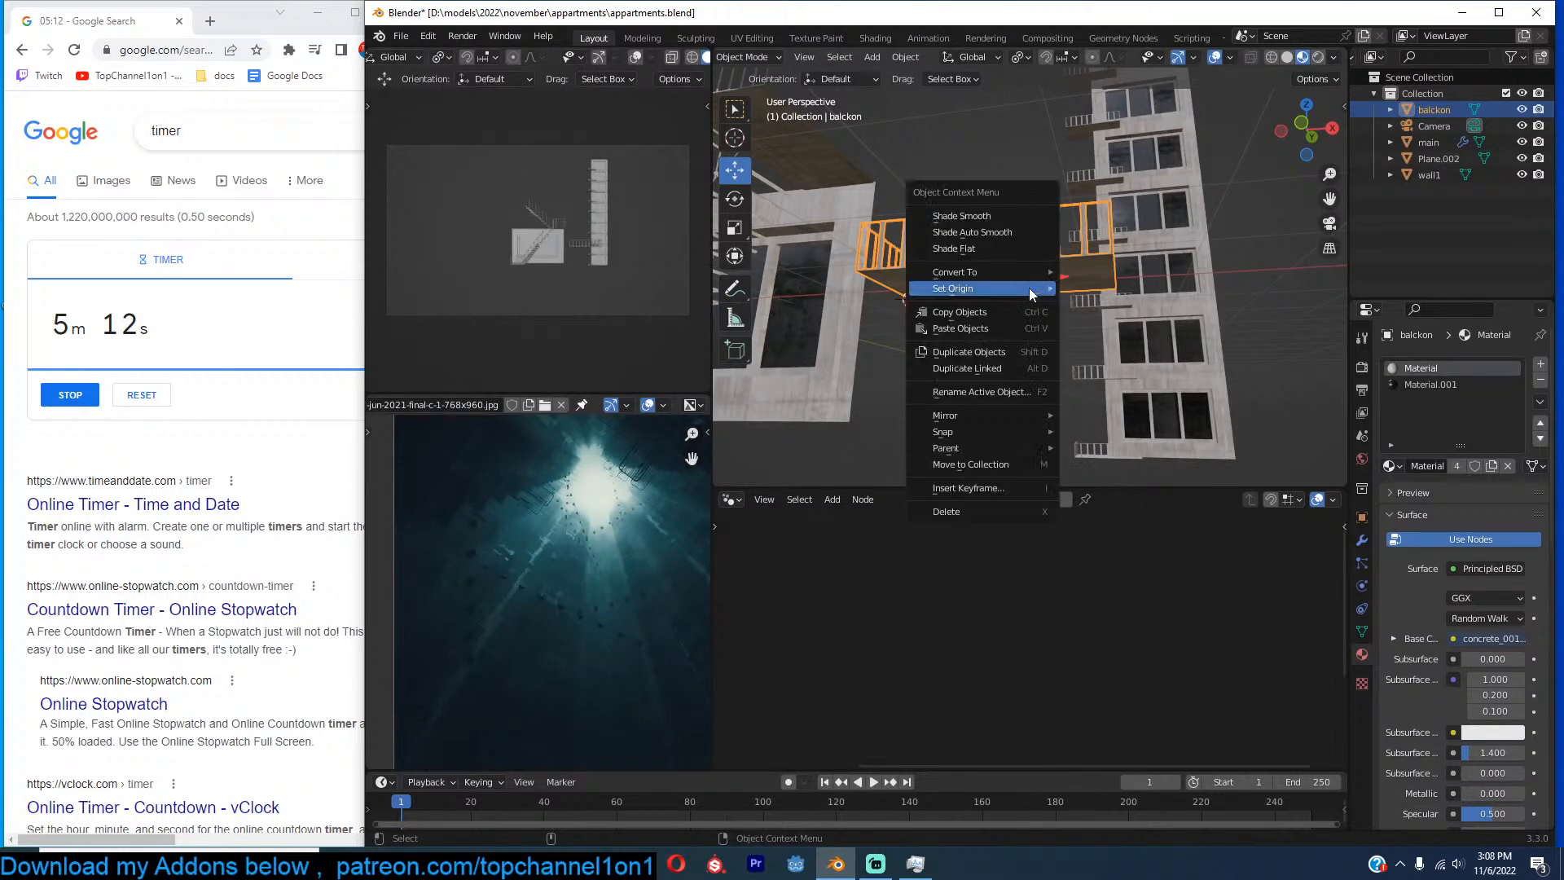
mouse_move(1010, 290)
left_click(1118, 324)
left_click(1173, 295)
middle_click_drag(1173, 296, 1055, 246)
scroll(1080, 364, "up", 3)
left_click(1057, 248)
Enable Ambient Occlusion and Screen Space Reflections for the Eevee render.
left_click(1362, 368)
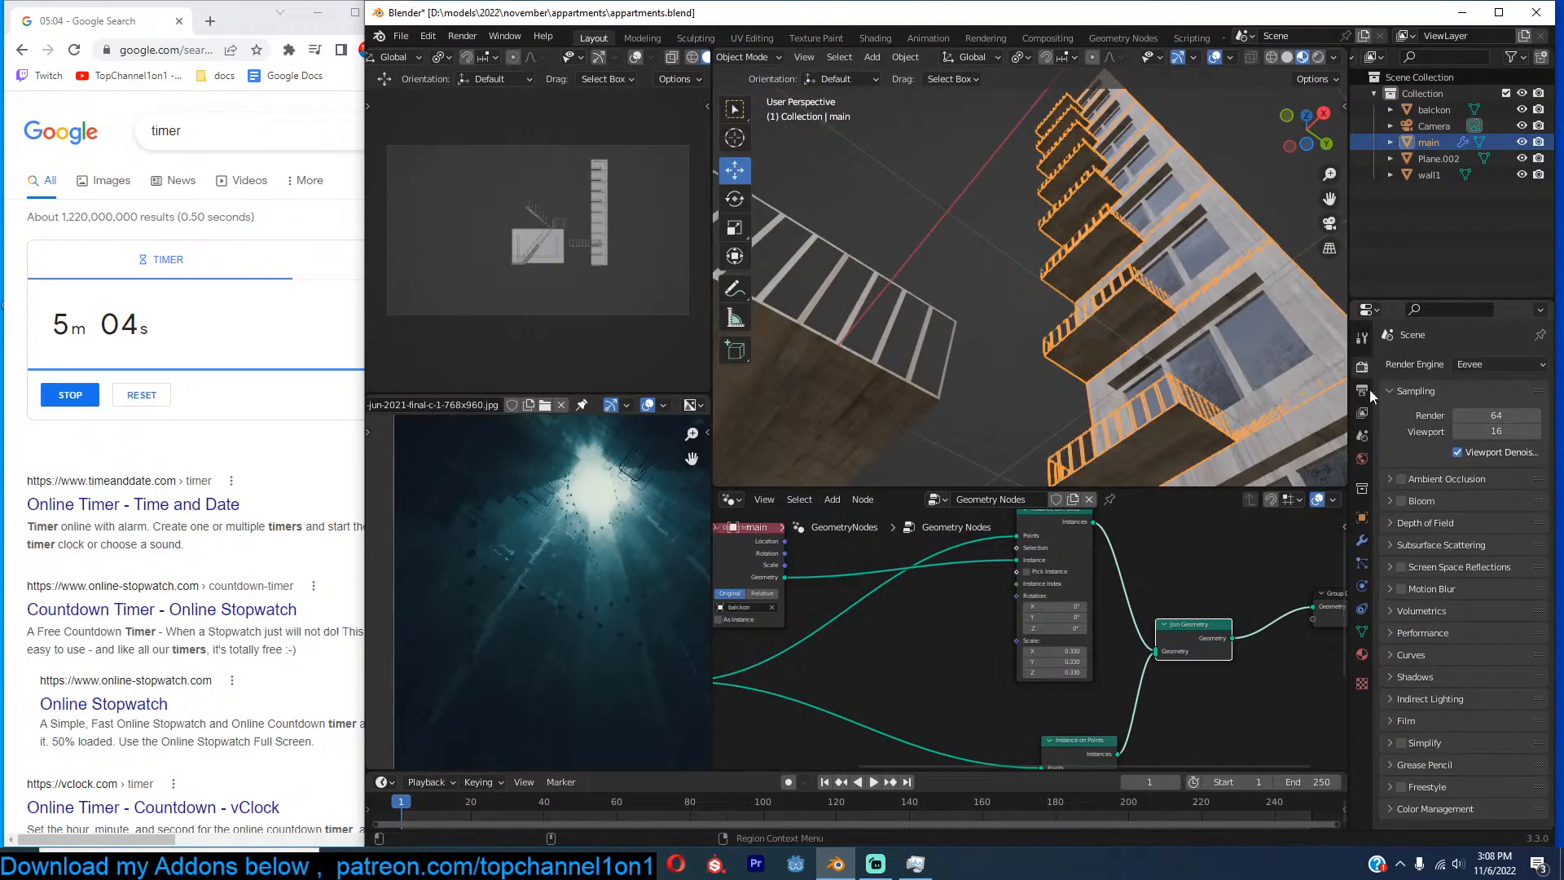
left_click(1402, 479)
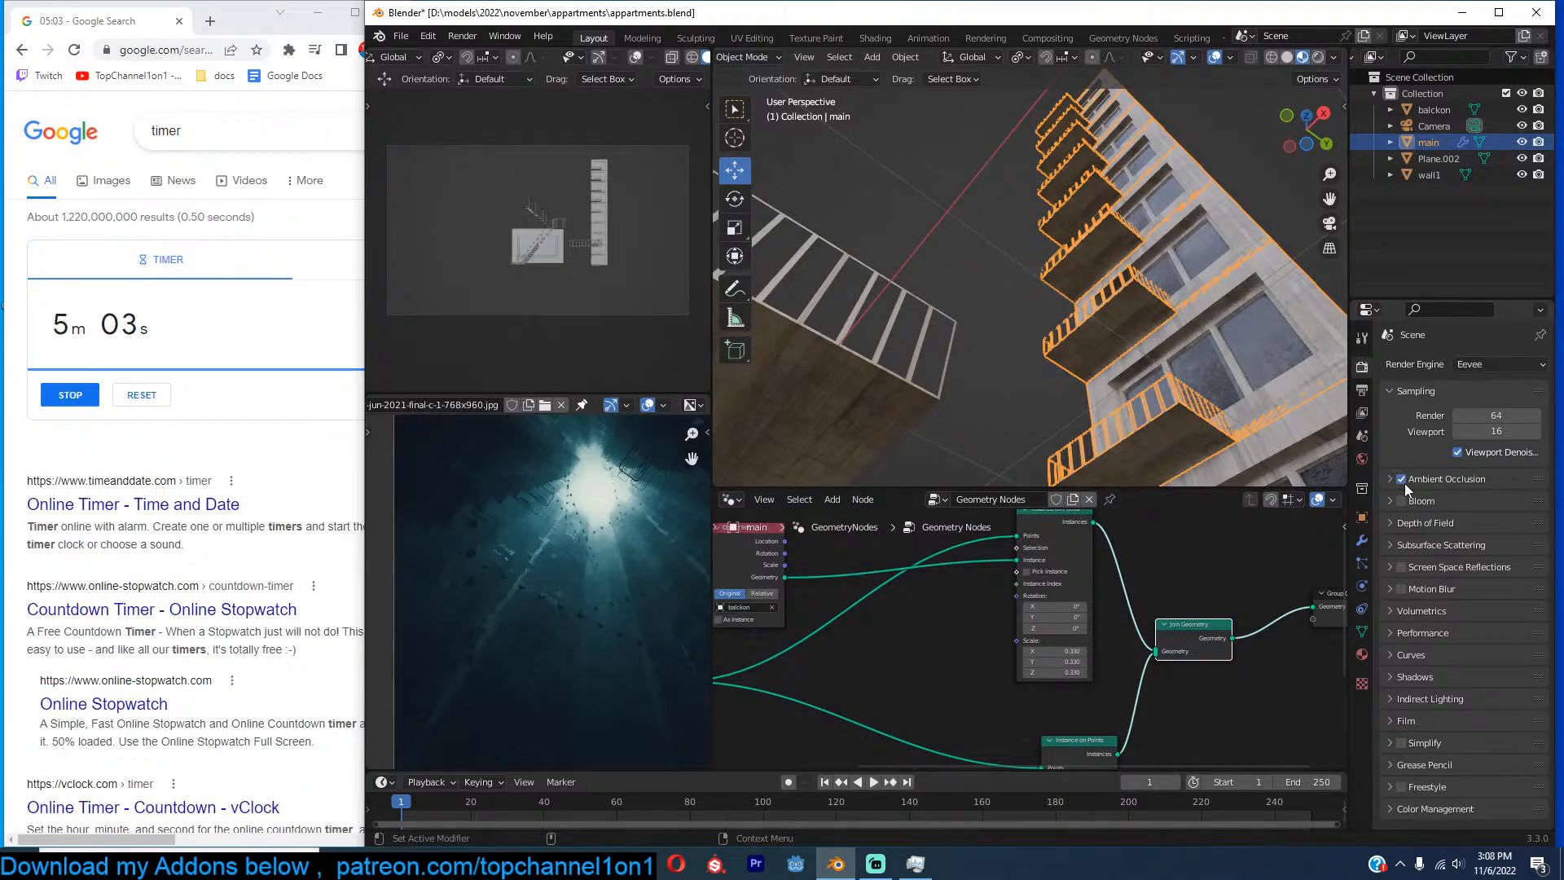
left_click(1402, 567)
middle_click_drag(1170, 285, 1064, 305)
key("alt+a")
left_click(1065, 305)
scroll(1065, 305, "up", 3)
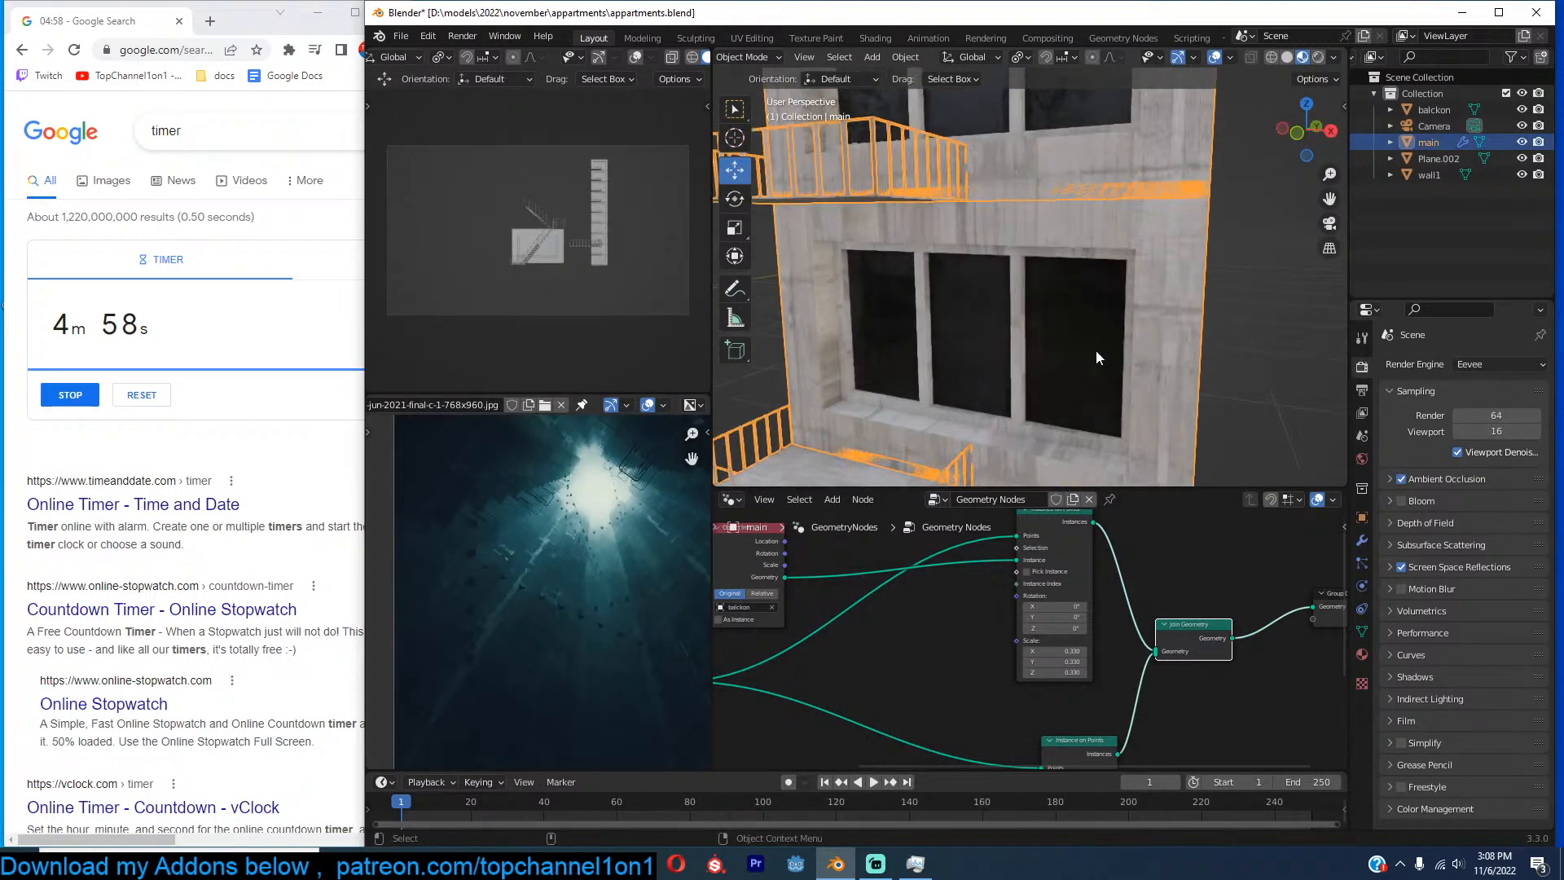
Set the Mesh Line's Z offset to 1.03 m to adjust the spacing between the tower's floors.
middle_click_drag(1160, 760, 1112, 595)
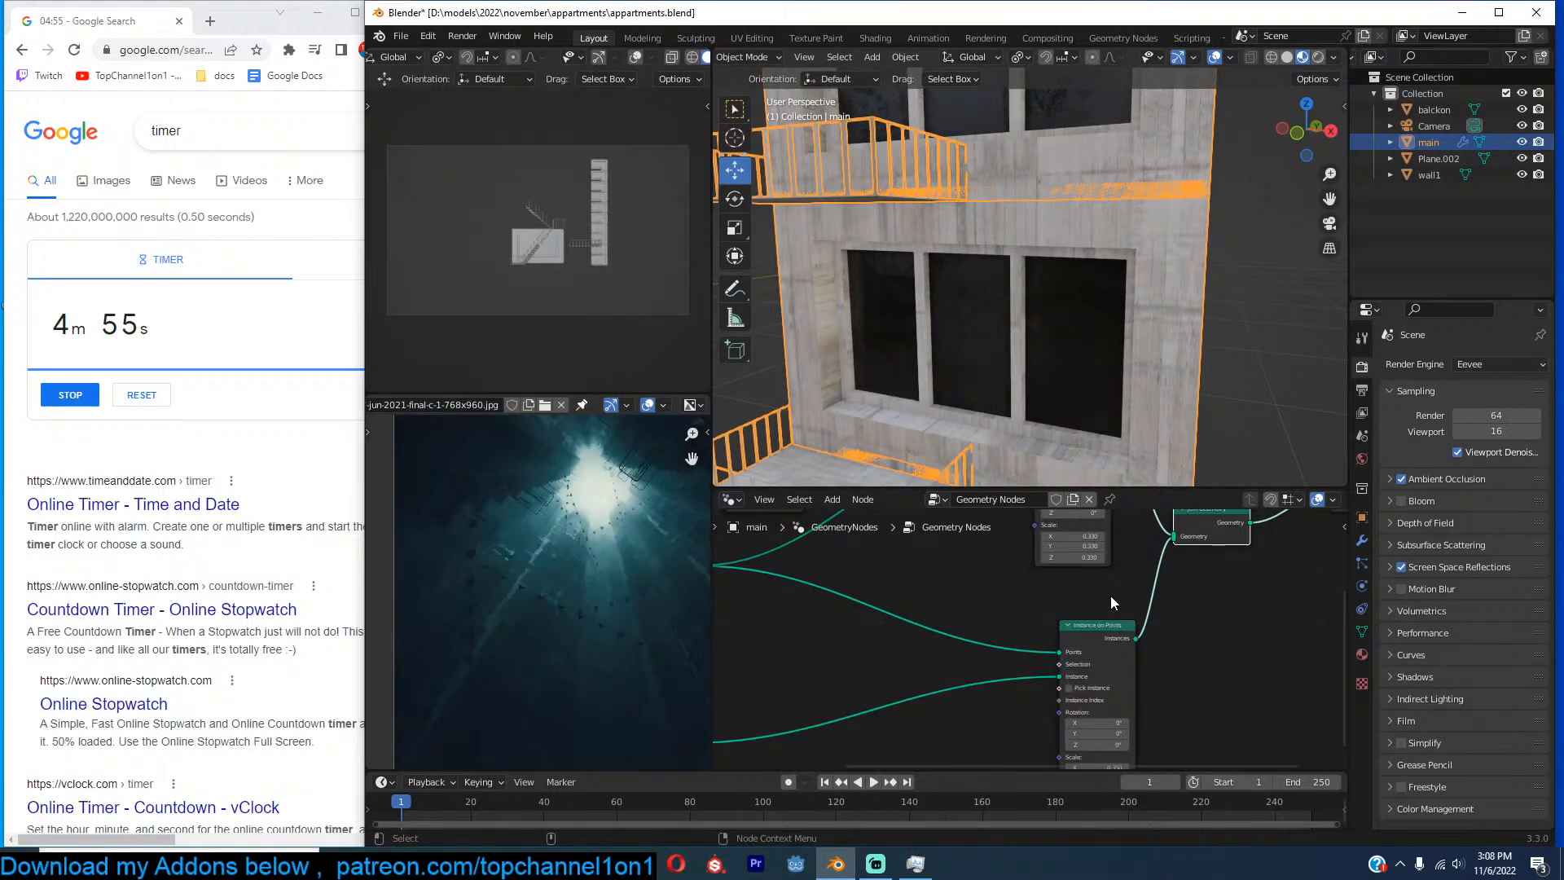
scroll(1111, 595, "up", 4)
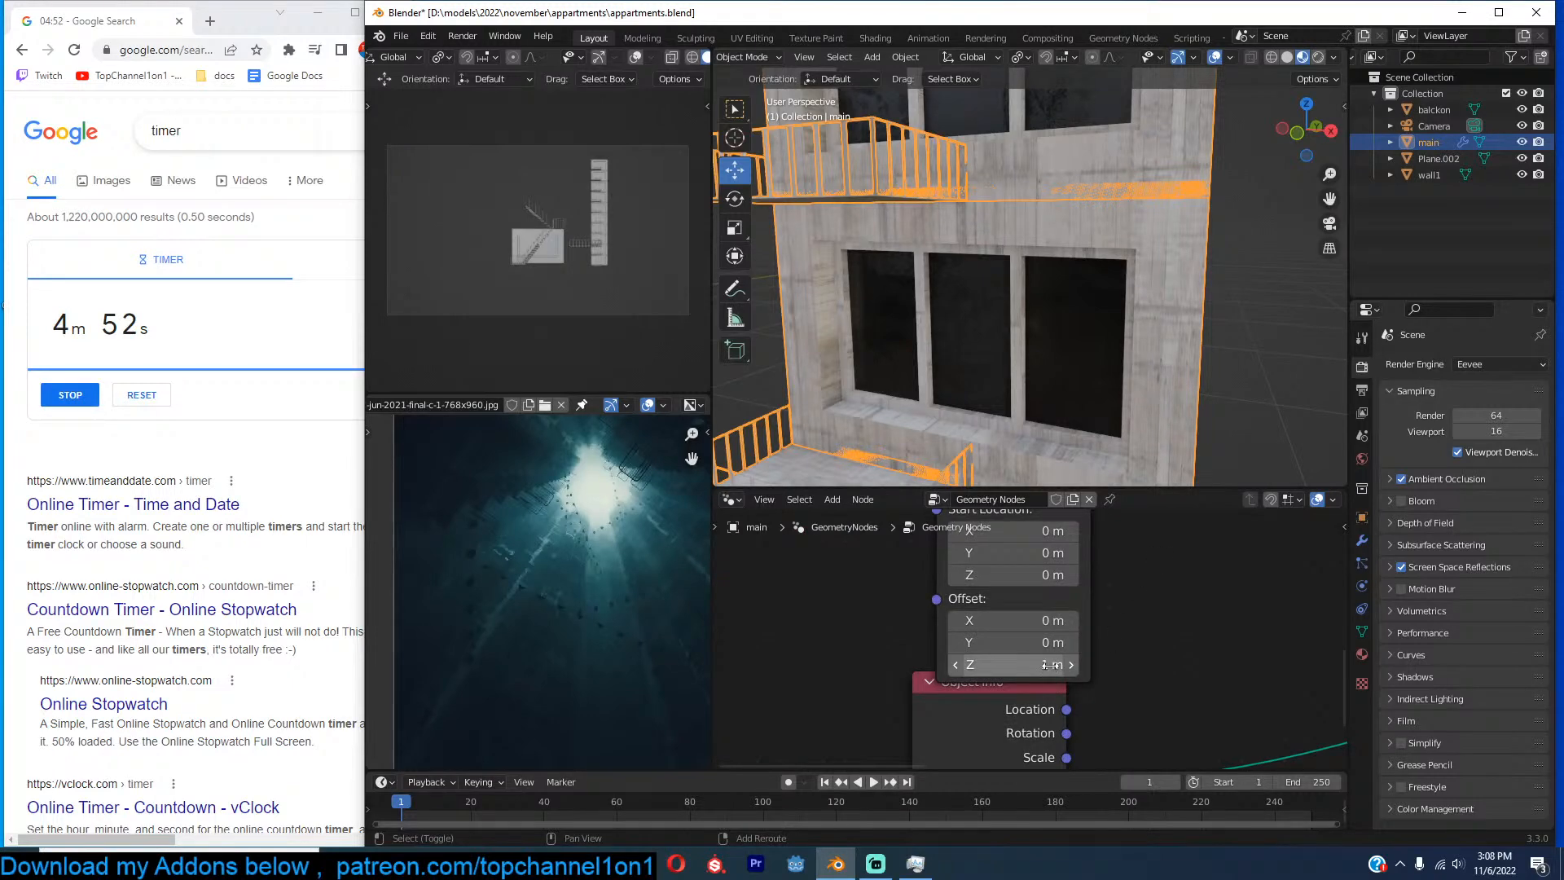
left_click_drag(1052, 665, 1080, 665)
left_click(1149, 404)
scroll(1163, 345, "down", 3)
middle_click_drag(1163, 345, 1229, 233)
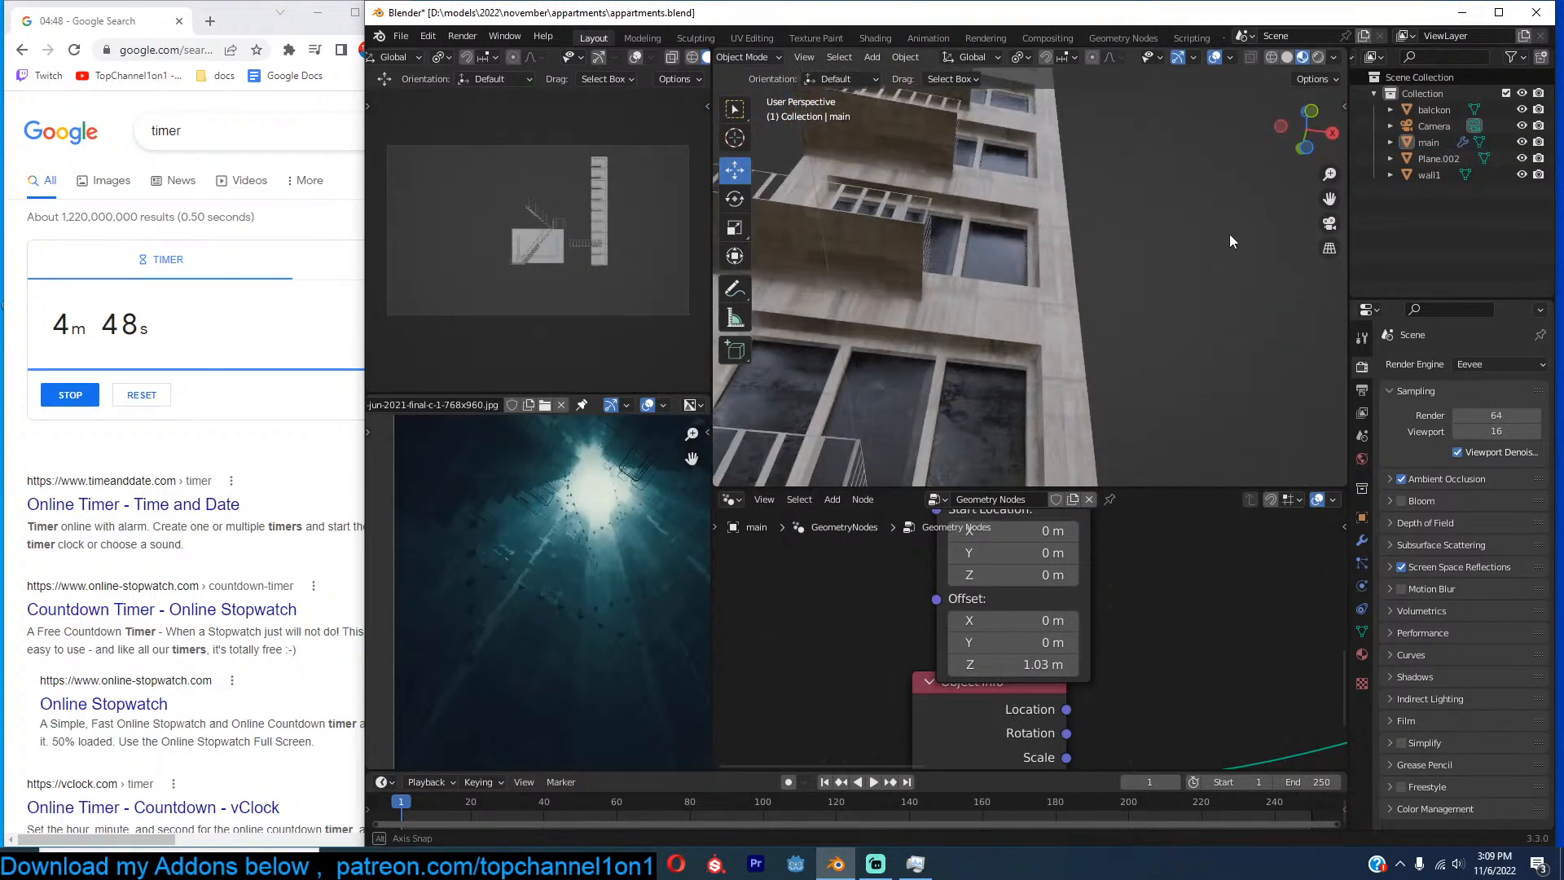
scroll(1156, 317, "down", 3)
middle_click_drag(1156, 317, 1008, 256)
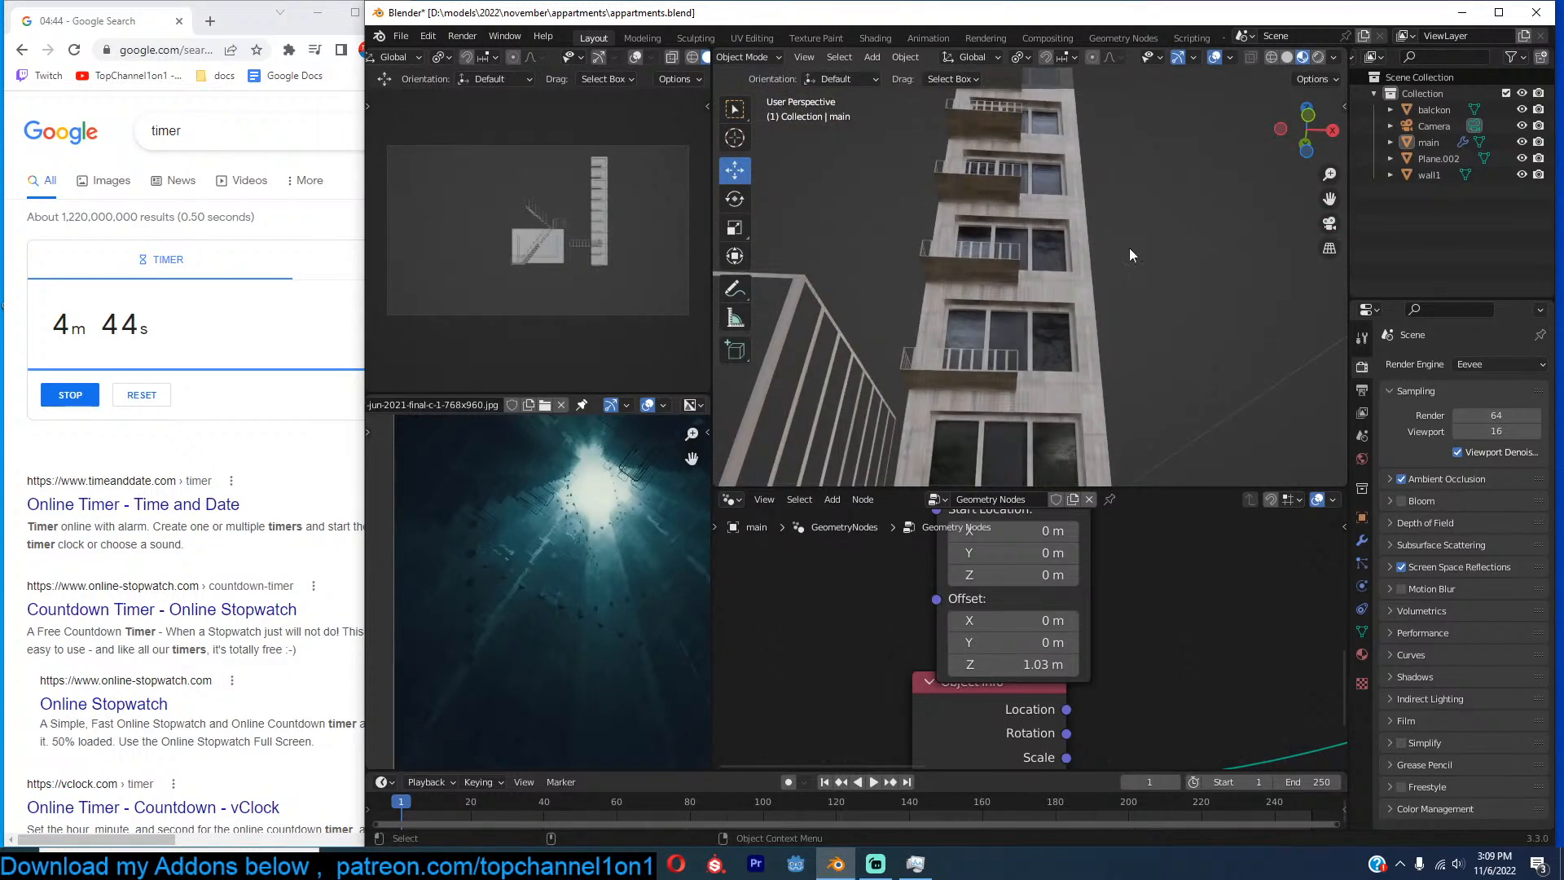
mouse_move(1082, 269)
middle_mouse_down()
mouse_move(1096, 256)
mouse_move(1091, 272)
middle_mouse_up()
middle_click_drag(1072, 399, 1029, 334)
Draw an annotation line along the bottom edge of the main tower's facade.
left_click(743, 297)
middle_click_drag(1093, 465, 1094, 423, "shift")
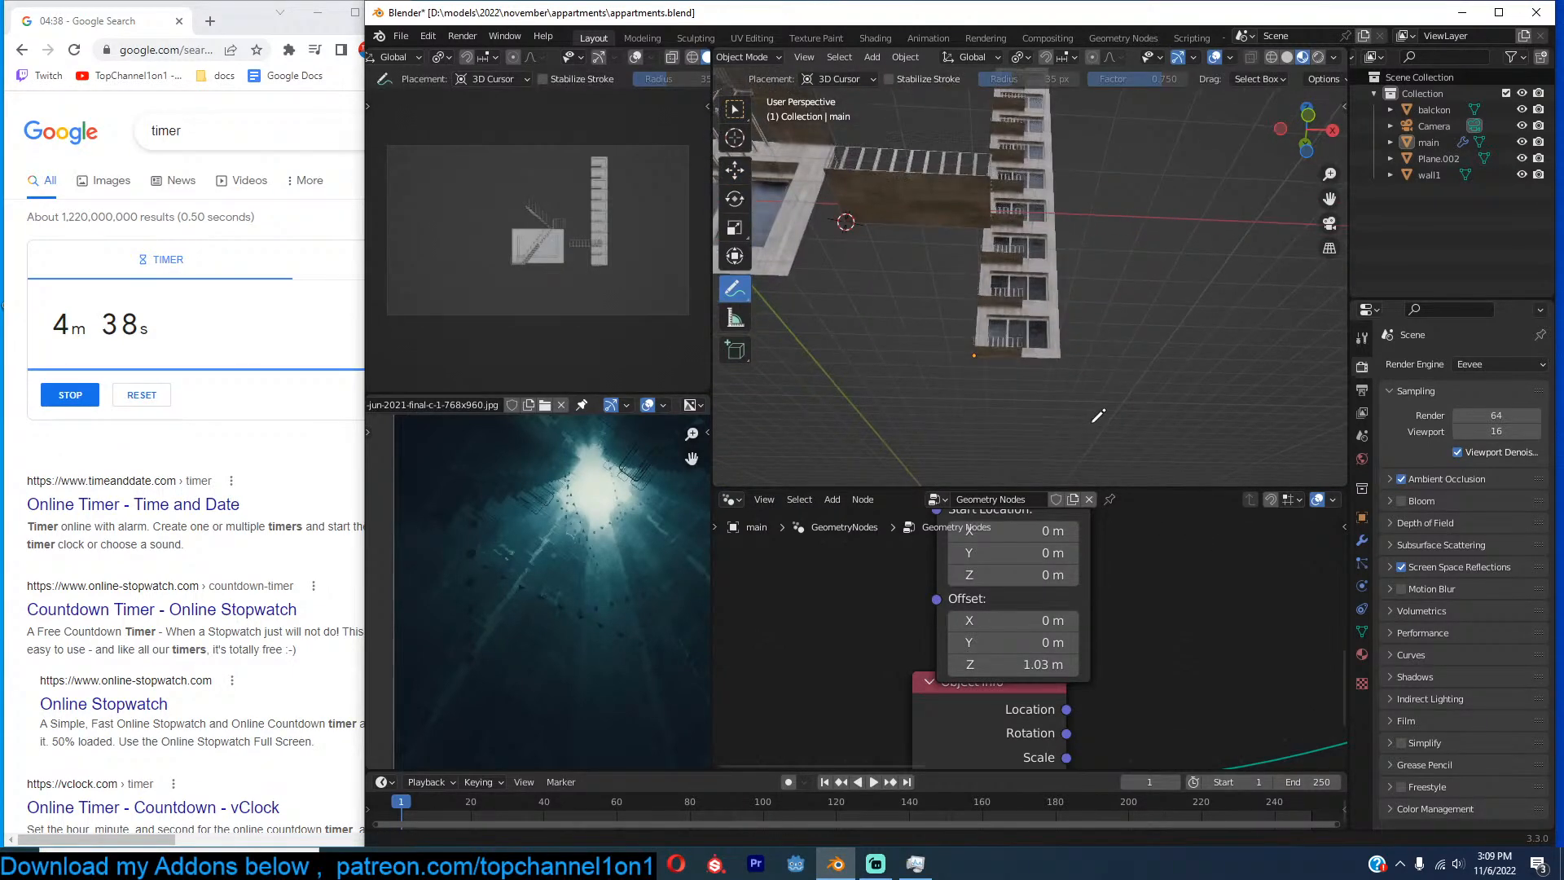
scroll(1092, 422, "up", 3)
left_click_drag(922, 429, 1068, 432)
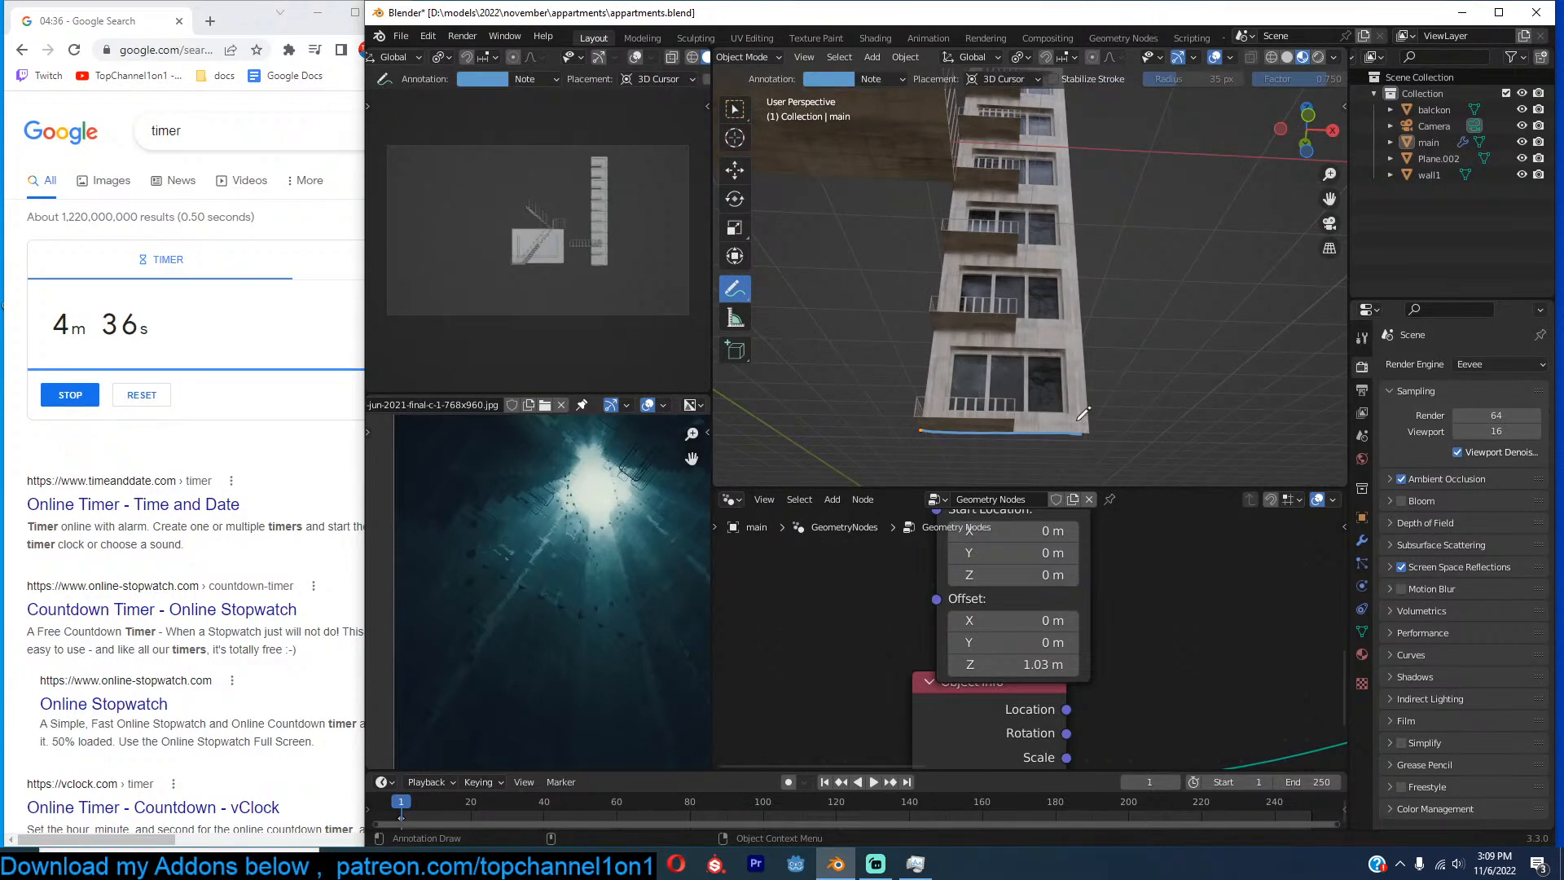
Insert a Set Position node between the balckon Object Info geometry and the Instance on Points node.
scroll(1268, 593, "down", 8)
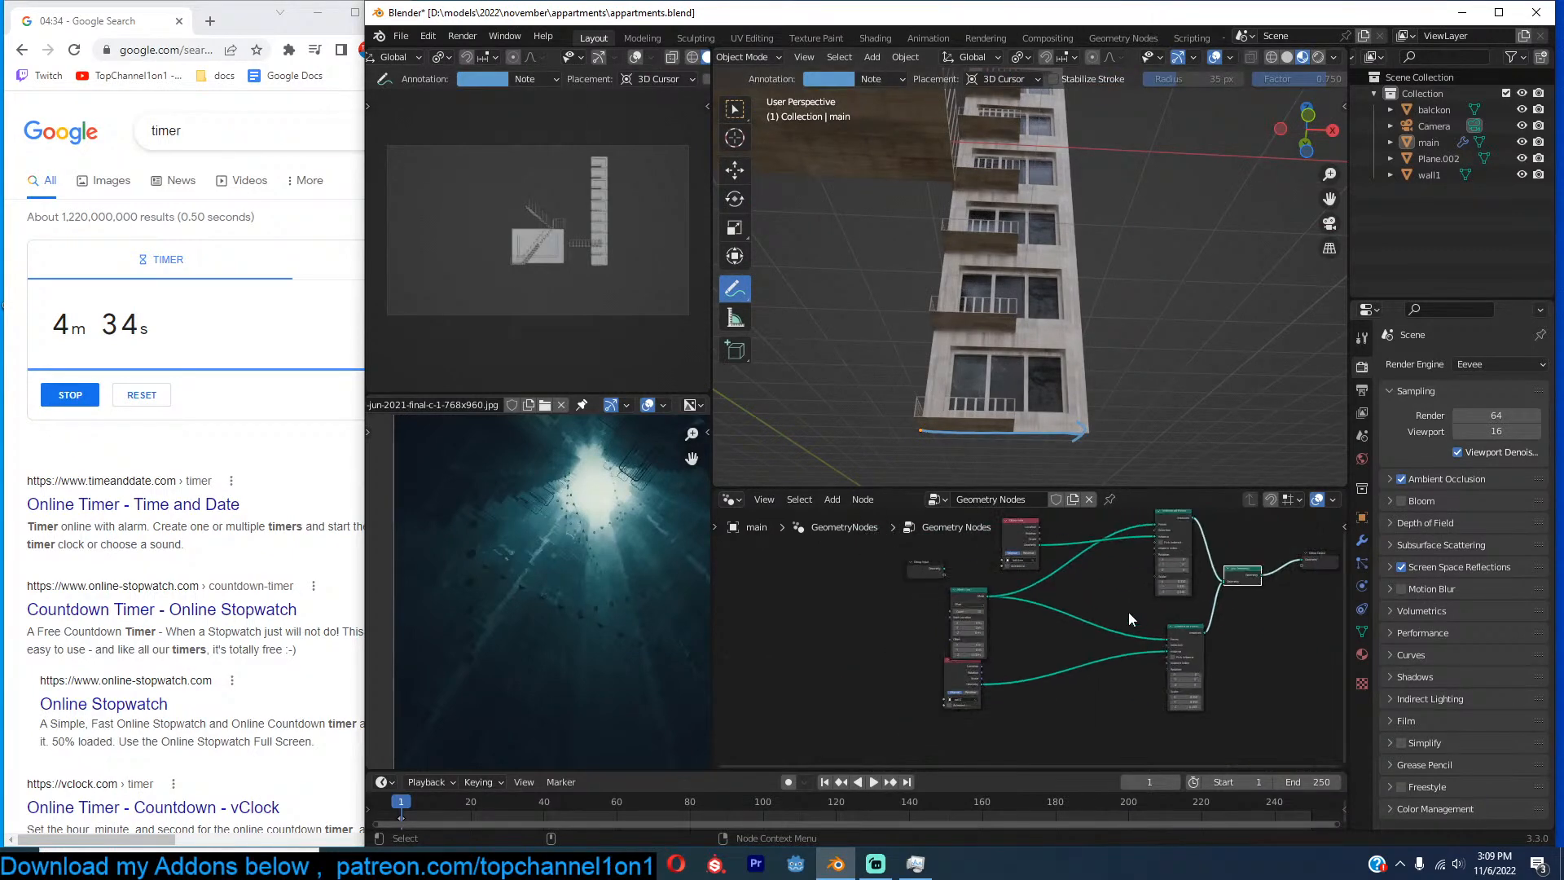
scroll(977, 676, "up", 1)
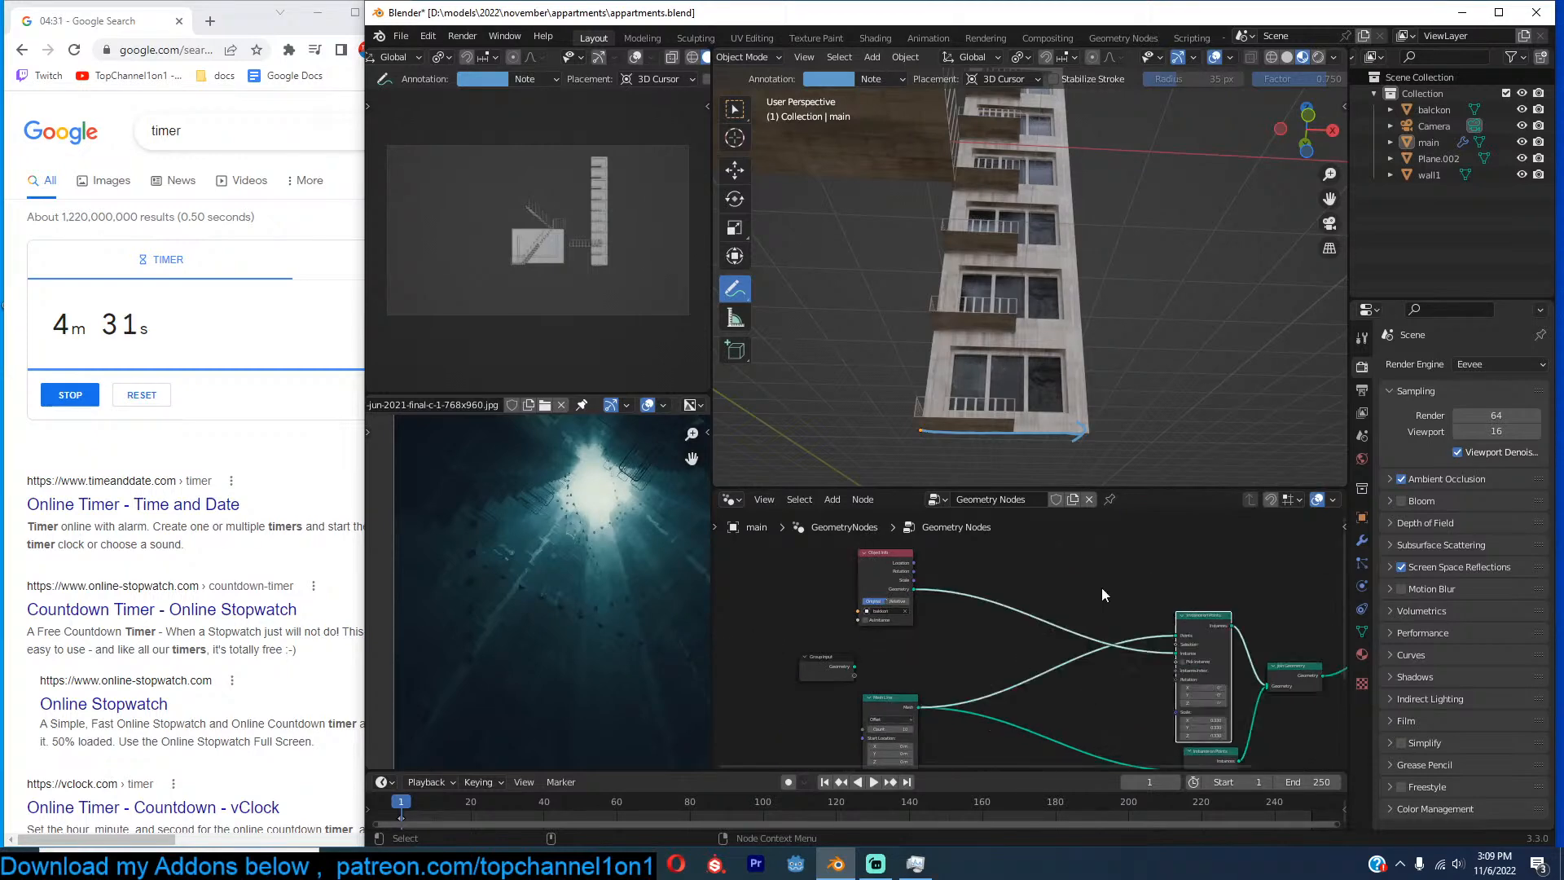
scroll(1103, 590, "up", 3)
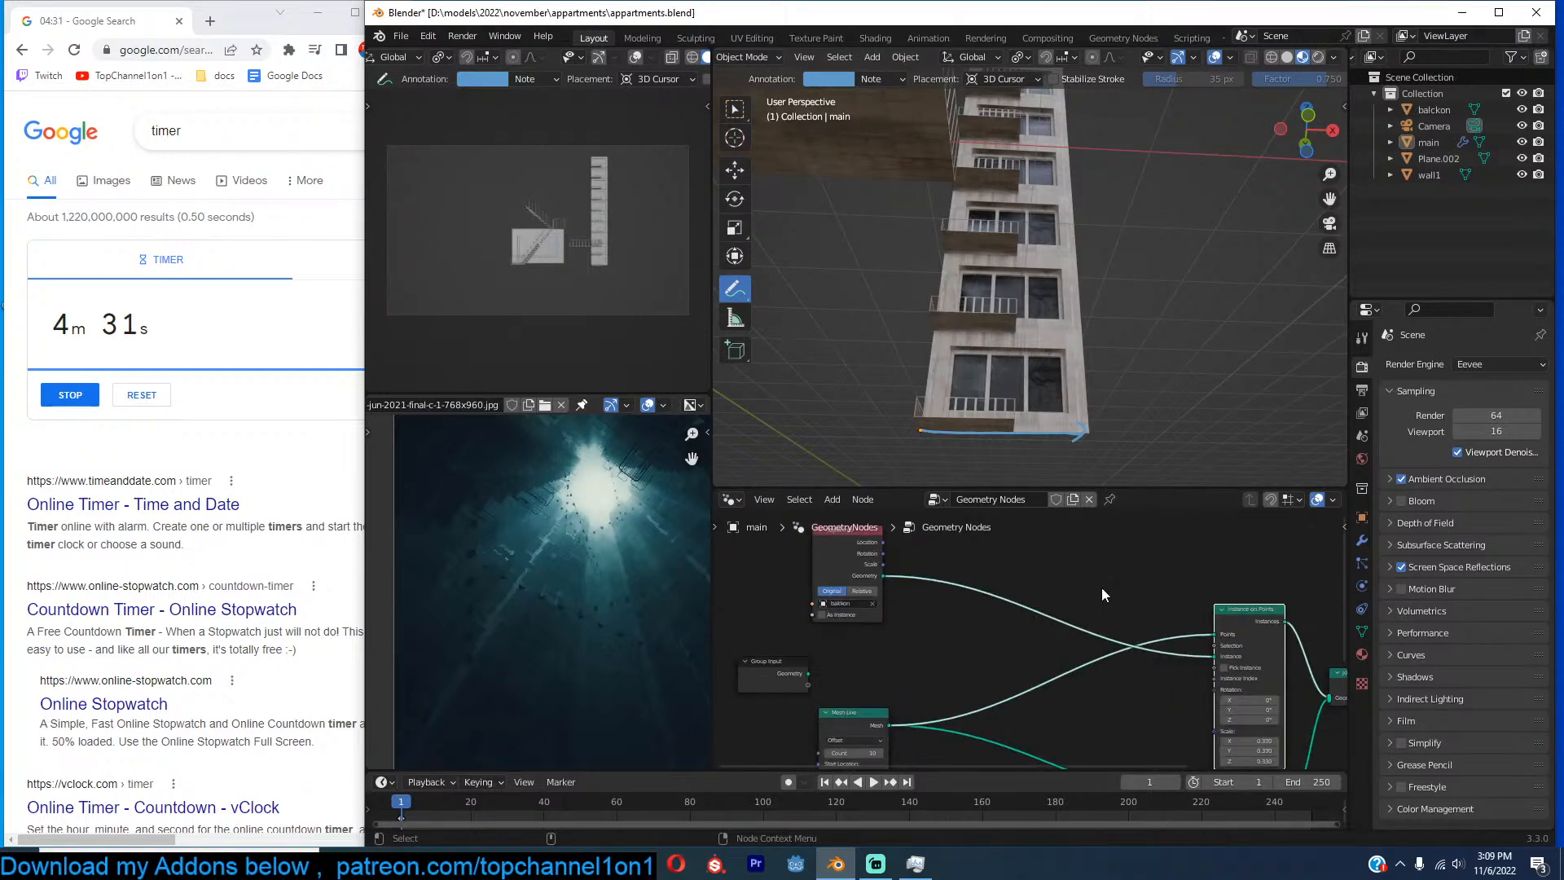
type("set")
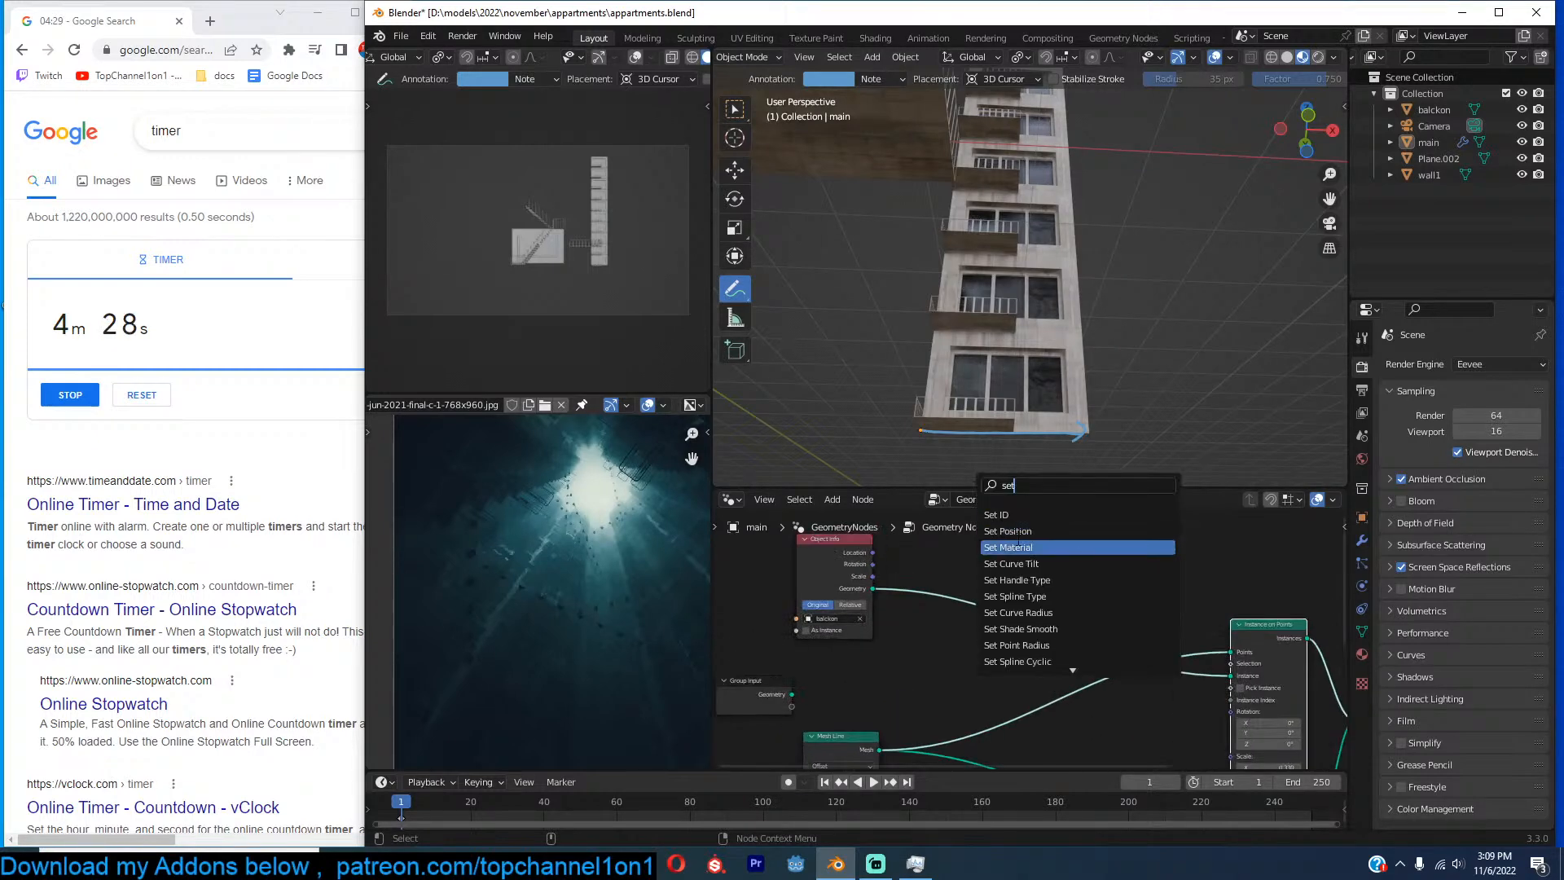
left_click(1027, 530)
left_click(1026, 561)
Set the Set Position node's X offset to 2 m to shift the tower's balconies along the facade.
scroll(1043, 570, "up", 2)
left_click_drag(1023, 594, 1075, 594)
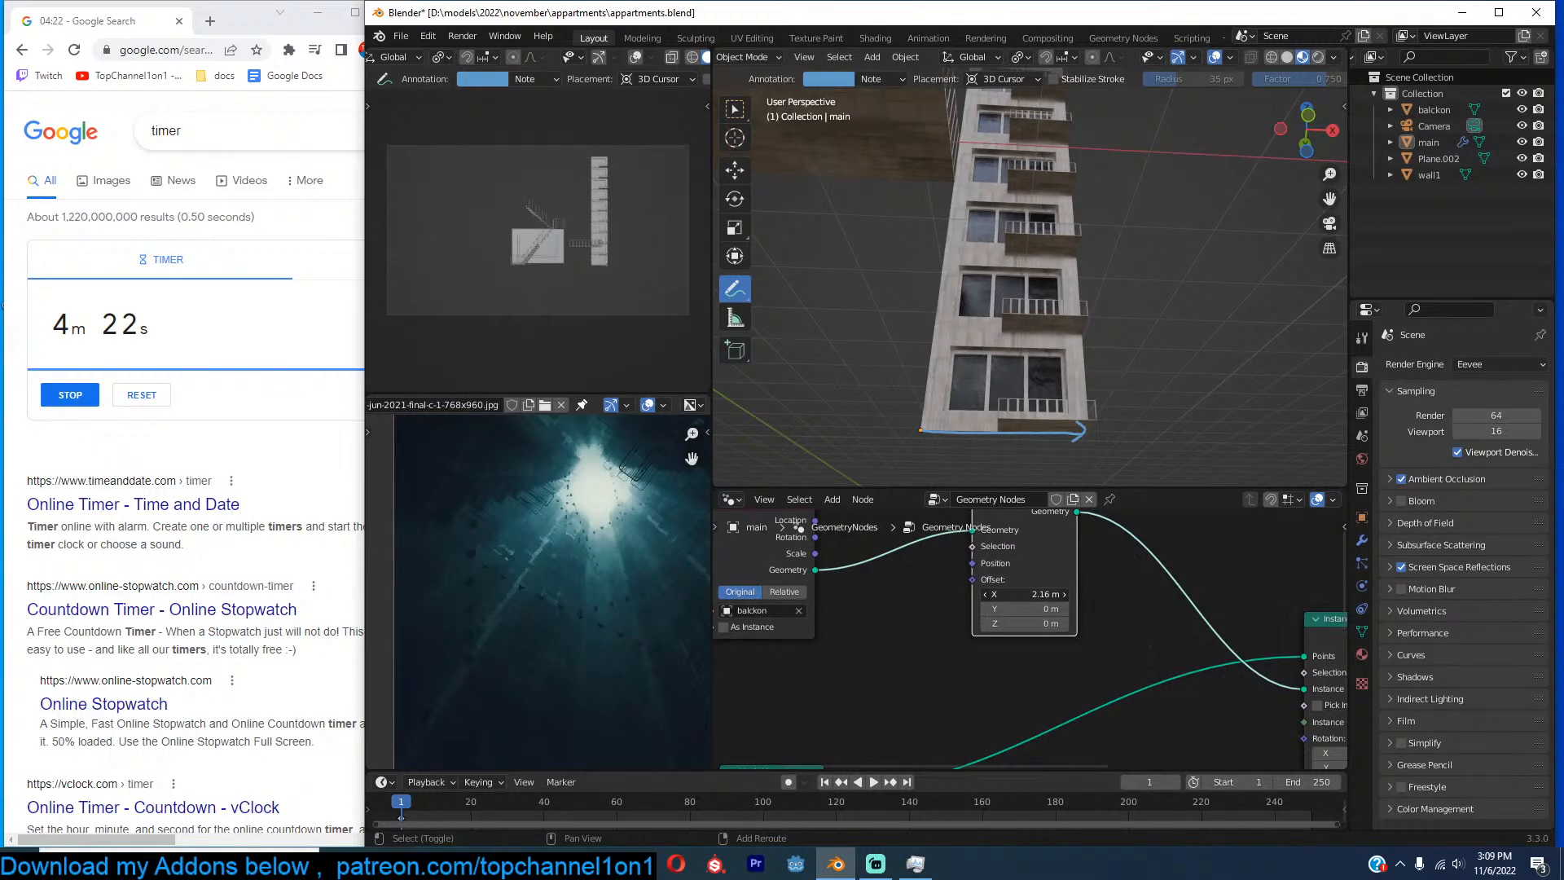
key("Return")
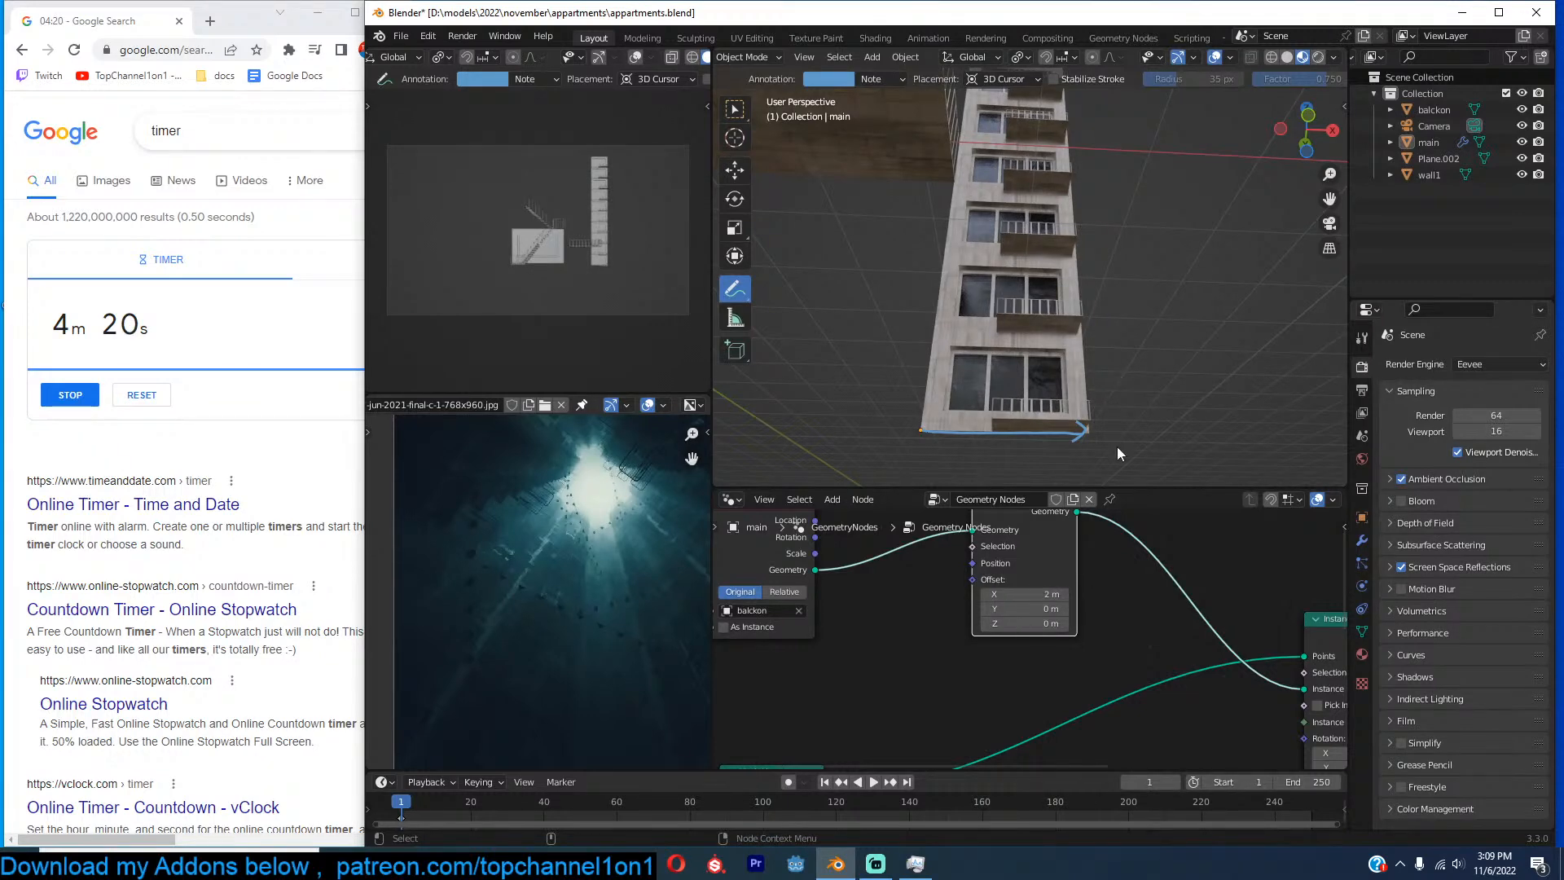
scroll(1130, 237, "down", 4)
mouse_move(1131, 237)
middle_mouse_down("shift")
mouse_move(1131, 317)
mouse_move(1086, 202)
mouse_move(1179, 192)
mouse_move(1105, 217)
middle_mouse_up("shift")
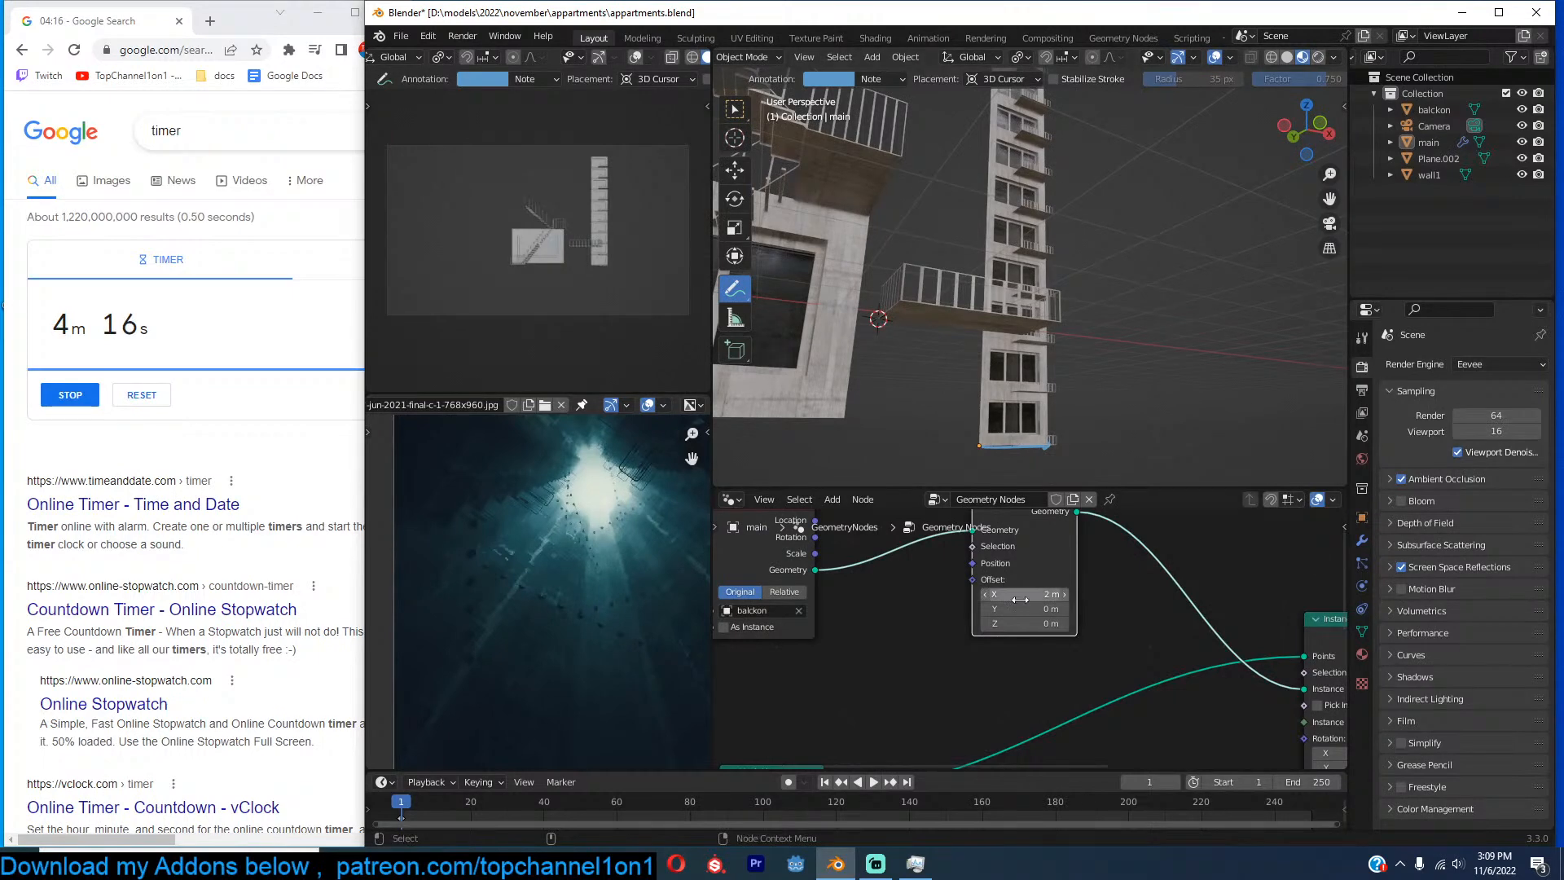
Add a Boolean Random Value node between the balckon Object Info and Set Position nodes.
middle_click_drag(1024, 595, 1312, 629)
middle_click_drag(1106, 345, 954, 165)
scroll(1176, 640, "down", 5)
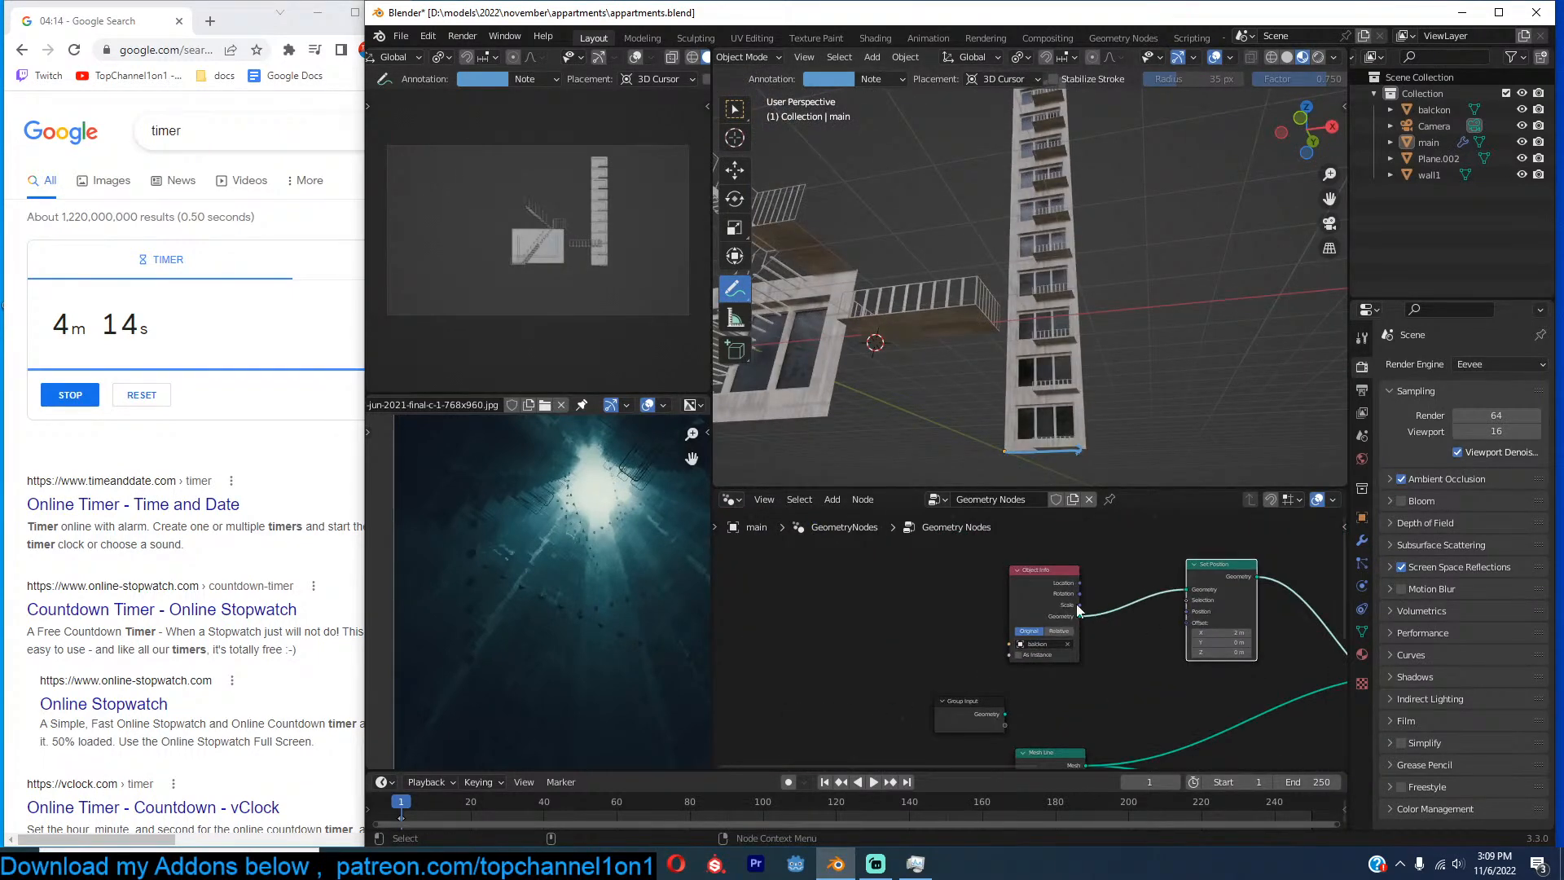
left_click_drag(1062, 600, 1013, 582)
scroll(987, 605, "up", 4)
key("shift+a")
left_click(788, 493)
type("rand")
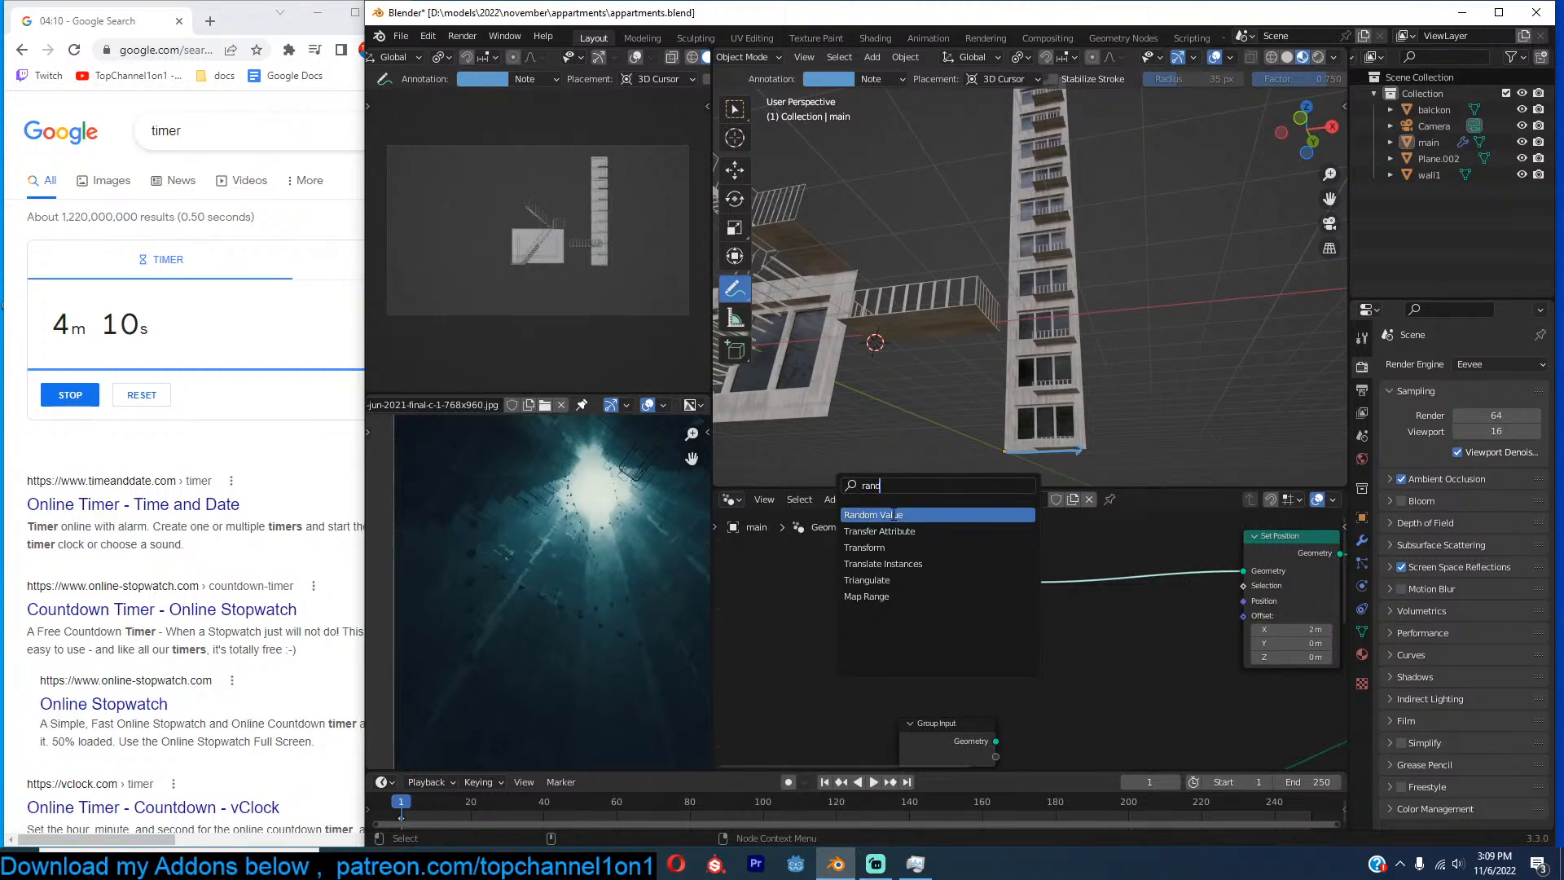
left_click(893, 514)
left_click(1109, 662)
left_click(1111, 657)
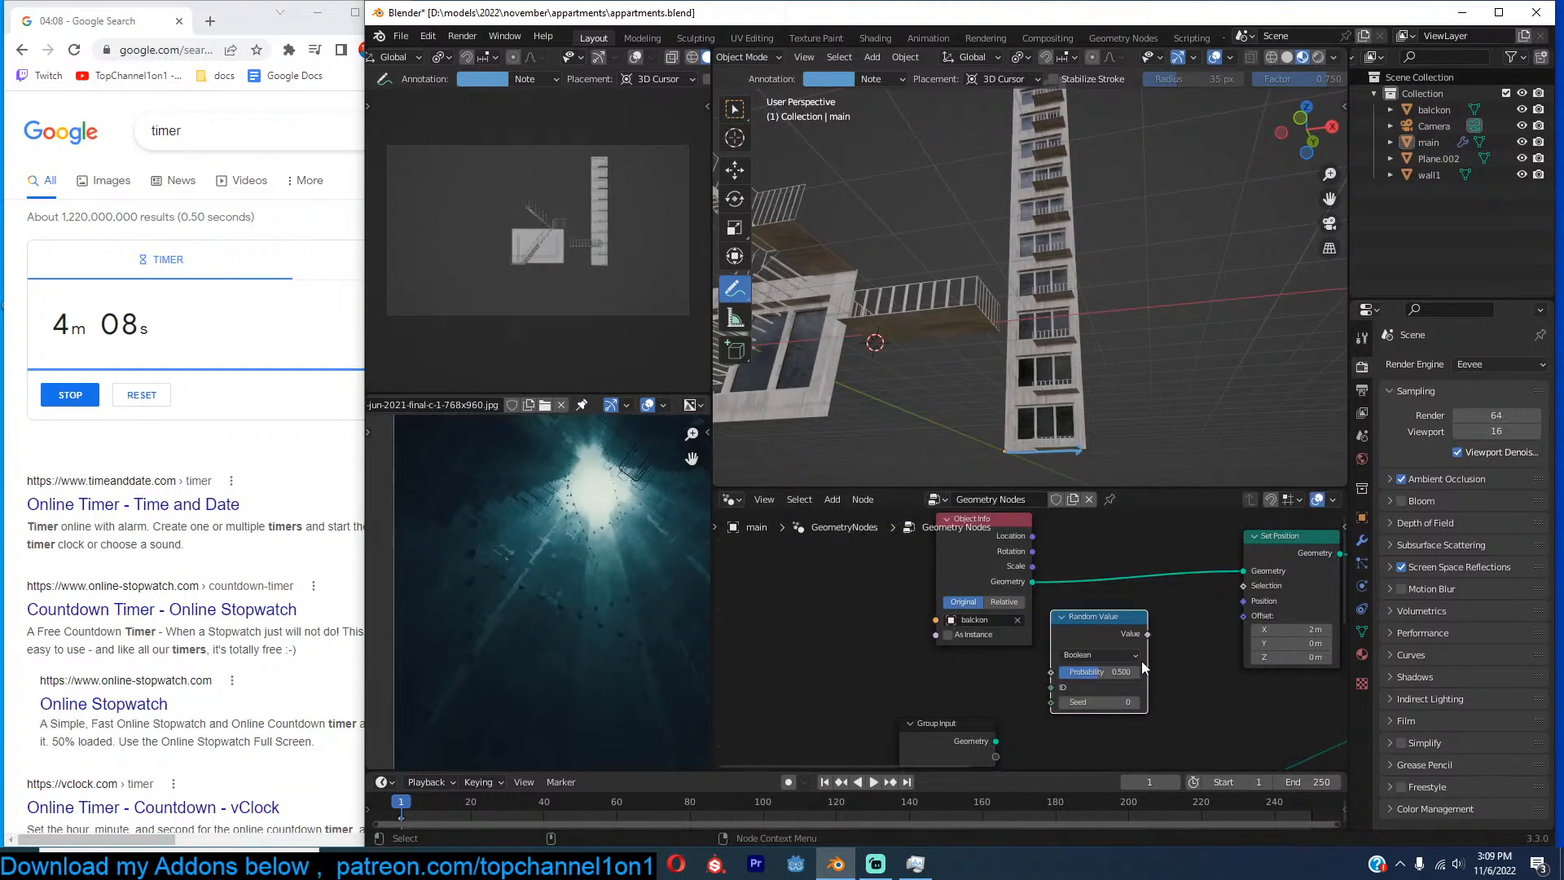
Try driving the Set Position selection with the random Boolean value, and delete the Random Value node.
scroll(1137, 662, "up", 3)
left_click_drag(1010, 639, 1152, 569)
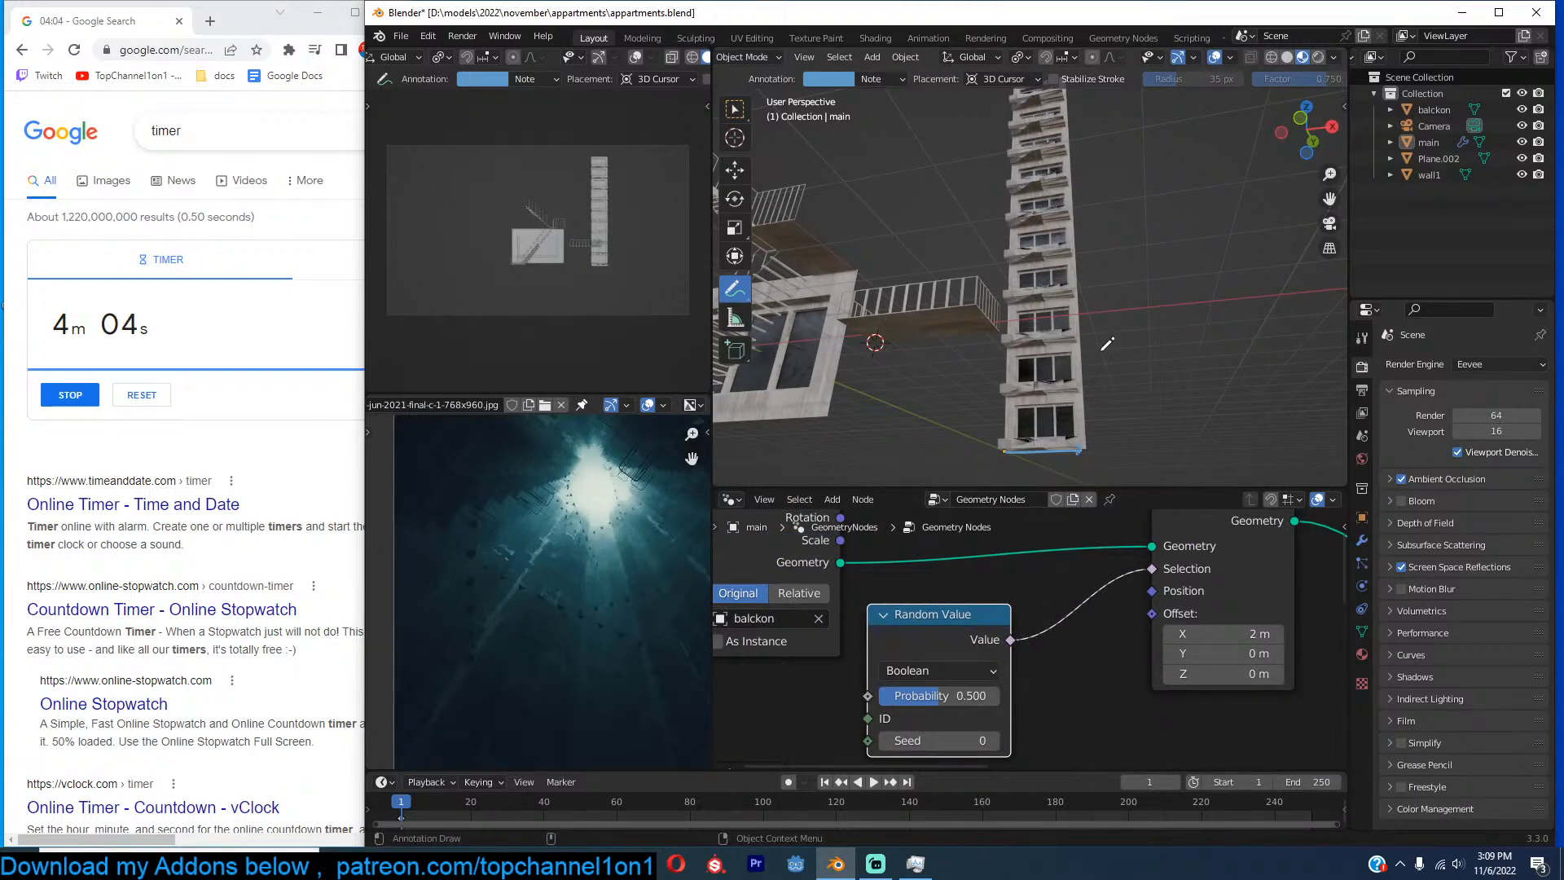
middle_click_drag(1143, 334, 1054, 177)
scroll(1075, 316, "up", 4)
left_click_drag(1152, 569, 1283, 529)
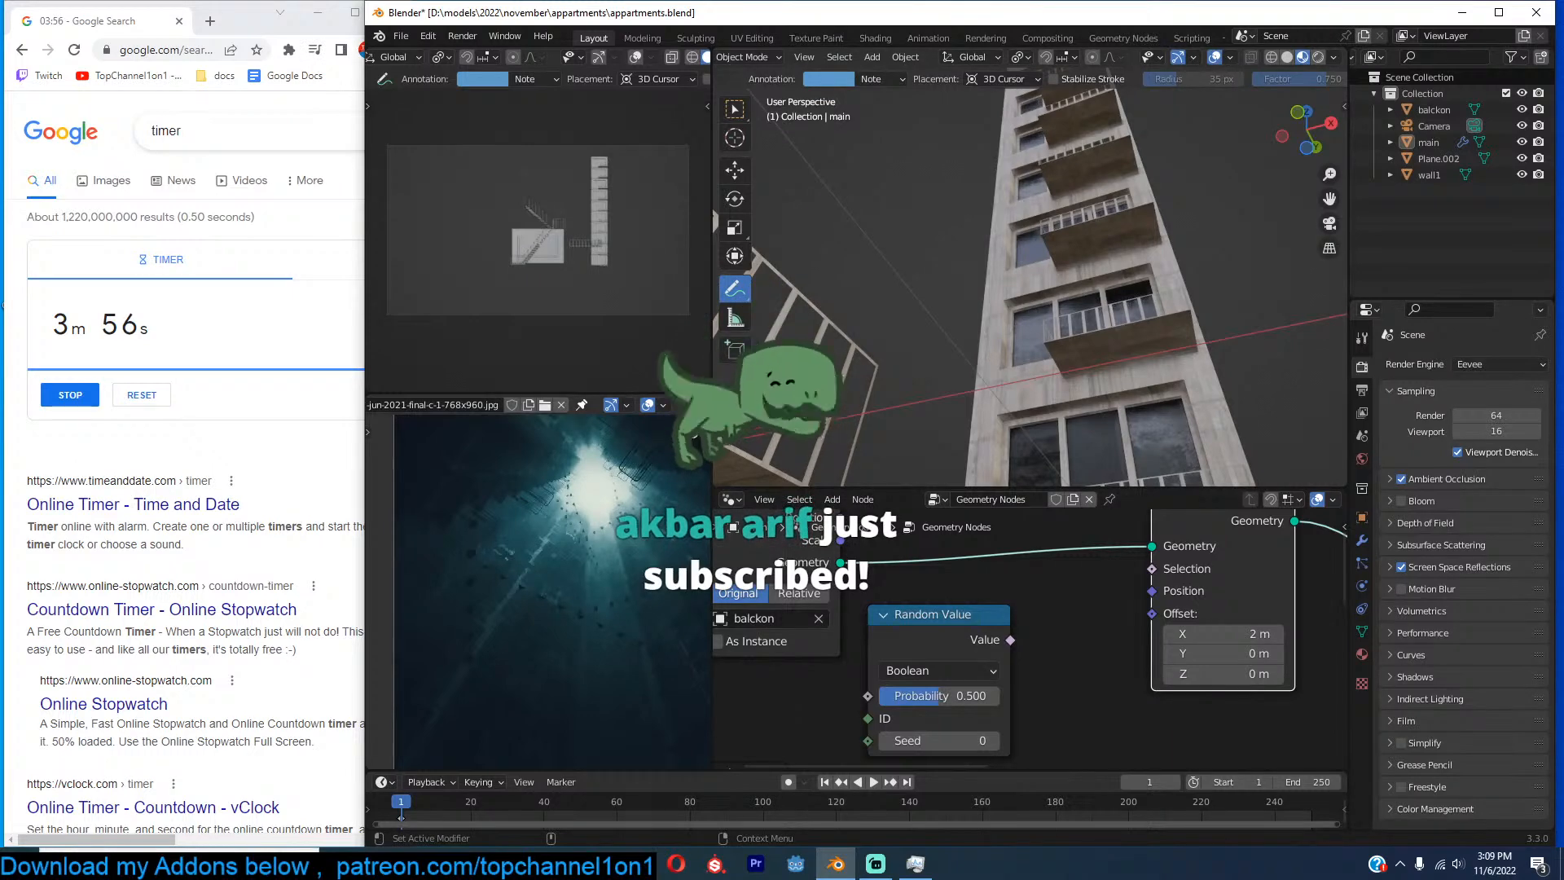
scroll(1180, 362, "down", 3)
left_click_drag(1011, 640, 1152, 570)
middle_click_drag(1098, 199, 1072, 236)
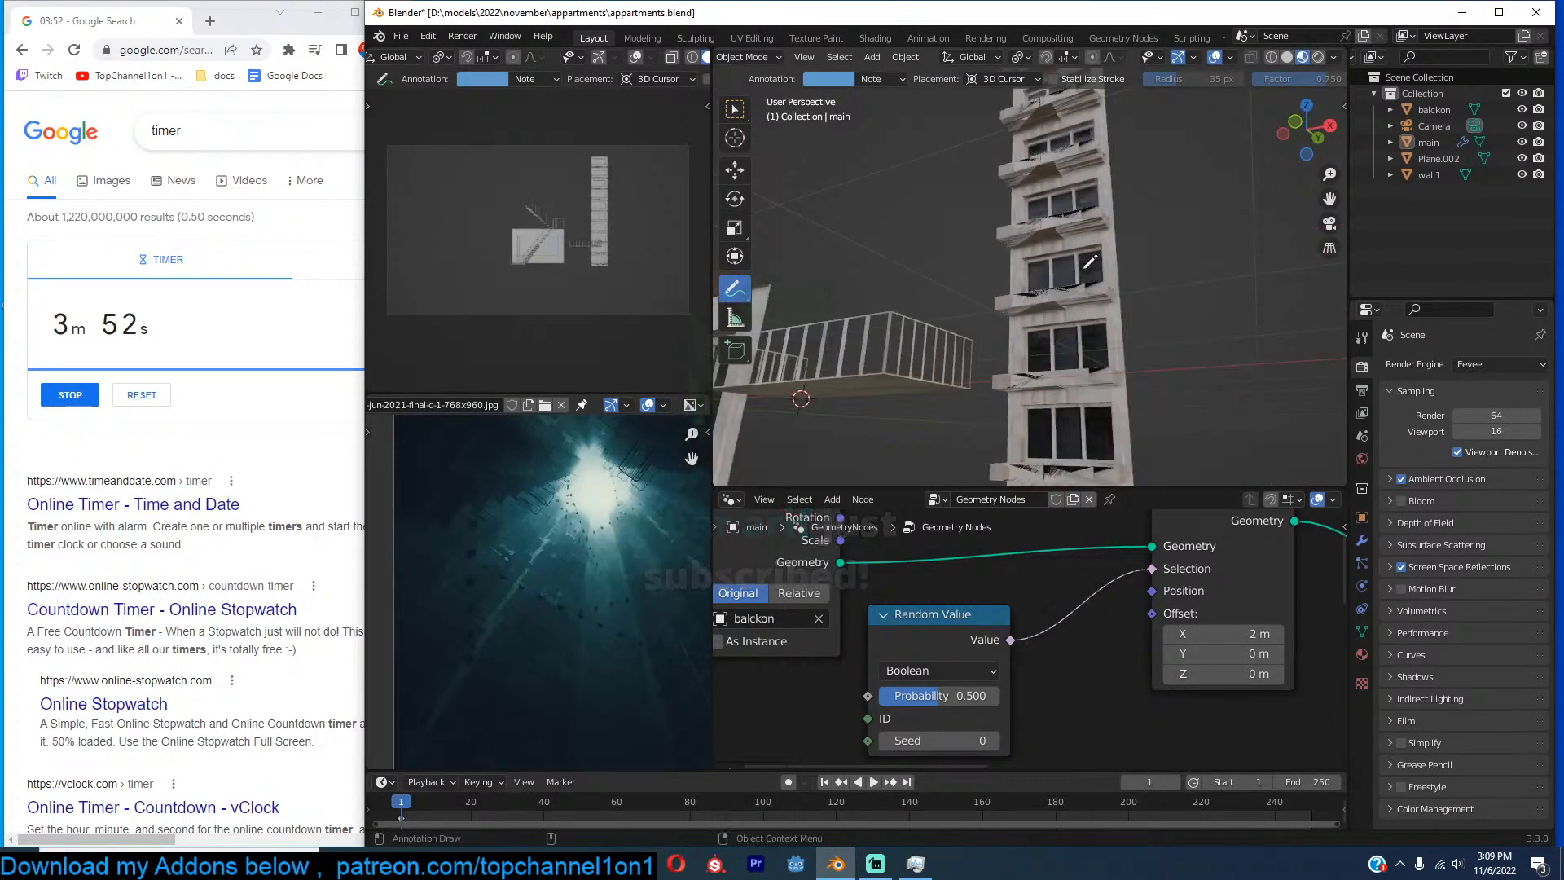
left_click(988, 634)
key("x")
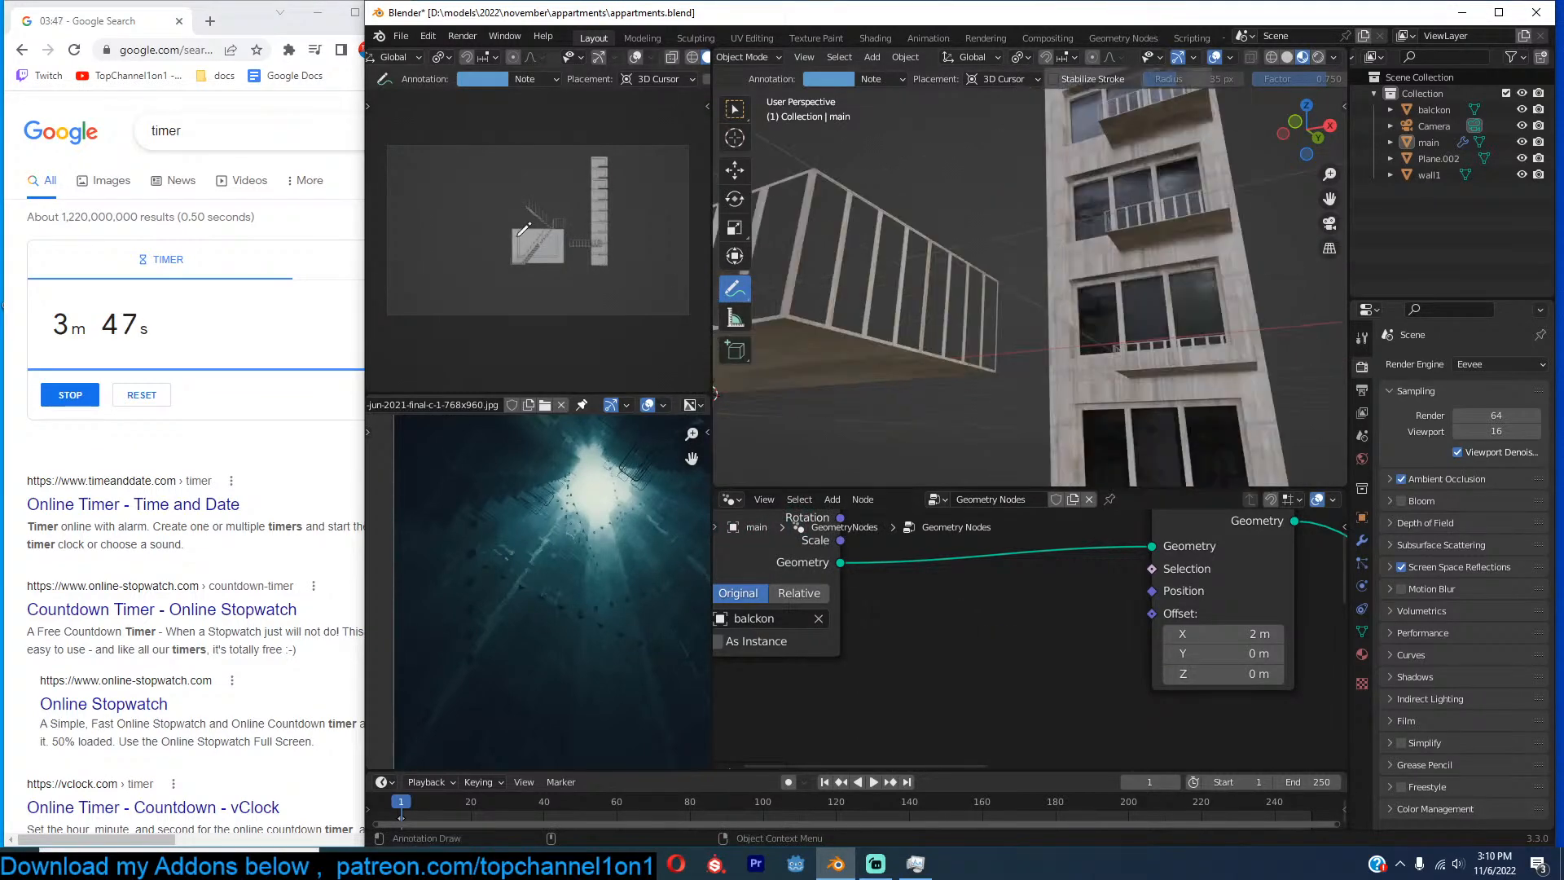
Show the small viewport in Material Preview shading and frame the tower from a low angle looking upward.
middle_click_drag(529, 244, 584, 218)
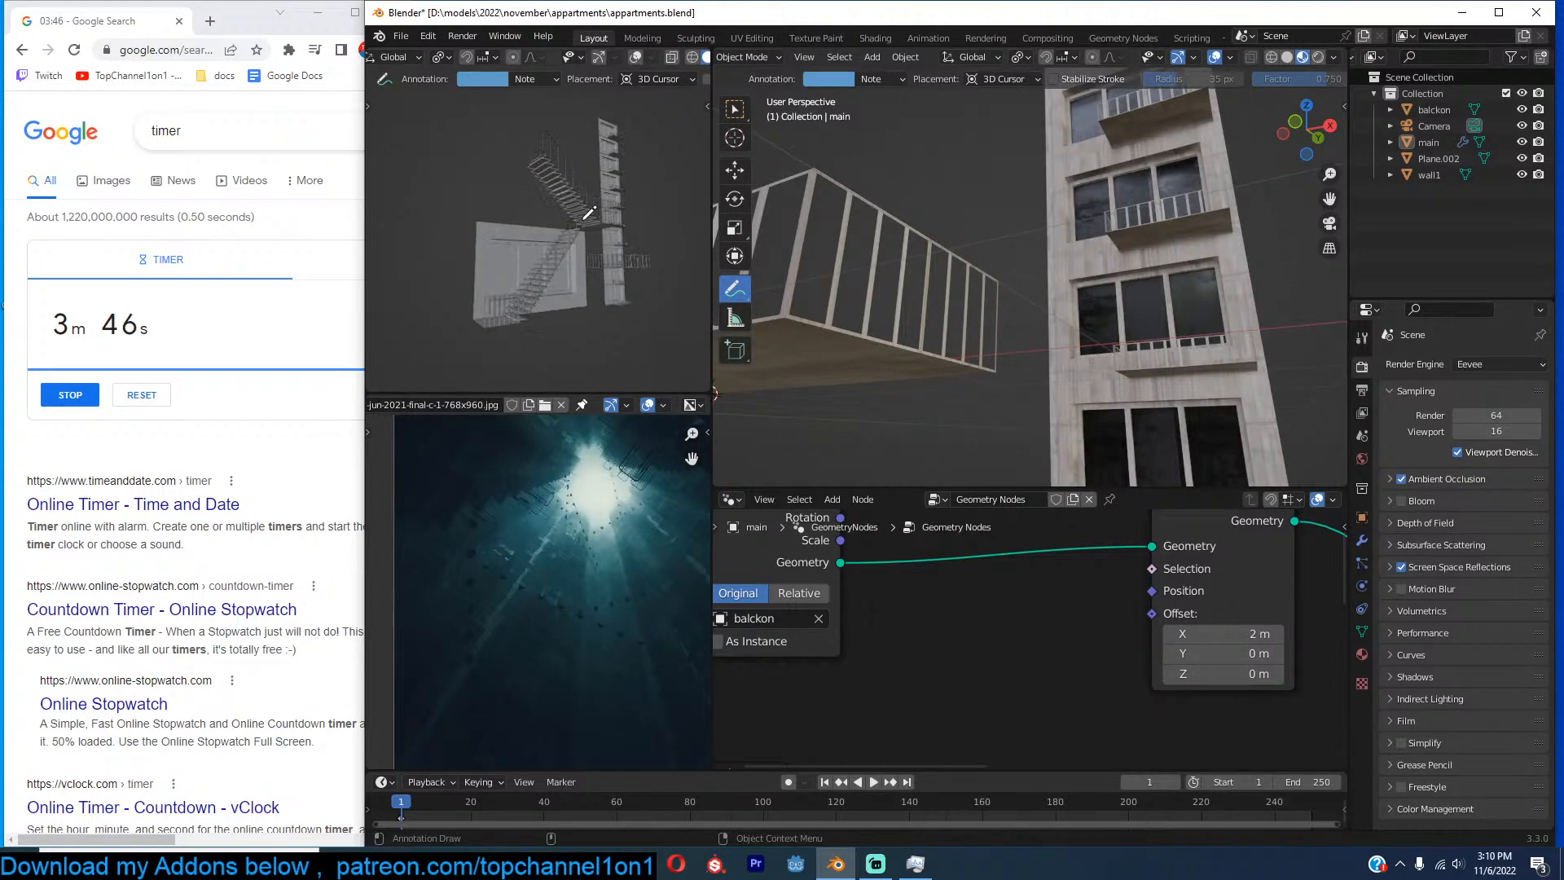
key("KP_1")
scroll(594, 210, "up", 1)
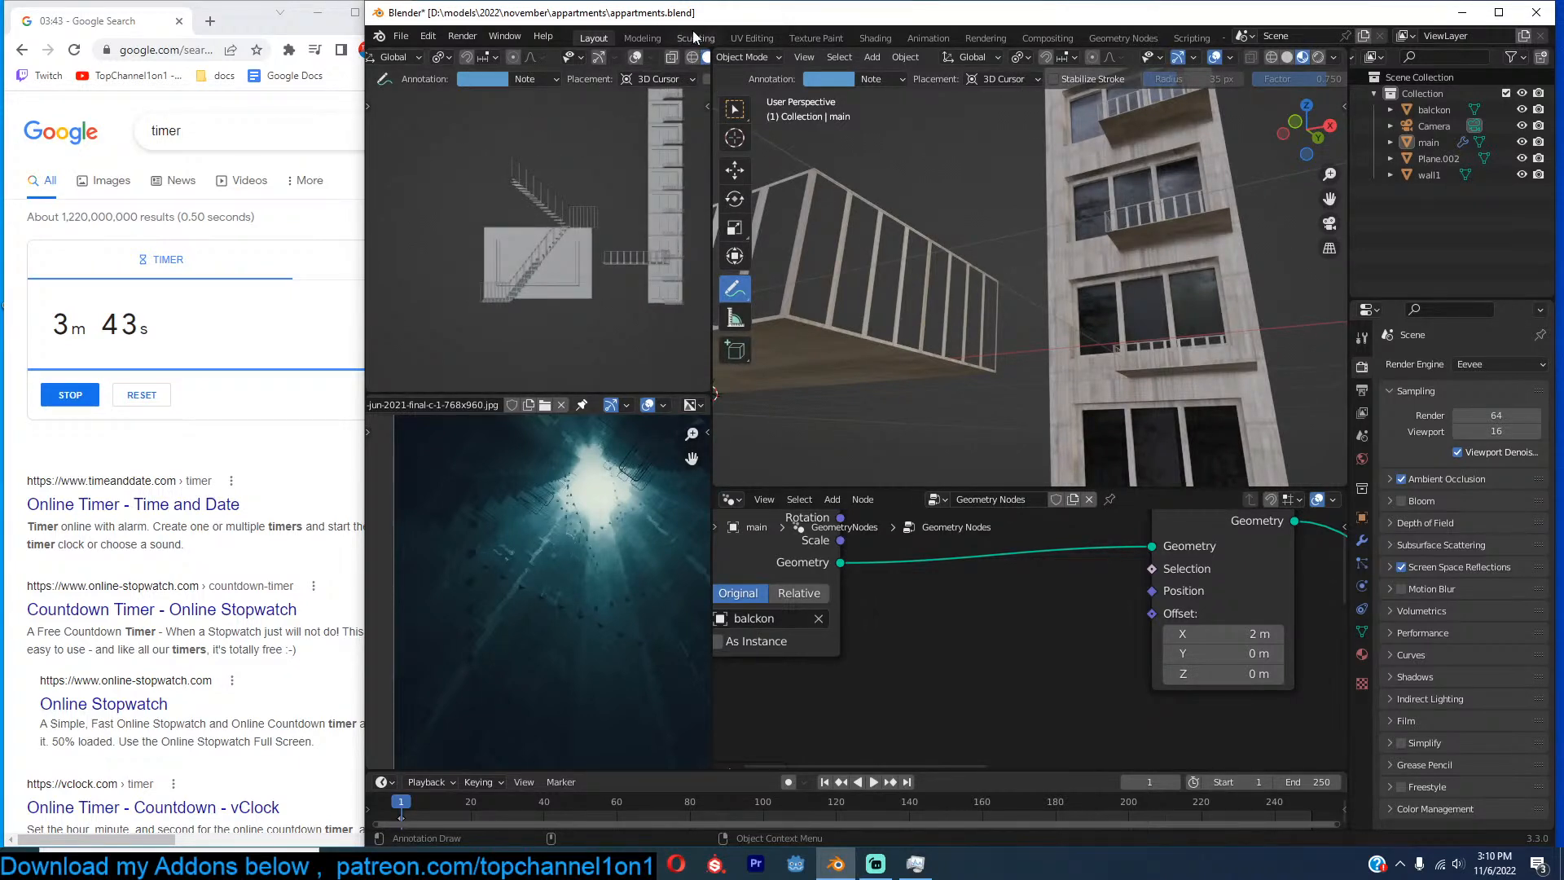
scroll(668, 57, "down", 2)
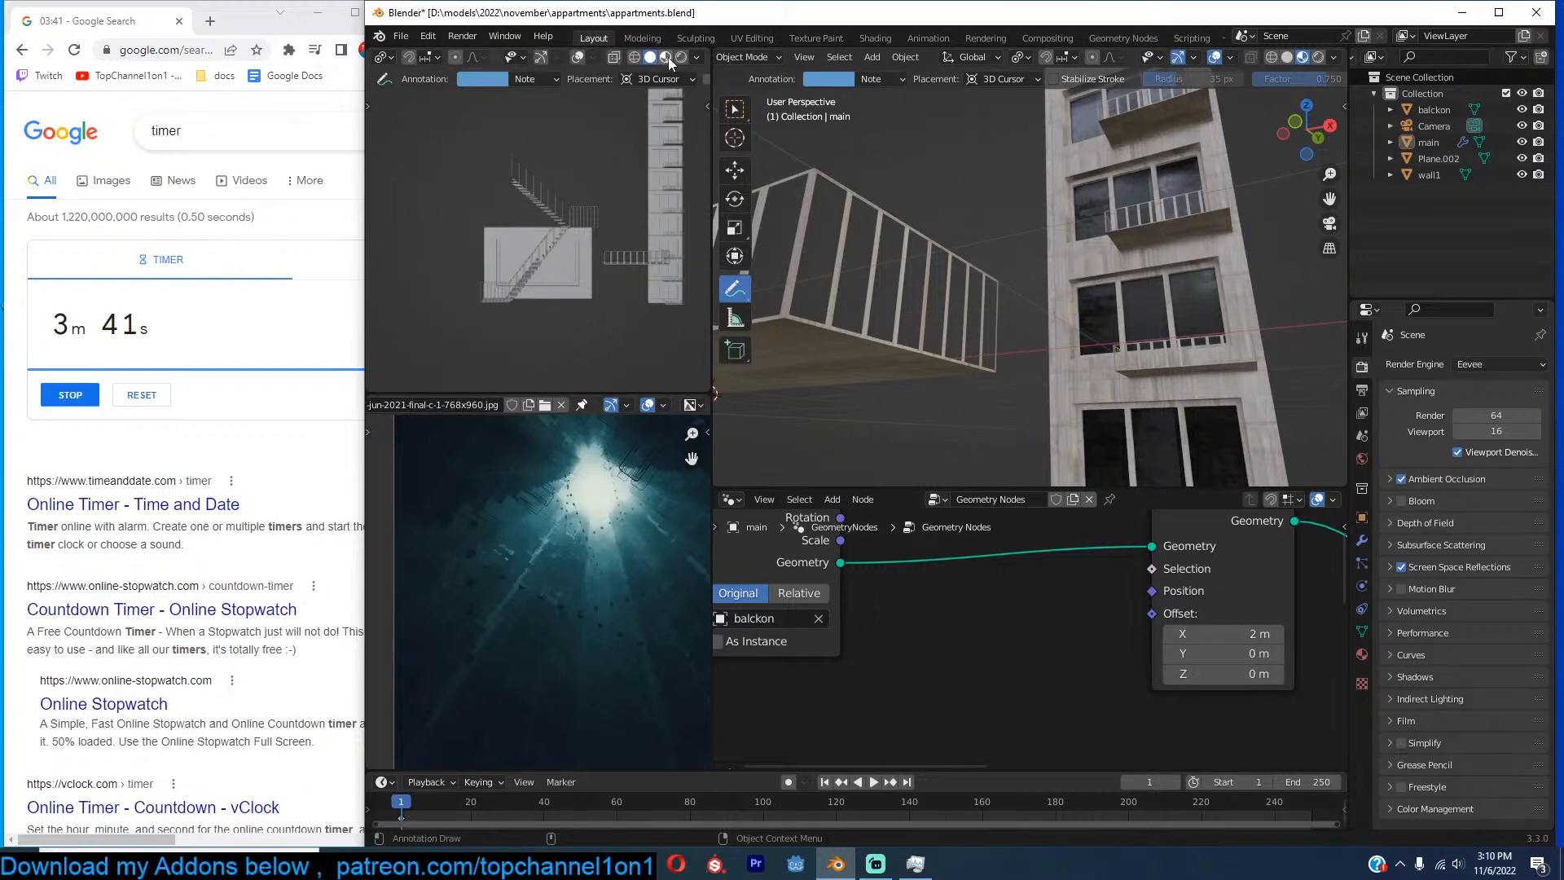
left_click(666, 57)
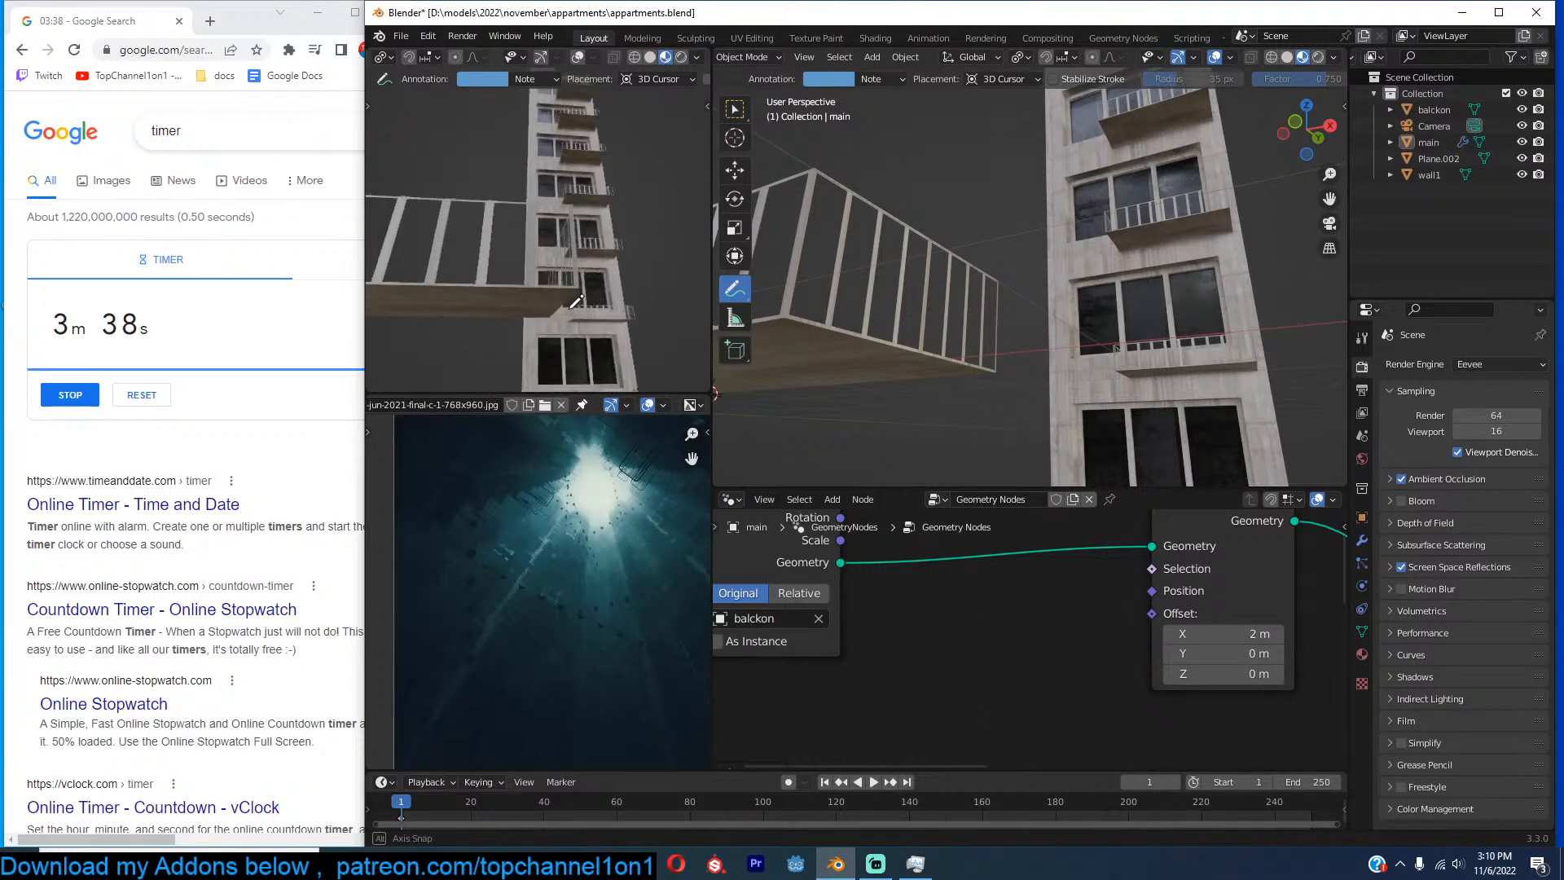
middle_click_drag(582, 300, 620, 190)
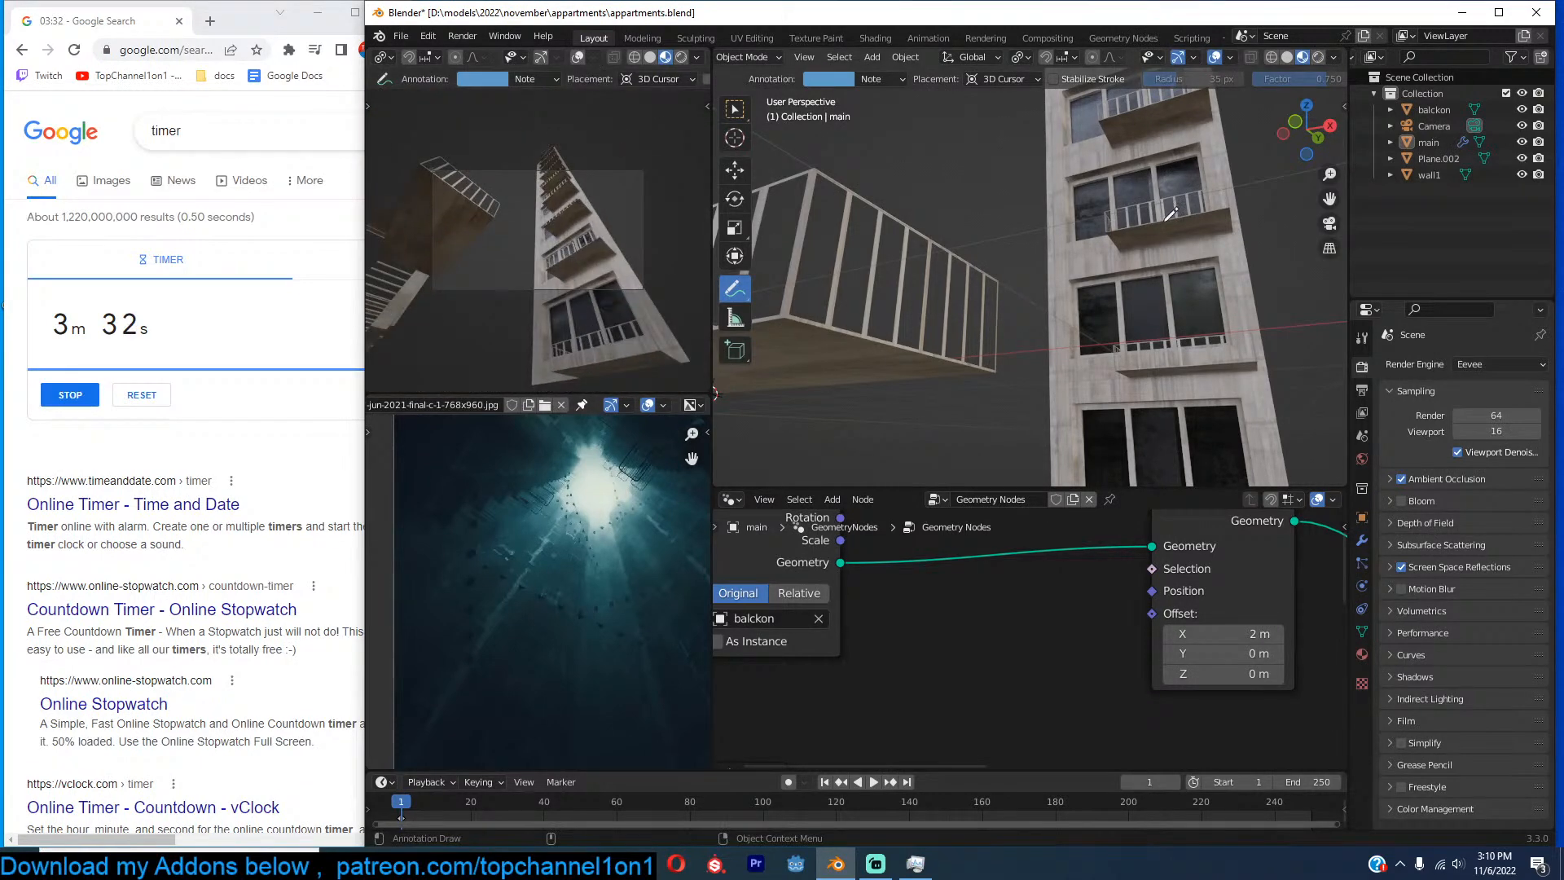
Activate the Move tool, select the camera beneath the tower and adjust its aim with a trackball rotation.
scroll(886, 213, "down", 5)
left_click(735, 169)
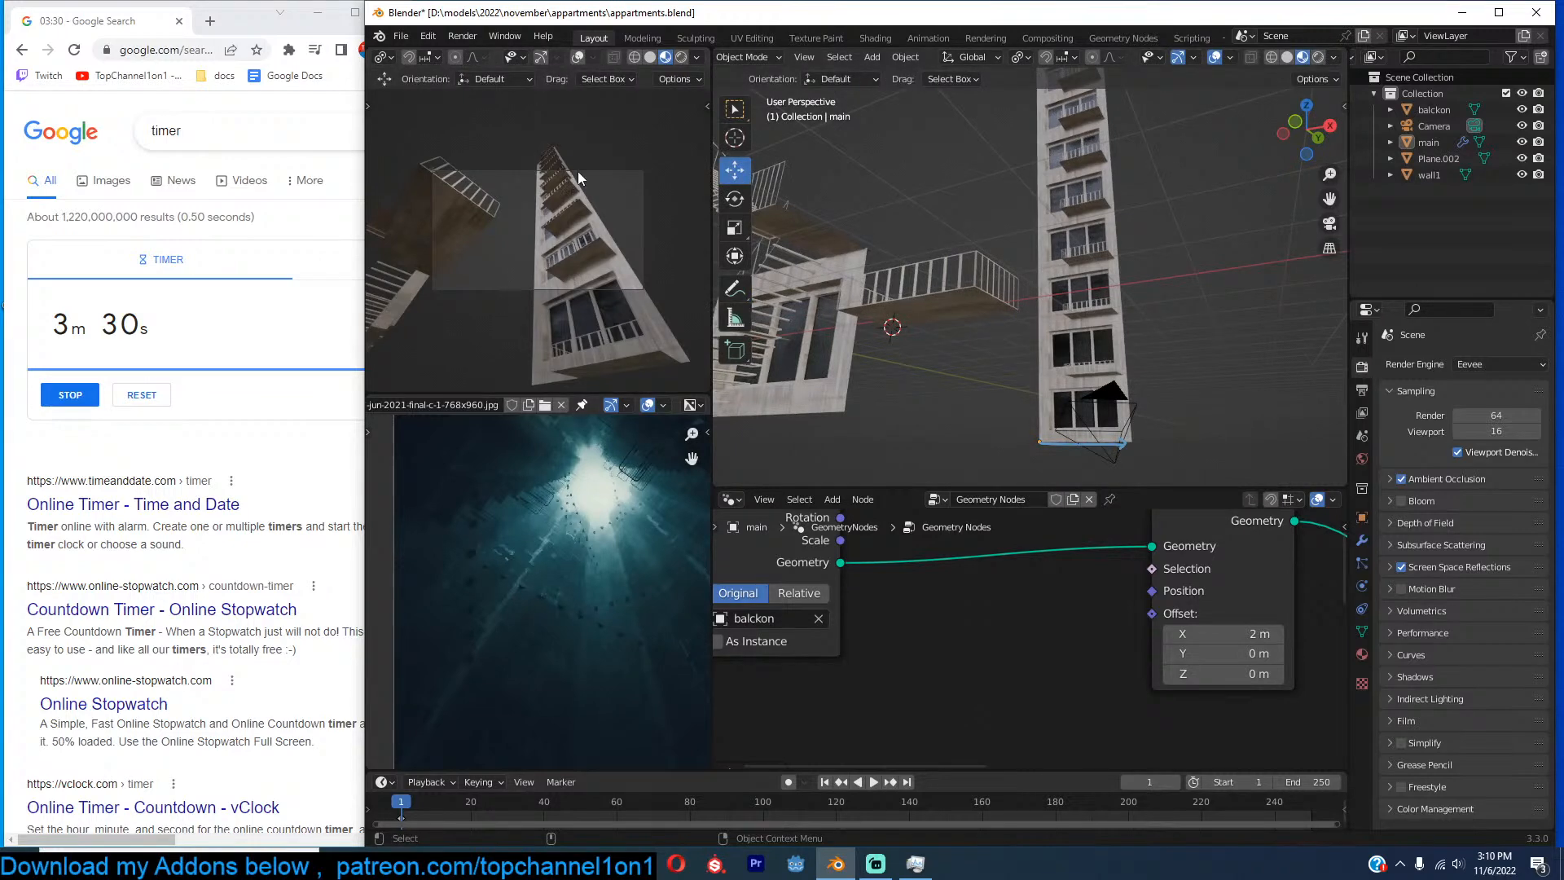
scroll(967, 246, "down", 8)
middle_click_drag(967, 246, 951, 300)
scroll(952, 300, "up", 4)
scroll(959, 300, "down", 4)
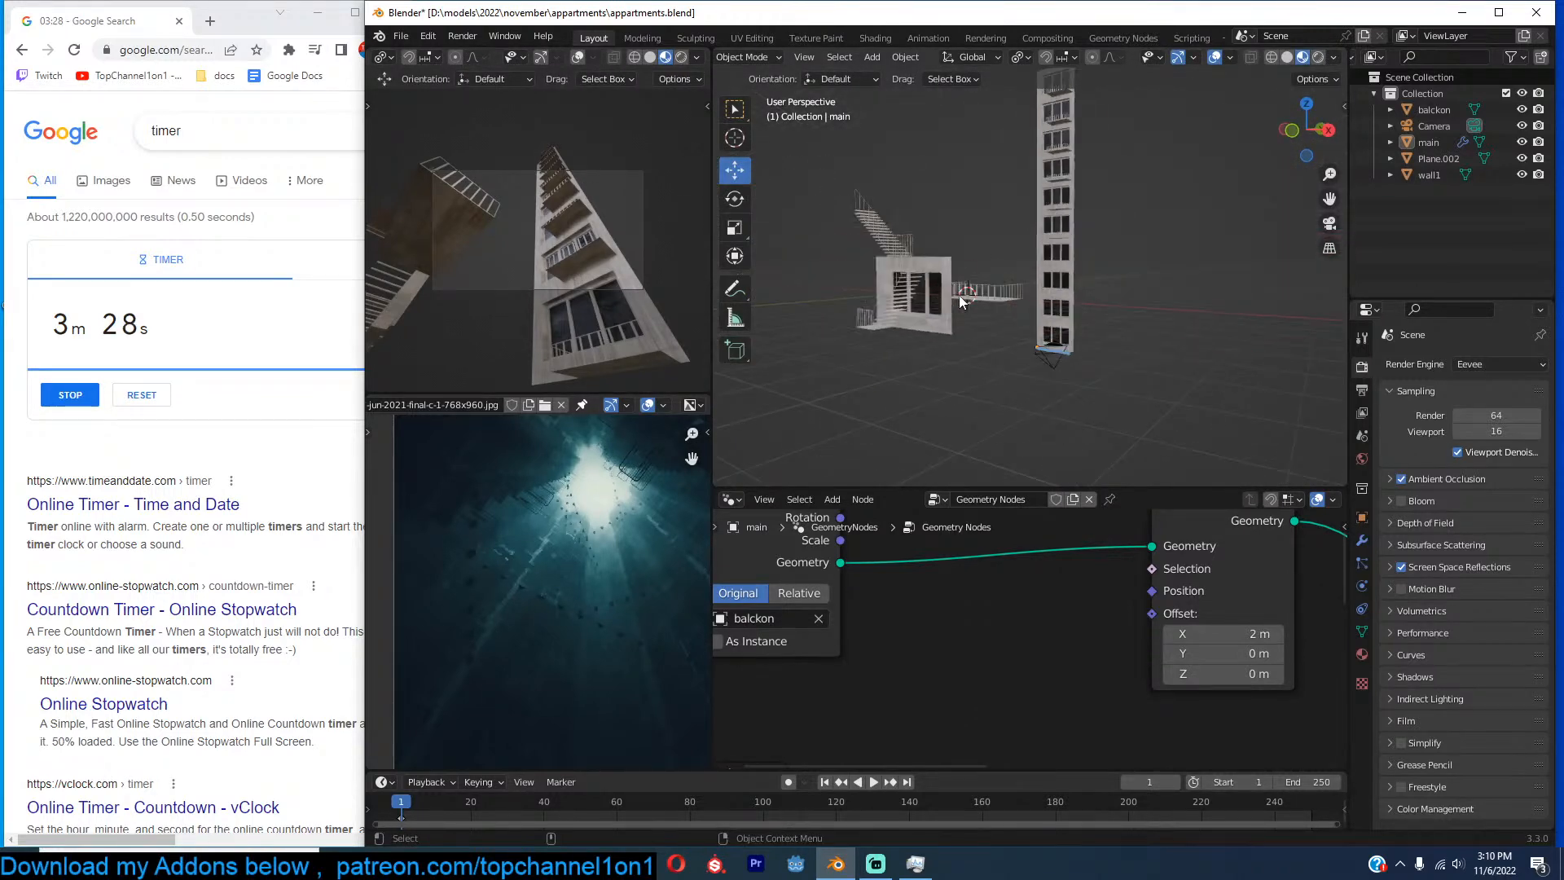
left_click(1067, 371)
key("r")
key("r")
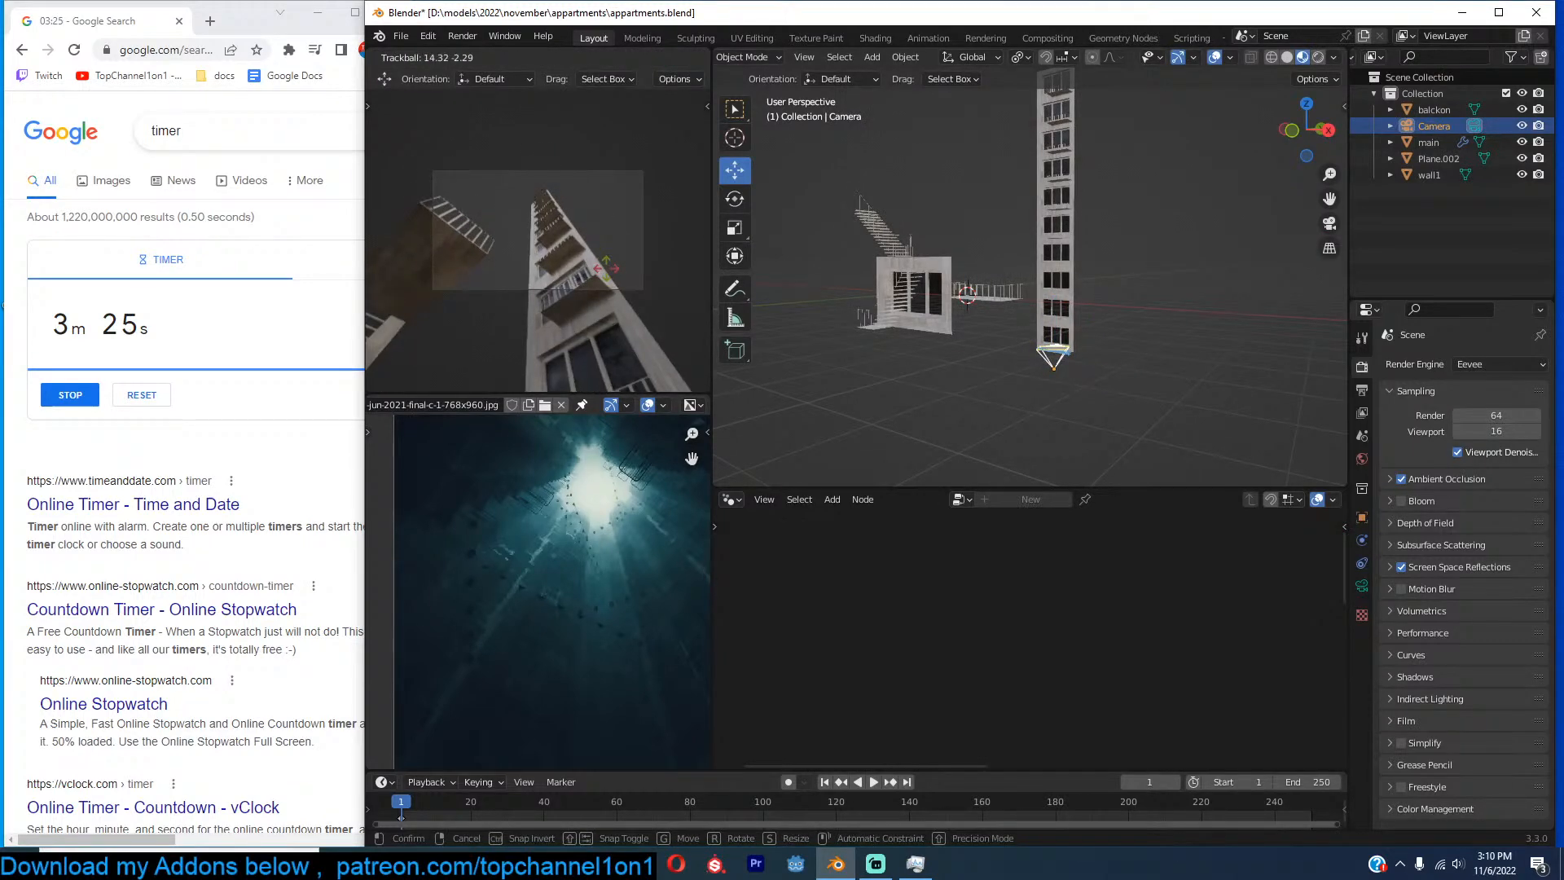
left_click(606, 268)
Reposition the camera closer to the tower in top view to refine the upward framing.
key("KP_7")
key("g")
left_click(1048, 281)
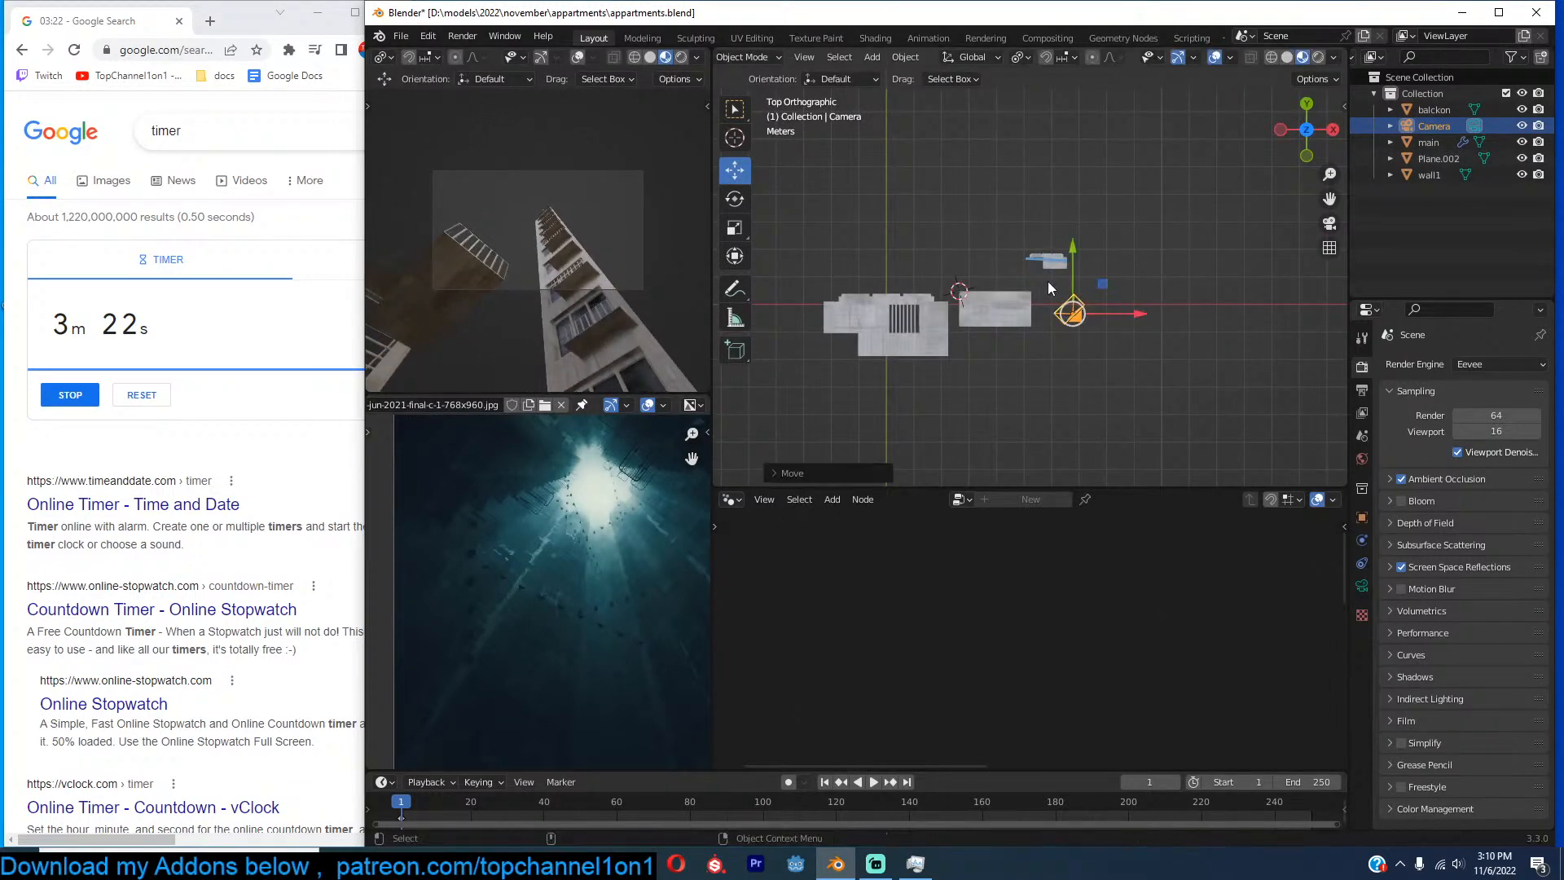
key("g")
left_click(505, 208)
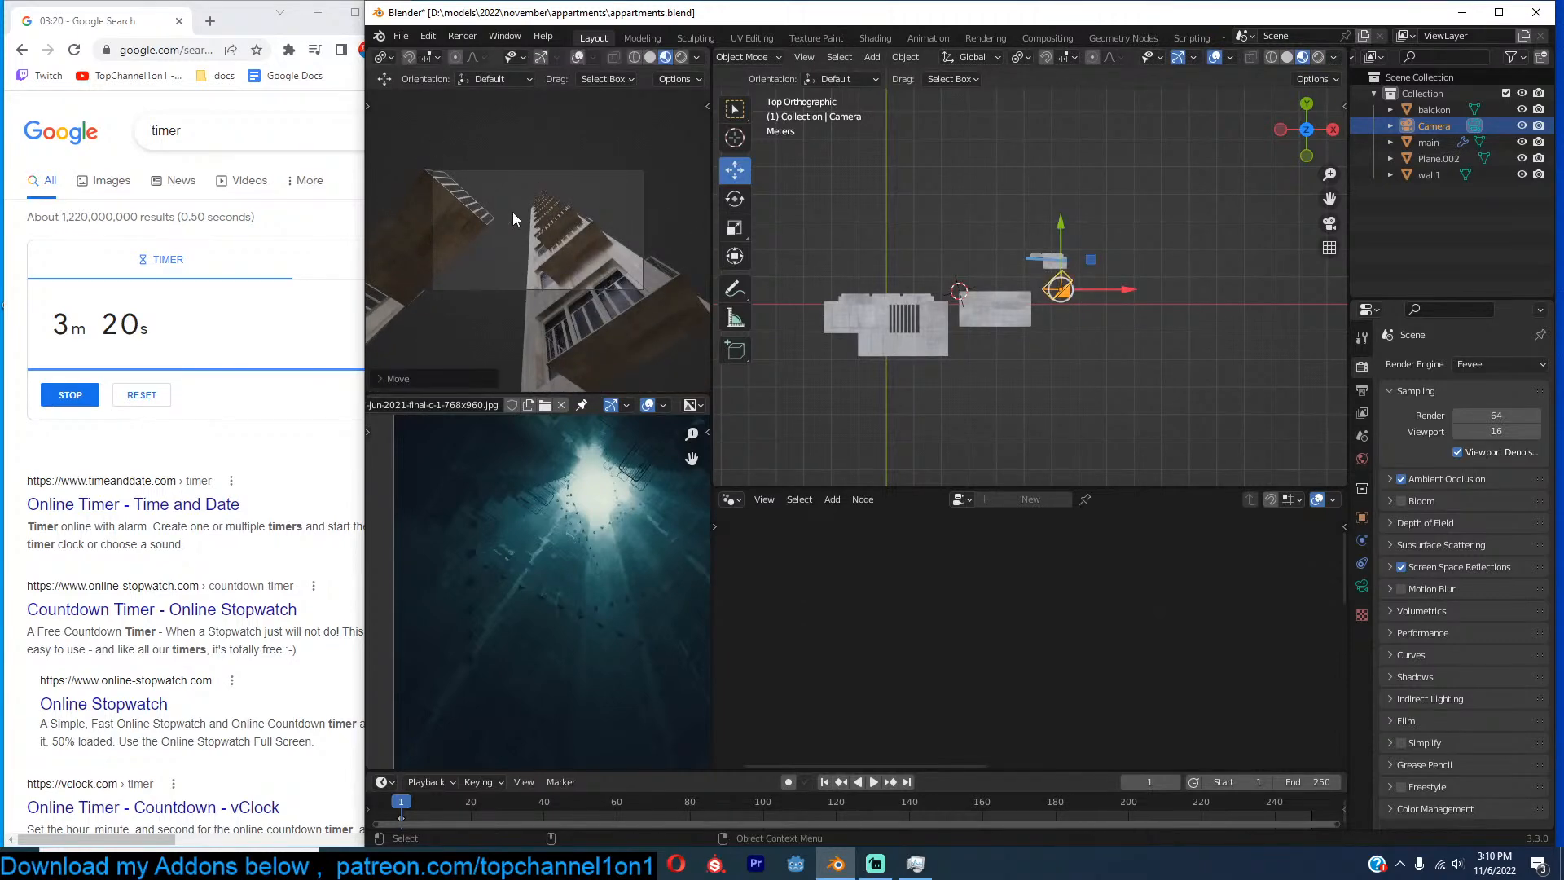
Scale all of the balckon mesh along Y to about 0.7, using the 3D cursor as pivot.
middle_click_drag(1136, 316, 1126, 169)
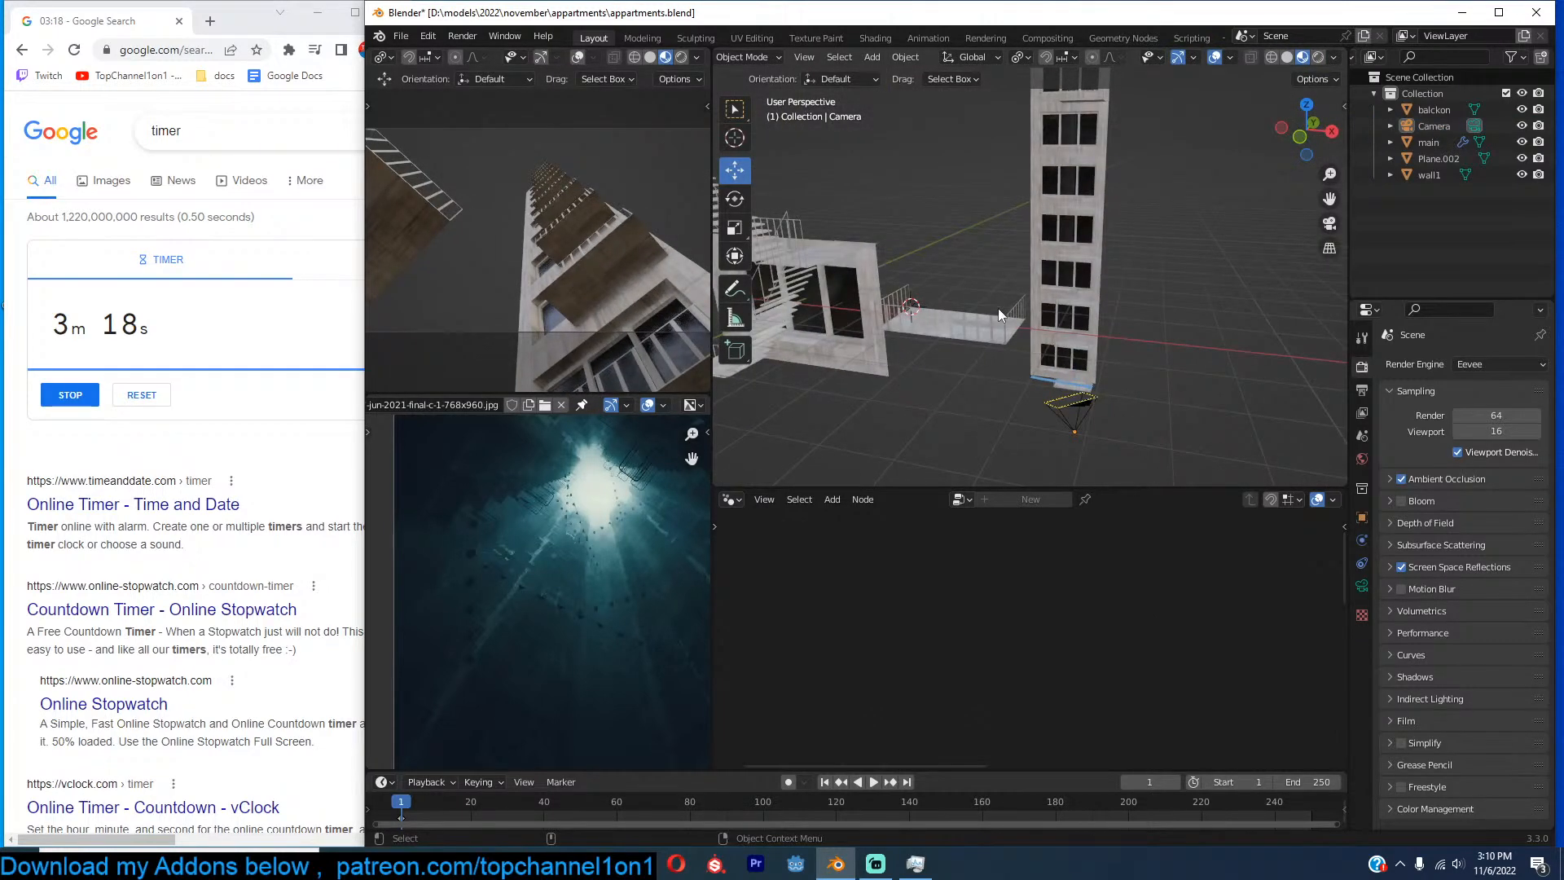
left_click(1001, 338)
key("KP_7")
key("Tab")
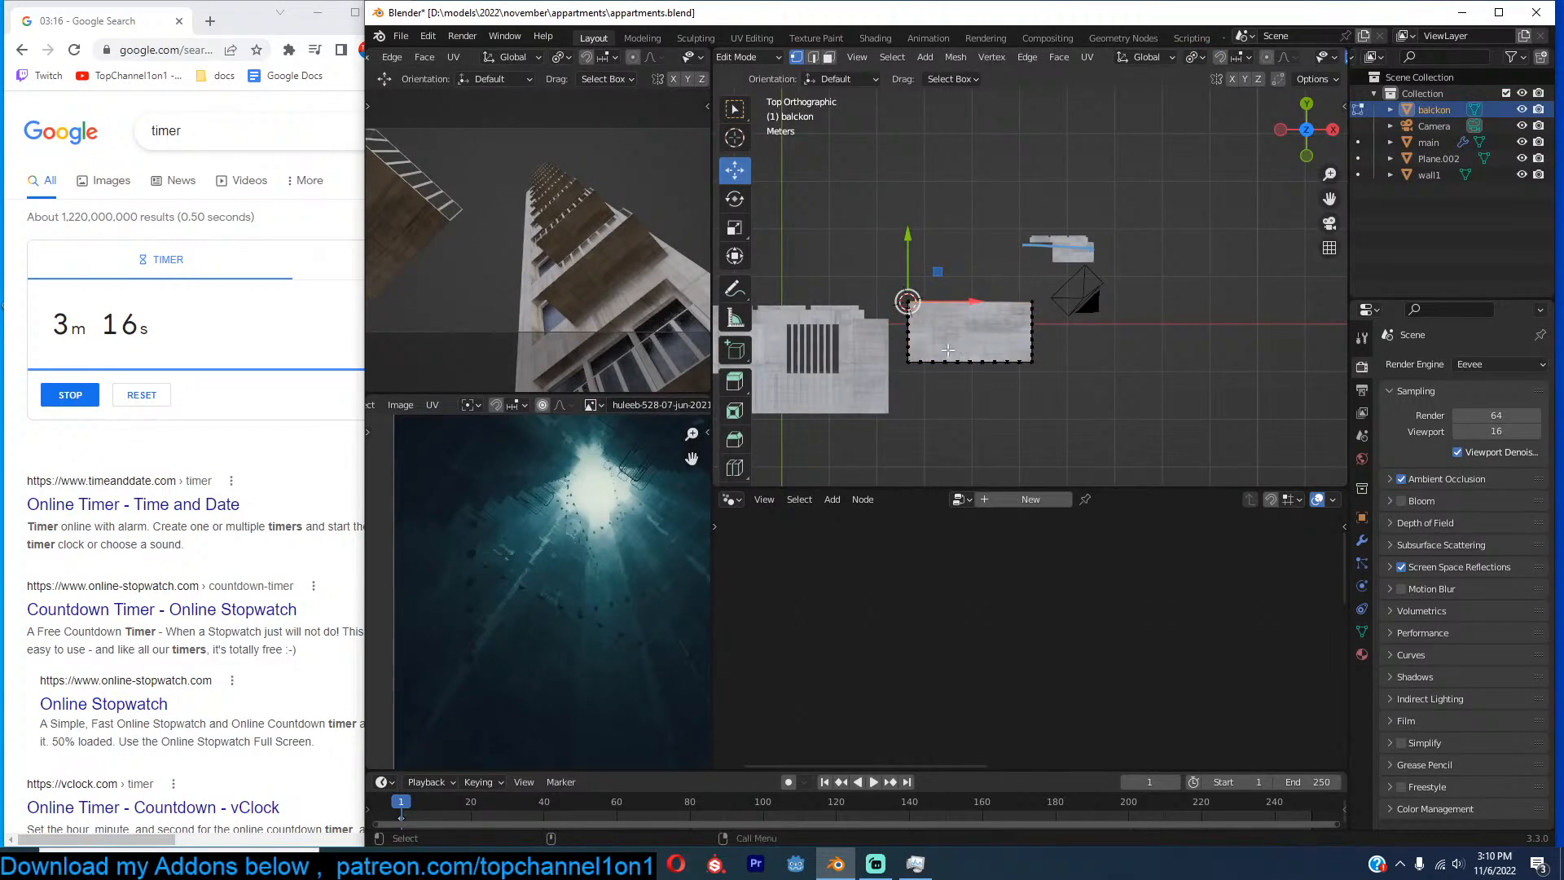
scroll(956, 350, "up", 4)
key("a")
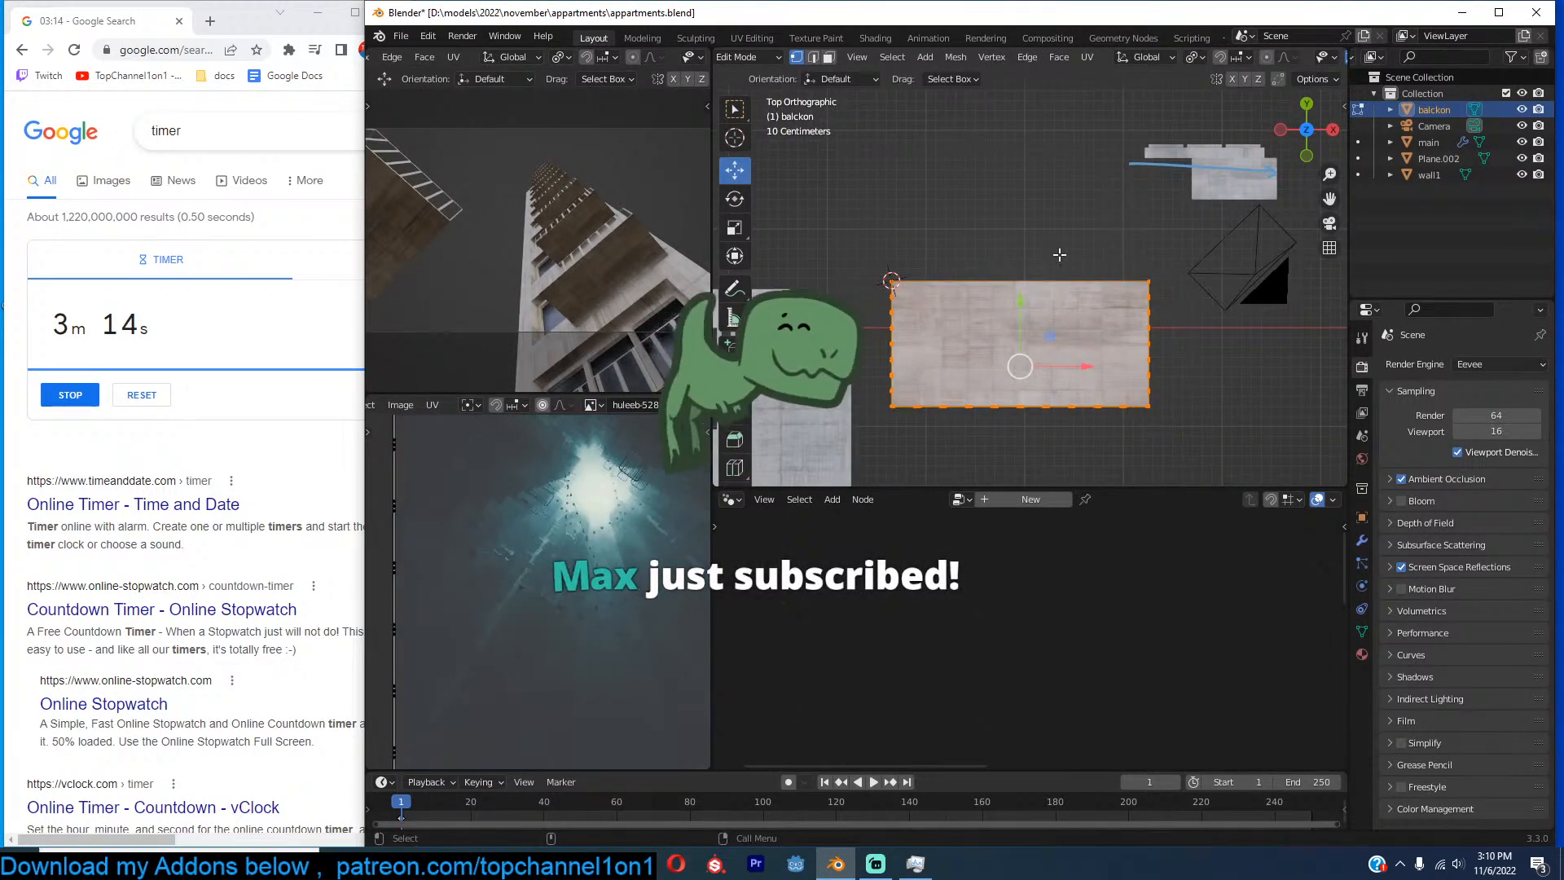
key("period")
left_click(918, 203)
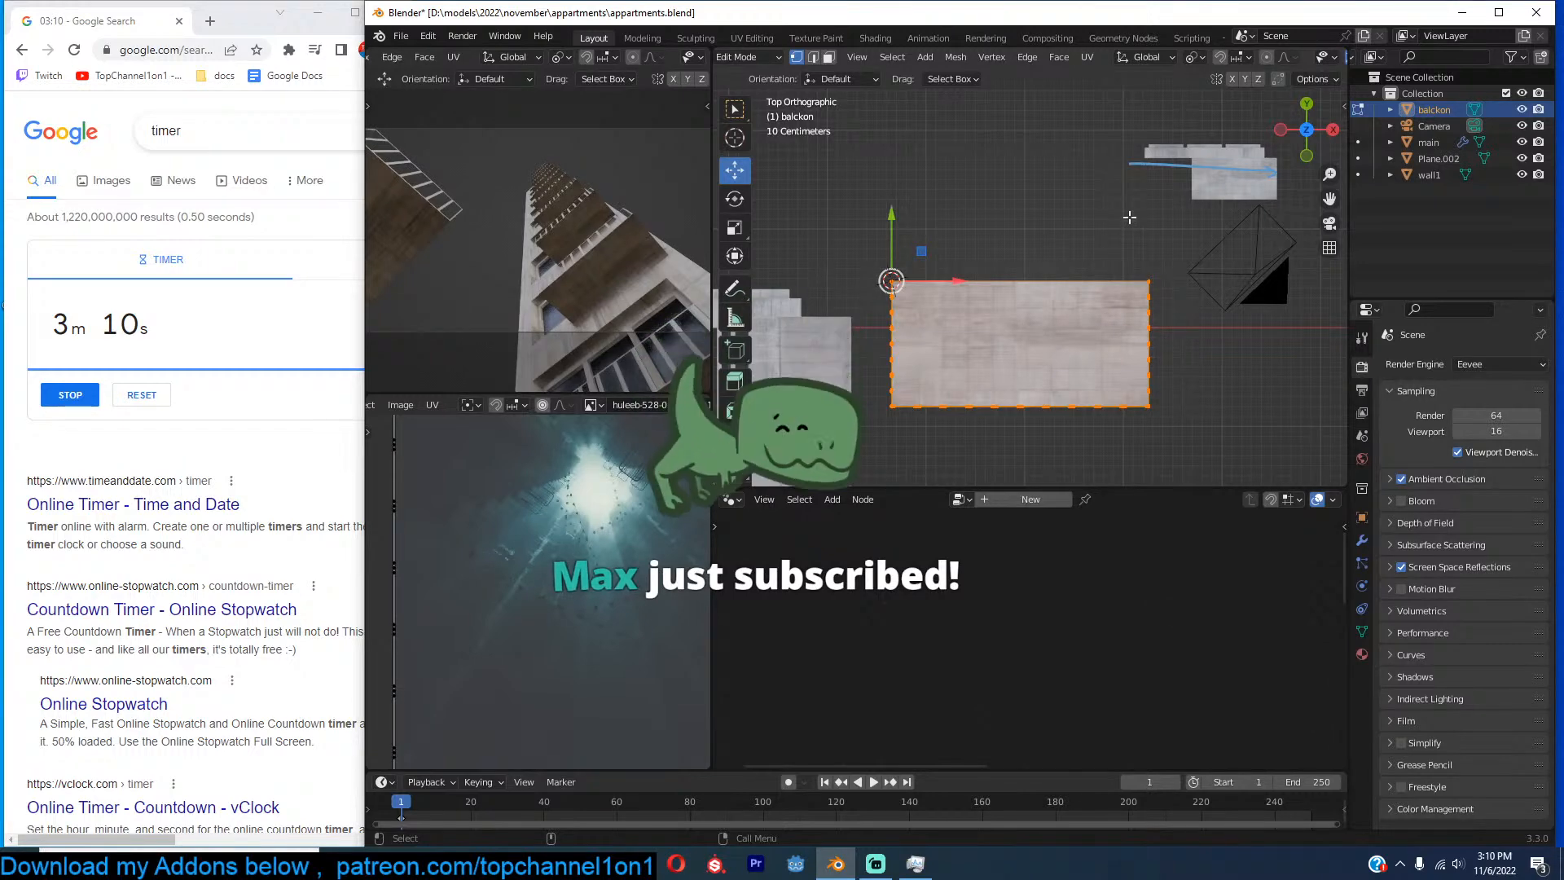
key("s")
key("y")
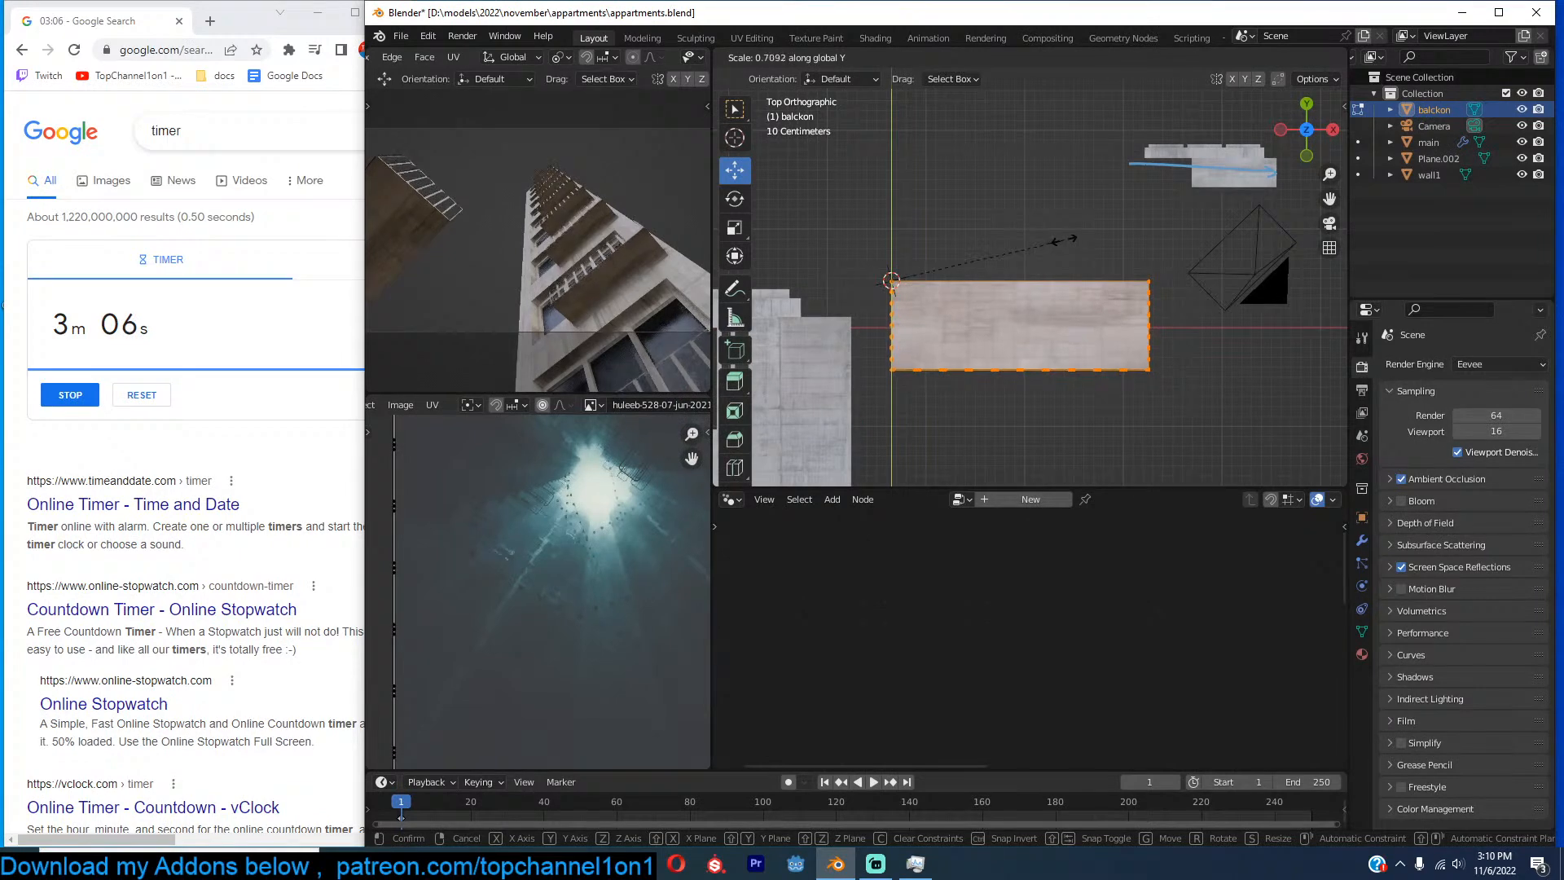
left_click(1055, 240)
key("Tab")
Select the main tower and add a Random Value node between its balckon Object Info and Set Position nodes.
middle_click_drag(1059, 244, 945, 249)
left_click(1093, 282)
middle_click_drag(1115, 749, 958, 739)
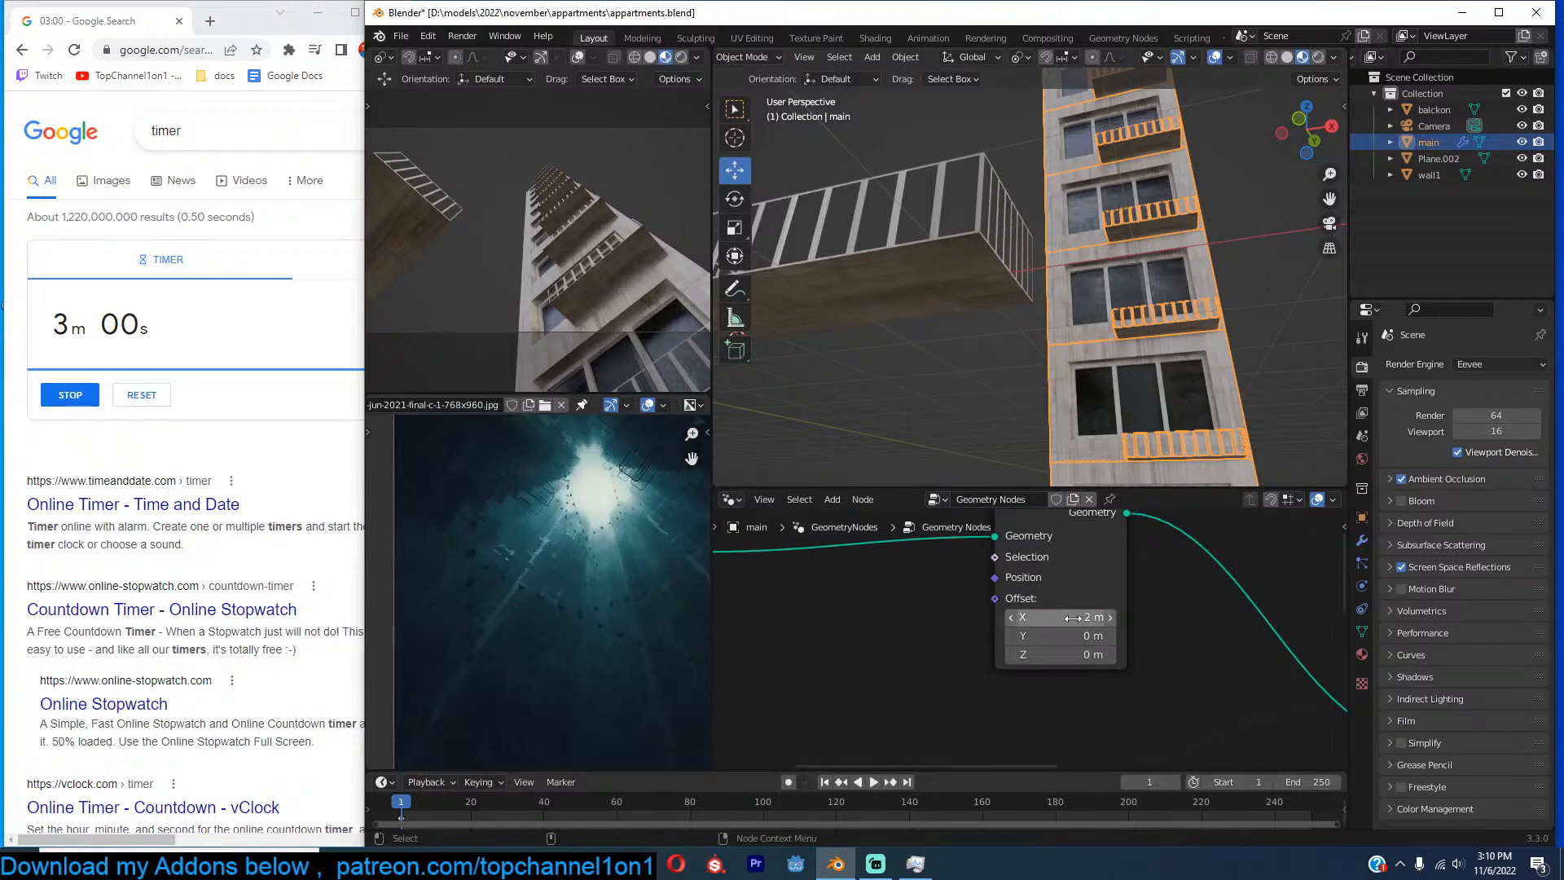
middle_click_drag(1106, 607, 1185, 607)
scroll(1140, 605, "down", 4)
scroll(870, 635, "up", 3)
scroll(849, 552, "down", 3)
key("shift+a")
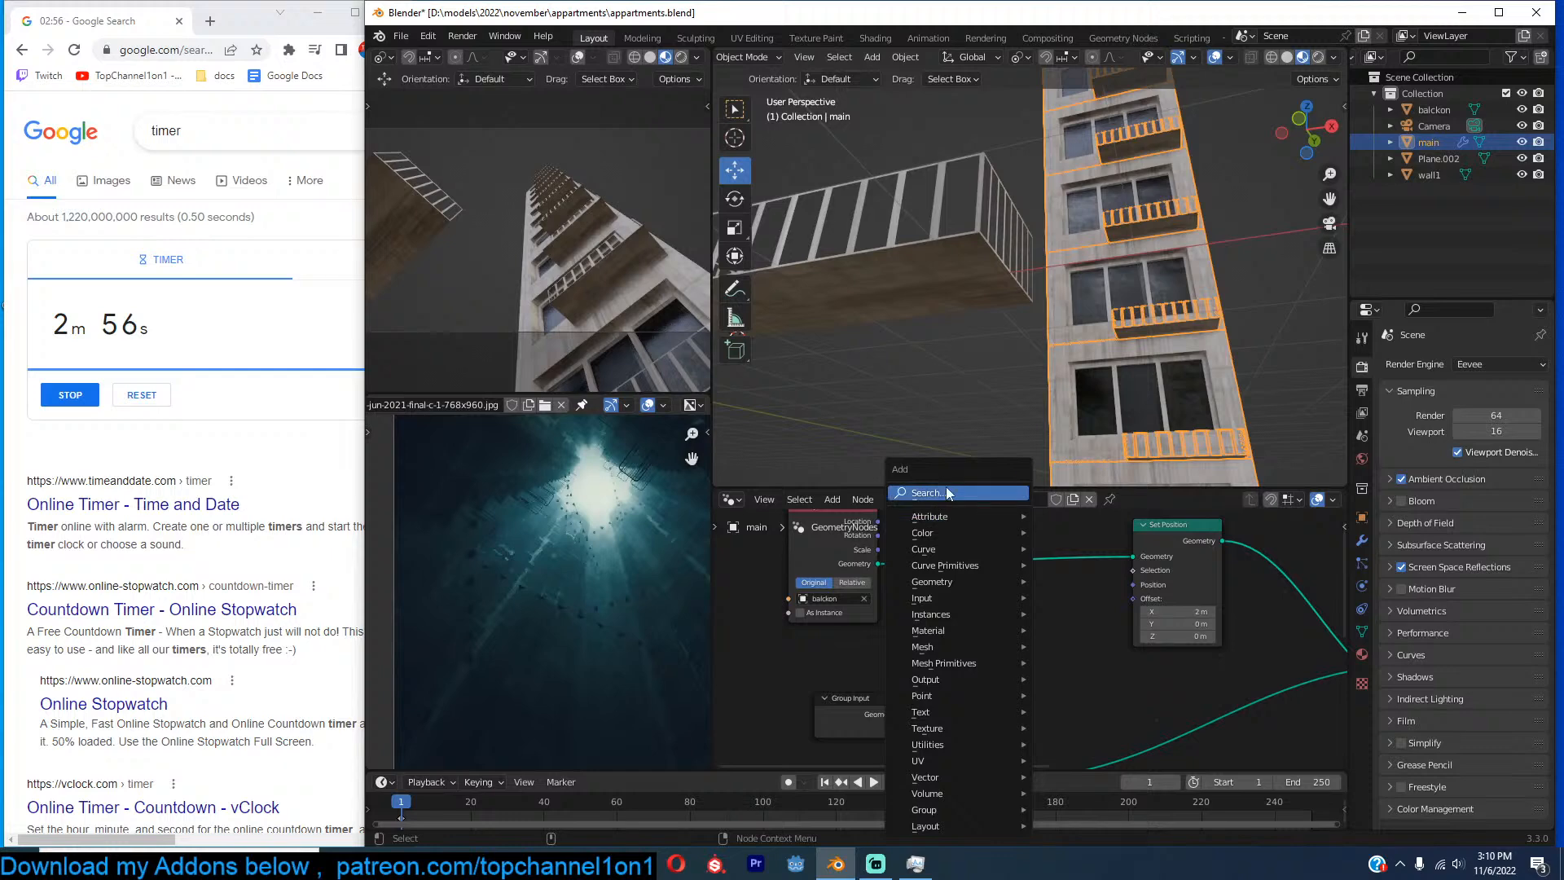
left_click(941, 492)
type("ra")
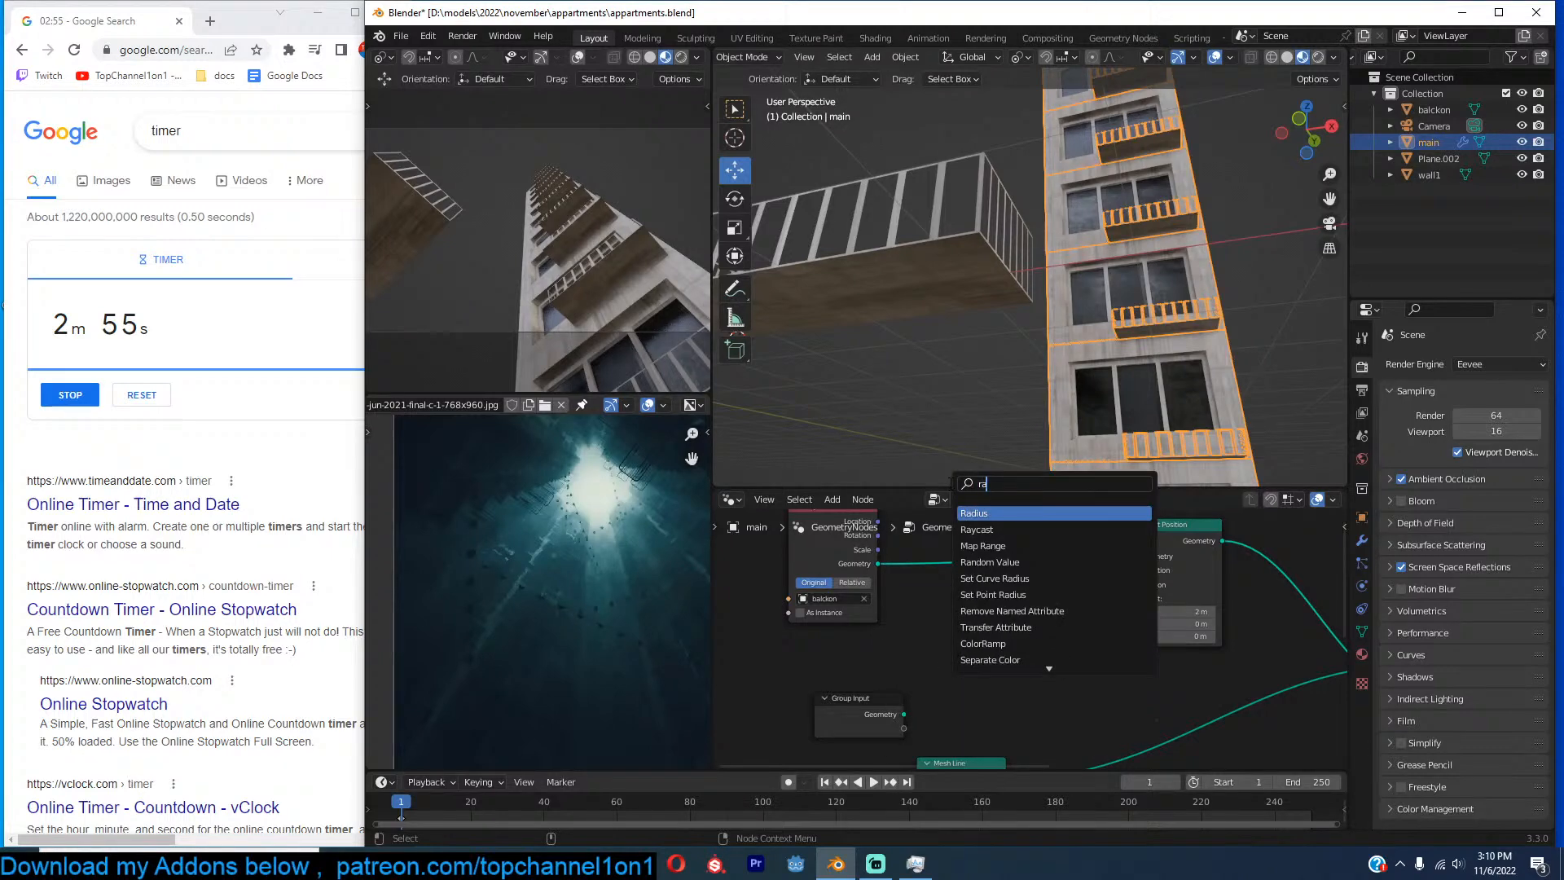
type("ndom")
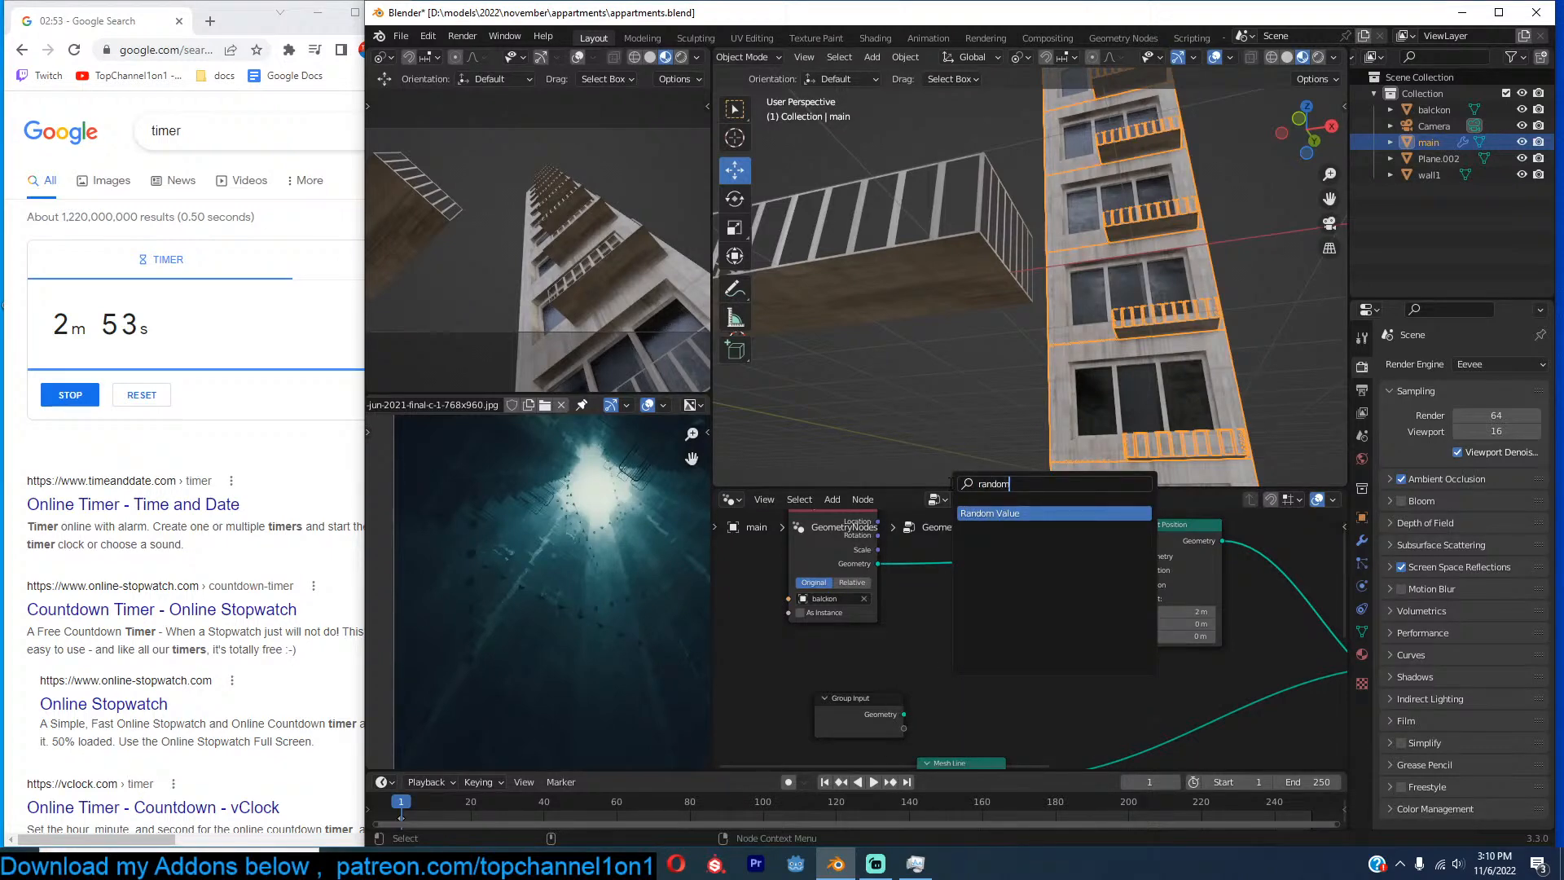
key("Return")
left_click(955, 617)
Switch the Random Value node to Integer with a maximum of 2 and a minimum of 0.
scroll(1002, 639, "up", 3)
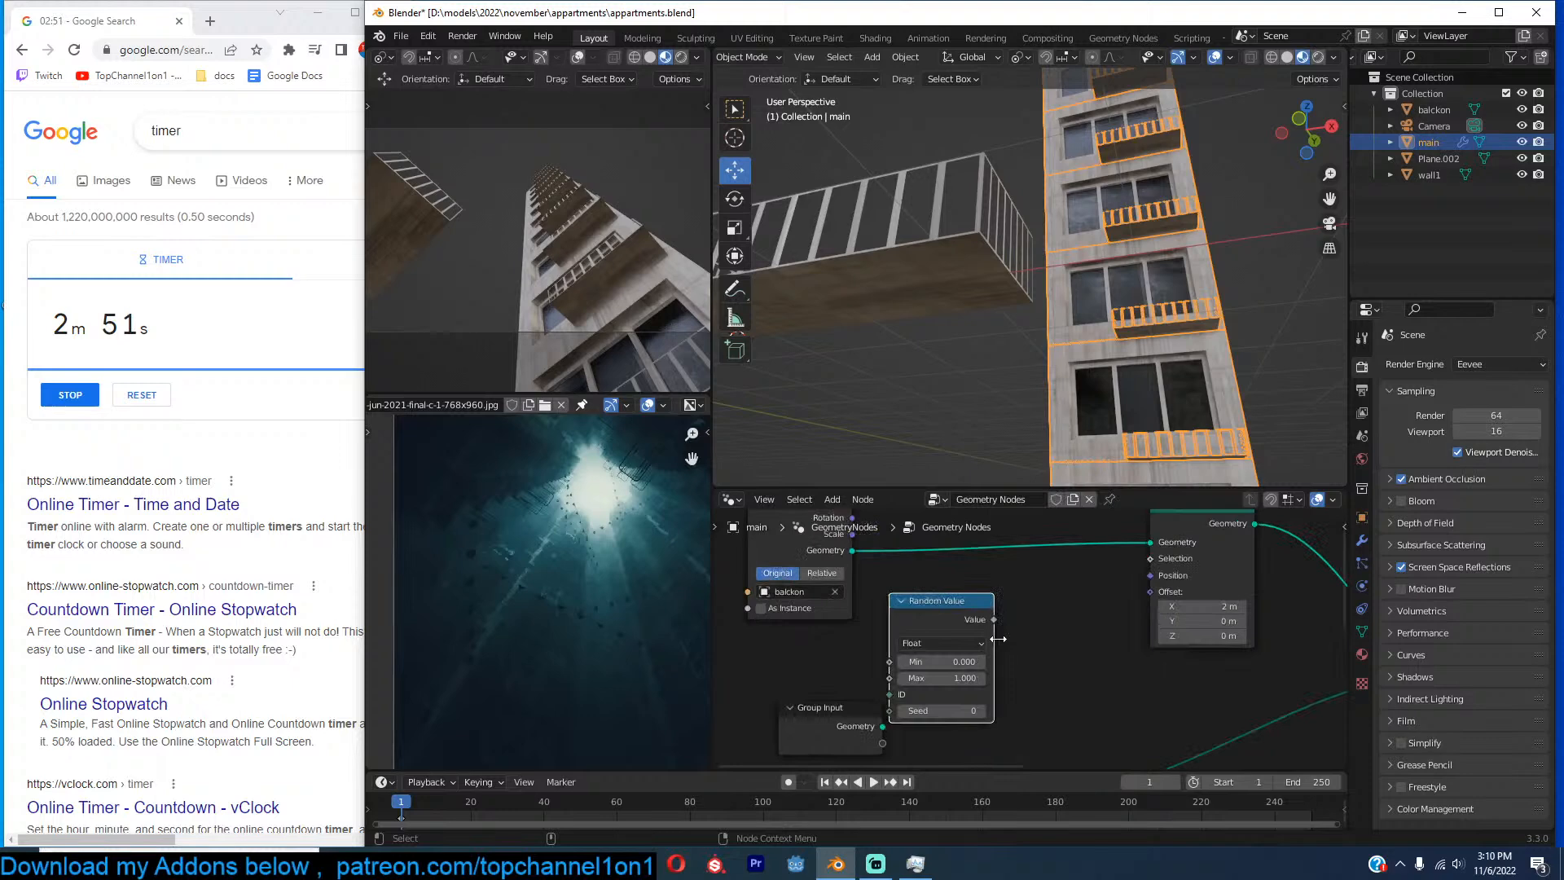
middle_click_drag(1002, 639, 1097, 590)
scroll(1092, 589, "up", 1)
left_click(1038, 582)
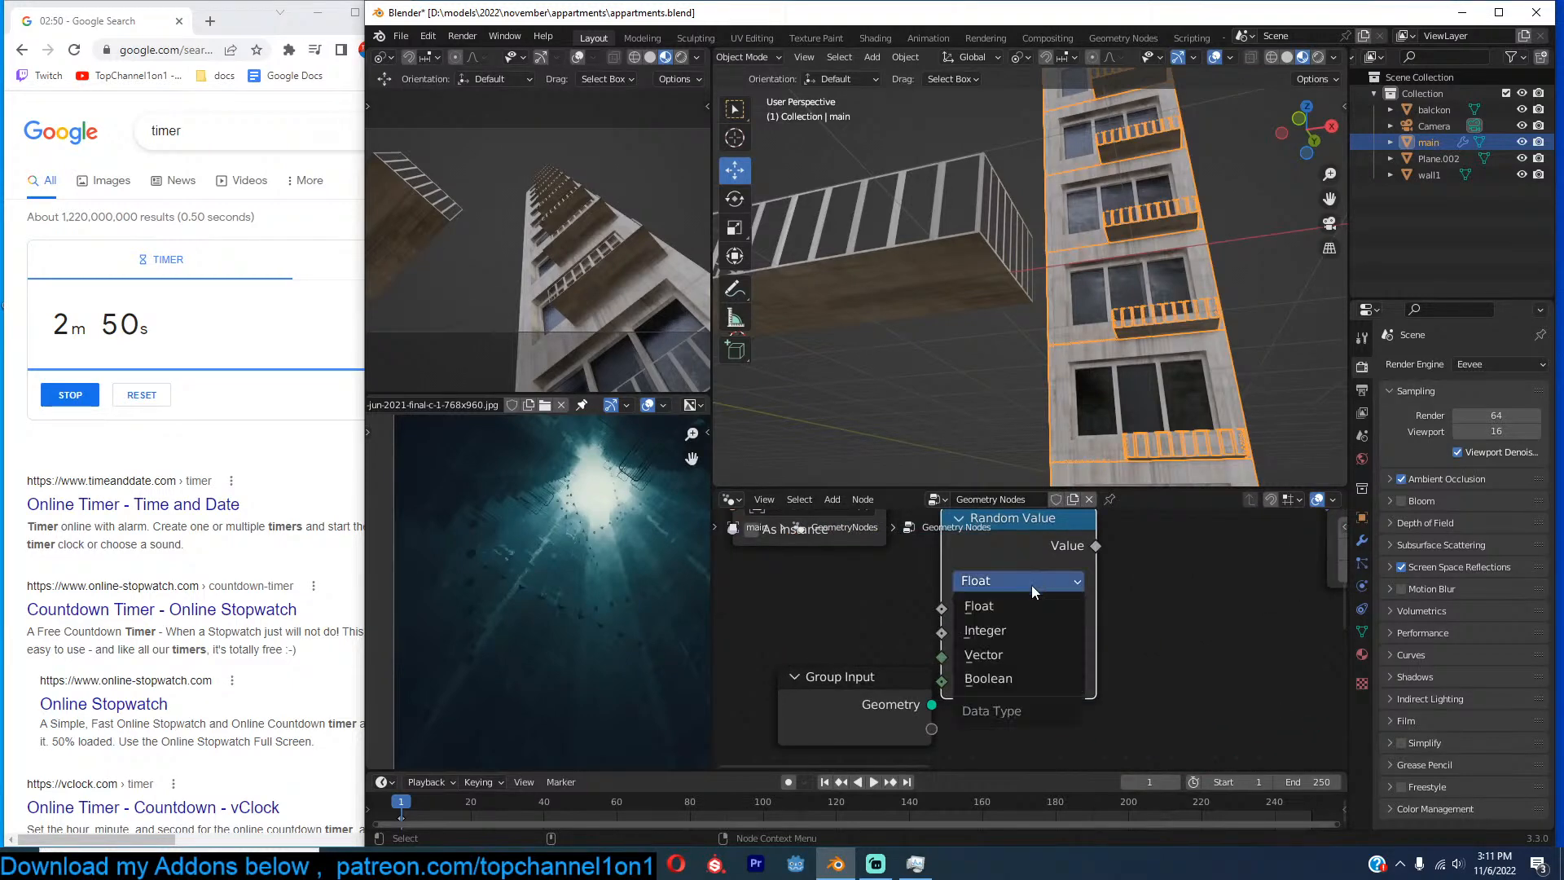
left_click(984, 632)
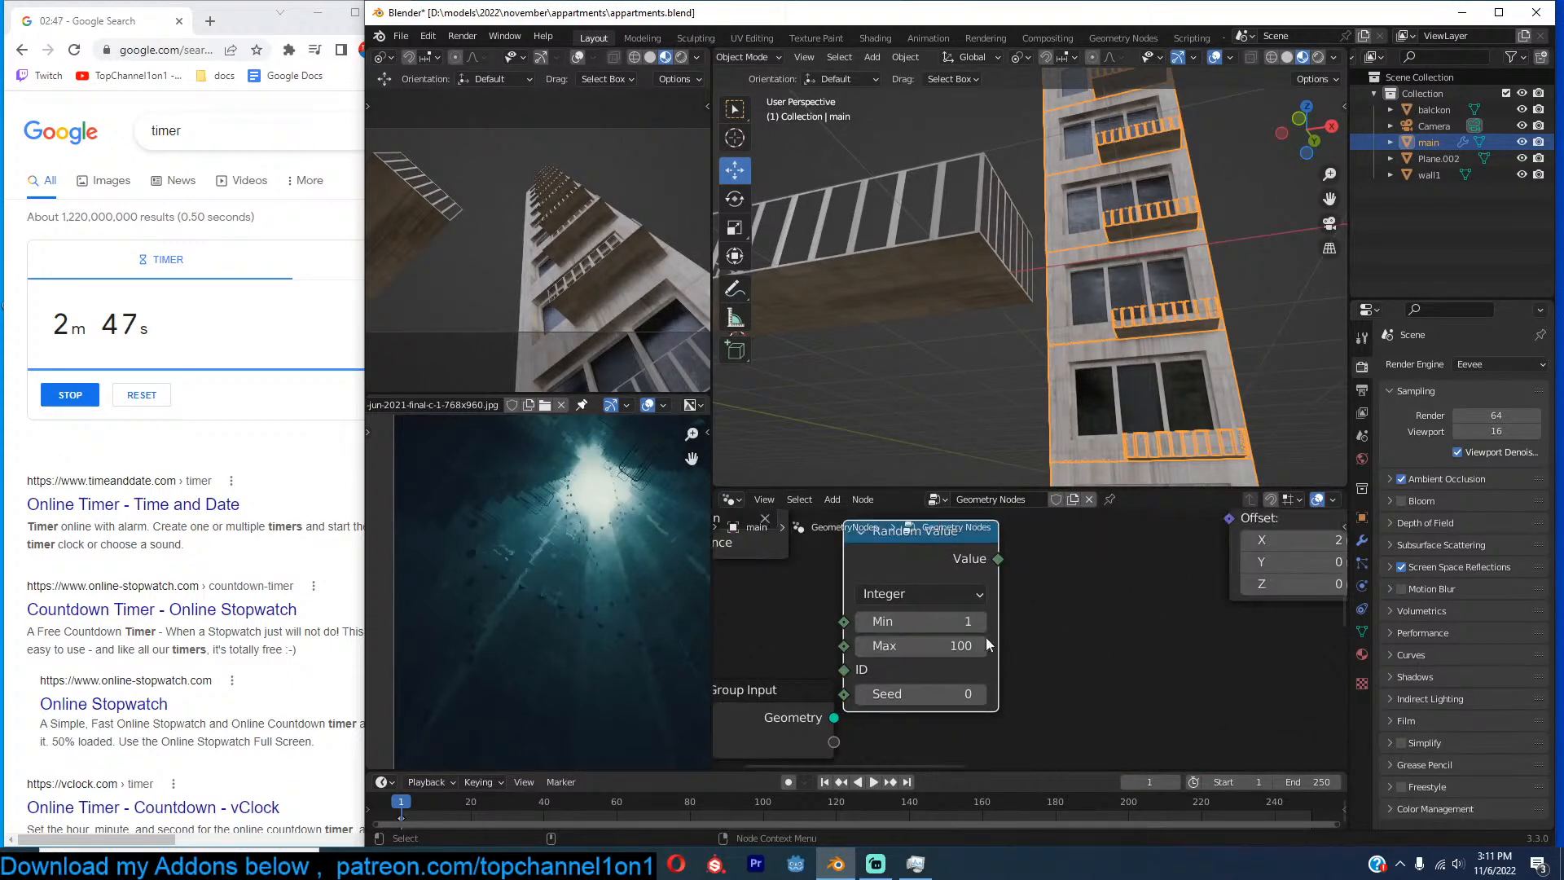
left_click(977, 644)
type("2")
key("Return")
left_click(950, 623)
type("0")
key("Return")
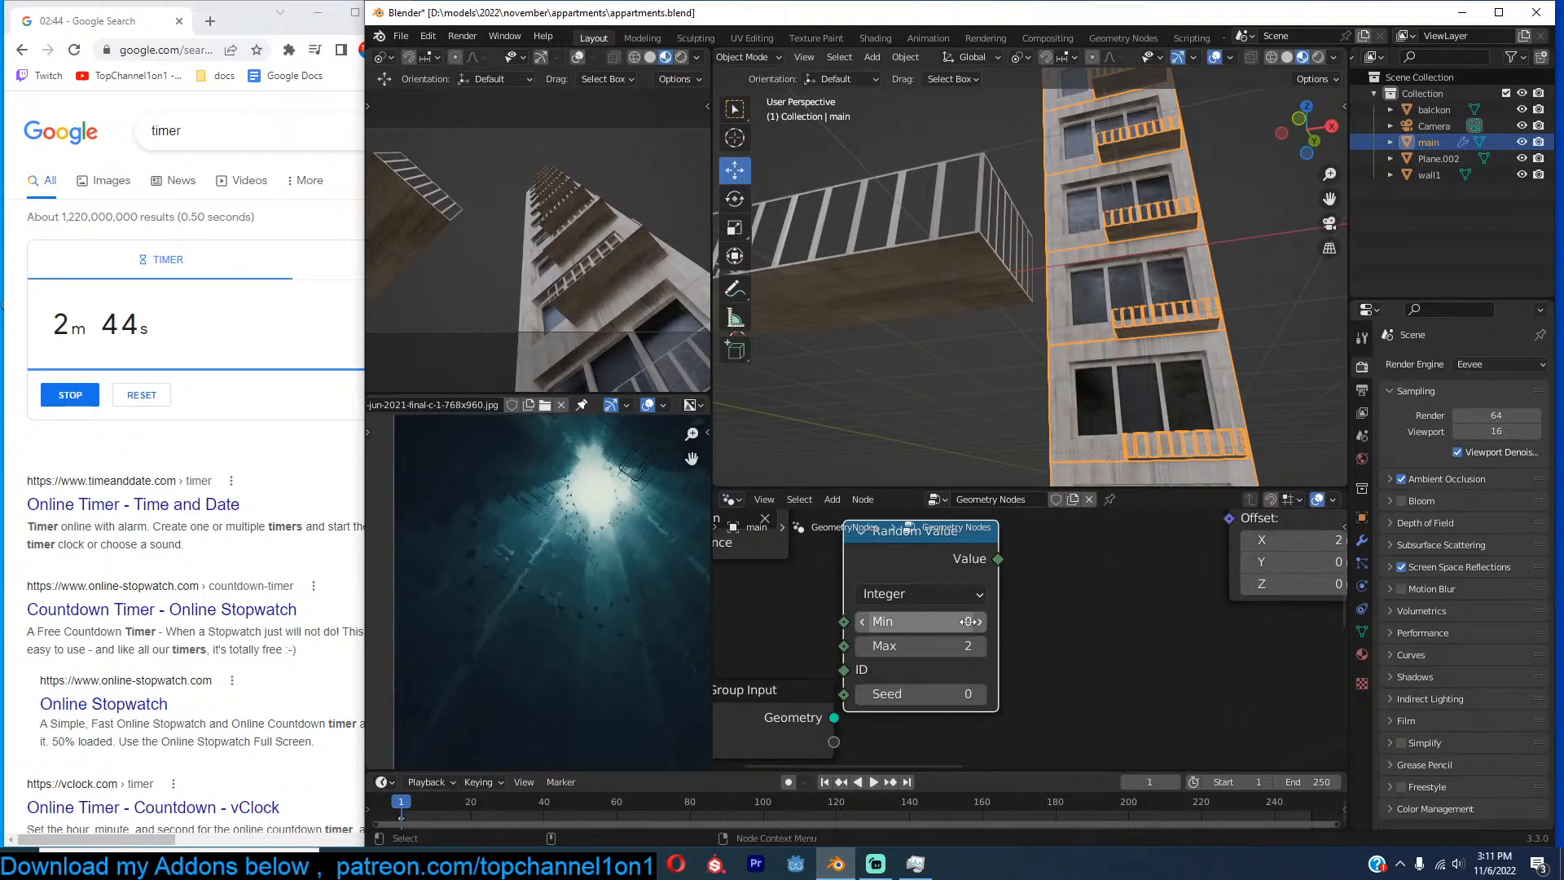
Rearrange the Group Input and Random Value nodes and add a Combine XYZ node between Random Value and Set Position.
scroll(1083, 600, "down", 4)
left_click_drag(836, 697, 797, 739)
left_click_drag(933, 578, 881, 611)
key("shift+a")
left_click(1011, 485)
type("x")
left_click(1055, 515)
left_click(1057, 601)
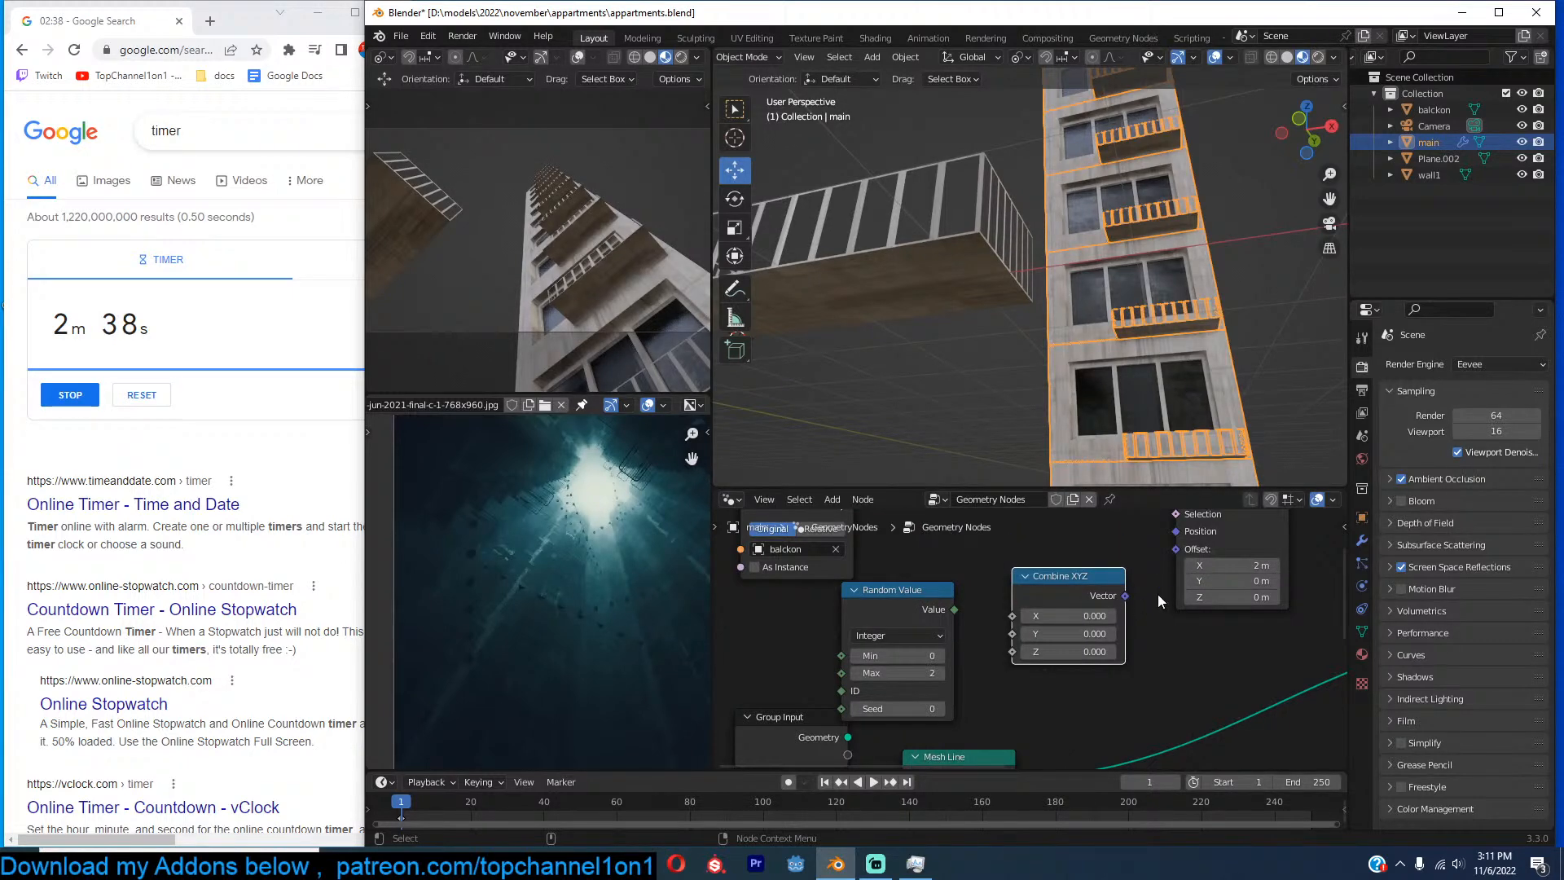
Connect the Combine XYZ vector to the Set Position offset and the random value to its X component.
left_click_drag(1125, 596, 1176, 549)
left_click_drag(954, 609, 1012, 615)
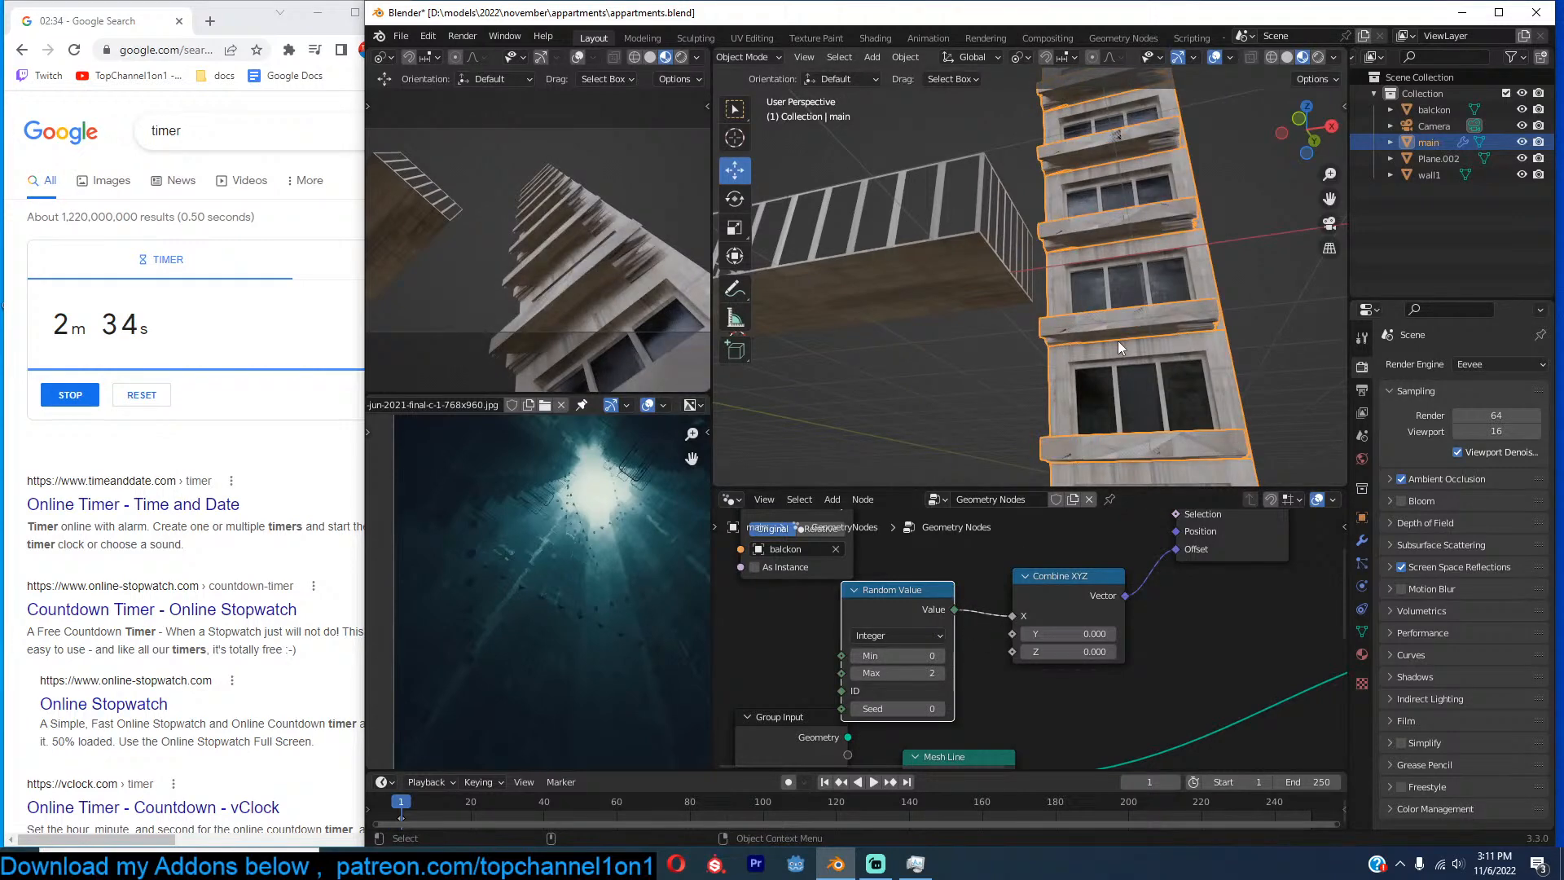
scroll(1220, 692, "down", 2)
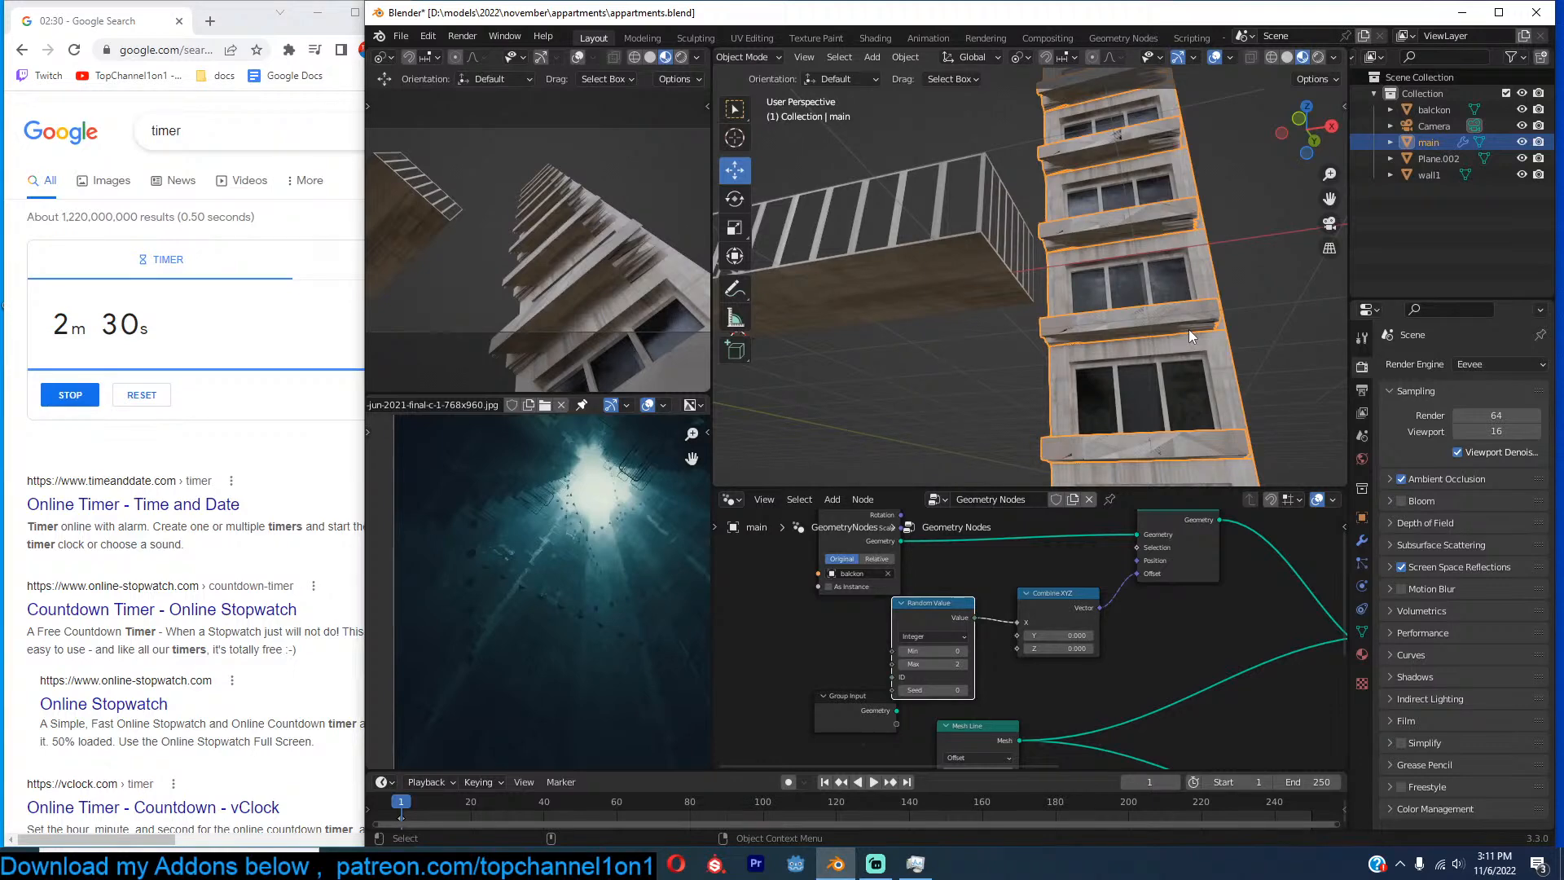
middle_click_drag(1169, 614, 1150, 638)
scroll(1150, 639, "up", 1)
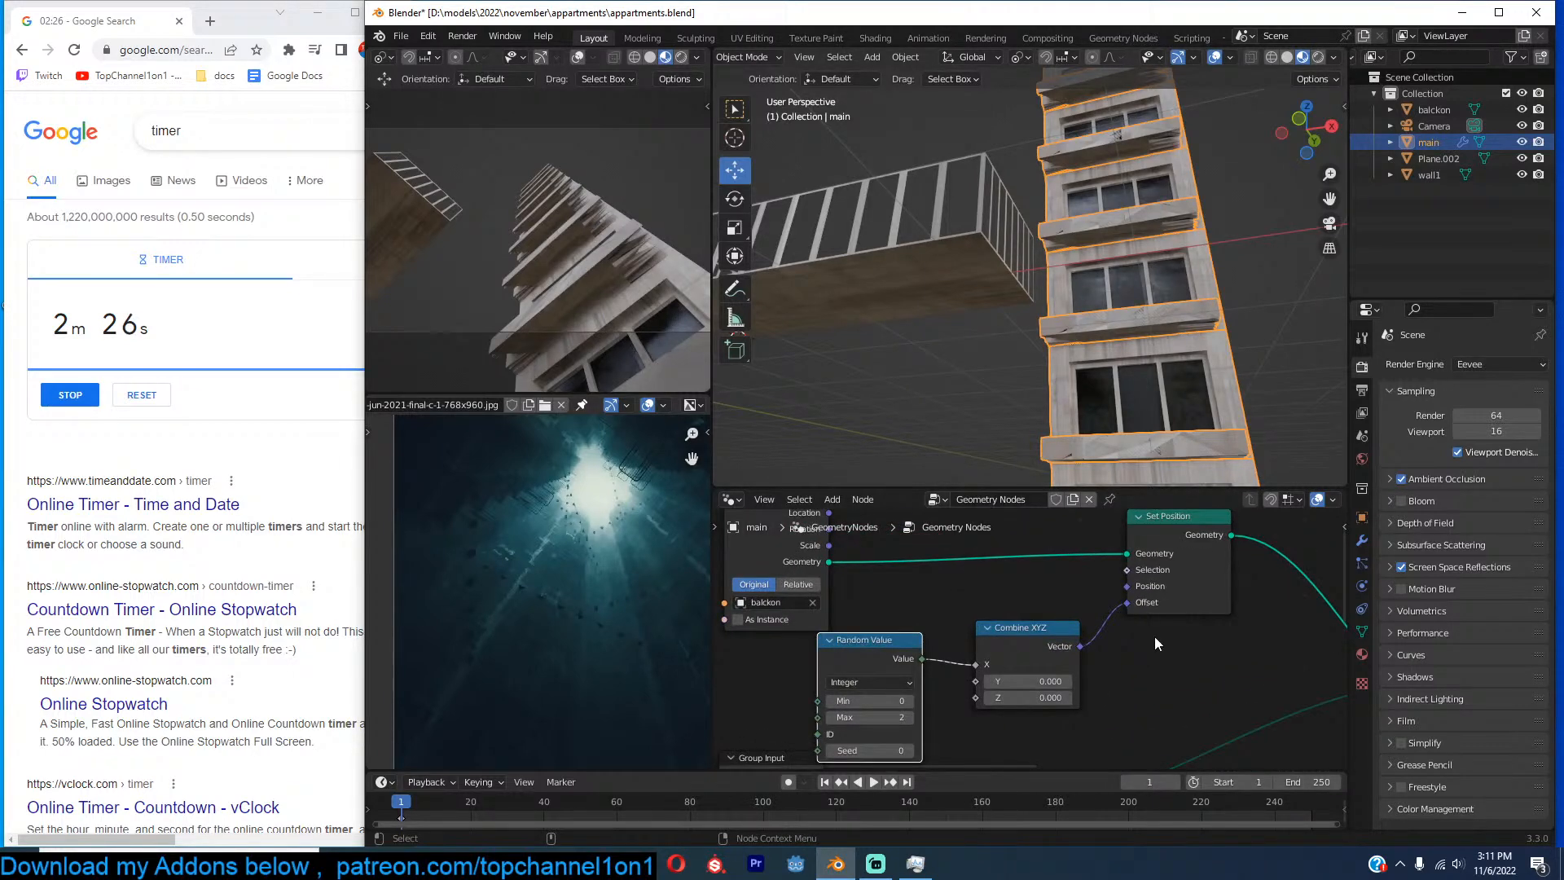
Remove the Set Position node after the balkon object while keeping its geometry connection intact.
middle_click_drag(1092, 430, 1166, 383)
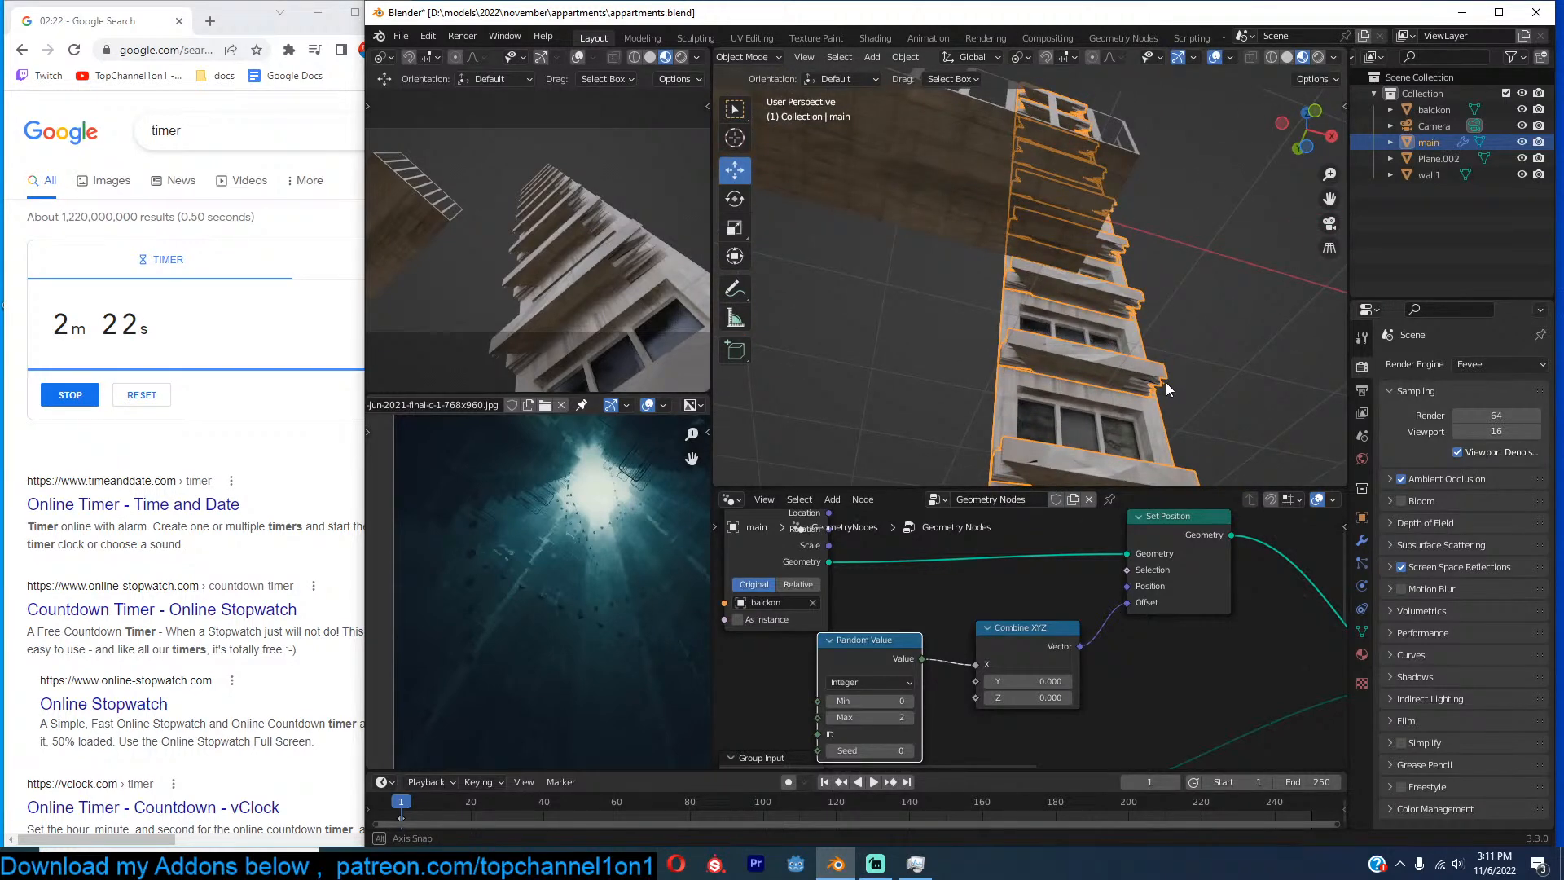
left_click(1204, 562)
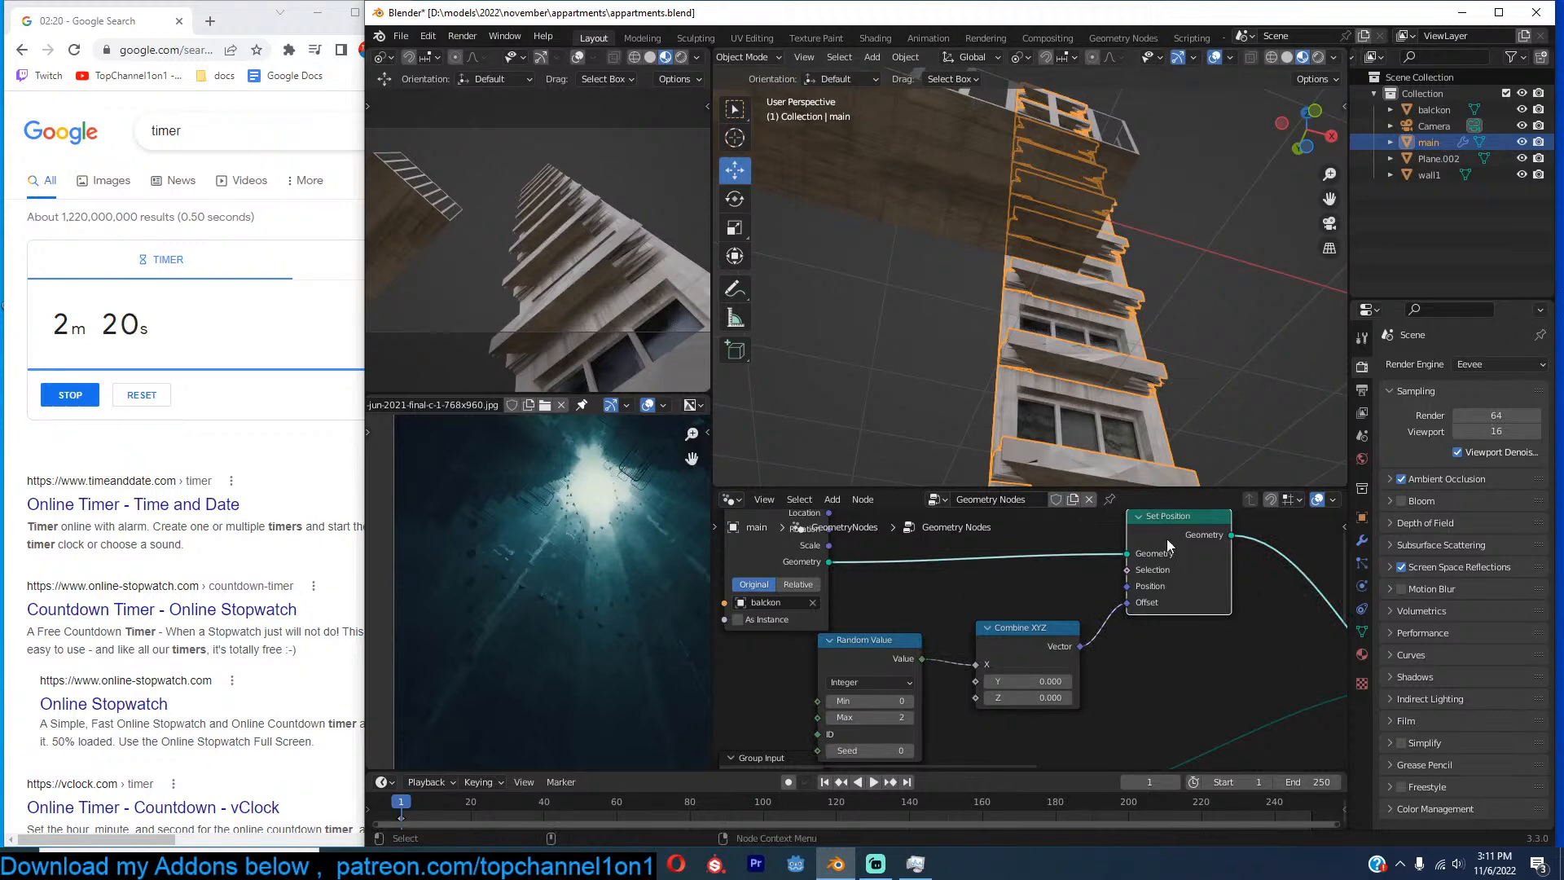
key("ctrl+x")
Add a Transform node and insert it into the geometry connection coming from the balkon object.
key("shift+a")
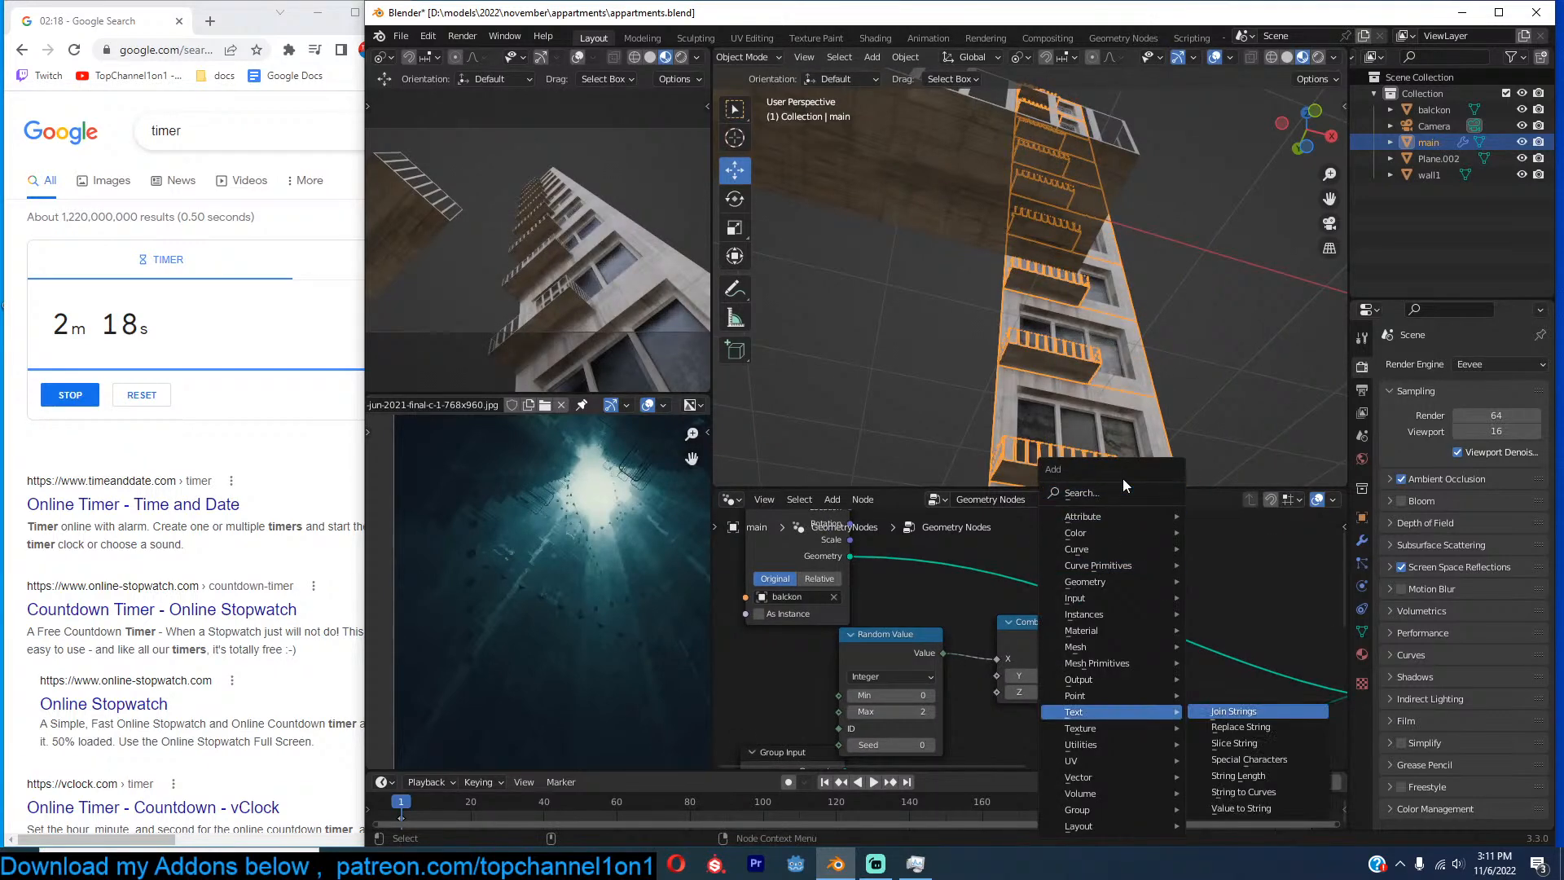
left_click(1124, 491)
type("t")
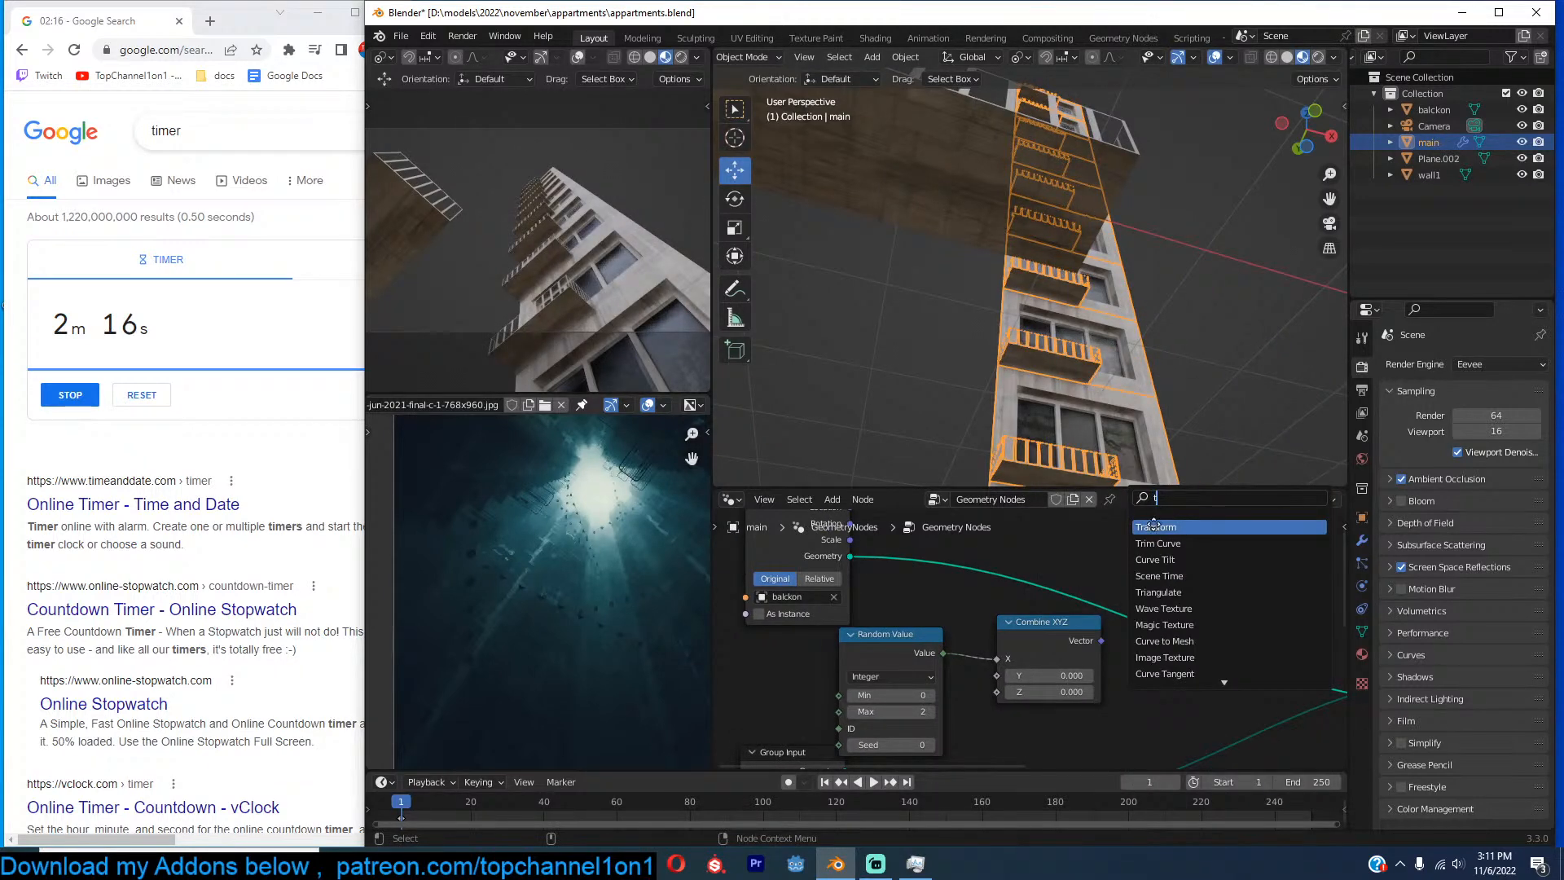
left_click(1156, 526)
middle_click_drag(1225, 686, 1224, 618)
middle_click_drag(1120, 583, 1132, 621)
Delete the old Combine XYZ and Random Value nodes, leaving the Transform node's translation at zero.
left_click_drag(1120, 611, 1179, 632)
left_click_drag(1170, 558, 1142, 585)
left_click(1096, 607)
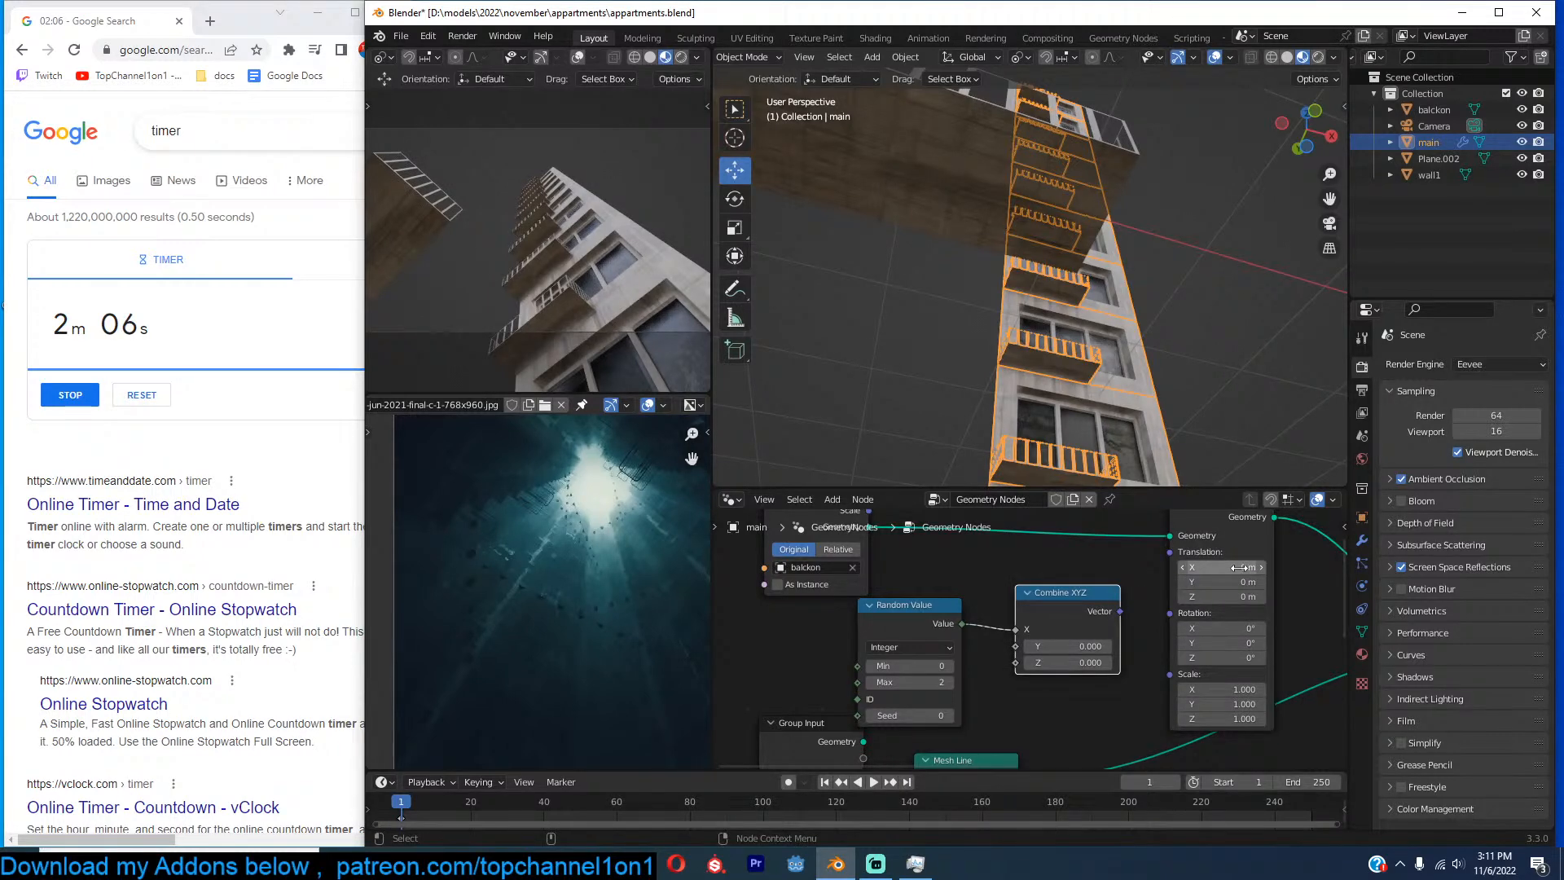
key("x")
left_click_drag(962, 623, 1059, 588)
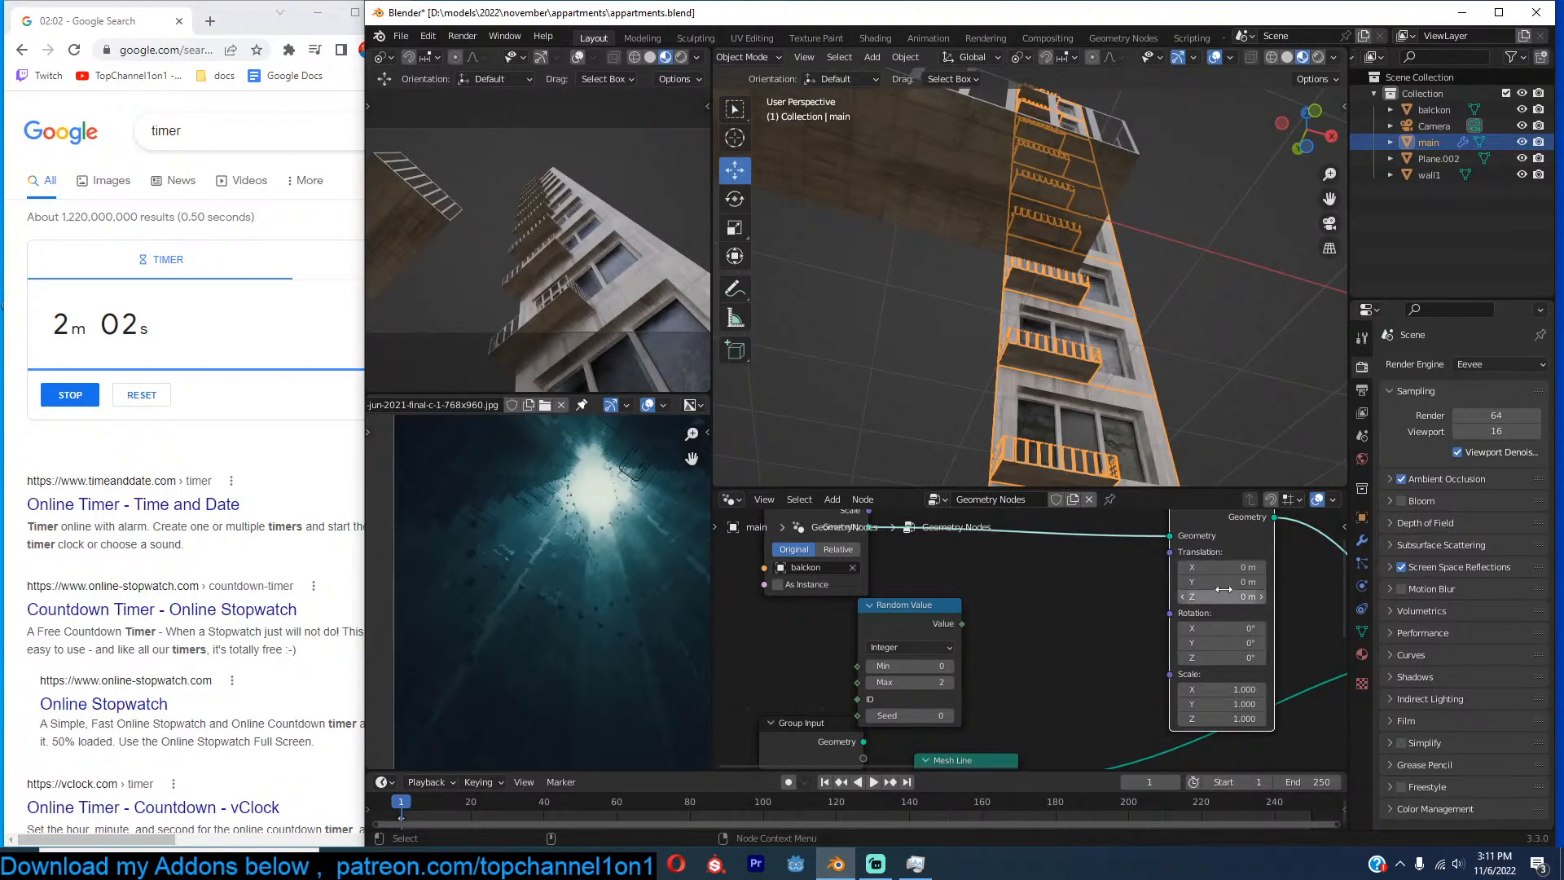
mouse_move(1218, 567)
left_mouse_down()
mouse_move(1254, 567)
mouse_move(1239, 569)
left_mouse_up()
key("ctrl+z")
left_click(937, 609)
key("x")
Add a new Combine XYZ node and link its vector output to the Transform node's Translation.
key("shift+a")
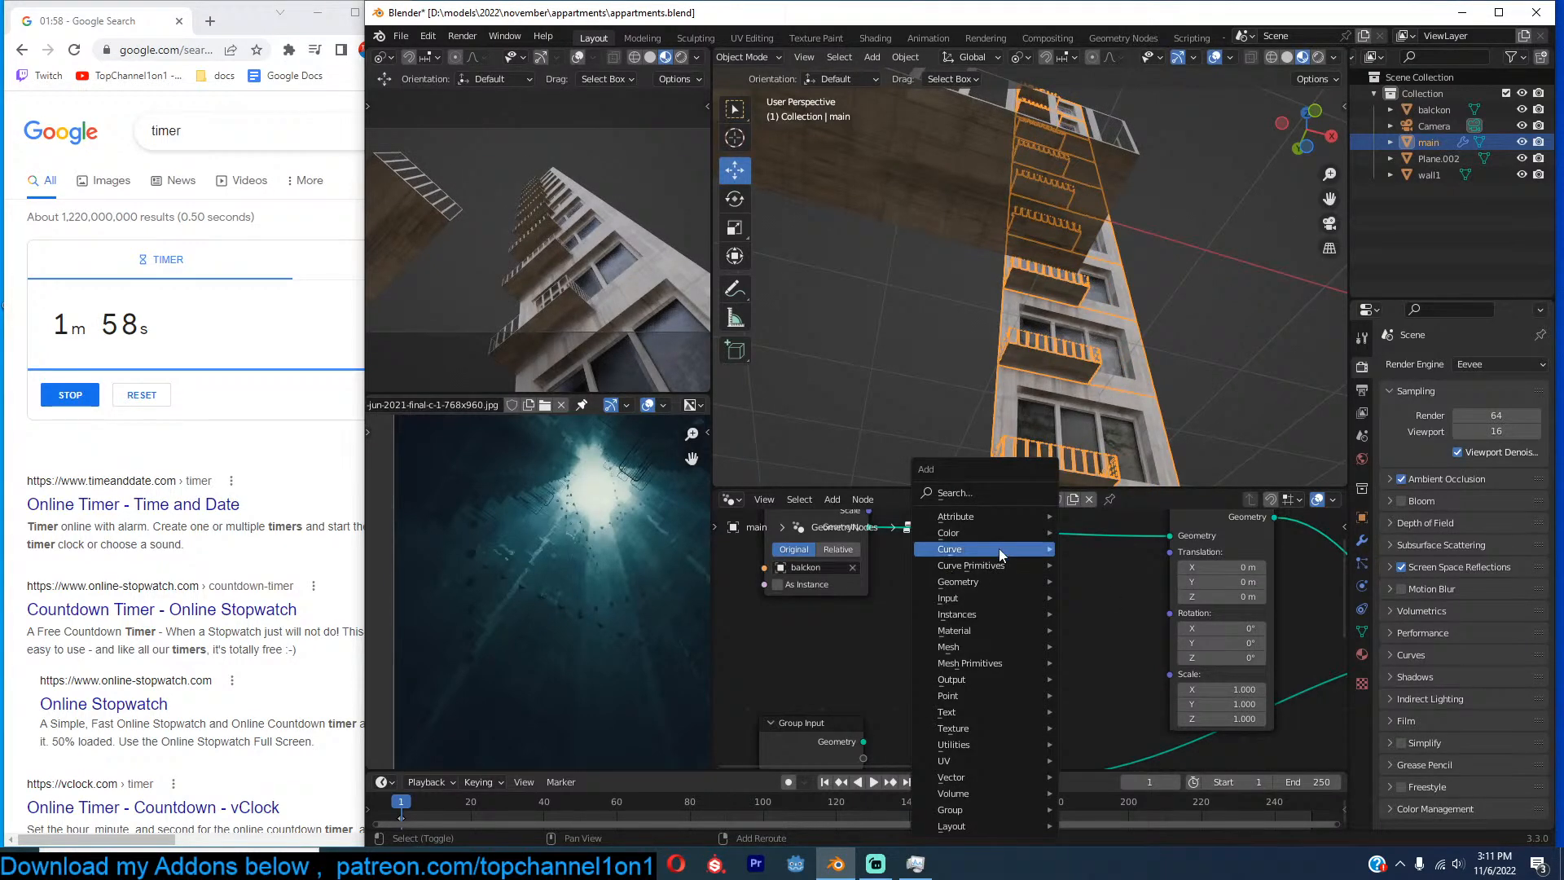
left_click(995, 492)
type("x")
key("Return")
left_click(987, 599)
left_click_drag(1061, 614, 1171, 555)
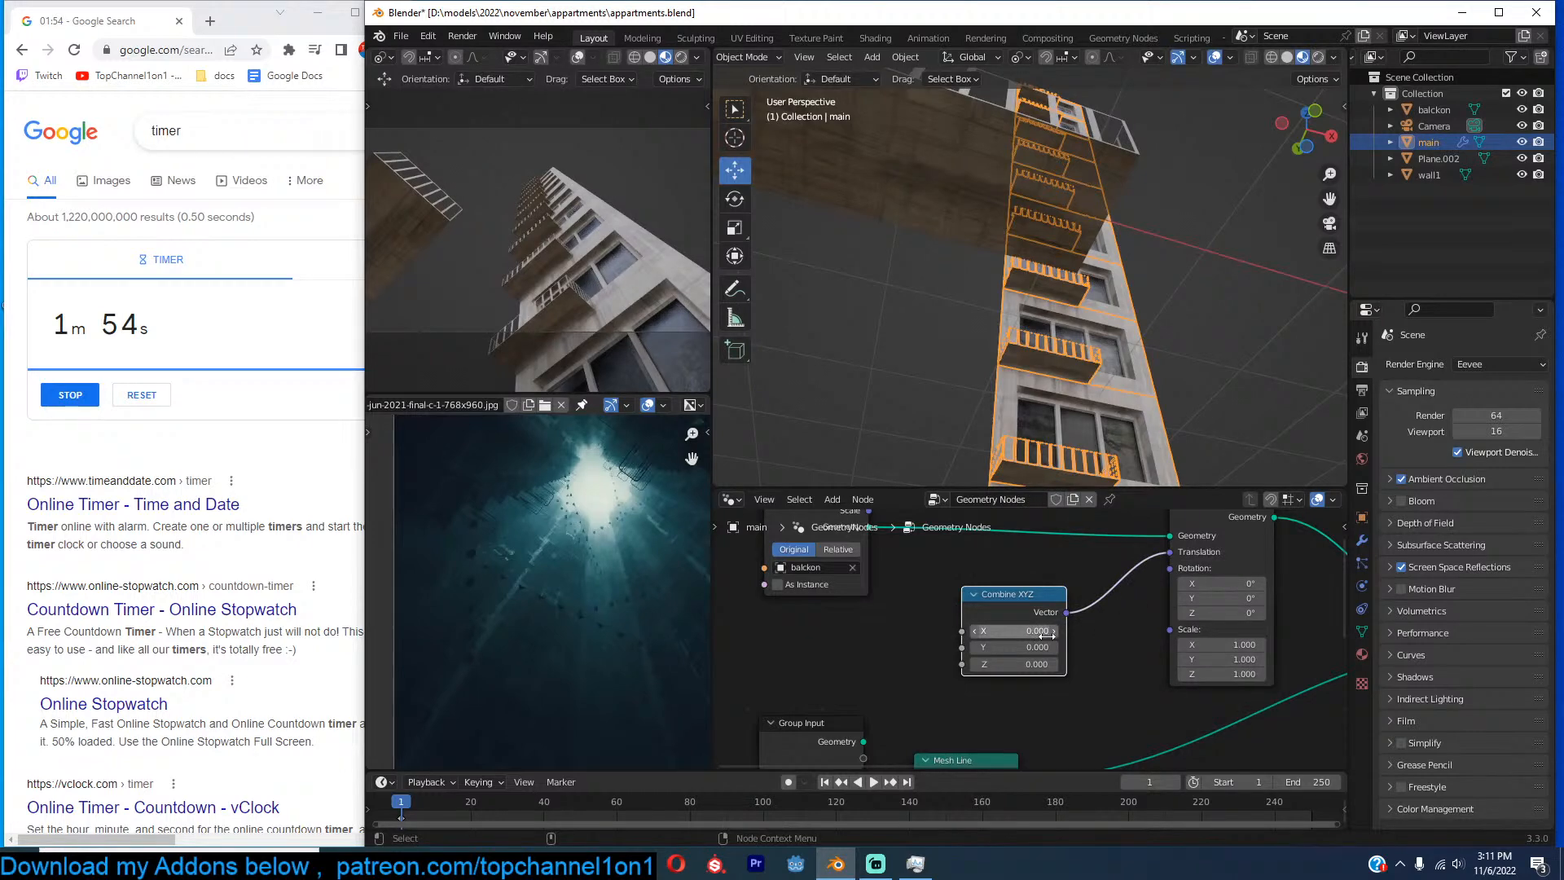
Try to drive the X component of Combine XYZ with a new Random Value node.
middle_click_drag(836, 601, 975, 584)
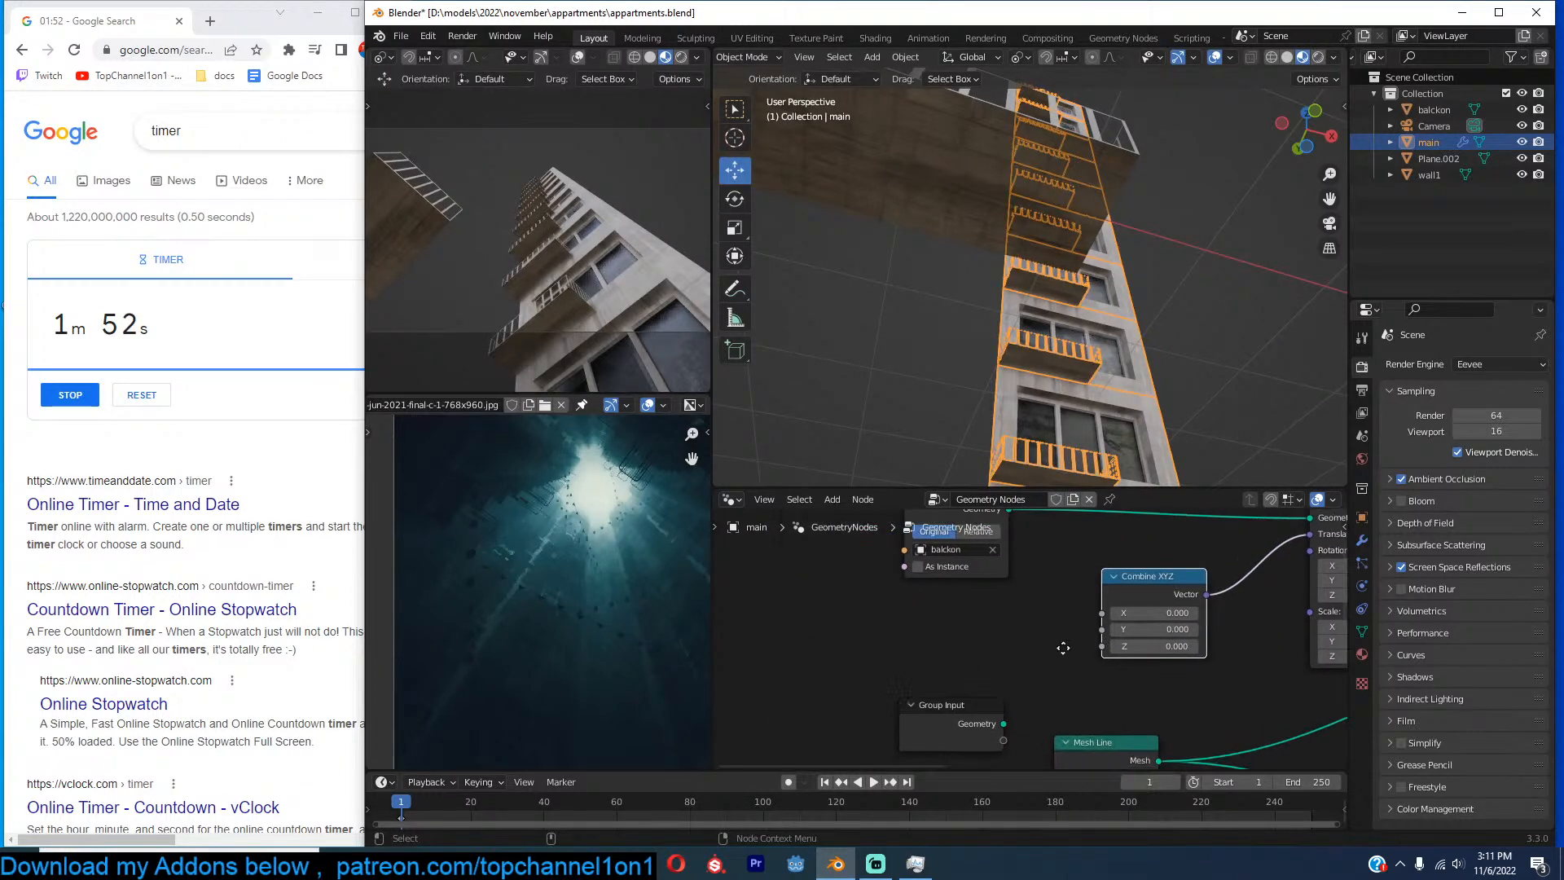
key("shift+a")
left_click(990, 492)
type("random")
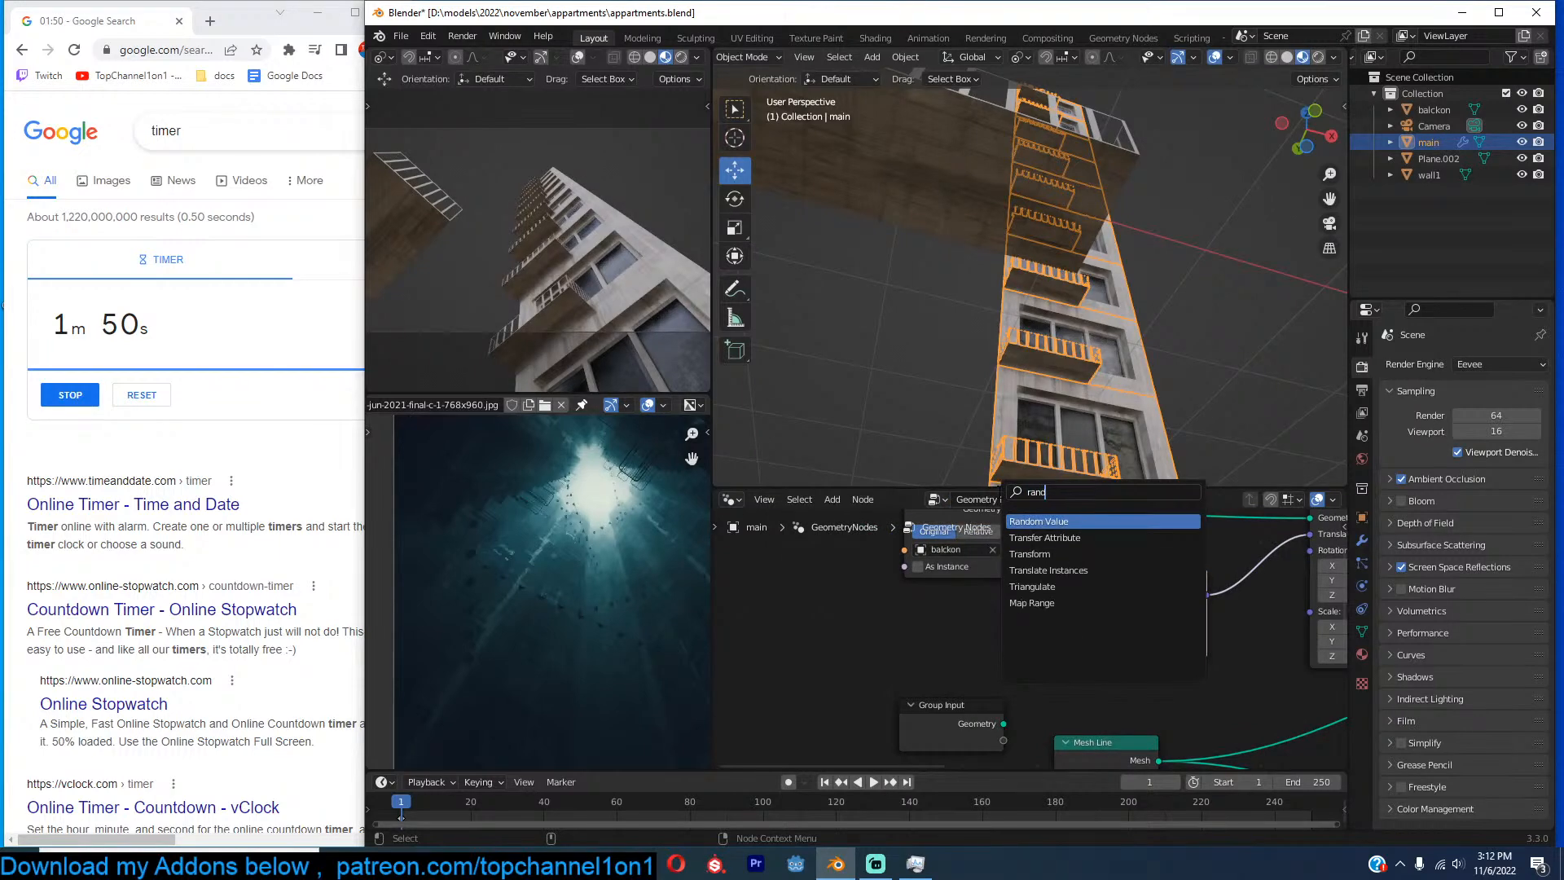
left_click(1045, 521)
left_click(862, 624)
left_click_drag(884, 618, 979, 621)
left_click_drag(1096, 618, 1098, 617)
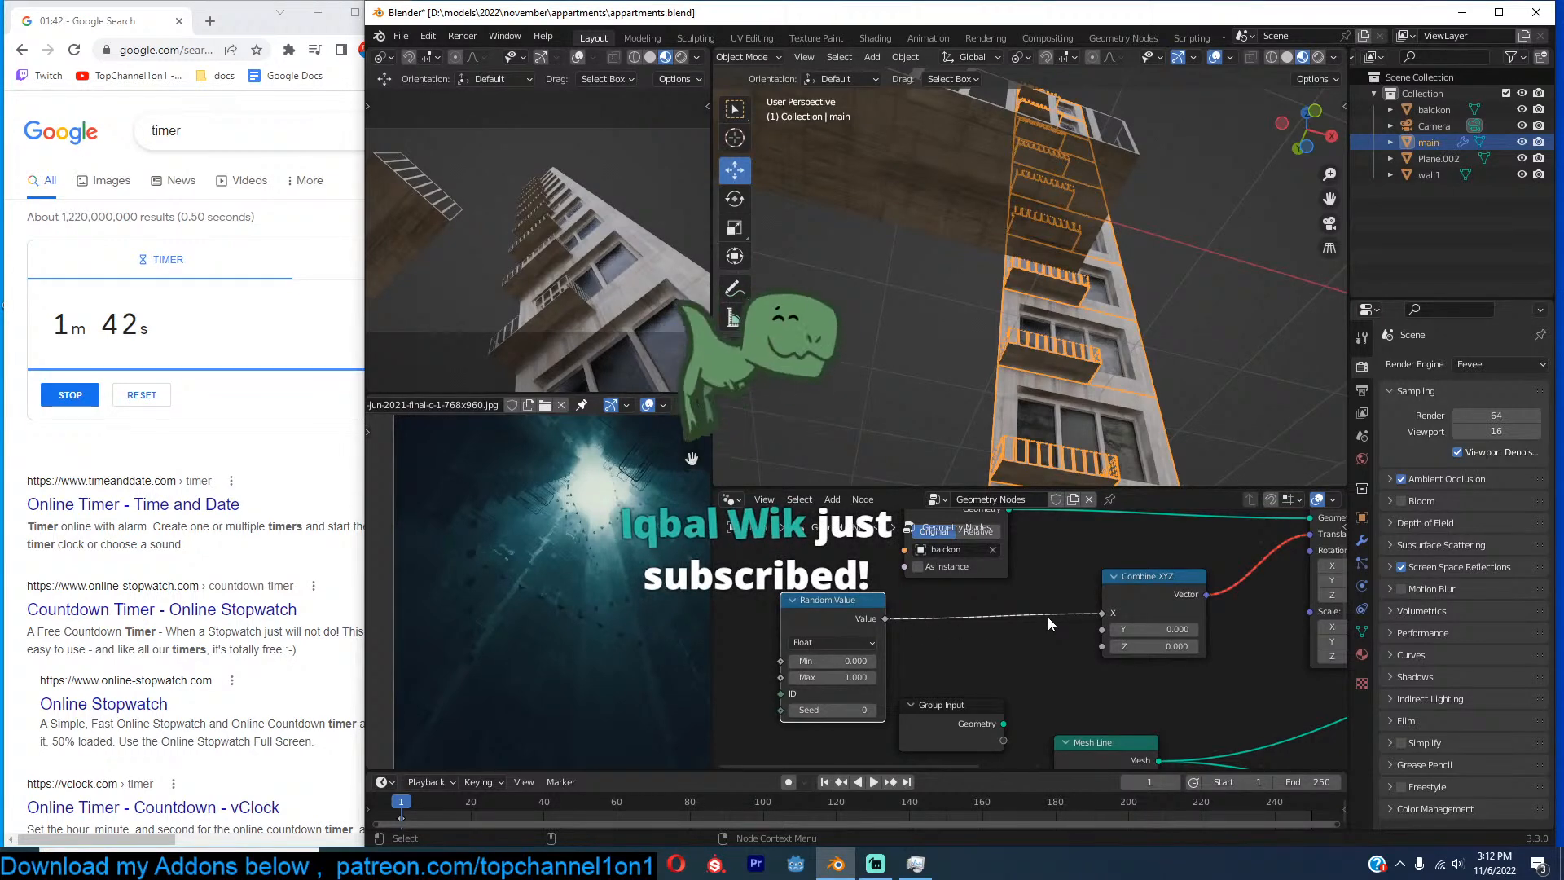
Save the Blender file.
middle_click_drag(1048, 617, 1142, 628)
scroll(1142, 629, "down", 1)
key("ctrl+s")
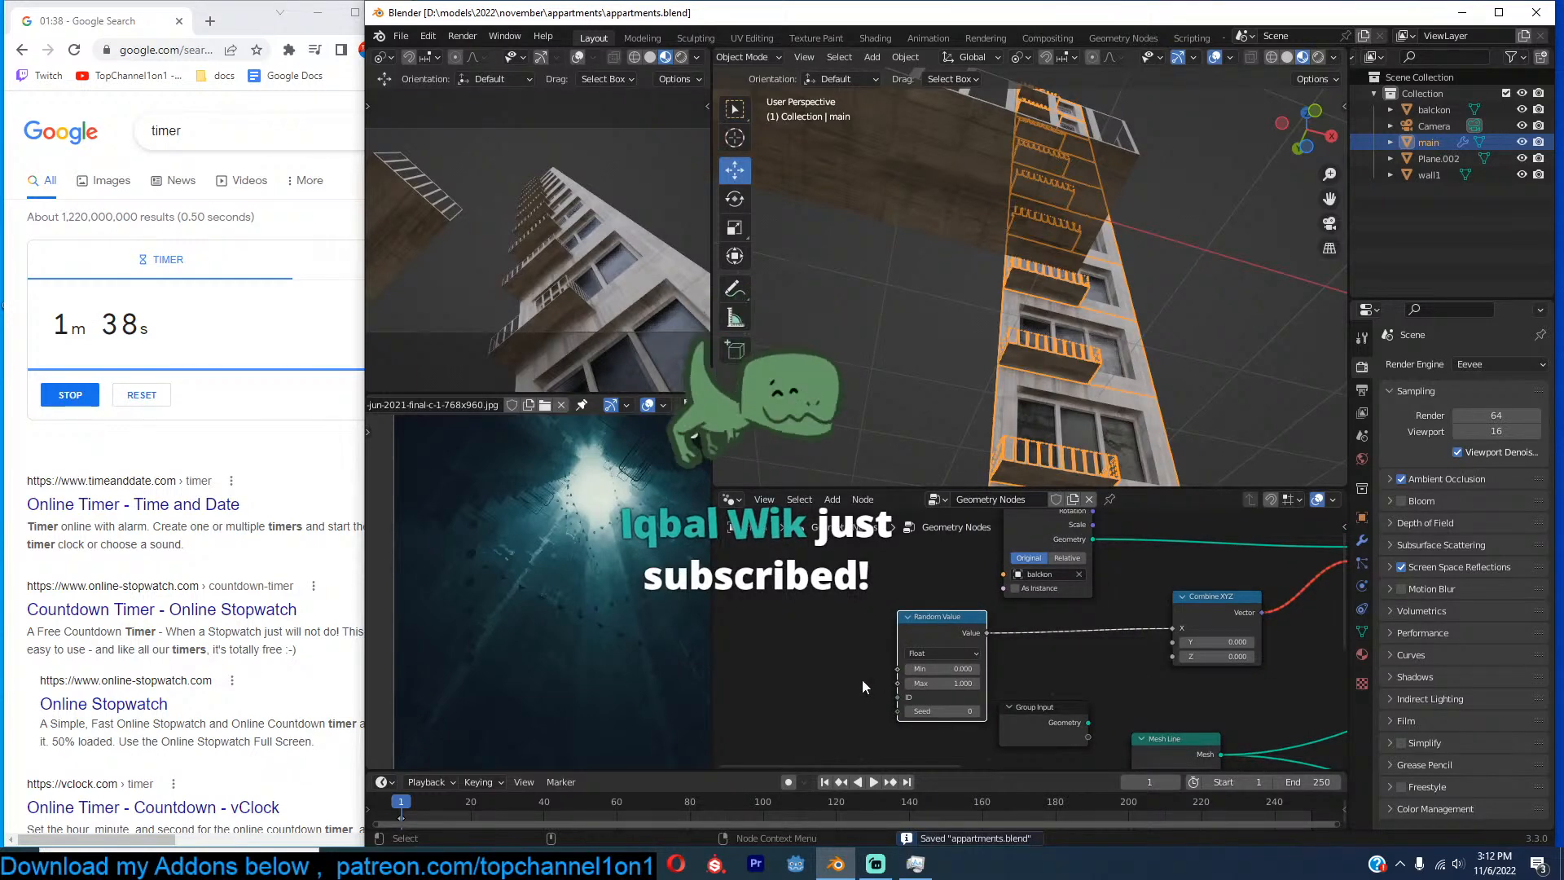
Try adding a Set ID node beside the Random Value node, and delete it.
middle_click_drag(863, 681, 971, 654)
key("shift+a")
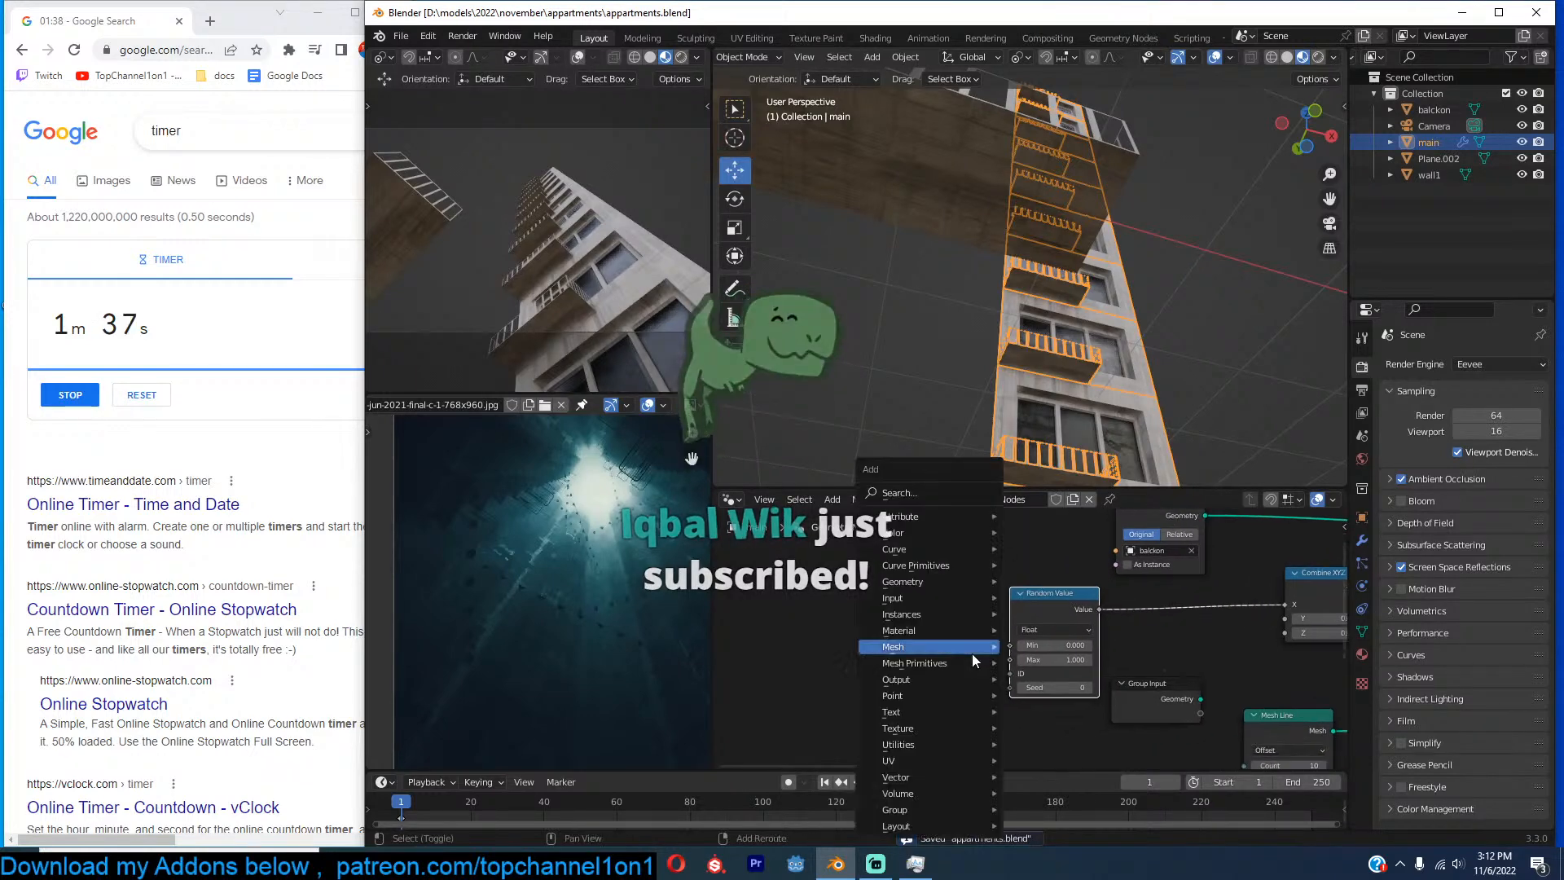
left_click(936, 492)
type("id")
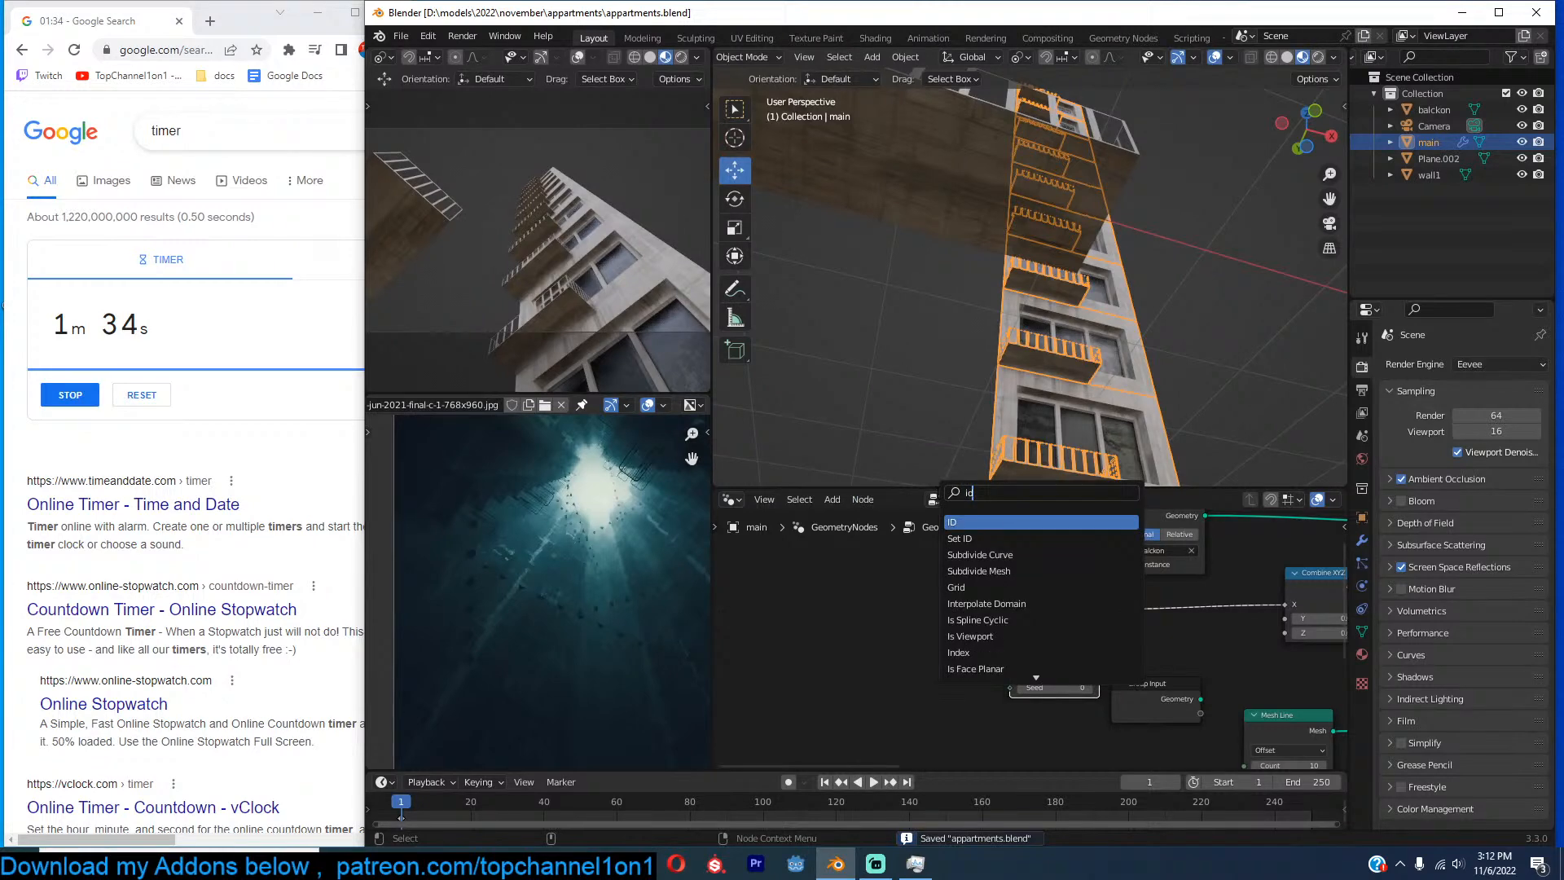
key("Down")
key("Return")
left_click(867, 622)
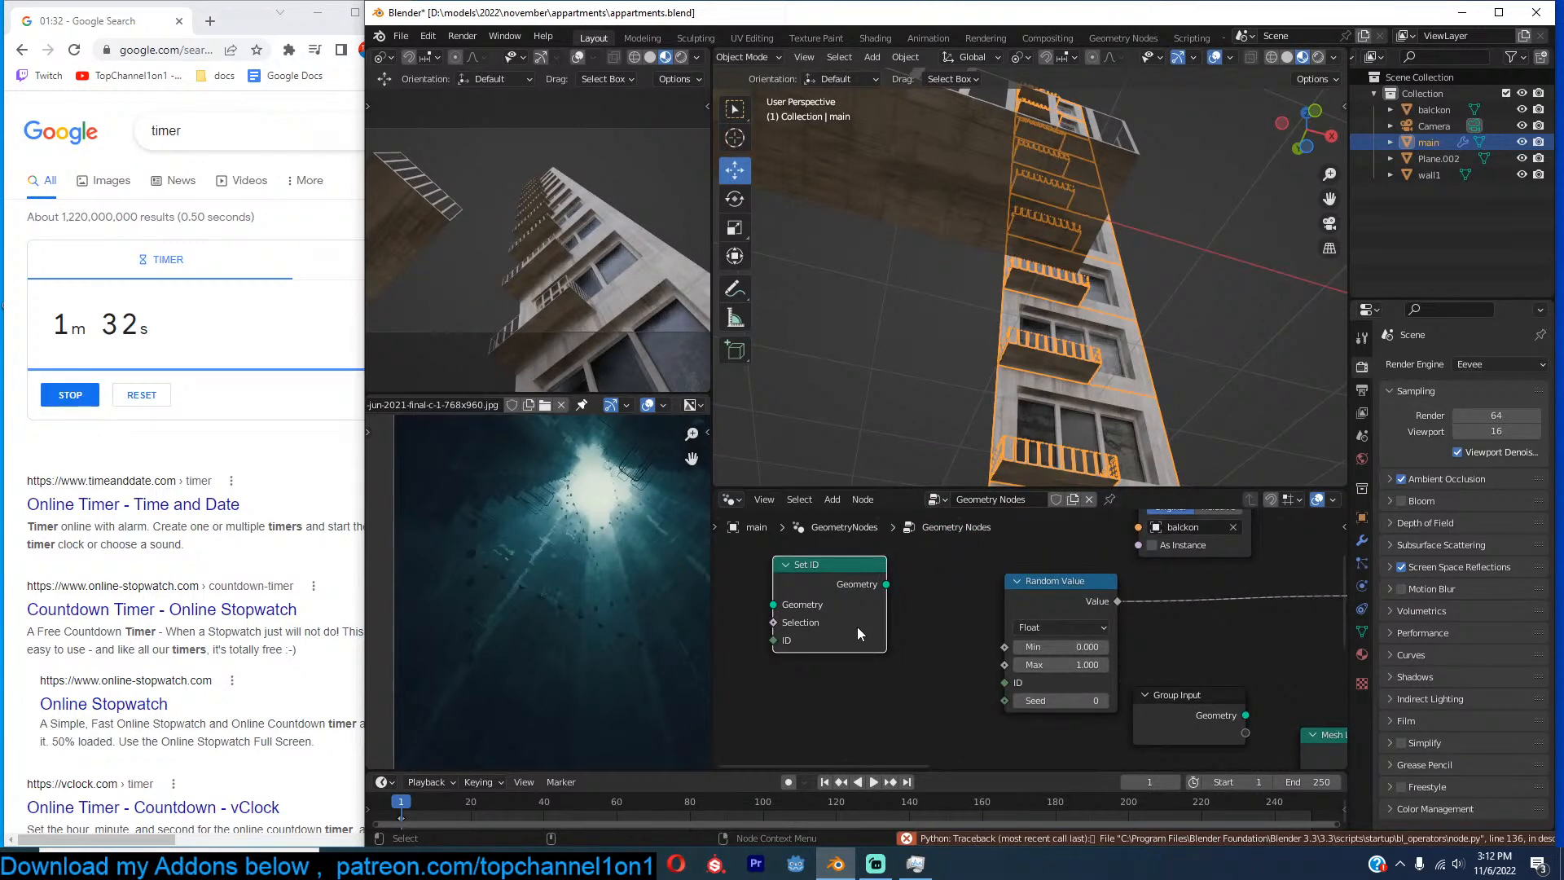
key("x")
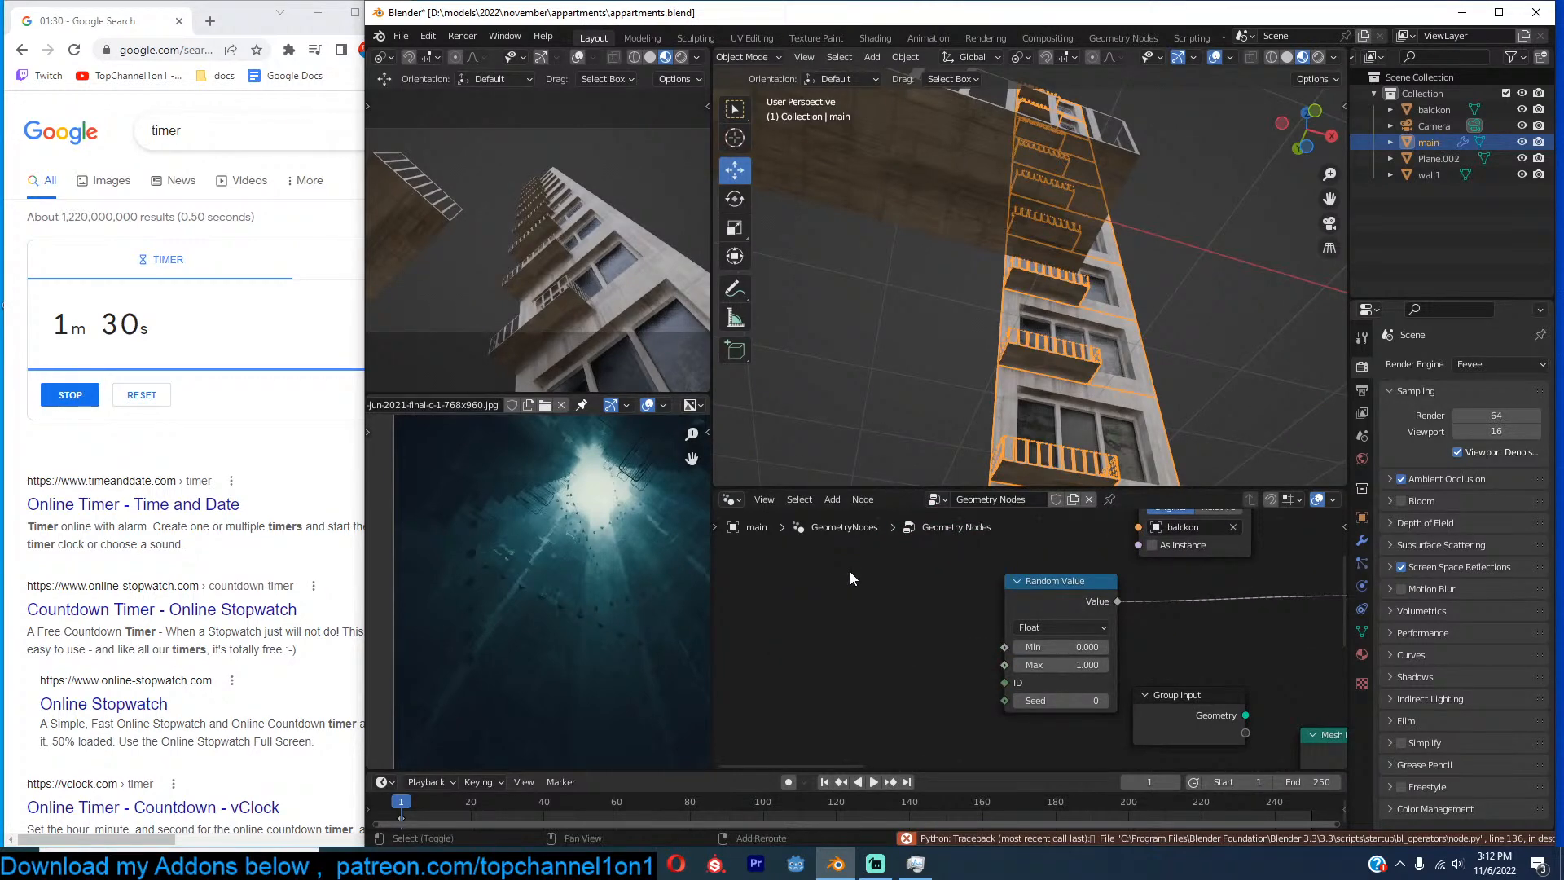
Check the links from Random Value through Combine XYZ to Transform, and save the file.
middle_click_drag(1118, 654, 972, 682)
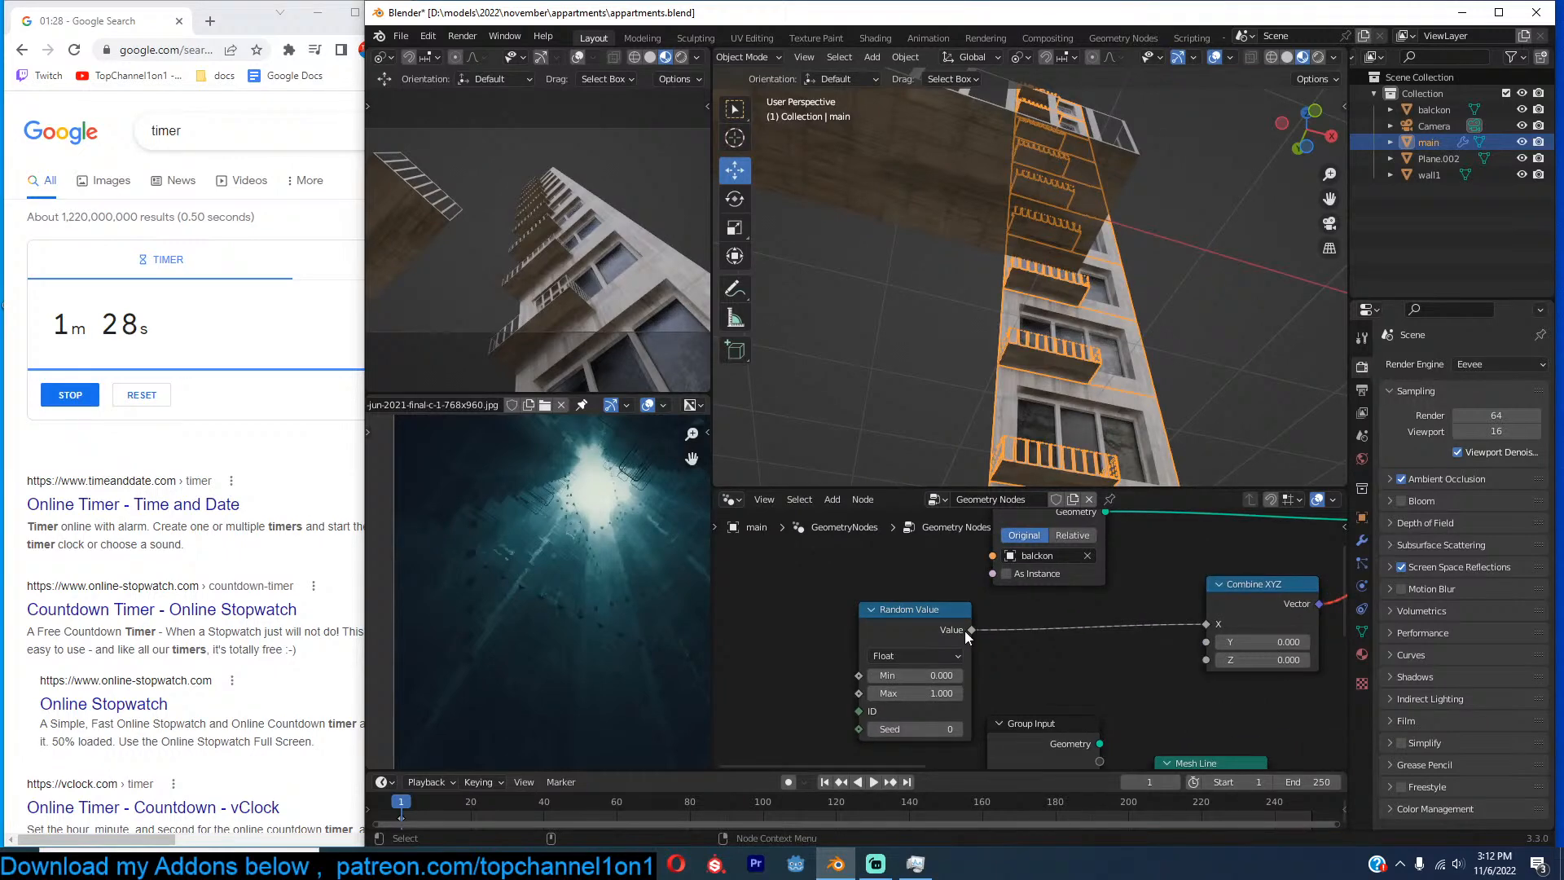
scroll(1038, 628, "down", 2)
middle_click_drag(1177, 606, 1055, 627)
scroll(1054, 628, "up", 1)
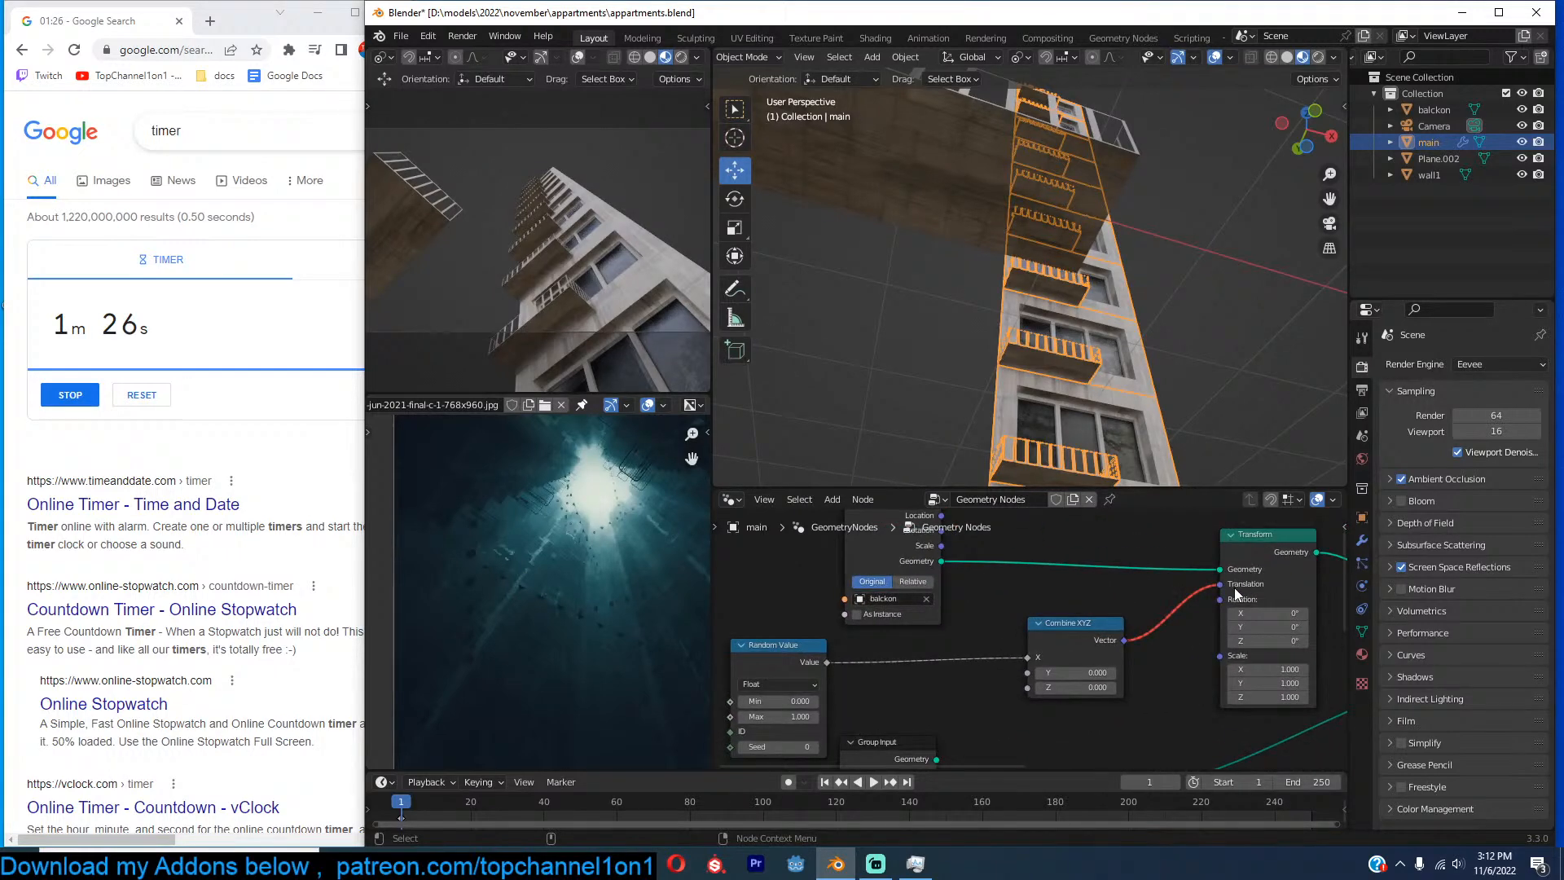
middle_click_drag(1210, 590, 1291, 570)
key("ctrl+s")
key("shift+a")
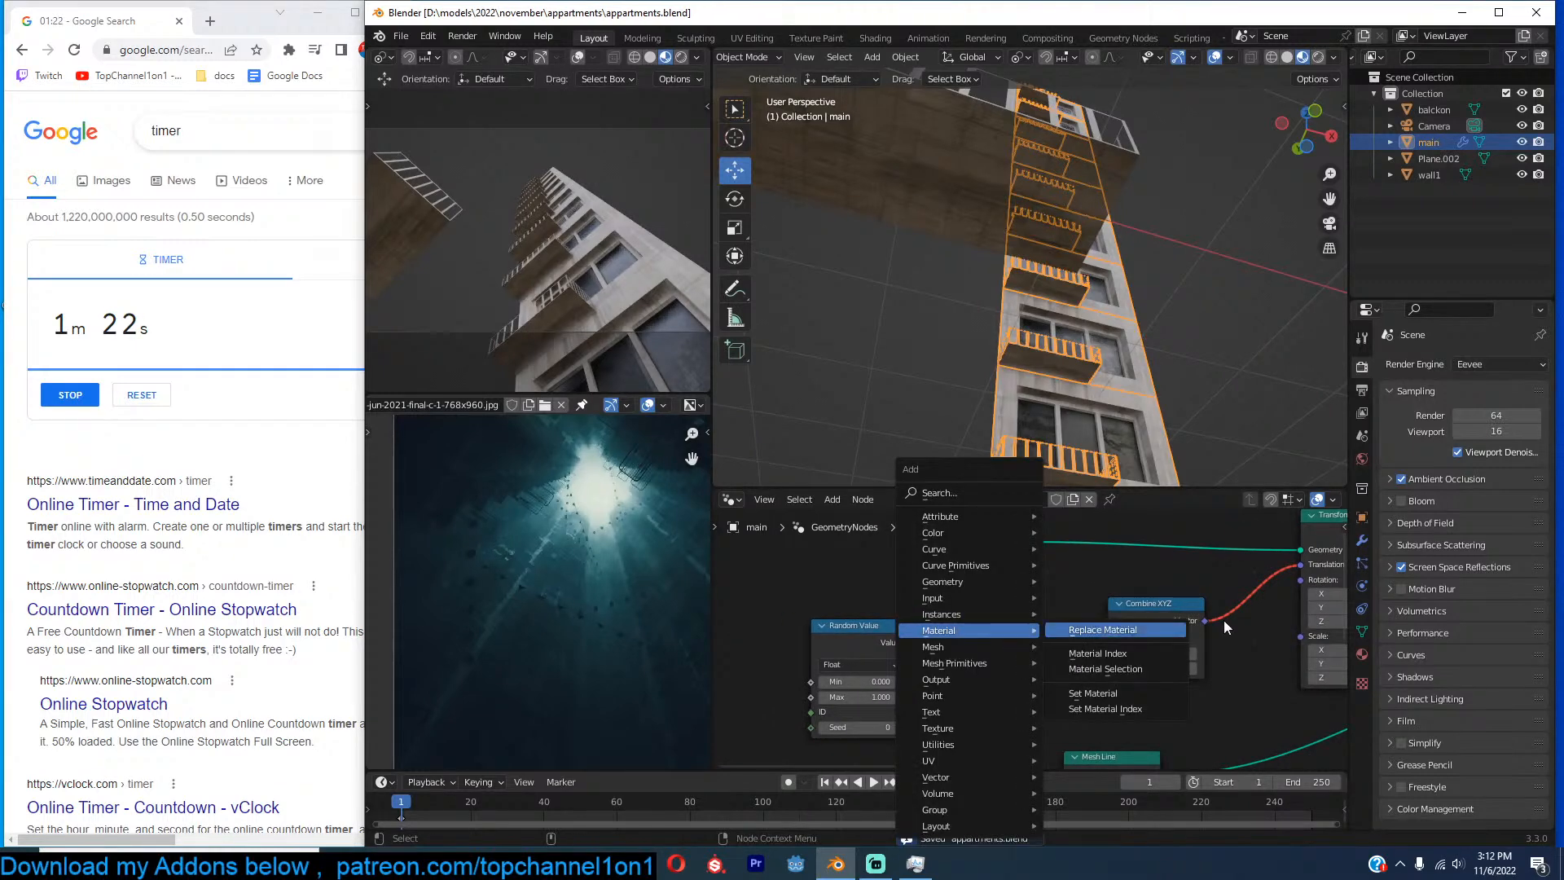
key("Escape")
key("shift+a")
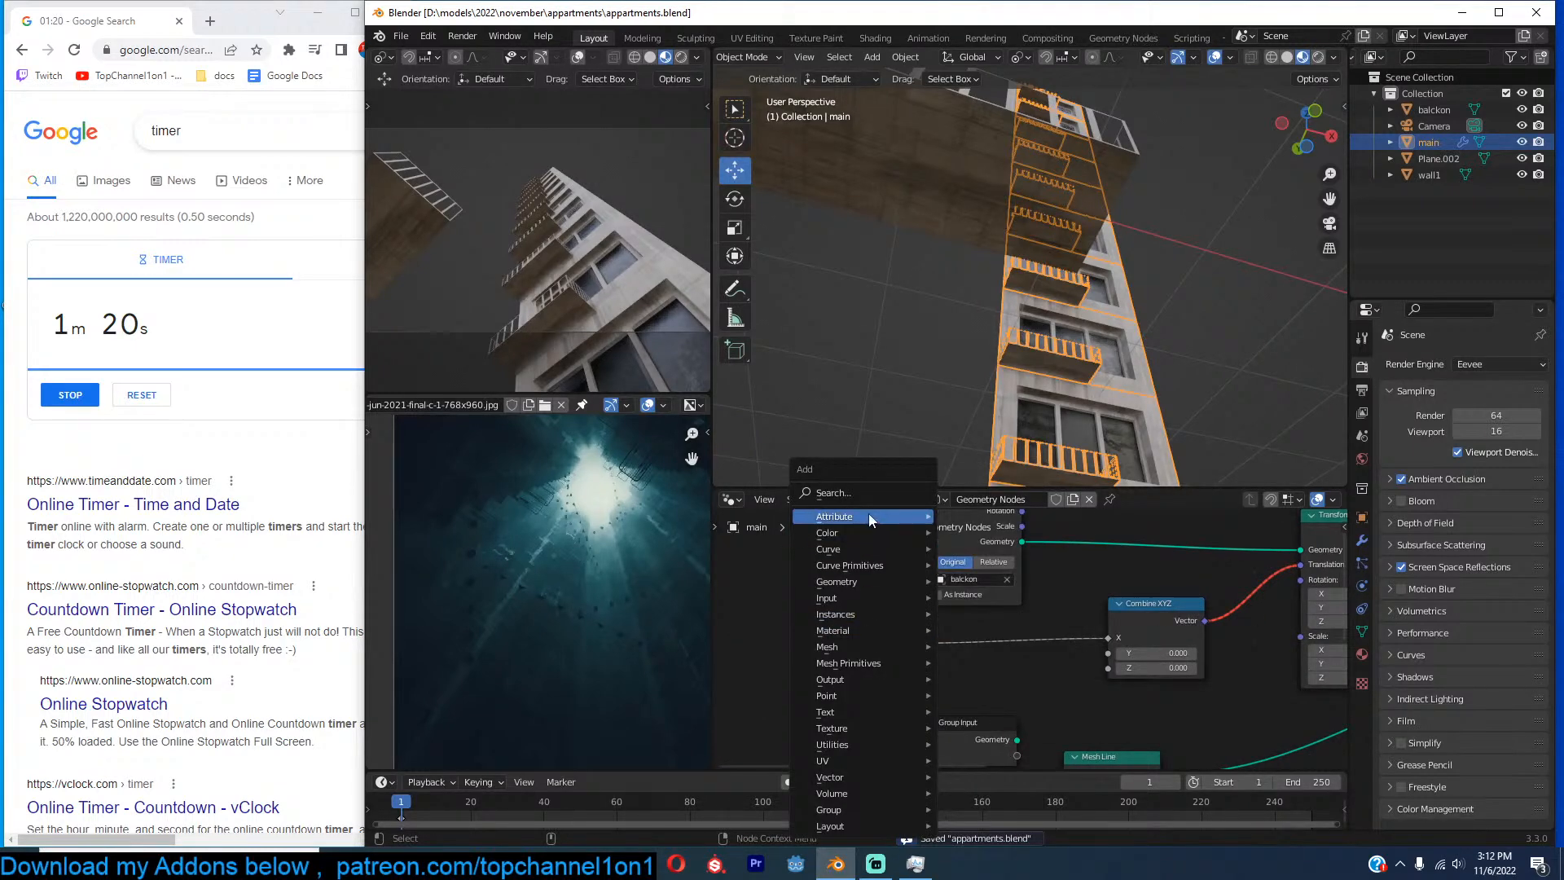
key("Escape")
key("shift+a")
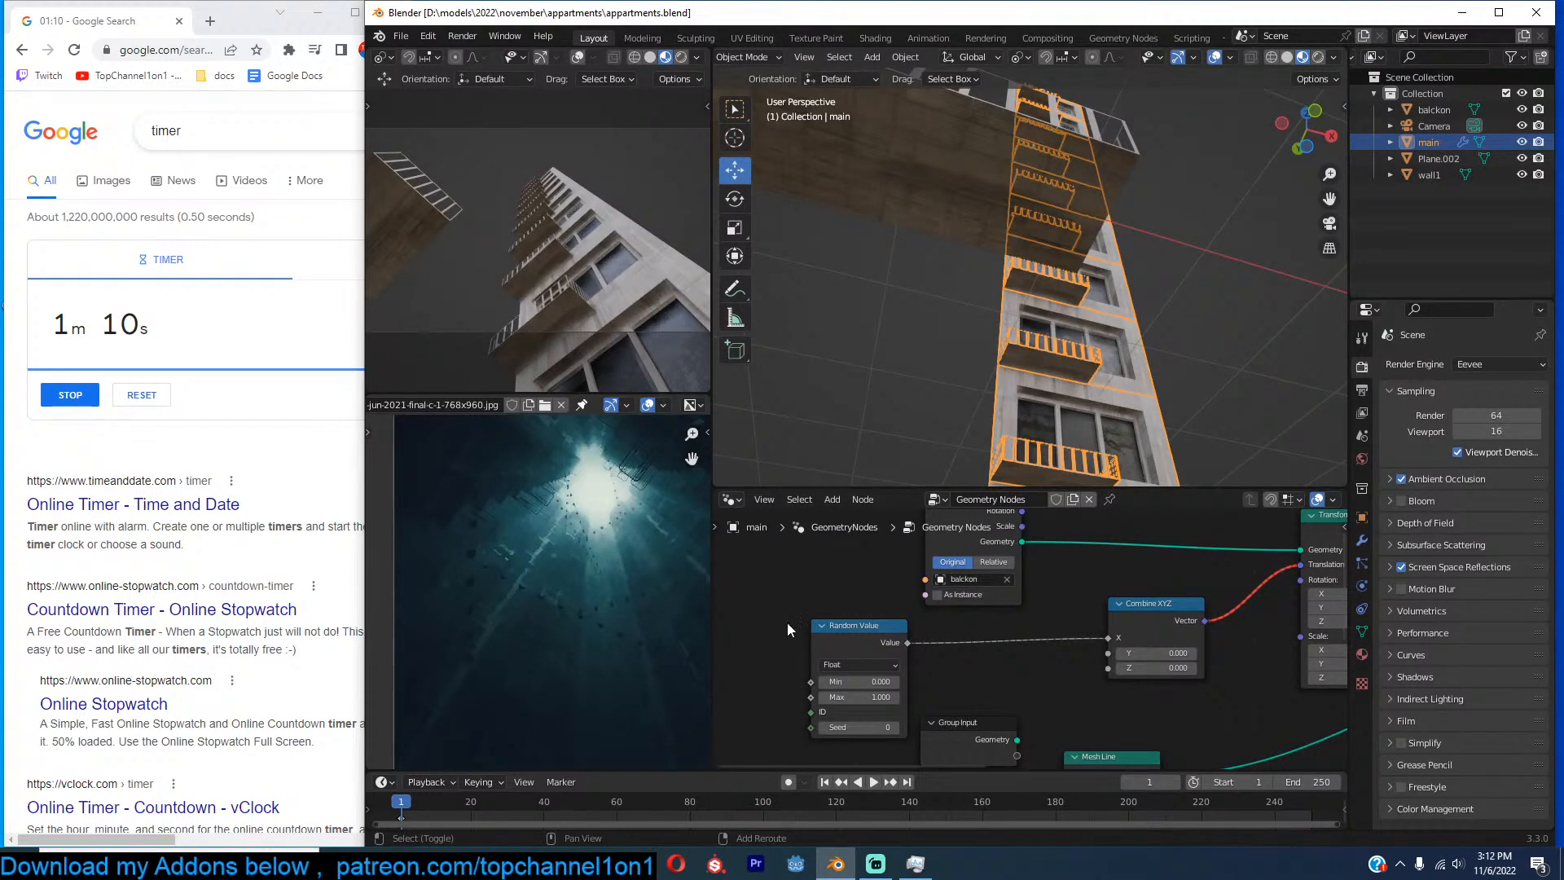
Try adding an ID node near the Random Value node, and delete it.
key("shift+a")
left_click(774, 511)
type("id")
left_click(831, 513)
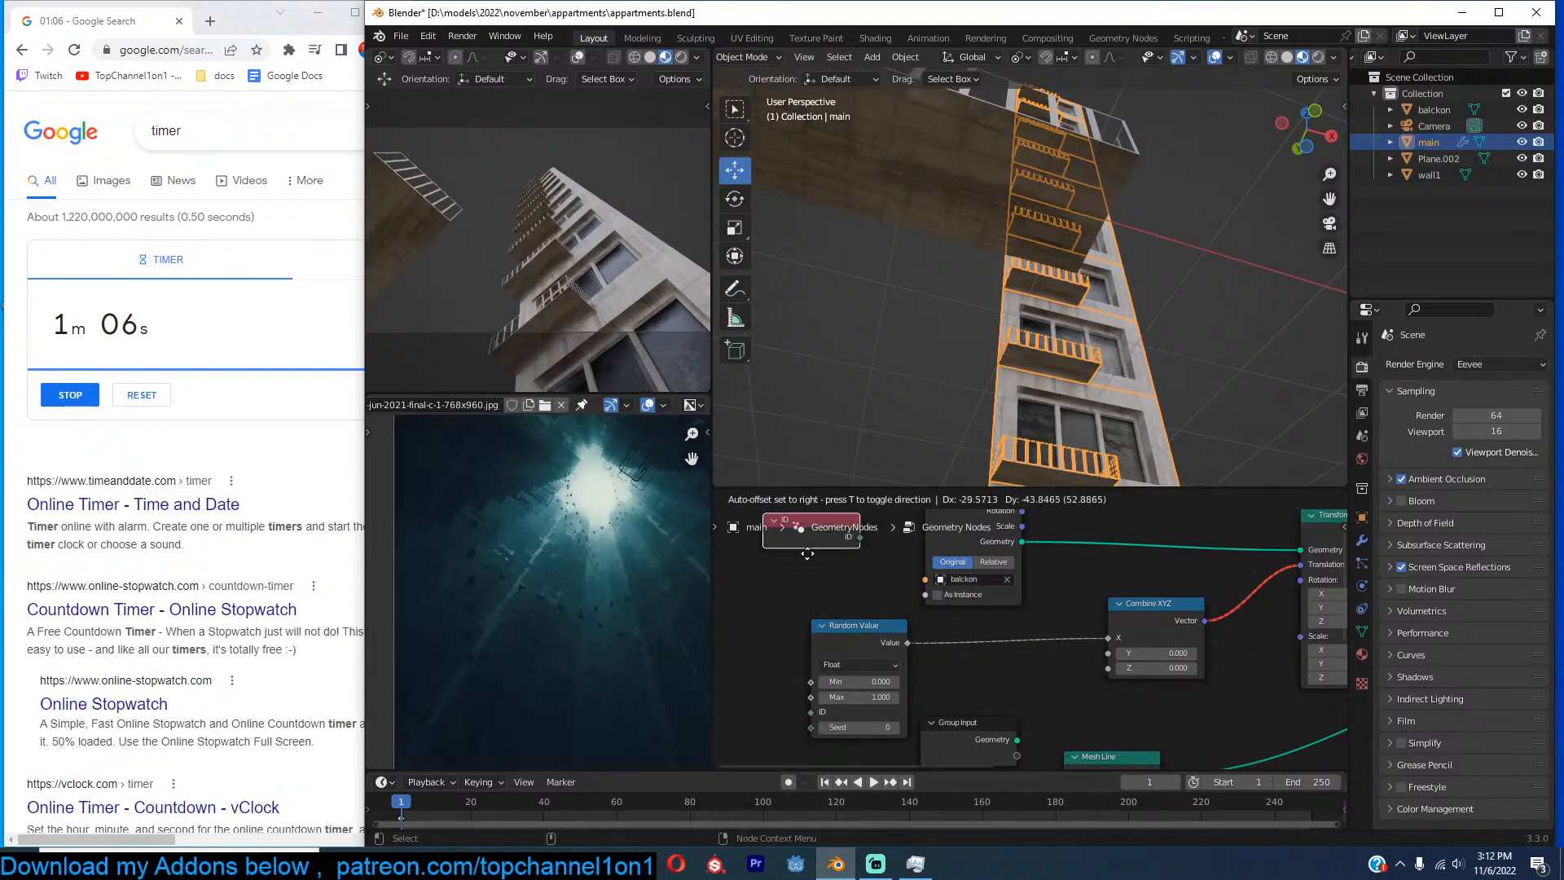
left_click(777, 601)
key("n")
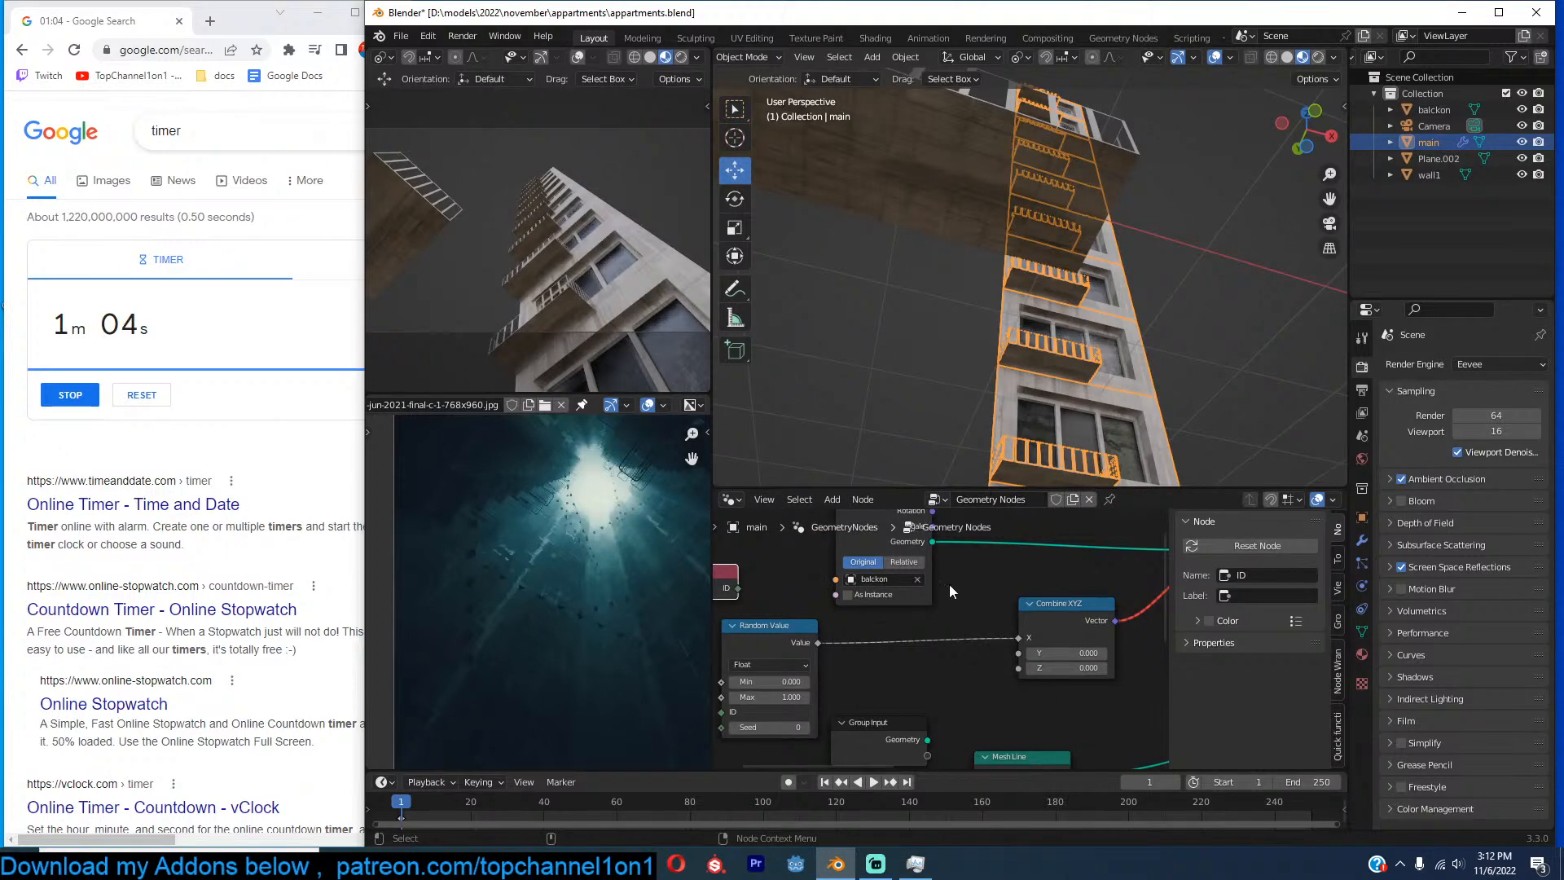
key("n")
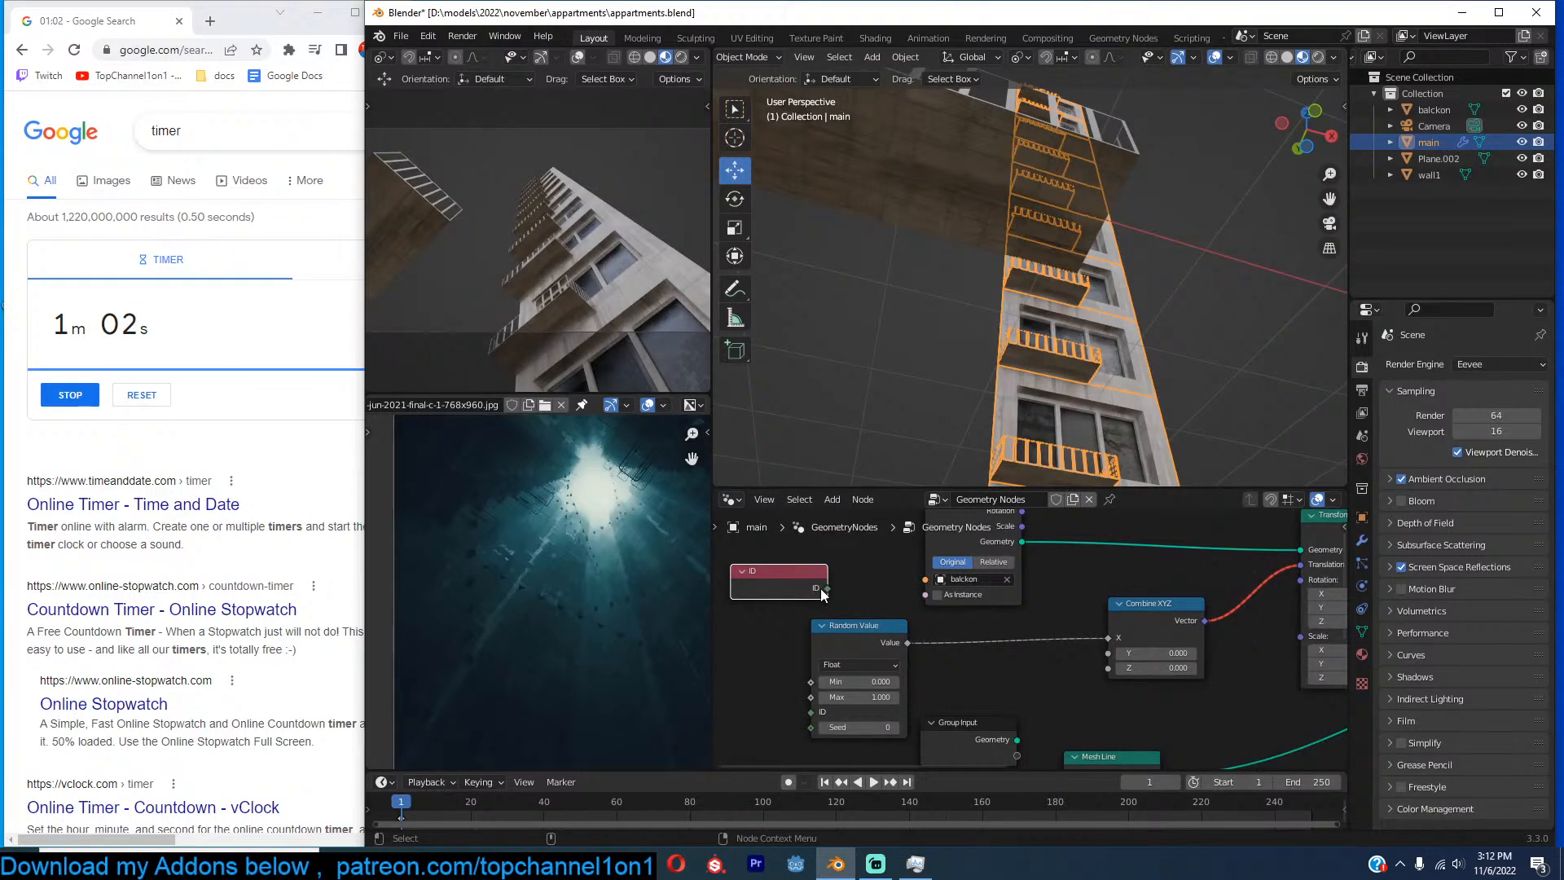
key("x")
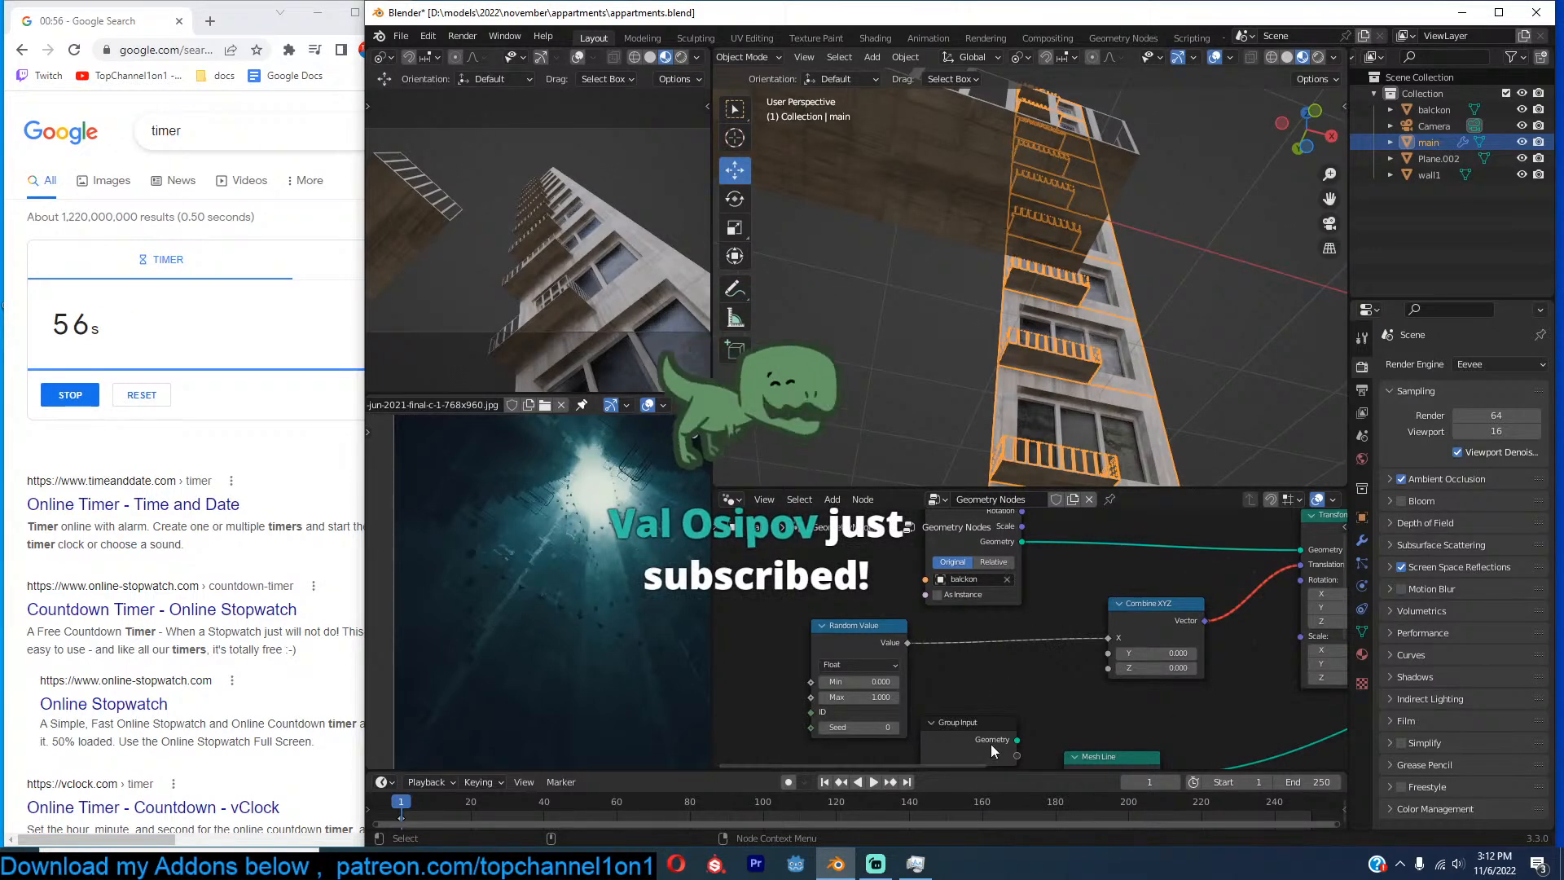
Nudge the Group Input node down slightly and delete the Random Value node feeding Combine XYZ.
left_click_drag(990, 747, 994, 759)
left_click(870, 635)
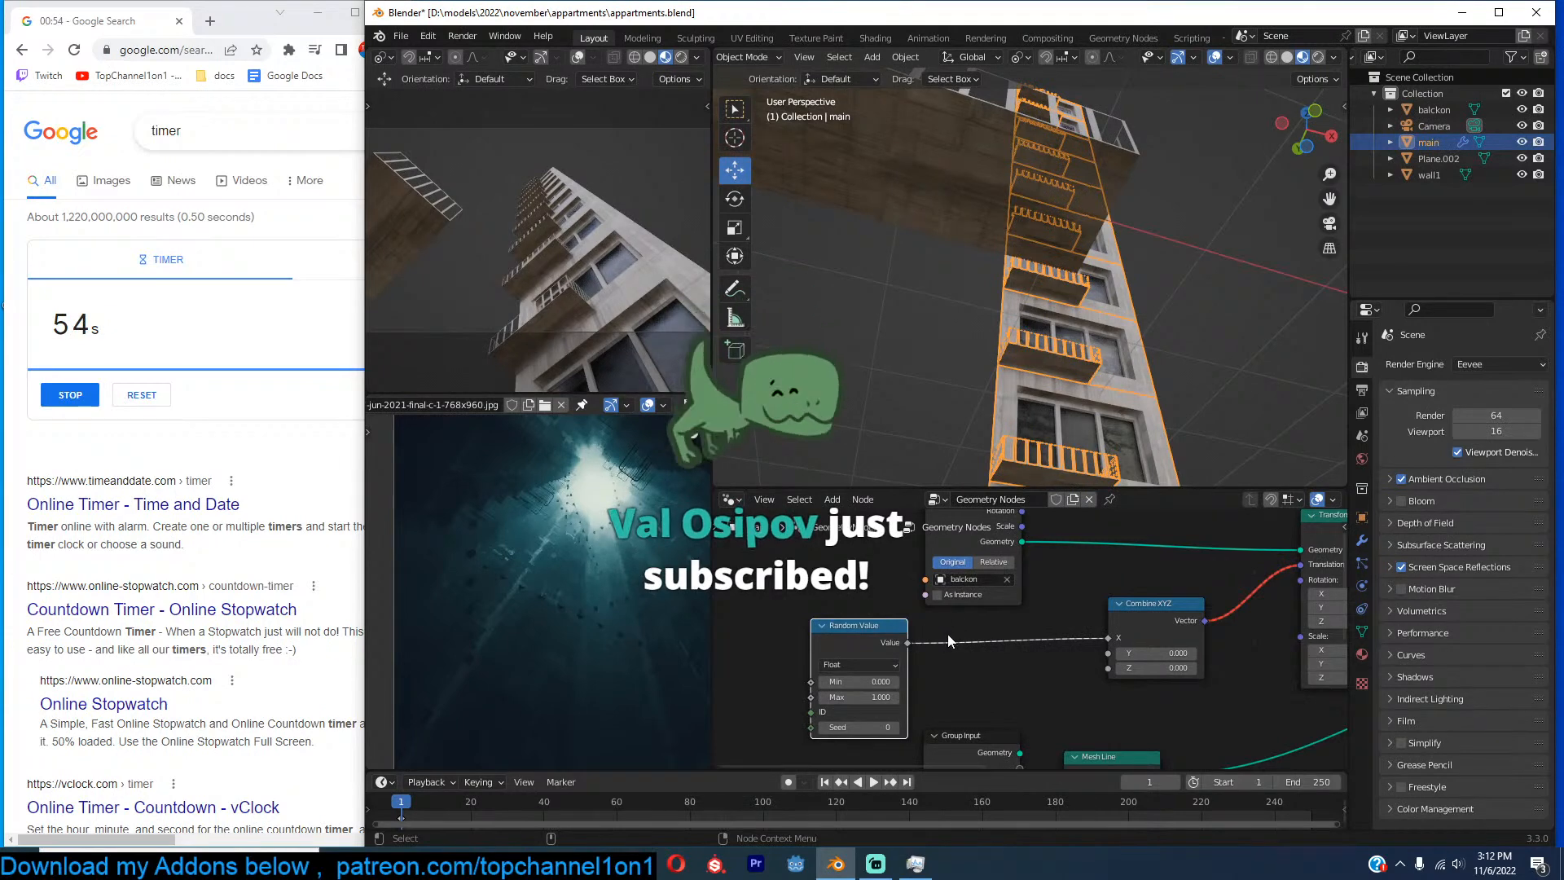
key("x")
Add a Noise Texture node, try to link it to the X of Combine XYZ, and save the file.
key("shift+a")
left_click(892, 493)
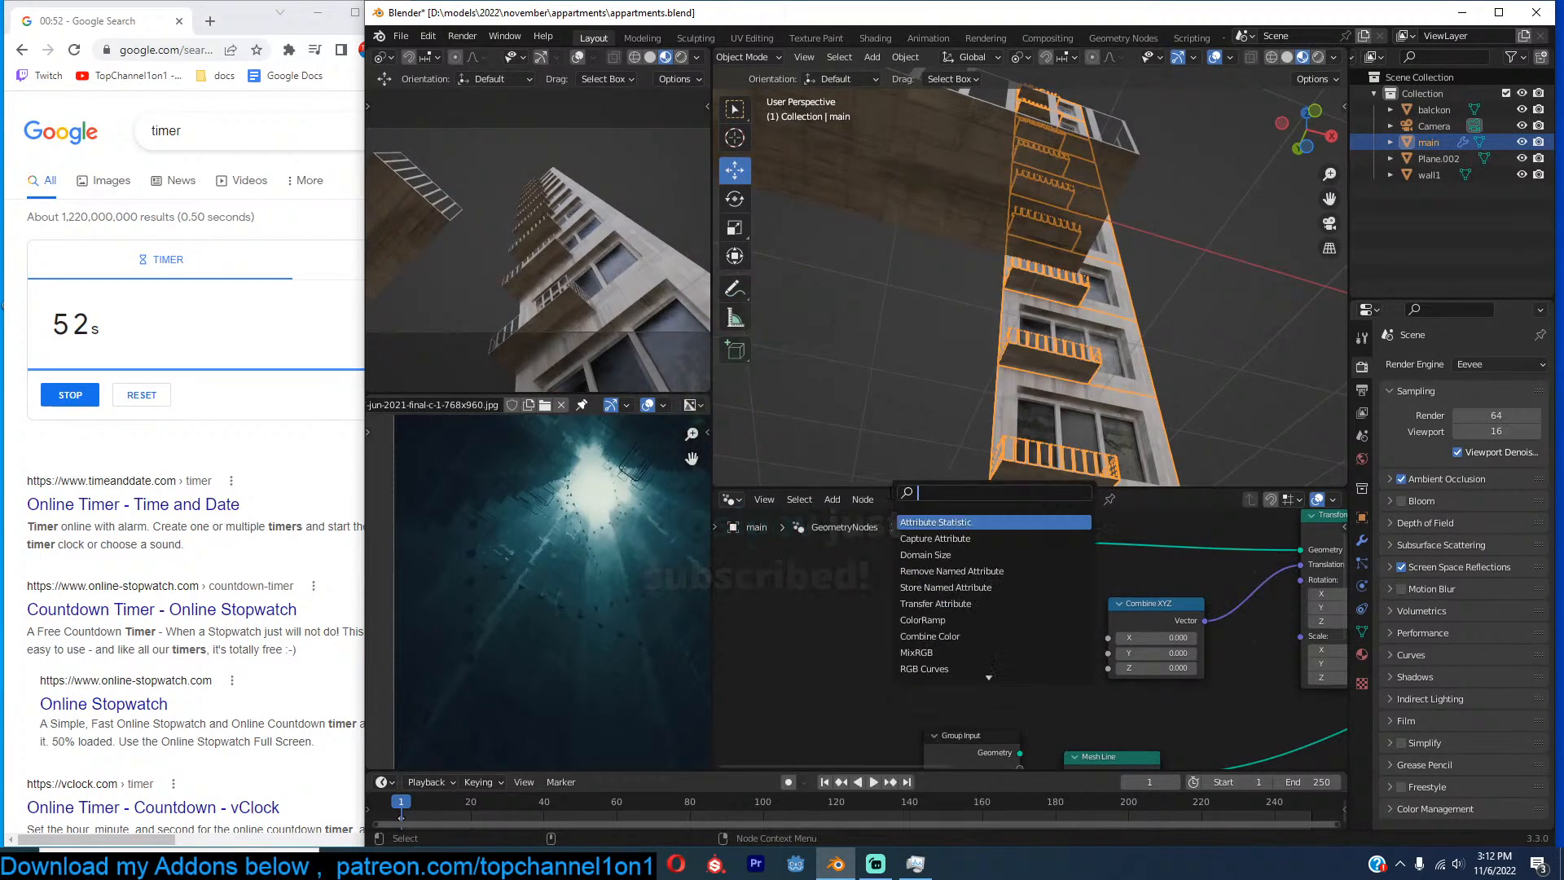
type("nois")
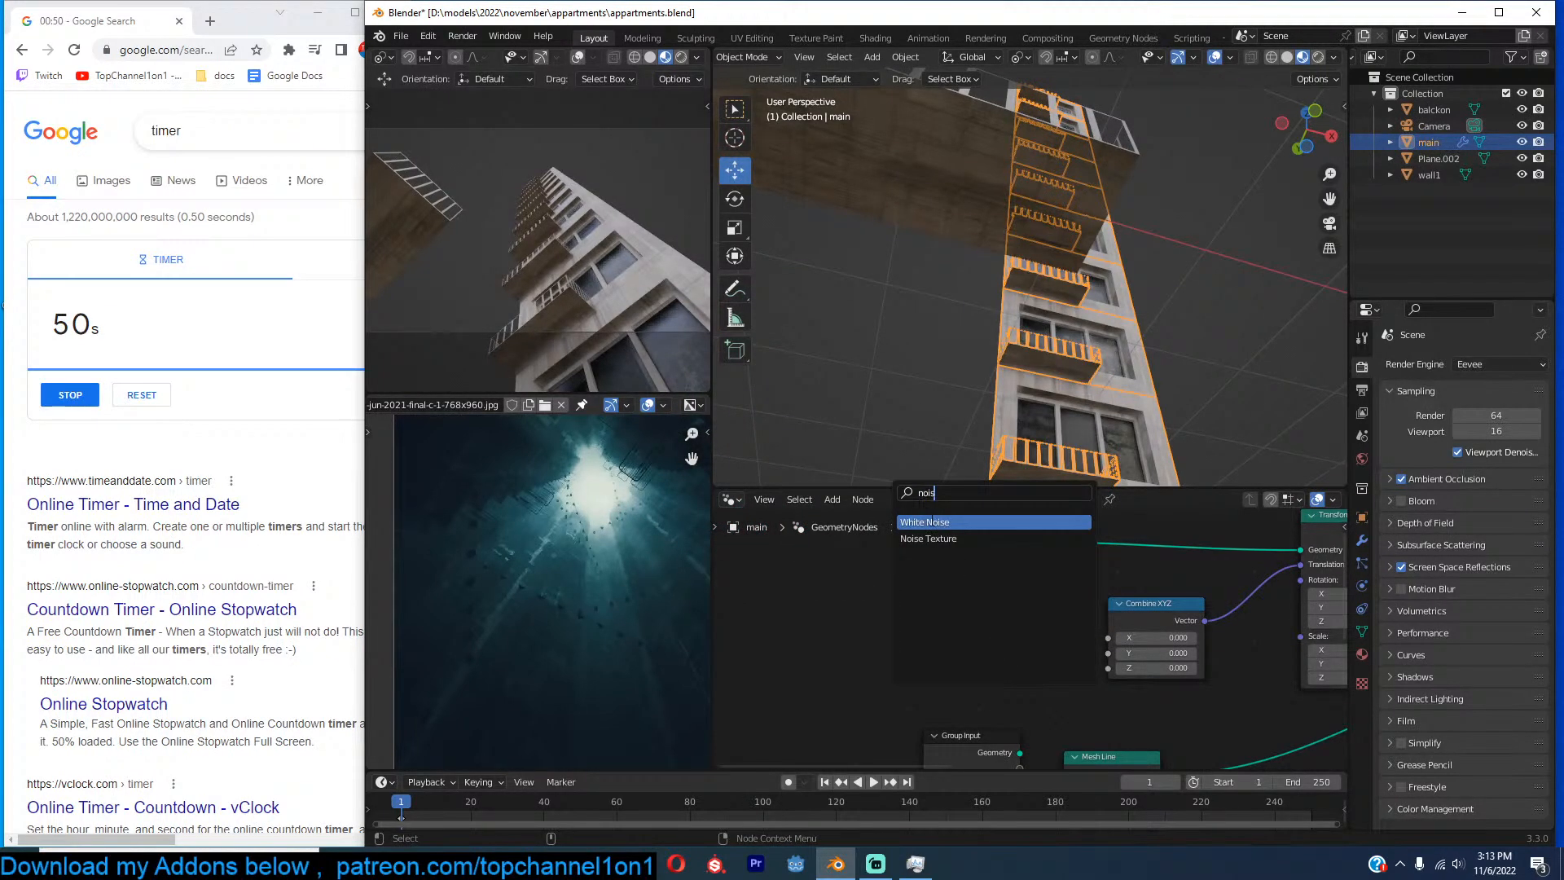
left_click(929, 538)
left_click(863, 607)
left_click_drag(903, 608, 1078, 641)
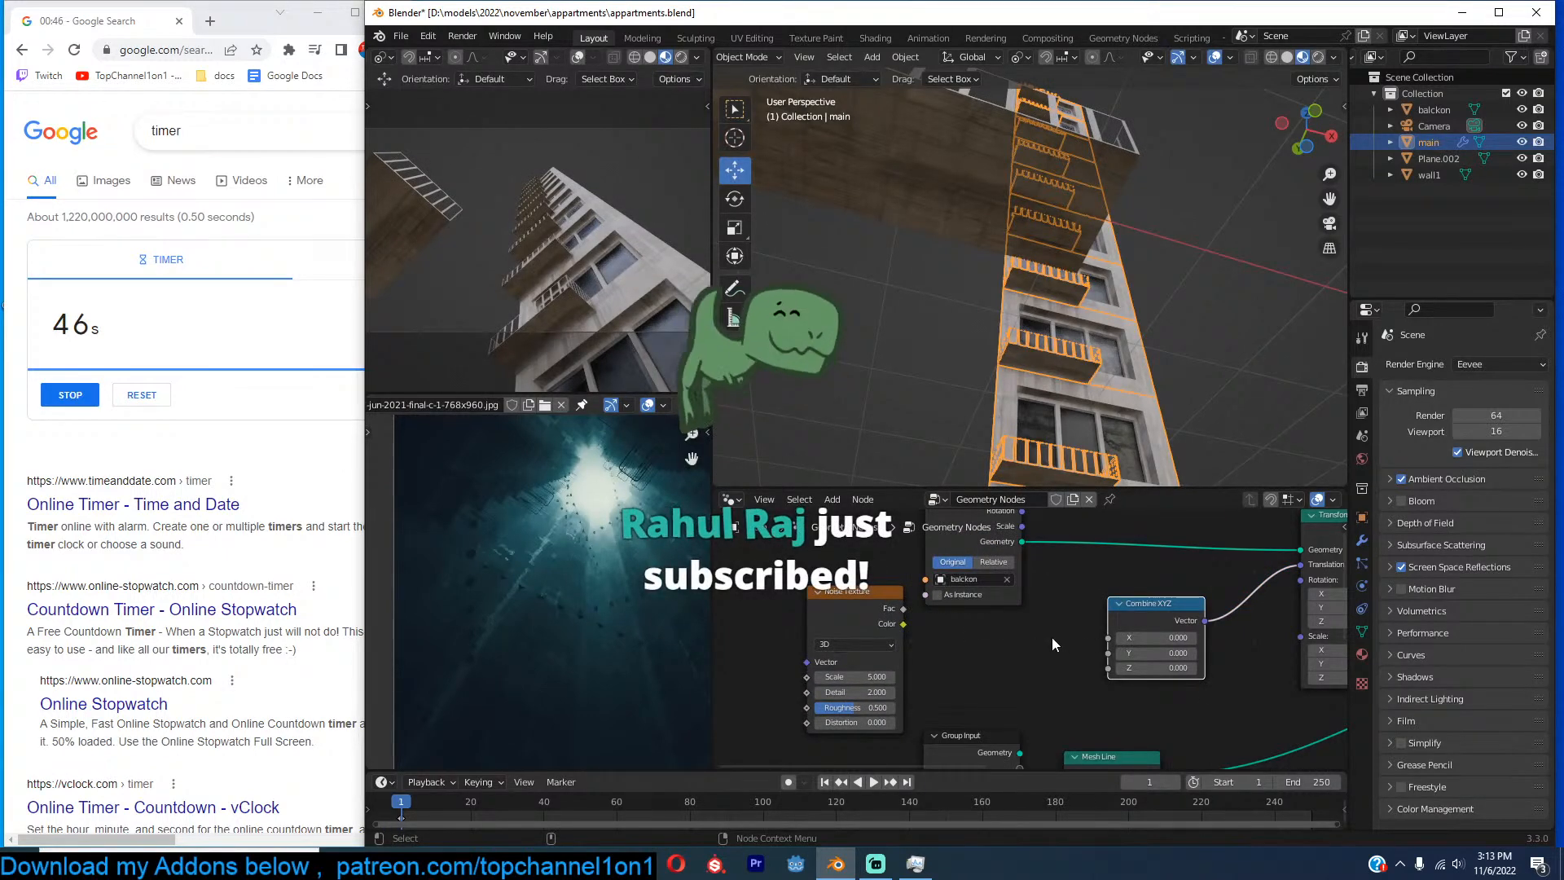
left_click(860, 619)
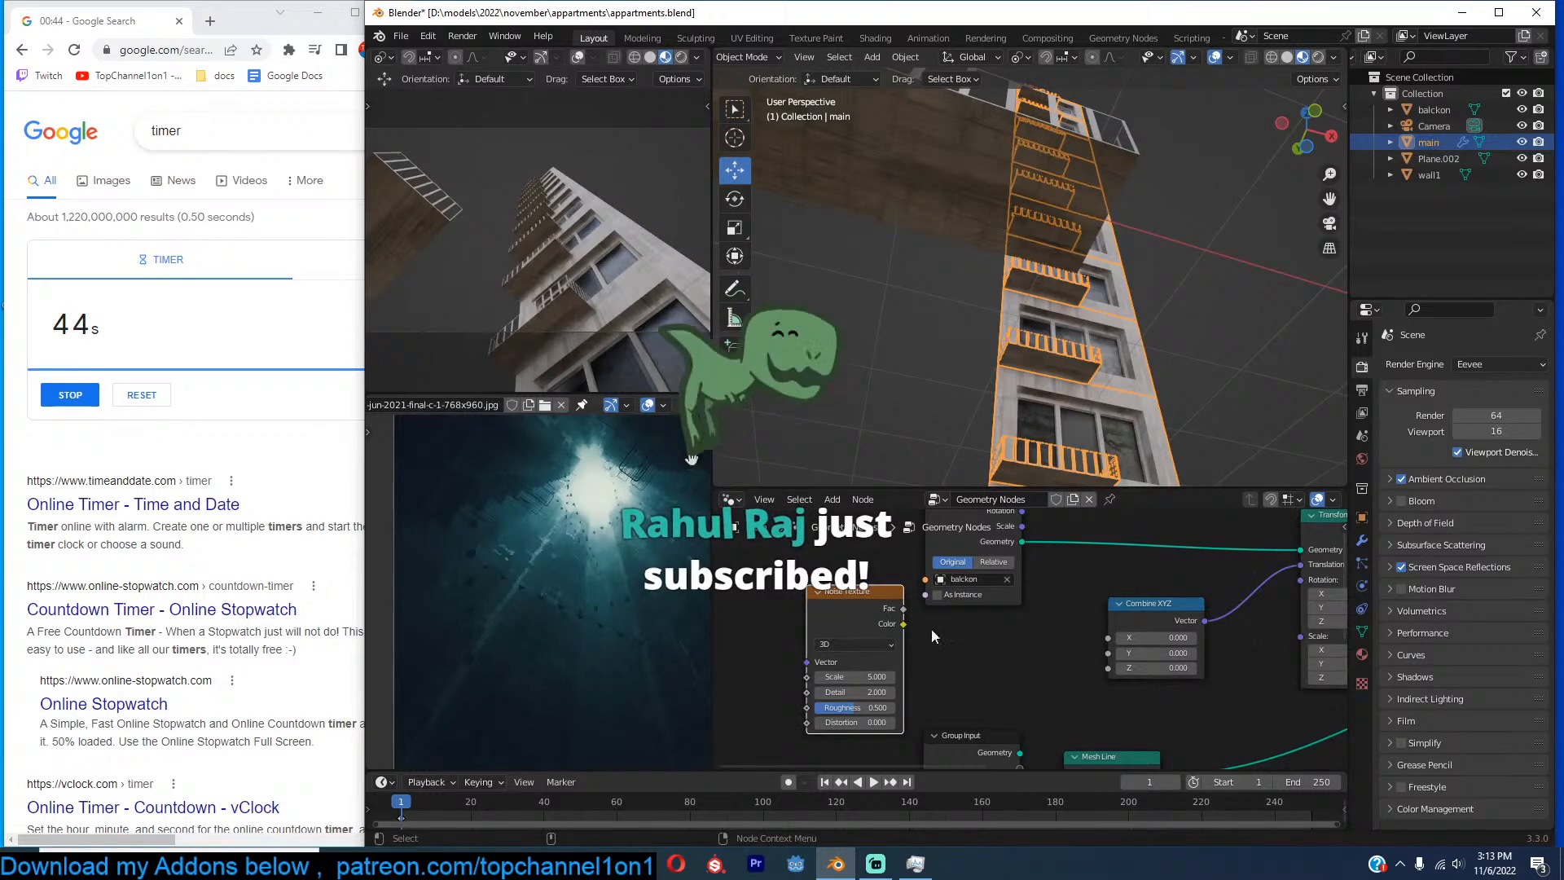
key("ctrl+s")
Browse the utility nodes for an alternative, and delete the Noise Texture node.
key("shift+a")
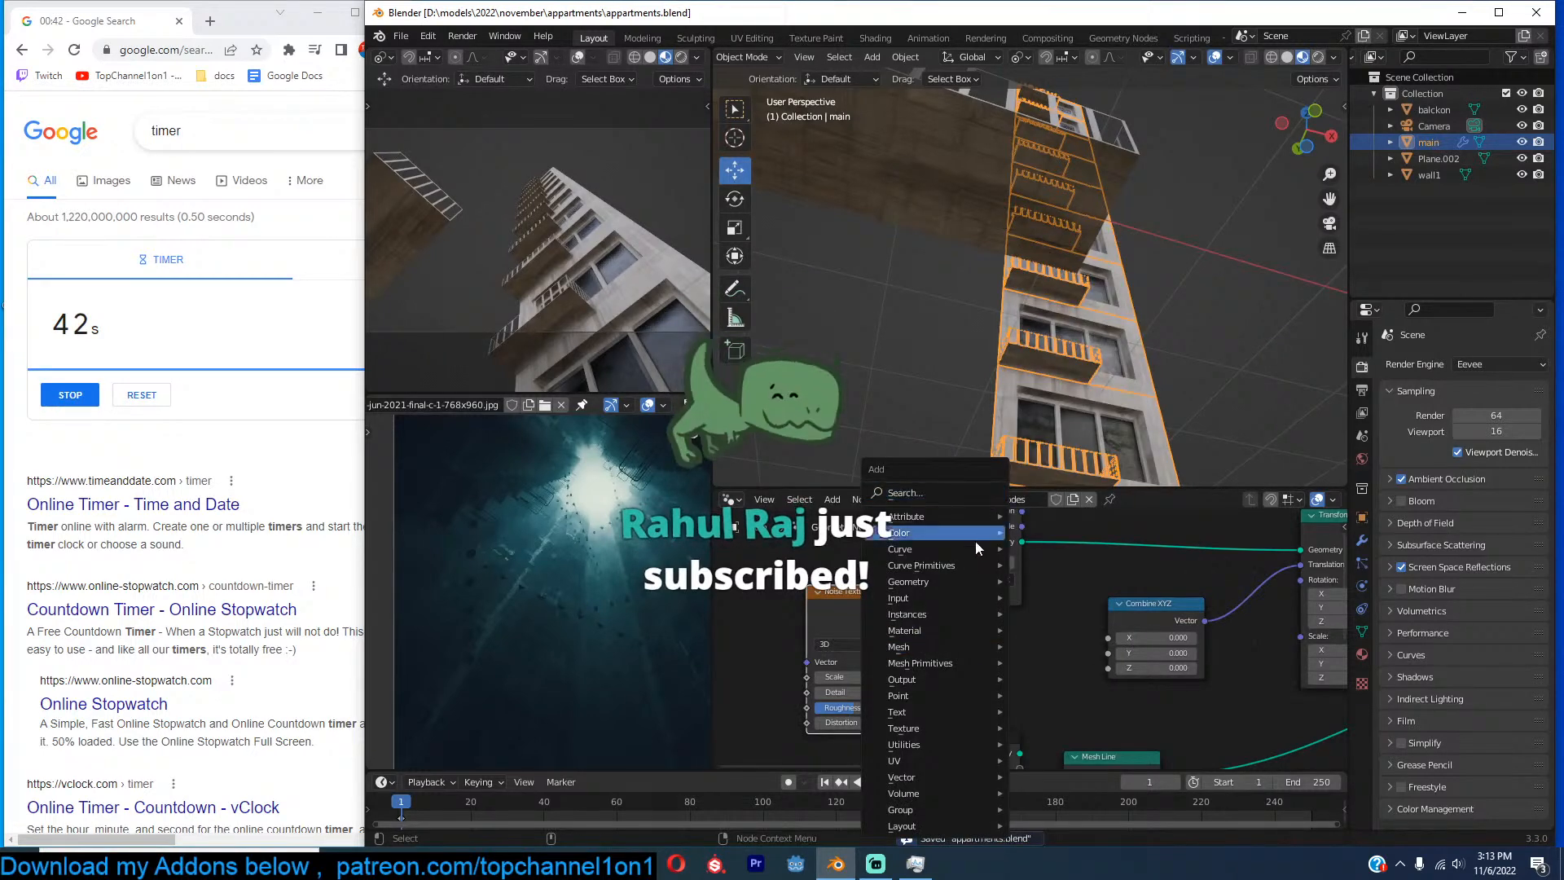
mouse_move(945, 628)
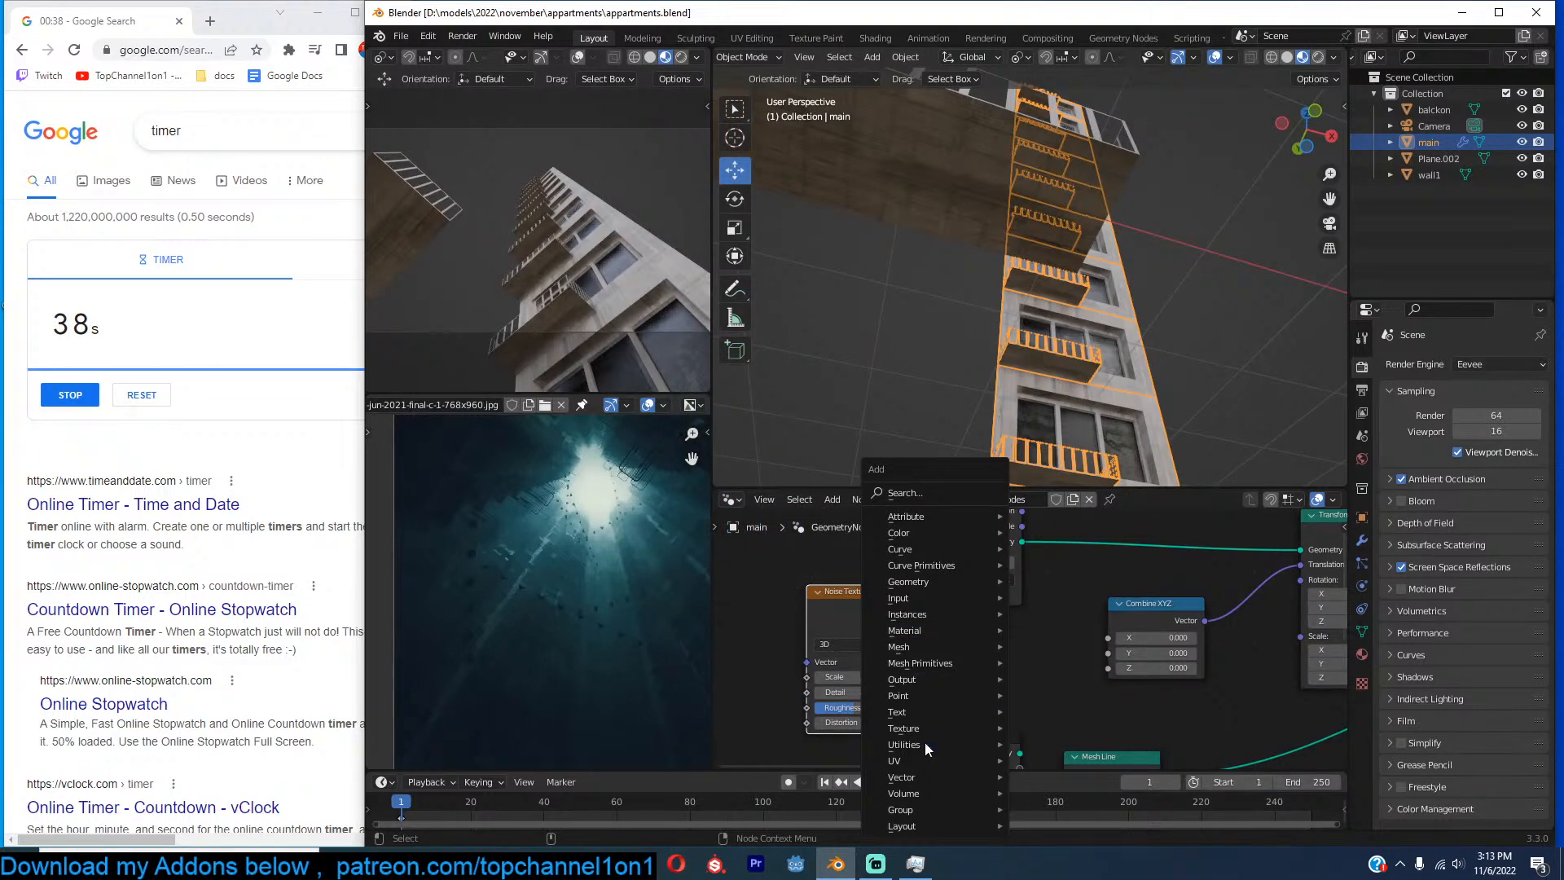
mouse_move(935, 743)
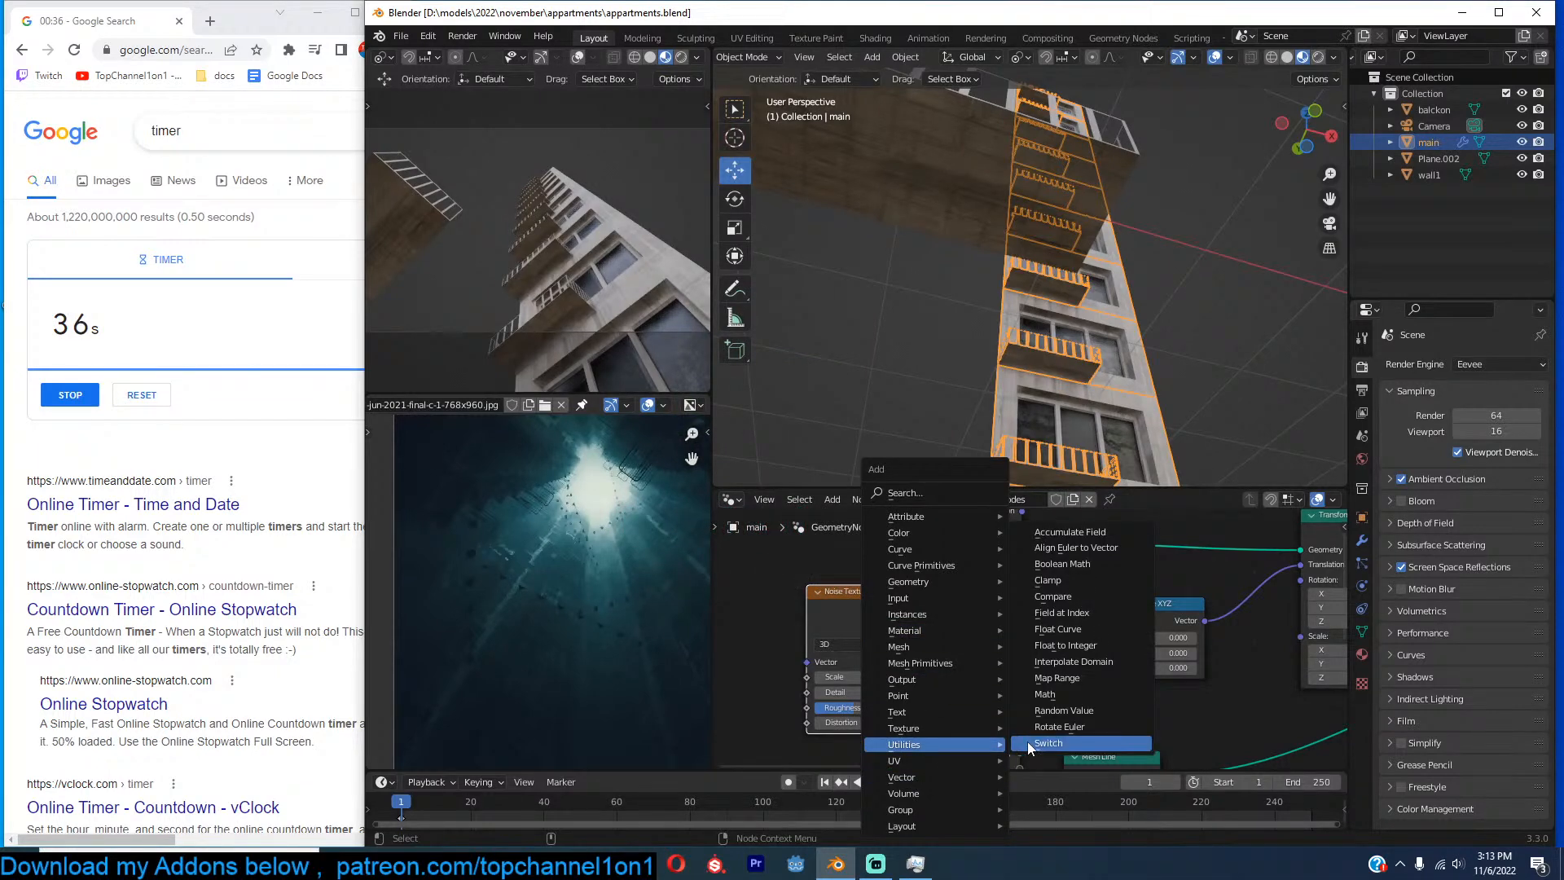
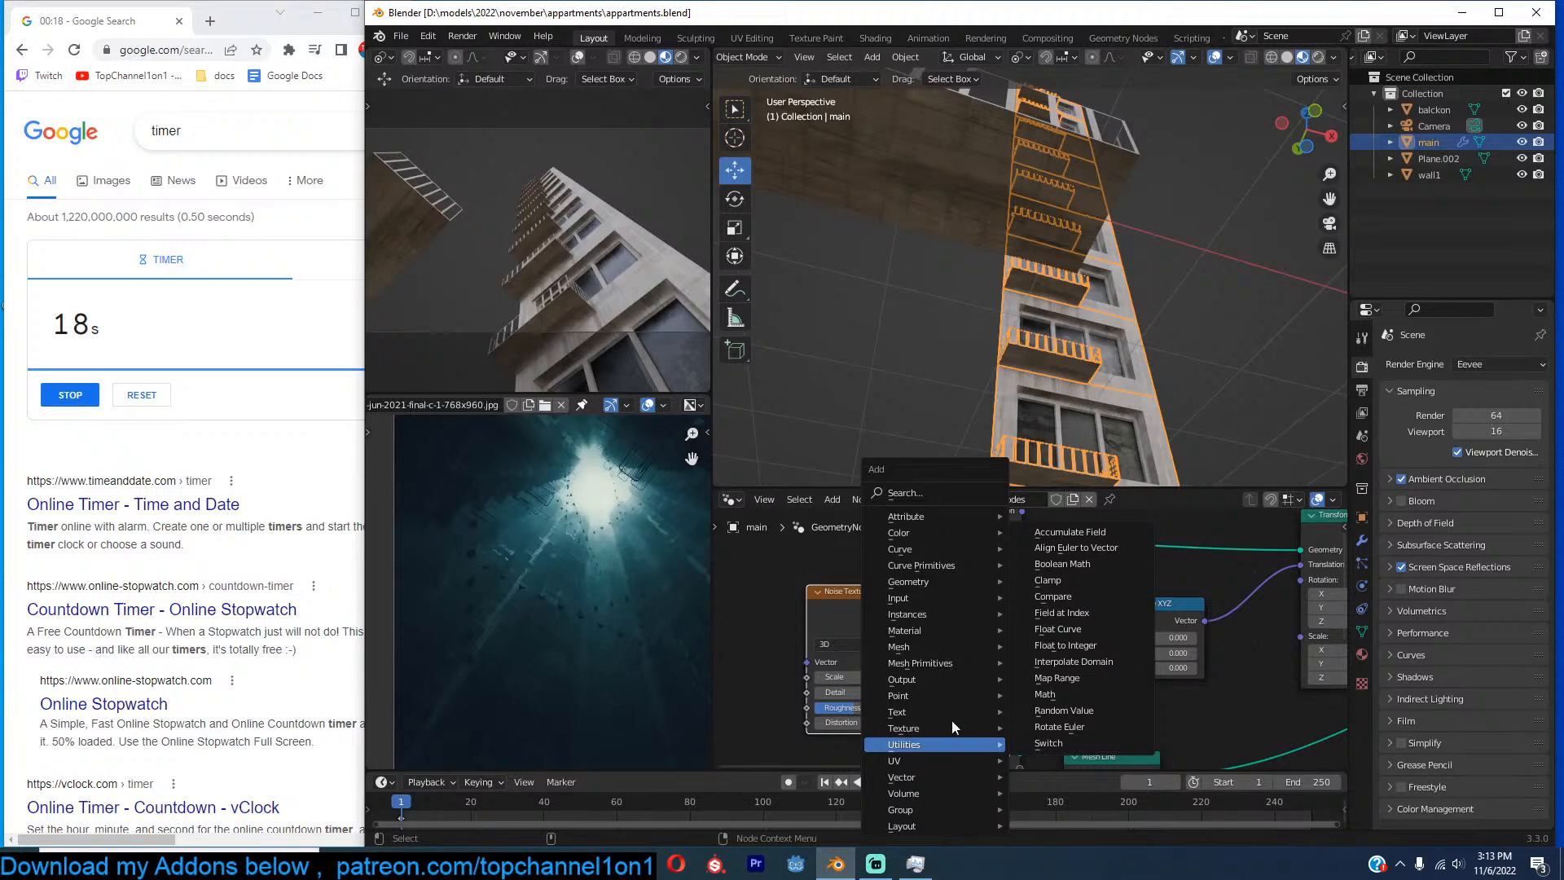
key("x")
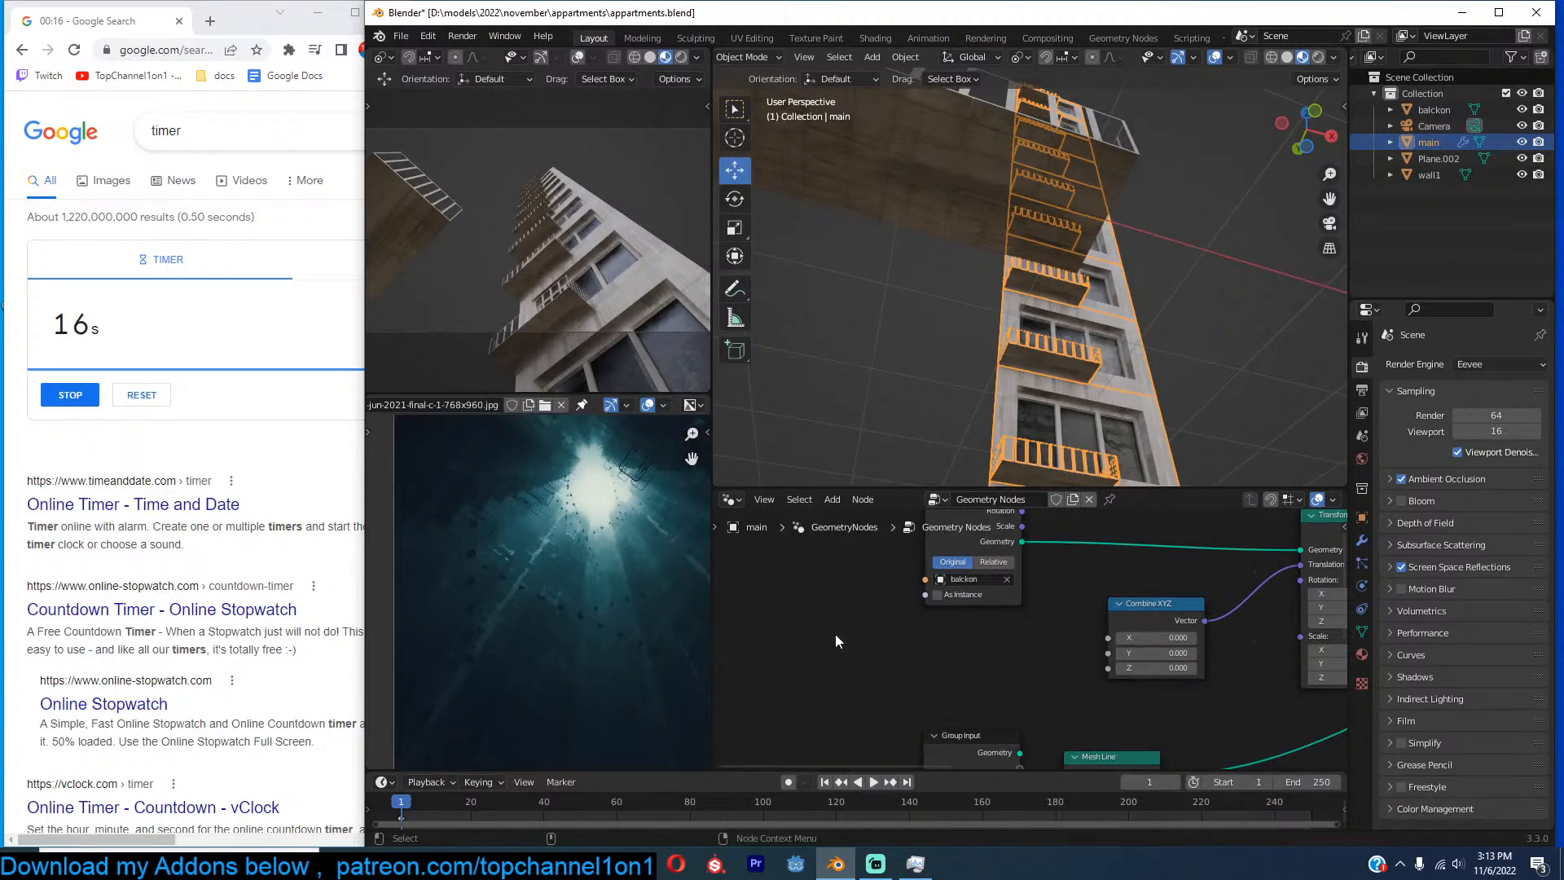
key("shift+a")
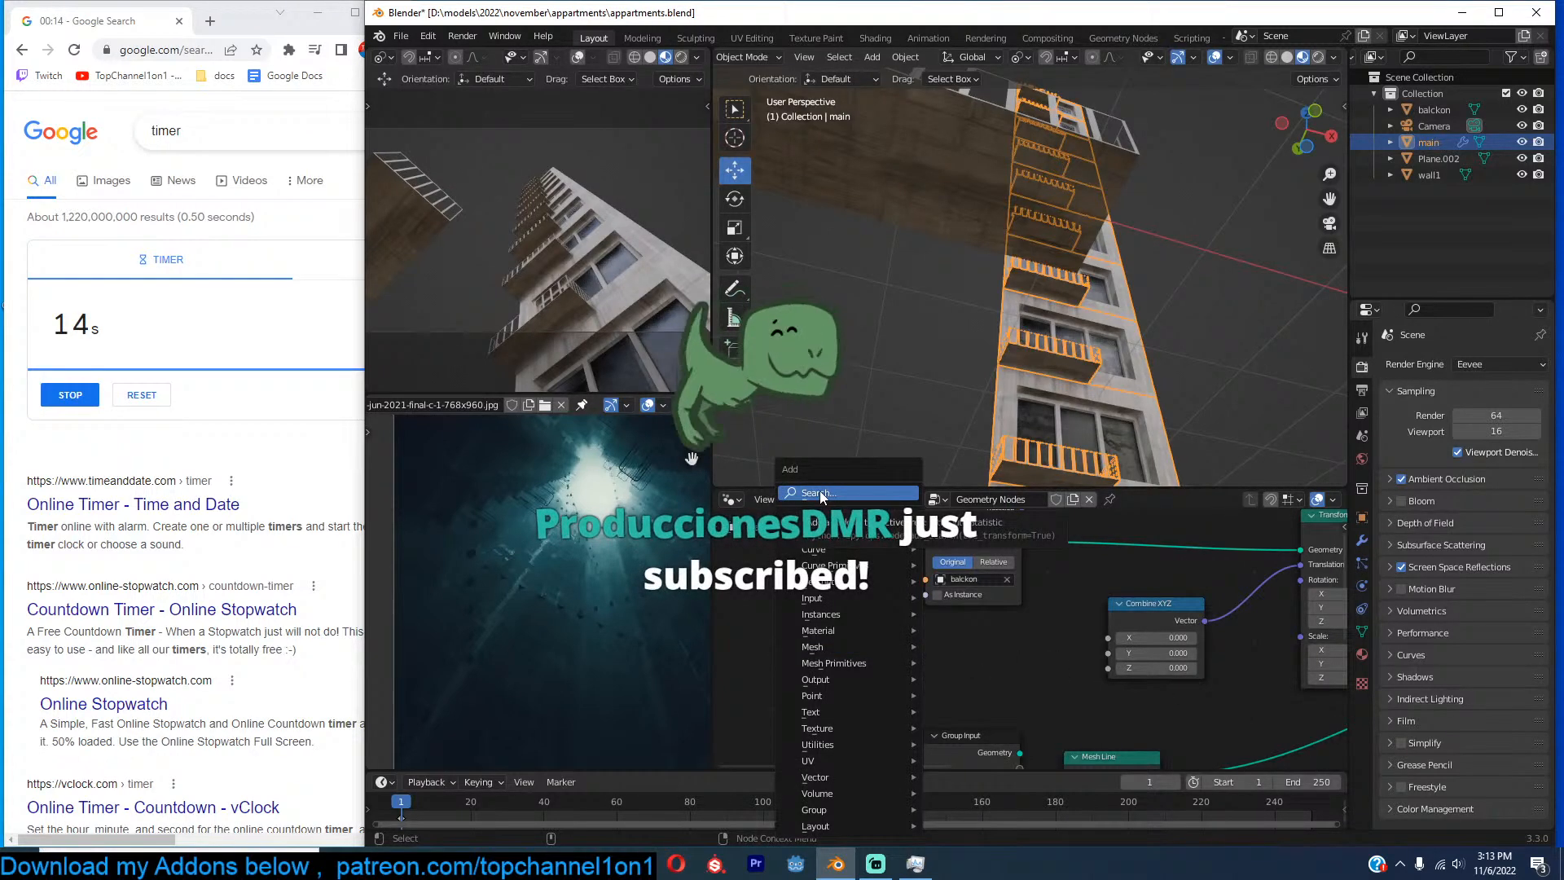
left_click(819, 492)
type("ran")
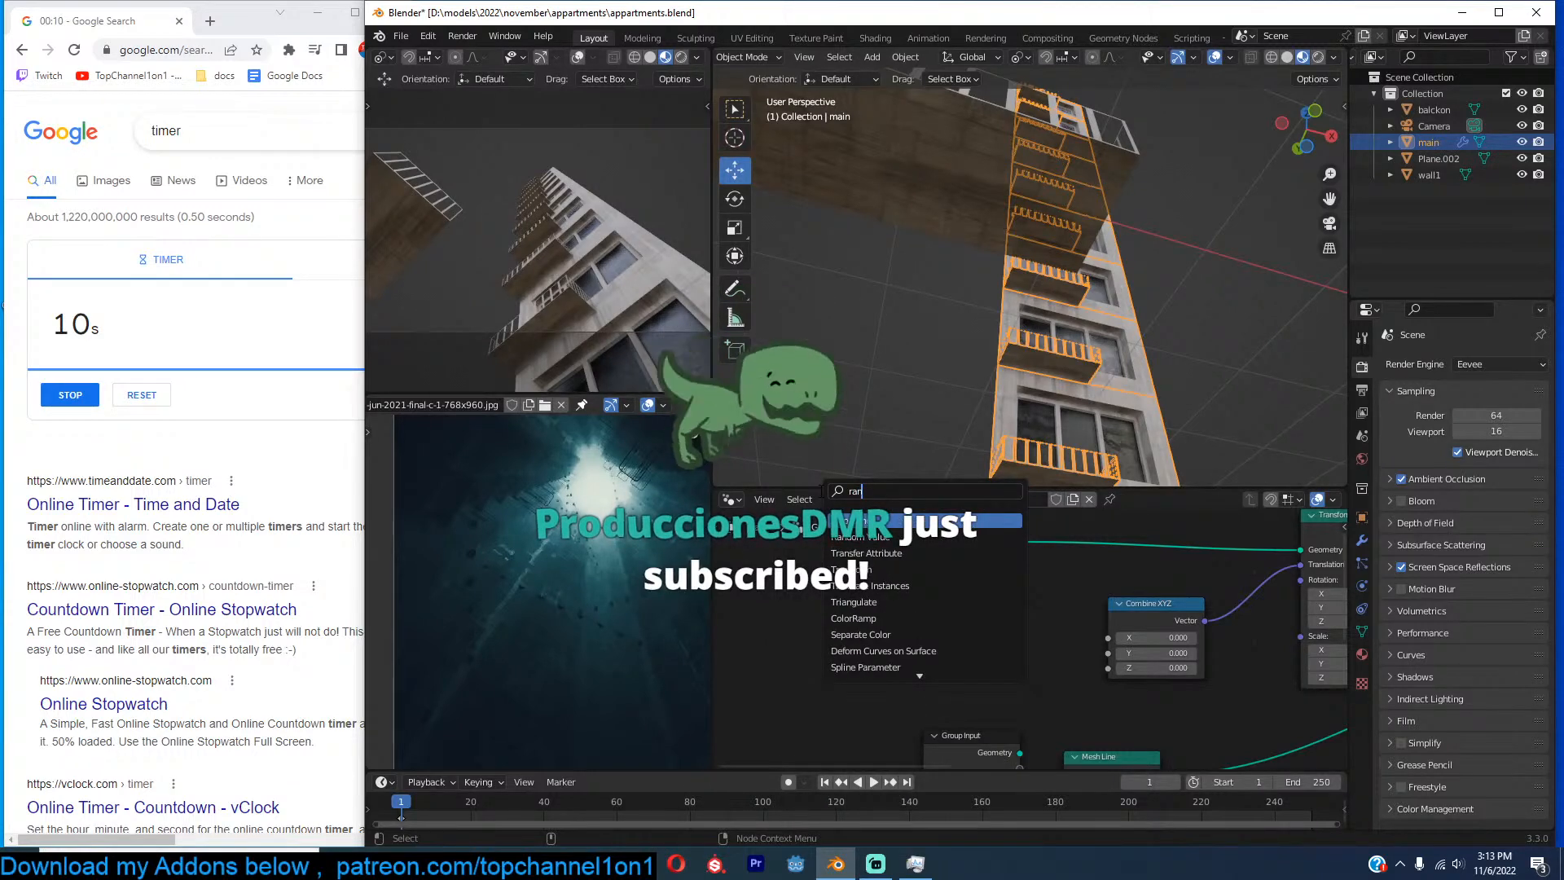
key("Escape")
Save the apartment file and orbit to view the balcony column.
scroll(1164, 568, "down", 6)
middle_click_drag(1187, 576, 1082, 627)
scroll(1082, 632, "up", 2)
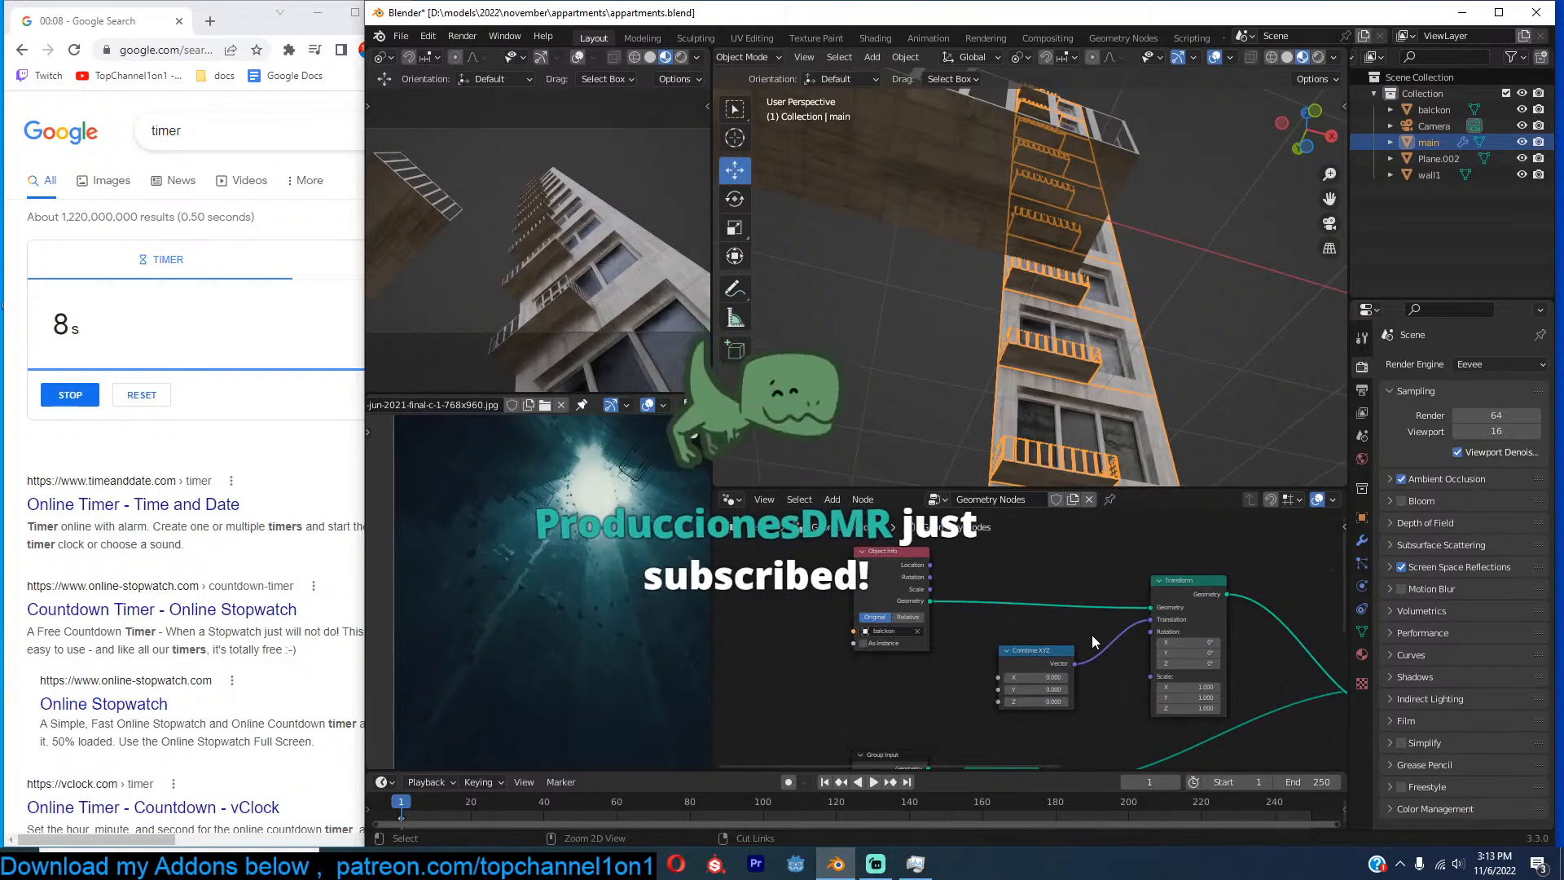
key("ctrl+s")
middle_click_drag(1096, 335, 1041, 365)
scroll(1191, 607, "down", 5)
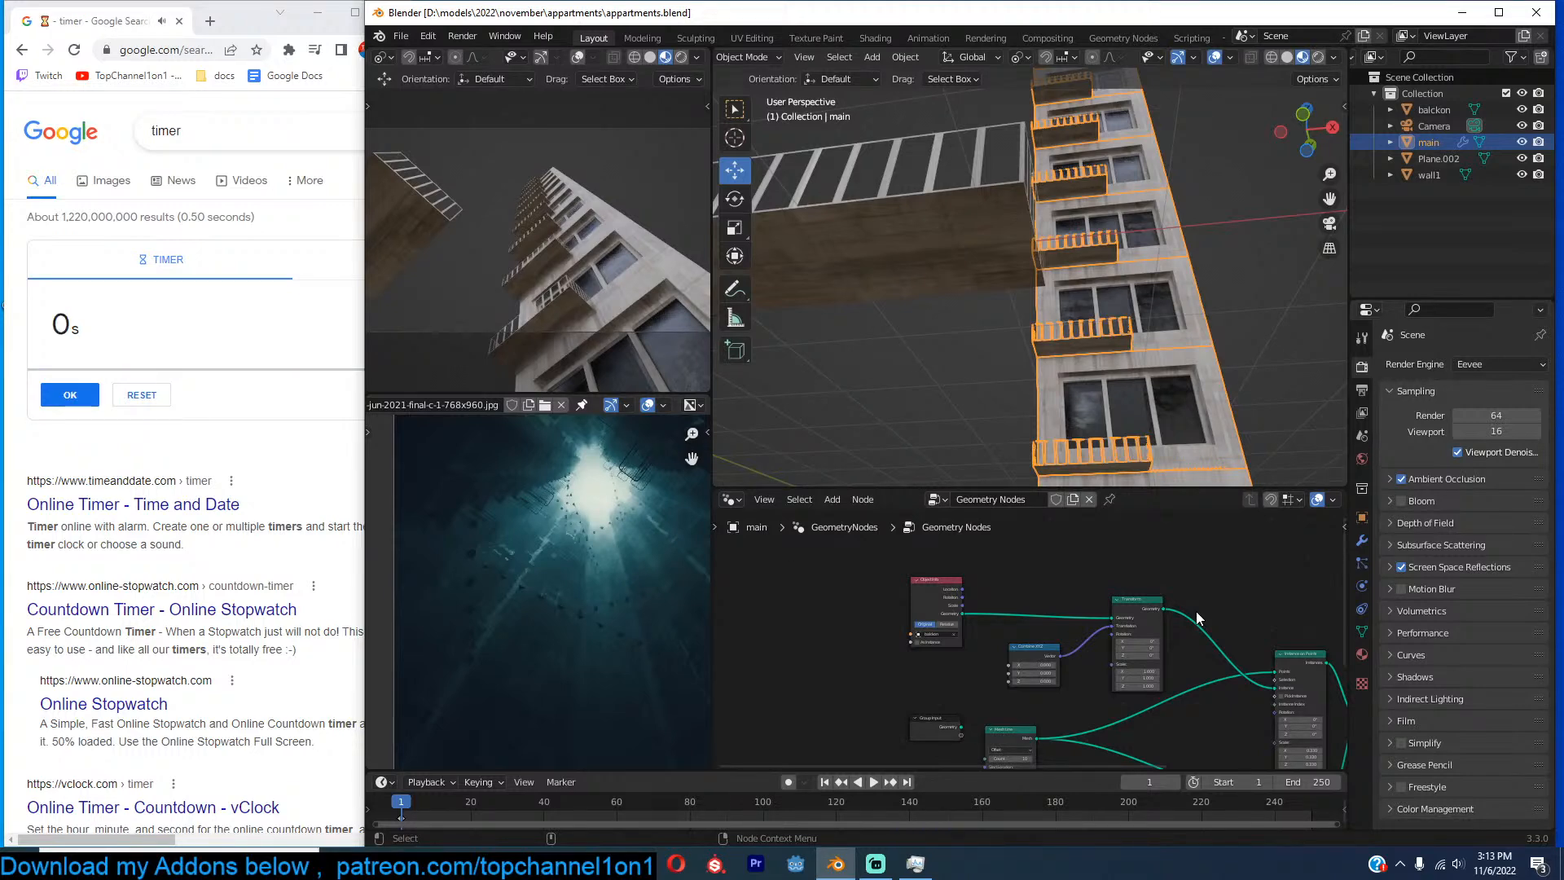
Reset and restart the countdown timer in the browser, and save the Blender file again.
left_click(140, 395)
left_click(90, 395)
left_click(1045, 612)
scroll(1033, 644, "up", 4)
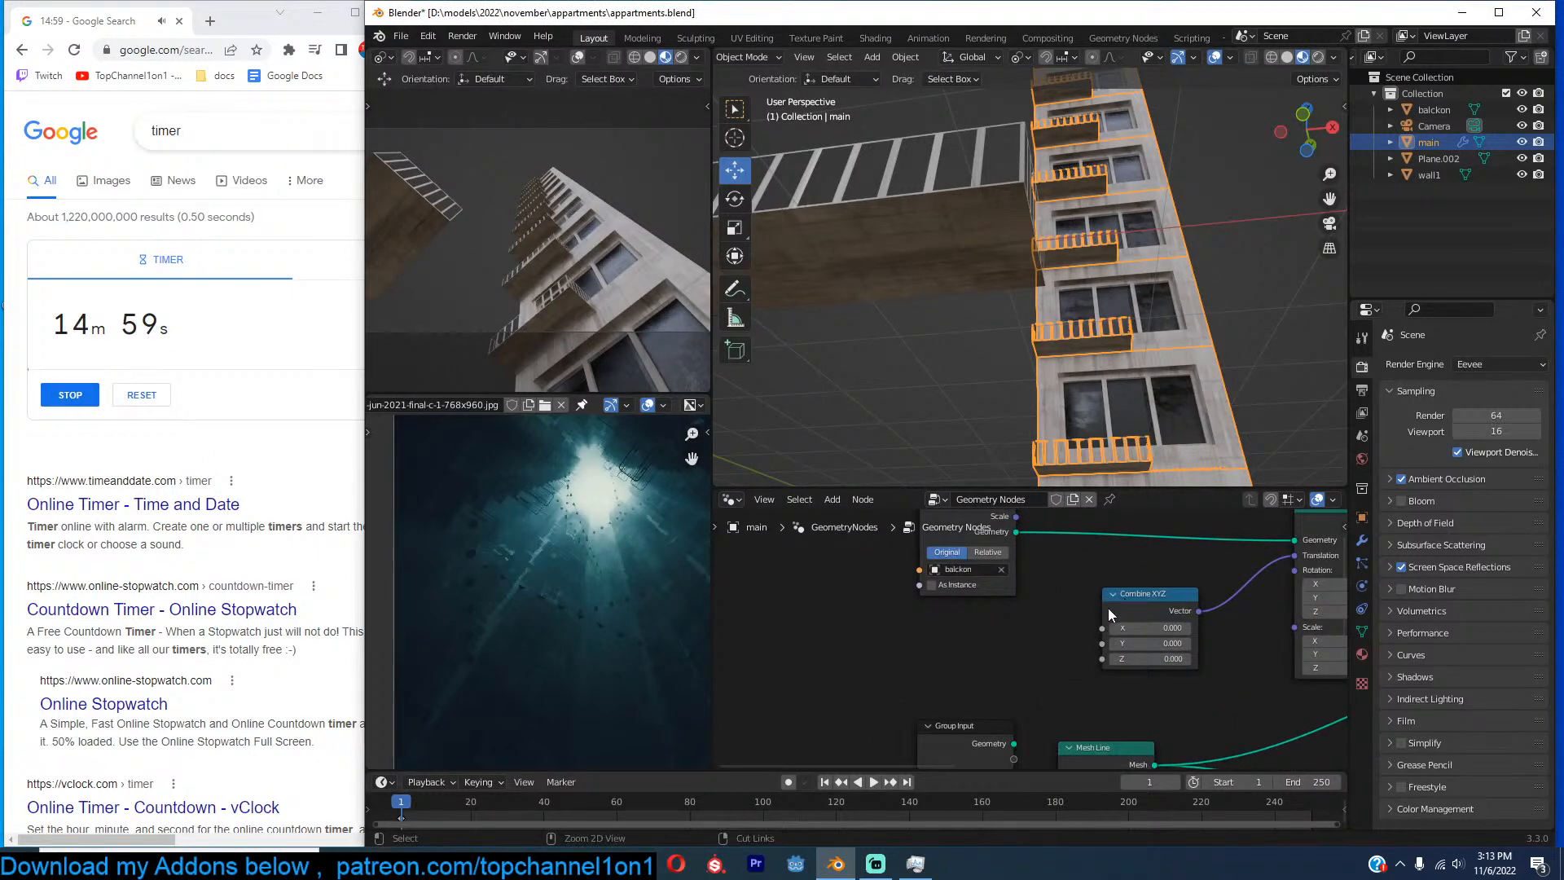
key("ctrl+s")
mouse_move(1114, 627)
left_mouse_down()
mouse_move(1148, 628)
mouse_move(1110, 628)
left_mouse_up()
key("ctrl+z")
left_click(930, 868)
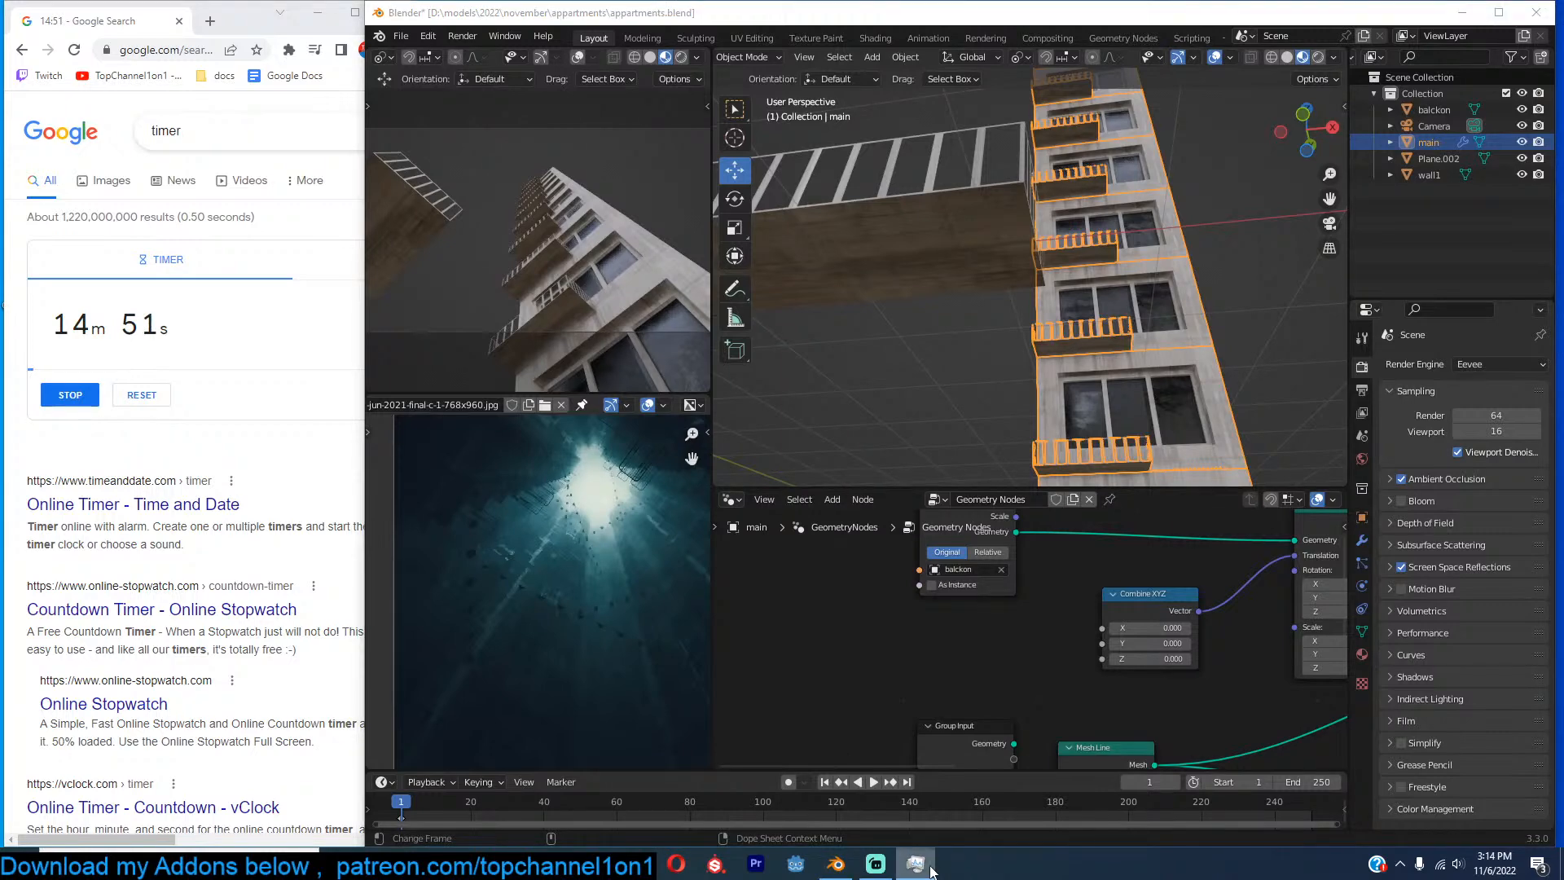
left_click(930, 868)
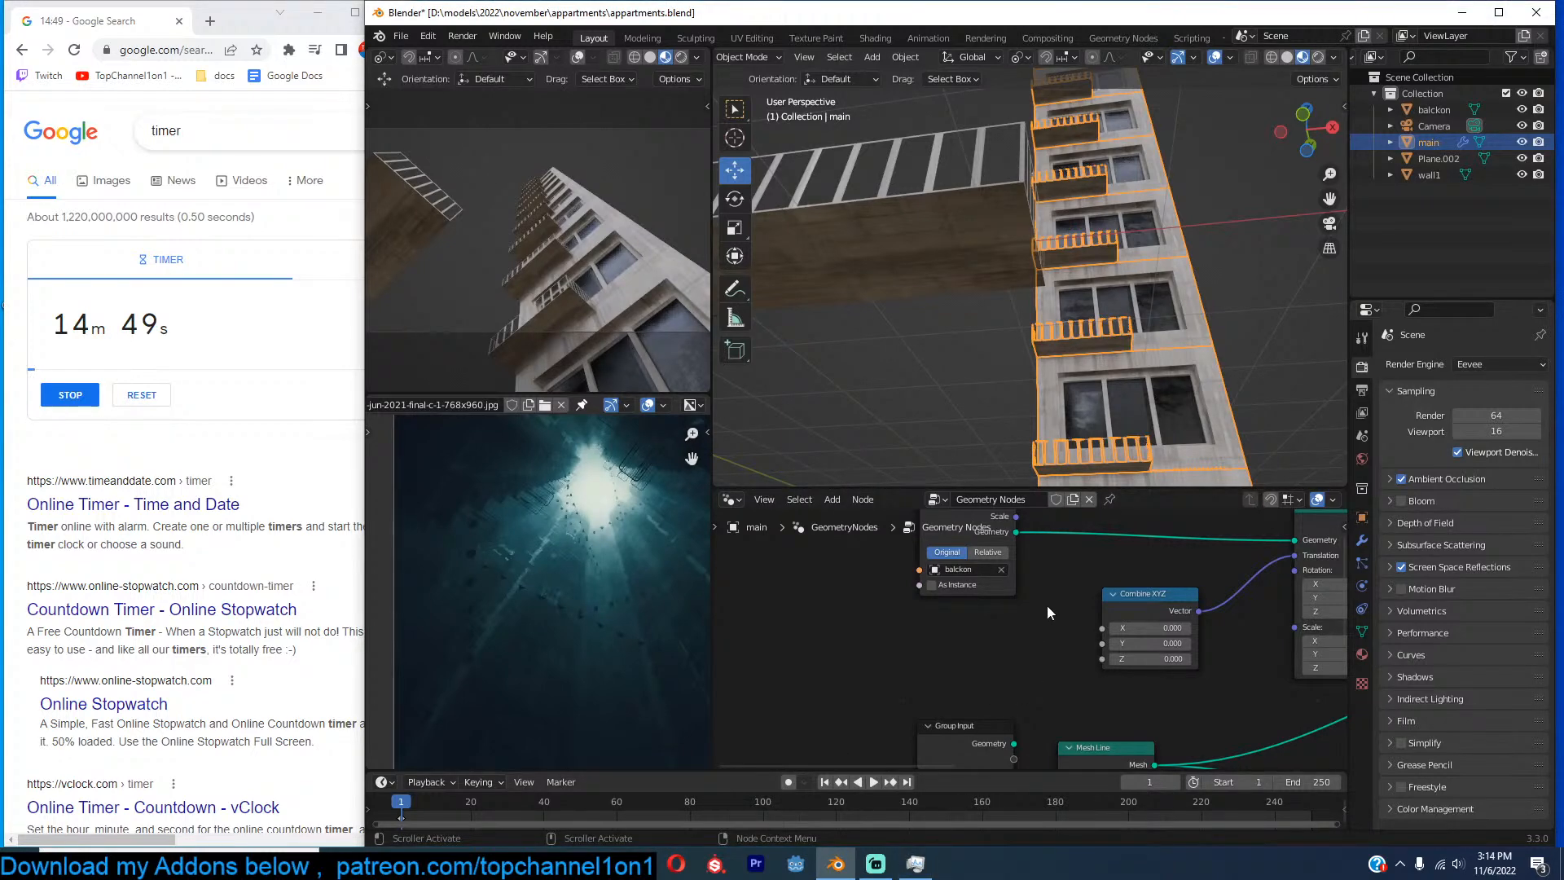
Search the available nodes for "id" and browse the list of matches.
scroll(1052, 603, "up", 1)
key("shift+a")
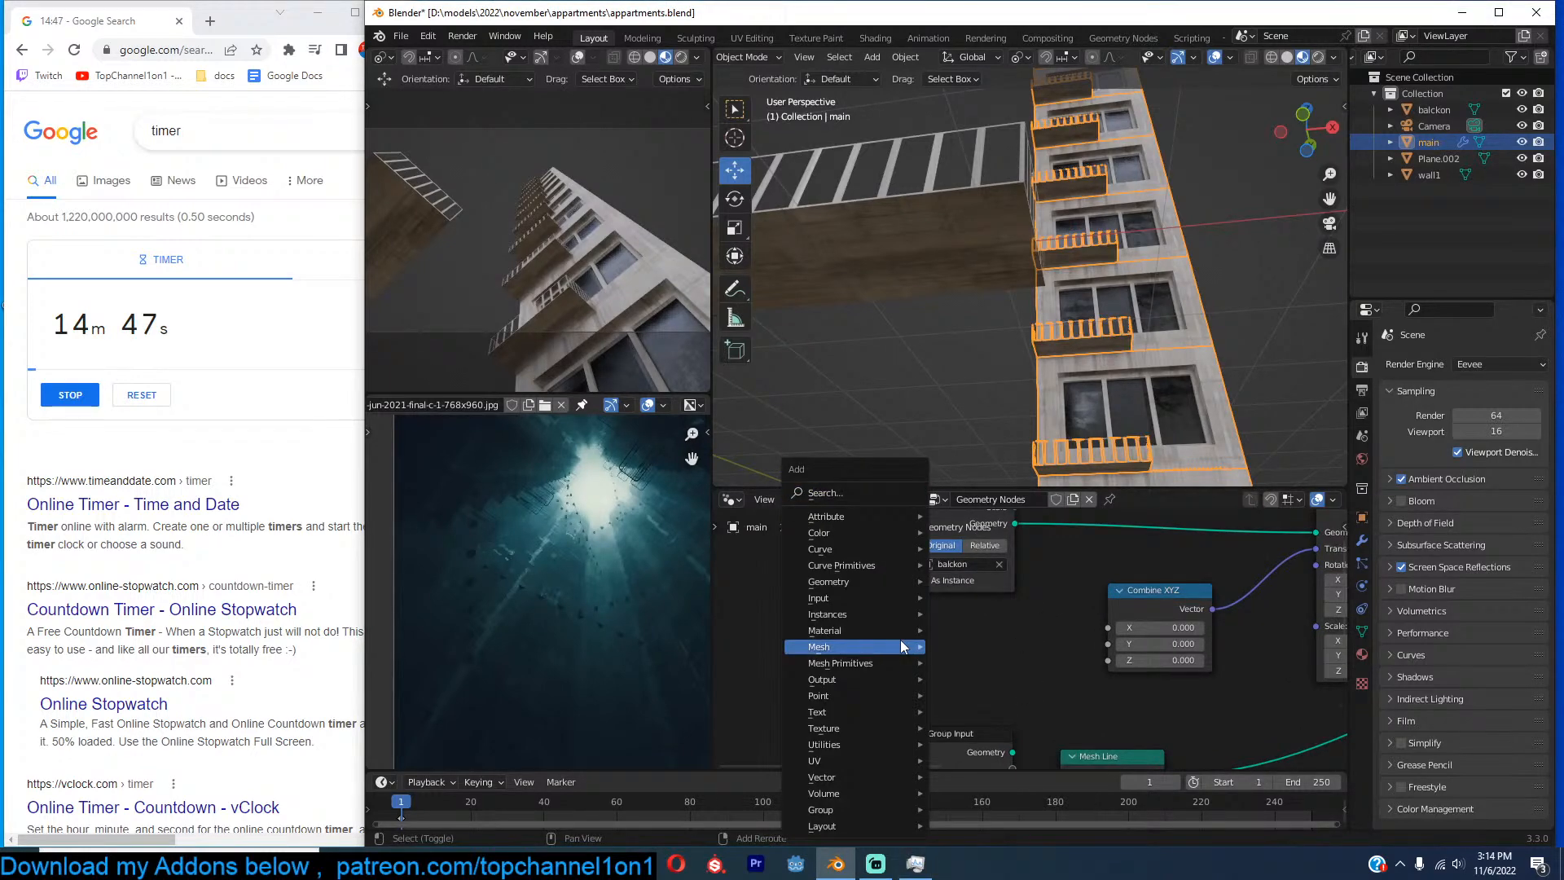
left_click(847, 494)
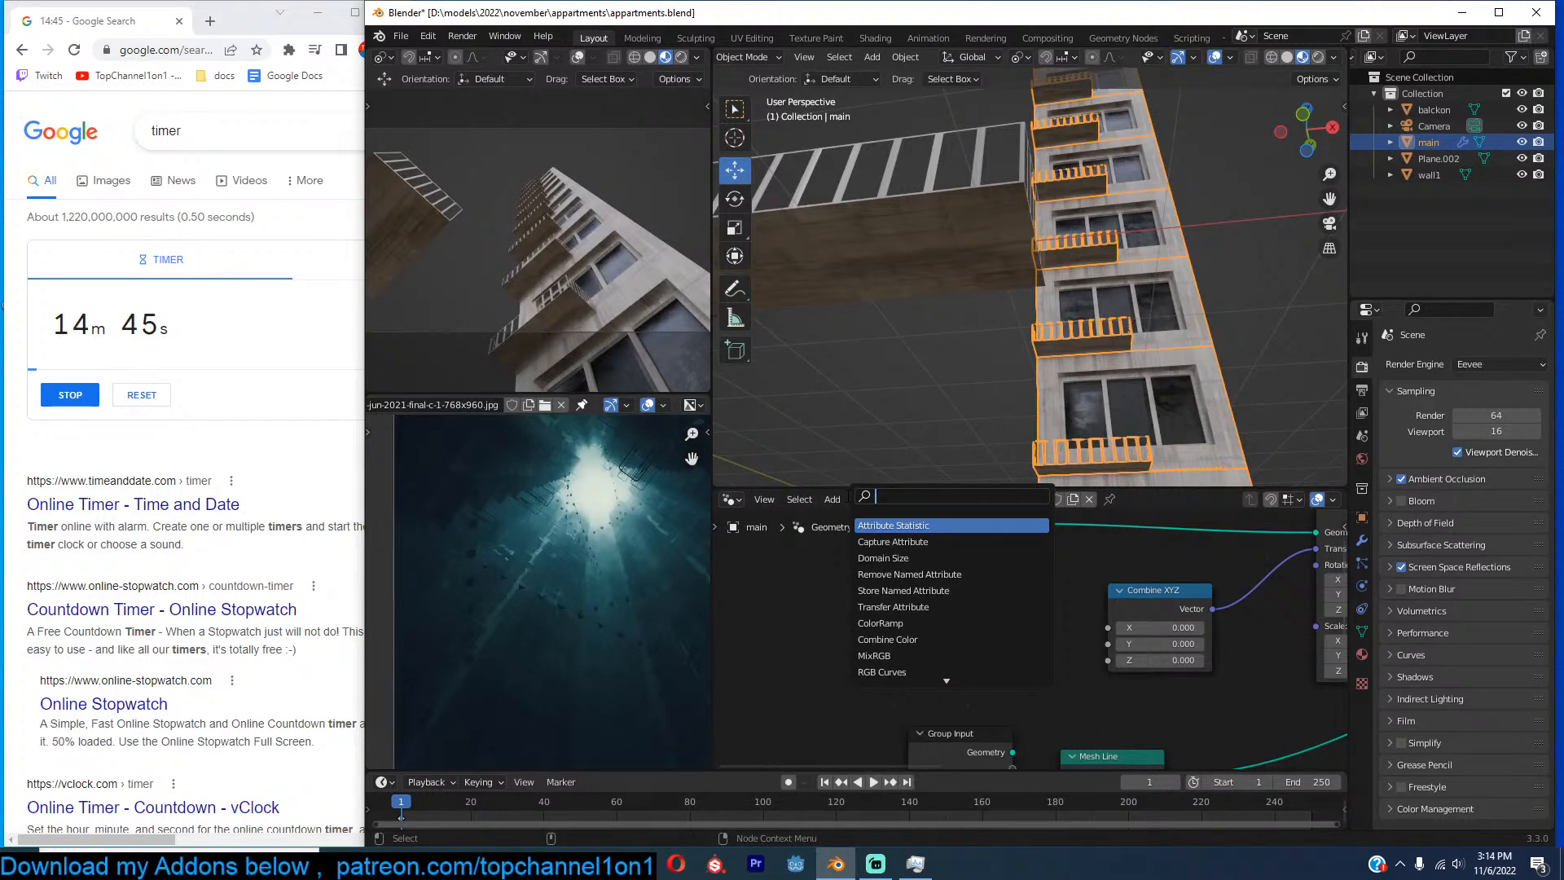
type("id")
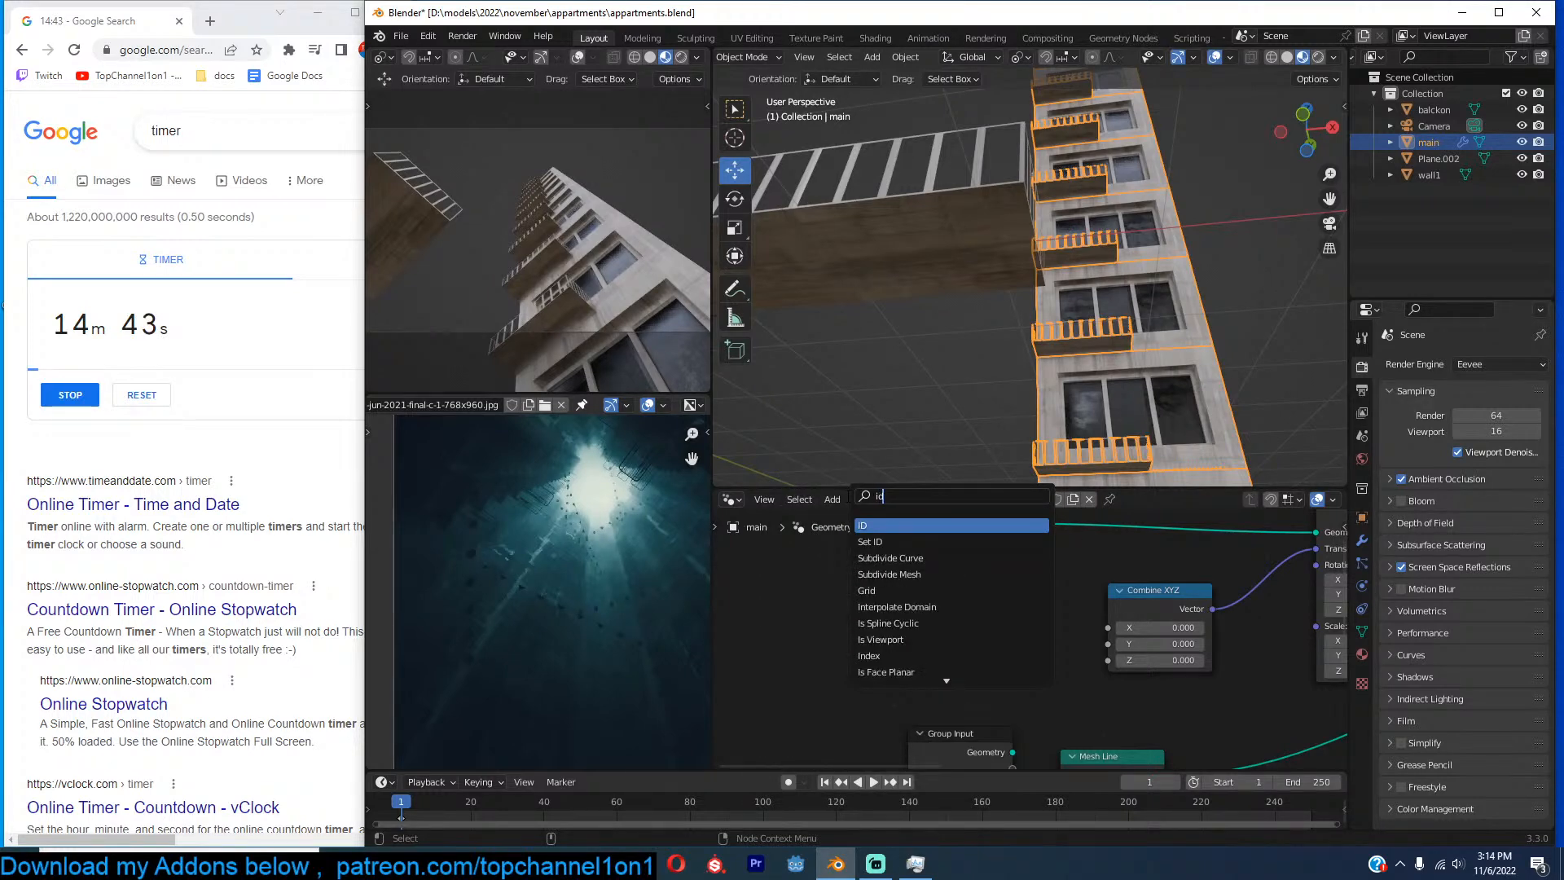
scroll(926, 685, "down", 4)
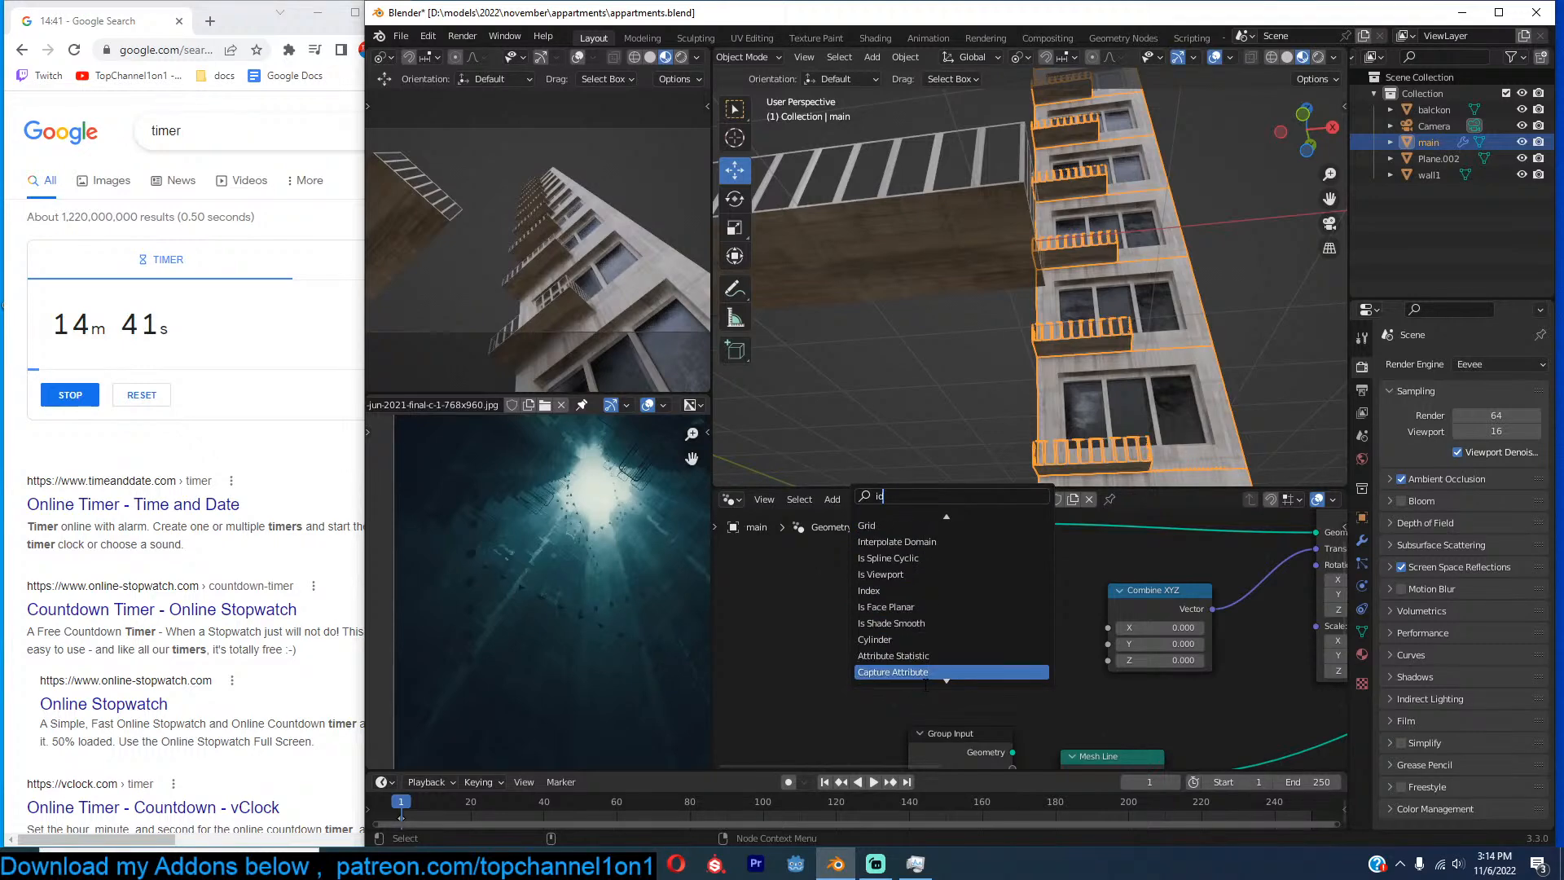
scroll(927, 685, "down", 10)
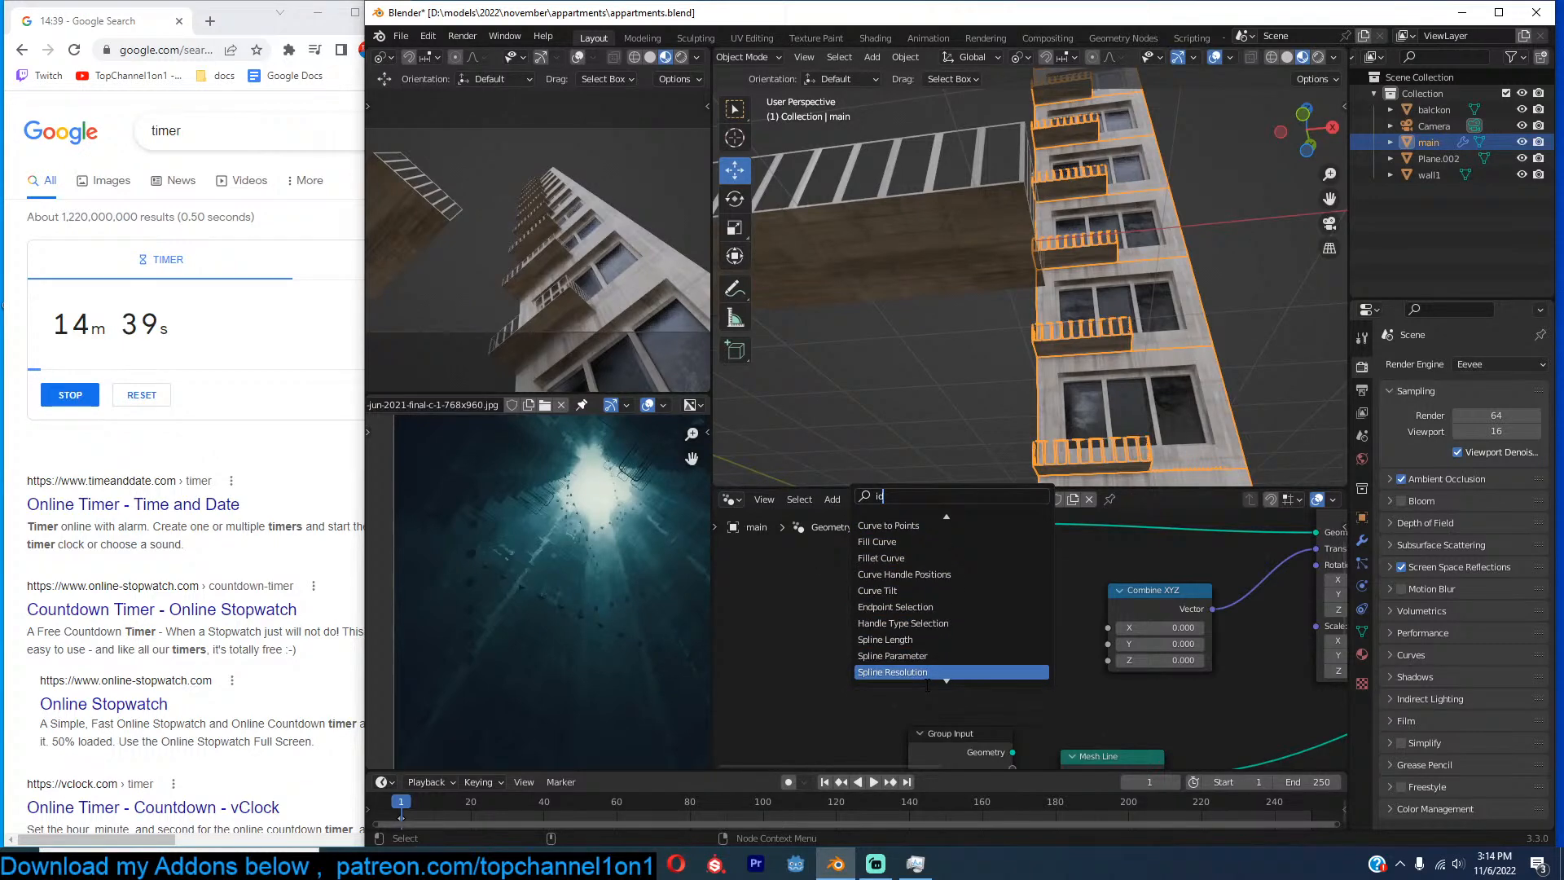
scroll(927, 685, "down", 8)
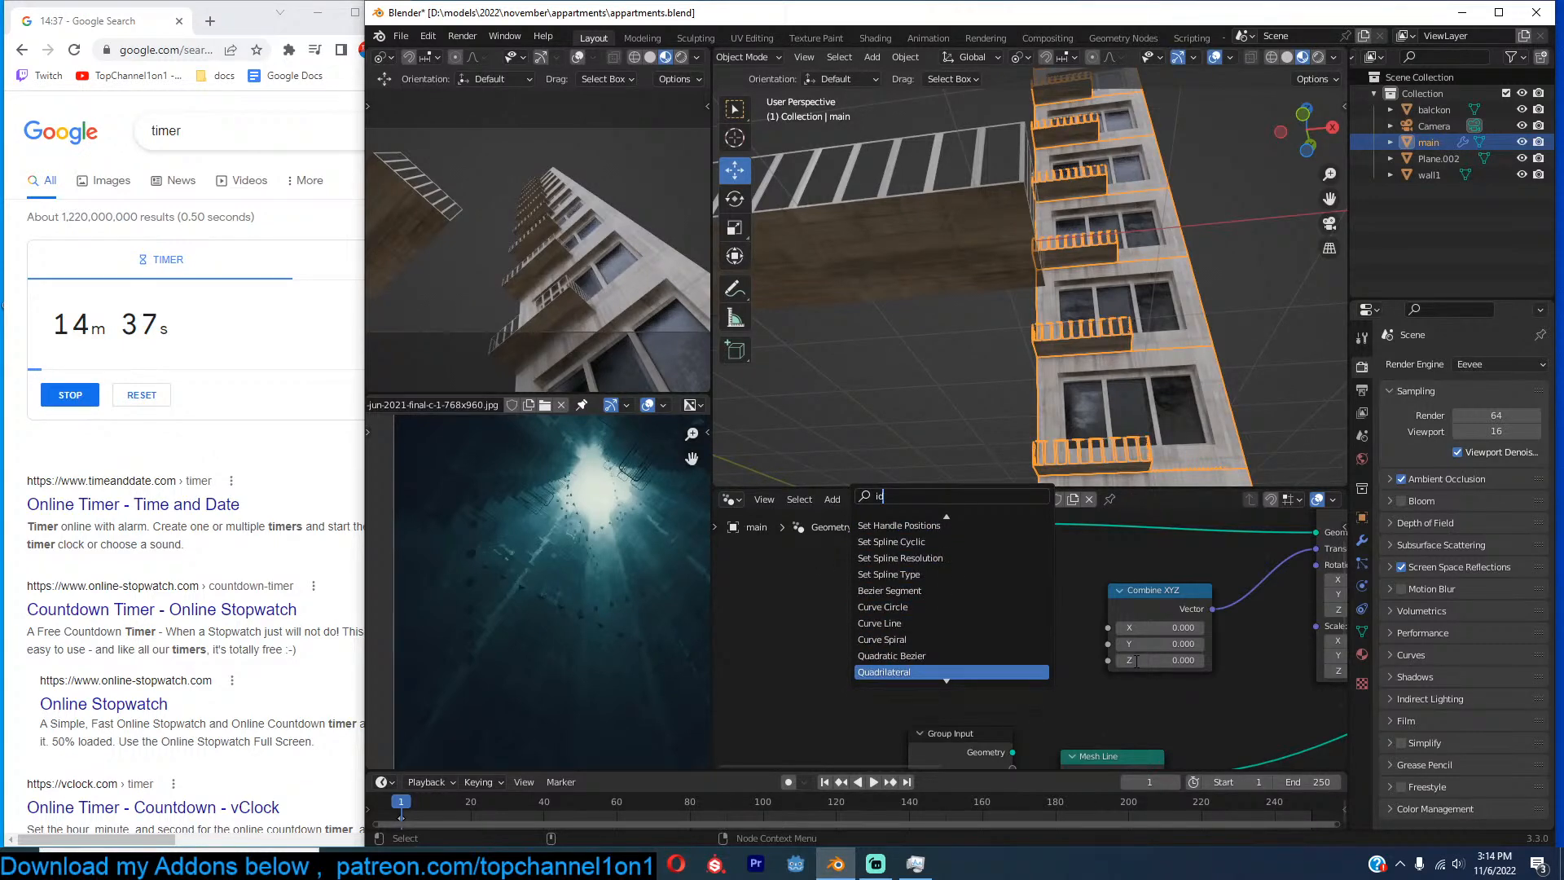
scroll(1011, 674, "down", 9)
key("Escape")
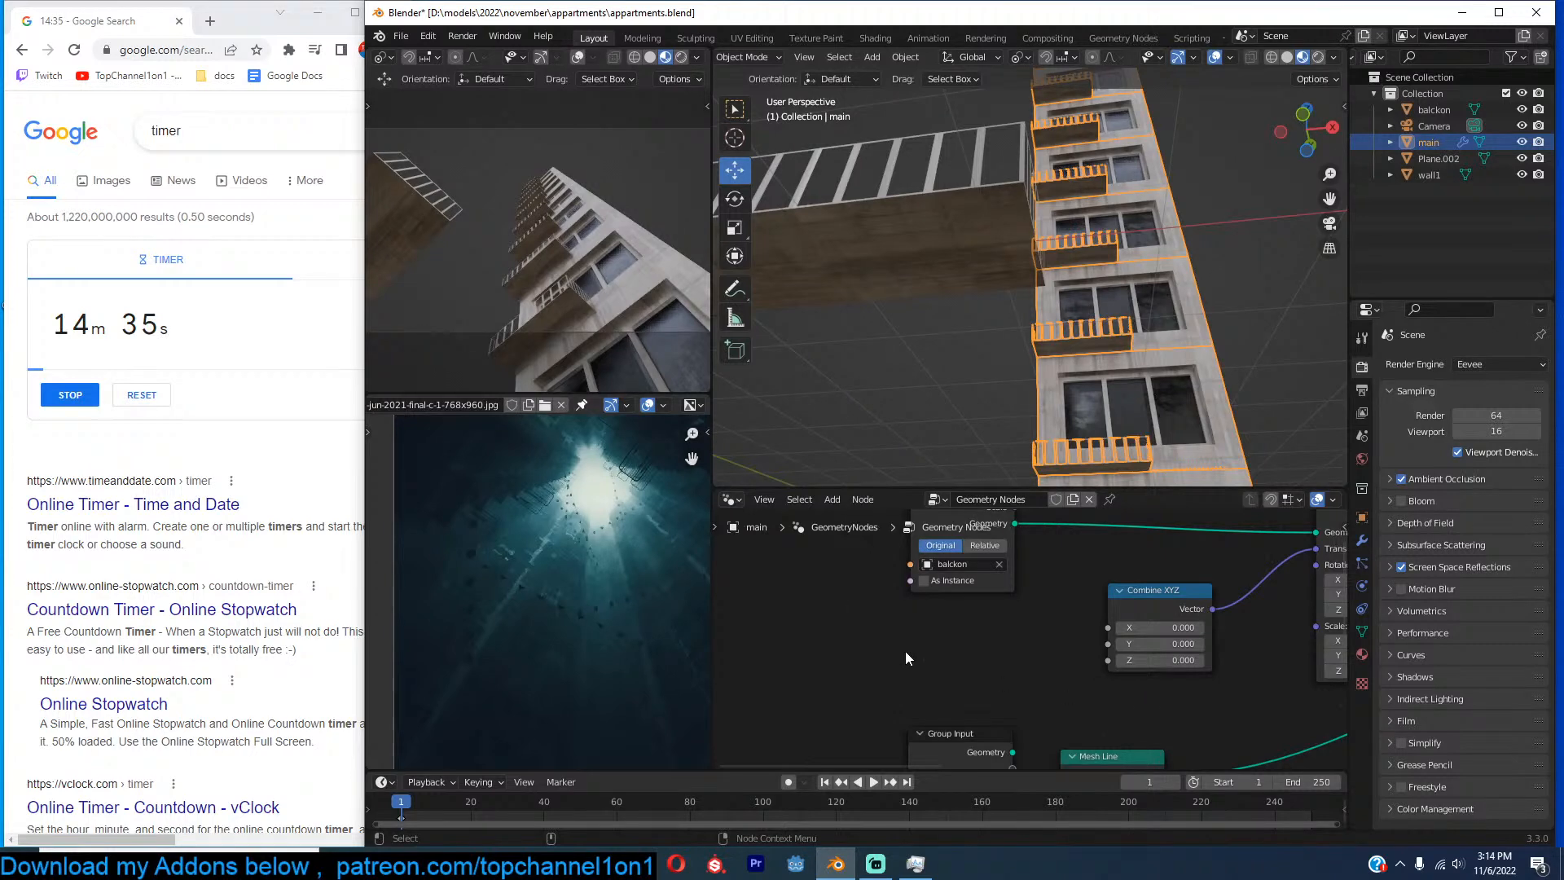
Add a Value node, link it to the X of Combine XYZ, and shift it away from that node.
key("shift+a")
left_click(872, 487)
type("va")
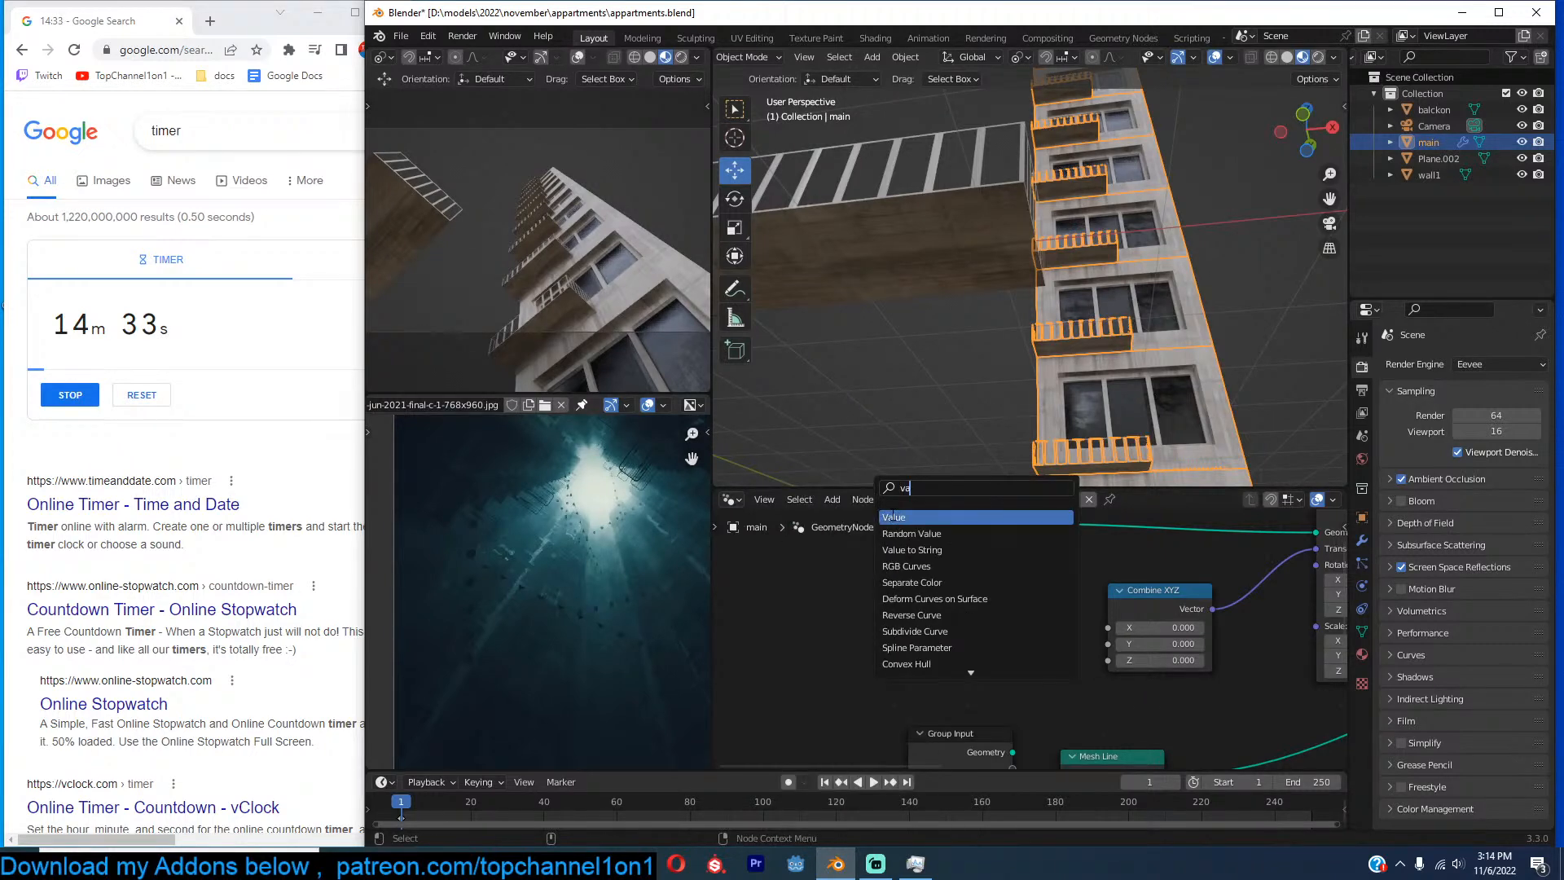
key("Return")
left_click_drag(881, 614, 1108, 627)
middle_click_drag(1012, 618, 1056, 612)
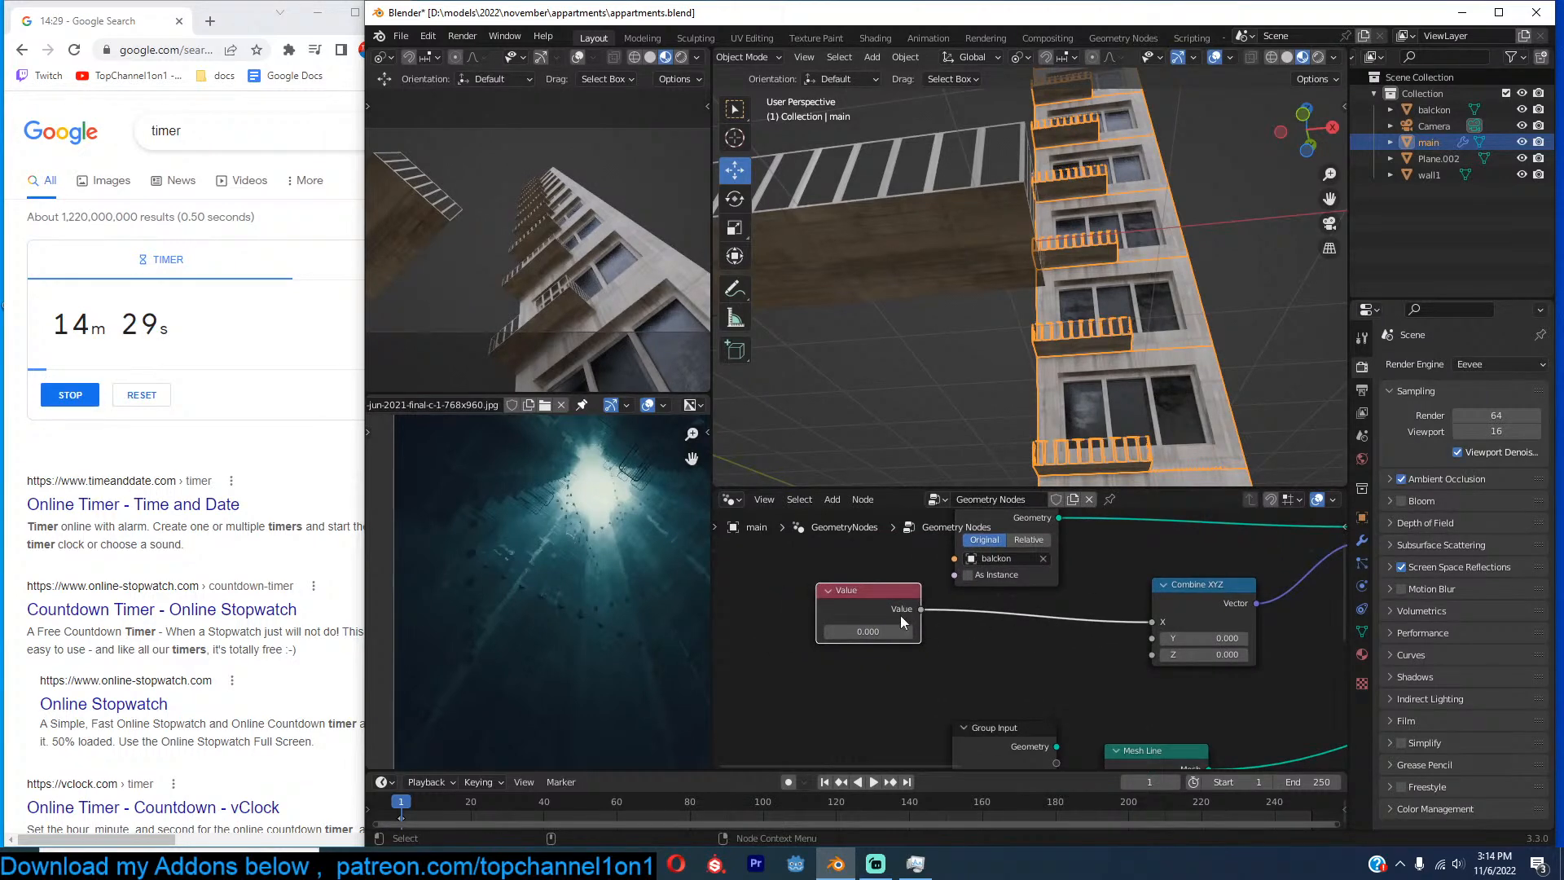
left_click_drag(908, 623, 863, 639)
Try inserting a Random Value node between the Value and Combine XYZ nodes, and delete it.
key("shift+a")
left_click(914, 487)
type("rand")
left_click(976, 517)
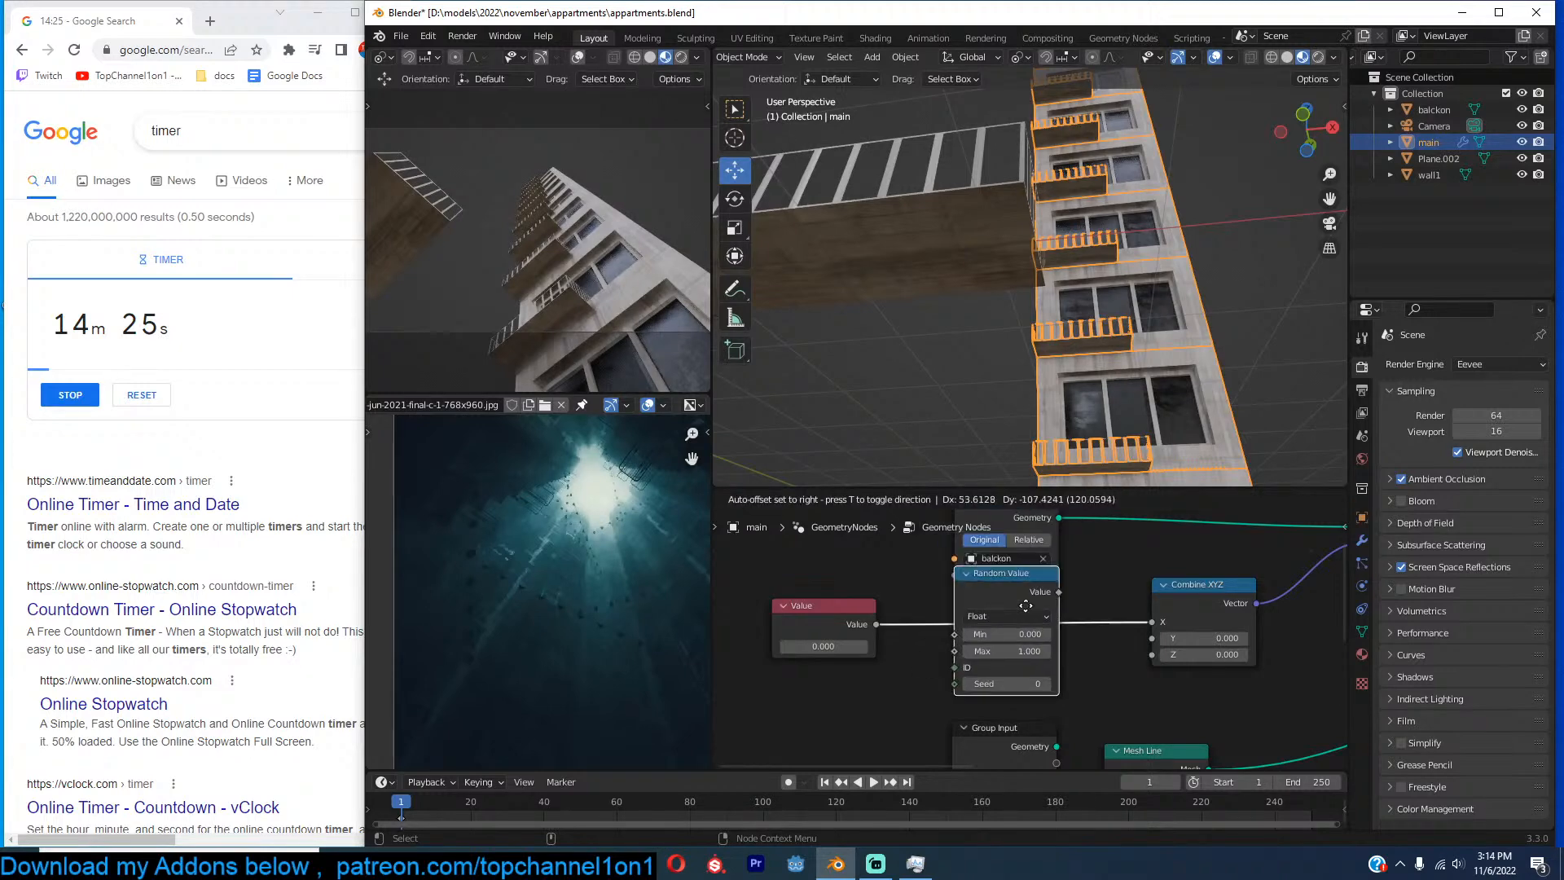
left_click(1015, 627)
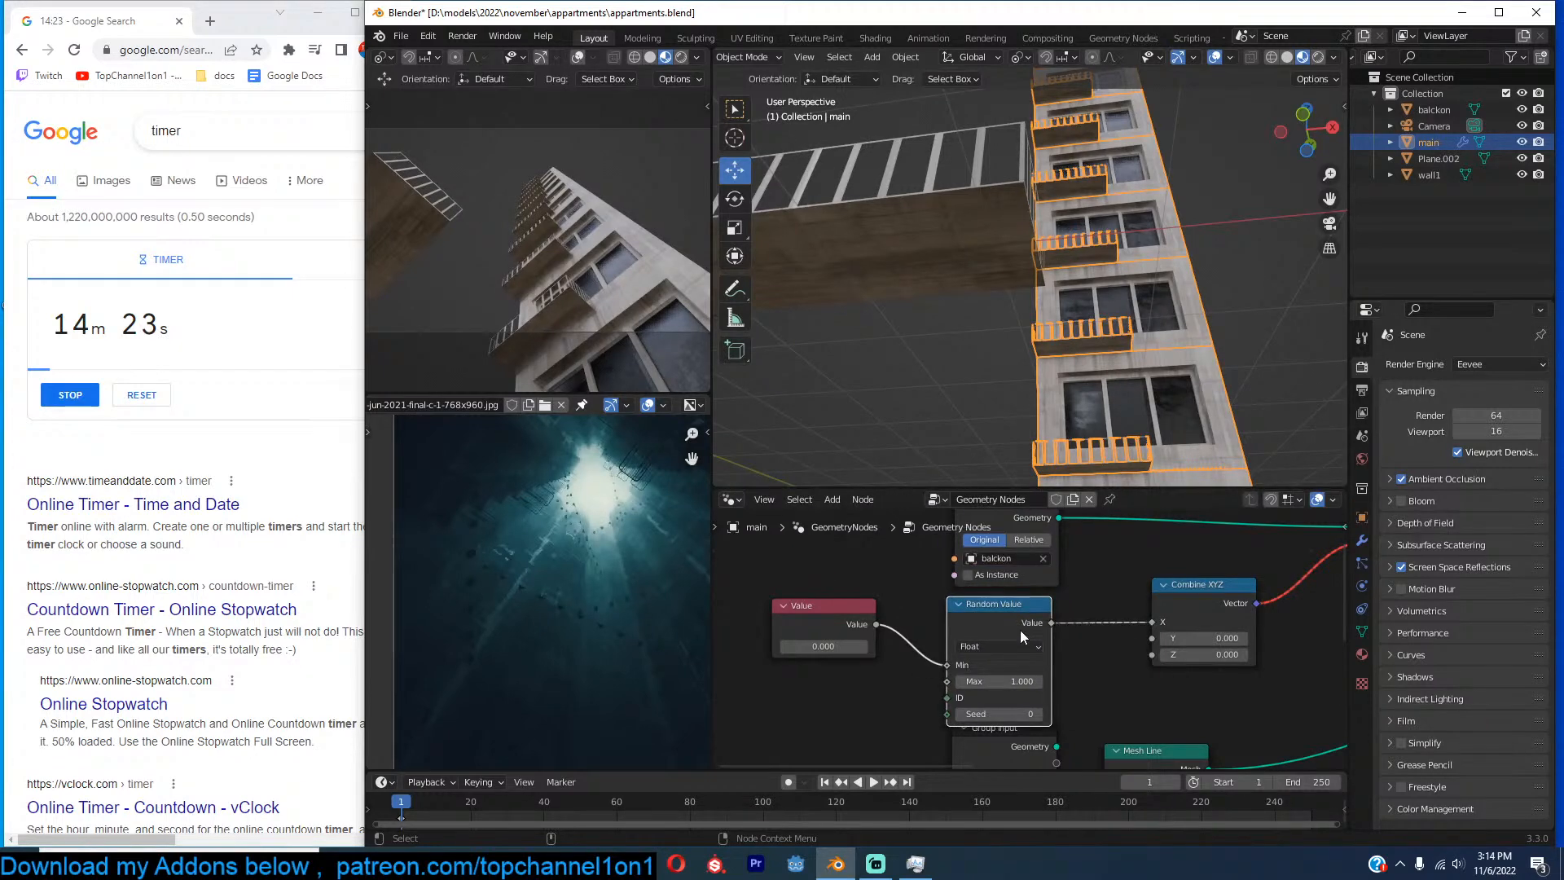
key("ctrl+x")
Try adding a Set ID node with the Value node linked to its ID input, and delete it.
key("shift+a")
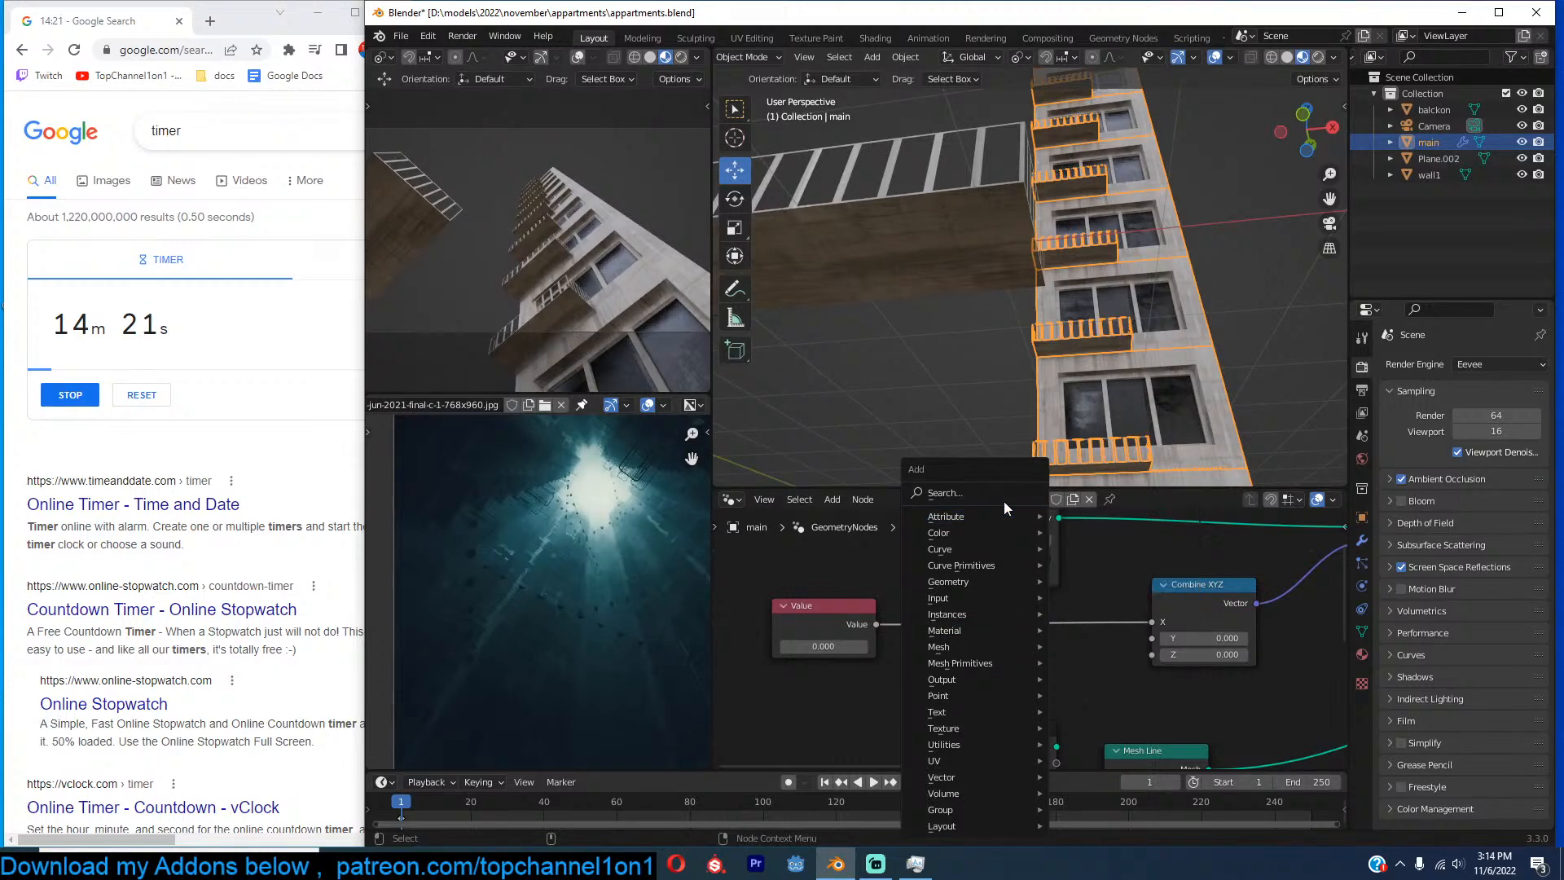
middle_click_drag(992, 599, 1001, 596)
key("shift+a")
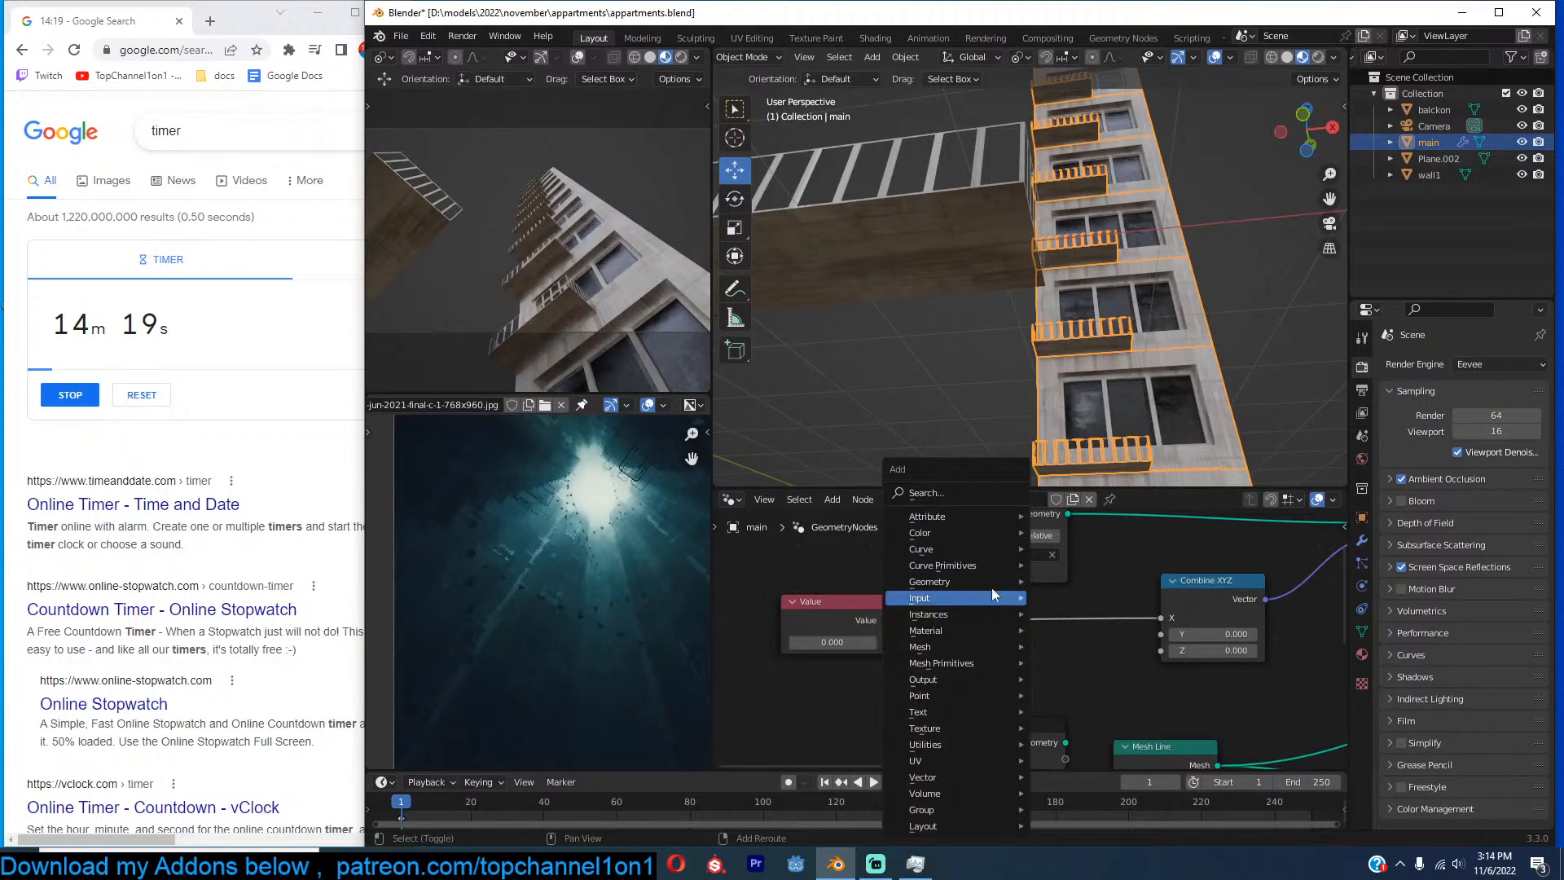
left_click(944, 493)
type("set")
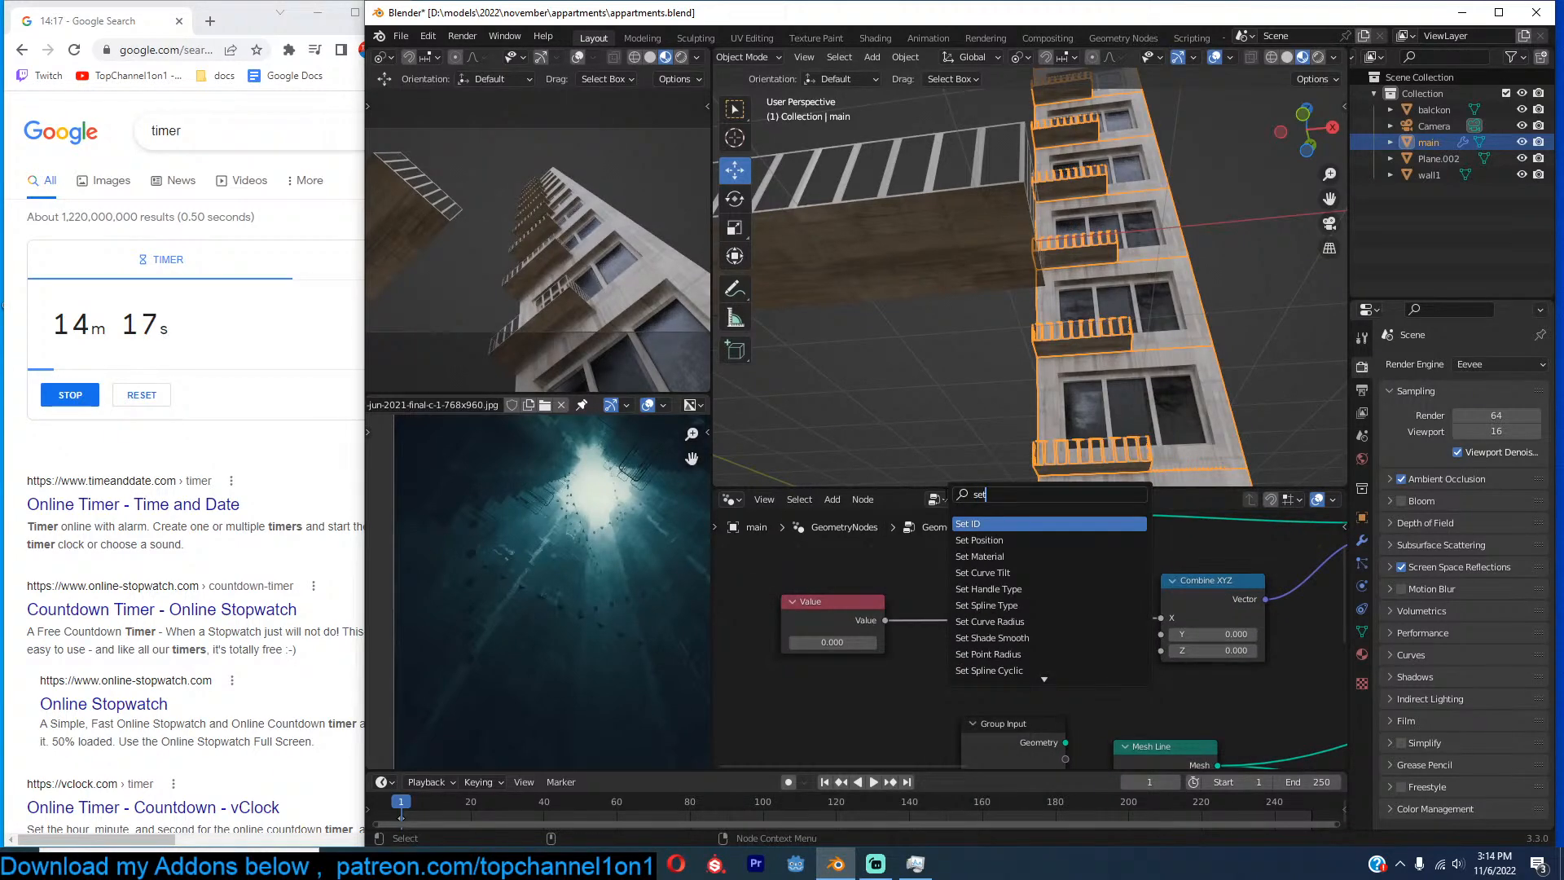
key("Return")
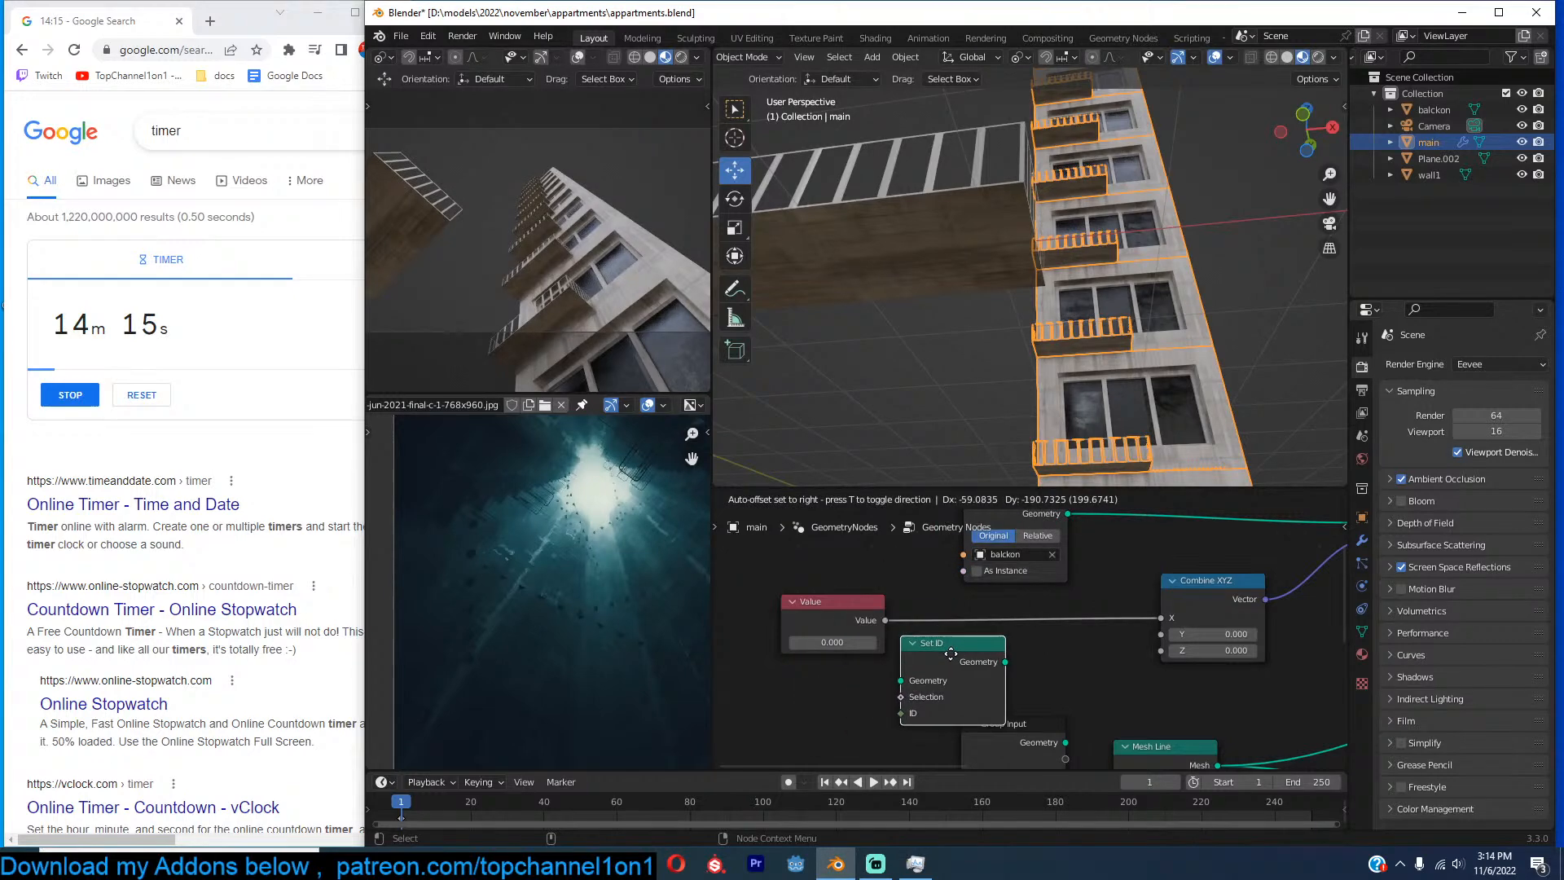
left_click(917, 650)
left_click_drag(886, 621, 916, 711)
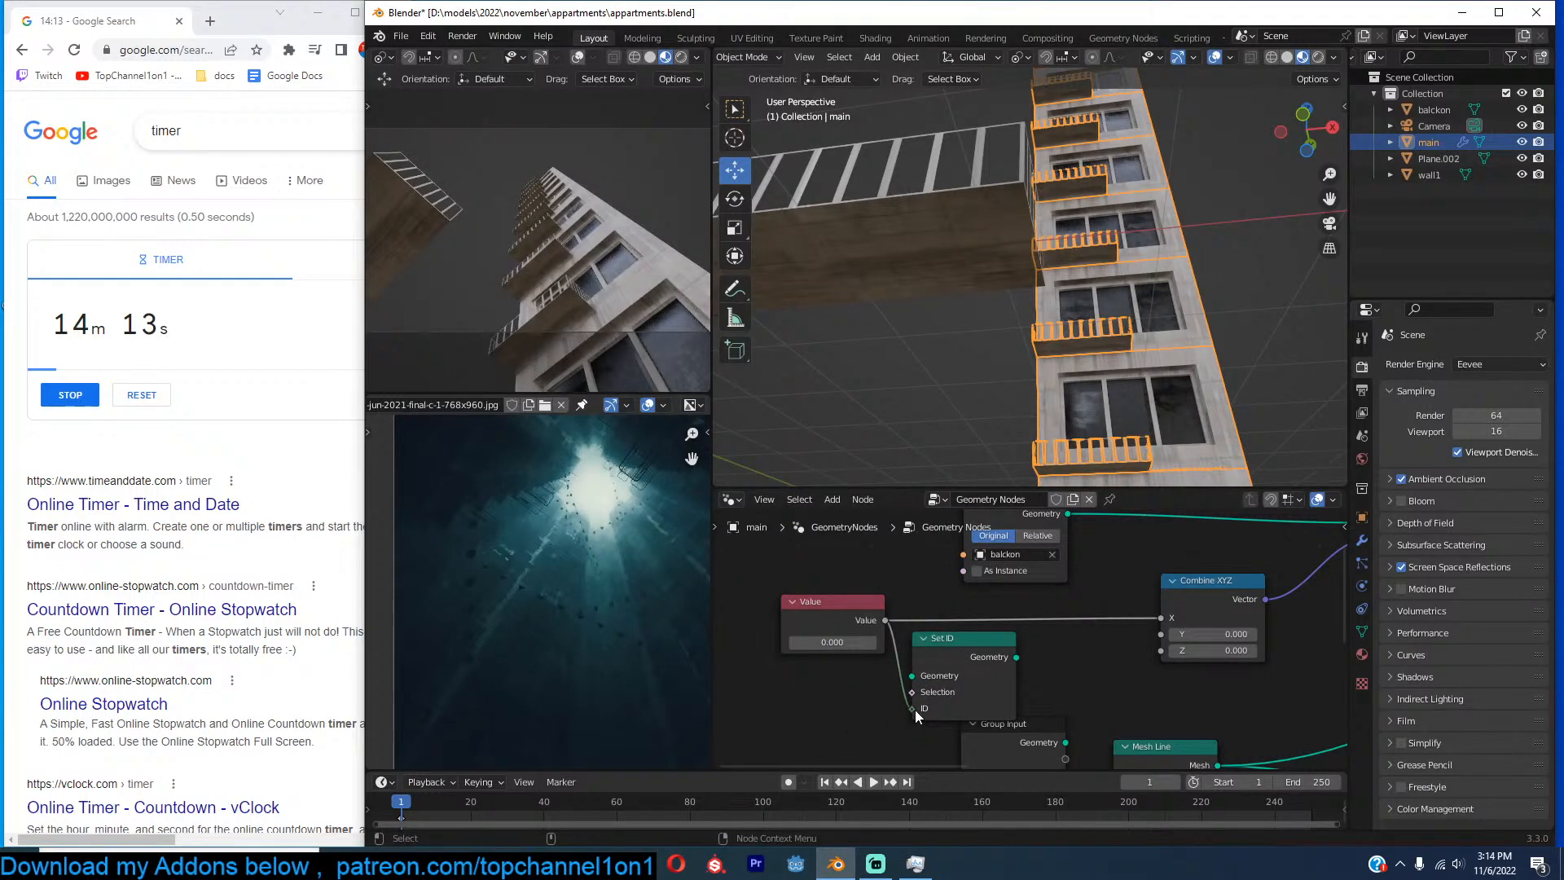
left_click_drag(838, 617, 774, 627)
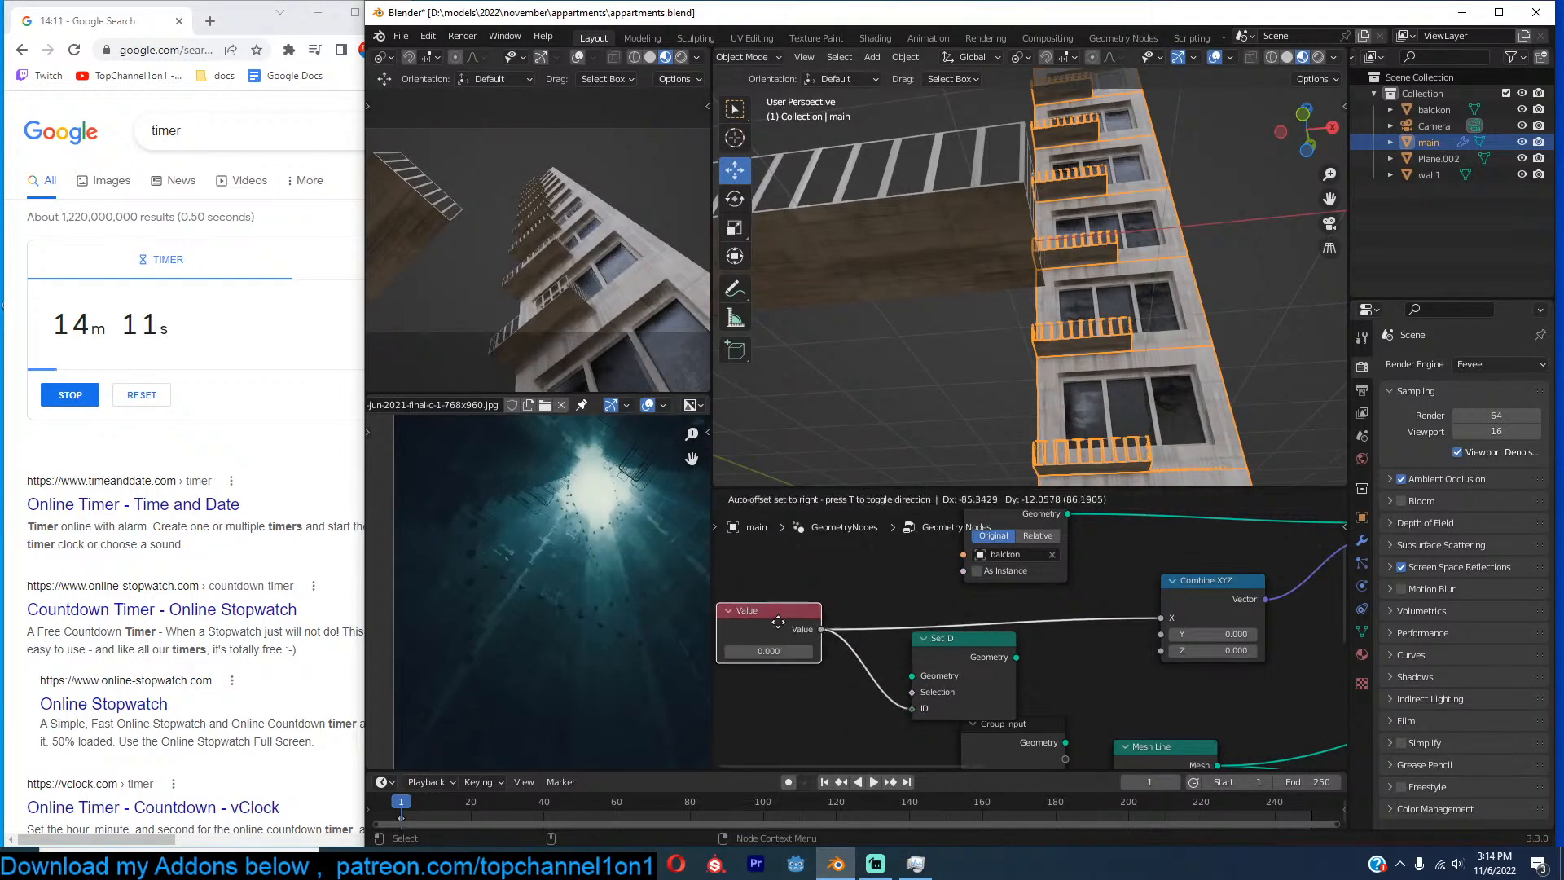
left_click(983, 652)
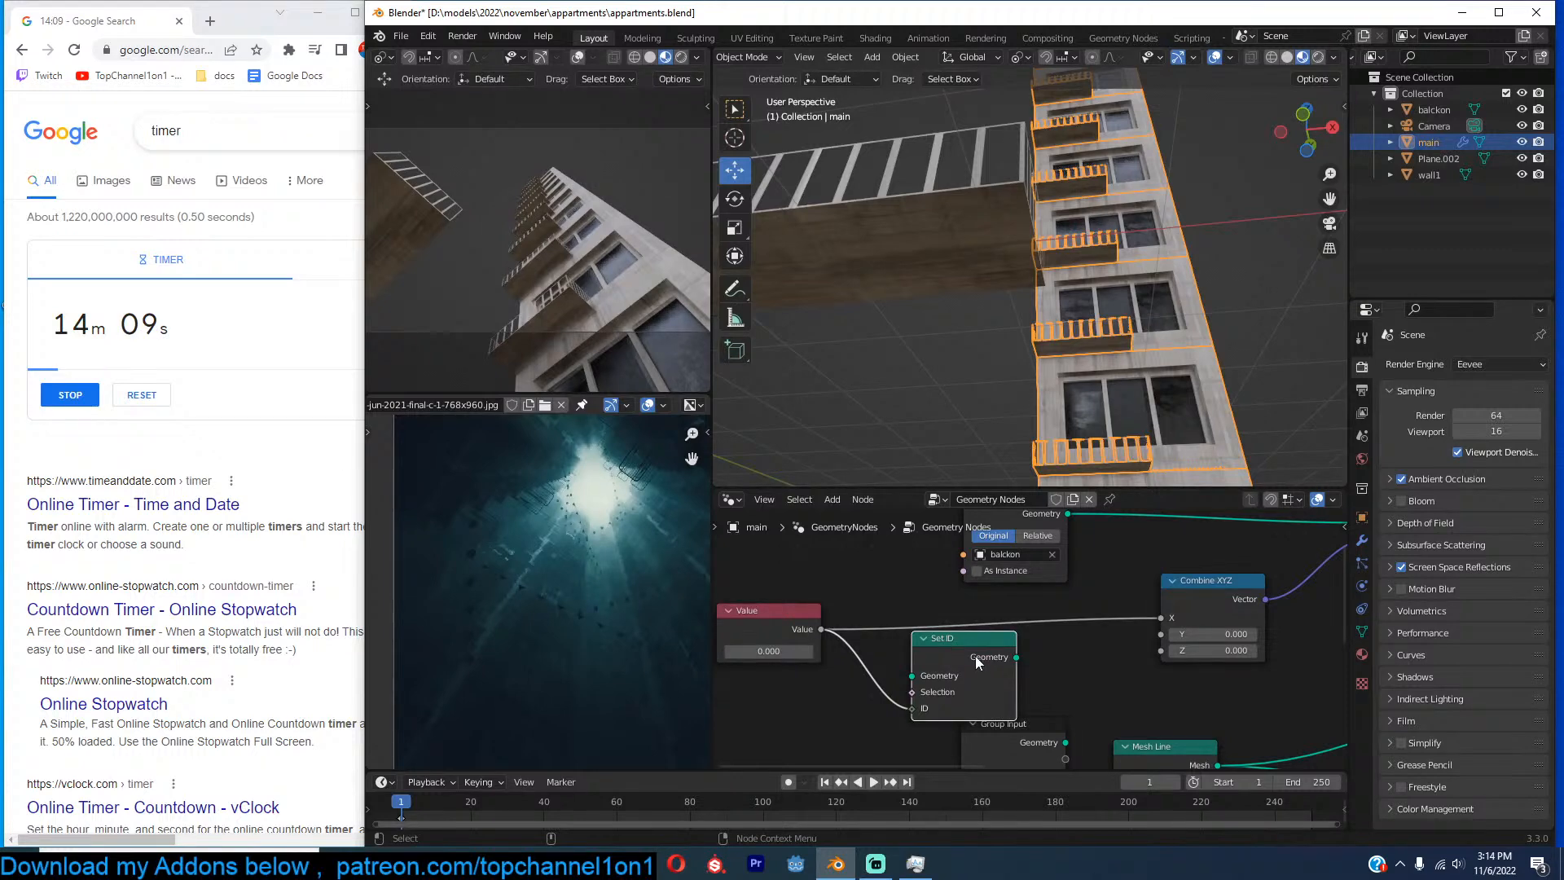
key("x")
key("shift+a")
left_click(951, 490)
type("id")
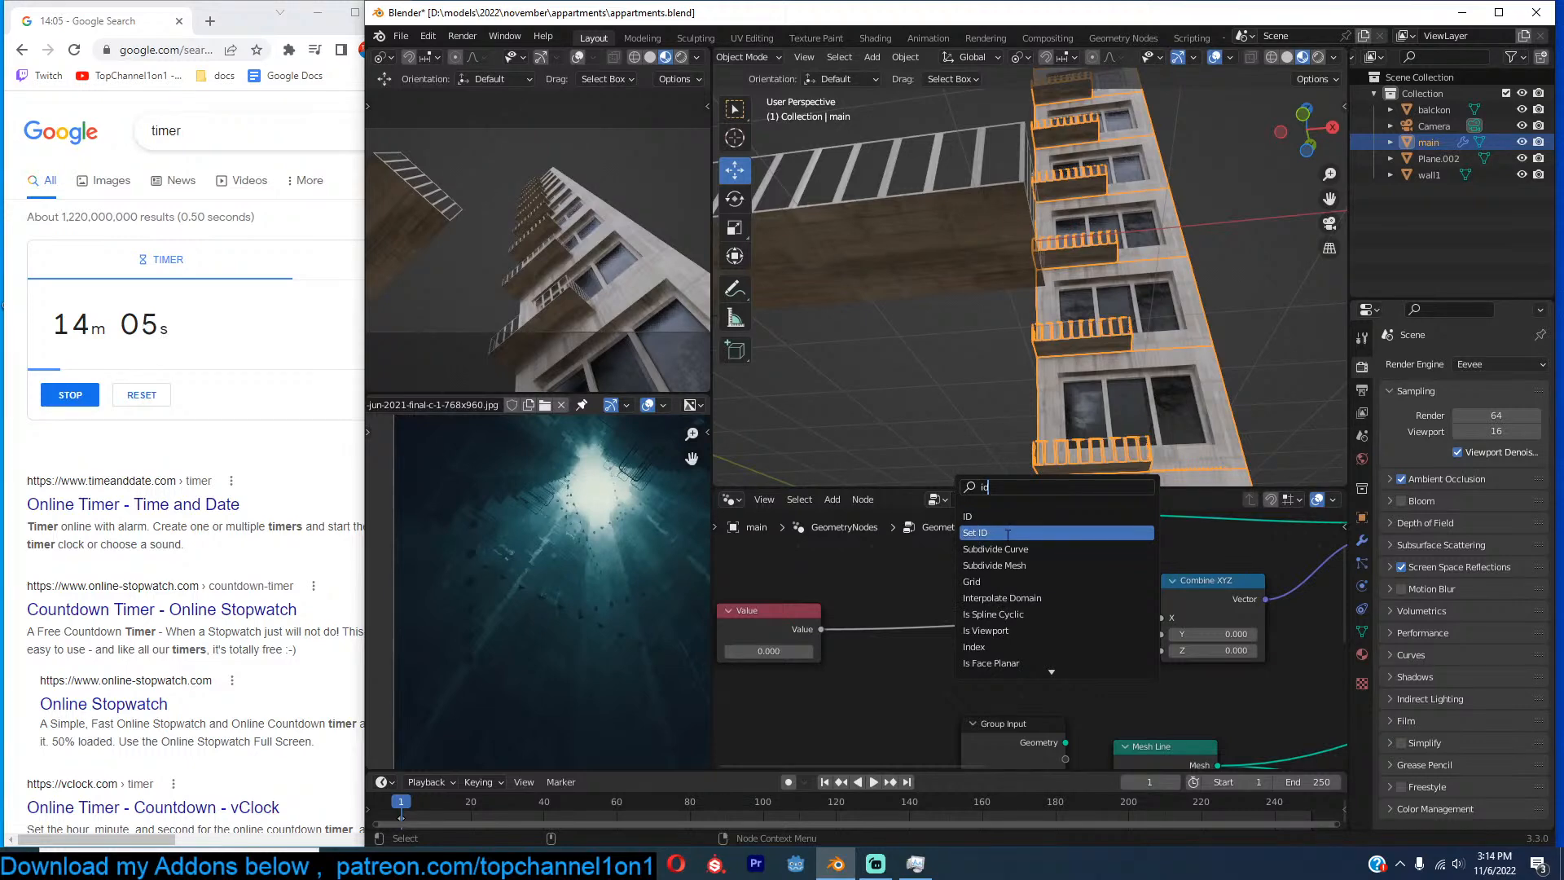
key("Escape")
Move the Combine XYZ node away from Transform to just below the Object Info node, and save the file.
scroll(1307, 633, "down", 11)
middle_click_drag(1288, 636, 1223, 649)
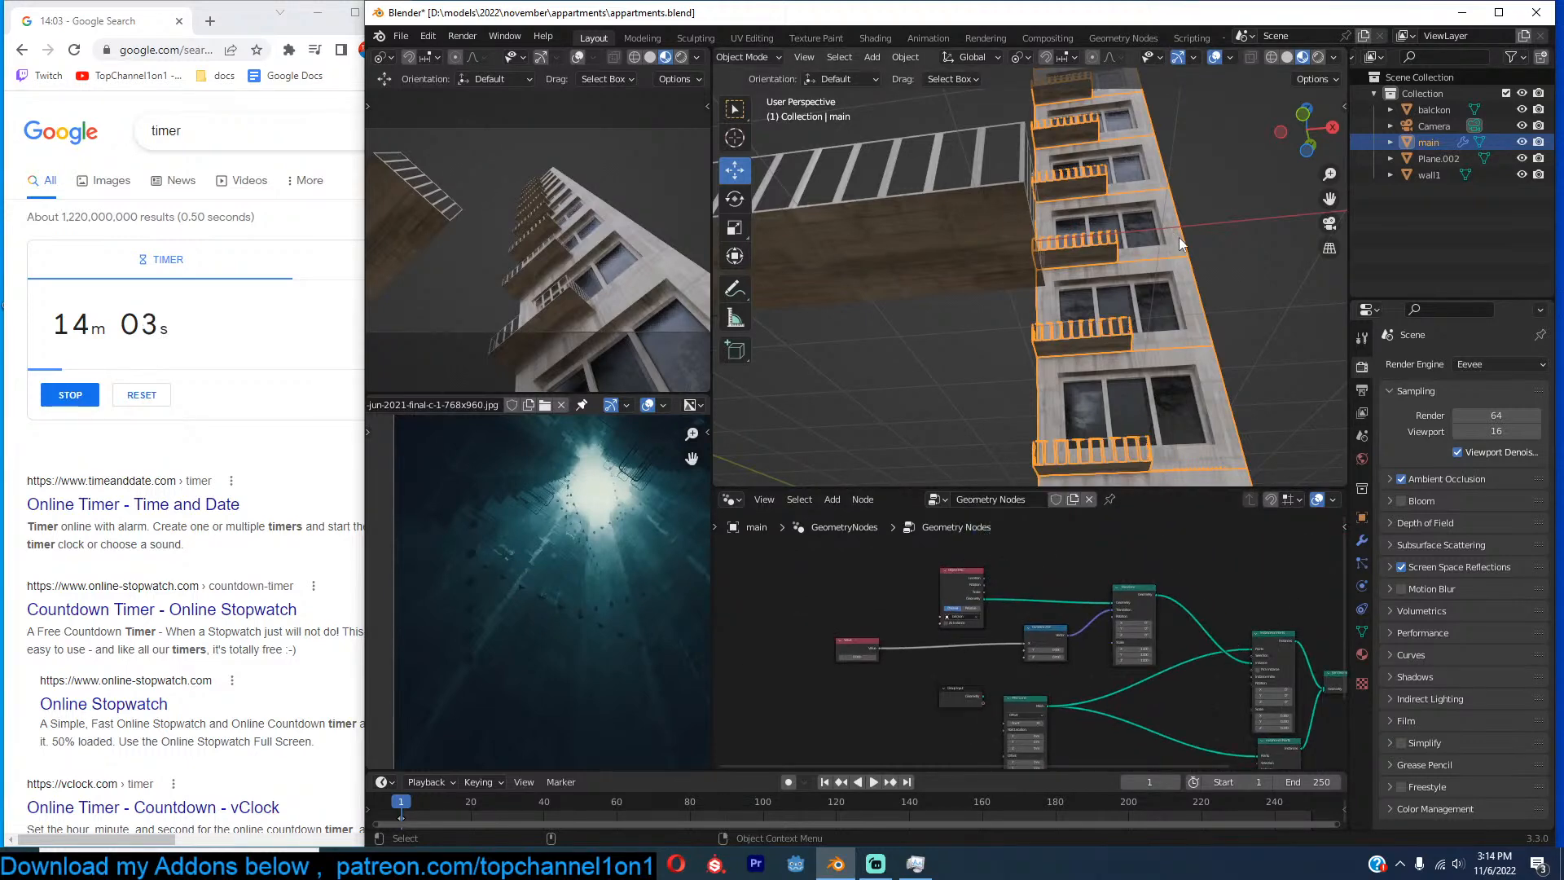
middle_click_drag(1173, 245, 1171, 285)
scroll(1172, 285, "down", 2)
scroll(1251, 584, "down", 5)
middle_click_drag(1251, 583, 1199, 602)
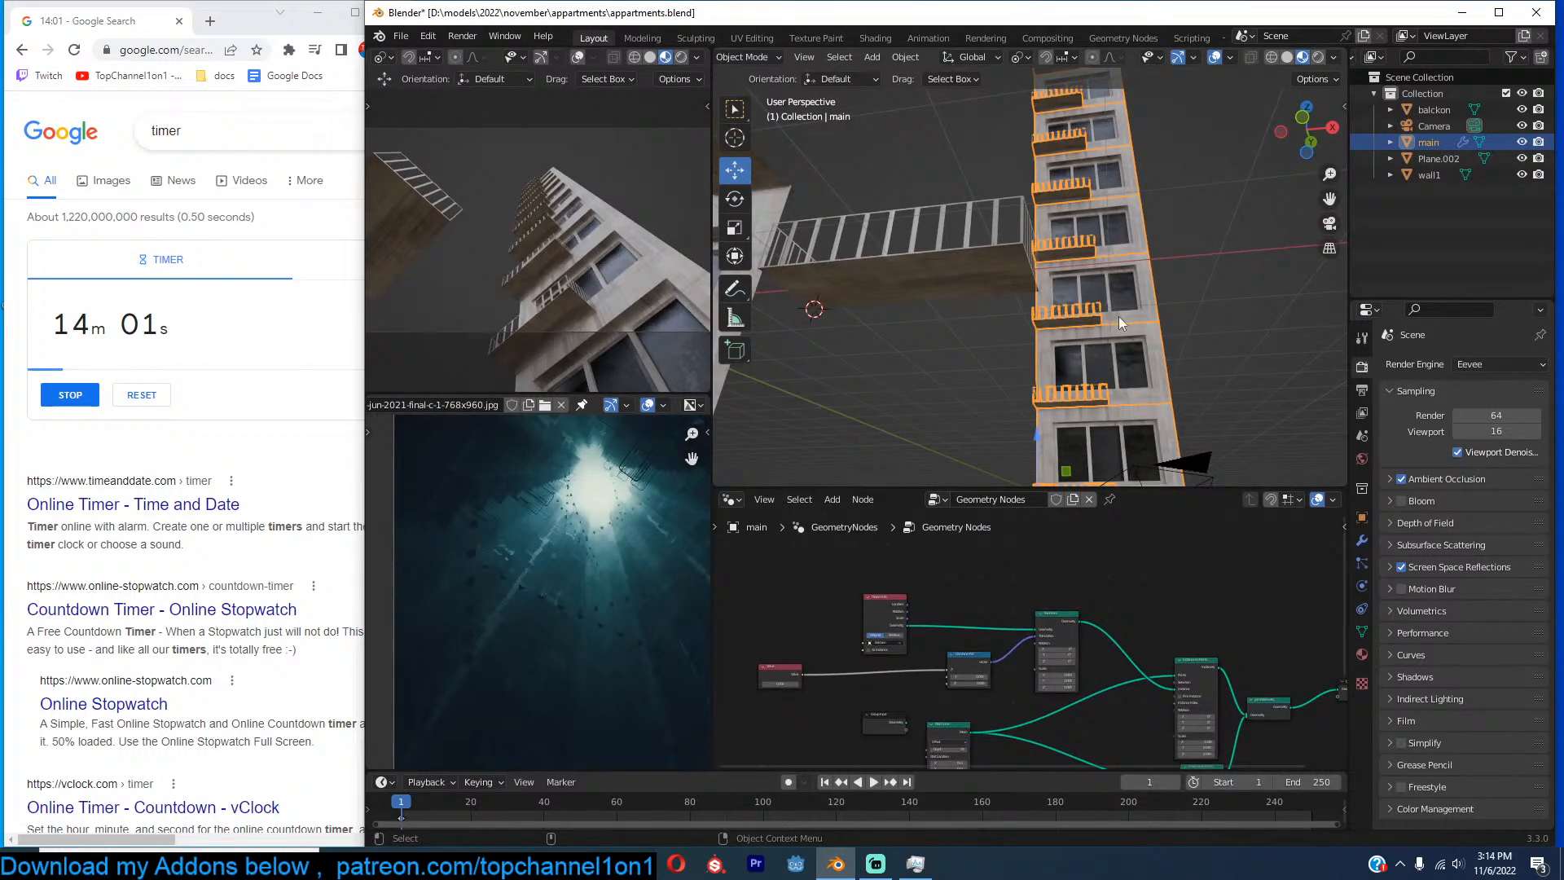
scroll(1118, 579, "up", 5)
left_click_drag(958, 678, 839, 697)
scroll(876, 692, "up", 2)
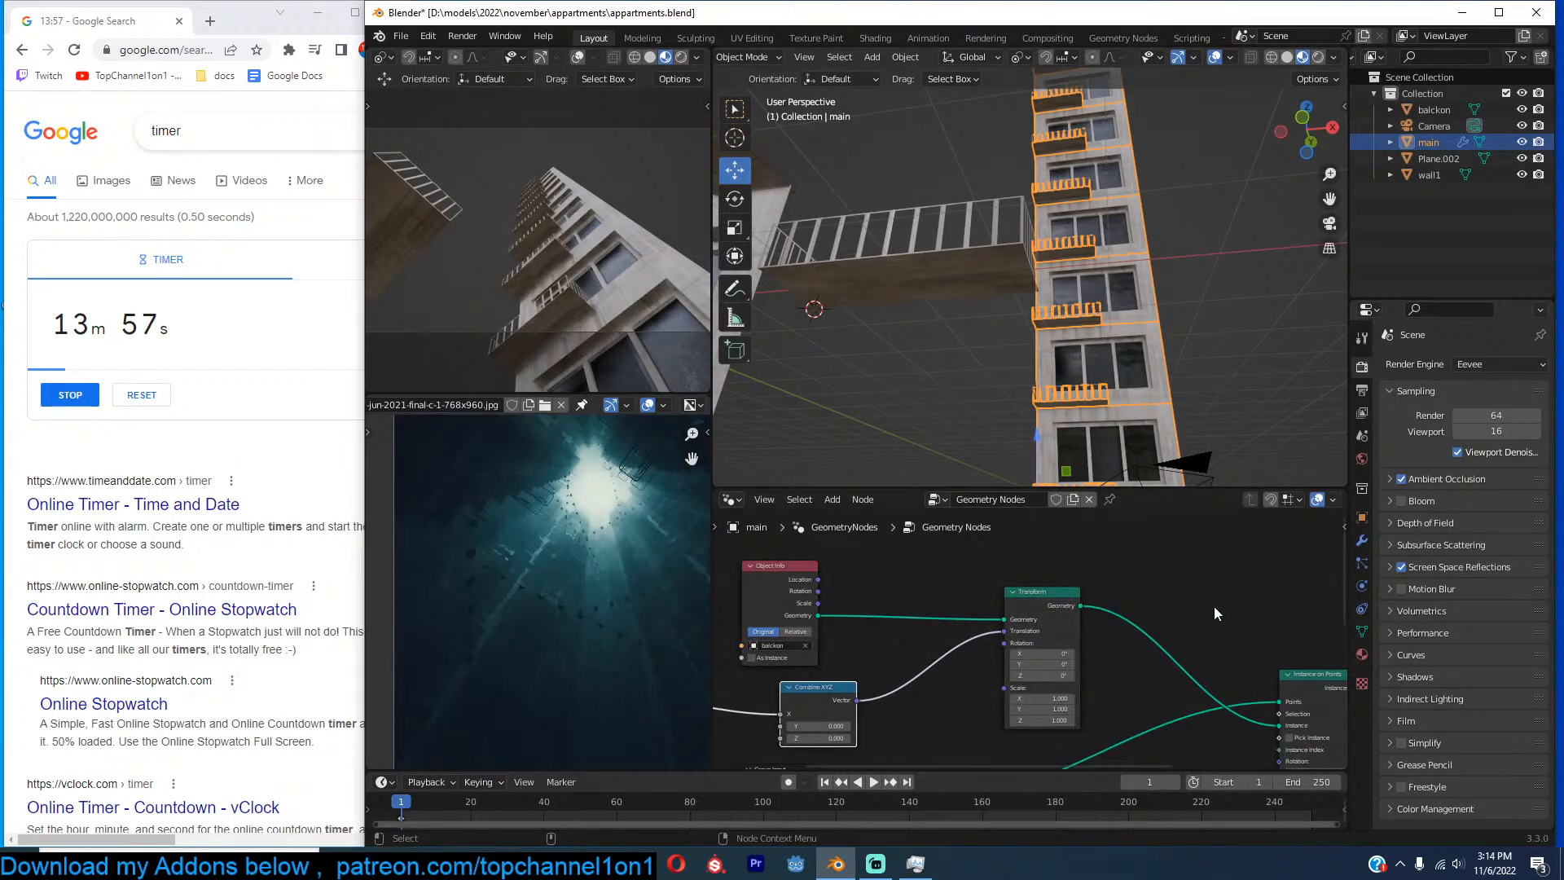
middle_click_drag(954, 641, 1057, 617)
key("ctrl+s")
scroll(1127, 609, "up", 1)
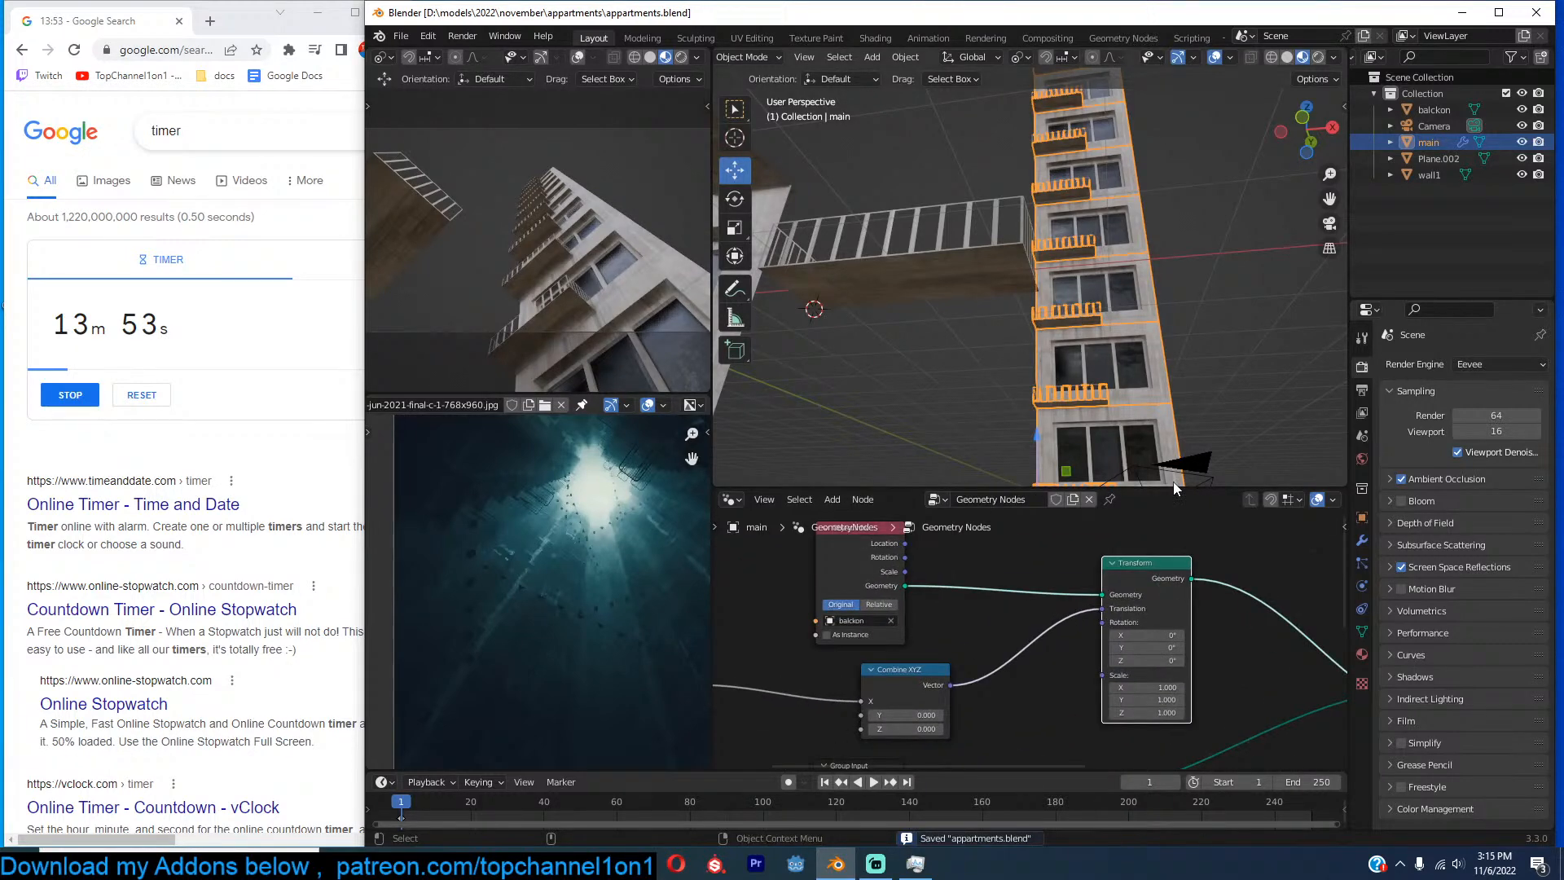
Enlarge the node editor upward and nudge the Combine XYZ node slightly further from the Transform node.
left_click_drag(1173, 487, 1173, 438)
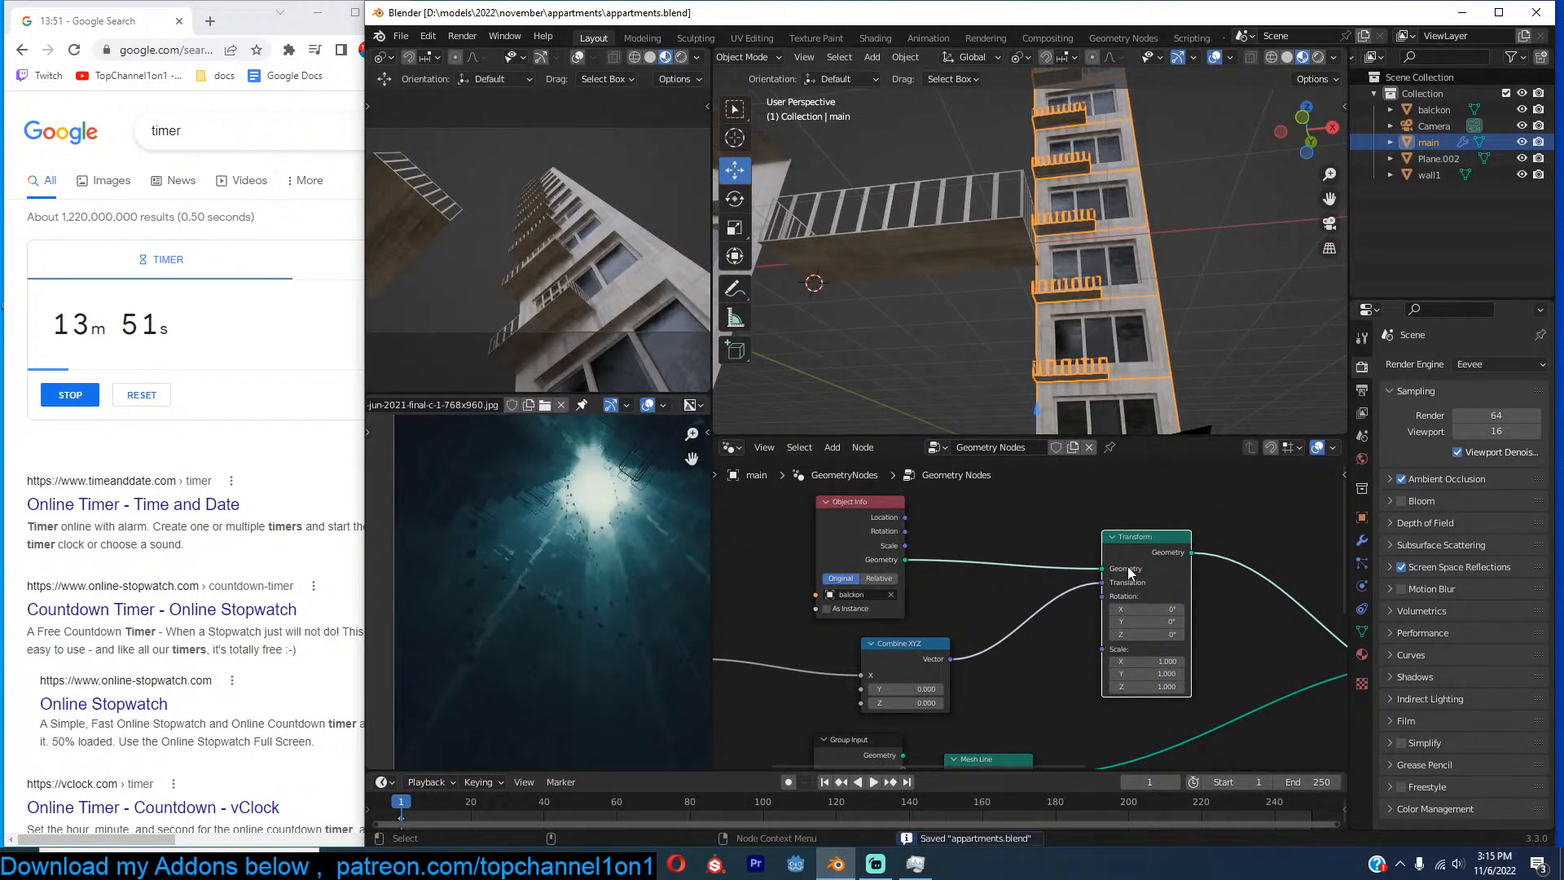
middle_click_drag(1133, 565, 1129, 590)
left_click_drag(937, 670, 918, 674)
scroll(1153, 585, "down", 3)
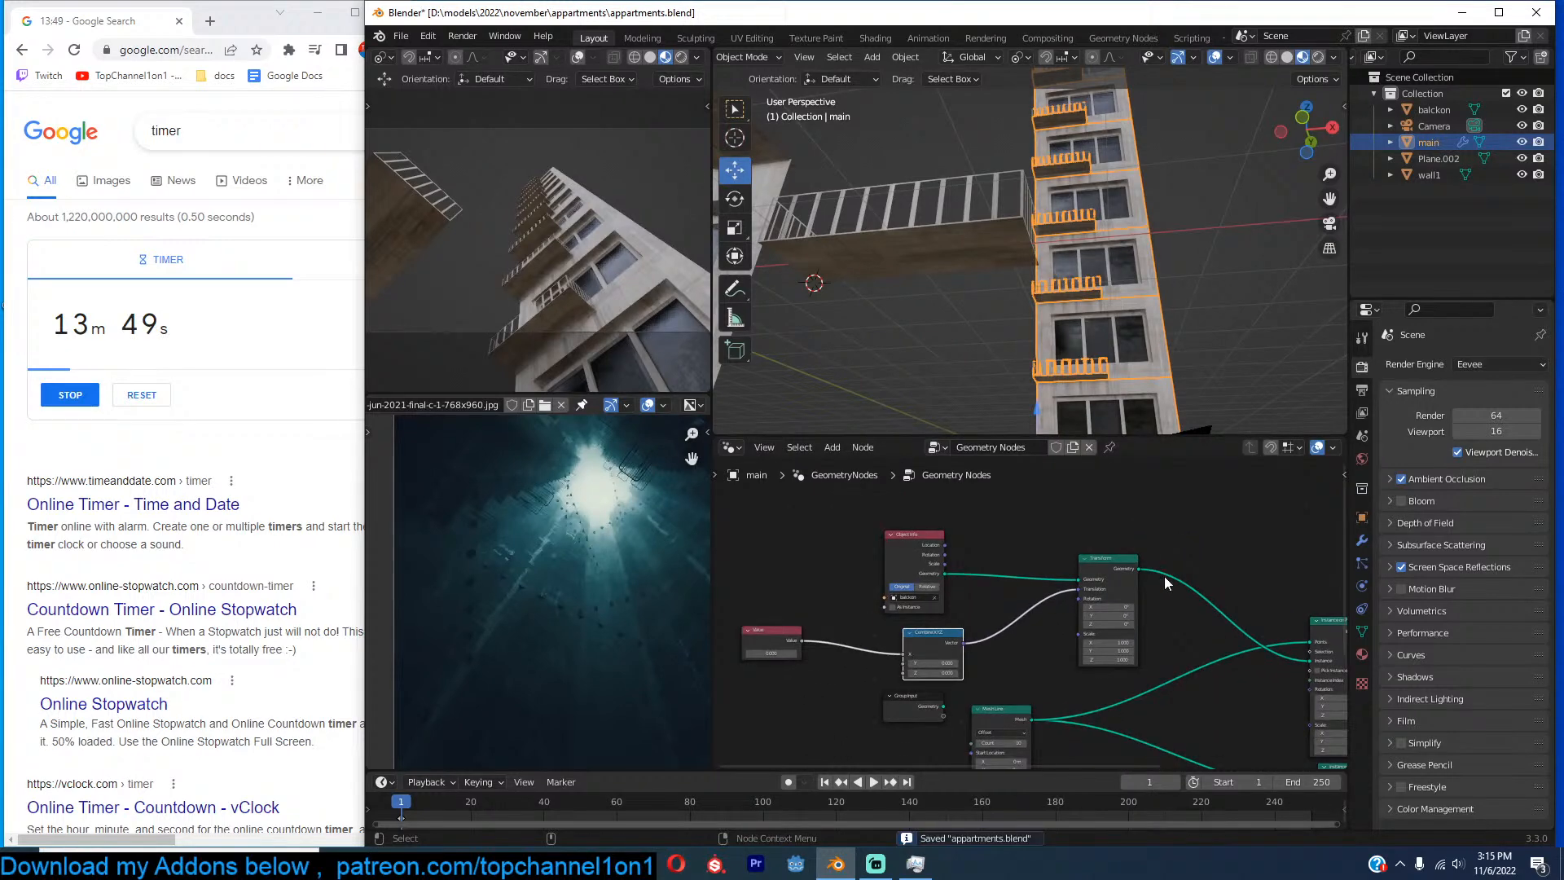
Move the Mesh Line node next to the Instance on Points node, save the file, and deselect the node.
left_click_drag(1016, 714, 1239, 632)
key("ctrl+s")
middle_click_drag(1104, 602, 1116, 628)
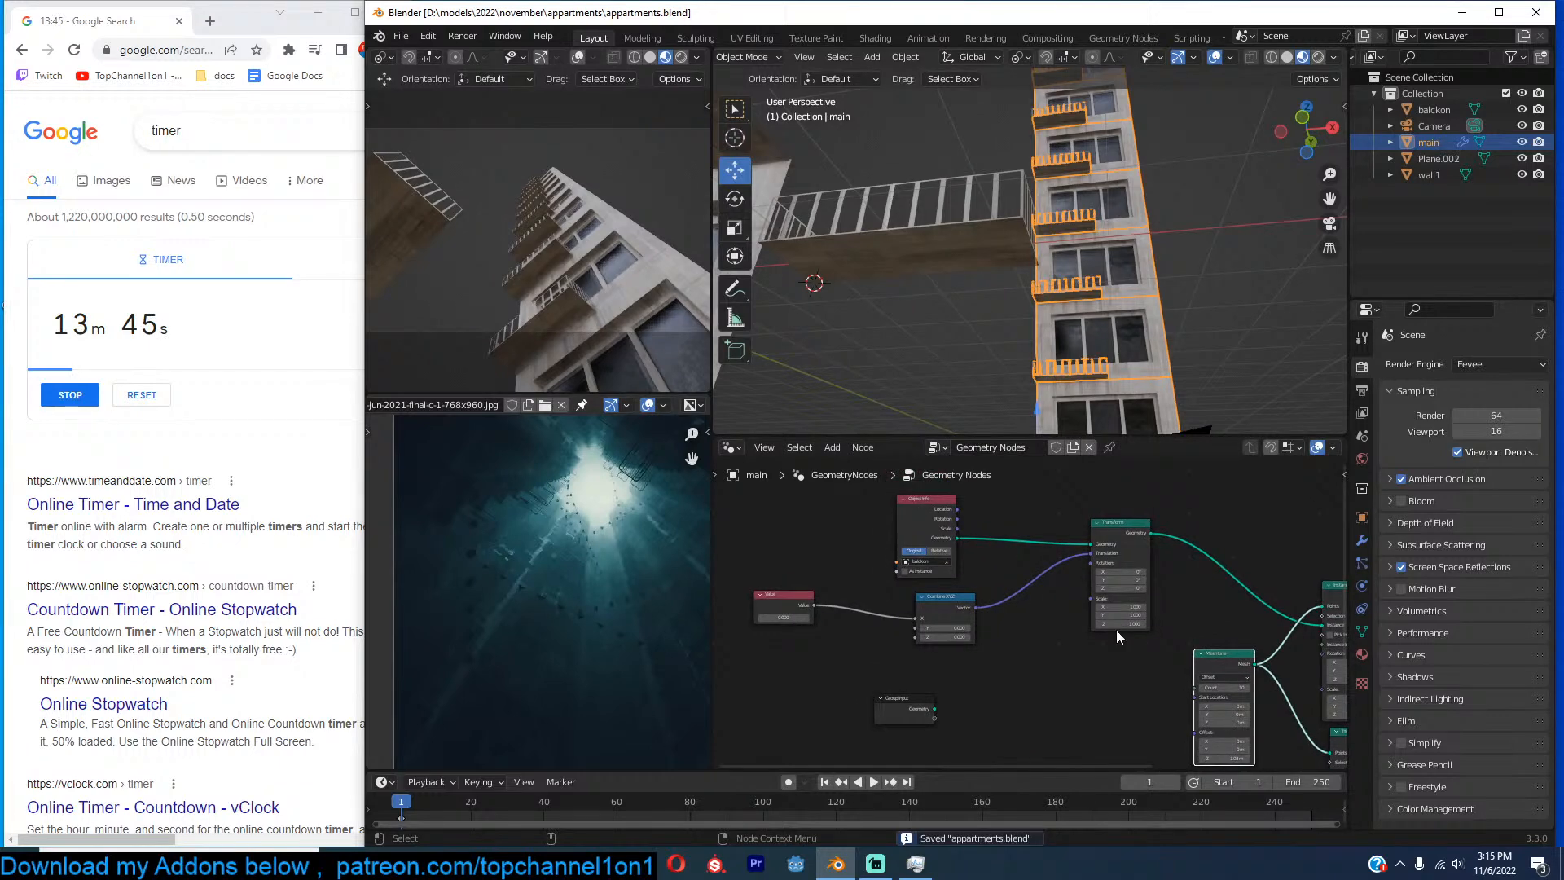
scroll(1116, 629, "up", 1)
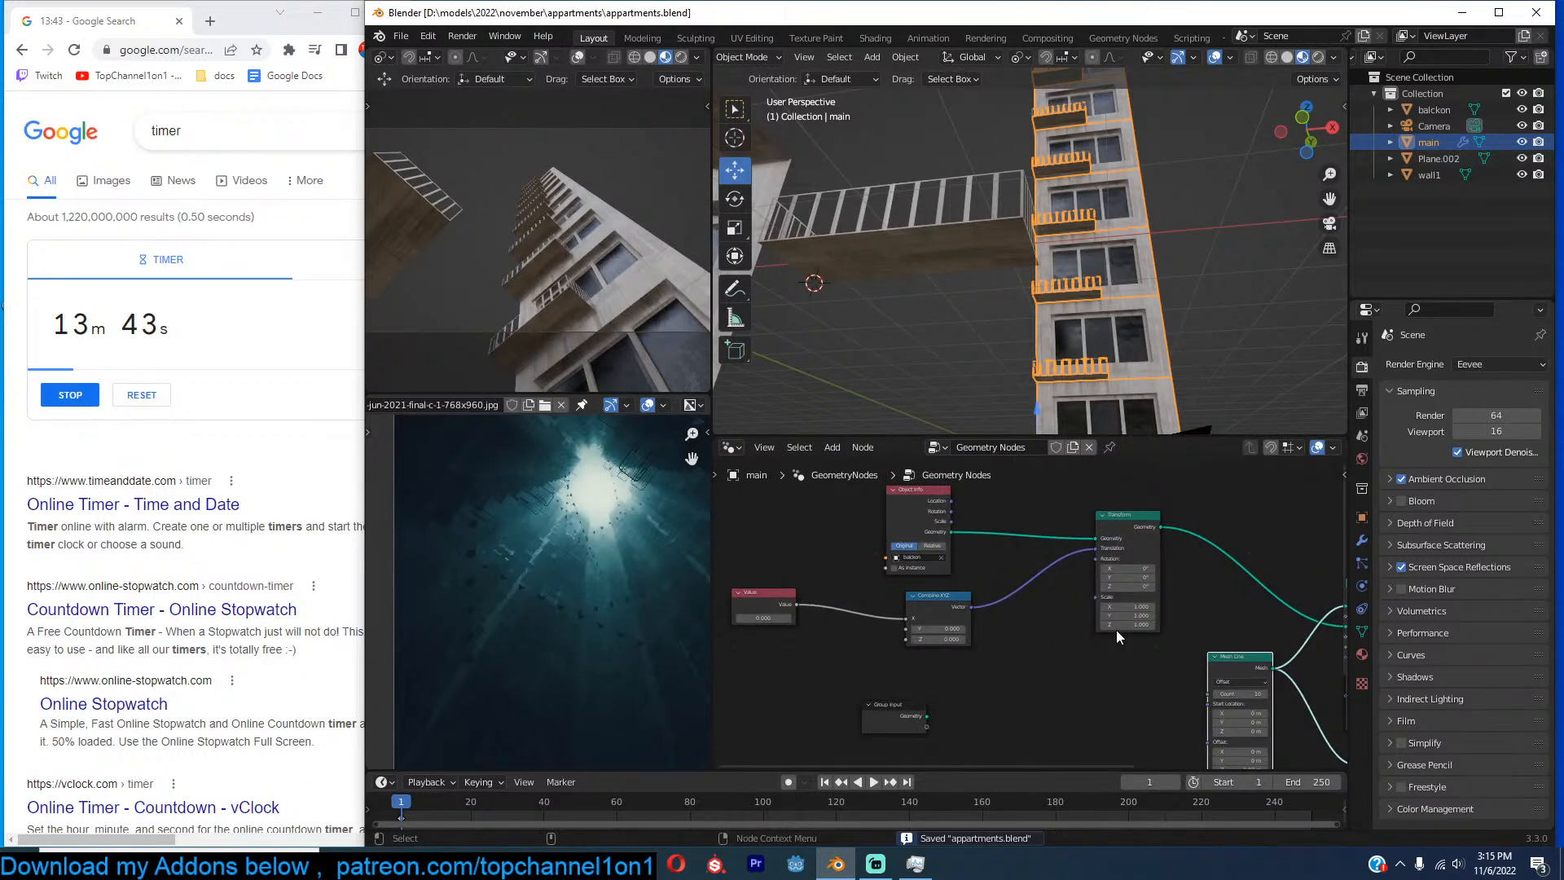
left_click(1087, 647)
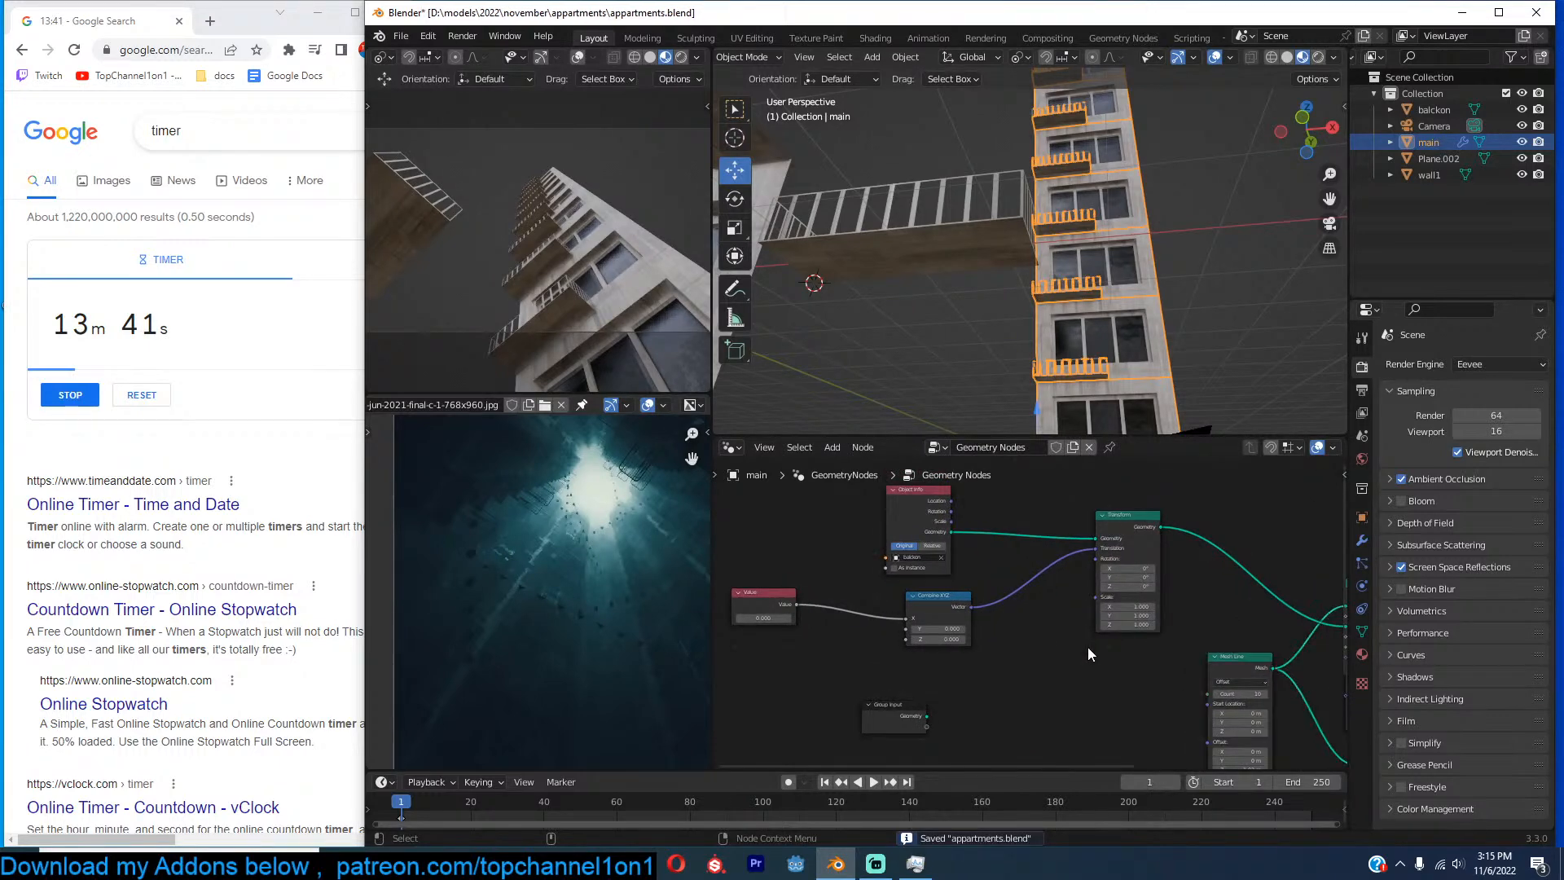
Insert a Vector Math Add node between Combine XYZ and Transform, and set its X component to 1.730.
key("shift+a")
left_click(960, 495)
type("tr")
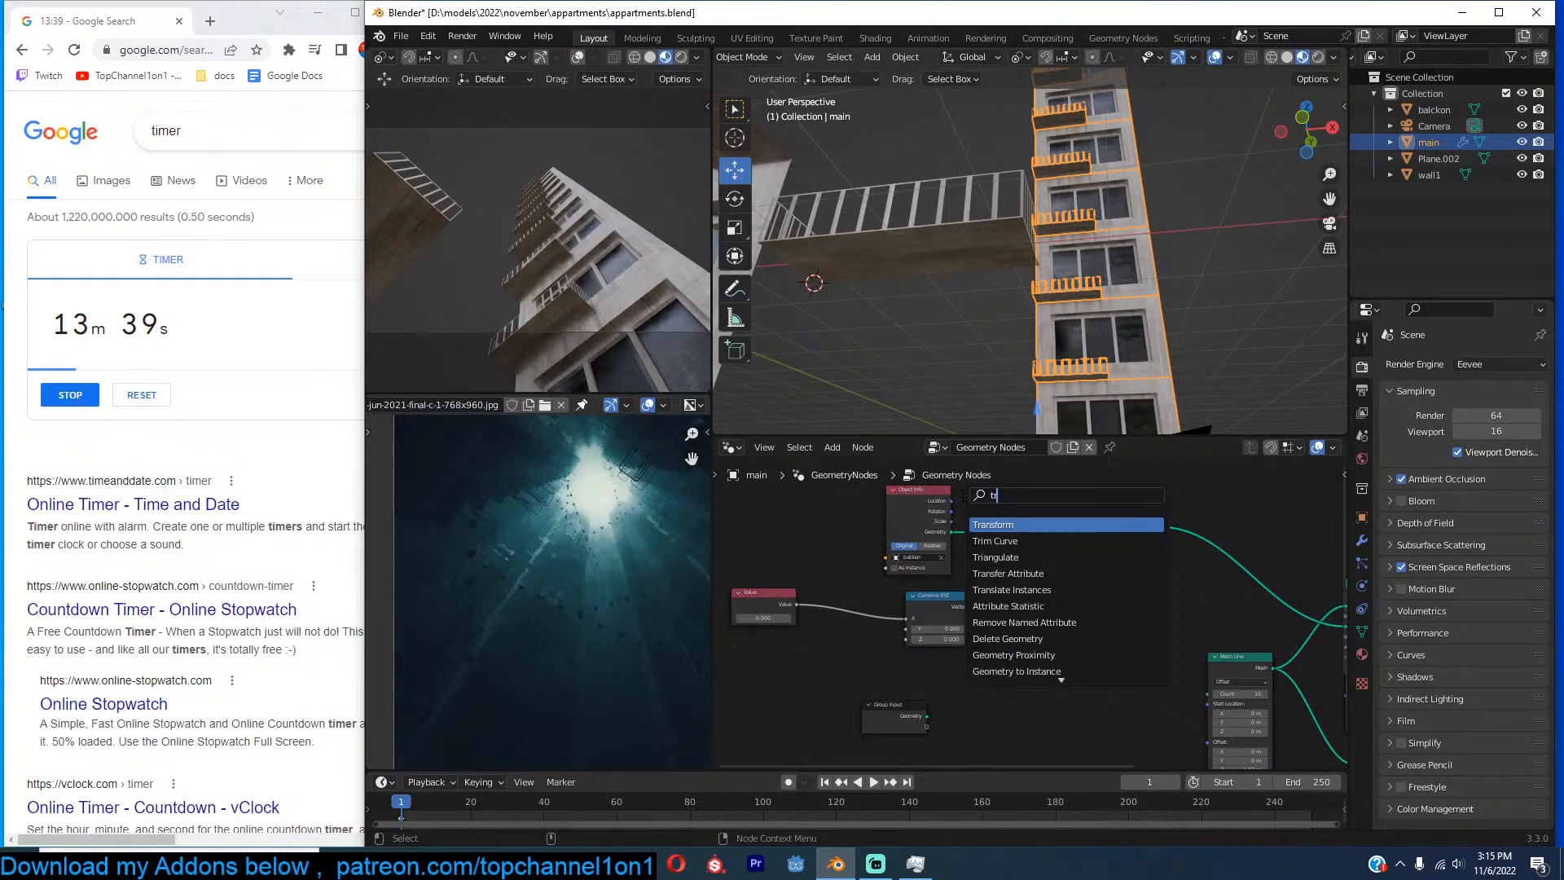
type("avect")
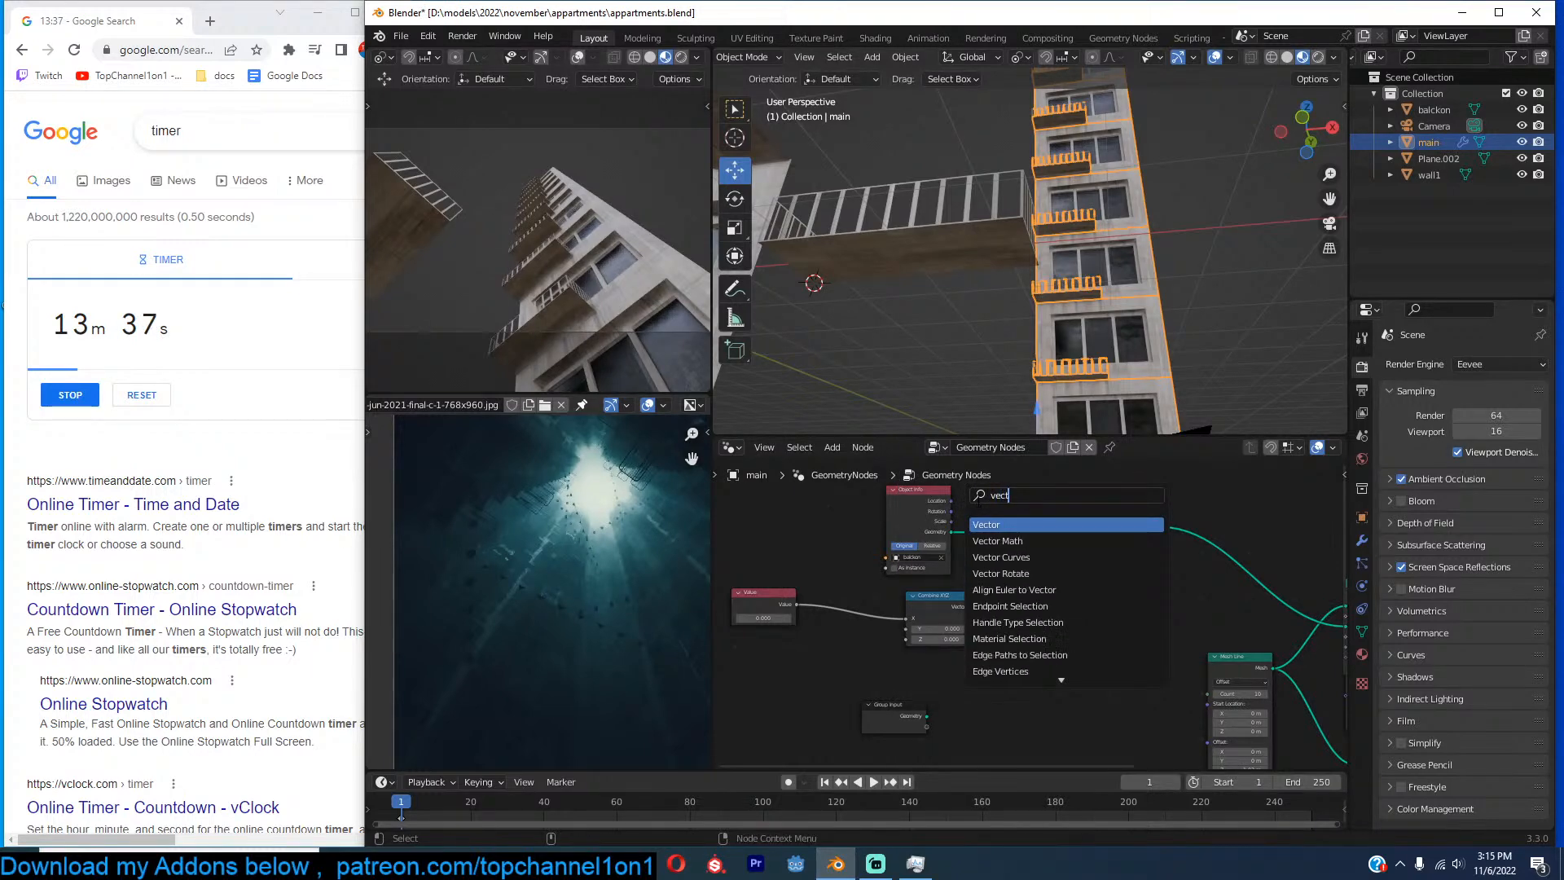
left_click(997, 541)
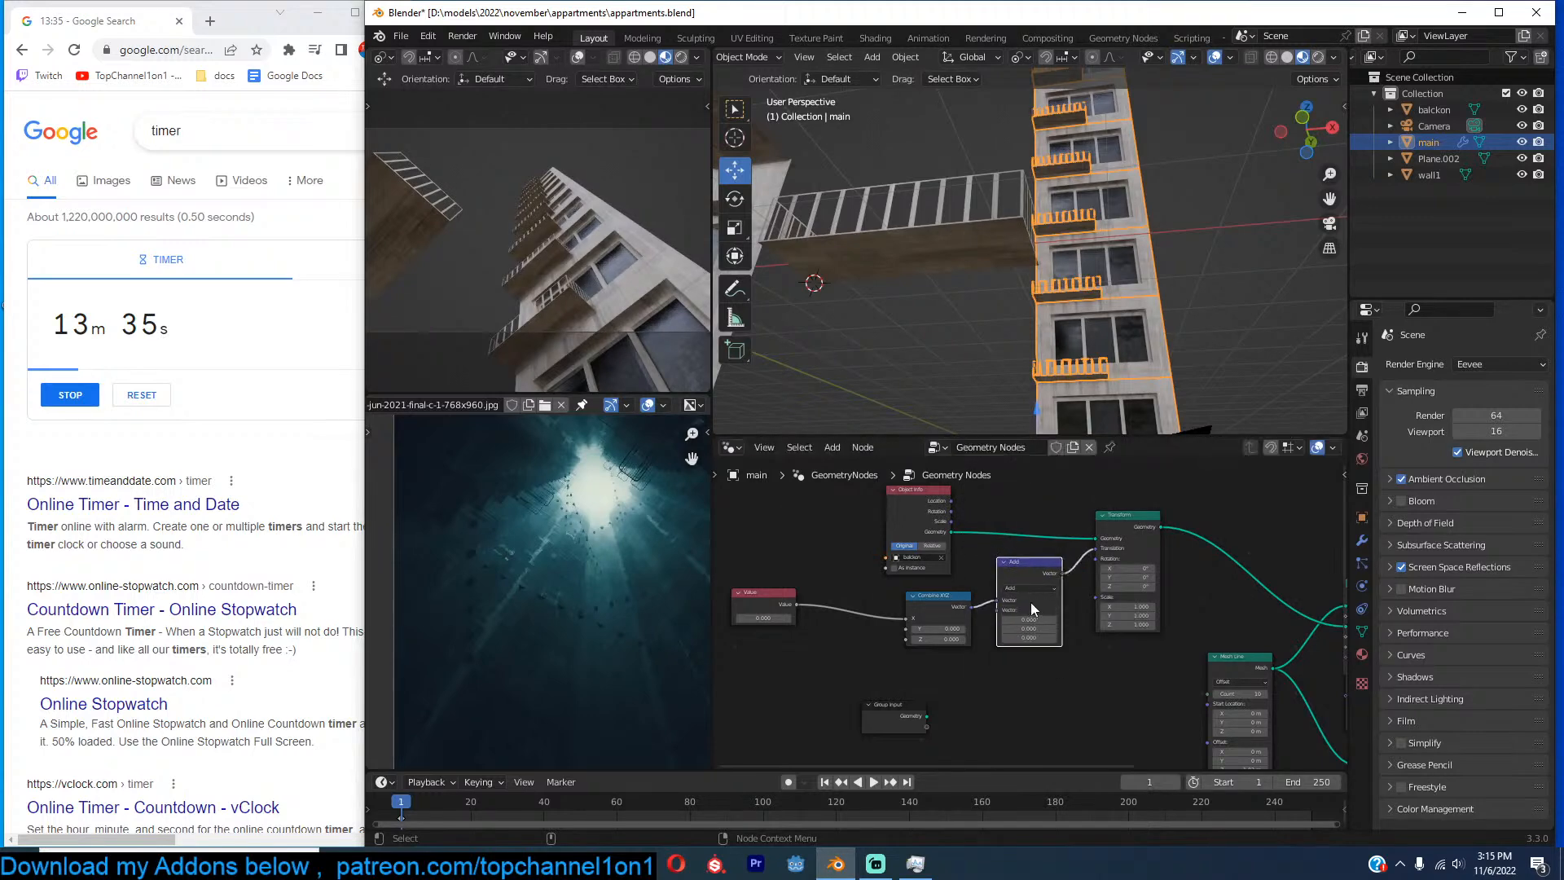
left_click(1040, 629)
scroll(1046, 636, "up", 2)
scroll(1051, 627, "up", 1)
left_click_drag(1057, 624, 1127, 624)
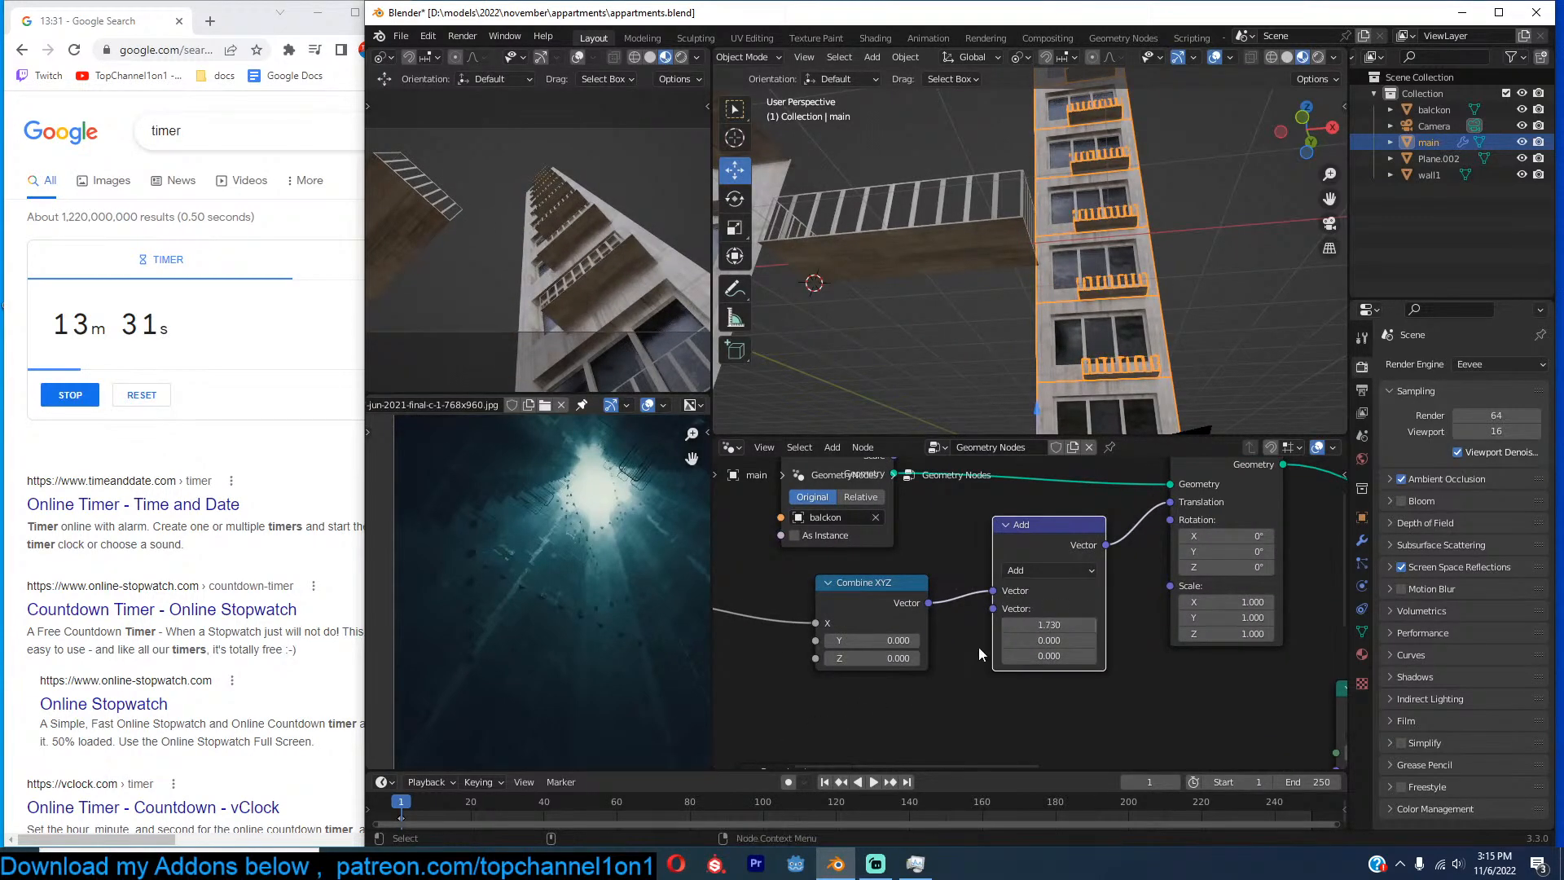
Remove the Transform node while keeping the balcony geometry connected through its link.
scroll(1002, 647, "down", 5)
scroll(979, 642, "up", 4)
scroll(979, 642, "down", 4)
left_click(1172, 513)
mouse_move(1173, 516)
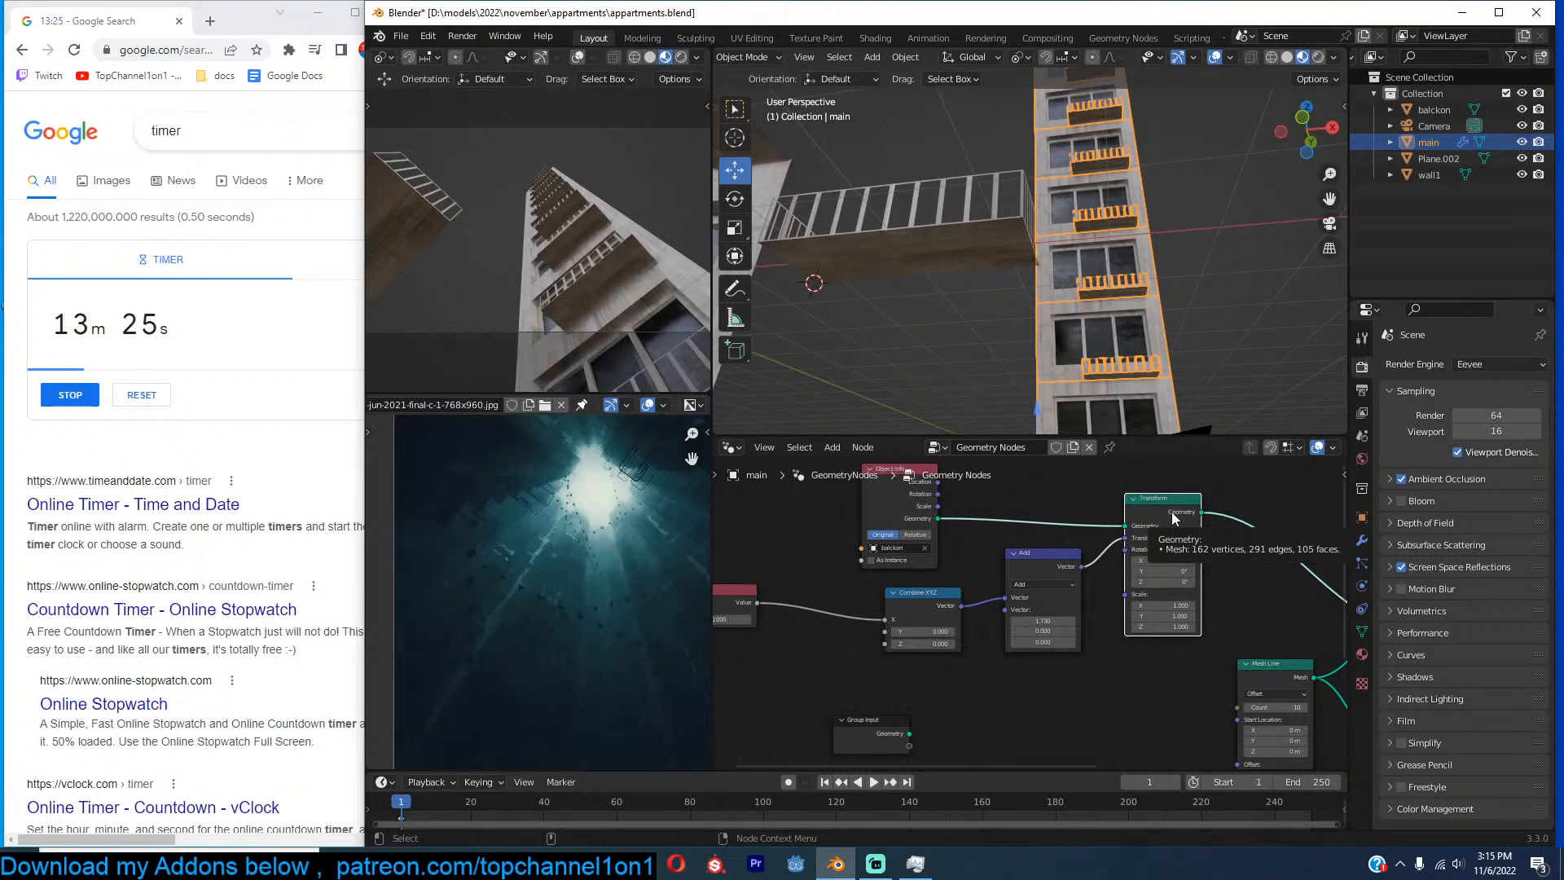
key("ctrl")
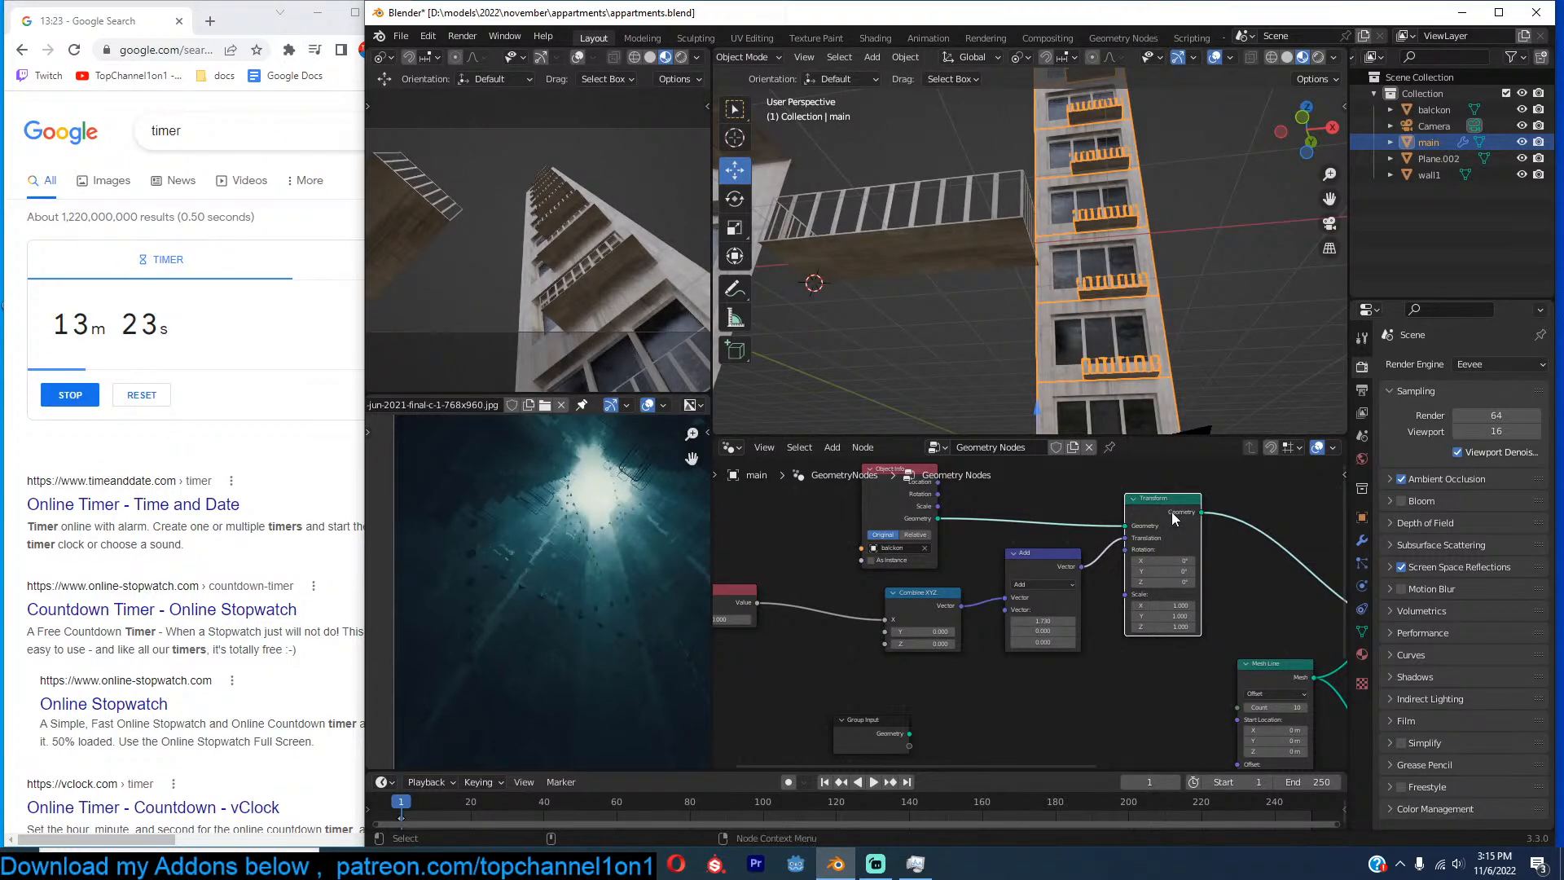
key("ctrl+x")
Insert a Set Position node on the geometry link coming from the Object Info node.
key("shift+a")
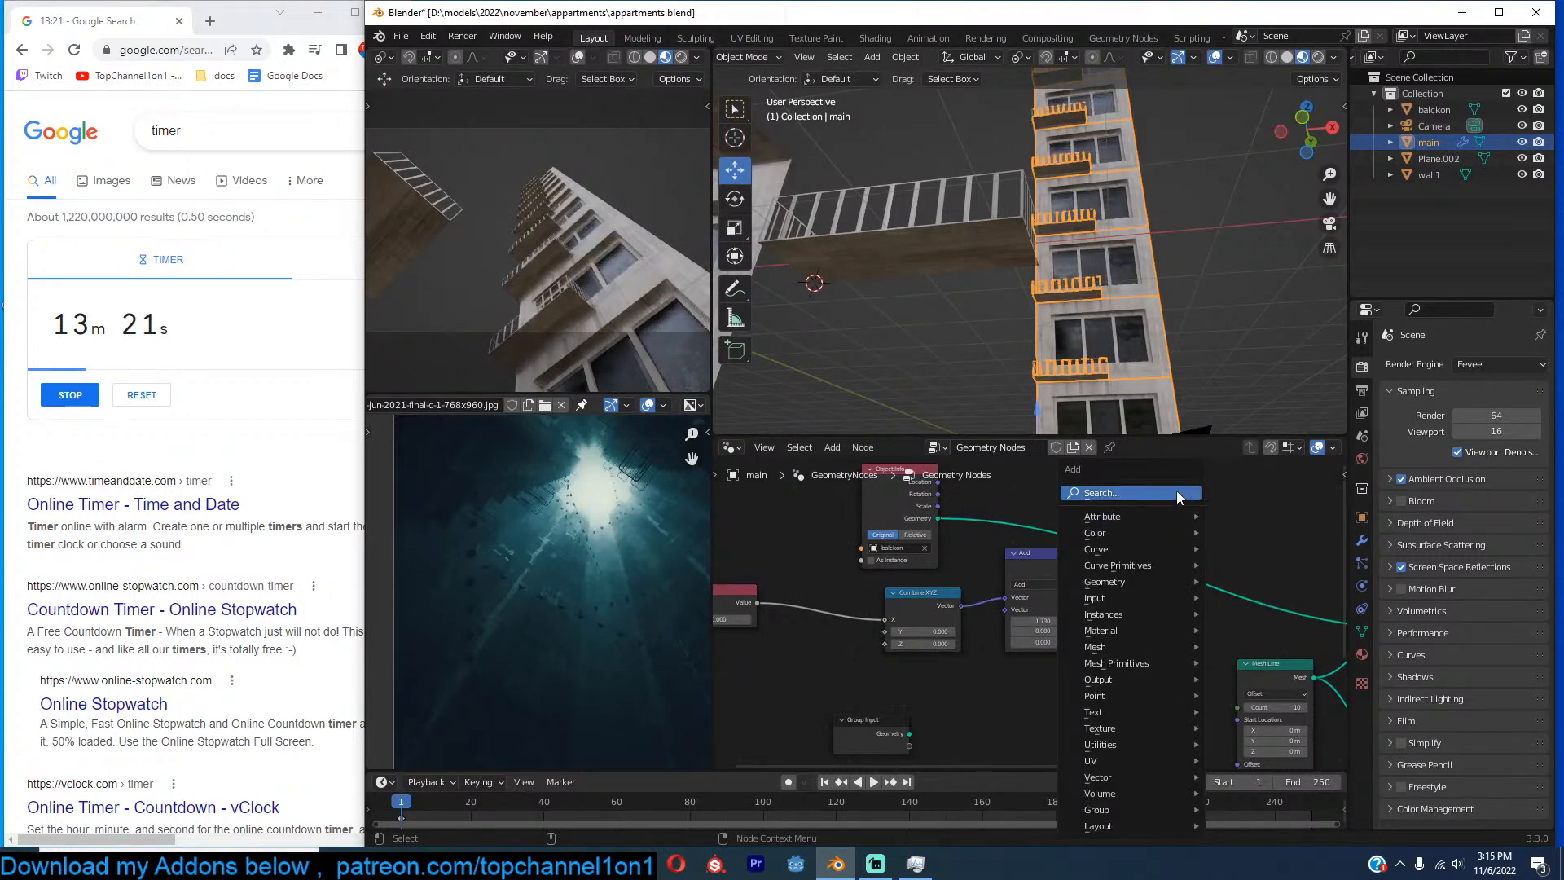
type("set")
left_click(1218, 538)
left_click(1201, 542)
Link the Add node's Vector output to Set Position's Position input, and reset the Add node's X component to 0.
middle_click_drag(1150, 592, 1194, 557)
scroll(1148, 546, "up", 3)
left_click_drag(1125, 529, 1135, 529)
left_click_drag(1234, 510, 1233, 511)
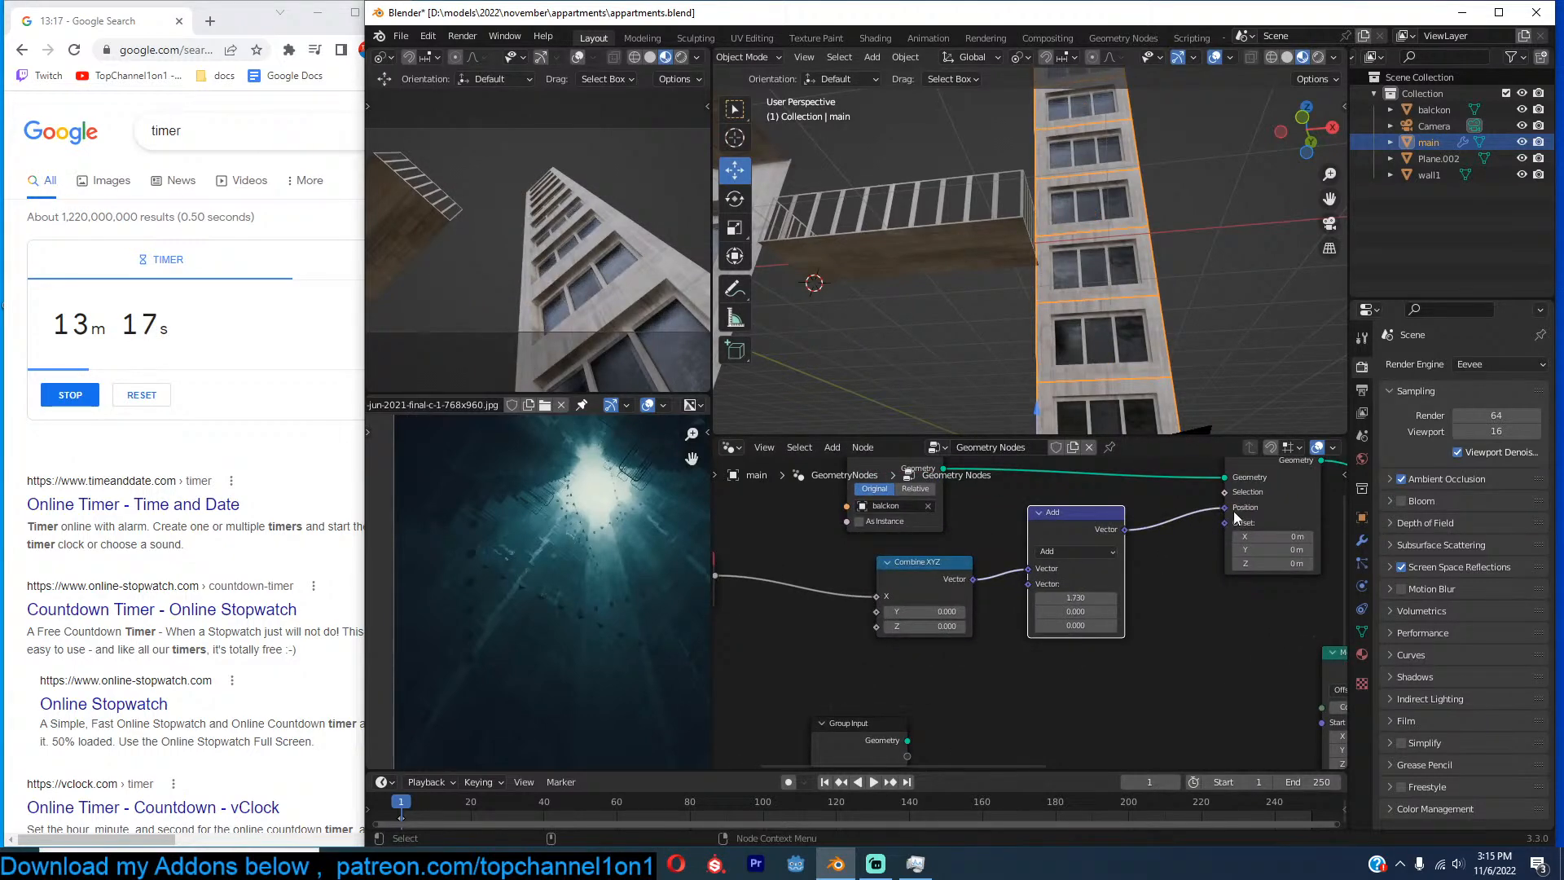
left_click(1076, 597)
key("Return")
Add a Position node and link it to the first Vector input of the Add node, replacing Combine XYZ.
left_click(1031, 659)
key("shift+a")
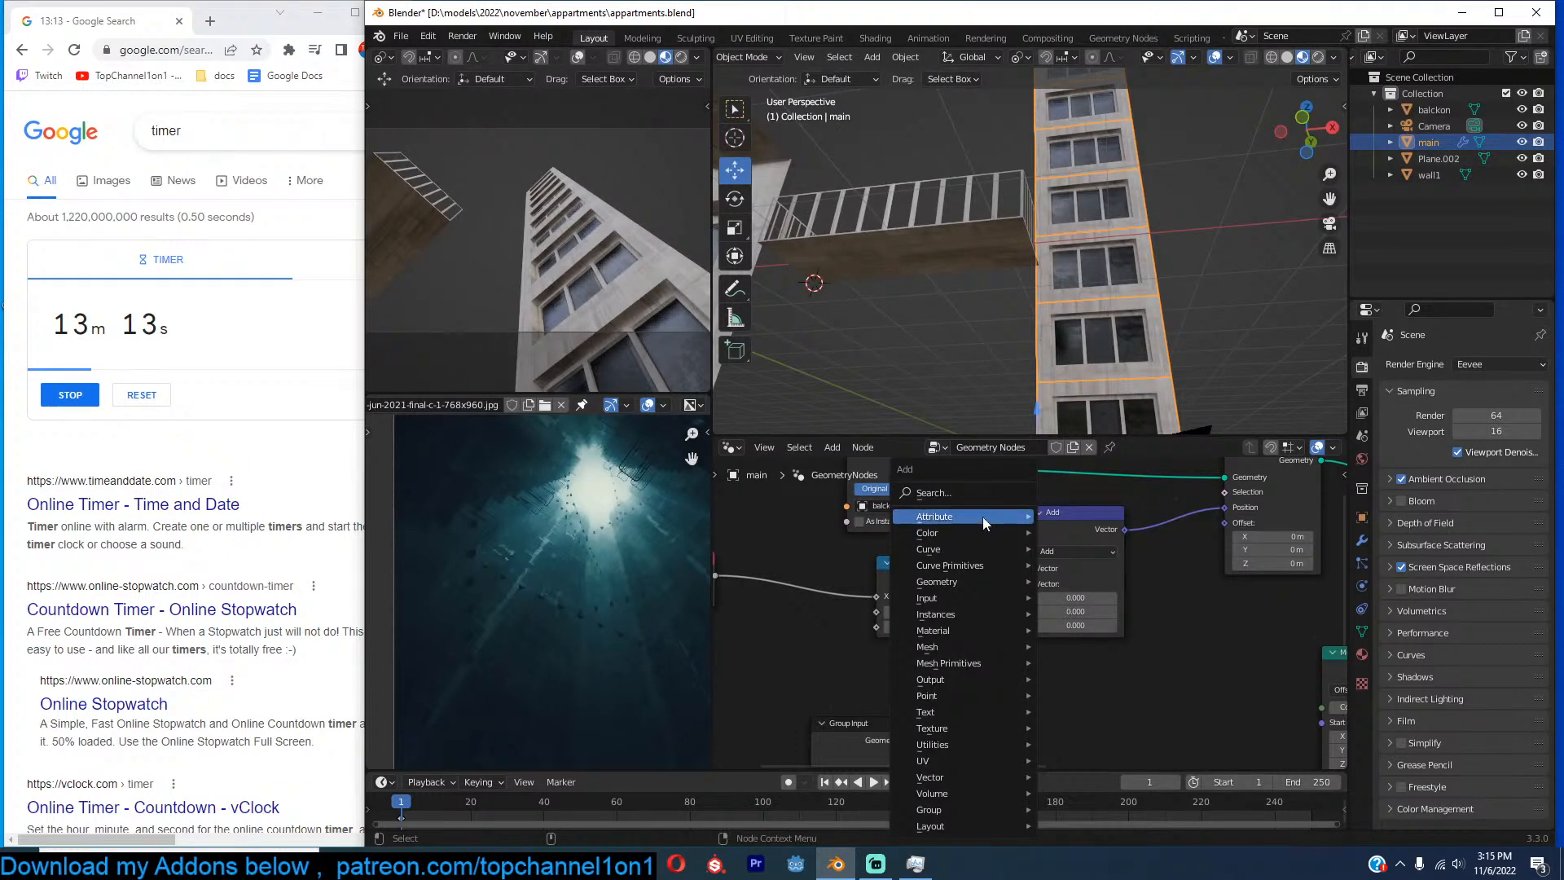
left_click(992, 494)
type("posi")
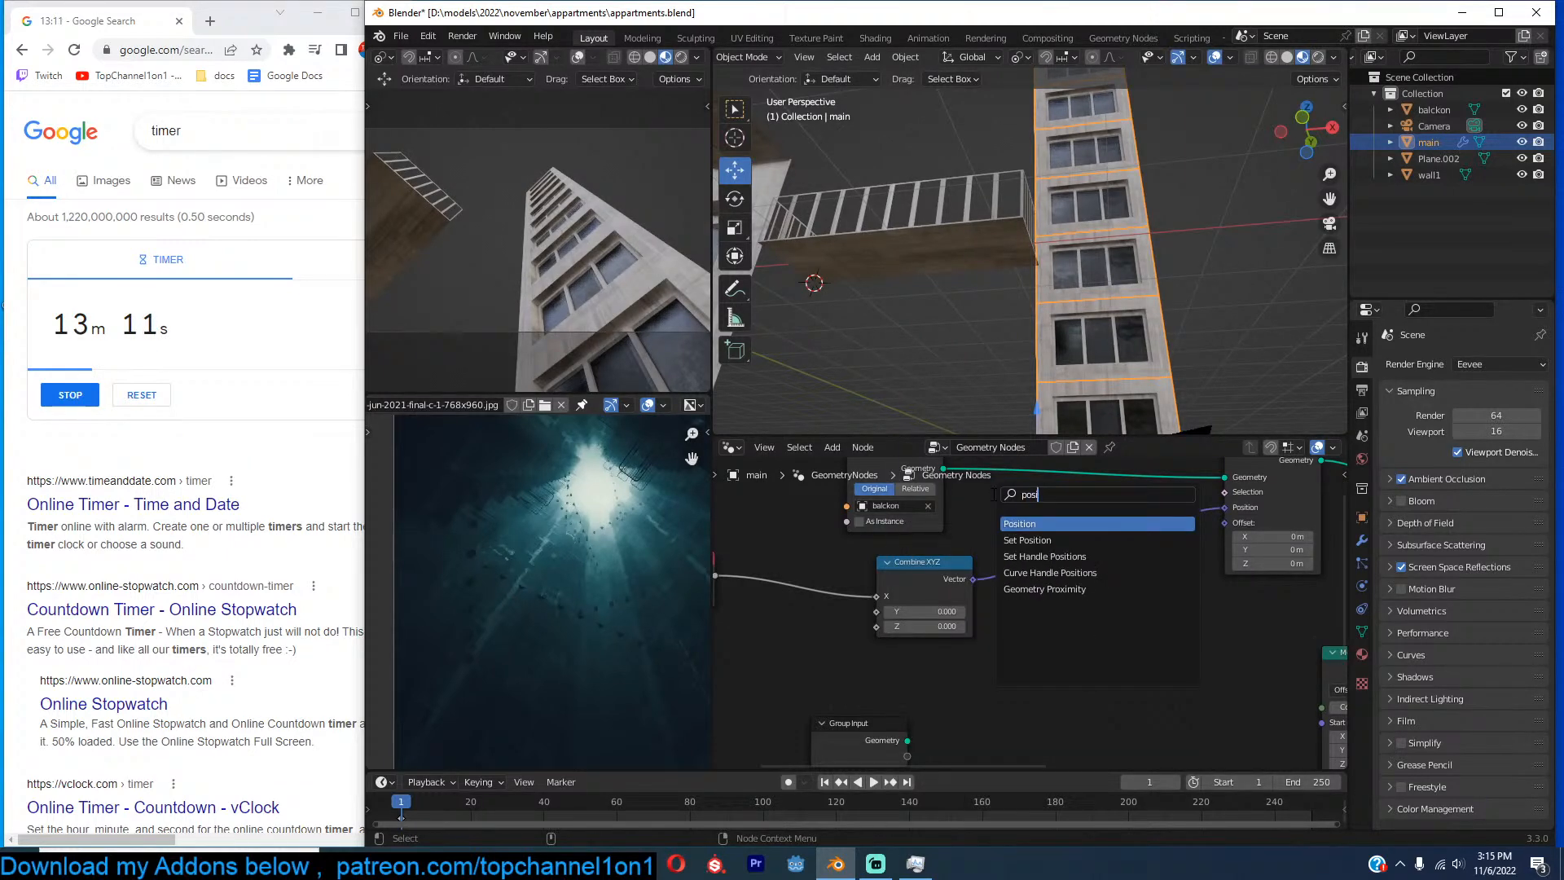
key("Return")
left_click(791, 649)
left_click_drag(862, 643, 1099, 598)
right_click(1100, 599)
Spread the nodes out, with Combine XYZ lower, Position above it and the Add node further along.
left_click_drag(945, 578, 978, 656)
left_click_drag(1084, 541, 1149, 575)
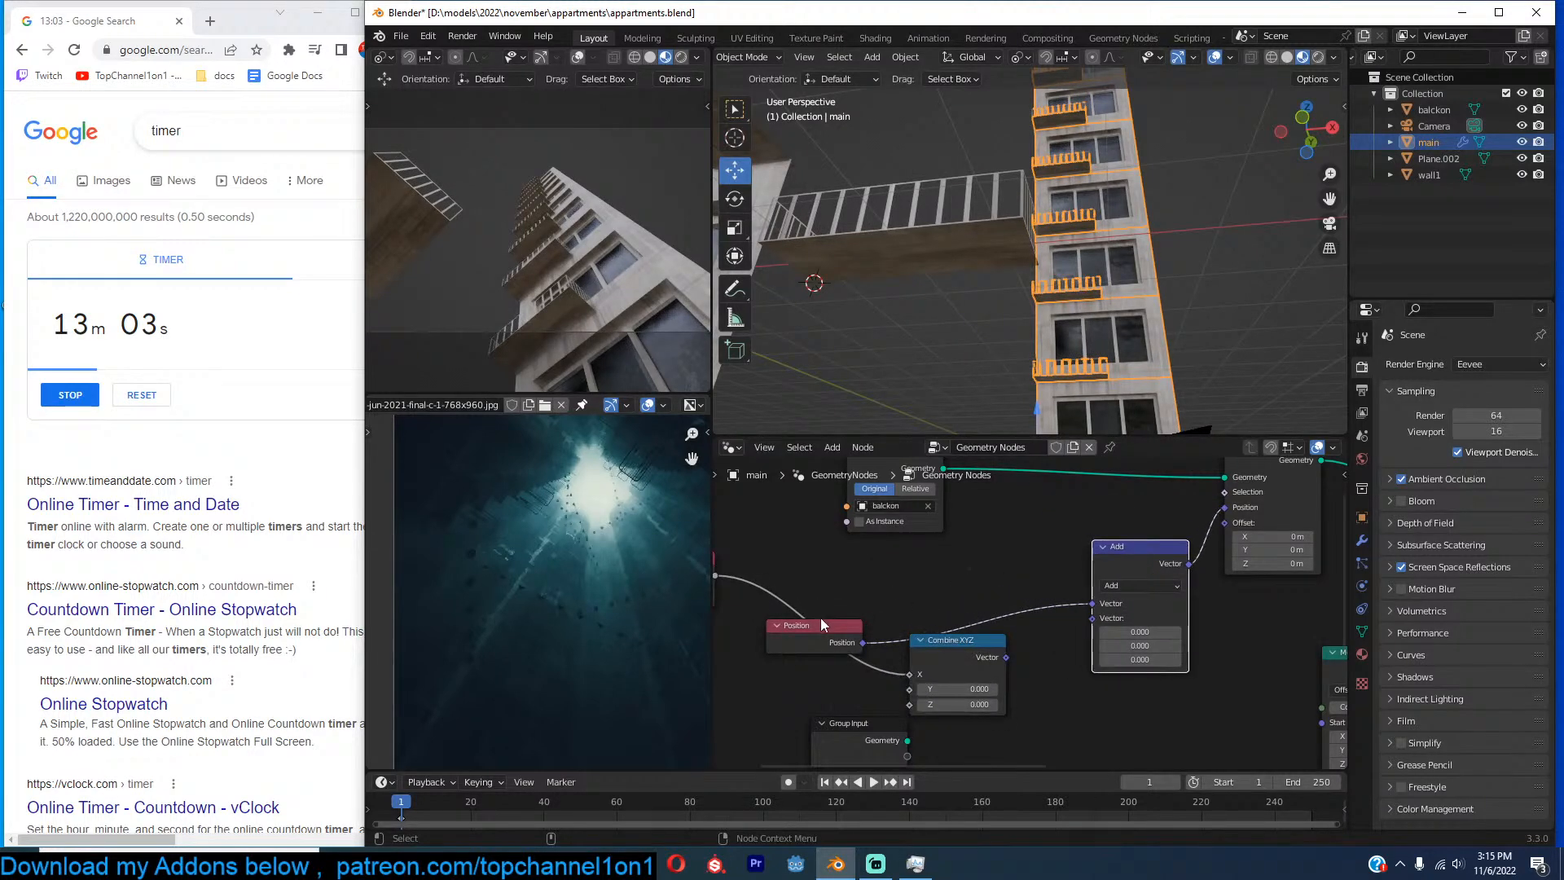
left_click_drag(821, 623, 922, 552)
middle_click_drag(980, 616, 1068, 583)
left_click_drag(1037, 610, 902, 604)
Try feeding a Random Value node into the second Vector input of the Add node, and delete the Random Value node.
key("shift+a")
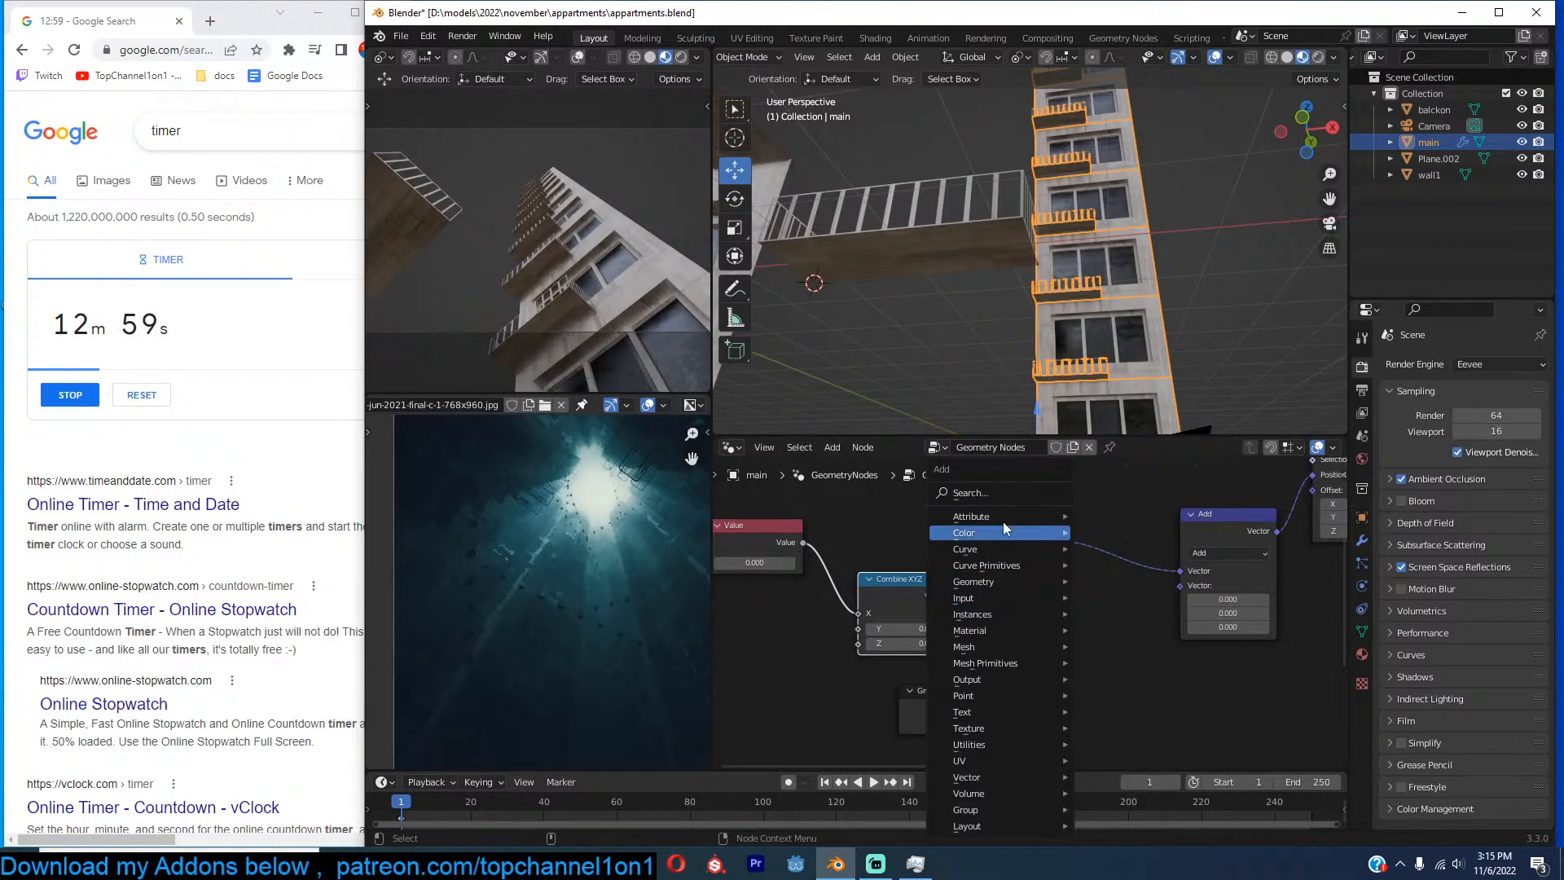
type("random")
key("Return")
left_click(1064, 590)
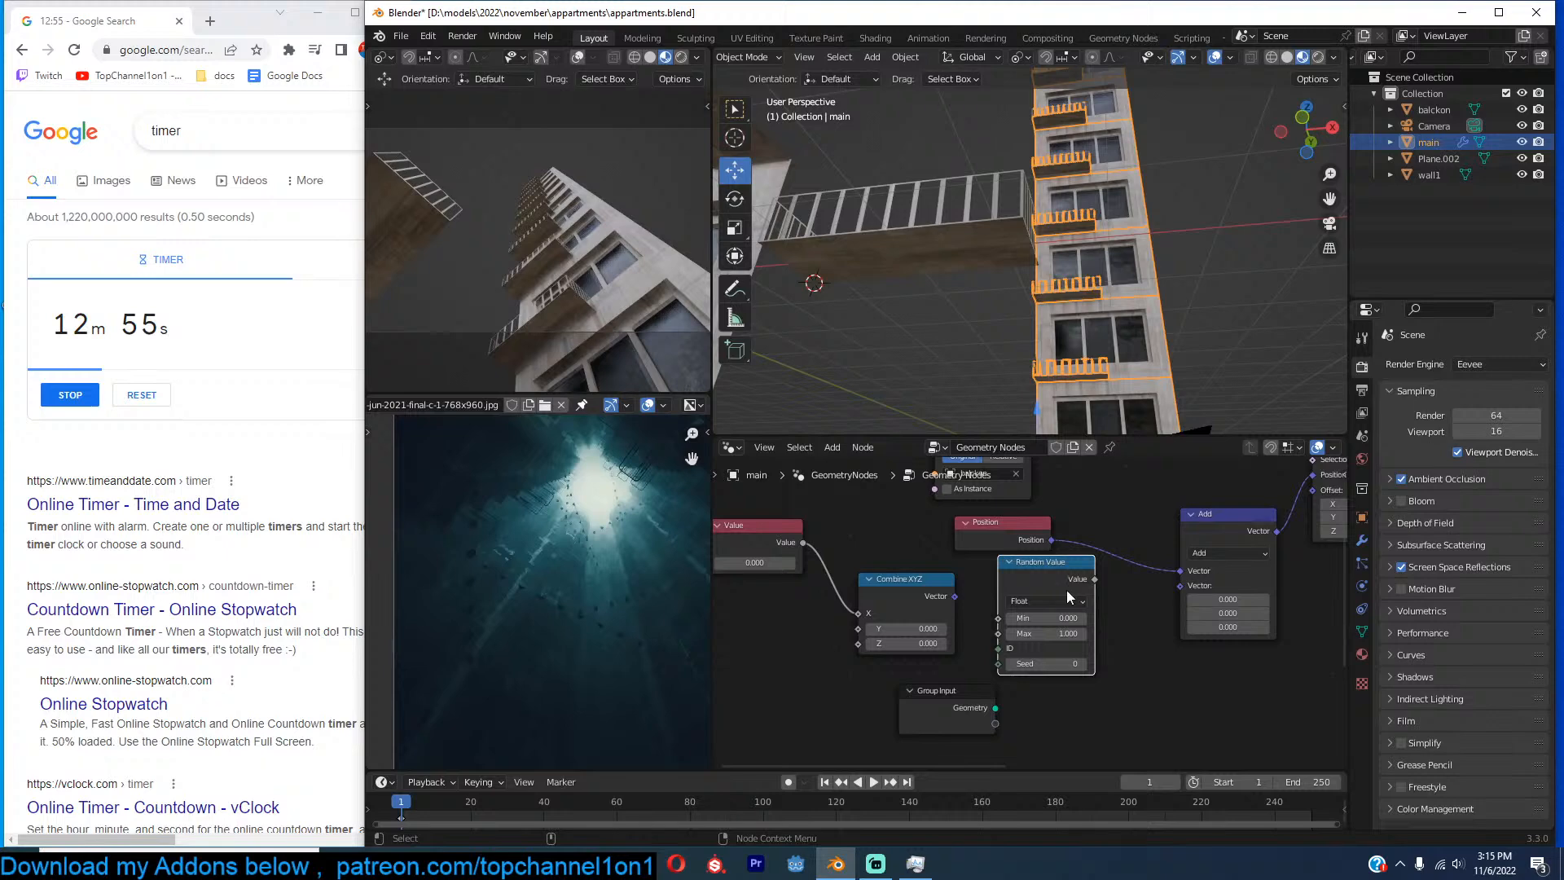
left_click_drag(1182, 586, 1037, 583)
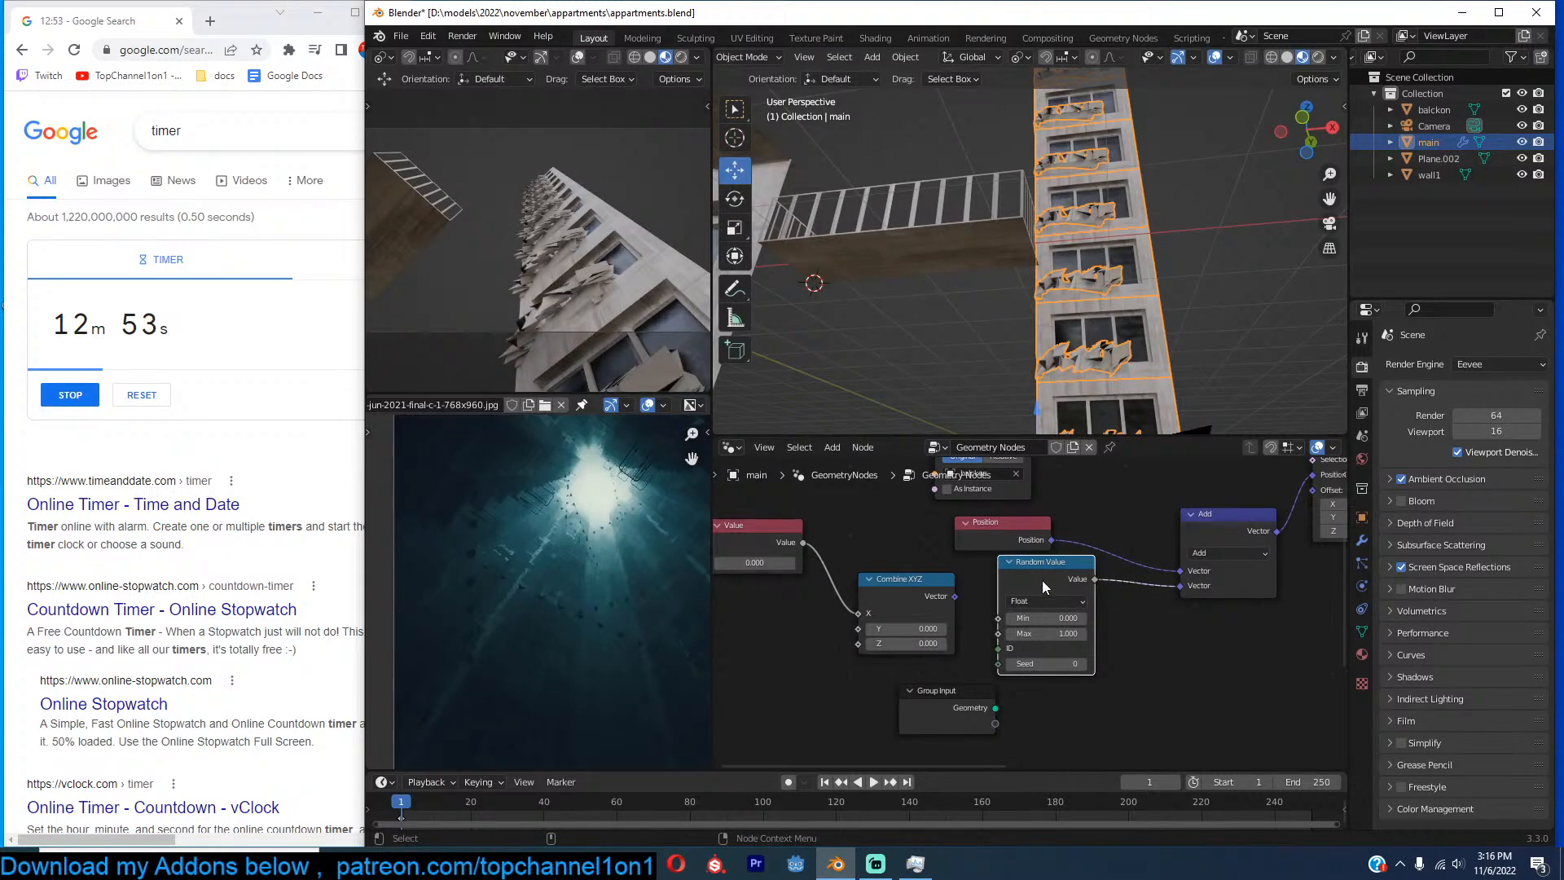
key("Delete")
scroll(1084, 595, "down", 3)
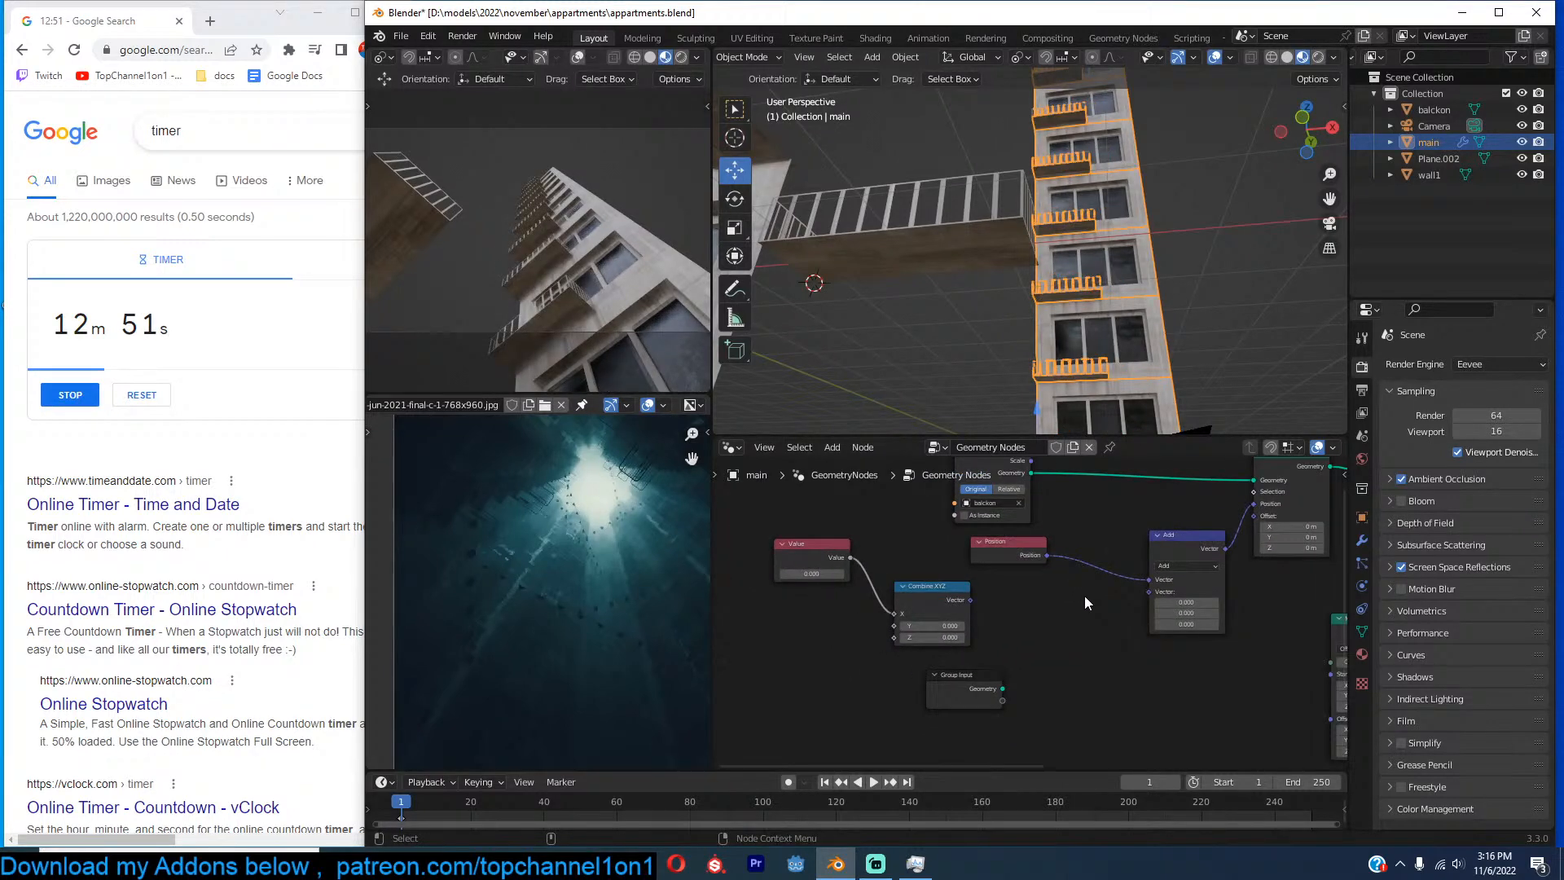
middle_click_drag(1128, 577, 1030, 631)
scroll(1032, 631, "up", 2)
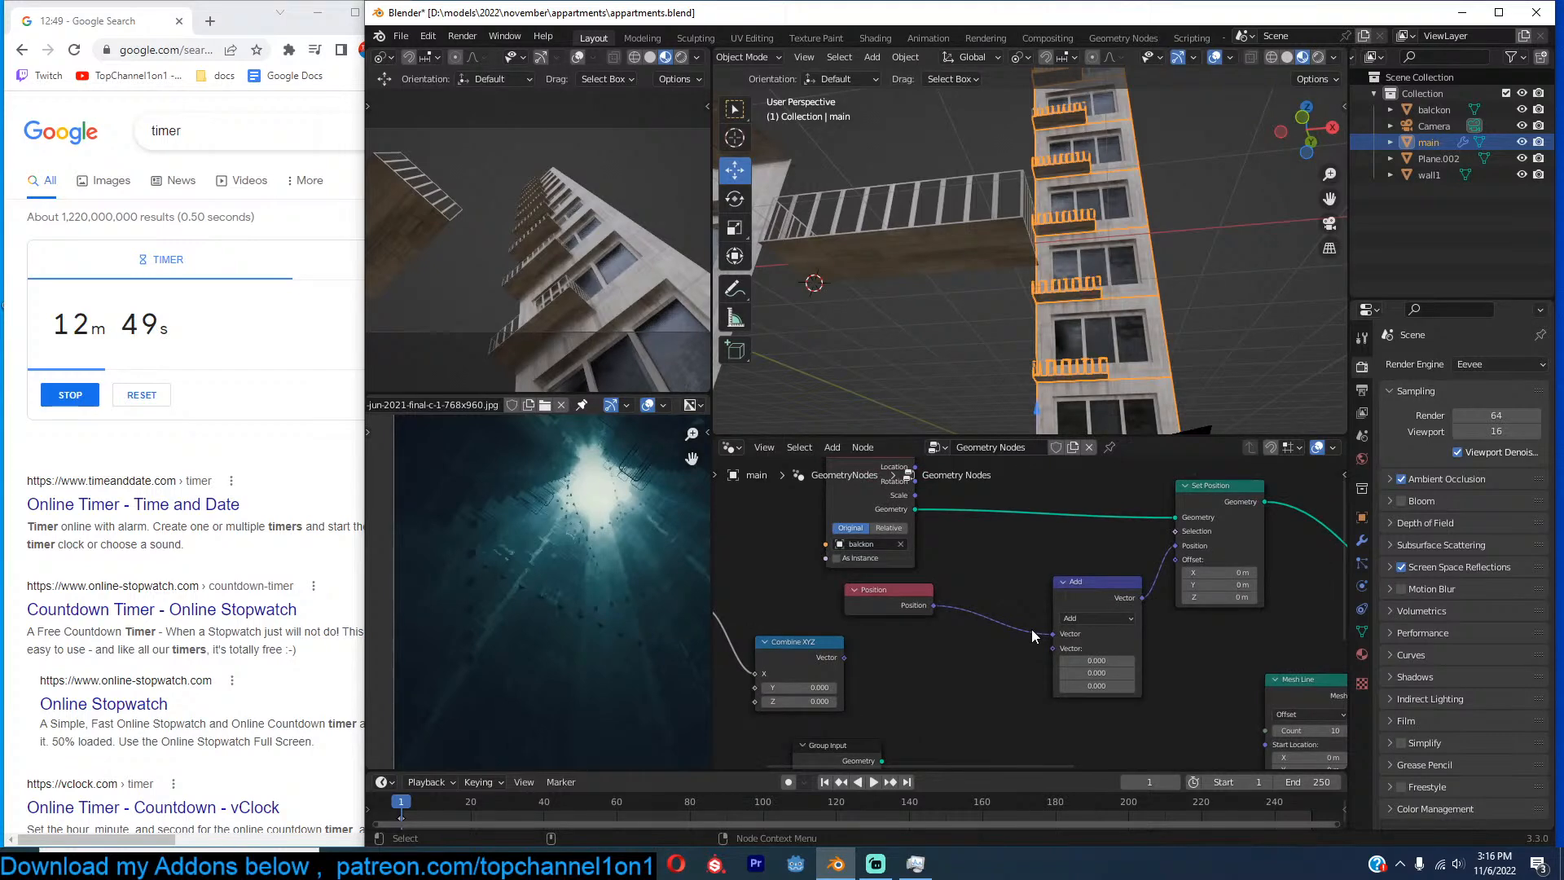
key("shift+a")
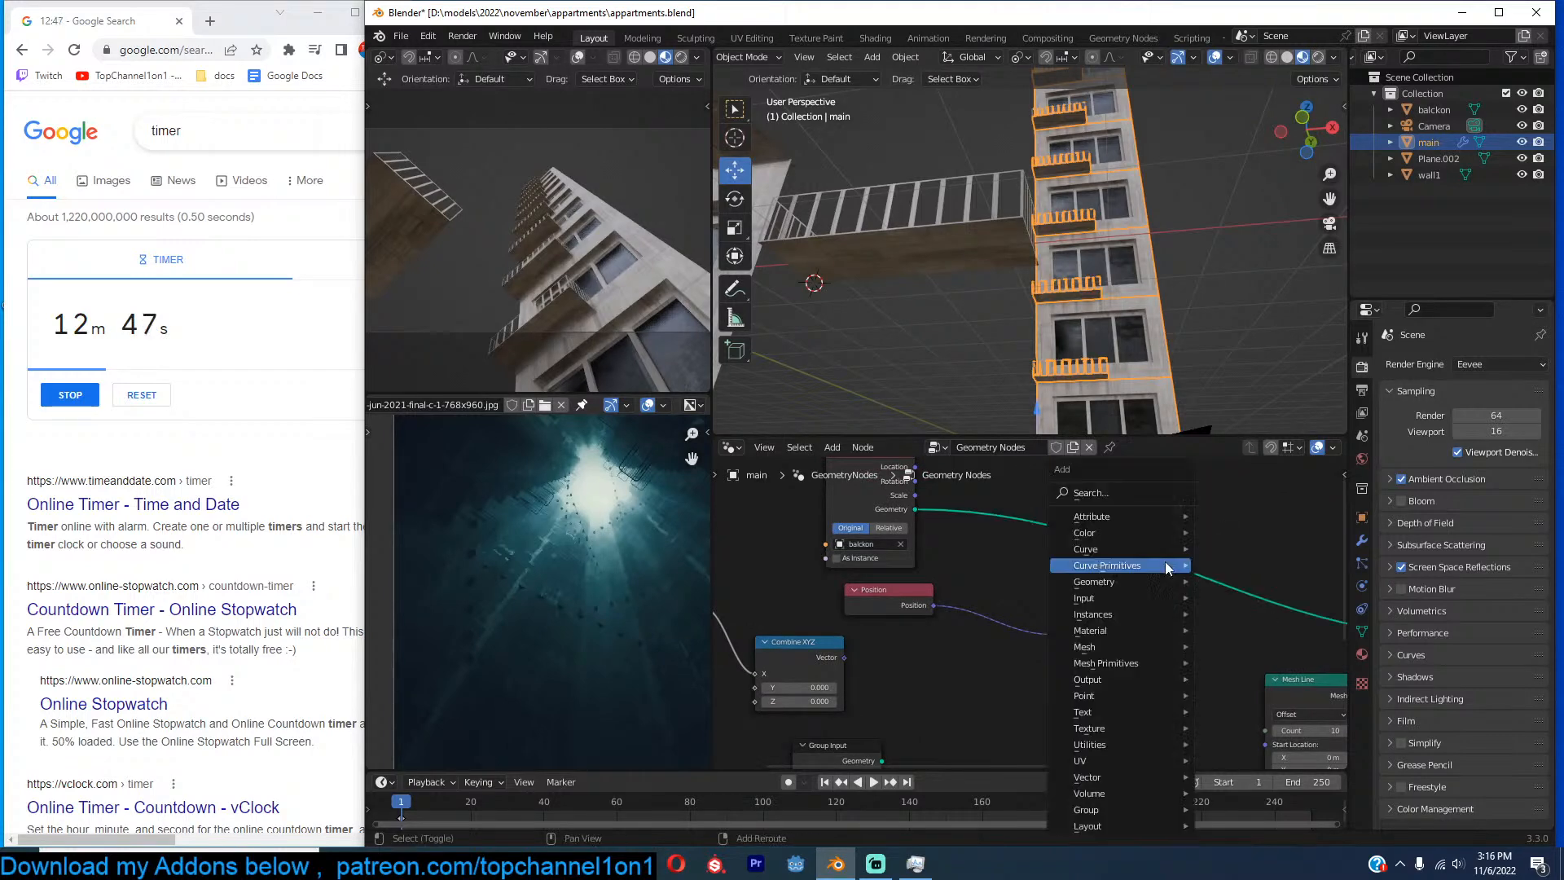
left_click(1116, 494)
type("tr")
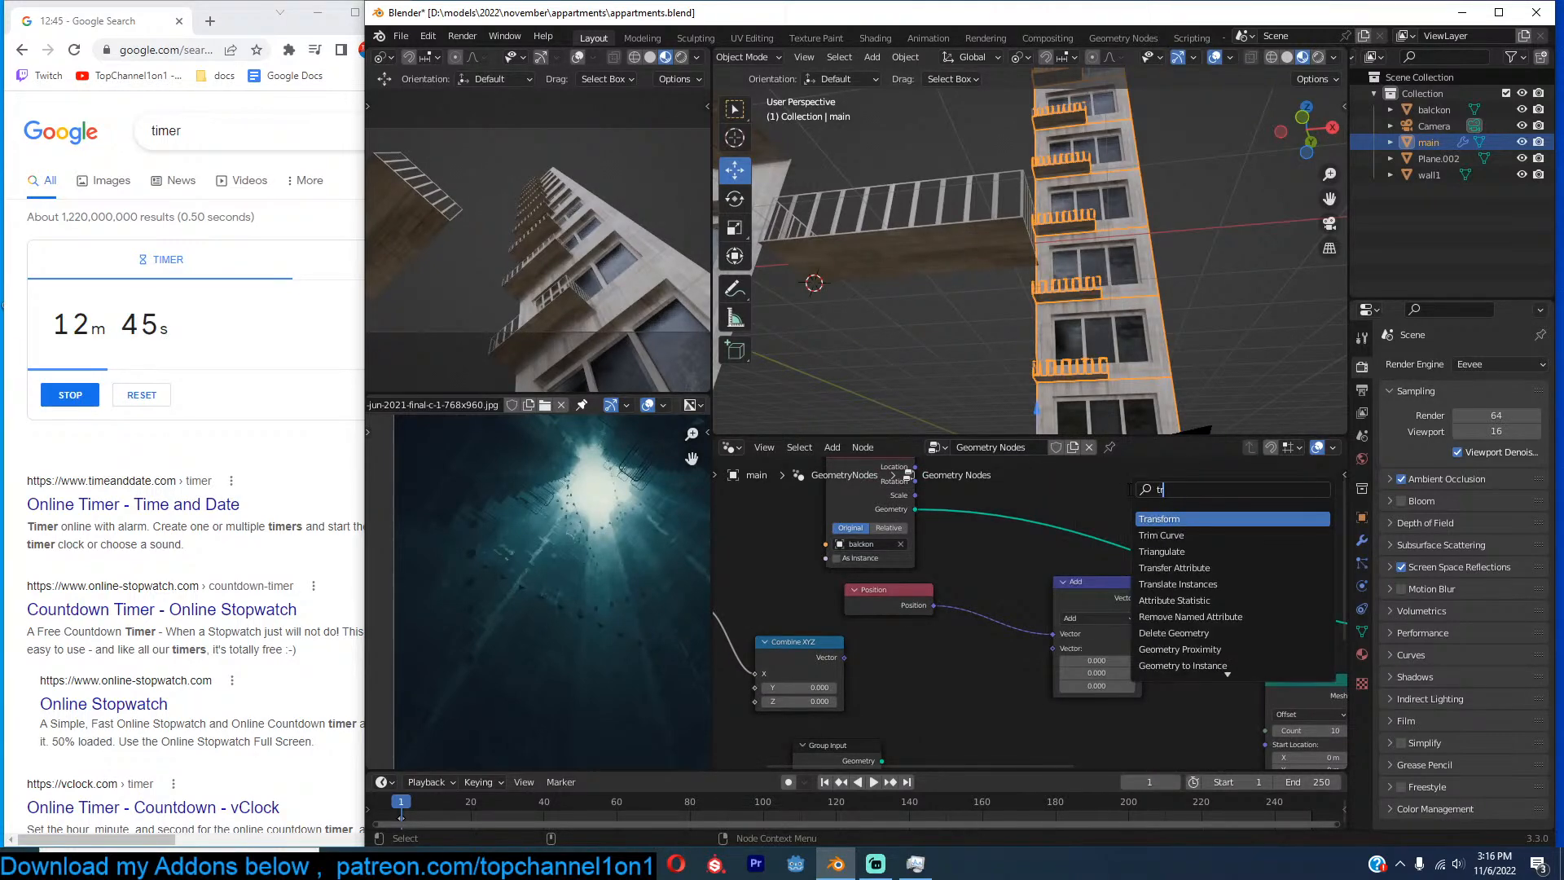
key("Escape")
Delete the Position, Add and Set Position nodes, leaving Object Info linked directly to the balconies' Instance on Points node.
scroll(1101, 529, "down", 5)
left_click_drag(1124, 613, 928, 608)
key("x")
Save the file and rearrange the nodes, with Mesh Line beside Combine XYZ and Object Info and Instance on Points higher up.
middle_click_drag(1130, 621, 969, 626)
left_click_drag(1206, 610, 1201, 558)
left_click_drag(1044, 670, 1008, 696)
middle_click_drag(1065, 631, 1059, 586)
key("ctrl+s")
left_click_drag(1072, 682, 894, 630)
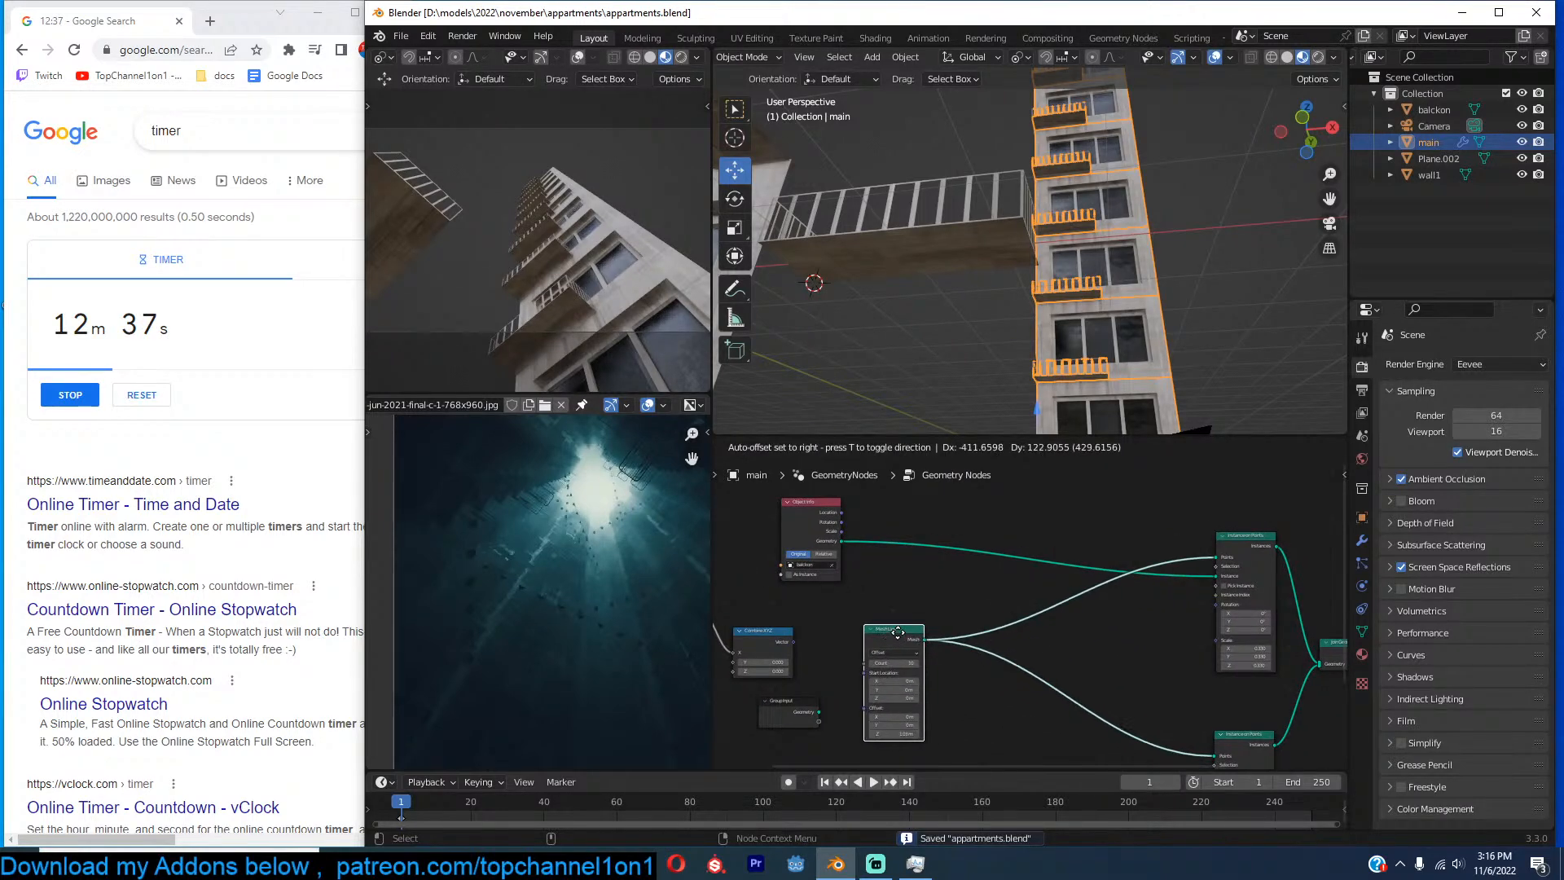
left_click_drag(1235, 541, 1267, 469)
left_click_drag(809, 520, 928, 468)
Insert a Set Position node on the link from Mesh Line to the balconies' Instance on Points node.
scroll(1083, 574, "up", 2)
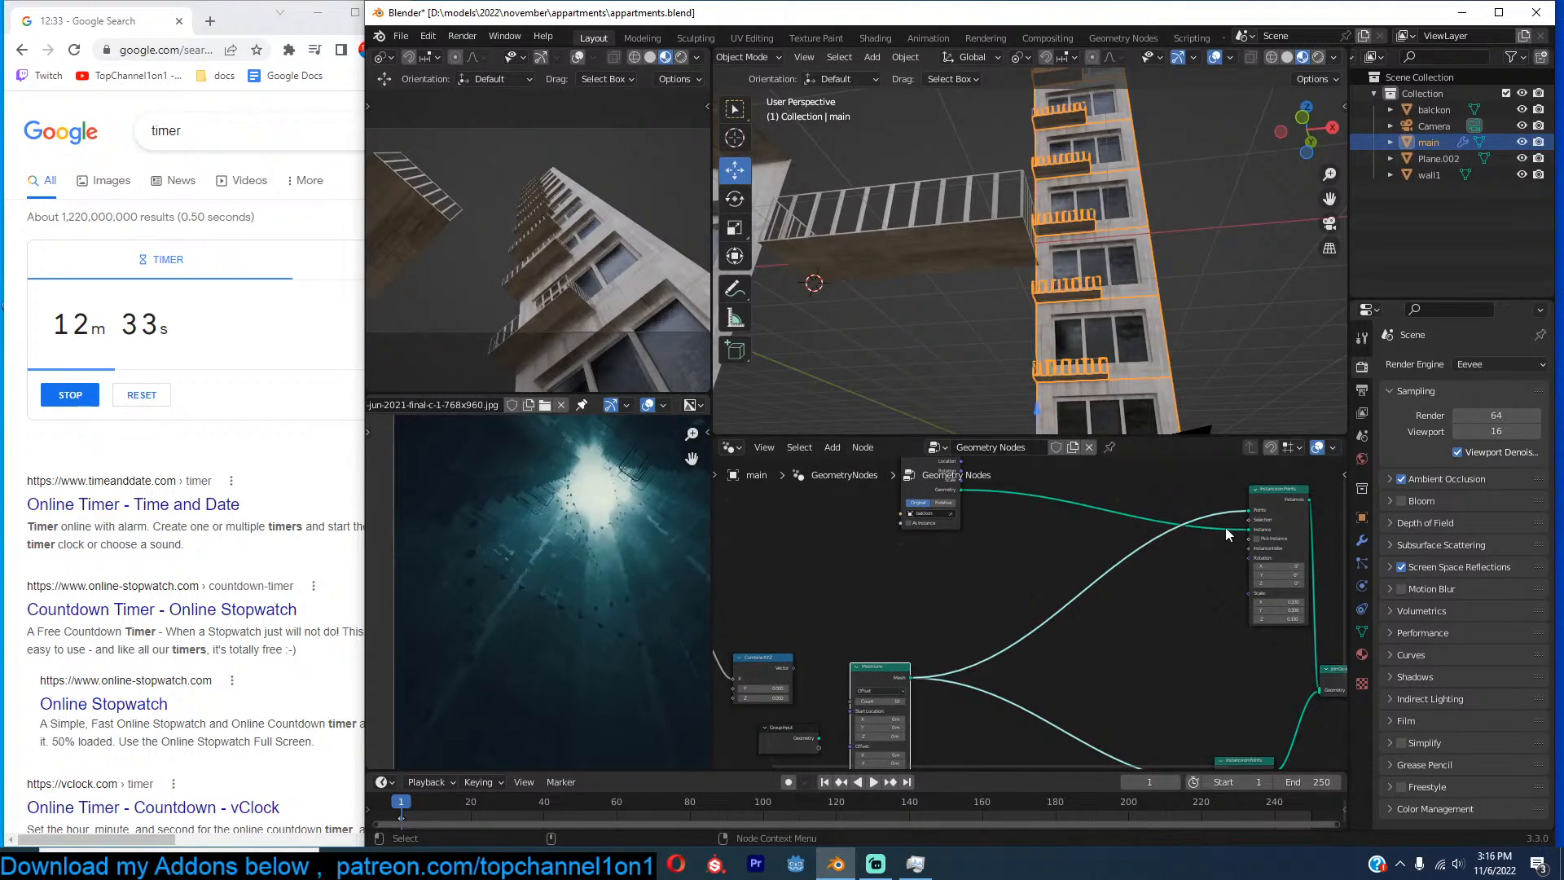
key("shift+a")
left_click(1074, 497)
type("set")
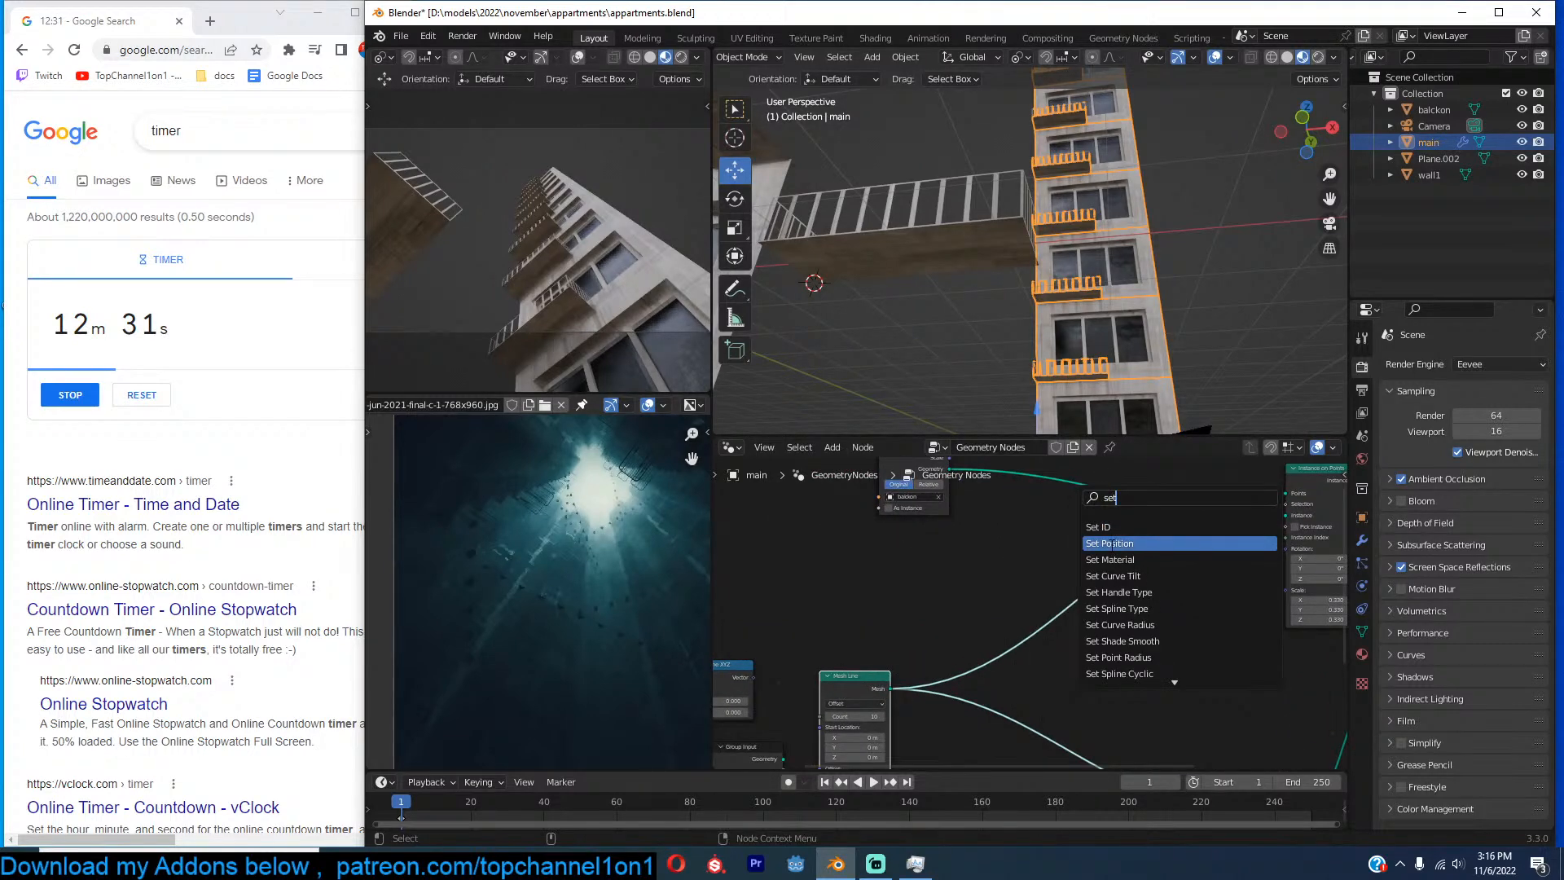
left_click(1092, 541)
left_click(1108, 573)
Link the Combine XYZ node's Vector output to the Offset input of the Set Position node.
scroll(1071, 597, "up", 1)
scroll(1074, 584, "down", 2)
middle_click_drag(863, 619, 1012, 612)
left_click_drag(952, 640, 1298, 561)
scroll(1059, 613, "up", 2)
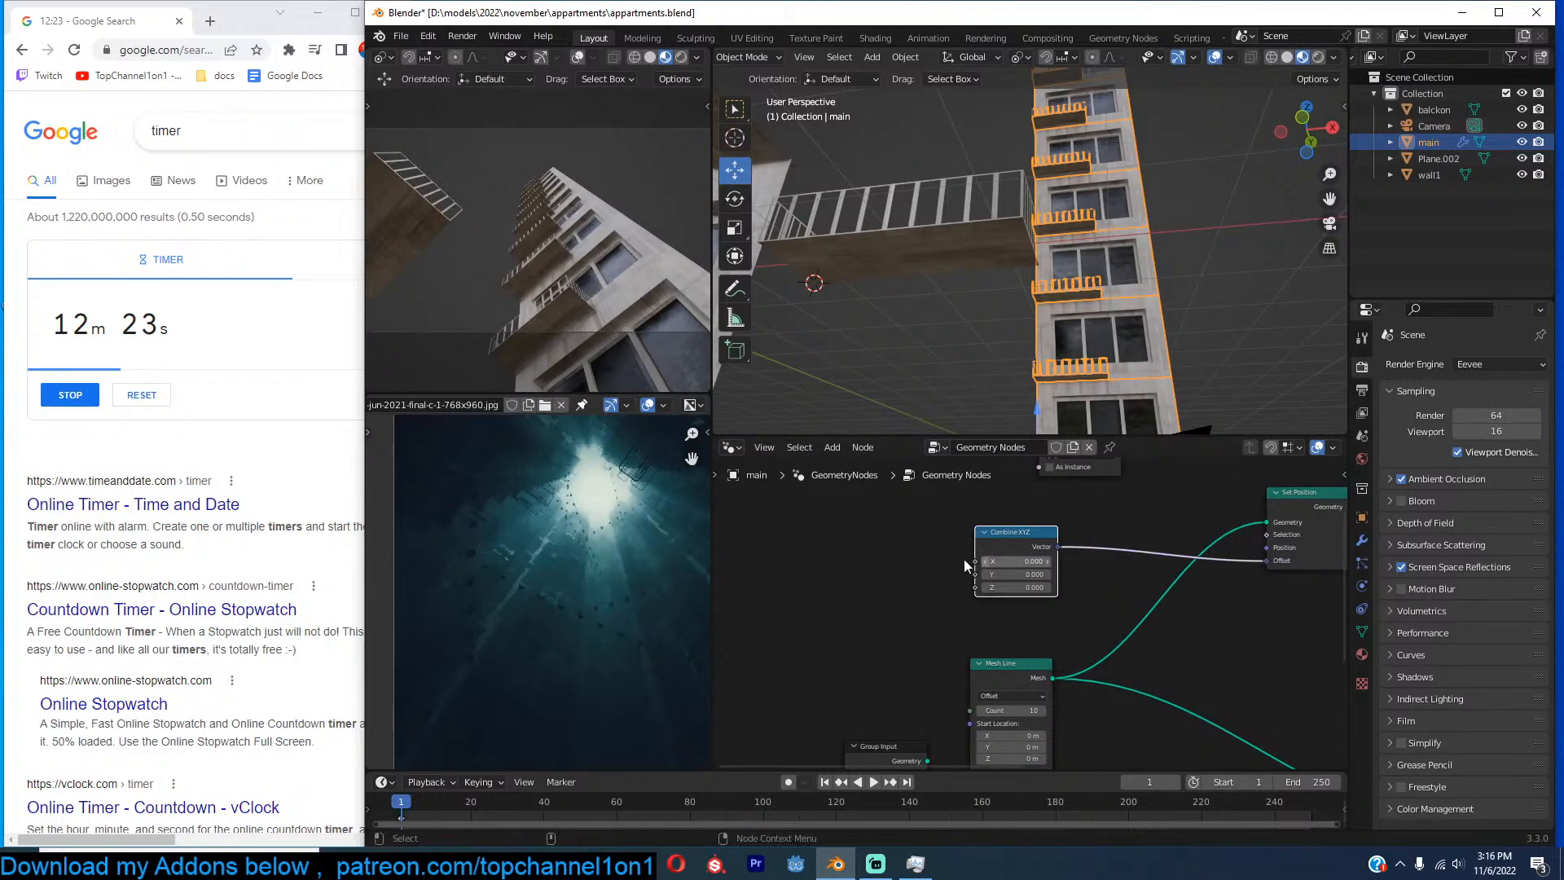
Add a Random Value node before Combine XYZ and link its Value output to the X input.
scroll(1030, 559, "up", 2)
key("shift+a")
left_click(1033, 489)
type("rando")
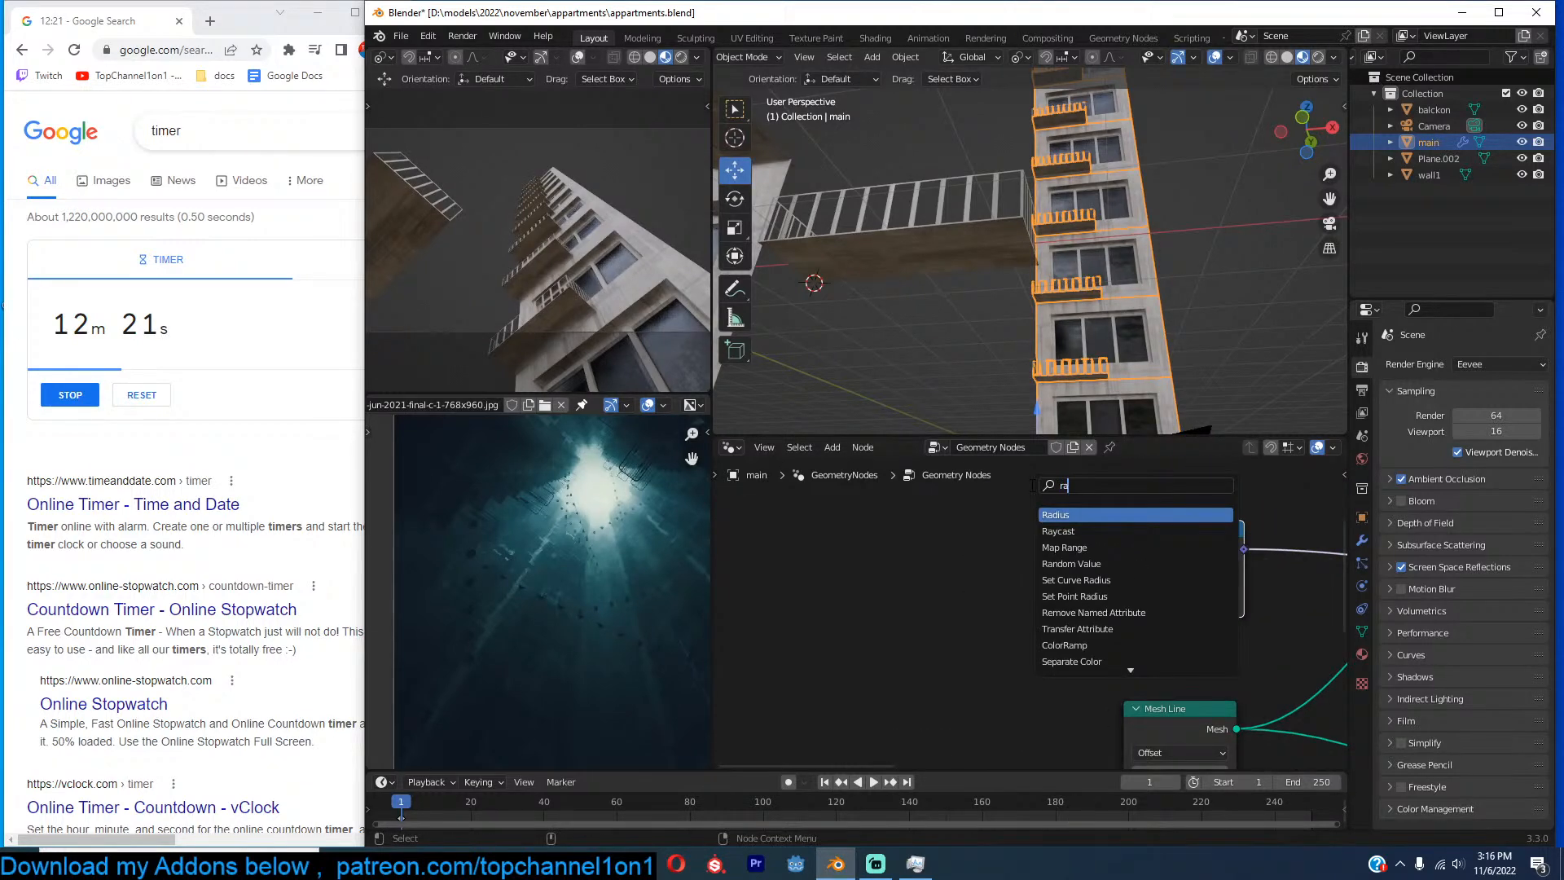
left_click(1067, 520)
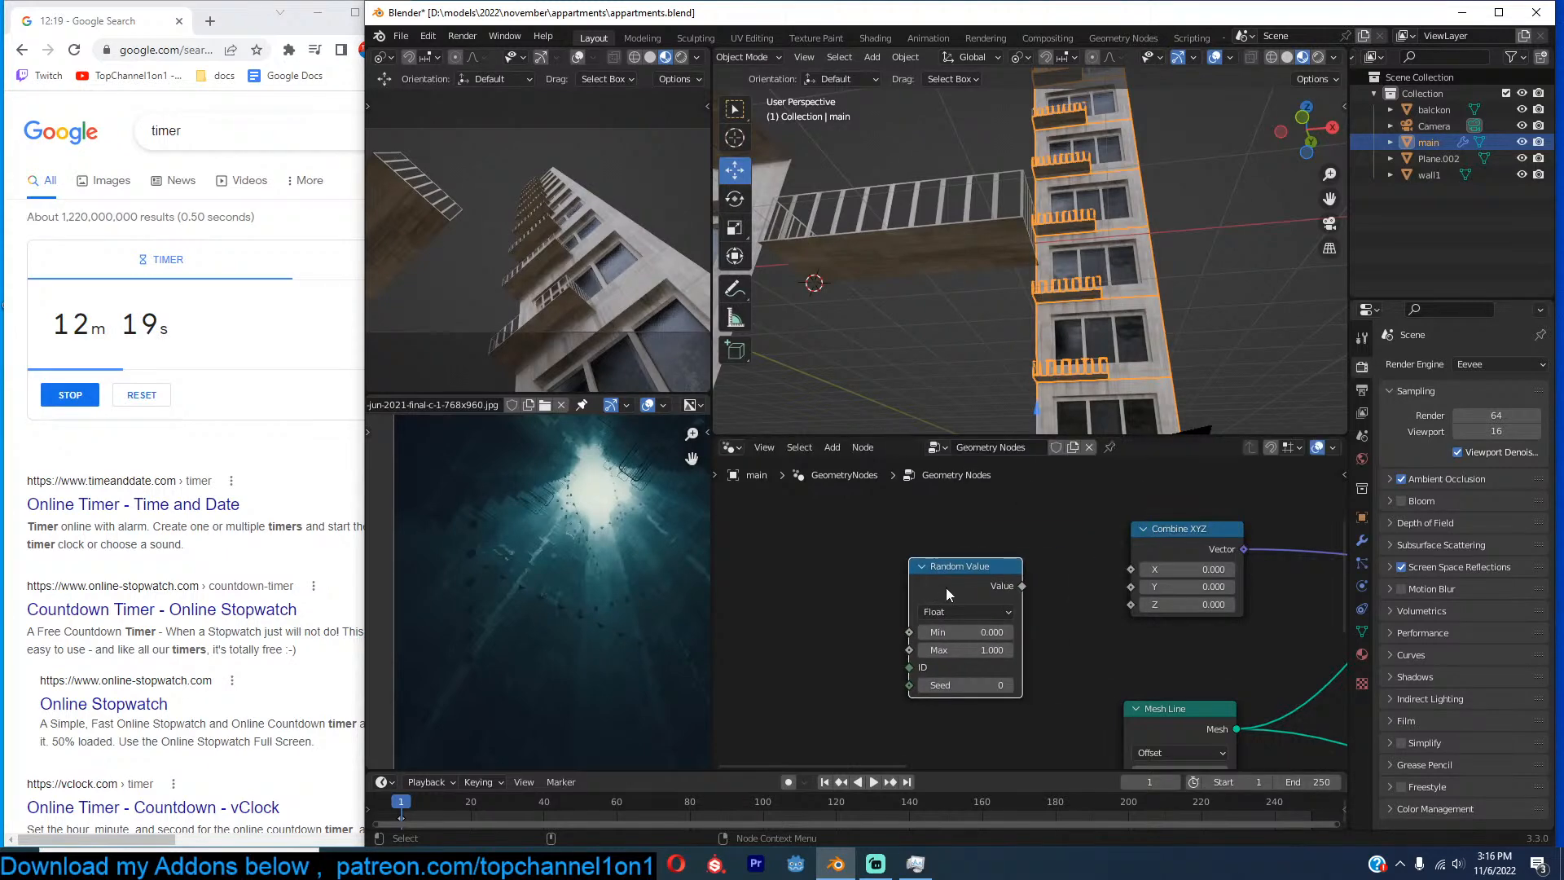
left_click(946, 588)
left_click_drag(1020, 578, 1157, 559)
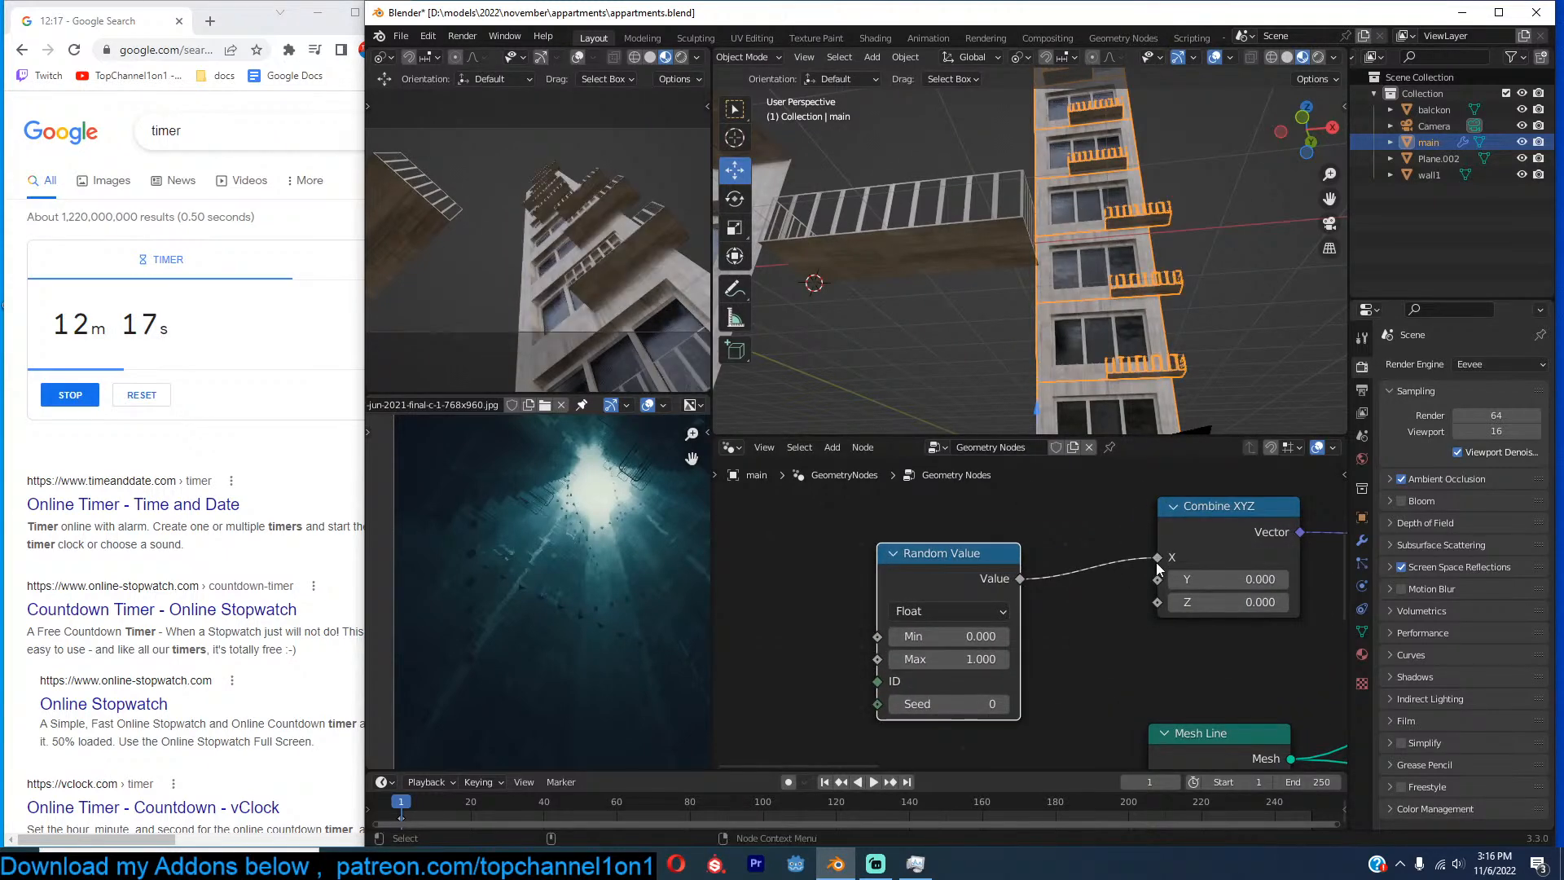
Move the Random Value node further from Combine XYZ, and set its data type to Integer with a Max of 1.
middle_click_drag(1142, 360, 1096, 358)
scroll(1196, 307, "up", 5)
left_click(1192, 305)
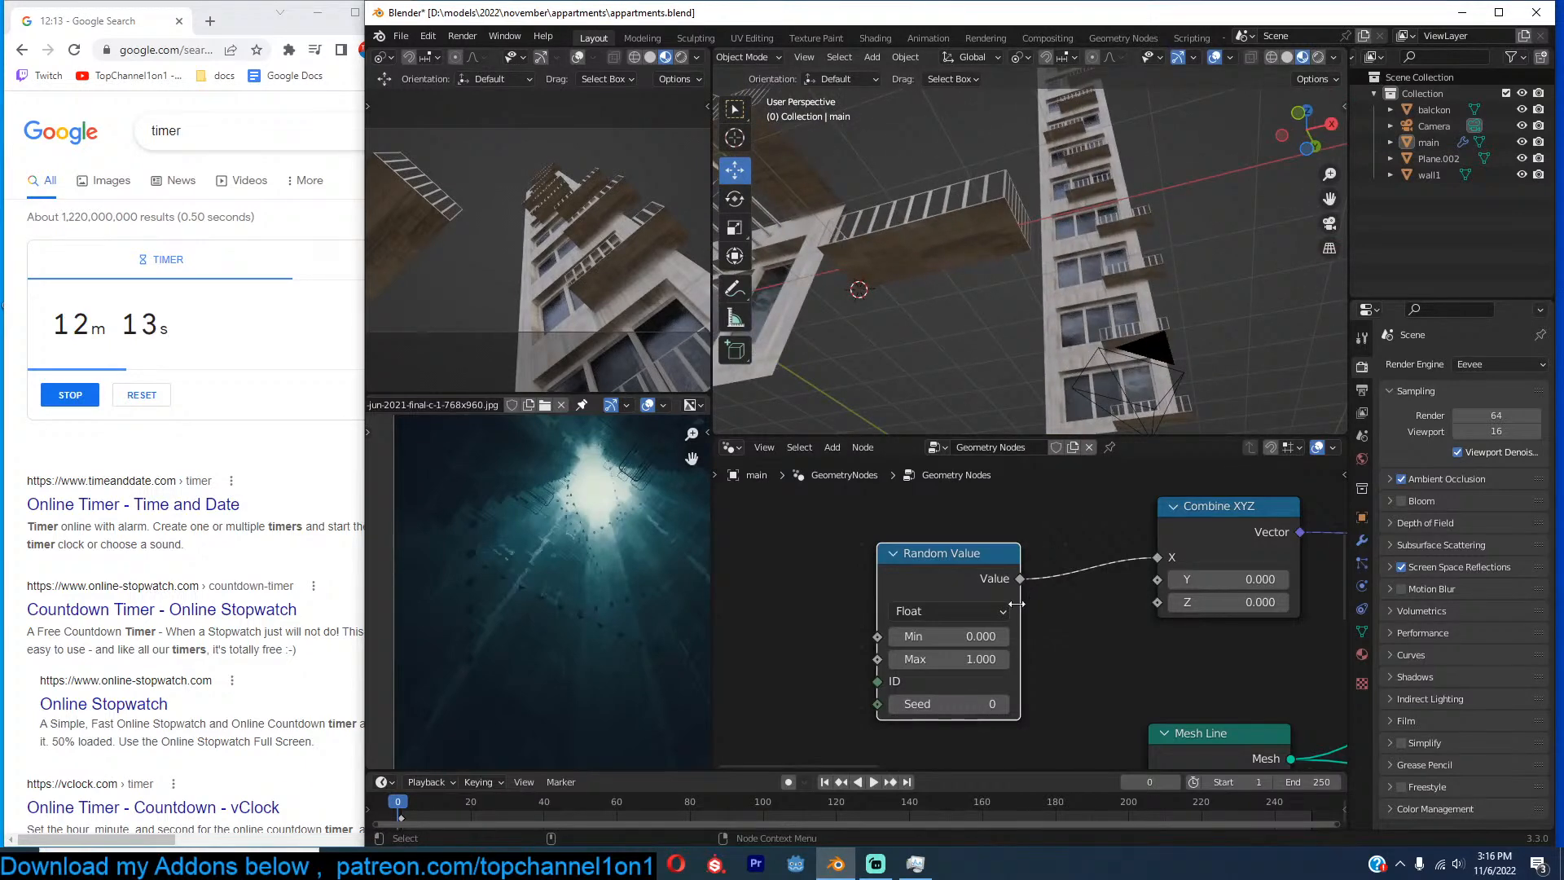
left_click_drag(989, 588, 837, 588)
left_click(818, 610)
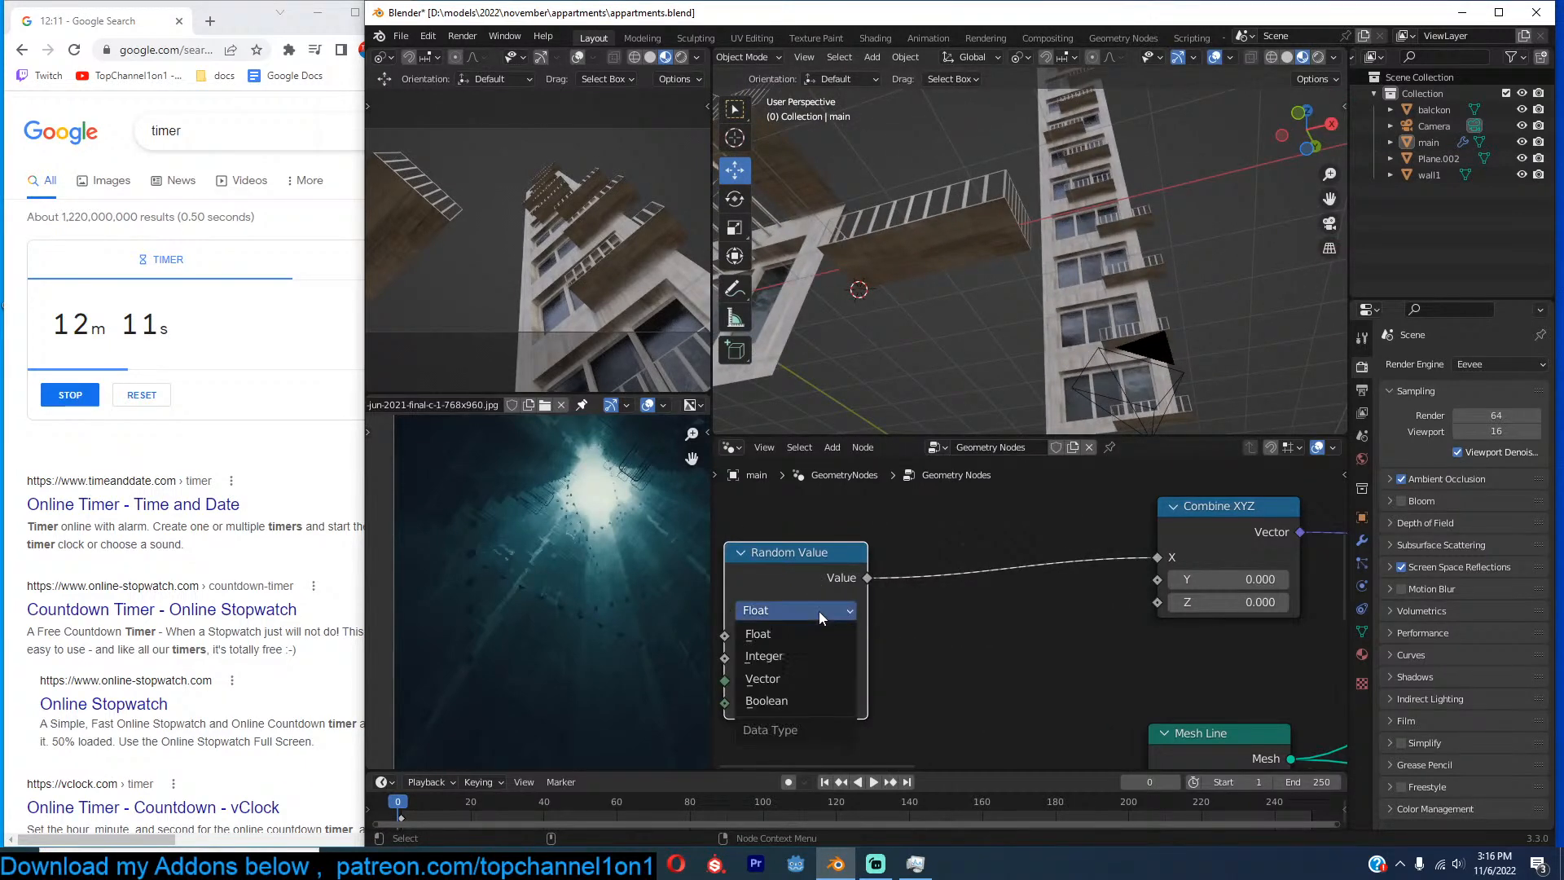
left_click(780, 655)
left_click(794, 658)
type("1")
left_click(933, 650)
Try a Random Value Max of 2 to inspect the balcony offsets, and return it to 1.
left_click(807, 658)
type("2")
left_click(891, 604)
left_click_drag(870, 576, 1156, 559)
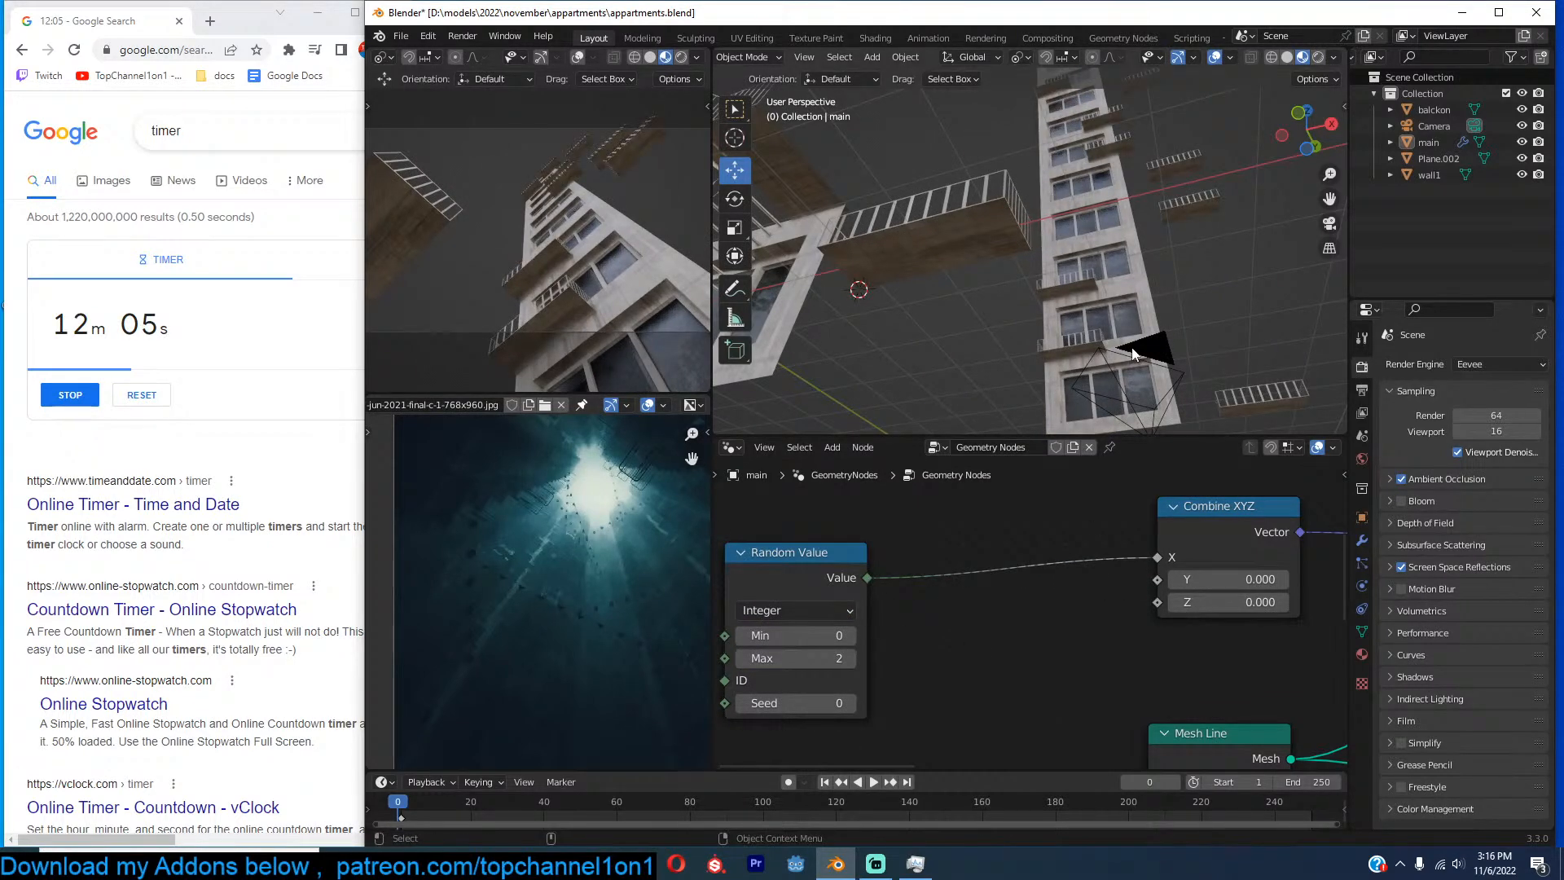
scroll(1131, 259, "down", 3)
middle_click_drag(1131, 259, 1141, 290)
scroll(1141, 290, "up", 4)
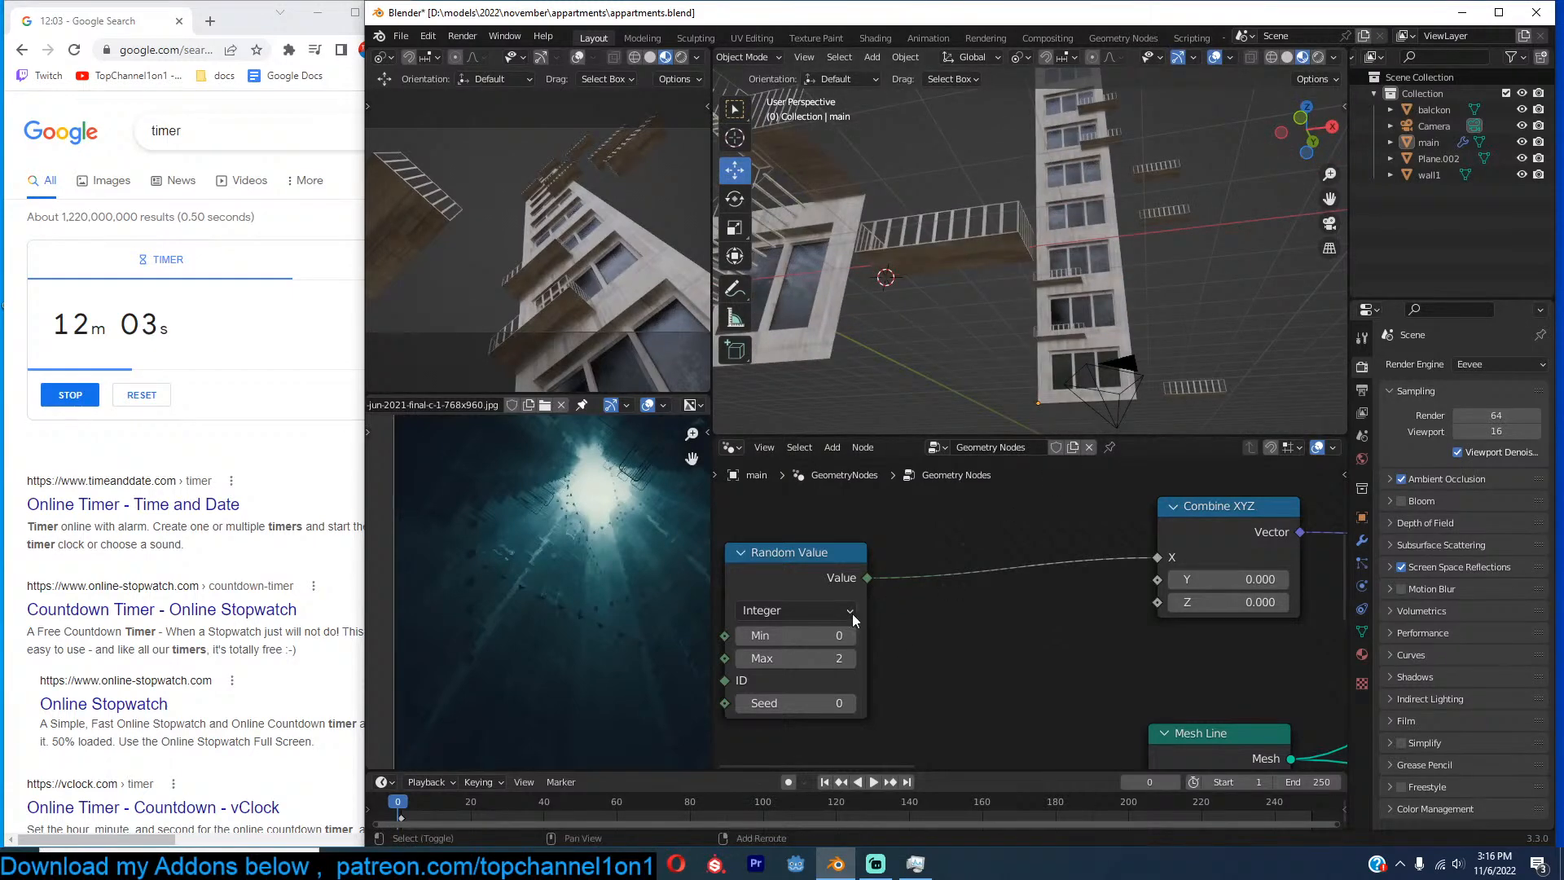
mouse_move(842, 655)
left_mouse_down()
mouse_move(829, 654)
mouse_move(842, 655)
left_mouse_up()
middle_click_drag(1170, 285, 1107, 288)
Narrow the separate balcony object's whole mesh along the X axis in Edit Mode, and return to Object Mode.
left_click(846, 612)
left_click(990, 242)
middle_click_drag(990, 241, 1118, 267)
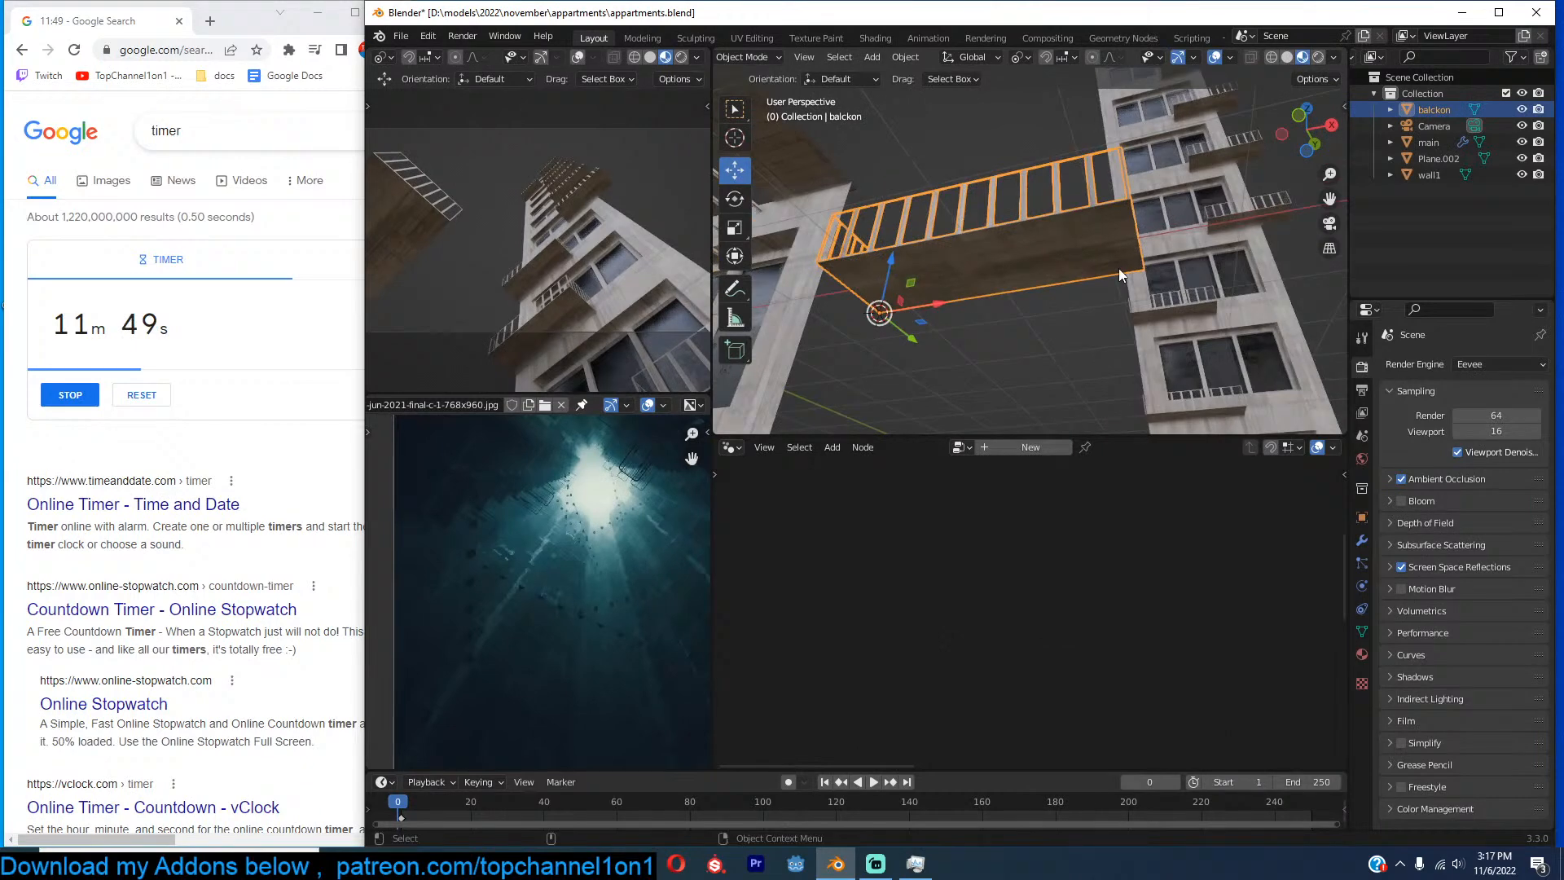
key("Tab")
key("s")
key("x")
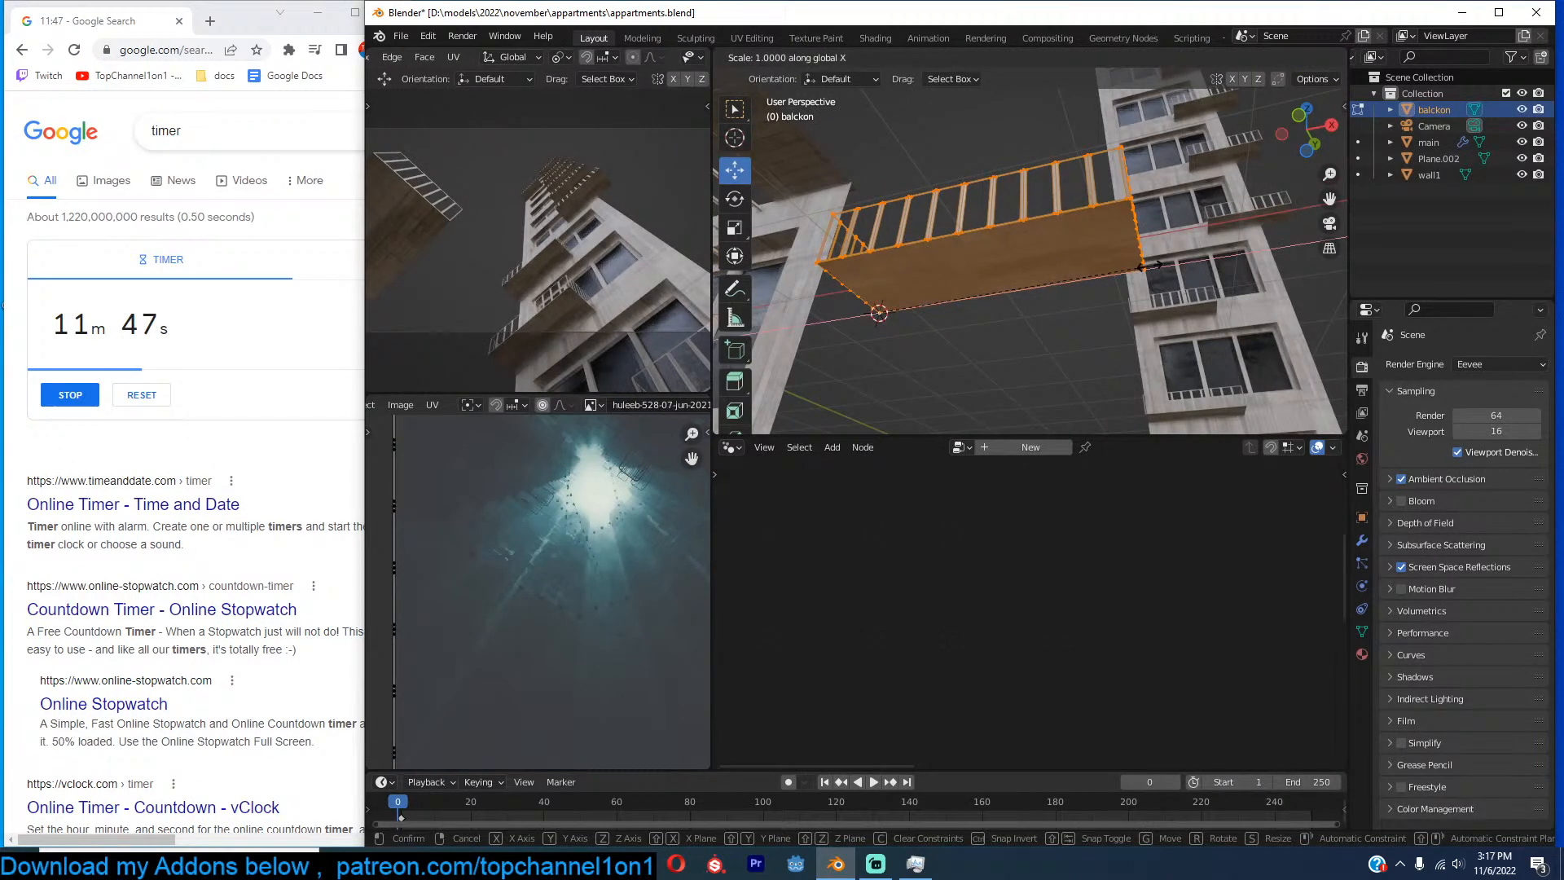
left_click(1060, 273)
key("Tab")
Make the main building the active object, deselect everything, and save the file.
left_click(1160, 291)
mouse_move(1160, 292)
middle_mouse_down()
mouse_move(1201, 346)
mouse_move(1113, 335)
mouse_move(1197, 227)
mouse_move(1125, 305)
mouse_move(1166, 309)
middle_mouse_up()
key("alt+a")
key("ctrl+s")
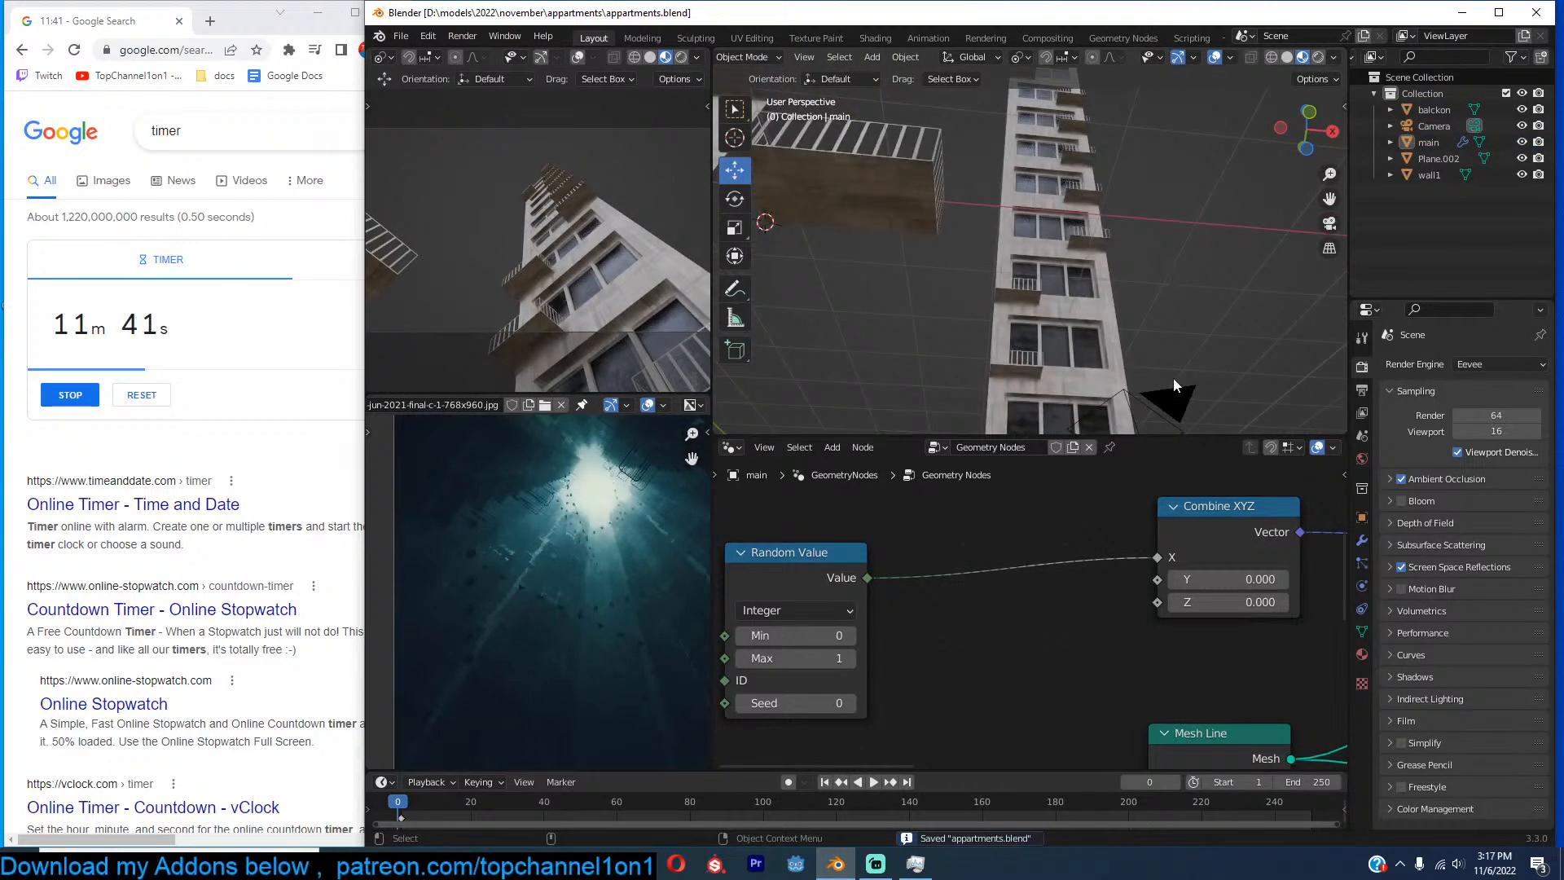
Compare the narrowed balconies' spread with a Random Value Max of 2, and set Max back to 1.
scroll(1151, 564, "down", 2)
scroll(1025, 612, "up", 2)
left_click(850, 659)
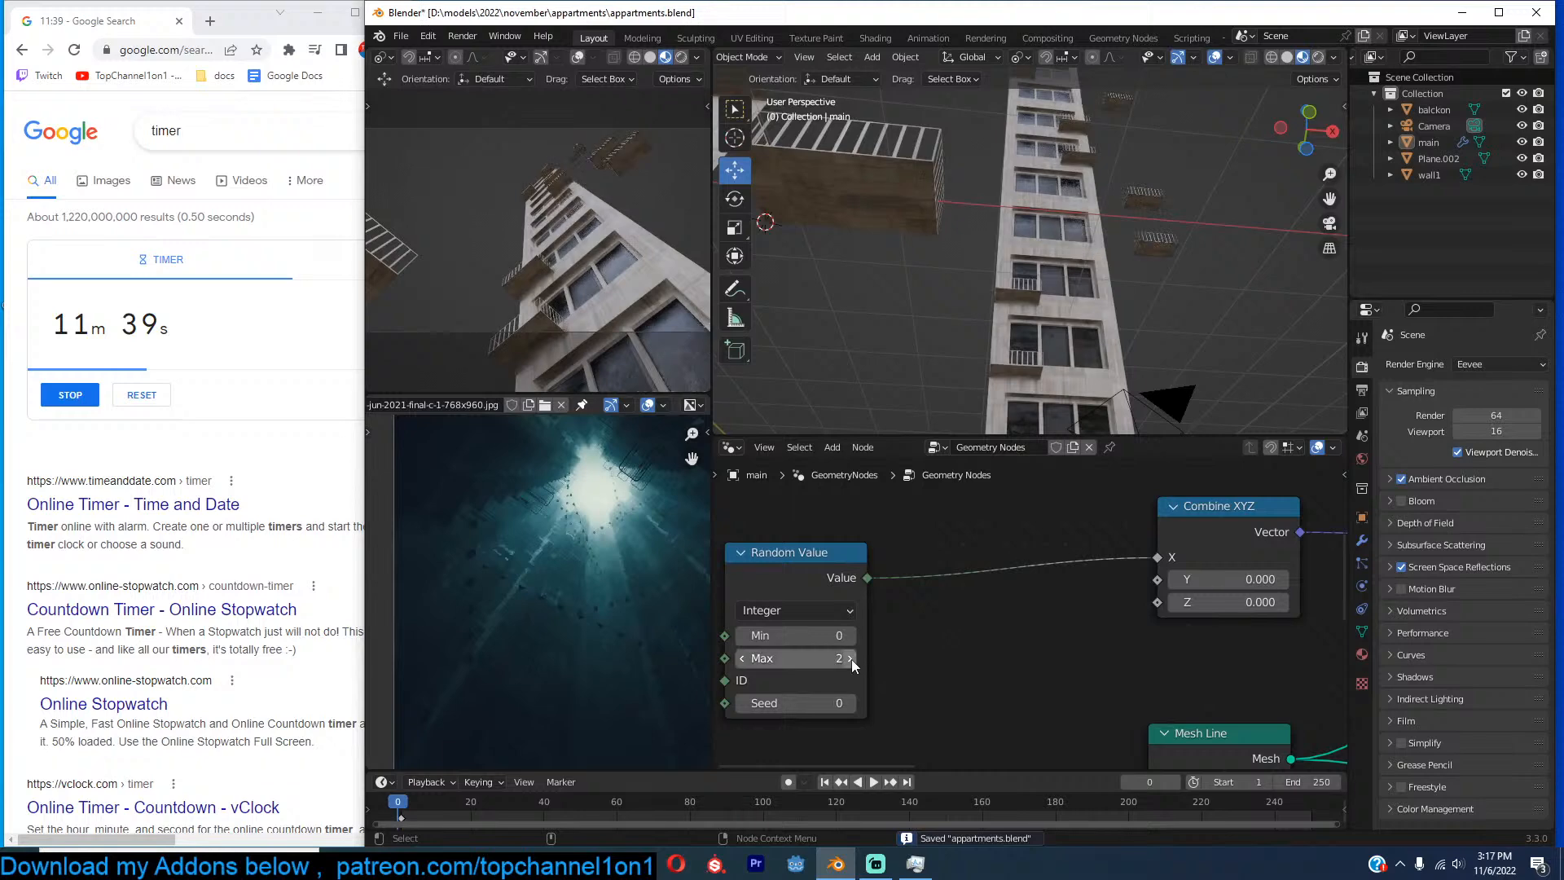
left_click(746, 659)
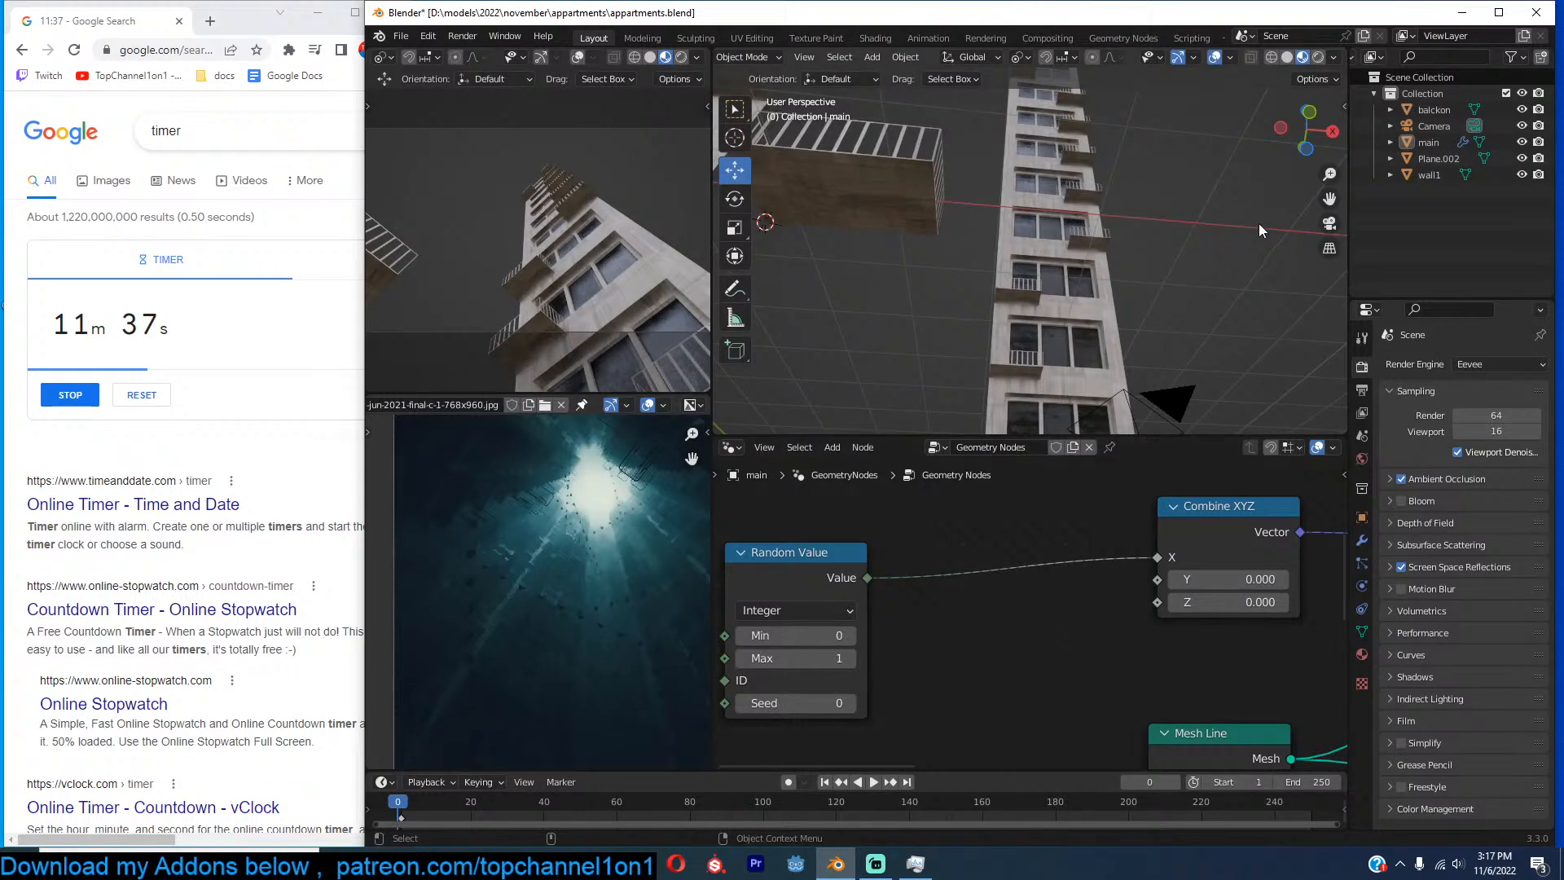
middle_click_drag(1259, 227, 1194, 259)
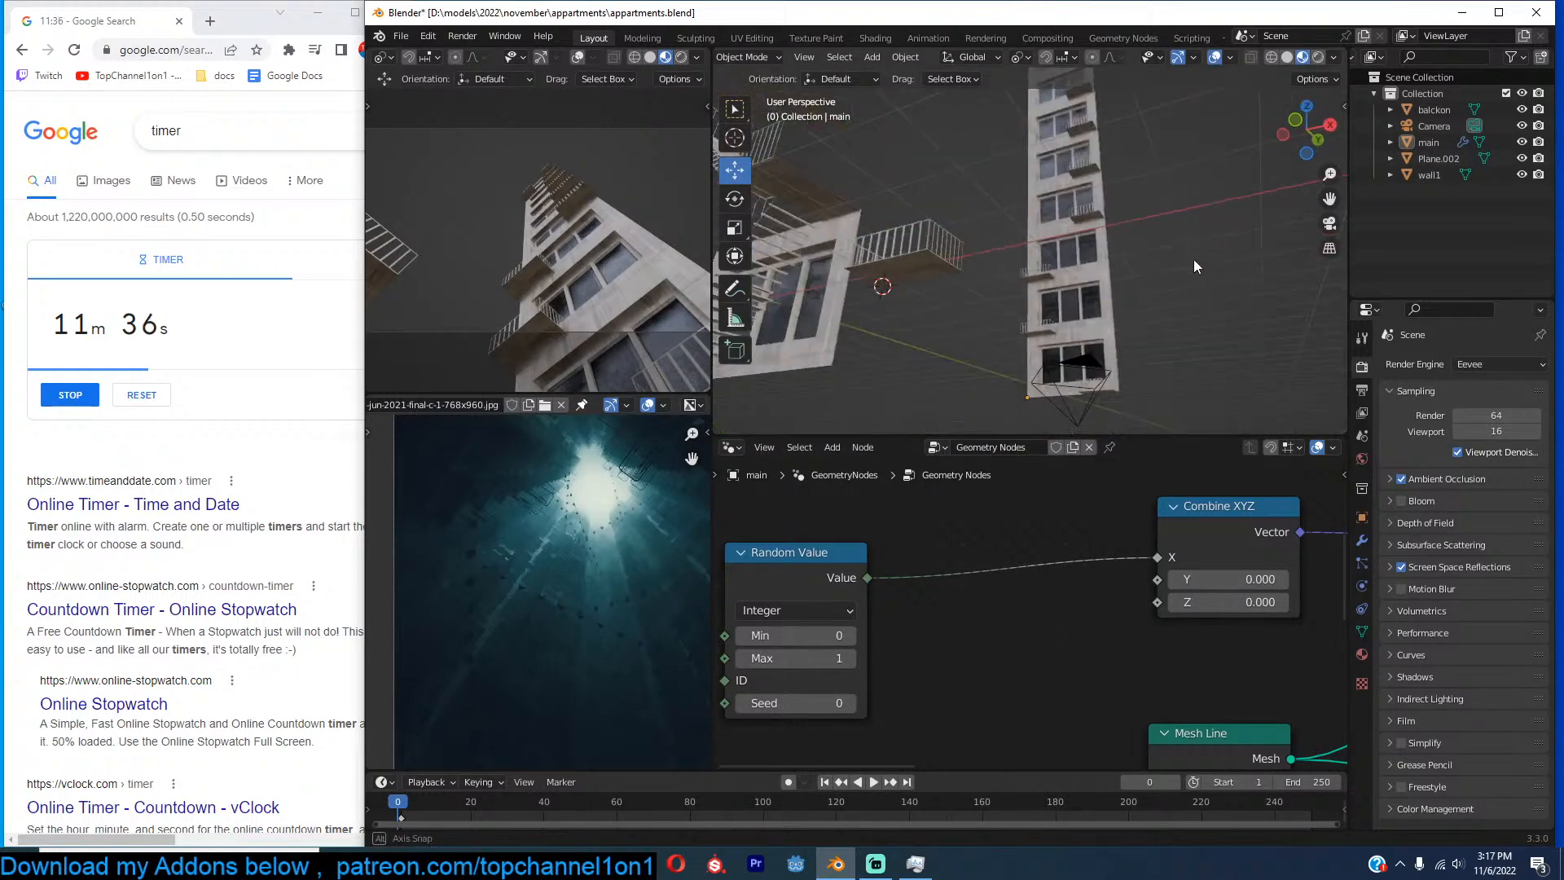
Set the balcony Random Value node's Seed to 3.
left_click(852, 704)
middle_click_drag(1183, 197, 1222, 173)
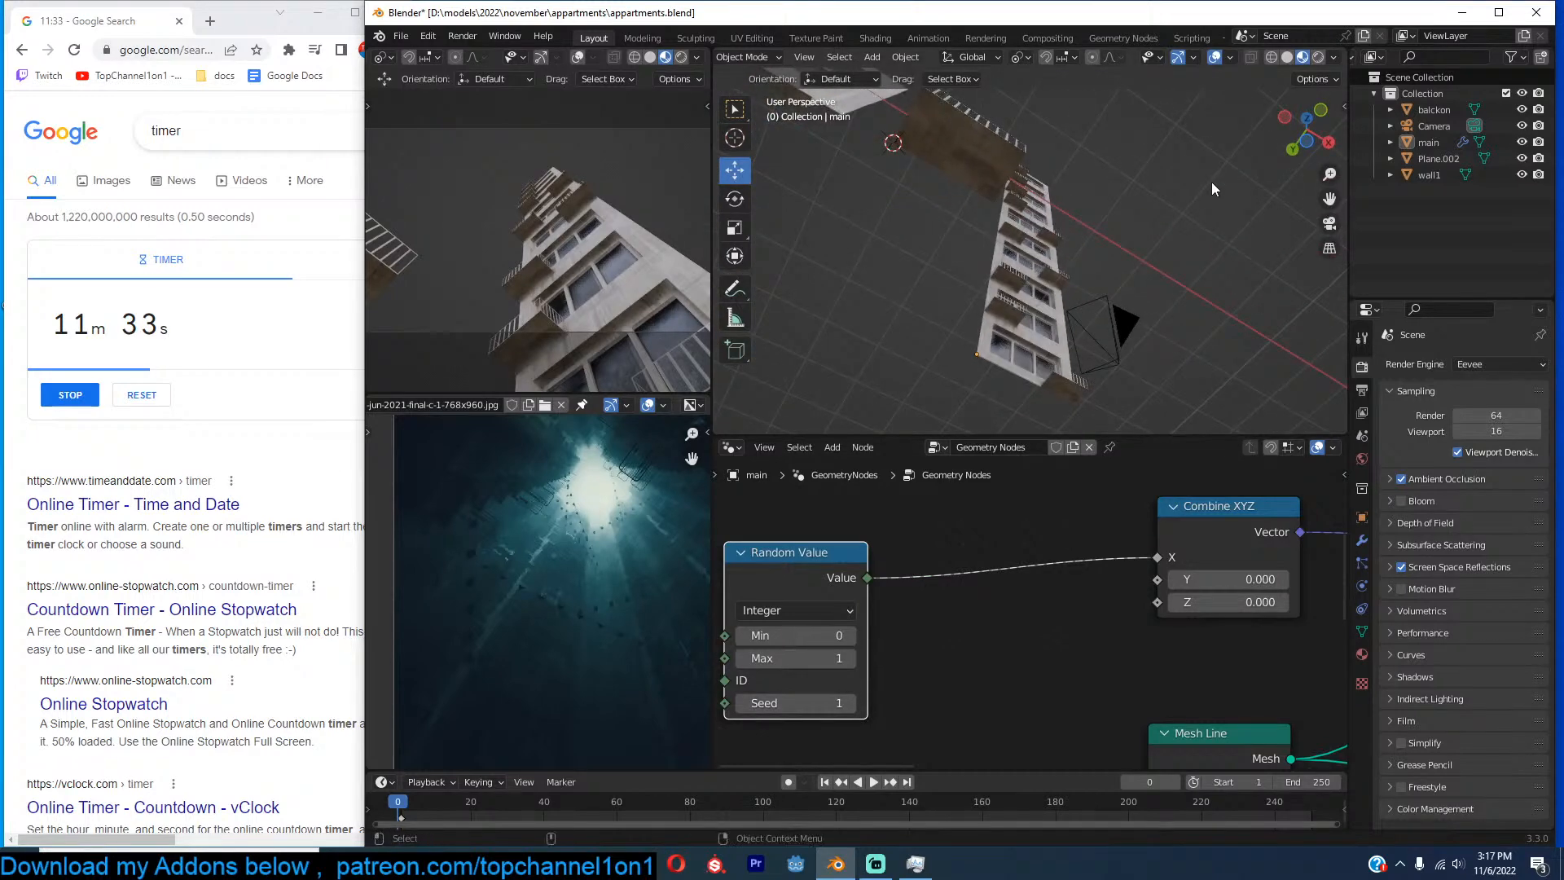
left_click(850, 703)
left_click(853, 706)
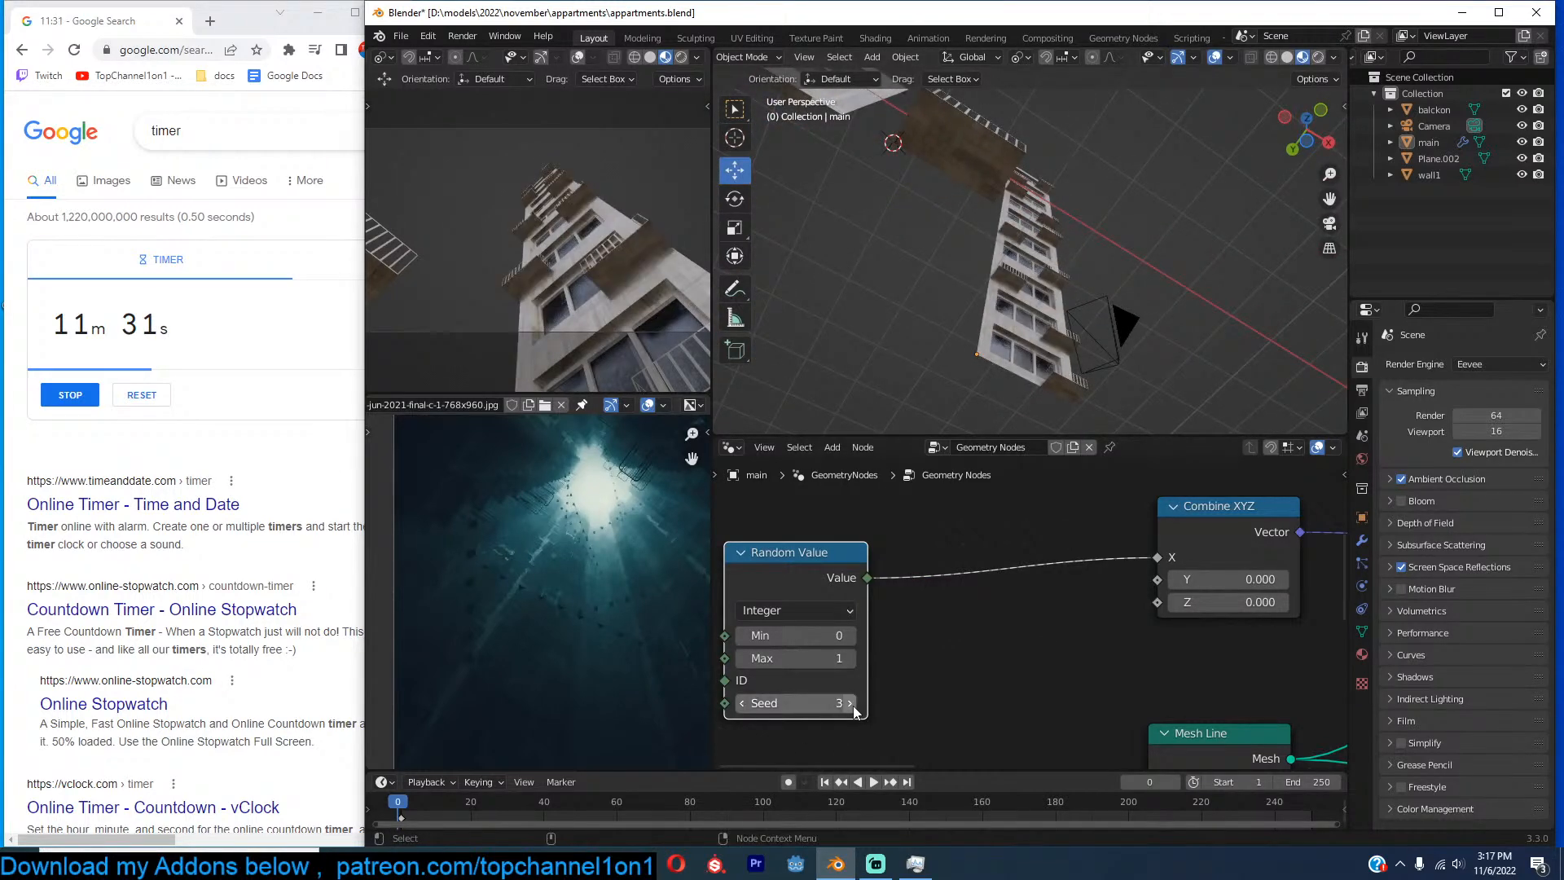
middle_click_drag(1035, 424, 884, 312)
Select the main building and move its Join Geometry and Group Output nodes farther away from the instancing nodes.
left_click(919, 307)
left_click(1101, 342)
scroll(1171, 604, "down", 4)
middle_click_drag(1113, 603, 868, 618)
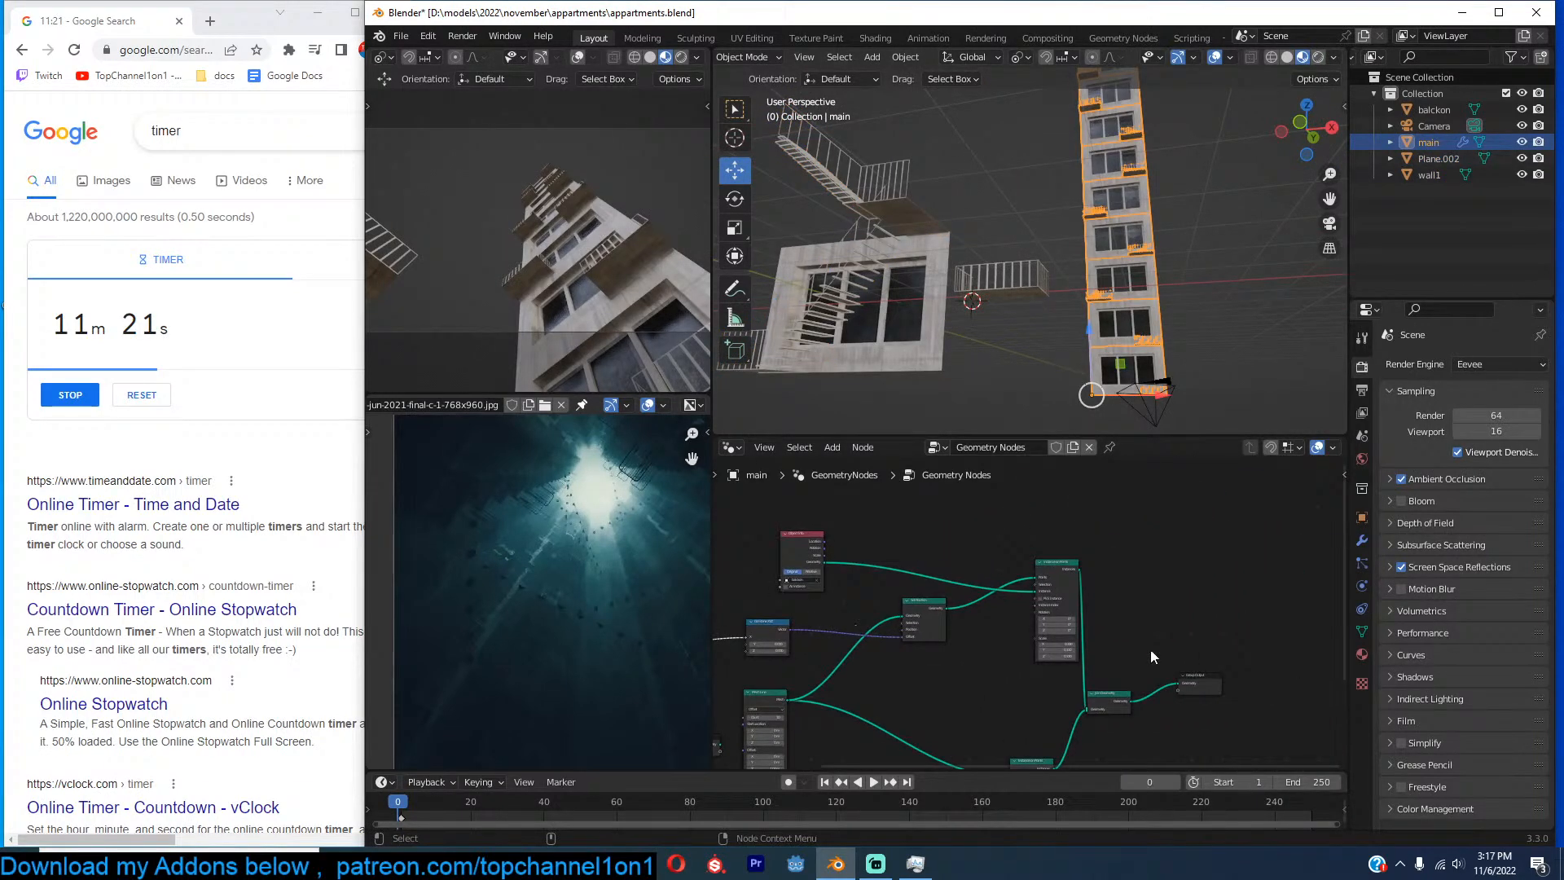
left_click_drag(1228, 650, 1090, 711)
key("g")
left_click(1285, 656)
left_click(1198, 617)
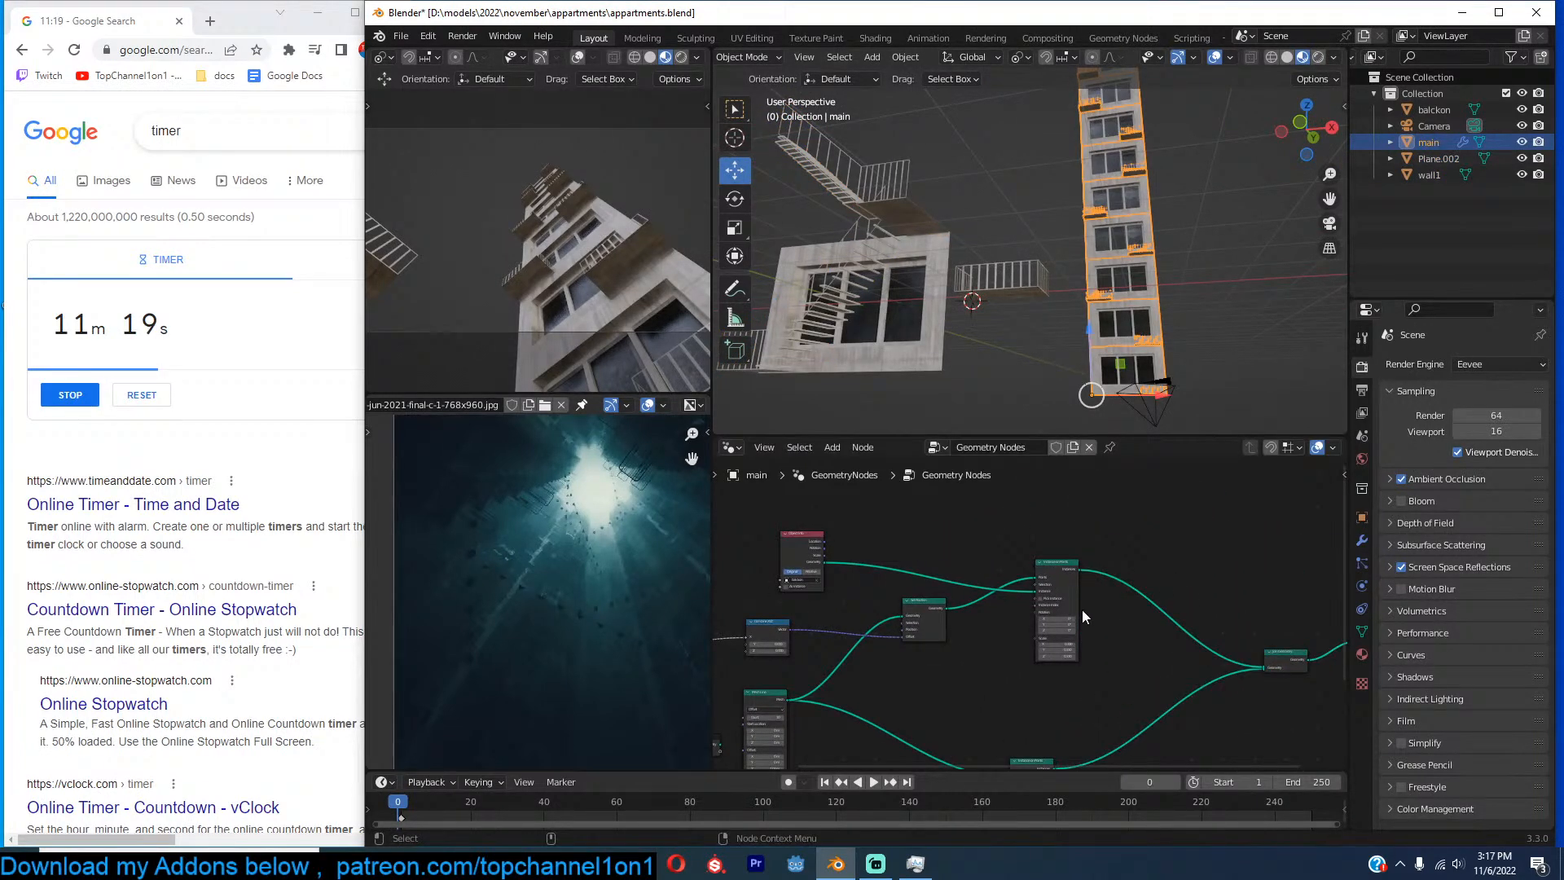
Tidy the spacing of the Set Position, Combine XYZ and Random Value nodes in the balcony branch, and save the file.
scroll(1034, 607, "down", 4)
left_click_drag(962, 605, 1024, 617)
left_click_drag(849, 622, 934, 624)
left_click_drag(760, 633, 883, 625)
scroll(1003, 615, "up", 4)
key("ctrl+s")
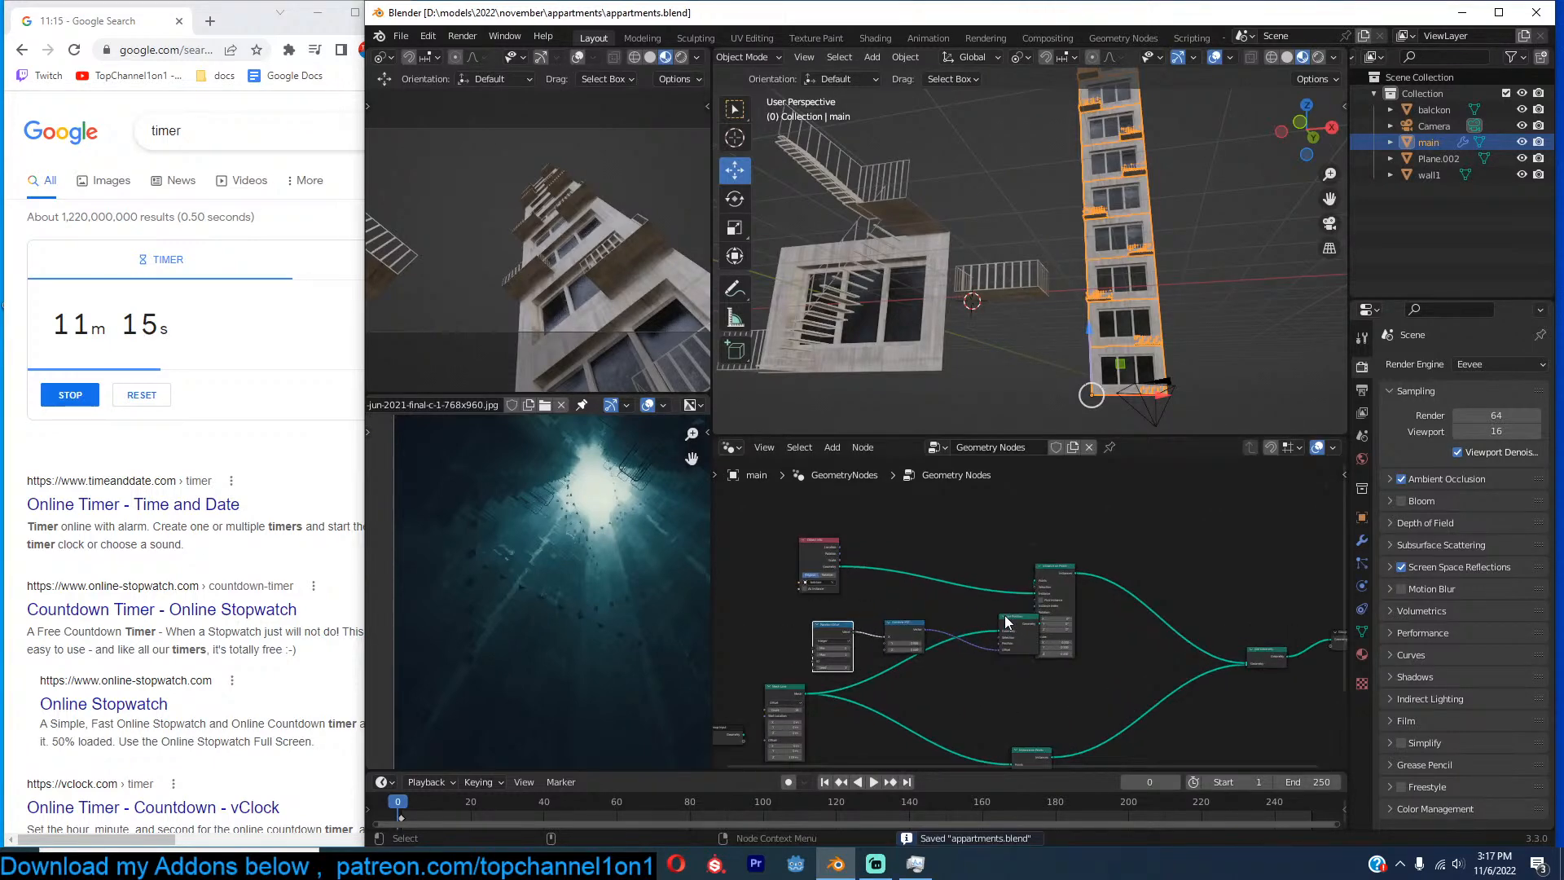
left_click_drag(1023, 618, 990, 621)
Duplicate the balcony branch's Object Info, Random Value, Combine XYZ, Set Position and Instance on Points nodes, placing the copy above the original.
scroll(1178, 538, "down", 2)
left_click_drag(1141, 516, 837, 643)
middle_click_drag(936, 615, 964, 669)
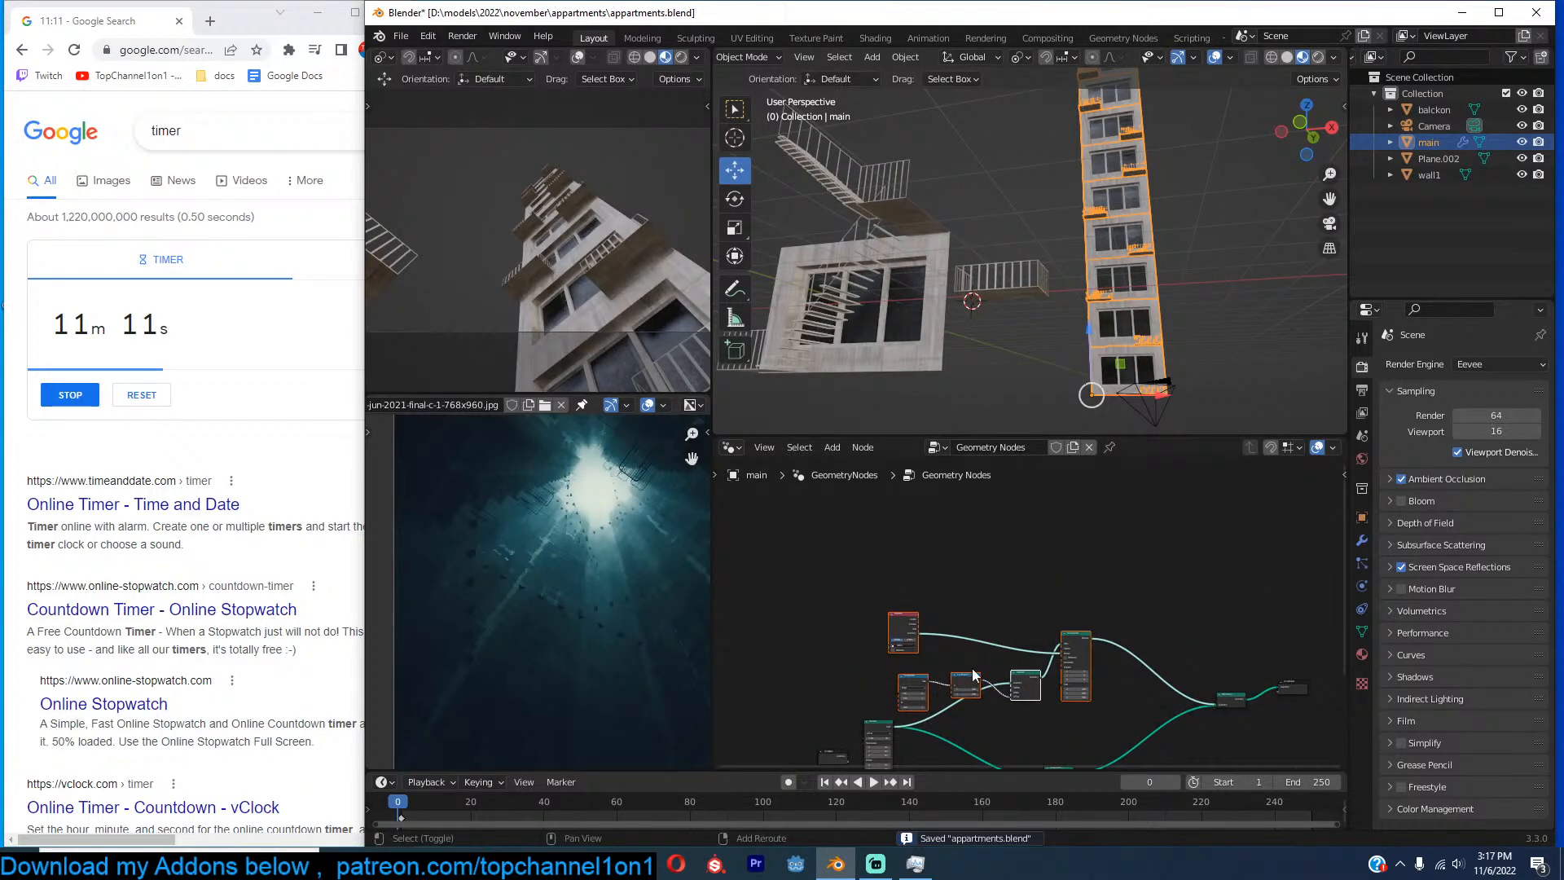
key("shift+d")
left_click(1055, 560)
left_click(1145, 600)
Connect the duplicated Instance on Points node's Instances output to the Join Geometry node.
left_click_drag(1170, 531, 1225, 684)
left_click_drag(1171, 529, 1215, 702)
middle_click_drag(1141, 552, 1215, 612)
scroll(1215, 612, "up", 10)
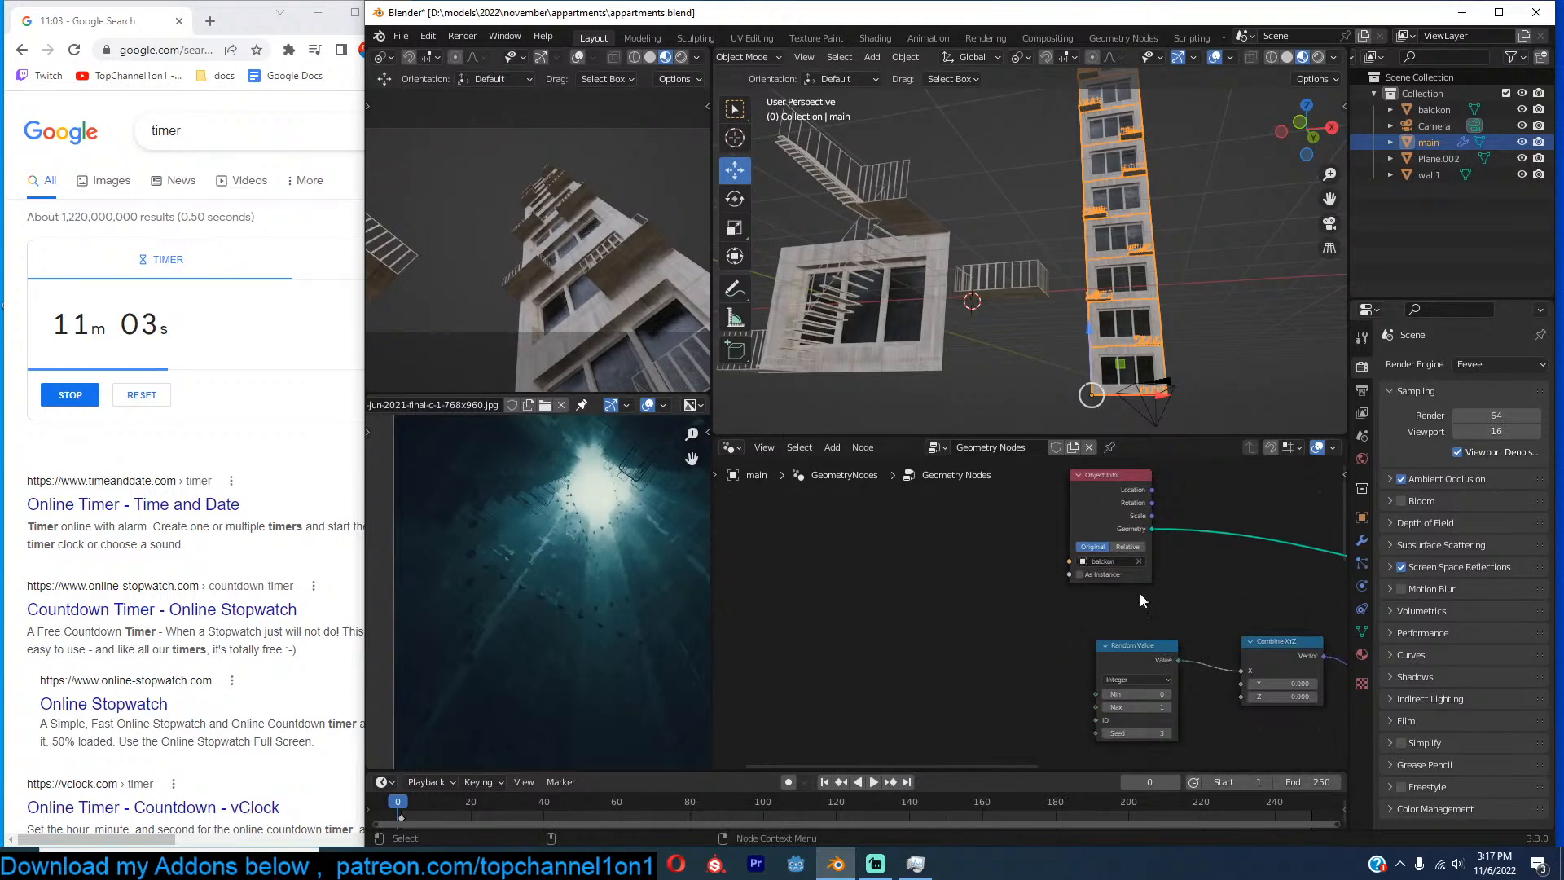
Rename the staircase object Plane.002 as steps.
middle_click_drag(965, 272, 1051, 301, "shift")
left_click(823, 393)
double_click(1442, 158)
type("steps")
key("Return")
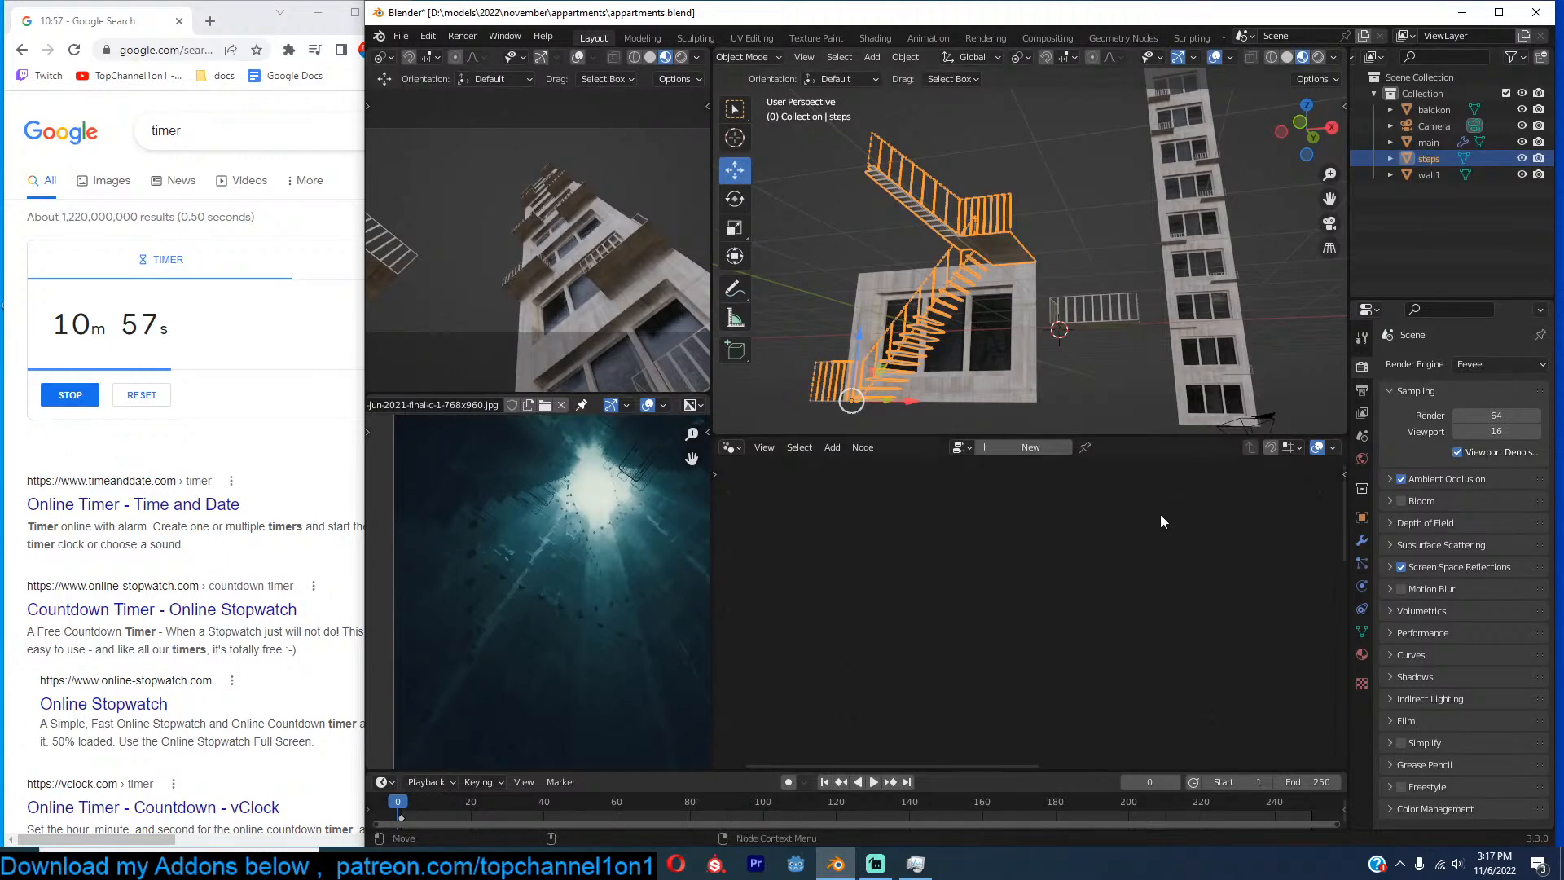
In the main building's node tree, set the duplicated Object Info node's object to steps.
left_click(1180, 306)
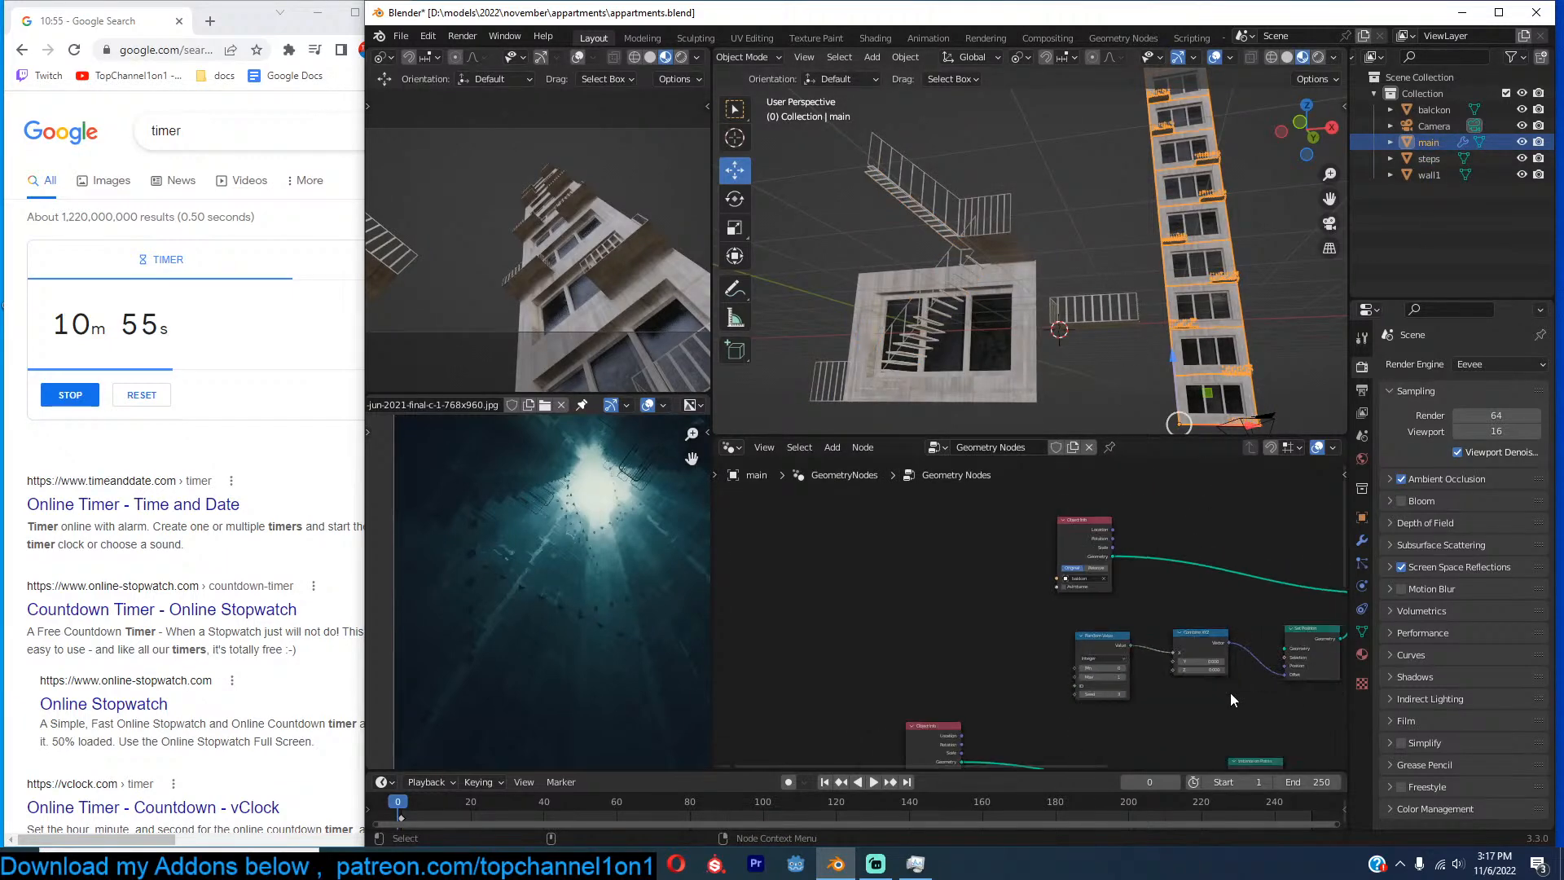
left_click(1078, 581)
left_click(1078, 598)
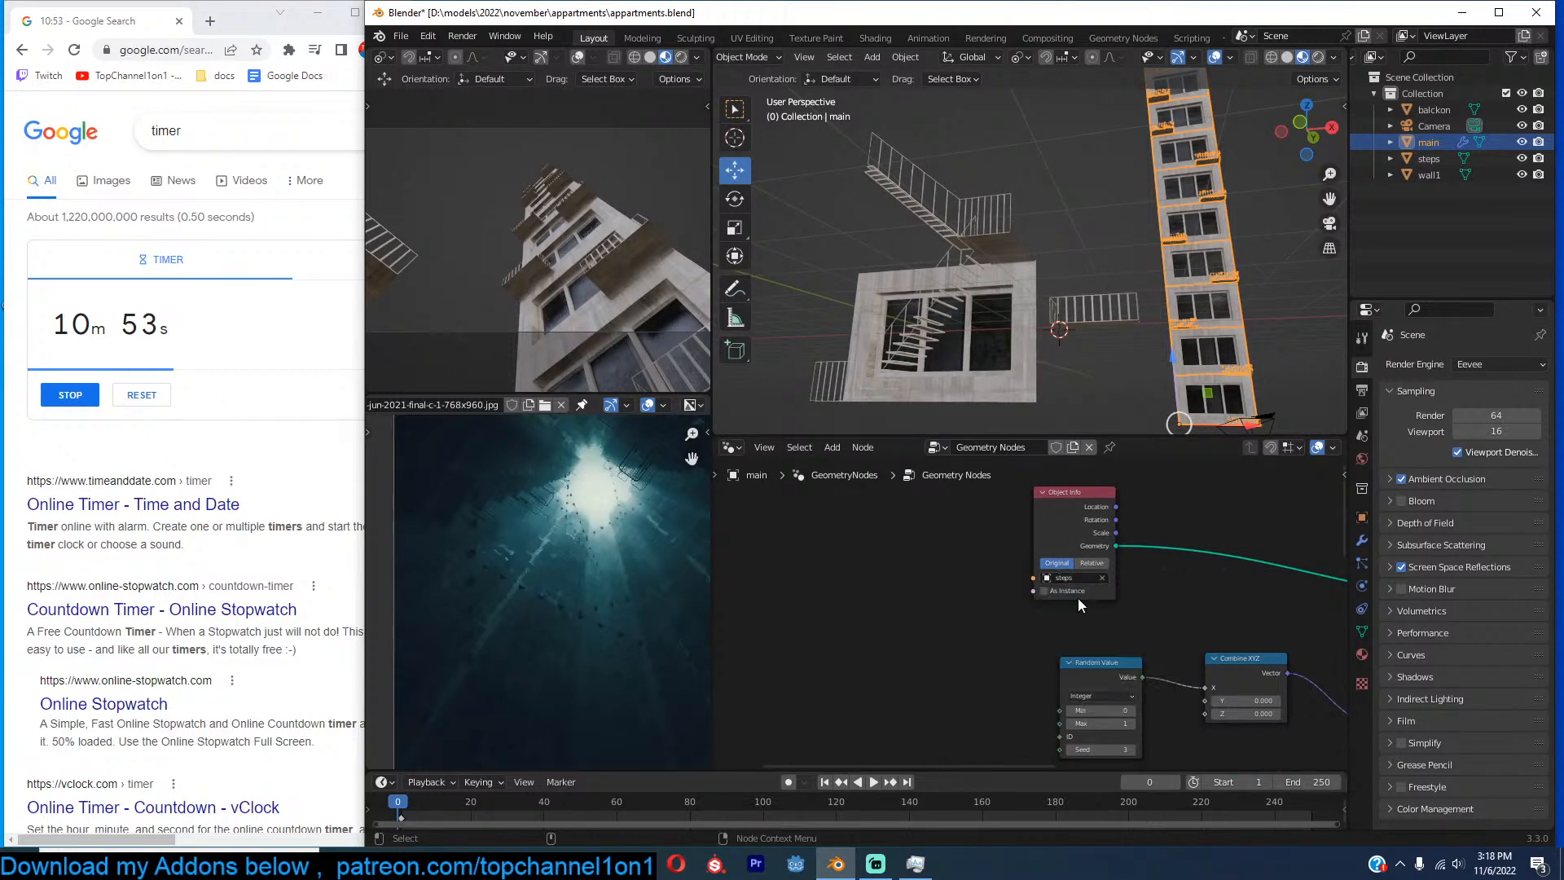
middle_click_drag(1151, 606, 930, 606)
scroll(1042, 608, "down", 4)
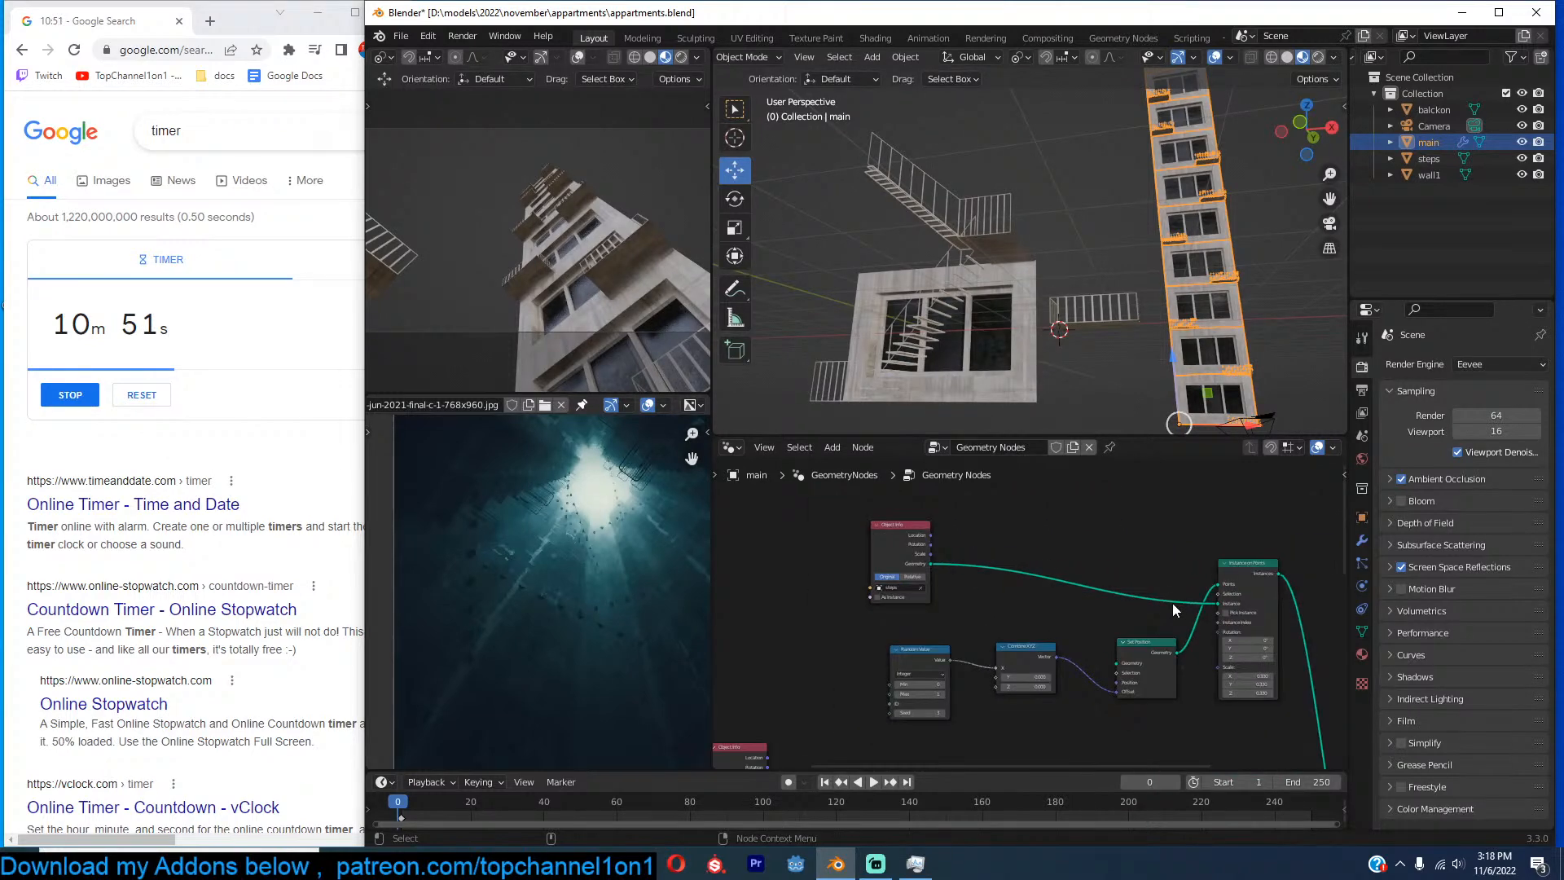
Preview the steps Object Info and its Instance on Points node by linking each in turn directly to the Group Output.
middle_click_drag(1172, 603, 1038, 586)
left_click(1131, 558, "ctrl+shift")
key("x")
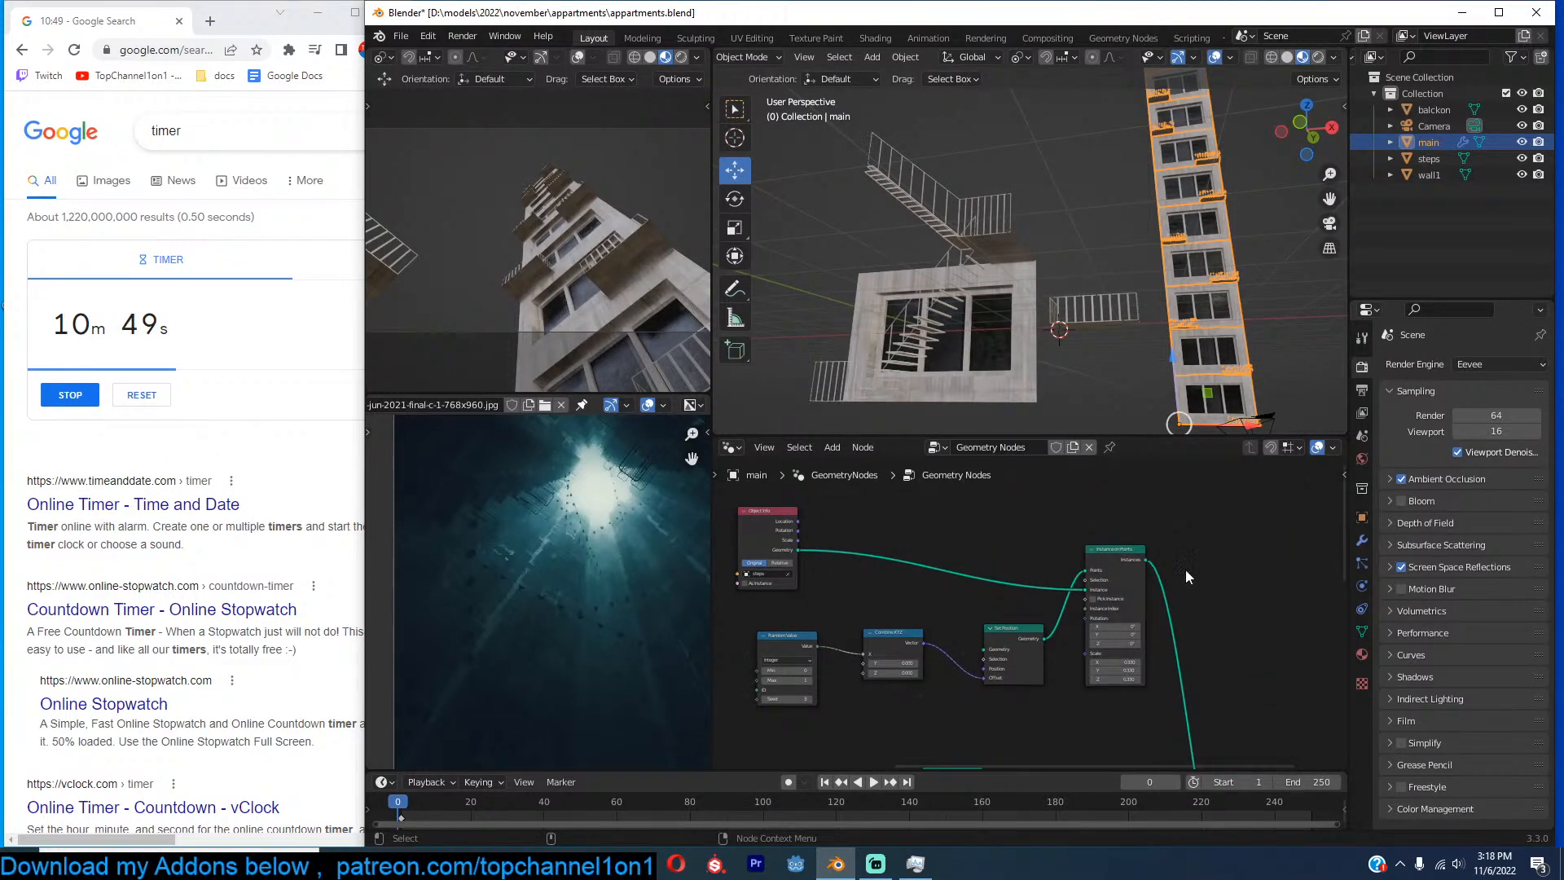
left_click(1129, 556, "alt+shift")
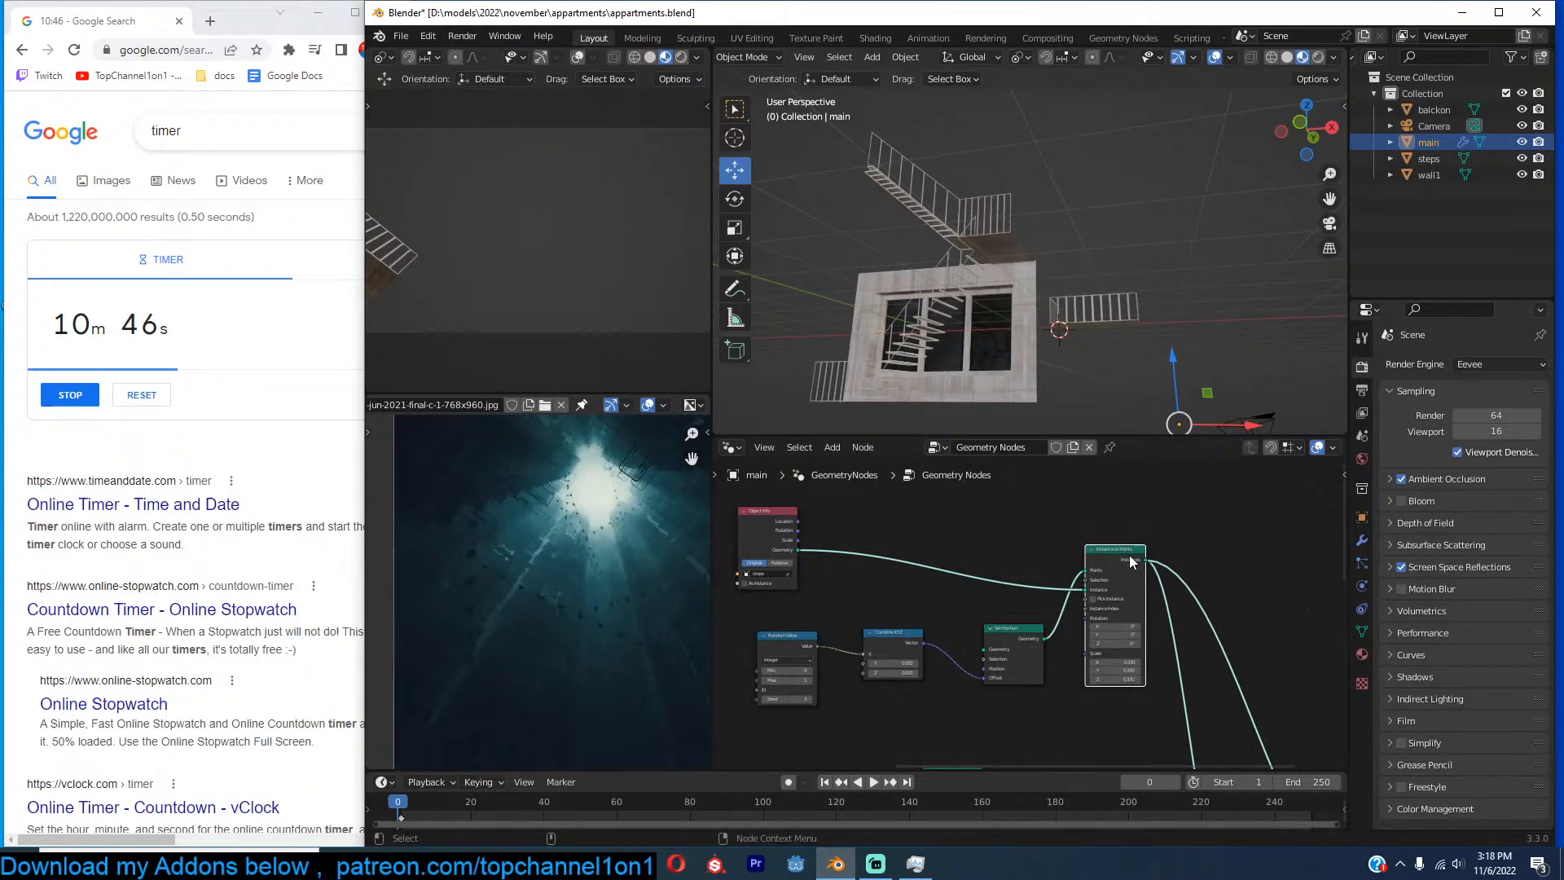
middle_click_drag(769, 542, 860, 538)
left_click(860, 536, "alt+shift")
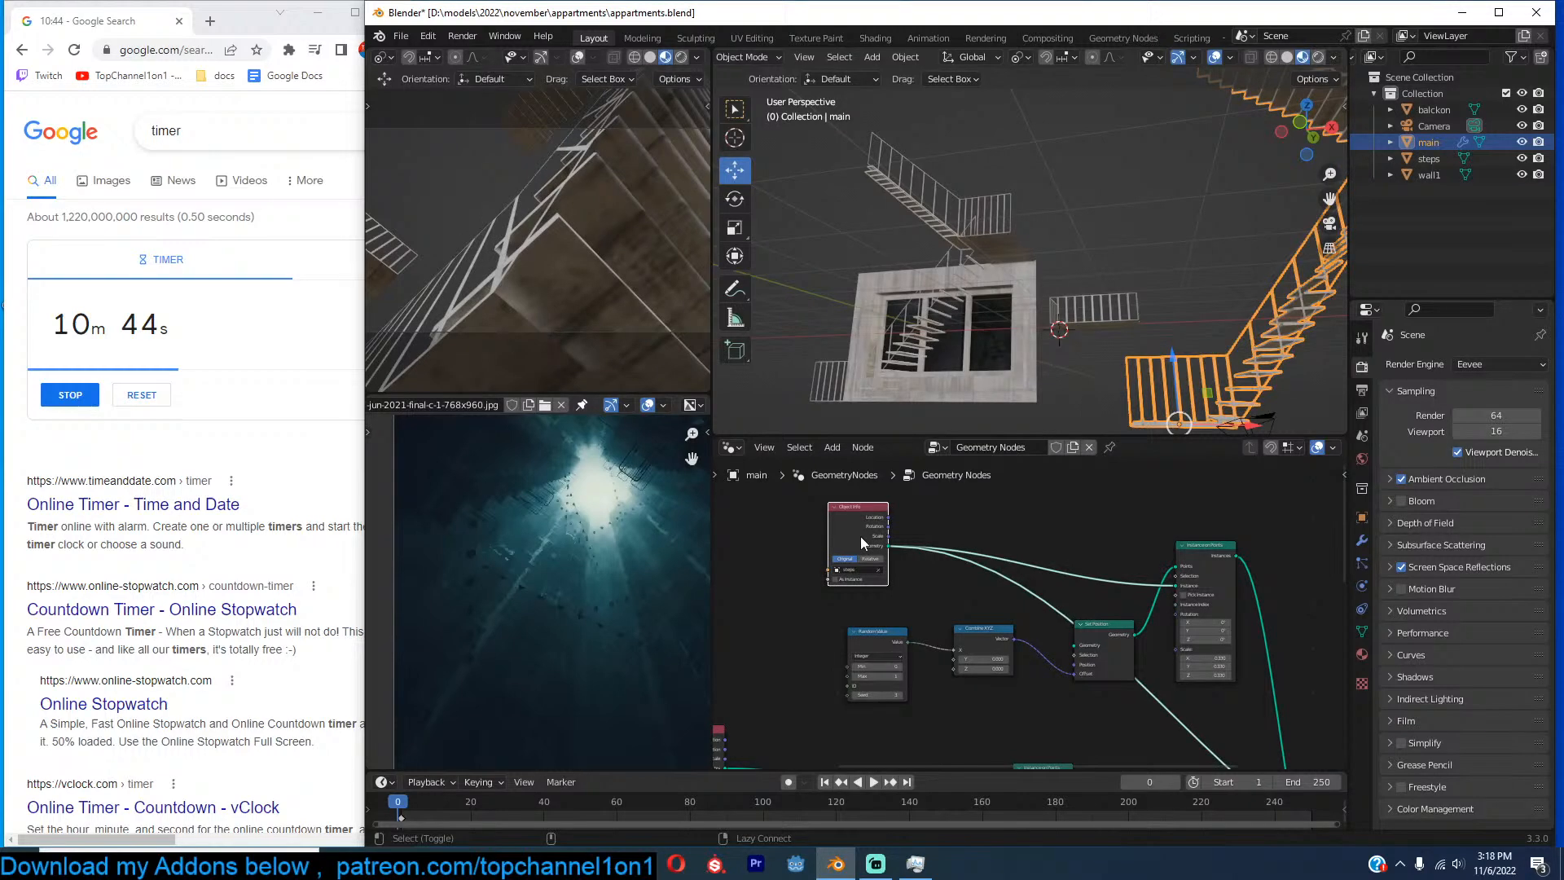
middle_click_drag(1227, 653, 1080, 593)
scroll(1080, 593, "up", 2)
left_click(1080, 593, "alt+shift")
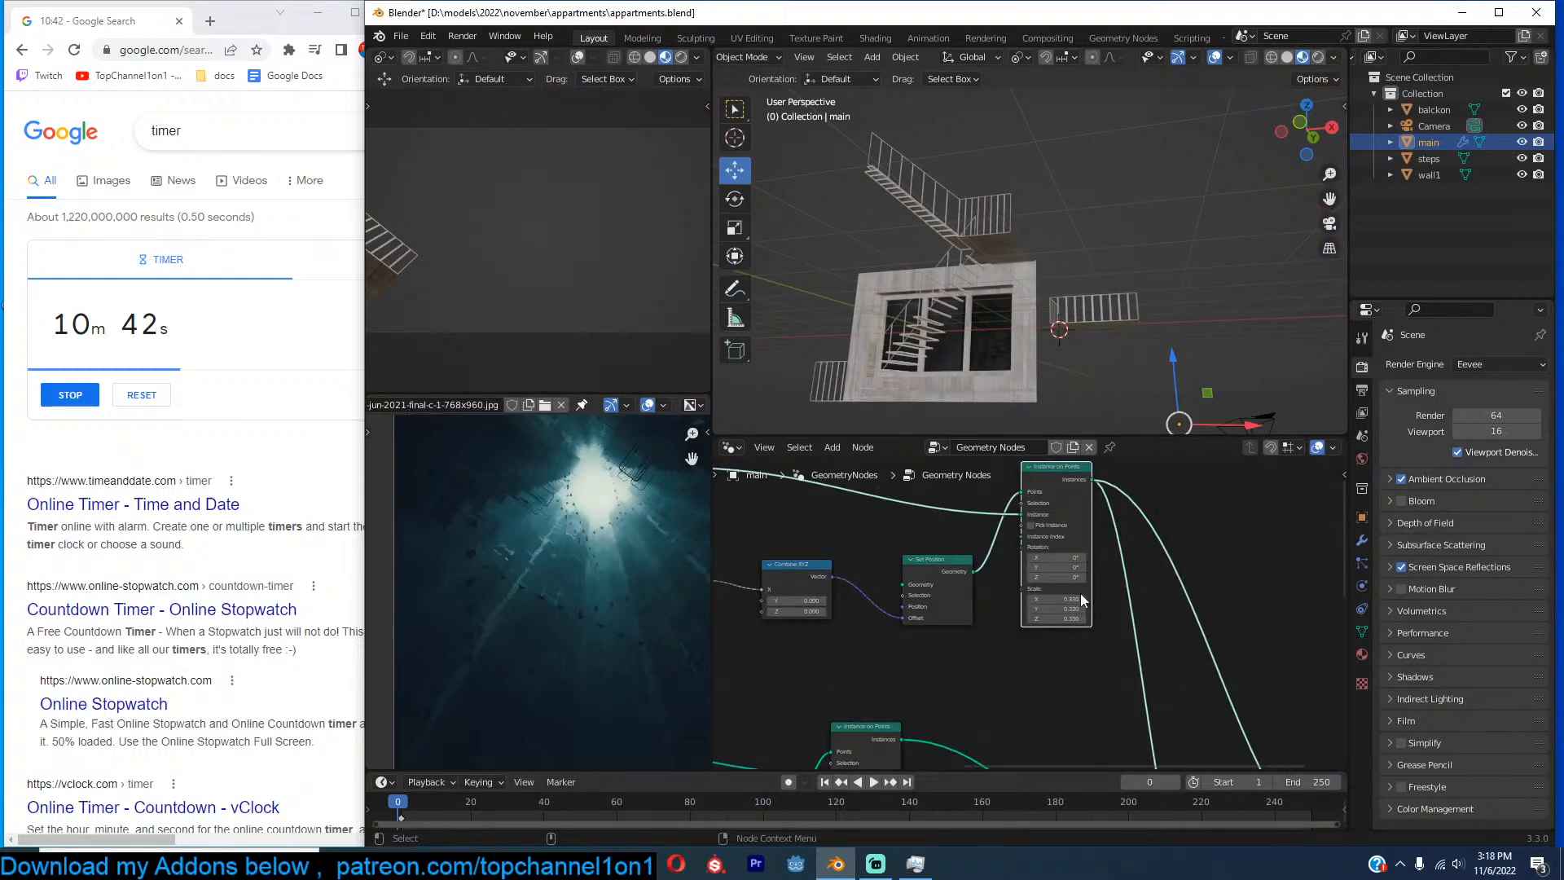
Reset the duplicated Instance on Points node's Scale to 1.000 on all axes, and save the file.
key("BackSpace")
scroll(1115, 331, "down", 8)
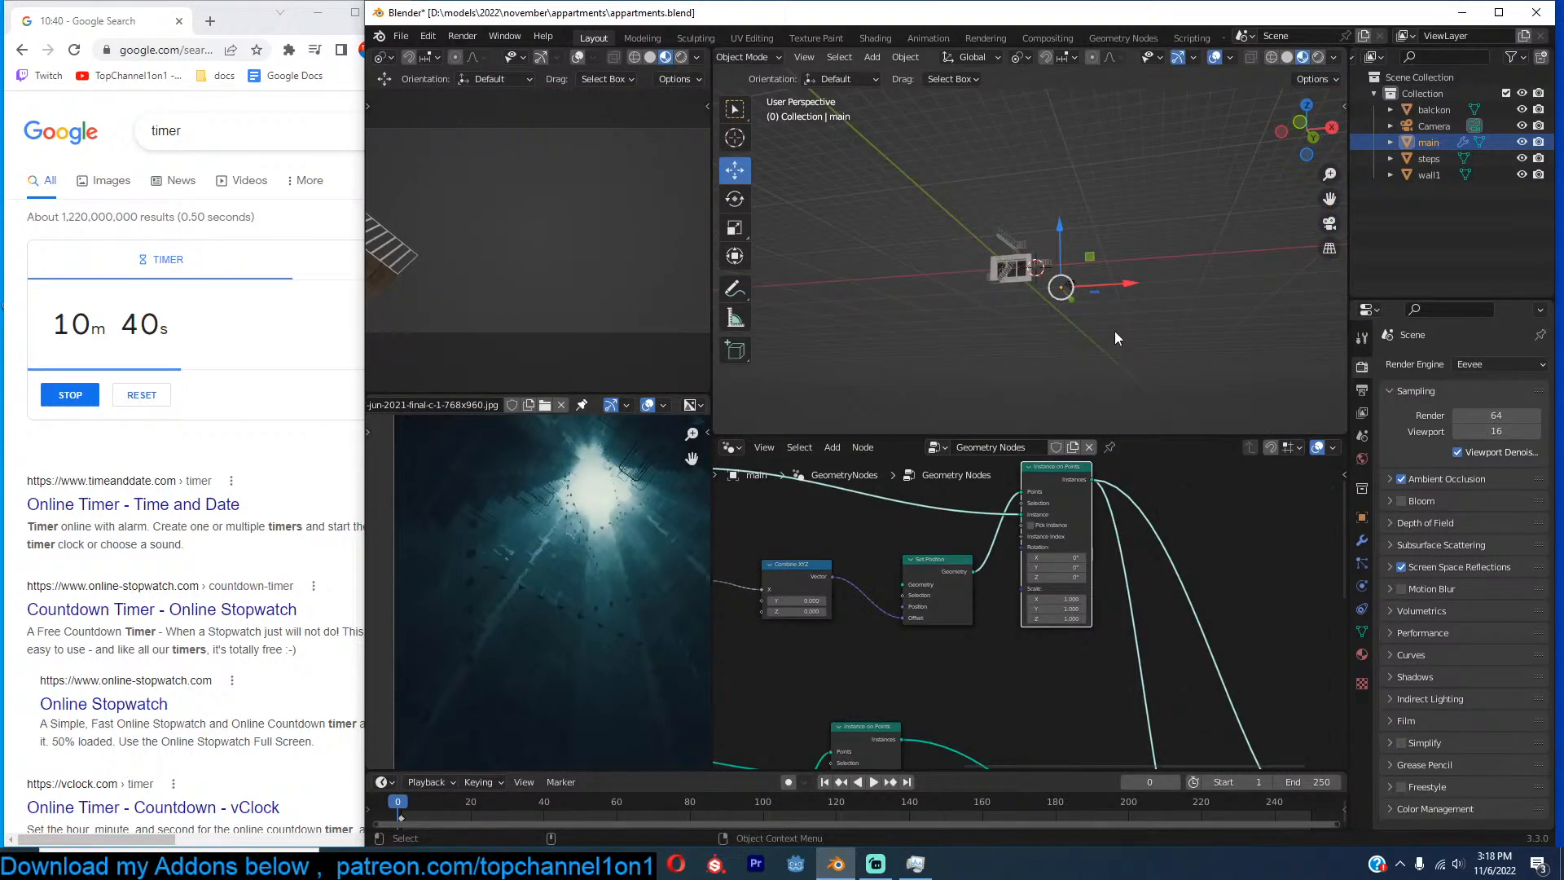
scroll(1243, 631, "down", 1)
middle_click_drag(1239, 602, 1203, 636)
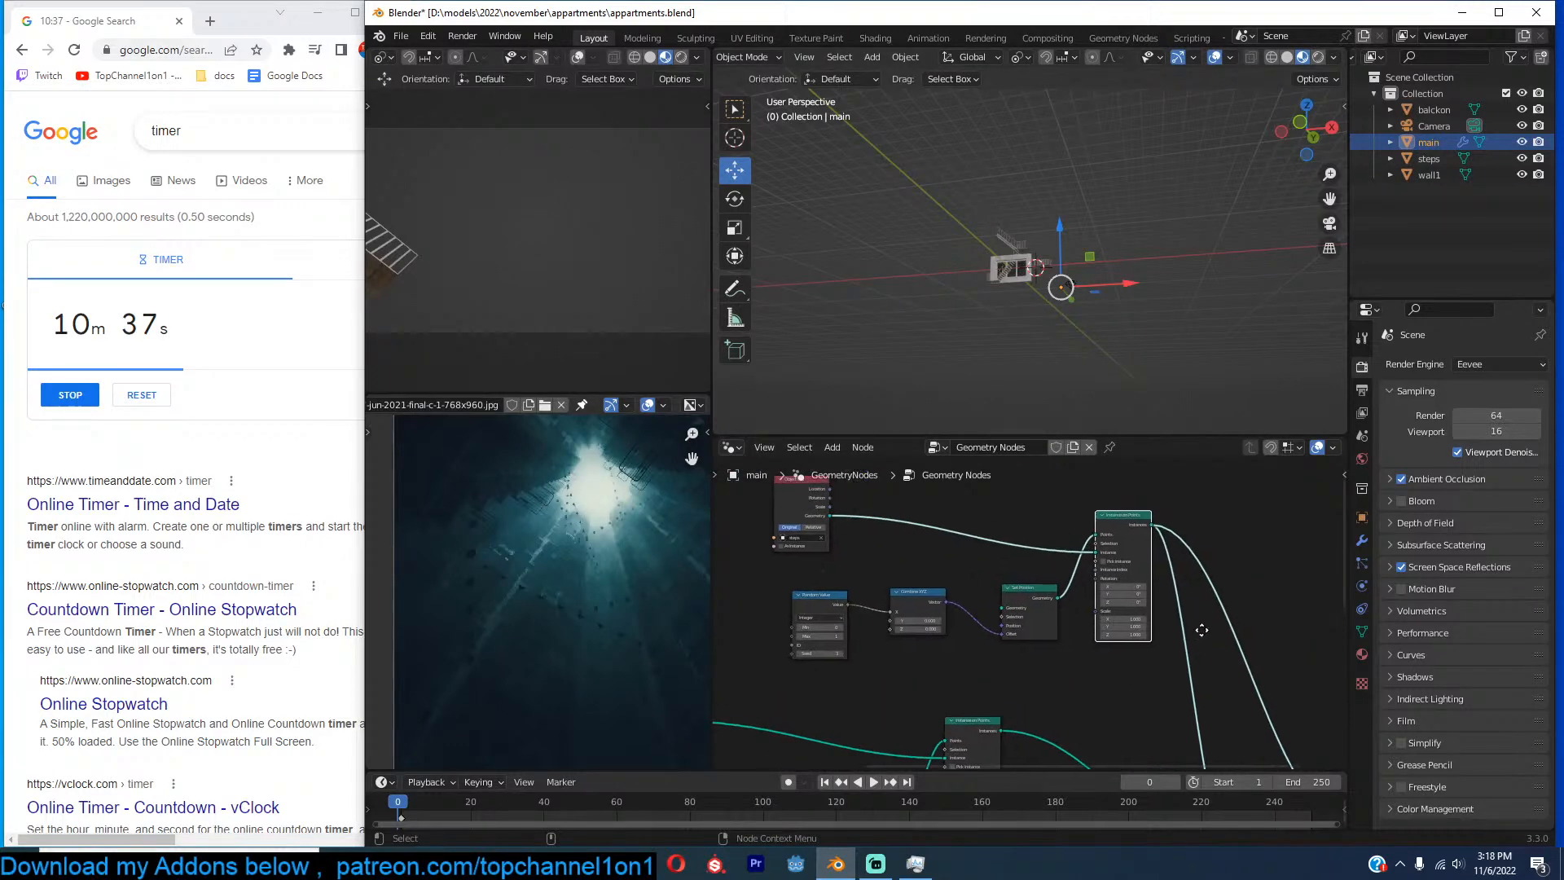
key("ctrl+s")
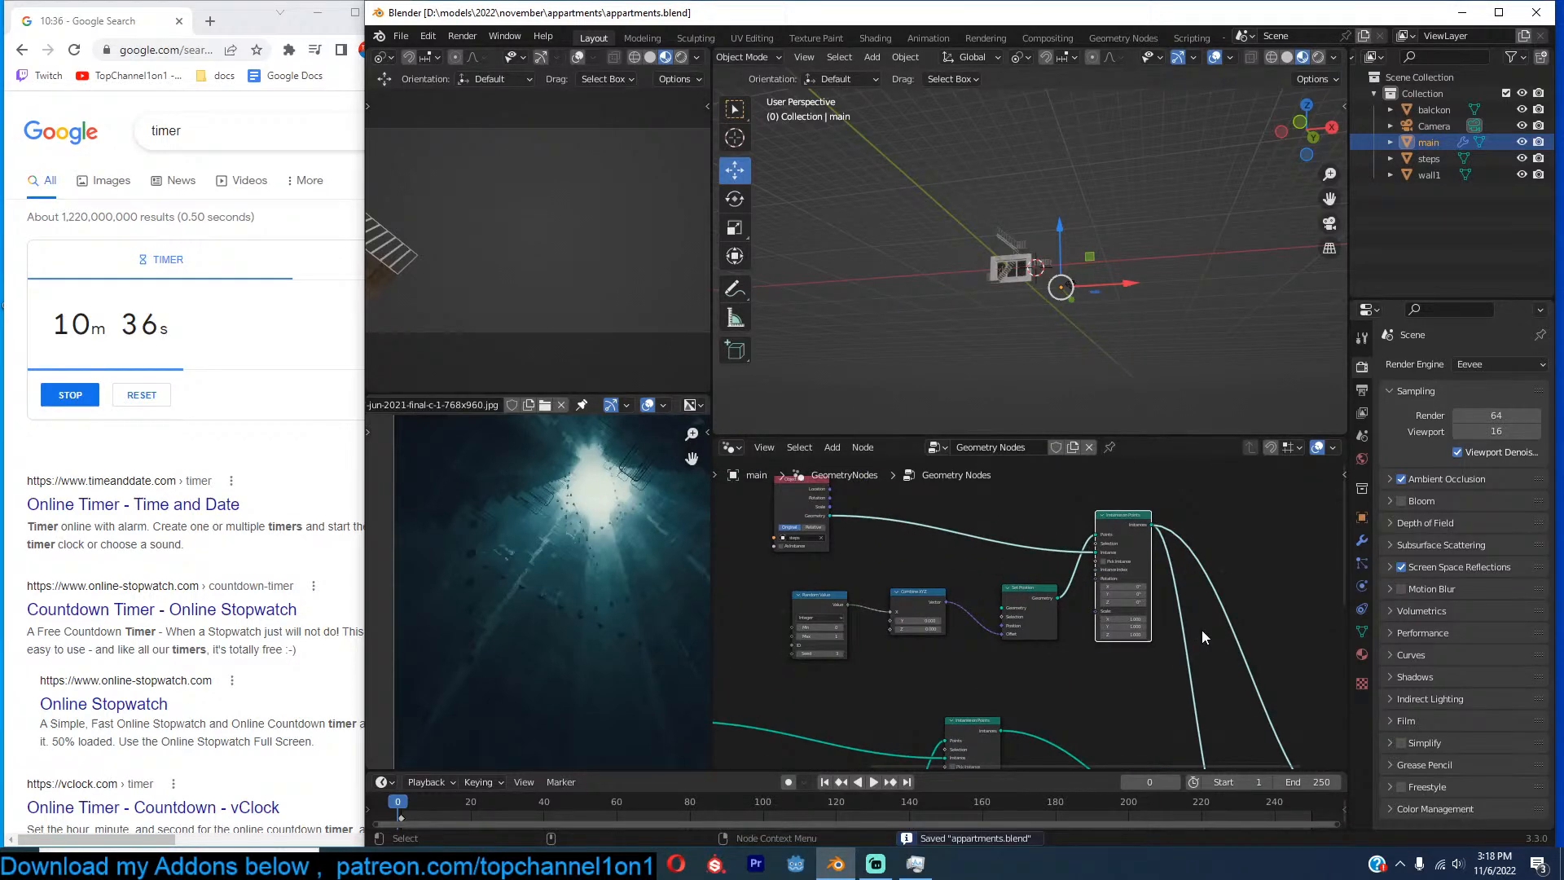
Connect the Mesh Line's Mesh output to the Geometry input of the duplicated Set Position node.
scroll(958, 622, "up", 4)
middle_click_drag(958, 622, 995, 615)
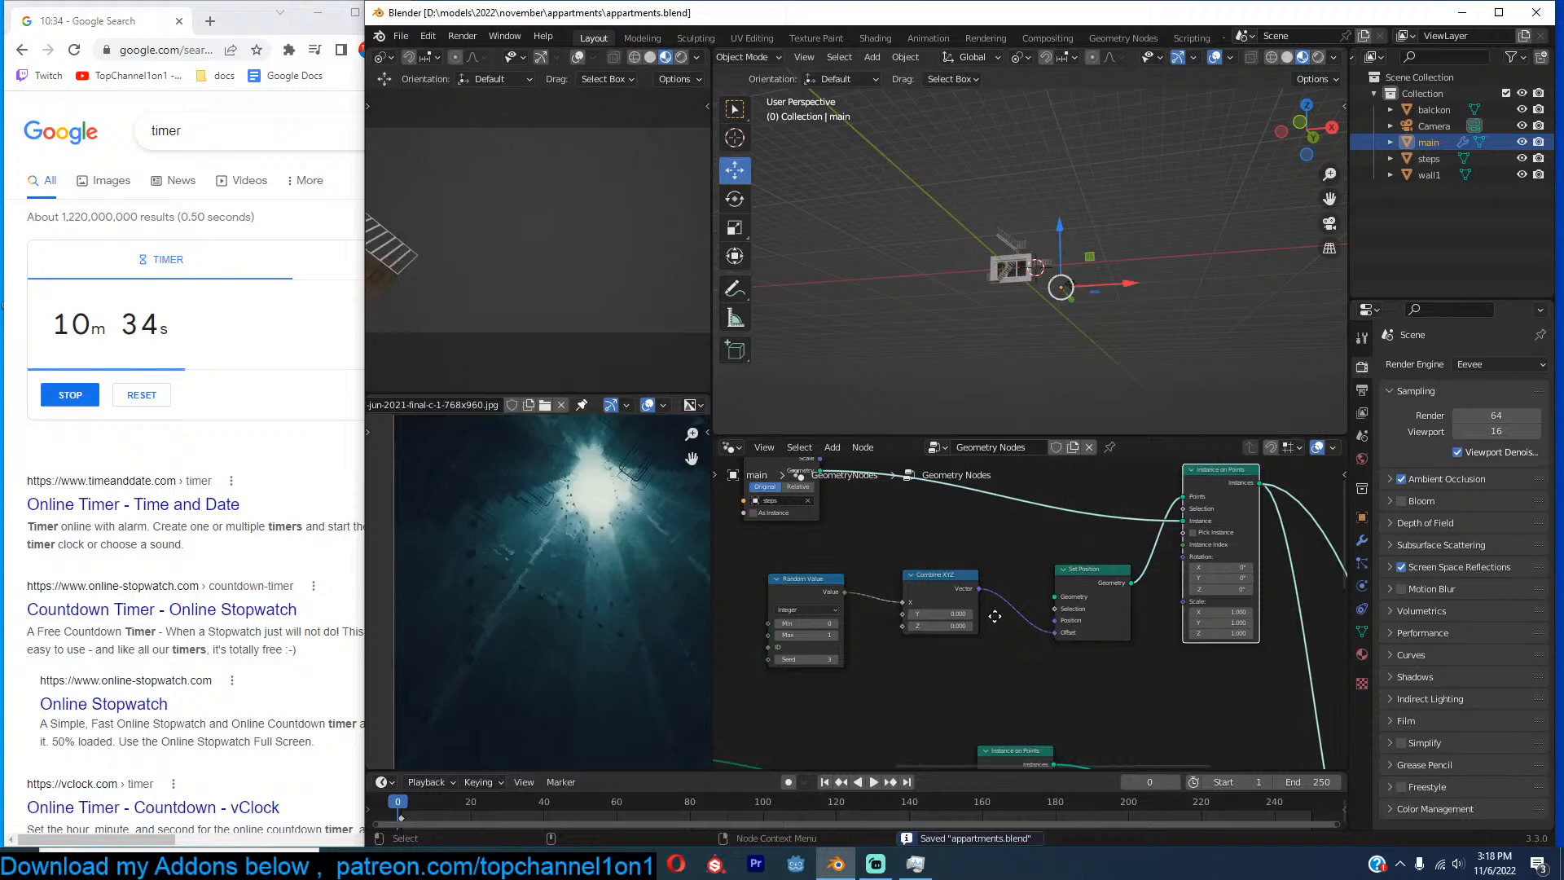
scroll(995, 619, "down", 1)
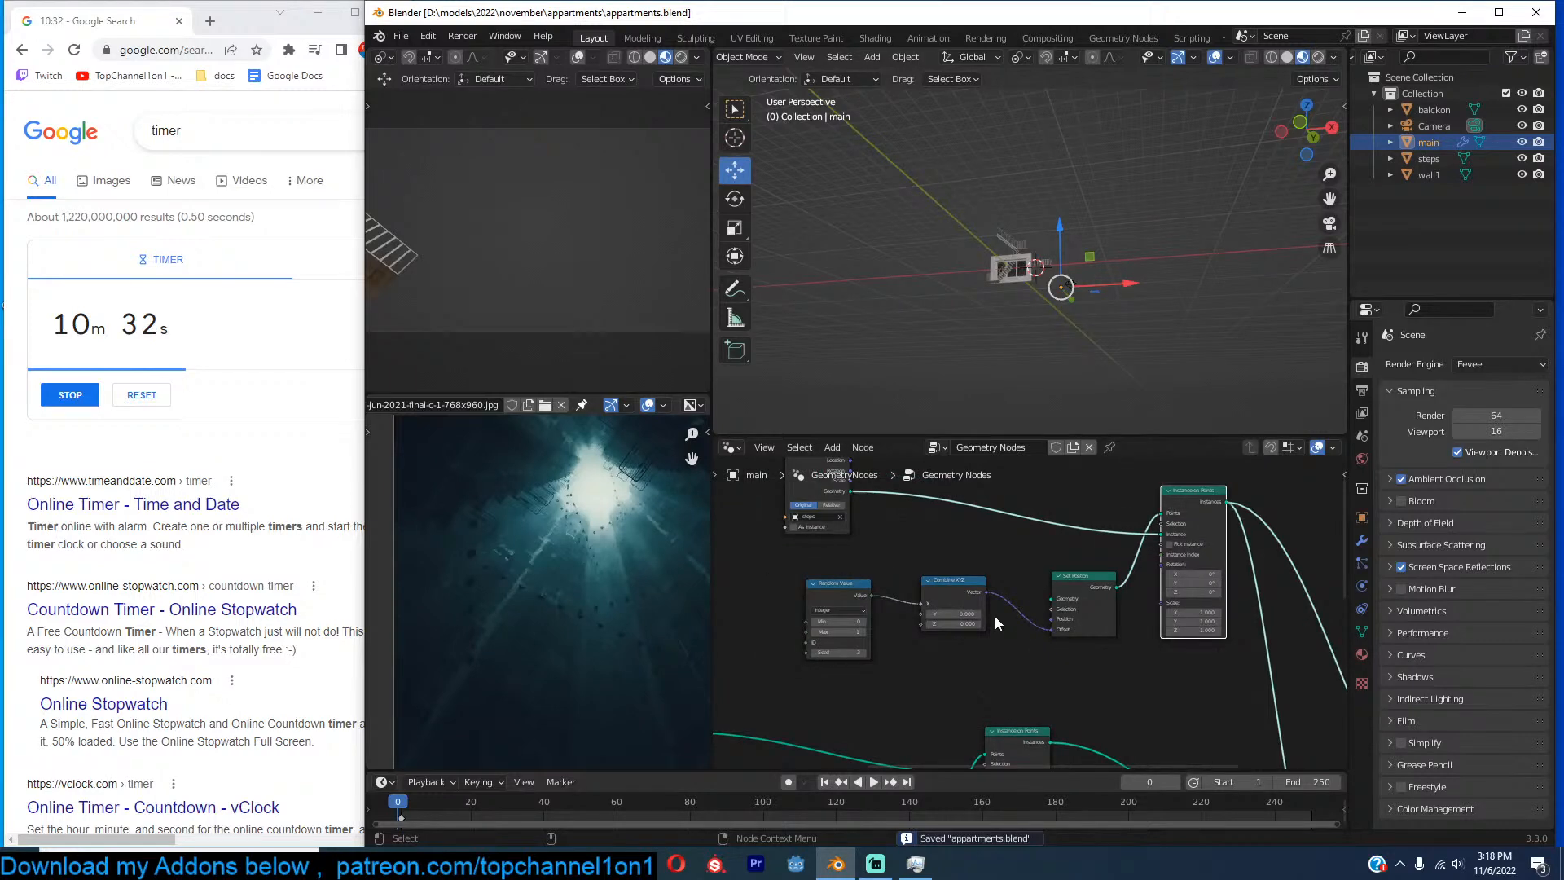
scroll(994, 616, "down", 1)
middle_click_drag(995, 616, 1037, 519)
scroll(1022, 588, "down", 4)
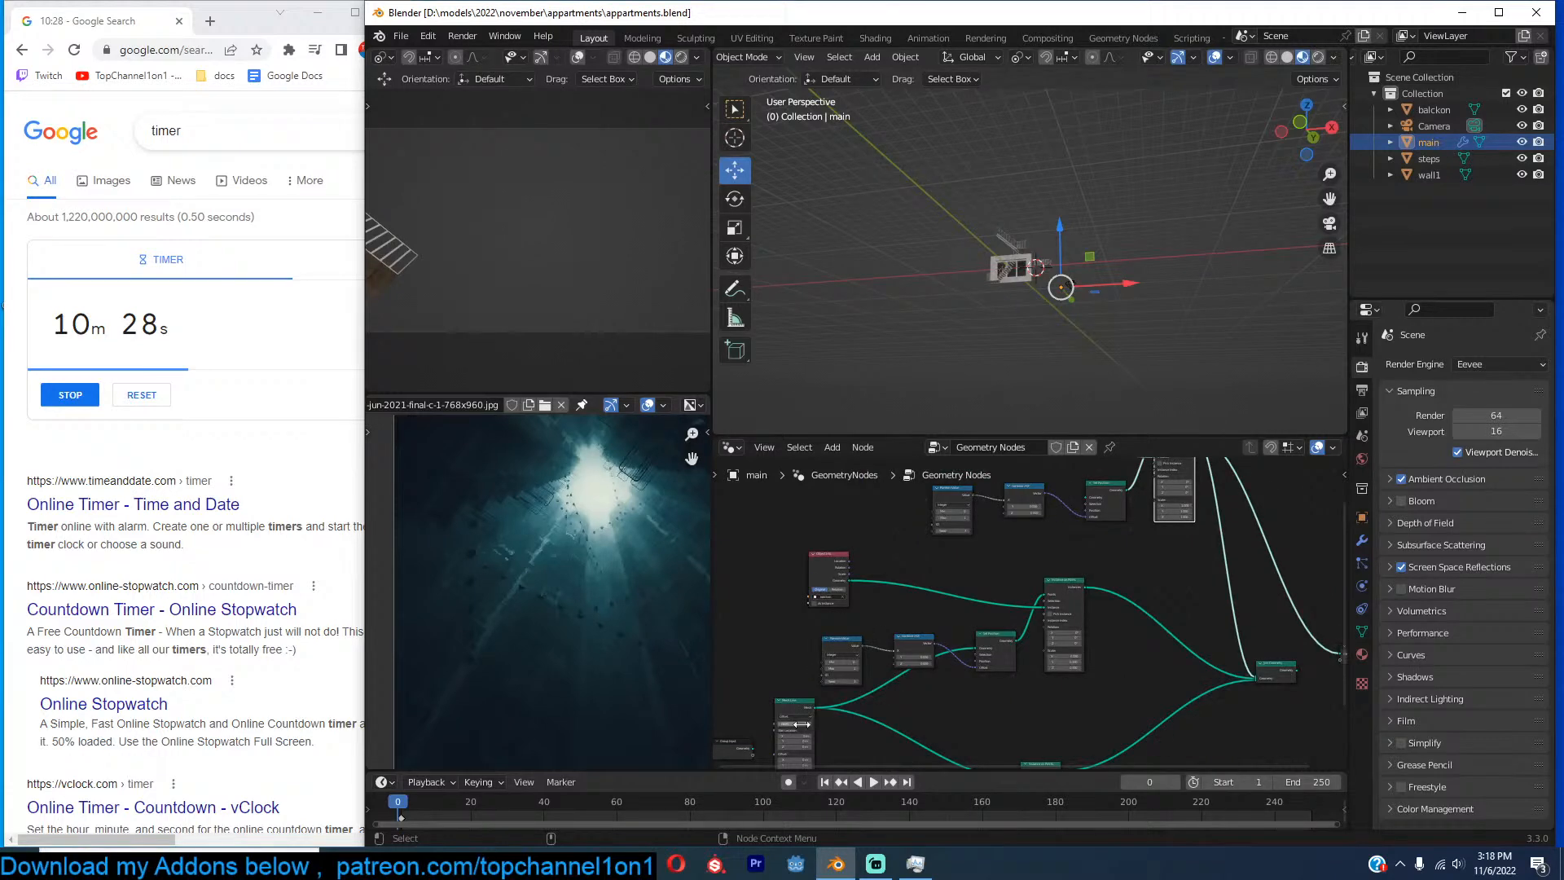
scroll(802, 724, "up", 2)
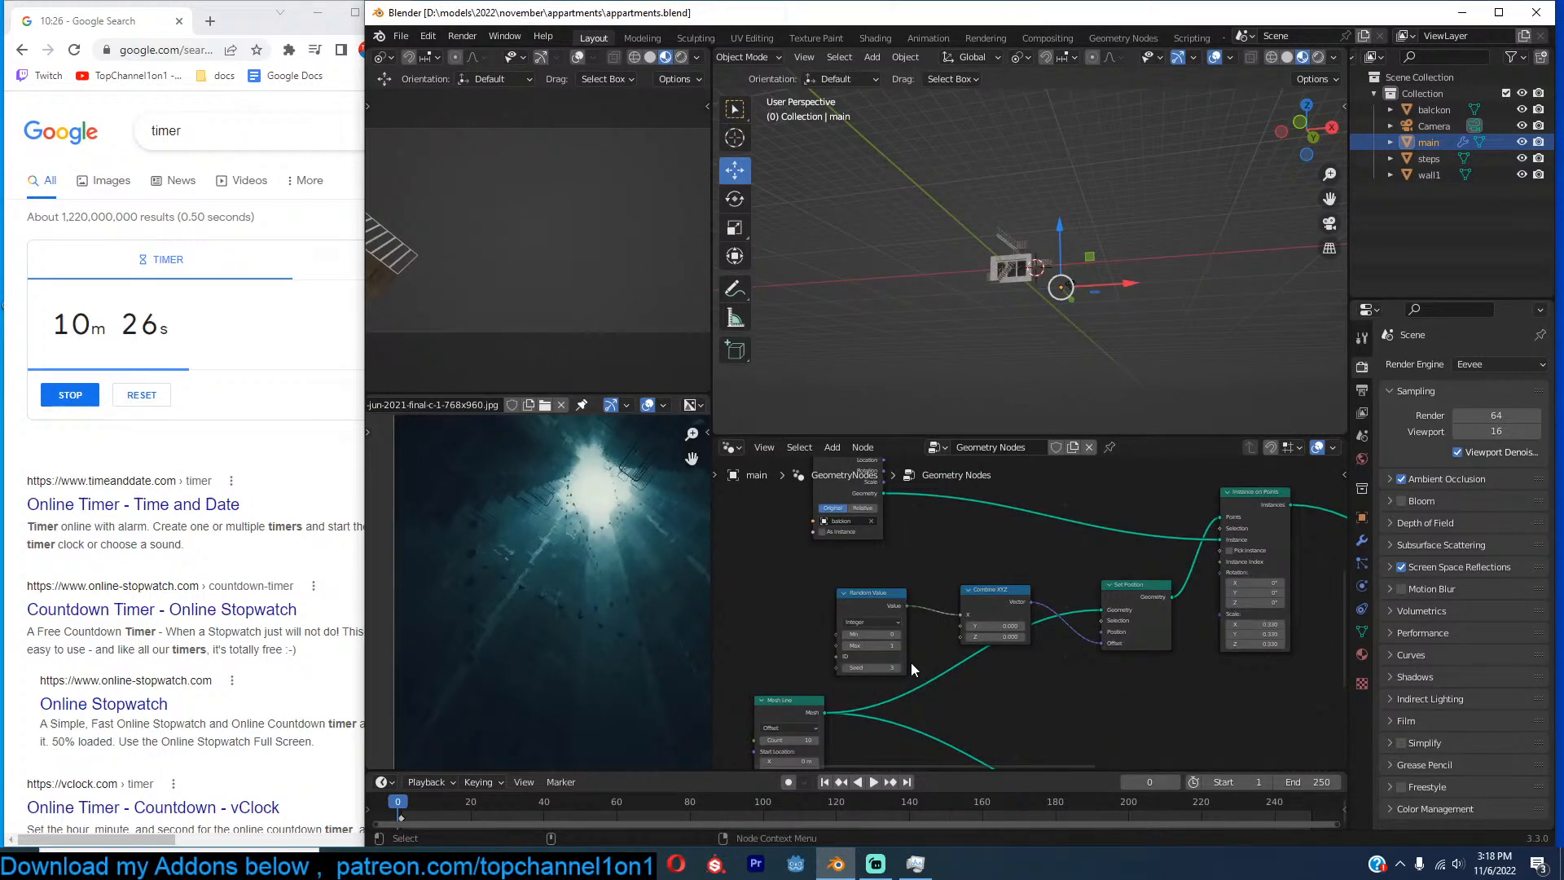
scroll(911, 662, "down", 2)
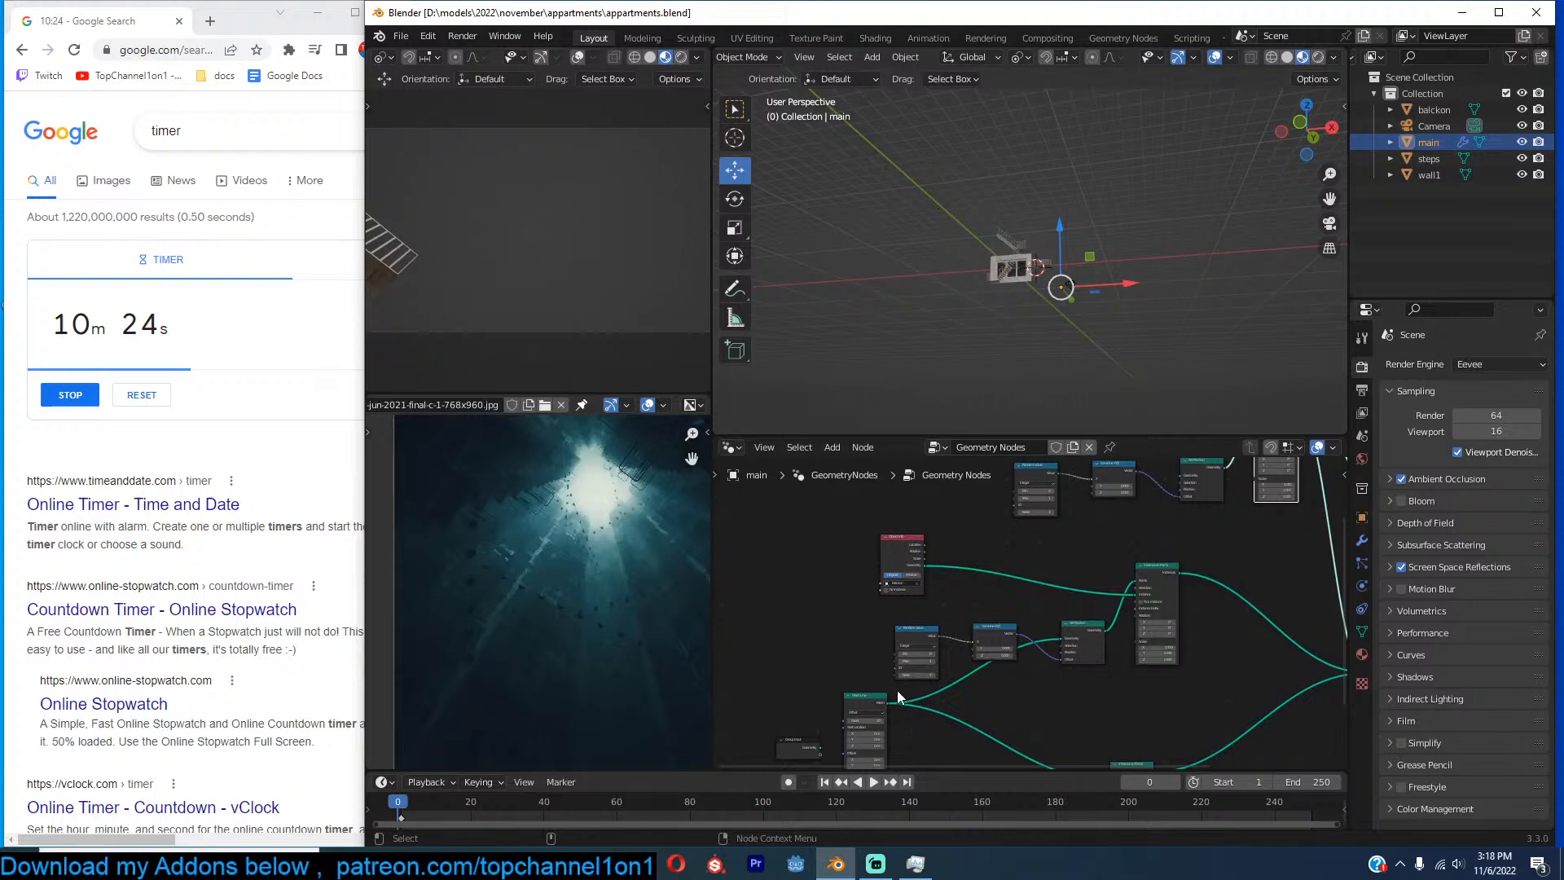
scroll(913, 687, "down", 2)
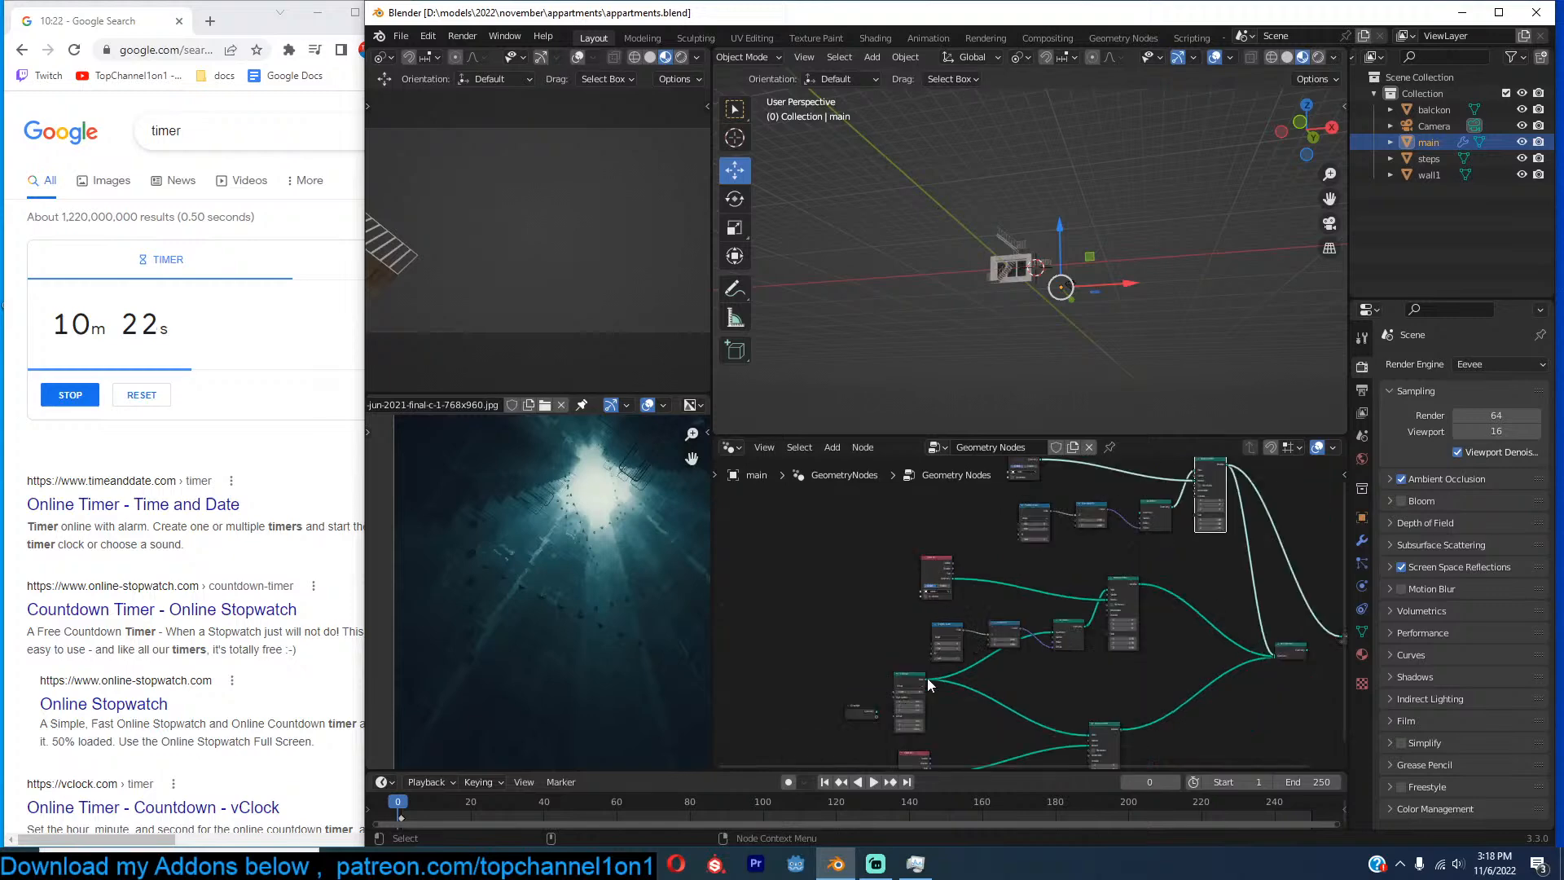
left_click_drag(929, 684, 1143, 518)
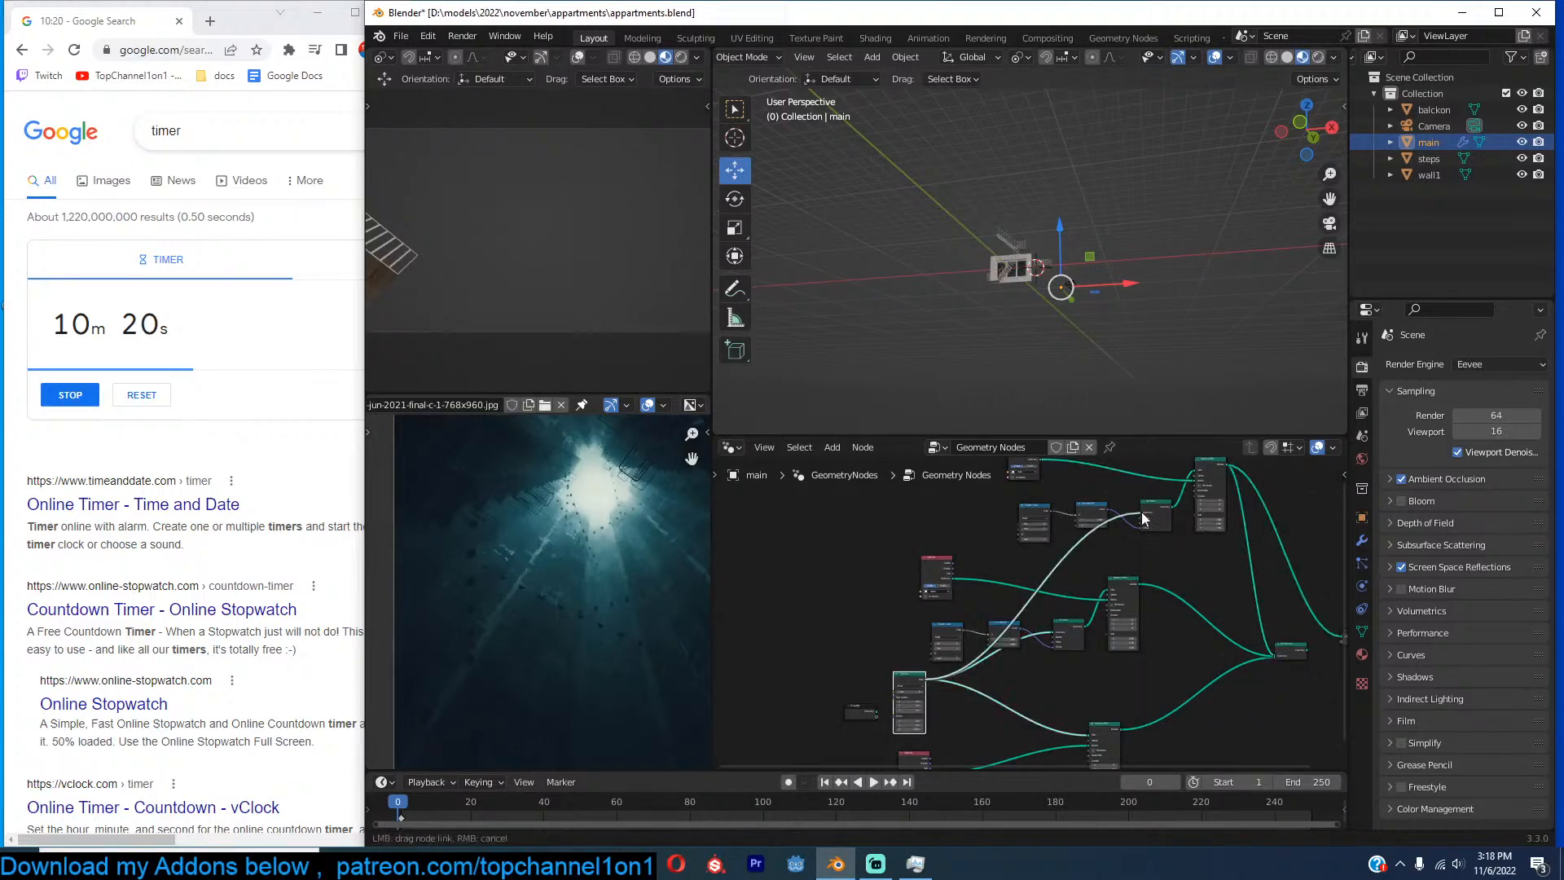
Link the Join Geometry node to the Group Output in place of the steps branch.
middle_click_drag(1294, 651, 1107, 669)
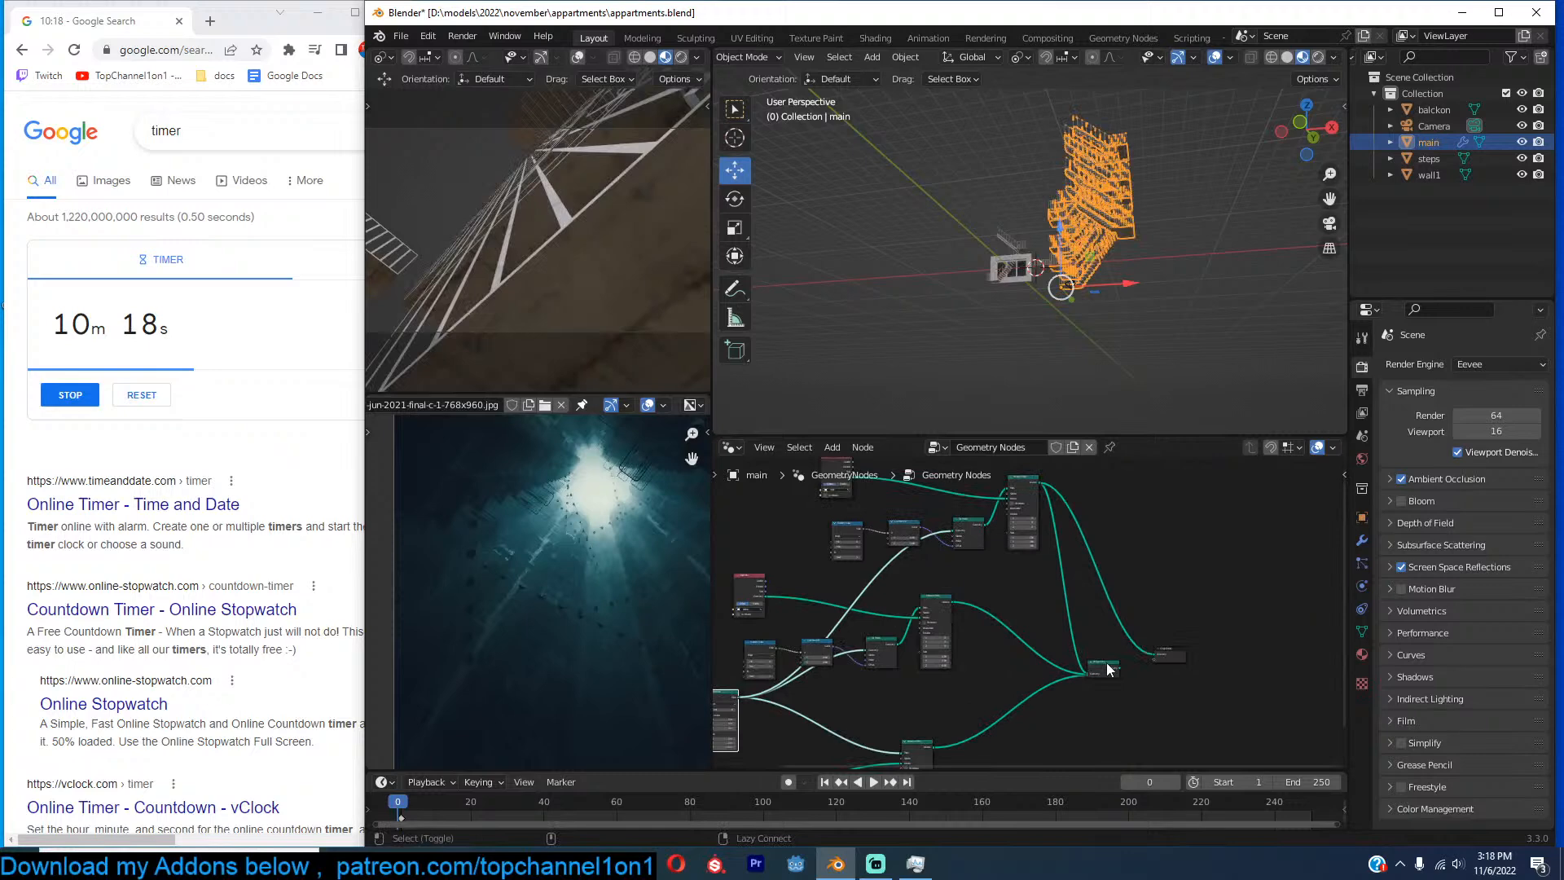
scroll(1180, 291, "up", 5)
scroll(1078, 544, "up", 3)
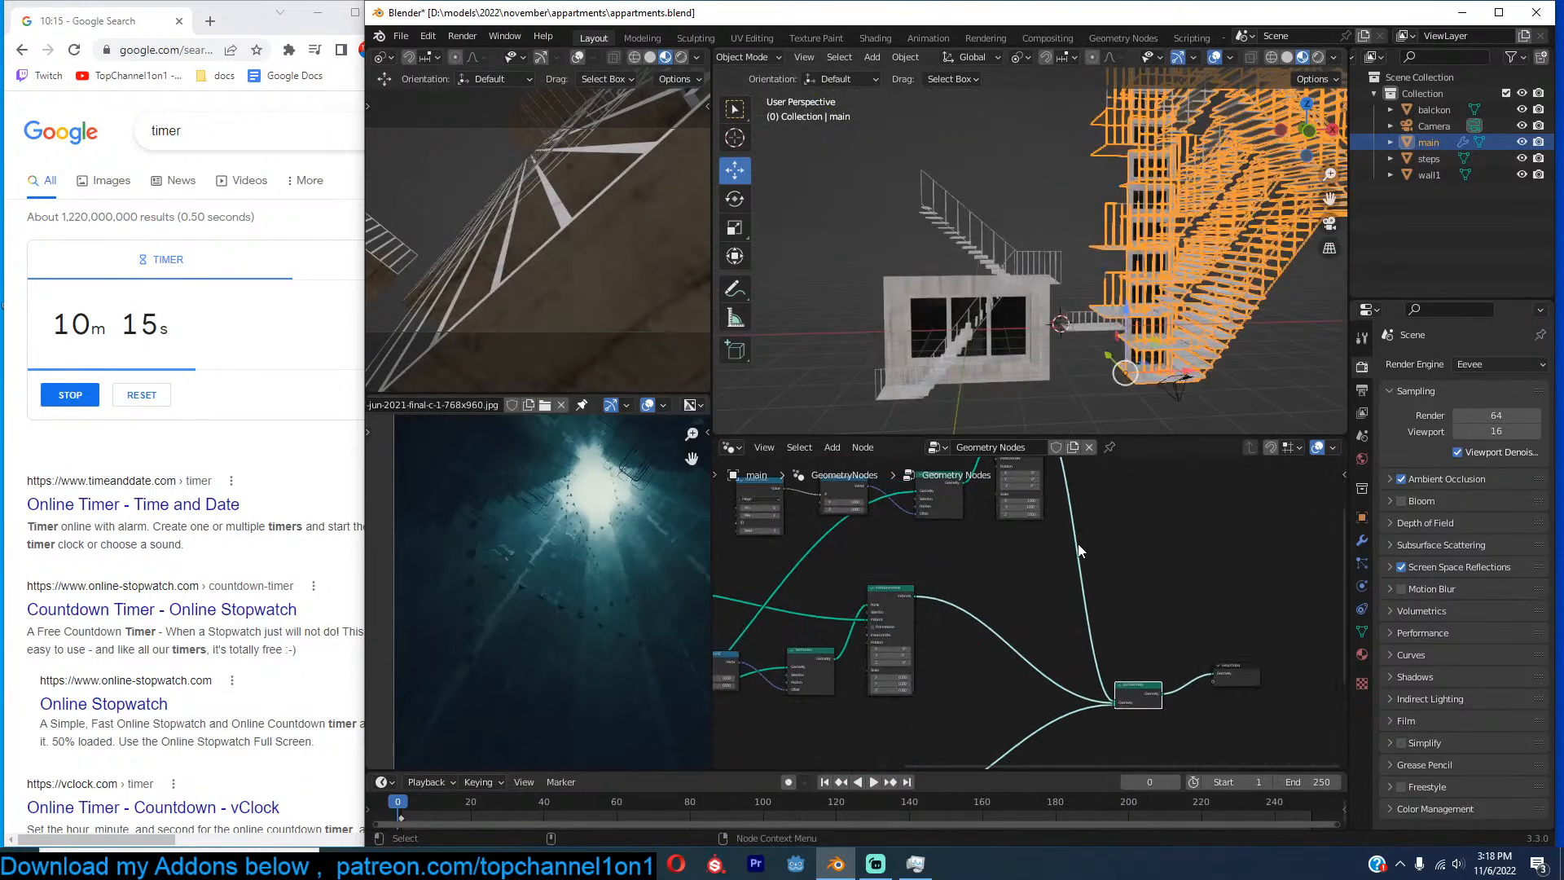
Try a uniform resize of the steps object in front view, and apply its scale.
left_click(1012, 336)
key("KP_1")
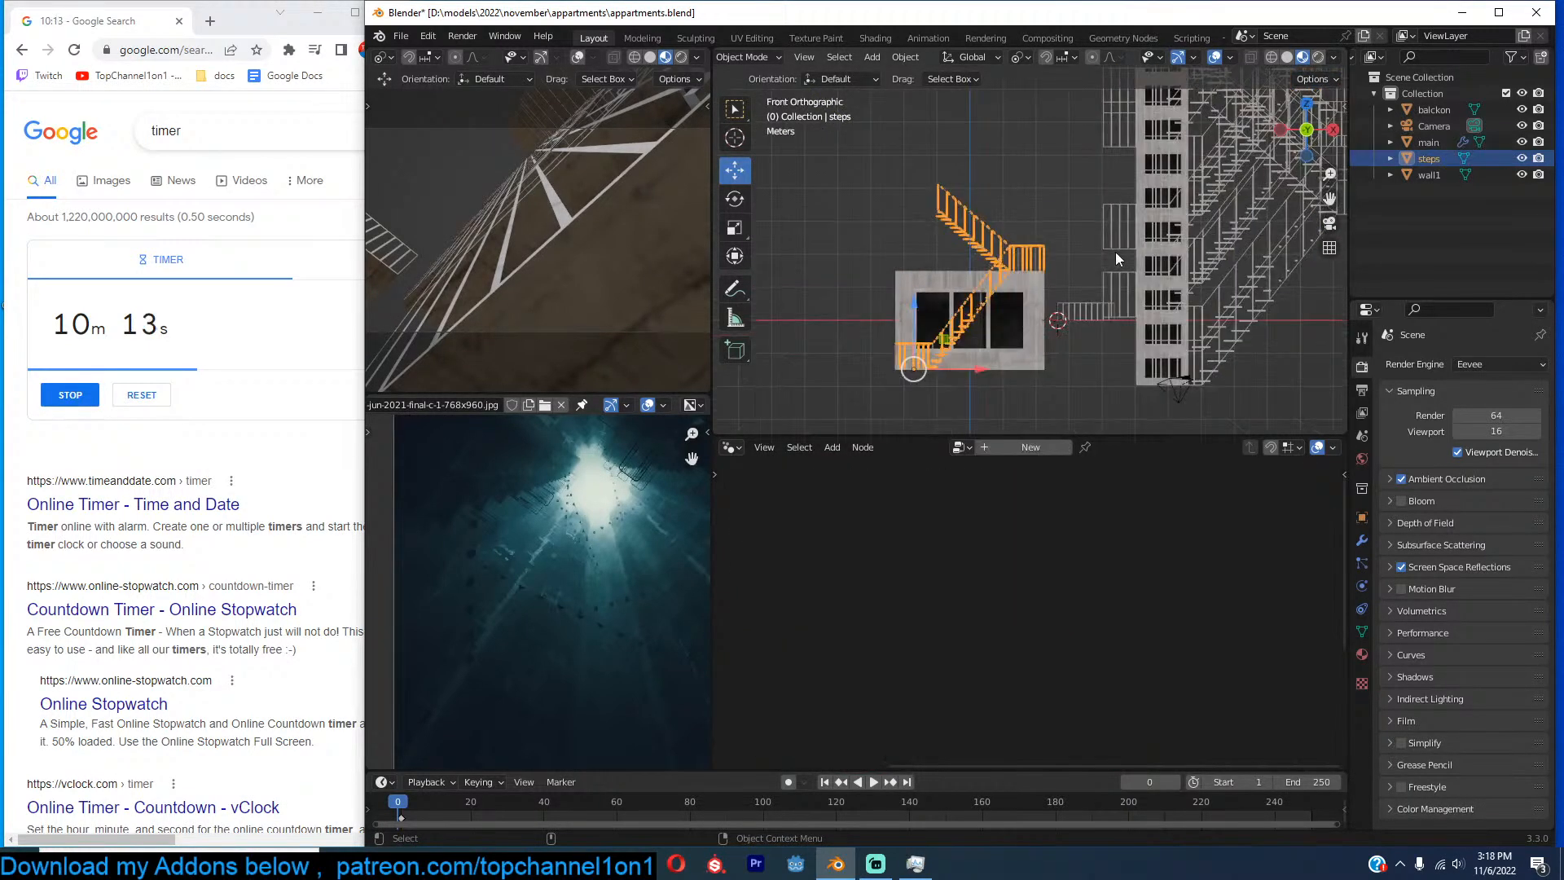
key("s")
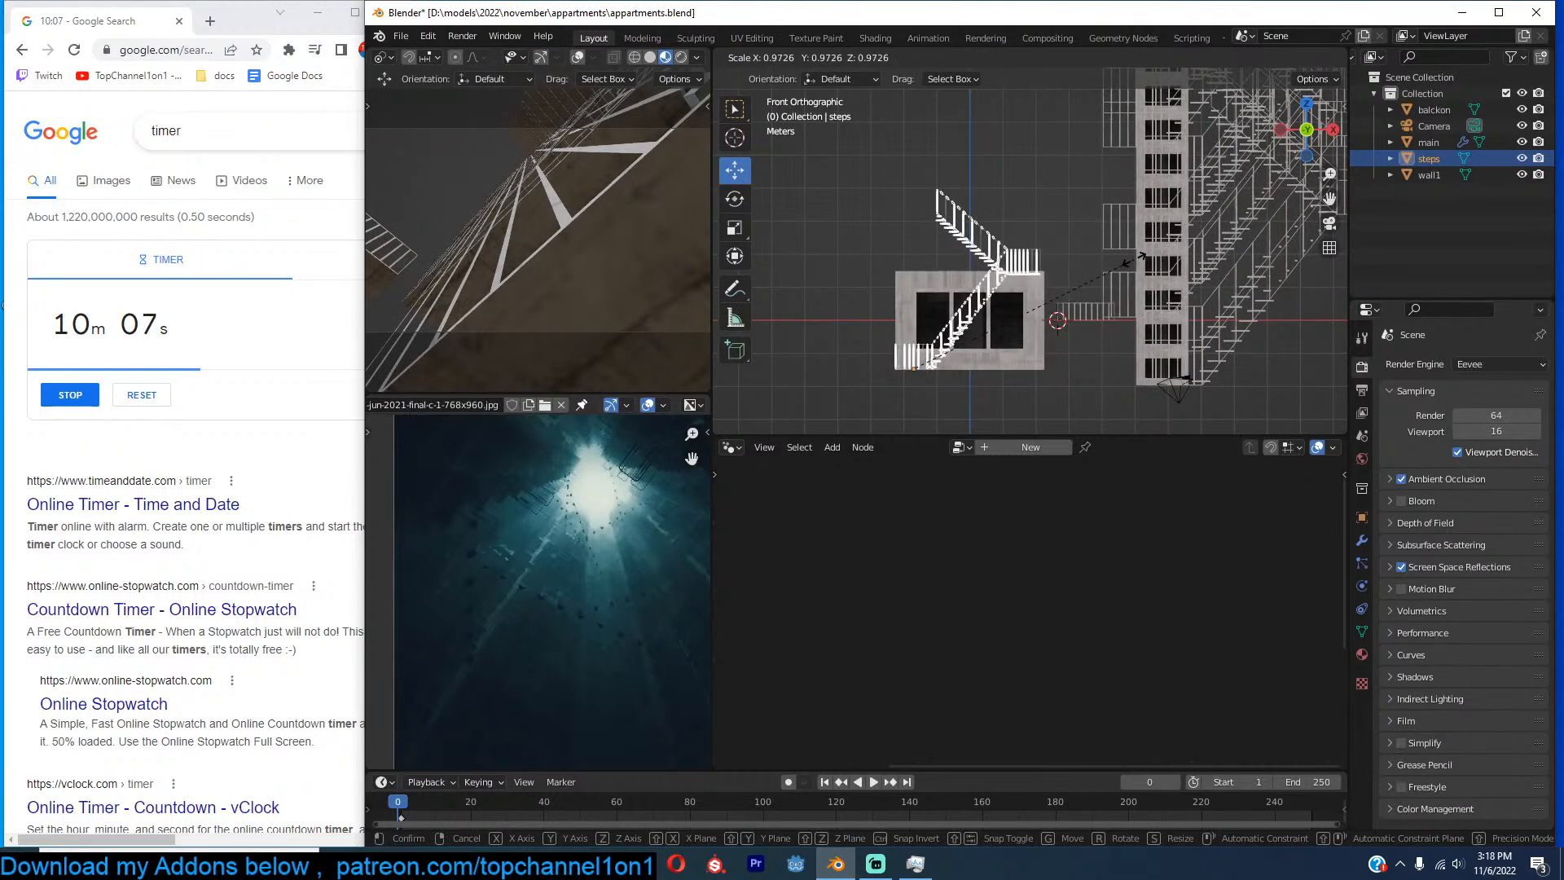
left_click(1139, 257)
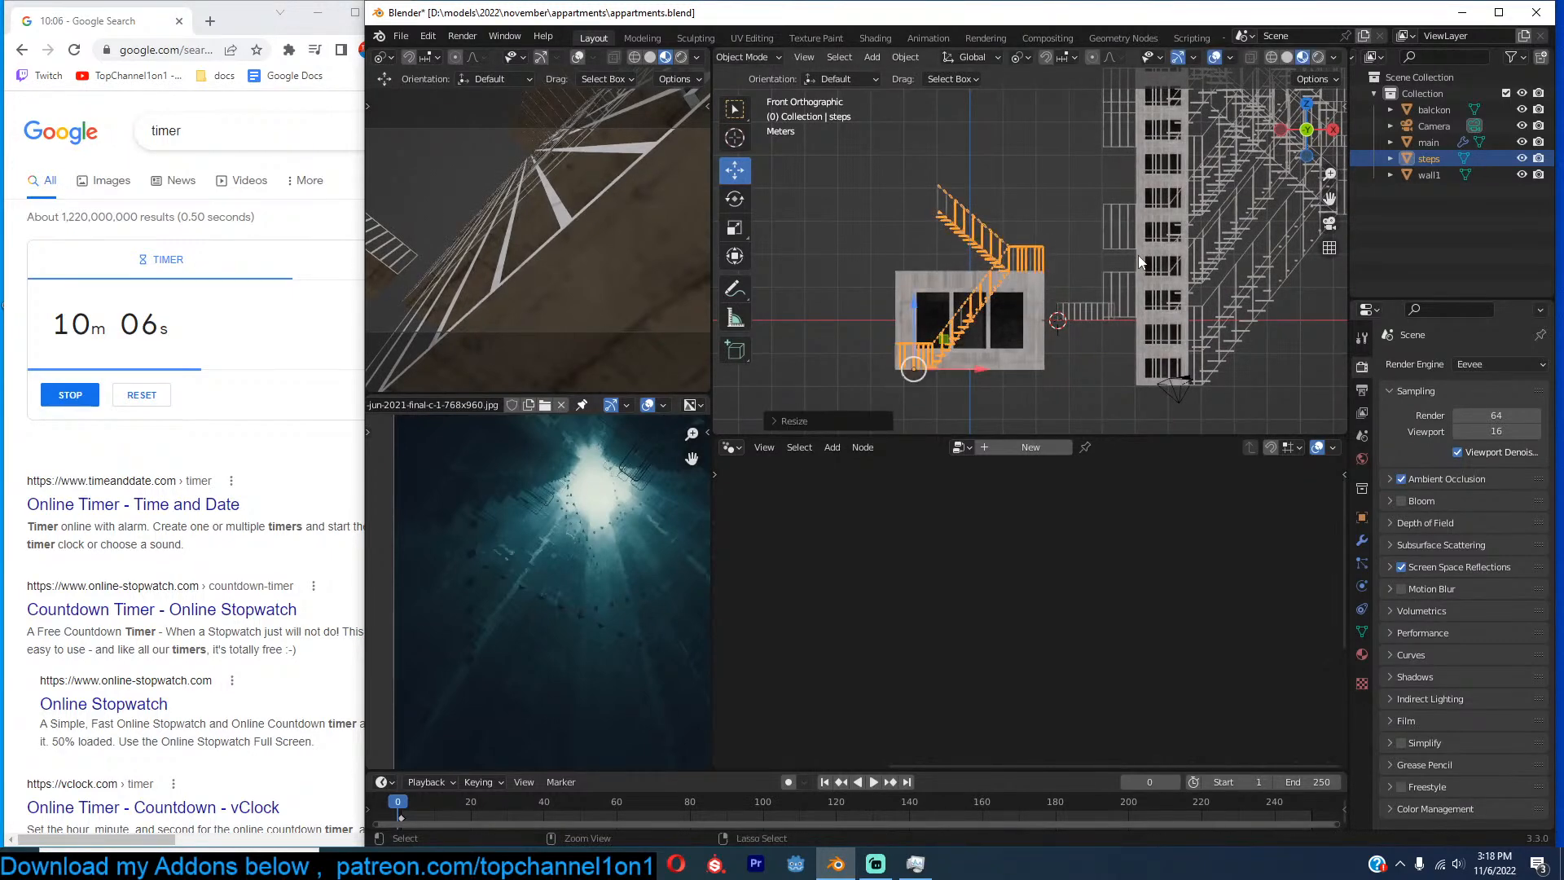
scroll(1214, 324, "up", 4)
Select the main building and set the steps branch's Instance on Points Scale to 0.150 on all axes.
left_click(1092, 290)
scroll(1051, 617, "up", 6)
middle_click_drag(967, 490, 1035, 559)
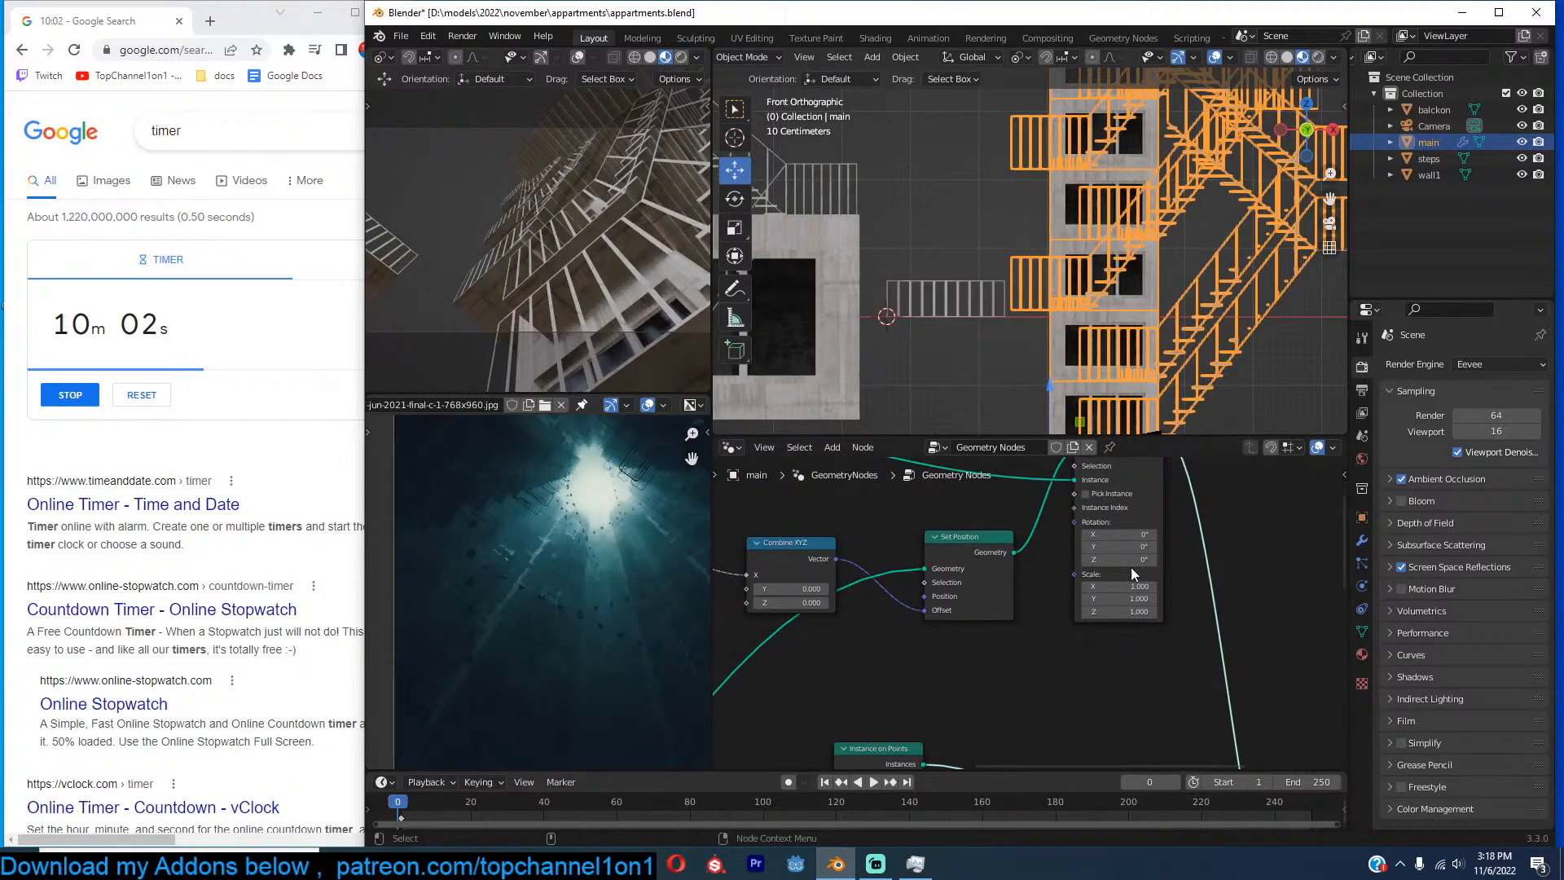
left_click_drag(1130, 587, 1129, 627, "shift")
scroll(1163, 281, "up", 1)
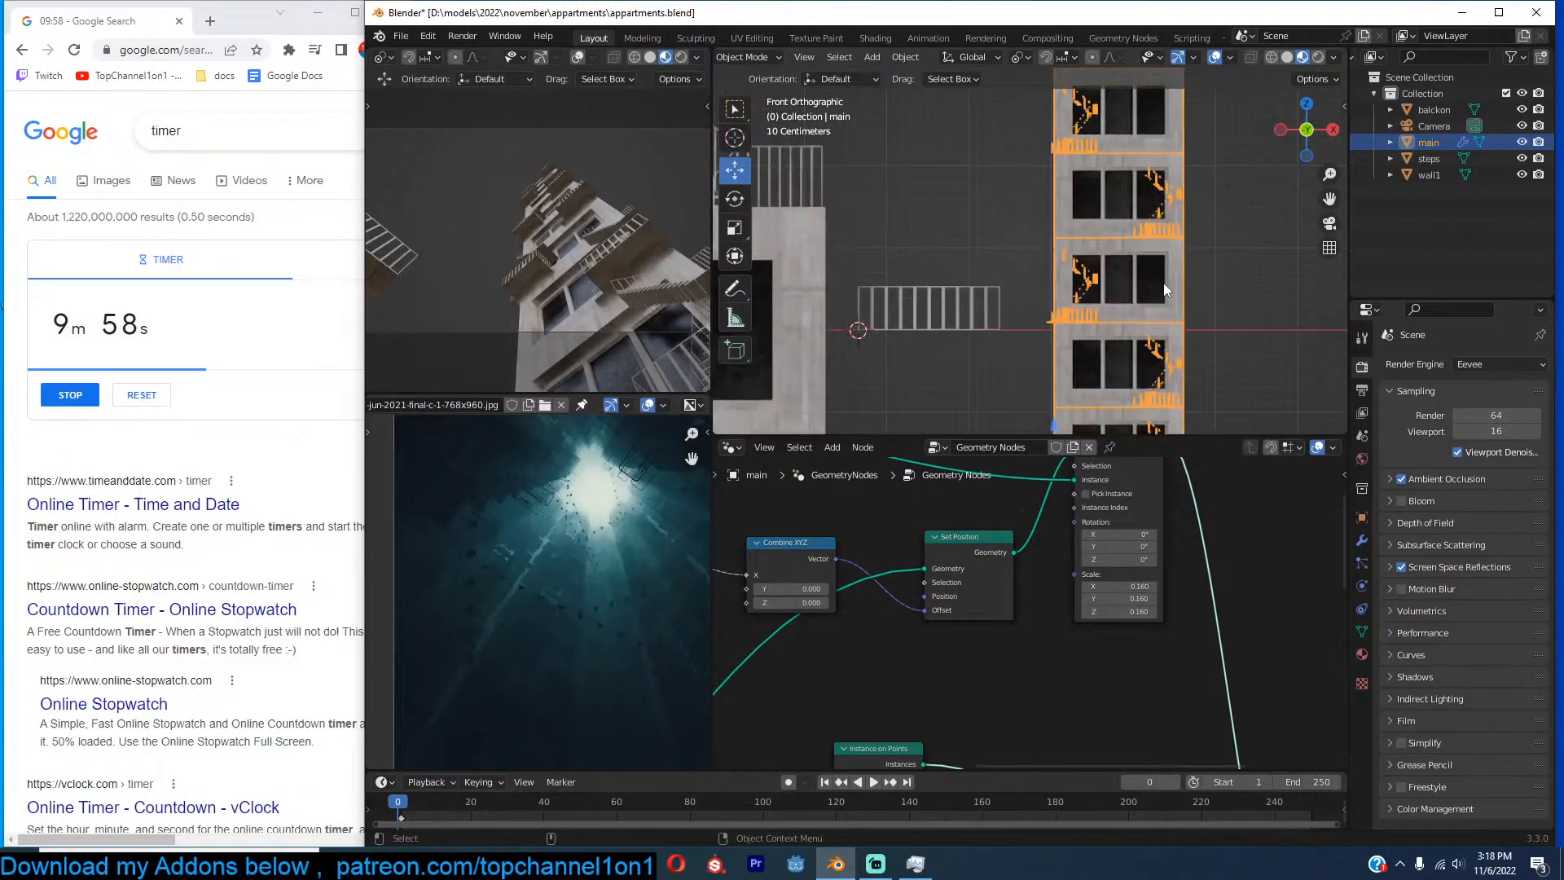
middle_click_drag(1164, 283, 1117, 637)
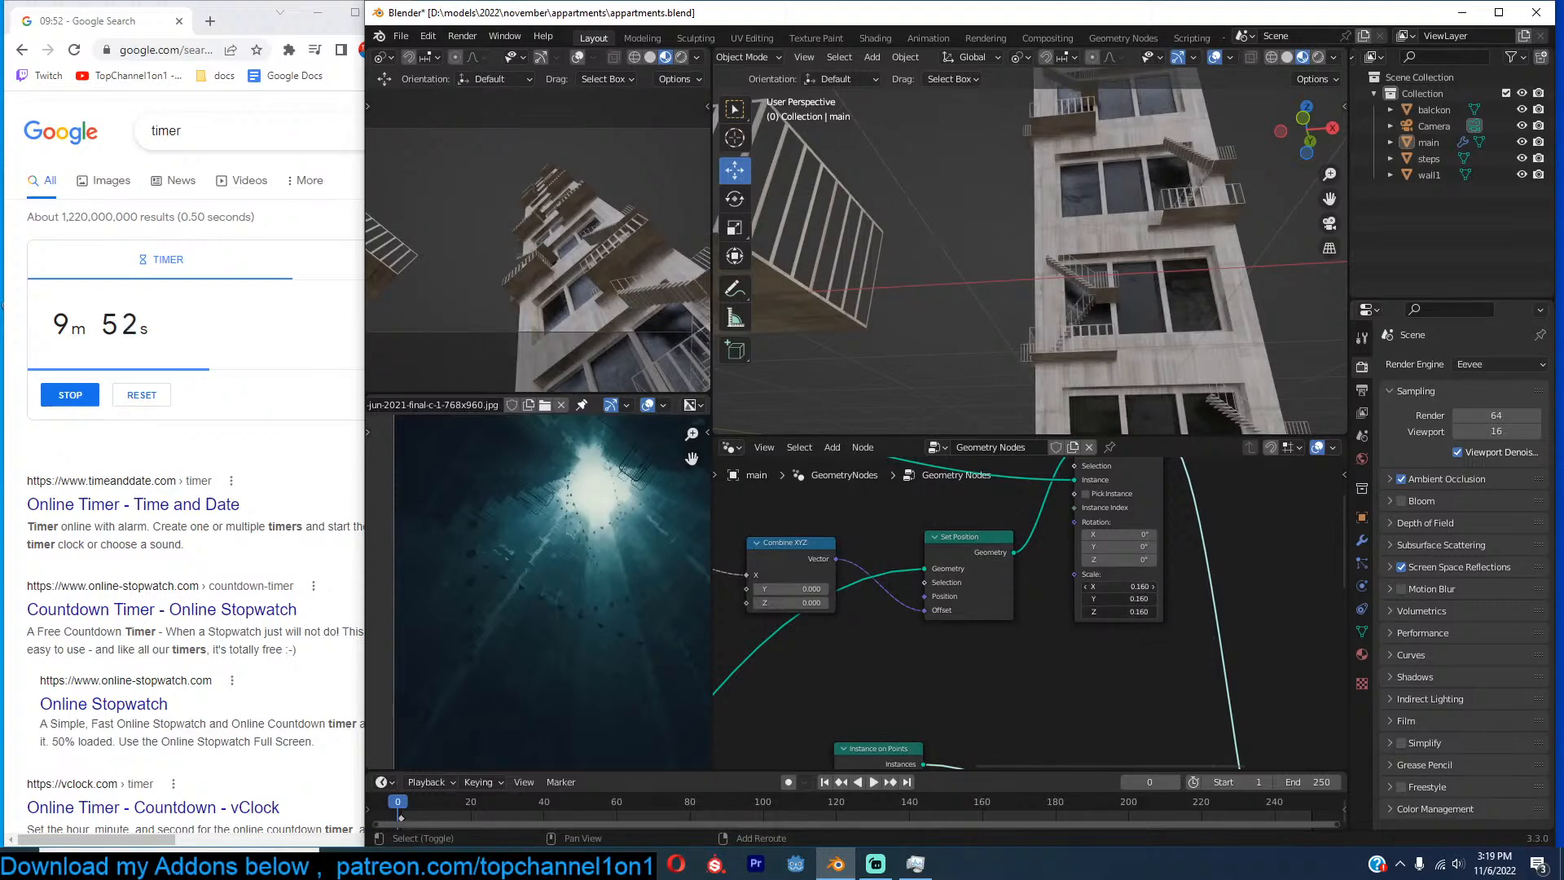
left_click_drag(1119, 599, 1110, 598, "shift")
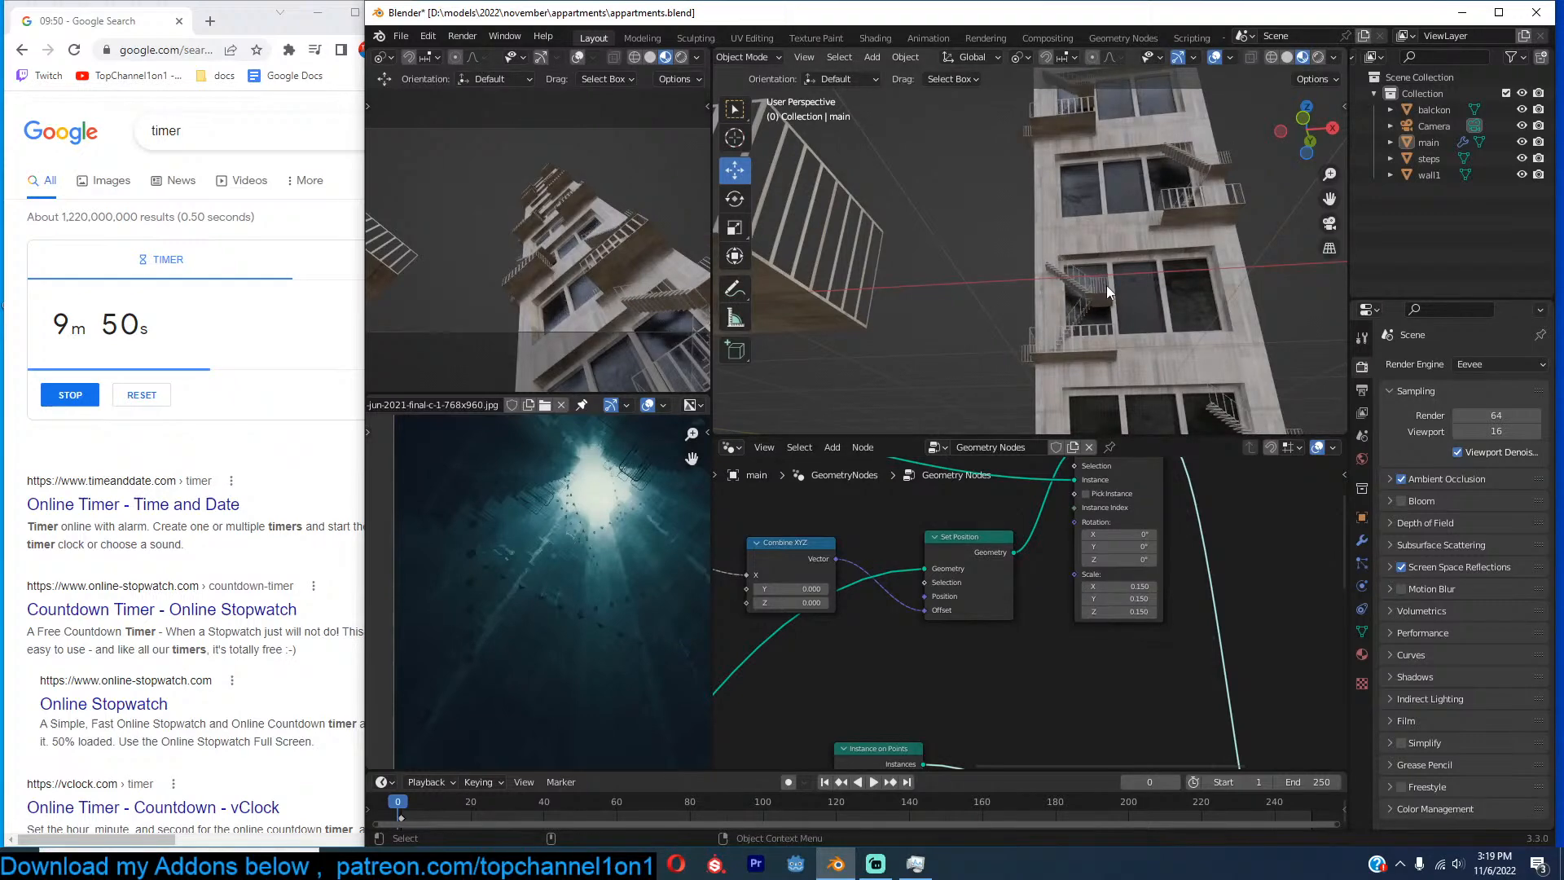
middle_click_drag(1106, 285, 1152, 321)
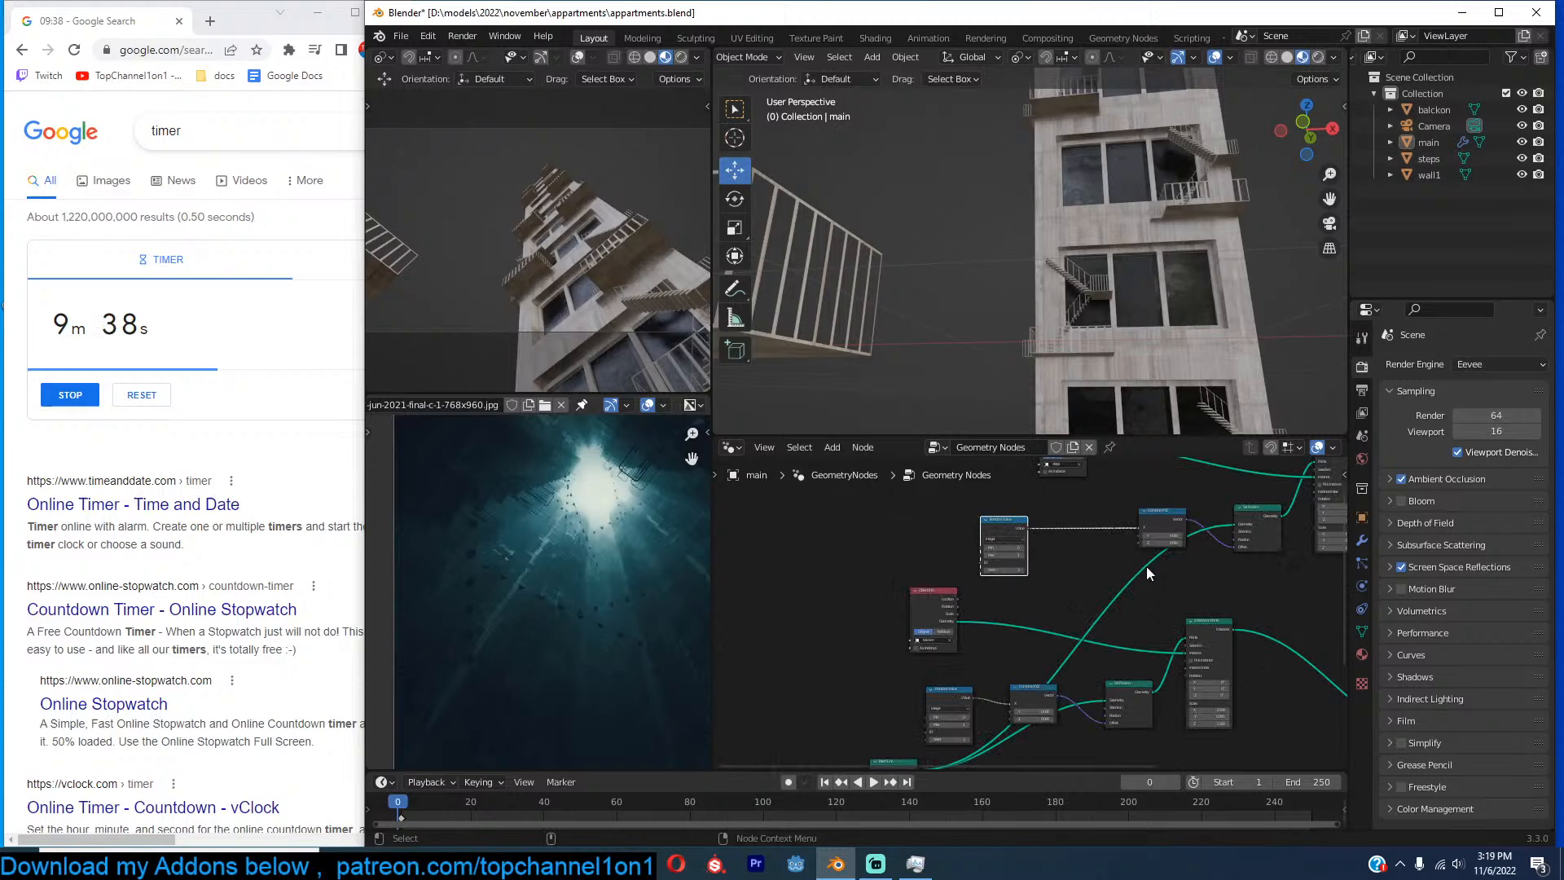
Drive the steps branch's Combine XYZ X input with the balcony branch's Random Value instead of its own Random Value node, and save the file.
left_click_drag(946, 691, 923, 691)
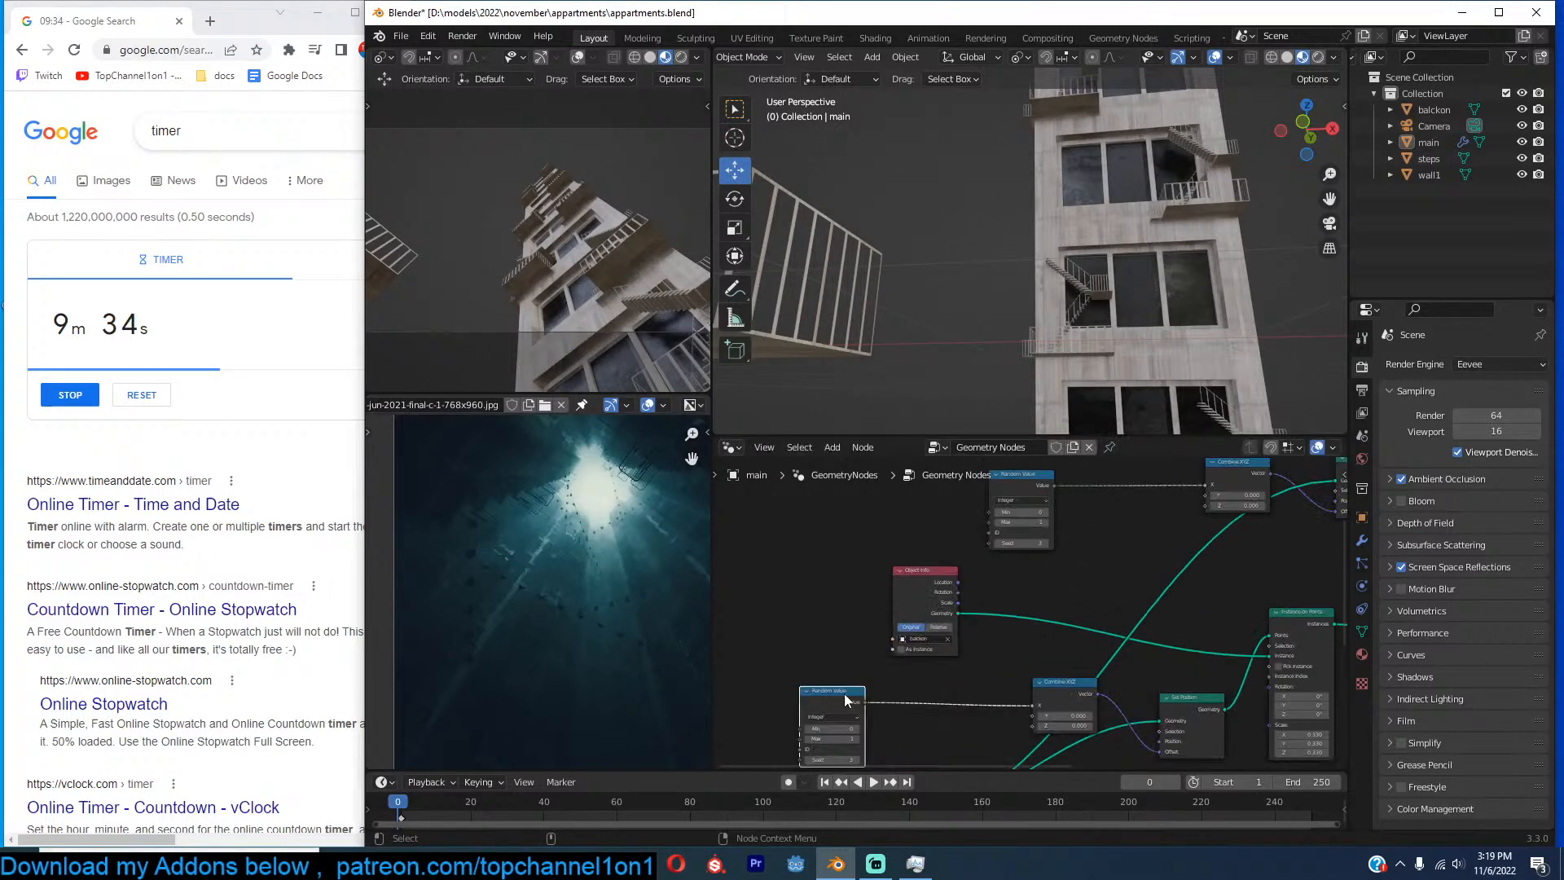
left_click_drag(847, 700, 923, 676)
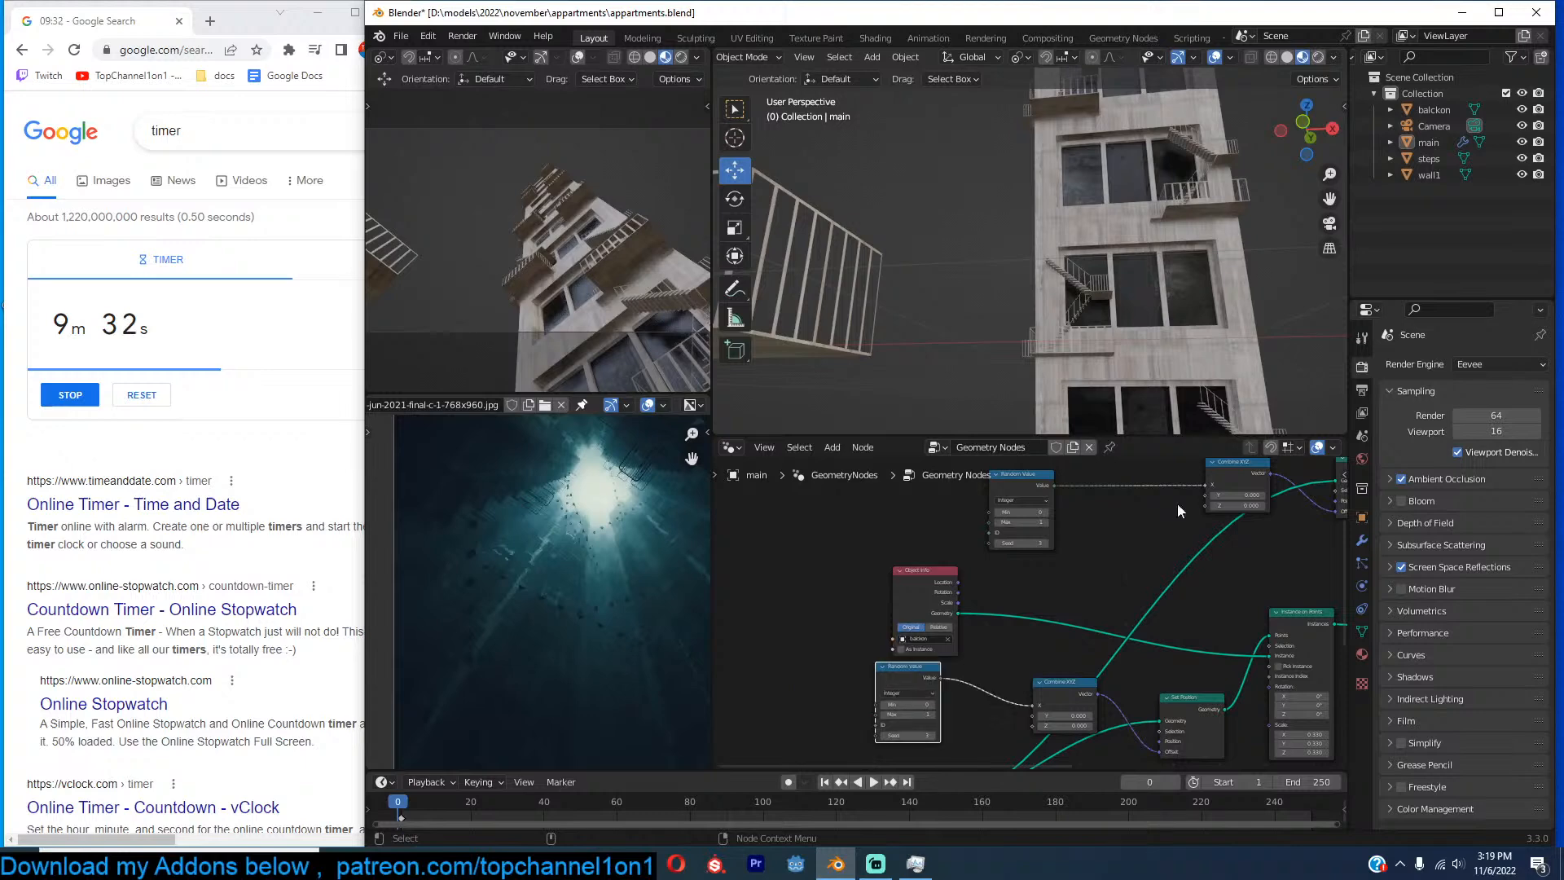
left_click_drag(940, 677, 1206, 482)
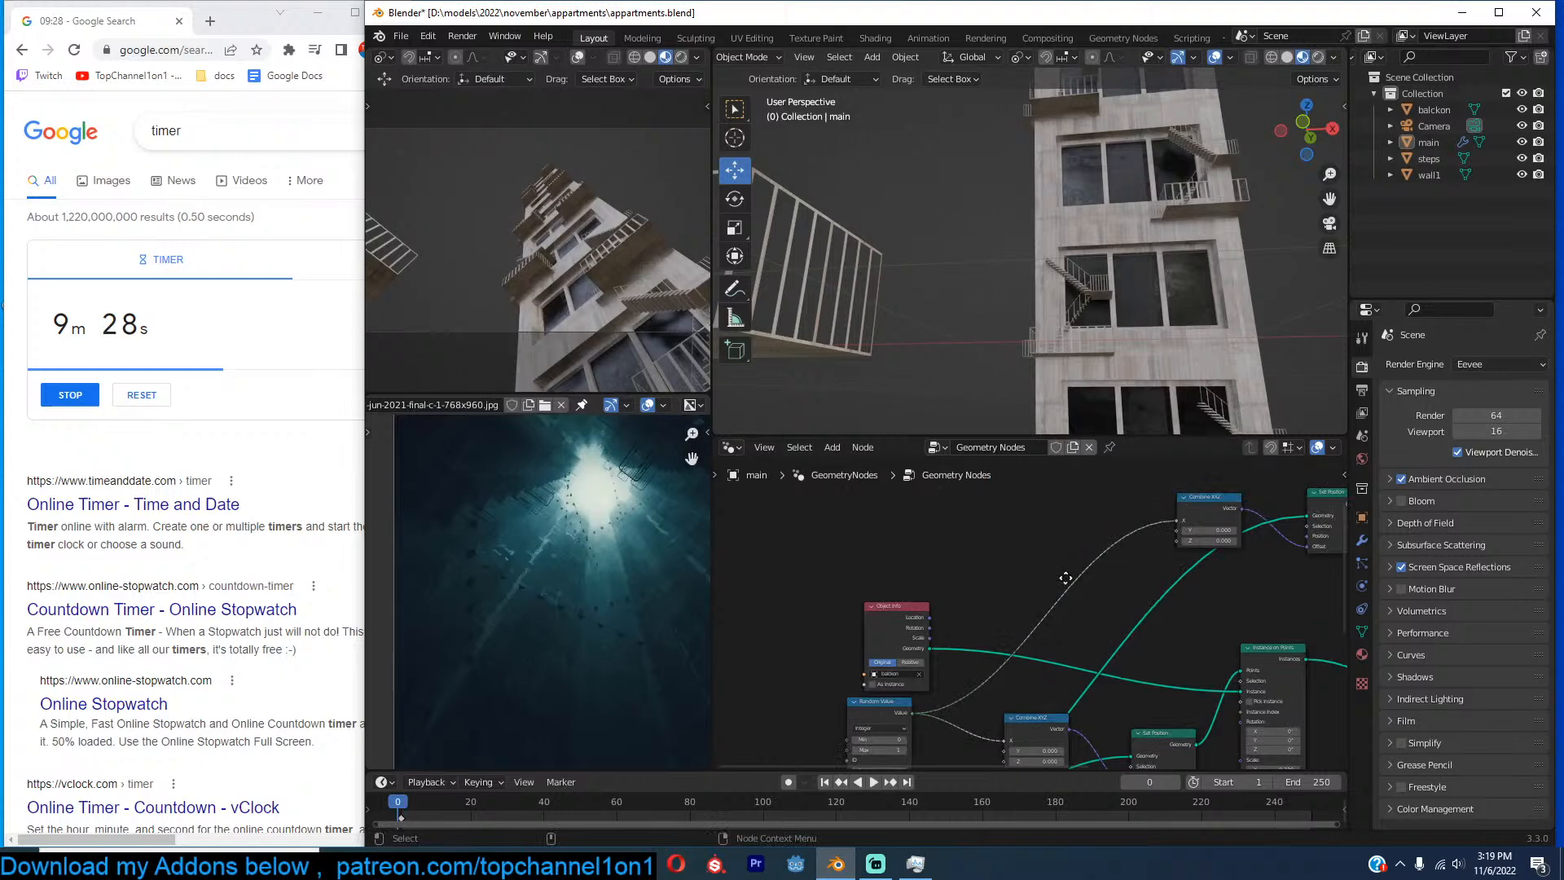
key("ctrl+s")
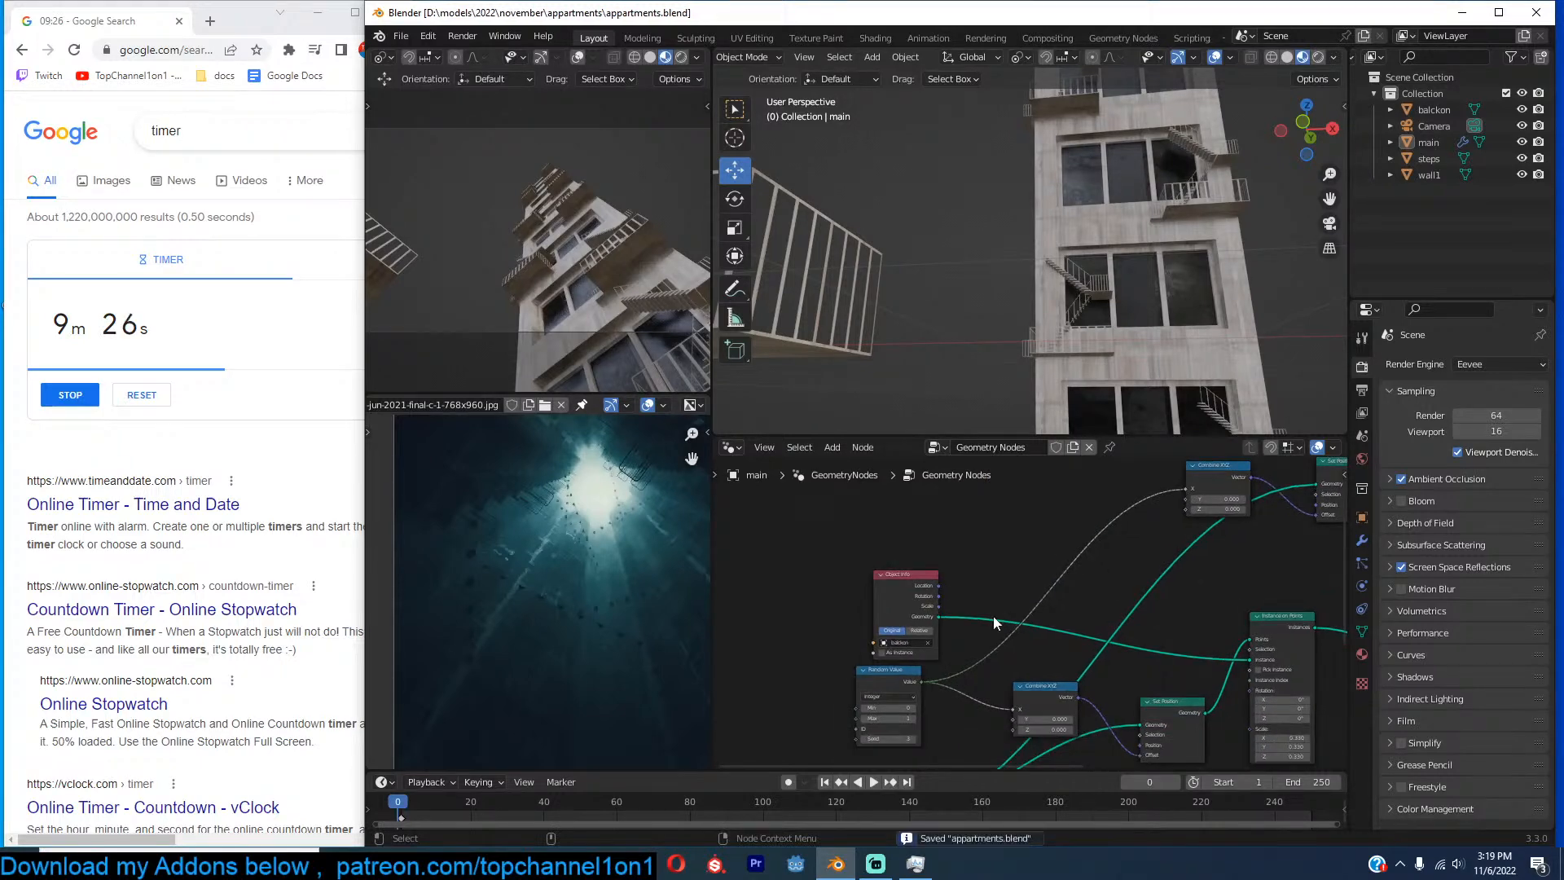
key("shift+a")
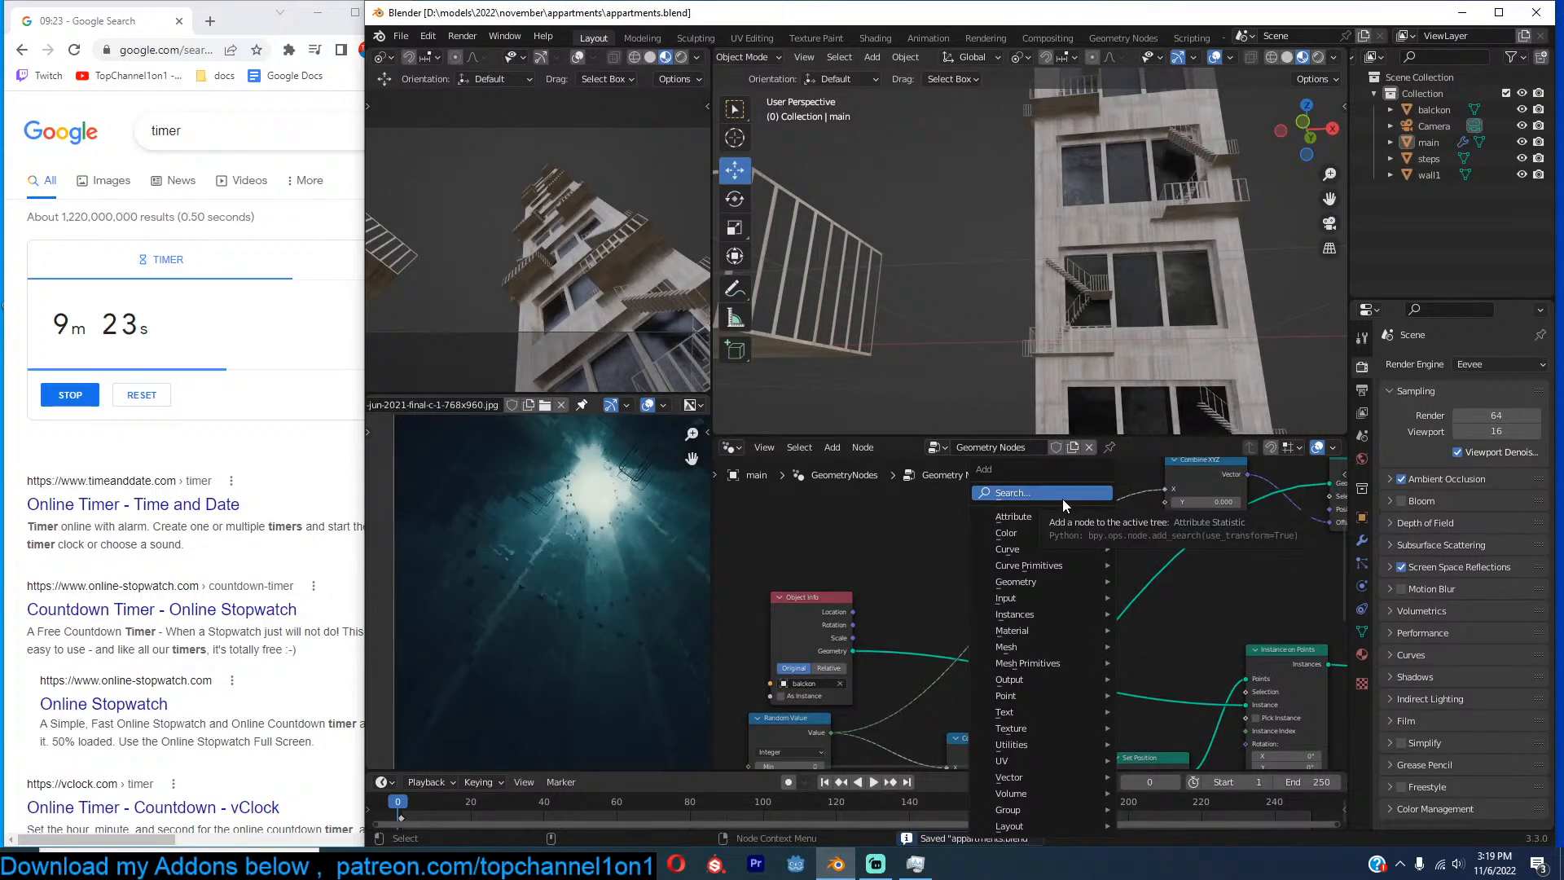
left_click(1063, 494)
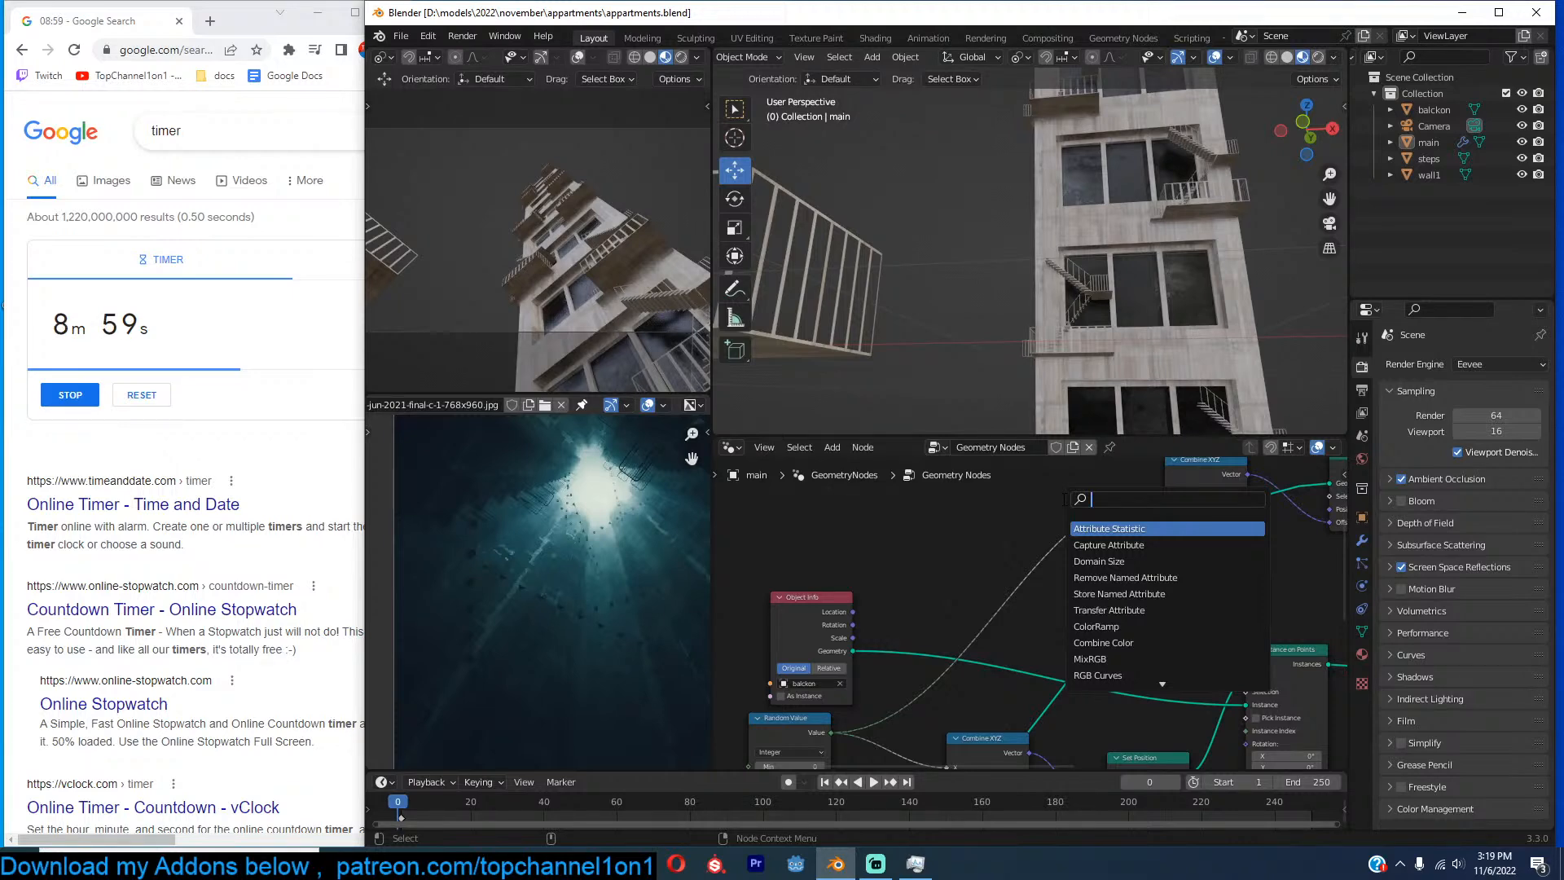
key("Escape")
Rearrange the steps branch nodes to make room between Set Position and Instance on Points, and save the file.
scroll(1128, 528, "down", 4)
middle_click_drag(1137, 532, 957, 606)
left_click_drag(1024, 555, 902, 565)
left_click_drag(1150, 549, 1008, 555)
scroll(1010, 555, "up", 1)
scroll(1145, 574, "up", 1)
key("ctrl+s")
middle_click_drag(1190, 555, 1120, 608)
left_click_drag(1206, 498, 1266, 494)
mouse_move(1081, 592)
middle_mouse_down()
mouse_move(1149, 648)
mouse_move(1072, 566)
middle_mouse_up()
Insert a Transform node between the Set Position and Instance on Points nodes of the steps branch.
key("shift+a")
left_click(1048, 493)
type("tra")
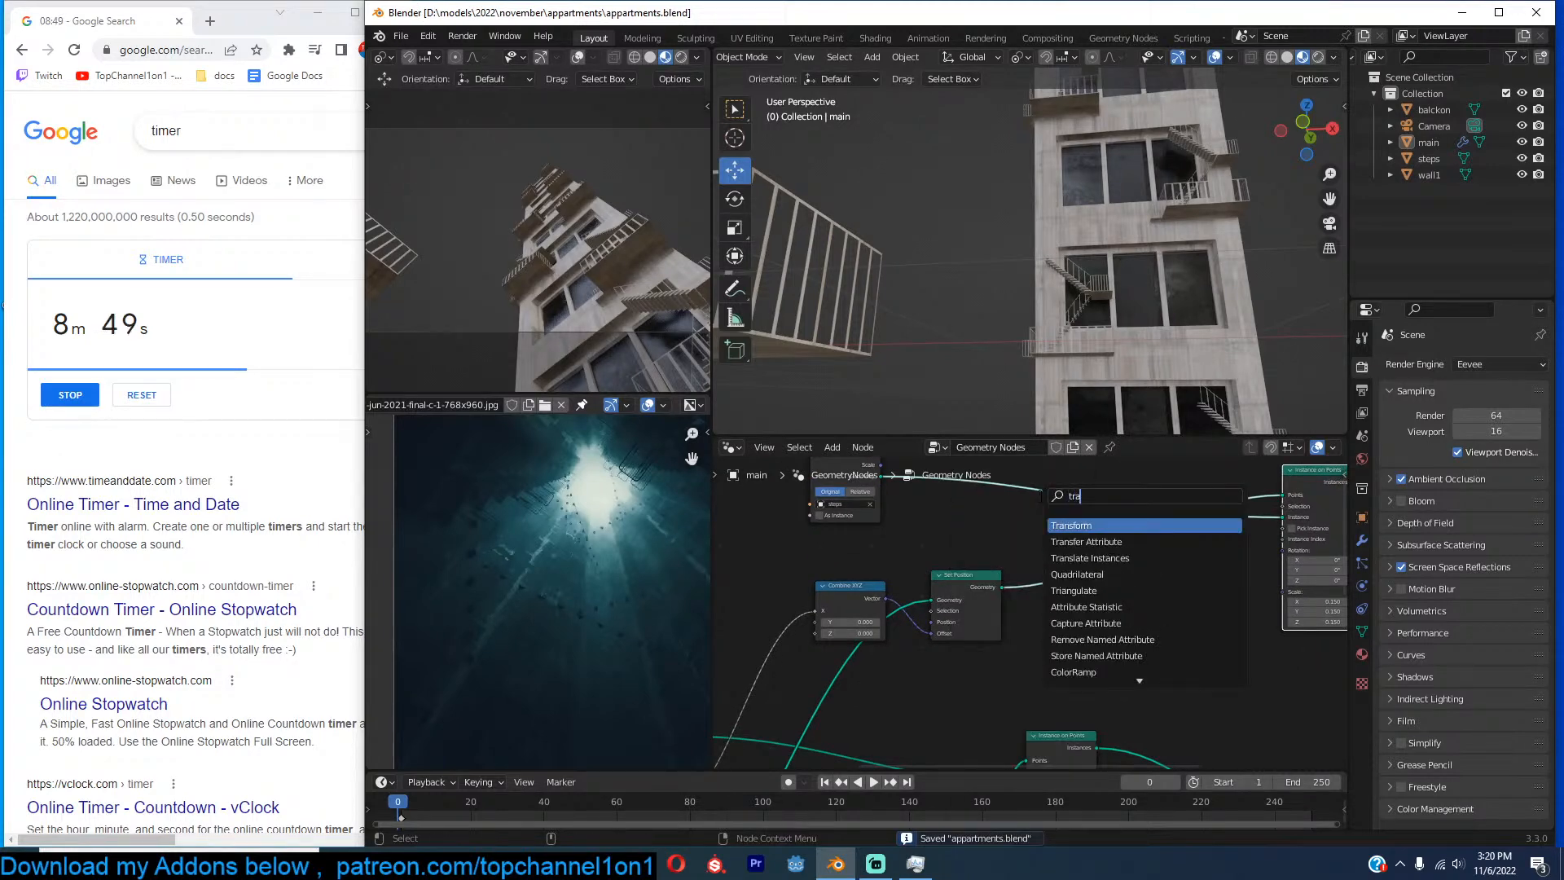
left_click(1085, 526)
left_click(1138, 562)
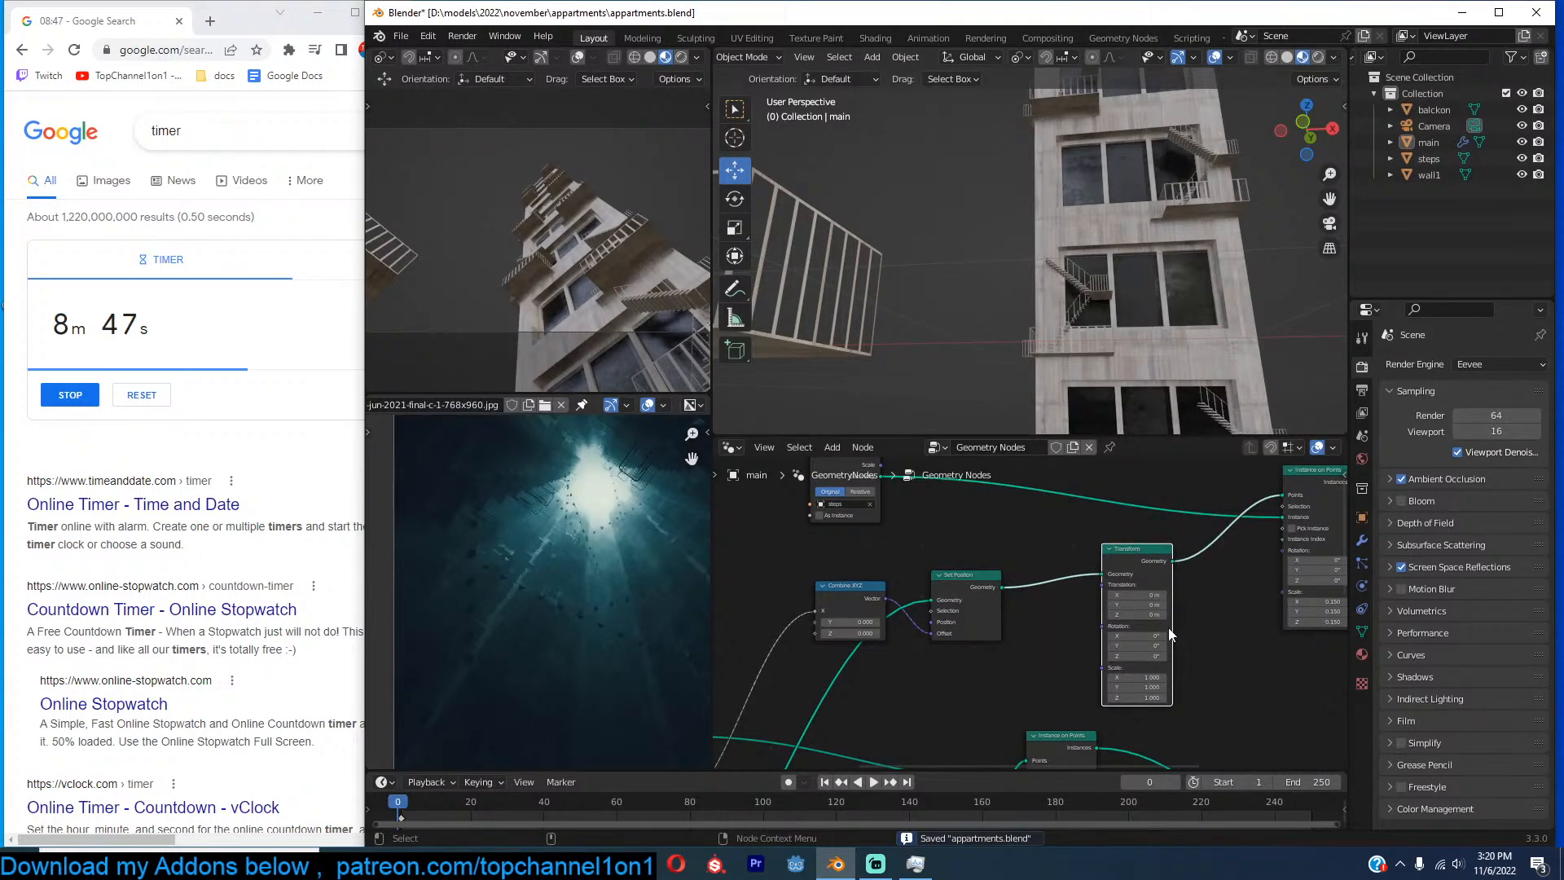
Set the Transform node's X scale to -1 and its X translation to 1 m.
scroll(1138, 561, "up", 2)
scroll(1165, 579, "up", 1)
middle_click_drag(1157, 580, 1157, 611)
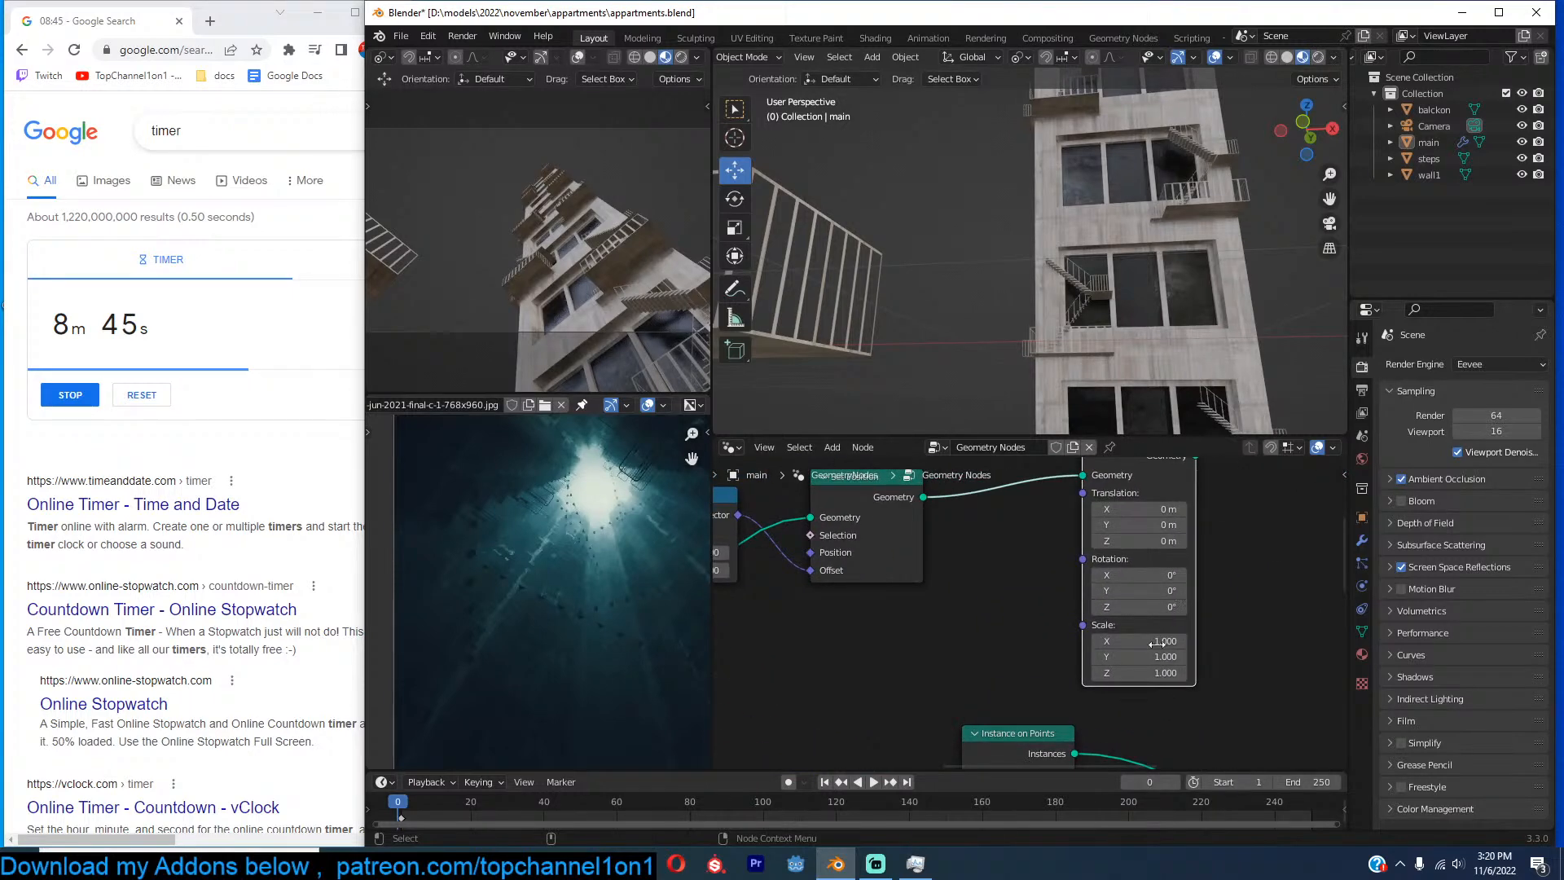
mouse_move(1160, 642)
left_mouse_down()
mouse_move(1129, 642)
mouse_move(1160, 642)
left_mouse_up()
double_click(1165, 641)
type("-1")
key("Return")
middle_click_drag(1190, 561, 1170, 602)
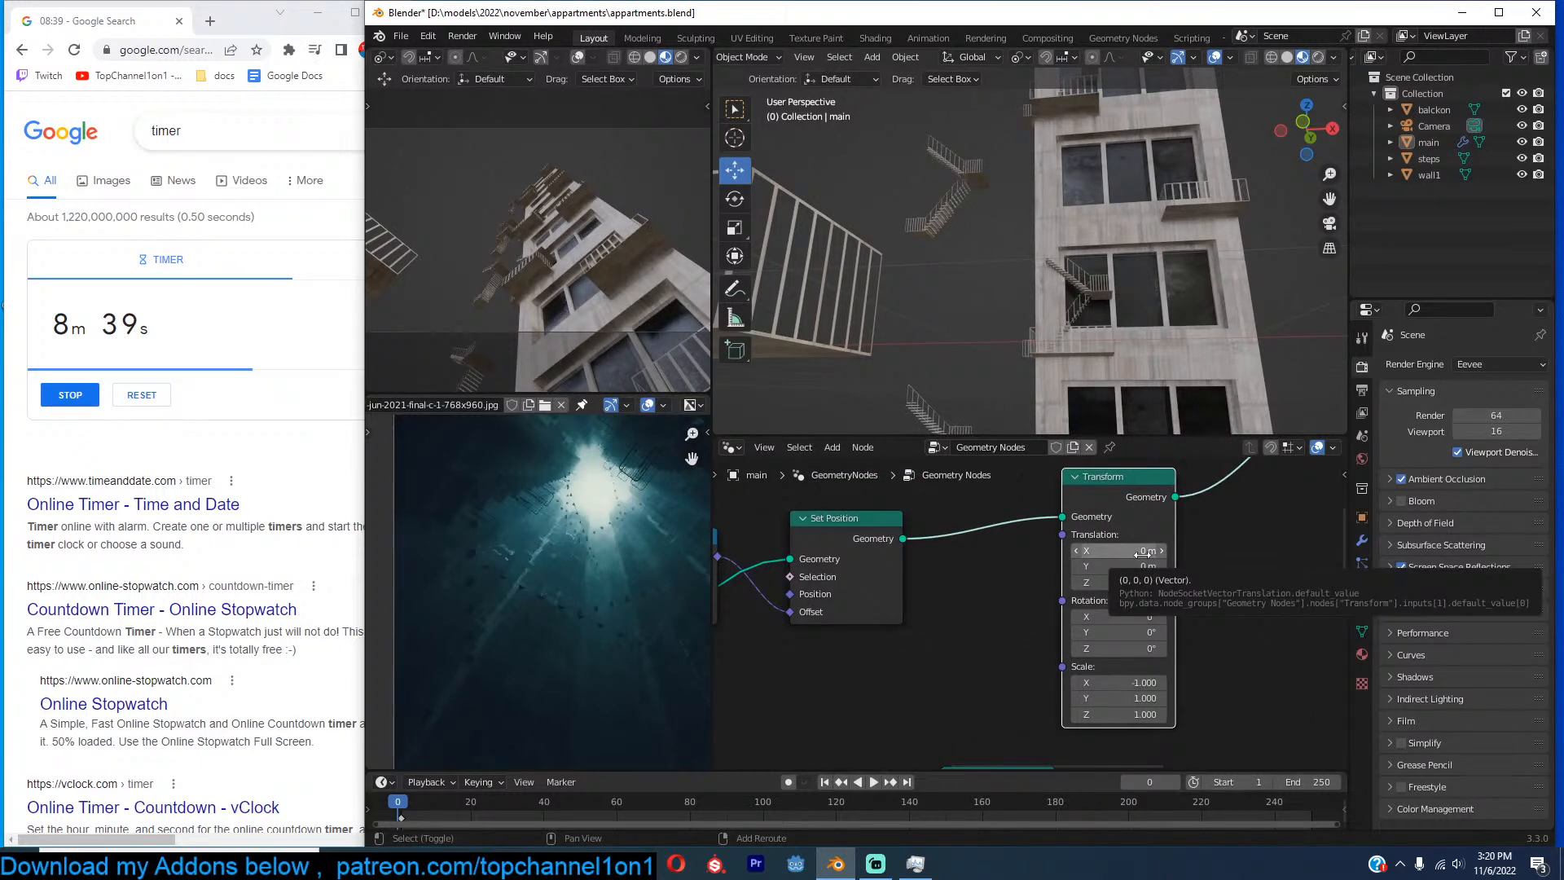
left_click_drag(1125, 550, 1223, 550)
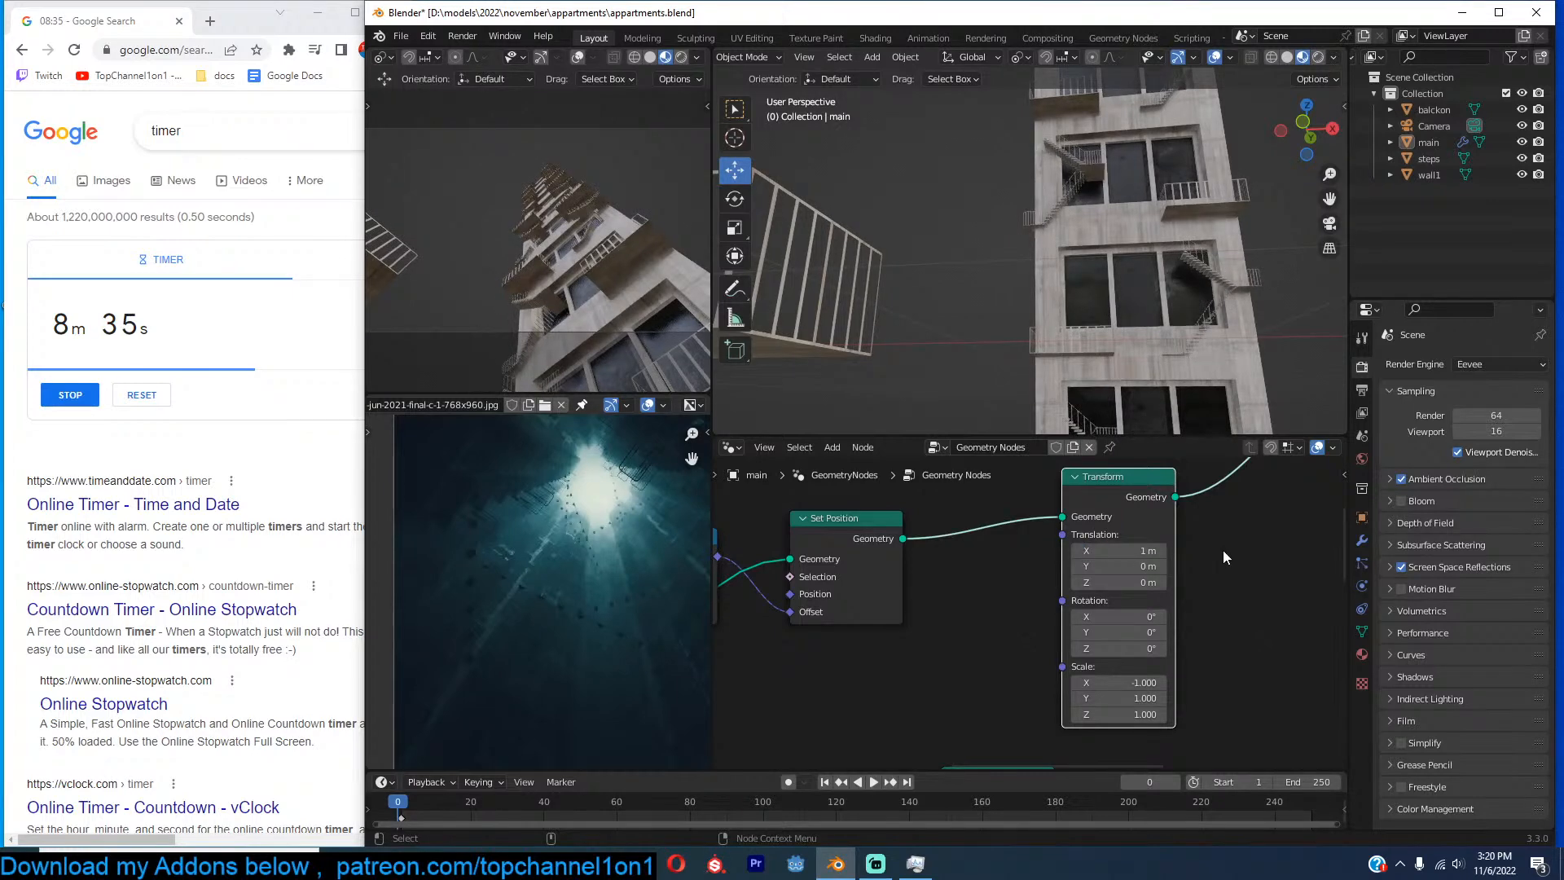
Set the steps branch's Instance on Points Scale to 0.320 on all axes.
middle_click_drag(1169, 115, 1138, 255)
middle_click_drag(1278, 502, 1102, 525)
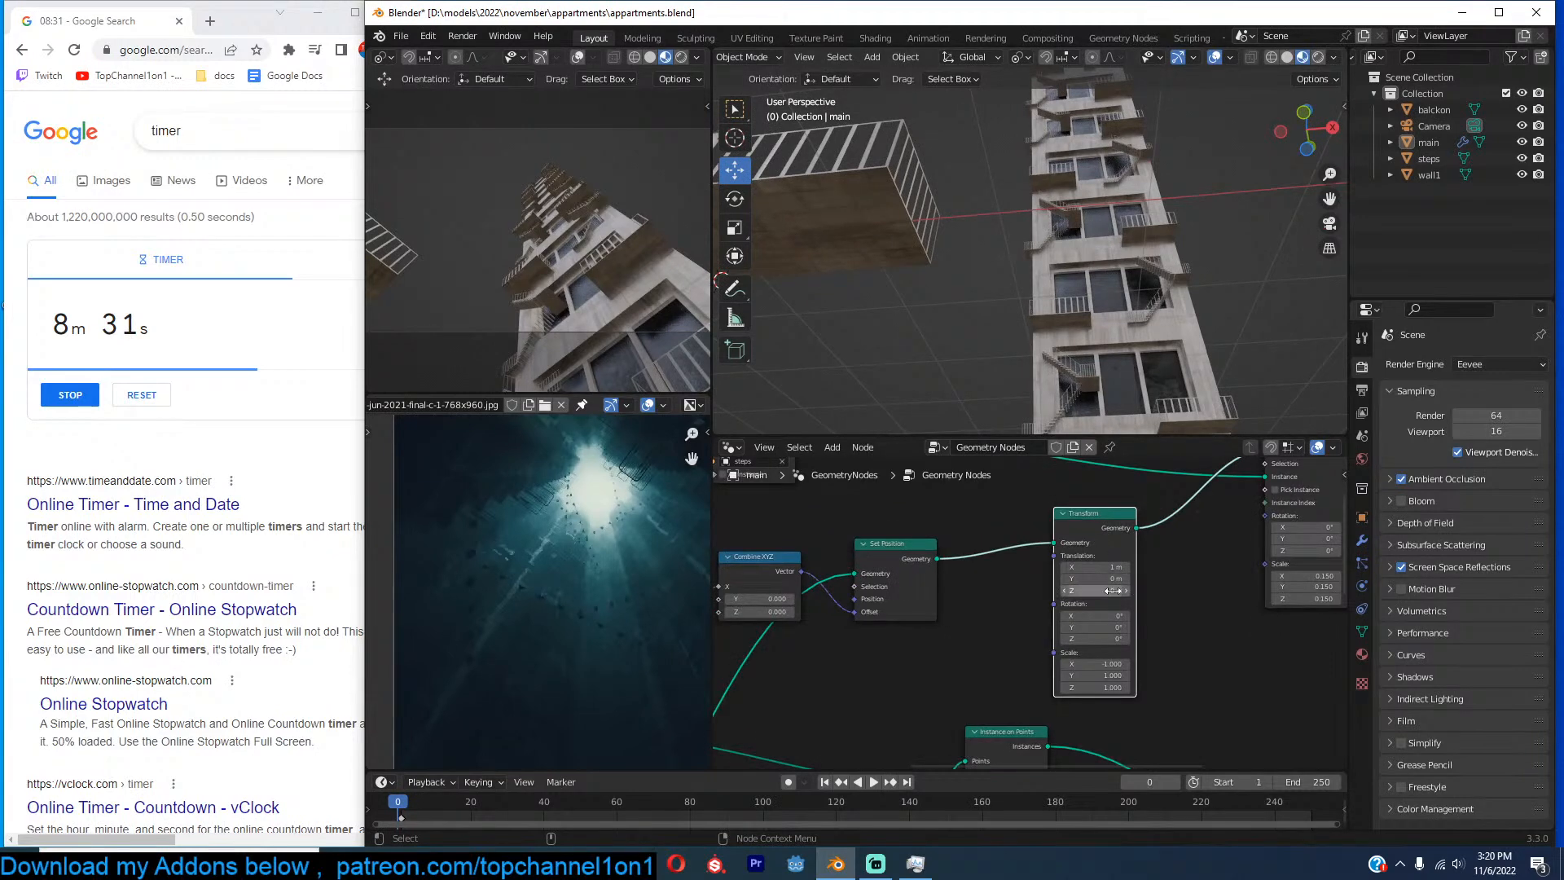
middle_click_drag(1265, 565, 1106, 560)
left_click_drag(1099, 581, 1139, 613)
Edit the steps object in front view and snap the 3D cursor to the outer bottom corner of its lower landing.
middle_click_drag(1124, 261, 1004, 256)
left_click(1013, 215)
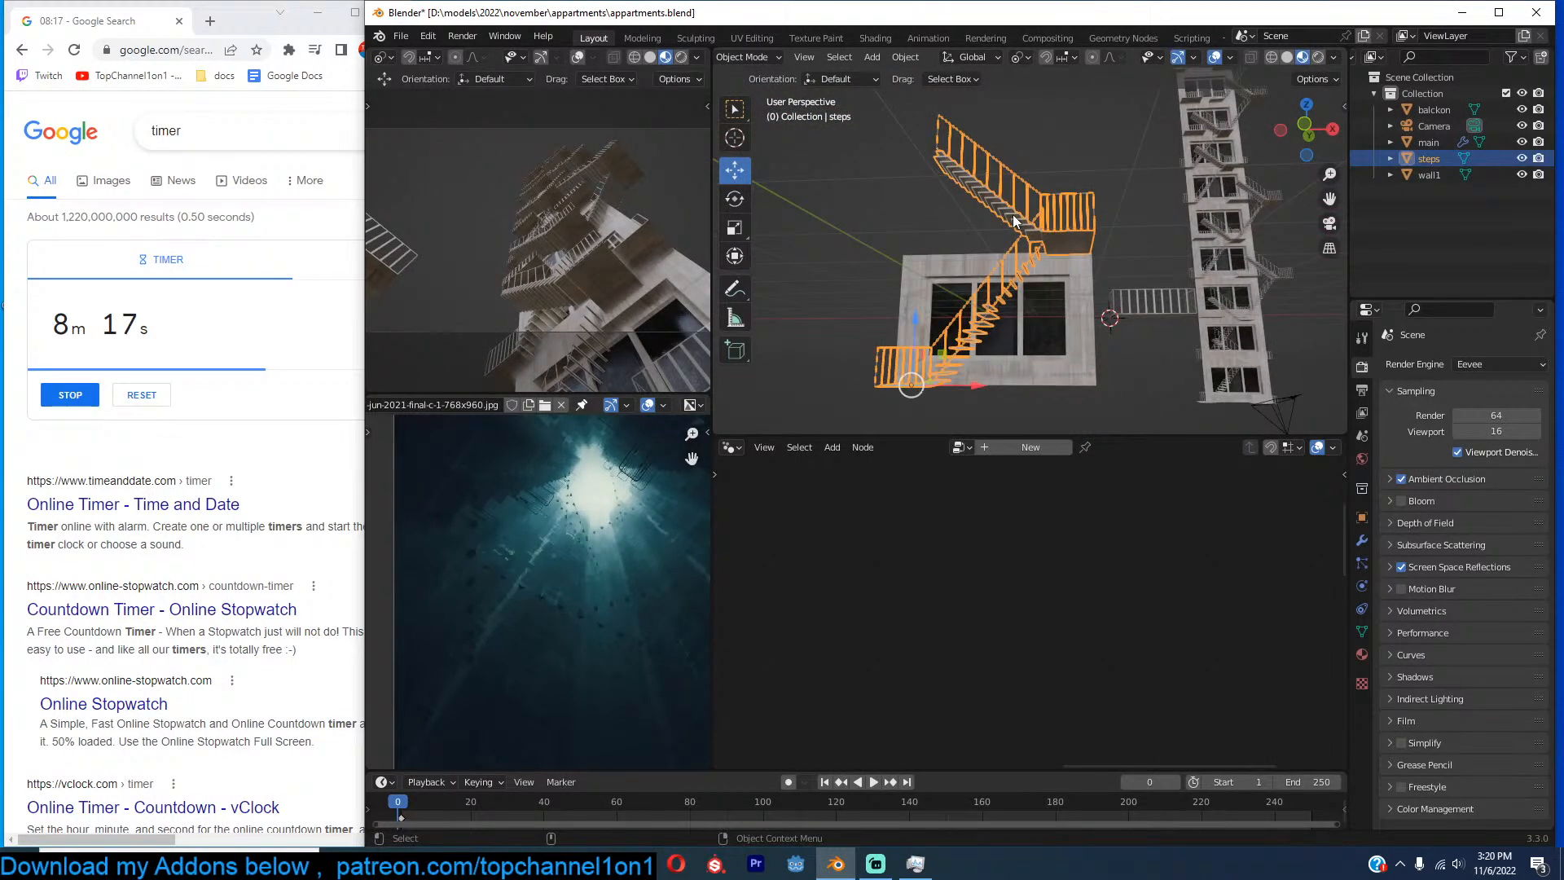
key("KP_1")
middle_click_drag(1189, 235, 1147, 205, "shift")
scroll(1147, 205, "up", 2)
key("Tab")
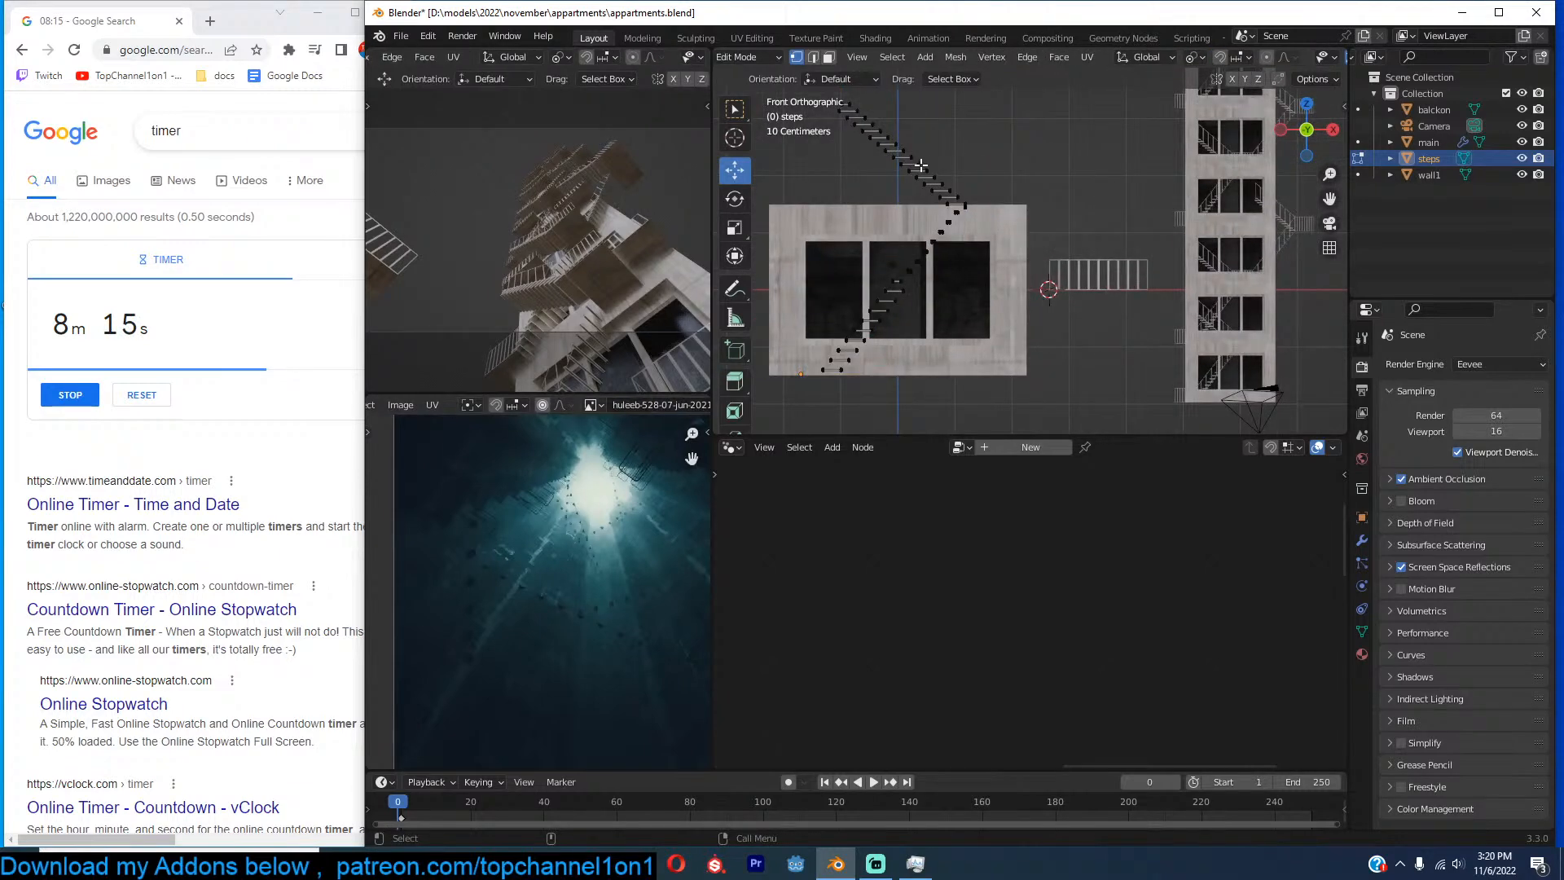
key("a")
key("a")
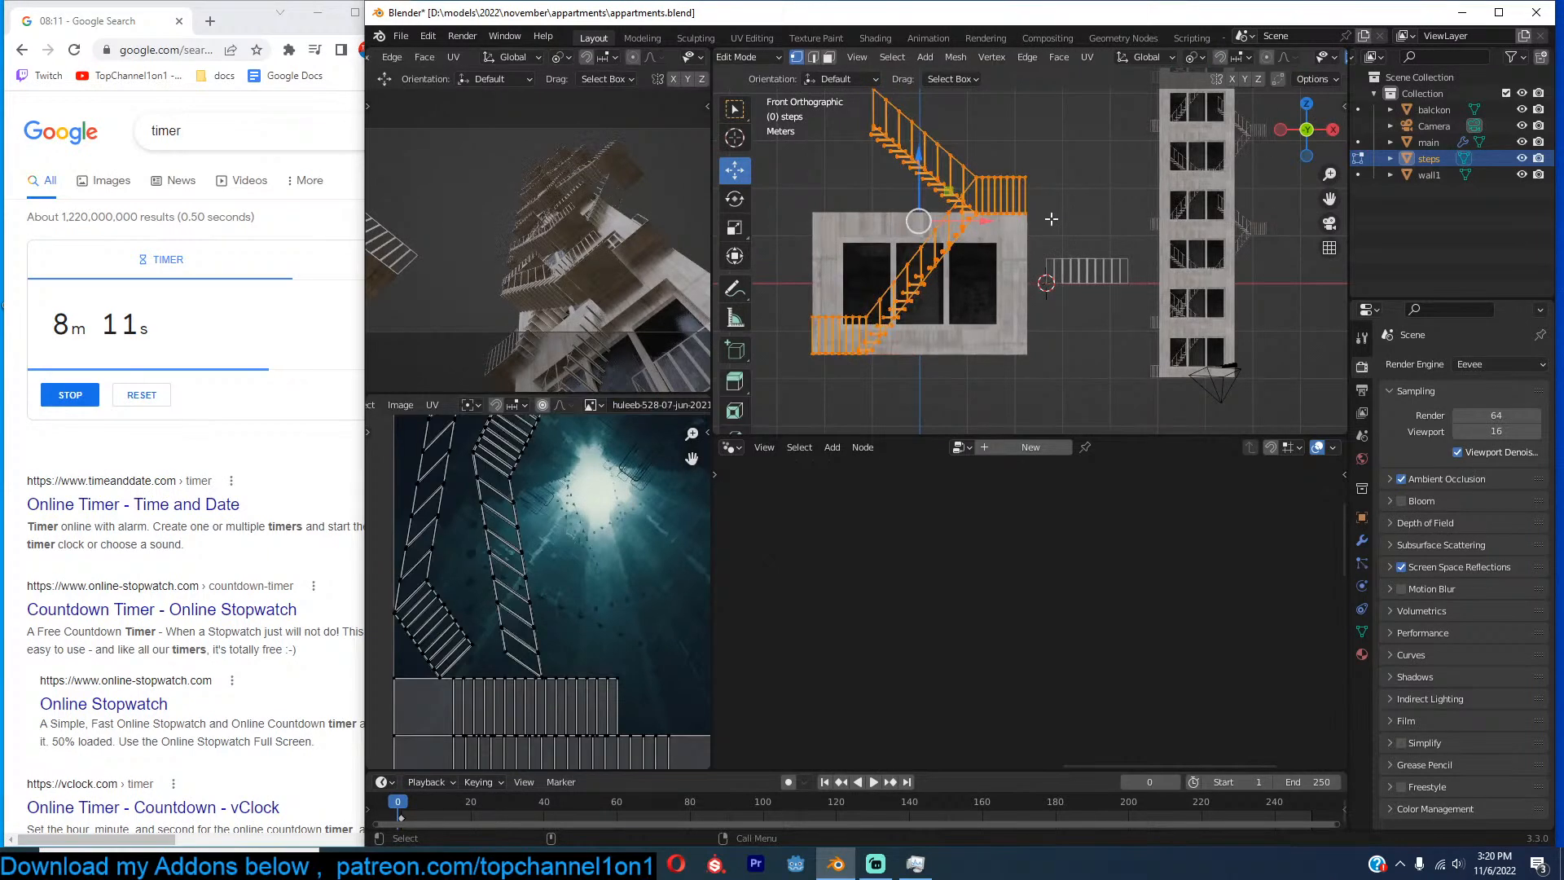
left_click(809, 366)
middle_click_drag(809, 366, 1040, 286)
Return to Object Mode and set the steps object's origin to the 3D cursor.
key("Tab")
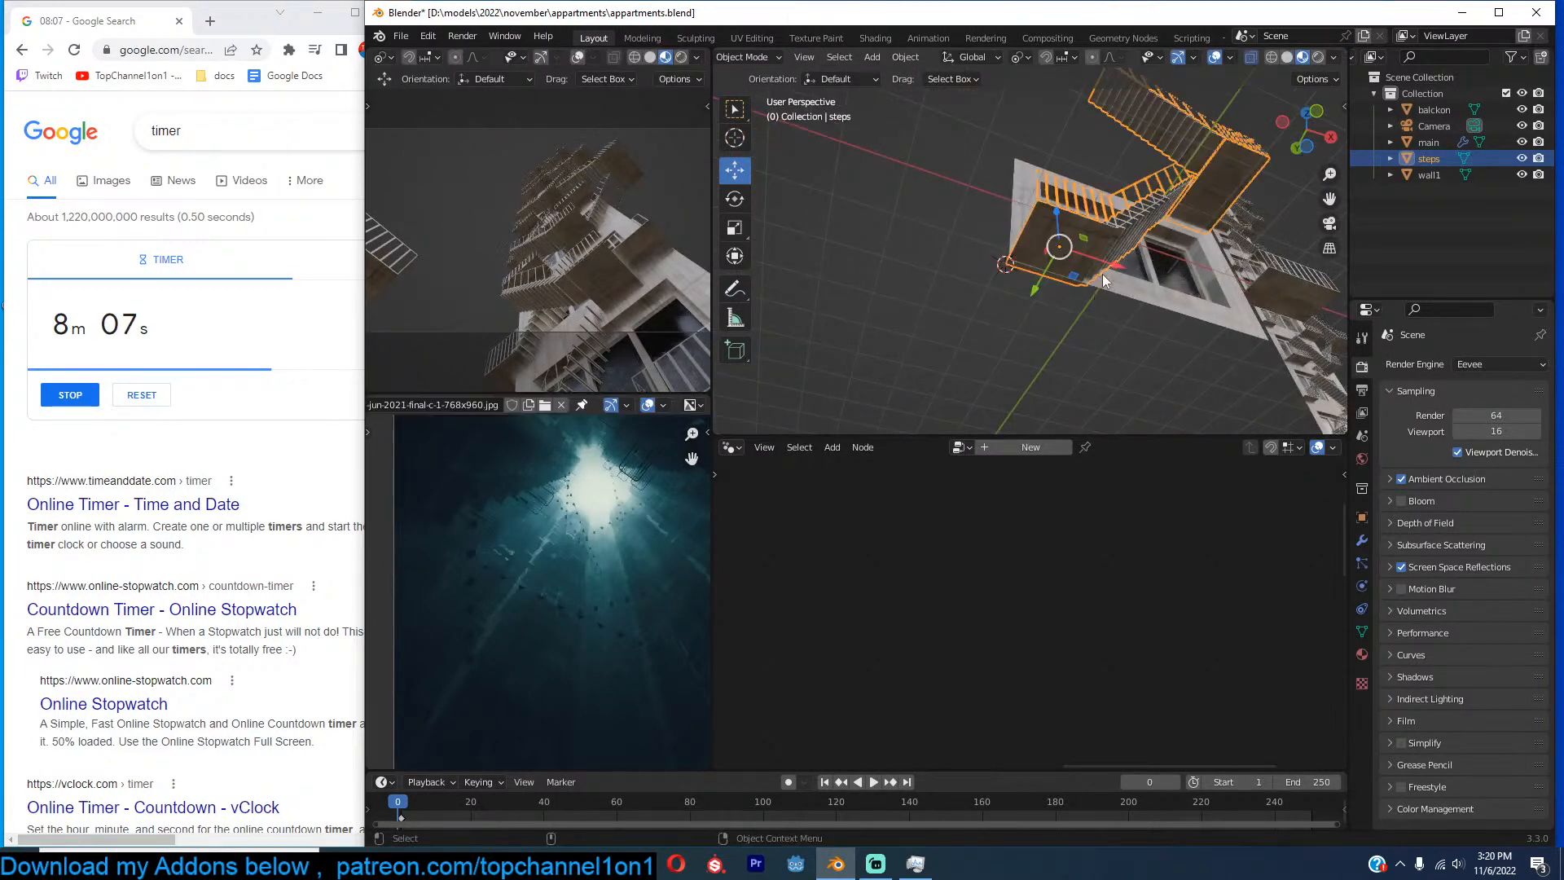
right_click(1102, 273)
mouse_move(1117, 277)
left_click(1184, 299)
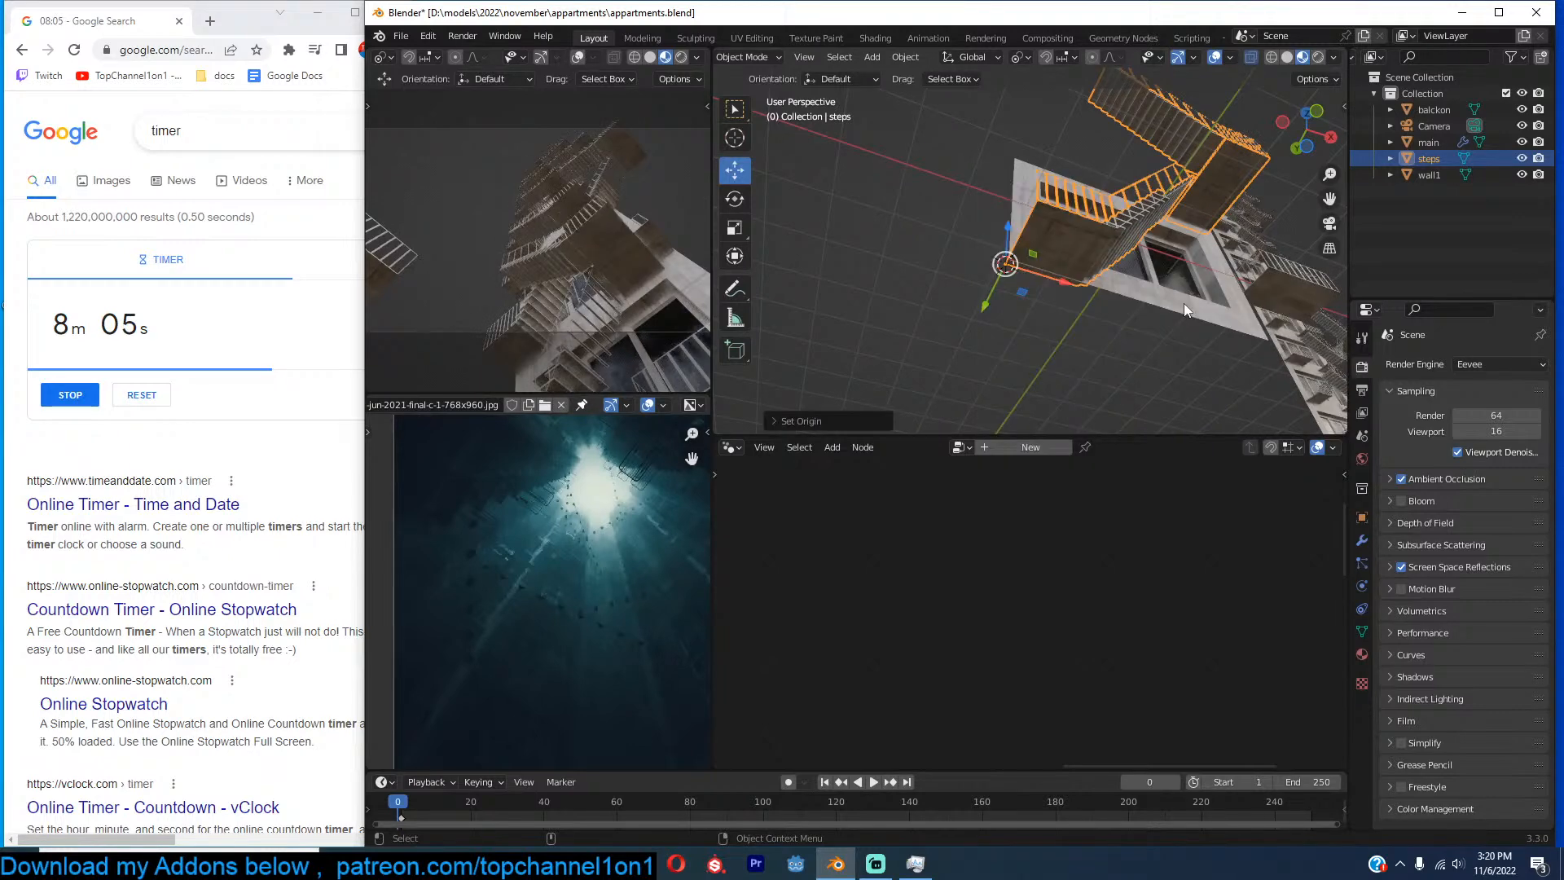
Select the main building and set the steps branch's Instance on Points Scale to 0.140 on all axes.
key("KP_1")
scroll(1187, 304, "down", 5)
middle_click_drag(1187, 304, 1057, 329)
scroll(1057, 329, "up", 5)
mouse_move(1204, 329)
middle_mouse_down()
mouse_move(1111, 288)
mouse_move(1216, 258)
mouse_move(1214, 314)
middle_mouse_up()
left_click(1257, 266)
scroll(1131, 543, "down", 5)
middle_click_drag(1161, 528, 1098, 614)
scroll(1099, 613, "up", 2)
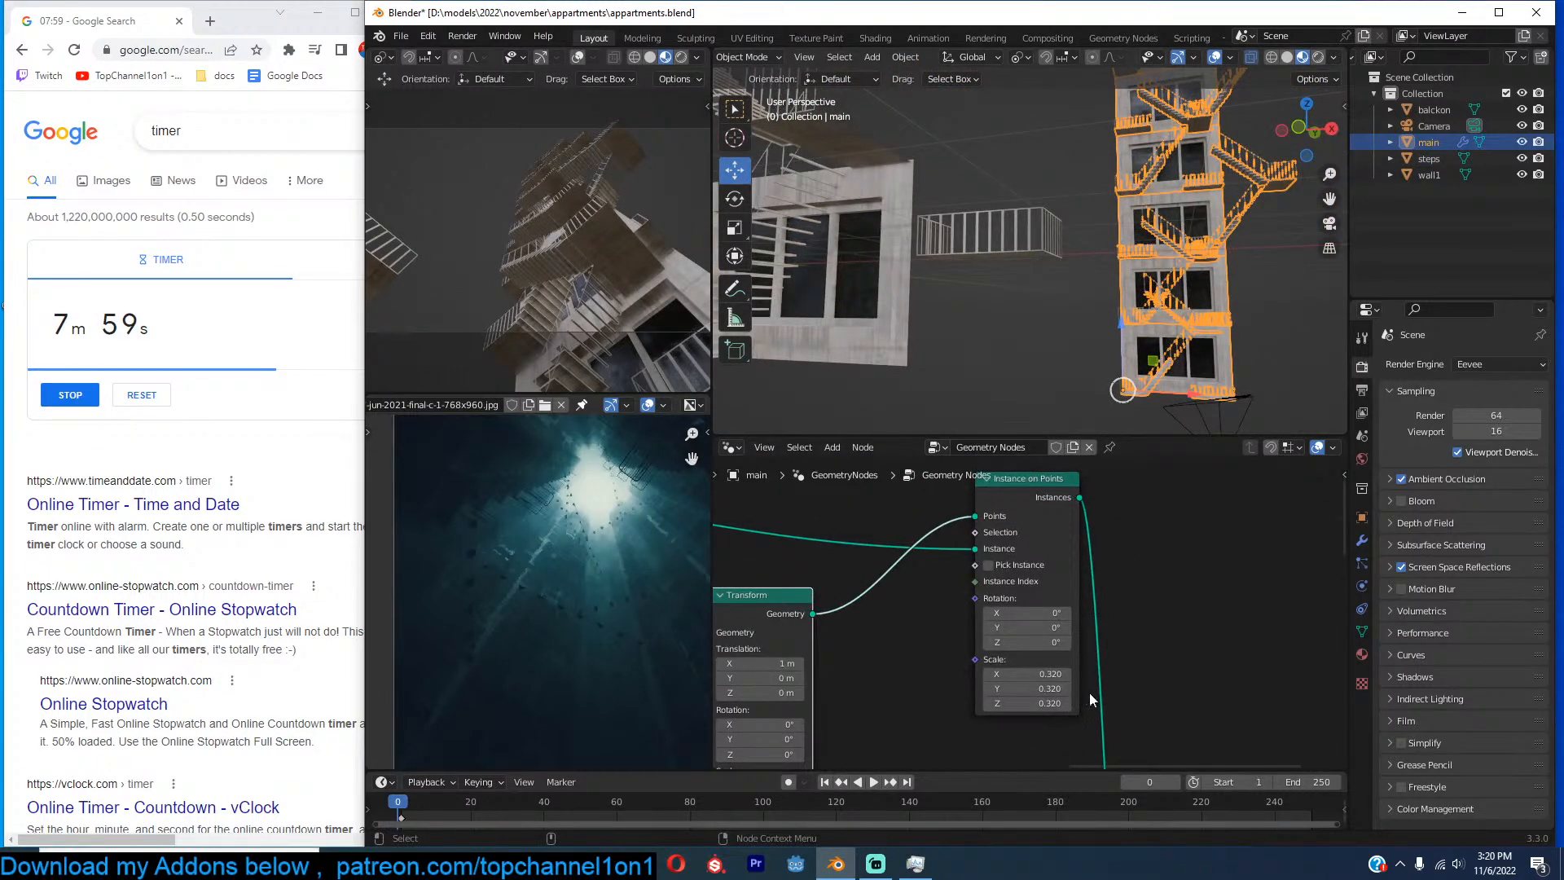
left_click_drag(1047, 674, 1023, 675)
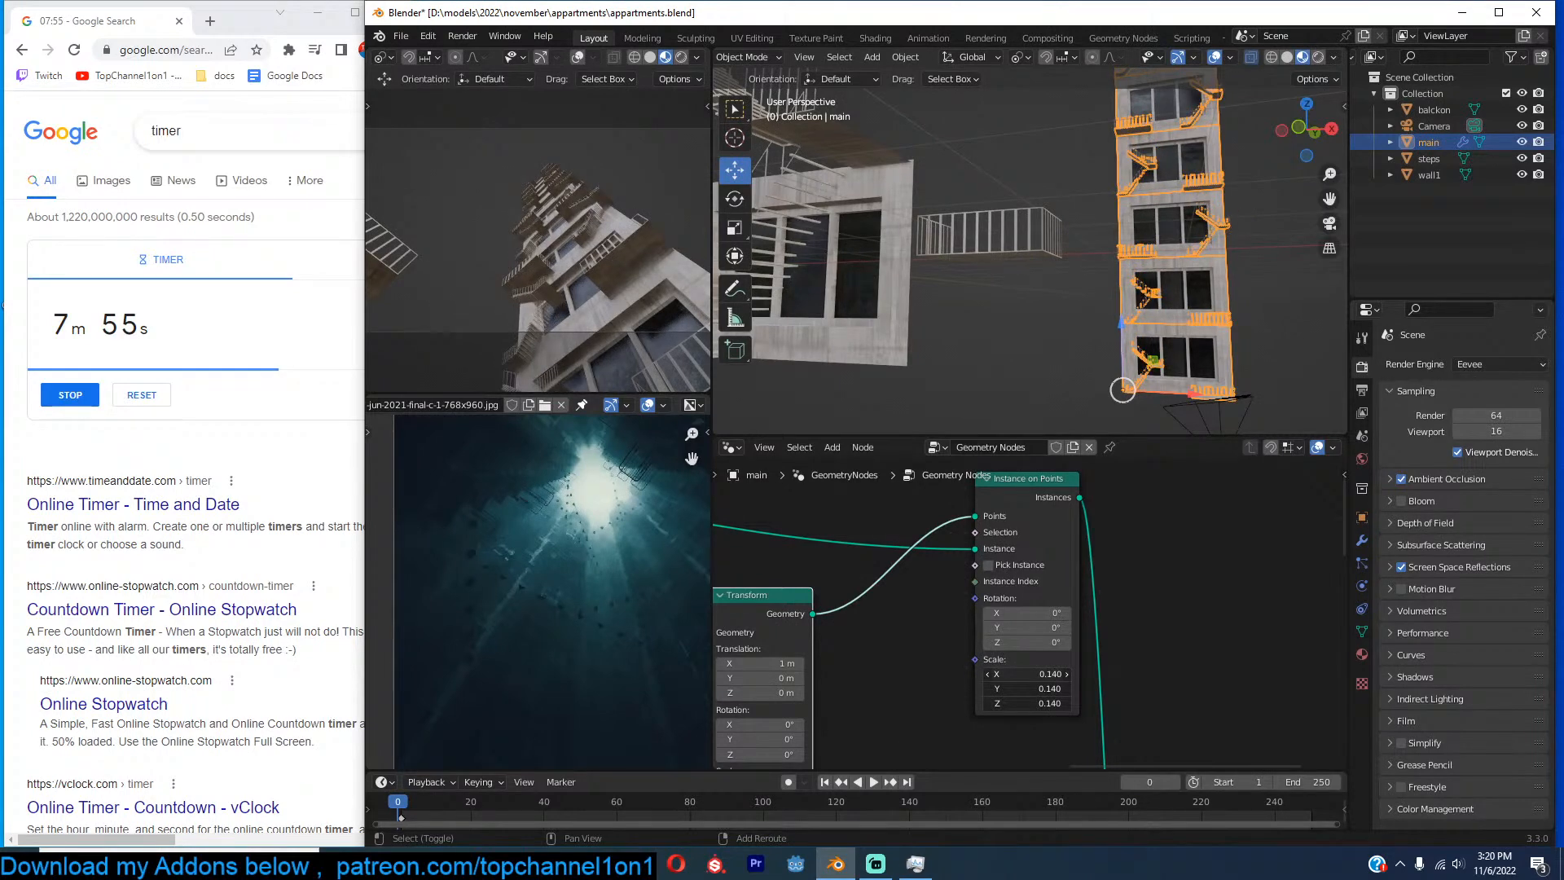
scroll(1156, 330, "up", 5)
middle_click_drag(1155, 330, 1113, 266, "shift")
left_click(1113, 266)
scroll(1233, 306, "down", 3)
middle_click_drag(1233, 306, 1230, 237)
left_click(1230, 237)
Move the source balcony, steps and wall1 objects to a new collection named bk, and exclude that collection from the view layer.
key("KP_7")
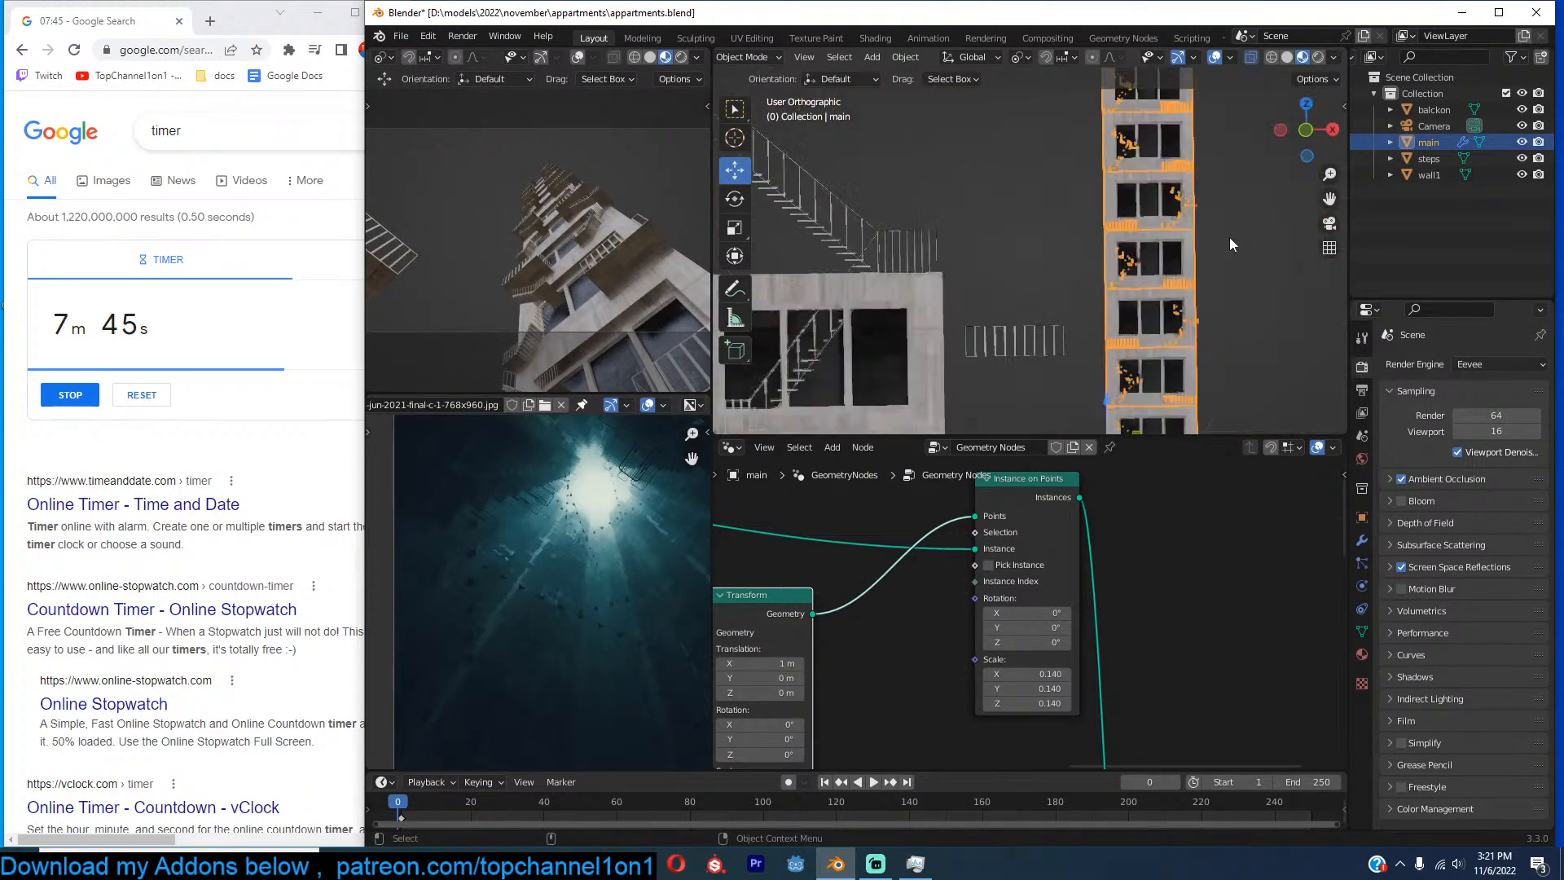
scroll(1229, 237, "down", 6)
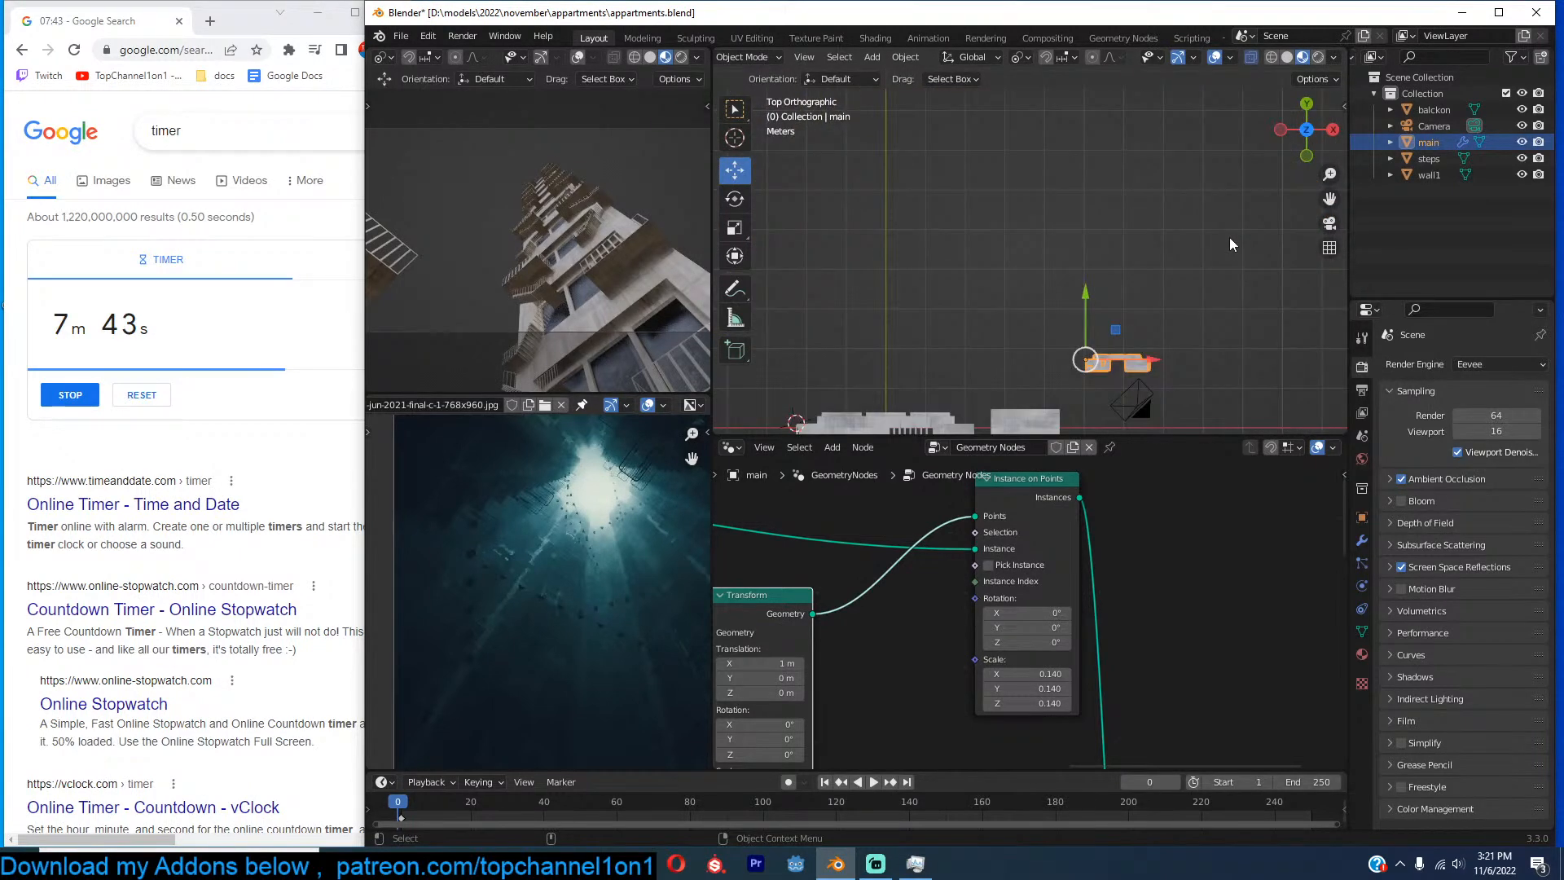
scroll(1039, 290, "down", 3)
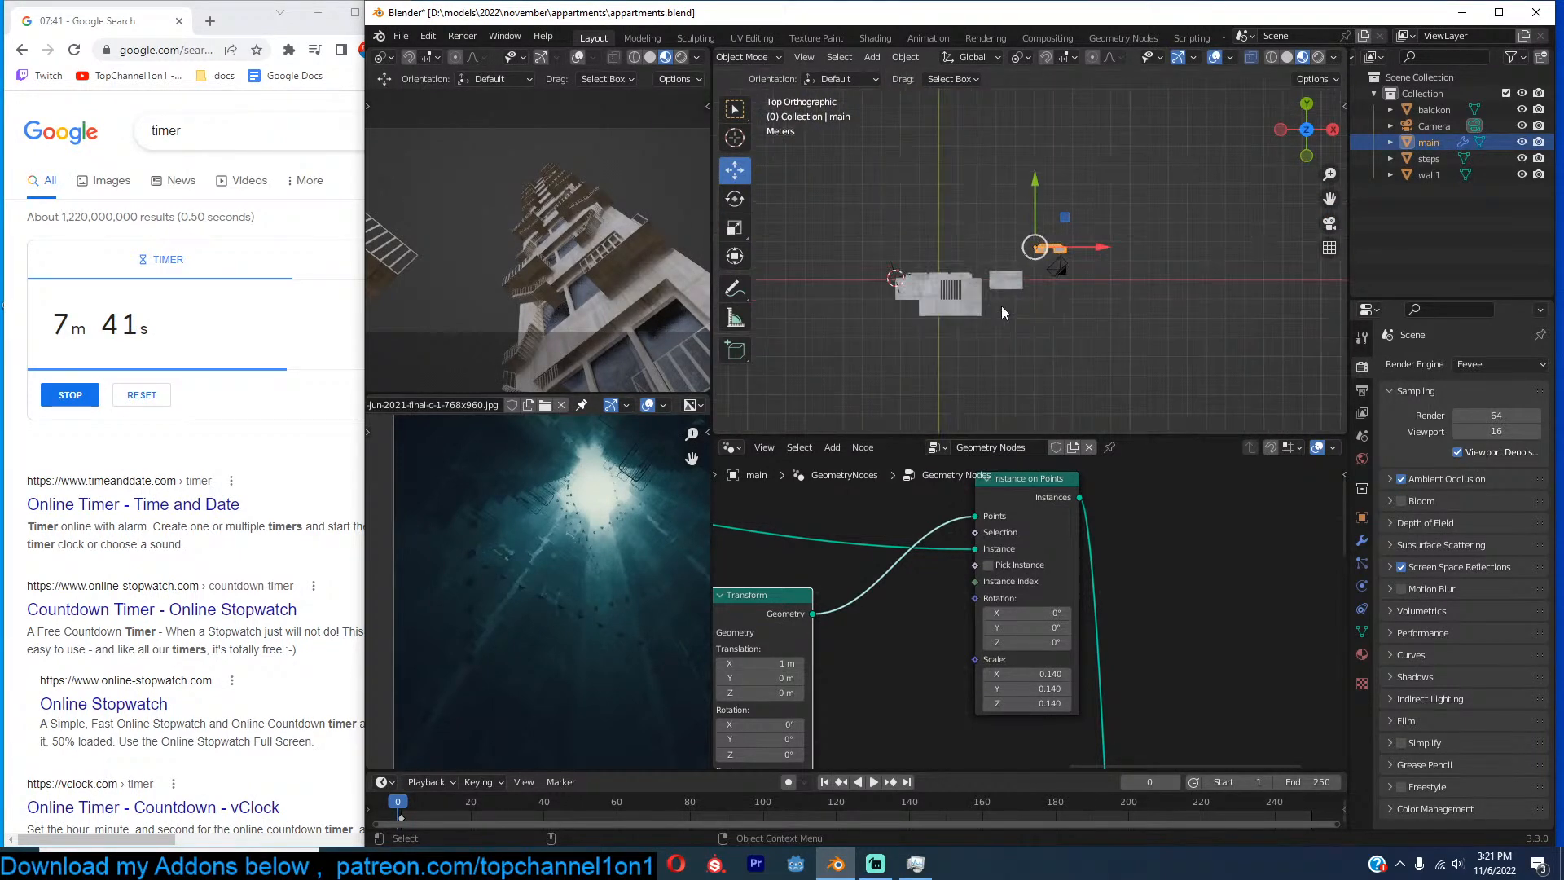
left_click_drag(843, 255, 1024, 307)
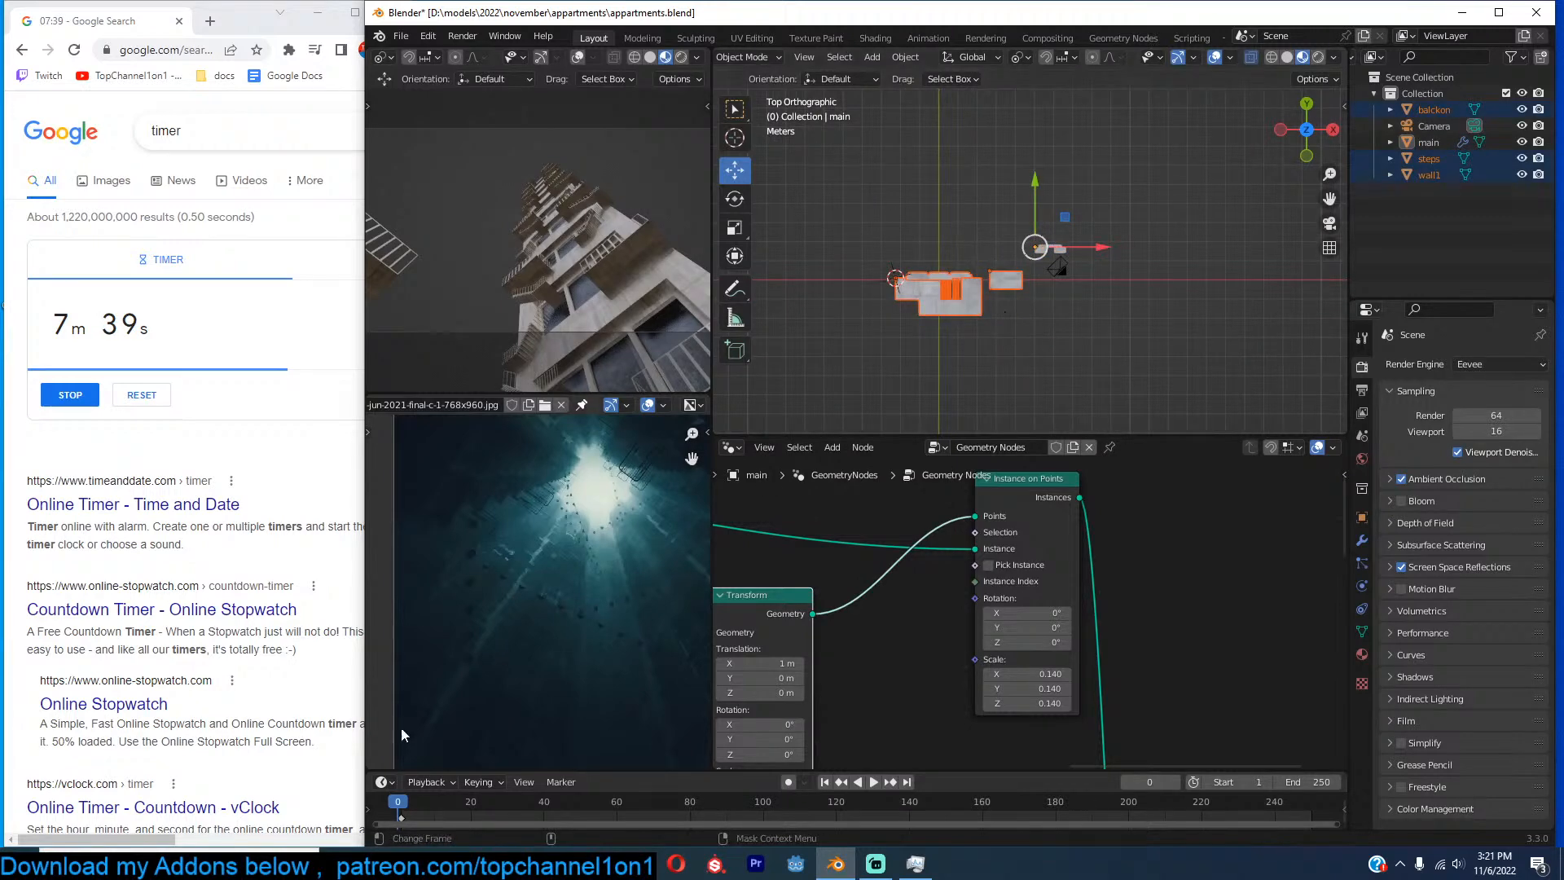
key("n")
key("n")
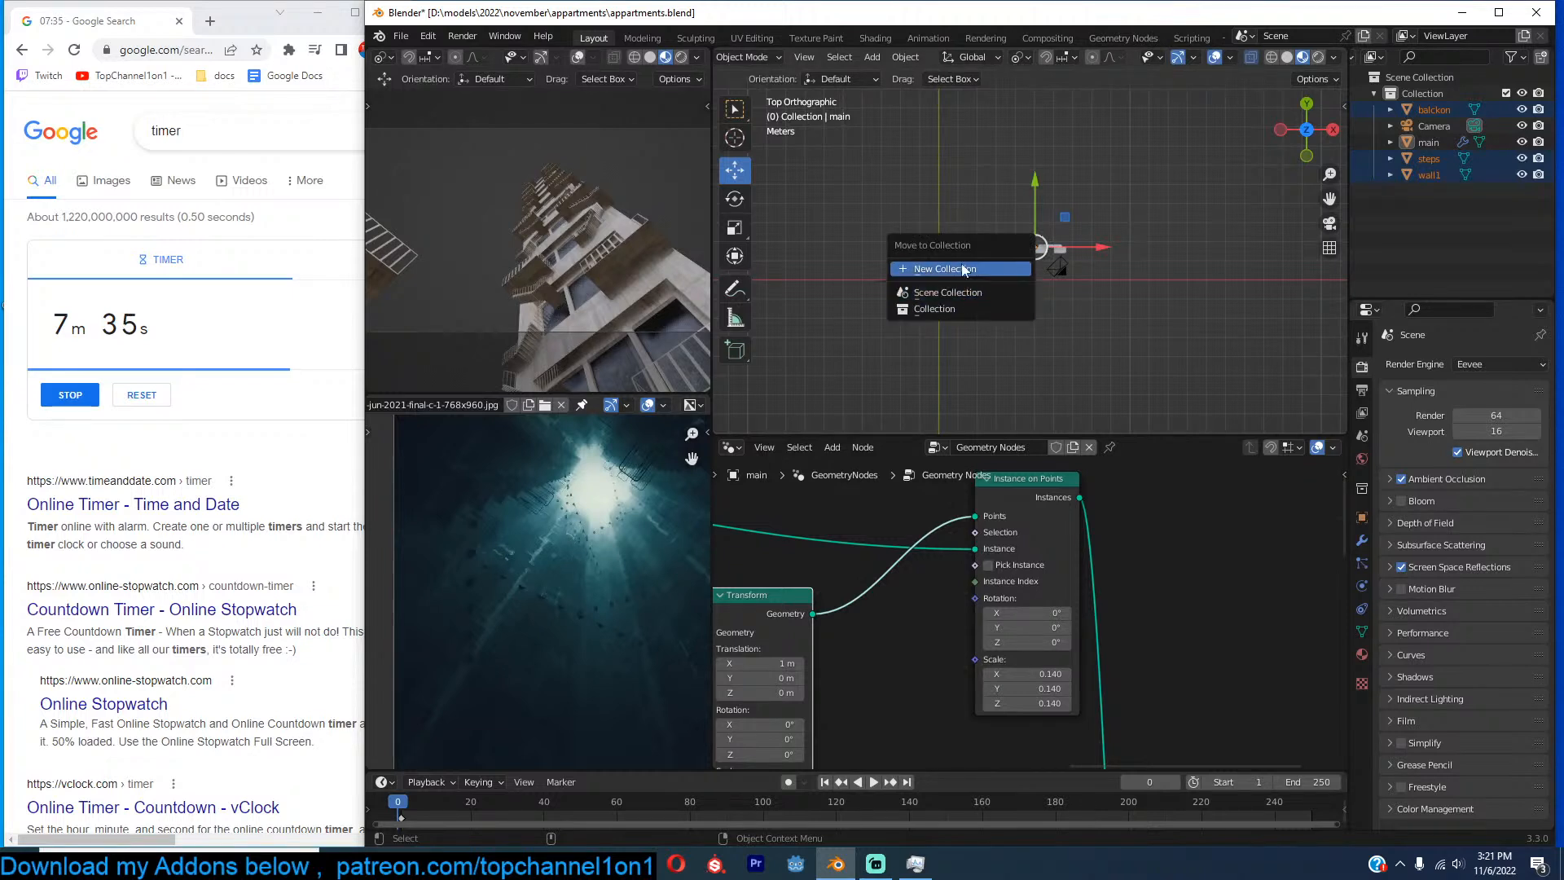
left_click(960, 272)
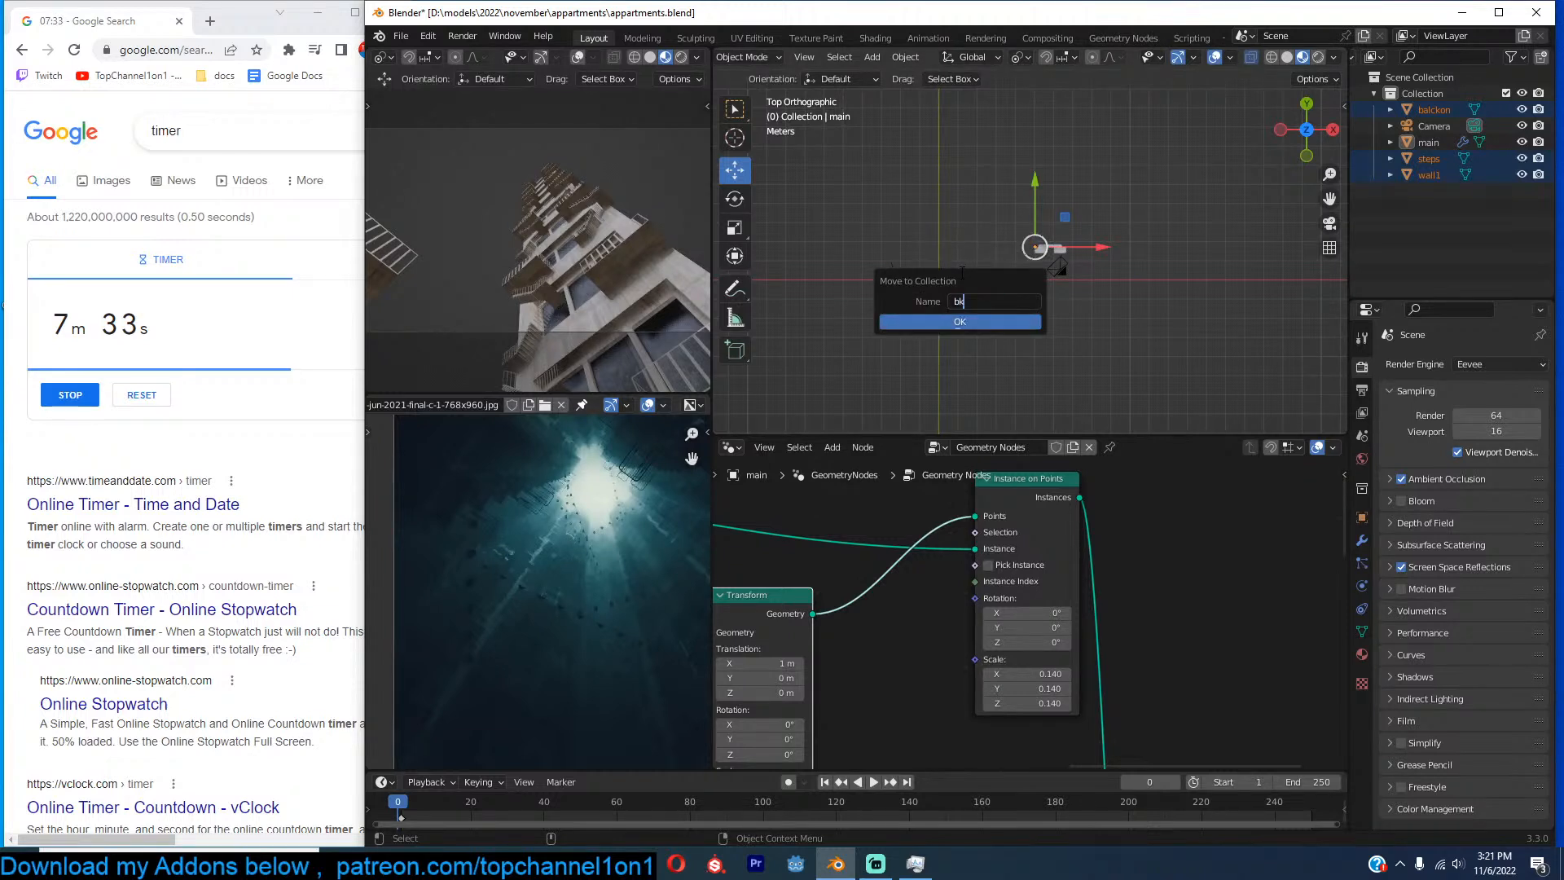
left_click(945, 322)
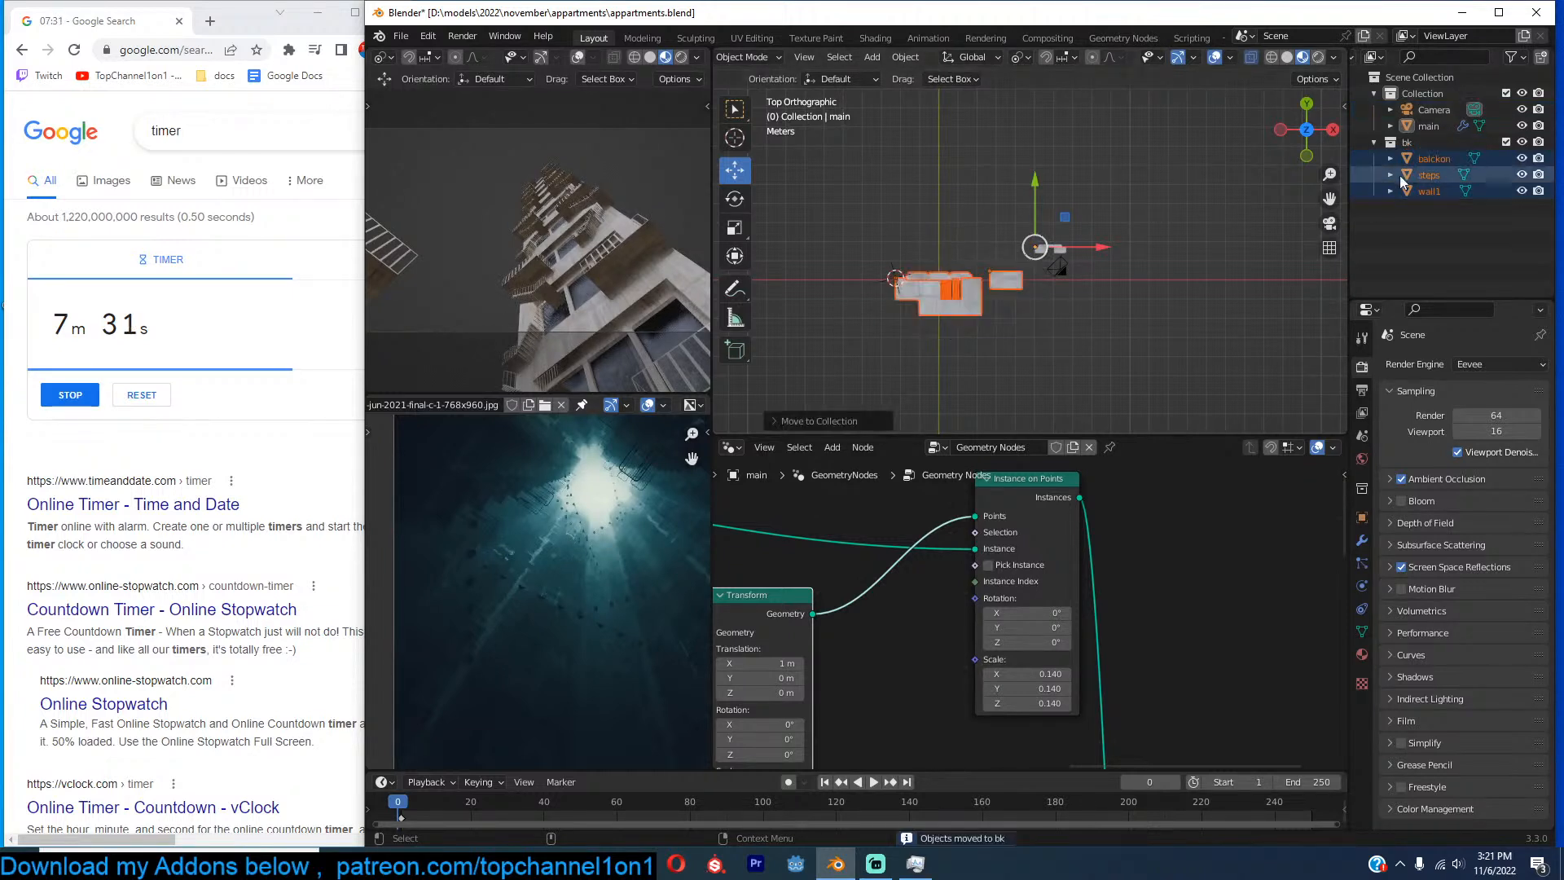
left_click(1505, 143)
Move the main building onto the Y axis in top view, and place the camera in front of it.
key("g")
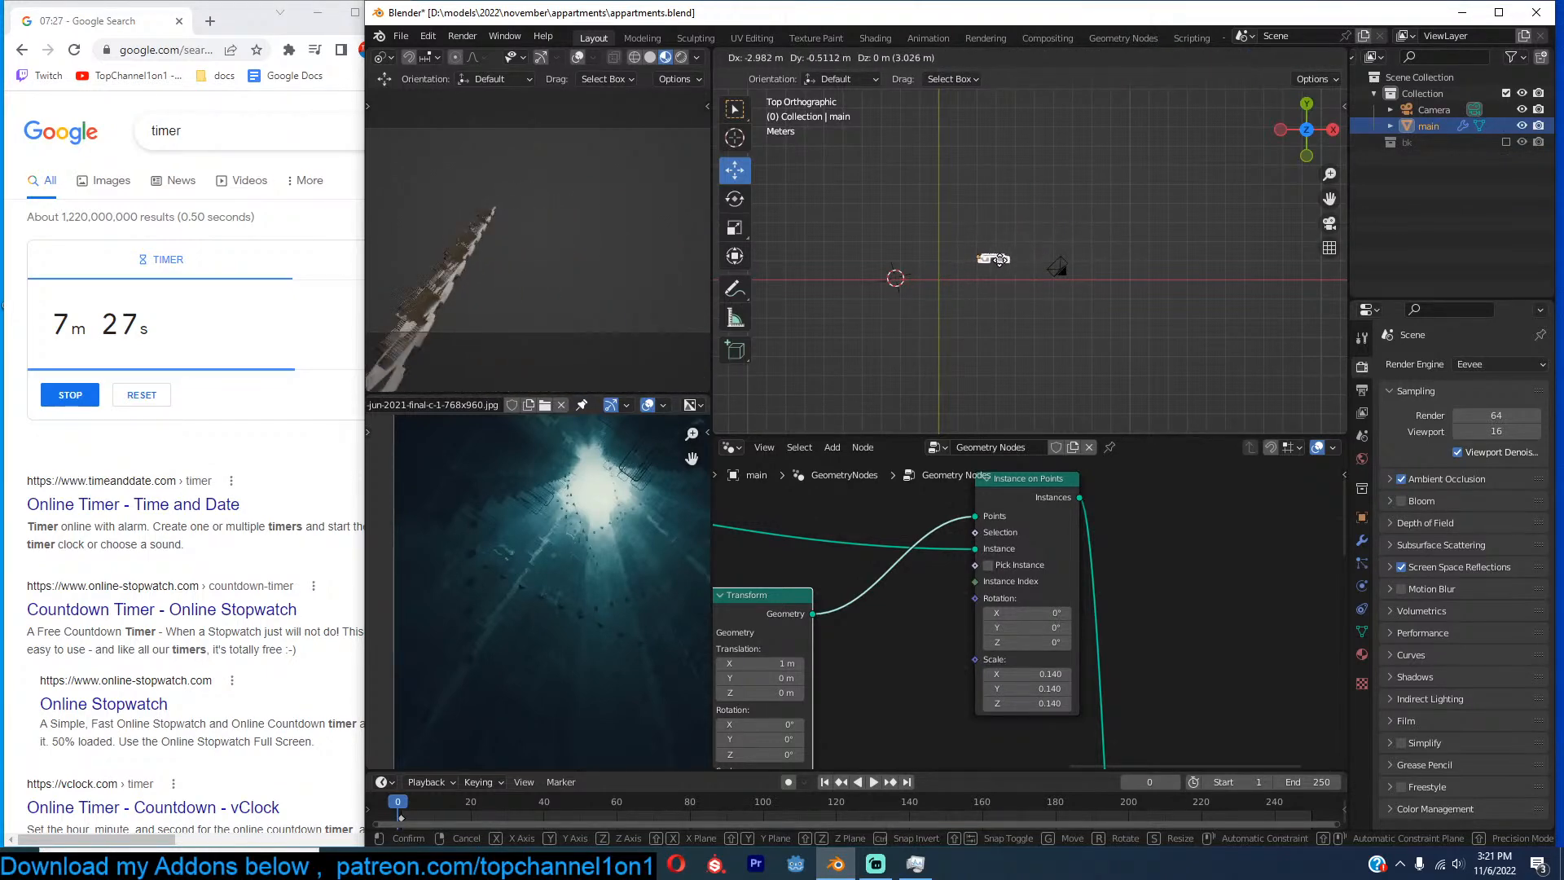
left_click(942, 229)
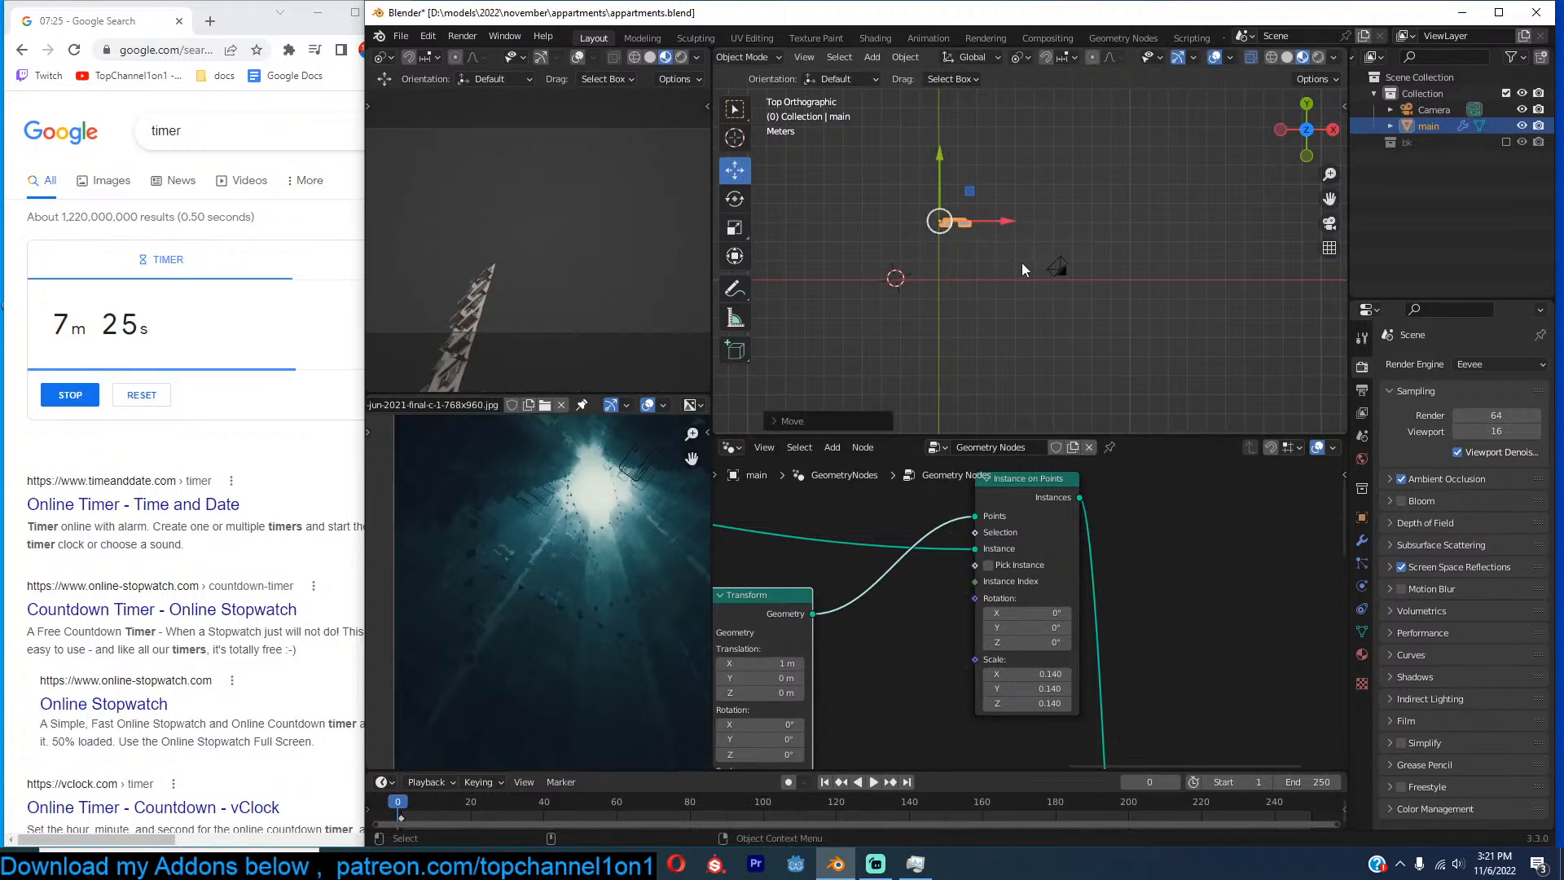
left_click_drag(1050, 267, 943, 274)
scroll(945, 267, "up", 5)
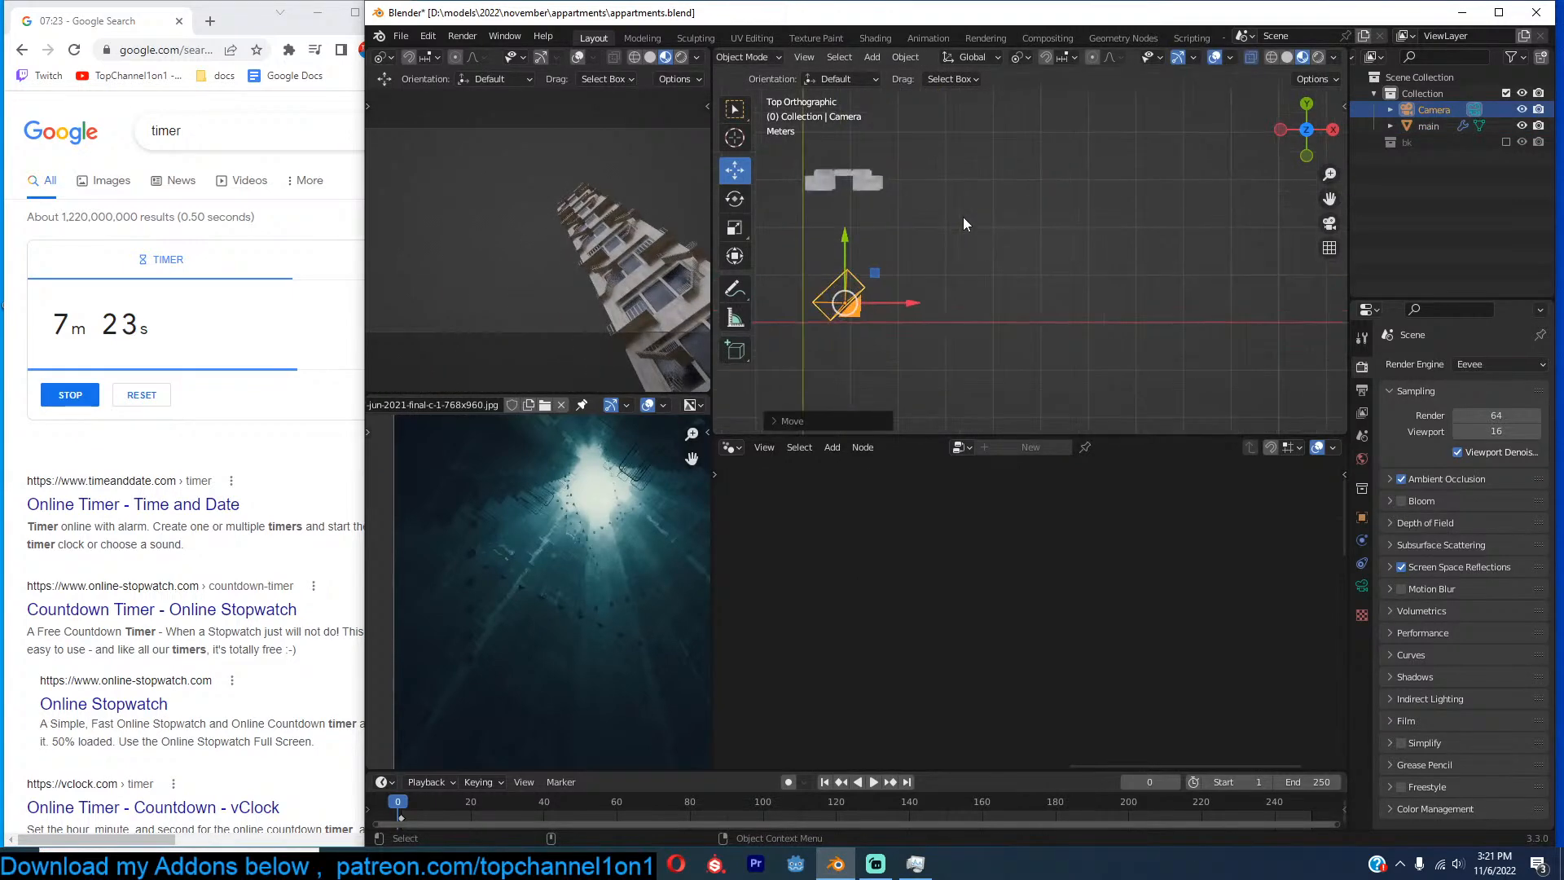
Make a linked duplicate of the main building, rotate it -90° in top view, and place it against the building's right end.
left_click(881, 186)
middle_click_drag(880, 186, 1043, 218, "shift")
key("shift+z")
scroll(1053, 321, "up", 2)
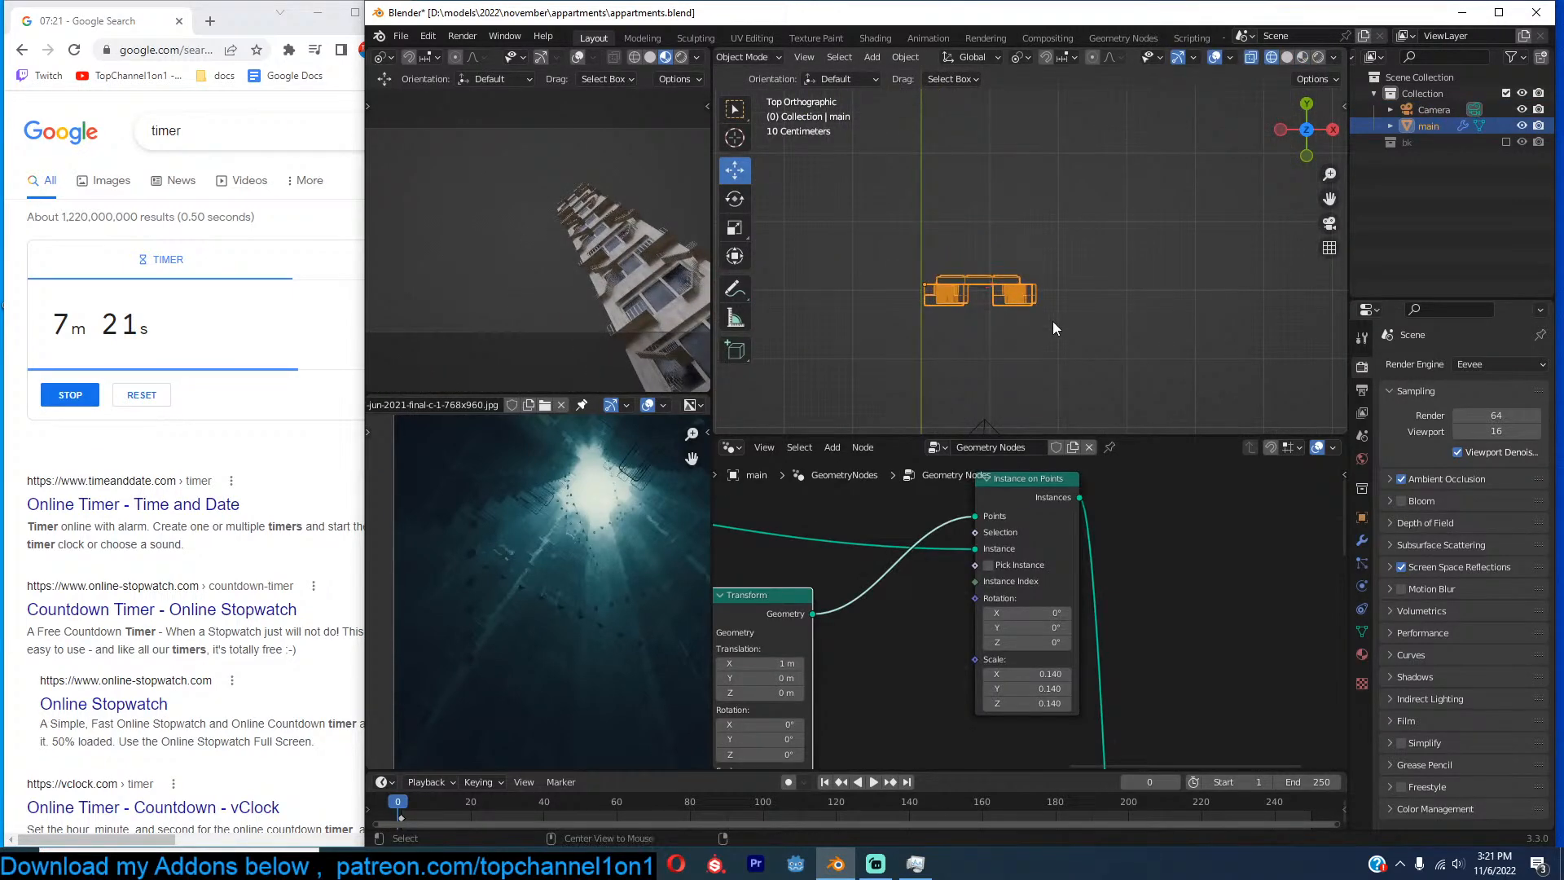
key("alt+d")
type("r")
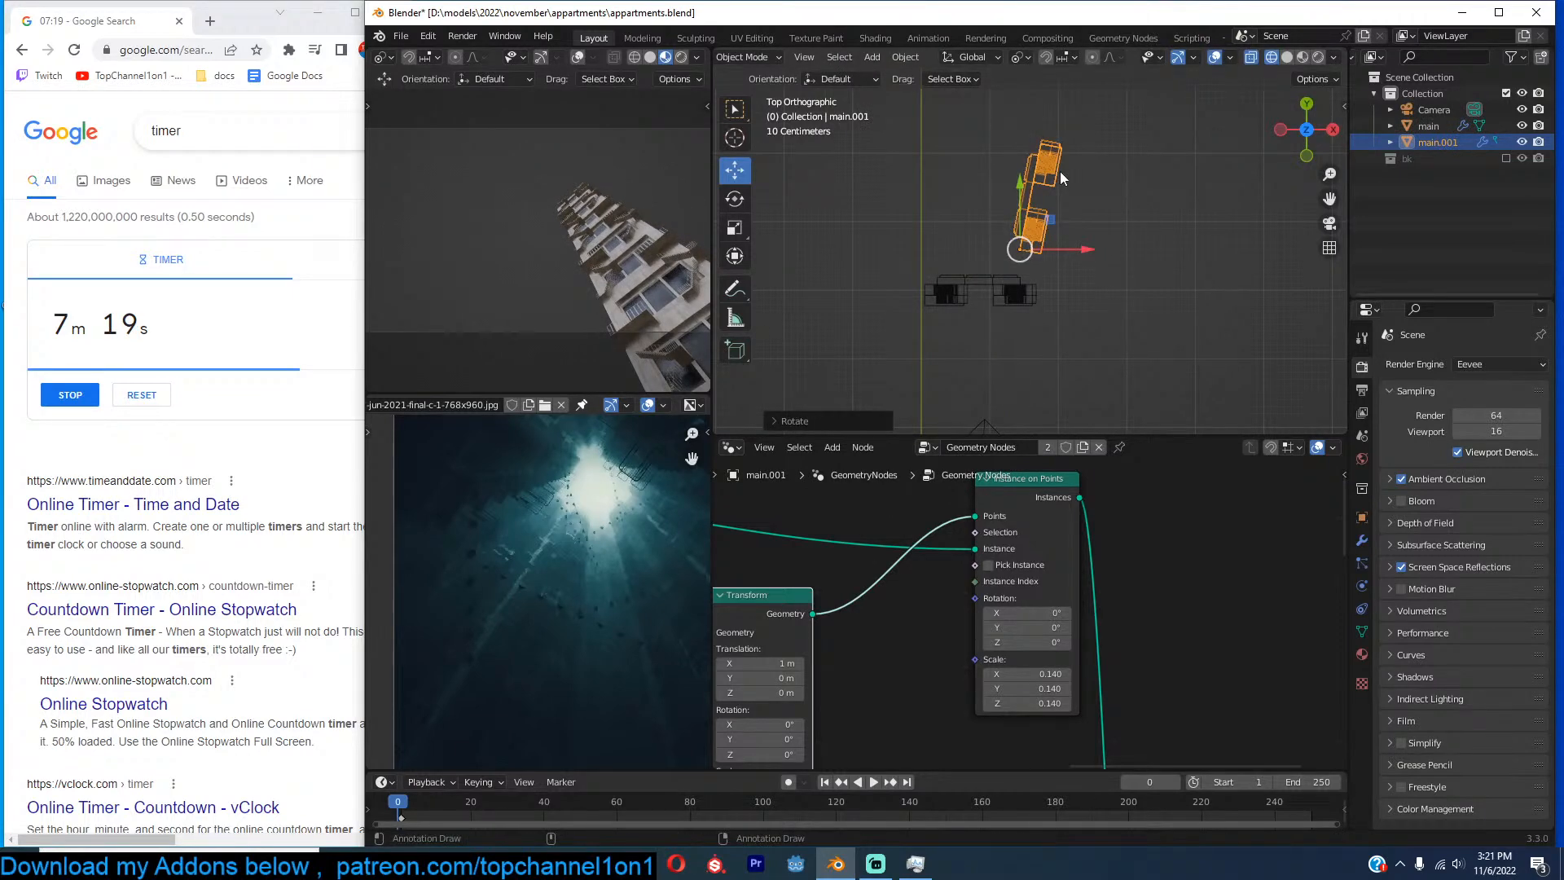
type("-90")
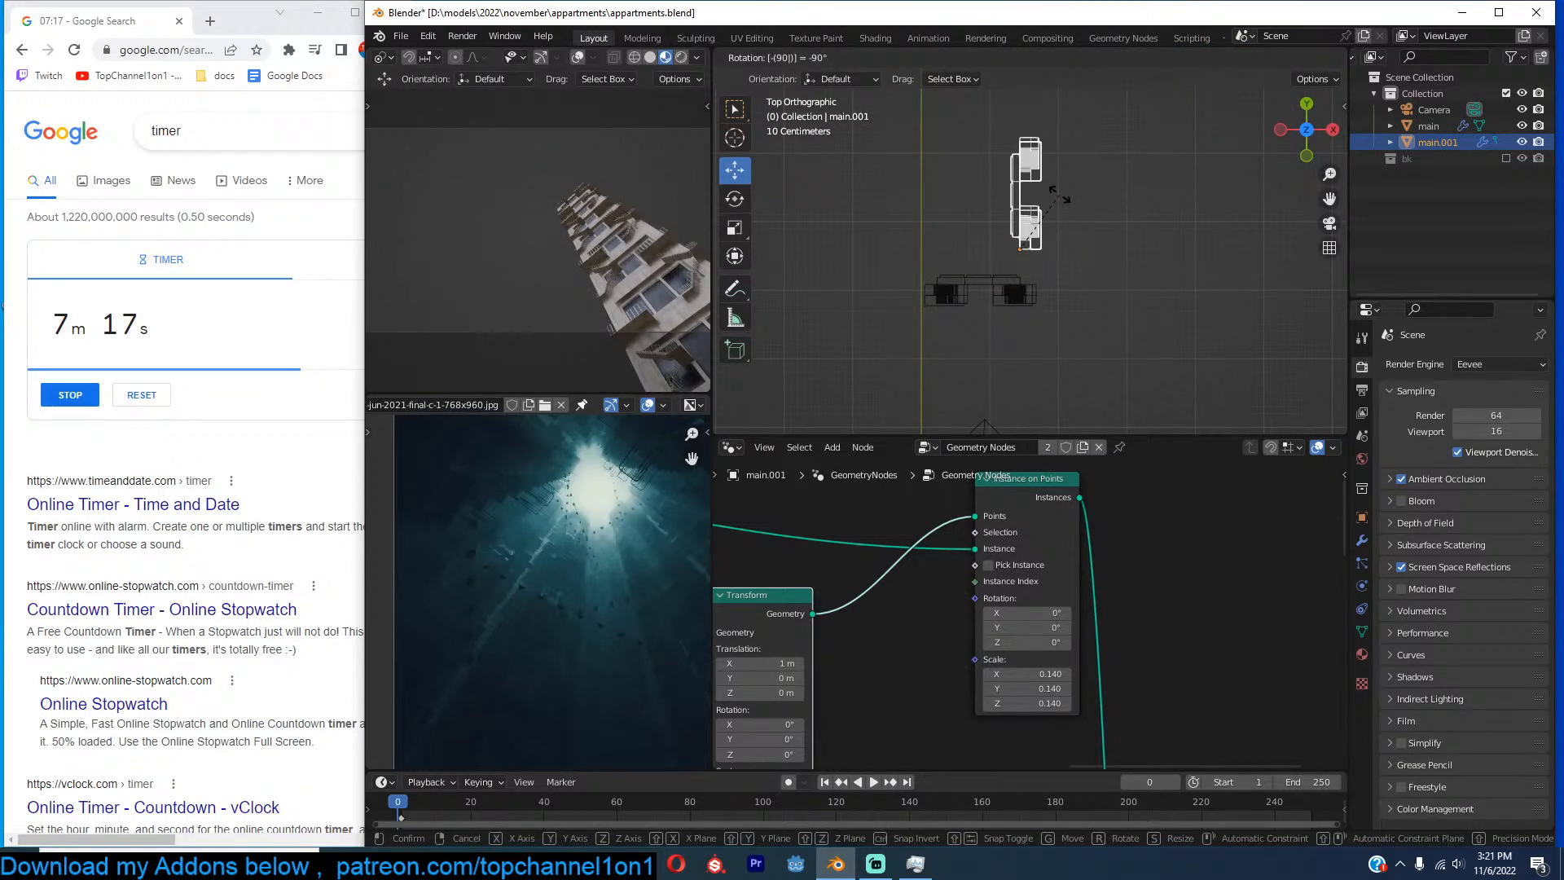
key("Return")
key("g")
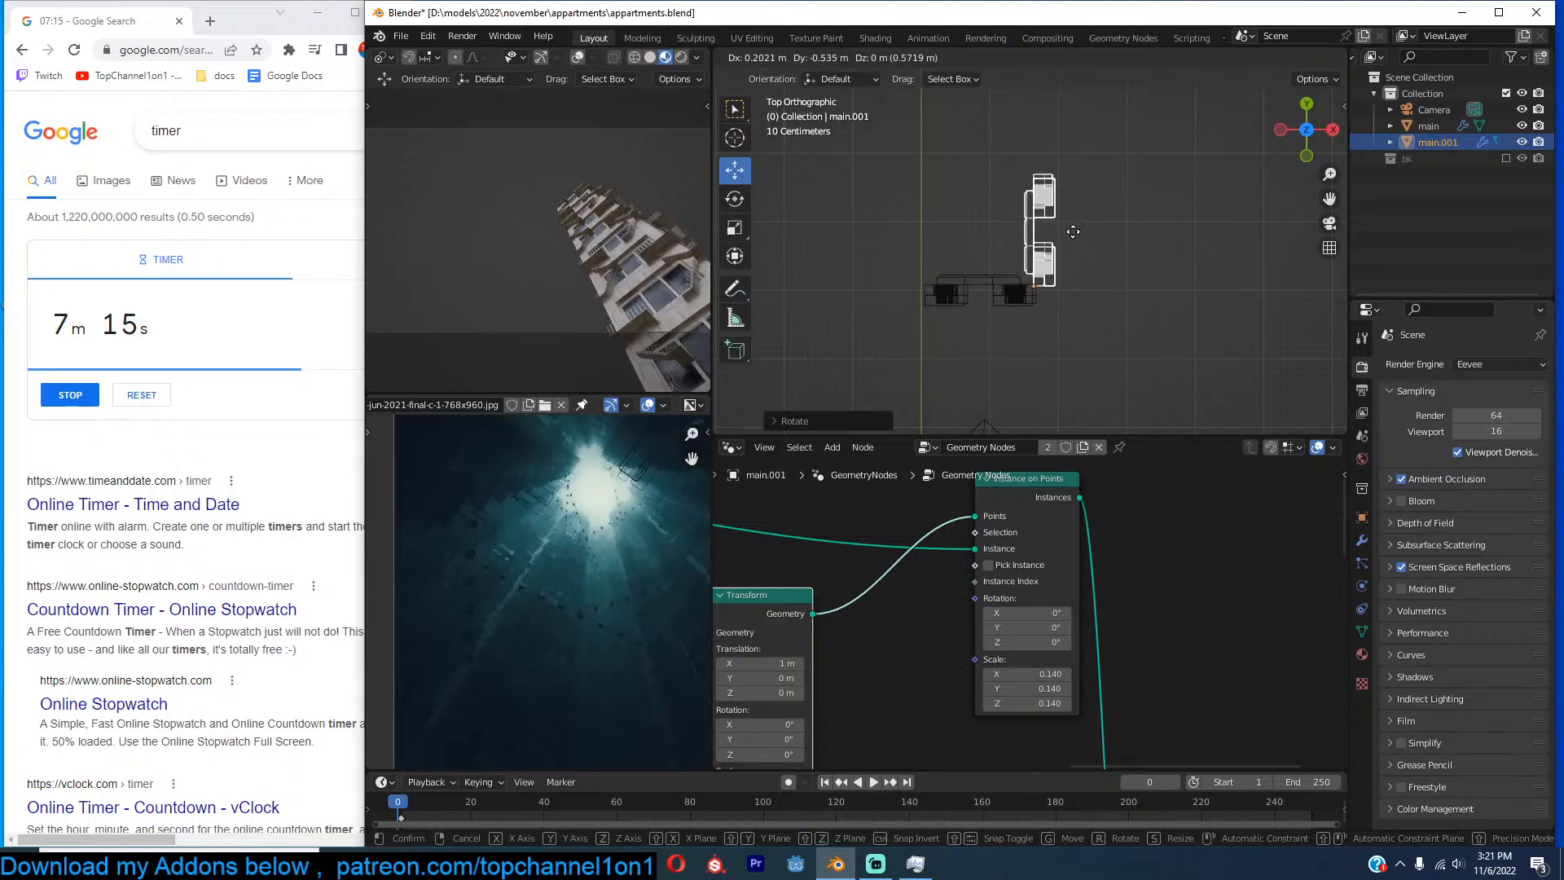
left_click(1073, 232)
Make linked duplicates of both building sections and place them so they continue from the far end of the rotated section.
left_click(959, 291, "shift")
left_click(1043, 265, "shift")
key("shift+d")
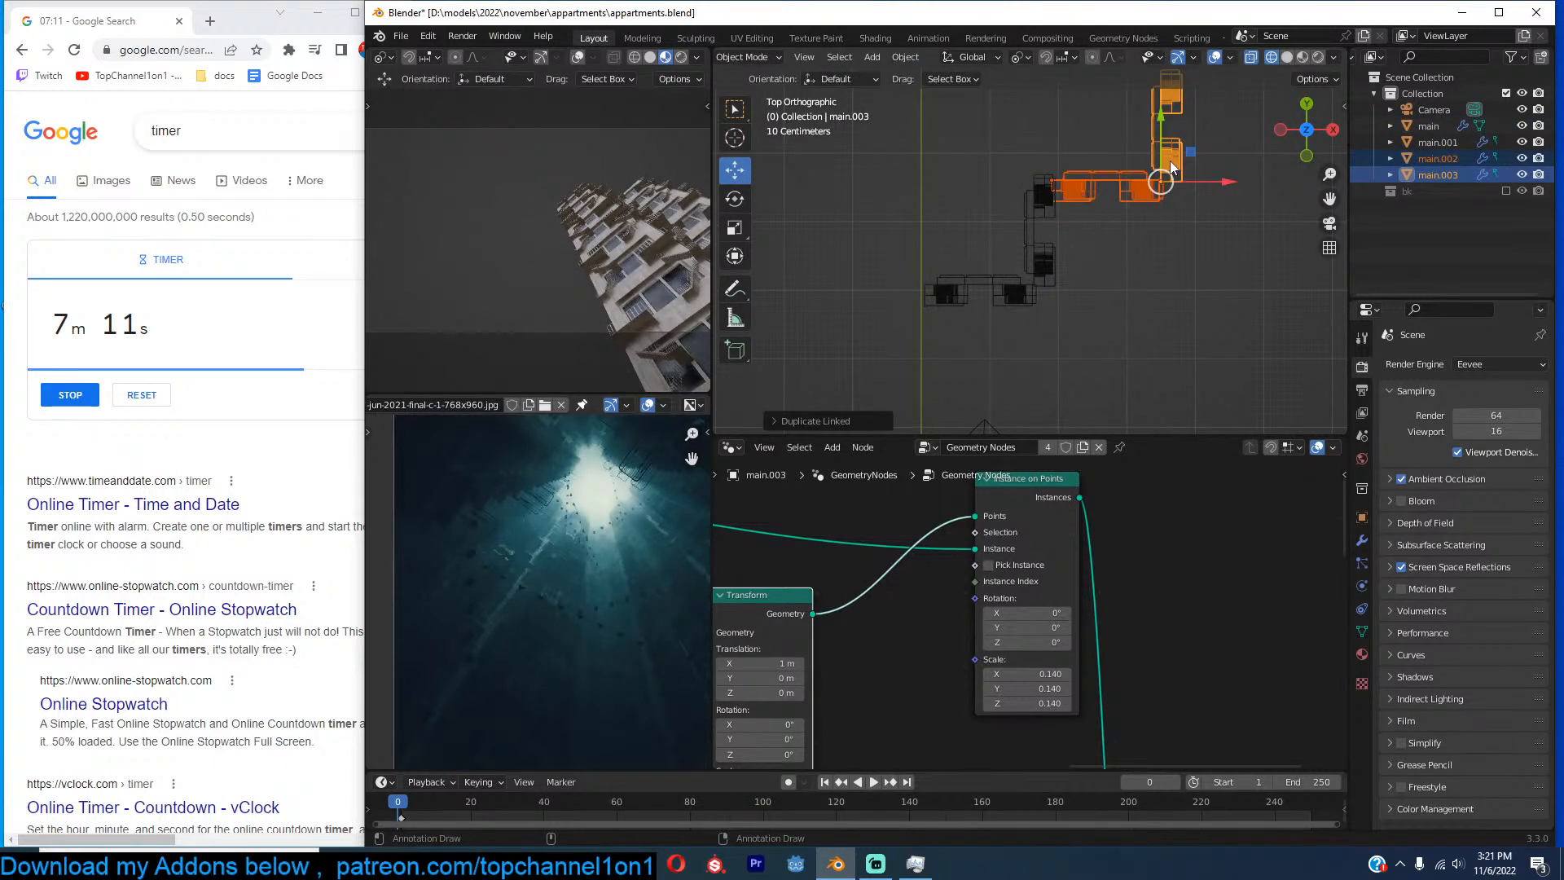
Mirror the last rotated section along X and move it down so it closes the right side of the courtyard.
left_click(1177, 277)
key("ctrl+m")
key("x")
left_click(1176, 277)
key("g")
left_click(1176, 269)
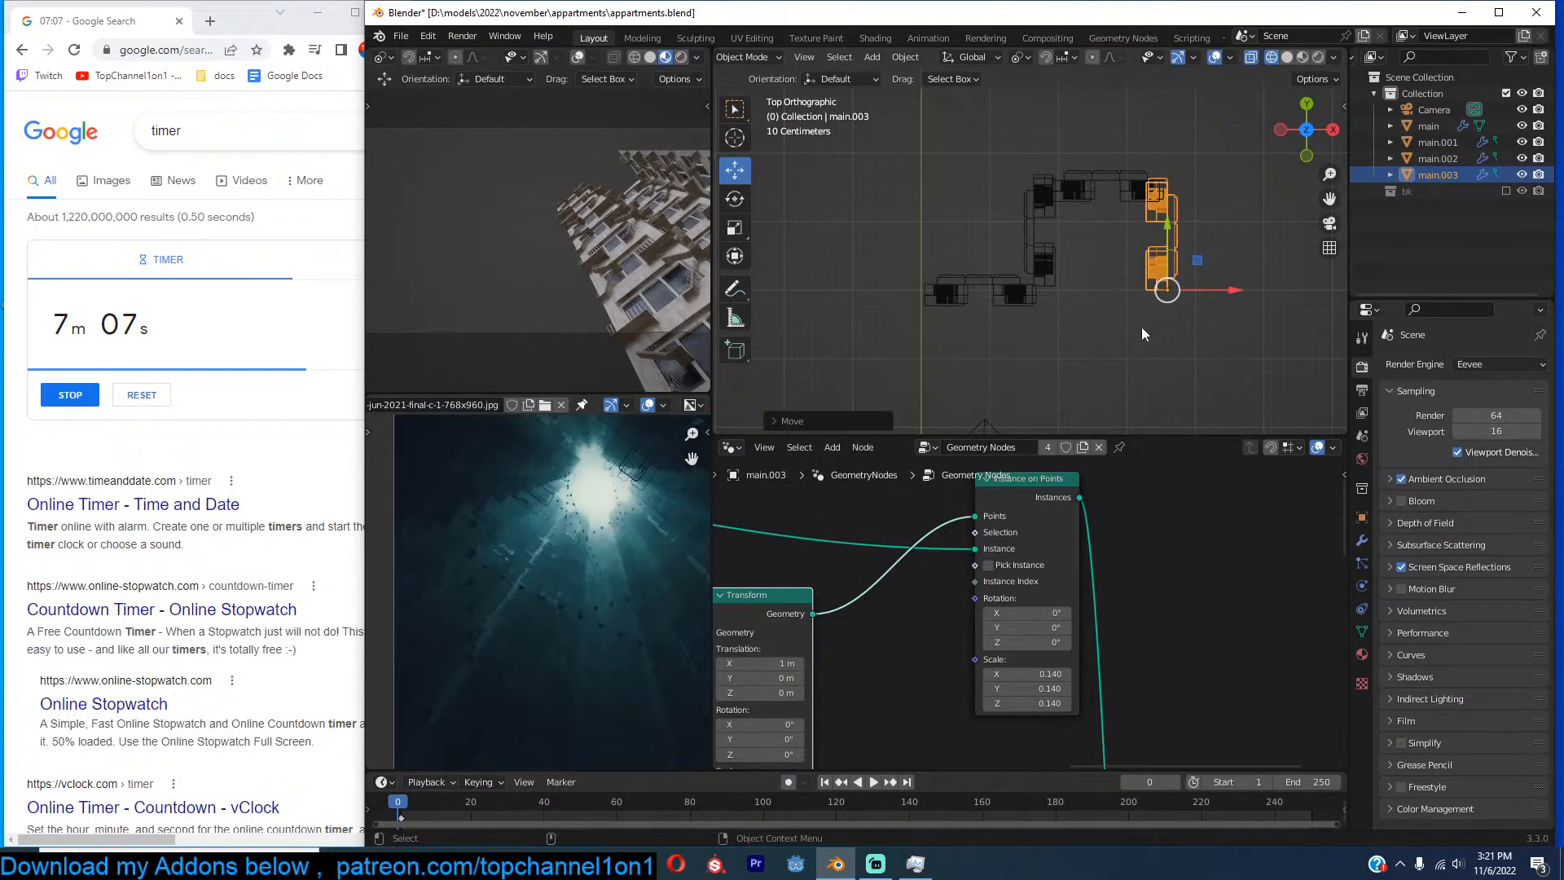
Make the main building the active object and display the viewport in Material Preview shading.
mouse_move(1165, 319)
middle_mouse_down()
mouse_move(1240, 192)
mouse_move(1190, 258)
mouse_move(1186, 334)
middle_mouse_up()
scroll(1186, 336, "down", 1)
left_click_drag(1181, 410, 1161, 401)
key("KP_7")
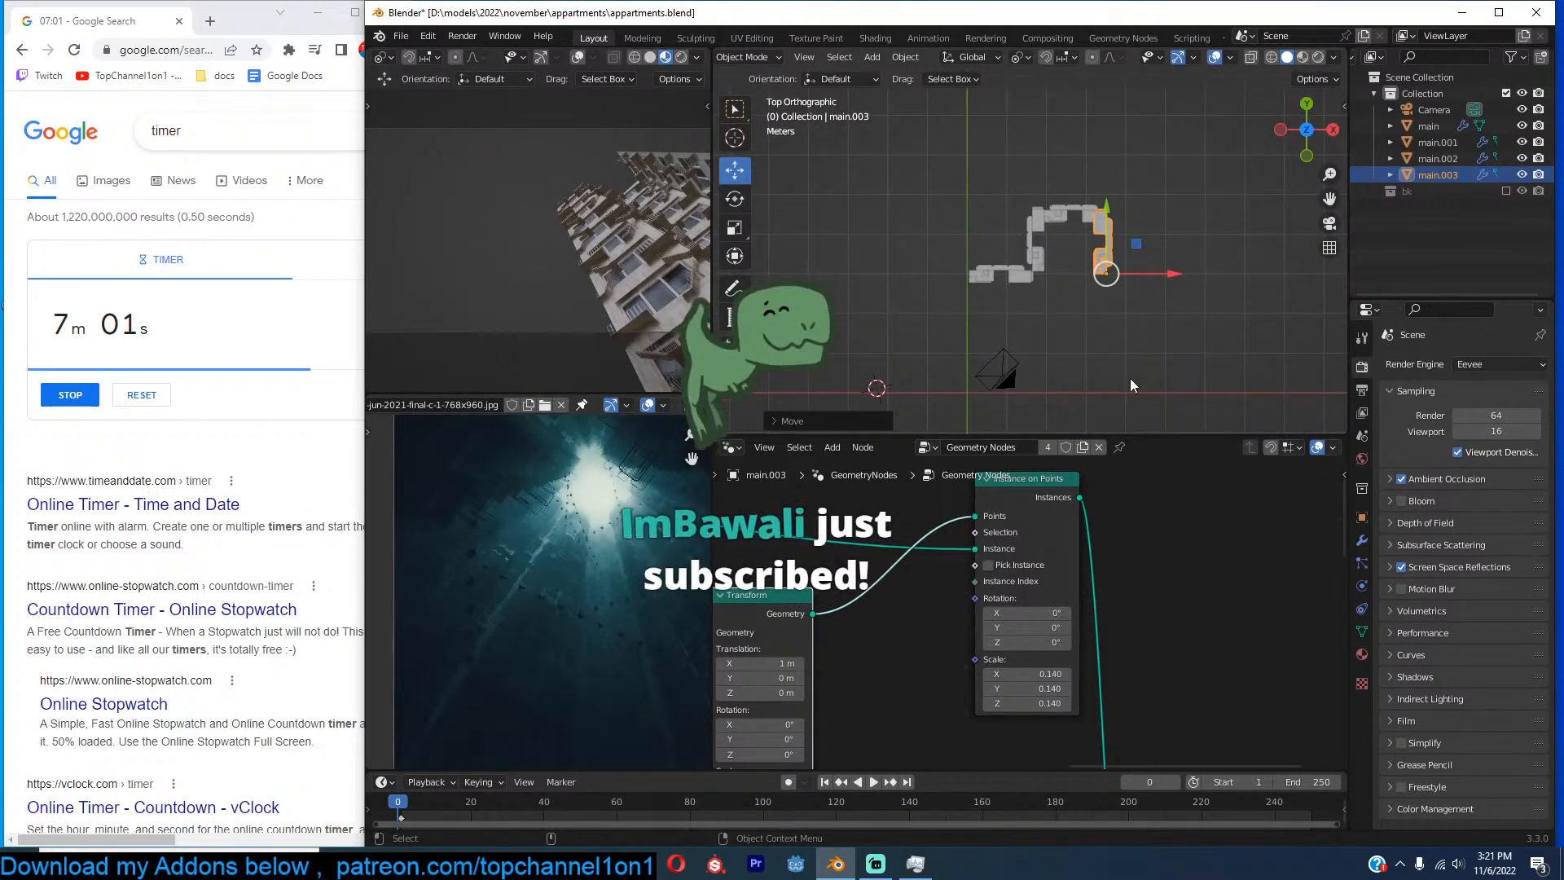
middle_click_drag(1010, 266, 1038, 297)
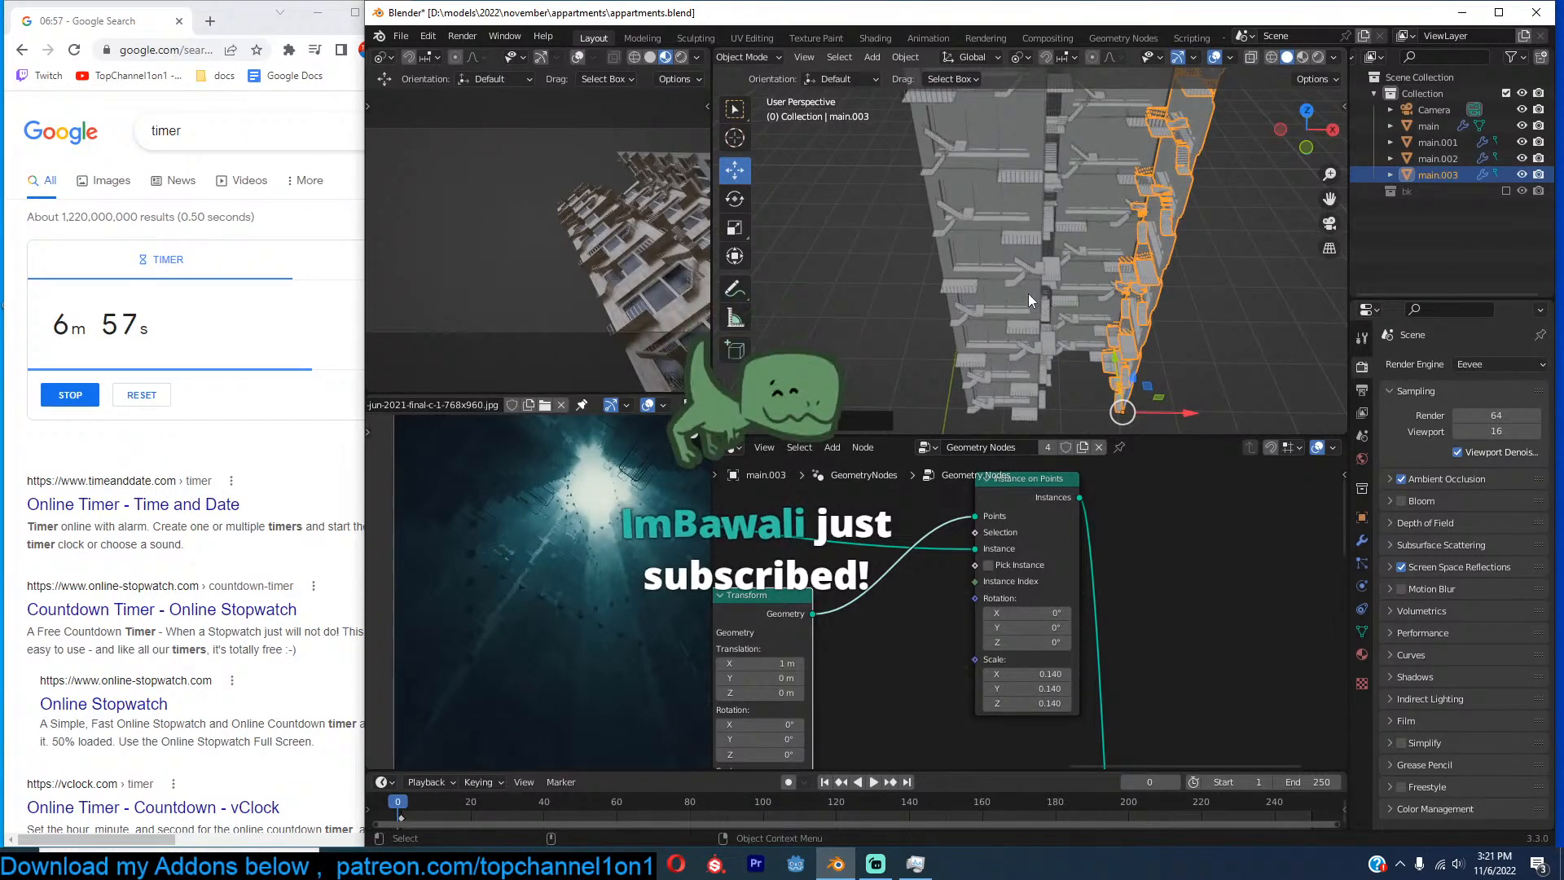
left_click(1013, 248)
middle_click_drag(1012, 333, 1044, 272)
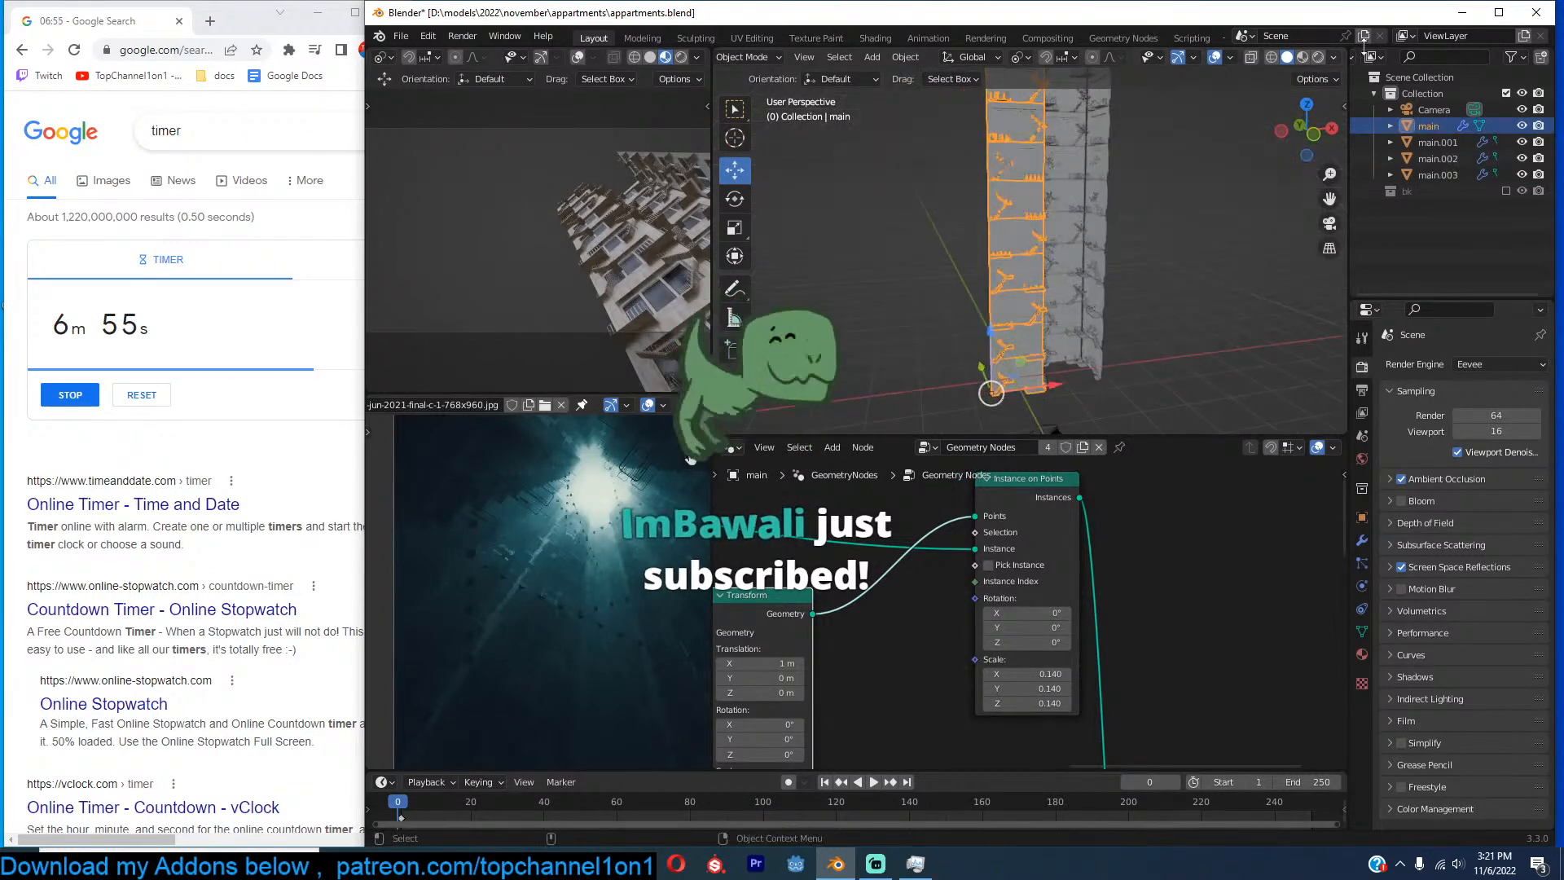
left_click(1303, 58)
scroll(1212, 124, "up", 3)
middle_click_drag(1212, 124, 1248, 137, "shift")
left_click(1238, 233)
scroll(1248, 137, "up", 3)
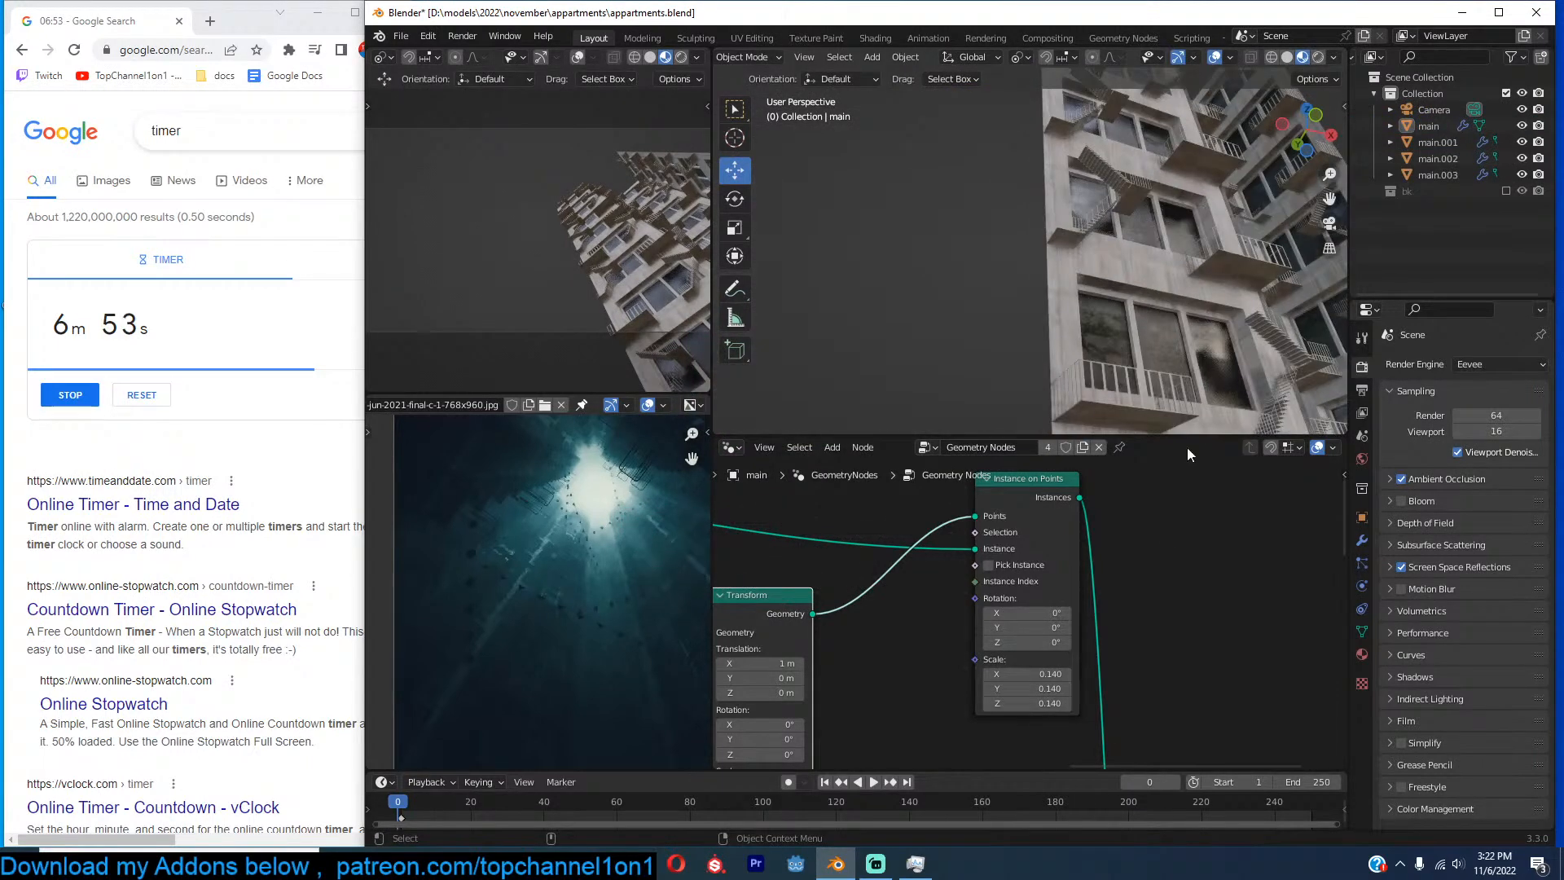
Move the Group Input node up and away from the Mesh Line node, at the start of the node tree.
scroll(1175, 537, "down", 8)
scroll(1175, 539, "down", 6)
middle_click_drag(1146, 593, 1110, 501)
left_click_drag(1209, 603, 1177, 612)
scroll(993, 600, "up", 2)
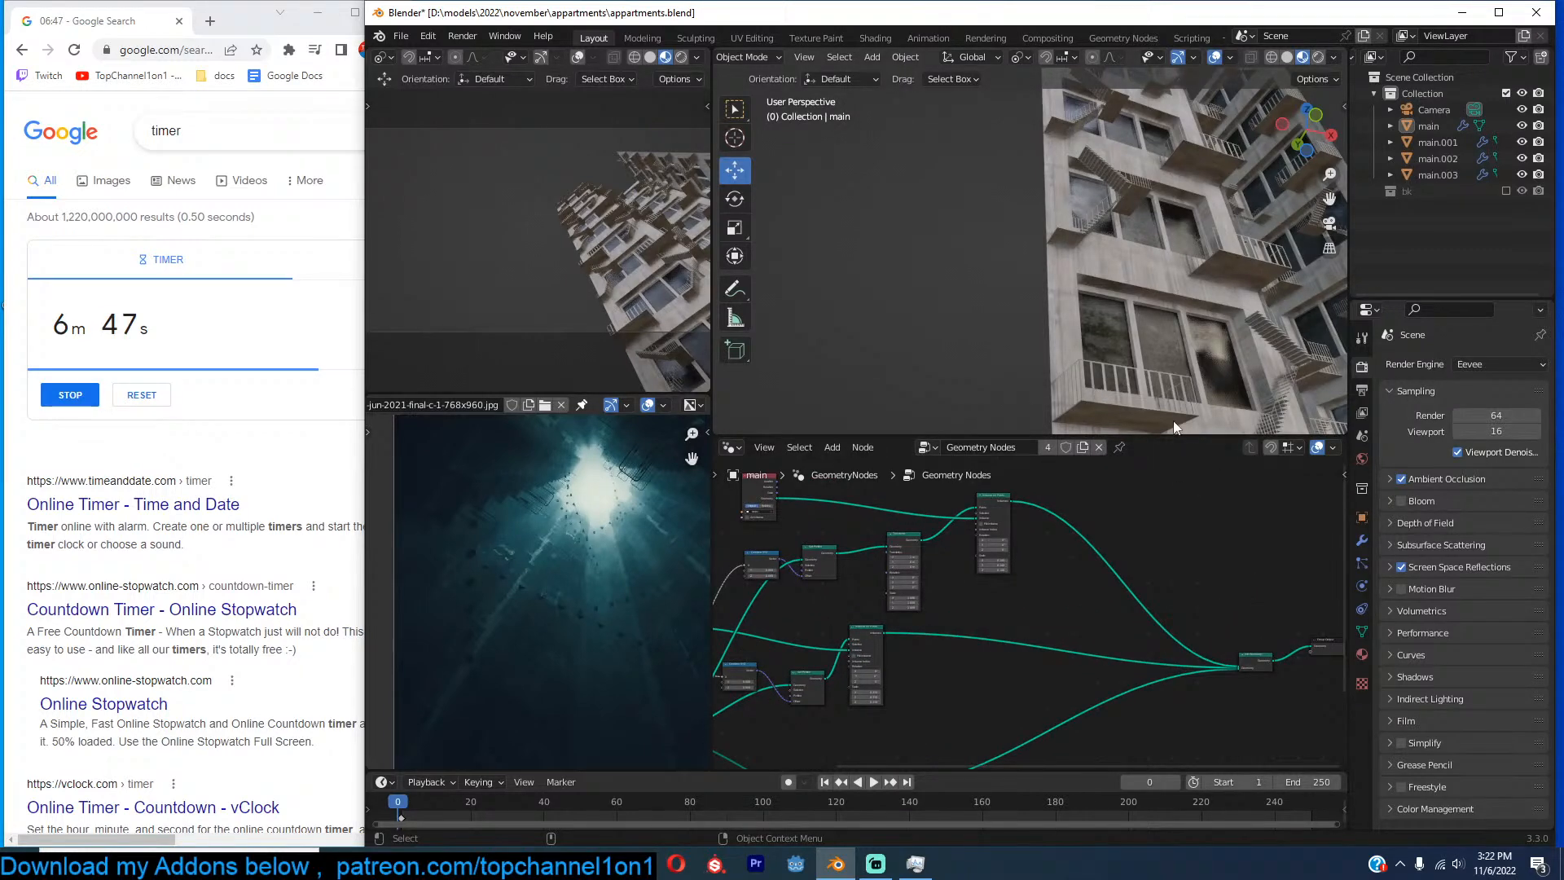
scroll(1224, 567, "up", 3)
scroll(1129, 551, "down", 6)
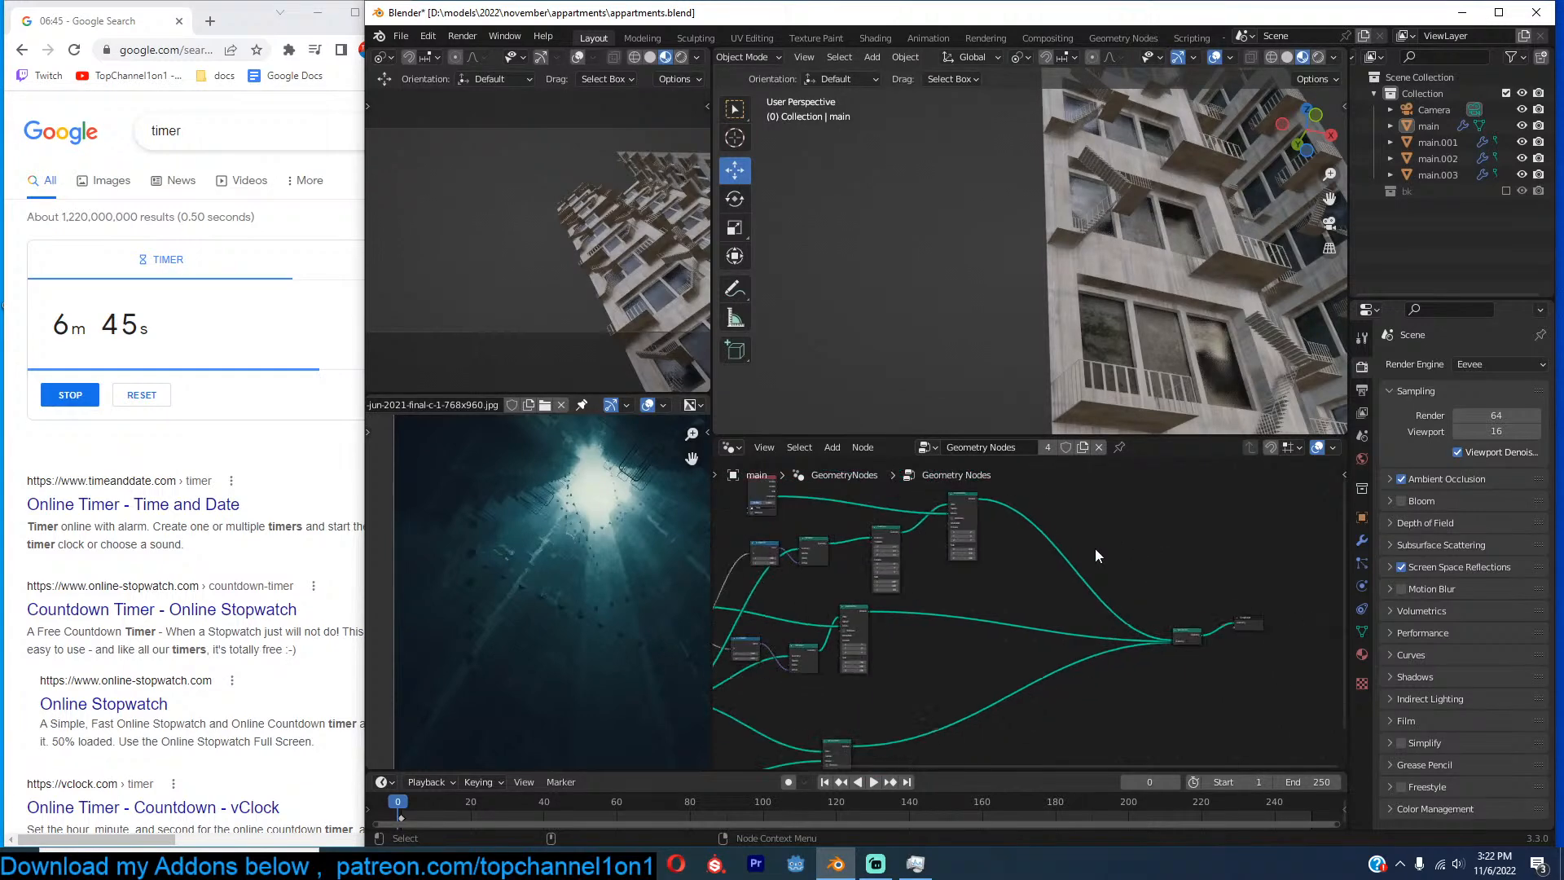
scroll(976, 652, "up", 5)
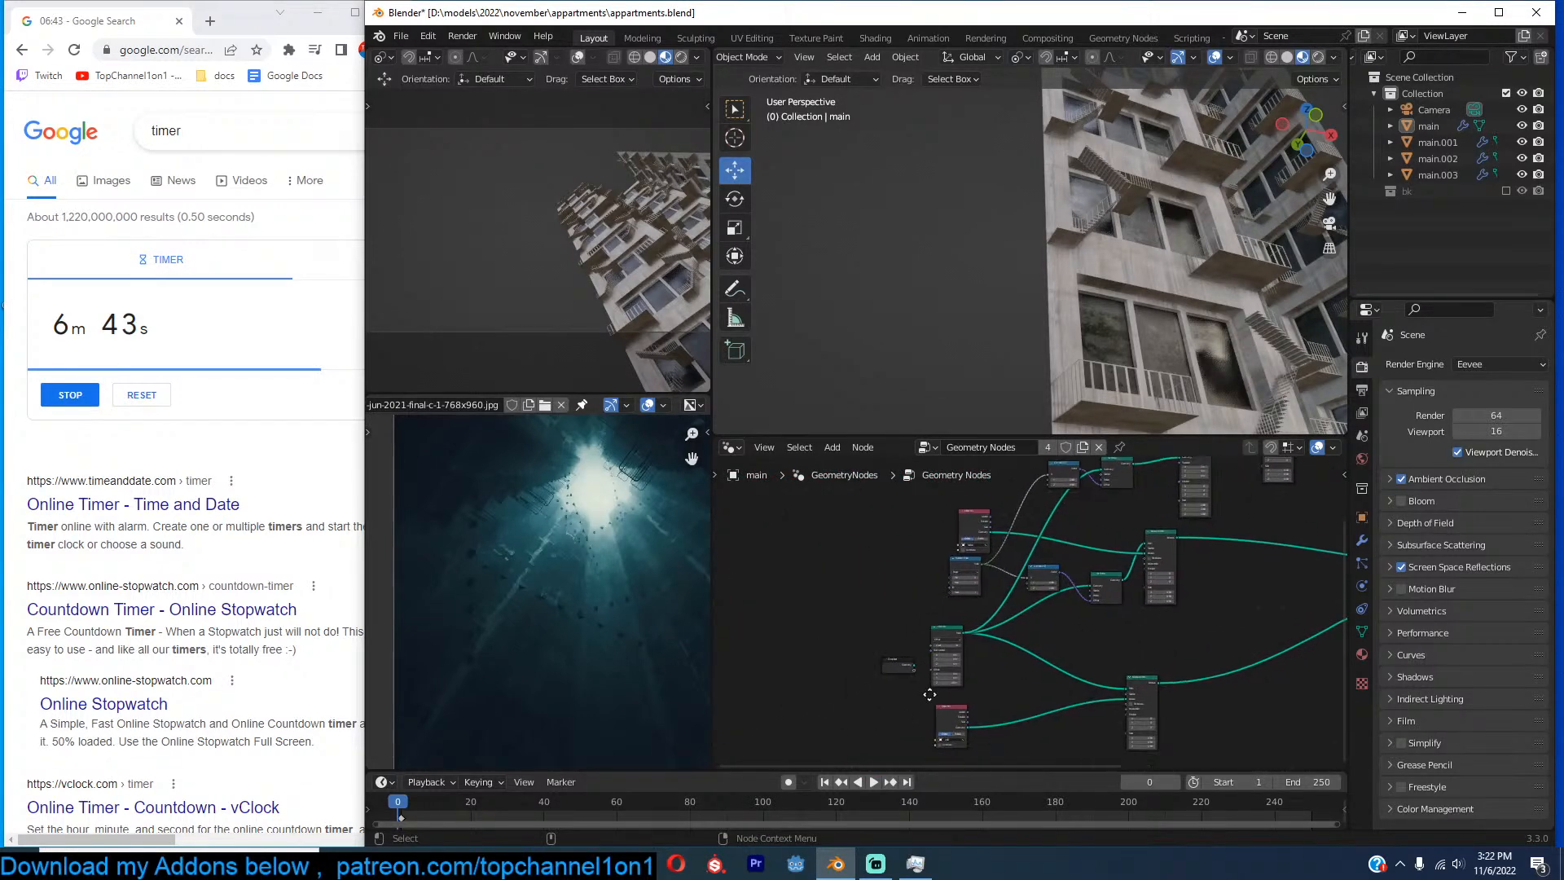
left_click_drag(916, 617, 854, 541)
scroll(996, 573, "up", 4)
middle_click_drag(995, 572, 984, 705)
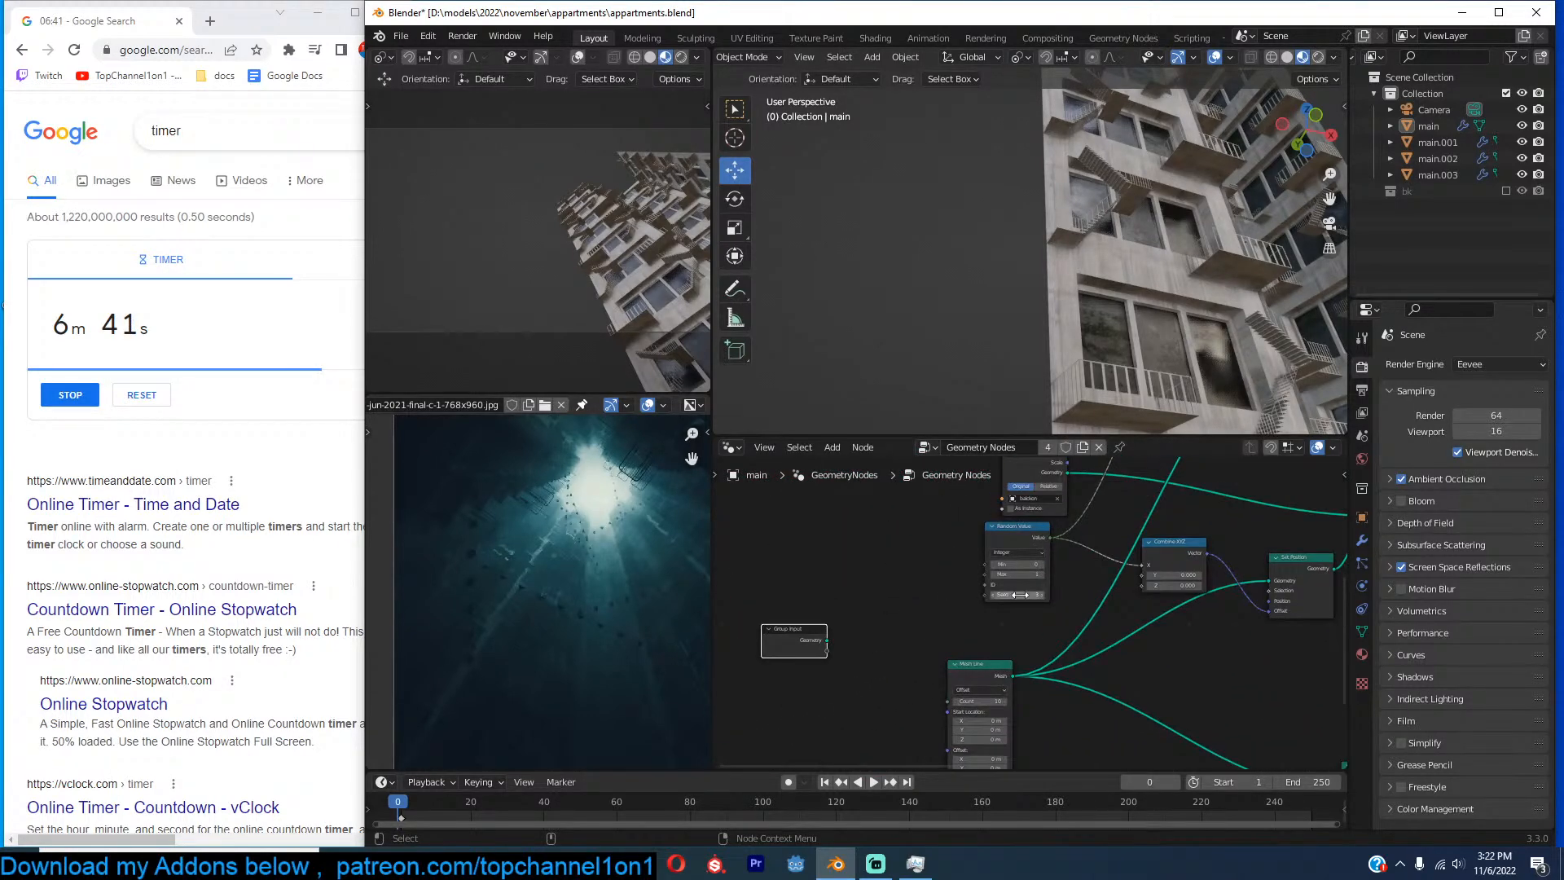
Expose the Random Value node's Seed as a modifier setting by linking it to a new Group Input socket.
scroll(1165, 615, "up", 4)
scroll(1141, 615, "down", 1)
middle_click_drag(1093, 612, 1087, 618)
middle_click_drag(951, 598, 1022, 589)
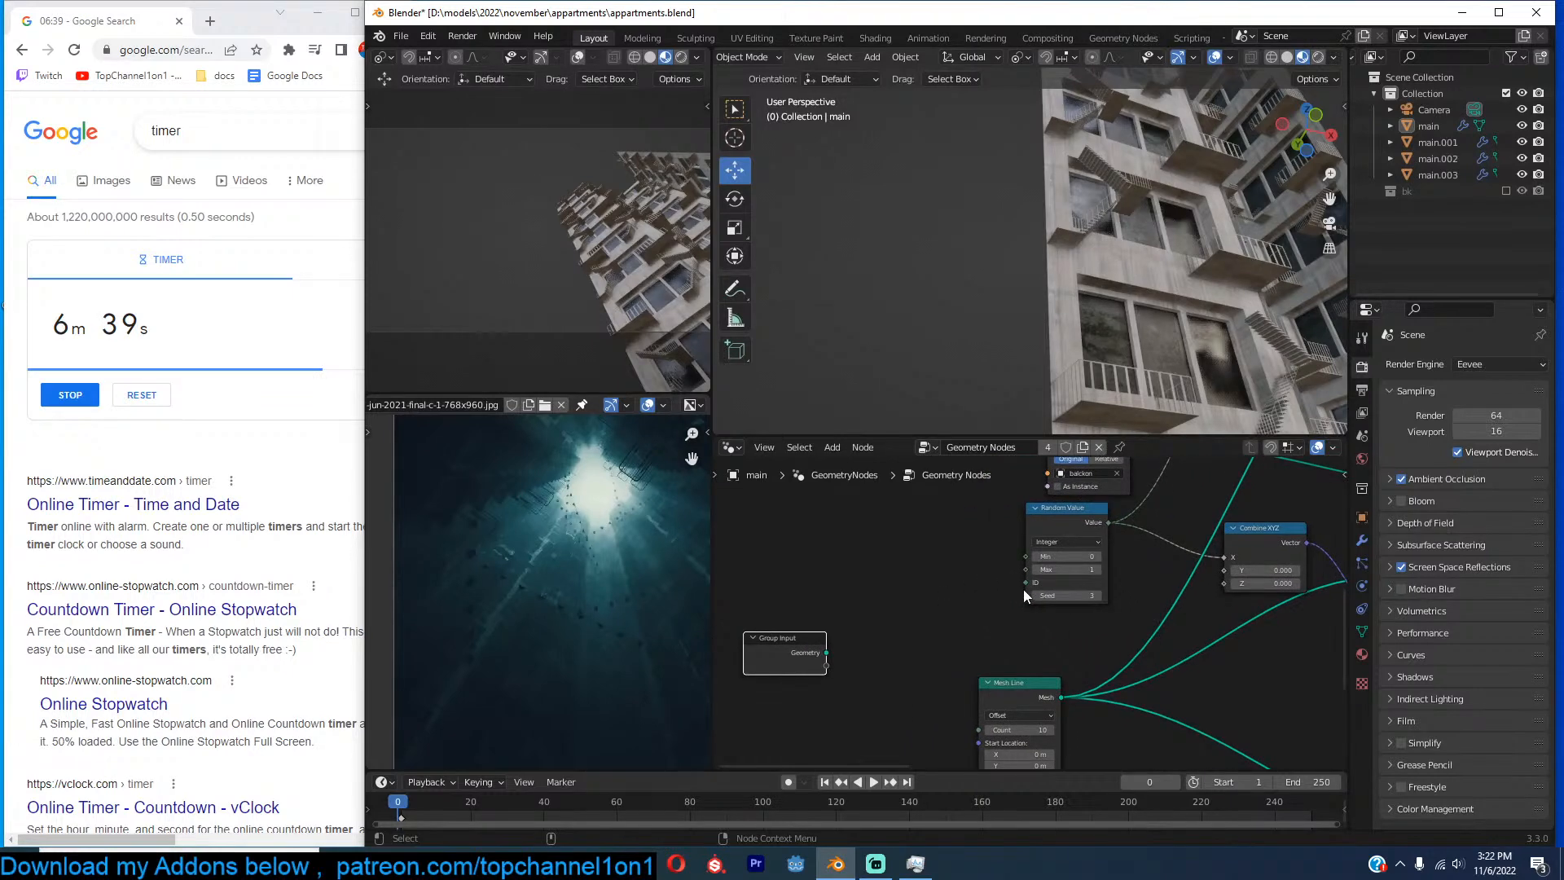
left_click_drag(1024, 594, 836, 666)
scroll(1038, 608, "down", 5)
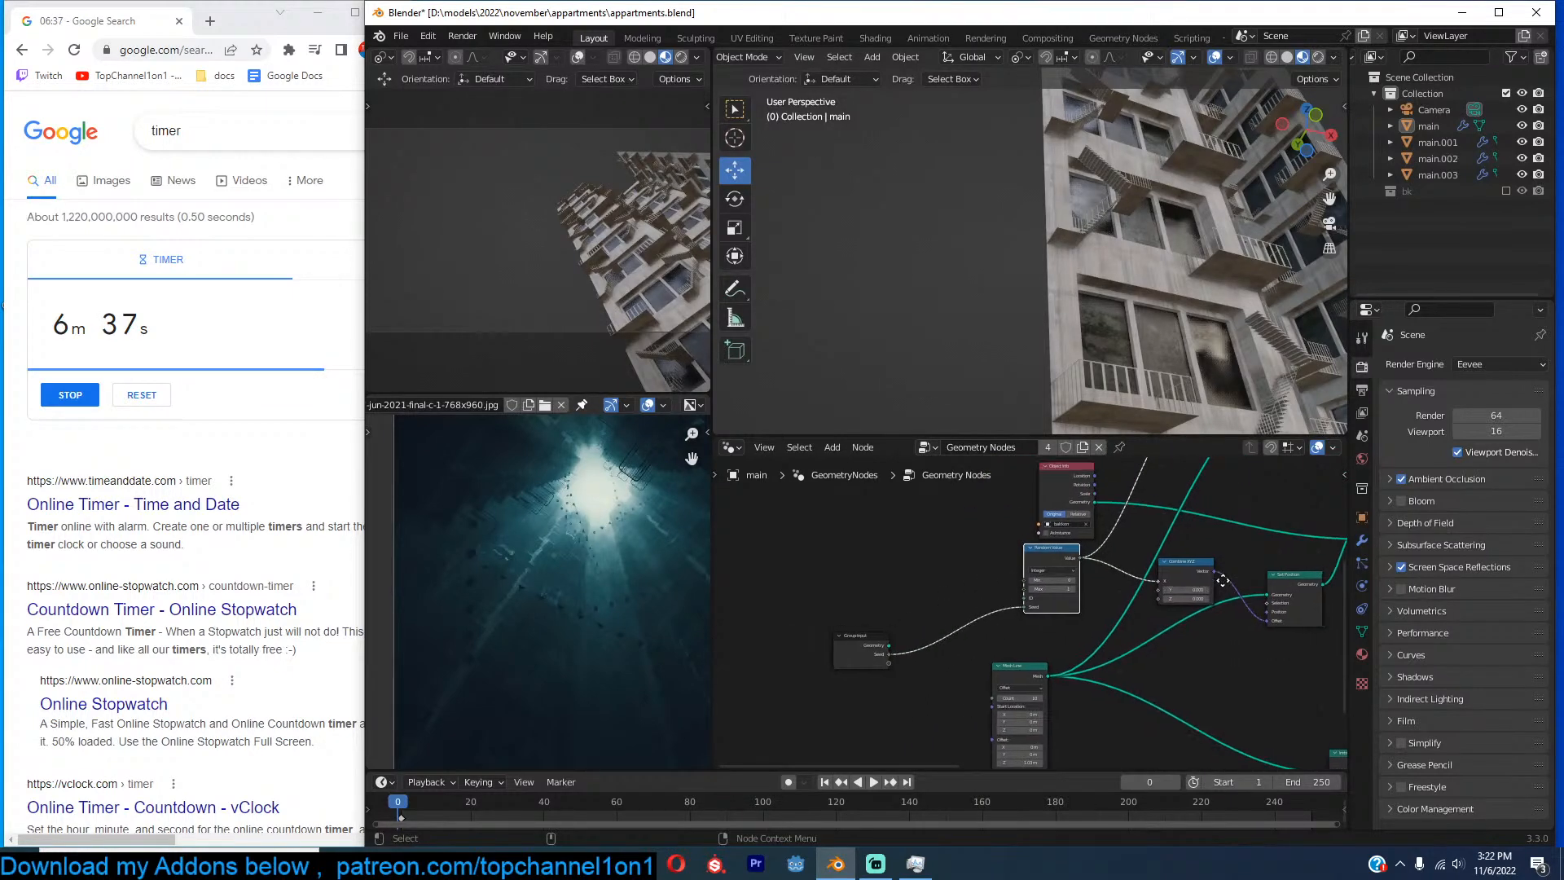
Add a Switch node on the link between the staircase Instance on Points node and Join Geometry.
scroll(1036, 647, "up", 3)
middle_click_drag(1030, 647, 1121, 594)
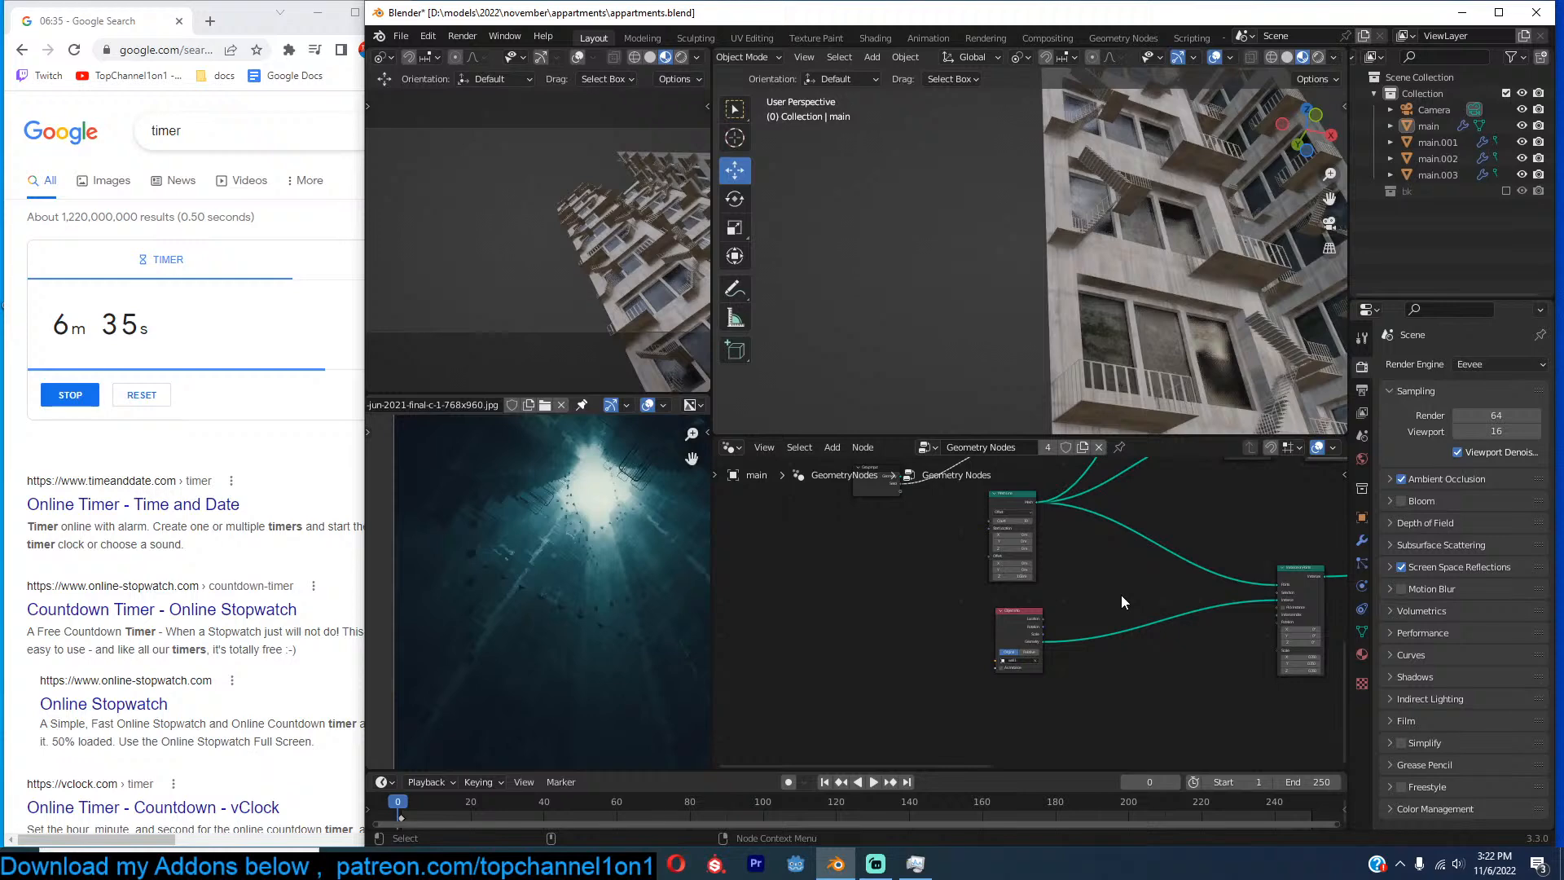
middle_click_drag(1226, 597, 1051, 595)
middle_click_drag(994, 540, 1004, 612)
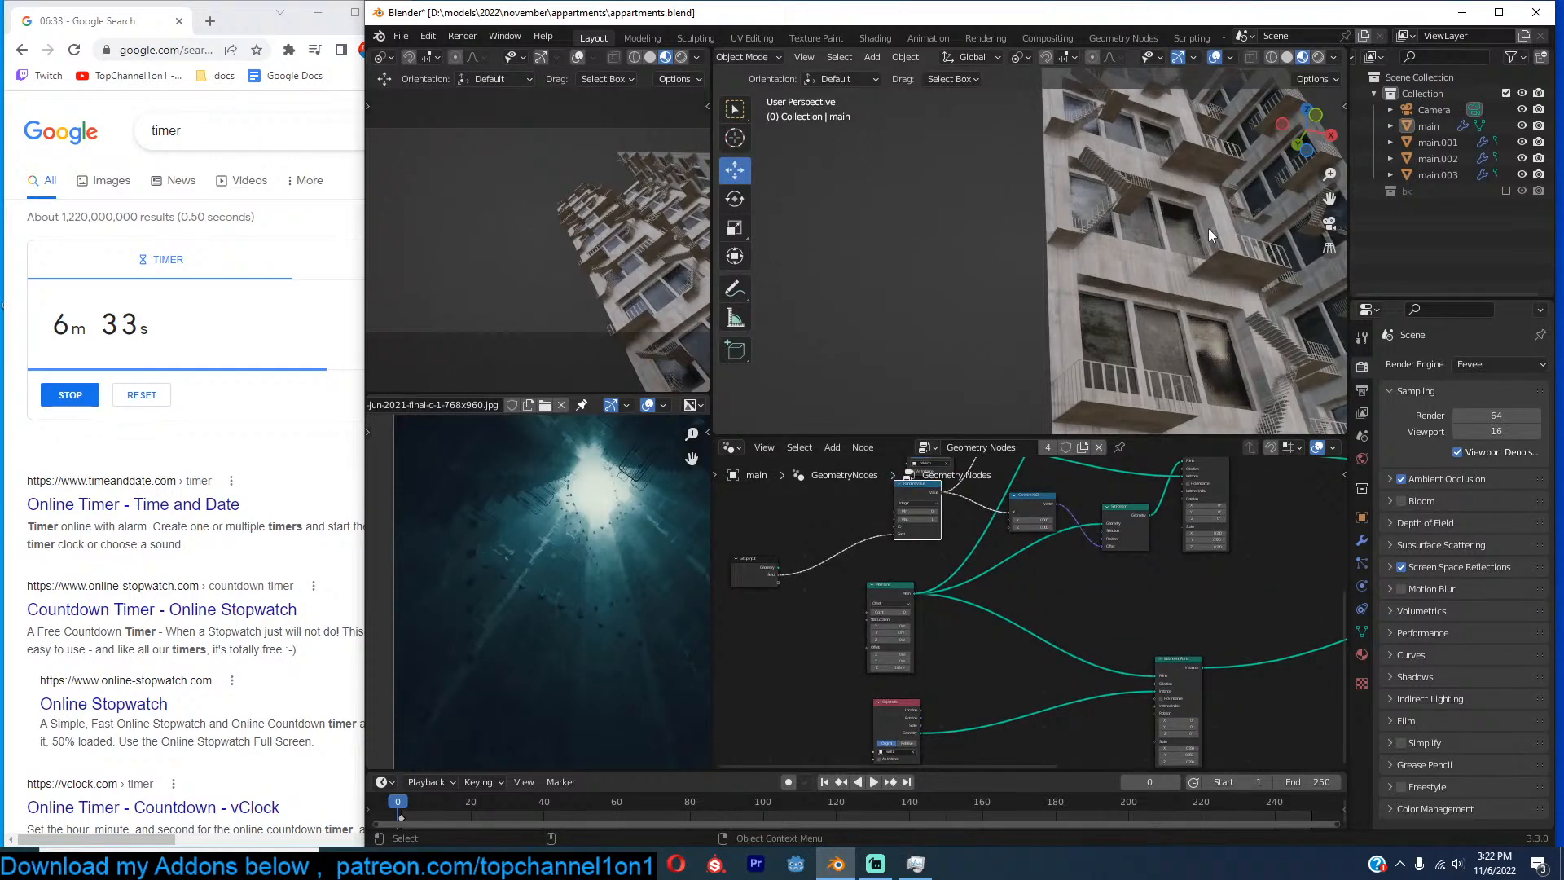
scroll(1239, 475, "down", 4)
middle_click_drag(1236, 476, 1041, 613)
scroll(1116, 575, "up", 8)
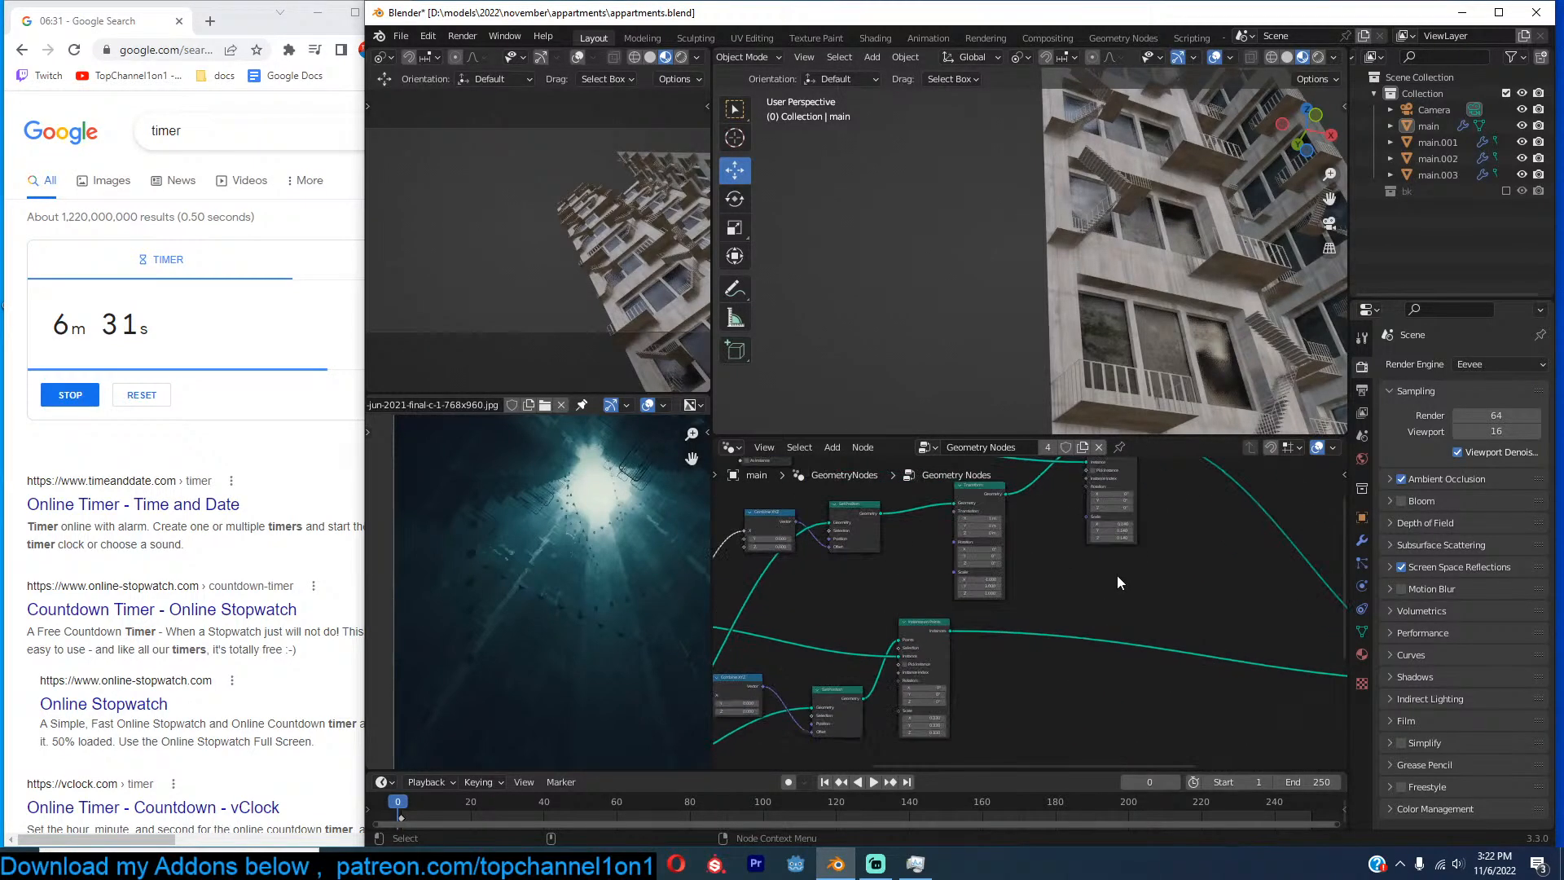
middle_click_drag(1124, 511, 1088, 659)
scroll(1088, 659, "up", 1)
scroll(1090, 624, "down", 3)
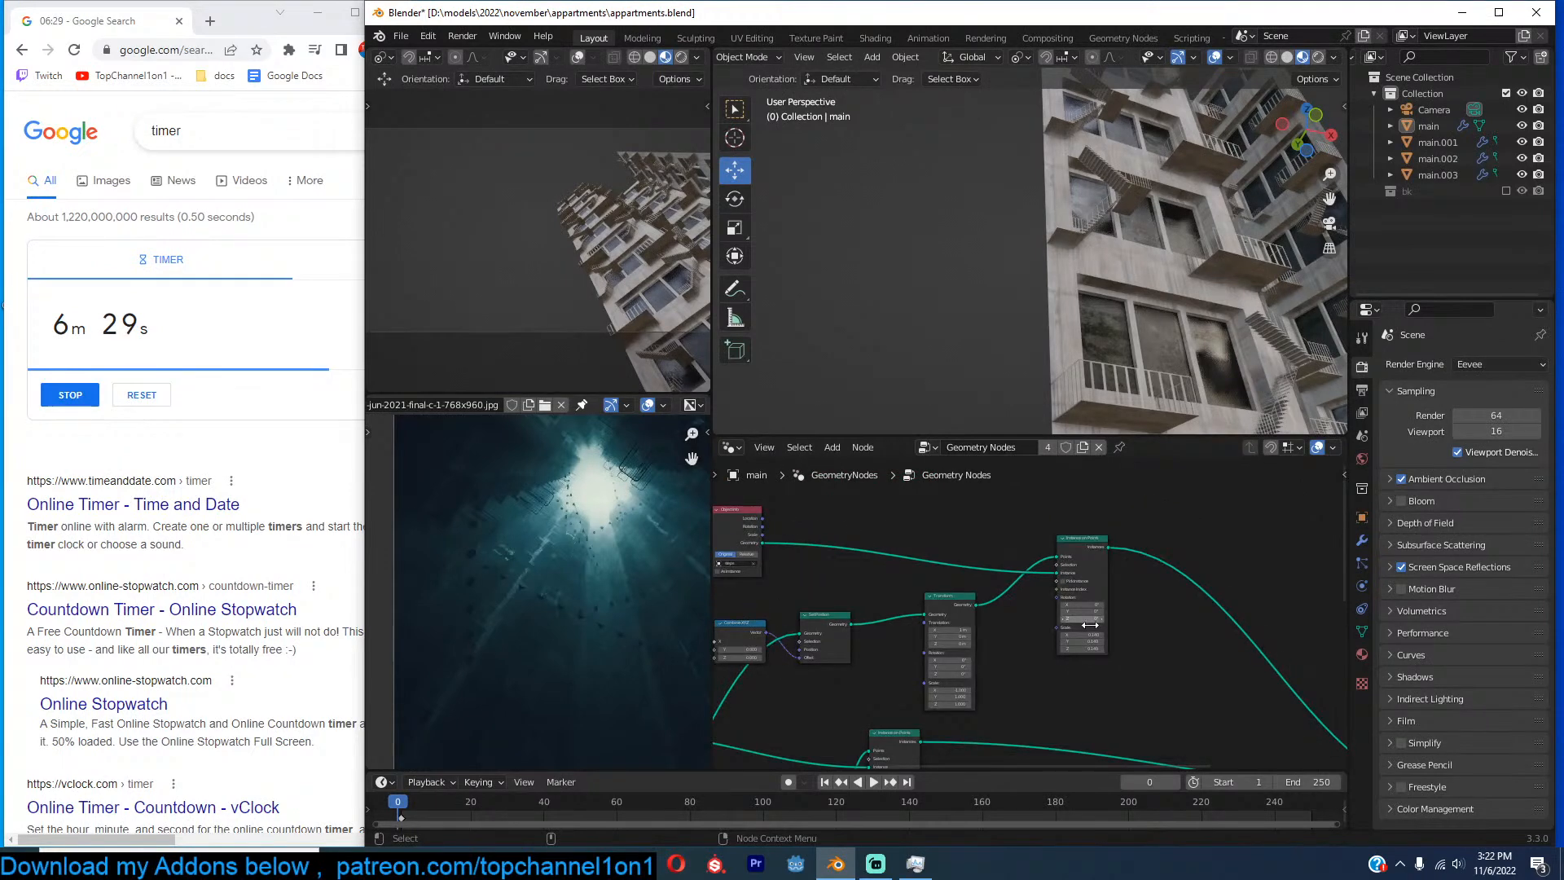
middle_click_drag(910, 641, 945, 591)
scroll(945, 591, "down", 6)
scroll(1108, 574, "up", 4)
key("shift+a")
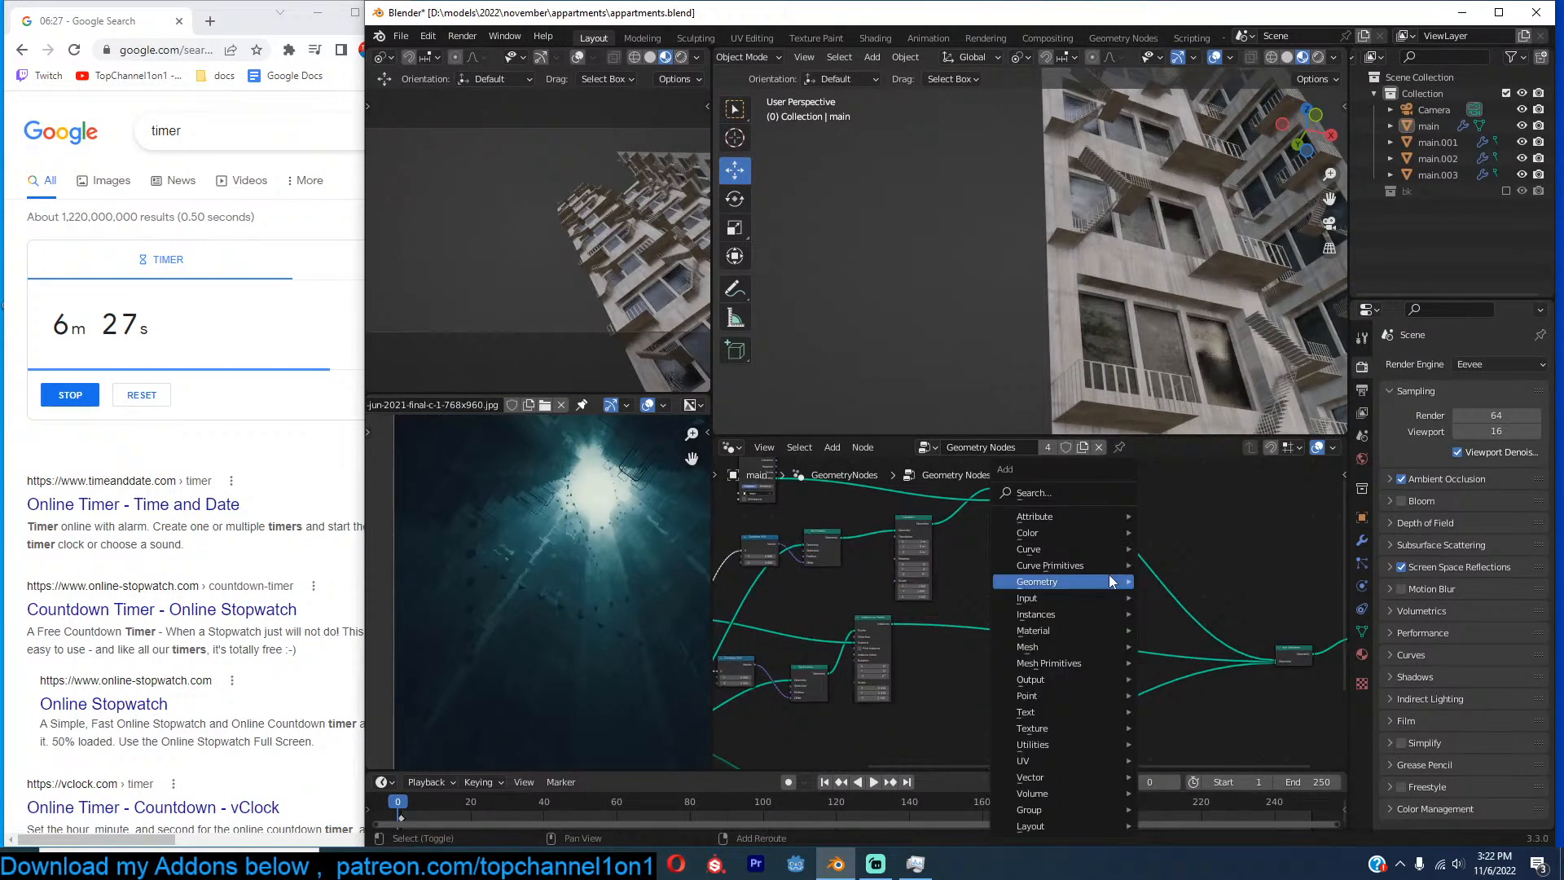
left_click(1085, 493)
type("s")
left_click(1121, 518)
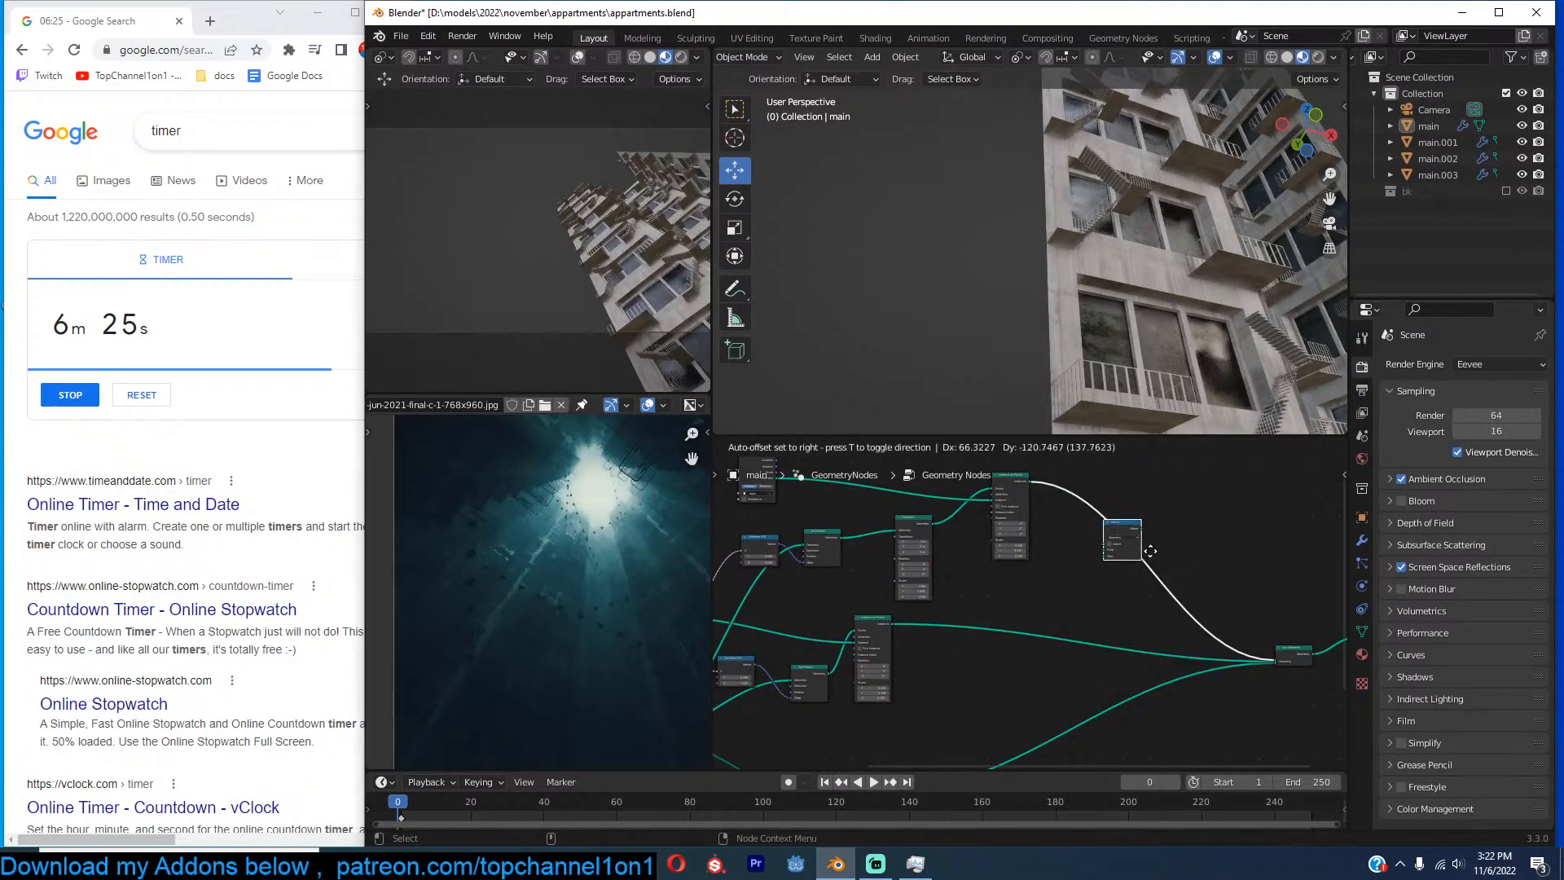
left_click(1141, 548)
Connect the staircase instances to the Switch node's True input instead of False, and enable its Switch option.
scroll(1115, 588, "up", 4)
middle_click_drag(1114, 590, 1082, 709)
scroll(1096, 685, "up", 5)
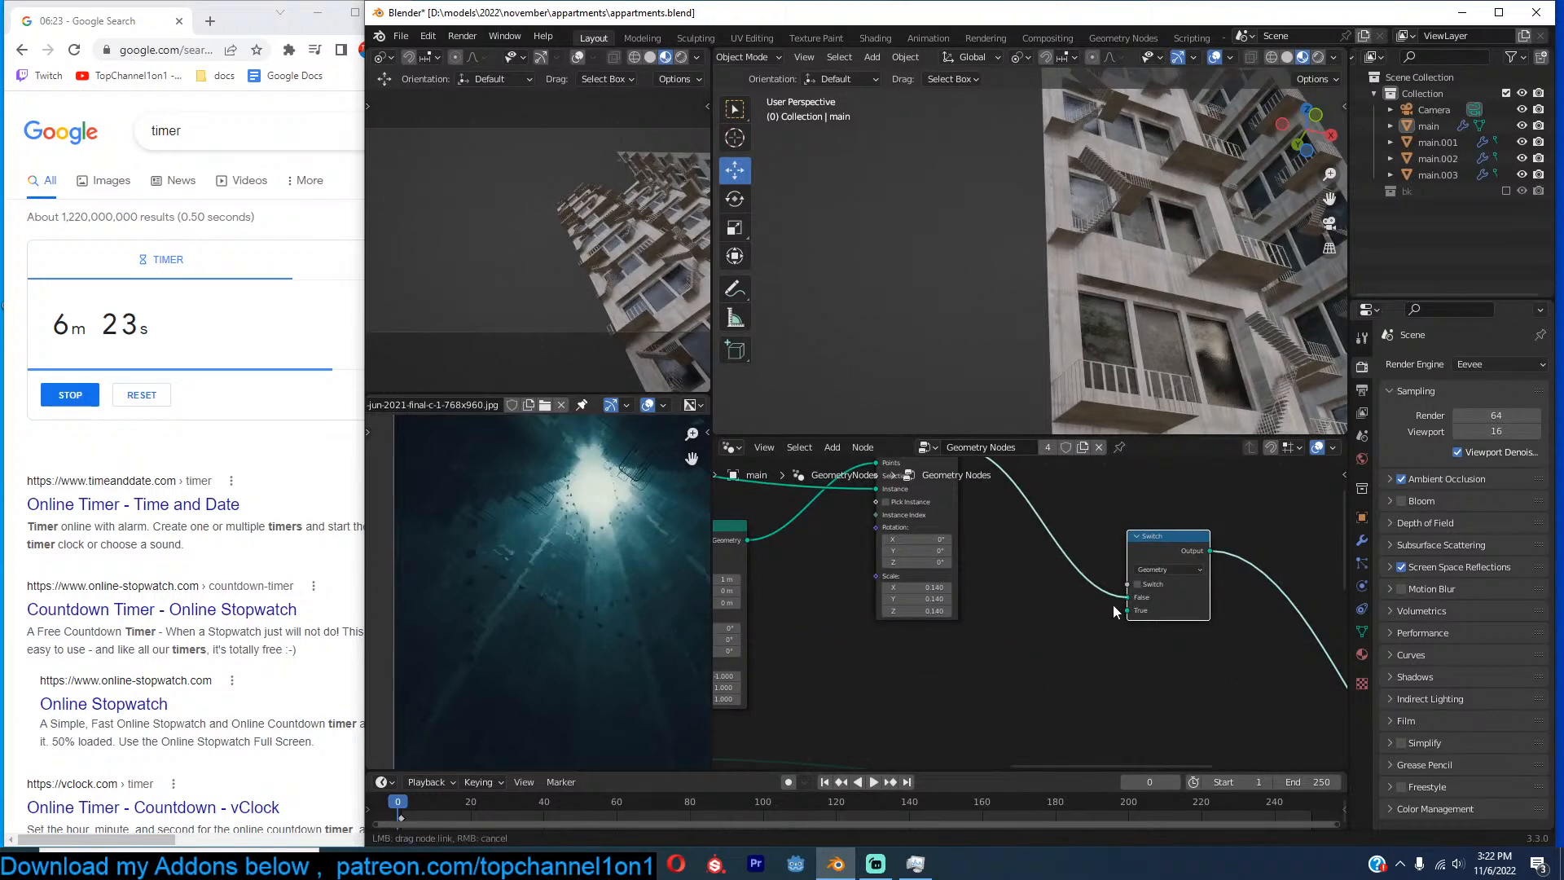
left_click(1138, 584)
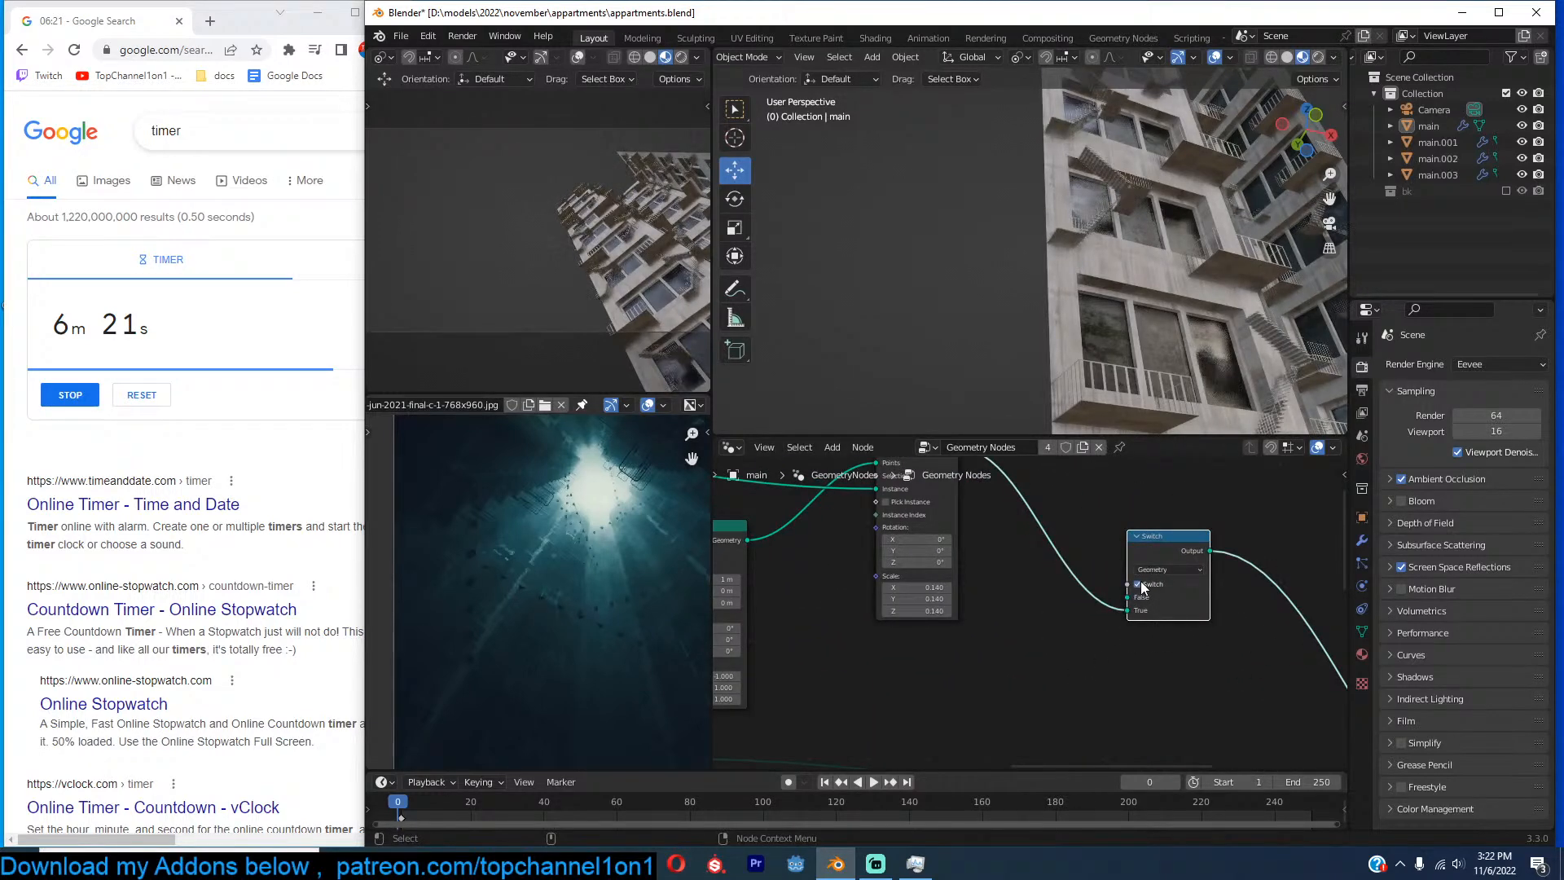
Expose the staircase Switch node's Switch option by linking it to a new Group Input socket.
scroll(1141, 582, "down", 10)
middle_click_drag(1141, 582, 1296, 551)
scroll(1279, 545, "down", 2)
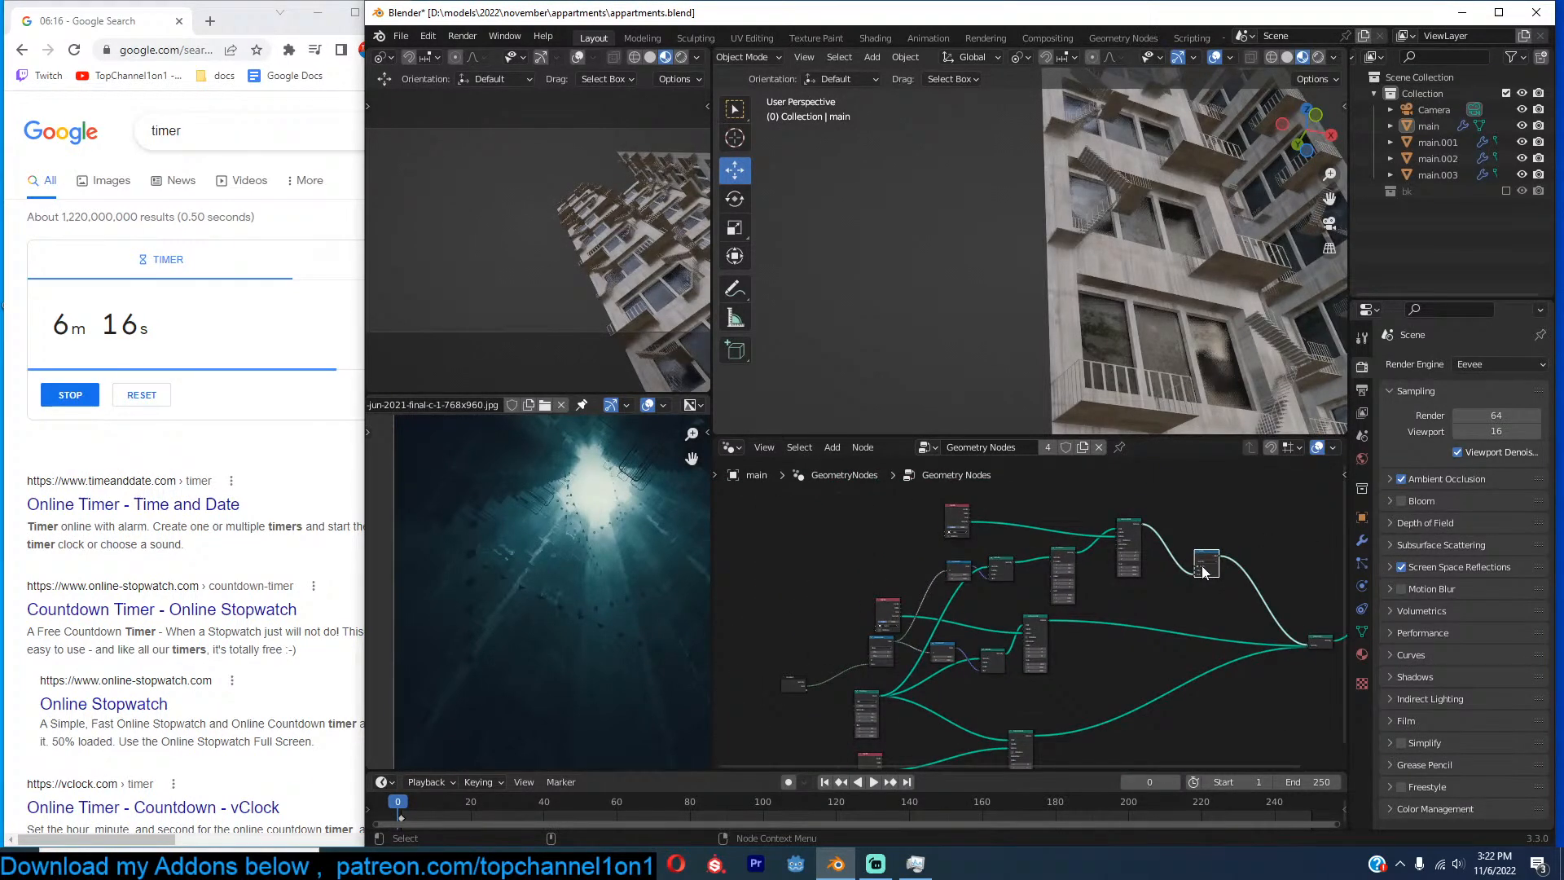
scroll(1202, 567, "up", 3)
middle_click_drag(1217, 558, 1282, 535)
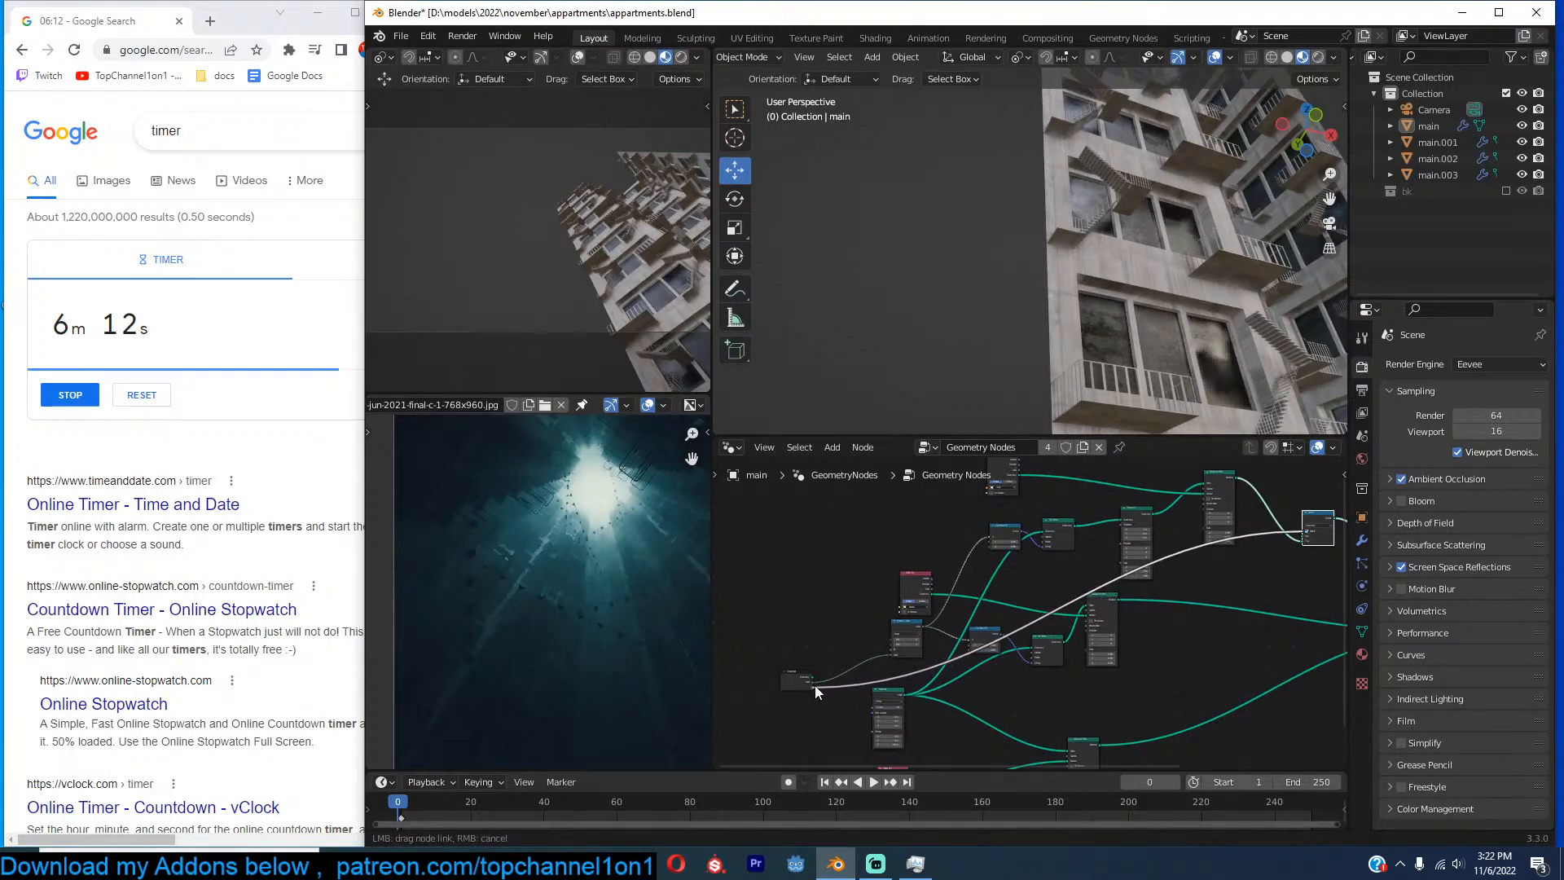
left_click_drag(815, 686, 812, 686)
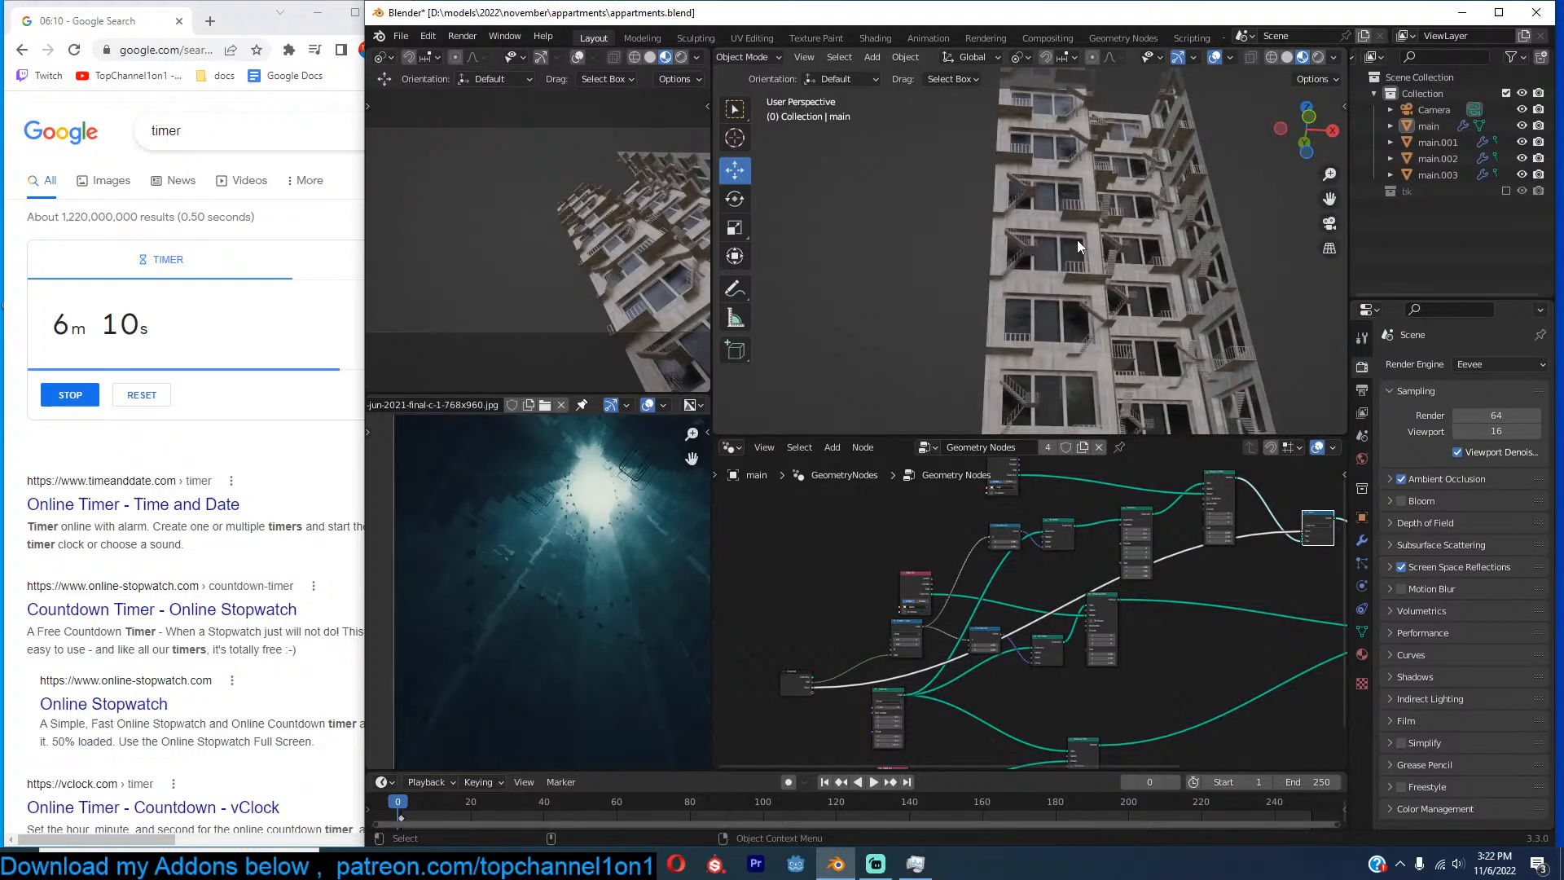
Select the main building, insert a duplicate of the Switch node after the wall Instance on Points node, and toggle its Switch option.
left_click(1077, 240)
middle_click_drag(1185, 513, 1150, 554)
key("shift+d")
left_click(1116, 656)
middle_click_drag(1108, 679, 1162, 625)
scroll(1163, 619, "up", 3)
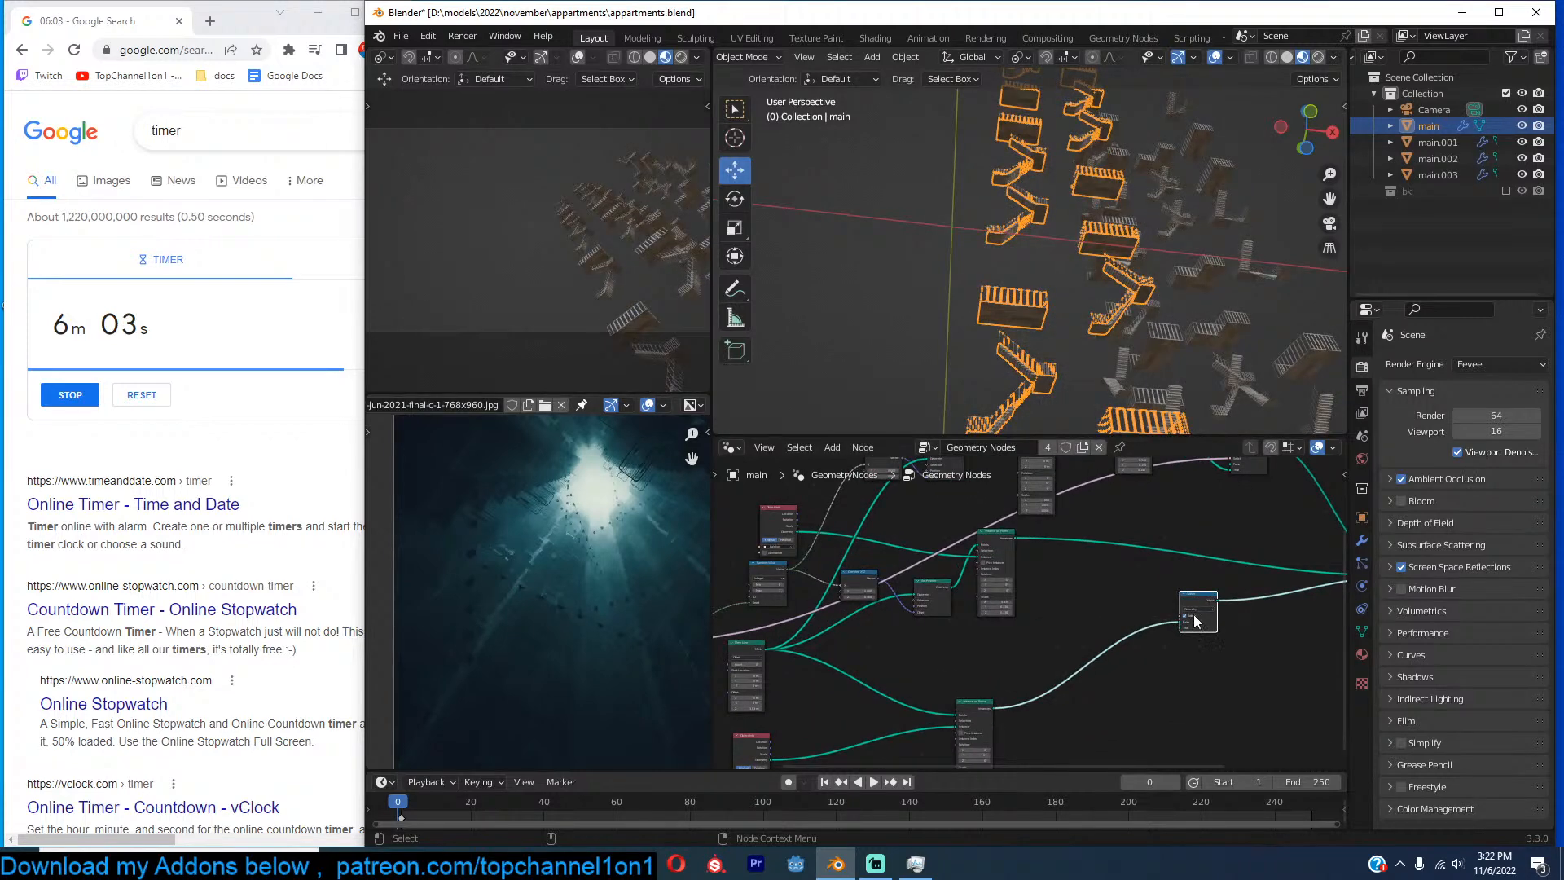
left_click(1192, 619)
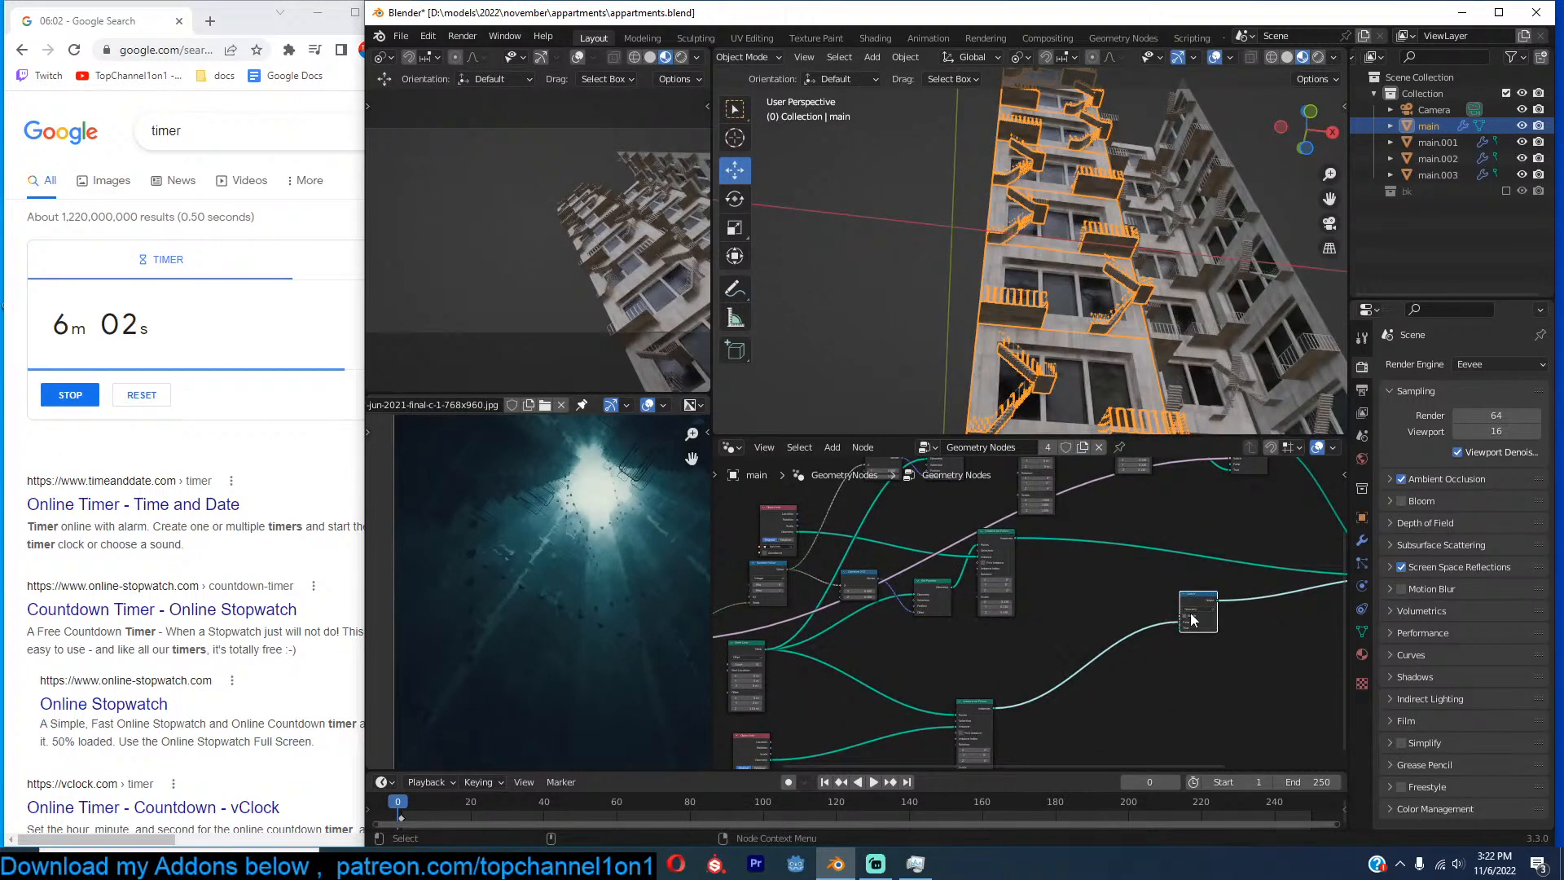
Move the duplicated Switch node onto the balcony instances' link to Join Geometry, and expose its Switch option through Group Input.
left_click_drag(1197, 604, 1176, 556, "alt")
scroll(1177, 574, "up", 2)
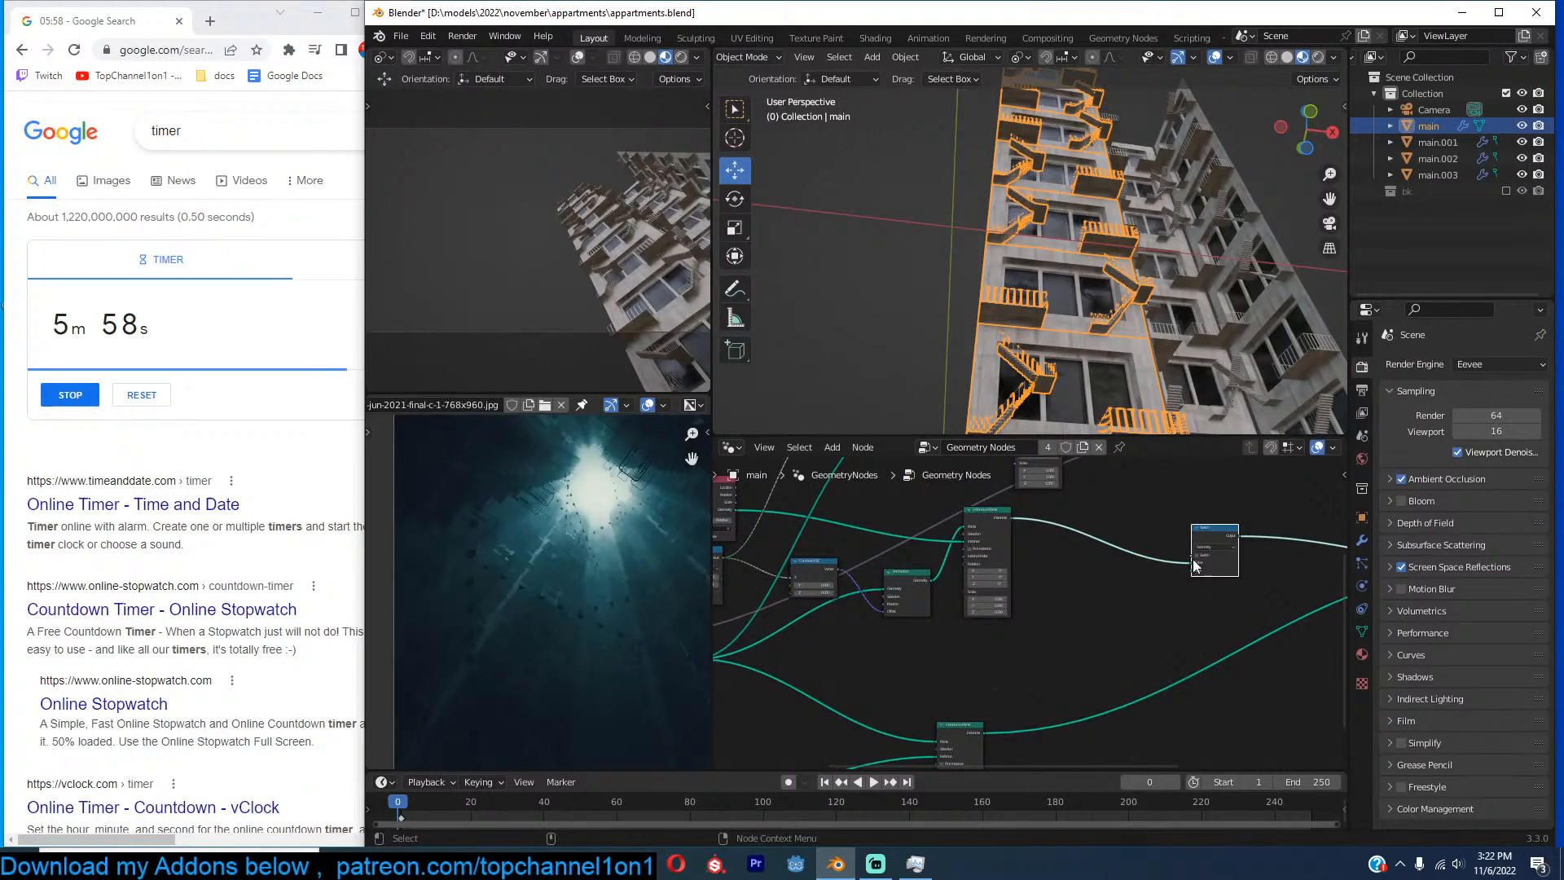
middle_click_drag(1195, 565, 1276, 520)
scroll(1277, 520, "down", 2)
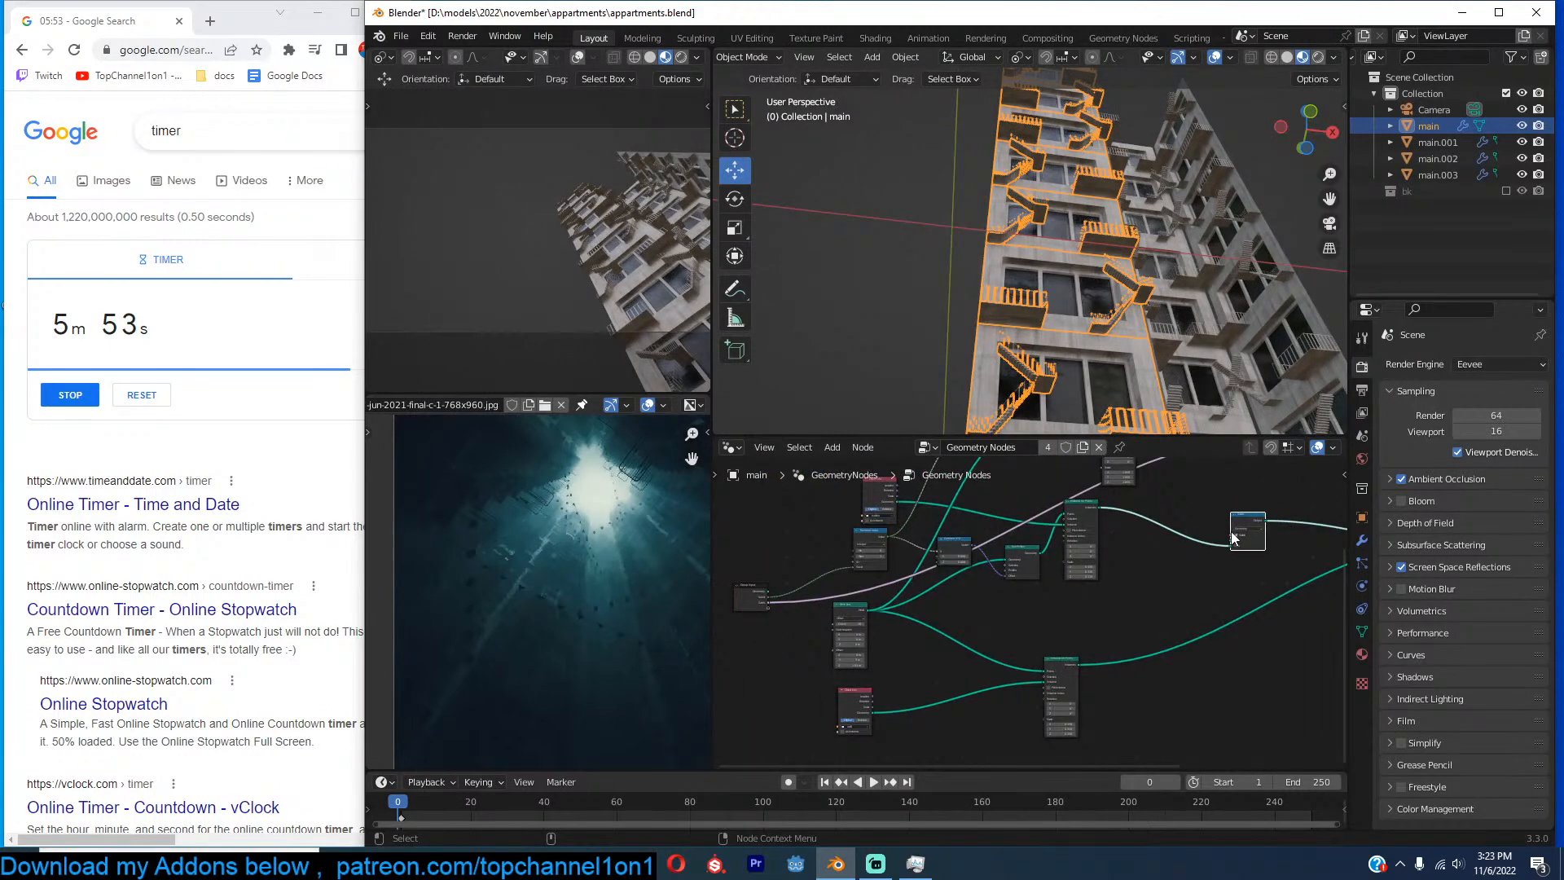
left_click_drag(1229, 533, 768, 607)
Save the file, and set both Switch values in the main building's Geometry Nodes modifier to 0.
key("ctrl+s")
left_click(1362, 540)
key("alt+a")
middle_click_drag(1141, 272, 1106, 259)
left_click(1067, 268)
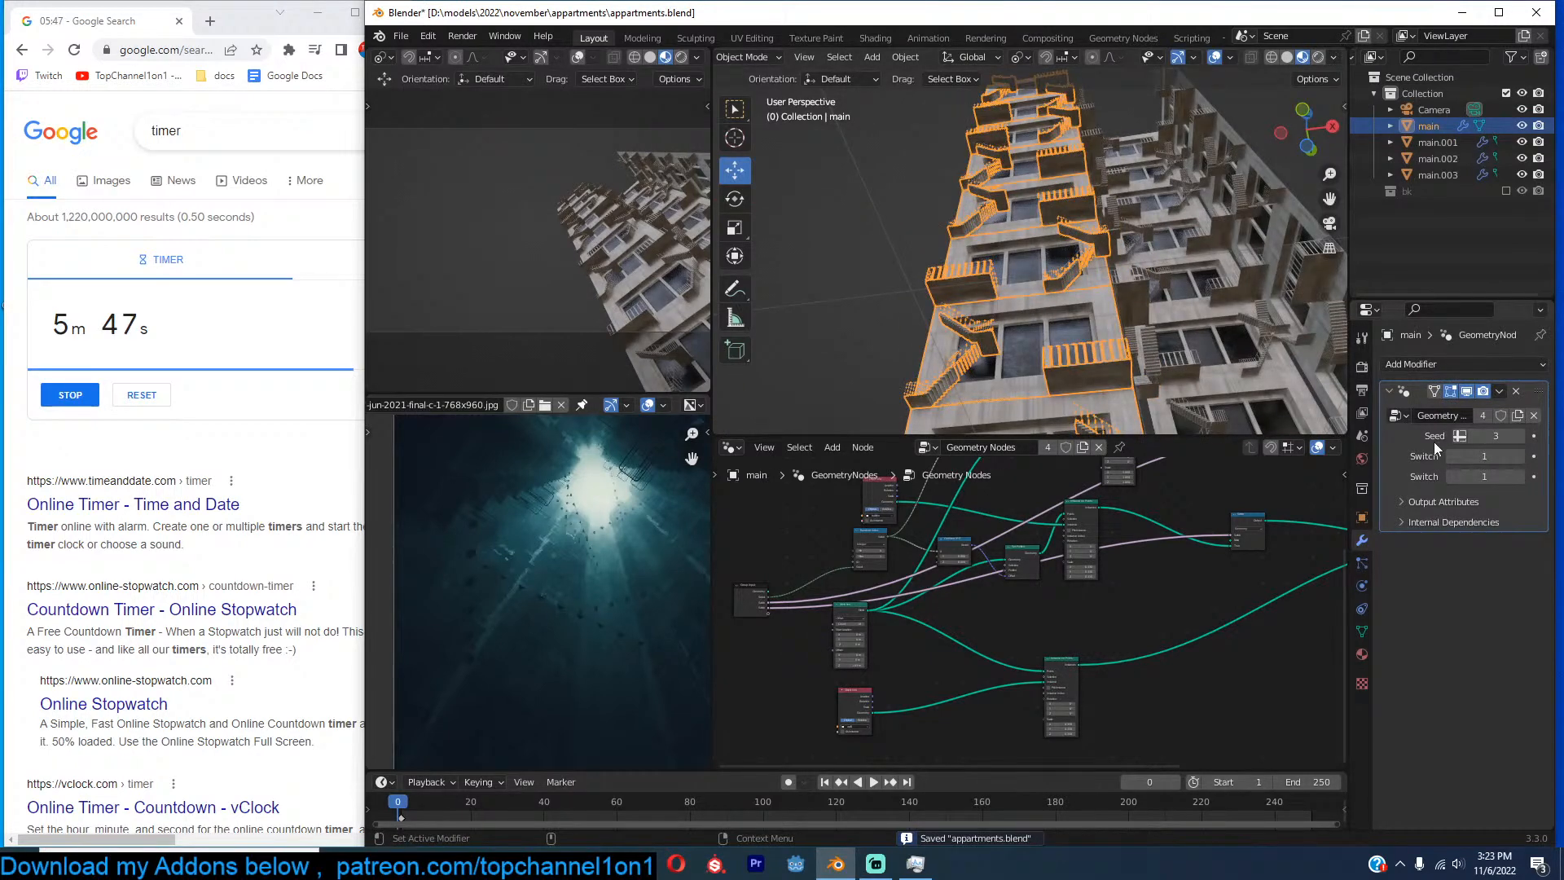
left_click(1449, 456)
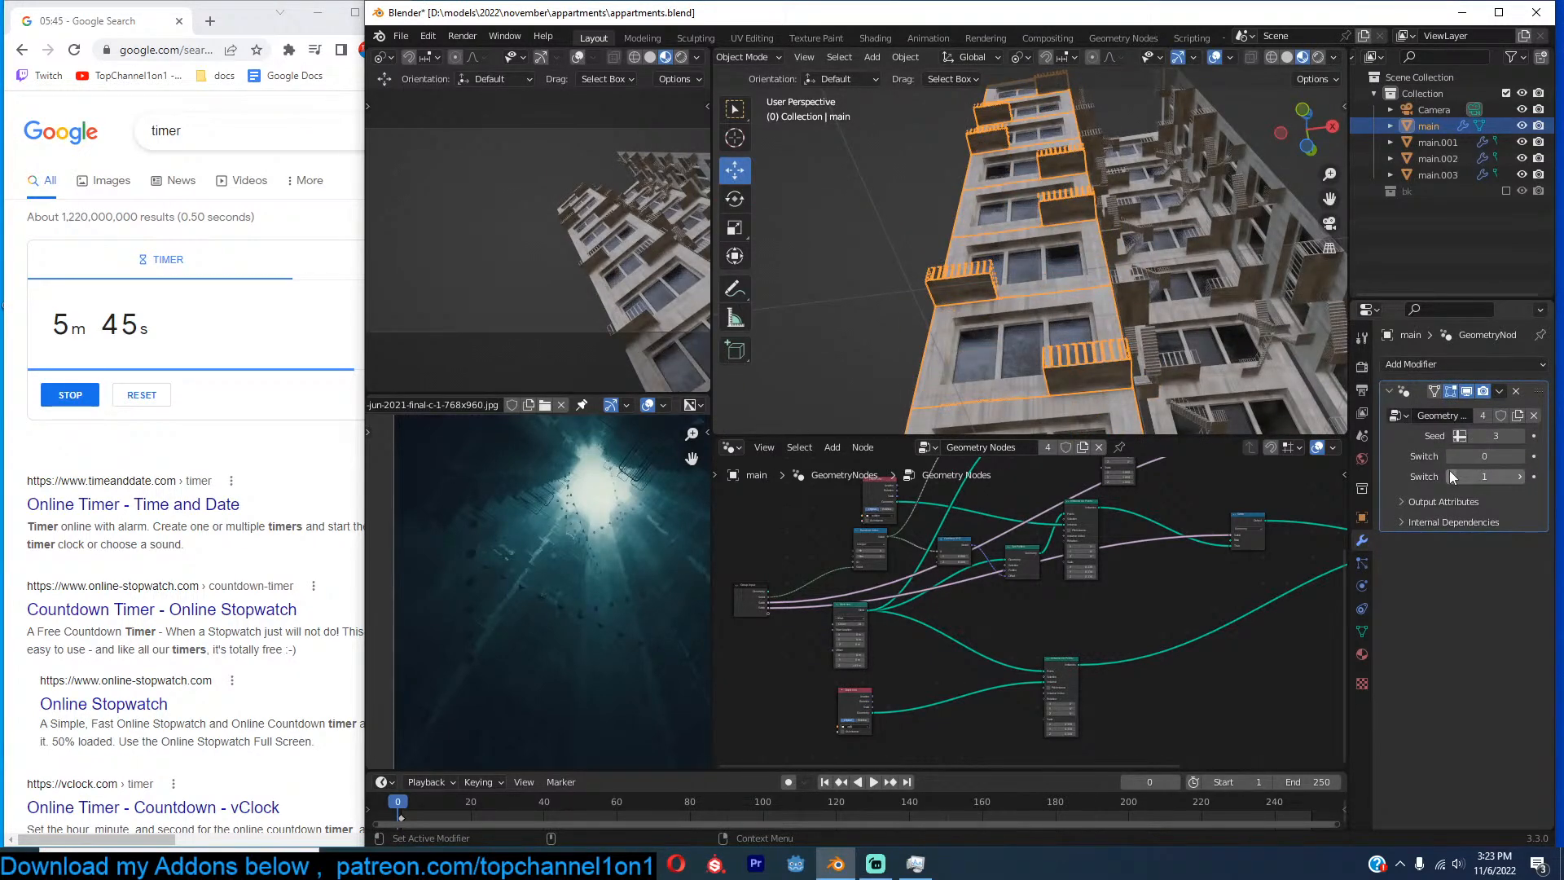
left_click(1449, 476)
Duplicate the three balconied sections main.001, main.002 and main.003, and move the copies about 3.1 m along negative X, beyond the main building.
key("alt+a")
middle_click_drag(1144, 366, 1136, 386)
middle_click_drag(1169, 329, 1055, 334)
left_click(1116, 277)
left_click(1099, 282)
left_click(1076, 293)
left_click(1053, 269)
middle_click_drag(1067, 254, 1090, 275)
left_click(1100, 278)
left_click(1108, 280, "shift")
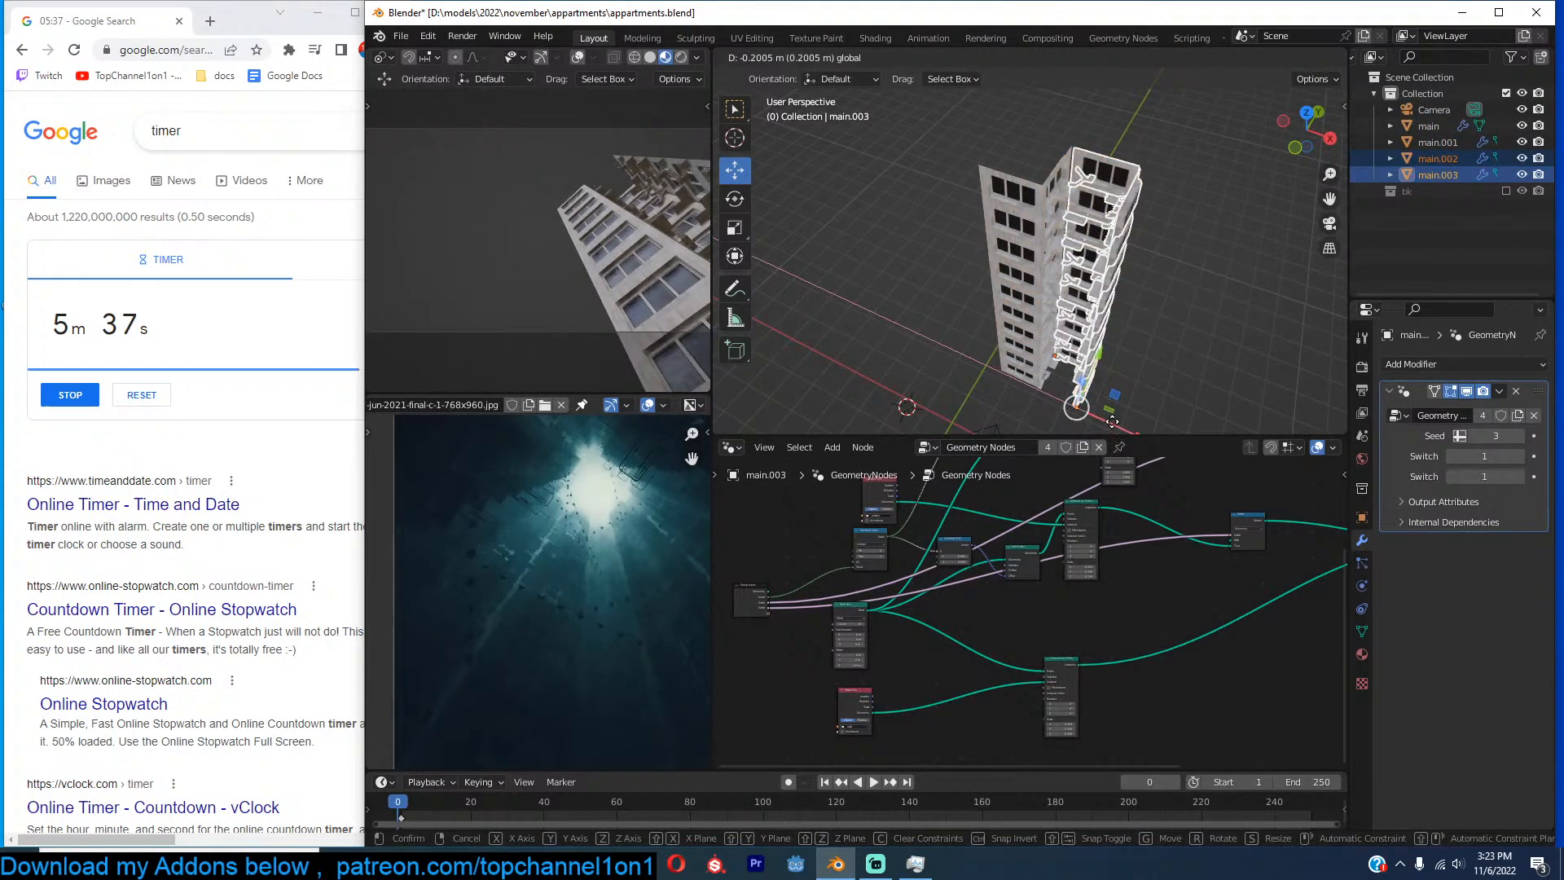
left_click(1053, 184, "shift")
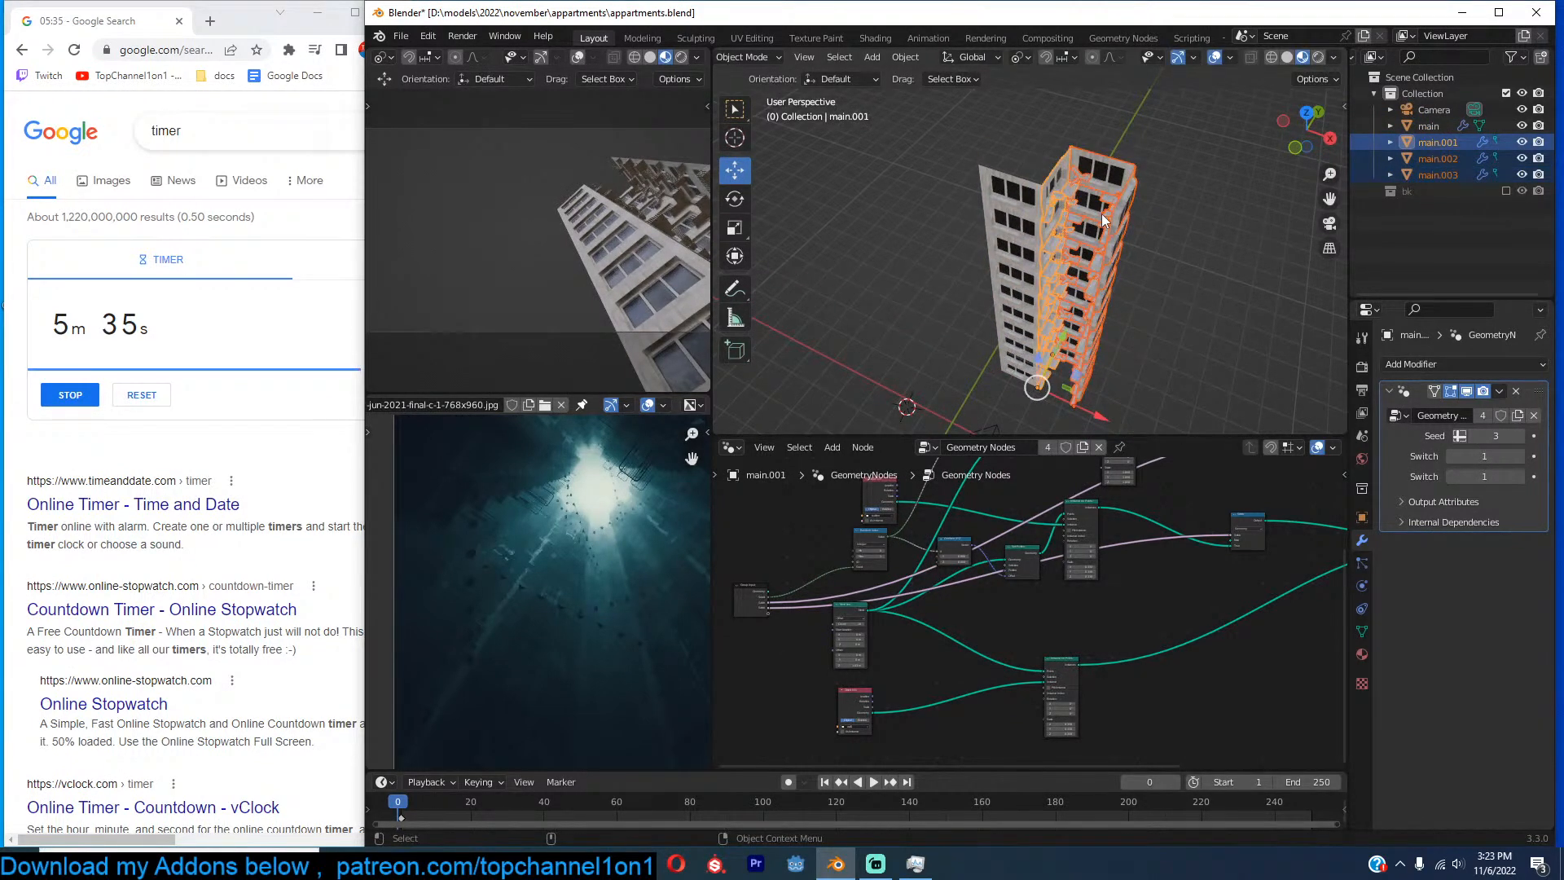
key("shift+d")
key("x")
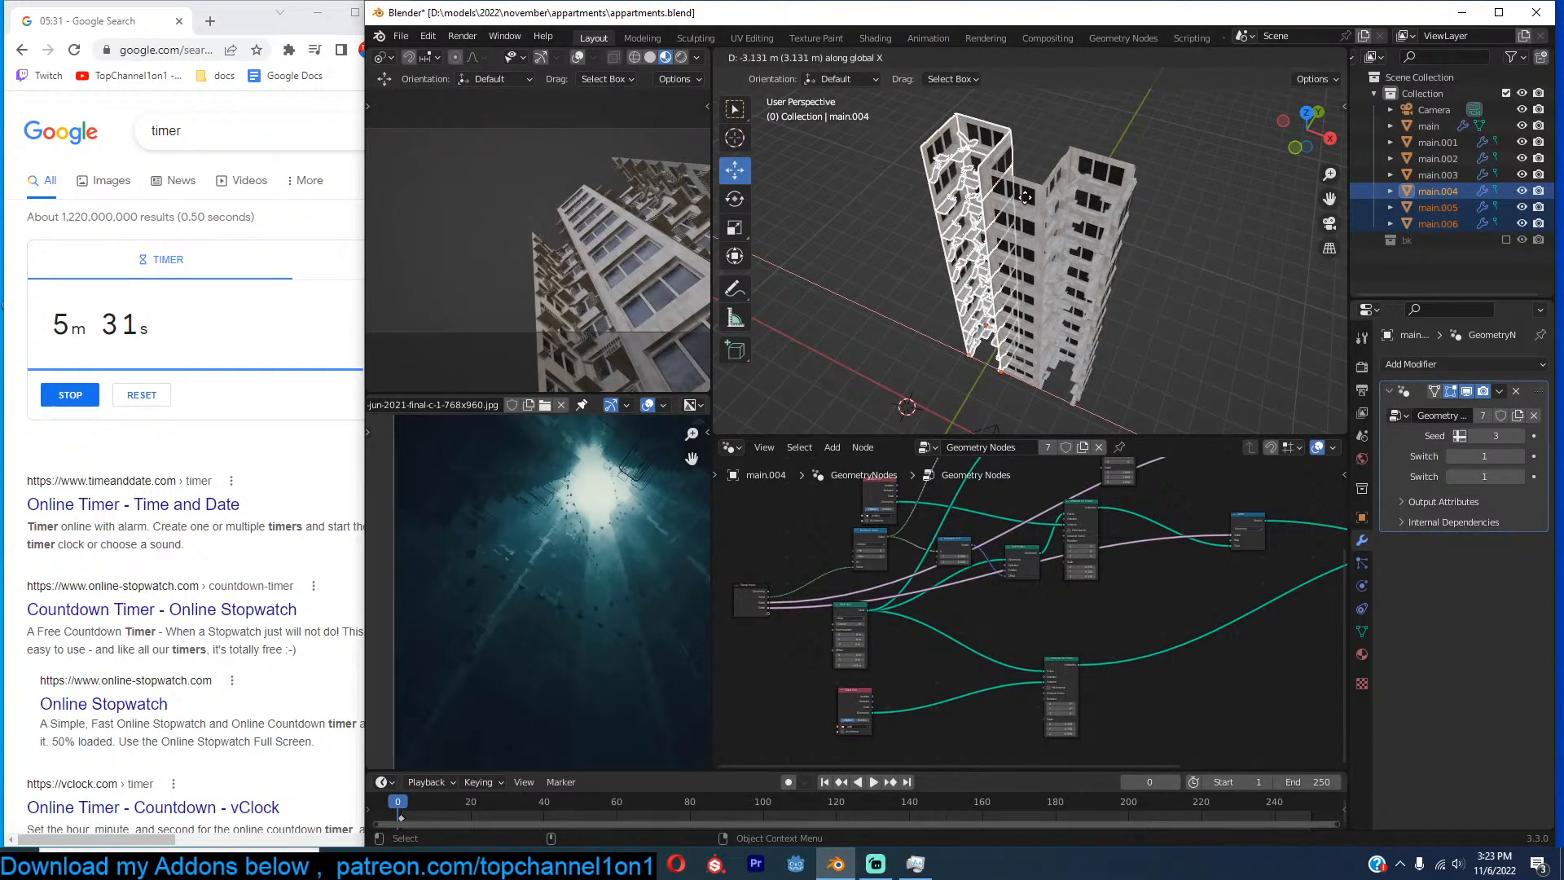
left_click(1025, 198)
scroll(1036, 200, "up", 1)
Make a linked duplicate of the plain main building in place, and scale it along X to about half its width.
left_click(1036, 200)
key("KP_7")
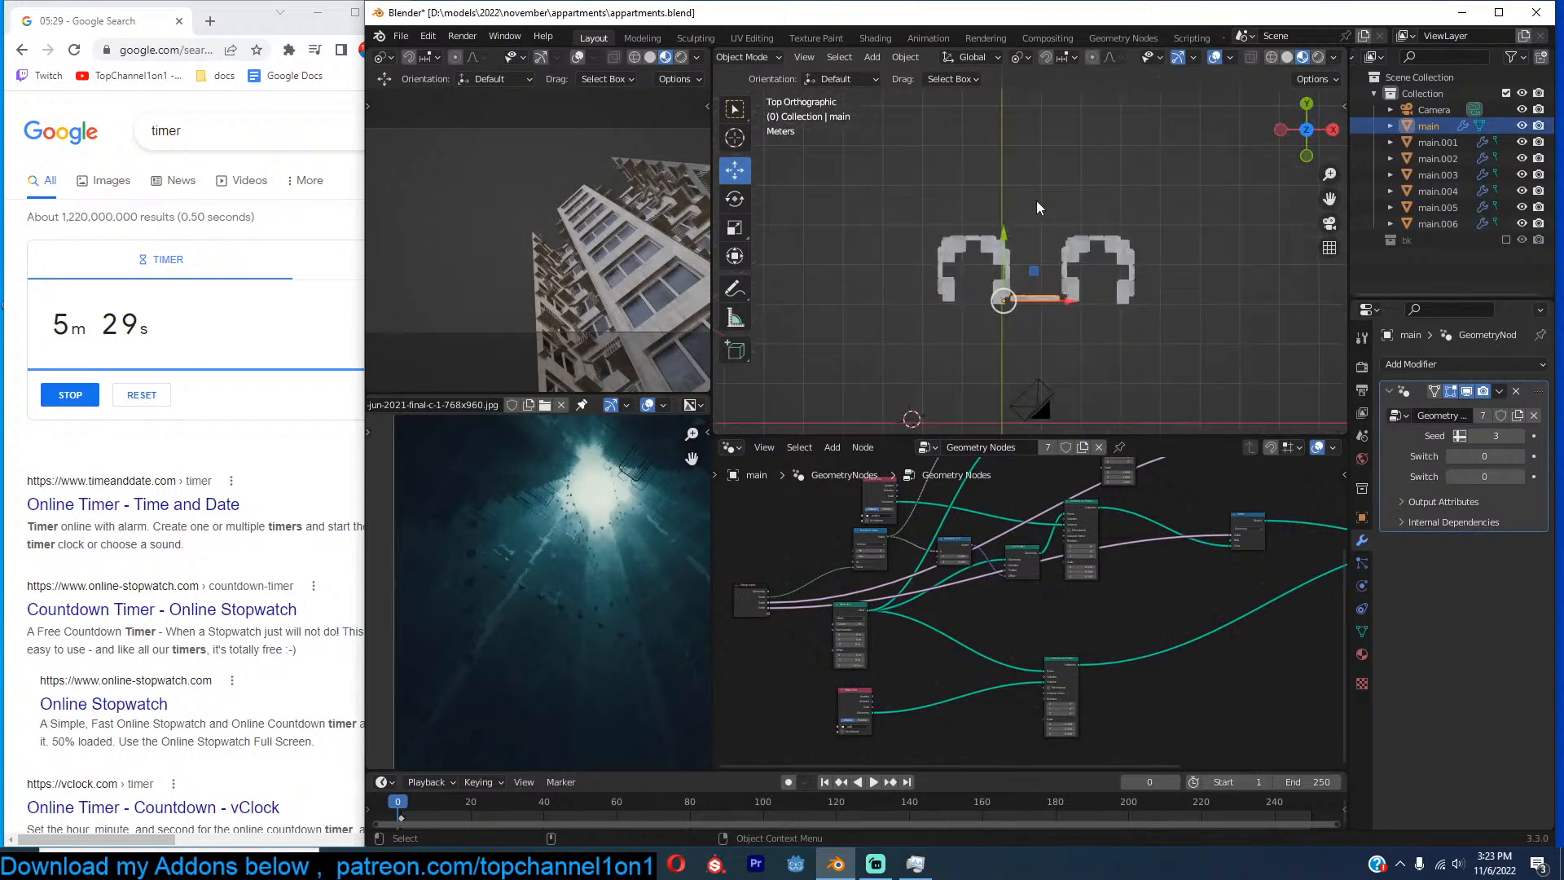
key("alt+d")
right_click(1191, 242)
middle_click_drag(1191, 242, 1151, 130)
key("s")
key("x")
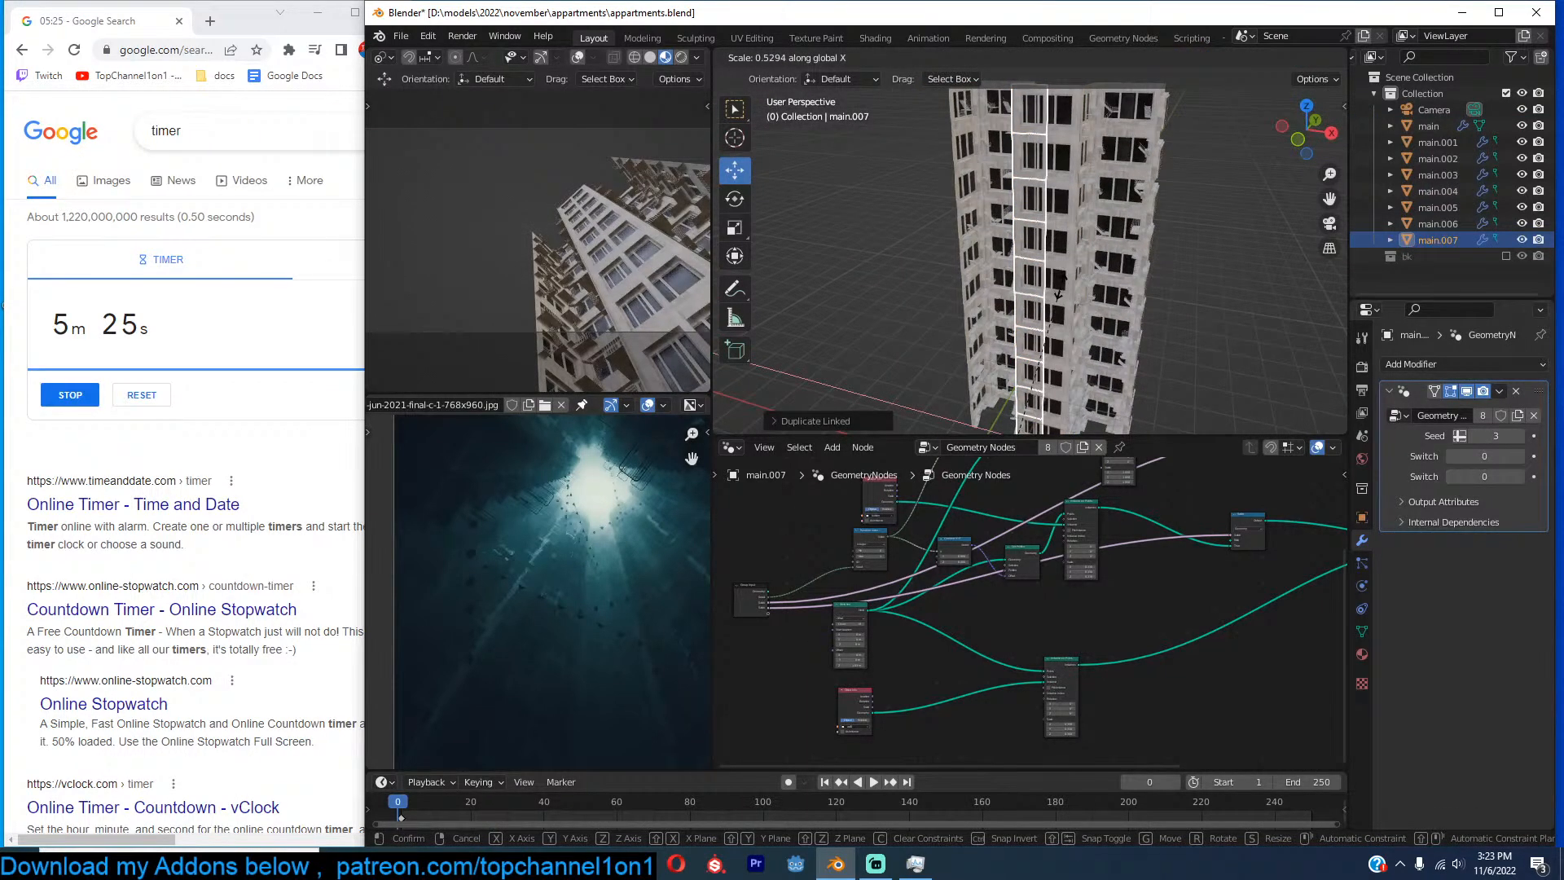
left_click(1051, 291)
Rotate the narrowed copy 90° about Z, and place it against the front end of the outermost section on the negative X side.
type("rz90")
key("Return")
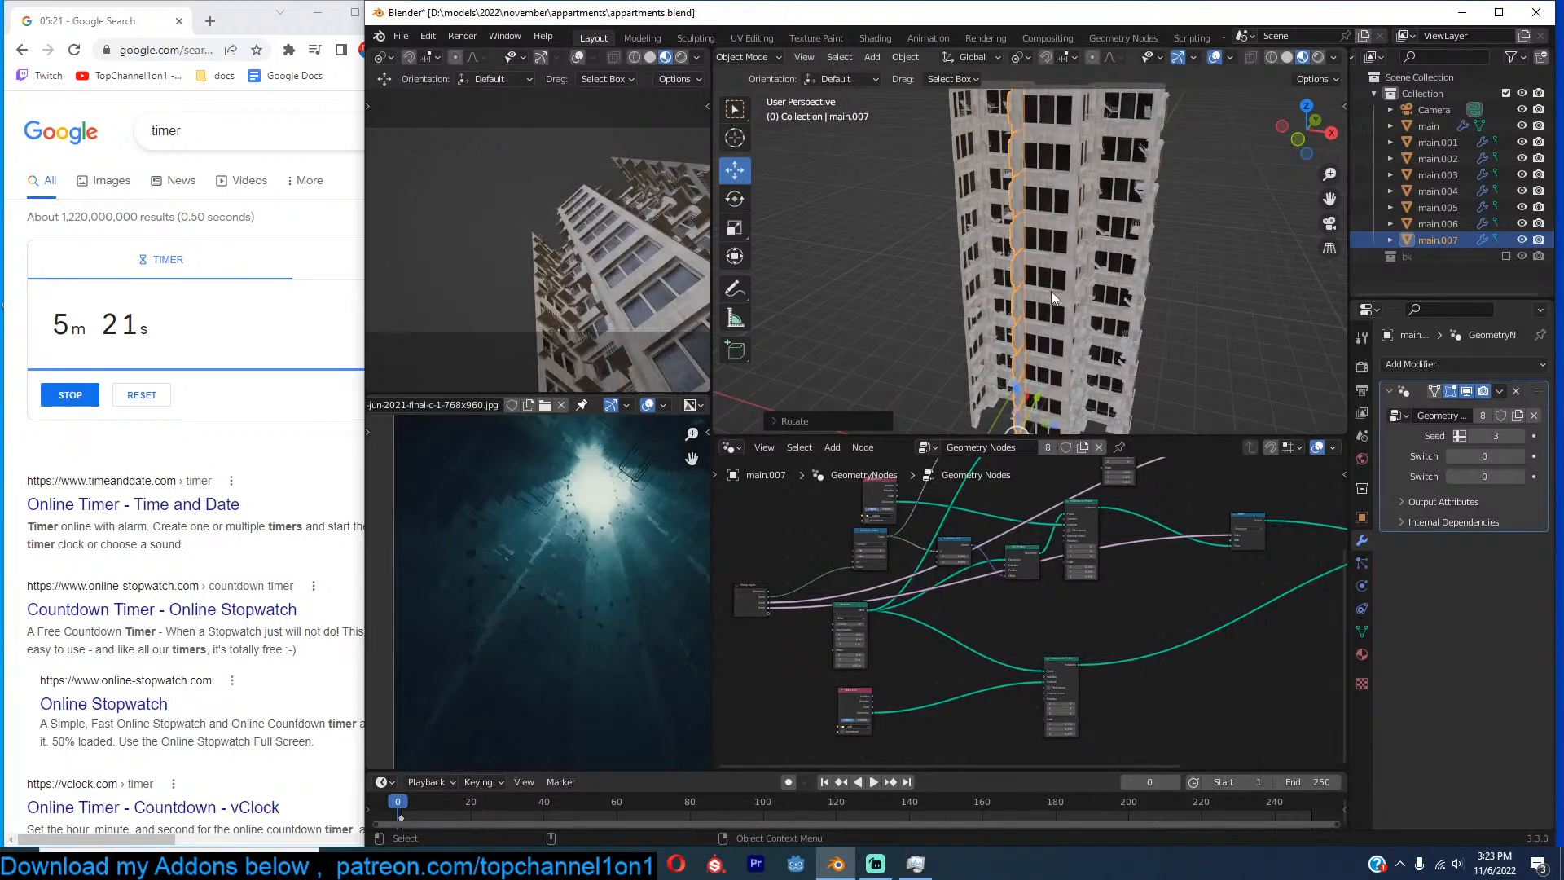
key("KP_7")
key("g")
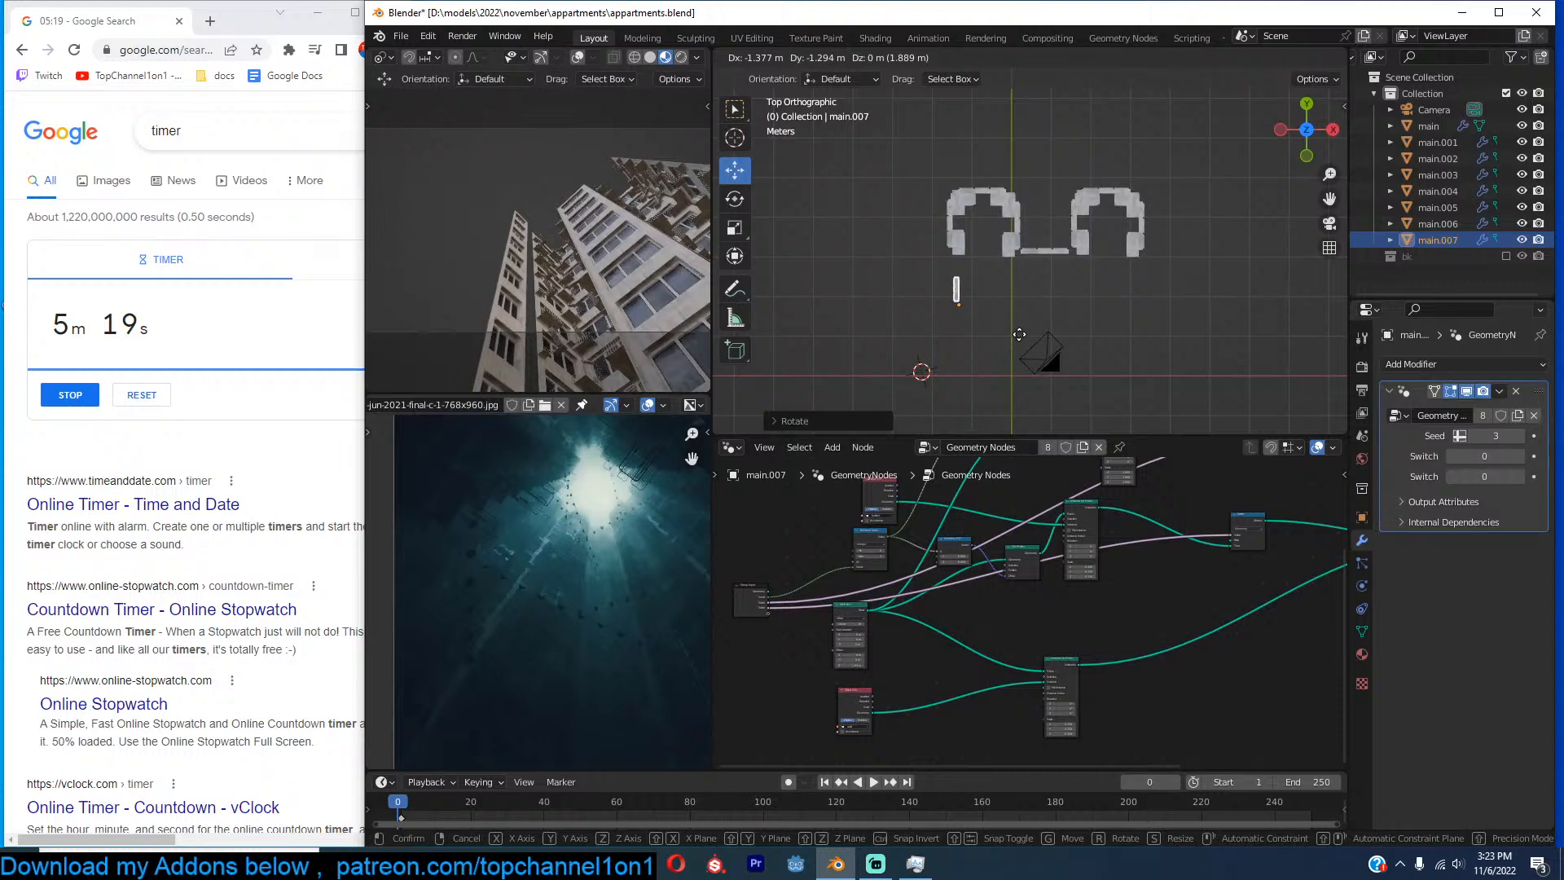
left_click(1017, 316)
middle_click_drag(1016, 314, 897, 173)
scroll(898, 170, "up", 3)
middle_click_drag(982, 261, 1068, 135)
left_click(904, 196)
middle_click_drag(906, 204, 963, 311)
left_click(962, 307)
middle_click_drag(977, 366, 1104, 250, "shift")
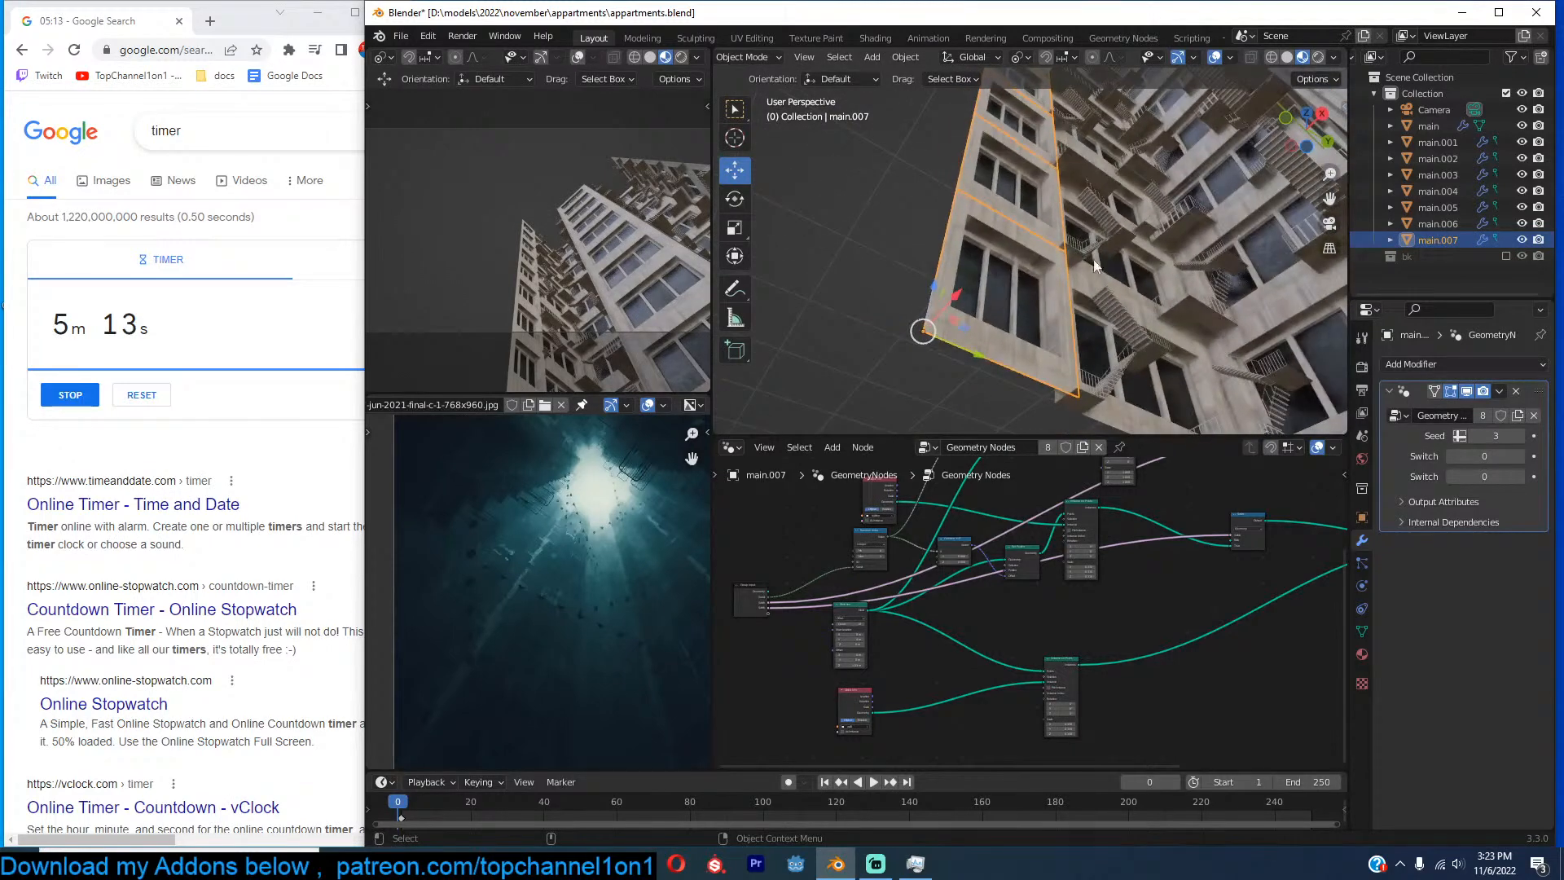
Nudge the narrowed plain copy main.007 so it meets the front end of the balconied section.
middle_click_drag(992, 276, 1005, 279)
left_click_drag(1004, 257, 1027, 253)
middle_click_drag(1027, 253, 1130, 343)
Make a linked duplicate of the balconied section main.004, and place it in front of main.007, offset toward positive X.
left_click(1042, 308)
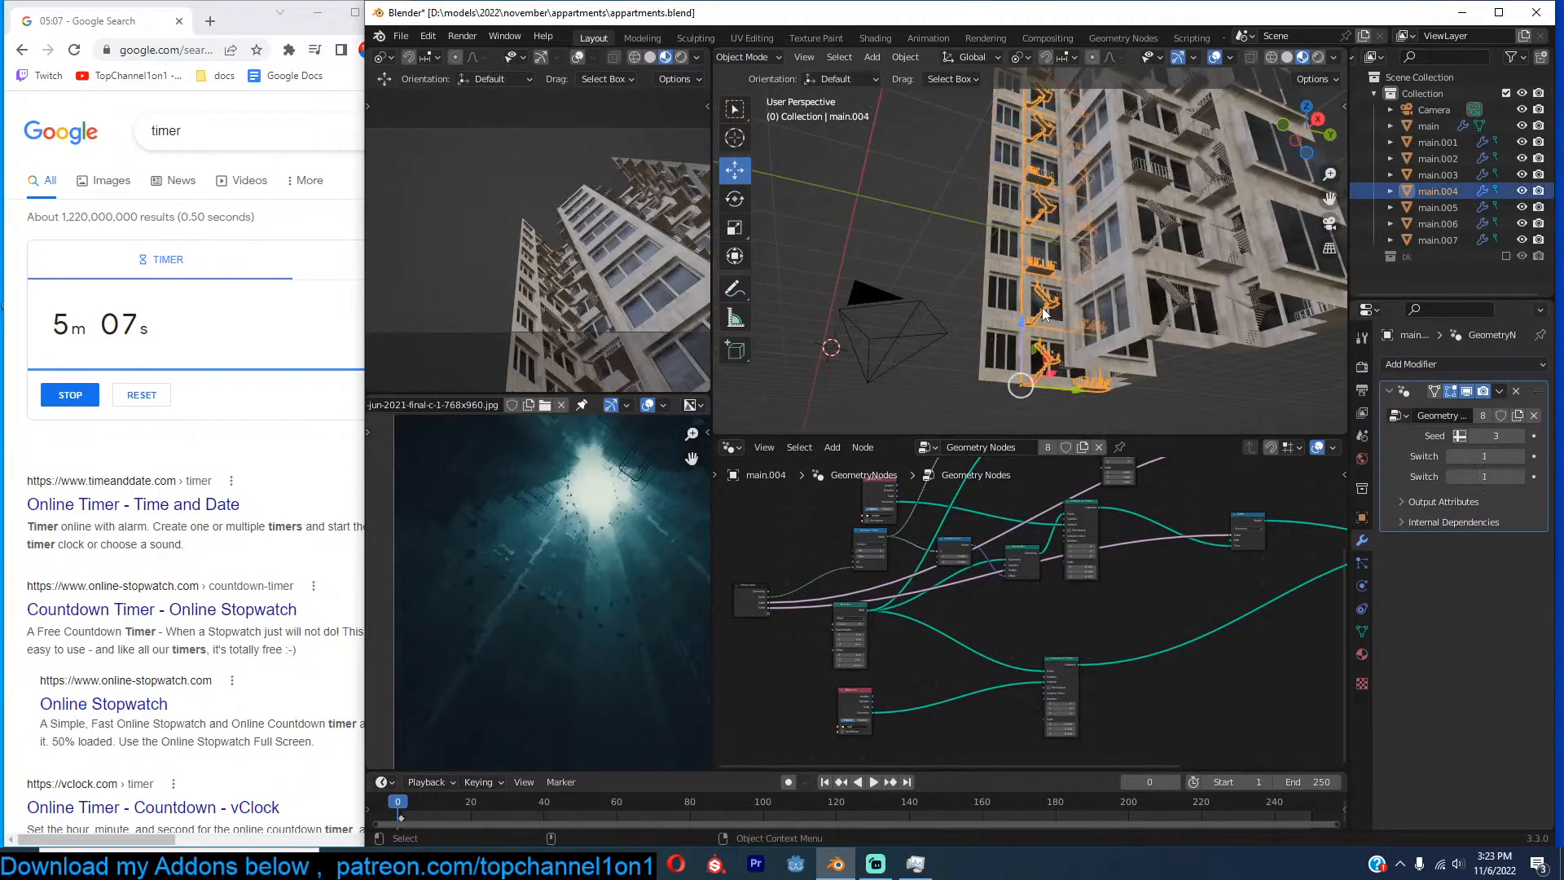
key("alt+d")
left_click(1092, 391)
left_click_drag(1093, 391, 927, 379)
middle_click_drag(927, 379, 1041, 369)
key("KP_7")
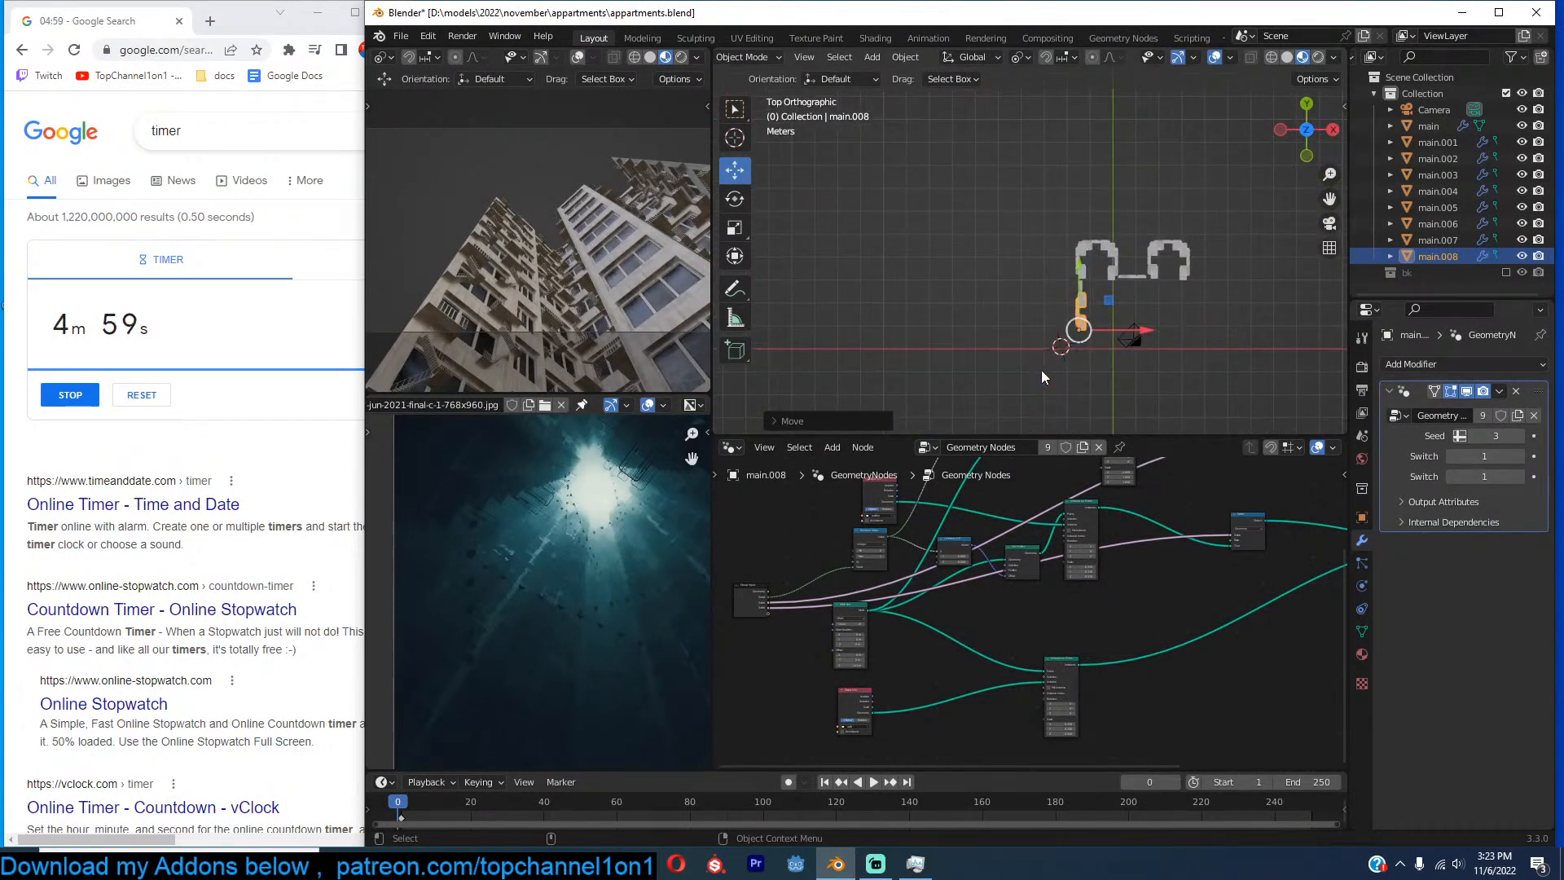
key("KP_Decimal")
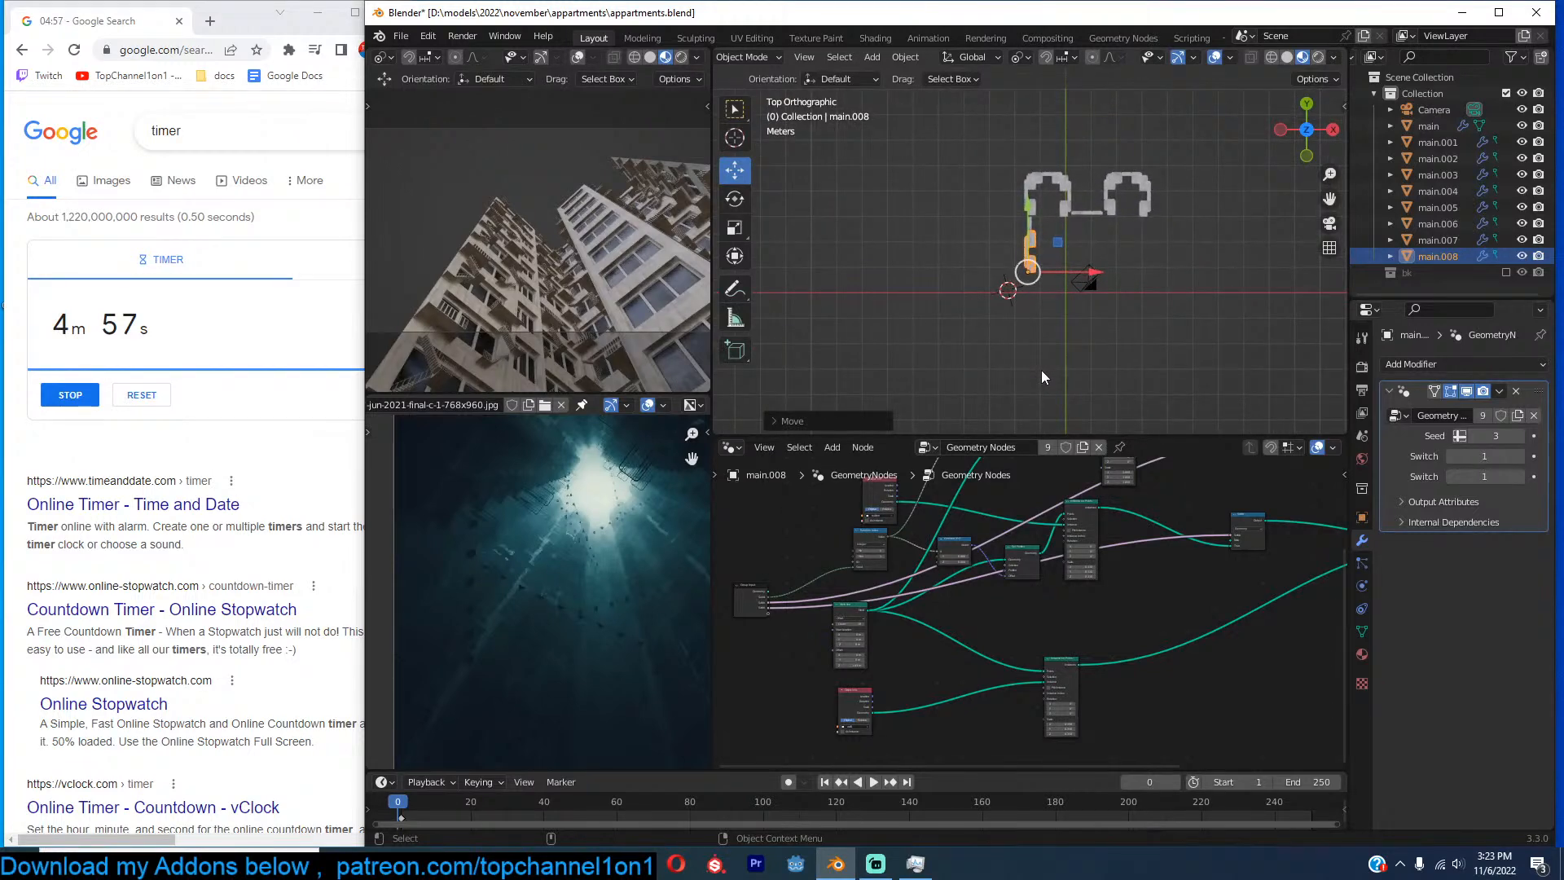
scroll(1087, 365, "up", 11)
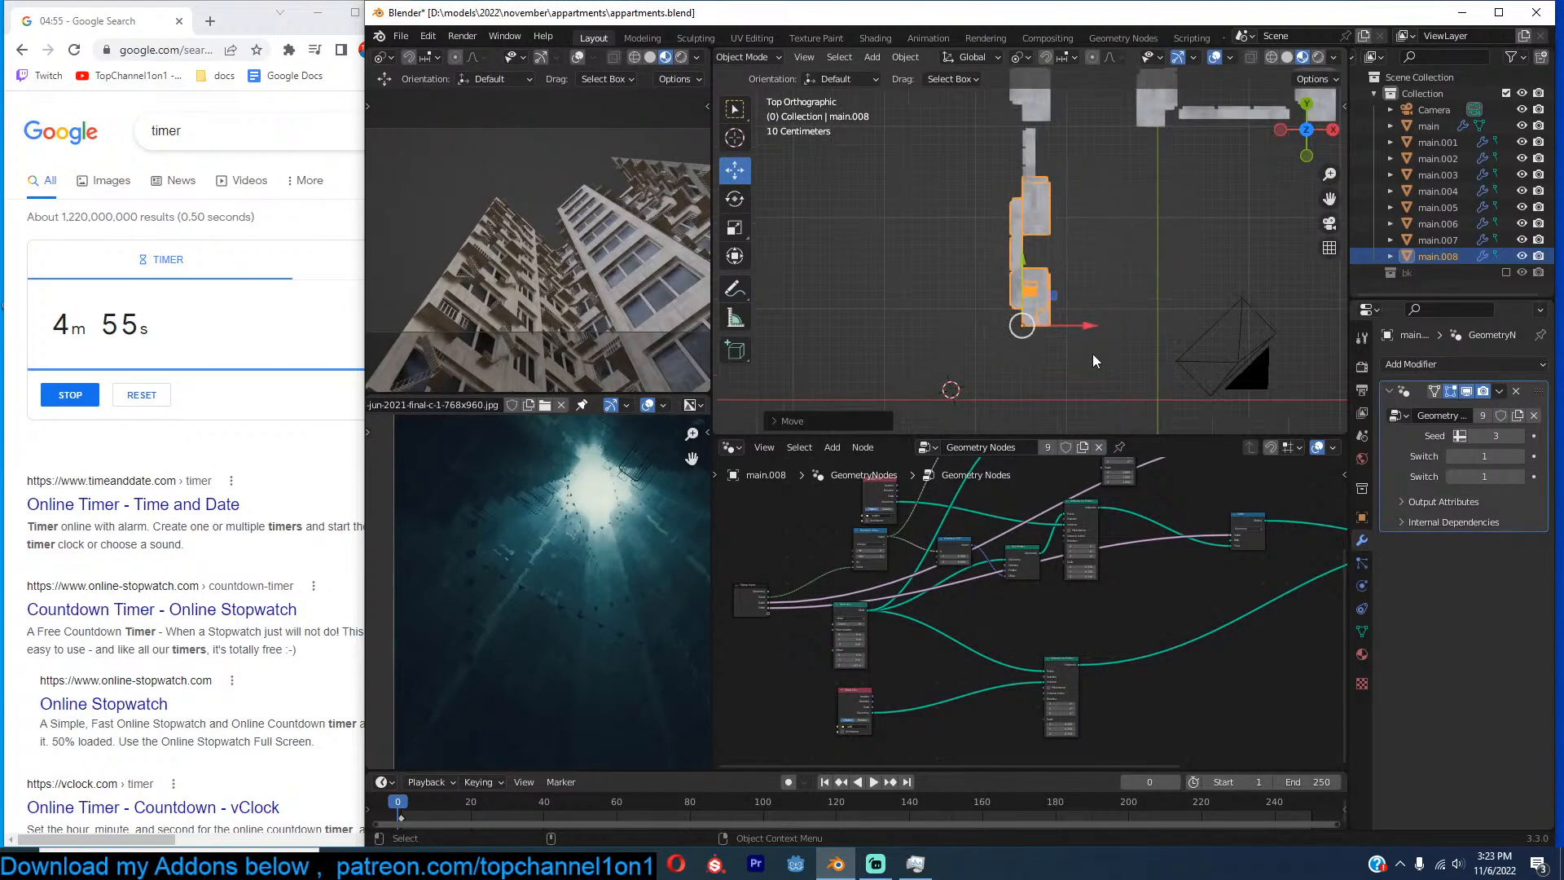
key("g")
left_click(1125, 337)
Make a linked duplicate of the narrowed plain section main.007, and rotate it -90° about Z.
key("alt+d")
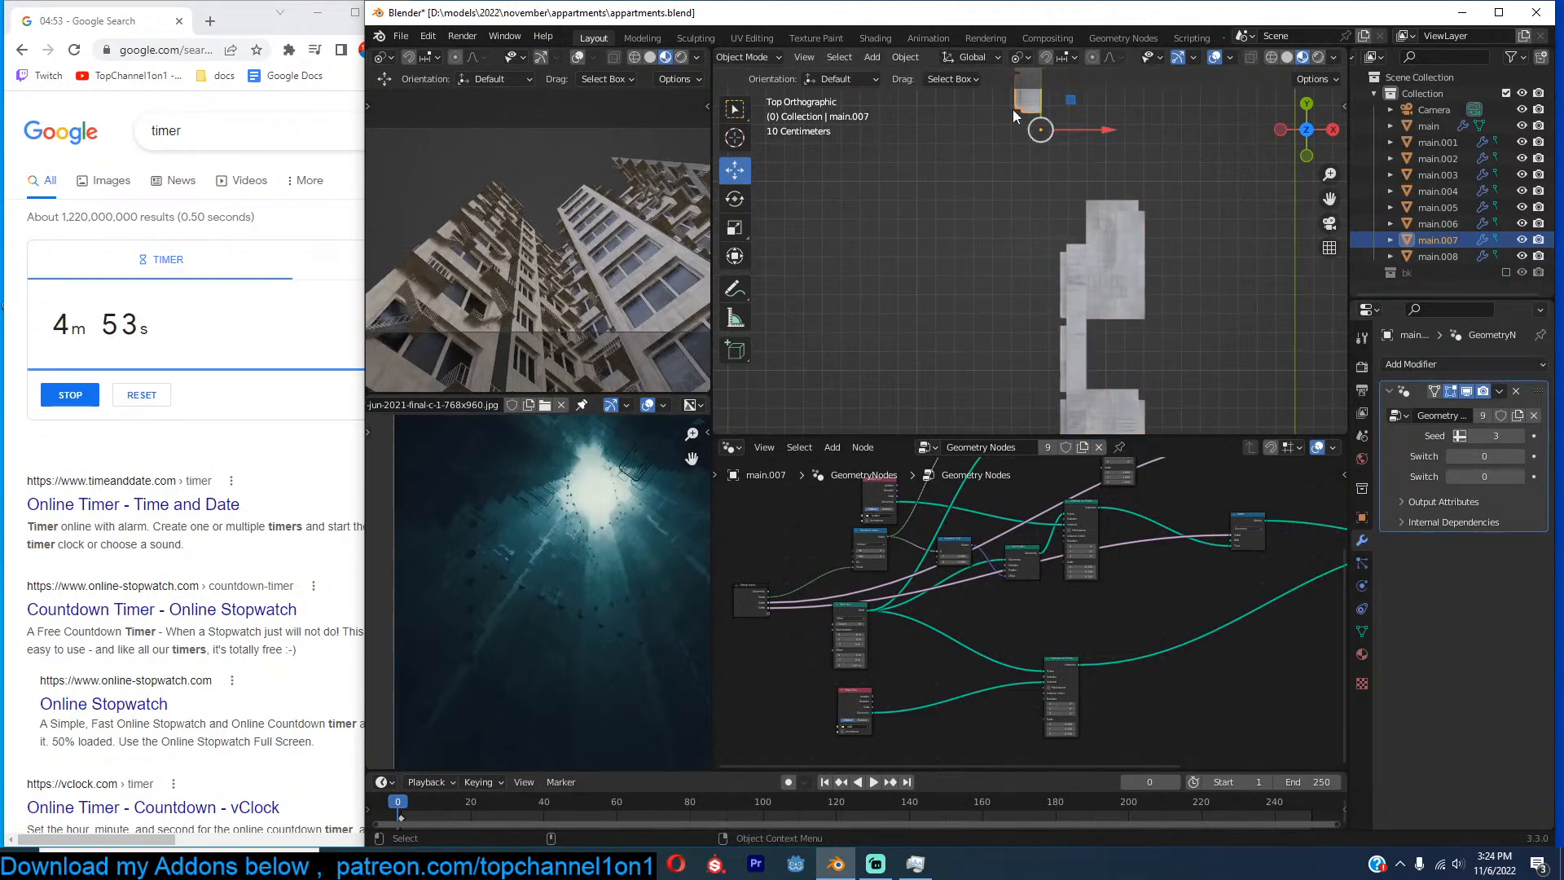
key("r")
key("9")
key("0")
key("minus")
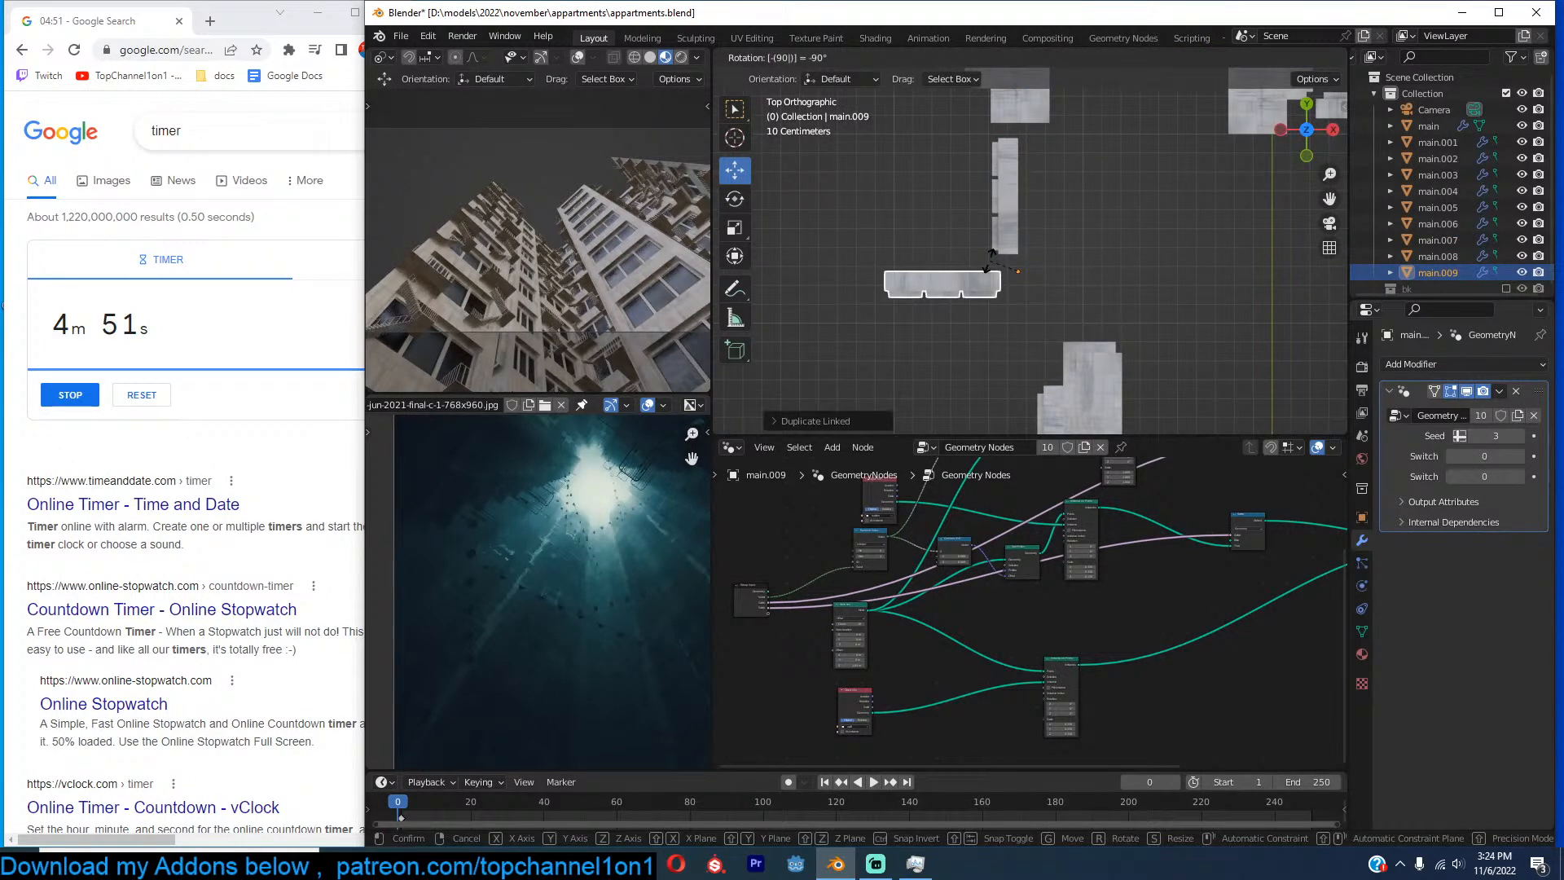
key("Return")
In a wireframe top view, move the rotated plain copy so it runs along positive X from main.007's front end.
middle_click_drag(1105, 310, 1026, 321)
left_click_drag(1077, 328, 1104, 354)
key("KP_7")
scroll(1100, 331, "up", 4)
key("z")
left_click(856, 314)
scroll(1068, 330, "up", 5)
key("g")
left_click(1096, 330)
scroll(1077, 286, "down", 5)
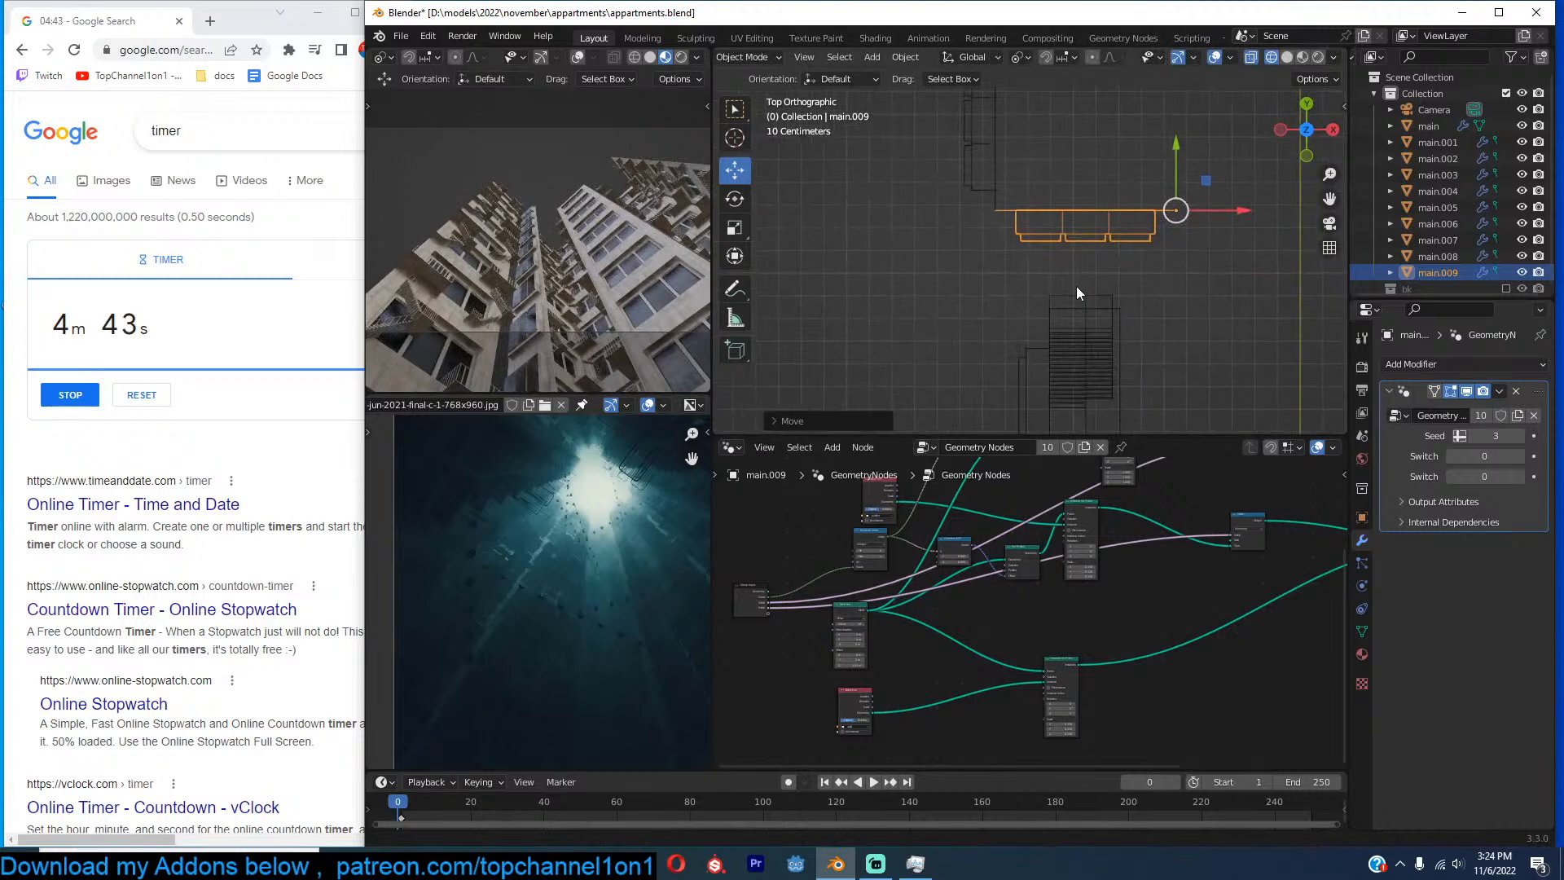
Move the balconied section main.008 about 0.55 m along X and 0.35 m along Y, against the rotated plain section's free end.
left_click(1090, 331)
key("g")
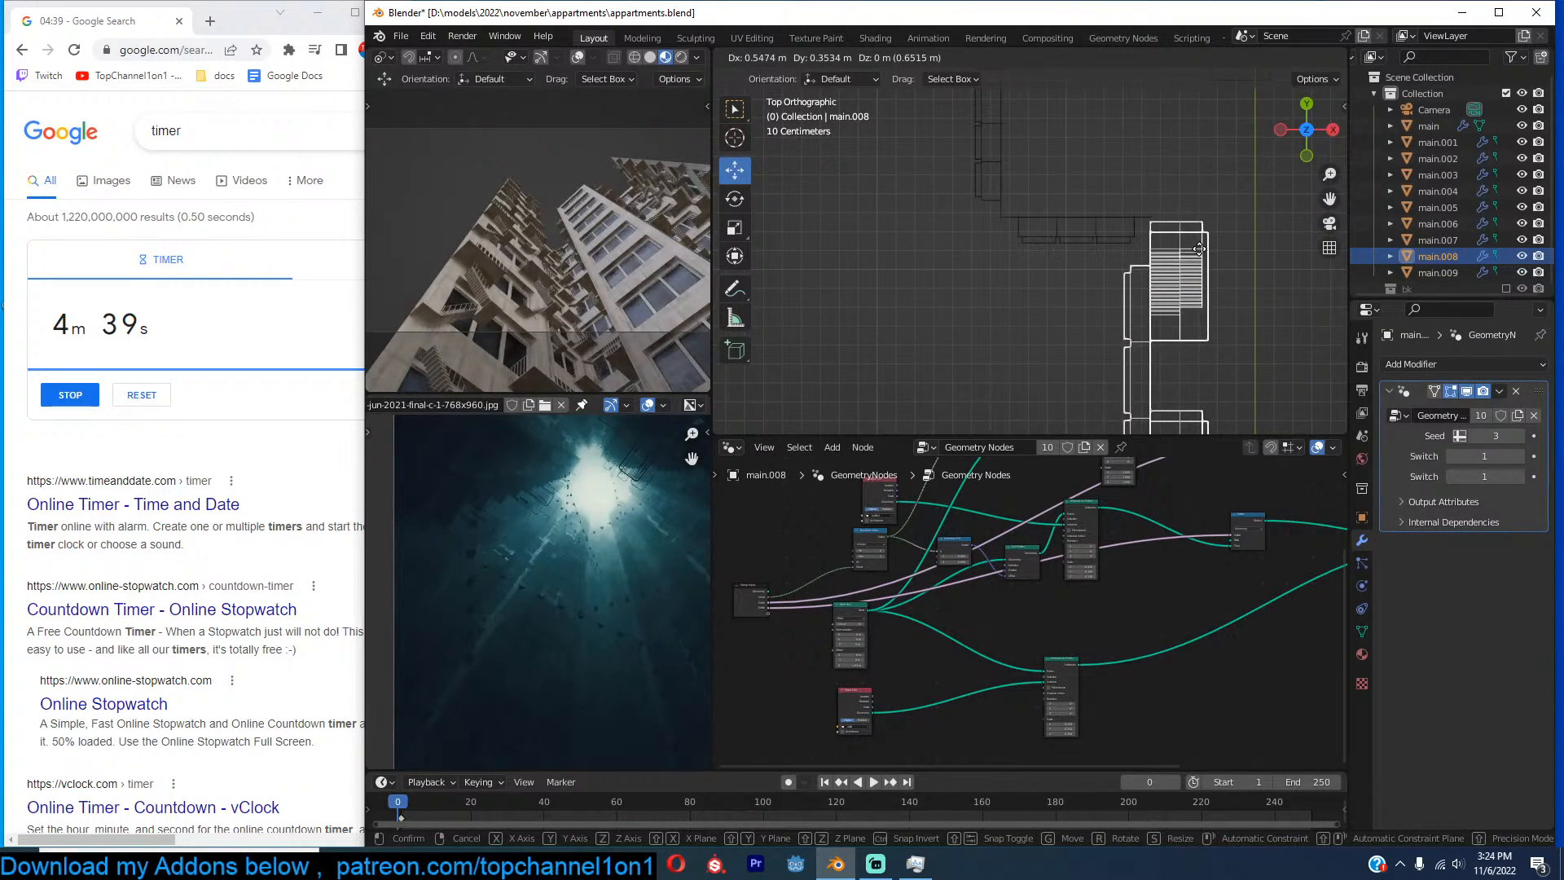
left_click(1198, 247)
scroll(1196, 244, "down", 3)
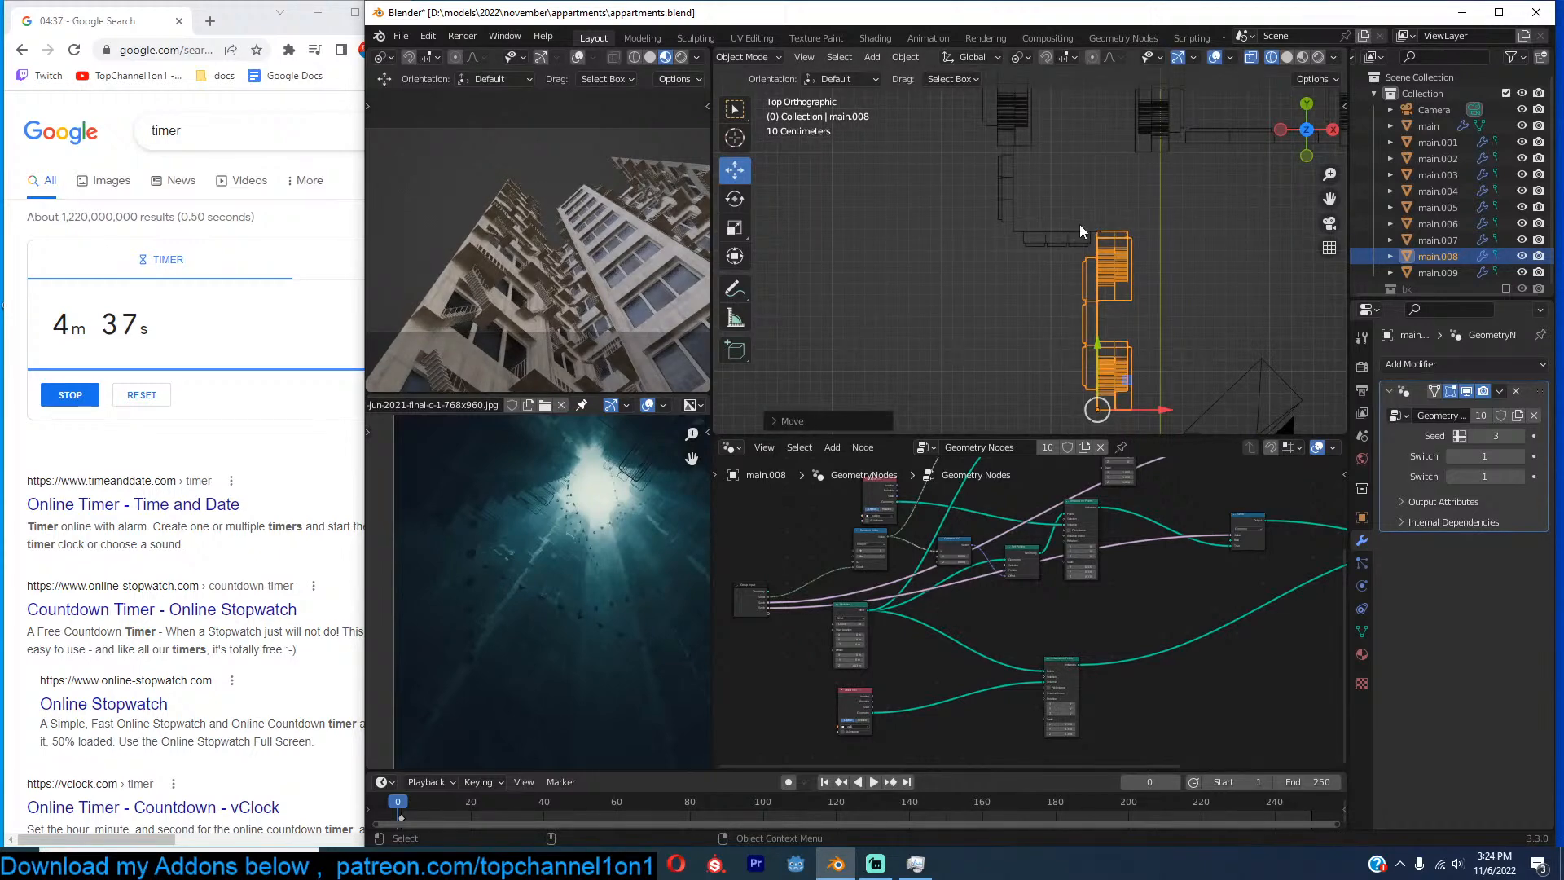
Duplicate the rotated plain section main.009 about 1.66 m along negative Y to main.008's front end, and mirror the copy along Y.
left_click(1080, 230)
middle_click_drag(1110, 363, 1139, 225, "shift")
key("shift+d")
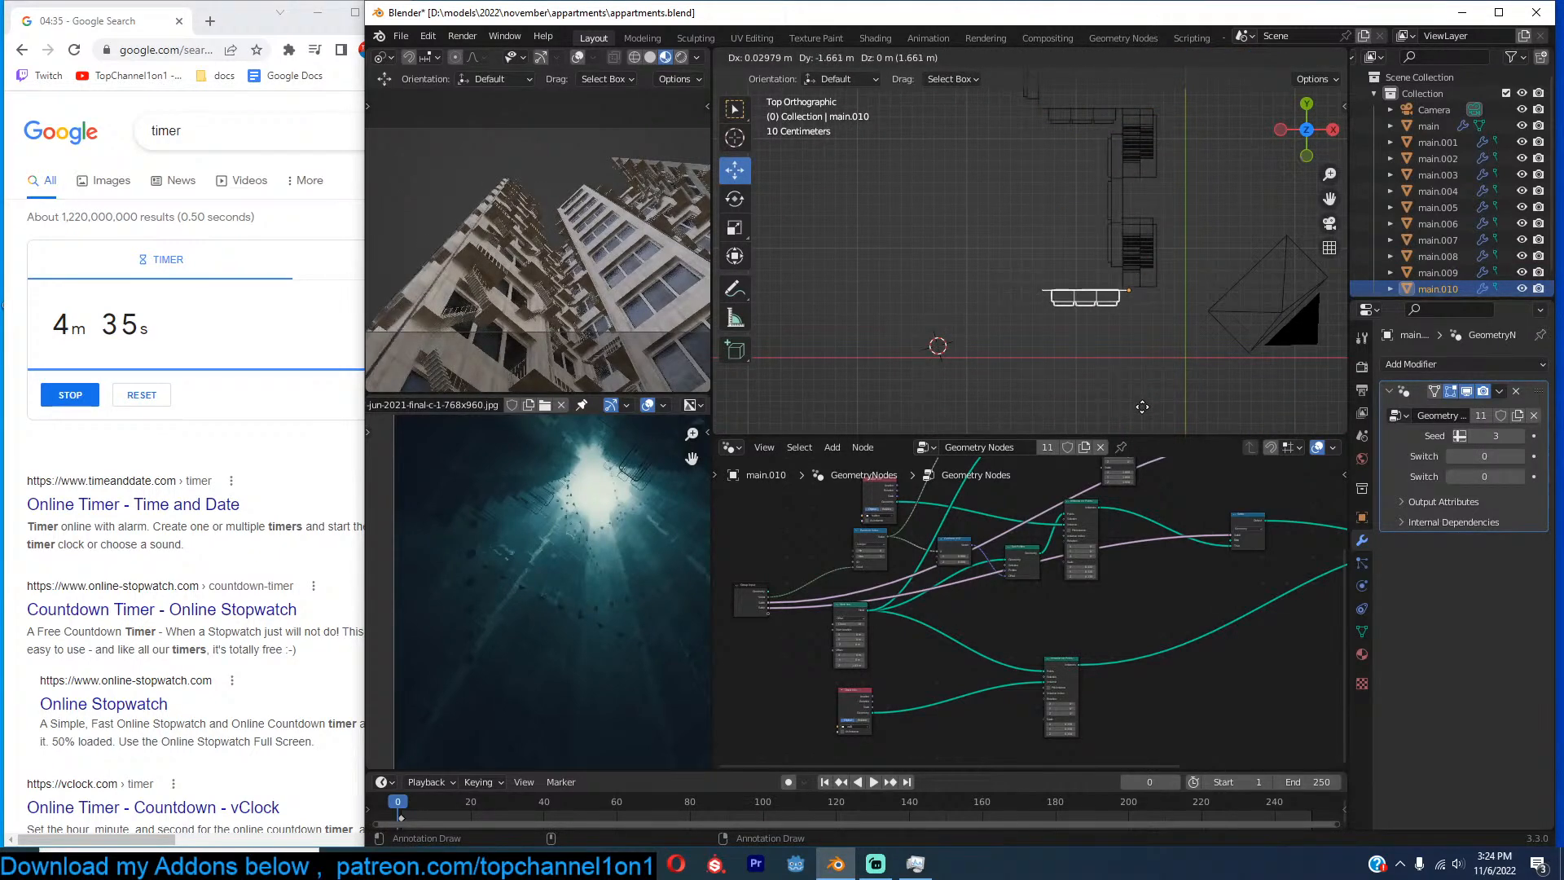
left_click(1141, 404)
key("ctrl+m")
key("y")
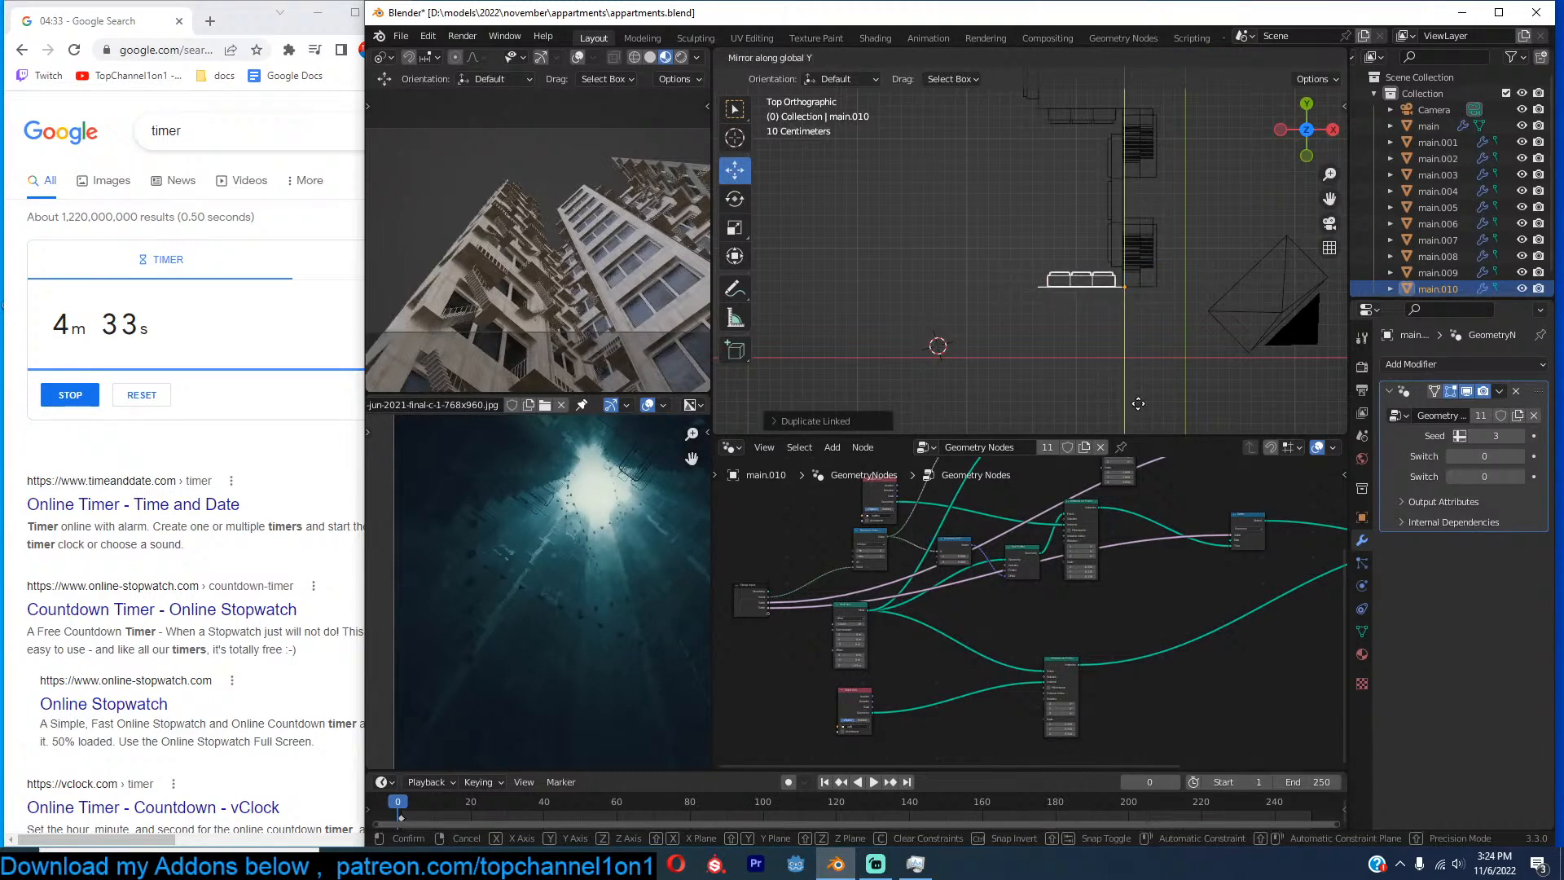
left_click(1138, 404)
Make a linked duplicate of the balconied section main.008, and place it at the mirrored plain section's outer end on the negative Y side.
left_click(1153, 275)
key("alt+d")
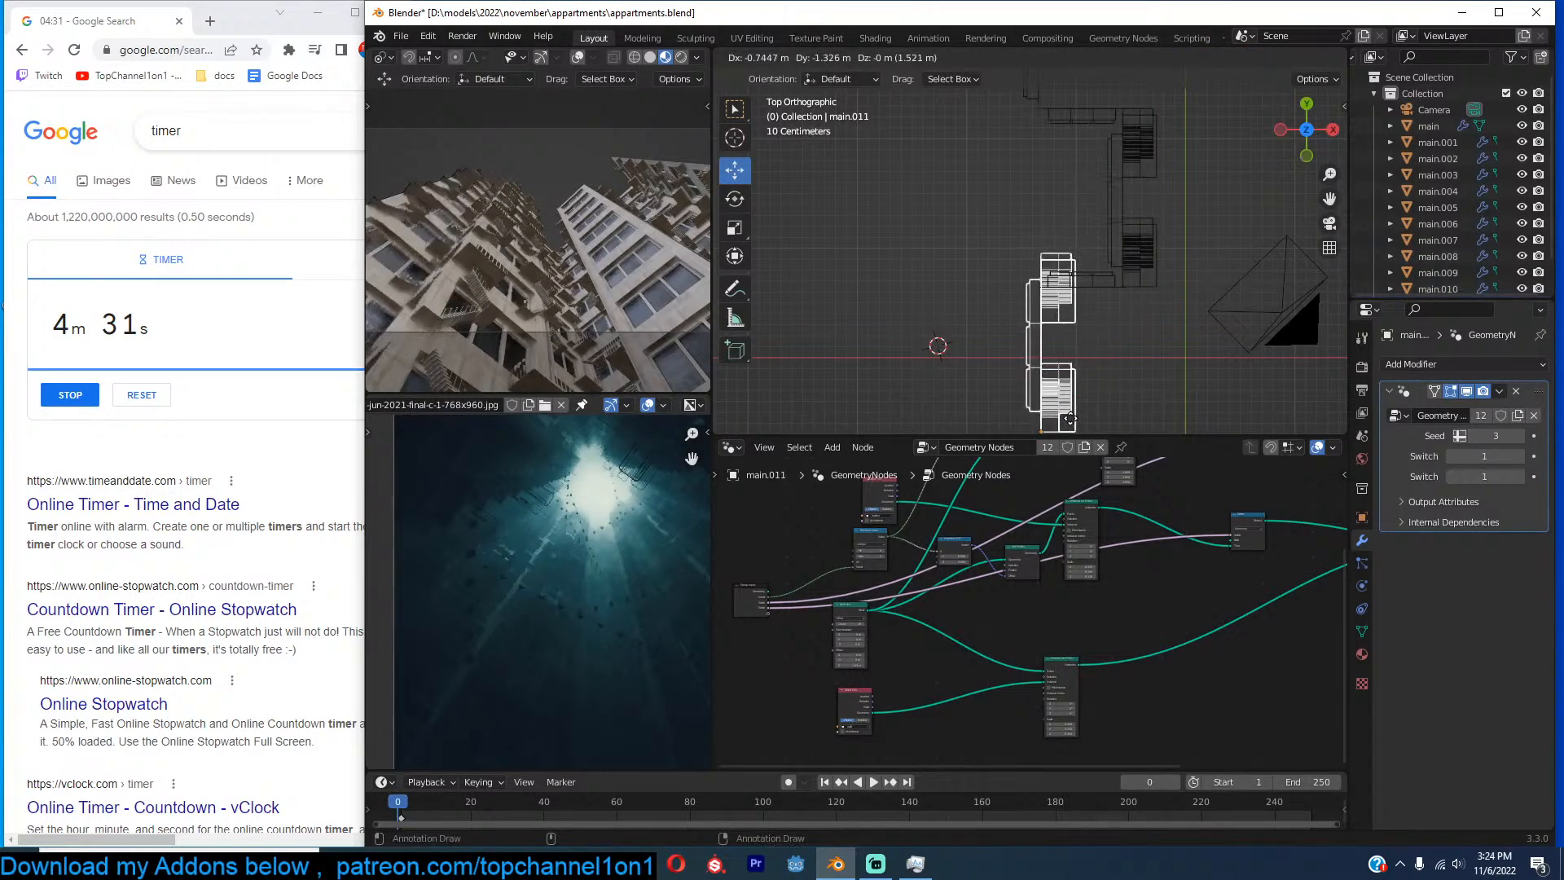
right_click(1098, 397)
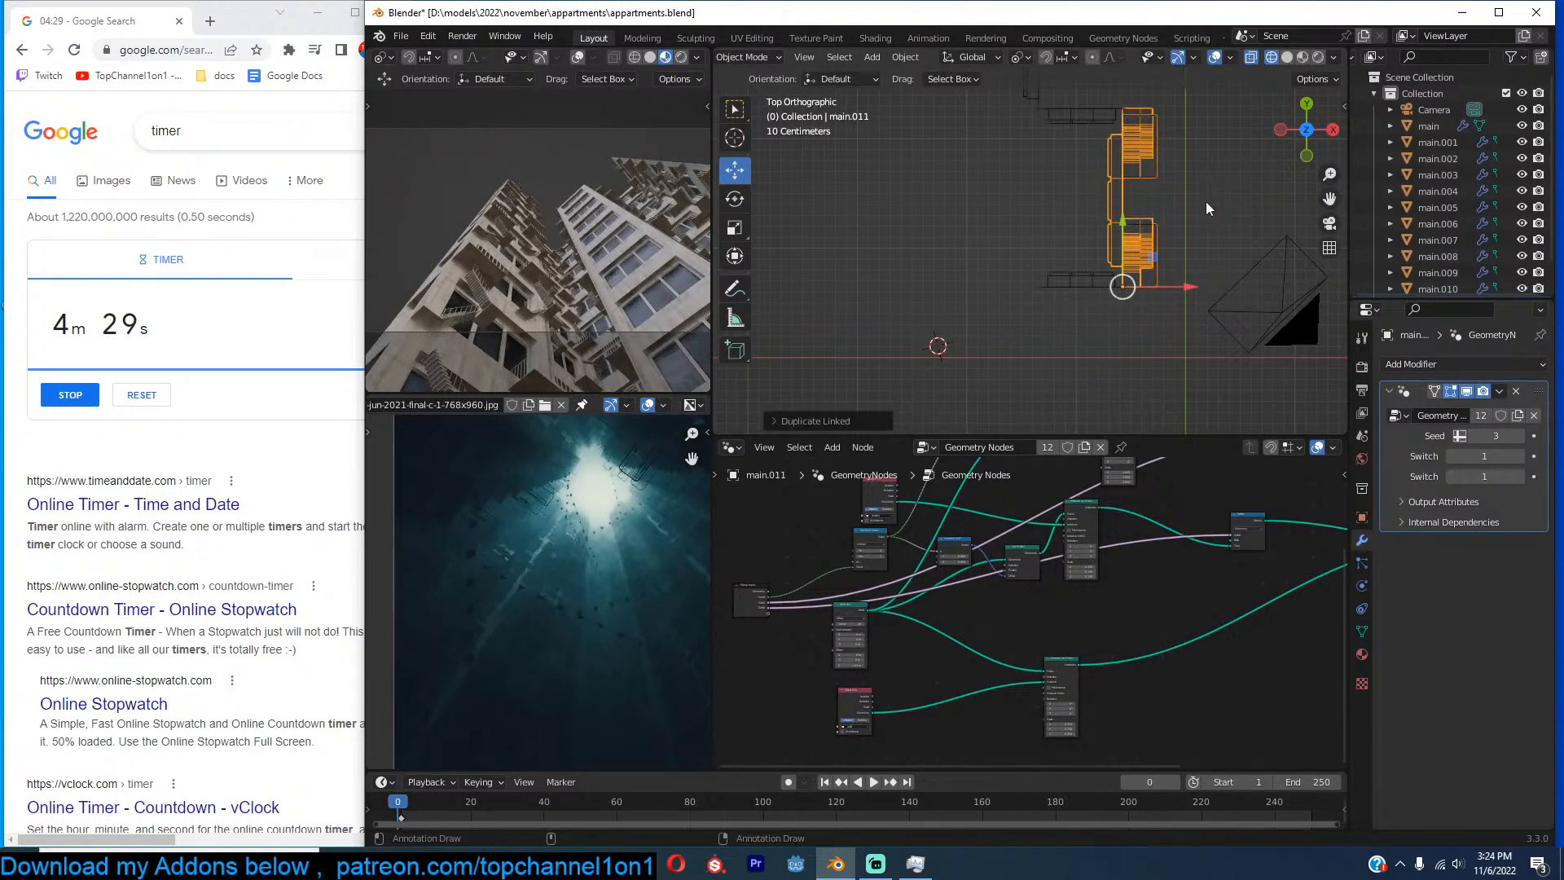
key("g")
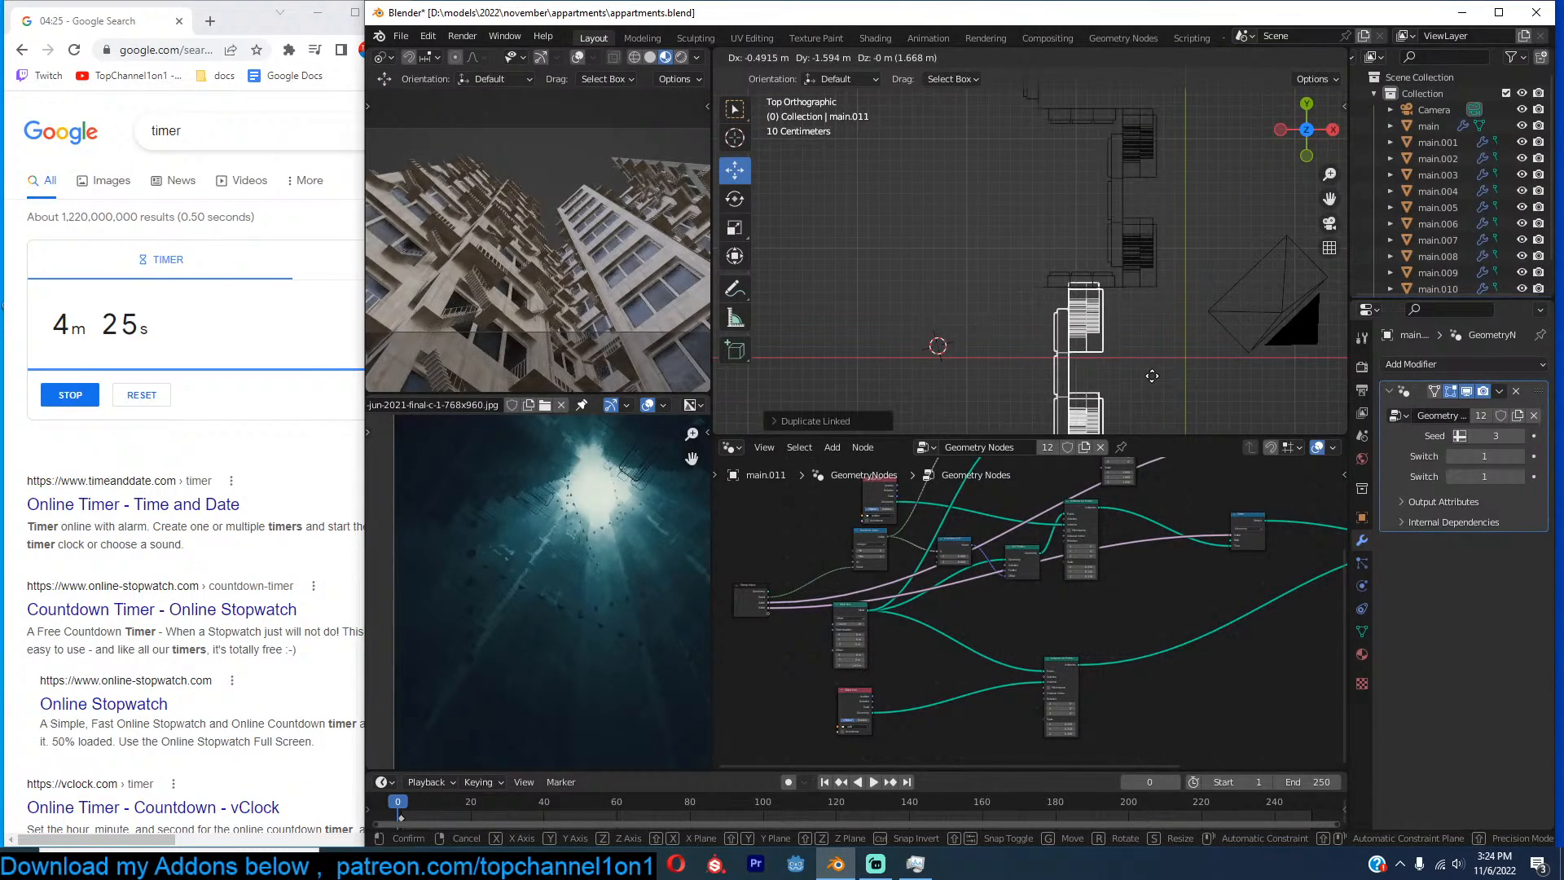
left_click(1118, 376)
scroll(1186, 339, "down", 3)
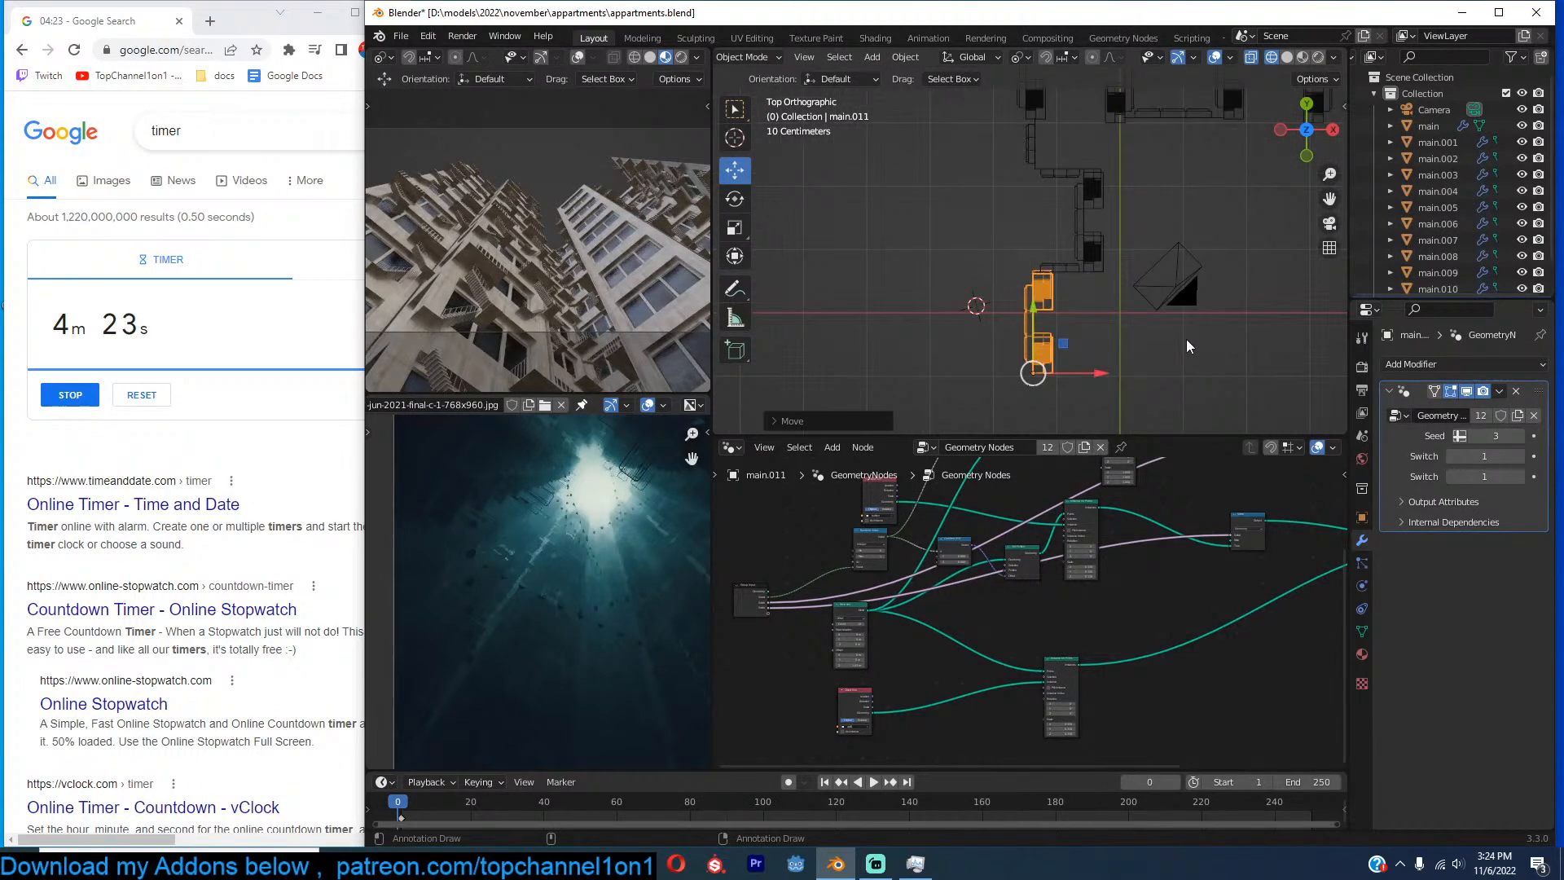
Make a linked duplicate in place of all connected building sections except the two frontmost, main.010 and main.011.
scroll(1186, 339, "down", 3)
middle_click_drag(1217, 296, 1117, 342, "shift")
scroll(930, 466, "down", 1)
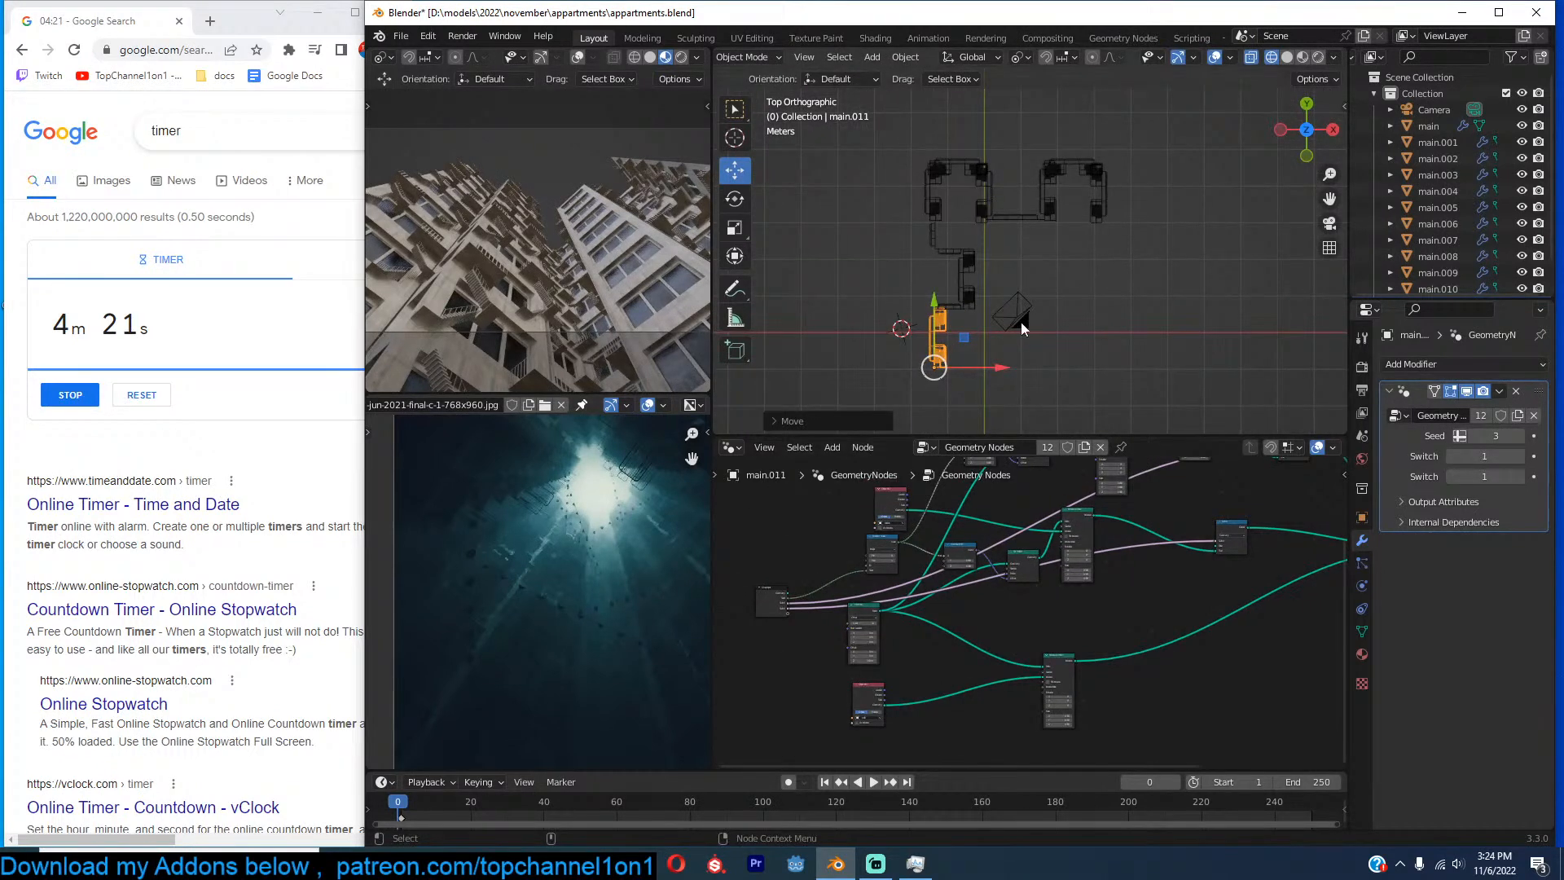
scroll(1053, 248, "down", 2)
left_click(1043, 277)
left_click_drag(919, 139, 1185, 276)
key("alt+d")
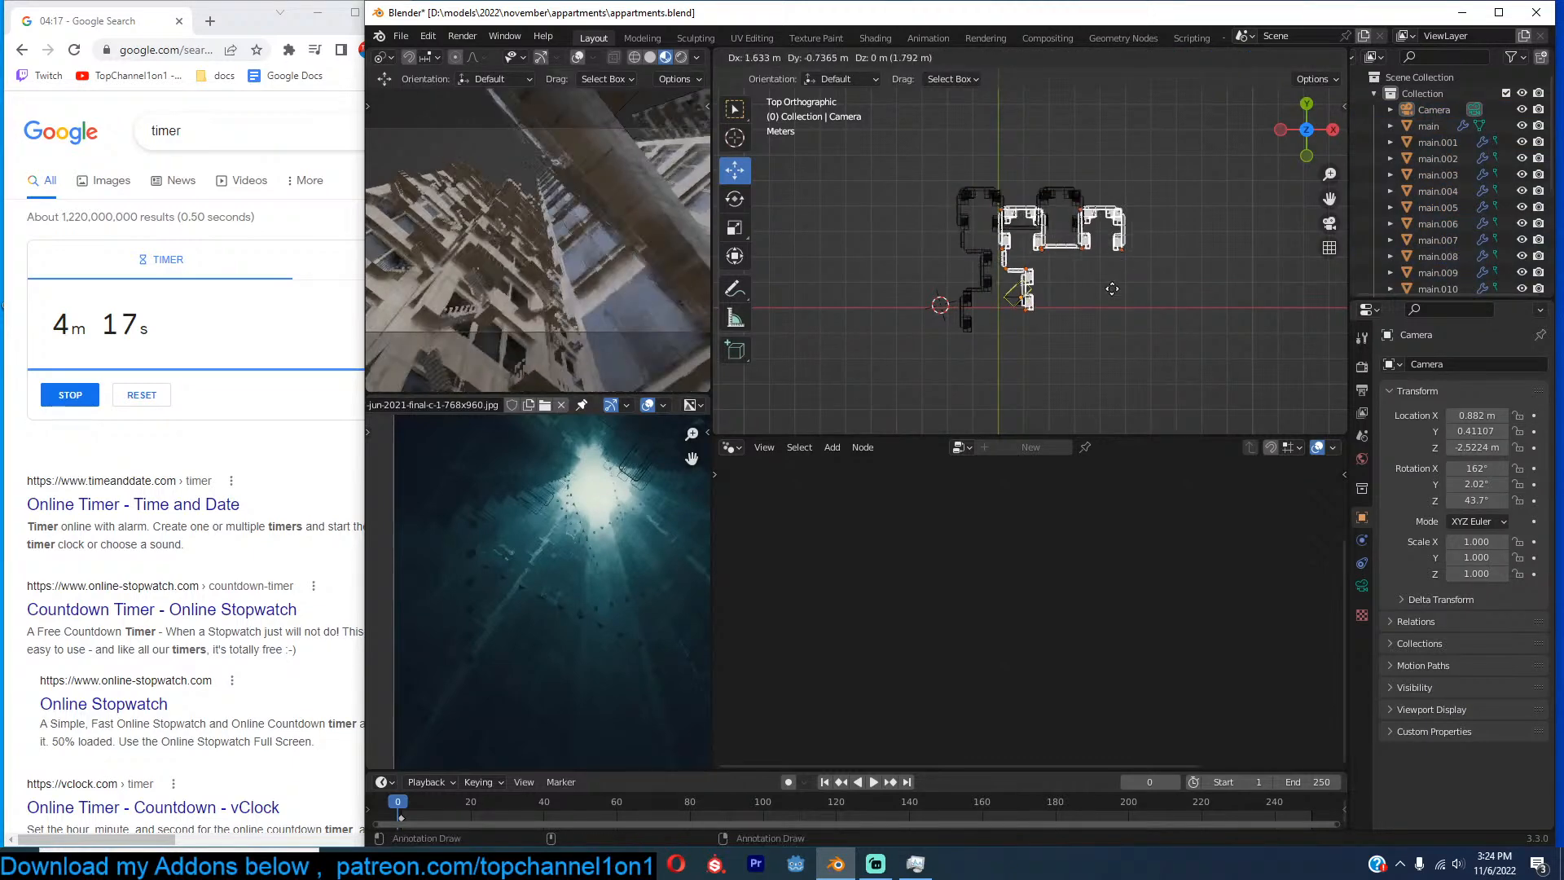
right_click(1112, 288)
Rotate the duplicated building group 180° around the camera, and move it about 0.1 m along X and 1.38 m along Y.
type("r180")
key("Return")
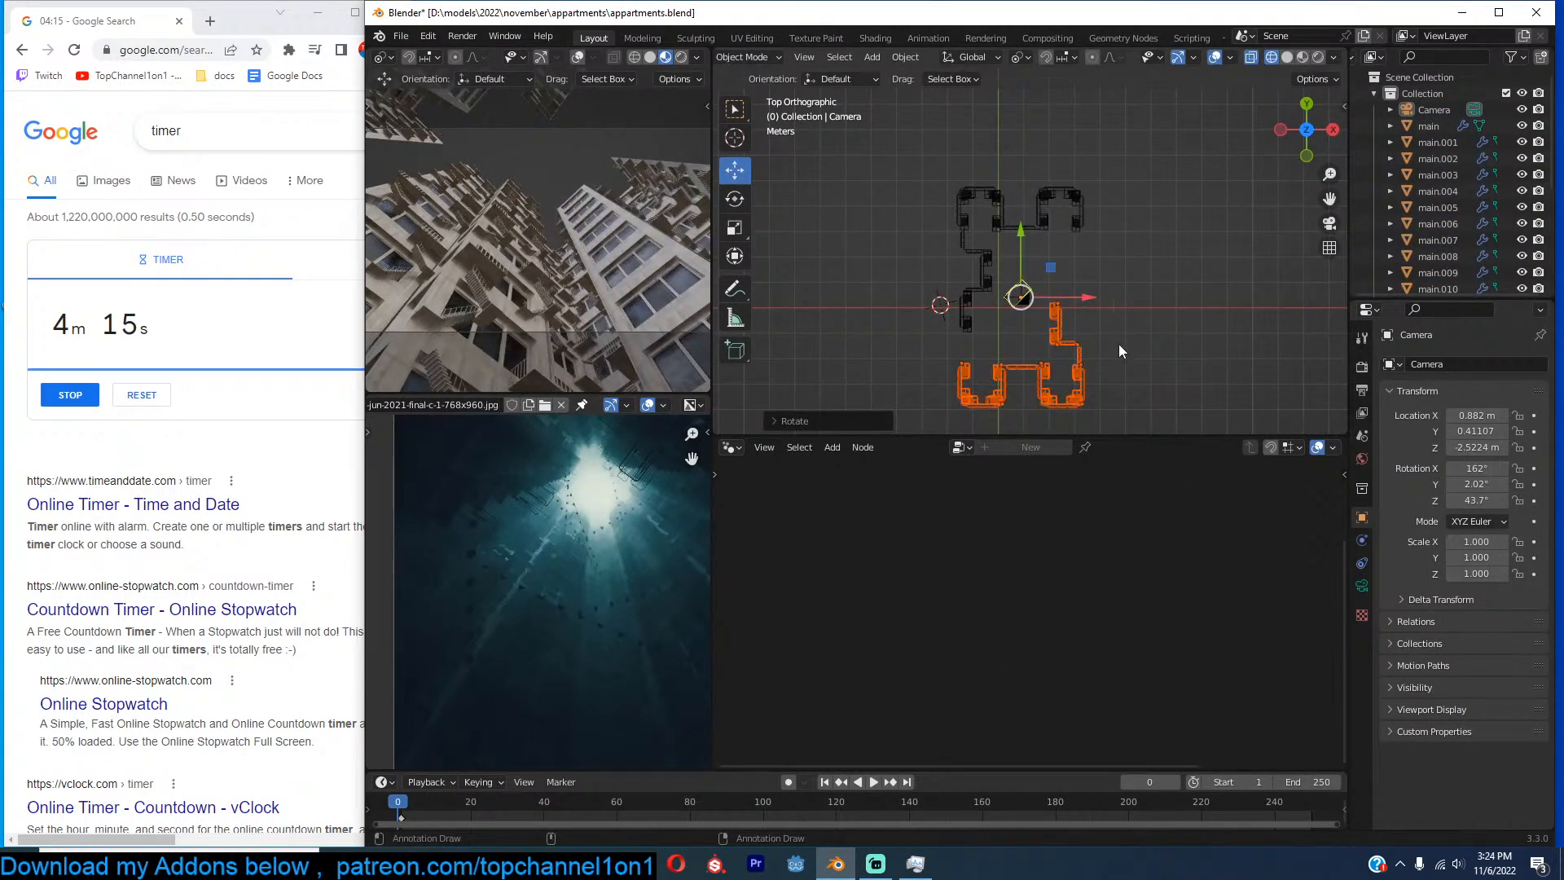
key("g")
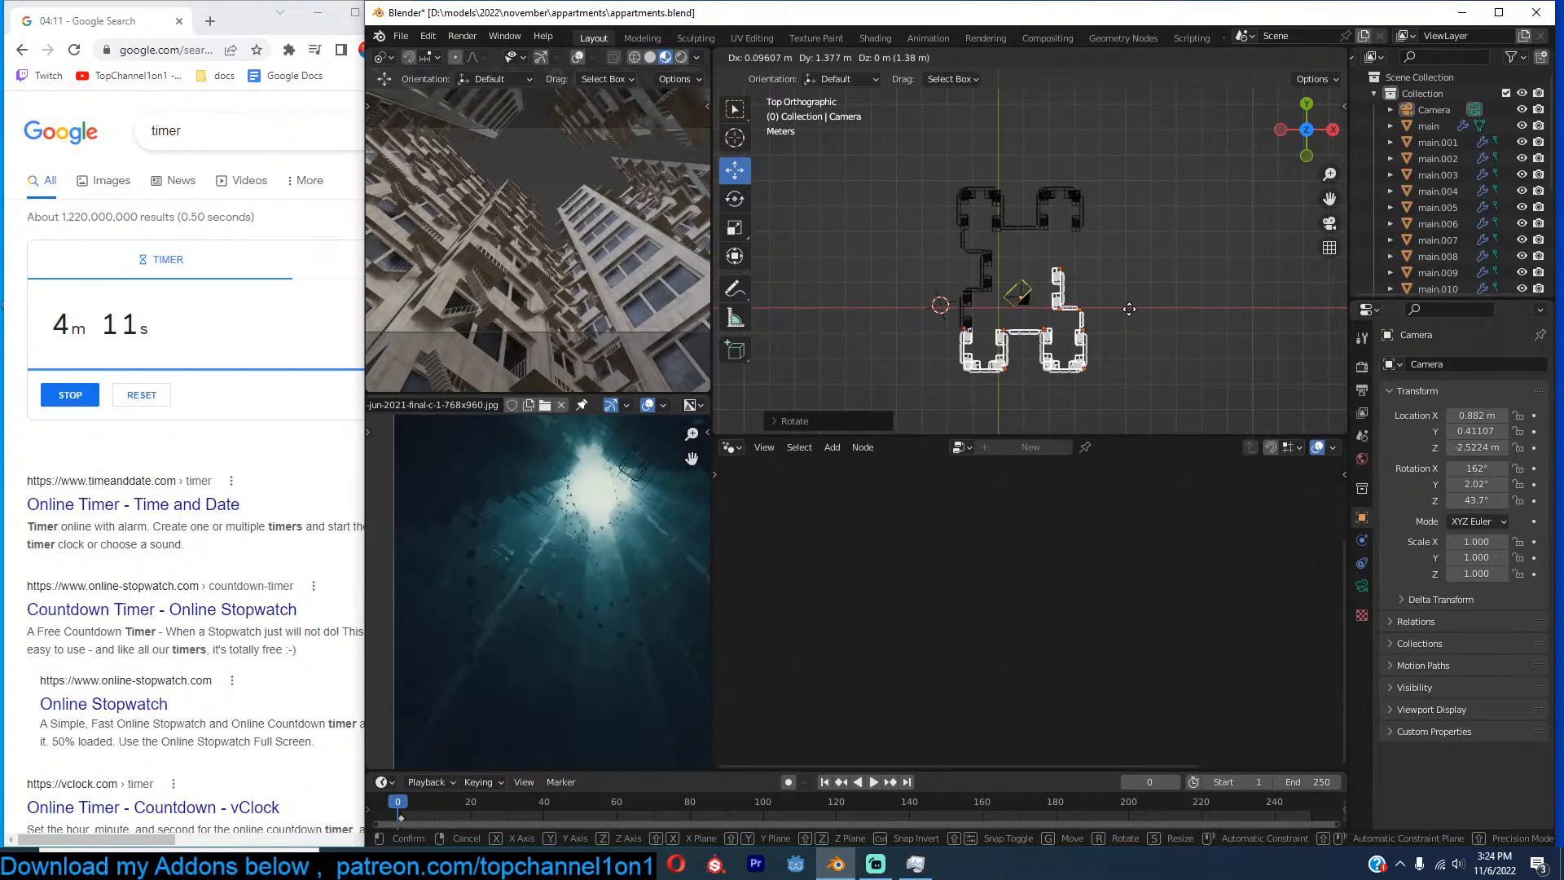
left_click(1129, 309)
Duplicate the original U-shaped block on the positive X side with its plain connecting building, and place the copy beside the rotated group's end.
scroll(1116, 300, "up", 3)
left_click_drag(995, 118, 1239, 245)
key("shift+d")
left_click(1242, 326)
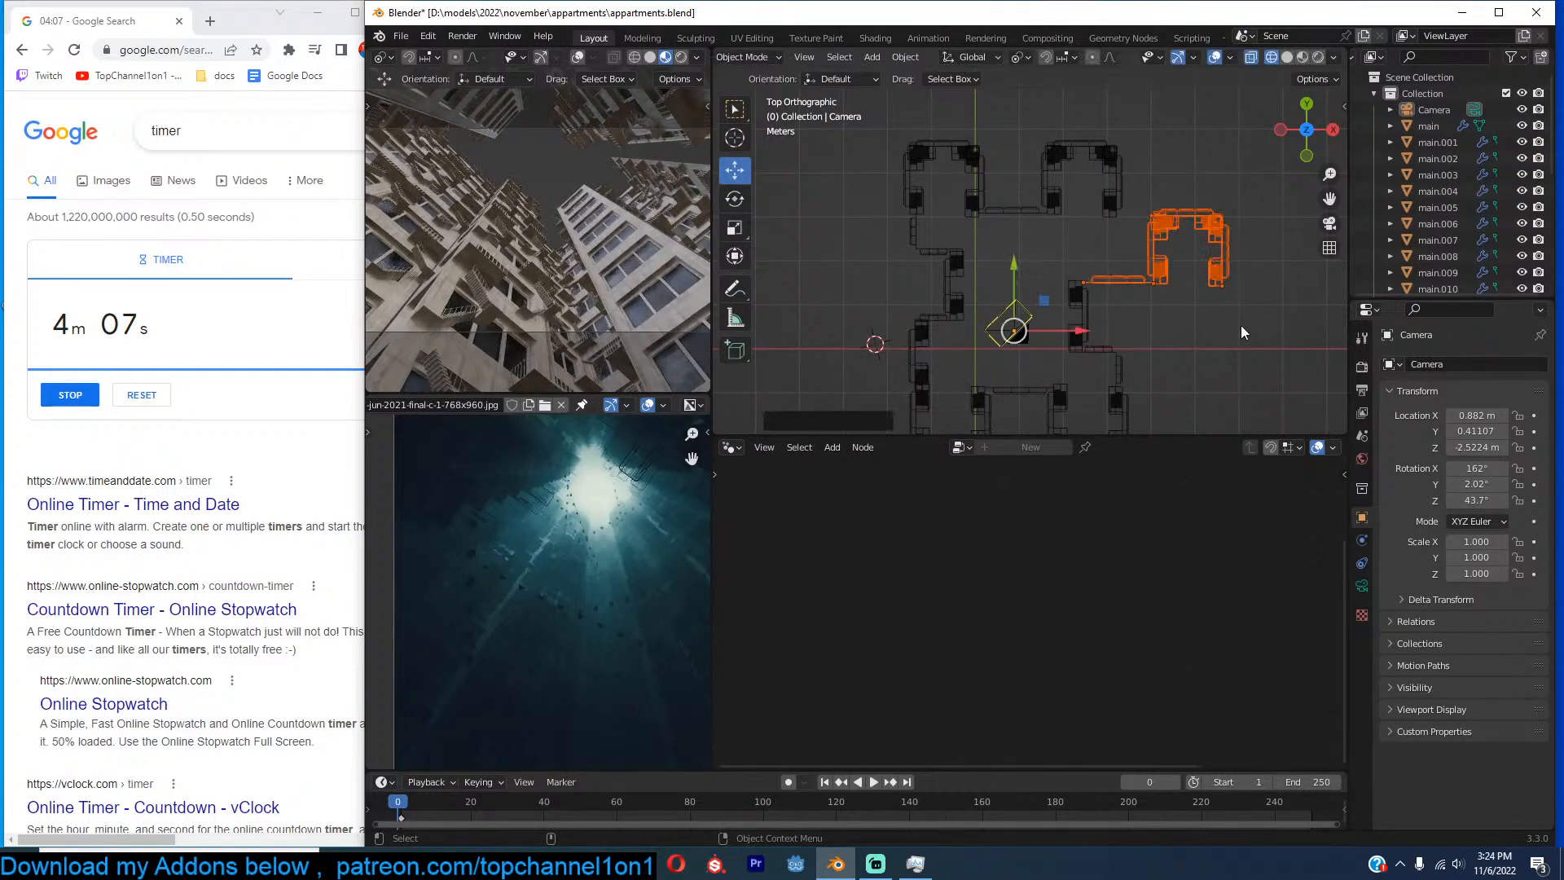
Mirror the duplicated U-shaped block along Y, and move it about 2.2 m along Y to join the rotated group's end.
key("ctrl+m")
key("y")
left_click(1241, 325)
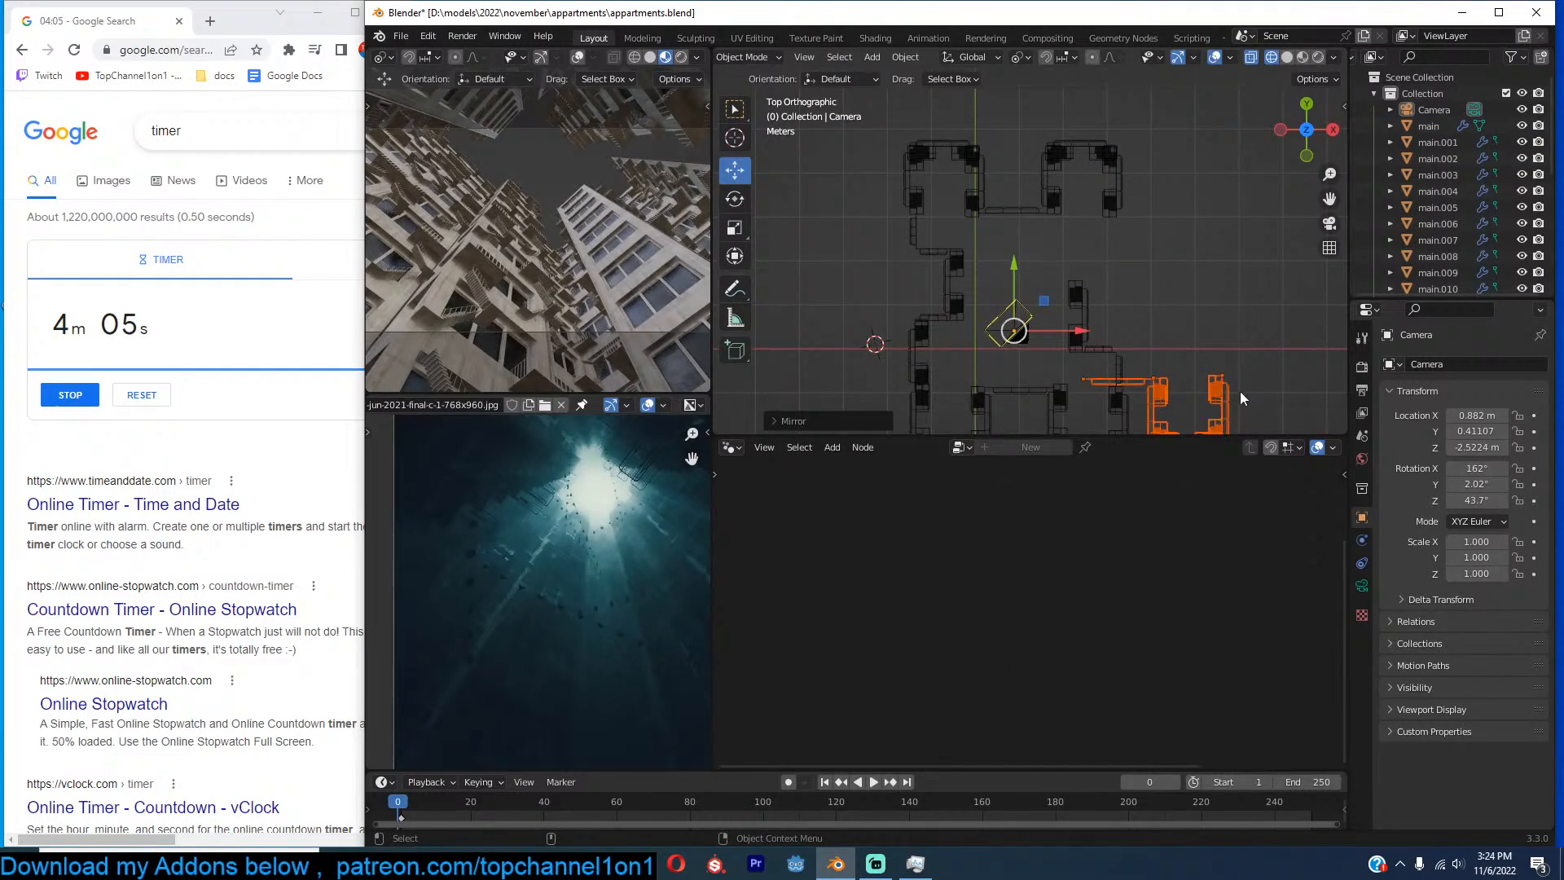
key("g")
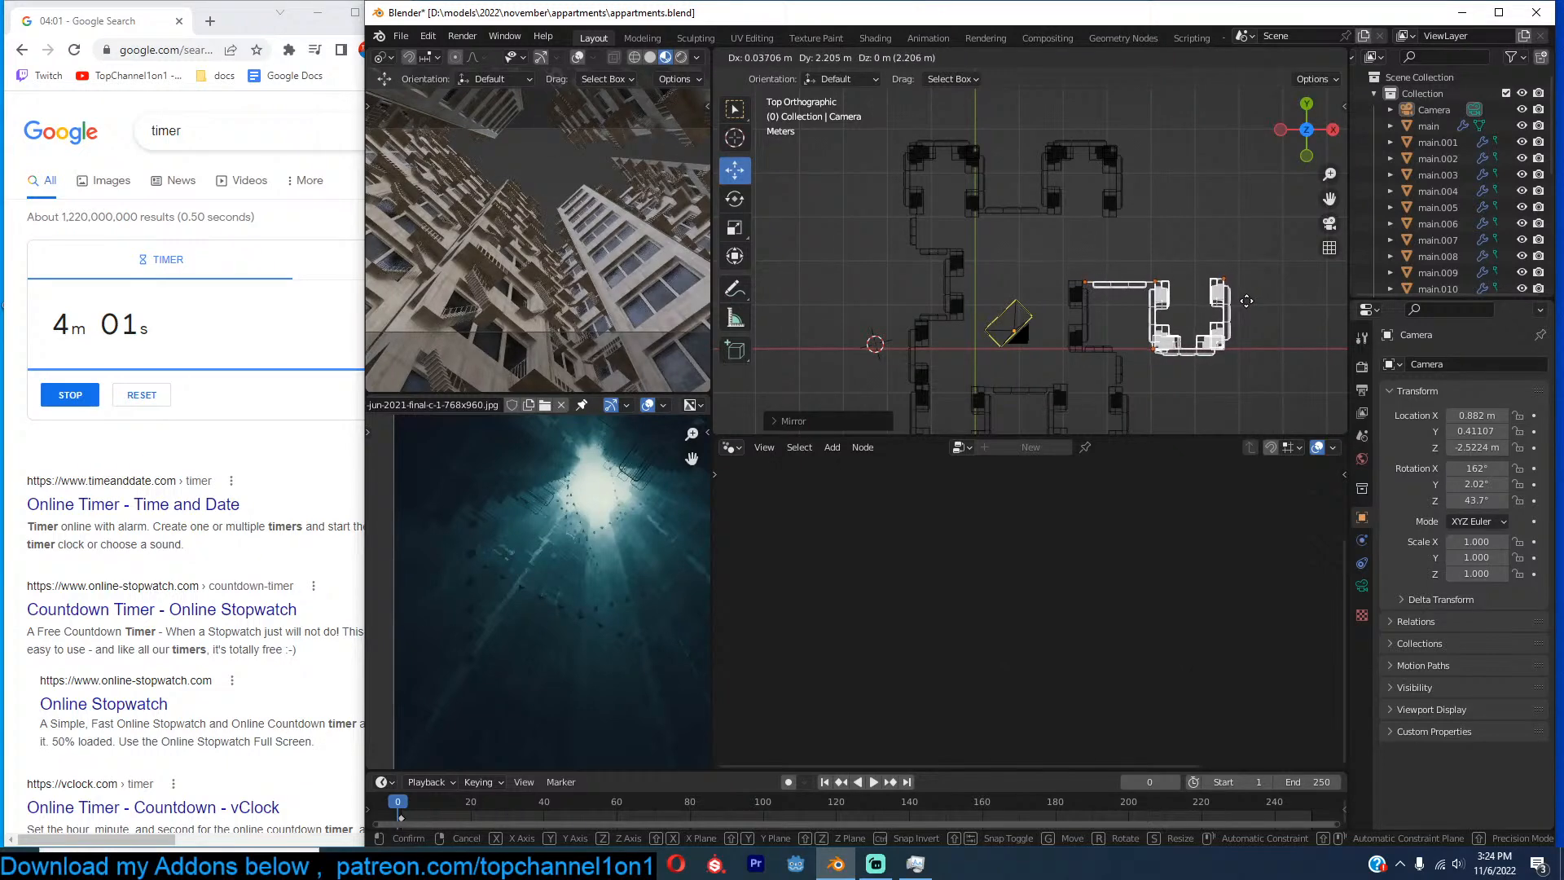
left_click(1242, 299)
Make a linked duplicate of a plain connecting building, rotate it 180°, and attach it to the original group's positive X end.
left_click(1165, 298)
key("alt+d")
type("r18")
key("Return")
key("g")
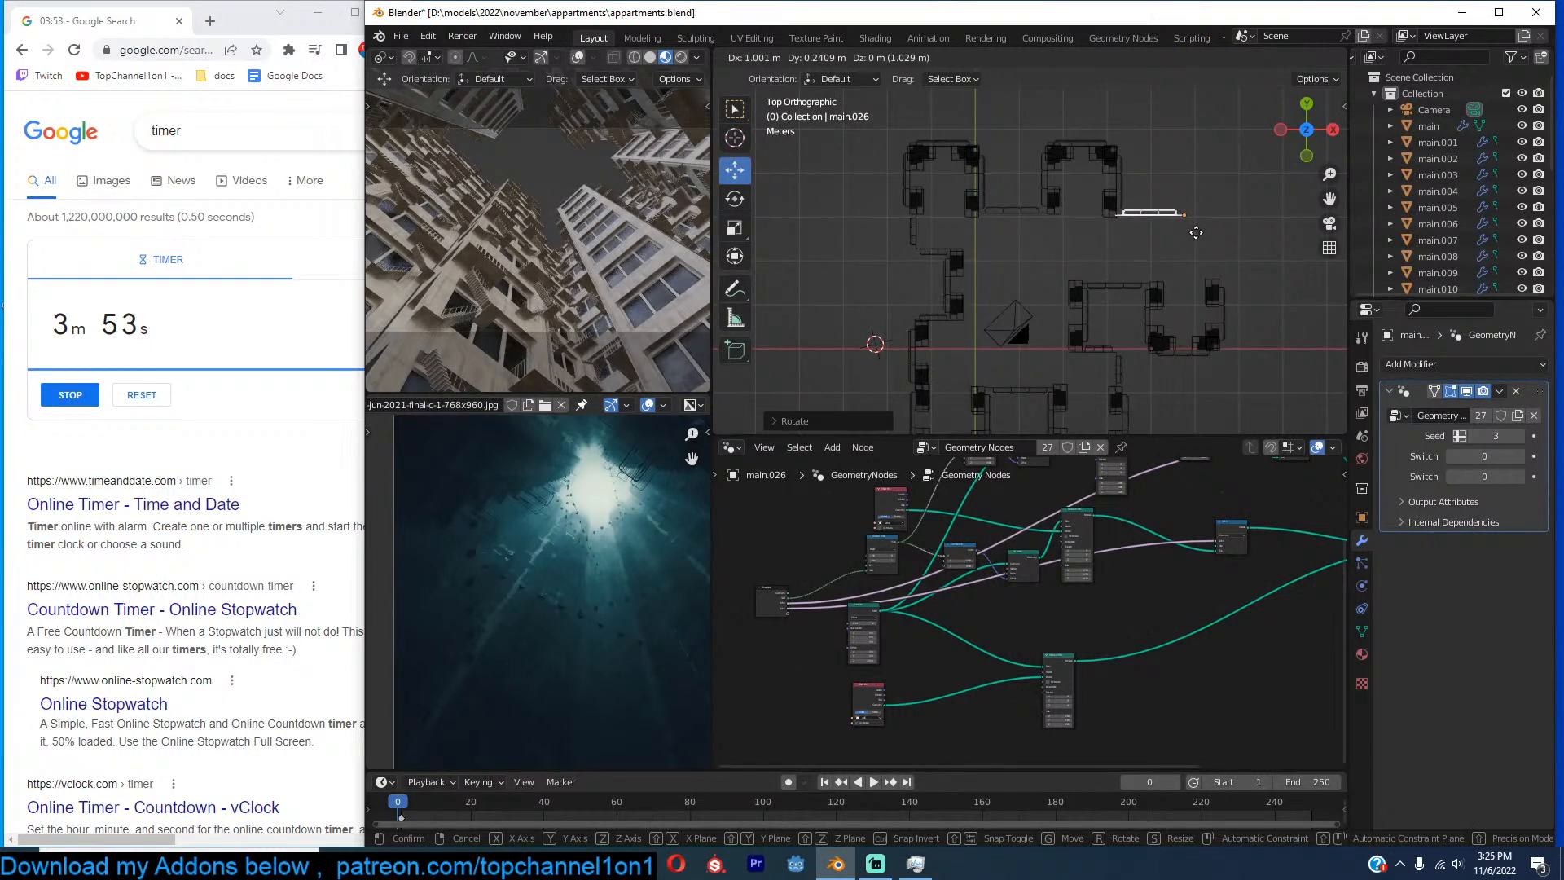
left_click(1196, 232)
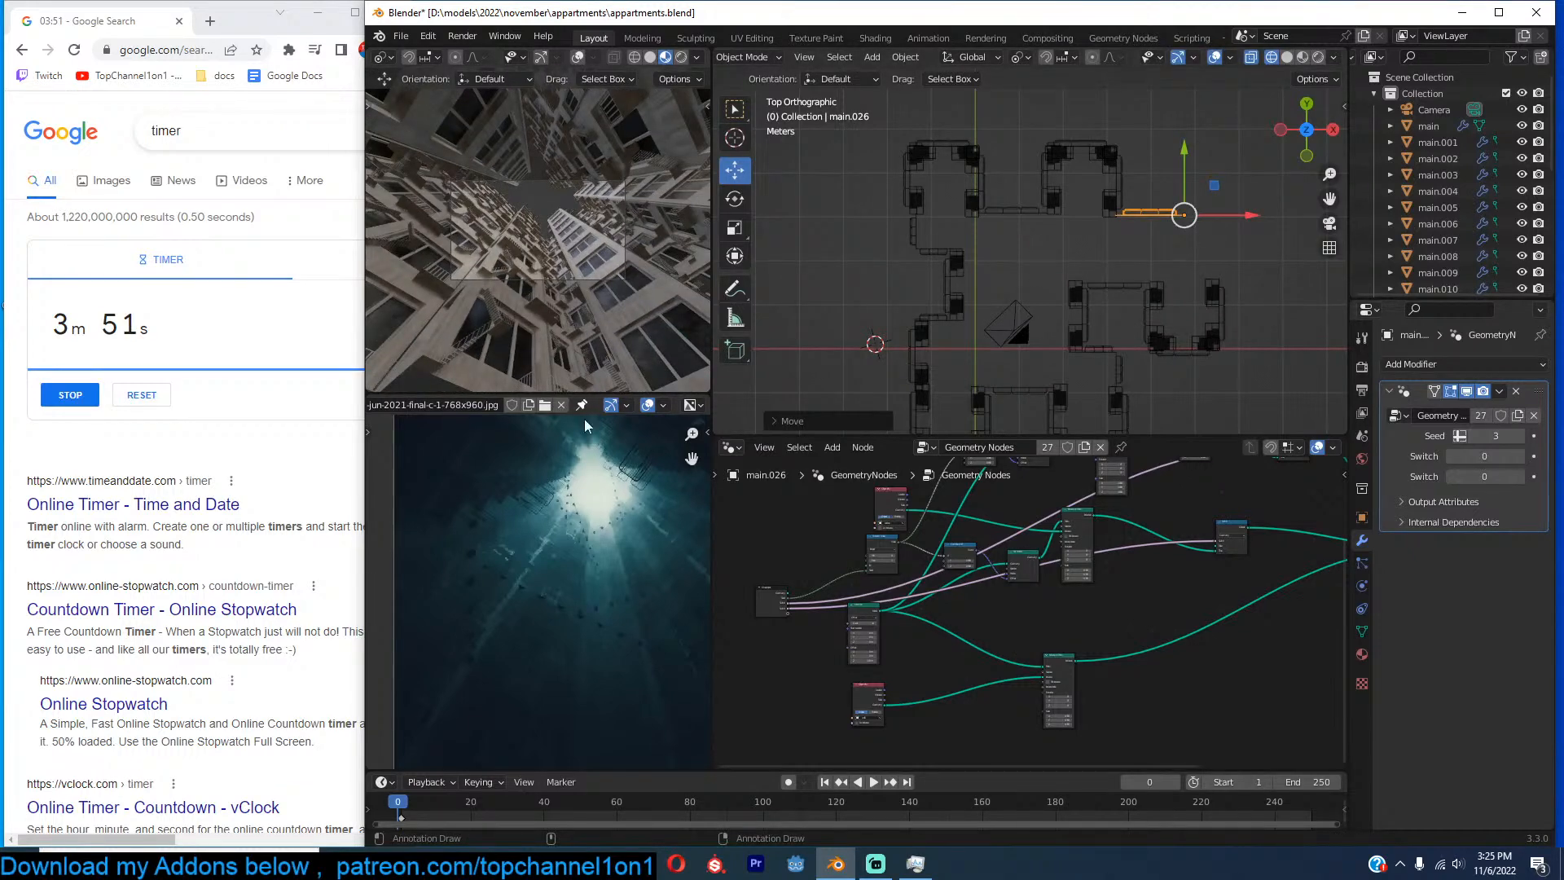
Bring up the scene's output settings, and save the file.
scroll(597, 521, "down", 5)
scroll(597, 522, "up", 3)
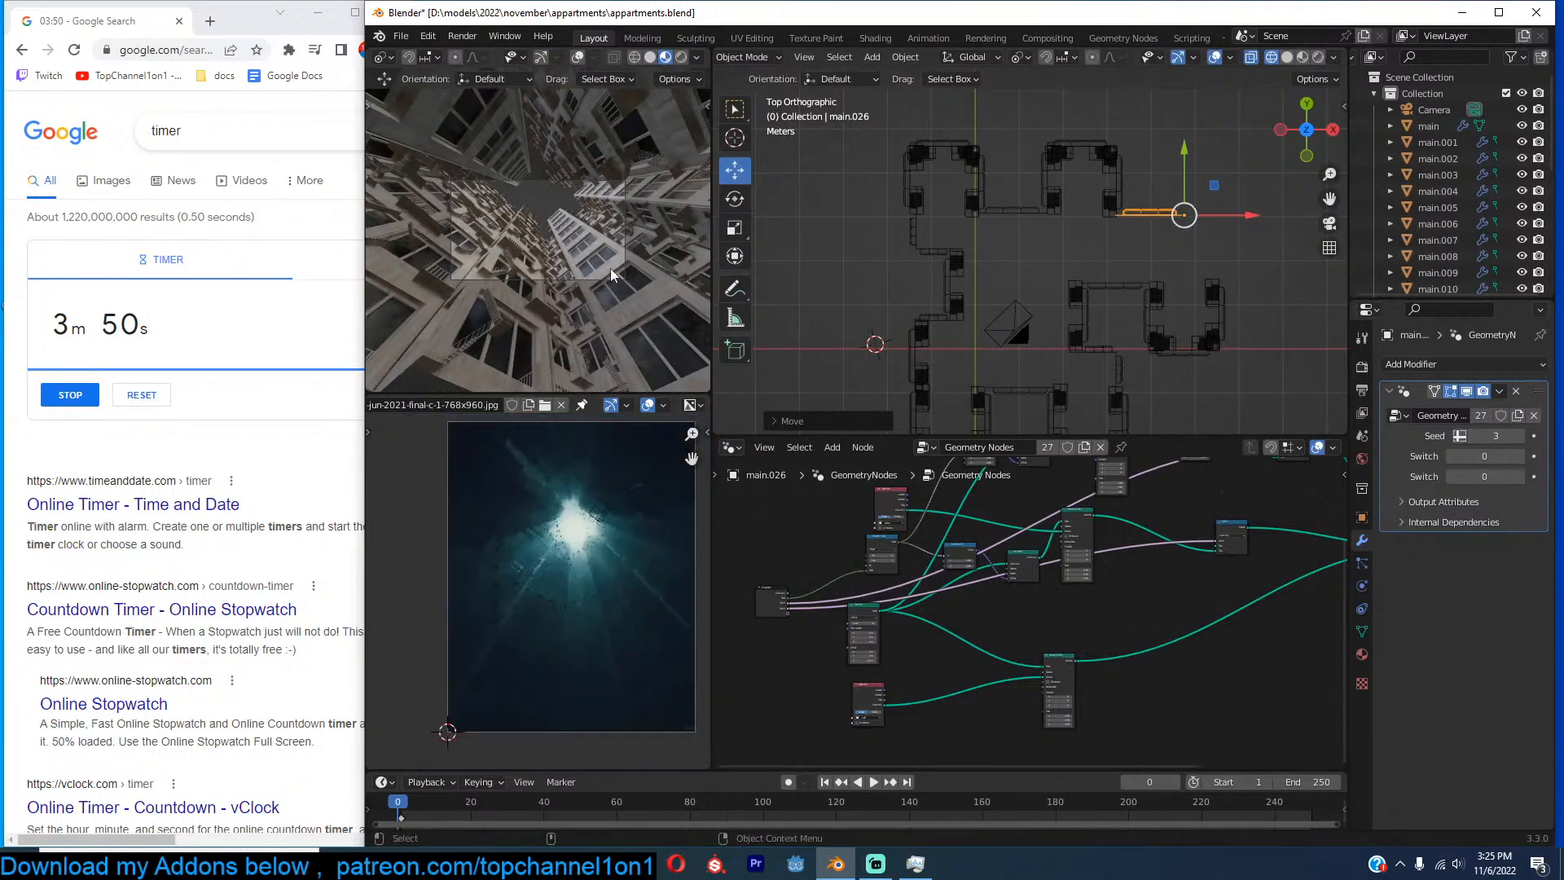
left_click(1362, 366)
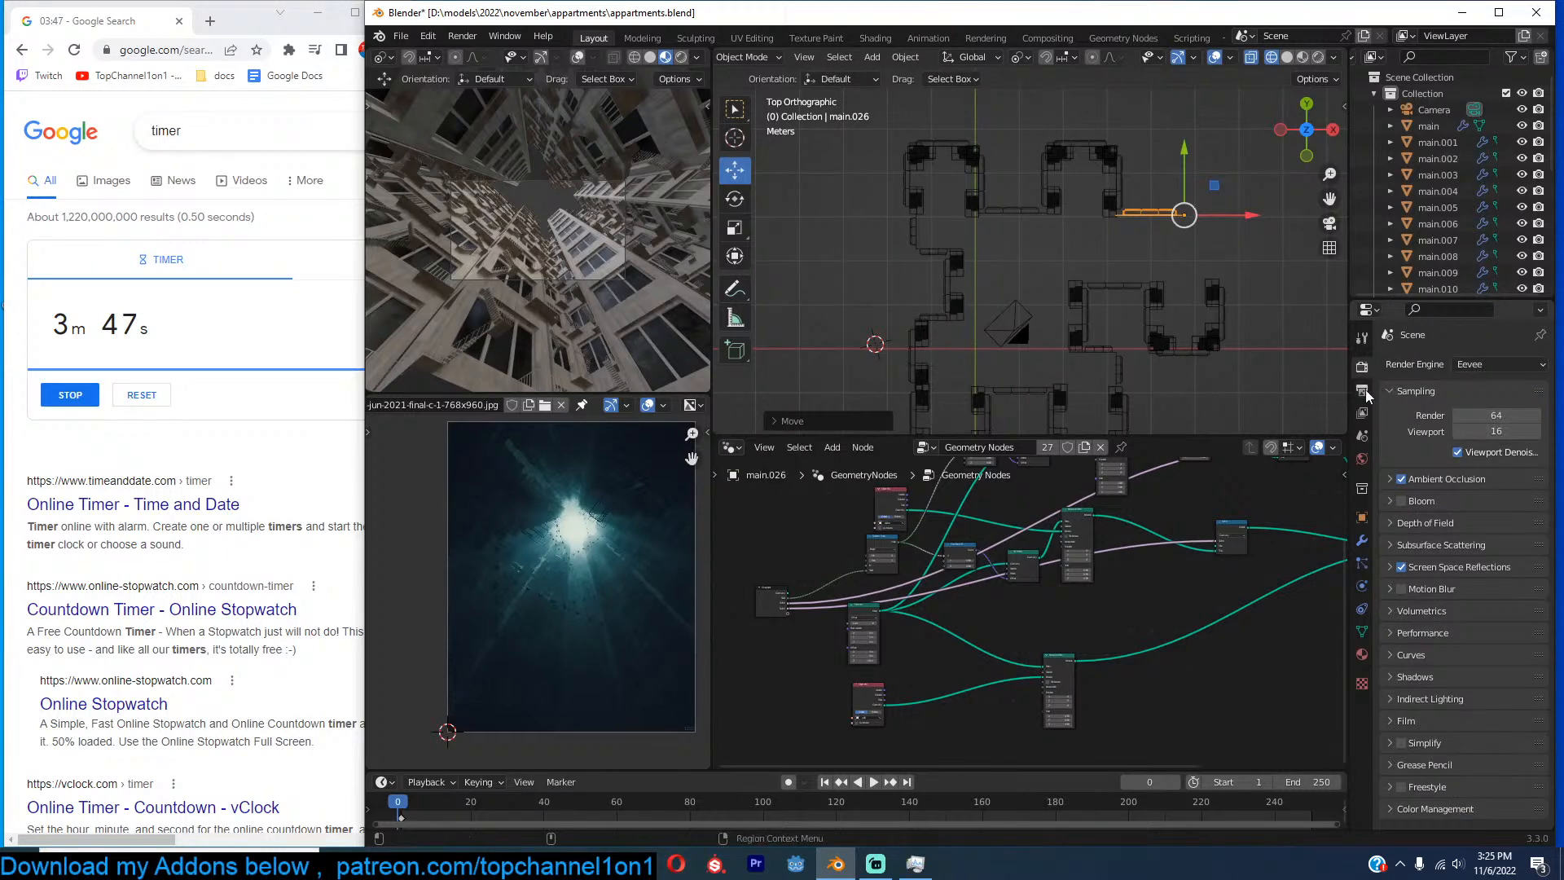
left_click(1362, 393)
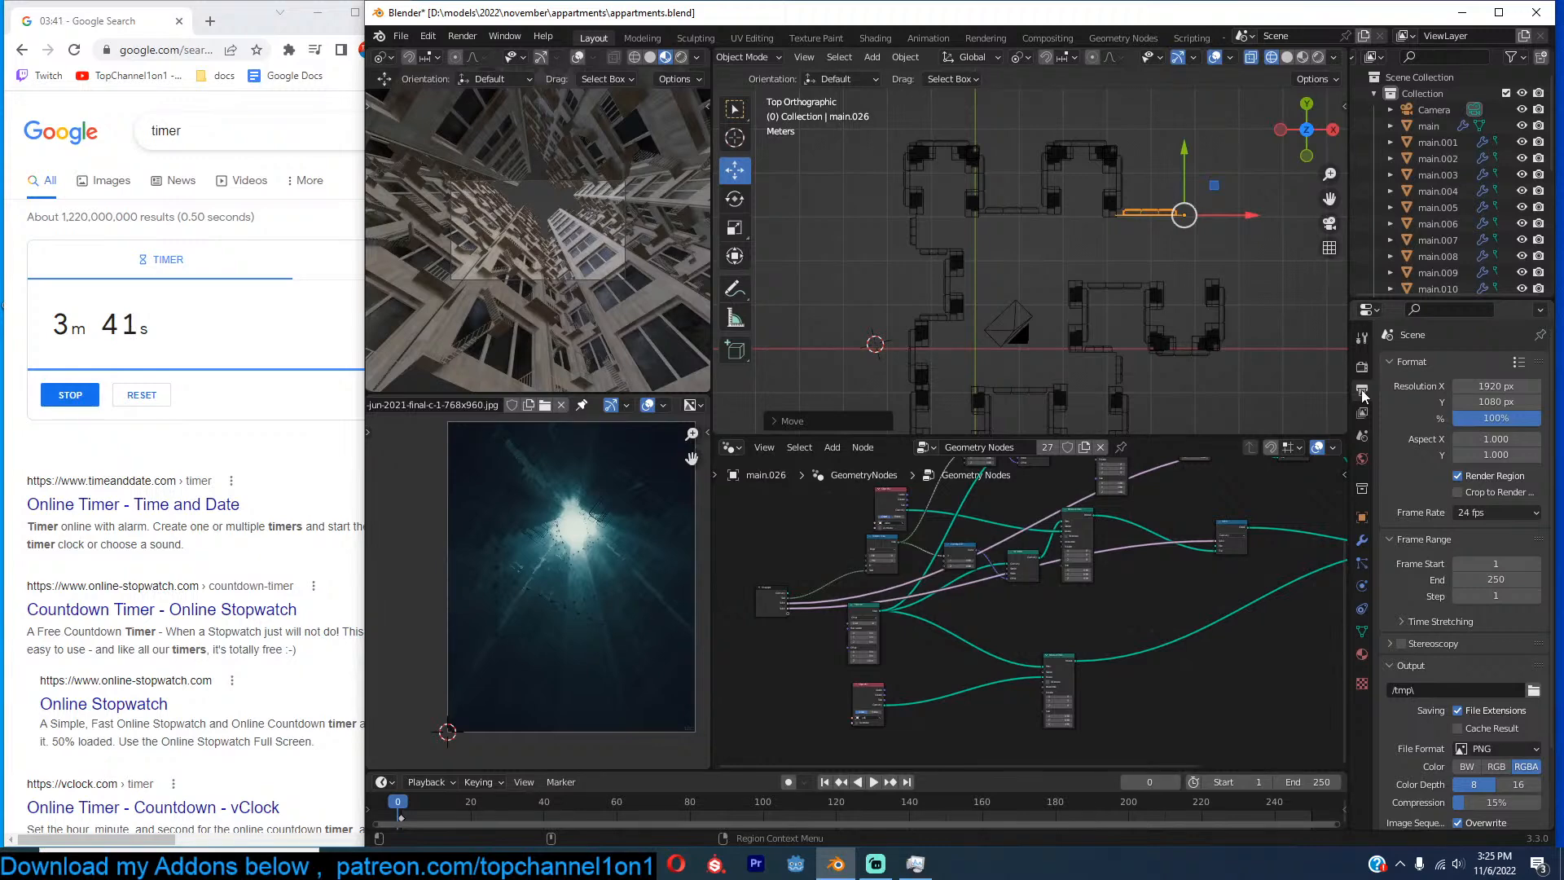
left_click(1159, 354)
key("ctrl+s")
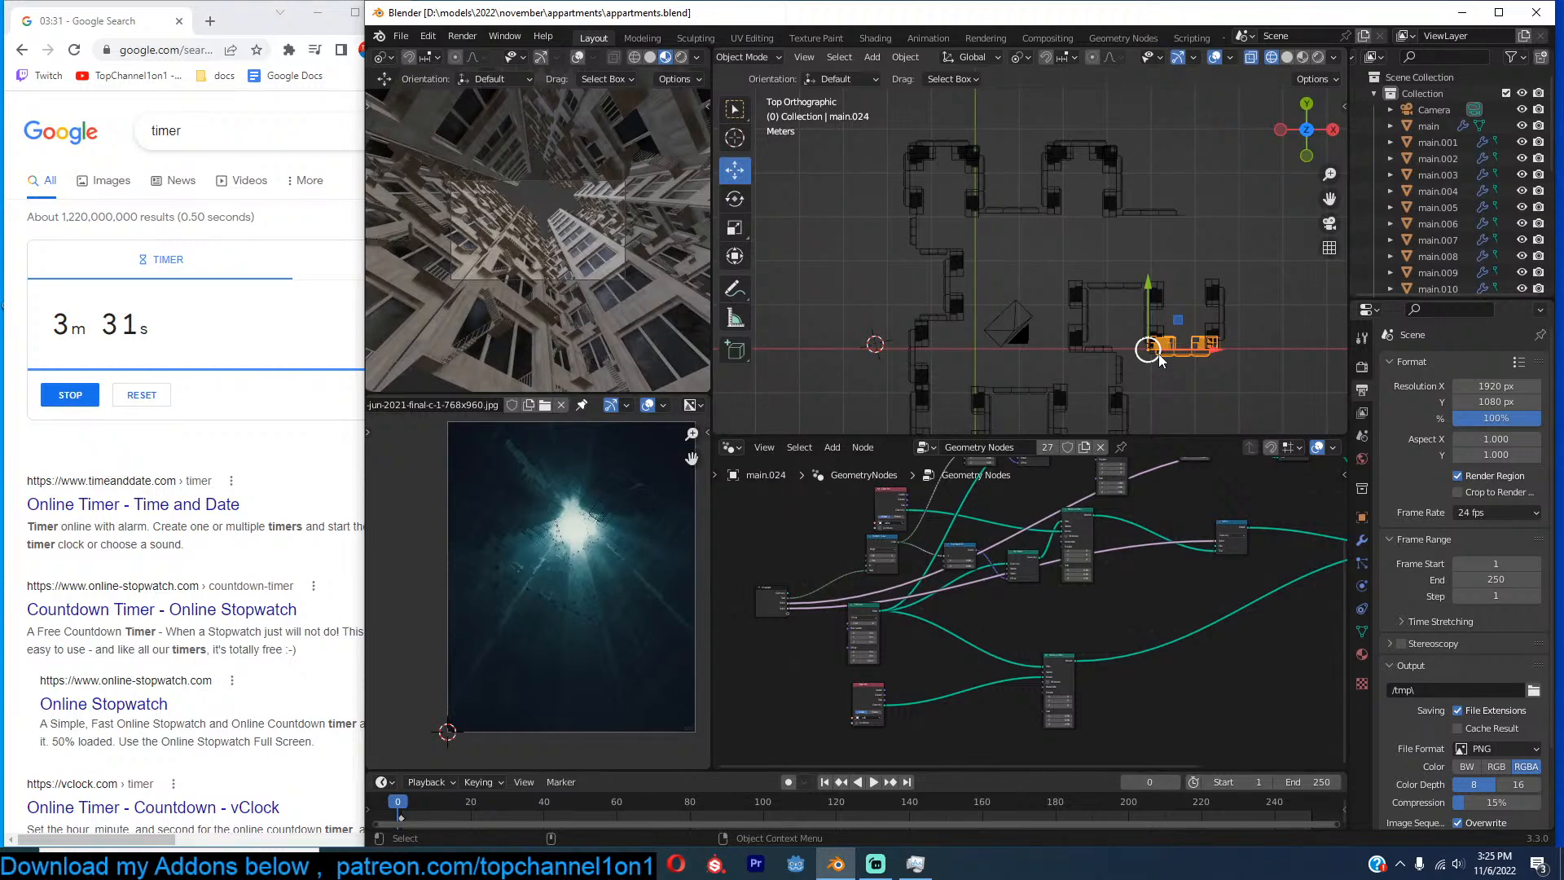
left_click(1195, 216)
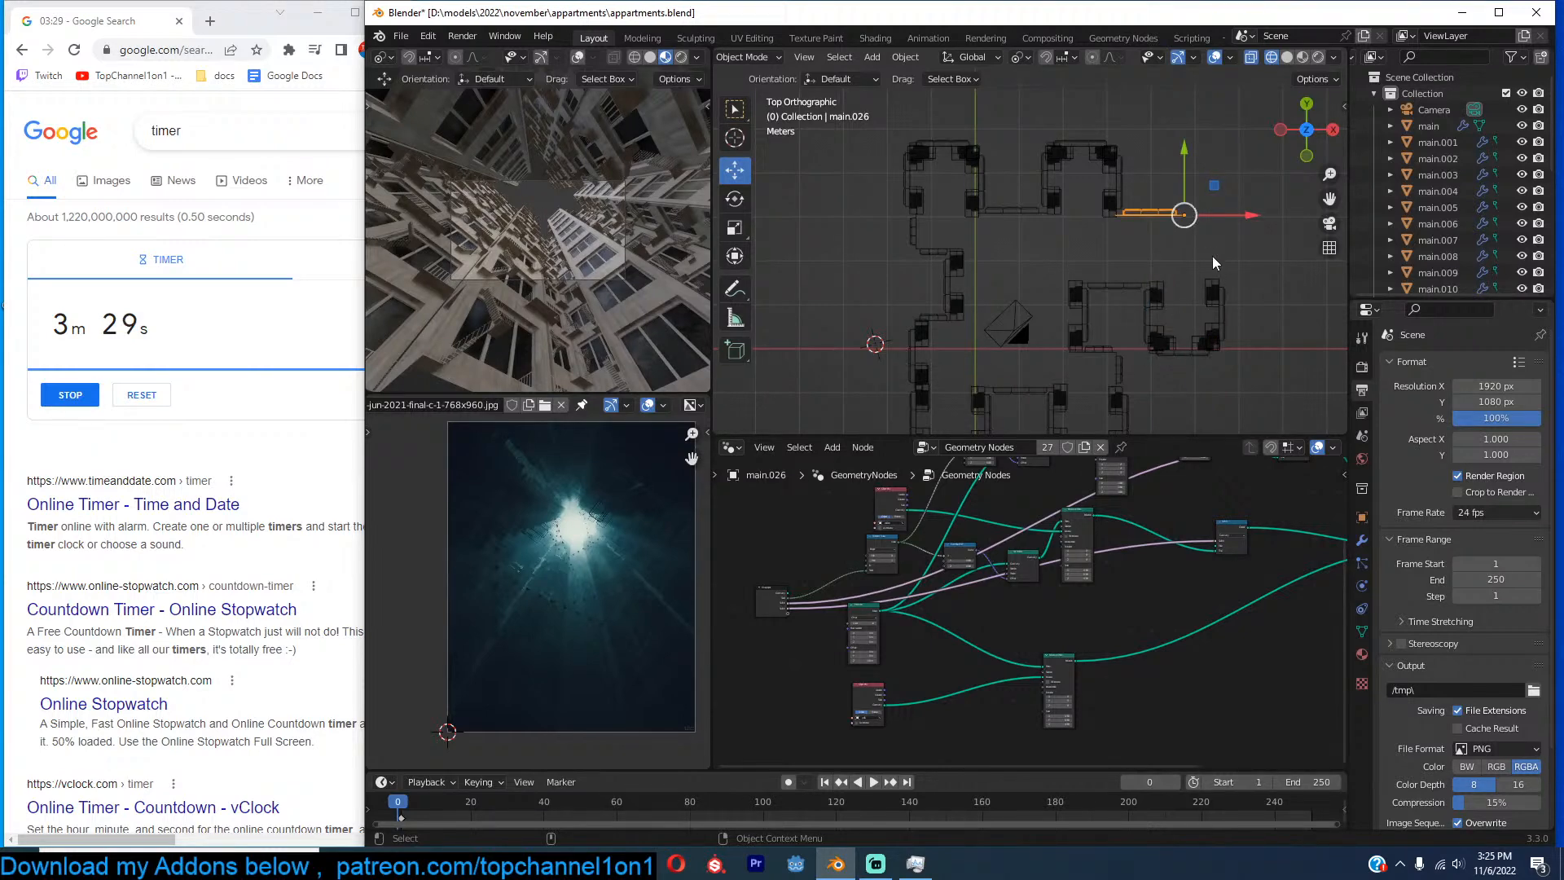
key("ctrl+s")
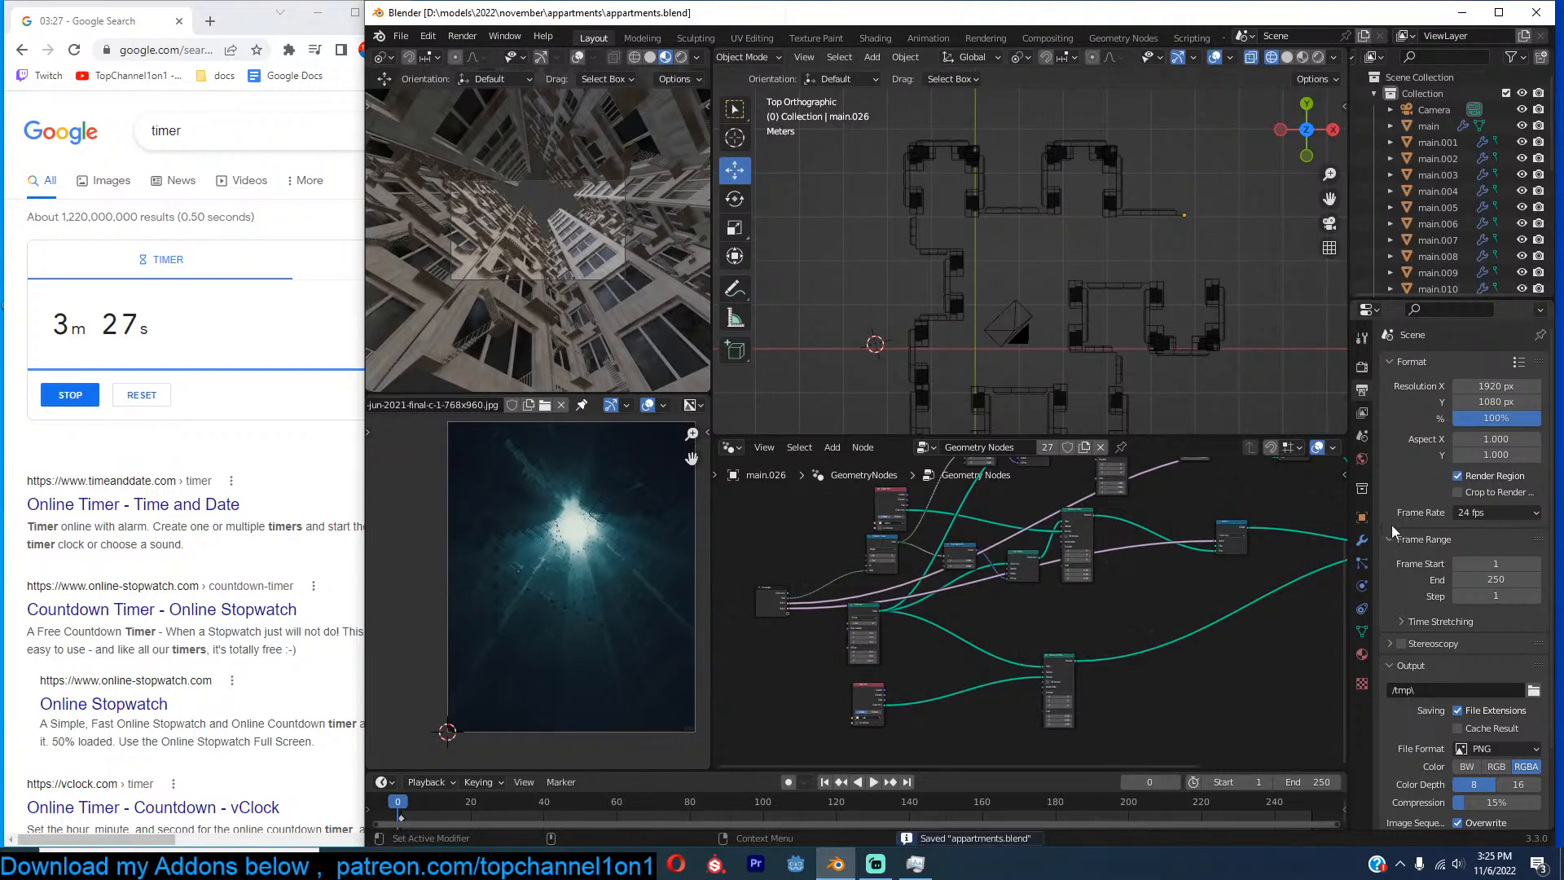
Look up the reference image's pixel dimensions.
left_click(1363, 411)
left_click(1363, 390)
left_click(1497, 401)
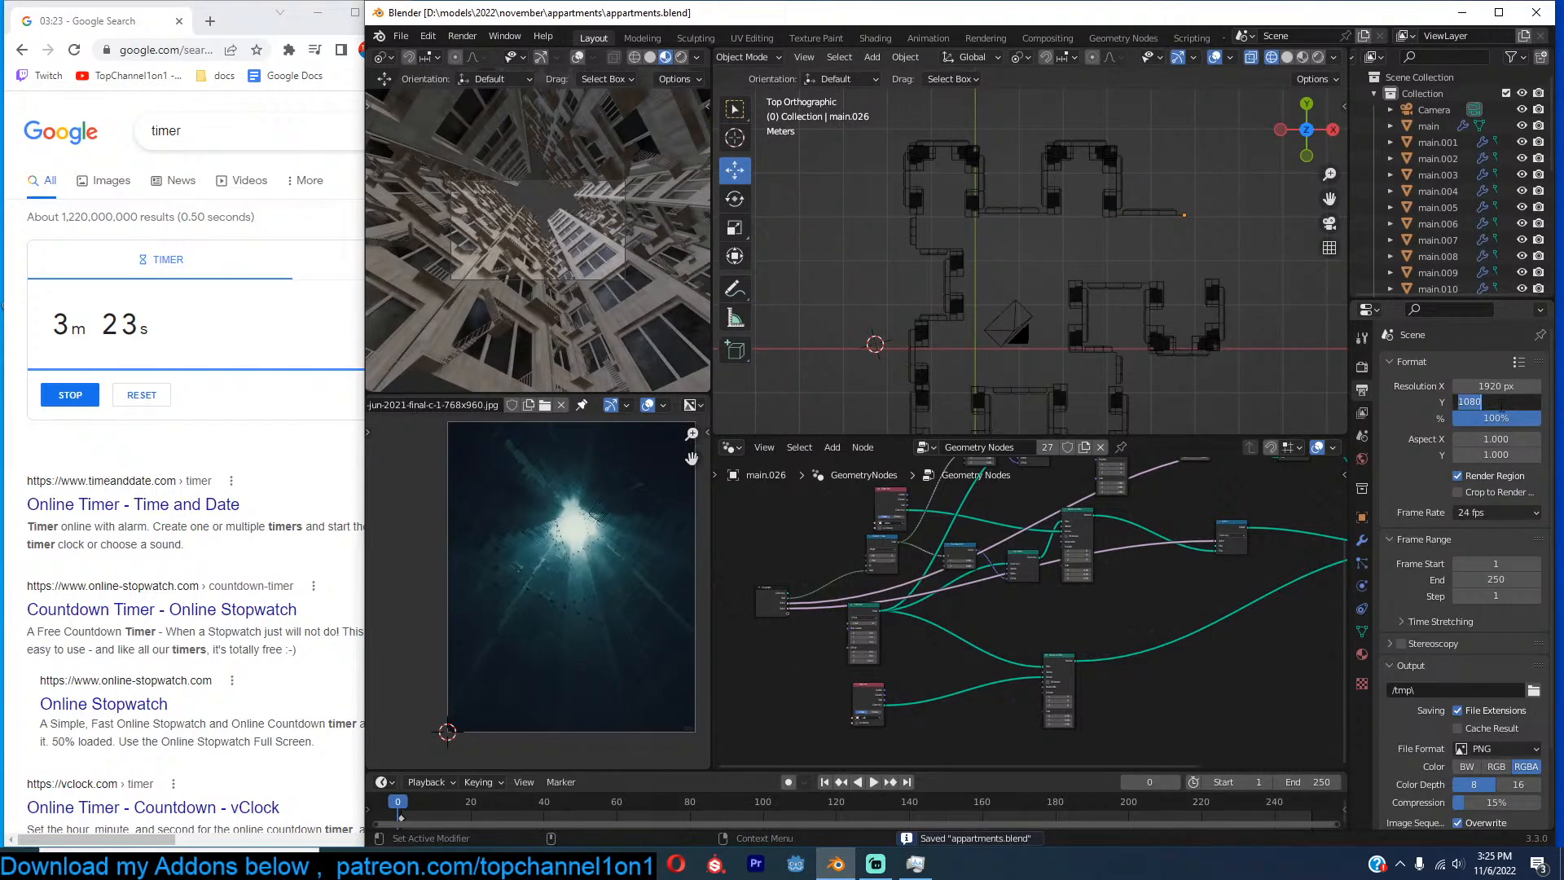
key("Return")
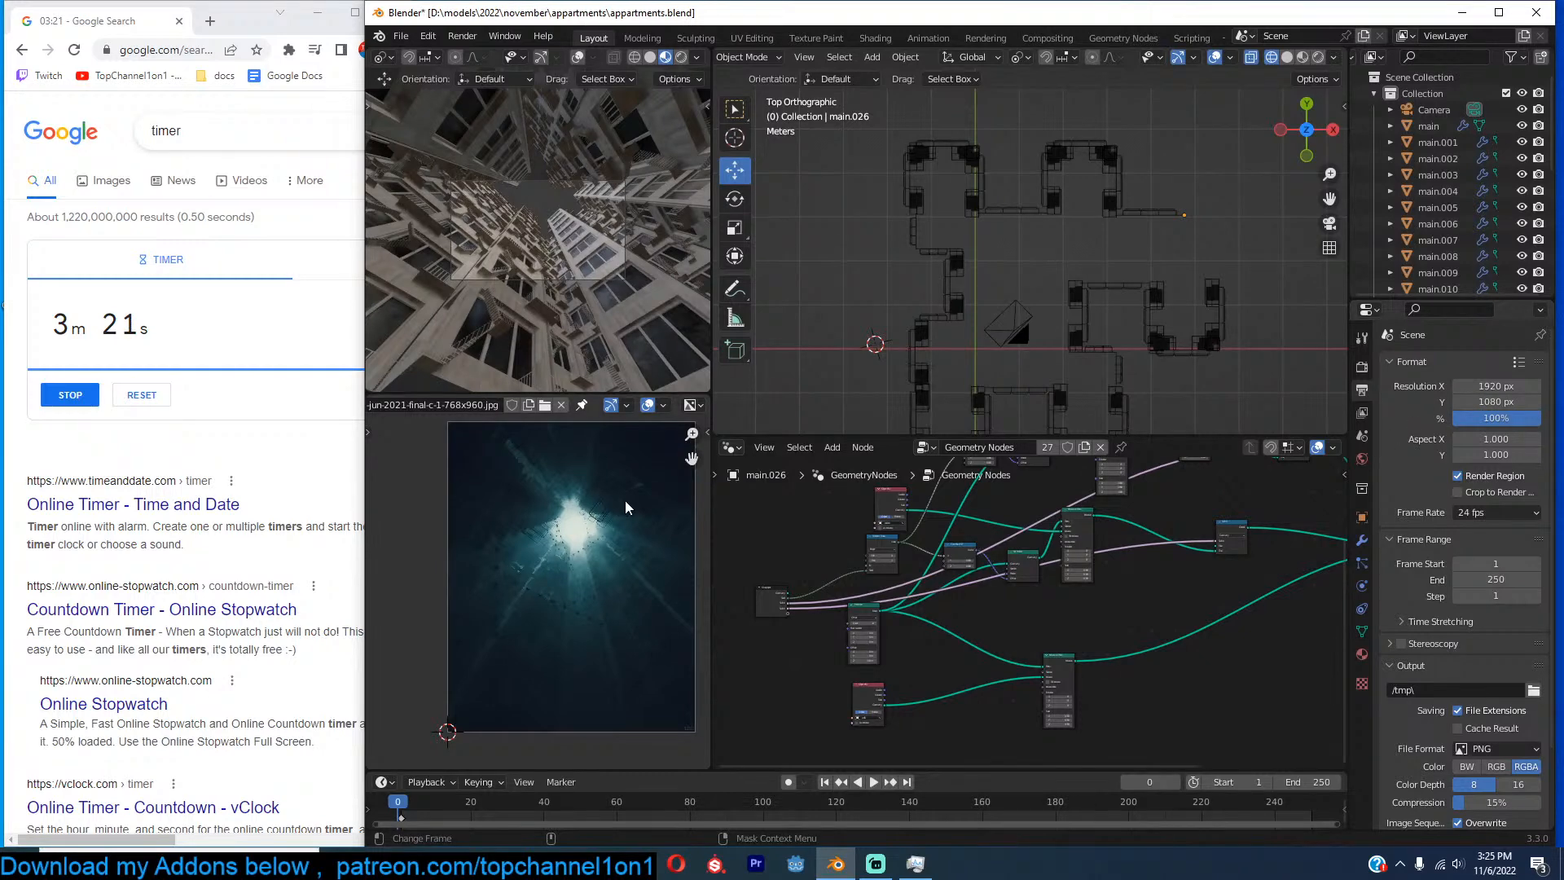
key("n")
left_click(702, 472)
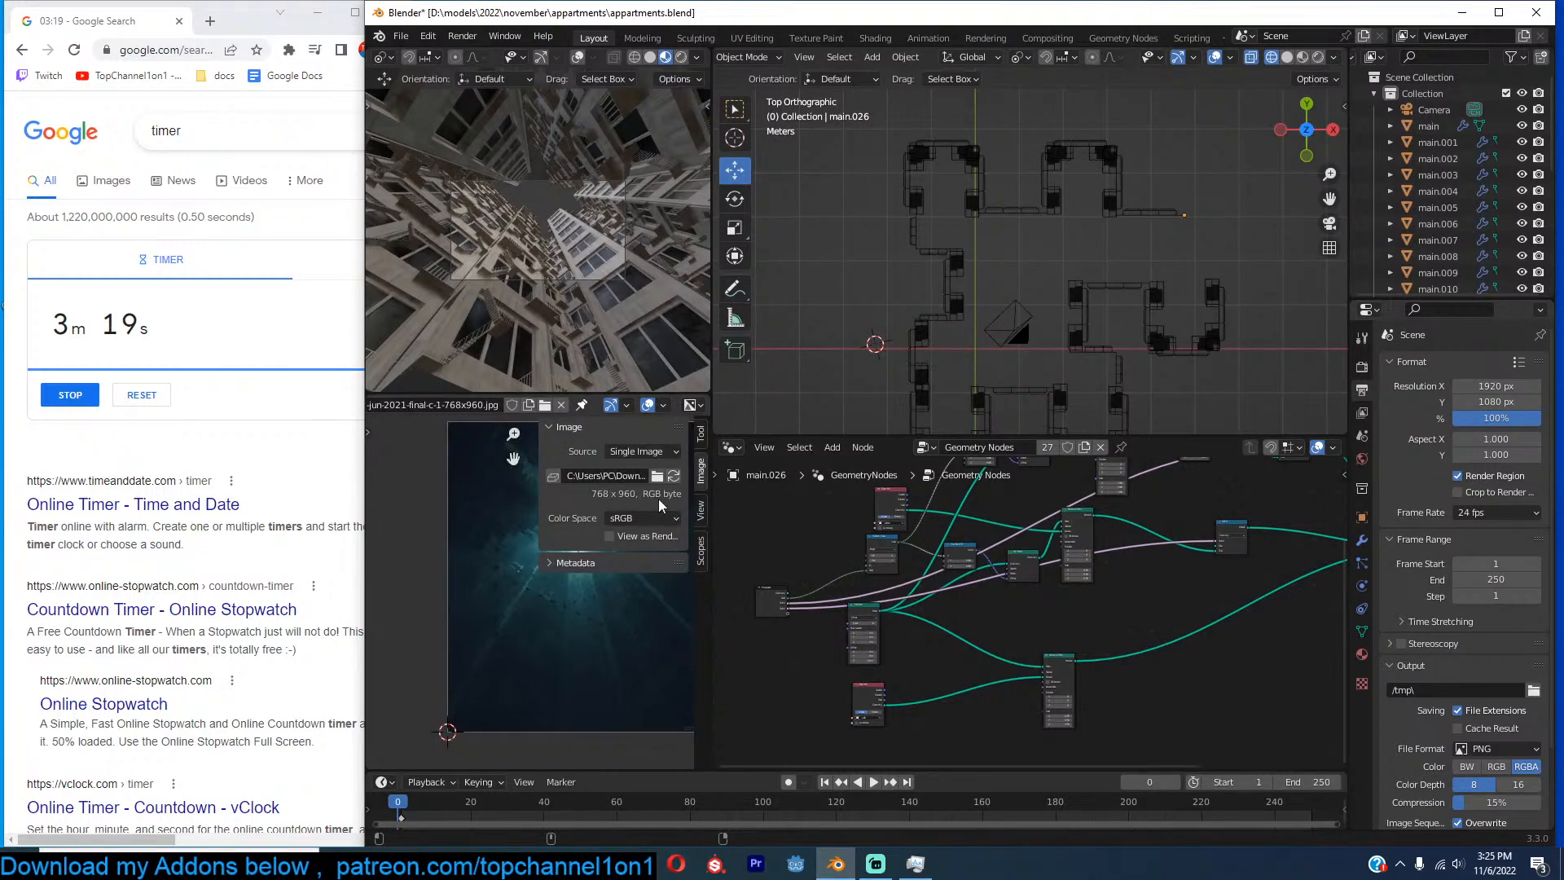
Set the render resolution to 768 px in X and 960 px in Y.
left_click(1496, 387)
type("768")
key("Return")
left_click(1501, 401)
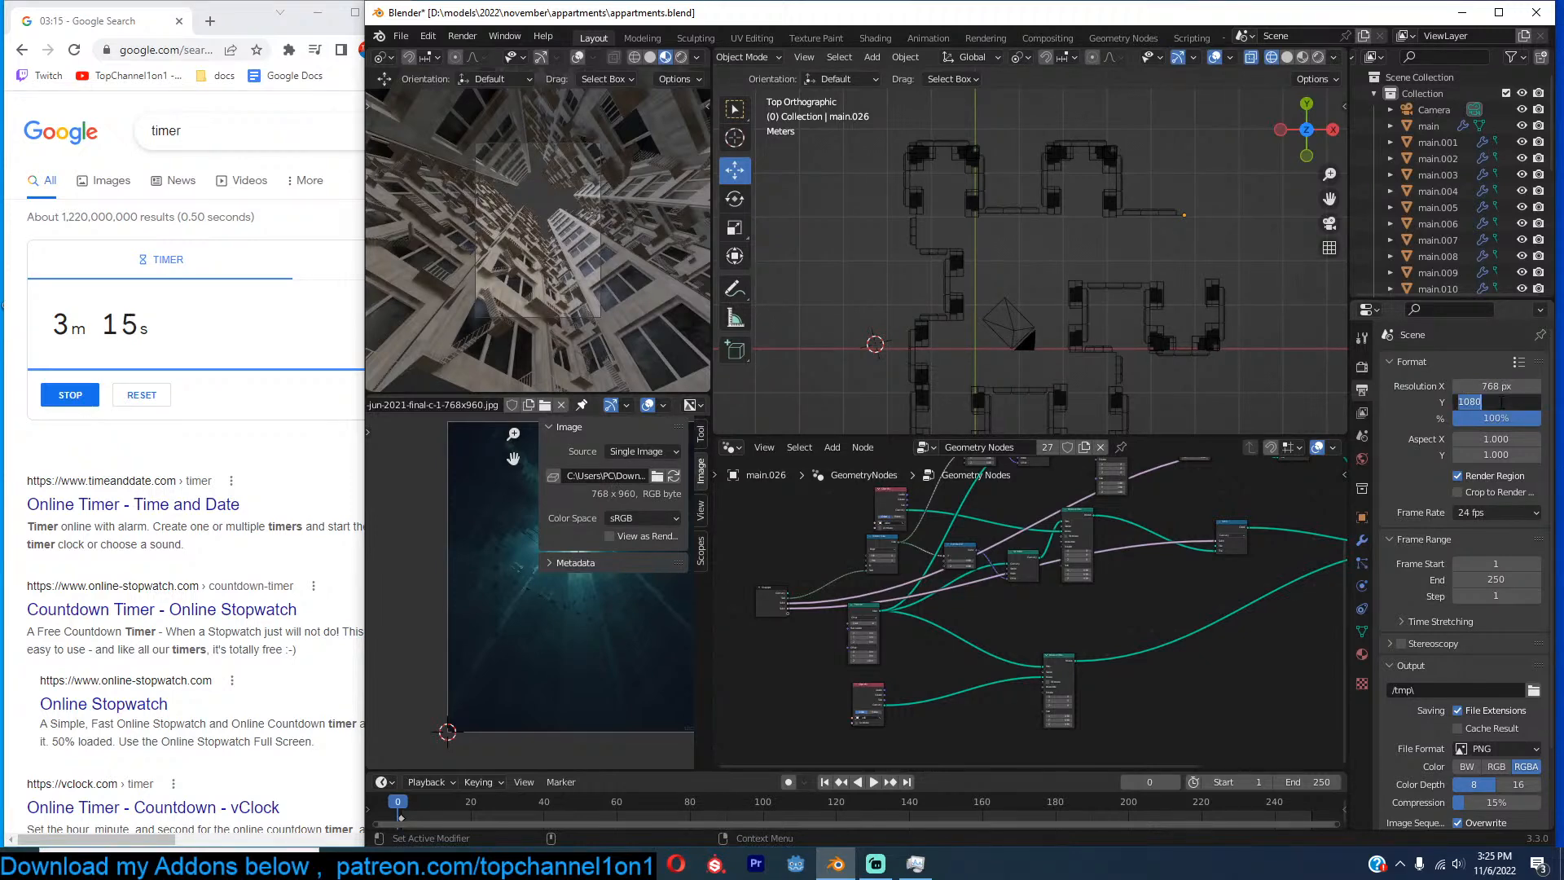
type("960")
key("Return")
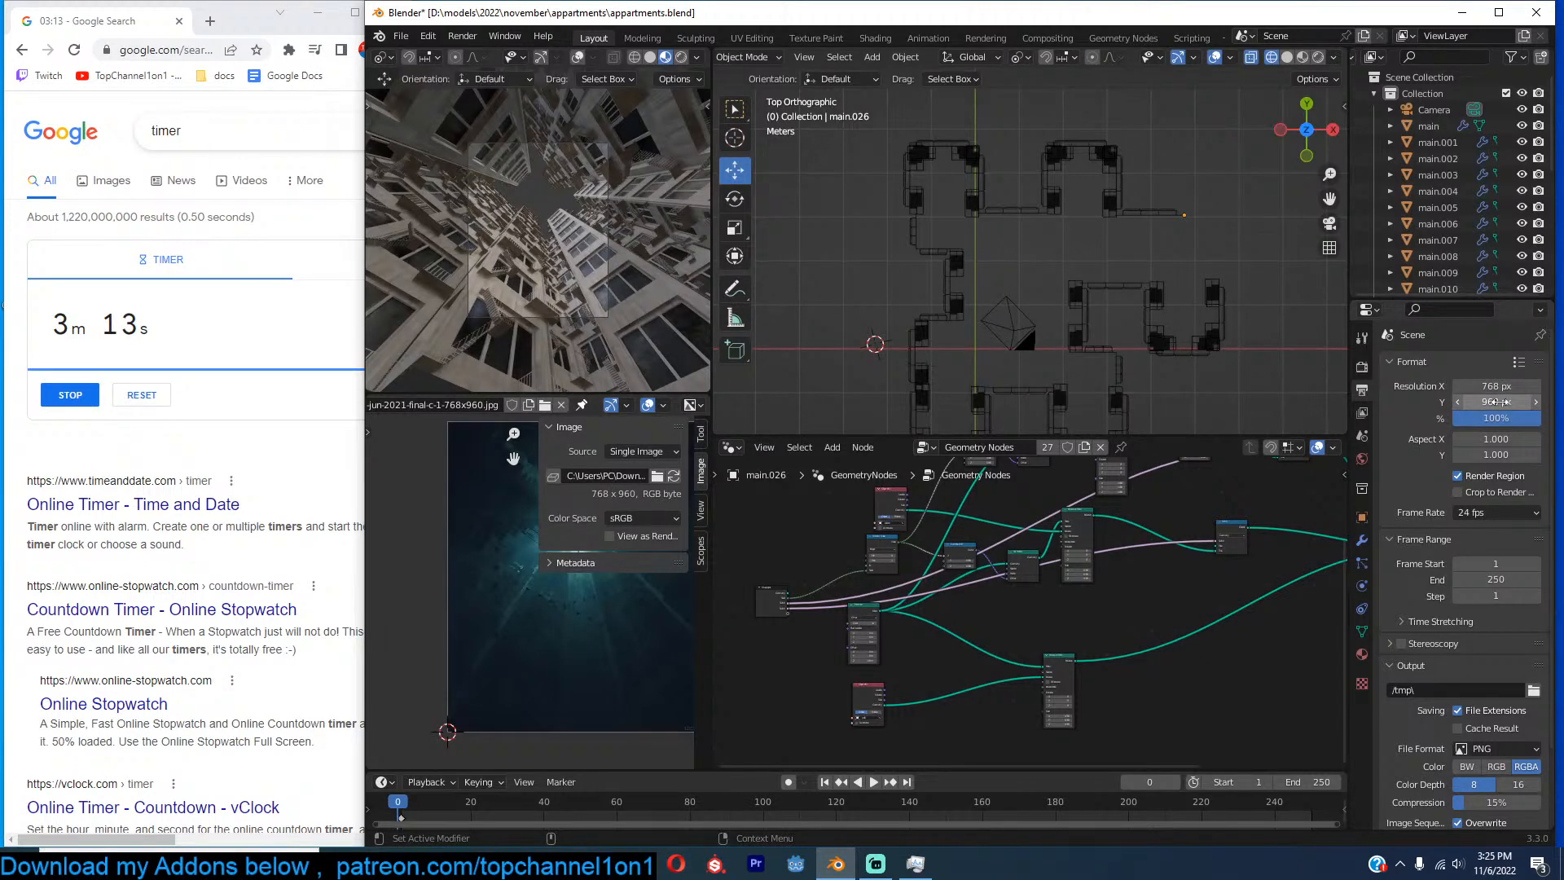
Select the camera and move it slightly lower below the buildings' base in the front orthographic view.
scroll(982, 290, "down", 2)
left_click(1032, 306)
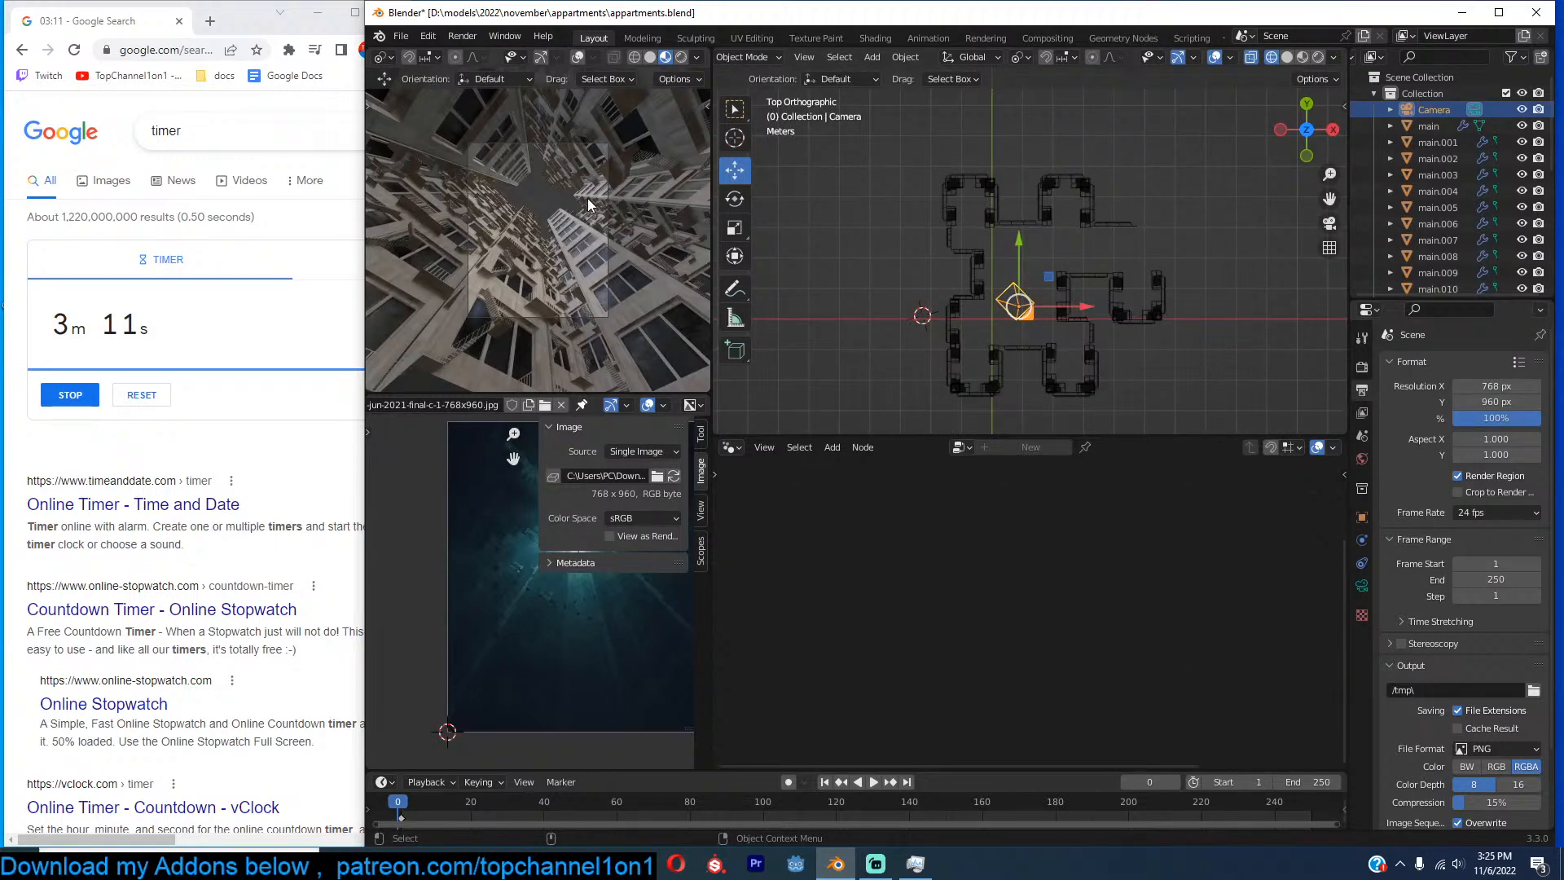
middle_click_drag(1006, 253, 1005, 246)
key("KP_1")
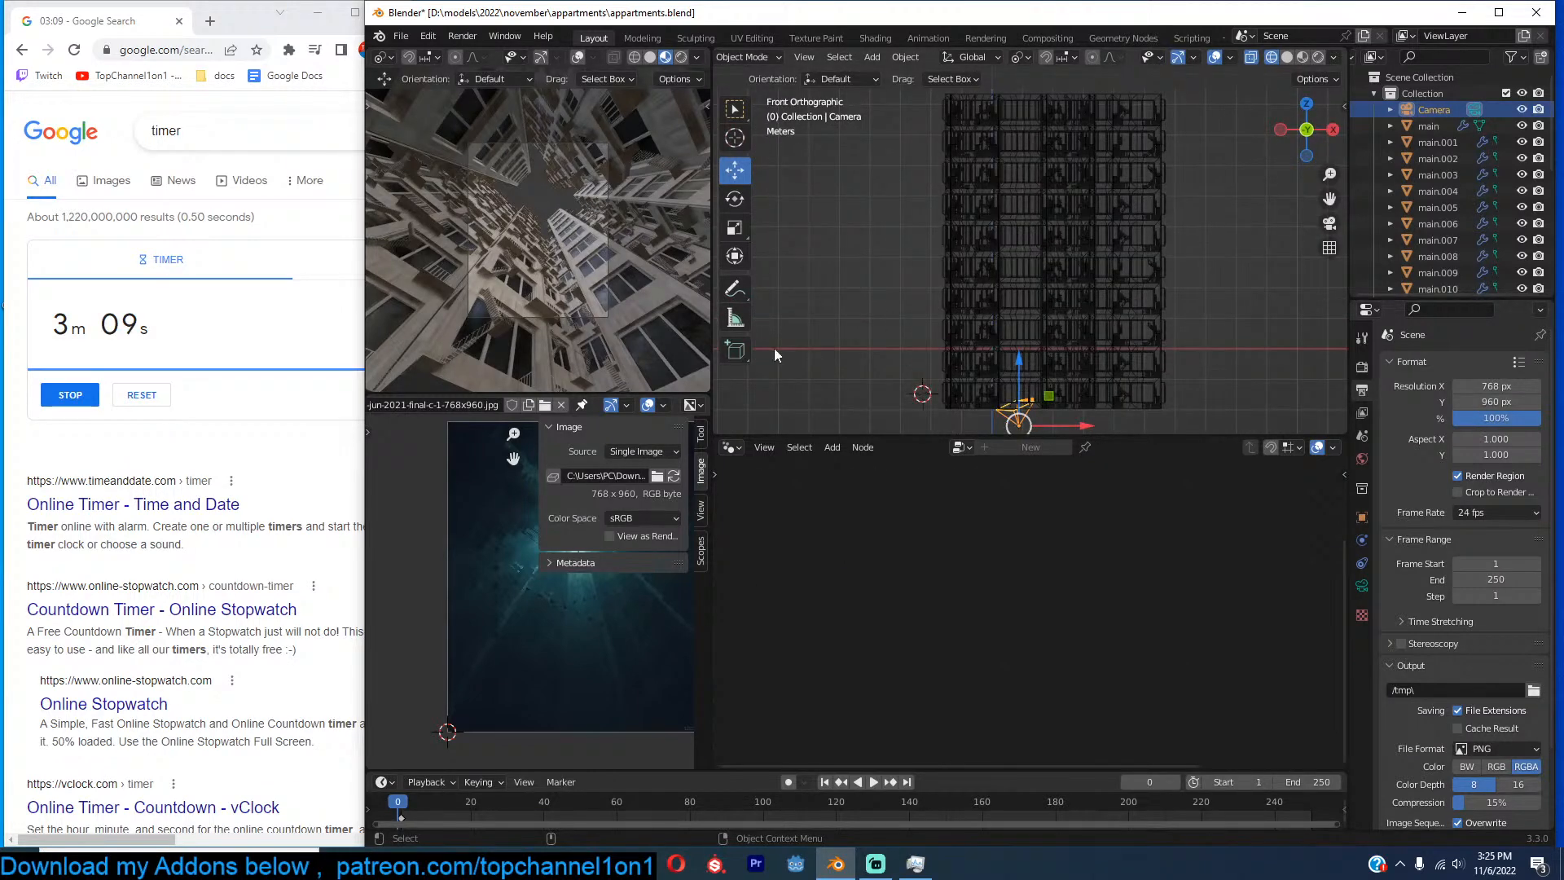
key("n")
middle_click_drag(1046, 277, 1060, 224, "shift")
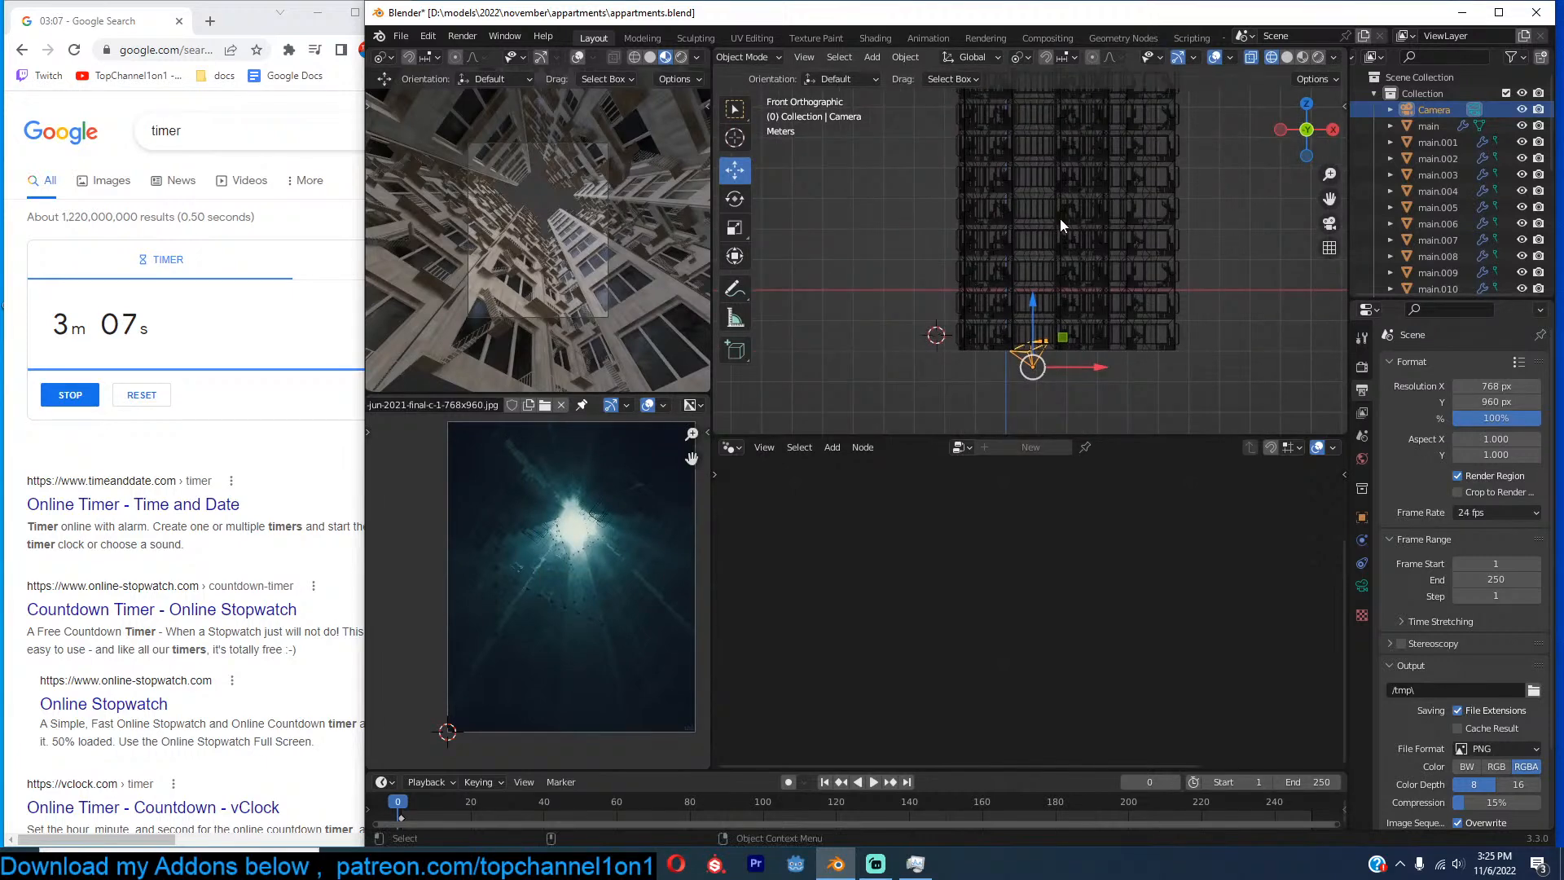
key("g")
left_click(1089, 243)
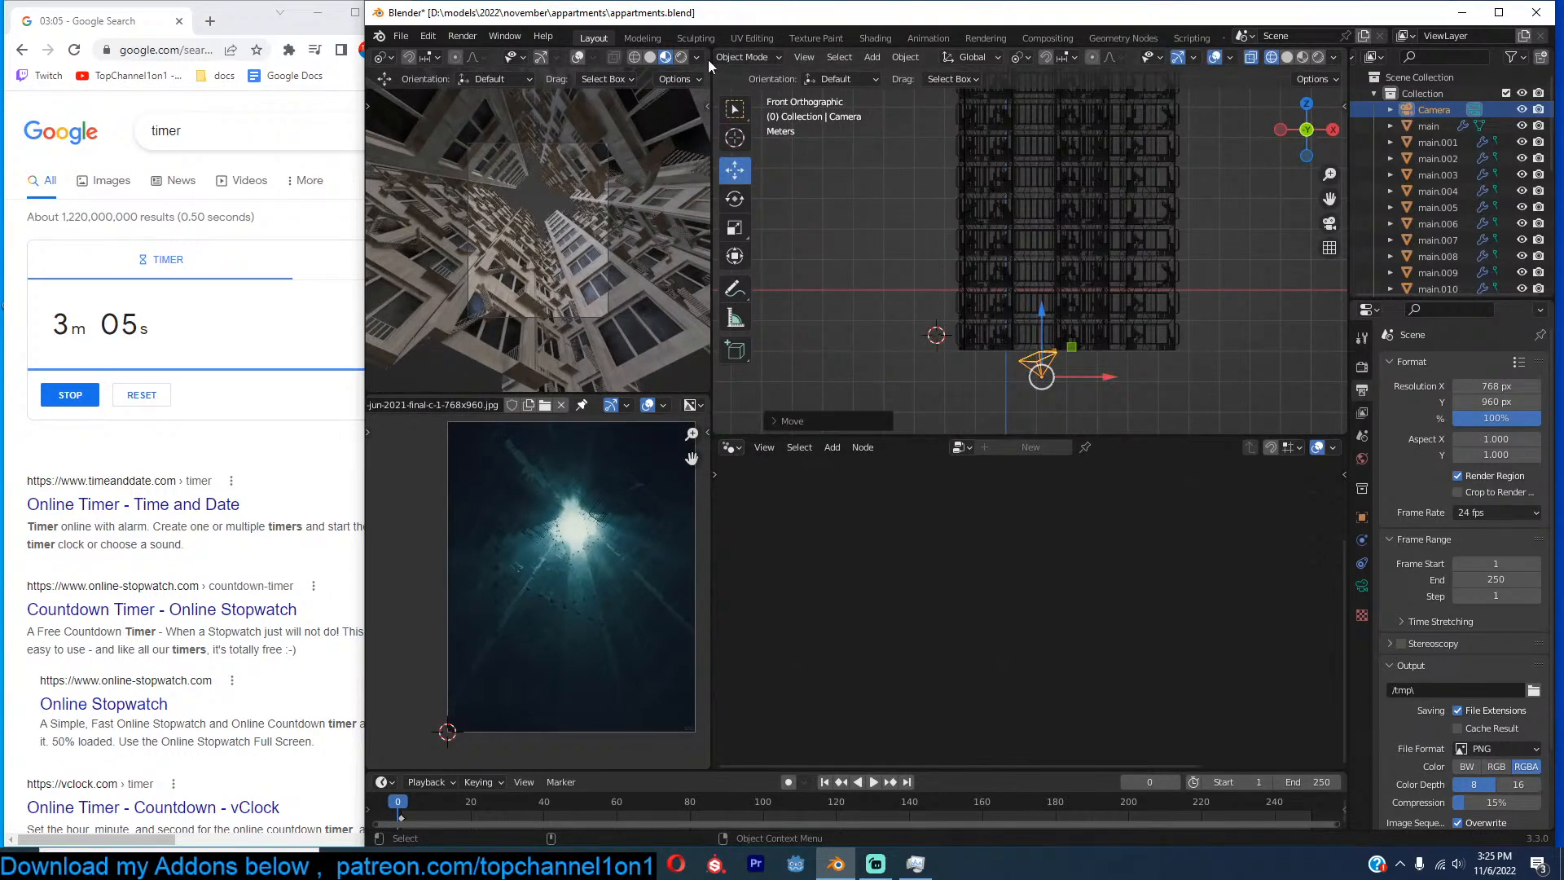
Show the camera preview in rendered shading and set the render engine to Cycles.
left_click(681, 57)
left_click(1362, 371)
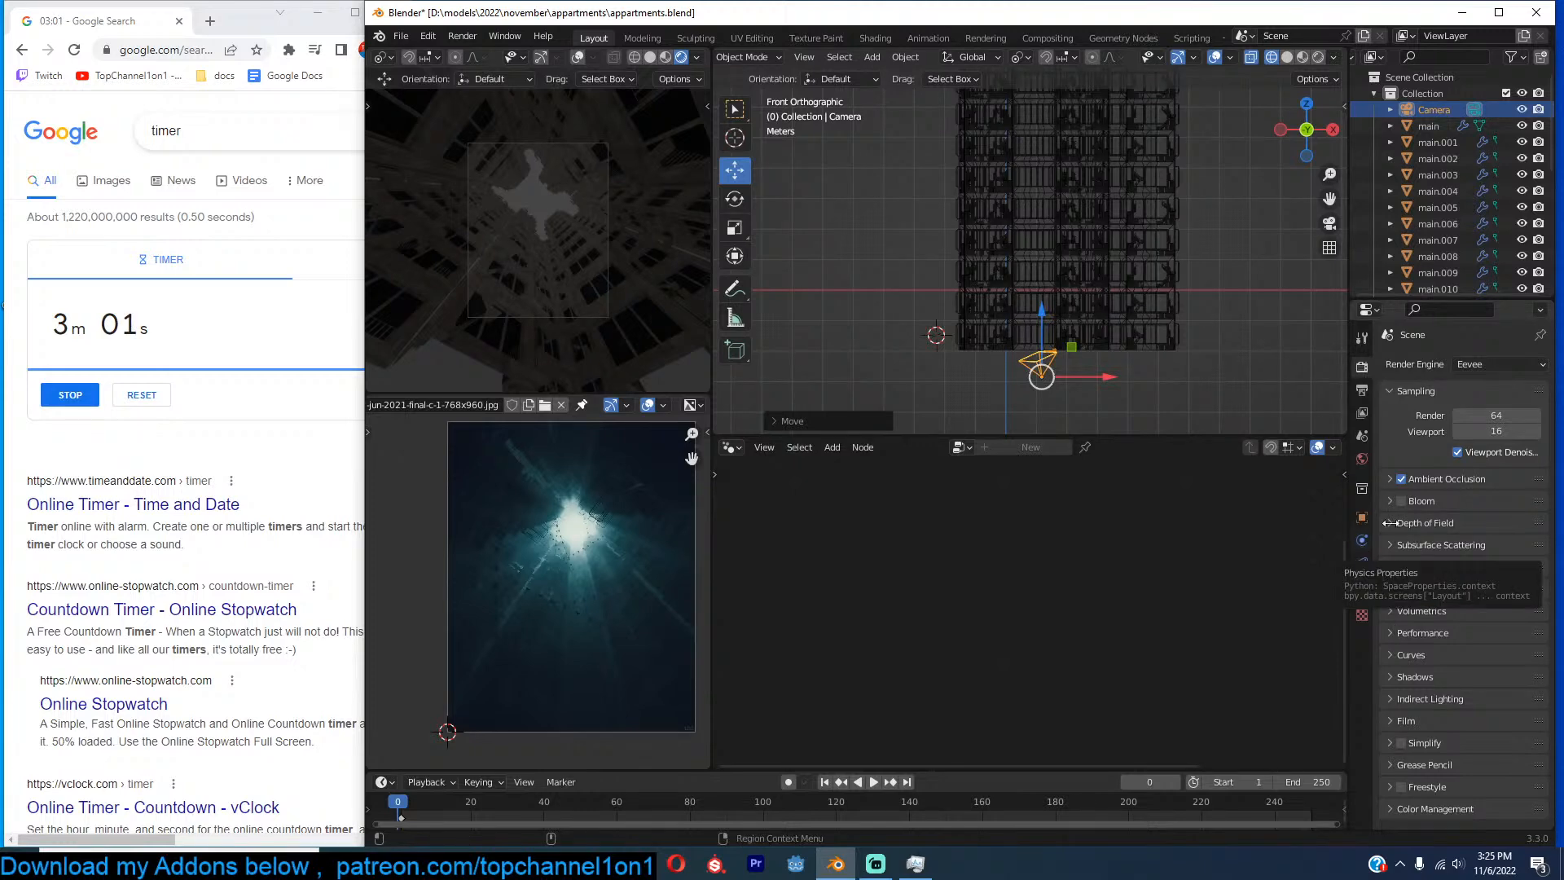
left_click(1505, 372)
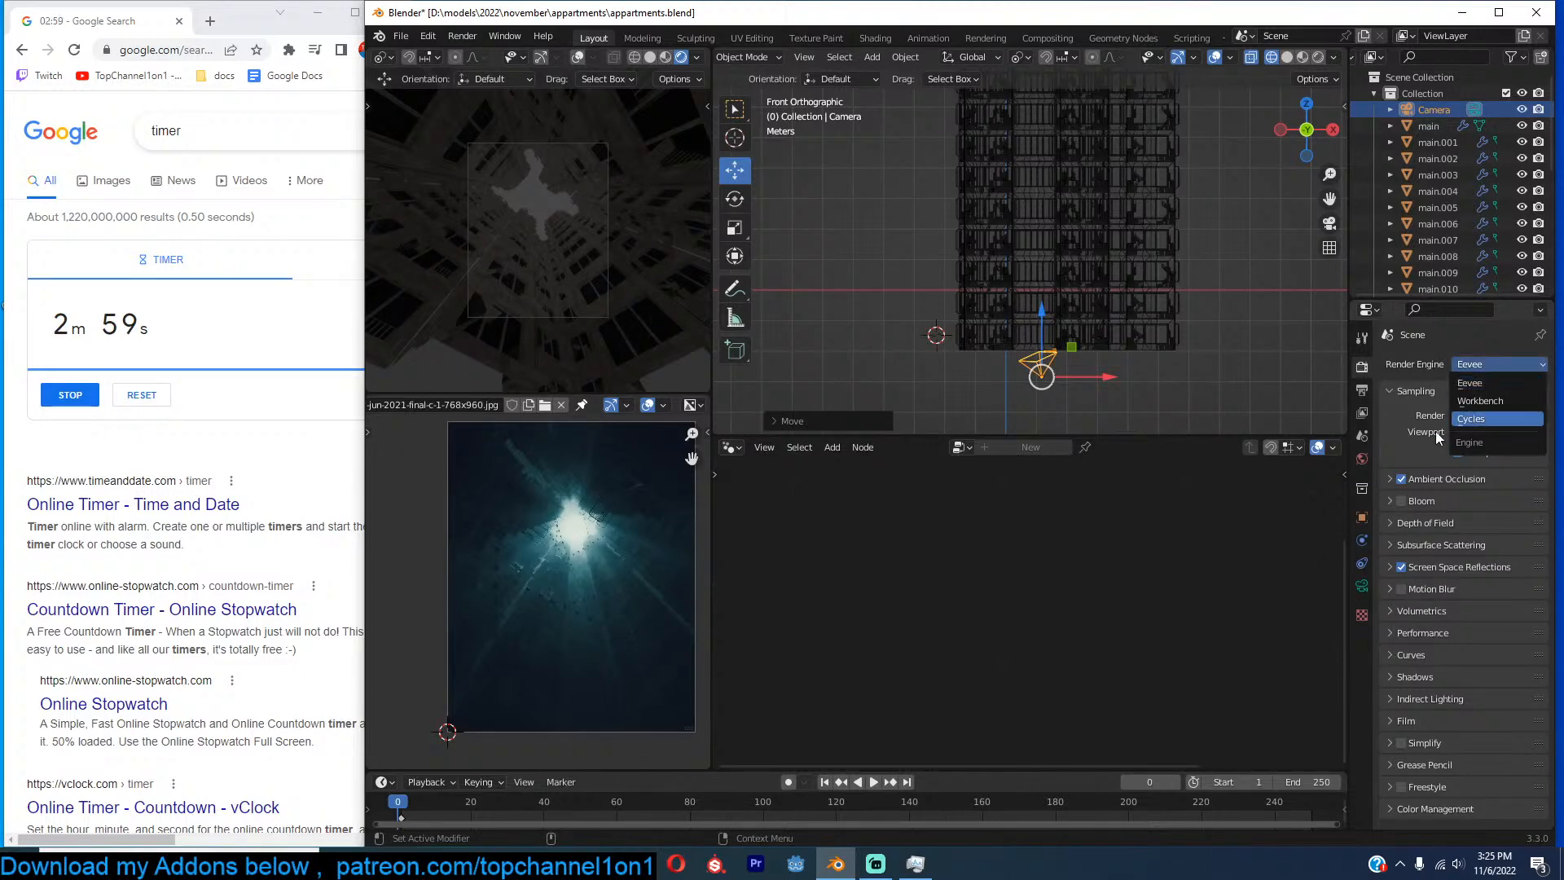
left_click(1454, 419)
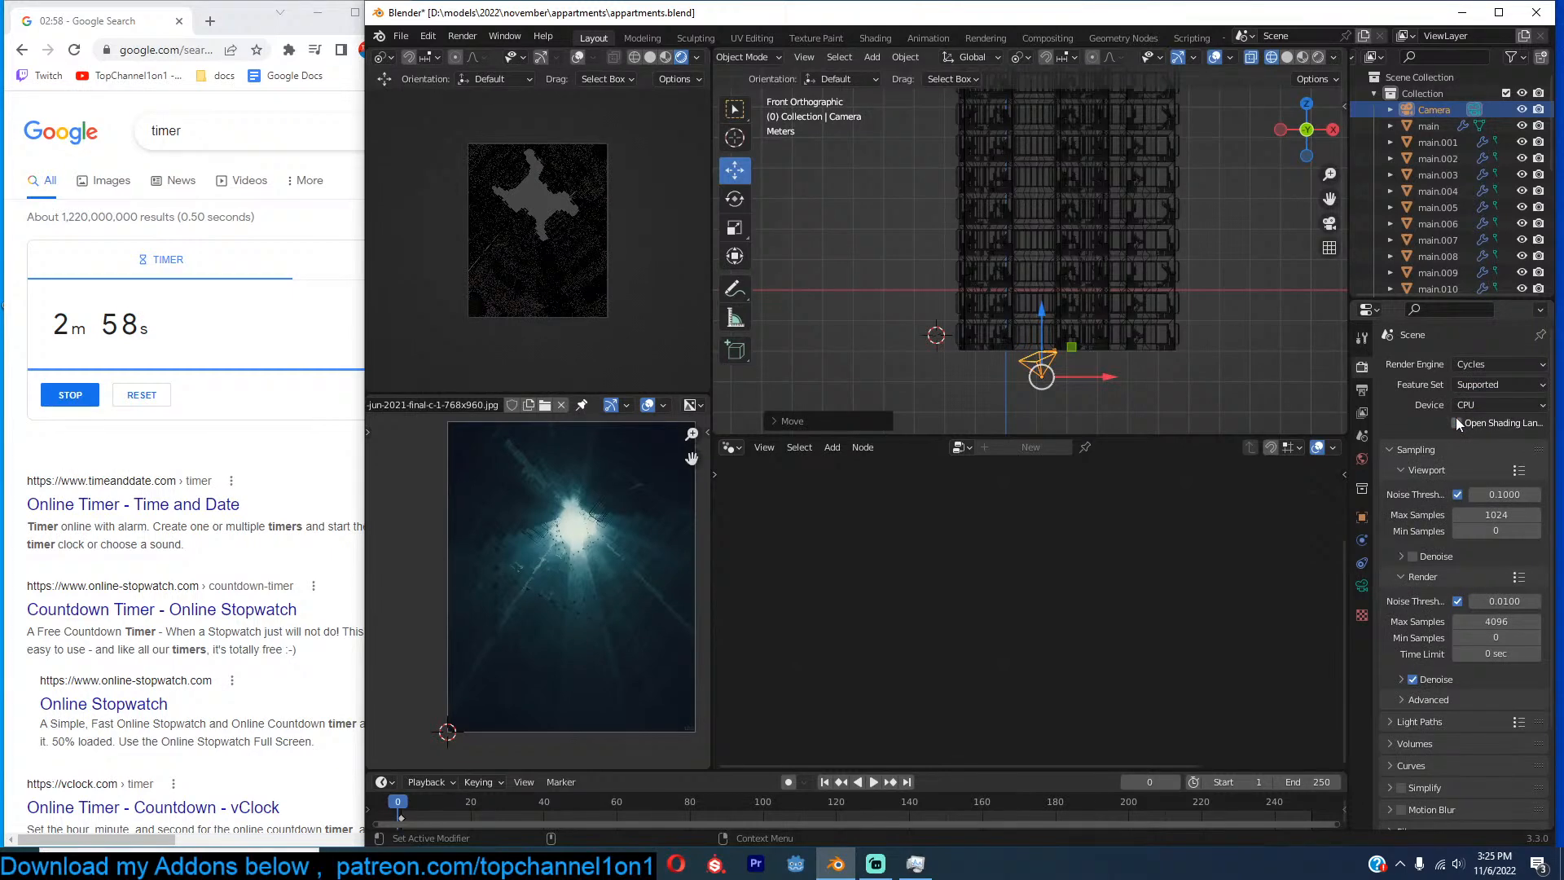
Switch the main viewport to solid shading and add a mesh plane between the buildings.
scroll(1176, 290, "up", 2)
key("shift+z")
key("KP_0")
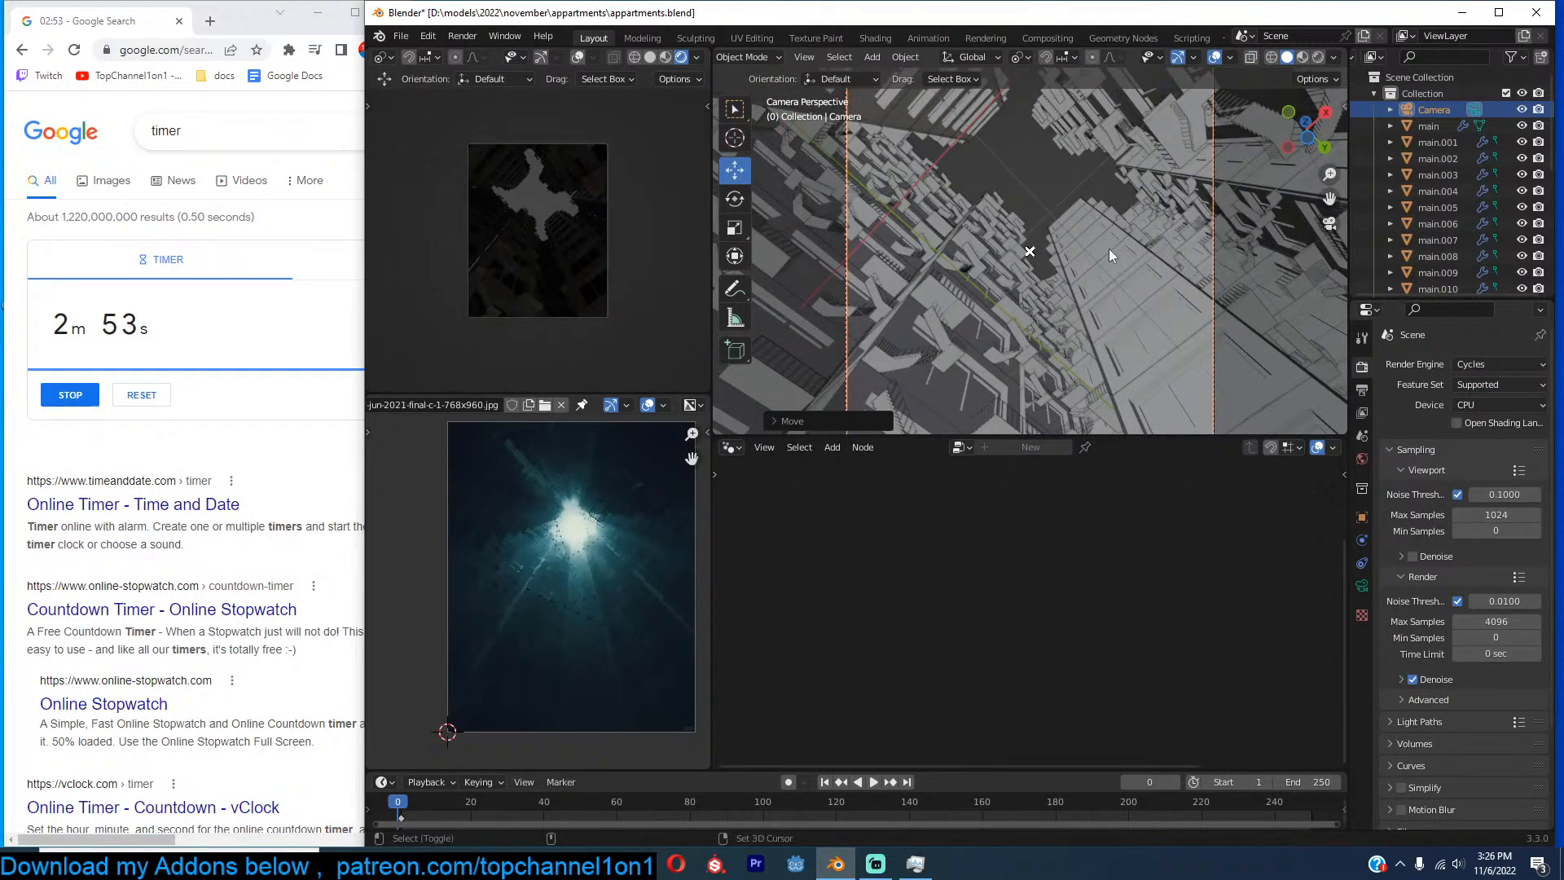
key("shift+a")
left_click(1110, 188)
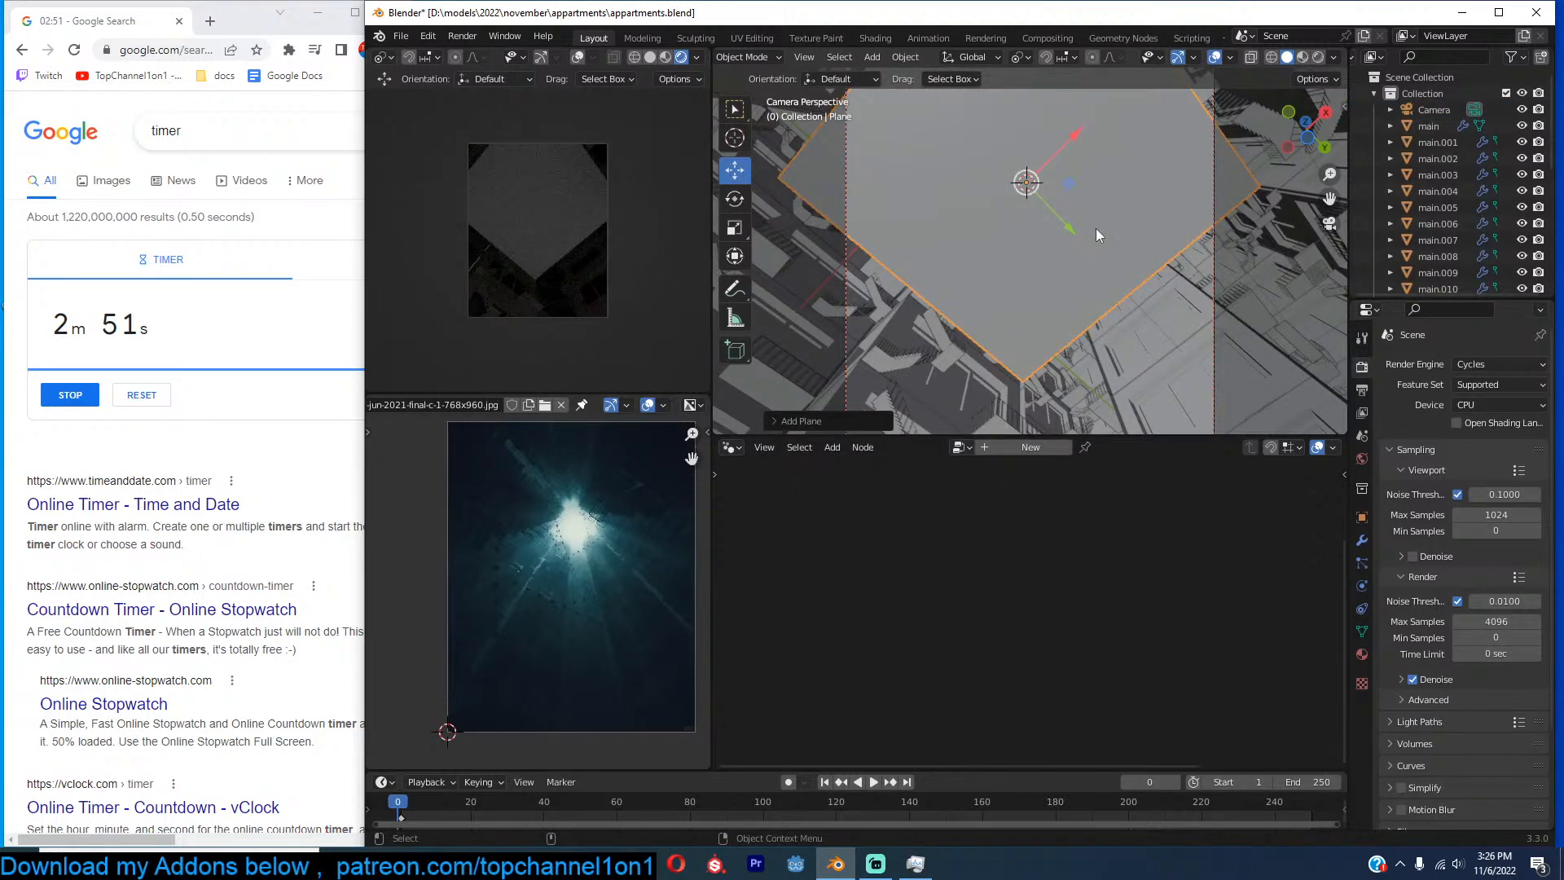
Raise the plane above the building tops and scale it up in the front view to cover the sky opening.
key("KP_7")
key("KP_1")
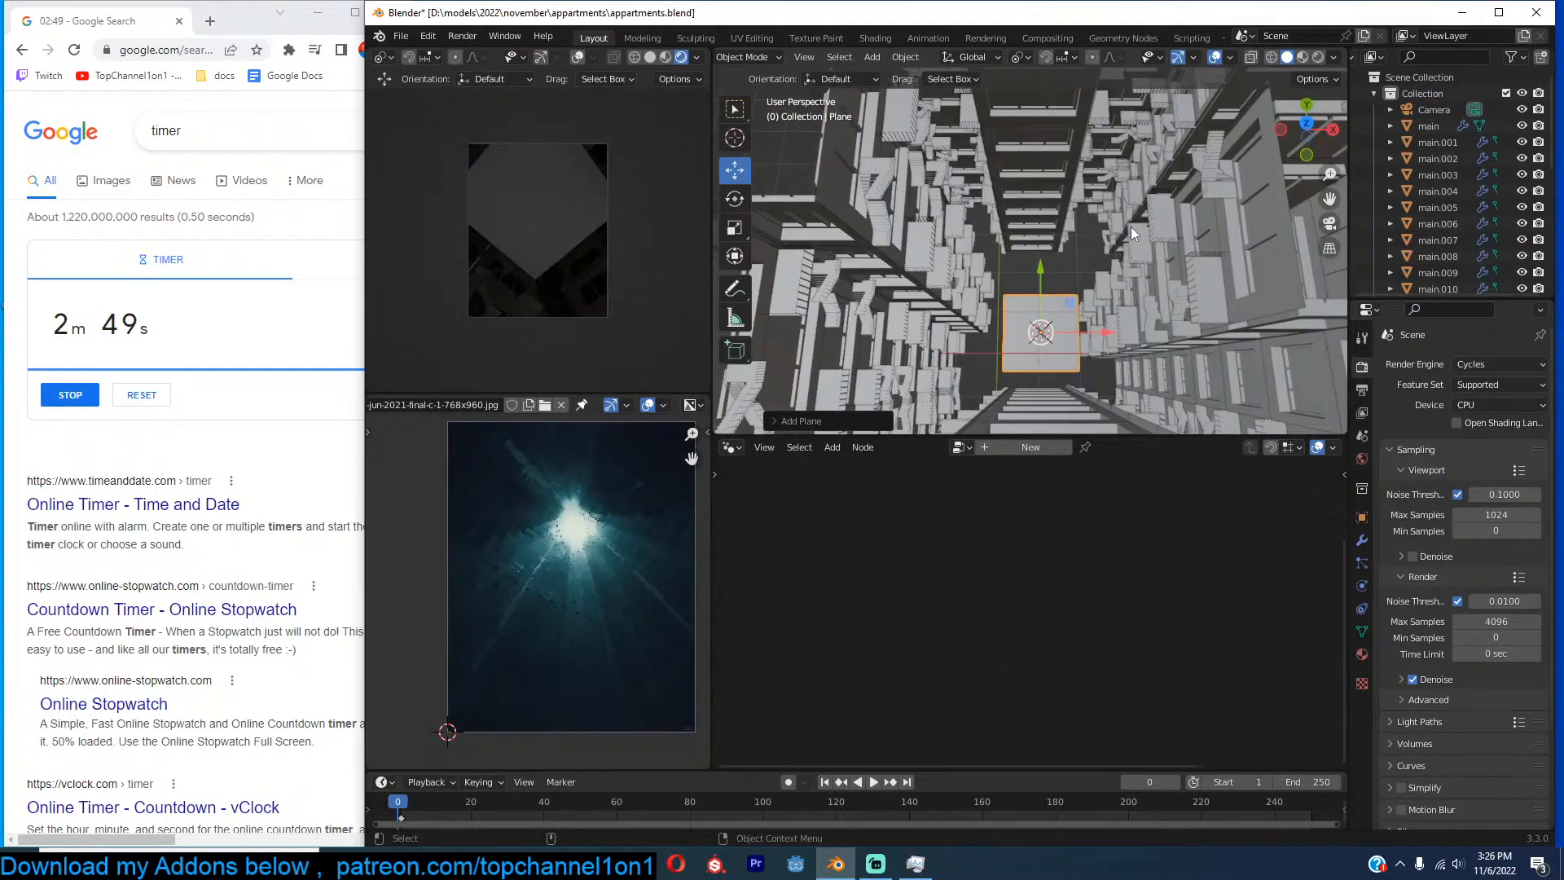
scroll(1130, 227, "down", 6)
key("g")
left_click(1135, 148)
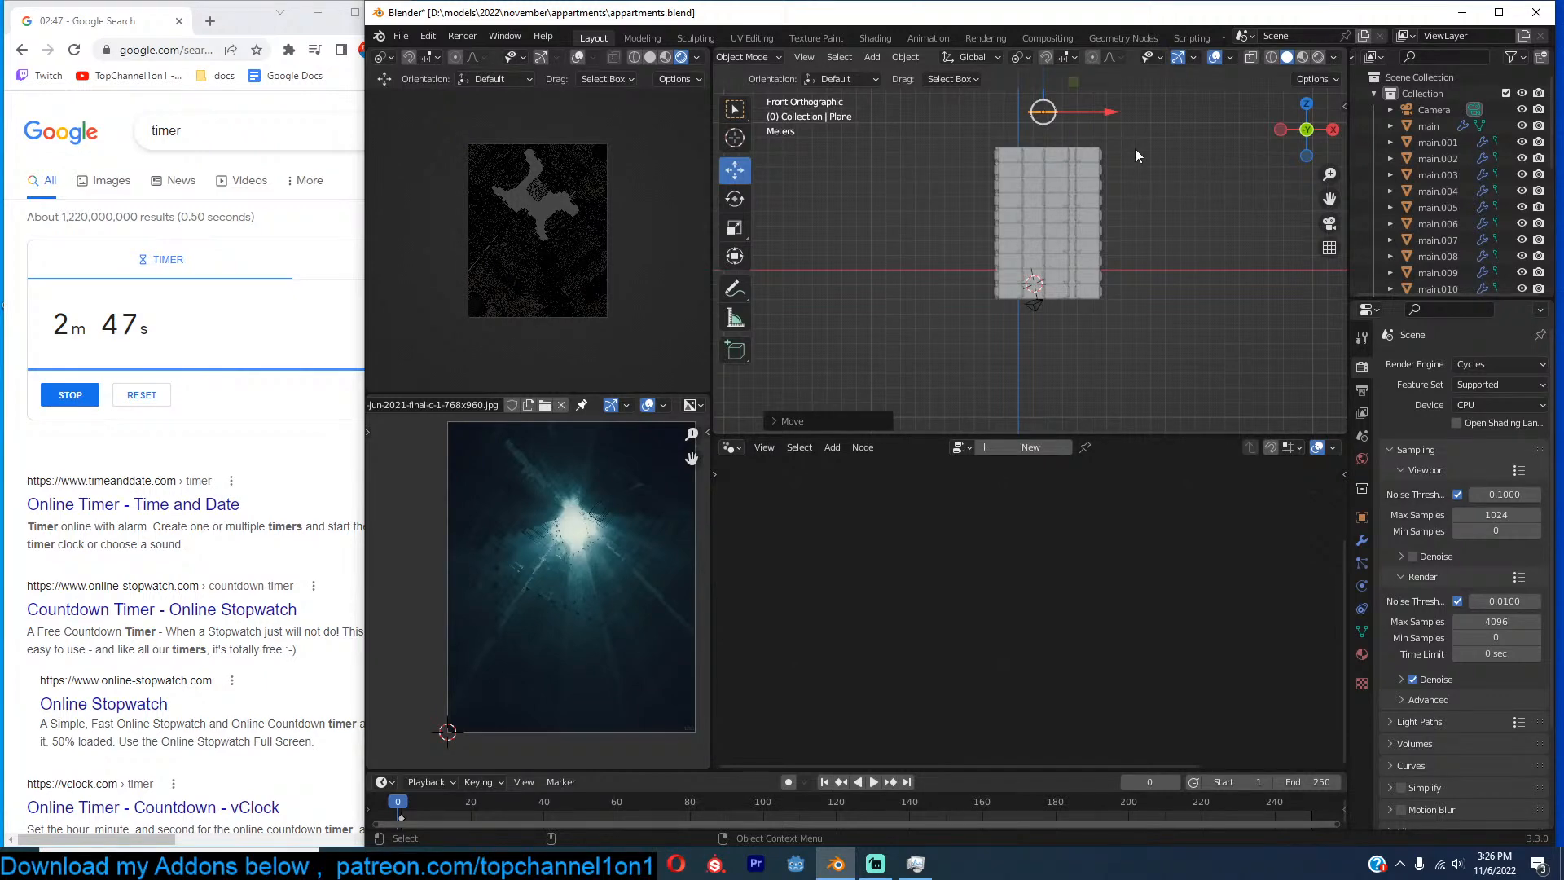
key("s")
left_click(1069, 280)
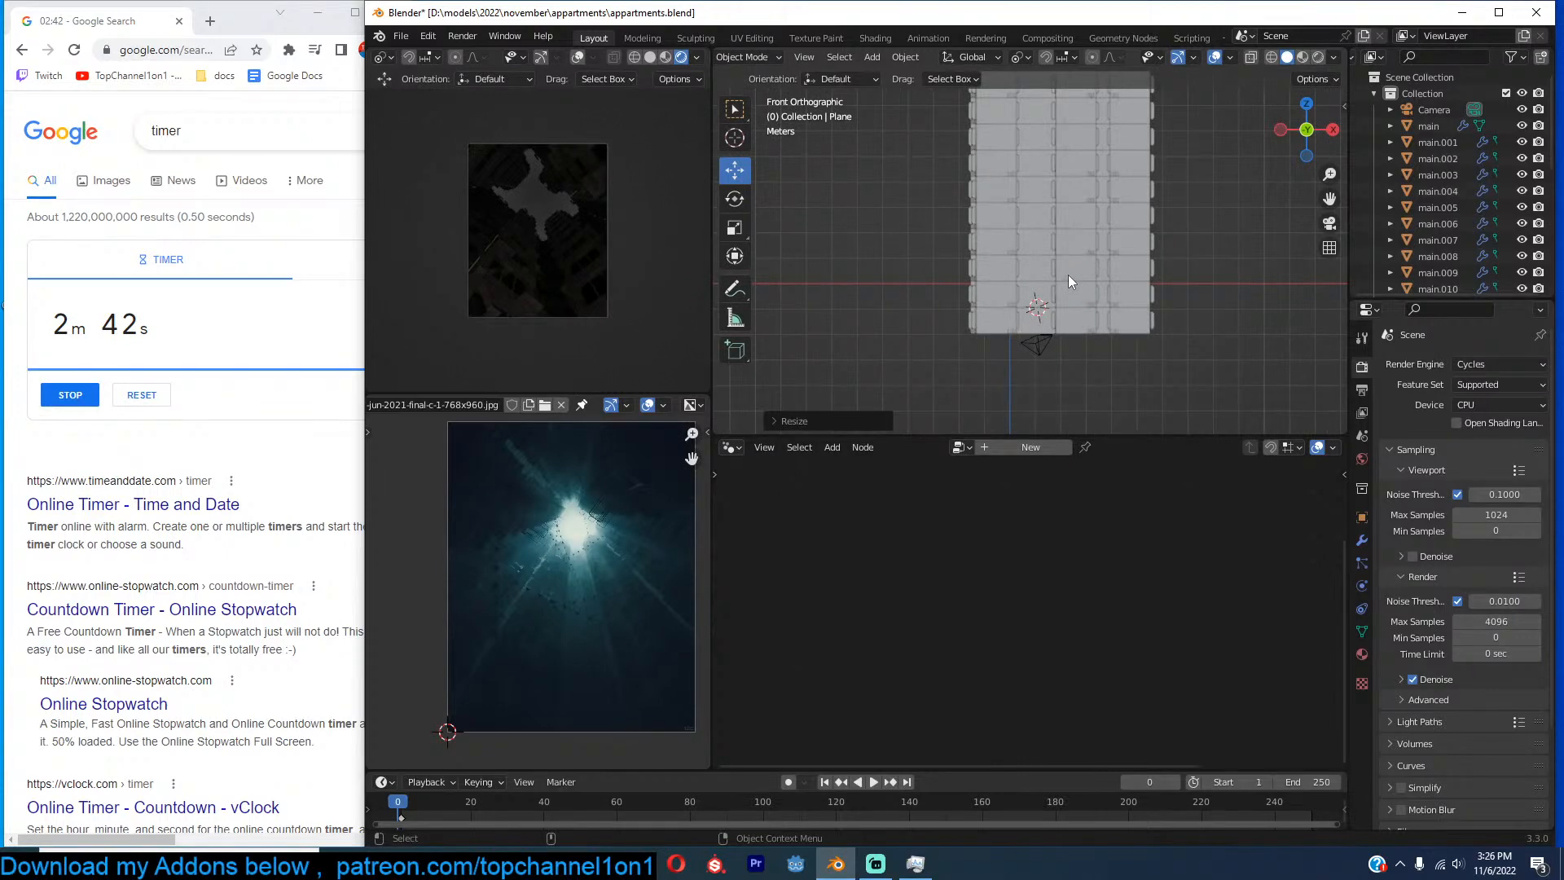
middle_click_drag(1068, 275, 1143, 403)
Give the plane a new material and connect an Emission shader to the Material Output's Surface.
left_click(1031, 448)
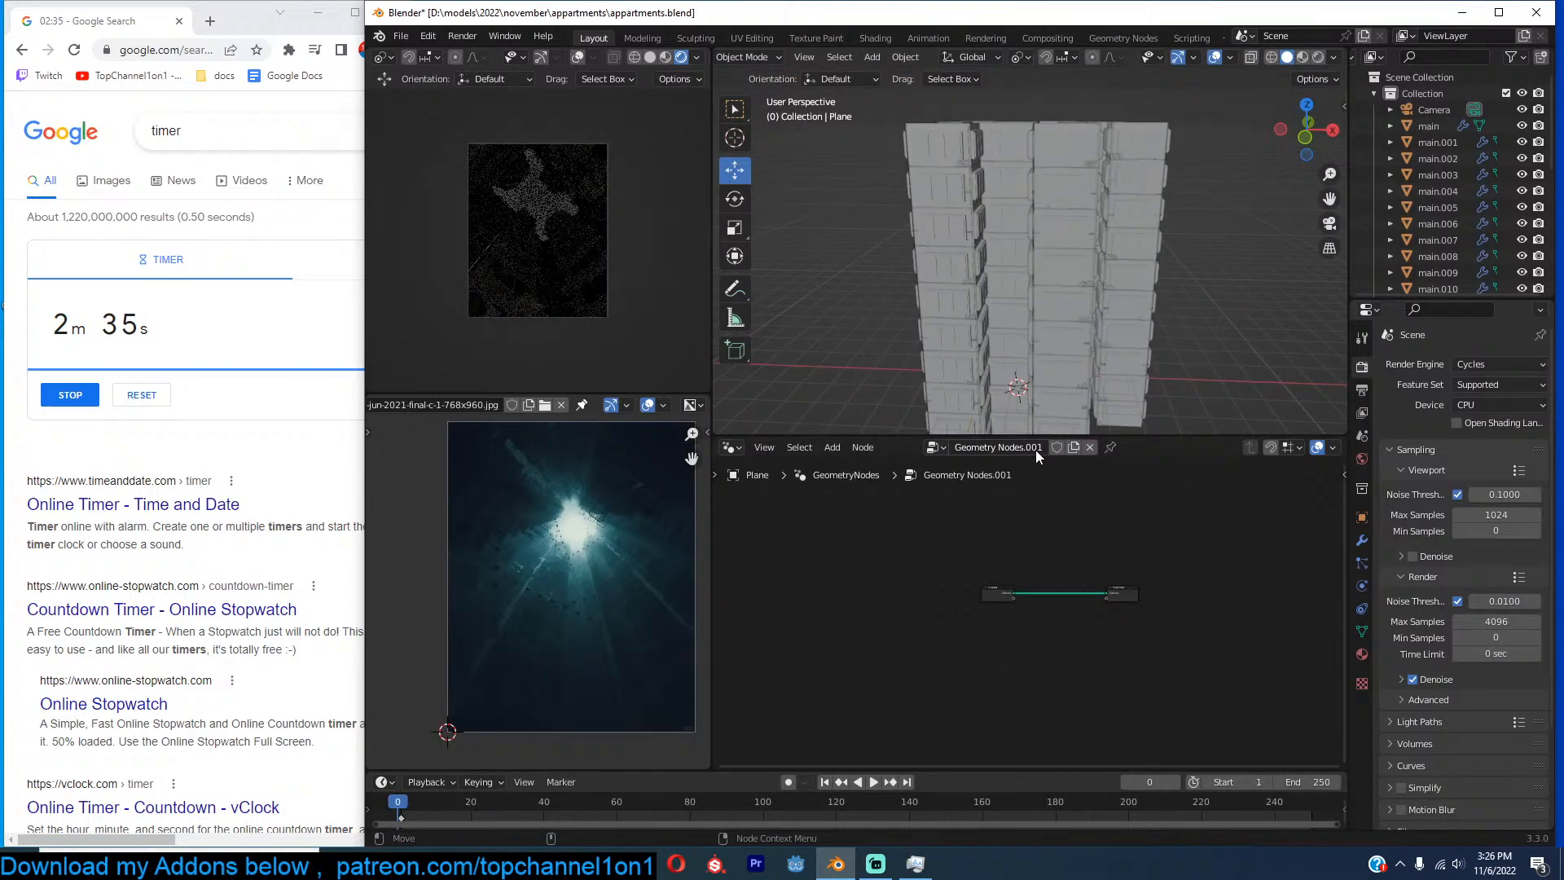
left_click(731, 447)
left_click(753, 600)
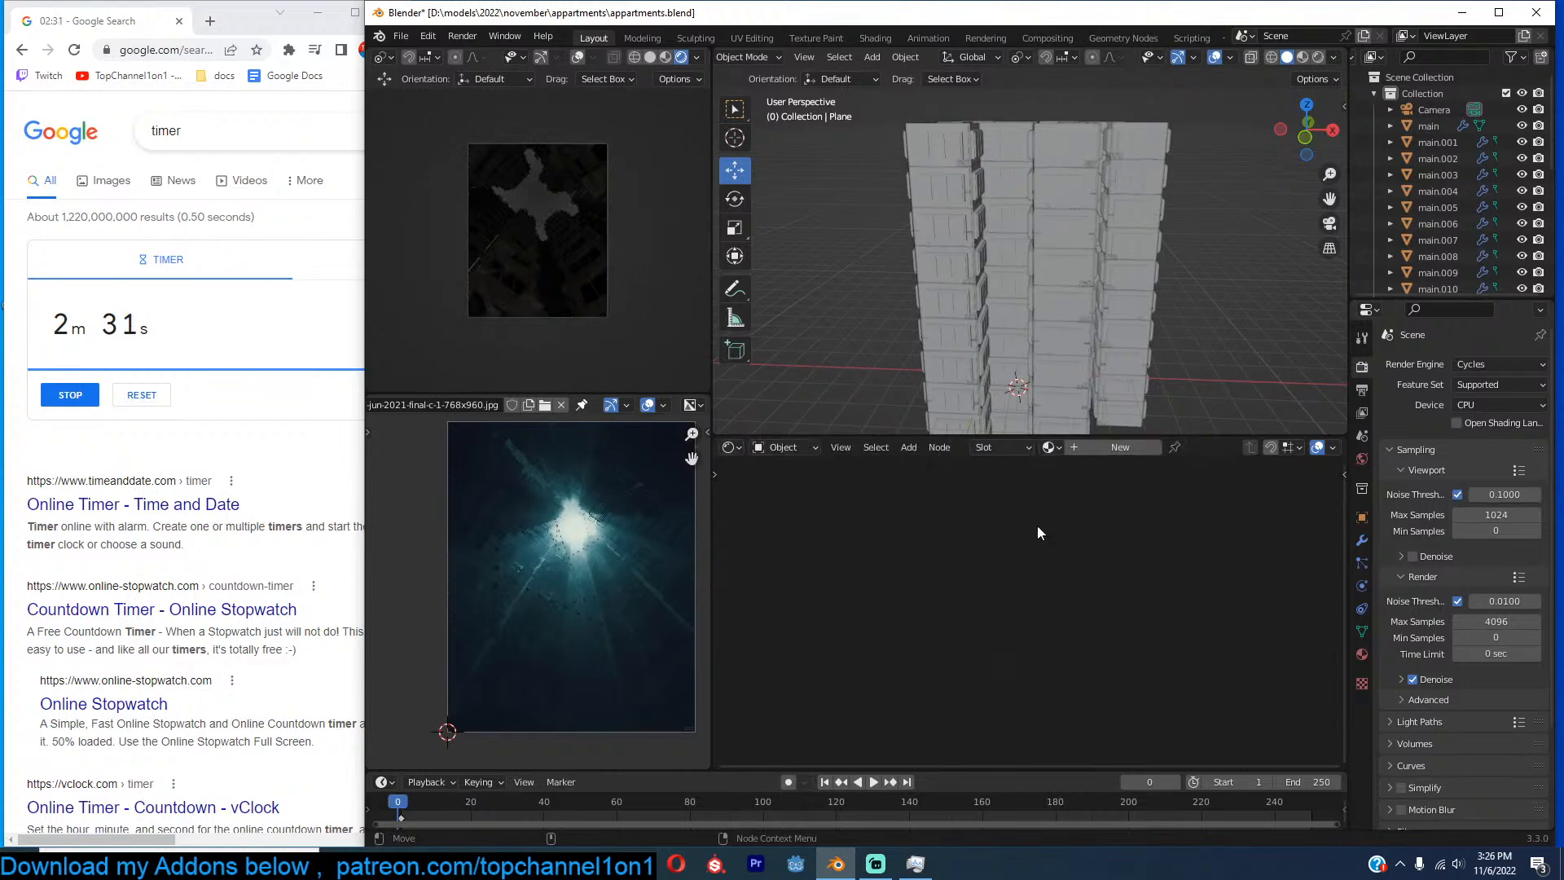
left_click(1107, 446)
key("shift+a")
type("emi")
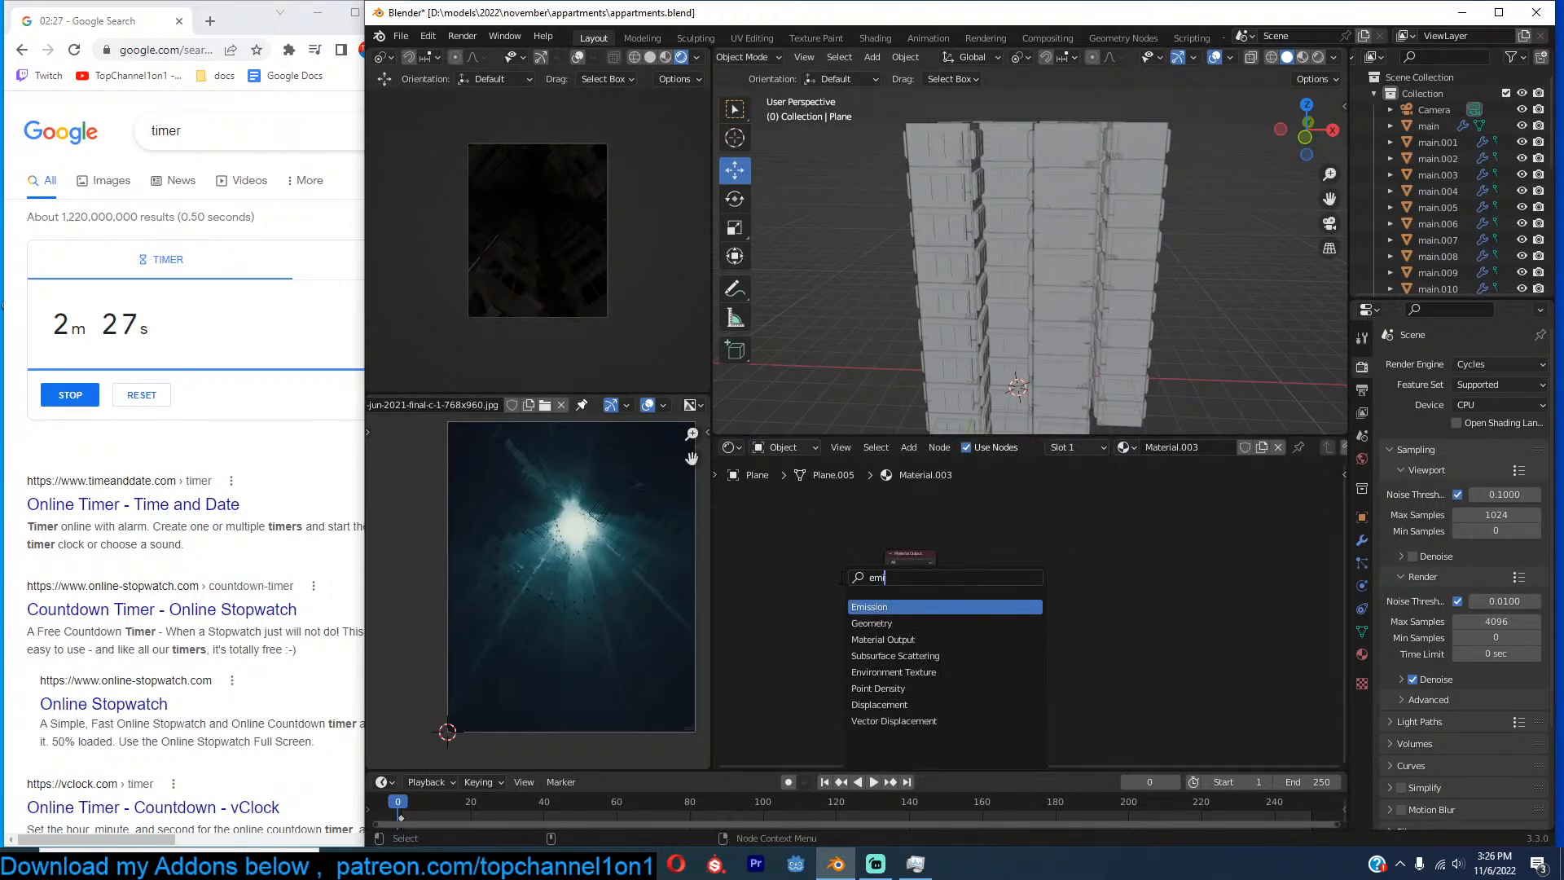
key("Return")
left_click_drag(784, 560, 885, 571)
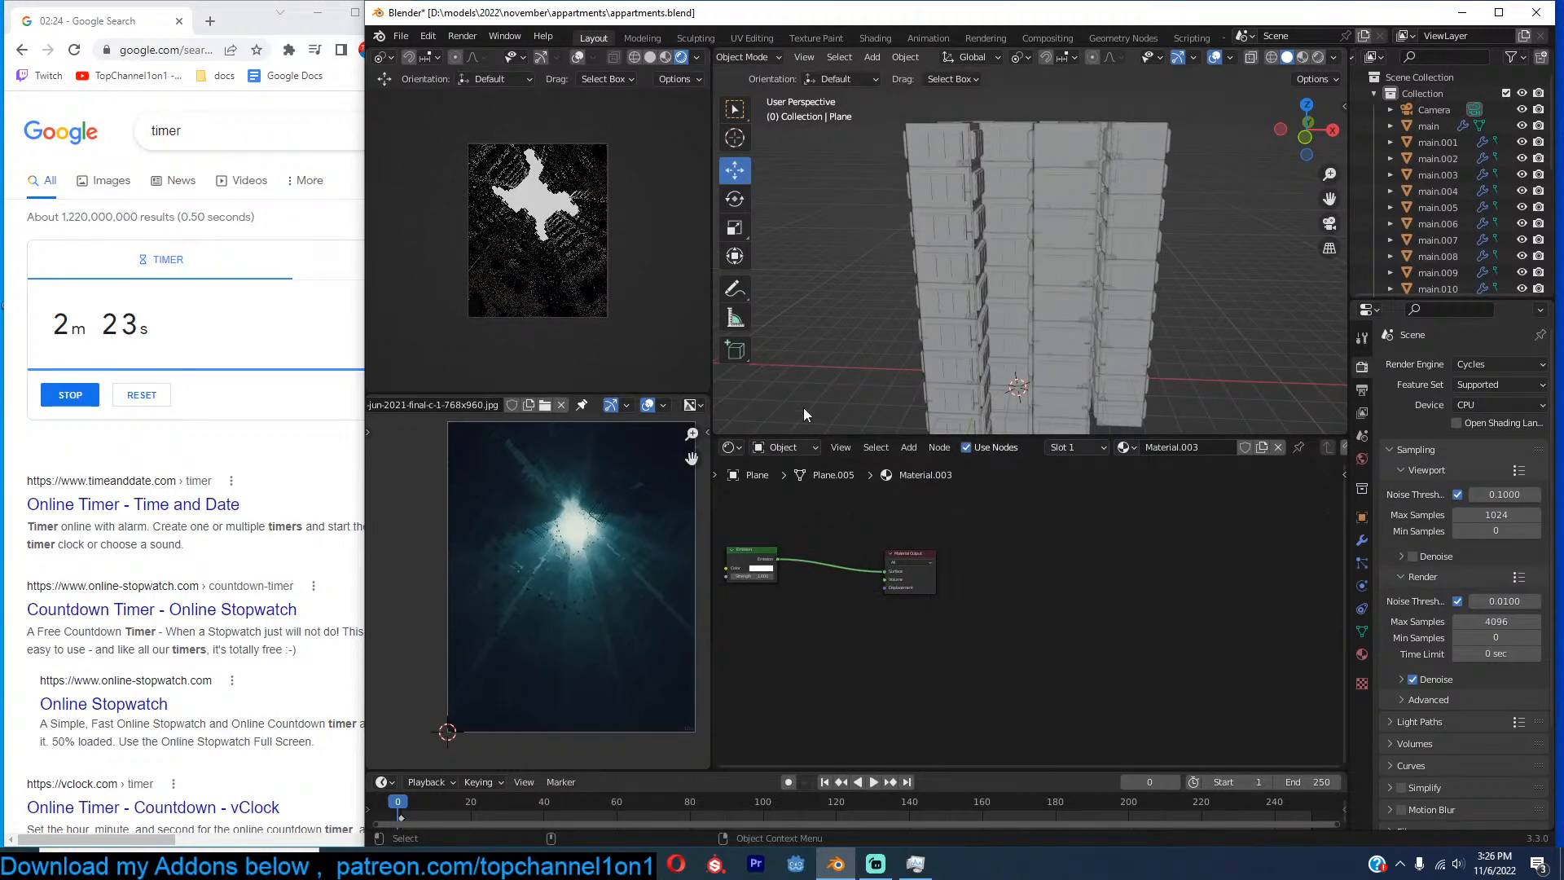
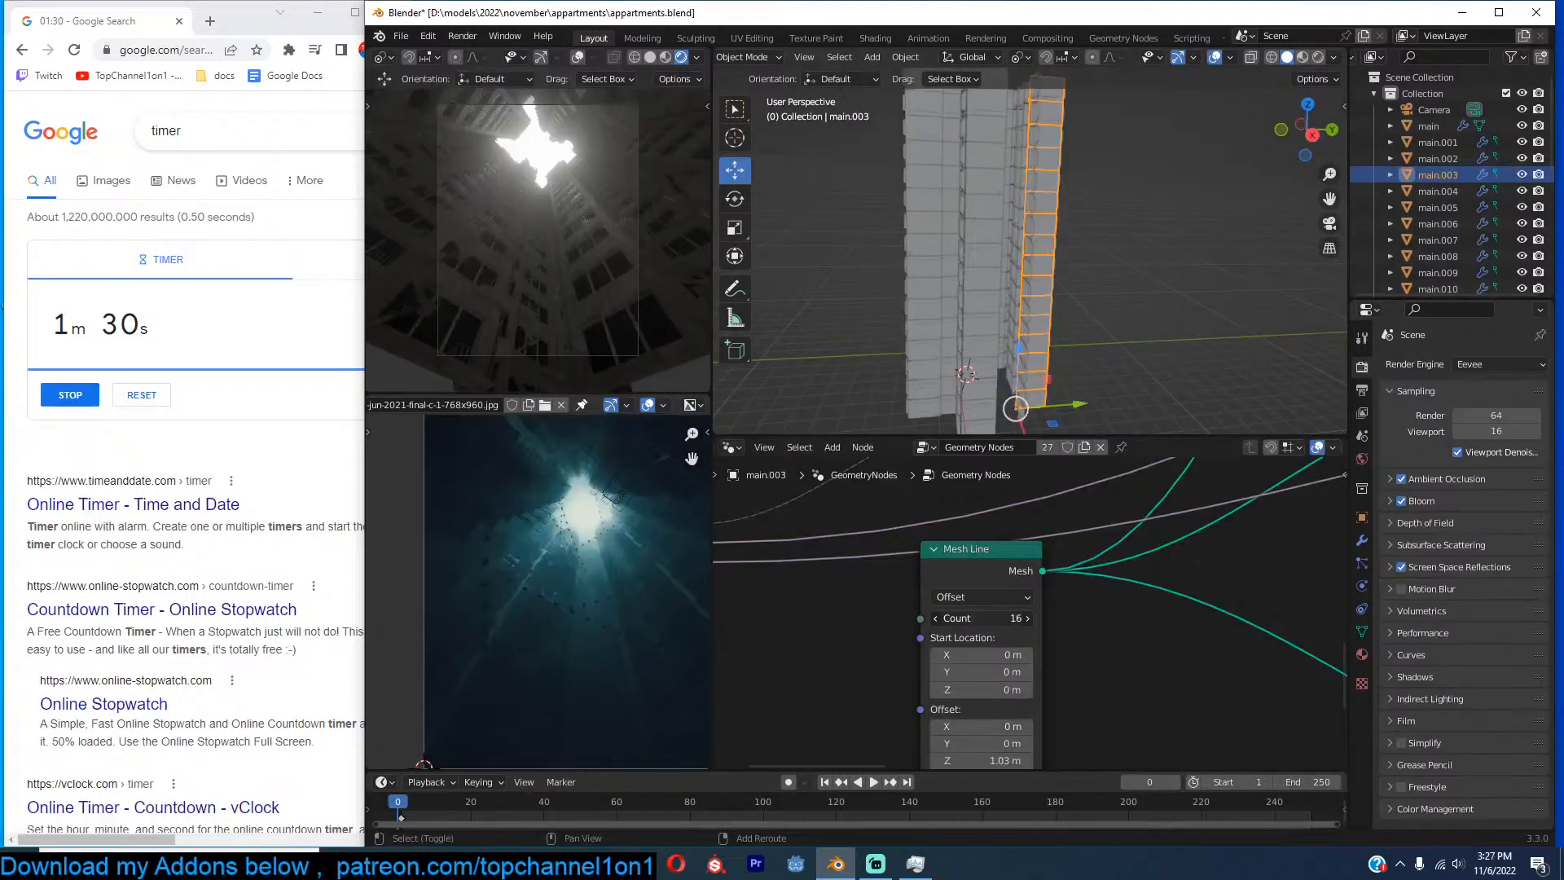
Deselect the buildings, look through the camera in the main viewport, and save the file.
left_click(1077, 367)
key("KP_0")
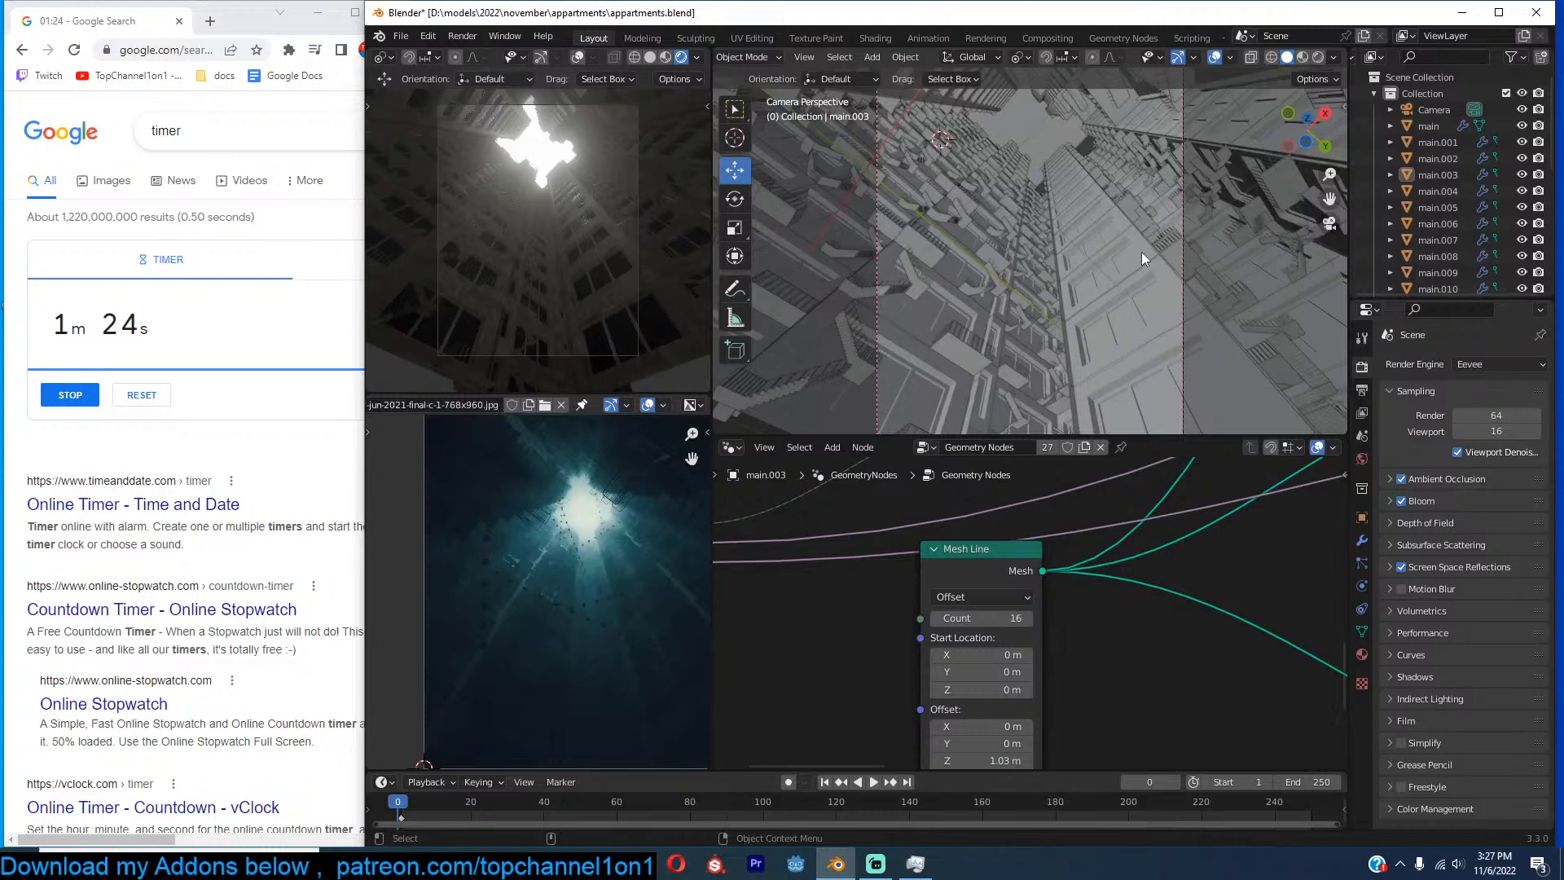
key("ctrl+s")
Isolate the main building in local view and display it with Material Preview shading.
left_click(1142, 254)
middle_click_drag(1143, 254, 1090, 276)
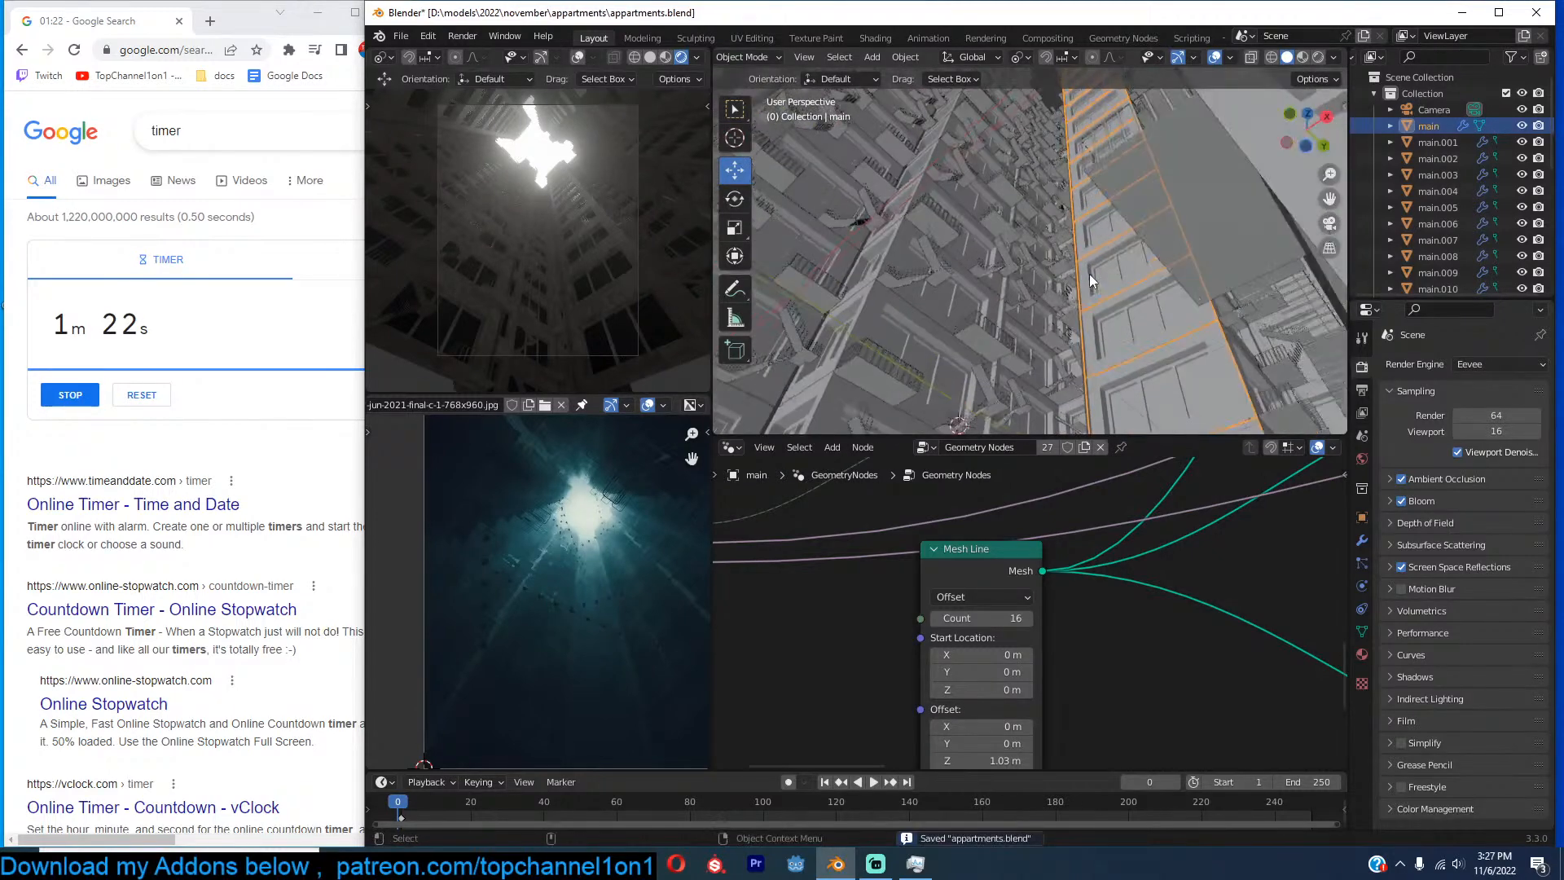
key("KP_Divide")
scroll(567, 530, "down", 1)
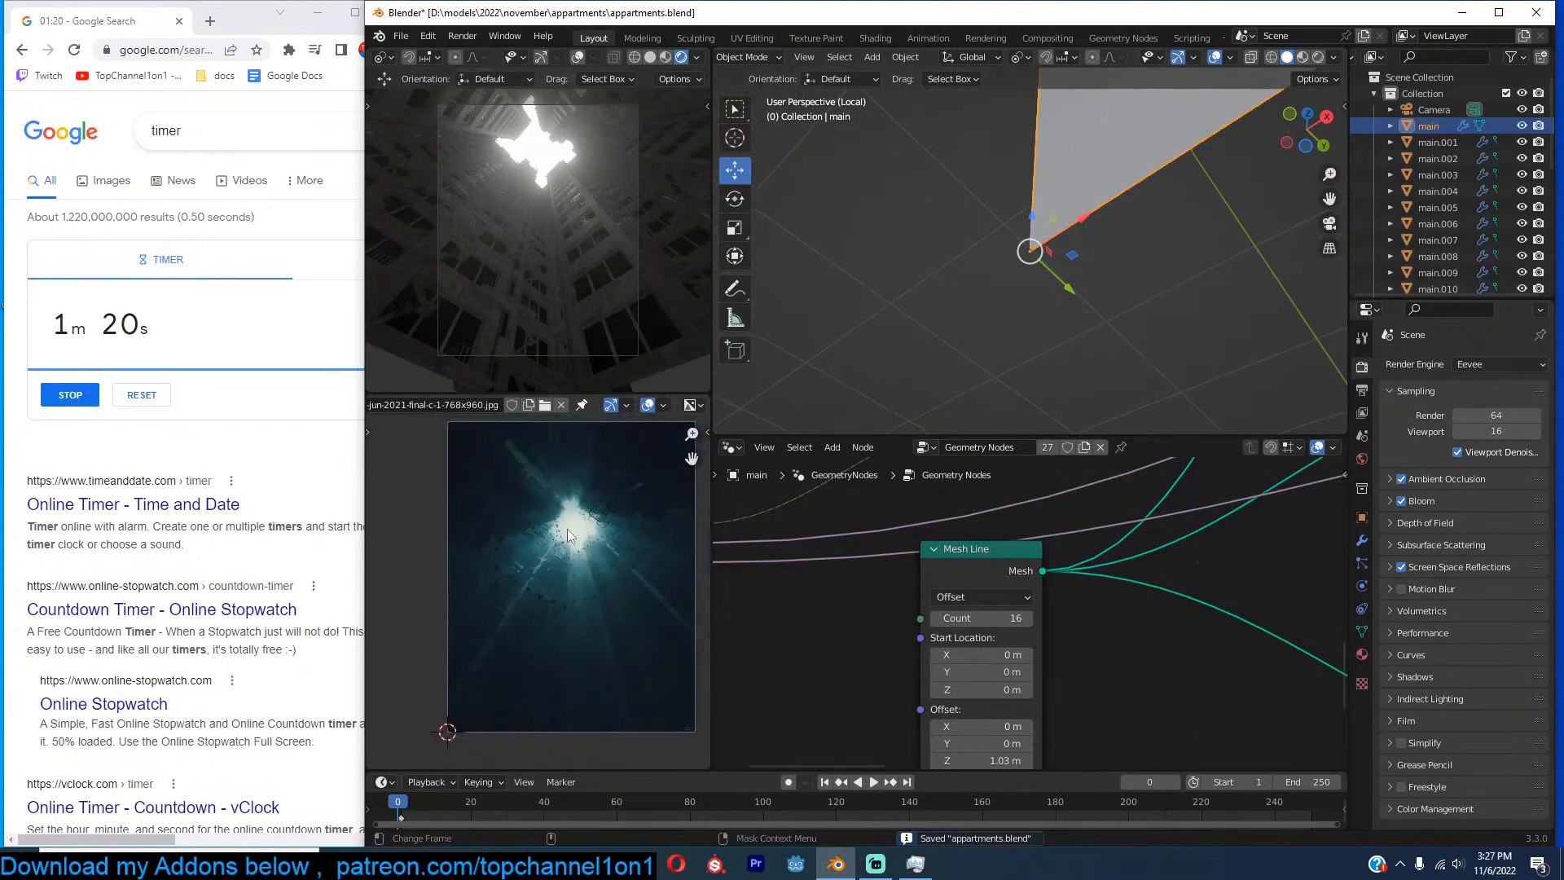
scroll(567, 530, "up", 2)
middle_click_drag(1095, 238, 1178, 256)
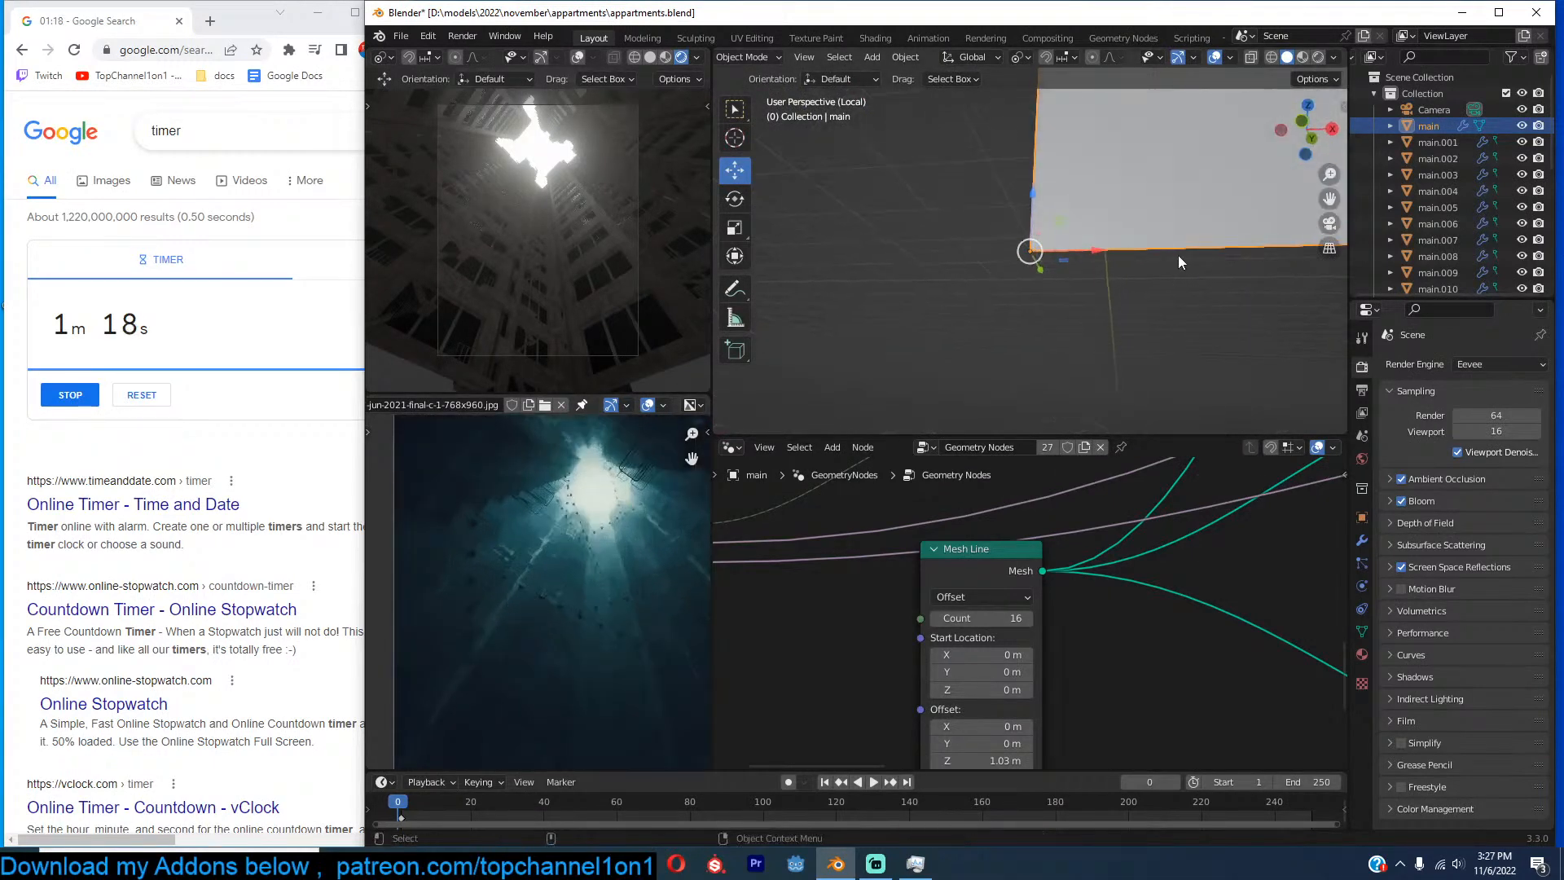
scroll(1179, 256, "down", 12)
left_click(1302, 57)
scroll(997, 262, "up", 6)
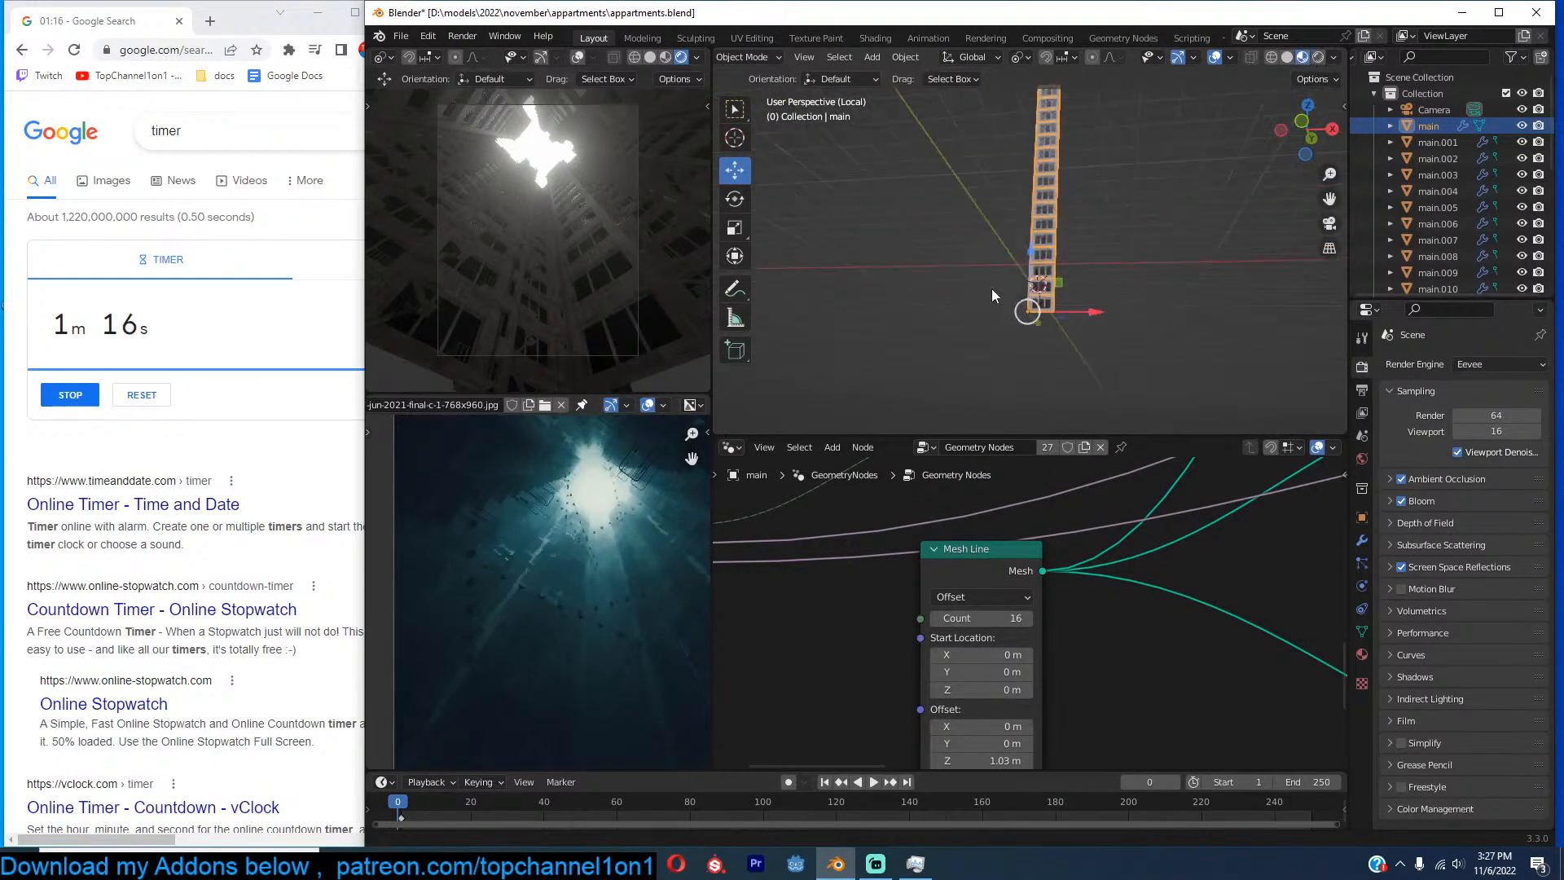
mouse_move(1072, 301)
middle_mouse_down()
mouse_move(1156, 276)
mouse_move(999, 233)
mouse_move(1047, 285)
middle_mouse_up()
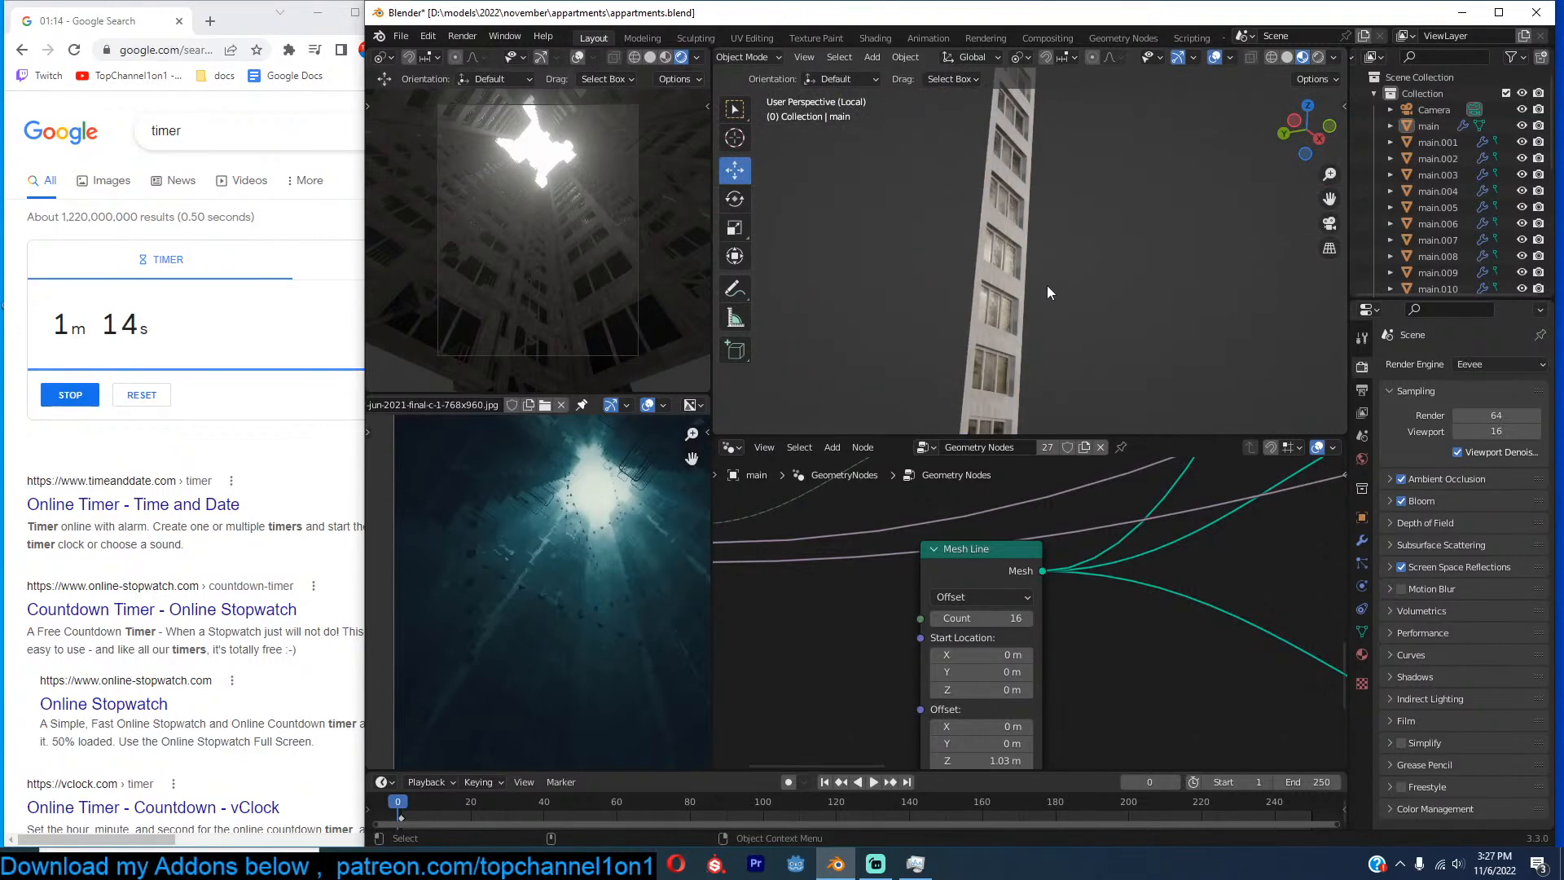
scroll(1118, 521, "down", 3)
scroll(1118, 522, "down", 3)
Save the file and move the Mesh Line node up, clear of the other nodes in the building's geometry node tree.
key("ctrl+s")
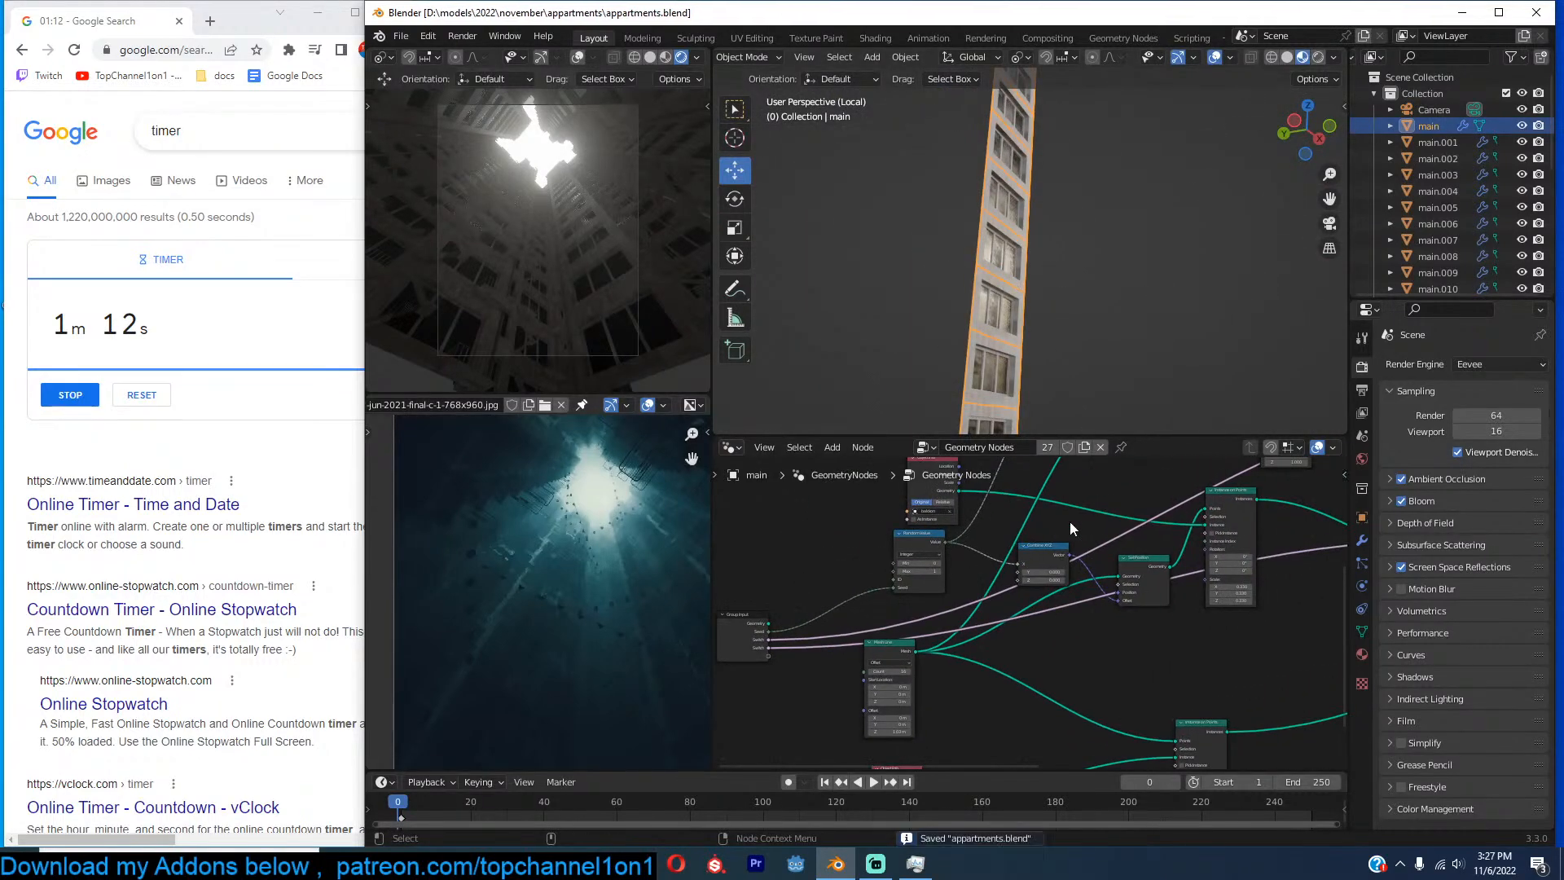
scroll(1044, 545, "down", 3)
scroll(988, 331, "up", 3)
middle_click_drag(987, 330, 958, 365)
scroll(958, 367, "down", 6)
middle_click_drag(1059, 306, 1102, 402)
middle_click_drag(1117, 536, 1143, 569)
scroll(1061, 607, "down", 3)
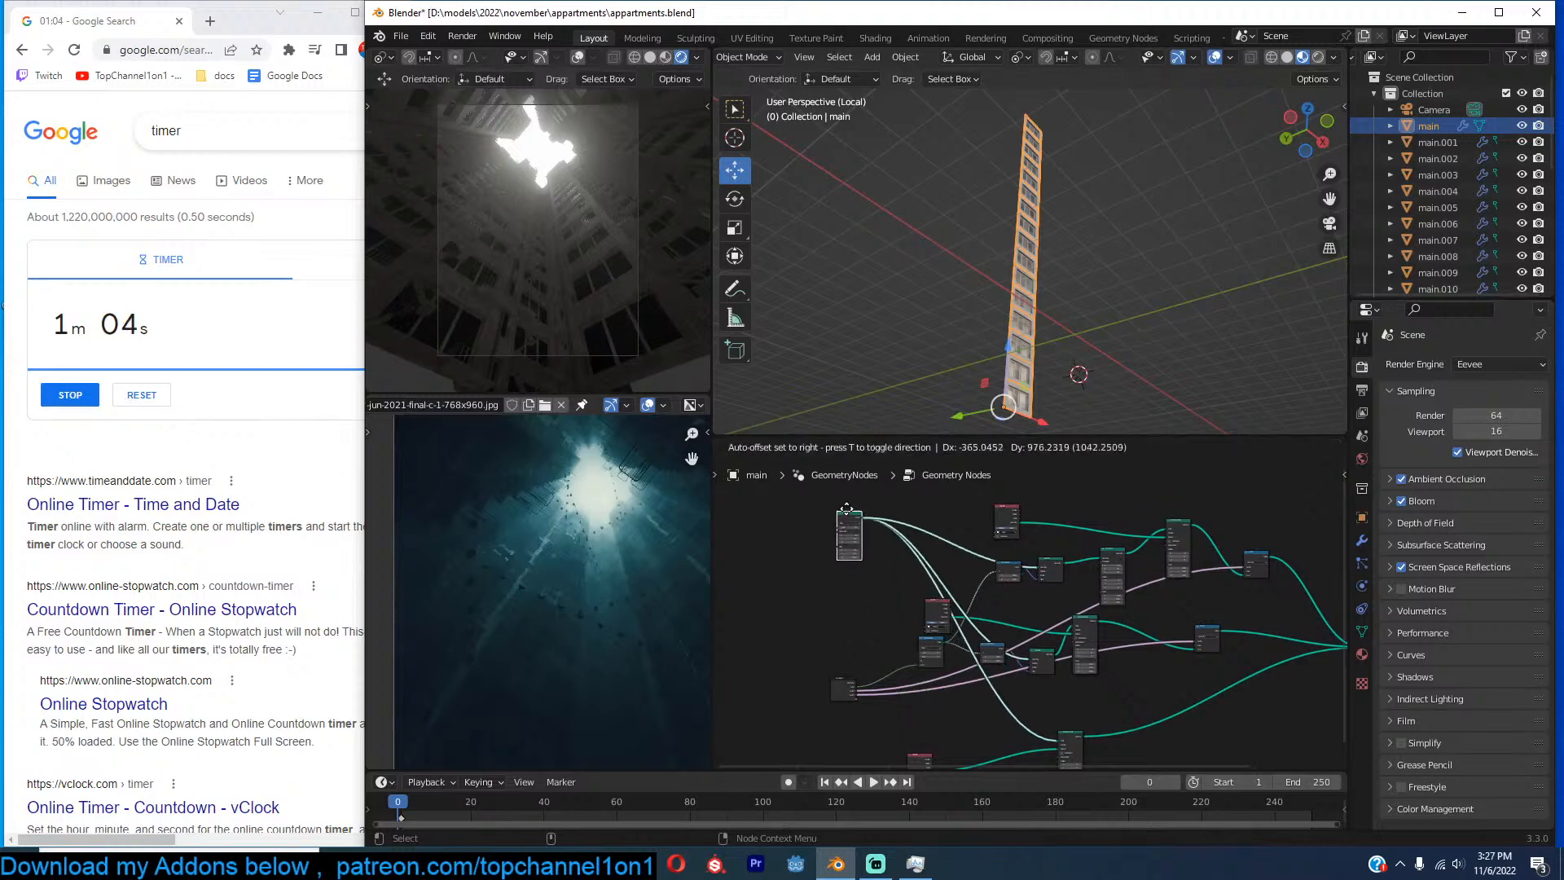
scroll(1068, 598, "up", 5)
scroll(1059, 573, "up", 1)
middle_click_drag(1059, 574, 1084, 574)
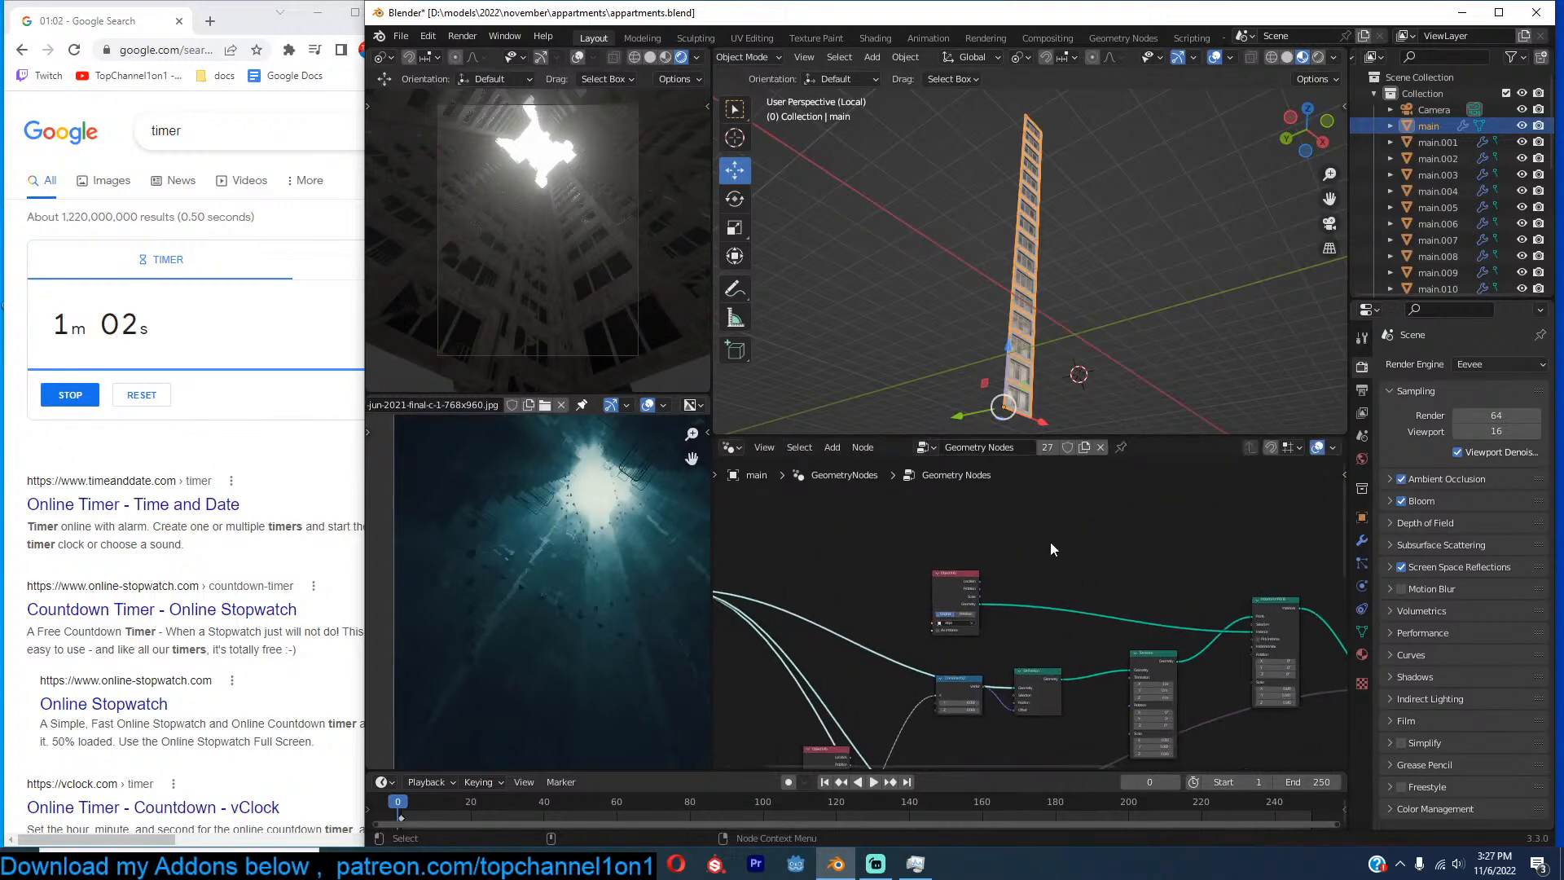
scroll(971, 555, "down", 6)
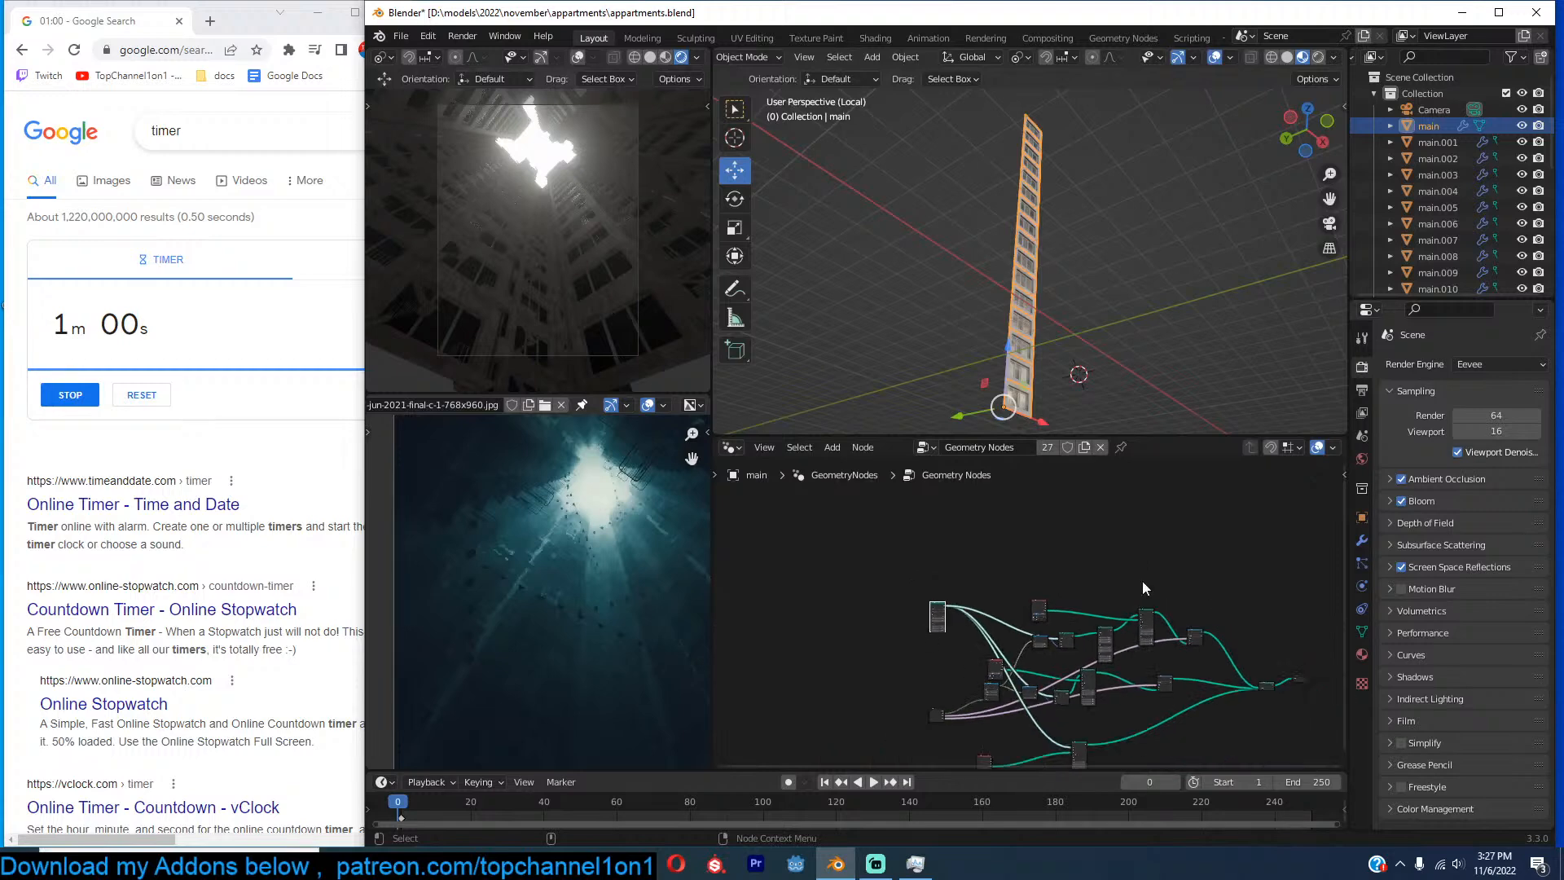
Move the Join Geometry node and the Mesh Line node higher in the node tree, and save the file.
left_click_drag(1187, 668, 1196, 573)
key("Home")
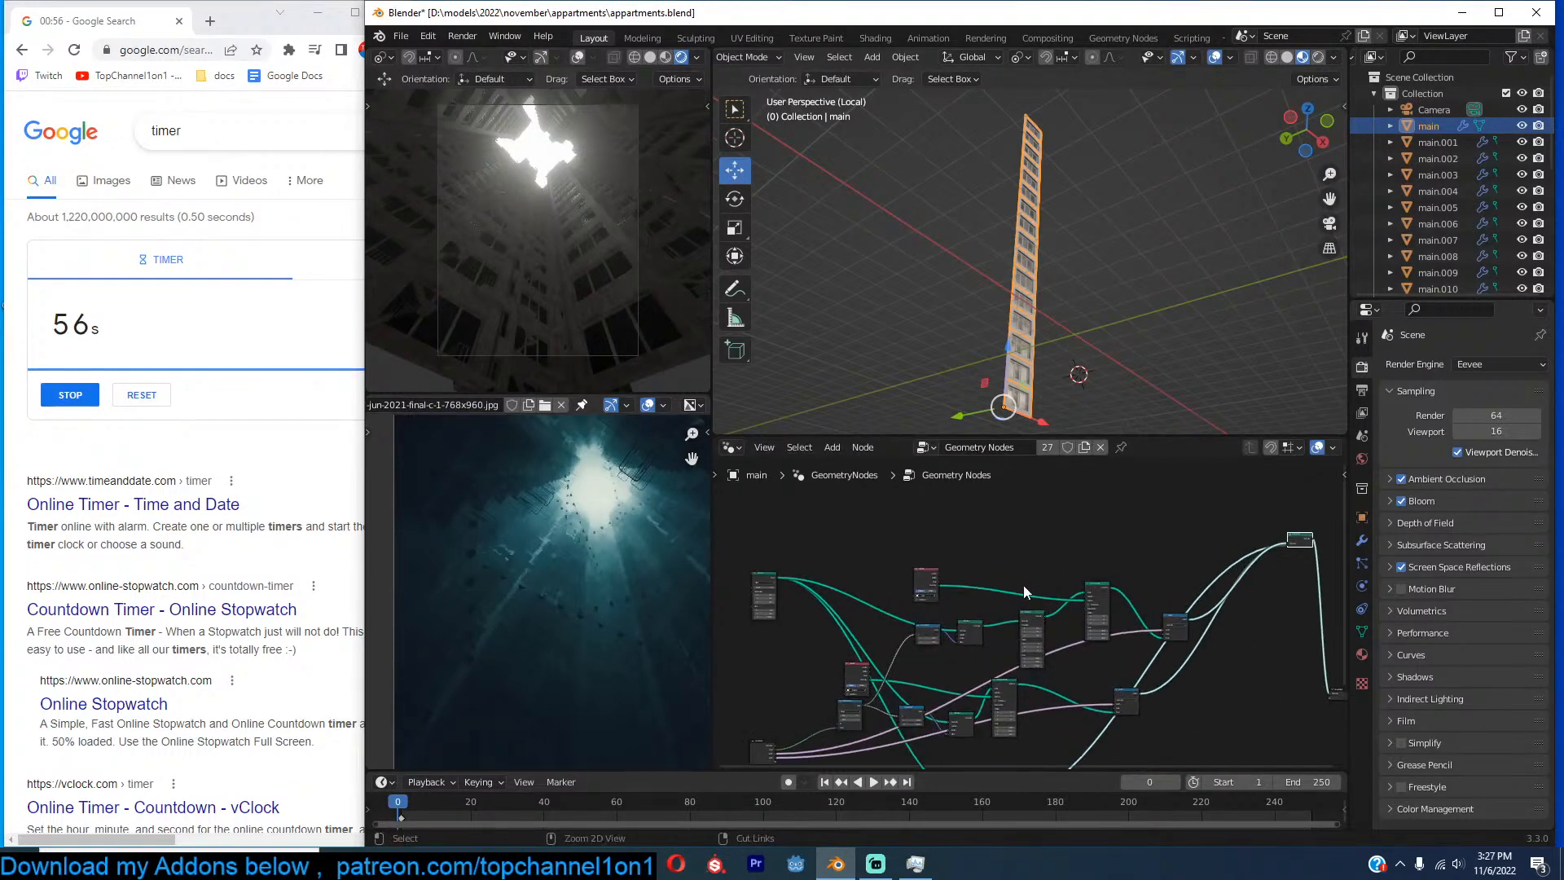
key("ctrl+s")
left_click_drag(775, 576, 787, 510)
key("ctrl+s")
middle_click_drag(866, 544, 988, 568)
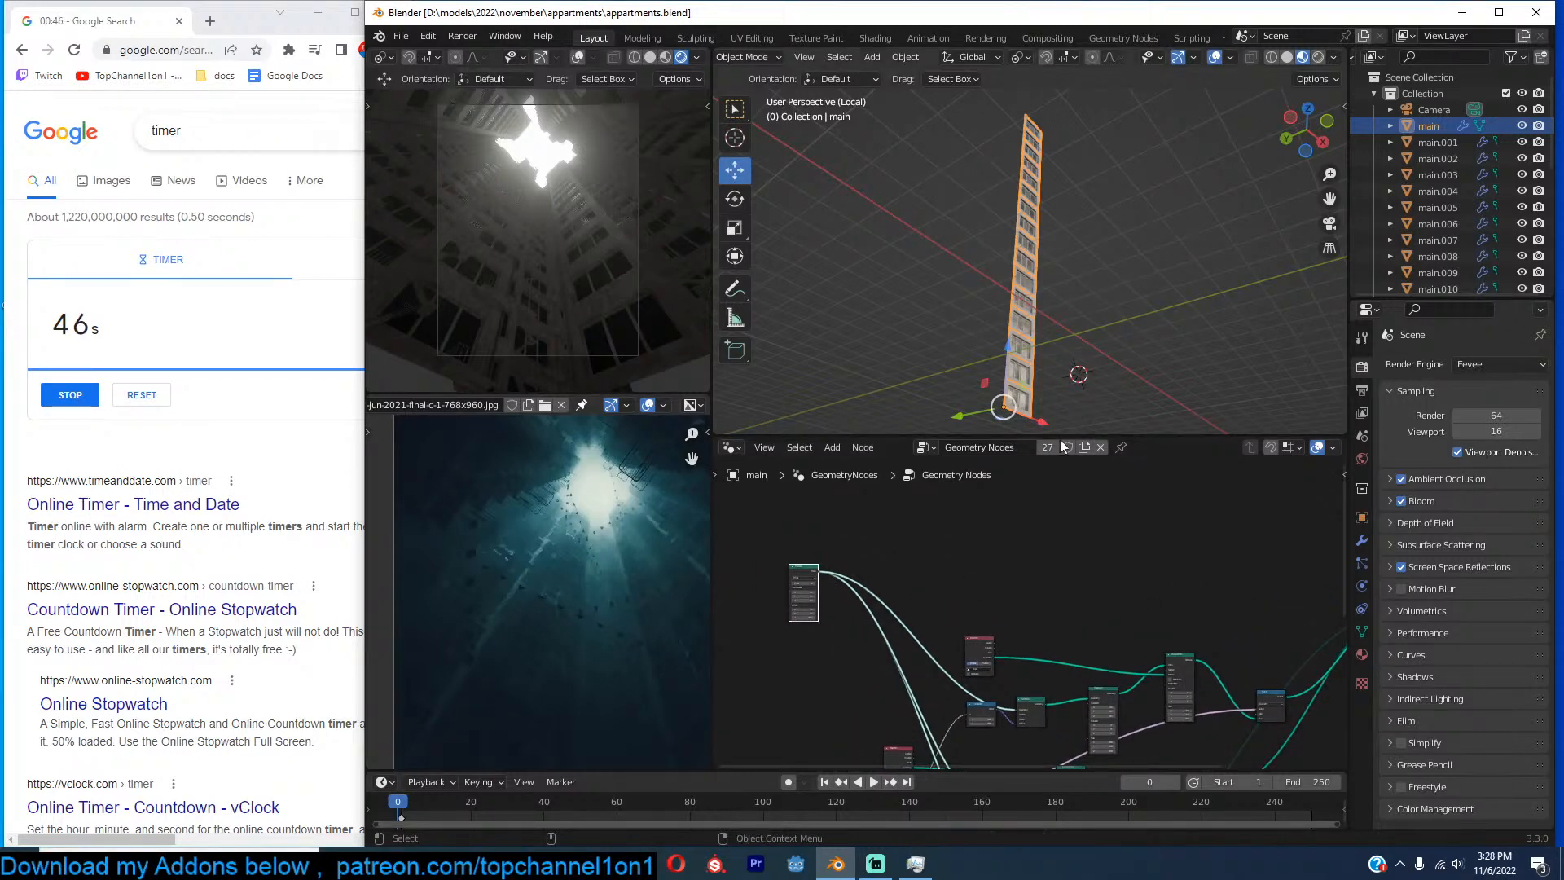
scroll(995, 562, "up", 1)
key("ctrl+s")
middle_click_drag(995, 562, 1023, 572)
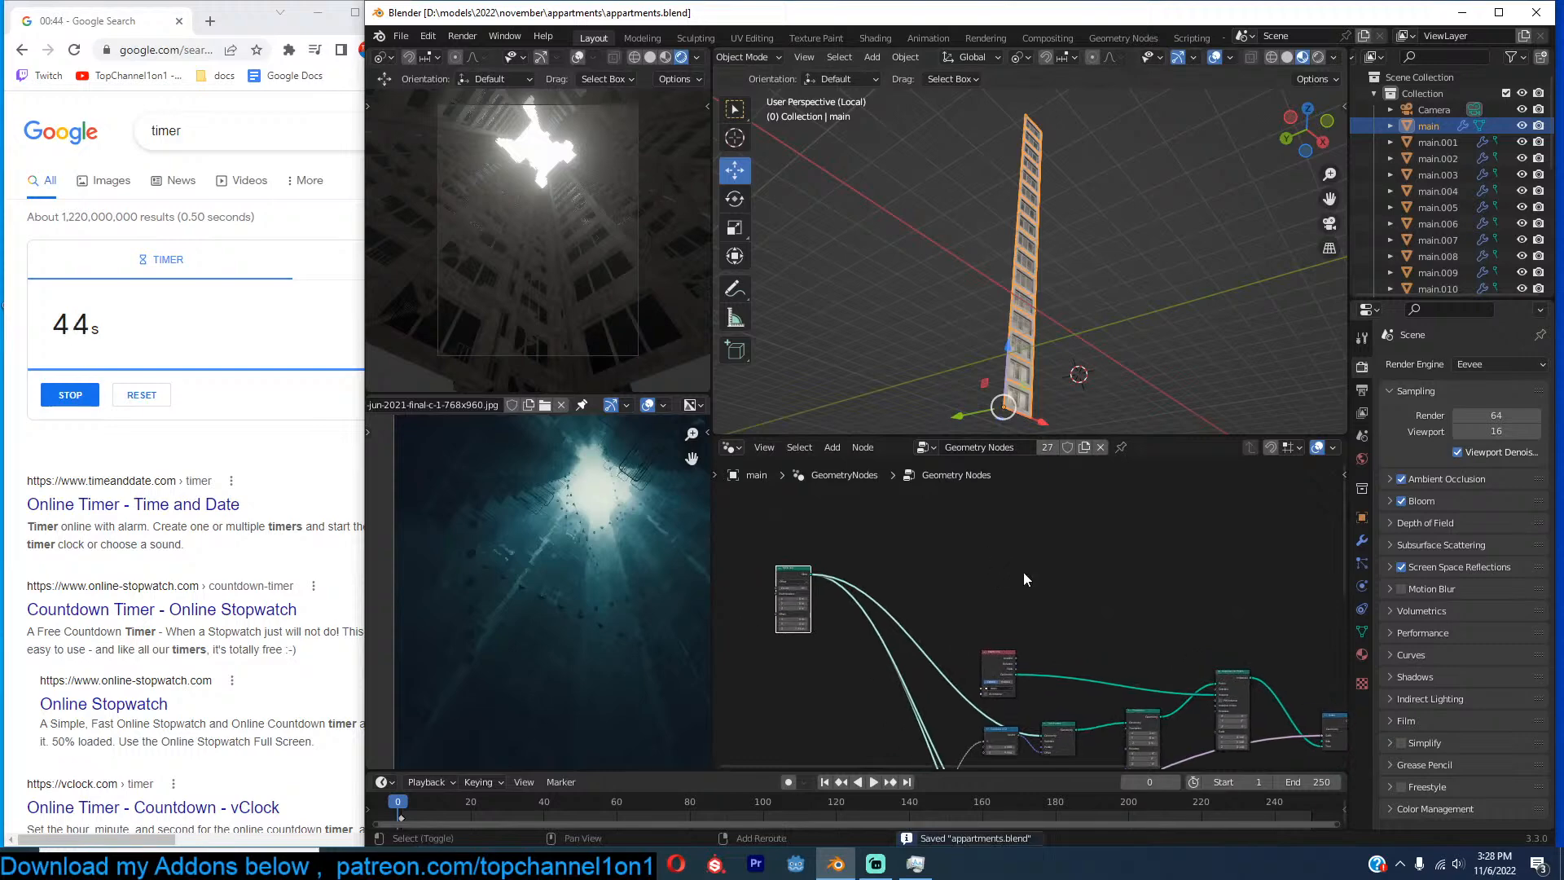
Add a Bounding Box node and place it near the Join Geometry node.
key("shift+a")
key("shift+a")
left_click(946, 489)
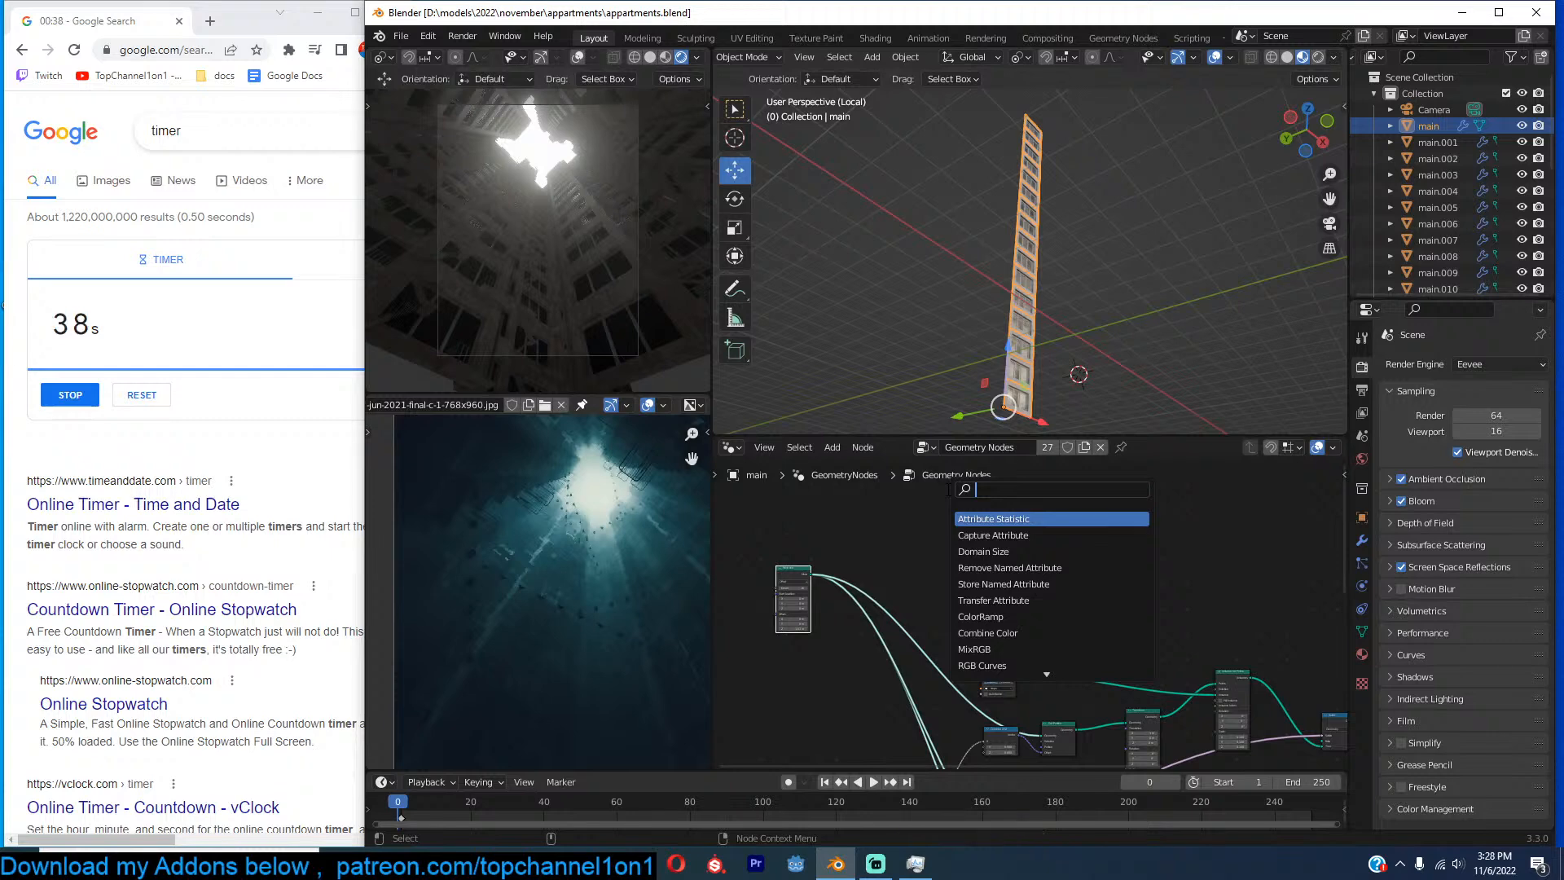
type("bour")
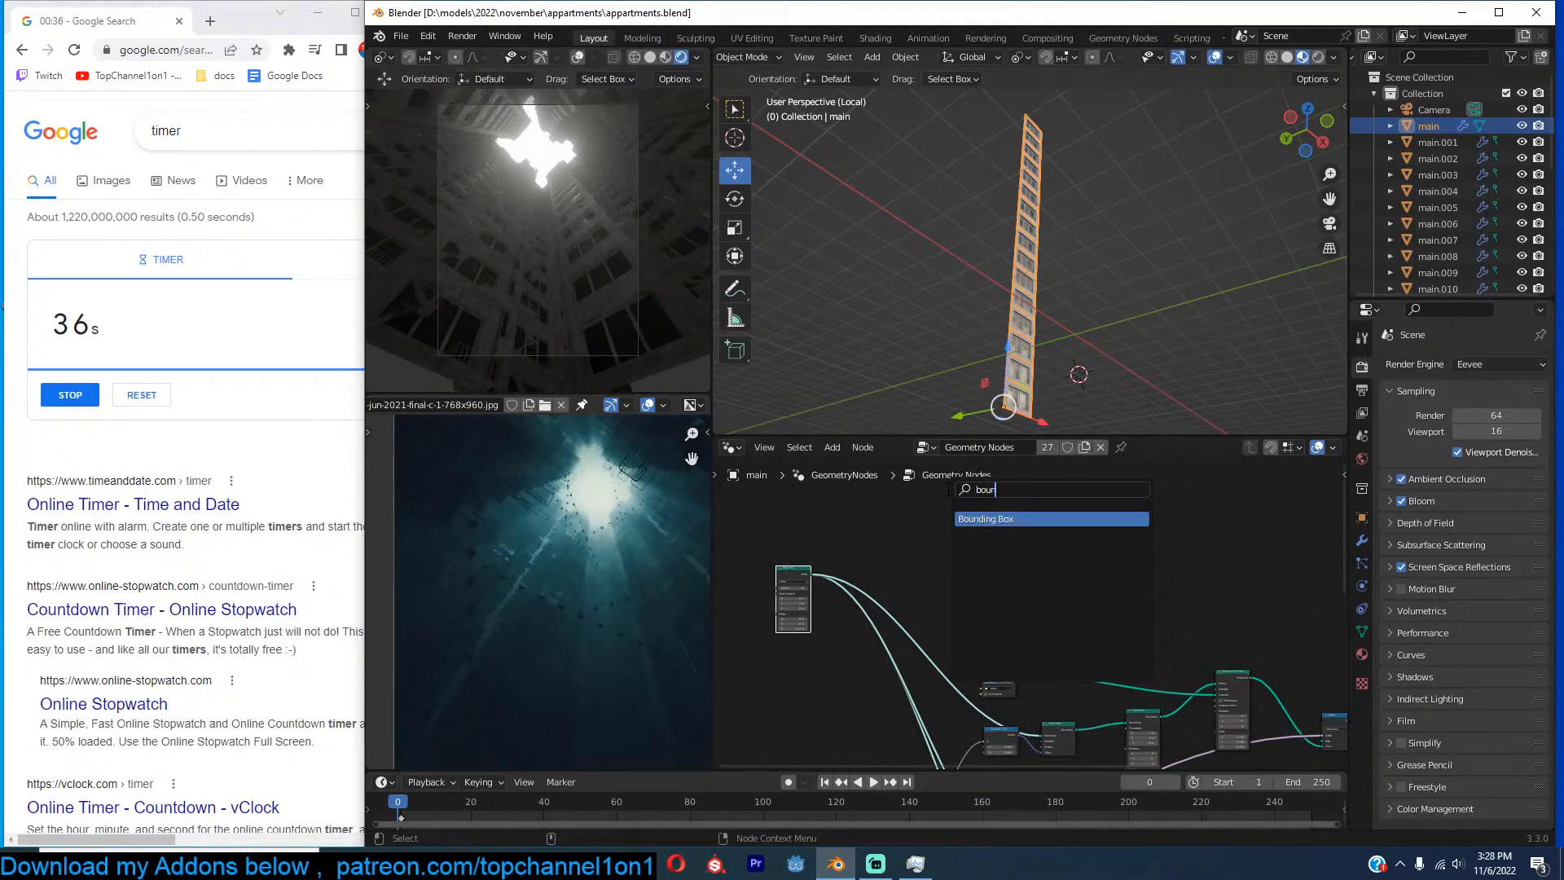
key("Return")
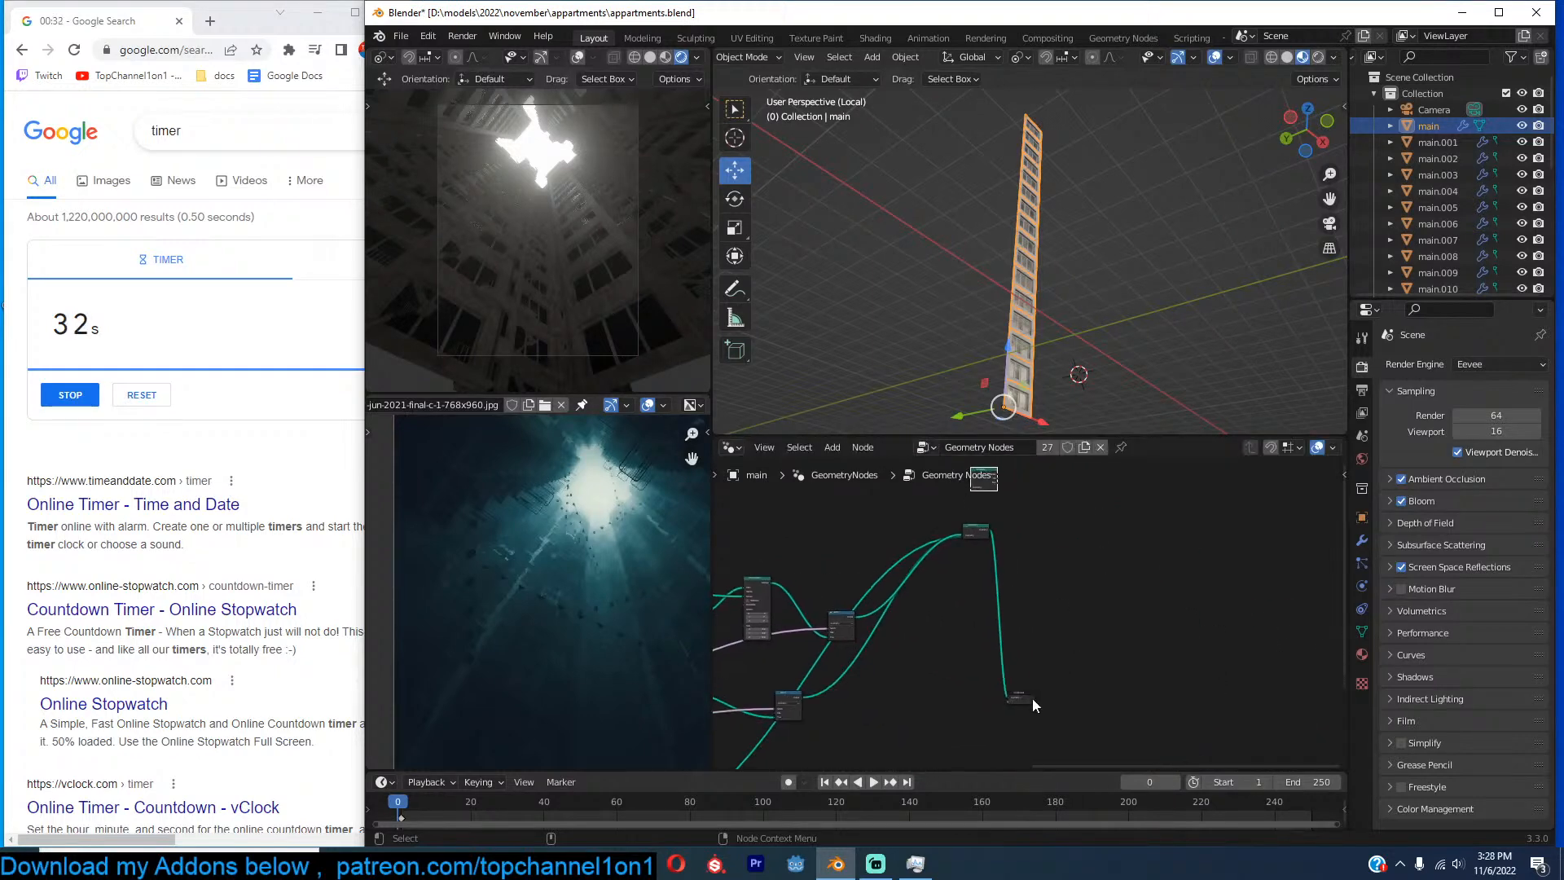
left_click(984, 527)
Reposition the Bounding Box node and feed the Join Geometry output into its Geometry input.
scroll(1028, 364, "up", 3)
scroll(1028, 364, "up", 2)
middle_click_drag(1007, 507, 1058, 569)
scroll(1031, 550, "up", 1)
left_click_drag(1014, 481, 1102, 525)
scroll(1028, 610, "up", 4)
left_click_drag(1002, 616, 1106, 523)
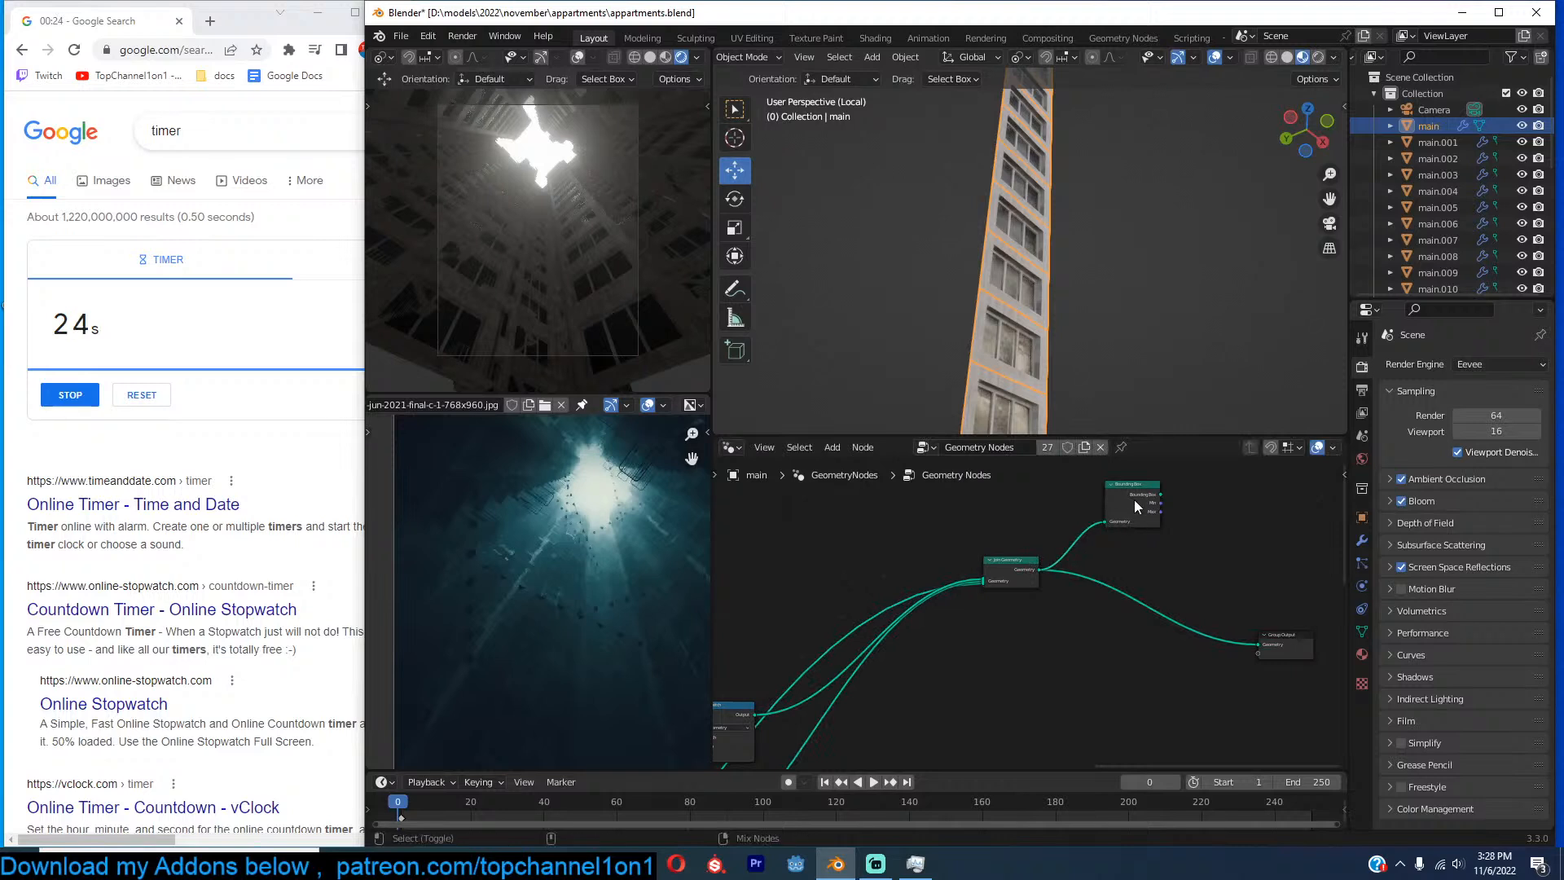
Connect the Bounding Box output to the Group Output's Geometry and place the node between Join Geometry and the output.
left_click(1134, 500, "ctrl+shift")
key("x")
left_click(1144, 494, "alt+shift")
scroll(1102, 358, "down", 2)
middle_click_drag(1100, 357, 1055, 405)
scroll(1165, 474, "up", 4)
left_click_drag(1161, 481, 1178, 567)
middle_click_drag(1185, 567, 806, 567)
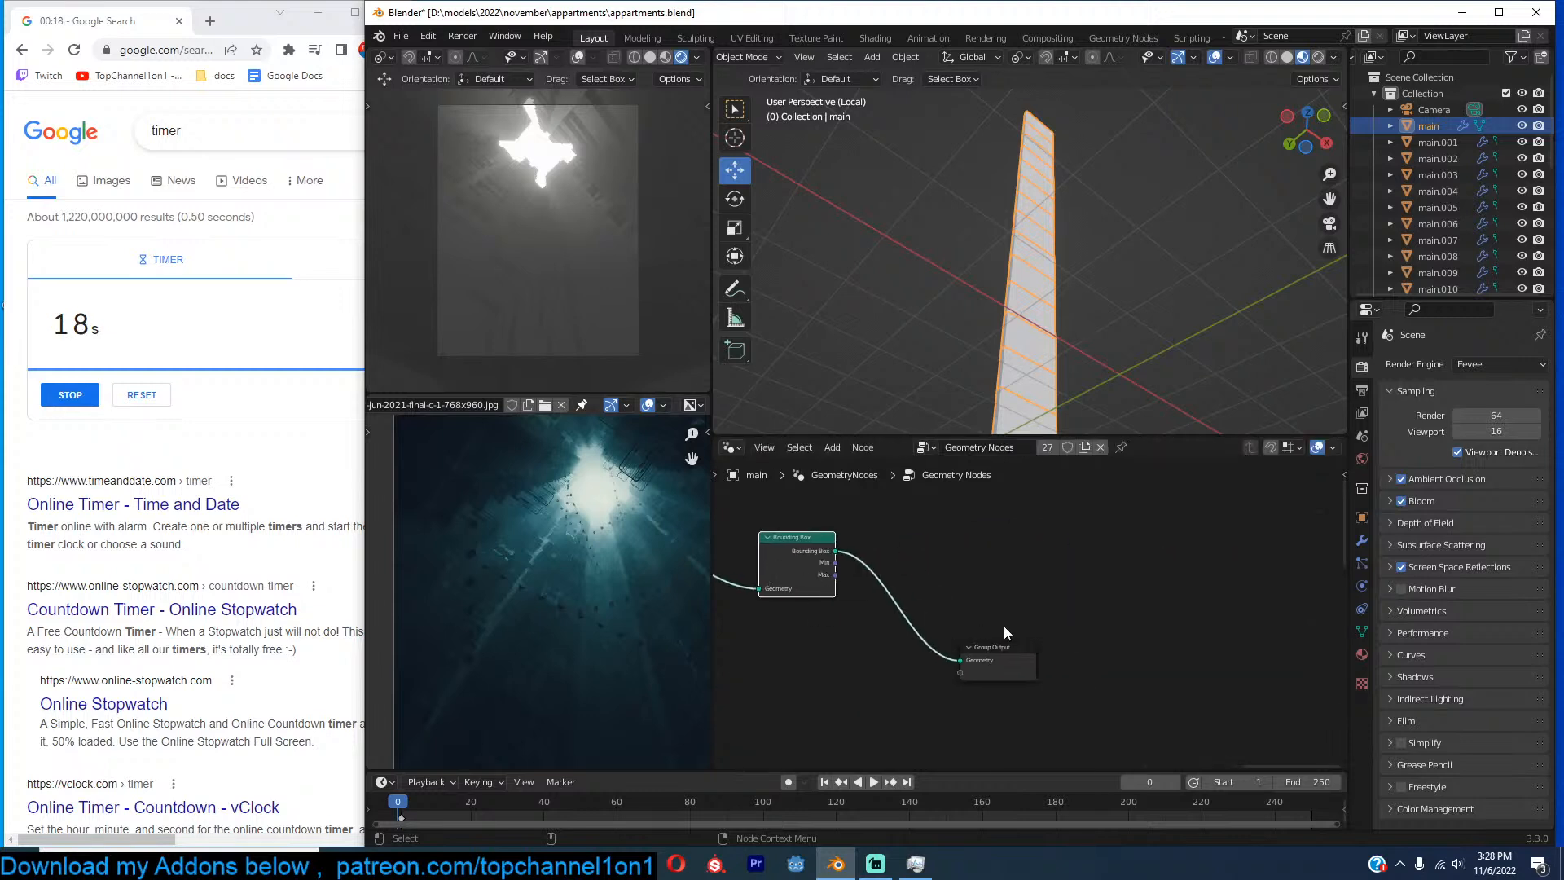
Move the Group Output node farther from the Bounding Box node, reposition the Bounding Box node, and save the file.
left_click_drag(1001, 649, 1119, 594)
scroll(1058, 344, "down", 1)
middle_click_drag(1058, 344, 1131, 401)
scroll(1061, 562, "up", 2)
middle_click_drag(1062, 562, 1228, 579)
middle_click_drag(1088, 355, 1051, 359)
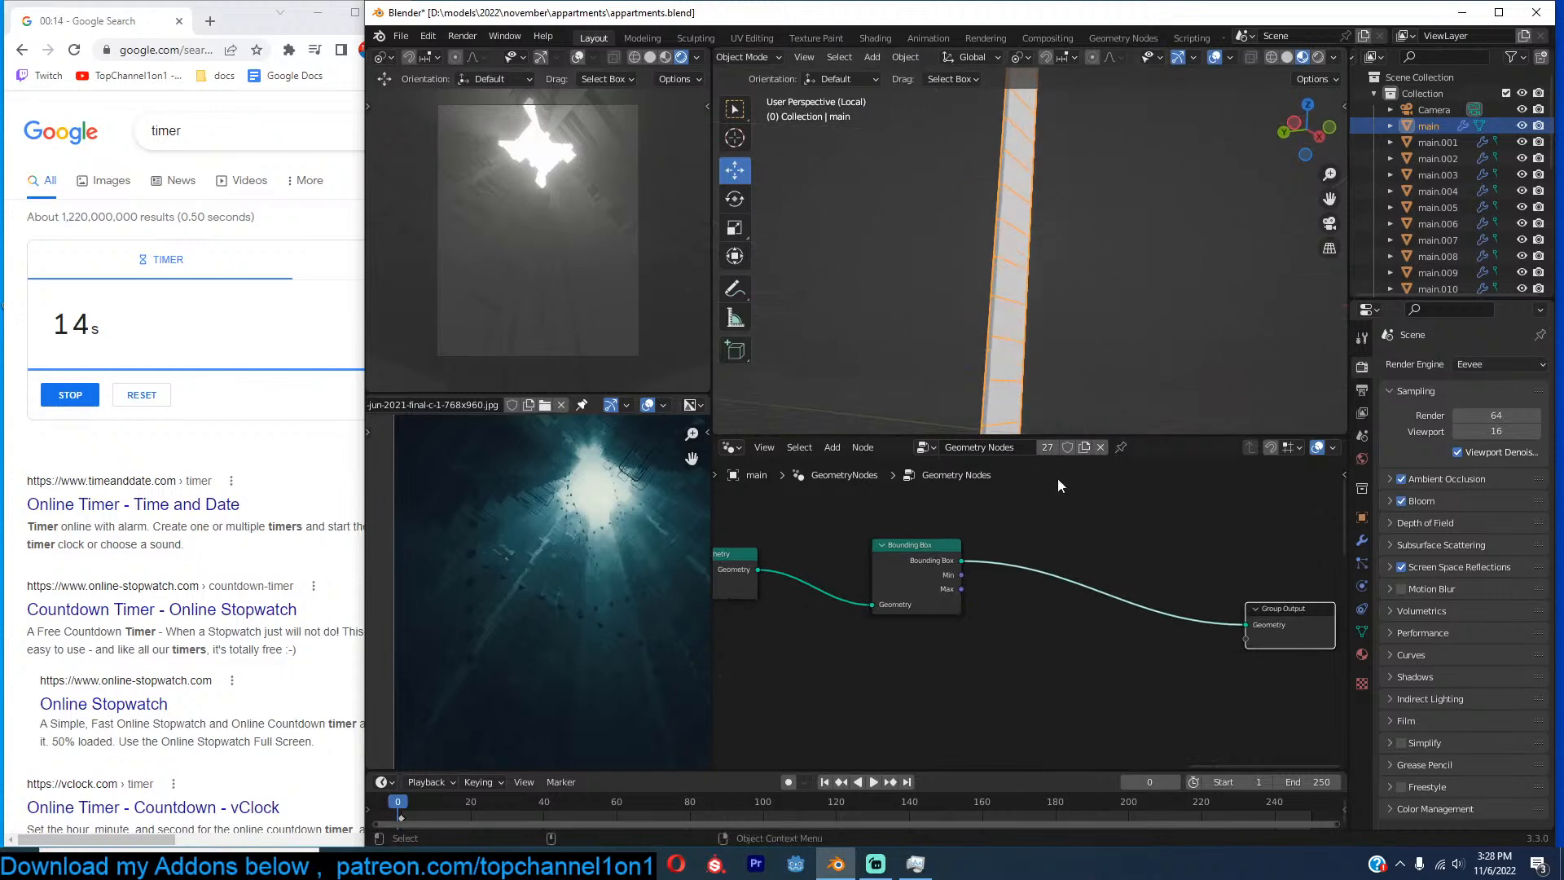
middle_click_drag(897, 576, 927, 555)
left_click_drag(927, 549, 892, 531)
middle_click_drag(1059, 325, 1011, 335)
key("ctrl+s")
Insert a Delete Geometry node between the Bounding Box node and the Group Output.
middle_click_drag(1065, 535, 1084, 555)
key("shift+a")
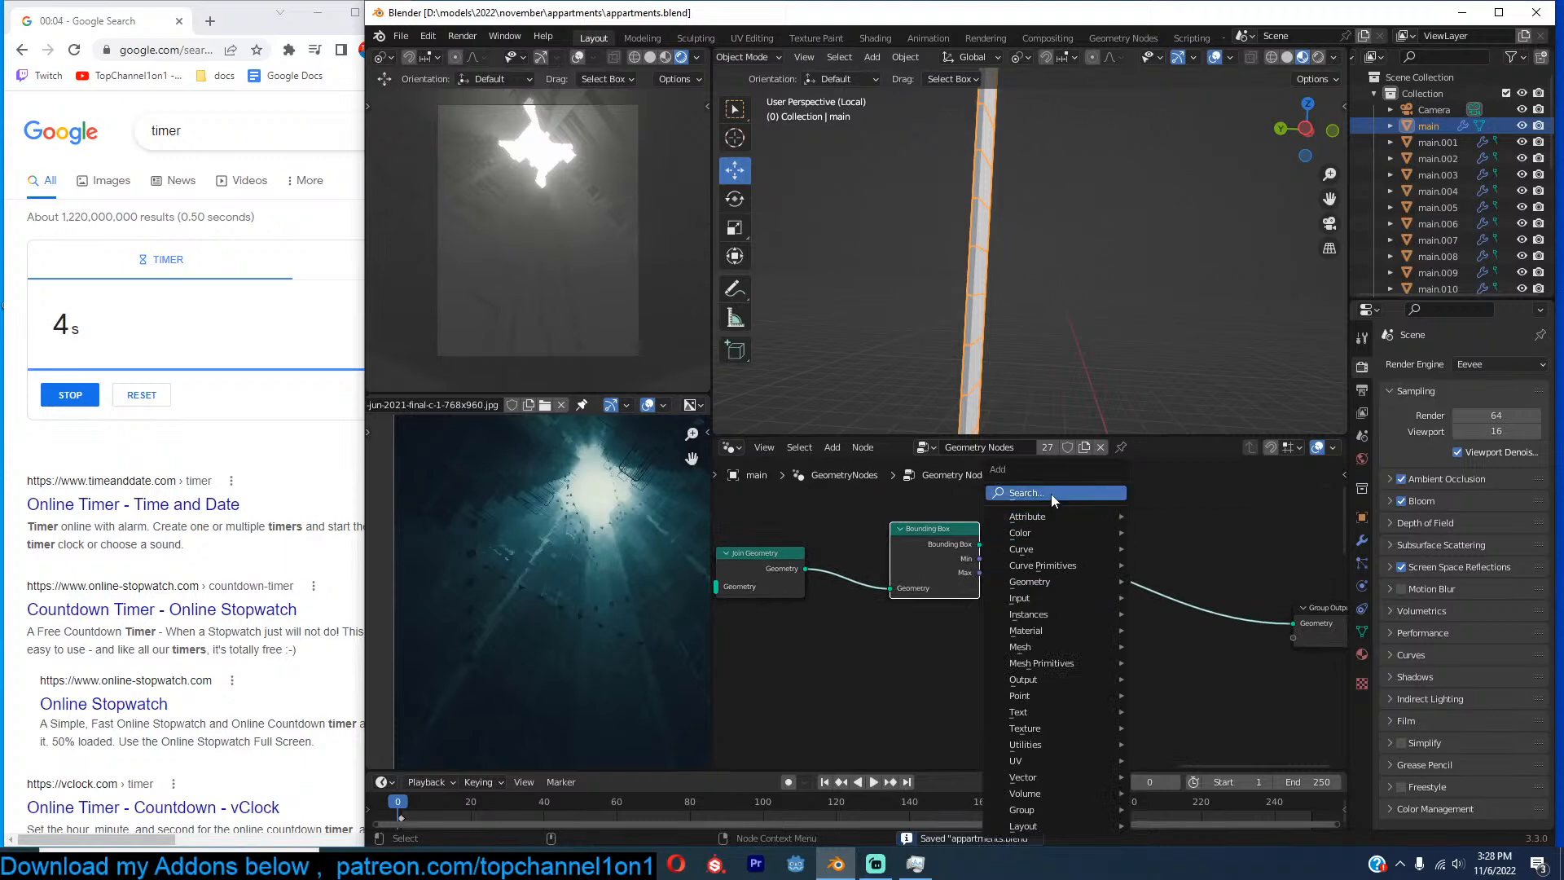
type("delete")
key("Return")
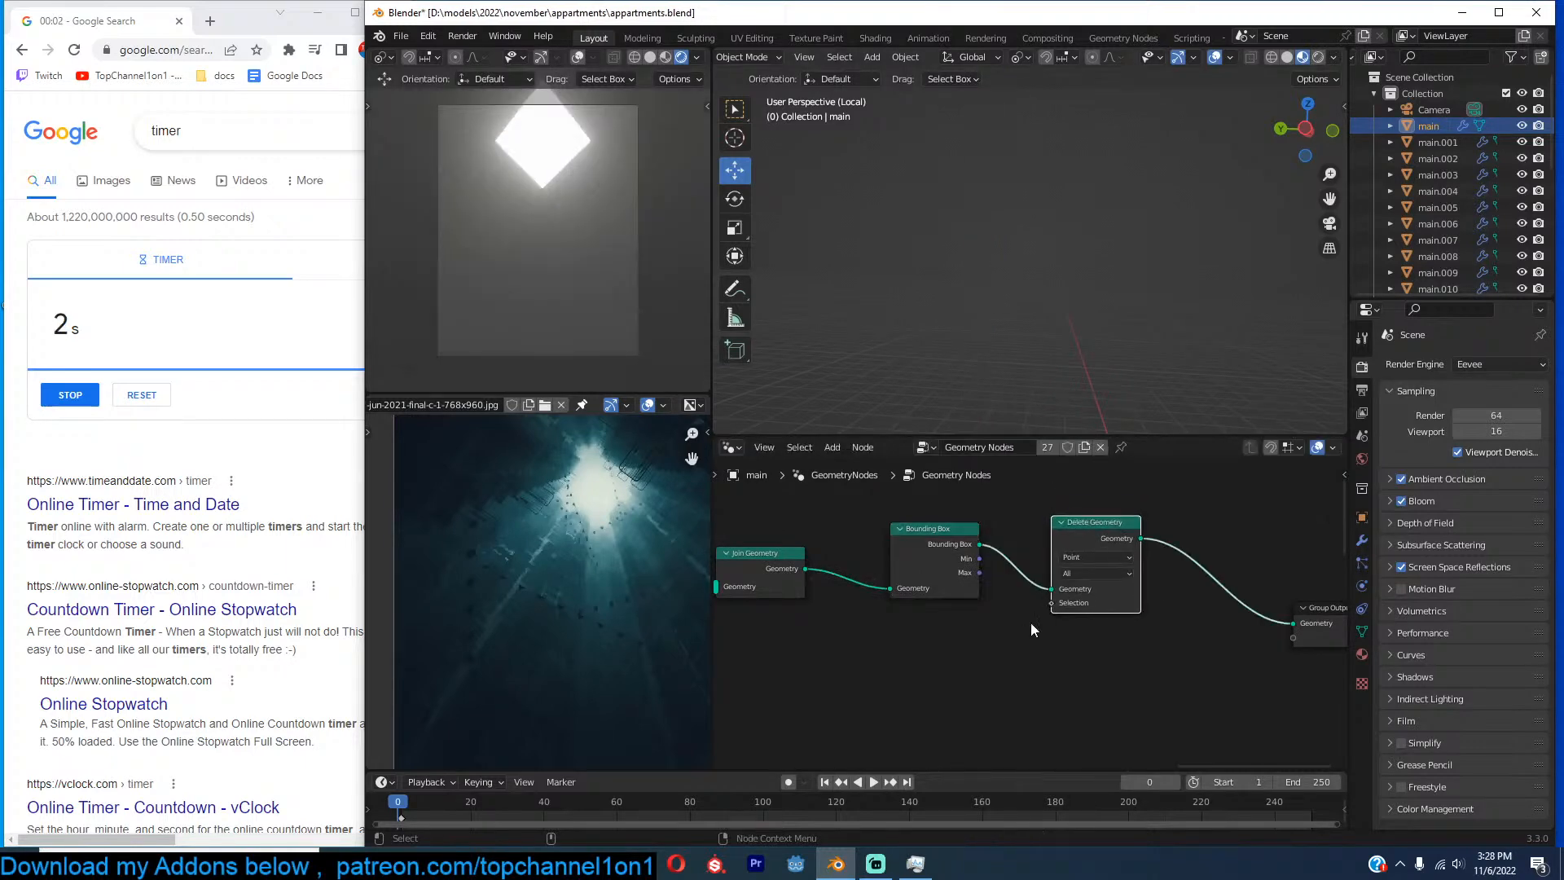
left_click(1191, 579)
Reset and restart the Google countdown timer in the browser, and save the Blender file.
middle_click_drag(1025, 666, 1072, 643)
key("shift+a")
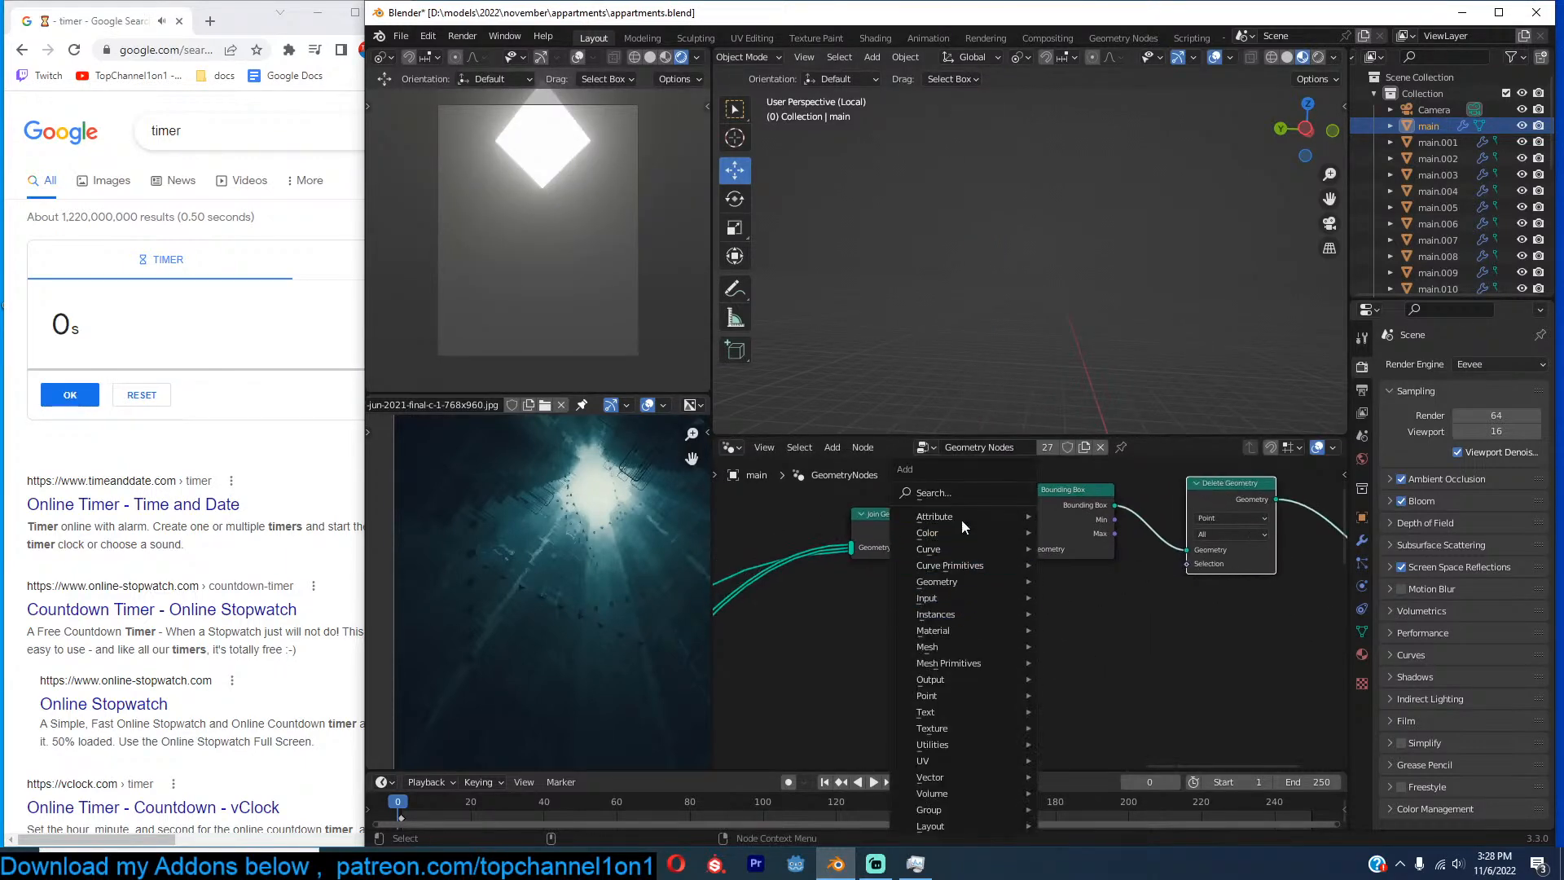
left_click(142, 394)
left_click(70, 394)
middle_click_drag(1043, 590, 1028, 598)
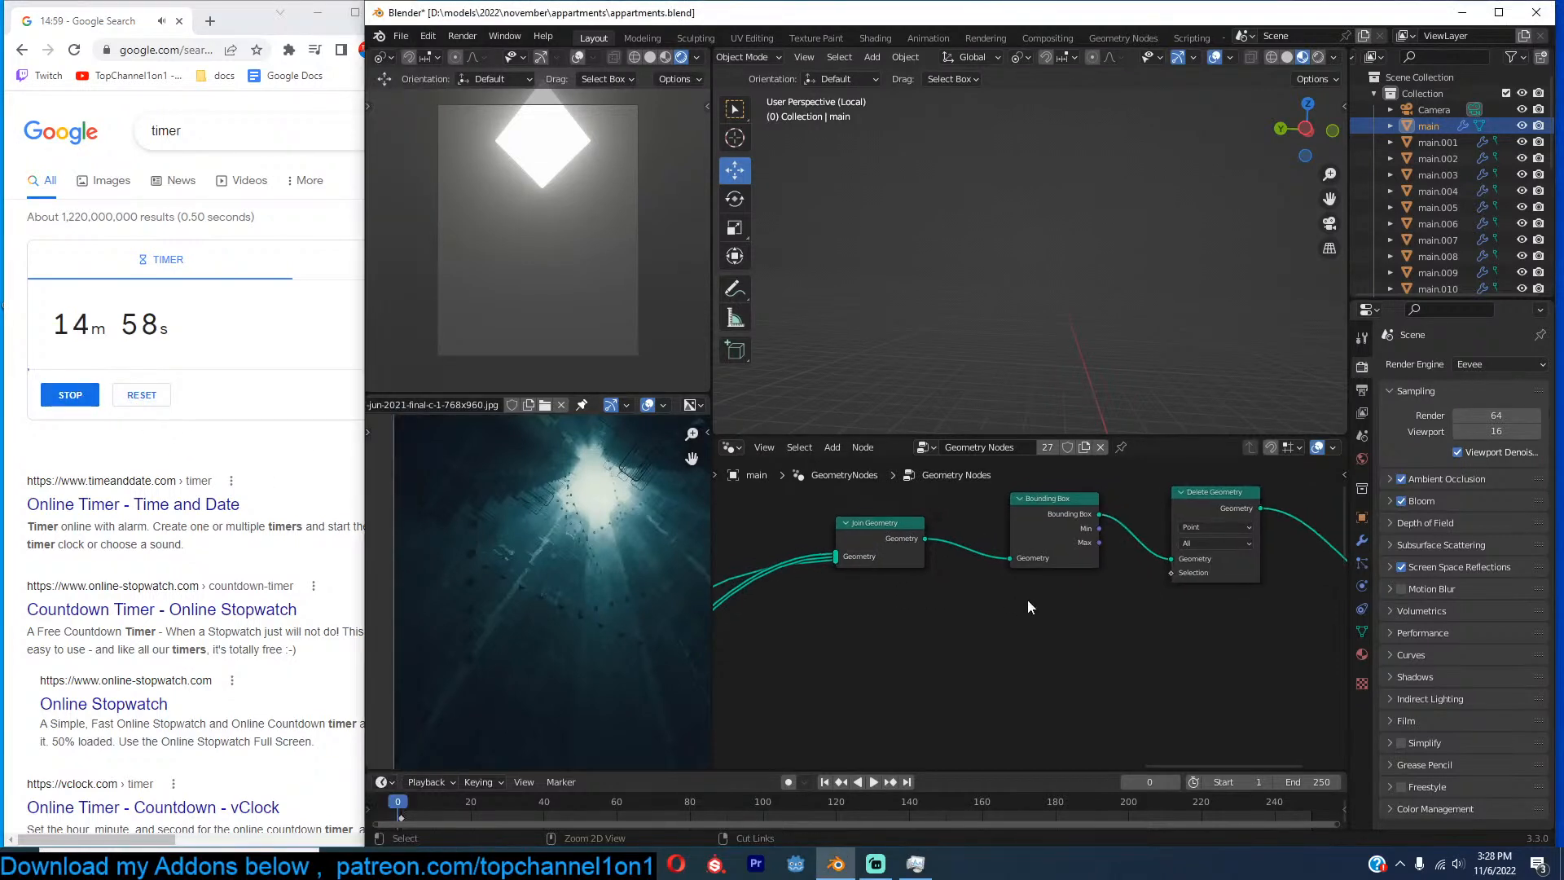
key("ctrl+s")
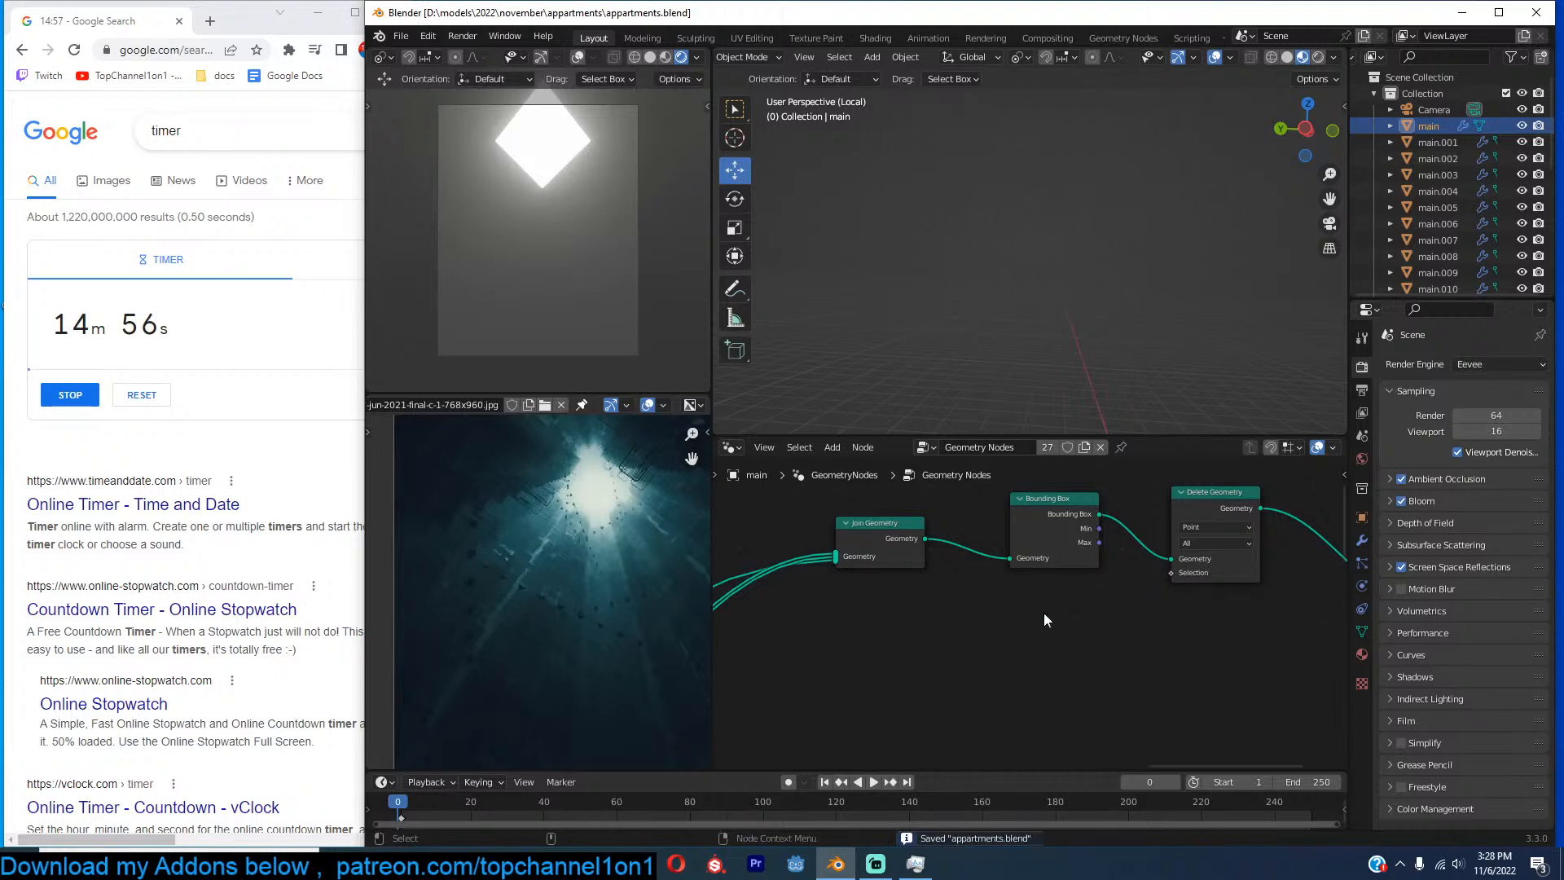
Add a Normal node and place it below the Join Geometry node.
key("shift+a")
left_click(964, 493)
type("norm")
key("Return")
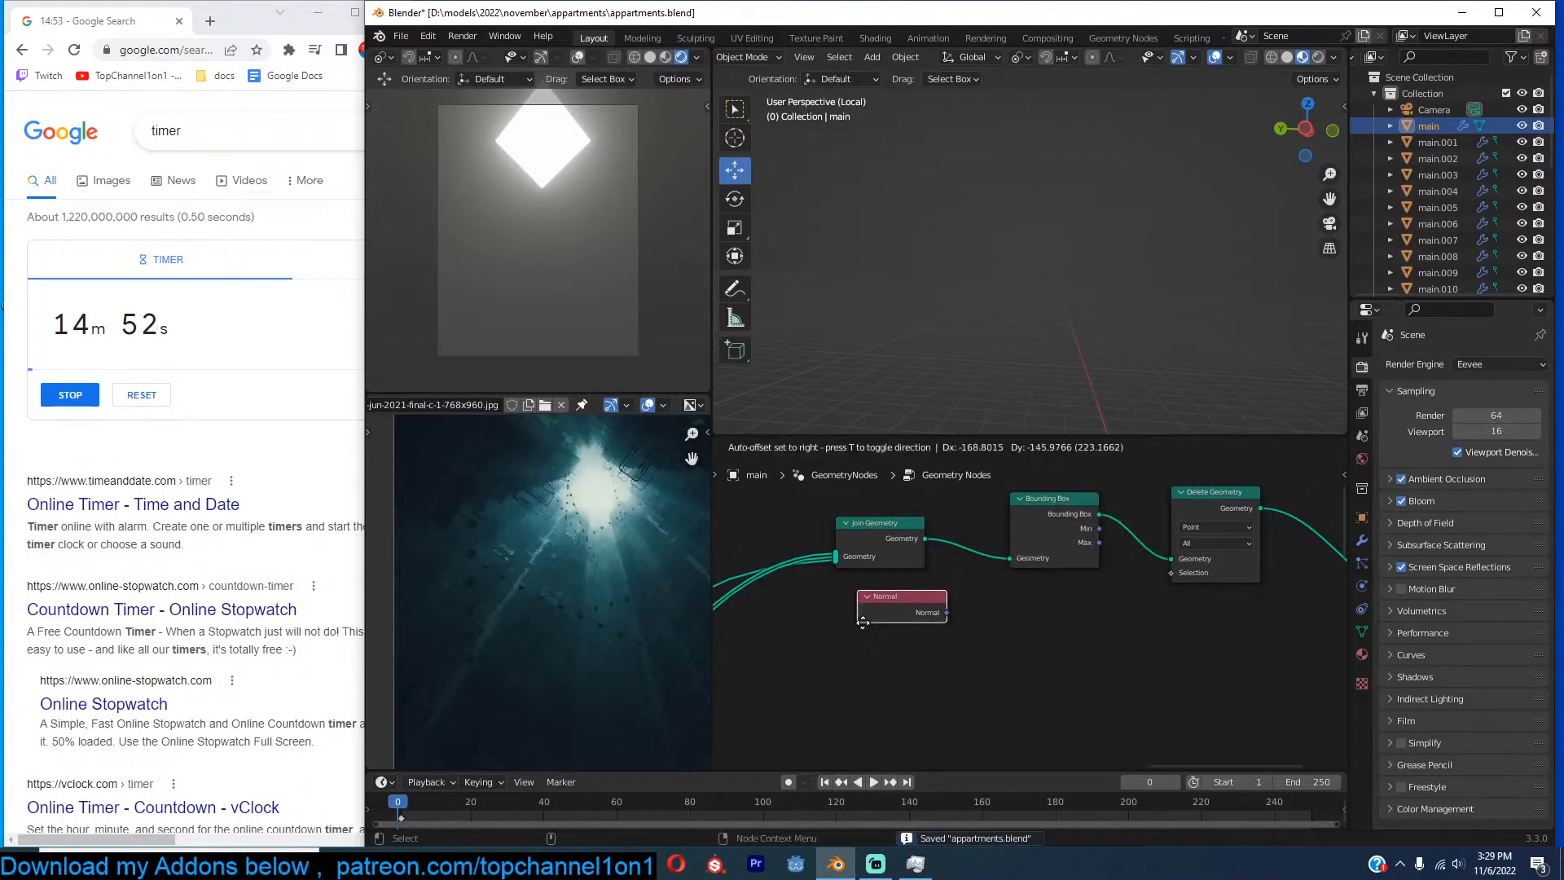
left_click(896, 660)
Add a Separate XYZ node below the Bounding Box node and connect the Normal output to its Vector input.
key("shift+a")
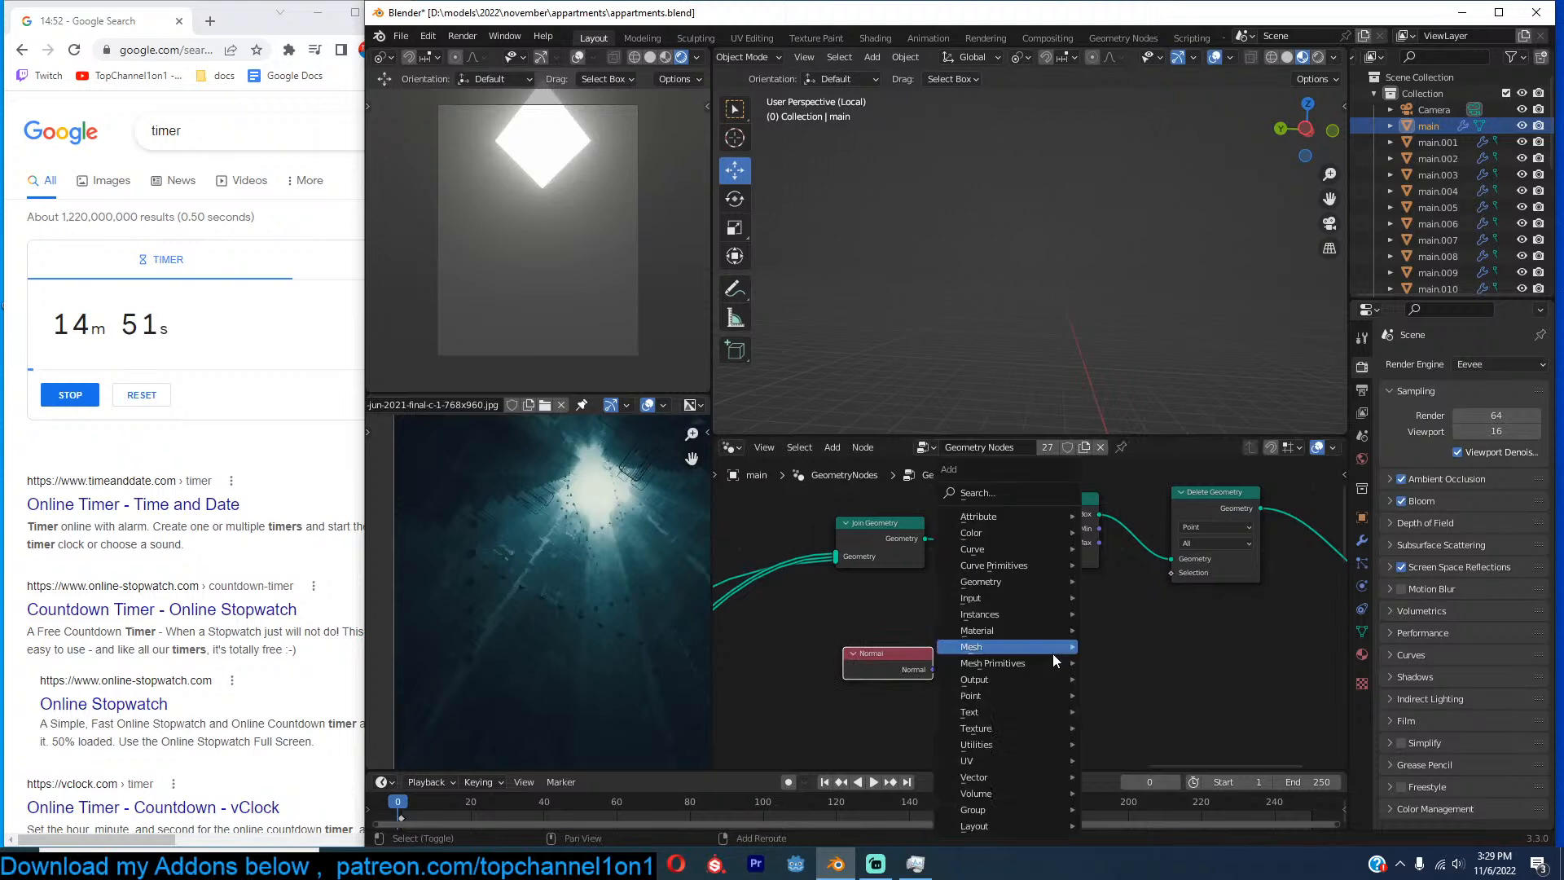
left_click(1054, 499)
type("x")
left_click(1086, 539)
left_click(1033, 603)
left_click_drag(932, 670, 1000, 656)
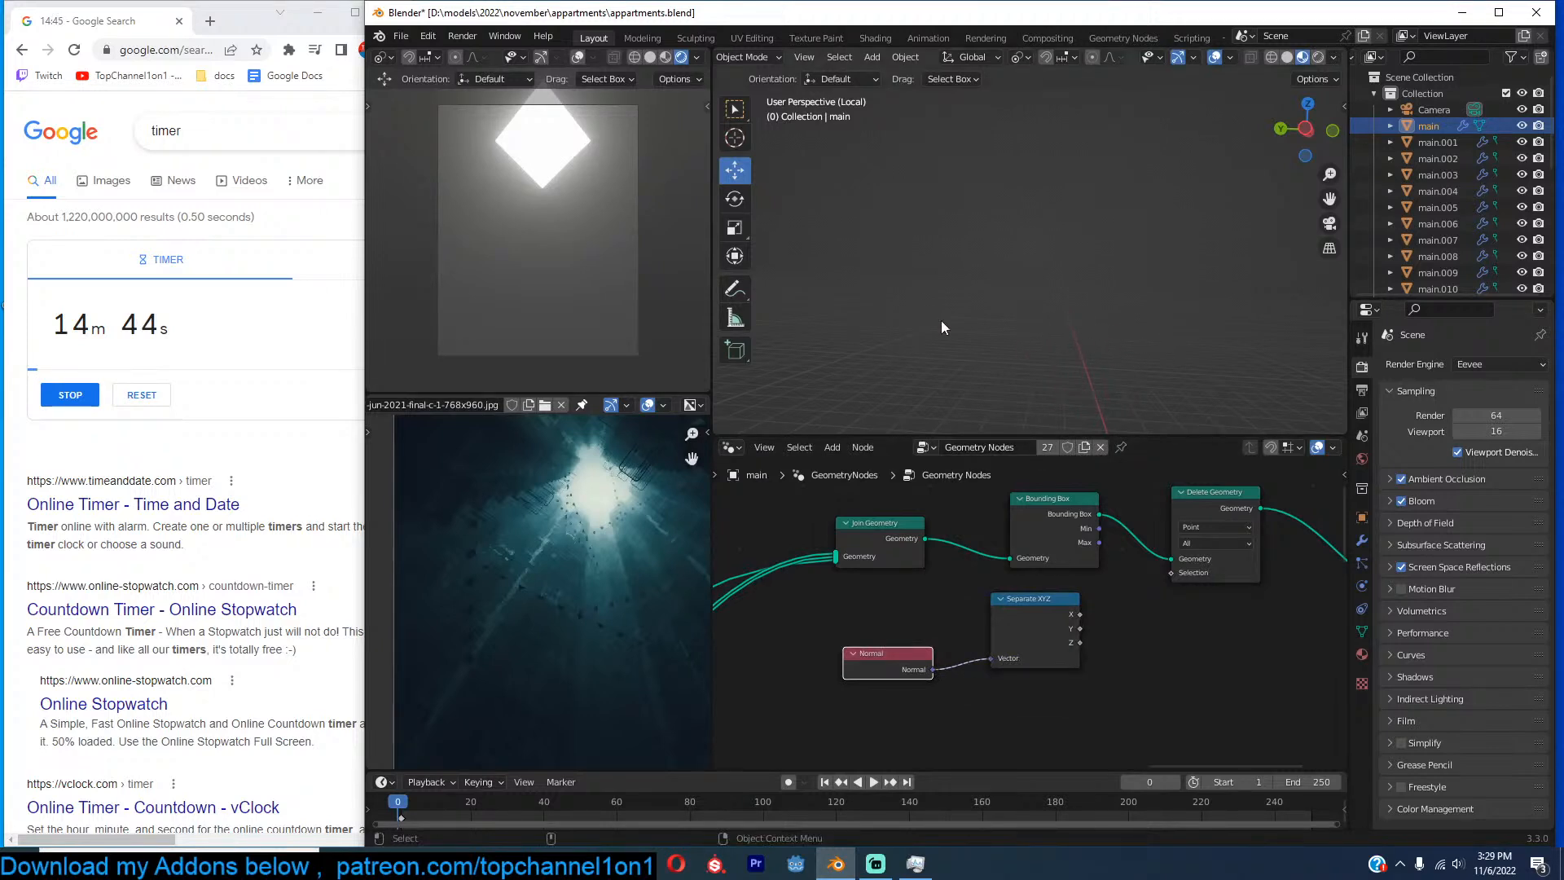
Route the Bounding Box output to the Group Output and annotate an arrow pointing outward from the tower's face.
left_click(733, 289)
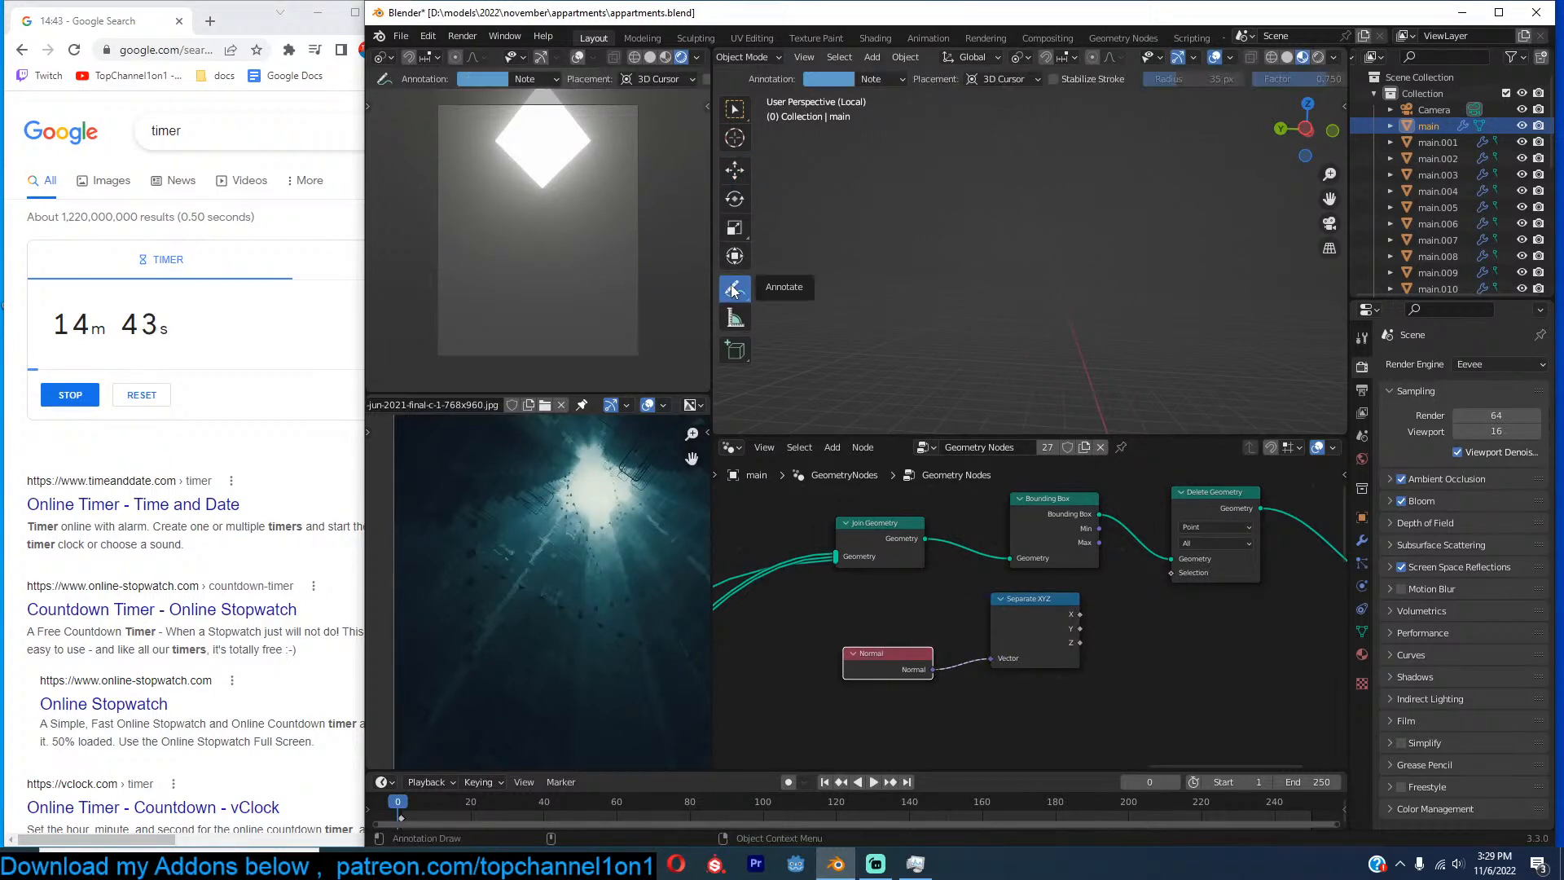
left_click(1093, 505, "ctrl+shift")
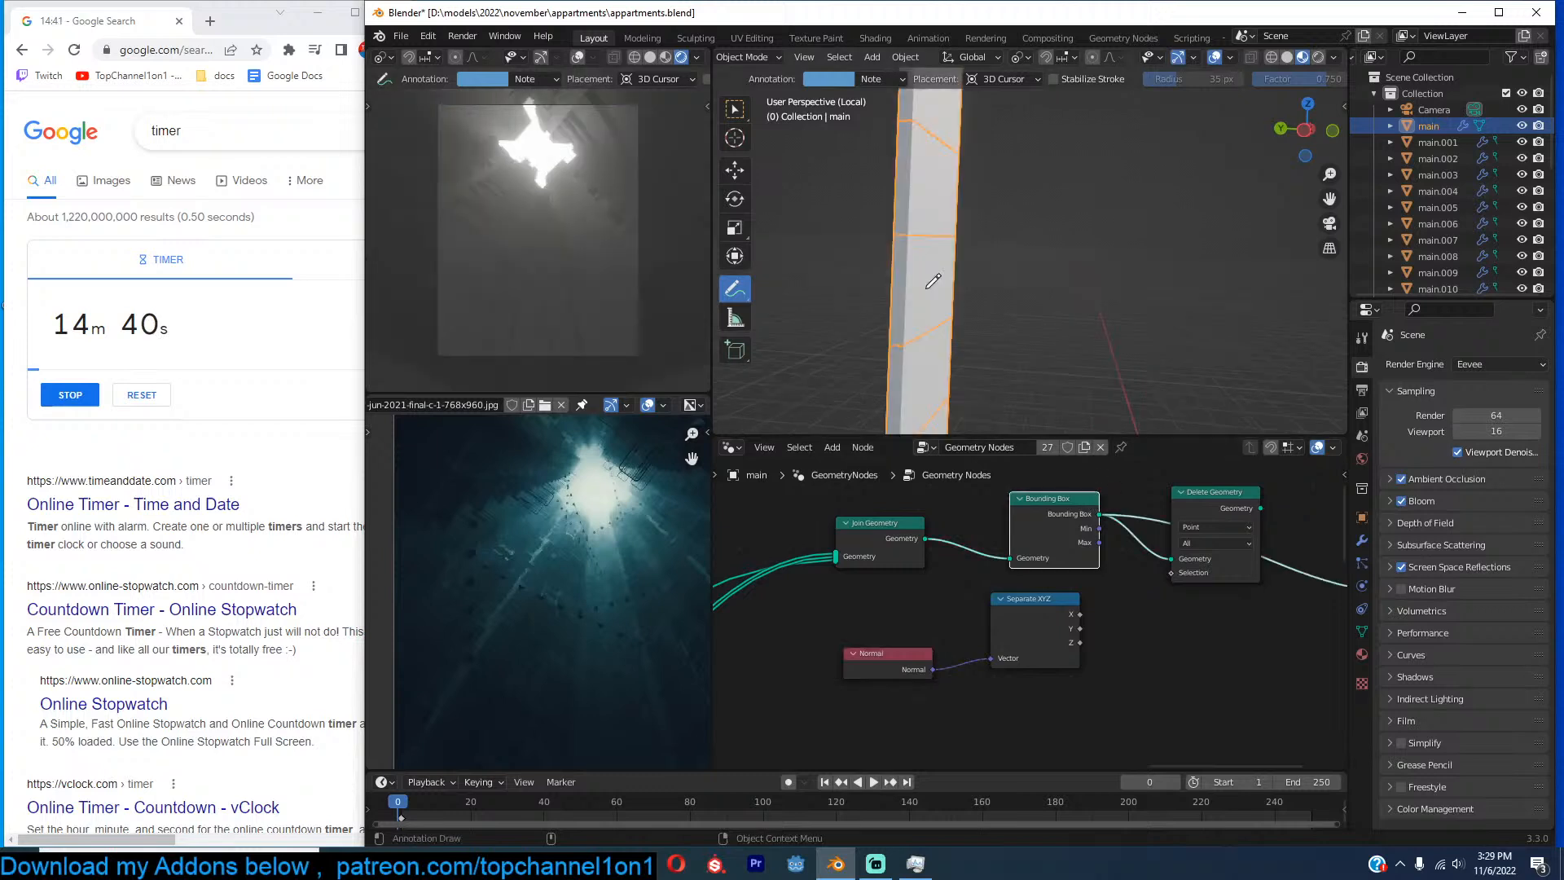
left_click_drag(971, 255, 1011, 261)
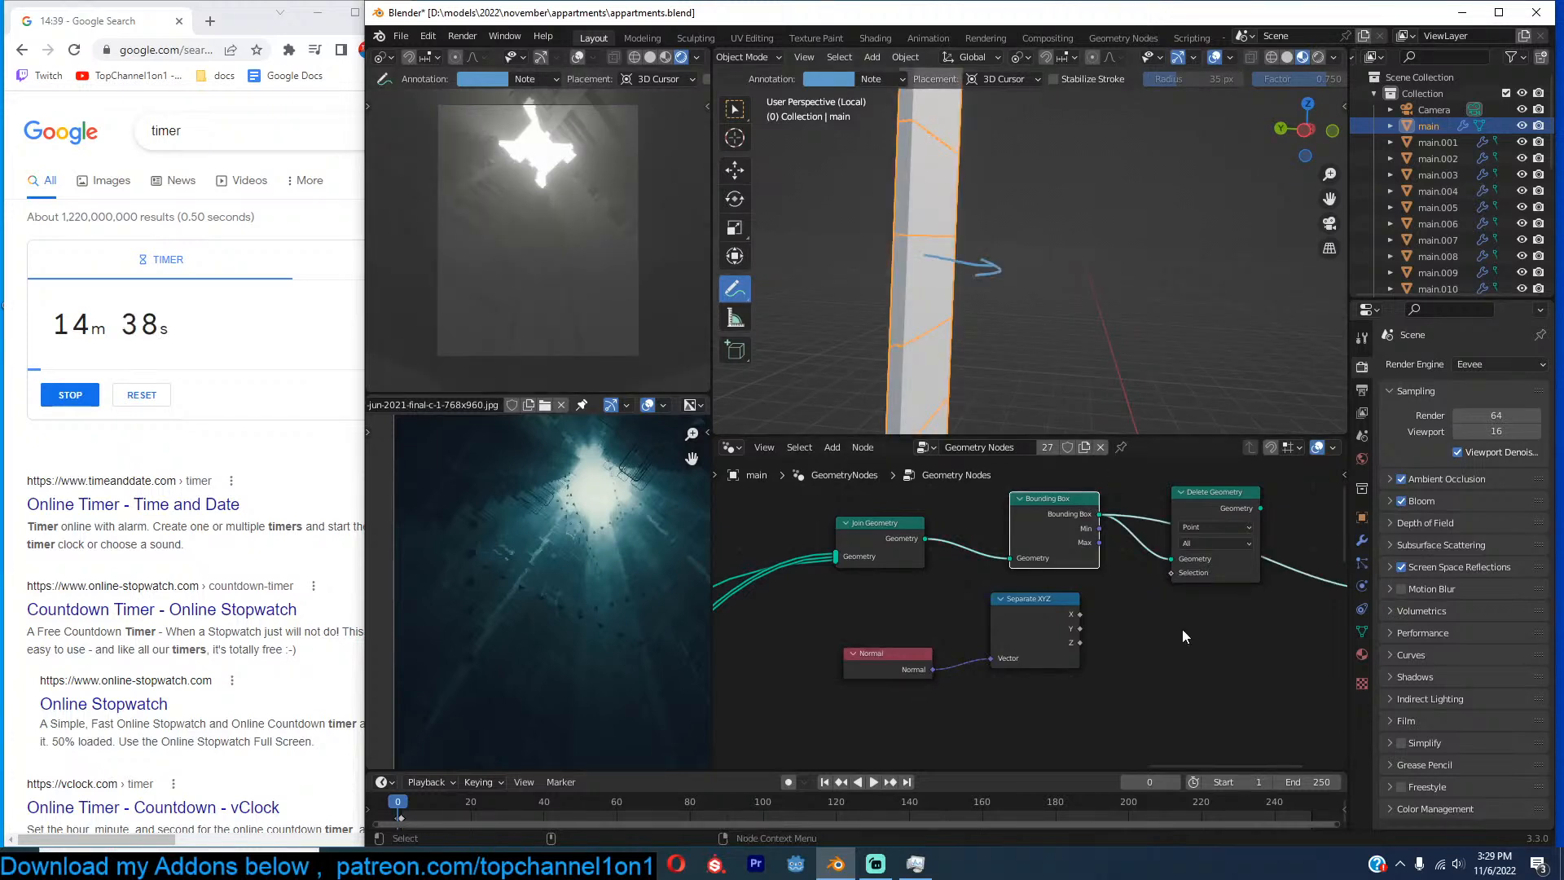
scroll(1181, 629, "down", 1)
middle_click_drag(993, 385, 1000, 393)
scroll(1000, 394, "up", 1)
left_click(1075, 631)
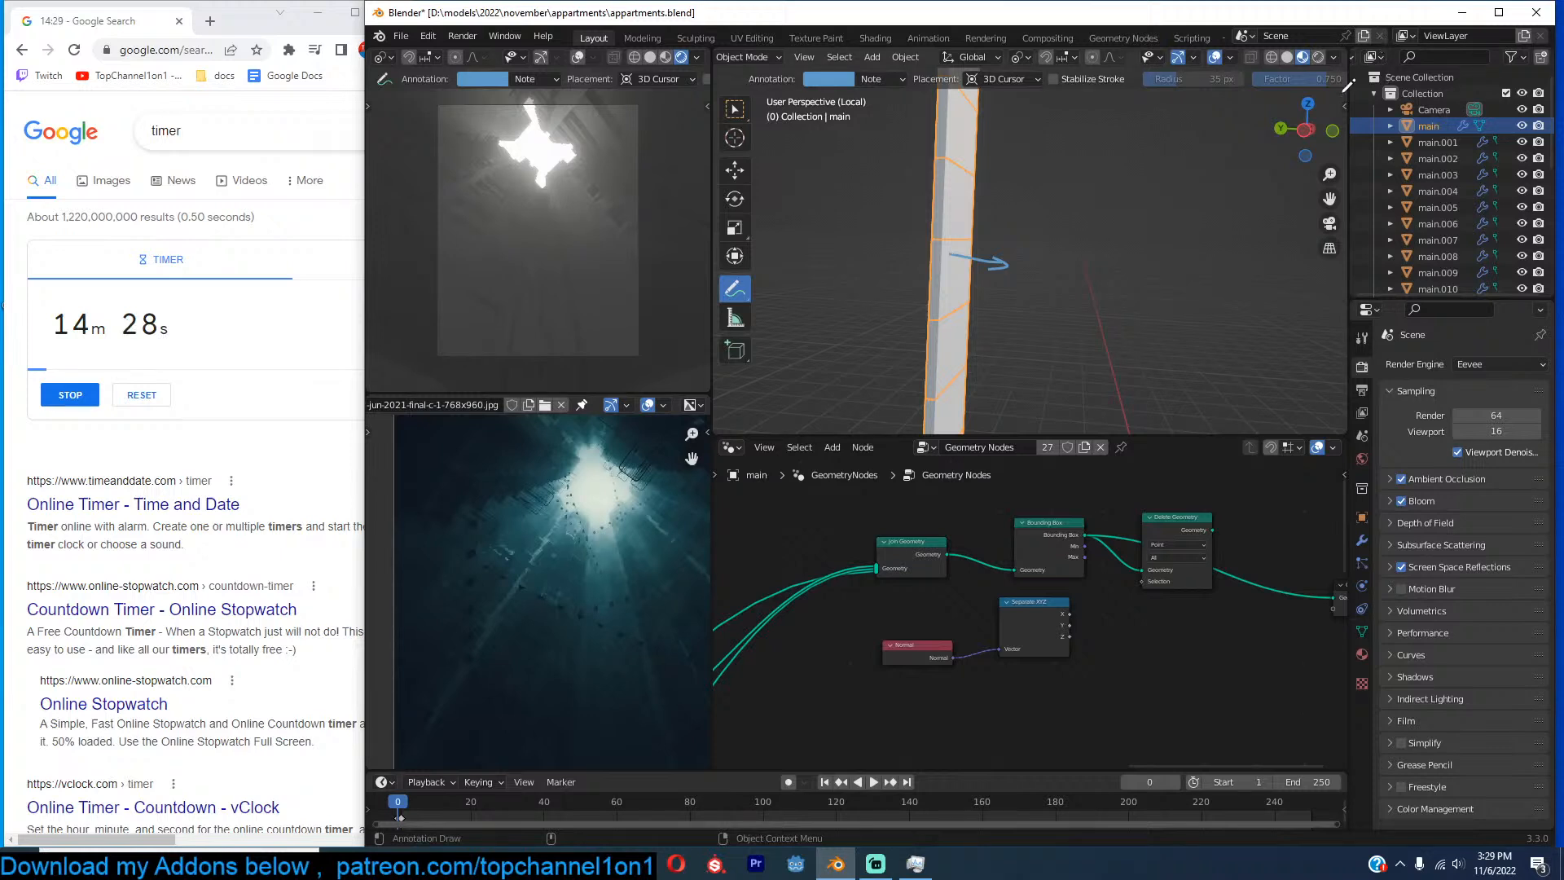
Add a Compare node set to Float, Greater Than, and connect the Separate XYZ node's Y output to its A input.
middle_click_drag(1218, 573, 1101, 573)
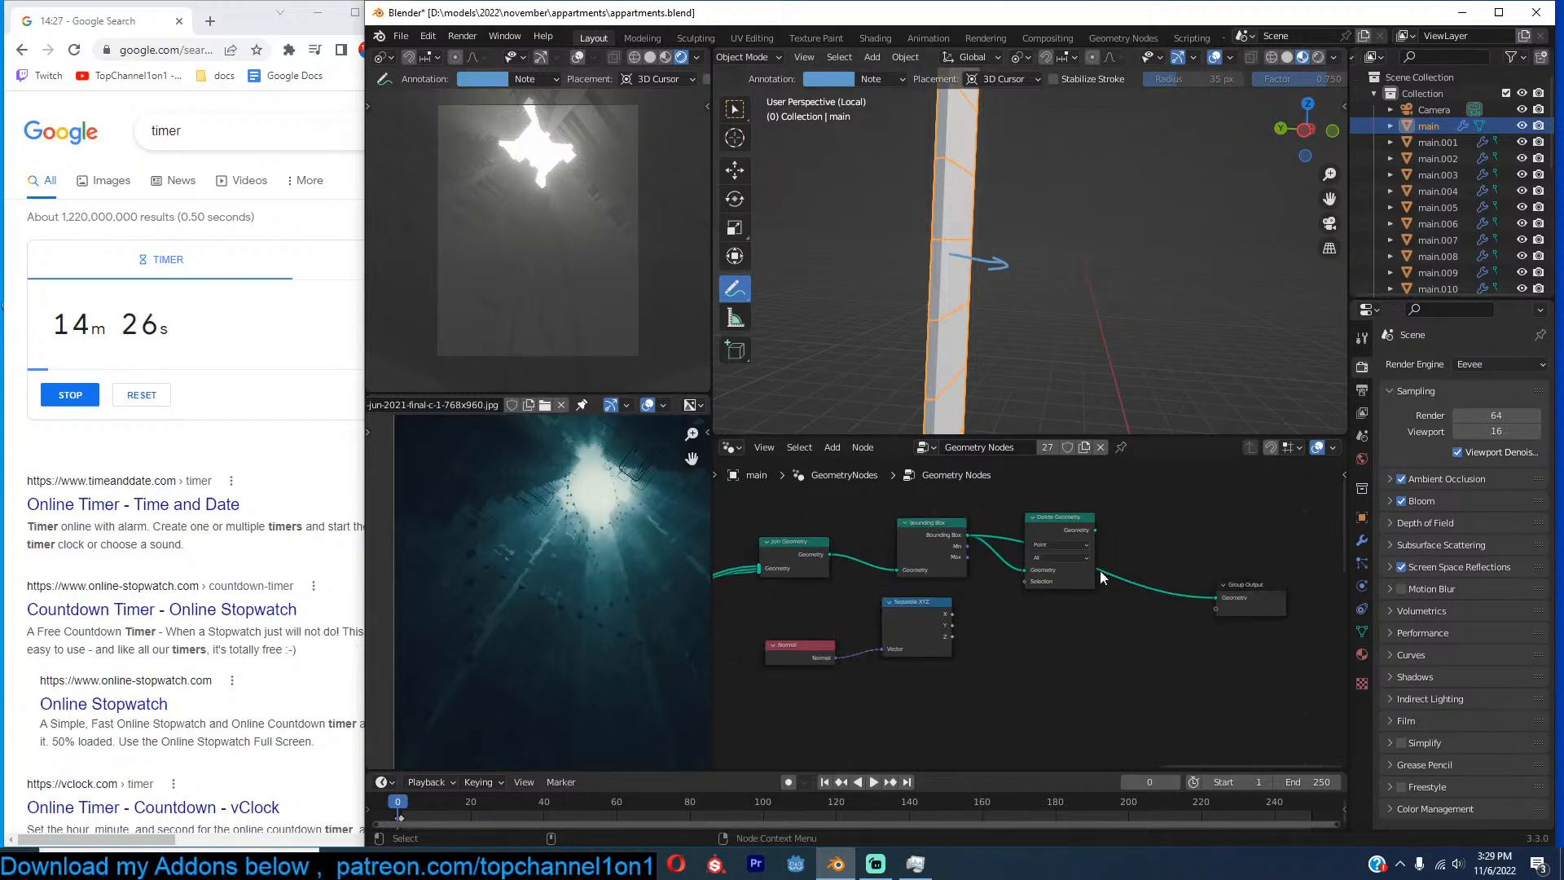
scroll(1101, 577, "up", 2)
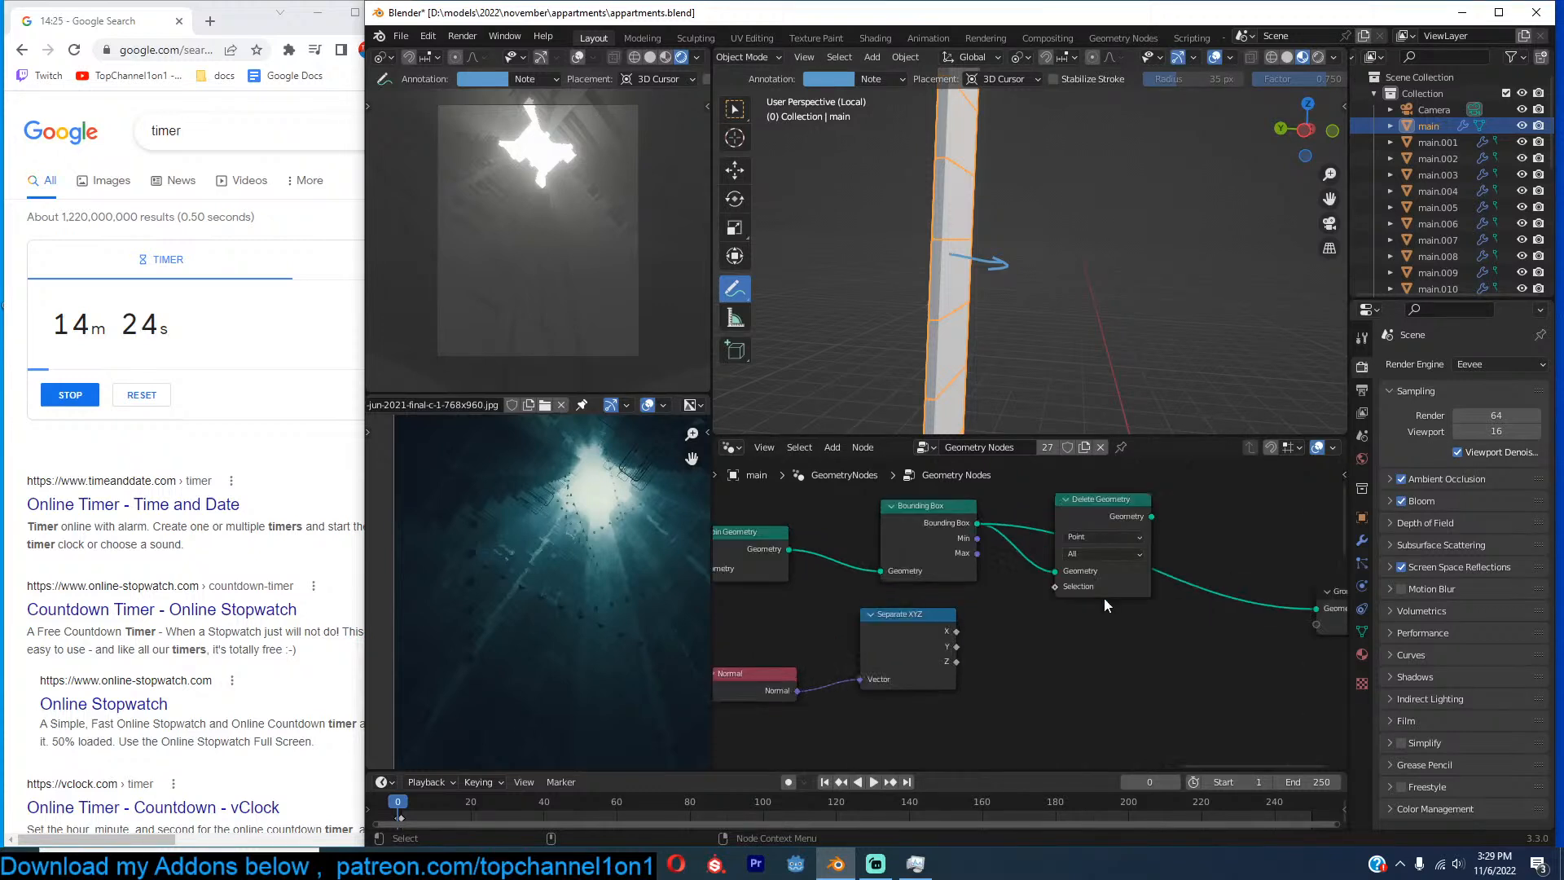
scroll(1103, 598, "down", 1)
mouse_move(934, 644)
left_mouse_down()
mouse_move(975, 666)
mouse_move(938, 659)
left_mouse_up()
key("shift+a")
left_click(1072, 494)
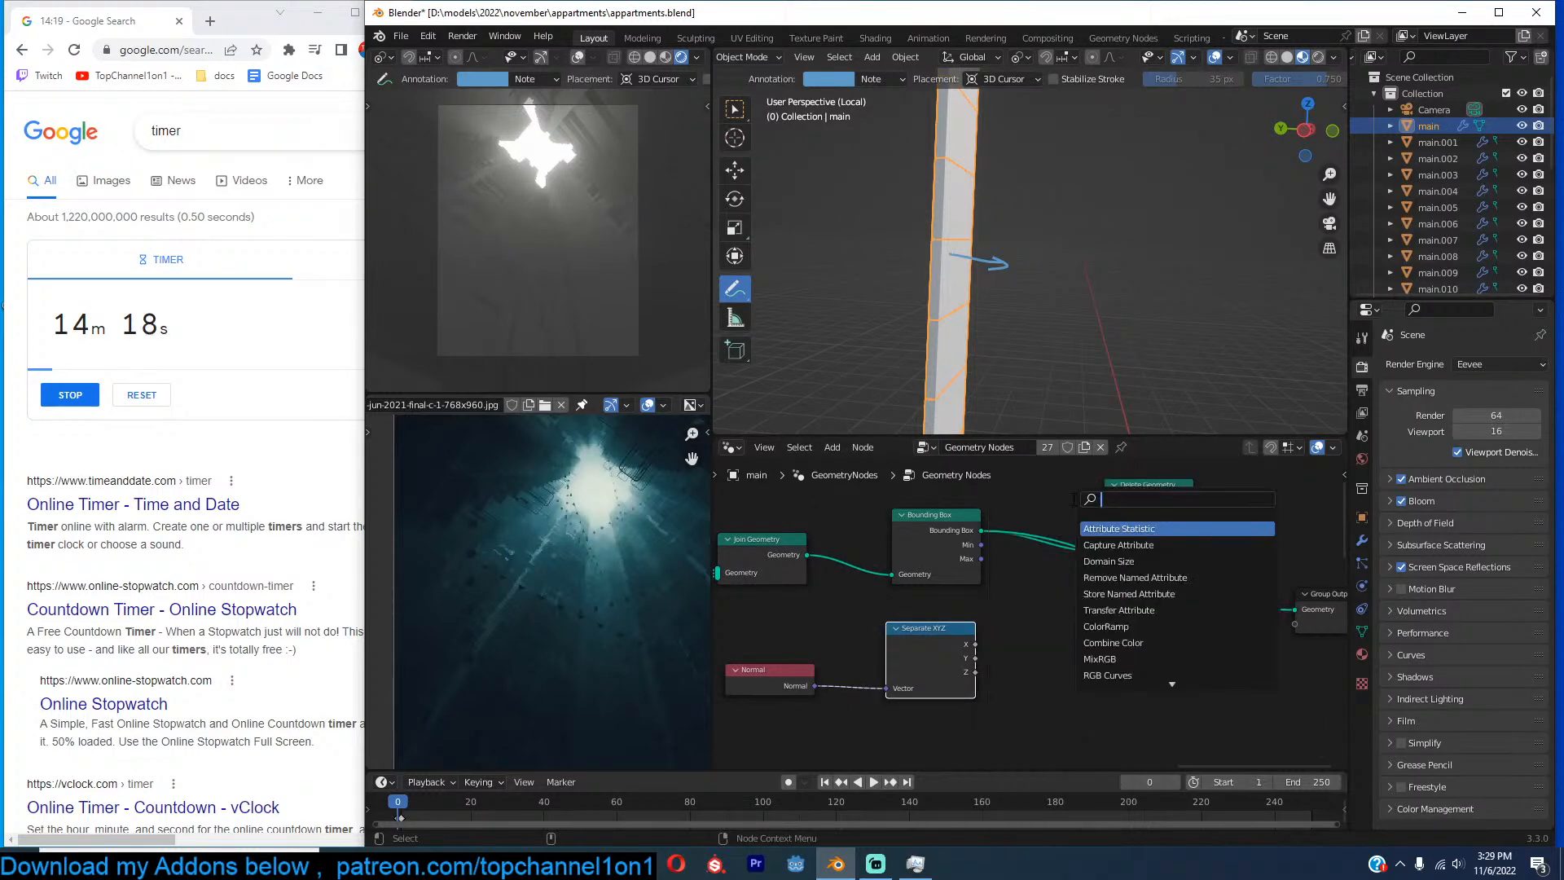
type("greater")
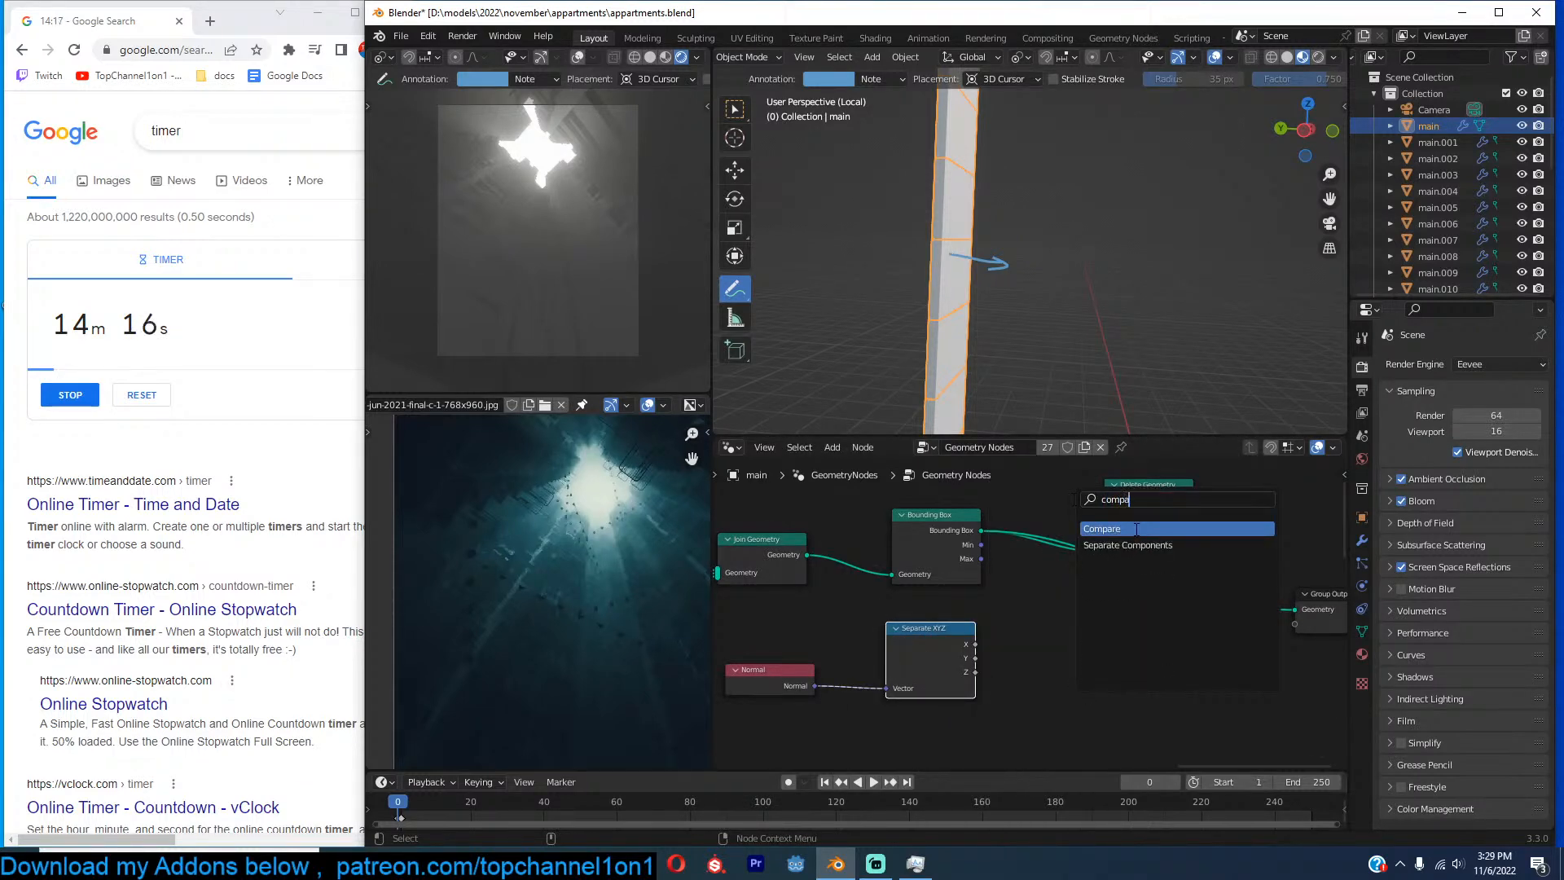
key("Return")
left_click_drag(975, 658, 1029, 657)
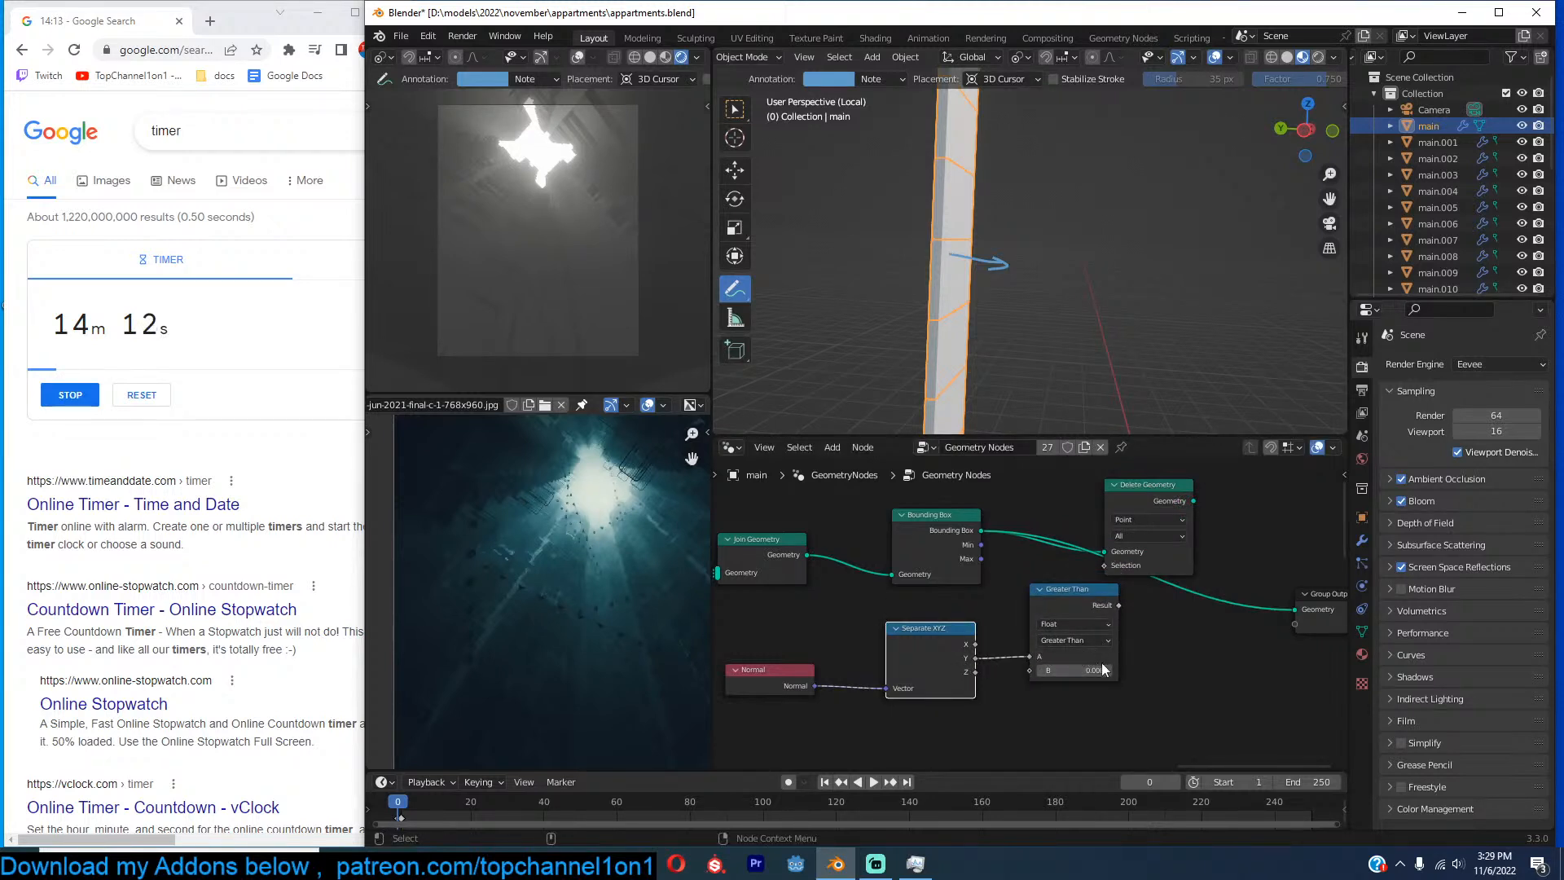
Connect the Greater Than result to Delete Geometry's Selection, route Delete Geometry to the Group Output, and delete the Viewer node.
left_click_drag(1147, 530, 1218, 514)
left_click_drag(1119, 605, 1199, 551)
left_click(1220, 481, "ctrl+shift")
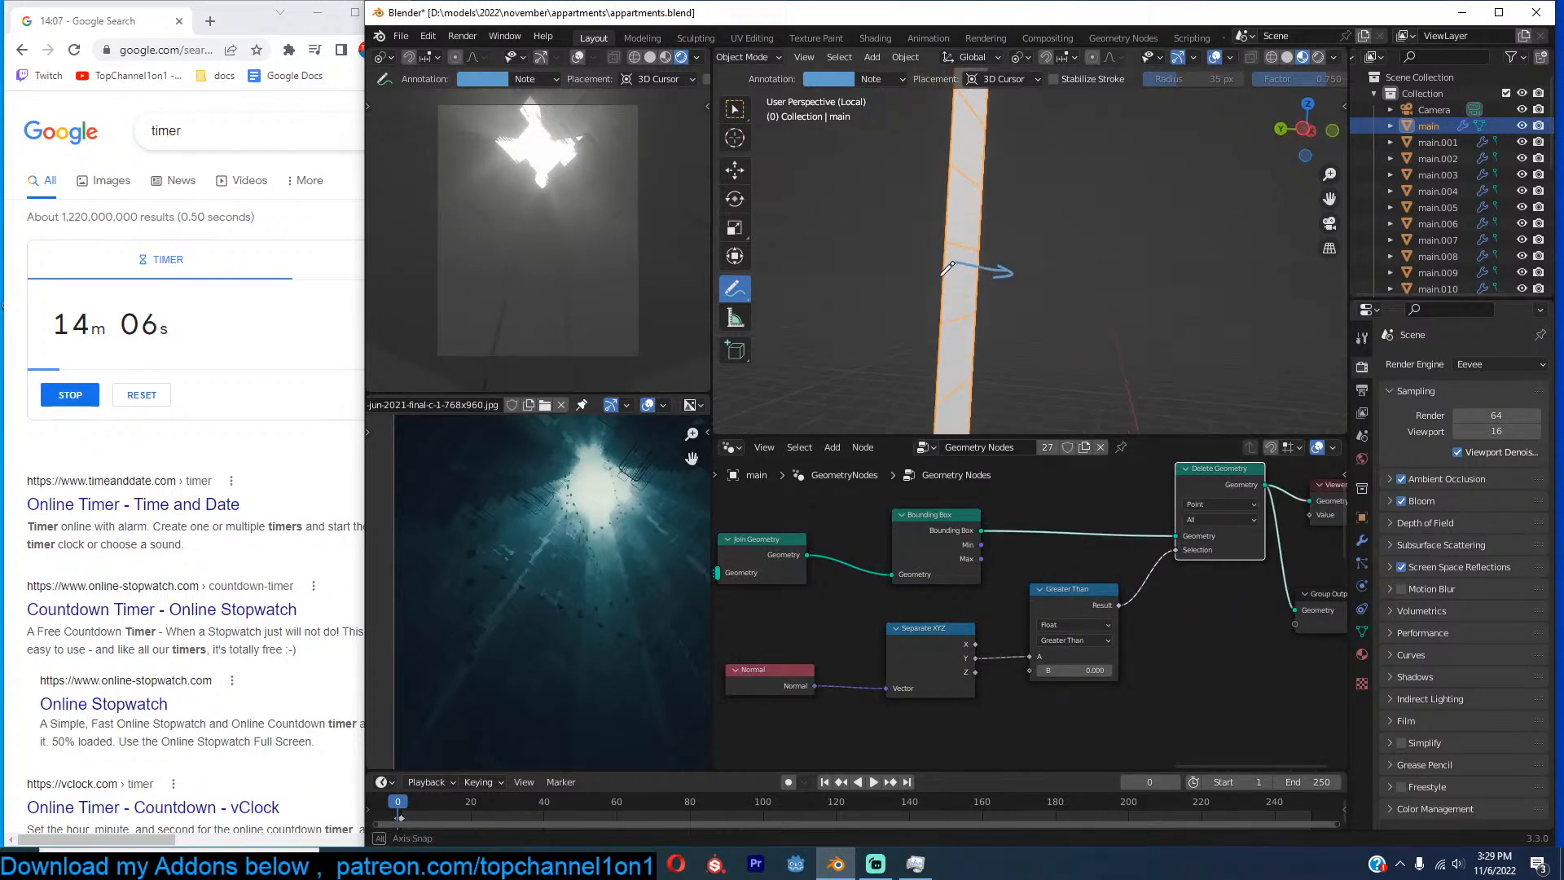
scroll(1158, 479, "down", 2)
middle_click_drag(1157, 476, 1069, 508)
left_click(1152, 562)
key("x")
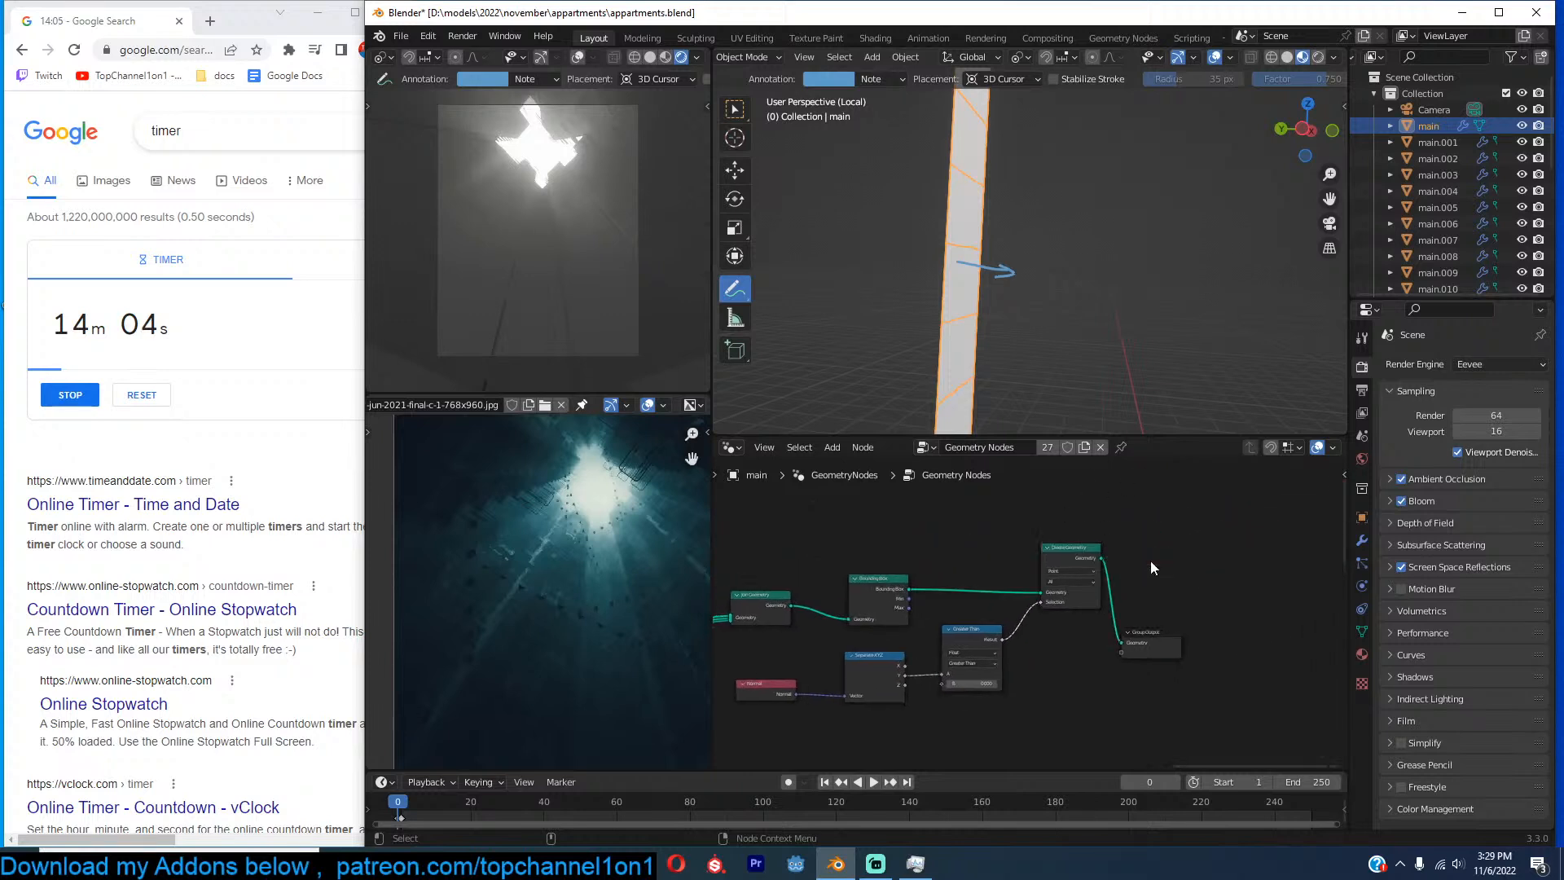
Move the Group Output node farther from the Delete Geometry node, and save the file.
scroll(955, 282, "up", 1)
middle_click_drag(960, 277, 1010, 265)
left_click_drag(1174, 633, 1331, 565)
scroll(1088, 590, "down", 2)
scroll(1041, 584, "up", 3)
middle_click_drag(1087, 590, 1029, 578)
key("ctrl+s")
Insert a Distribute Points on Faces node between the Delete Geometry node and the Group Output.
scroll(1112, 611, "up", 2)
key("shift+a")
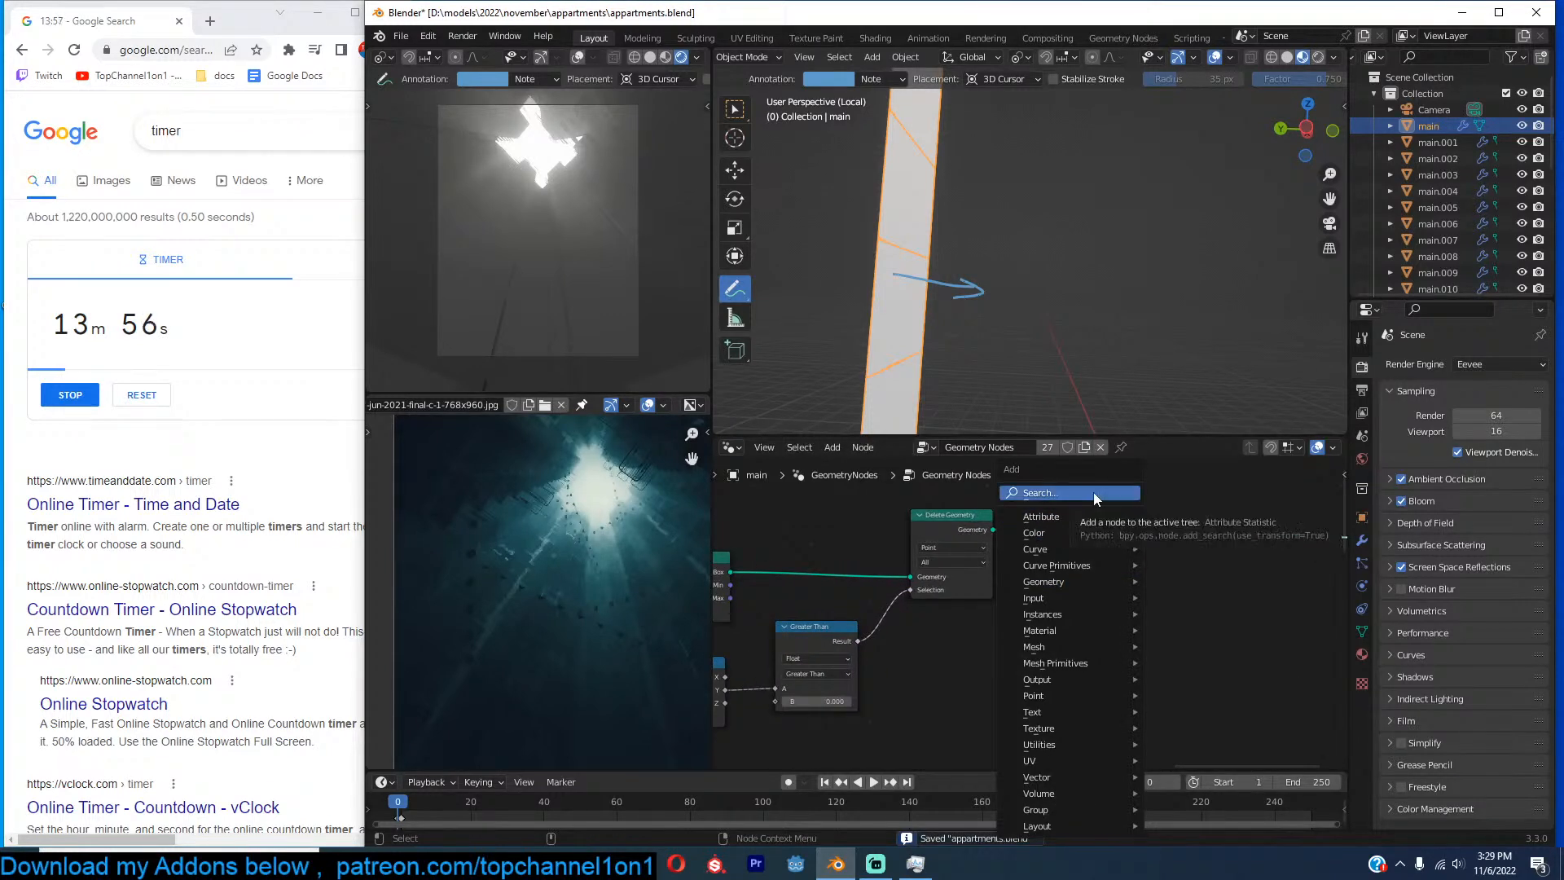
left_click(1093, 492)
type("insta")
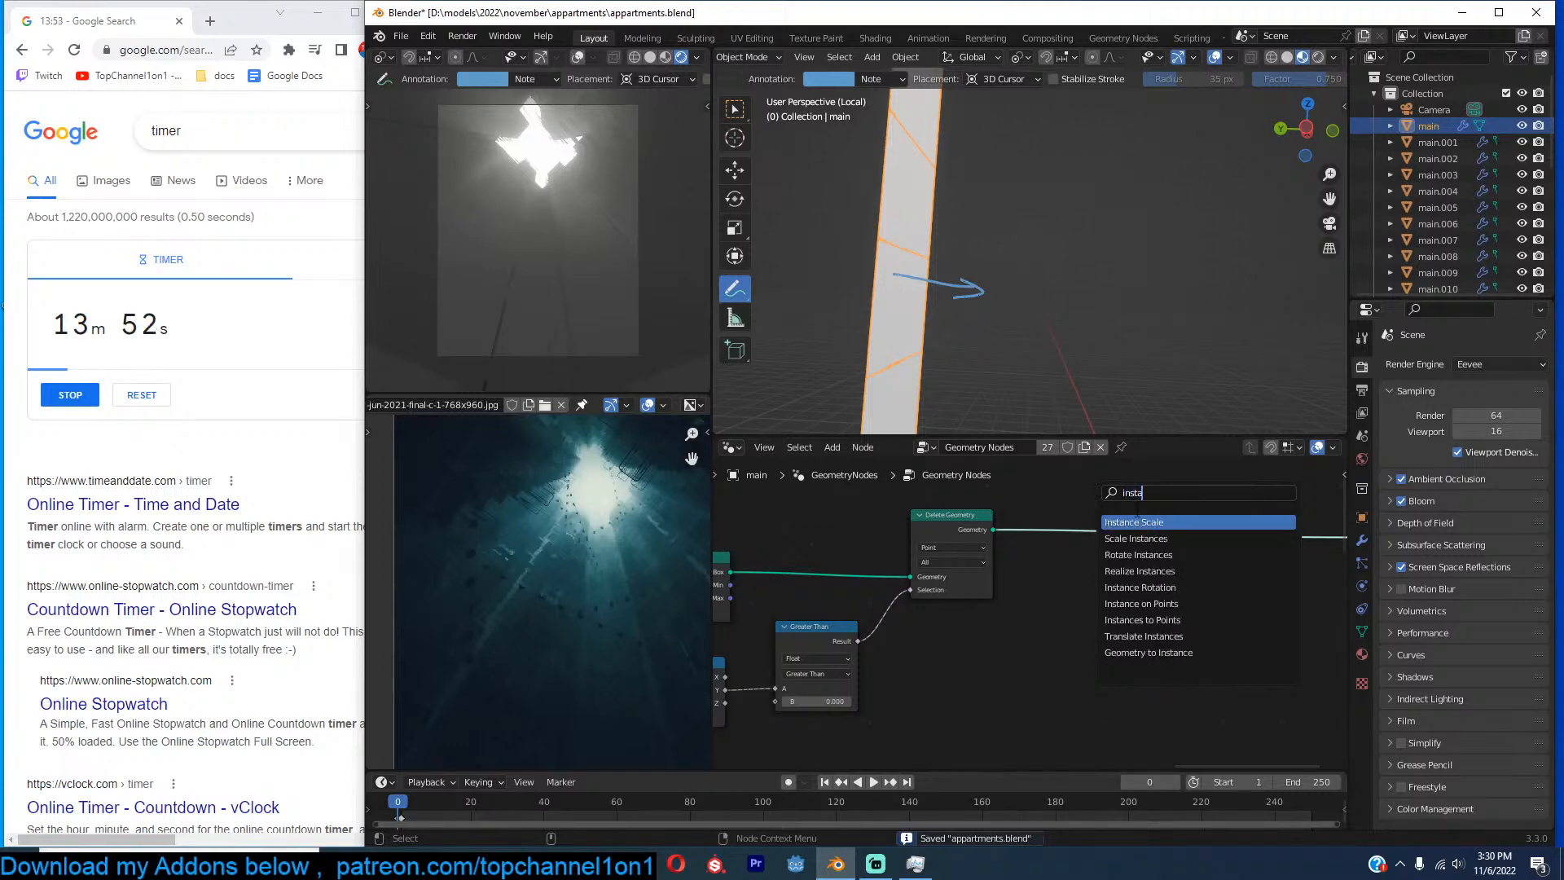
key("ctrl+BackSpace")
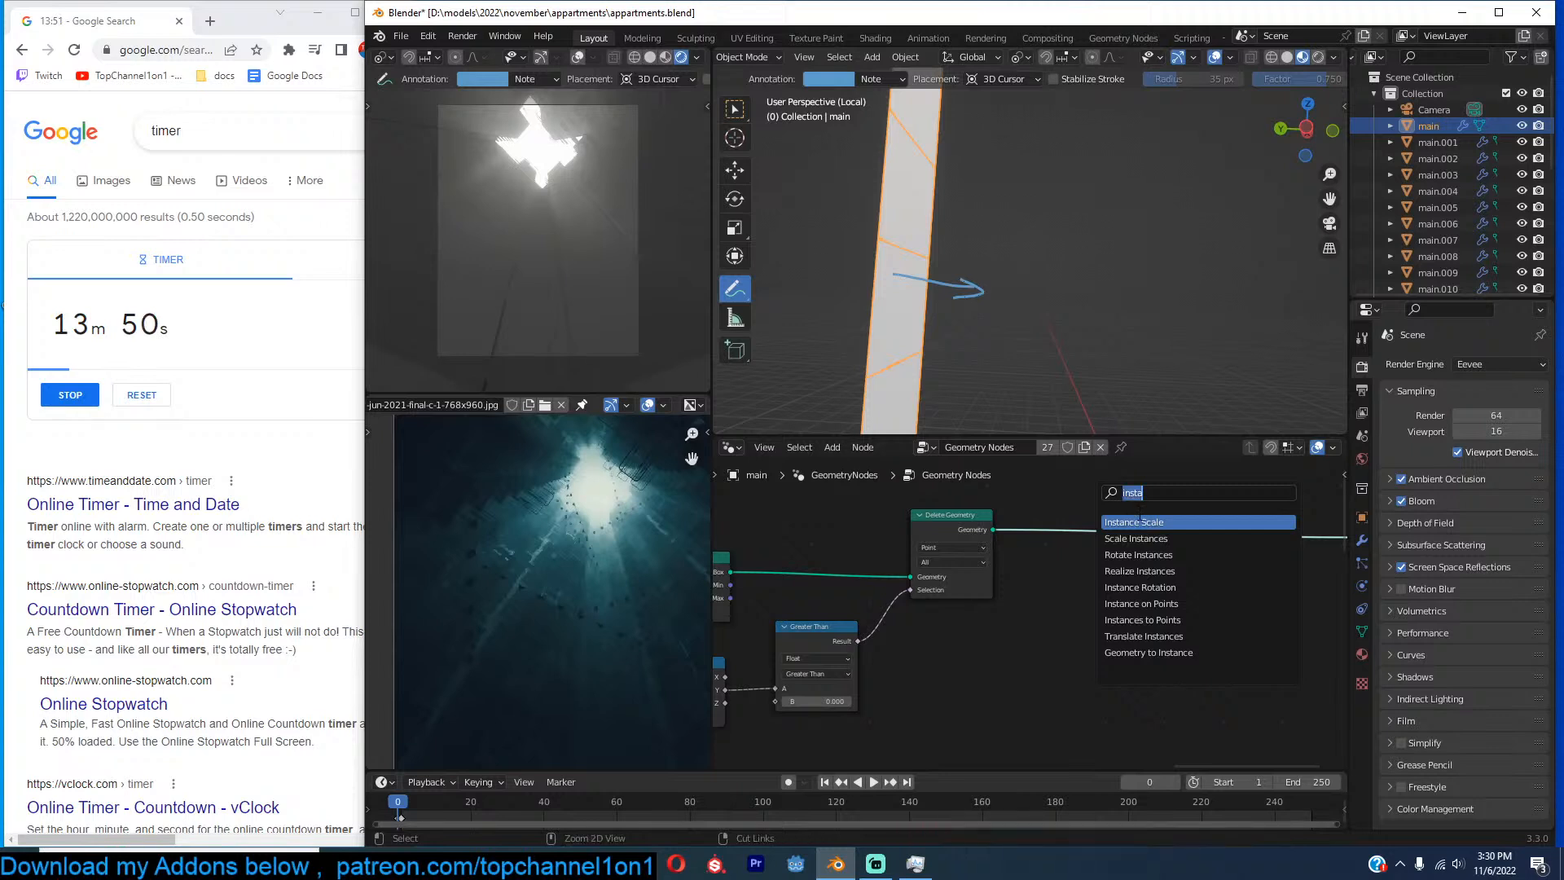
type("on f")
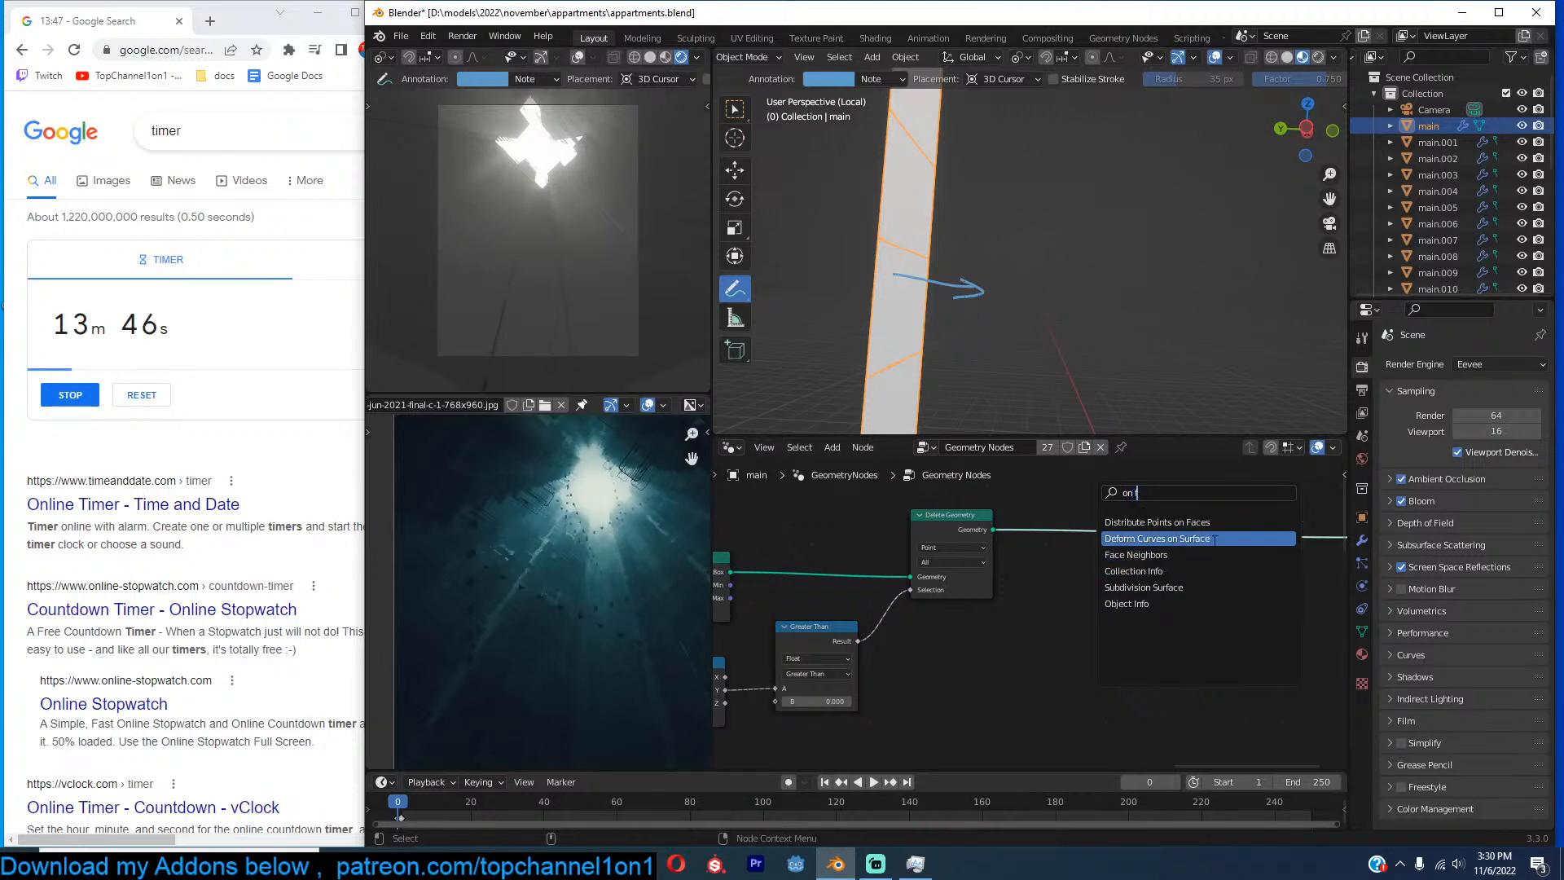
left_click(1156, 522)
left_click(1161, 526)
scroll(1137, 549, "up", 3)
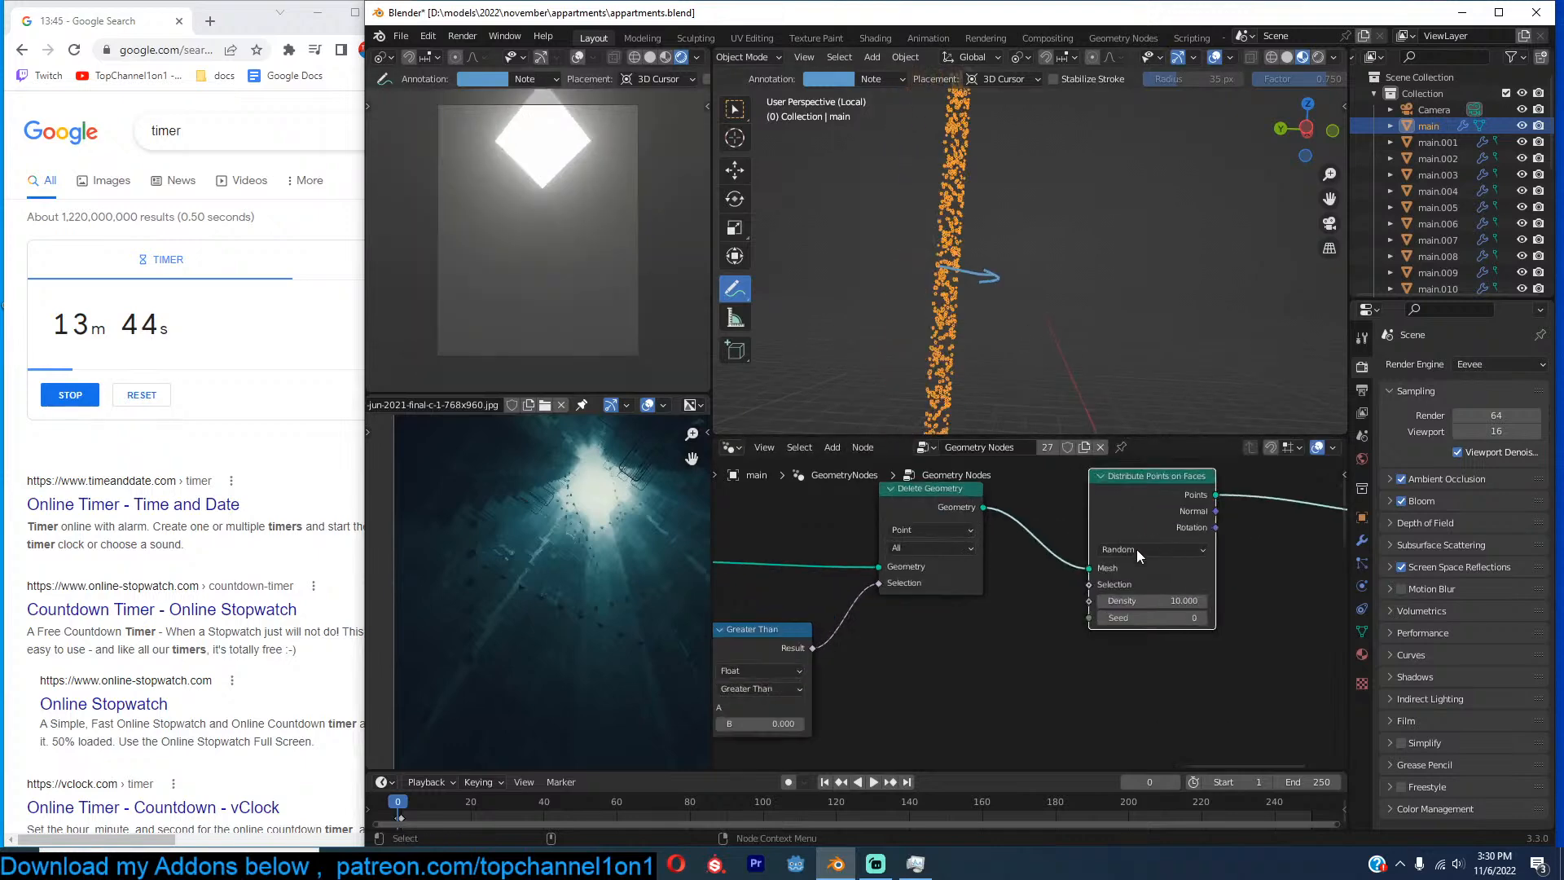
Set the Distribute Points on Faces density to 4.
middle_click_drag(1028, 326, 1006, 356)
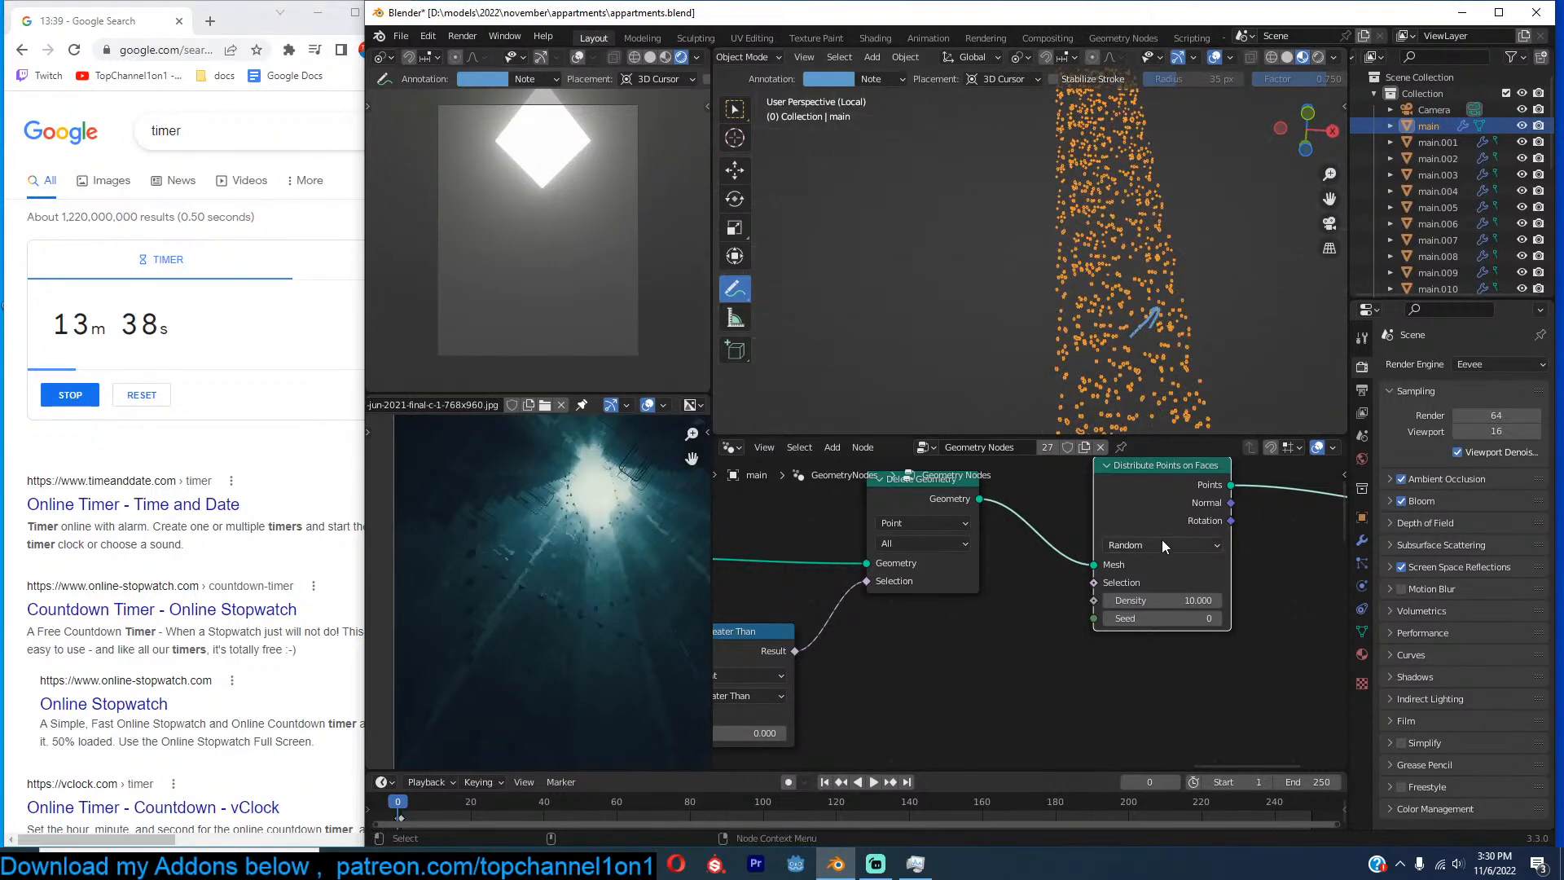
left_click_drag(1195, 600, 1167, 600)
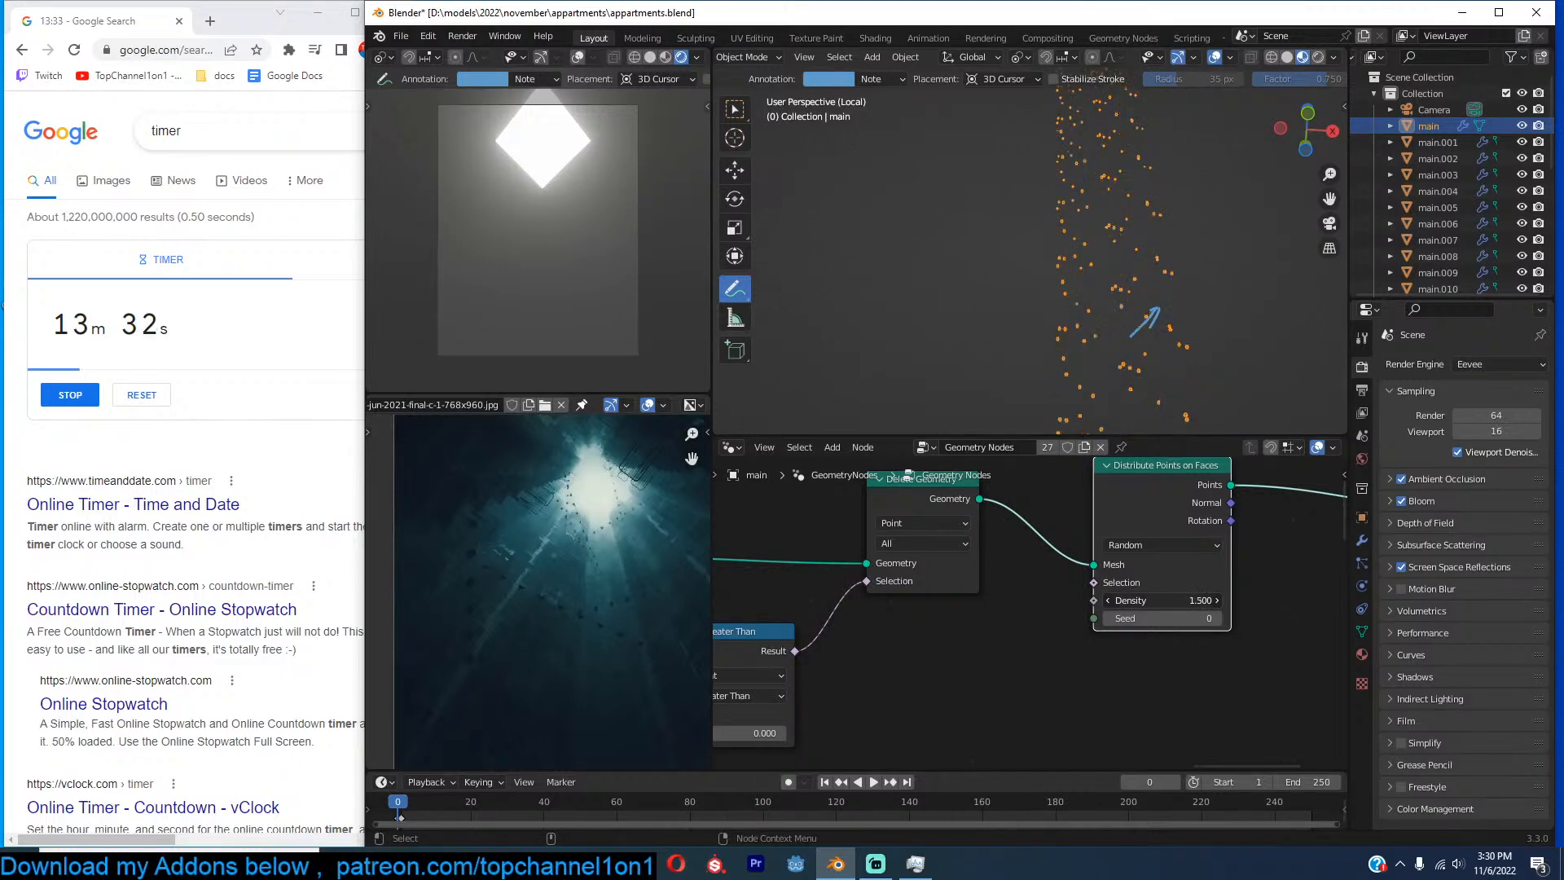
left_click_drag(1167, 600, 1181, 600)
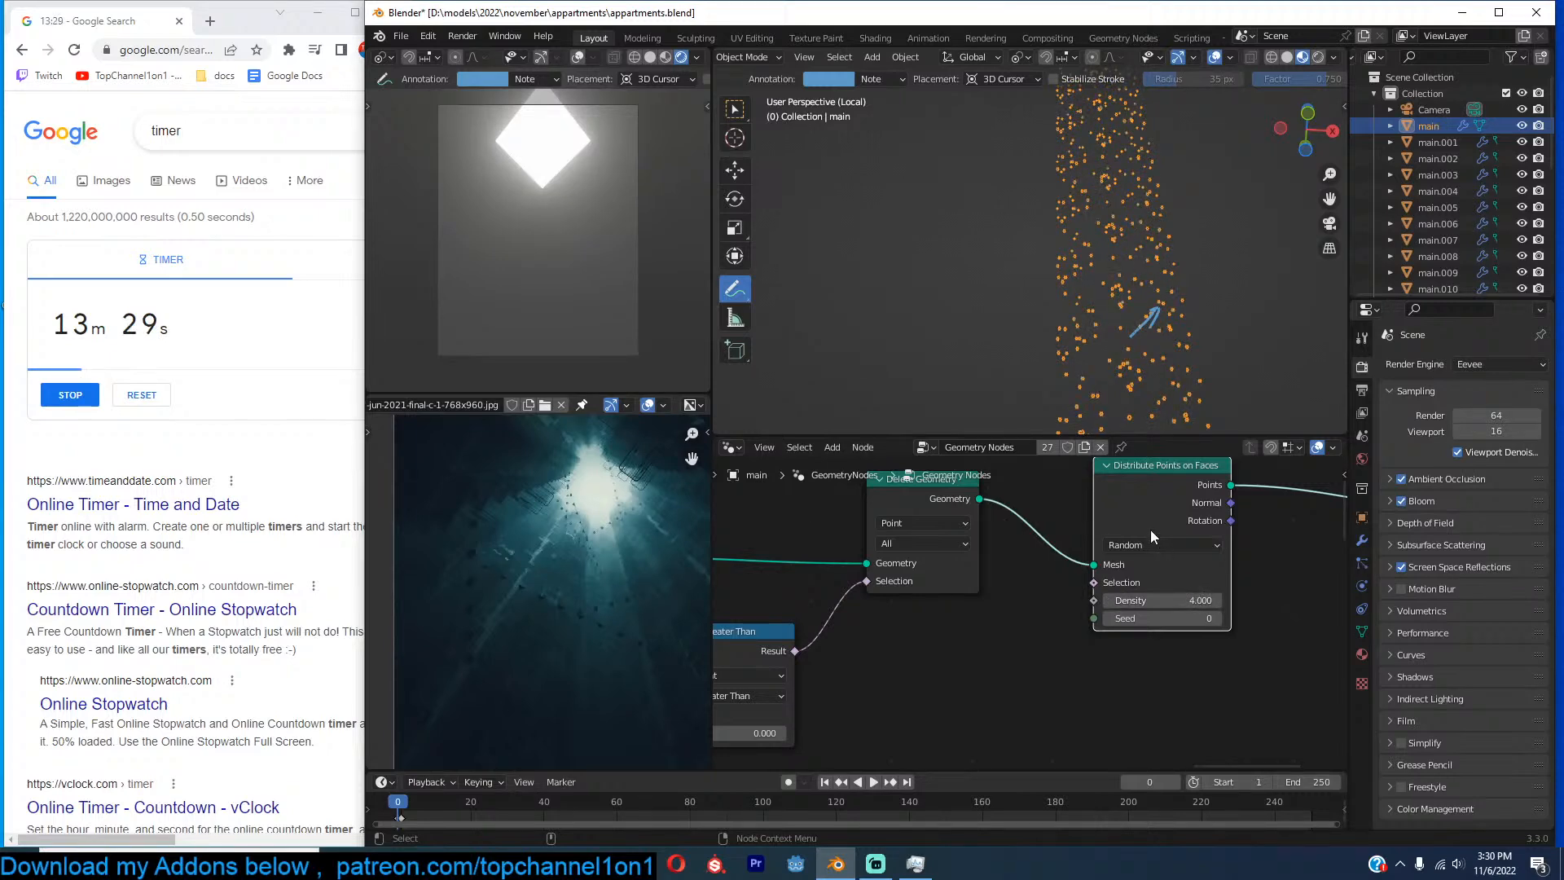
Insert a Realize Instances node between Delete Geometry and Distribute Points on Faces, and save the file.
scroll(1147, 519, "down", 2)
key("shift+a")
type("re")
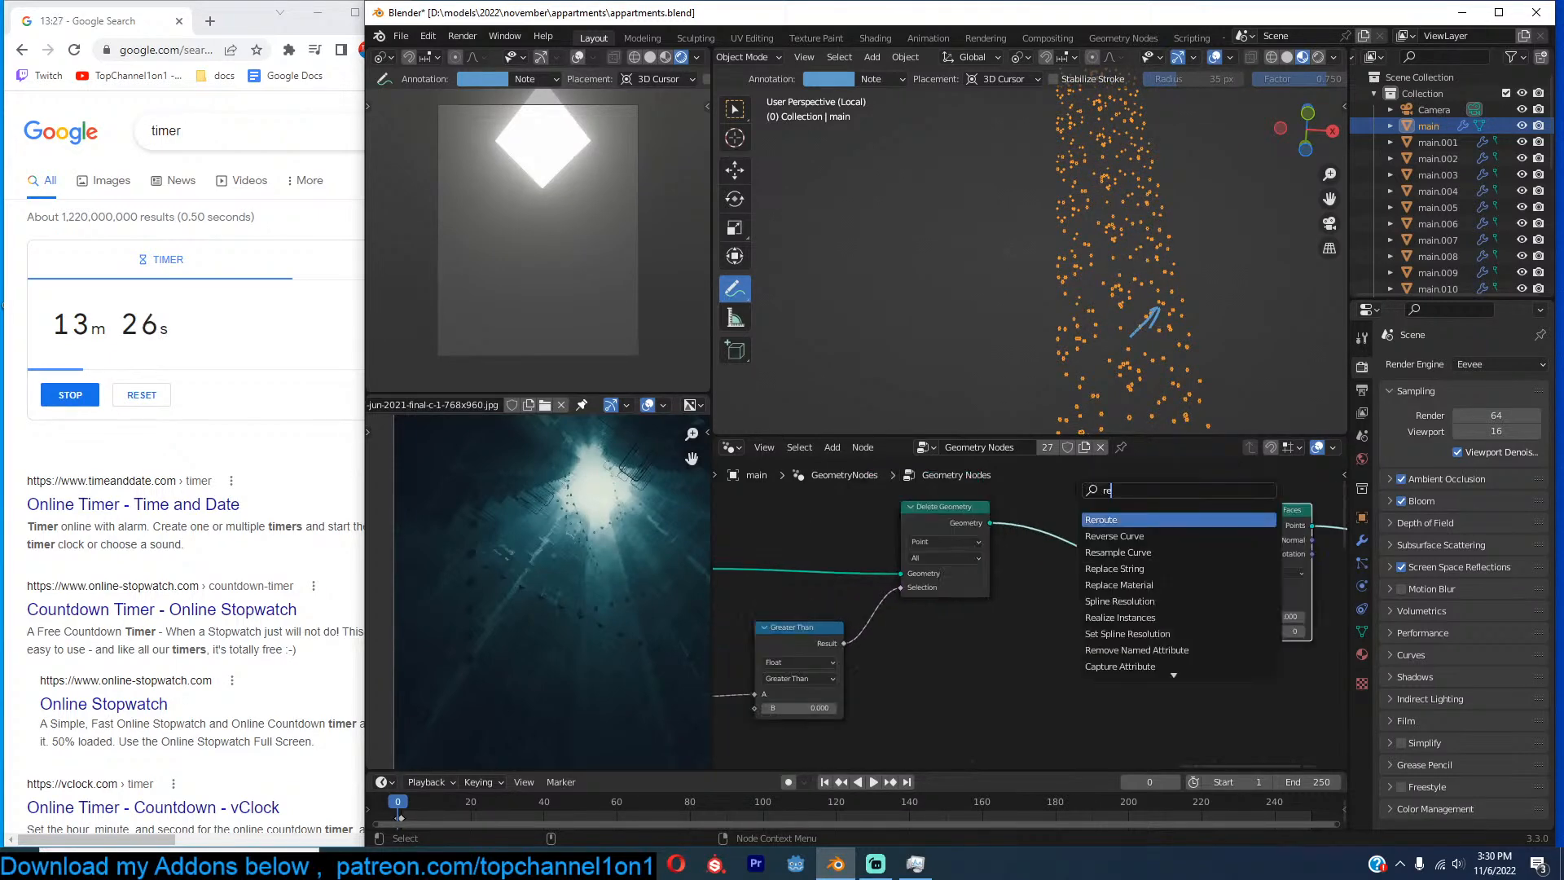
left_click(1120, 617)
left_click(1121, 519)
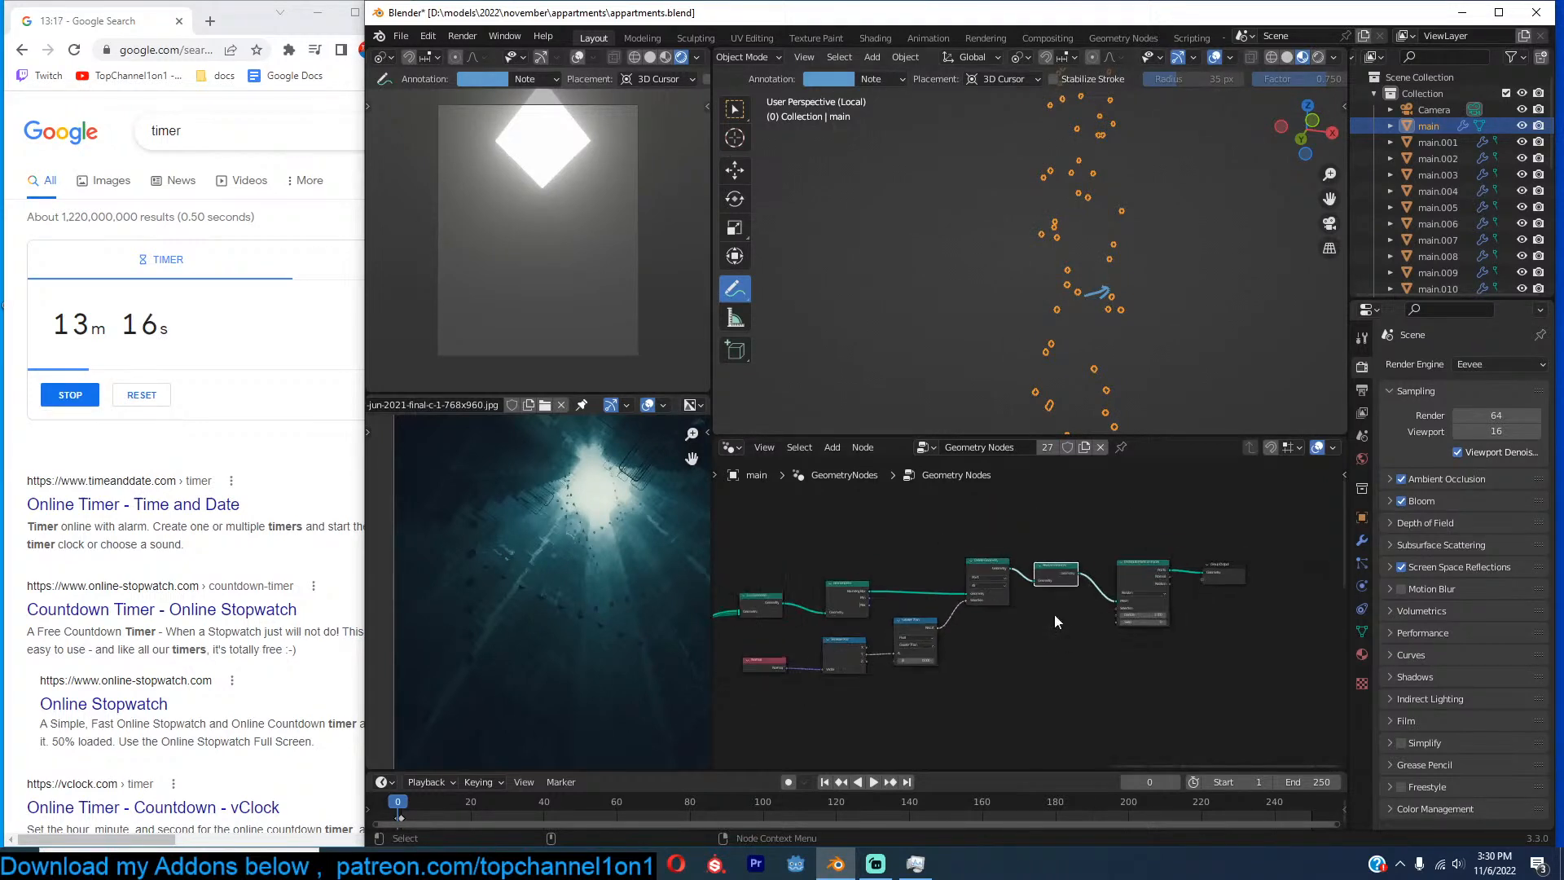
middle_click_drag(1054, 614, 983, 629)
key("ctrl+s")
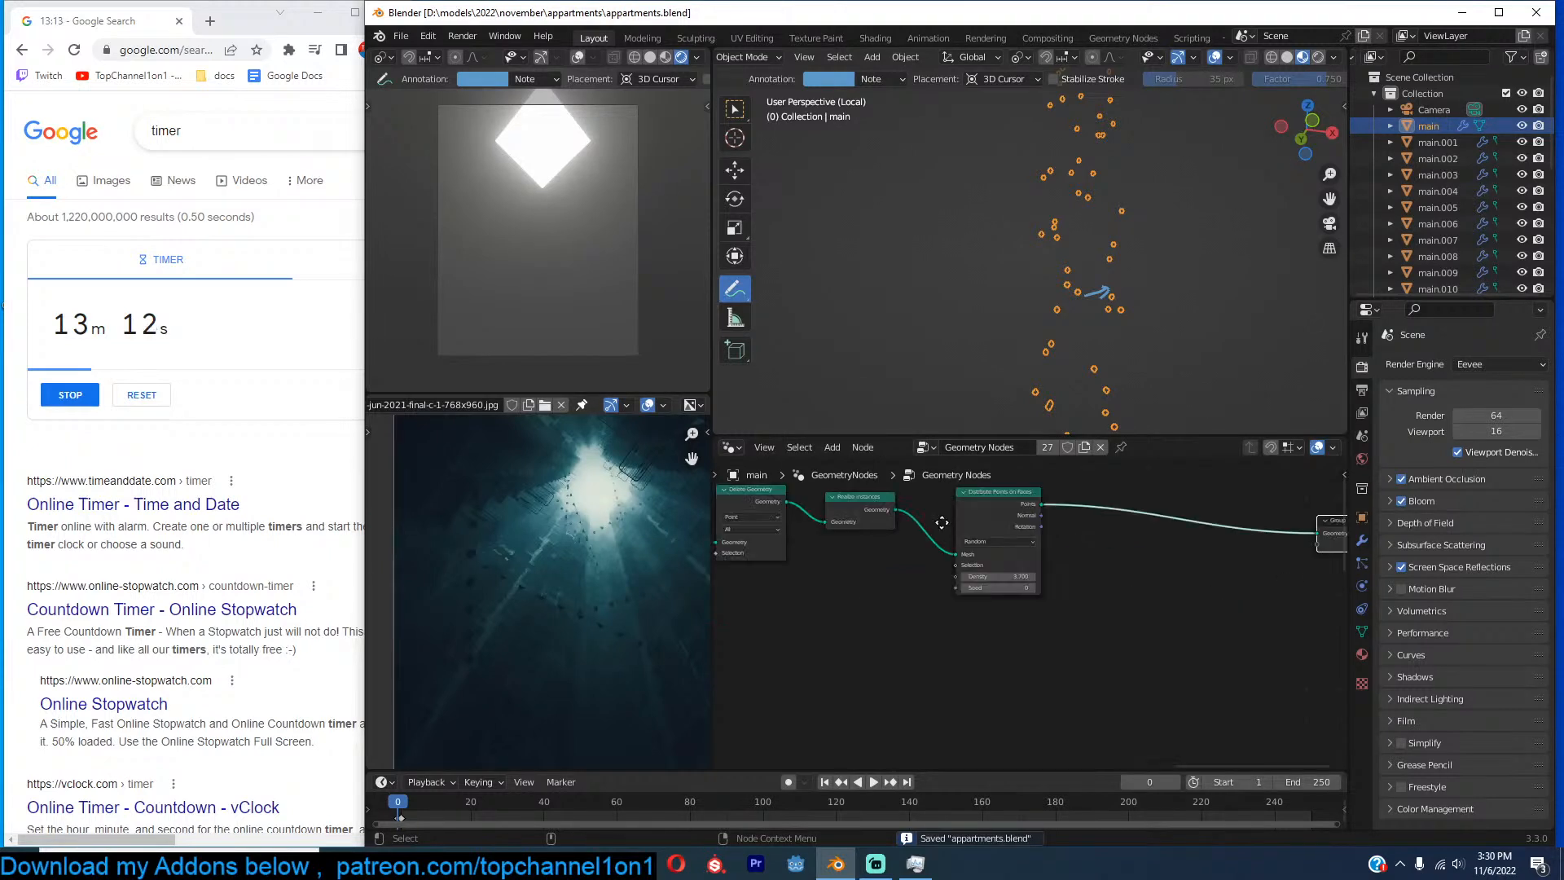
Add a Curve Line node beneath Distribute Points on Faces and connect its curve to the Group Output.
key("shift+a")
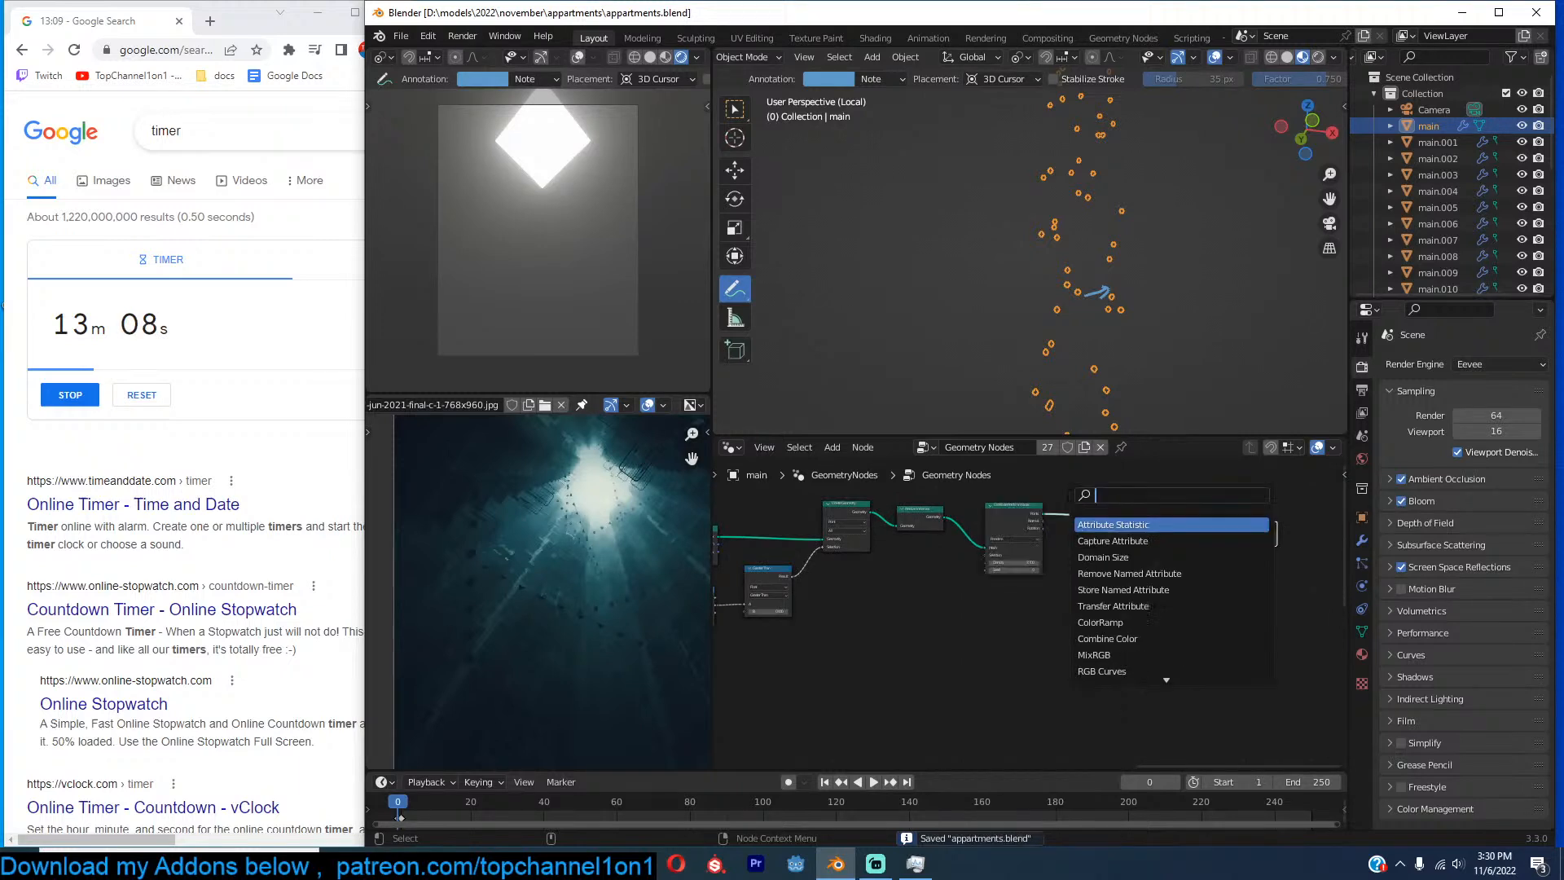
type("c")
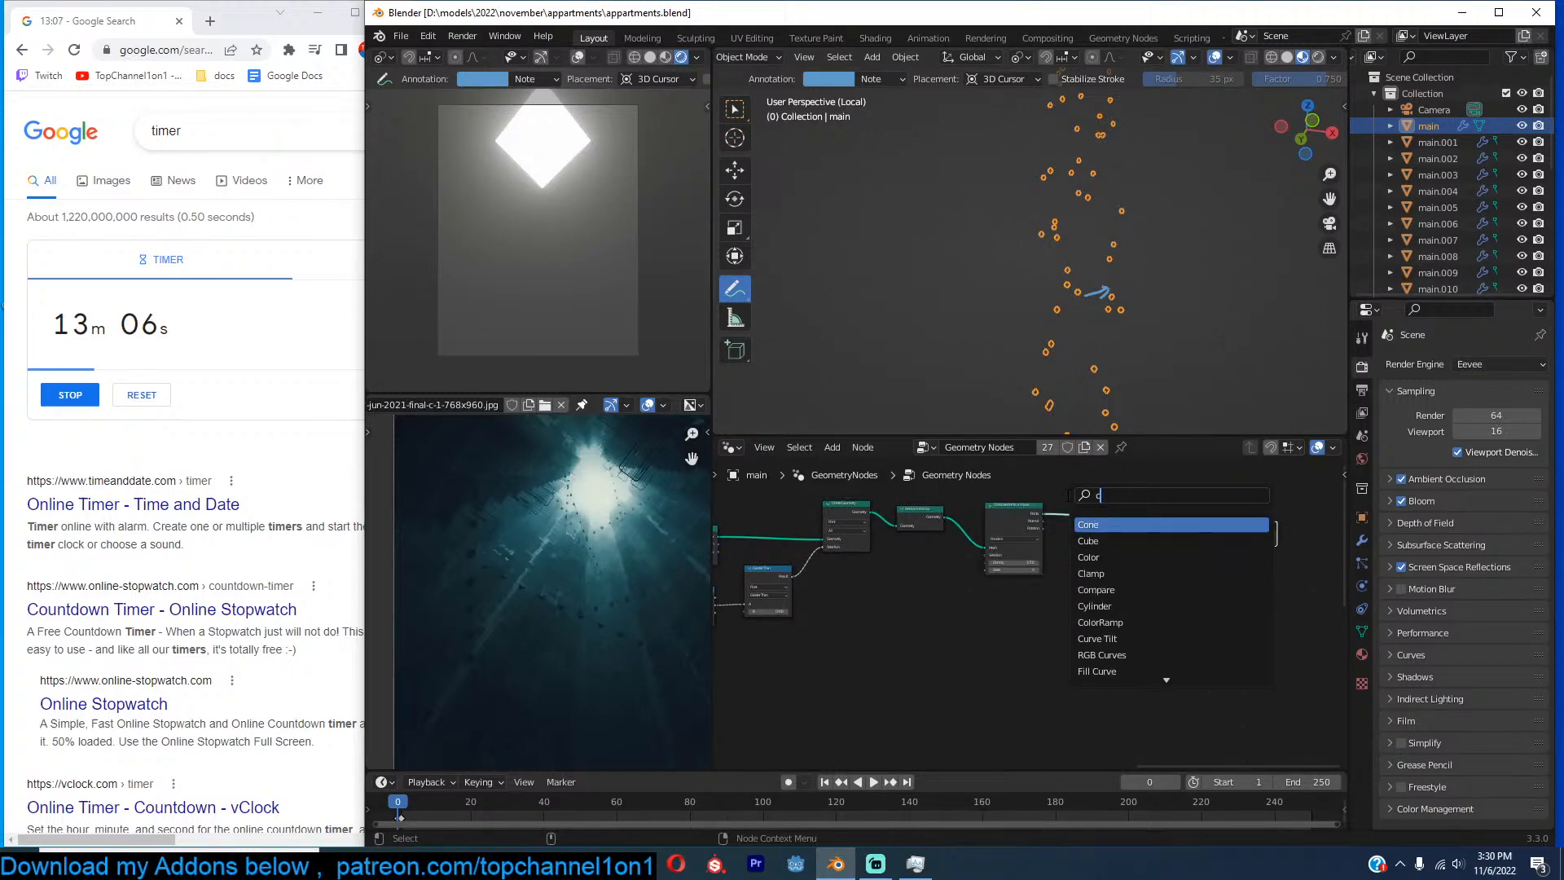
type("u")
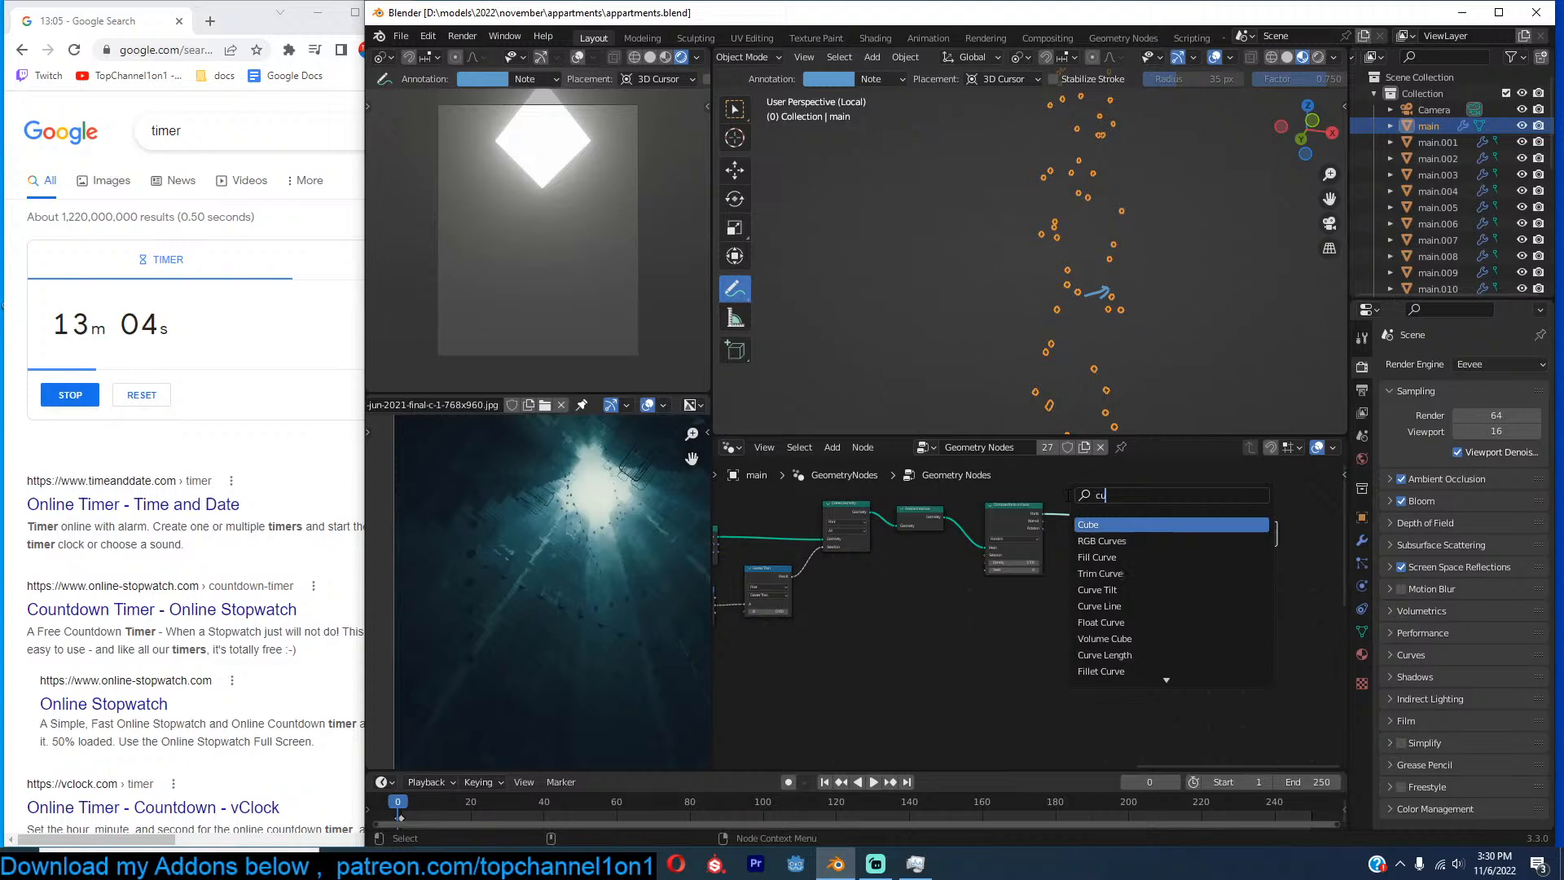
type("rve")
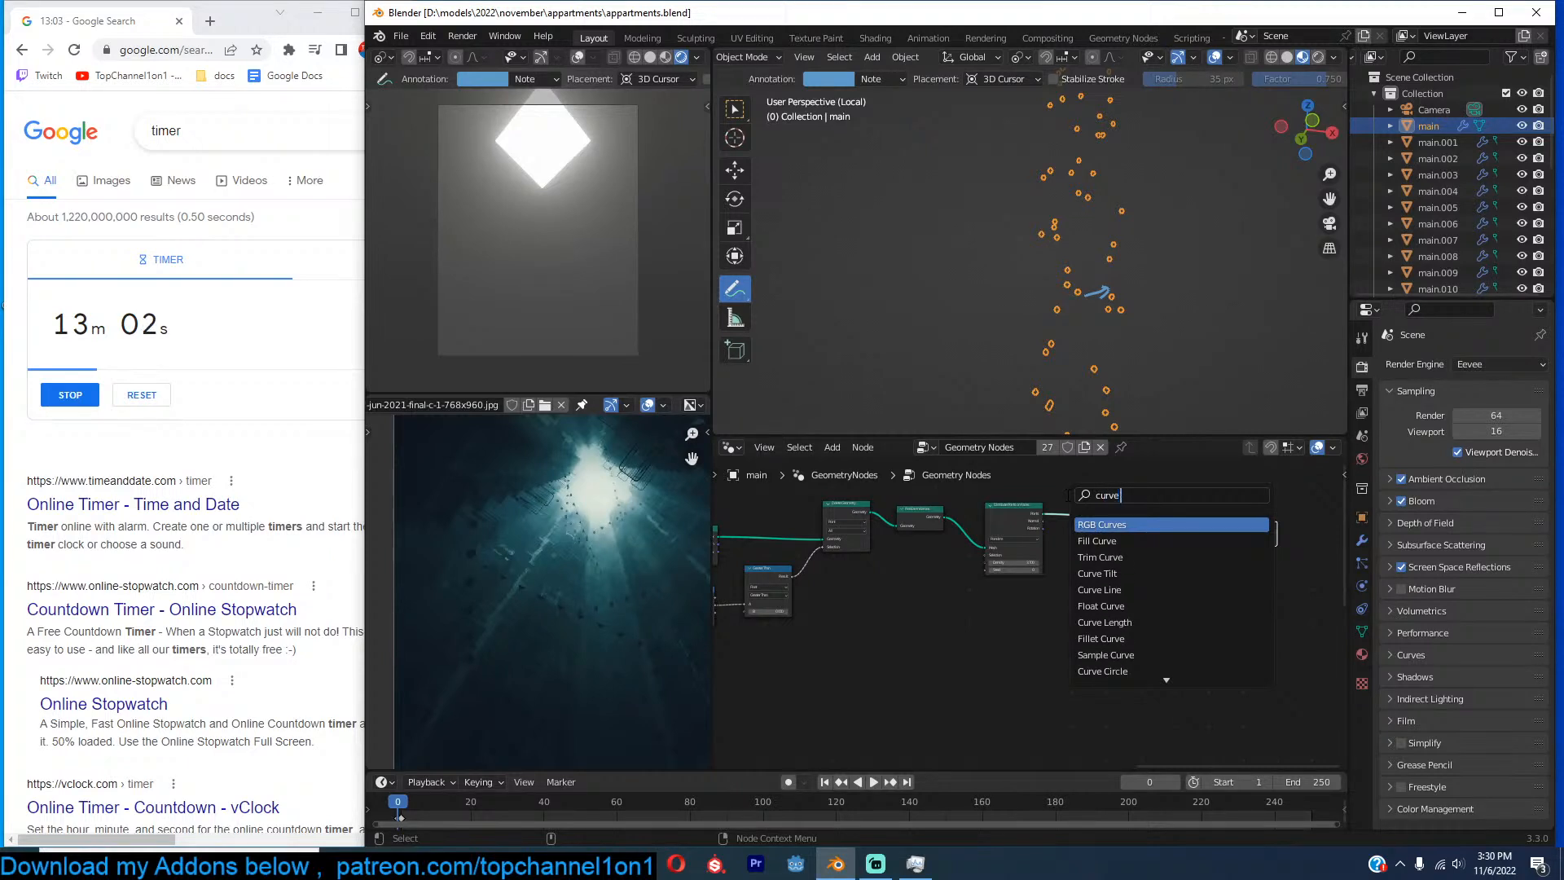
key("Return")
left_click(1000, 598)
left_click(1011, 596, "ctrl+shift")
Set the Curve Line's end point to 1 m in Y and 0 m in Z.
scroll(1105, 355, "down", 5)
middle_click_drag(1104, 355, 1118, 395)
scroll(1117, 394, "down", 3)
scroll(1118, 394, "up", 3)
middle_click_drag(1089, 601, 968, 561)
scroll(1224, 535, "up", 8)
scroll(1029, 615, "up", 4)
double_click(1017, 593)
type("1")
left_click(1103, 611)
double_click(1040, 617)
type("0")
key("Return")
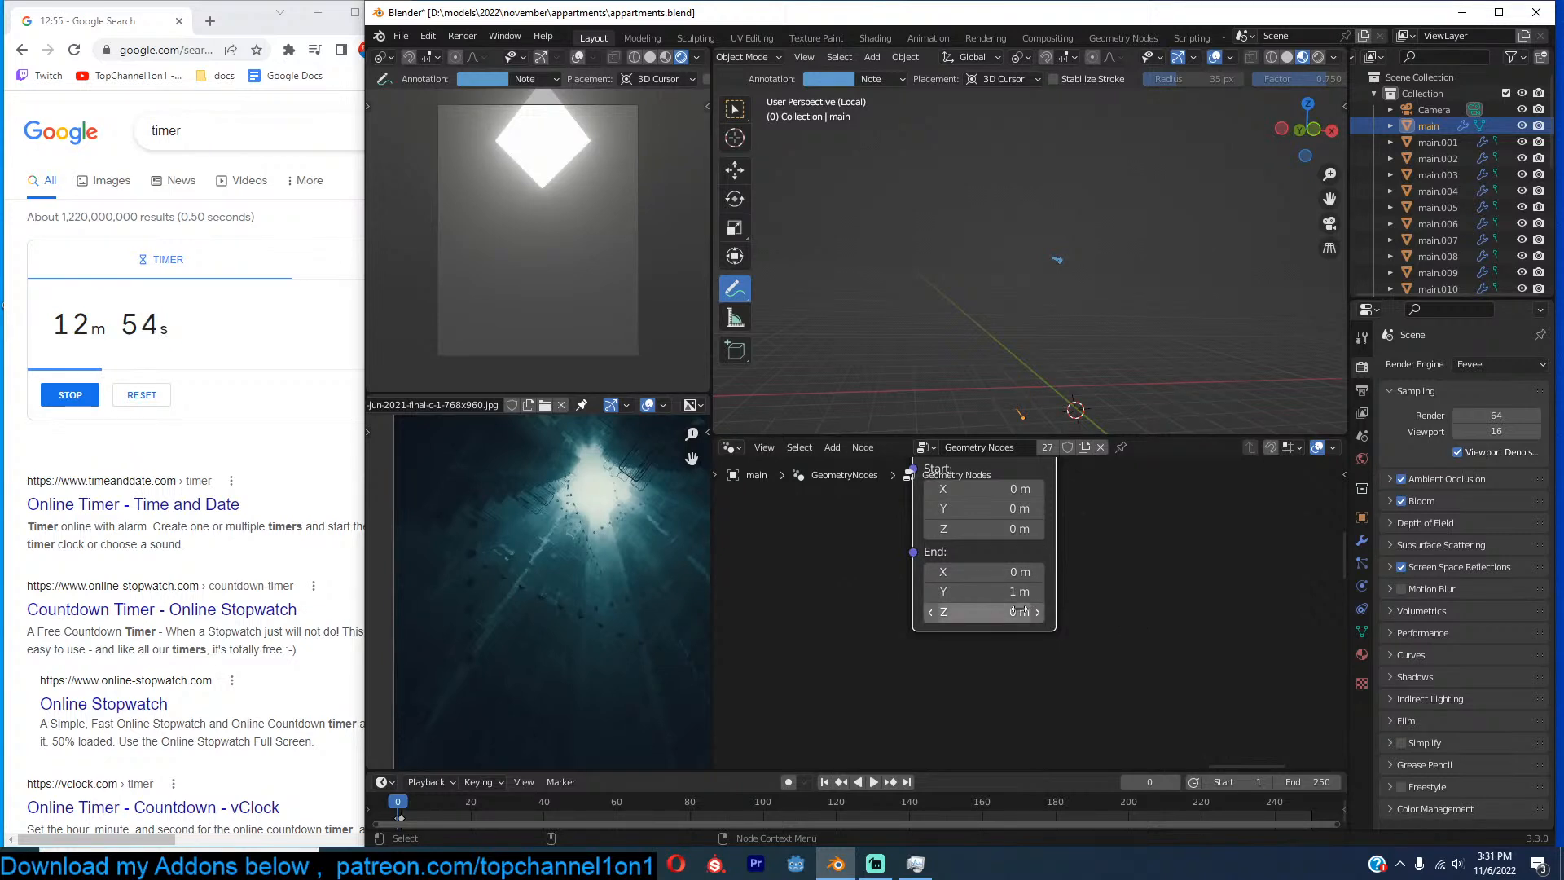
middle_click_drag(1137, 409, 1066, 372)
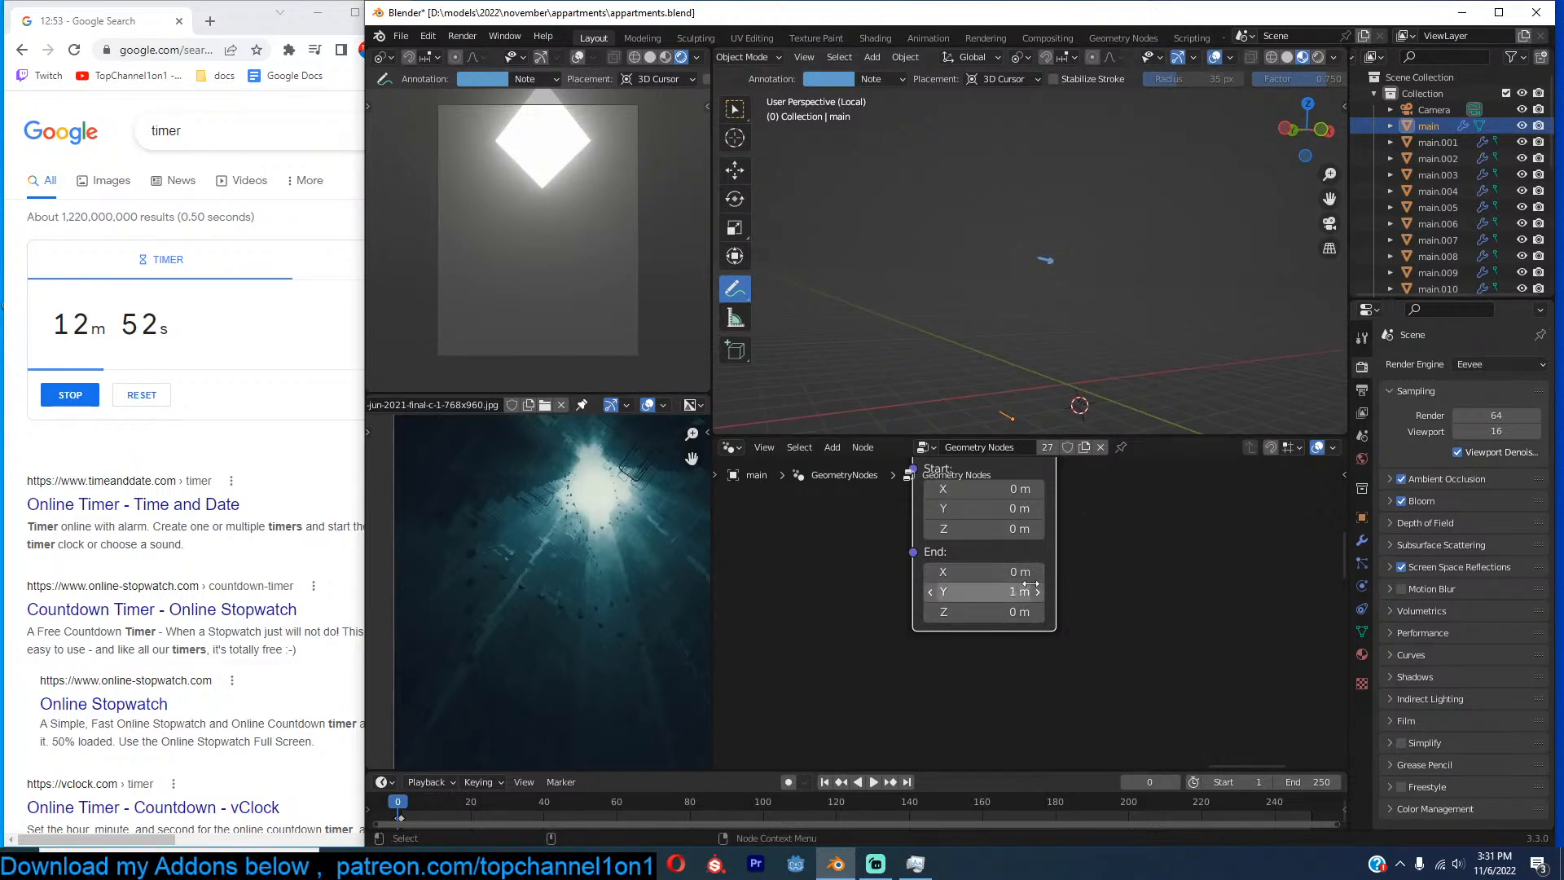
Move the Curve Line node slightly away from the Distribute Points on Faces node.
scroll(1199, 534, "down", 6)
middle_click_drag(1199, 533, 1137, 606)
scroll(1059, 601, "up", 5)
scroll(974, 569, "down", 6)
middle_click_drag(999, 538, 1000, 591)
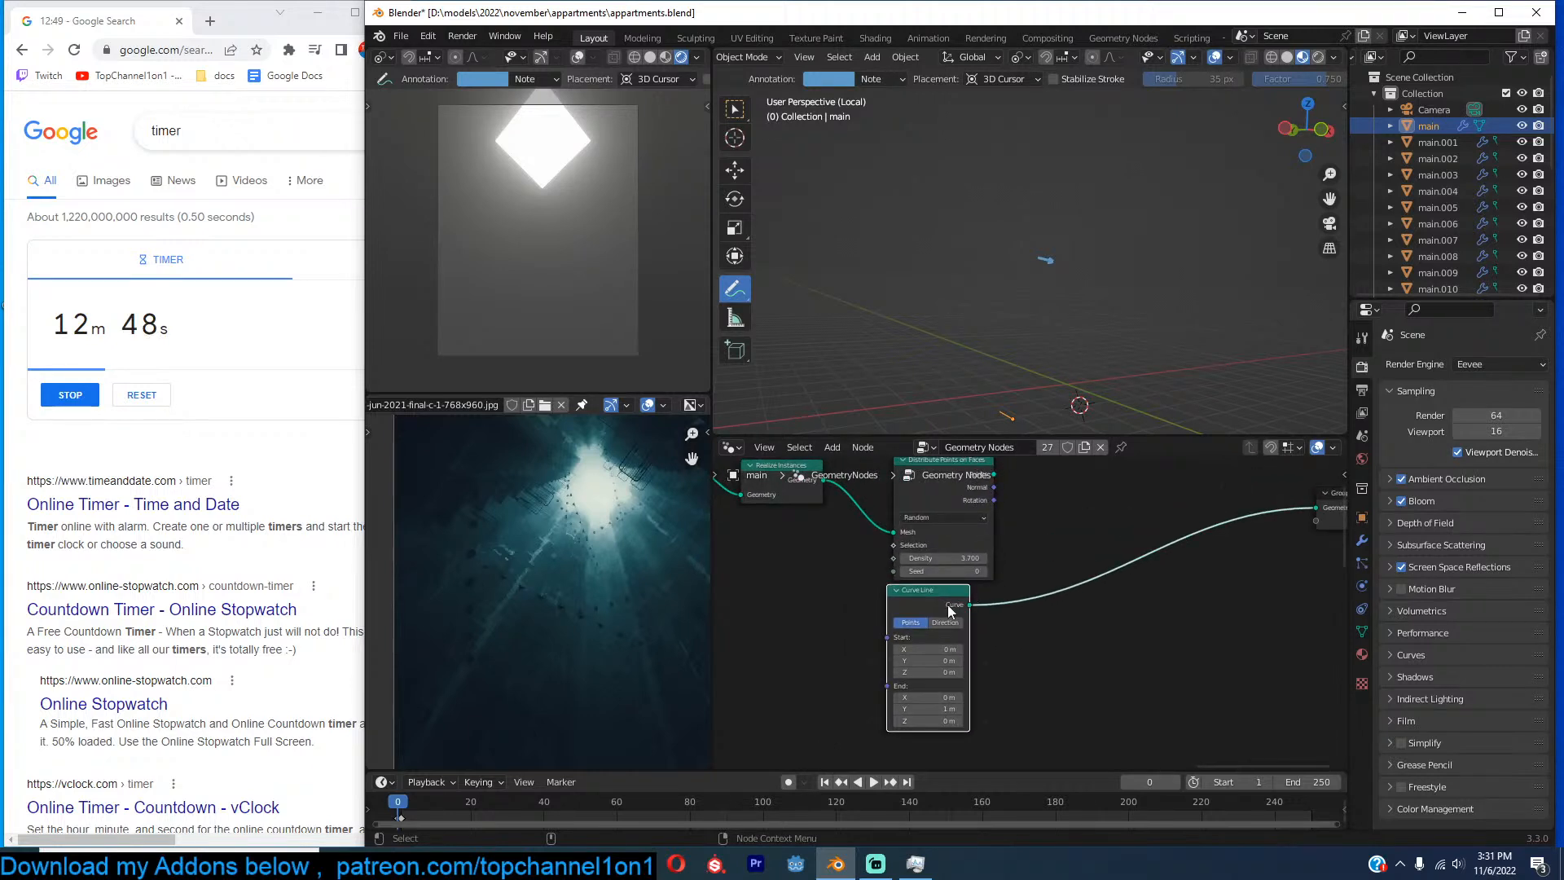
left_click_drag(951, 609, 1021, 612)
scroll(1071, 574, "down", 5)
middle_click_drag(1103, 543, 1064, 584)
Insert an Instance on Points node before the Group Output, using the distributed points as Points and the Curve Line as Instance.
scroll(1068, 582, "up", 3)
key("shift+a")
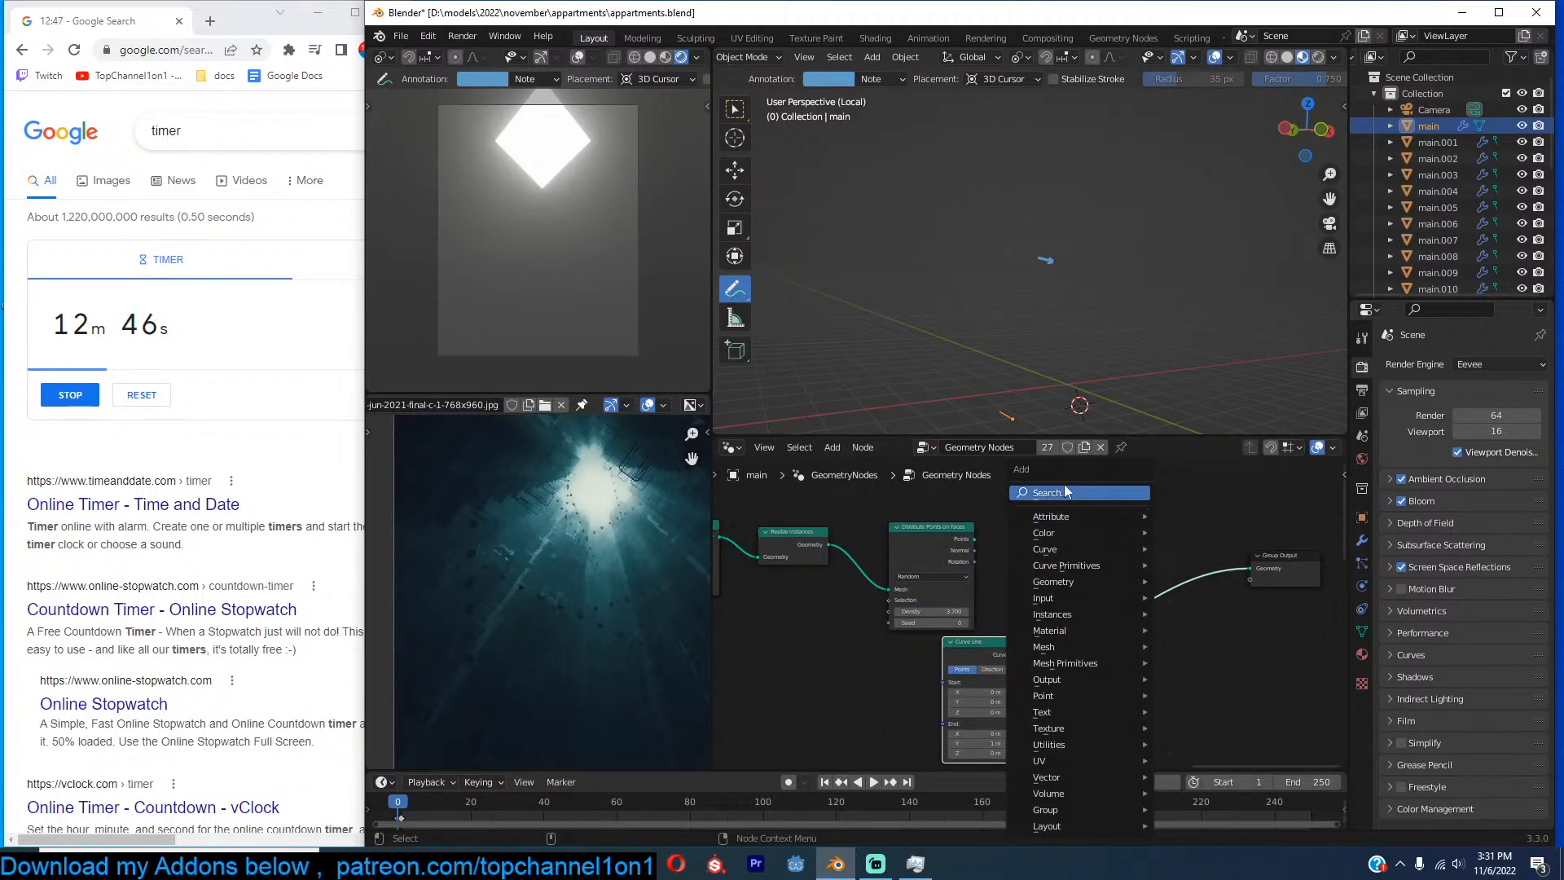
left_click(1069, 492)
type("on p")
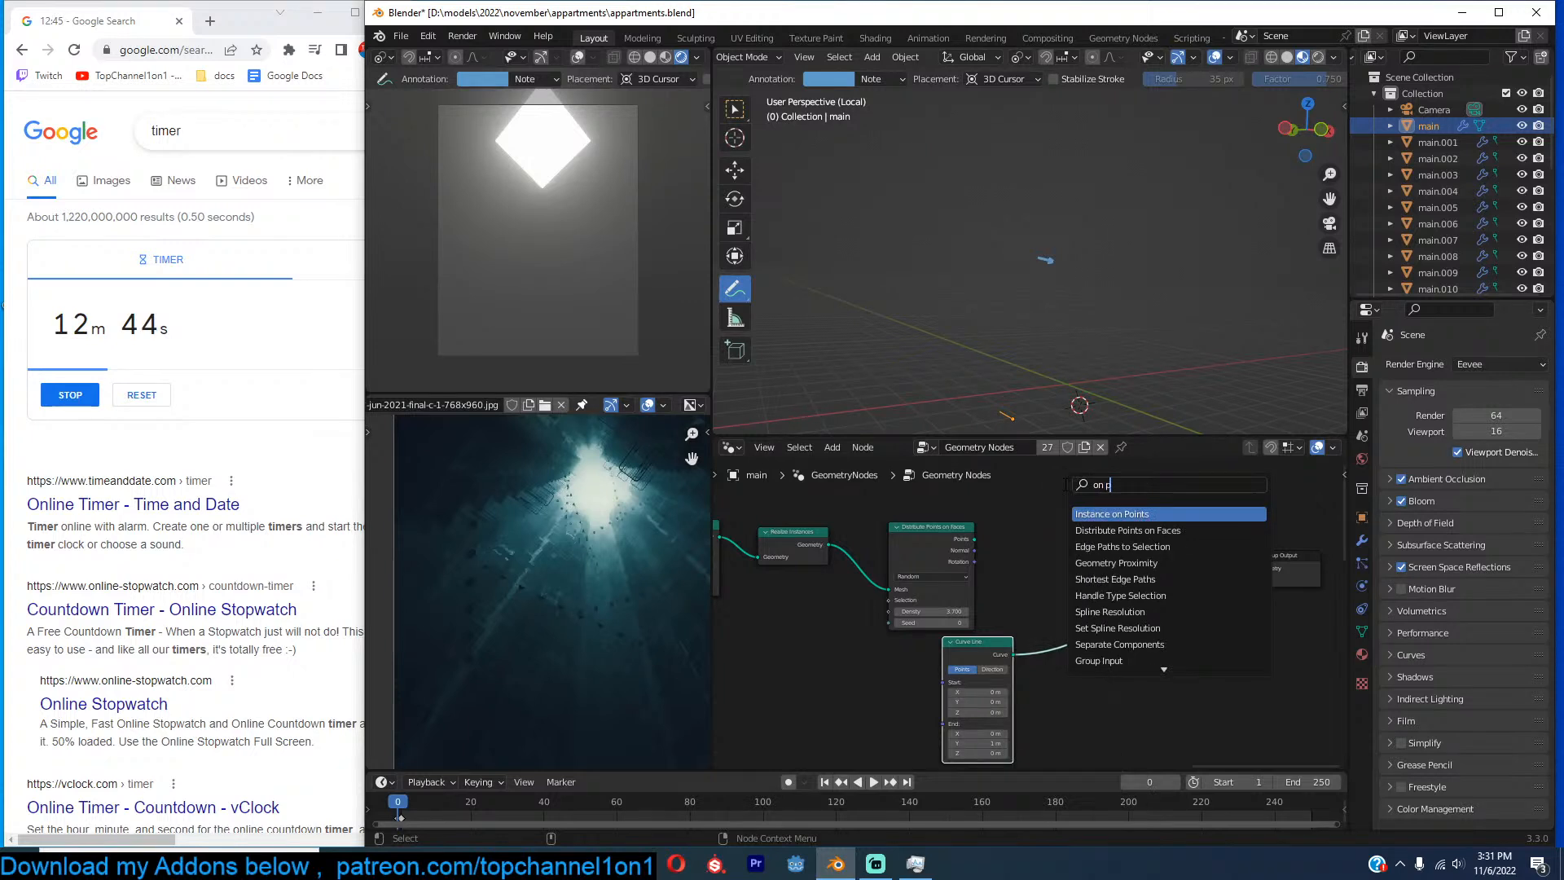
left_click(1136, 511)
left_click(1058, 521)
left_click_drag(971, 559, 1068, 524)
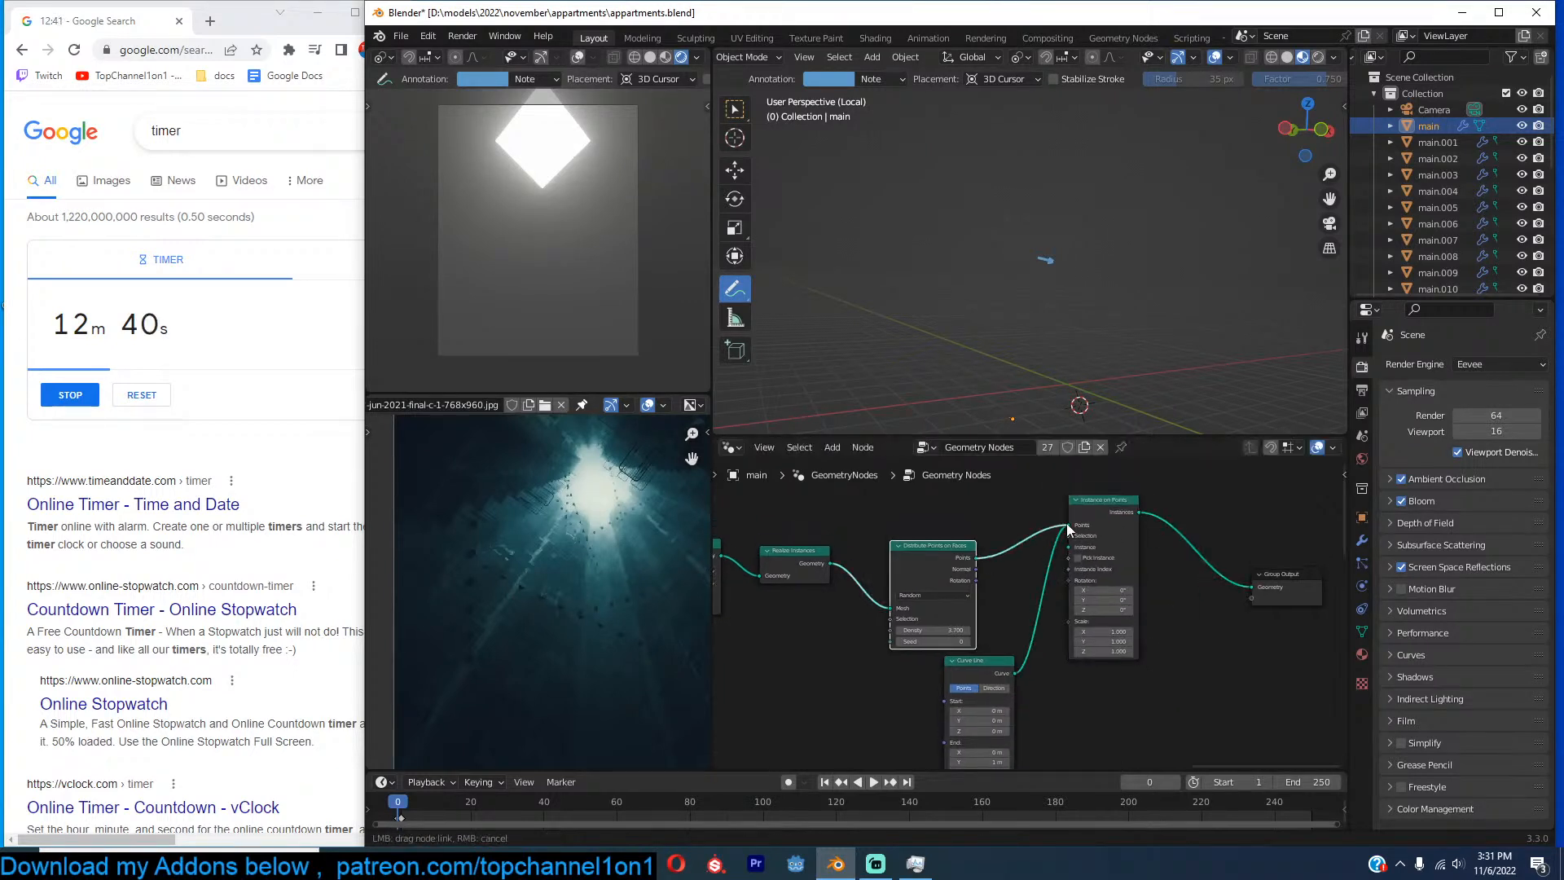
left_click_drag(1016, 672, 1068, 547)
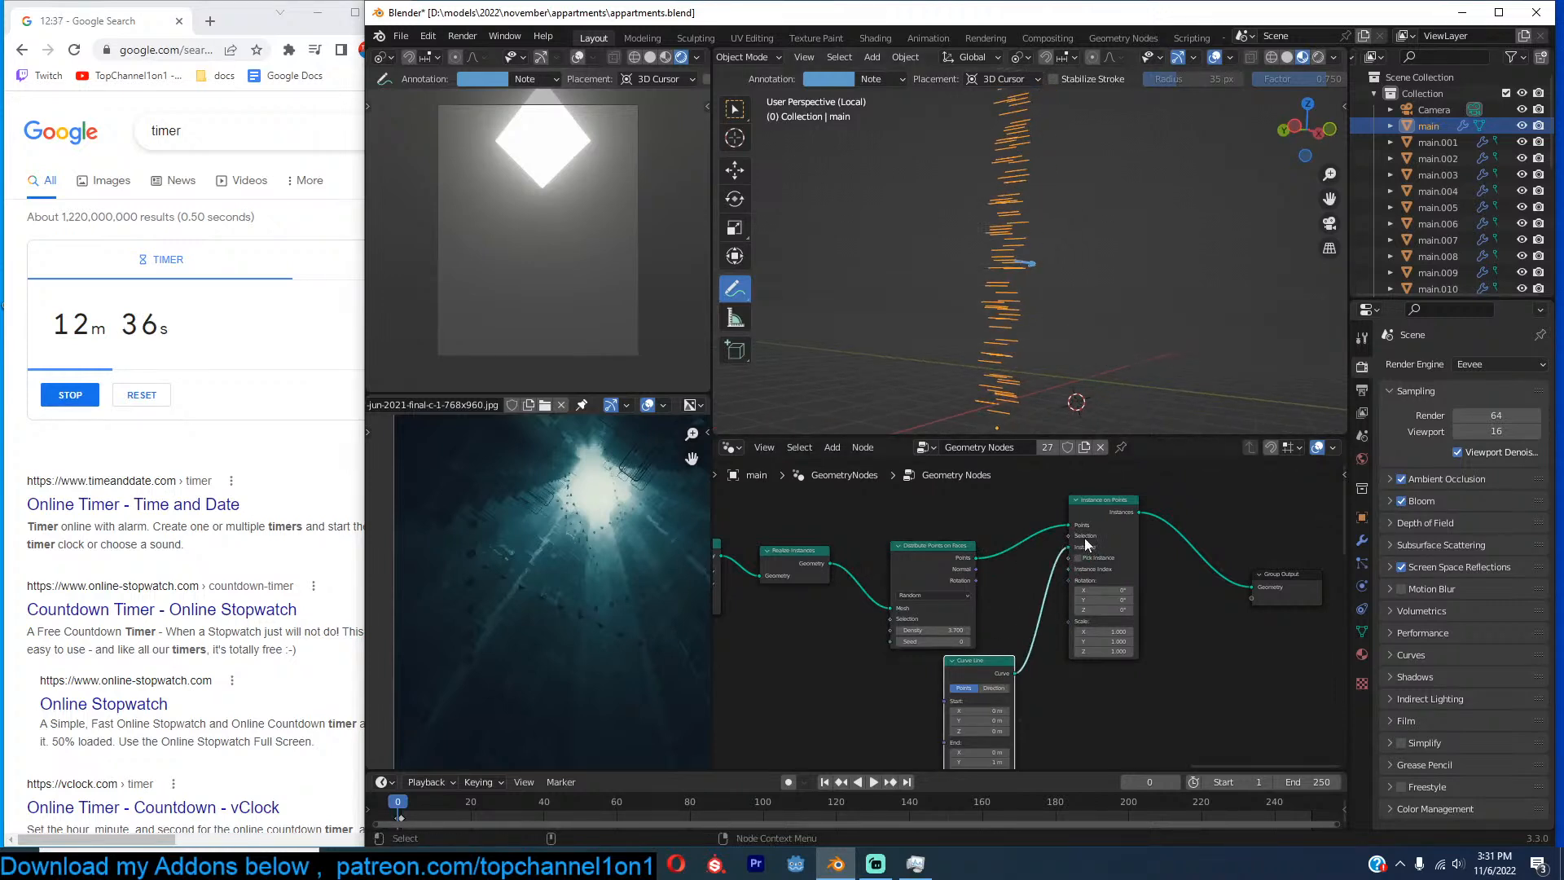
Insert a Join Geometry node between Instance on Points and the Group Output.
scroll(1083, 536, "down", 2)
middle_click_drag(1072, 550, 1113, 547)
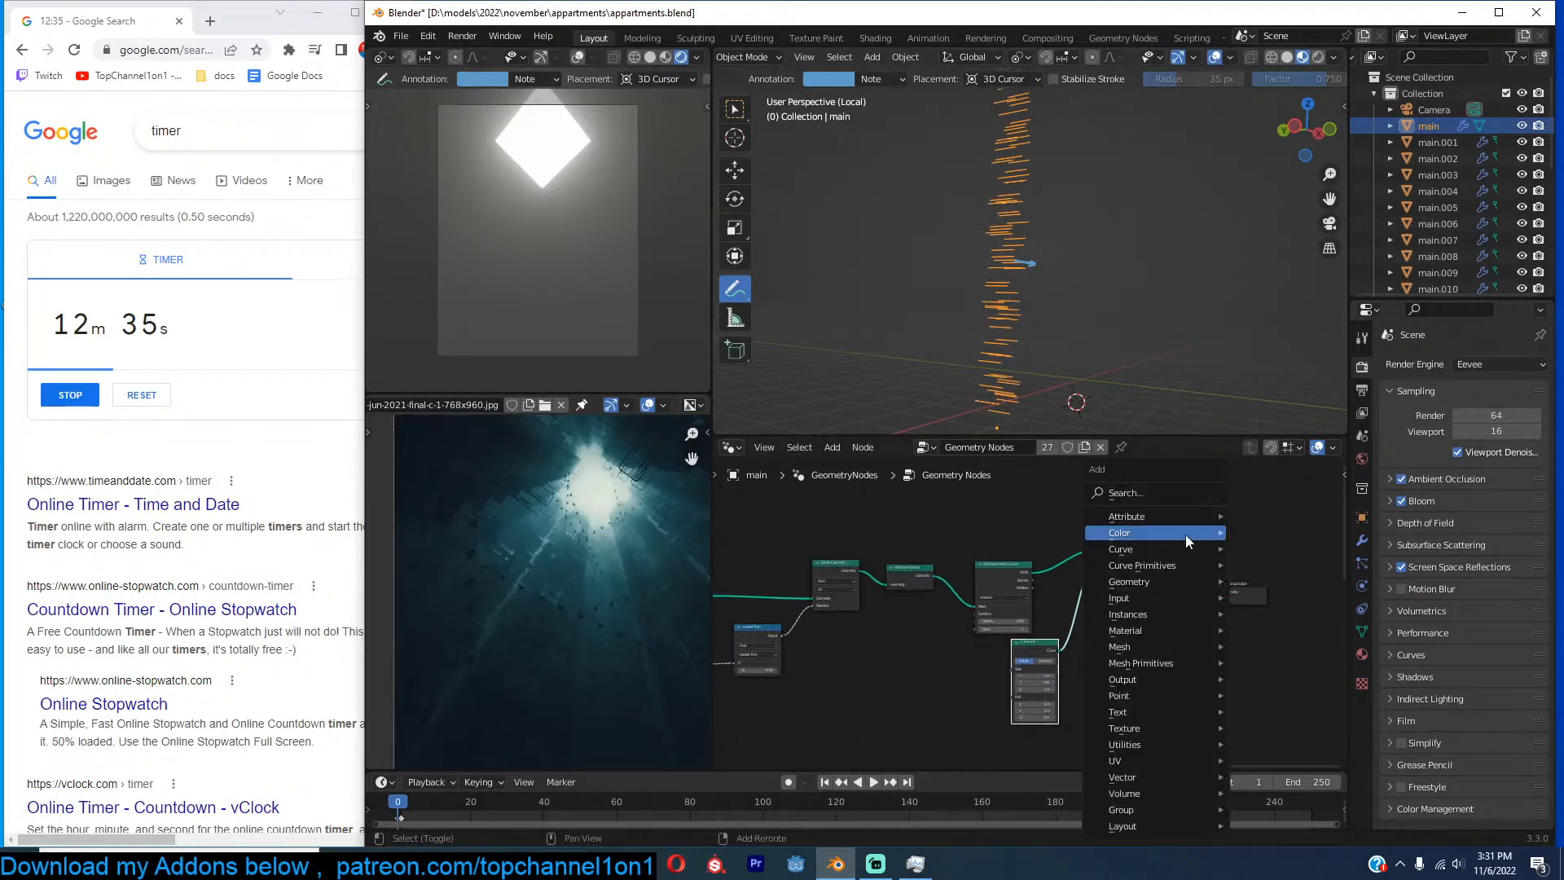
left_click(1173, 493)
type("join")
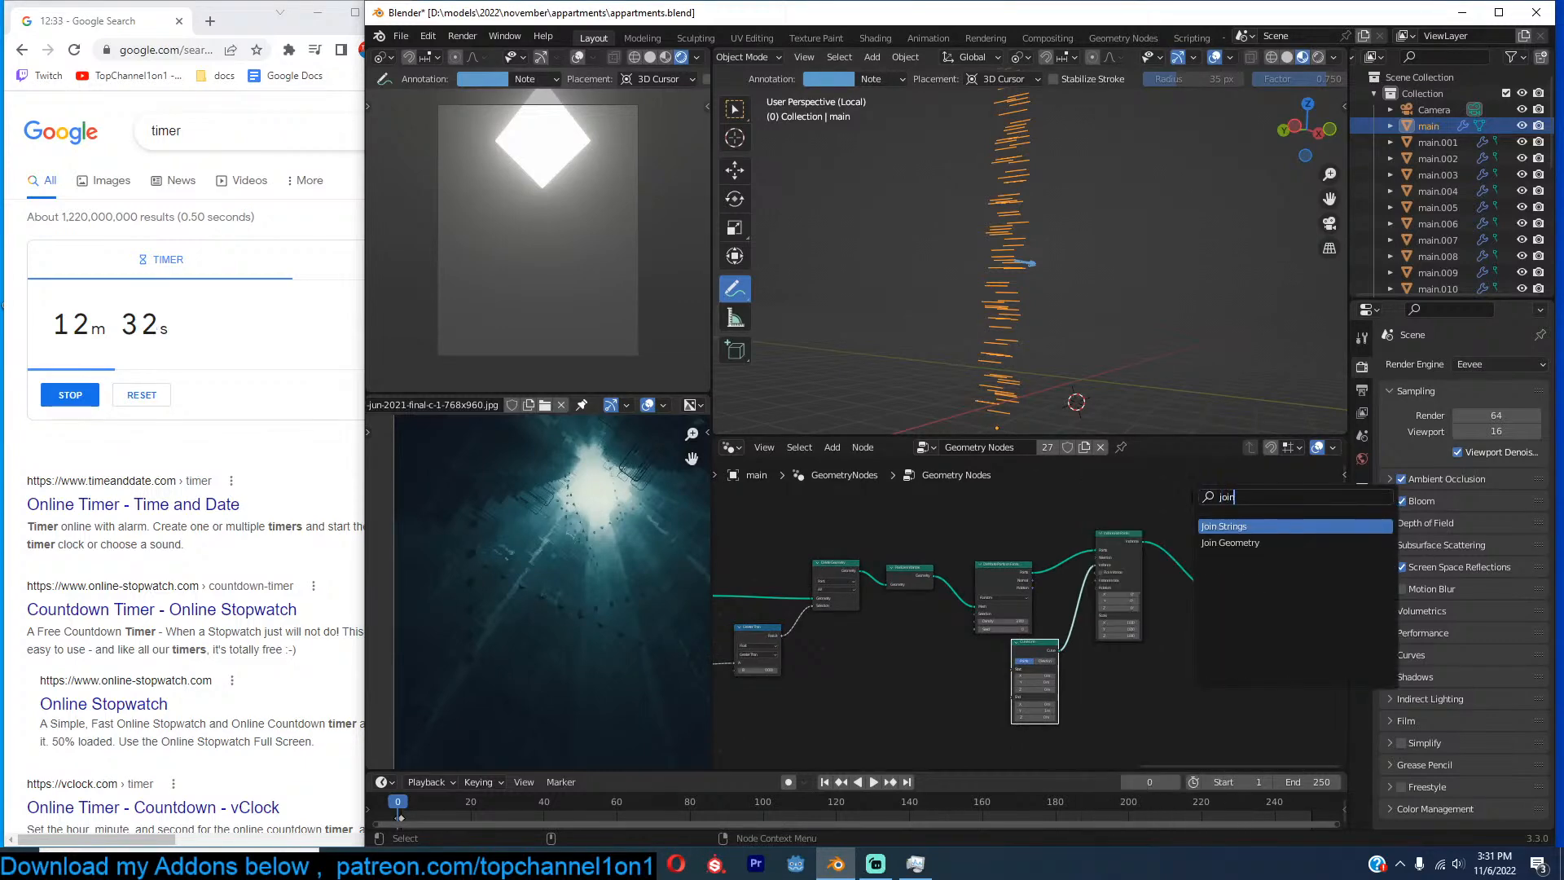
left_click(1230, 543)
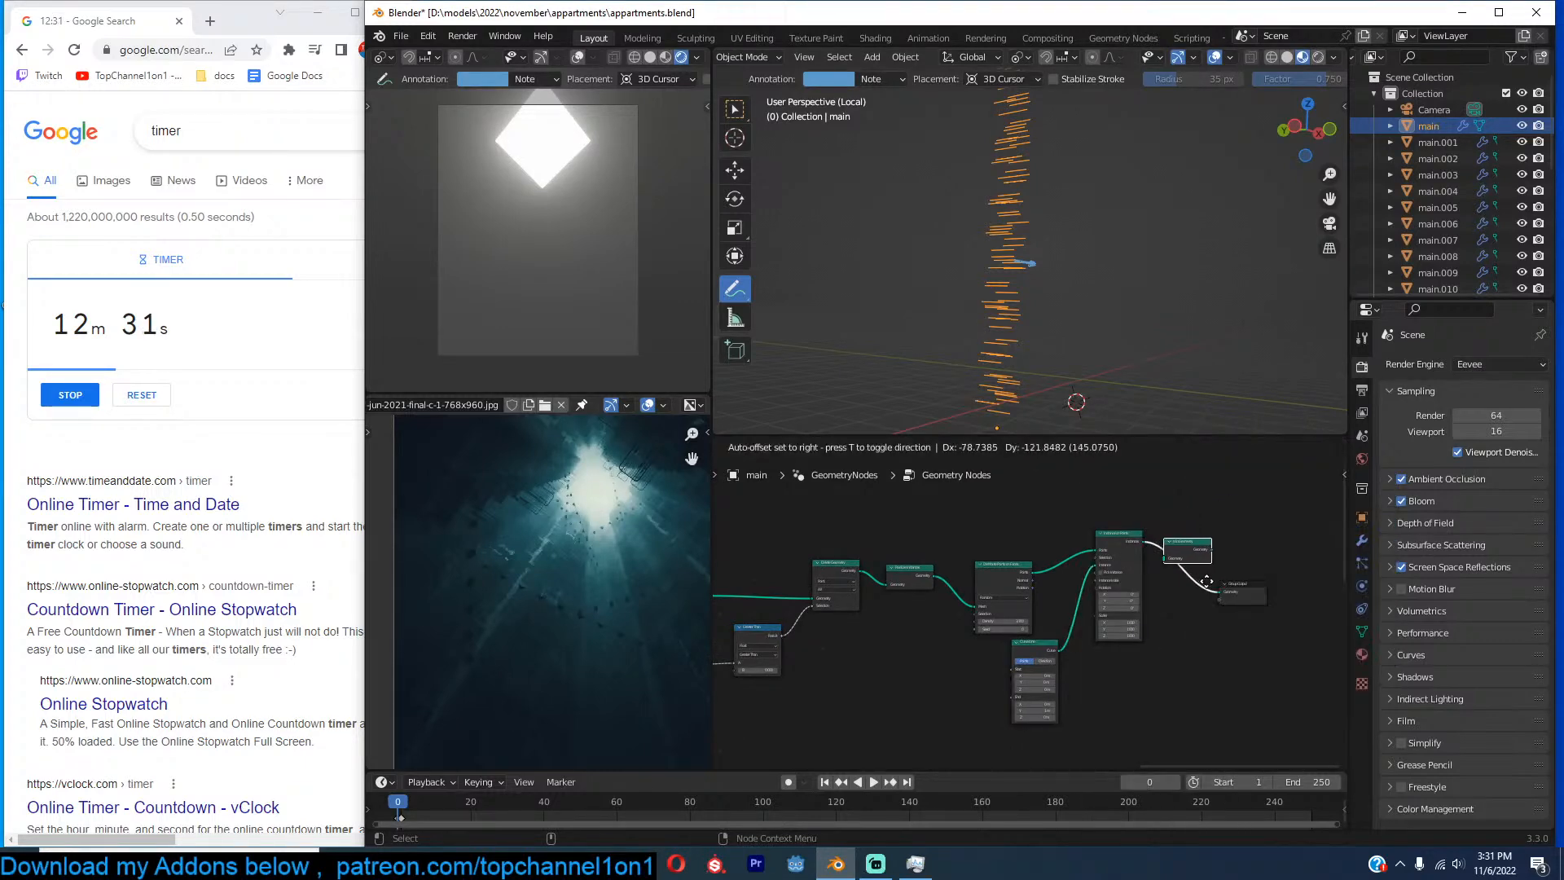
left_click(1206, 582)
Move the building's existing Join Geometry node below the scatter branch, close to the end of the node tree.
scroll(902, 623, "down", 3)
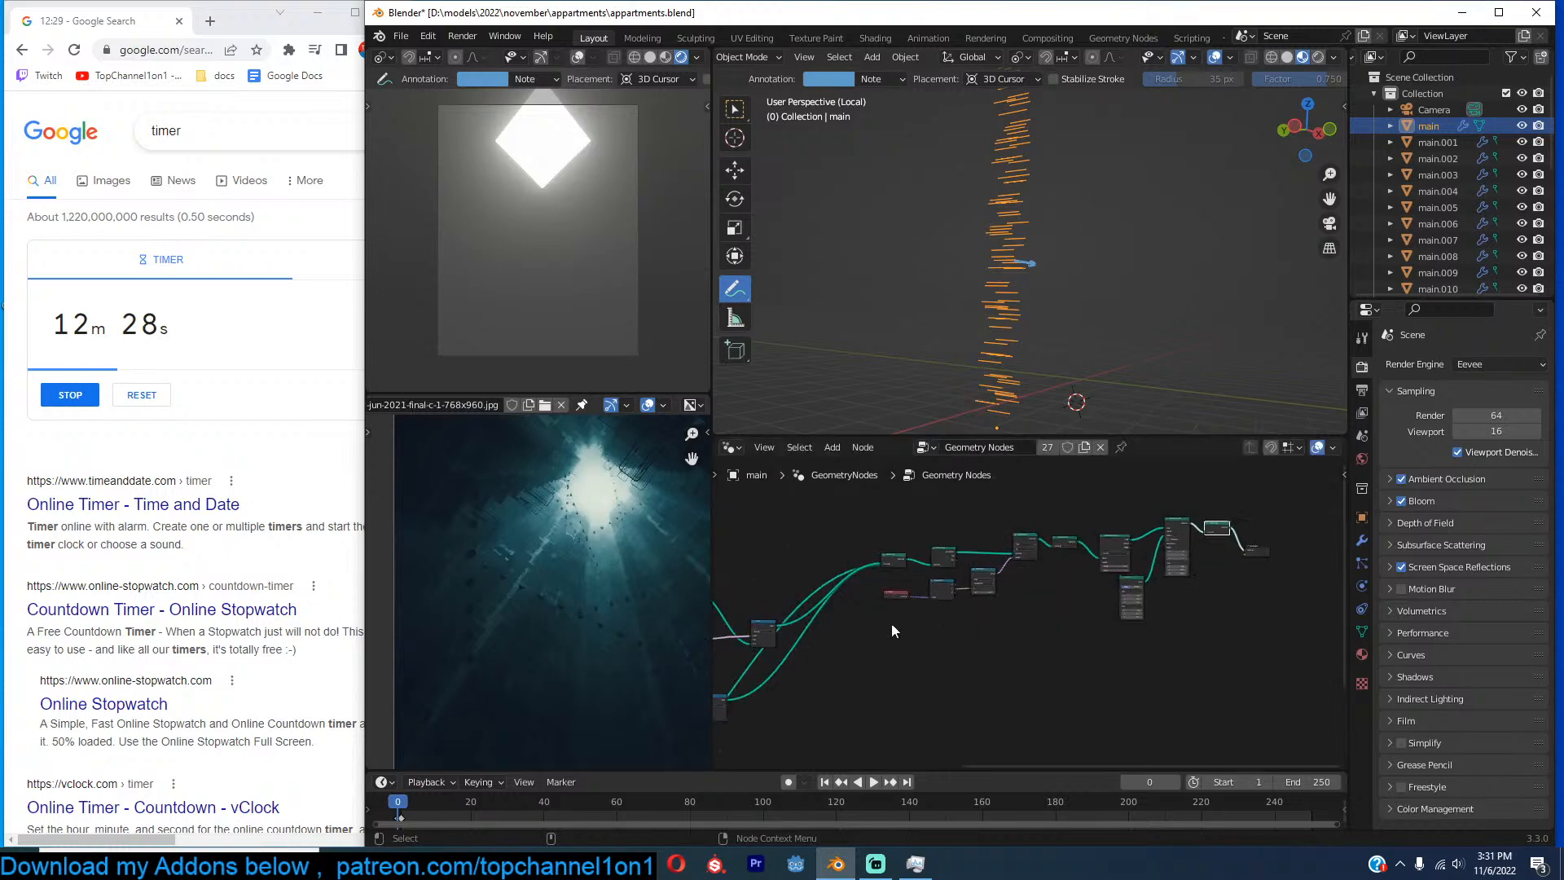
left_click_drag(842, 670, 901, 643)
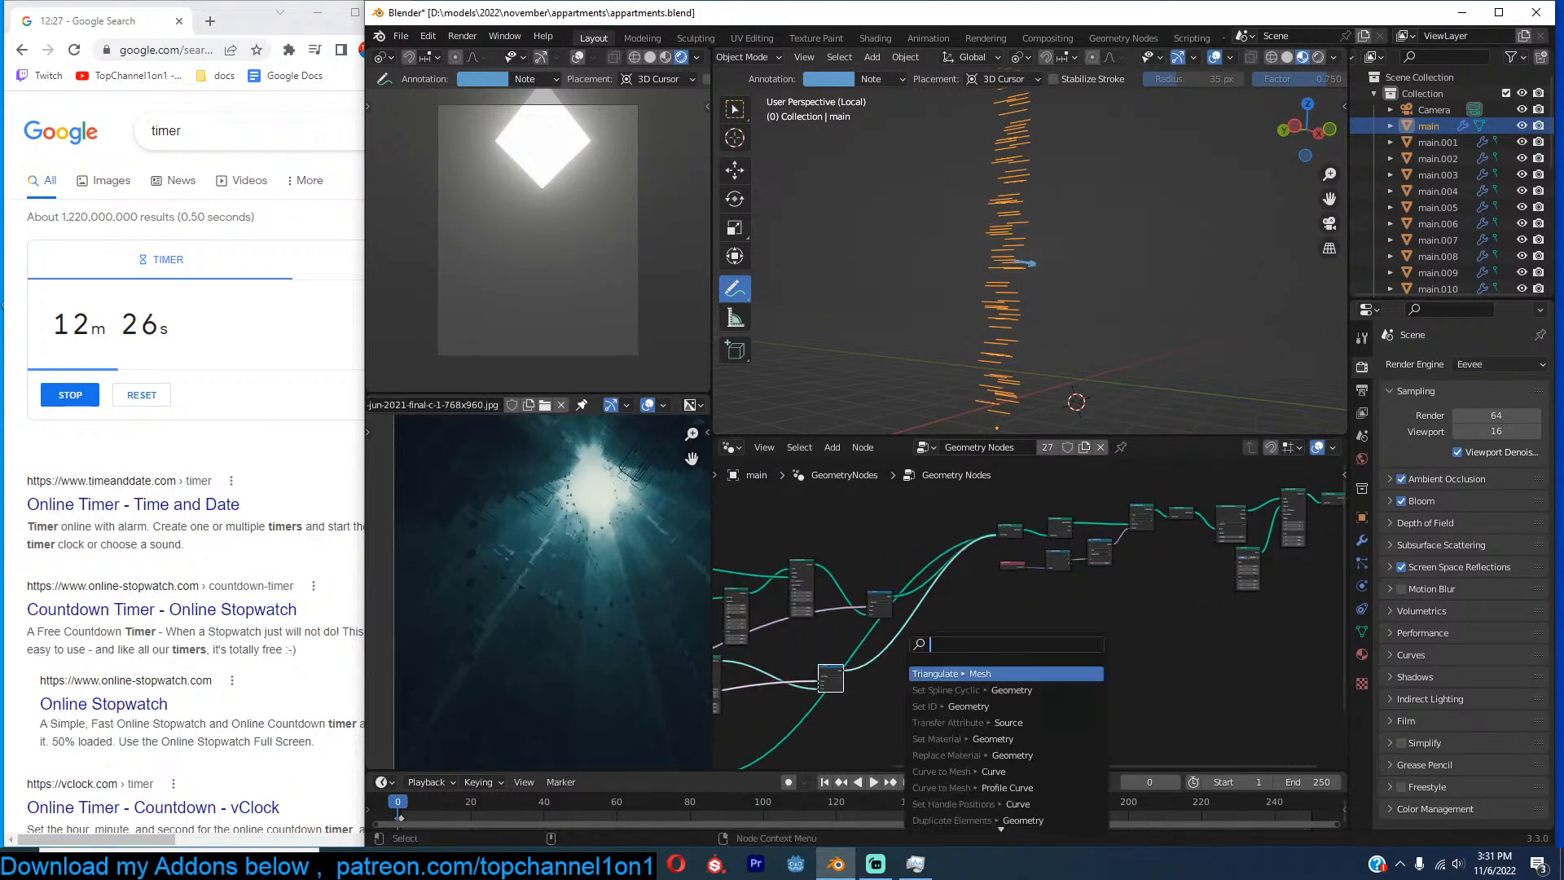
scroll(991, 628, "down", 5)
scroll(1002, 611, "up", 2)
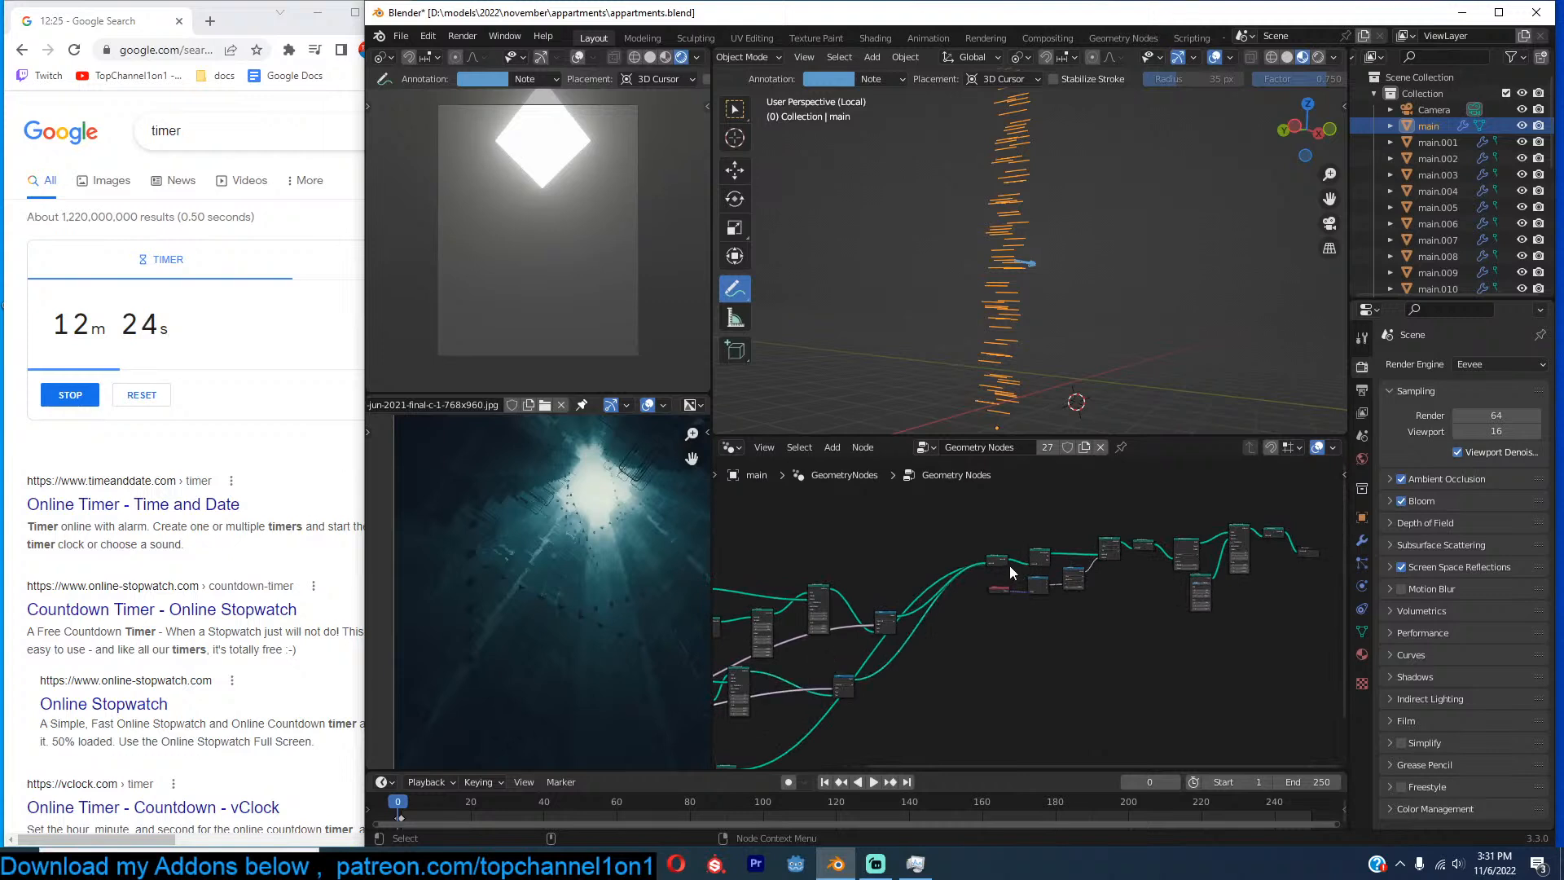
left_click_drag(991, 559, 956, 549)
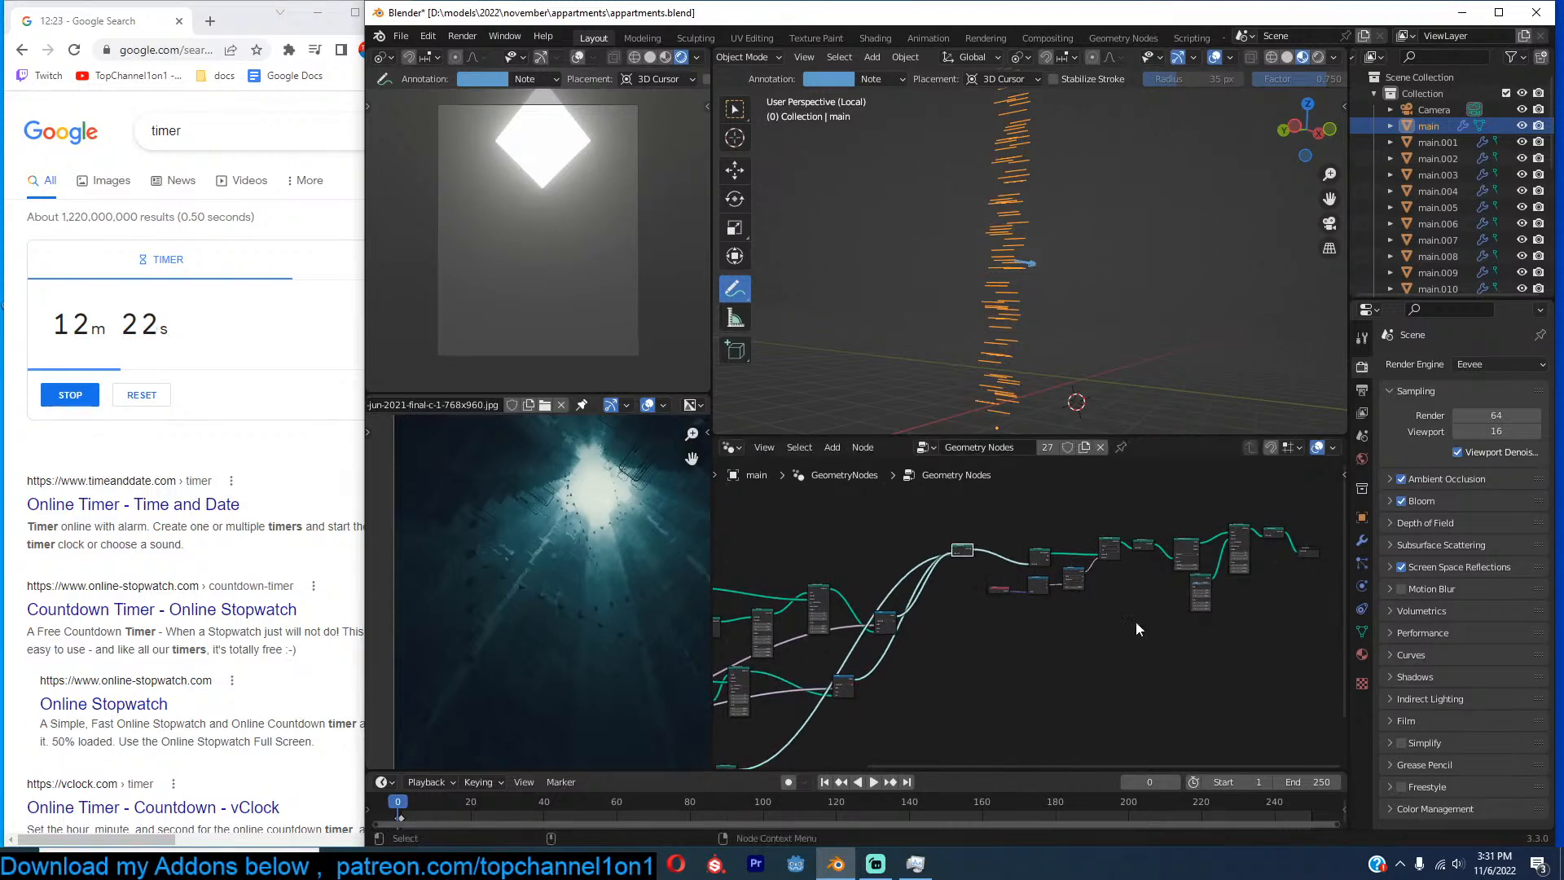
middle_click_drag(1135, 620, 994, 688)
scroll(994, 684, "up", 6)
scroll(1214, 544, "down", 5)
left_click_drag(1205, 543, 846, 675)
middle_click_drag(857, 666, 1052, 686)
left_click_drag(1116, 664, 785, 596)
scroll(1030, 614, "up", 7)
left_click(1051, 613)
scroll(1035, 632, "down", 4)
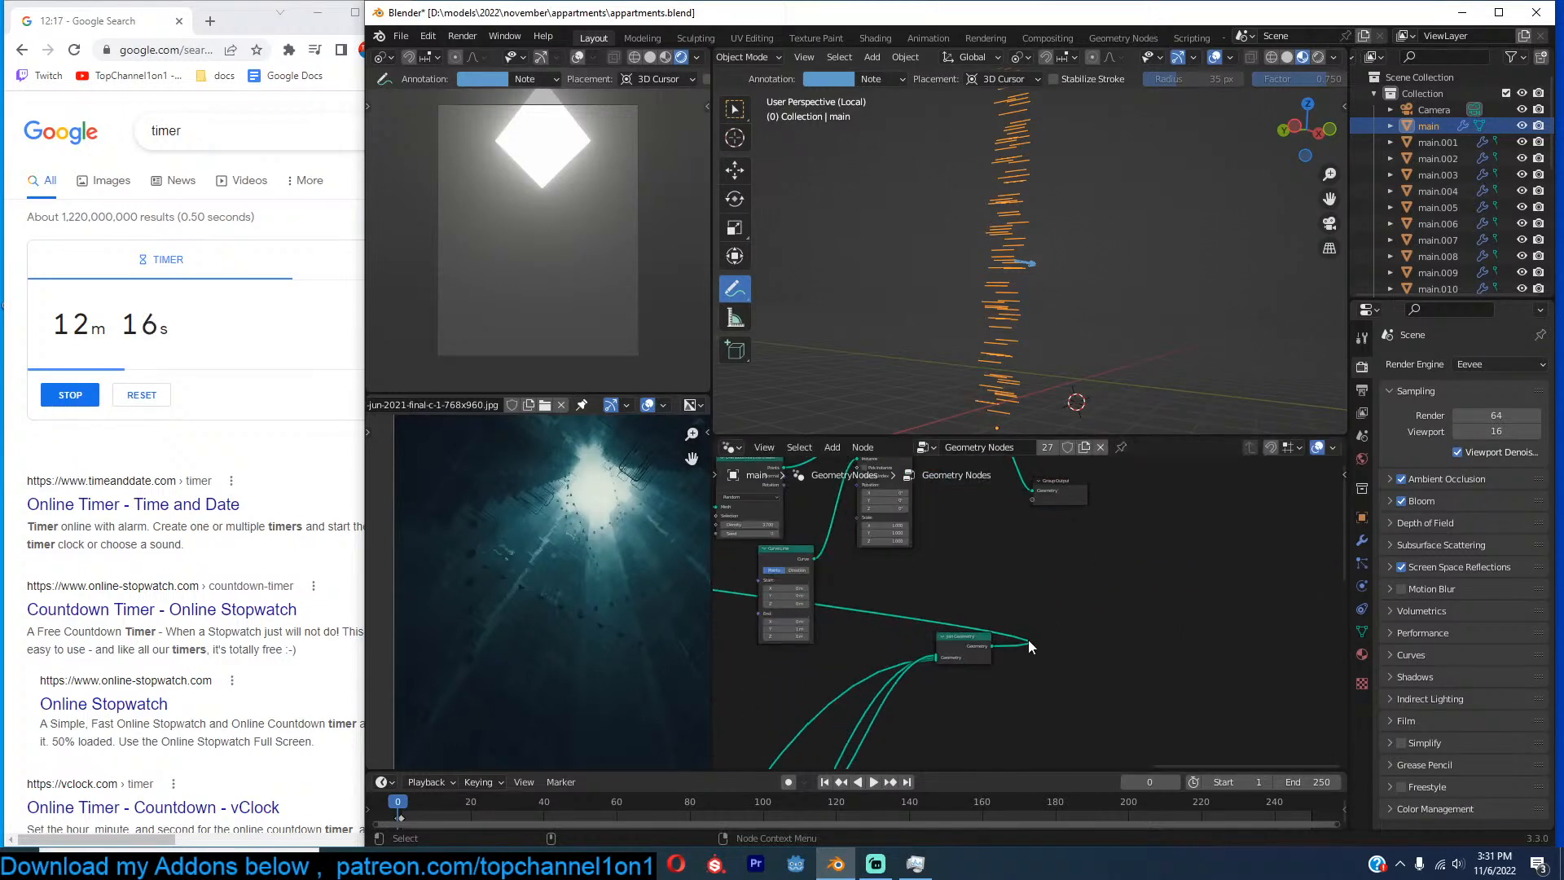
middle_click_drag(1029, 638, 1175, 632)
left_click_drag(1113, 647, 1037, 668)
Reposition the new Join Geometry node and connect the building's Join Geometry output into it.
scroll(1077, 650, "up", 4)
left_click_drag(1264, 491, 1235, 561)
left_click(1132, 653)
left_click_drag(1061, 690, 1220, 563)
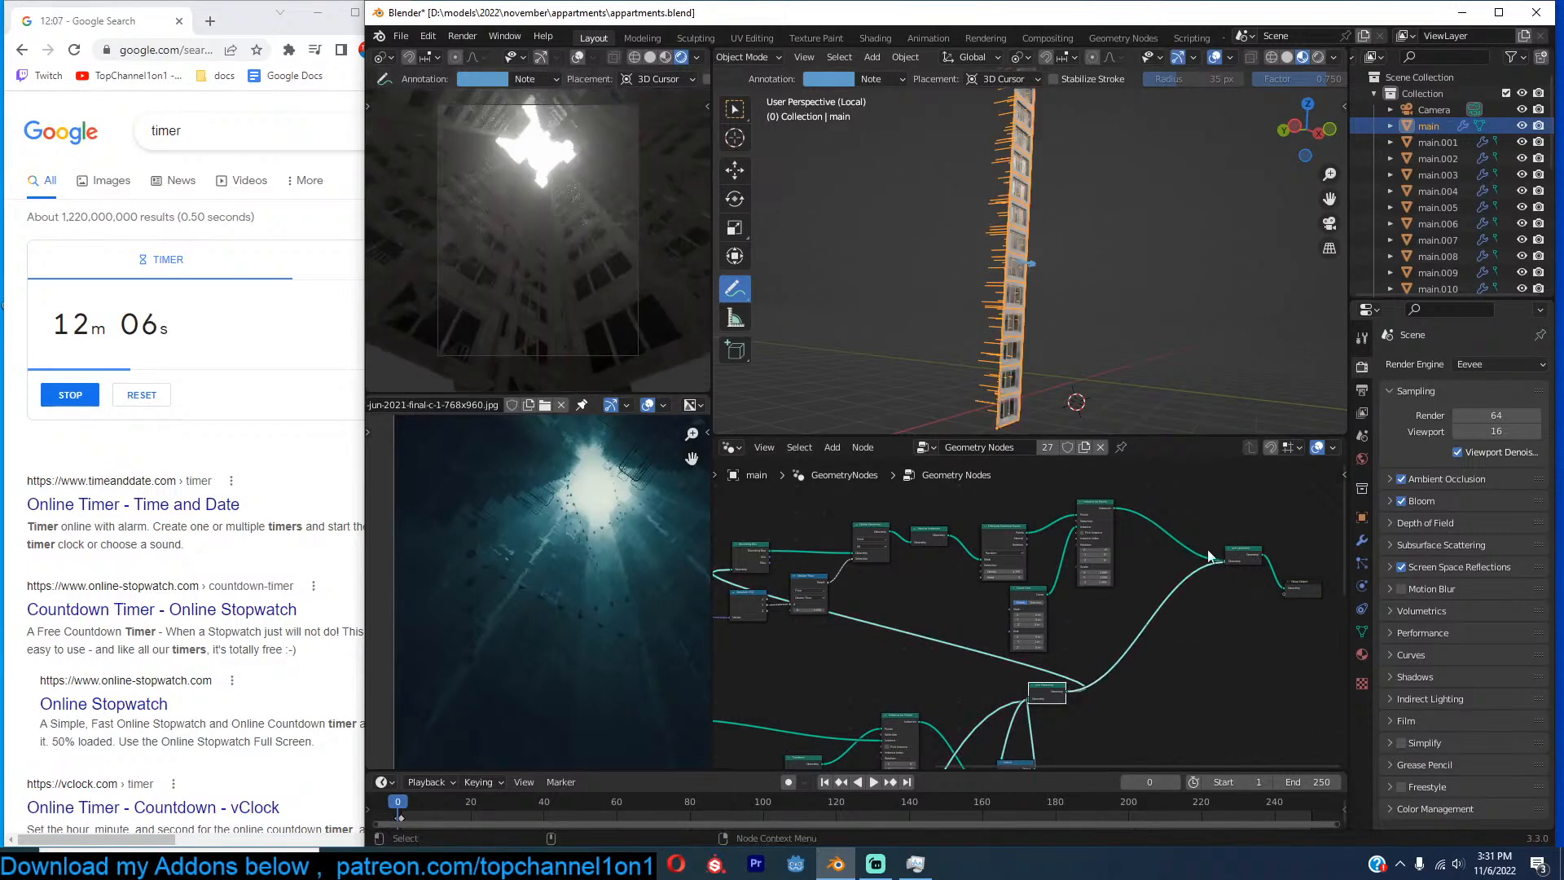
Set the Curve Line's end Y to -1 m, and save the file.
middle_click_drag(1127, 390, 1189, 325)
scroll(1061, 328, "up", 3)
scroll(1161, 543, "down", 3)
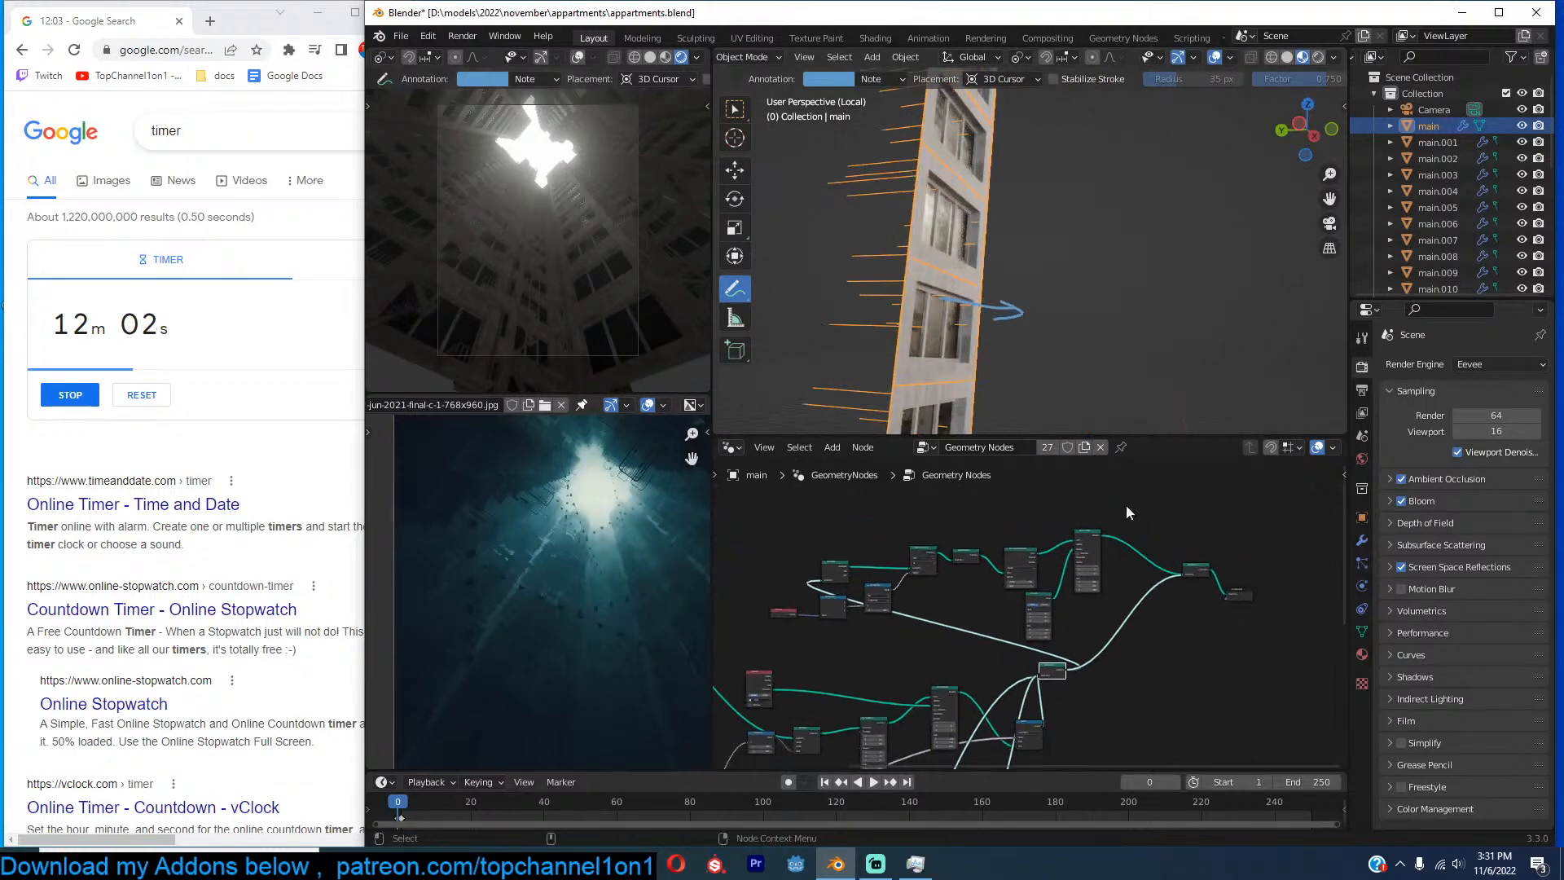
scroll(1126, 546, "up", 4)
scroll(1068, 554, "up", 4)
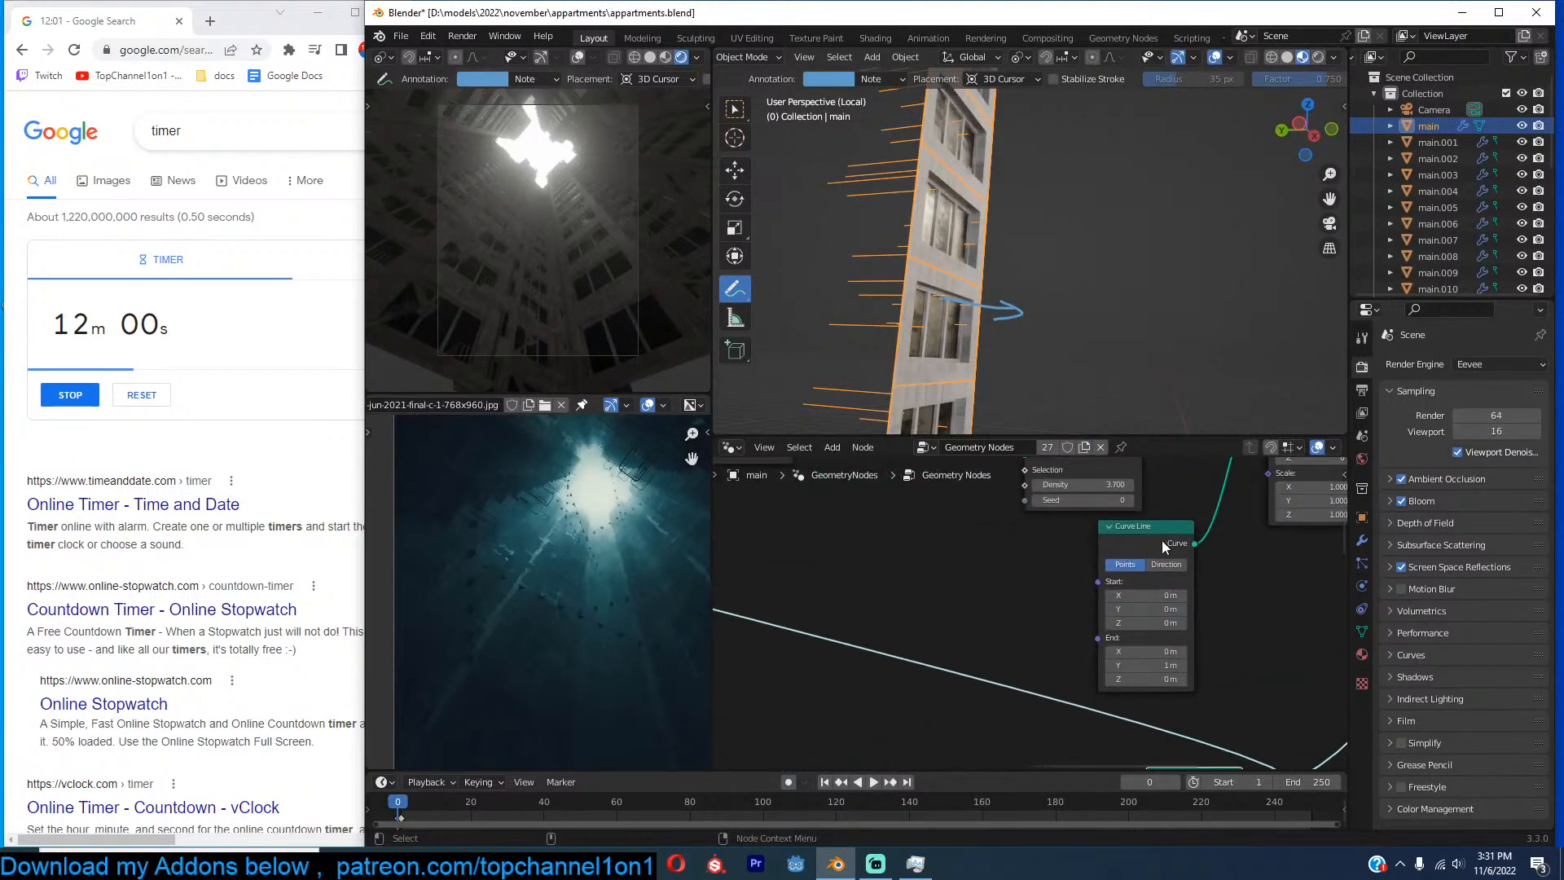
left_click(1170, 665)
type("-1")
key("Return")
middle_click_drag(1087, 334, 1115, 300)
middle_click_drag(1165, 596, 1049, 637)
middle_click_drag(1071, 411, 1096, 377)
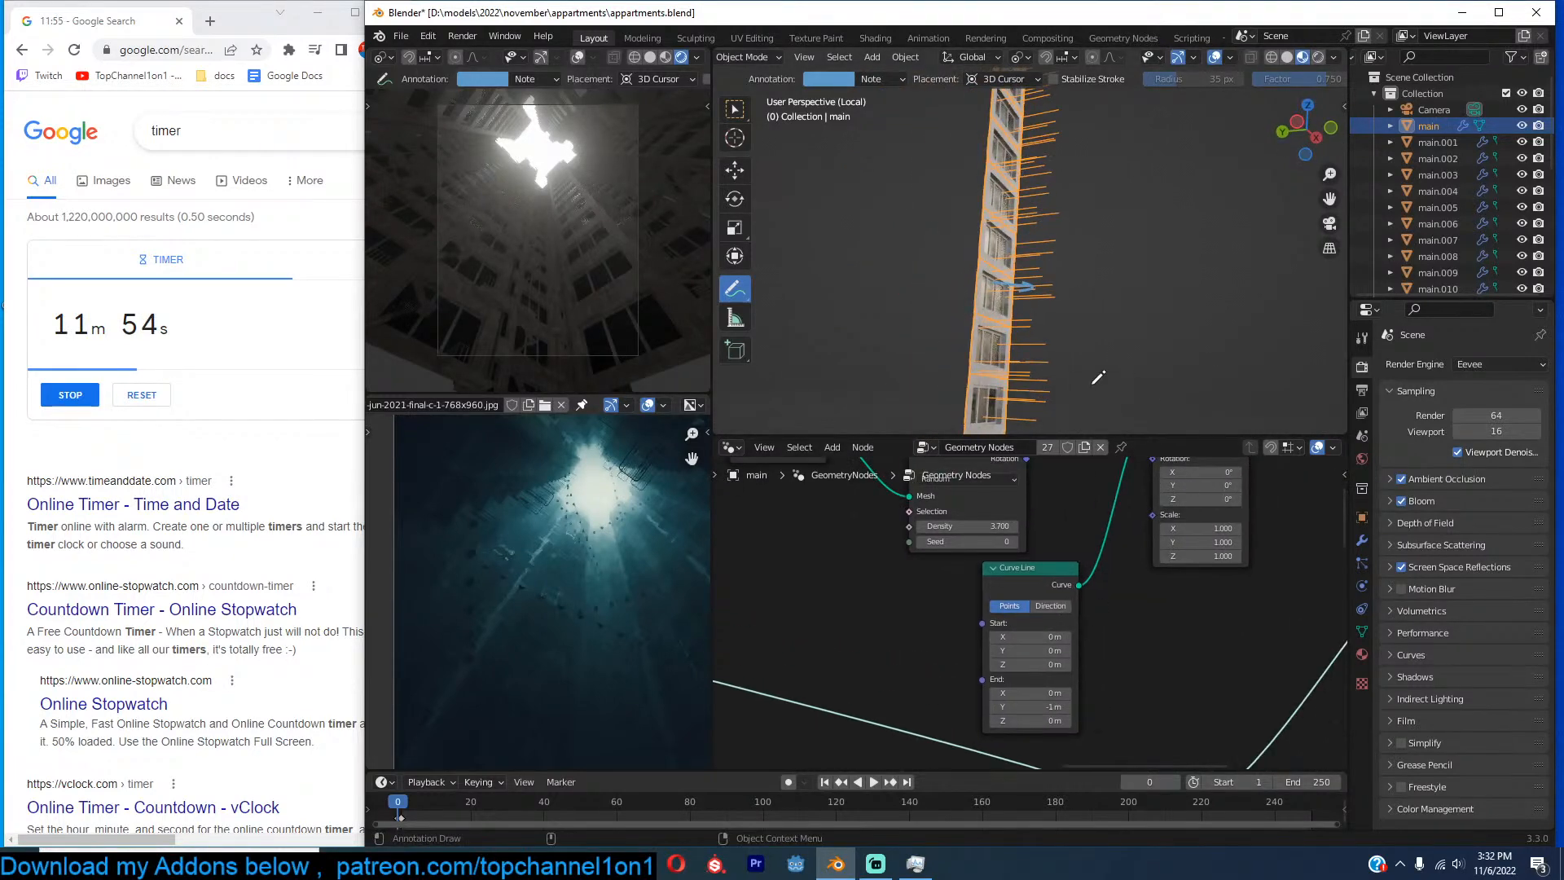
scroll(1176, 556, "down", 2)
key("ctrl+s")
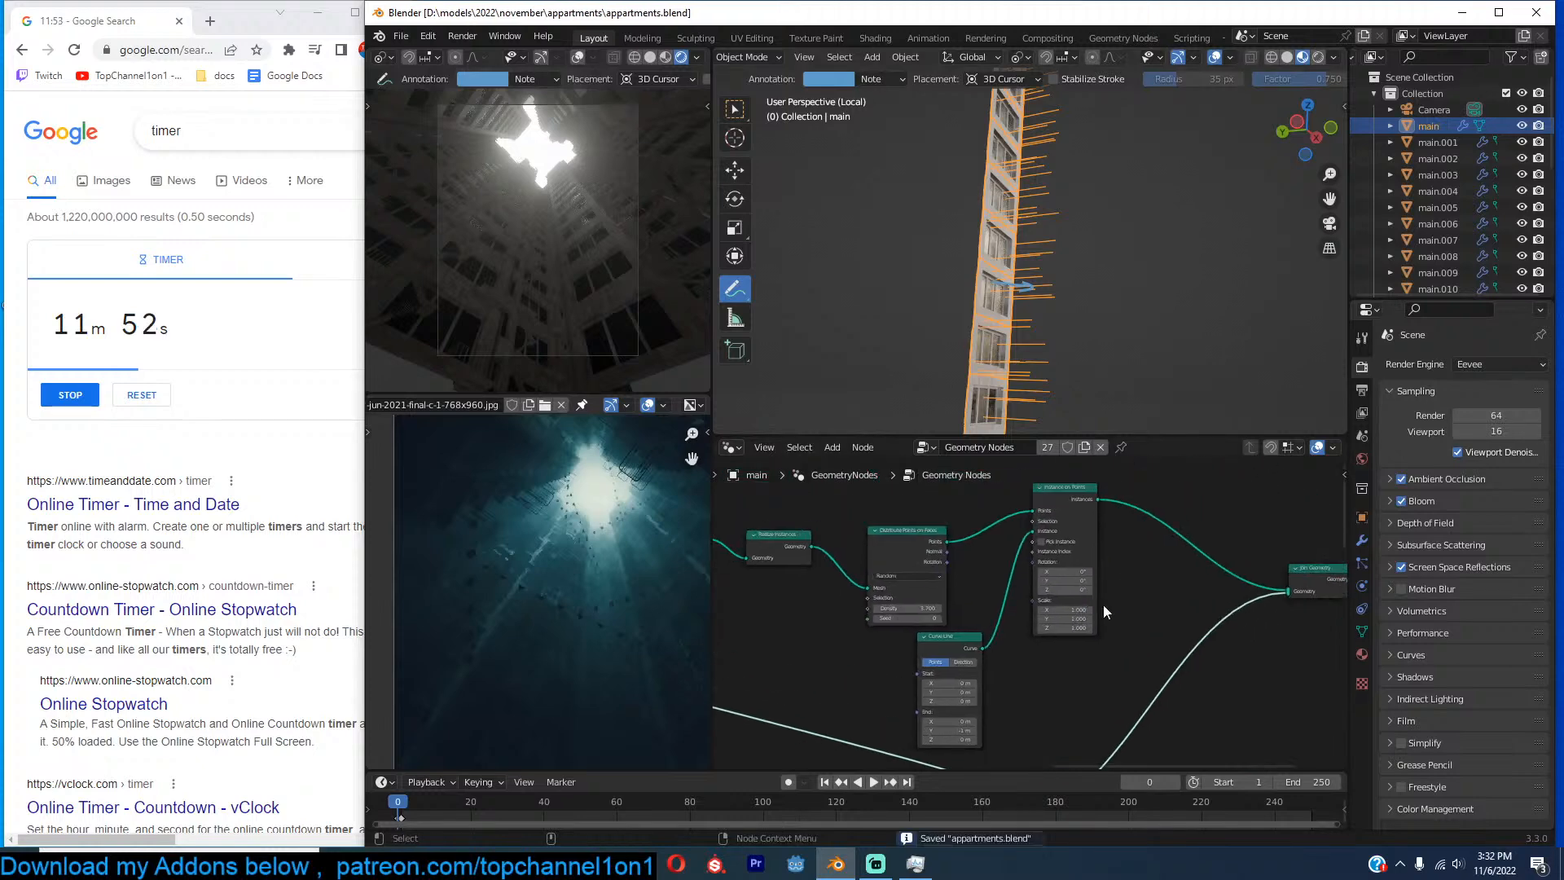
Set the Distribute Points on Faces density to 1.
middle_click_drag(1119, 391, 1131, 399)
scroll(981, 660, "up", 3)
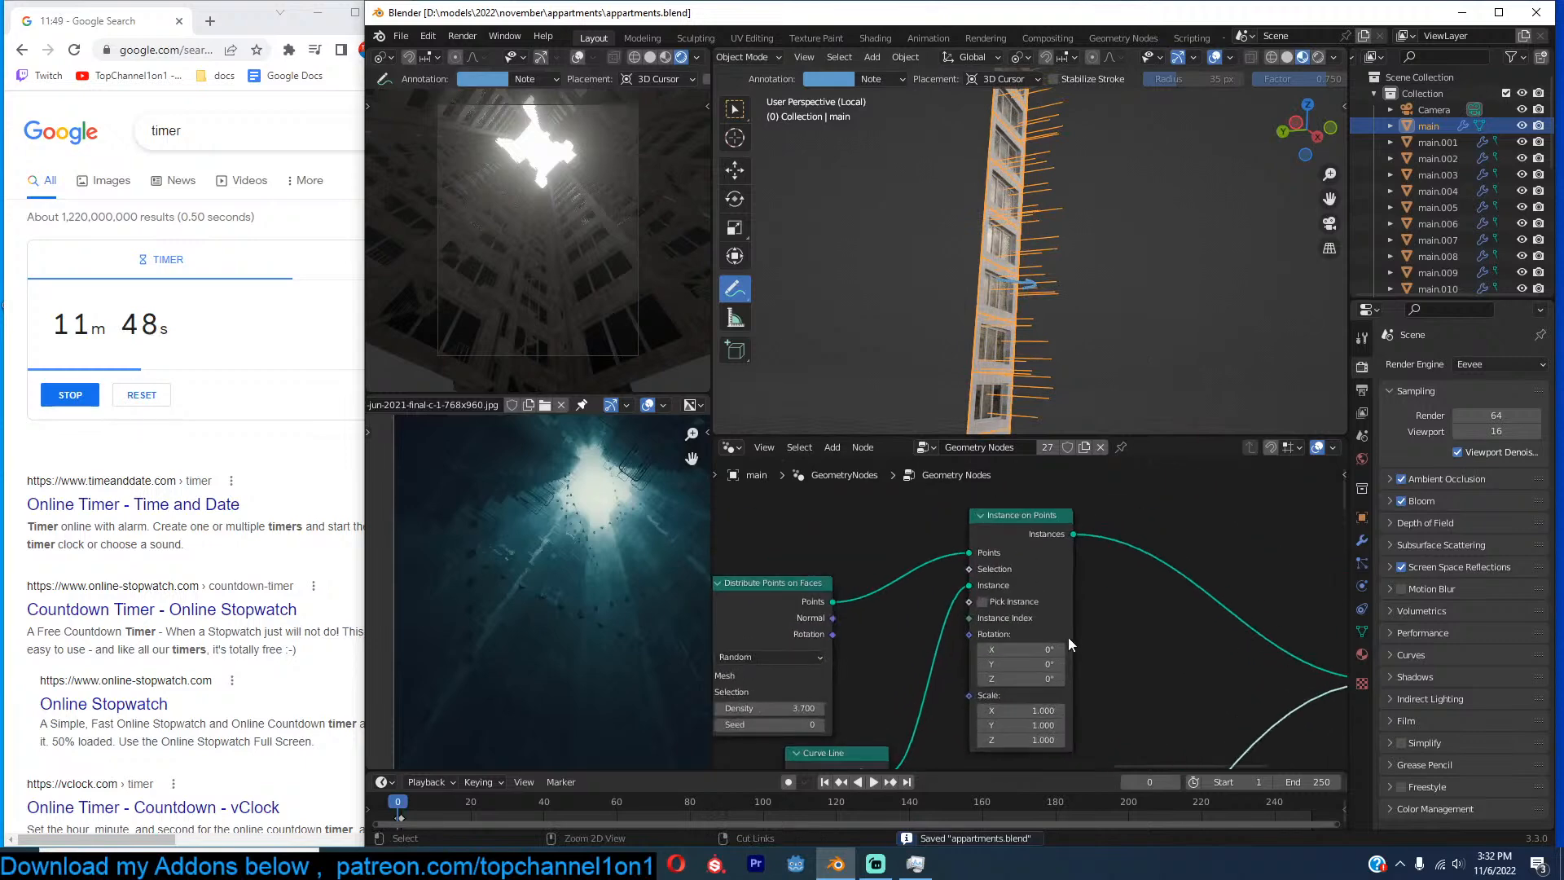
left_click_drag(916, 724, 864, 723)
left_click_drag(1072, 533, 1028, 540)
scroll(1060, 369, "up", 2)
middle_click_drag(1084, 596, 1181, 573)
middle_click_drag(966, 621, 1057, 606)
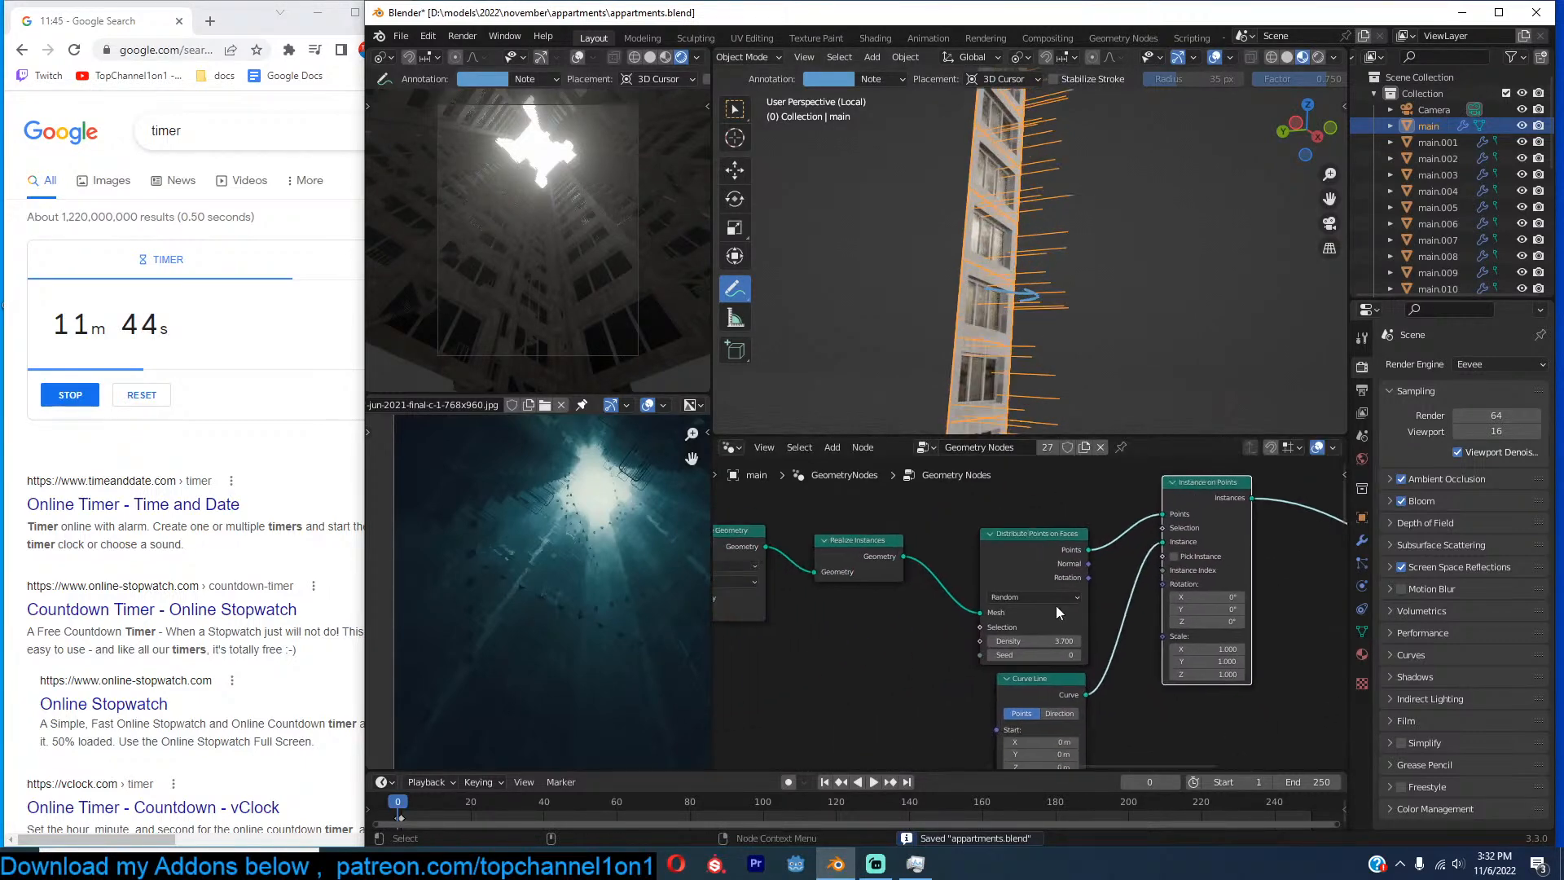
scroll(1051, 611, "up", 3)
left_click(1036, 648)
type("1")
key("Return")
scroll(1084, 340, "down", 2)
middle_click_drag(1084, 340, 1091, 300)
scroll(1116, 603, "down", 3)
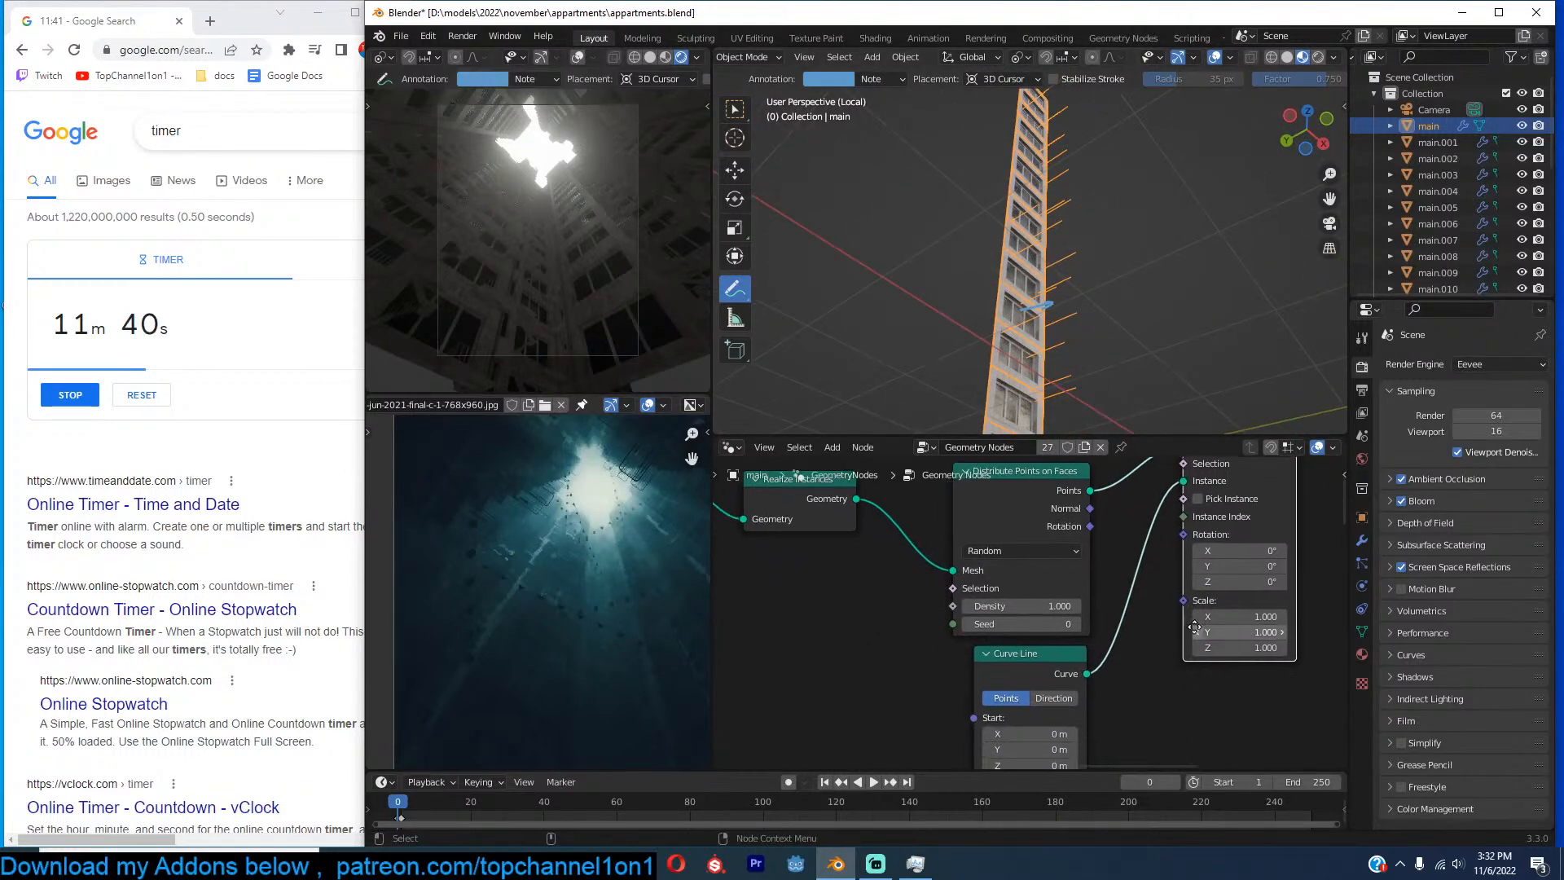
Lengthen the scattered lines by setting the Curve Line's end Y to -4 m.
scroll(1147, 602, "up", 1)
left_click(982, 733)
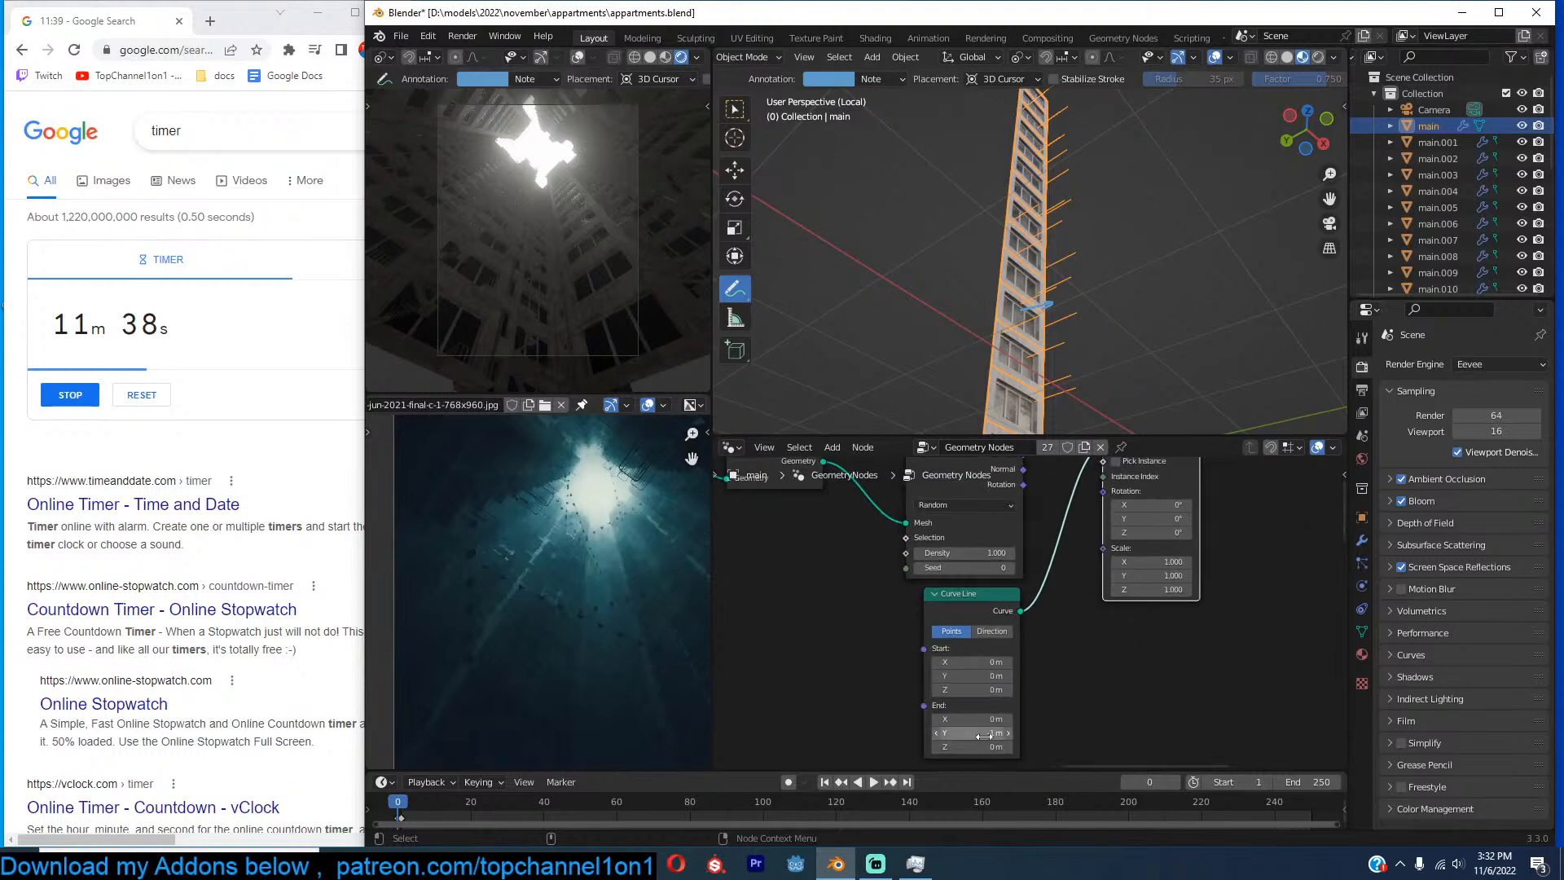
type("2")
key("Return")
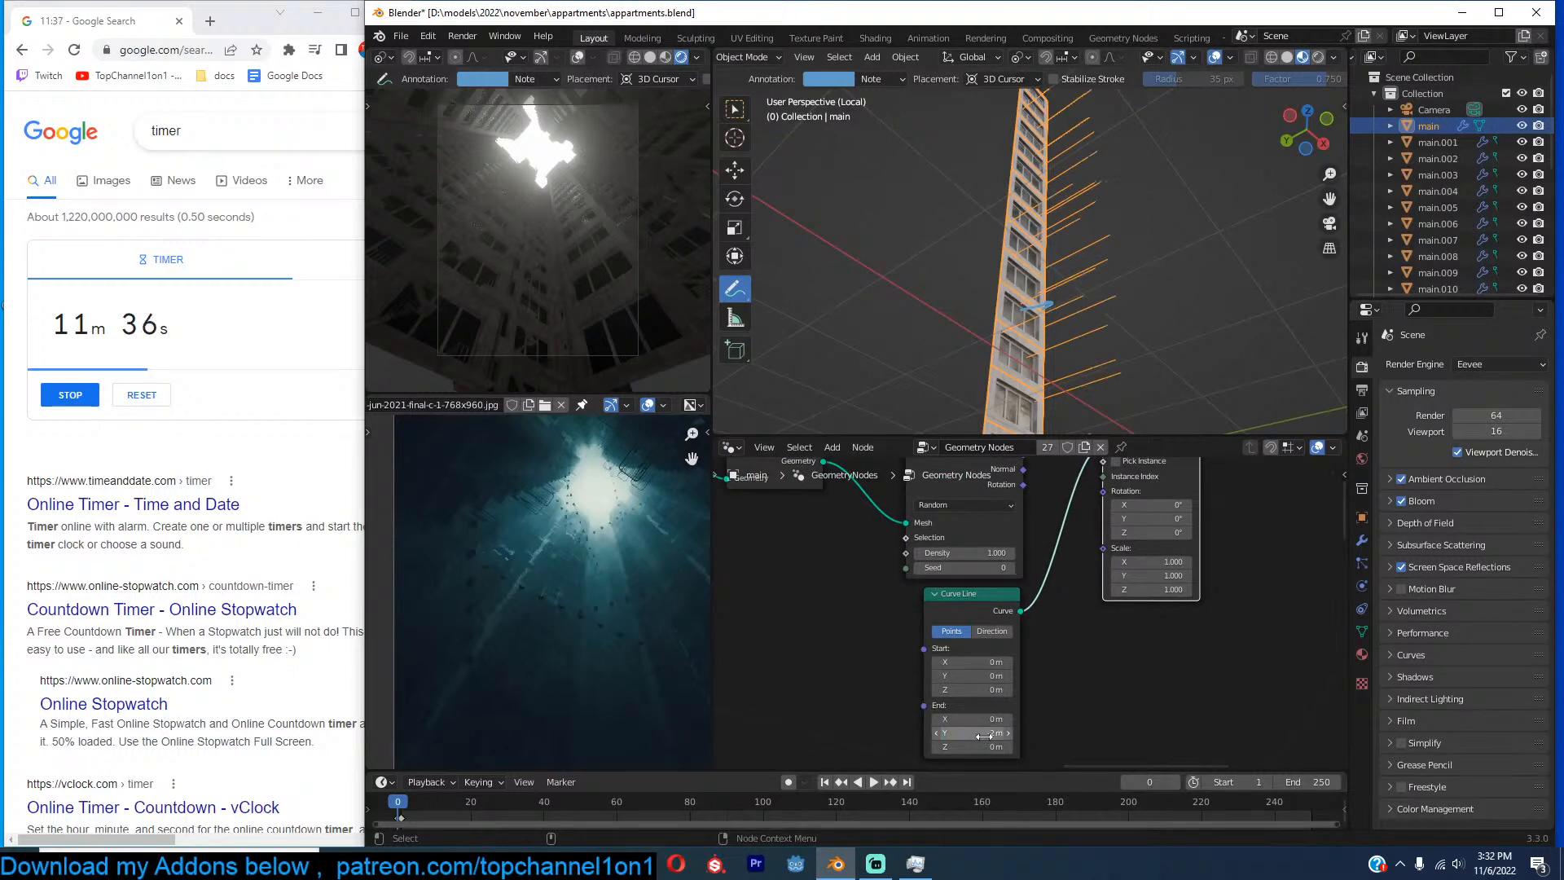
type("-4")
key("Return")
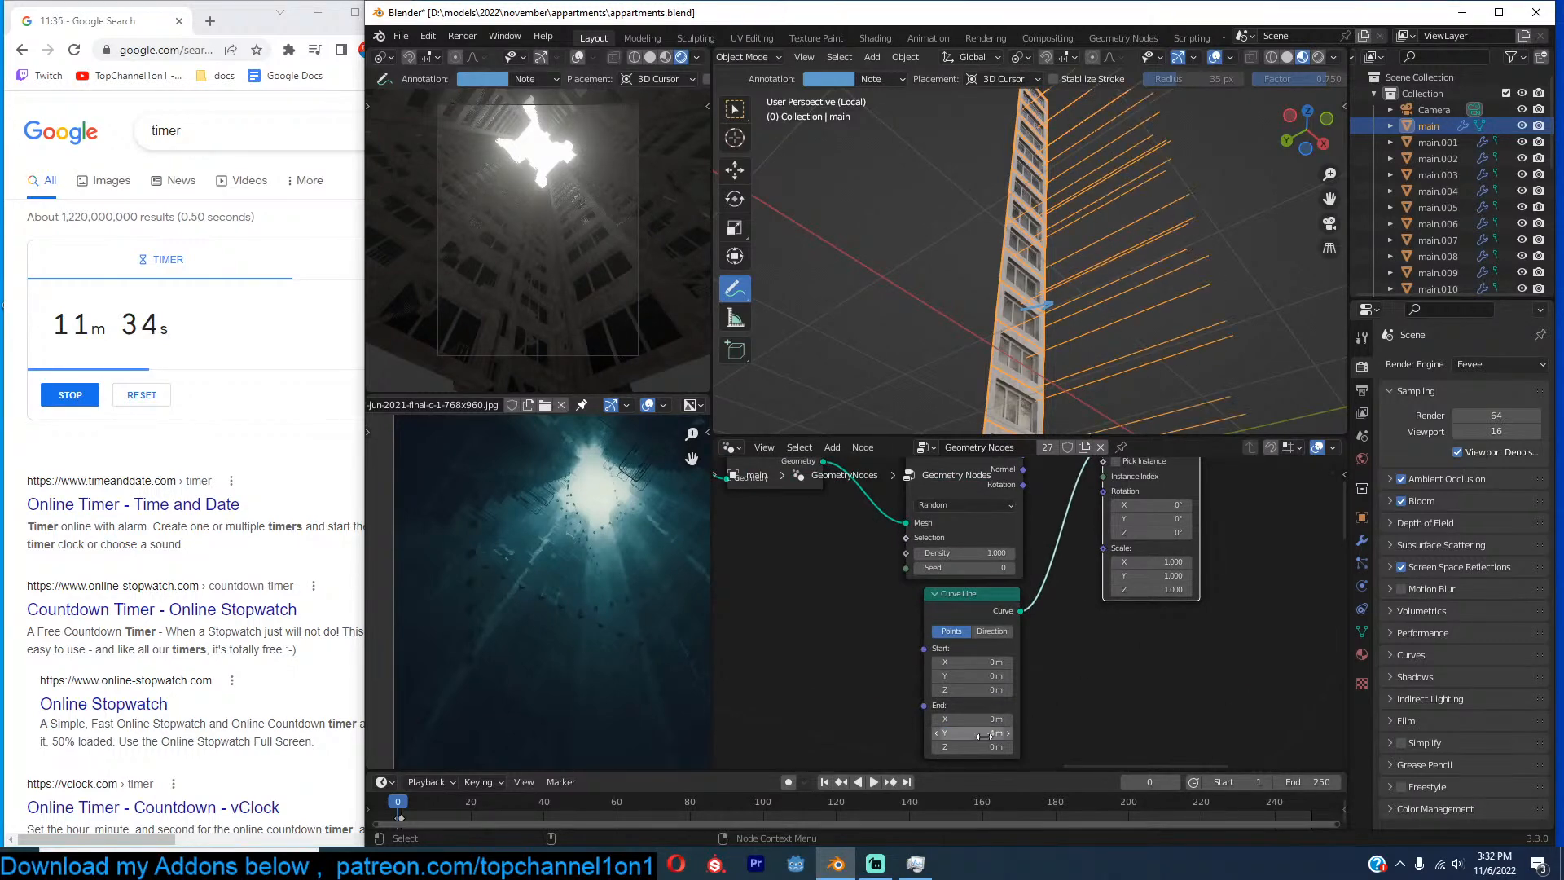
left_click(984, 736)
left_click(1218, 660)
Examine the scattered lines on the tower and the node branch that generates them.
scroll(1219, 660, "down", 3)
scroll(1171, 393, "down", 4)
middle_click_drag(1171, 393, 1194, 406)
scroll(1194, 405, "up", 3)
scroll(1194, 406, "up", 2)
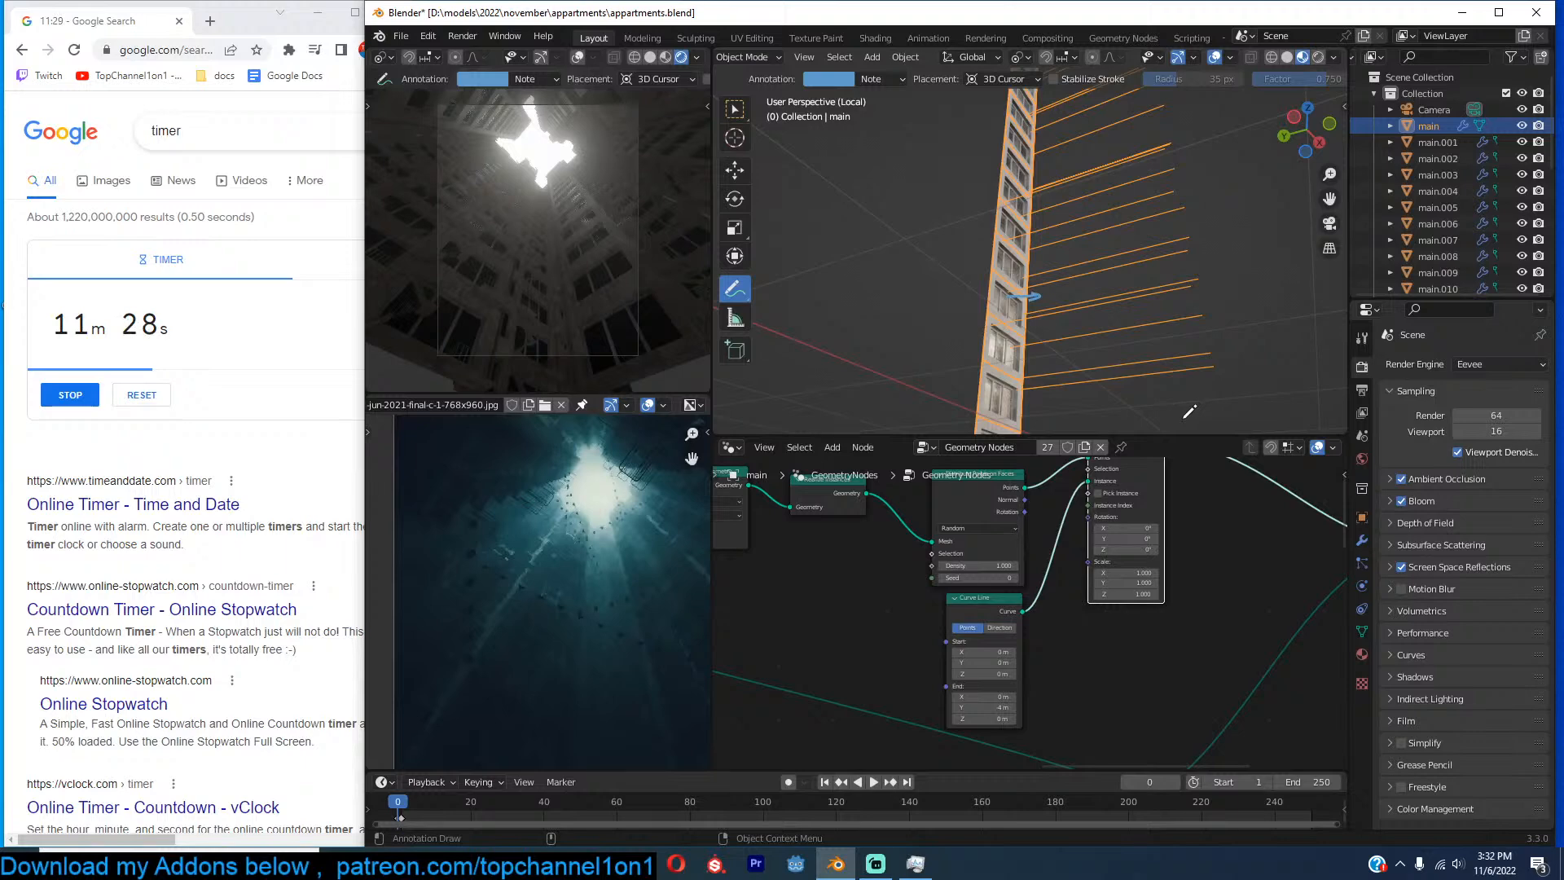
scroll(1192, 544, "down", 3)
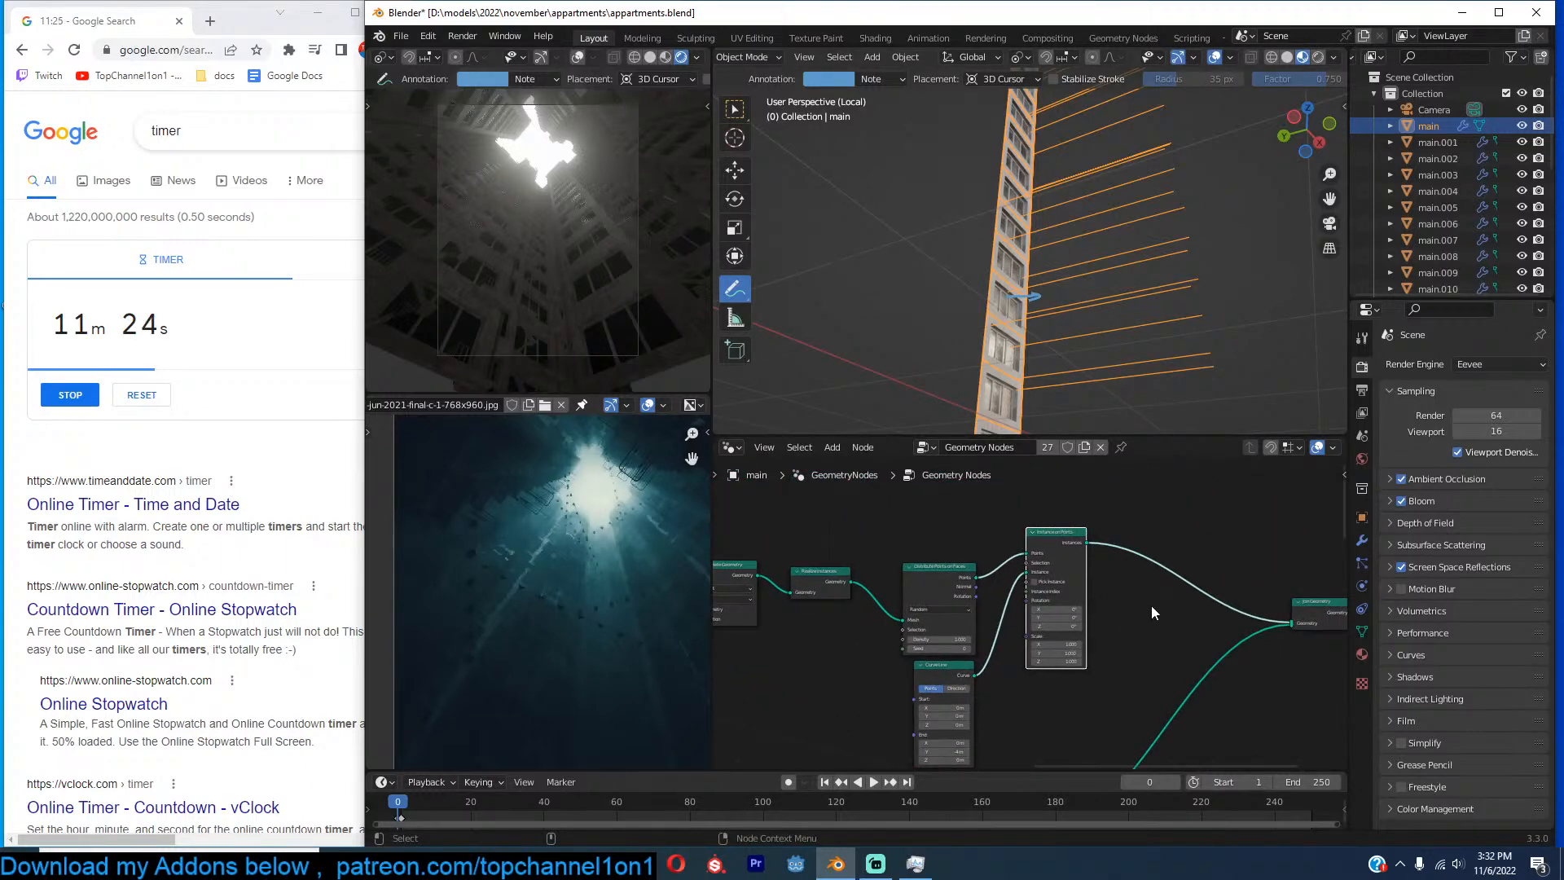
scroll(1059, 619, "down", 1)
left_click_drag(930, 669, 837, 655)
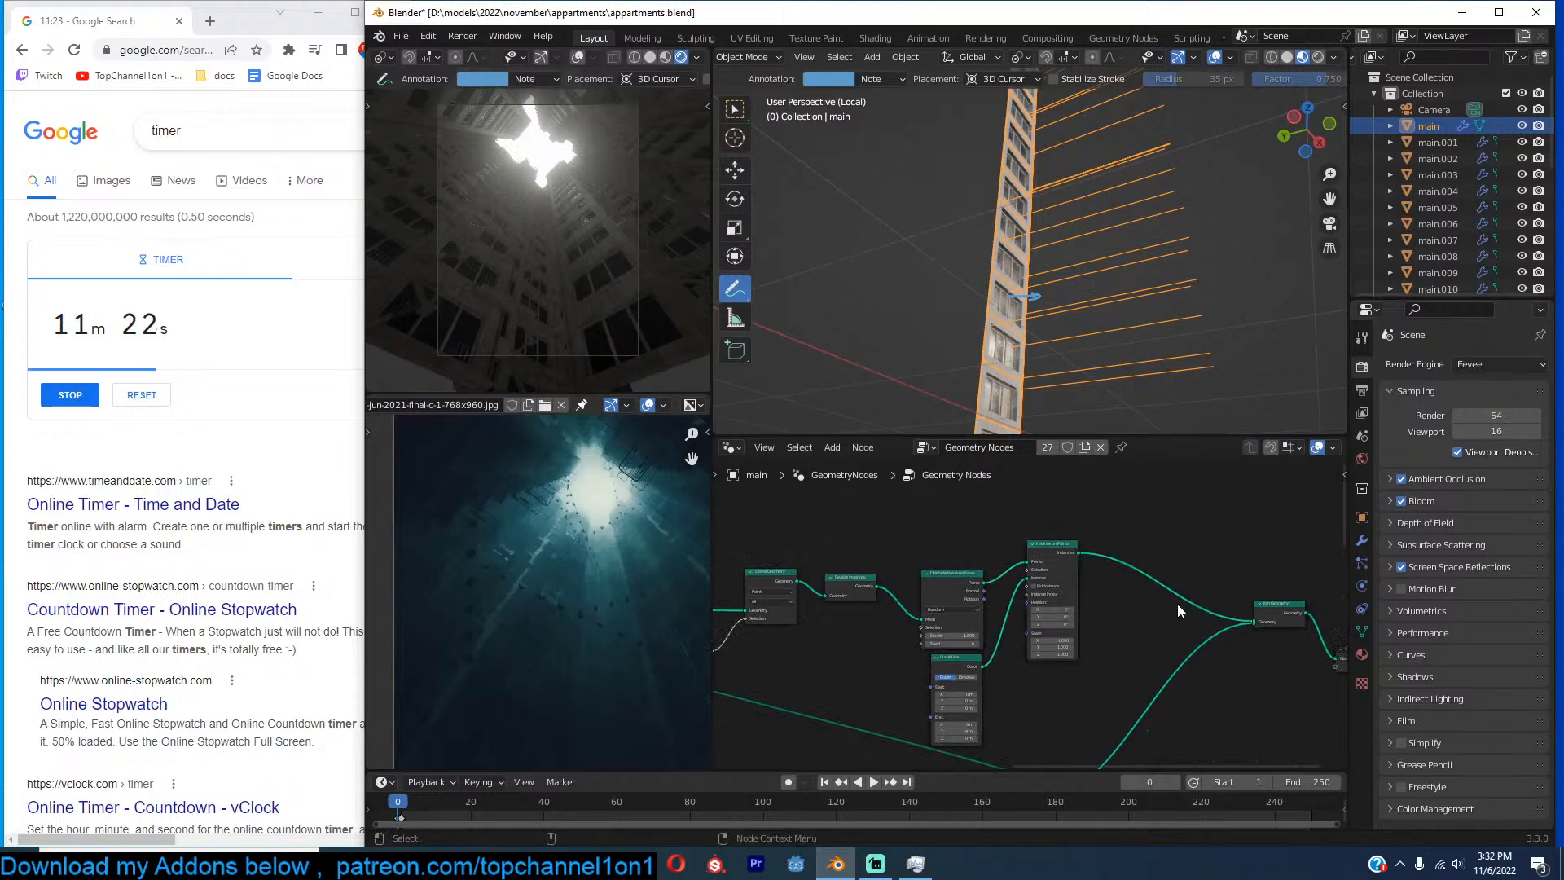
scroll(1178, 595, "up", 4)
middle_click_drag(1147, 686, 1185, 618)
scroll(1184, 616, "up", 4)
scroll(1041, 642, "down", 3)
scroll(1040, 640, "down", 1)
scroll(1066, 627, "up", 3)
scroll(1061, 637, "down", 3)
middle_click_drag(1199, 504, 1170, 552)
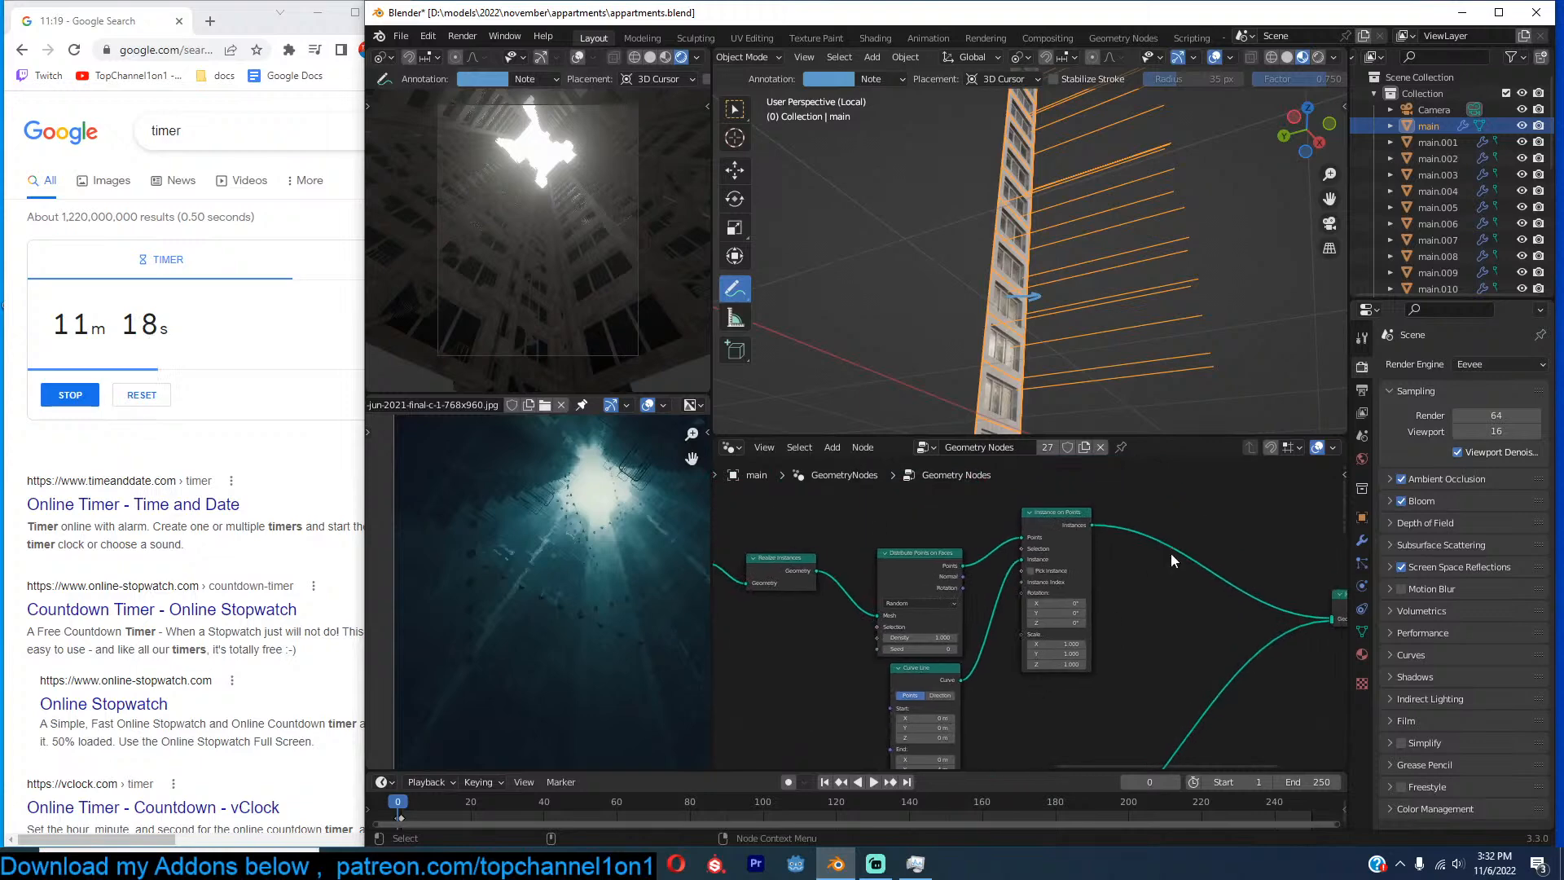
Move the Instance on Points node farther from the Curve Line node, and save the file.
left_click_drag(1039, 555, 1185, 556)
key("ctrl+s")
Insert a Subdivide Curve node between the Curve Line and Instance on Points nodes.
middle_click_drag(1025, 533, 1049, 497)
key("shift+a")
left_click(1049, 493)
type("sub")
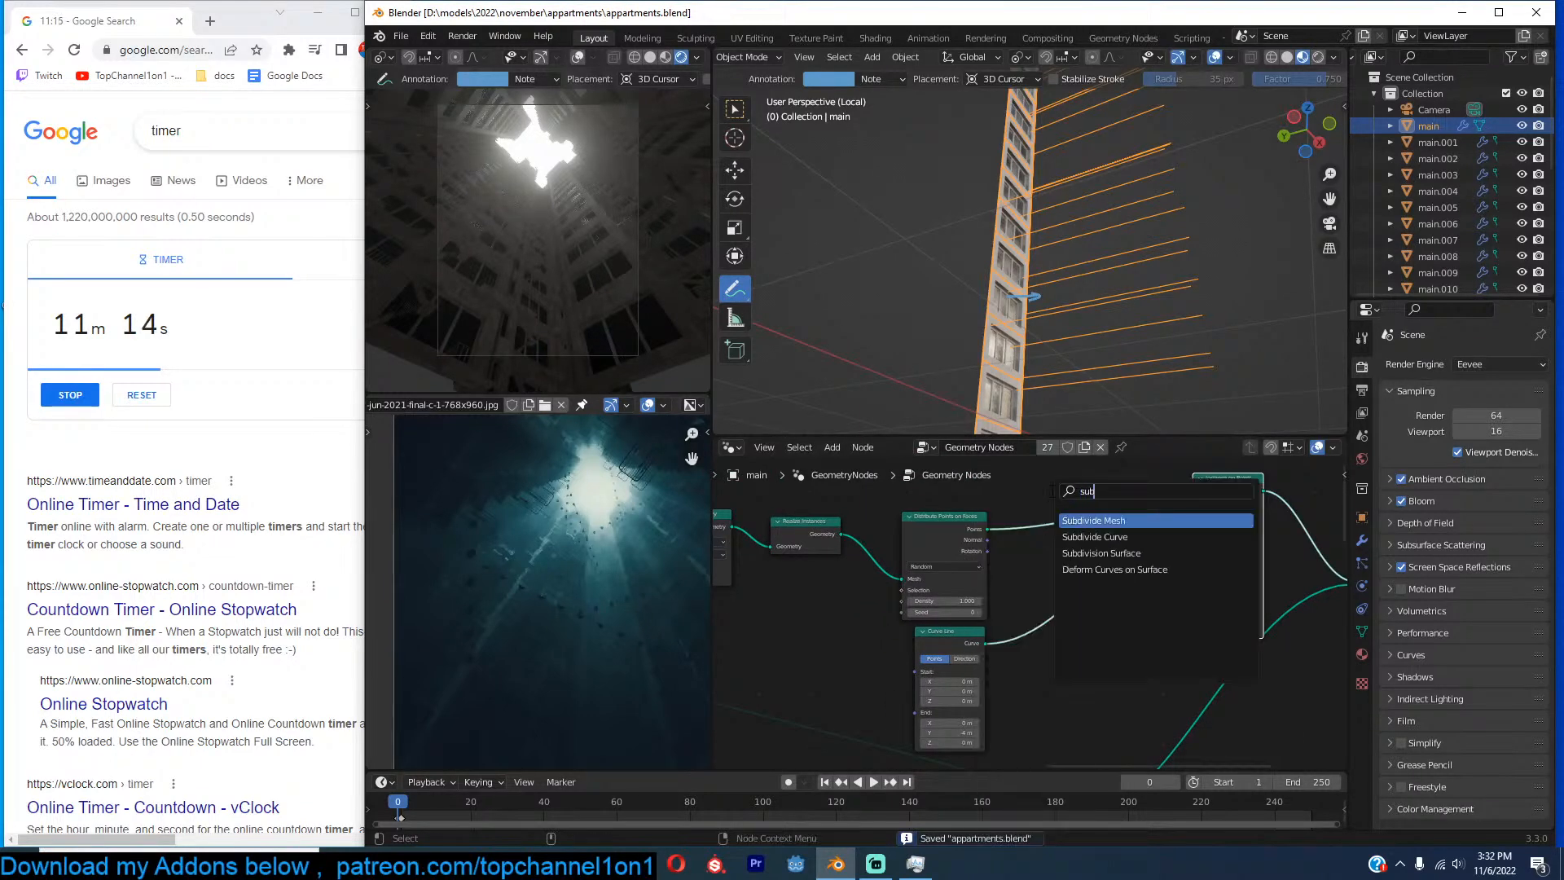
left_click(1095, 537)
left_click(1108, 547)
Spread out the nodes after Instance on Points to make room before Join Geometry, and save the file.
scroll(1214, 573, "down", 5)
middle_click_drag(1215, 574, 861, 596)
left_click_drag(1123, 572, 912, 649)
key("g")
left_click(1231, 567)
left_click(873, 567)
middle_click_drag(890, 568, 1018, 558)
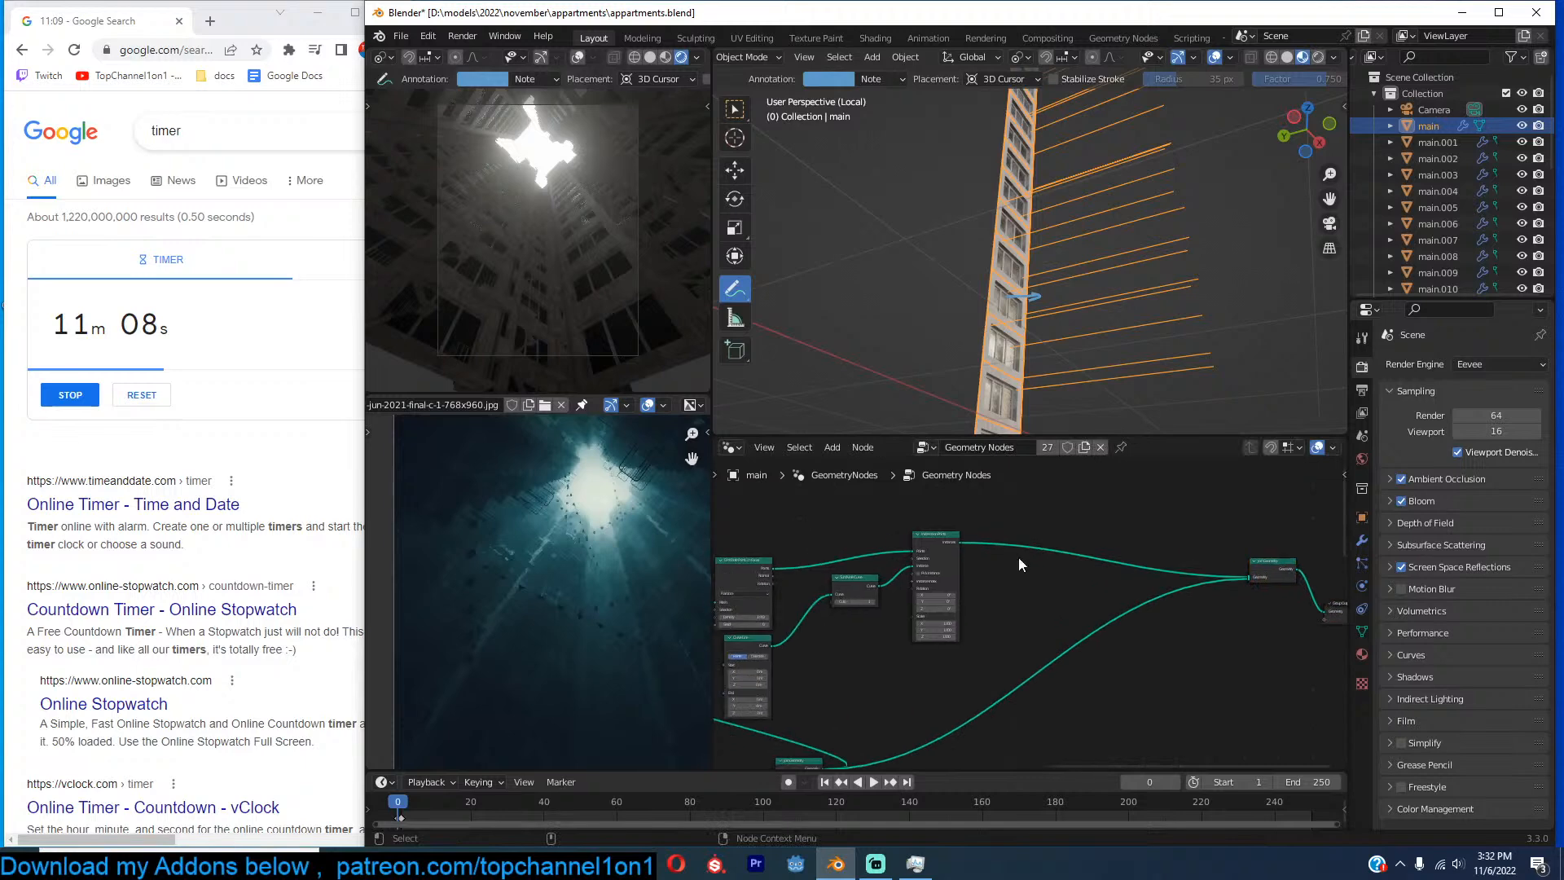
mouse_move(948, 535)
left_mouse_down()
mouse_move(920, 500)
mouse_move(937, 526)
left_mouse_up()
key("ctrl+s")
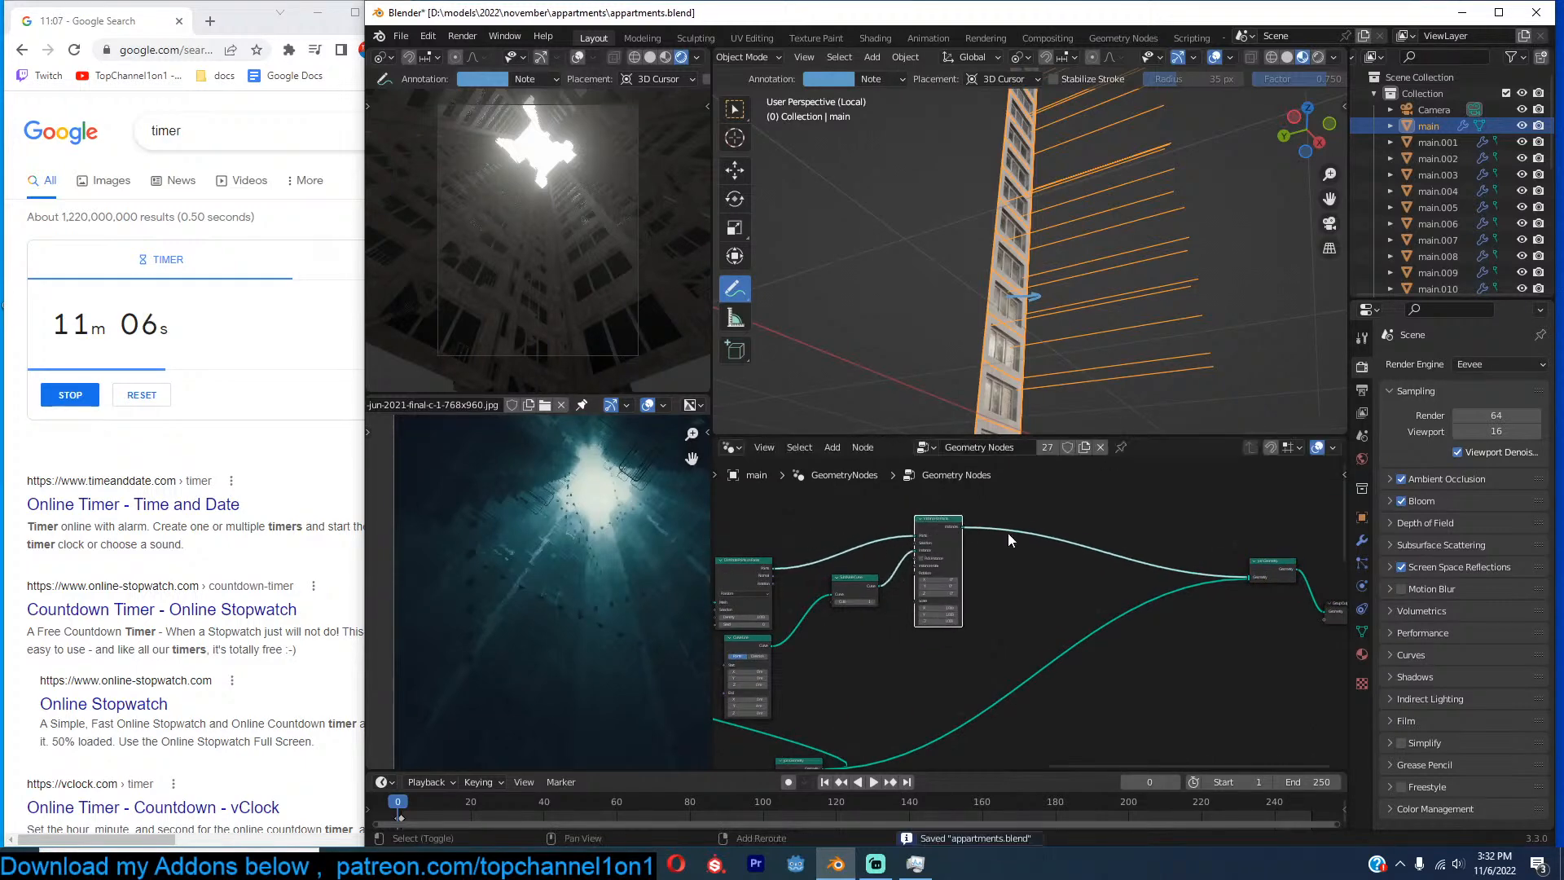
Insert a Realize Instances node between Instance on Points and Join Geometry, and save the file.
key("shift+a")
type("rea")
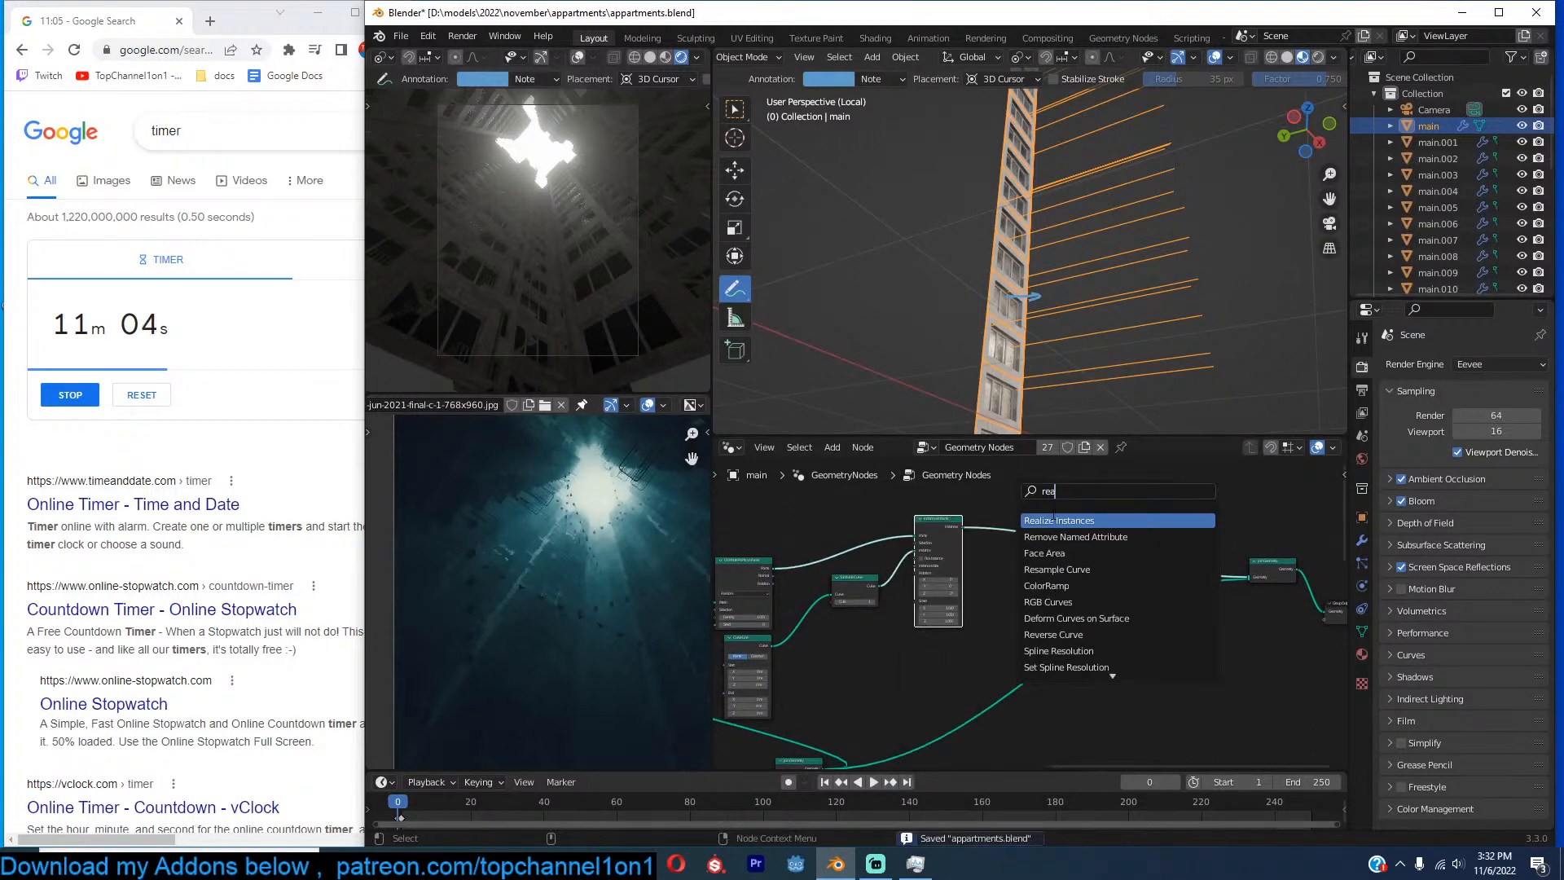
left_click(1058, 522)
left_click(1039, 552)
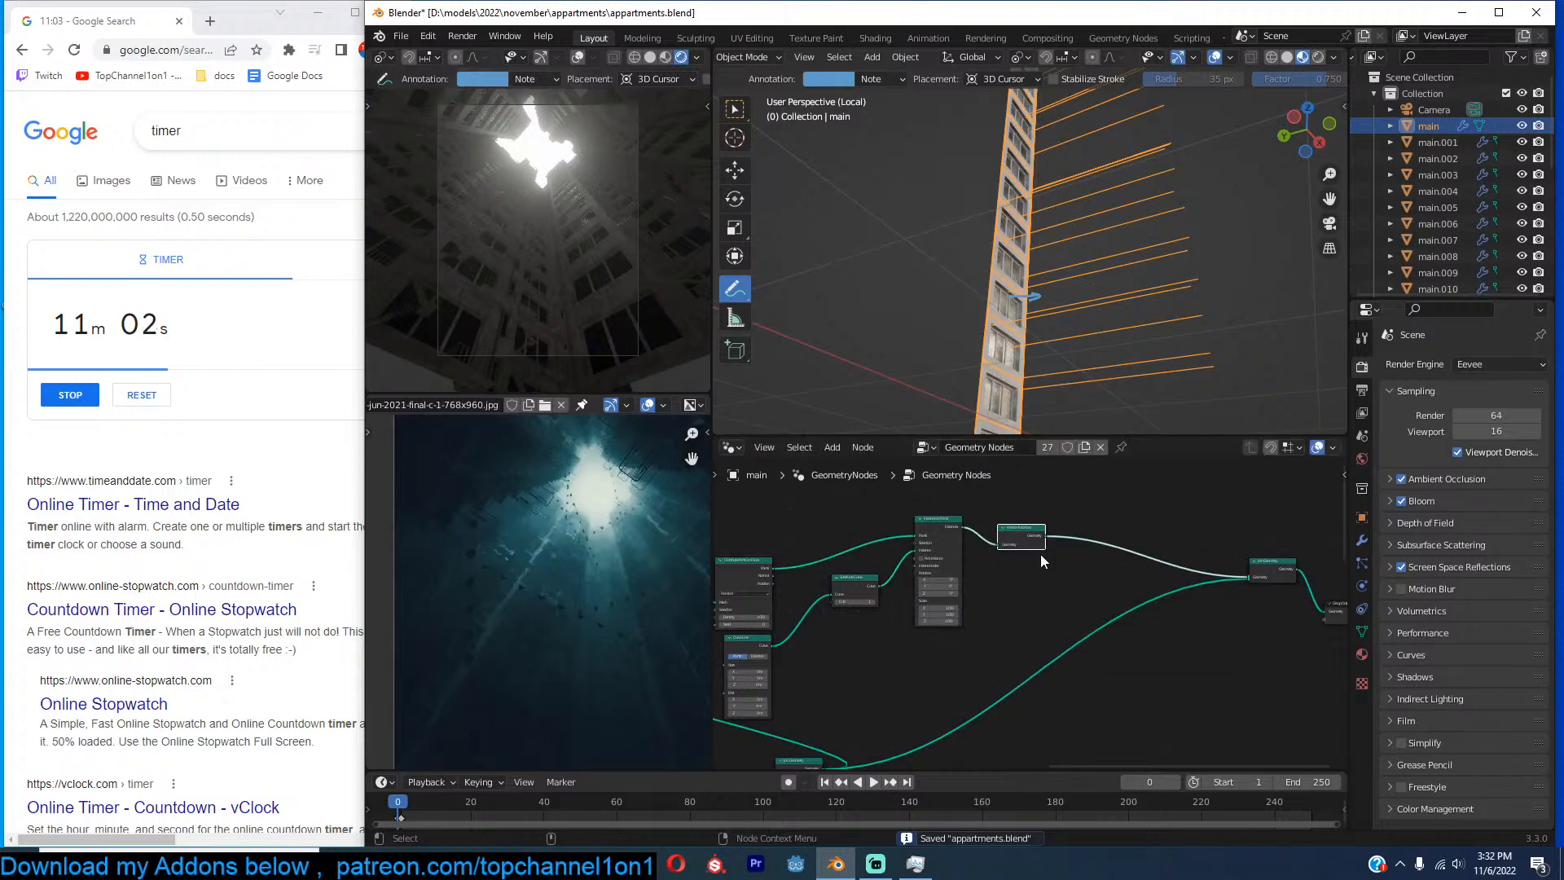
scroll(1041, 557, "up", 4)
middle_click_drag(1060, 518, 976, 588)
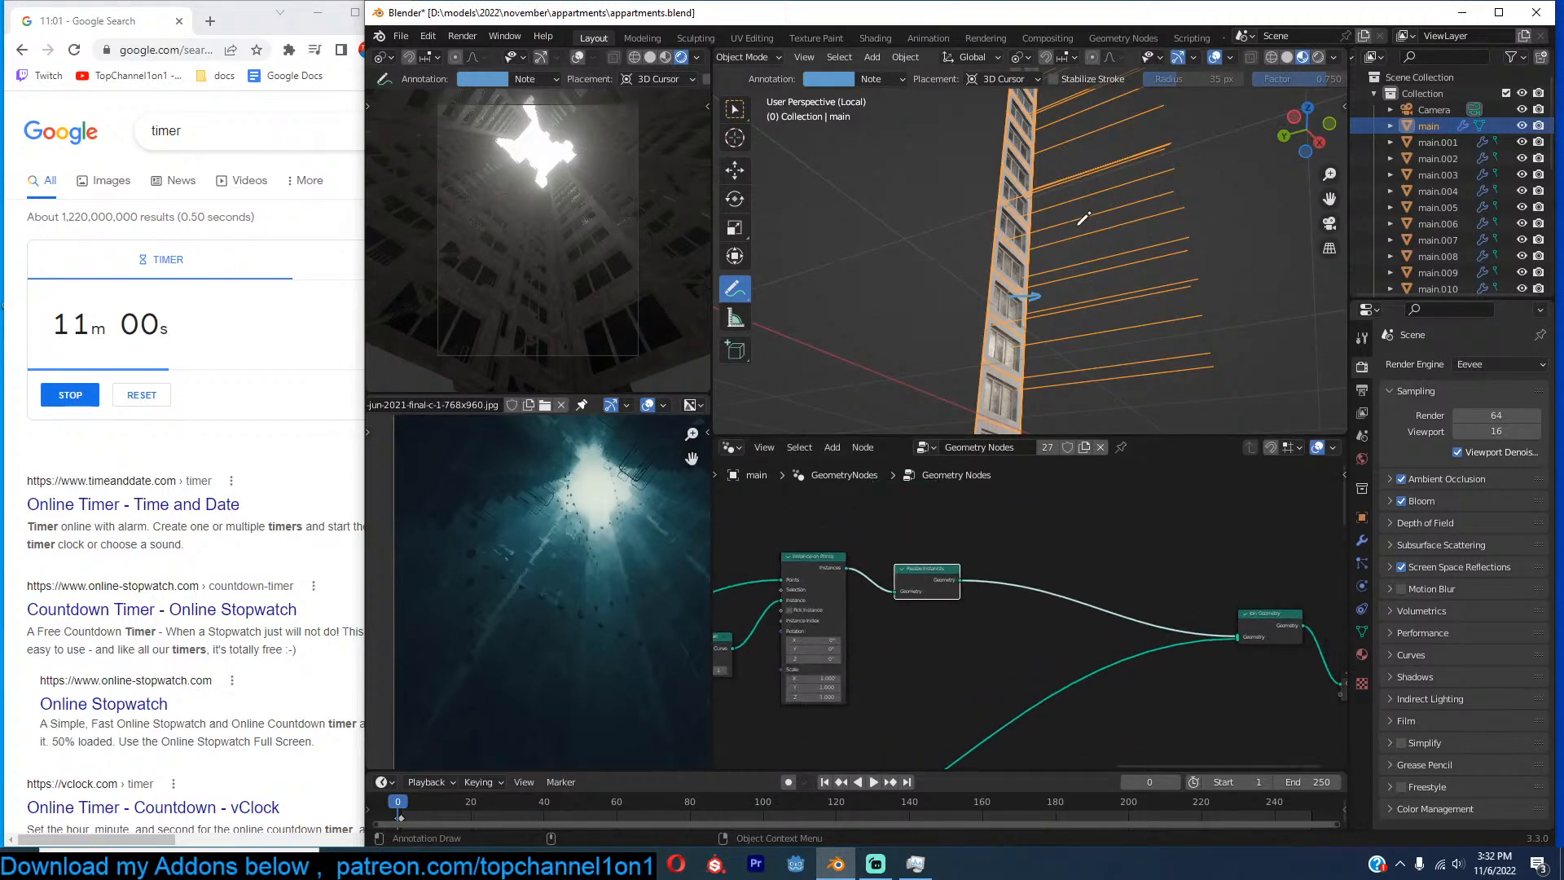
middle_click_drag(1174, 608, 1216, 578)
key("ctrl+s")
Insert a Set Position node after Realize Instances, and shift the Instance on Points node away from Realize Instances.
key("shift+a")
left_click(1102, 489)
type("set")
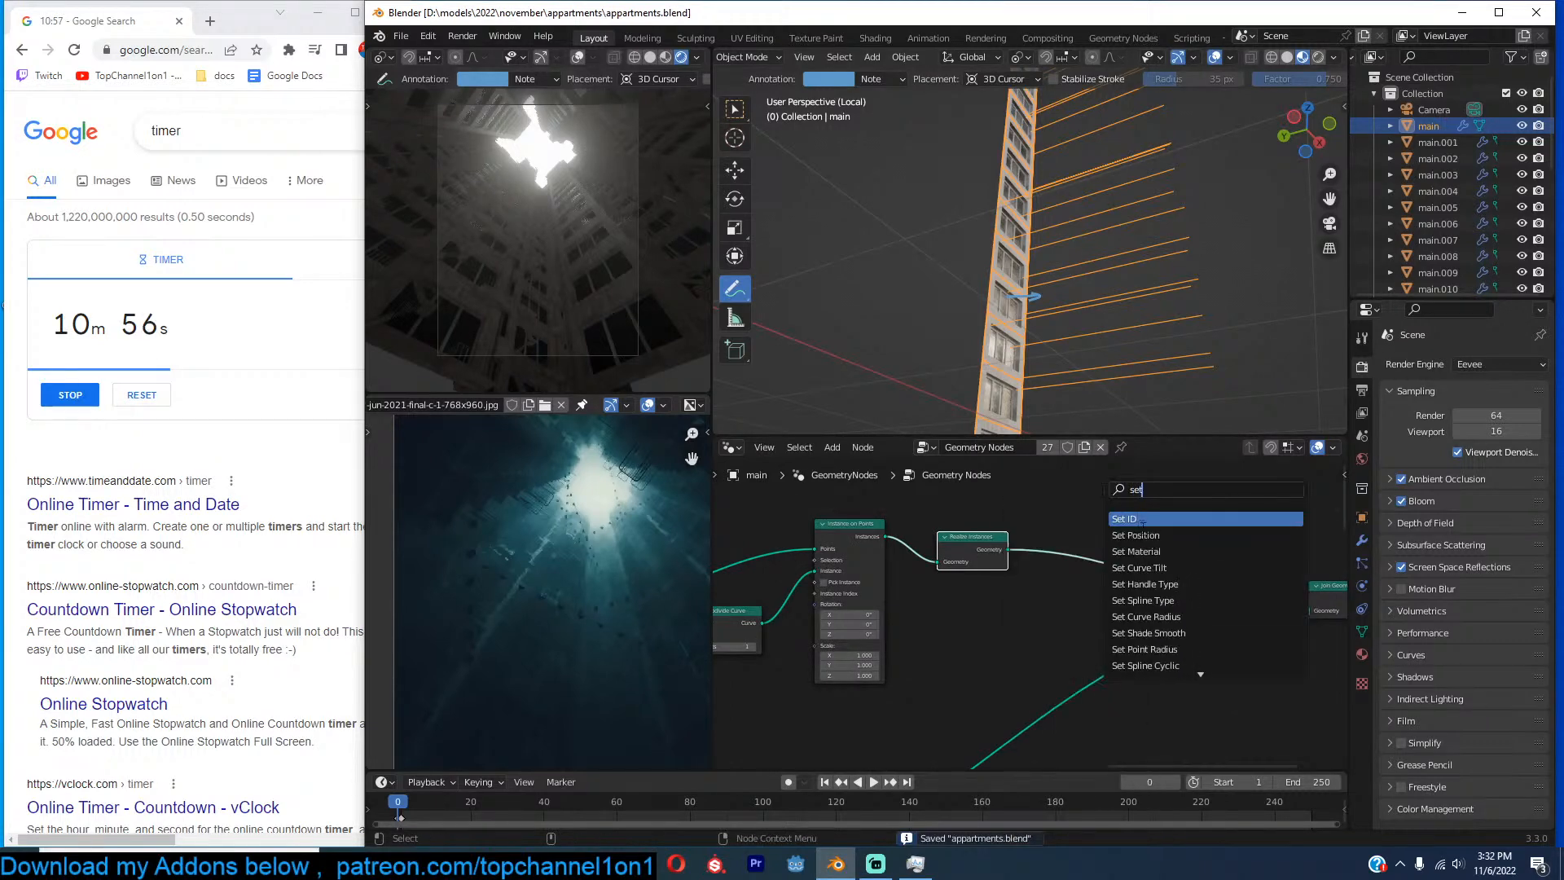
left_click(1145, 534)
left_click(1133, 547)
mouse_move(1121, 590)
left_mouse_down()
mouse_move(1209, 590)
mouse_move(1121, 589)
left_mouse_up()
middle_click_drag(1117, 588, 1179, 572)
middle_click_drag(1085, 380, 1059, 334)
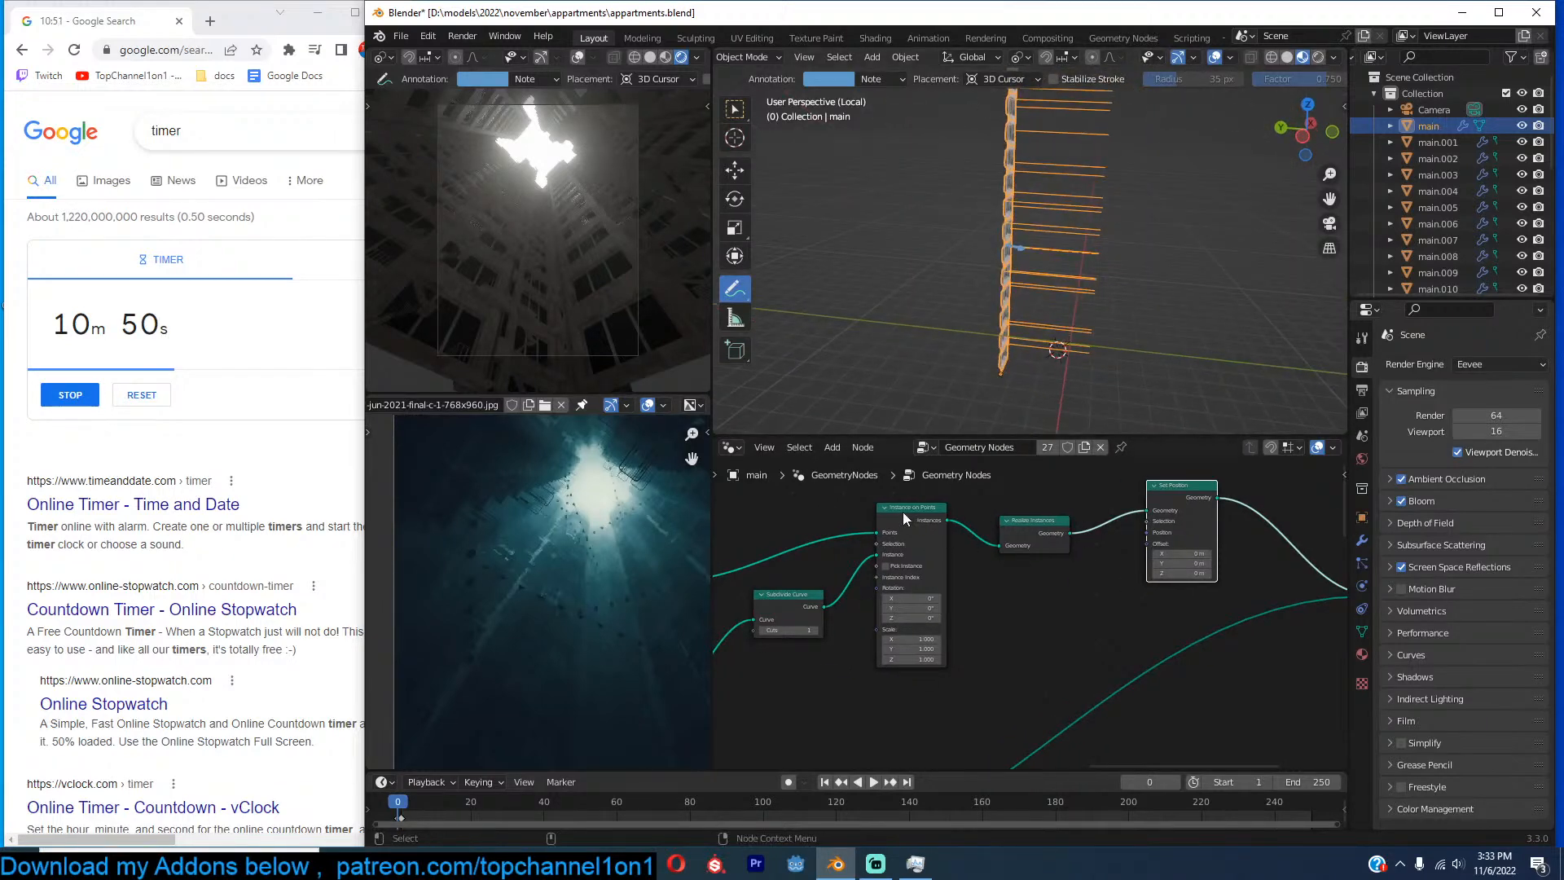
left_click_drag(909, 520, 864, 490)
middle_click_drag(1006, 586, 1011, 573)
Add an unconnected Position node below the Realize Instances node.
key("shift+a")
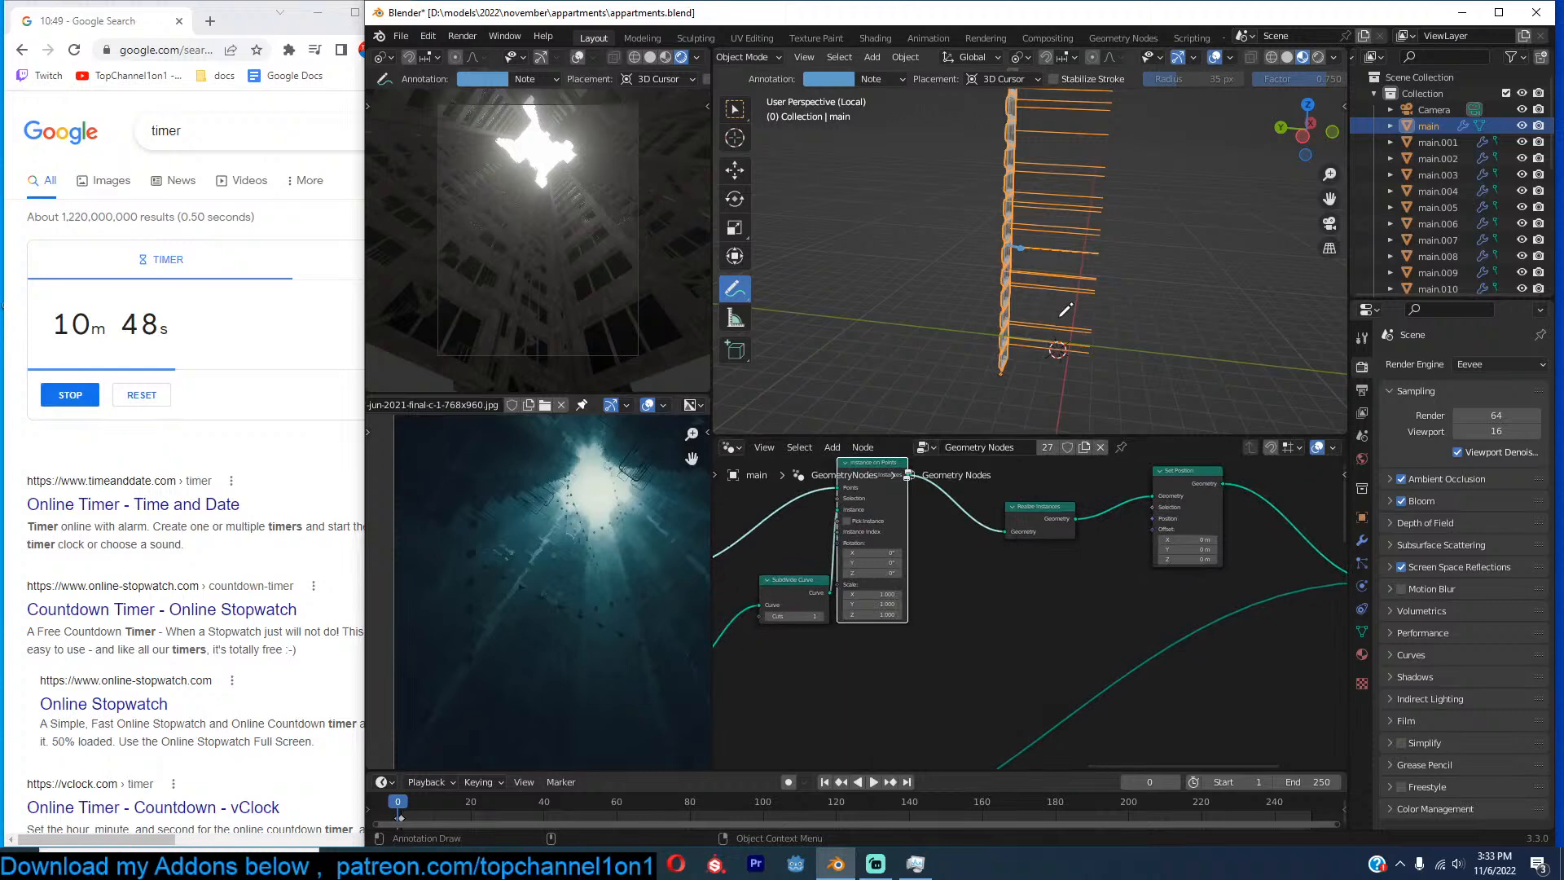
key("shift+a")
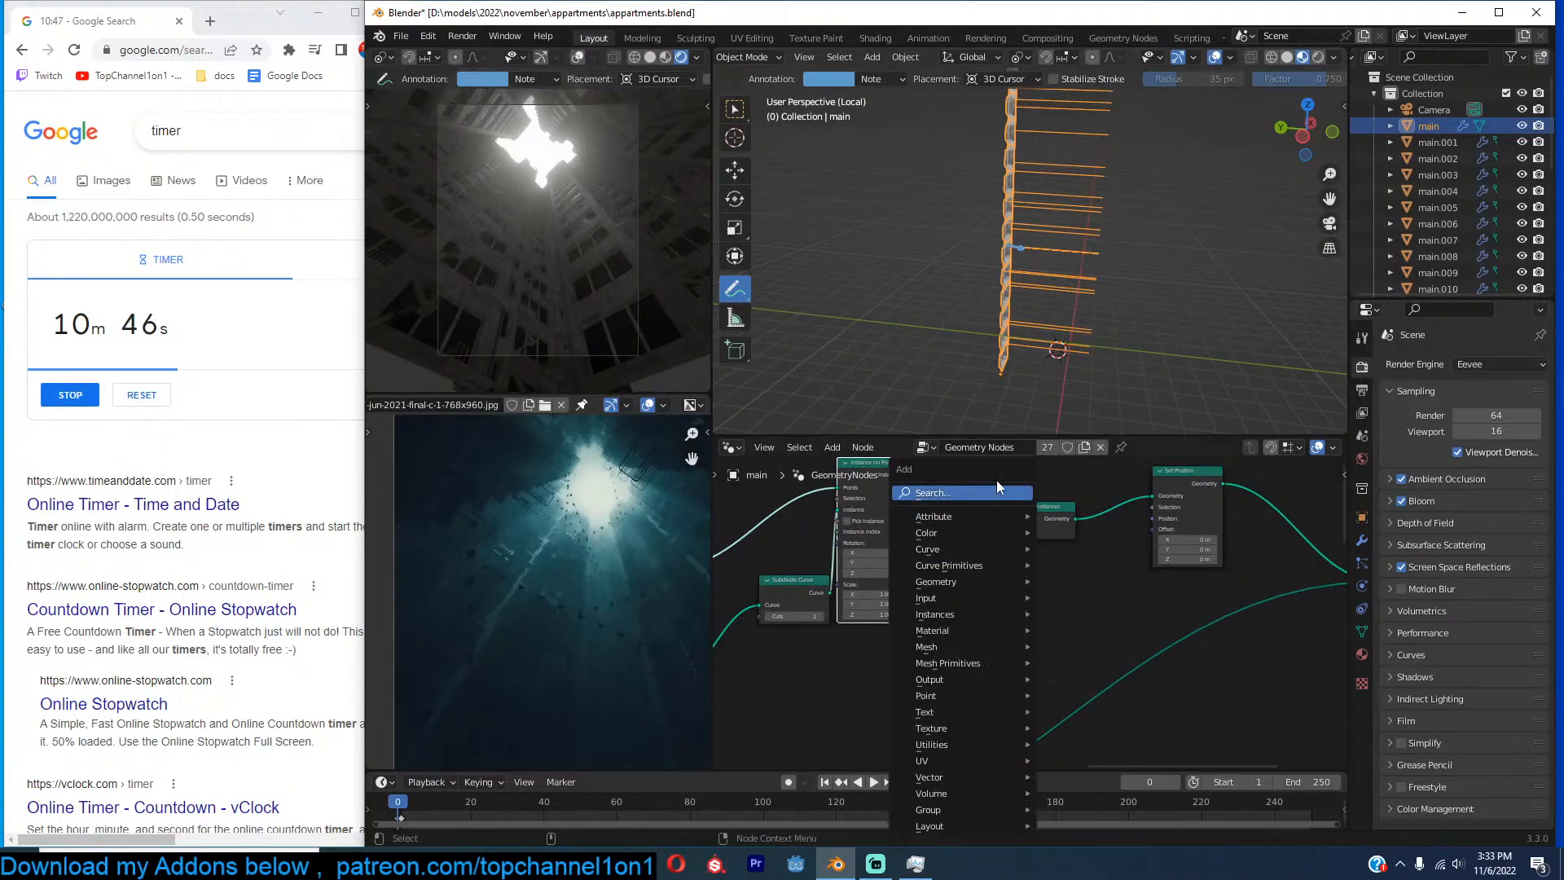
left_click(996, 485)
type("pos")
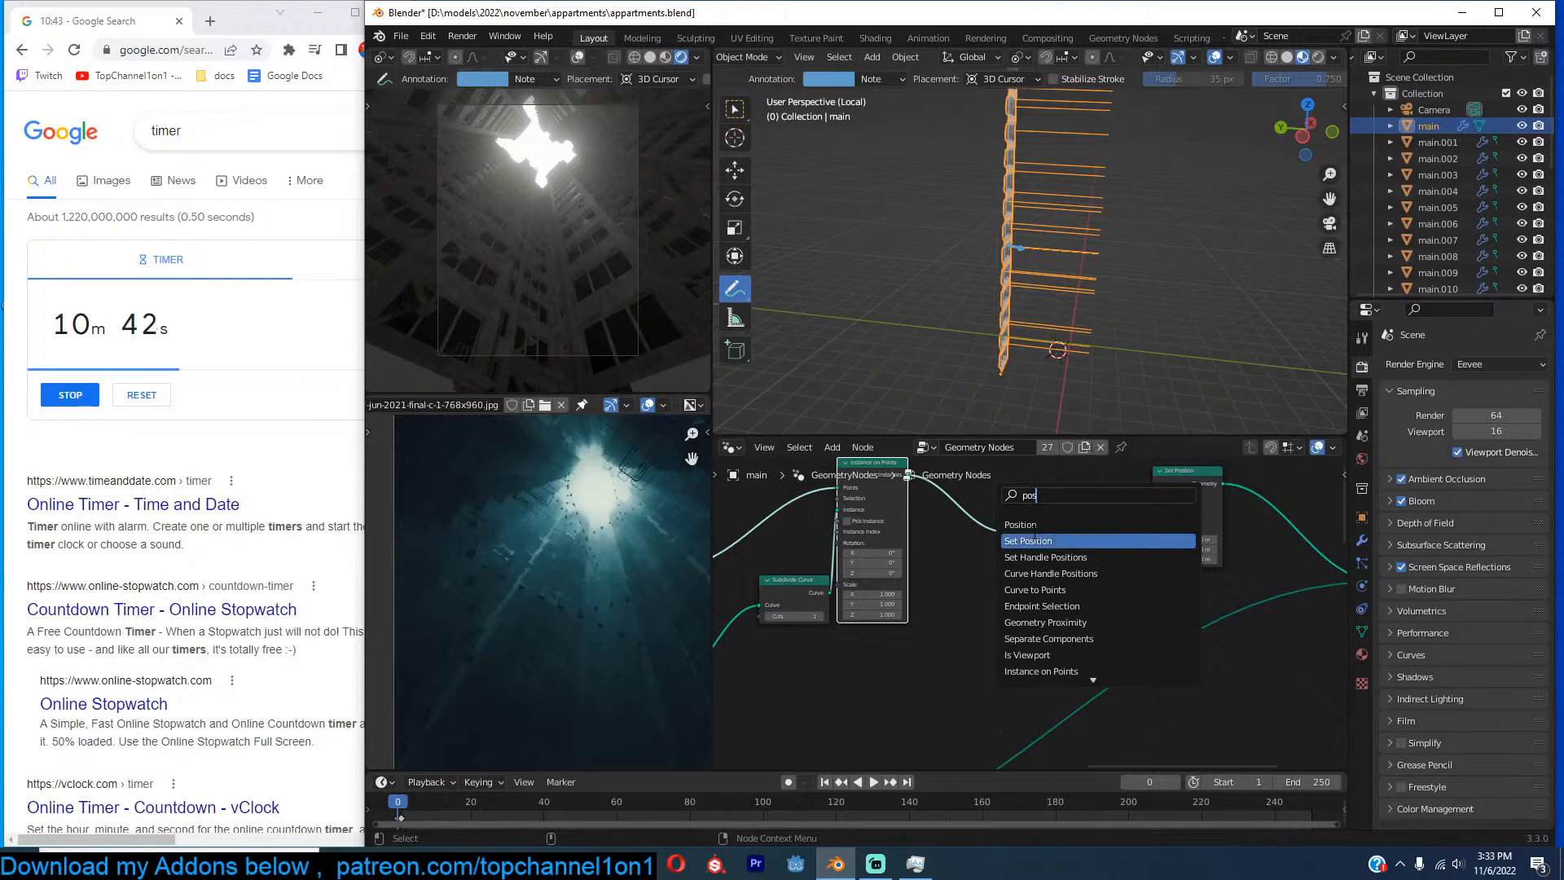
left_click(1028, 541)
left_click(1030, 534)
key("shift+a")
left_click(950, 491)
type("posi")
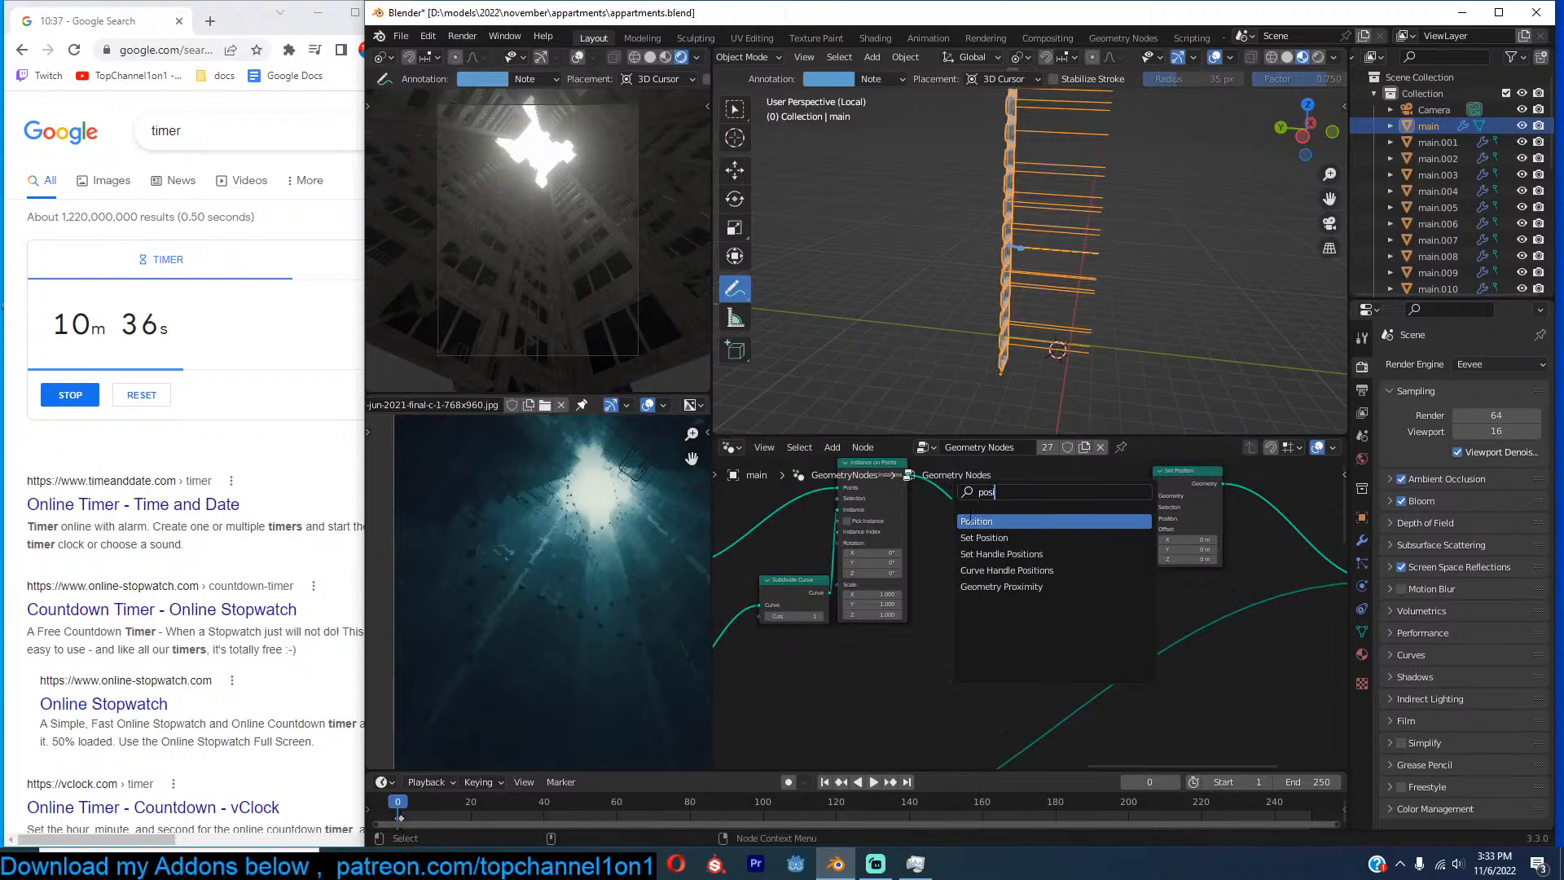
left_click(970, 519)
left_click(943, 649)
Draw an annotation line in the viewport from the tower's base outward, with a mark at its far end.
middle_click_drag(1030, 267, 1056, 231)
middle_click_drag(1051, 233, 1060, 195, "shift")
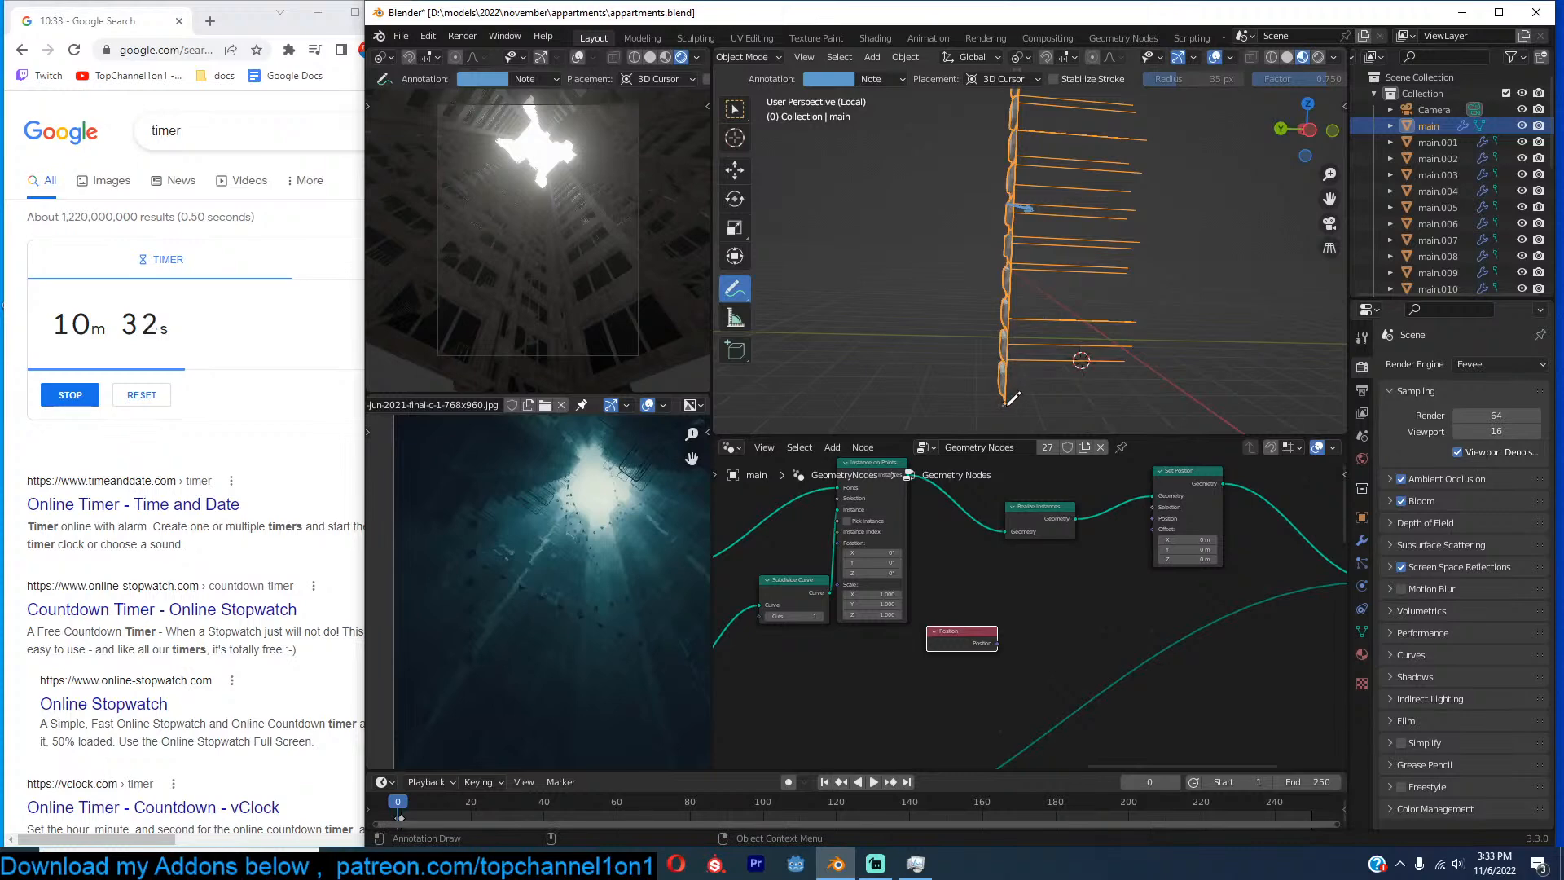
mouse_move(1007, 402)
left_mouse_down()
mouse_move(1188, 397)
mouse_move(1185, 364)
left_mouse_up()
middle_click_drag(1086, 399, 1018, 373)
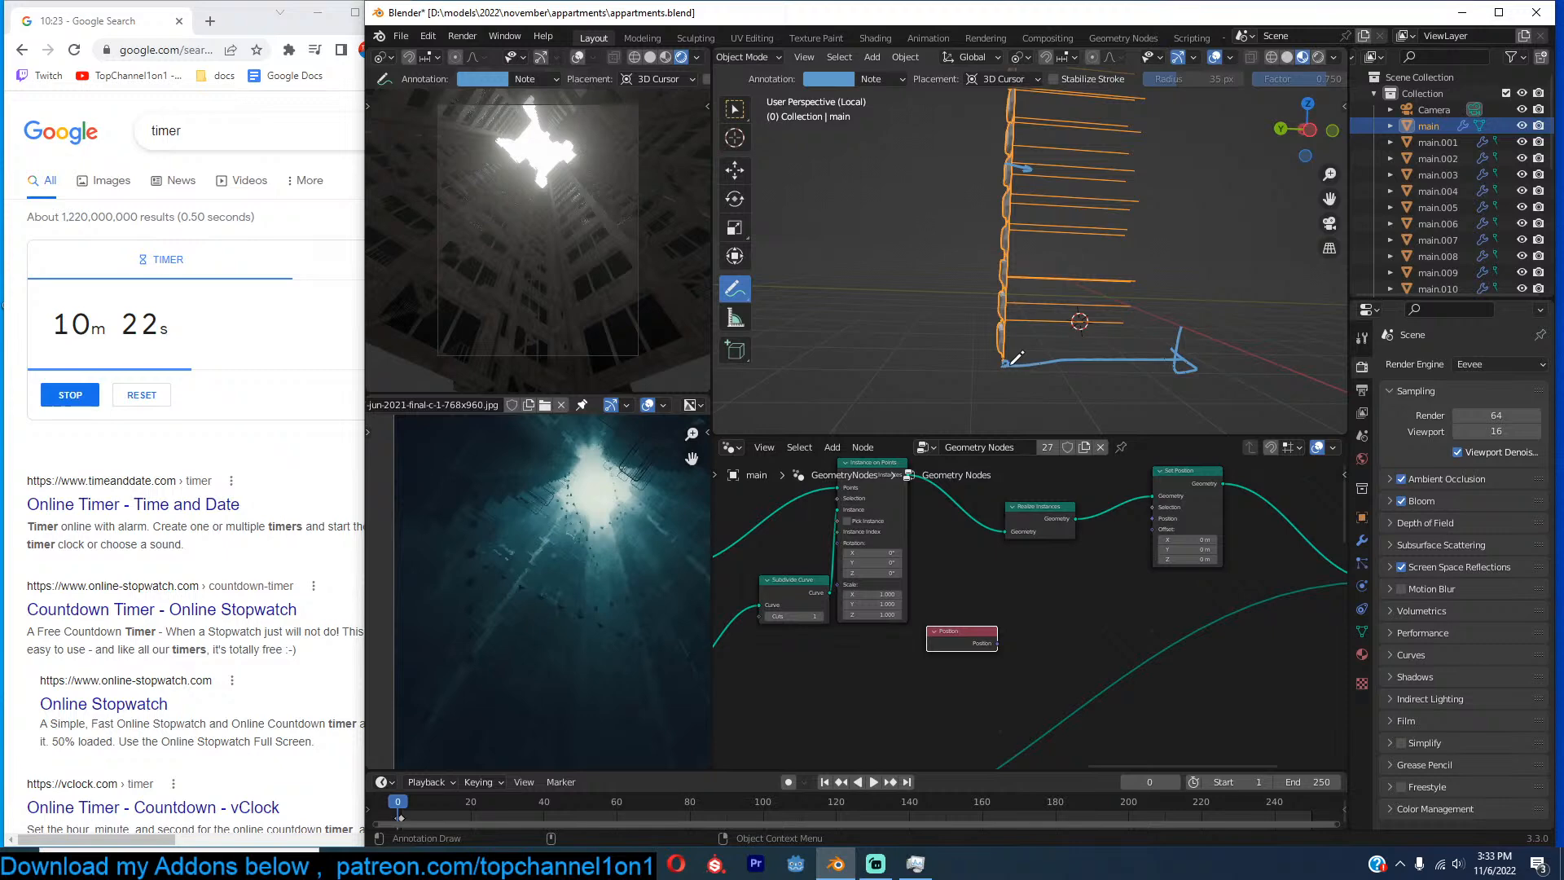
scroll(1063, 617, "down", 1)
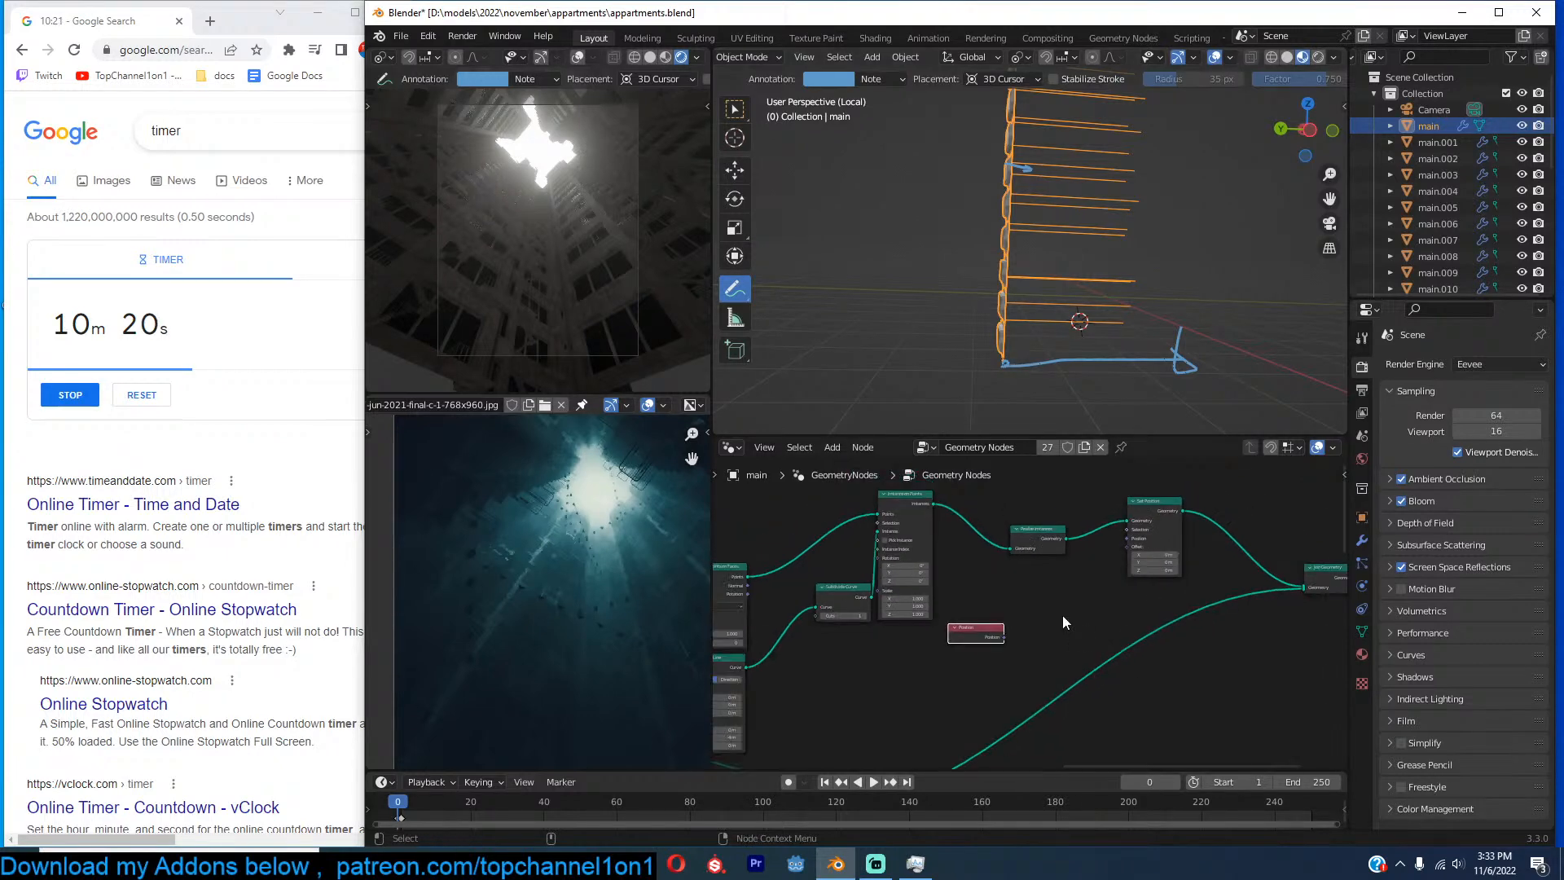
Replace the Position node with an Endpoint Selection node and connect its output to Set Position's Selection.
key("ctrl+x")
scroll(978, 632, "up", 3)
middle_click_drag(978, 633, 1068, 586)
key("shift+a")
left_click(1046, 486)
type("end")
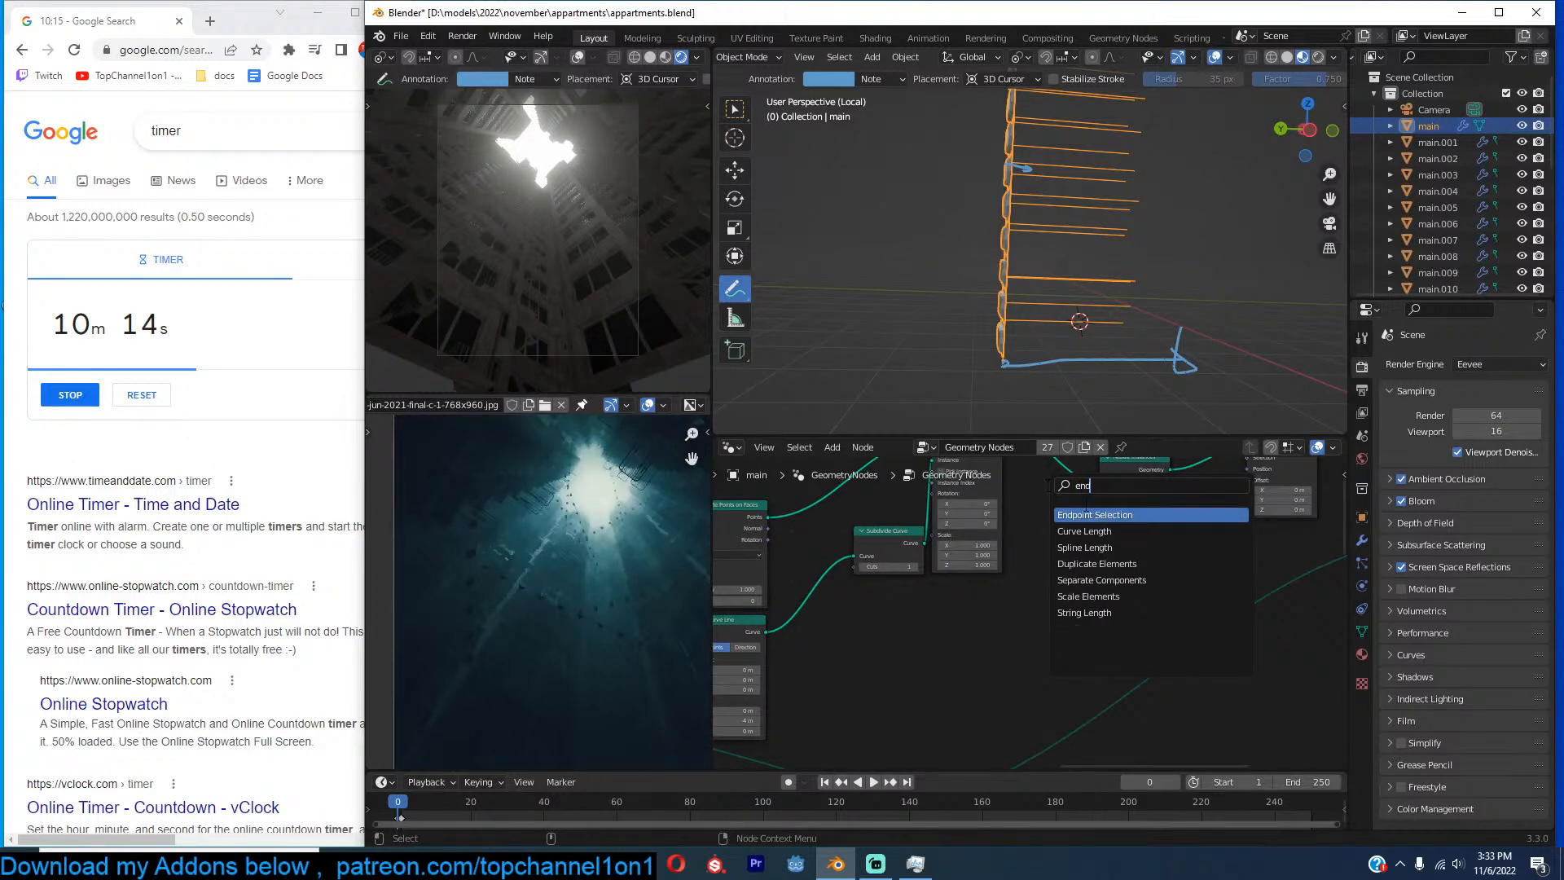
left_click(1087, 513)
left_click(1055, 571)
middle_click_drag(1114, 569, 1073, 628)
scroll(1074, 629, "up", 2)
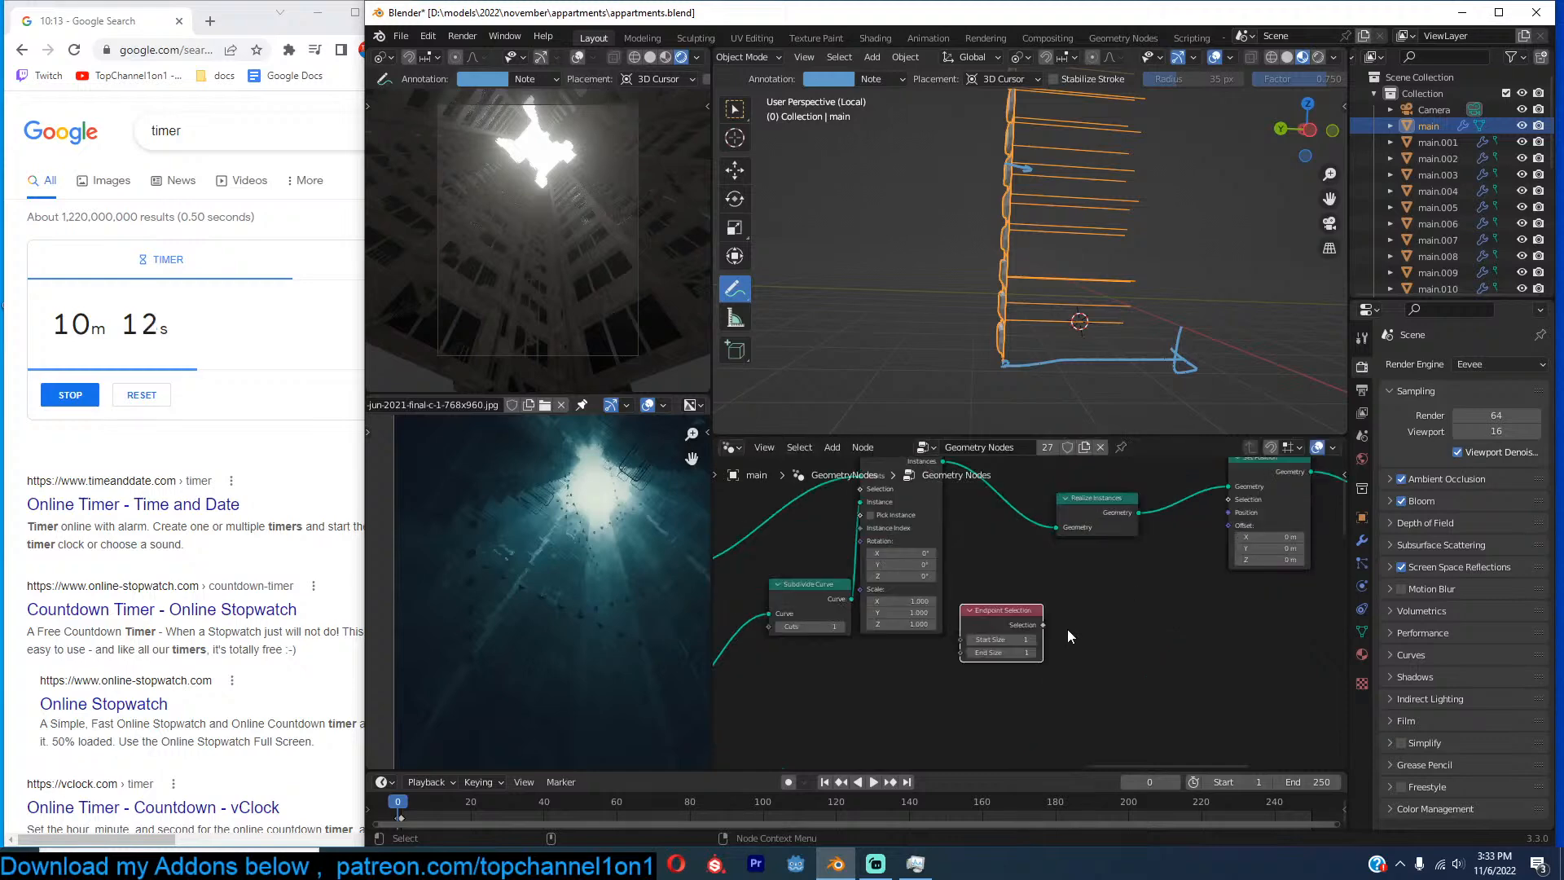
left_click_drag(1043, 625, 1234, 497)
middle_click_drag(1214, 573, 1130, 573)
mouse_move(1167, 568)
left_mouse_down()
mouse_move(1112, 567)
mouse_move(1165, 568)
left_mouse_up()
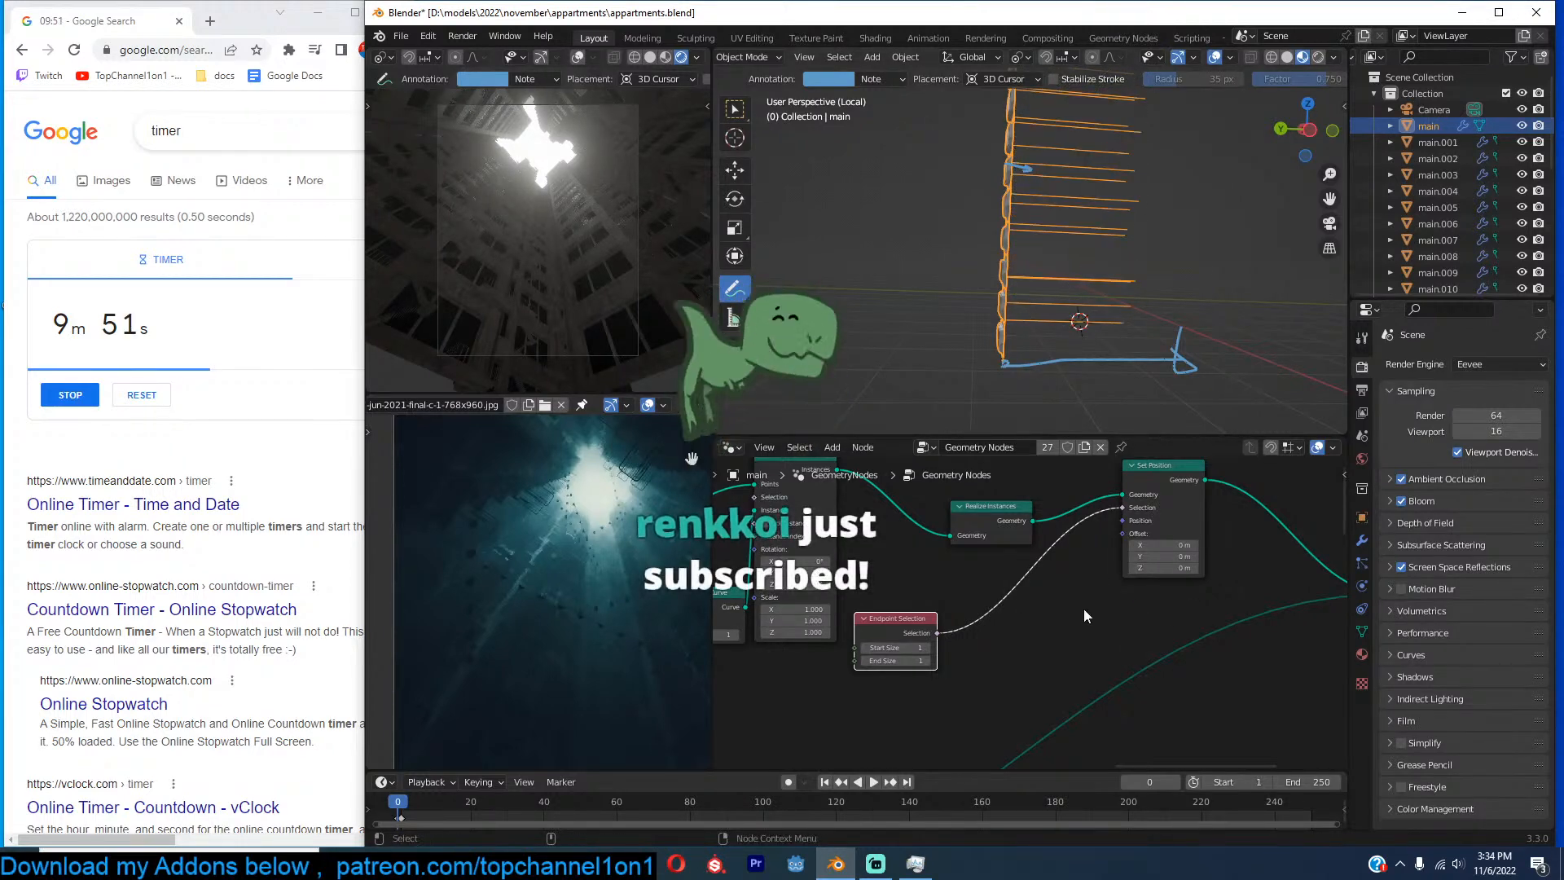
Insert a Boolean Math node set to Not between Endpoint Selection and Set Position.
key("shift+a")
type("bol")
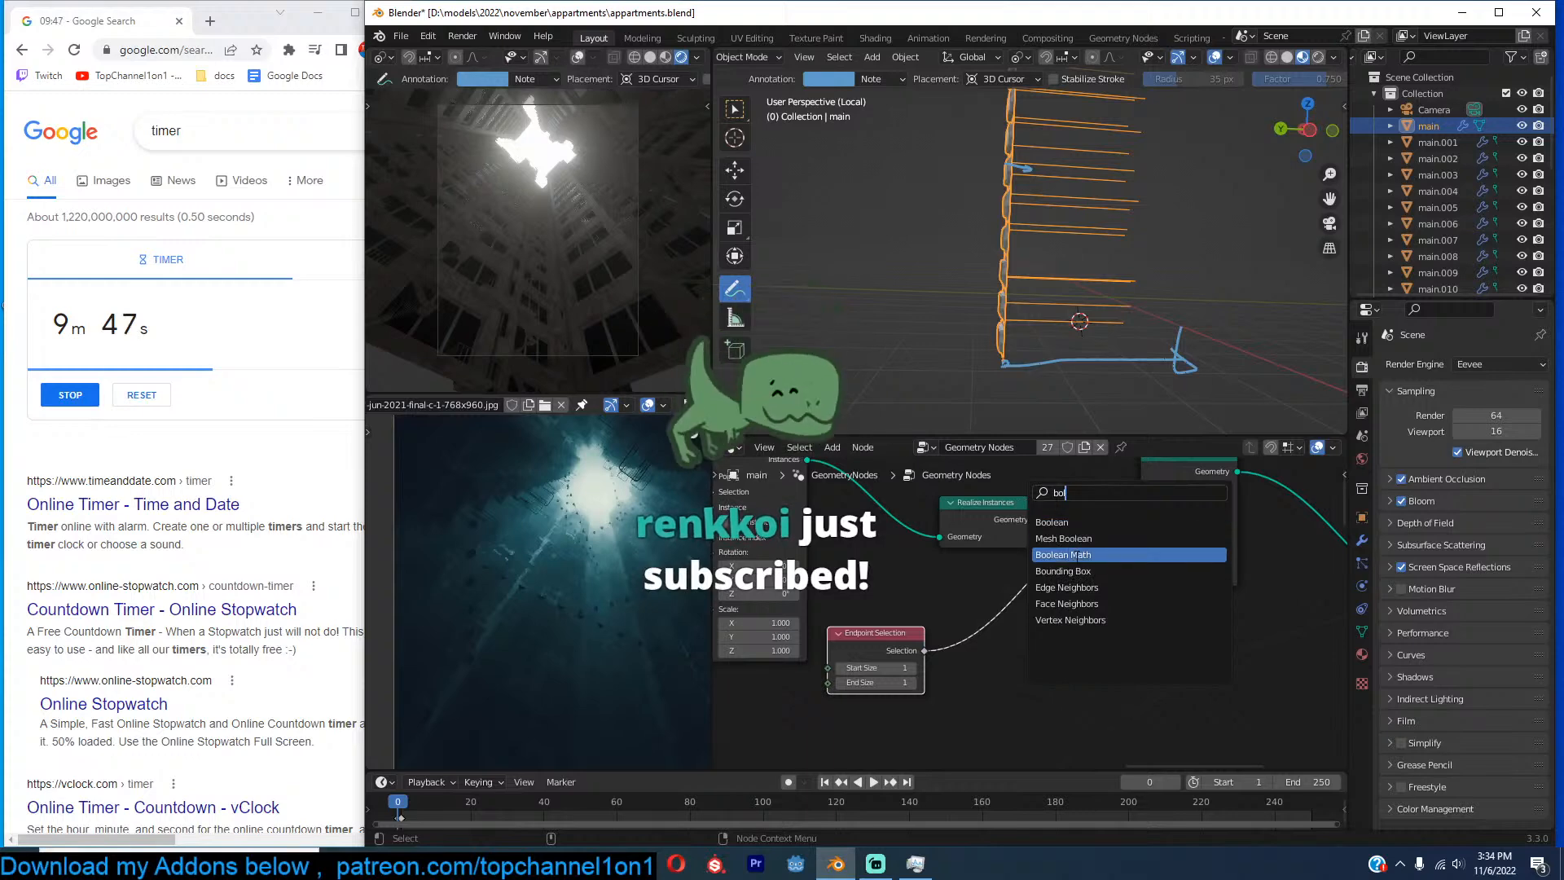
left_click(1077, 555)
left_click(1010, 574)
left_click(1034, 609)
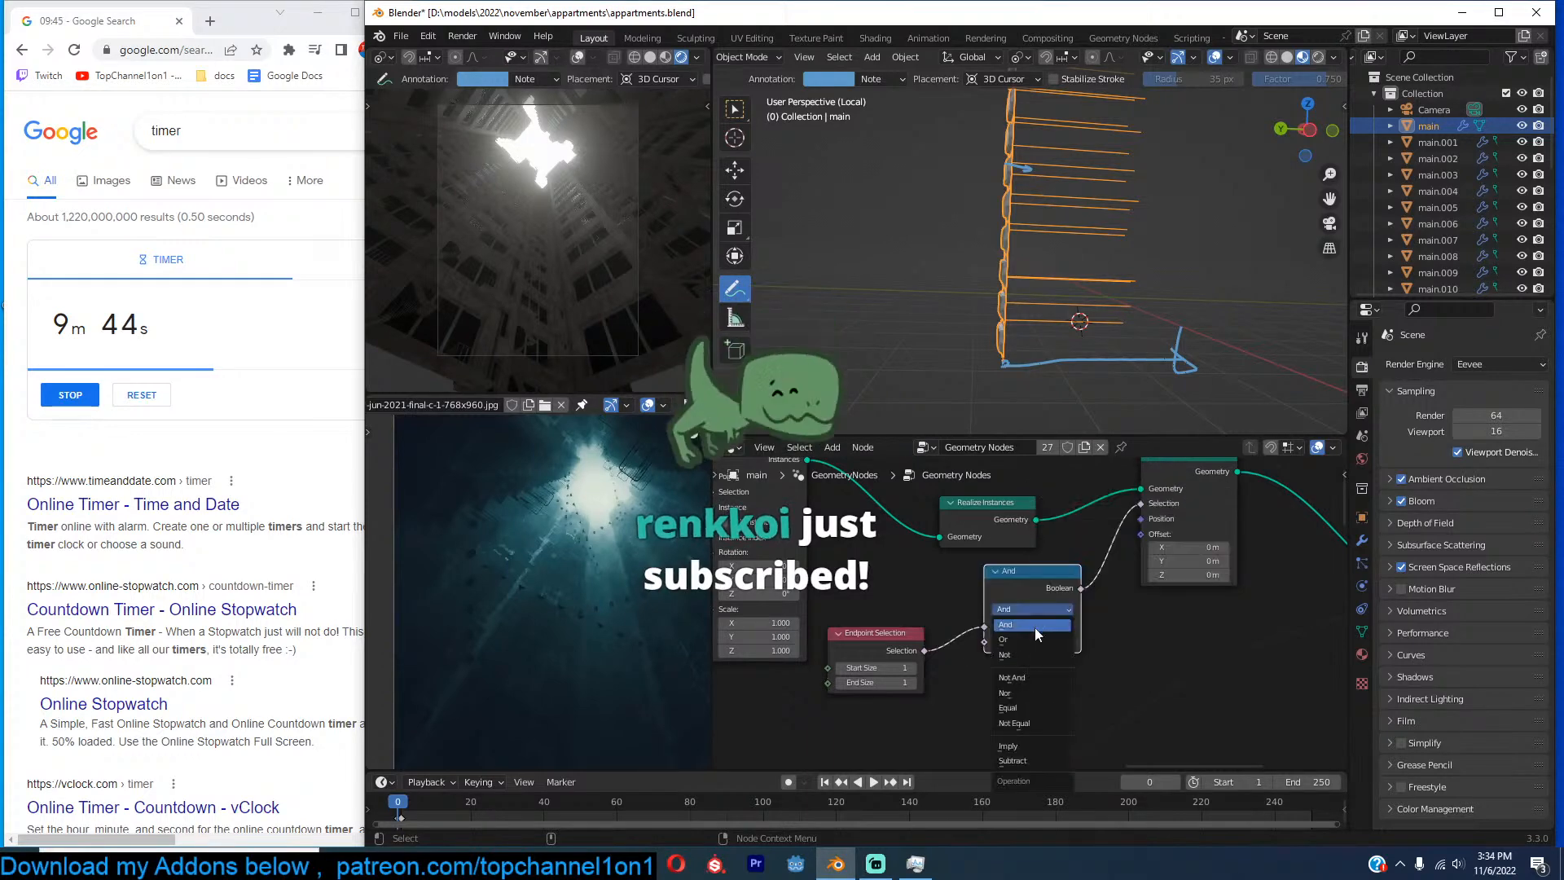
left_click(1029, 655)
Lower the midpoints of the lines by setting Set Position's Z offset to -1.5 m, and save the file.
mouse_move(1191, 575)
left_mouse_down()
mouse_move(1209, 576)
mouse_move(1160, 575)
left_mouse_up()
scroll(1108, 132, "down", 3)
middle_click_drag(1107, 131, 1010, 175)
middle_click_drag(1127, 193, 1204, 171)
scroll(1204, 171, "up", 3)
middle_click_drag(1211, 578, 932, 604)
key("ctrl+s")
Move the Join Geometry and Group Output nodes farther from Set Position to free space between them.
left_click_drag(1187, 622, 1222, 604)
scroll(1221, 604, "down", 2)
middle_click_drag(1226, 609, 1095, 598)
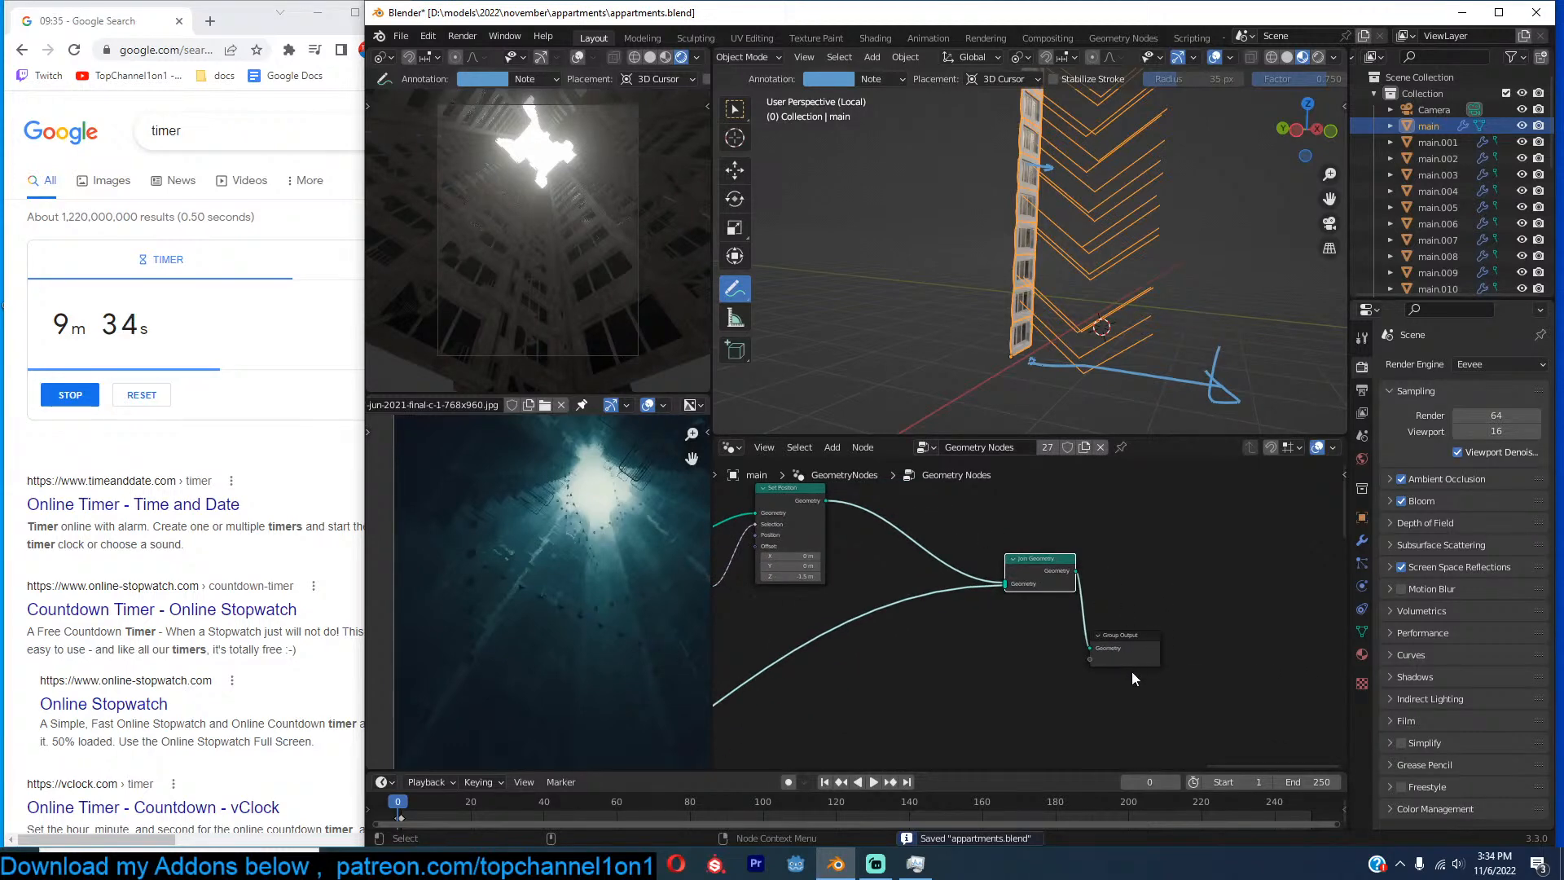
left_click_drag(1140, 651, 1308, 567)
left_click_drag(1029, 561, 1218, 610)
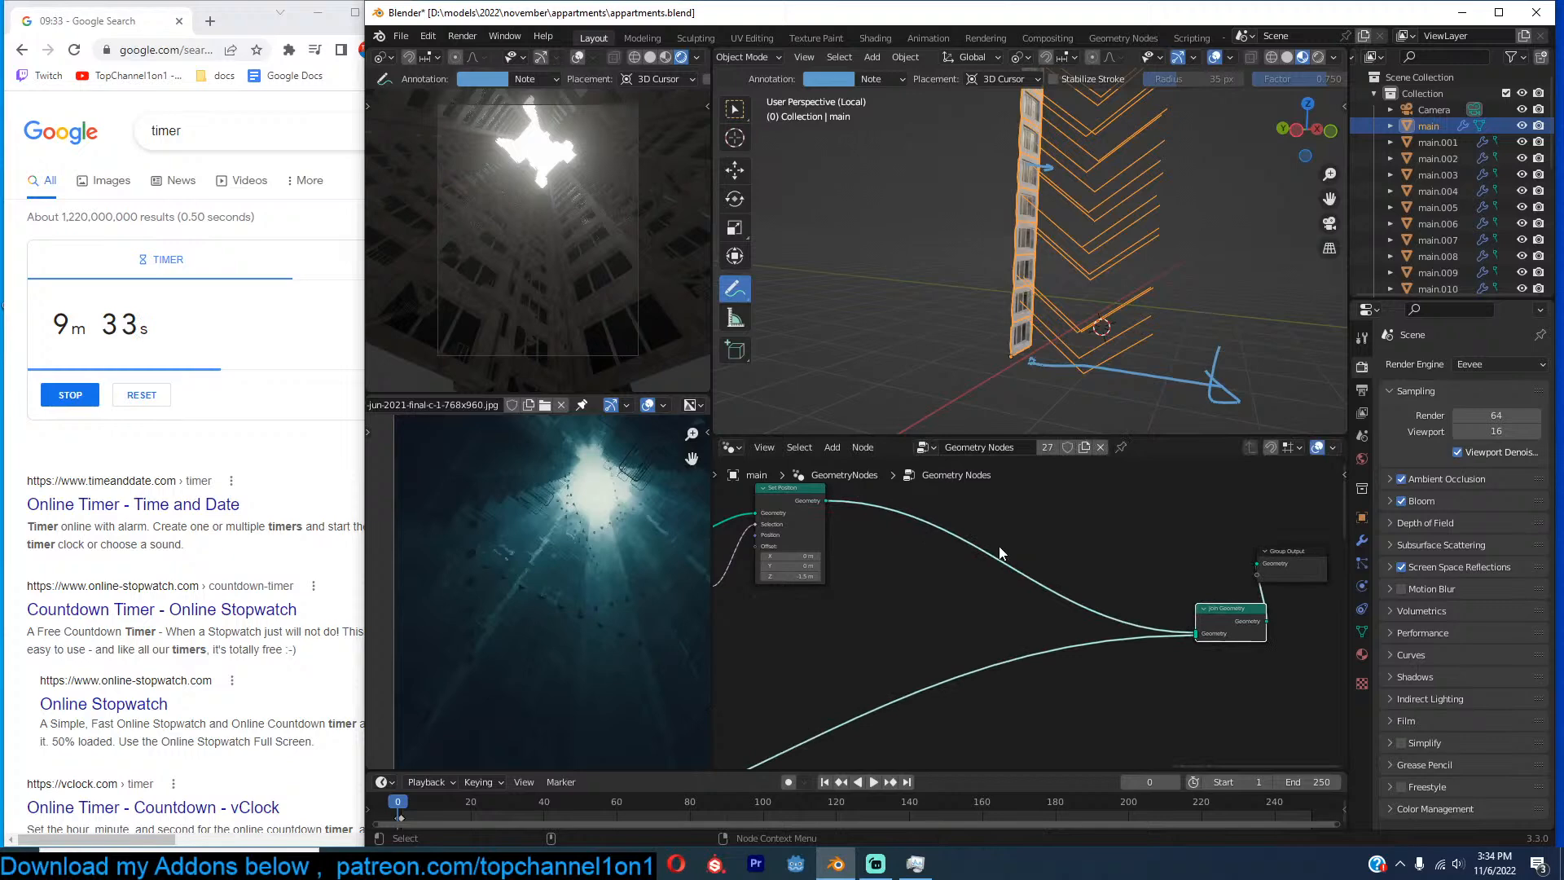
middle_click_drag(1000, 547, 1059, 548)
mouse_move(1101, 217)
middle_mouse_down()
mouse_move(1046, 124)
mouse_move(988, 344)
mouse_move(863, 360)
mouse_move(1144, 287)
mouse_move(1059, 408)
middle_mouse_up()
scroll(1029, 544, "up", 2)
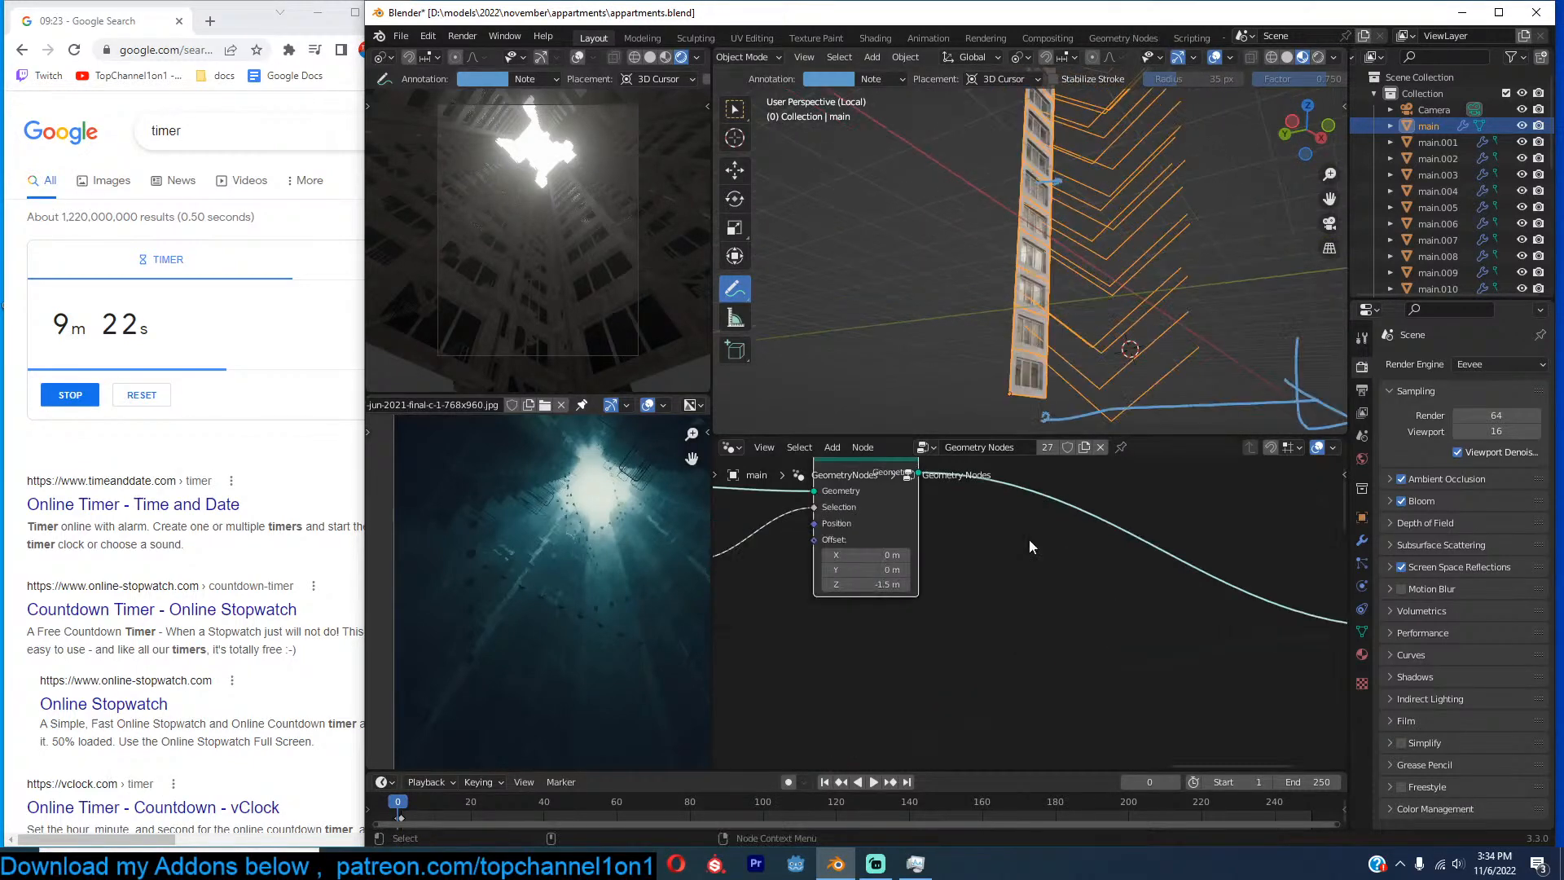
Insert a Curve to Mesh node between Set Position and Join Geometry.
key("shift+a")
left_click(1039, 491)
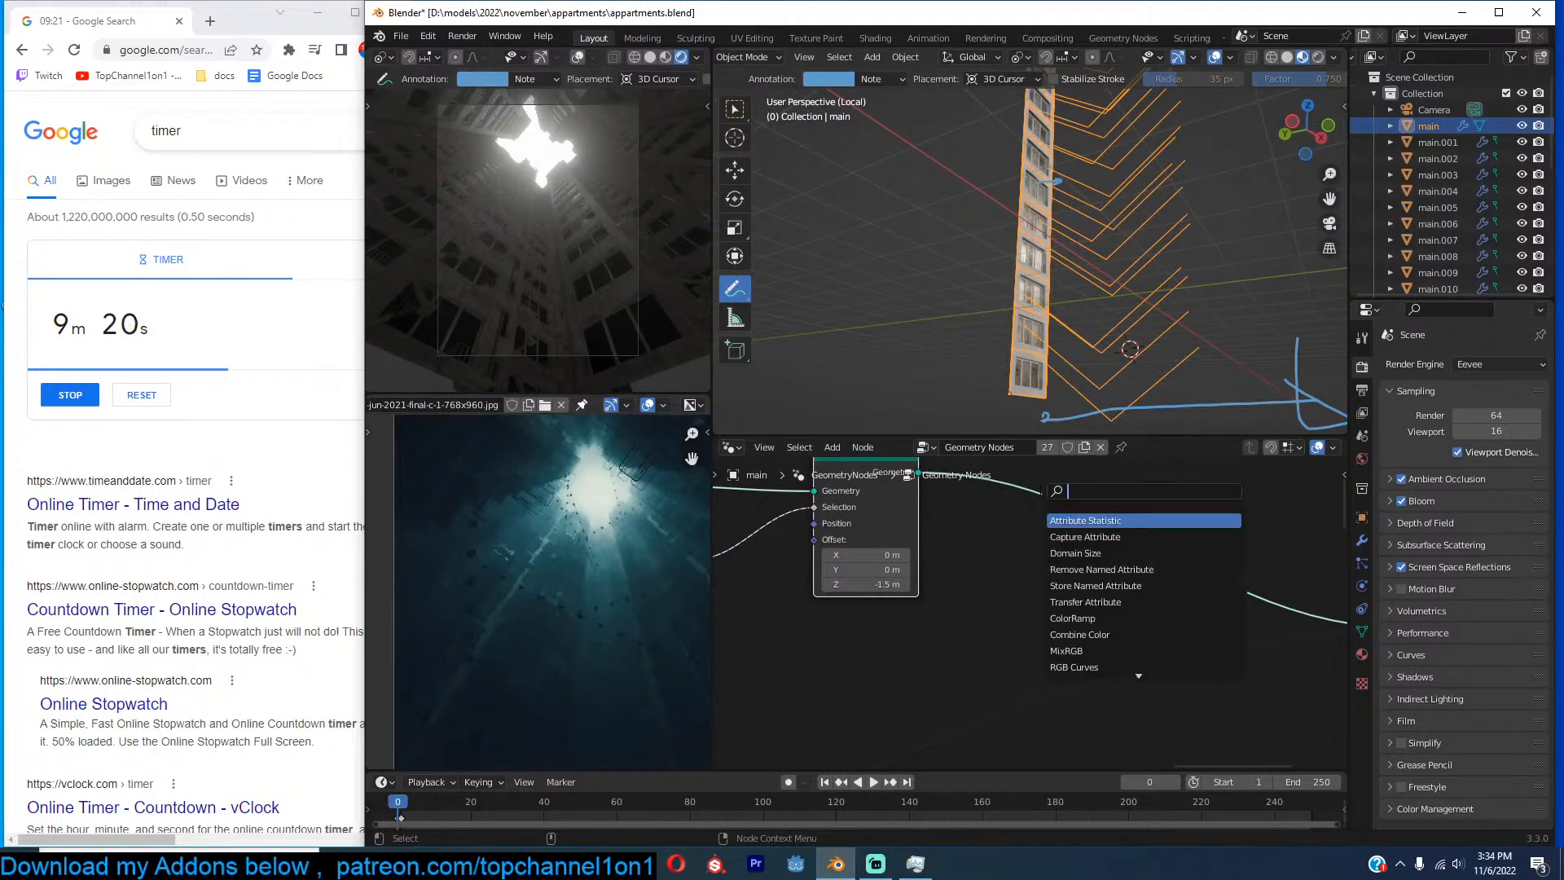
type("curve to")
key("Return")
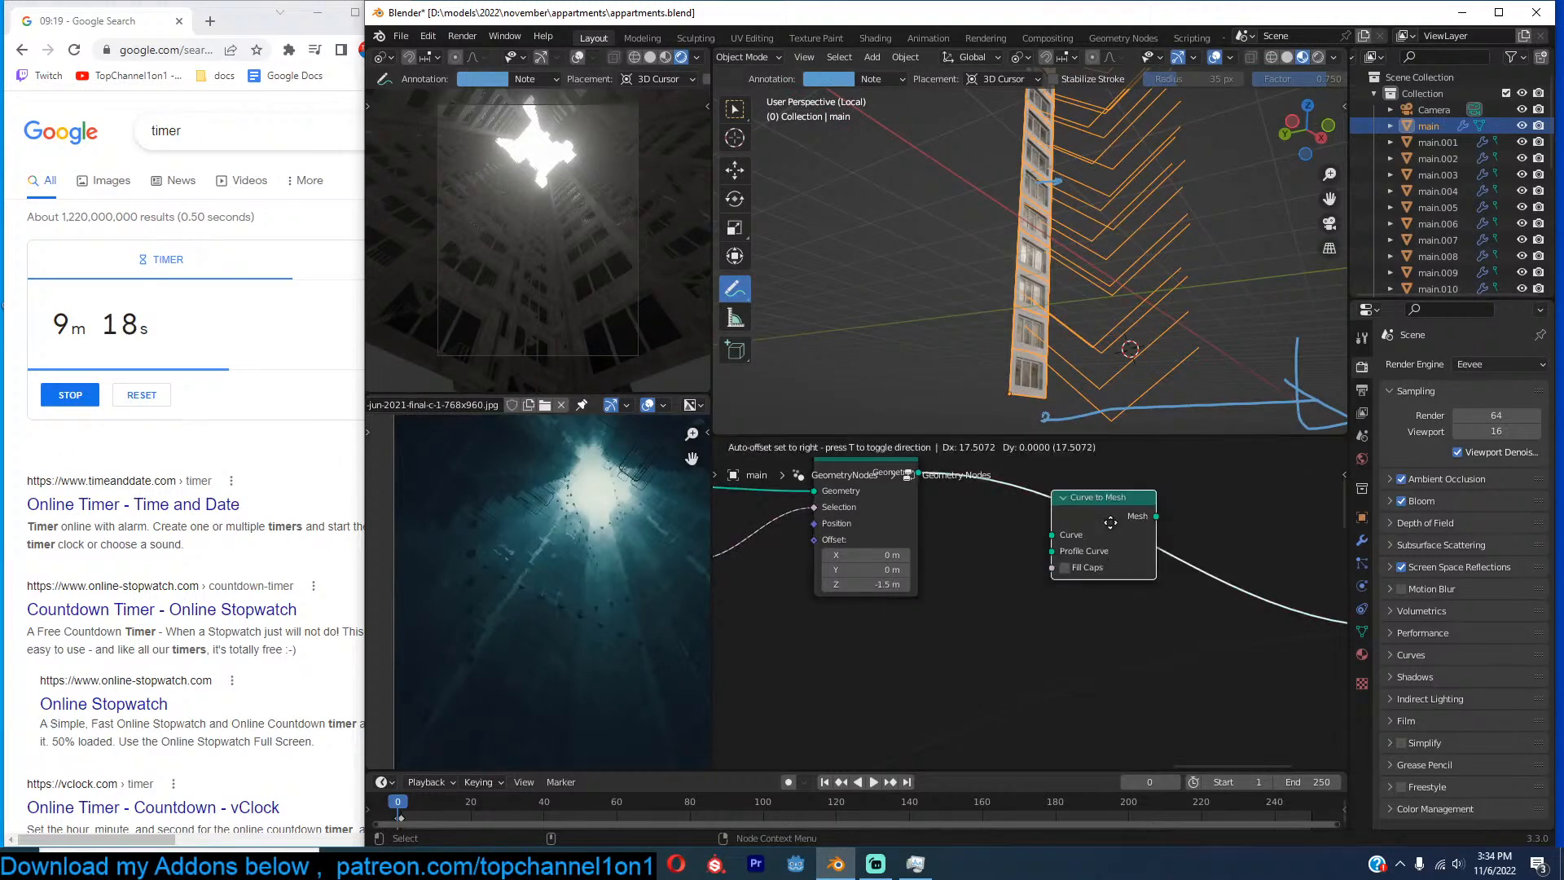
left_click(1110, 522)
Add a Curve Circle node and connect it to Curve to Mesh's Profile Curve.
key("shift+a")
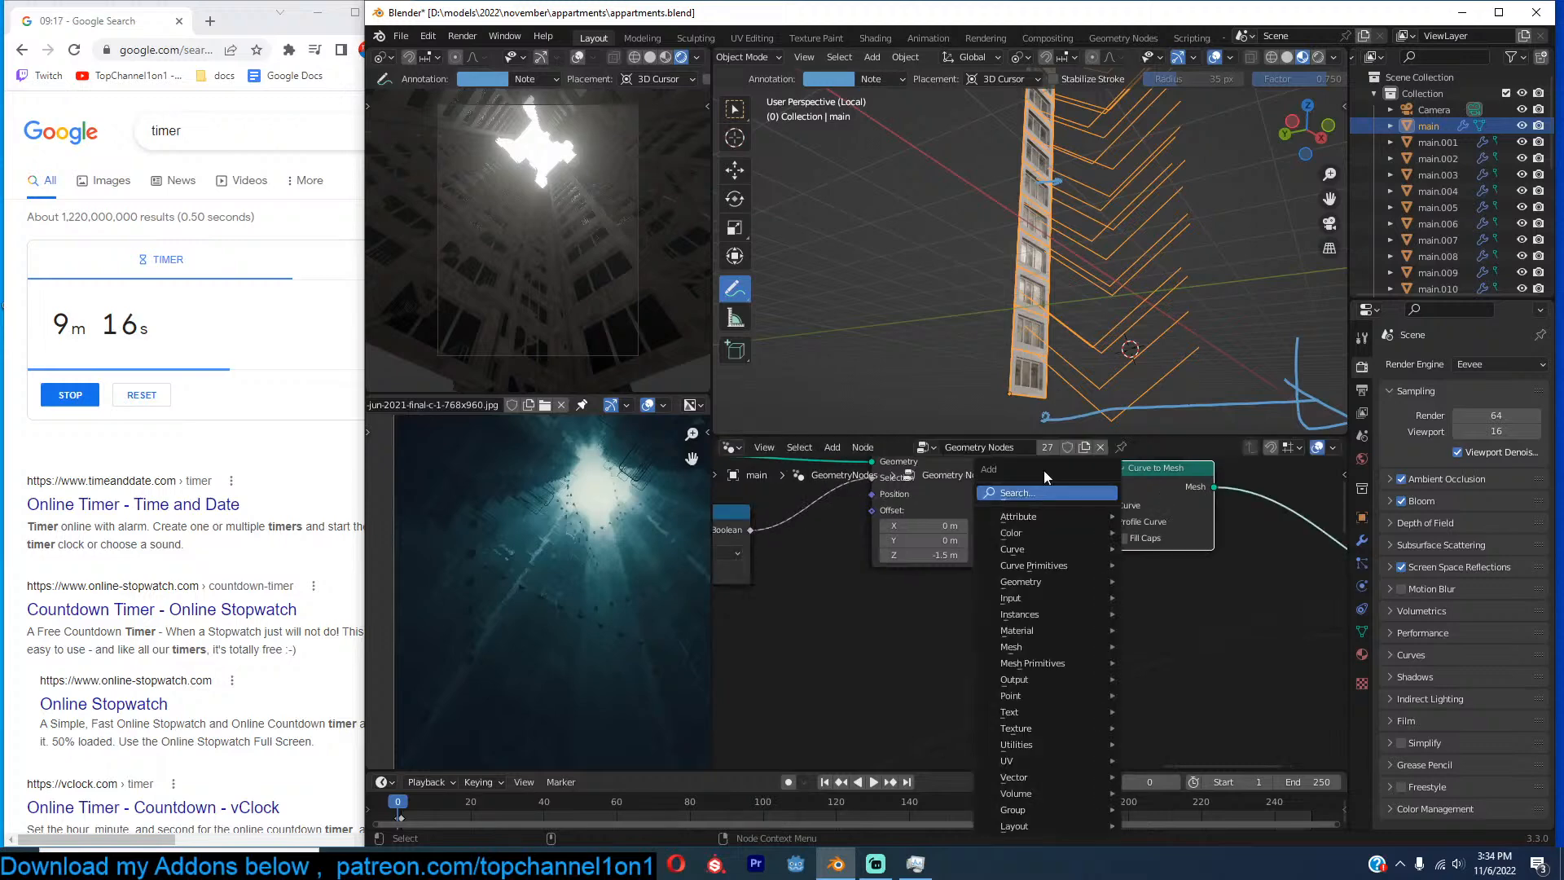
type("curv")
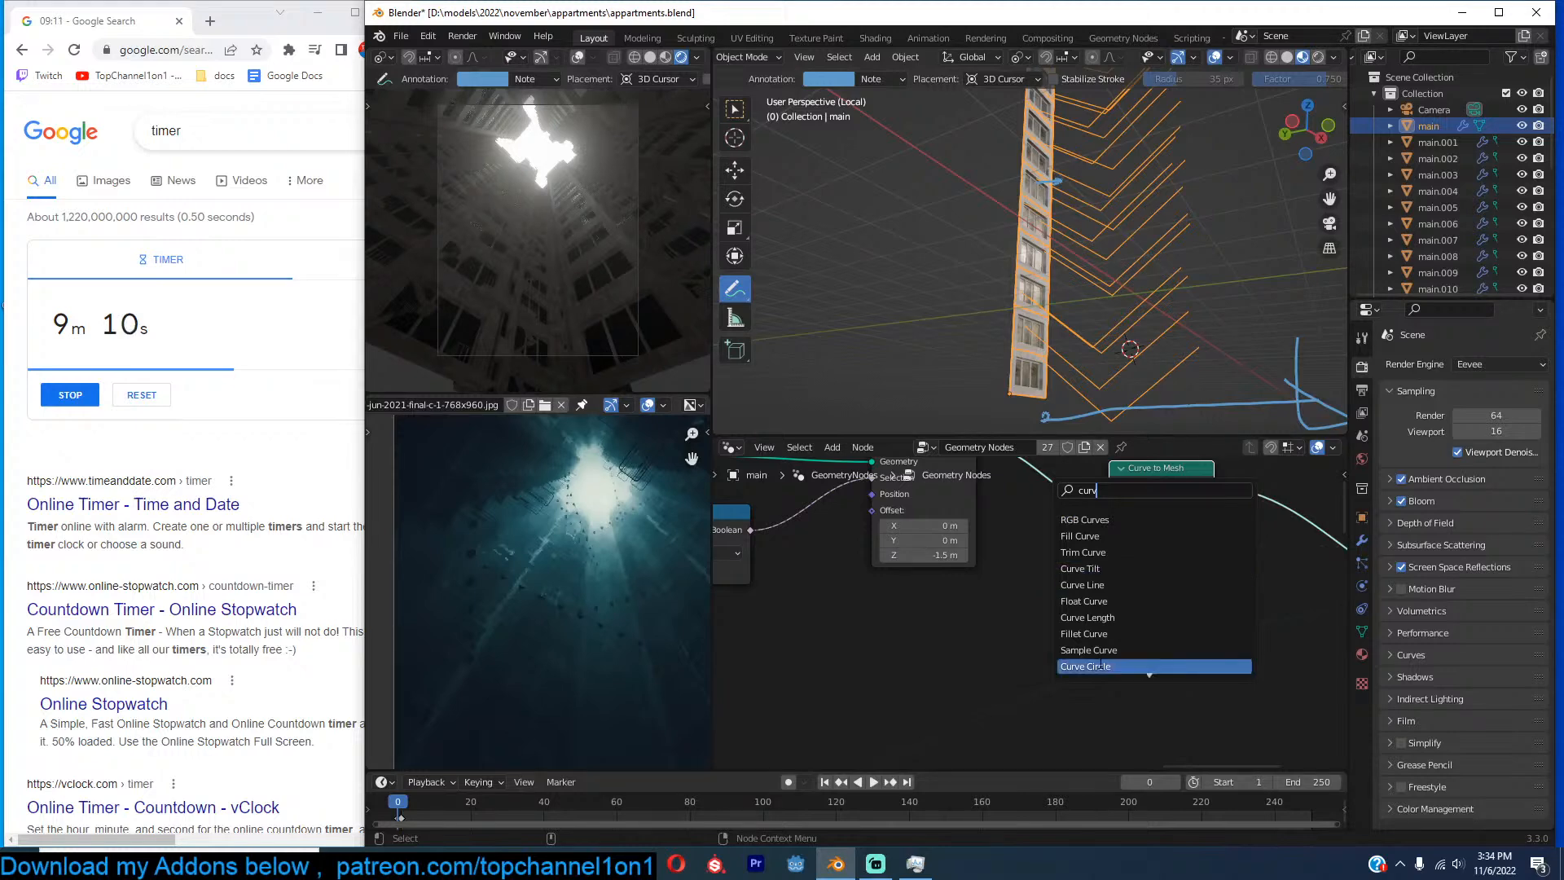
left_click(1101, 665)
left_click(936, 607)
left_click_drag(987, 589, 1110, 522)
Set the Curve Circle's resolution to 3 and radius to 0.01 m, and save the file.
left_click_drag(961, 602, 904, 643)
left_click_drag(1012, 660, 927, 661, "shift")
key("ctrl+s")
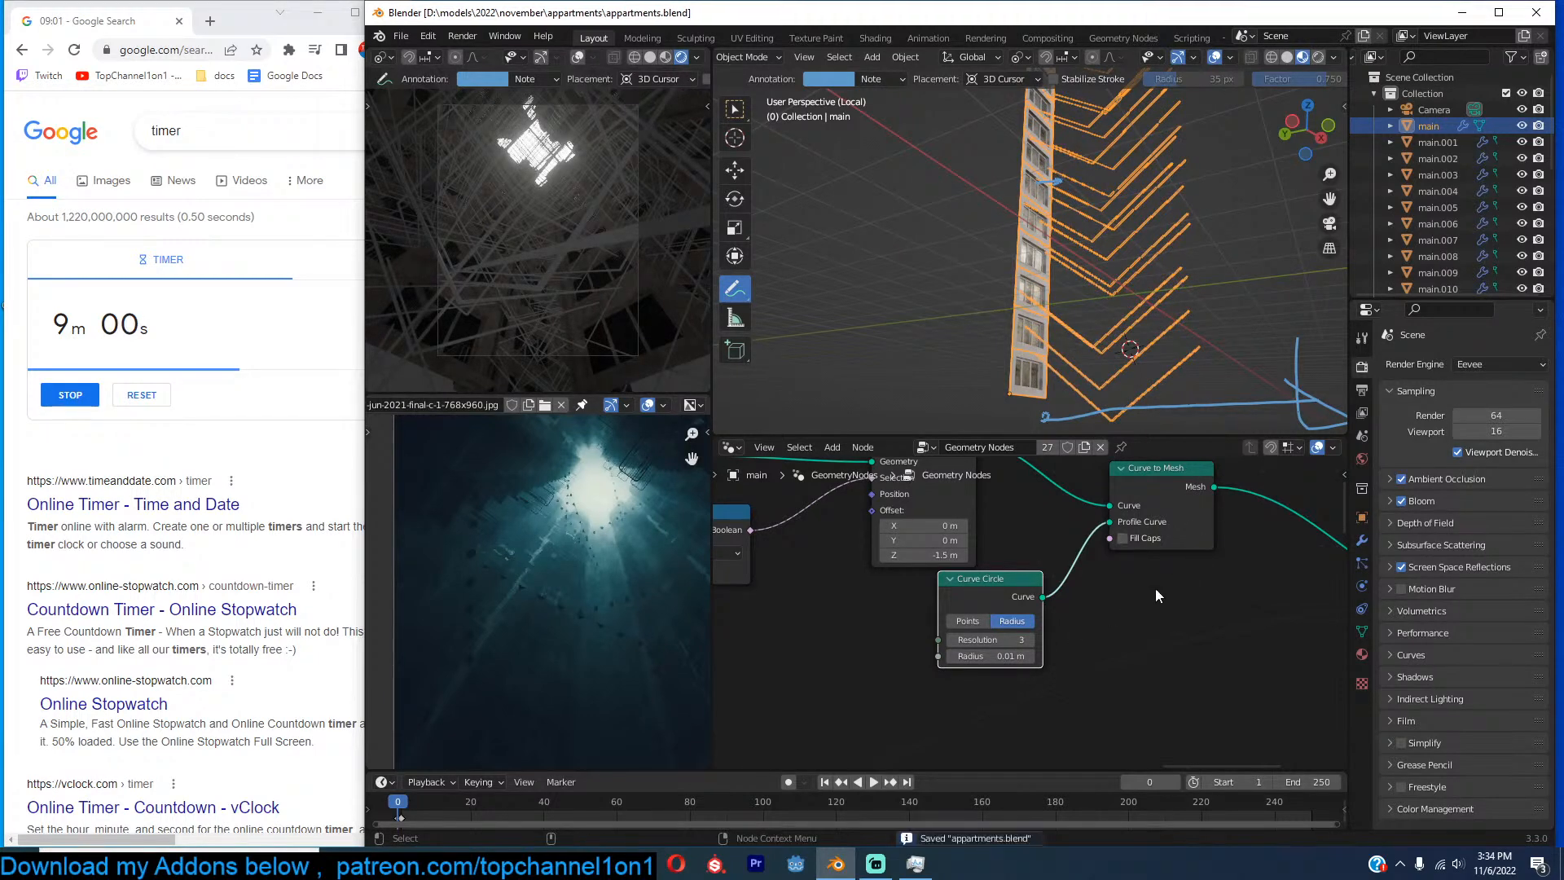
Collapse the Curve Circle node and place it beside Curve to Mesh.
key("h")
left_click_drag(974, 582, 1045, 529)
middle_click_drag(1058, 501, 1061, 557)
scroll(1181, 323, "up", 3)
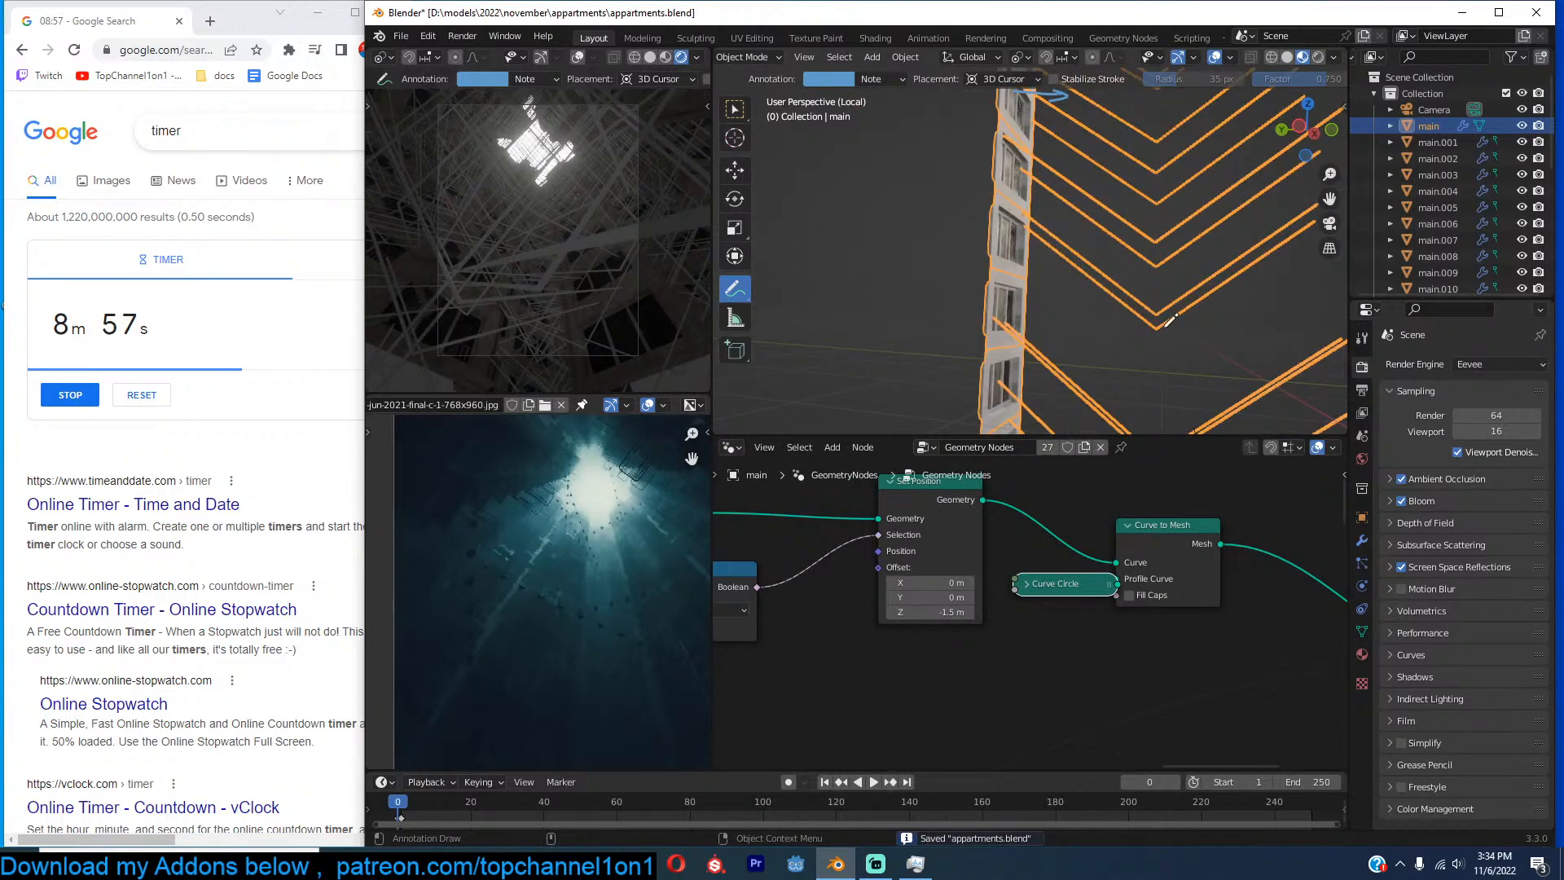
scroll(1093, 589, "down", 5)
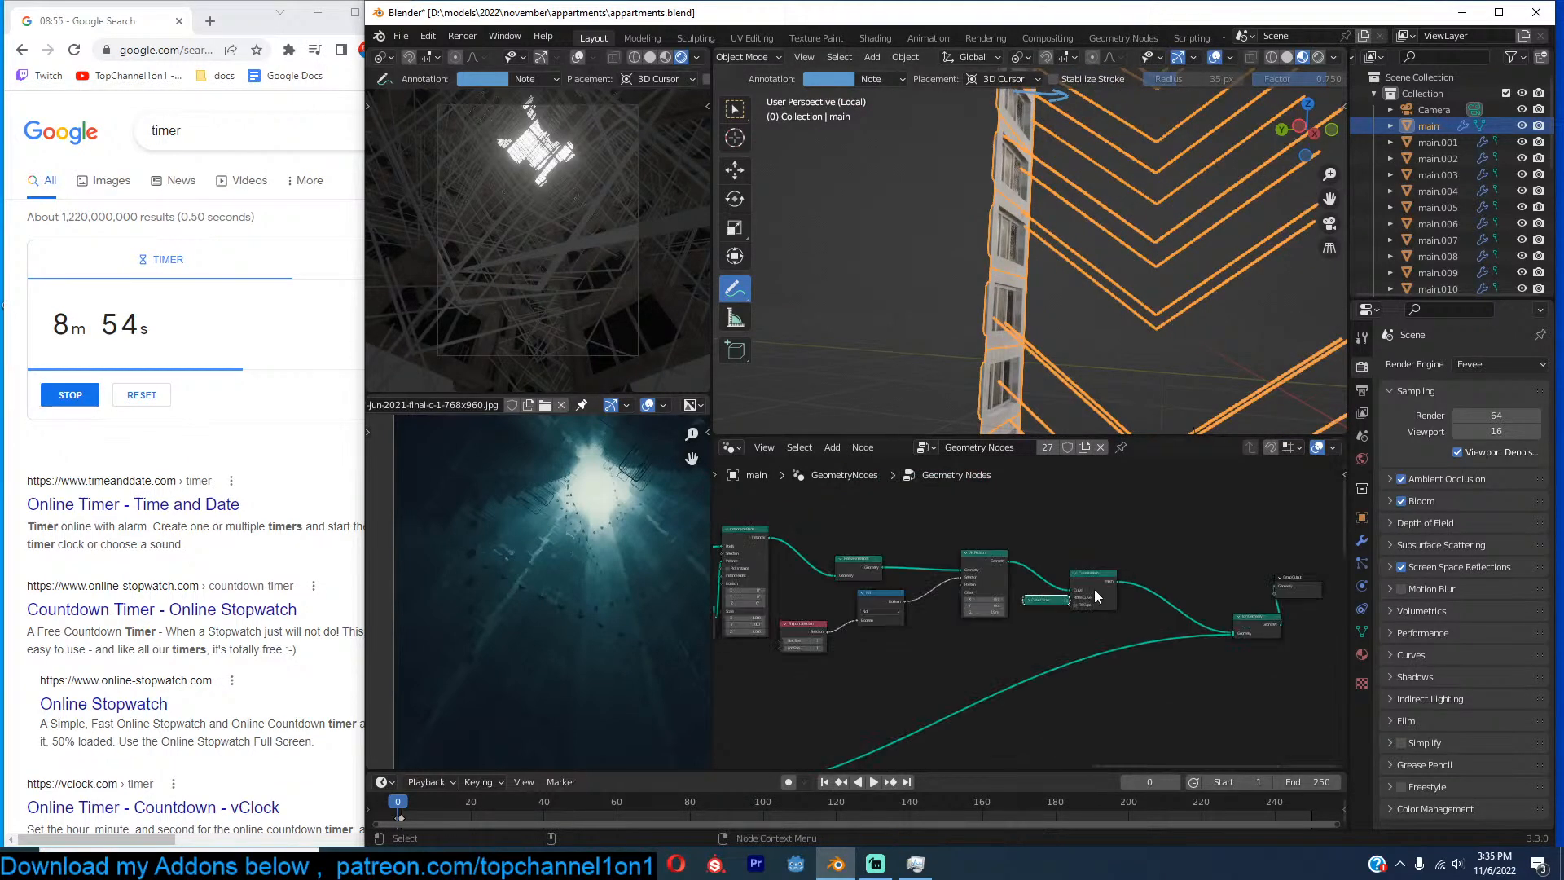
Insert a Set Spline Type node between Set Position and Curve to Mesh, and set it to Bezier.
scroll(1093, 589, "up", 2)
key("shift+a")
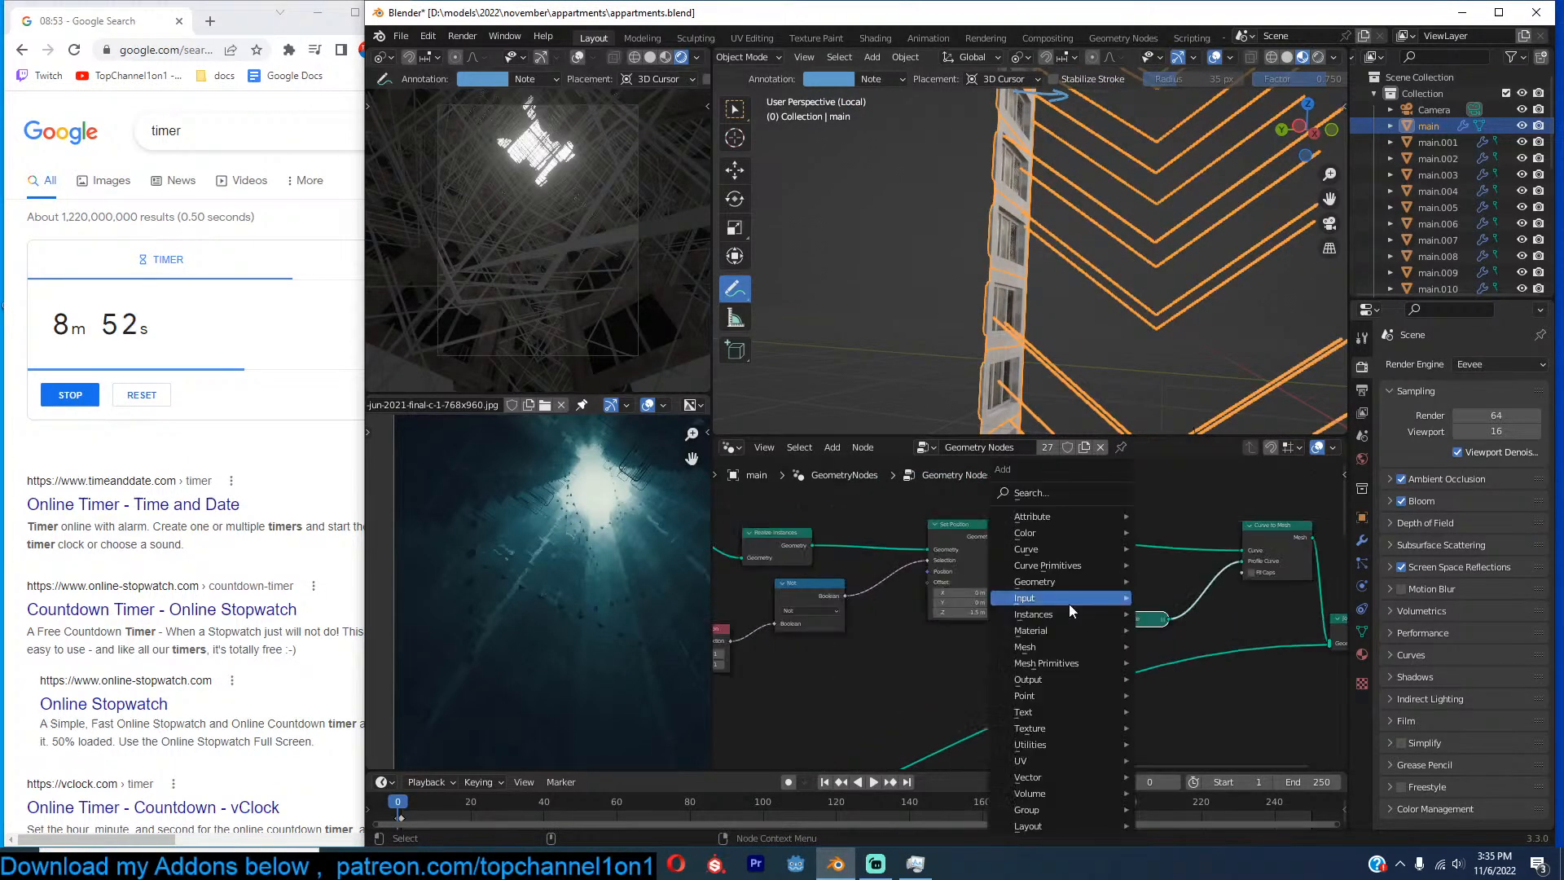
mouse_move(1059, 549)
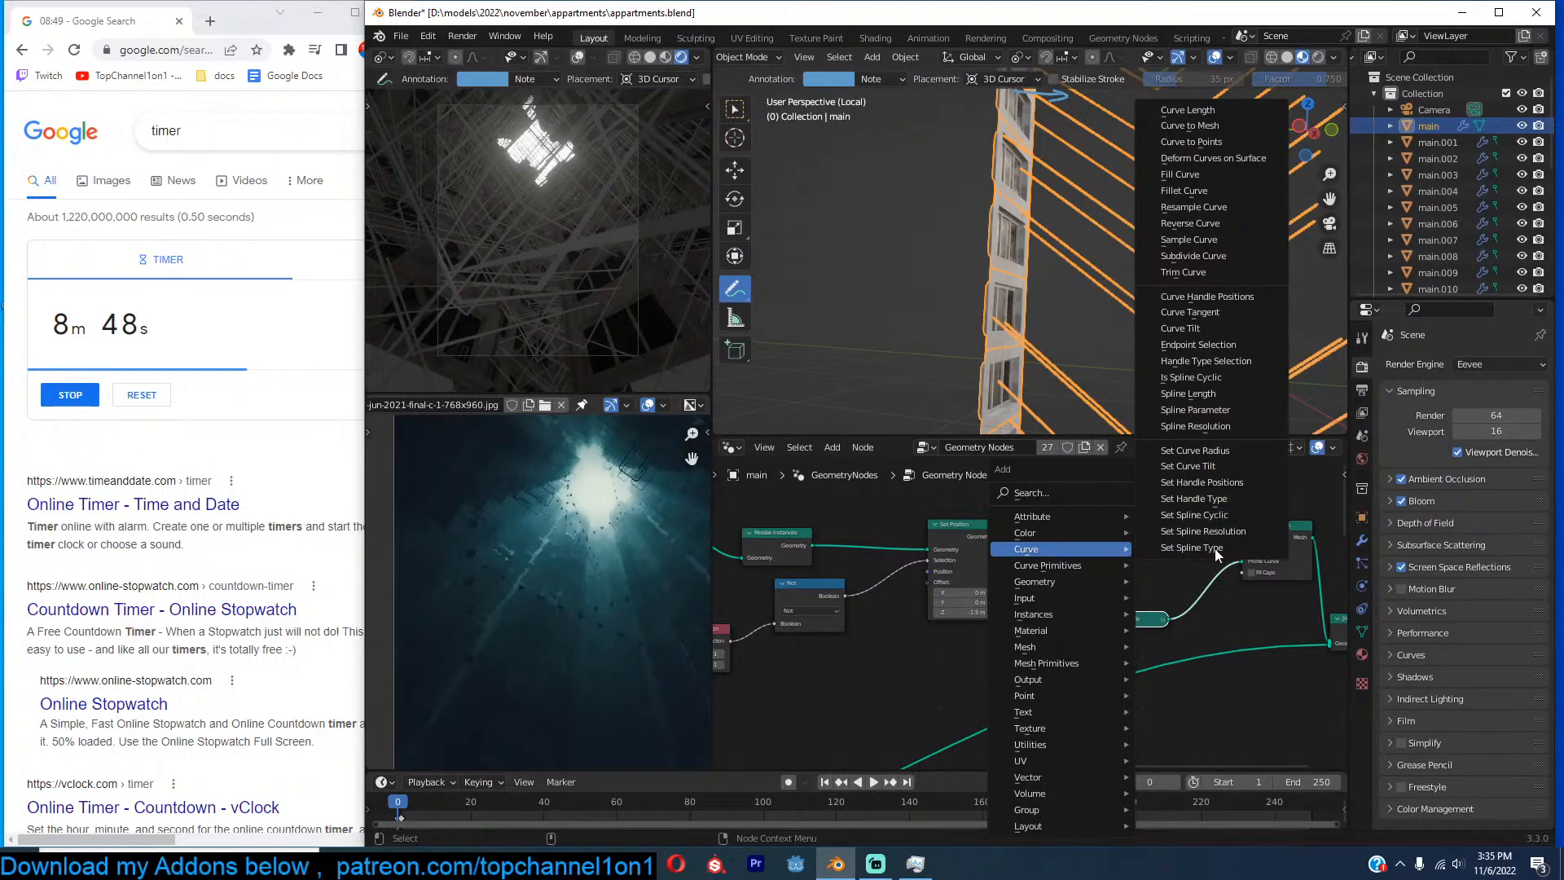
left_click(1213, 548)
left_click(1038, 528)
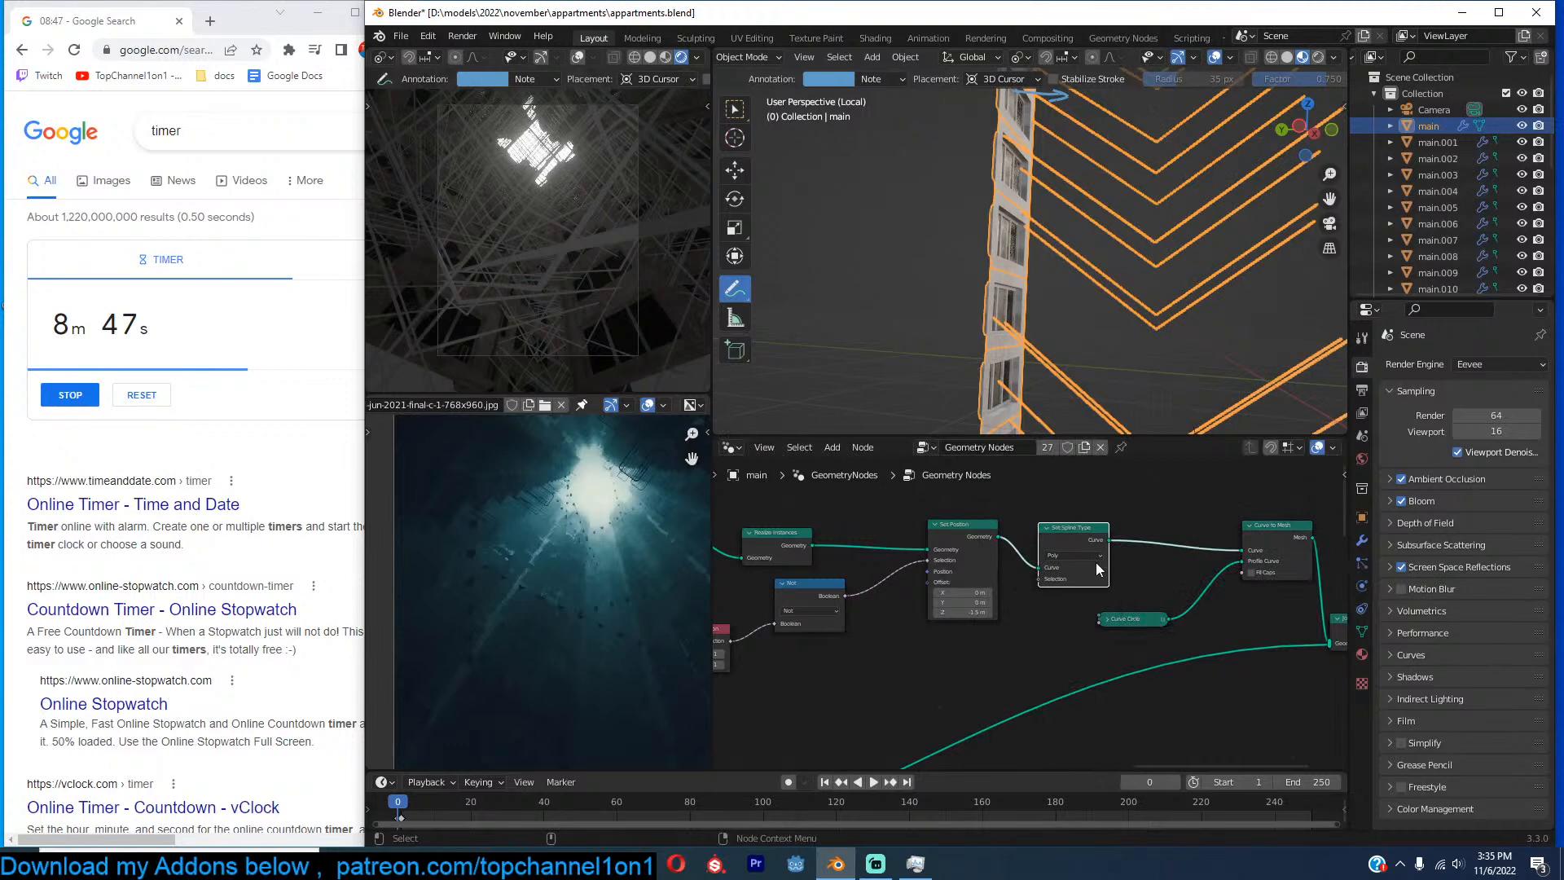
scroll(1097, 562, "up", 2)
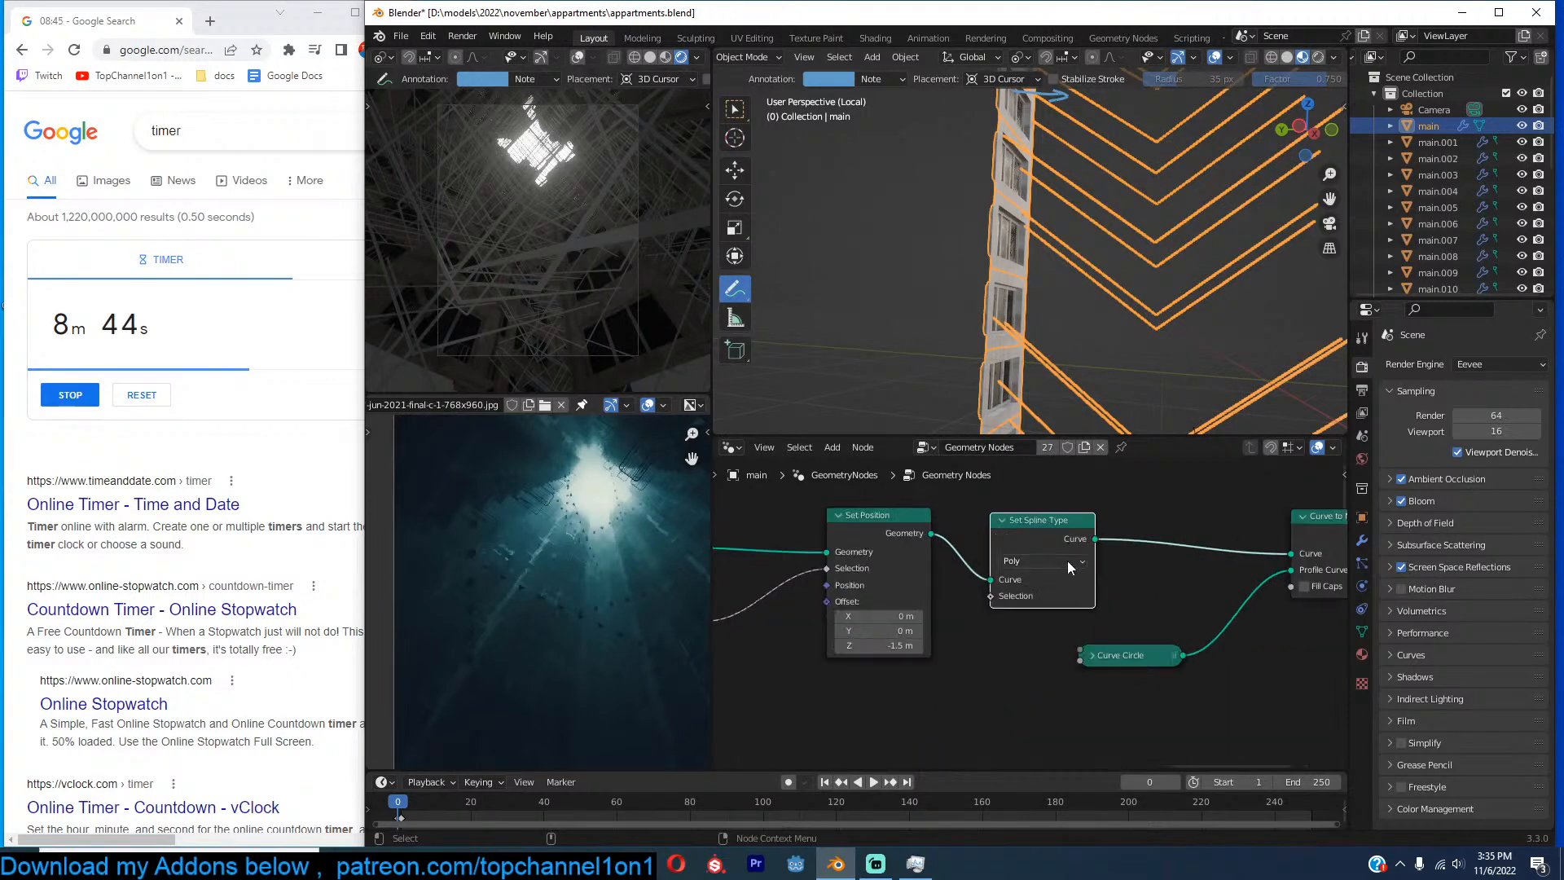
left_click(1043, 561)
left_click(1043, 611)
Reposition the Curve Circle node and insert a Set Handle Type node between Set Spline Type and Curve to Mesh.
middle_click_drag(1186, 563, 1038, 595)
left_click_drag(1016, 689, 1181, 699)
key("shift+a")
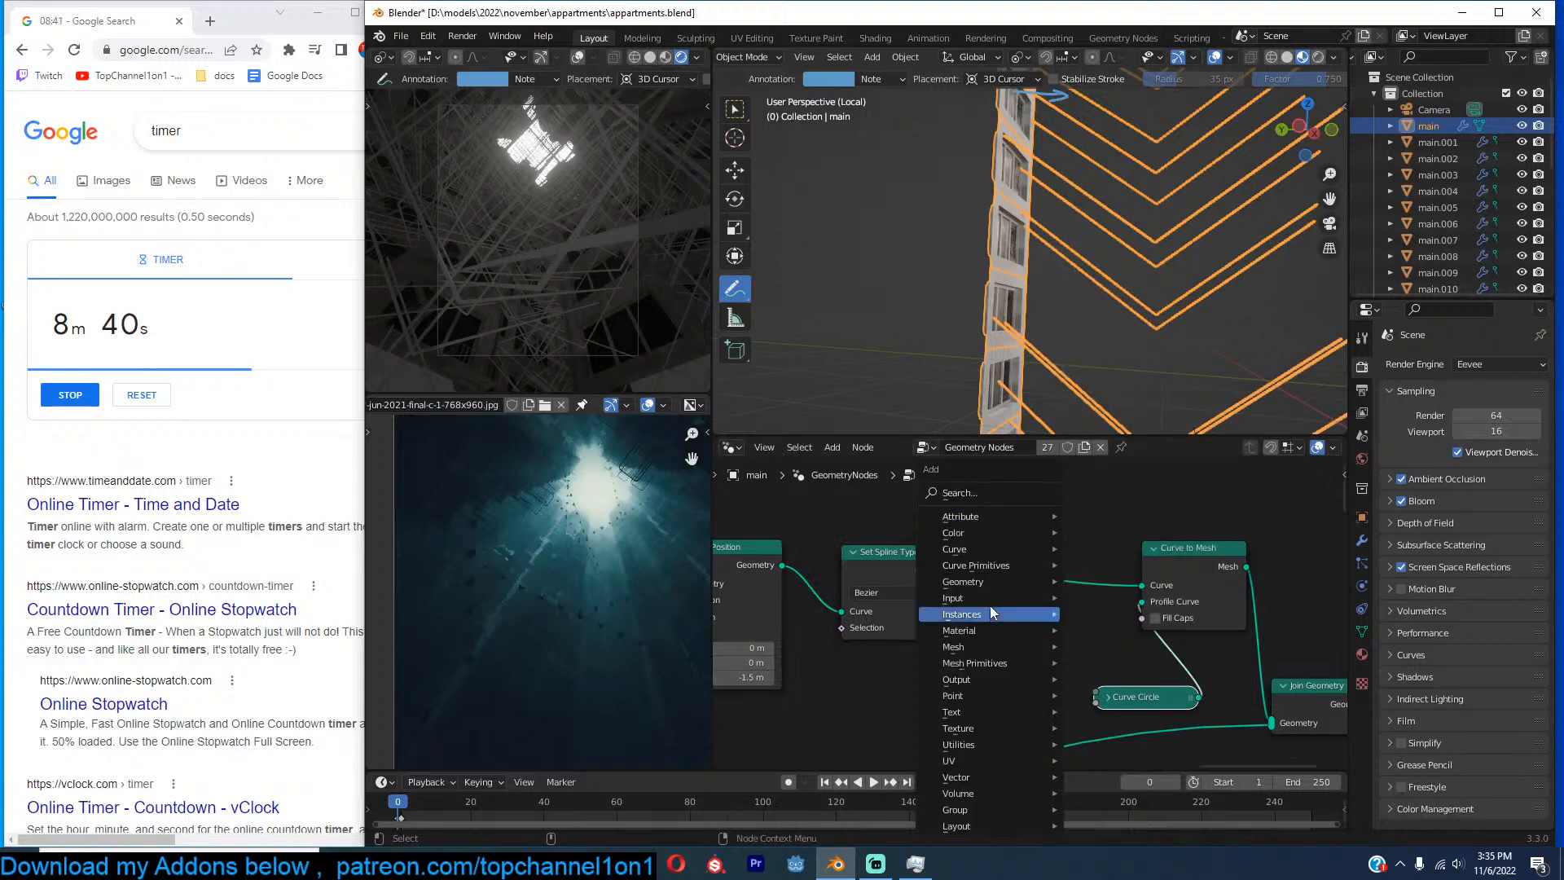
mouse_move(990, 549)
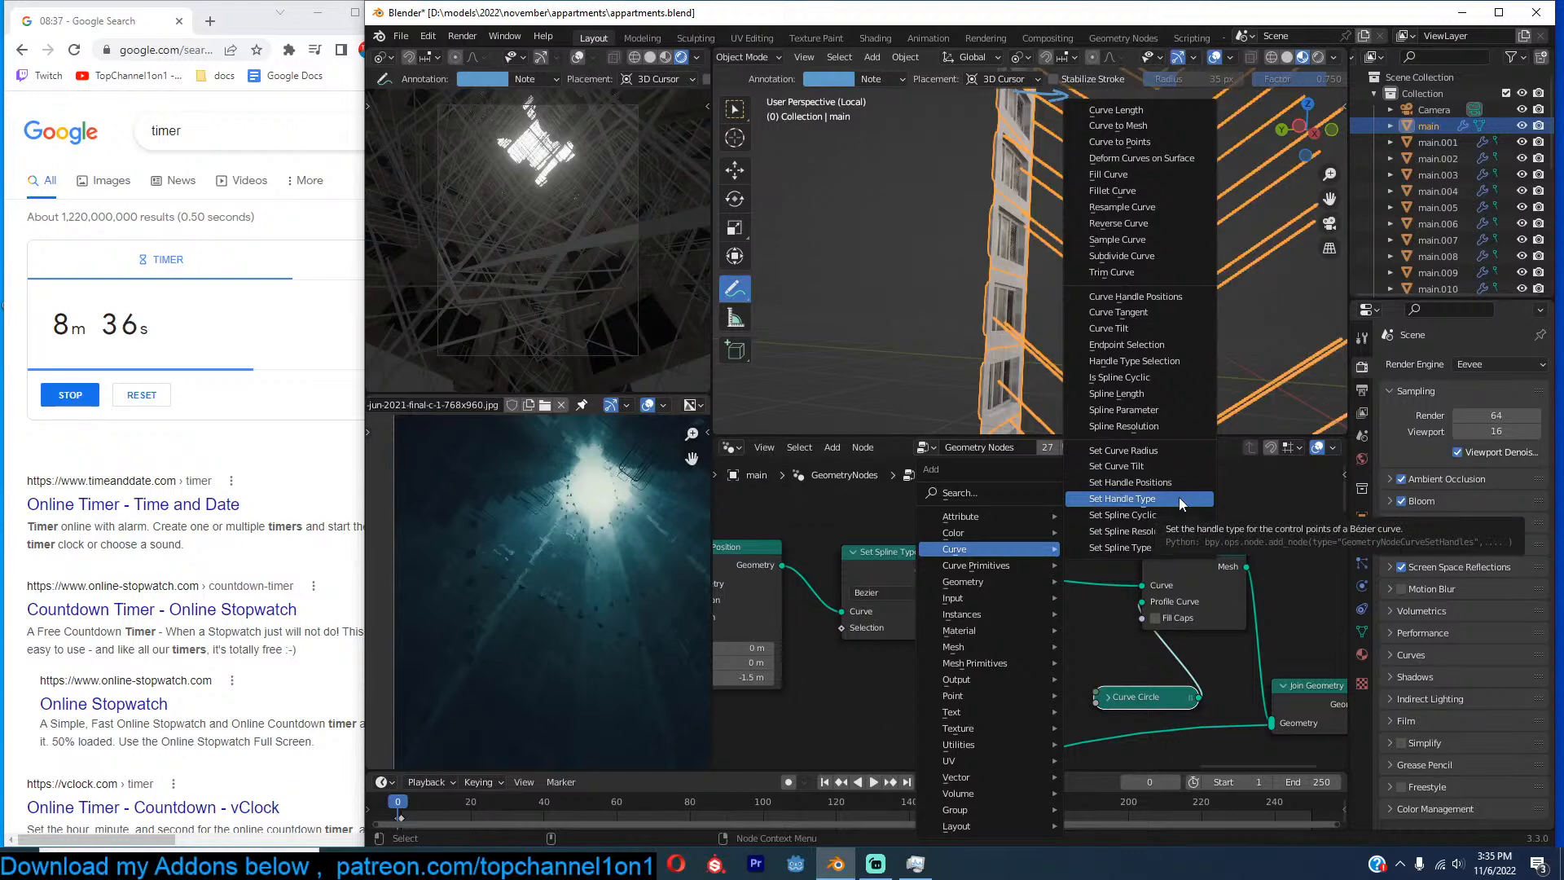
left_click(1182, 499)
left_click(1059, 556)
middle_click_drag(1084, 309, 1107, 310)
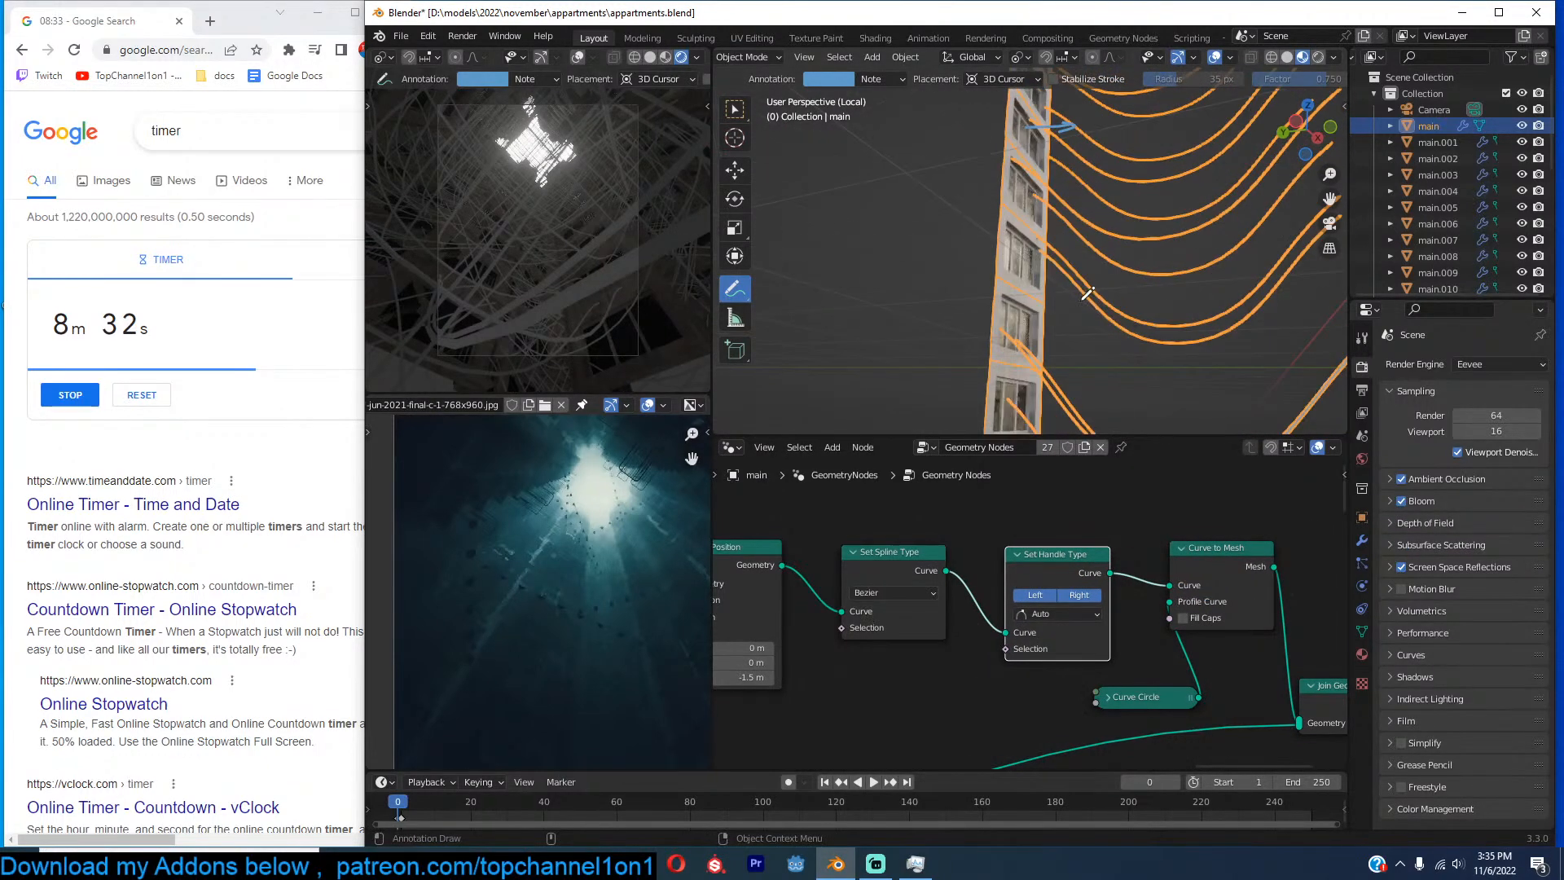
Draw an annotation arrow pointing downward over the sagging wires to mark the direction of their drop.
scroll(982, 617, "down", 3)
middle_click_drag(983, 618, 1129, 584)
scroll(1049, 604, "down", 3)
left_click_drag(863, 604, 1146, 611)
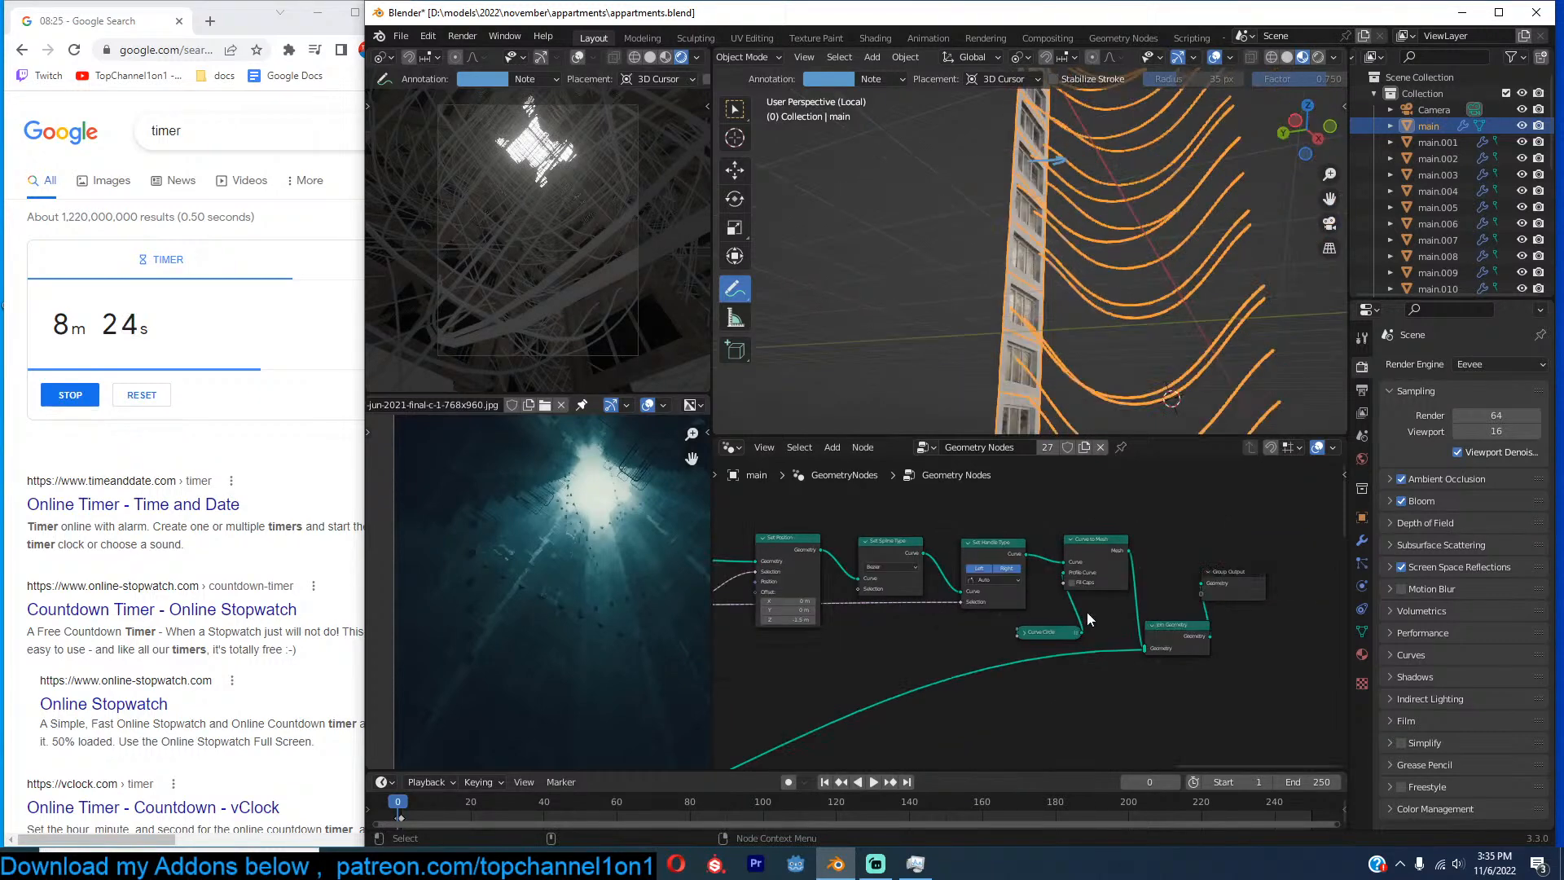
scroll(1087, 612, "down", 2)
scroll(1173, 358, "down", 3)
middle_click_drag(1207, 387, 1178, 382)
middle_click_drag(1079, 571, 1128, 563)
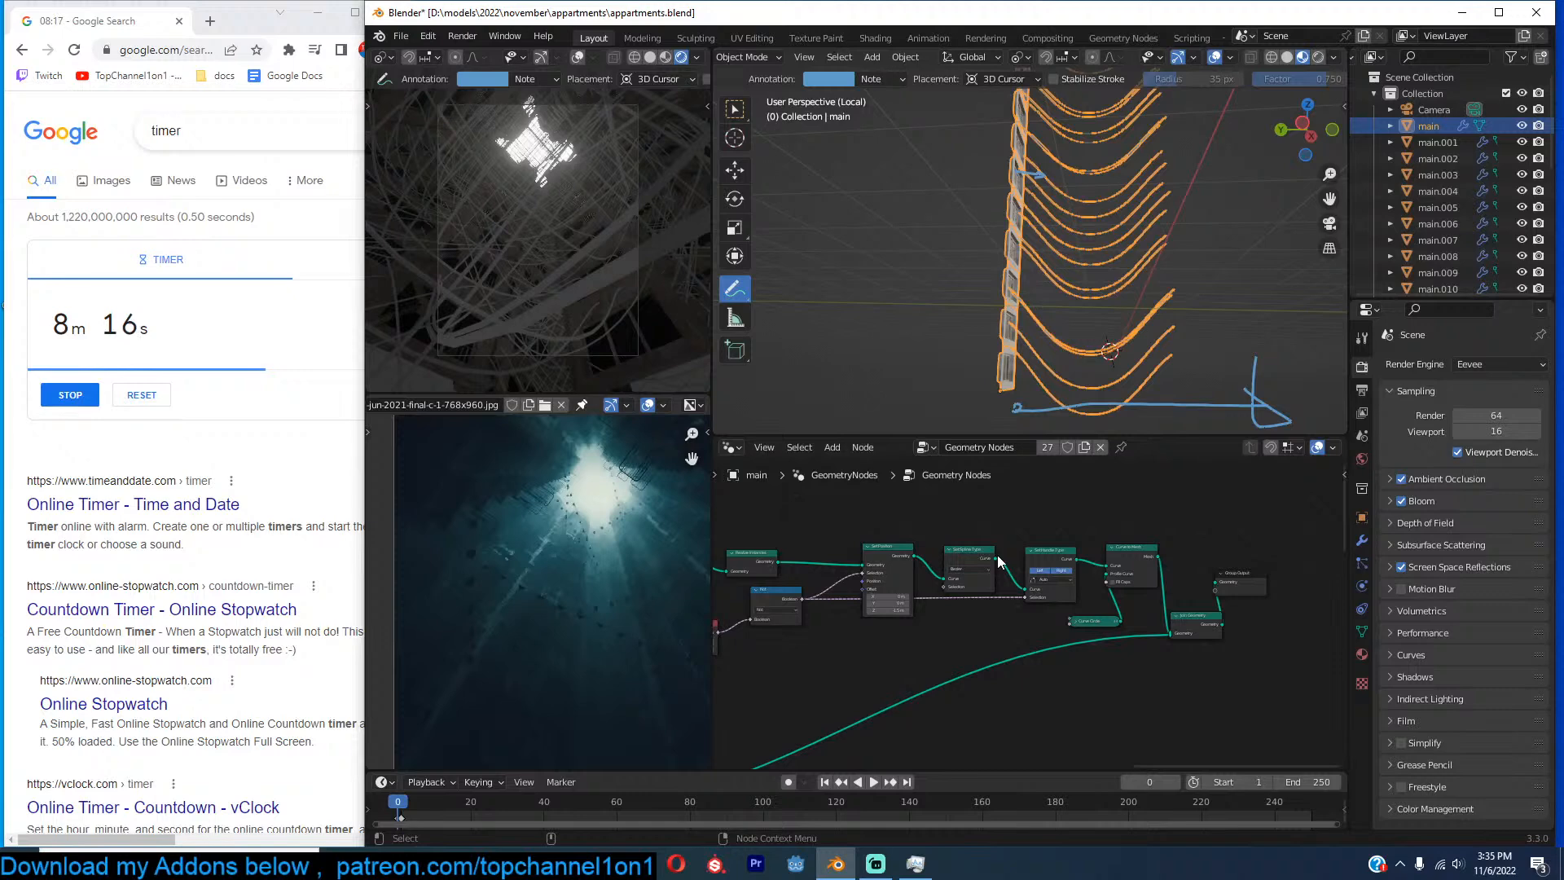
scroll(999, 557, "up", 1)
mouse_move(1069, 363)
middle_mouse_down()
mouse_move(970, 379)
mouse_move(1044, 310)
mouse_move(1125, 290)
mouse_move(1150, 305)
middle_mouse_up()
left_click_drag(1129, 269, 1129, 354)
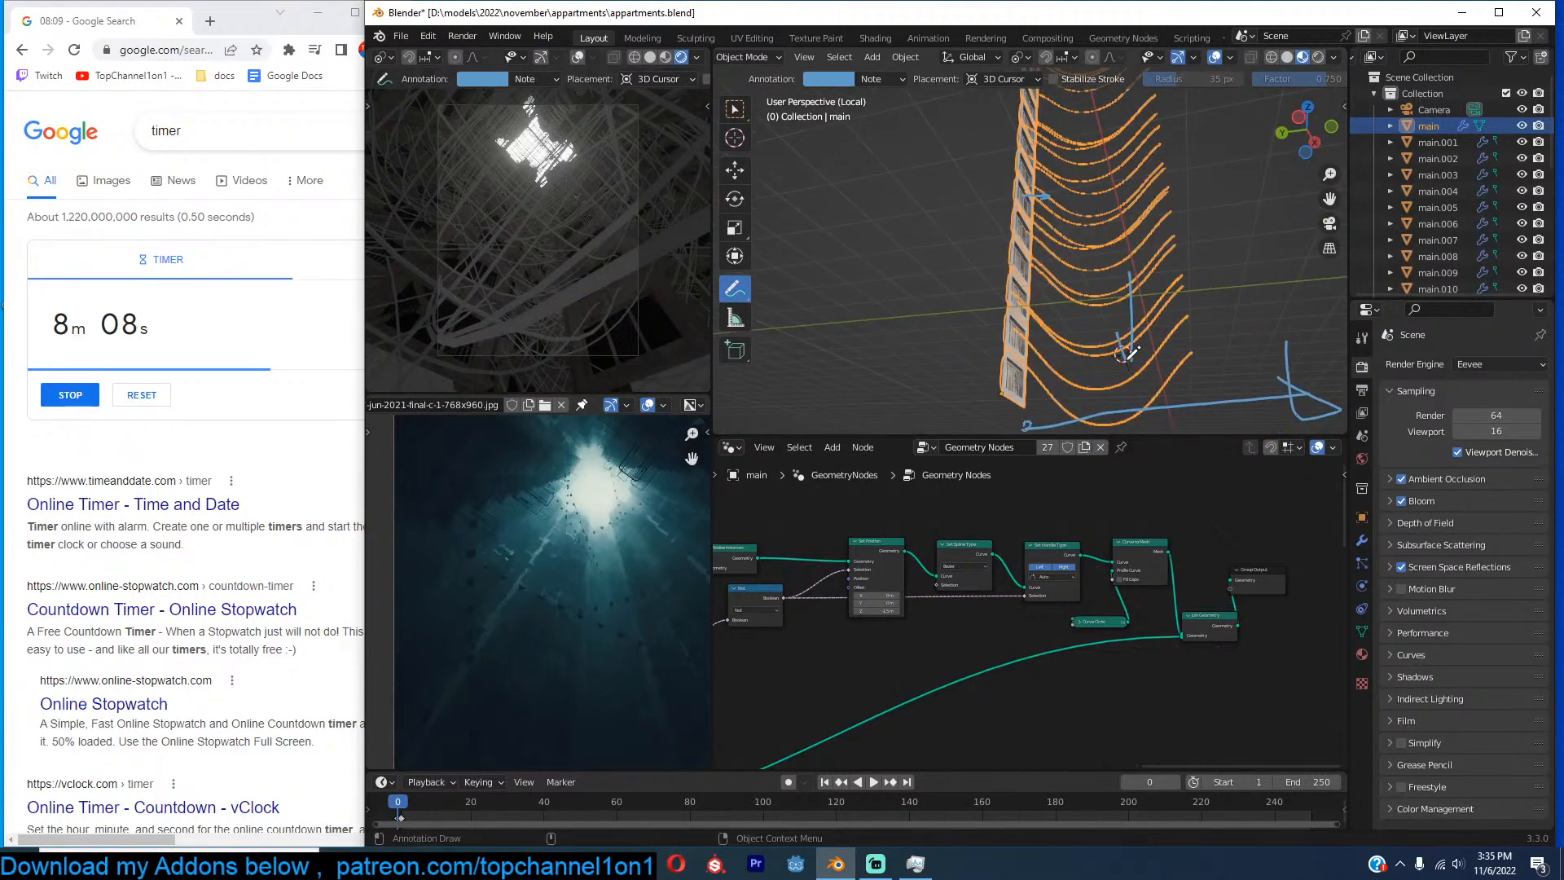
Move the Set Position node aside, then add a Random Value node of type Vector below the Not node.
middle_click_drag(1027, 517, 1266, 528)
scroll(1181, 571, "up", 1)
scroll(1098, 623, "up", 1)
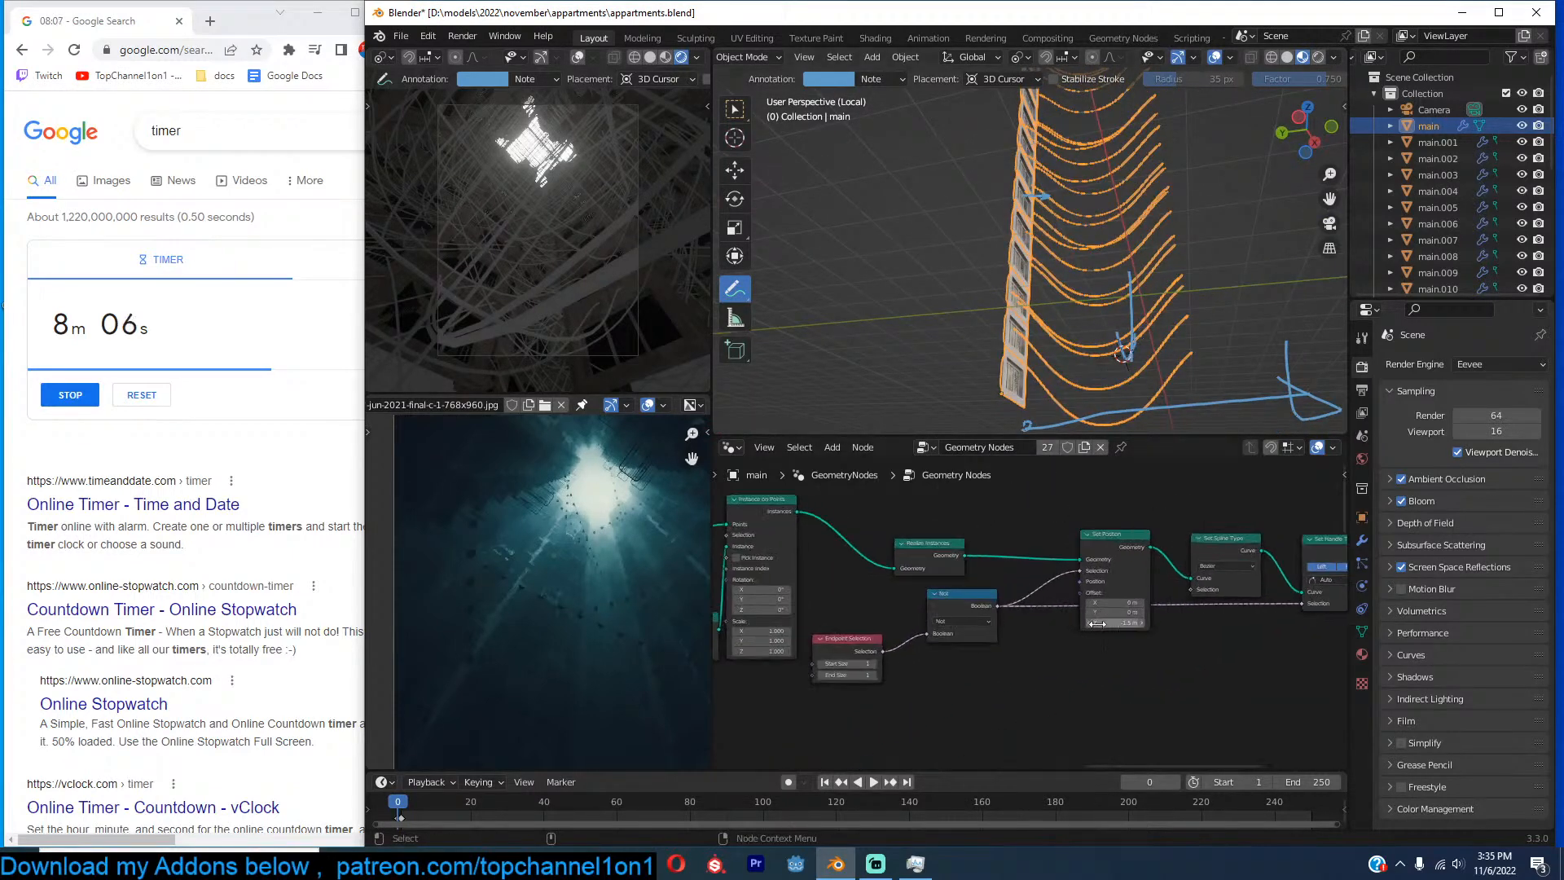
left_click_drag(1121, 549, 1134, 582)
scroll(1137, 623, "up", 2)
key("shift+a")
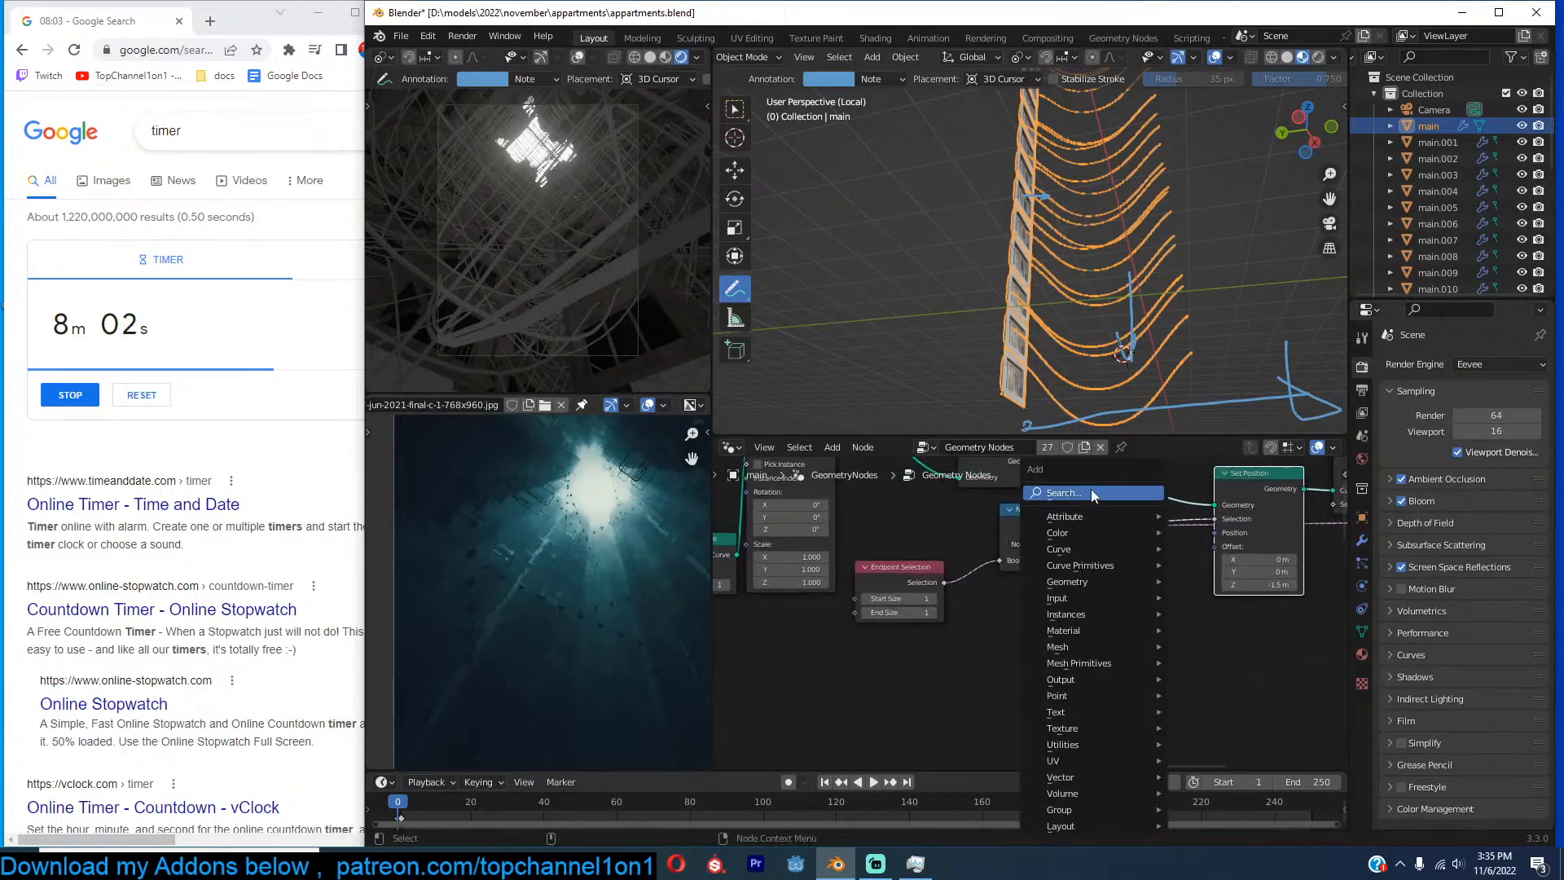
type("random")
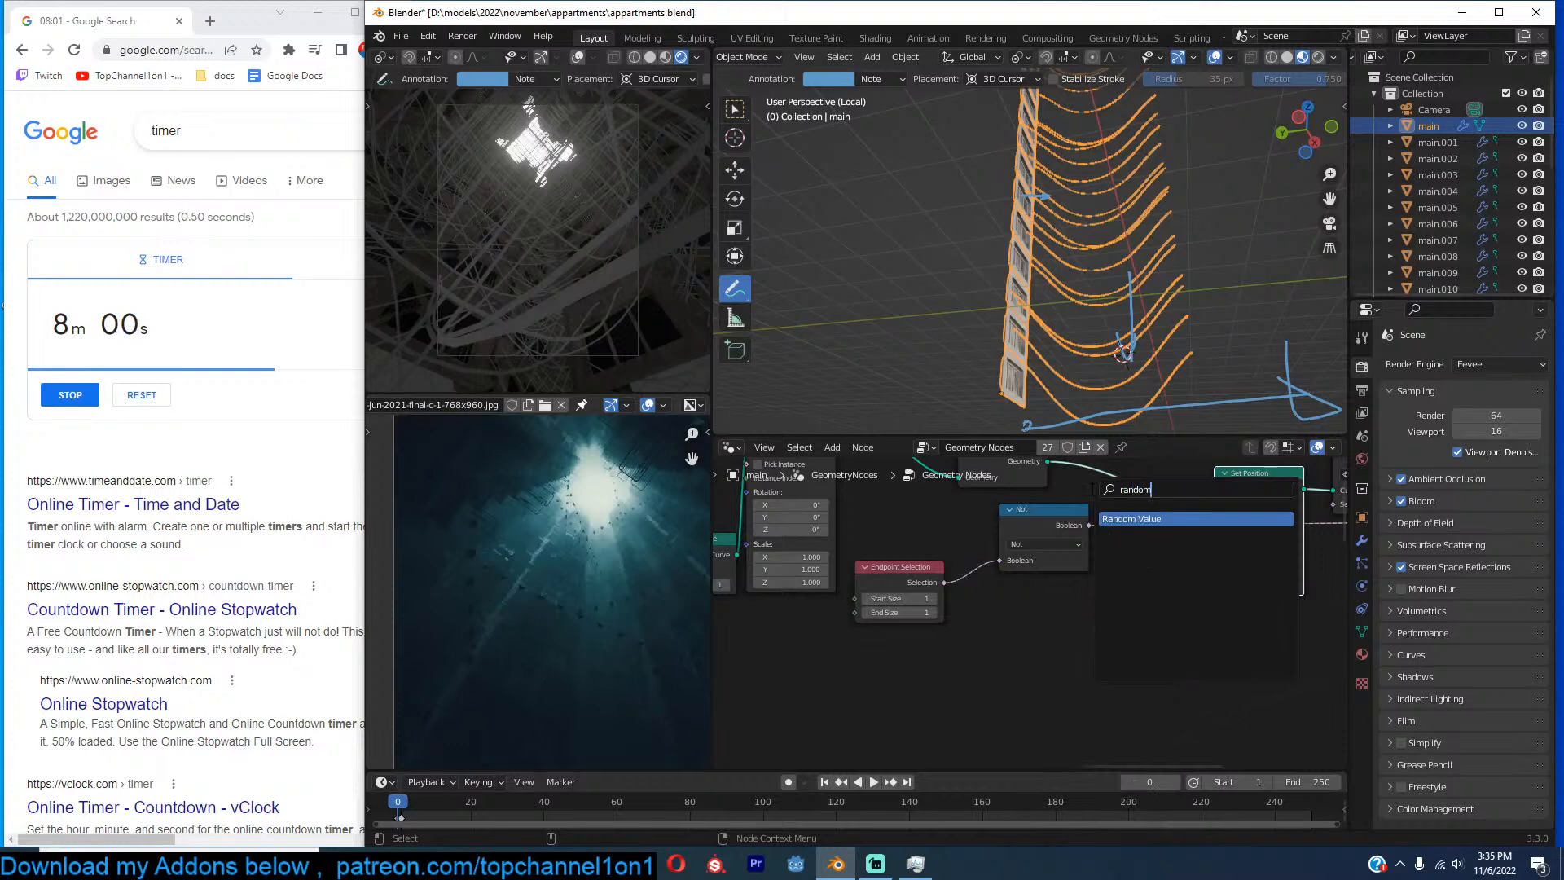
key("Return")
left_click(1054, 629)
left_click(1043, 639)
left_click(1025, 679)
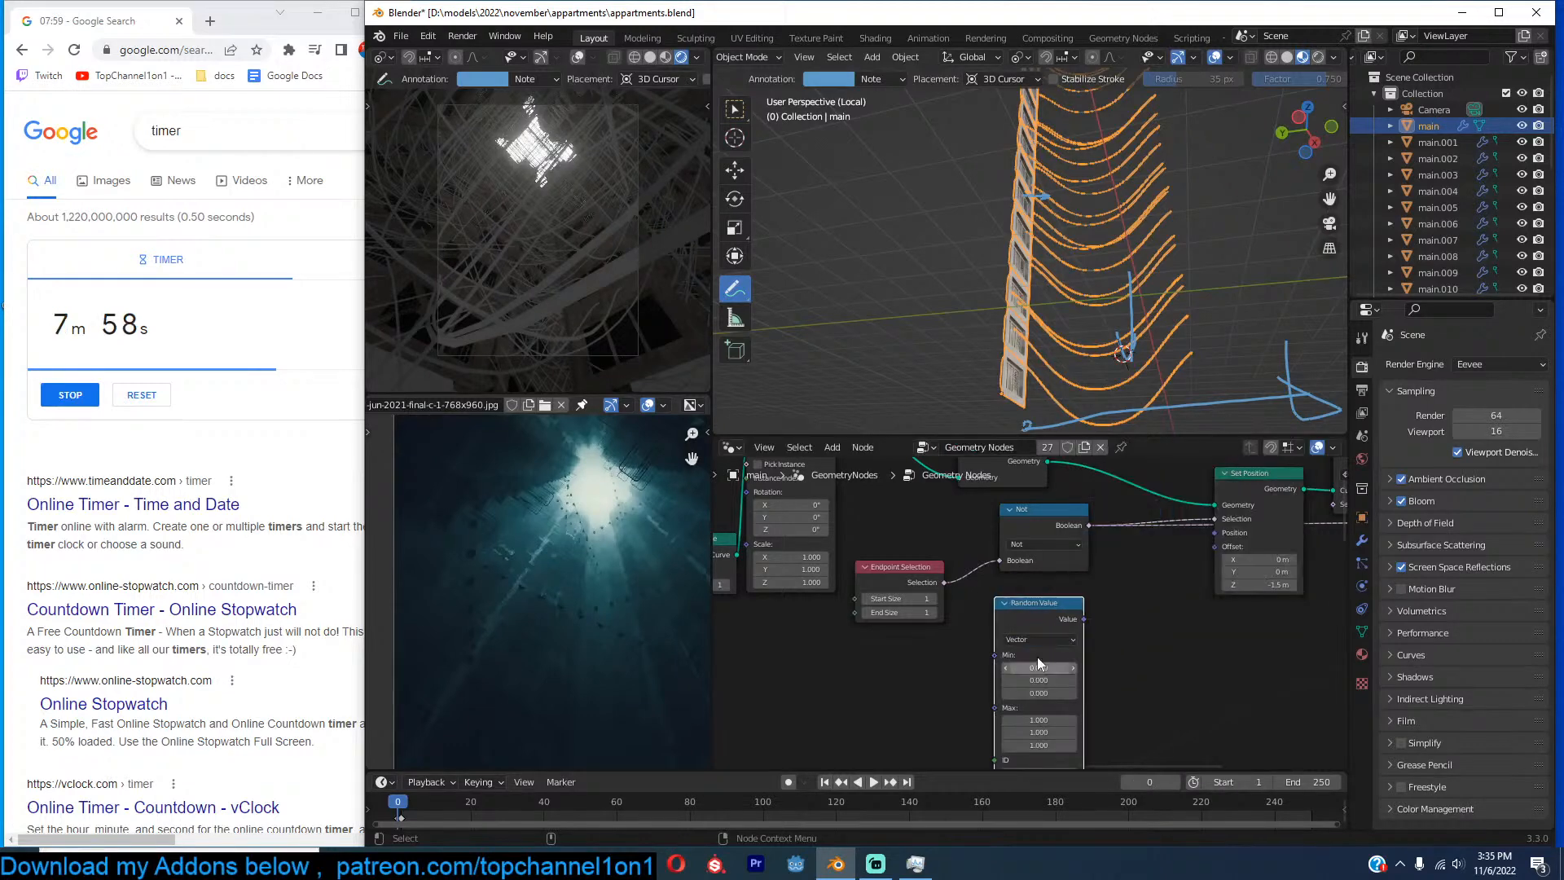
Connect the random vector to the Set Position node's Offset and set its Max X and Y to 0.
left_click_drag(1083, 620, 1214, 546)
middle_click_drag(1129, 627, 1168, 577)
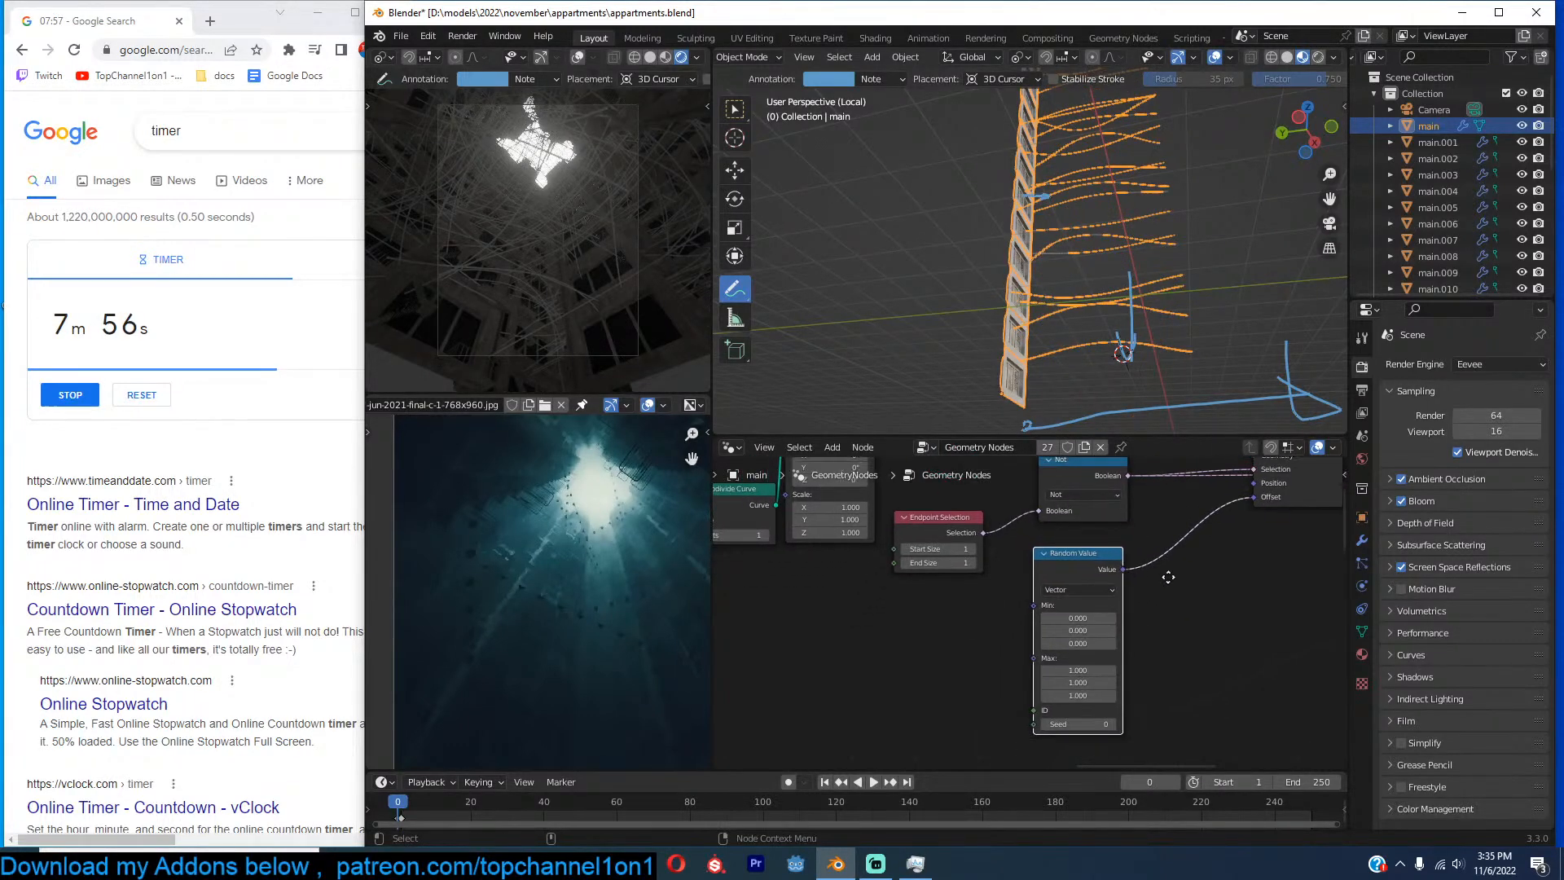
scroll(1136, 632, "up", 2)
double_click(1100, 660)
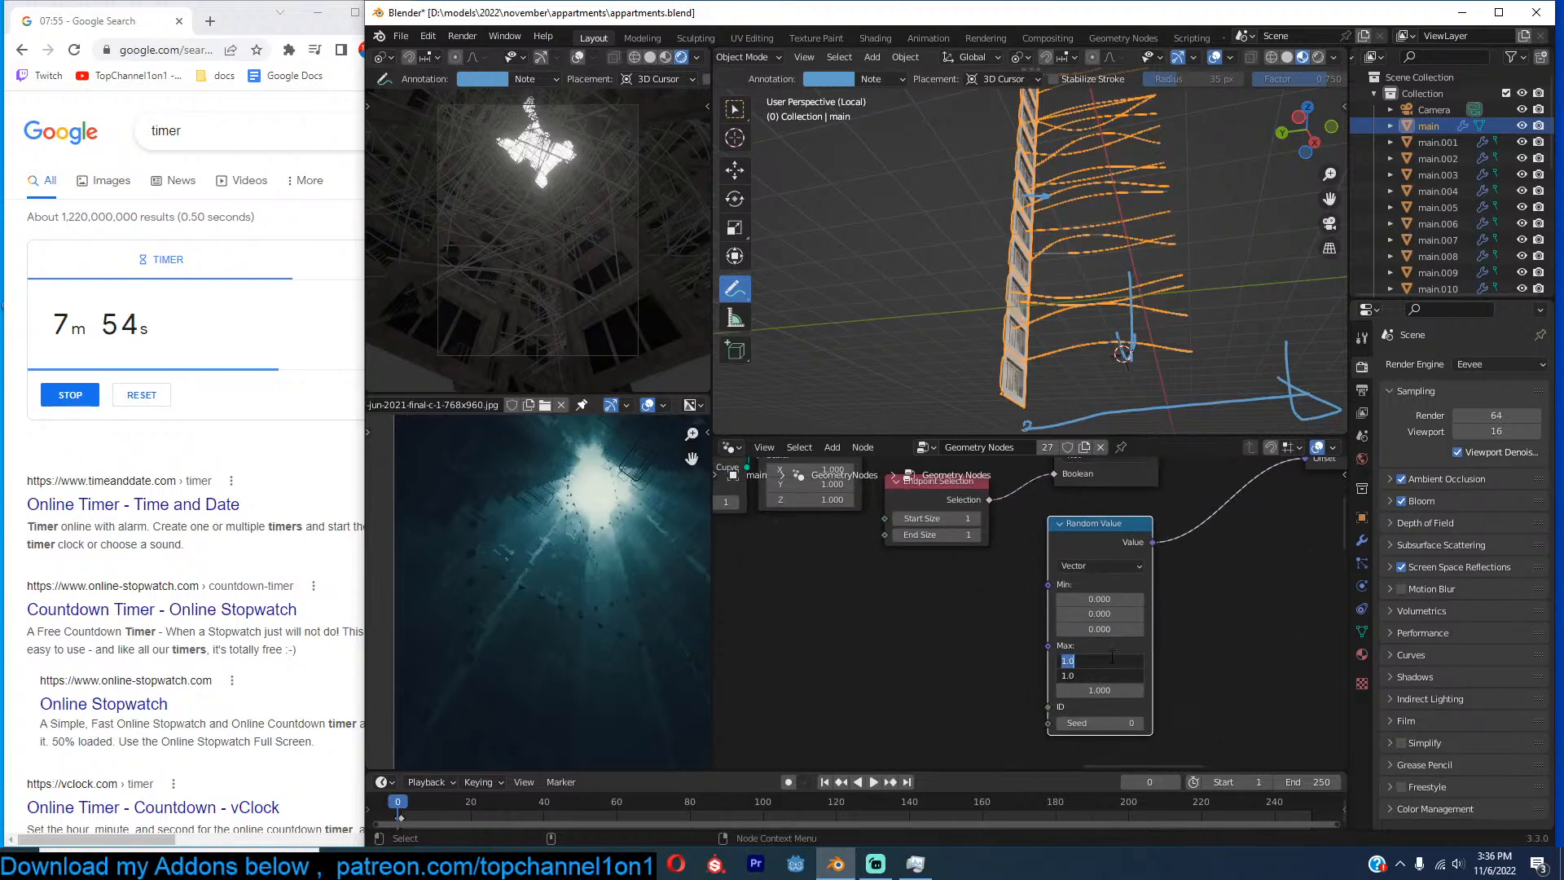
type("0")
key("Return")
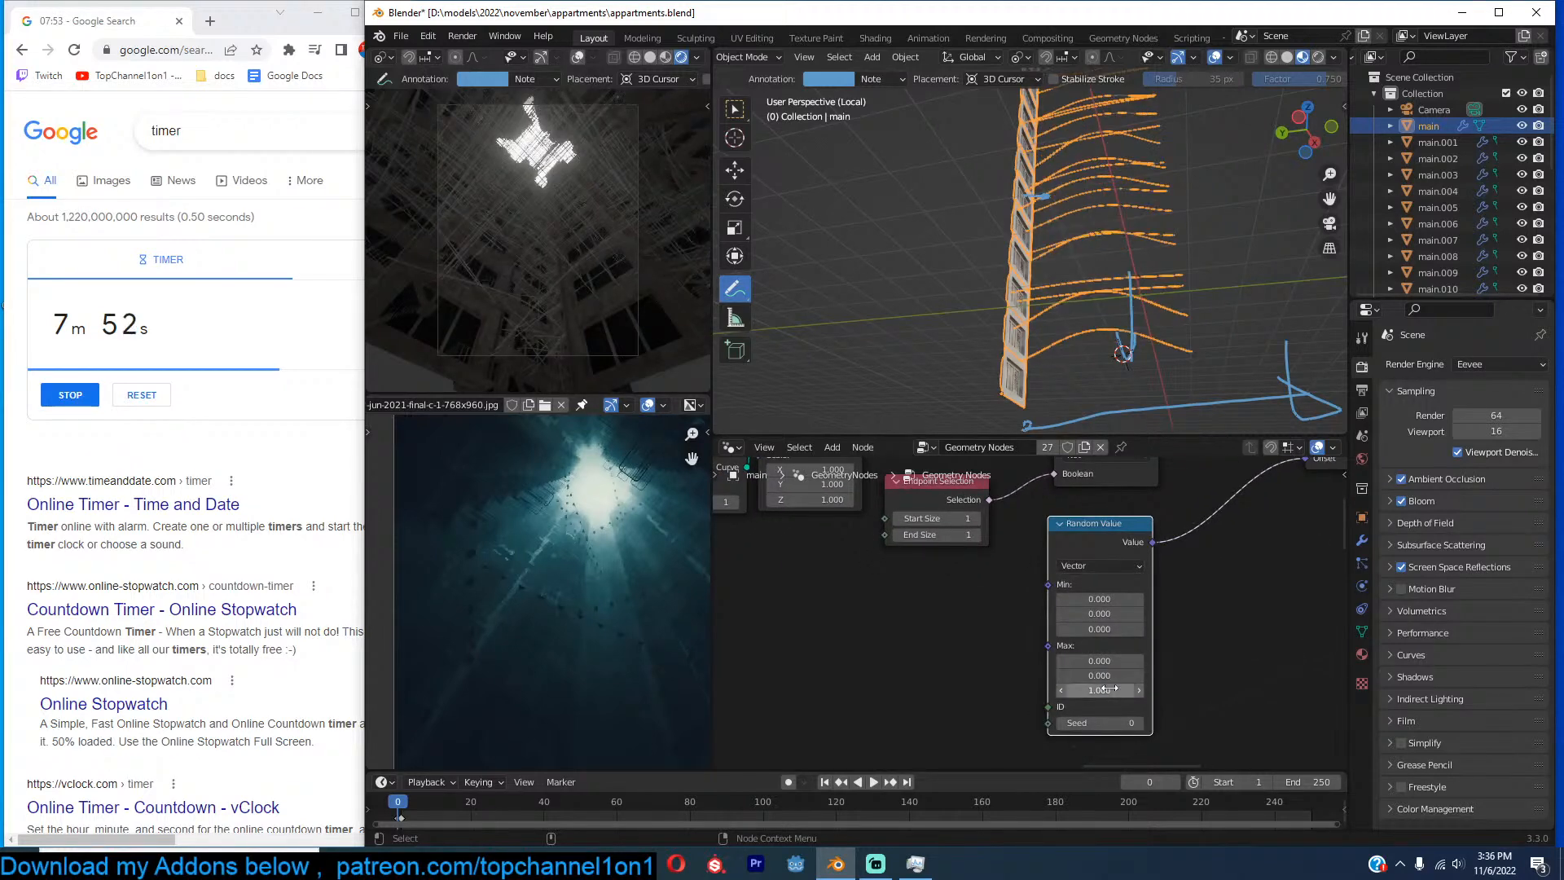
Lower the random offset's Min and Max Z values to make the wires sag by varying amounts, and save the file.
left_click_drag(1105, 690, 1028, 690)
middle_click_drag(1095, 359, 1010, 358)
left_click_drag(1104, 629, 1086, 629)
left_click_drag(1101, 689, 1077, 690)
scroll(1229, 625, "down", 7)
middle_click_drag(1232, 619, 1138, 655)
middle_click_drag(945, 301, 1060, 293)
middle_click_drag(1141, 374, 1080, 371)
key("ctrl+s")
mouse_move(1187, 319)
middle_mouse_down()
mouse_move(1165, 203)
mouse_move(1121, 257)
middle_mouse_up()
scroll(1108, 579, "down", 3)
scroll(1116, 584, "up", 6)
middle_click_drag(965, 584, 1138, 667)
left_click_drag(1077, 661, 1169, 649)
key("ctrl+z")
Insert a Rotate Instances node between Instance on Points and Realize Instances, and save the file.
mouse_move(989, 539)
middle_mouse_down()
mouse_move(1210, 546)
mouse_move(1010, 552)
middle_mouse_up()
key("shift+a")
type("ra")
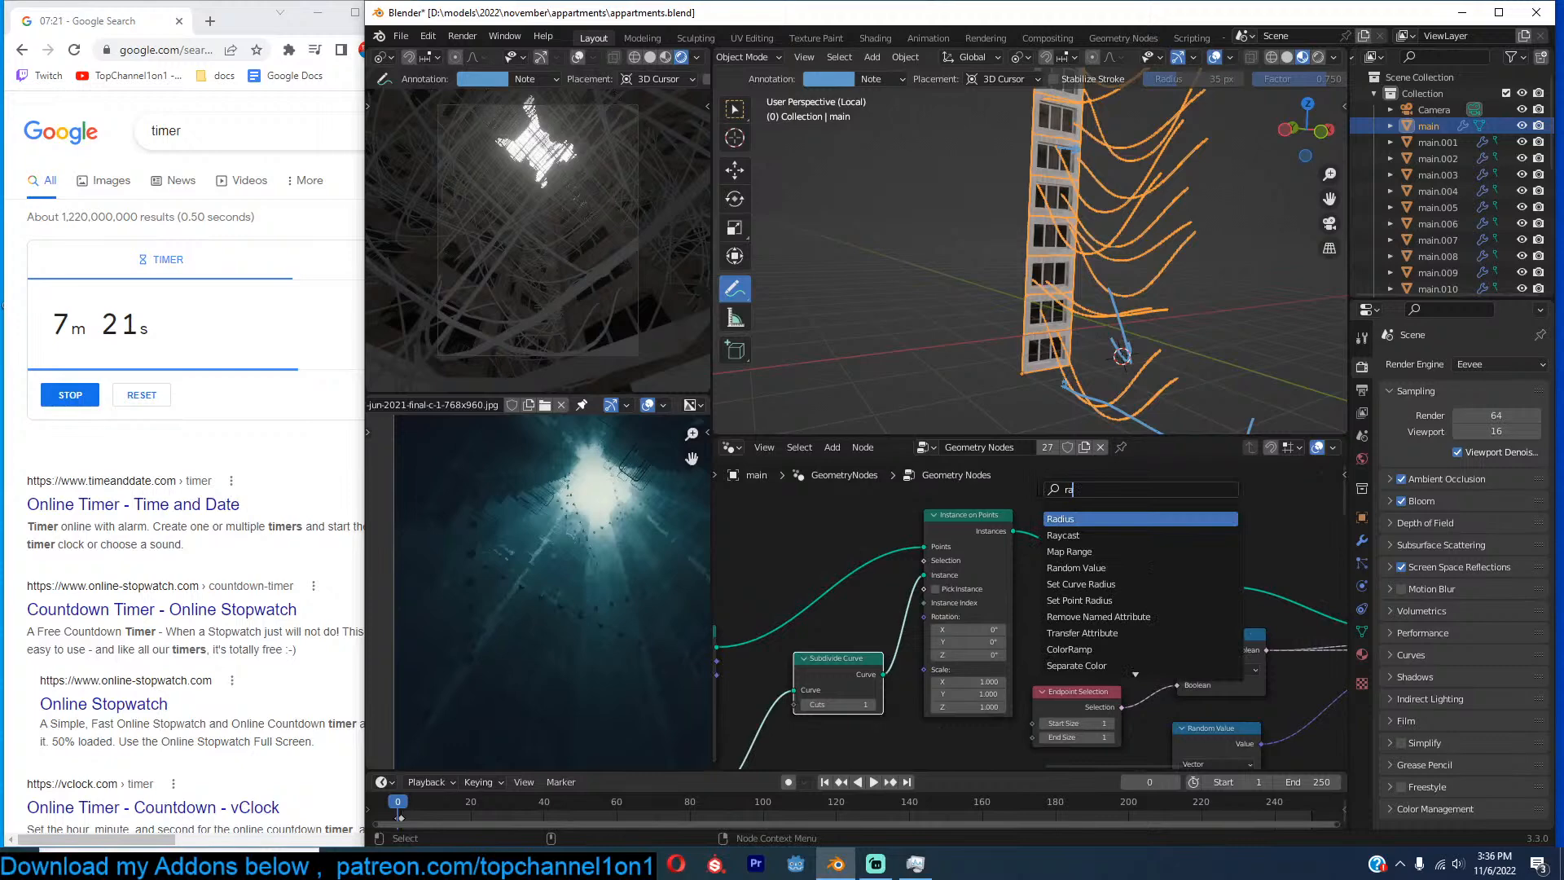
key("BackSpace")
type("ota")
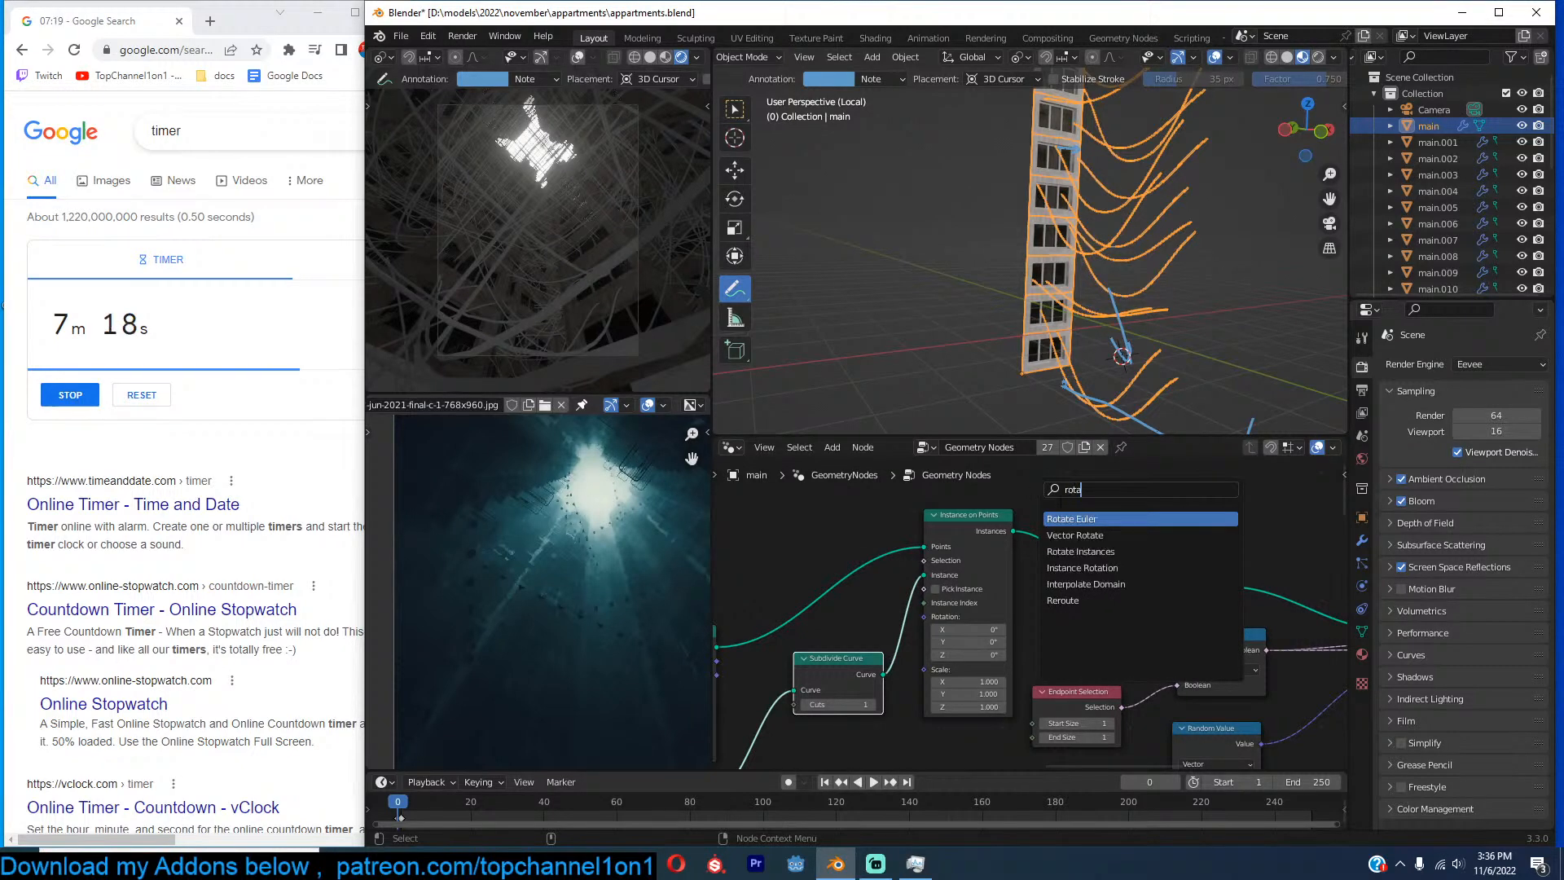
left_click(1076, 552)
left_click(1073, 533)
middle_click_drag(979, 535, 1126, 542)
key("ctrl+s")
Add a Random Value node of type Vector and connect it to the Rotation of the Rotate Instances node.
key("shift+a")
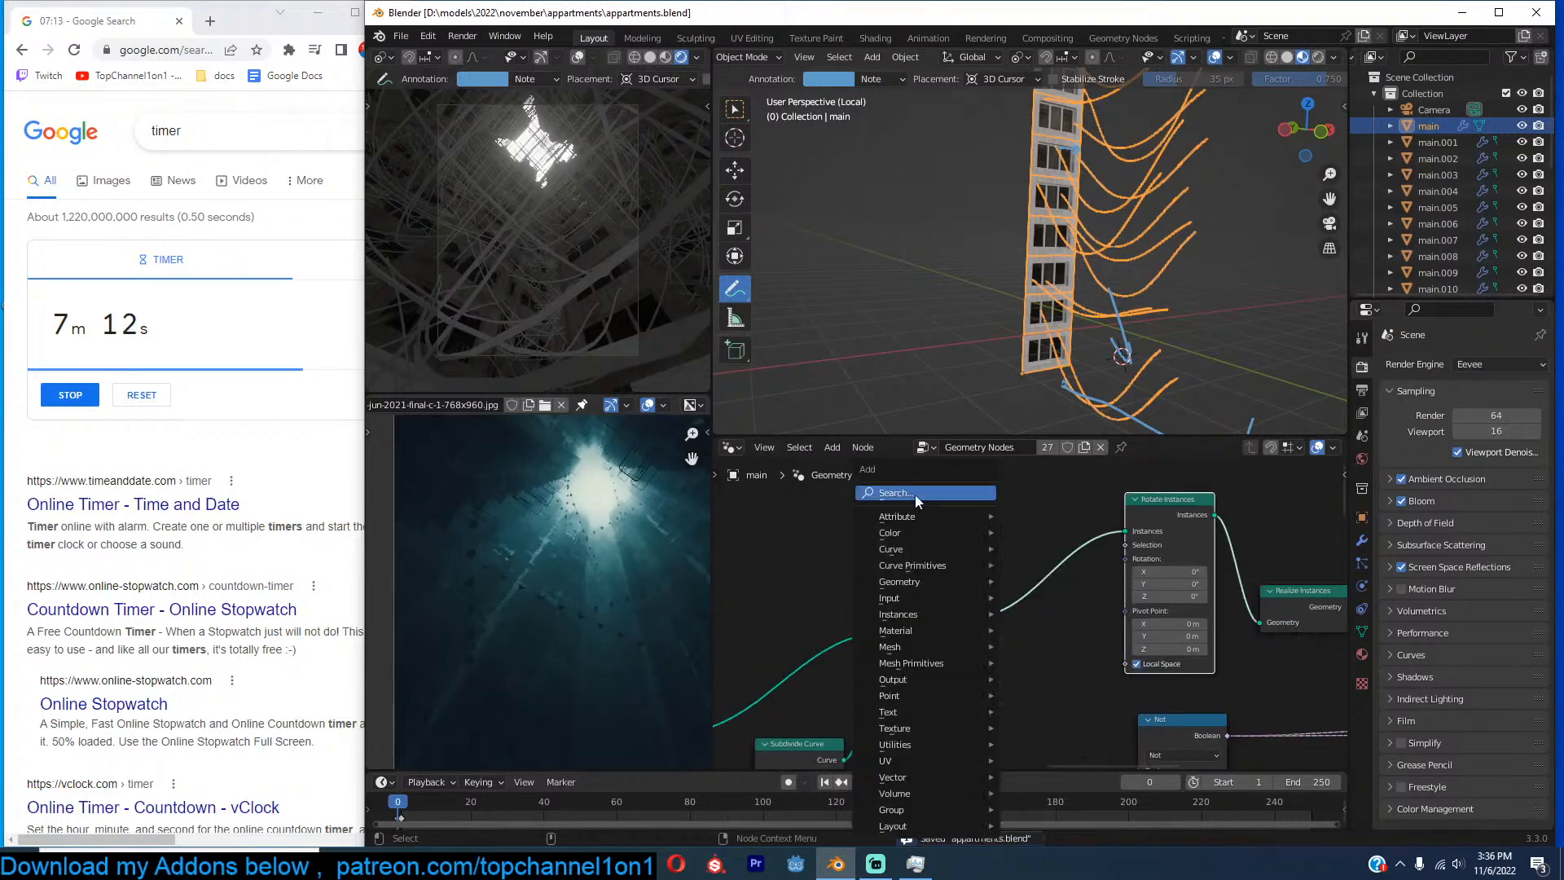
type("random")
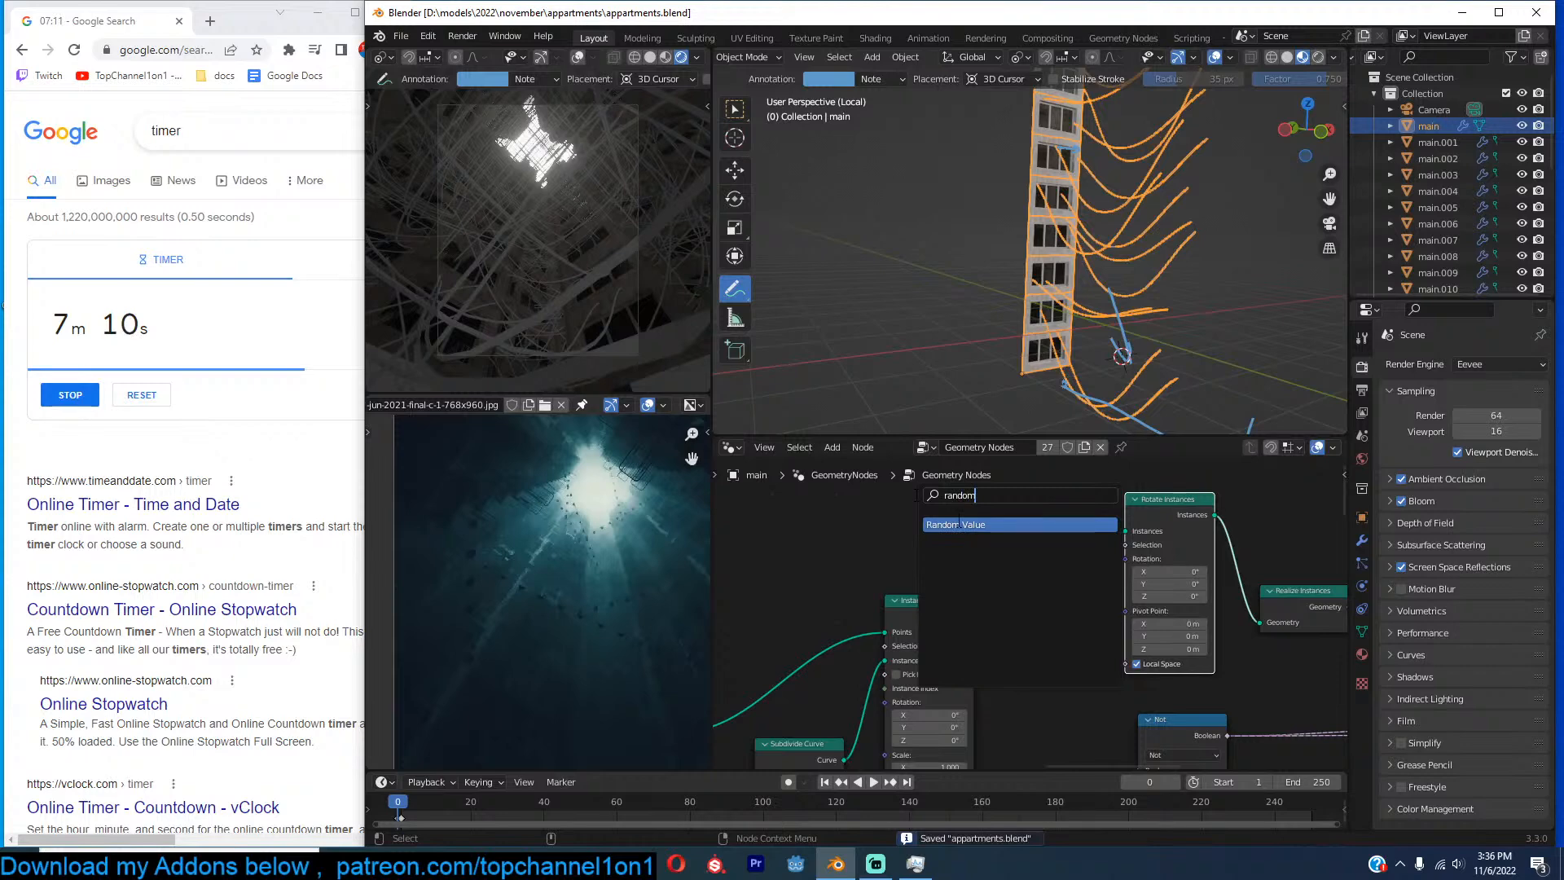
key("Return")
left_click(867, 526)
left_click(866, 540)
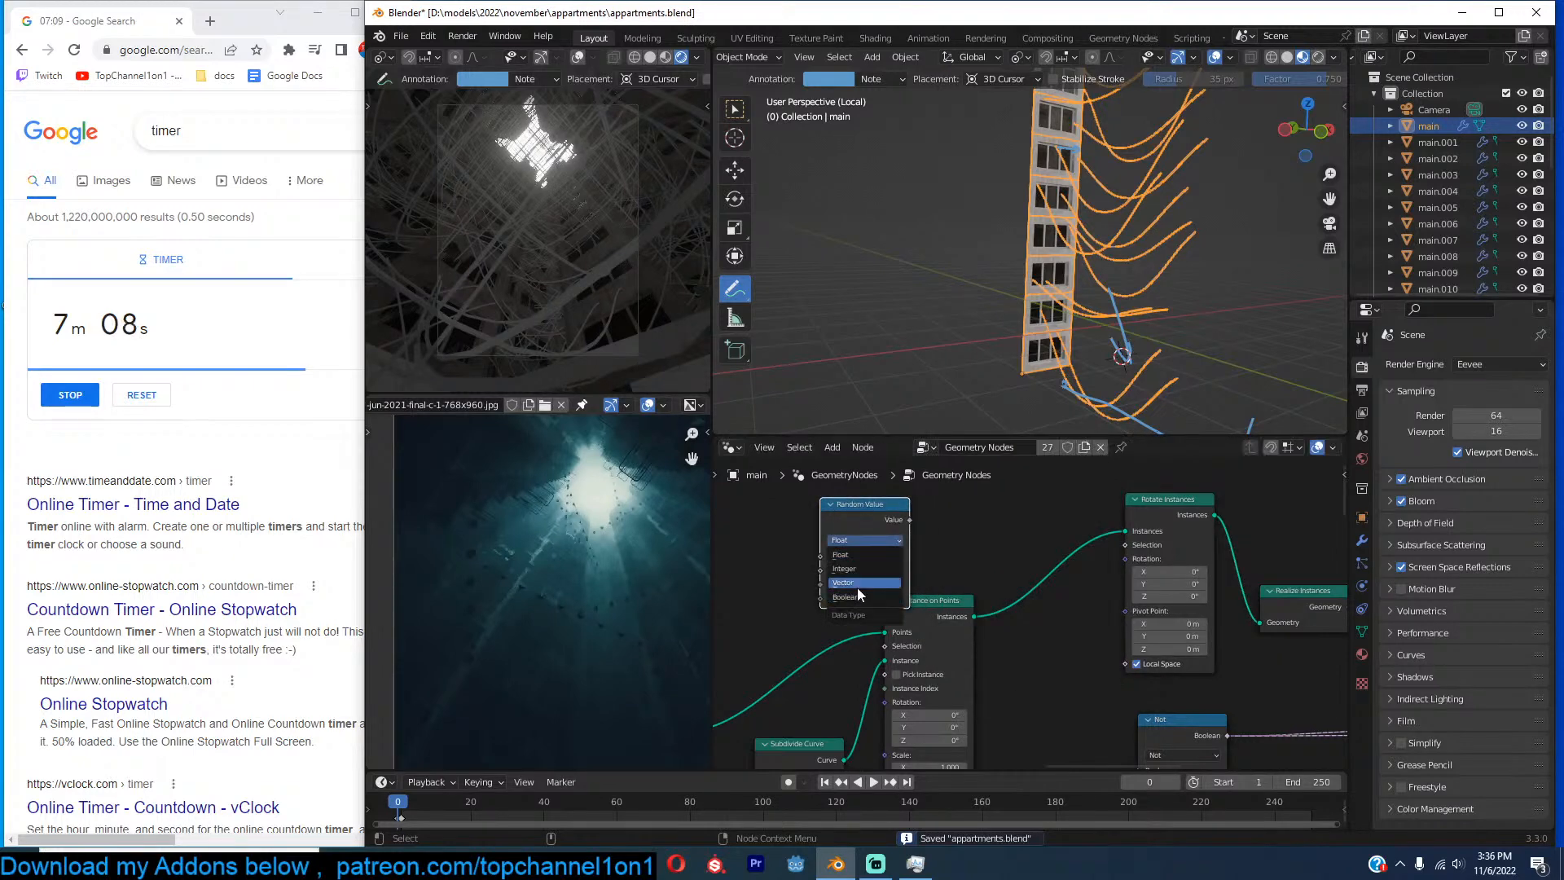
left_click(855, 583)
left_click_drag(908, 520, 1126, 561)
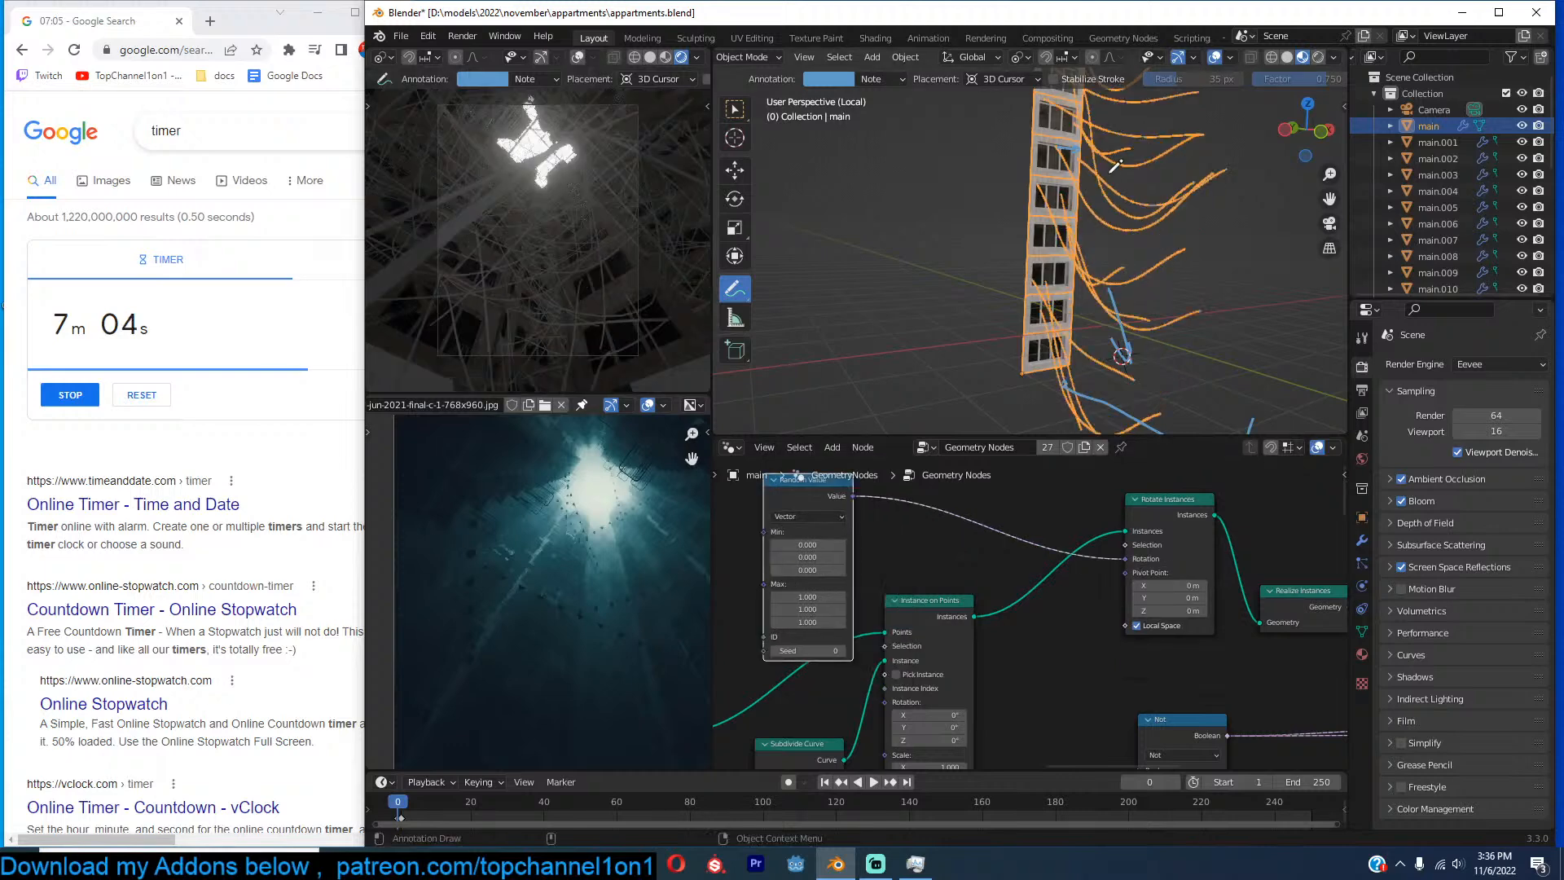
Set the random rotation's Max X and Y to 0, Min Z to -1 and Max Z to 1.3, and save the file.
middle_click_drag(1115, 165, 1243, 199)
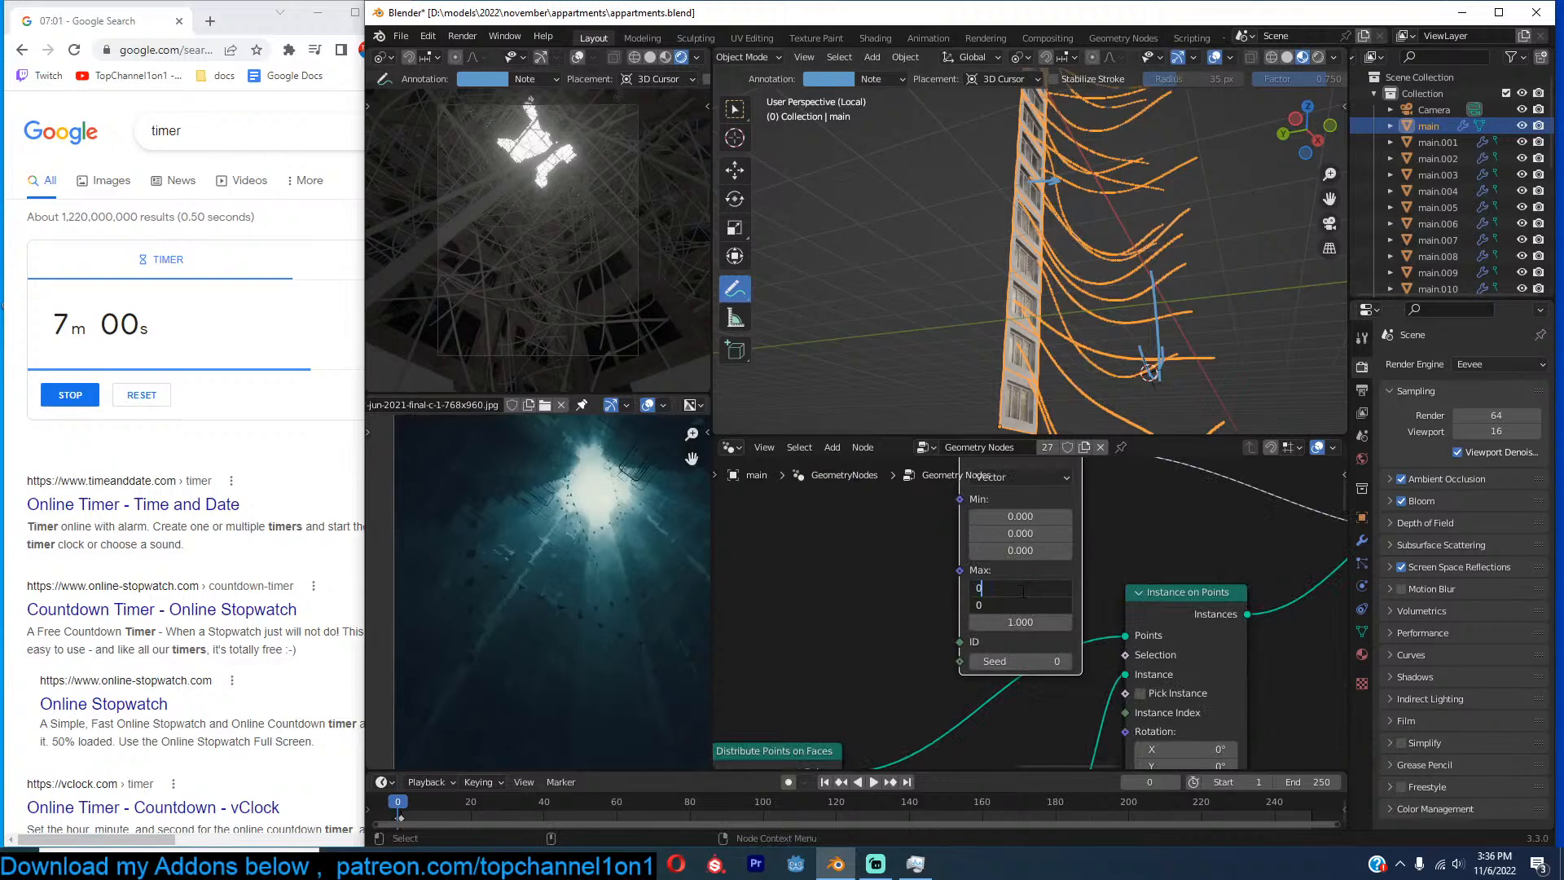
middle_click_drag(1244, 198, 1167, 387)
left_click_drag(1020, 550, 969, 549)
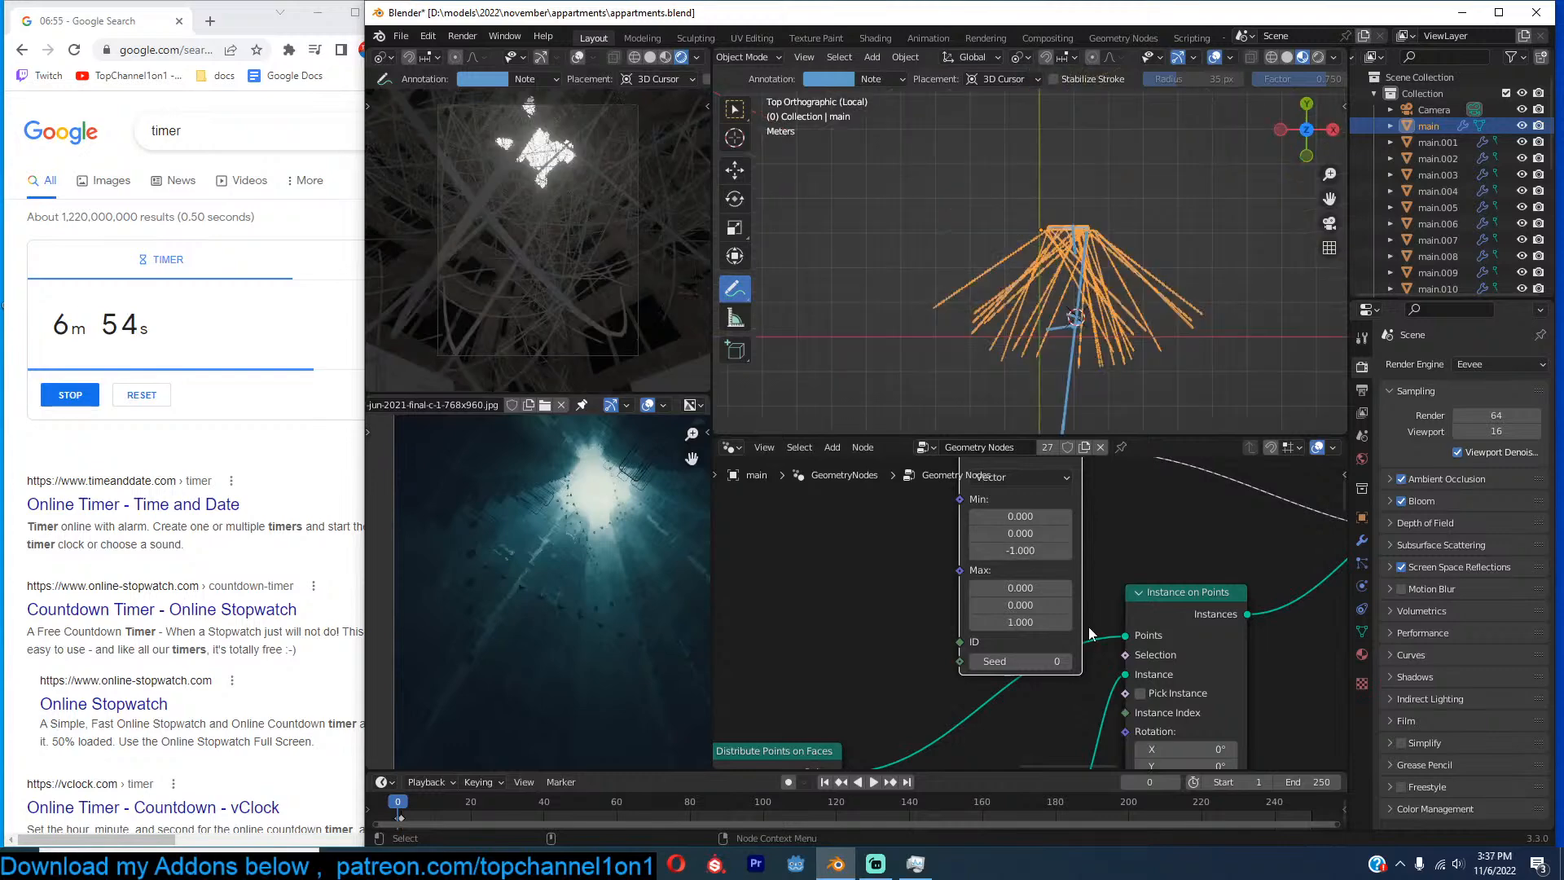
mouse_move(1020, 621)
left_mouse_down()
mouse_move(1059, 621)
mouse_move(1034, 621)
left_mouse_up()
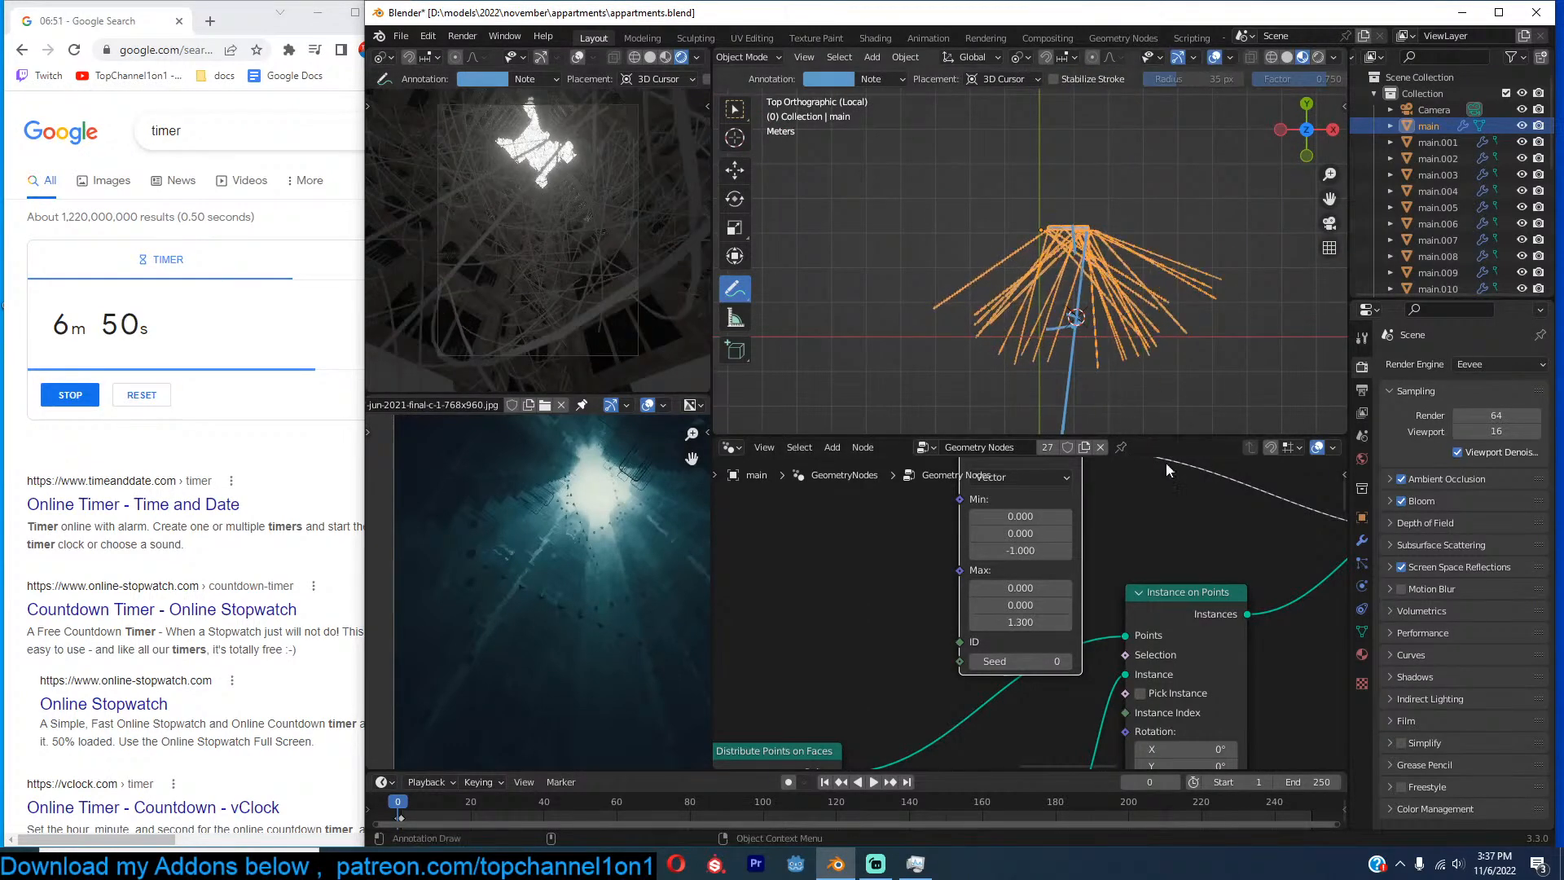
scroll(1283, 619, "down", 6)
middle_click_drag(1124, 609, 1069, 613)
scroll(1069, 613, "up", 1)
key("ctrl+s")
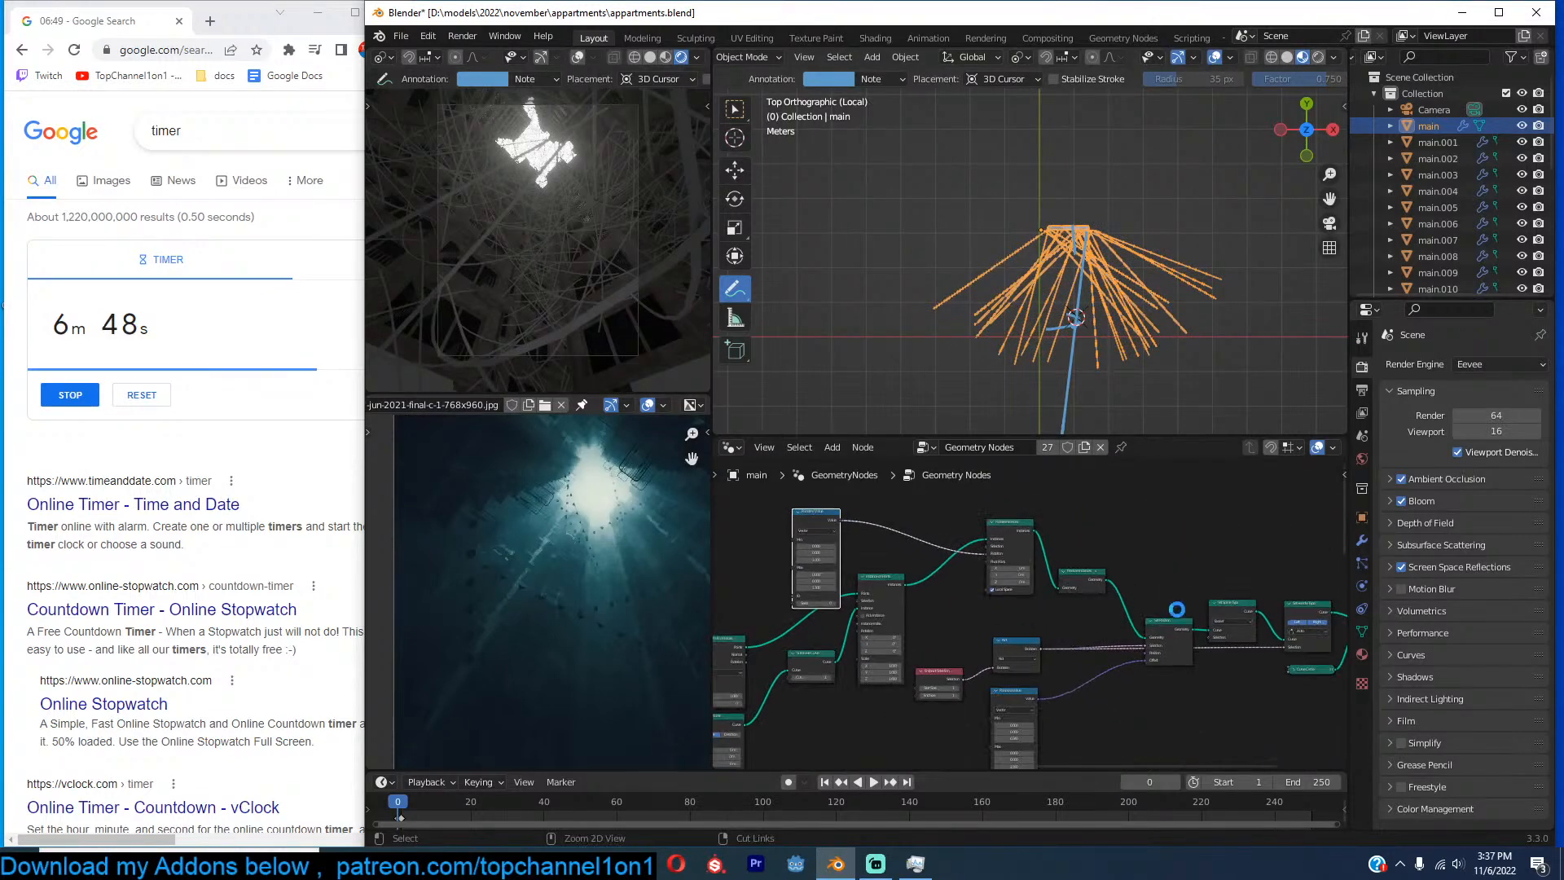
Move the Group Output and Join Geometry nodes away from Curve to Mesh to make room, and save the file.
middle_click_drag(1179, 635, 1005, 596)
middle_click_drag(1311, 588, 1000, 602)
left_click_drag(983, 601, 1131, 601)
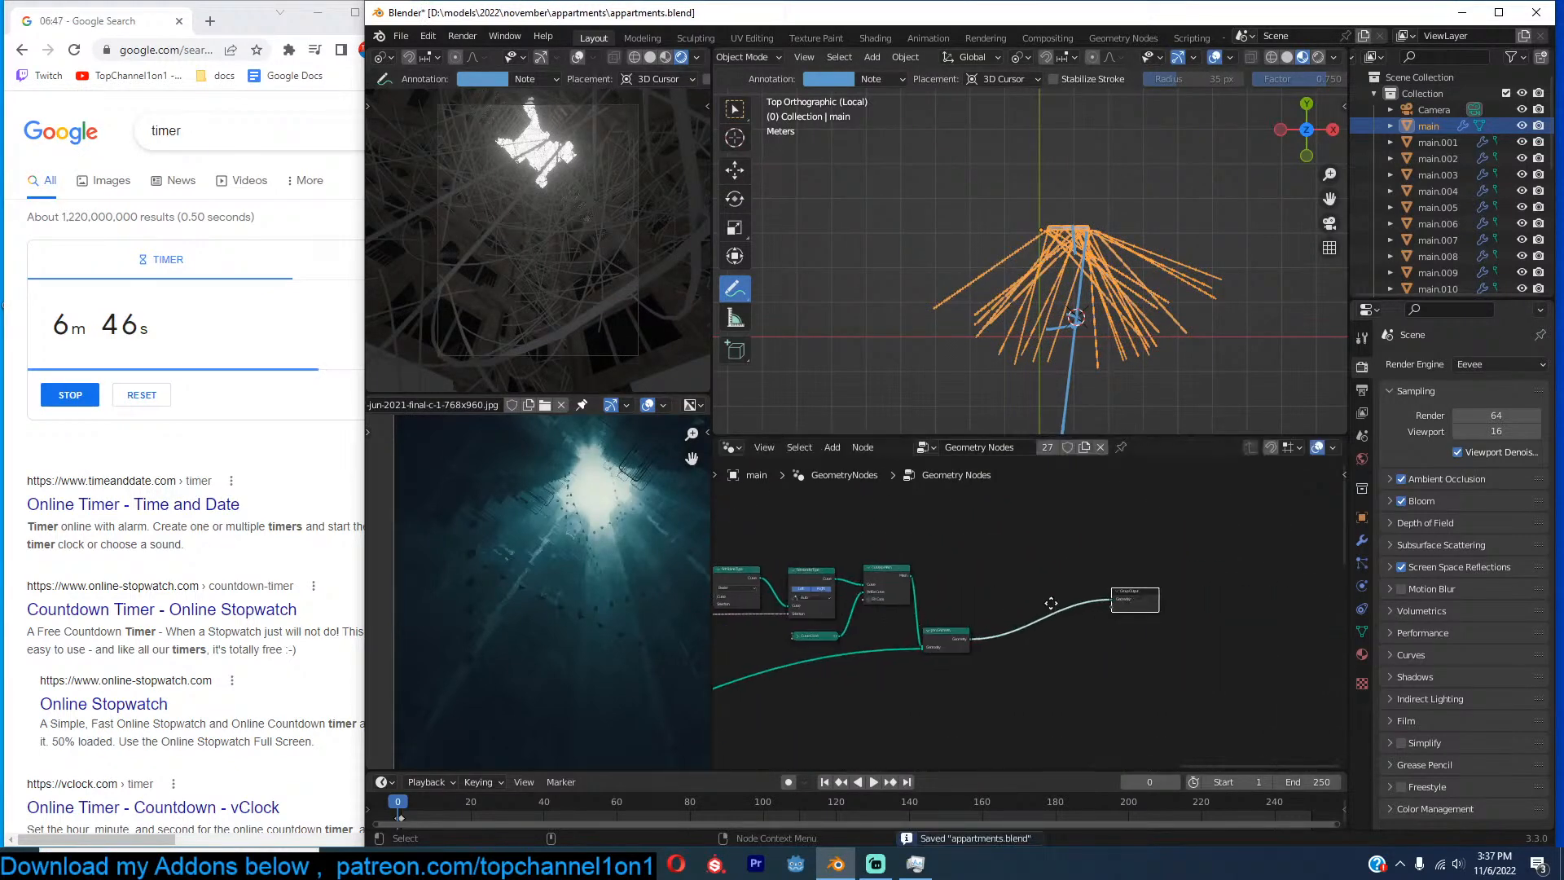
middle_click_drag(1054, 609, 1204, 592)
left_click_drag(1094, 625, 1242, 658)
scroll(1176, 641, "up", 4)
key("ctrl+s")
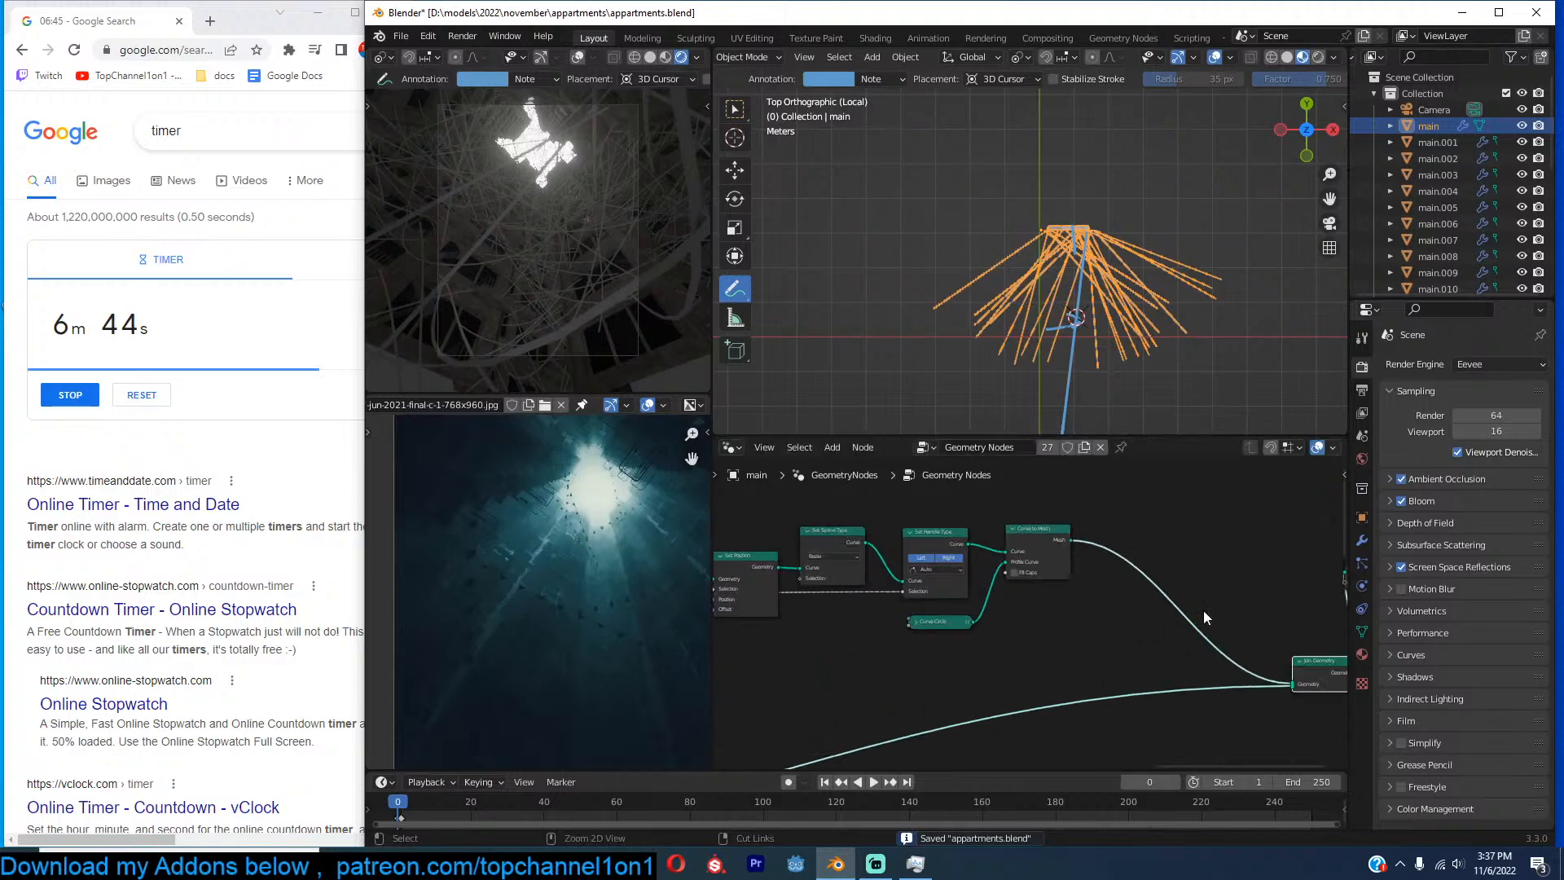
Insert a Set Material node between Curve to Mesh and Join Geometry, and save the file.
key("shift+a")
left_click(1155, 494)
type("set")
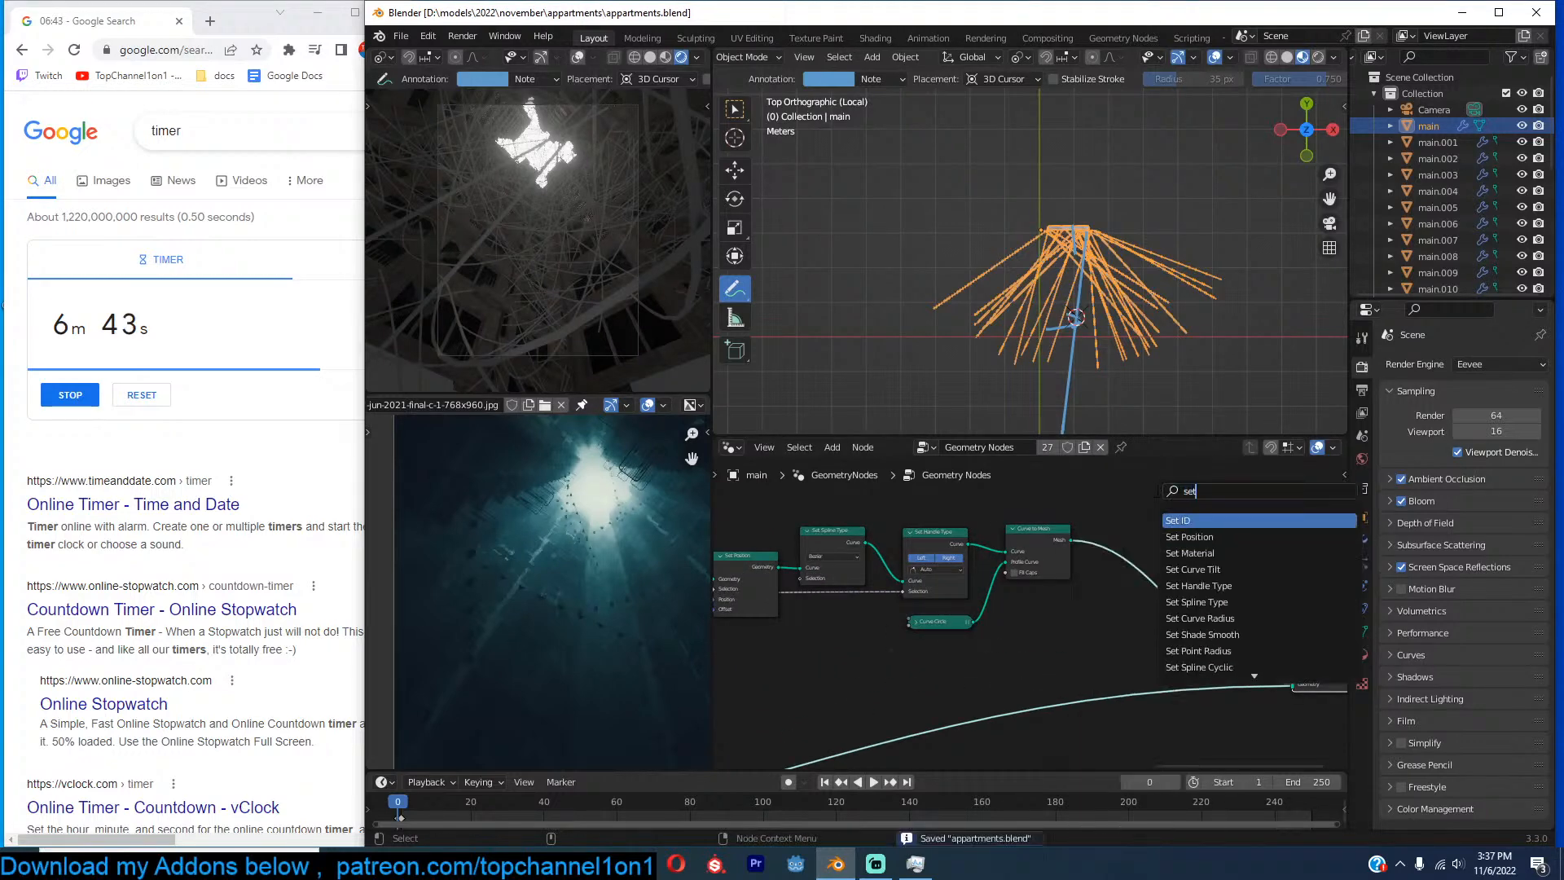
left_click(1201, 552)
left_click(1177, 601)
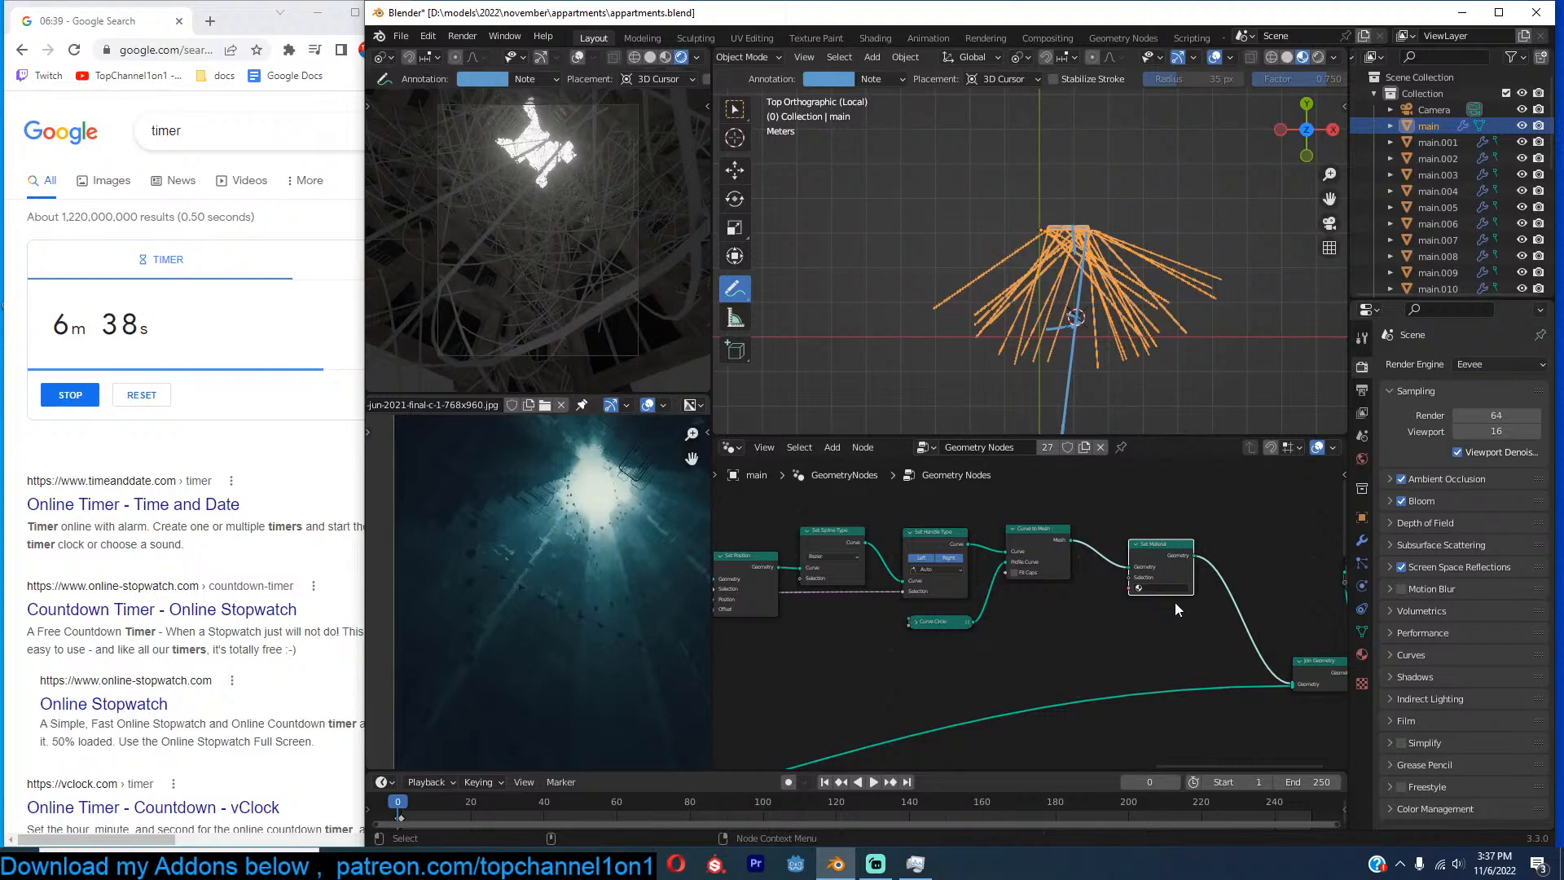
scroll(1176, 599, "up", 2)
scroll(1170, 607, "down", 4)
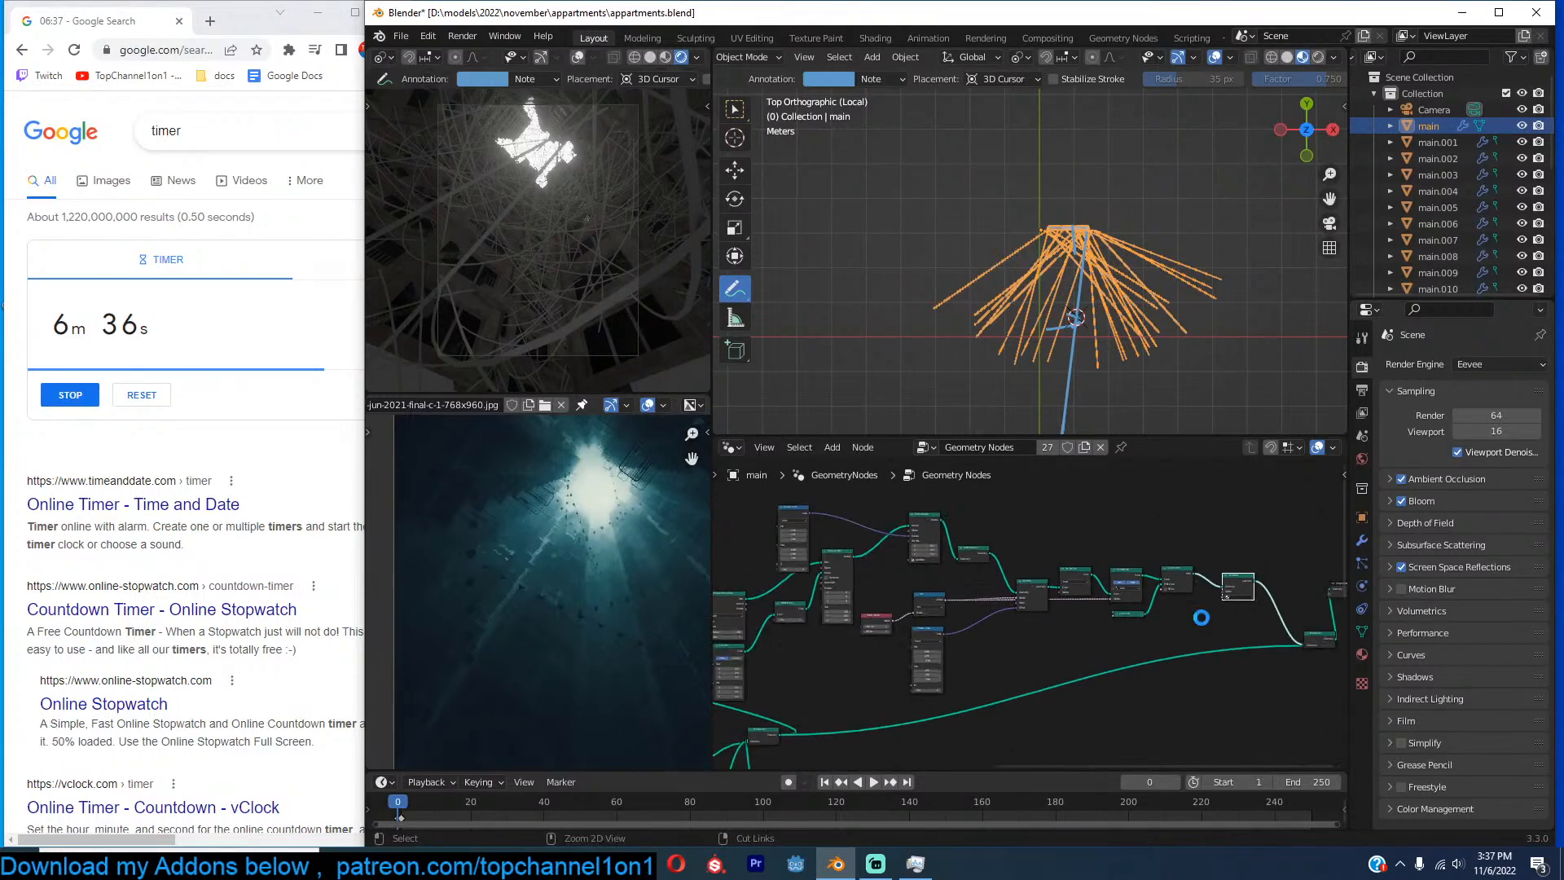
key("ctrl+s")
Examine the layout of the whole geometry node tree and save the file.
scroll(1104, 621, "down", 2)
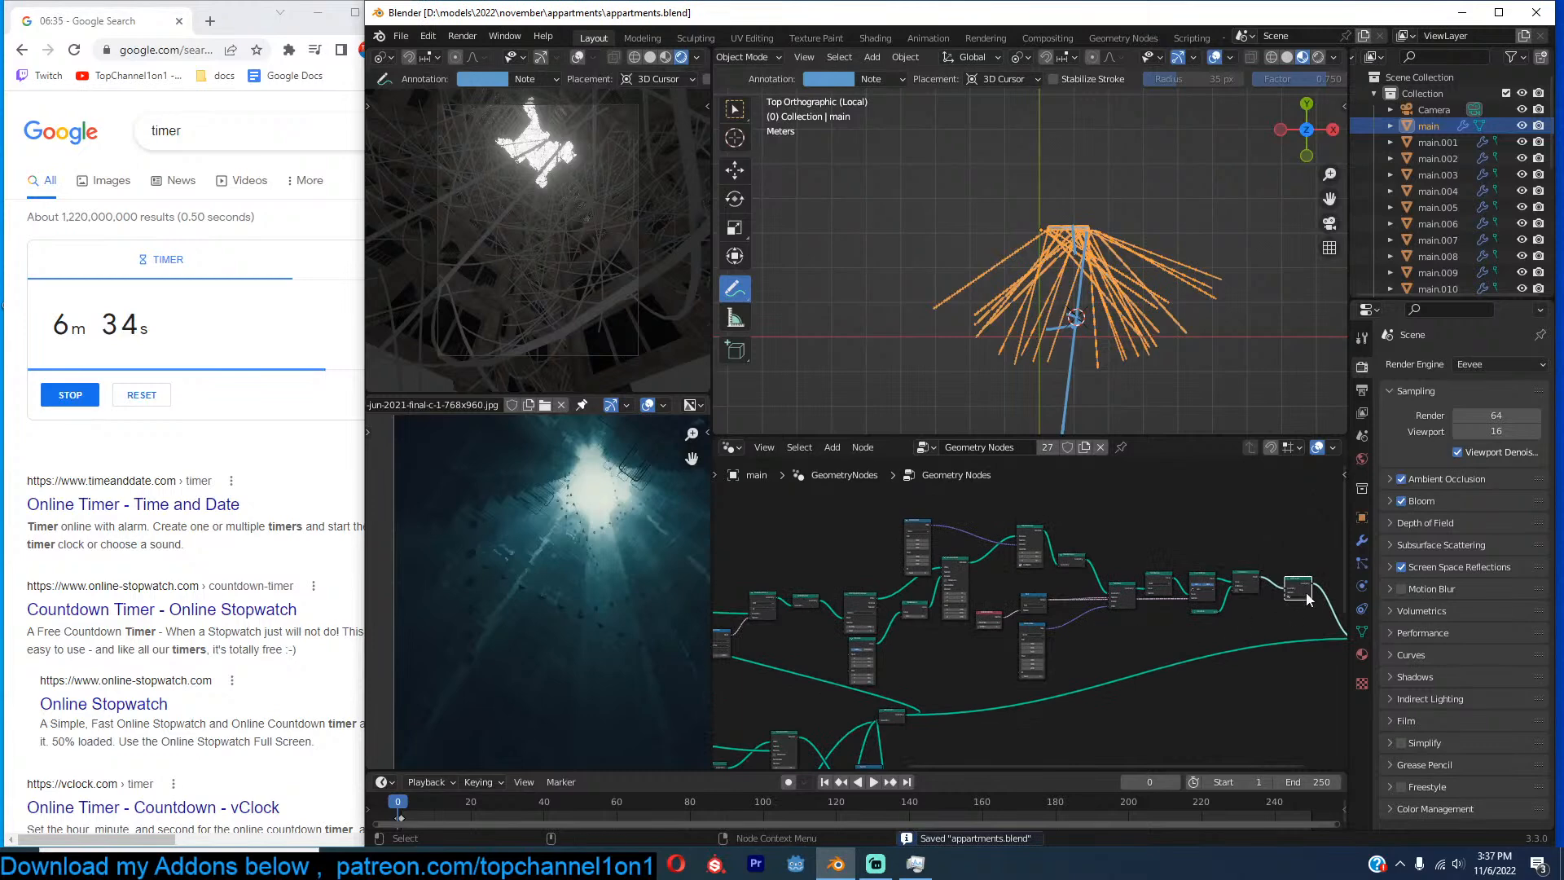
scroll(1165, 612, "down", 2)
middle_click_drag(1128, 639, 1056, 645)
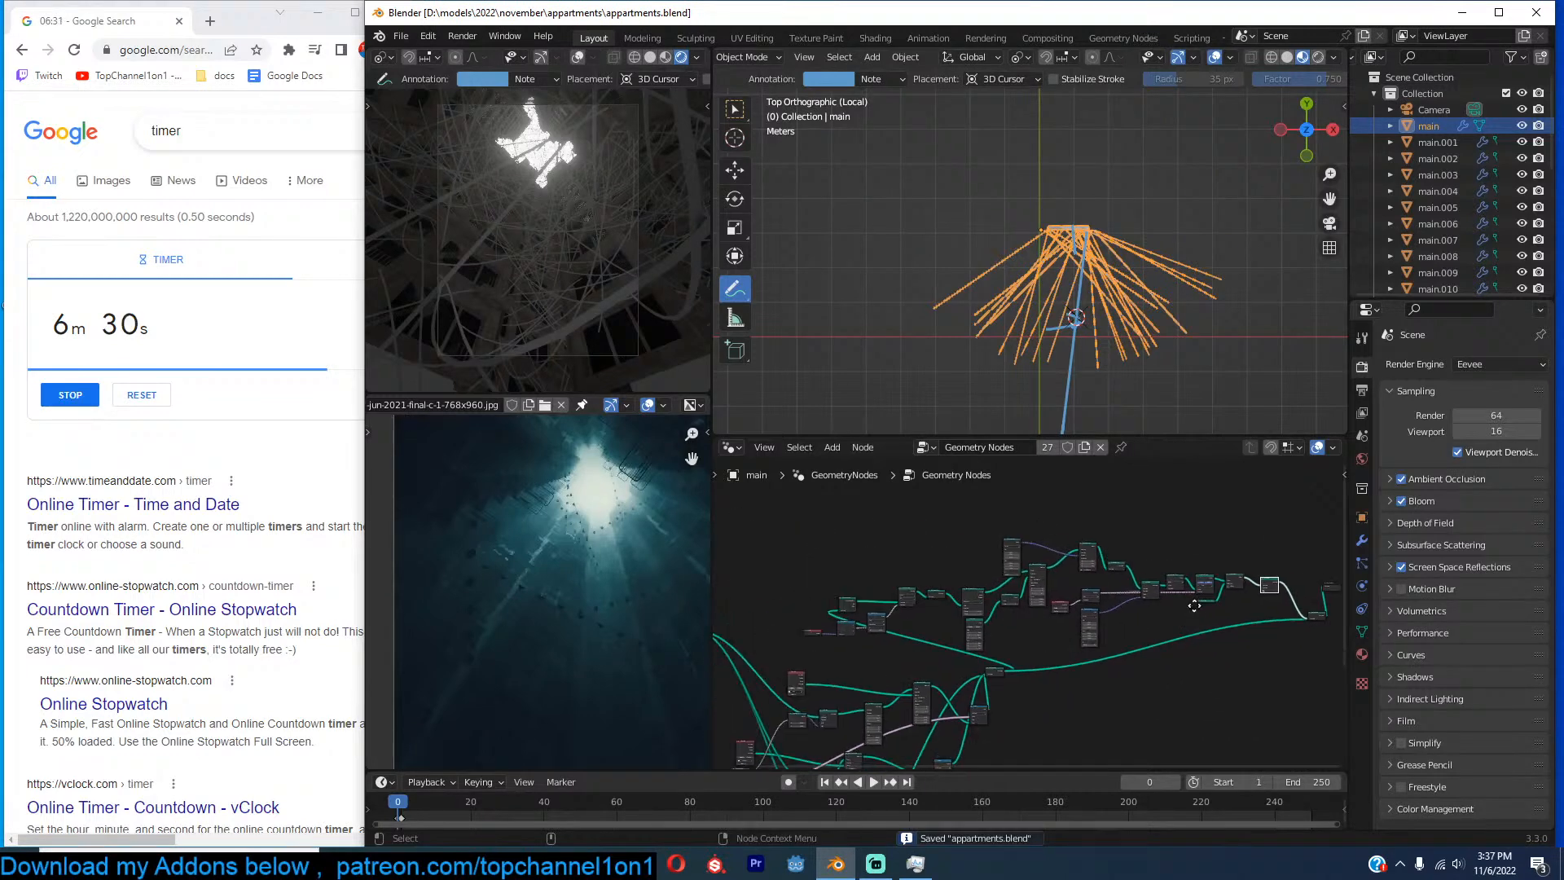
middle_click_drag(1196, 603, 1167, 617)
scroll(1167, 617, "up", 1)
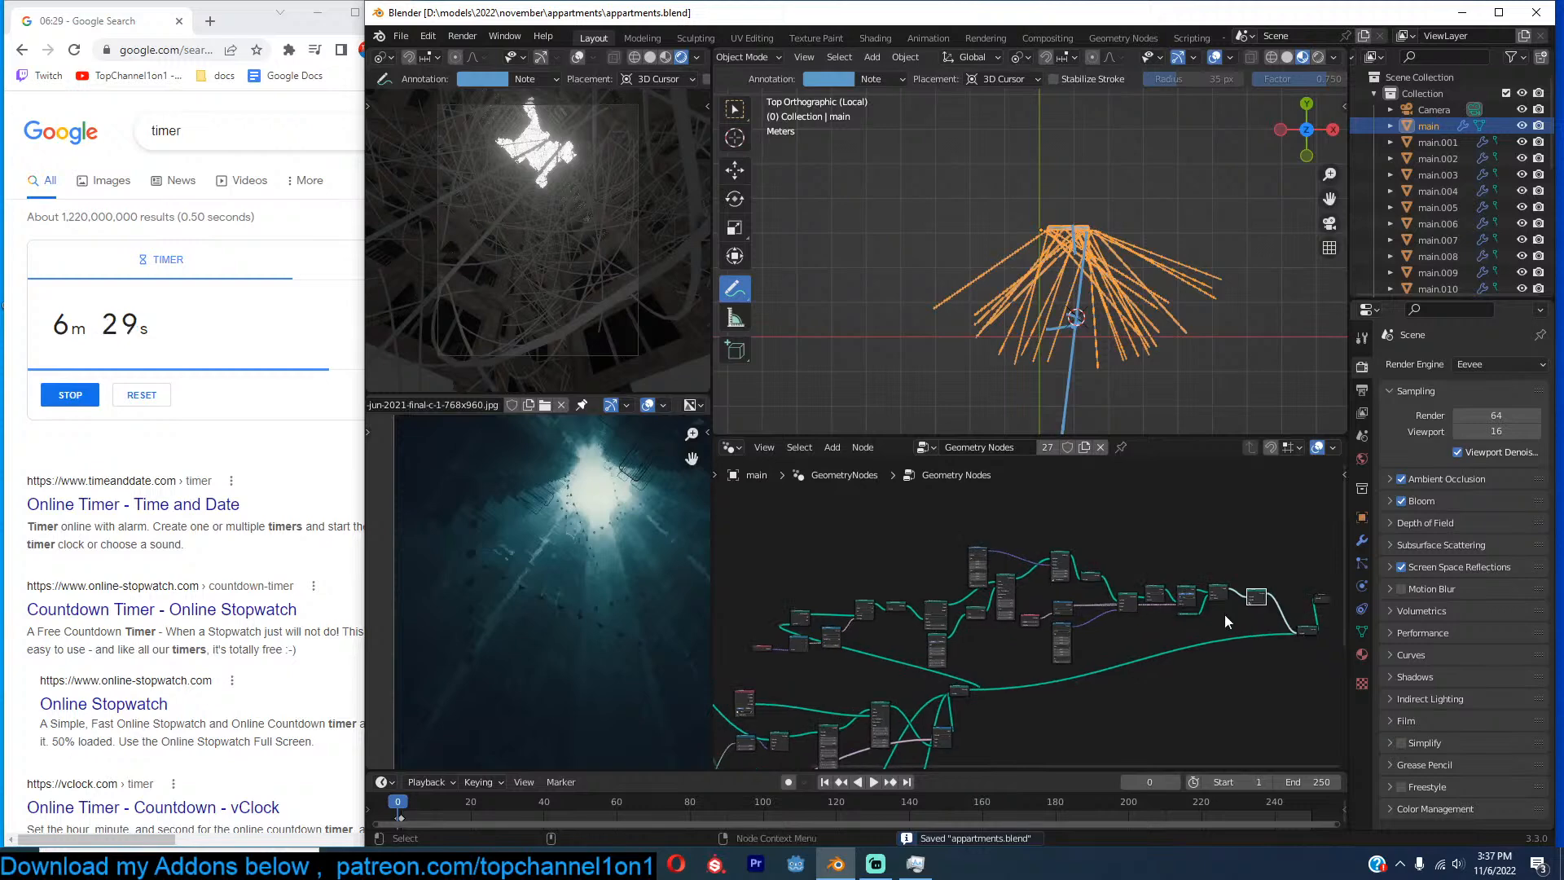
scroll(1225, 615, "down", 2)
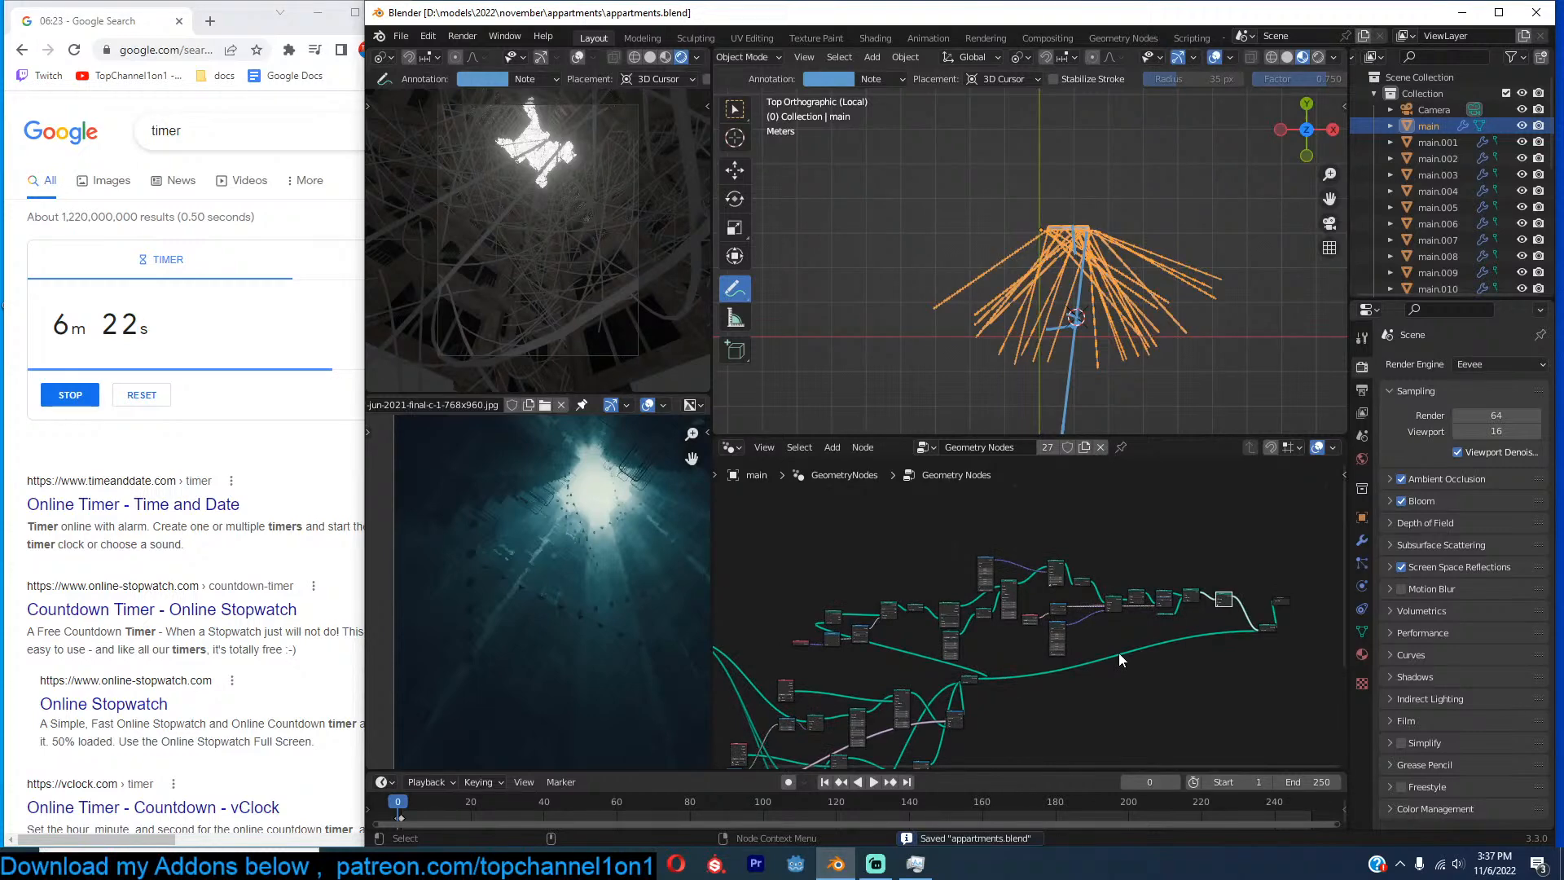
scroll(1001, 658, "down", 5)
middle_click_drag(1000, 658, 1156, 604)
scroll(1083, 638, "up", 8)
key("ctrl+s")
Duplicate the Group Input node and place the copy toward the output end of the node tree.
scroll(1084, 638, "down", 8)
scroll(1102, 603, "up", 4)
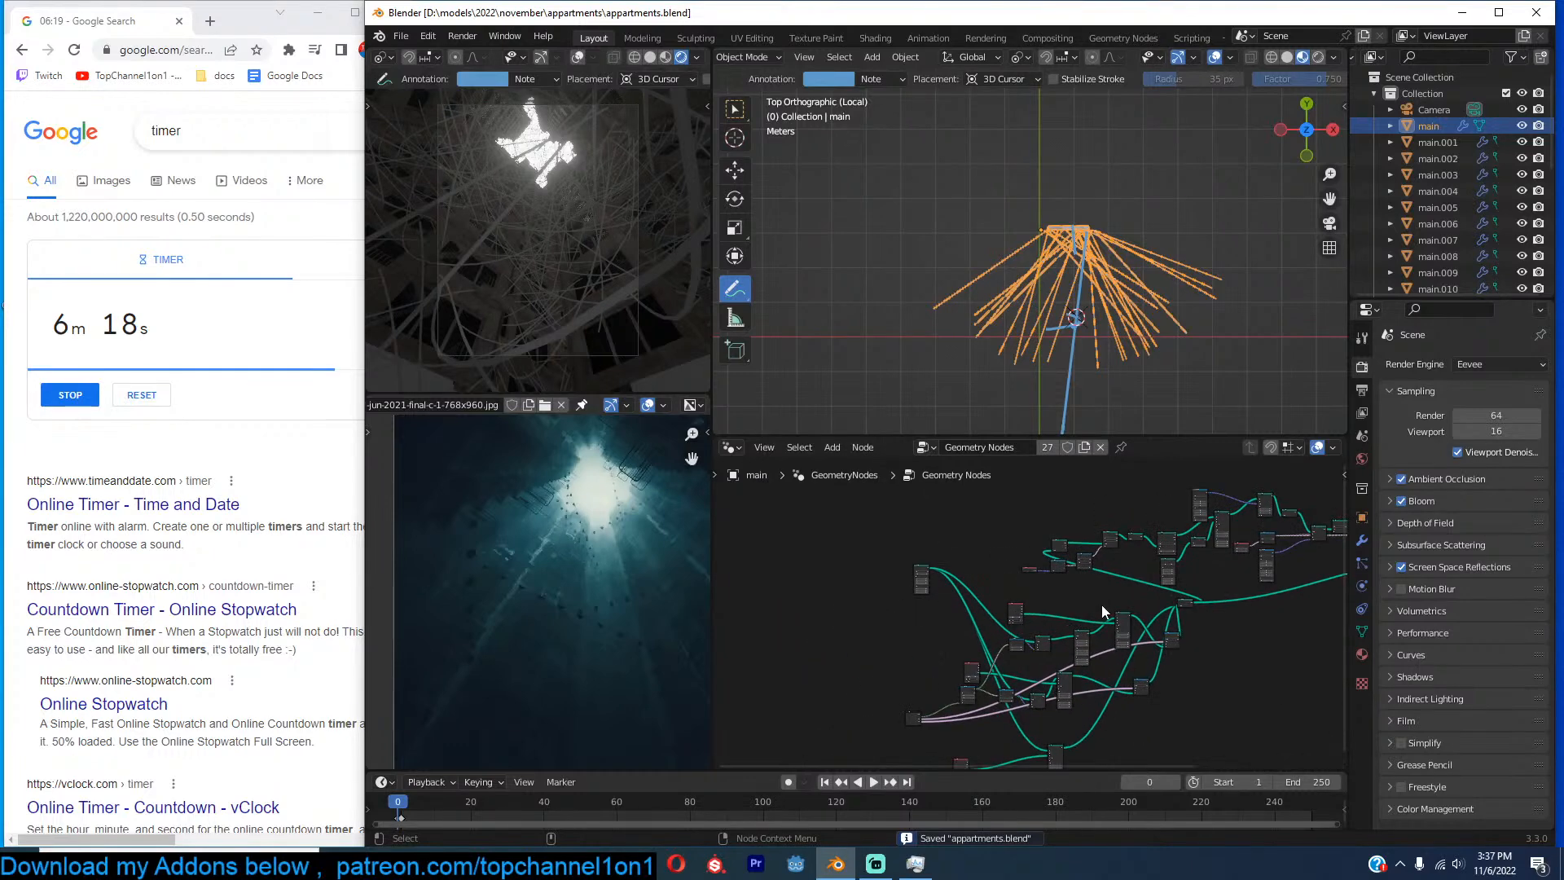
left_click(908, 720)
middle_click_drag(1057, 653, 1005, 652)
middle_click_drag(1128, 638, 869, 637)
key("shift+d")
left_click(1236, 551)
Move the duplicated Group Input beneath Set Material and connect Set Material's Material socket to its open socket.
scroll(1237, 550, "up", 3)
left_click_drag(963, 701, 1089, 619)
mouse_move(1193, 535)
middle_mouse_down()
mouse_move(1175, 576)
mouse_move(1210, 555)
middle_mouse_up()
scroll(1198, 511, "up", 3)
left_click_drag(1194, 481, 1099, 705)
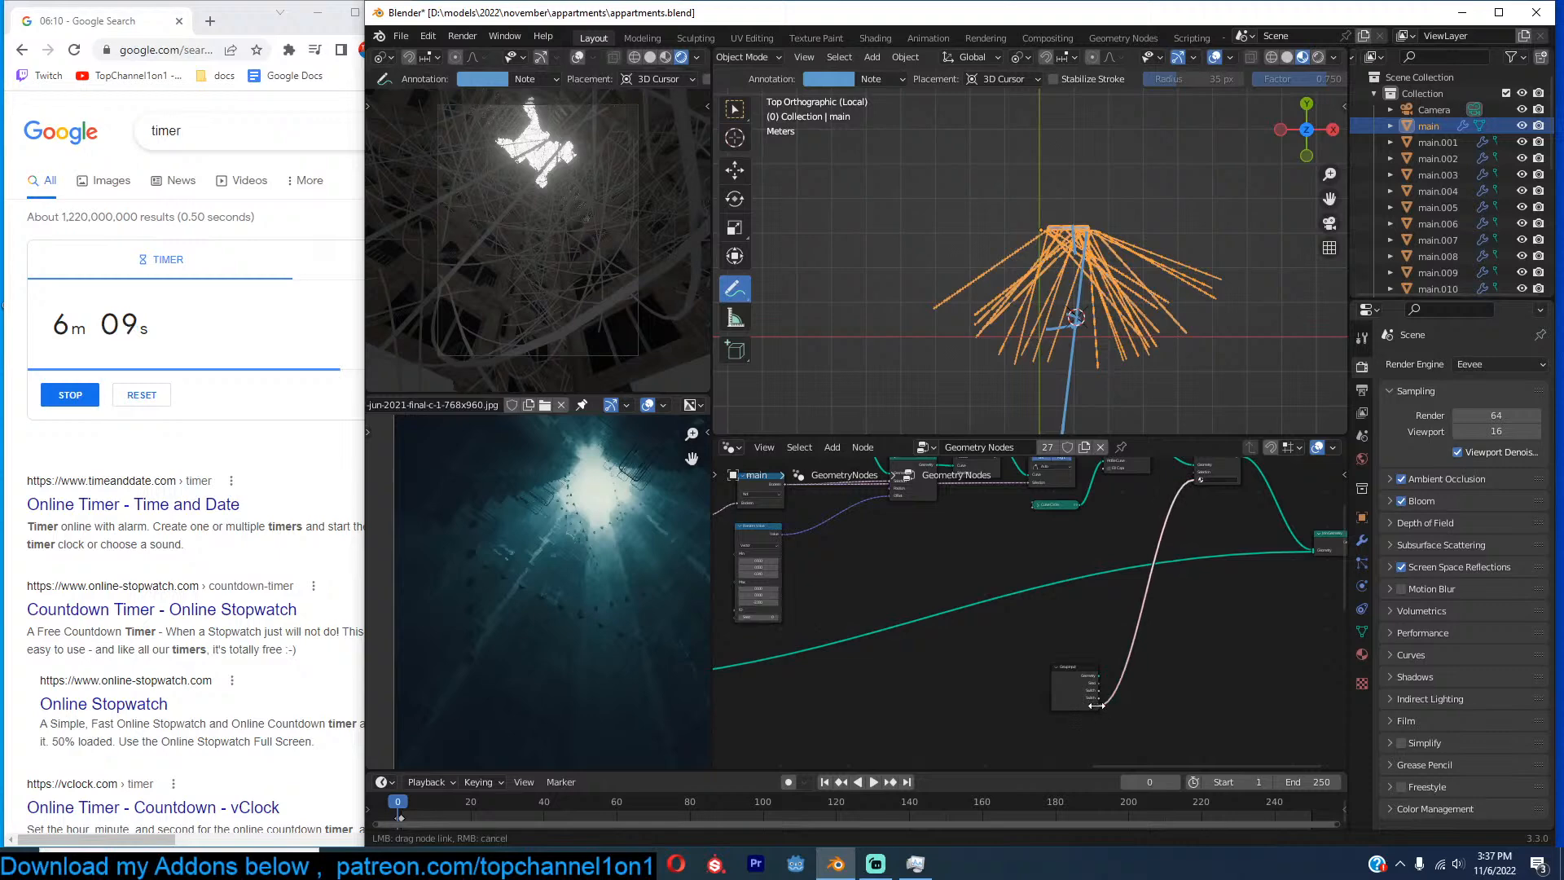
Add a second material slot with a new material named "wires" and set its base color to black.
left_click(1362, 655)
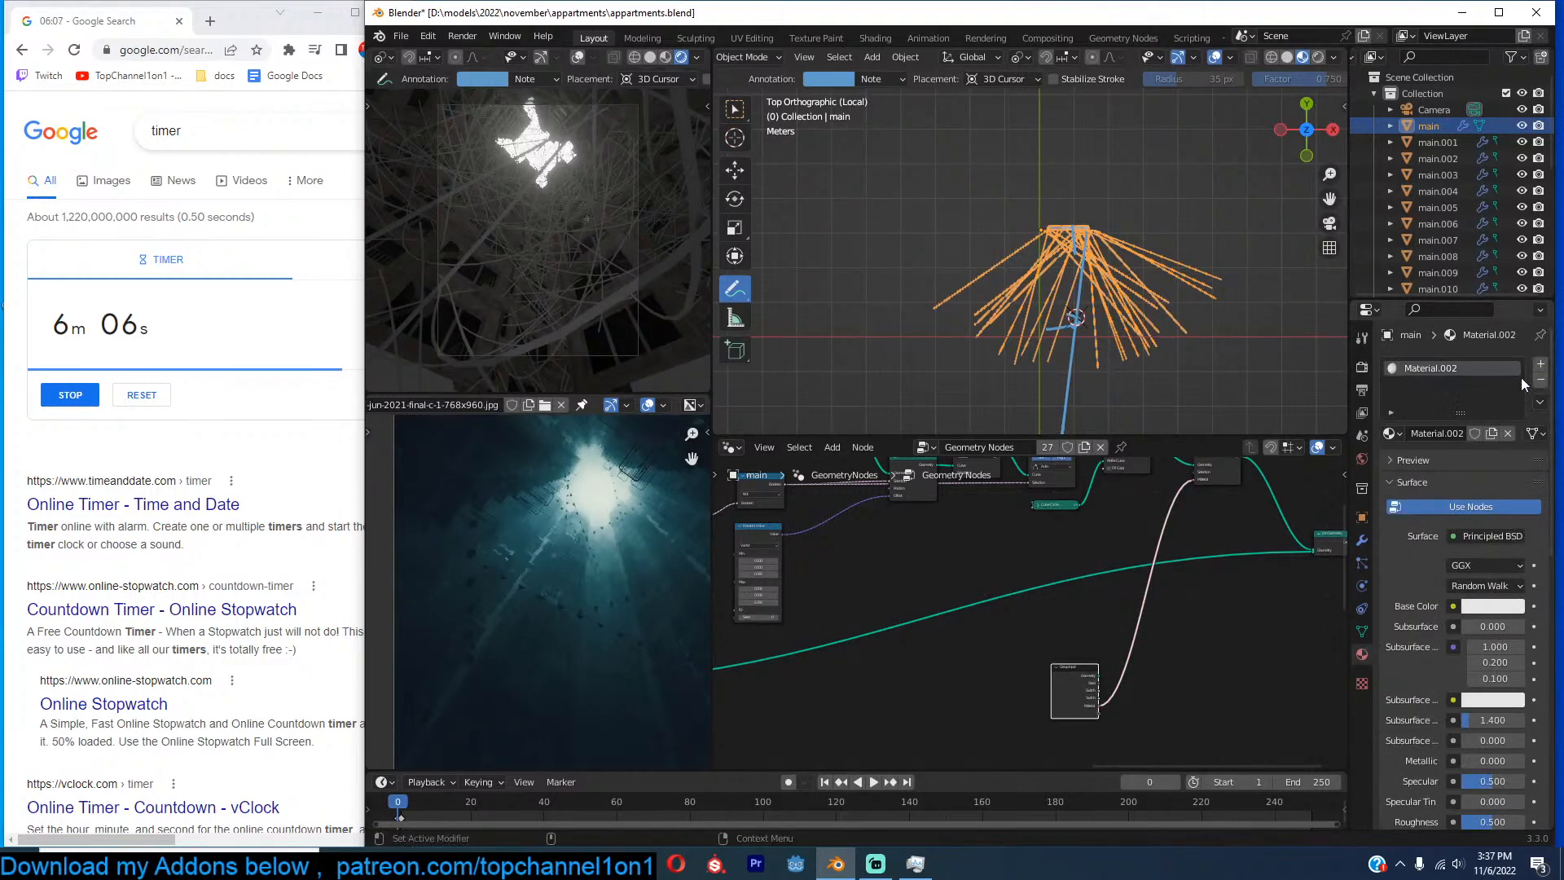
left_click(1540, 364)
left_click(1443, 461)
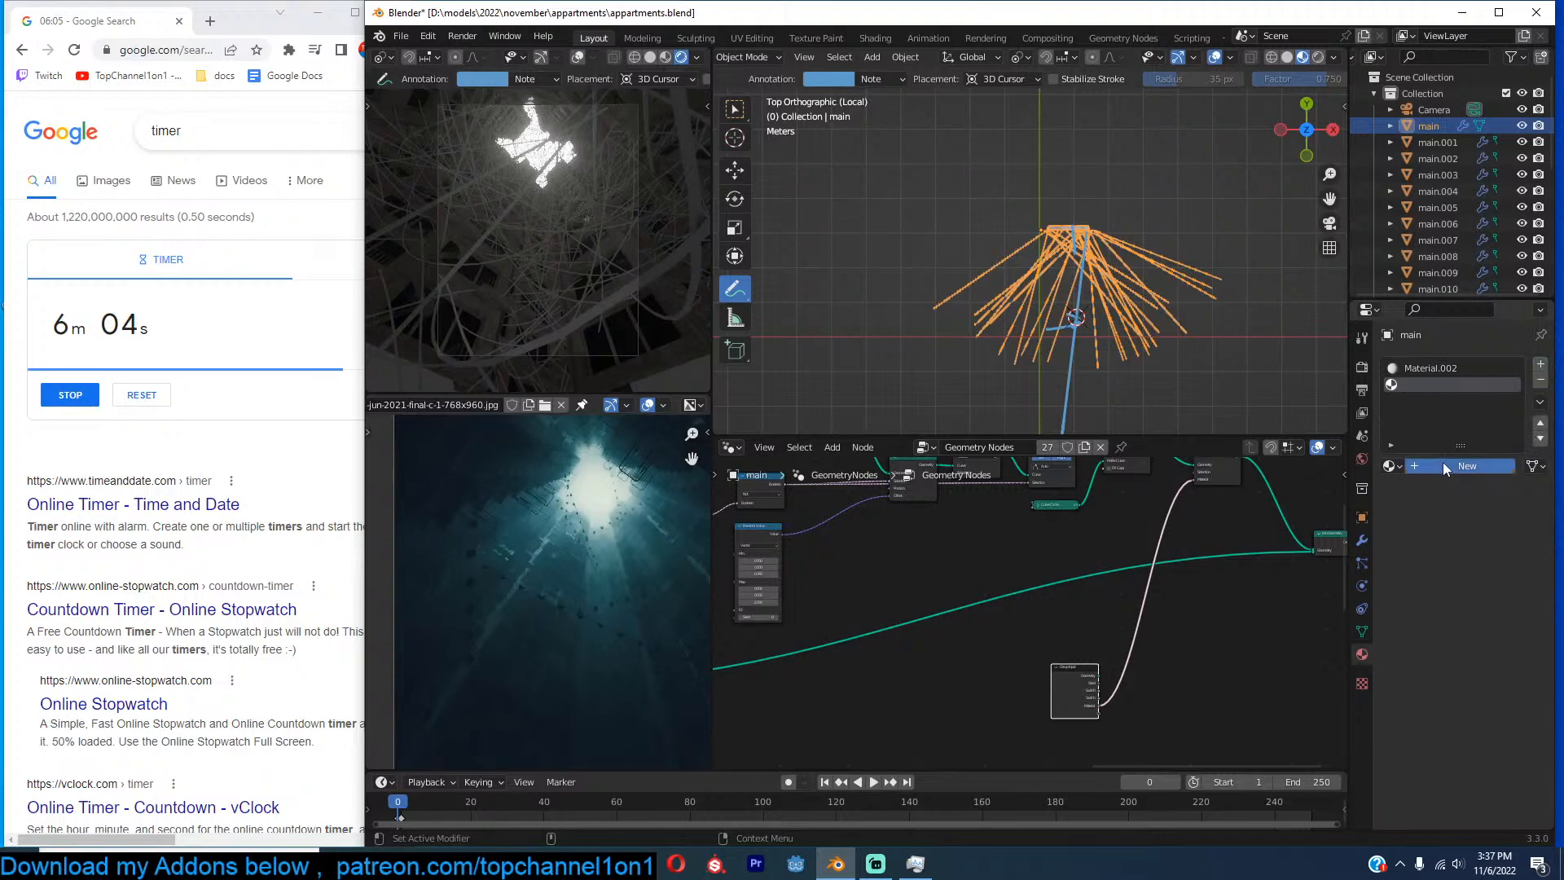
type("wires")
key("Return")
left_click(1484, 639)
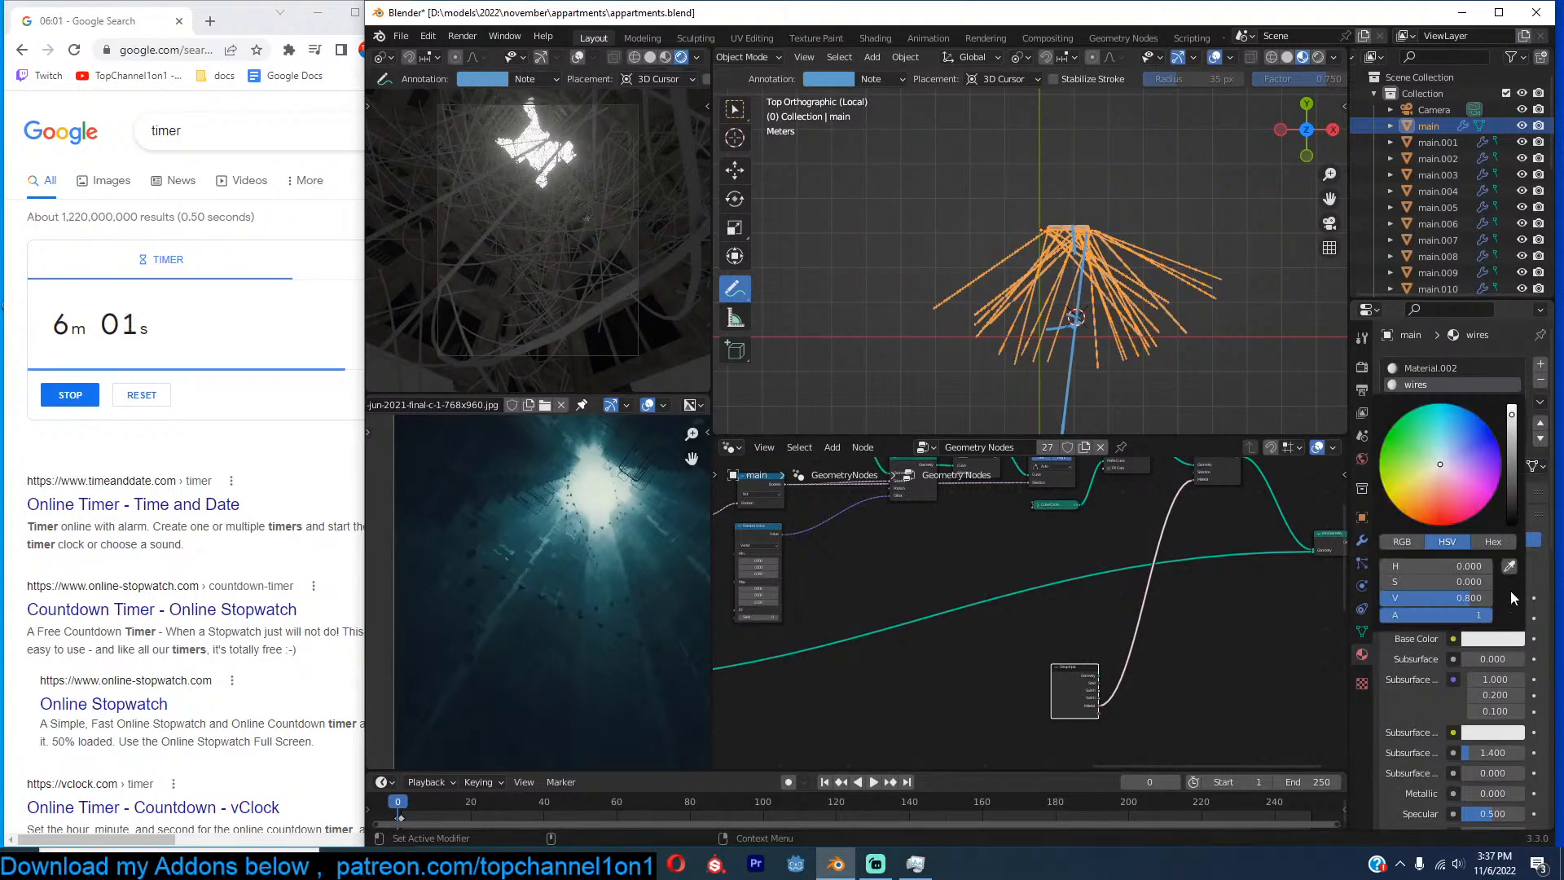
left_click(1516, 507)
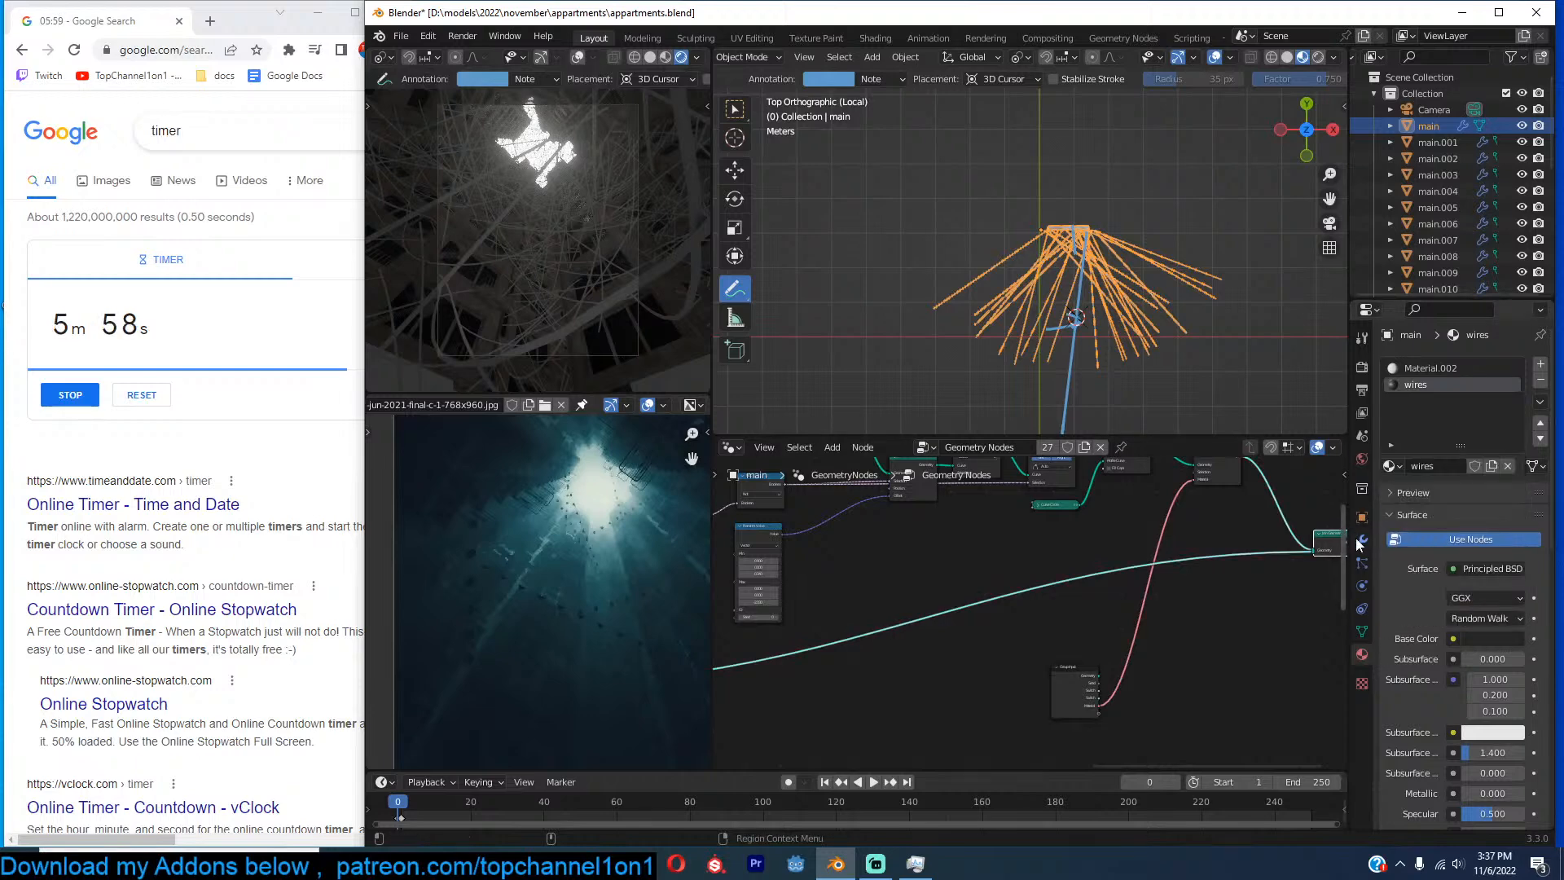
Set the modifier's Material input to wires and move the duplicated Group Input node to just below Set Position.
left_click(1358, 540)
left_click(1505, 501)
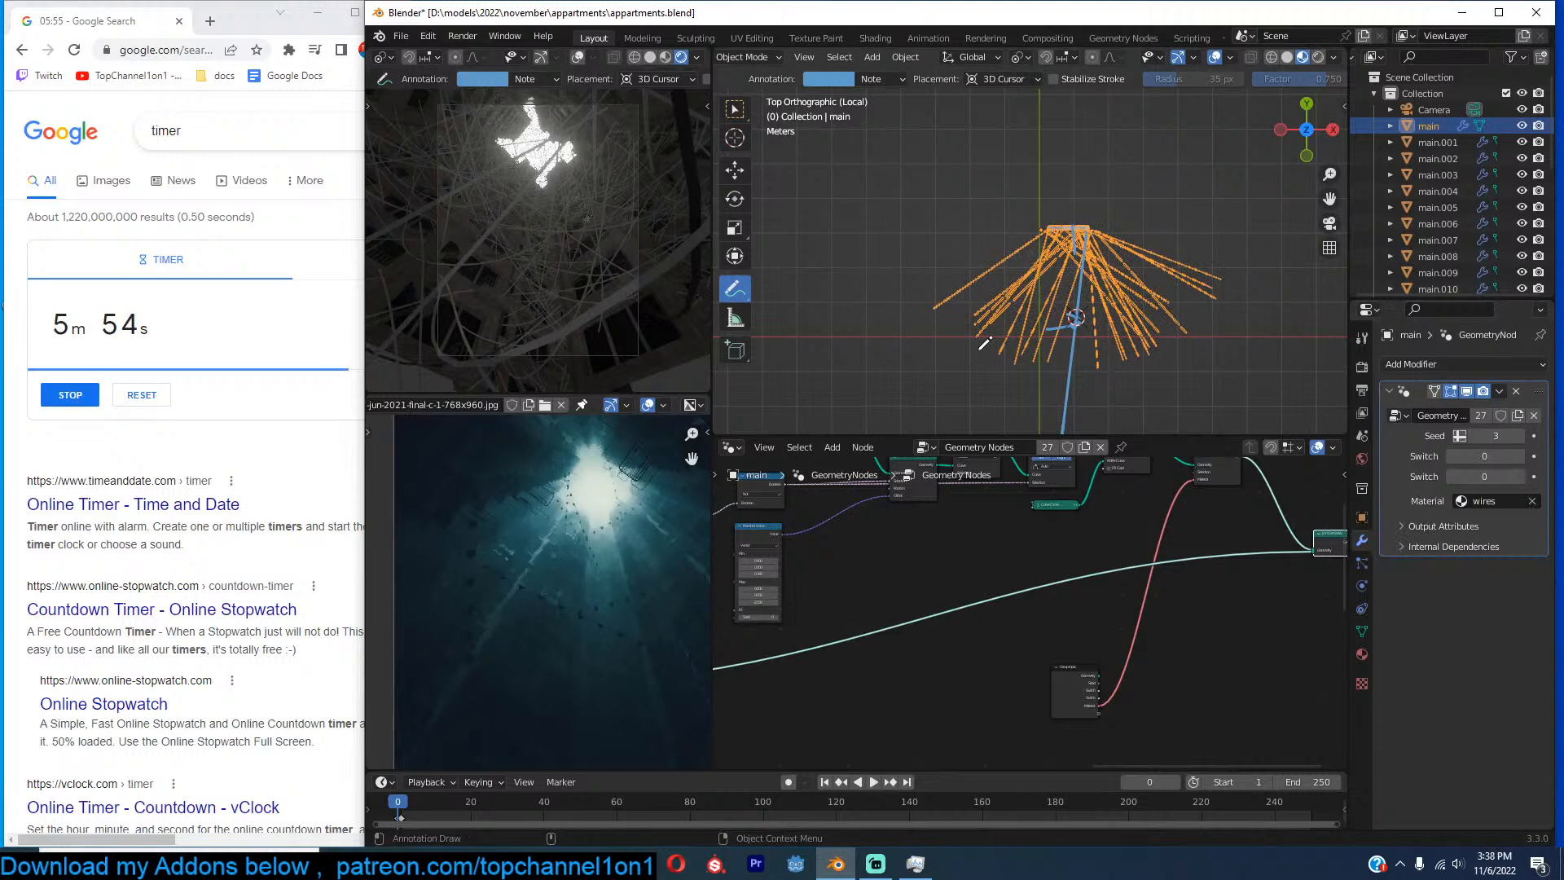
key("Home")
scroll(1144, 600, "up", 2)
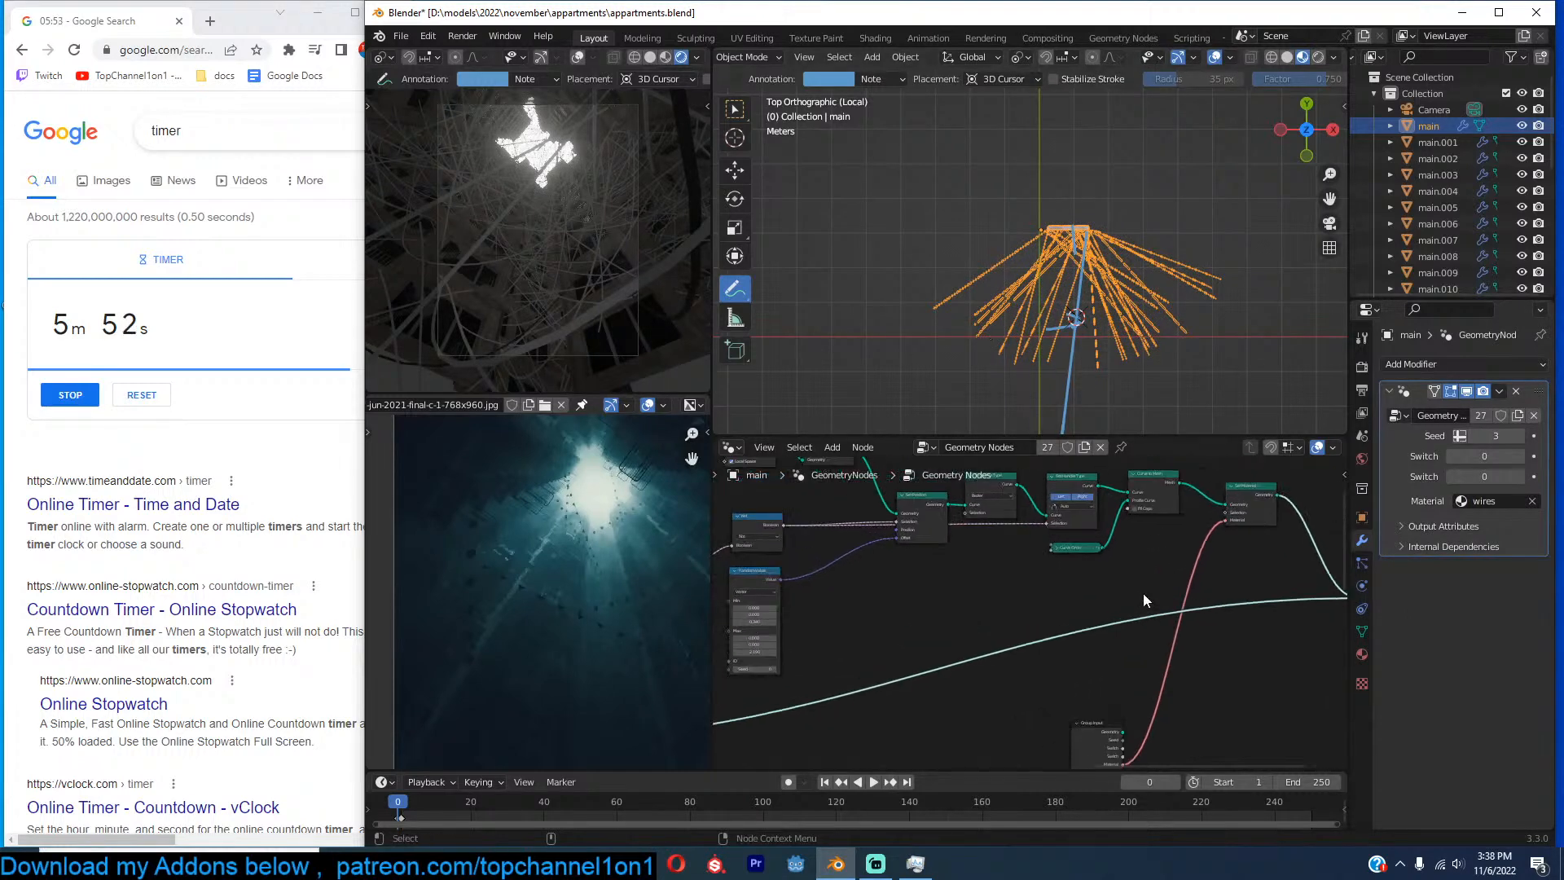
scroll(1144, 600, "down", 3)
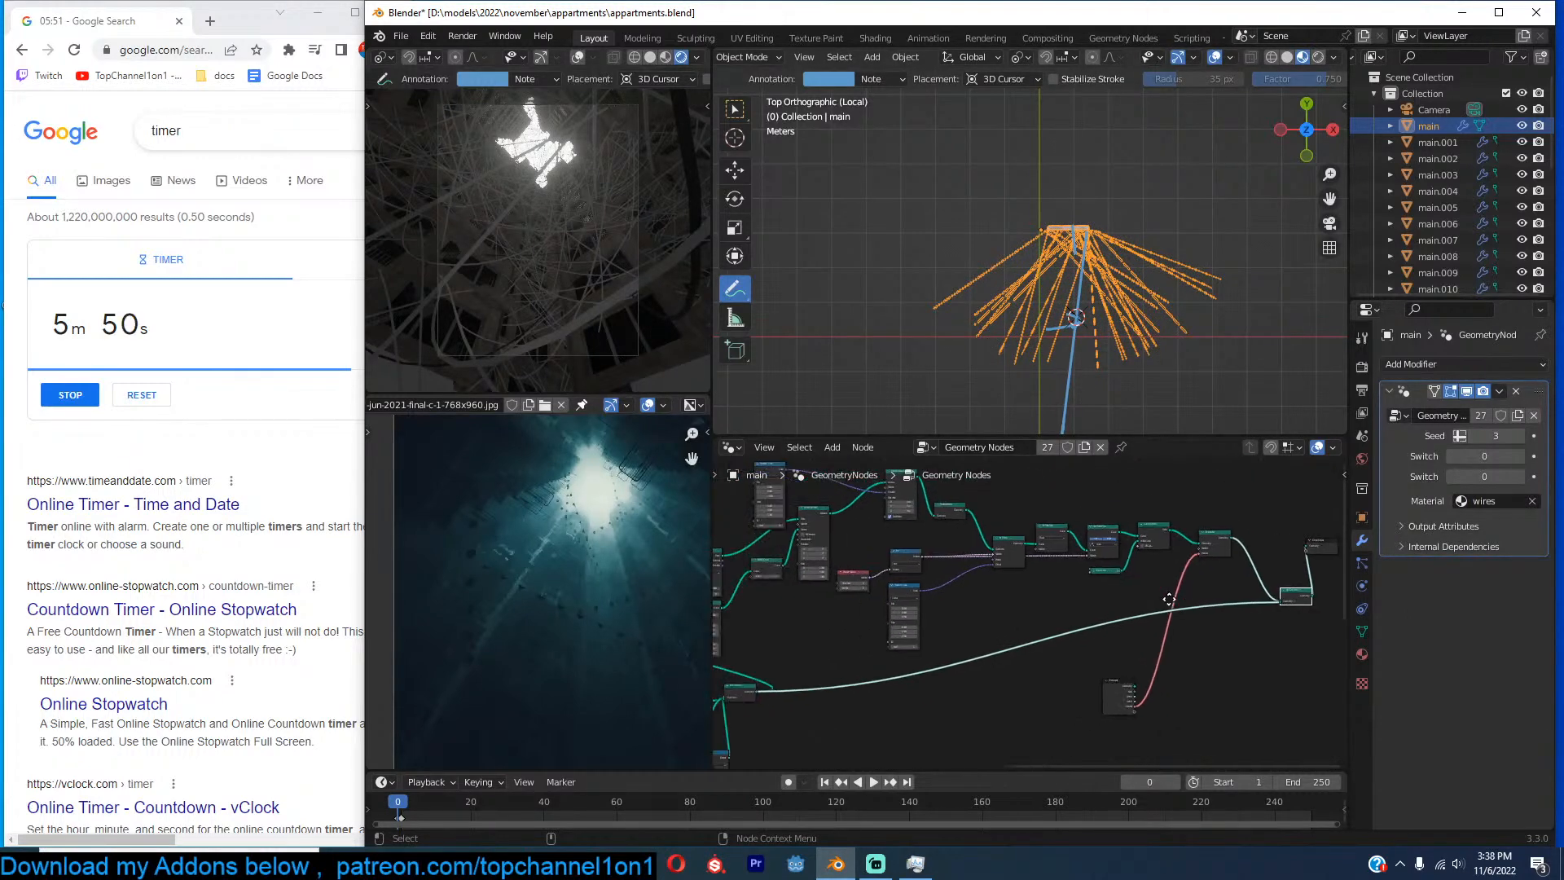
scroll(1141, 540, "up", 4)
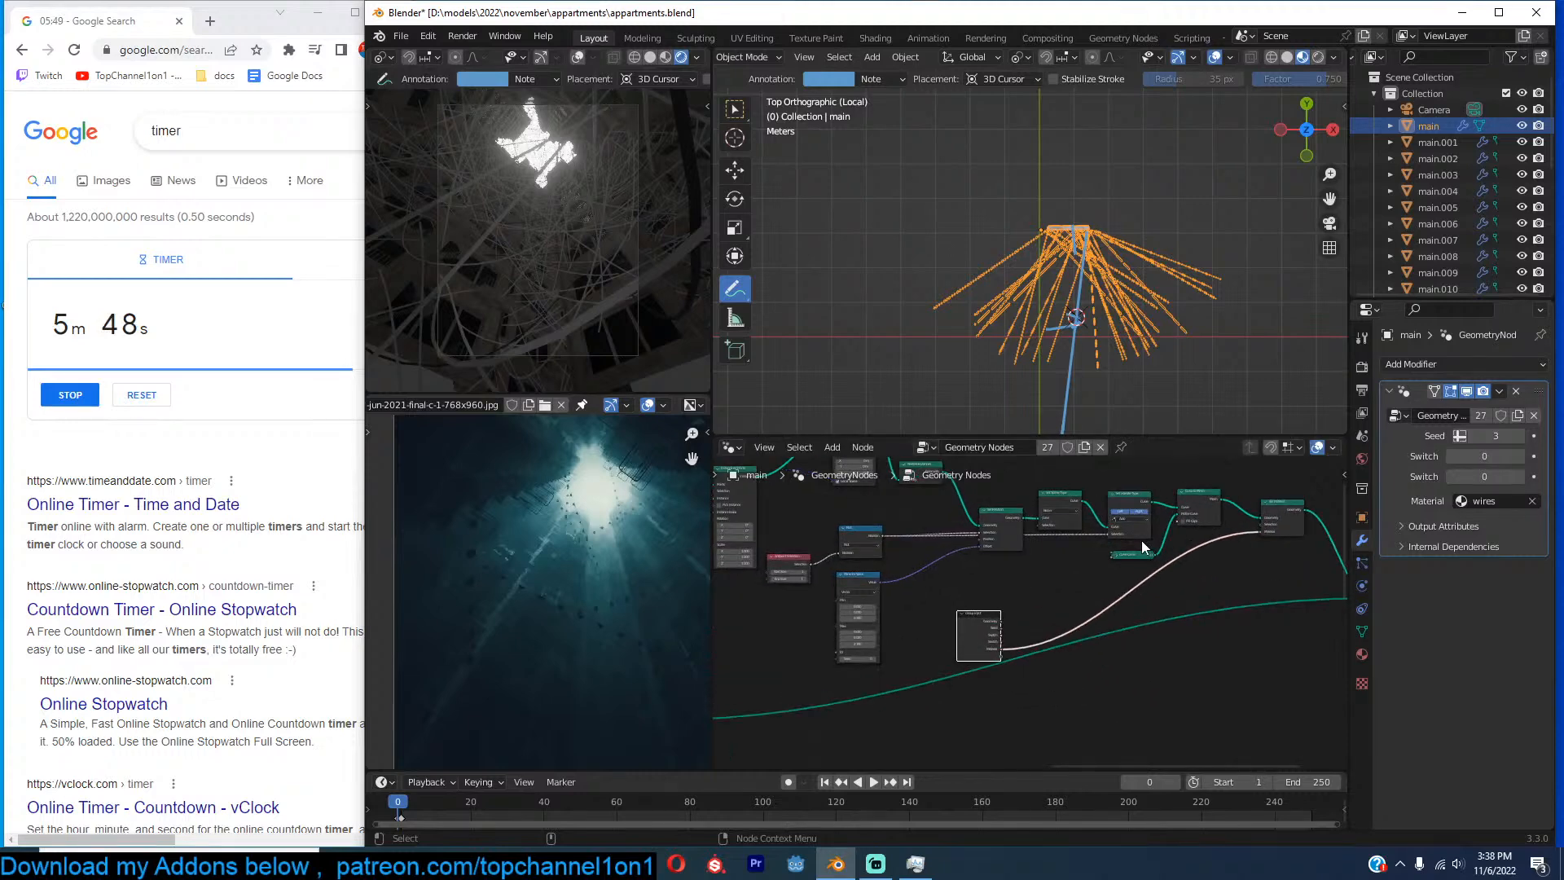
Examine the curve nodes from Set Position through Curve to Mesh and Set Material.
scroll(1047, 624, "up", 1)
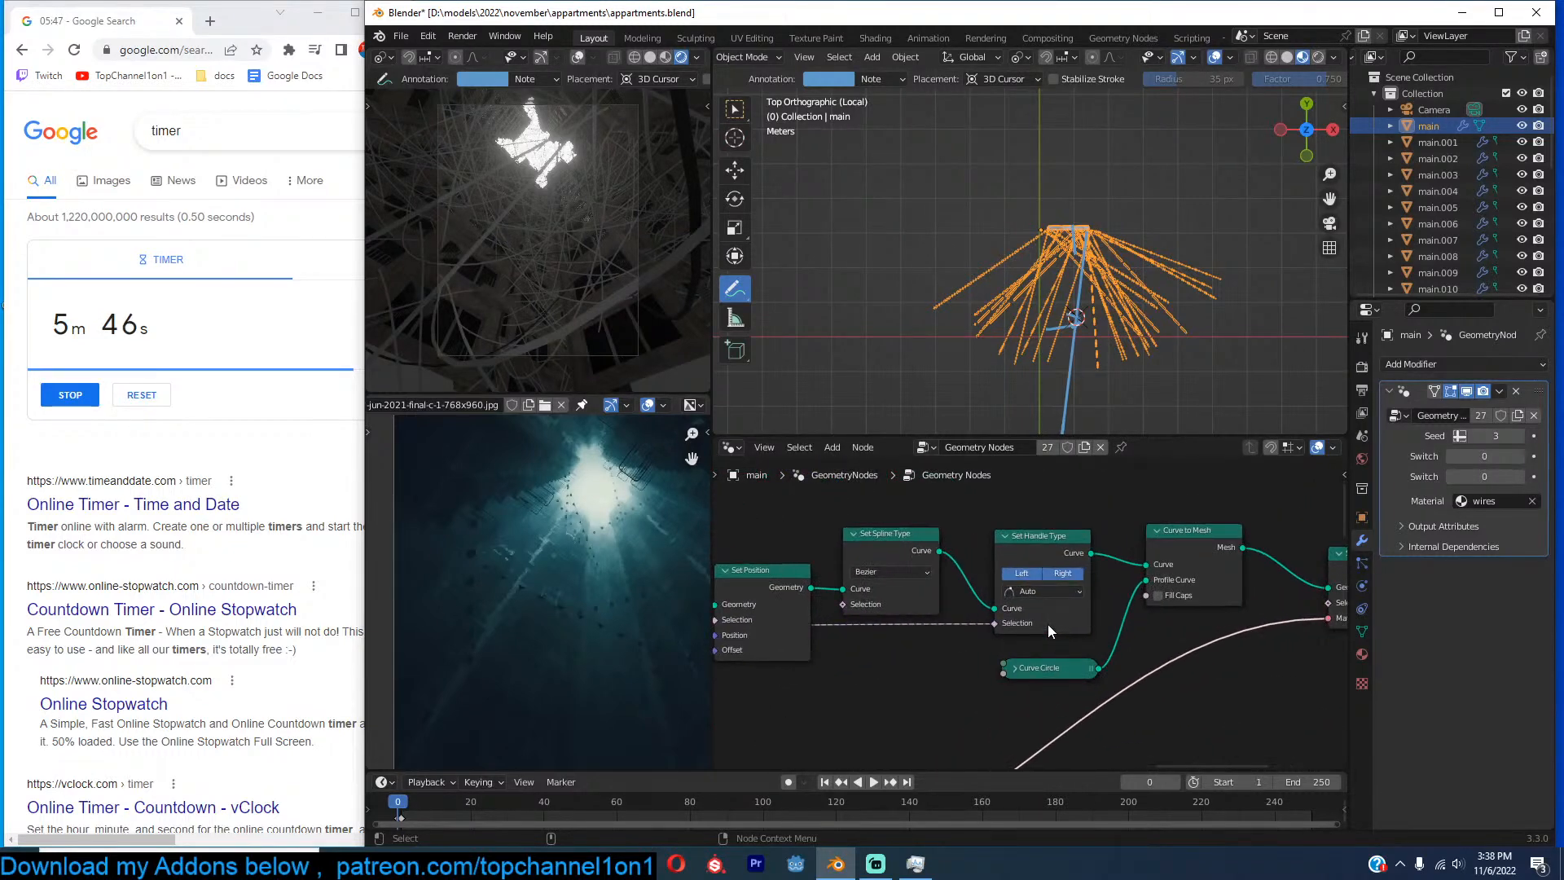
scroll(1048, 624, "down", 2)
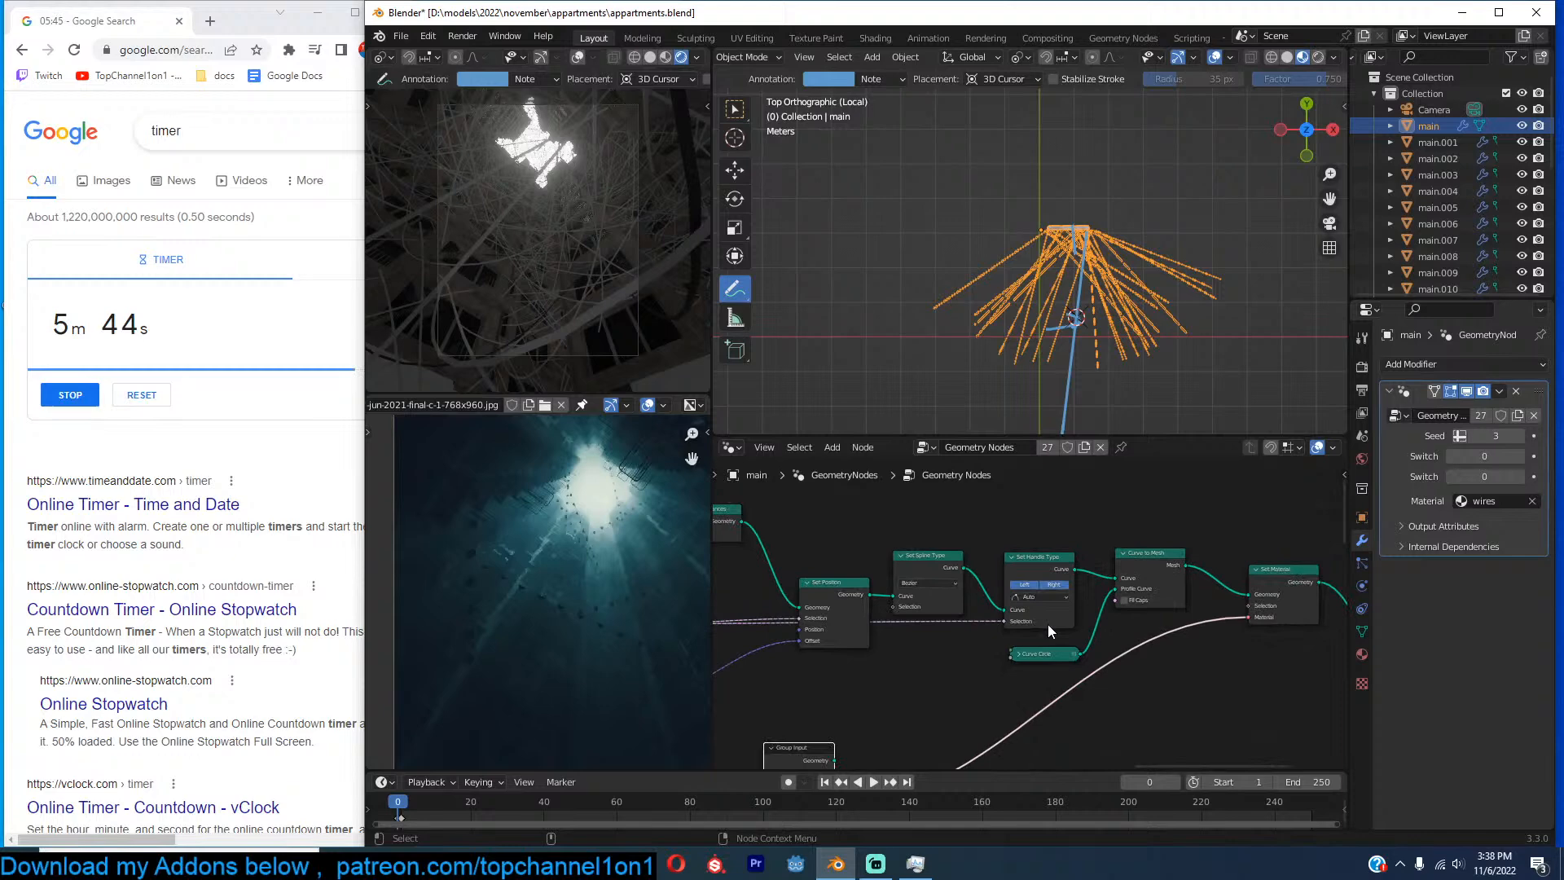
middle_click_drag(1173, 636, 1025, 623)
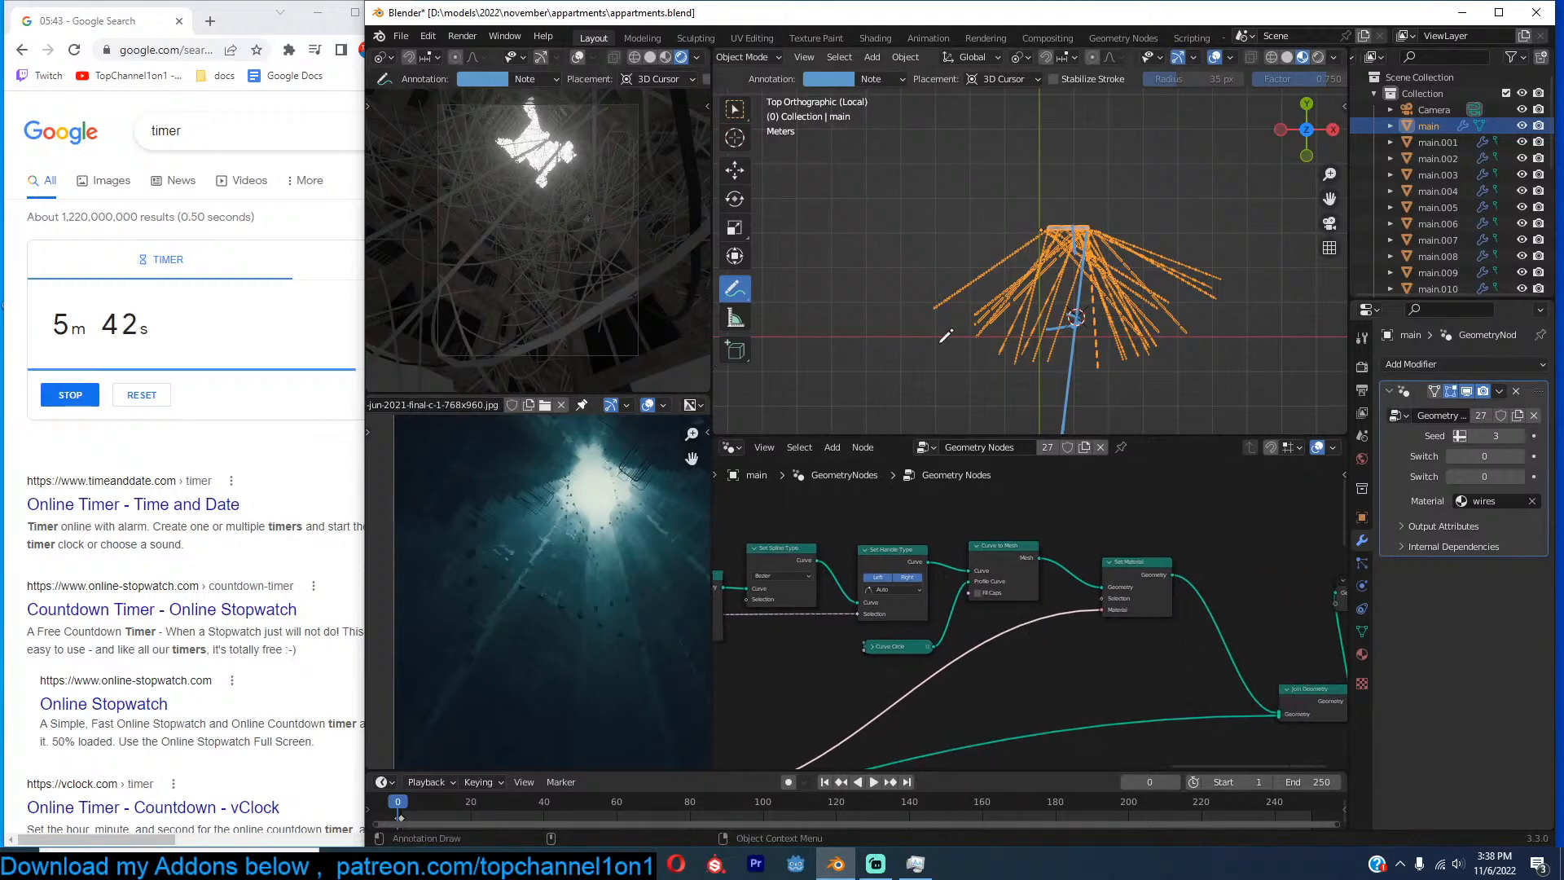
scroll(943, 339, "up", 1)
scroll(968, 567, "down", 2)
middle_click_drag(968, 567, 1112, 575)
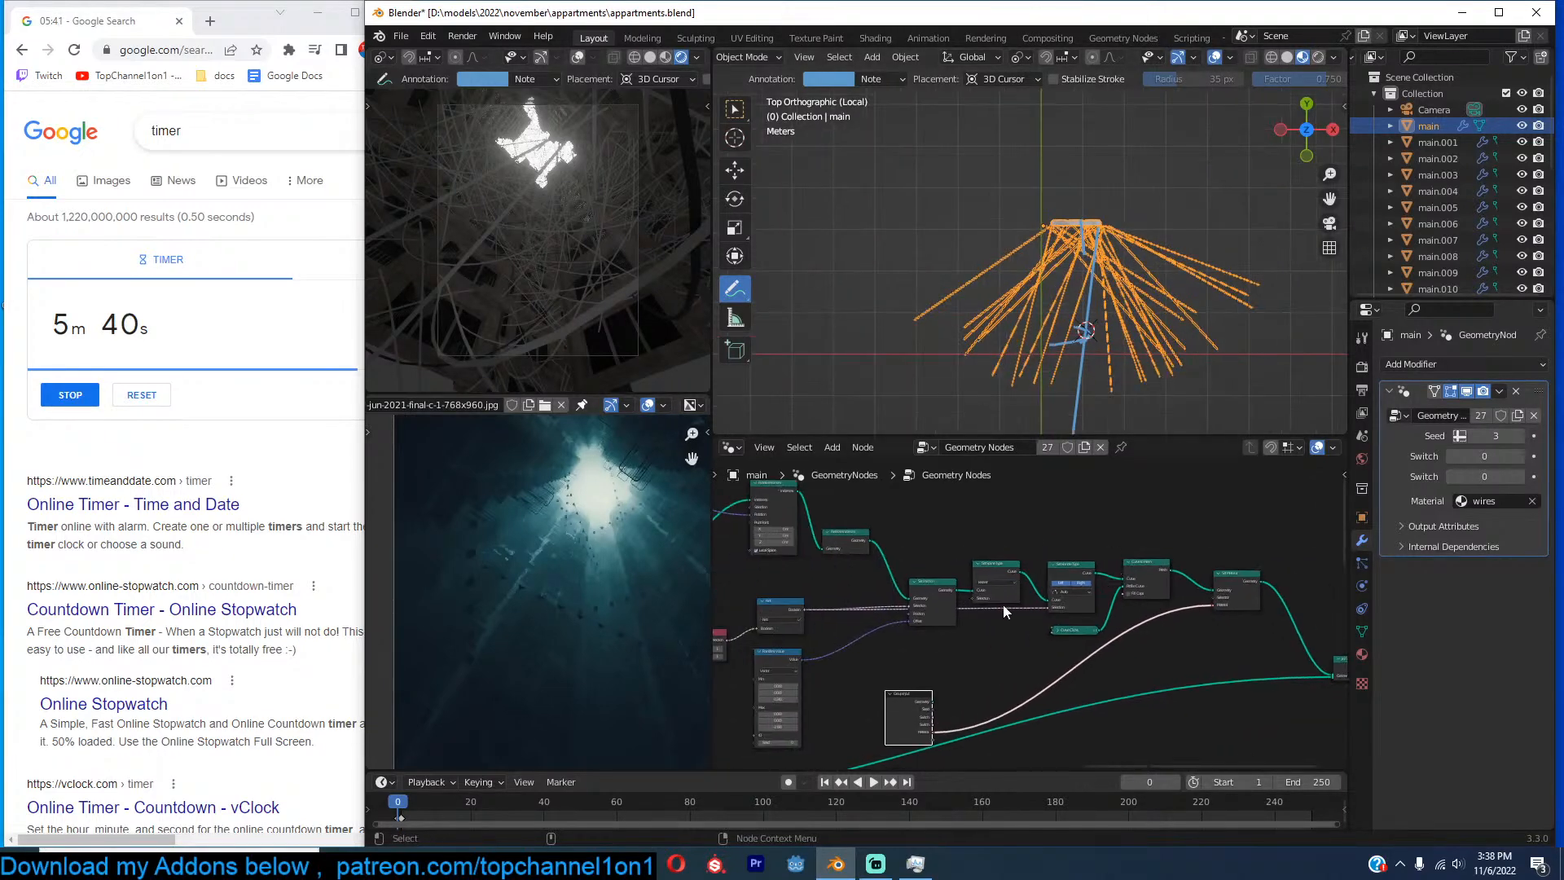
middle_click_drag(1004, 604, 1043, 601)
scroll(1202, 606, "up", 3)
scroll(1203, 606, "down", 5)
Detach the Set Material node from the chain, place it beneath Curve Circle, and reposition Realize Instances before Set Position.
left_click_drag(1254, 562, 1117, 619, "alt")
middle_click_drag(976, 617, 1099, 652)
scroll(1098, 650, "up", 1)
left_click_drag(1034, 559, 1091, 570)
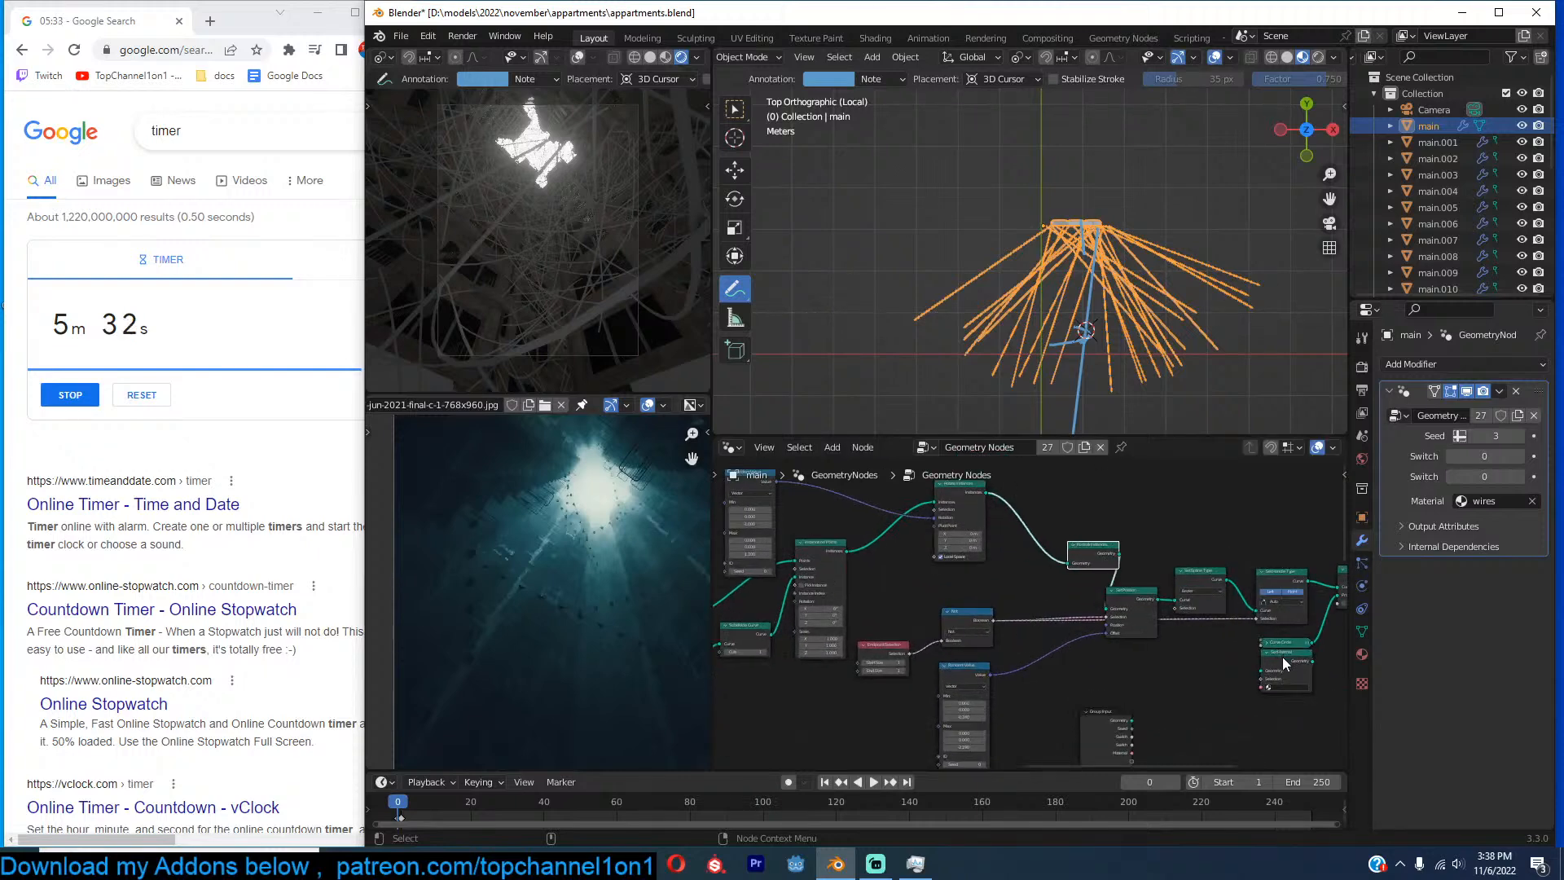
left_click_drag(1283, 653, 1255, 664)
left_click_drag(1102, 561, 1039, 574)
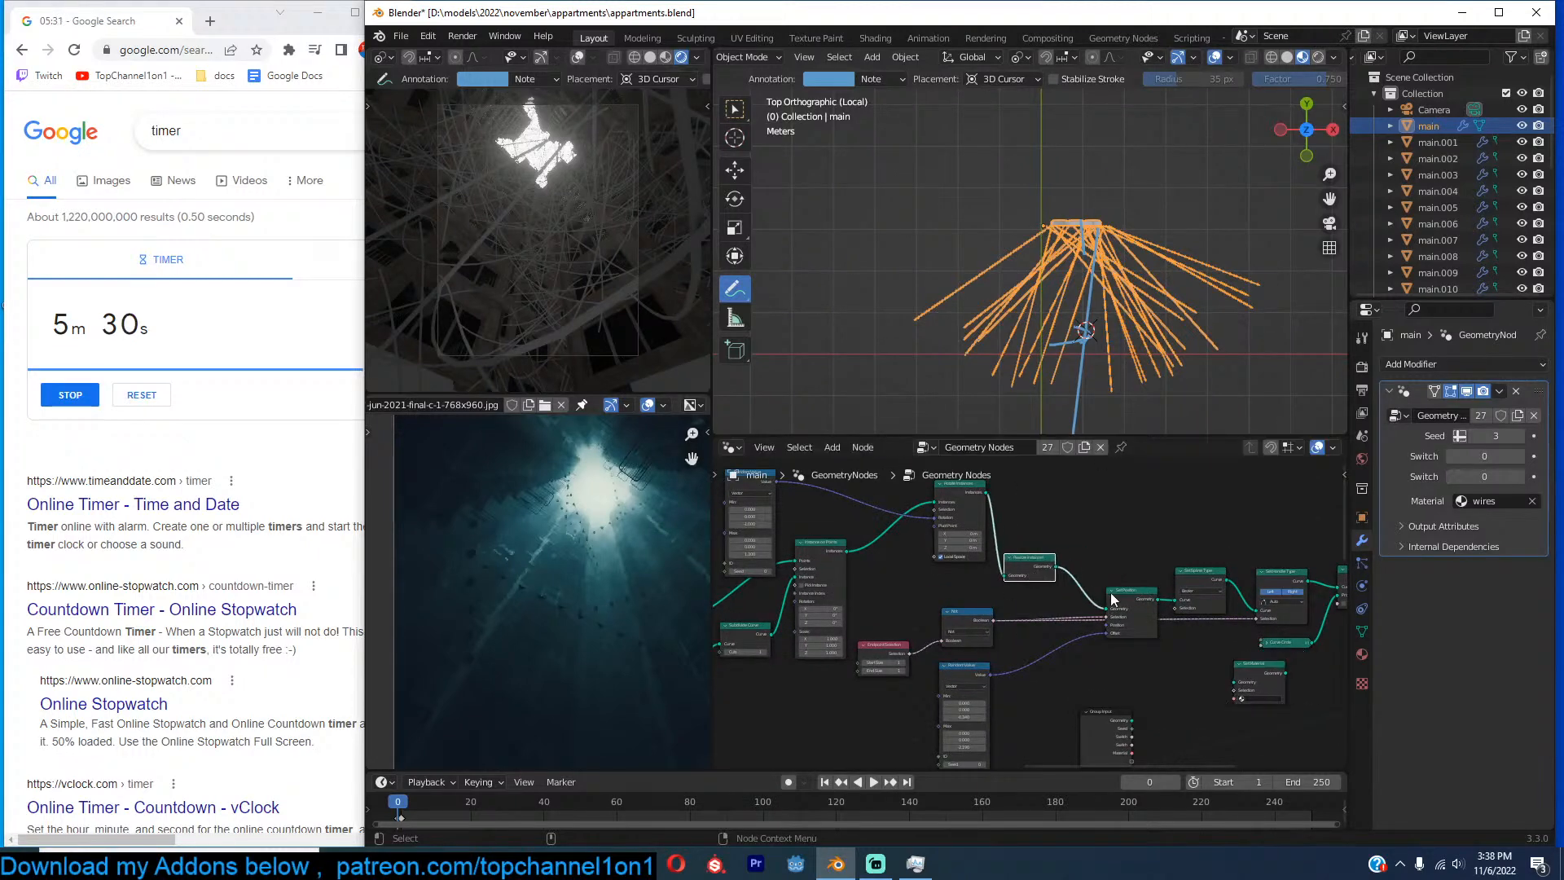
Insert Set Material between Set Spline Type and Set Handle Type, and choose the wires material in it.
scroll(1100, 589, "up", 1)
left_click_drag(1146, 594, 1100, 585)
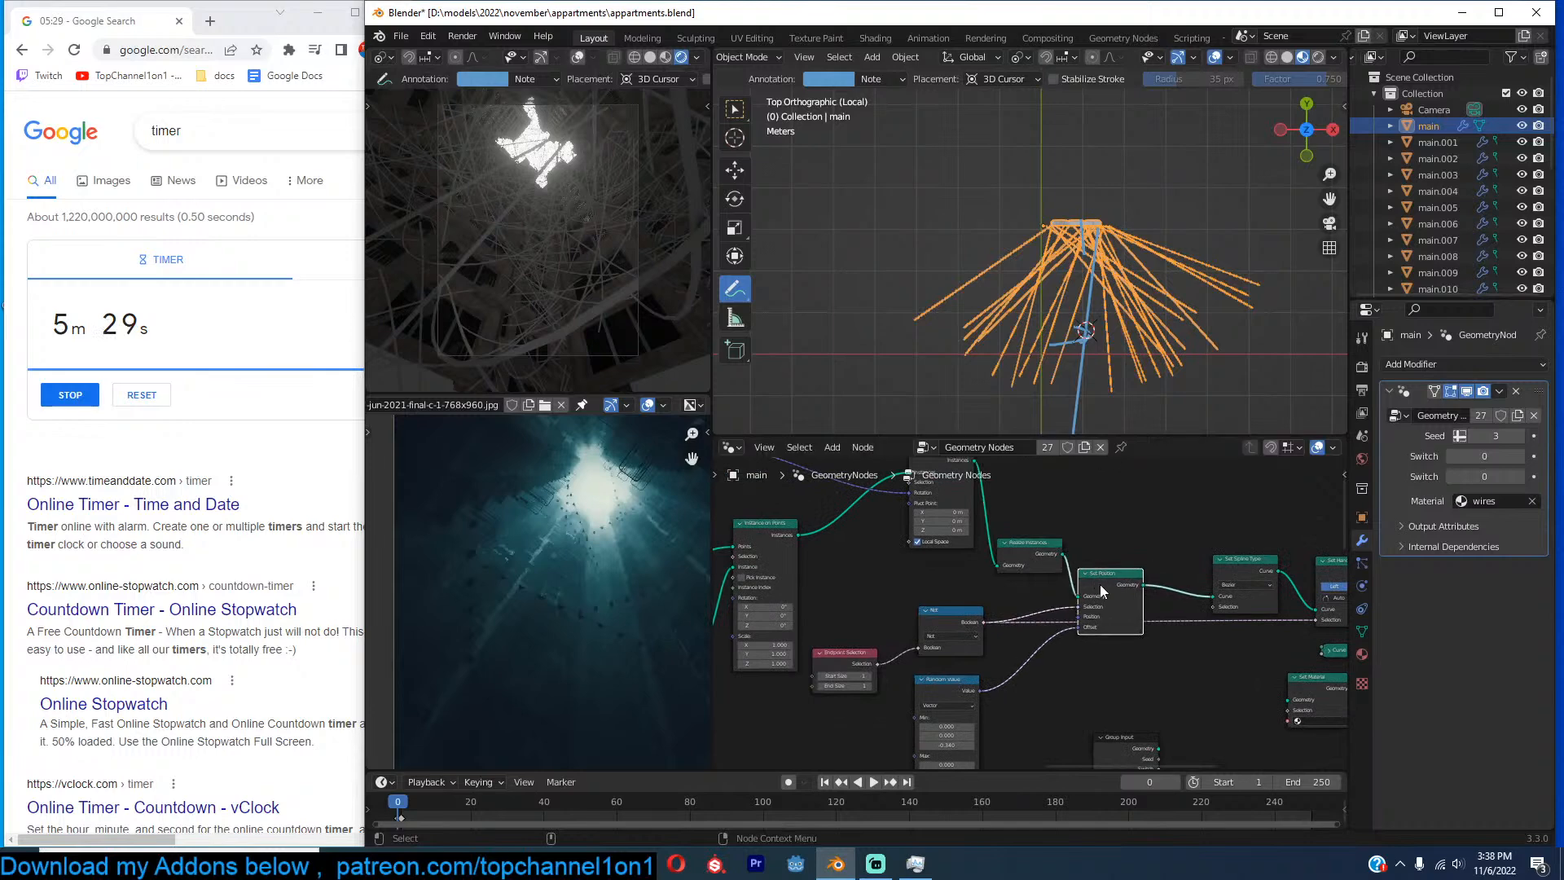
middle_click_drag(1222, 583, 1122, 566)
left_click_drag(1130, 555, 1104, 545)
left_click_drag(1192, 655, 1189, 518)
left_click(1199, 588)
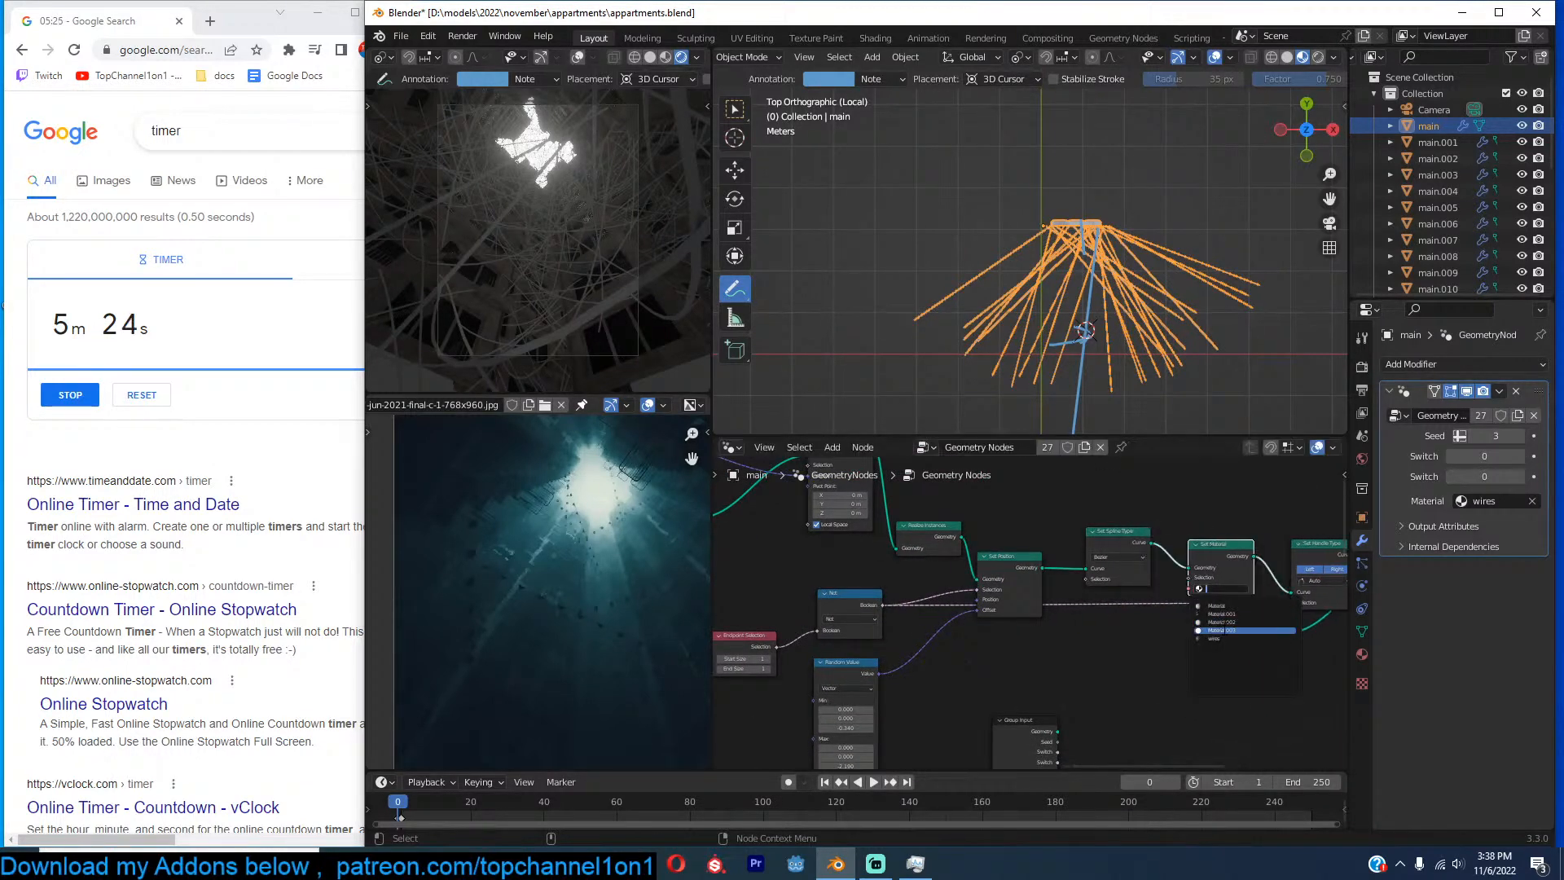
left_click(1223, 633)
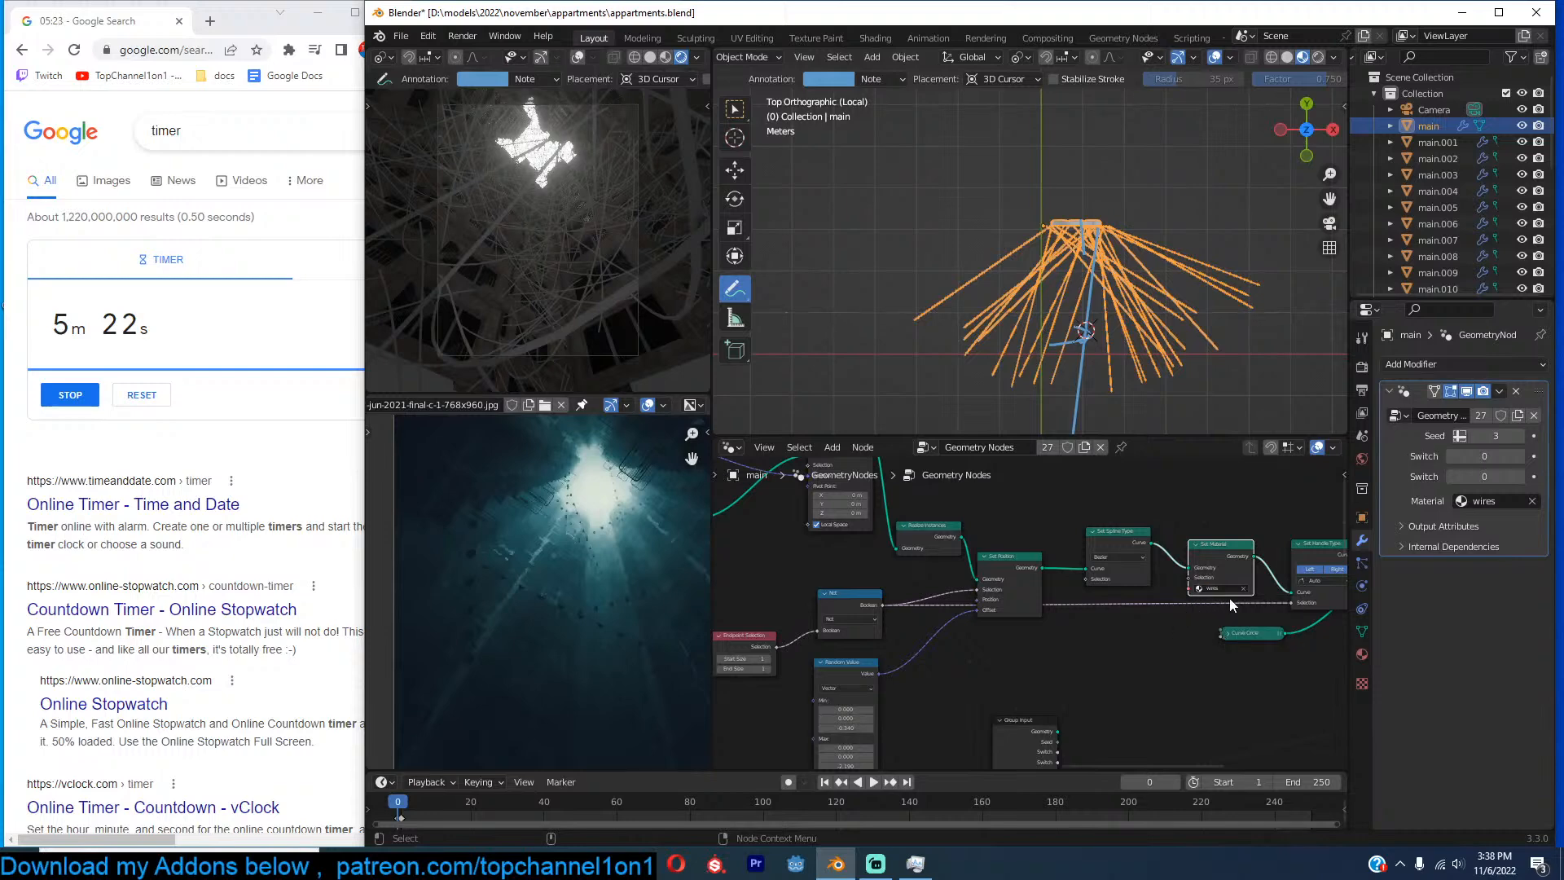
Pull Set Material out of its place and reinsert it directly after Curve to Mesh, before Join Geometry.
middle_click_drag(1230, 598, 1002, 603)
scroll(1002, 602, "down", 1)
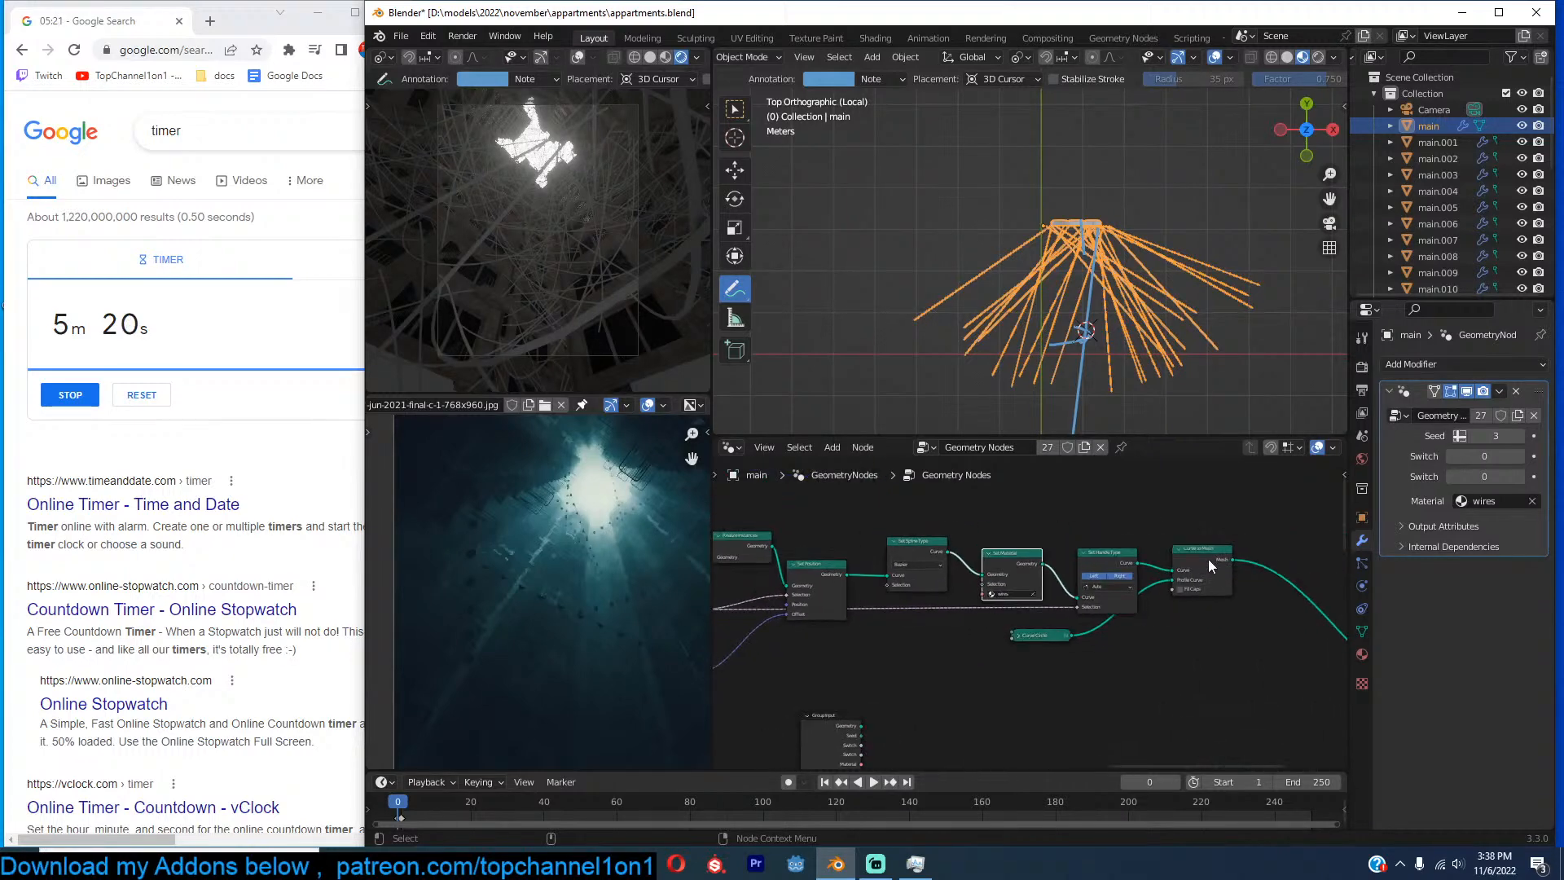
left_click_drag(1010, 585, 1299, 597, "alt")
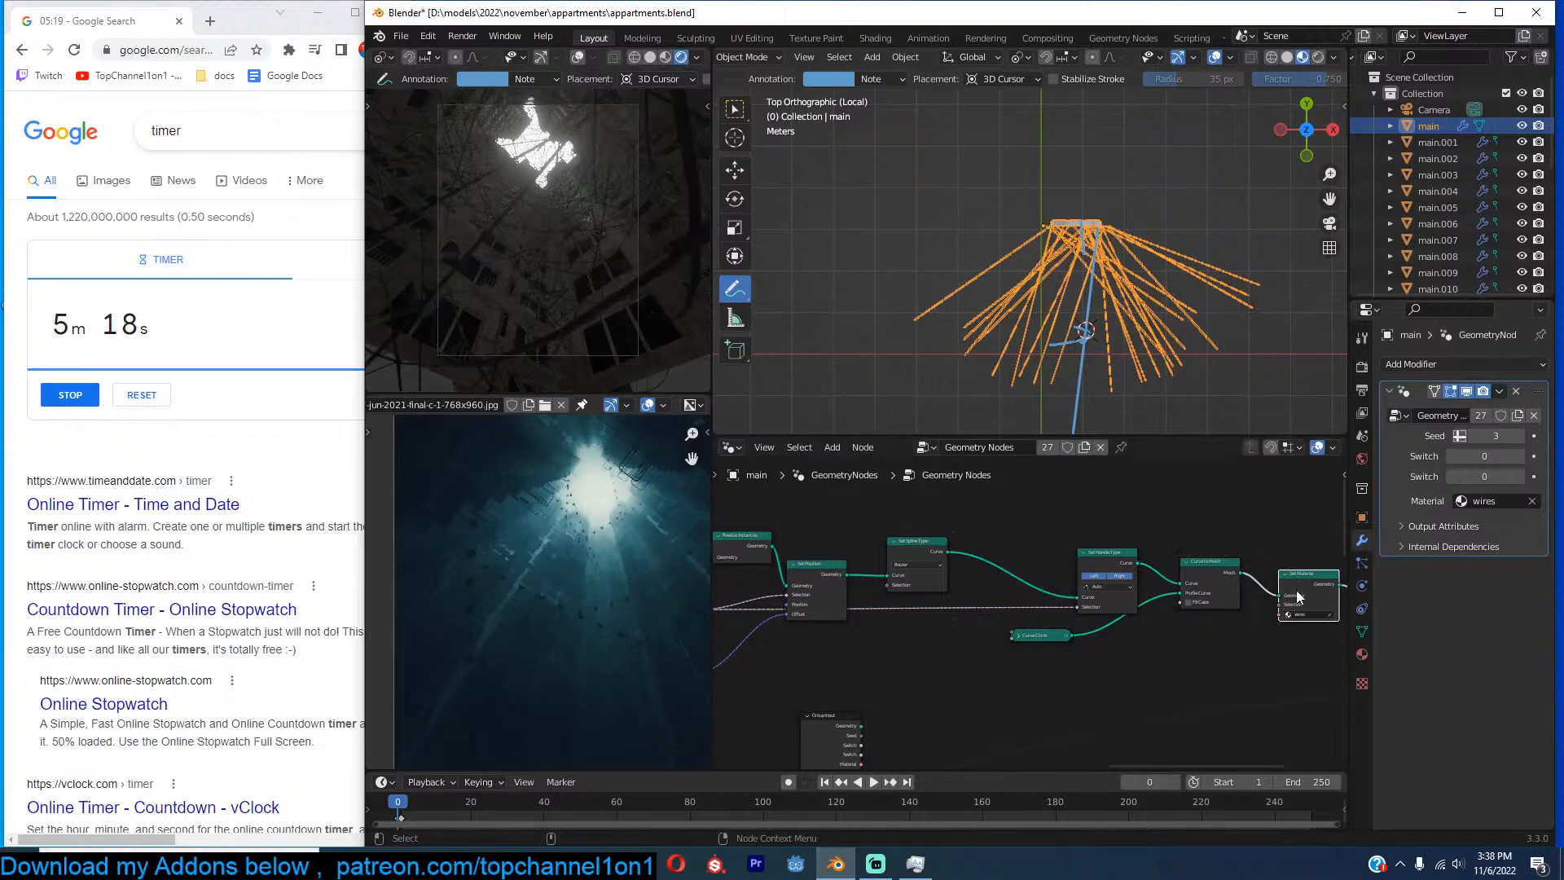
scroll(902, 542, "down", 7)
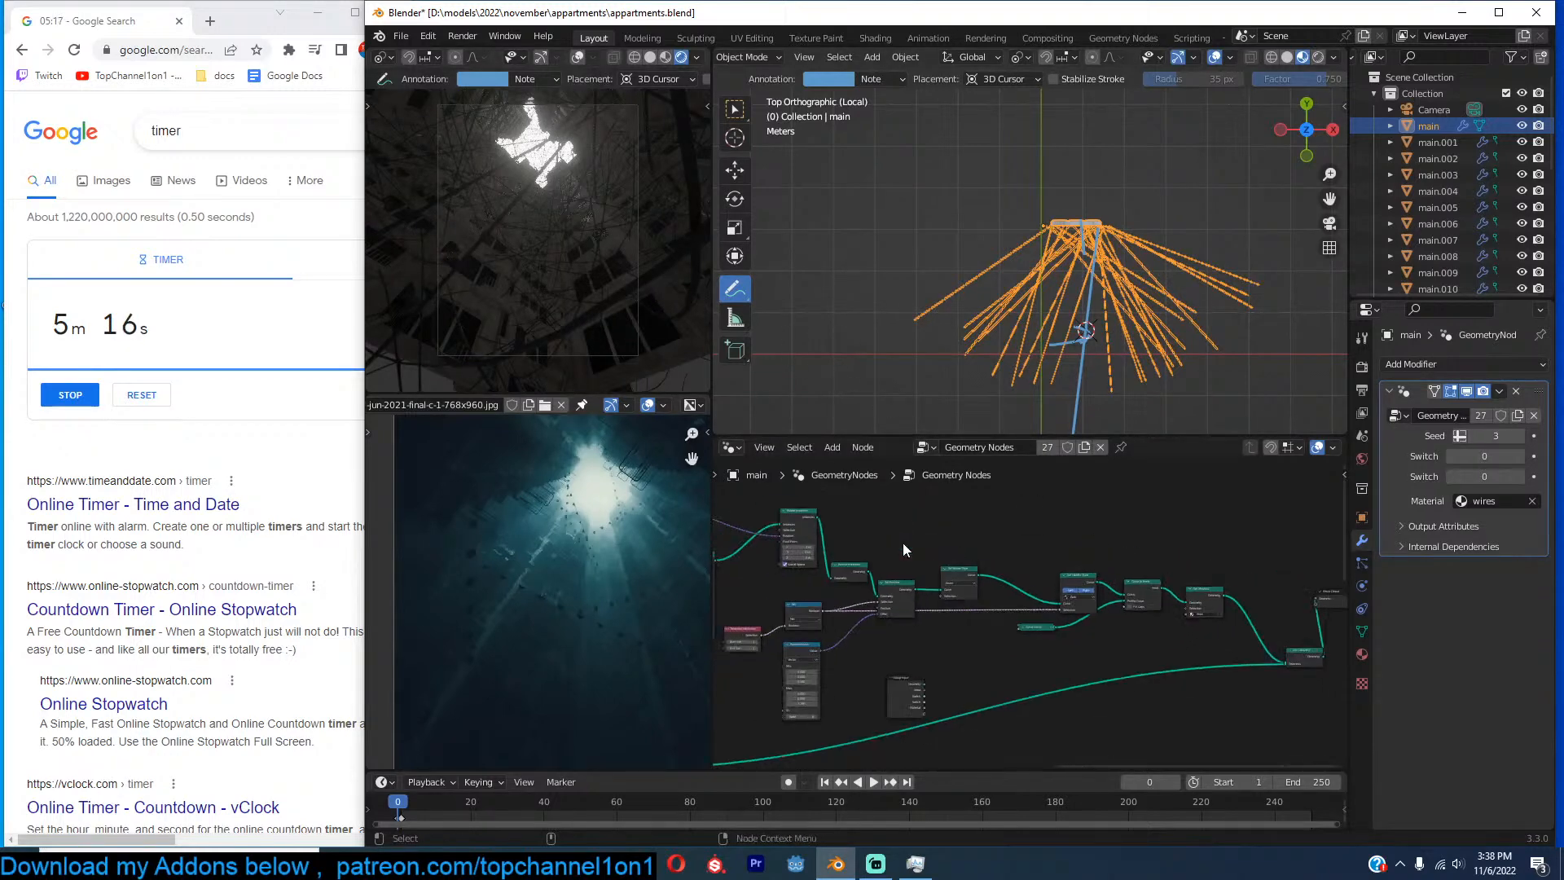
Deselect everything, view the wires through the scene camera, and save the file.
key("alt+a")
middle_click_drag(995, 394, 956, 179)
scroll(960, 314, "down", 3)
key("KP_0")
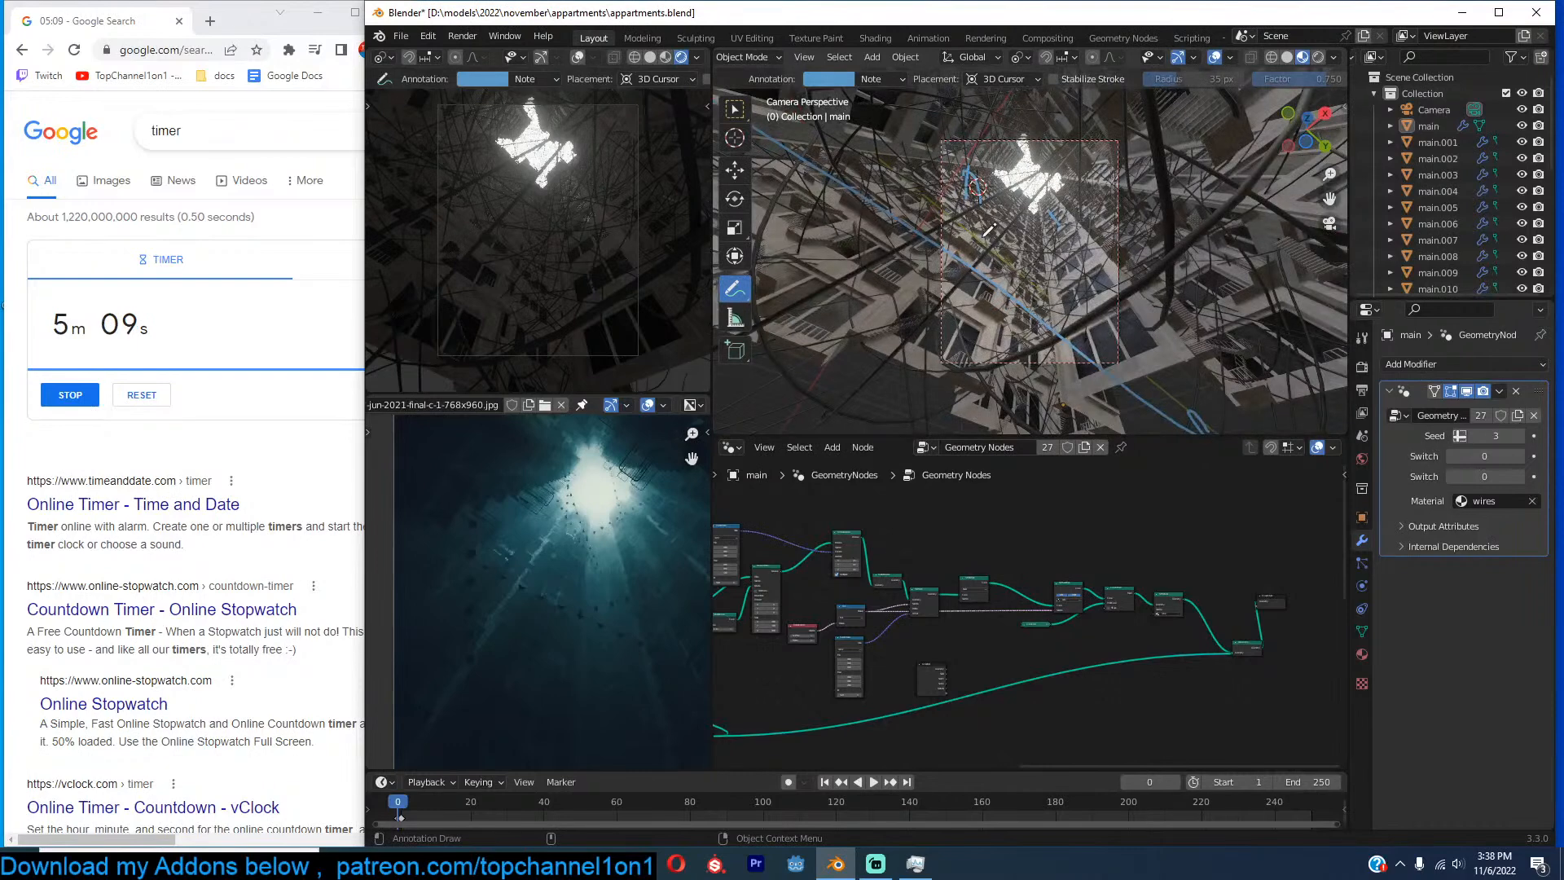
scroll(982, 542, "up", 3)
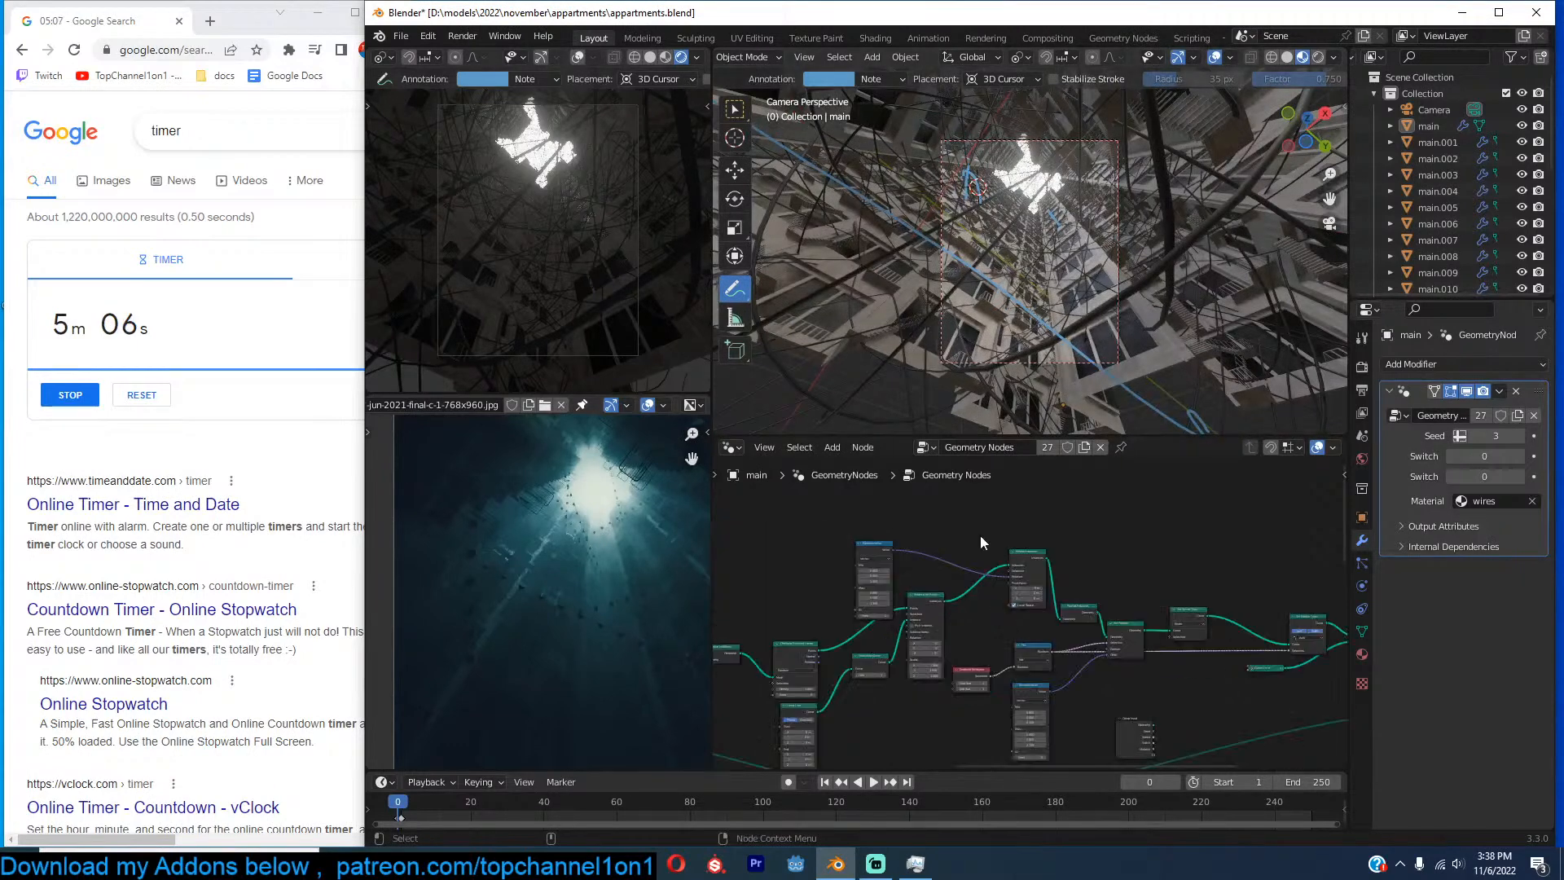
middle_click_drag(980, 535, 1160, 579)
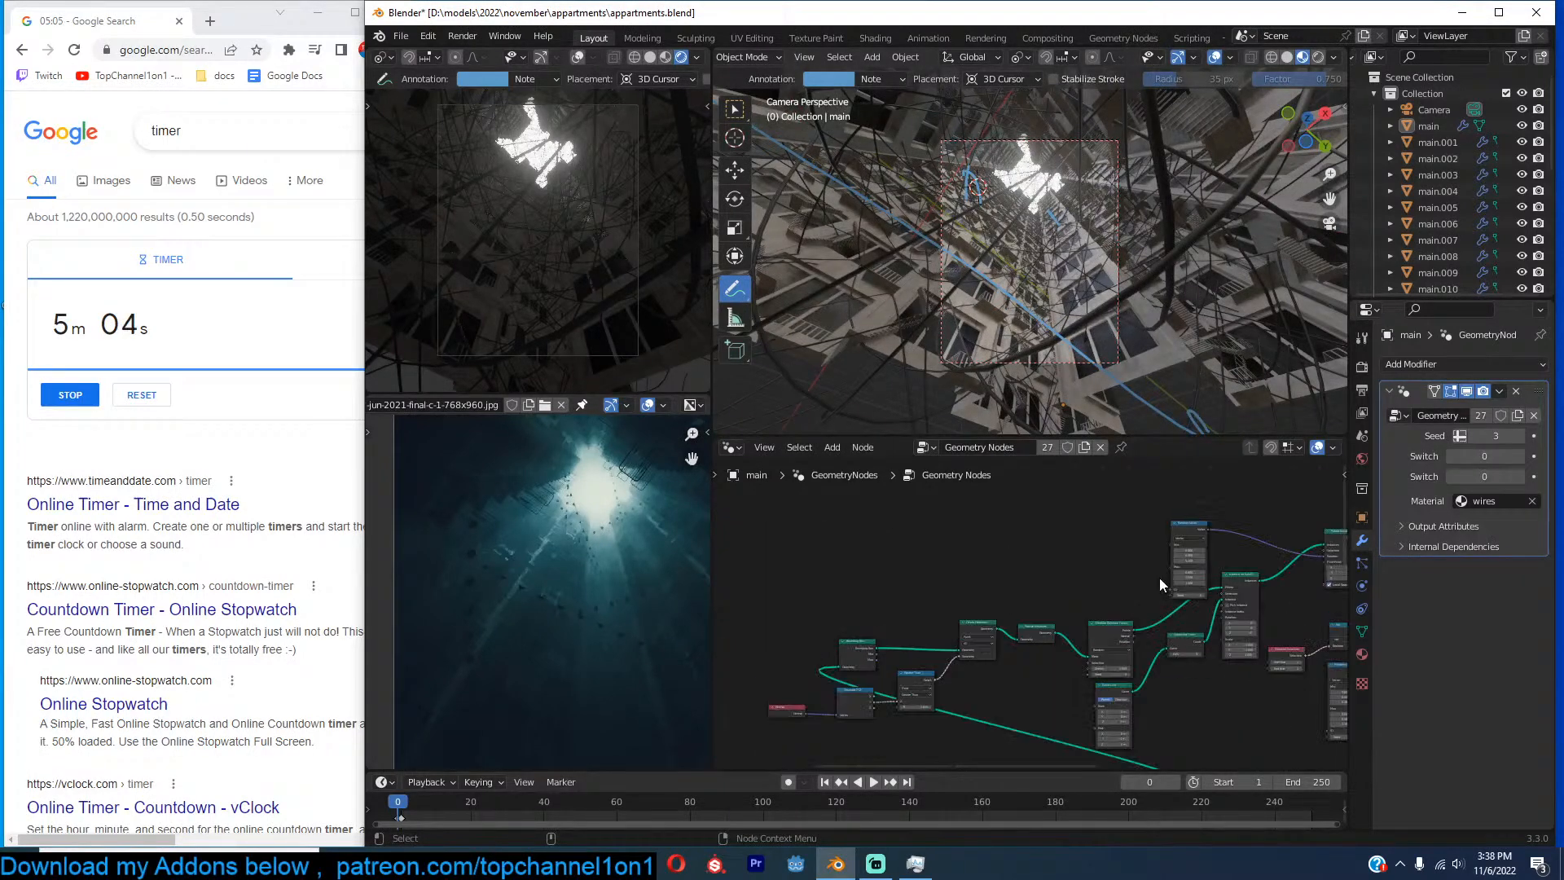
scroll(1160, 579, "up", 5)
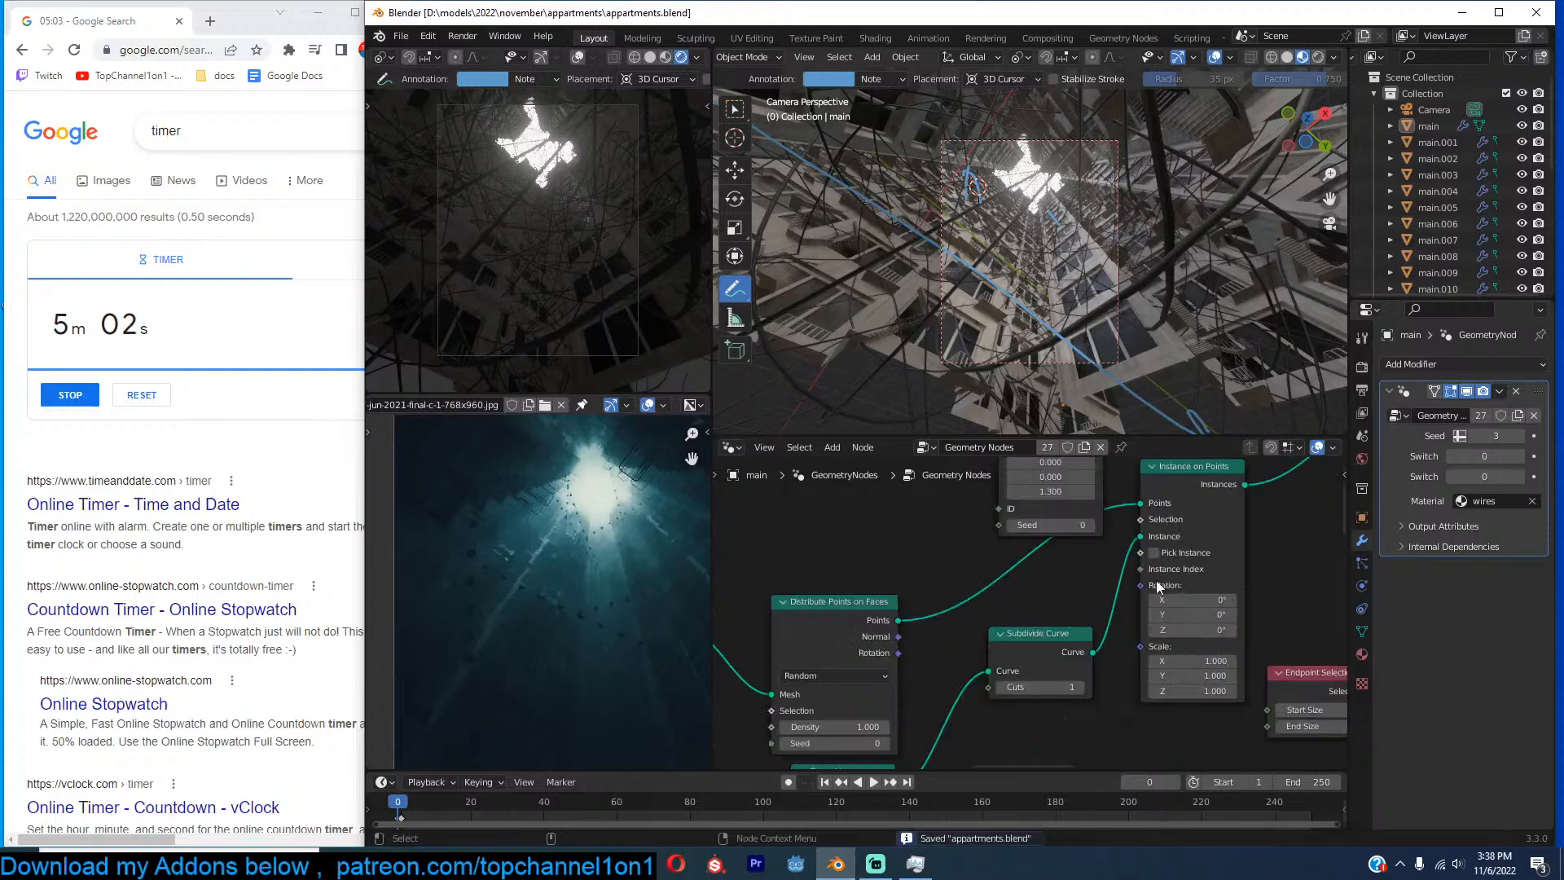
key("ctrl+s")
Move the Random Value node that drives the instance rotation to above Instance on Points.
scroll(1195, 531, "down", 4)
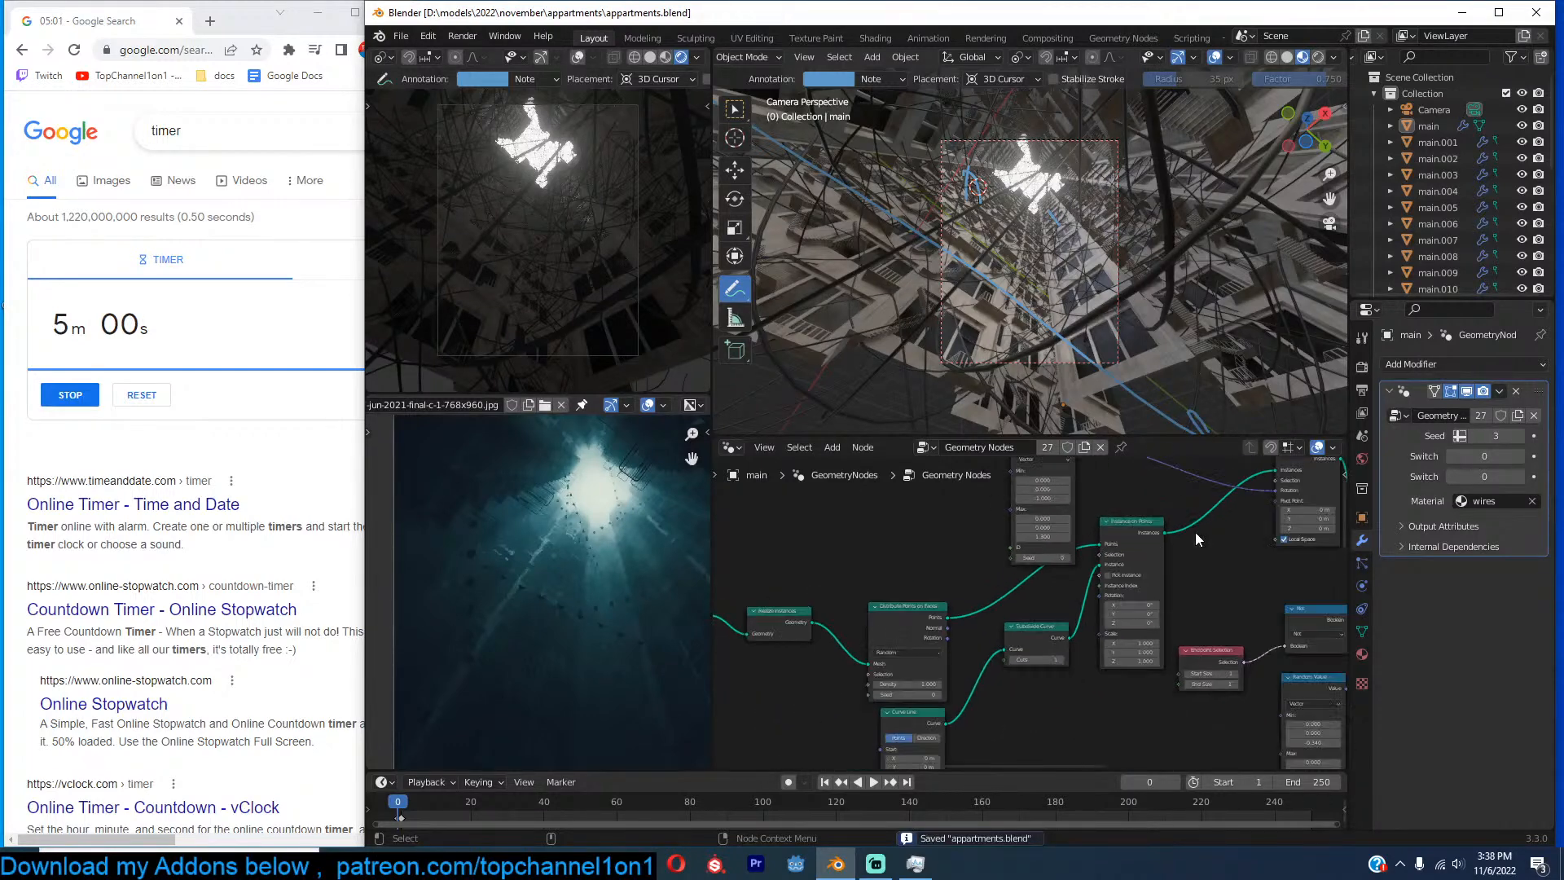
middle_click_drag(1195, 531, 1202, 621)
left_click_drag(1051, 526, 1117, 478)
scroll(1117, 478, "down", 7)
middle_click_drag(1116, 478, 1205, 482)
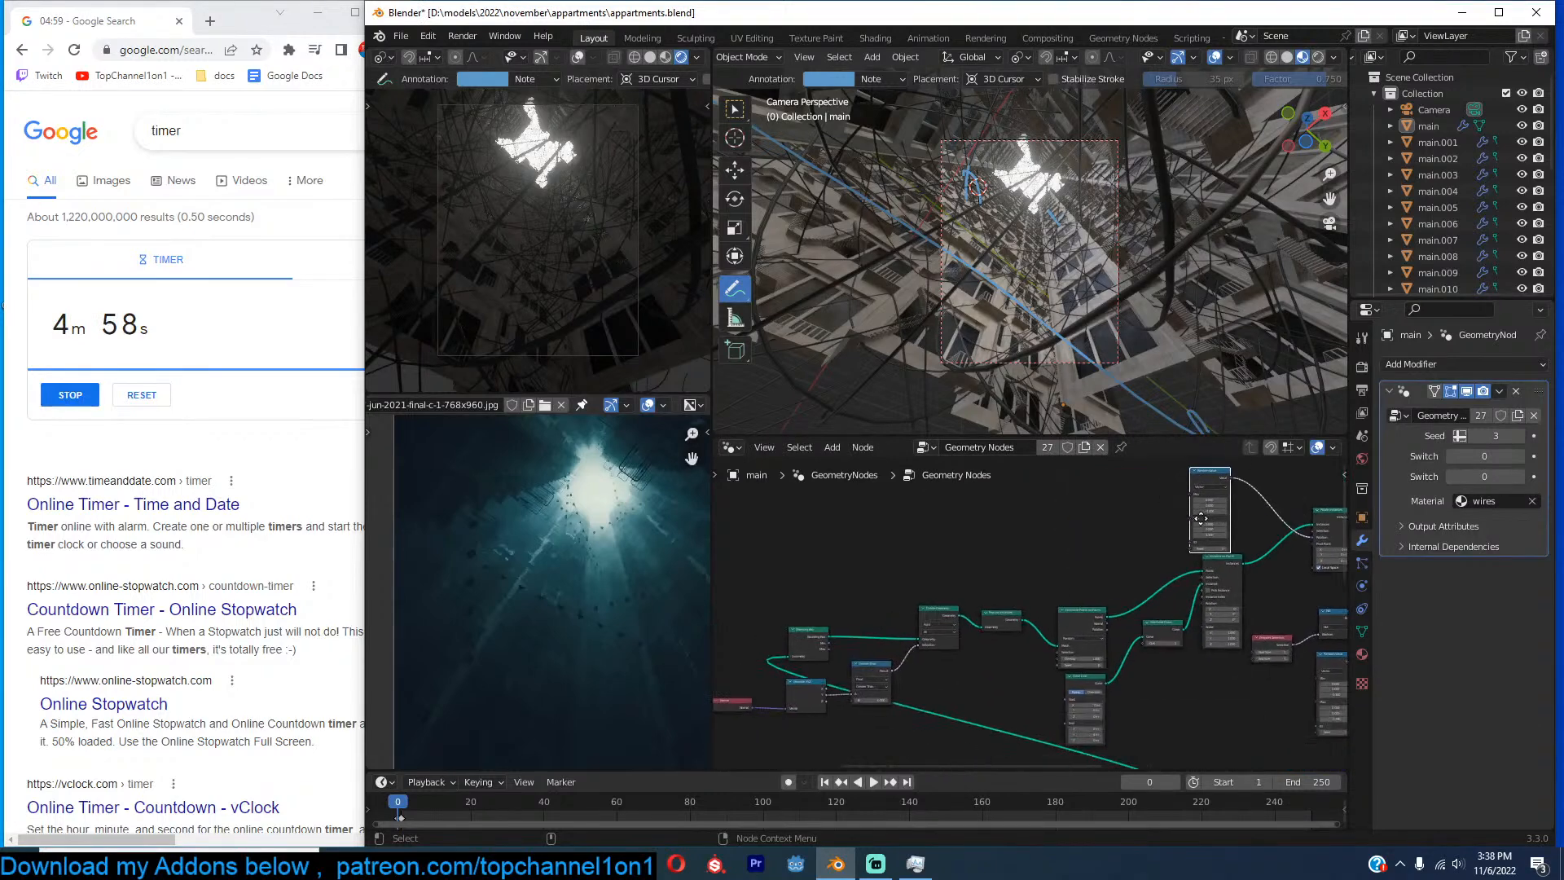
Examine the wire nodes from Instance on Points toward the output end, and save the file.
scroll(1049, 622, "up", 2)
middle_click_drag(1049, 622, 926, 609)
scroll(1002, 617, "up", 4)
middle_click_drag(1270, 609, 1057, 583)
scroll(1058, 584, "up", 4)
scroll(1026, 603, "down", 5)
middle_click_drag(884, 617, 898, 637)
scroll(1137, 596, "up", 6)
middle_click_drag(1128, 598, 1160, 552)
scroll(1052, 558, "down", 5)
key("ctrl+s")
Examine the node tree back toward its start, around the bounding box and normal selection nodes.
middle_click_drag(984, 587, 1095, 624)
scroll(1033, 623, "up", 2)
middle_click_drag(1025, 542, 1243, 543)
scroll(1075, 627, "down", 4)
scroll(1075, 641, "down", 3)
middle_click_drag(1083, 644, 1204, 559)
scroll(1042, 538, "up", 4)
middle_click_drag(1043, 521, 1275, 566)
scroll(1223, 568, "up", 2)
scroll(1223, 569, "down", 2)
scroll(1265, 567, "down", 1)
scroll(1162, 590, "down", 8)
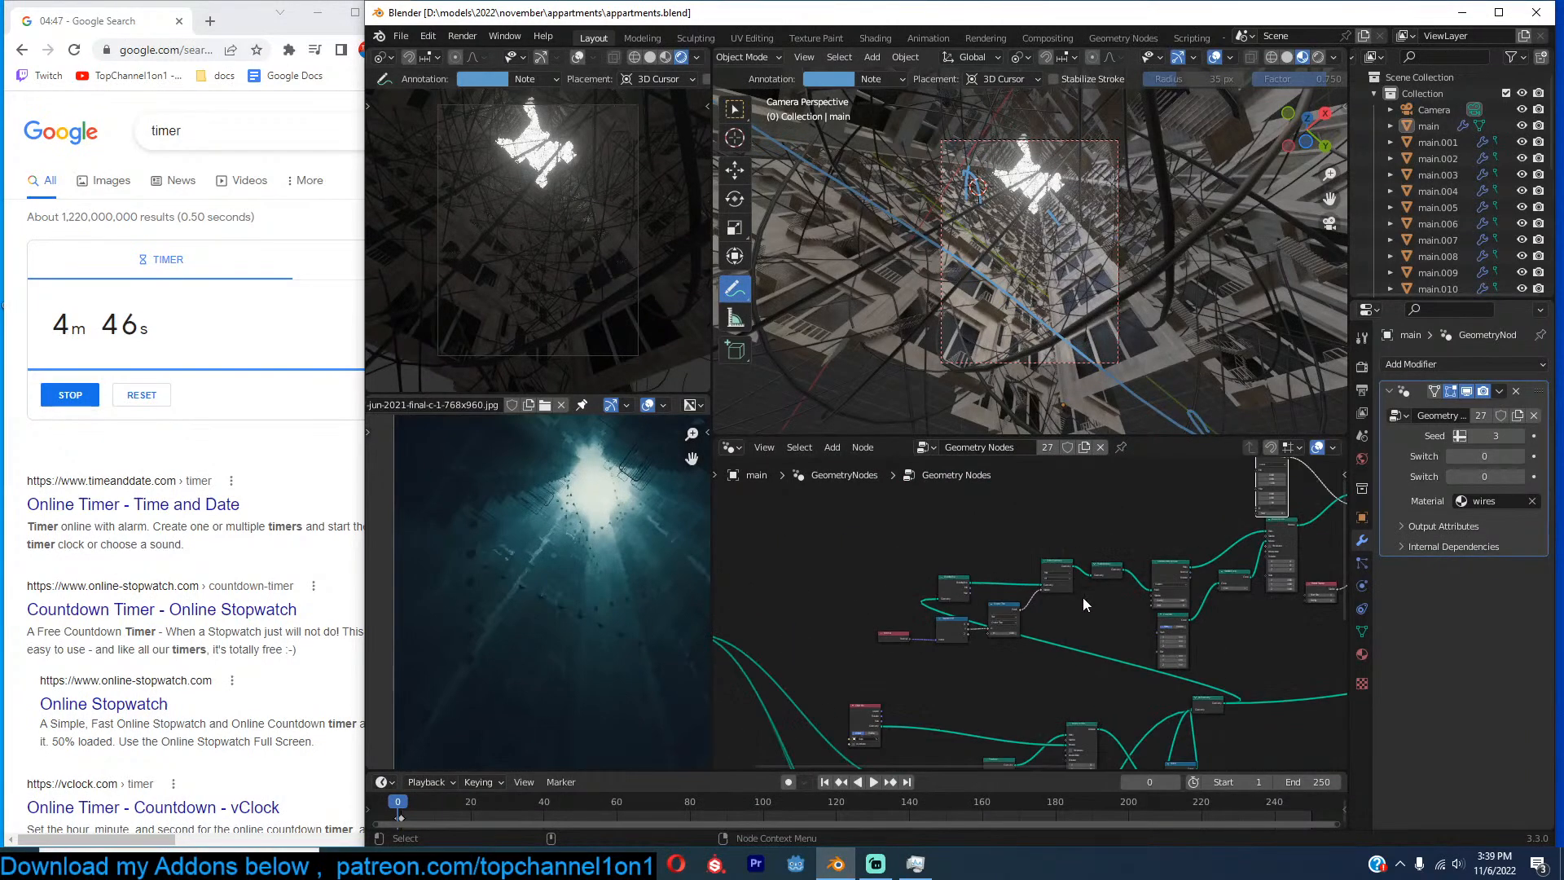
Move the Object Info node closer to the normal selection nodes, beneath Greater Than.
left_click_drag(866, 718, 982, 669)
scroll(1033, 666, "up", 6)
scroll(1036, 664, "up", 1)
middle_click_drag(1036, 665, 1023, 587)
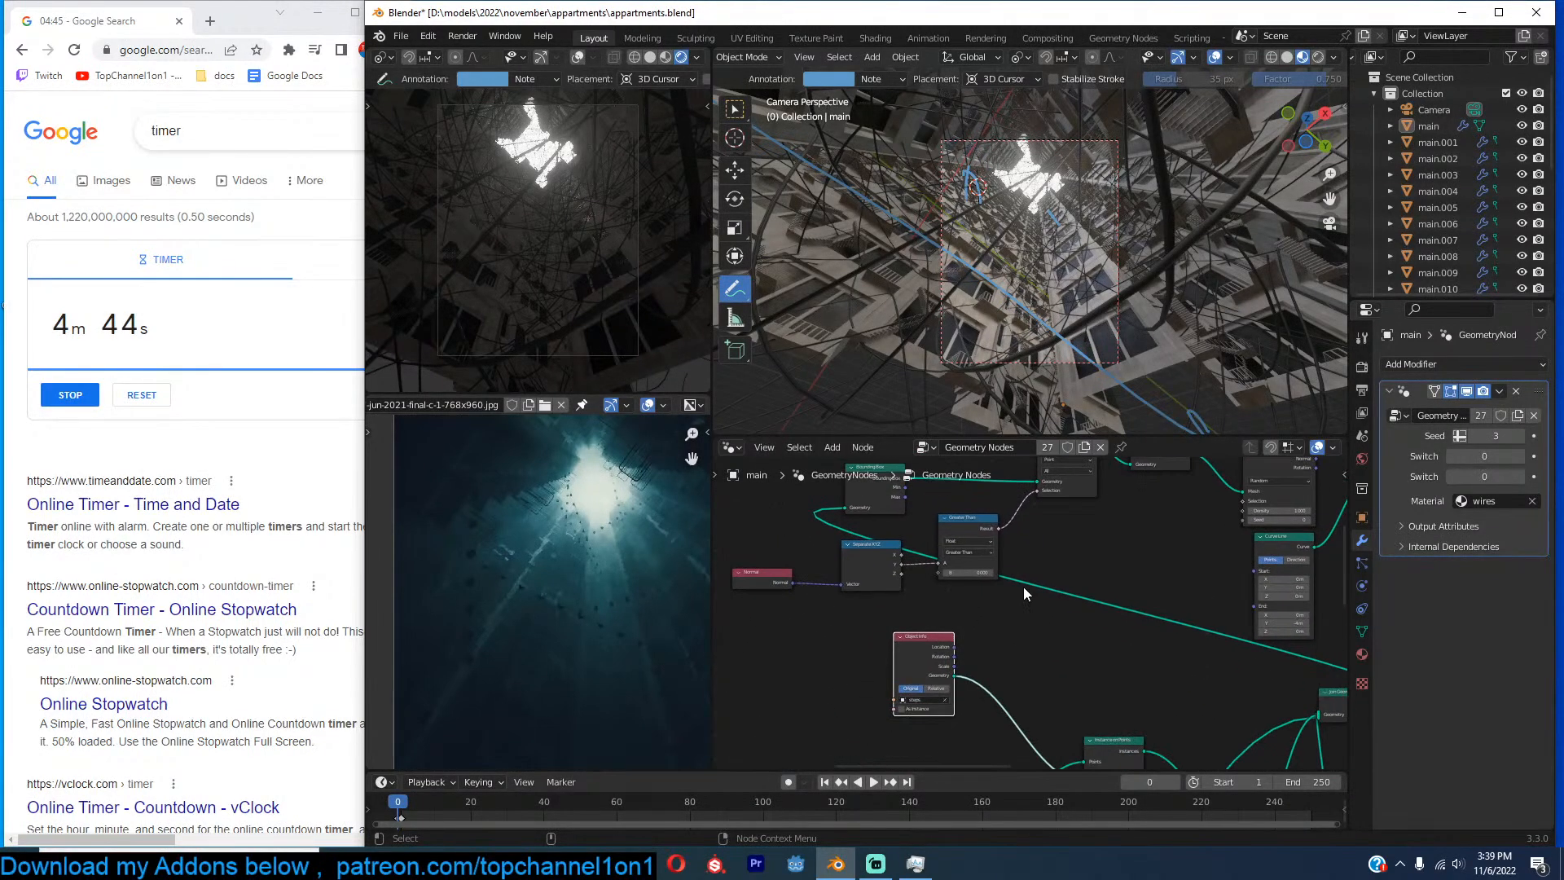
Reduce the Density of Distribute Points on Faces to about 0.23 and save the file.
left_click(1244, 512)
left_click_drag(1244, 512, 1125, 608)
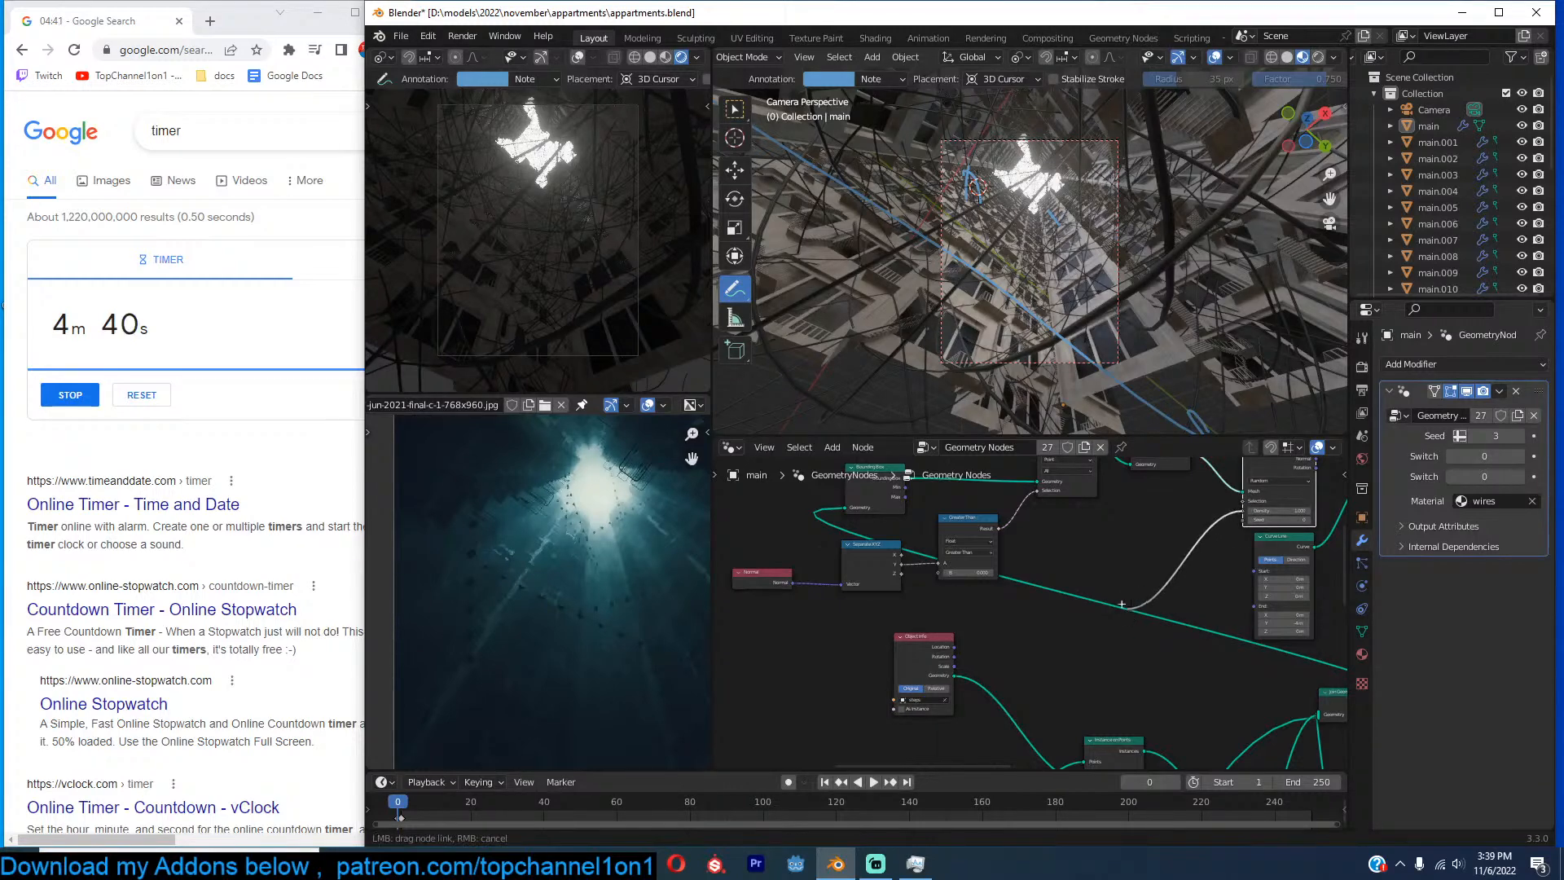
middle_click_drag(1181, 532, 1092, 559)
scroll(1092, 559, "up", 1)
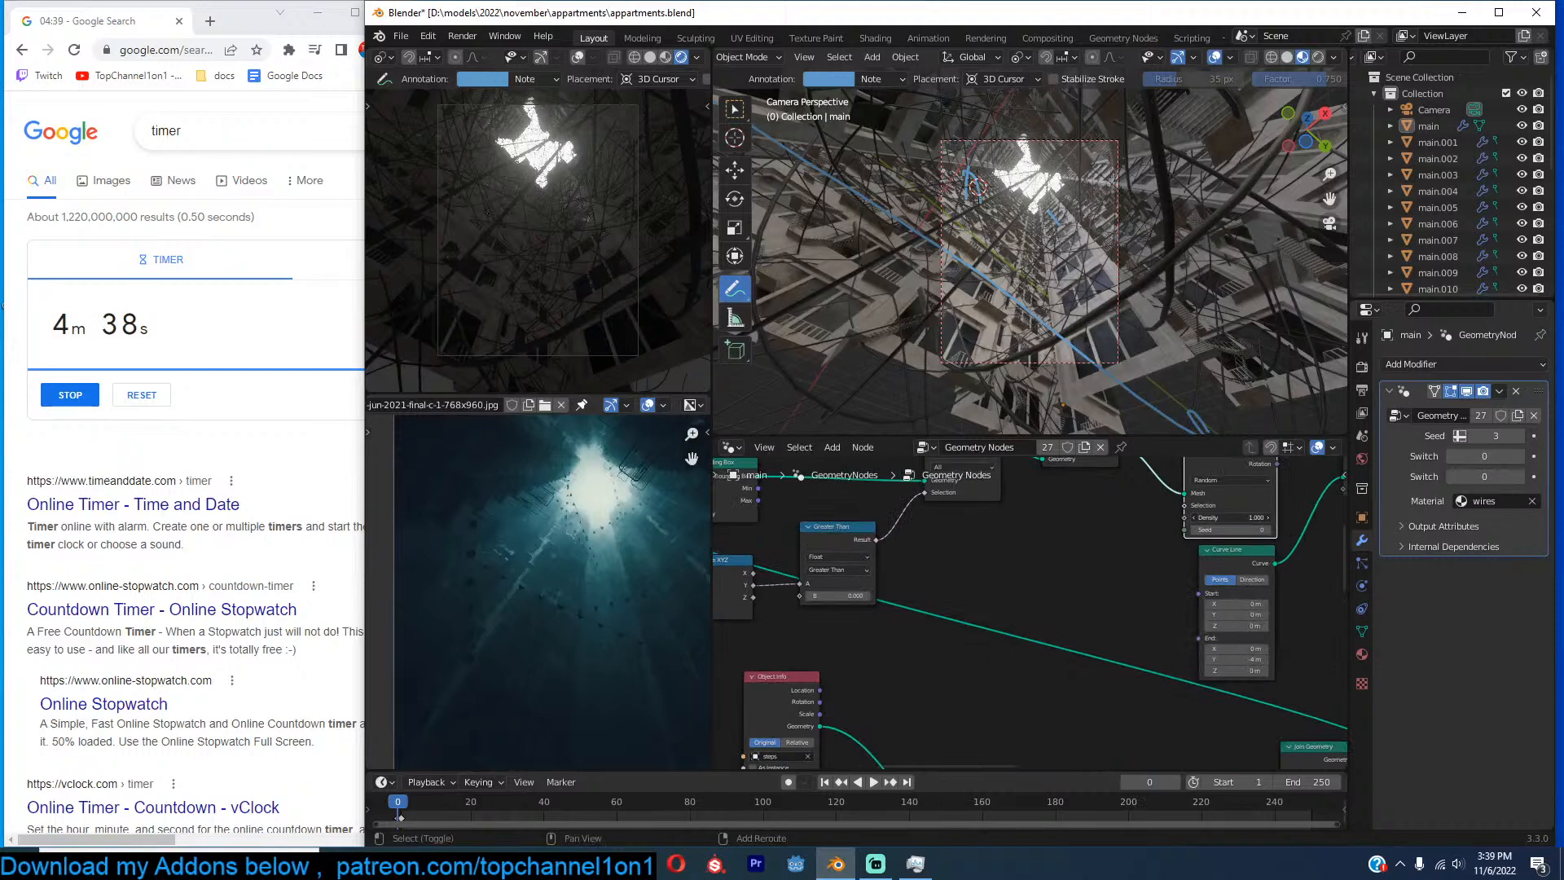
mouse_move(1226, 517)
left_mouse_down()
mouse_move(1192, 517)
mouse_move(1219, 517)
left_mouse_up()
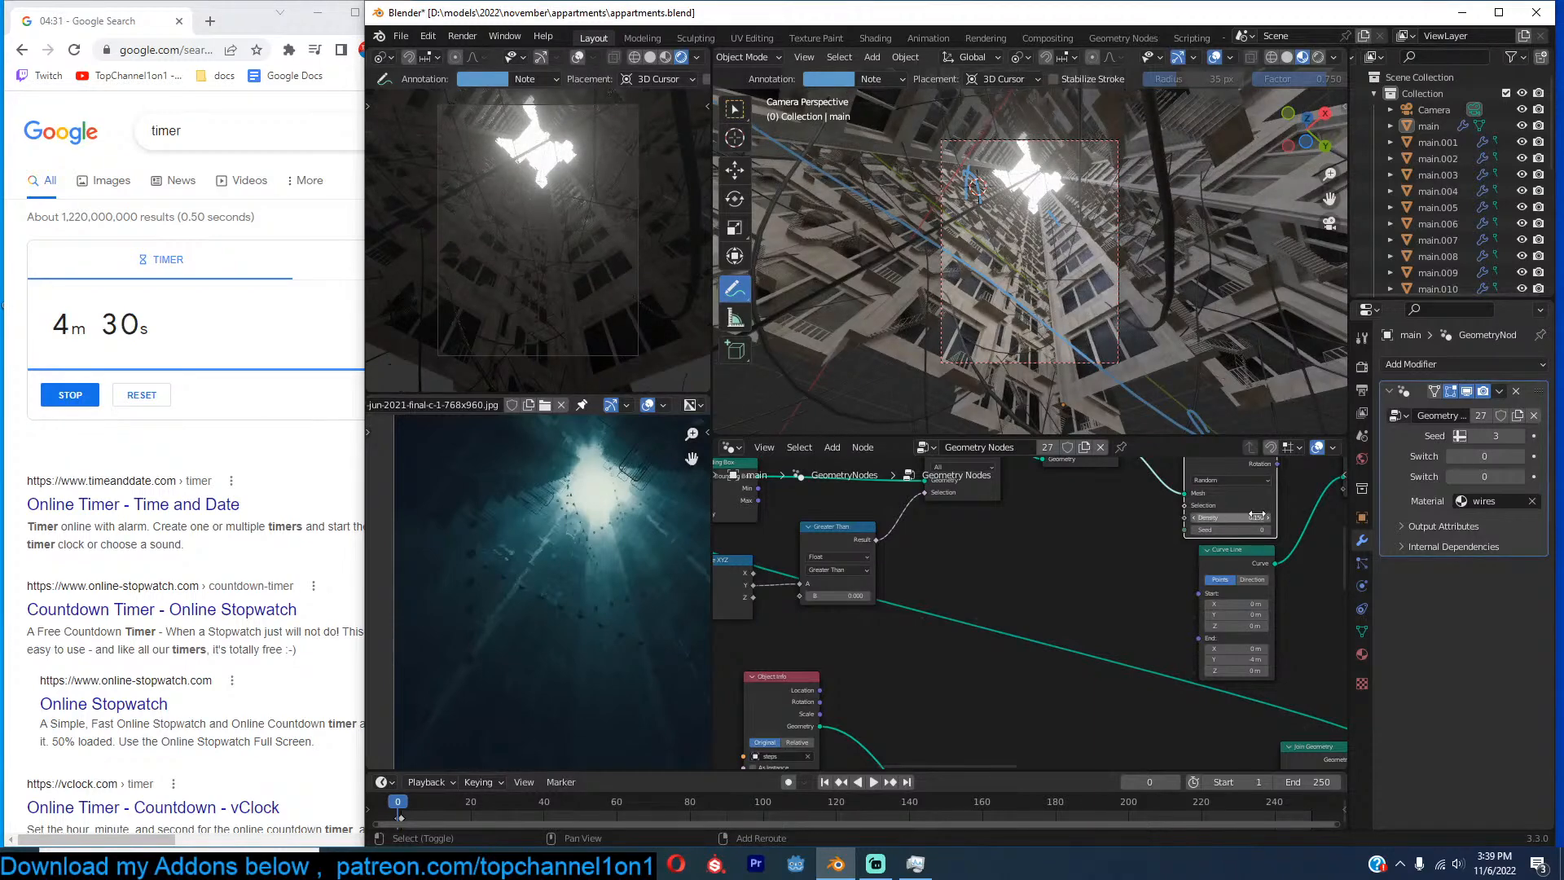
key("ctrl+s")
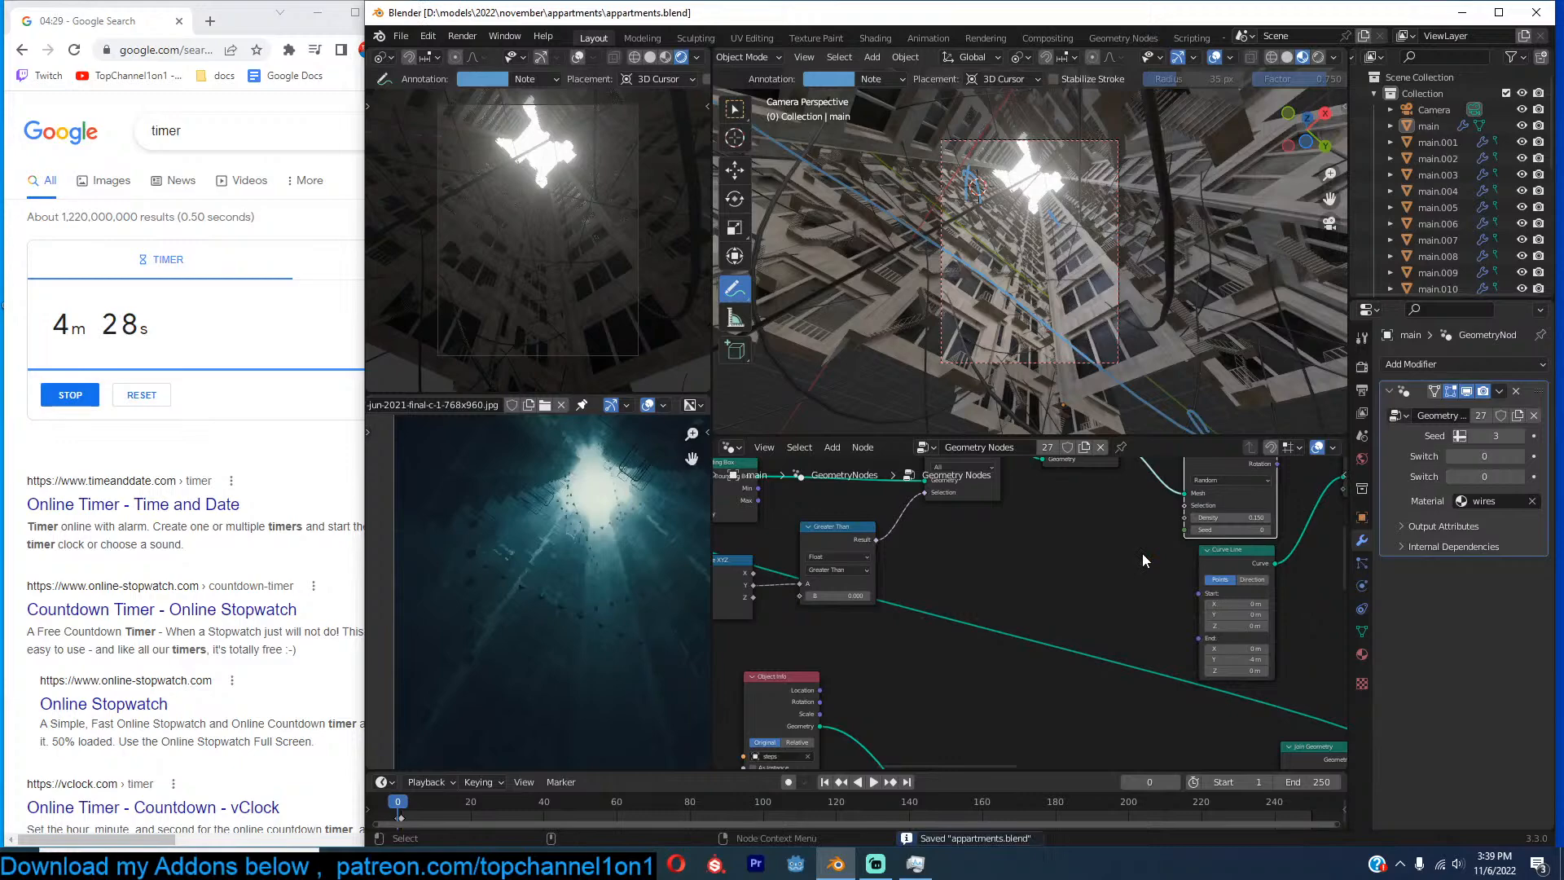
Check the thinned wires through the camera and set the World background strength to 0.
middle_click_drag(1072, 333, 1092, 194)
key("KP_0")
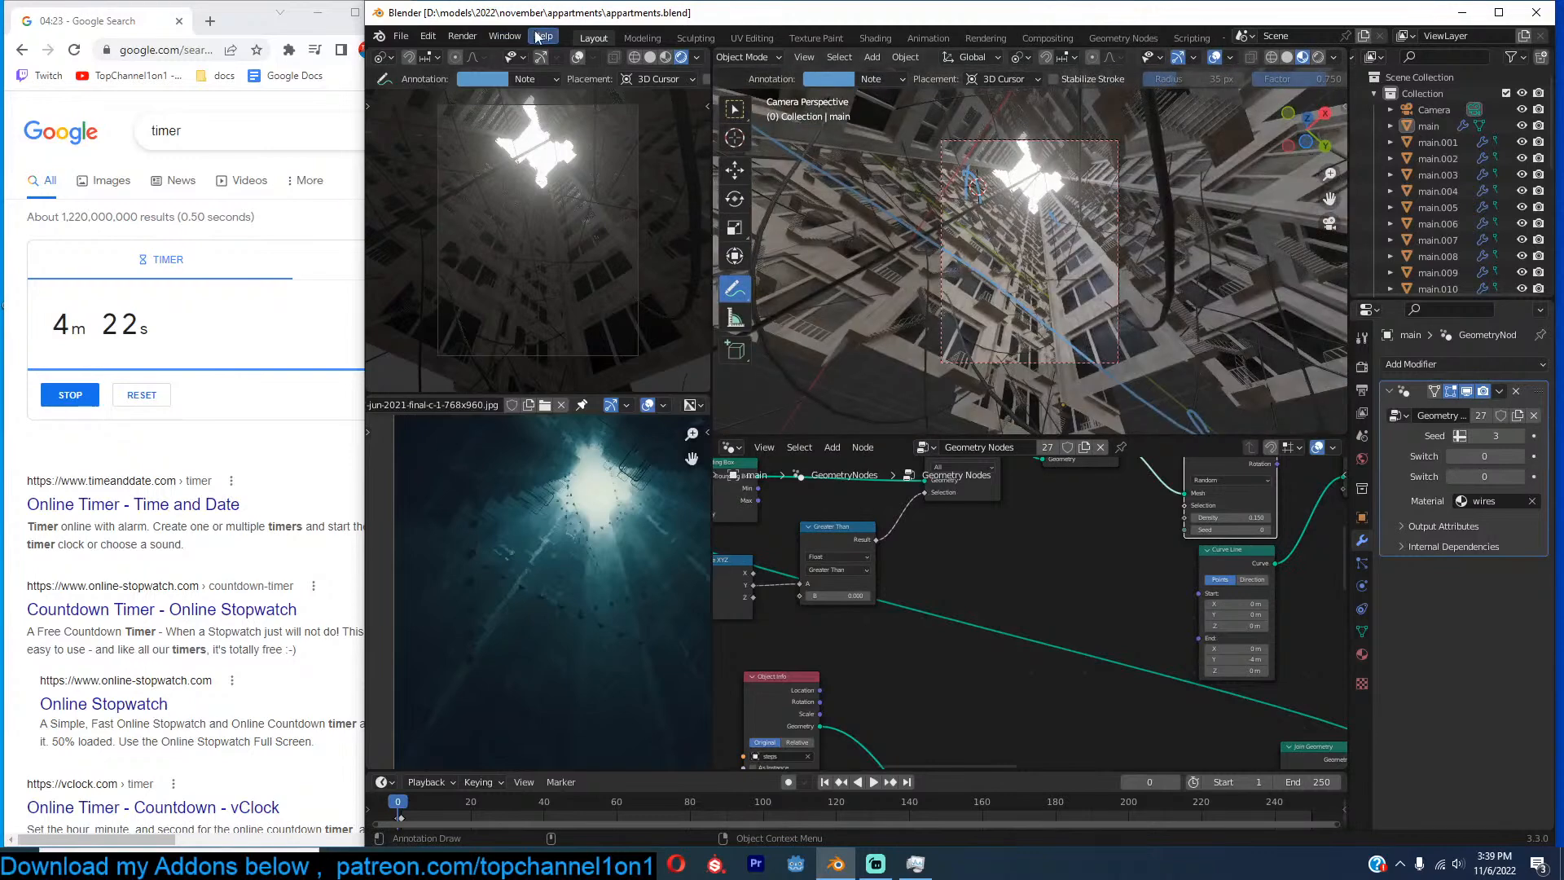
left_click(1362, 459)
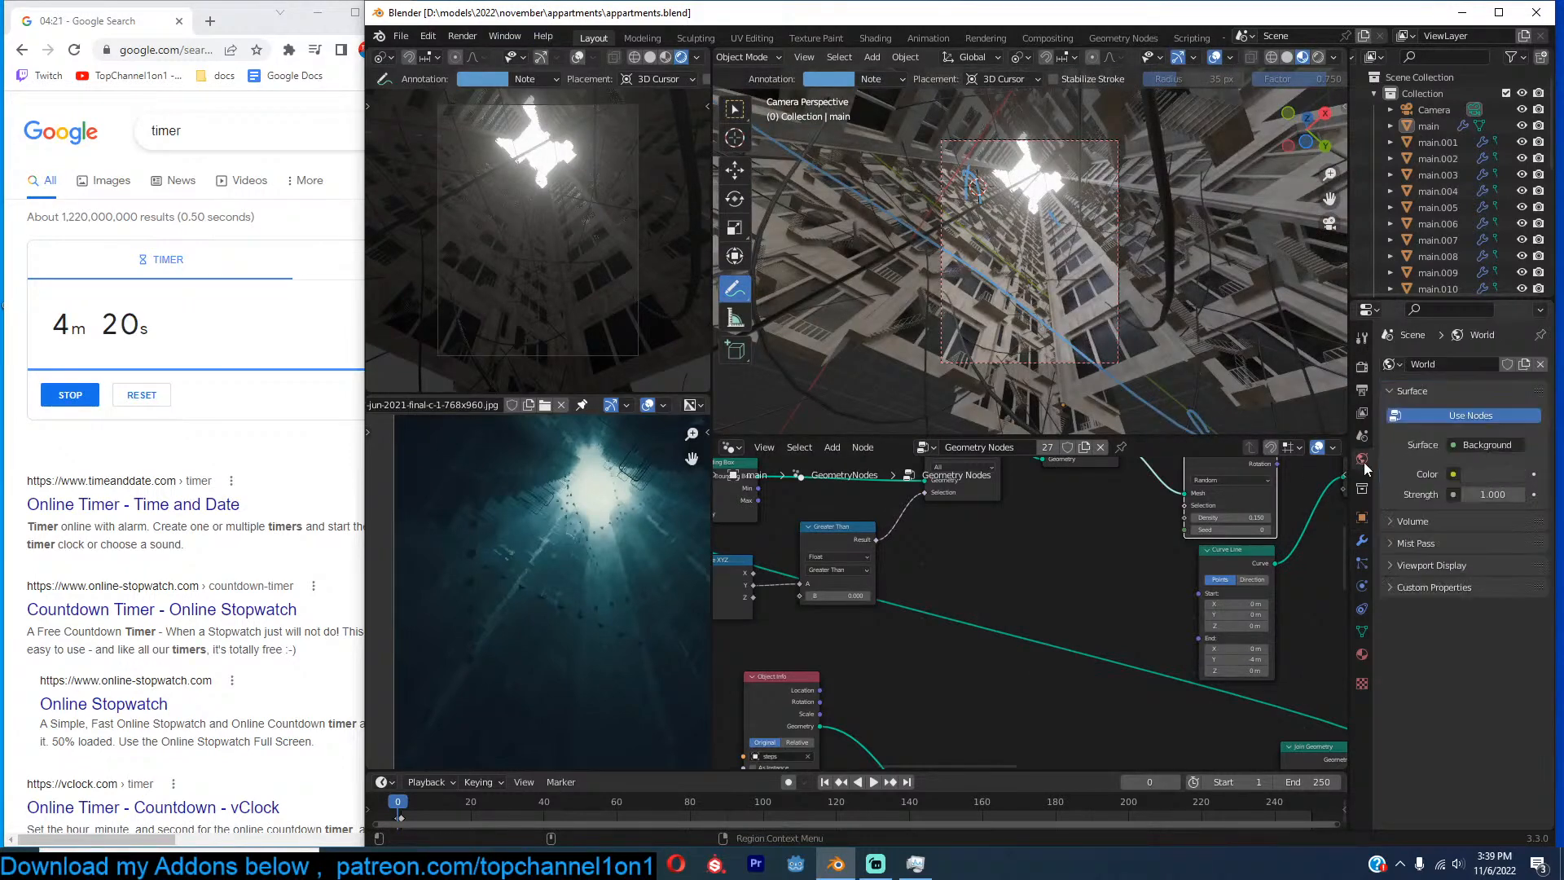
left_click_drag(1483, 493, 1418, 494)
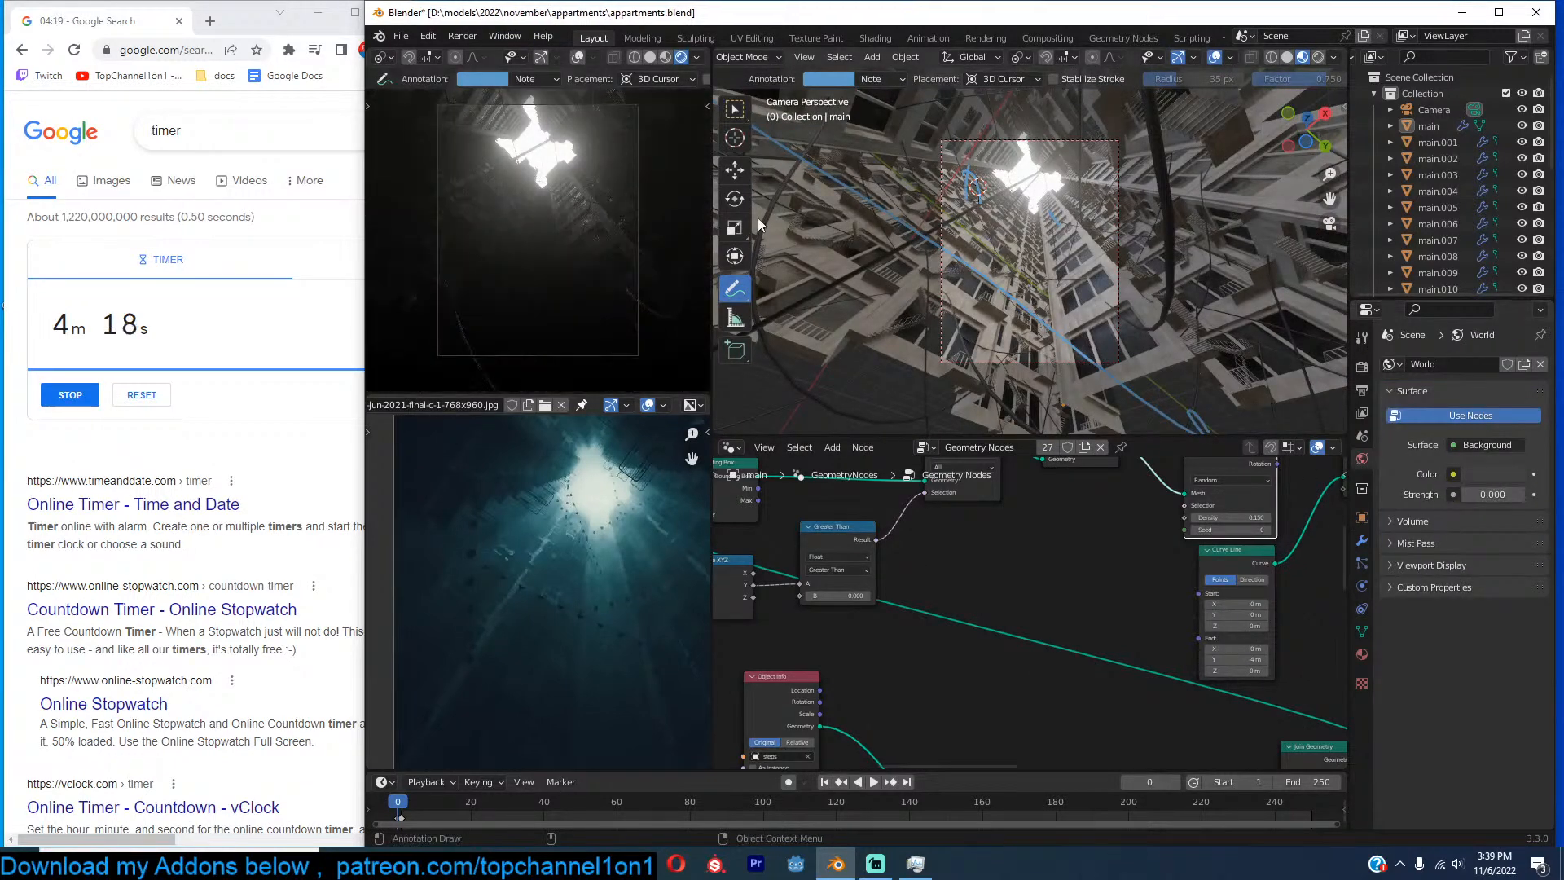
Activate the Move tool, select the plane over the building's central opening, and save the file.
mouse_move(1047, 245)
middle_mouse_down()
mouse_move(1075, 326)
mouse_move(1082, 265)
mouse_move(1039, 187)
middle_mouse_up()
scroll(1087, 298, "down", 6)
left_click(734, 169)
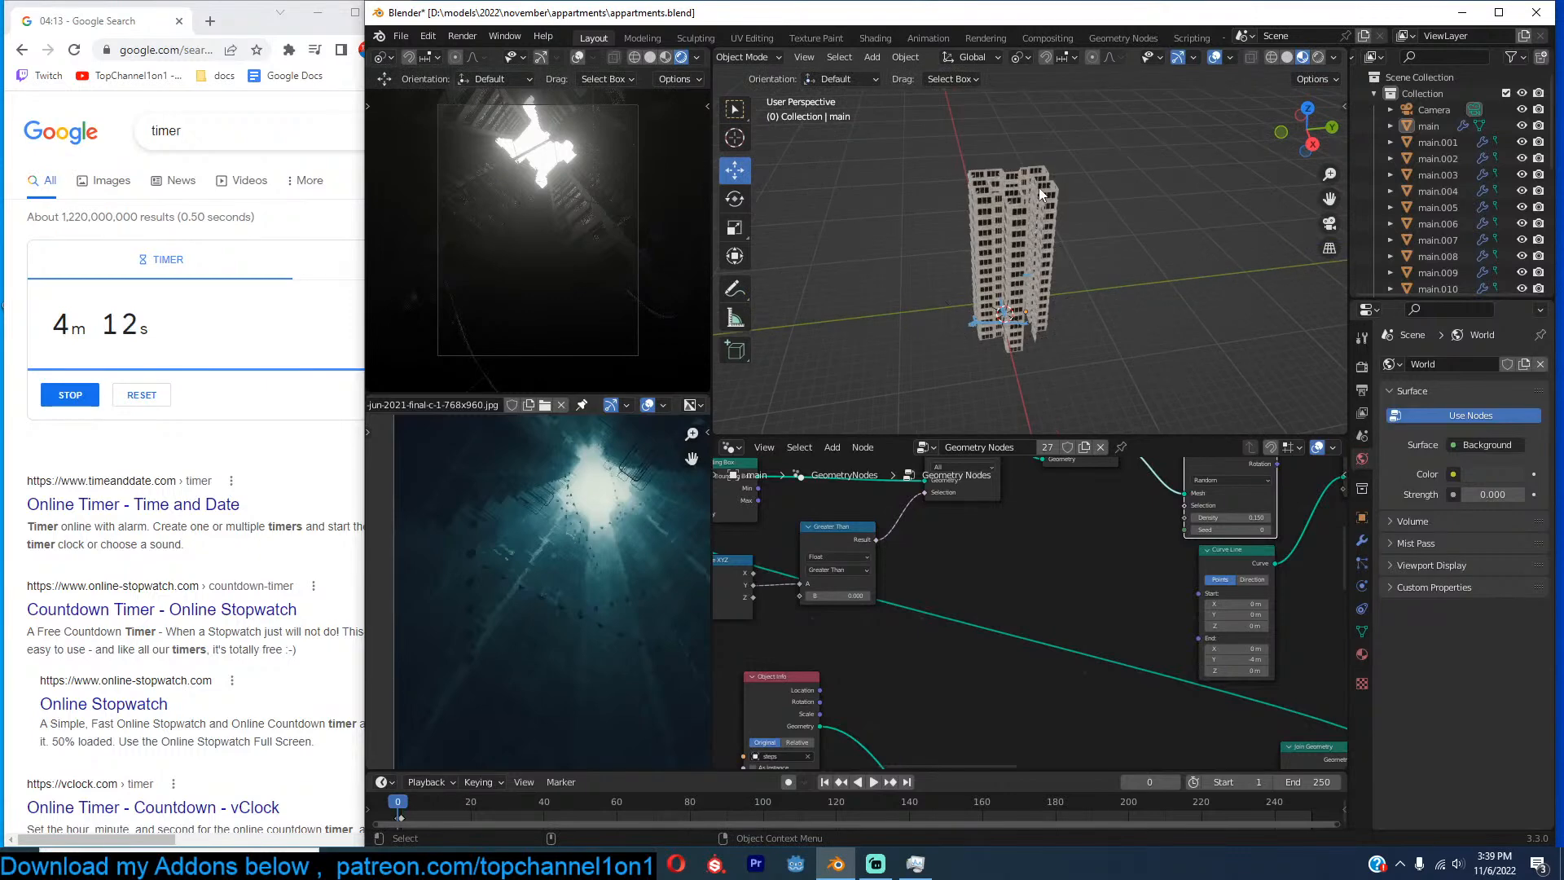
key("KP_7")
left_click(1072, 261)
left_click(1072, 260)
middle_click_drag(1072, 261, 1101, 191)
scroll(1100, 164, "up", 3)
key("ctrl+s")
Add an area light, move it about 1.29 m up from the plane, and show the scene from the top in wireframe.
key("shift+a")
mouse_move(1053, 329)
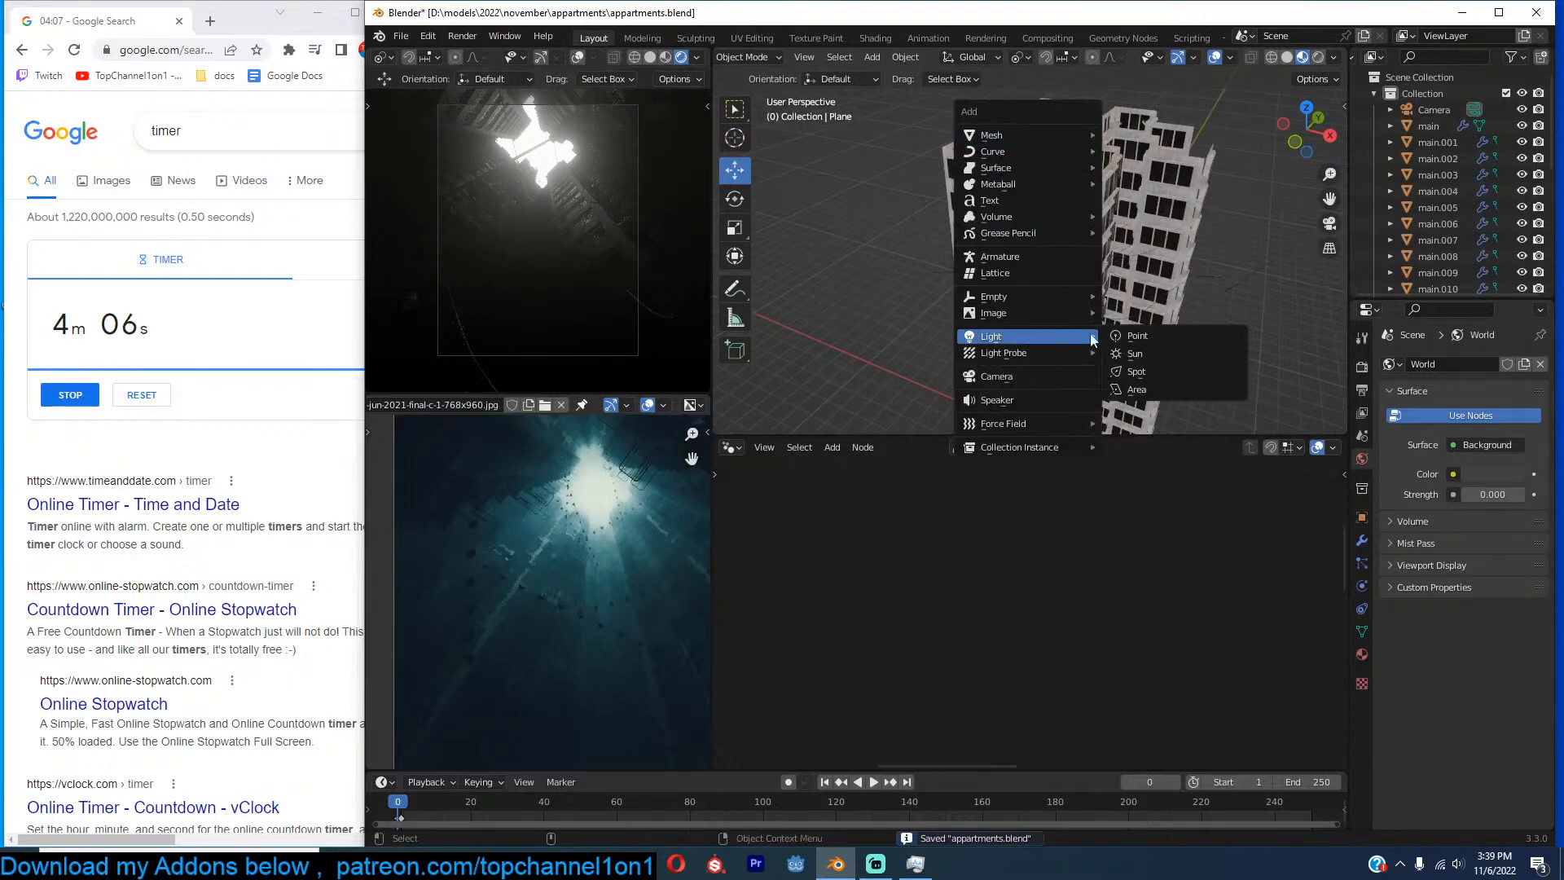
left_click(1157, 389)
key("g")
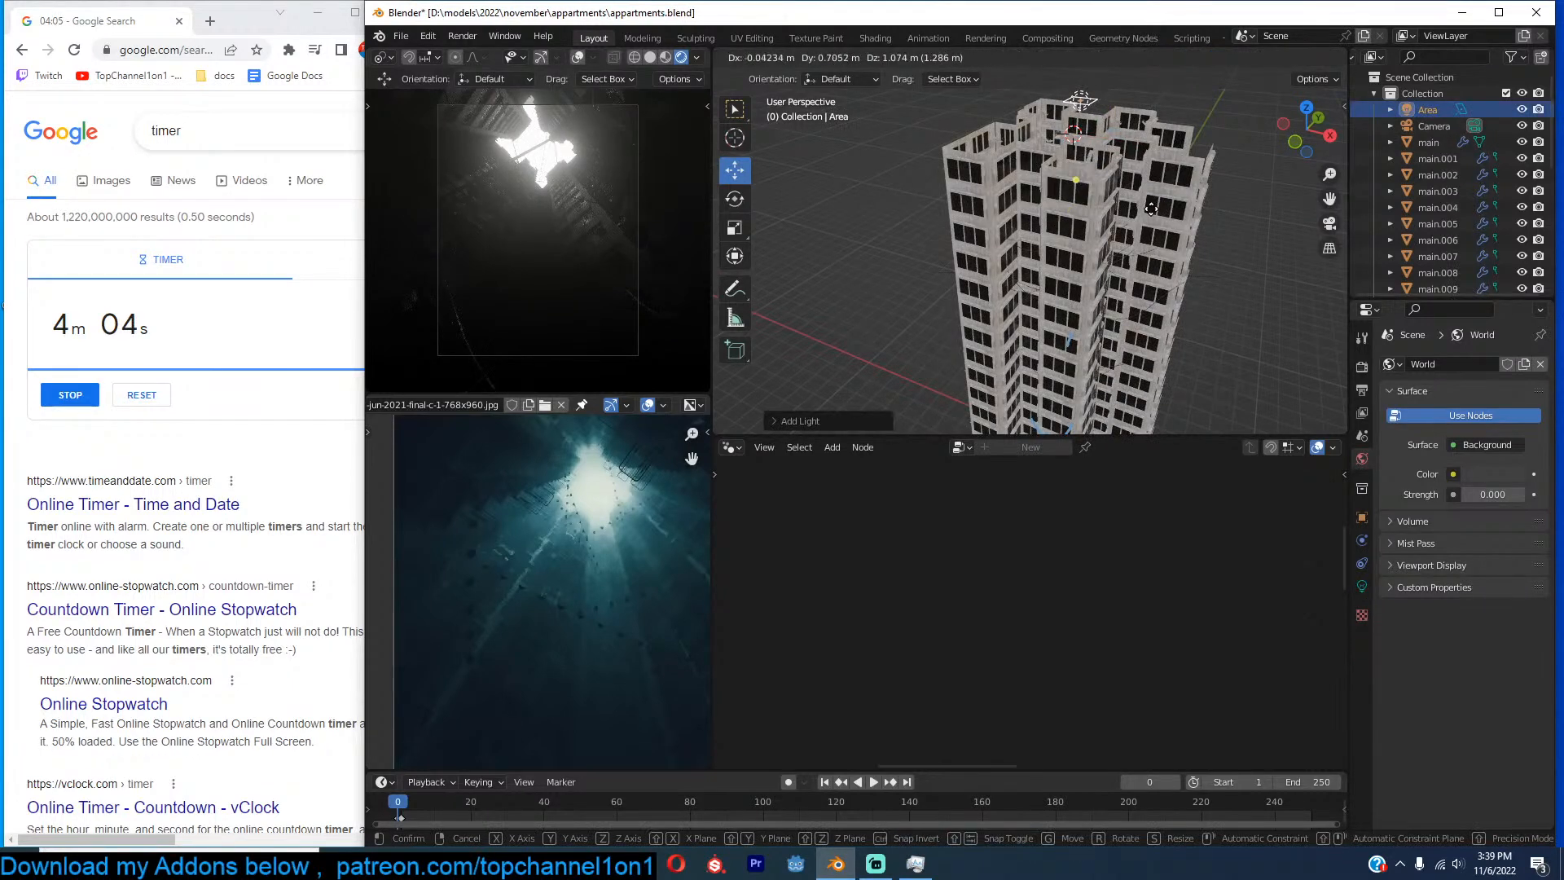
left_click(1151, 209)
key("KP_7")
key("z")
left_click(978, 273)
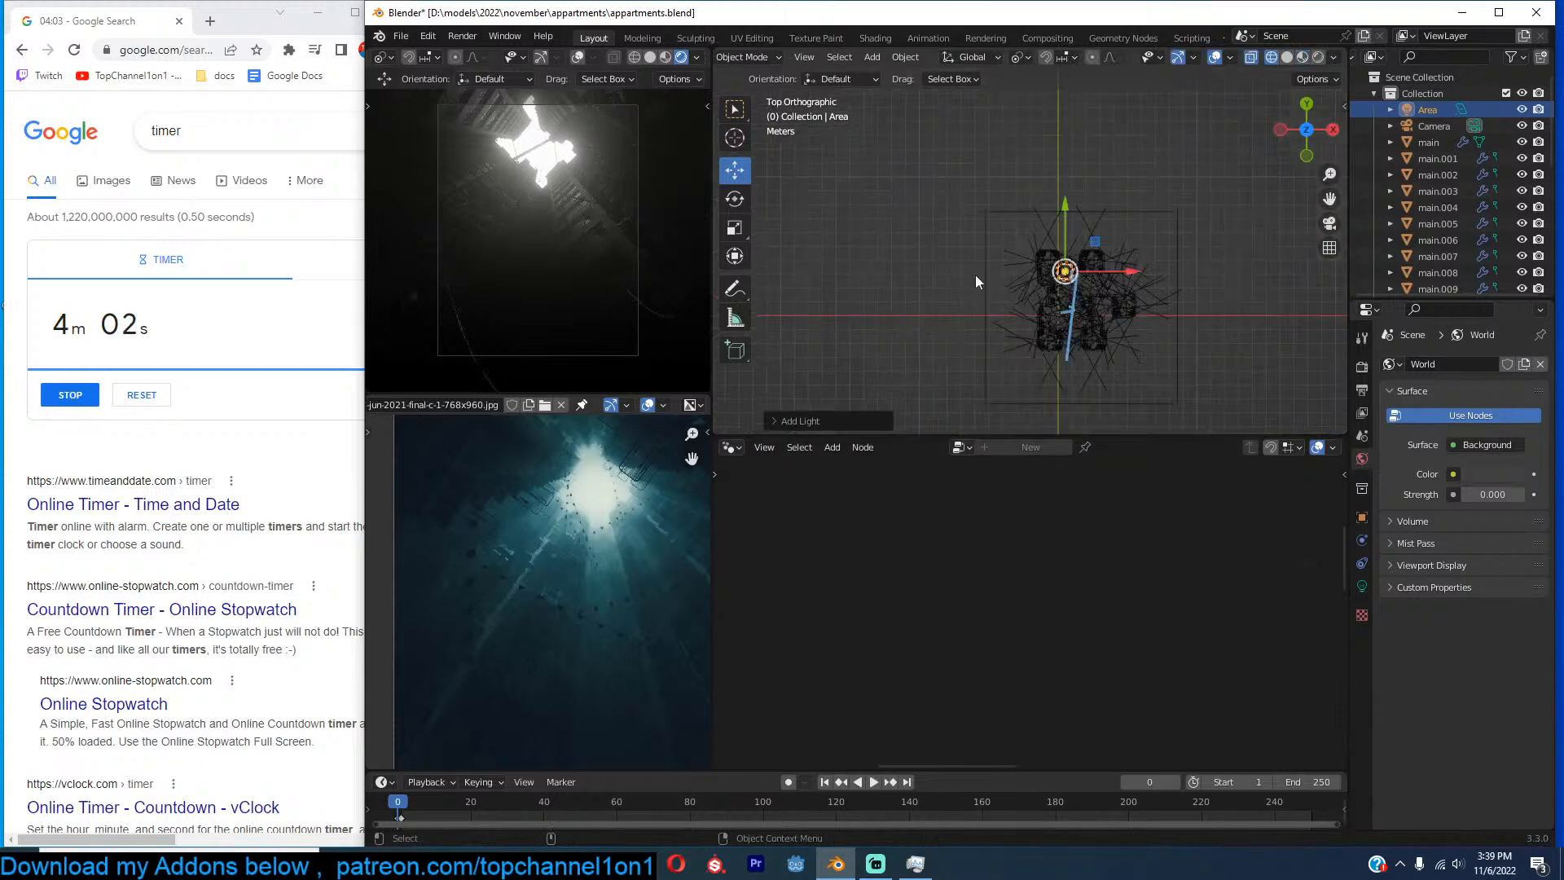
Move the area light over the building, scale it up to cover the central shaft, and adjust its position.
scroll(1026, 285, "up", 4)
key("g")
left_click(1152, 341)
key("s")
left_click(725, 353)
key("g")
left_click(716, 339)
Try a Power of 10000 W on the area light, and settle on 1000 W.
left_click(1362, 583)
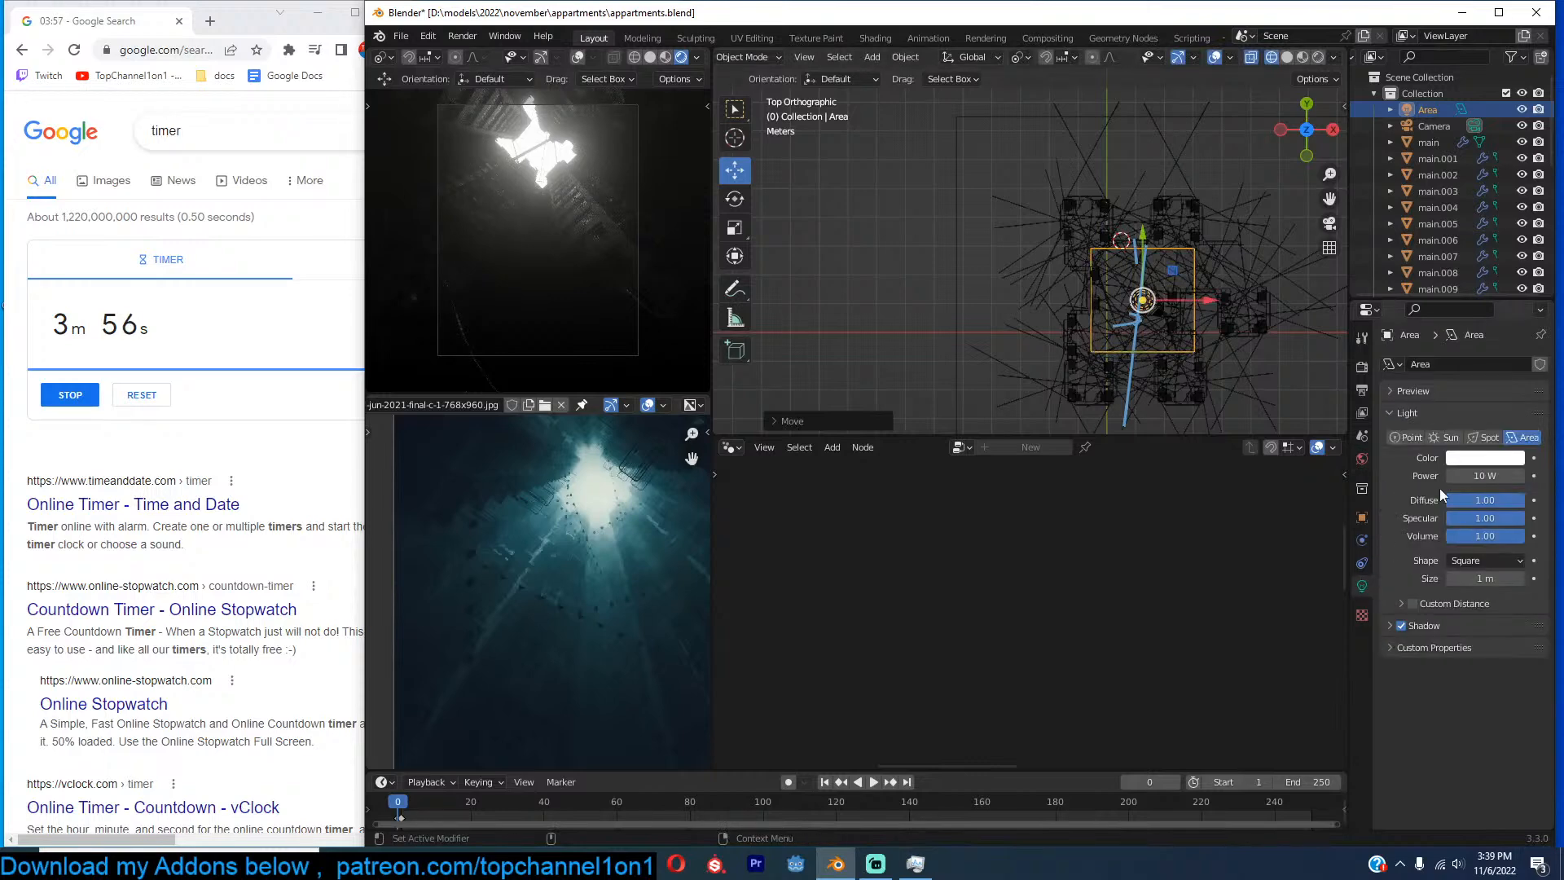
left_click(1485, 479)
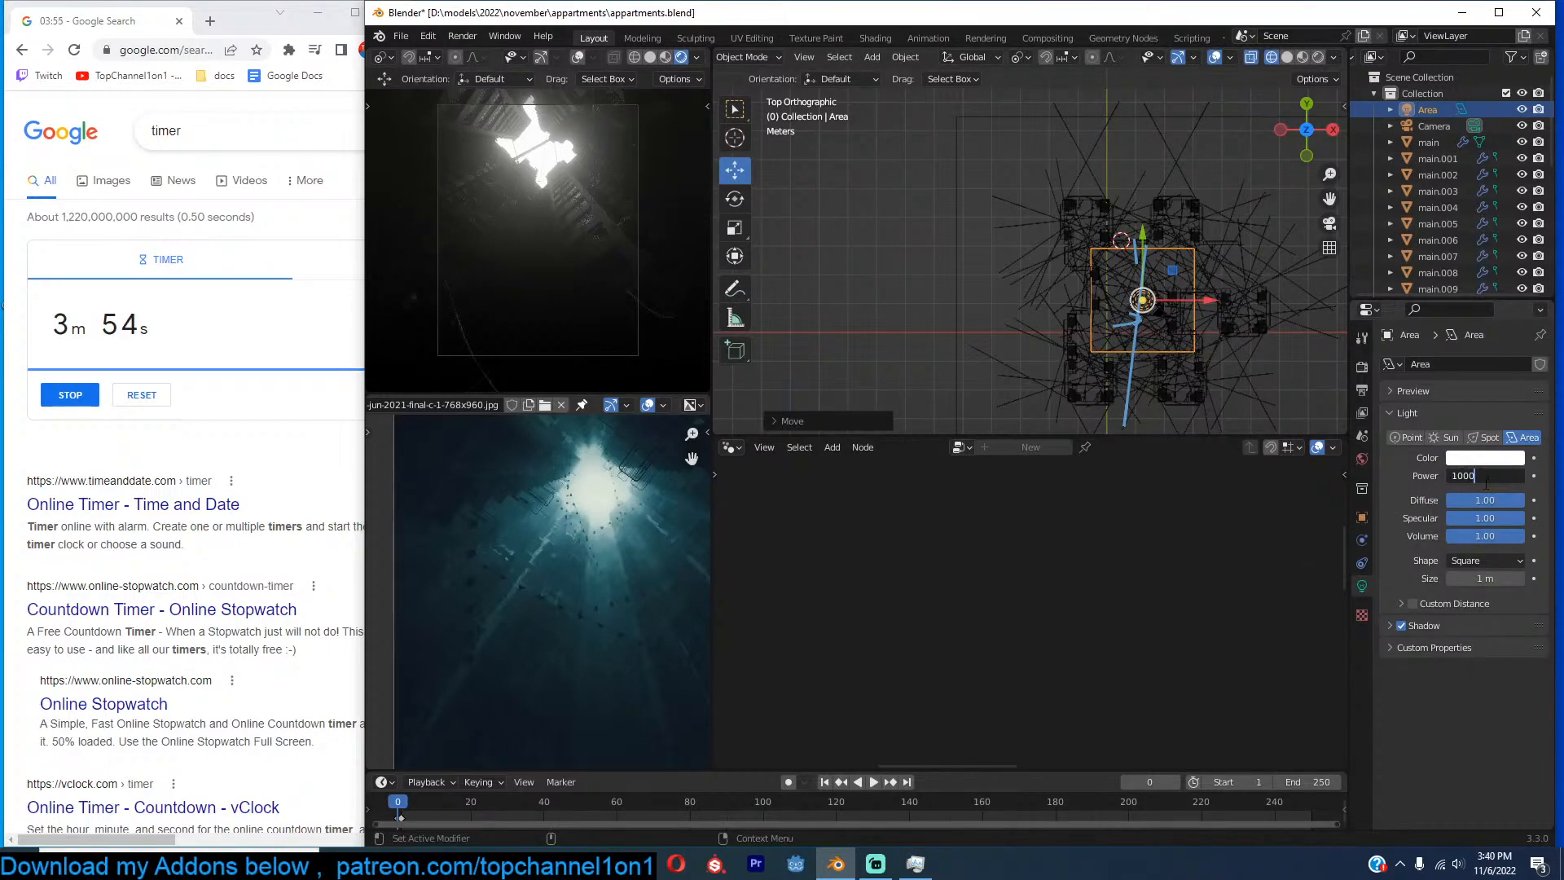
key("Return")
left_click(1495, 479)
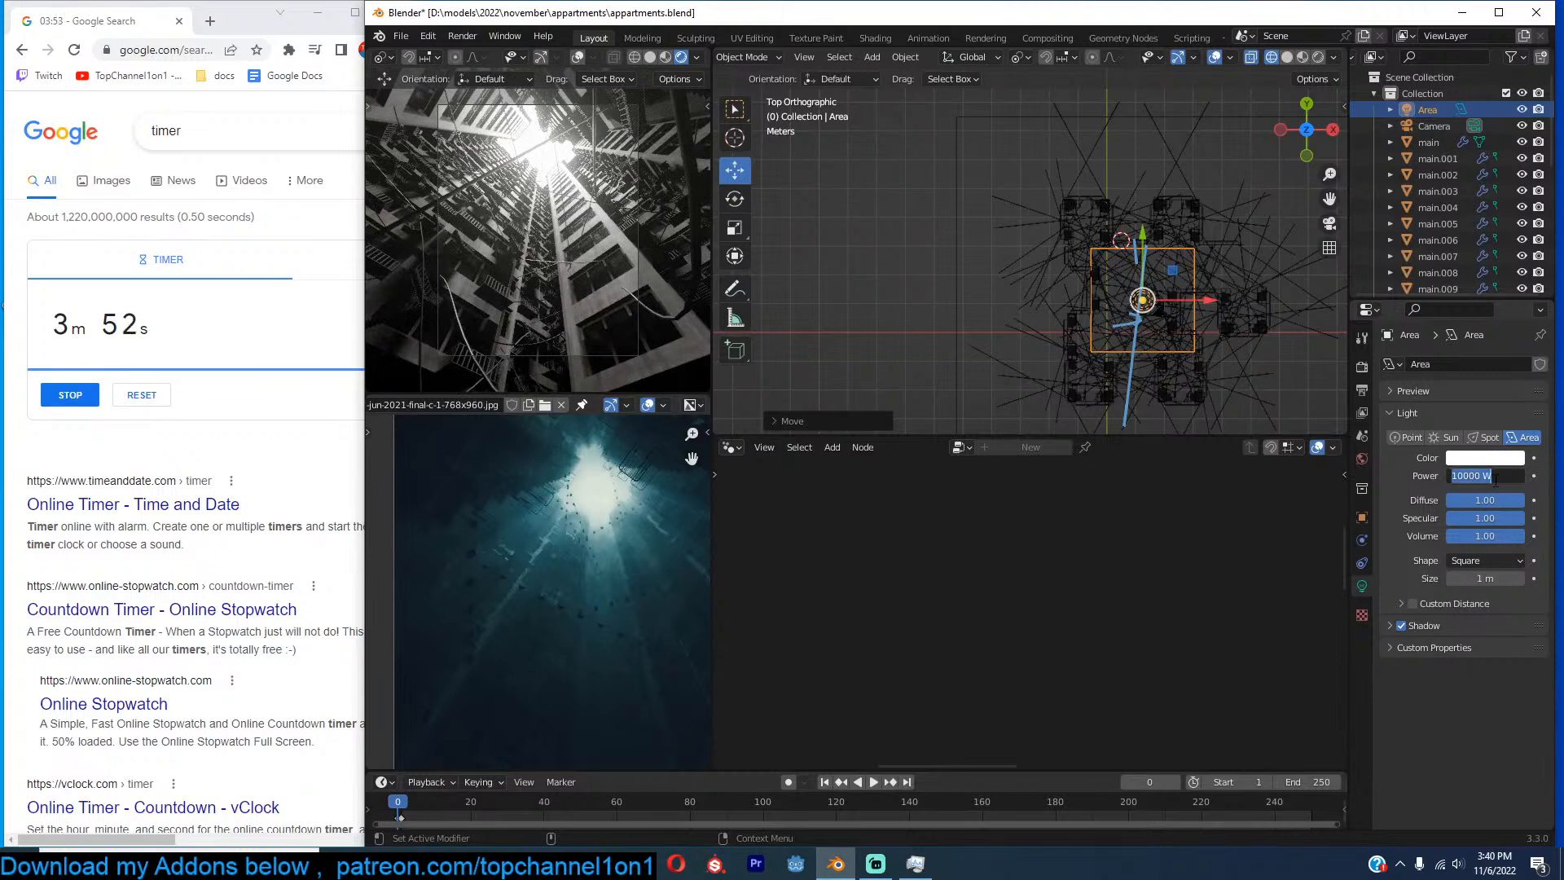
left_click(1494, 479)
key("Return")
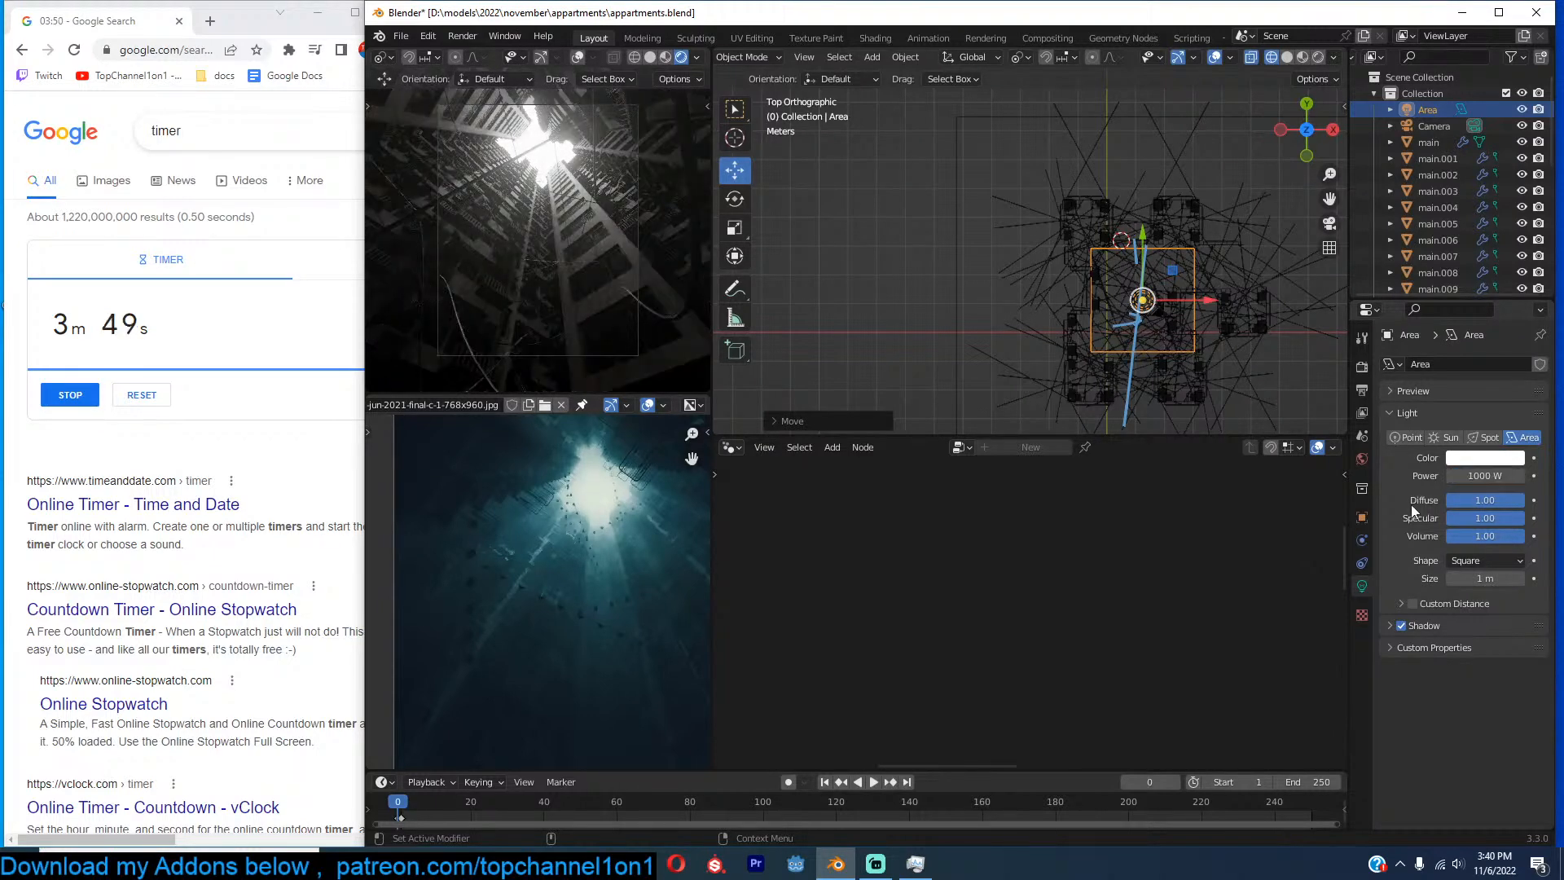
Tint the area light pale cyan and raise it about 4.4 m along Z above the building.
left_click(1475, 461)
mouse_move(1444, 296)
left_mouse_down()
mouse_move(1445, 331)
mouse_move(1454, 273)
mouse_move(1437, 285)
left_mouse_up()
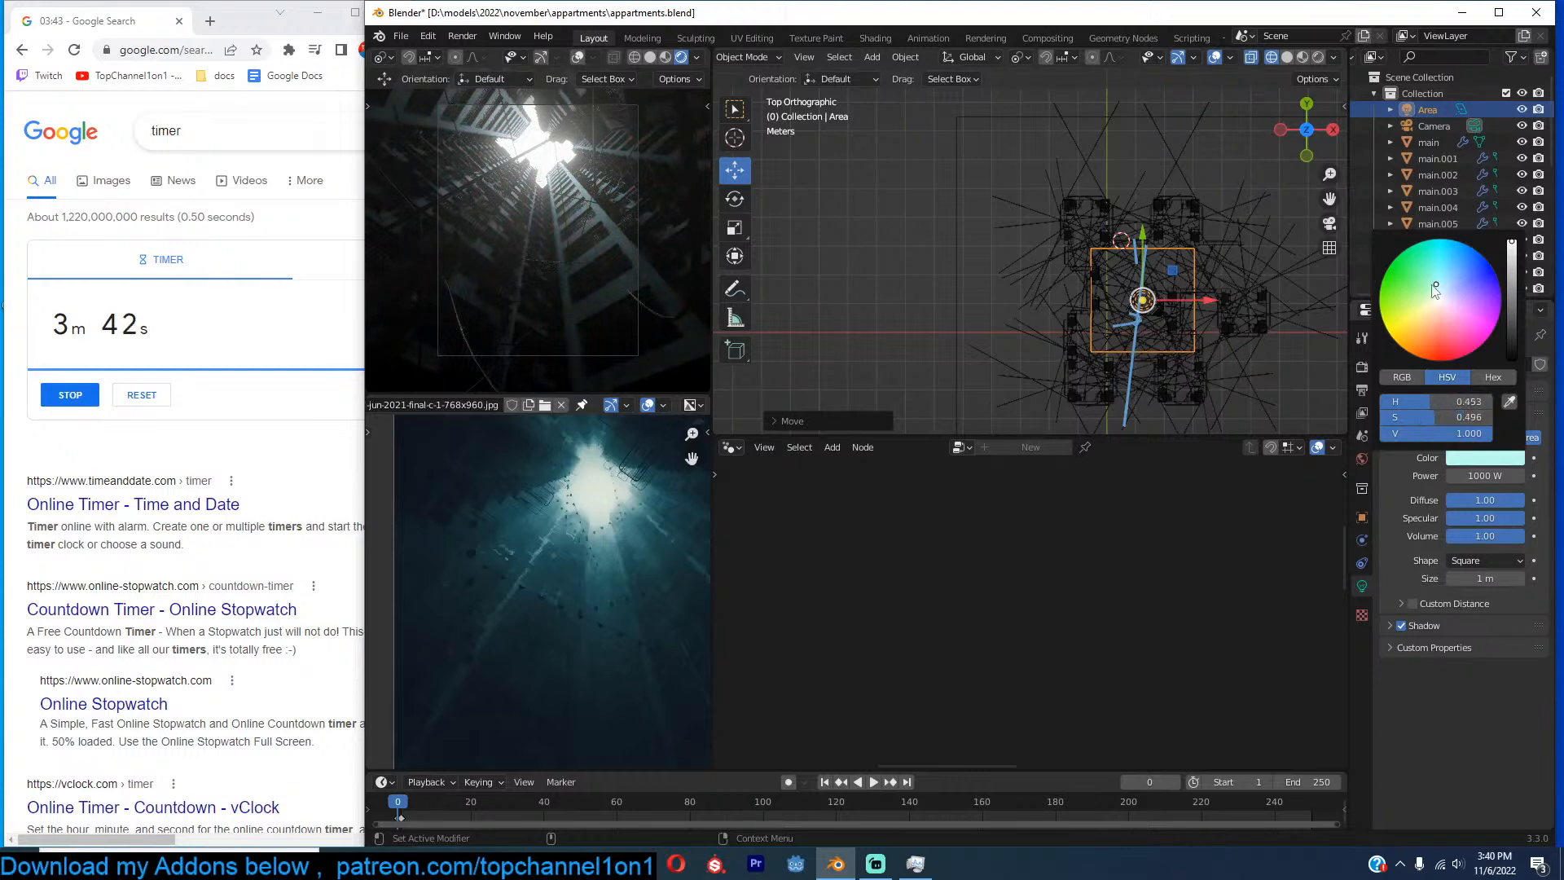
middle_click_drag(1271, 293, 1181, 199)
key("g")
key("z")
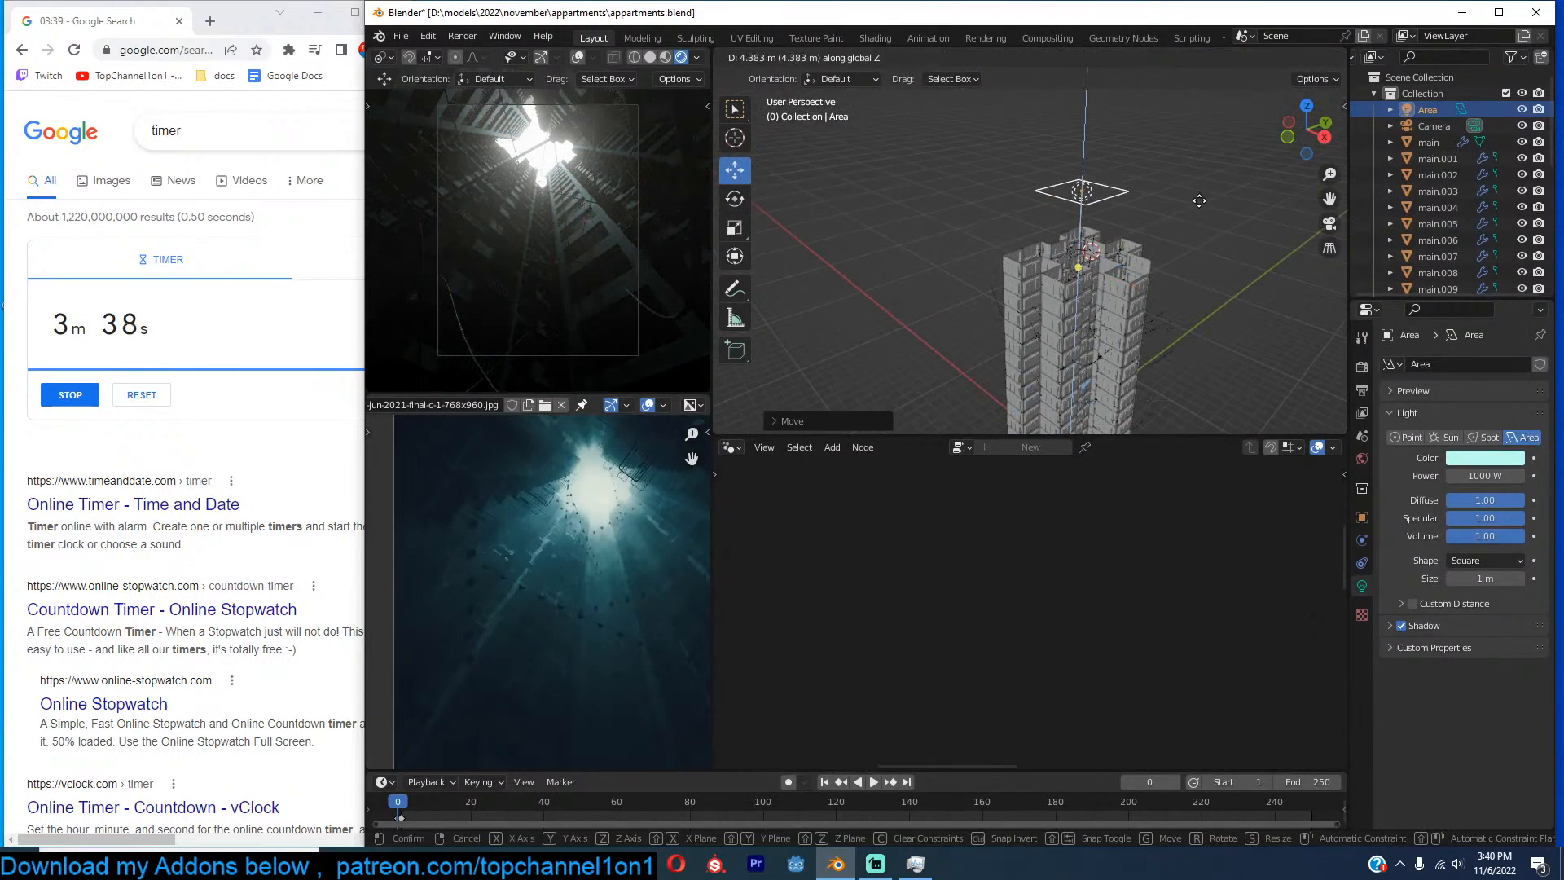
left_click(1199, 200)
Change the area light's color to a near-white blue with hue about 0.625 and saturation about 0.042.
left_click(1474, 457)
mouse_move(1442, 300)
left_mouse_down()
mouse_move(1466, 273)
mouse_move(1408, 332)
left_mouse_up()
left_click(1439, 302)
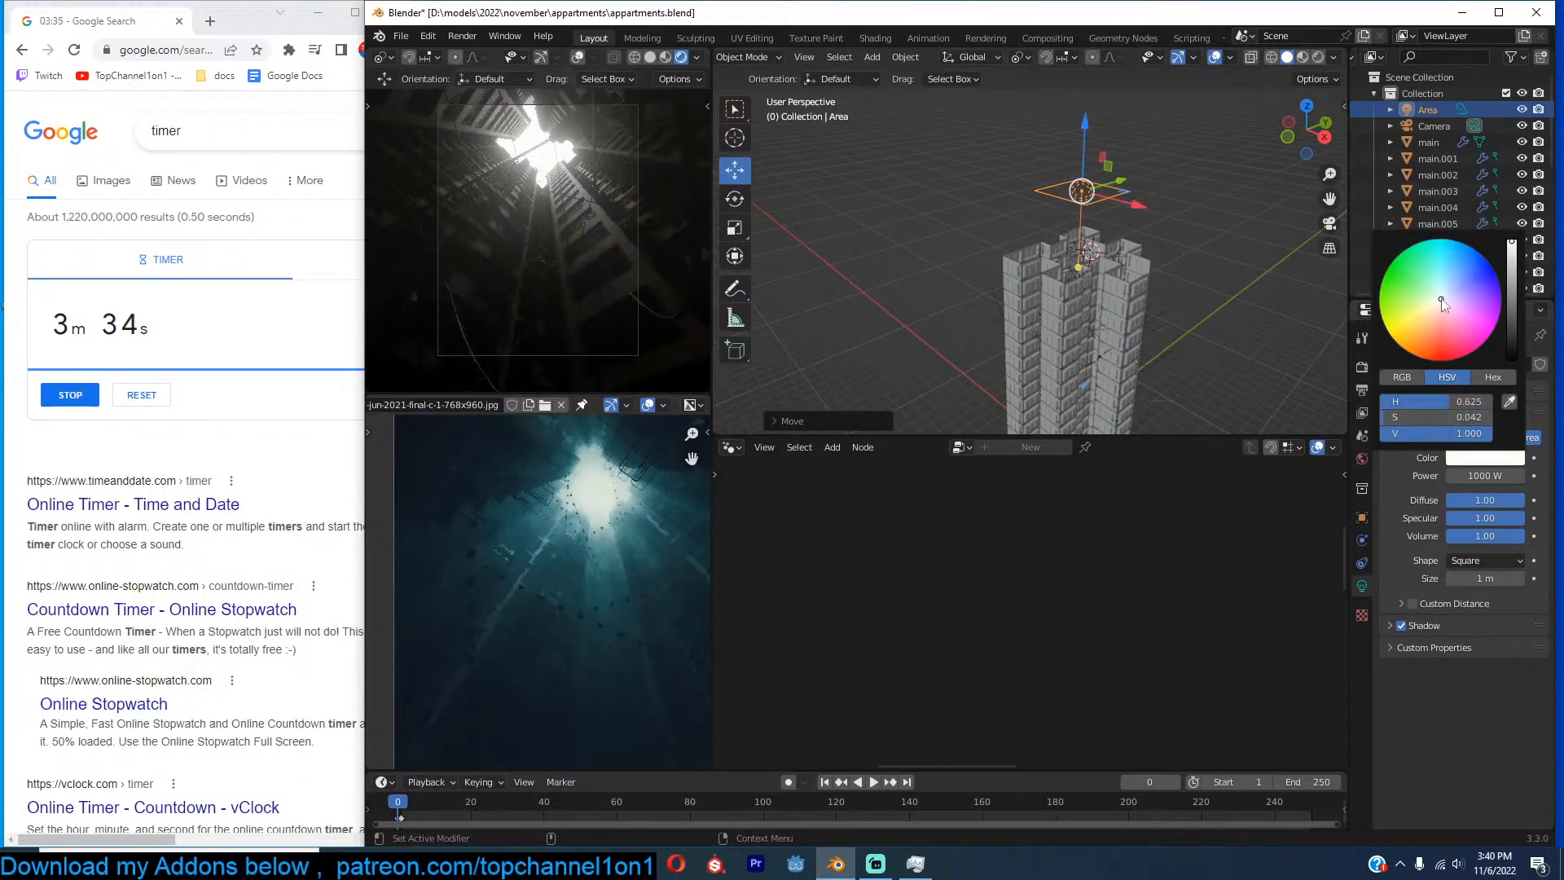
Select the large plane above the building, try to lower it along Z, and save the file.
scroll(1185, 271, "down", 4)
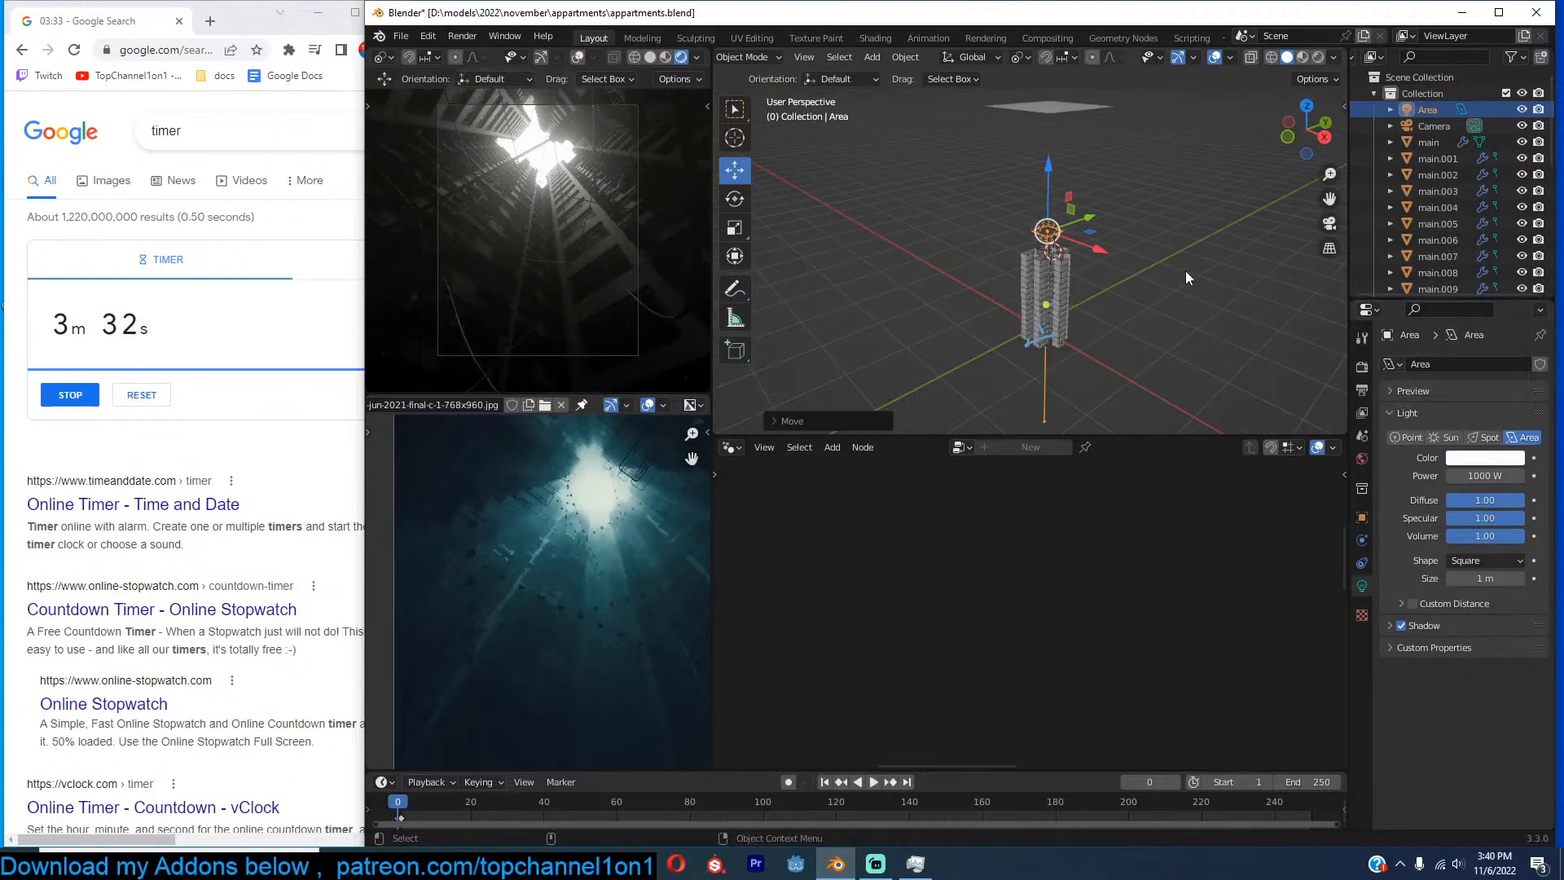
left_click(1086, 108)
key("g")
key("z")
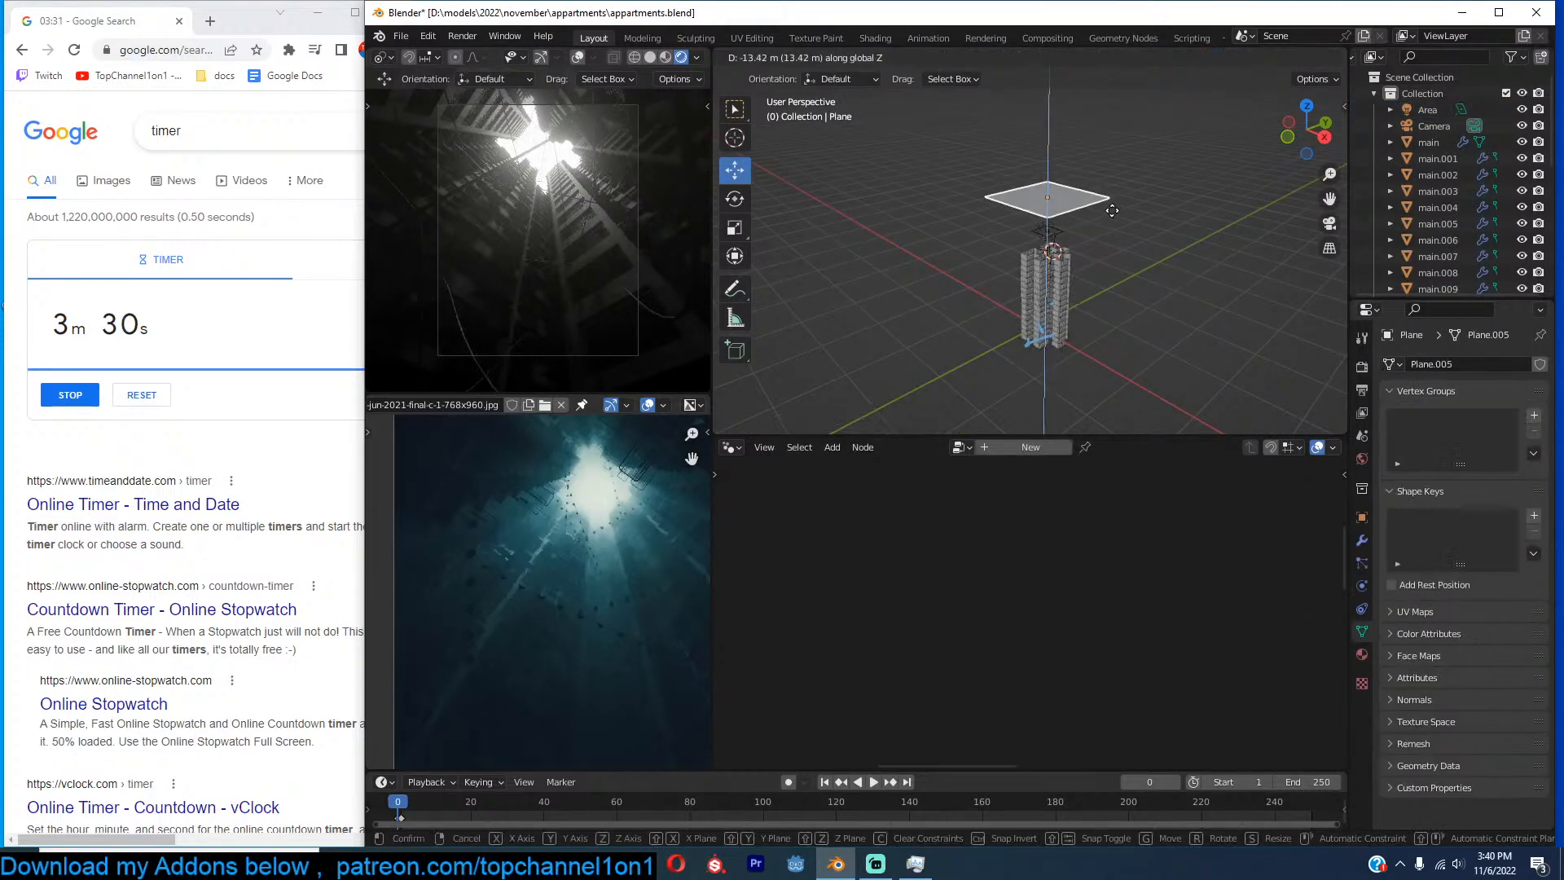
left_click(1149, 198)
scroll(1148, 198, "up", 4)
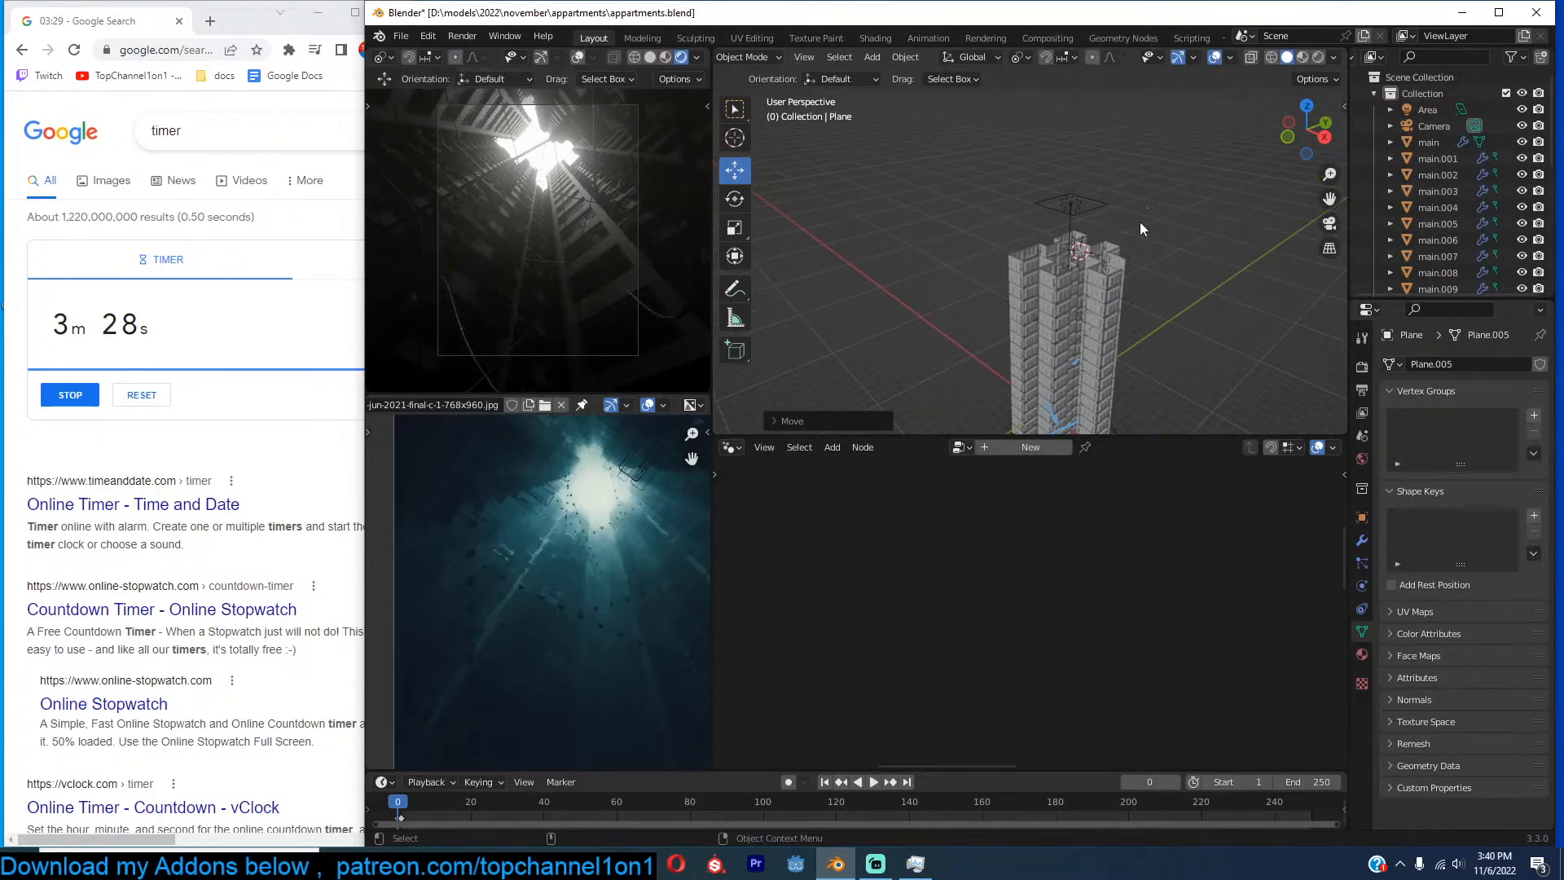
key("ctrl+s")
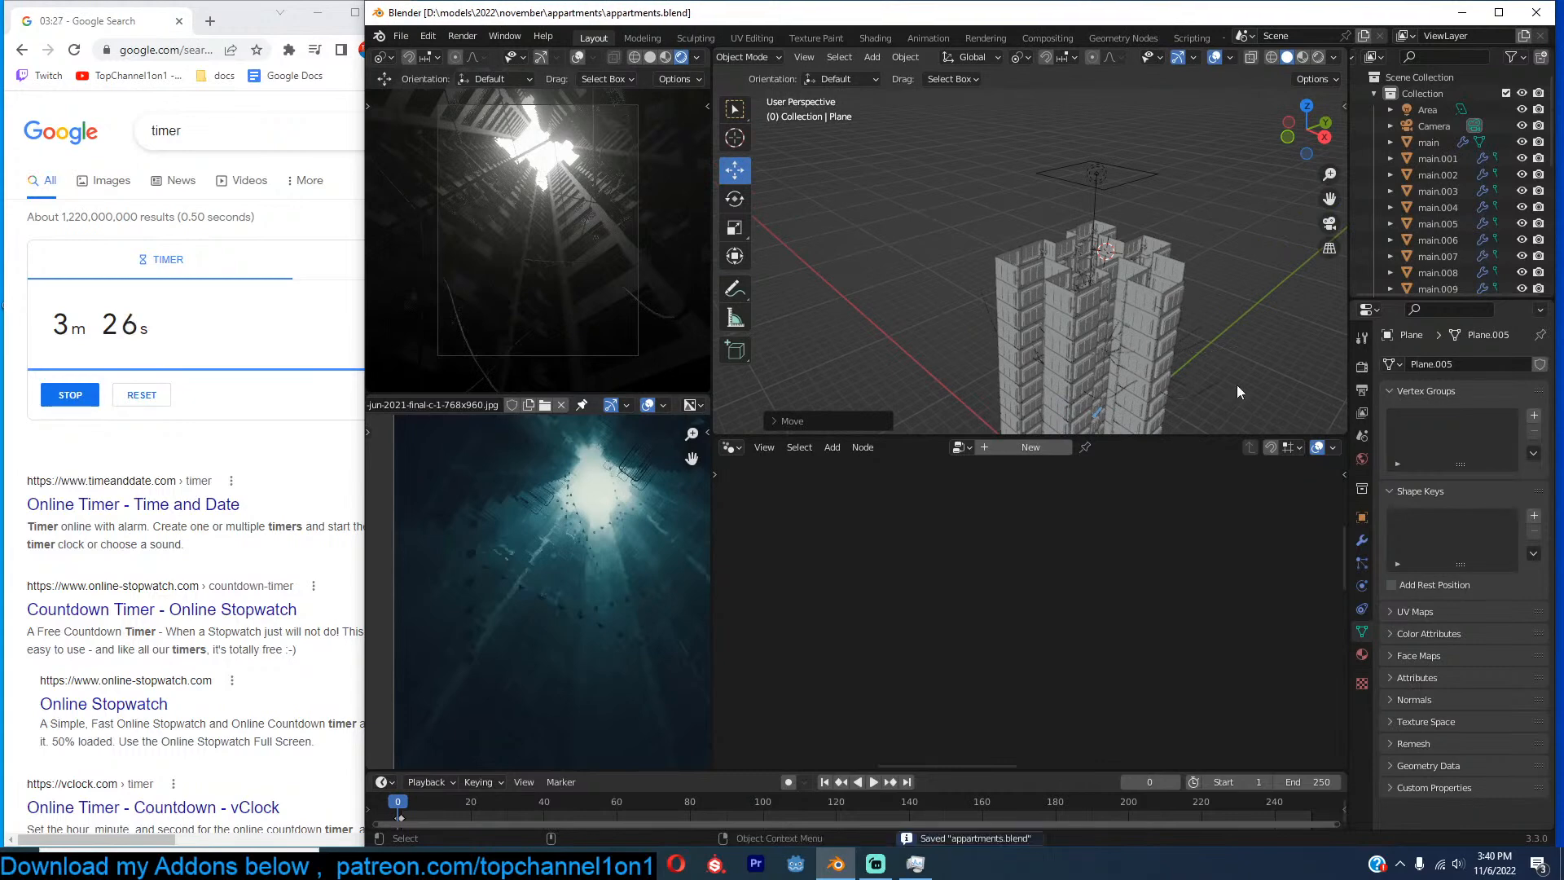
Look through the camera, select it, set its viewport Passepartout to 1.000, and save the file.
scroll(1093, 277, "down", 3)
key("KP_0")
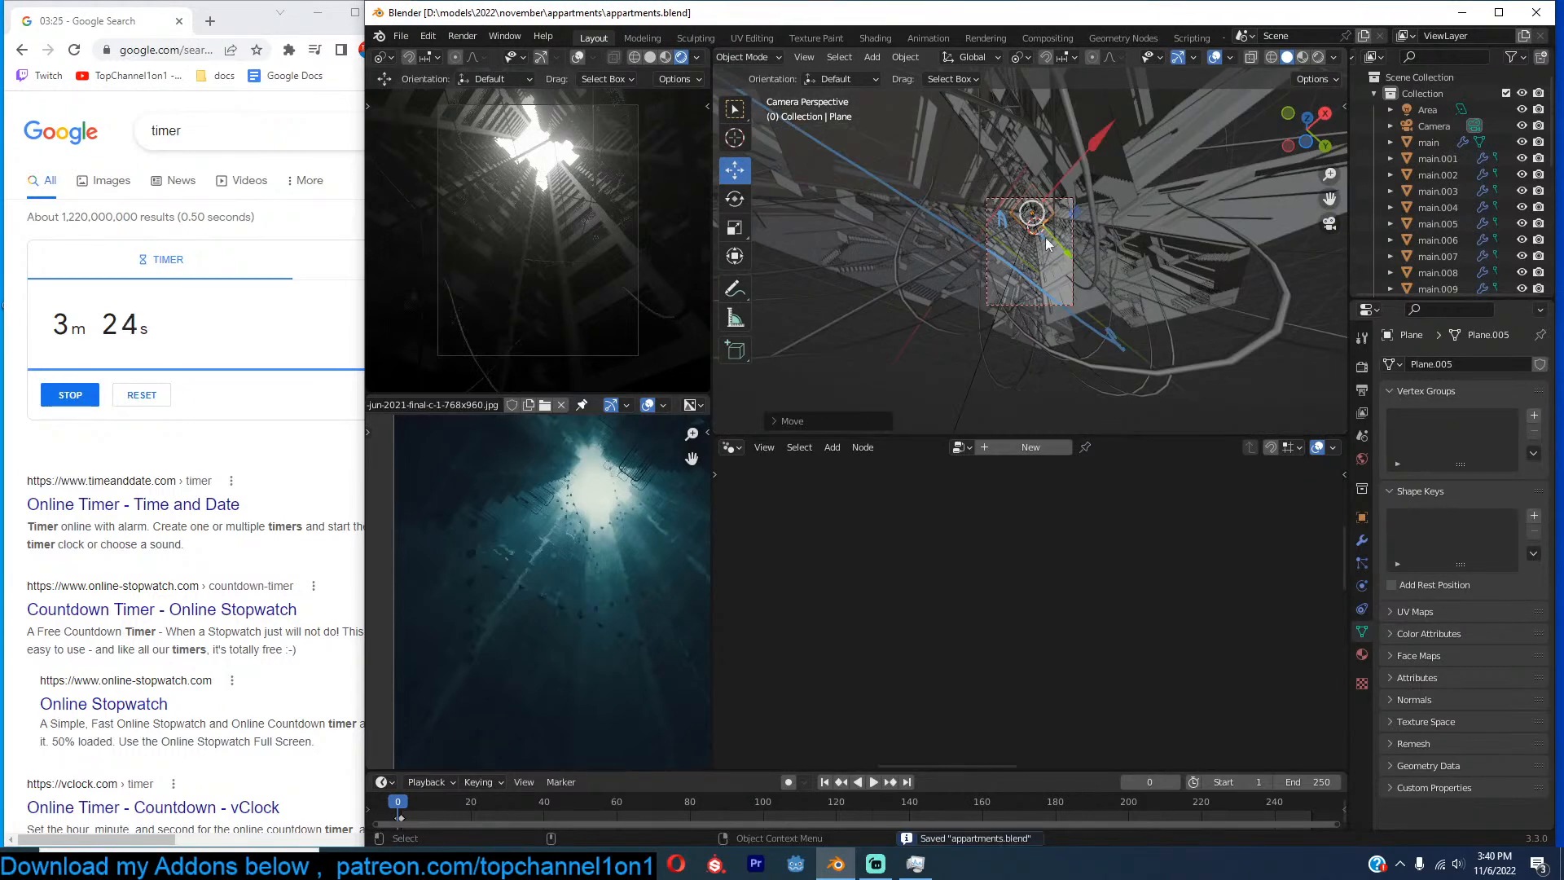
left_click(1014, 194)
left_click(1014, 196)
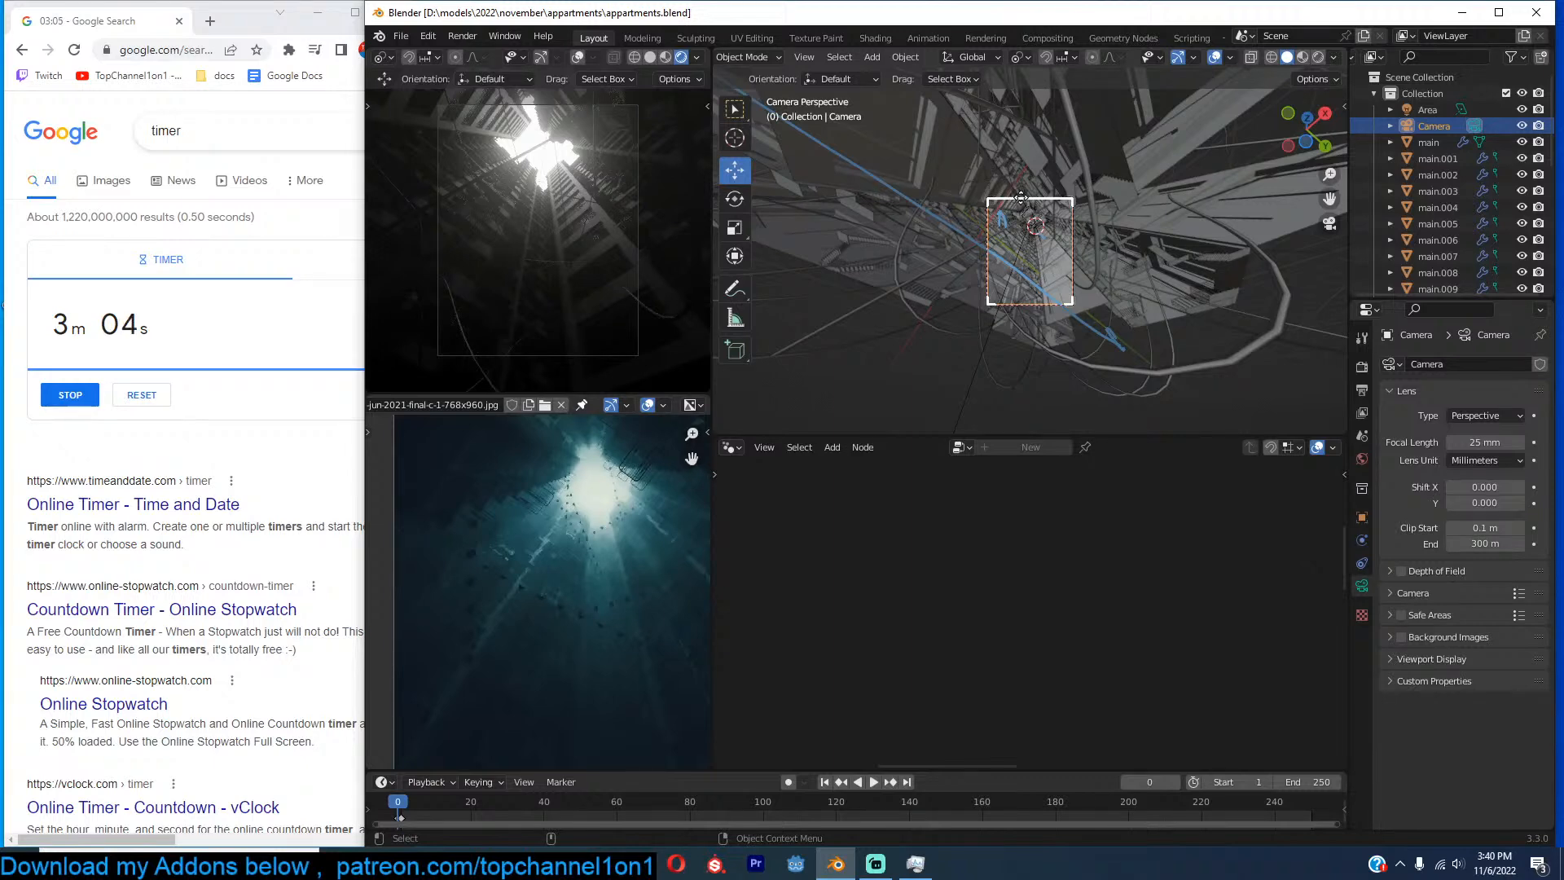
left_click(1162, 193)
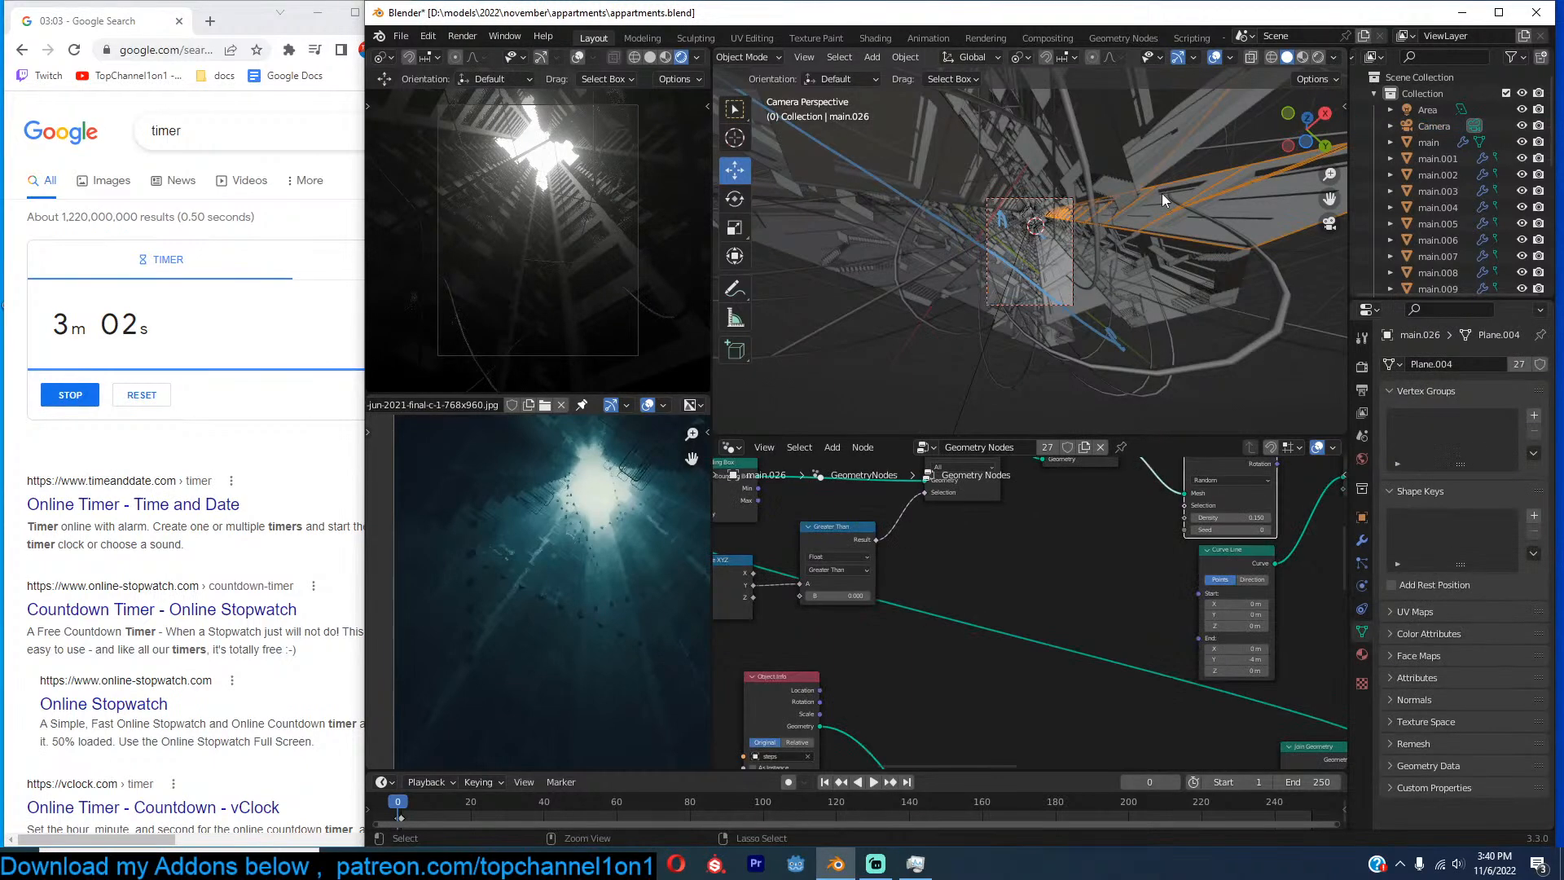
scroll(1063, 229, "up", 4)
left_click(1118, 231)
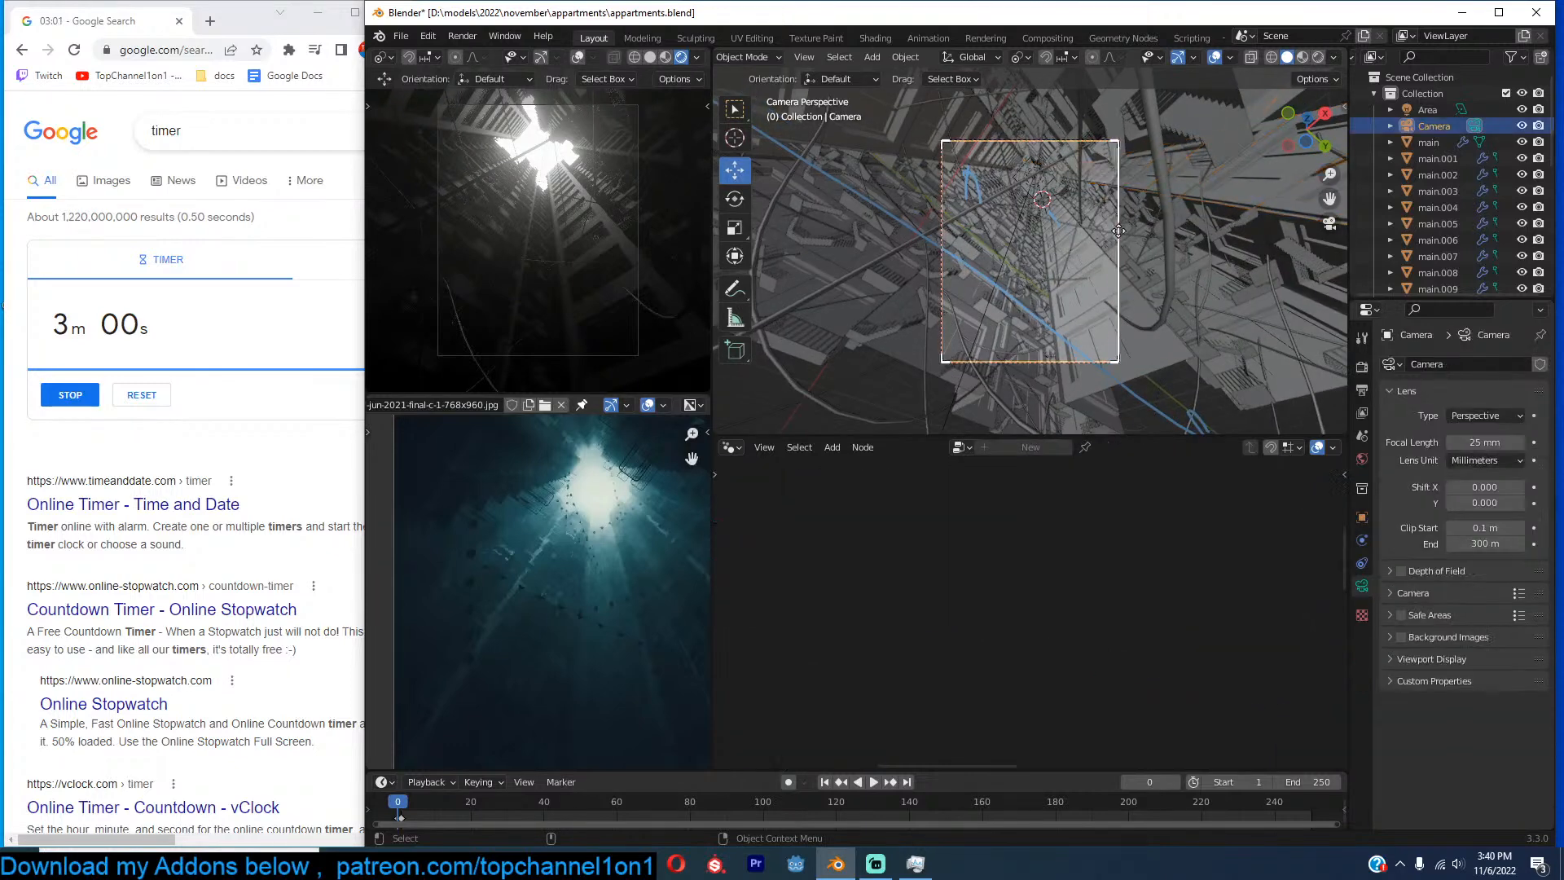
left_click(1440, 658)
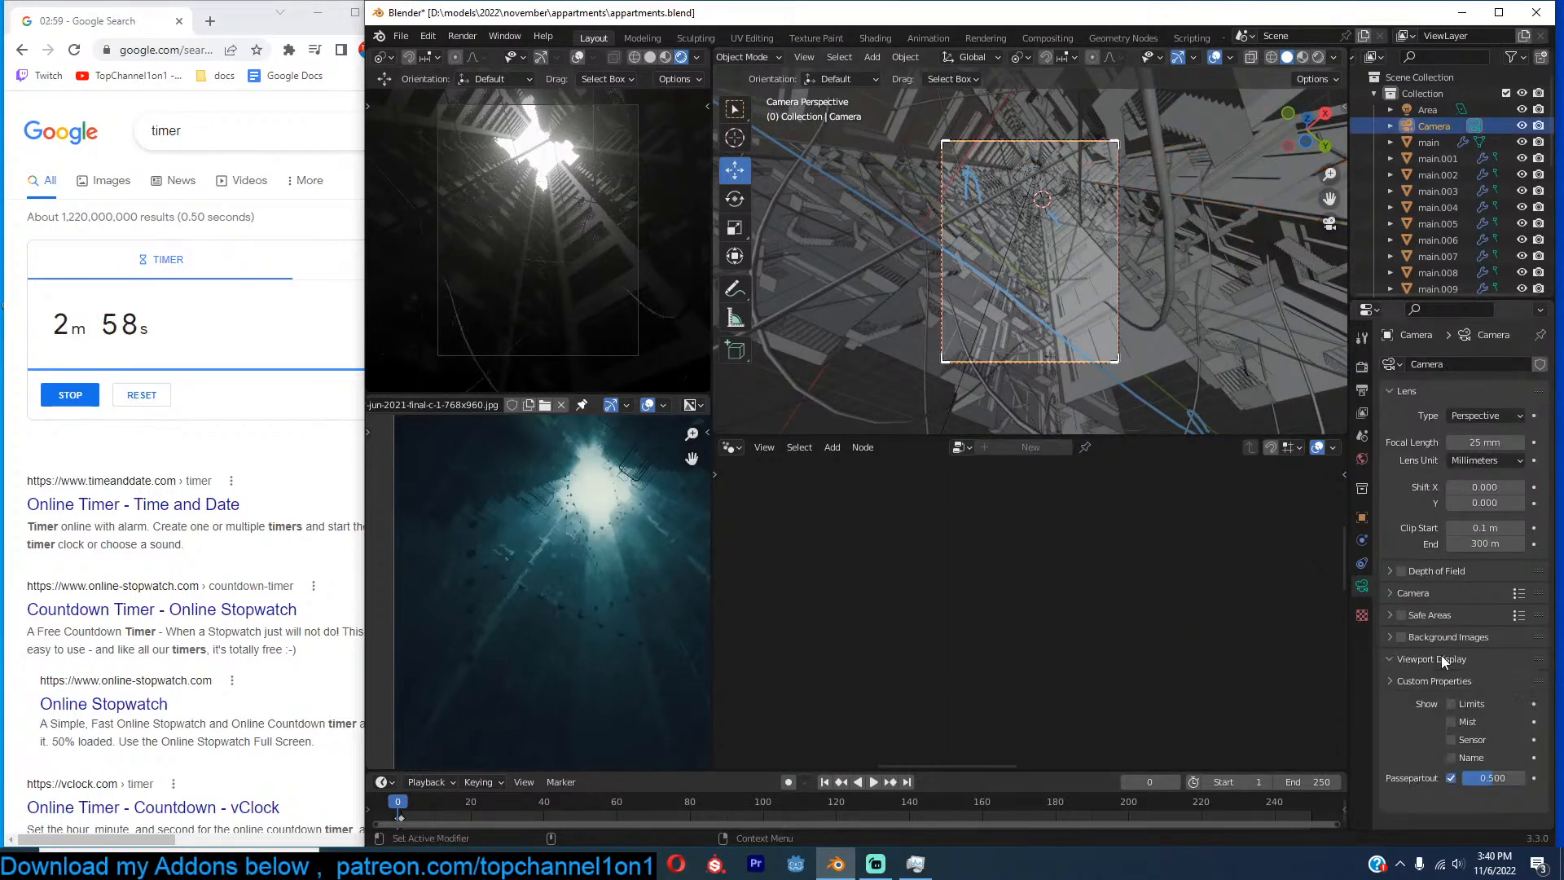
key("ctrl+s")
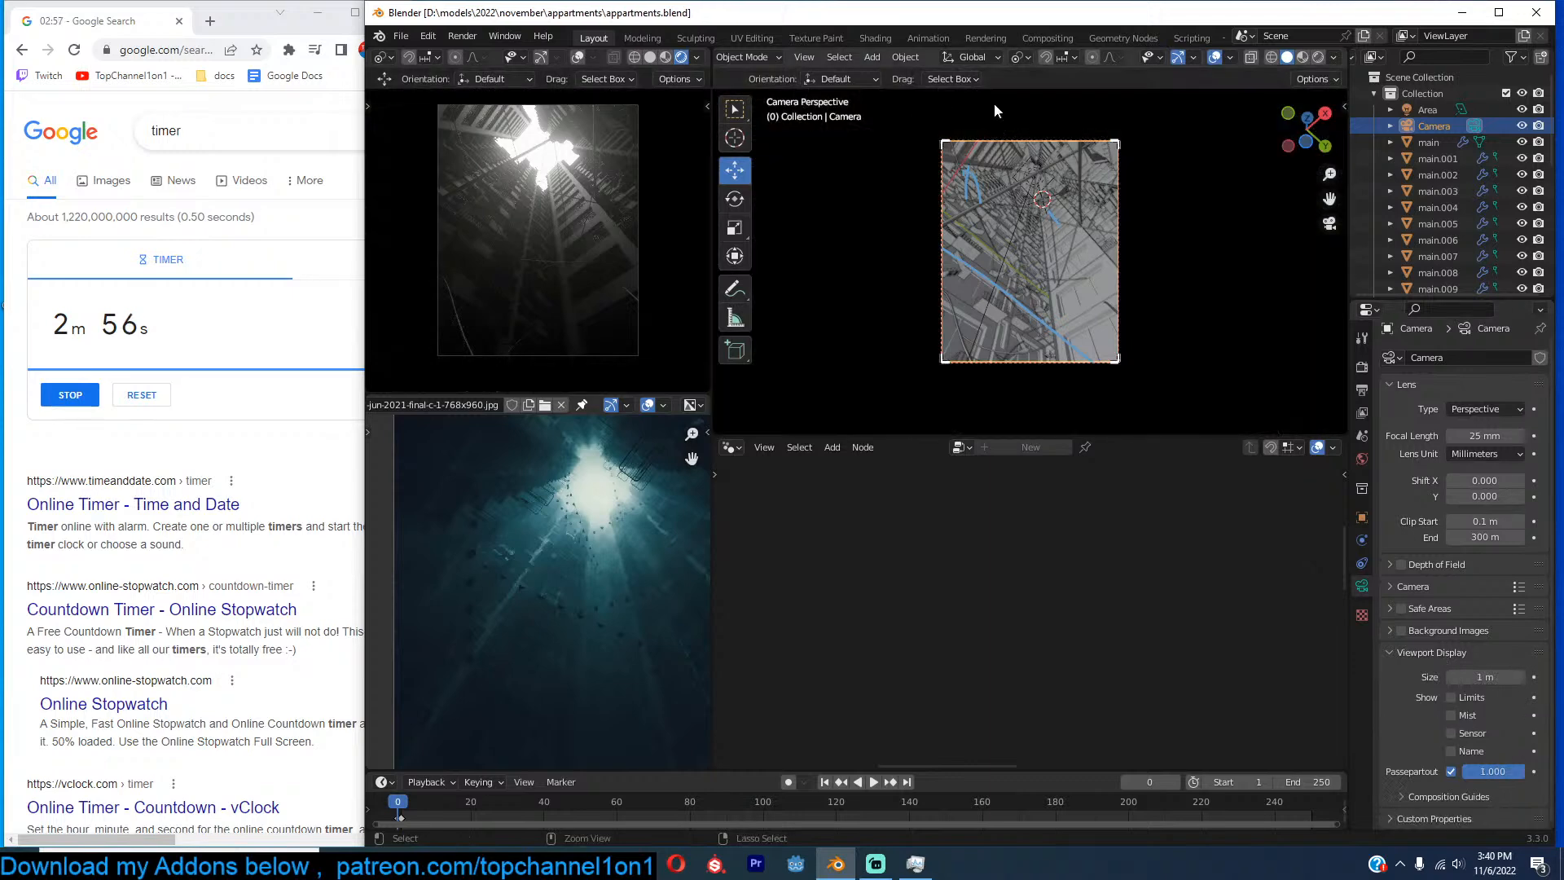
left_click(1082, 157)
key("ctrl+s")
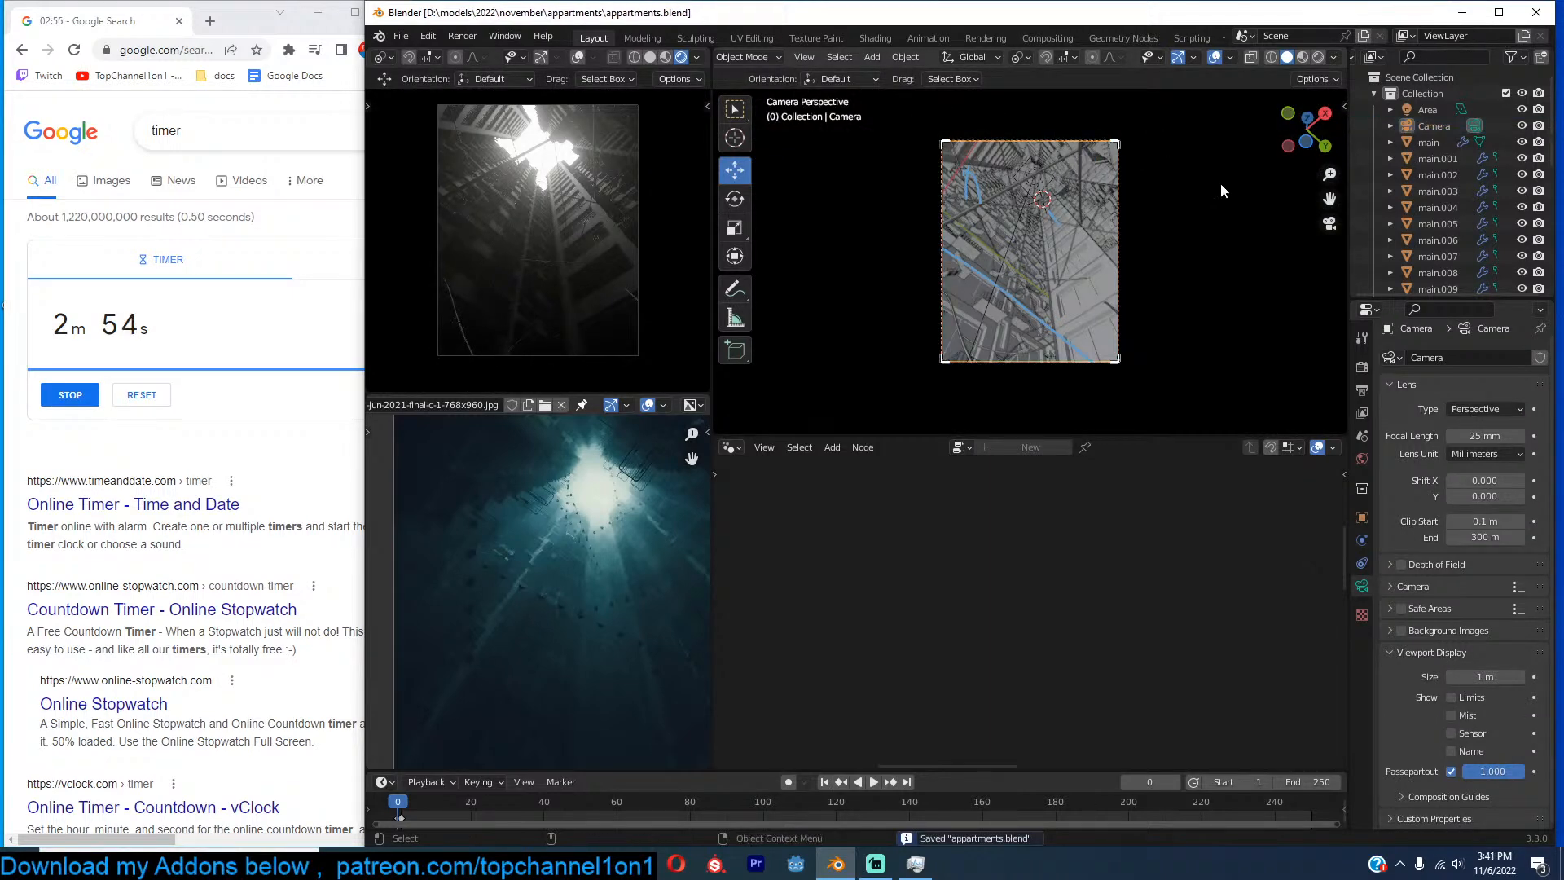
Show the Look Dev settings, lower Gamma to about 0.842, and enable Use Curves/Custom Colors.
key("n")
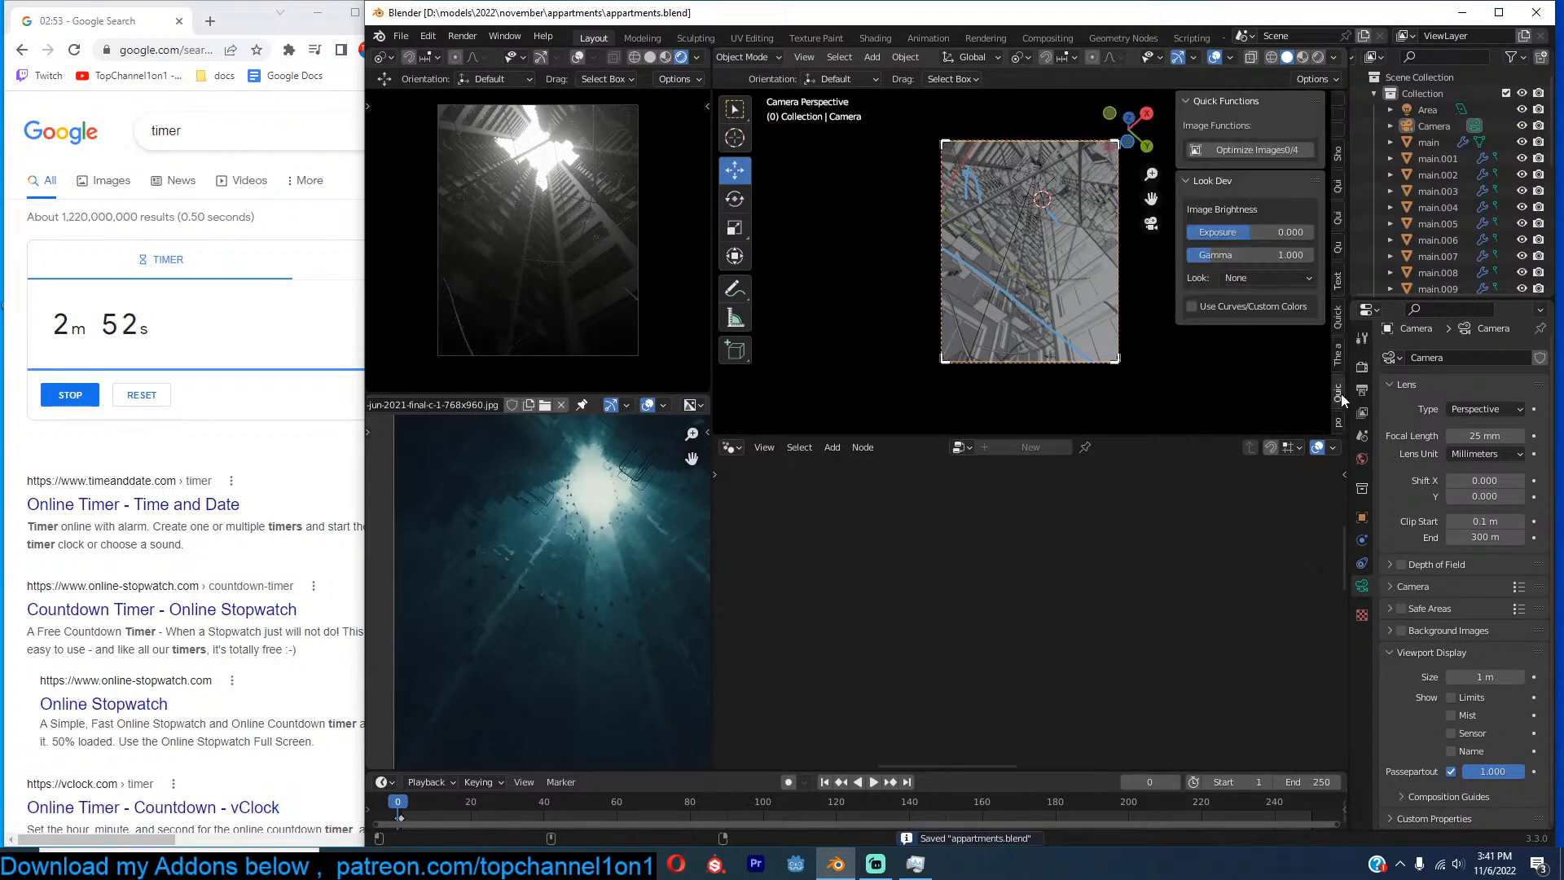
left_click_drag(1214, 256, 1196, 256)
left_click(1222, 307)
Grade the render toward teal with a full-brightness coral White Level and a near-black, slightly blue Black Level.
scroll(1226, 302, "down", 5)
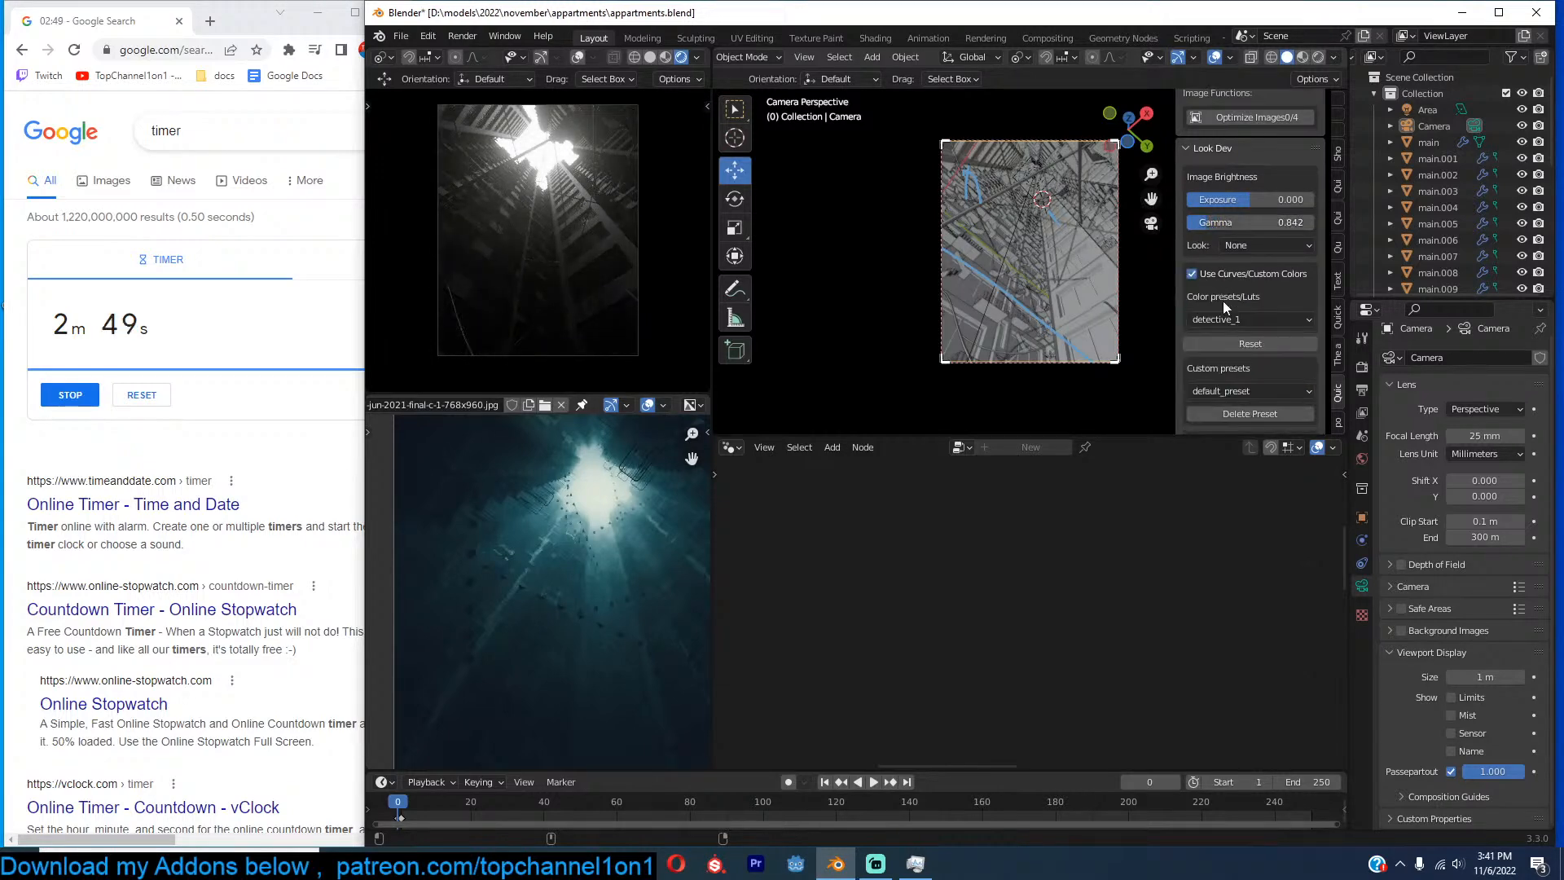
scroll(1229, 290, "down", 5)
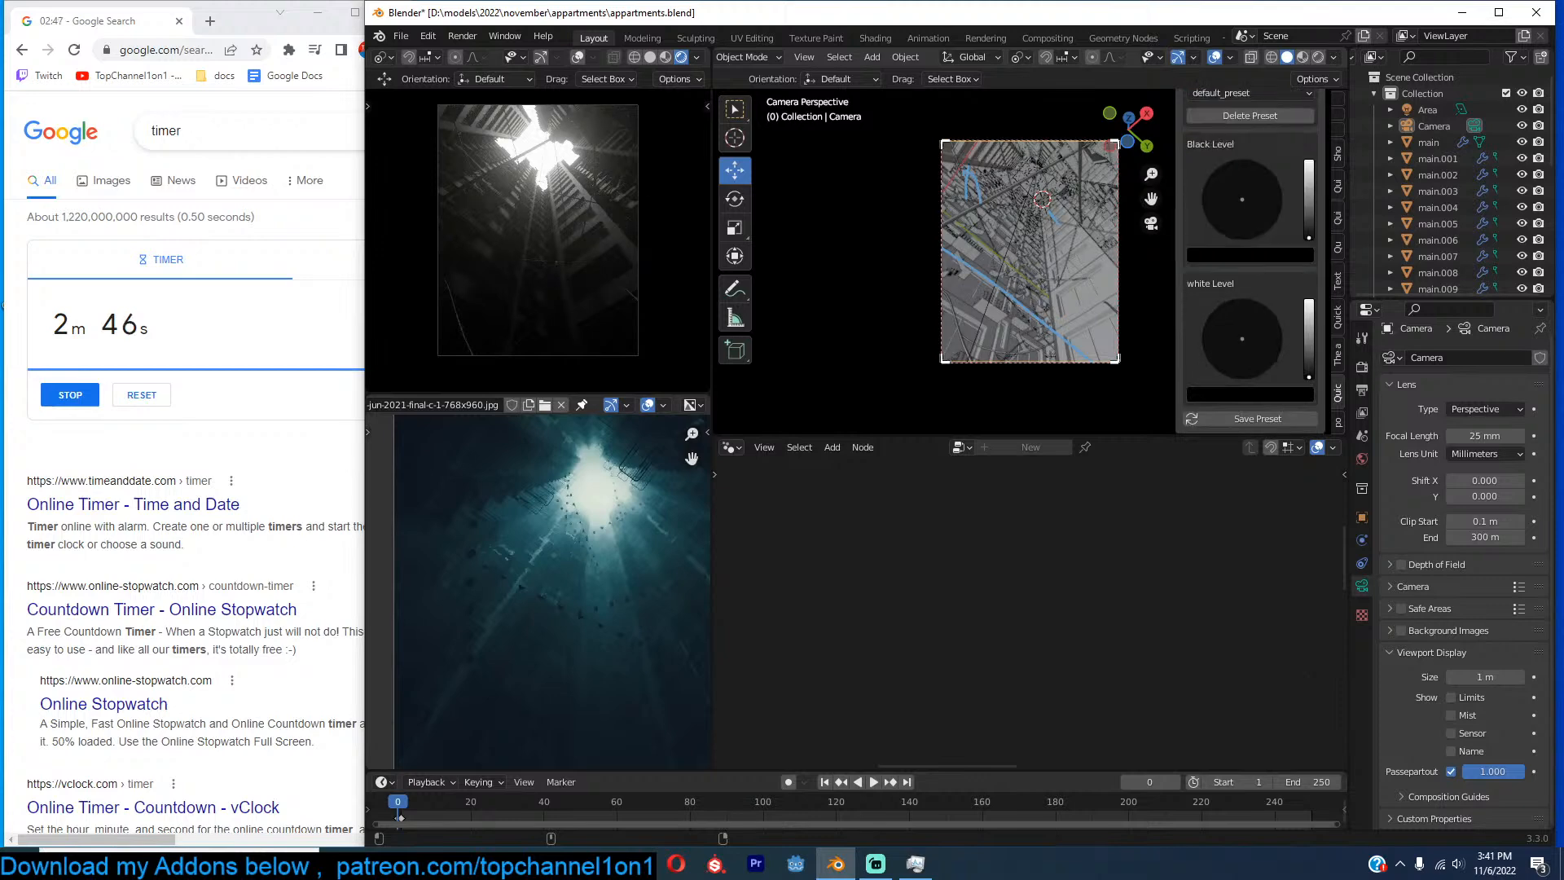
left_click_drag(1309, 237, 1309, 235)
left_click_drag(1309, 377, 1250, 337)
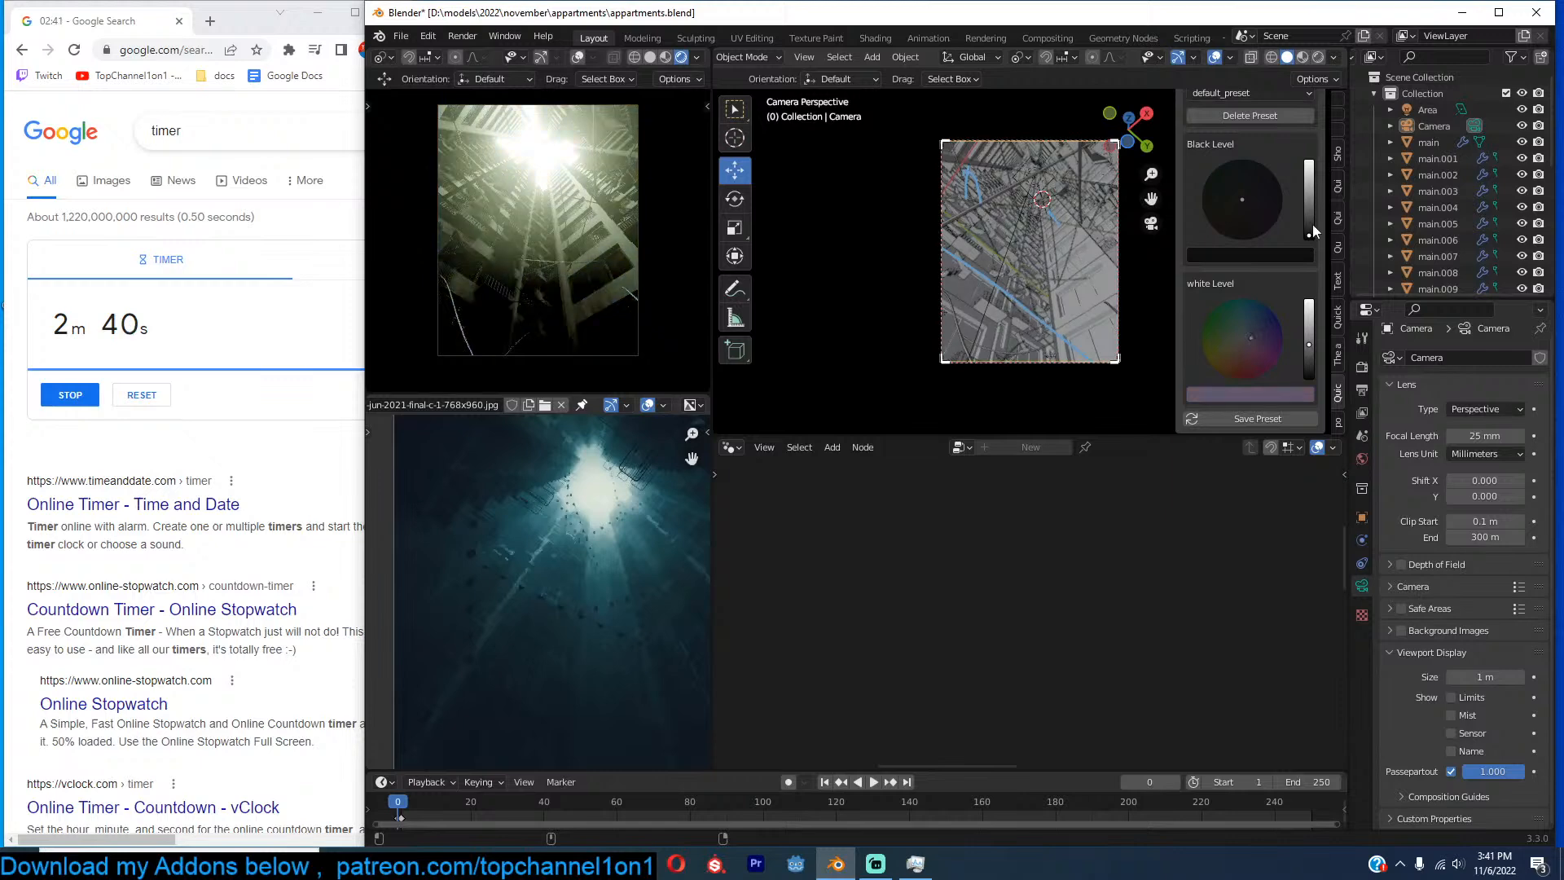
left_click(1312, 226)
left_click_drag(1242, 200, 1309, 234)
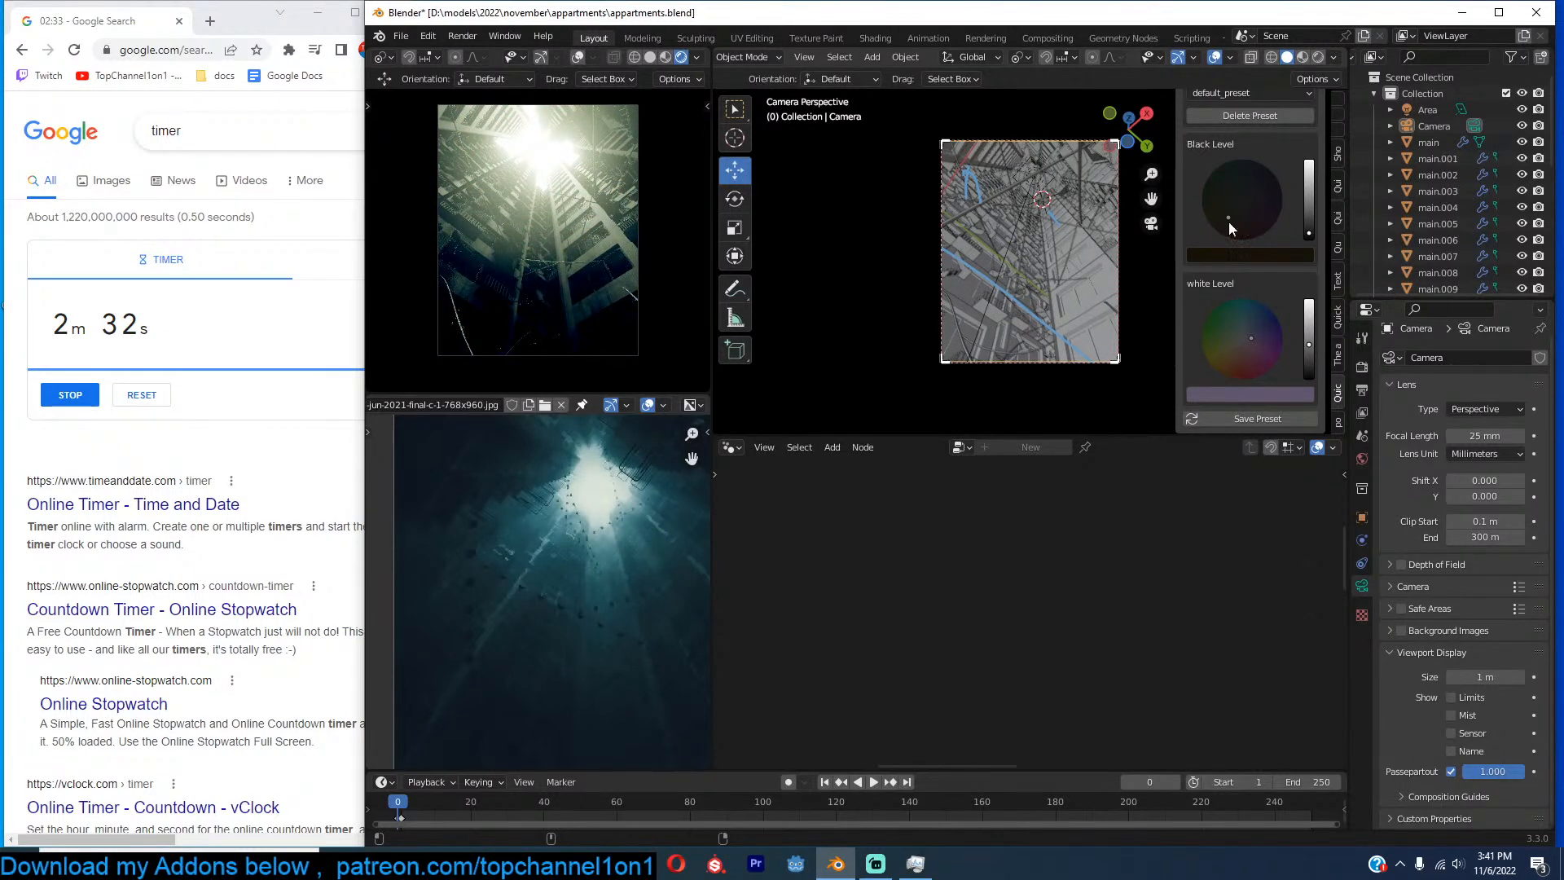
left_click_drag(1313, 359, 1241, 364)
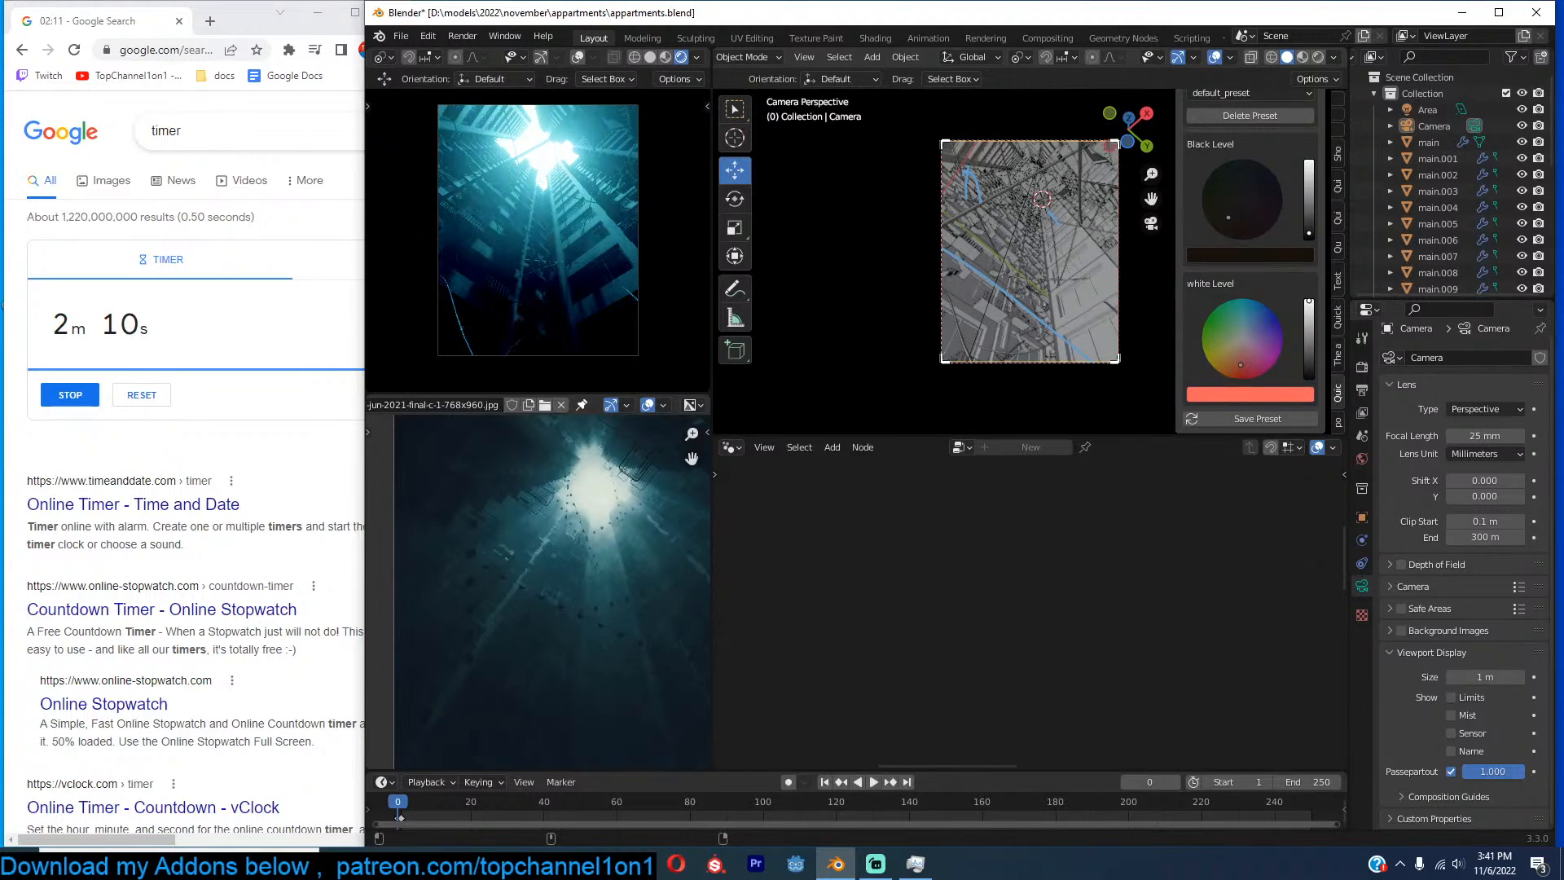
left_click_drag(1311, 319, 1310, 300)
left_click_drag(1310, 236, 1310, 242)
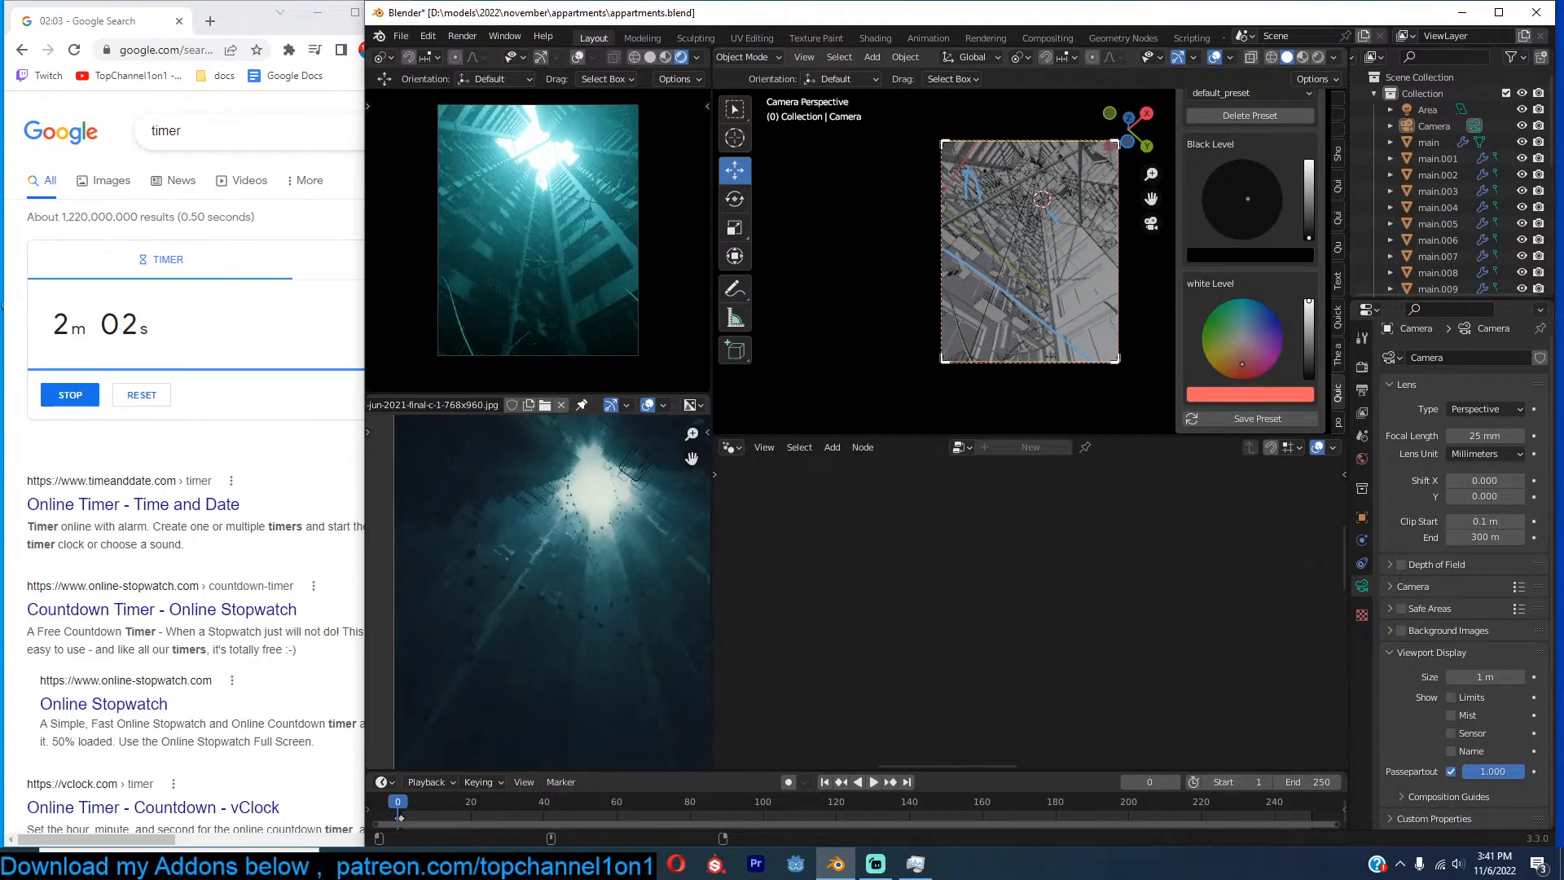
left_click_drag(1310, 237, 1312, 242)
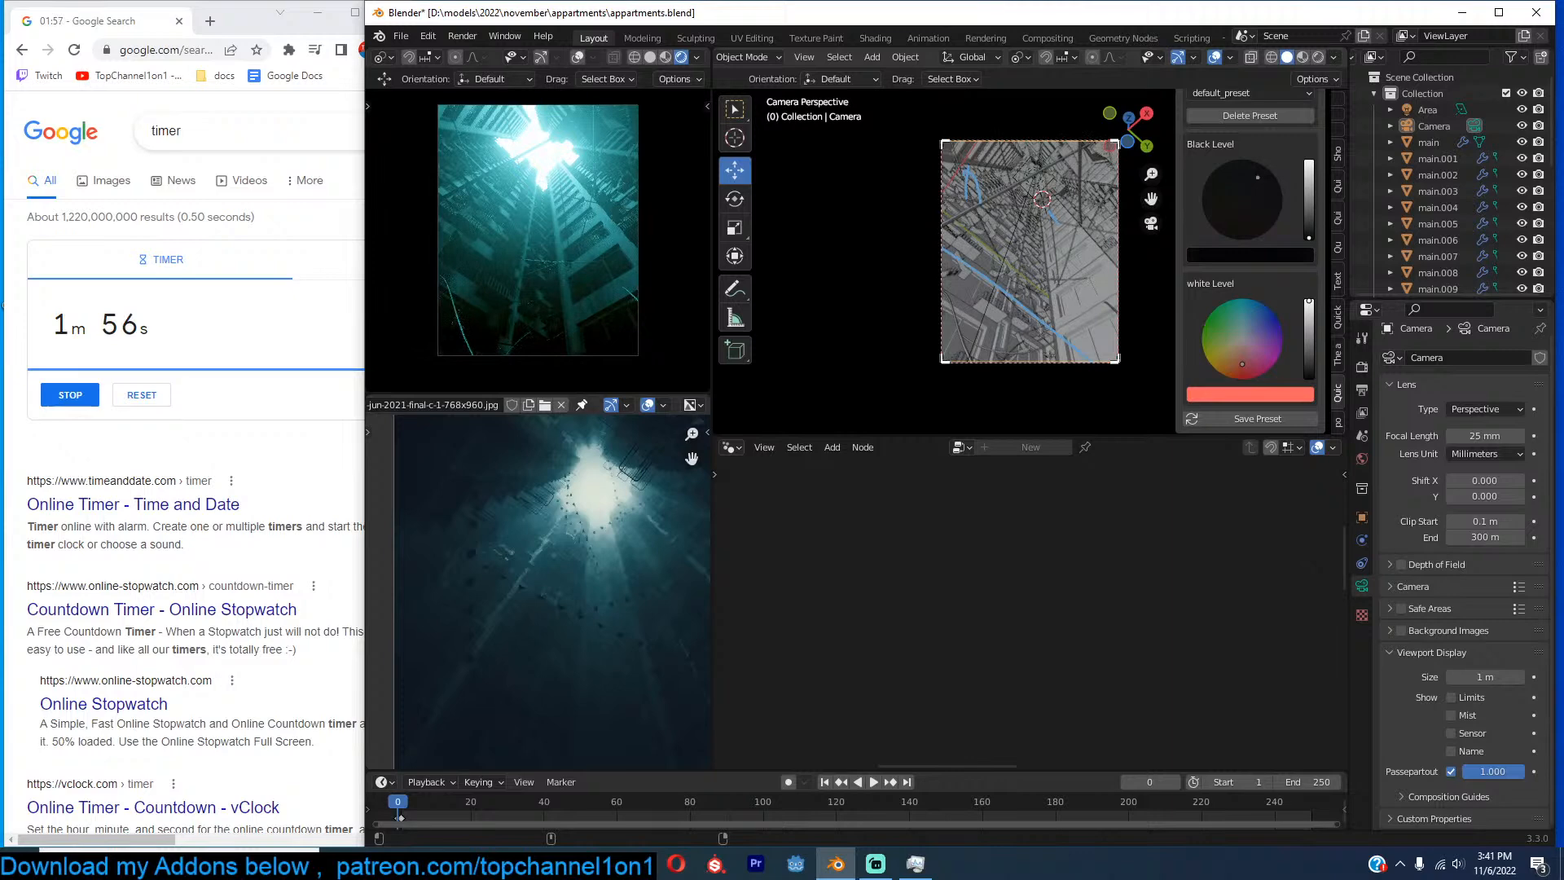
Leave the camera view to show the whole building from outside, and save the file.
left_click(1089, 212)
middle_click_drag(1089, 212, 1028, 319)
scroll(1045, 257, "down", 10)
left_click(1088, 281)
key("ctrl+s")
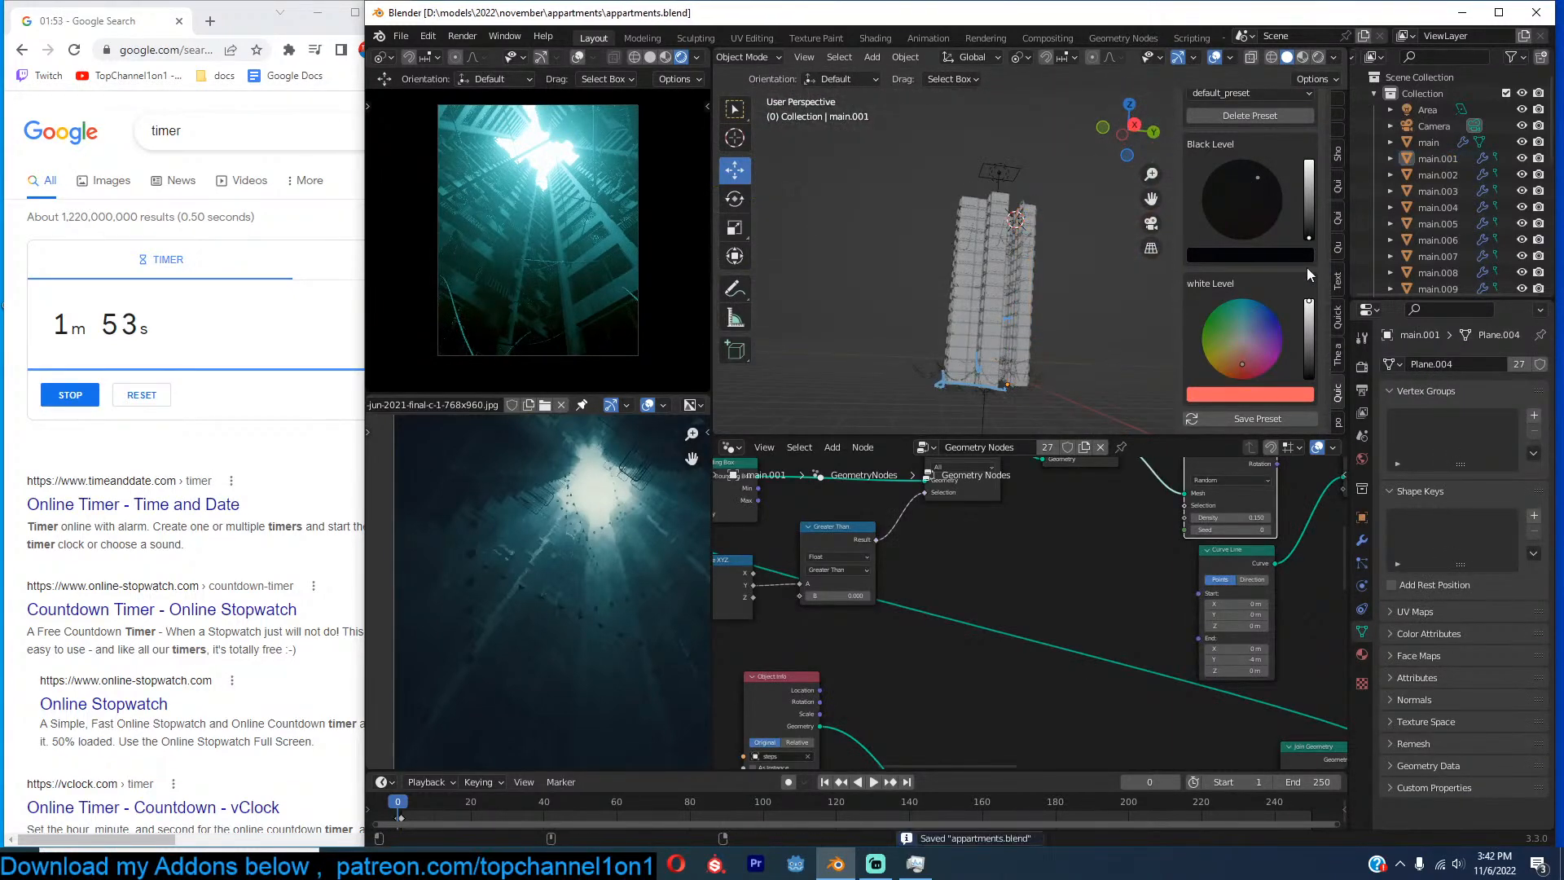
Open the asset library and search all categories for "vol".
left_click(1338, 356)
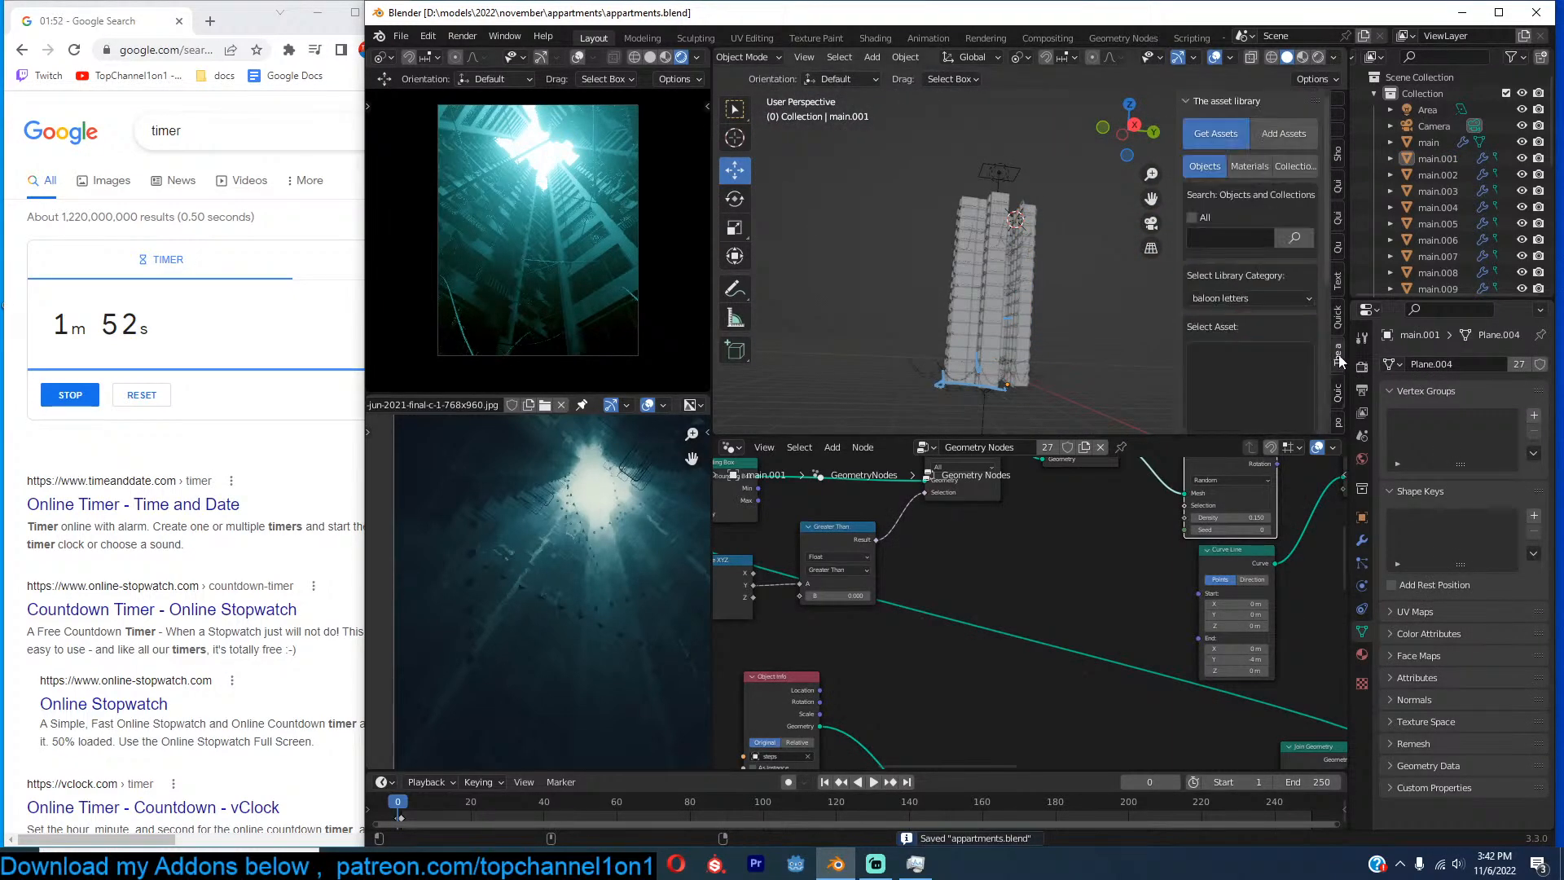
left_click(980, 223)
key("shift+a")
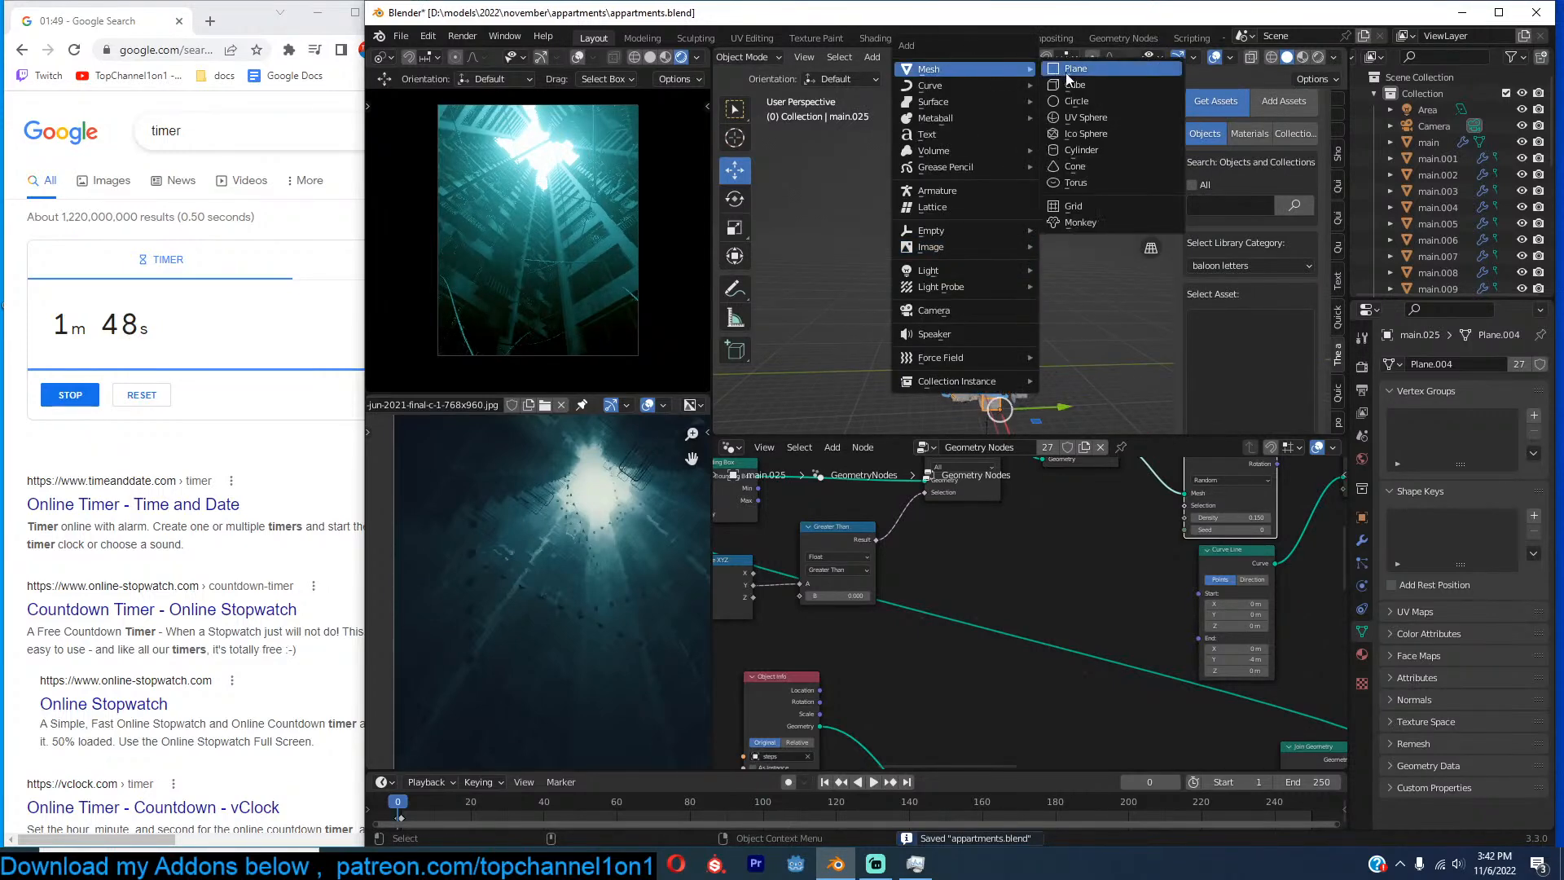
left_click(1234, 205)
type("b")
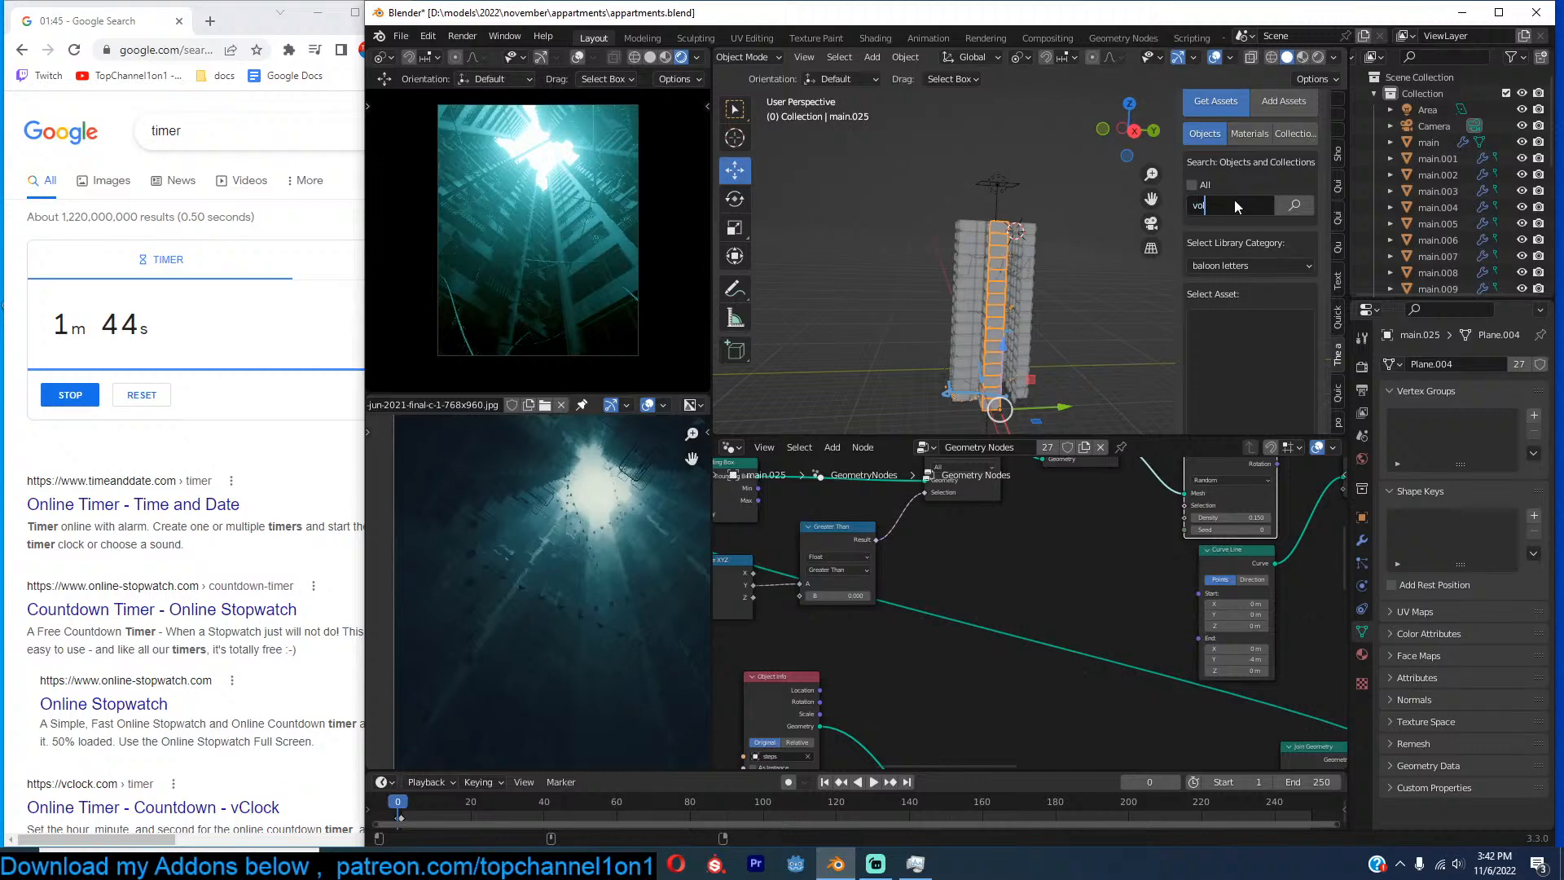
key("Return")
left_click(1243, 184)
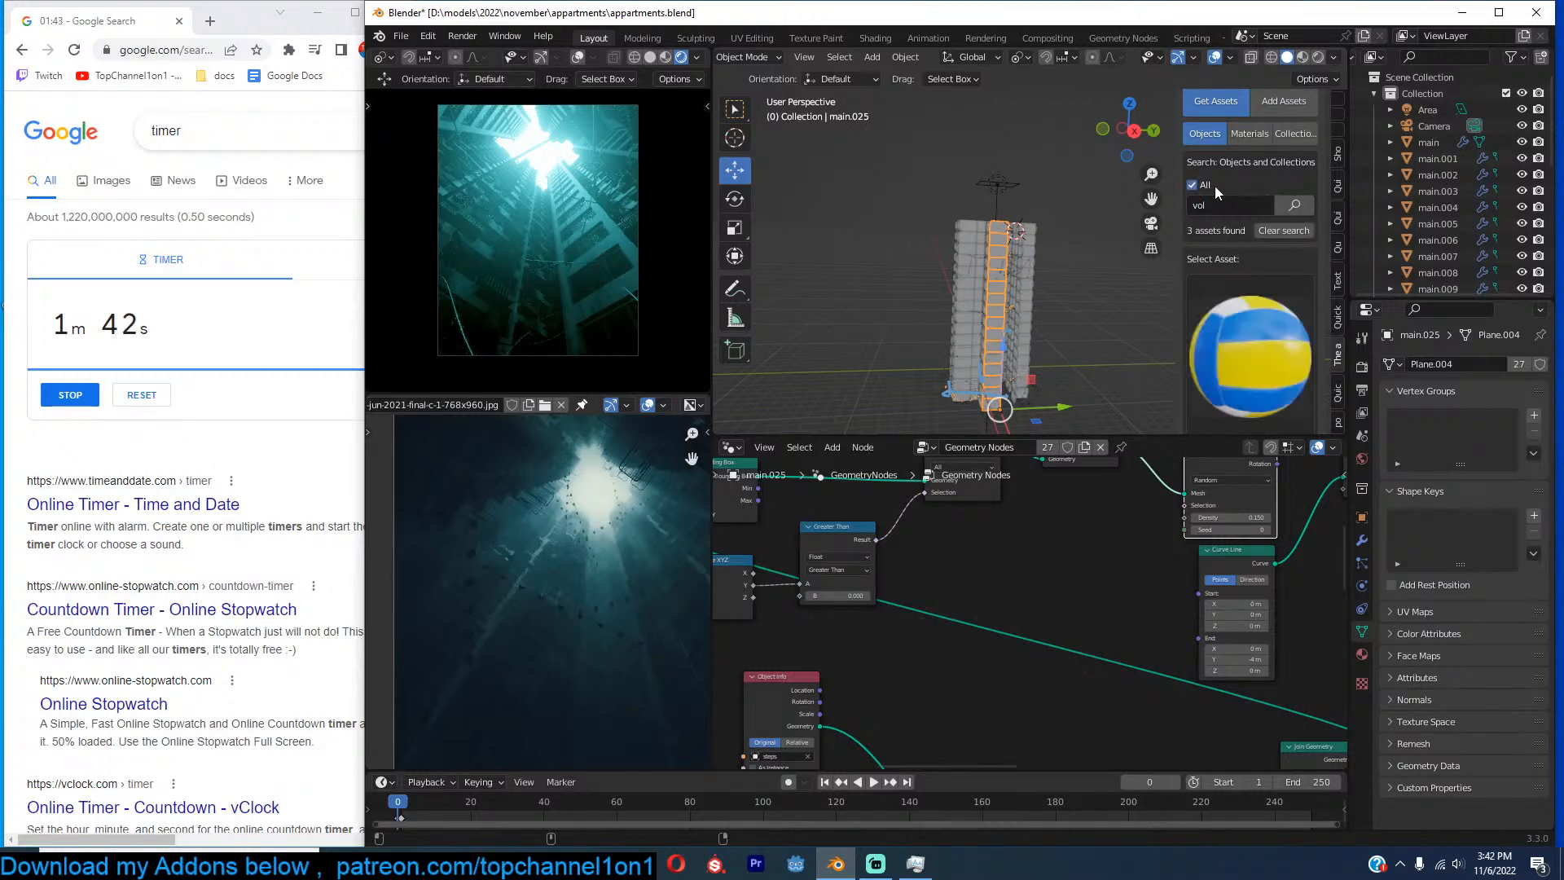
left_click(1222, 205)
left_click(1294, 207)
Choose the dark volume asset from the search results, add it to the scene, and save the file.
left_click(1263, 295)
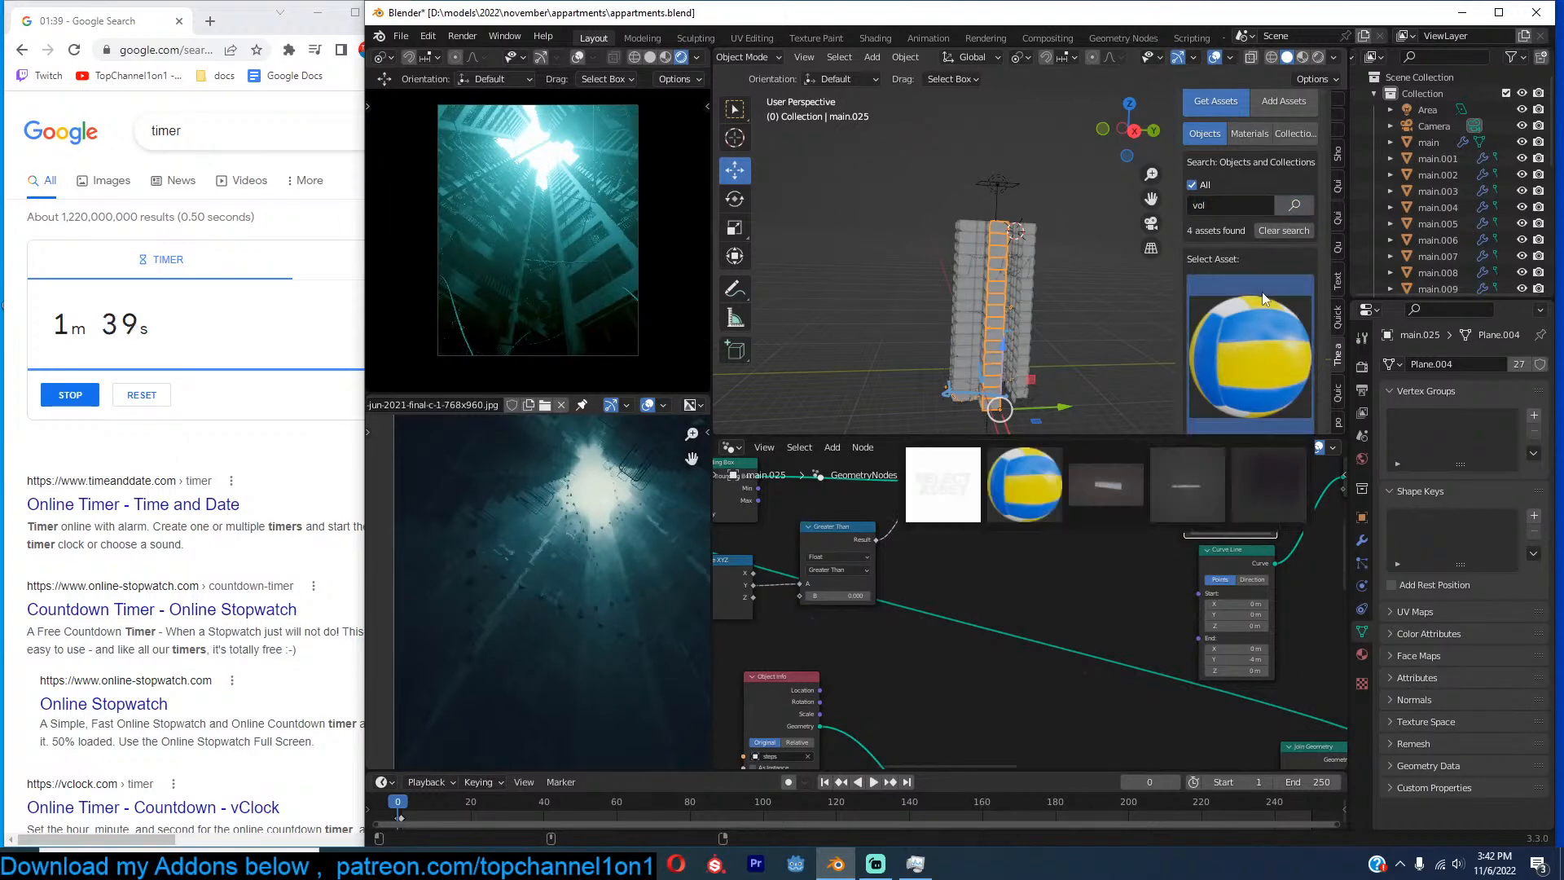
left_click(1237, 511)
scroll(1258, 430, "down", 2)
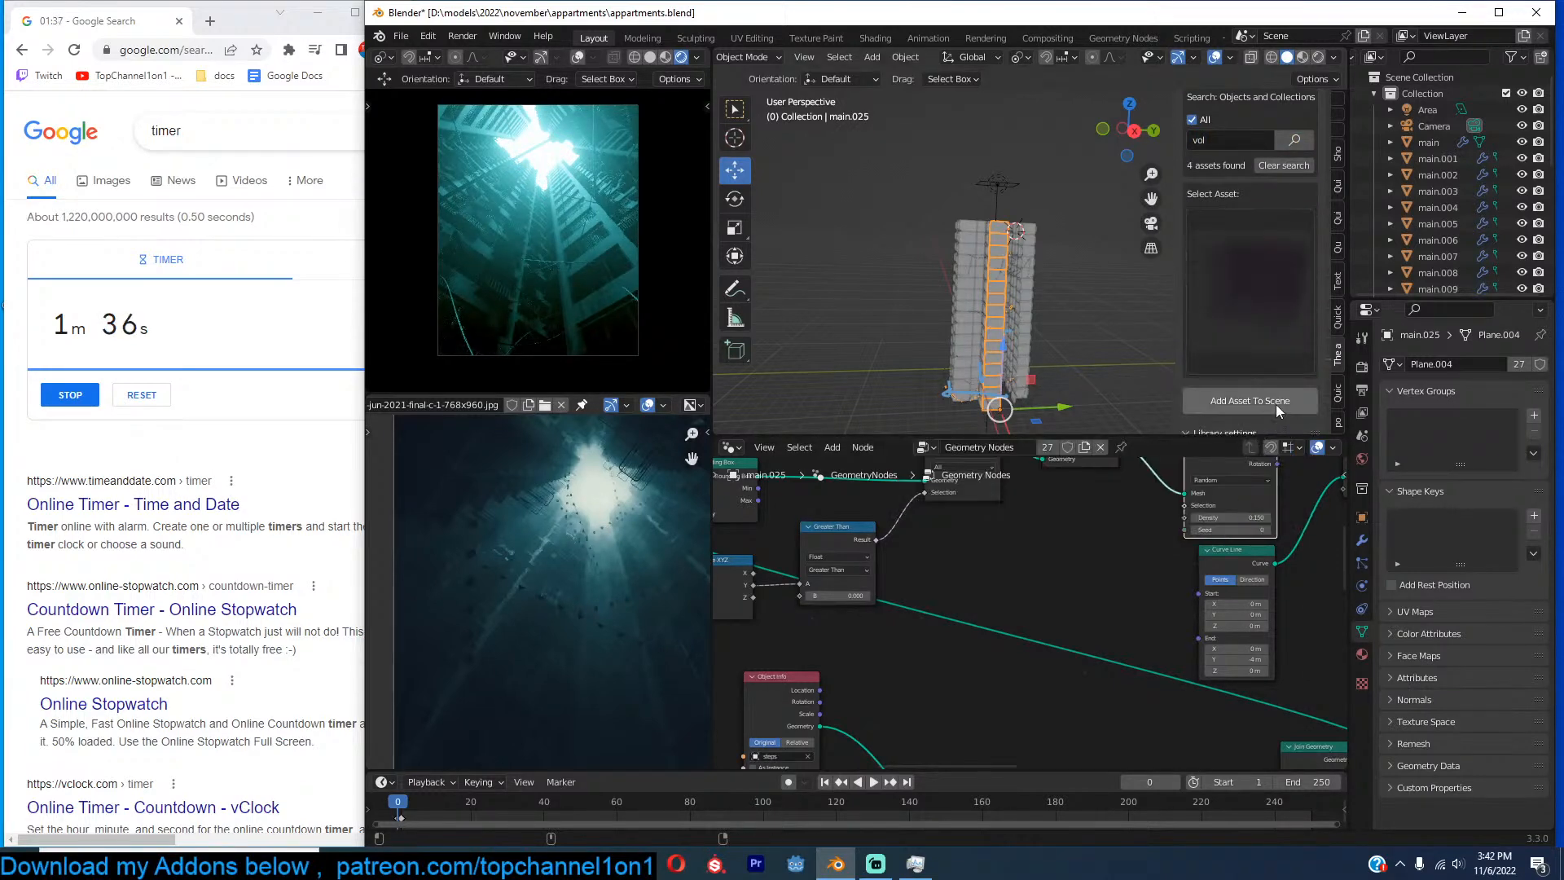
left_click(1276, 404)
key("ctrl+s")
Scale up the volume object and move it around the upper part of the building.
key("s")
left_click(1075, 270)
key("g")
left_click(1047, 294)
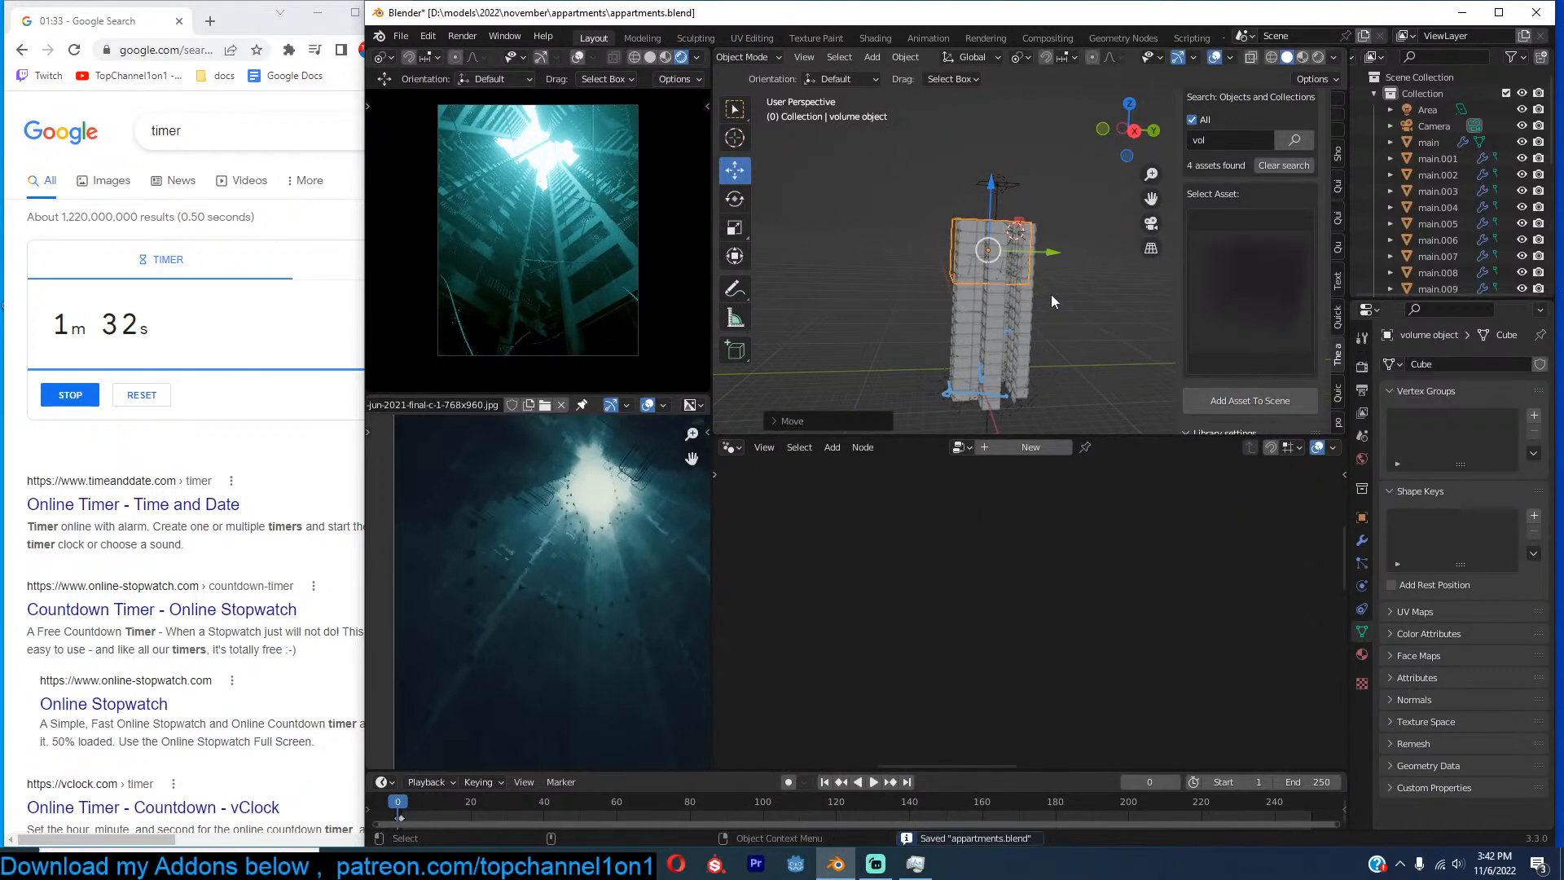
Reselect the volume object, enlarge it beyond the building's outline, and show the scene from the top.
key("a")
left_click(956, 248)
left_click(955, 248)
key("s")
left_click(1060, 285)
key("KP_7")
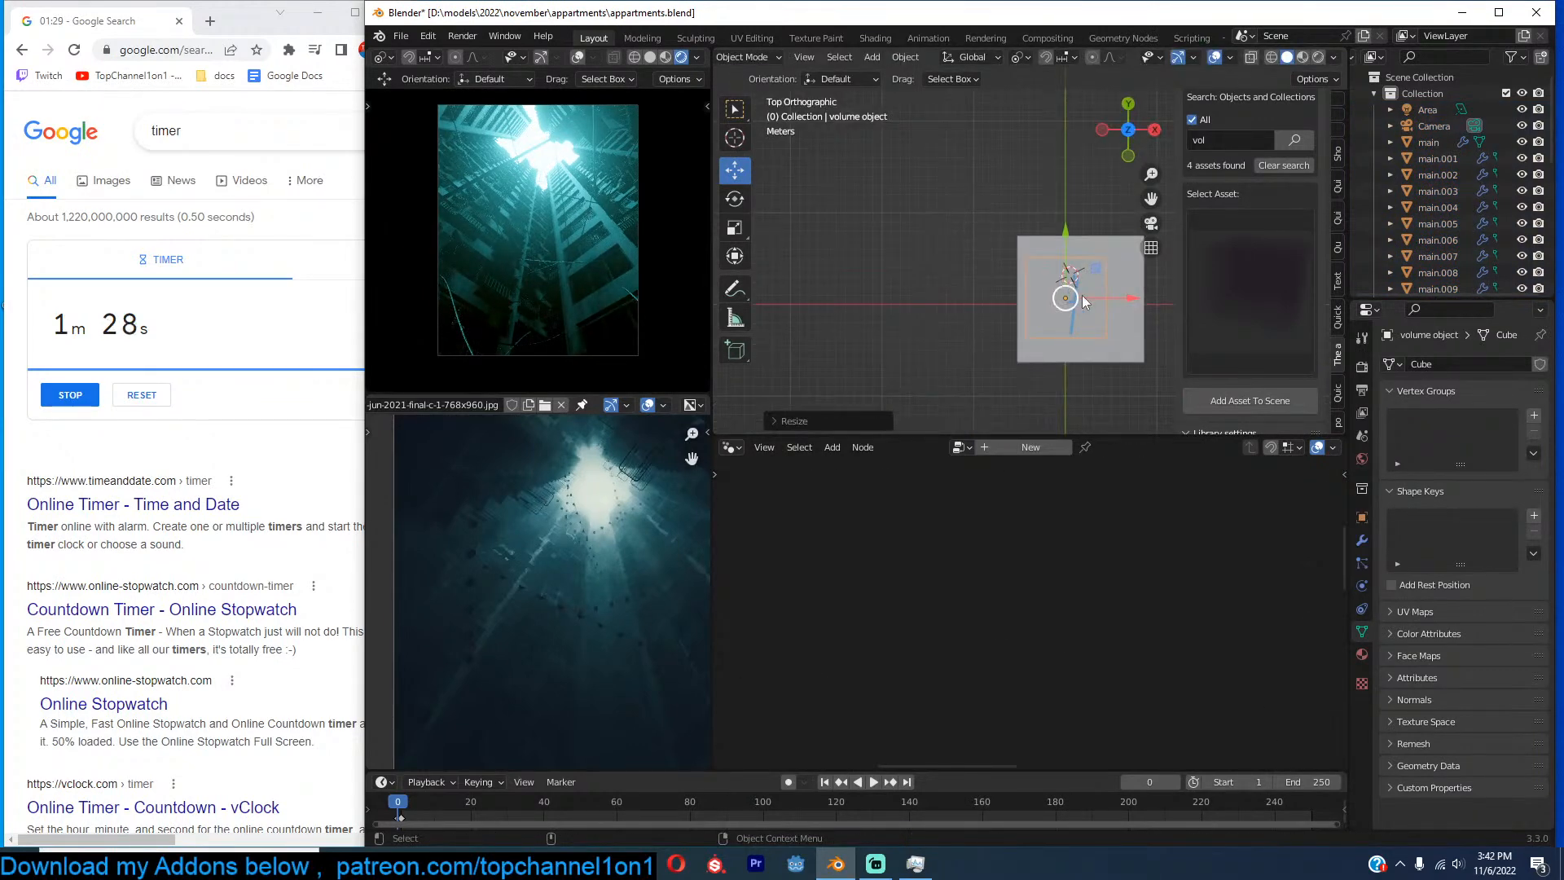
Resize the volume object, center it over the building in front view, and stretch it vertically along the building's upper part.
key("s")
left_click(1090, 305)
key("KP_1")
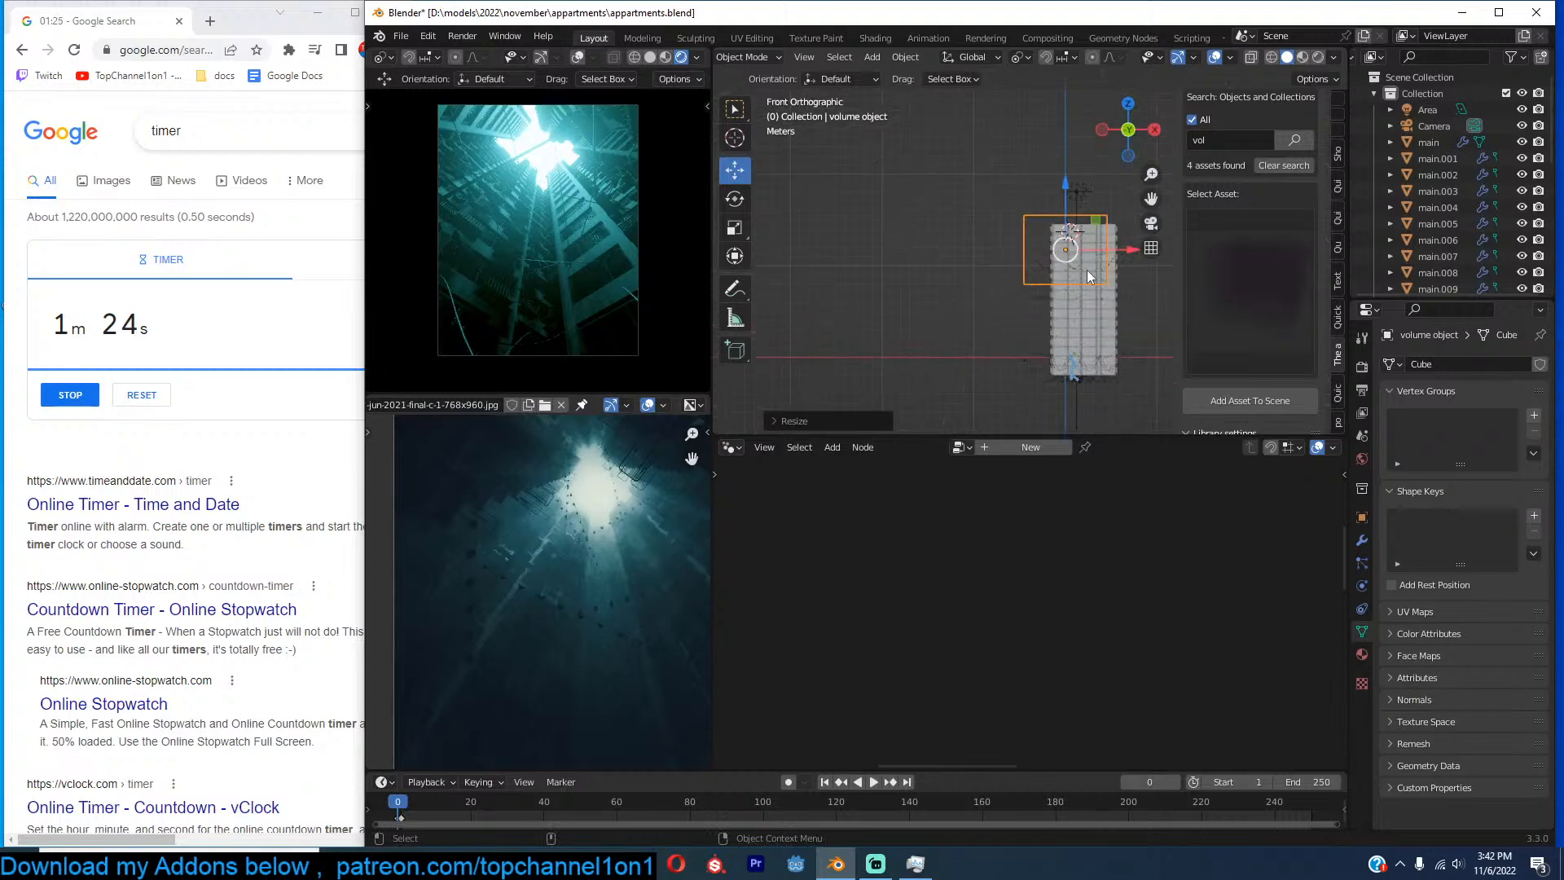
key("g")
left_click(1112, 278)
key("s")
key("z")
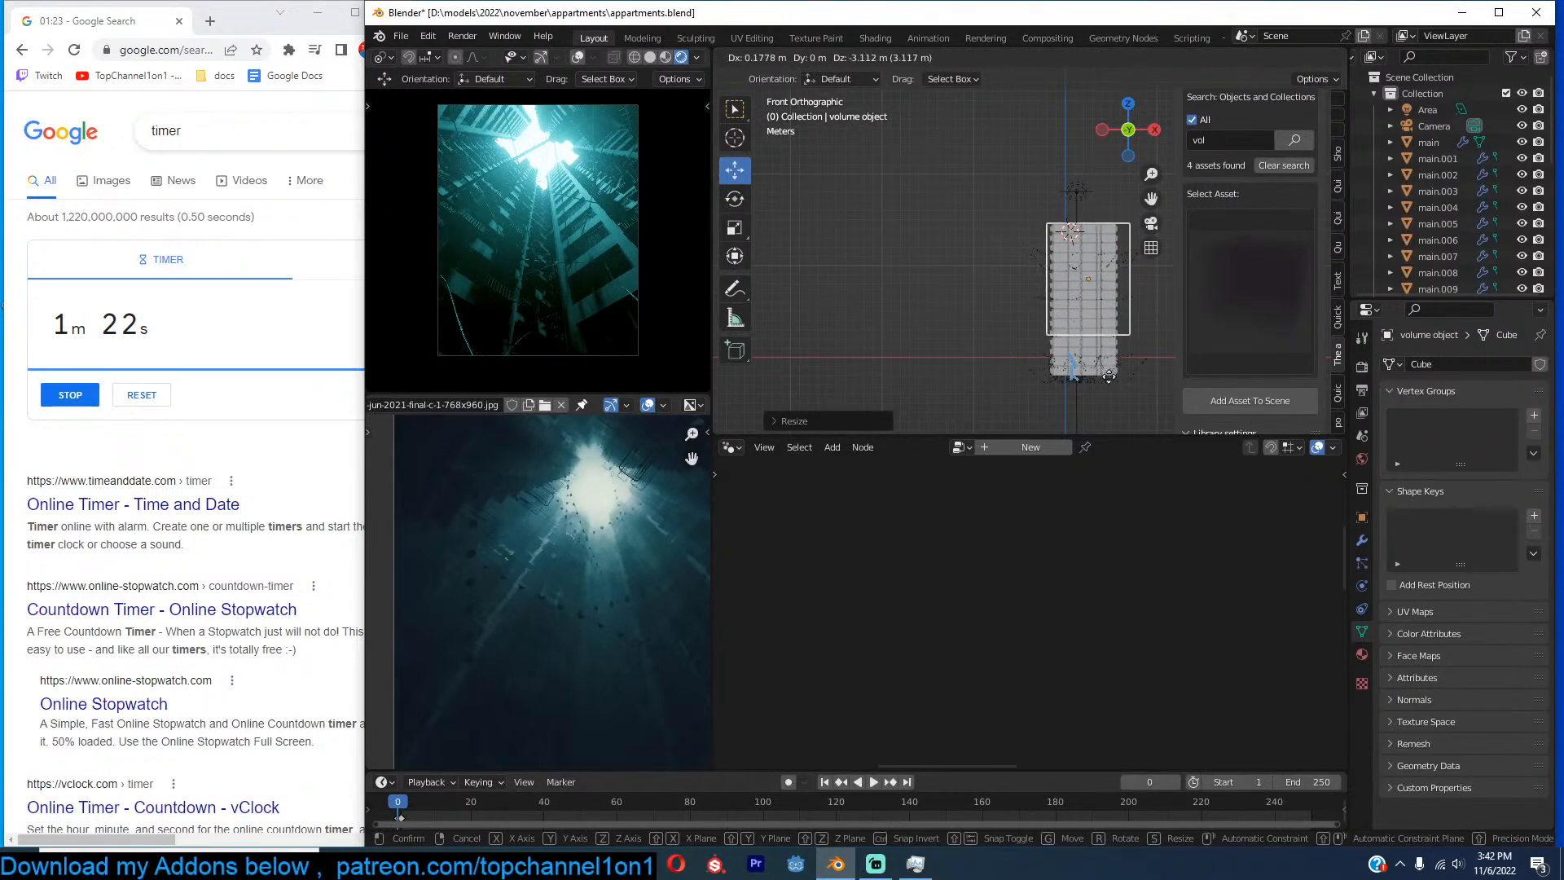
left_click(1112, 386)
Scale the volume object slightly so that it surrounds the building's upper part, and save the file.
middle_click_drag(1097, 337, 1054, 286)
key("s")
left_click(1059, 282)
key("ctrl+s")
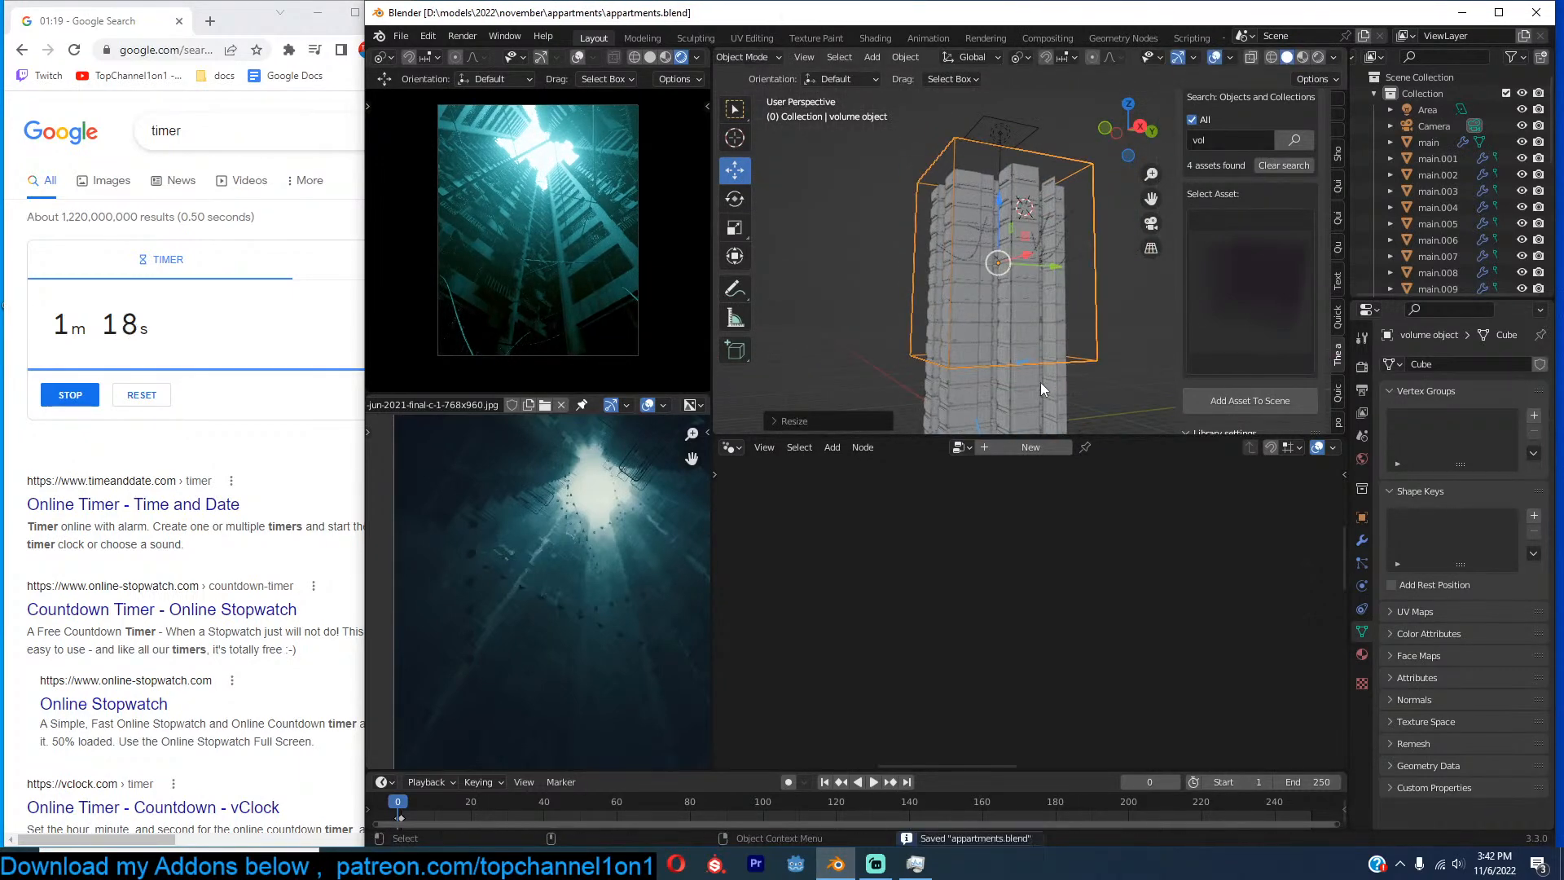
Show the volume object's material in the Shader Editor and set the Principled Volume color to a pale teal-grey.
left_click(739, 447)
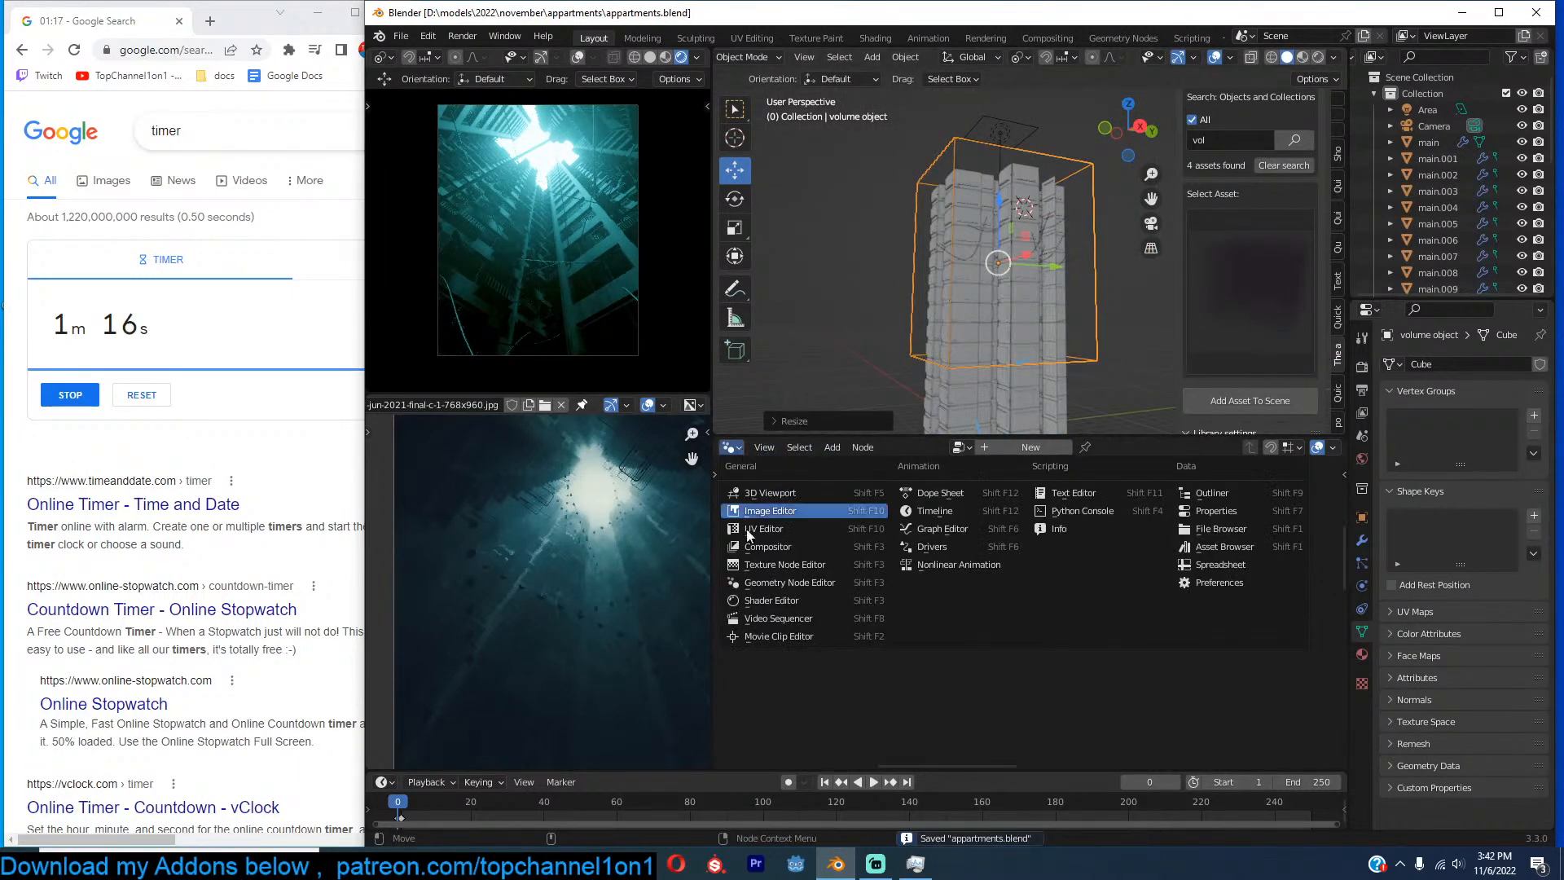
left_click(761, 599)
key("Home")
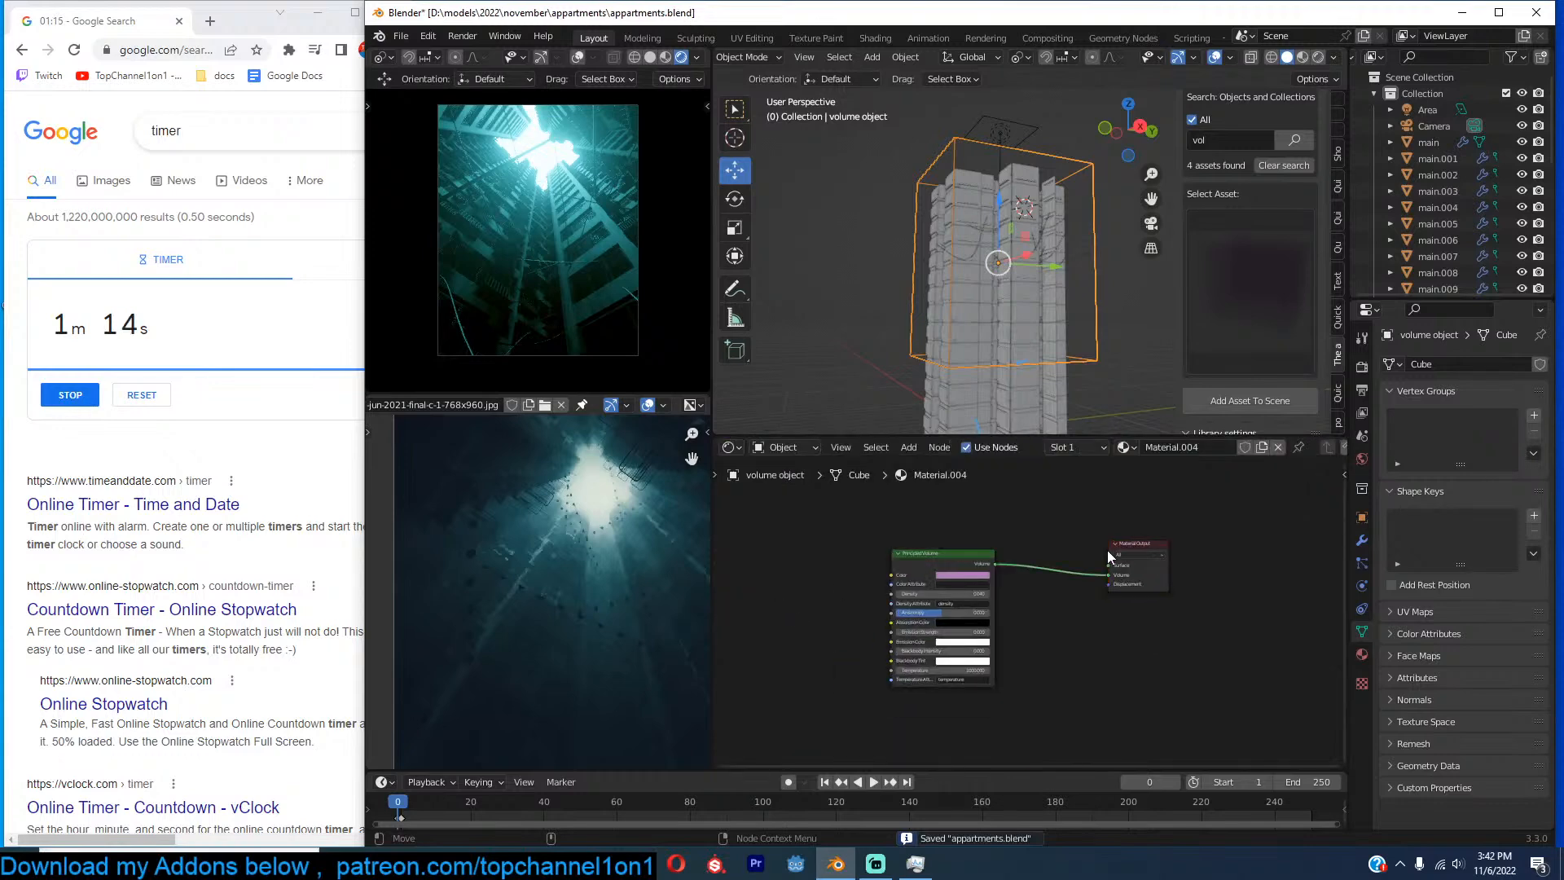
left_click(926, 537)
left_click(914, 344)
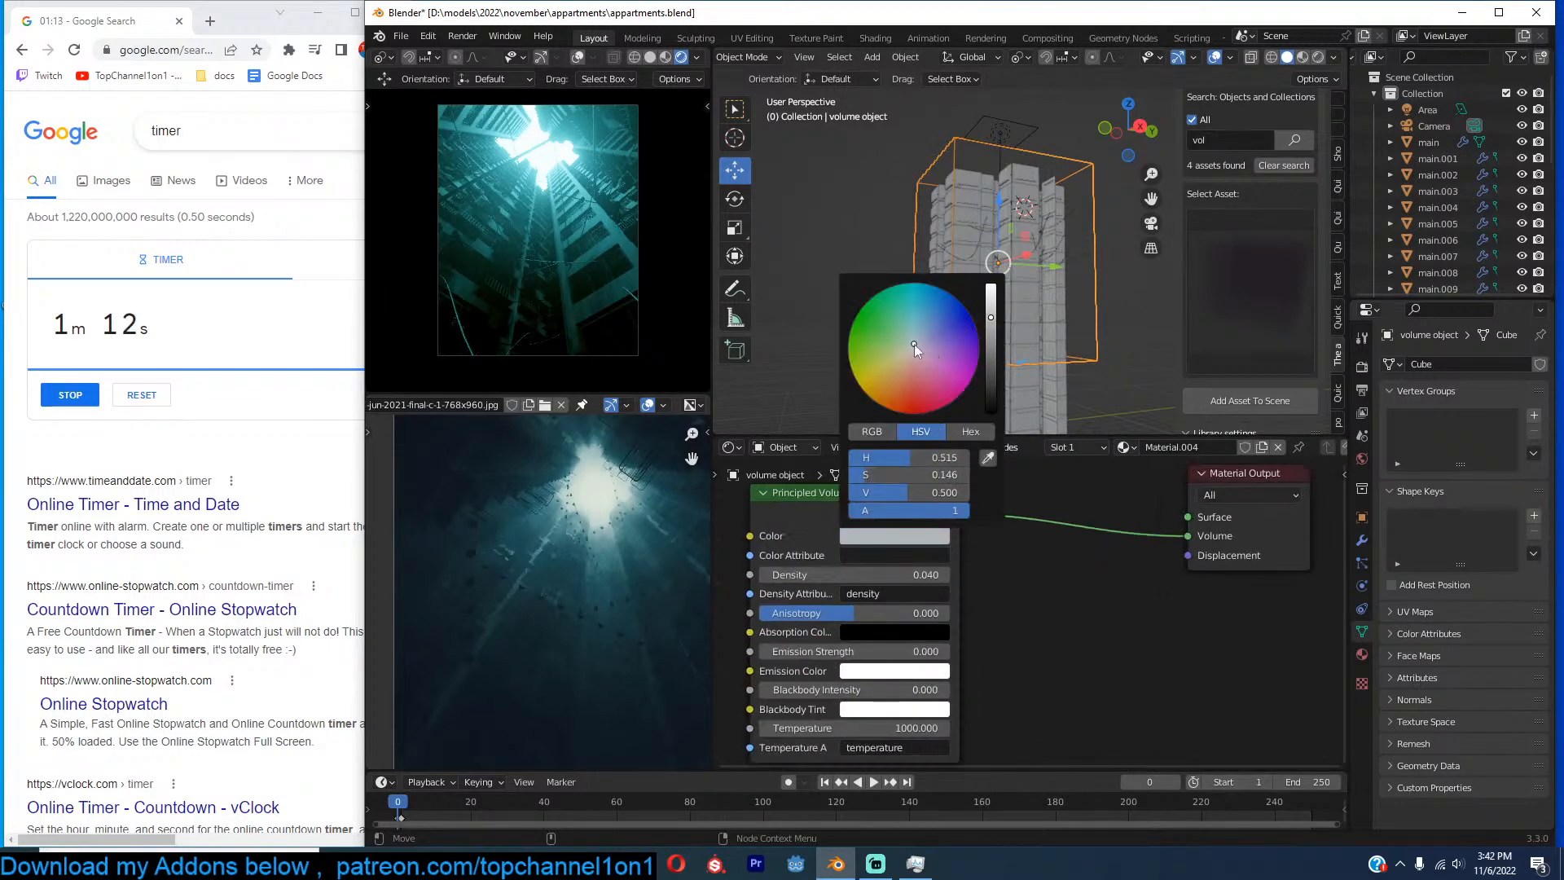
Try a density near 0 and an emission strength of 0.080 on the Principled Volume node.
left_click_drag(917, 581, 1007, 583)
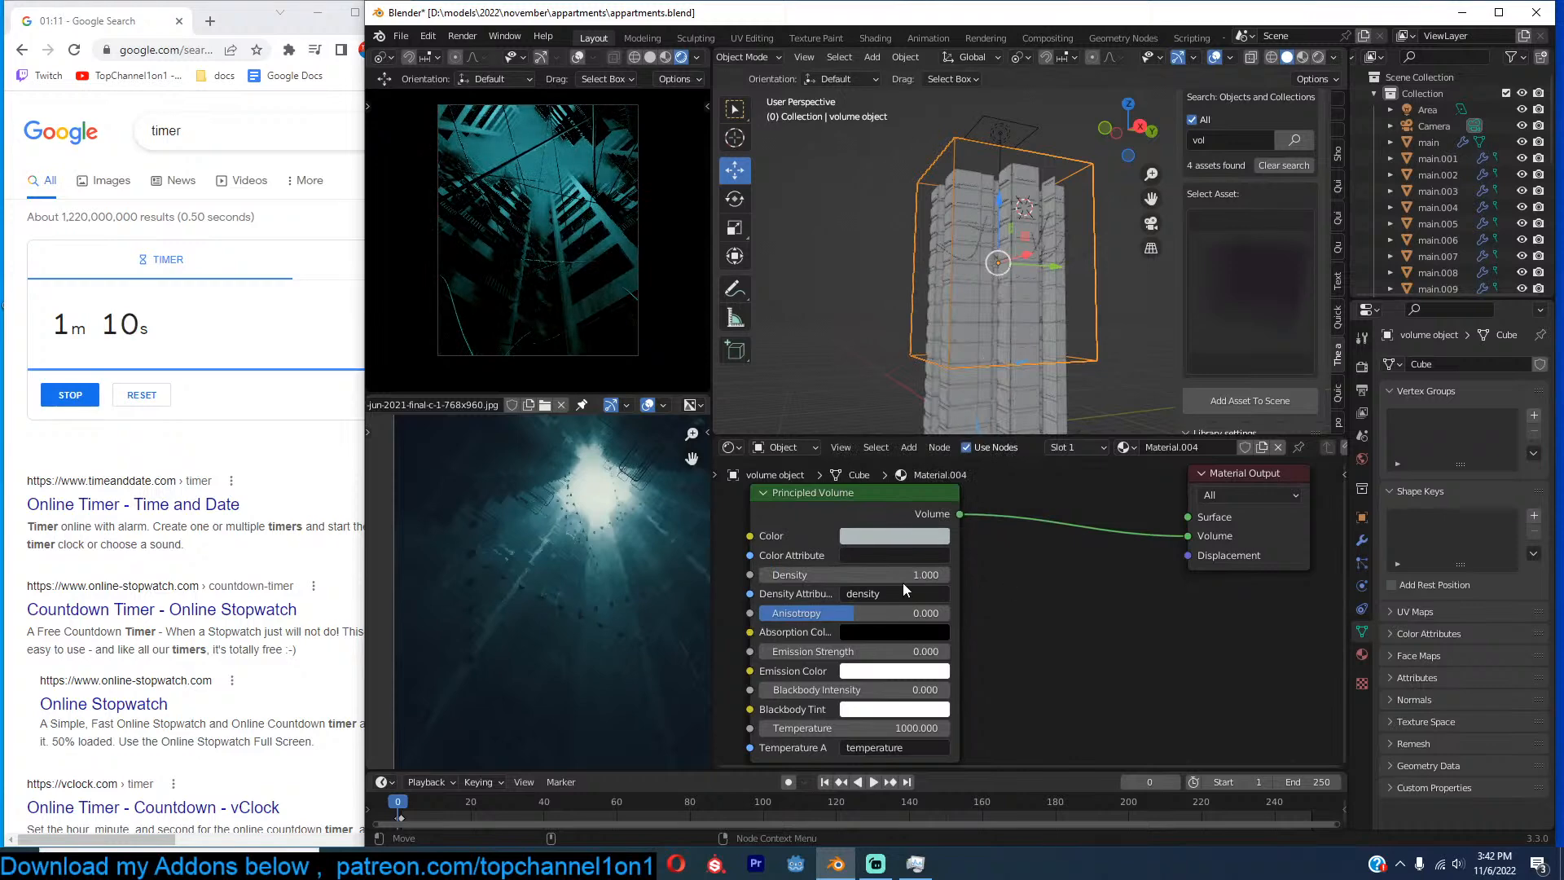
left_click_drag(903, 580, 864, 578, "shift")
middle_click_drag(1023, 600, 1089, 574)
left_click_drag(951, 625, 971, 625)
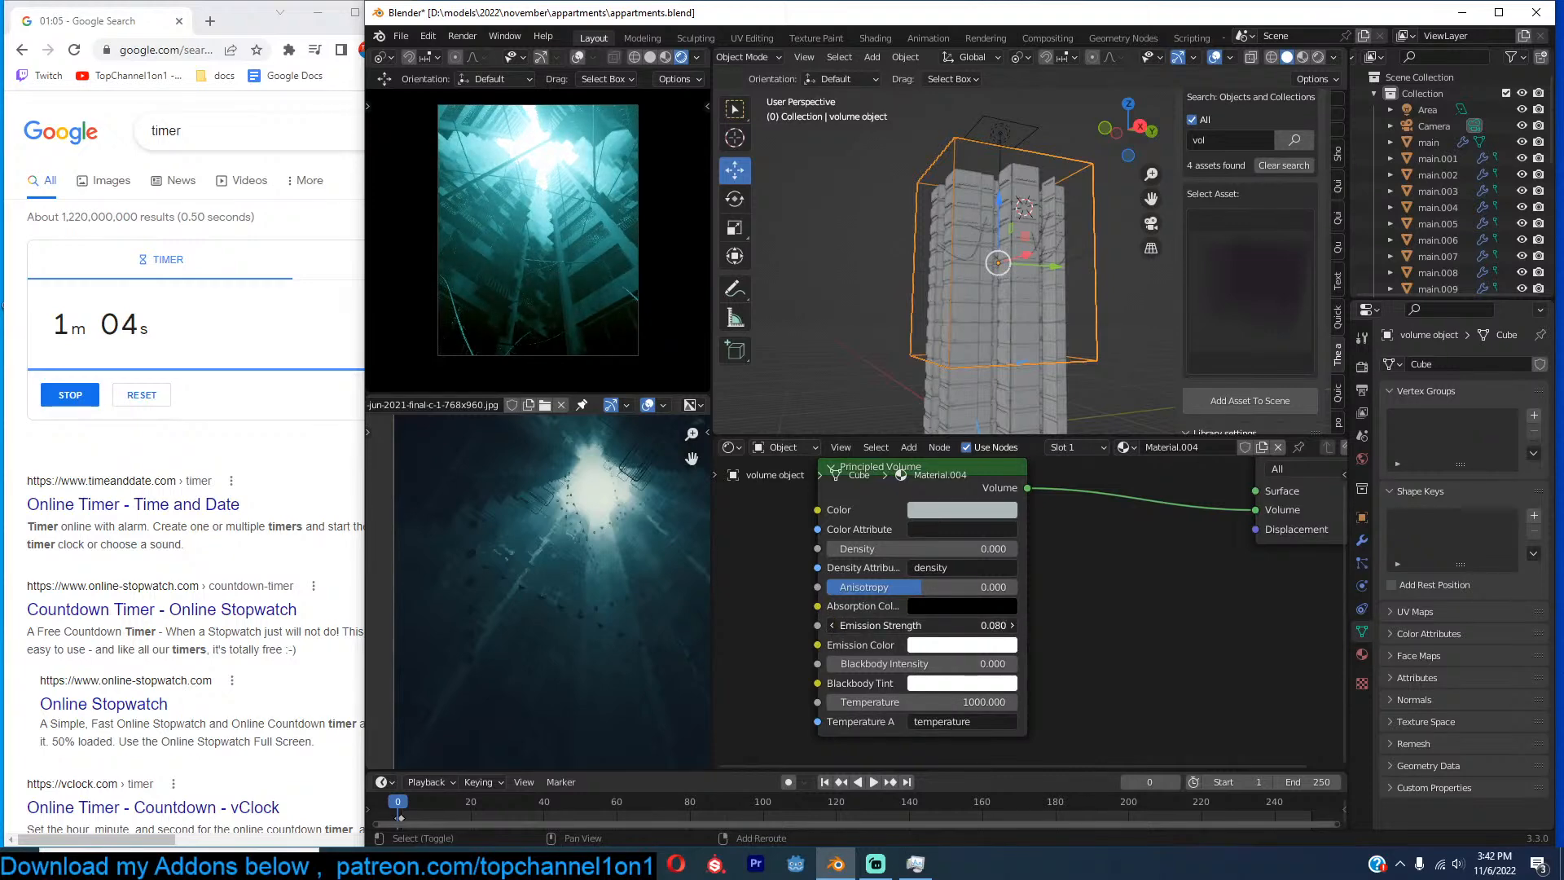
Stretch the volume object along Z until it encloses the area light above the building.
key("s")
key("z")
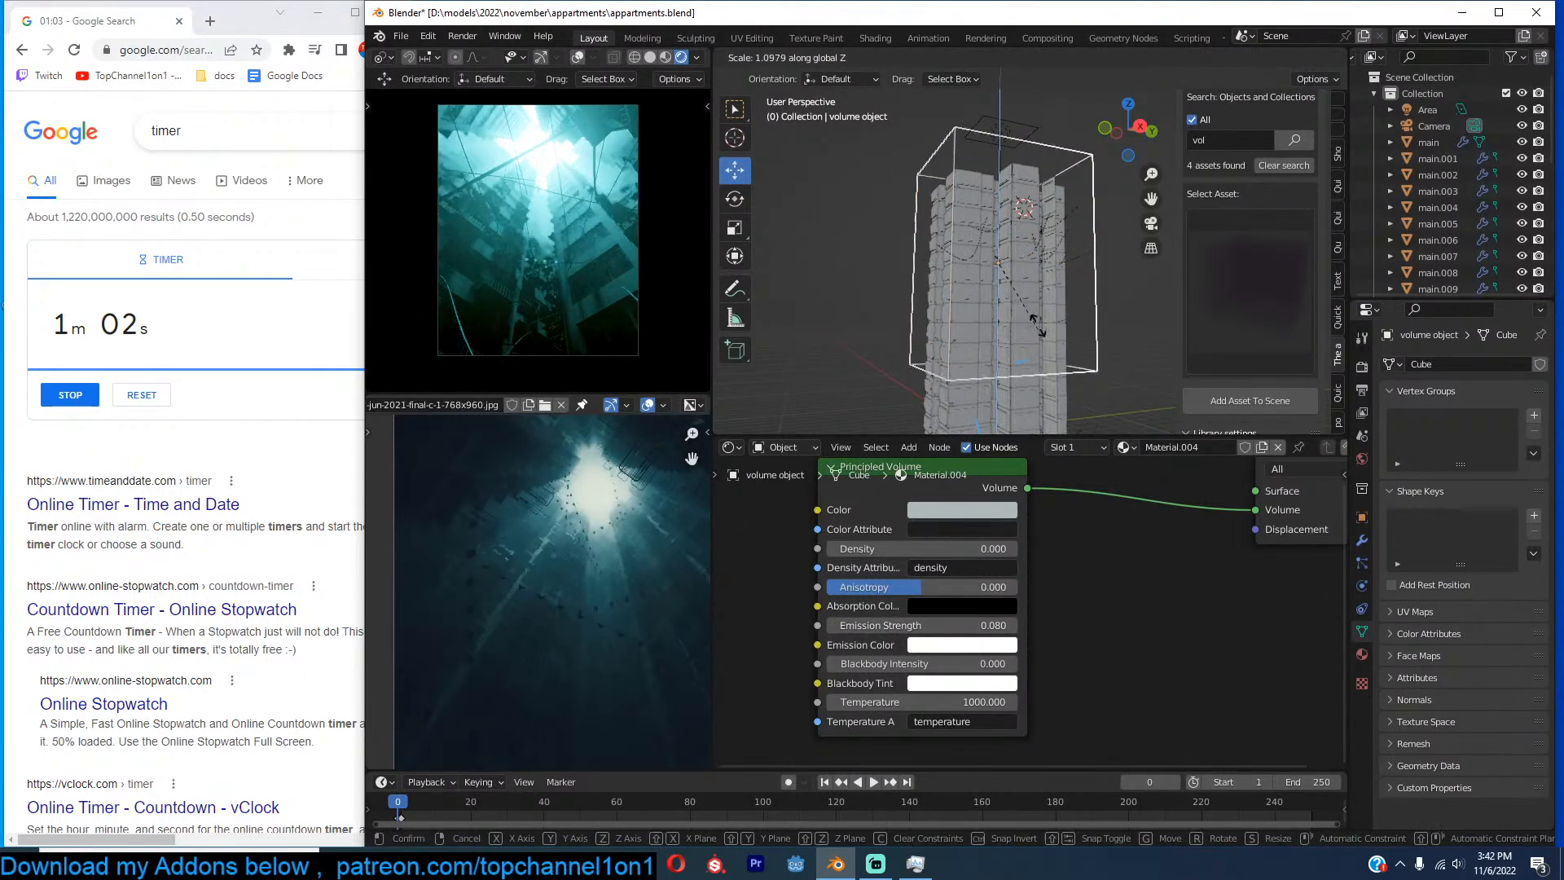
left_click(1063, 378)
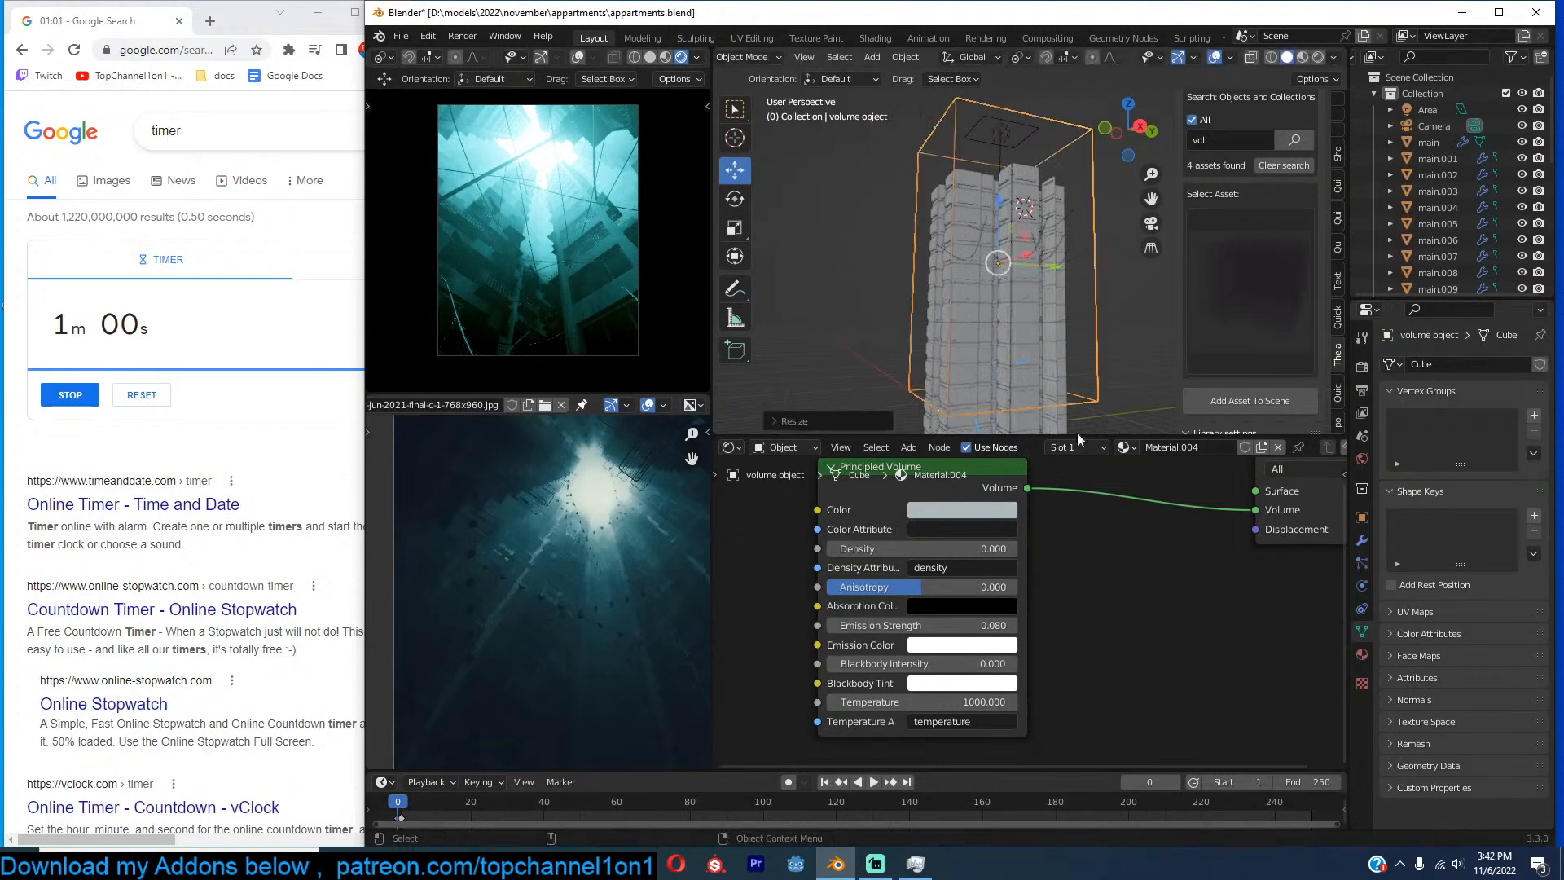
Set the Principled Volume's density to 0.150 and its emission strength to 0, and save the file.
left_click_drag(1006, 551, 1026, 551)
left_click_drag(995, 626, 969, 626)
left_click_drag(1003, 551, 1010, 551)
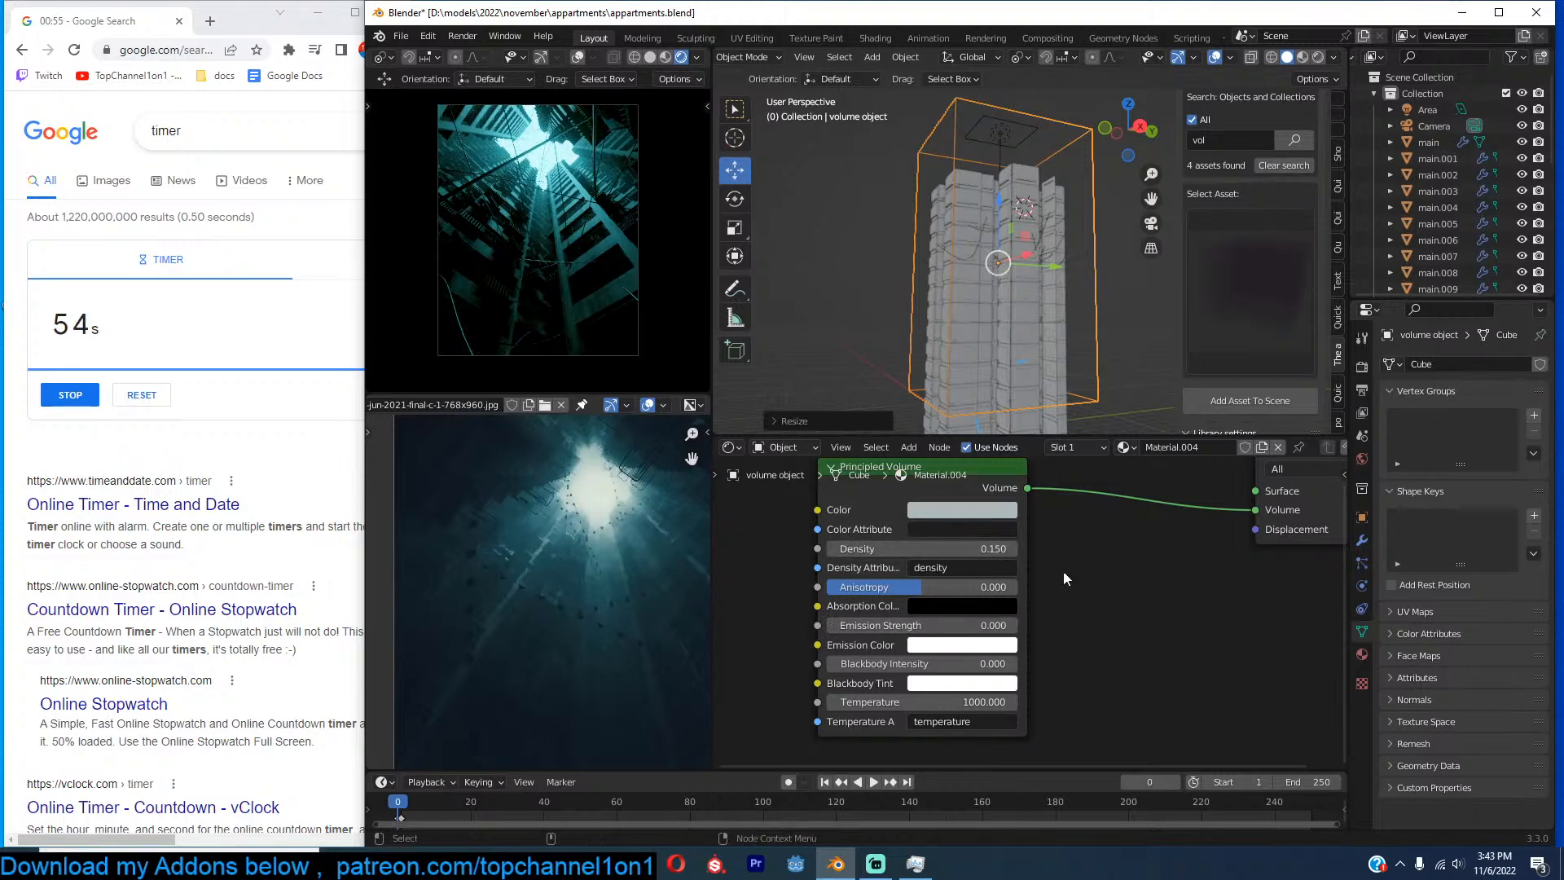
key("ctrl+s")
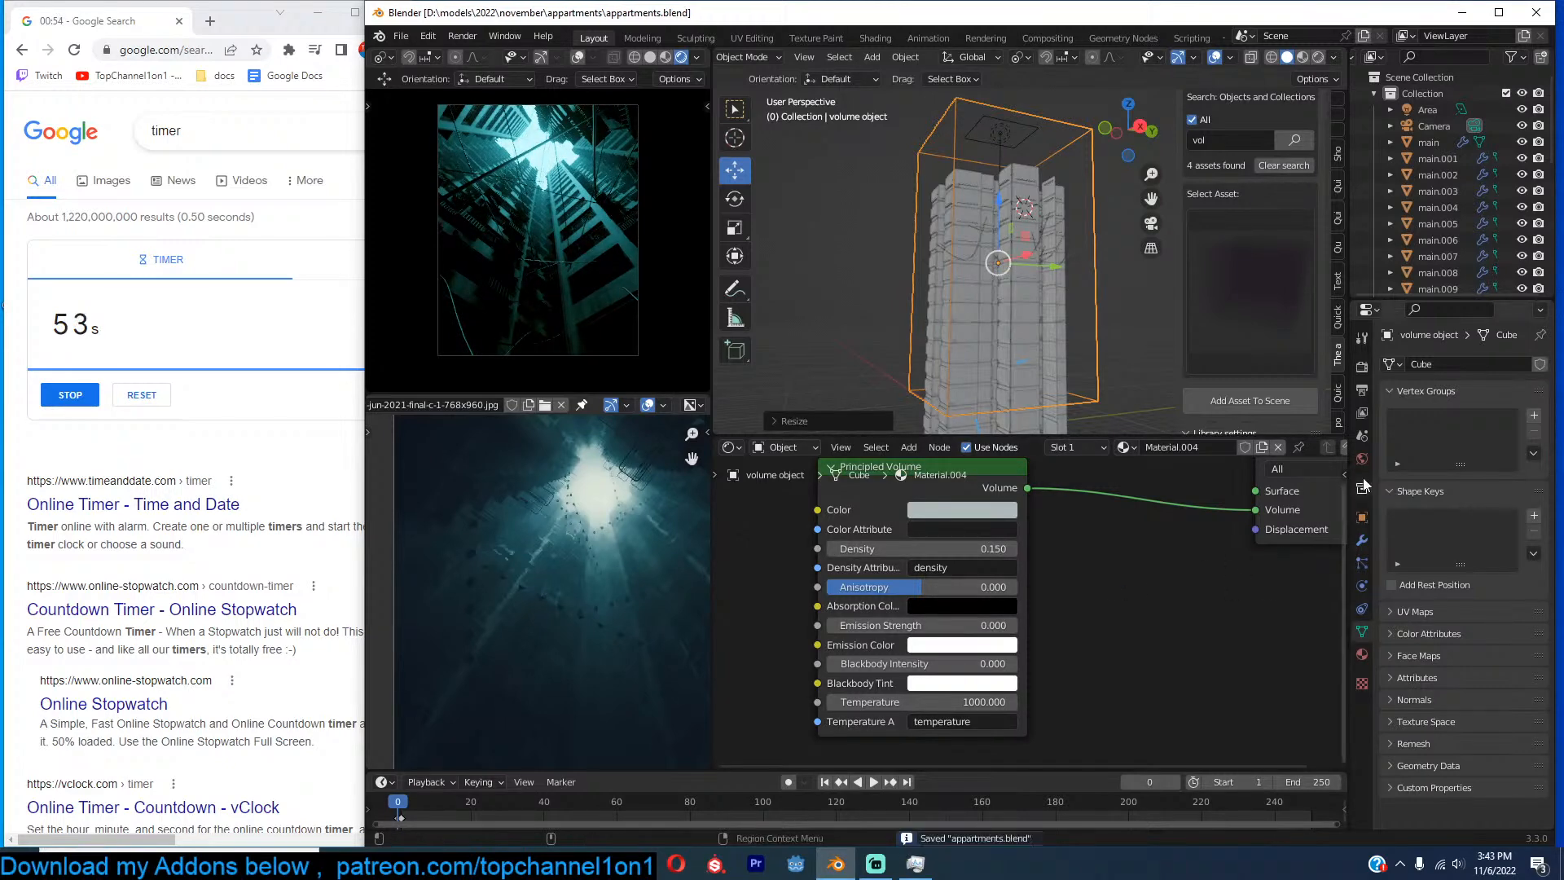
Switch the render engine to Cycles and enable viewport denoising.
left_click(1362, 367)
left_click(1493, 365)
left_click(1478, 412)
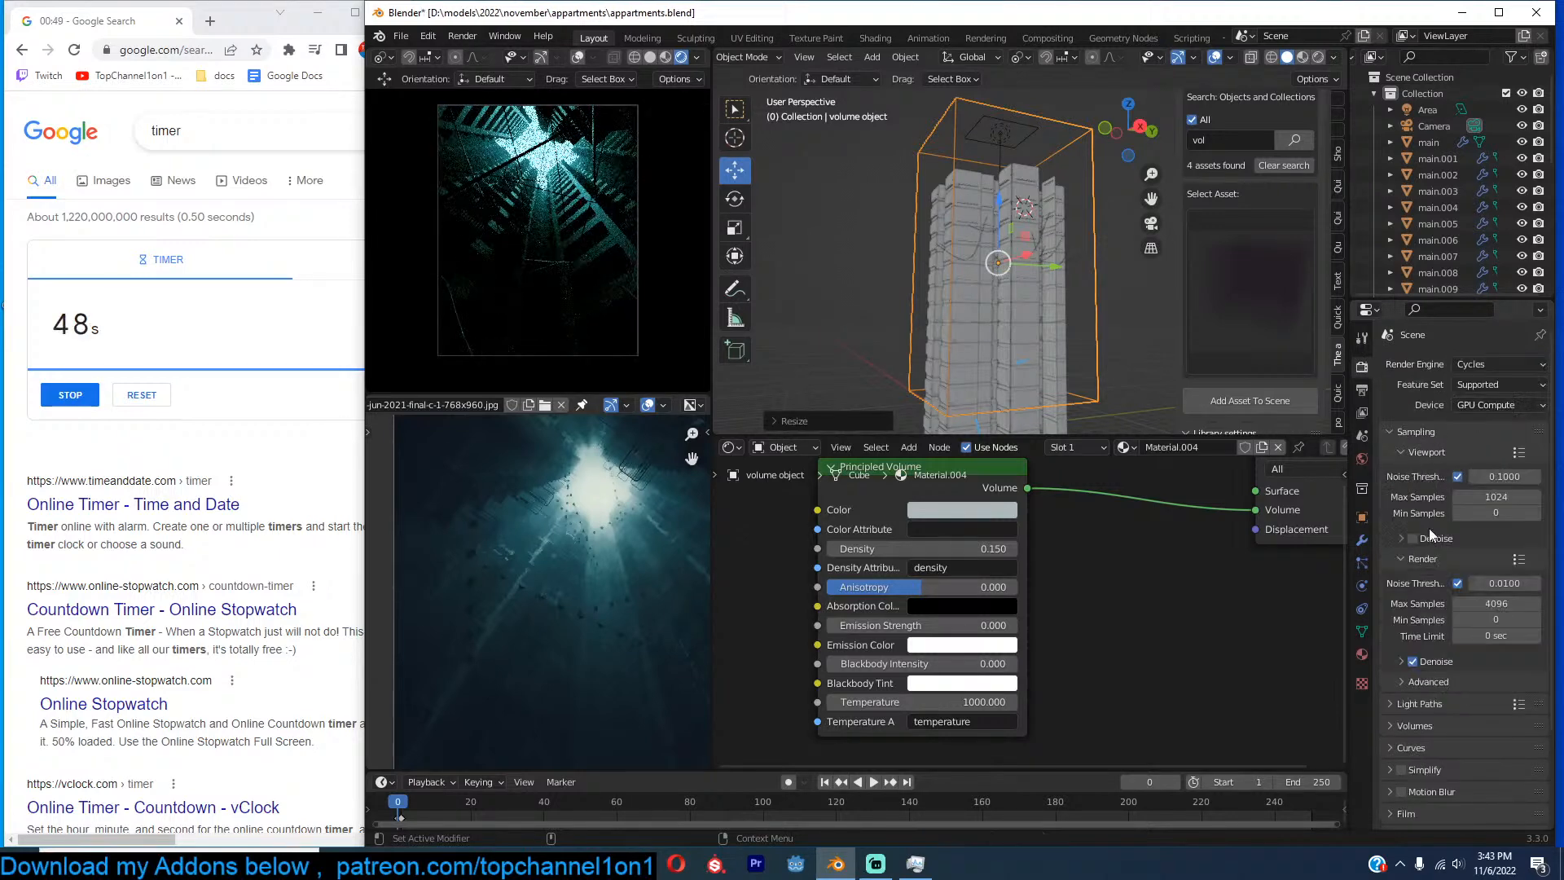
left_click(1412, 538)
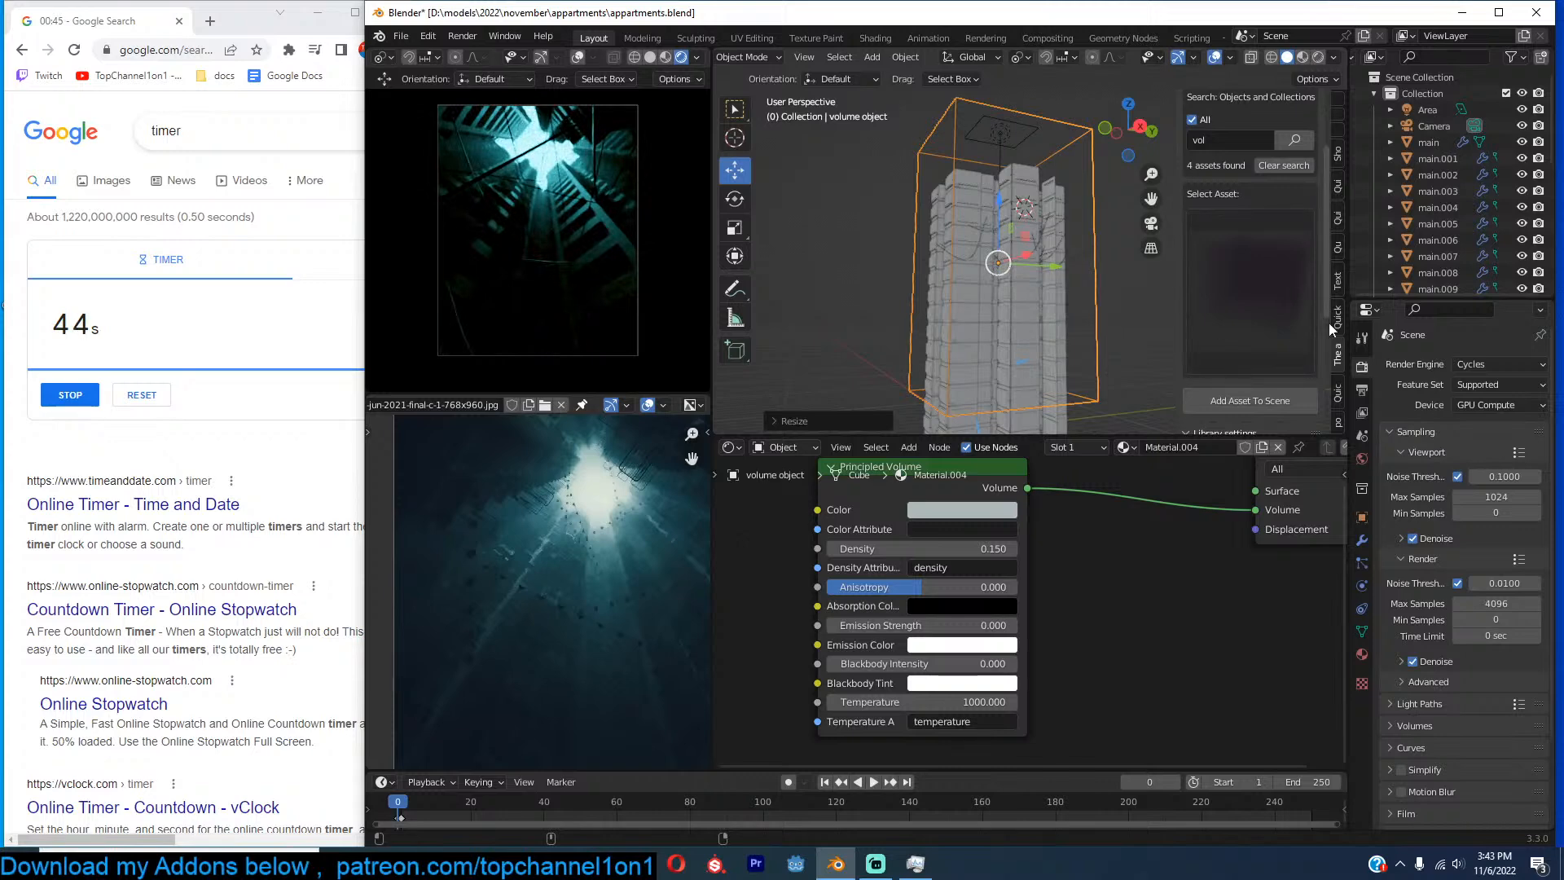
Compare the render with custom colors off and on, and adjust the black level while keeping it at black.
left_click(1338, 394)
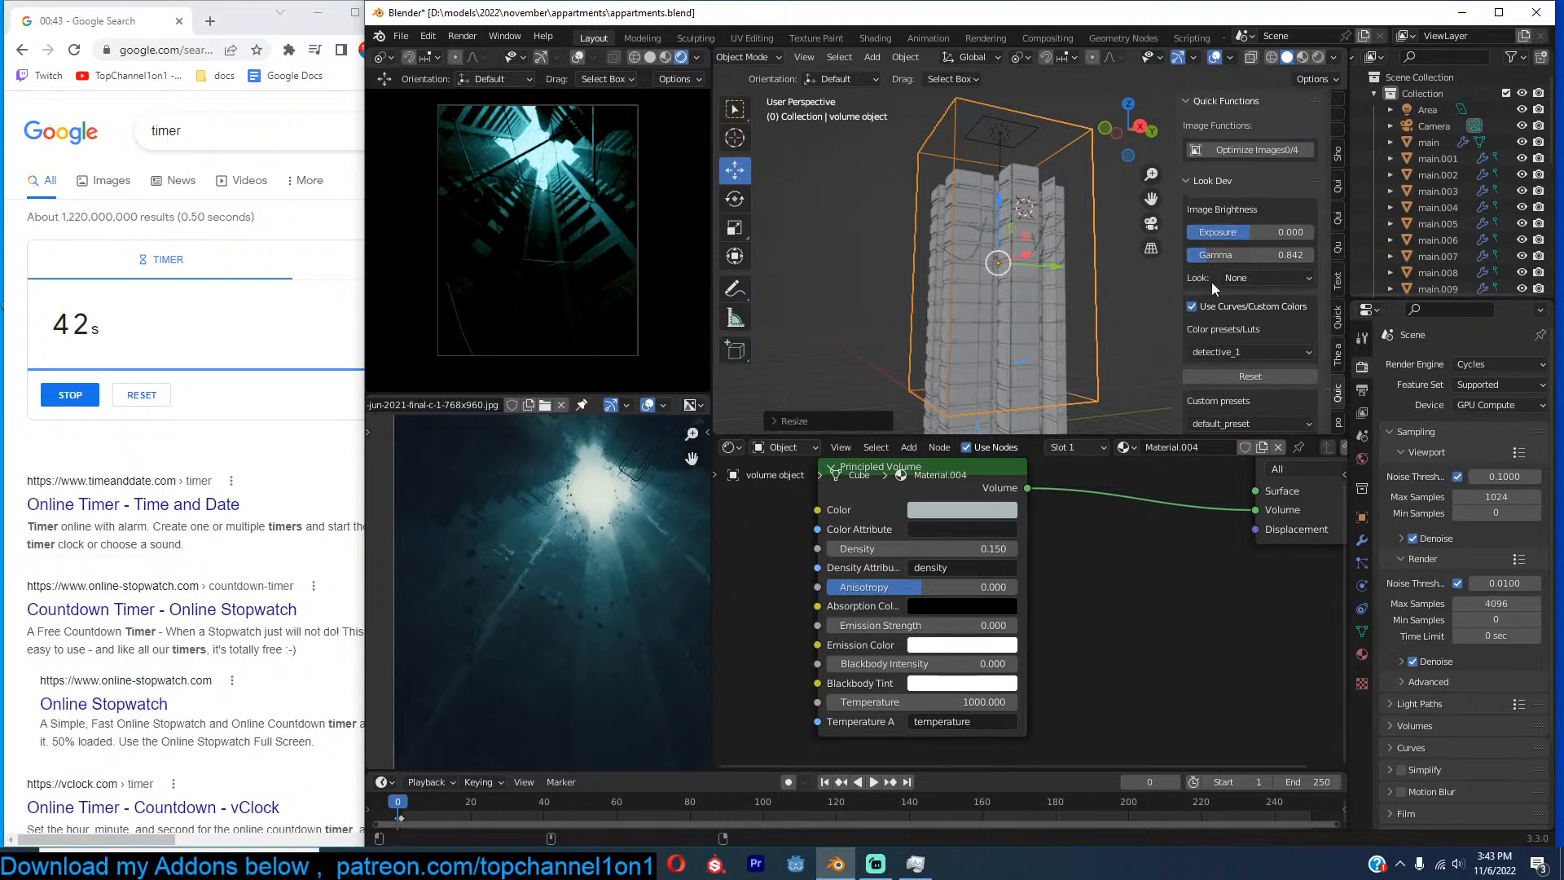
left_click(1192, 307)
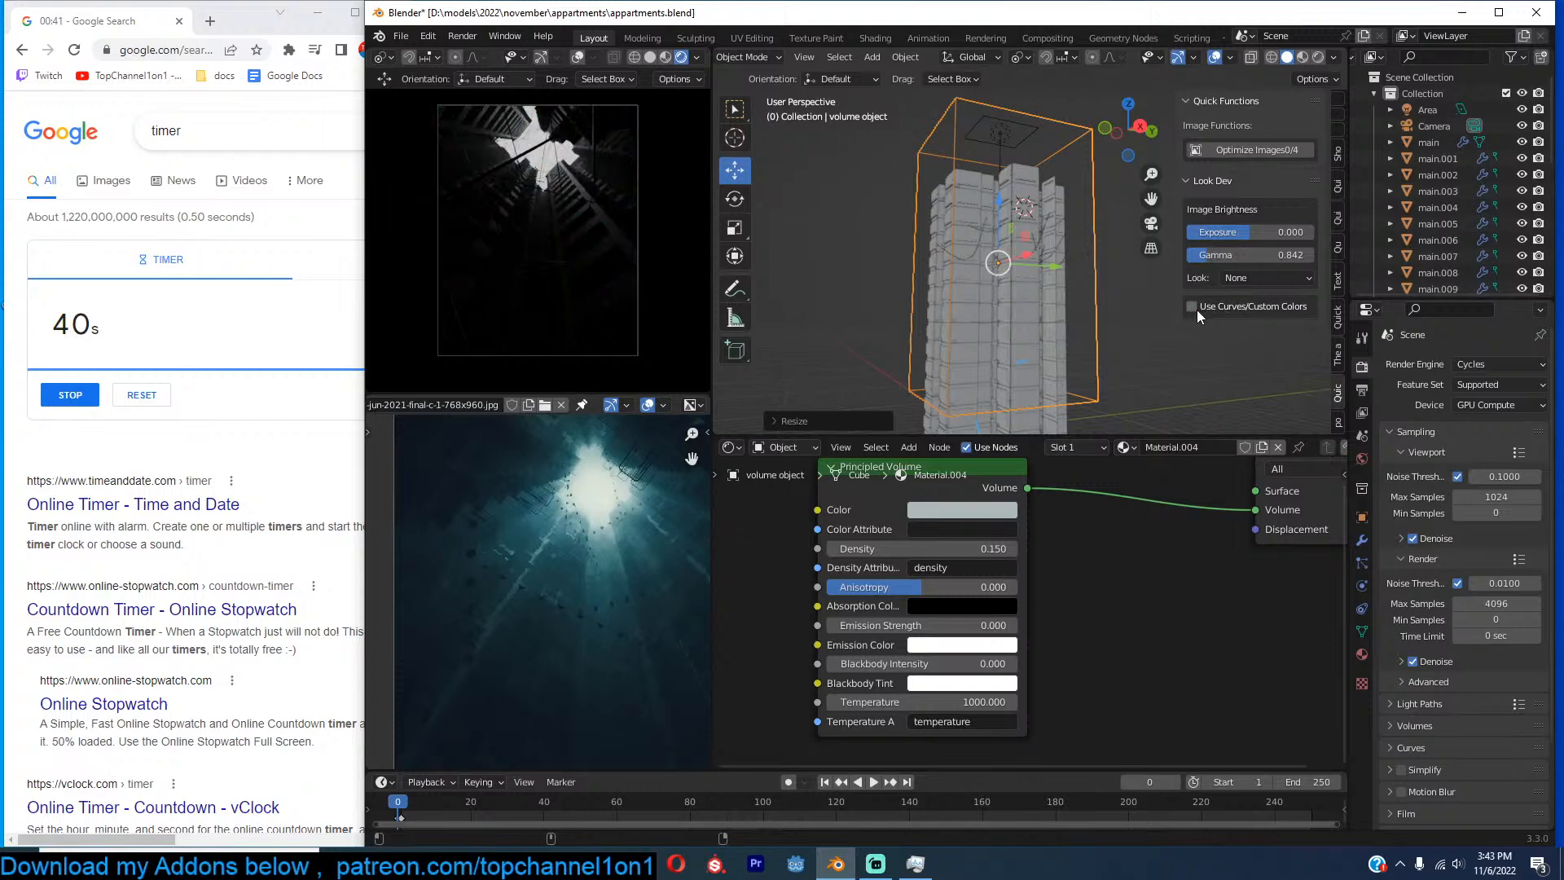
left_click(1194, 308)
scroll(1251, 348, "down", 5)
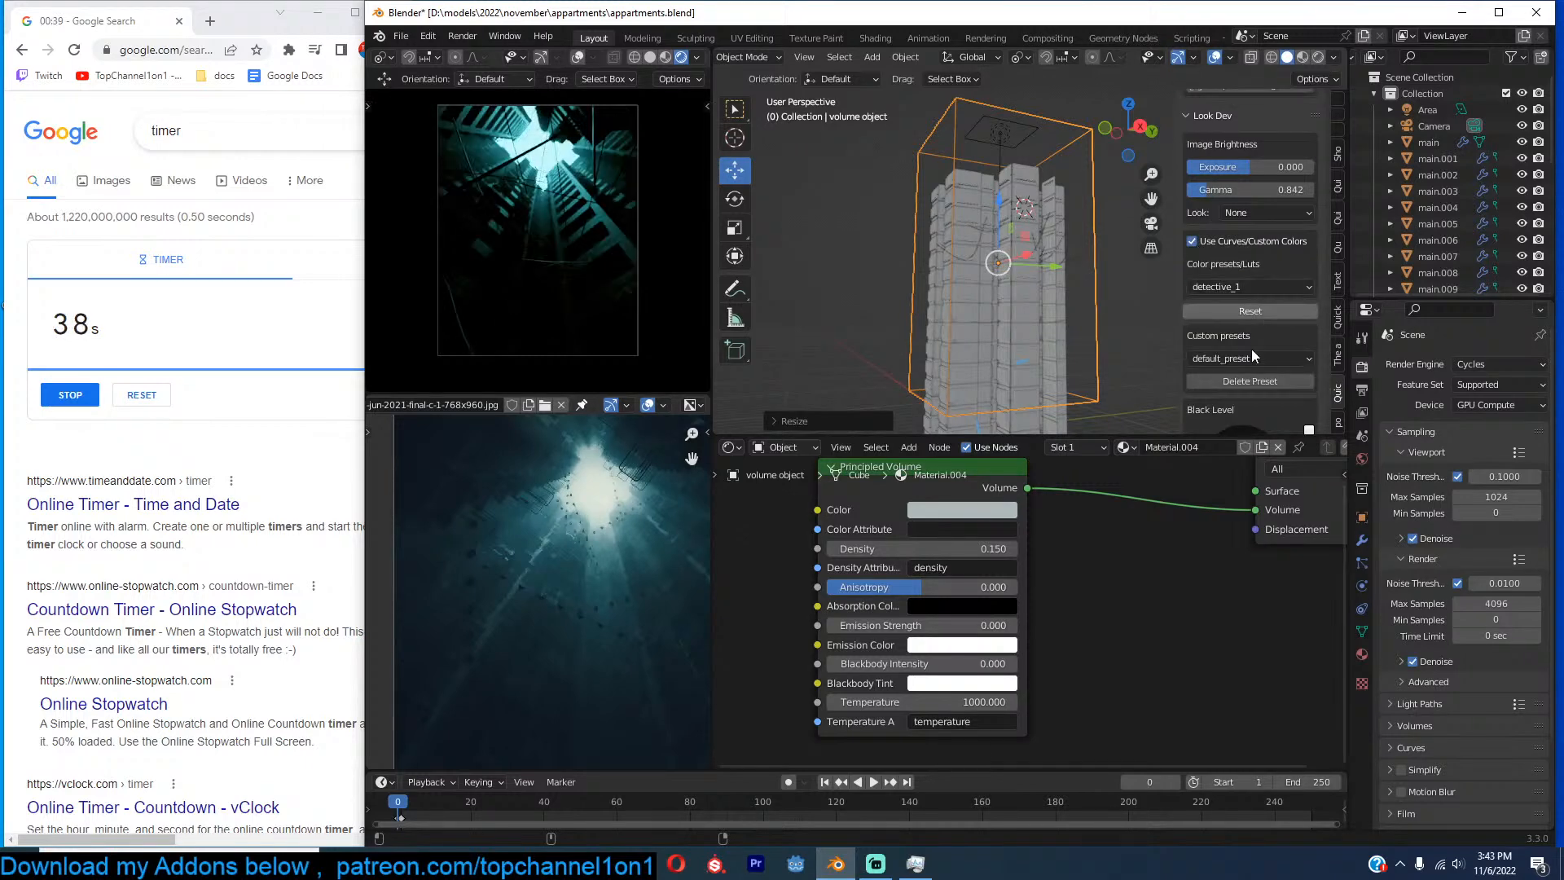
left_click_drag(1307, 339, 1309, 373)
left_click_drag(1242, 335, 1257, 313)
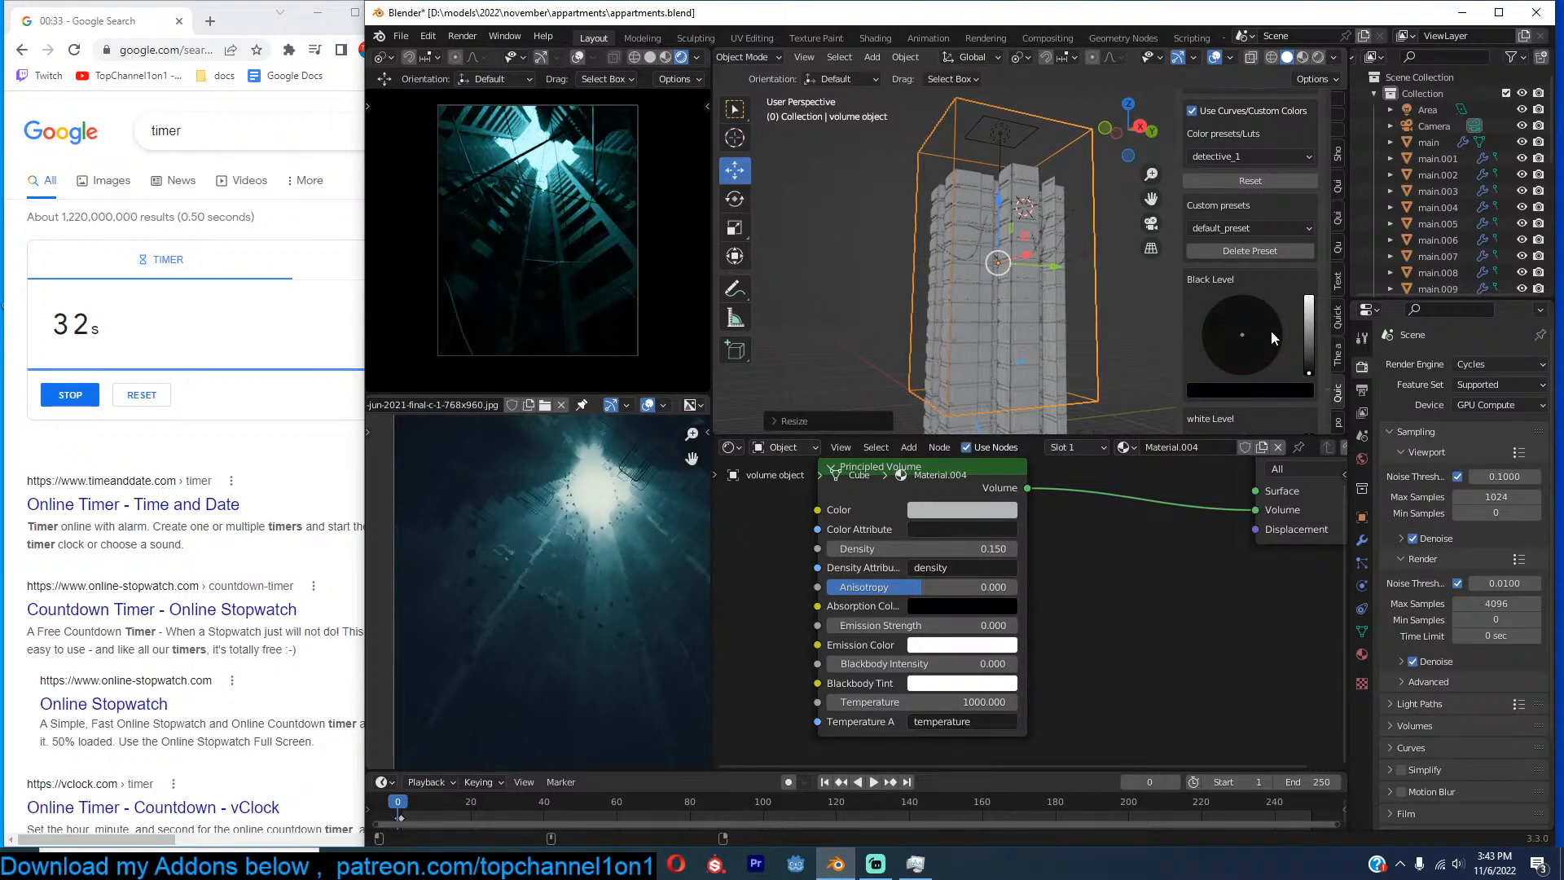
Try an emission strength of 50 on the plane high above the building, and settle on 10.
left_click(1001, 142)
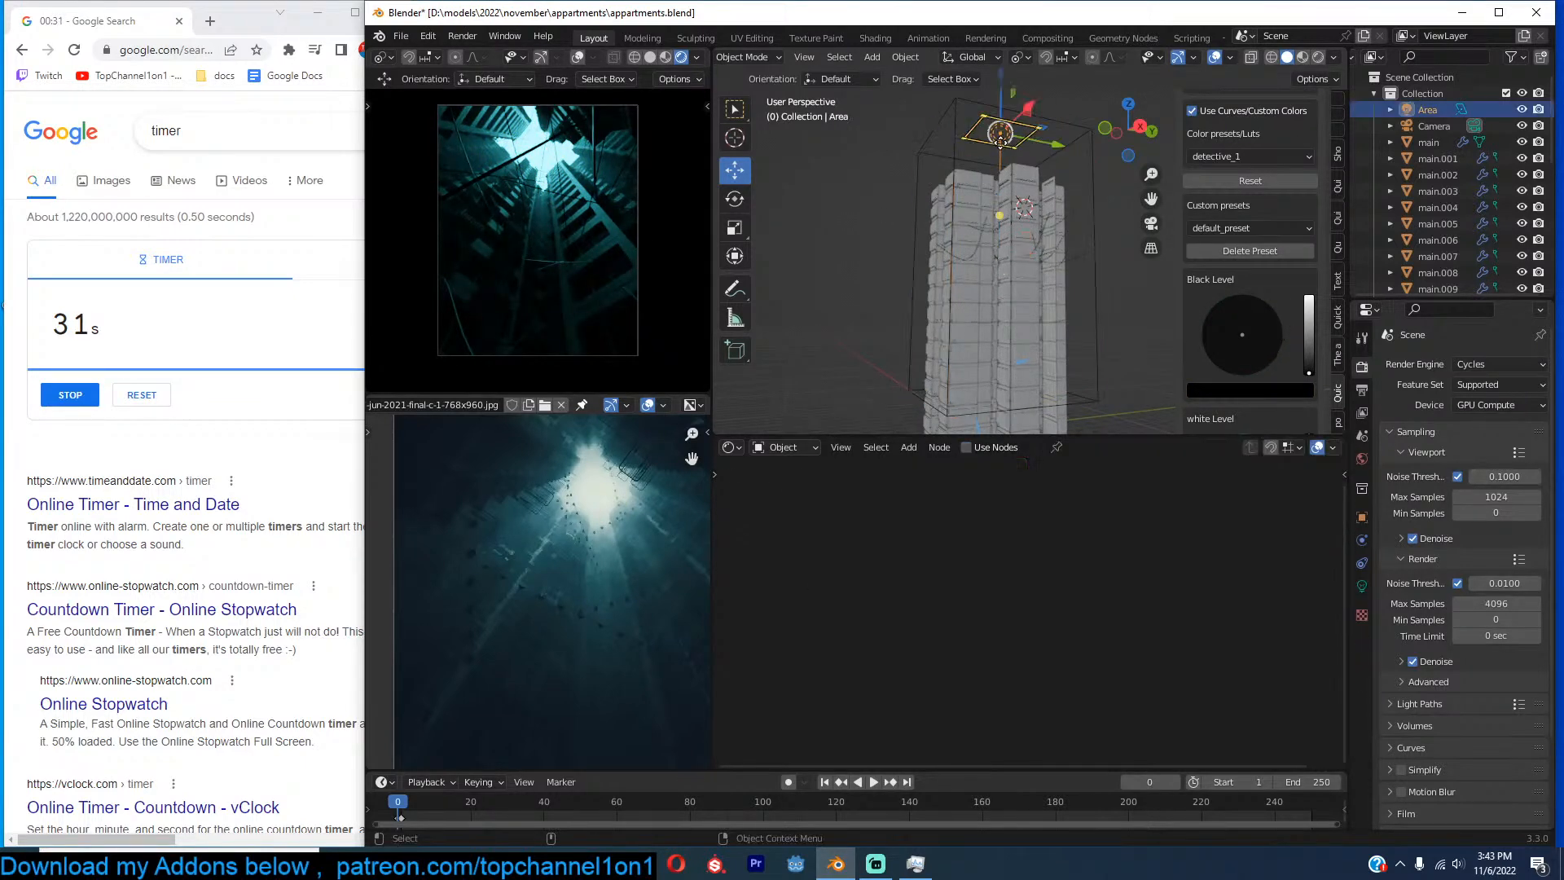
scroll(1057, 169, "down", 4)
scroll(1057, 174, "down", 2)
left_click(1037, 120)
double_click(1111, 556)
type("50")
key("Return")
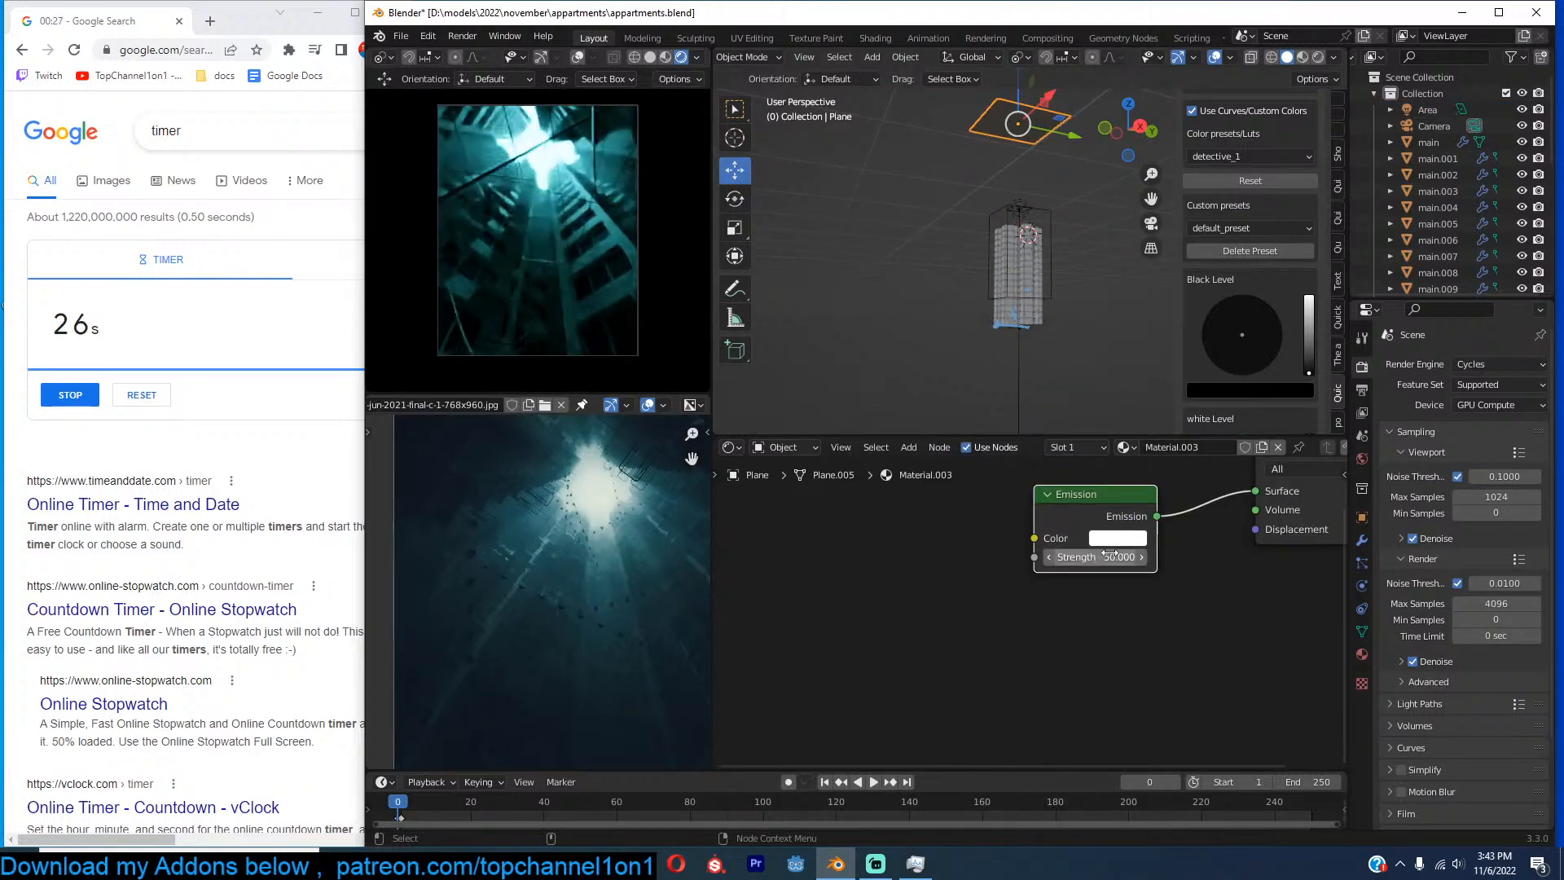
double_click(1110, 556)
type("10")
key("Return")
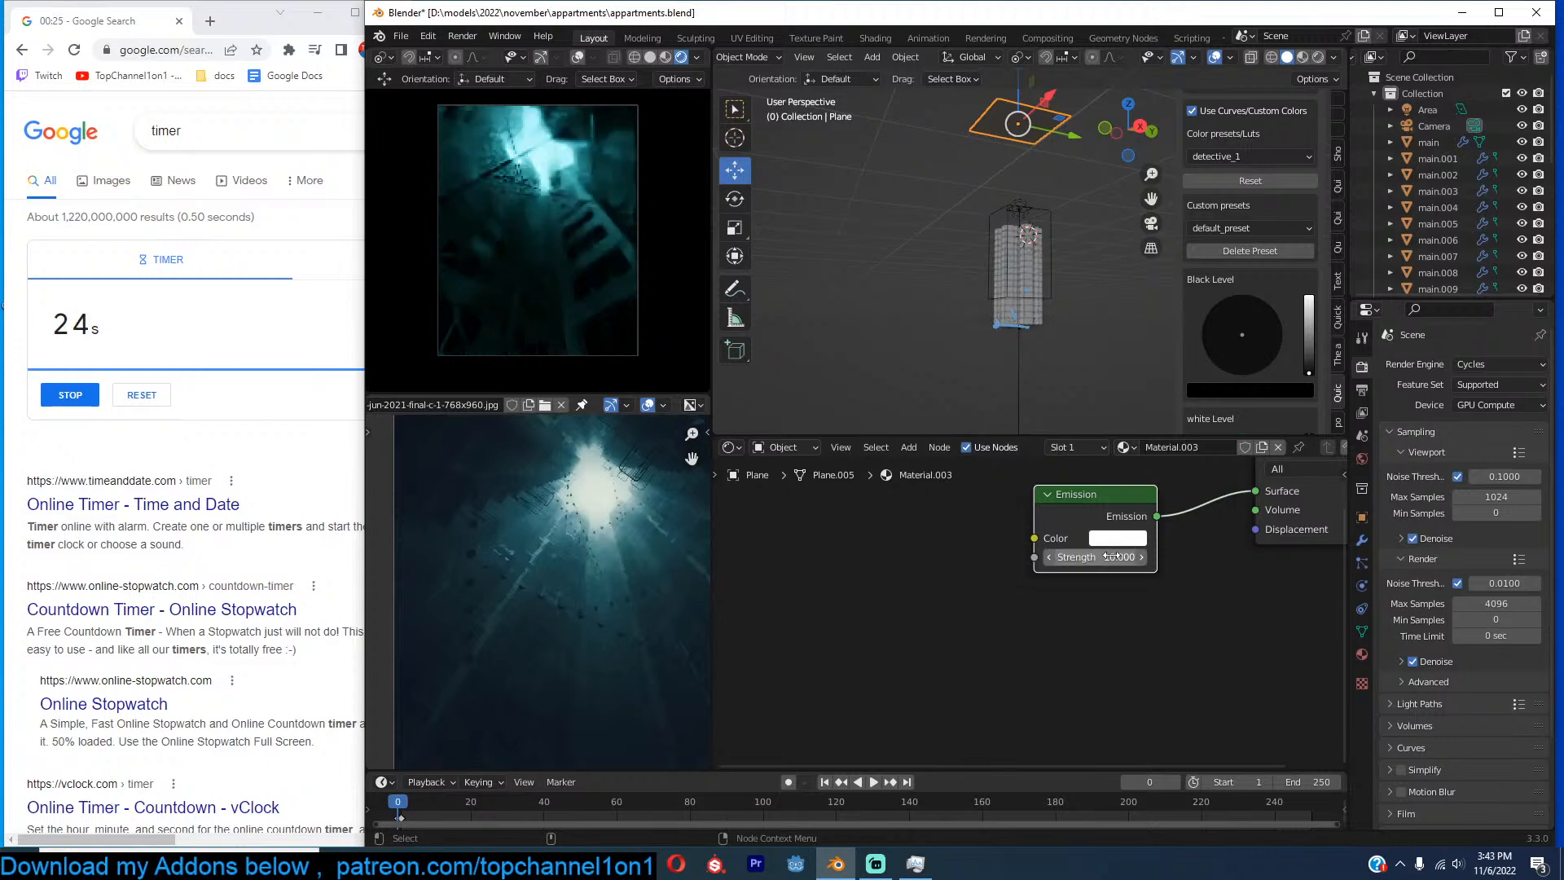
left_click(1005, 606)
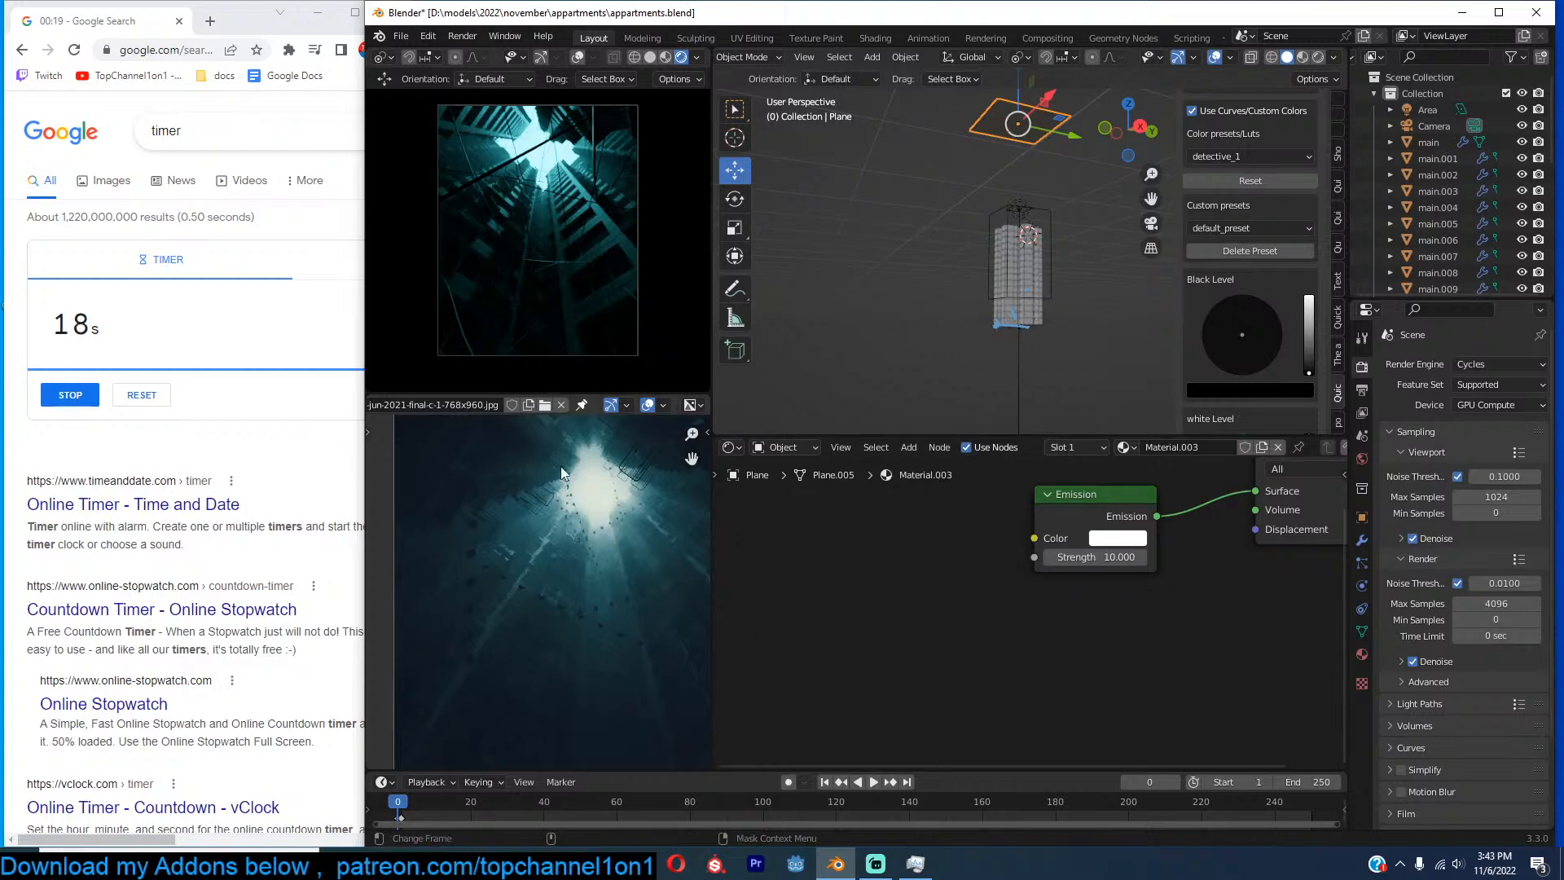
Select the volume object and set its Principled Volume density to 0.5.
left_click(1049, 221)
scroll(1049, 221, "up", 4)
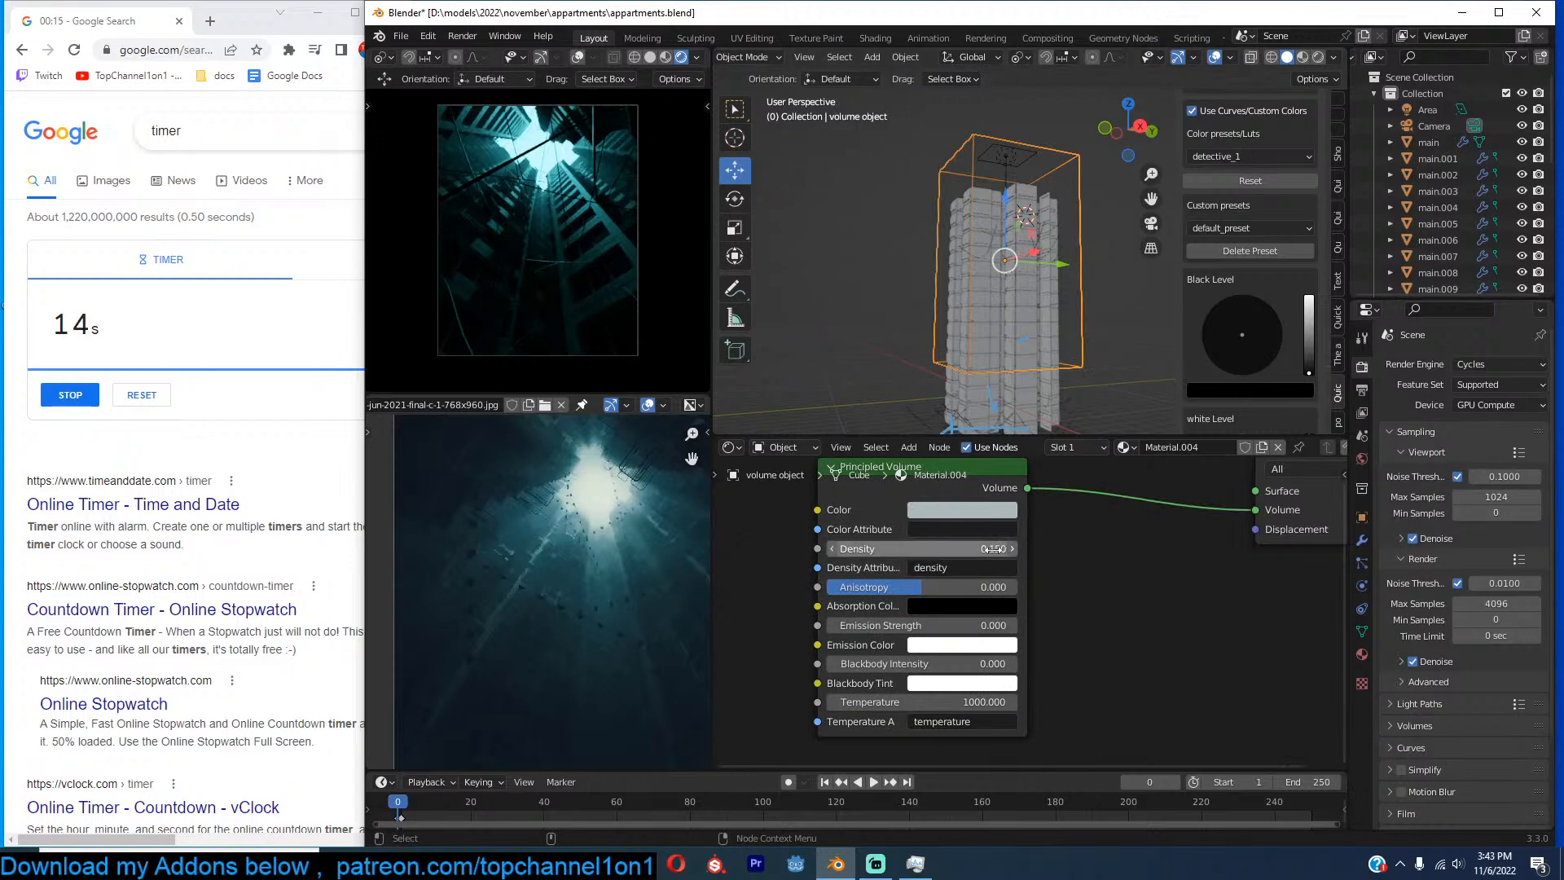
left_click(994, 549)
key("BackSpace")
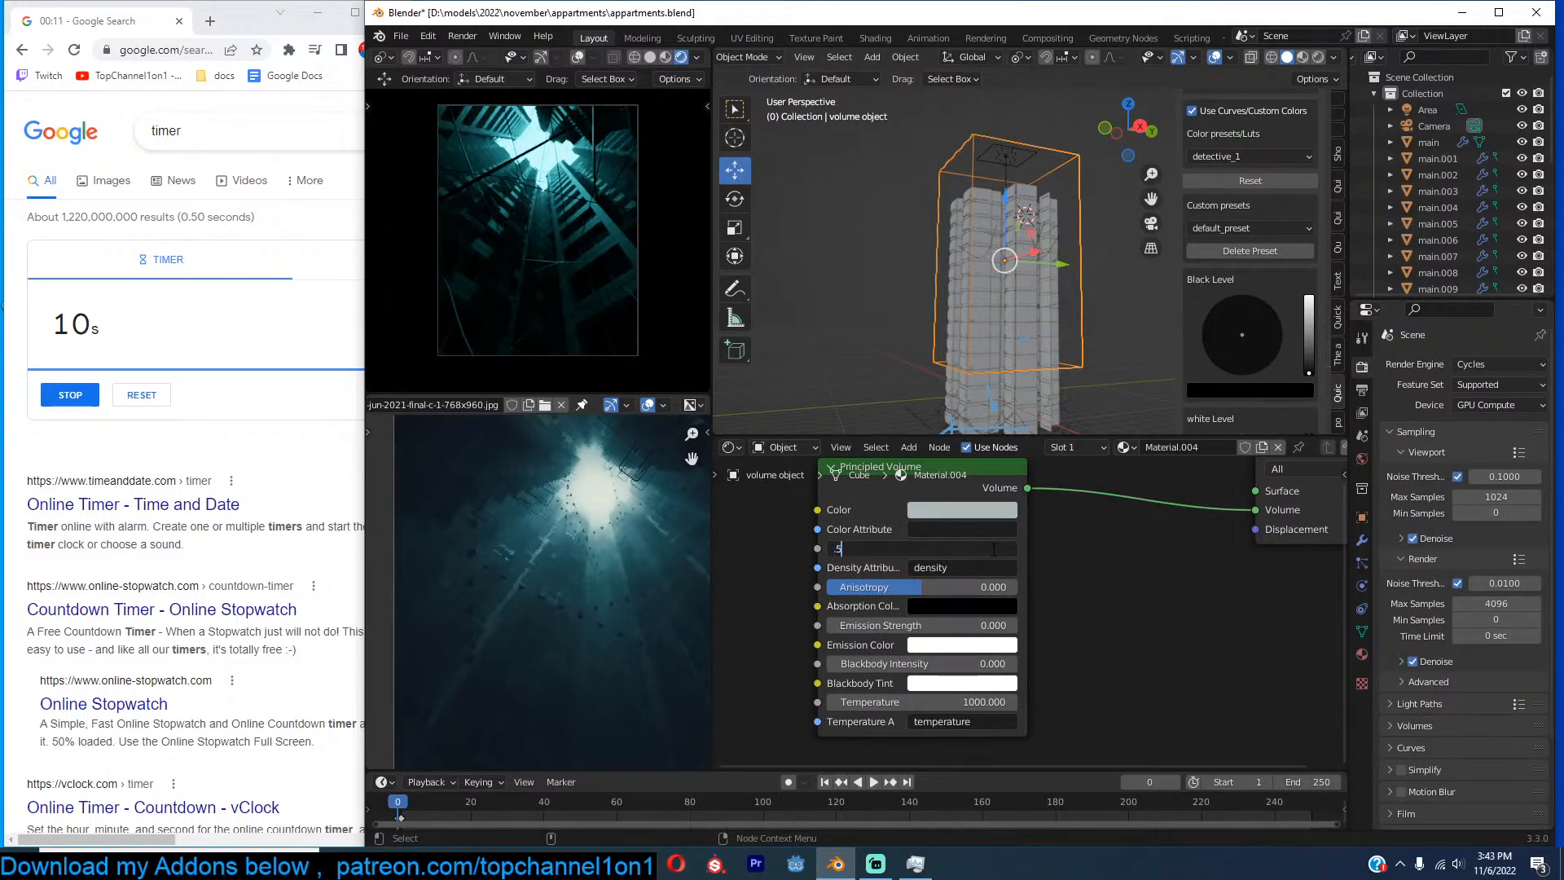
key("Return")
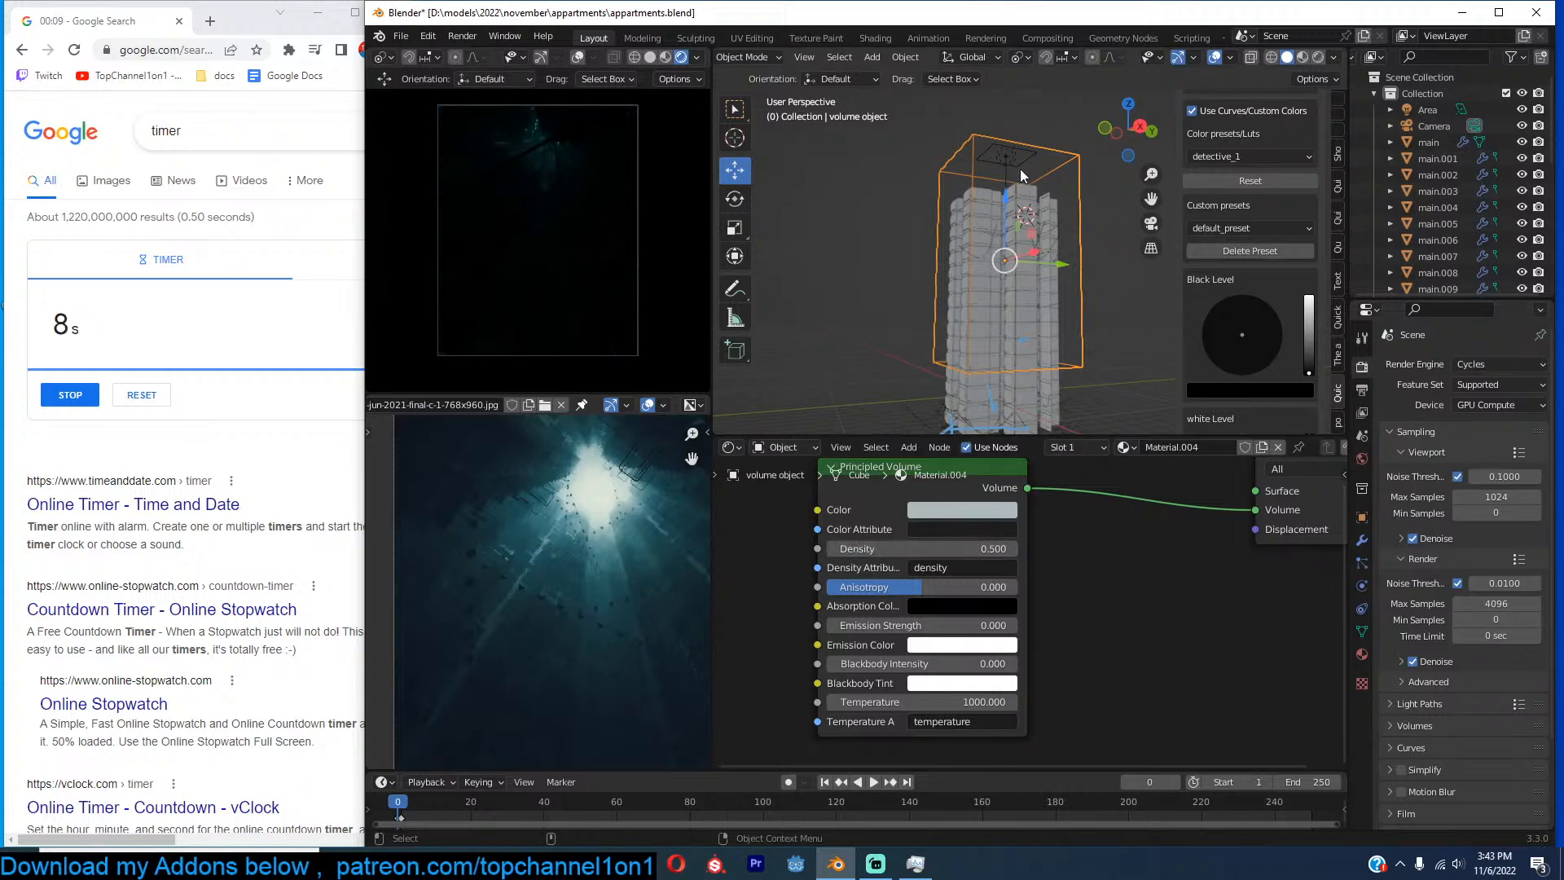
Select the area light above the building and raise its power to 100000 W, and further to 1 MW.
left_click(1015, 164)
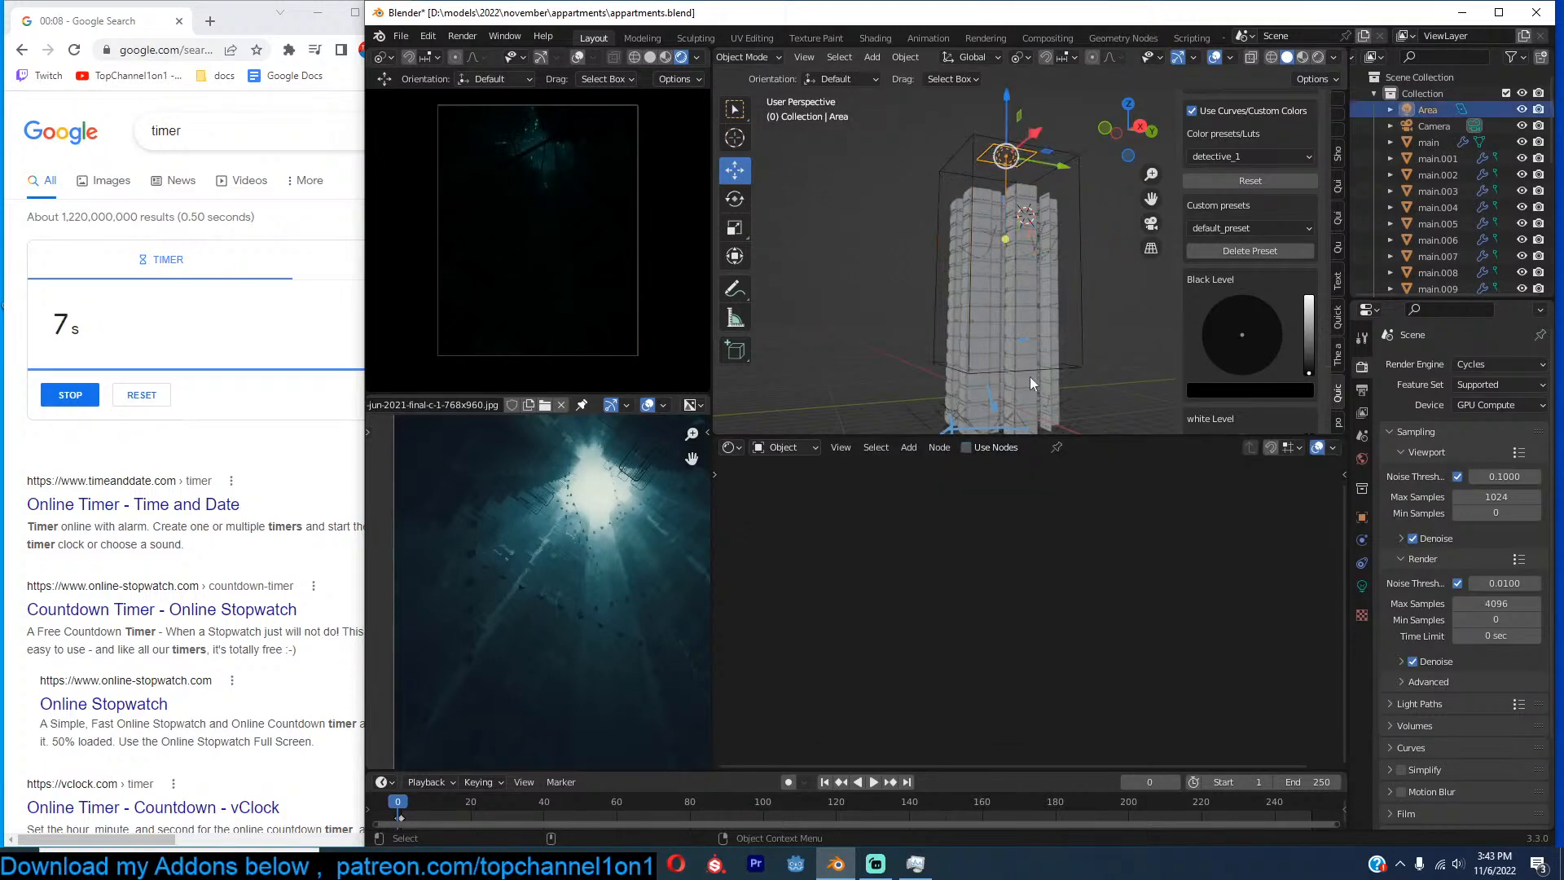
left_click(1364, 586)
left_click(1463, 476)
type("100000")
key("Return")
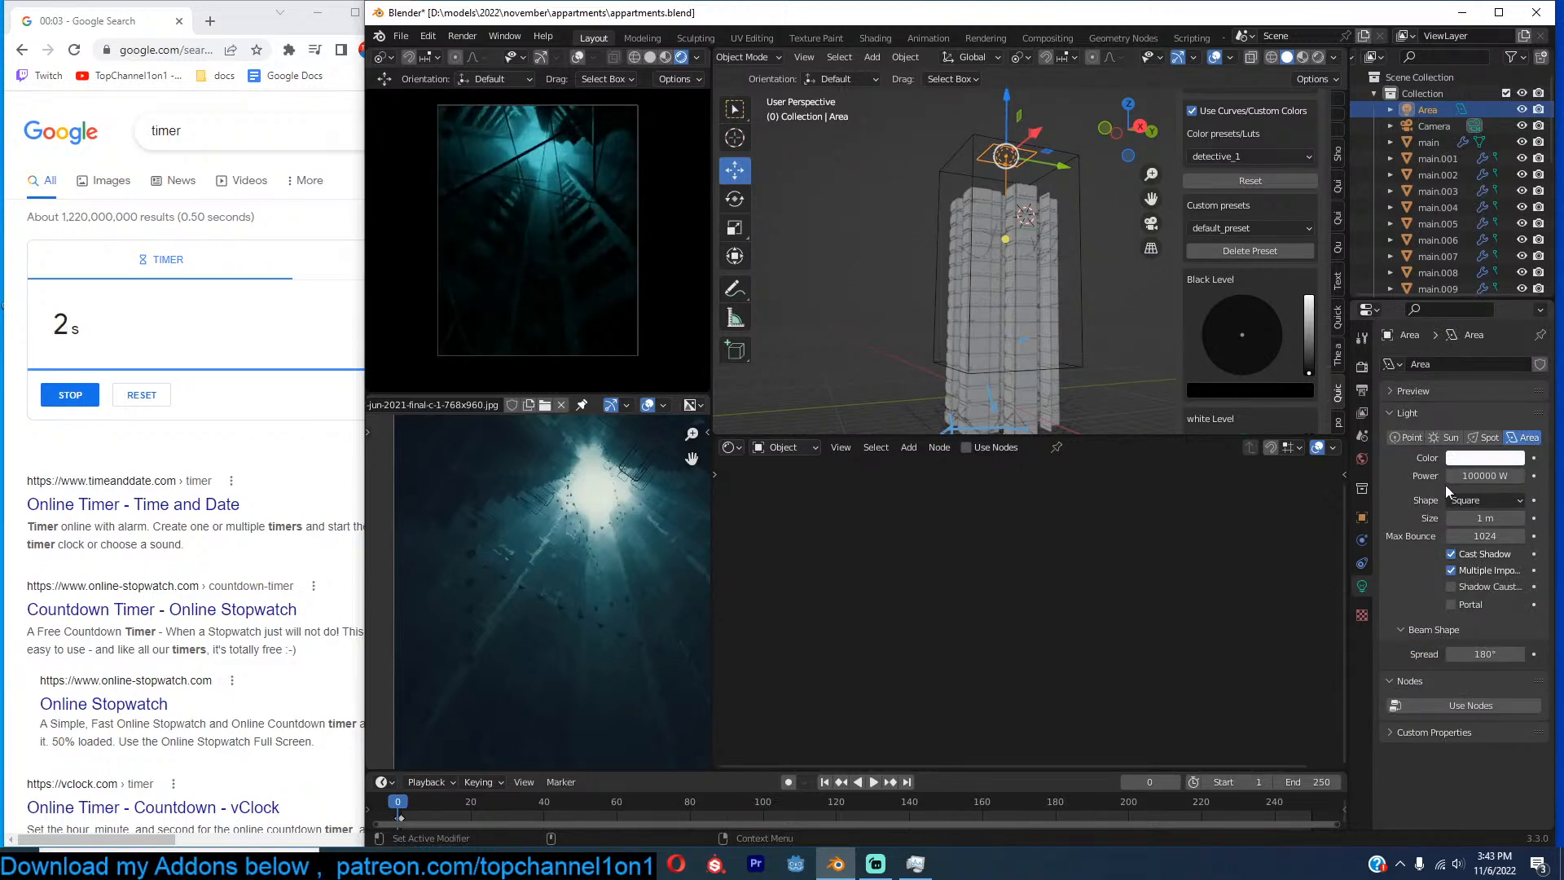
left_click(1470, 478)
left_click(1470, 478)
type("0")
key("Return")
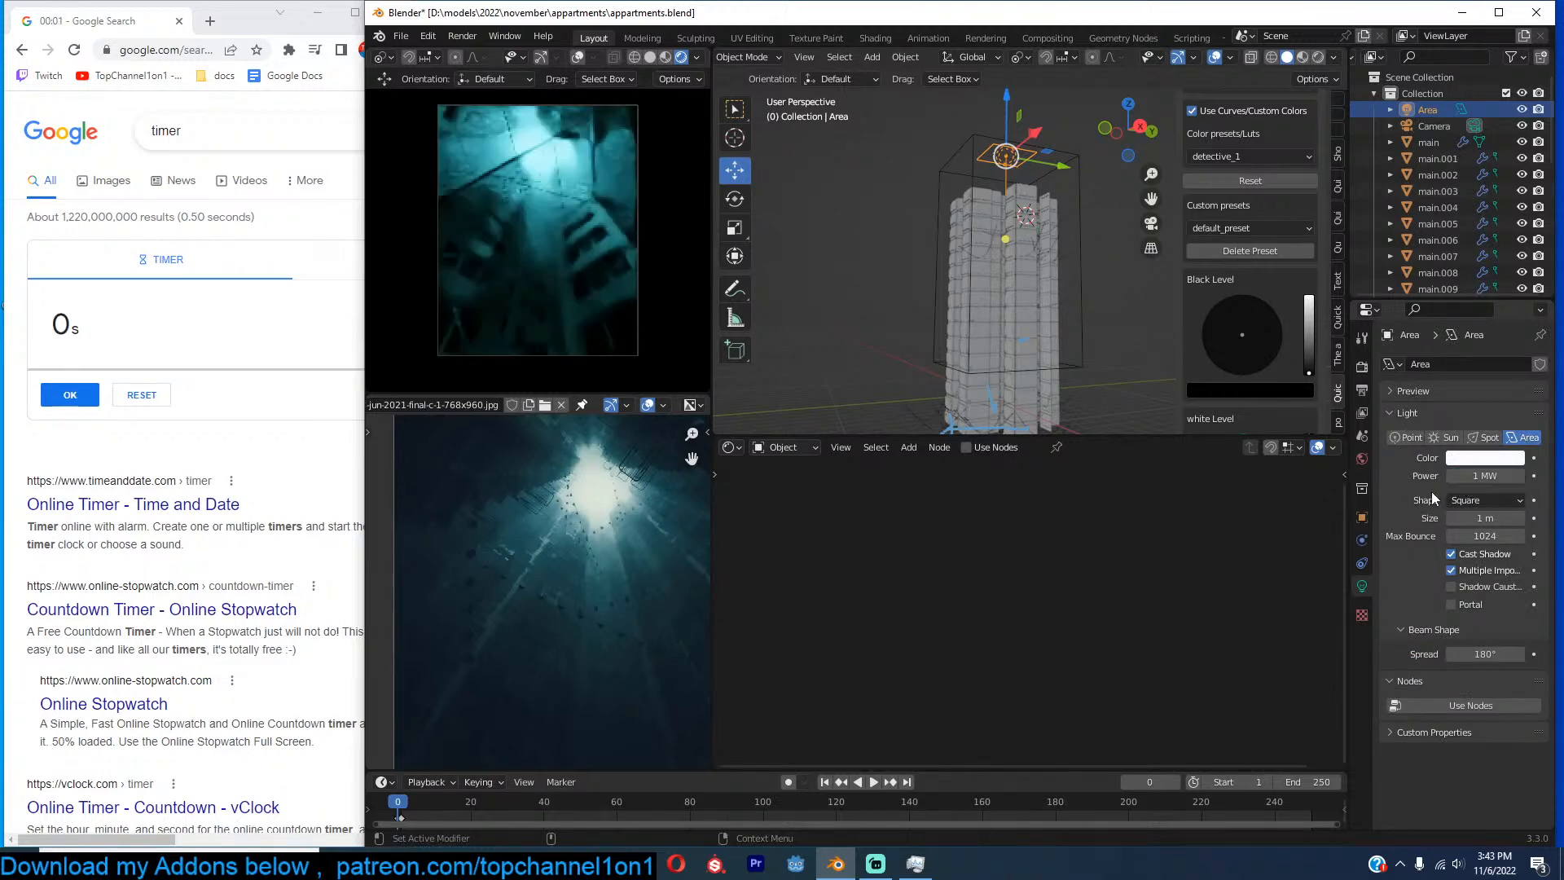
Switch to the browser and restart the finished countdown timer.
left_click(126, 397)
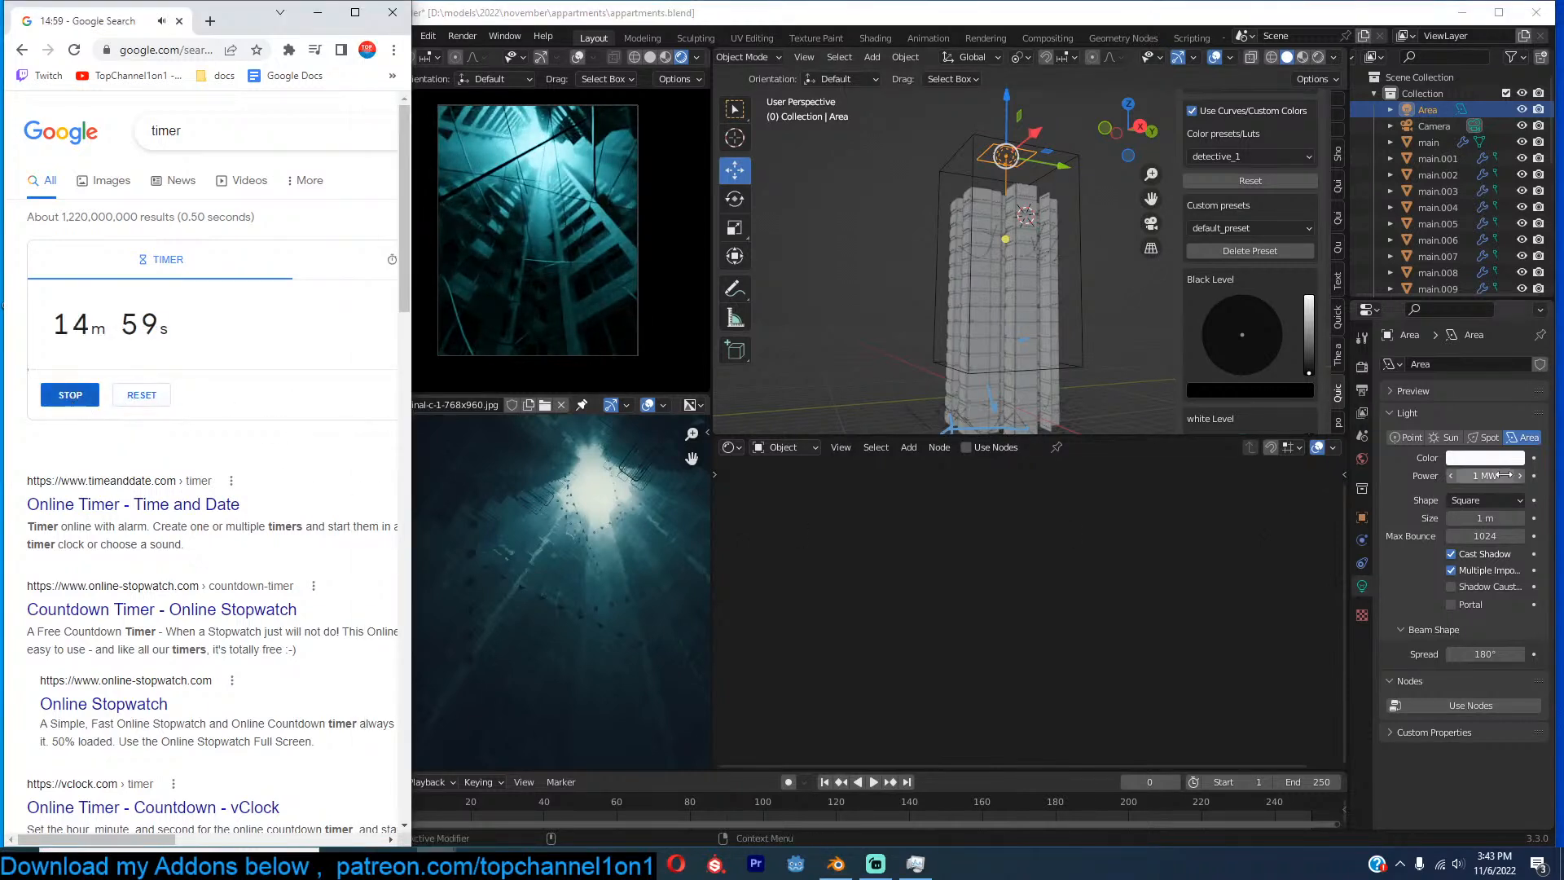
Halve the area light's power twice, to 500000 W and to 250000 W.
left_click(1503, 475)
type("/2")
key("Return")
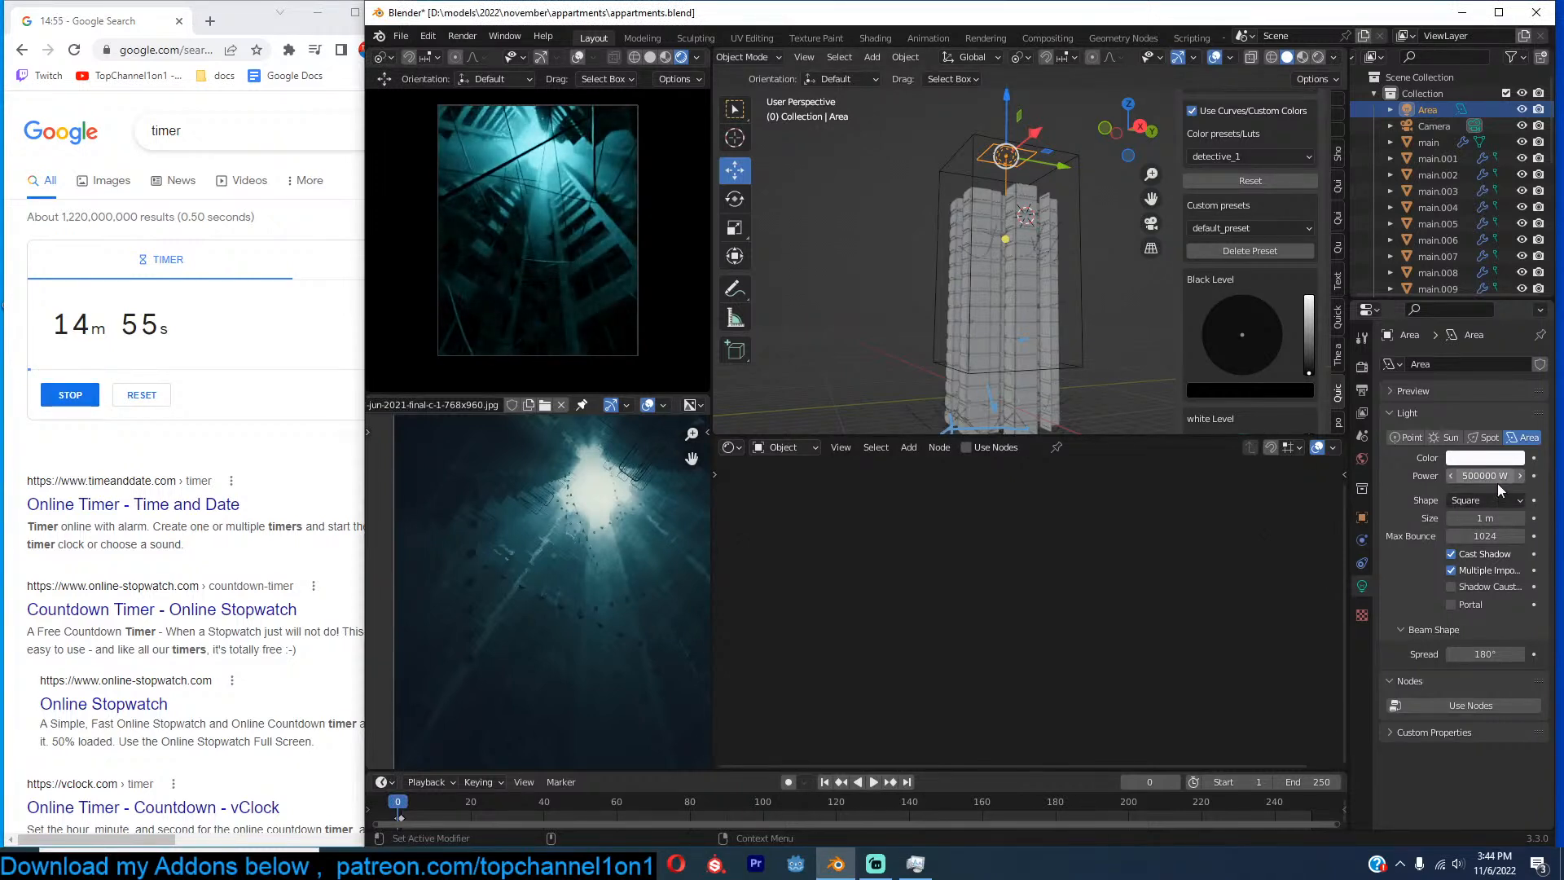
left_click(1494, 476)
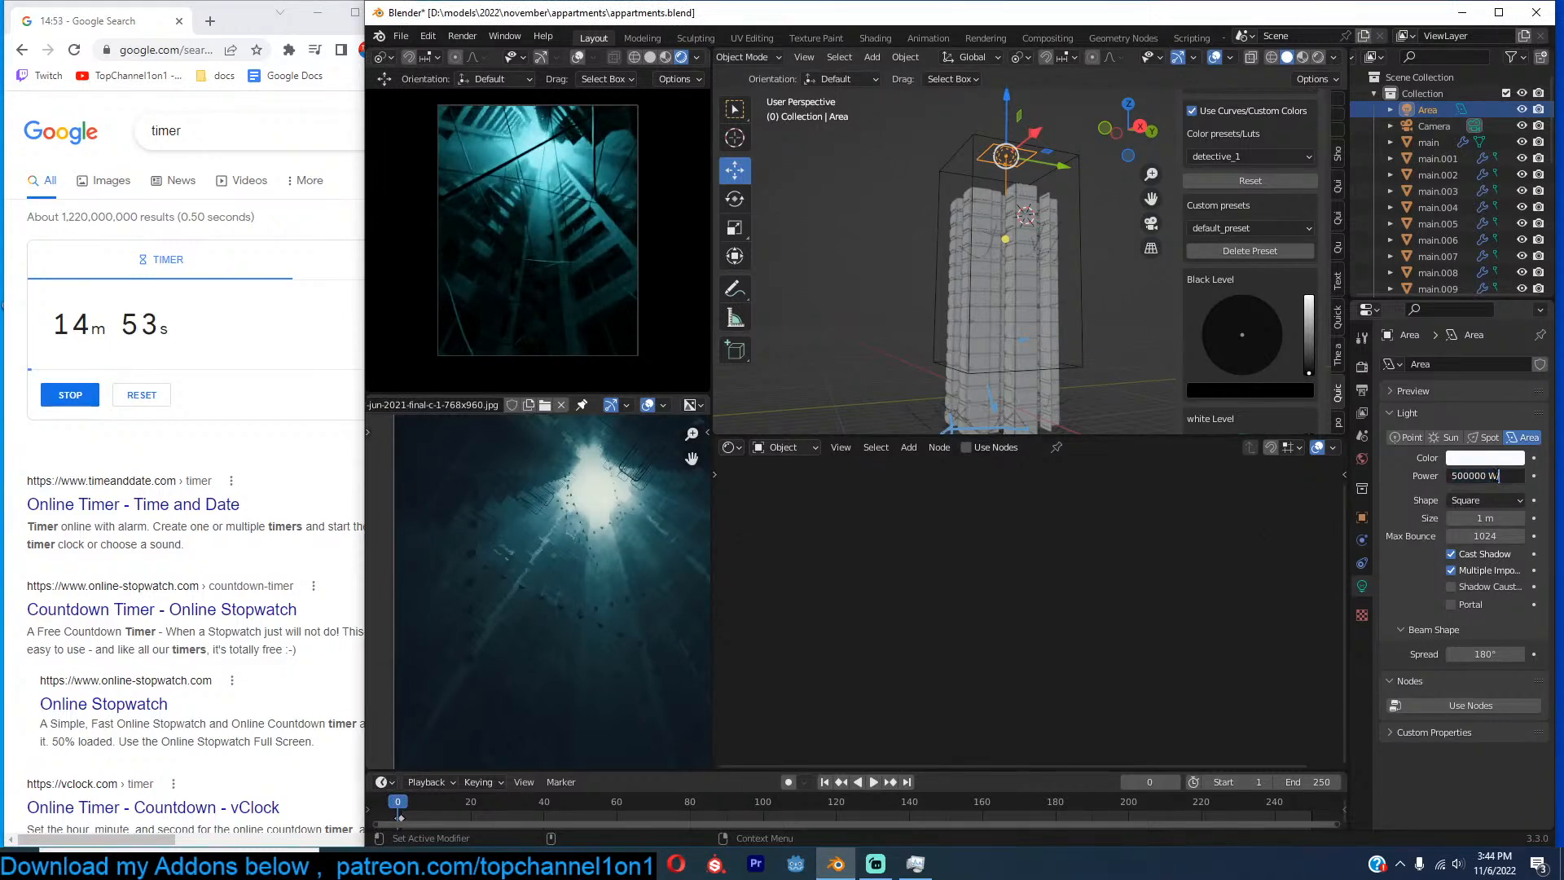
type("/2")
key("Return")
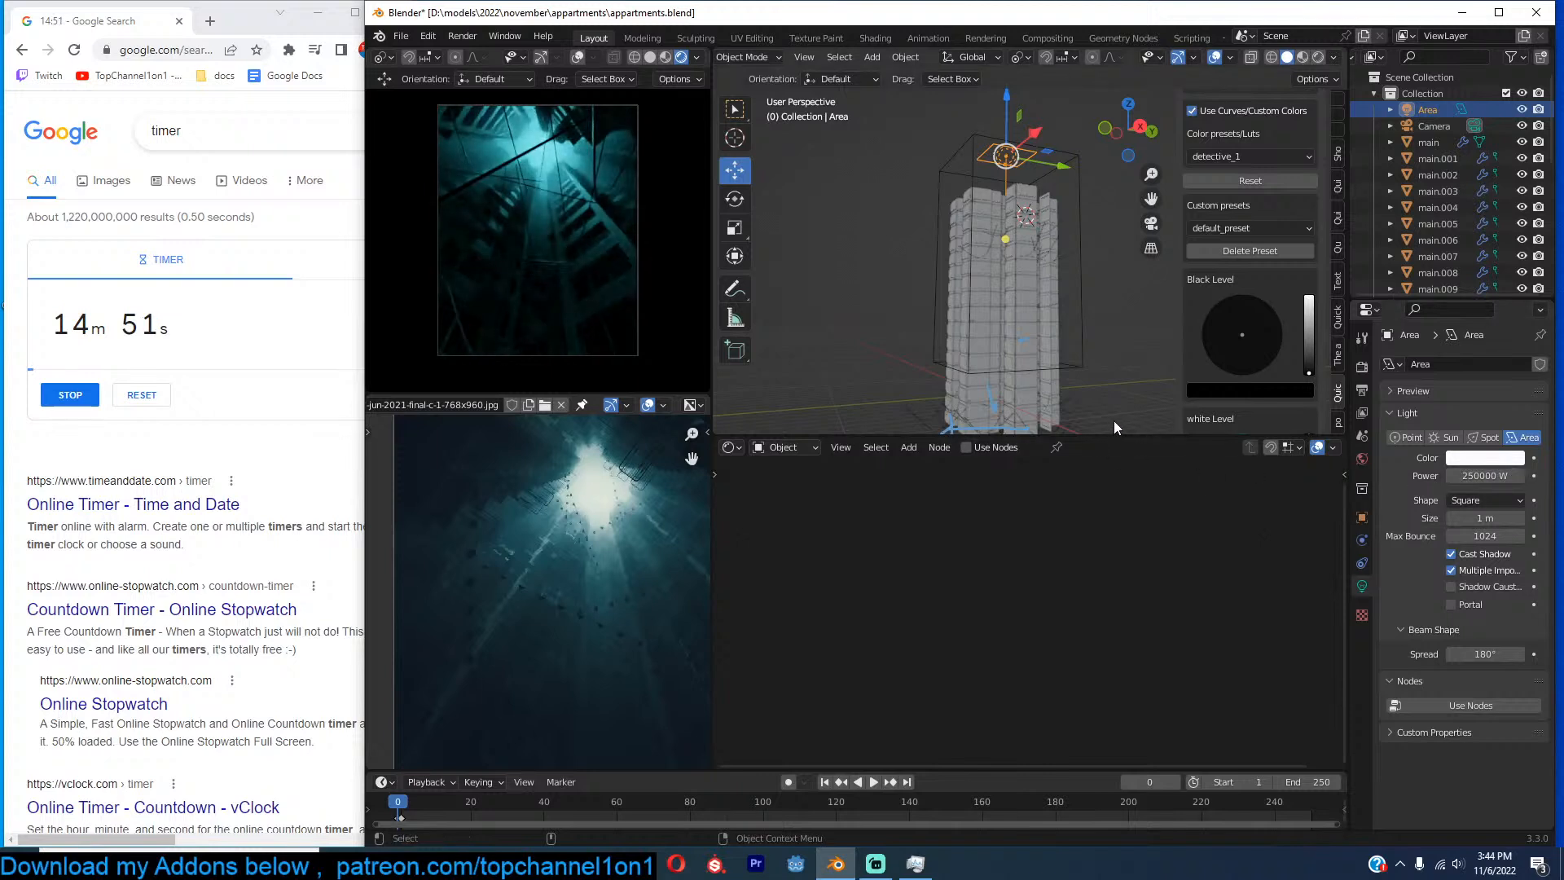
Test the black level's brightness, return it to black, and raise the white level's brightness to maximum.
scroll(1286, 329, "down", 4)
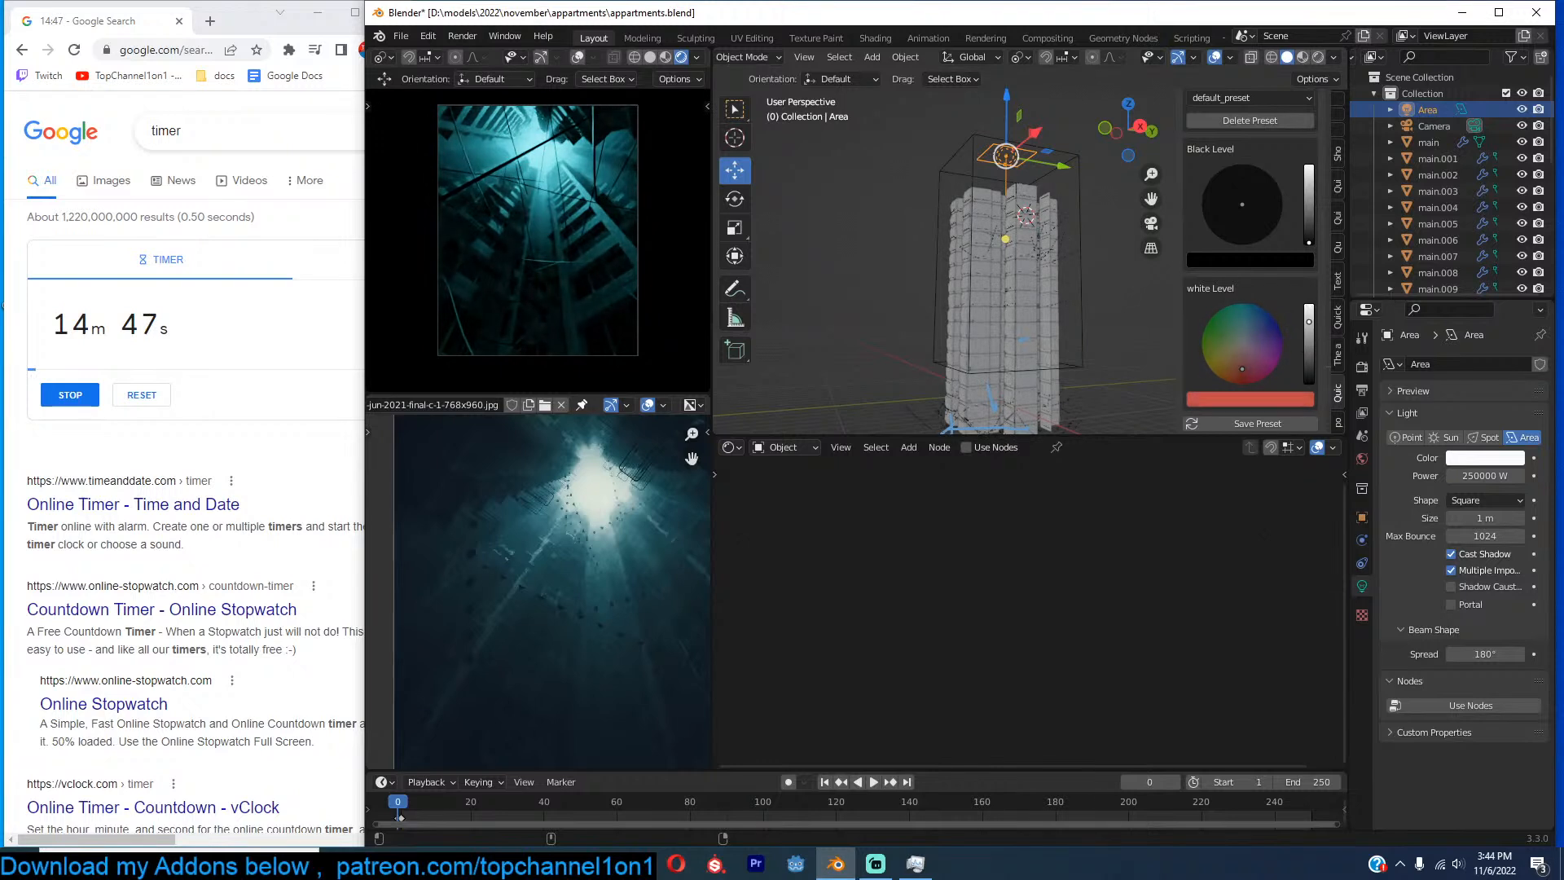
left_click(1312, 236)
left_click_drag(1309, 235, 1309, 243)
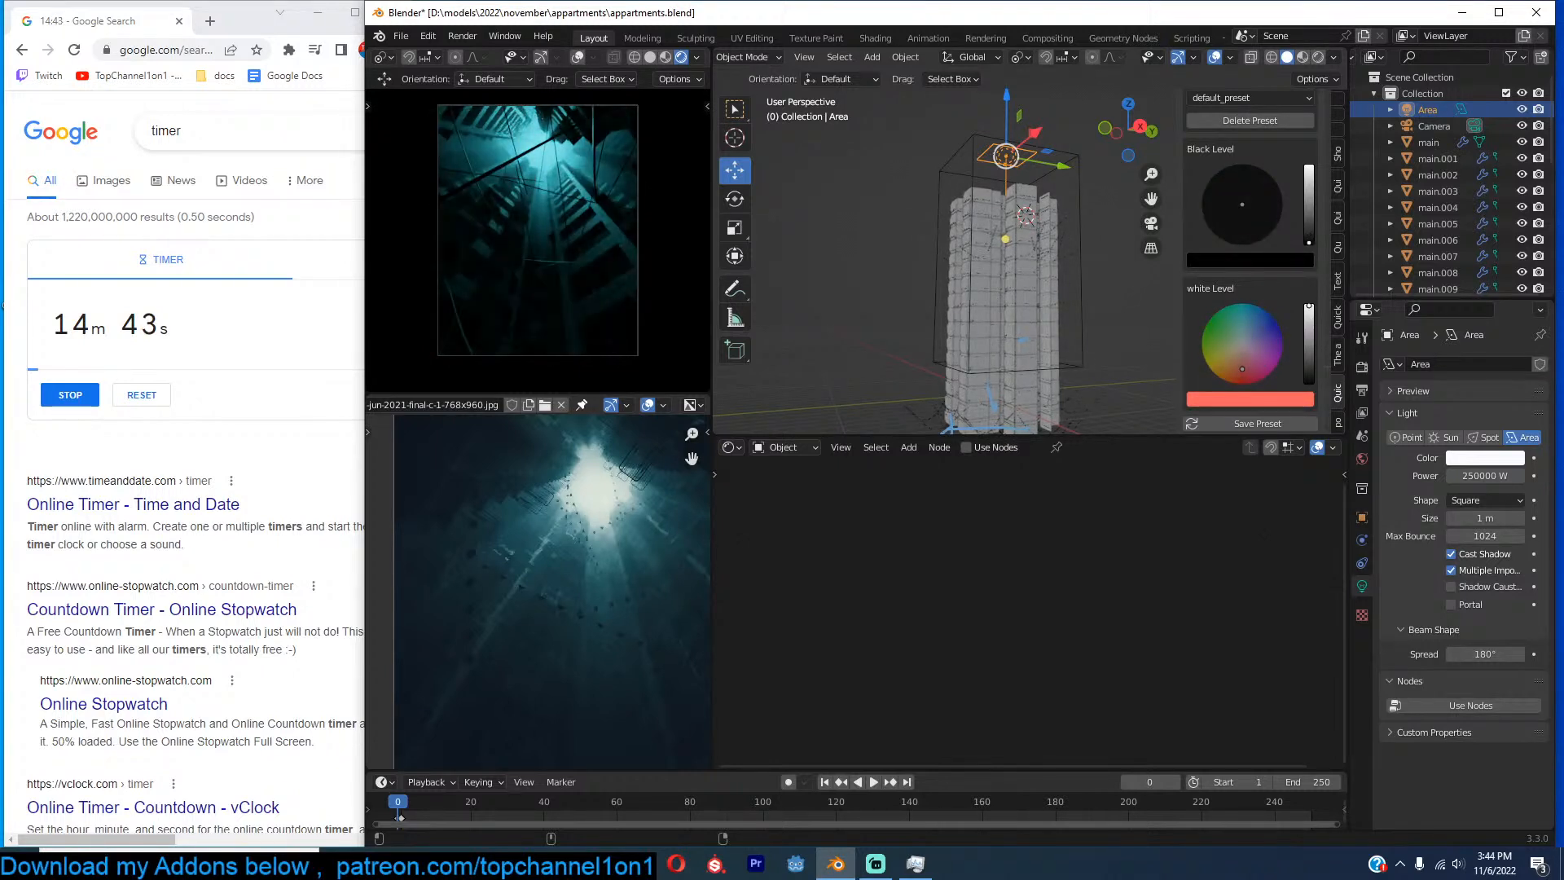
Try extending the bottom face of the volume cube down to the building's base, and raise it back to its earlier height.
left_click(1081, 335)
middle_click_drag(1081, 334, 1092, 263, "shift")
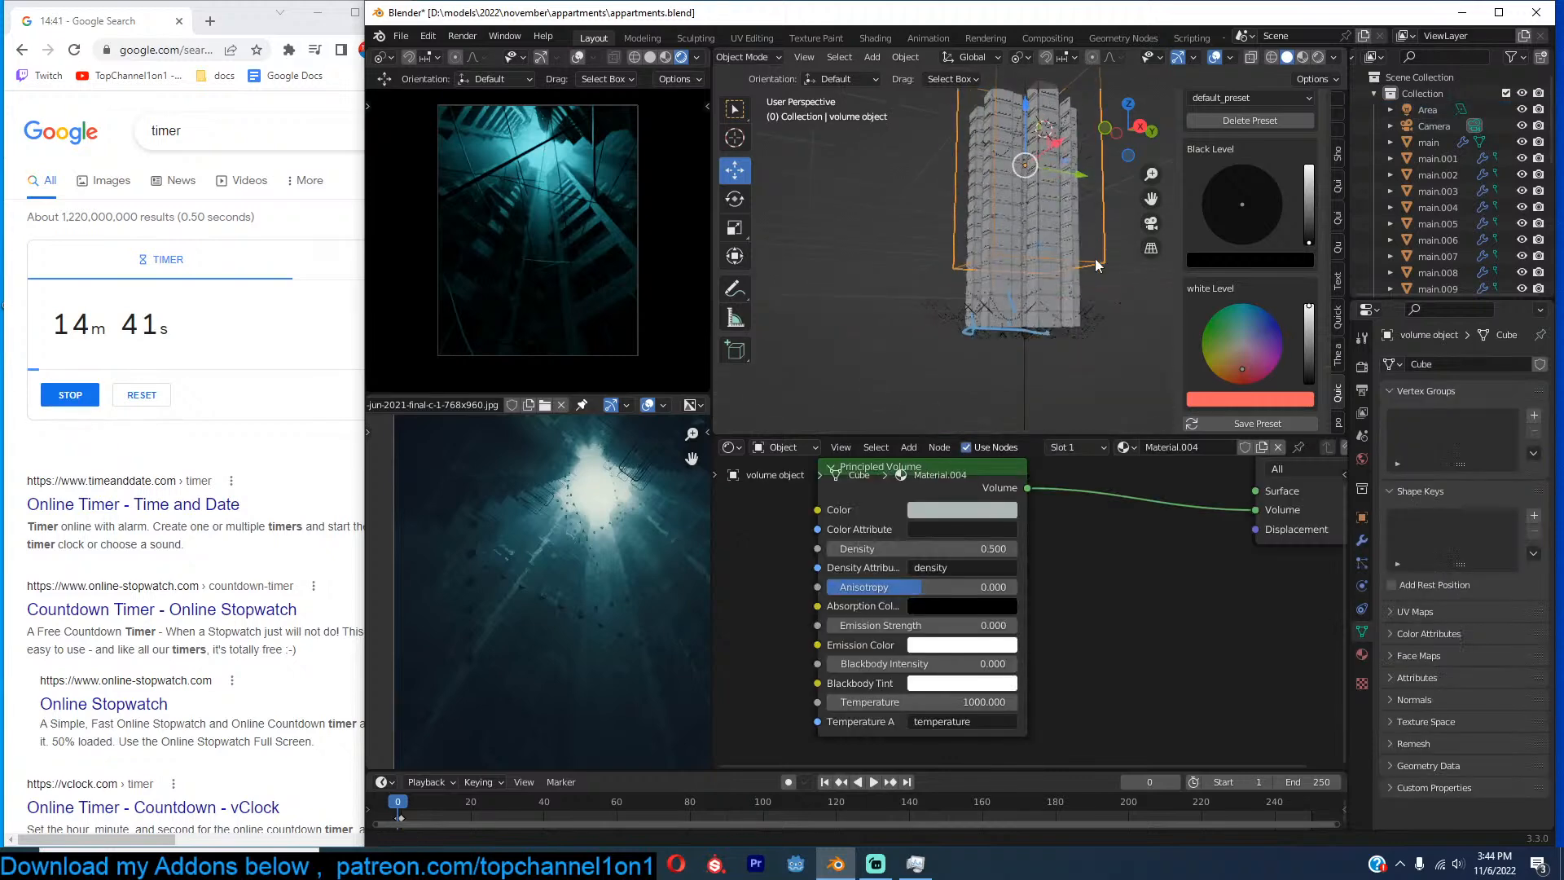
key("Tab")
left_click(1101, 278)
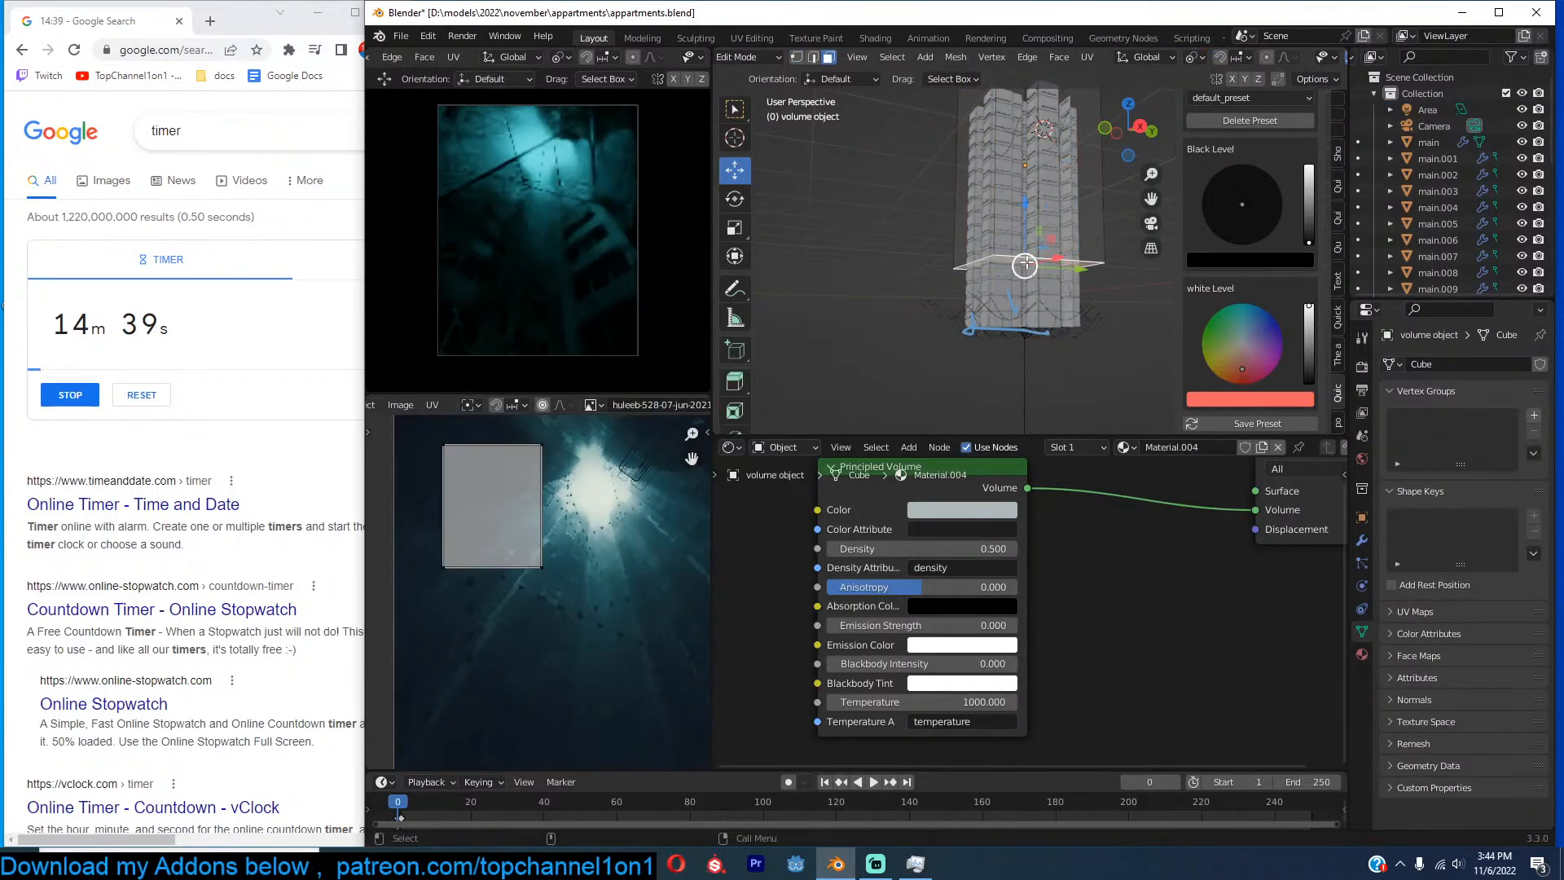
key("Tab")
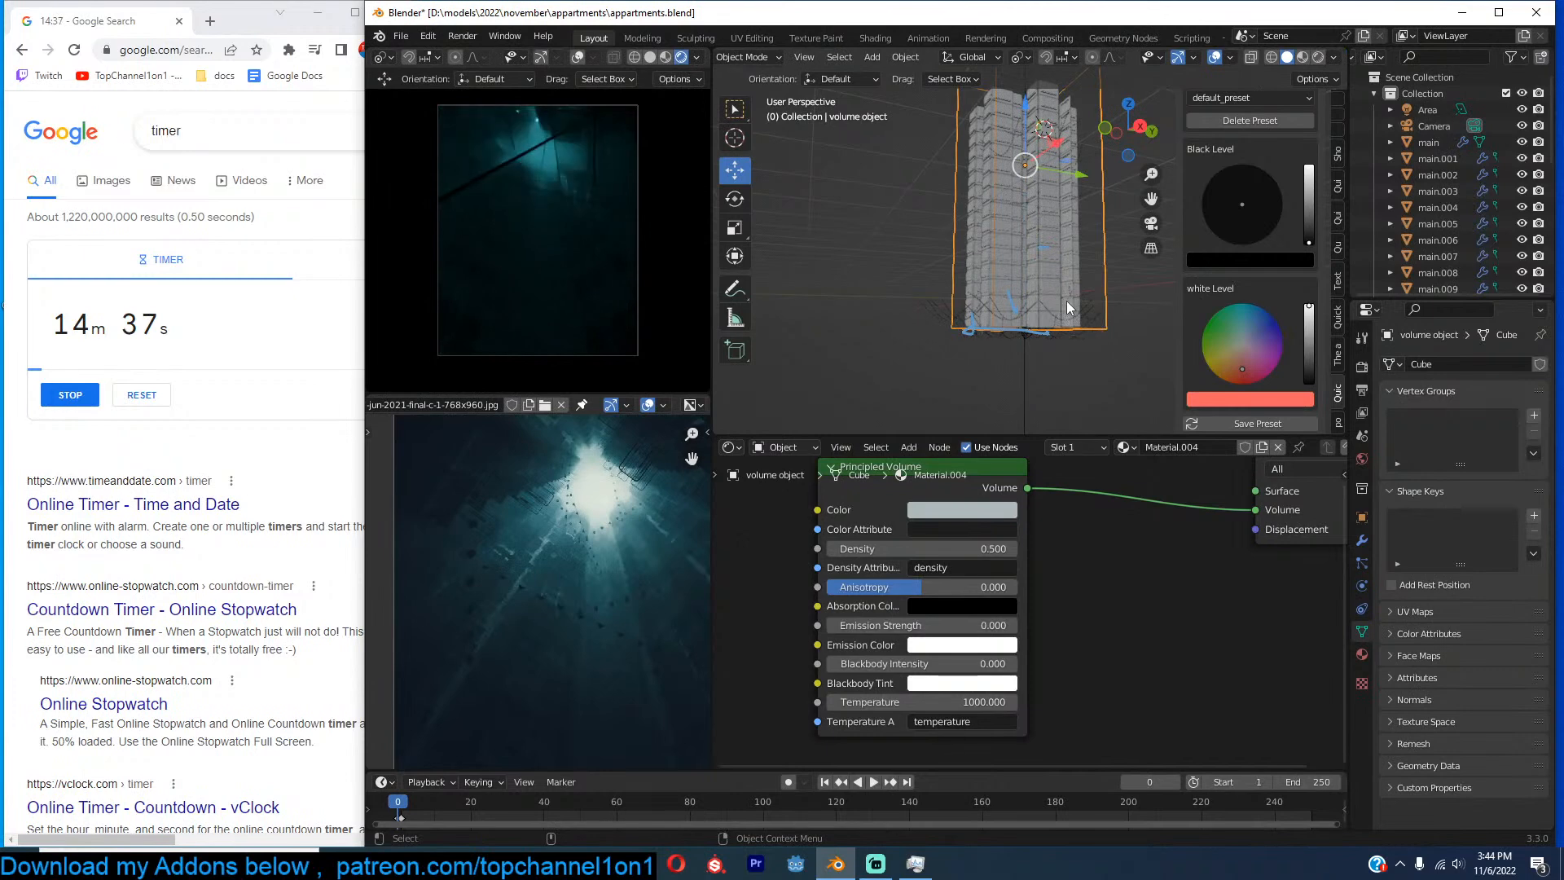
key("Tab")
key("g")
key("z")
left_click(1080, 238)
key("Tab")
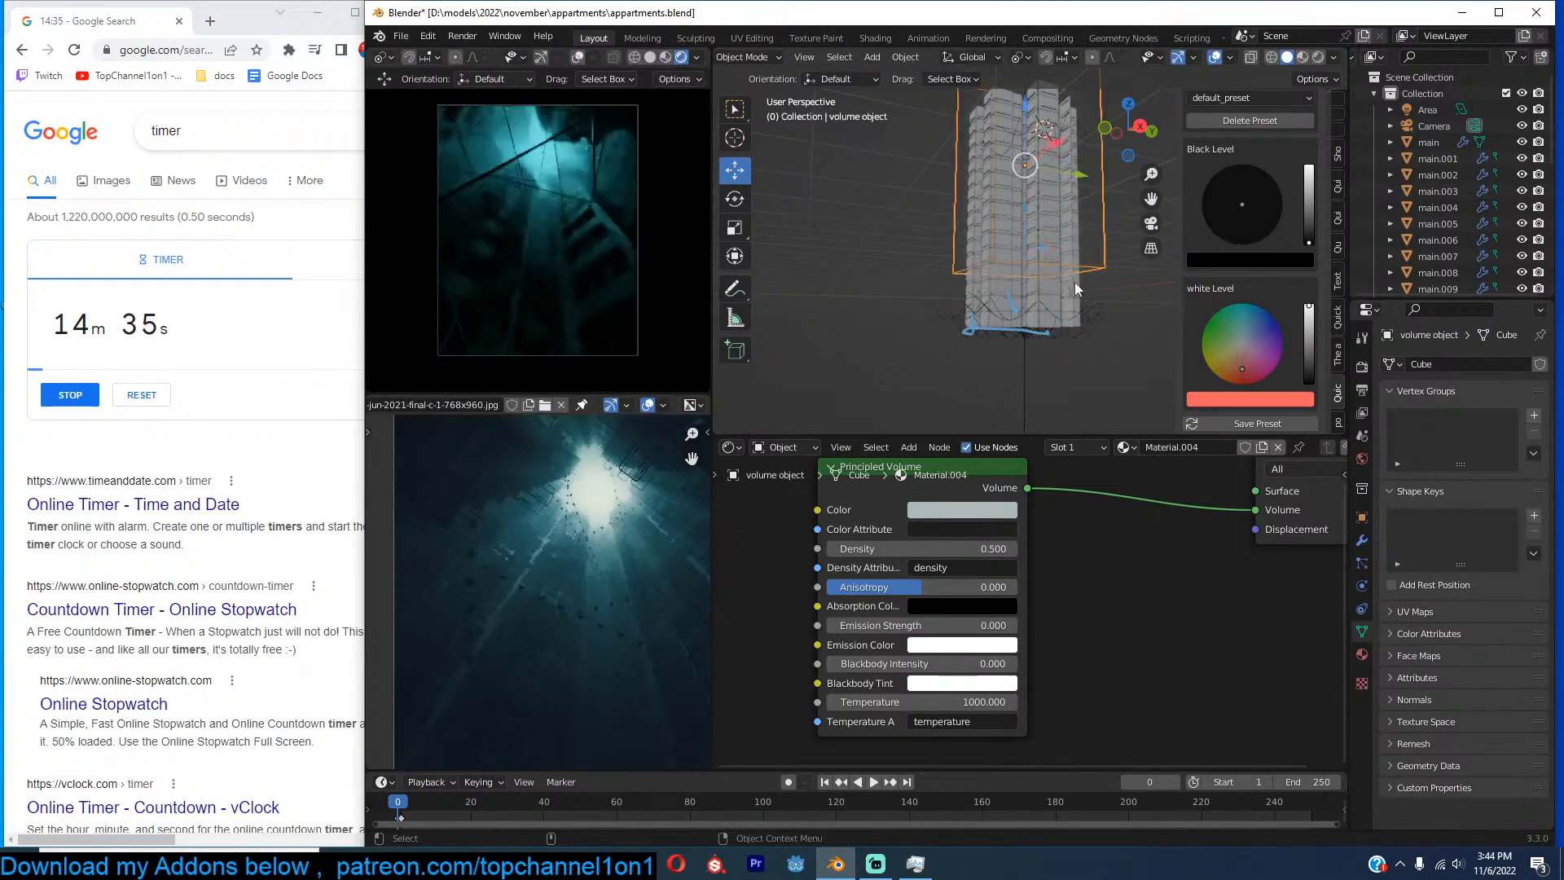
Desaturate the white level's color to a lighter pink and keep the black level's brightness at its minimum.
left_click(1082, 325)
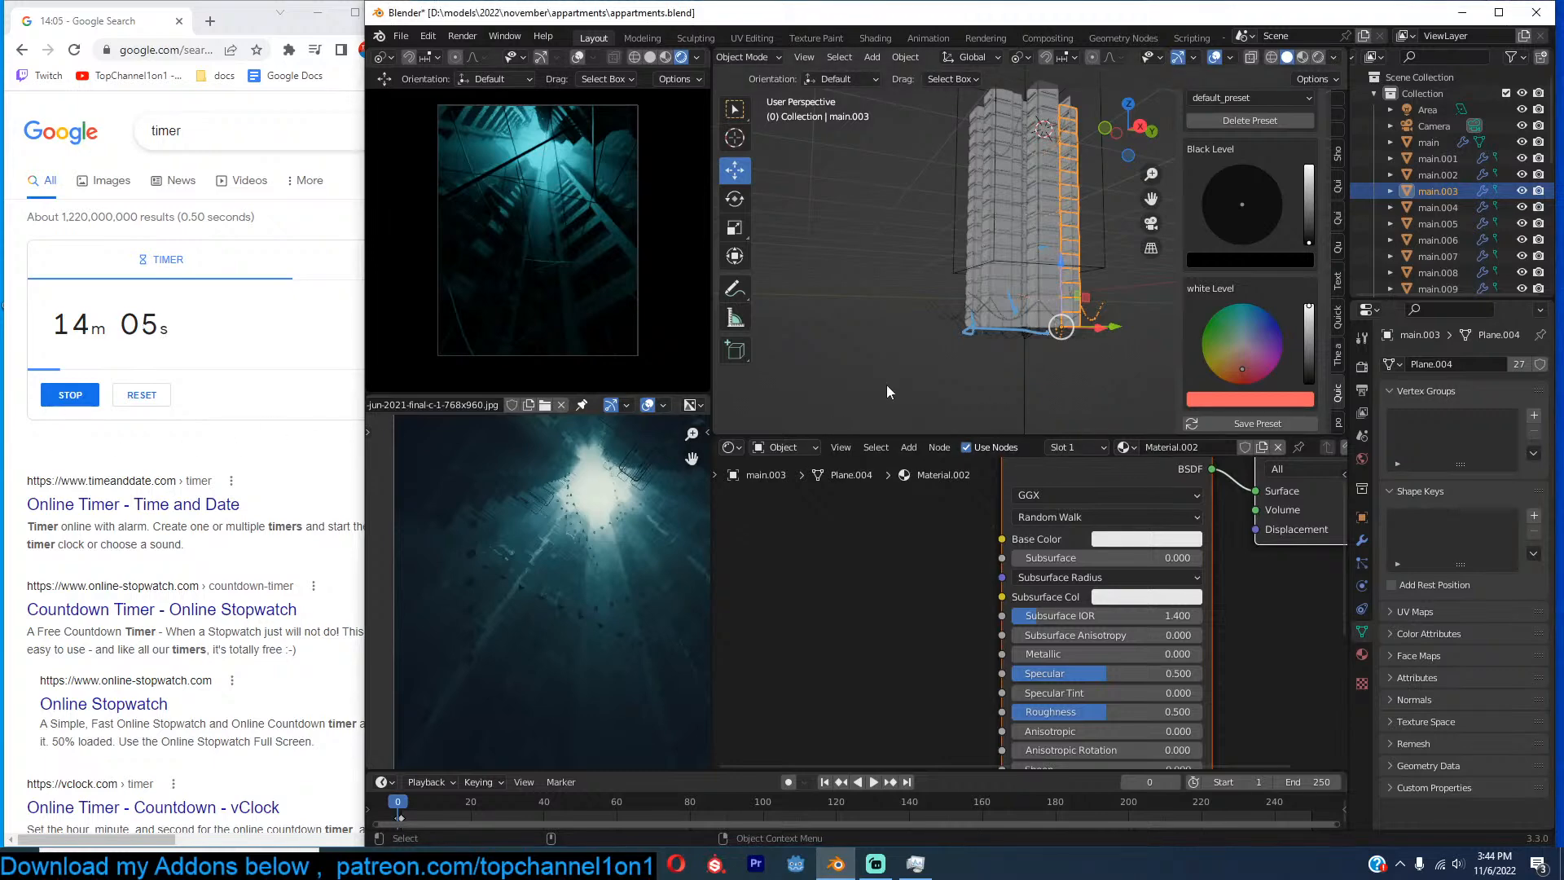
left_click(893, 341)
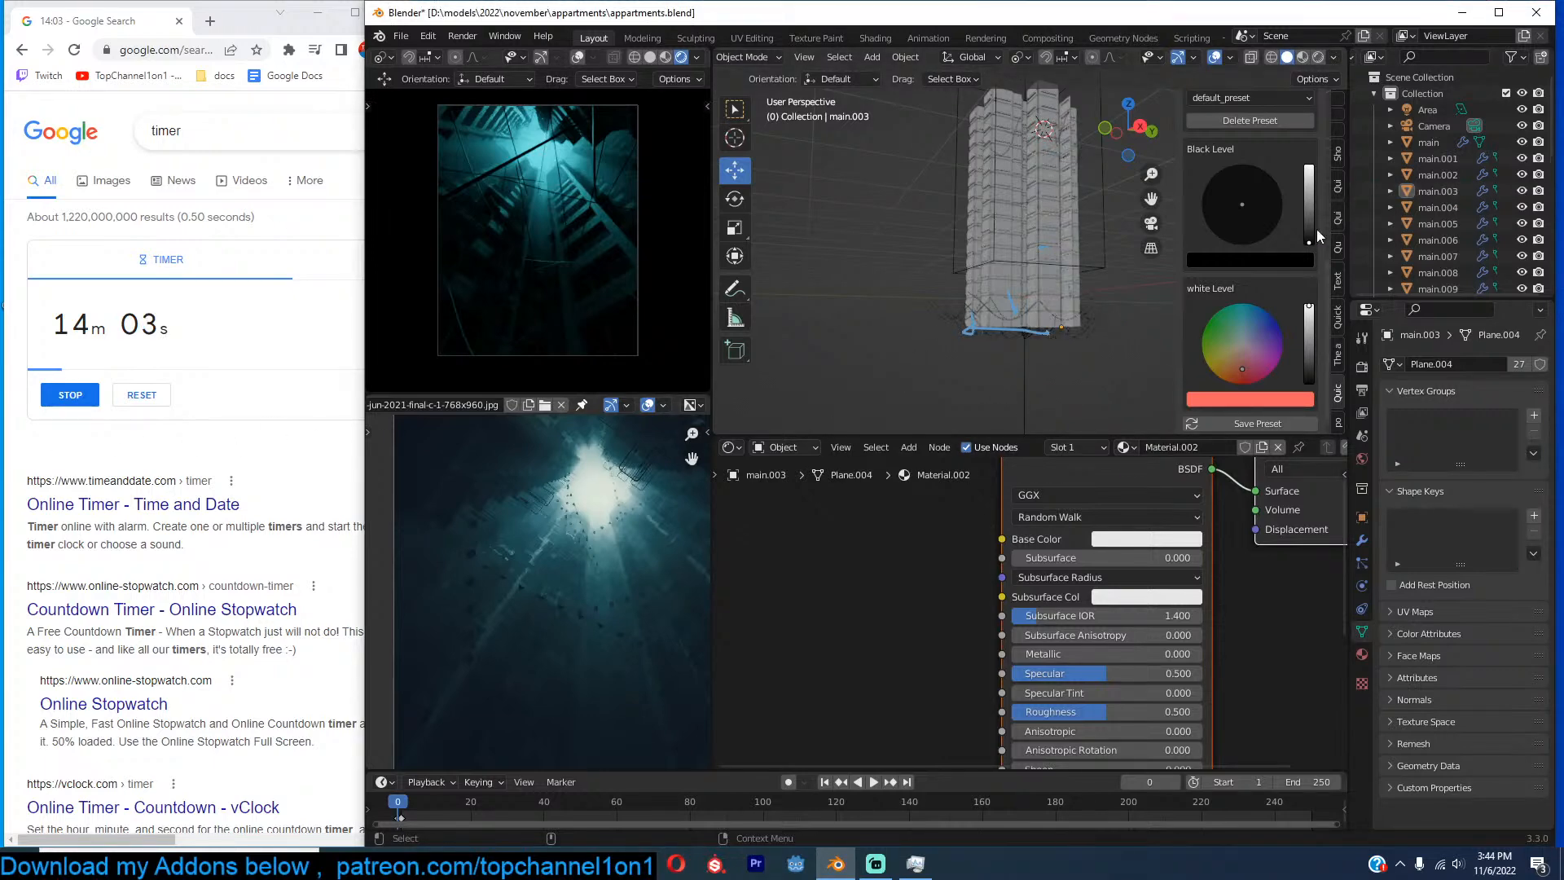
left_click_drag(1240, 365, 1243, 363)
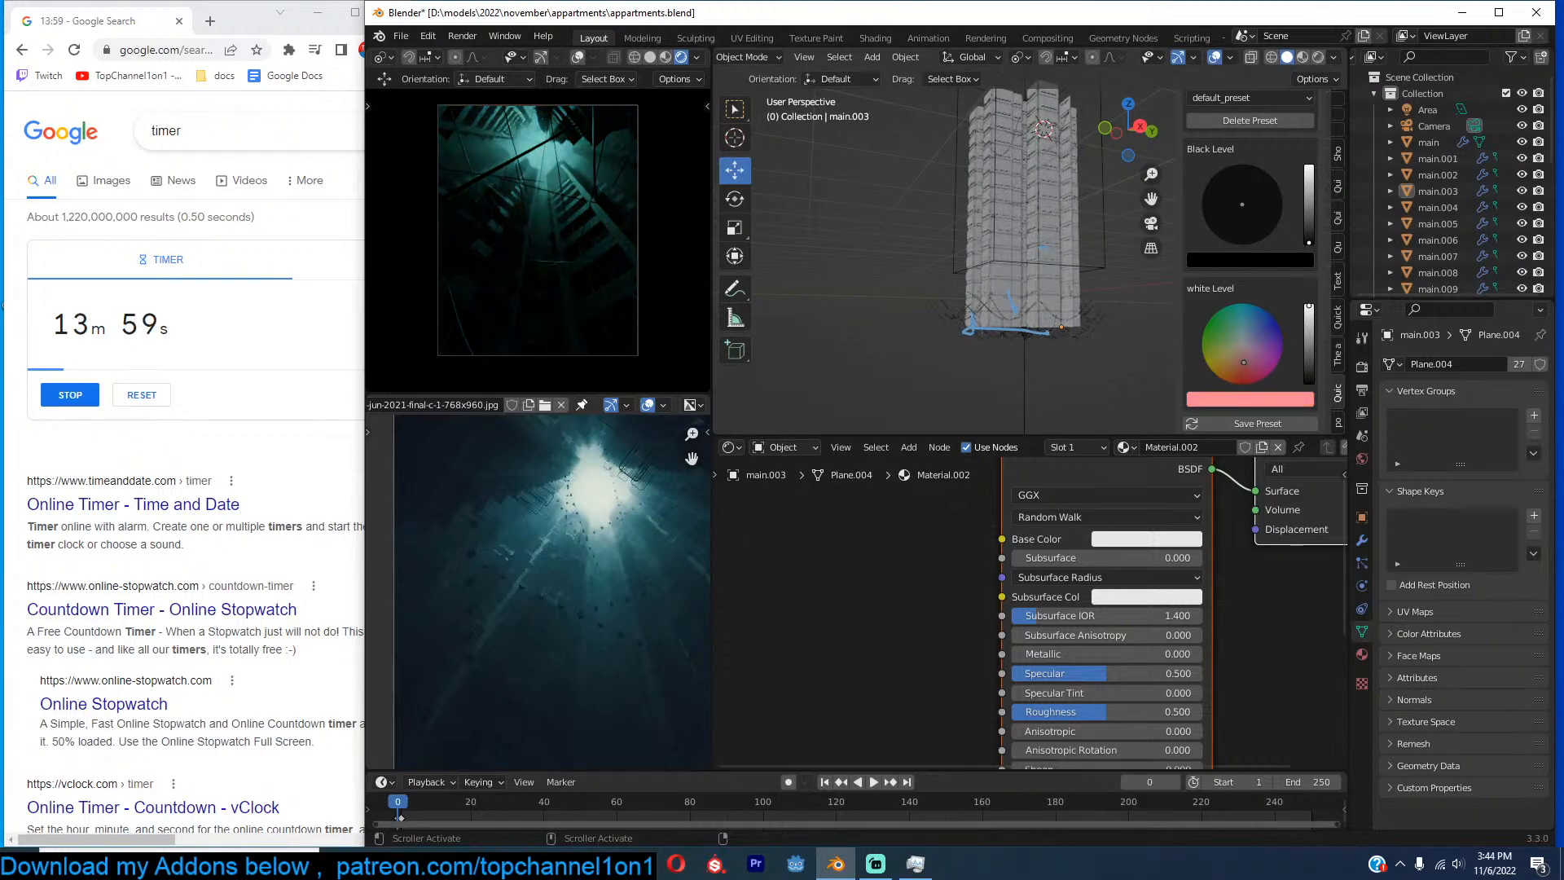
left_click_drag(1308, 233, 1314, 245)
Adjust the image brightness exposure, trying 0.633, to match the render to the reference.
scroll(1307, 245, "up", 5)
left_click_drag(1233, 161, 1259, 138)
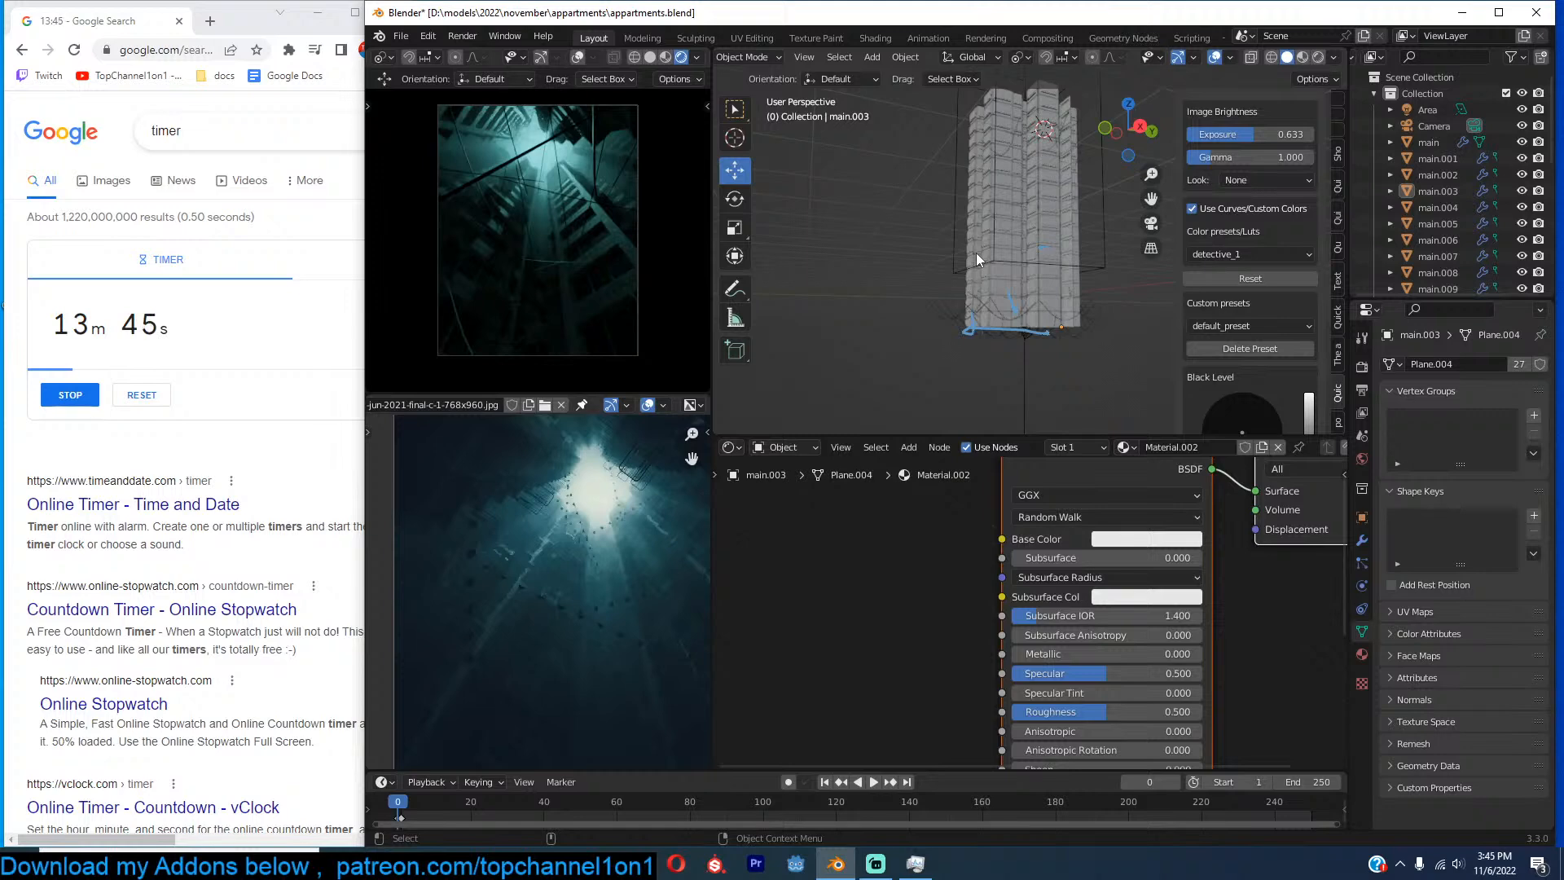
left_click_drag(1255, 135, 1209, 156)
scroll(1220, 290, "down", 5)
scroll(1220, 290, "down", 1)
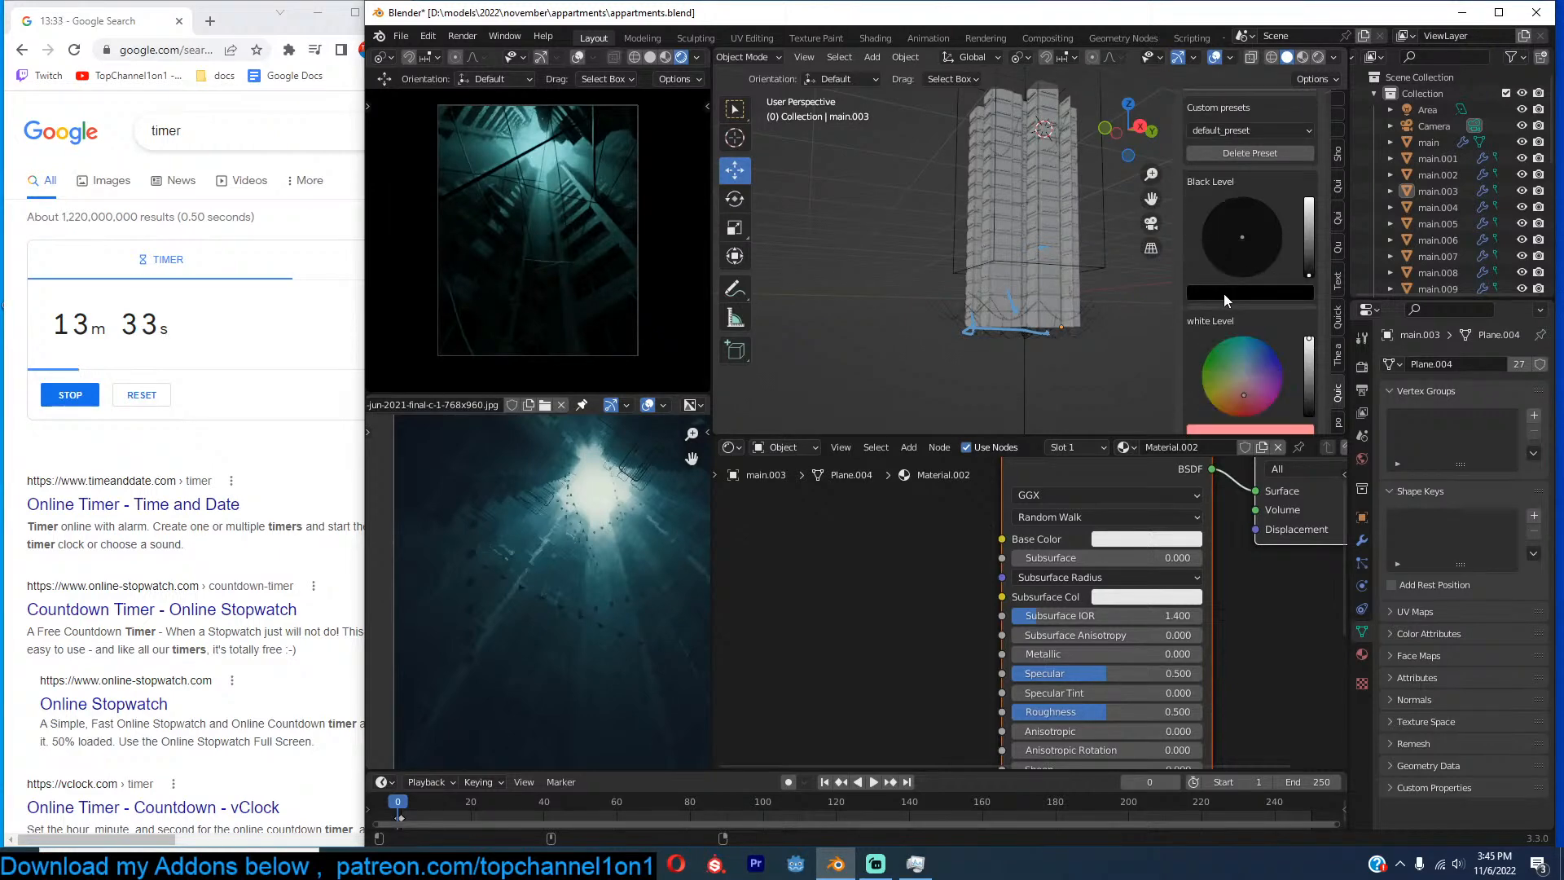
Select a facade column of the building, save the file and show the main viewport in material preview.
scroll(1059, 293, "up", 6)
left_click(1064, 294)
scroll(1067, 285, "down", 5)
key("ctrl+s")
left_click(1302, 57)
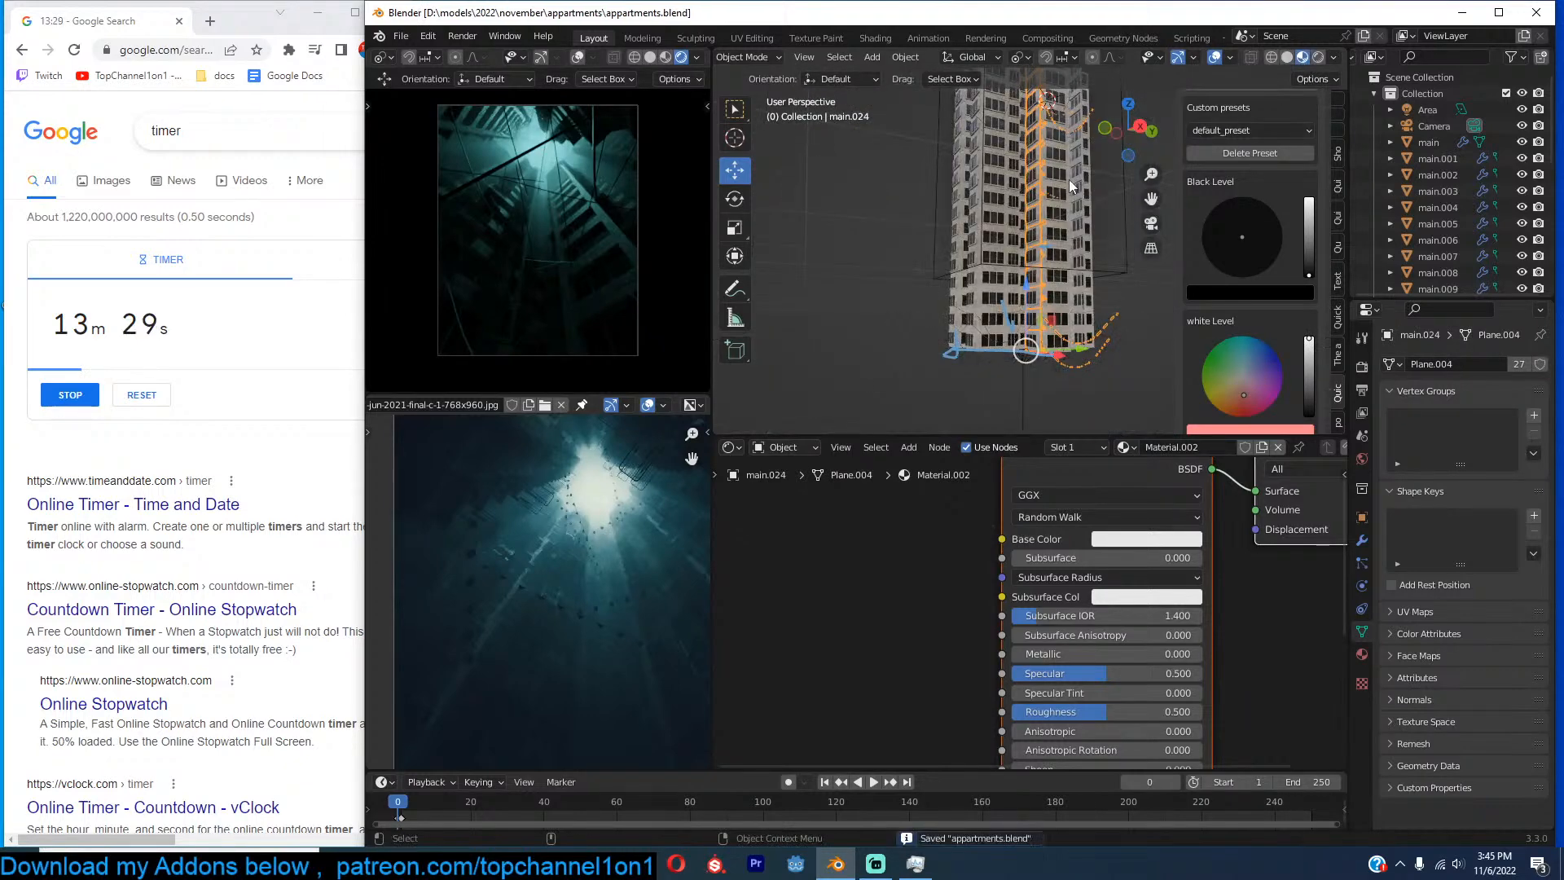
Isolate the selected facade column in local view and pause the rendered camera preview.
key("slash")
scroll(1032, 220, "up", 2)
middle_click_drag(1156, 273, 982, 260)
scroll(1052, 291, "up", 5)
key("alt+a")
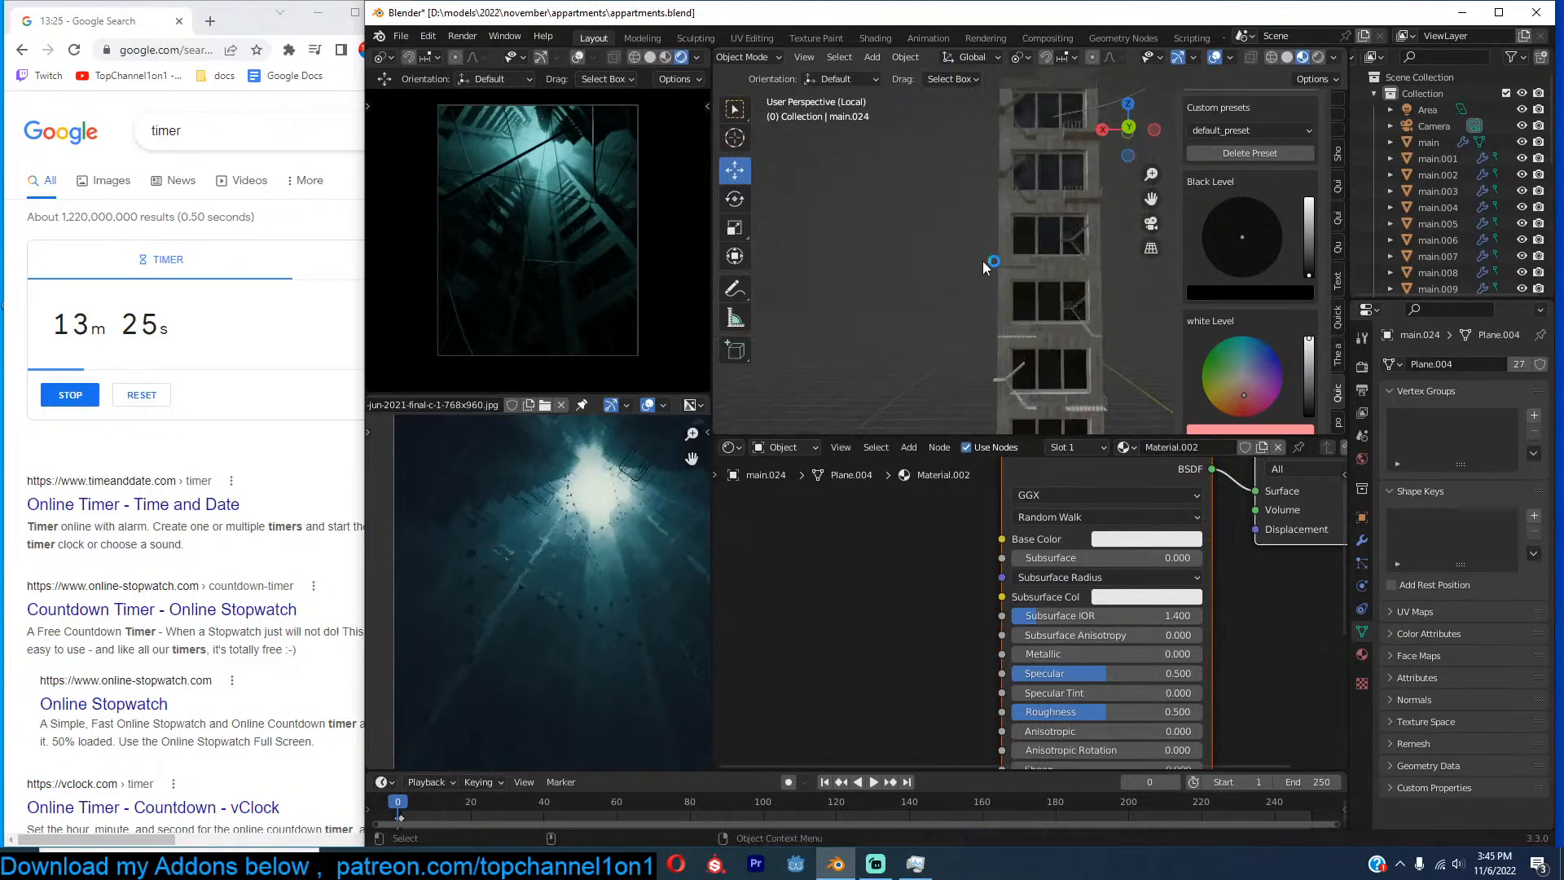
scroll(682, 62, "down", 2)
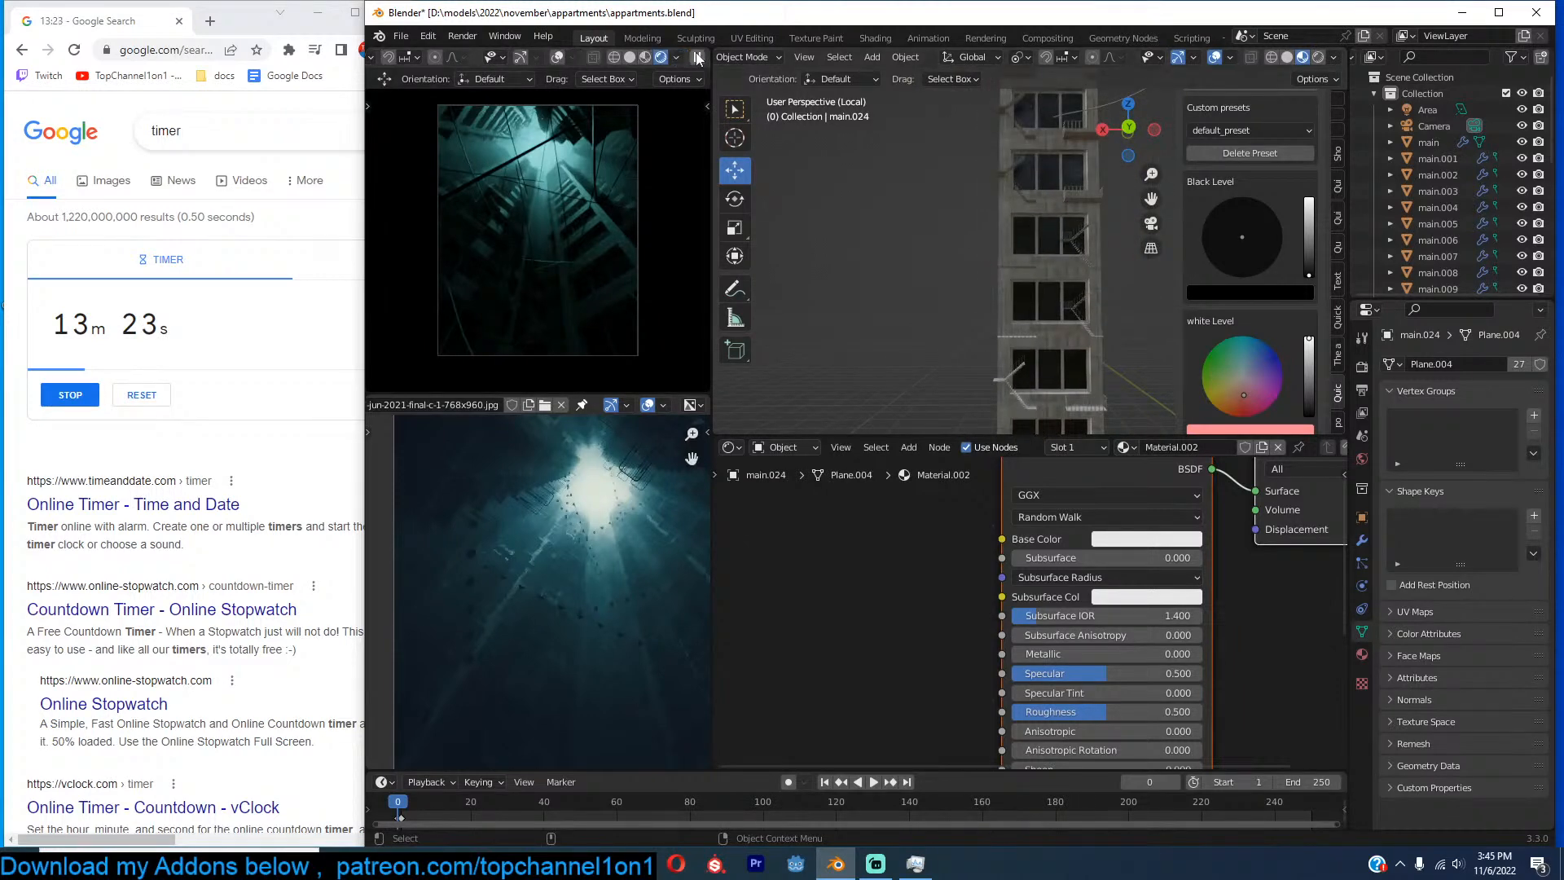
scroll(1004, 184, "down", 2)
middle_click_drag(1003, 184, 957, 174)
scroll(1030, 257, "down", 3)
key("KP_1")
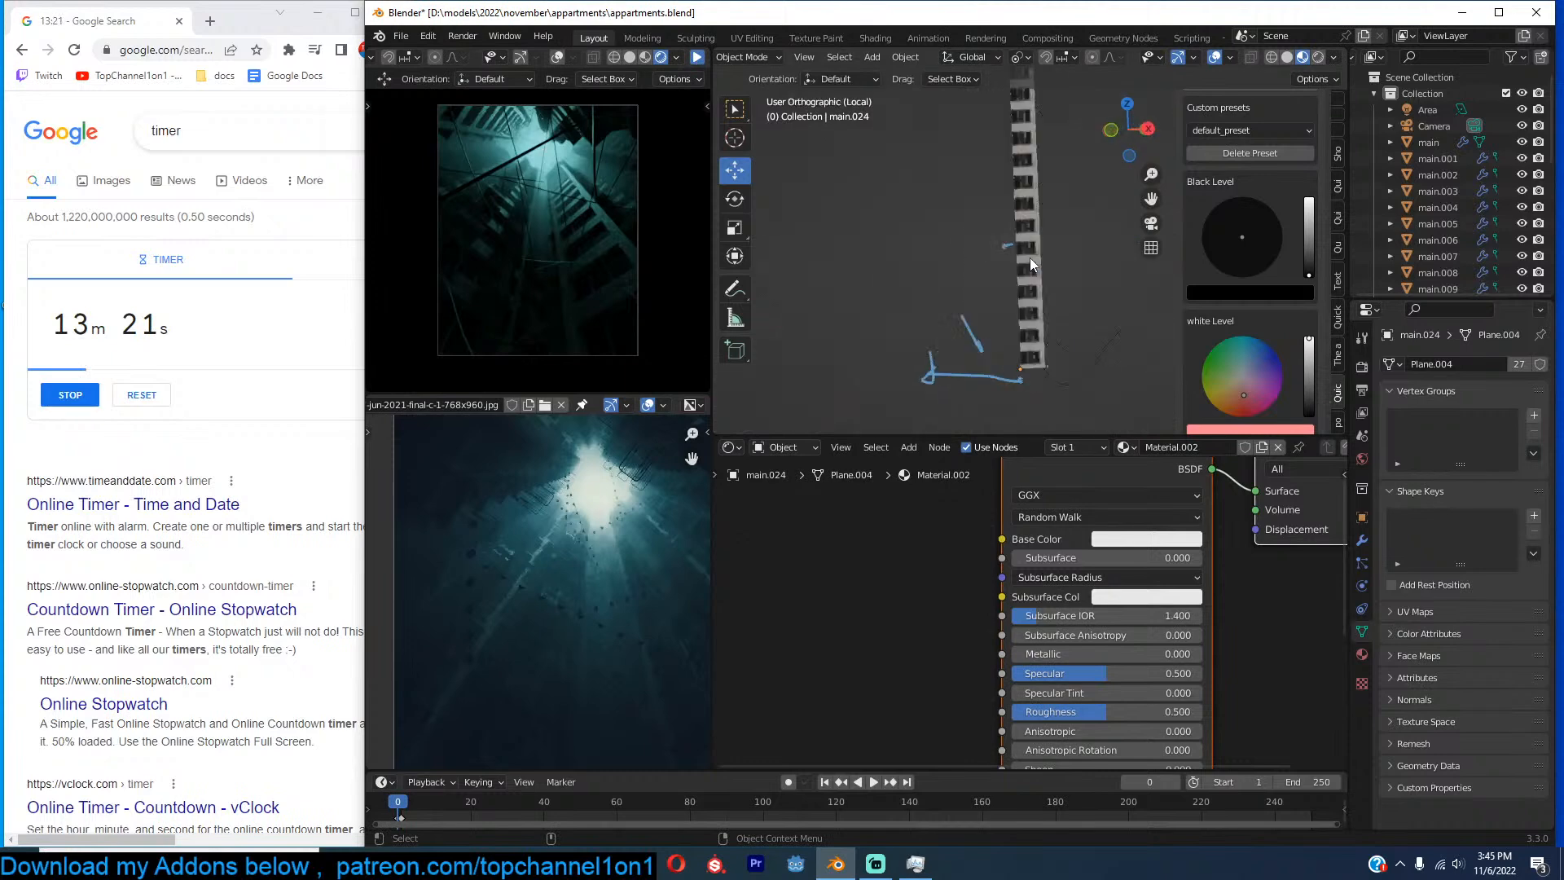
key("a")
middle_click_drag(1085, 261, 1033, 277)
left_click(1036, 325)
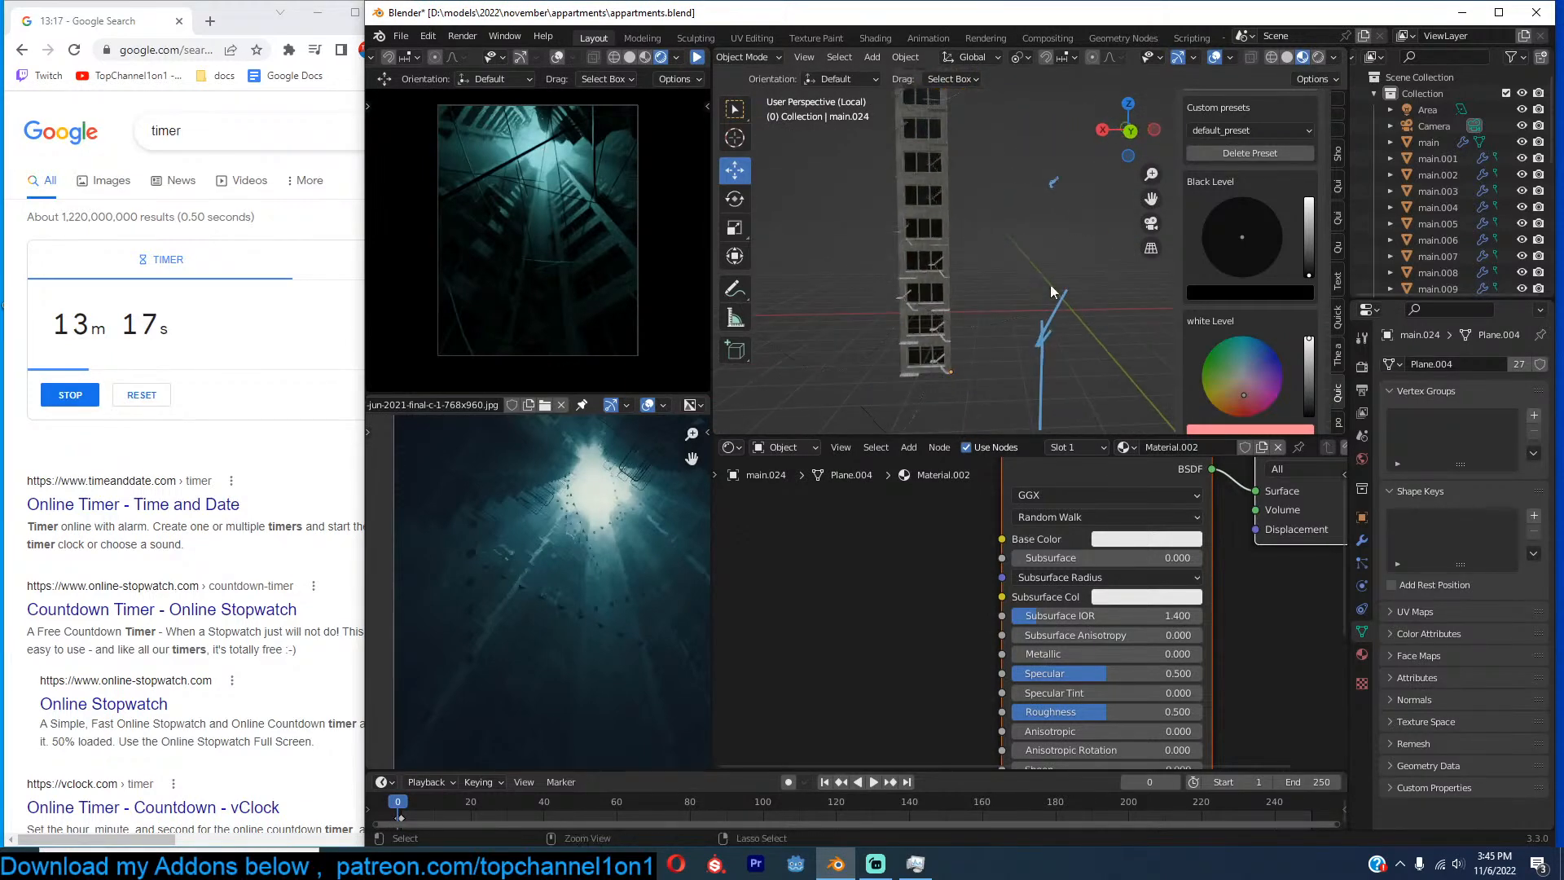
Save the file and place the 3D cursor on the empty ground beside the facade column.
key("ctrl+s")
middle_click_drag(1096, 323, 1044, 297, "shift")
right_click(1064, 317, "shift")
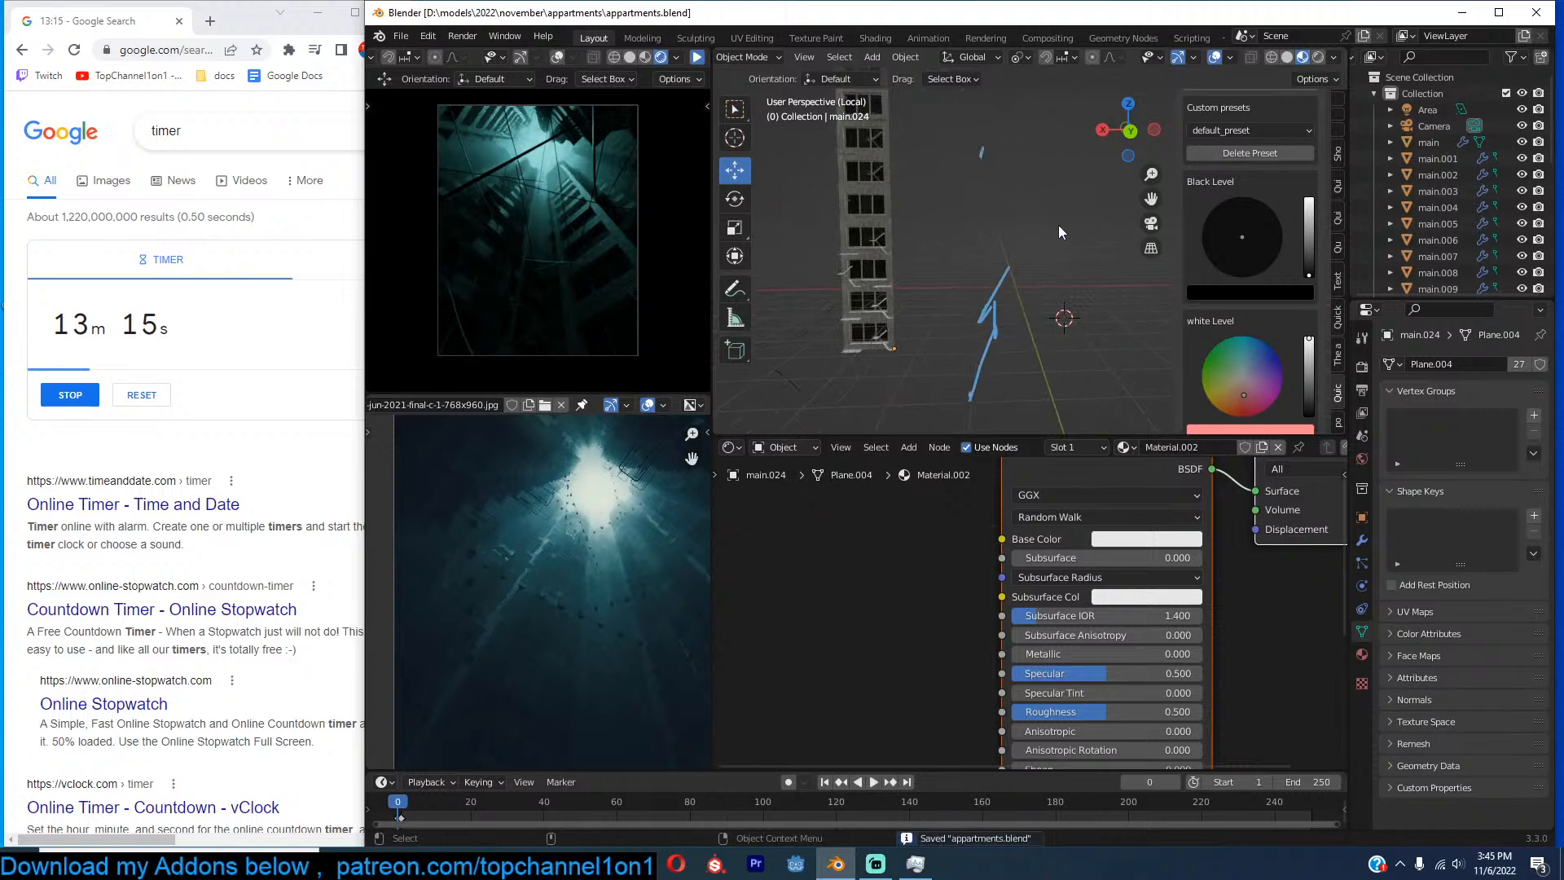
Erase the blue annotation strokes, remove the Note annotation layer and return to the Move tool.
left_click(734, 288)
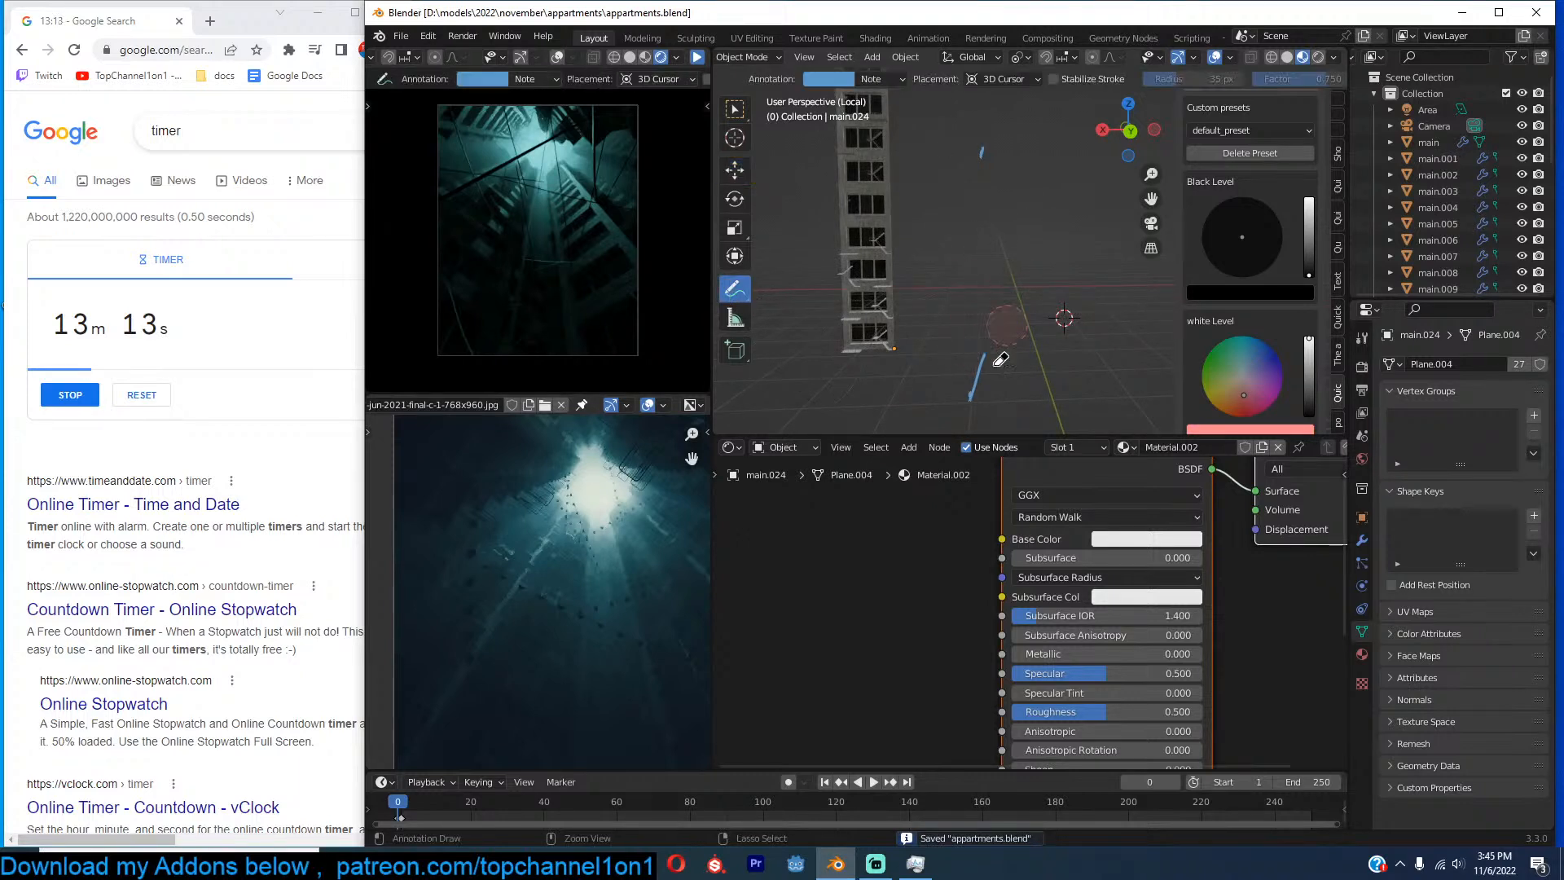
left_click_drag(1000, 204, 981, 140, "ctrl")
left_click(893, 79)
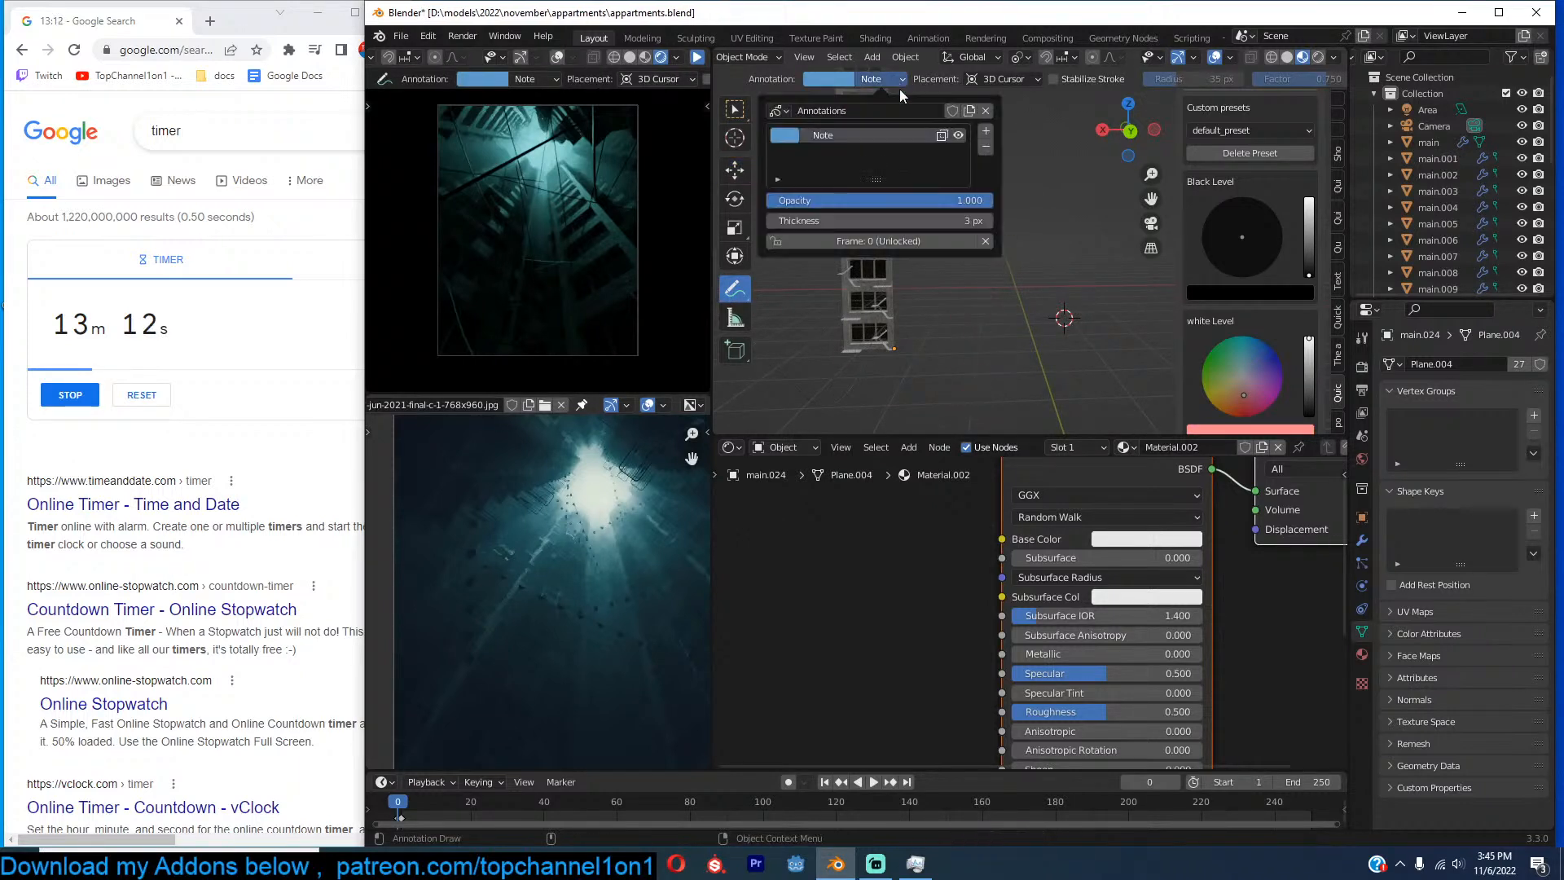
left_click(984, 149)
left_click(734, 169)
Save the file and add a plane at the 3D cursor, rotated 90 degrees about the X axis to stand upright.
key("KP_3")
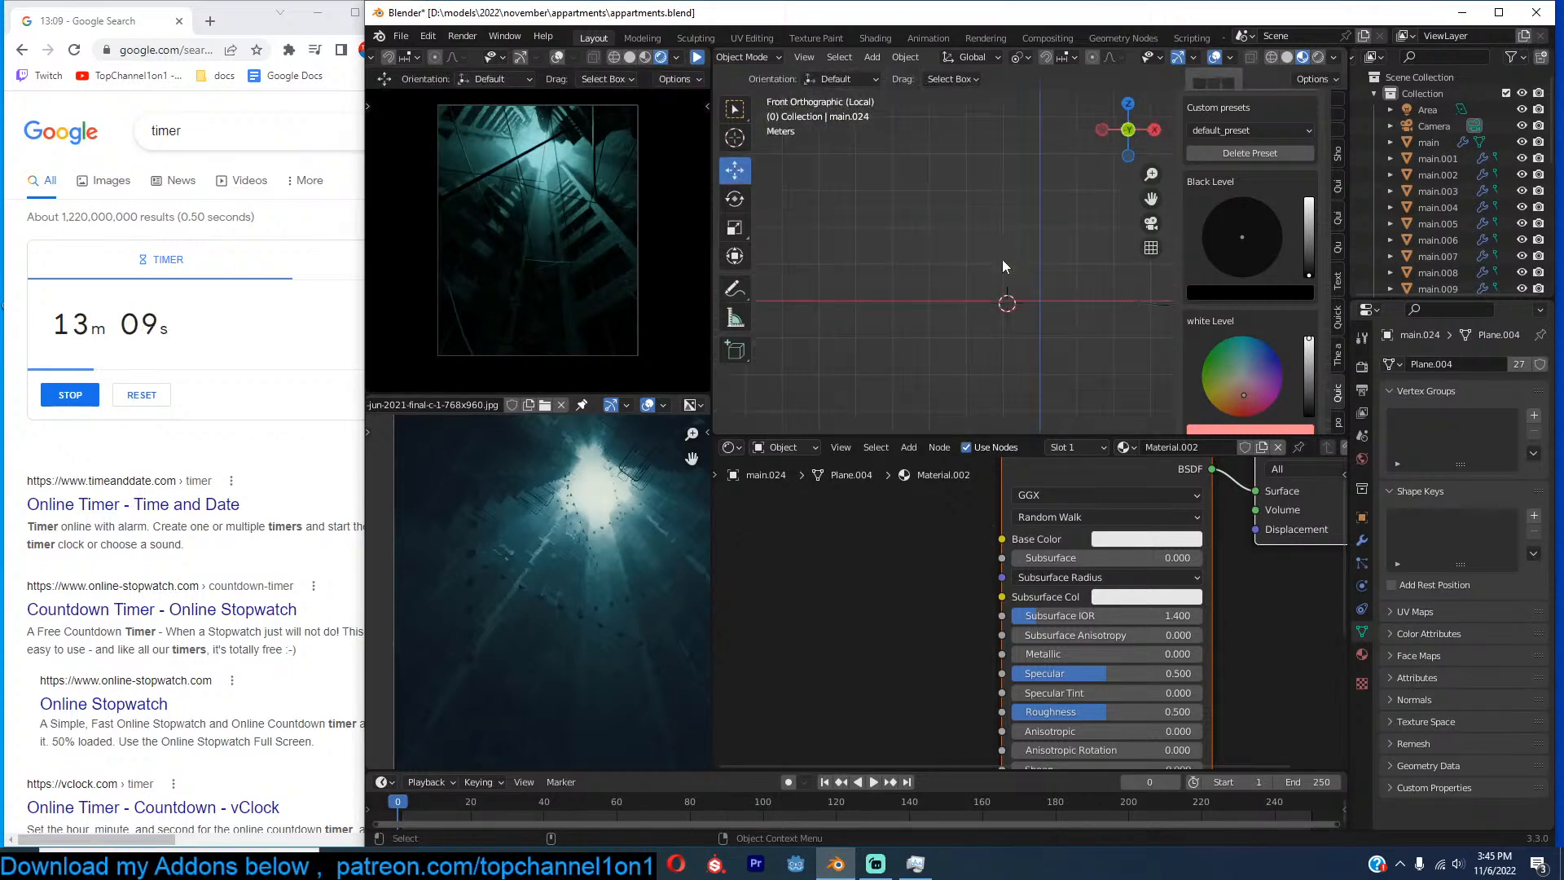
key("ctrl+s")
key("shift+a")
mouse_move(1059, 247)
mouse_move(1092, 70)
left_click(1185, 71)
type("rx90")
key("Return")
key("KP_Decimal")
middle_click_drag(1058, 285, 1034, 259)
key("Tab")
key("Tab")
key("KP_Divide")
key("KP_Divide")
key("Tab")
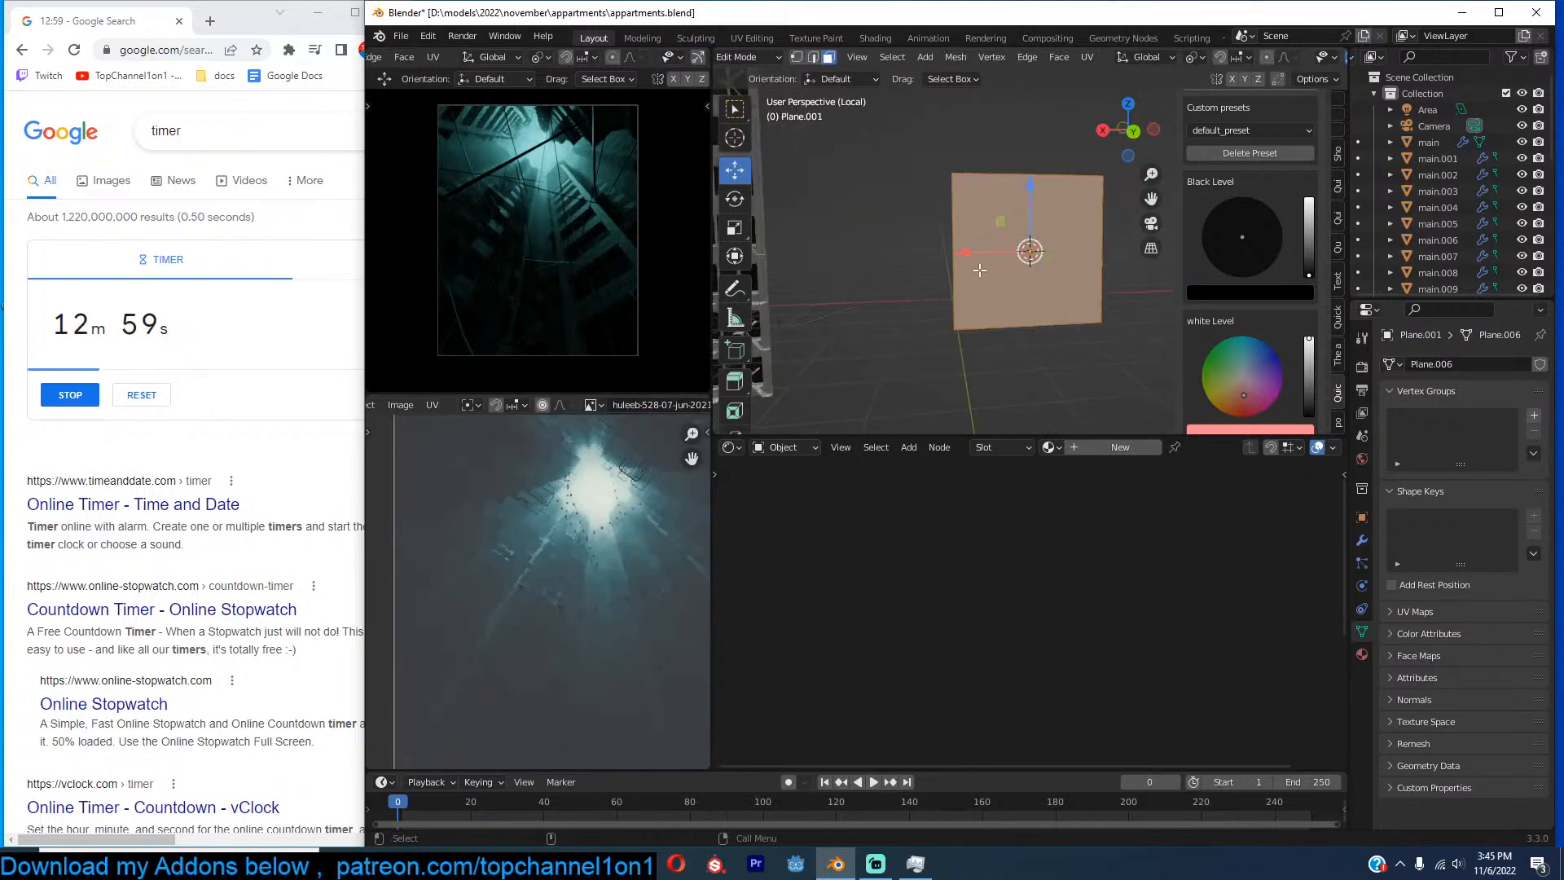
key("Tab")
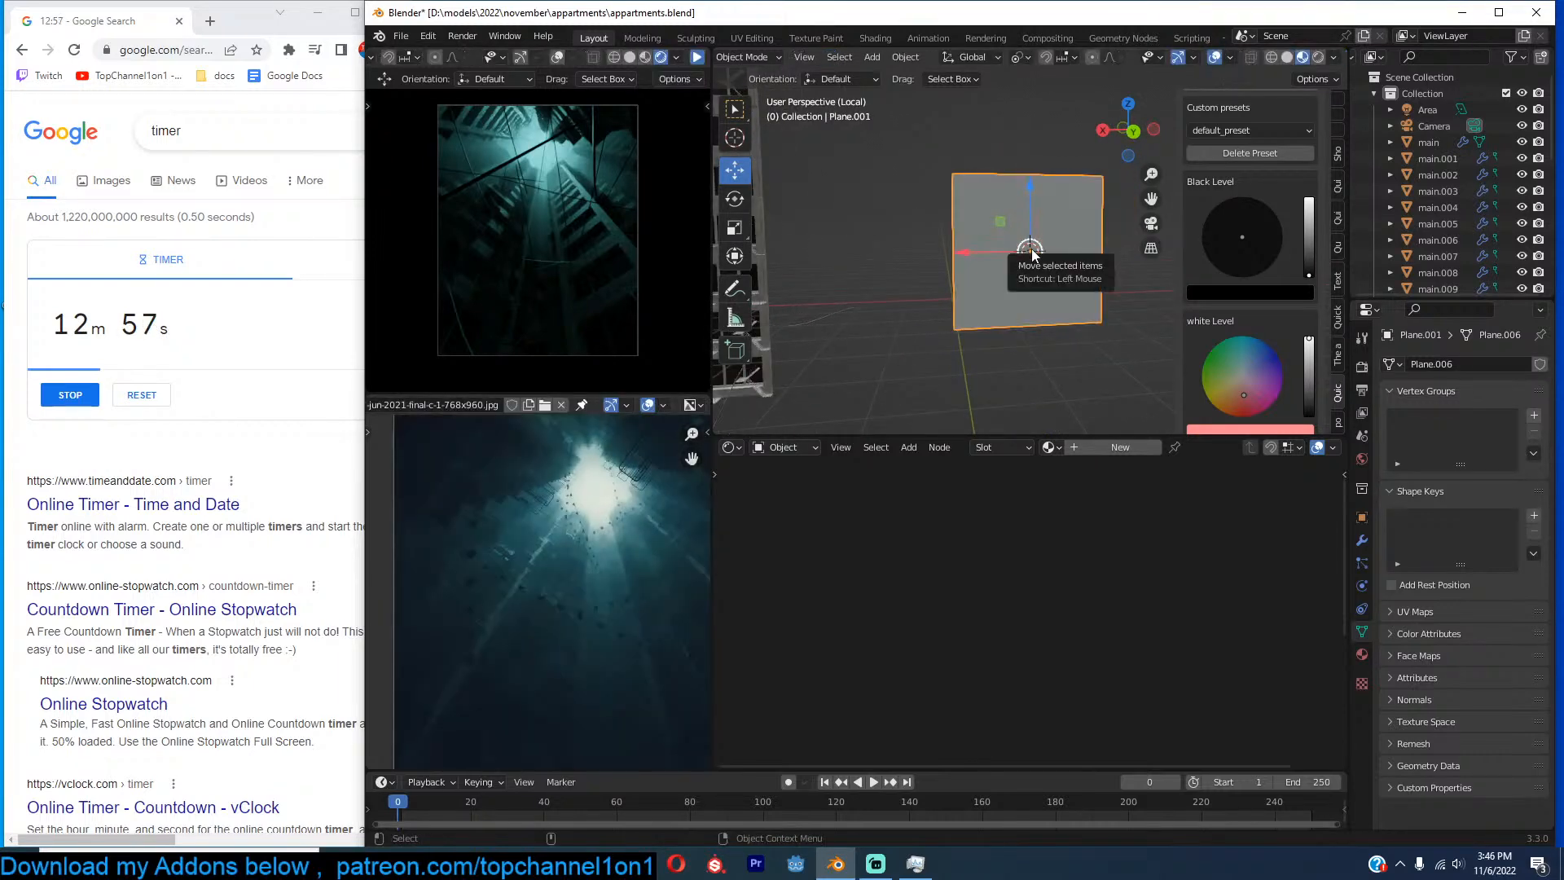
Subdivide the upright plane repeatedly into a dense grid of faces.
key("Tab")
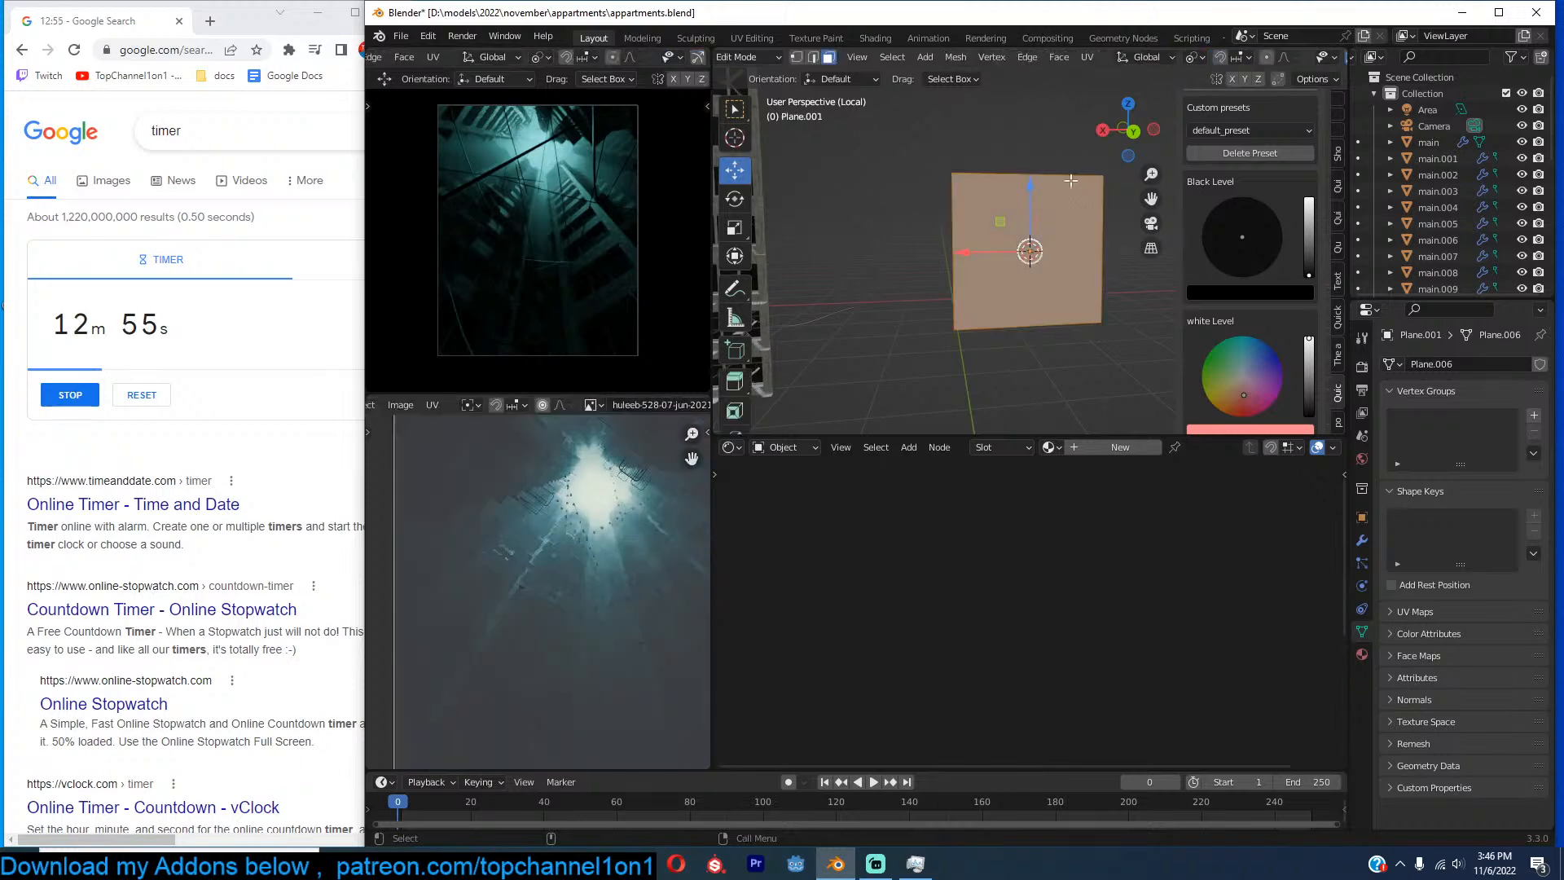
right_click(1077, 176)
left_click(1077, 176)
right_click(1077, 176)
left_click(1077, 176)
right_click(1077, 176)
left_click(1077, 176)
key("Tab")
key("Tab")
Select the plane's two upper corner vertices and assign them to a new vertex group.
key("1")
left_click(951, 171)
left_click(1098, 175, "shift")
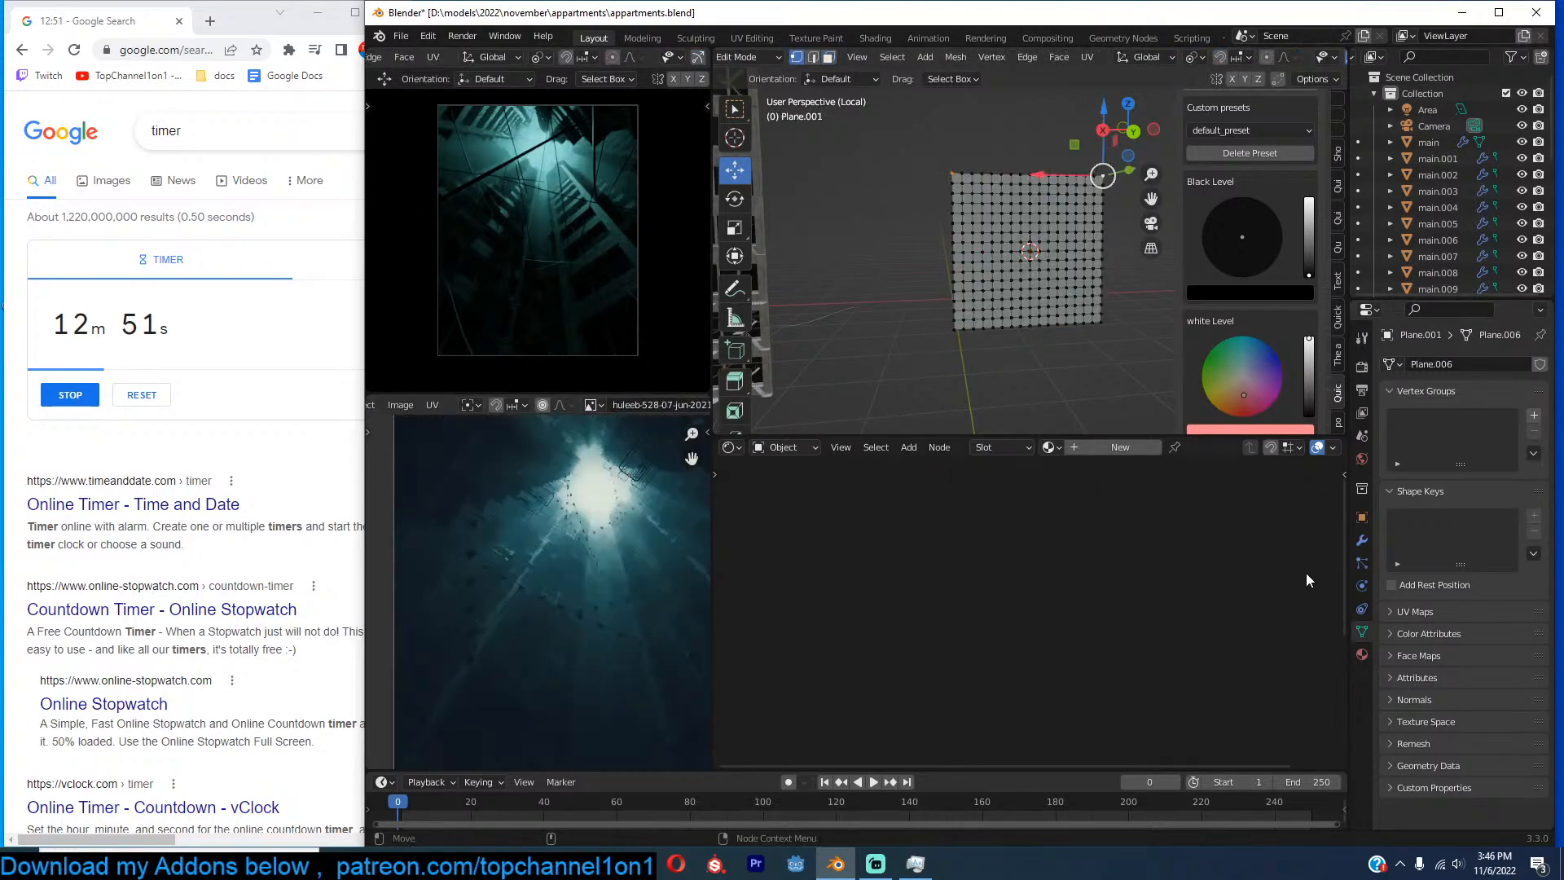
left_click(1534, 415)
left_click(1403, 517)
key("Tab")
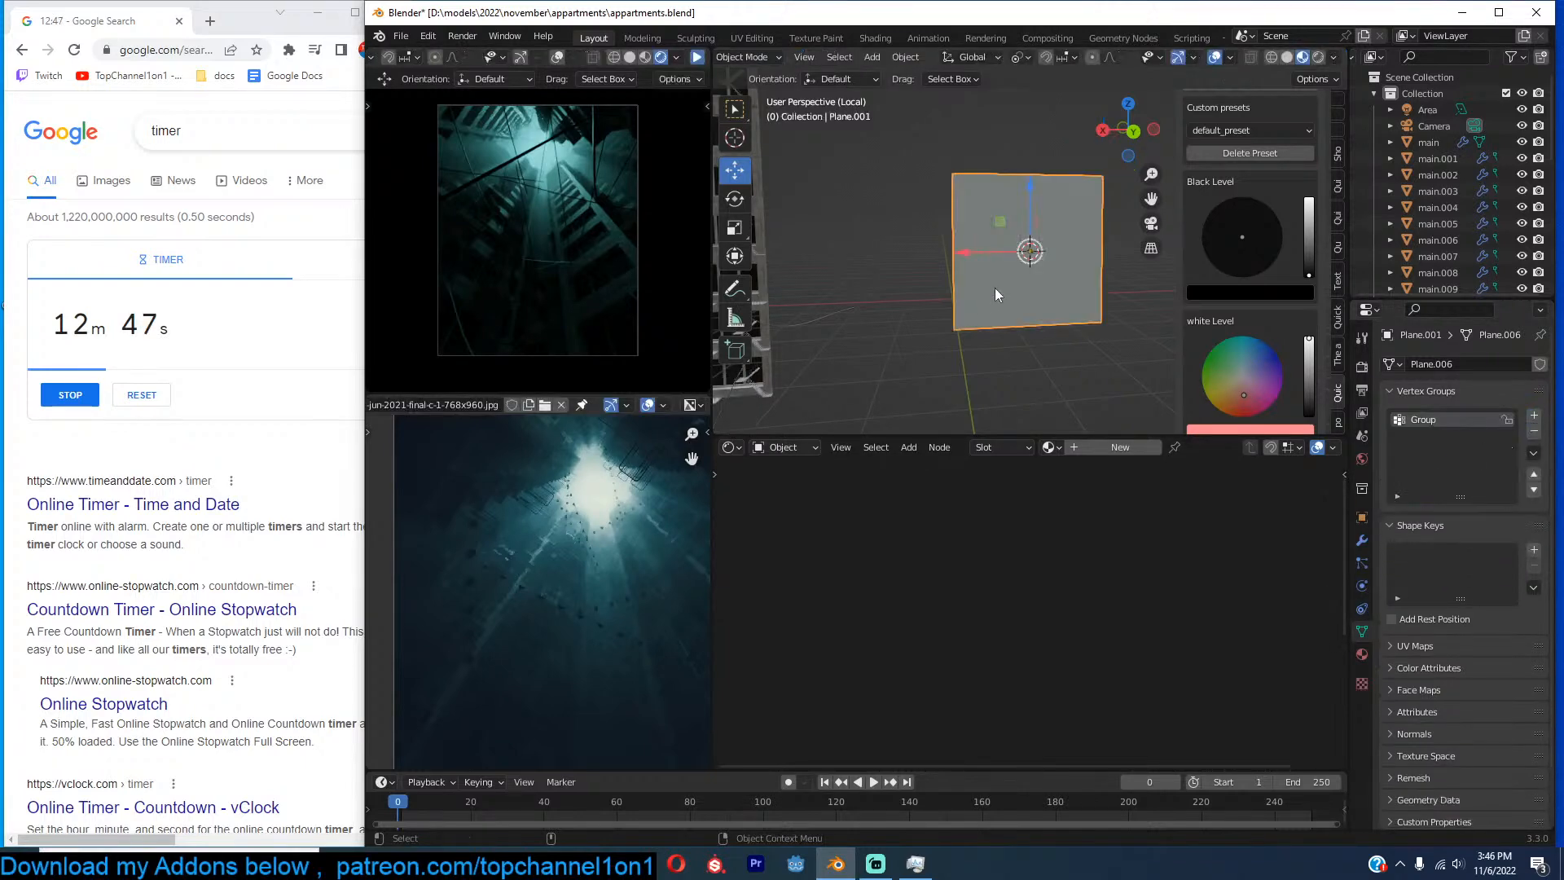
Add cloth physics to the plane and use the vertex group named Group as its pin group.
left_click(1362, 586)
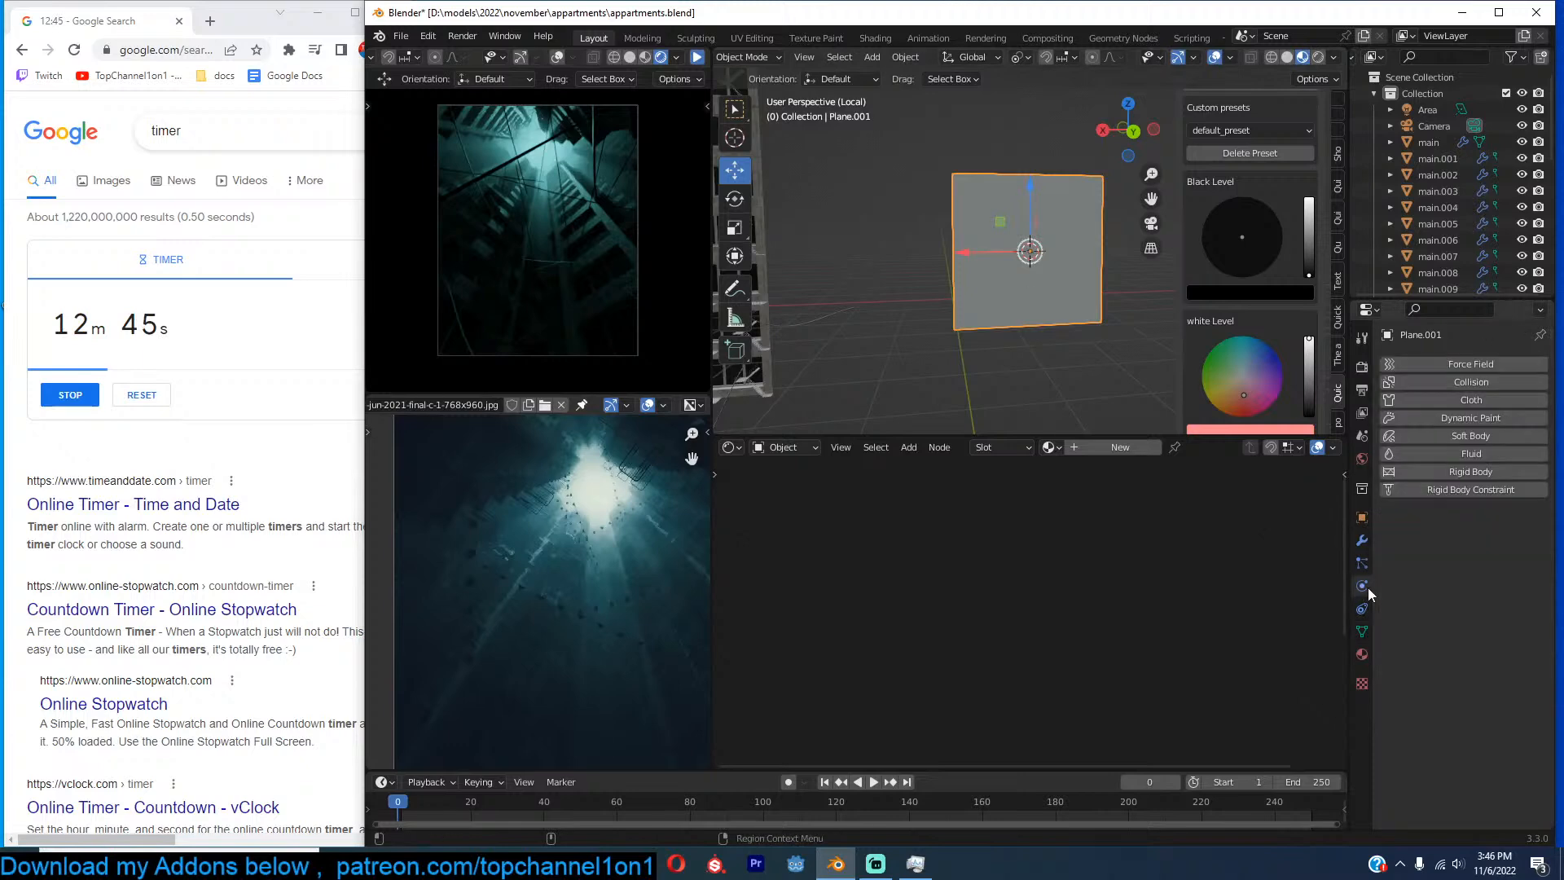
left_click(1470, 399)
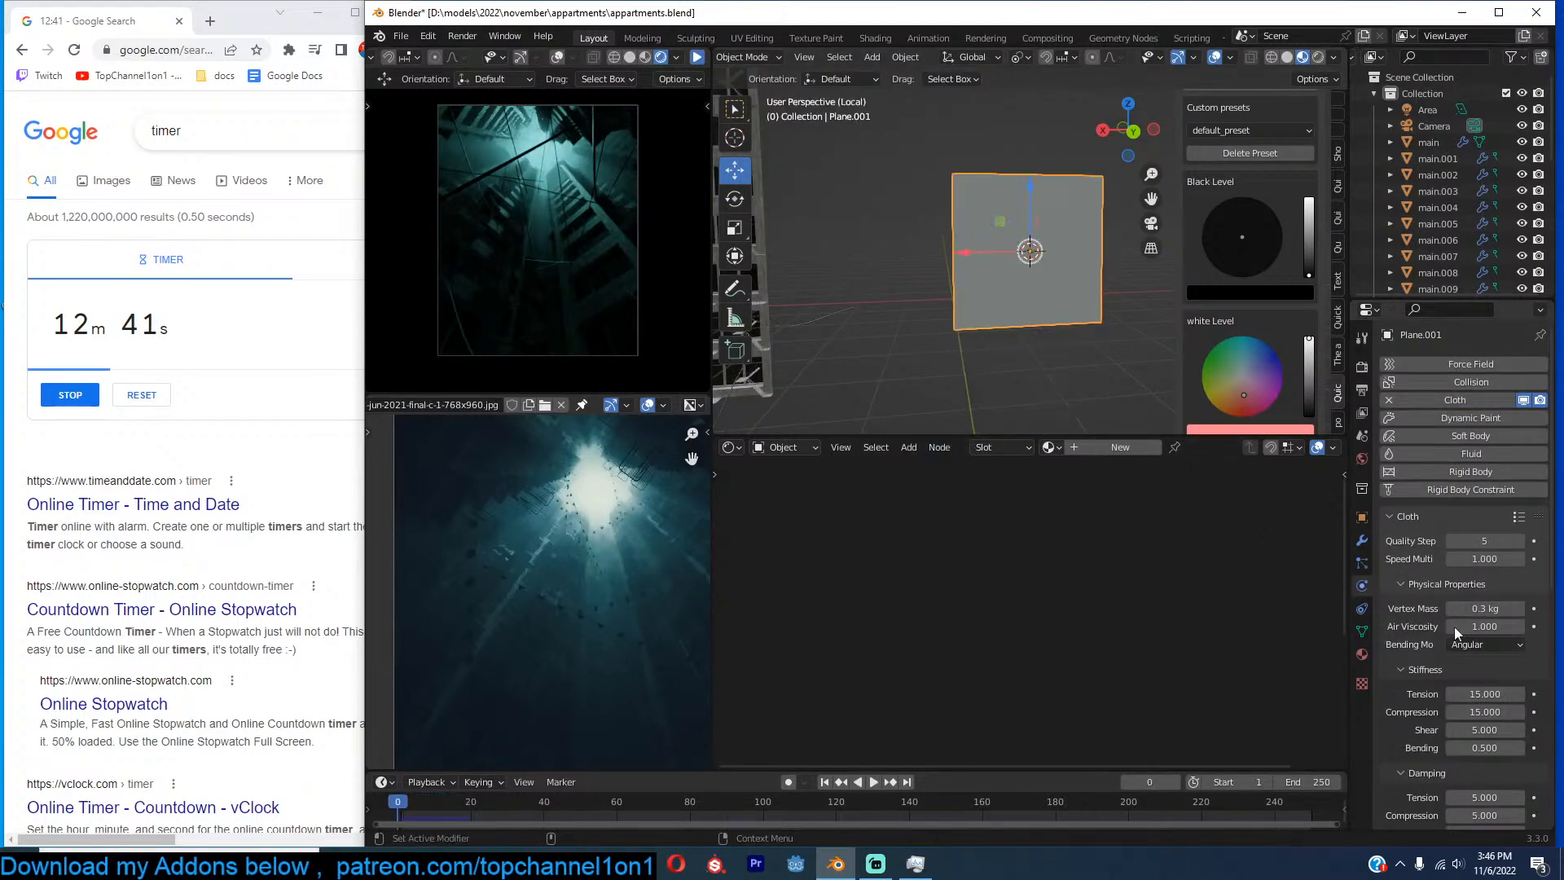
scroll(1450, 598, "down", 5)
left_click(1444, 683)
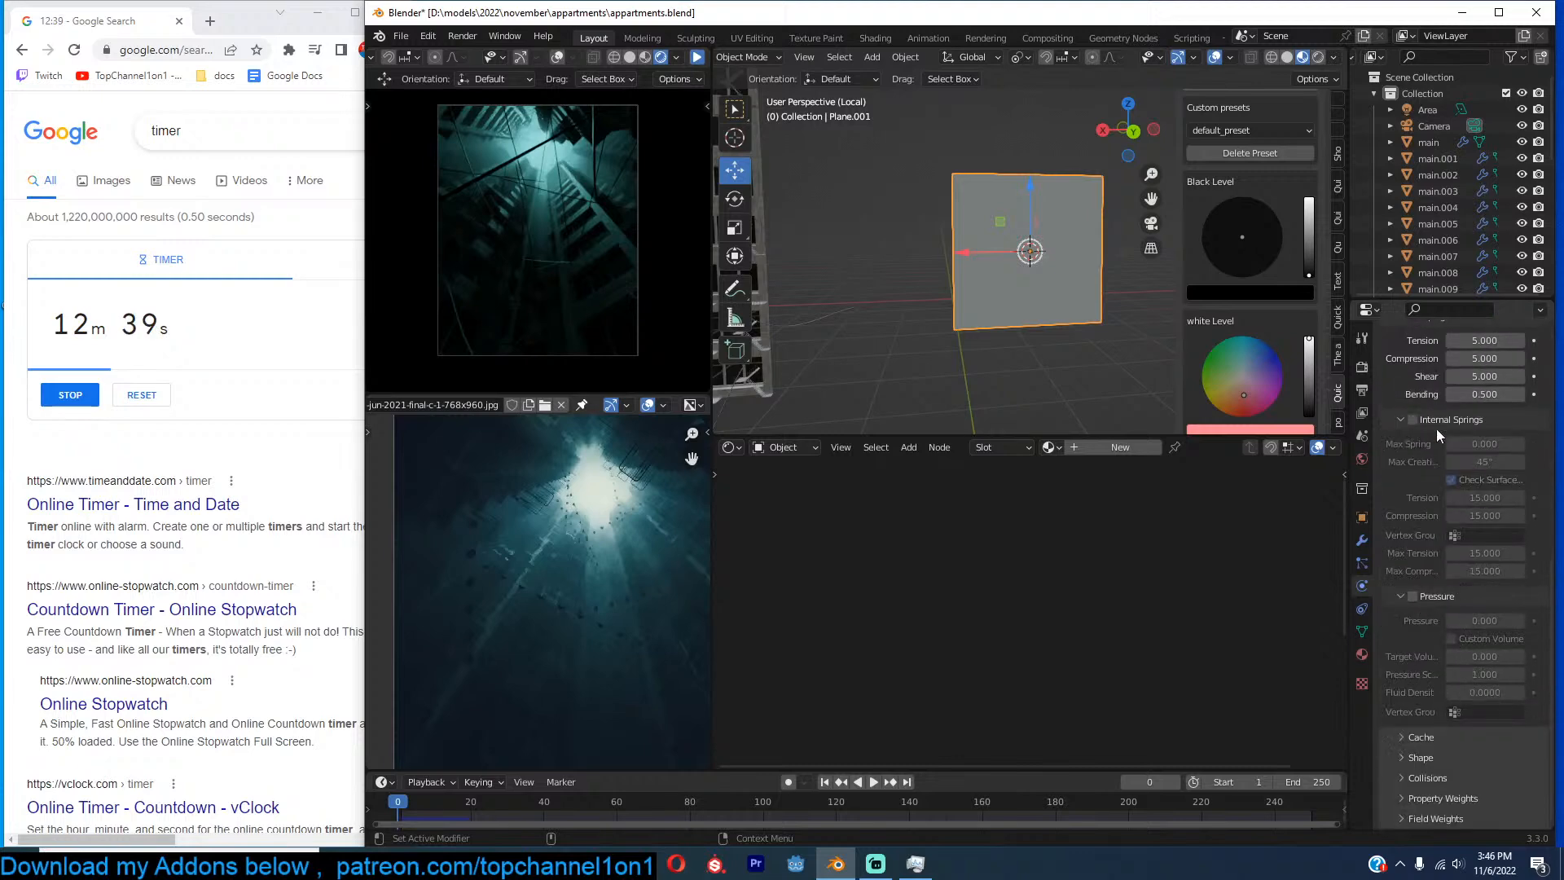
scroll(1436, 420, "down", 3)
left_click(1421, 757)
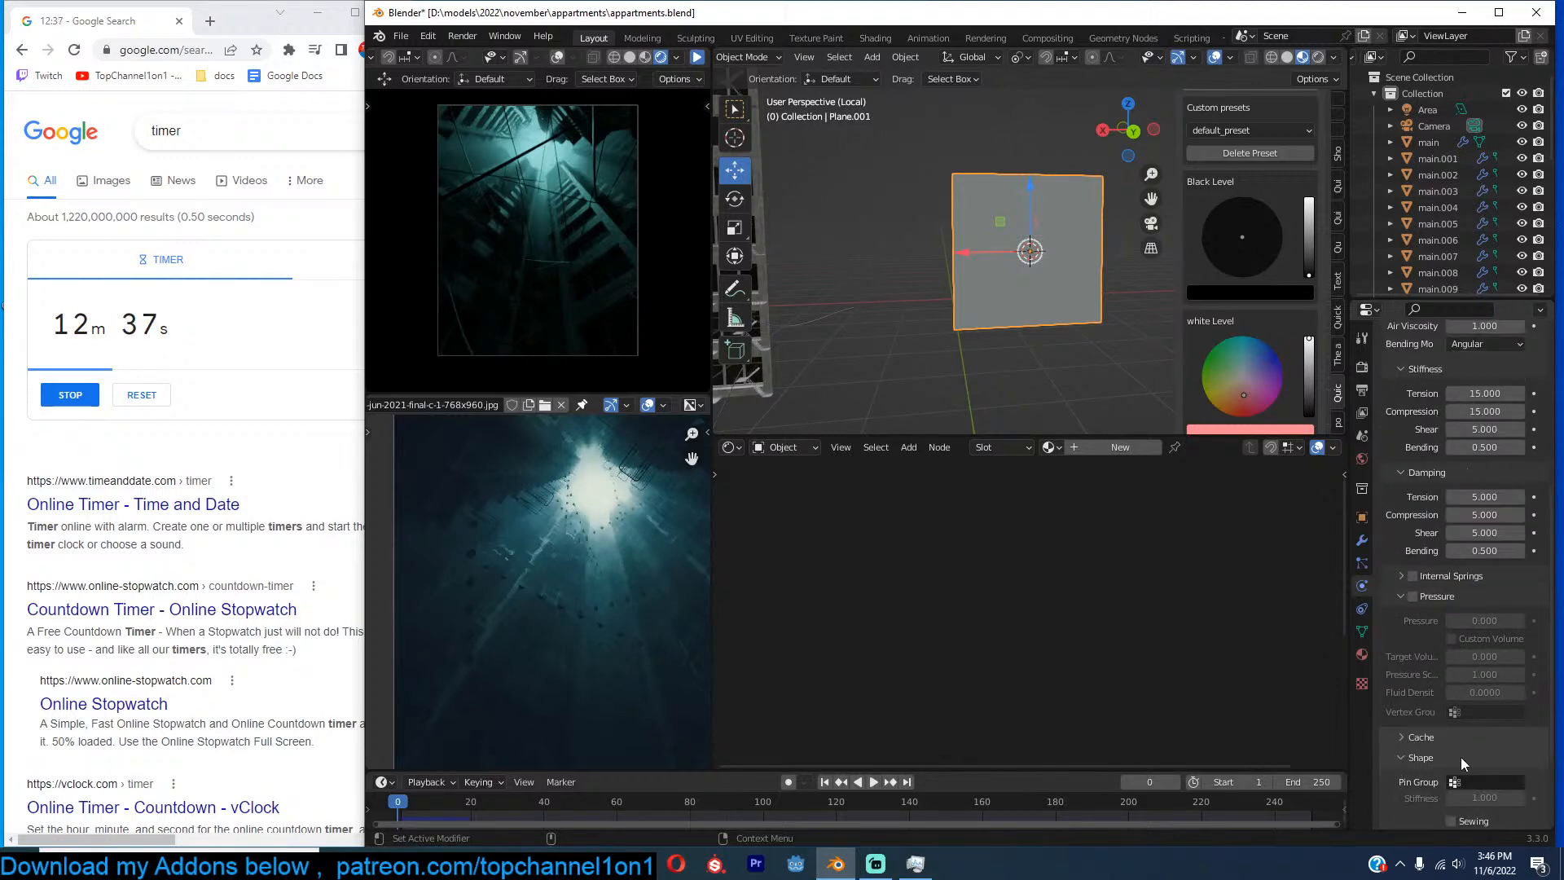
left_click(1491, 781)
left_click(1385, 612)
Run the cloth simulation and set the cloth's shrinking factor to -0.676.
key("space")
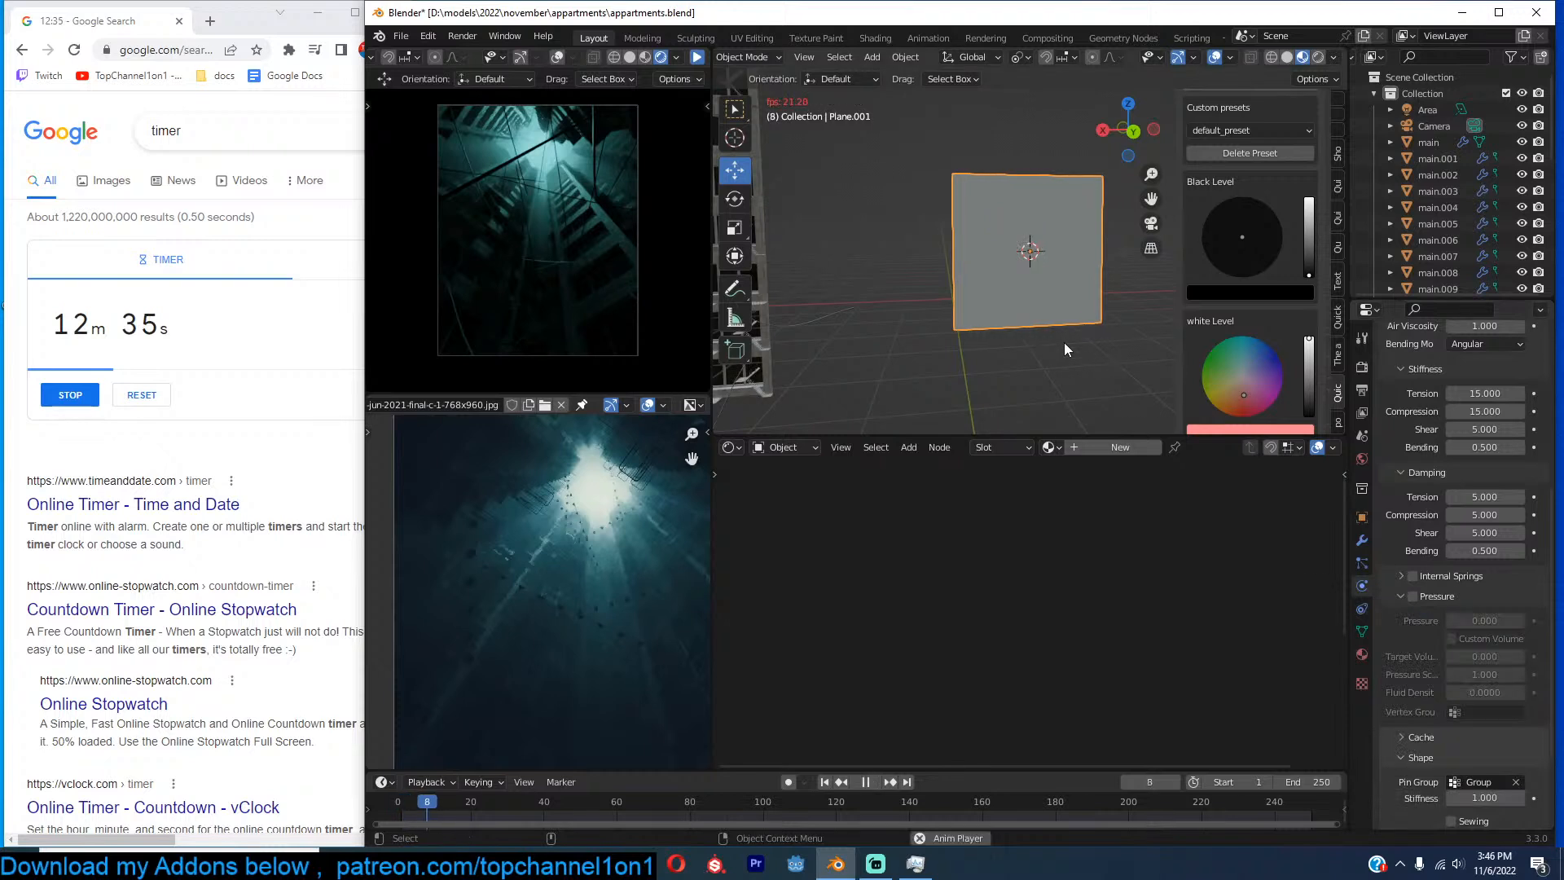
scroll(1454, 715, "down", 3)
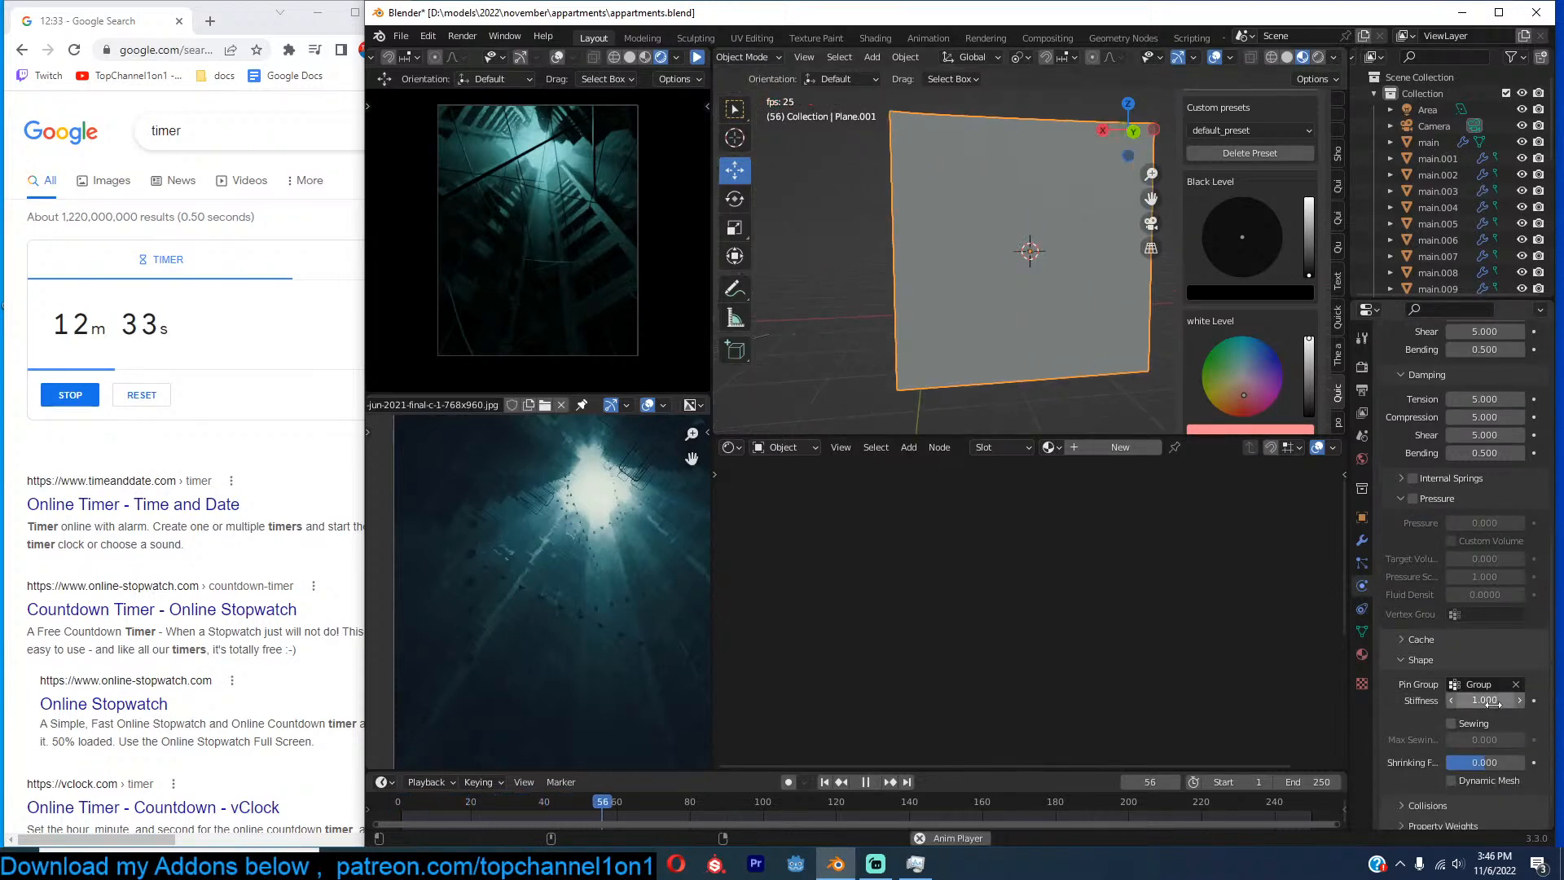
mouse_move(1480, 765)
left_mouse_down()
mouse_move(1496, 764)
mouse_move(1483, 763)
left_mouse_up()
middle_click_drag(1015, 401, 1096, 365)
key("space")
left_click_drag(1493, 765, 1468, 766)
key("space")
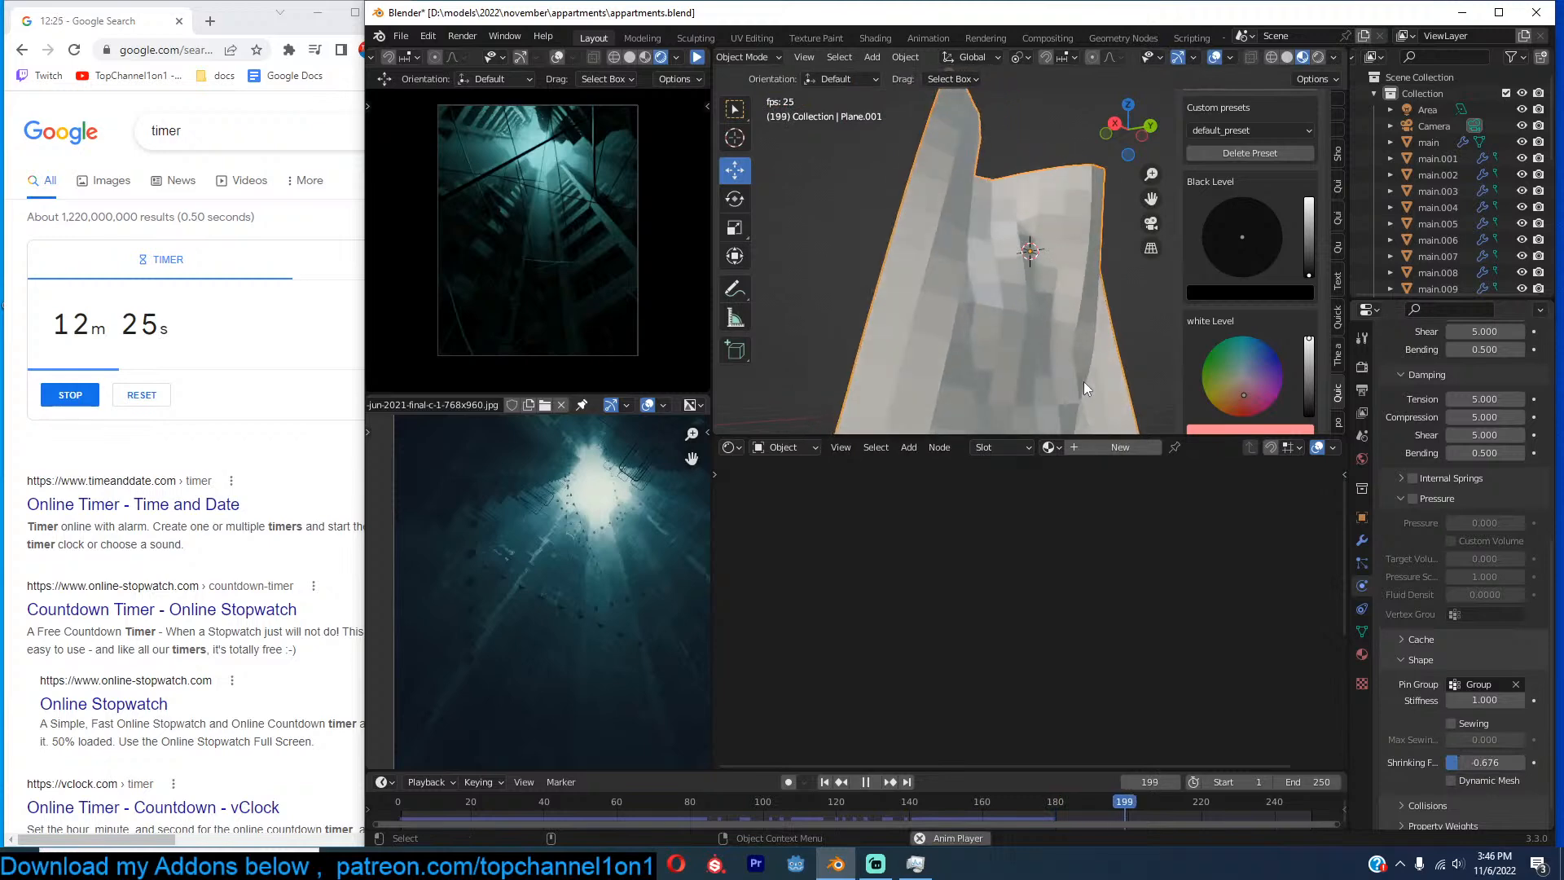
Apply smooth shading to the simulated cloth plane.
middle_click_drag(1084, 382, 964, 360)
scroll(1048, 334, "up", 2)
right_click(1048, 277)
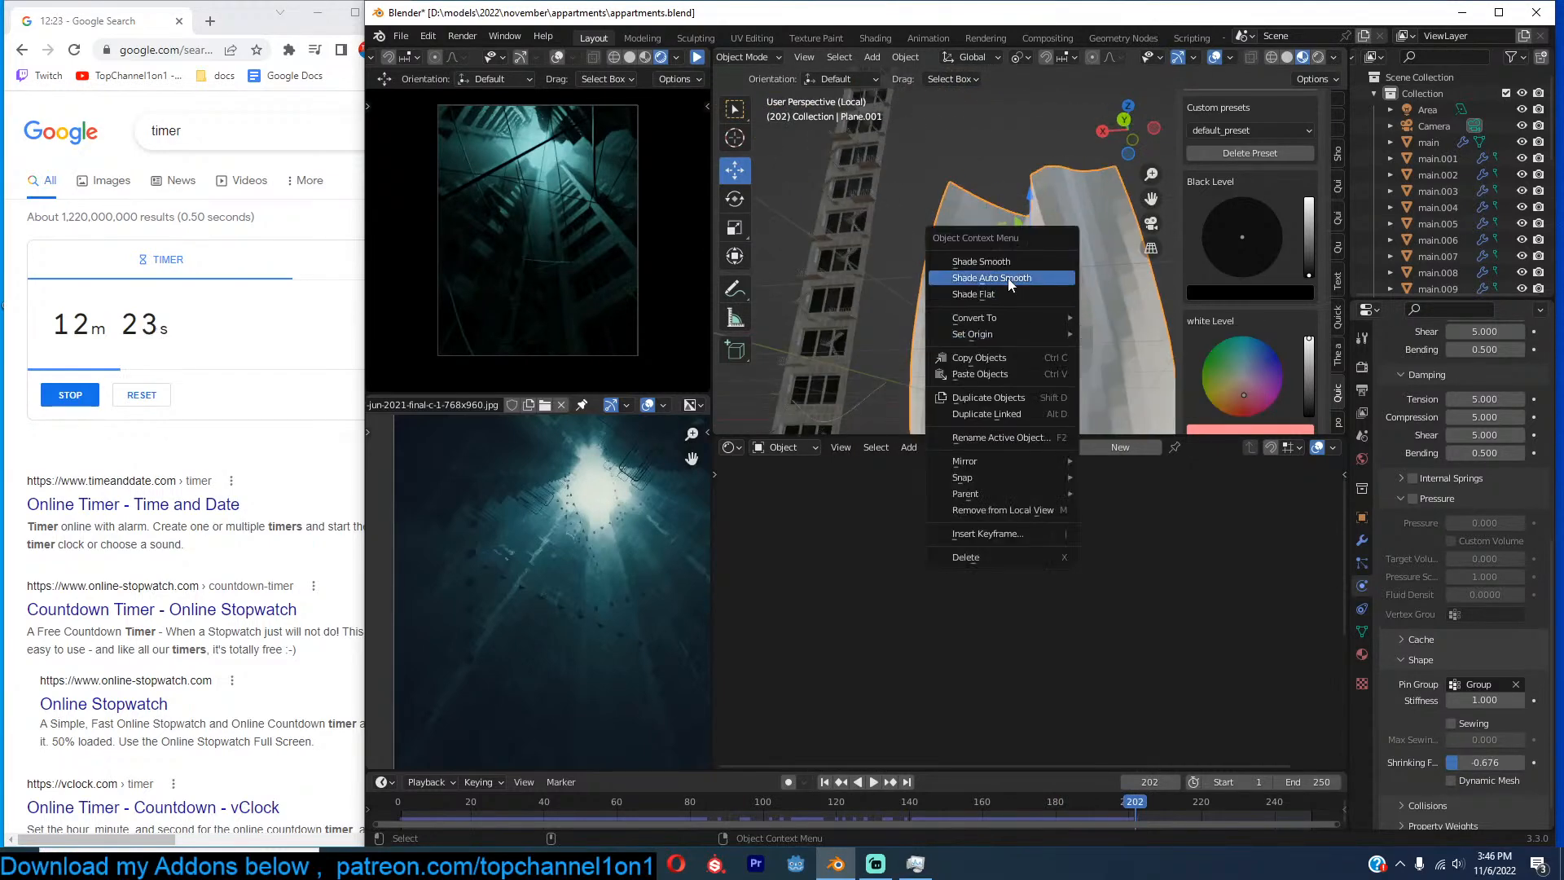
left_click(1026, 275)
scroll(1081, 271, "up", 1)
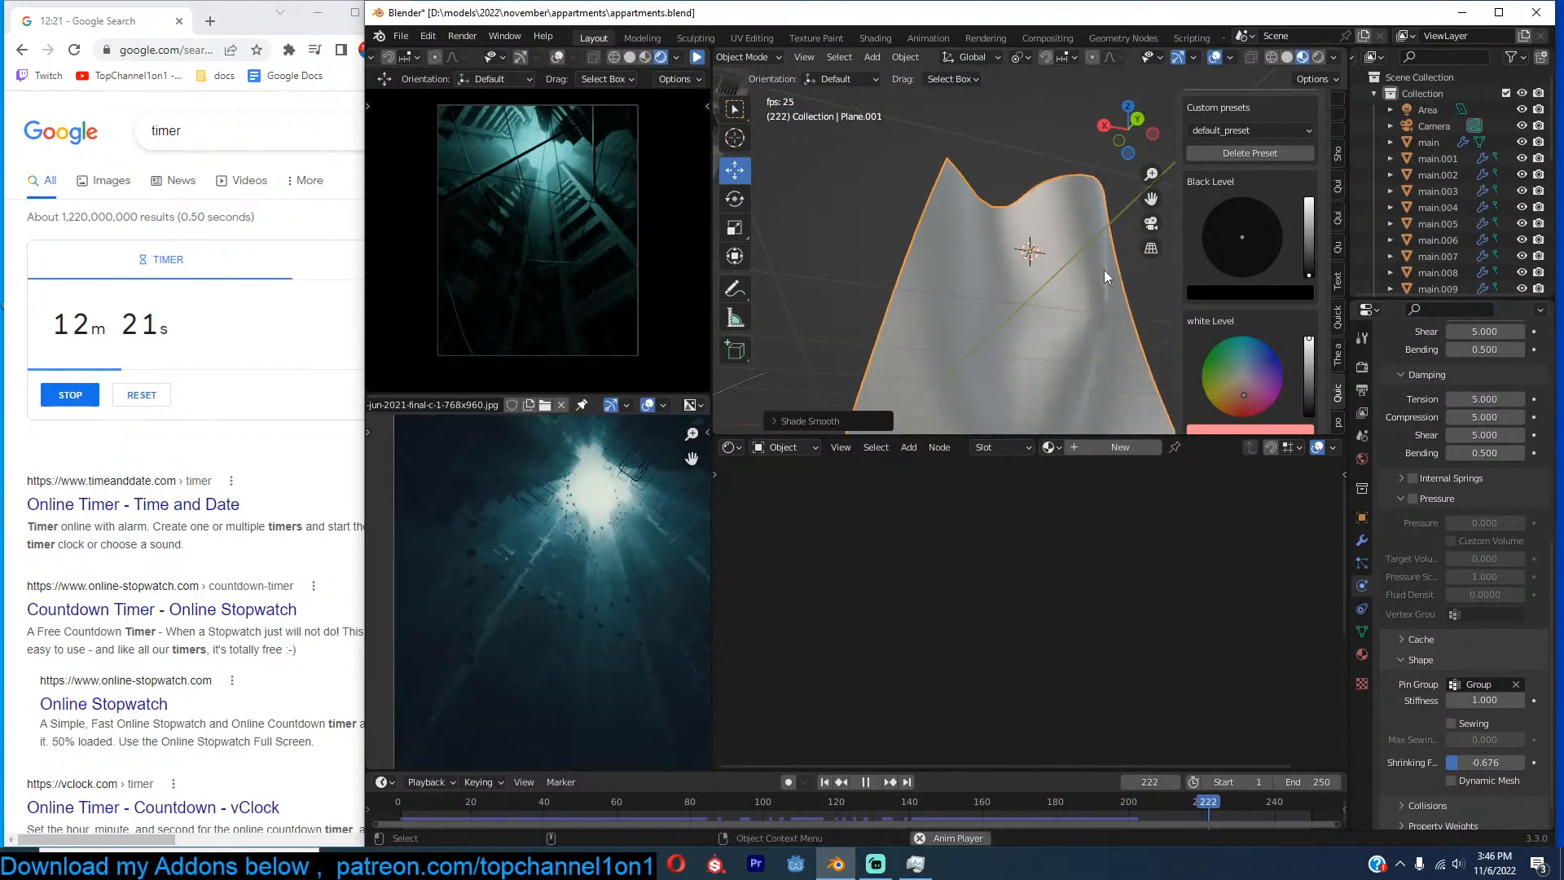
Subdivide the entire cloth mesh once more for finer folds.
mouse_move(1090, 283)
middle_mouse_down()
mouse_move(1019, 281)
mouse_move(1083, 307)
middle_mouse_up()
key("Tab")
key("a")
right_click(1085, 266)
left_click(1086, 265)
key("Tab")
Replay the cloth simulation from the start of the timeline, stop it at frame 63 and inspect the draped sheet.
left_click(403, 806)
key("space")
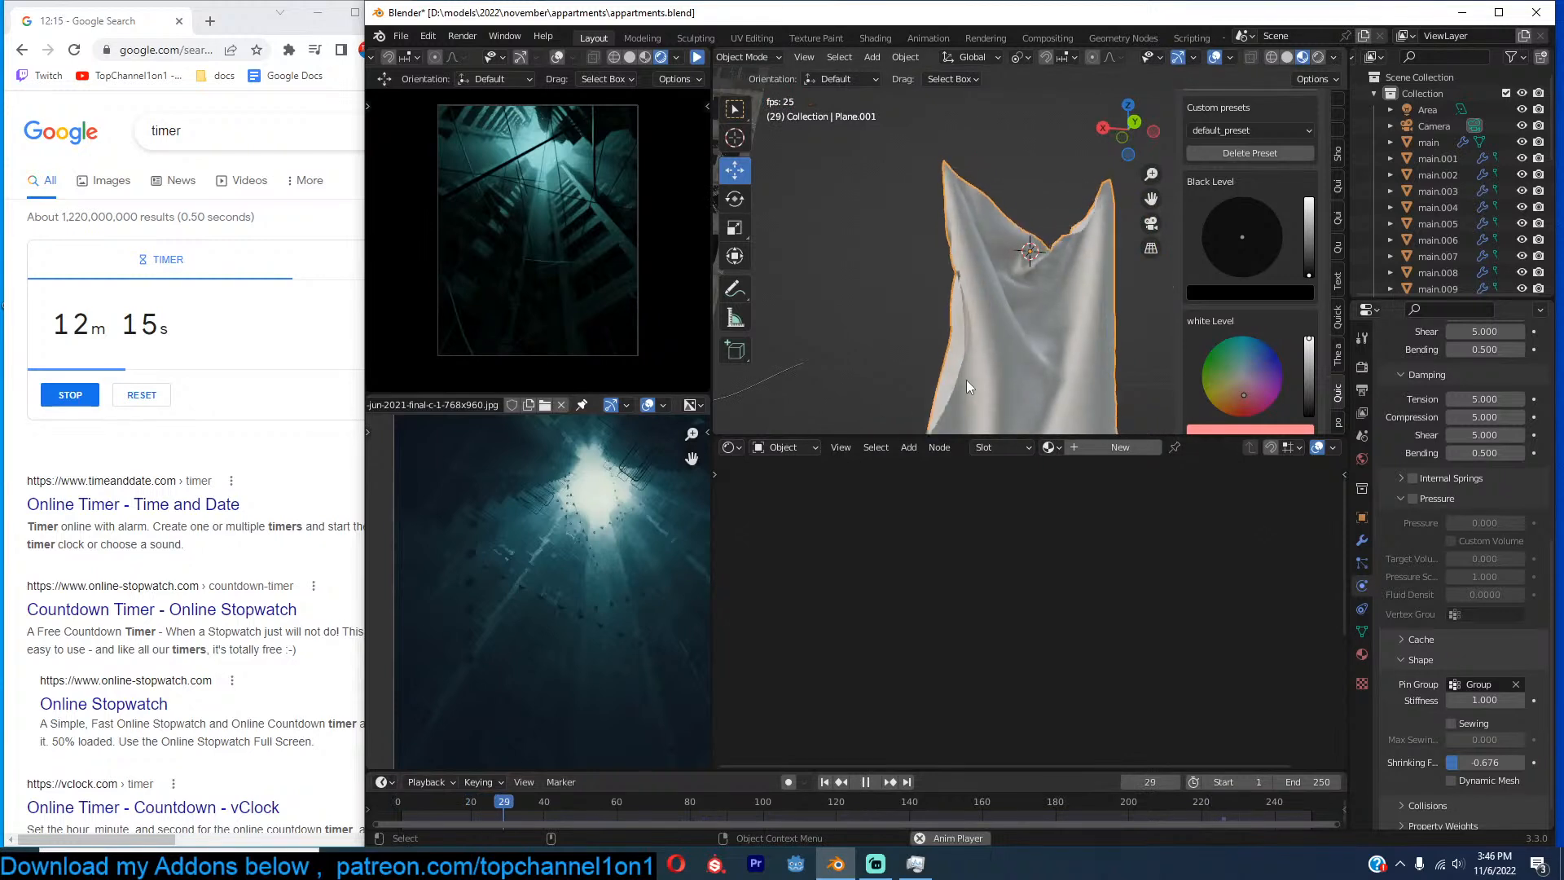
key("space")
middle_click_drag(1002, 373, 1137, 423)
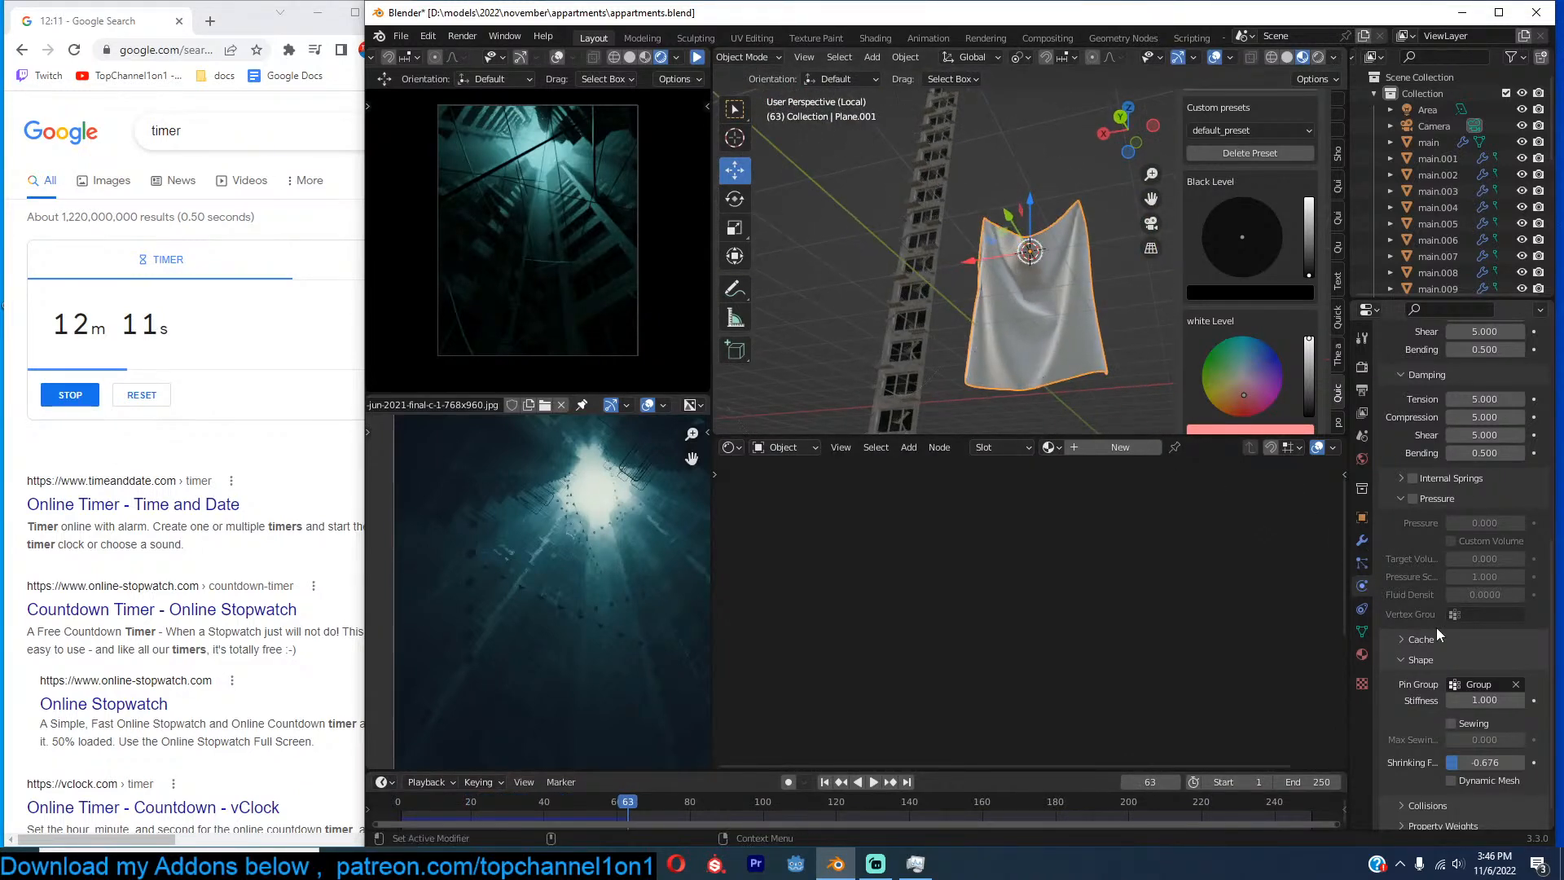
scroll(1434, 624, "up", 1)
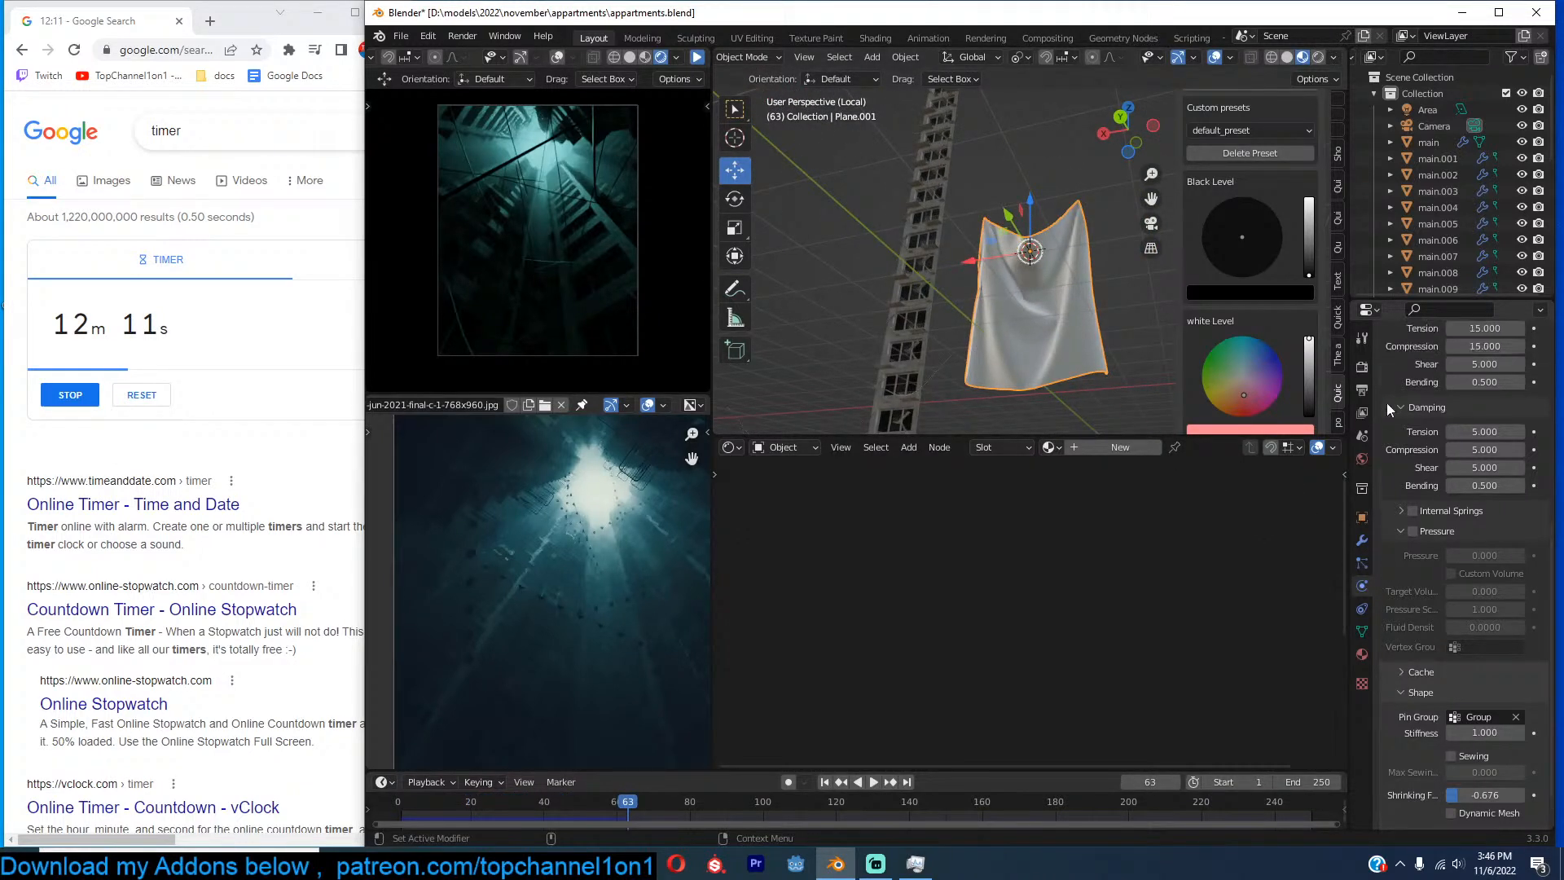
Apply the Cloth modifier to the draped plane and inspect the density of its mesh.
left_click(1362, 541)
key("ctrl+a")
middle_click_drag(1023, 292, 1054, 294)
key("Tab")
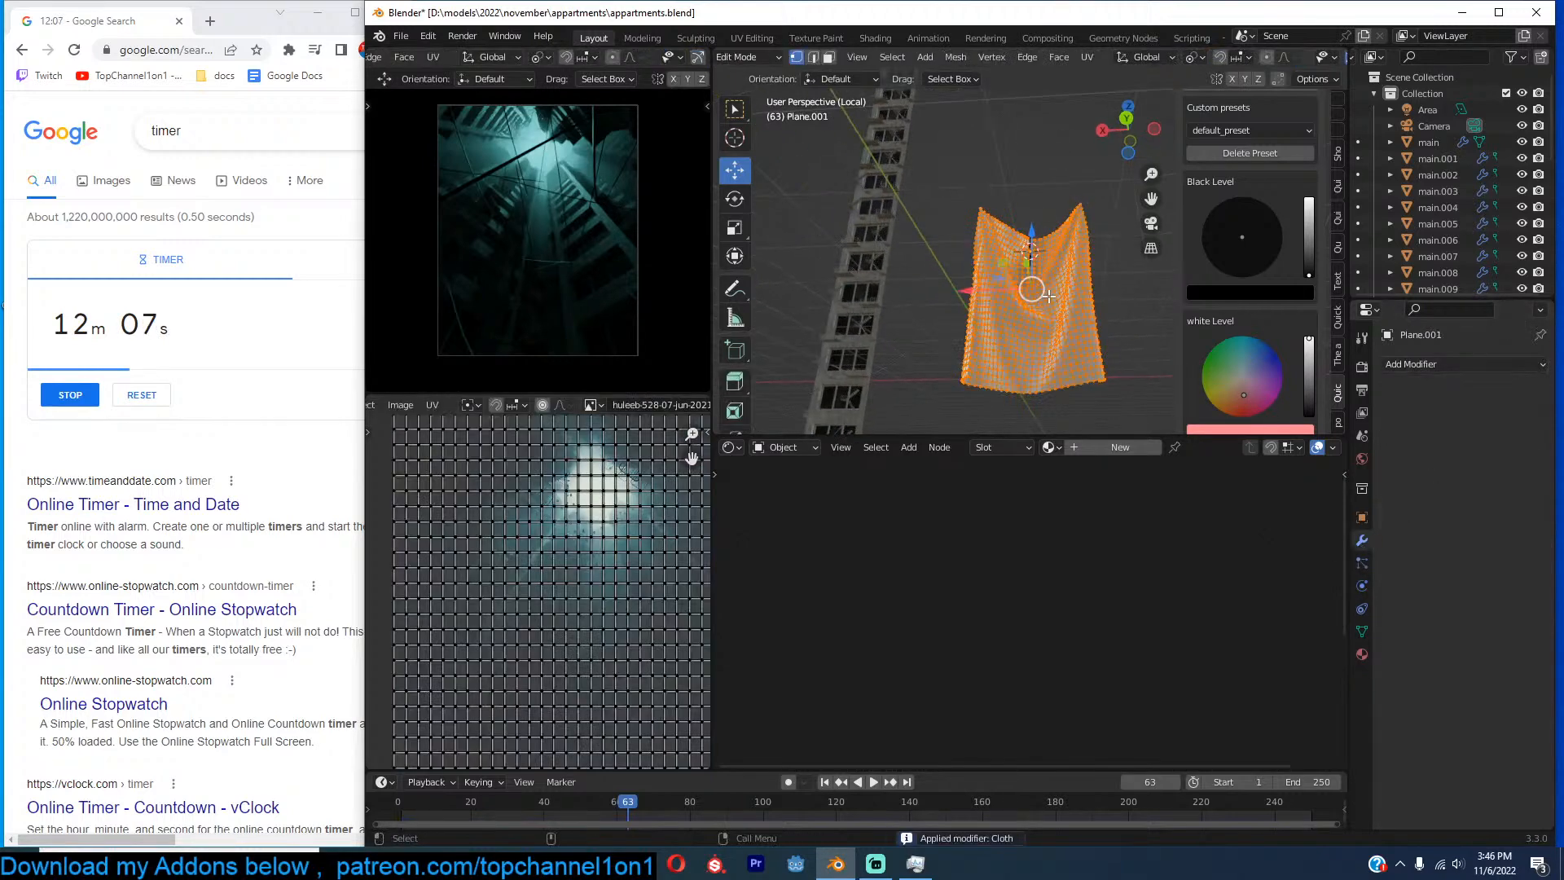
scroll(1054, 294, "up", 3)
key("Tab")
Simplify the cloth mesh with a Decimate modifier, apply it and save the file.
left_click(1458, 364)
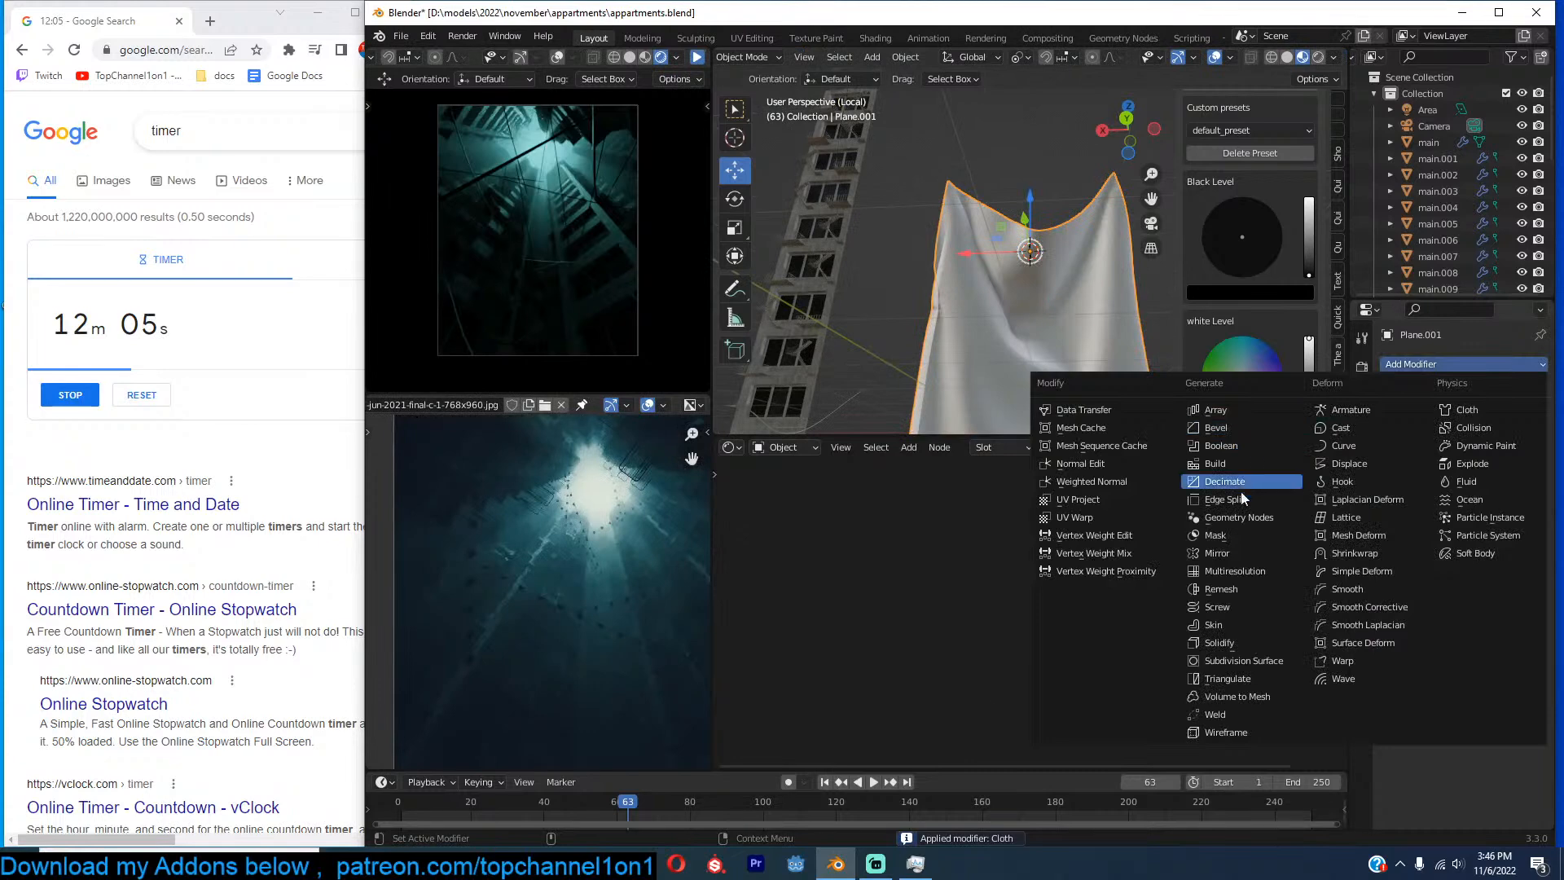
left_click(1263, 481)
left_click_drag(1514, 437, 1468, 440)
key("ctrl+a")
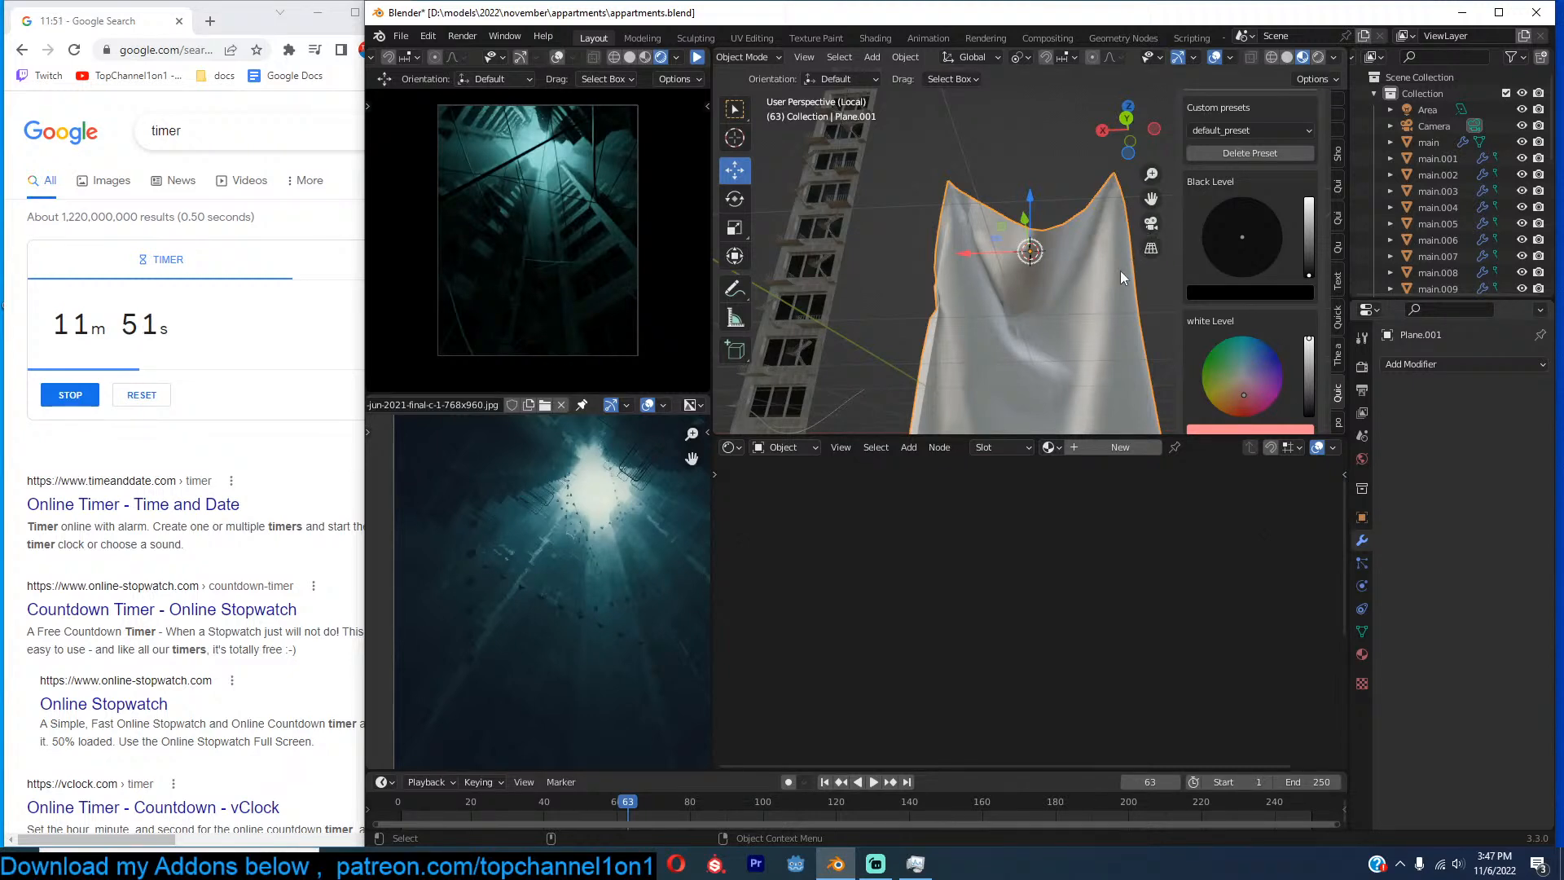
middle_click_drag(1121, 270, 1125, 305)
key("ctrl+s")
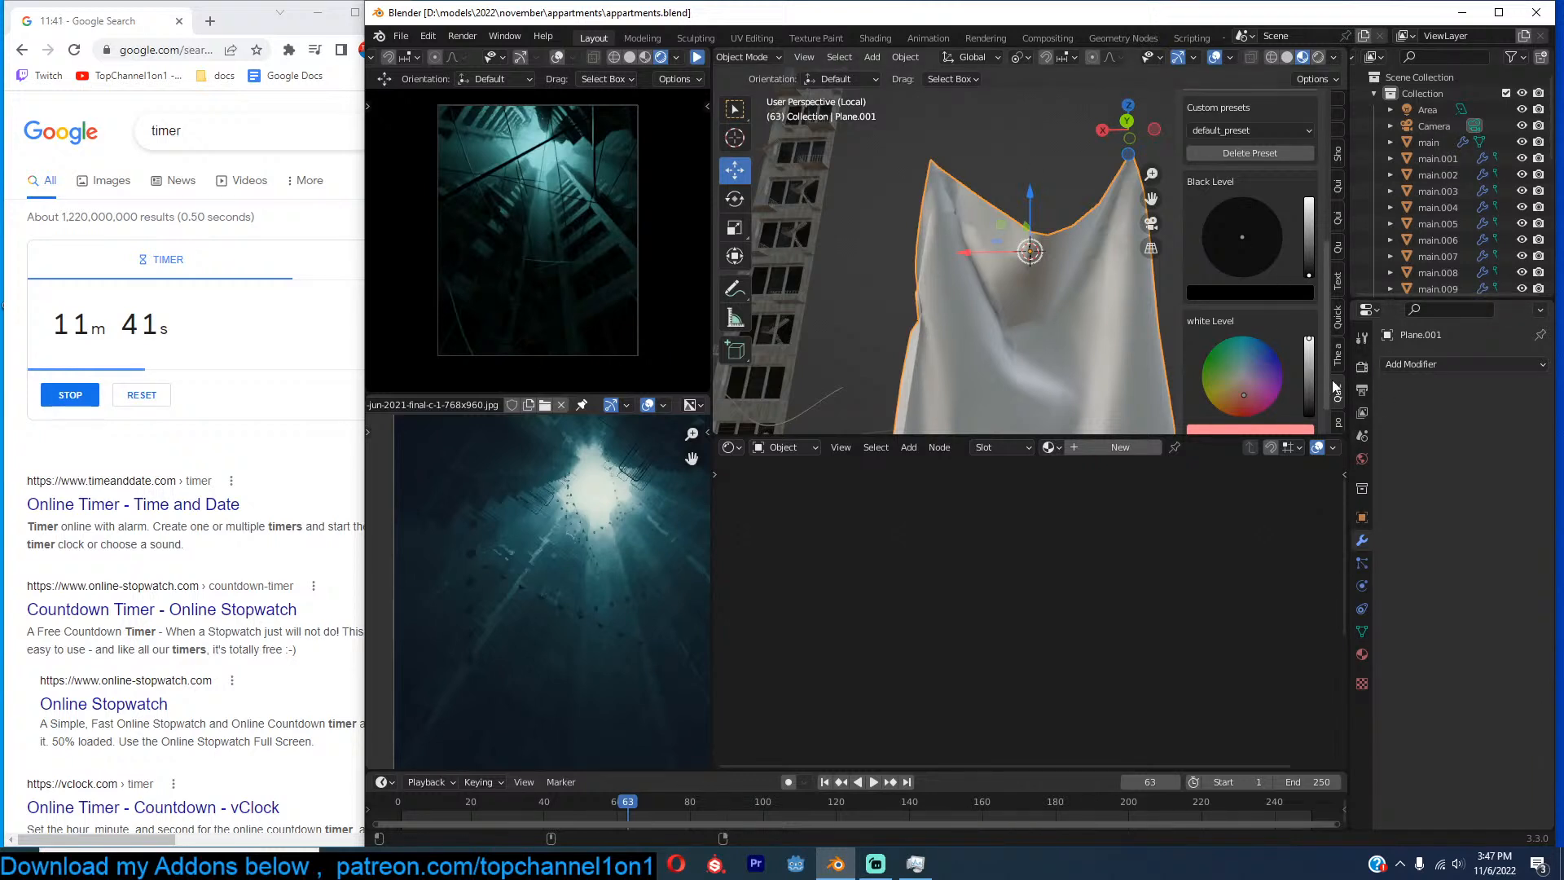
Set the image exposure to 2.152 and leave the cloth's isolated view.
scroll(1300, 245, "up", 6)
left_click_drag(1243, 168, 1295, 167)
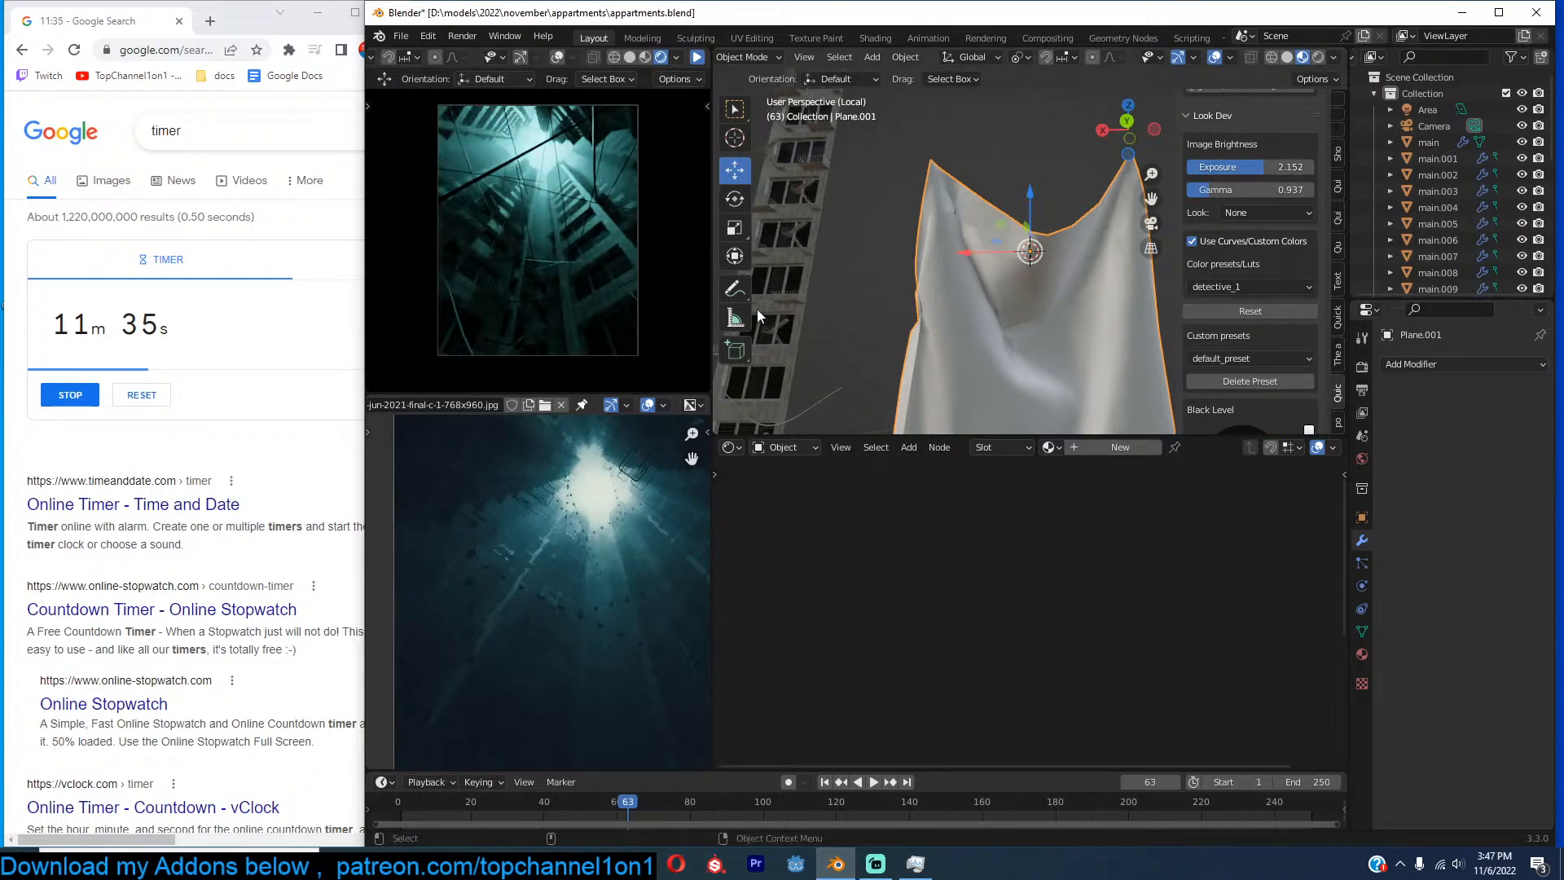
key("KP_Divide")
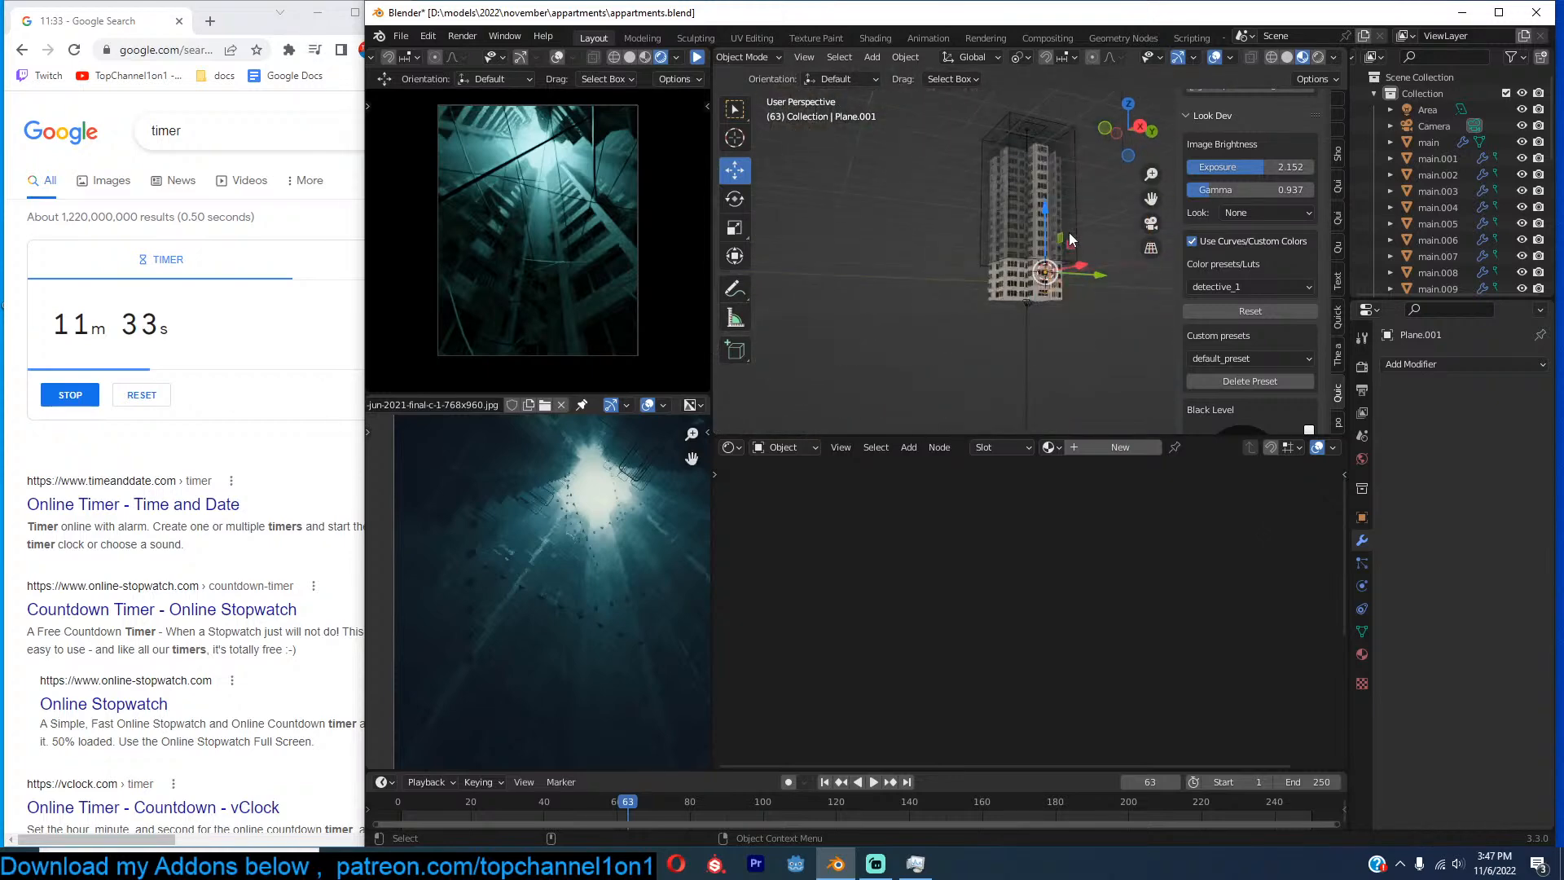
Halve the area light's power to 125000 W and set the image exposure to 1.139.
left_click(1039, 155)
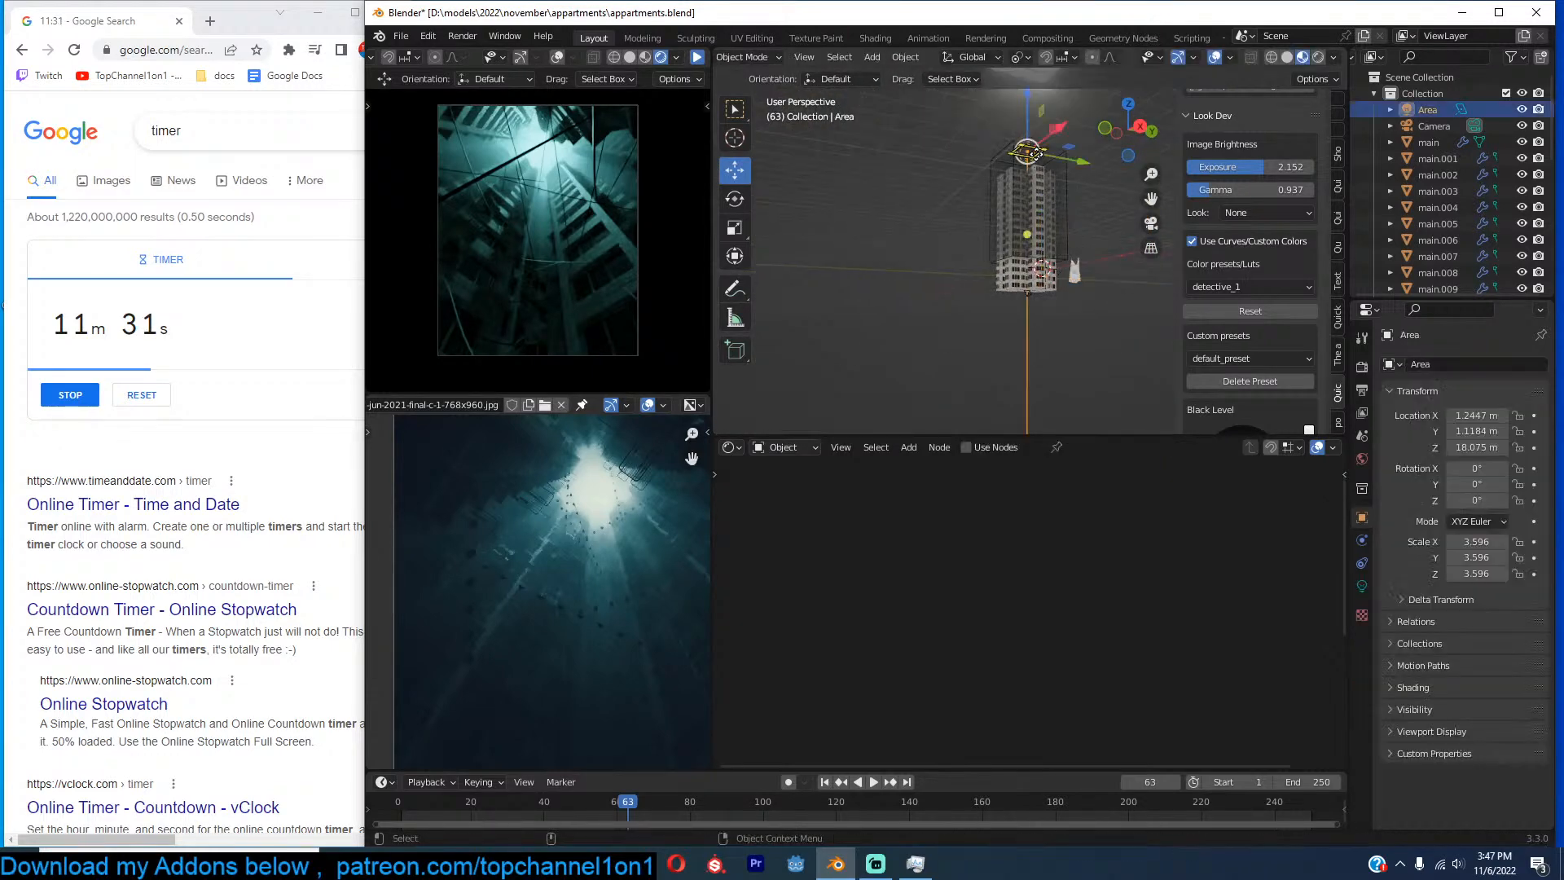
left_click(1361, 586)
left_click(1494, 474)
type("/2")
key("Return")
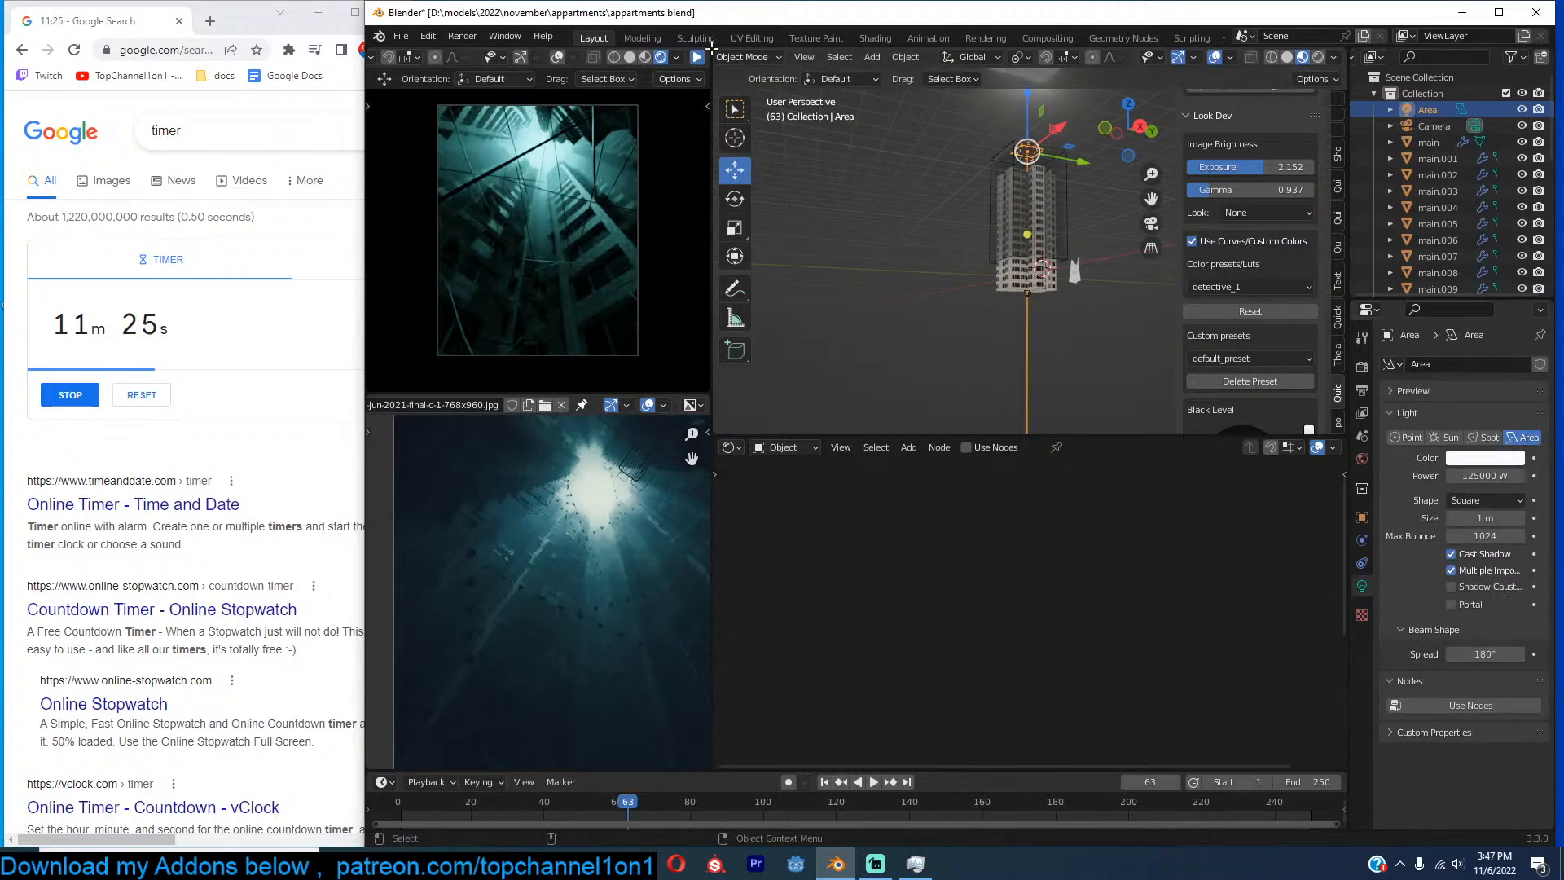
left_click(699, 59)
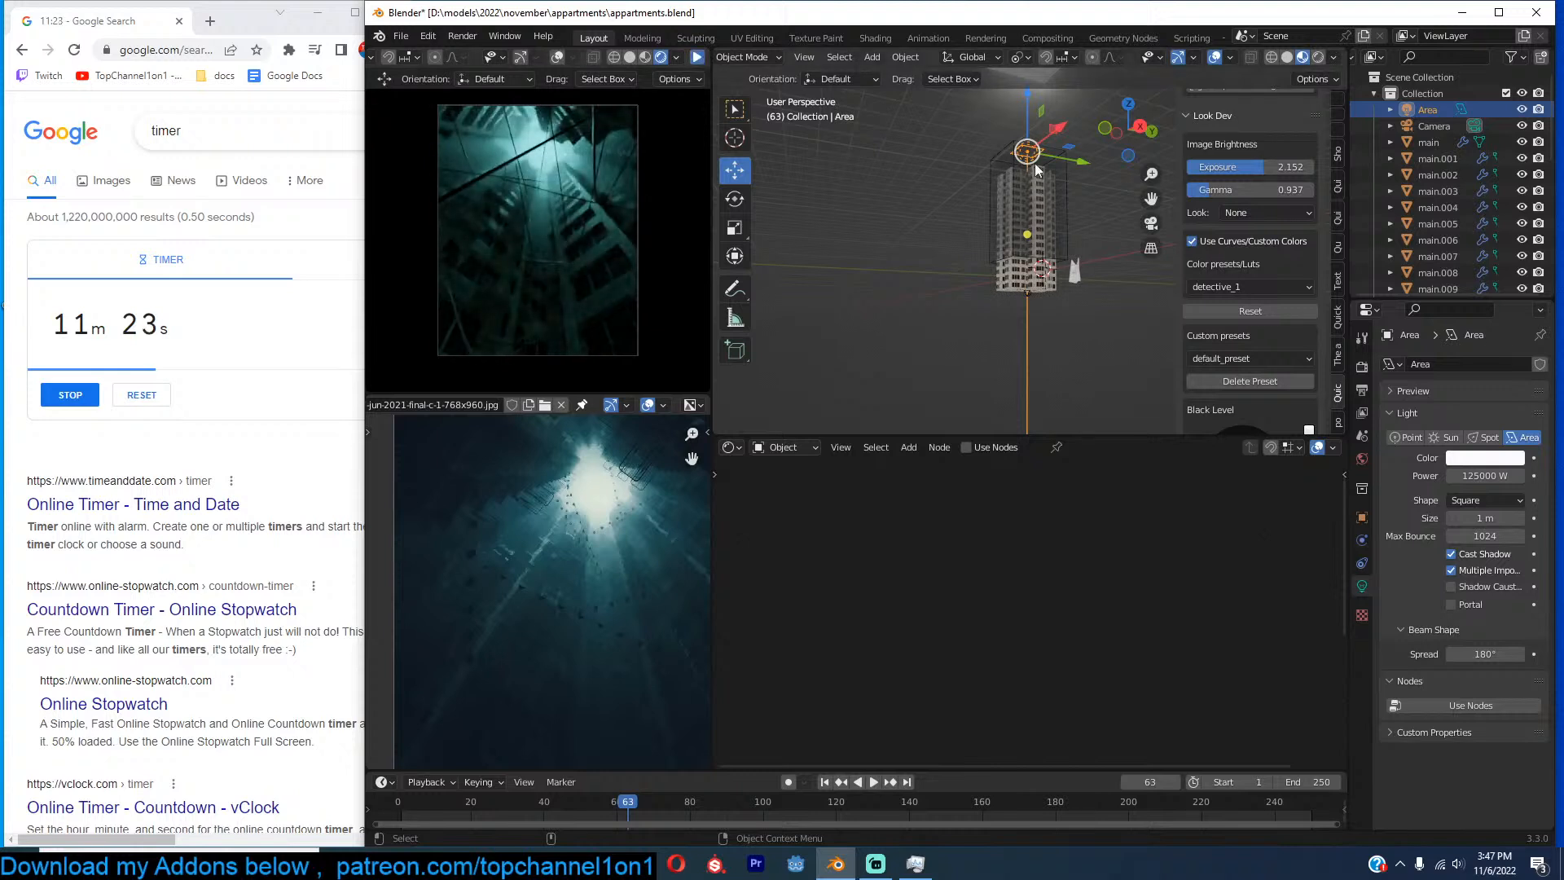
left_click_drag(1235, 172, 1228, 172)
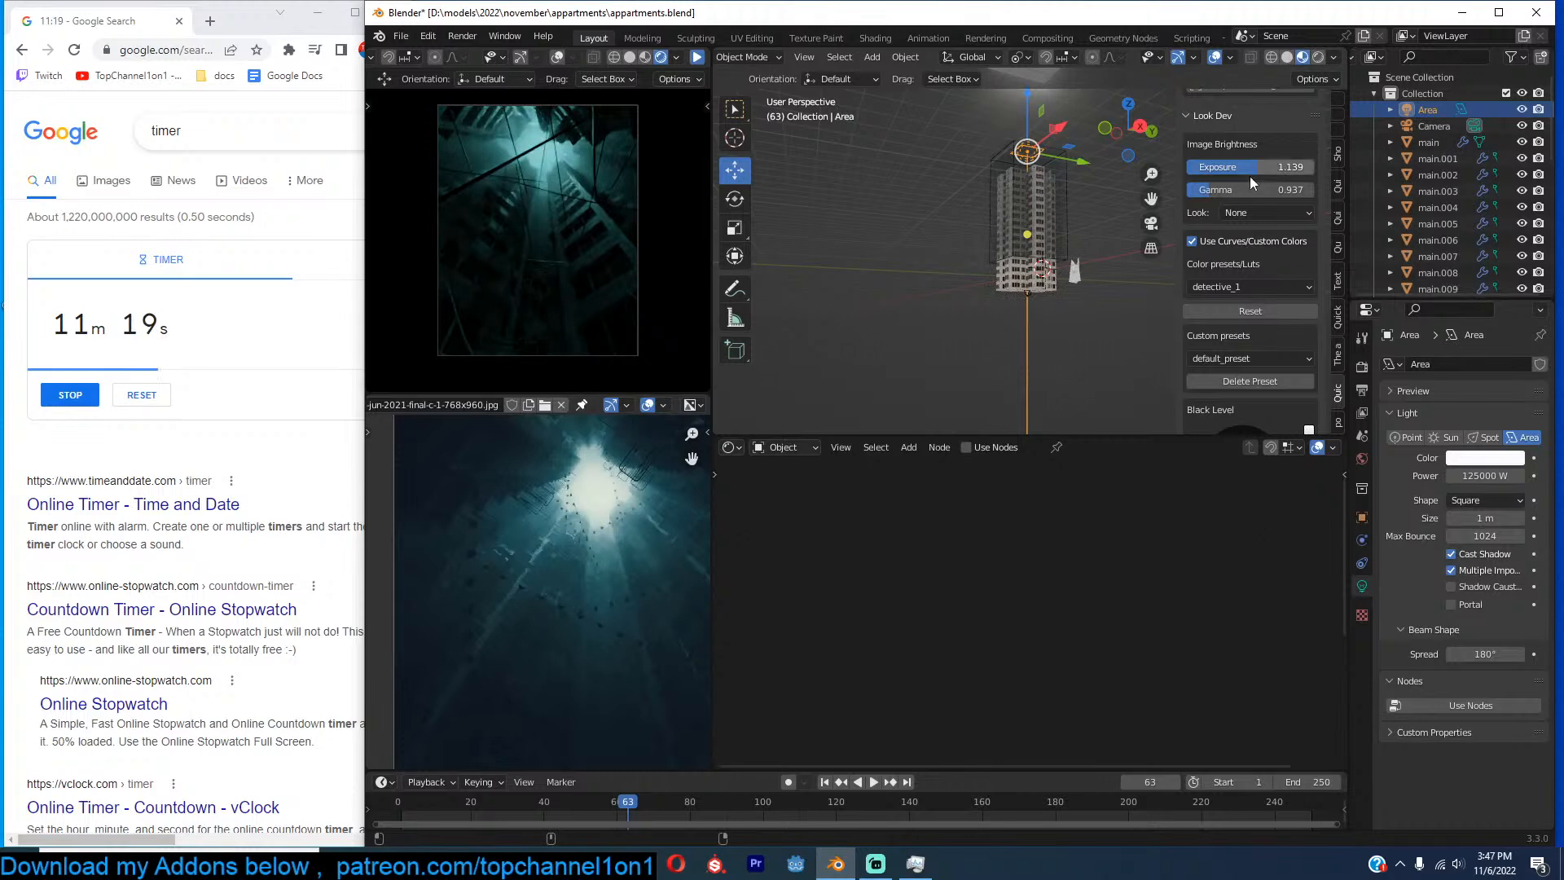
Select the cloth beside the tower and apply smooth shading to it.
left_click(1049, 295)
middle_click_drag(1049, 295, 937, 258)
scroll(1066, 256, "up", 3)
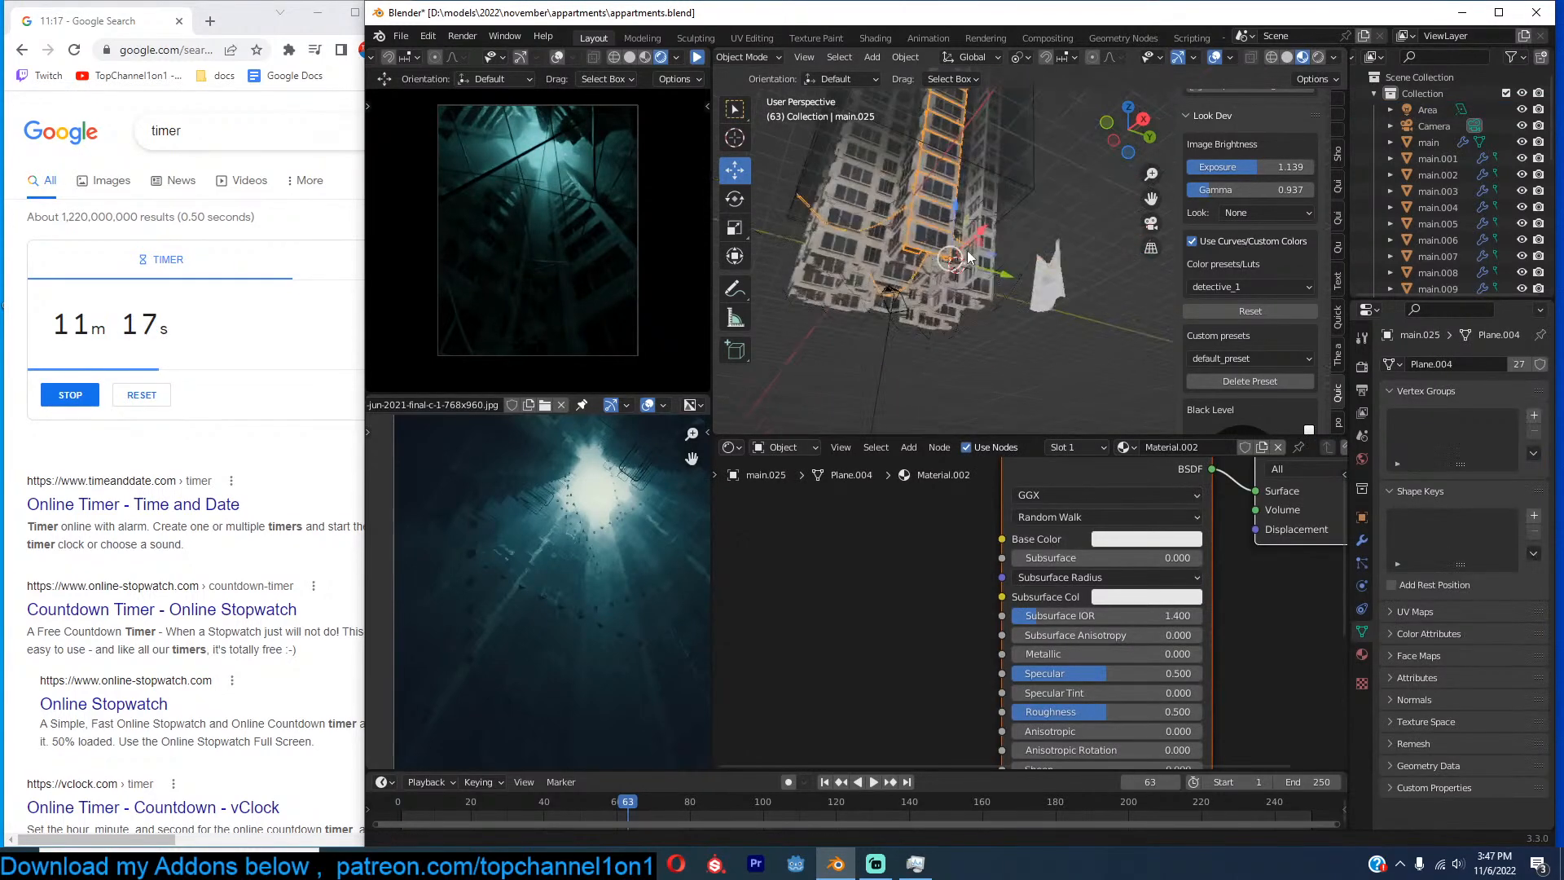
left_click(1026, 310)
scroll(1050, 309, "up", 4)
left_click(1057, 310)
right_click(1057, 310)
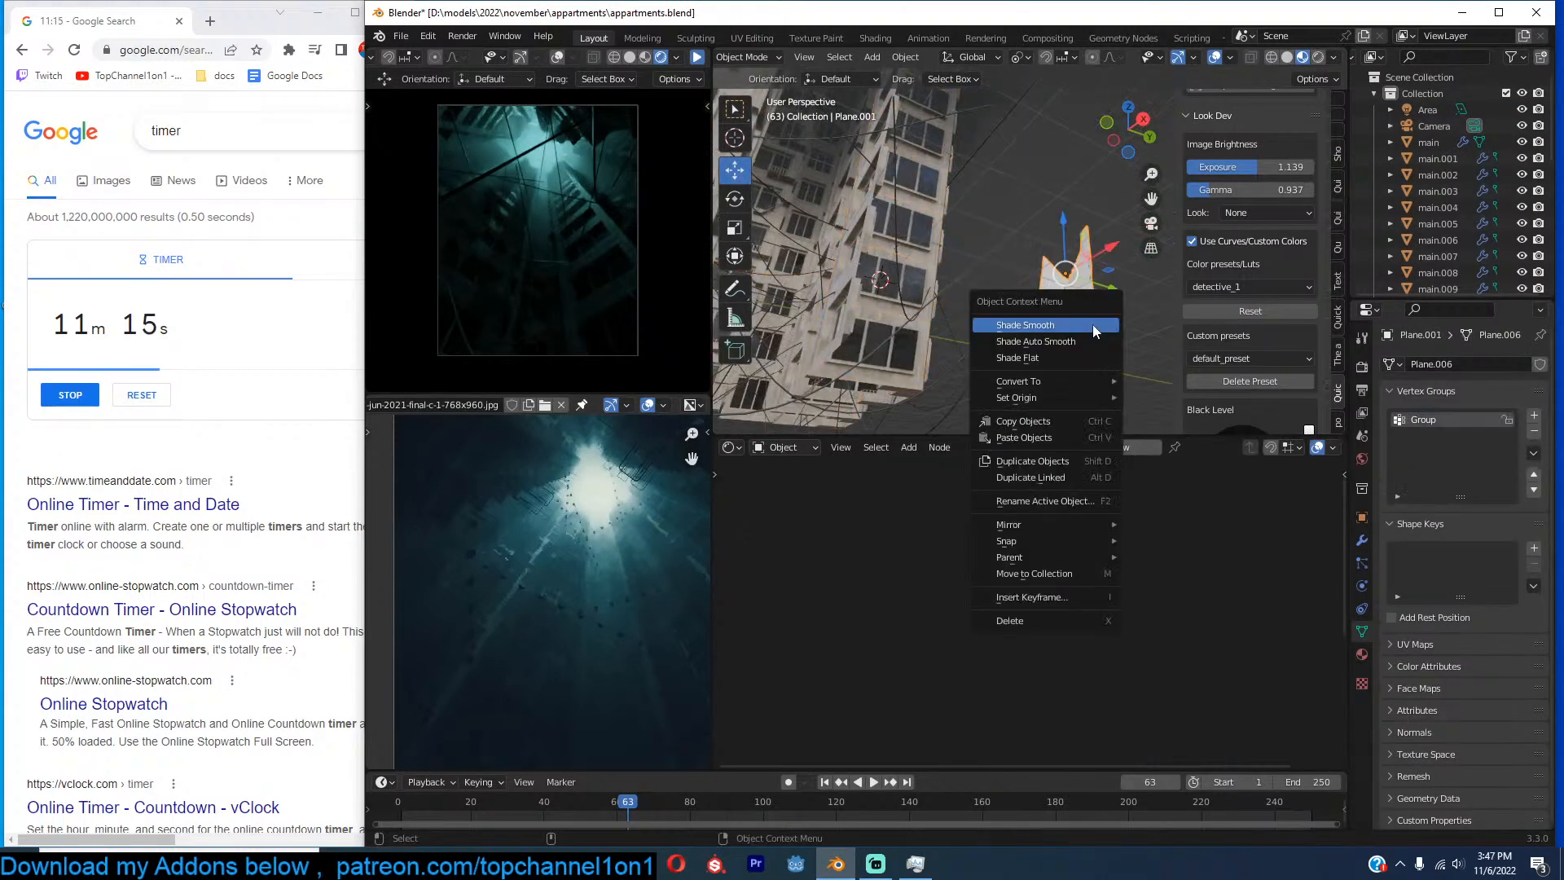
left_click(1092, 325)
Rescale the cloth to suit the apartment facade and save the file.
mouse_move(1068, 378)
middle_mouse_down()
mouse_move(840, 375)
mouse_move(1092, 279)
middle_mouse_up()
scroll(1054, 369, "up", 4)
key("s")
left_click(1015, 301)
key("ctrl+s")
Create a new material for the cloth and search all texture folders for a fabric texture.
left_click(1102, 448)
scroll(902, 564, "down", 4)
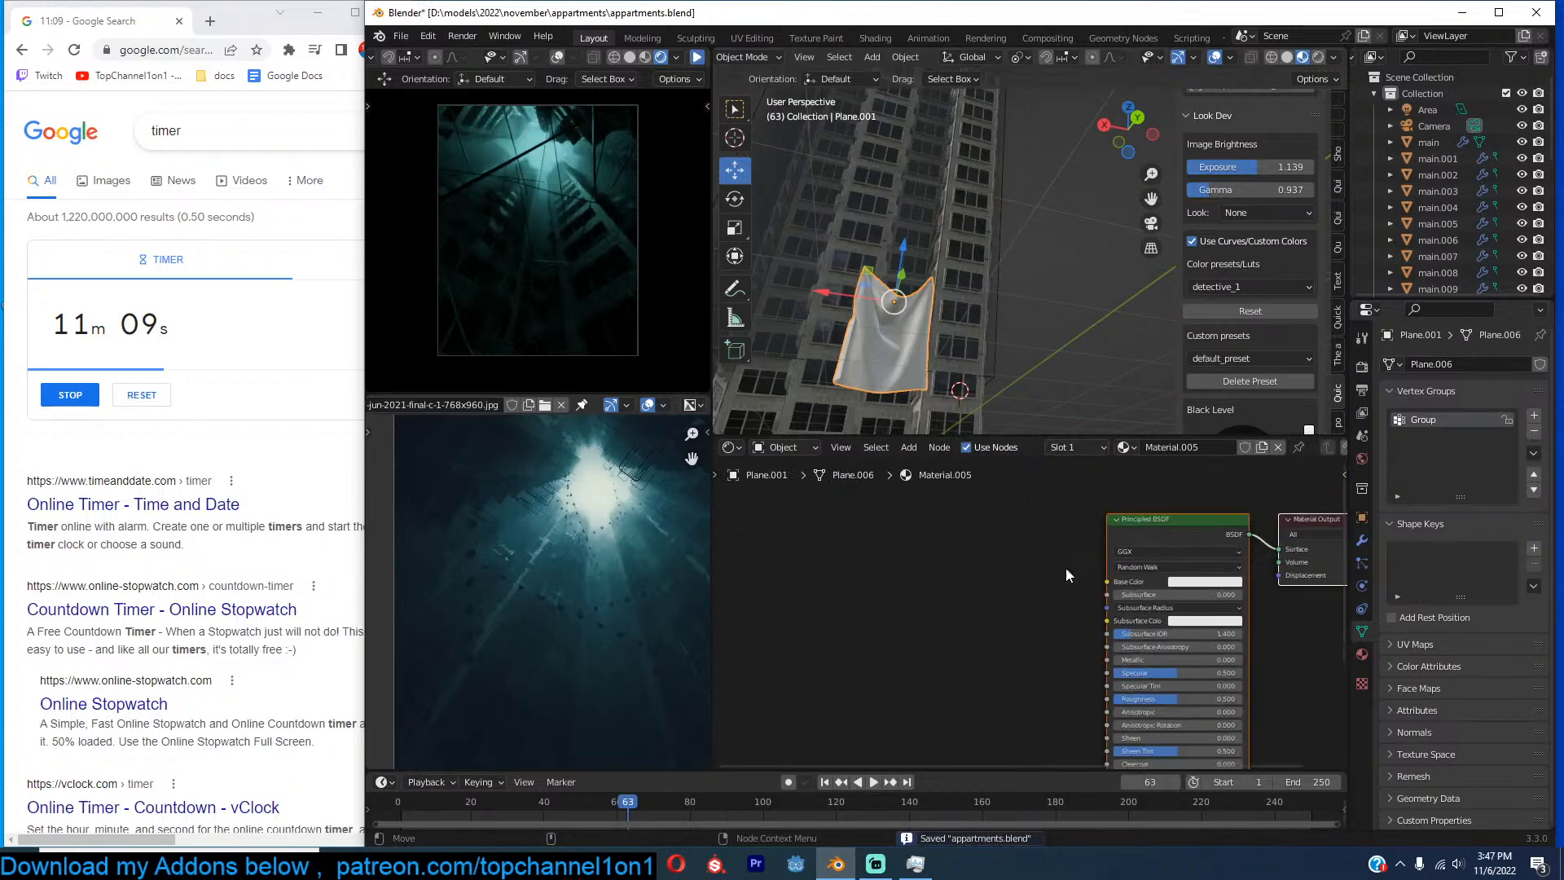
middle_click_drag(1081, 545, 1028, 532)
key("shift+a")
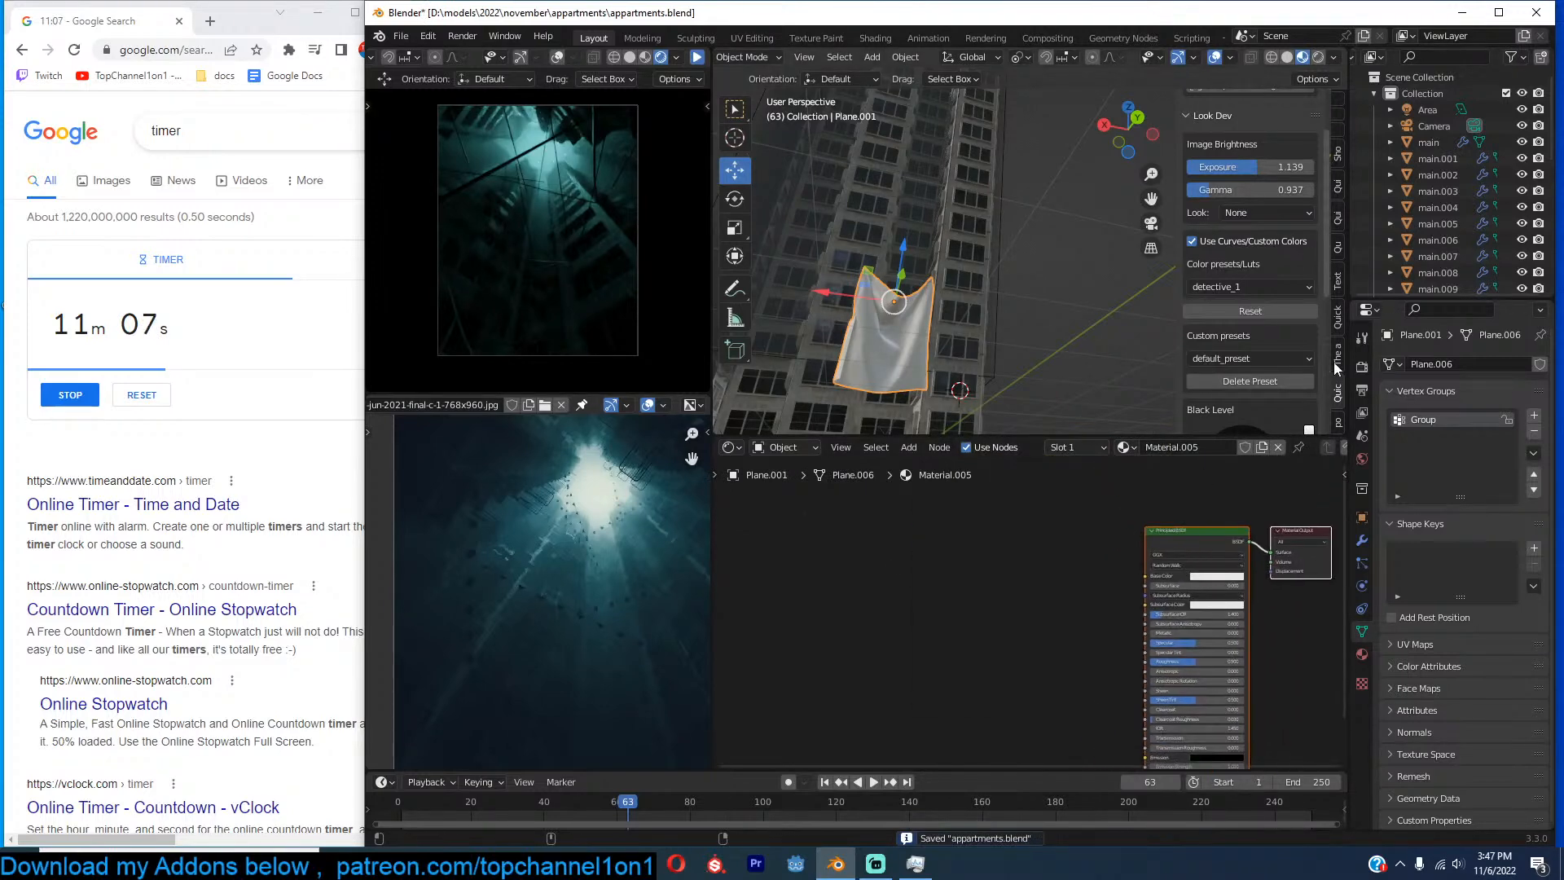
left_click(1338, 281)
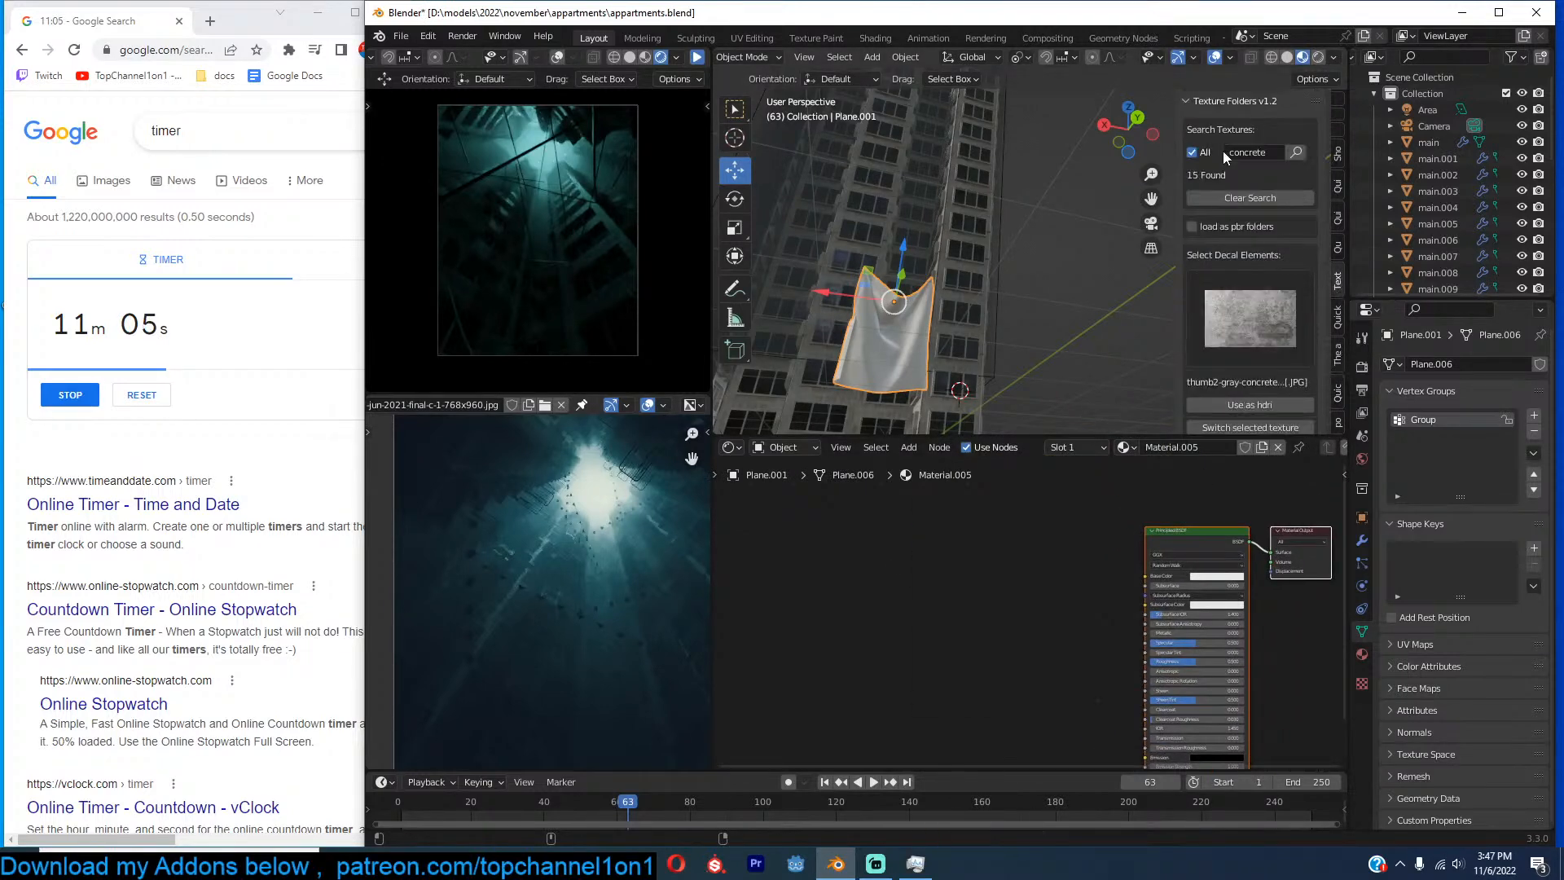
left_click(1302, 154)
scroll(1265, 363, "down", 2)
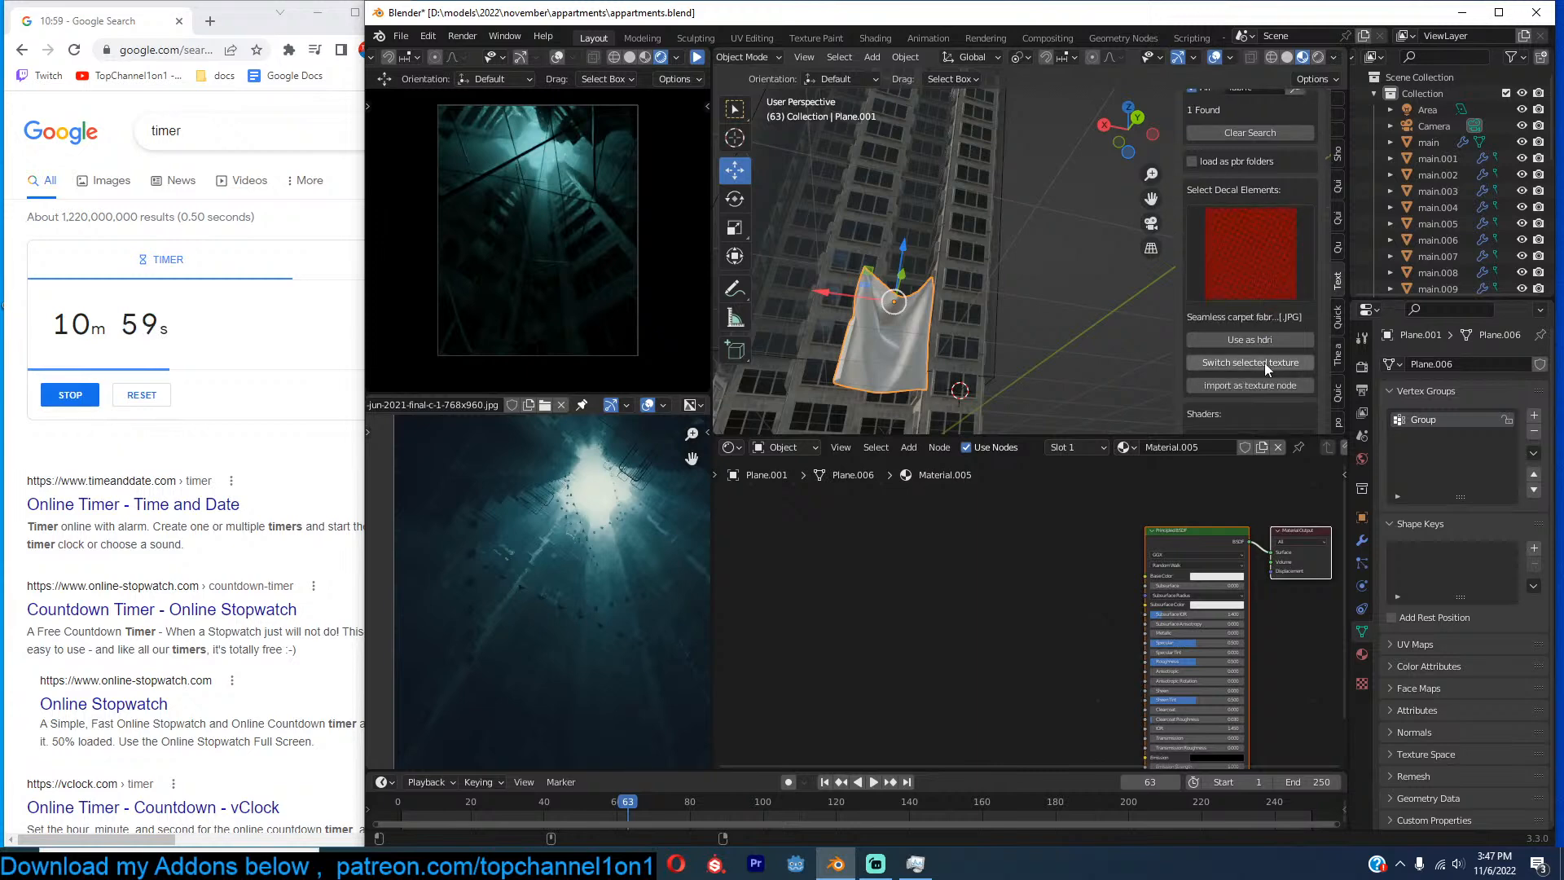
Import the red seamless carpet fabric texture as a node and connect its color to the material's Base Color.
left_click_drag(1183, 660, 1152, 575)
scroll(795, 282, "up", 3)
middle_click_drag(805, 277, 1008, 279, "shift")
scroll(1046, 272, "up", 3)
middle_click_drag(1057, 541, 1101, 524)
left_click_drag(976, 582, 891, 593)
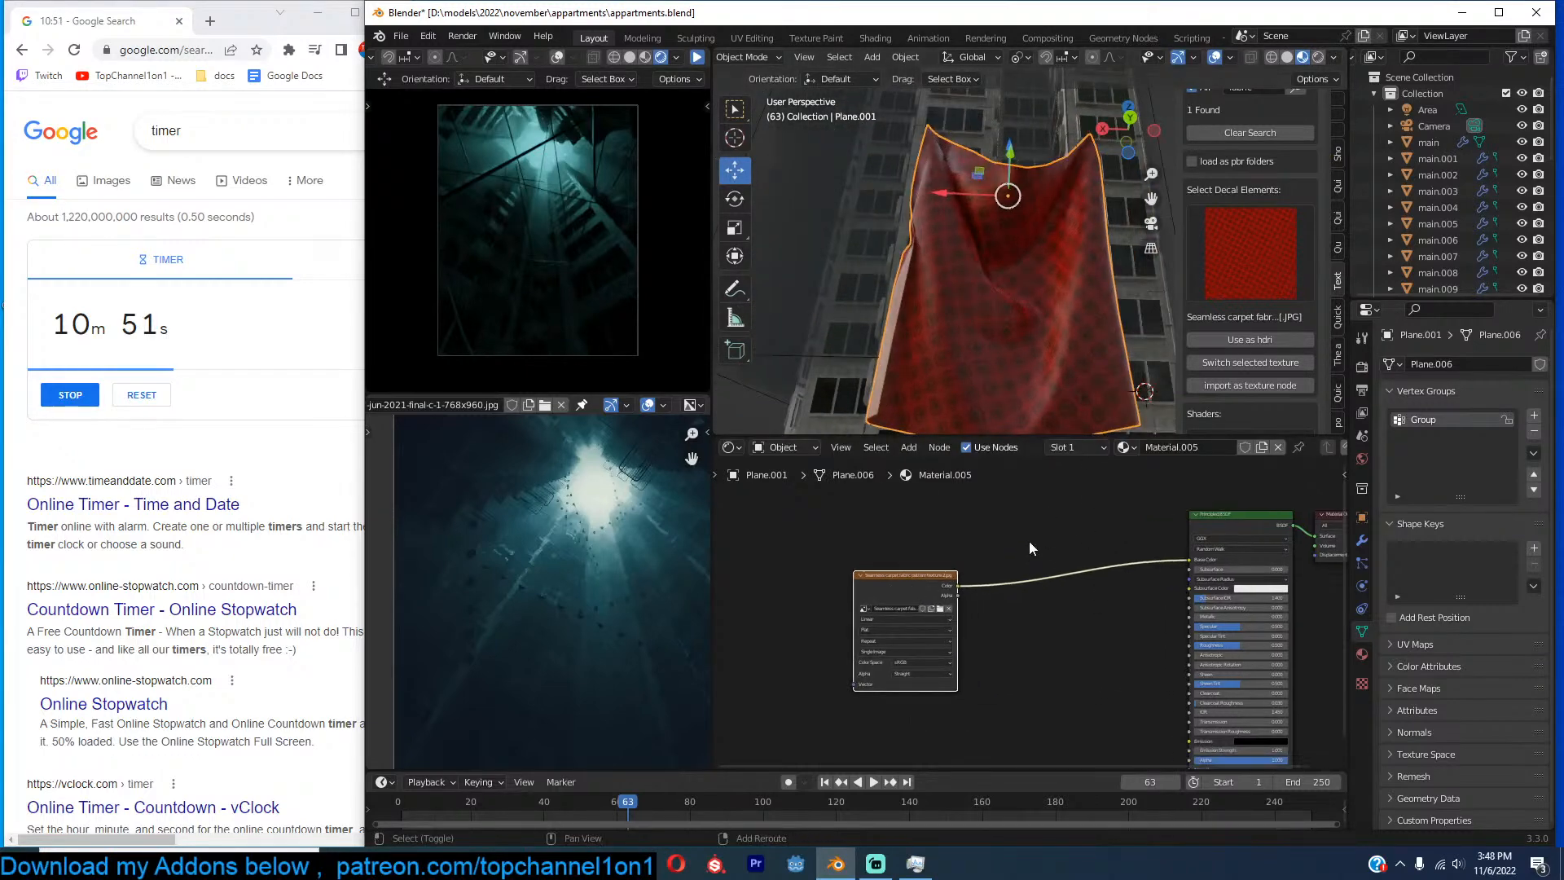
Insert a Hue Saturation Value node between the fabric texture and the Principled BSDF.
key("shift+a")
type("hu")
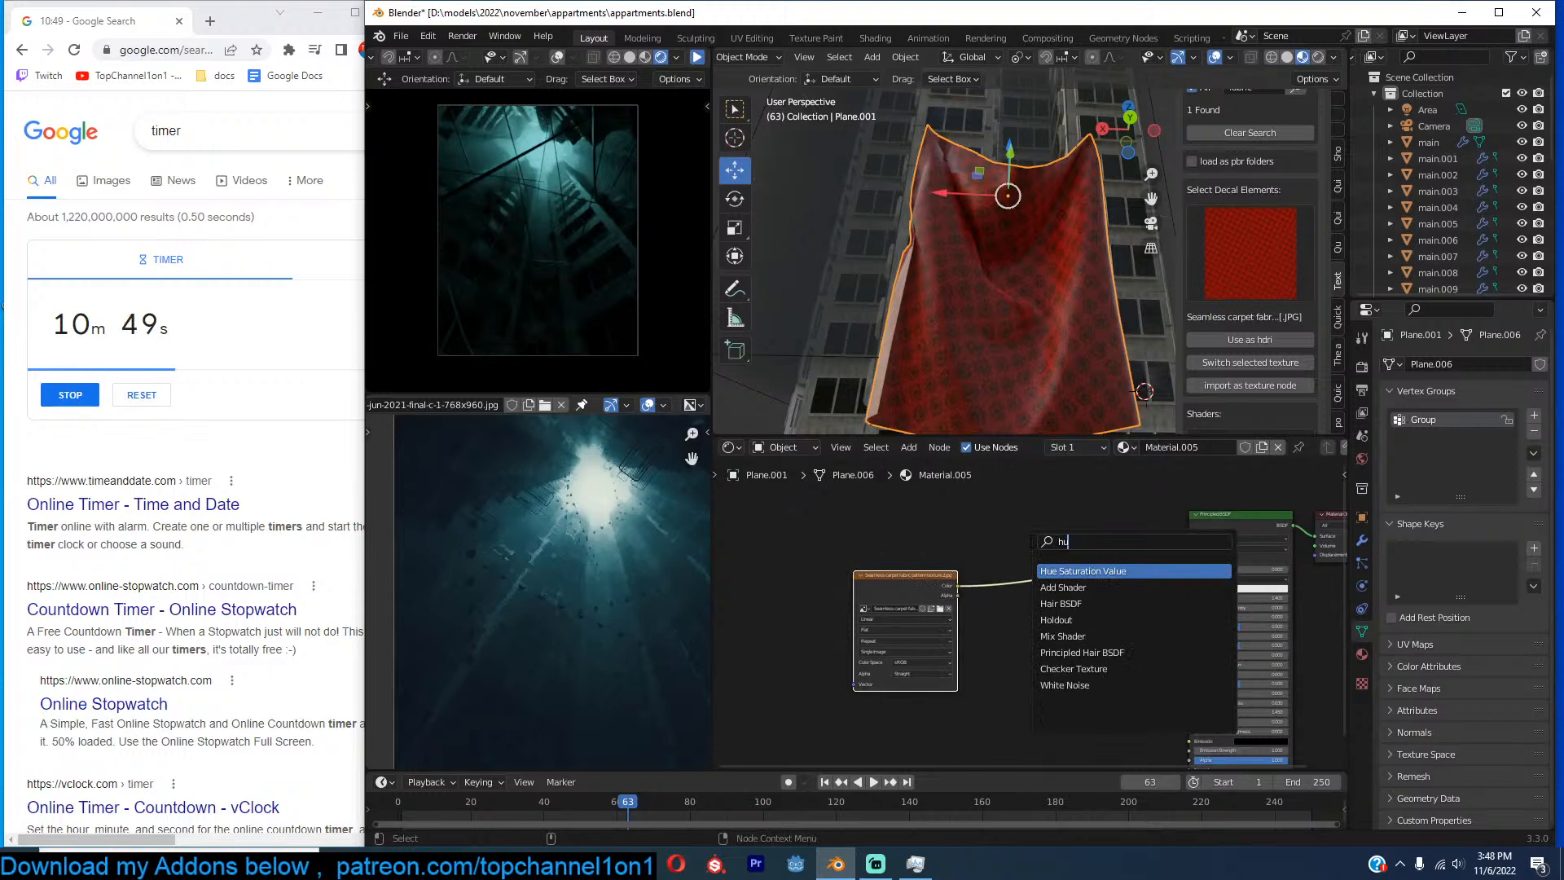
key("Return")
left_click(1078, 558)
scroll(1040, 601, "up", 4)
middle_click_drag(1039, 601, 1145, 627)
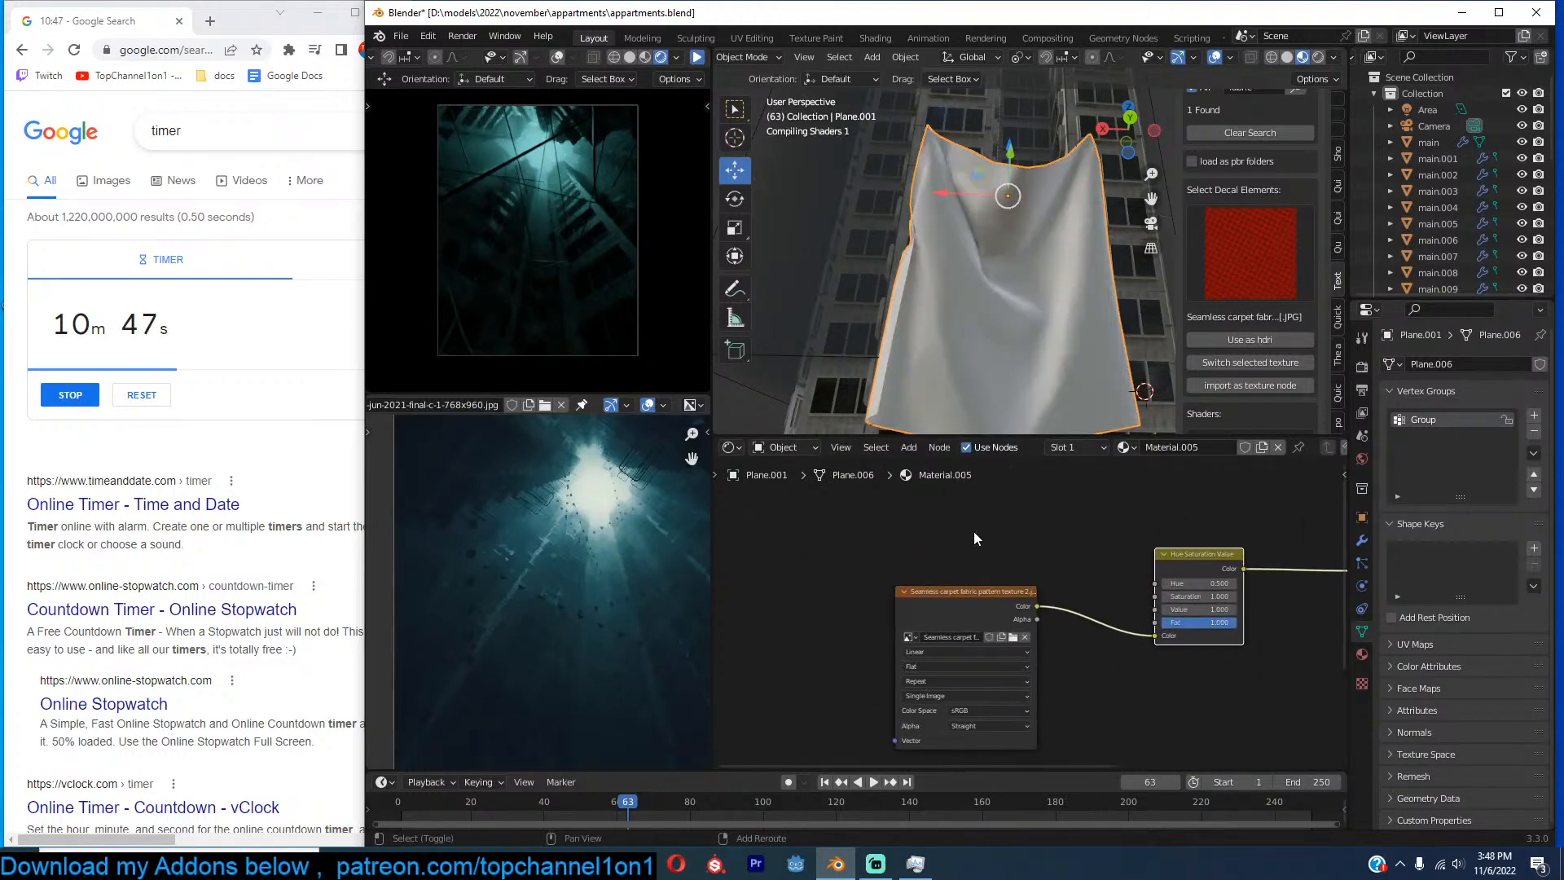
Add an Object Info node and connect its Random output to the Hue input of the Hue Saturation Value node.
key("shift+a")
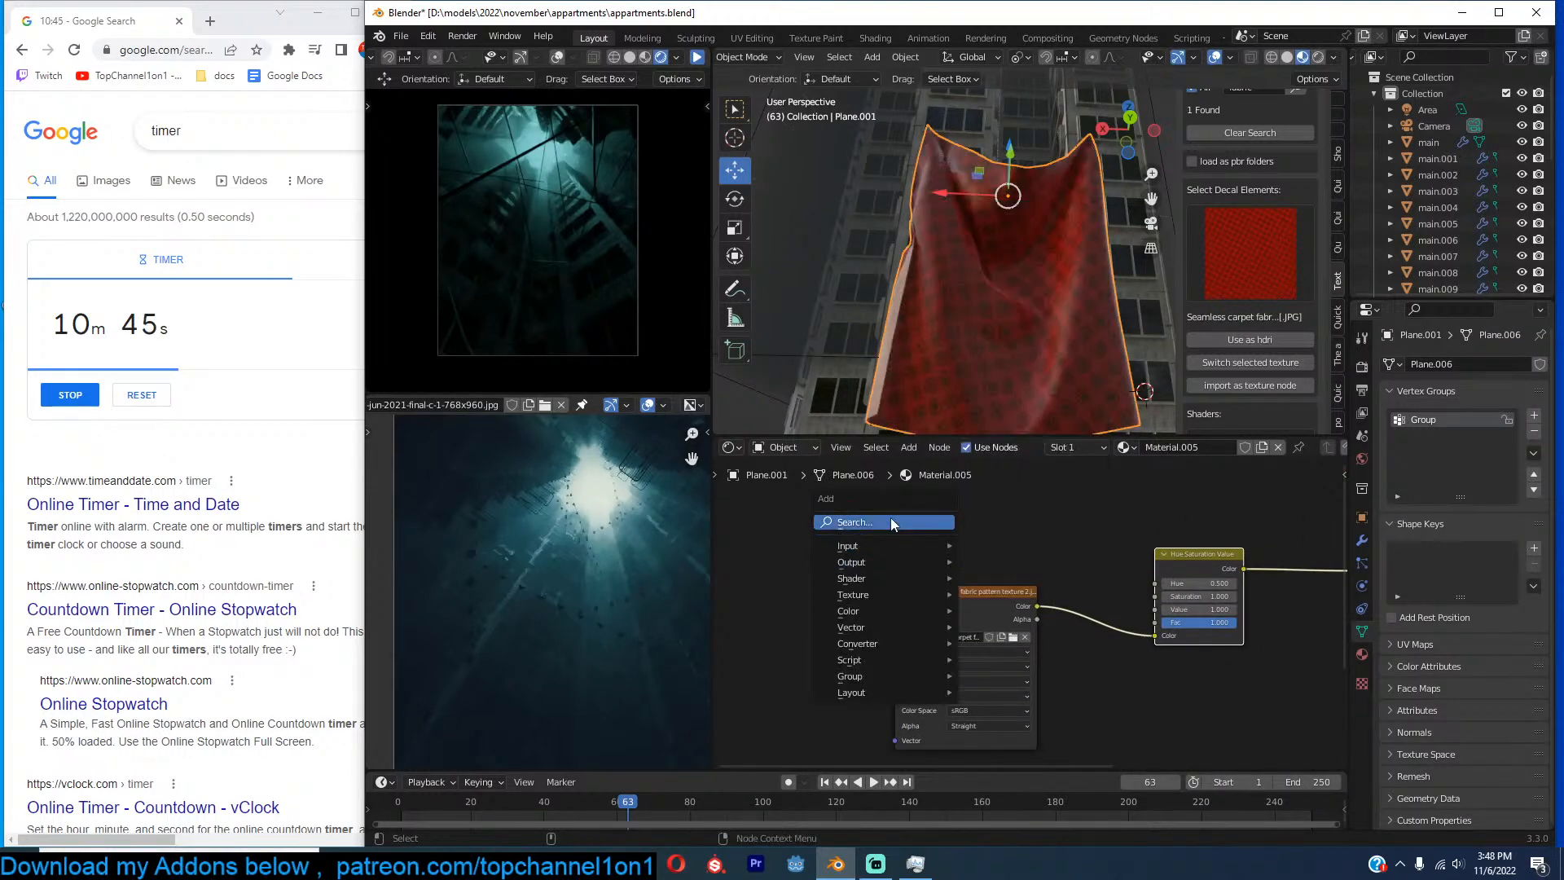
left_click(891, 522)
type("object")
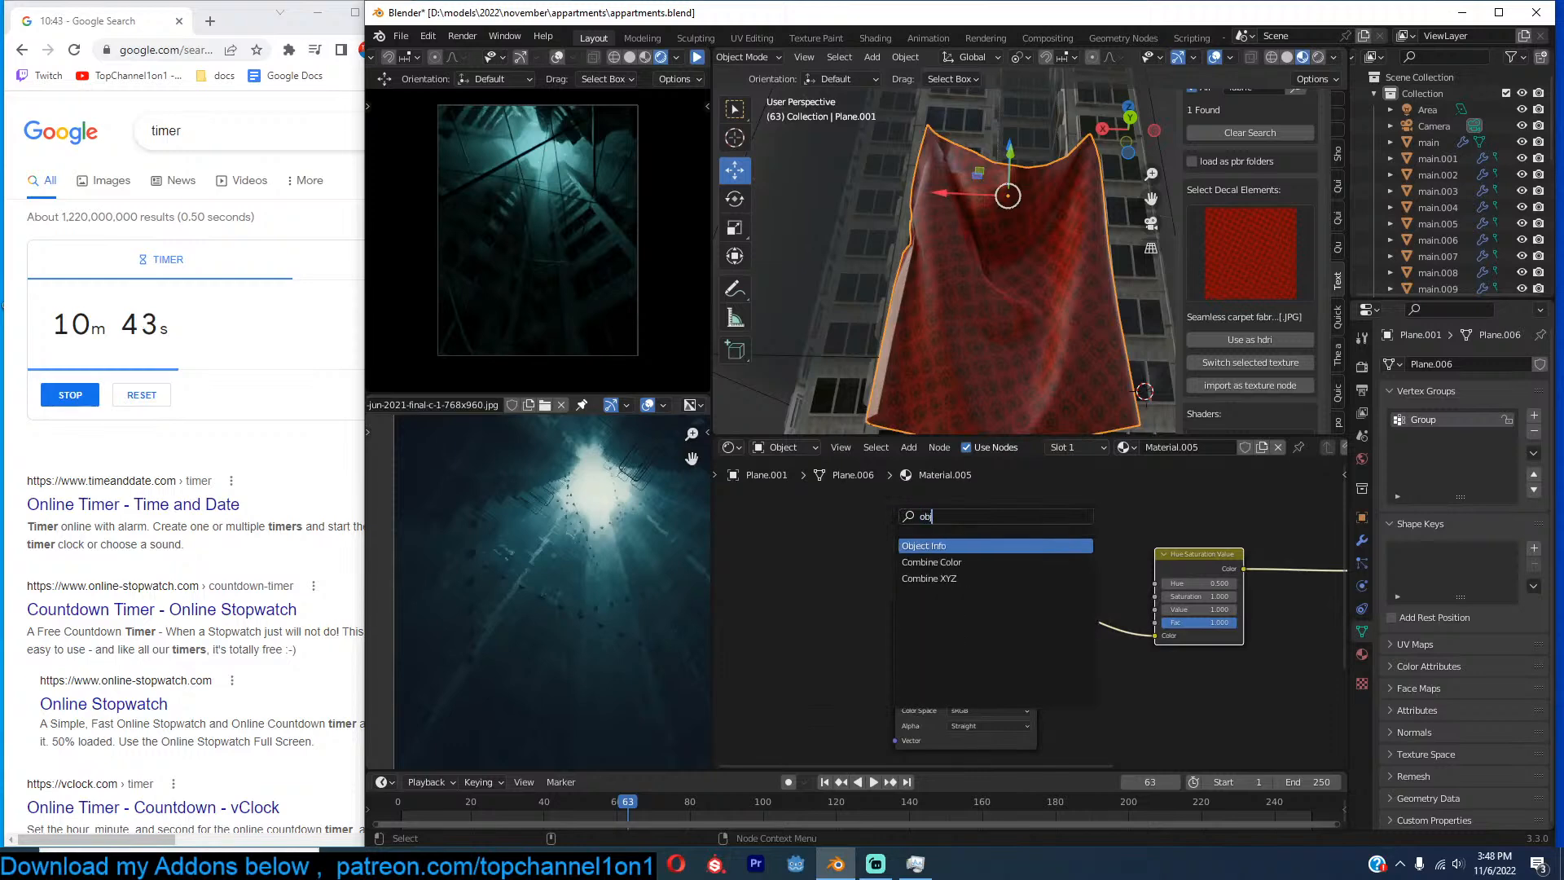
key("Return")
left_click(746, 521)
middle_click_drag(834, 546, 874, 554)
left_click_drag(976, 608, 851, 703)
key("shift+a")
left_click_drag(864, 583, 1195, 591)
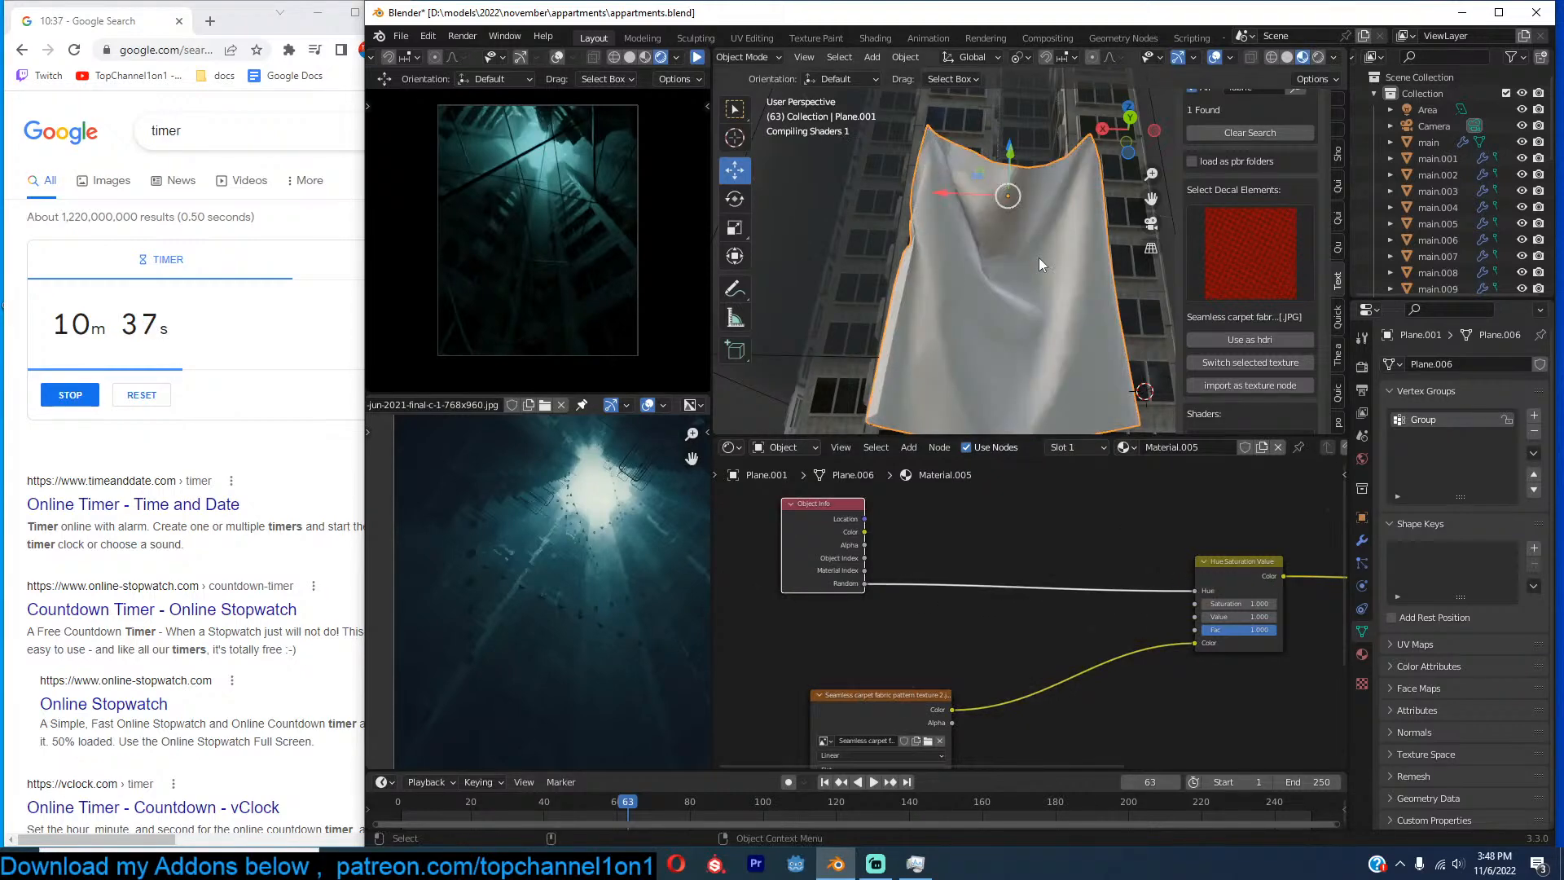
scroll(1039, 257, "down", 1)
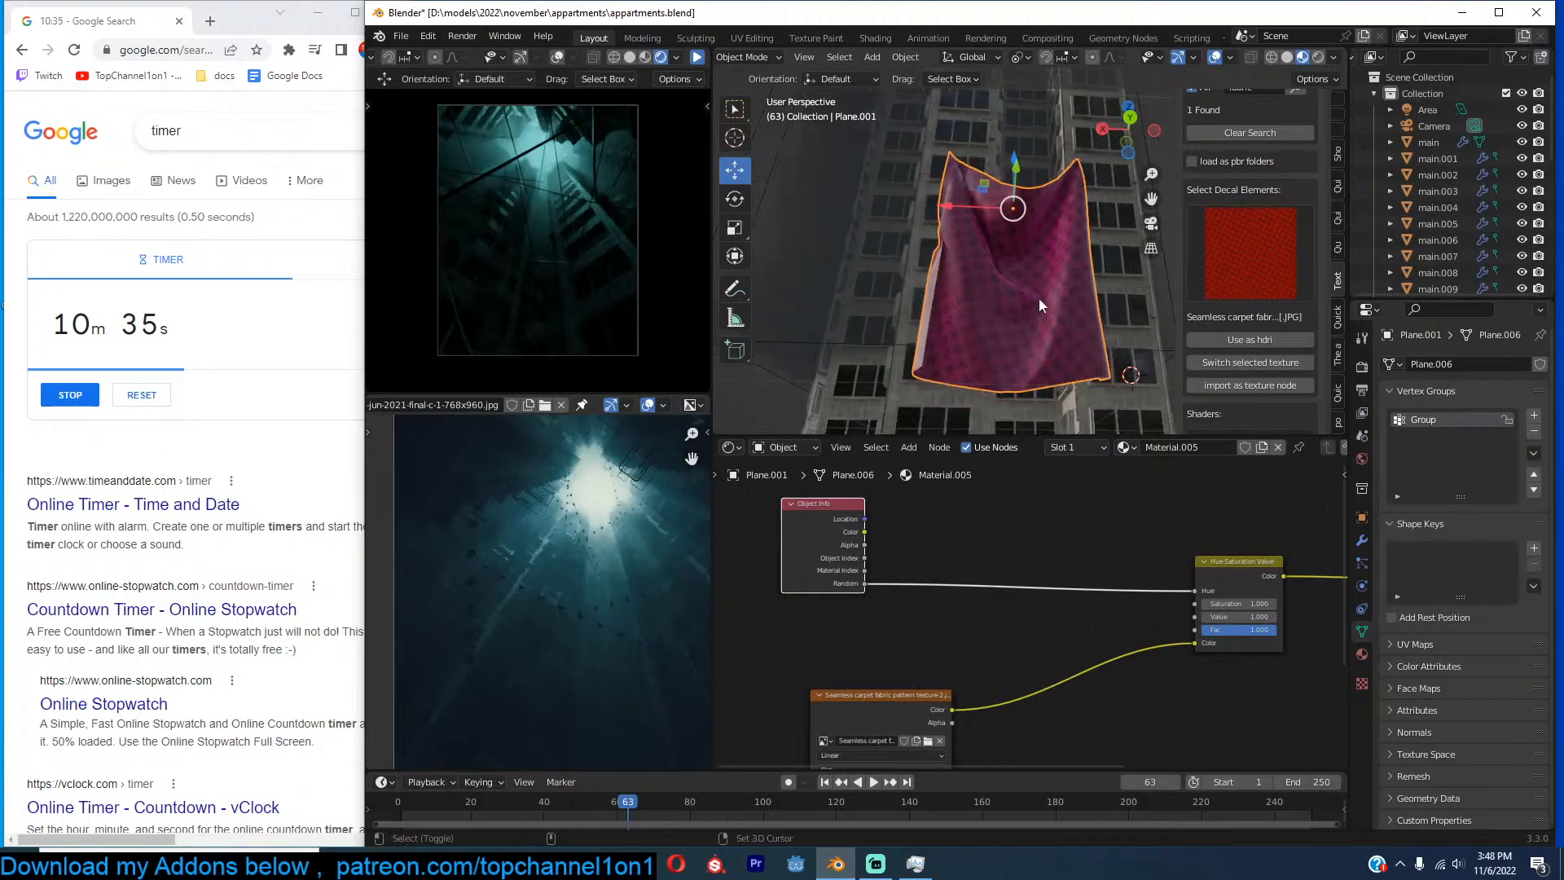
Duplicate the cloth to test its random hue and delete the copy.
key("shift+d")
left_click(912, 269)
key("x")
left_click(956, 267)
left_click(1011, 264)
Save the file, duplicate the Object Info node and connect the copy's Random output to the Saturation input.
key("ctrl+s")
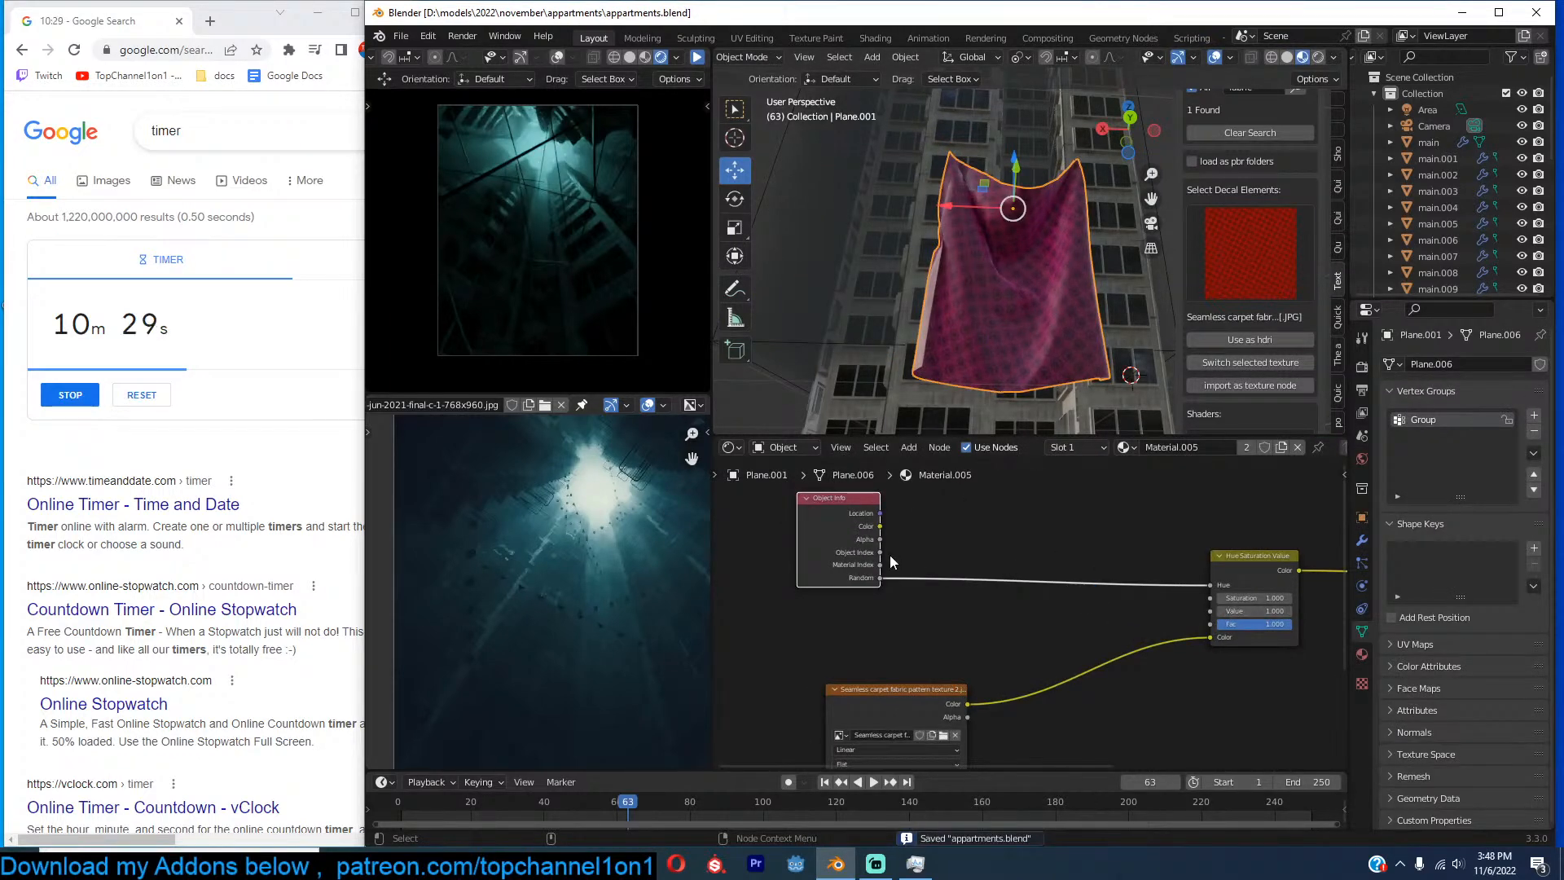
key("g")
left_click(935, 531)
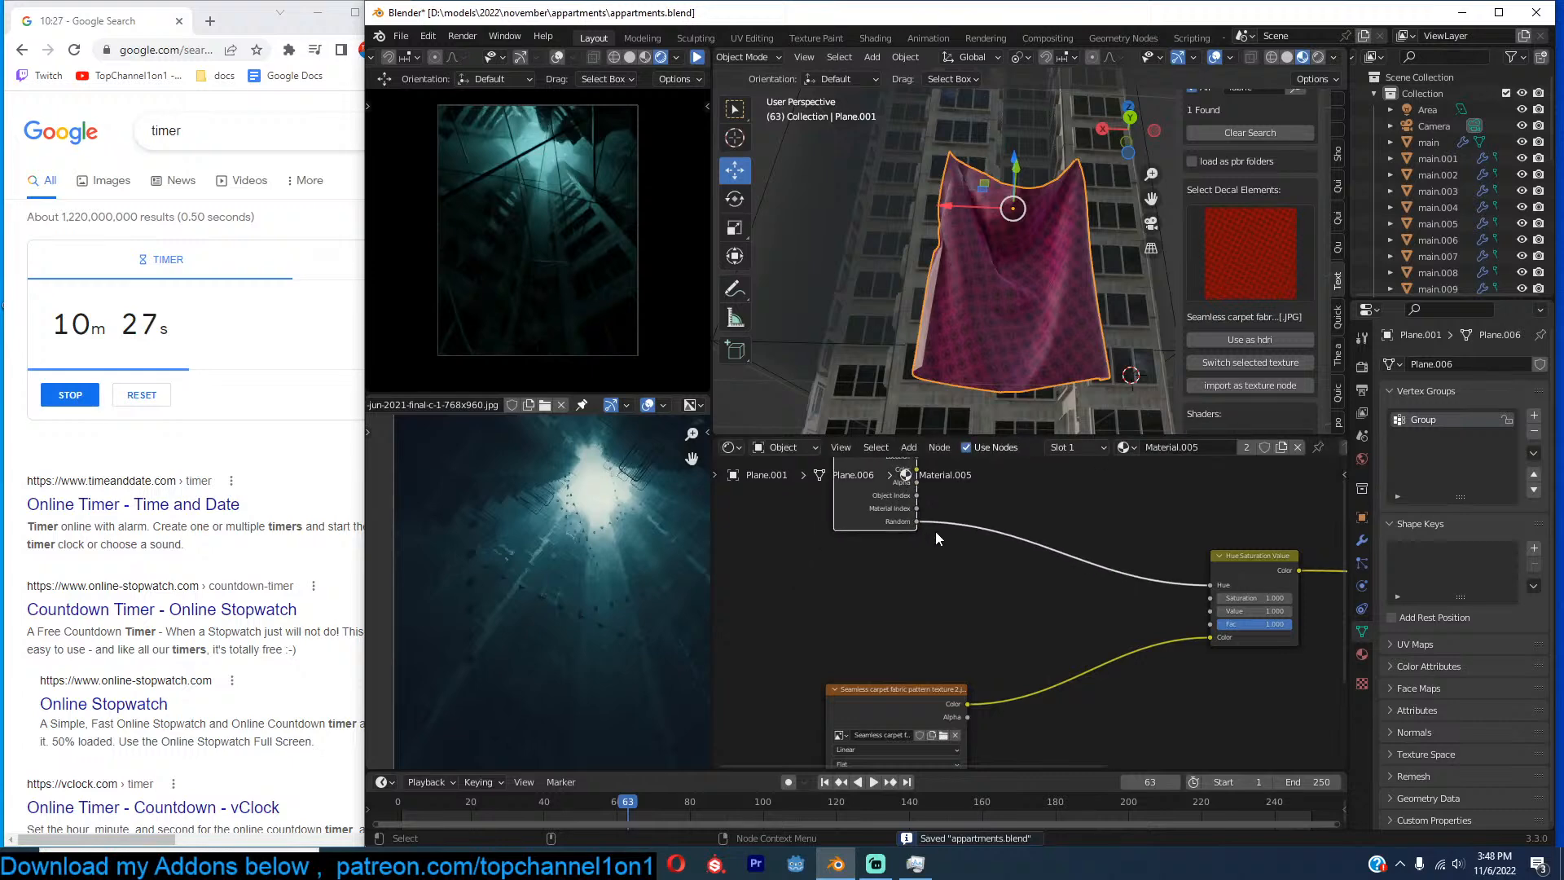
key("shift+d")
left_click(796, 592)
left_click_drag(829, 623, 1221, 604)
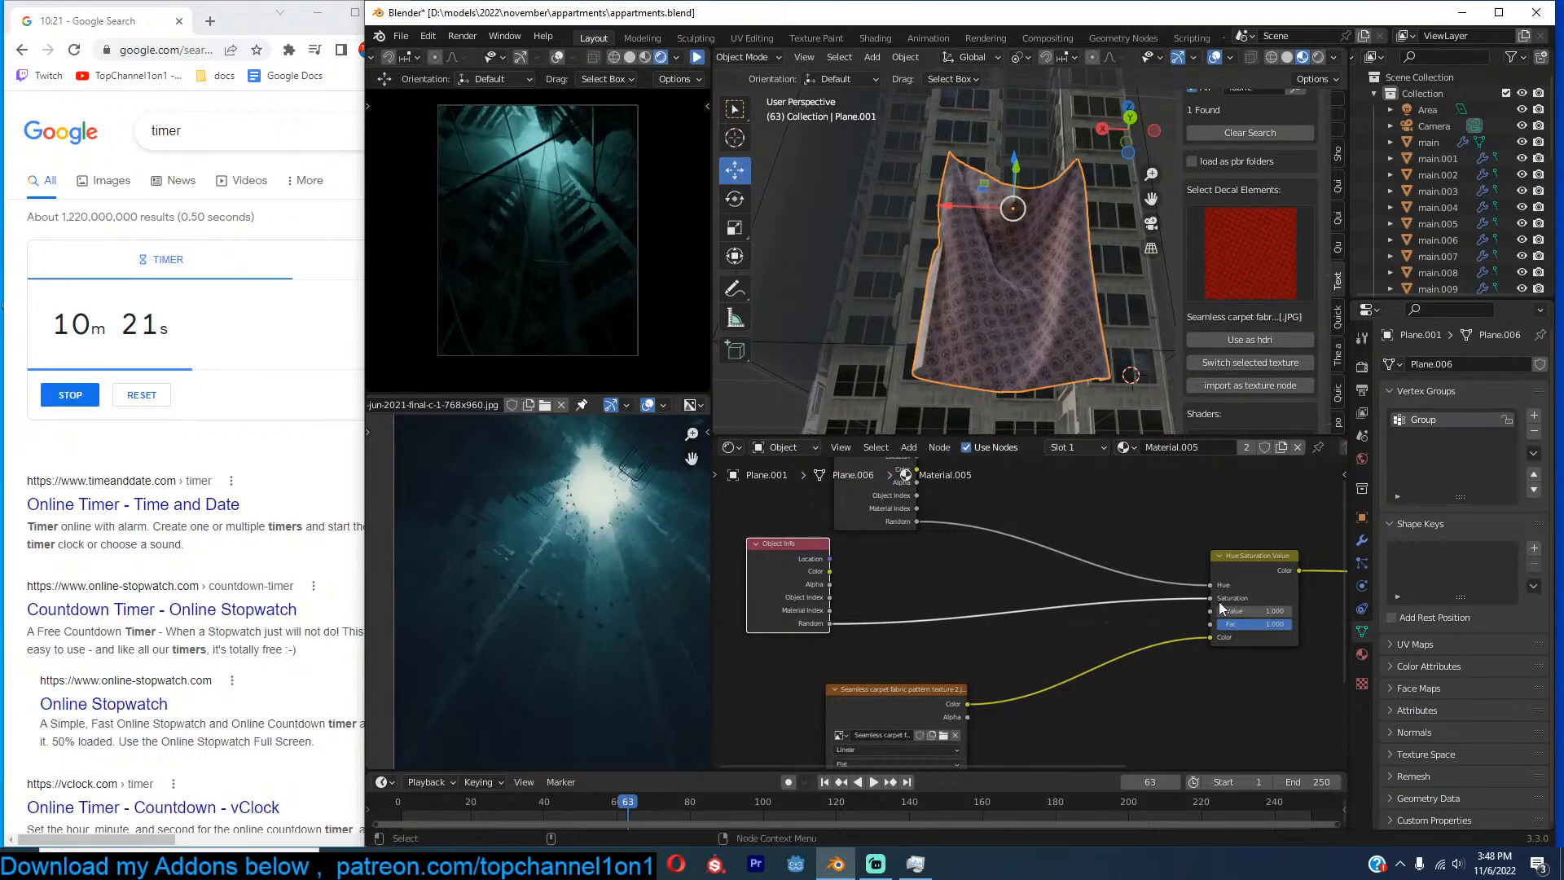
Make another temporary cloth copy to check the random saturation, and remove it again.
key("shift+d")
left_click(903, 368)
key("x")
left_click(903, 368)
left_click(984, 352)
middle_click_drag(984, 352, 1047, 368)
scroll(1015, 388, "down", 3)
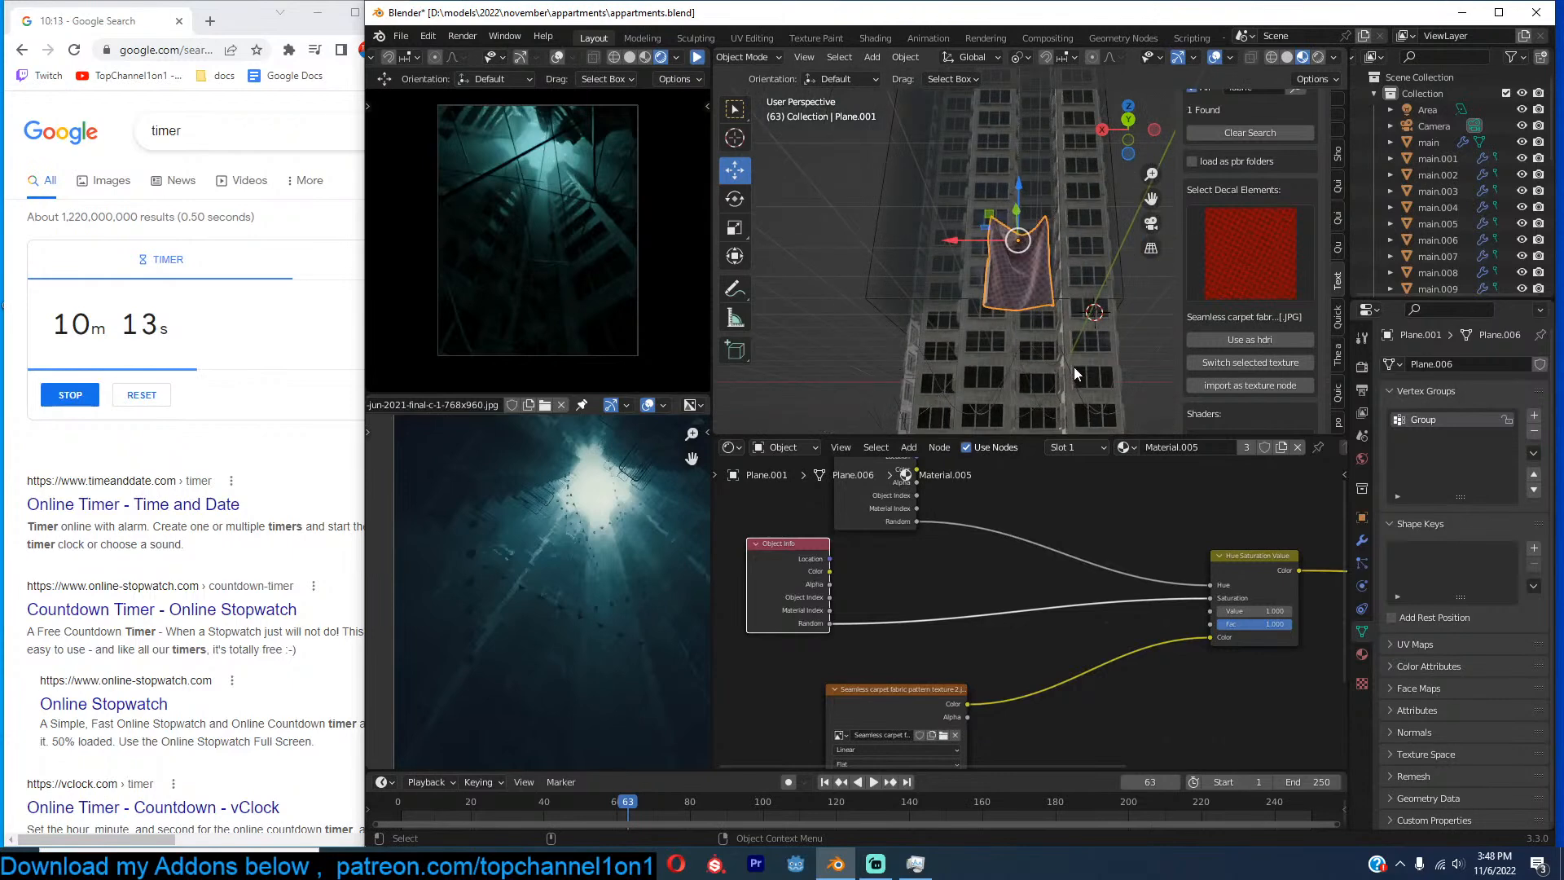
left_click(1079, 358)
key("KP_Divide")
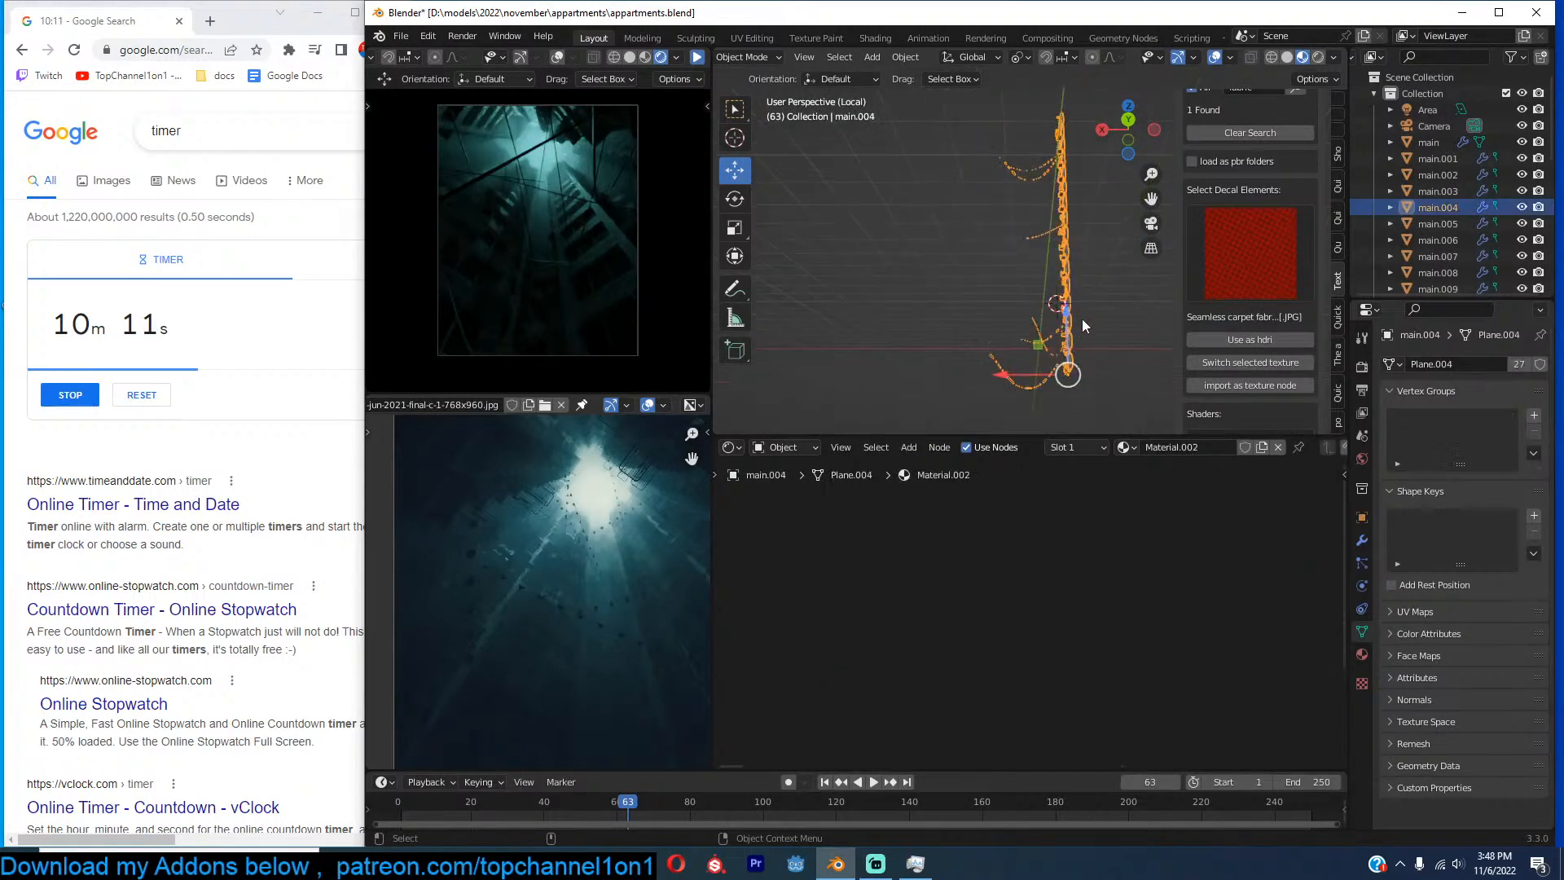
key("KP_Divide")
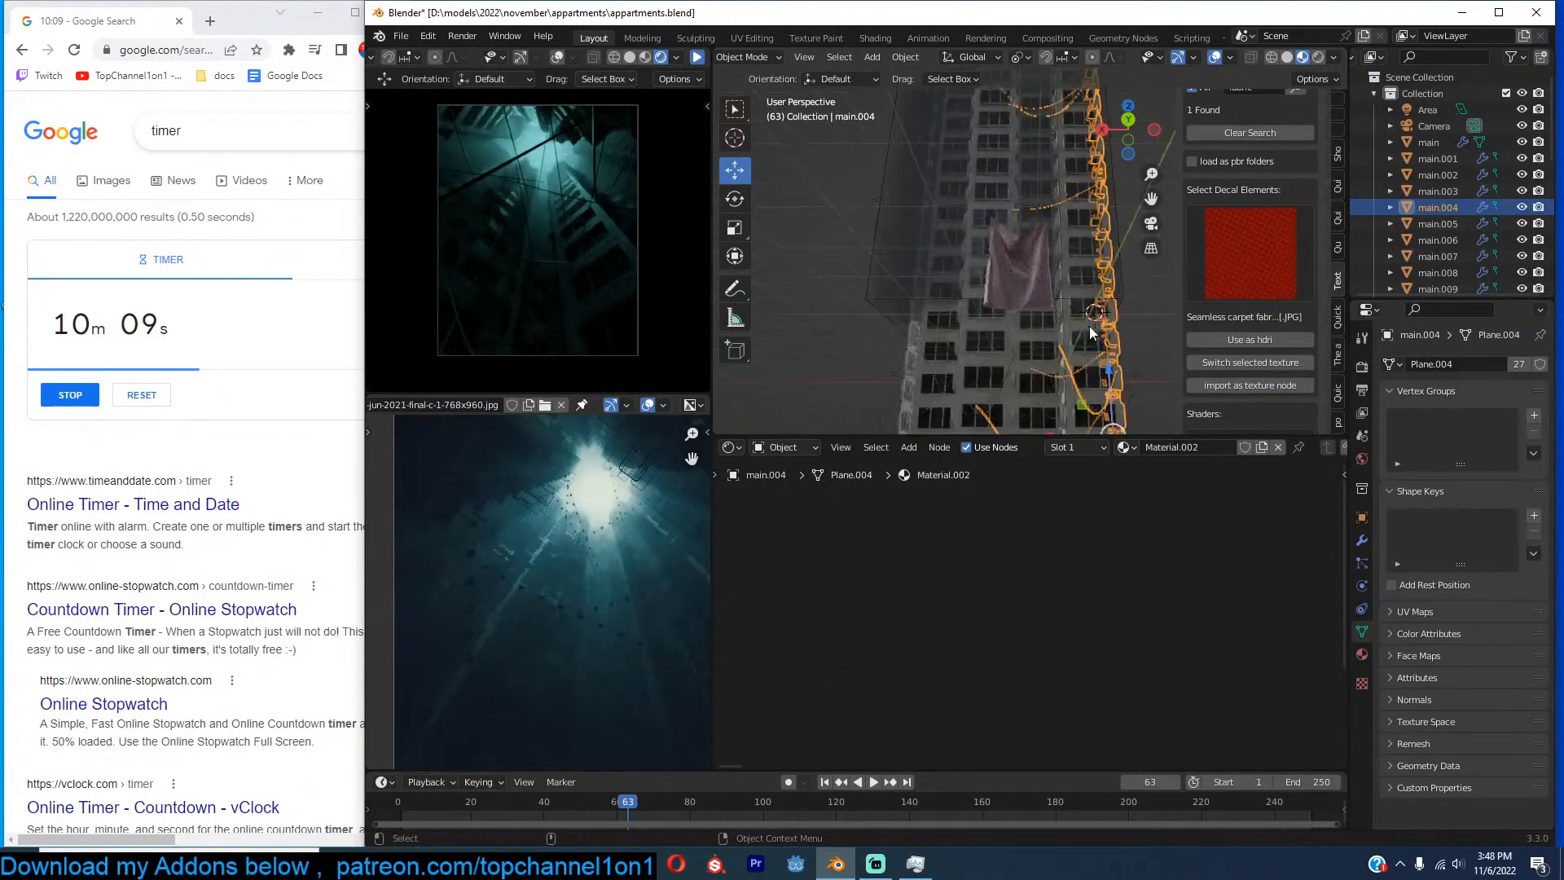
Rename the draped plane object as cloth and save the file.
left_click(1025, 297)
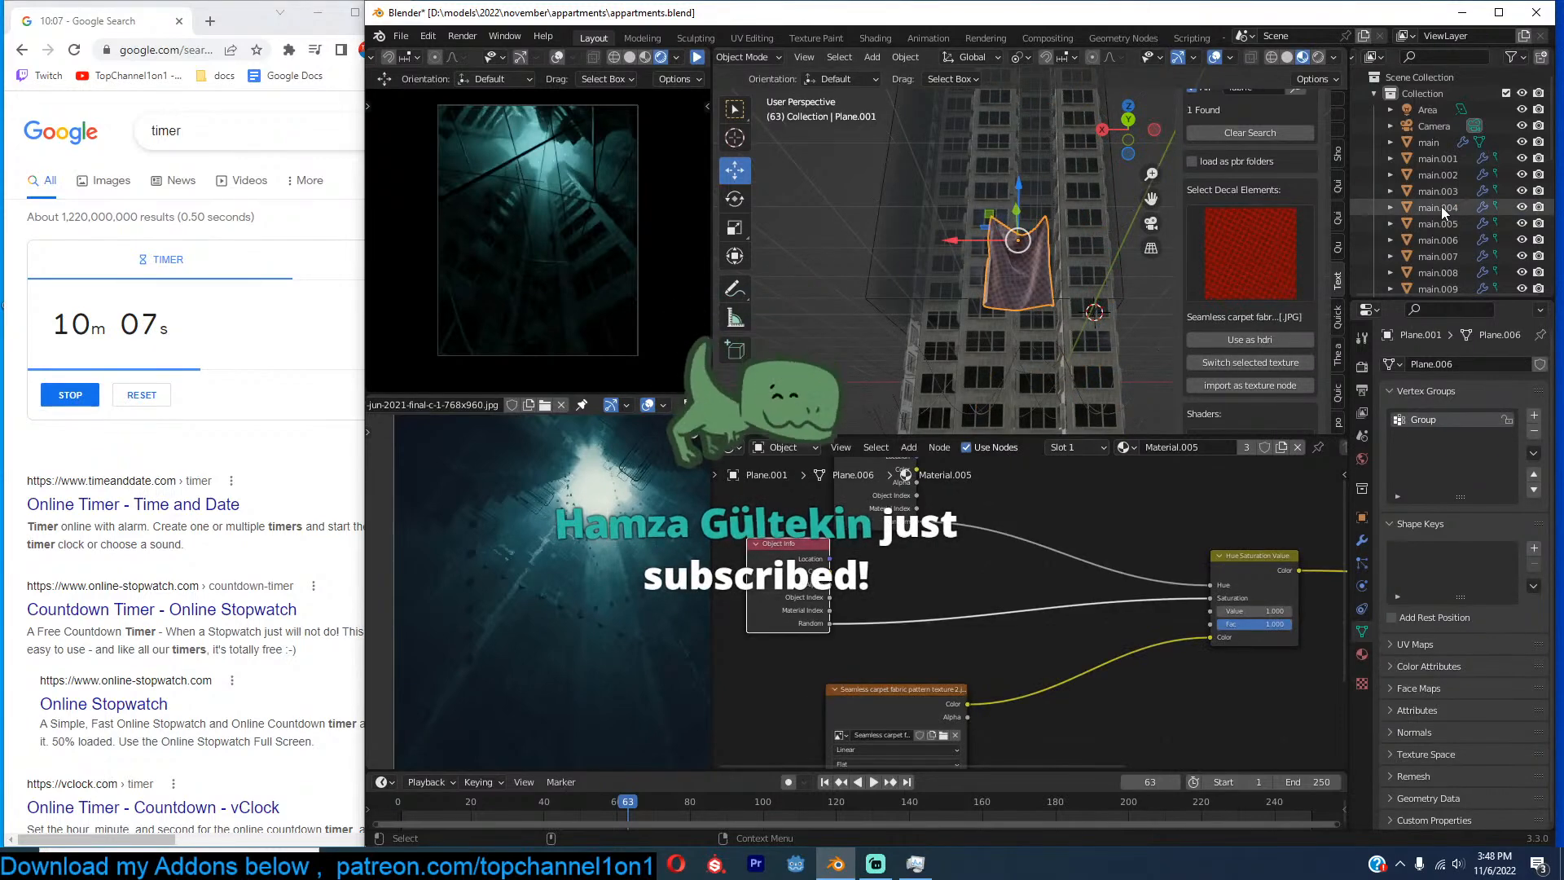
scroll(1440, 207, "down", 5)
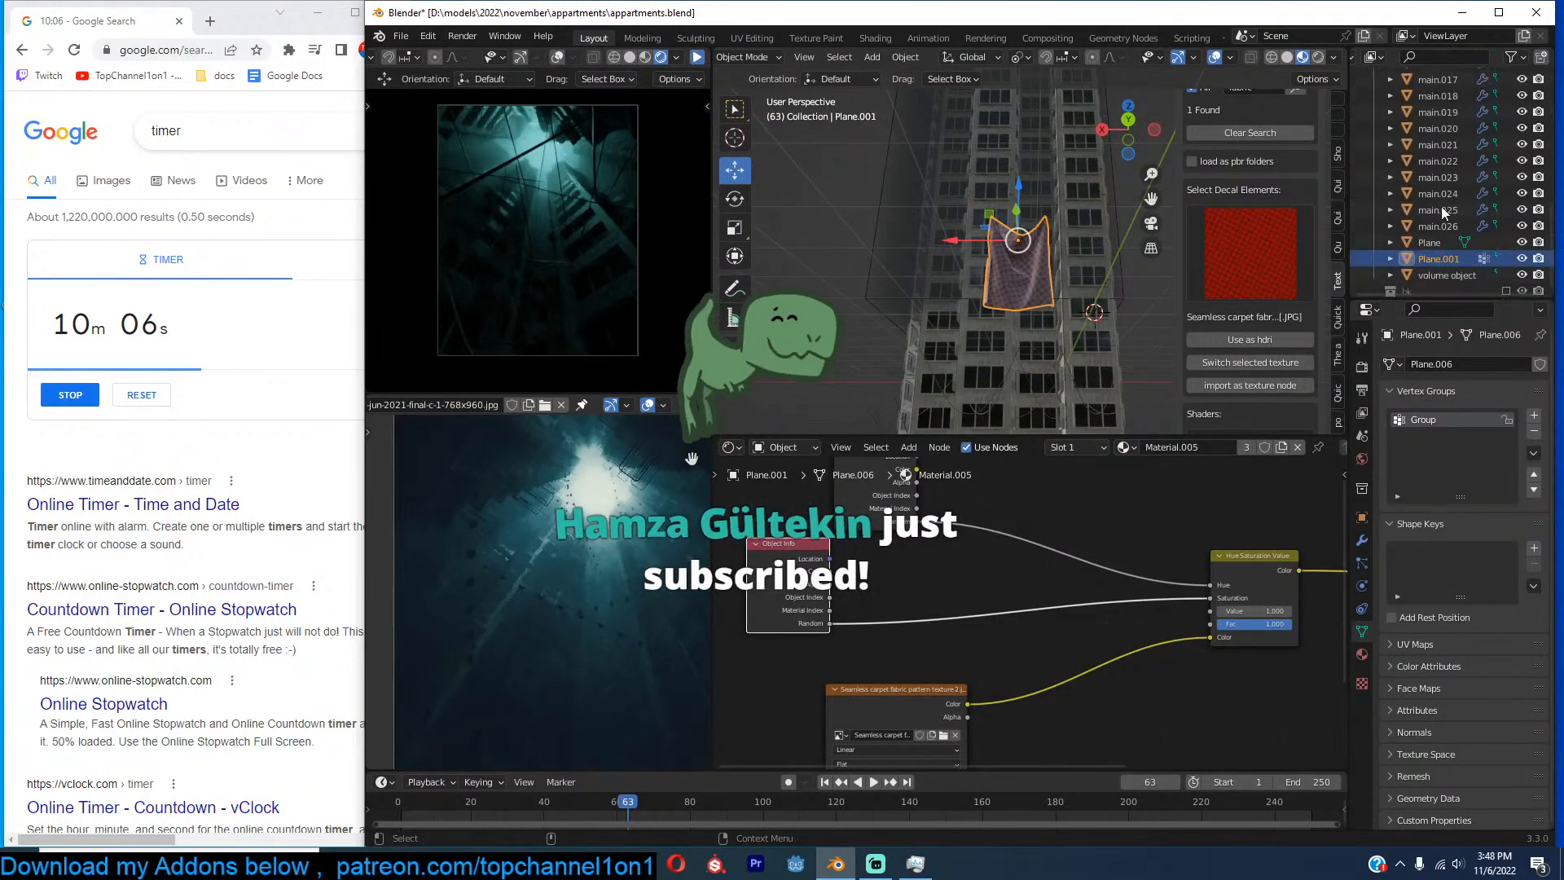
double_click(1451, 260)
type("cloth")
key("Return")
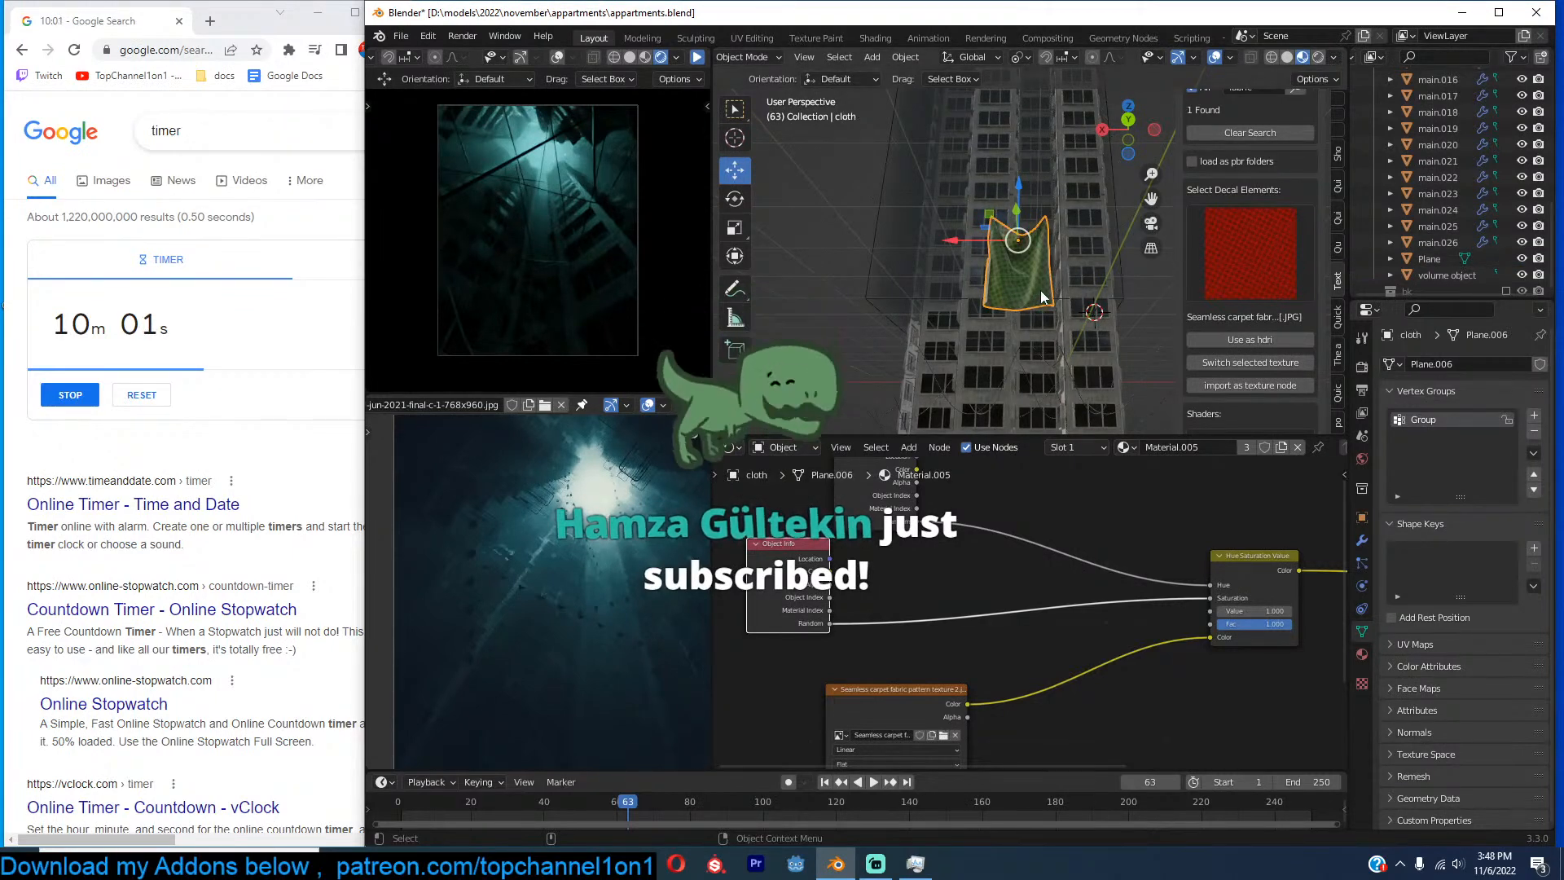
mouse_move(1042, 291)
middle_mouse_down()
mouse_move(1103, 305)
mouse_move(1049, 298)
middle_mouse_up()
scroll(1103, 301, "up", 4)
left_click(1103, 301)
key("ctrl+s")
Isolate the facade strip next to the cloth and examine its lowest windows, stairs and railings from several angles.
left_click(1035, 374)
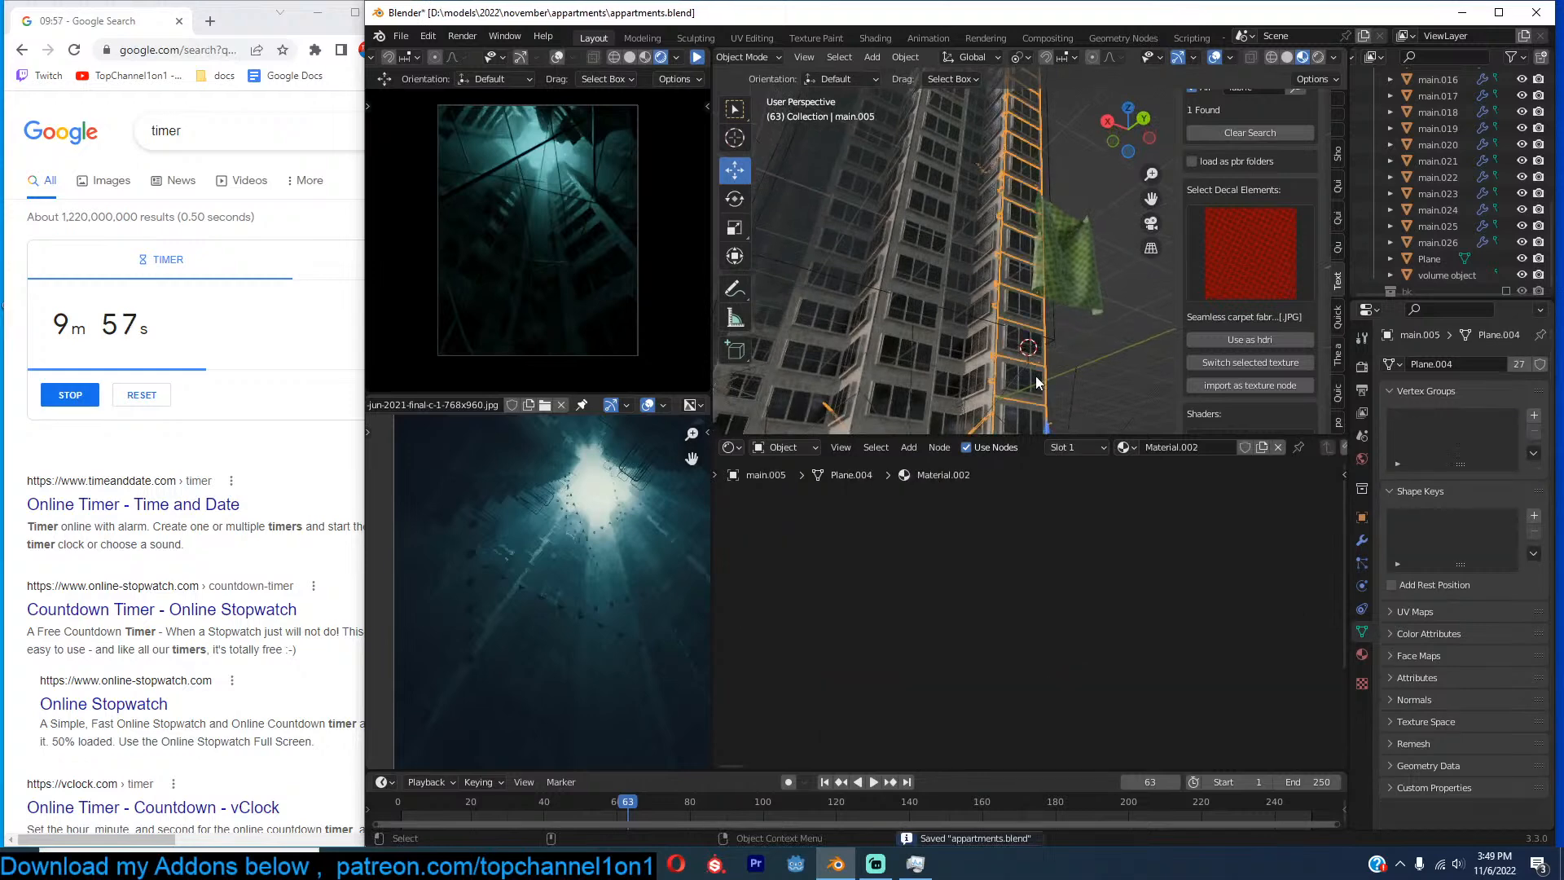
key("KP_Decimal")
key("KP_Divide")
middle_click_drag(1038, 327, 1100, 297)
scroll(1059, 310, "up", 3)
scroll(1038, 342, "down", 3)
middle_click_drag(1030, 383, 1014, 262, "shift")
scroll(1014, 260, "down", 2)
scroll(1015, 261, "up", 8)
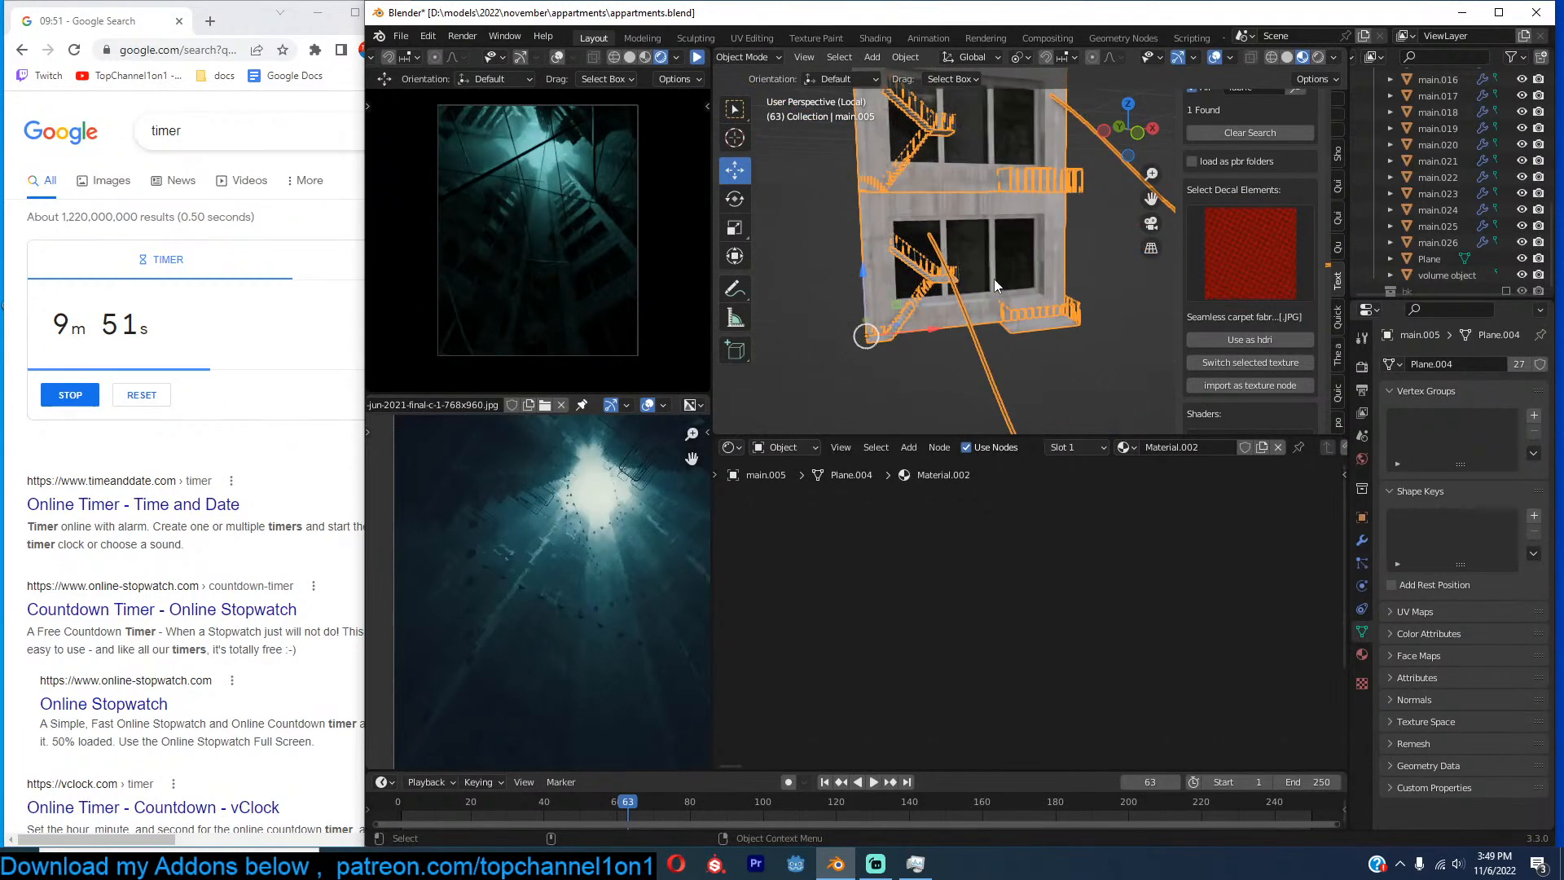
middle_click_drag(974, 317, 1145, 308)
key("Tab")
key("Tab")
middle_click_drag(1049, 325, 911, 329)
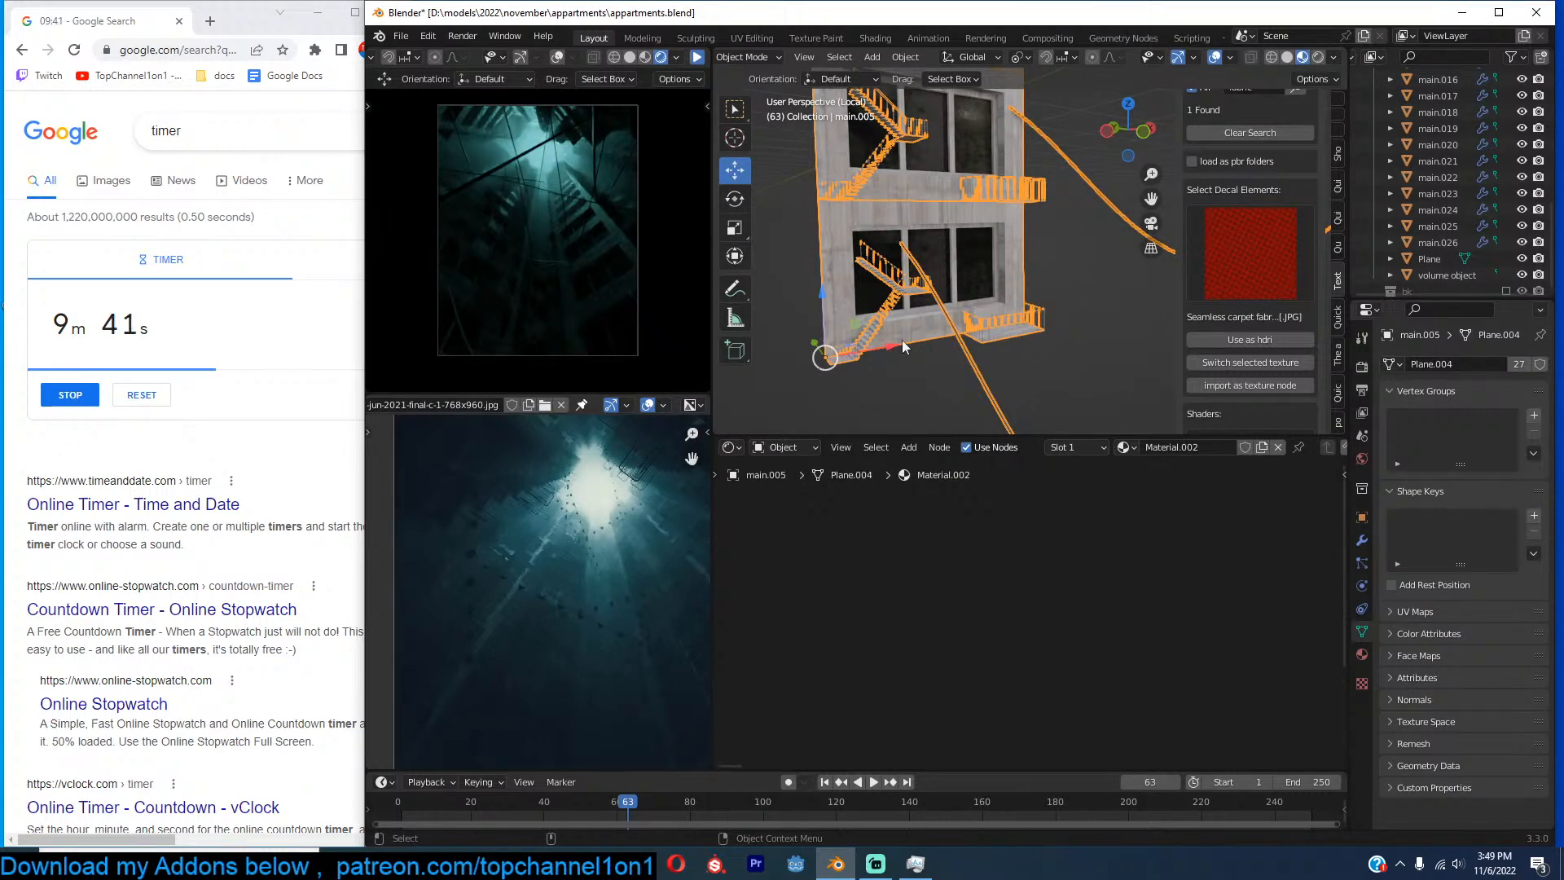
Show the facade strip's node tree in a Geometry Node Editor and save the file.
scroll(902, 342, "down", 2)
left_click(731, 447)
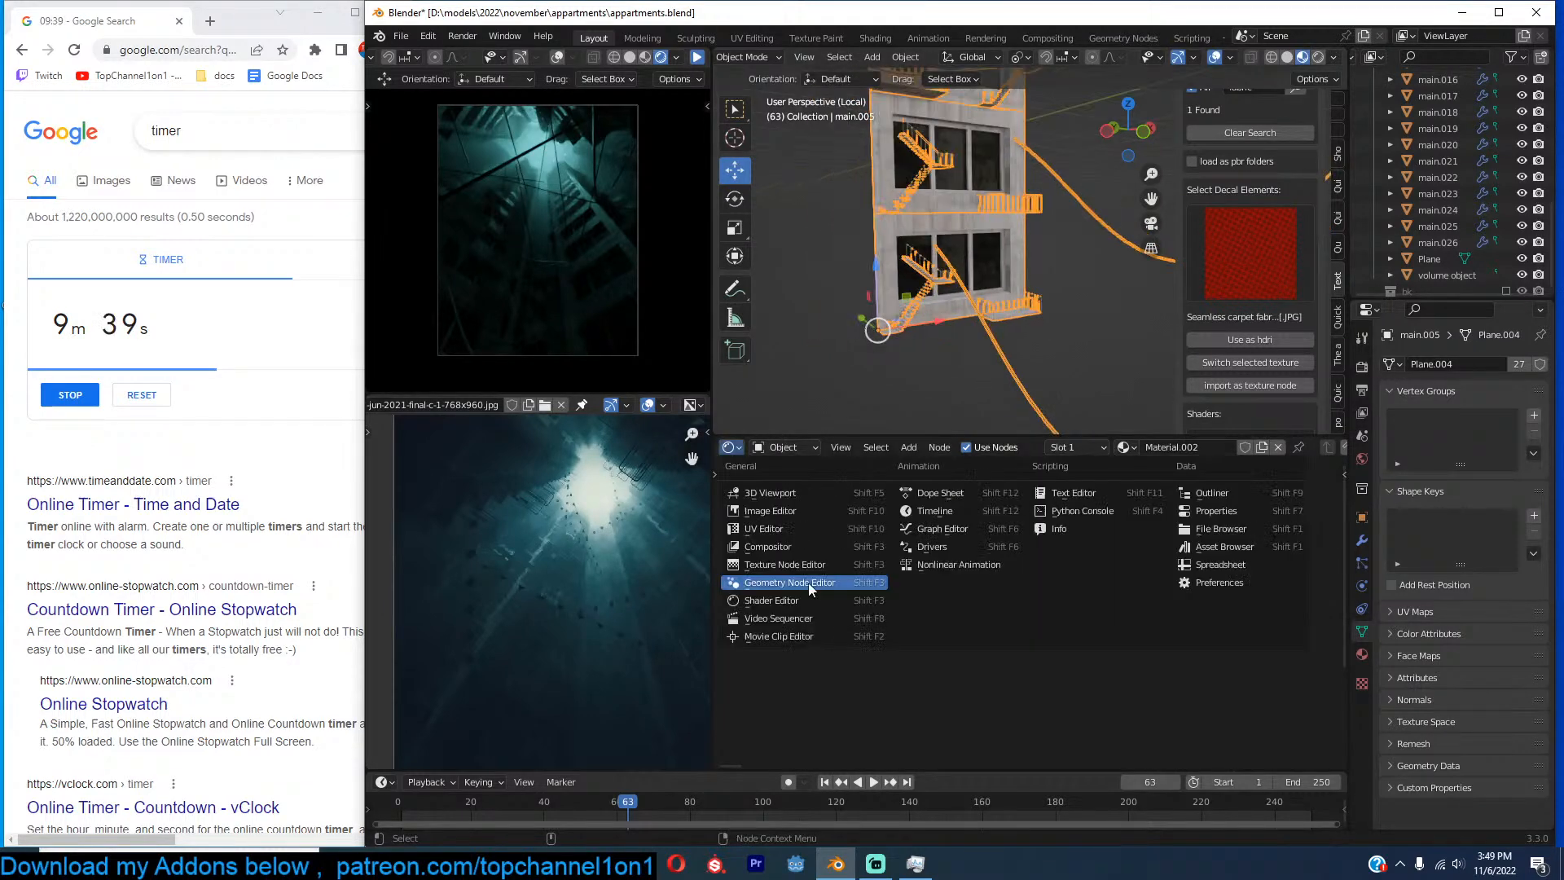
left_click(808, 584)
scroll(1007, 623, "up", 3)
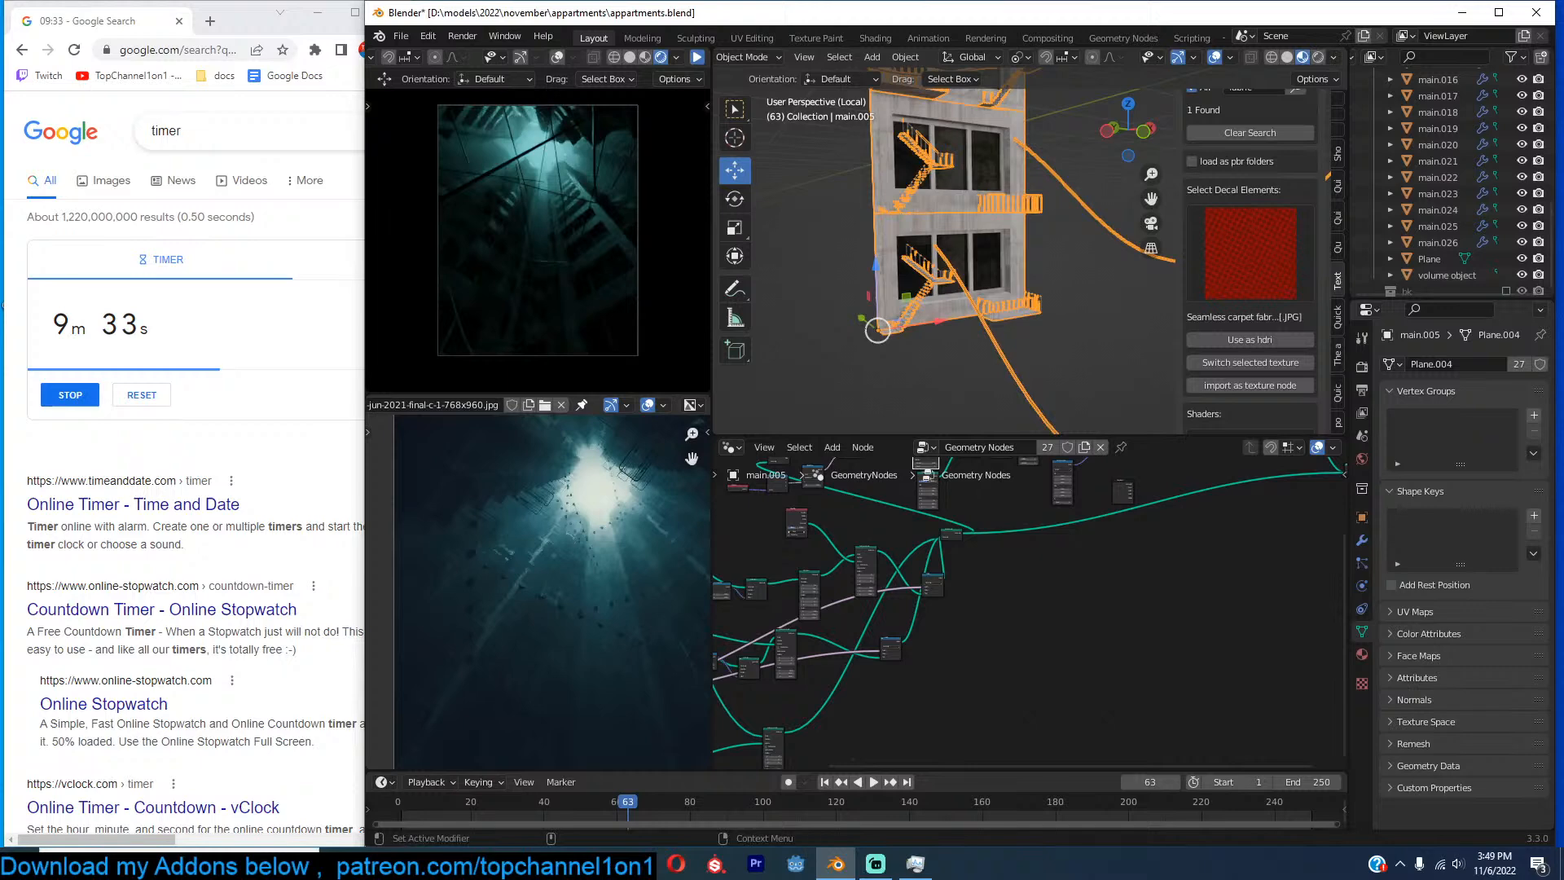
left_click(1065, 326)
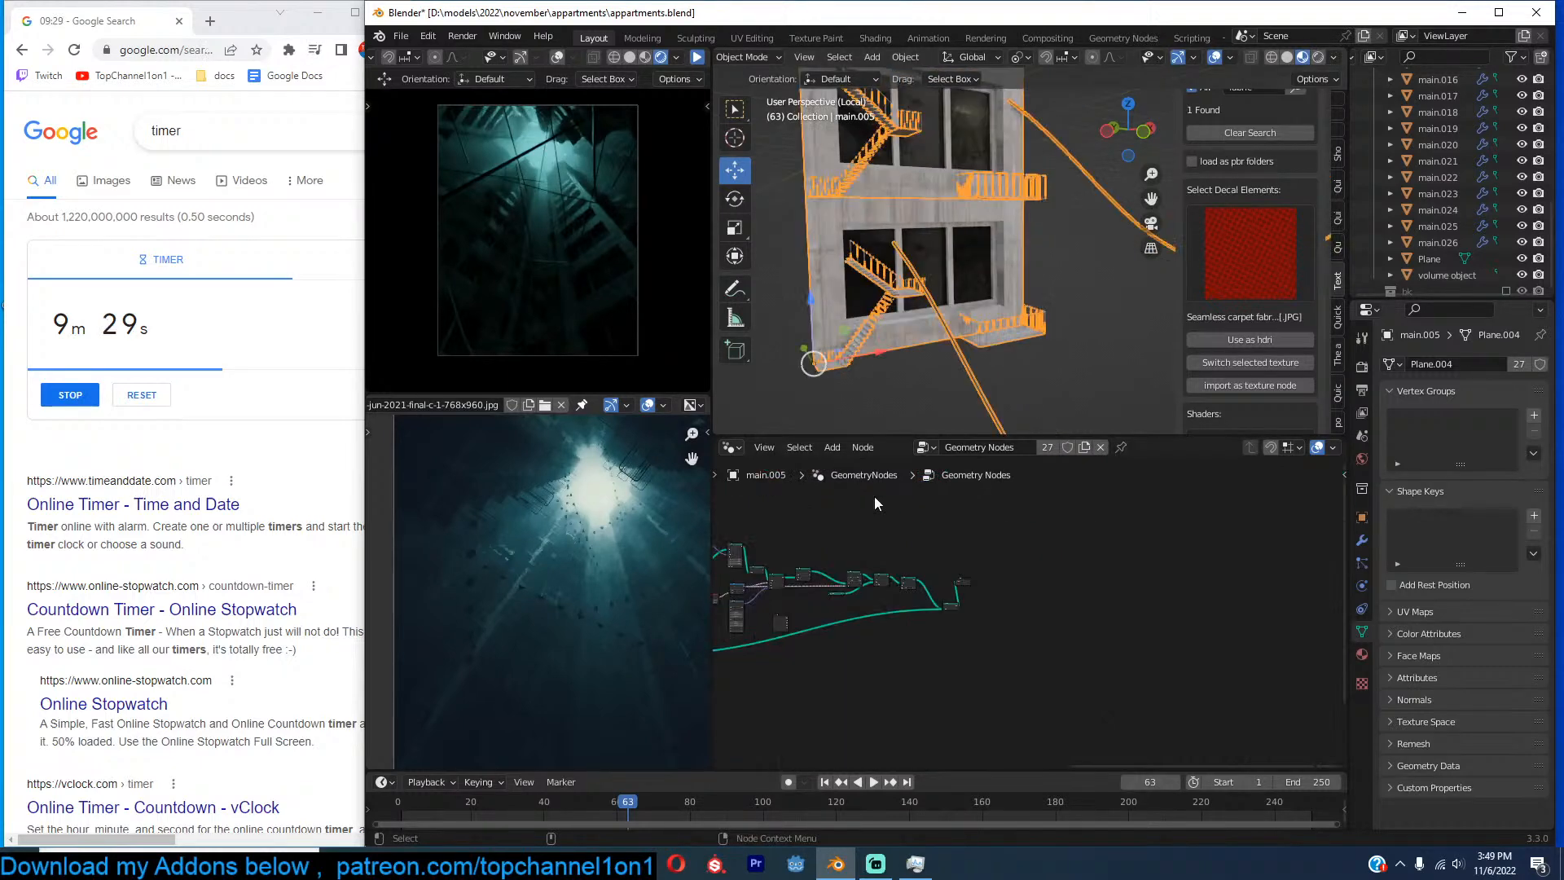
key("ctrl+s")
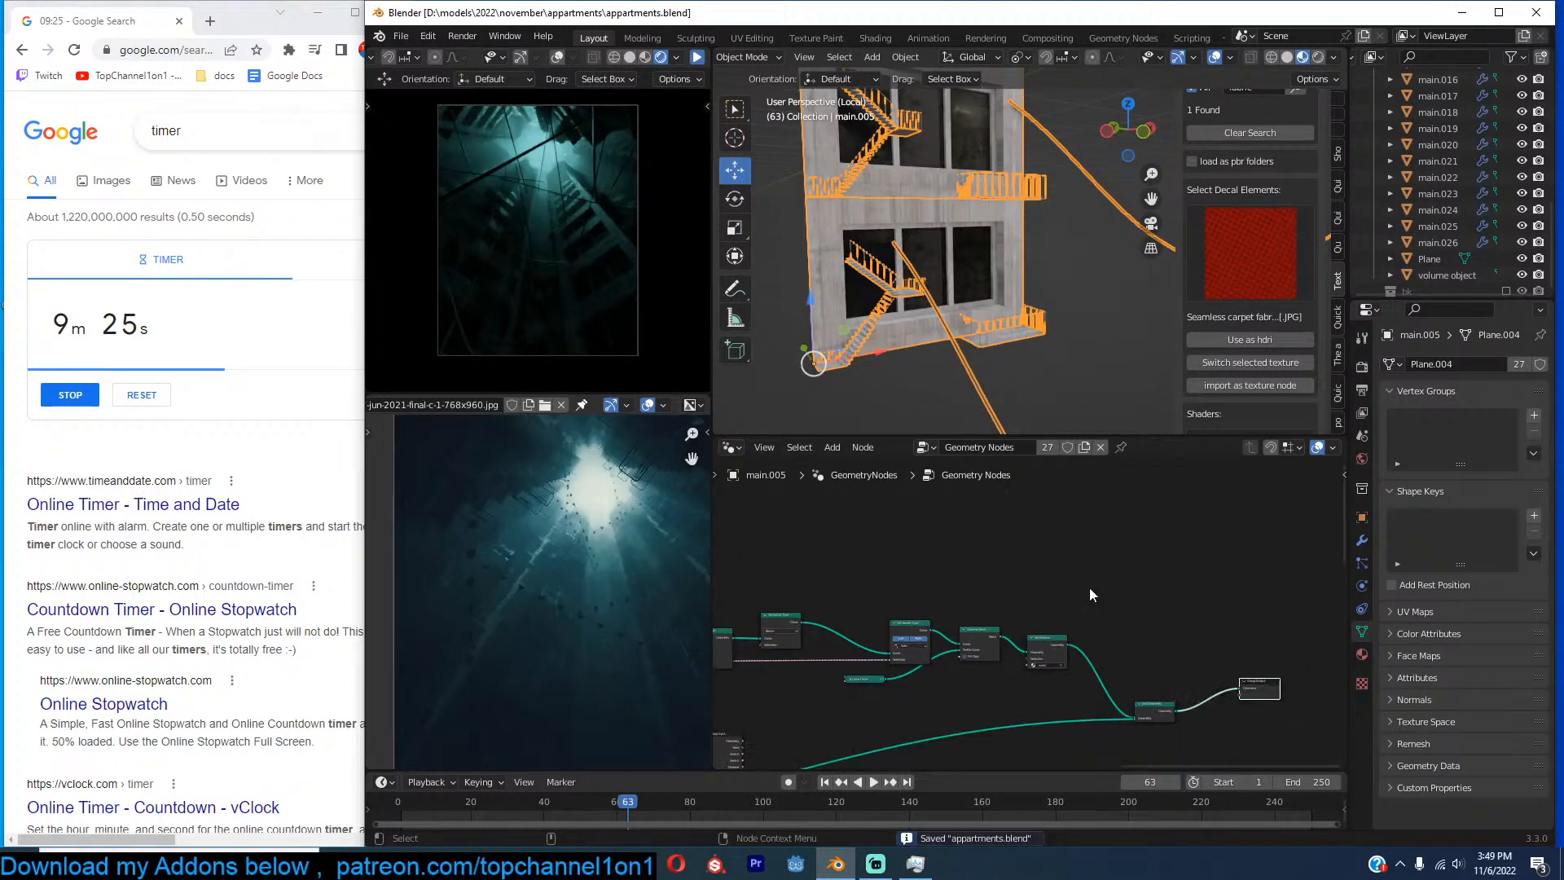
middle_click_drag(1088, 588, 1185, 587)
scroll(1184, 587, "up", 2)
middle_click_drag(899, 201, 1035, 176, "shift")
key("ctrl+s")
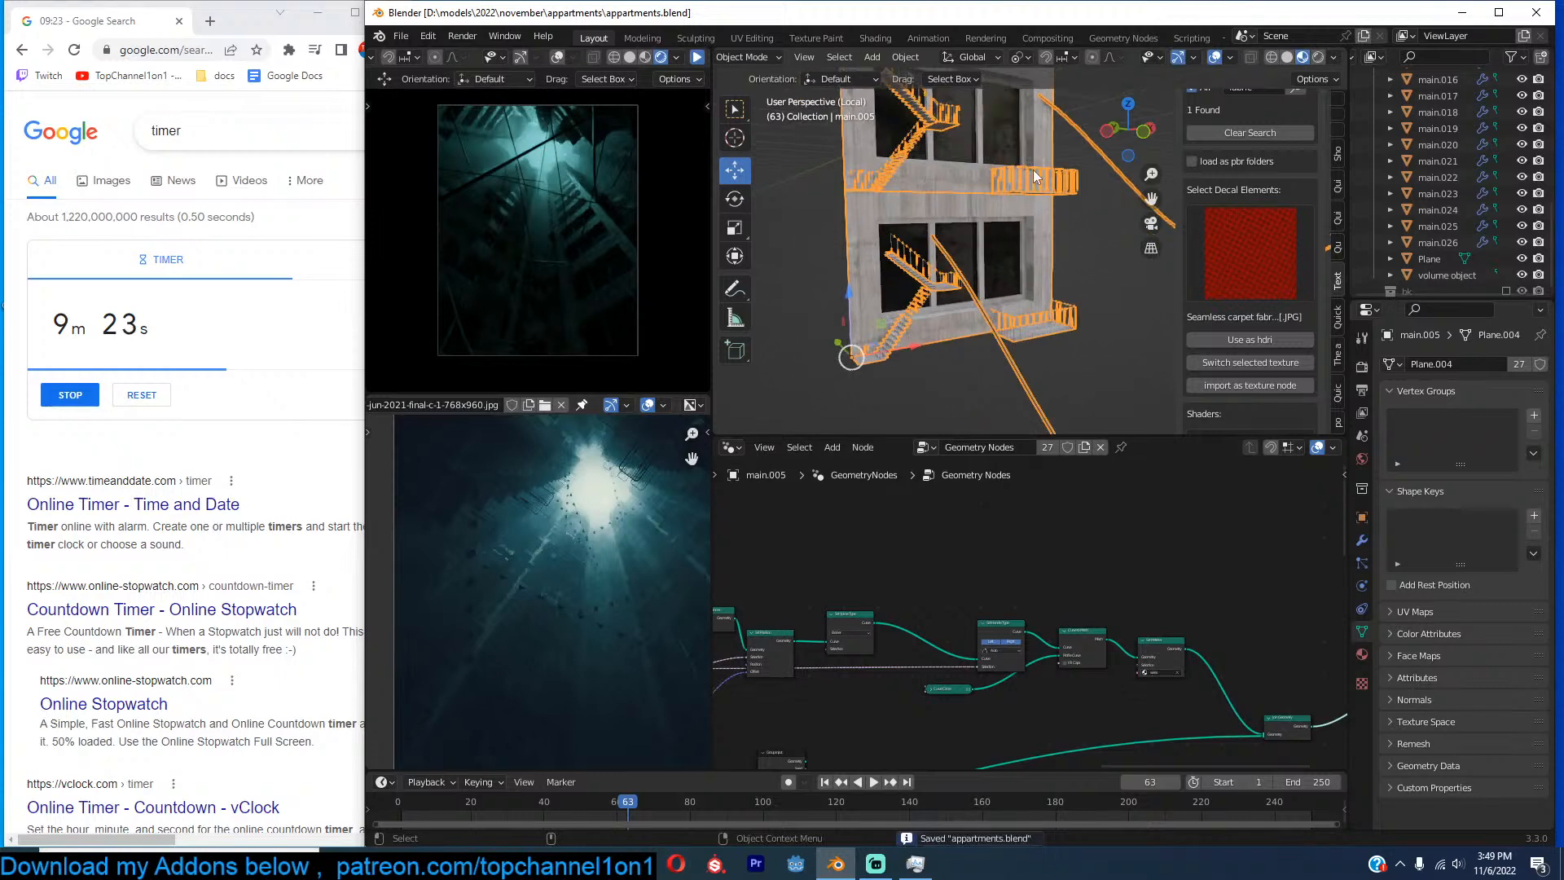
middle_click_drag(1058, 587, 1084, 576)
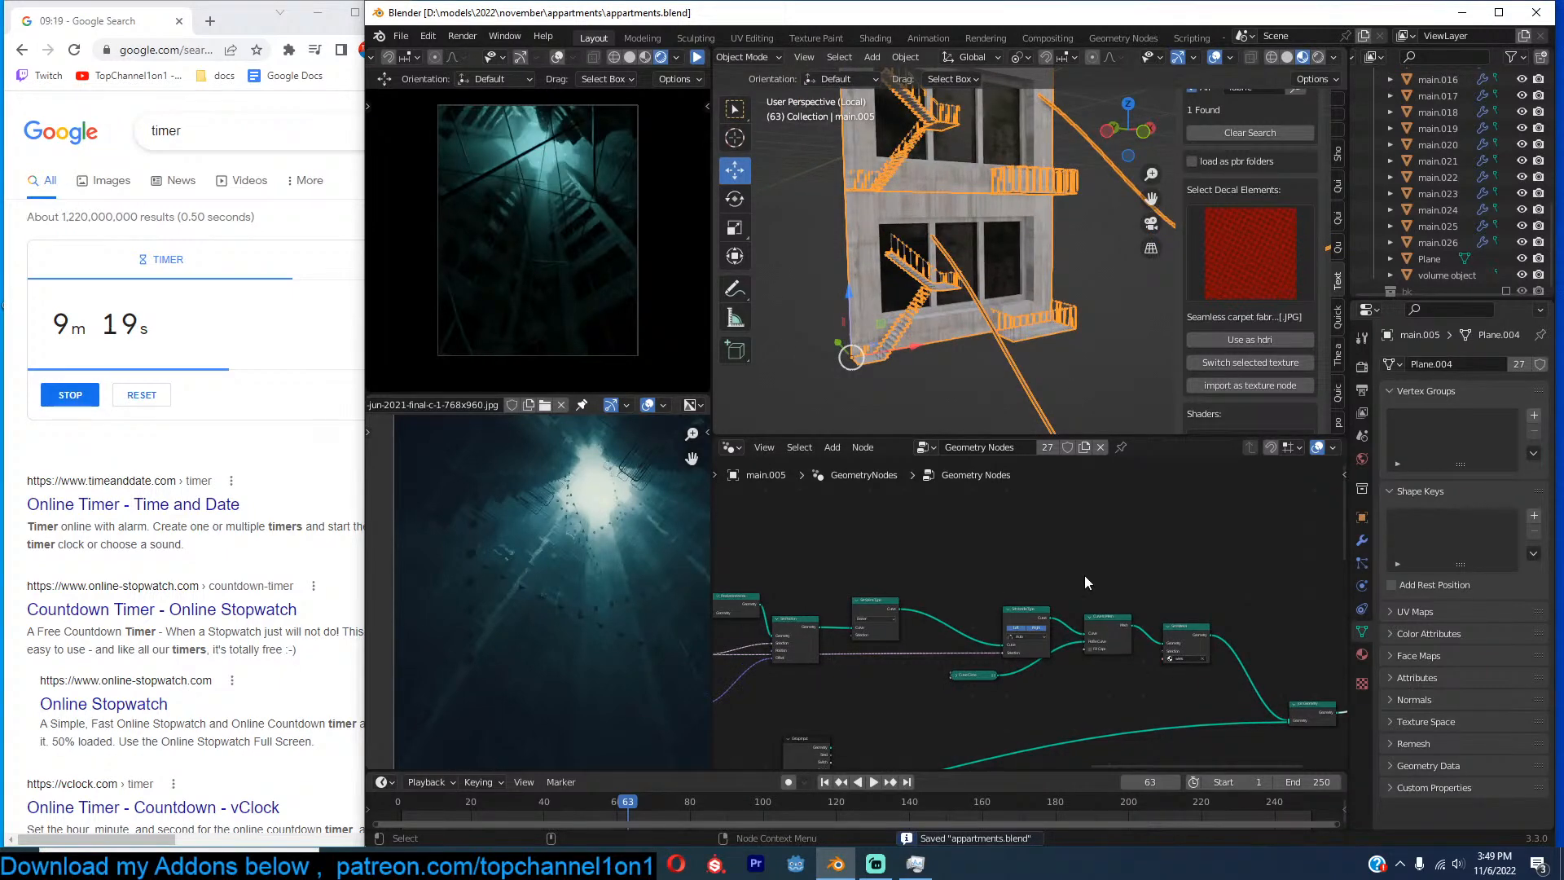
middle_click_drag(1083, 575, 1110, 551)
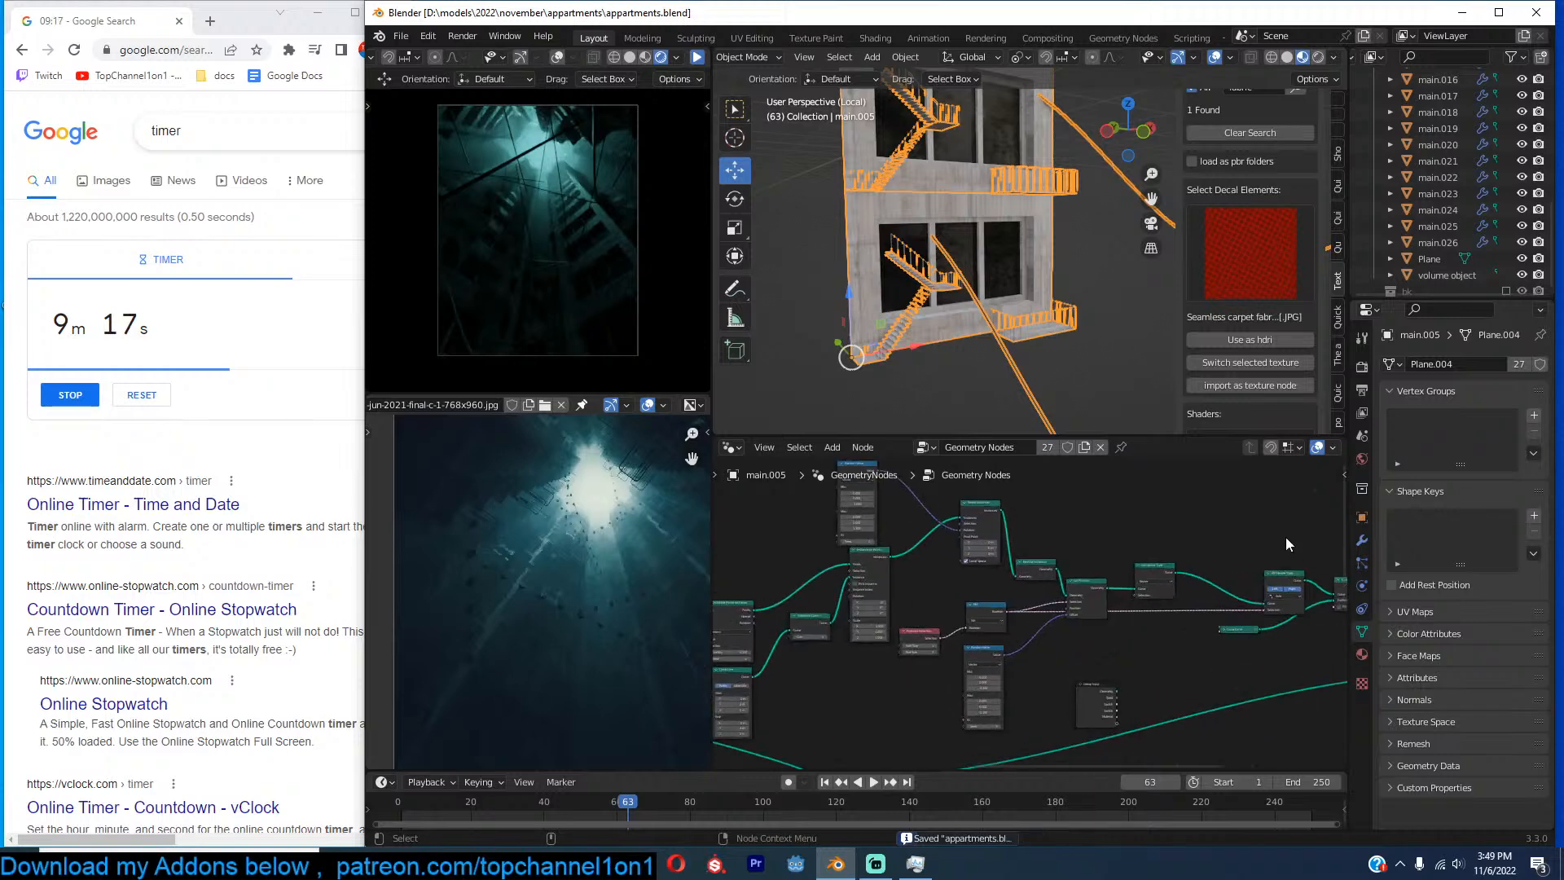
key("shift+a")
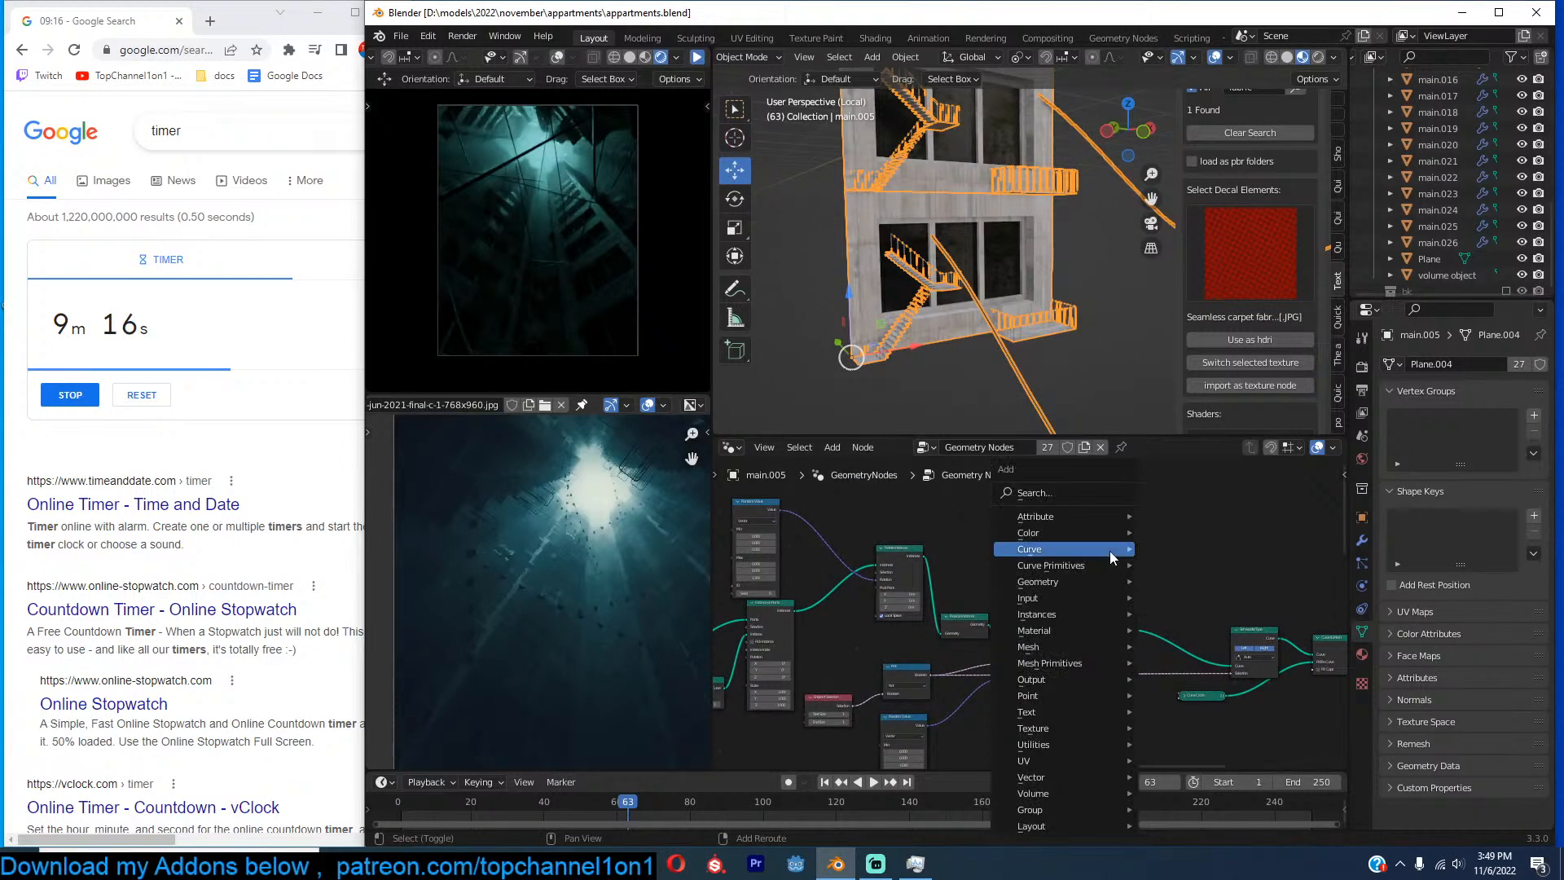
left_click(1068, 492)
type("con")
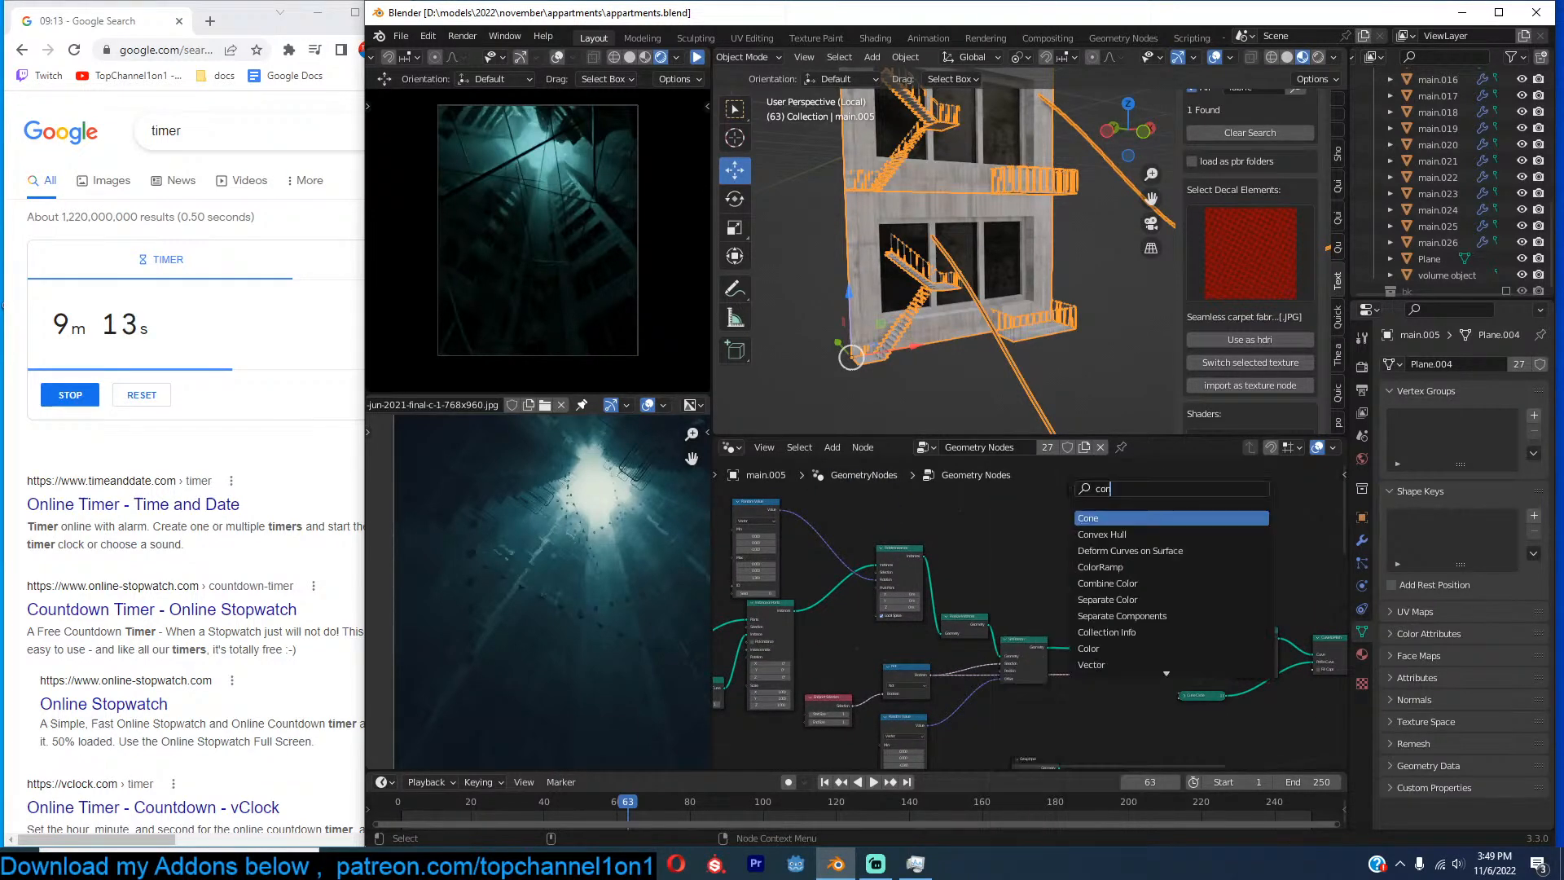
key("Return")
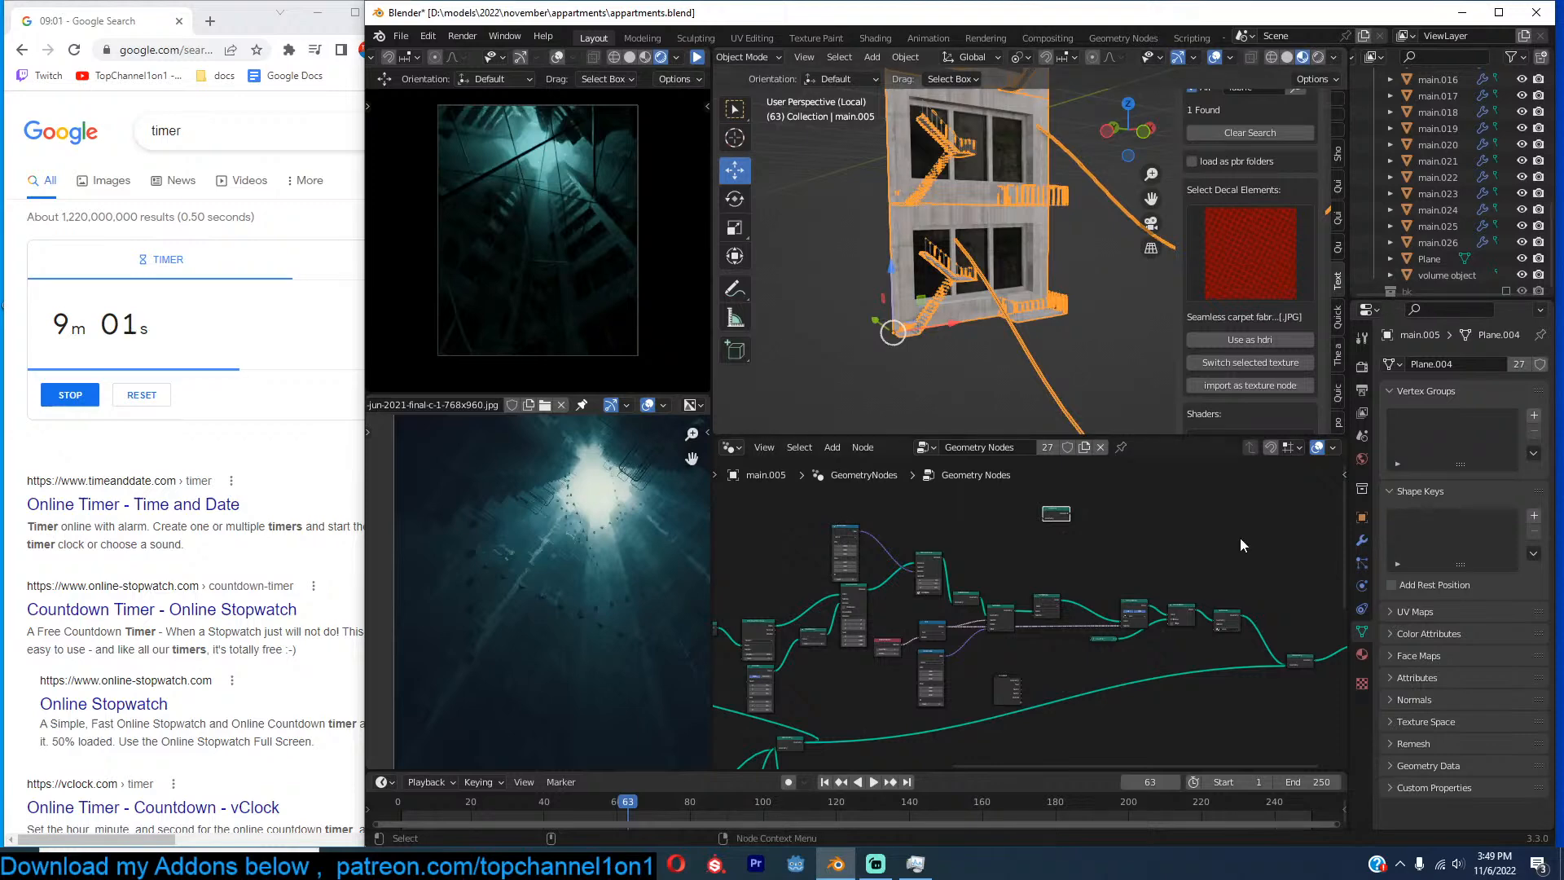
middle_click_drag(961, 261, 1014, 225)
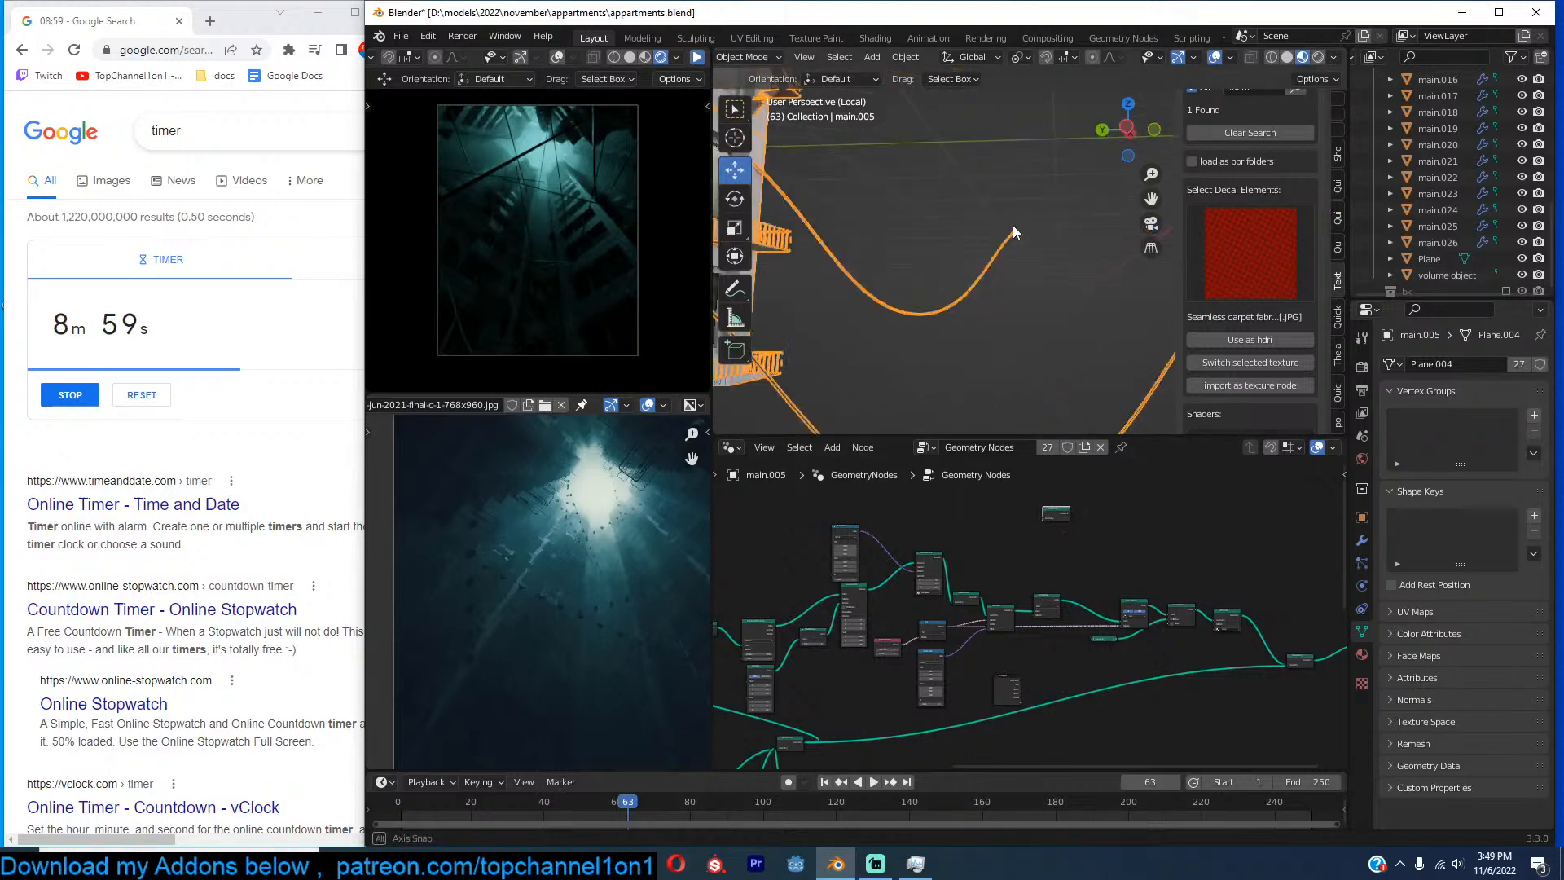
middle_click_drag(1014, 225, 962, 247)
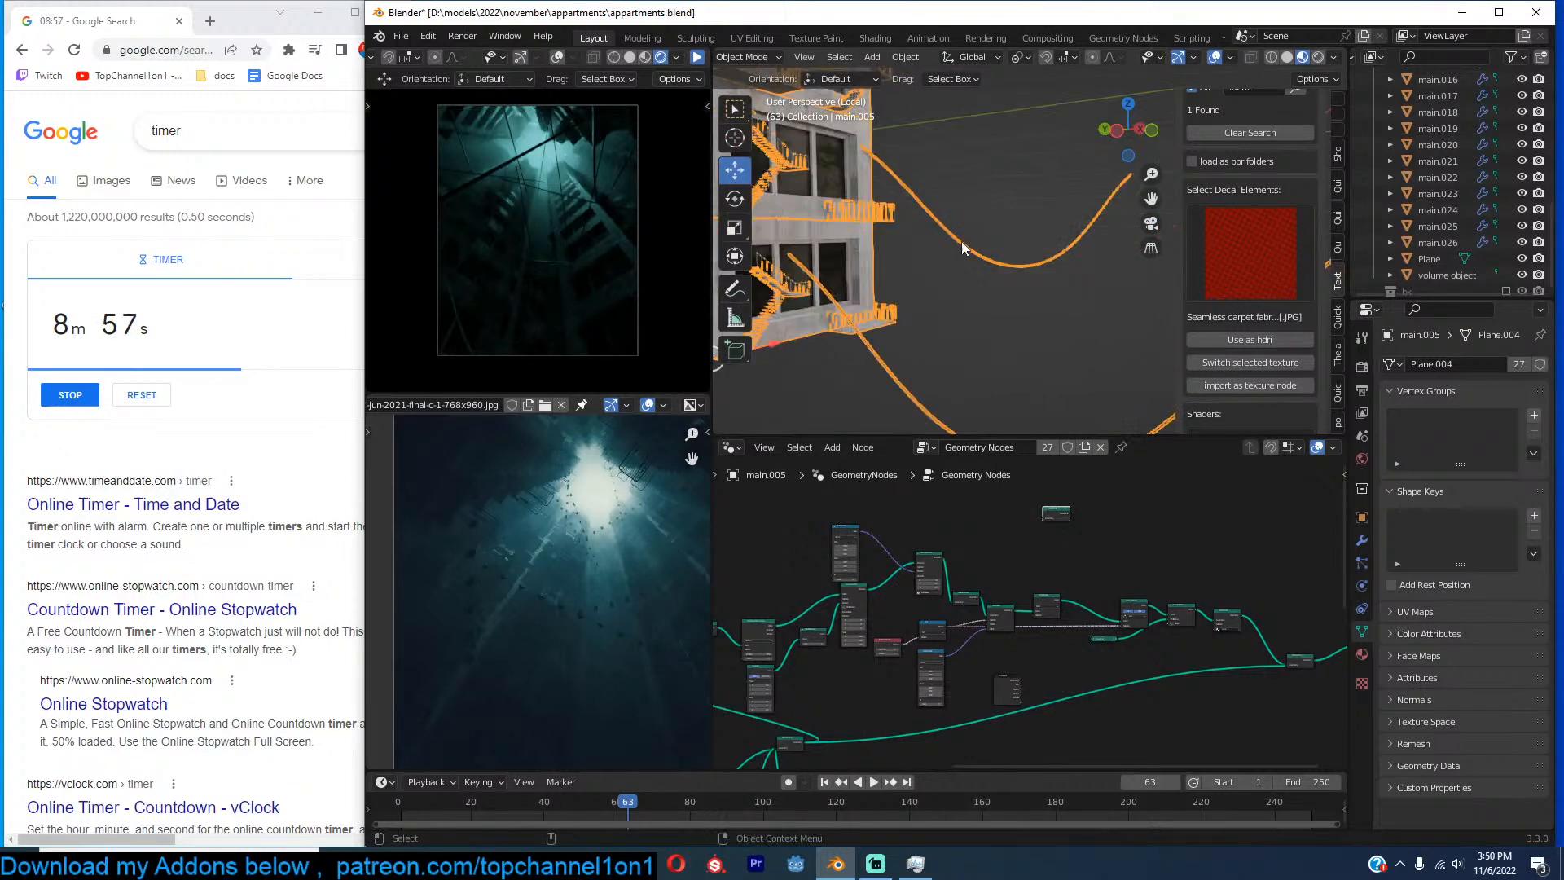
middle_click_drag(962, 247, 978, 268)
scroll(1096, 501, "up", 3)
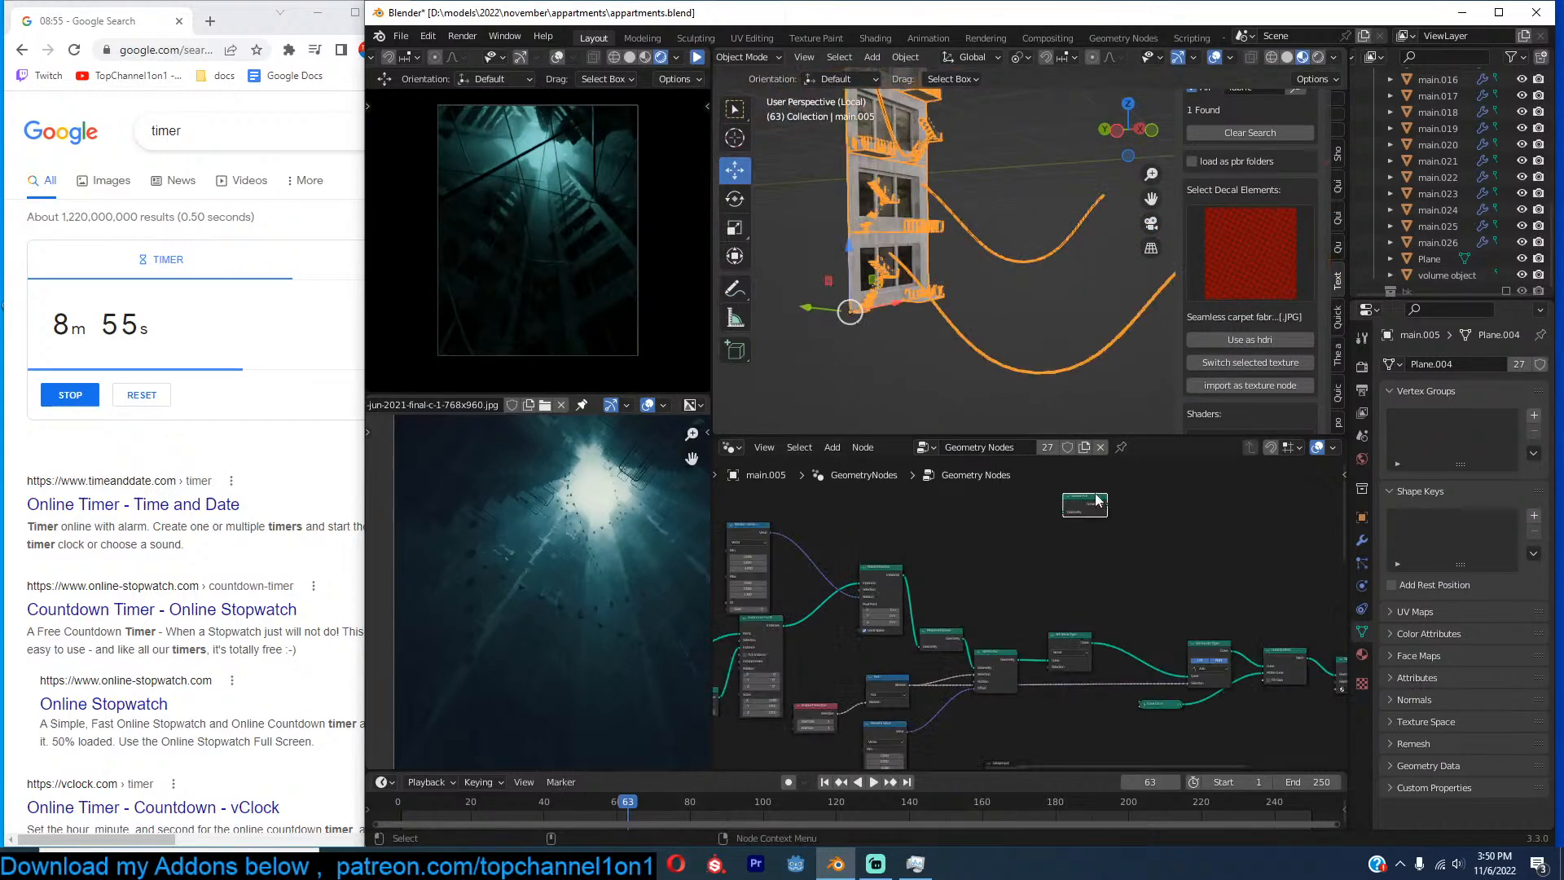
key("x")
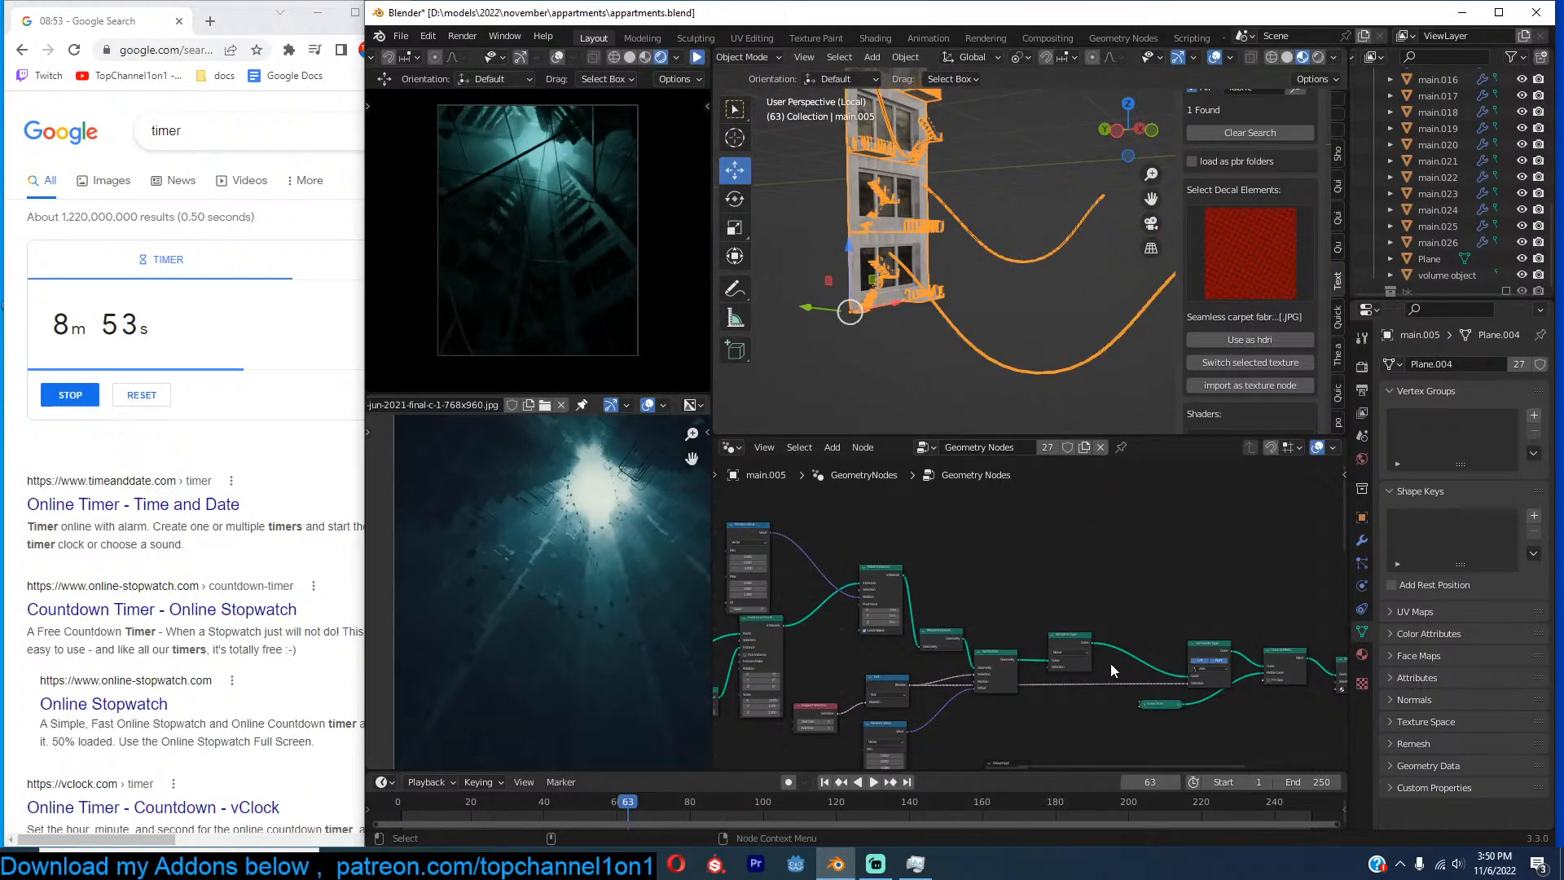
Save the file and add a Convex Hull node to the facade's geometry node tree.
scroll(1111, 664, "down", 2)
key("ctrl+s")
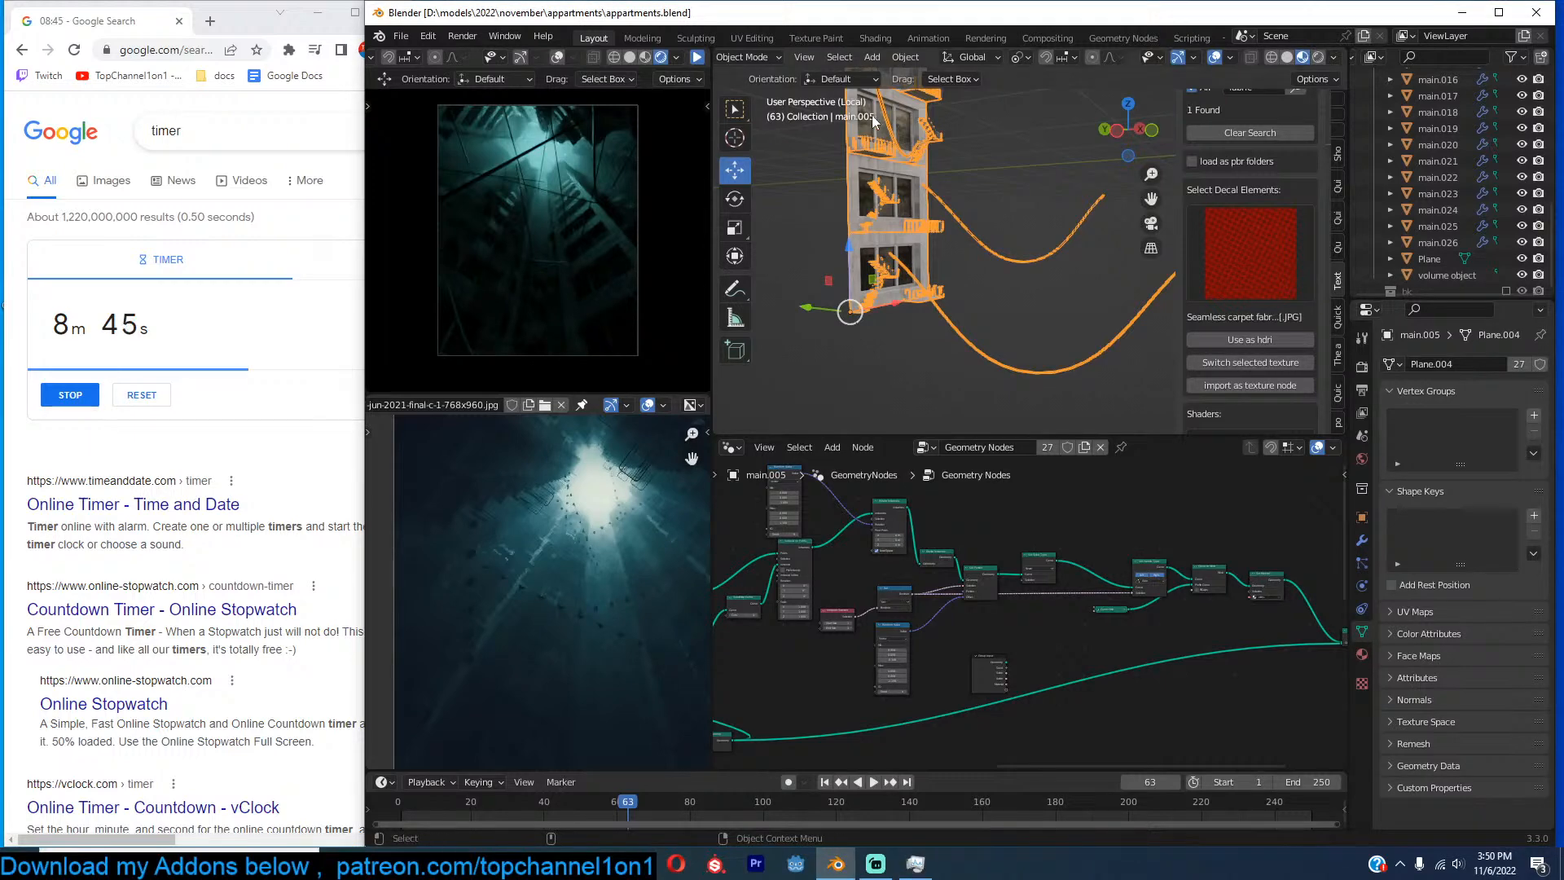
middle_click_drag(839, 203, 955, 119)
middle_click_drag(951, 112, 958, 116)
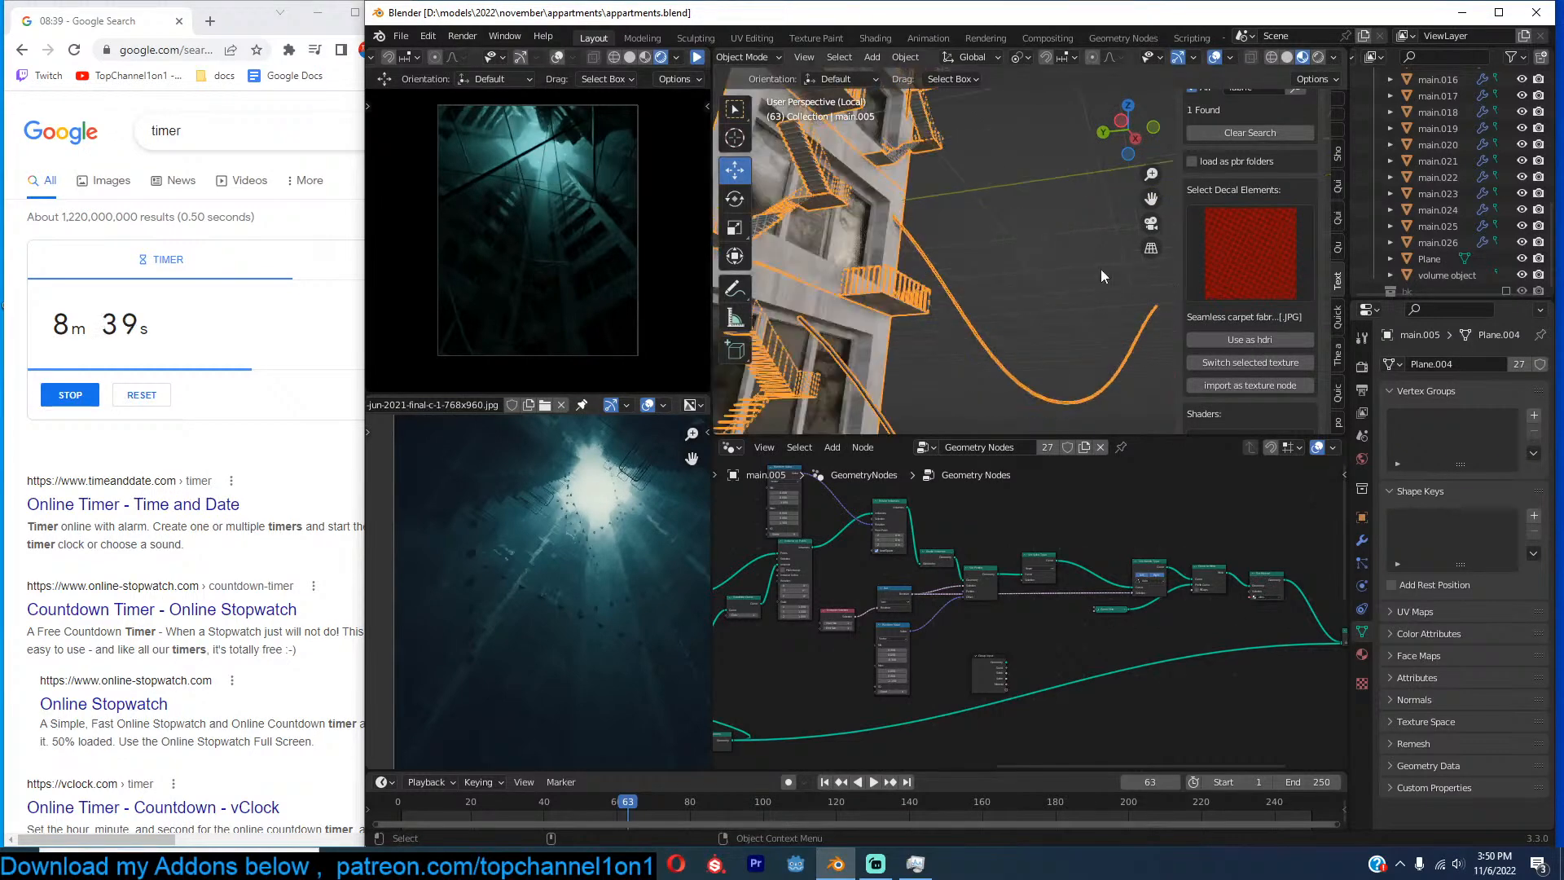
middle_click_drag(1102, 269, 1010, 249)
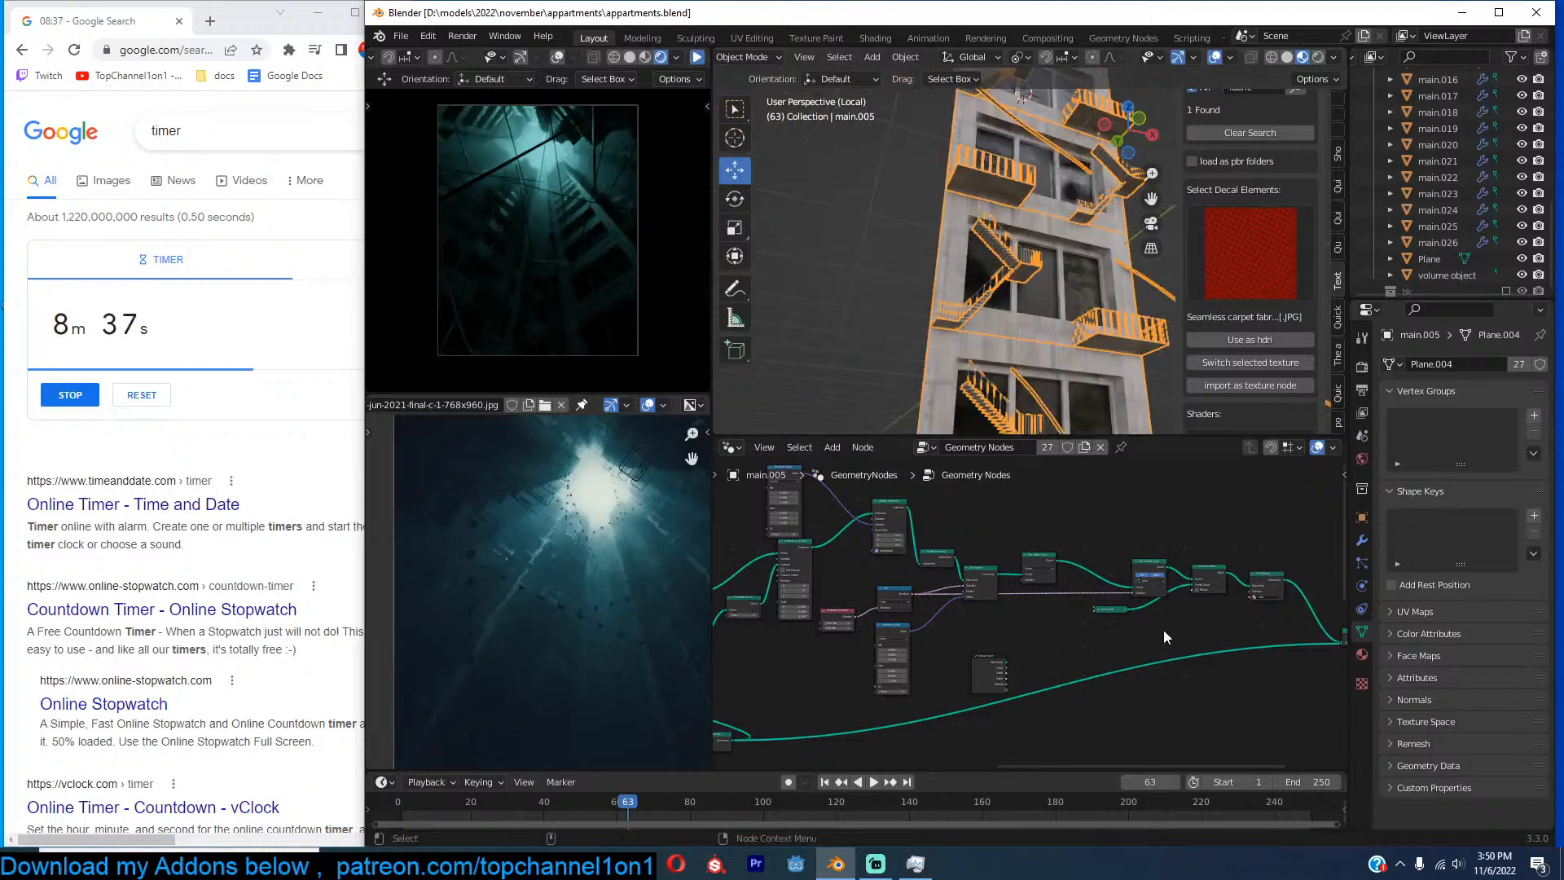
middle_click_drag(1163, 629, 1035, 612)
scroll(1035, 612, "up", 2)
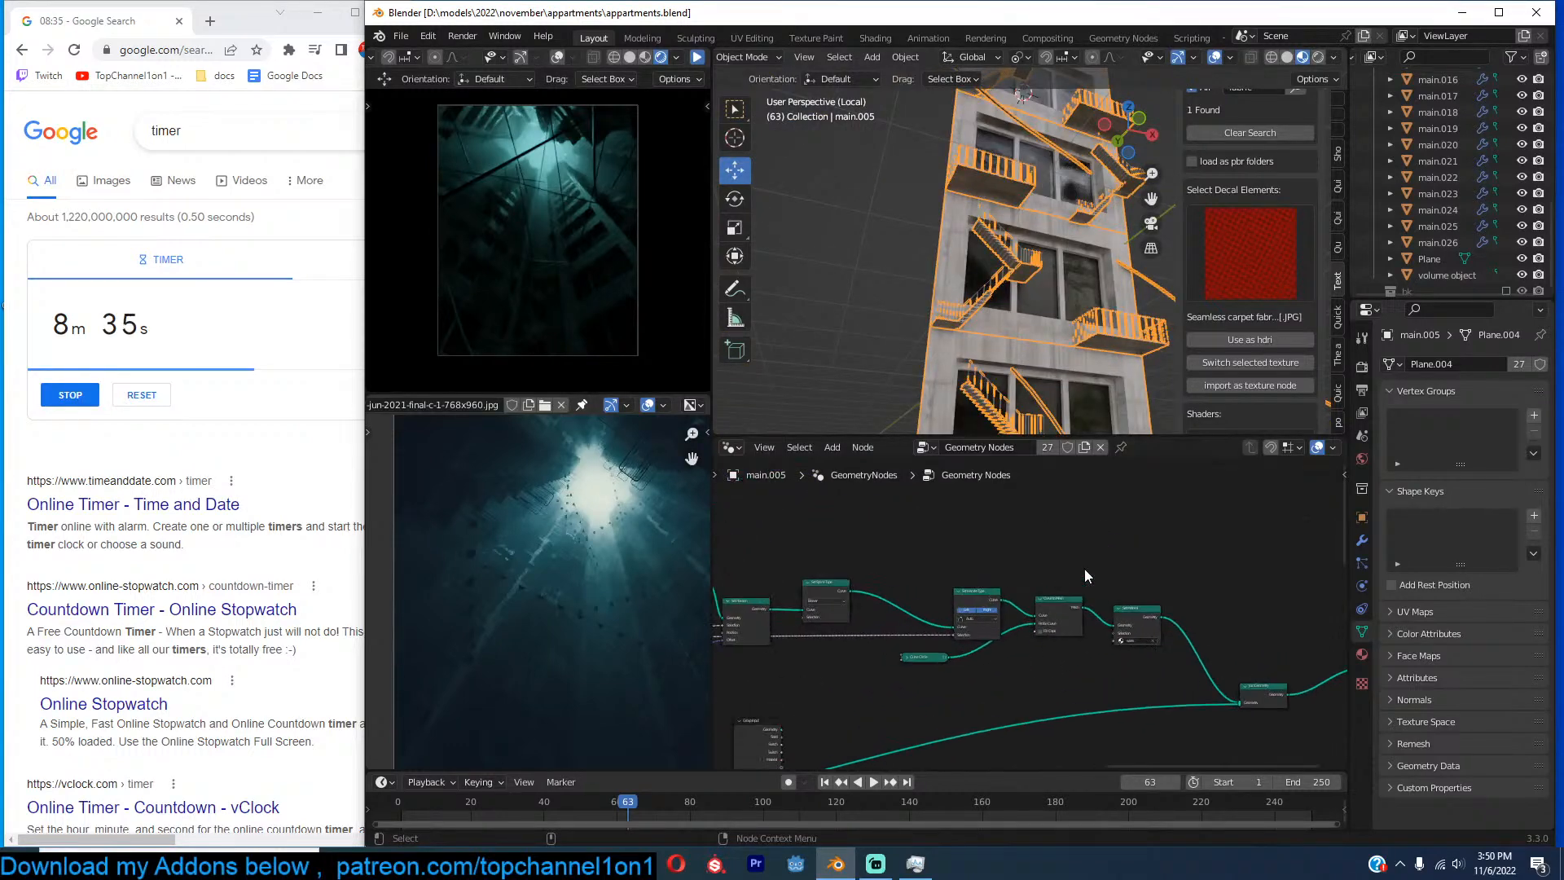
scroll(1091, 602, "up", 2)
key("shift+a")
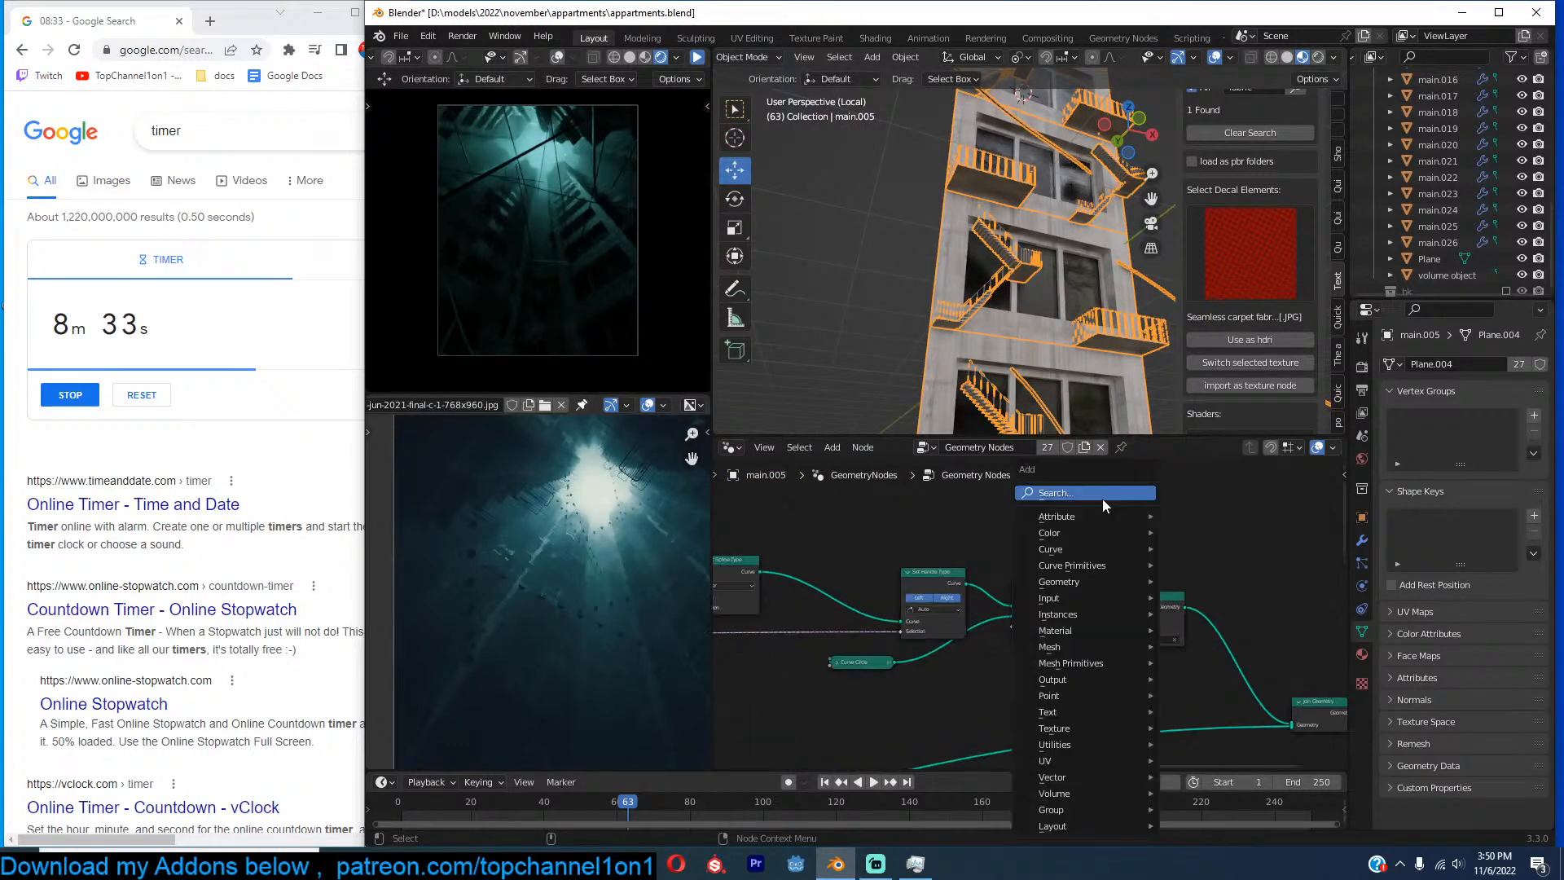
type("conve")
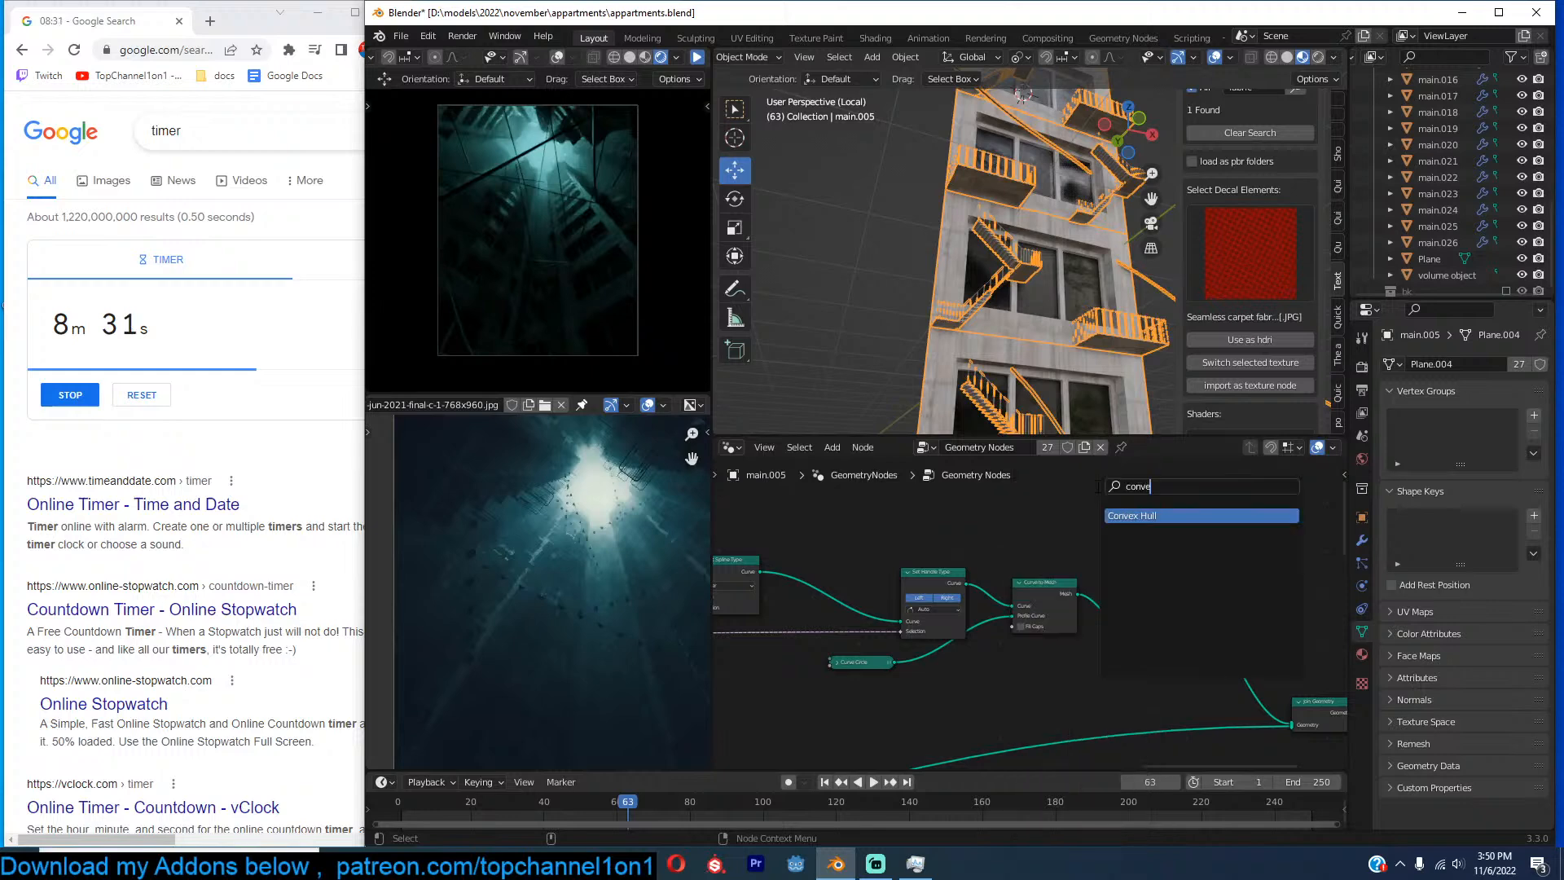
key("Return")
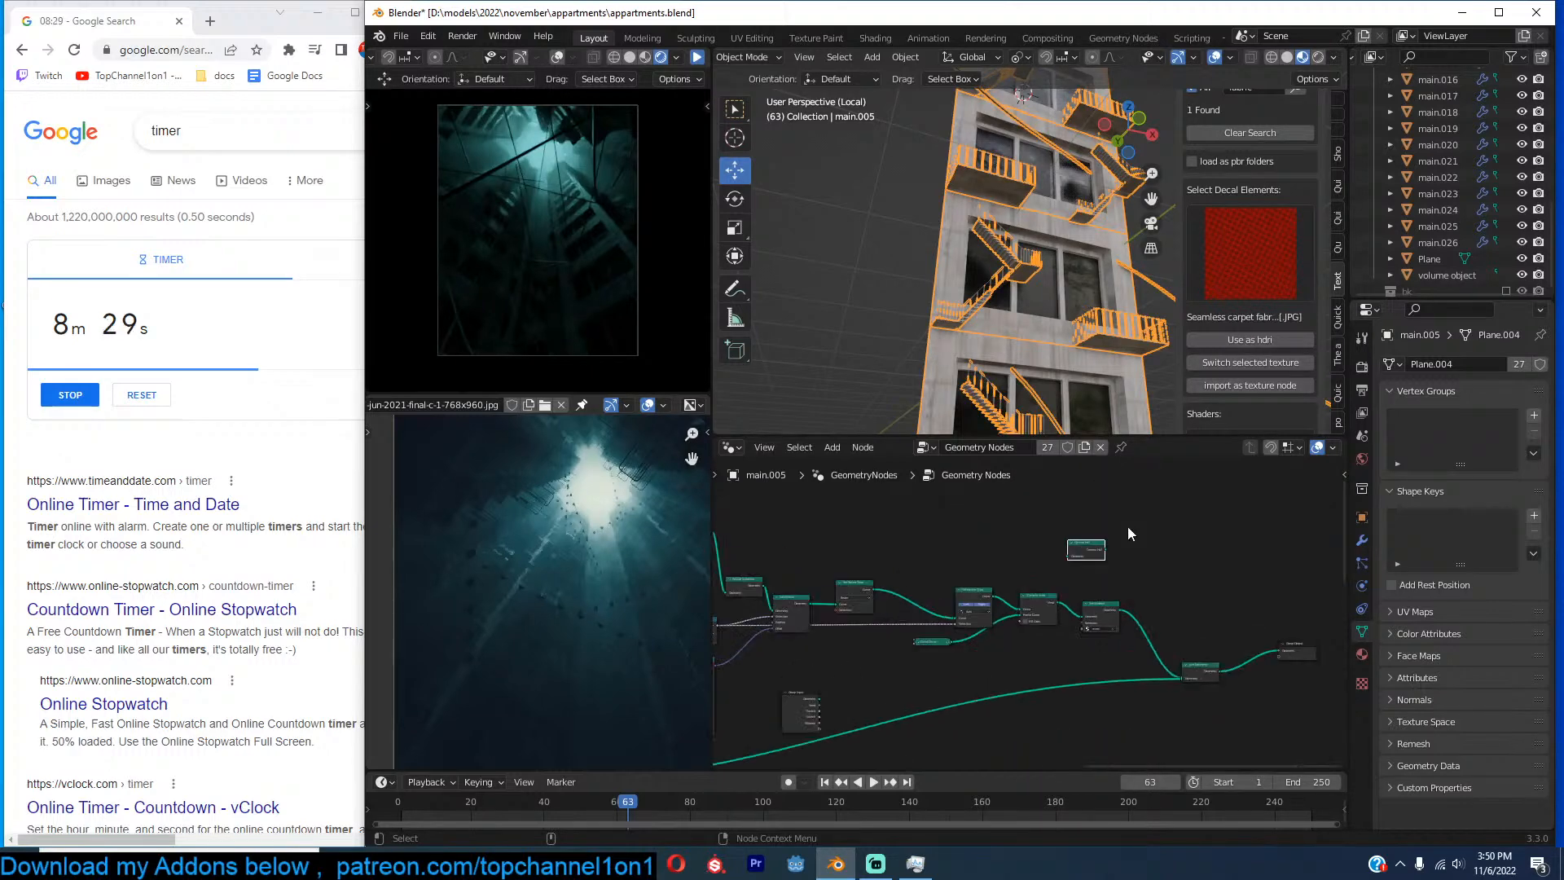
Branch the geometry link with a reroute into the Convex Hull node and preview that node's output on the facade.
left_click_drag(1086, 551, 1152, 736)
middle_click_drag(1153, 733, 1167, 672)
right_click_drag(1009, 611, 1033, 662, "shift")
scroll(1120, 689, "up", 1)
scroll(1131, 702, "up", 4)
middle_click_drag(1019, 657, 904, 639)
left_click_drag(855, 594, 1046, 662)
left_click(1067, 650, "ctrl+shift")
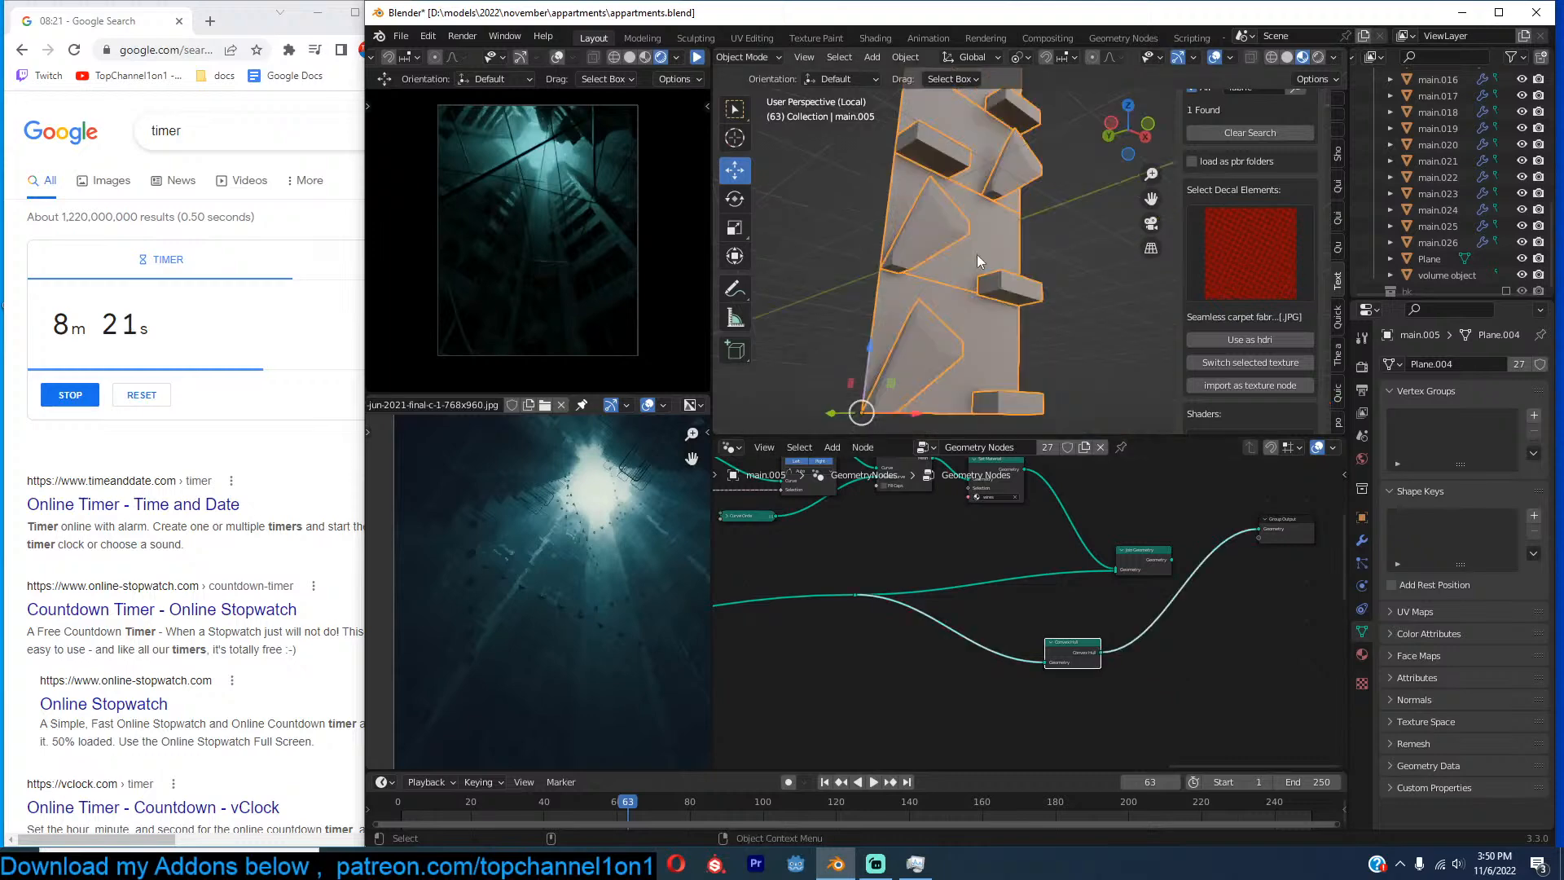
middle_click_drag(976, 255, 1000, 298)
middle_click_drag(1042, 388, 755, 238)
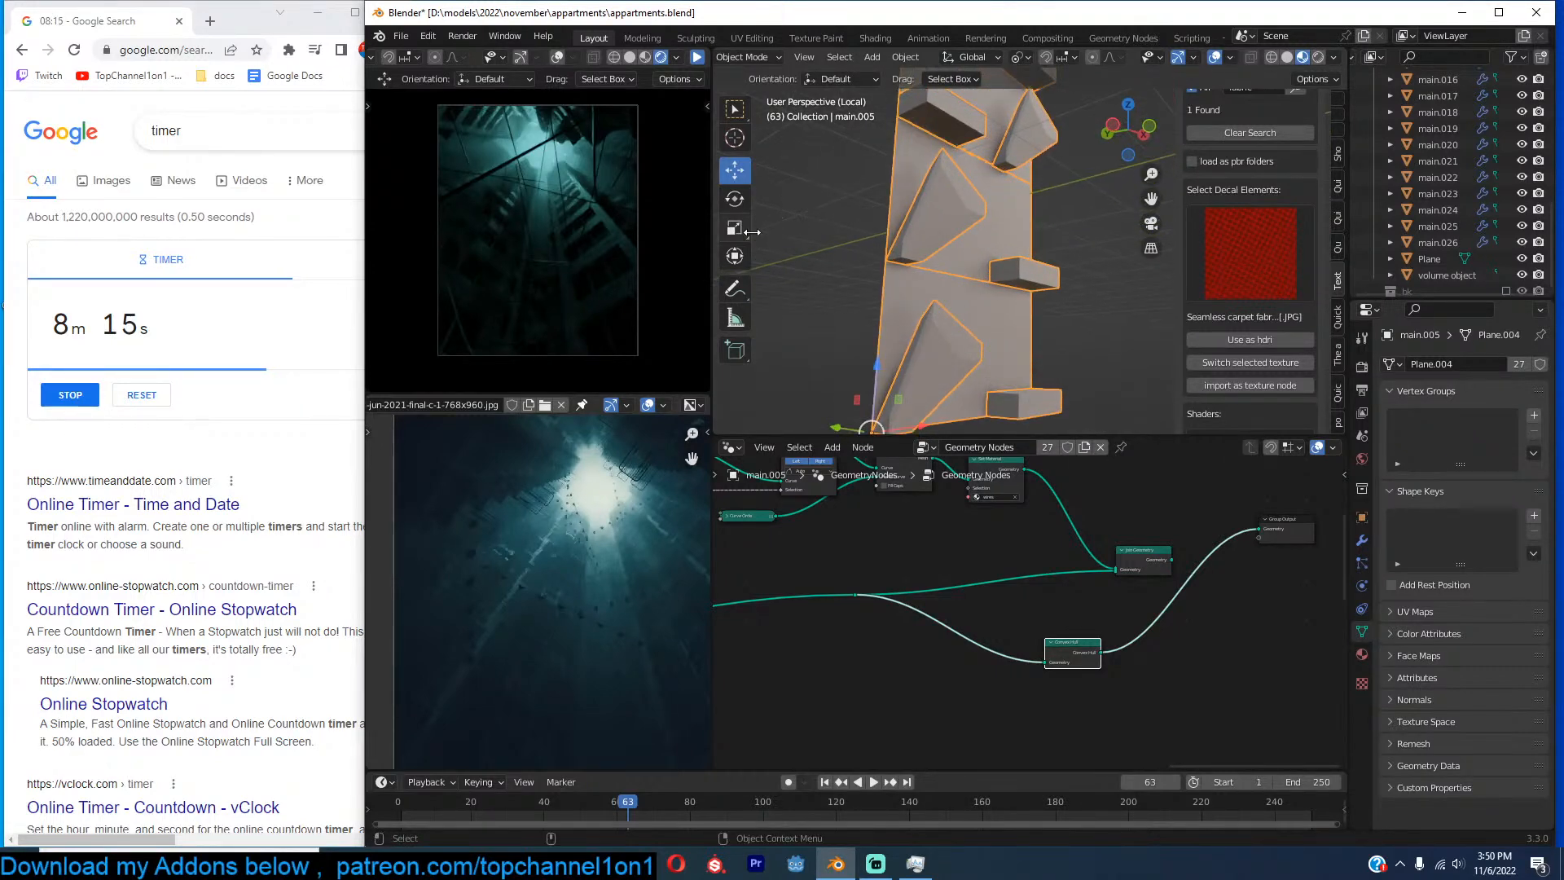
Draw annotation lines on the two lowest balcony blocks and the lowest stair block of the convex hull, and return to the Move tool.
left_click(735, 288)
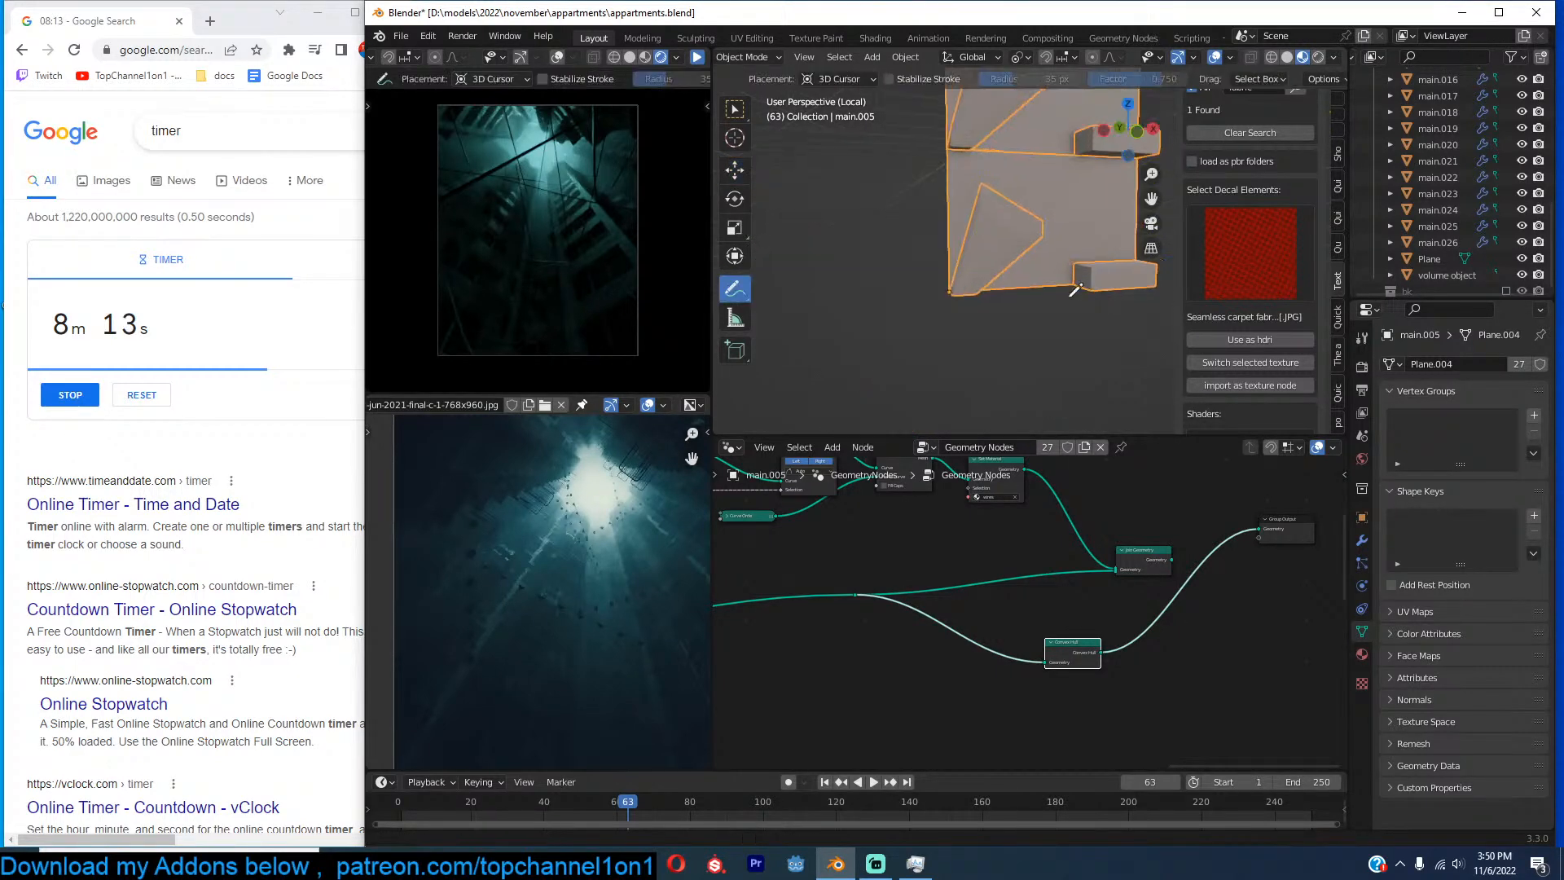
middle_click_drag(1099, 280, 973, 316, "shift")
mouse_move(960, 324)
left_mouse_down()
mouse_move(1021, 316)
mouse_move(1016, 299)
left_mouse_up()
left_click_drag(881, 279, 905, 277)
left_click_drag(1031, 166, 1059, 165)
left_click(735, 169)
Insert a Delete Geometry node between the Convex Hull and the output, and mute it.
middle_click_drag(1116, 554, 1006, 479)
key("shift+a")
type("de")
key("Return")
left_click(1121, 539)
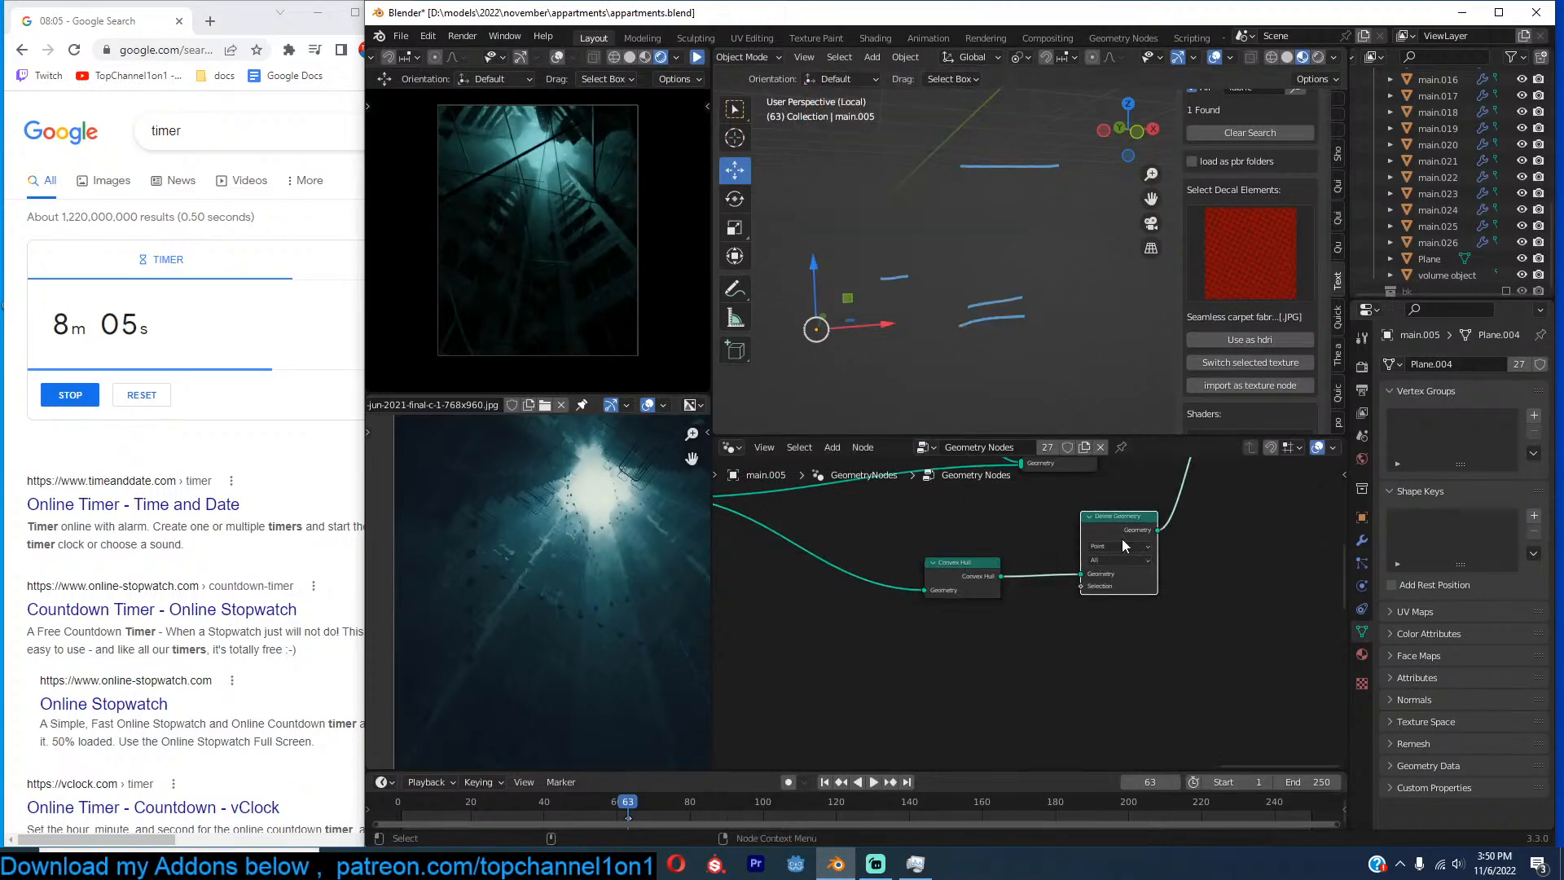
key("m")
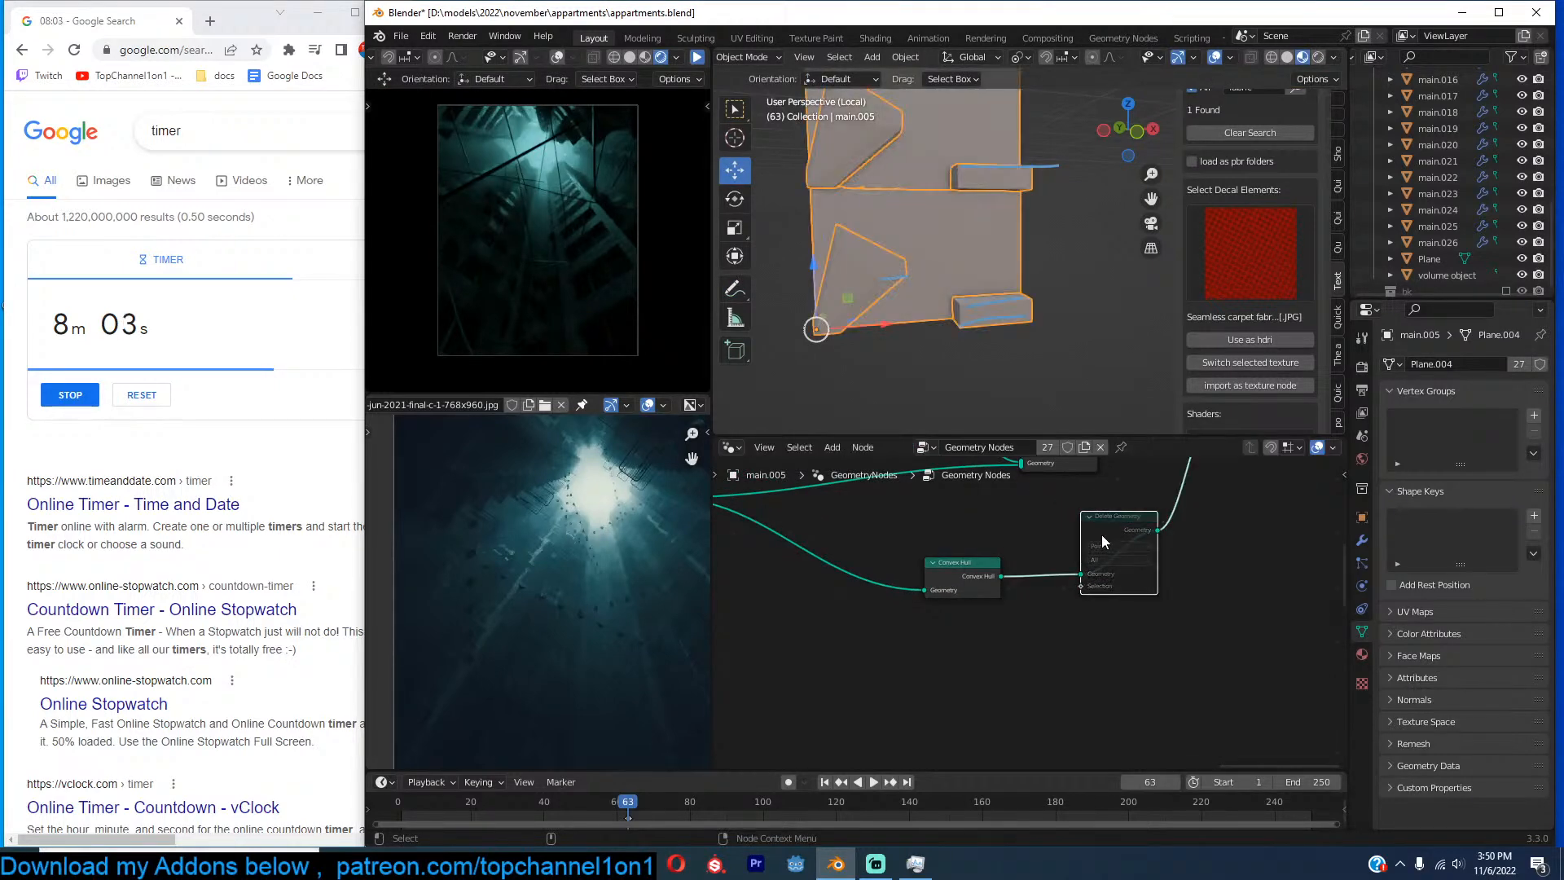
Move the Convex Hull node away from Delete Geometry and add a Position node below it.
middle_click_drag(1032, 560, 1180, 535)
scroll(1180, 535, "up", 4)
left_click_drag(1140, 534, 965, 535)
scroll(1096, 593, "down", 1)
key("shift+a")
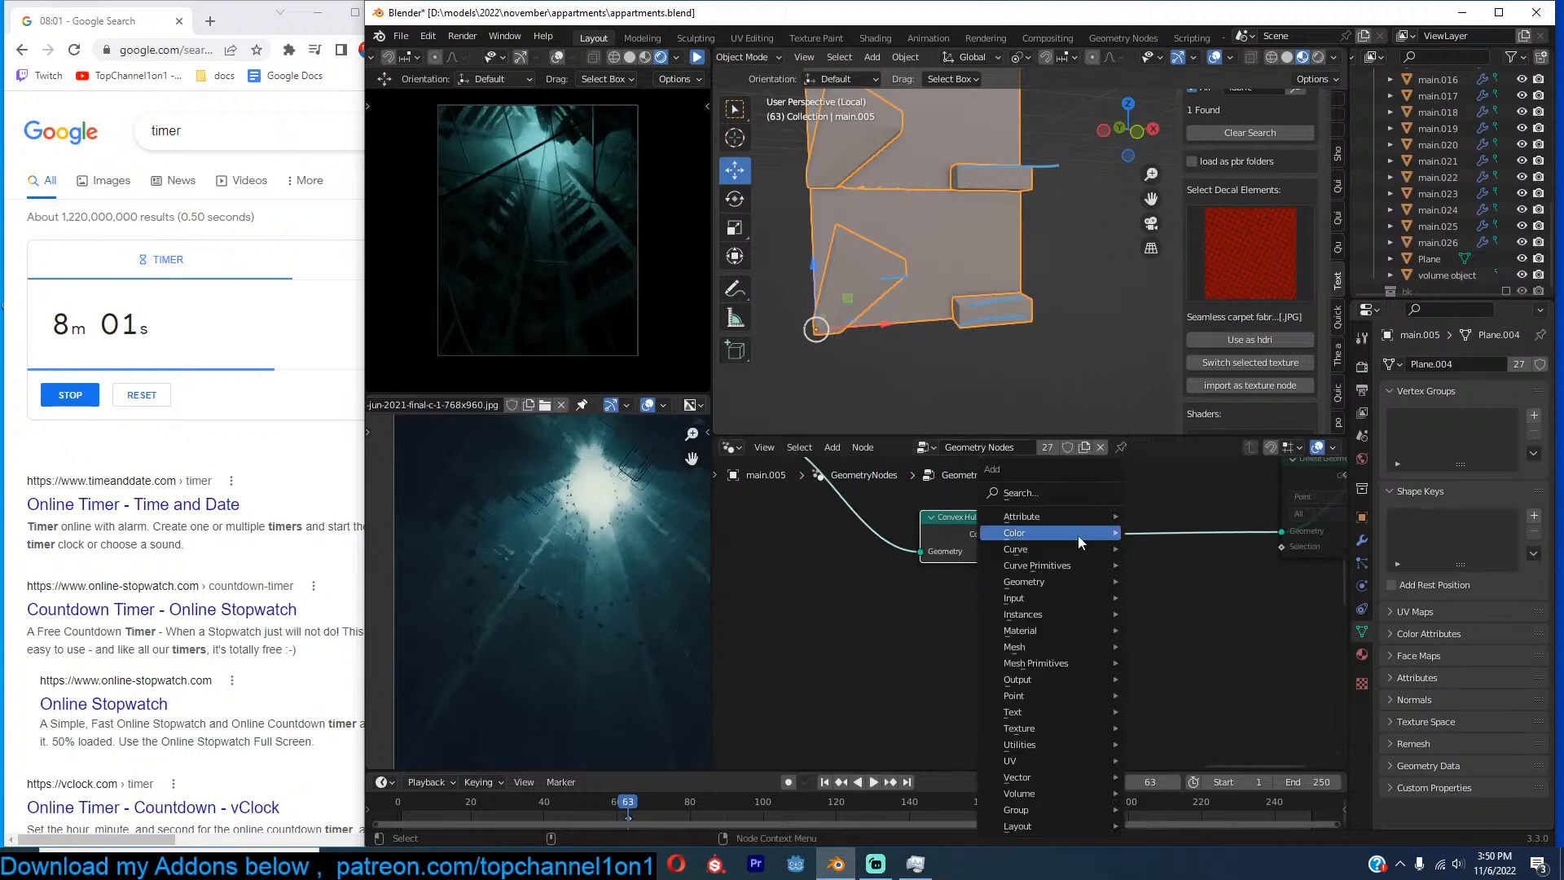
left_click(1084, 497)
type("posi")
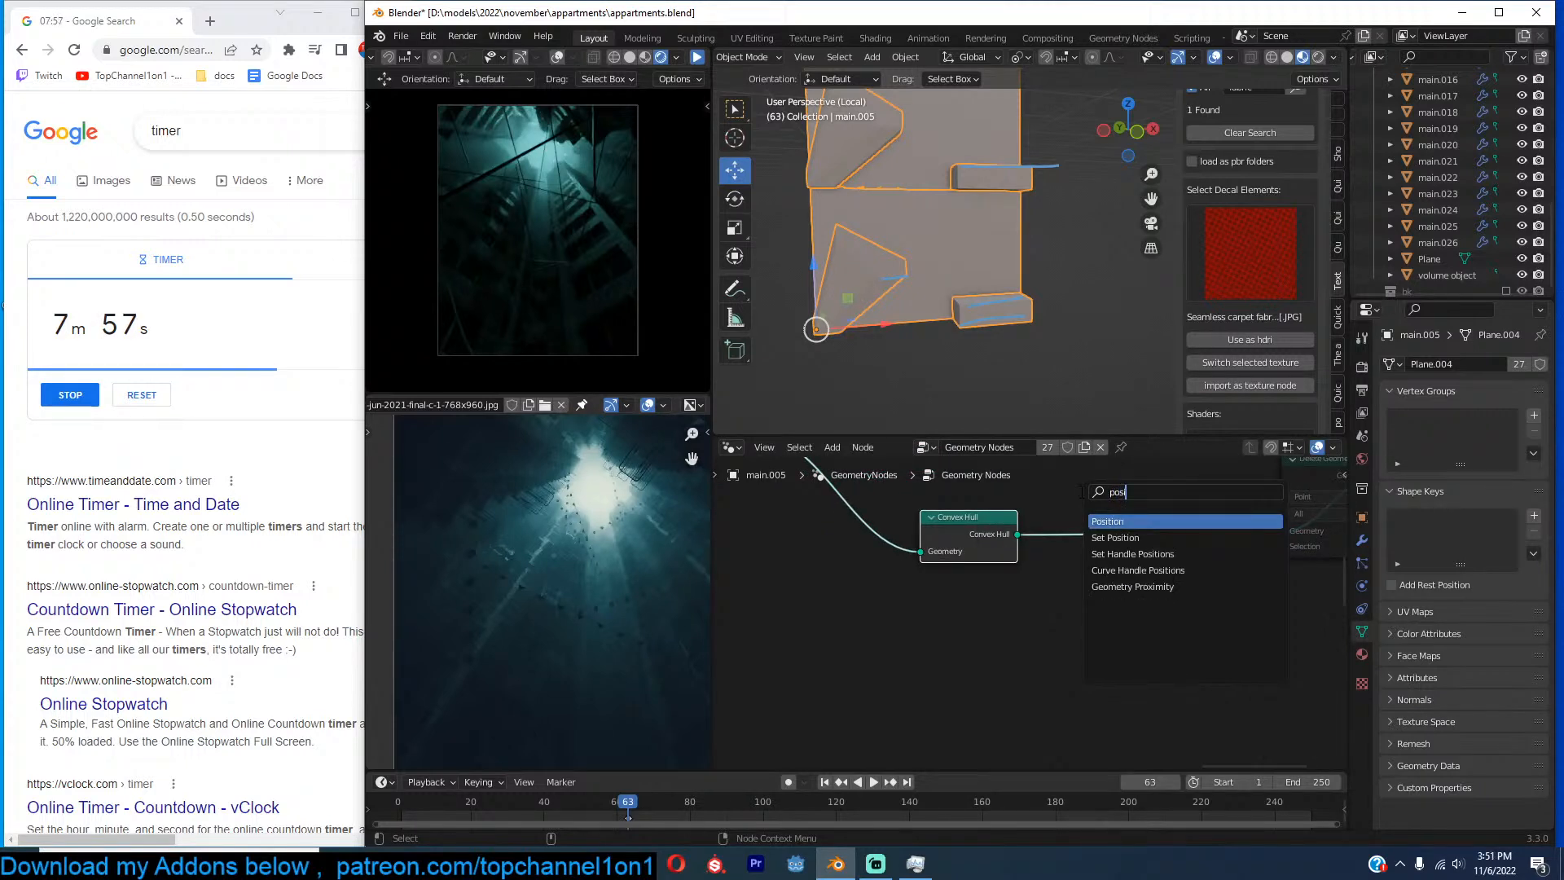
left_click(1119, 519)
left_click(937, 624)
Add a Separate XYZ node, connect Position to its Vector input and arrange both nodes below the Convex Hull.
key("shift+a")
left_click(1123, 497)
type("x")
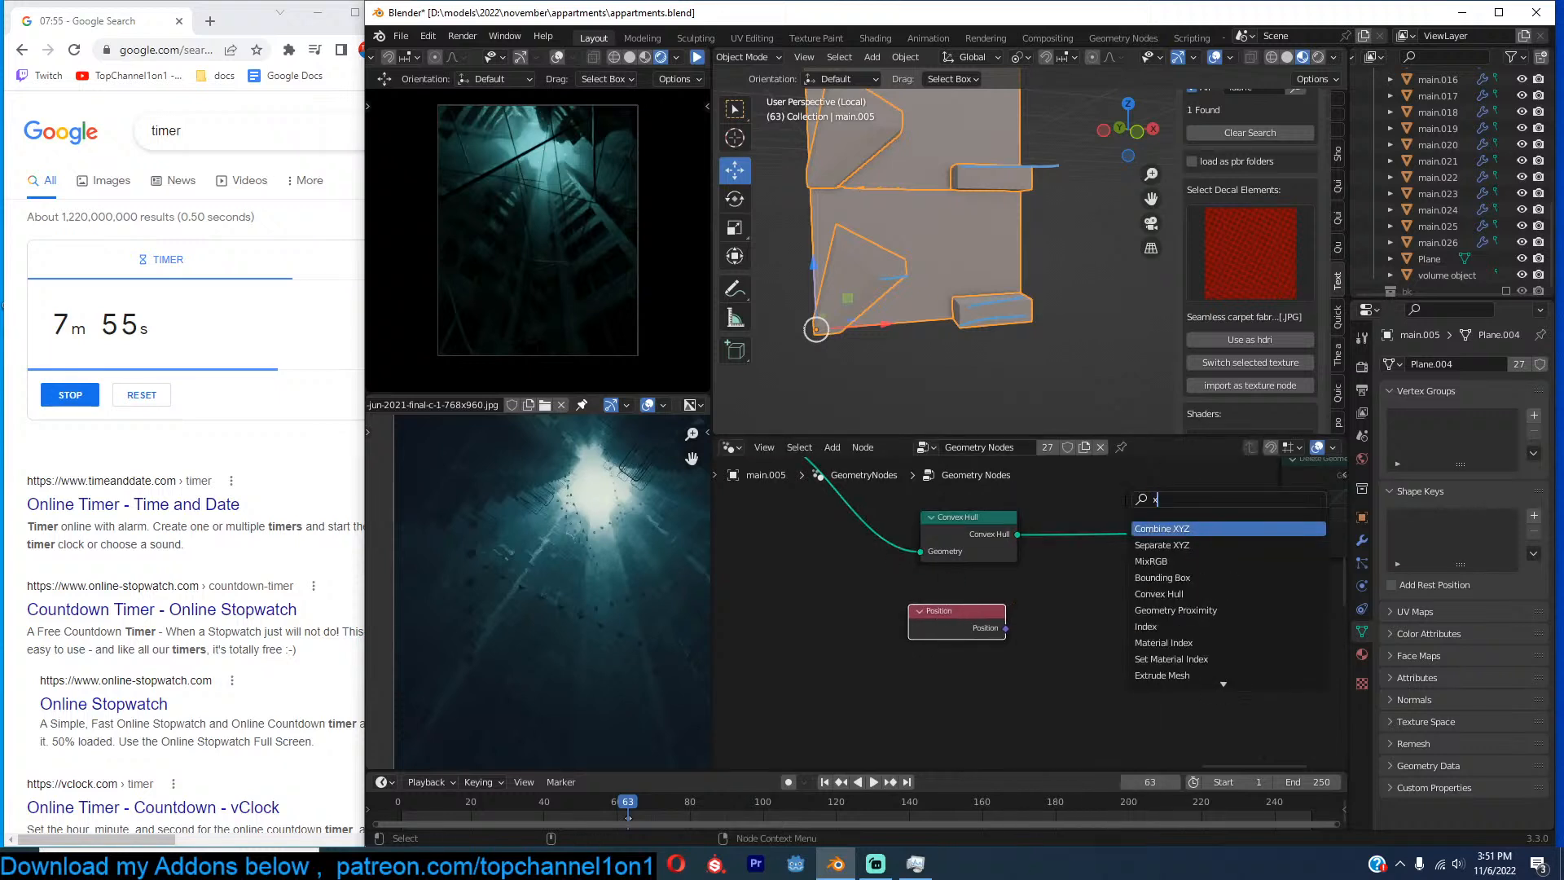
left_click(1178, 545)
left_click(1080, 632)
left_click_drag(1007, 629, 1044, 658)
left_click_drag(953, 618, 872, 649)
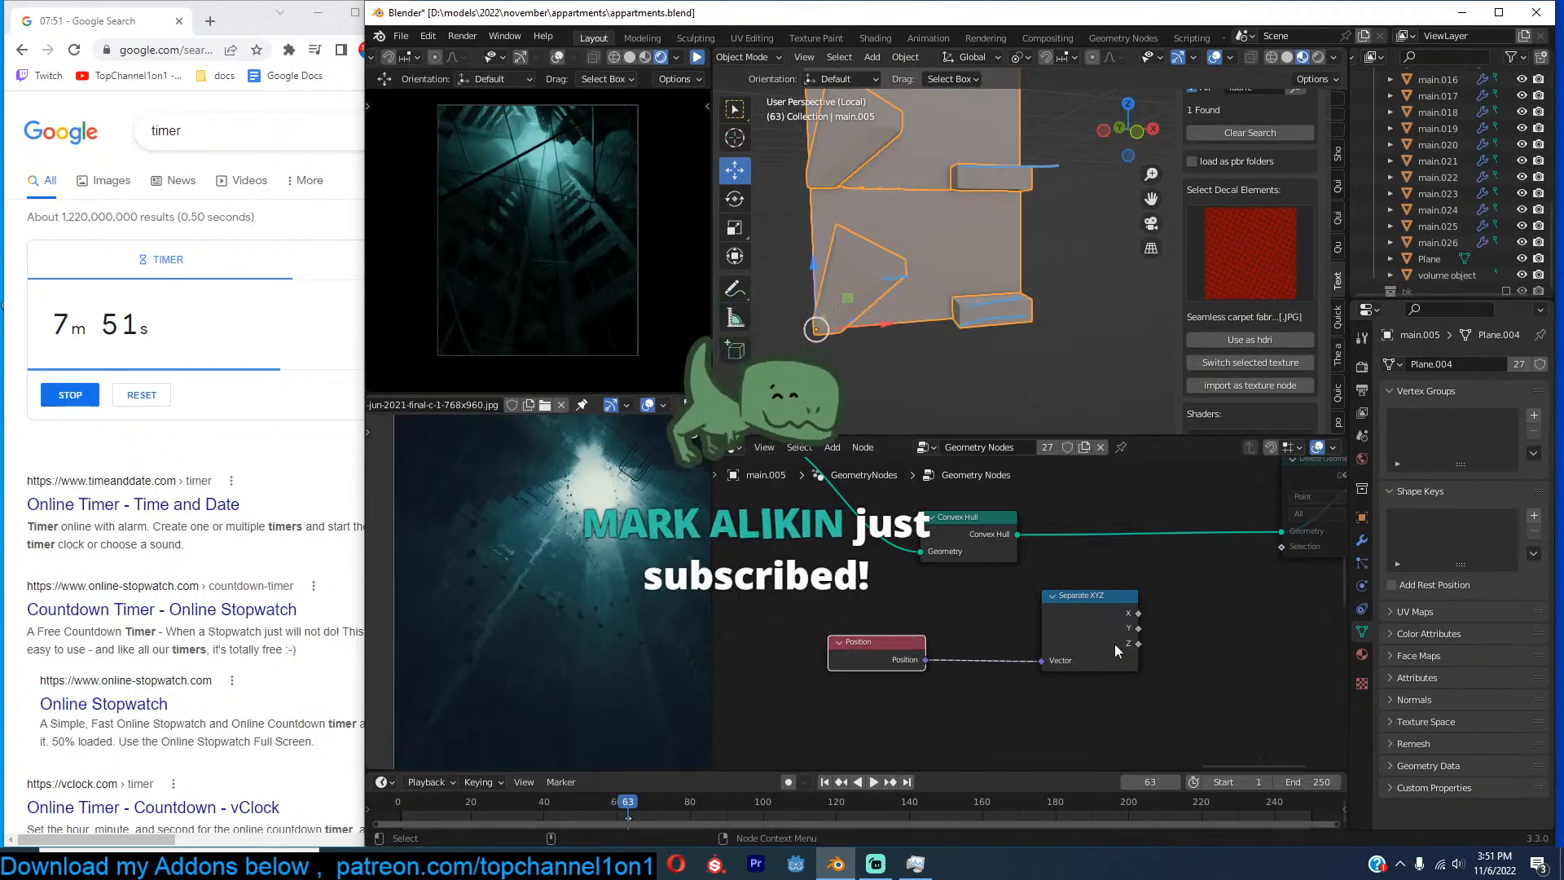
middle_click_drag(1077, 632, 974, 614)
left_click_drag(968, 621, 871, 647)
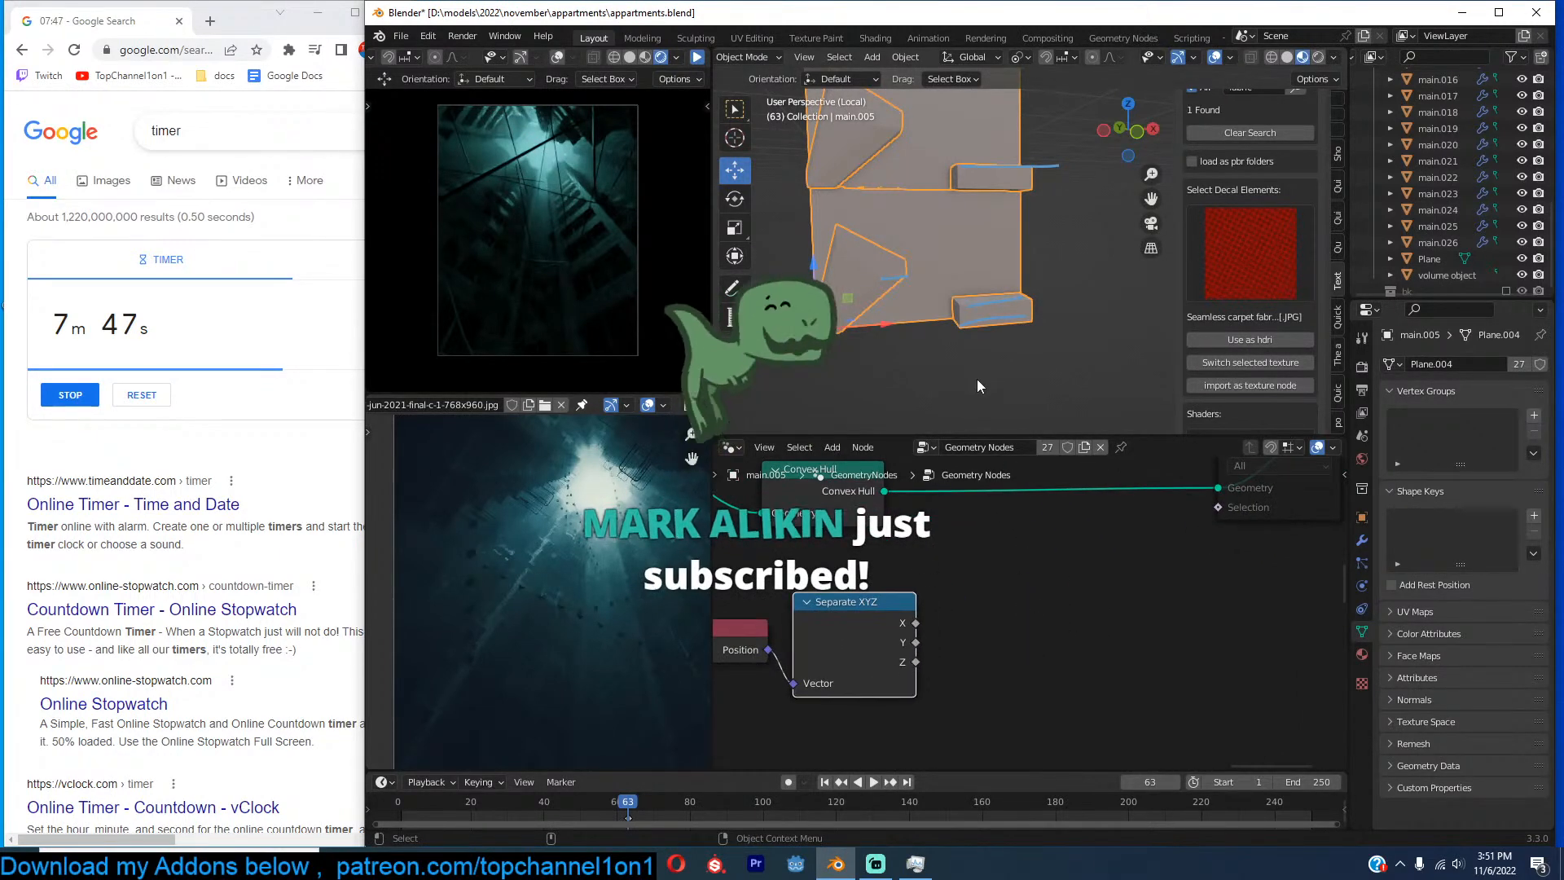
scroll(971, 633, "up", 2)
key("shift+a")
left_click(1014, 496)
key("Escape")
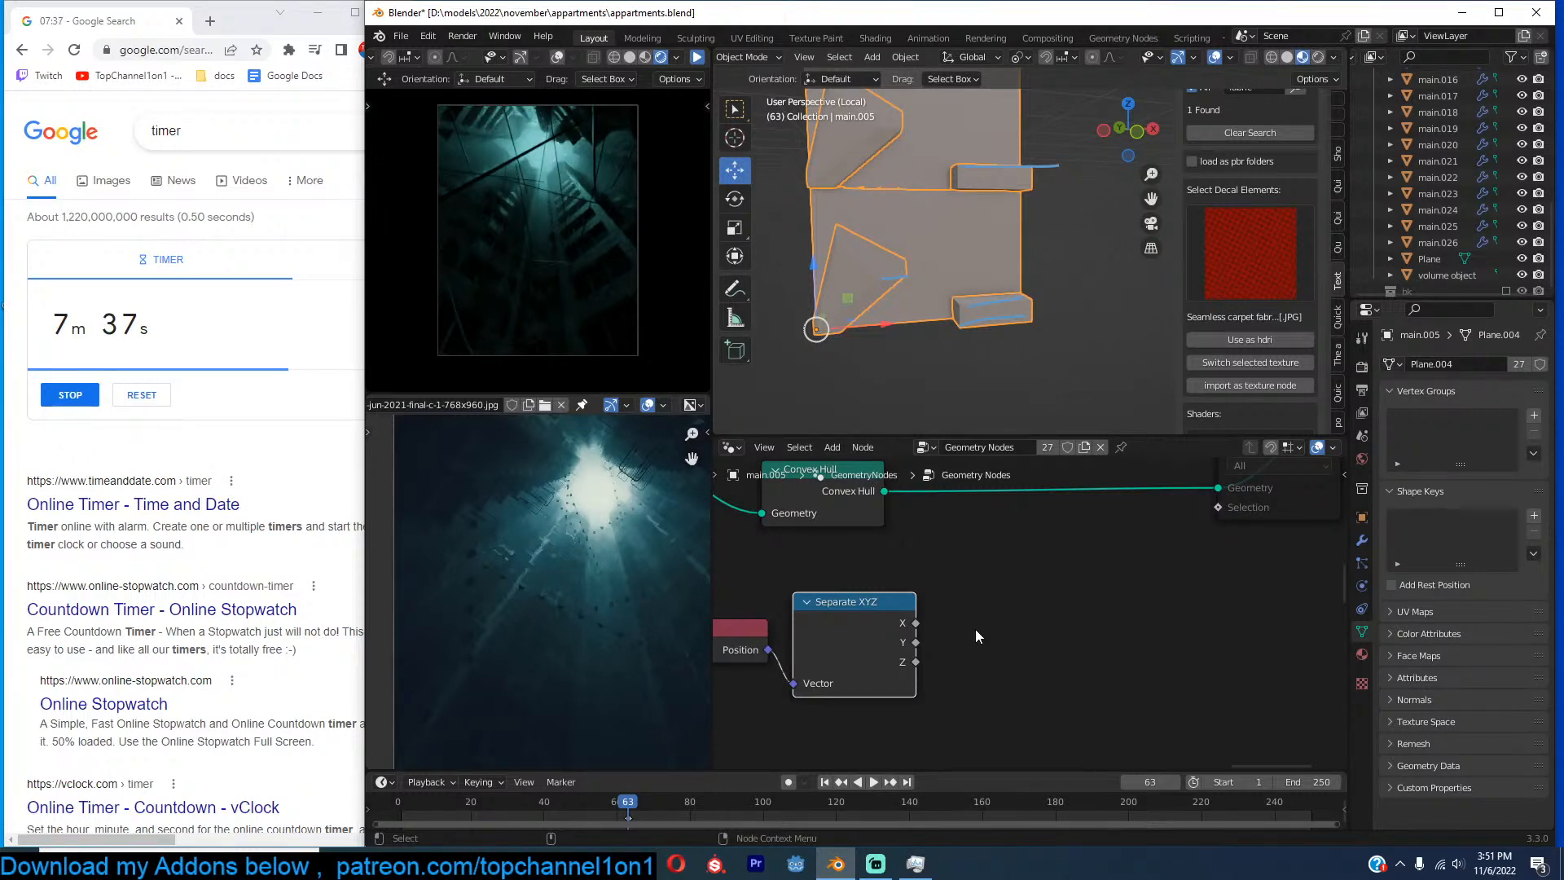
Draw an annotation line around the lower edge of the convex hull's lowest balcony block.
scroll(951, 404, "down", 2)
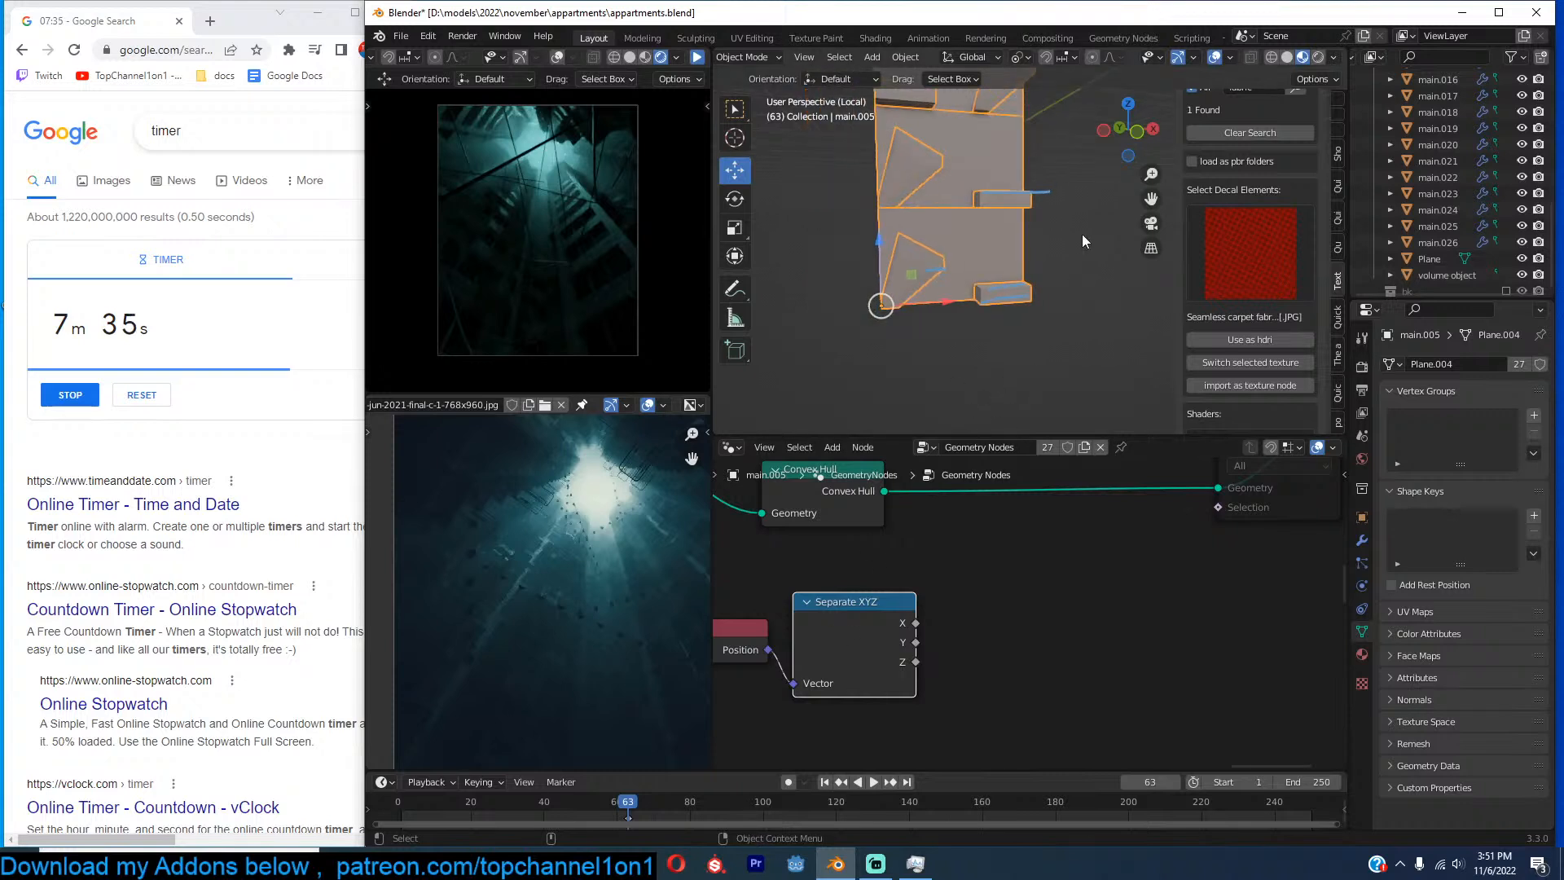
middle_click_drag(1082, 235, 1127, 227, "shift")
scroll(1143, 224, "up", 4)
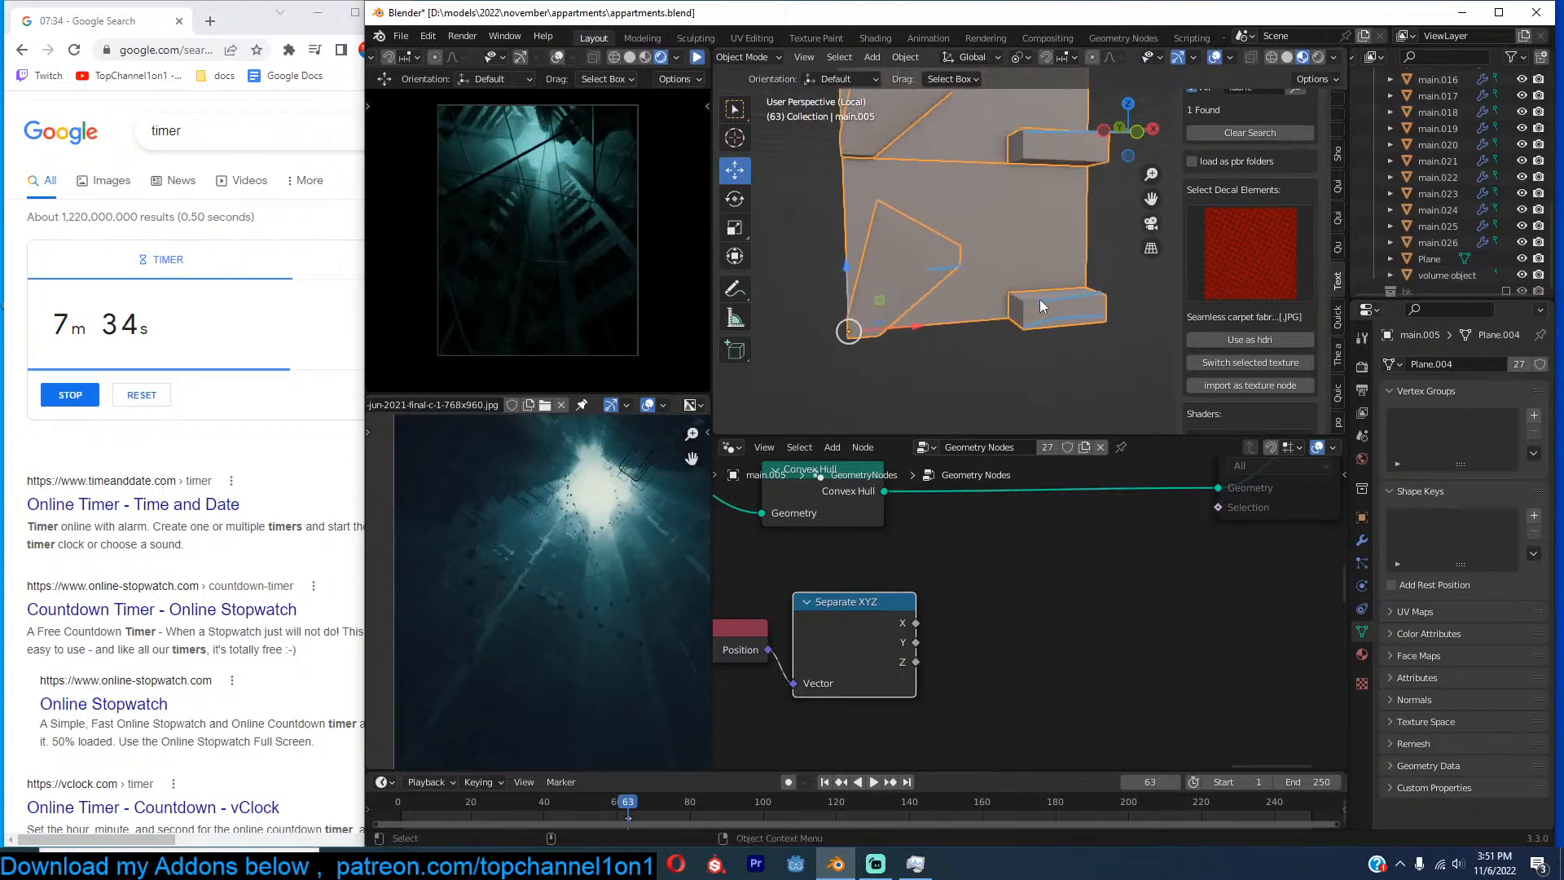
left_click(741, 290)
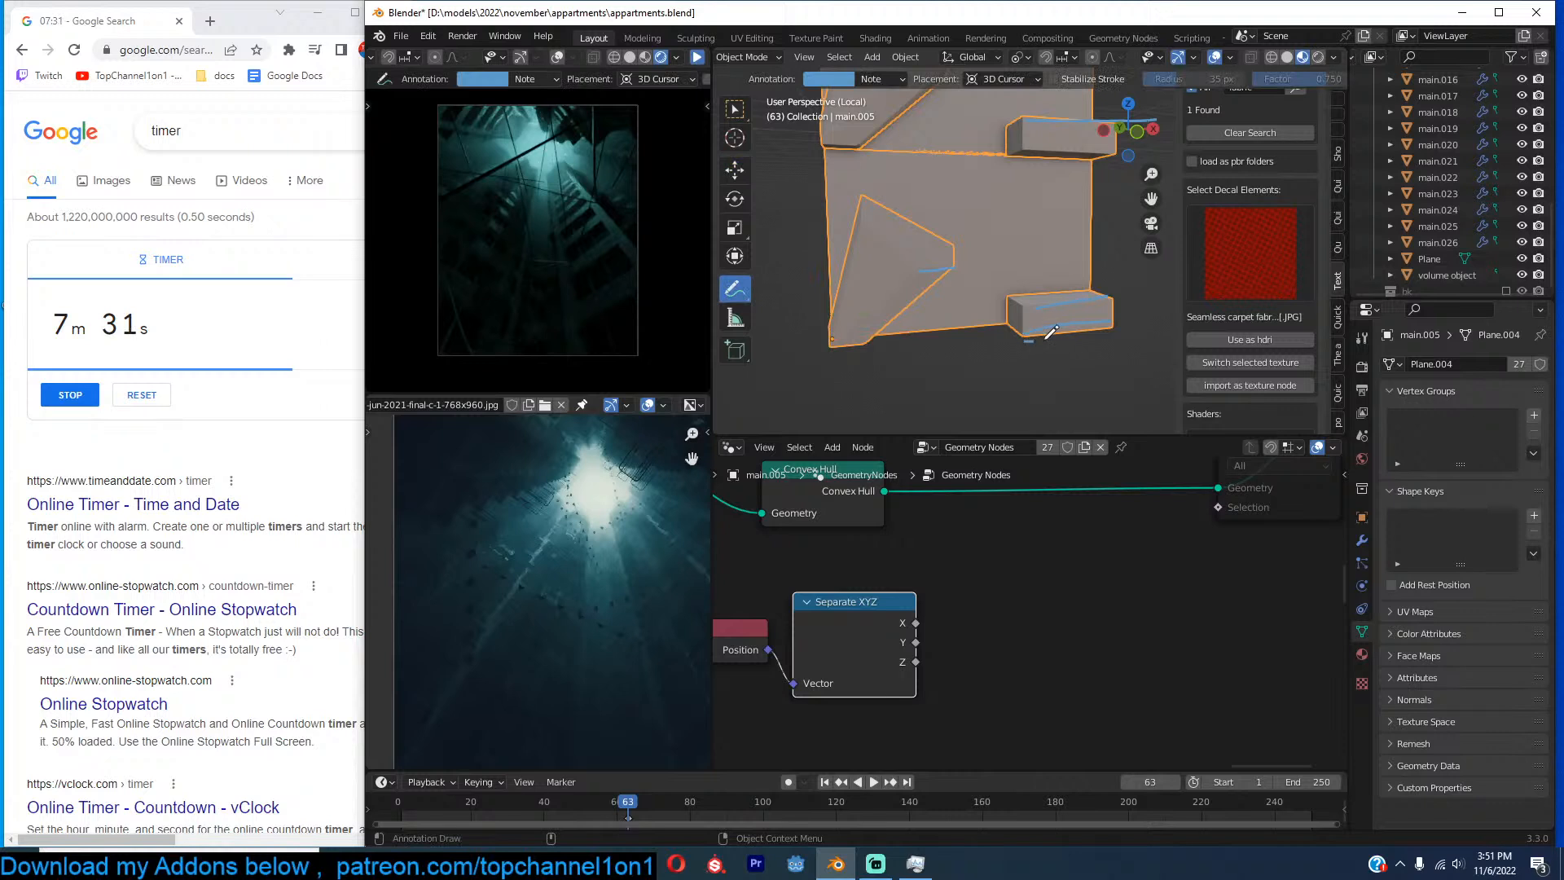
left_click_drag(1060, 334, 1124, 329)
scroll(973, 637, "down", 1)
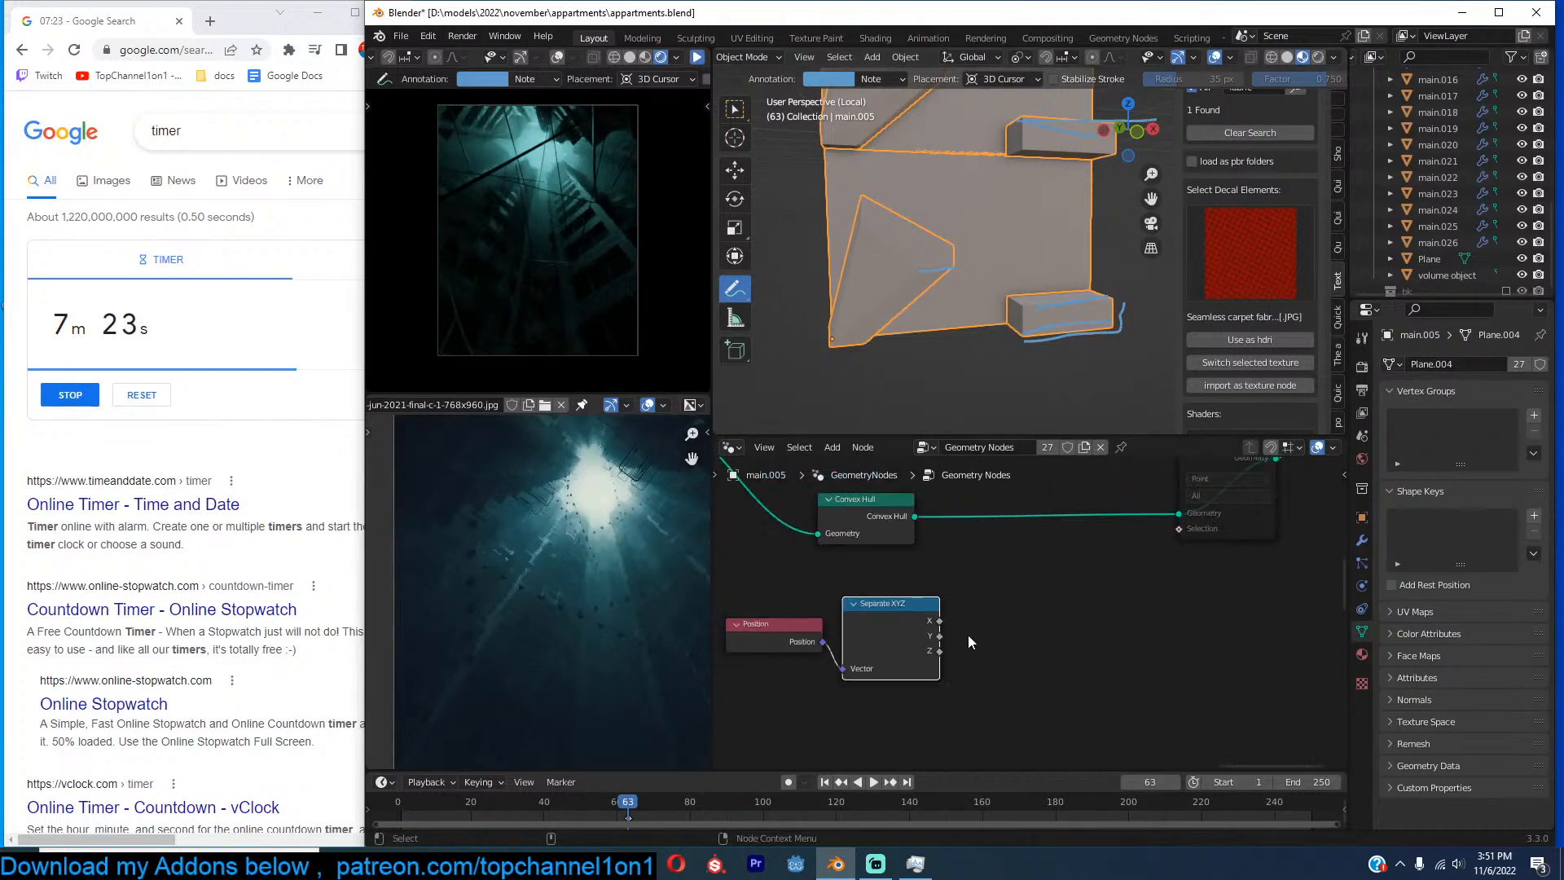
Unmute the Delete Geometry node and connect the Z output of Separate XYZ to its Selection input.
middle_click_drag(1292, 498, 1220, 555)
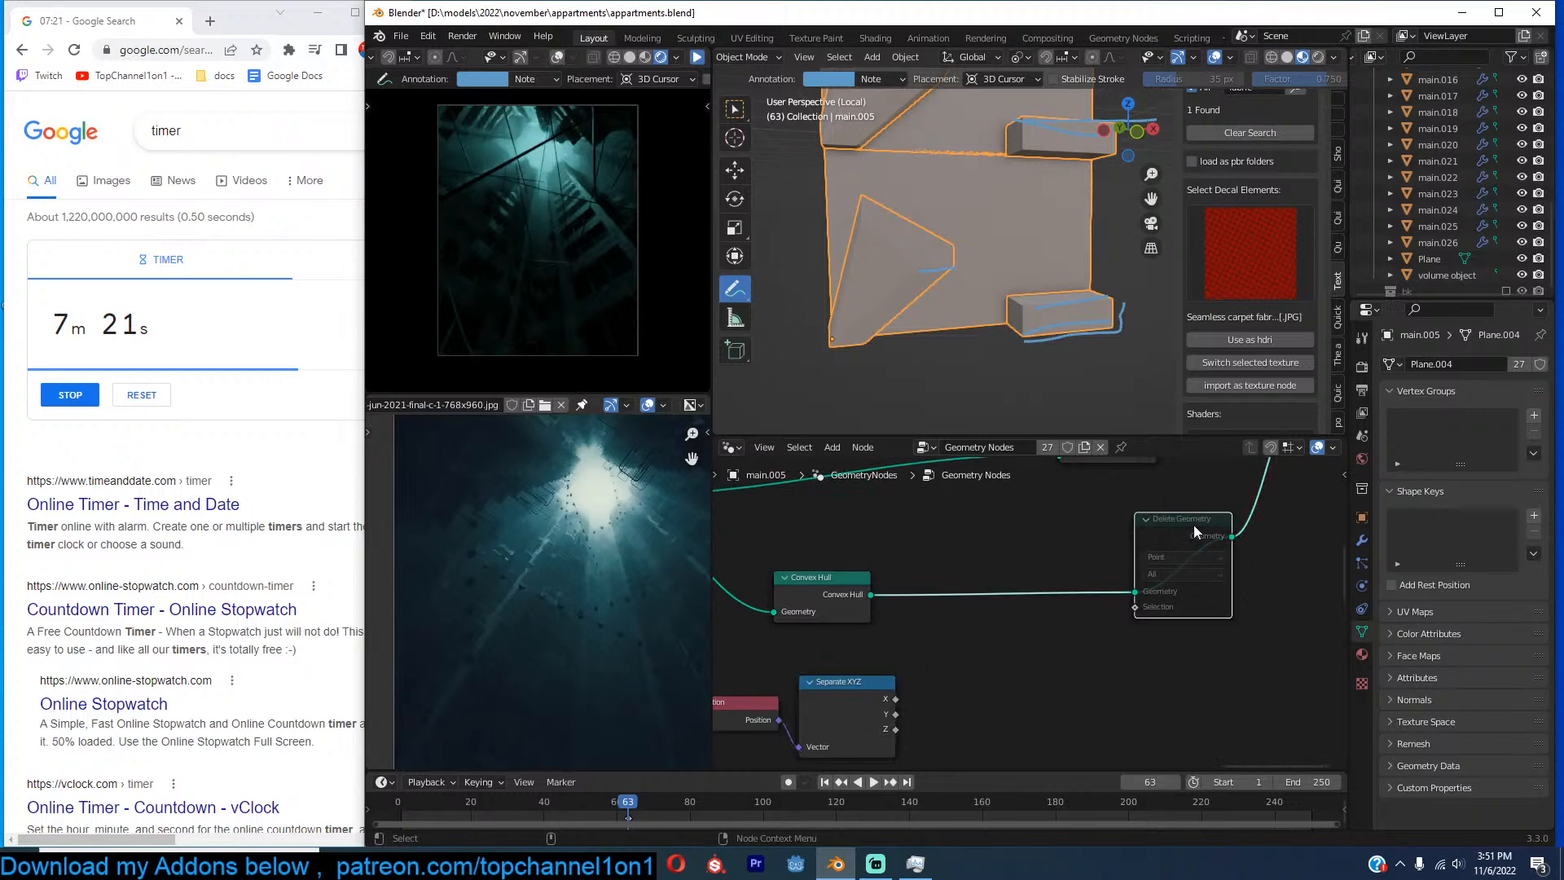
key("m")
left_click_drag(895, 729, 1135, 607)
middle_click_drag(949, 217, 1100, 260)
scroll(1423, 263, "down", 2)
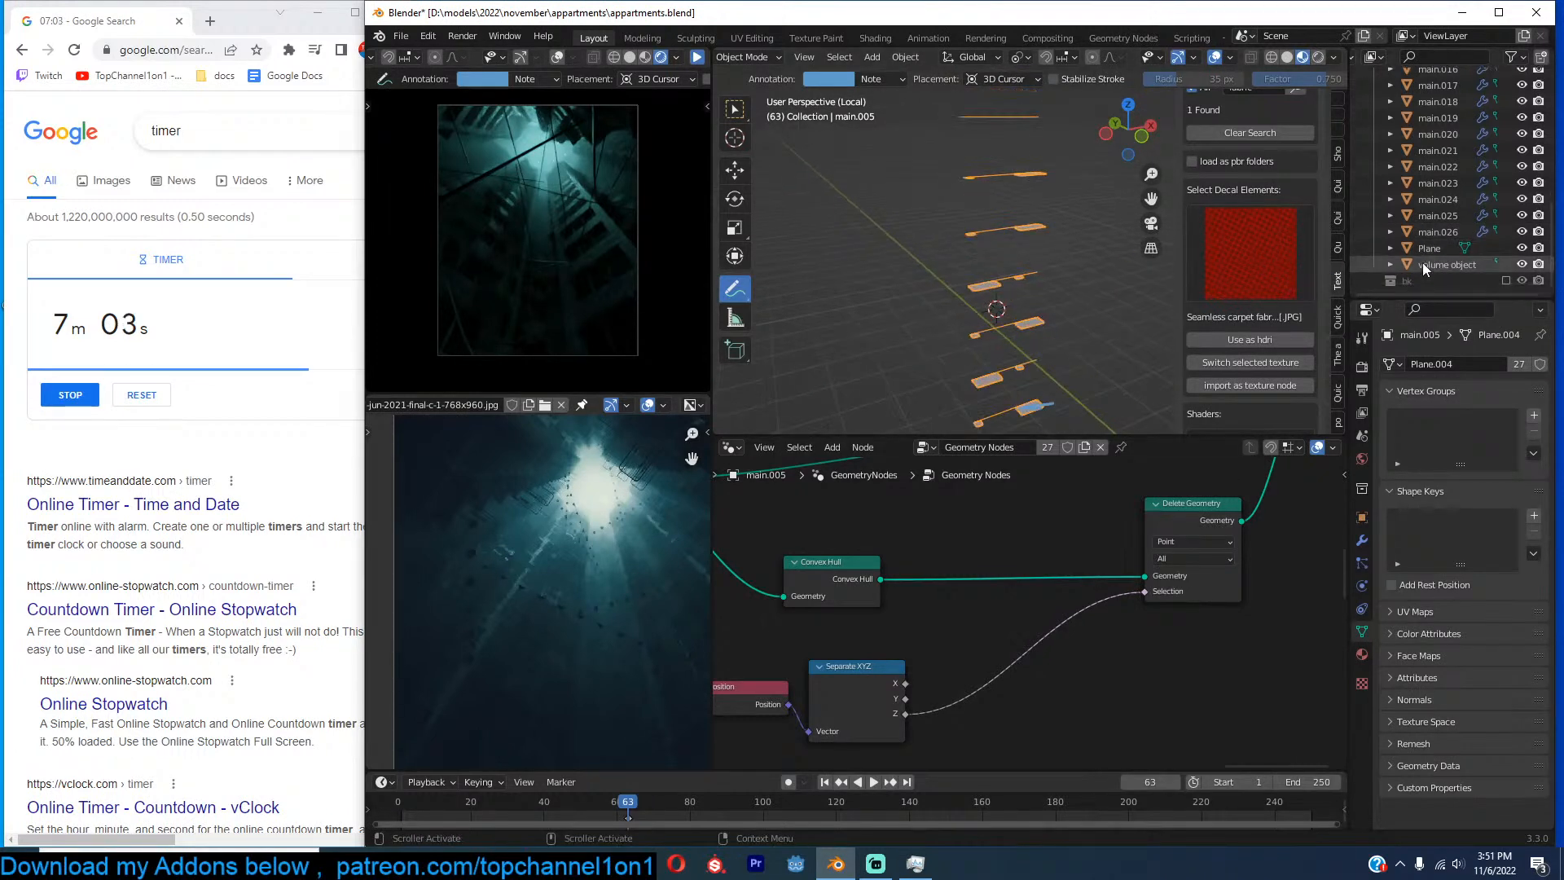
Return to the Move tool, leave local view and select the facade object main.004.
scroll(1019, 315, "down", 4)
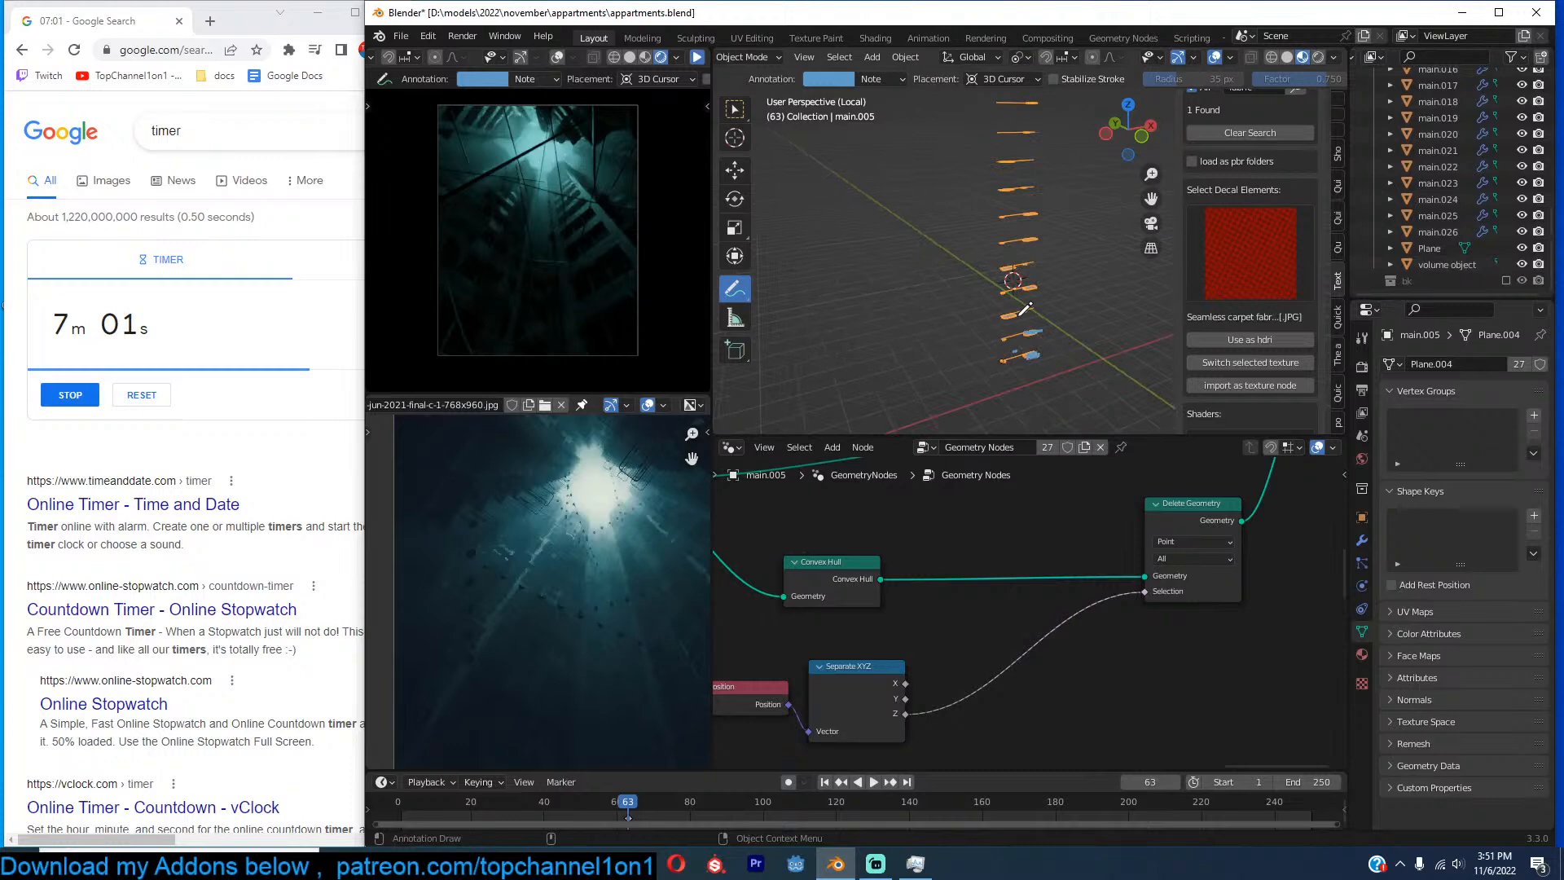
middle_click_drag(1025, 308, 1027, 307)
left_click(734, 169)
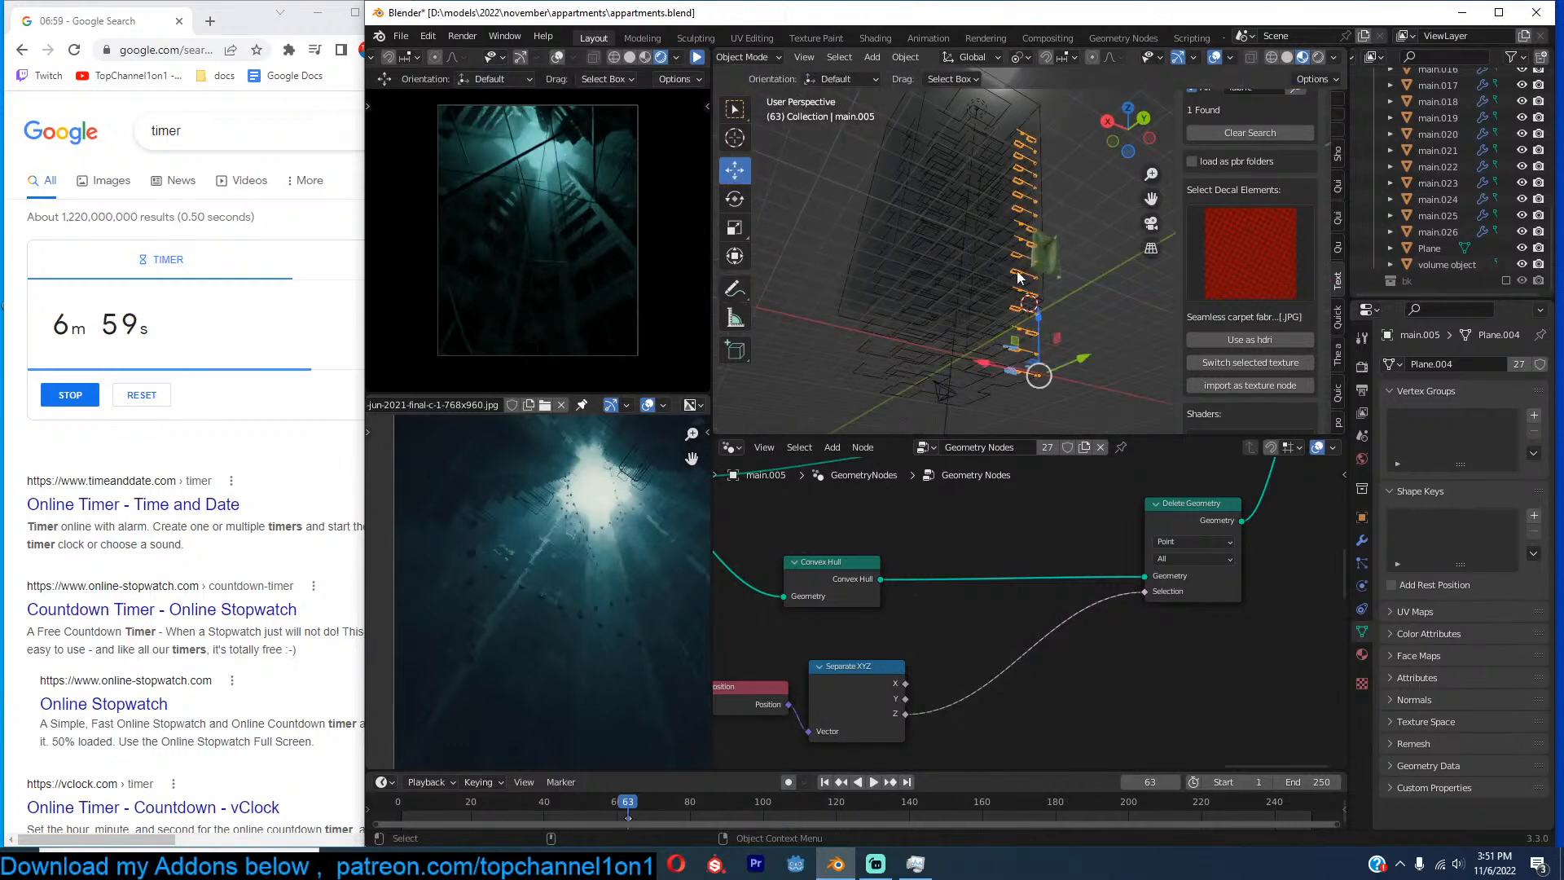
left_click(1049, 262)
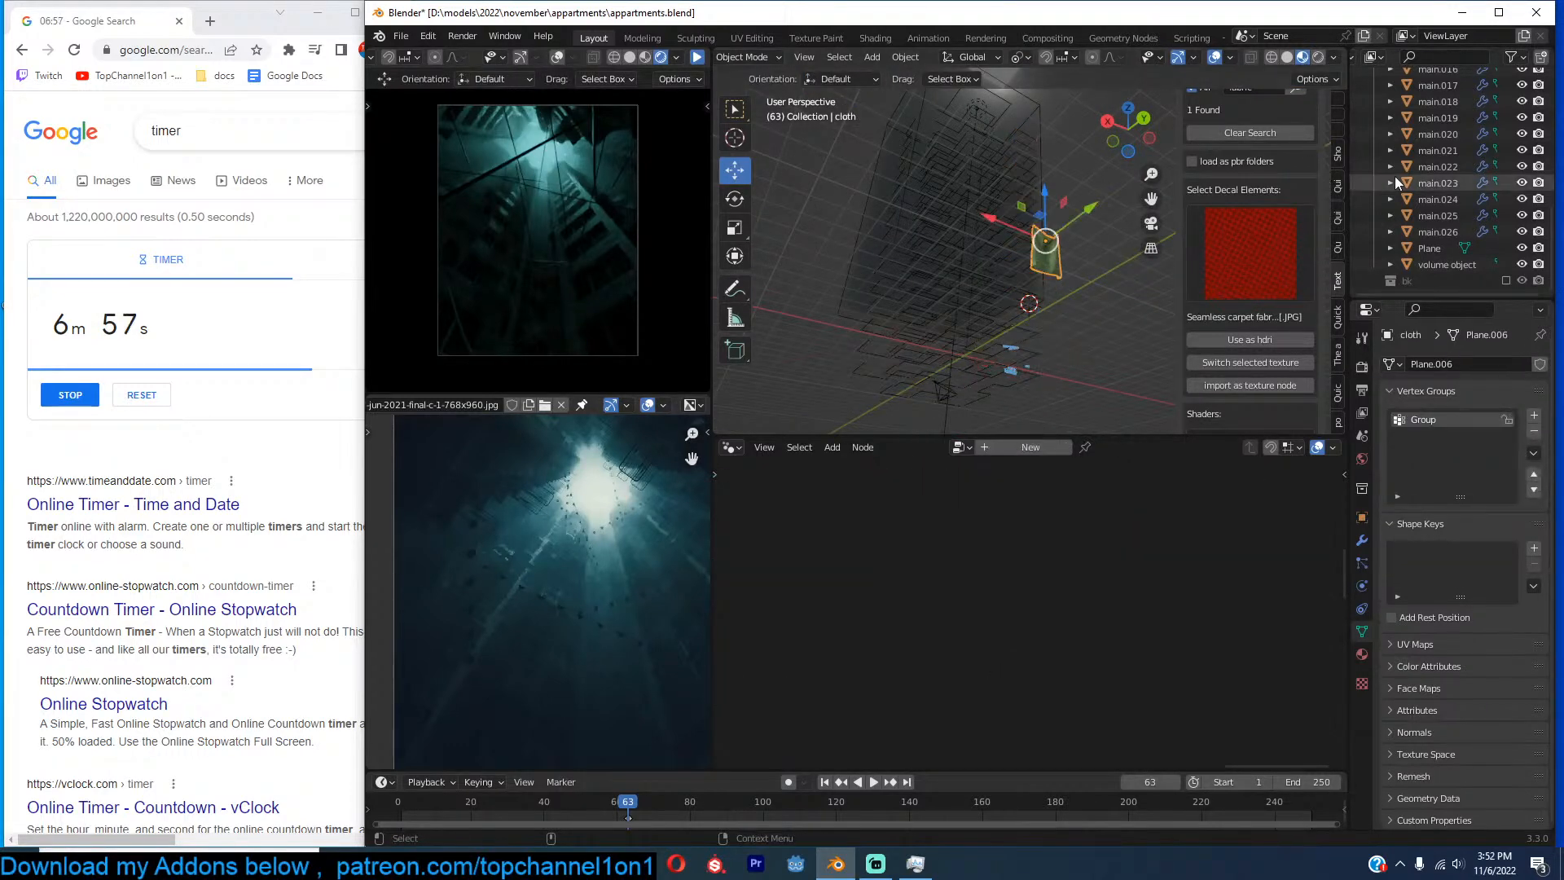
scroll(1395, 176, "up", 10)
left_click(1041, 366)
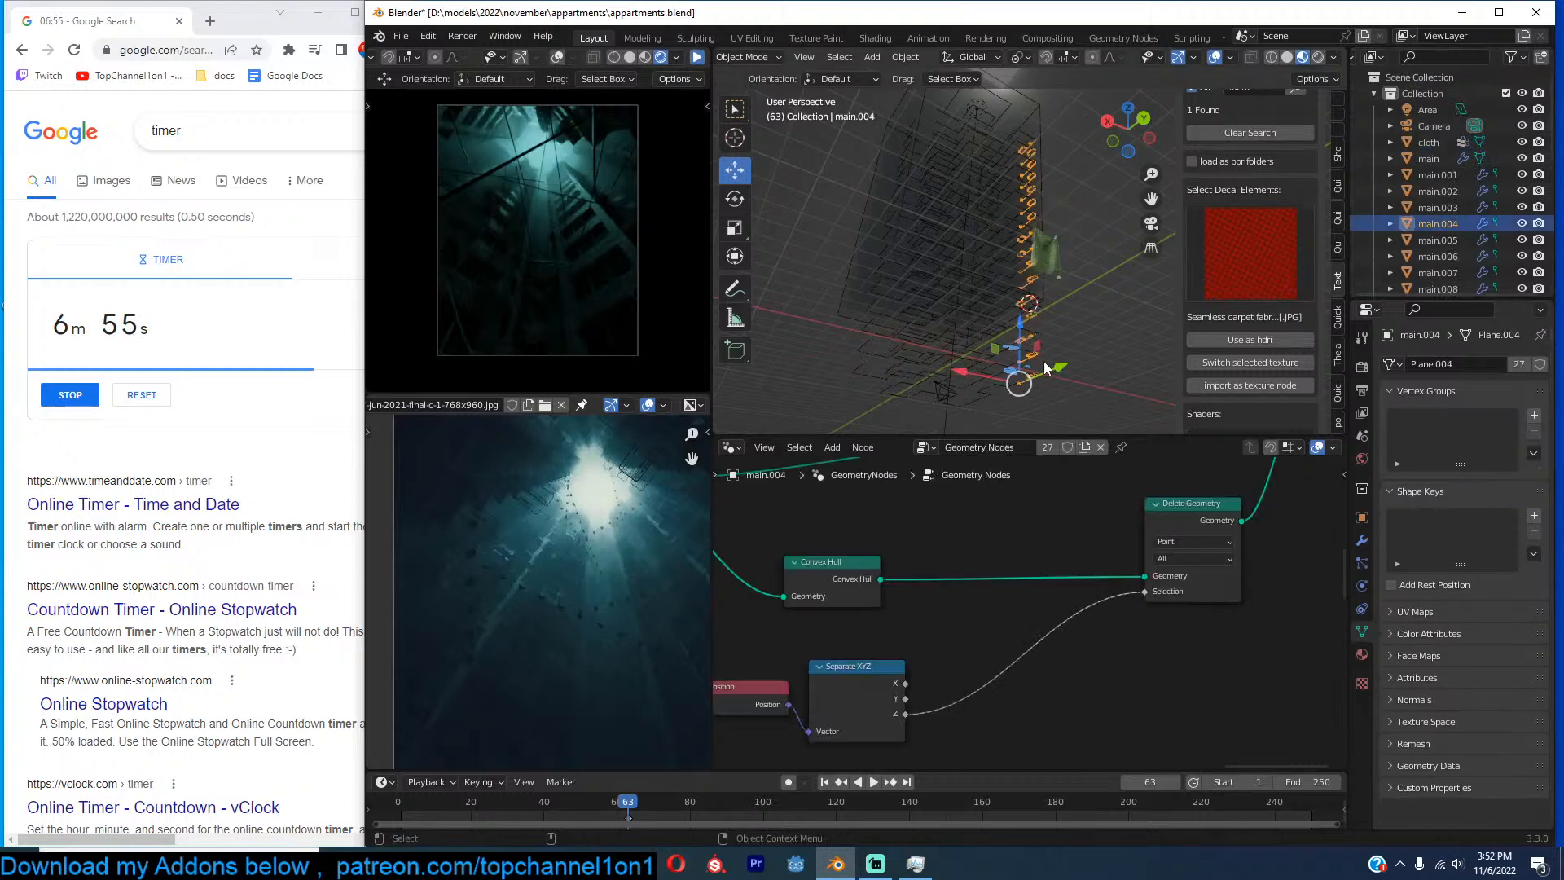
middle_click_drag(1057, 338, 1062, 364)
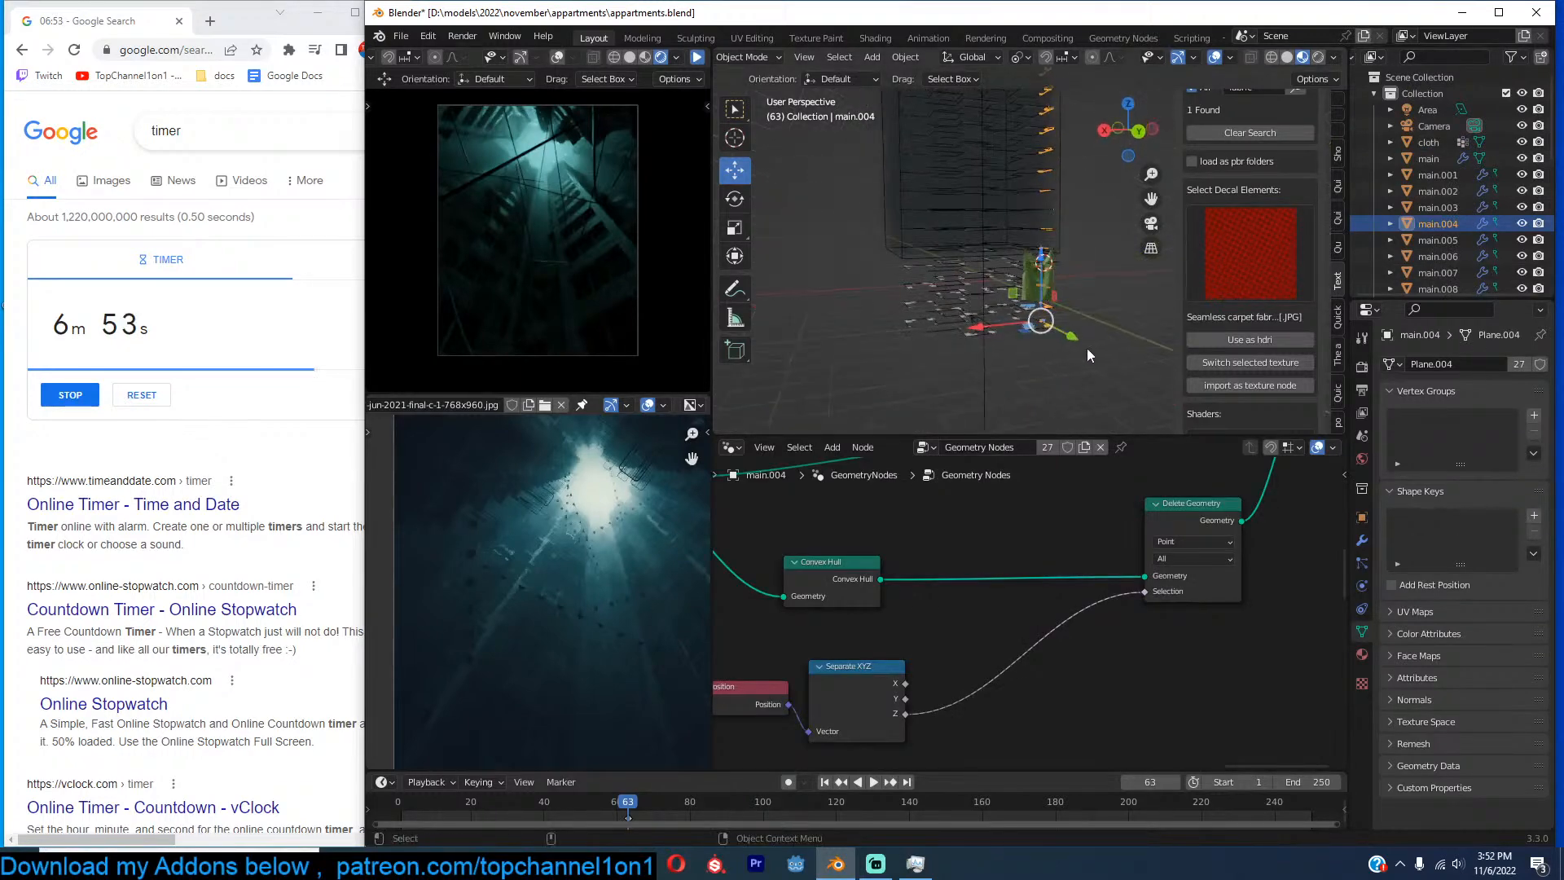
Bring the cloth object into the node tree as an Object Info node and place it beside Delete Geometry.
left_click(1438, 142)
left_click_drag(1439, 142, 1147, 673)
scroll(1150, 673, "down", 4)
middle_click_drag(1248, 592, 1127, 638)
left_click_drag(1025, 724, 1125, 649)
Move Group Output aside and insert an Instance on Points node between Delete Geometry and Group Output.
left_click(1172, 472)
left_click_drag(1173, 471, 1284, 494)
key("shift+a")
left_click(1187, 491)
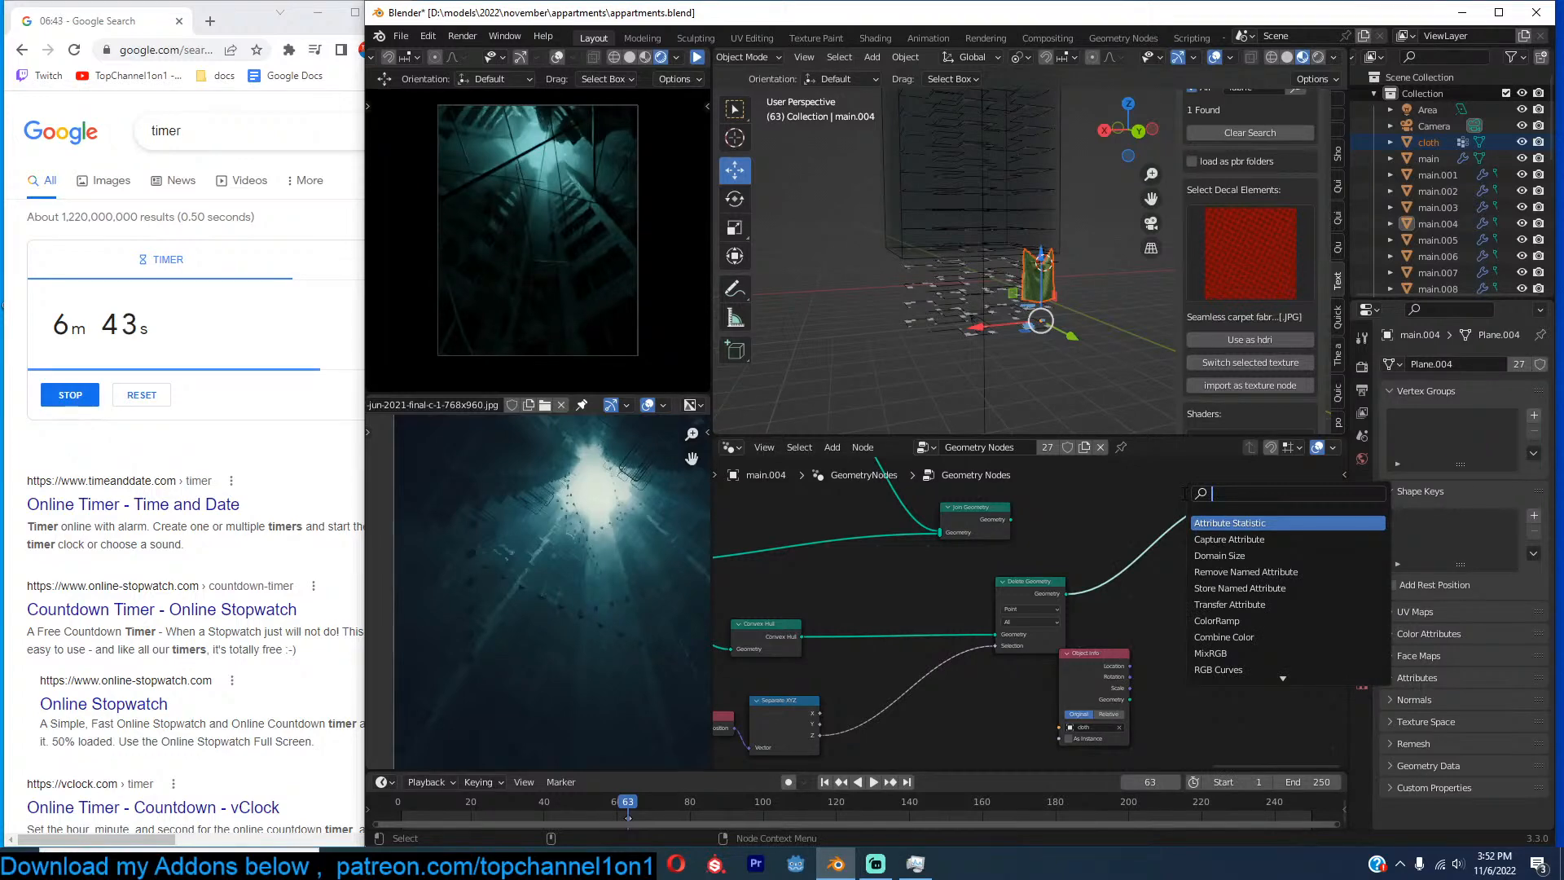
type("on po")
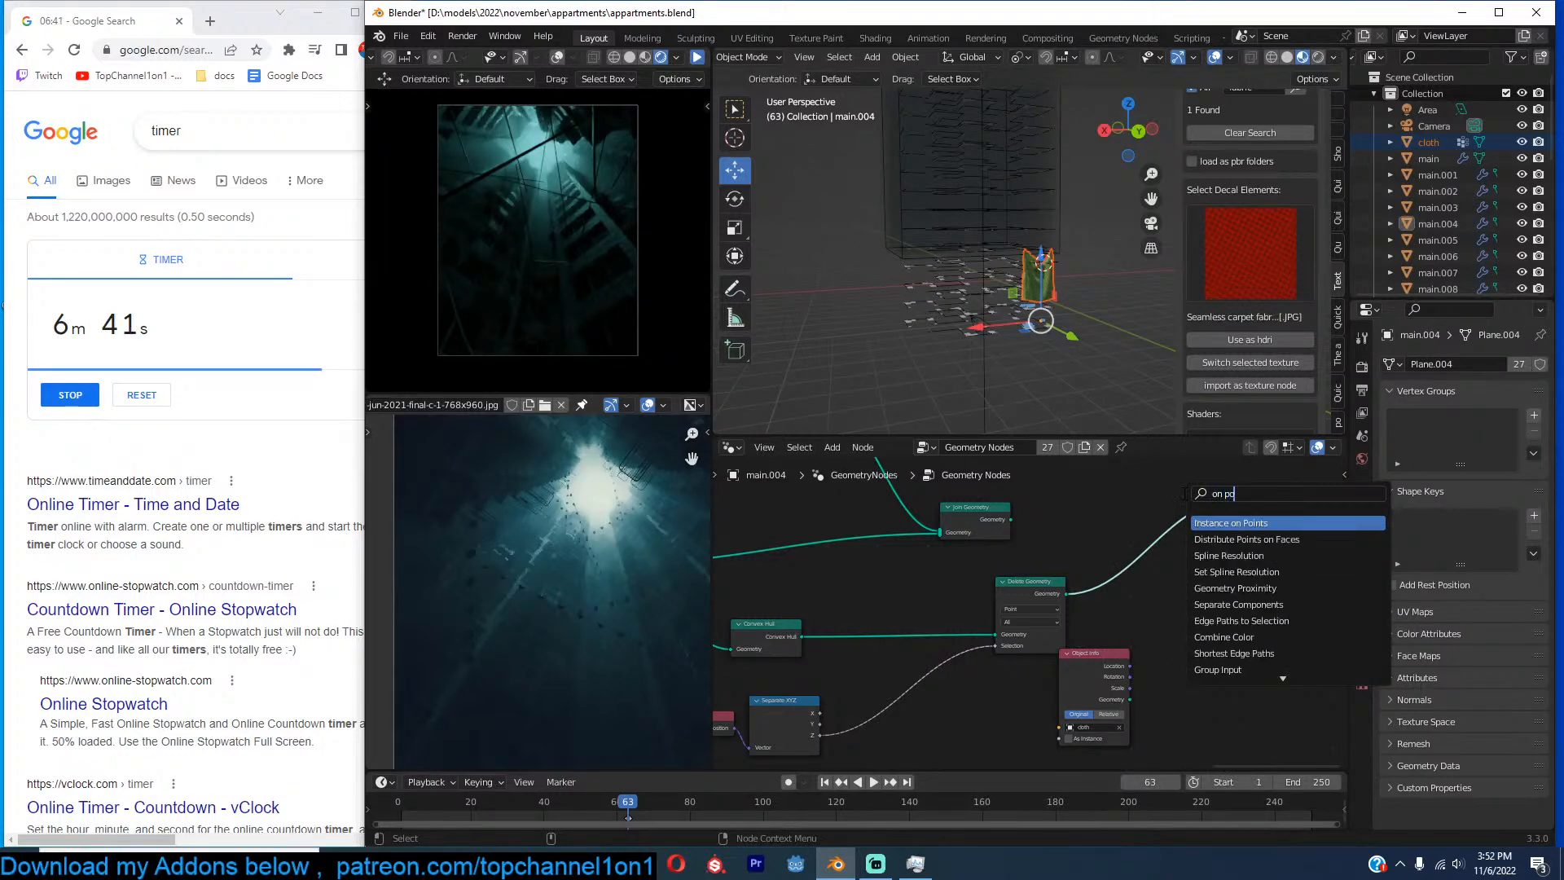
left_click(1260, 522)
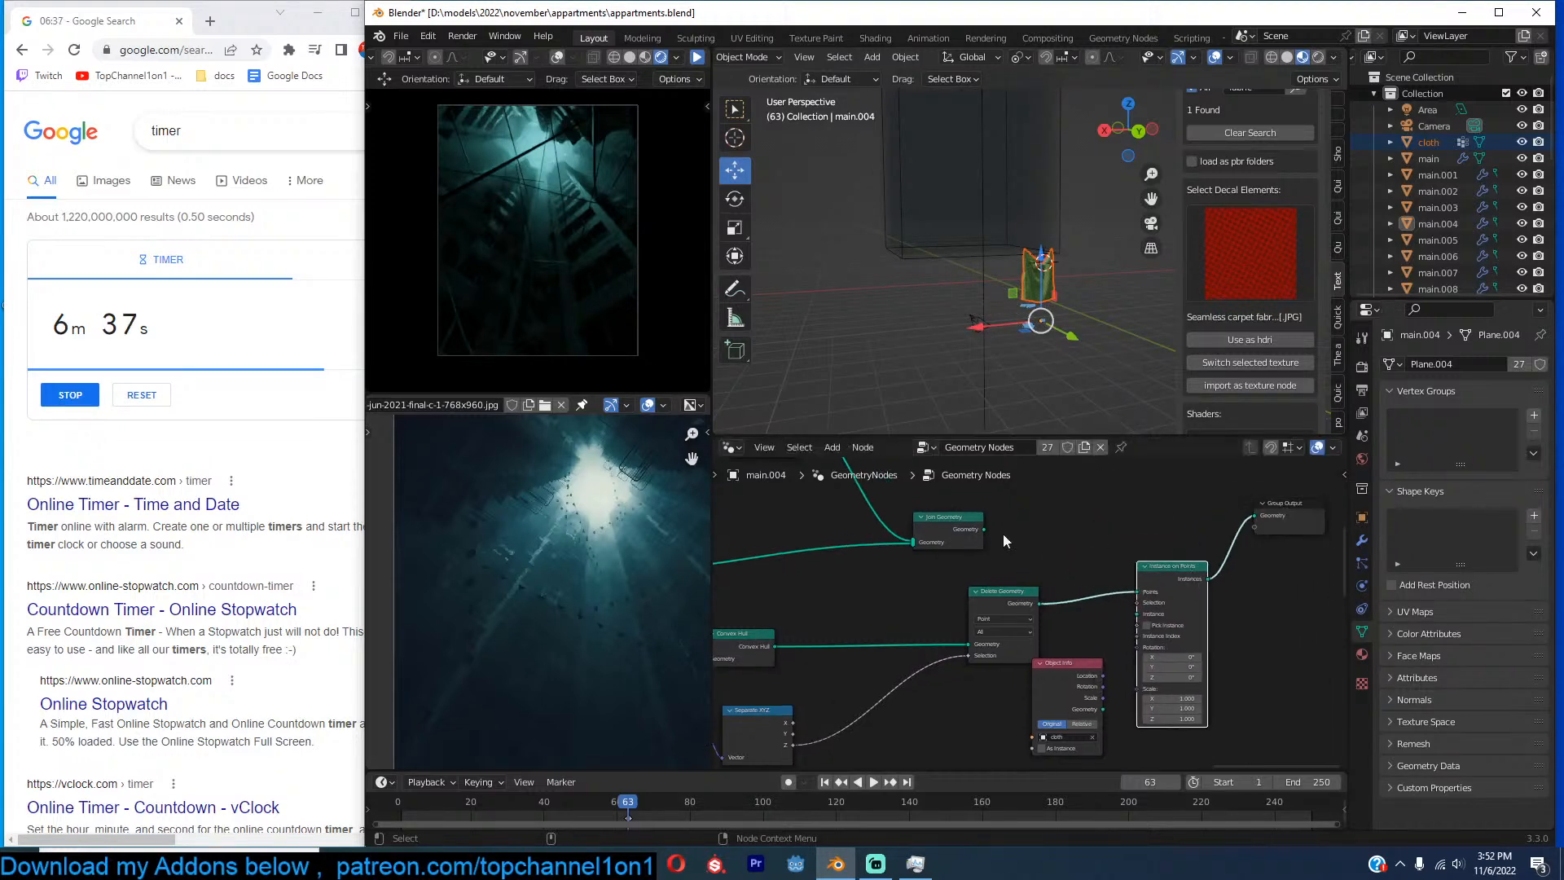
Connect the Instances output of Instance on Points to Join Geometry, and feed Join Geometry into Group Output.
left_click(1201, 575)
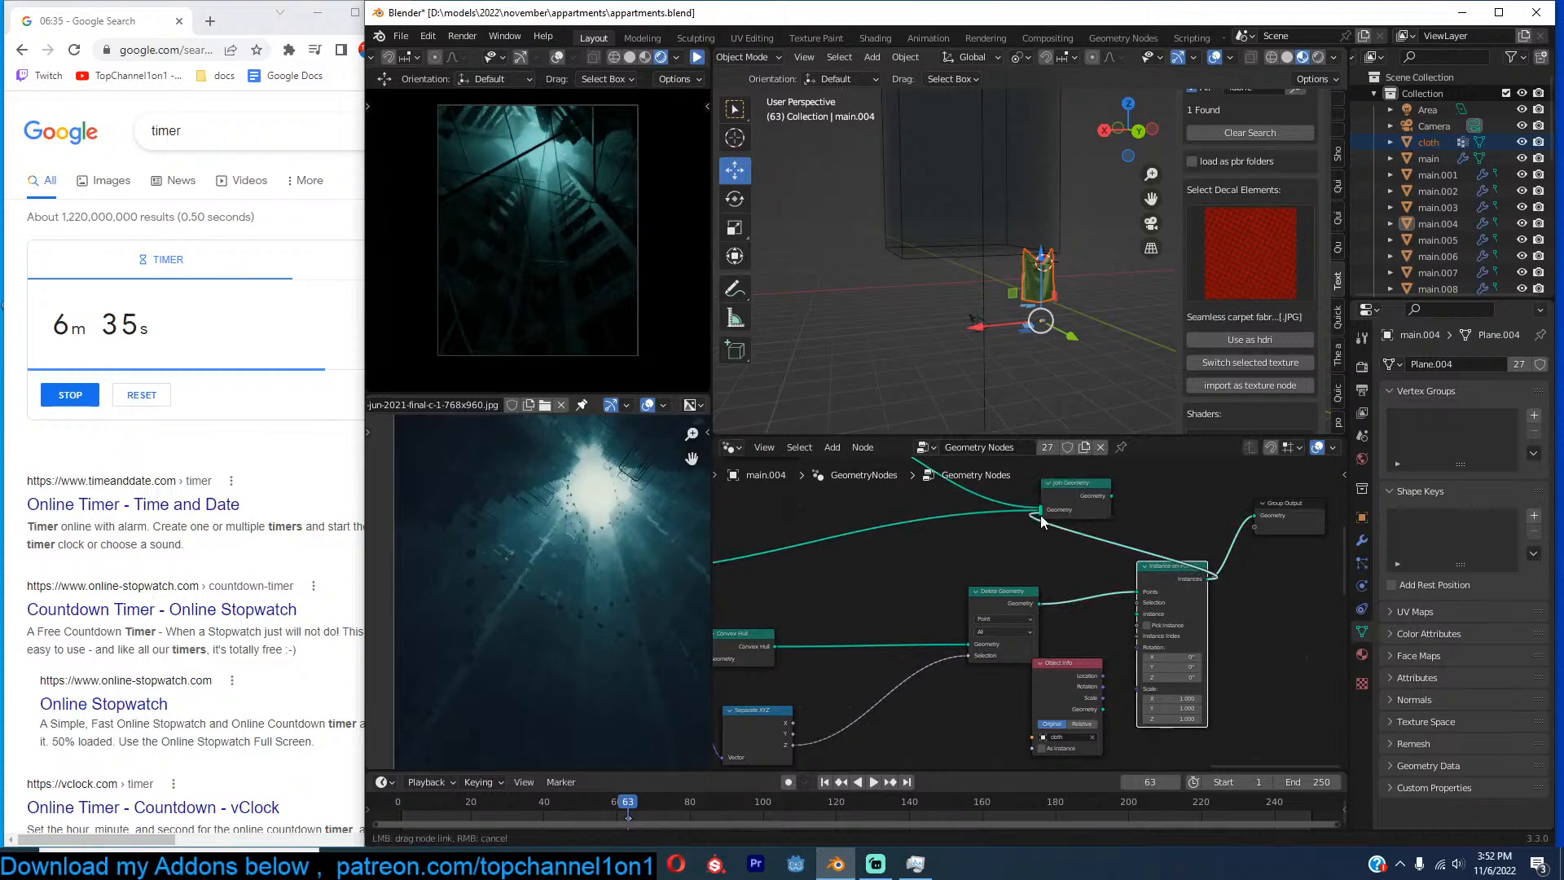
left_click(1074, 493, "ctrl+shift")
left_click(1083, 494, "ctrl+shift")
left_click(1170, 506)
key("x")
left_click(1080, 489, "alt+shift")
Isolate main.005 in local view and connect the Object Info Geometry output to the Instance input of Instance on Points.
scroll(956, 244, "up", 5)
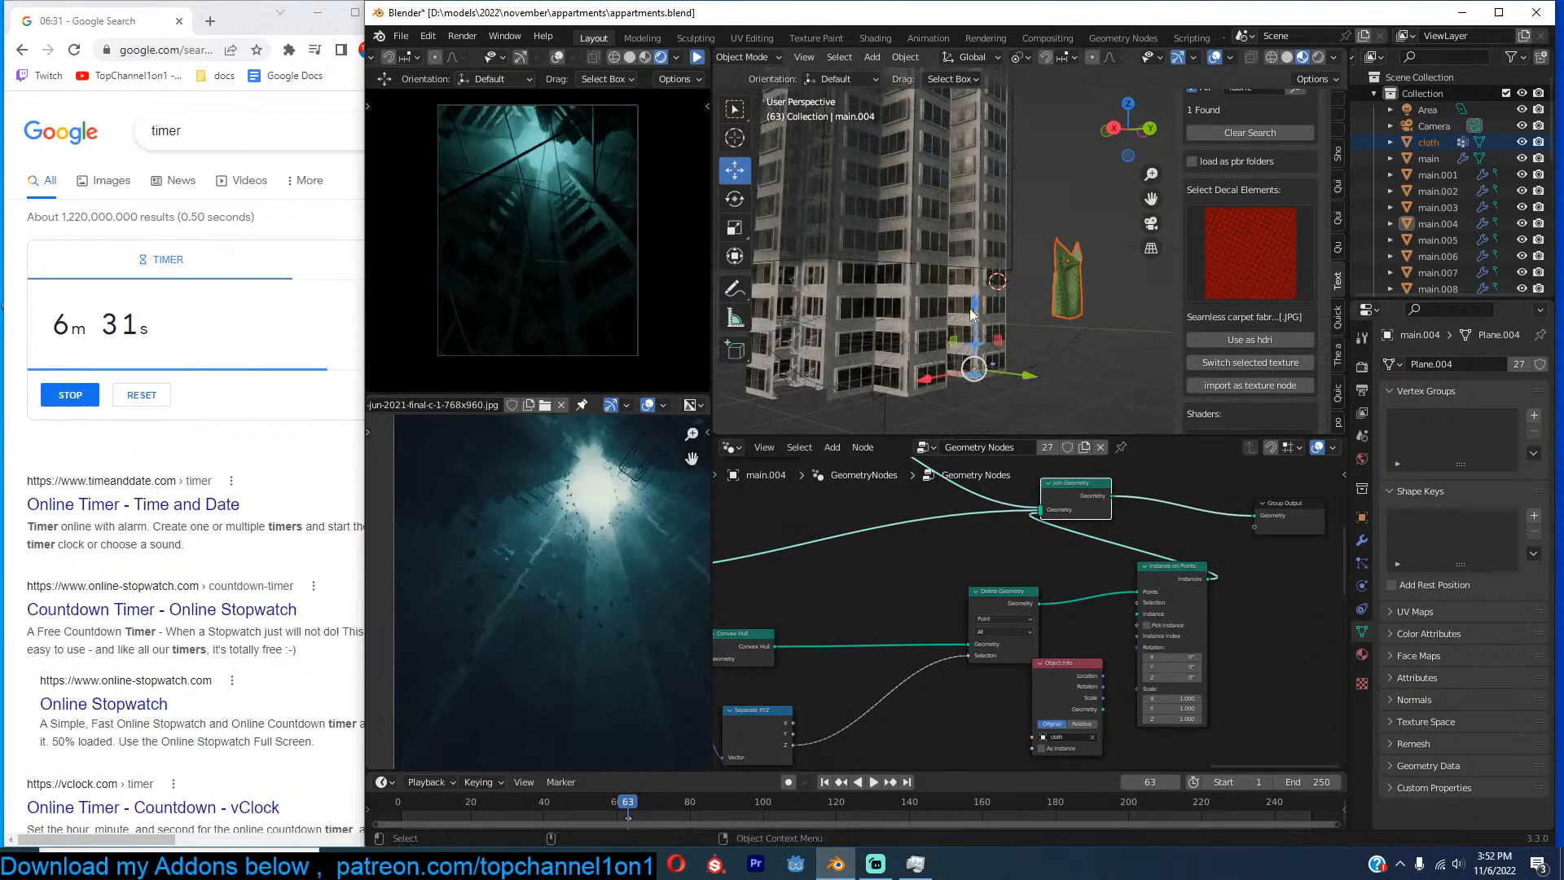
left_click(1010, 330)
key("KP_Divide")
middle_click_drag(1010, 330, 1108, 340)
middle_click_drag(1136, 698, 1232, 667)
scroll(1230, 667, "up", 3)
left_click_drag(1182, 686, 1237, 567)
scroll(936, 301, "down", 4)
middle_click_drag(953, 285, 1034, 295)
scroll(1034, 295, "down", 2)
scroll(1051, 302, "up", 4)
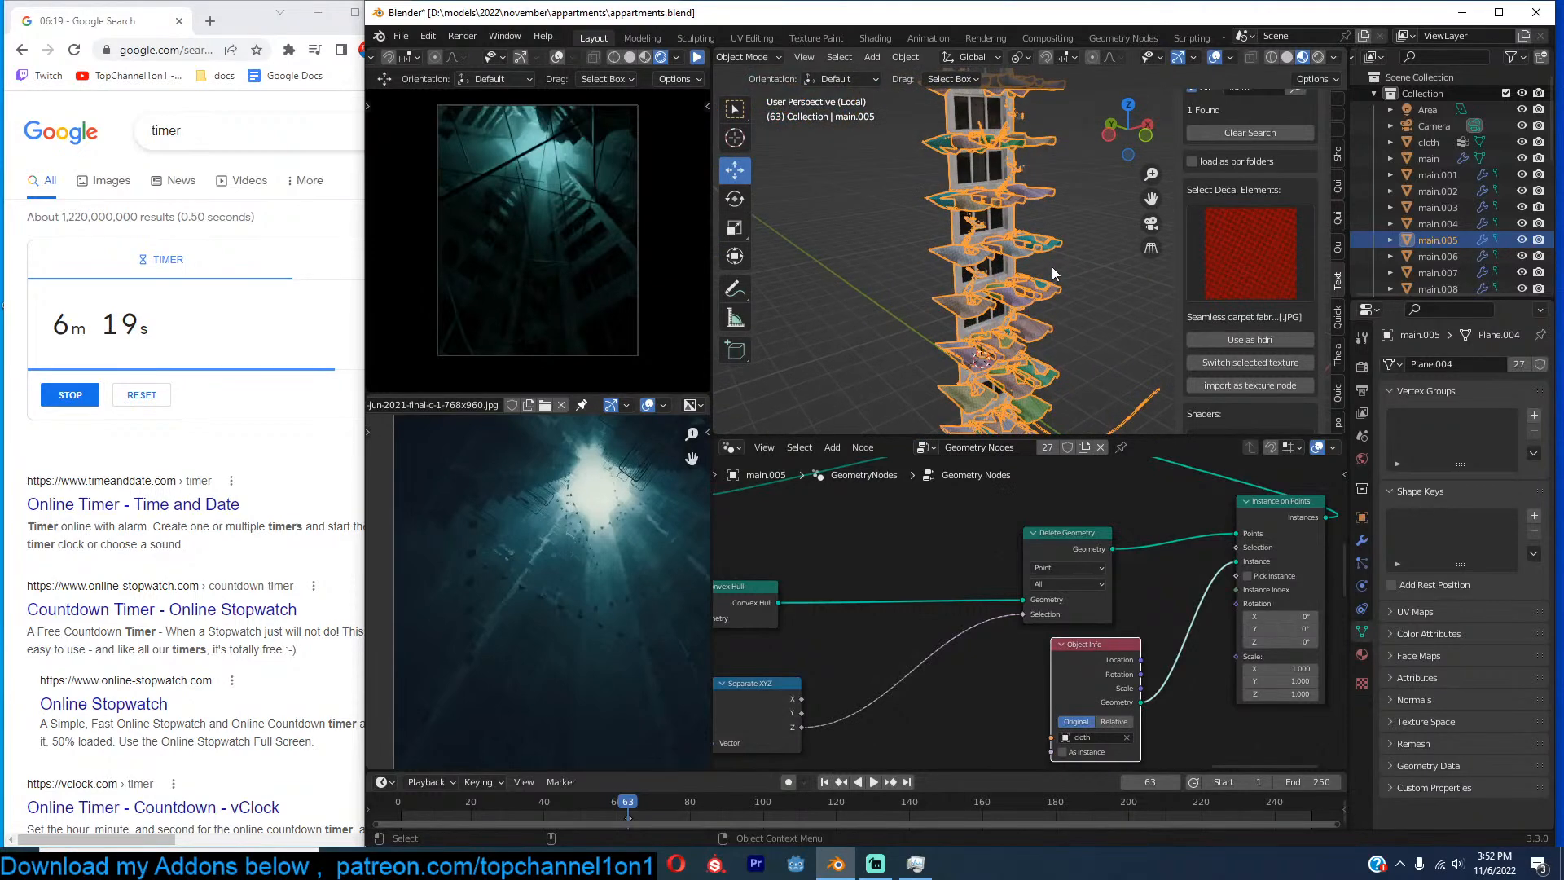
Apply the cloth object's rotation outside local view, and isolate main.005 again.
left_click(1449, 145)
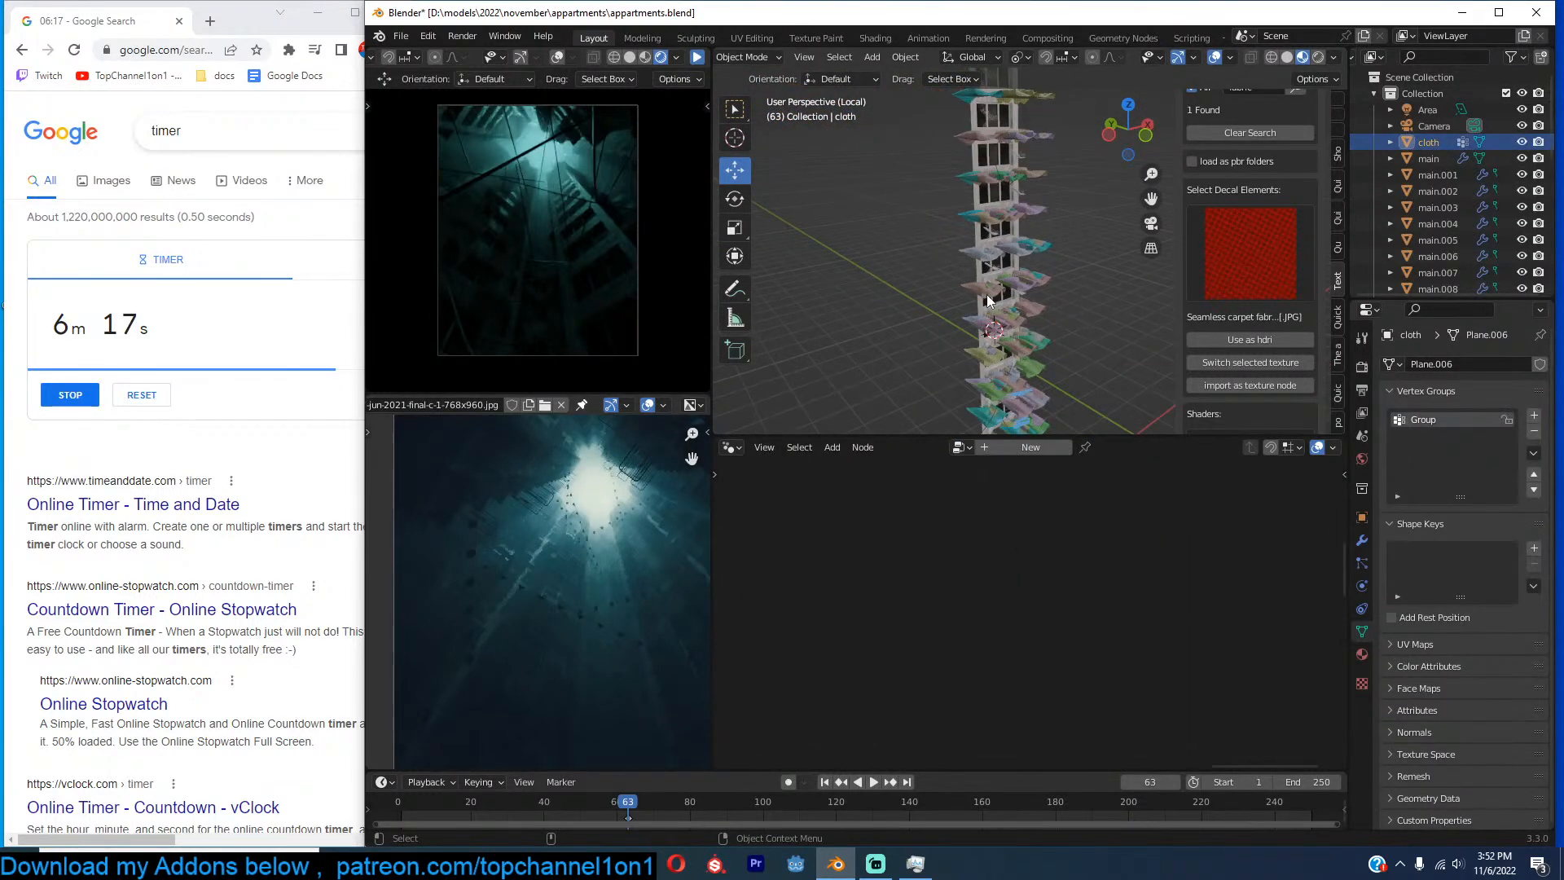
key("KP_Divide")
key("ctrl+a")
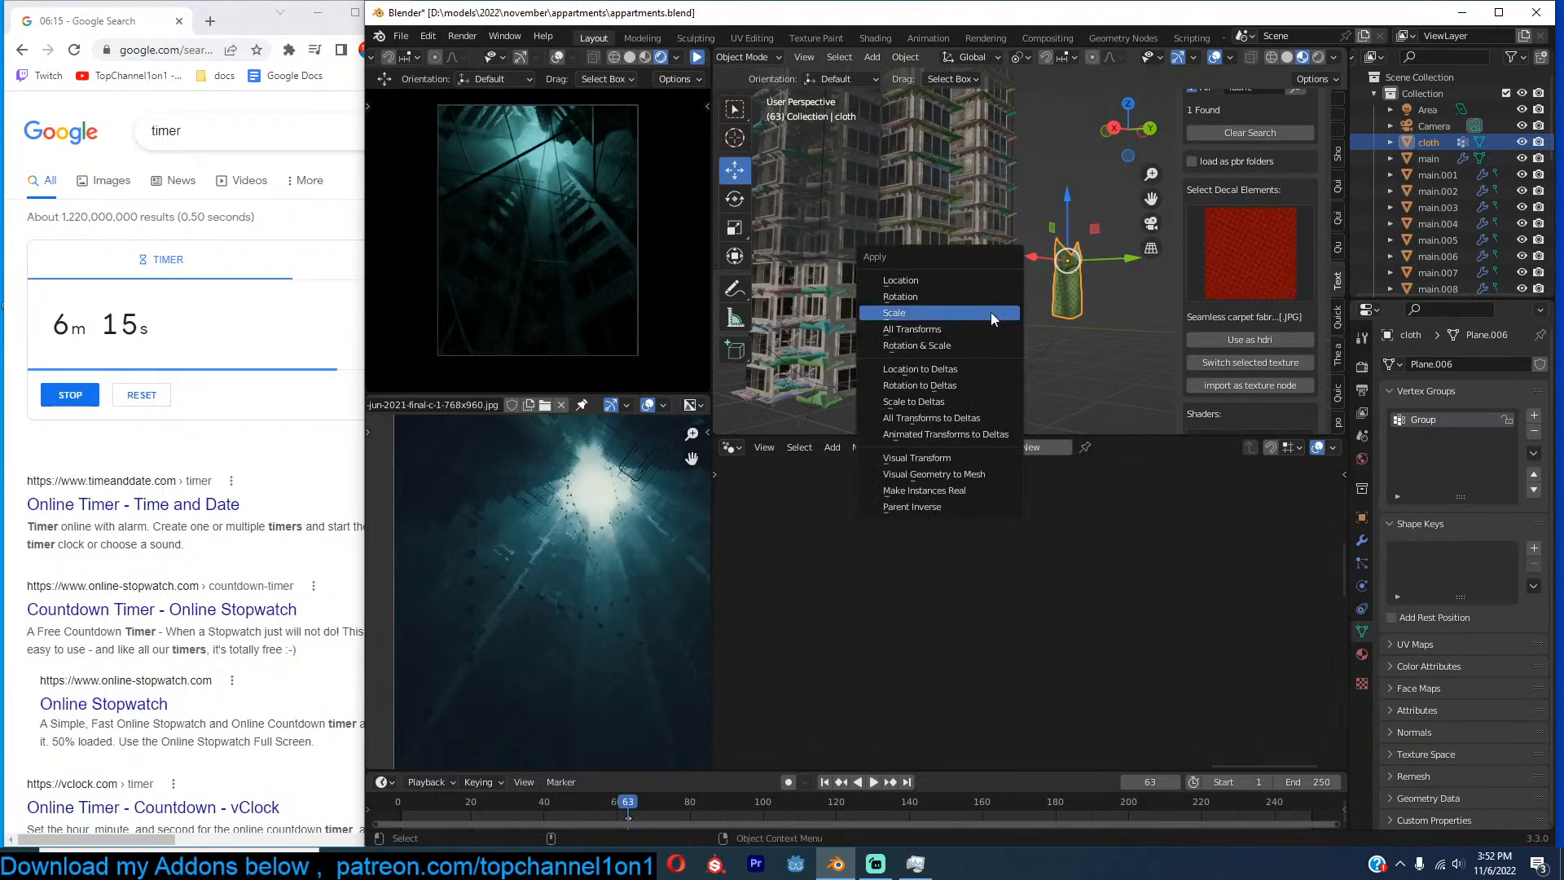
left_click(1001, 297)
left_click(992, 341)
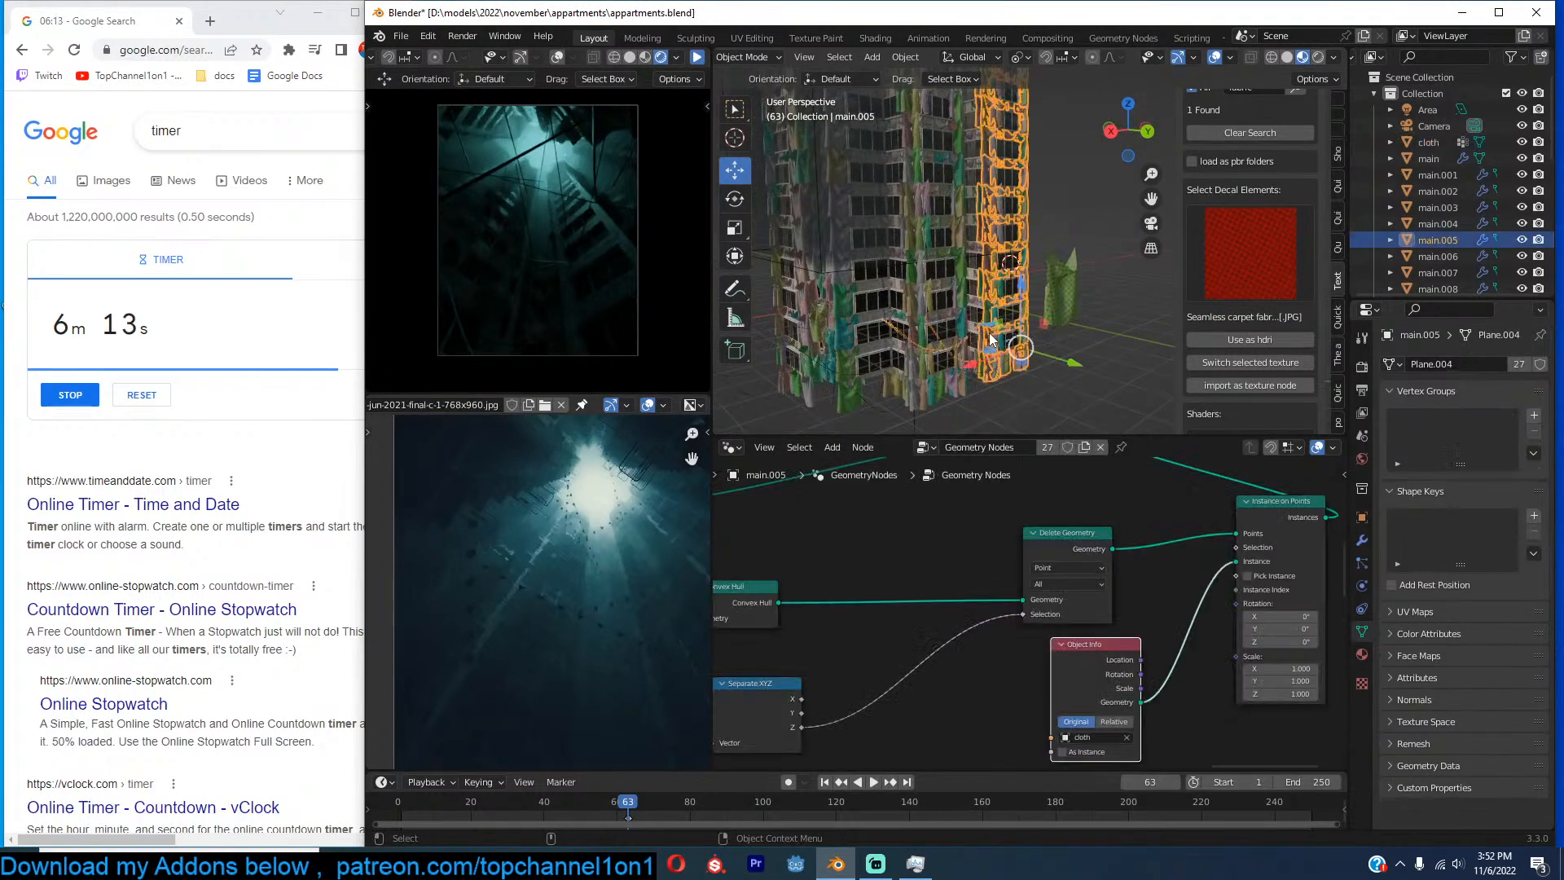
key("KP_Divide")
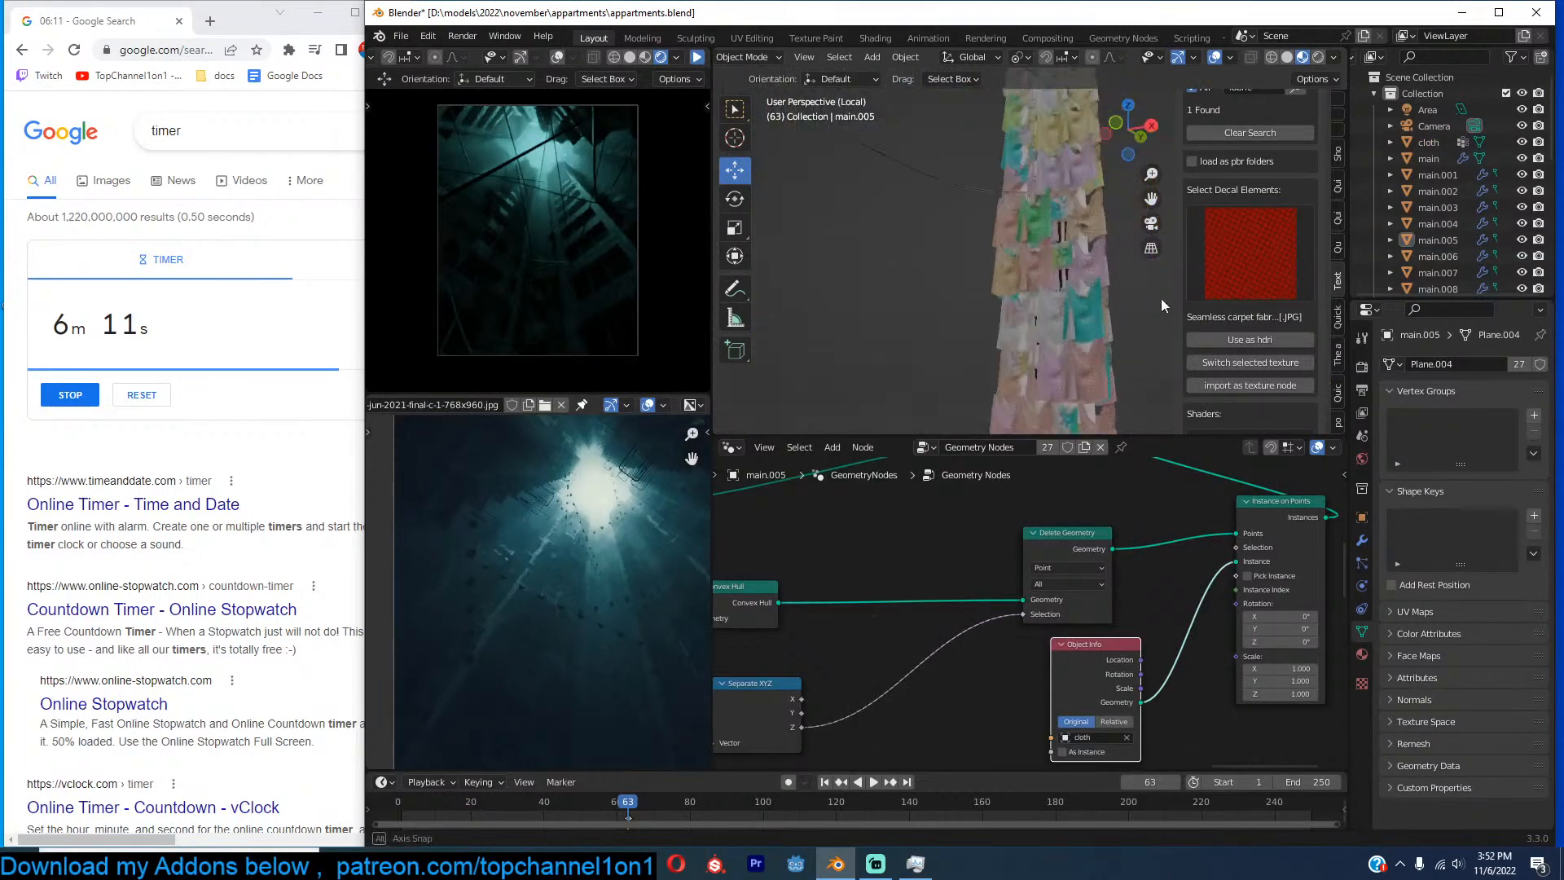
middle_click_drag(1045, 315, 1007, 372)
scroll(1096, 737, "down", 4)
Move the Instance on Points node farther from Object Info and save the file.
middle_click_drag(1096, 742, 984, 703)
scroll(998, 692, "up", 4)
left_click_drag(1132, 496, 1263, 580)
middle_click_drag(1116, 658, 1136, 633)
key("ctrl+s")
Add a Random Value node, set it to Boolean and connect it to Pick Instance on Instance on Points.
key("shift+a")
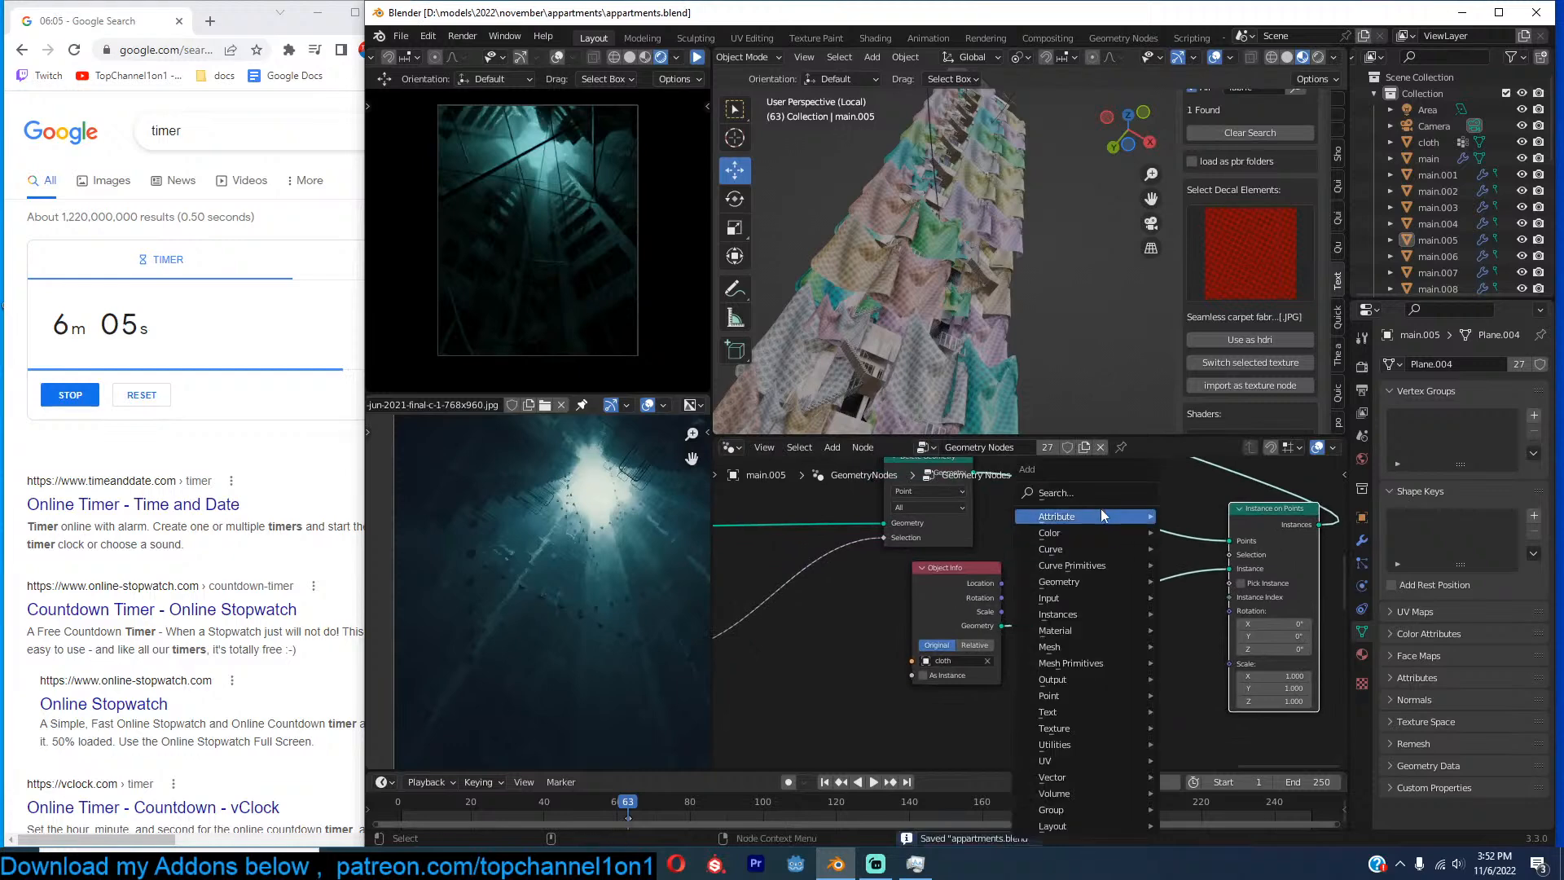
left_click(1105, 491)
type("rand")
left_click(1138, 518)
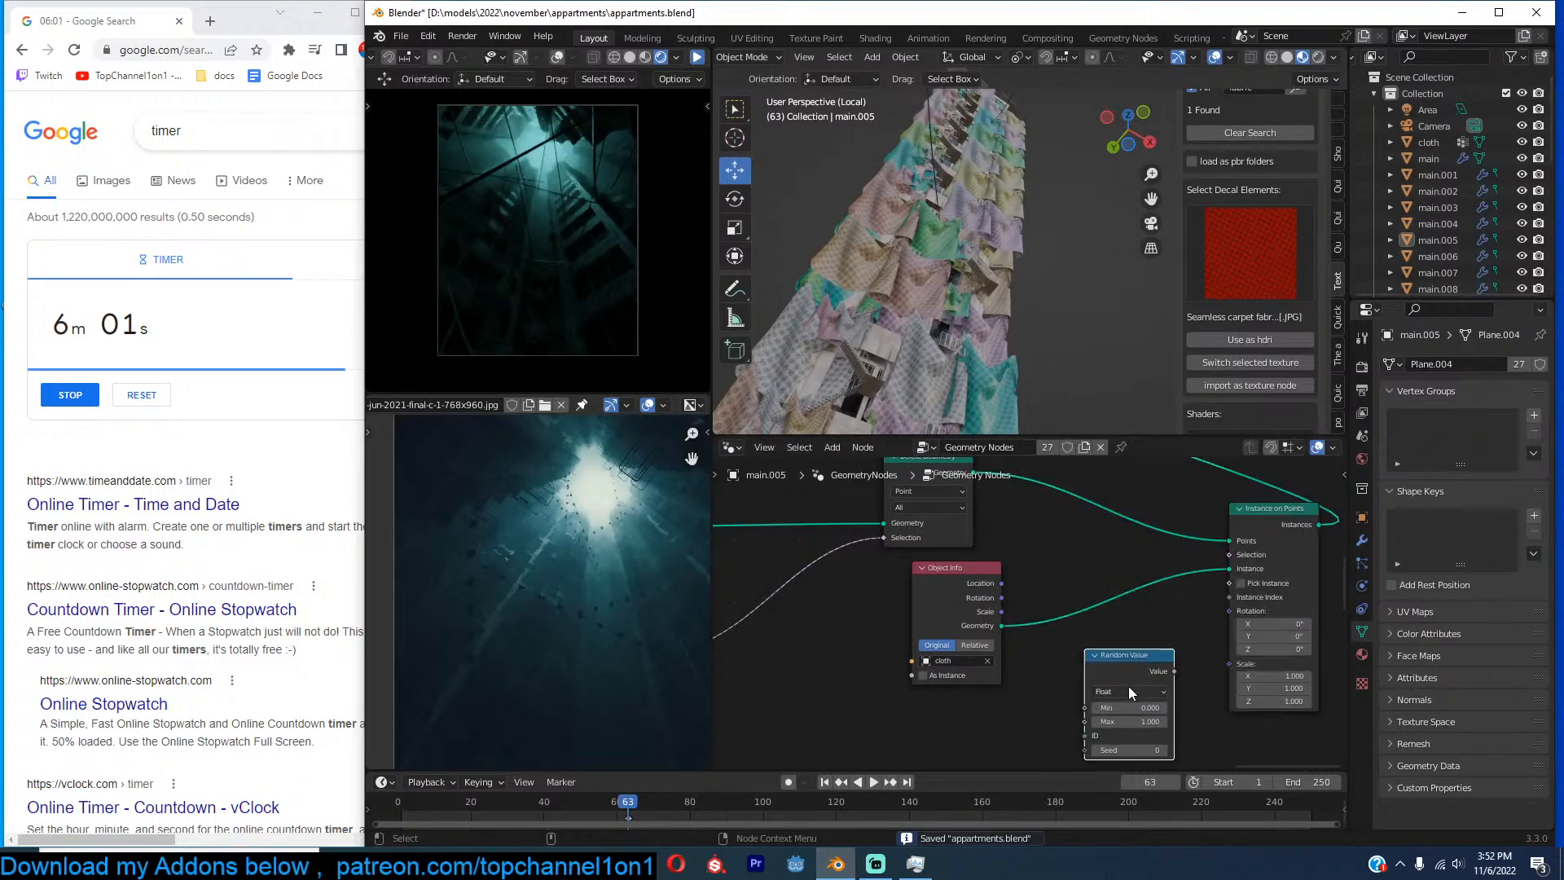
left_click(1143, 697)
left_click_drag(1170, 677, 1233, 584)
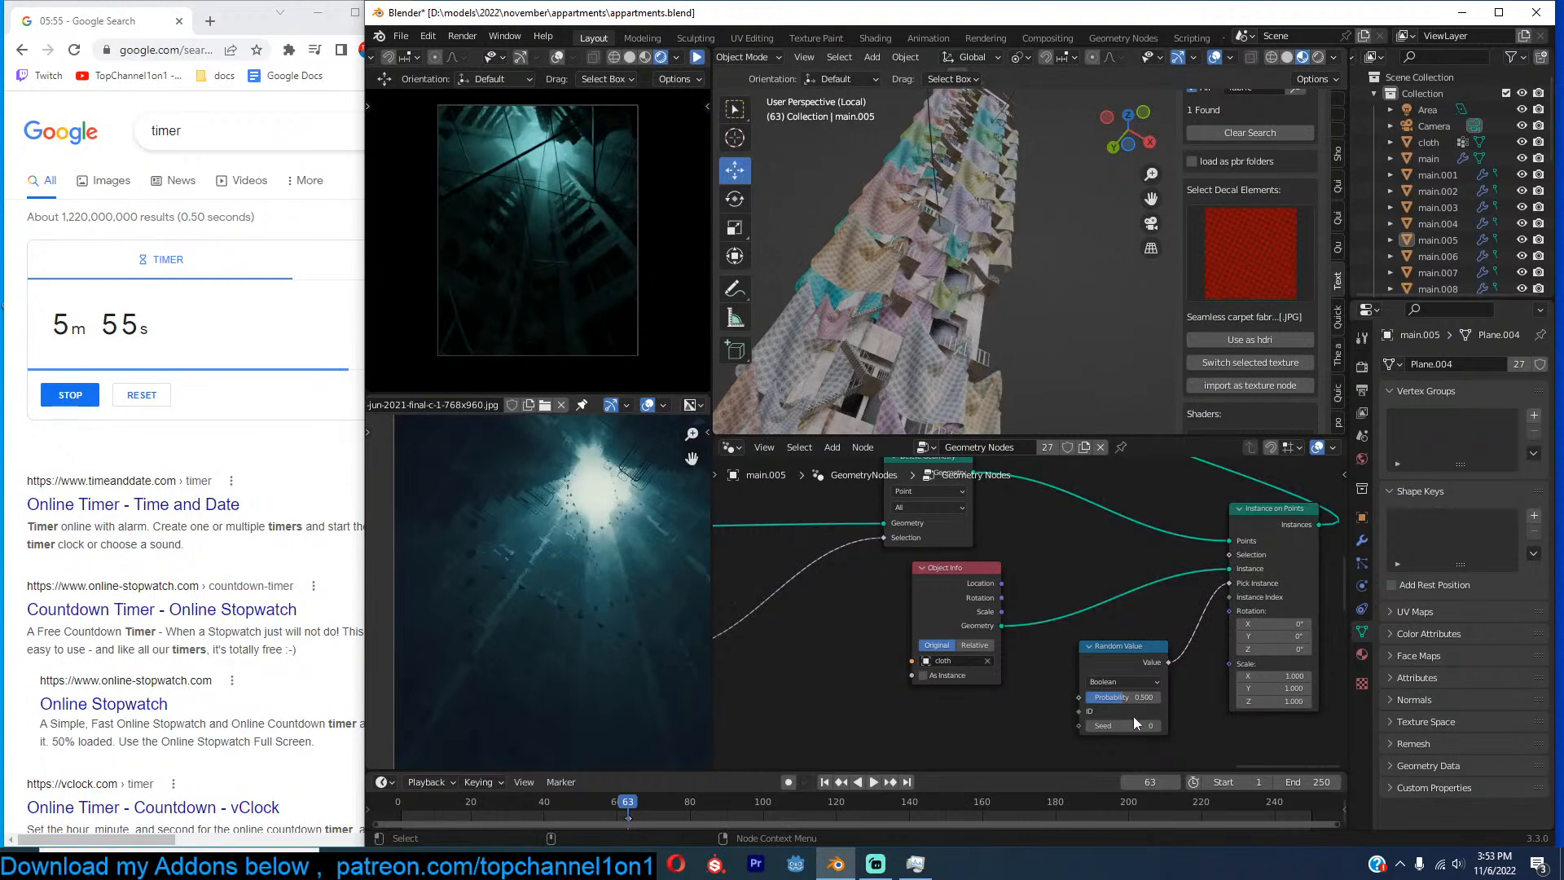
Move the Random Value link from Pick Instance to Selection and lower its probability to thin out the cloths.
left_click_drag(1124, 698, 1159, 698)
mouse_move(1230, 581)
left_mouse_down()
mouse_move(1230, 607)
mouse_move(1230, 555)
left_mouse_up()
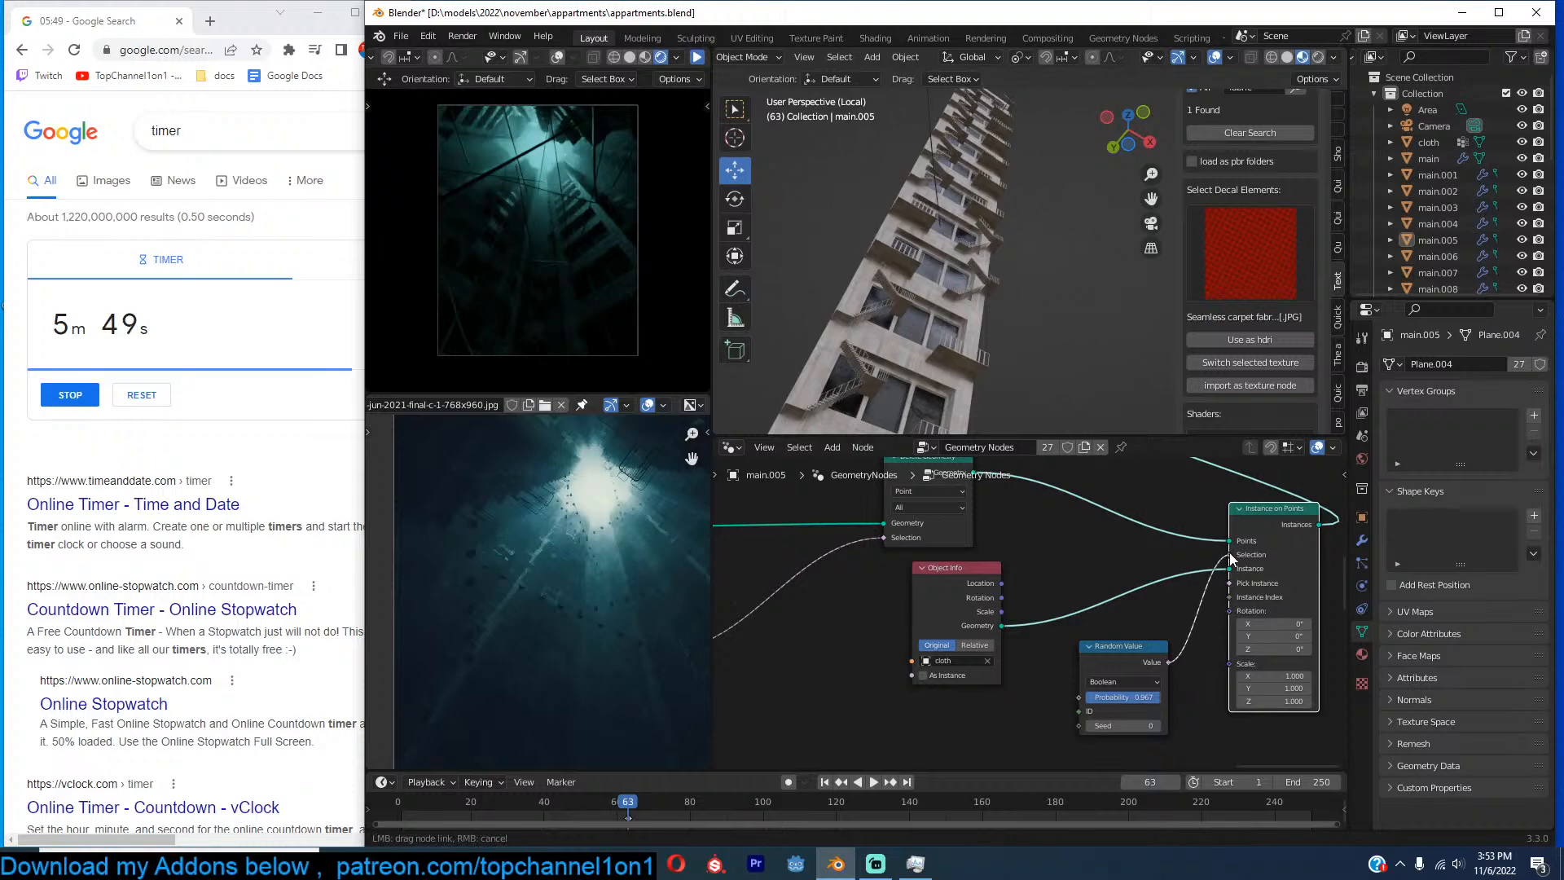
left_click_drag(1152, 698, 1105, 697)
middle_click_drag(942, 291, 972, 344)
Set the Instance on Points scale to 0.350 on all axes and shift Object Info away to make room.
middle_click_drag(1239, 685, 1106, 606)
left_click_drag(1164, 599, 1111, 624)
middle_click_drag(937, 245, 1030, 383)
scroll(1151, 300, "up", 4)
scroll(1035, 193, "up", 3)
middle_click_drag(1051, 617, 1064, 668)
scroll(1064, 668, "down", 1)
left_click_drag(1012, 625, 957, 665)
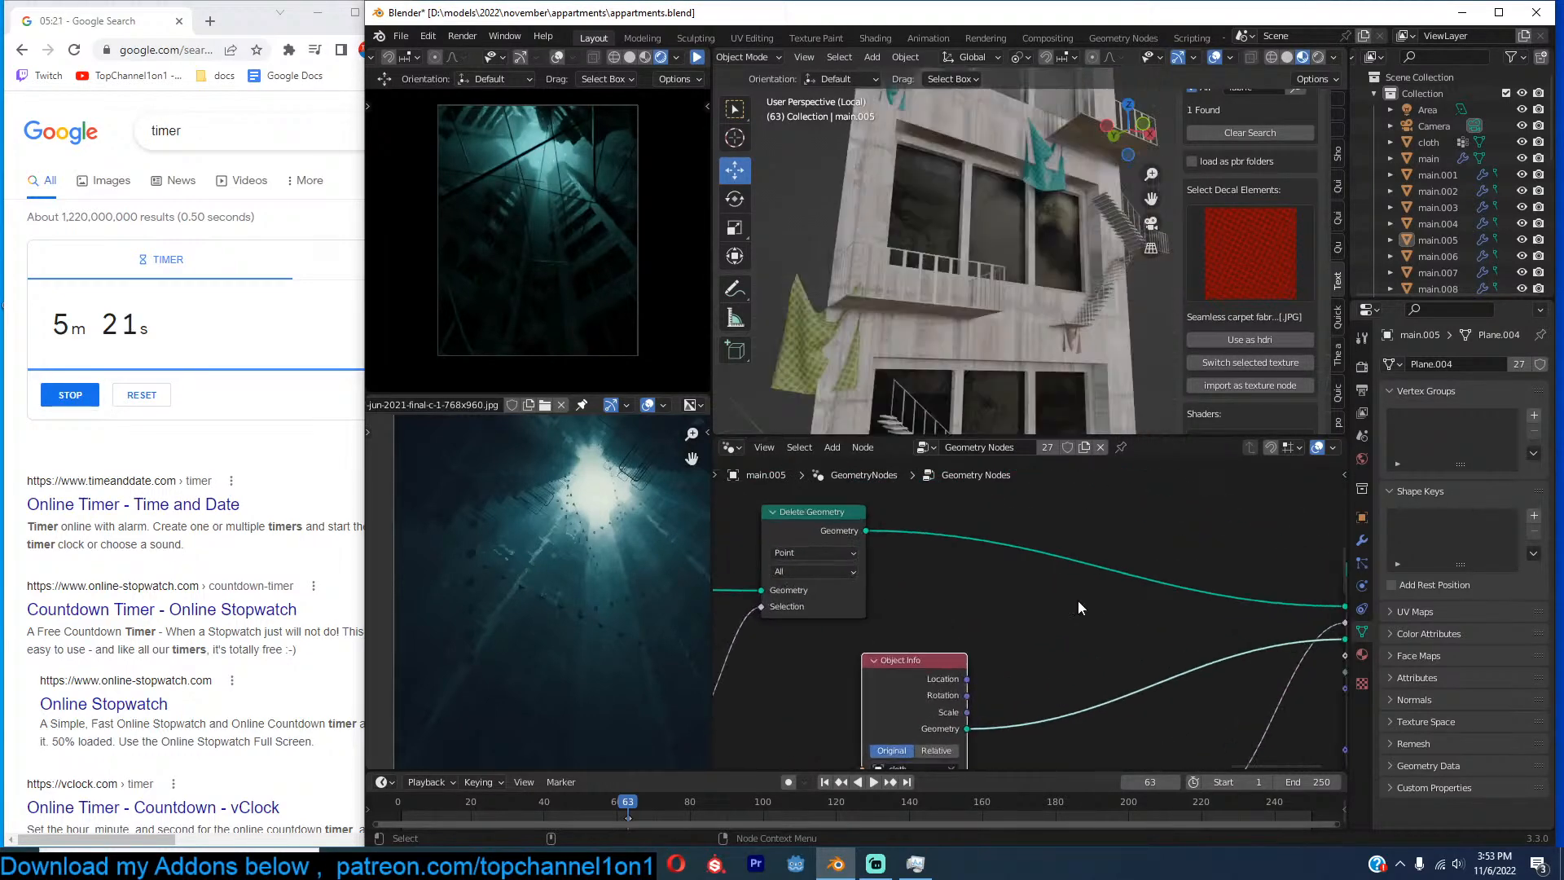
Try inserting a Mesh to Points node between Delete Geometry and Instance on Points.
key("shift+a")
left_click(1039, 497)
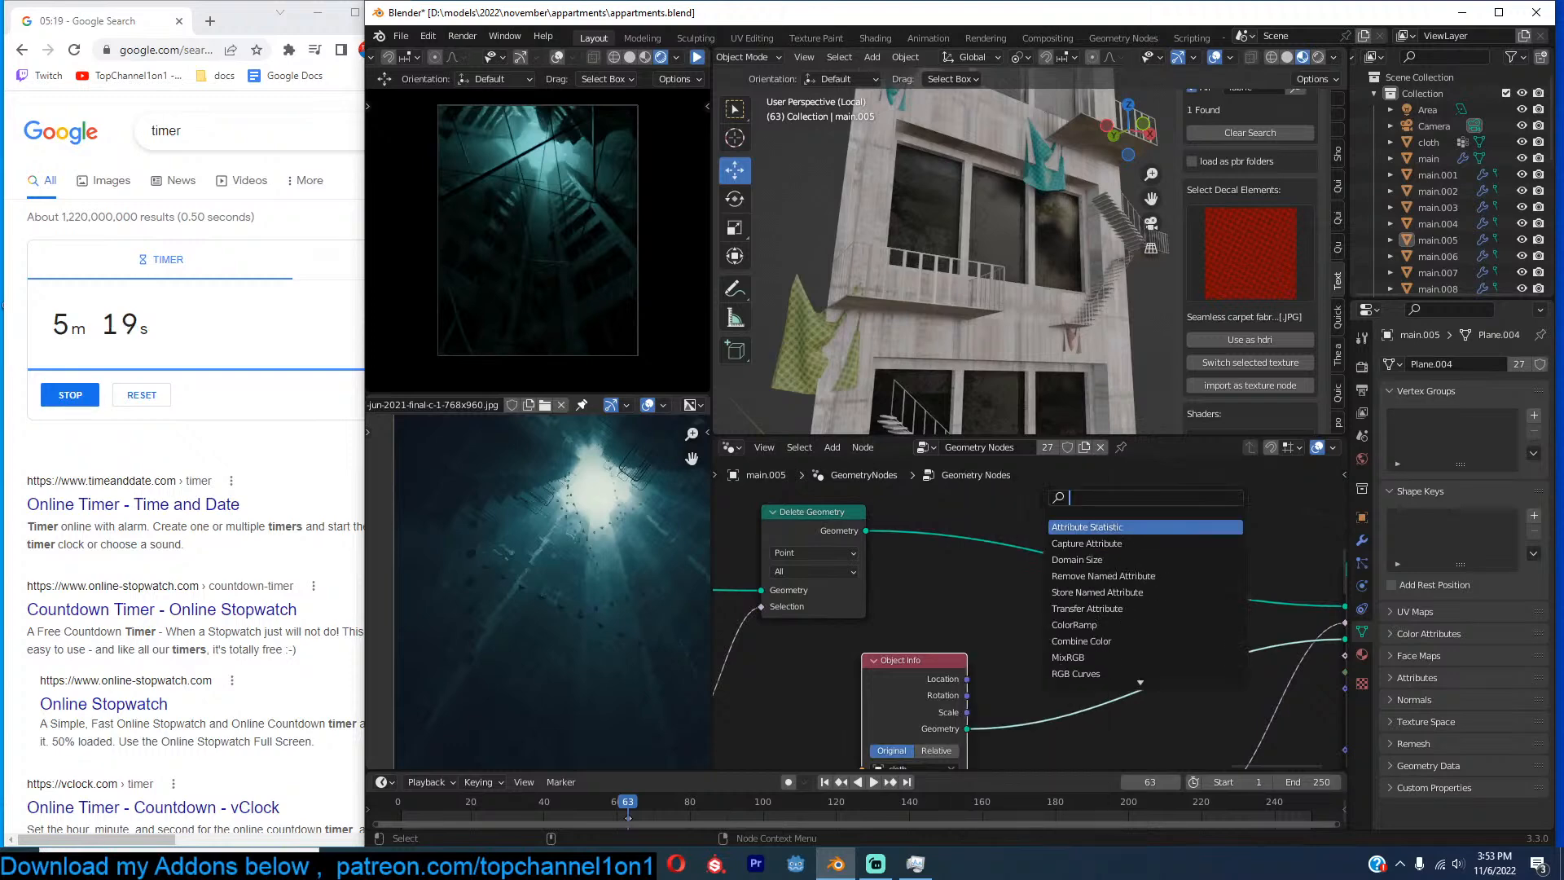
type("mesh to")
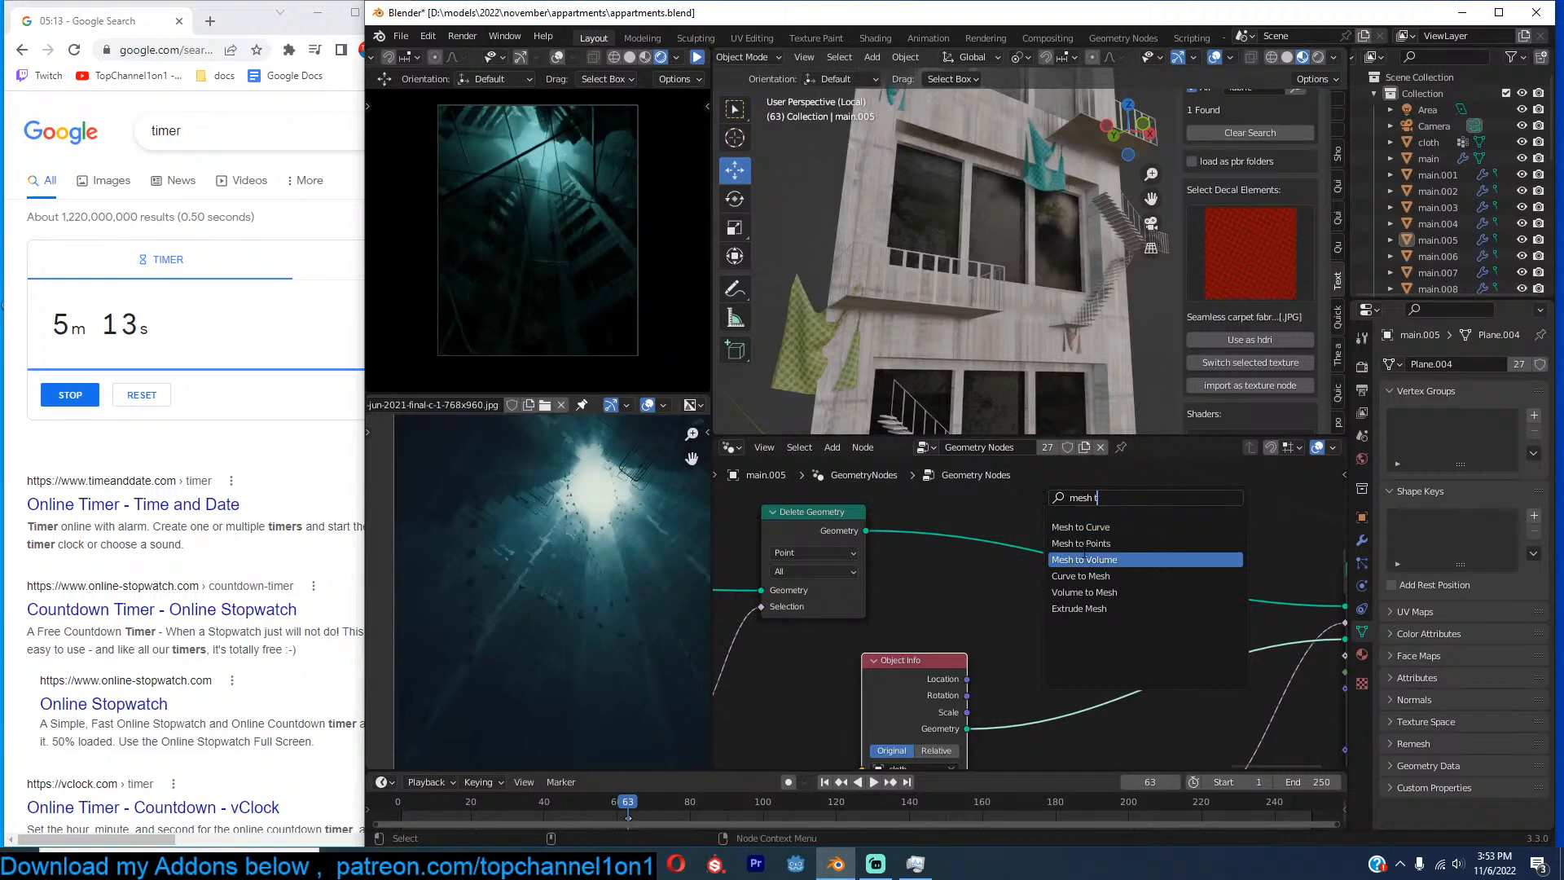
left_click(1063, 543)
left_click(1062, 541)
scroll(1093, 341, "down", 4)
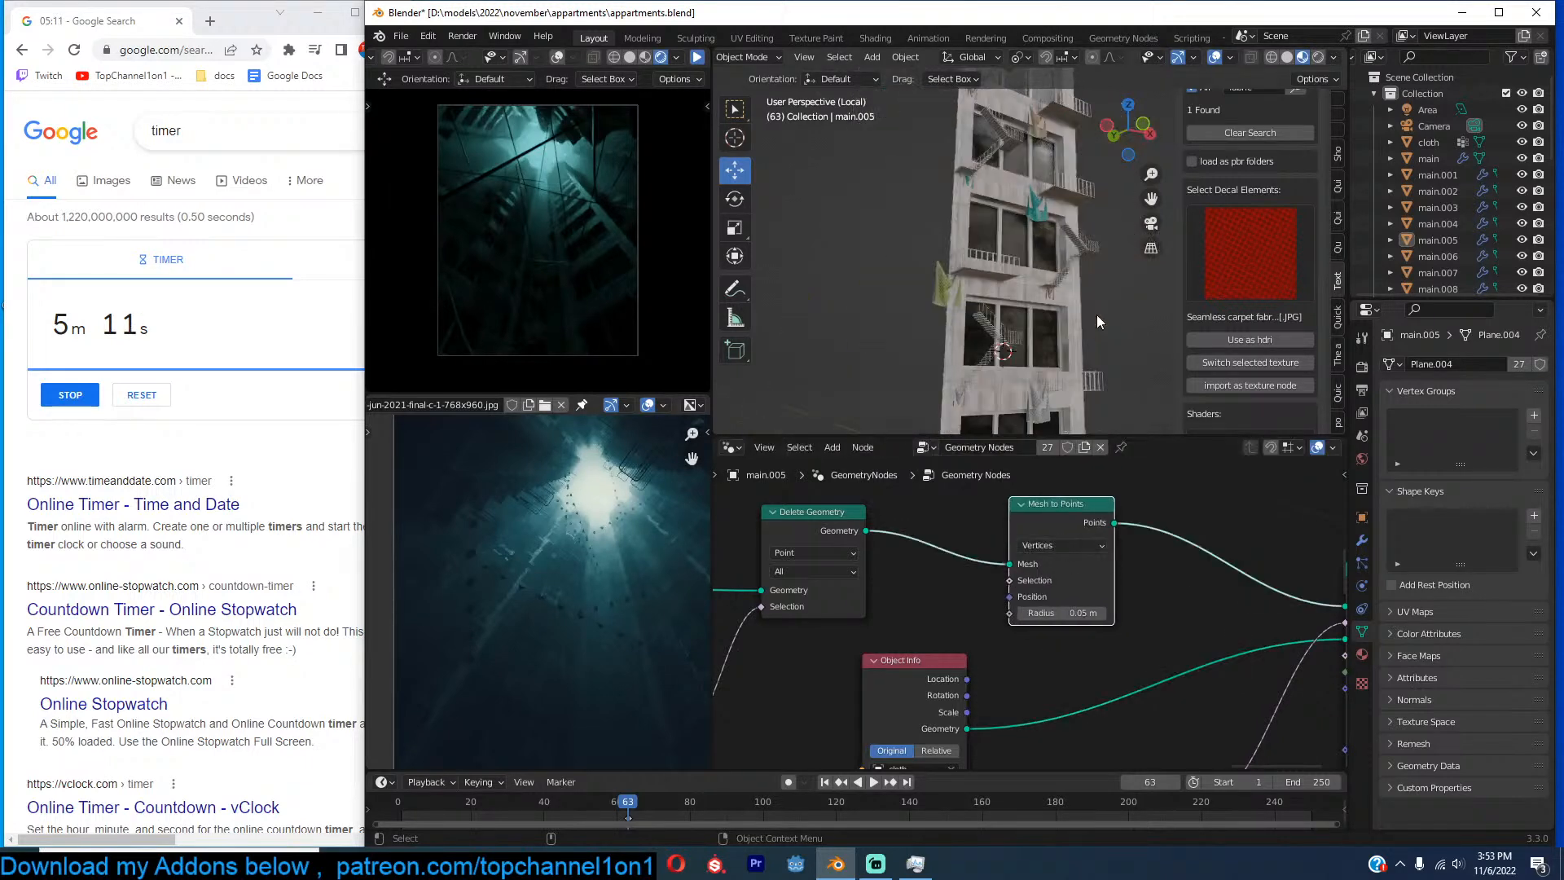
Insert a Mesh to Curve node between Delete Geometry and Instance on Points, close to Delete Geometry.
key("shift+a")
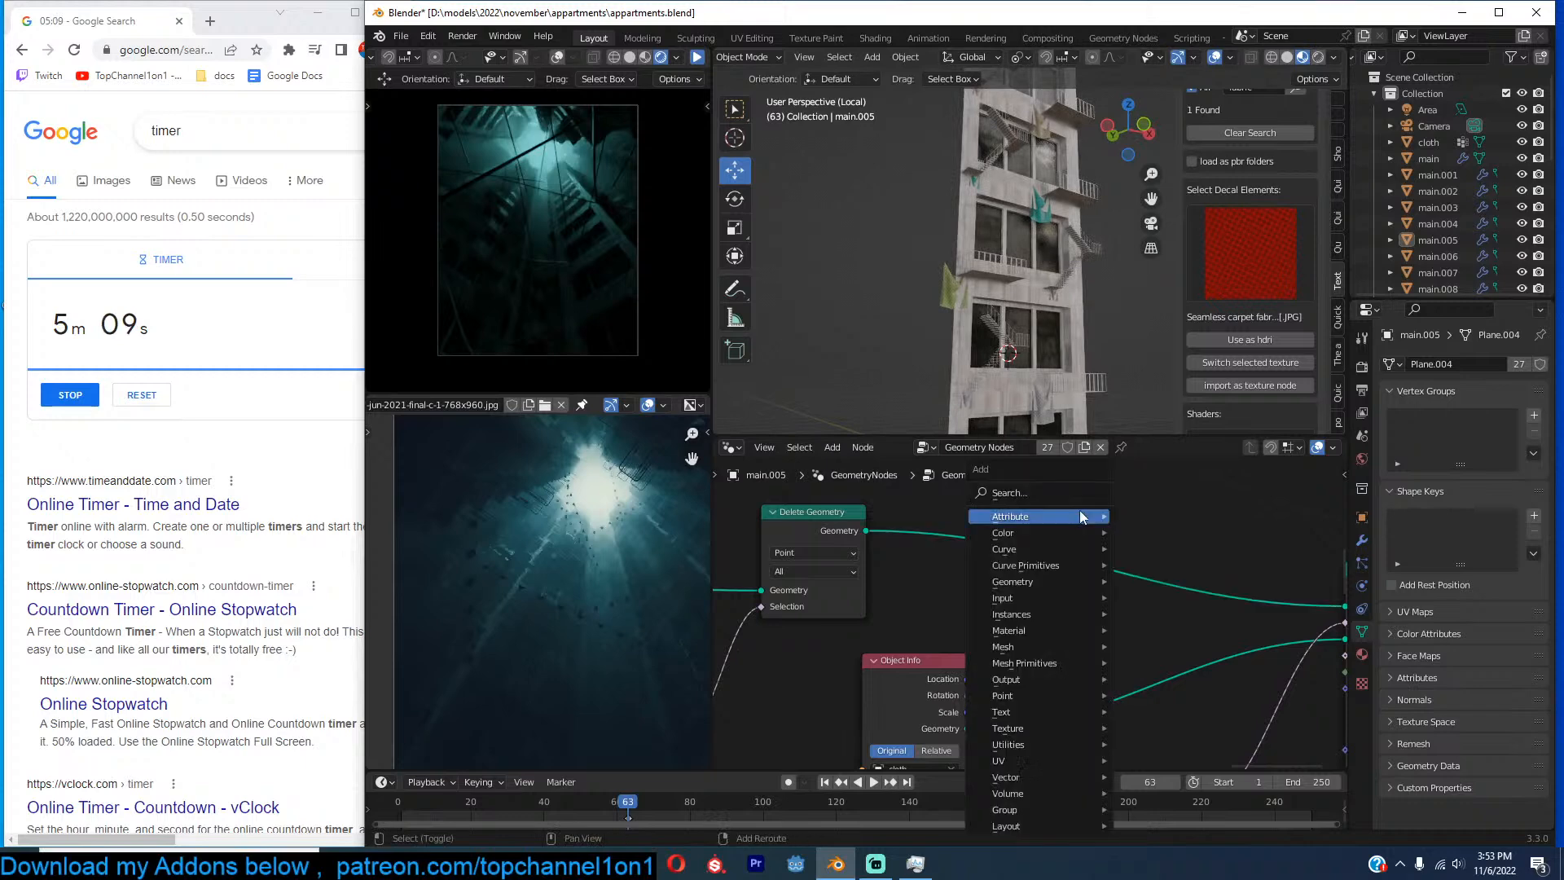
type("to cu")
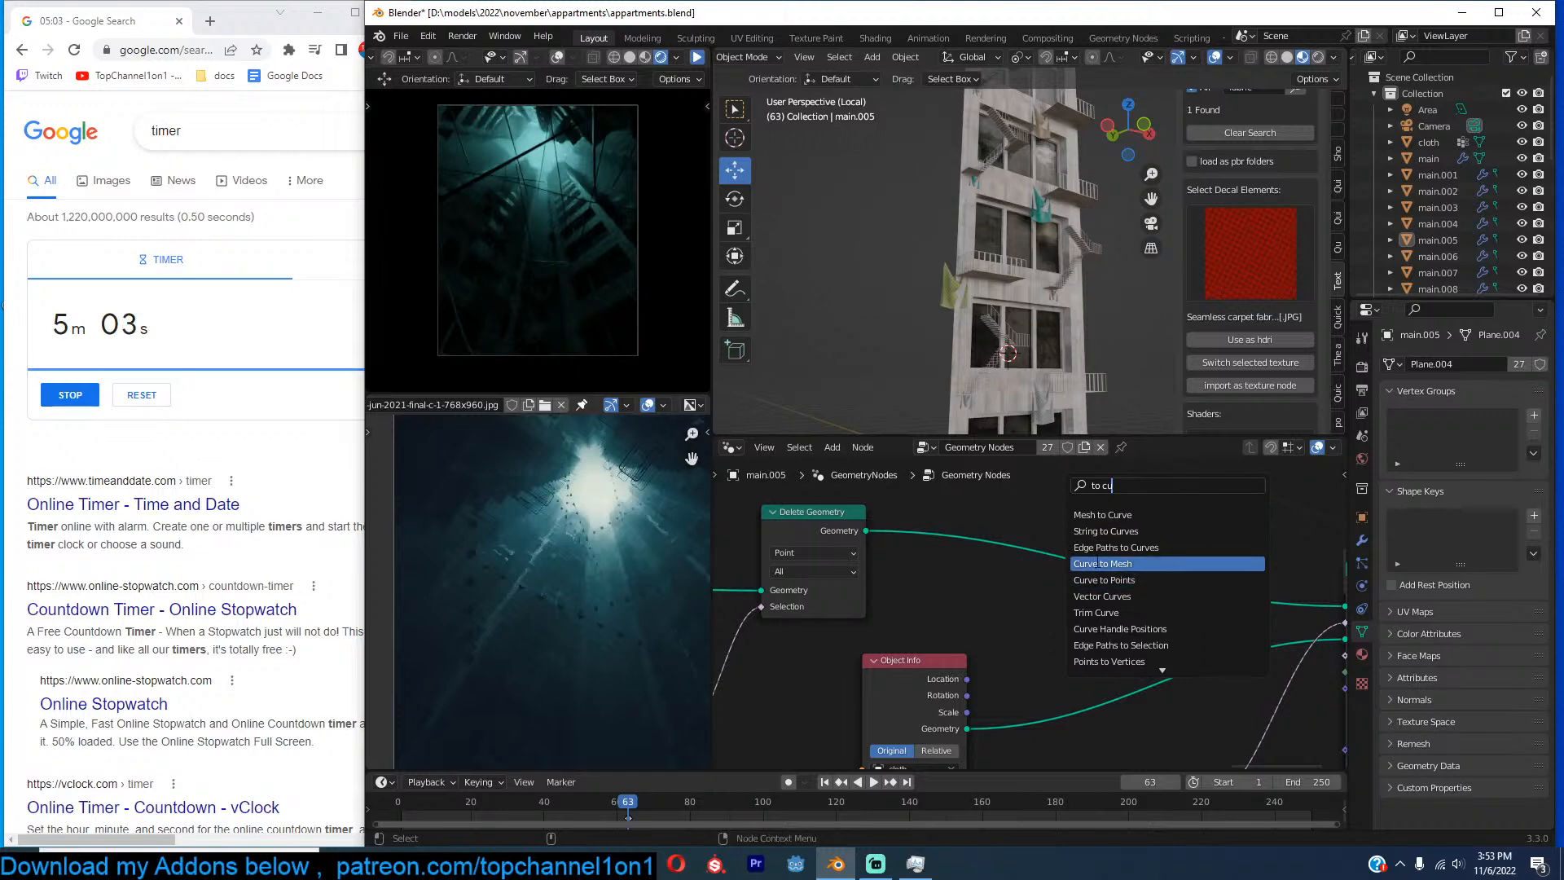
left_click(1104, 515)
left_click(1052, 528)
mouse_move(1019, 414)
middle_mouse_down()
mouse_move(1067, 322)
mouse_move(973, 389)
mouse_move(1010, 424)
middle_mouse_up()
left_click_drag(1080, 528, 1029, 534)
Insert a Subdivide Curve node between Mesh to Curve and Instance on Points.
scroll(1103, 550, "down", 3)
key("shift+a")
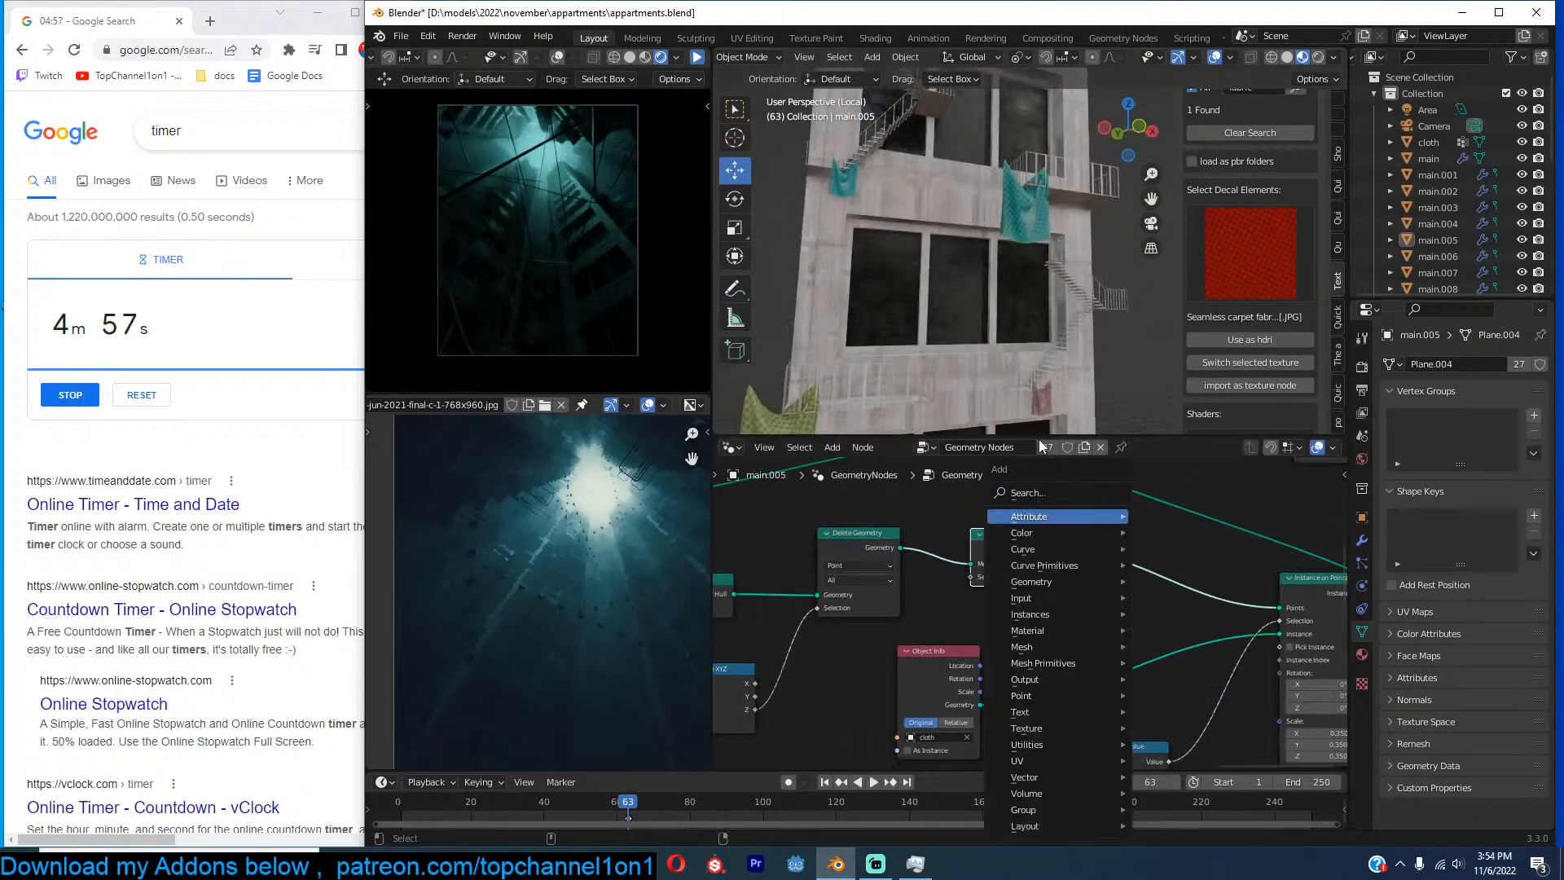
left_click(1073, 493)
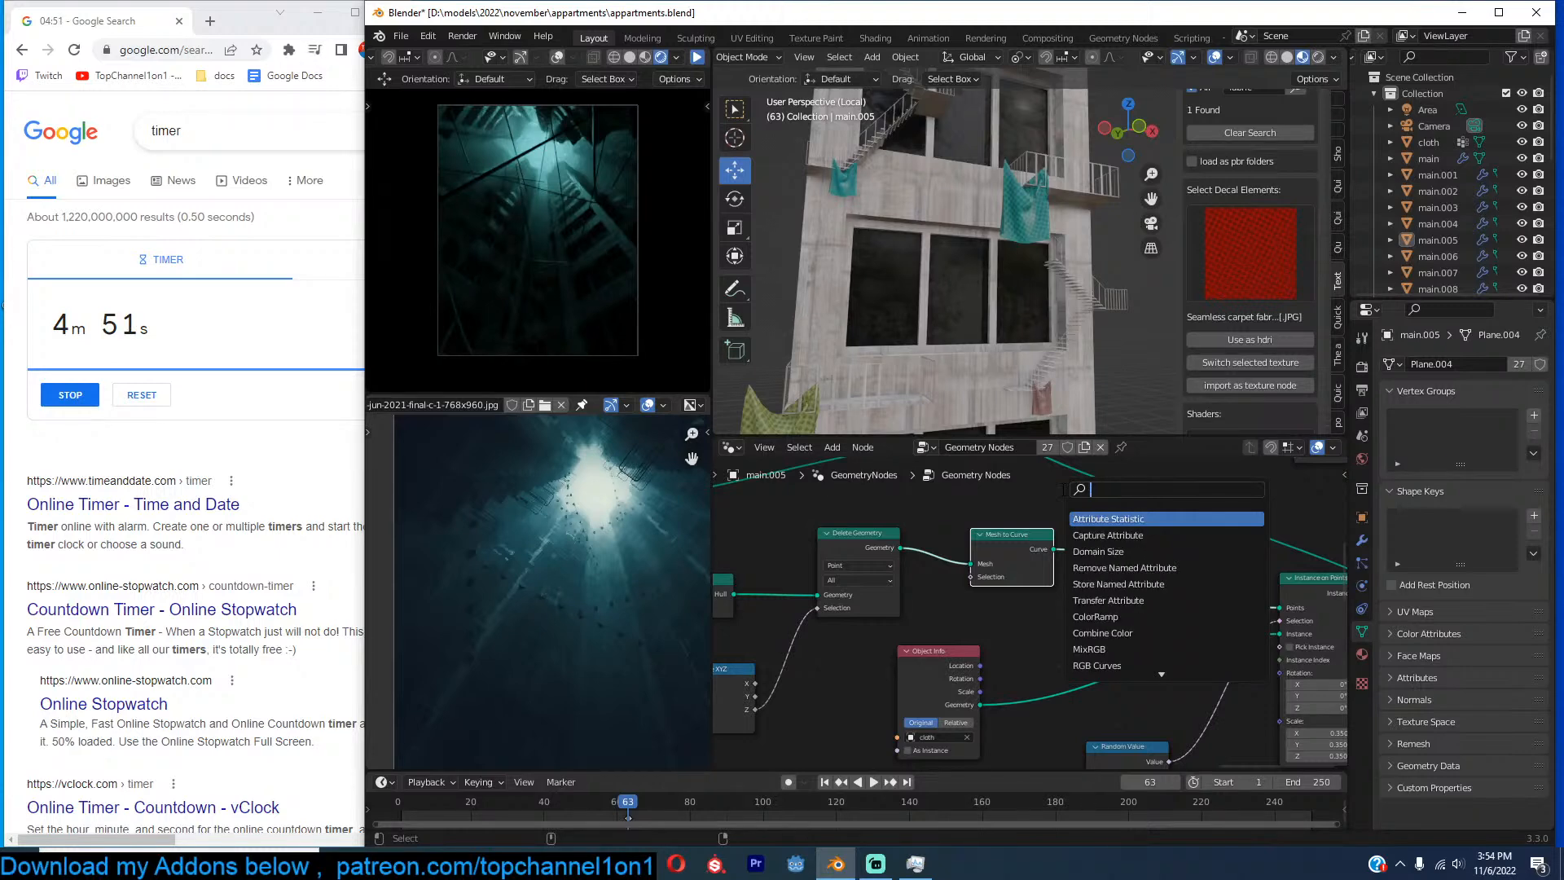
type("sub")
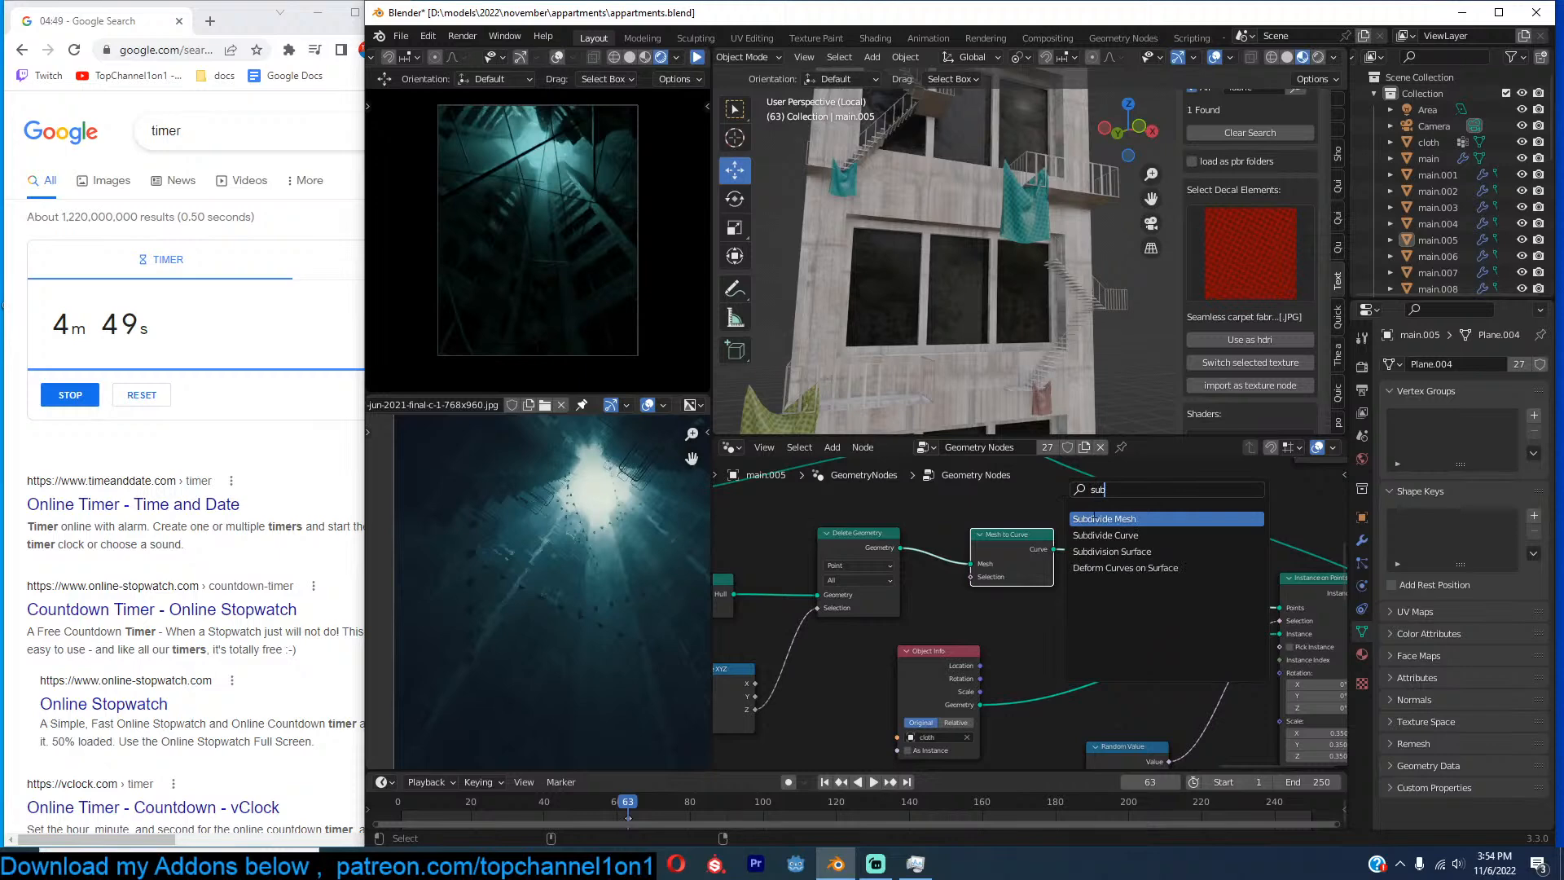
left_click(1106, 535)
left_click(1134, 562)
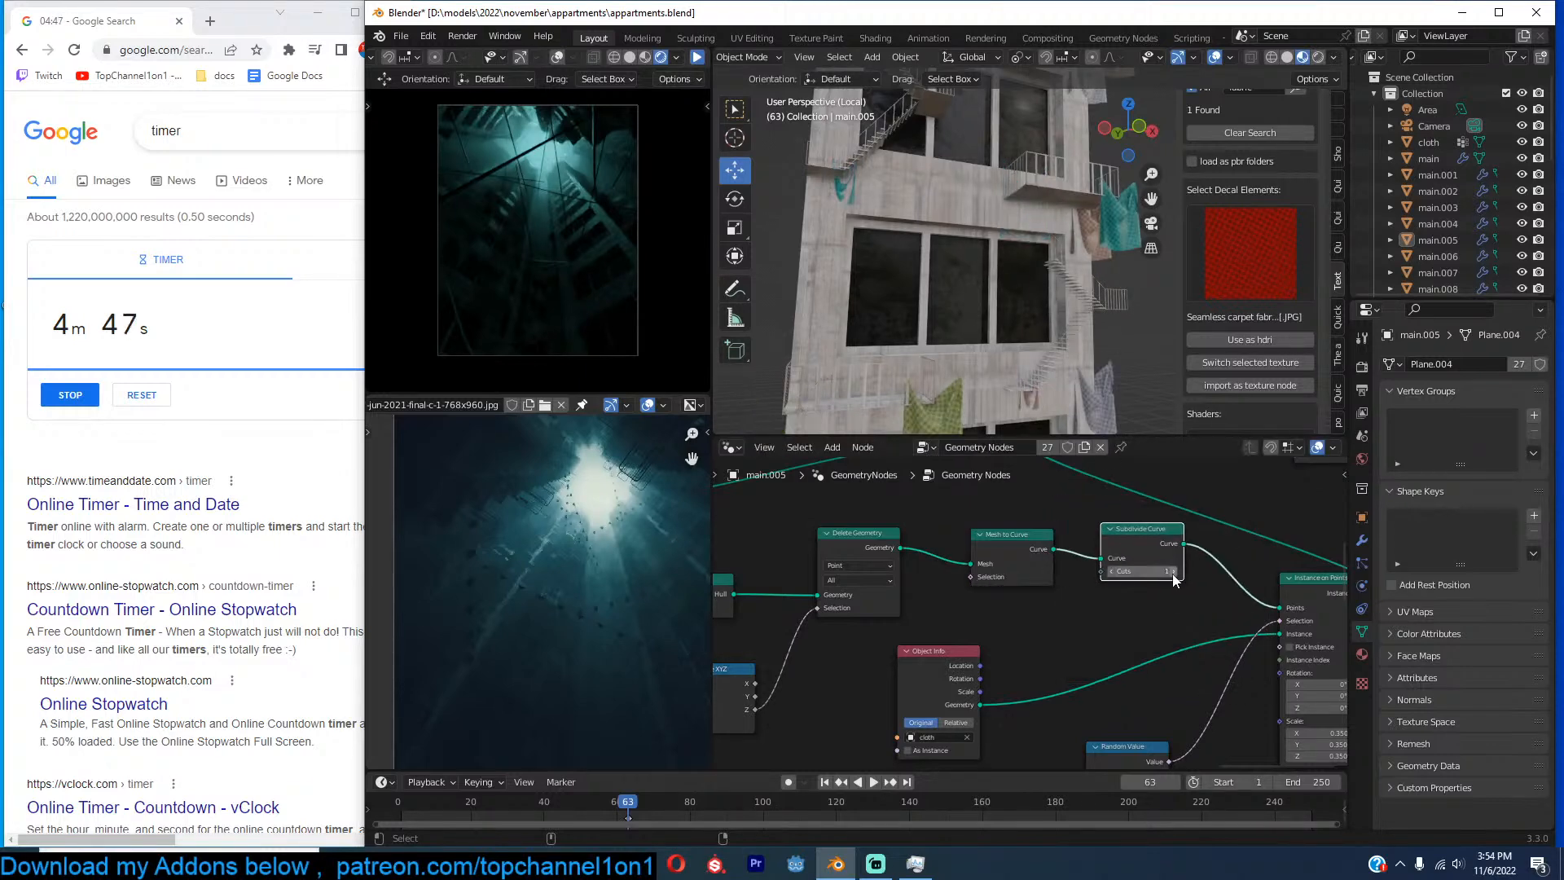
Increase the cuts of the Subdivide Curve node to 2 to multiply the cloths along the facade edges.
double_click(1175, 574)
mouse_move(1055, 281)
middle_mouse_down()
mouse_move(1078, 187)
mouse_move(1089, 272)
mouse_move(1025, 251)
mouse_move(1064, 236)
mouse_move(1077, 305)
mouse_move(1024, 339)
mouse_move(1064, 300)
middle_mouse_up()
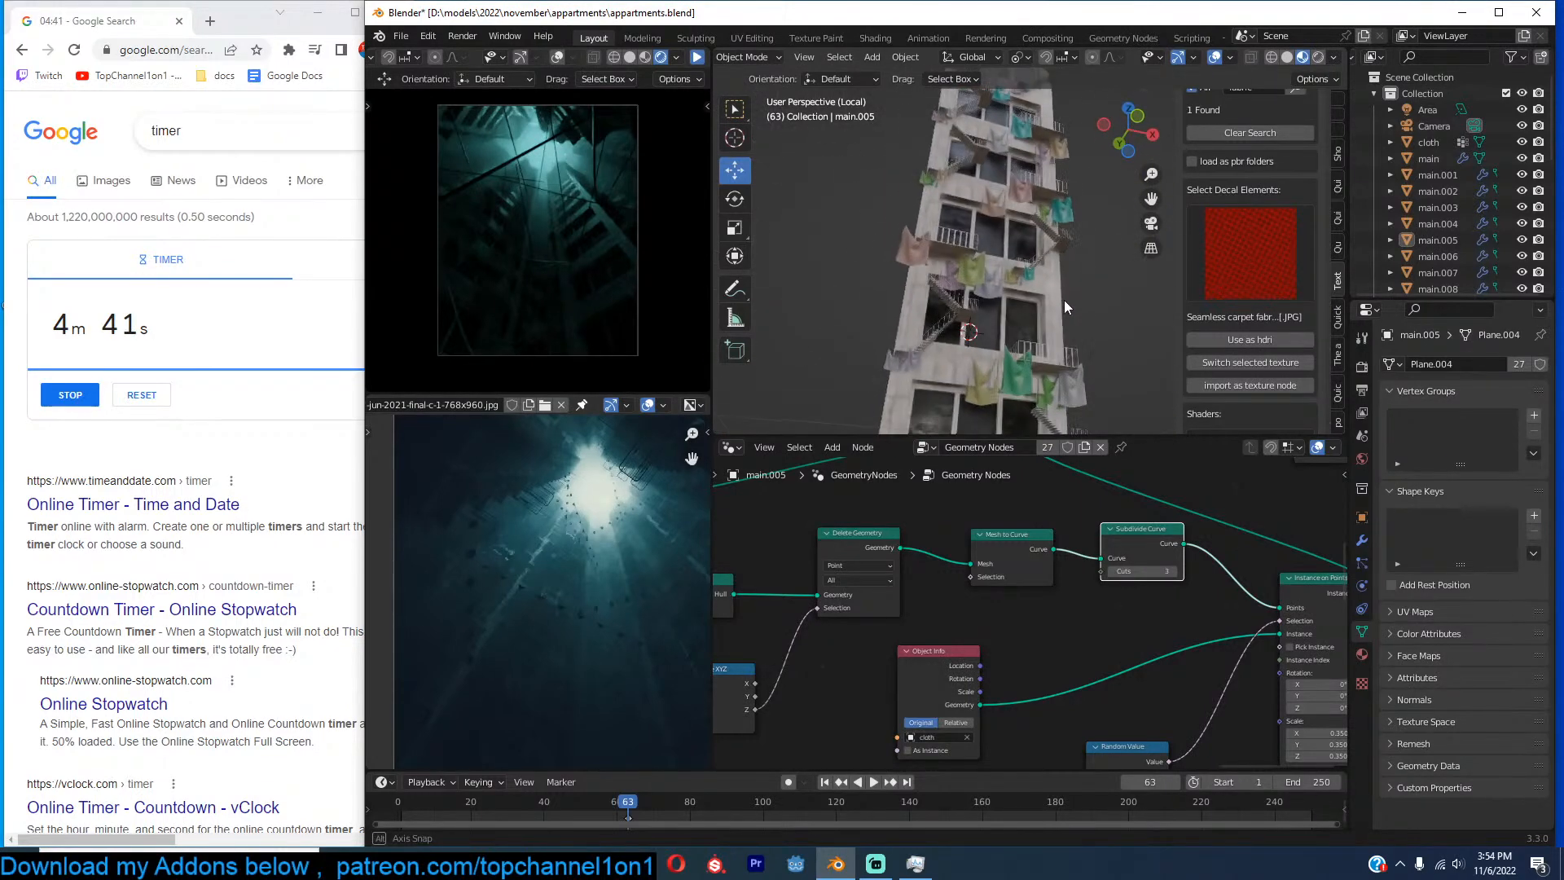
scroll(1034, 606, "down", 5)
scroll(1205, 647, "up", 2)
Duplicate the Random Value node and connect the copy's value to the Scale input of Instance on Points.
middle_click_drag(1208, 646, 1191, 572)
scroll(1059, 611, "up", 2)
left_click(1064, 620)
left_click(1072, 617)
left_click_drag(1083, 624, 1053, 579)
key("shift+d")
left_click(1151, 626)
scroll(1218, 647, "up", 2)
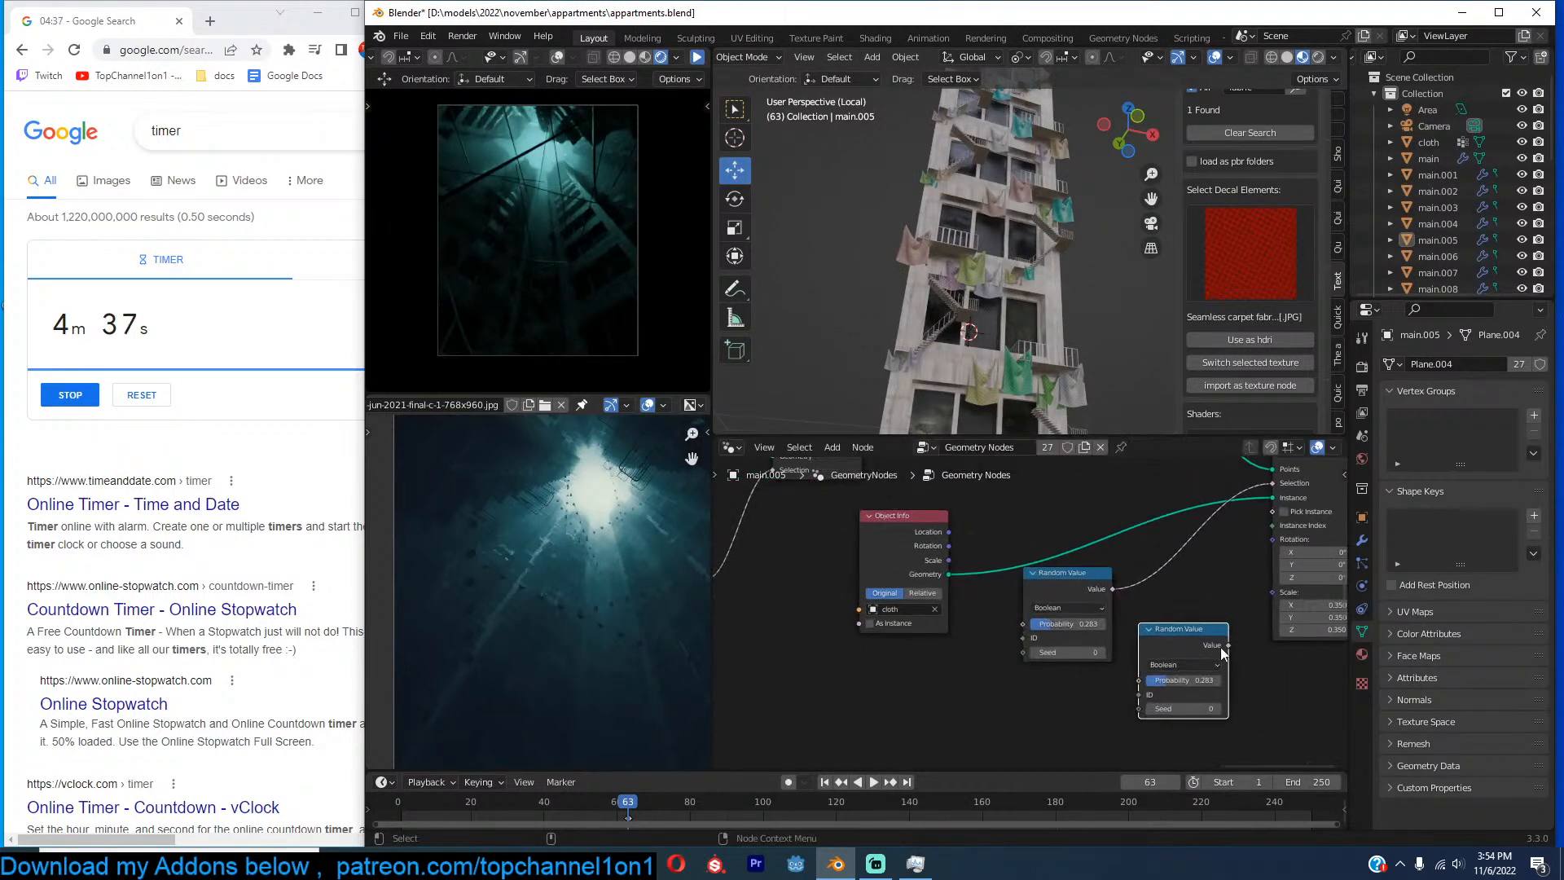
left_click_drag(1227, 644, 1277, 593)
Switch the duplicated Random Value to Float, reconnect it to Scale, and set its range from 0.060 to 0.290.
left_click(1204, 665)
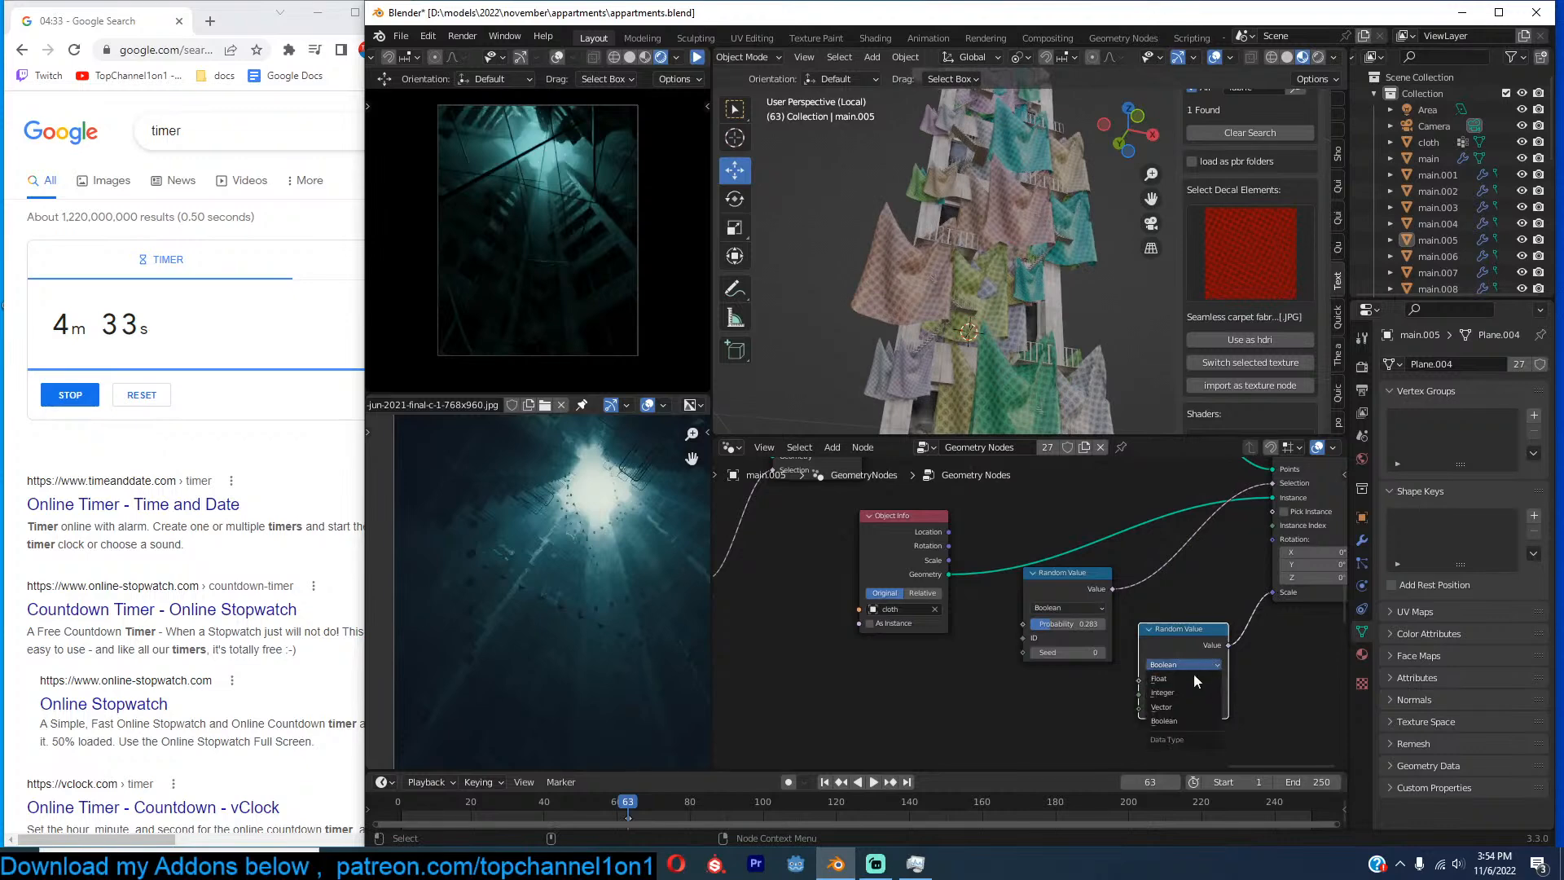
left_click(1158, 678)
scroll(1217, 657, "down", 1, "shift")
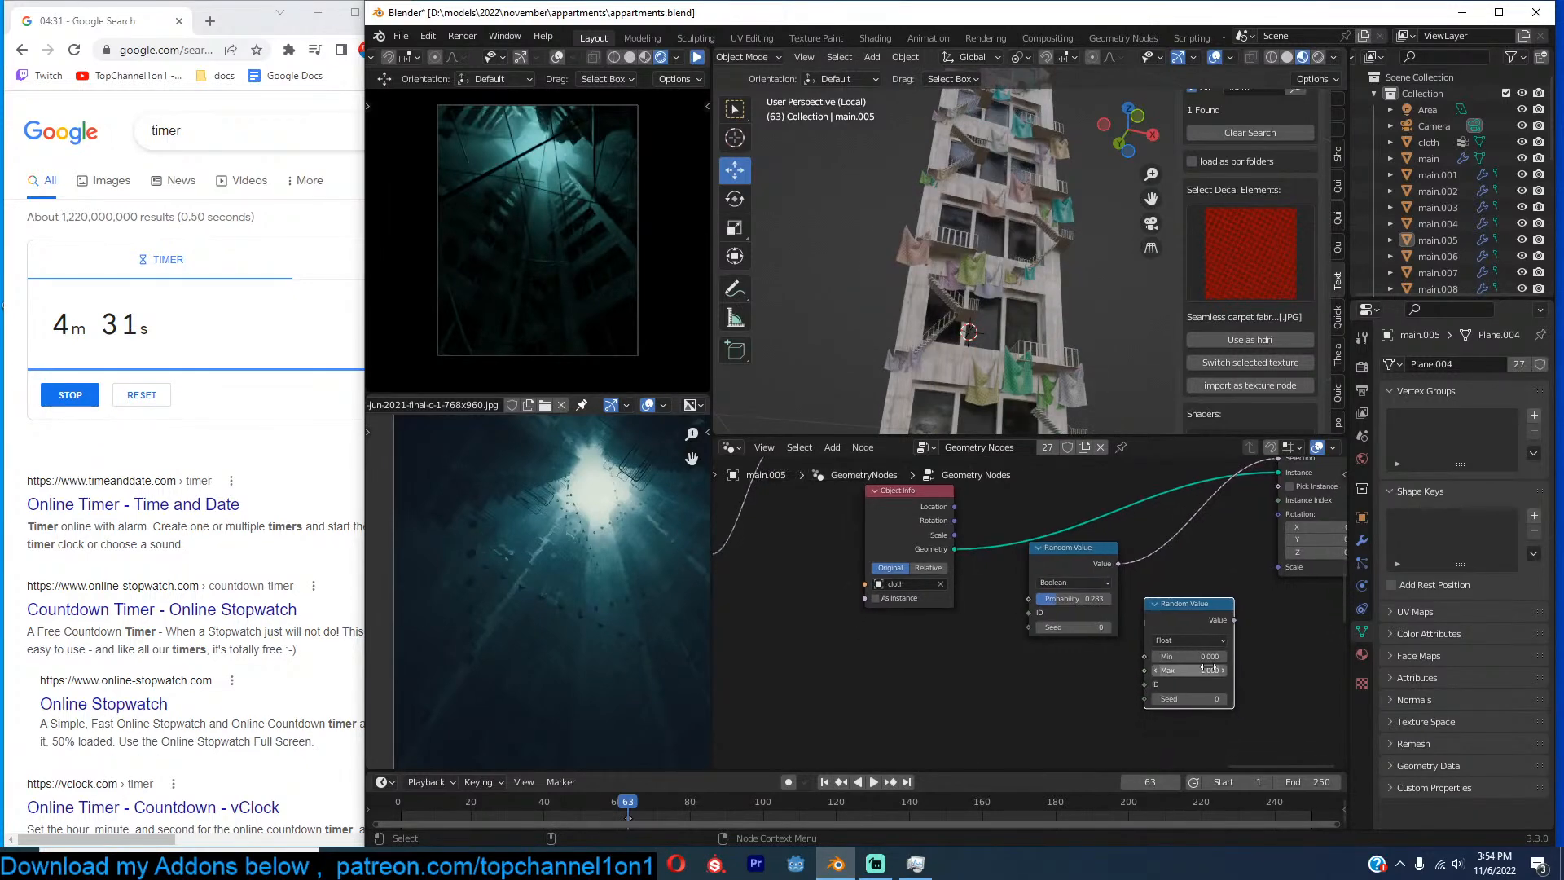
left_click_drag(1211, 656, 1277, 568)
double_click(1214, 670)
type("1")
key("Return")
left_click_drag(1214, 670, 1180, 671)
middle_click_drag(1100, 334, 999, 321)
Save the file and resume the rendered preview, with the working viewport switched to the camera view.
key("KP_0")
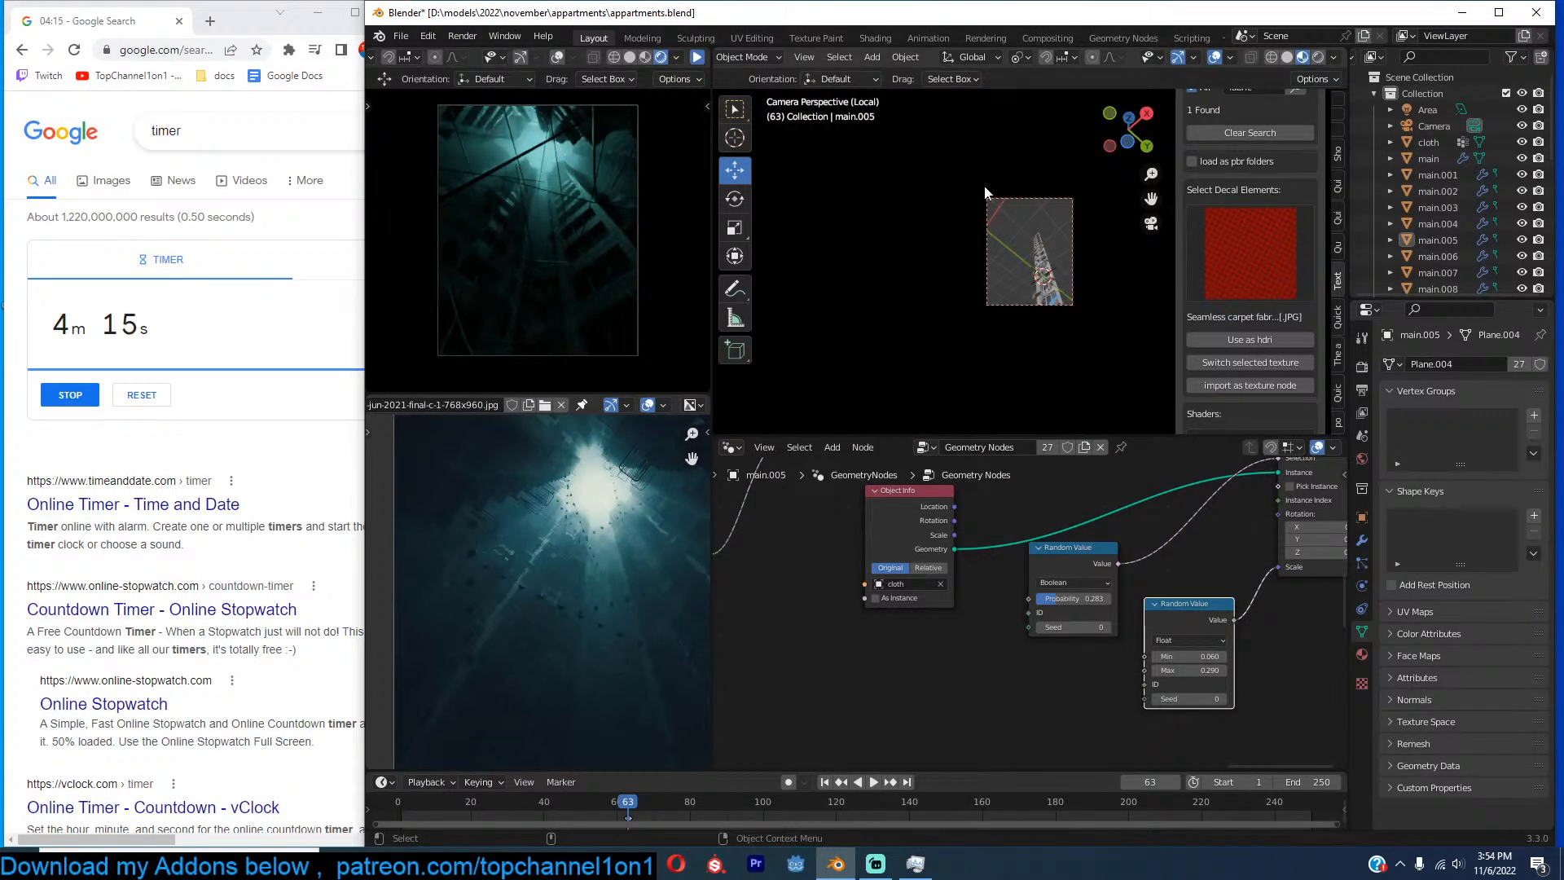
key("ctrl+s")
left_click(697, 59)
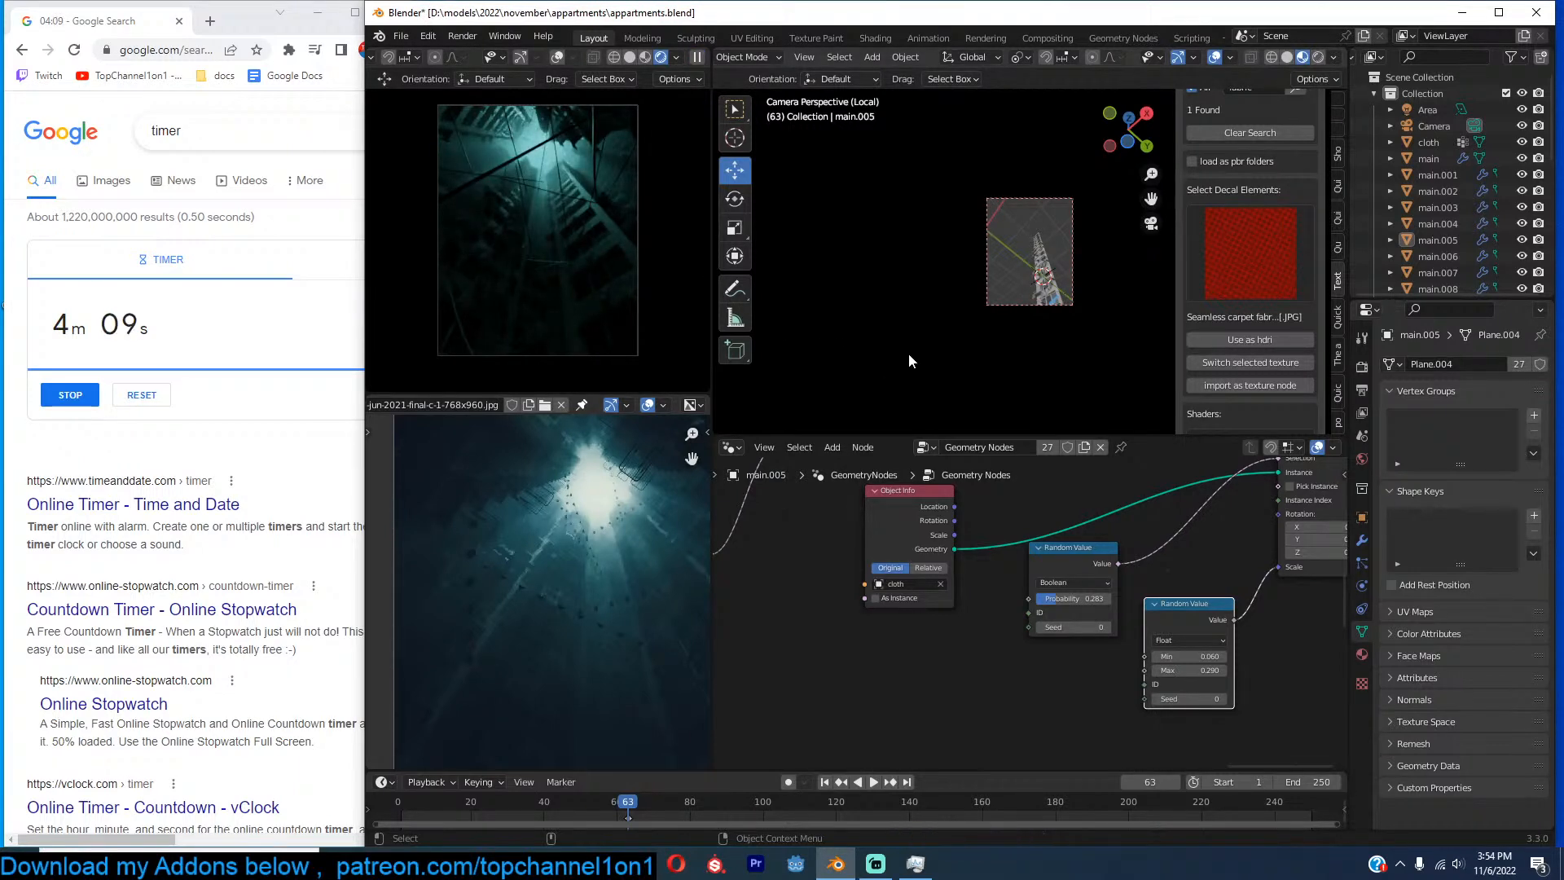
Shift nodes to make room in the geometry node tree and save the file.
scroll(1196, 580, "down", 6)
left_click_drag(1095, 561, 929, 588)
key("g")
left_click(1242, 557)
left_click(1083, 640)
middle_click_drag(1066, 622, 1118, 529)
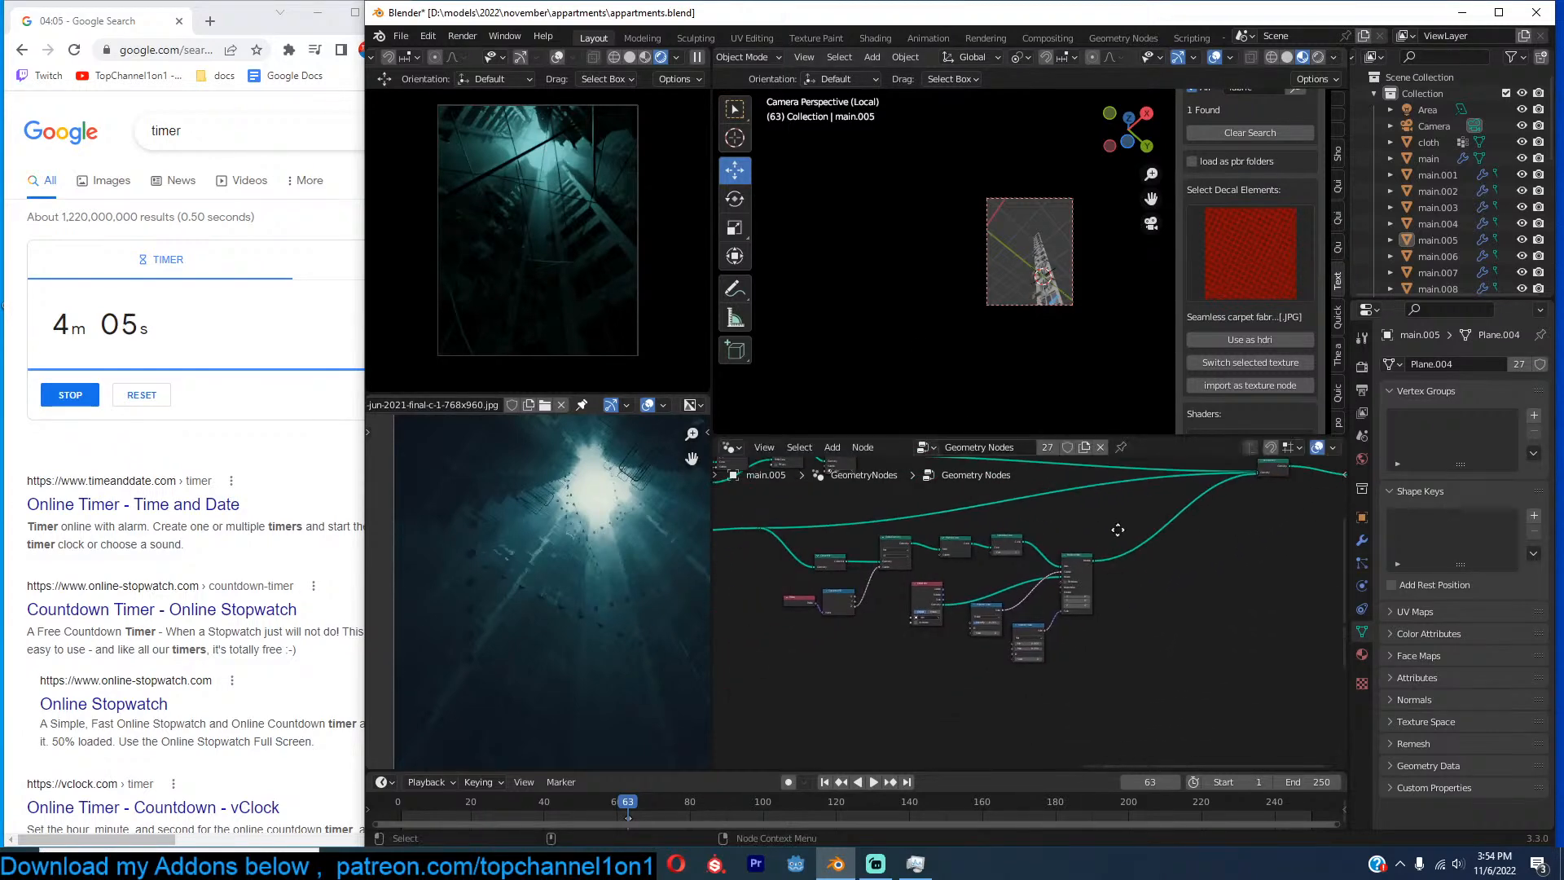
key("ctrl+s")
scroll(1117, 529, "up", 1)
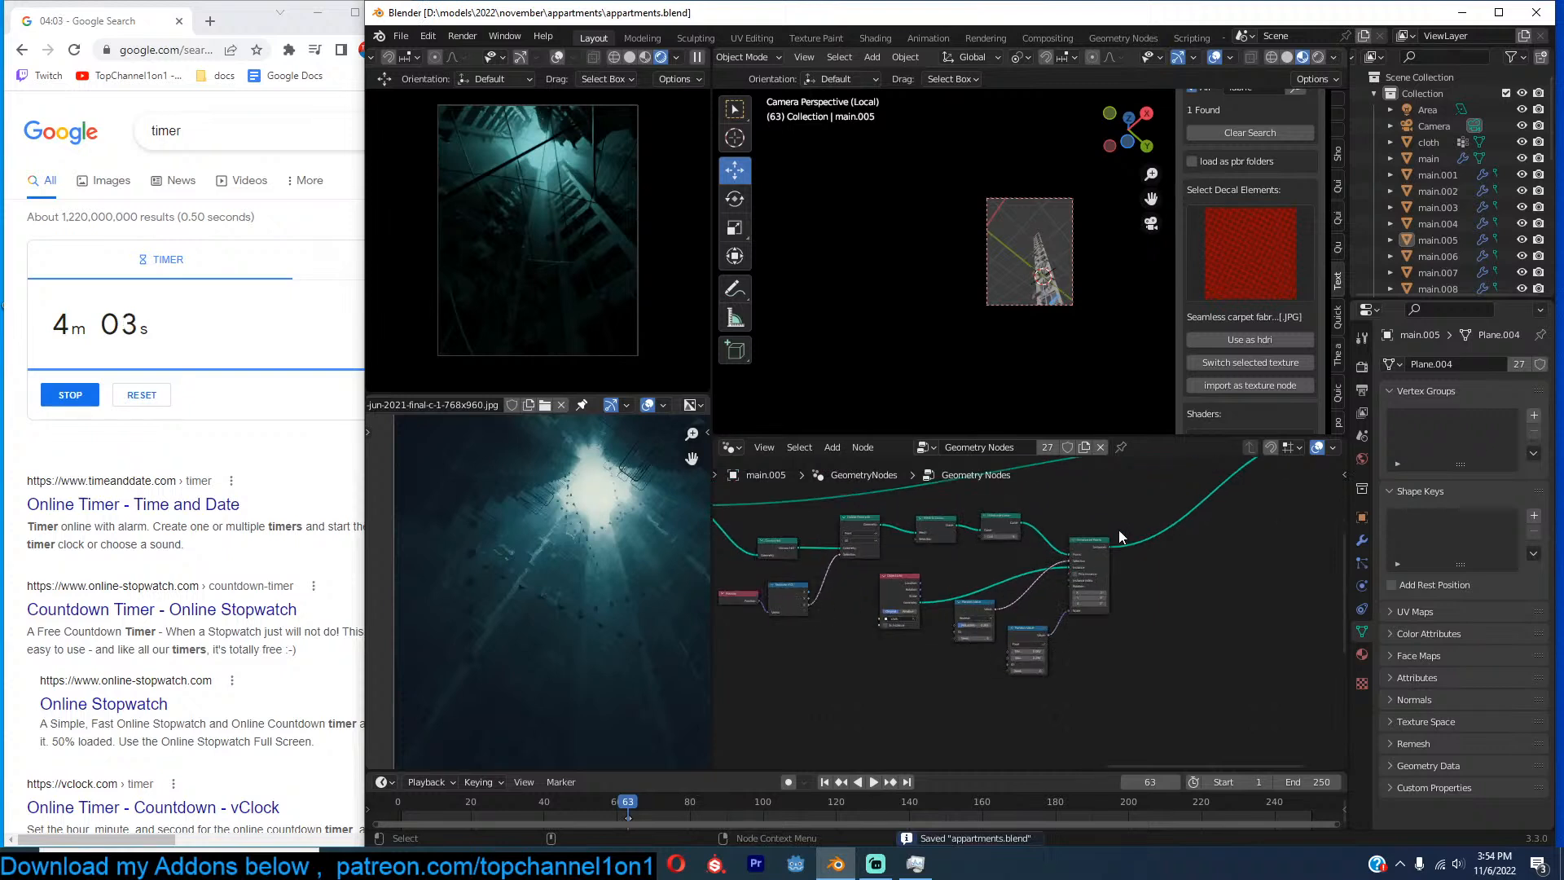
scroll(1063, 563, "up", 1)
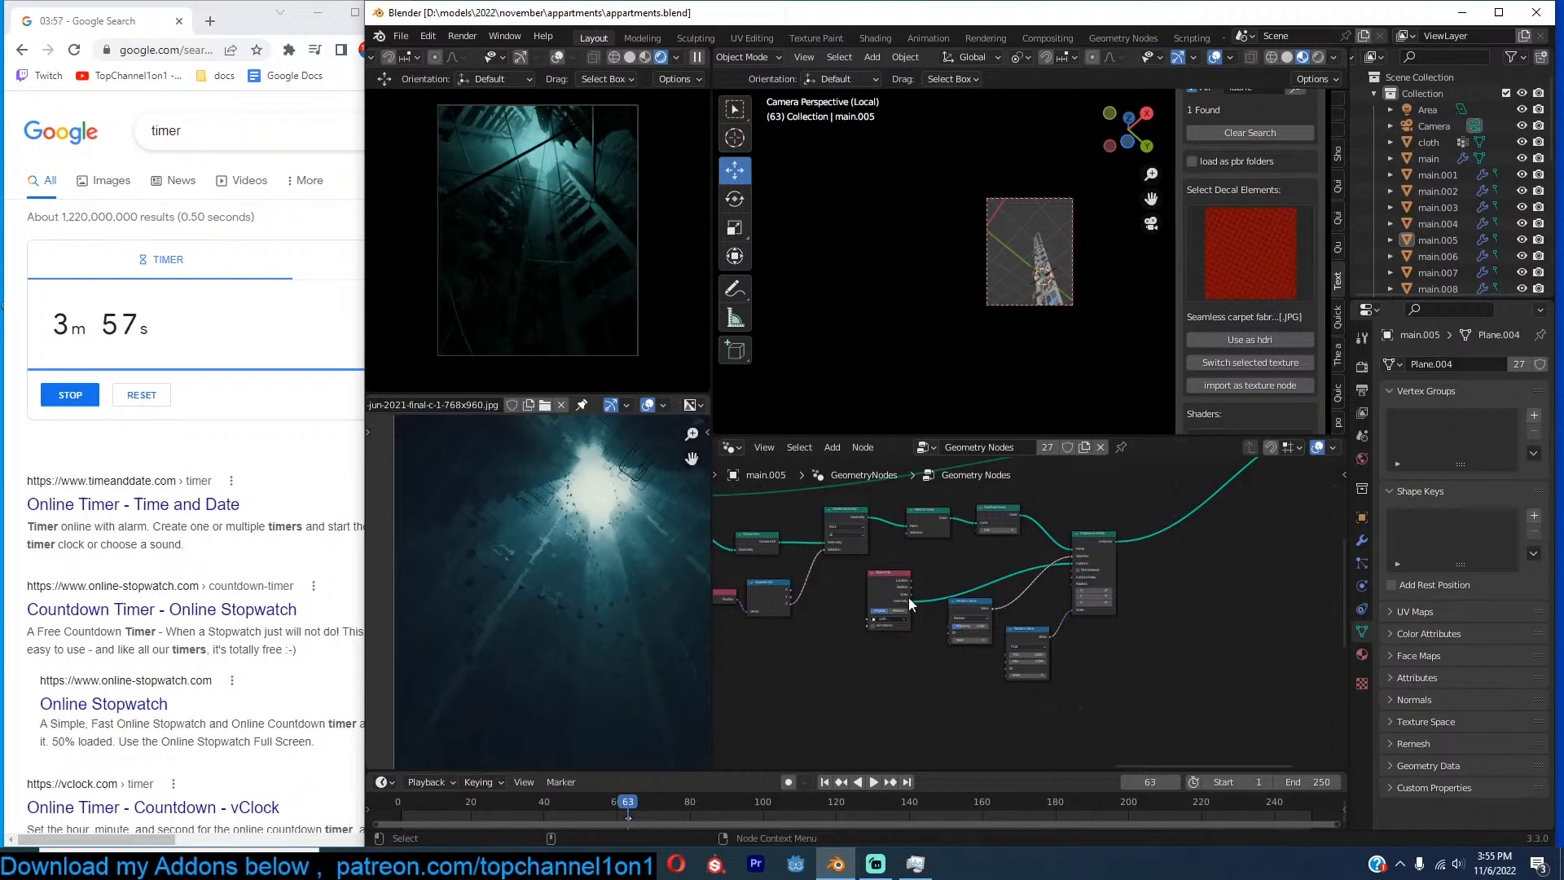
Duplicate the Object Info, both Random Value and Instance on Points nodes and place the copies above the wire curve nodes.
scroll(908, 598, "up", 2)
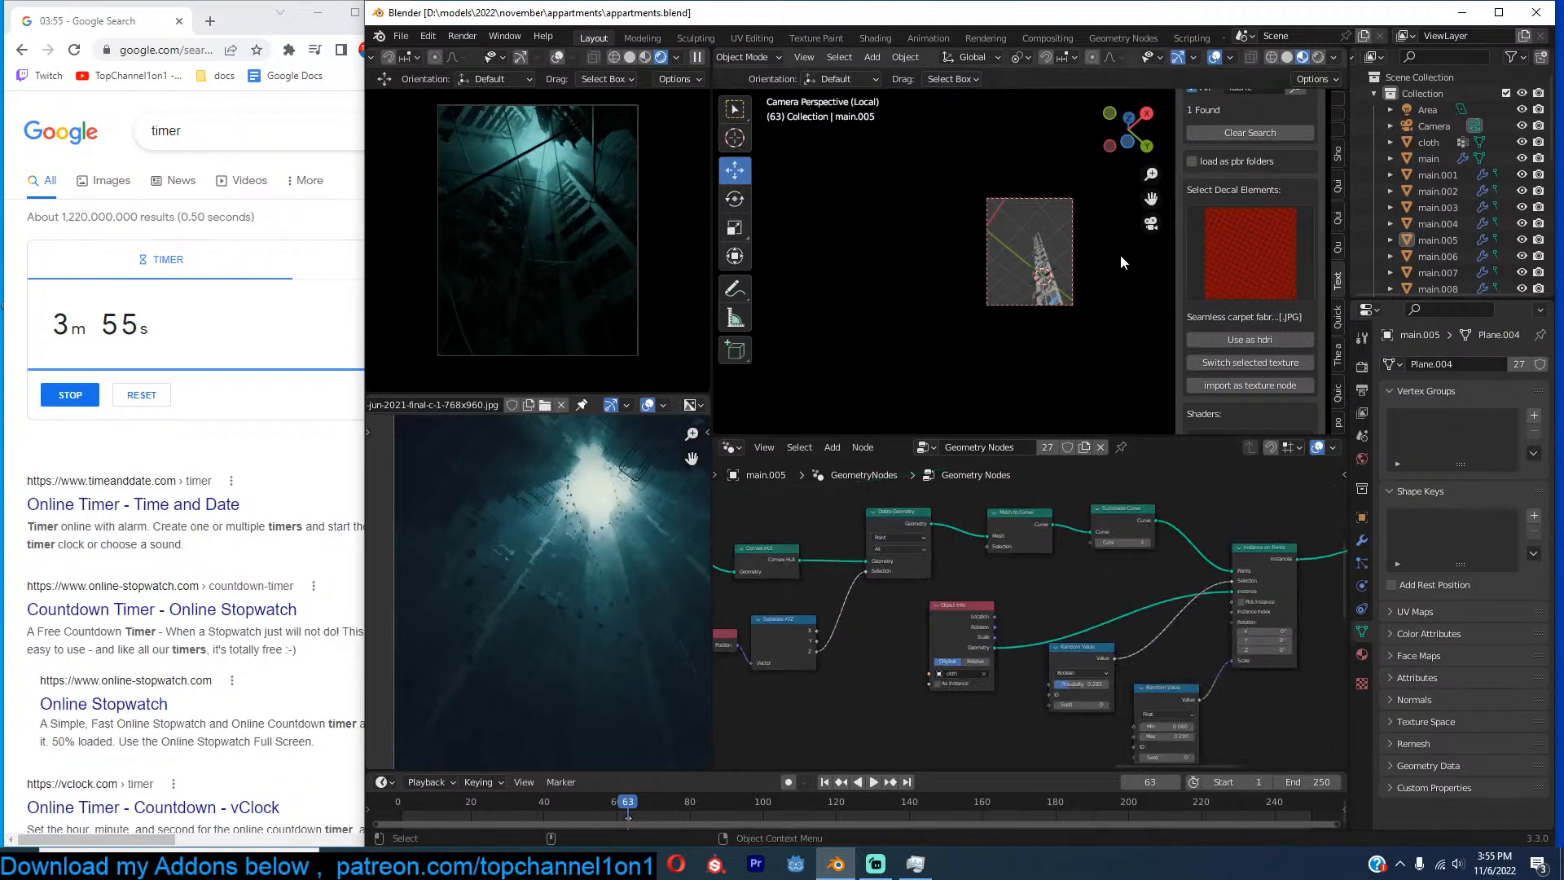
scroll(1121, 254, "up", 2)
middle_click_drag(1109, 311, 1054, 365)
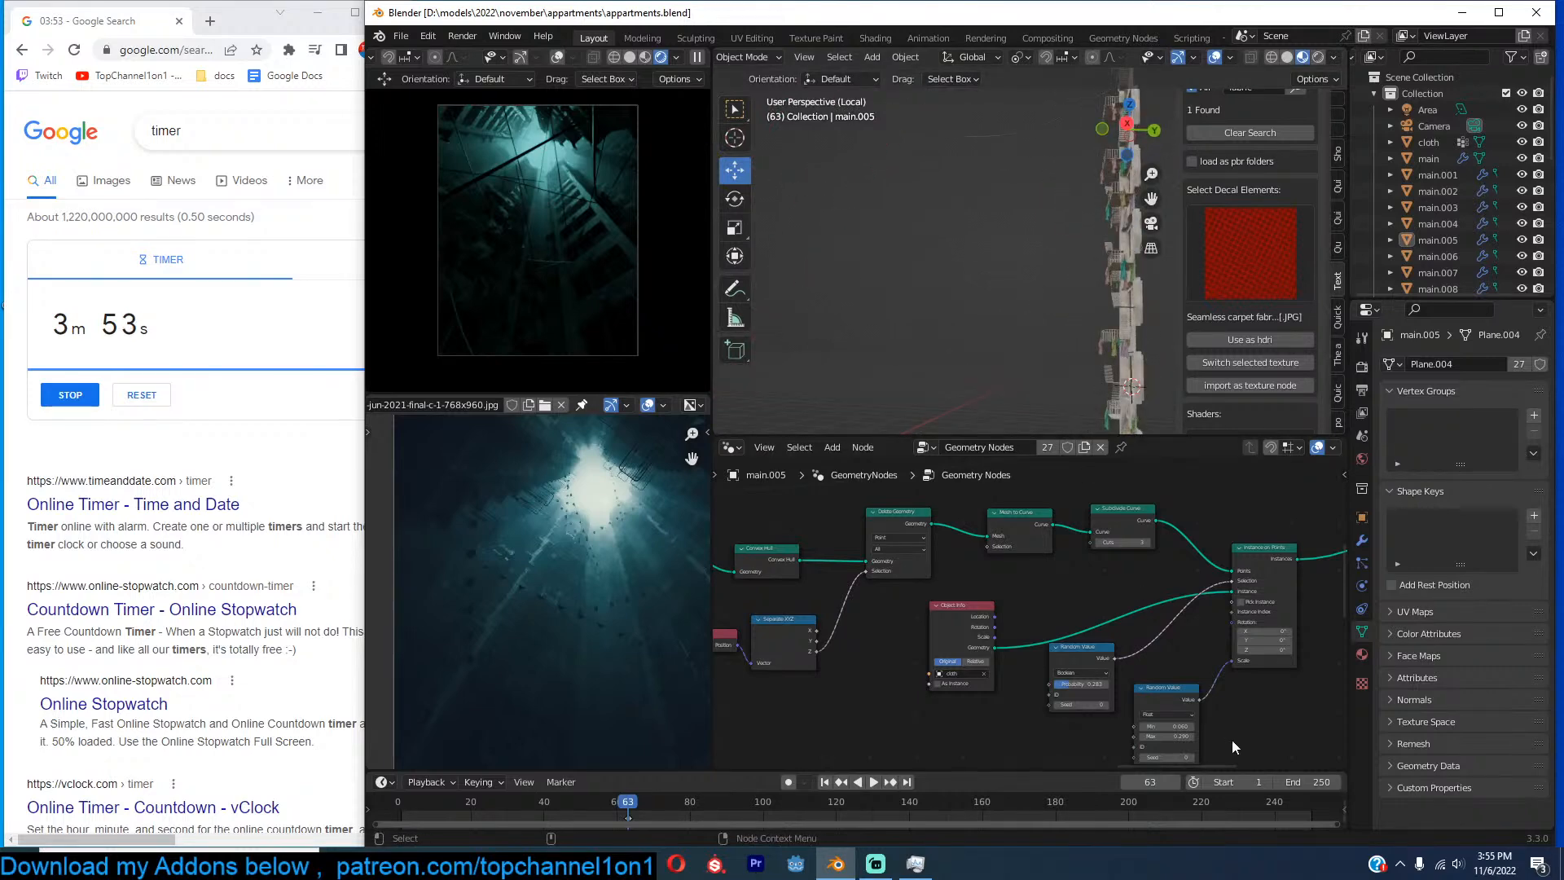
scroll(1181, 717, "down", 4)
left_click_drag(1003, 598, 1152, 704)
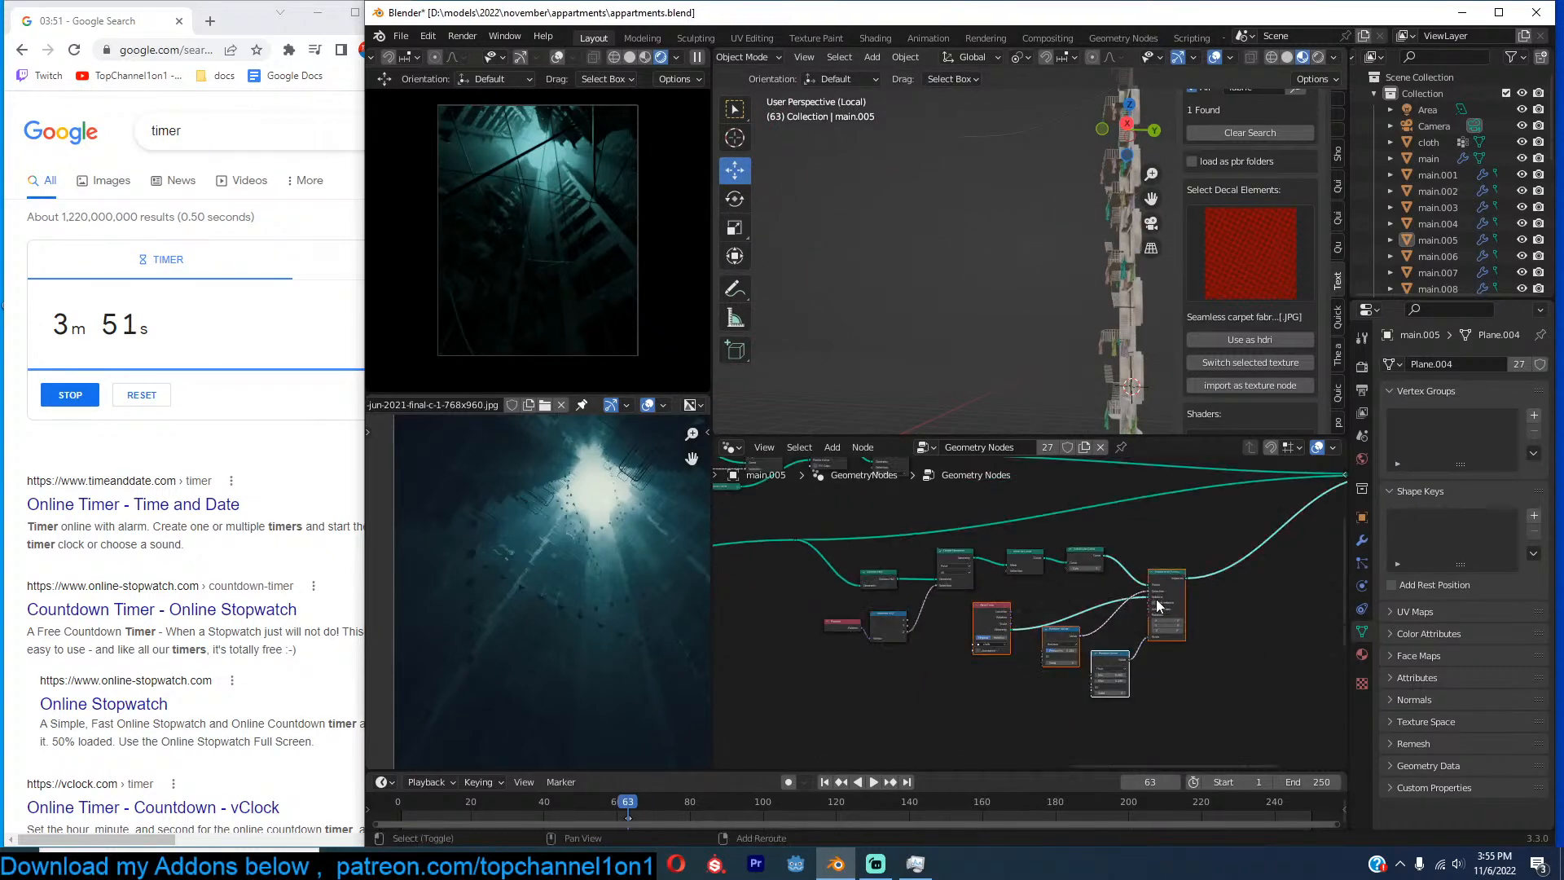
left_click(1160, 598, "shift")
middle_click_drag(928, 604, 1059, 719)
scroll(1059, 718, "down", 4)
key("shift+d")
left_click(904, 519)
Arrange the copied nodes over the wire branch and connect the Set Handle Type curve to the copied Instance on Points' Points input.
scroll(977, 598, "up", 5)
scroll(974, 596, "up", 3)
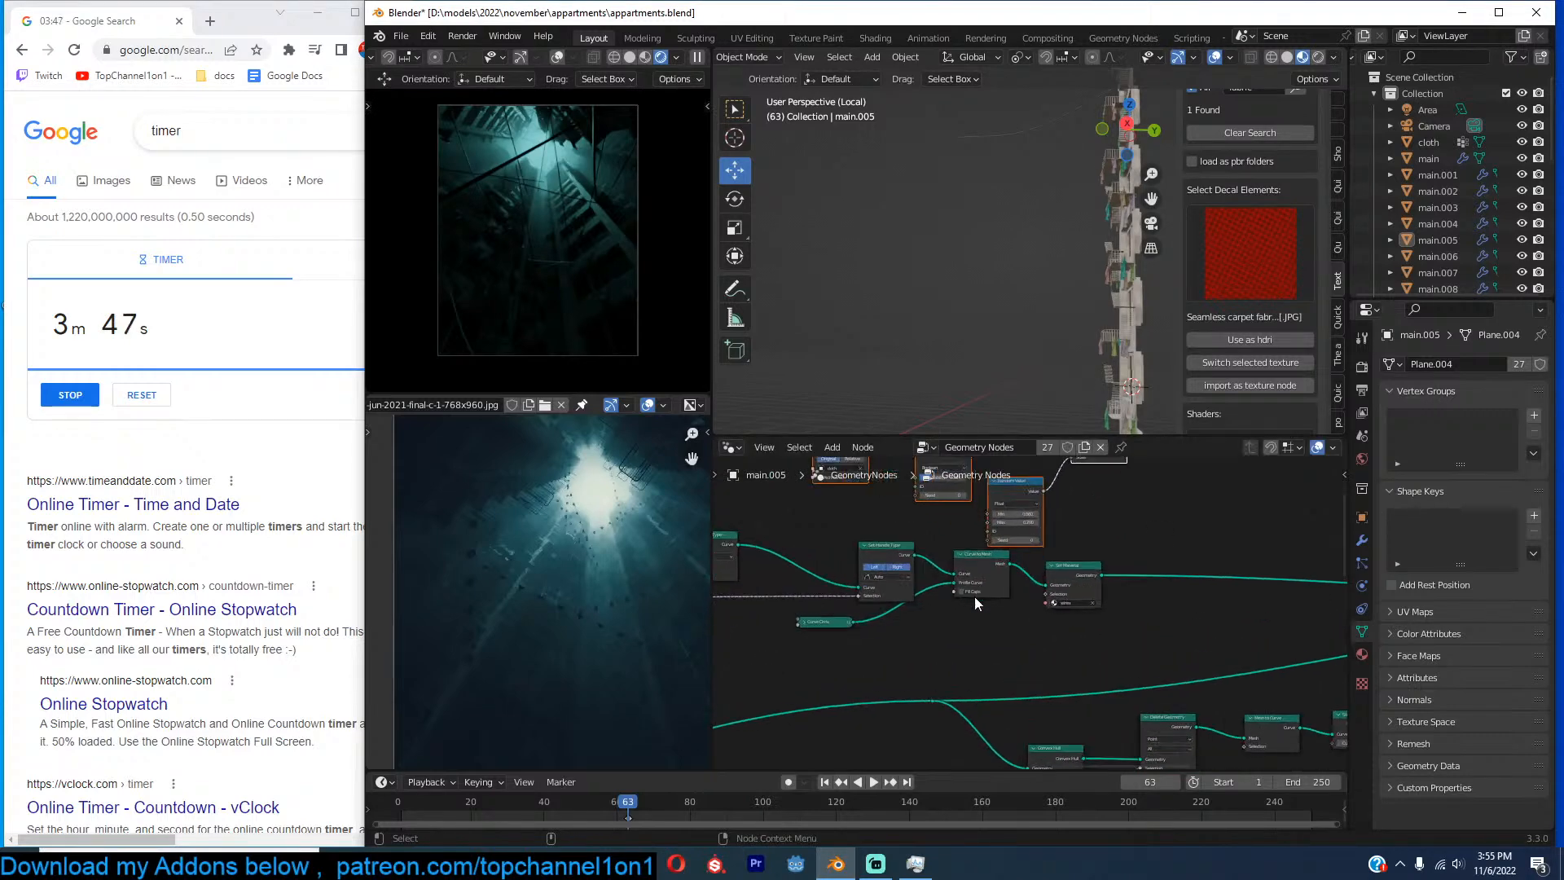
middle_click_drag(1200, 594, 1277, 634)
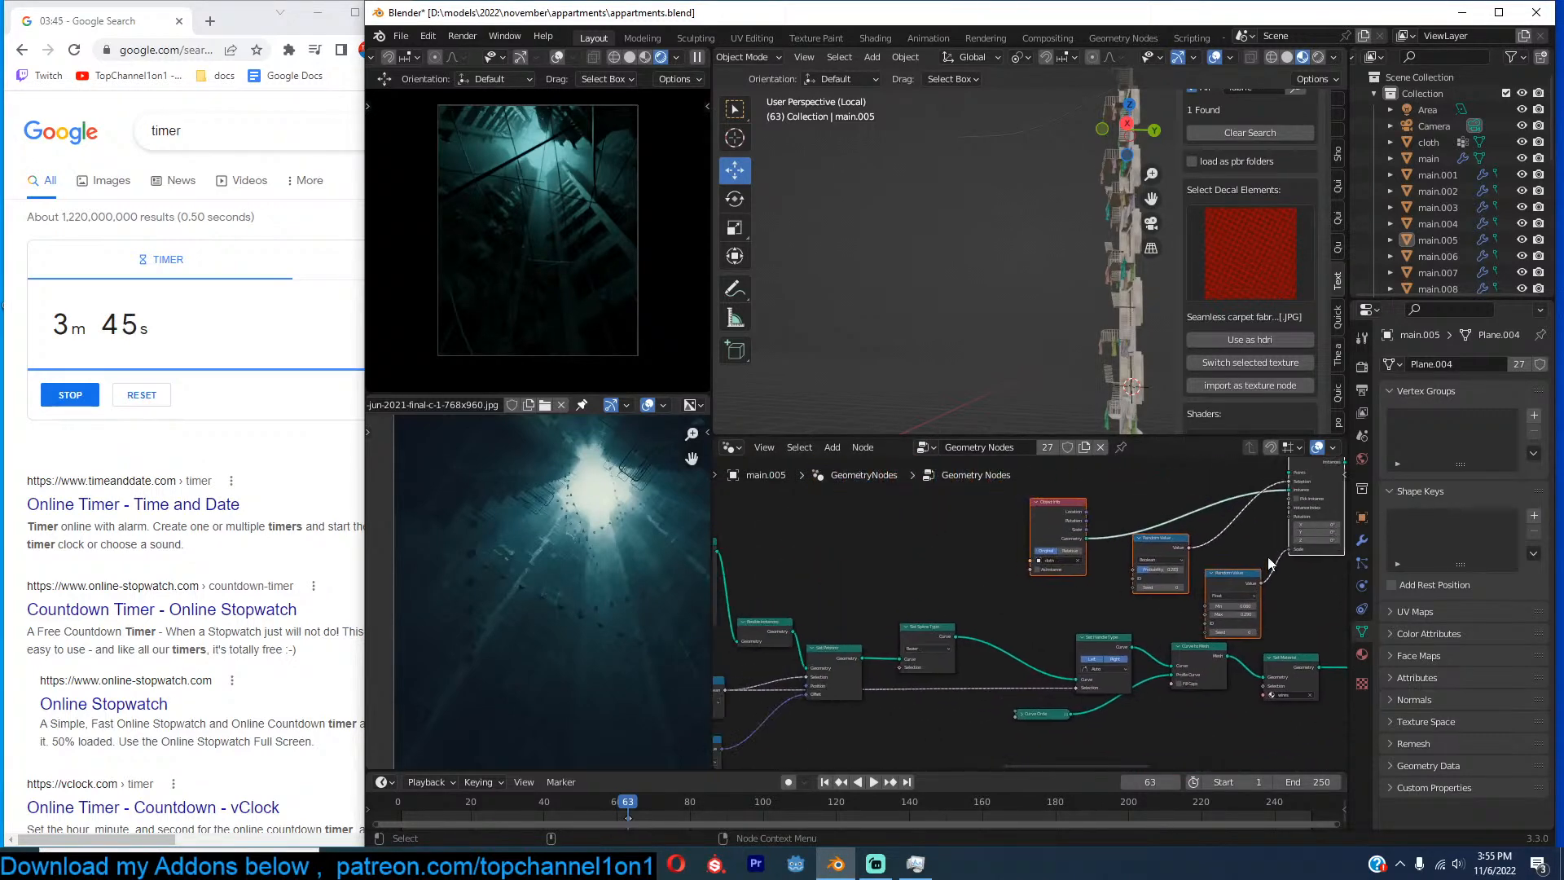
left_click_drag(1258, 569, 1026, 544)
middle_click_drag(1182, 612, 1212, 682)
left_click(1157, 665)
scroll(1144, 671, "up", 2)
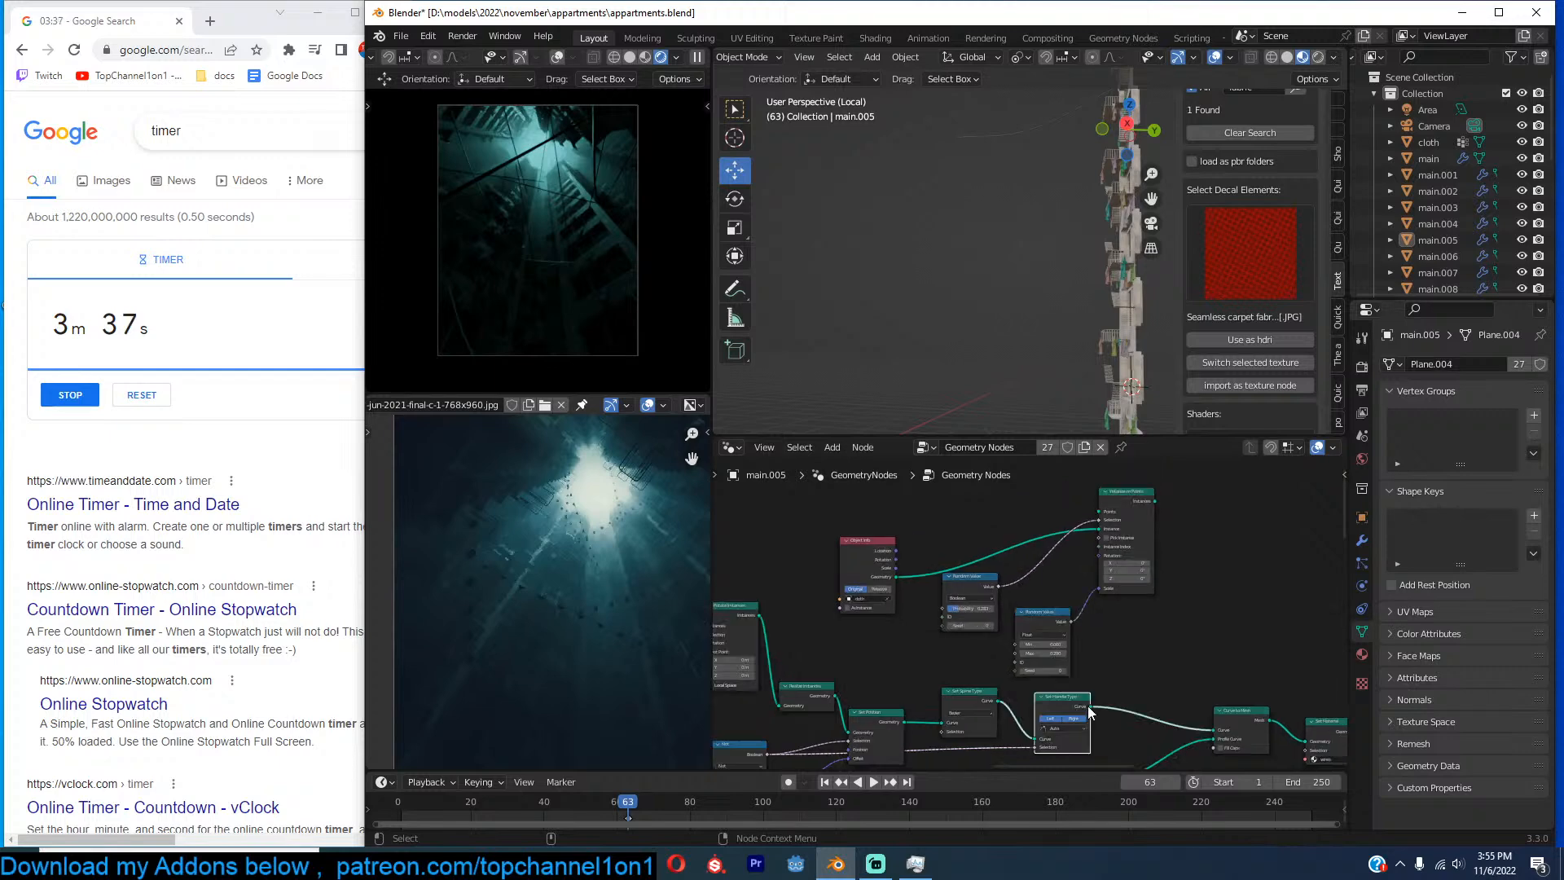
left_click_drag(1092, 707, 1100, 512)
Preview the copied Instance on Points output on its own and move its Object Info node up slightly.
scroll(1202, 591, "down", 3)
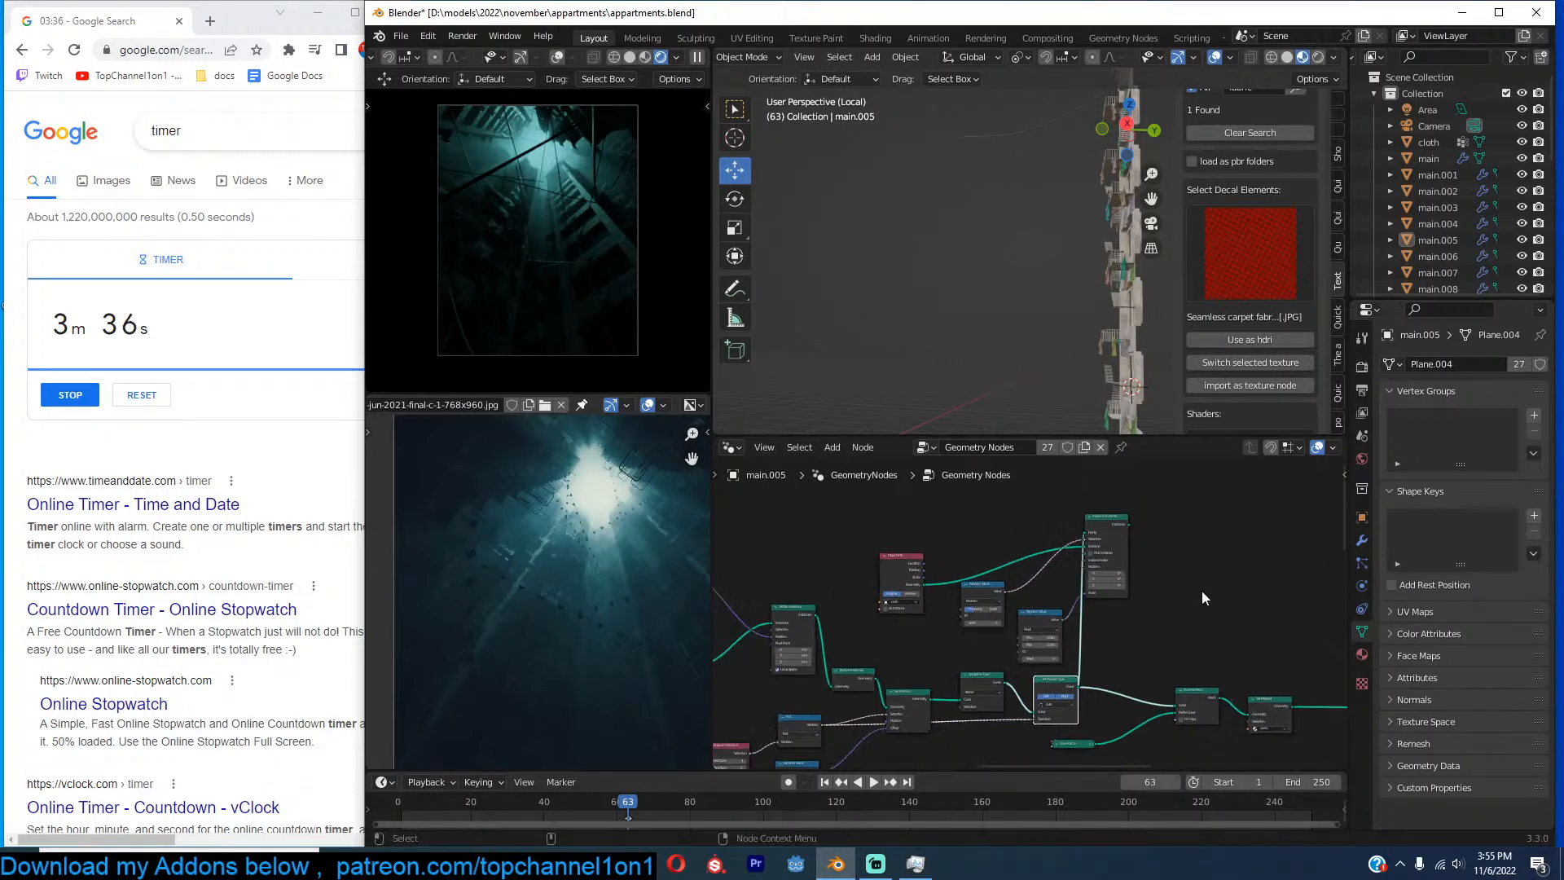
left_click(1122, 528, "ctrl+shift")
scroll(847, 212, "down", 4)
middle_click_drag(969, 273, 911, 247)
scroll(1076, 548, "up", 4)
middle_click_drag(1063, 581, 1133, 637)
left_click_drag(903, 605, 899, 548)
key("shift+a")
left_click(969, 491)
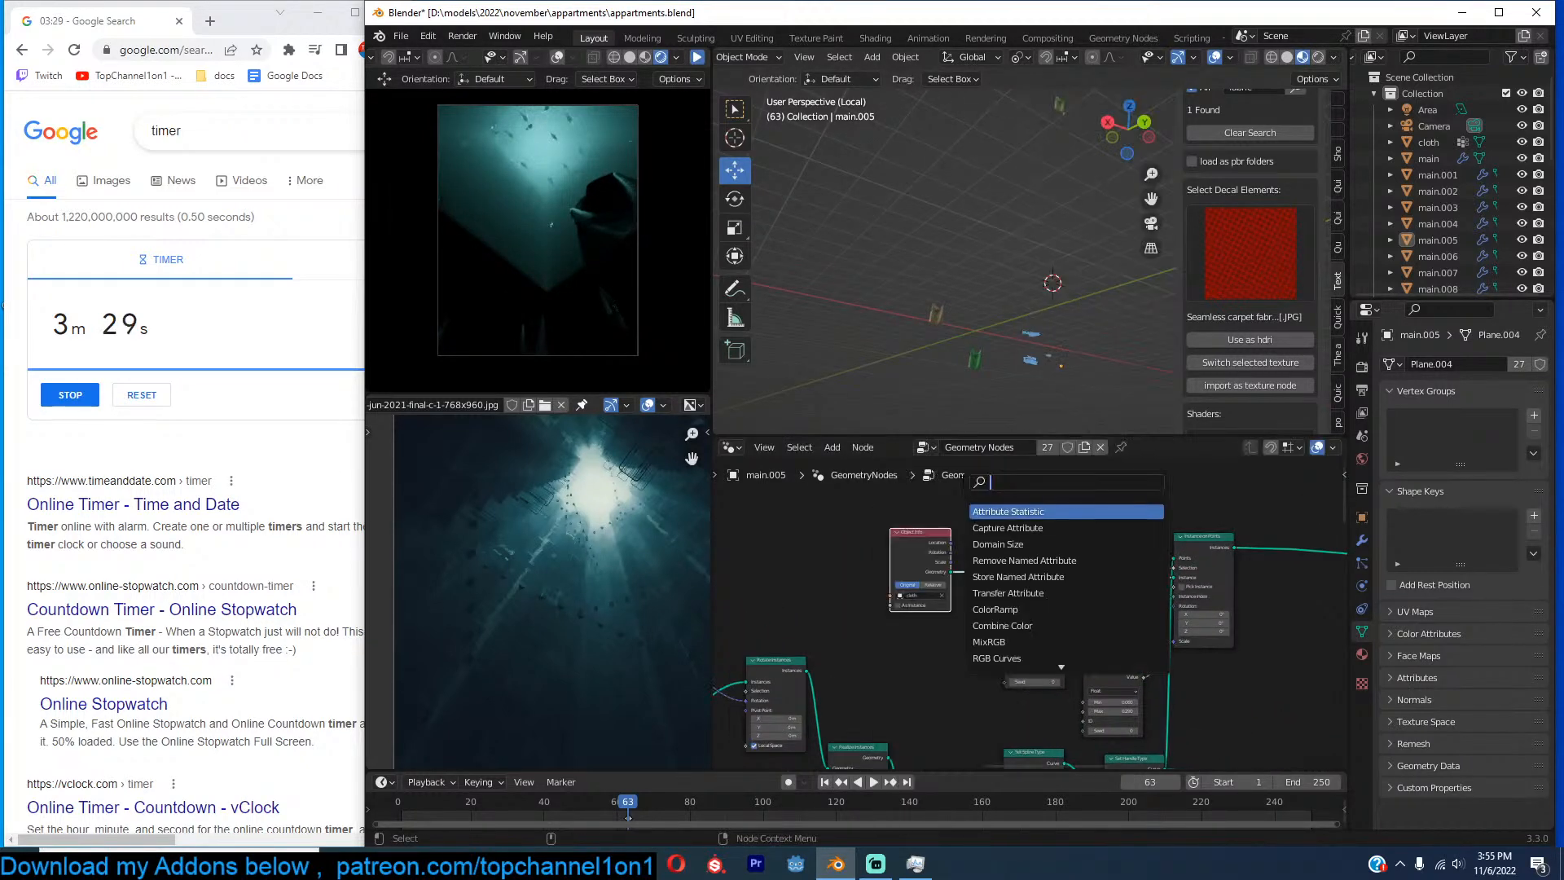
type("sub")
left_click(1007, 543)
left_click(1018, 539)
key("x")
Insert a Subdivide Curve node with 3 cuts between the copied Object Info and Instance on Points, then space the nodes out.
key("shift+a")
left_click(1012, 493)
type("sub")
left_click(1059, 536)
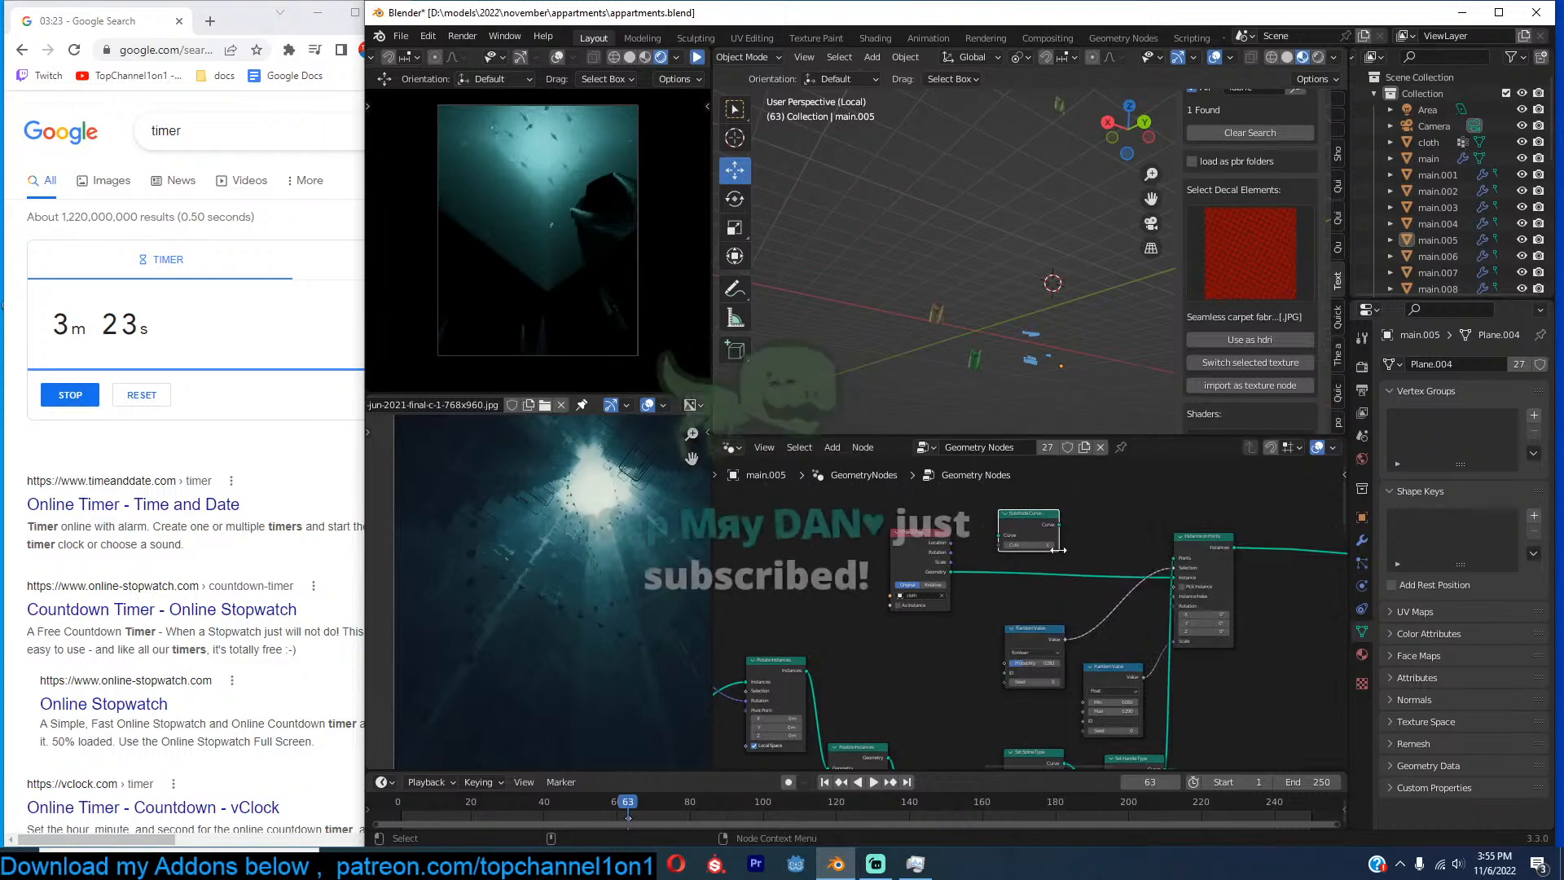
left_click(1064, 595)
scroll(1114, 595, "up", 1)
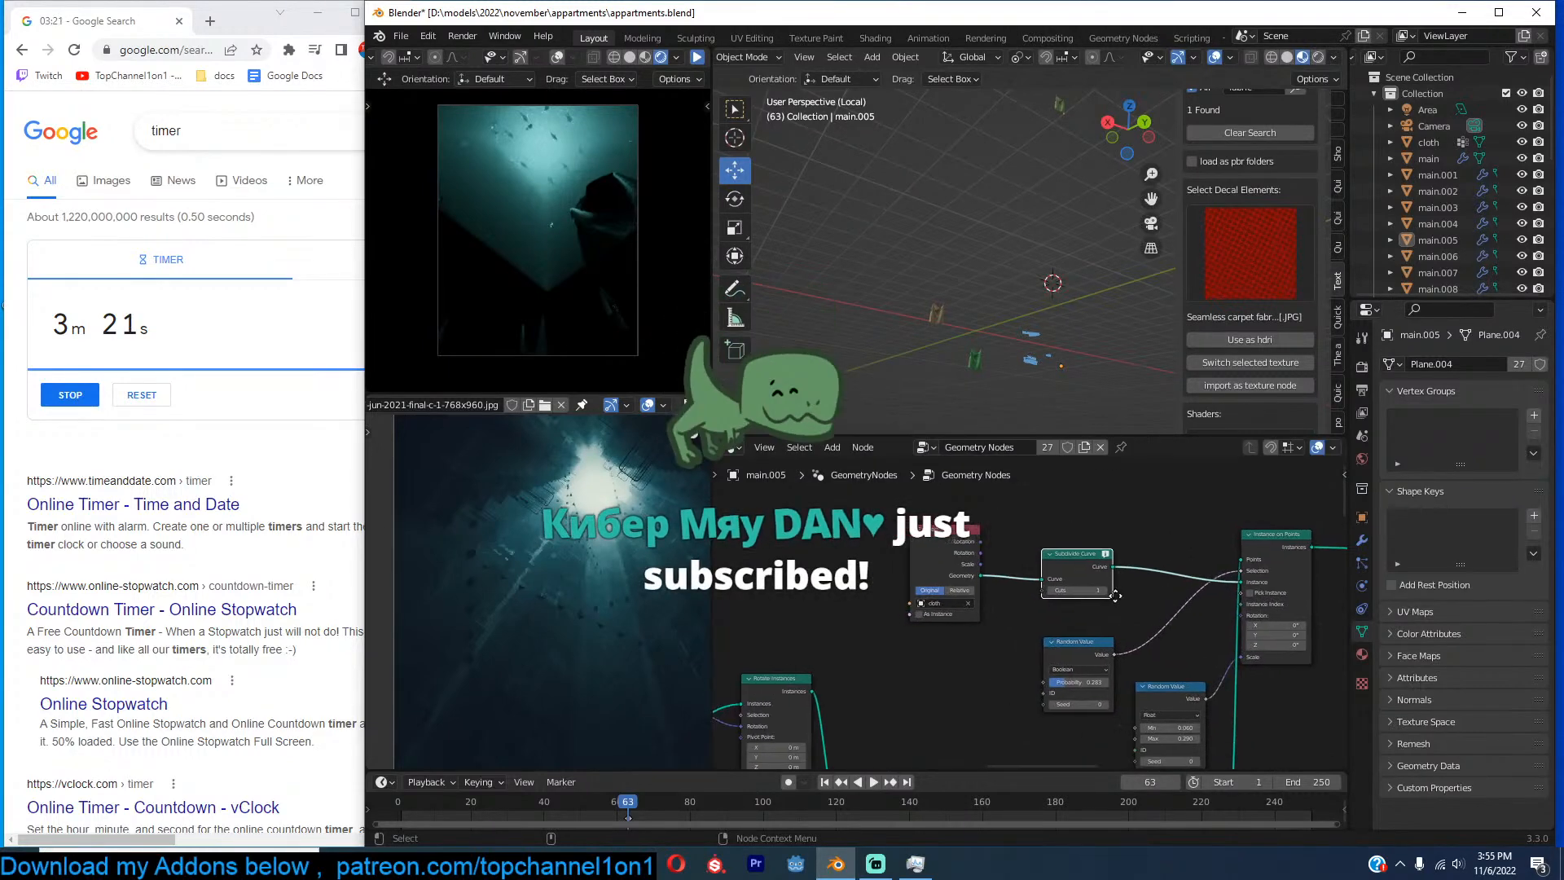
scroll(1114, 595, "up", 1)
left_click(1127, 584)
left_click(1127, 587)
left_click_drag(939, 521, 898, 526)
Move Subdivide Curve onto the link from Set Handle Type to the Points input and raise its cuts to 5.
scroll(1049, 347, "down", 2)
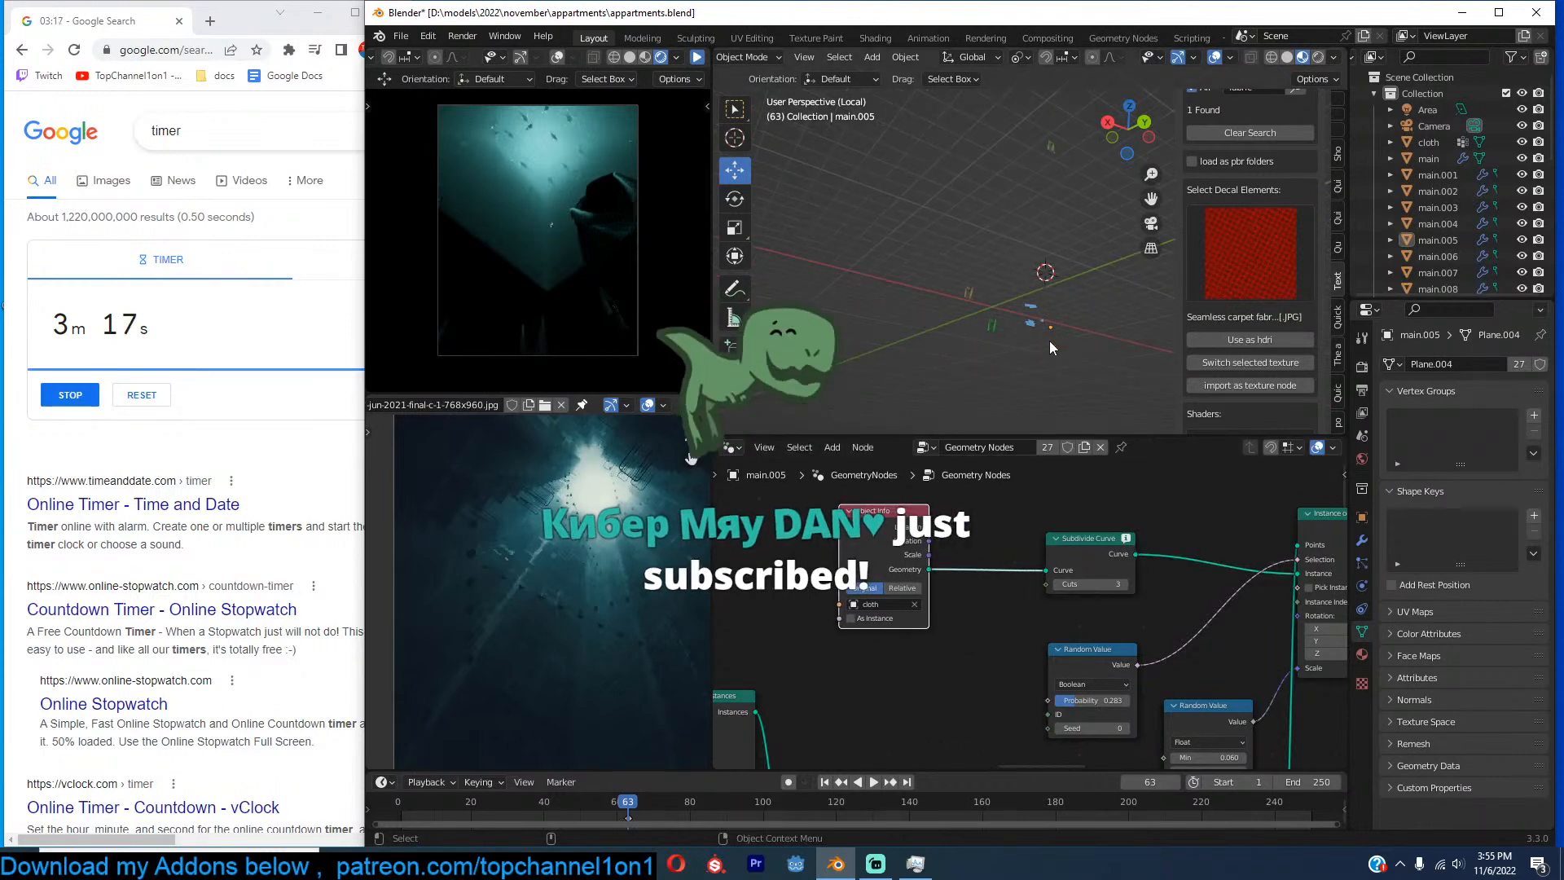
scroll(982, 568, "down", 1)
left_click_drag(1055, 577, 1238, 720, "alt")
middle_click_drag(1237, 708, 1212, 685)
left_click(1300, 705)
left_click(1300, 704)
middle_click_drag(967, 326, 1099, 350)
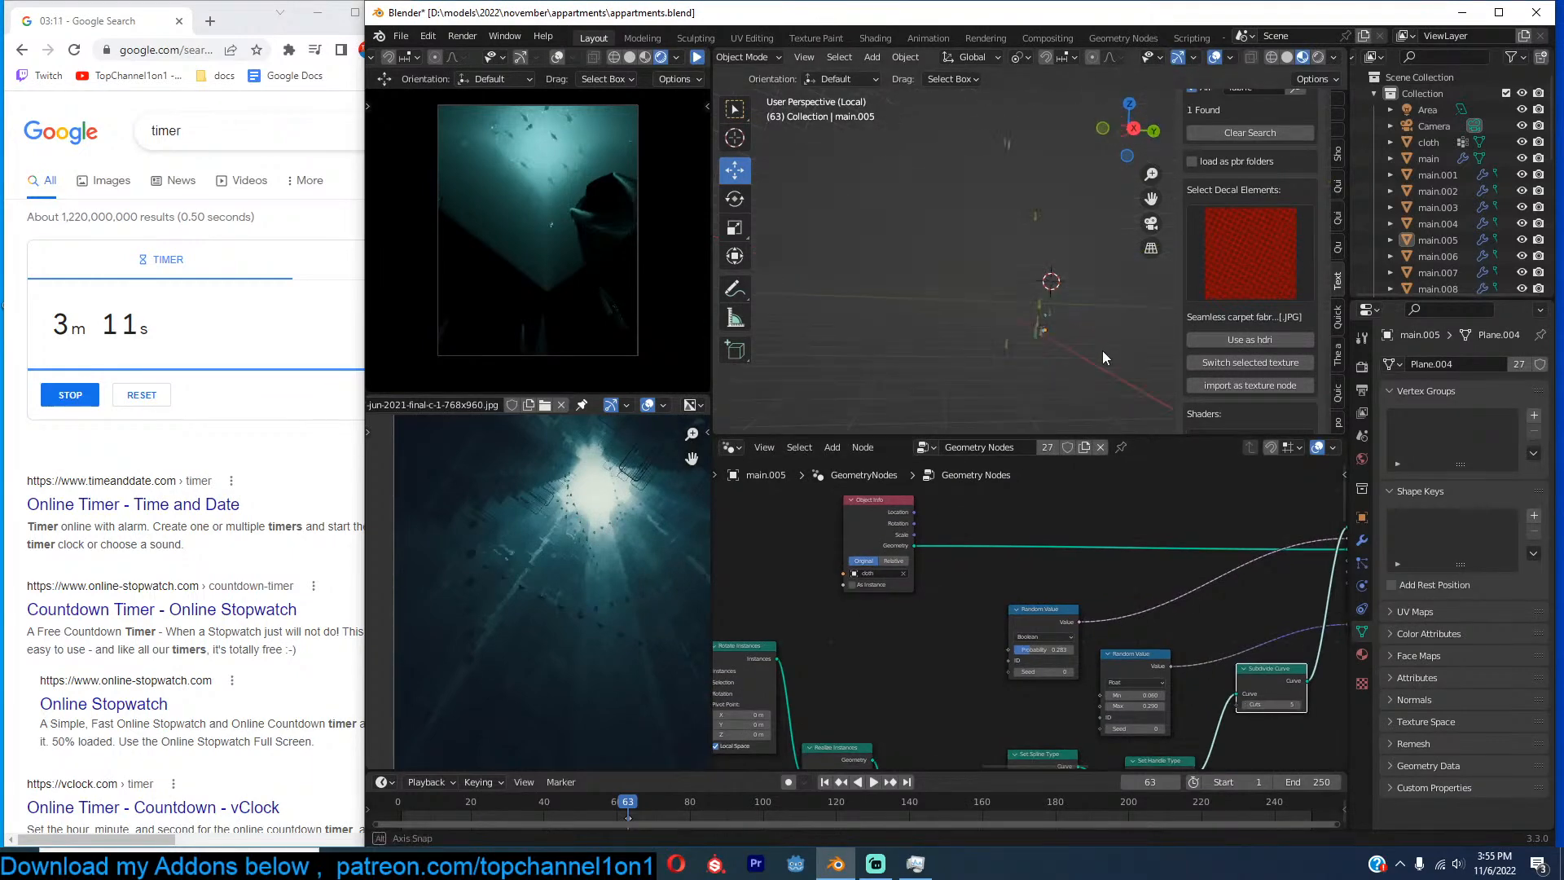
Connect the copied Instance on Points output to Join Geometry and restore the joined result as the output.
scroll(979, 568, "down", 5)
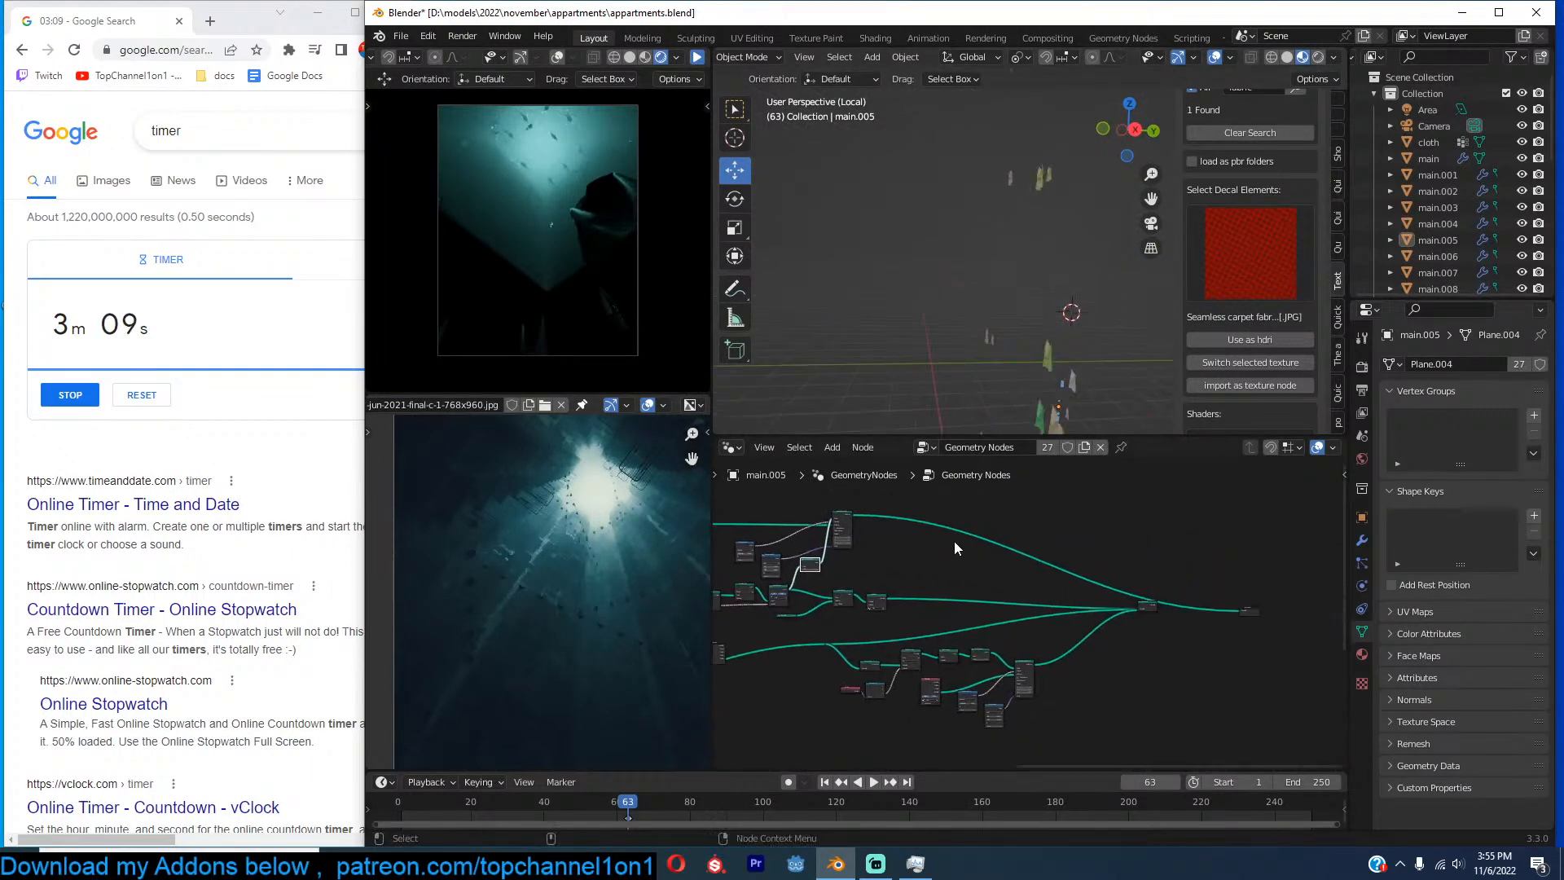
left_click(852, 518)
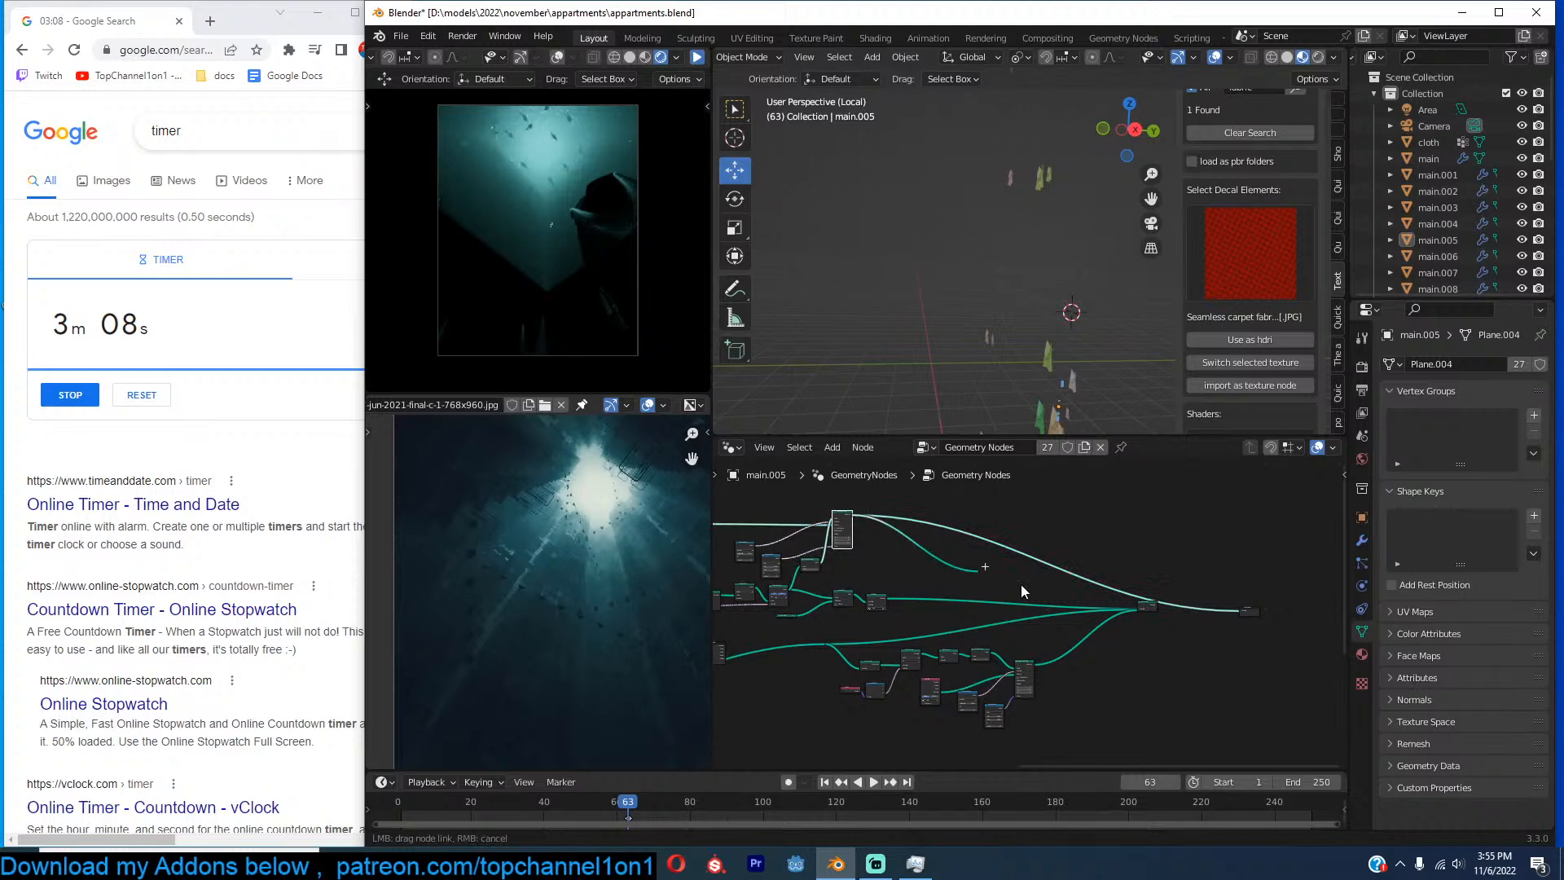
left_click(1146, 603)
middle_click_drag(937, 204, 962, 231)
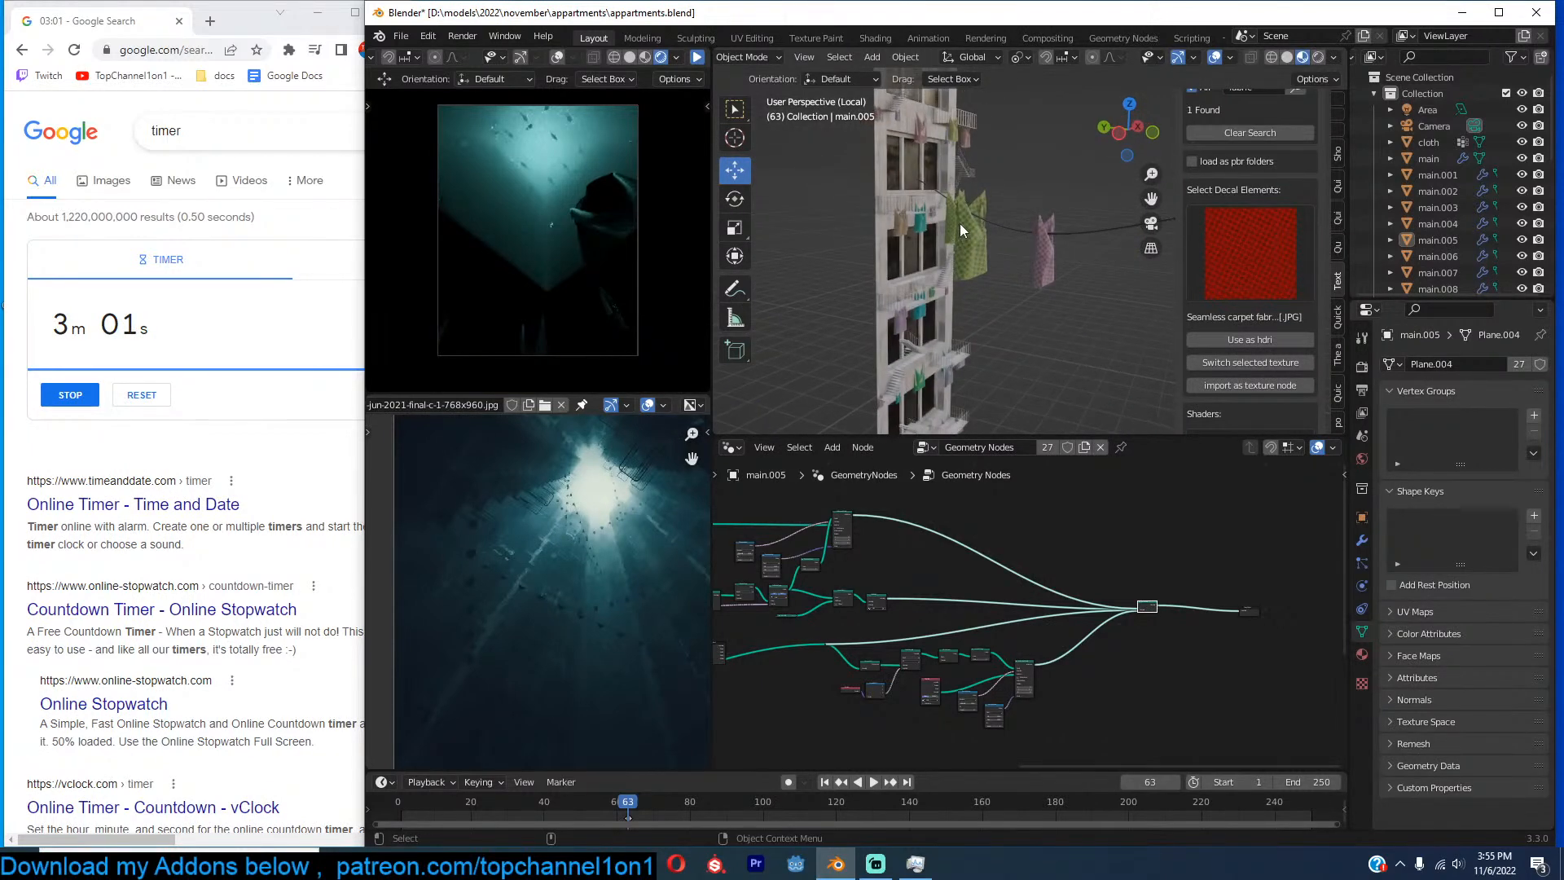
Make room in the wire branch by moving the copied Instance on Points away and Subdivide Curve upward.
middle_click_drag(857, 579, 1318, 632)
scroll(1318, 632, "up", 4)
scroll(1205, 621, "up", 2)
middle_click_drag(1206, 621, 1002, 671)
scroll(1239, 615, "up", 4)
scroll(1182, 639, "down", 2)
scroll(1068, 577, "down", 3)
scroll(1015, 624, "up", 4)
left_click_drag(1090, 525, 1265, 530)
left_click_drag(1003, 645, 944, 505)
middle_click_drag(955, 511, 967, 542)
scroll(974, 547, "up", 4)
scroll(1059, 533, "up", 1)
Insert a Curve to Points node between Subdivide Curve and the copied Instance on Points.
left_click_drag(967, 518, 1028, 492)
type("tr")
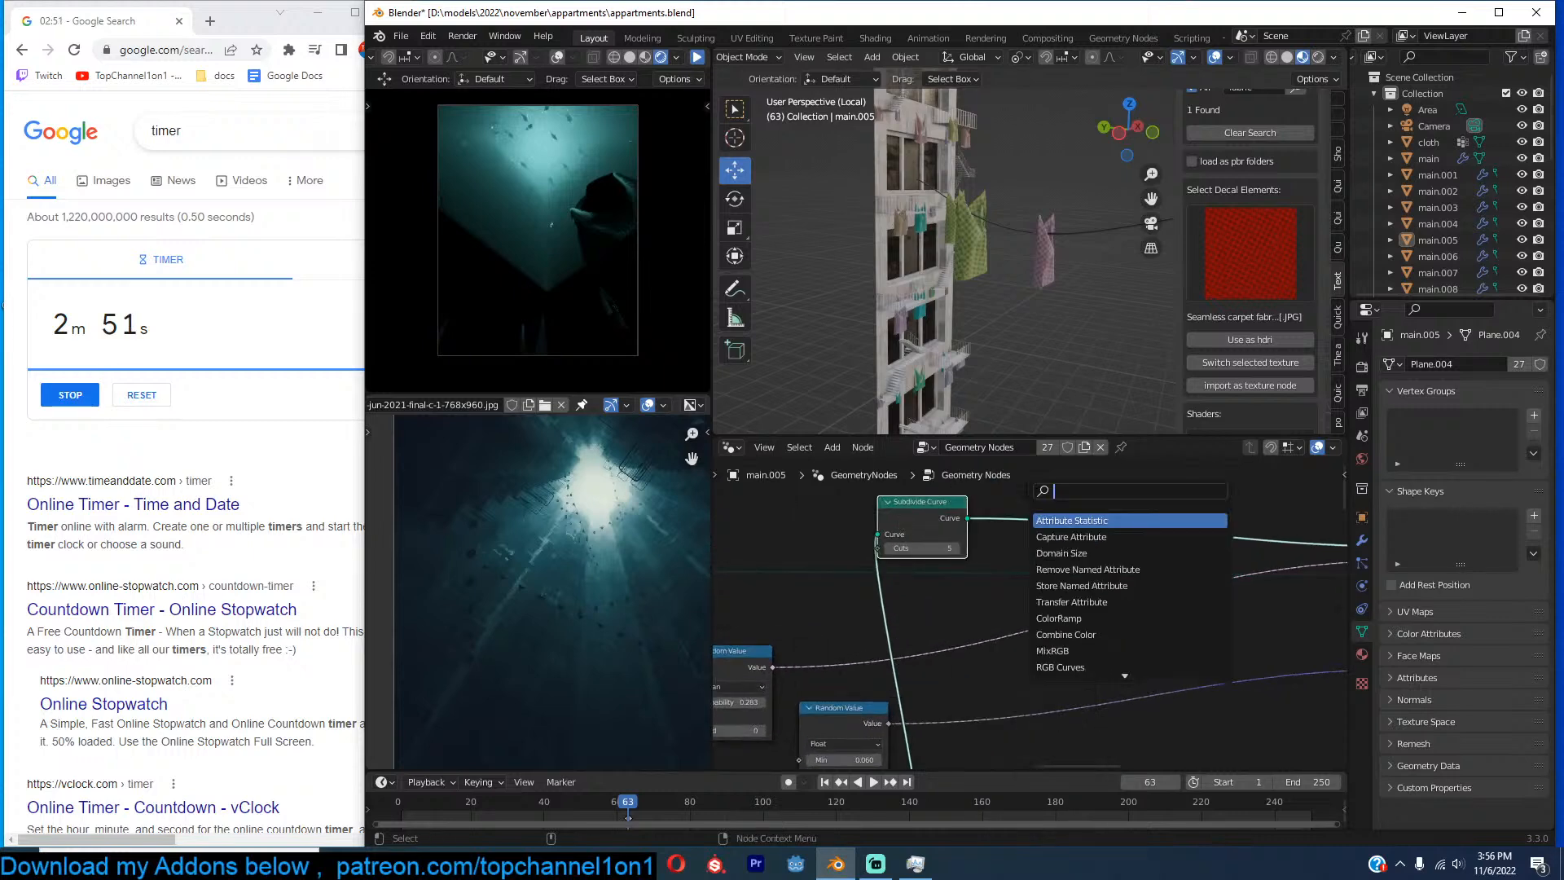
key("BackSpace")
type("o po")
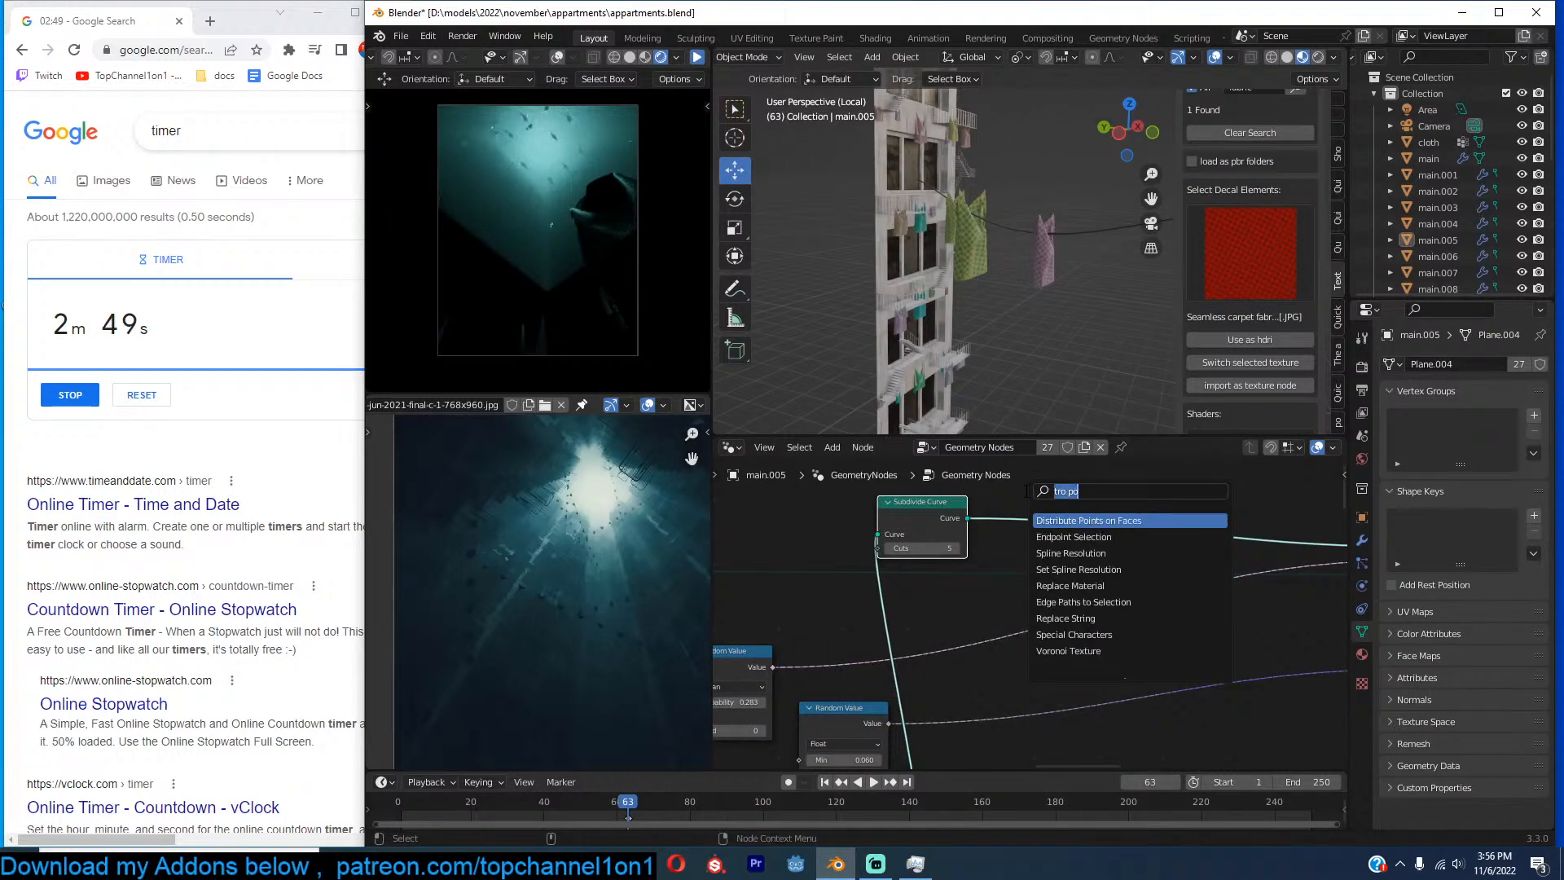
type("in")
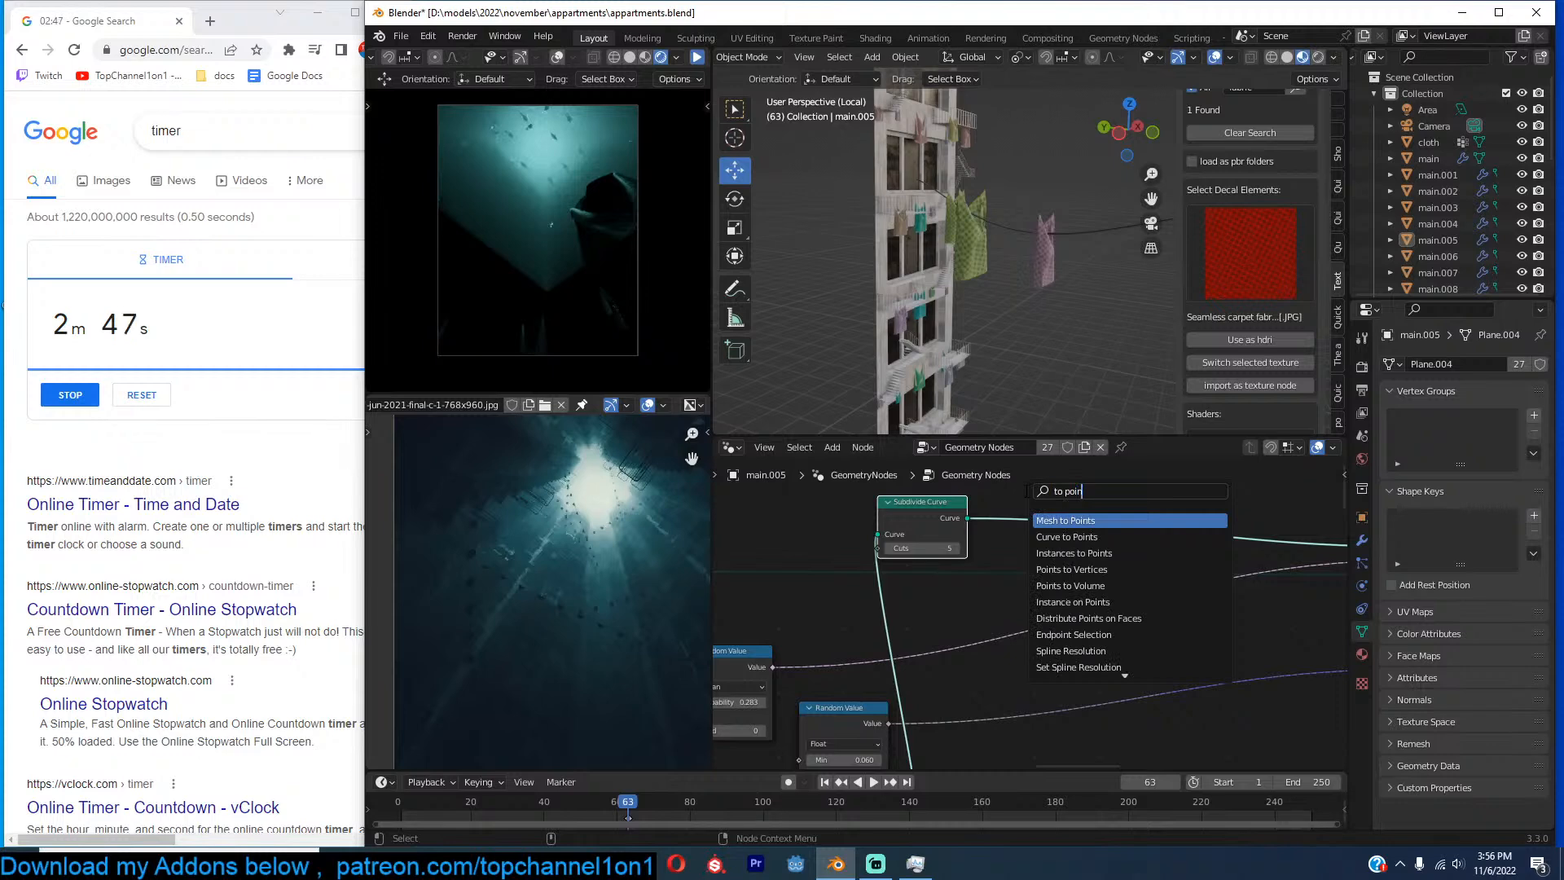
left_click(1069, 538)
left_click(1071, 523)
Connect the Rotation output of Curve to Points to the Rotation input of Instance on Points.
middle_click_drag(1208, 562, 1004, 587)
left_click_drag(923, 565, 1204, 642)
middle_click_drag(1051, 350, 912, 391)
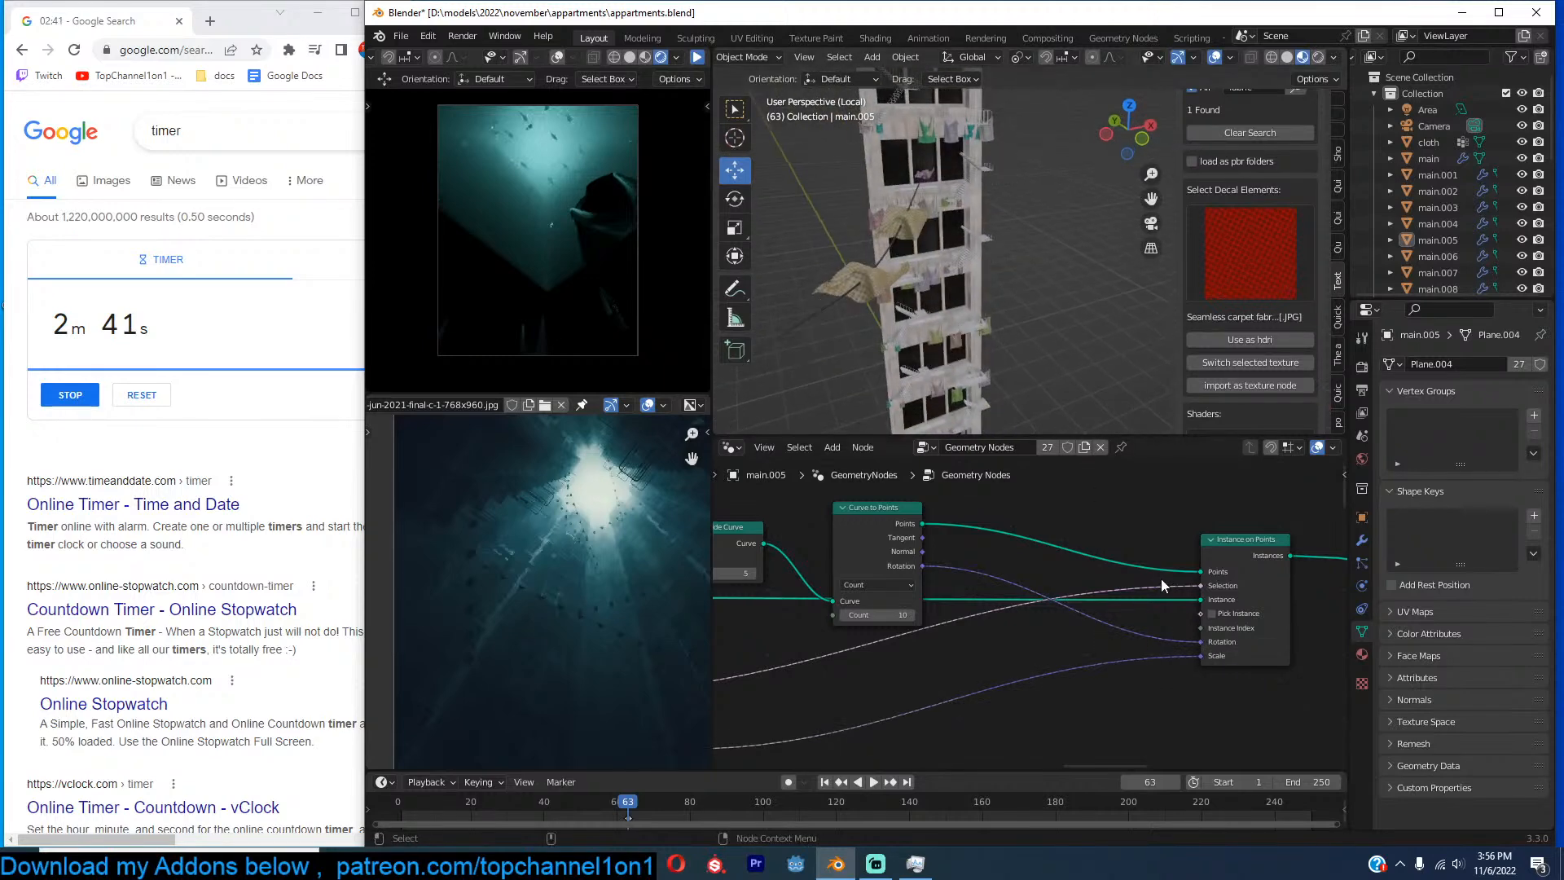
left_click_drag(1199, 583, 1243, 577)
middle_click_drag(1059, 382, 1075, 246)
Move Instance on Points away and insert a Rotate Euler node into its Rotation link.
scroll(1173, 693, "up", 1)
middle_click_drag(1121, 704, 875, 722)
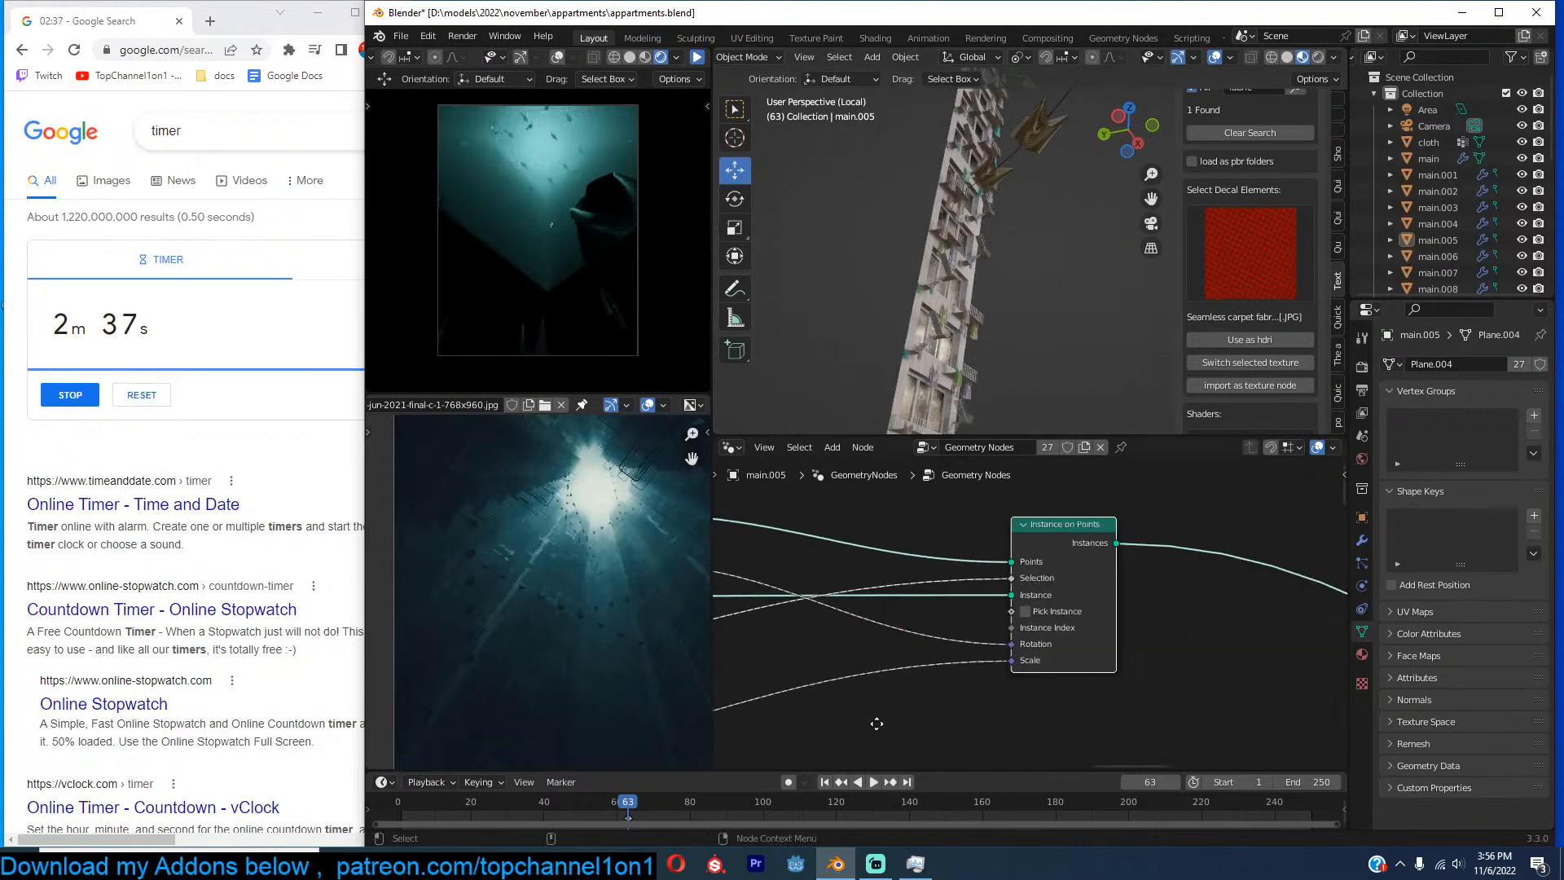
left_click_drag(1056, 531, 1331, 544)
scroll(1223, 624, "down", 2)
middle_click_drag(1224, 624, 1150, 570)
key("shift+a")
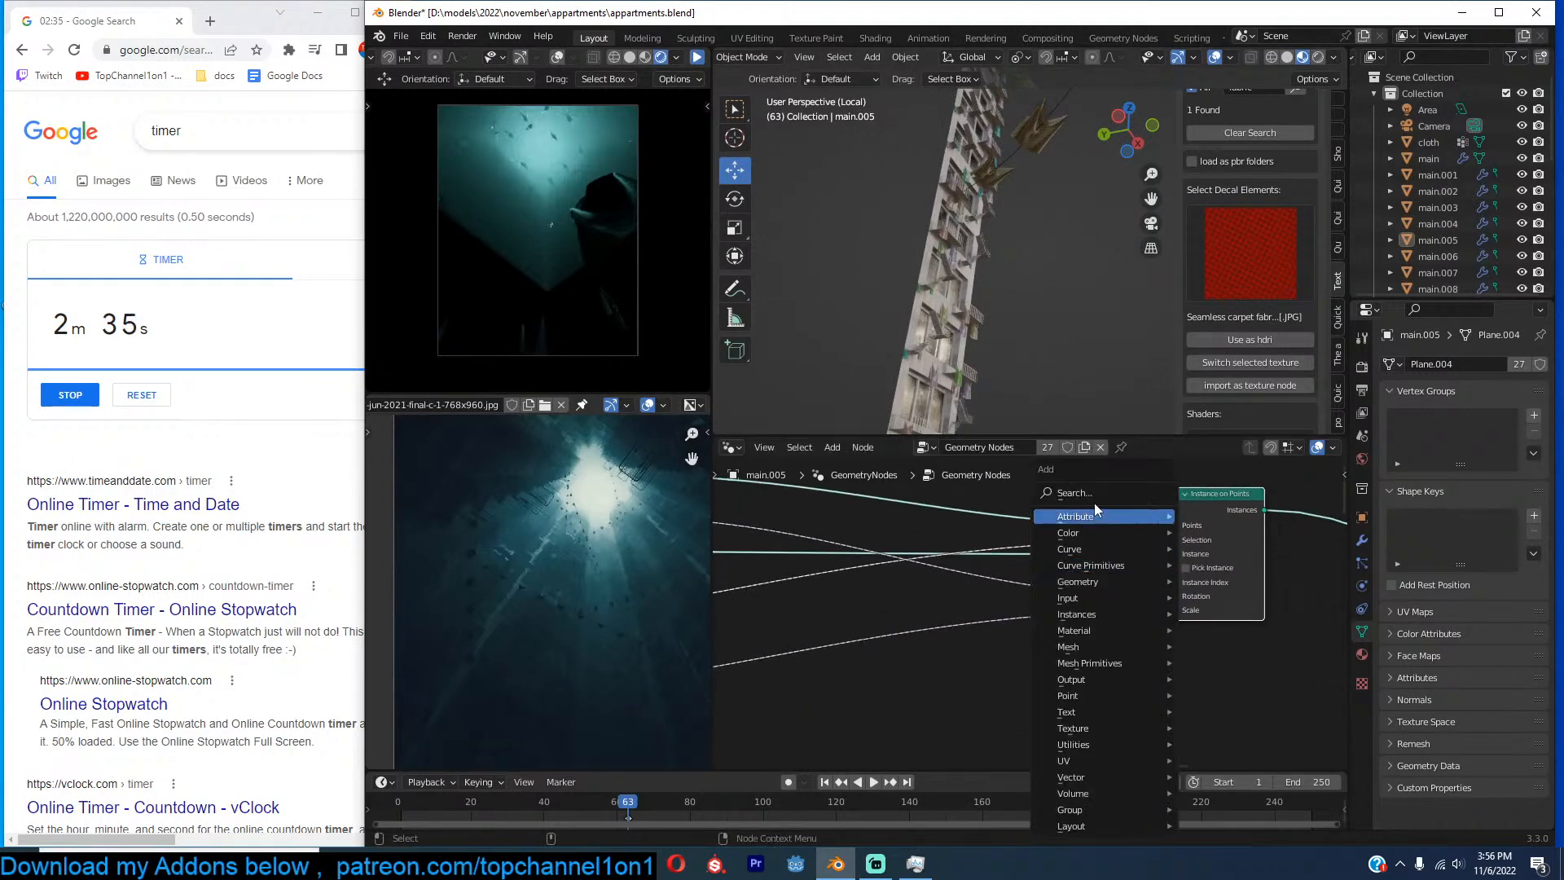
left_click(1100, 492)
type("rot")
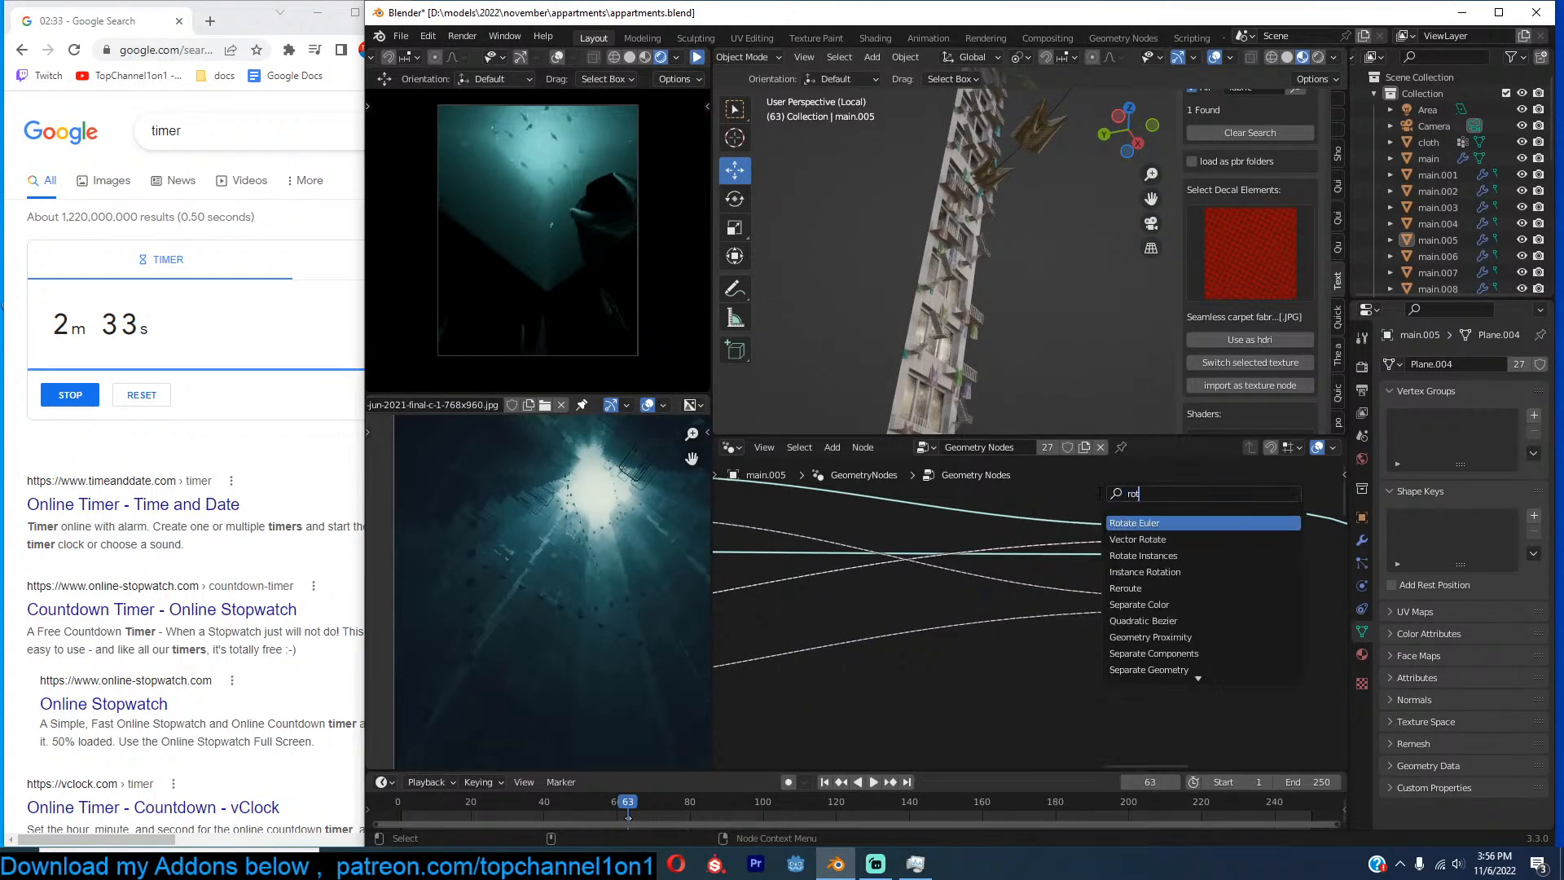
left_click(1123, 522)
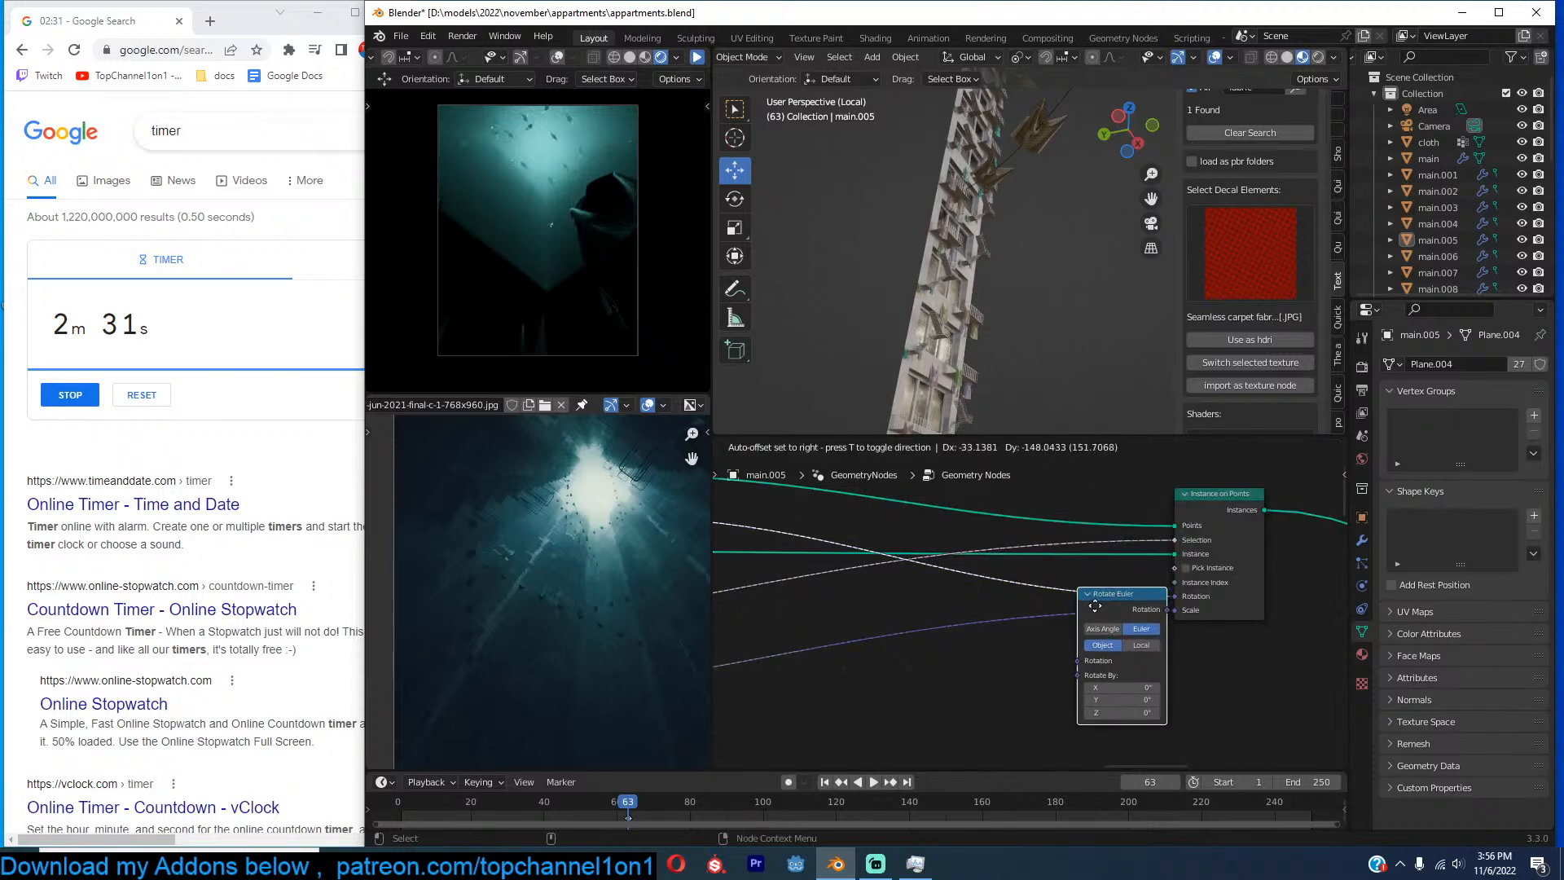
left_click(1047, 602)
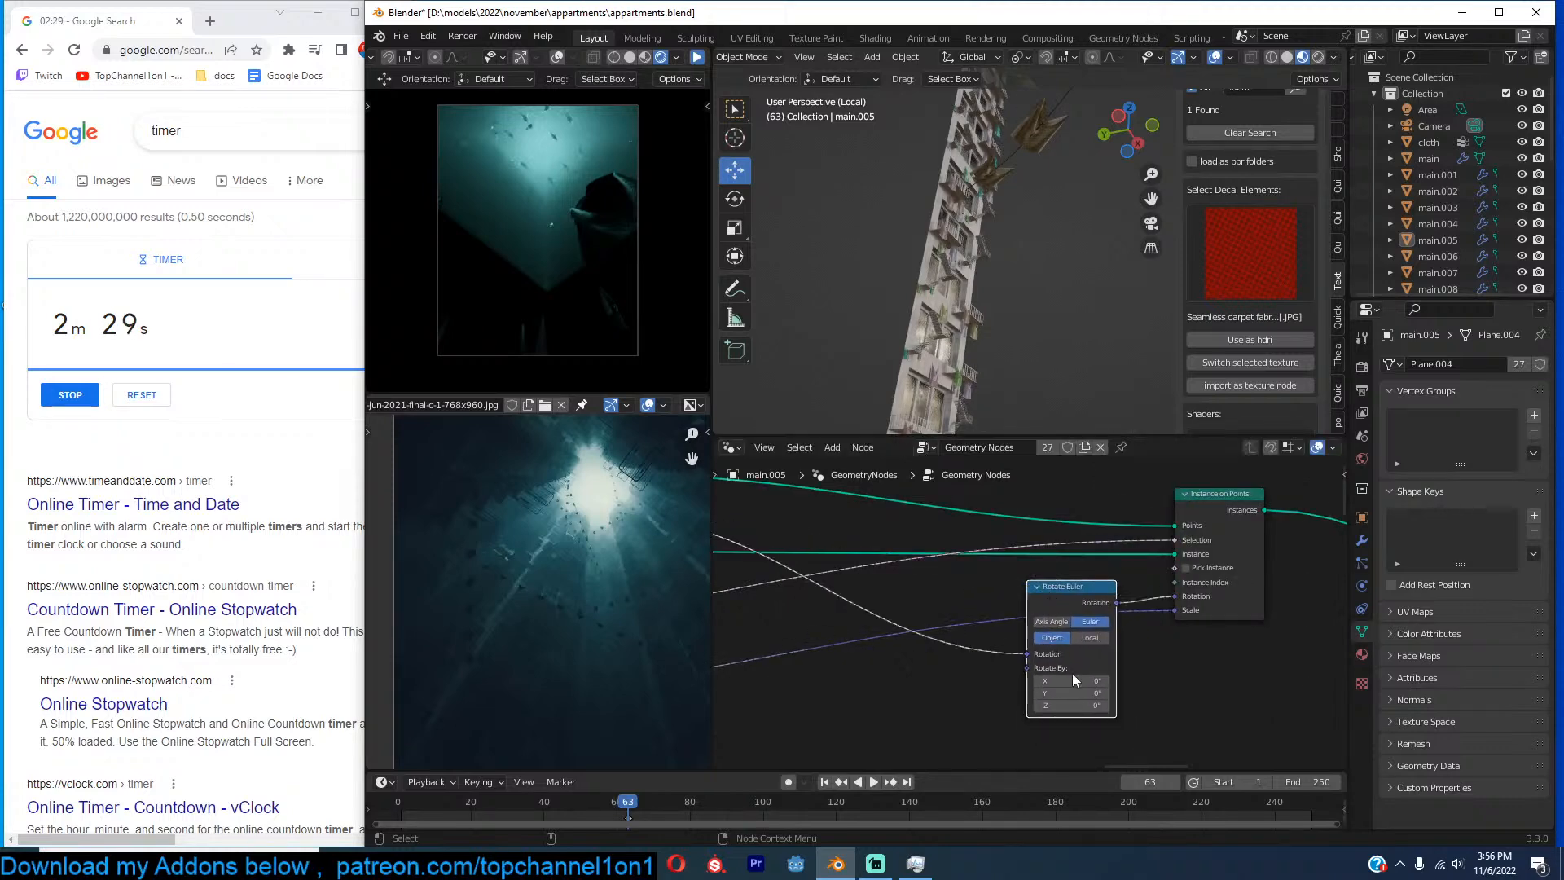
Set the Rotate Euler node's X rotation to 90° and check the cloths hanging on the wire.
left_click_drag(1127, 662, 1096, 661)
left_click(1096, 661)
type("90")
key("Return")
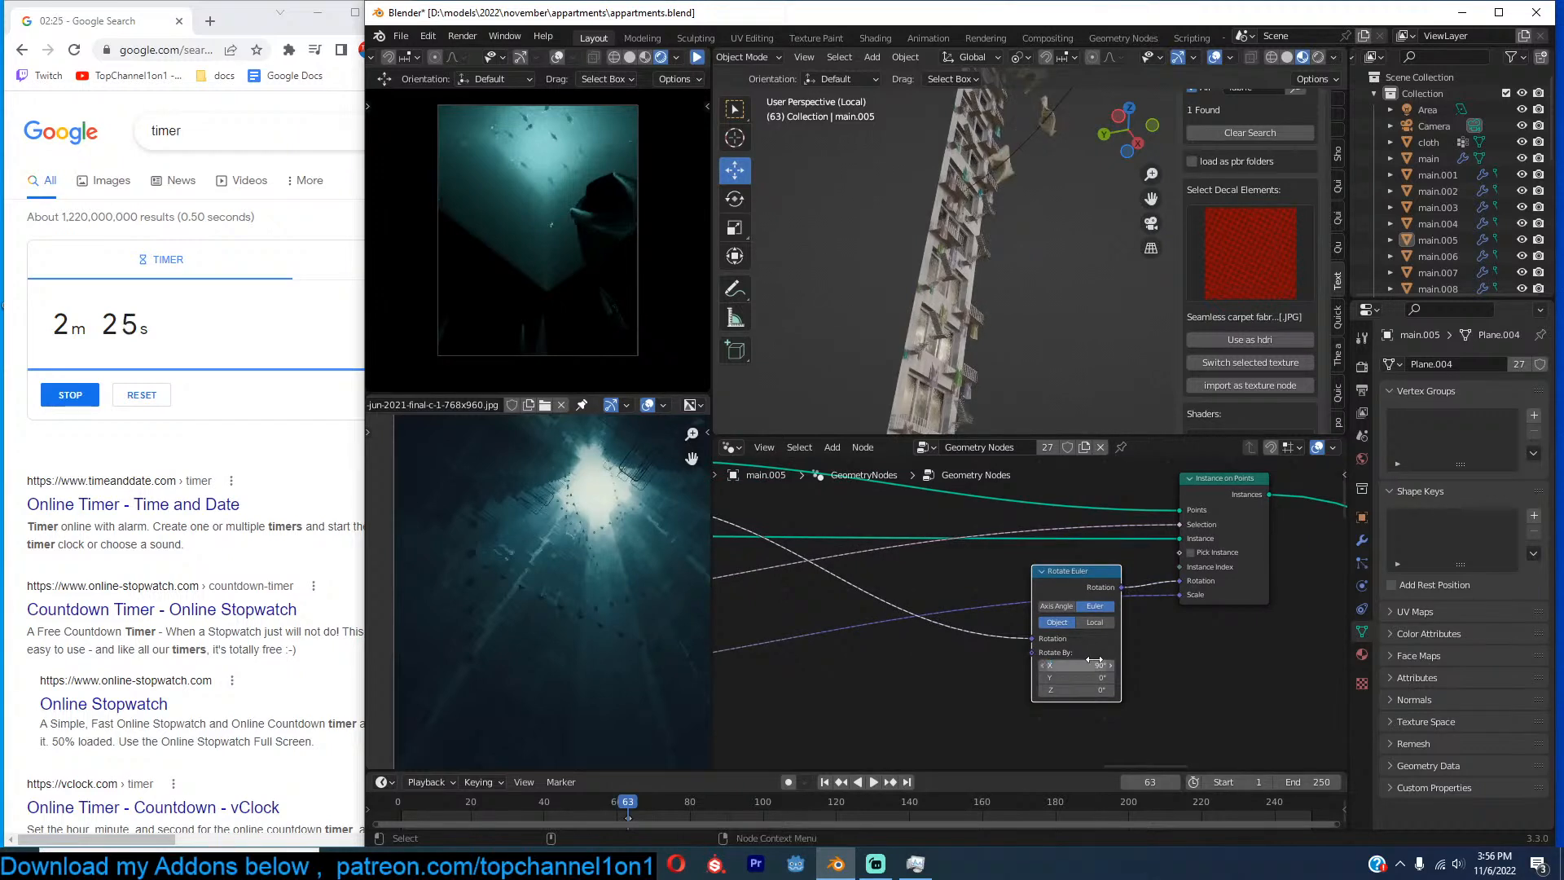
middle_click_drag(814, 313, 862, 344)
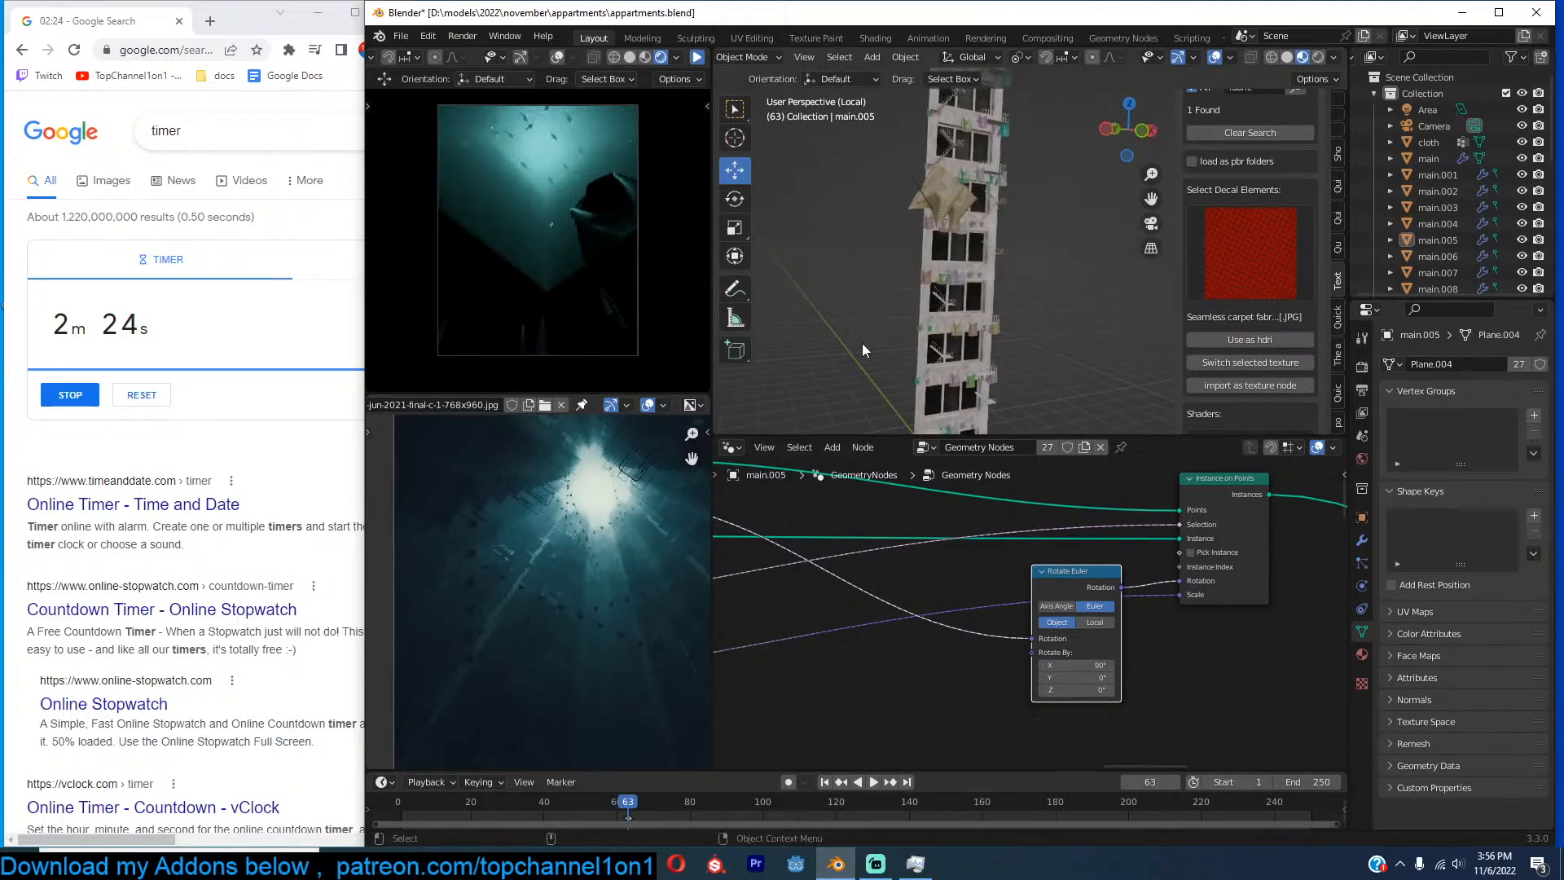
Try a Y rotation of about 145° on the Rotate Euler node and set its Z rotation to 90°.
left_click_drag(1091, 680, 1141, 688)
left_click(1101, 687)
type("90")
key("Return")
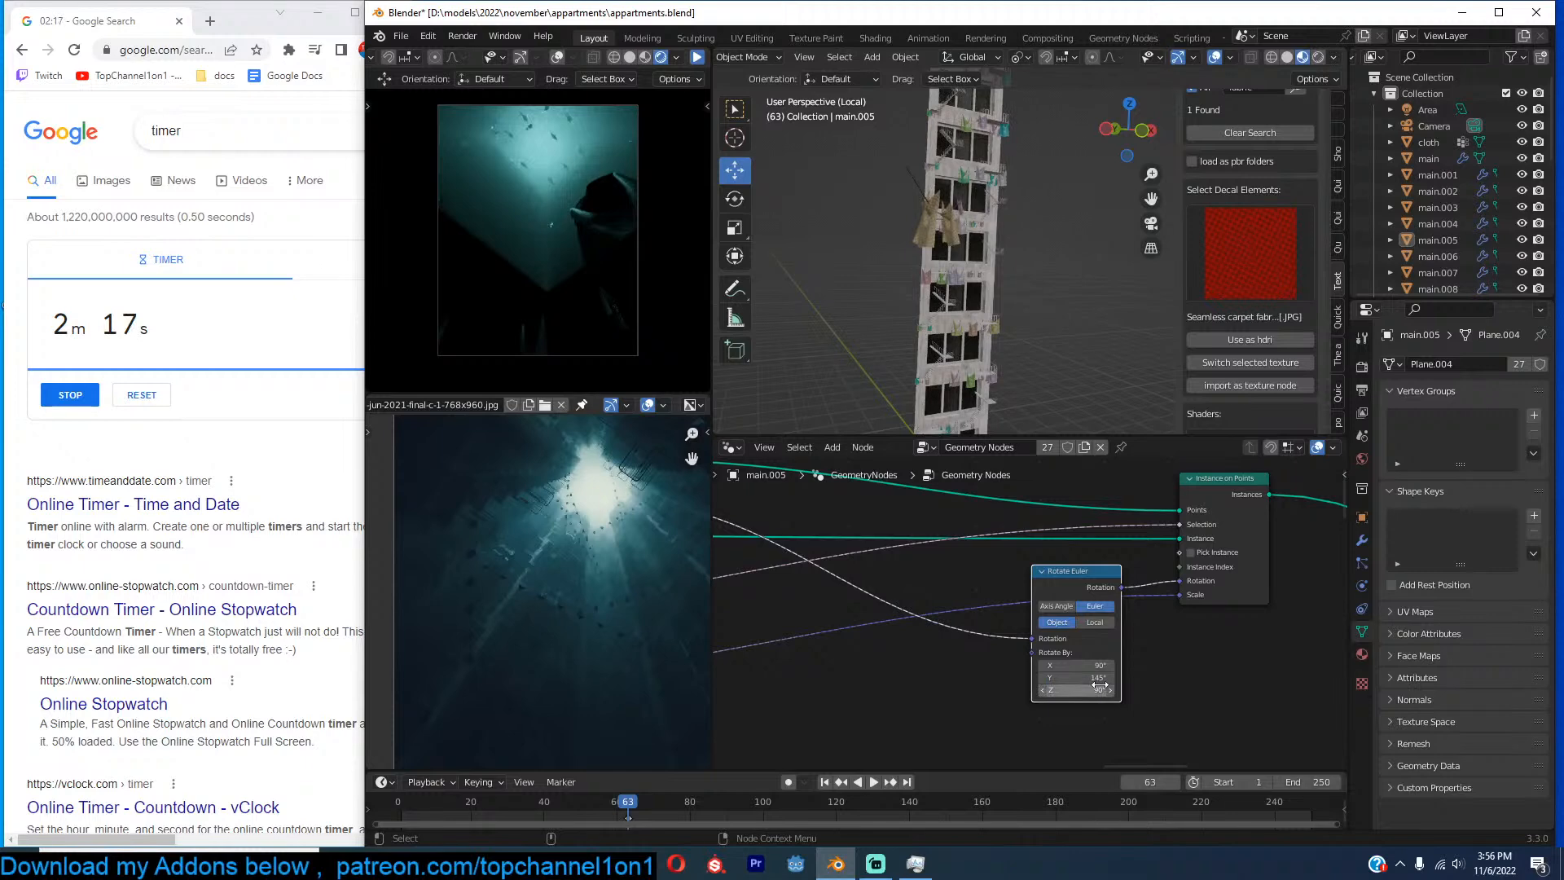
Try a Y rotation of 90° on the Rotate Euler node, then reset its X and Y rotations to 0°.
middle_click_drag(917, 245, 973, 330)
left_click_drag(1102, 666, 1103, 667)
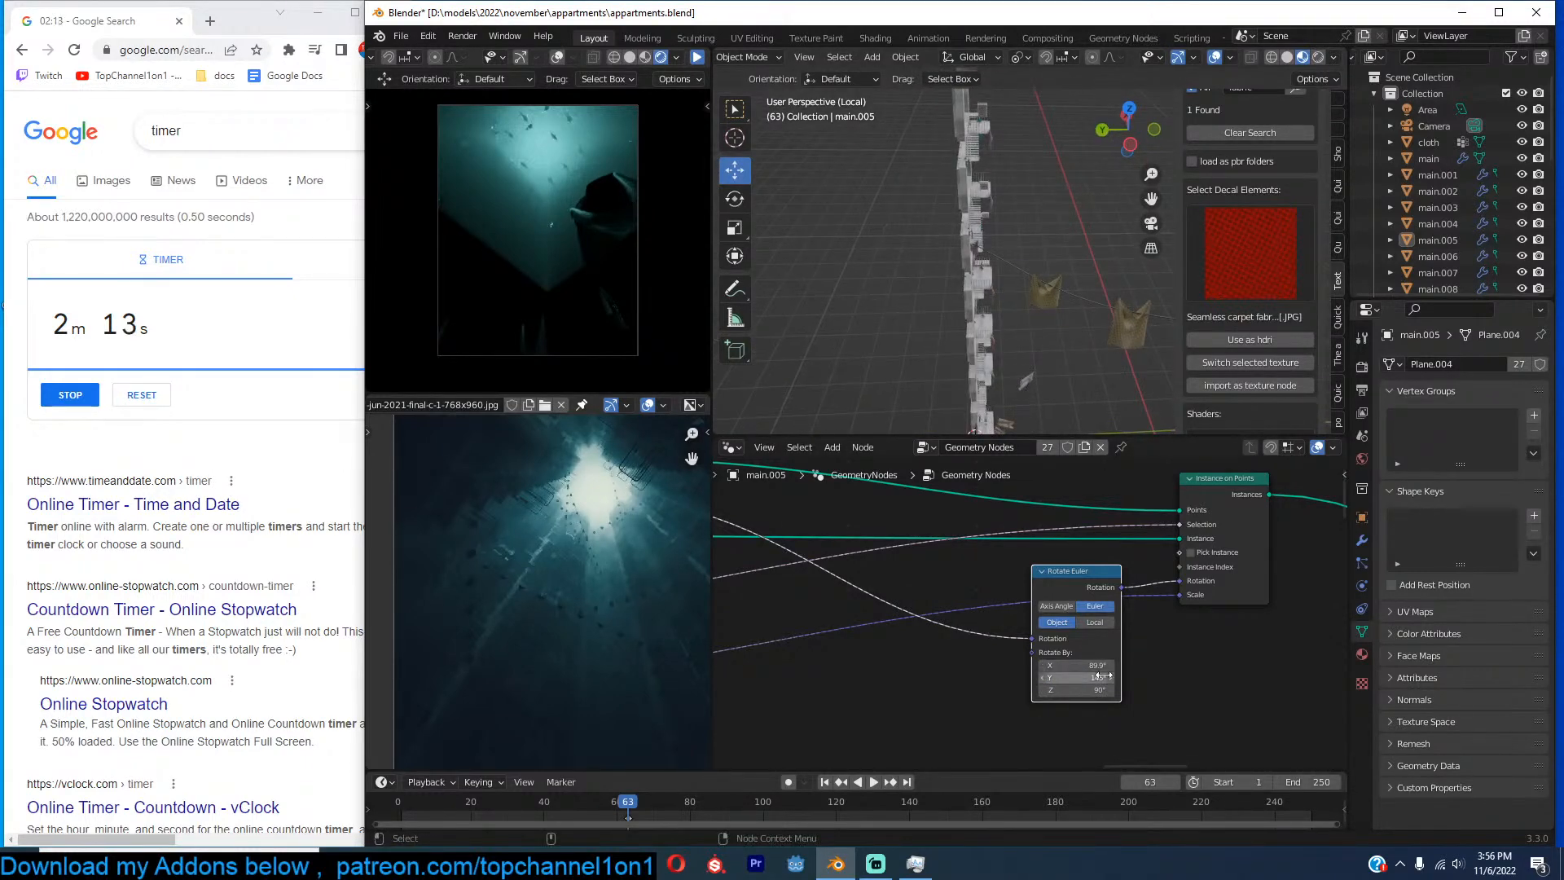
type("90")
key("Return")
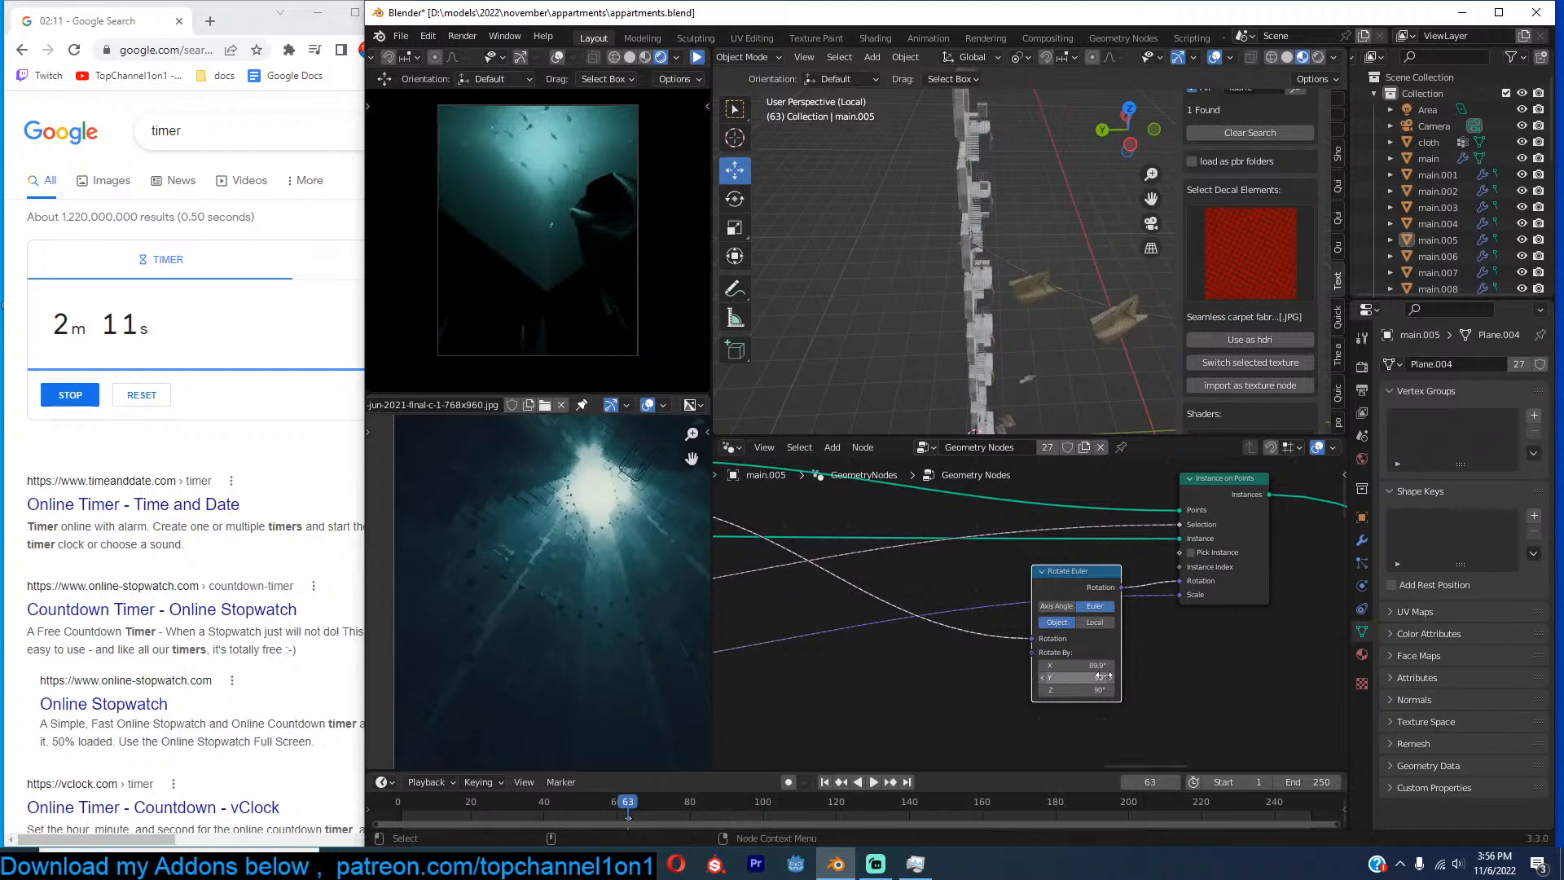
double_click(1104, 676)
type("0")
key("Return")
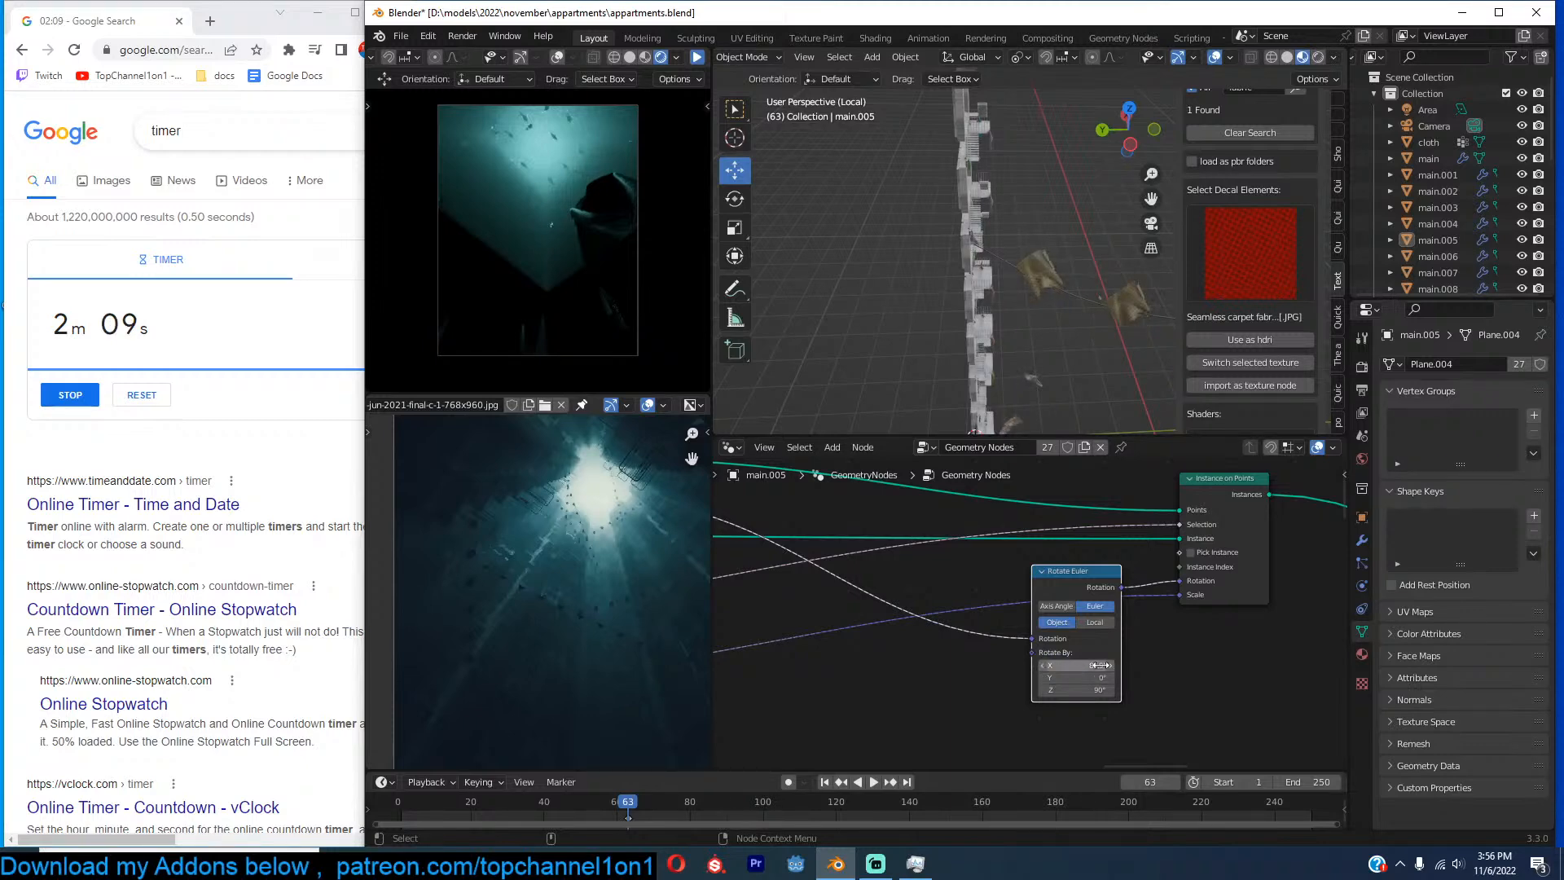
type("0")
key("Return")
Set the Rotate Euler node's X rotation to -90° and Y rotation to about 22.4°, checking how the cloths hang.
middle_click_drag(1102, 370, 1020, 326)
scroll(1019, 325, "up", 3)
left_click_drag(1092, 694, 1001, 666)
right_click(1100, 690)
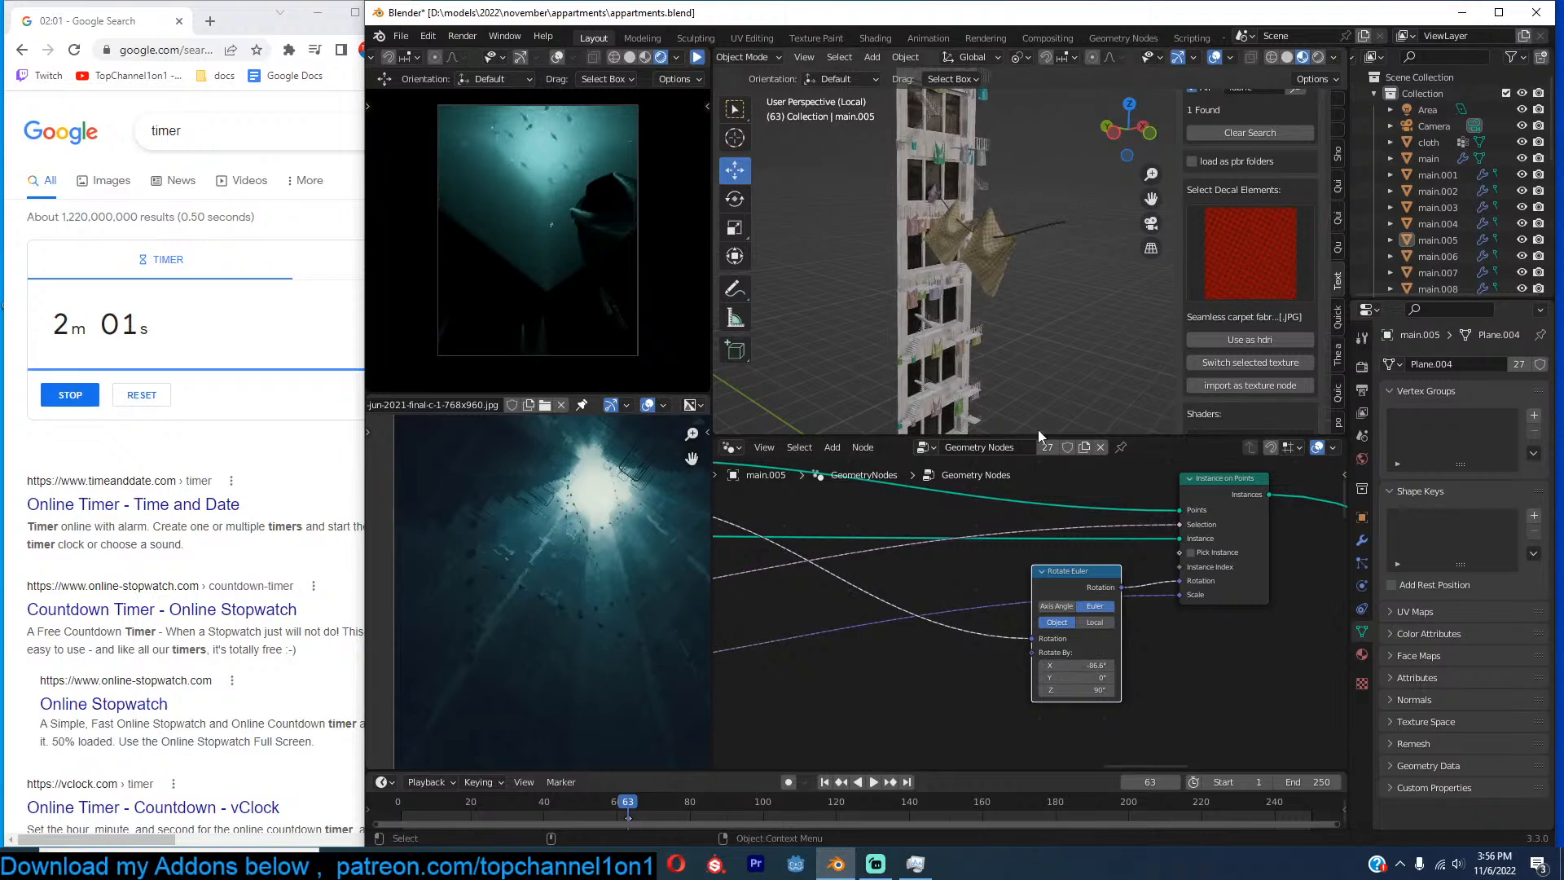
middle_click_drag(1042, 424, 1114, 412)
left_click(1098, 665)
type("-90")
key("Return")
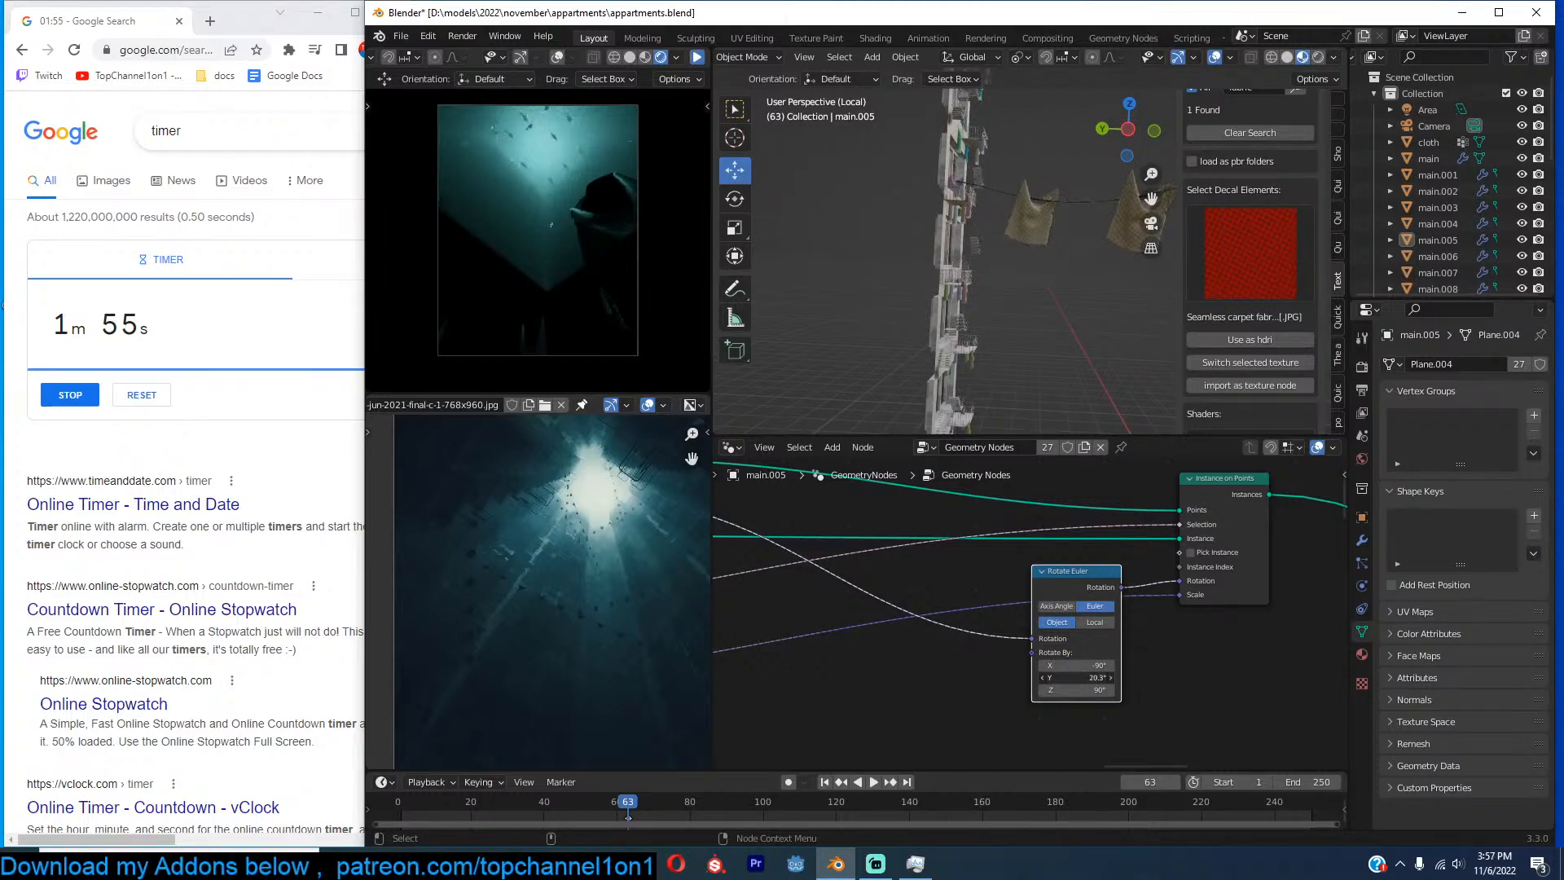
middle_click_drag(1040, 390, 1039, 251)
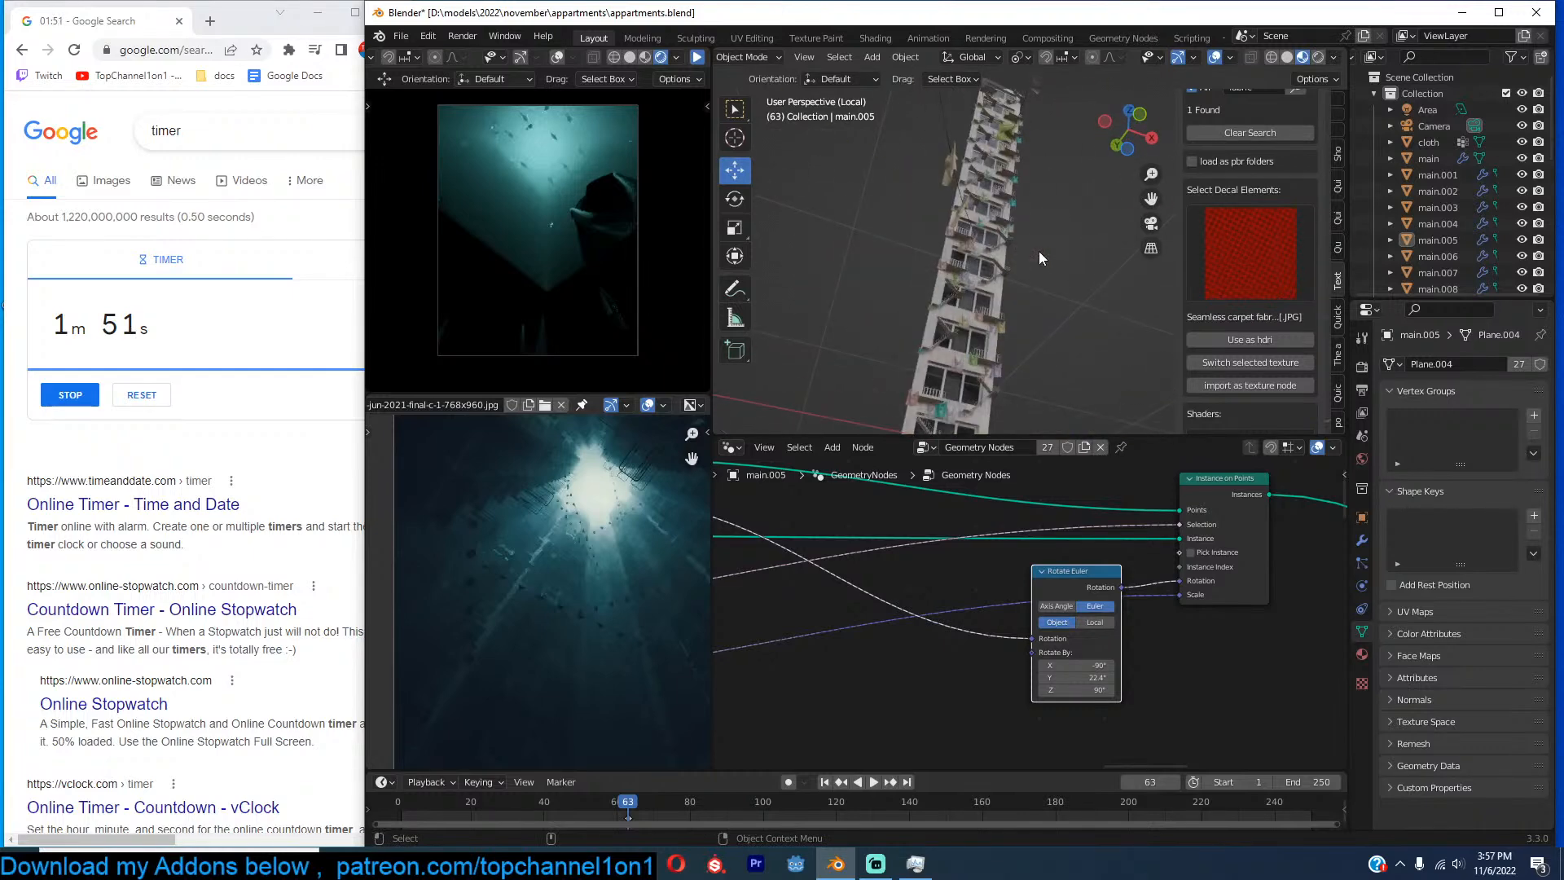
Leave the facade's local view and return to the full camera view of the shaft.
key("KP_Divide")
key("KP_0")
key("Home")
Lower the Curve to Points node's Count for the wire cloths and resume the rendered preview.
left_click_drag(1088, 577, 1037, 598)
scroll(1037, 605, "down", 6)
middle_click_drag(1065, 579, 1189, 614)
scroll(1014, 598, "up", 3)
left_click_drag(839, 556, 924, 515)
middle_click_drag(894, 547, 1062, 552)
scroll(1104, 574, "up", 1)
left_click_drag(1105, 574, 1075, 574)
left_click(1111, 573)
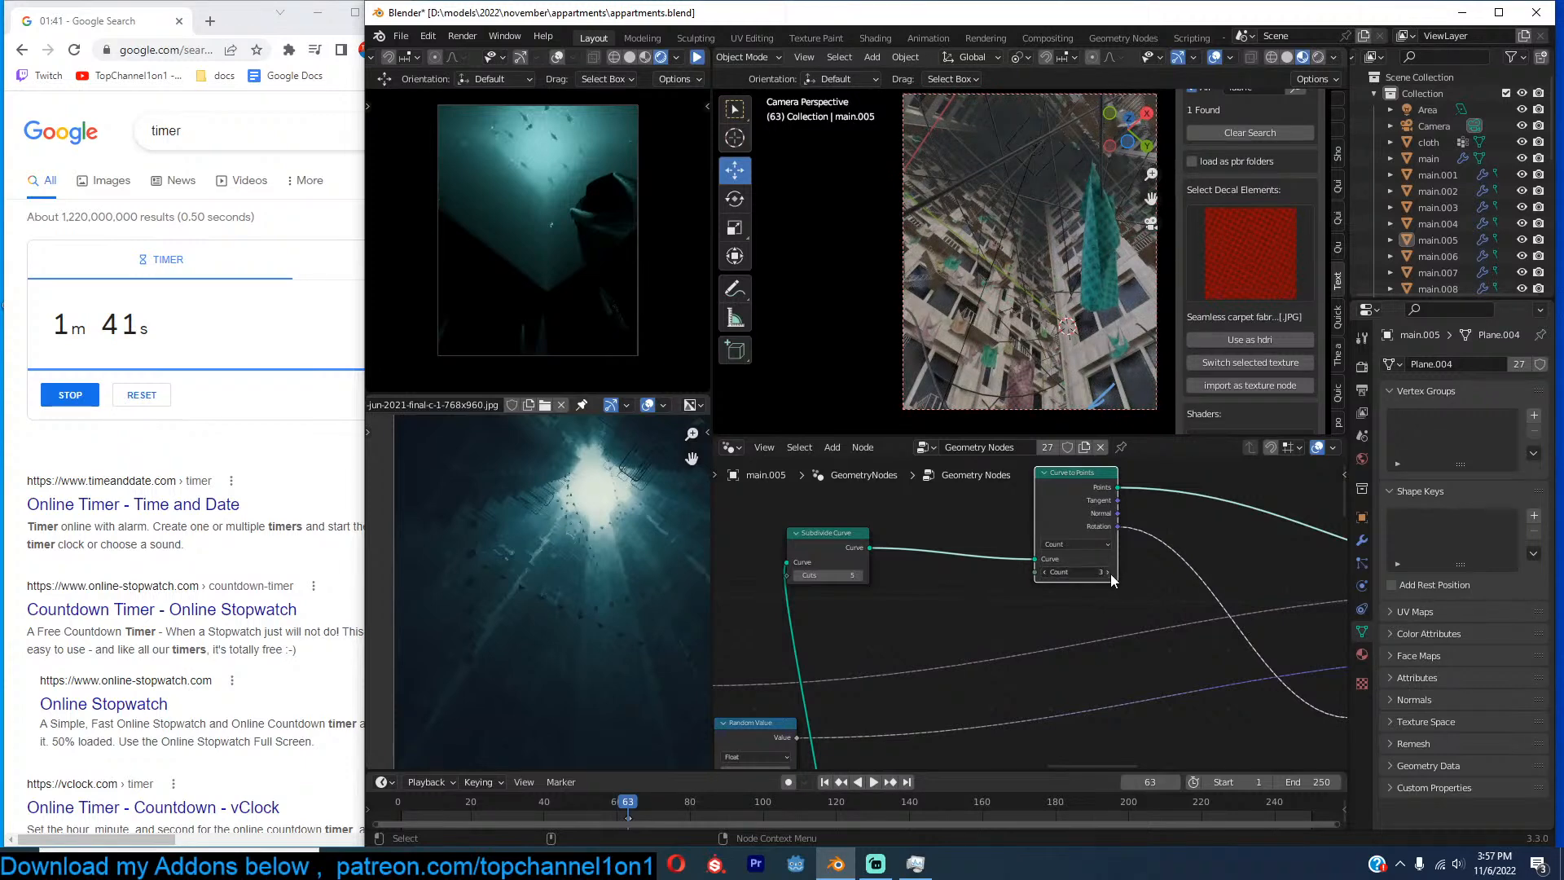
left_click(1047, 572)
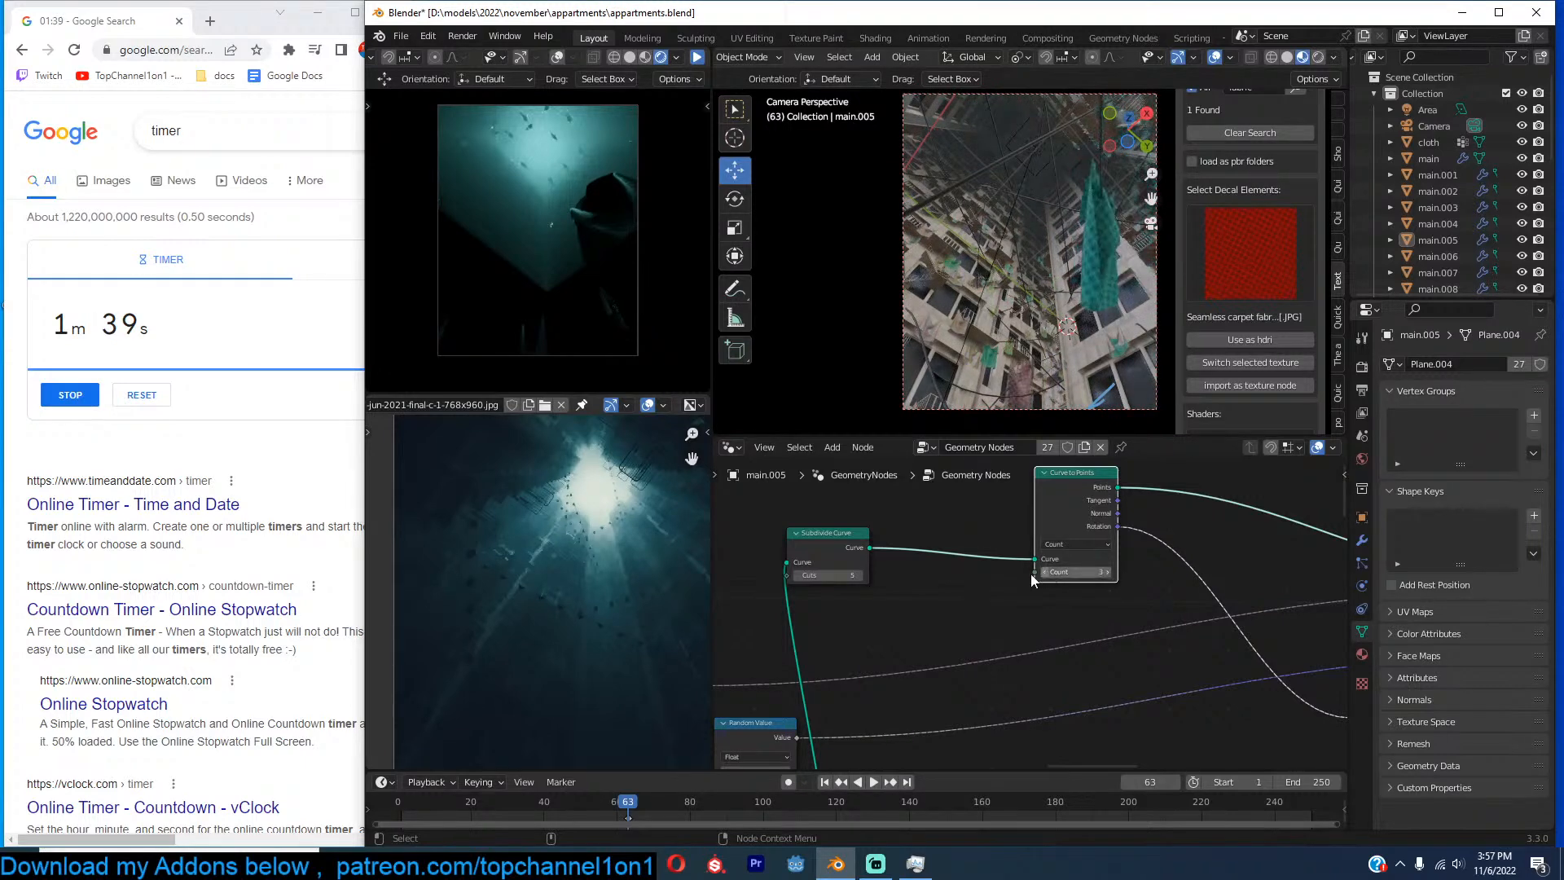
left_click(701, 58)
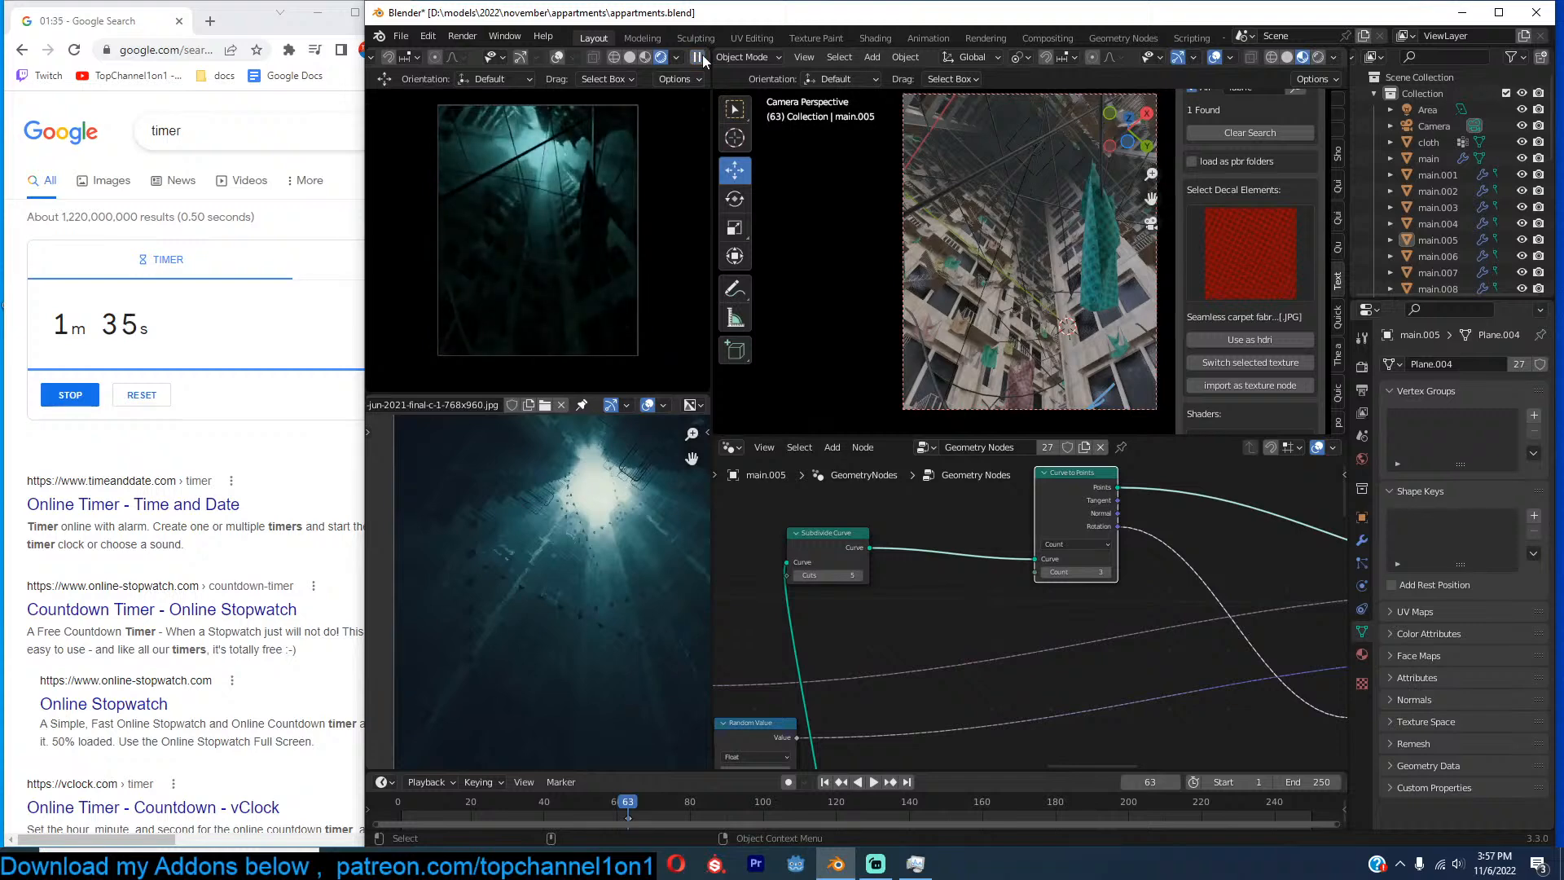
Save the file and insert a Switch node into the link from the wire cloths' Instance on Points to Join Geometry.
scroll(1187, 564, "down", 5)
middle_click_drag(1187, 563, 1018, 530)
key("ctrl+s")
key("shift+a")
type("sw")
left_click(1147, 523)
left_click(1122, 598)
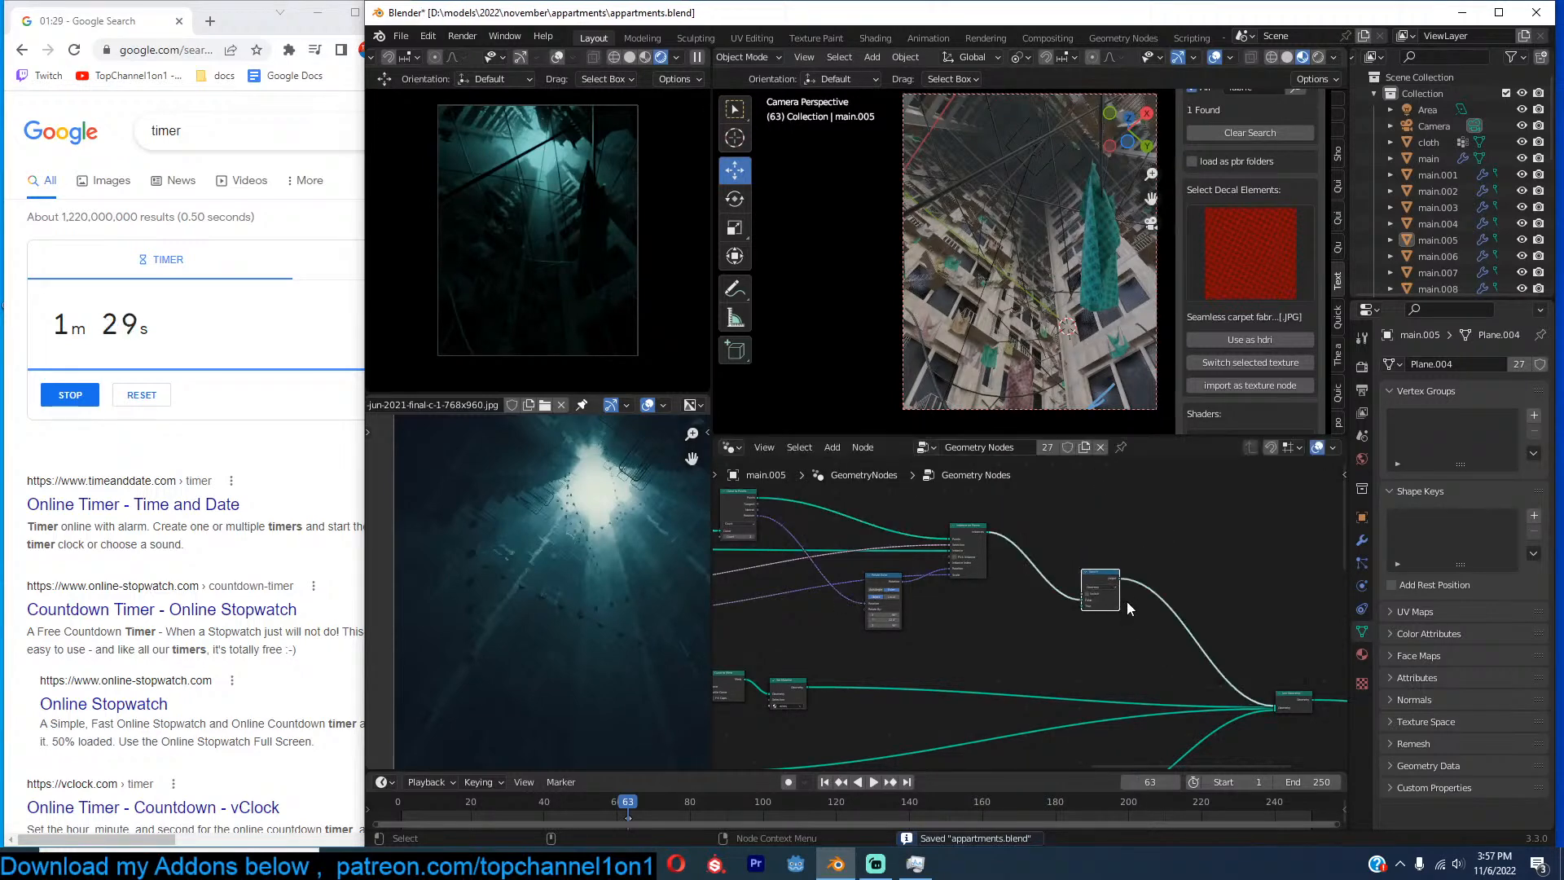
Enable the new Switch node's Switch option to turn off the wire cloths, and save the file.
scroll(1128, 607, "up", 2)
scroll(1128, 607, "up", 1)
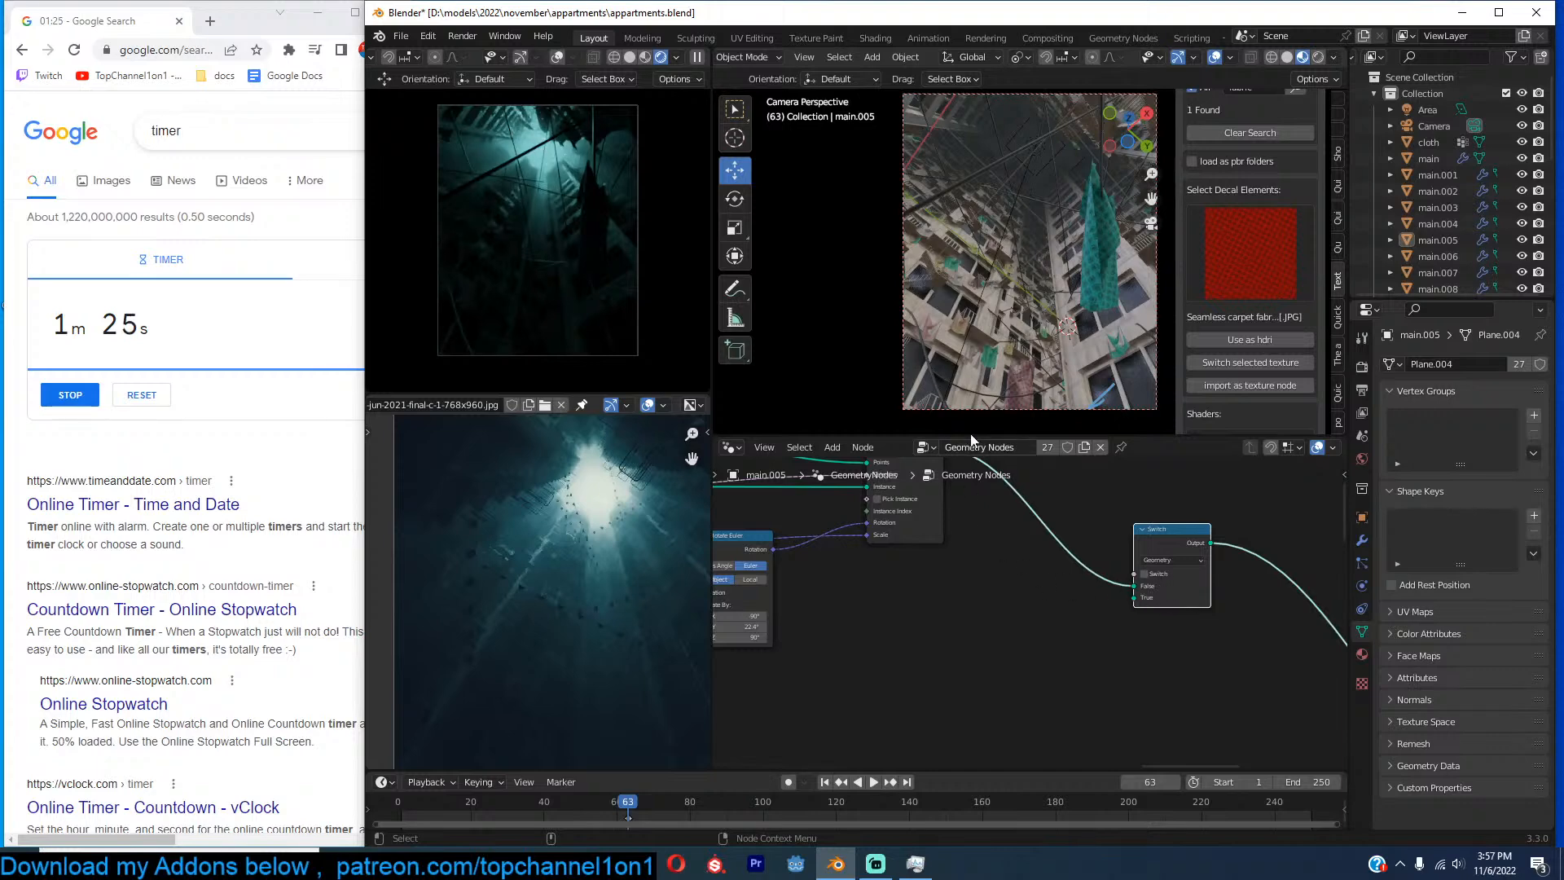
left_click(1151, 578)
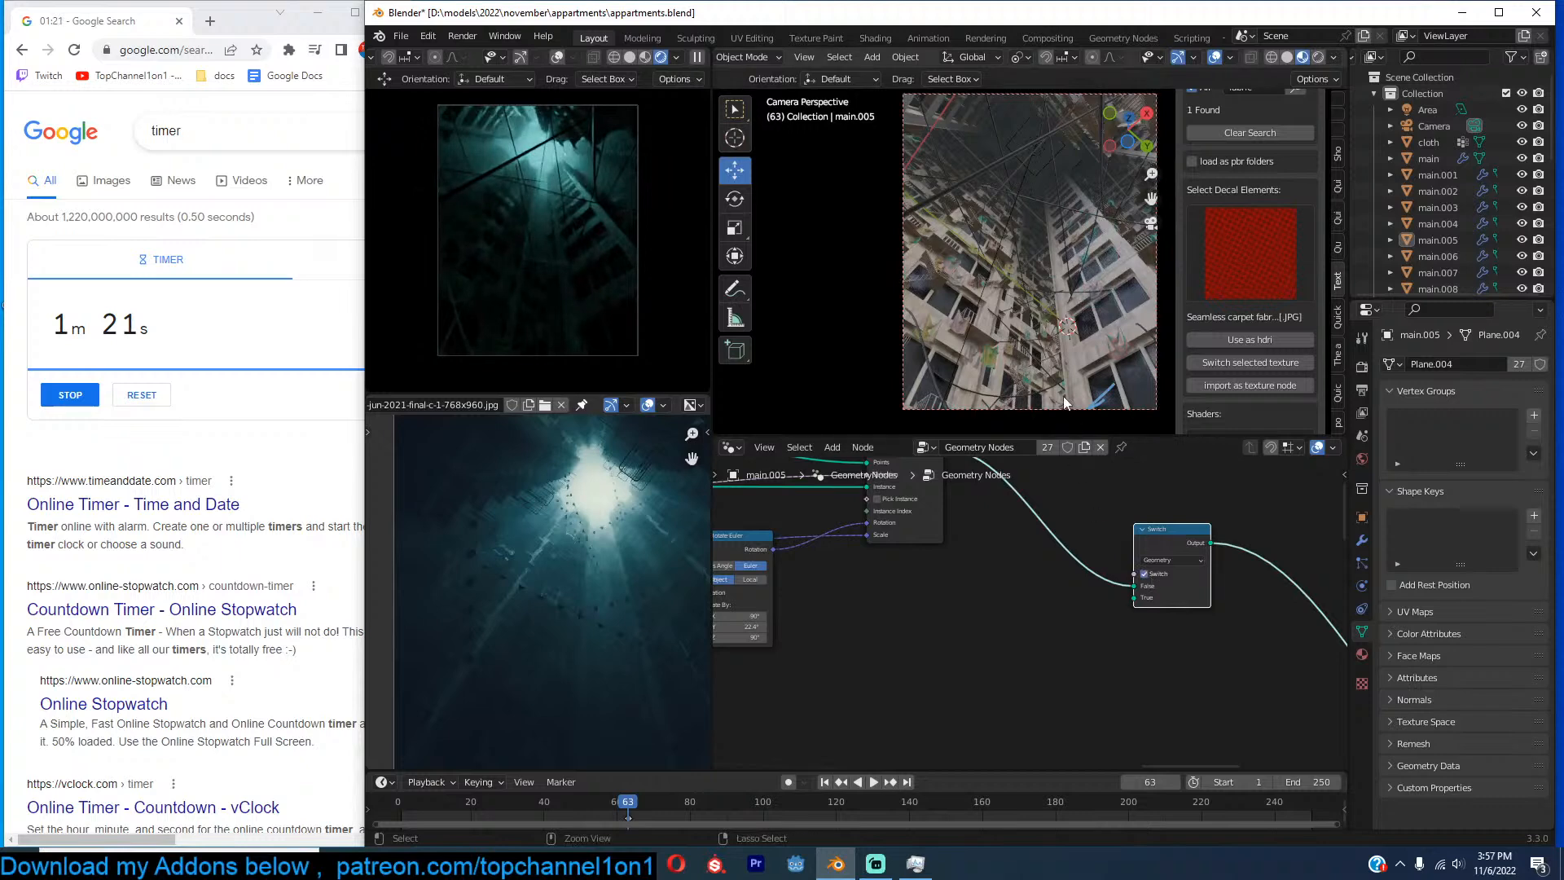
key("ctrl+s")
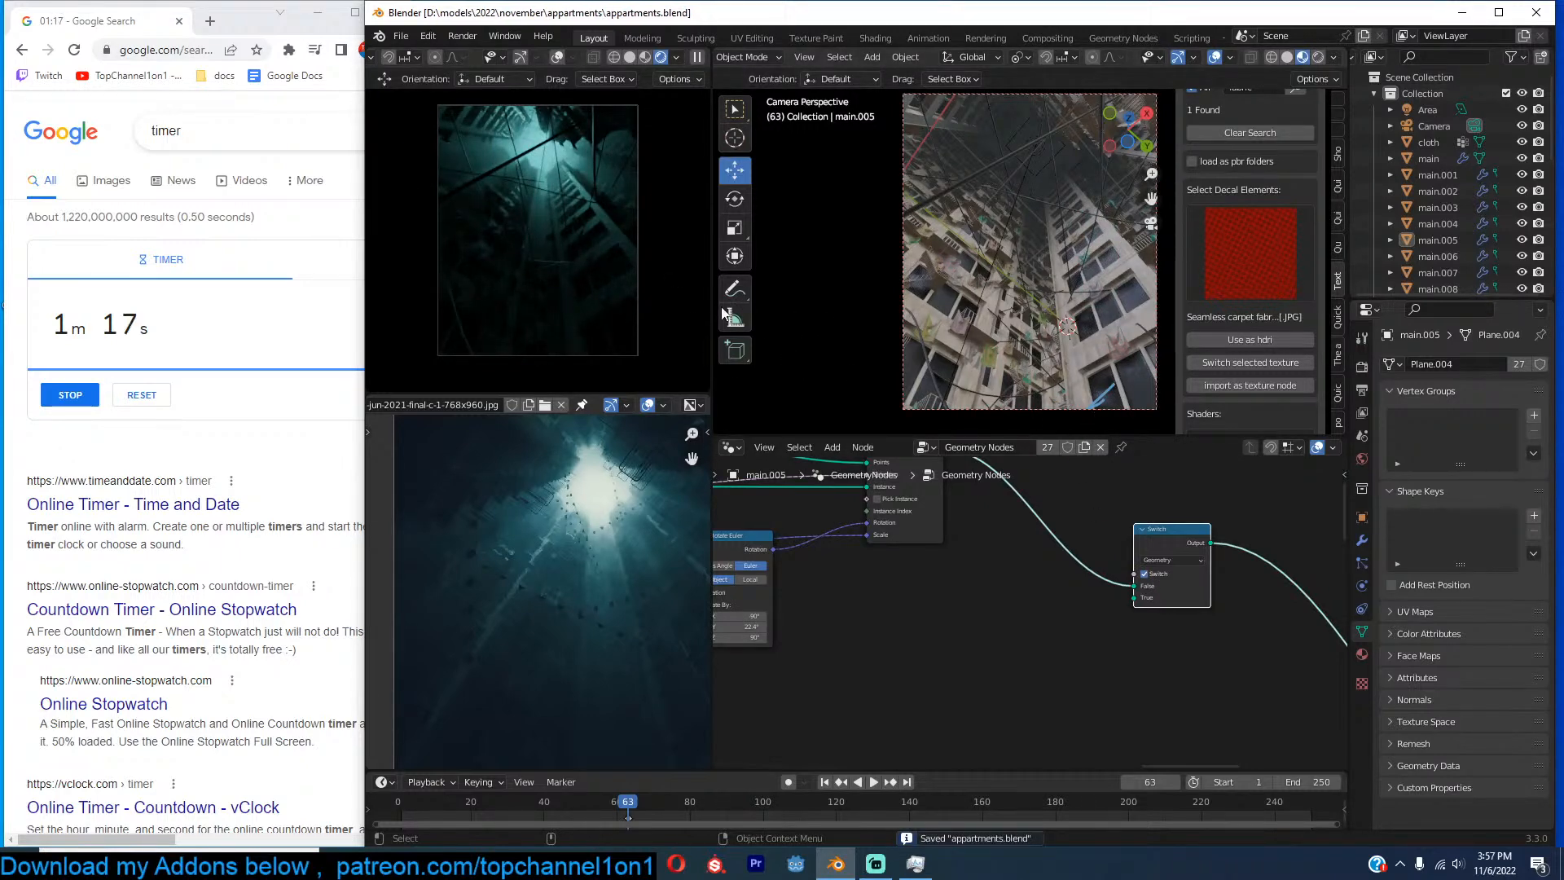
Inspect the whole tower from outside, show the facade's Geometry Nodes modifier settings, and save the file.
scroll(971, 233, "down", 3)
middle_click_drag(1010, 227, 1061, 334)
scroll(979, 290, "down", 8)
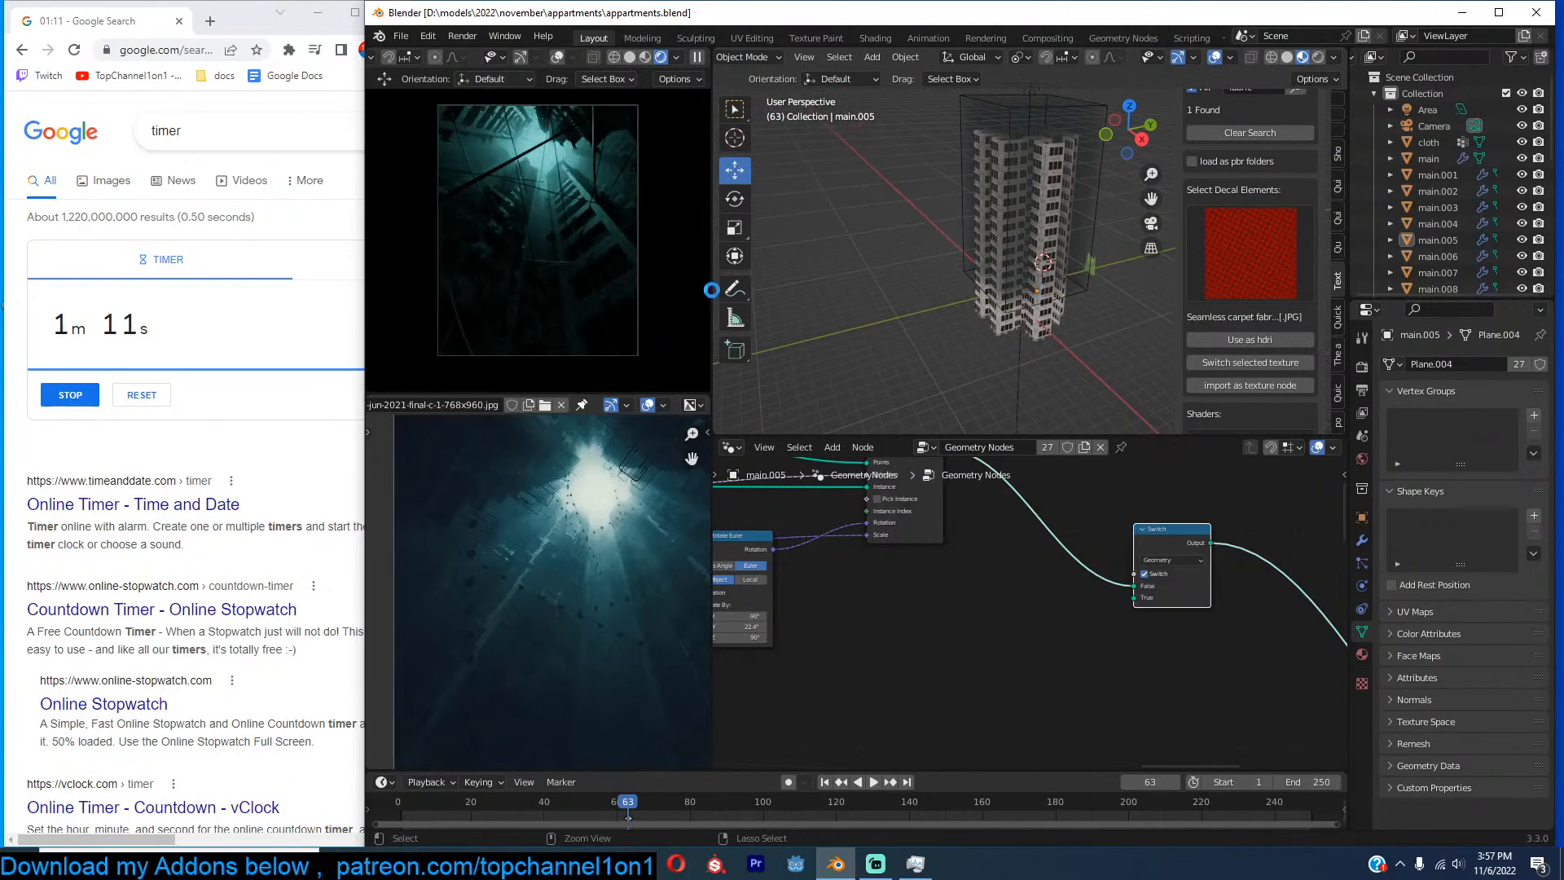
key("ctrl+s")
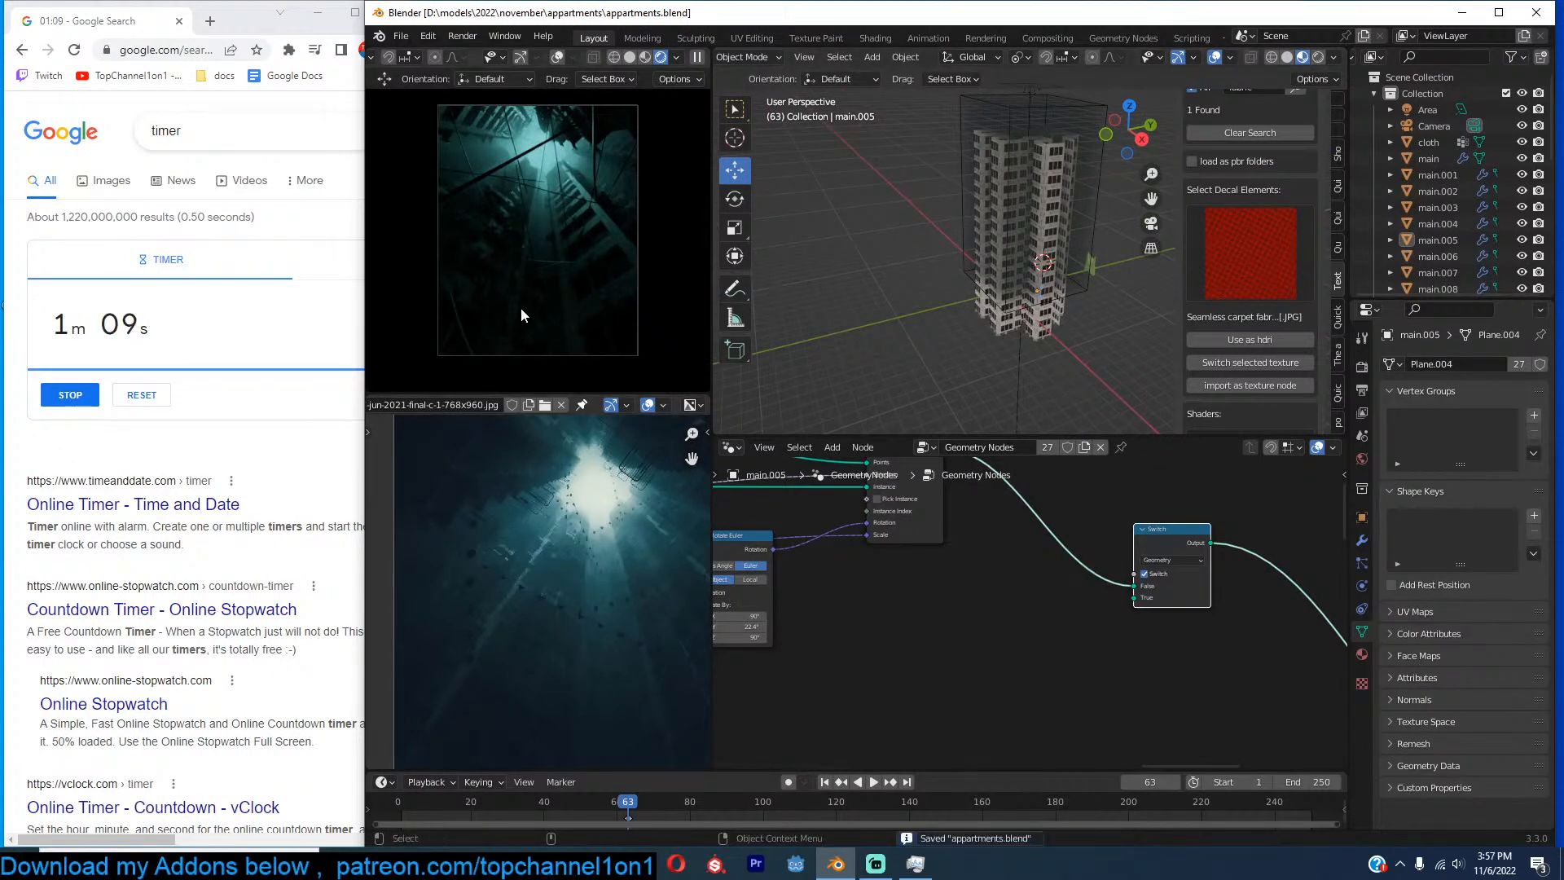
scroll(1093, 394, "up", 3)
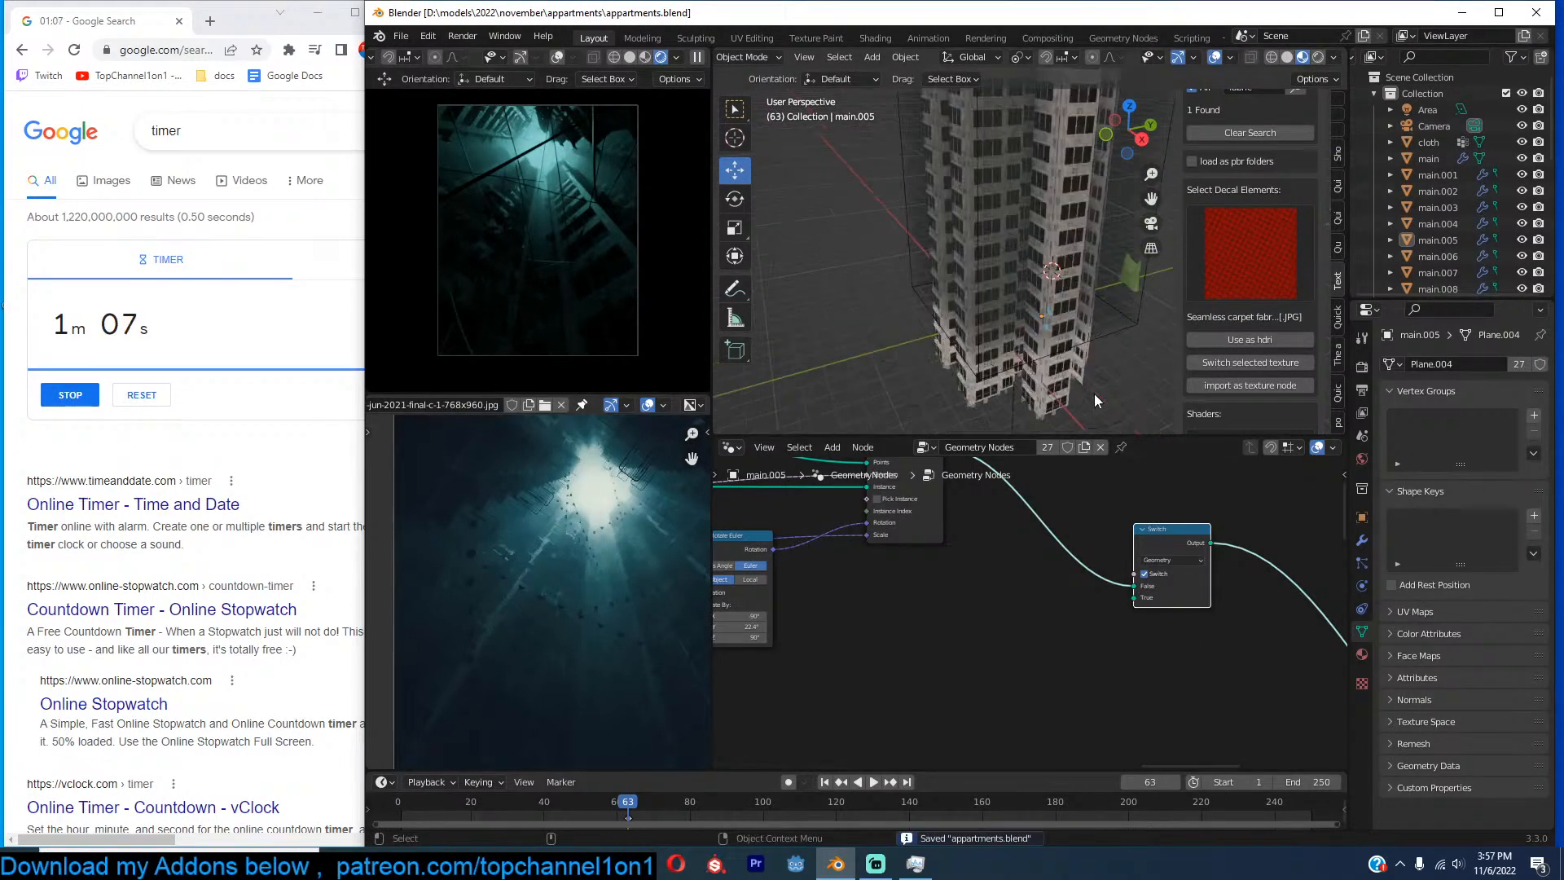
left_click(1362, 540)
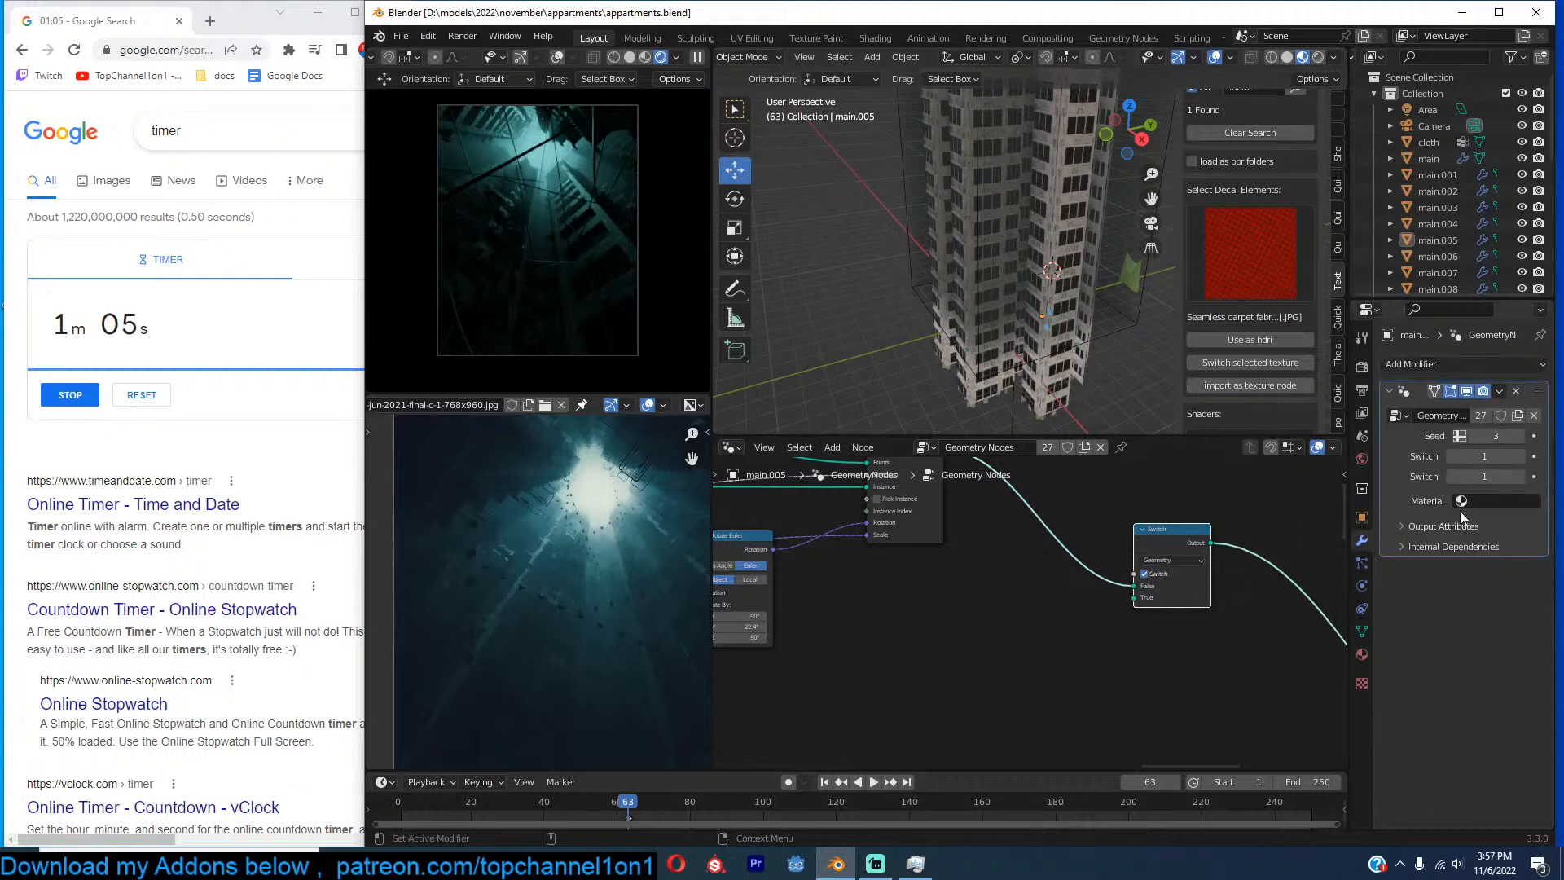
middle_click_drag(1051, 392, 998, 317)
scroll(1044, 422, "down", 2)
key("ctrl+s")
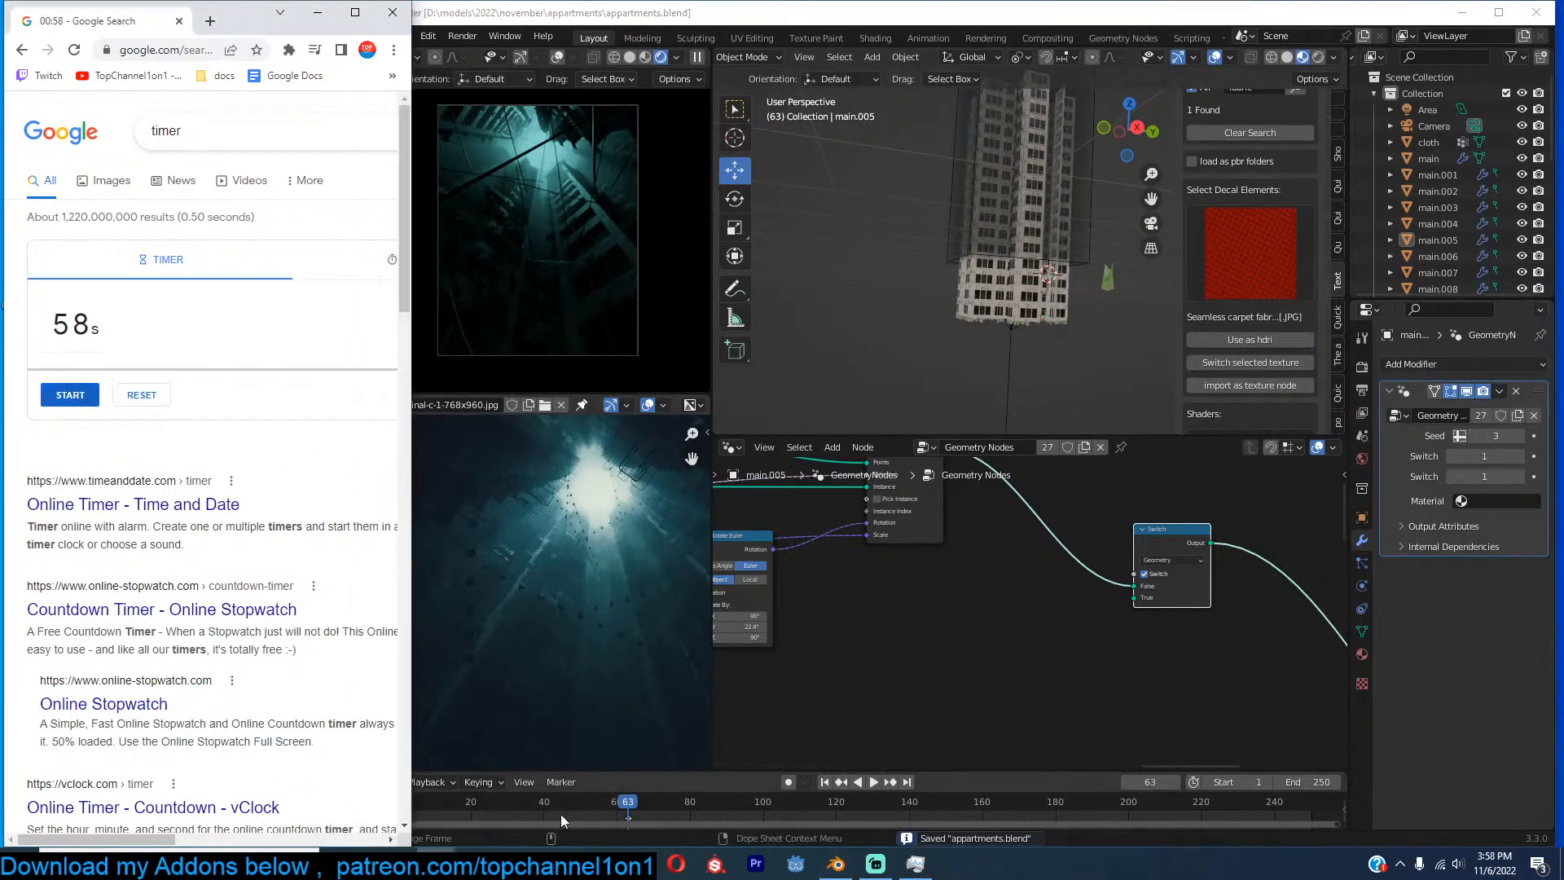
Switch to the Chrome window with the Blender render challenge post and look through its reference images for the next scene.
mouse_move(436, 862)
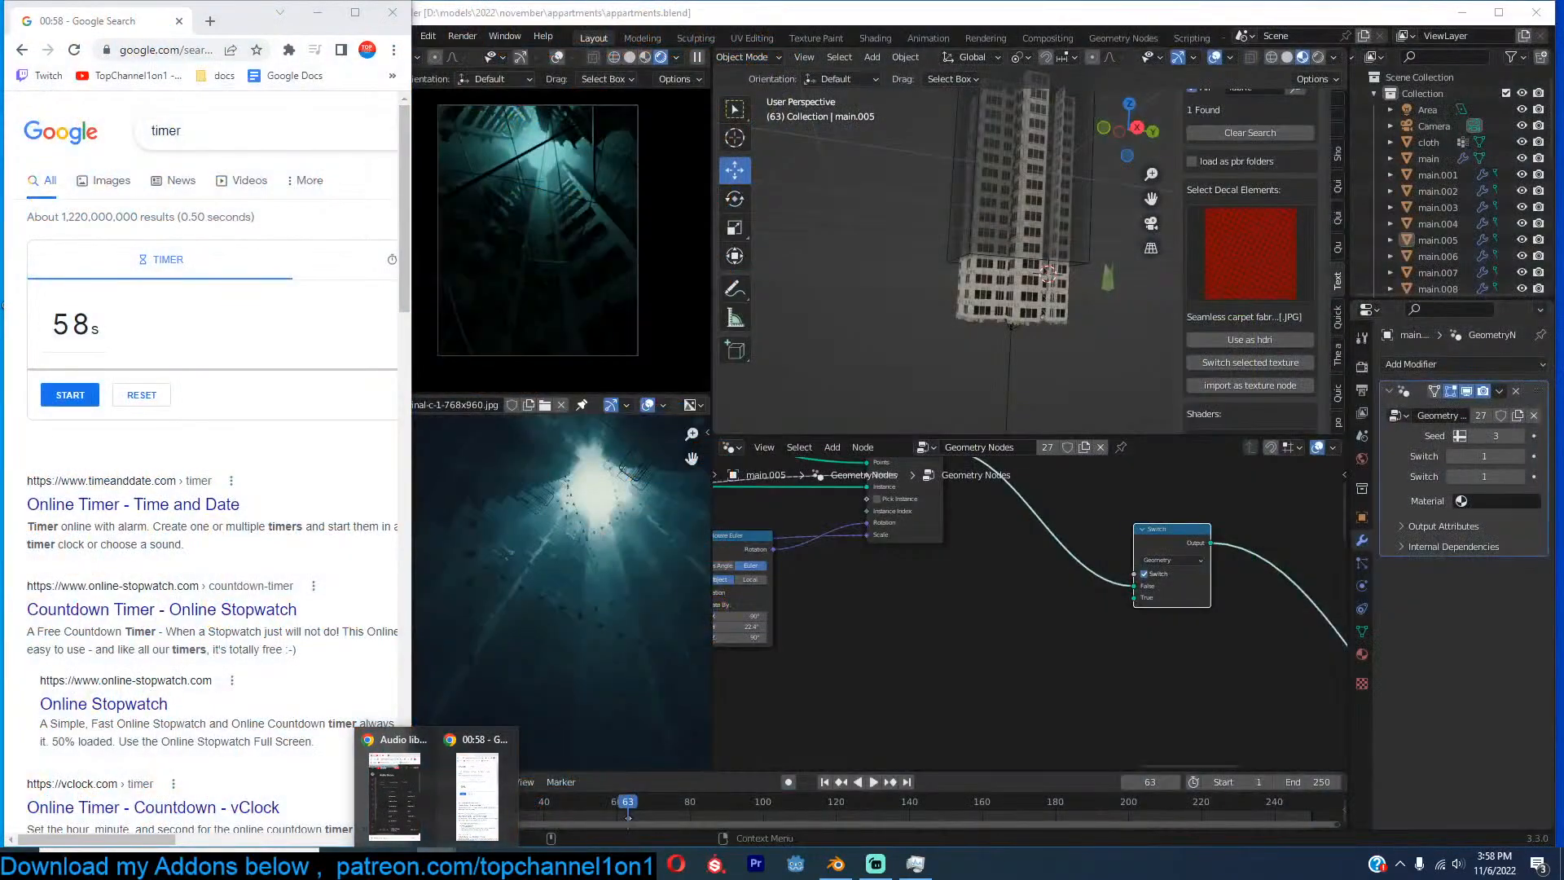
left_click_drag(1, 163, 391, 0)
scroll(489, 302, "up", 5)
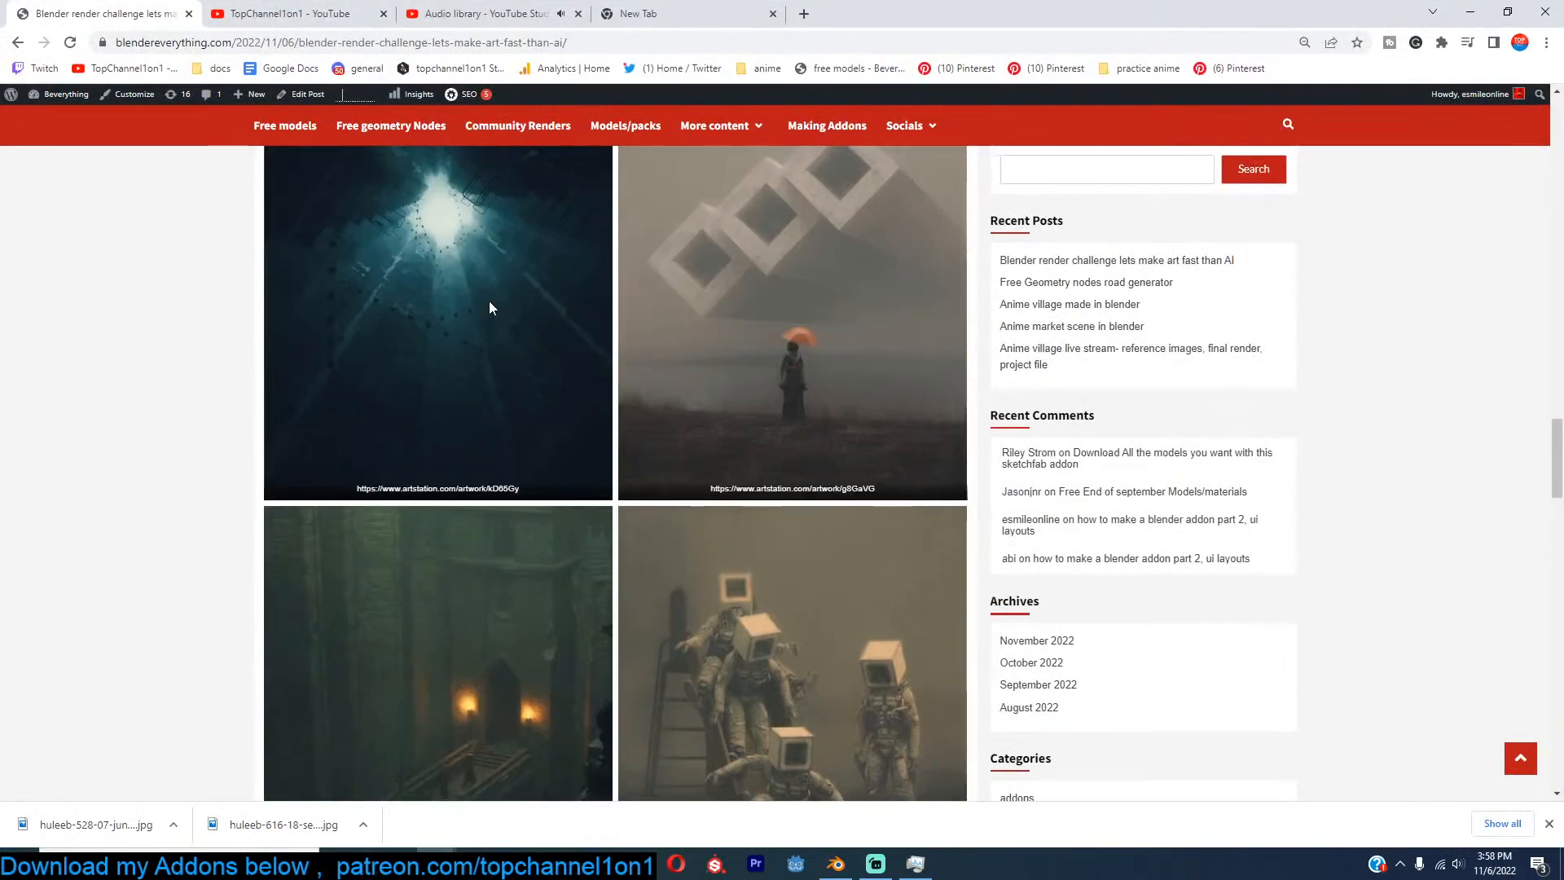
scroll(489, 305, "down", 4)
scroll(487, 299, "up", 7)
scroll(487, 299, "down", 1)
scroll(487, 299, "up", 6)
scroll(488, 304, "down", 2)
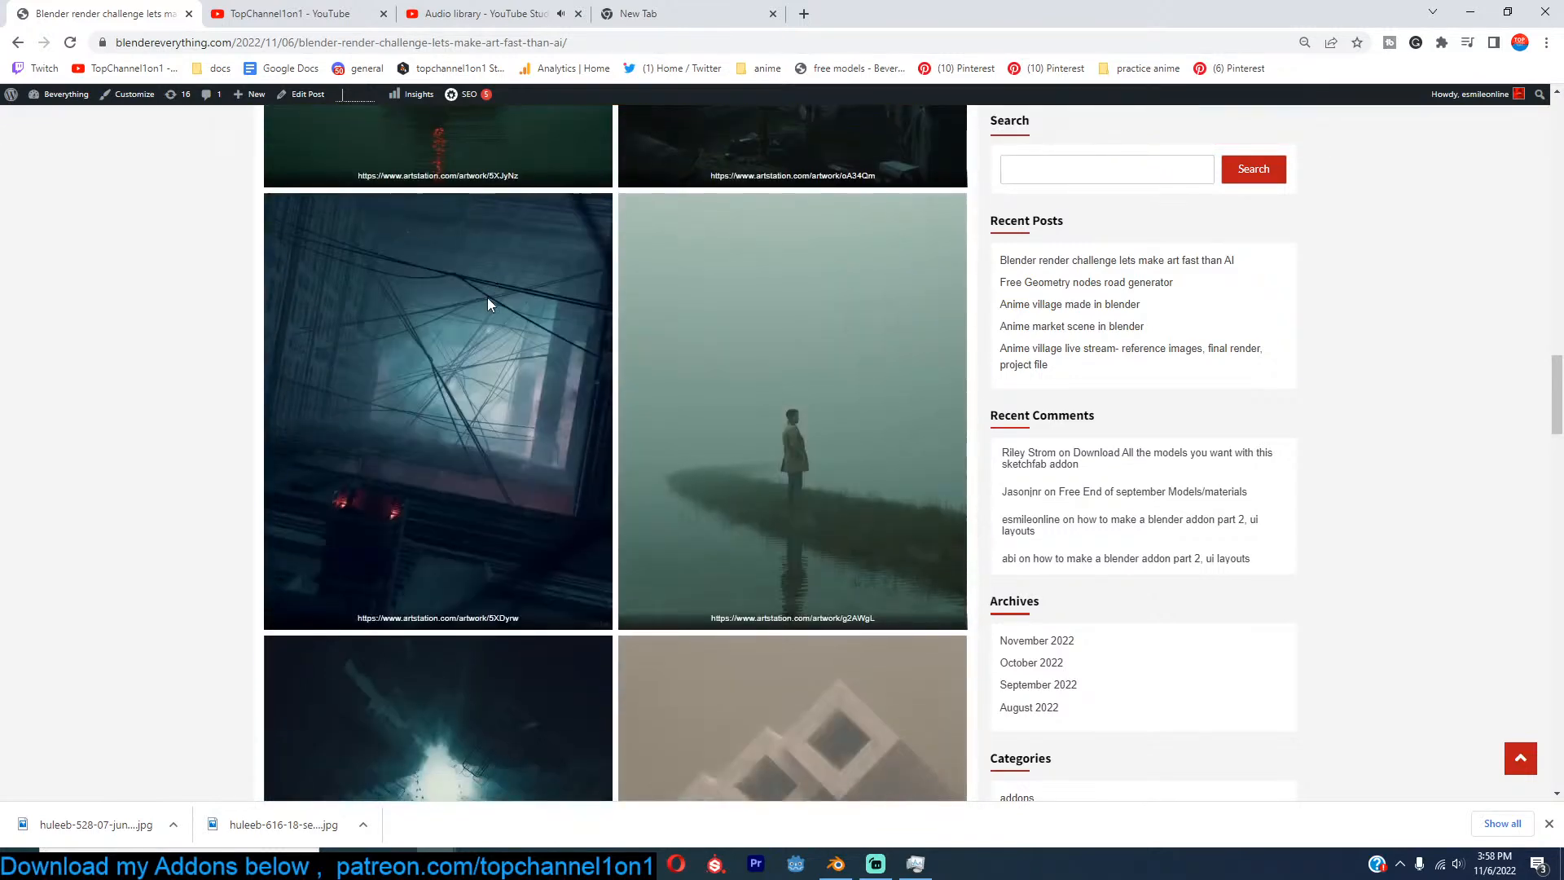
scroll(487, 304, "up", 2)
scroll(427, 554, "up", 4)
scroll(406, 541, "up", 8)
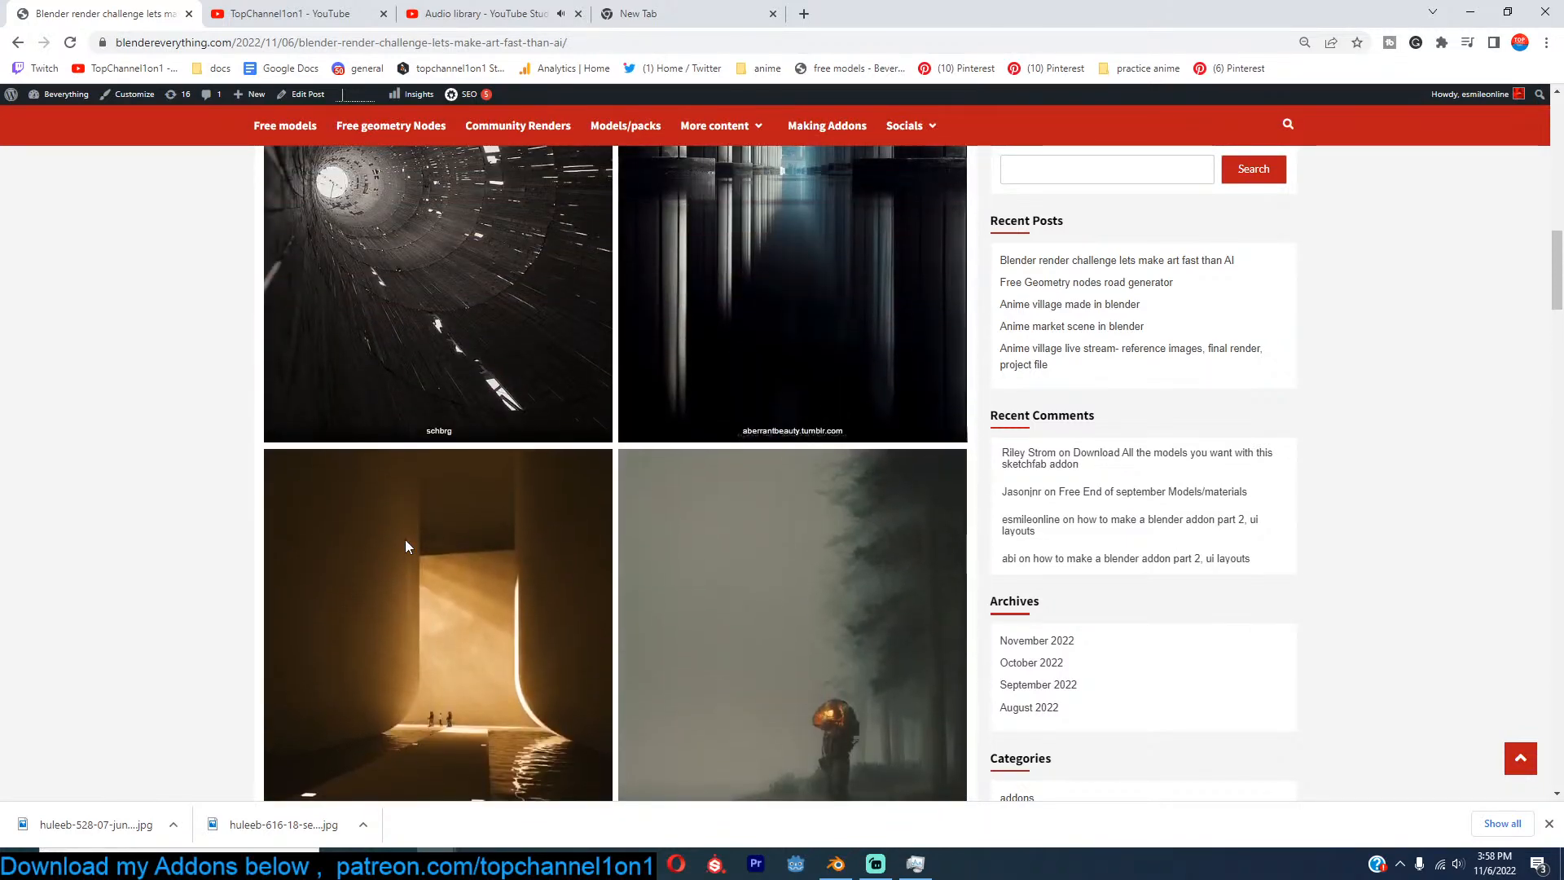
scroll(406, 541, "up", 5)
scroll(405, 540, "up", 5)
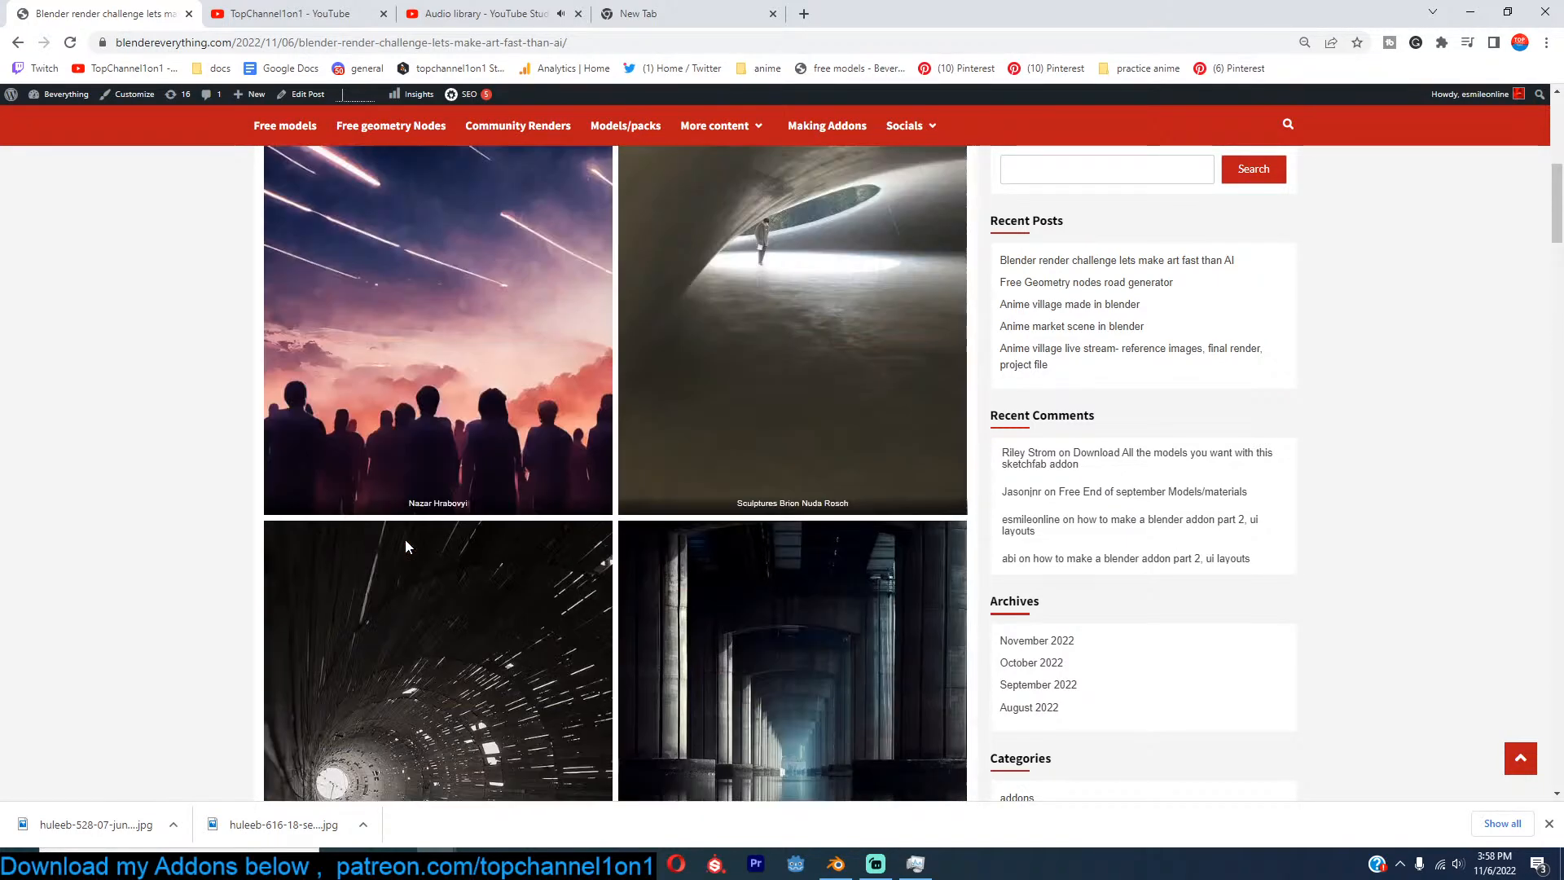
scroll(404, 540, "down", 1)
scroll(404, 541, "down", 1)
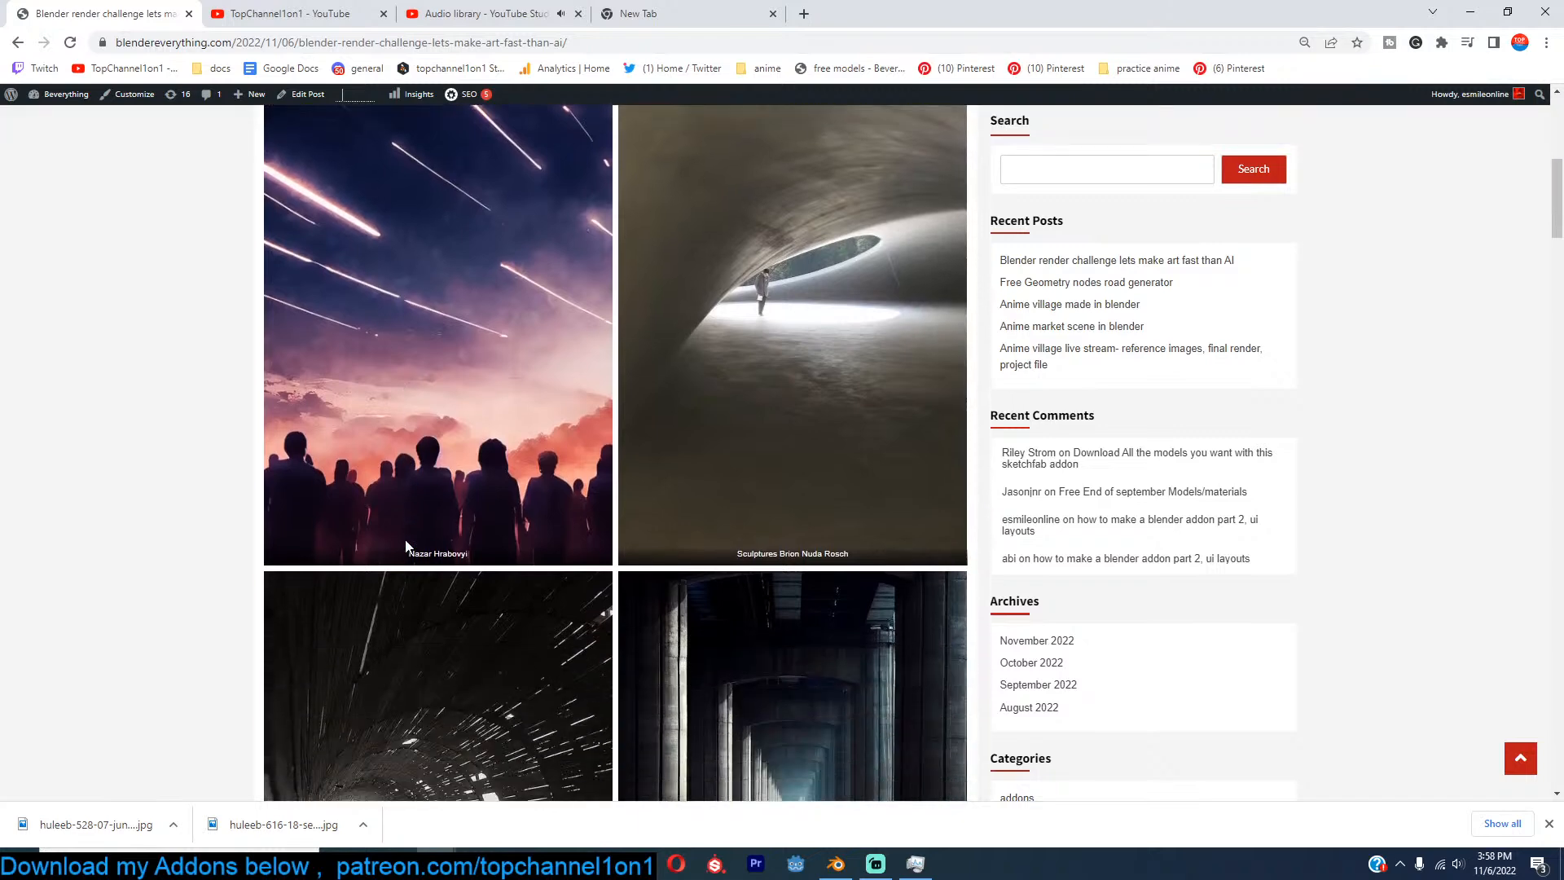
scroll(405, 540, "down", 8)
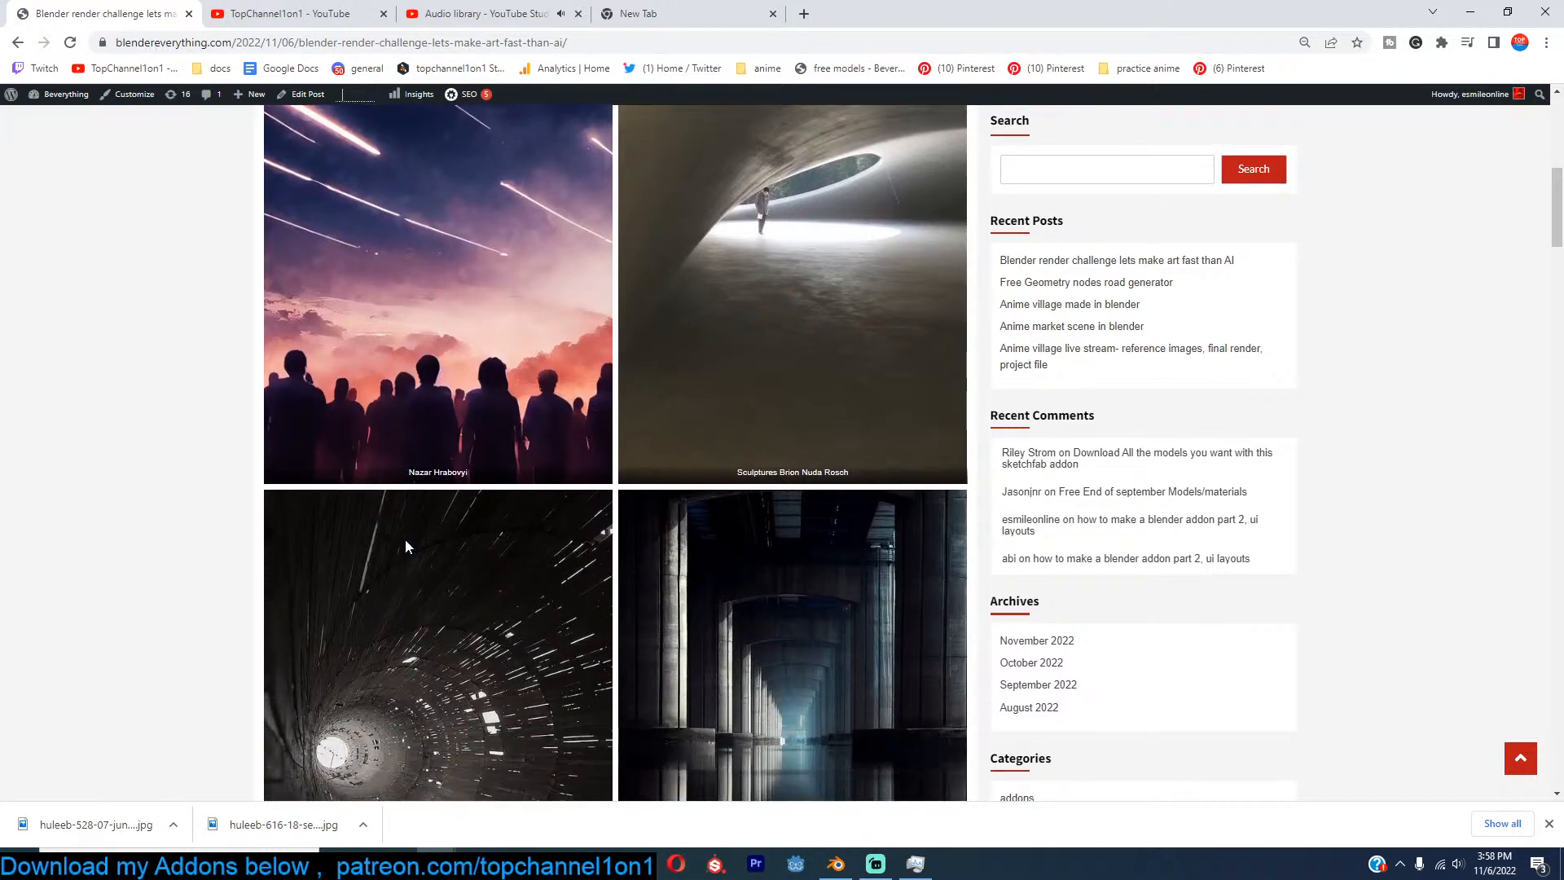
scroll(404, 539, "down", 12)
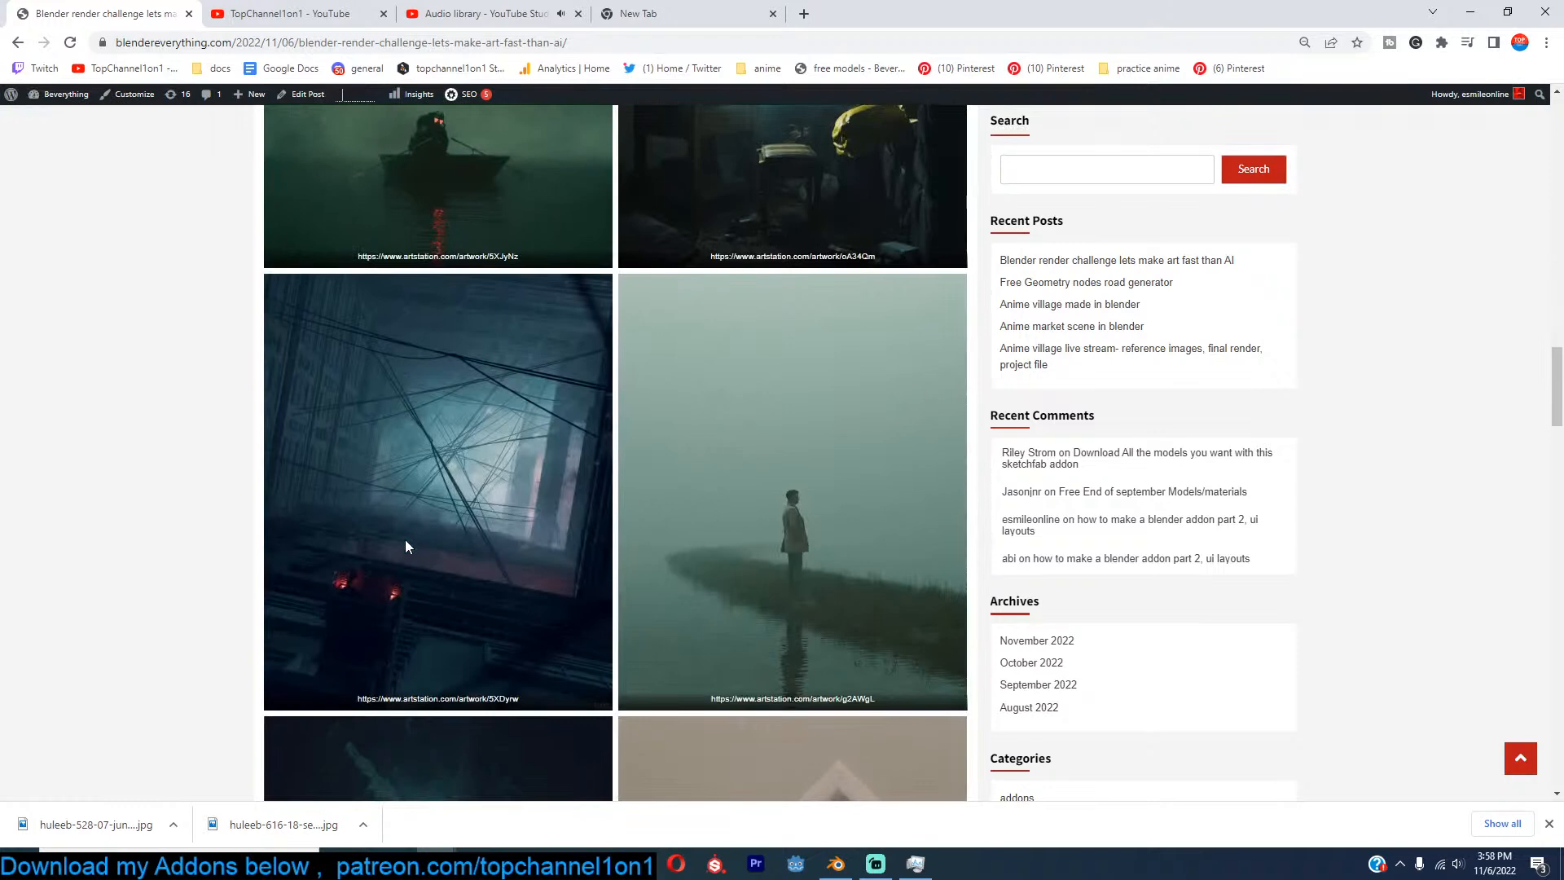
scroll(404, 539, "down", 10)
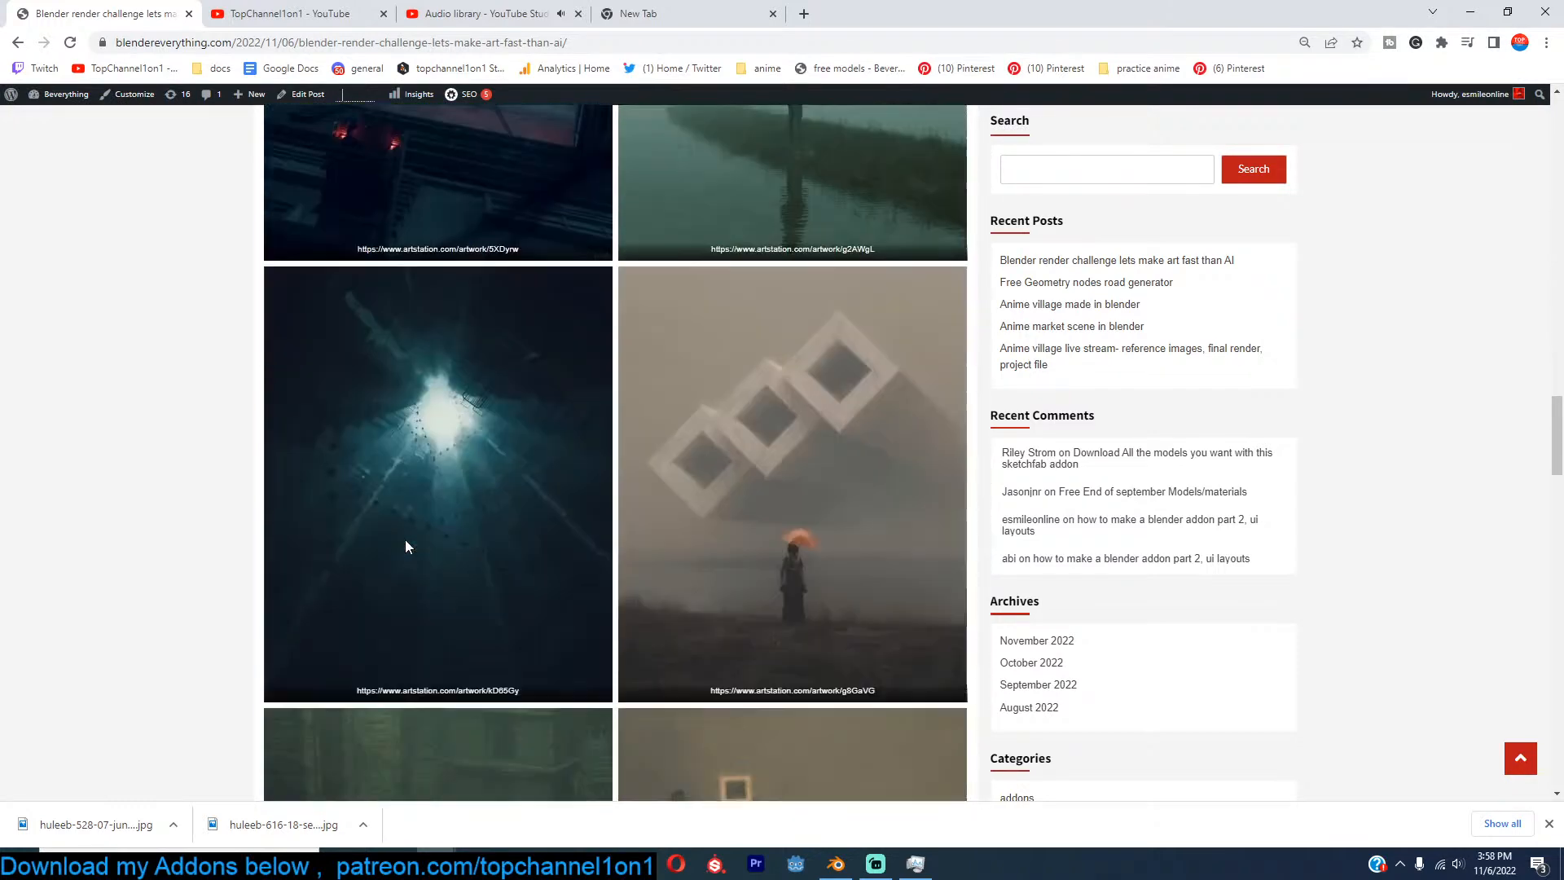
scroll(404, 539, "down", 9)
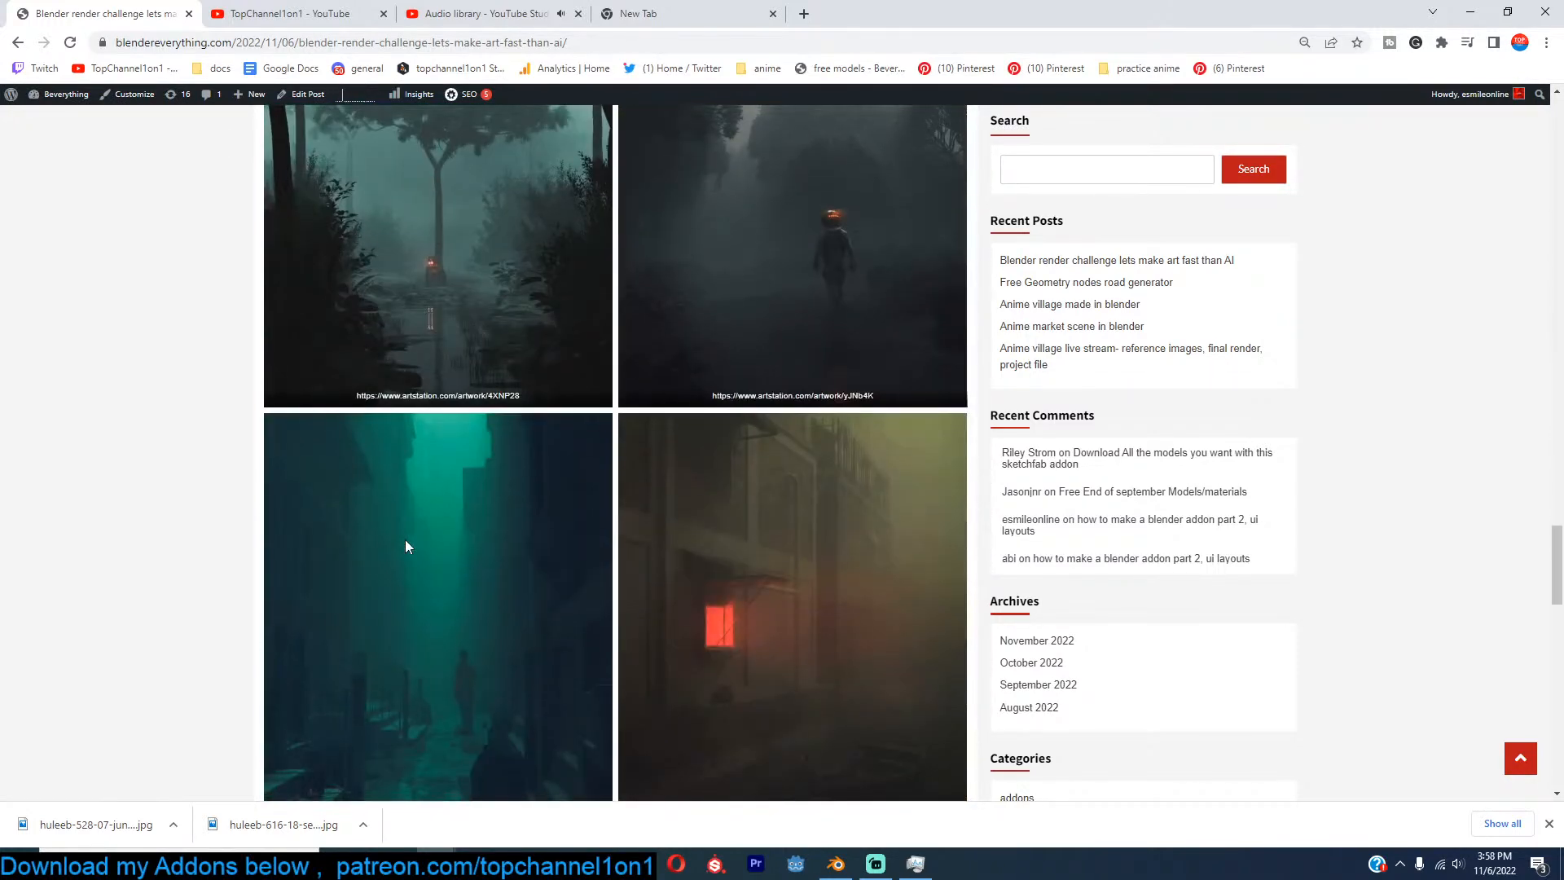
scroll(404, 539, "up", 1)
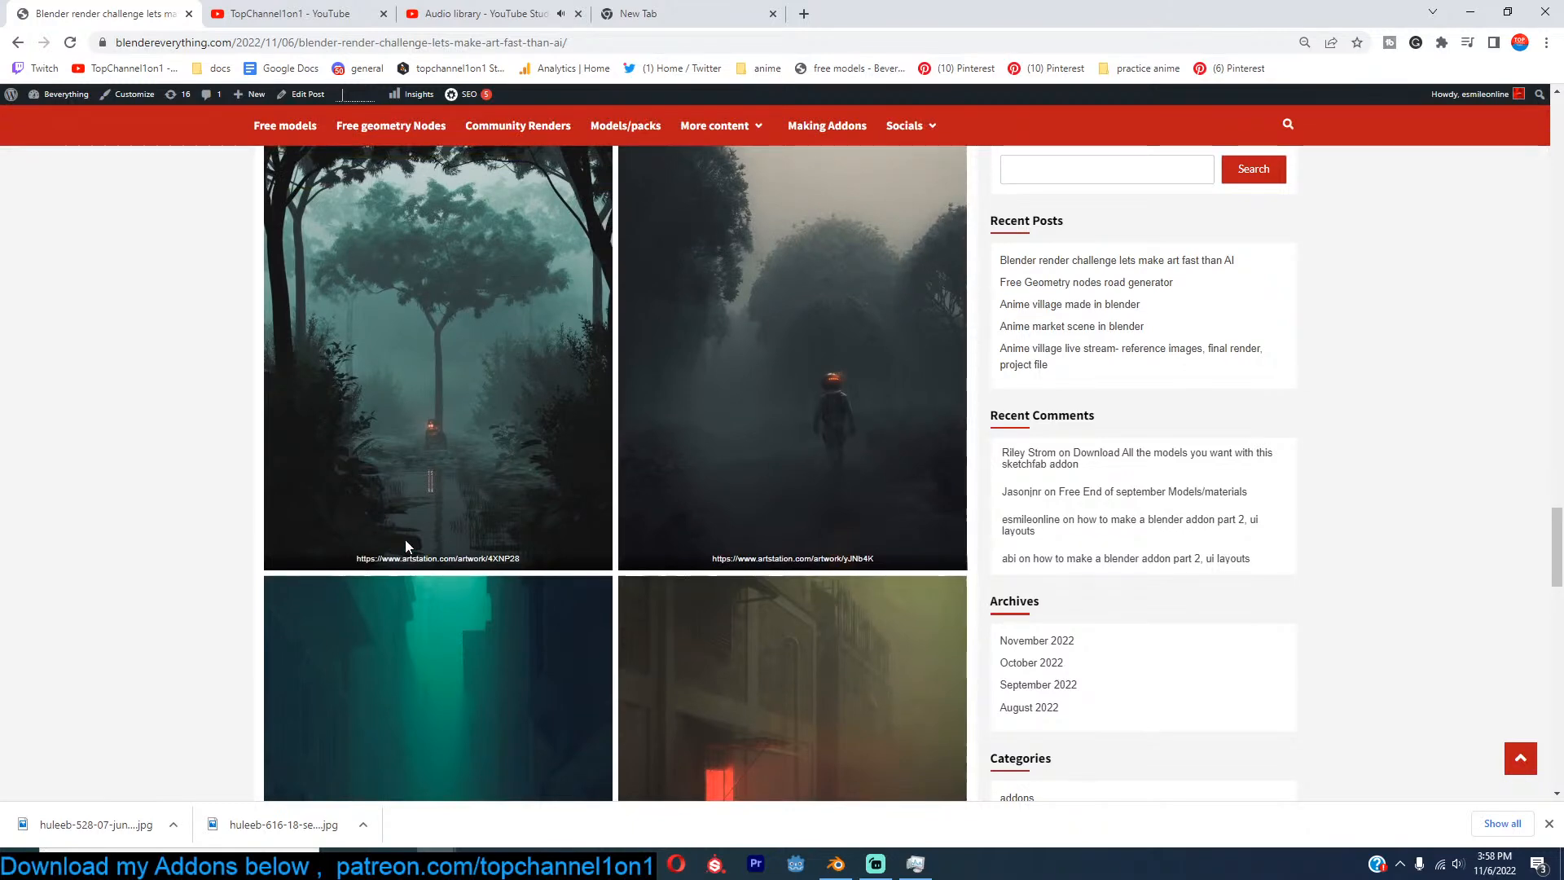
scroll(404, 540, "down", 5)
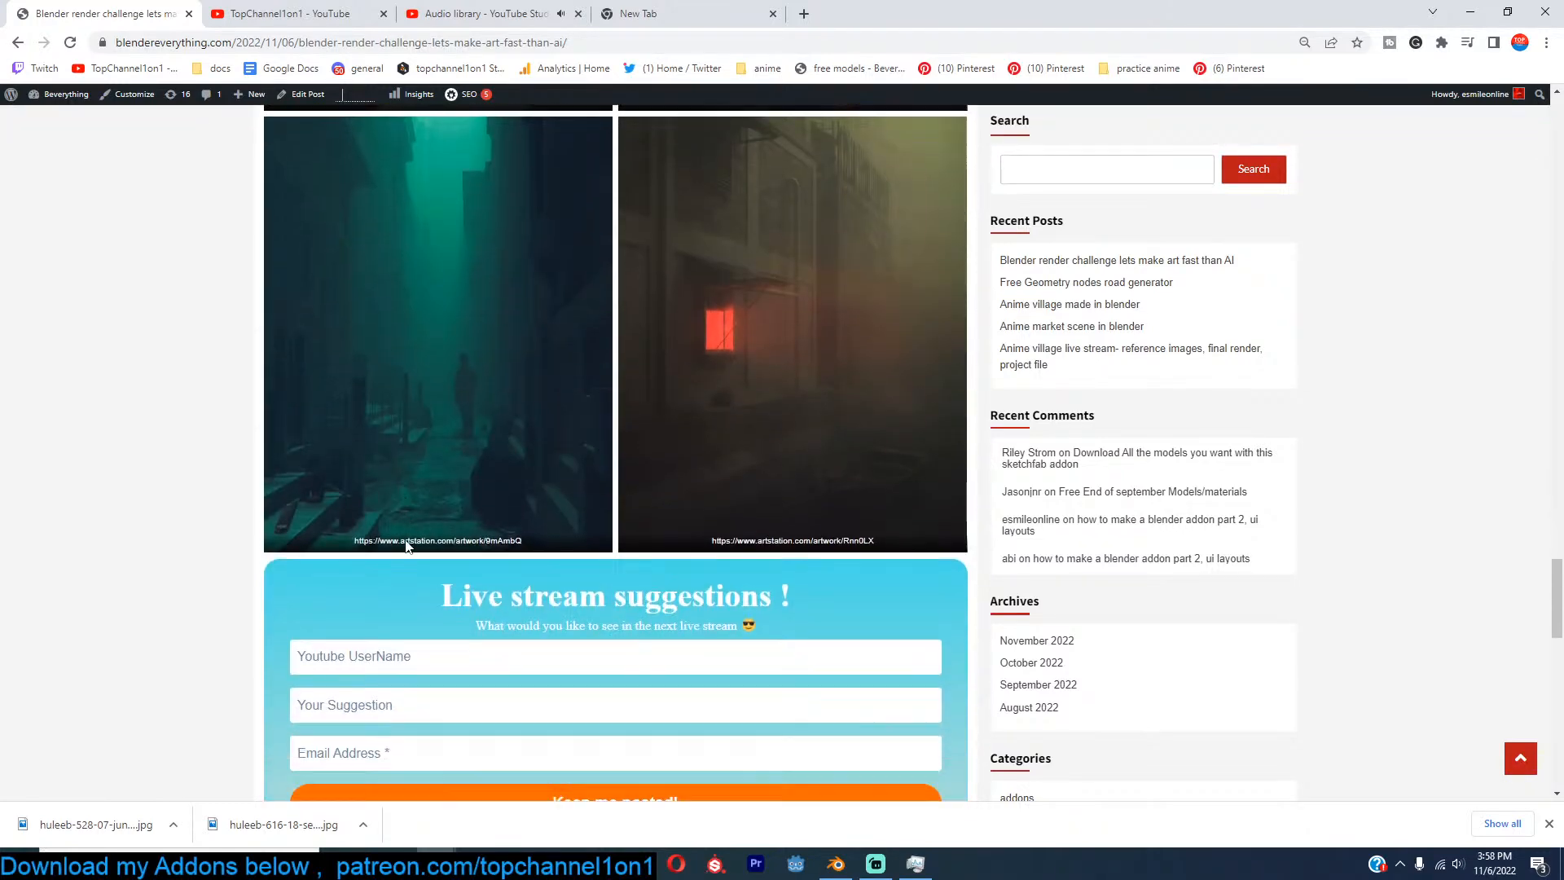
scroll(404, 539, "up", 1)
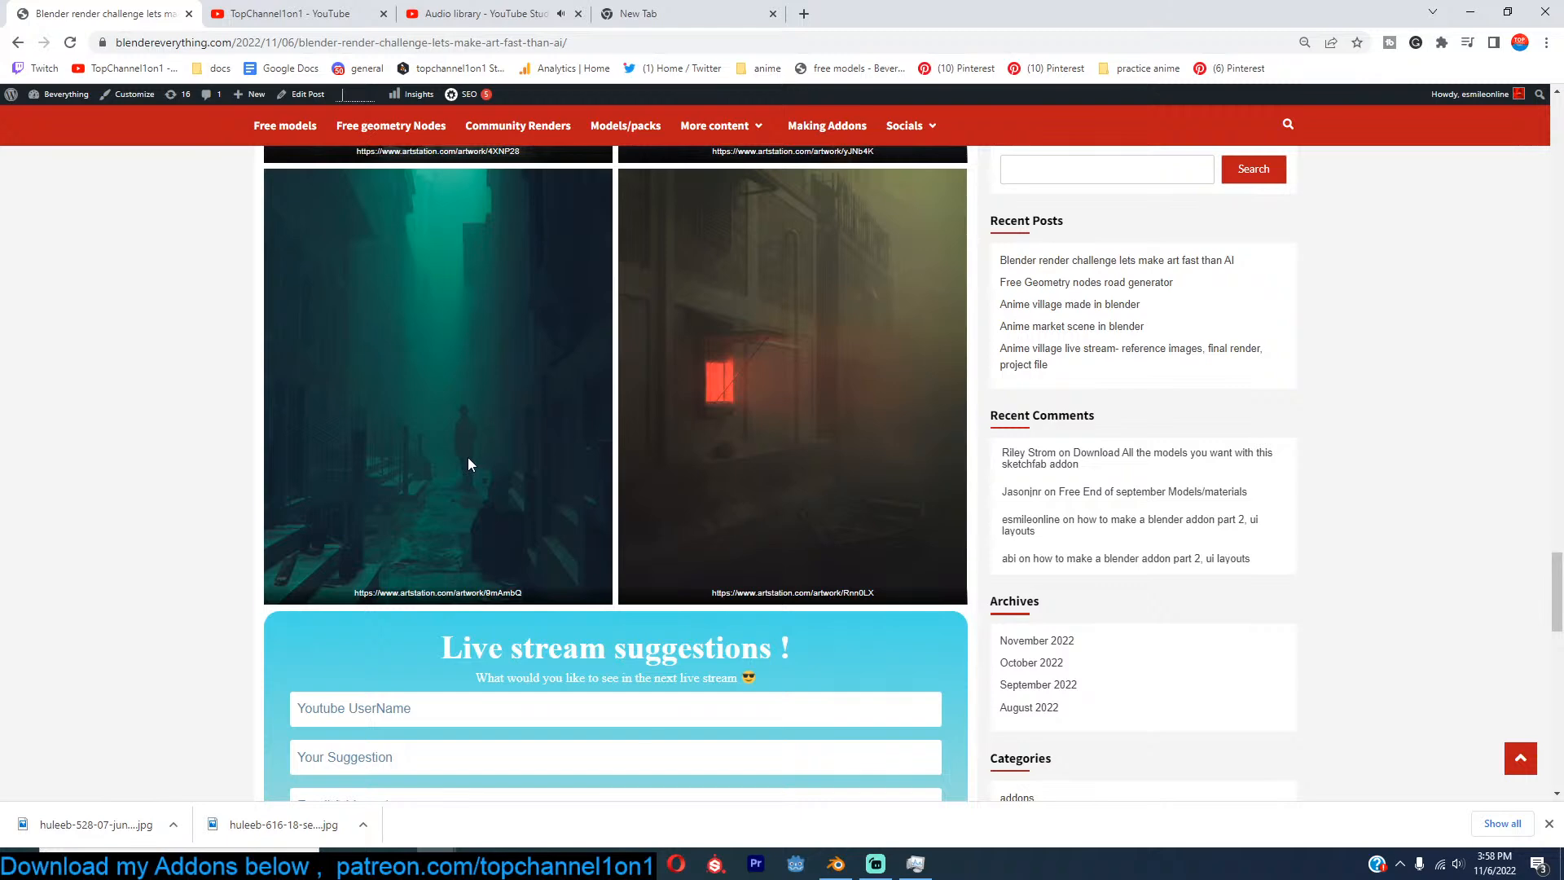
scroll(468, 457, "up", 10)
scroll(467, 457, "down", 5)
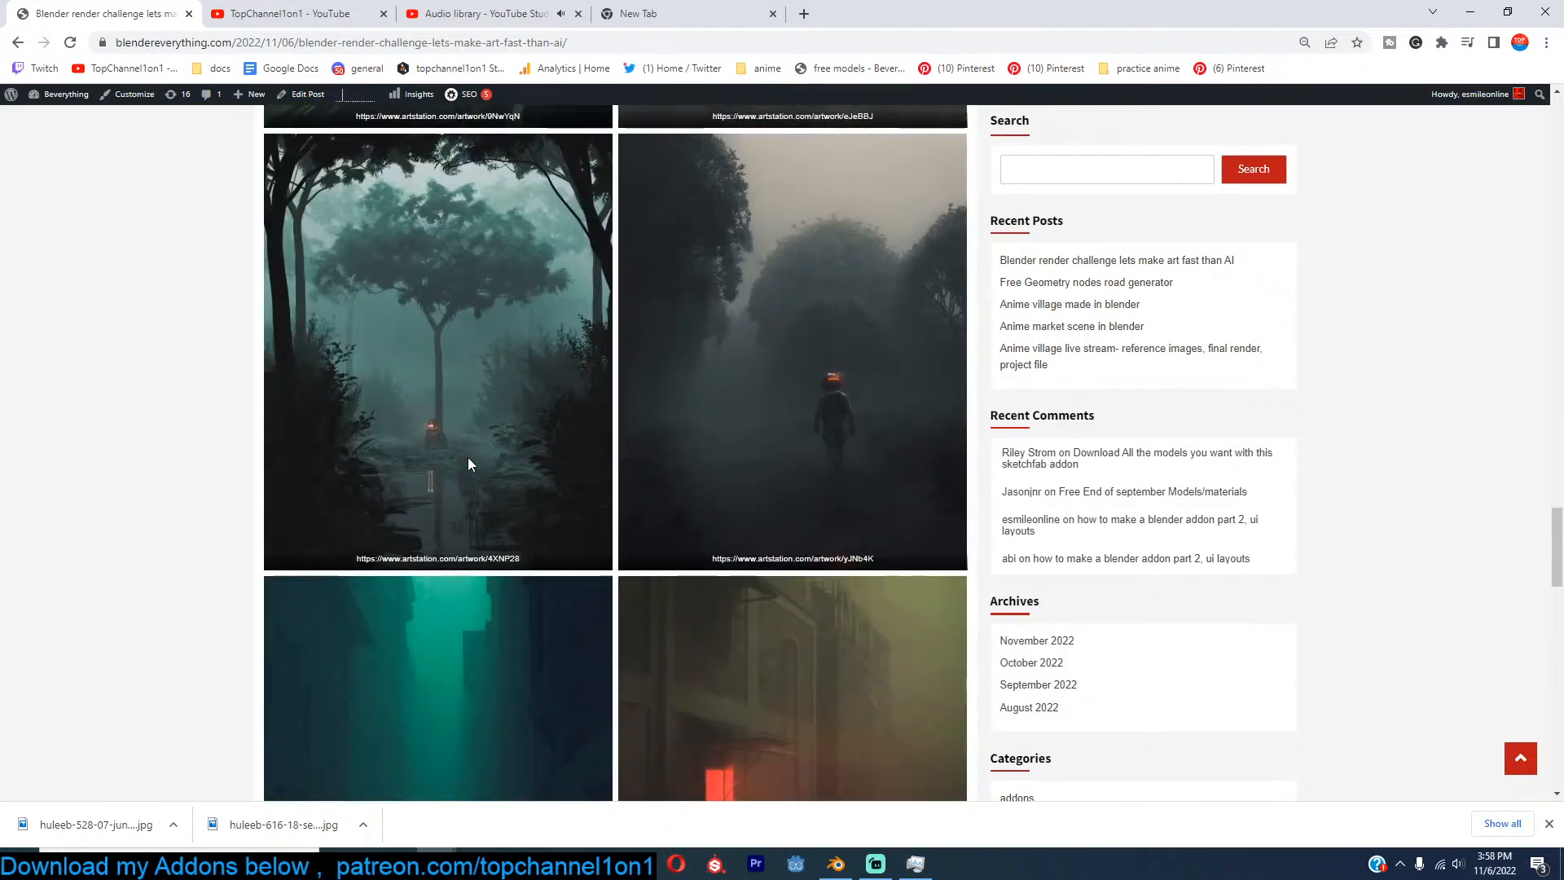
Save the dark foggy forest image with the orange-headed figure as a JPEG in the pack 2 folder.
right_click(800, 335)
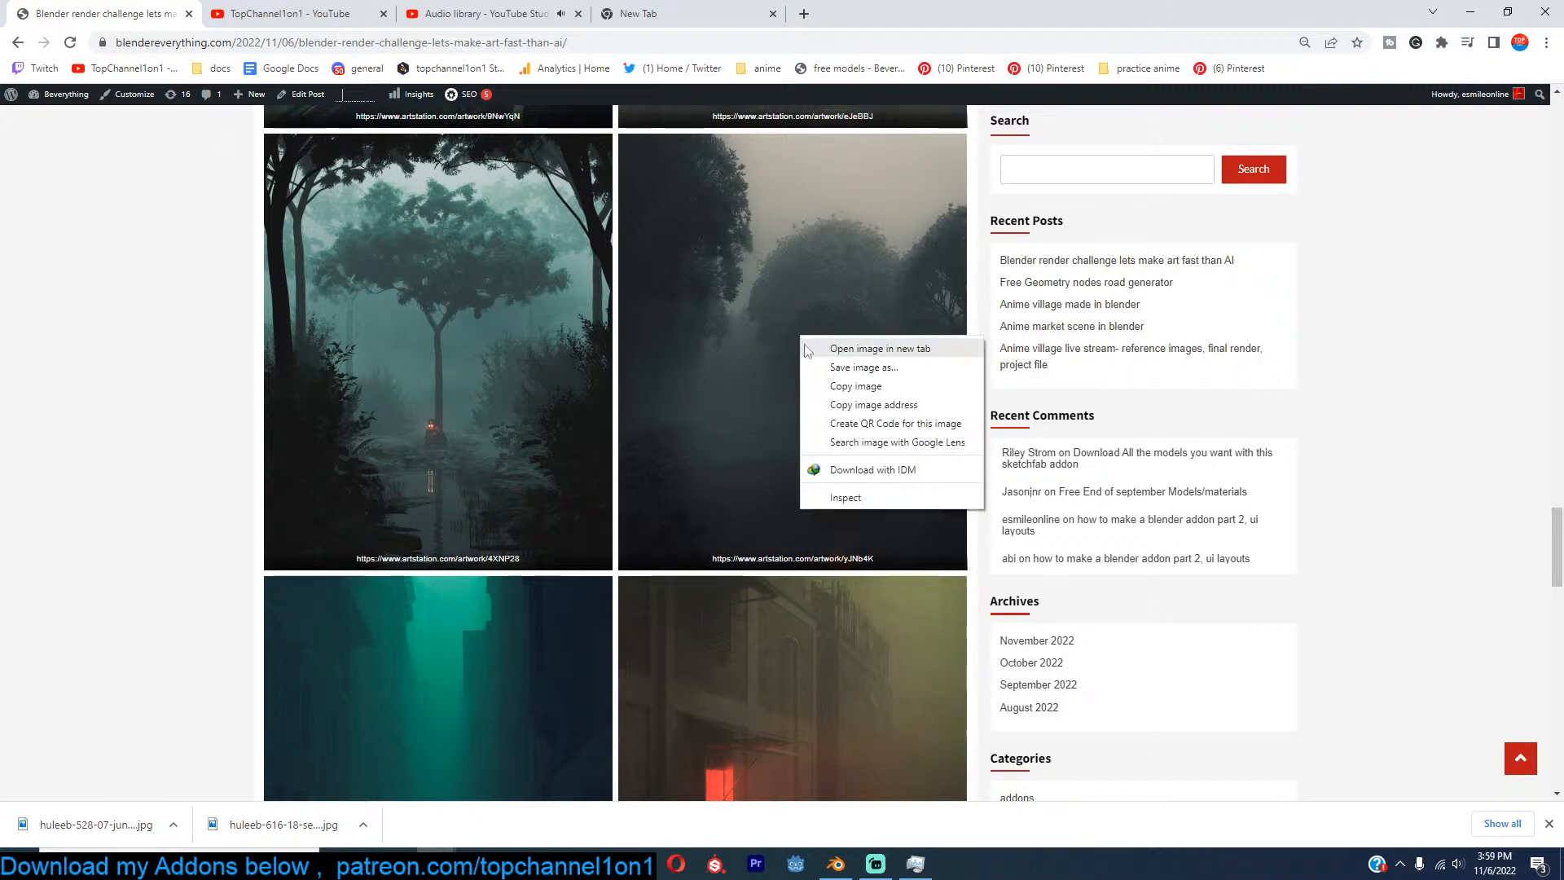
right_click(780, 324)
left_click(848, 362)
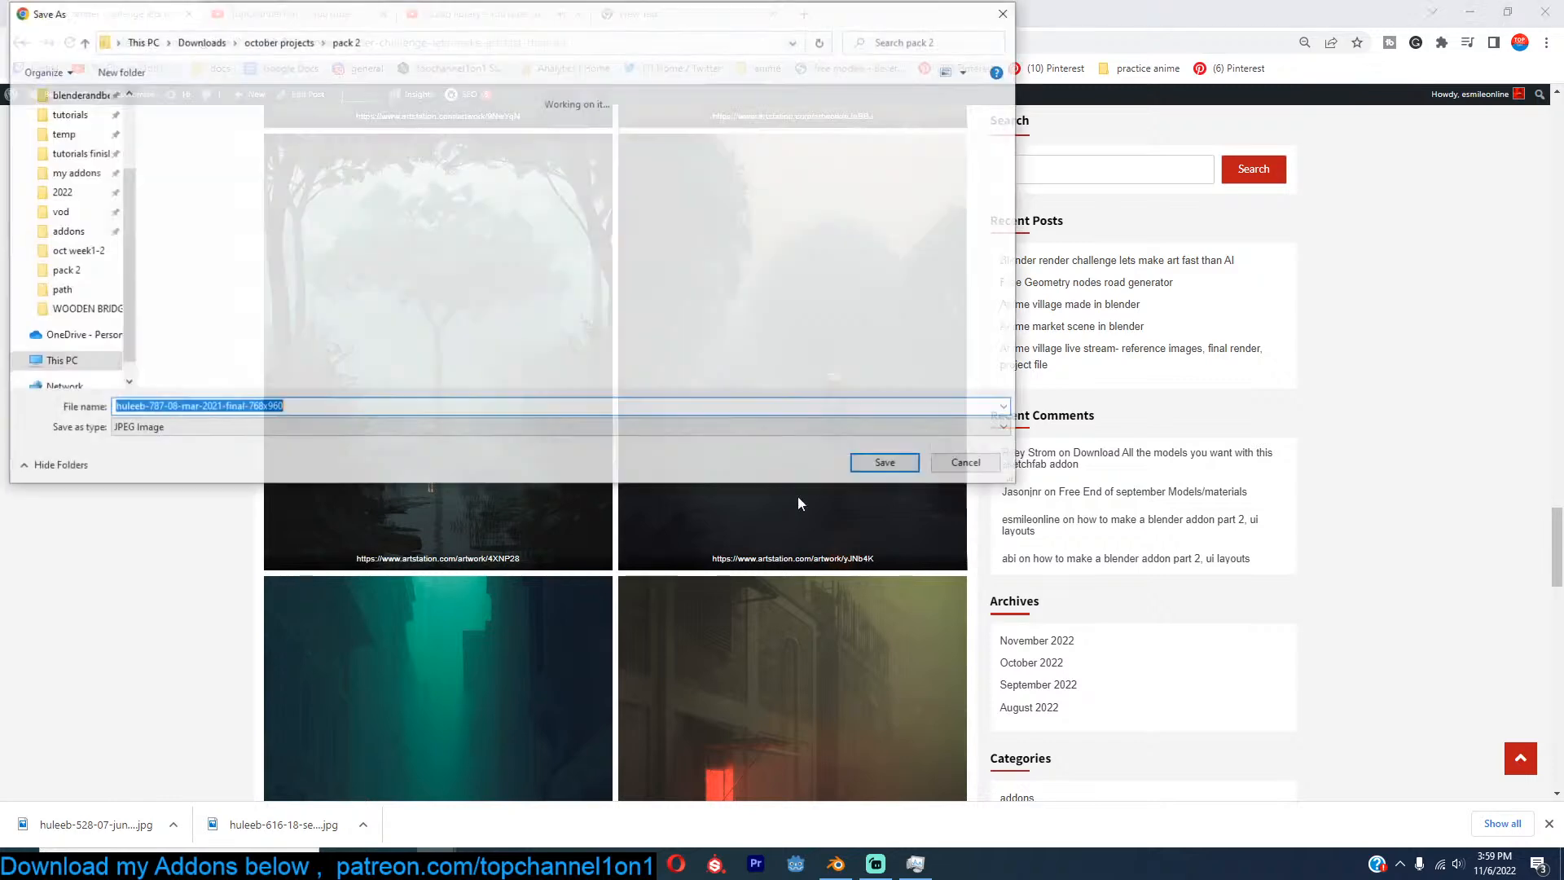
key("Return")
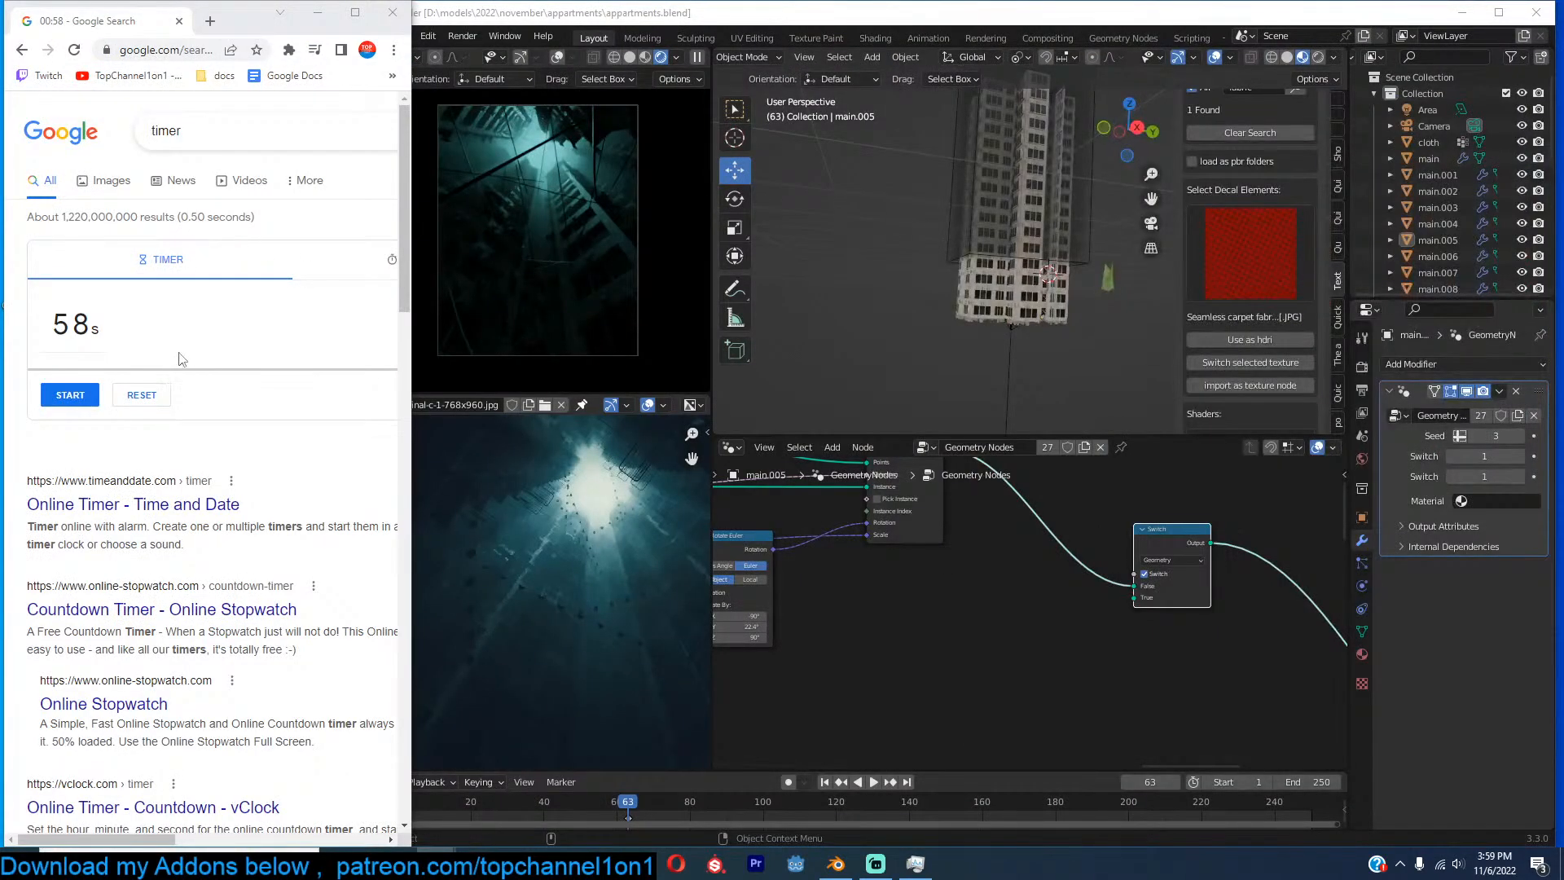
Reset and restart the 15-minute countdown timer, and create a new file in Blender.
left_click(142, 394)
left_click(70, 394)
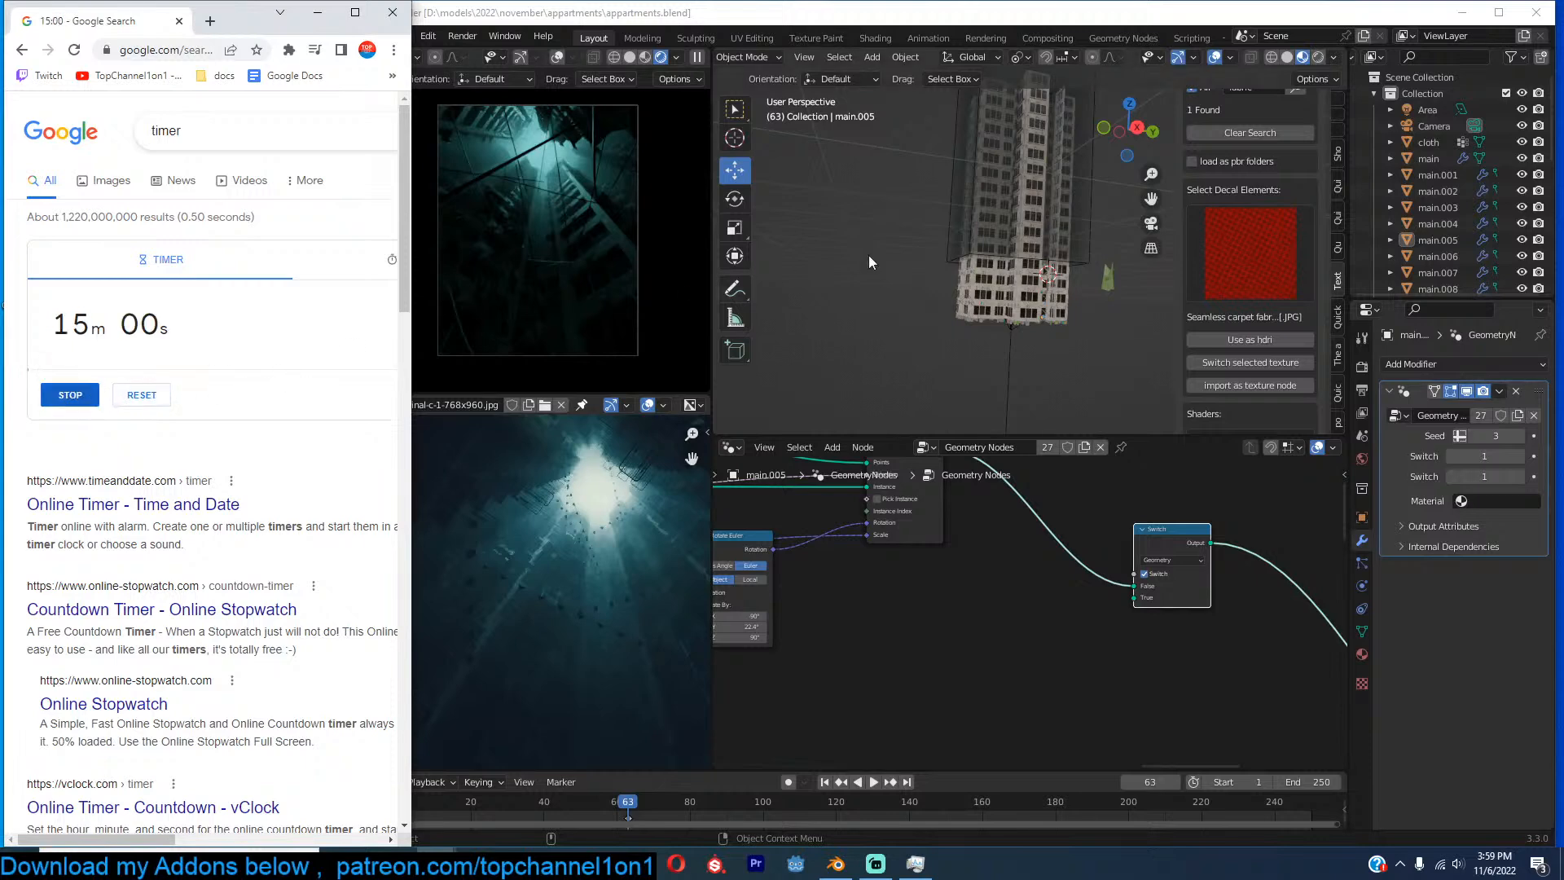
left_click(928, 249)
key("ctrl+n")
left_click(929, 249)
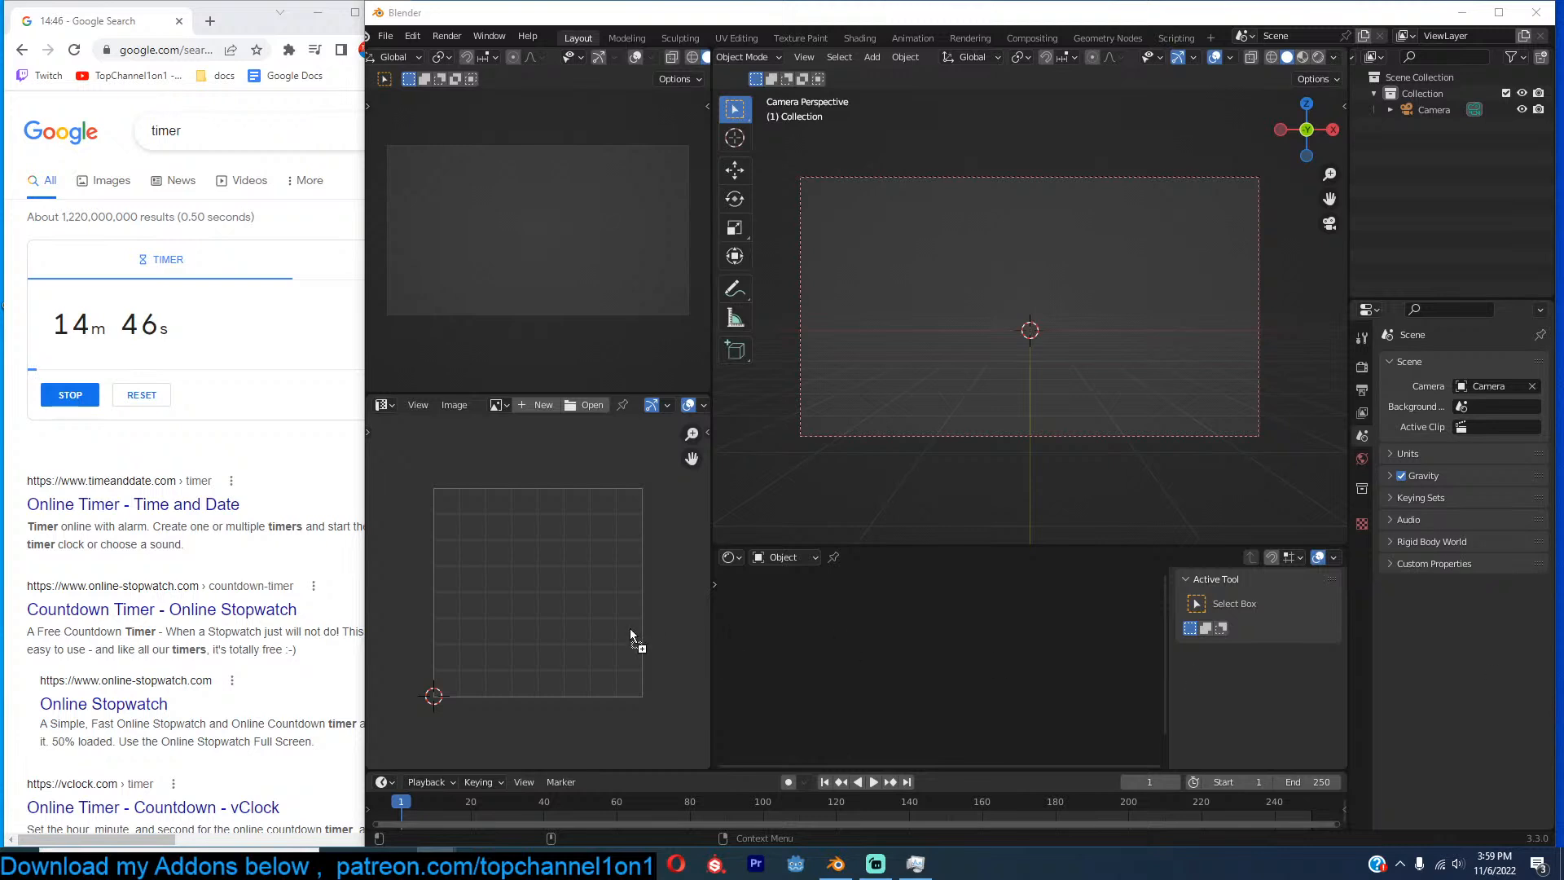
Load the saved foggy figure reference into the Image Editor and fit it in view.
left_click_drag(657, 633, 627, 628)
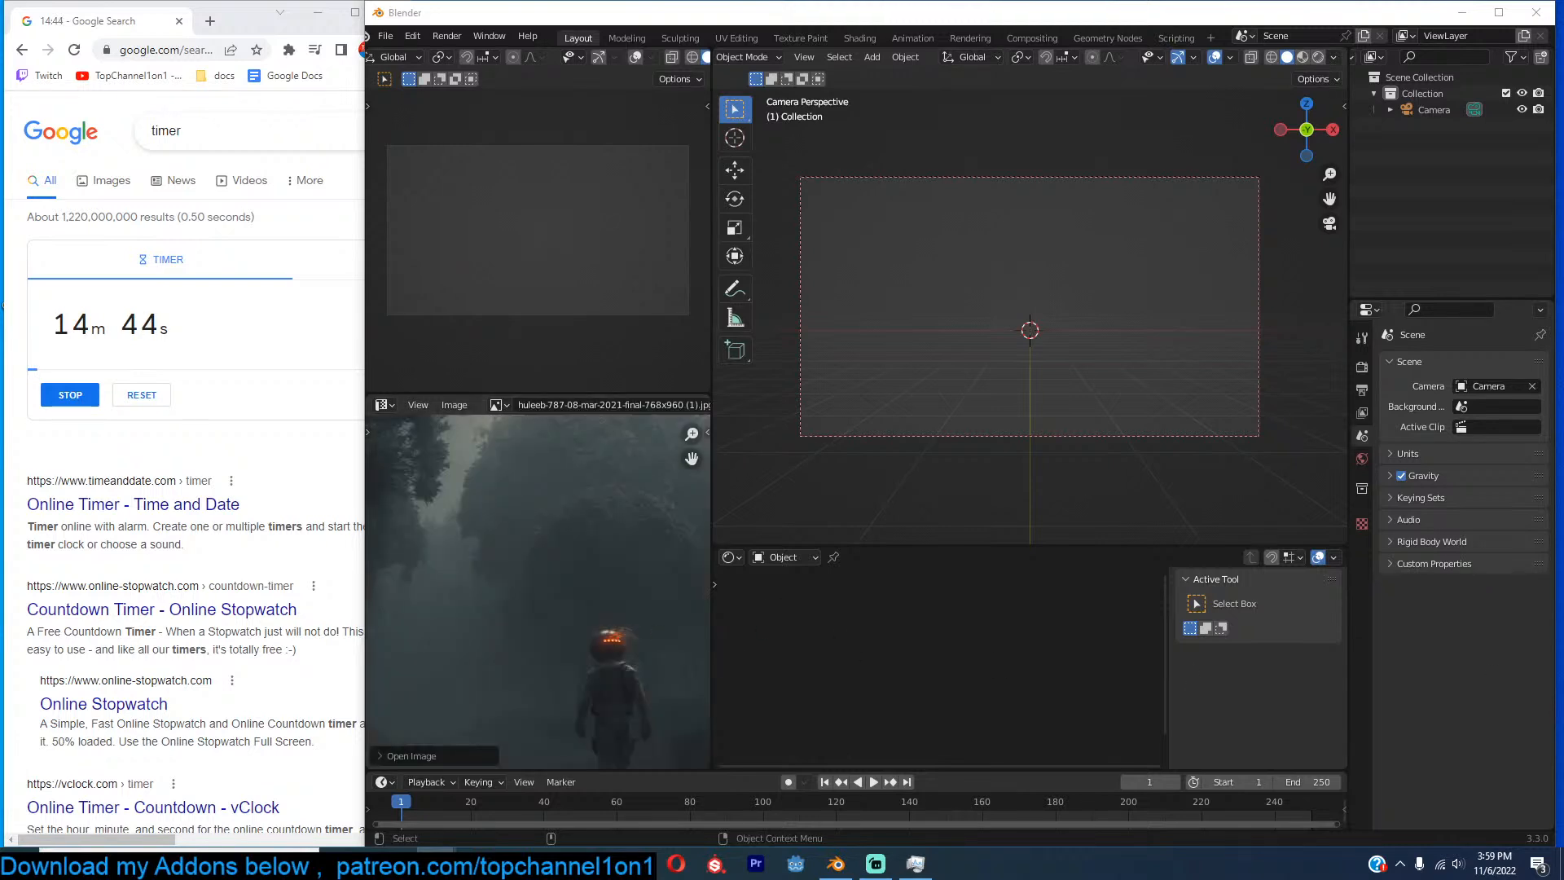
scroll(623, 540, "down", 3)
scroll(627, 538, "down", 2)
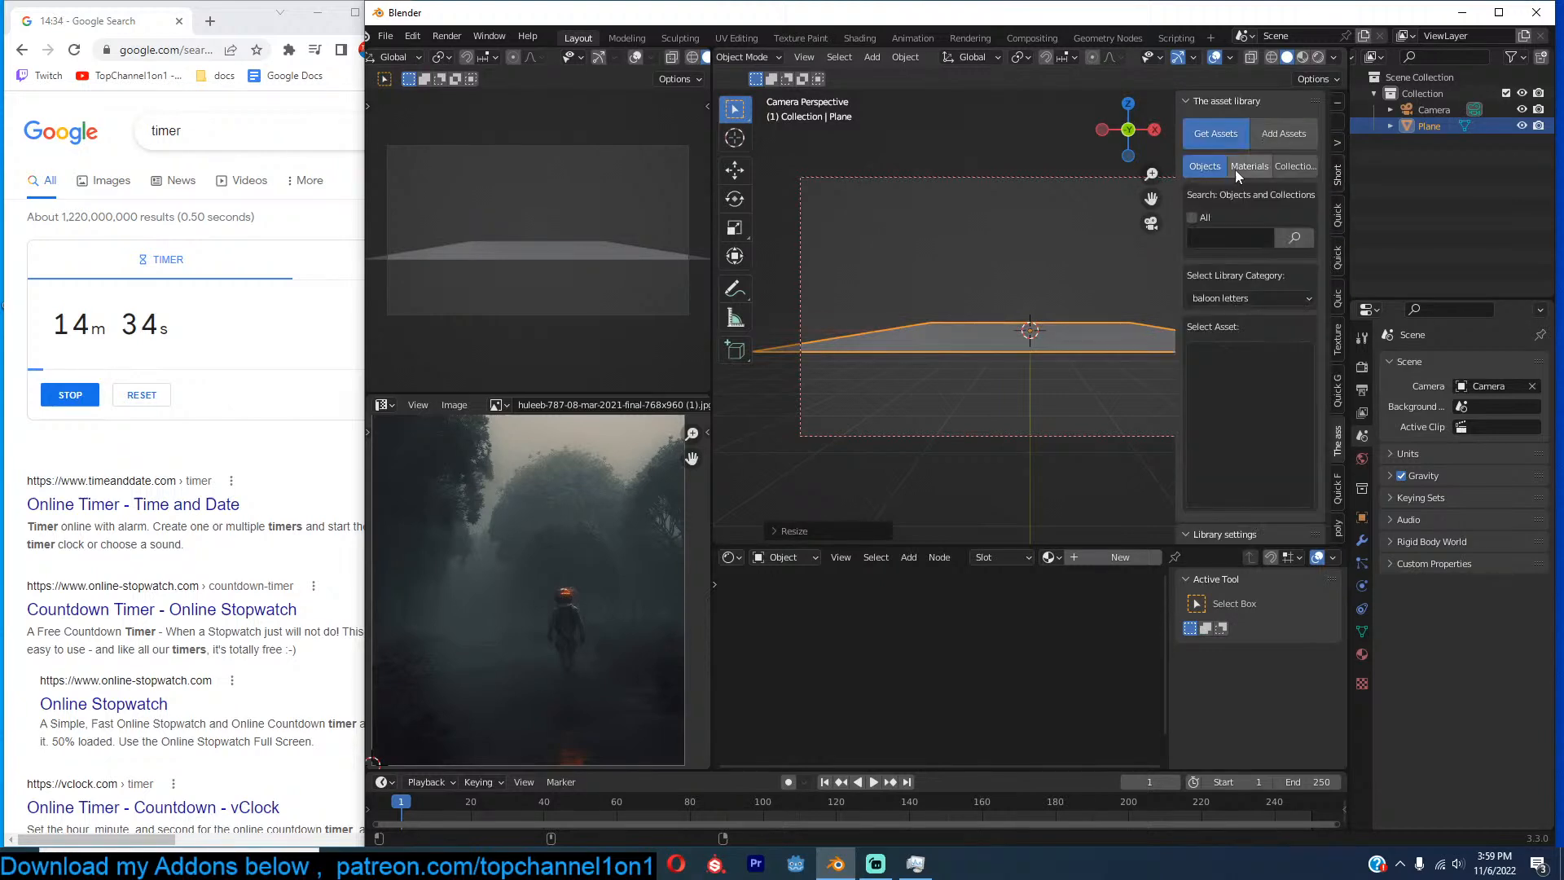
Enable searching all object categories in the asset library and search for "ground", browsing the matching thumbnails.
left_click(1191, 218)
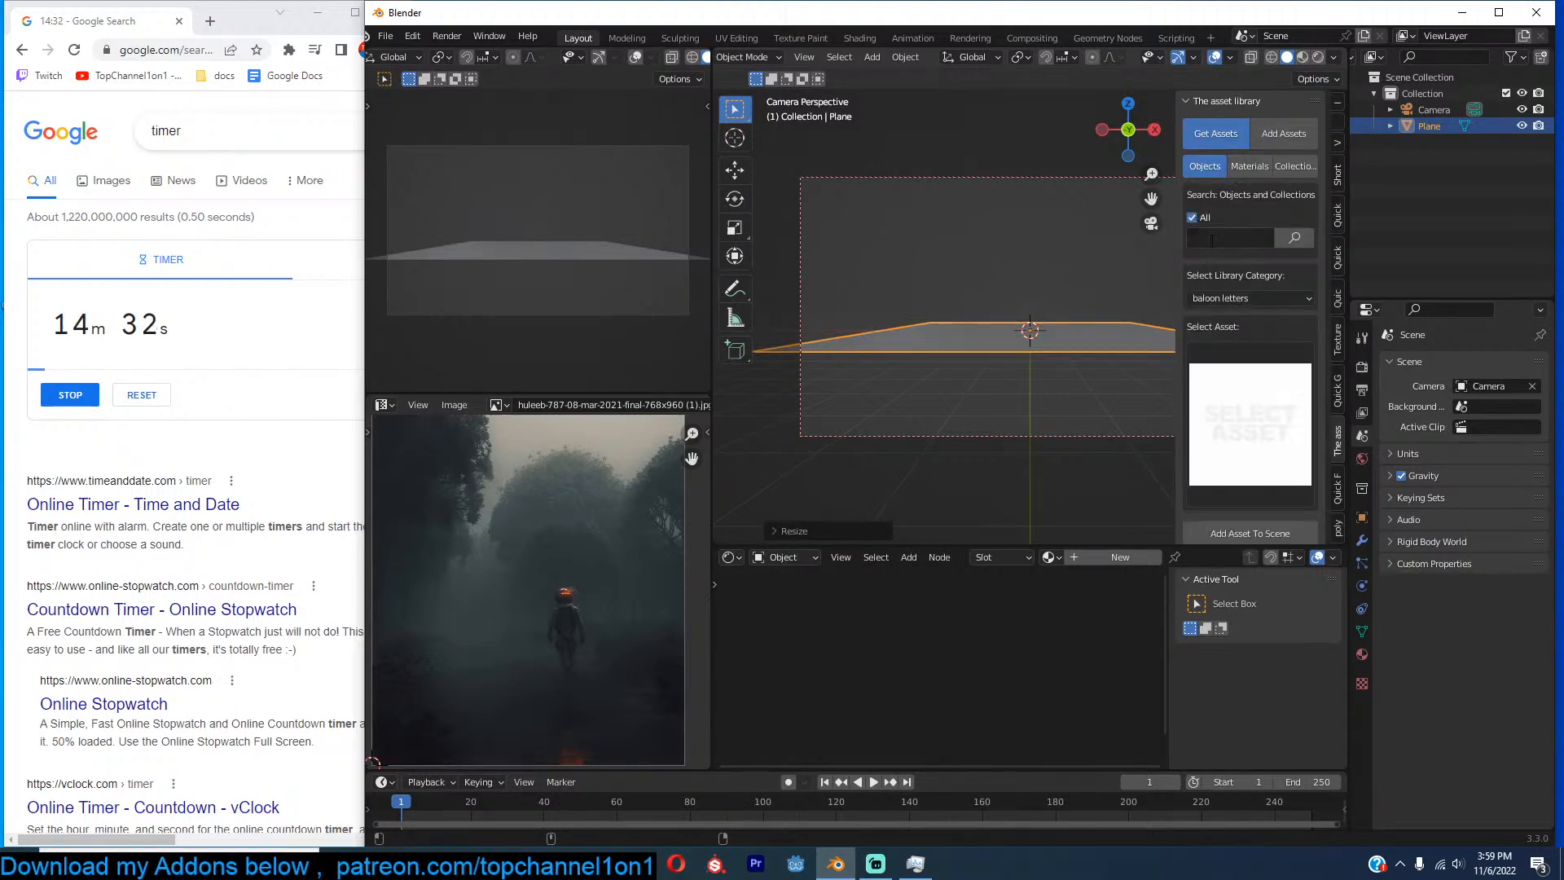
left_click(1212, 238)
type("ground")
key("Return")
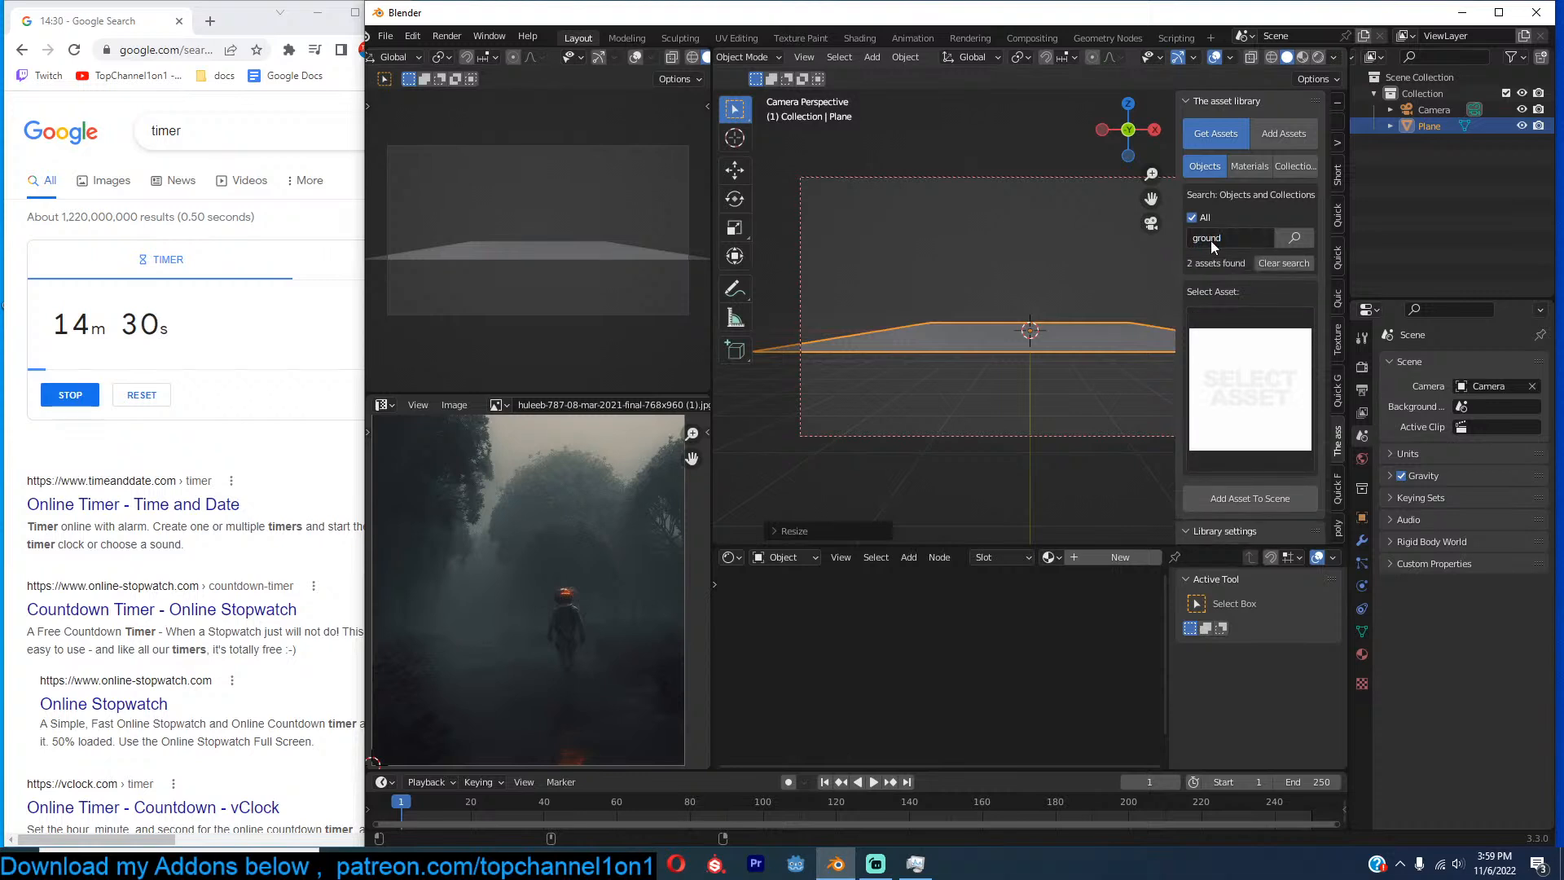
left_click(1285, 334)
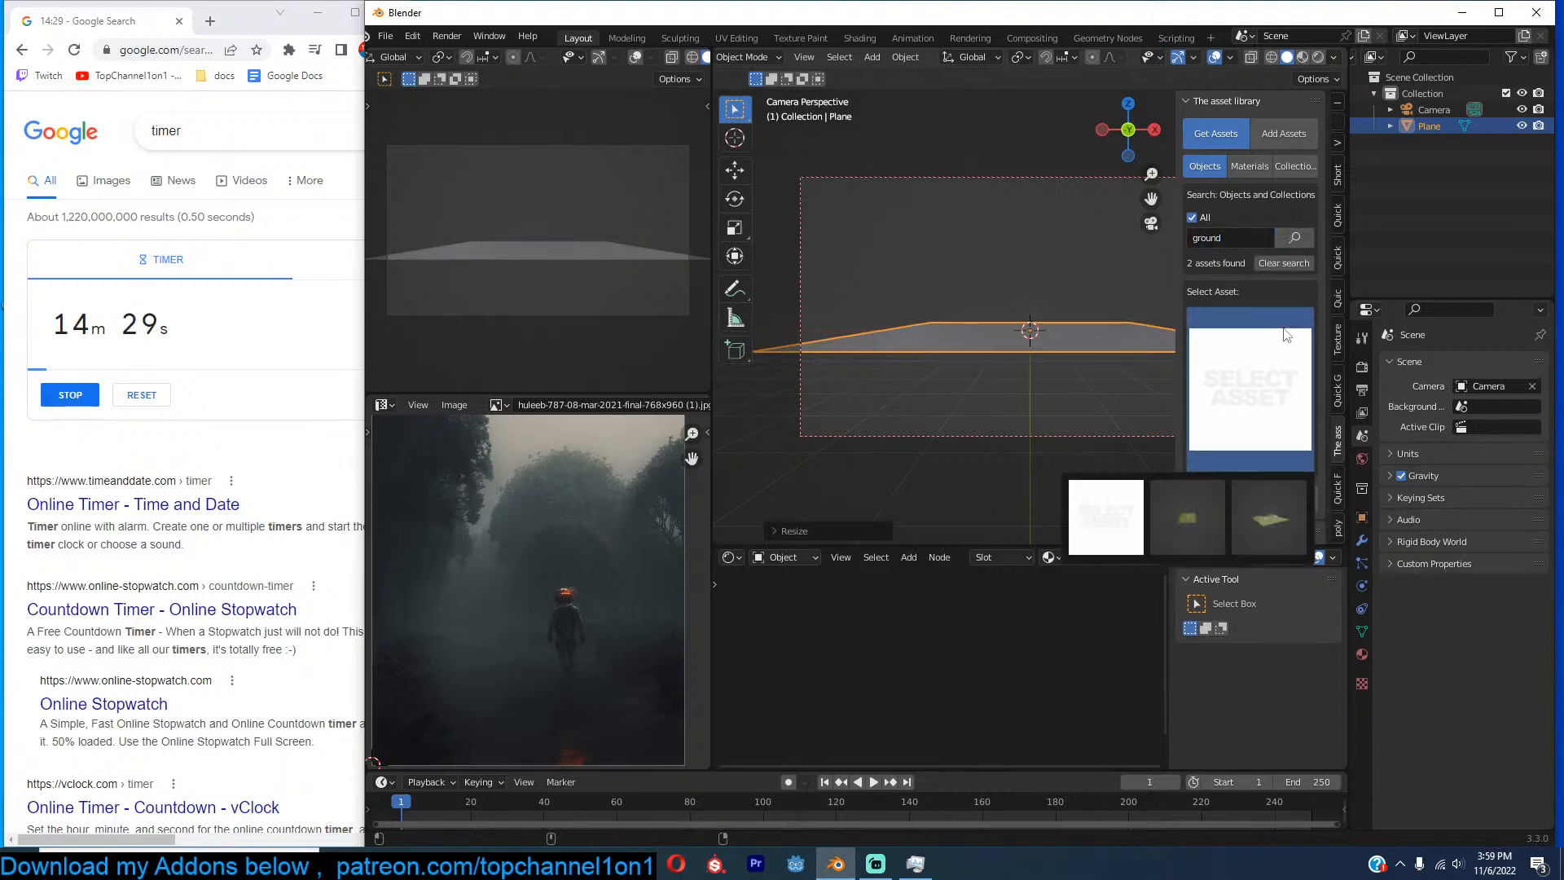
Search the asset library for "plane" and look through the matching assets.
left_click(1209, 237)
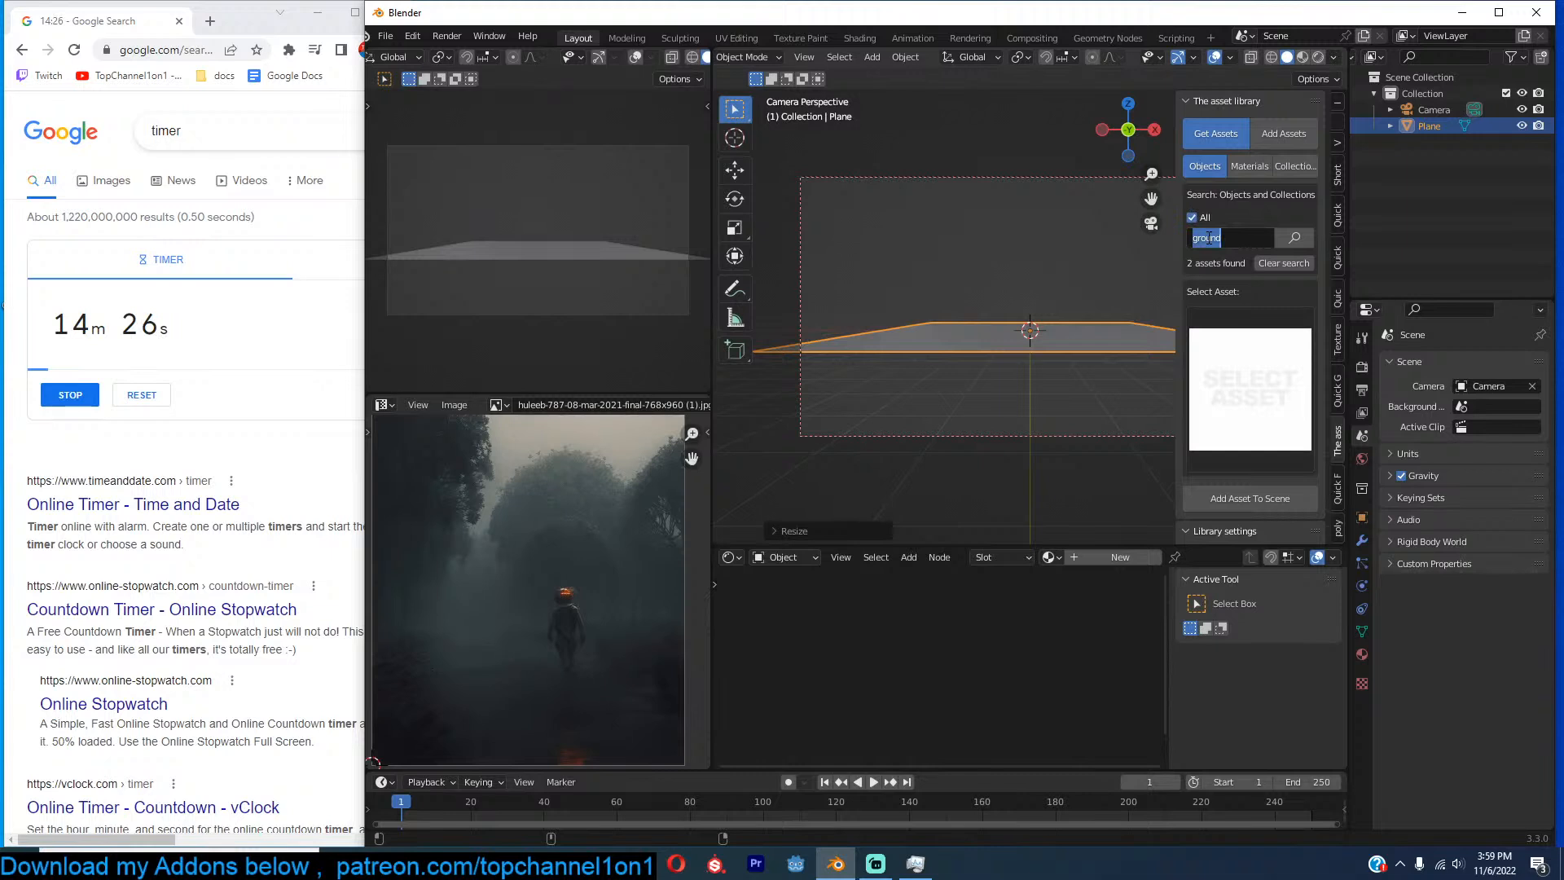
type("p")
key("BackSpace")
key("Return")
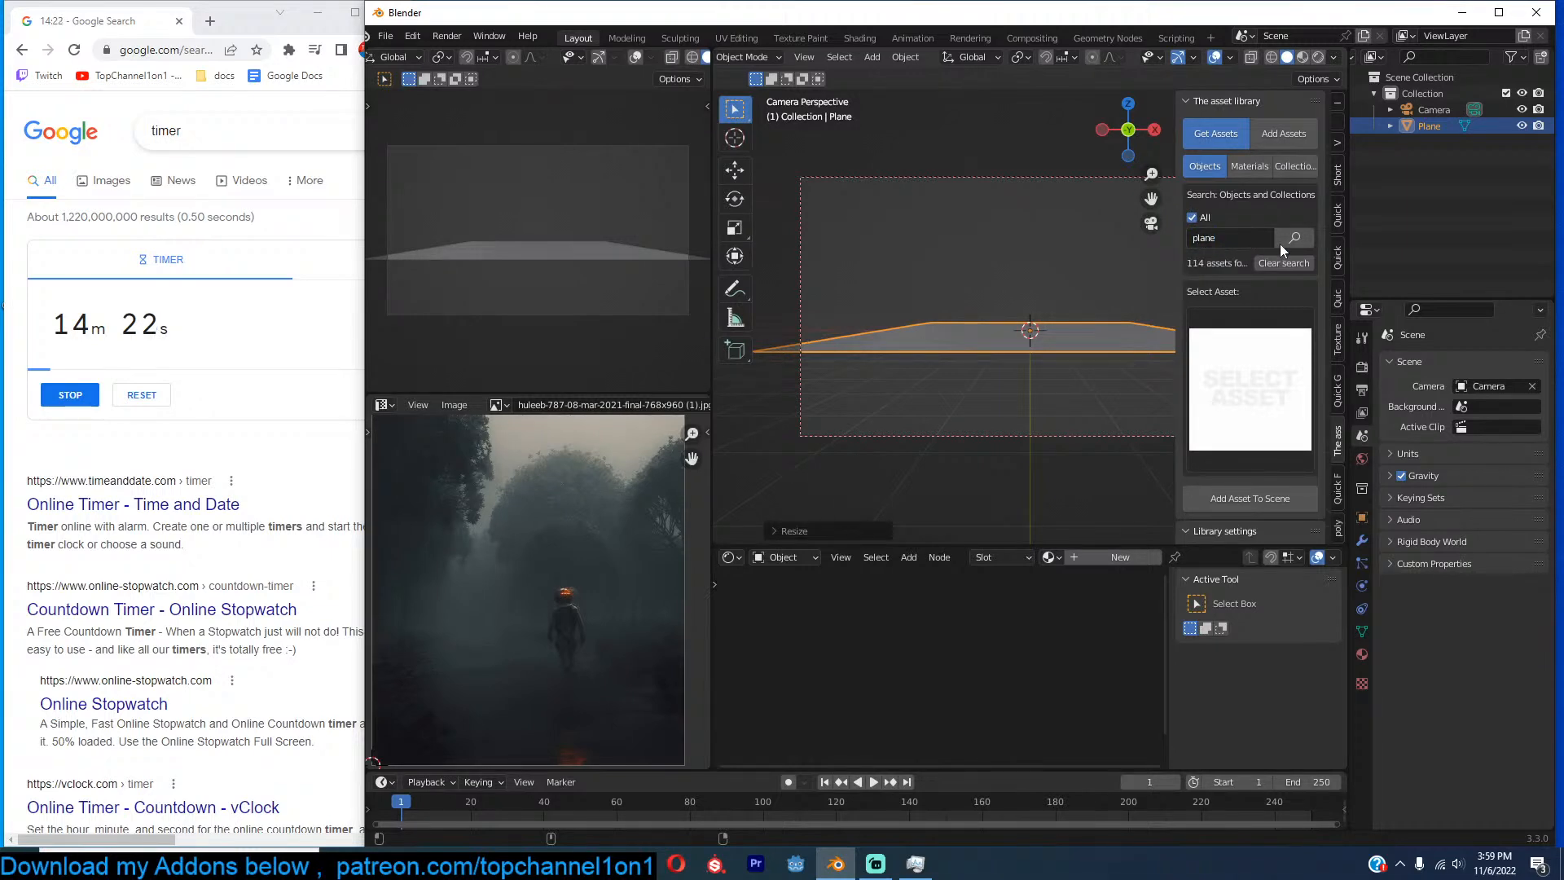
left_click(1261, 351)
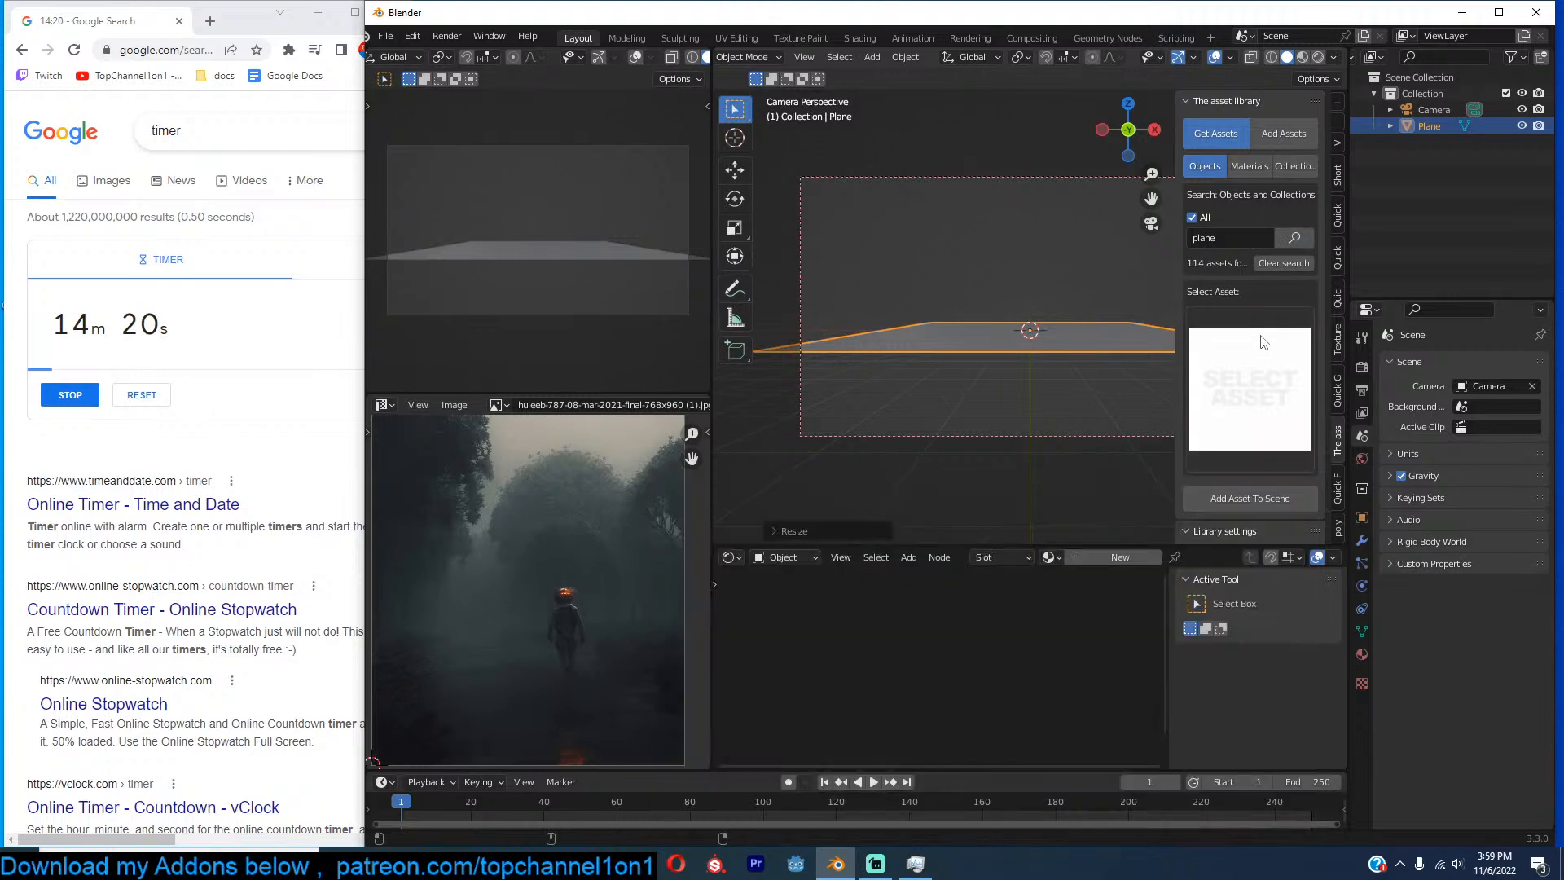
Search the asset library for "terrain" and "land", and look at the matching assets.
type("terrain")
key("Return")
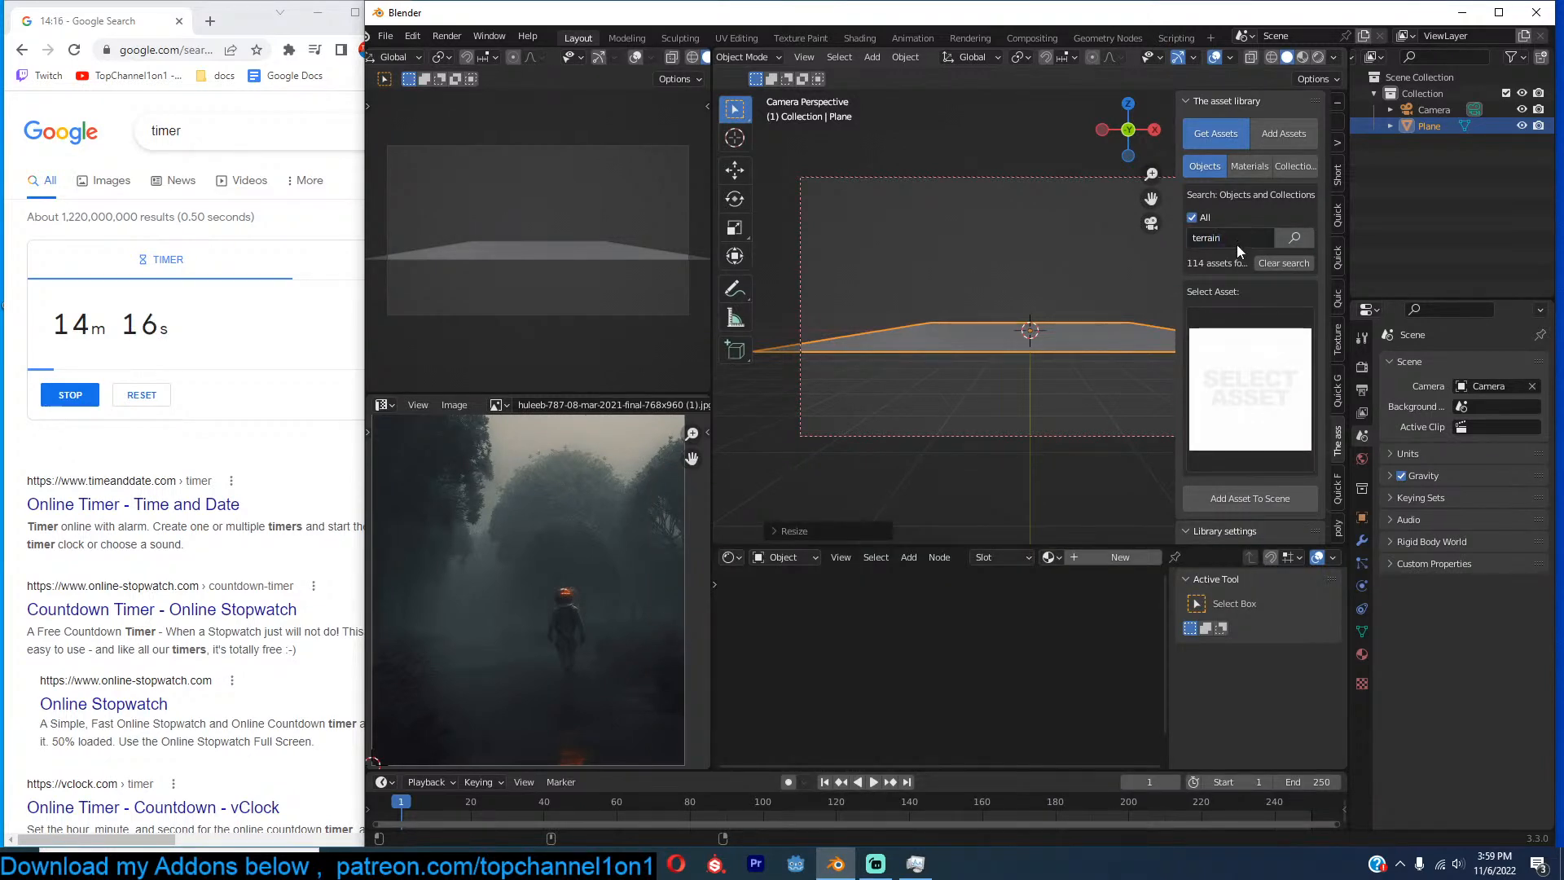
left_click(1293, 238)
left_click(1254, 236)
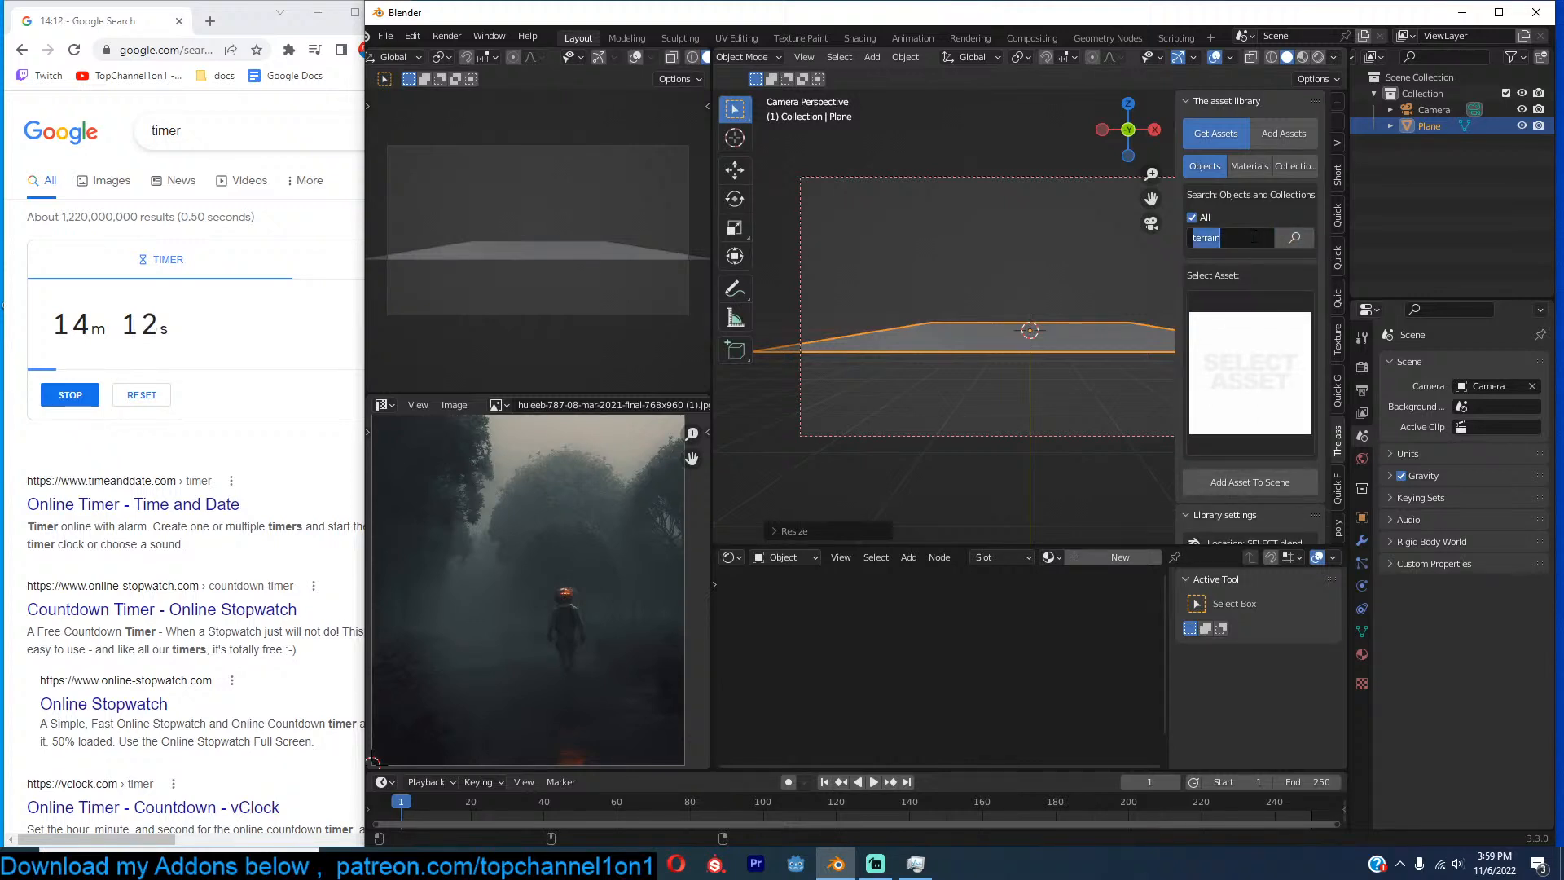
key("BackSpace")
type("land")
key("Return")
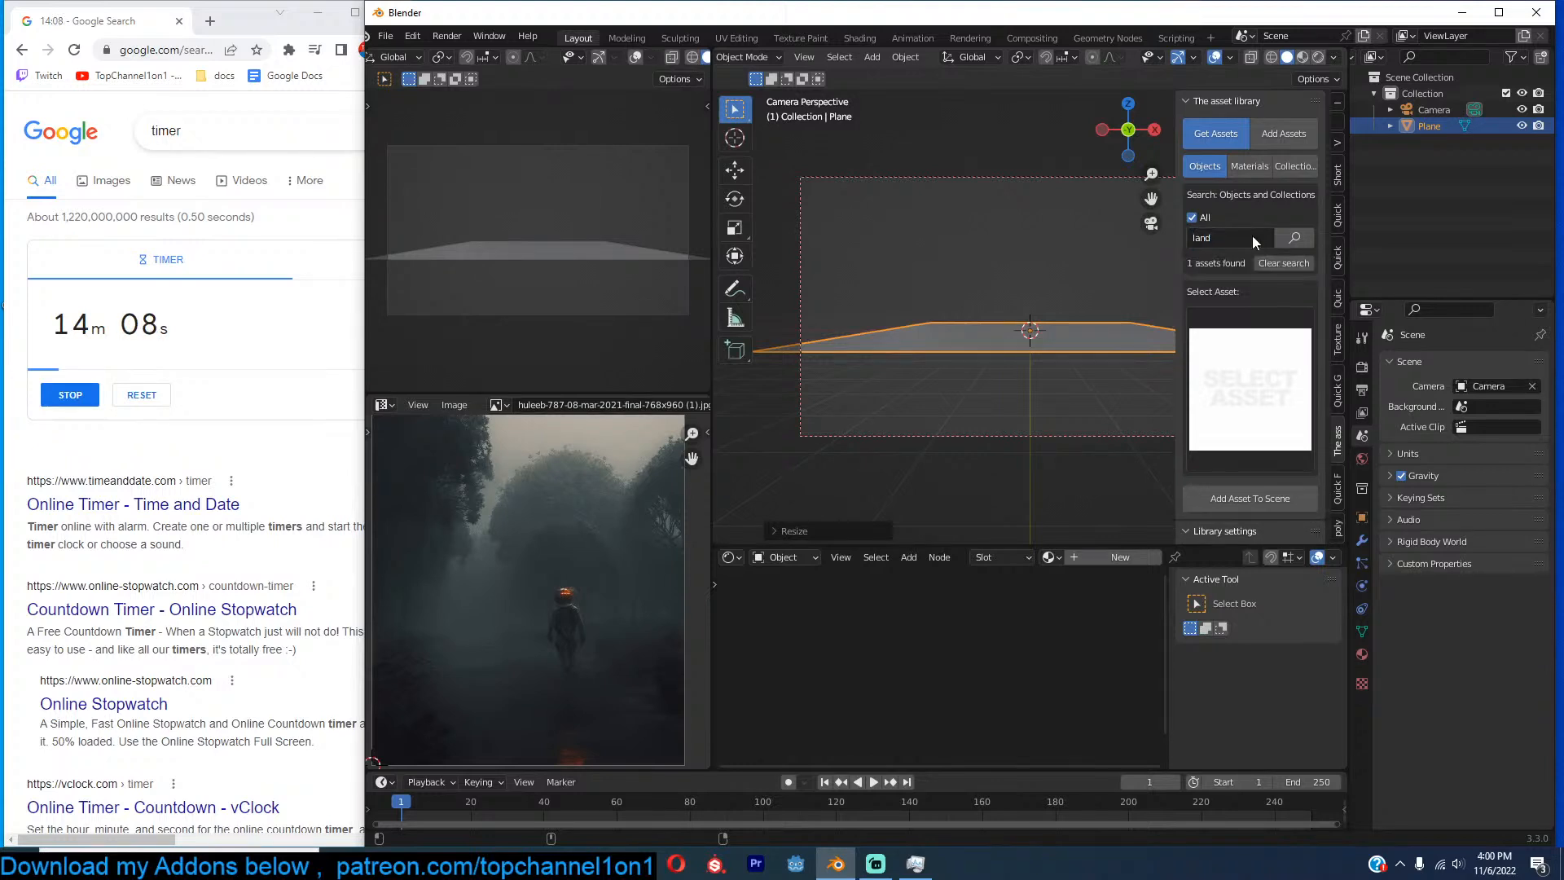
left_click(1253, 385)
Search the asset library for "wall" and look through the matching assets.
left_click(1232, 239)
type("wall")
key("Return")
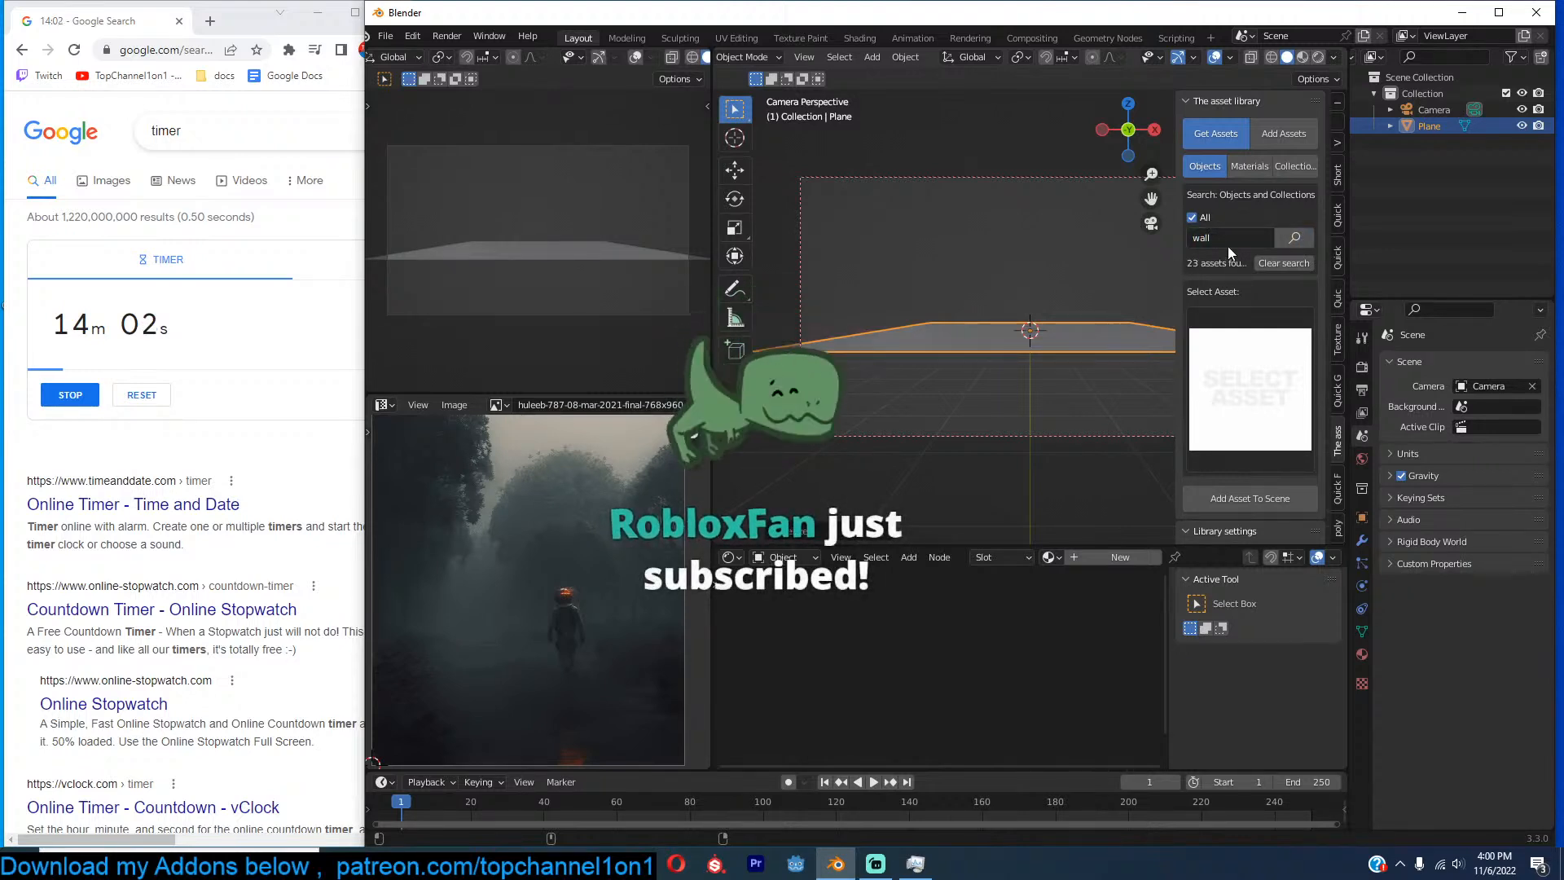
left_click(1263, 367)
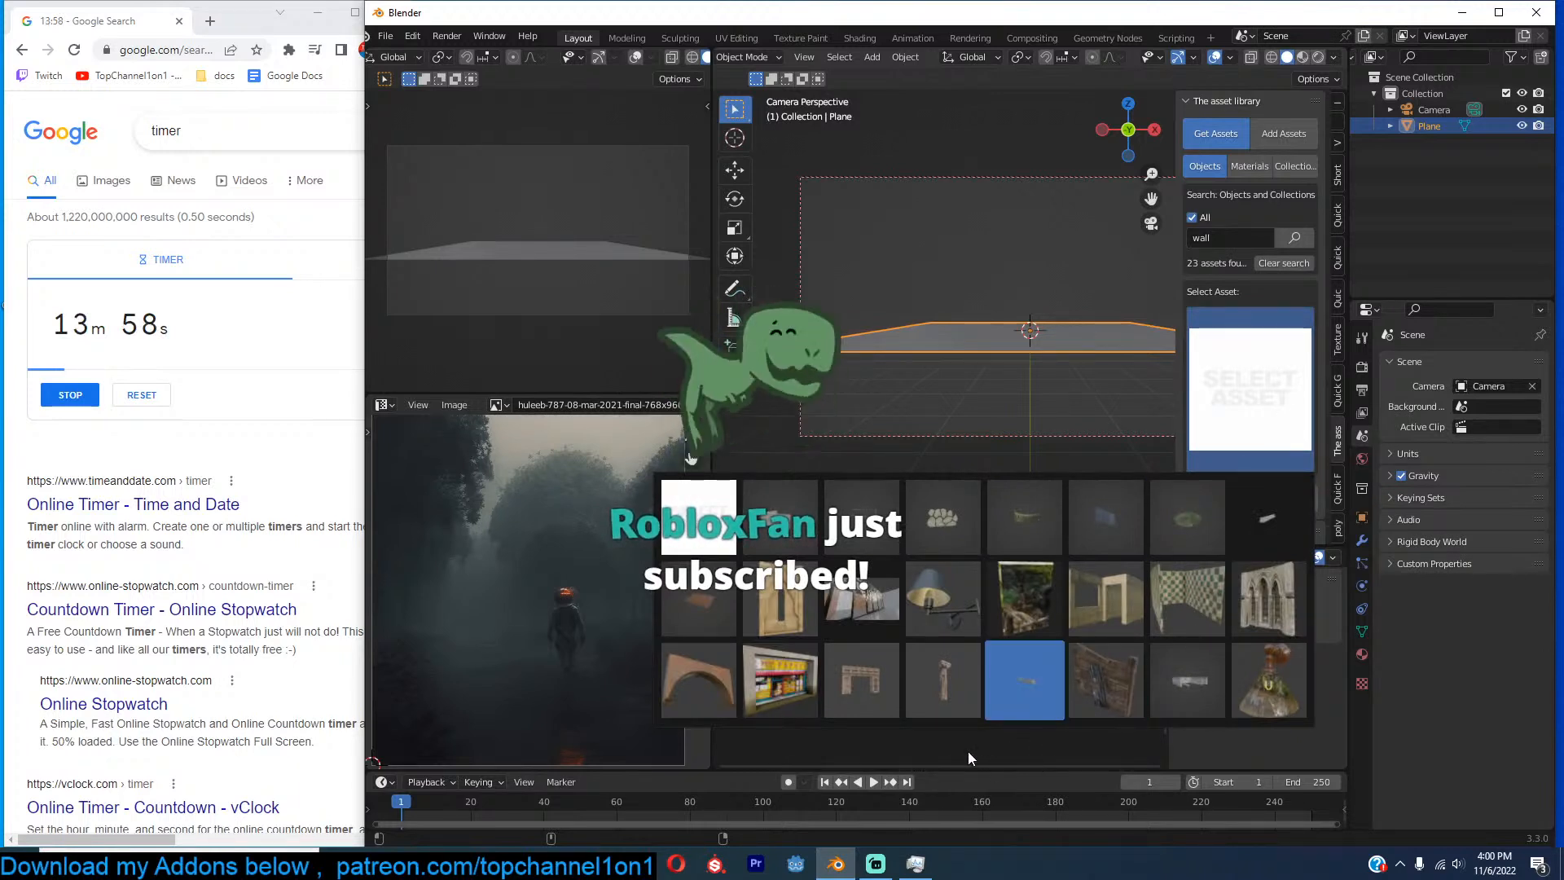
Search the asset library for "grass" and add the yellow grass field asset to the scene.
left_click(1229, 237)
type("grass")
key("Return")
left_click(1266, 377)
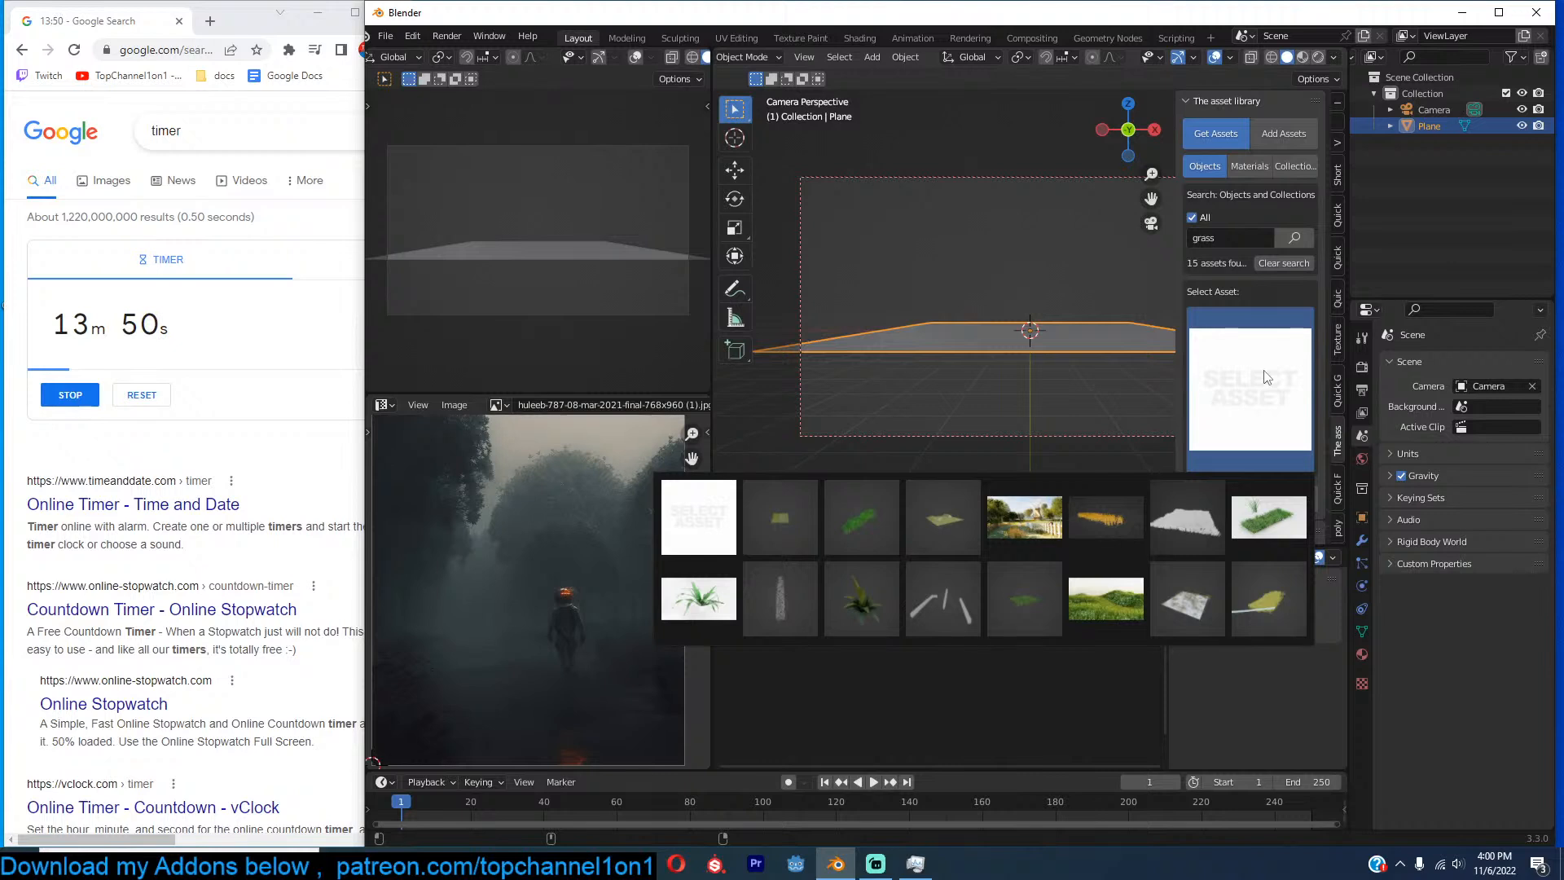
left_click(1272, 598)
left_click(1263, 508)
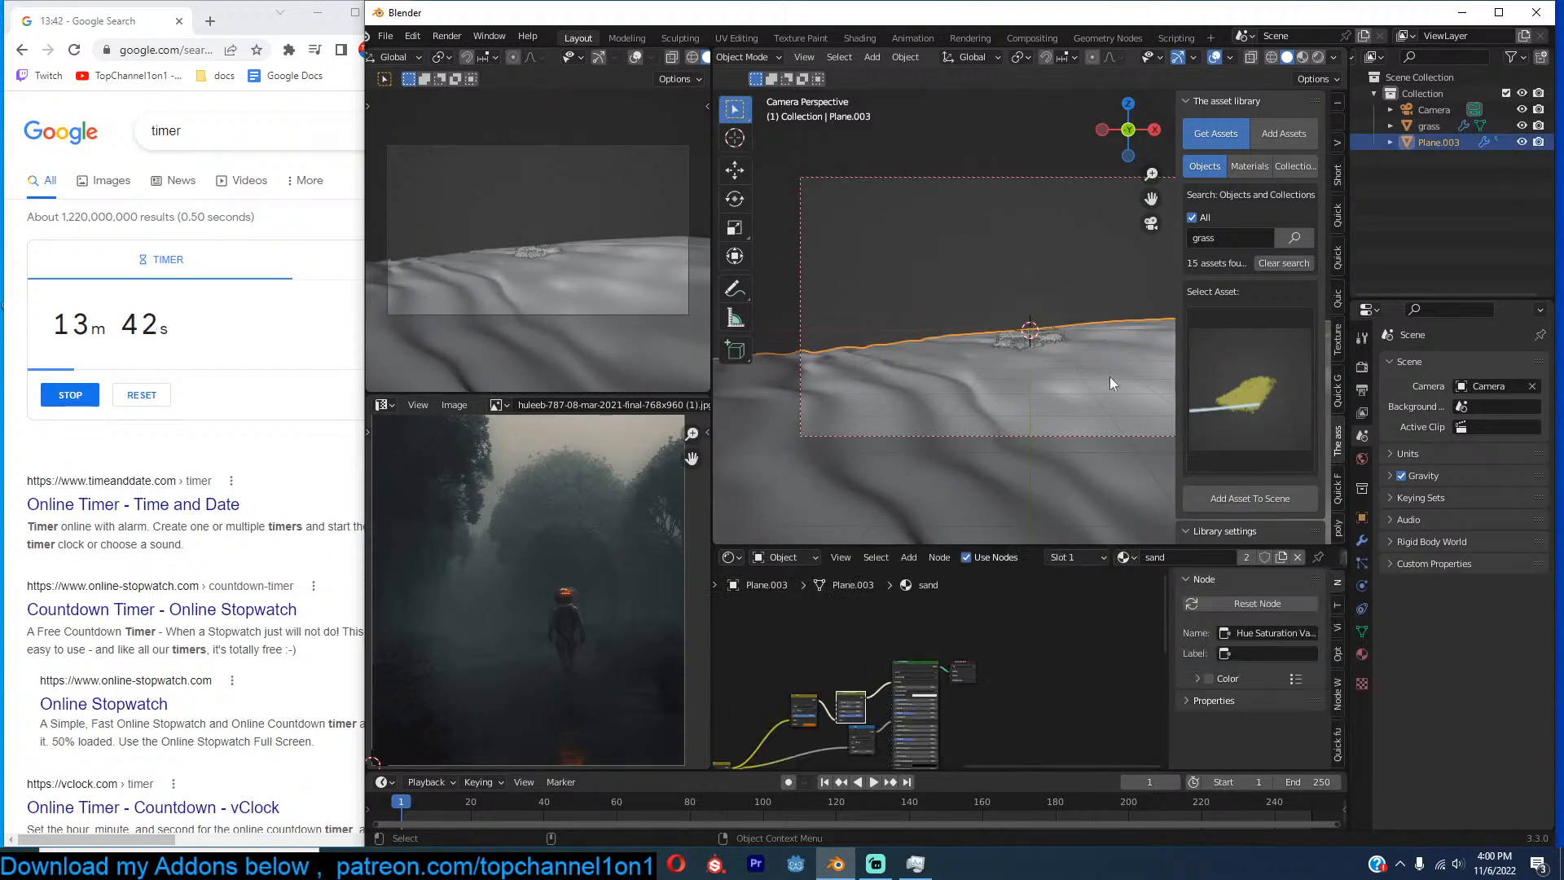
Scale up the sand terrain plane and reposition it around the grass patch in top view.
key("s")
left_click(1141, 411)
key("KP_7")
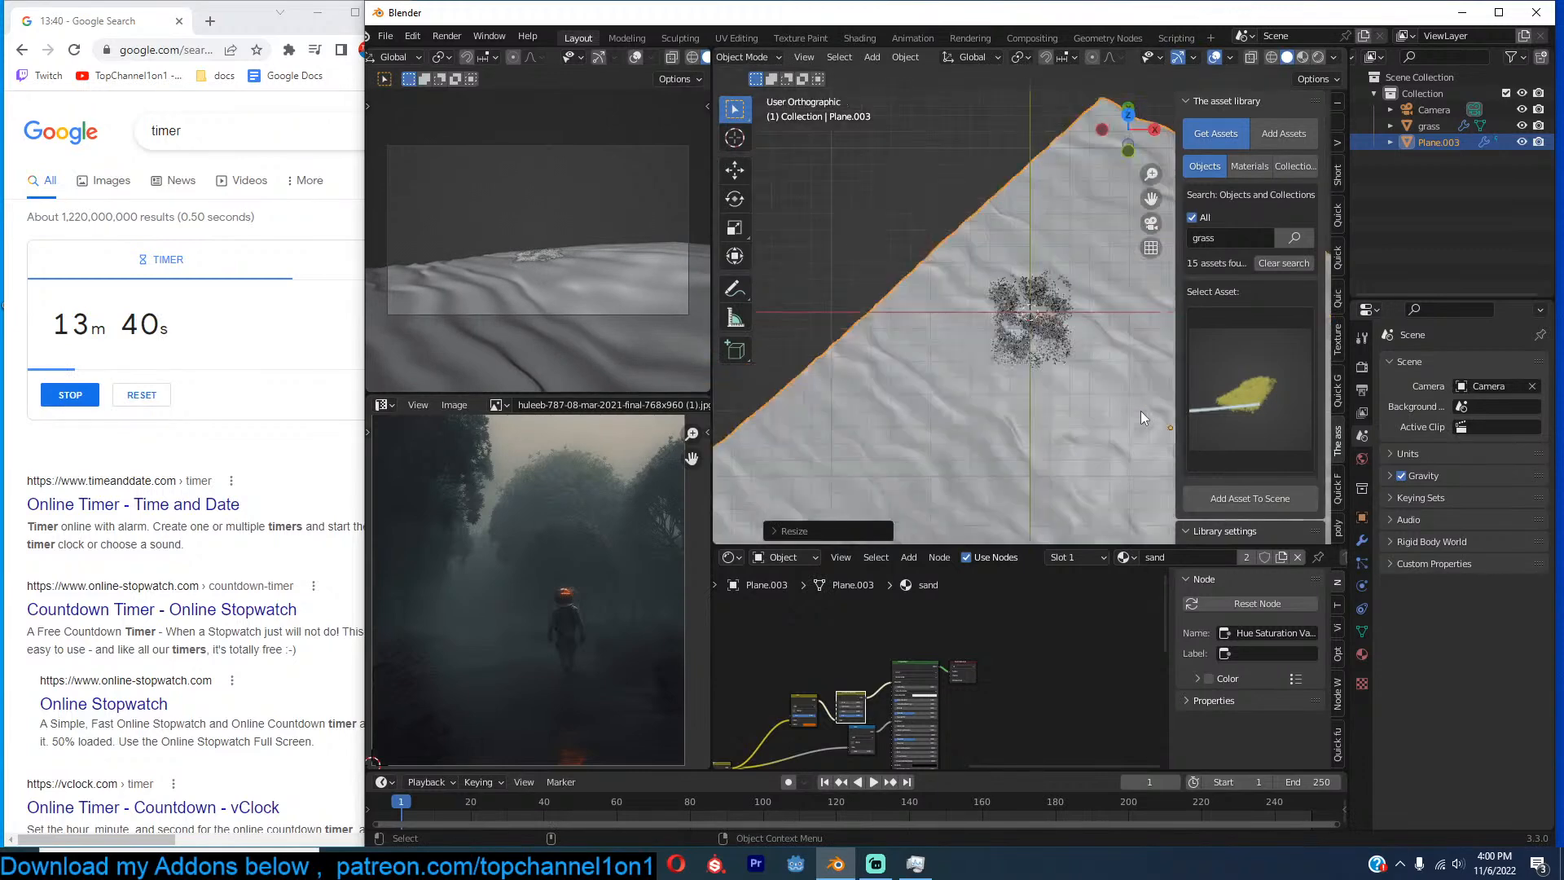
key("g")
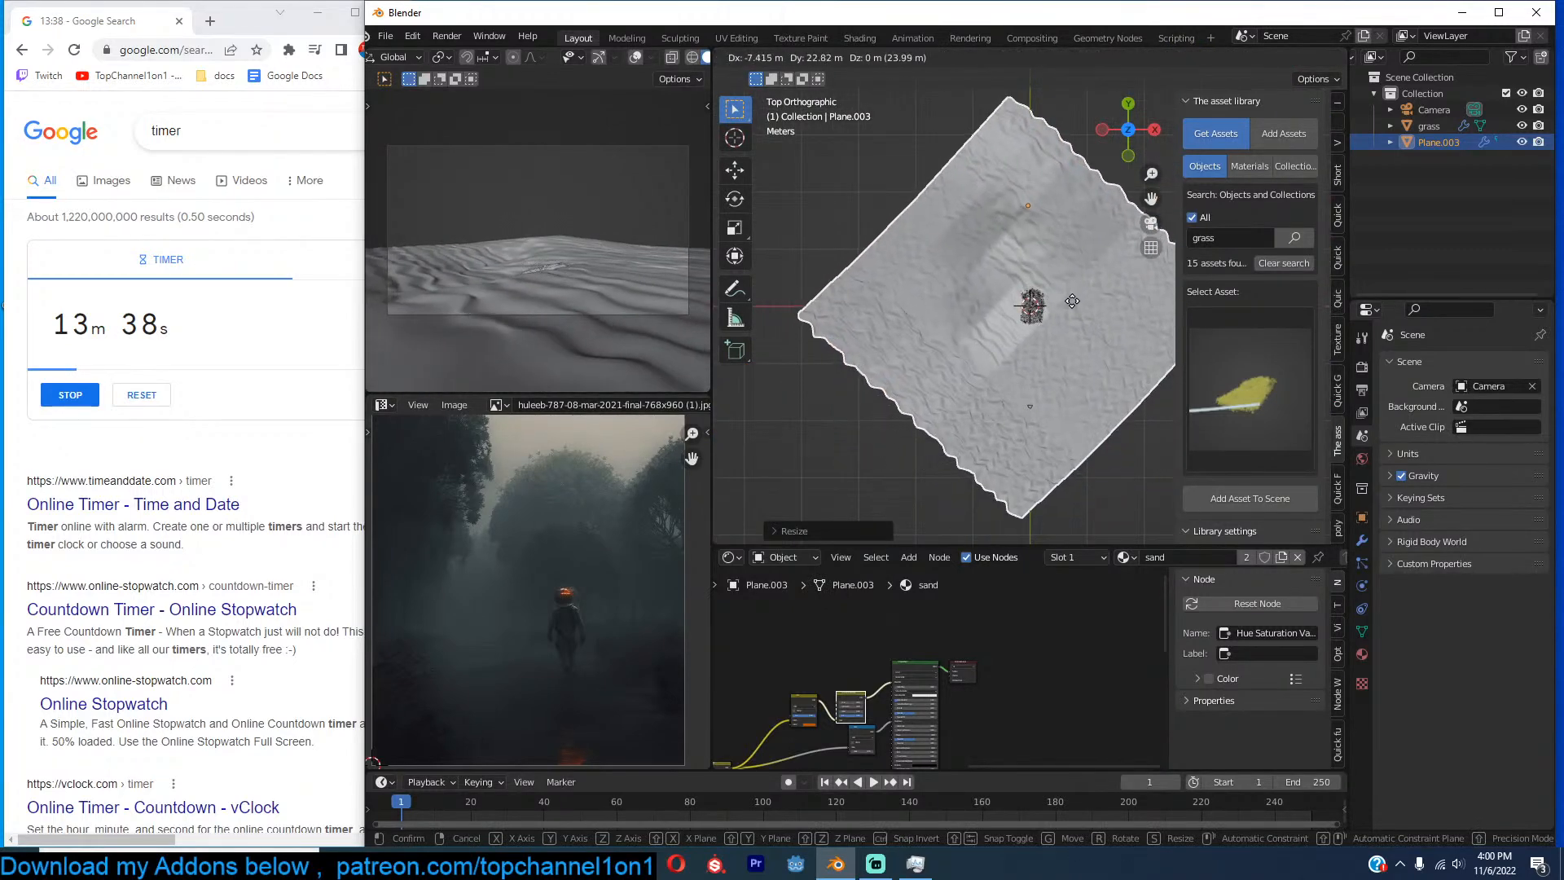
left_click(1047, 294)
Enlarge the grass patch to cover more of the terrain and check it through the camera.
scroll(1045, 301, "up", 3)
left_click(1049, 305)
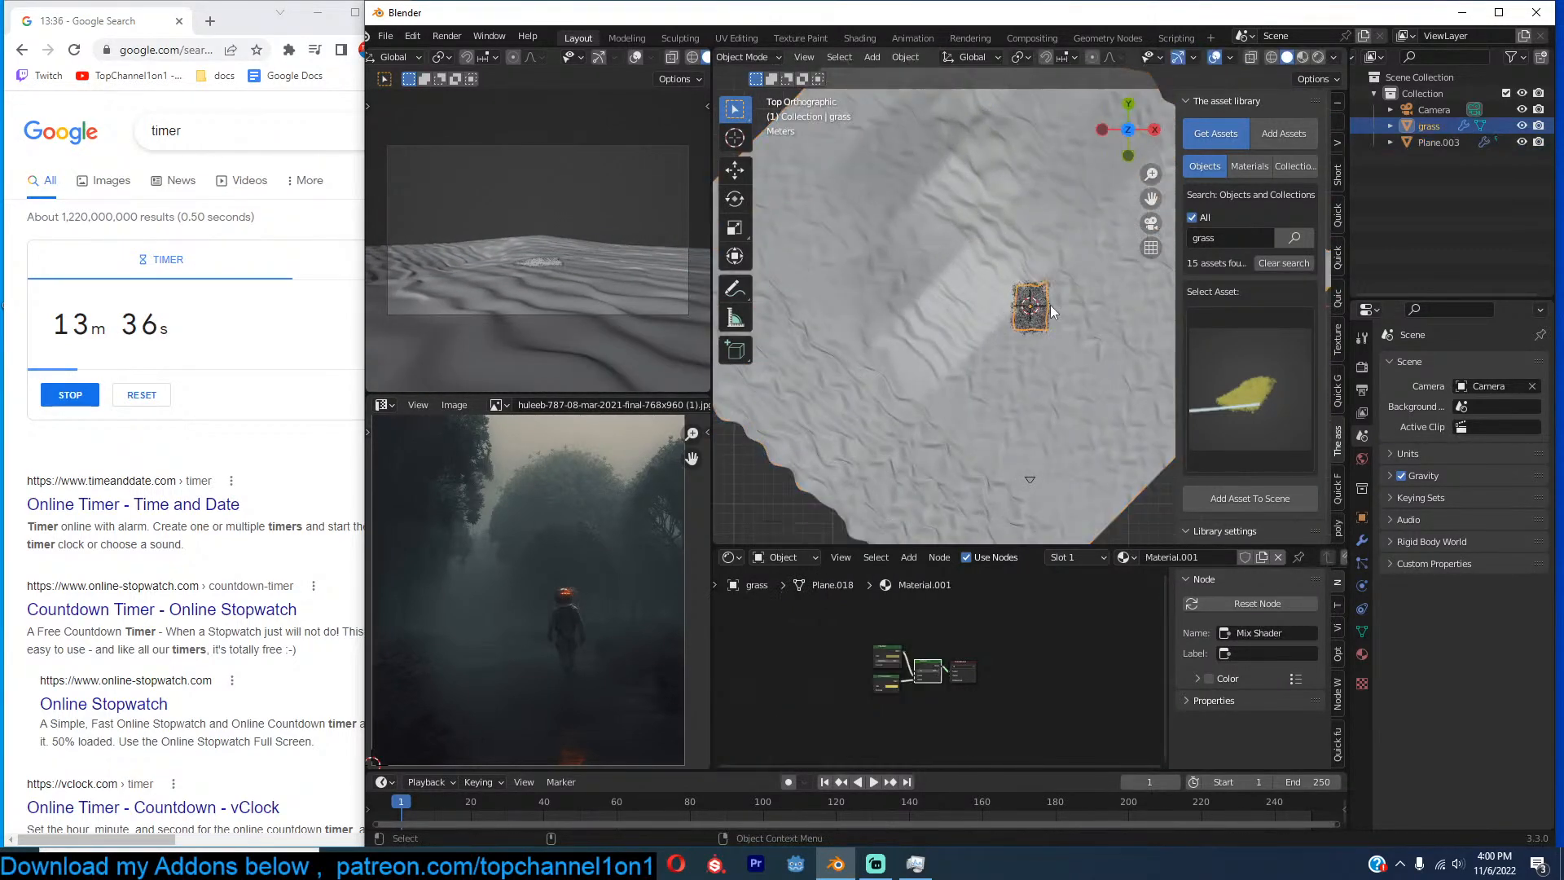
key("s")
left_click(1079, 350)
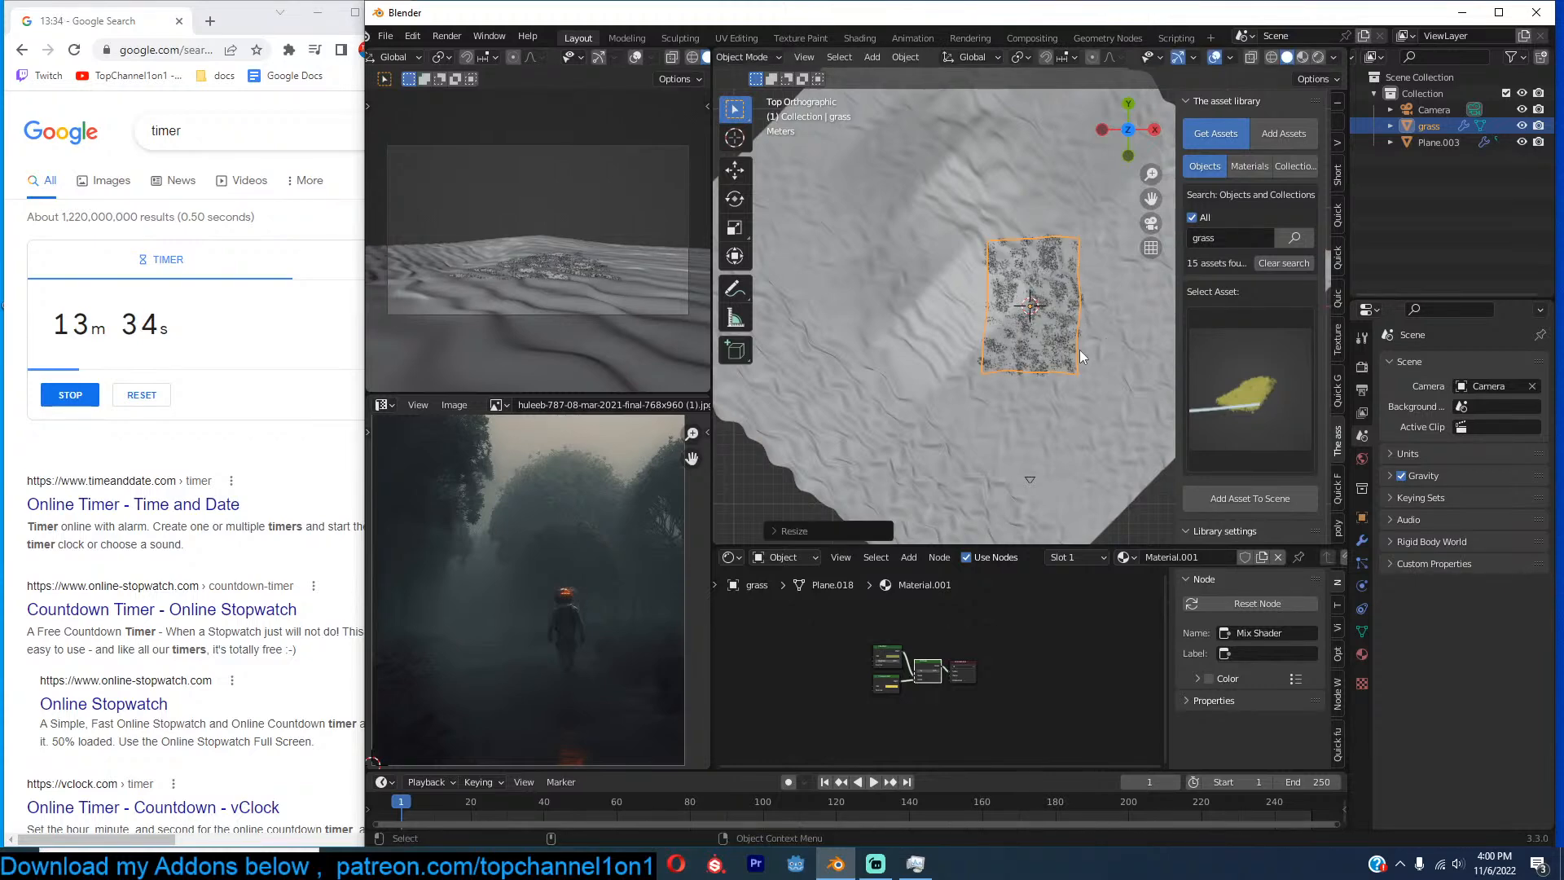
key("KP_0")
key("KP_7")
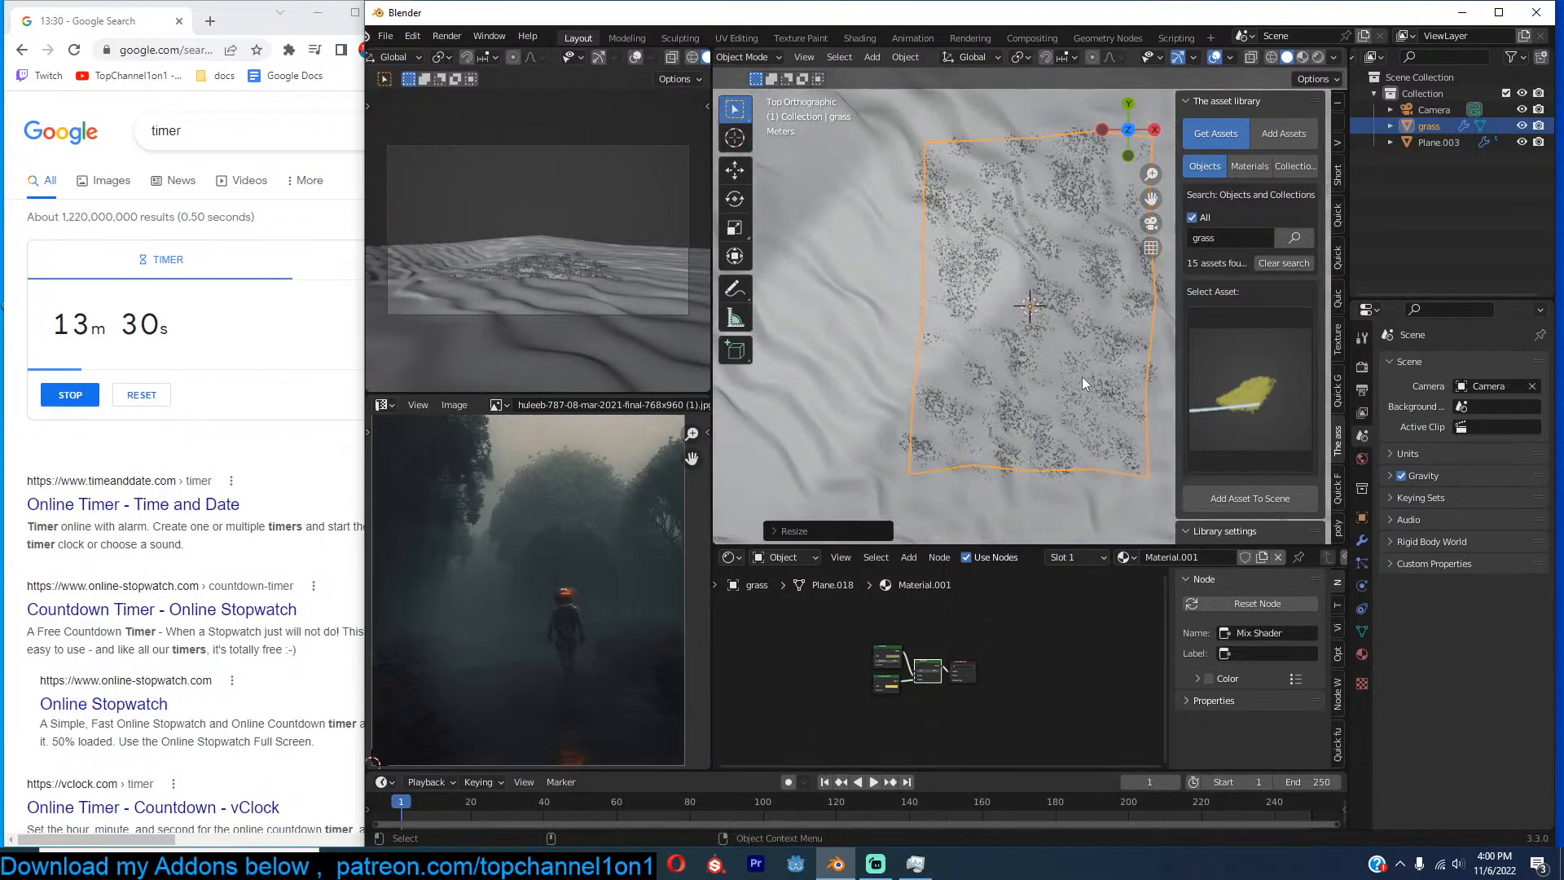
Set the render output's vertical resolution to 2434 px to match the portrait reference.
scroll(554, 649, "down", 2)
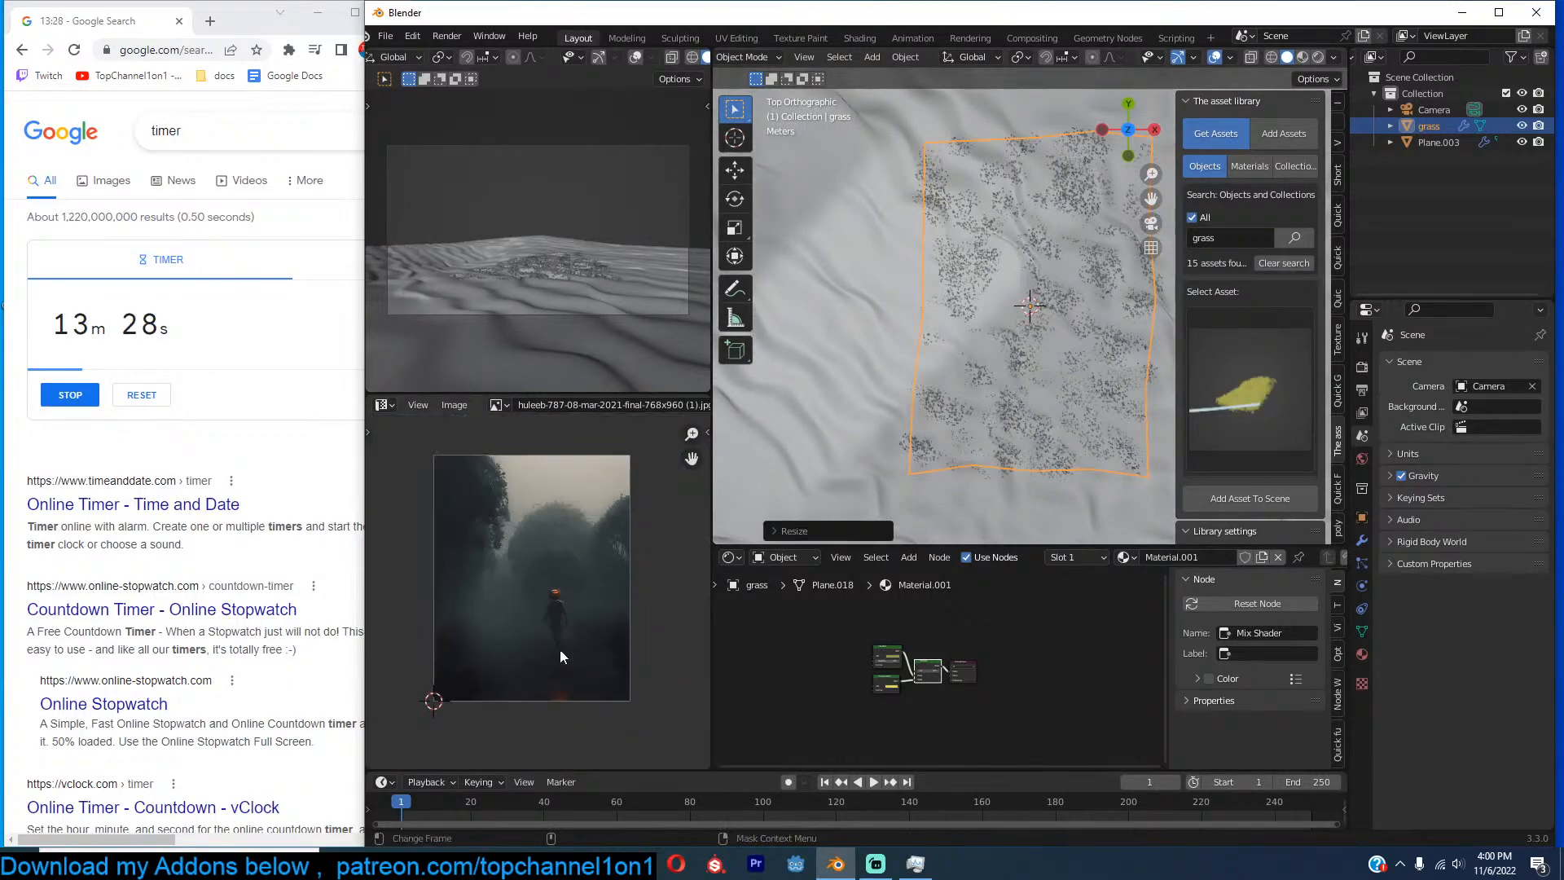
left_click(1362, 367)
left_click(1362, 392)
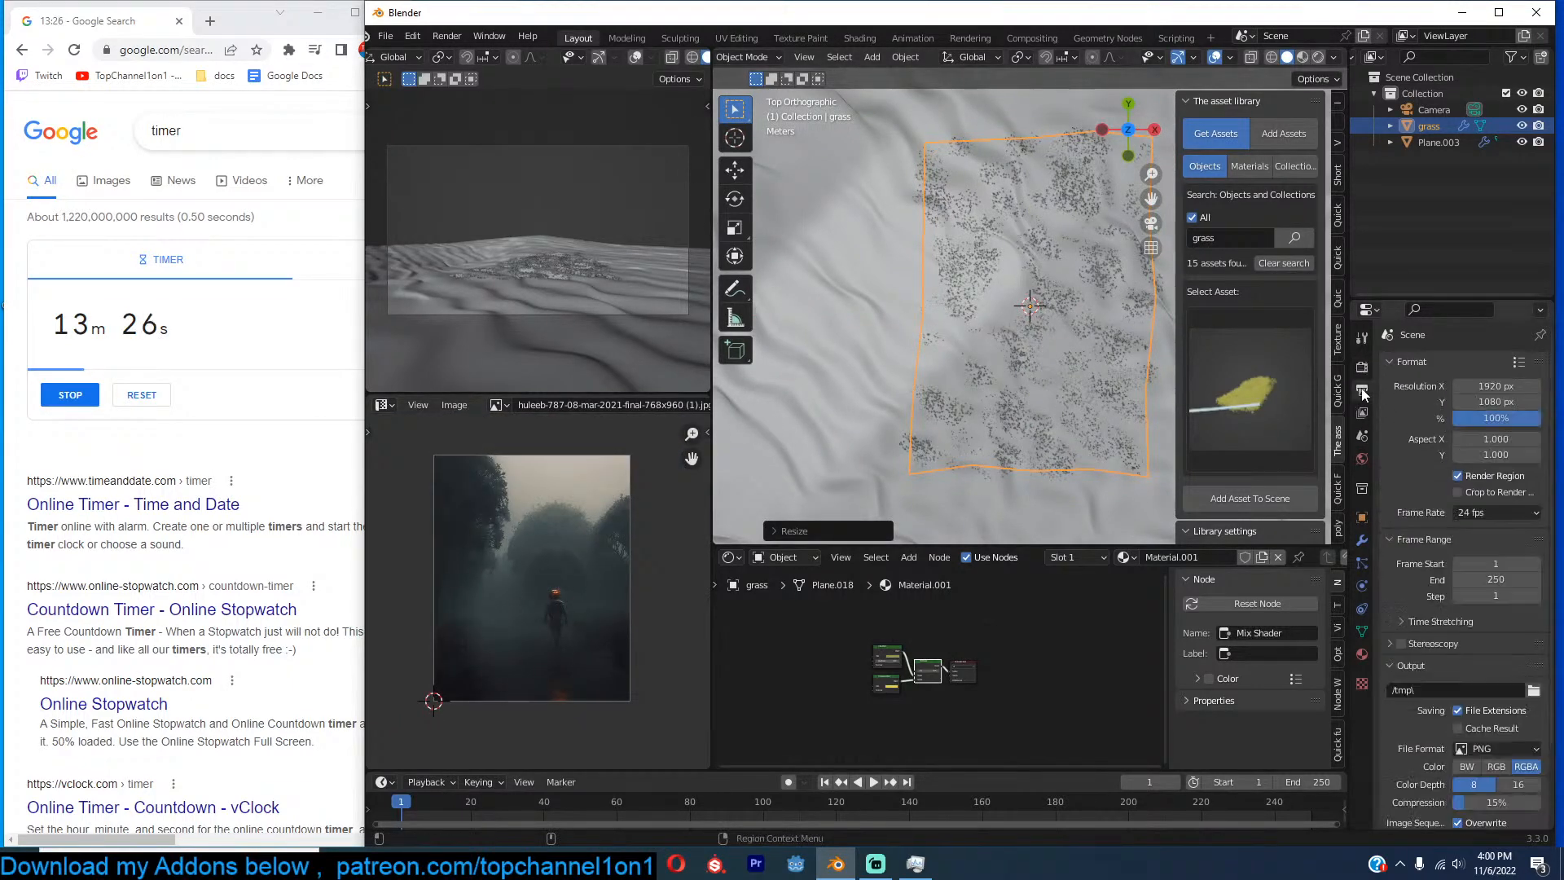
left_click_drag(1489, 399, 1551, 399)
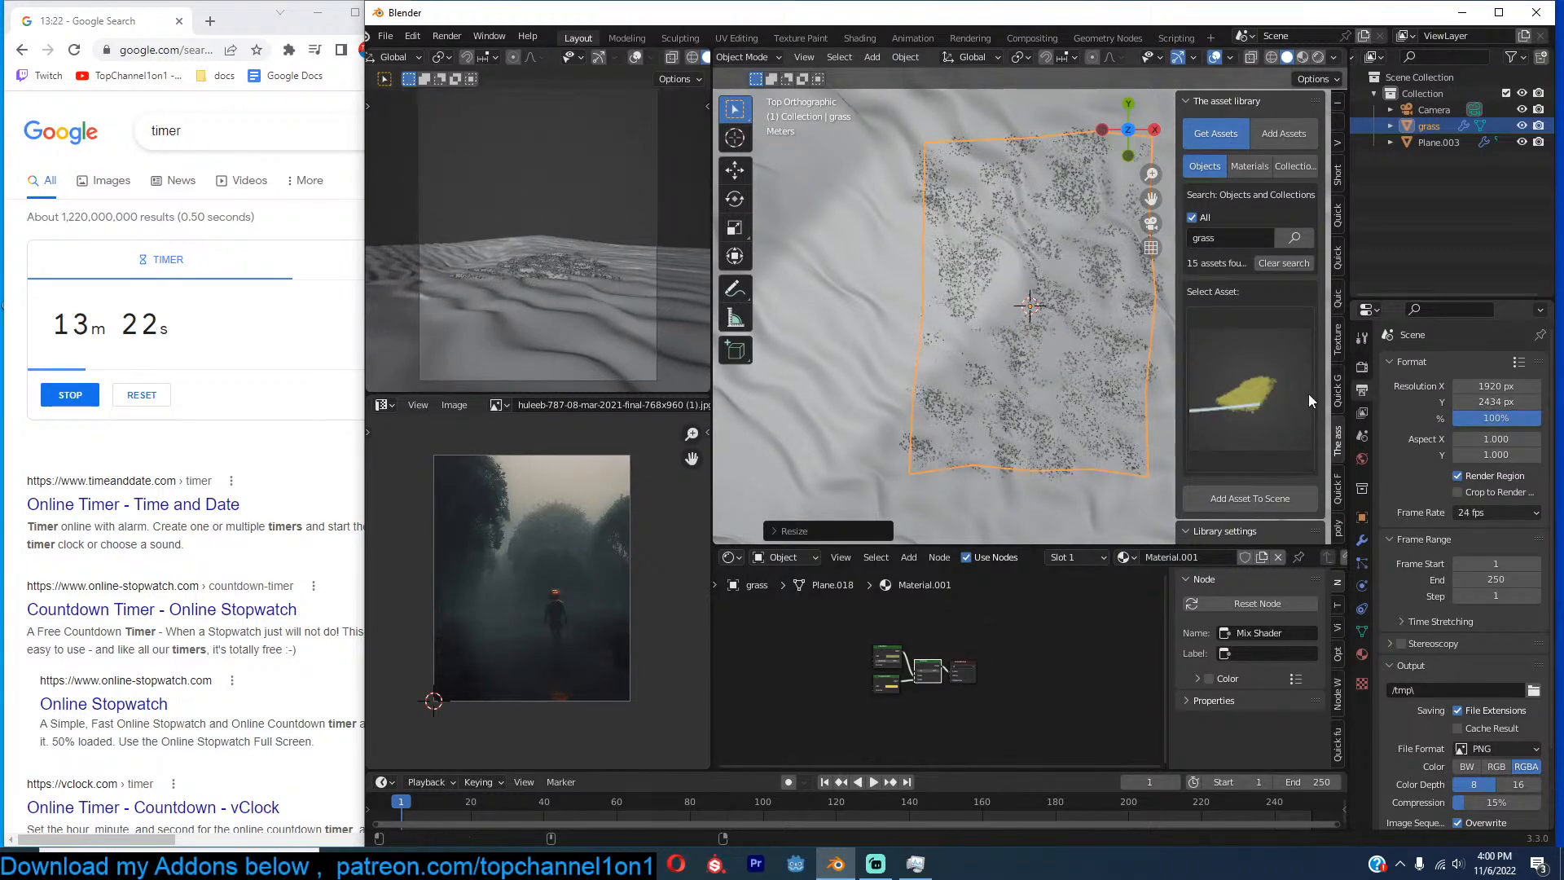
Change the render engine to Cycles.
left_click(1362, 366)
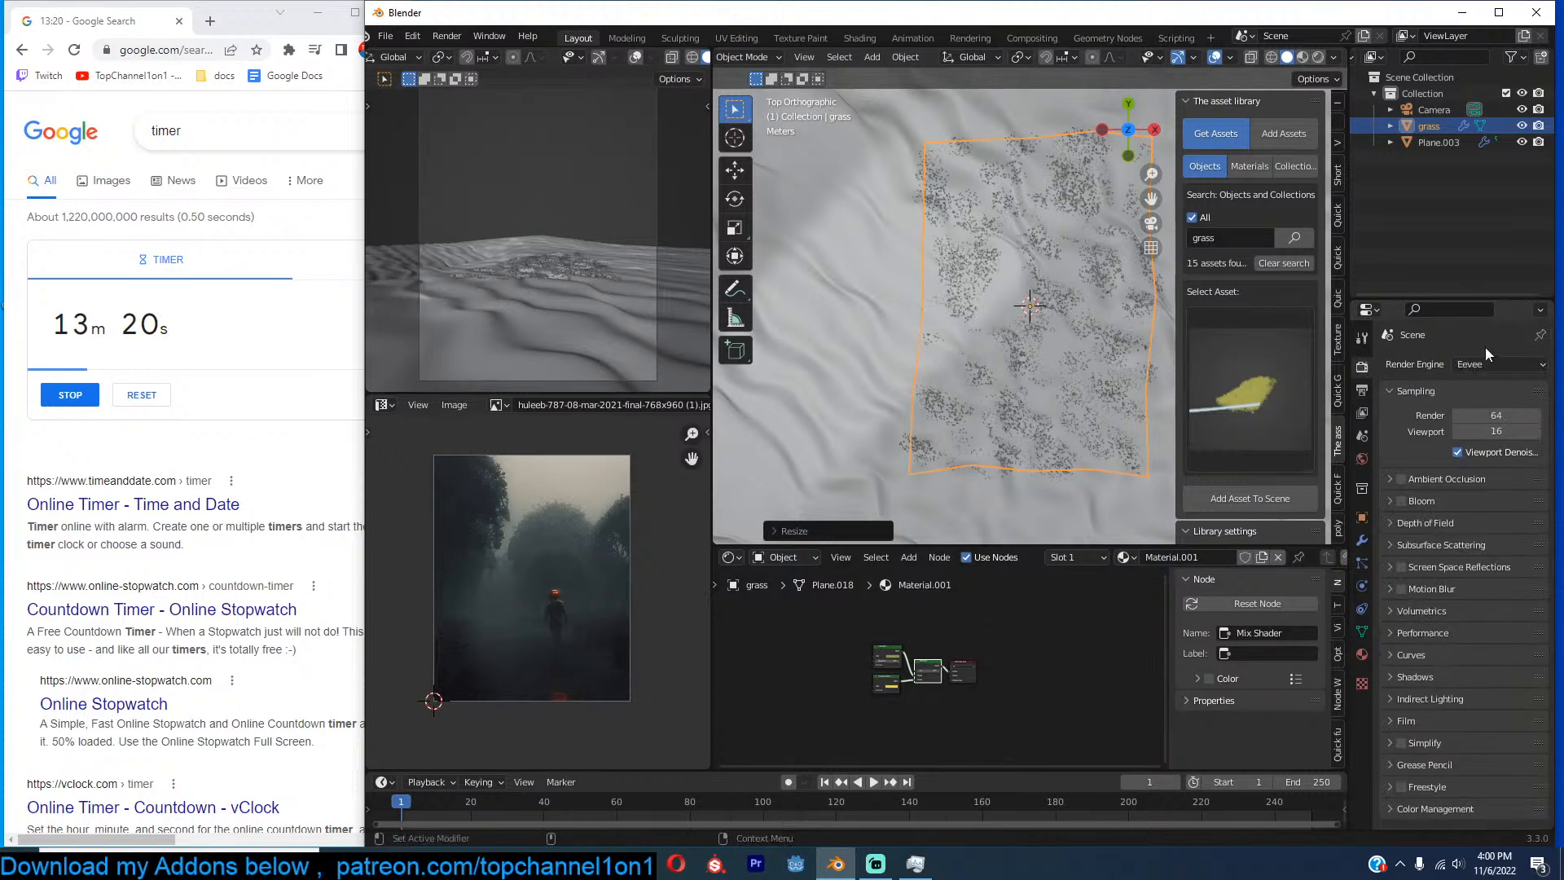
left_click(1488, 364)
left_click(1472, 418)
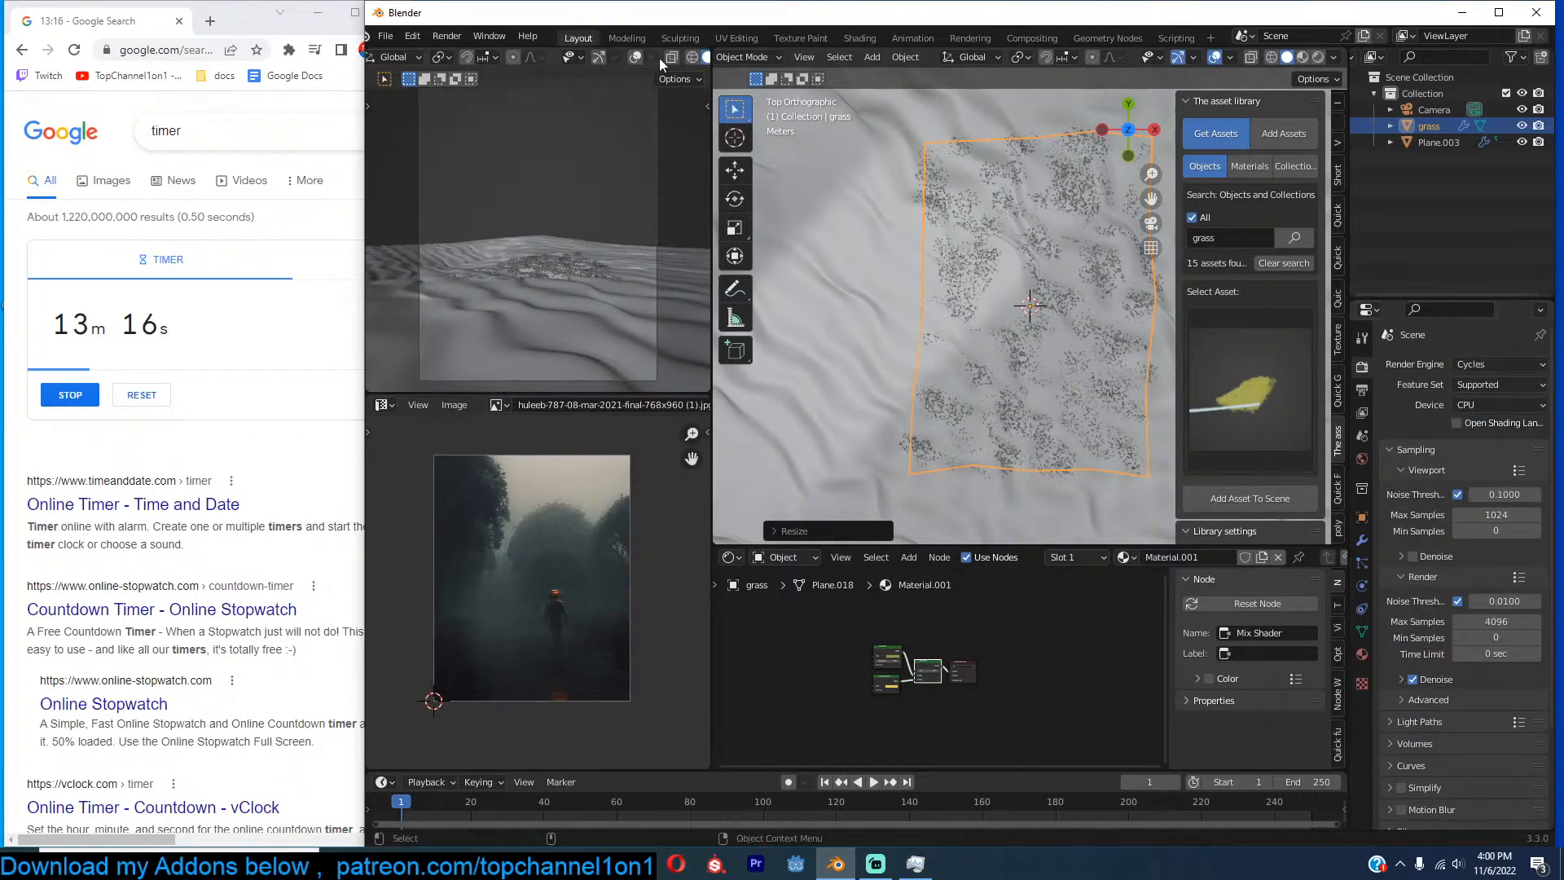
Show the camera preview viewport in Rendered shading and set the Cycles device to GPU Compute.
scroll(658, 58, "down", 2)
left_click(681, 57)
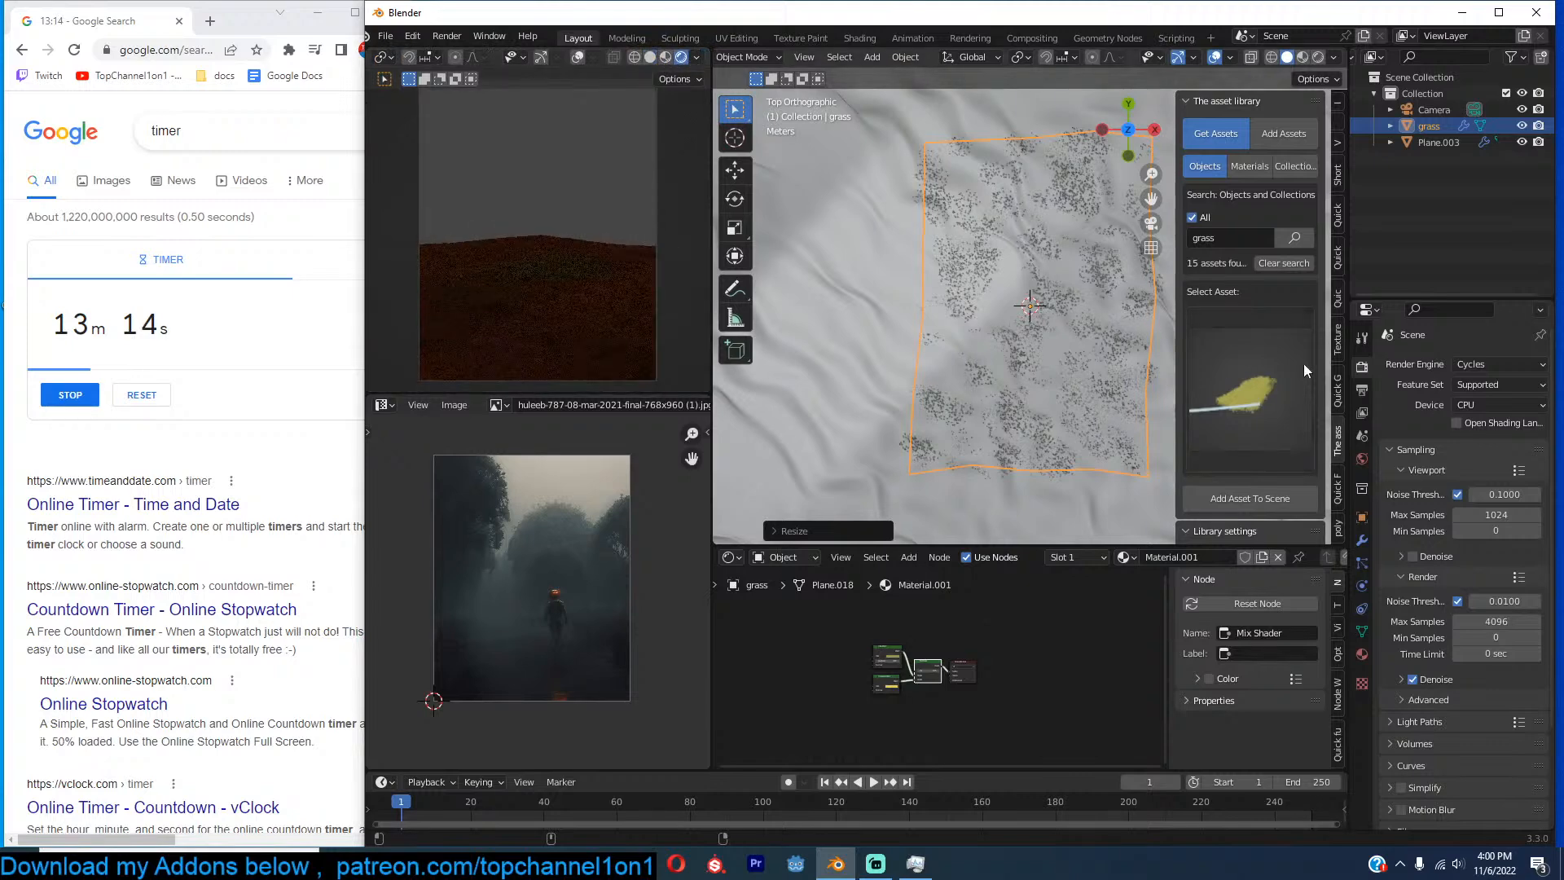
left_click(1476, 405)
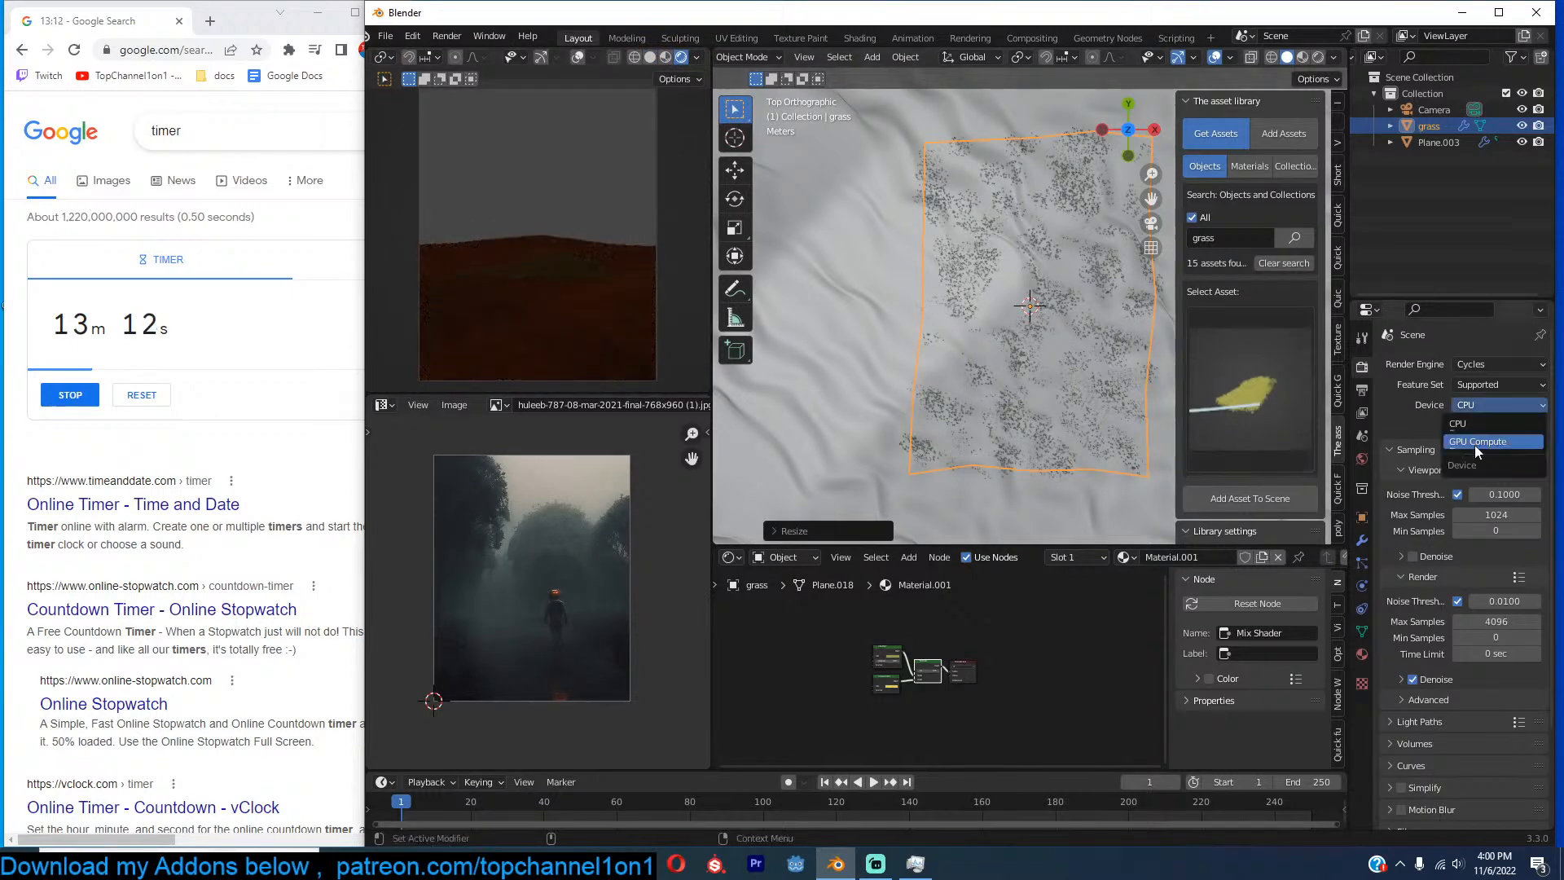
left_click(1476, 441)
Set the world background strength to 0 to remove the ambient light.
left_click(1362, 458)
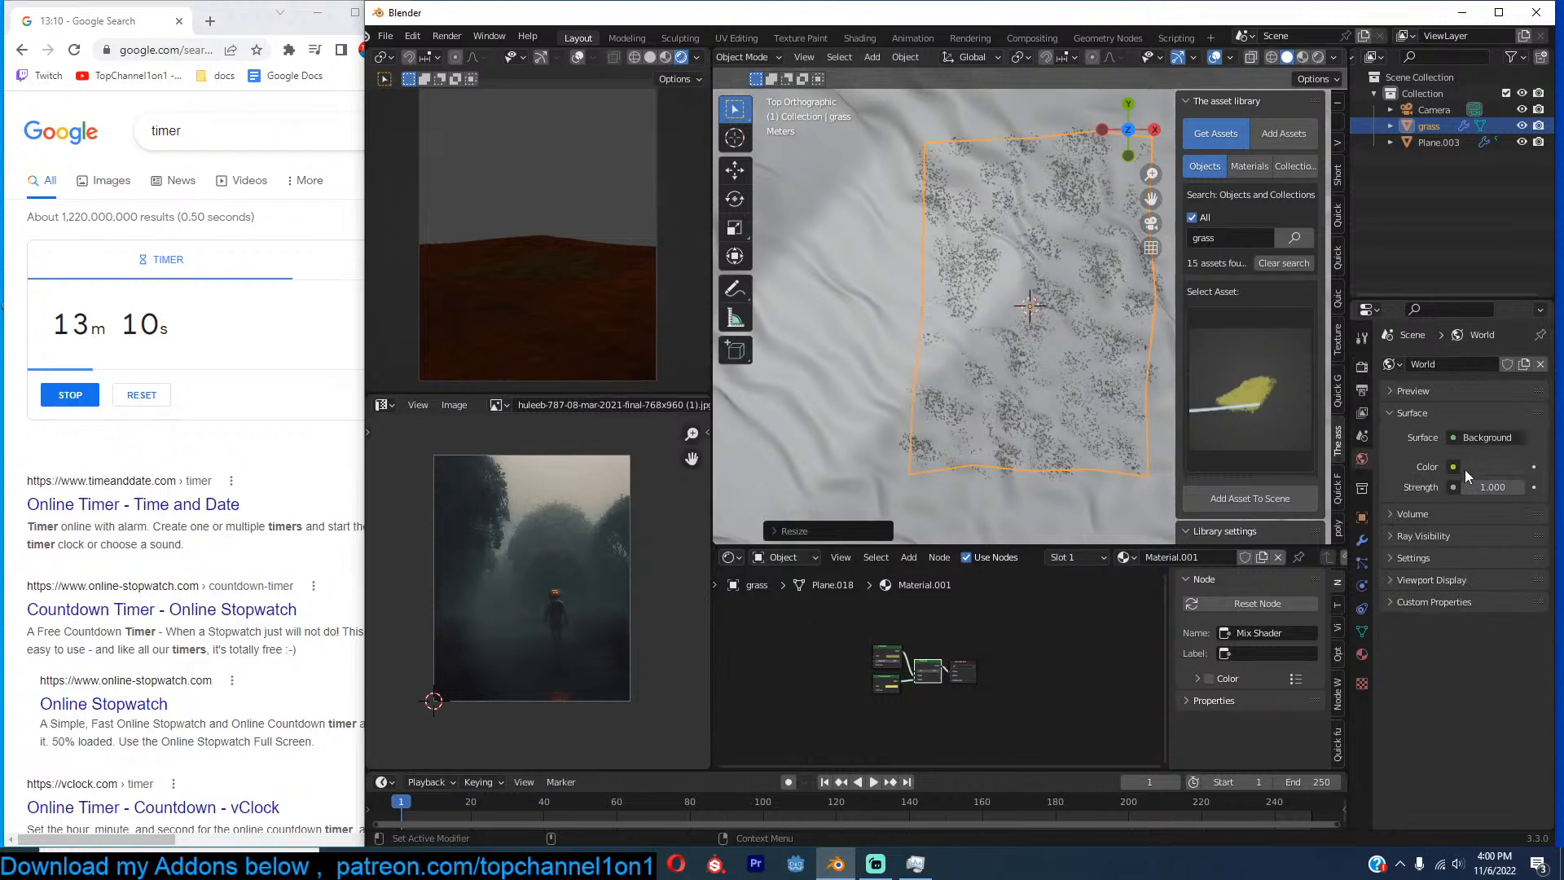
left_click(1454, 466)
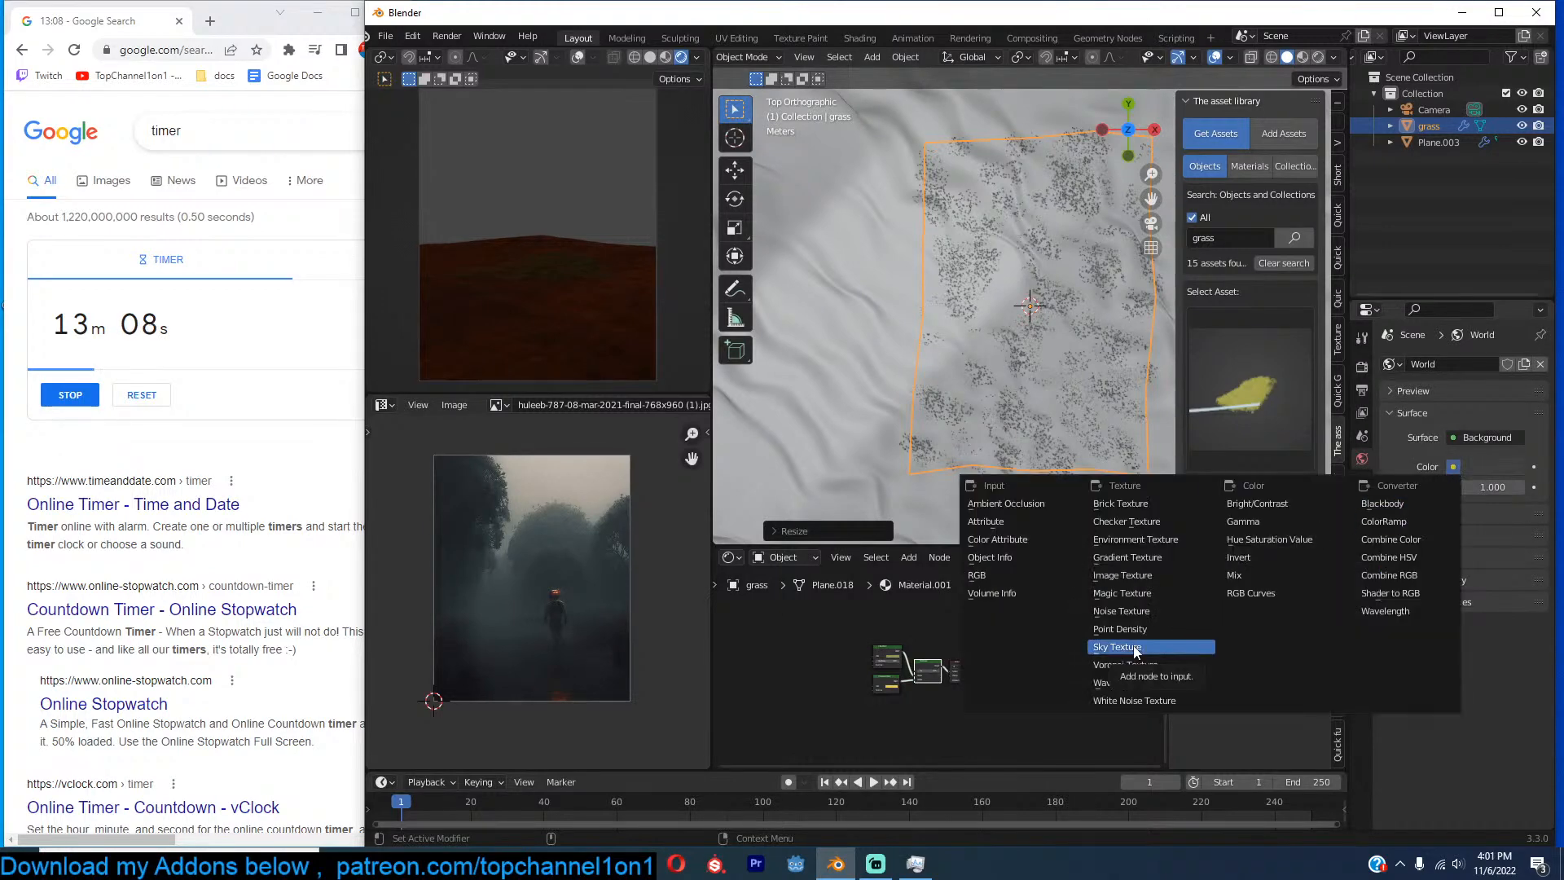
key("BackSpace")
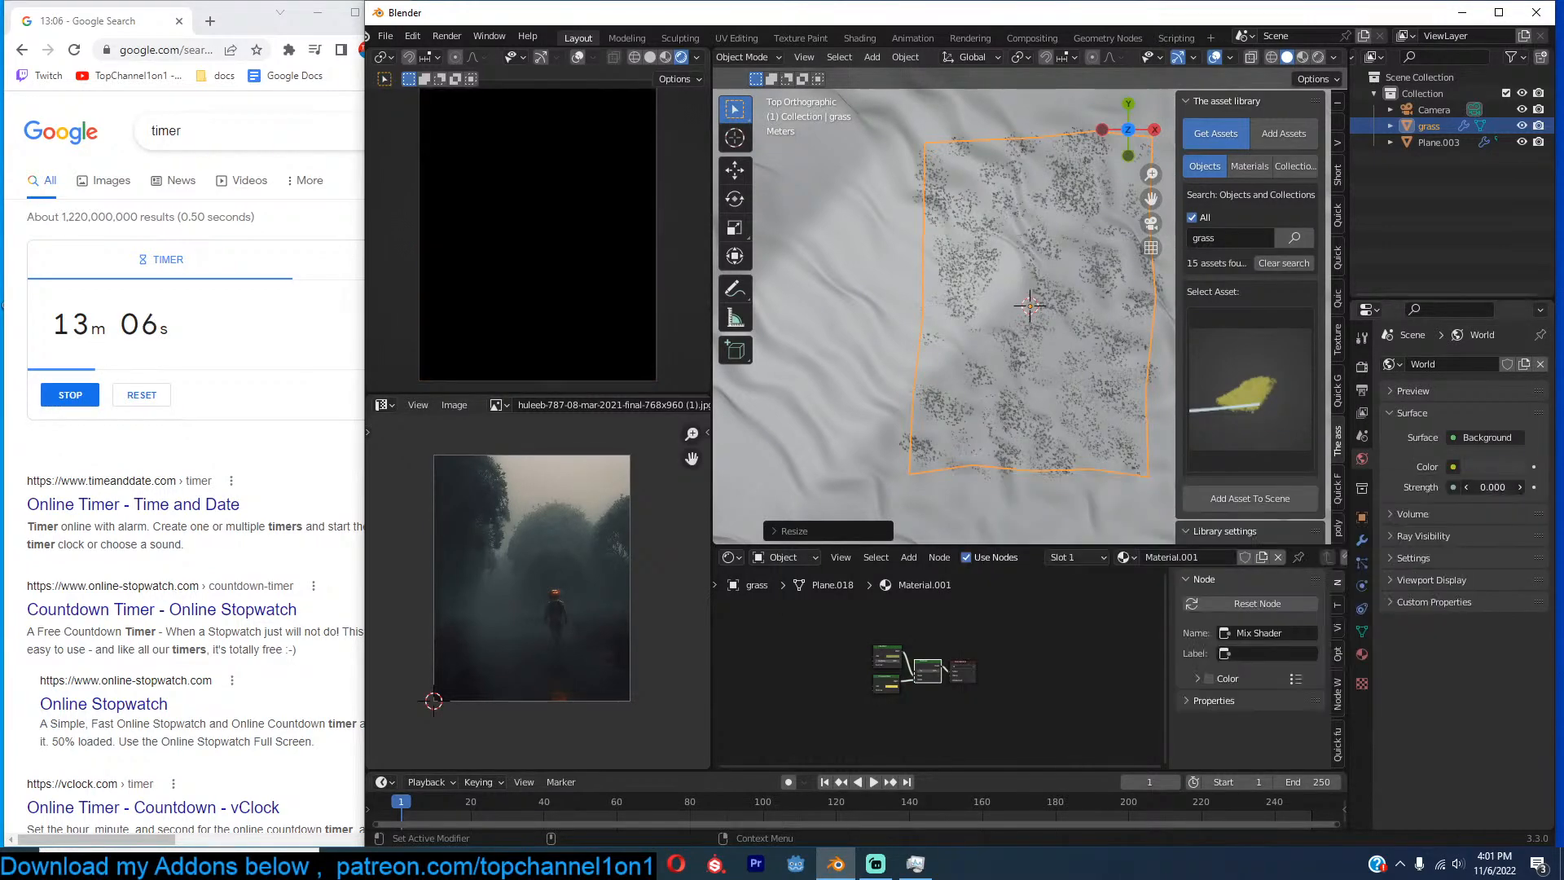
Search the asset library for "volum" and open the matching asset thumbnails.
left_click(1259, 238)
type("volum")
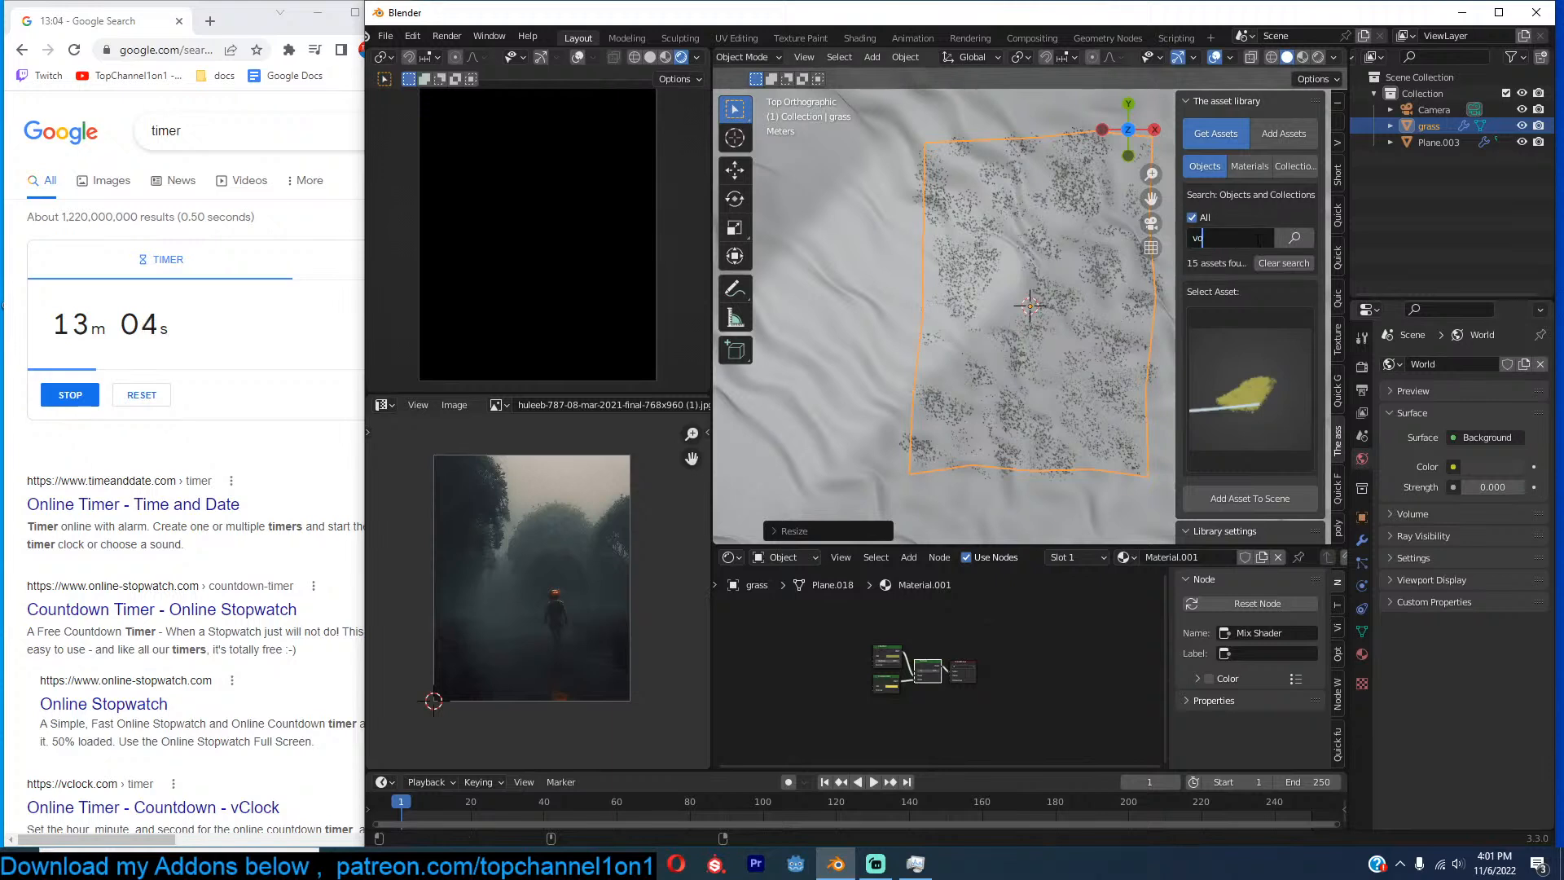
key("Return")
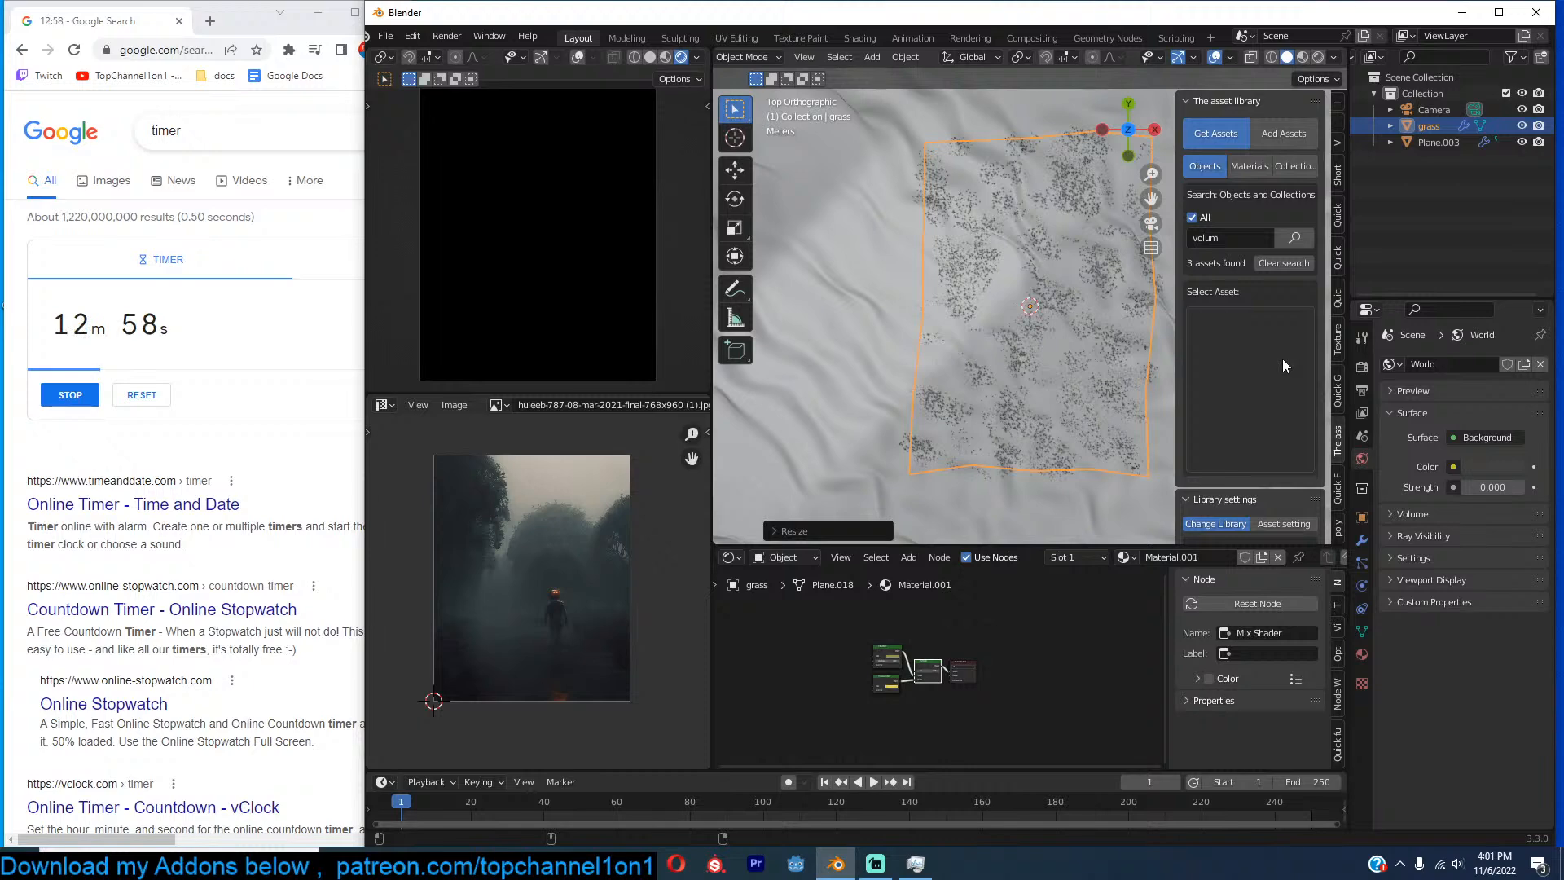
left_click(1303, 350)
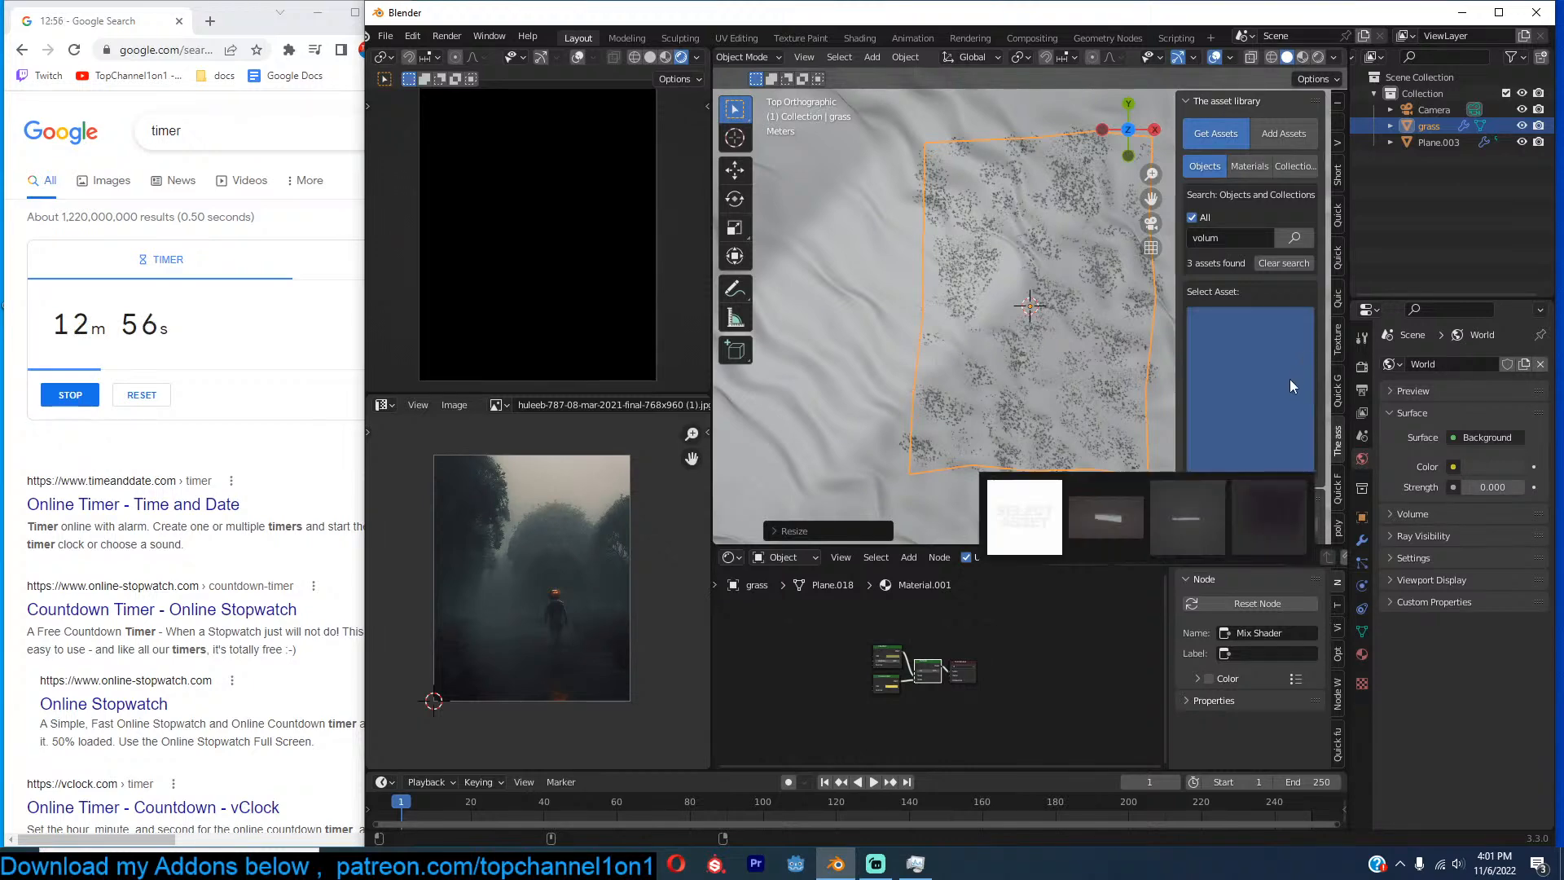
Add the third found volume object asset at the centre of the grass patch and scale it over the patch.
left_click(1243, 505)
scroll(1127, 305, "down", 4)
middle_click_drag(1127, 305, 1099, 305, "shift")
right_click(1001, 295, "shift")
left_click(1254, 498)
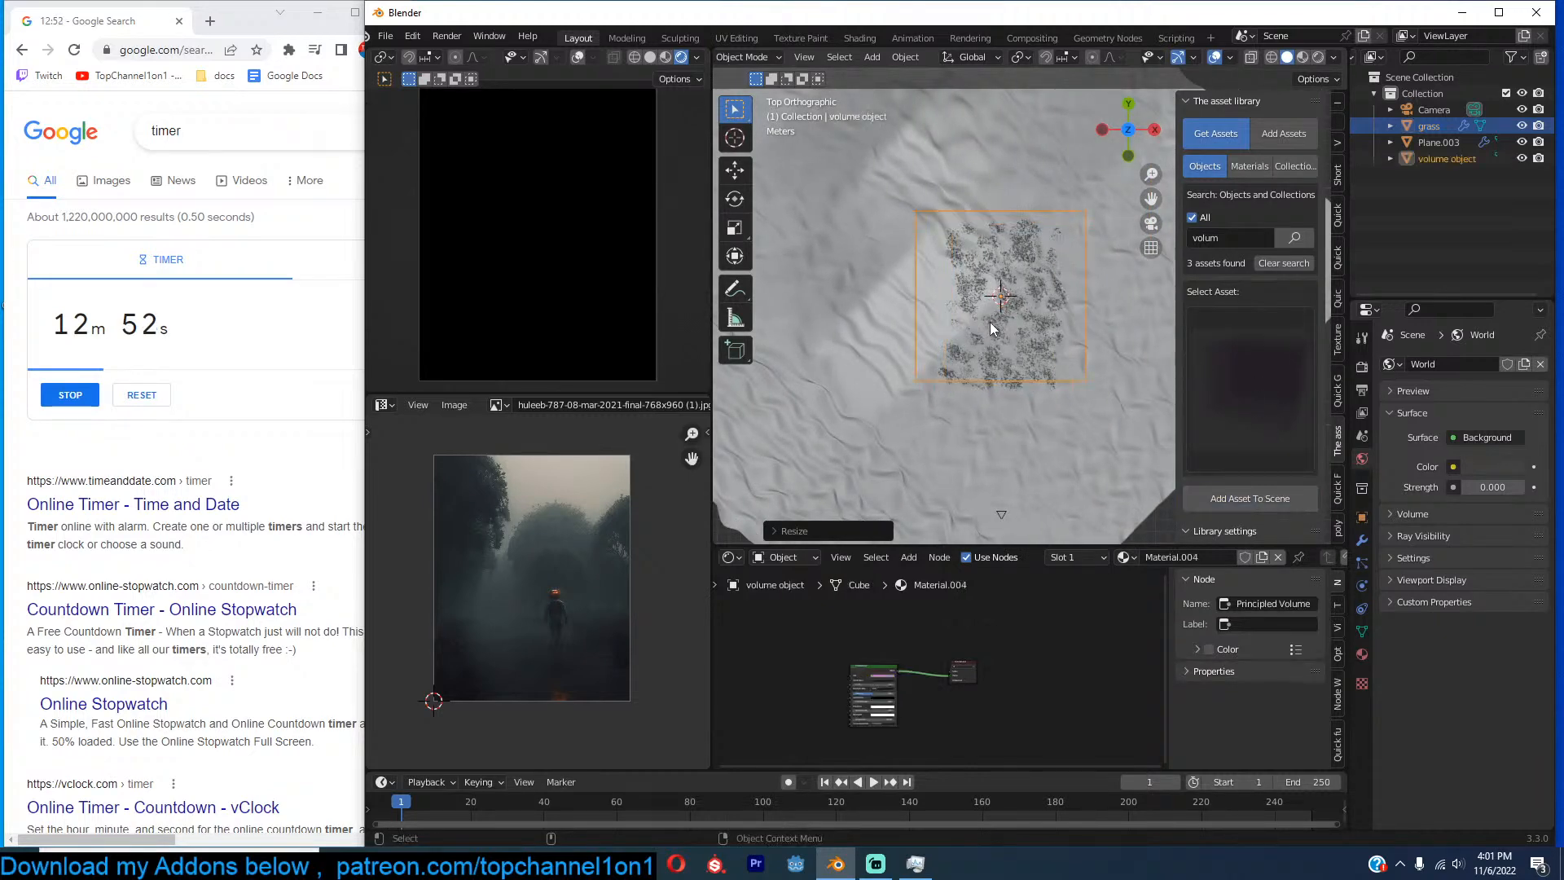
key("s")
left_click(1059, 371)
Move the volume object along the Z axis and tilt it about the X axis, refining the rotation in side view.
middle_click_drag(1059, 370, 1047, 310)
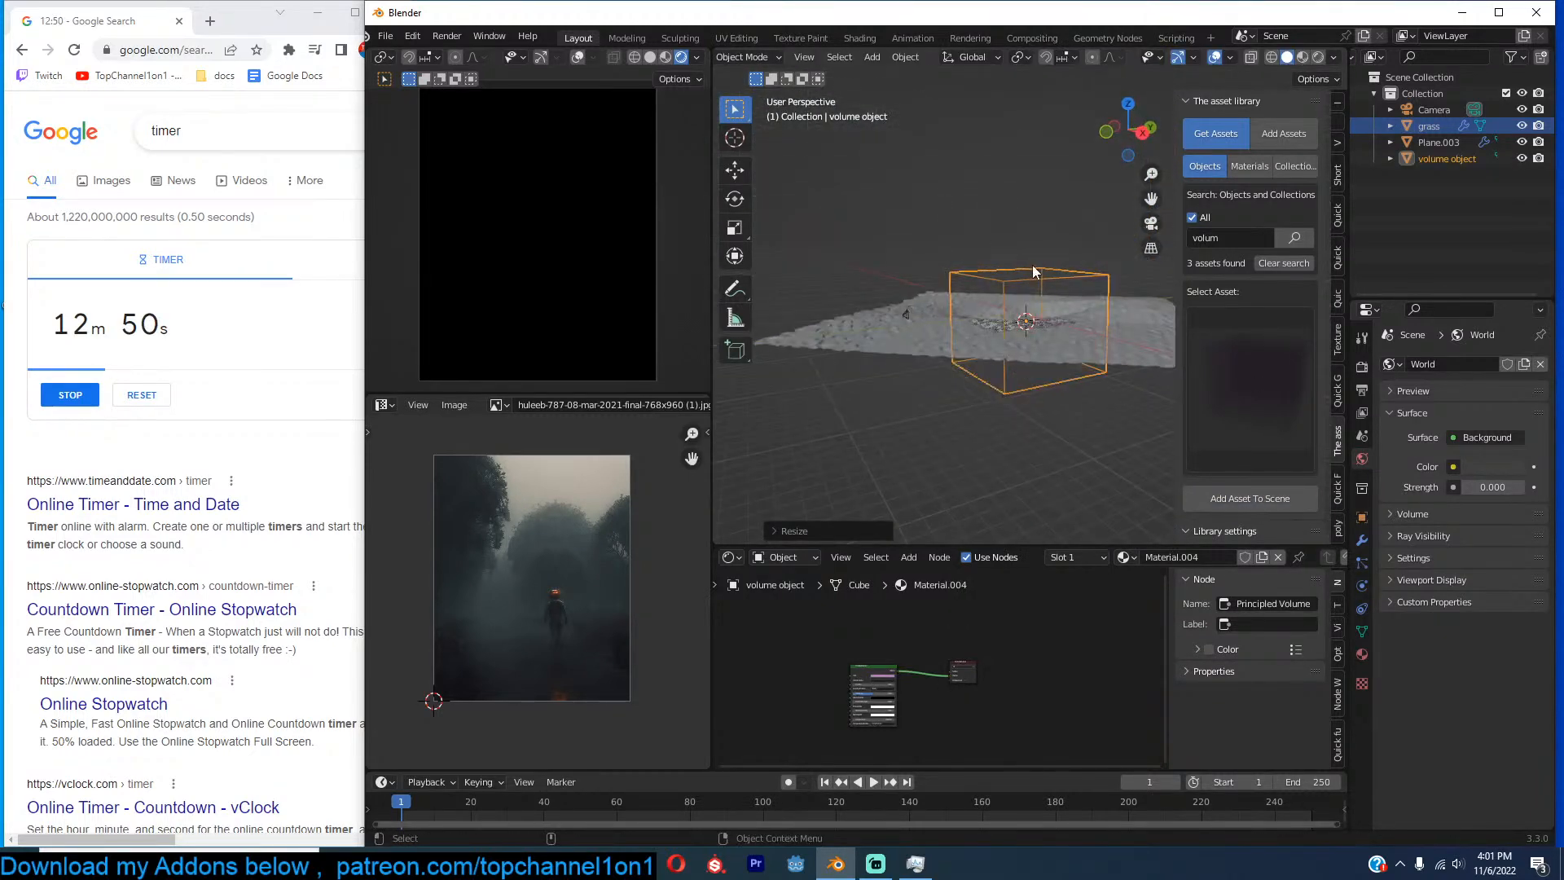
key("g")
key("z")
key("KP_7")
key("r")
key("x")
left_click(1123, 212)
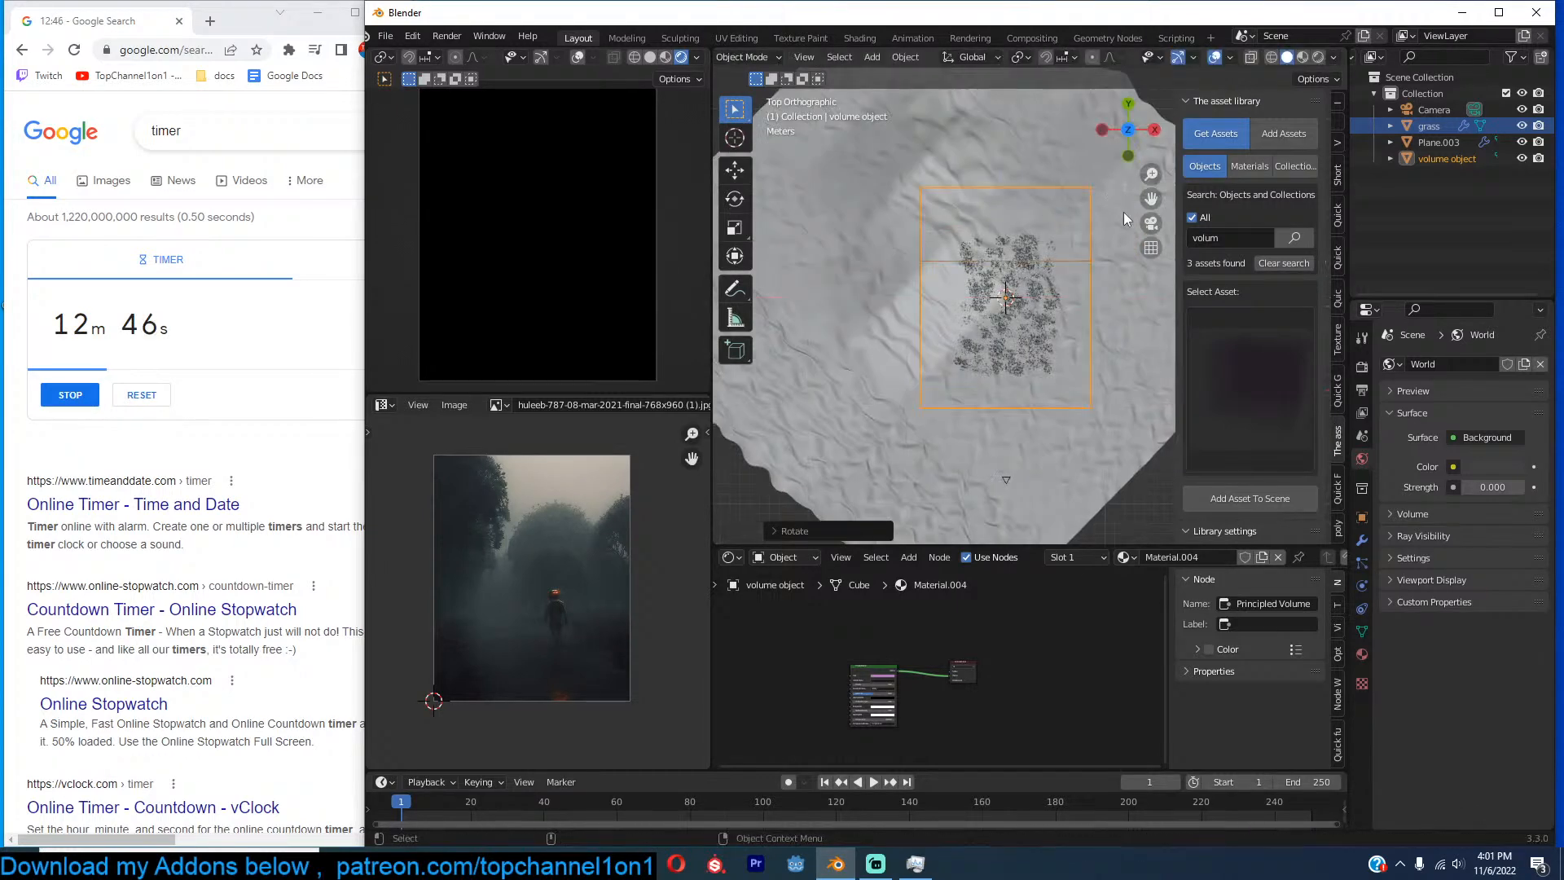
key("KP_3")
key("r")
left_click(1130, 300)
Move the volume object over the terrain and enlarge it in several passes in the side view.
middle_click_drag(978, 313, 902, 333, "shift")
key("g")
left_click(999, 350)
scroll(1002, 353, "down", 3)
key("s")
left_click(1074, 363)
scroll(1081, 365, "down", 2)
key("s")
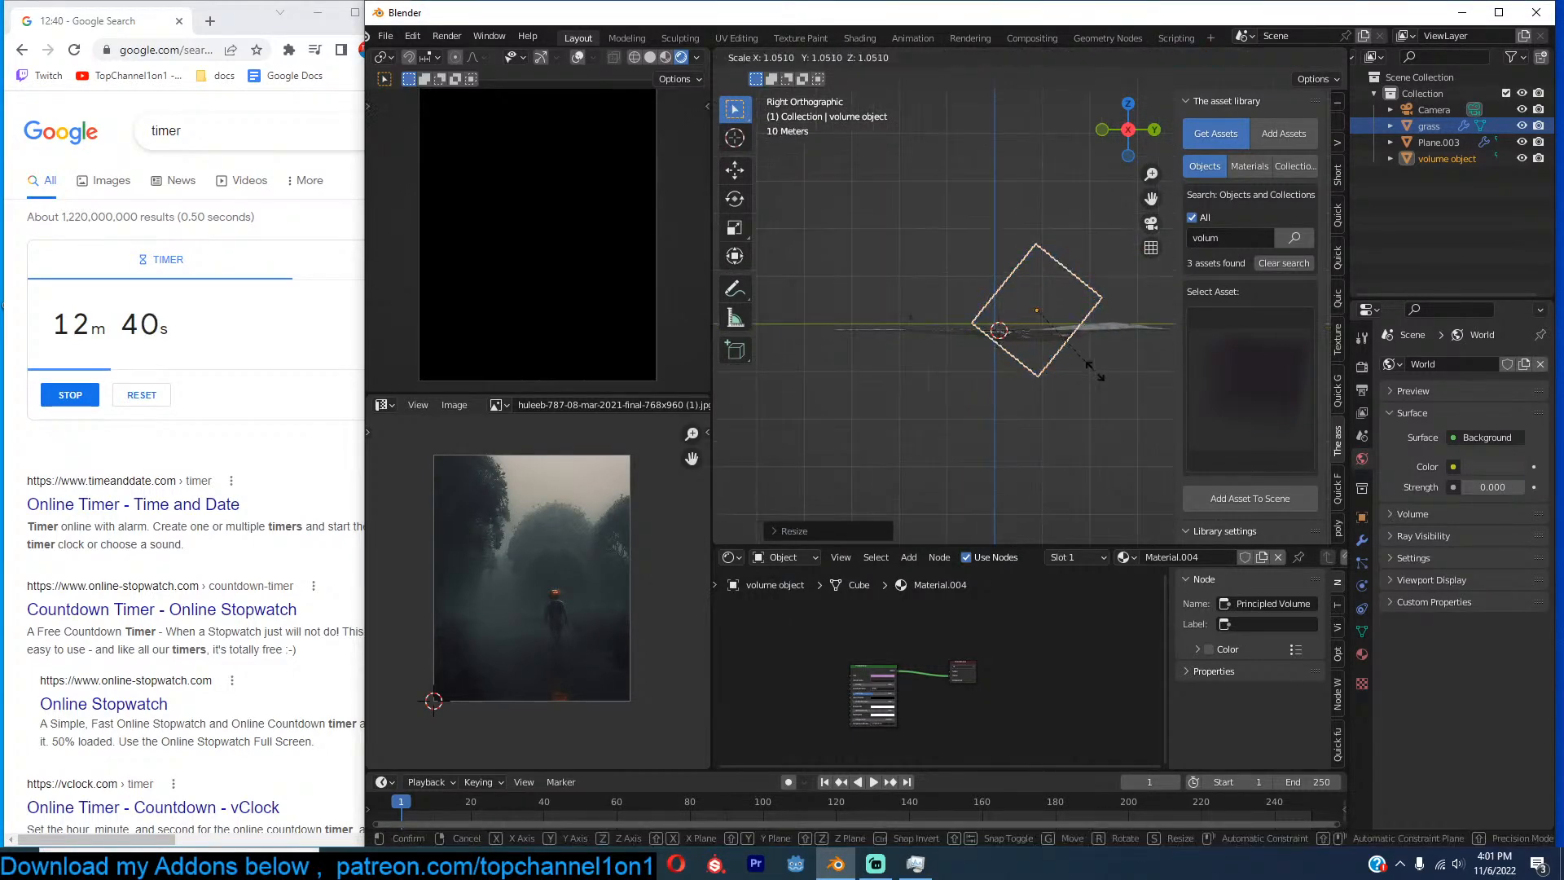
left_click(1110, 384)
key("s")
left_click(1119, 394)
key("g")
left_click(1163, 406)
Set the Principled Volume node's emission strength to 0.010 in the volume object's material.
scroll(942, 722, "up", 5)
scroll(1070, 653, "up", 7)
middle_click_drag(941, 724, 1013, 659)
scroll(1011, 658, "up", 2)
mouse_move(1008, 625)
left_mouse_down("shift")
mouse_move(1030, 625)
mouse_move(1010, 624)
left_mouse_up("shift")
scroll(1039, 368, "down", 1)
Rotate, reposition and further enlarge the volume object so that it encloses the whole terrain in side view.
middle_click_drag(1096, 400, 978, 369, "shift")
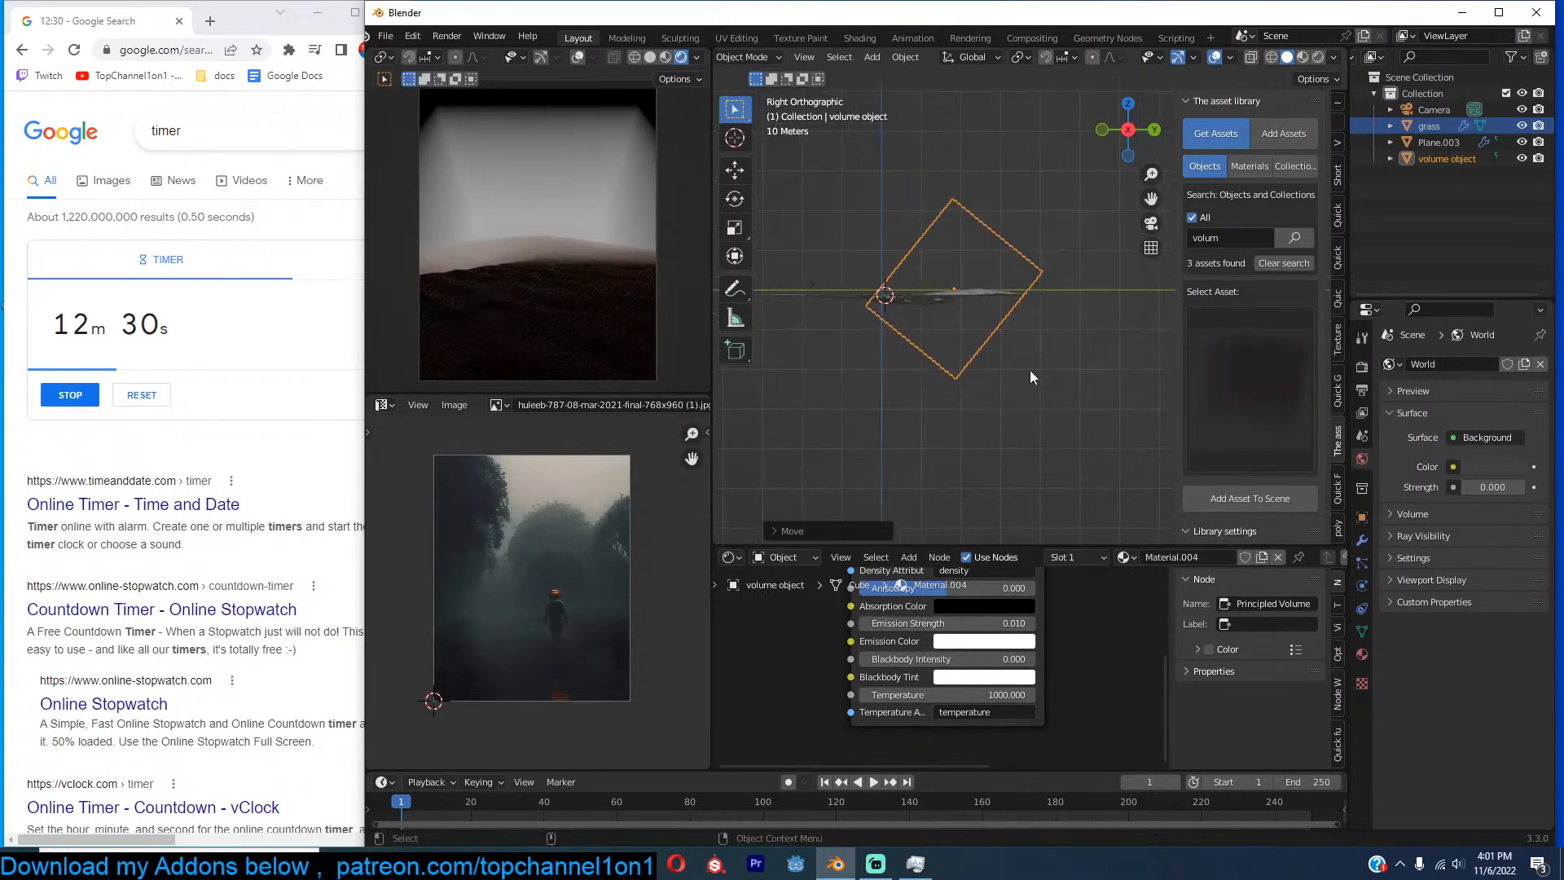
key("r")
left_click(1028, 397)
key("s")
left_click(1098, 408)
key("g")
left_click(1106, 402)
key("s")
left_click(1107, 404)
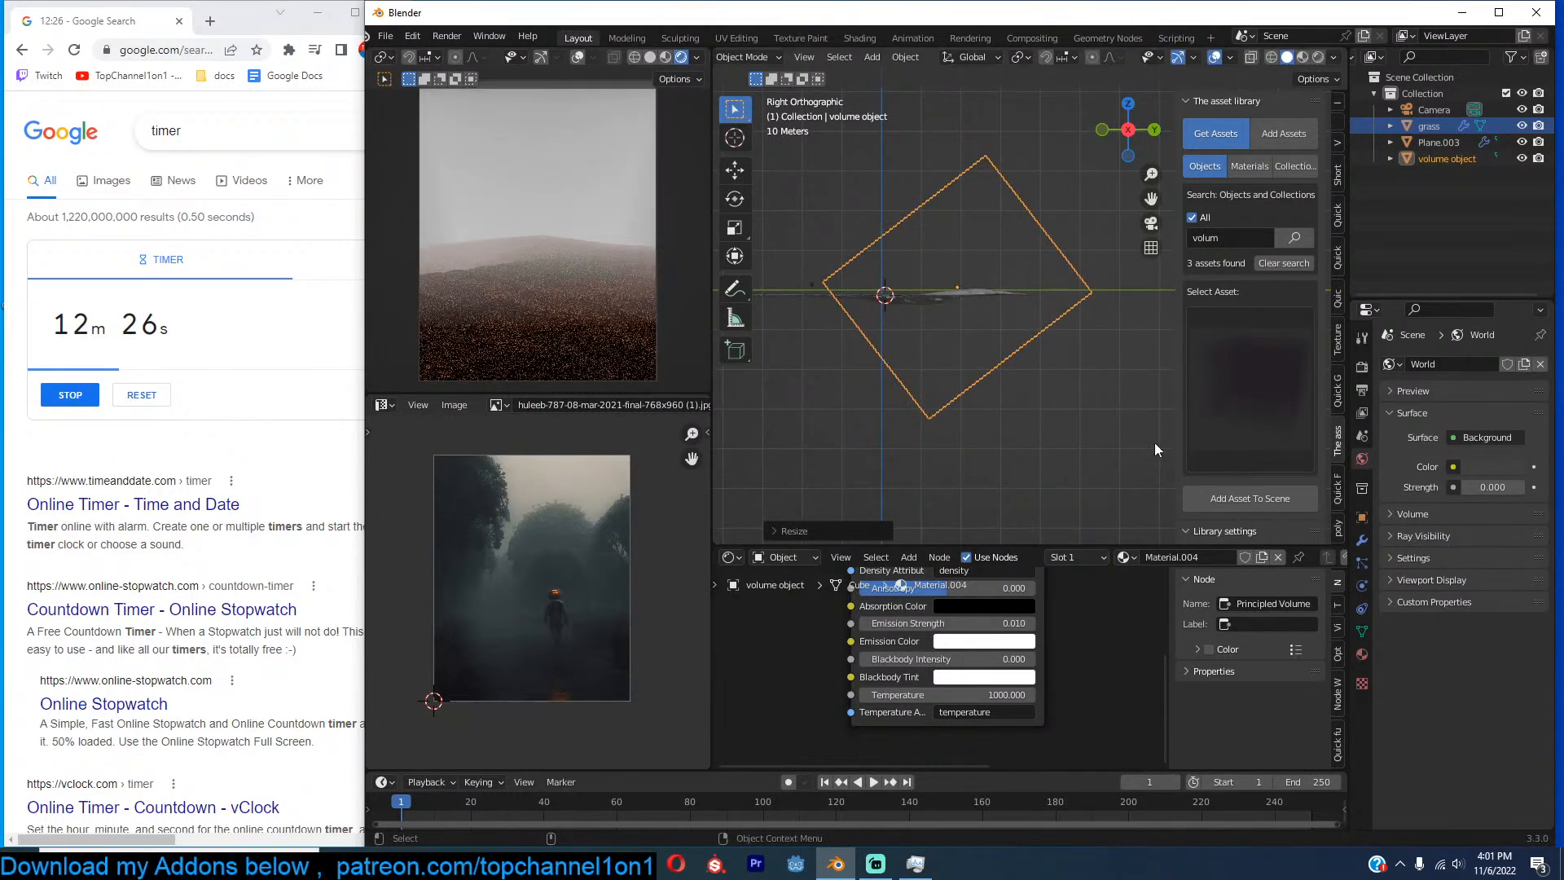
Give the world background a dark blue colour and set its strength to 0.06.
left_click(1488, 467)
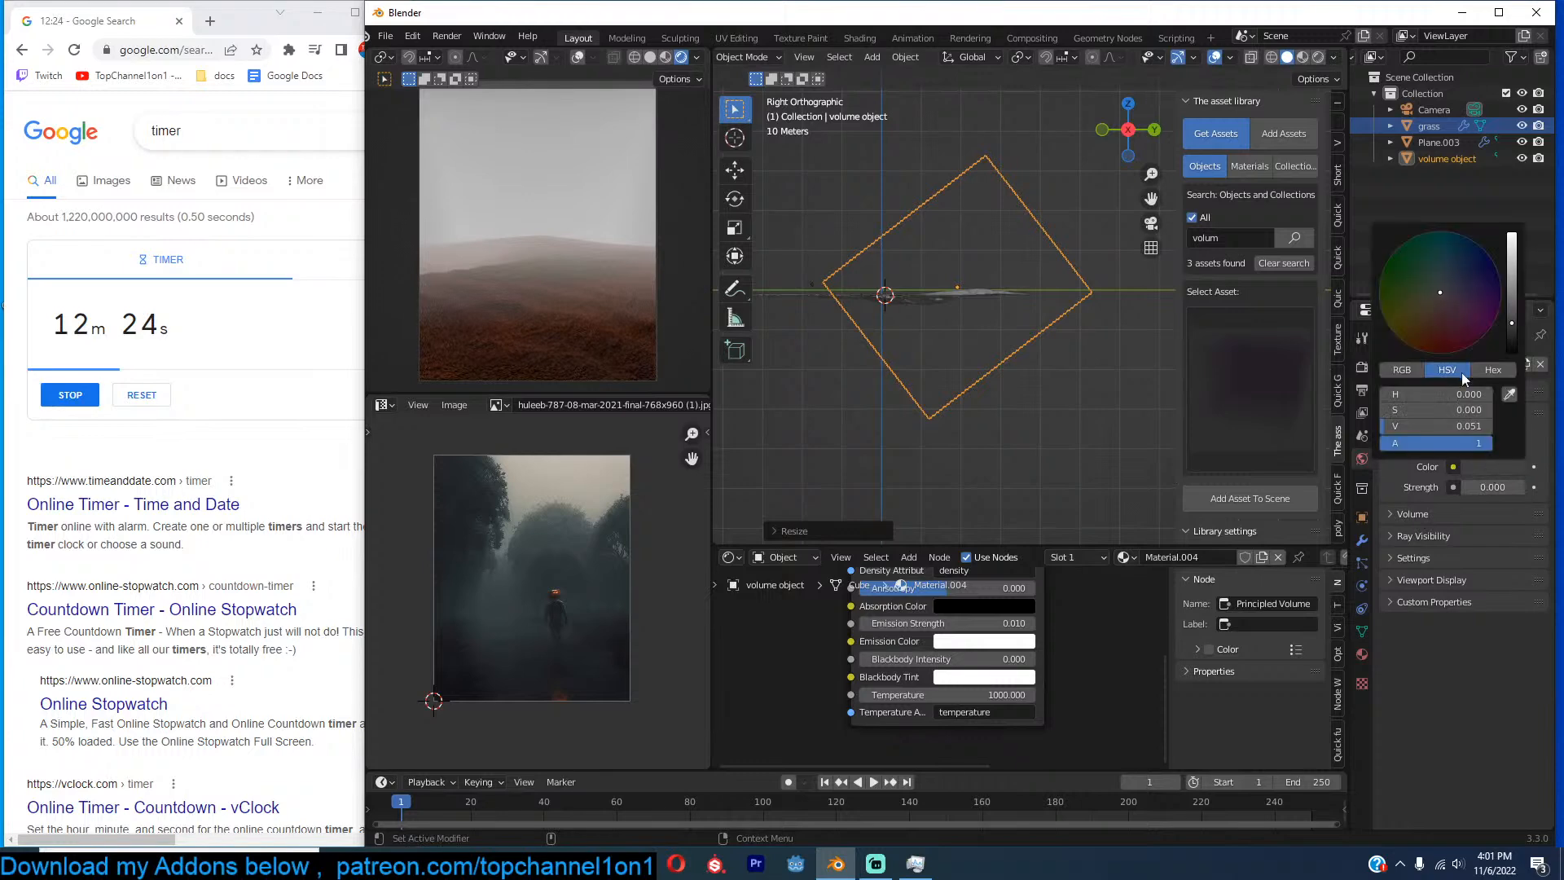
left_click(1456, 276)
left_click(1489, 487)
key("Return")
left_click(1476, 489)
type("0.06")
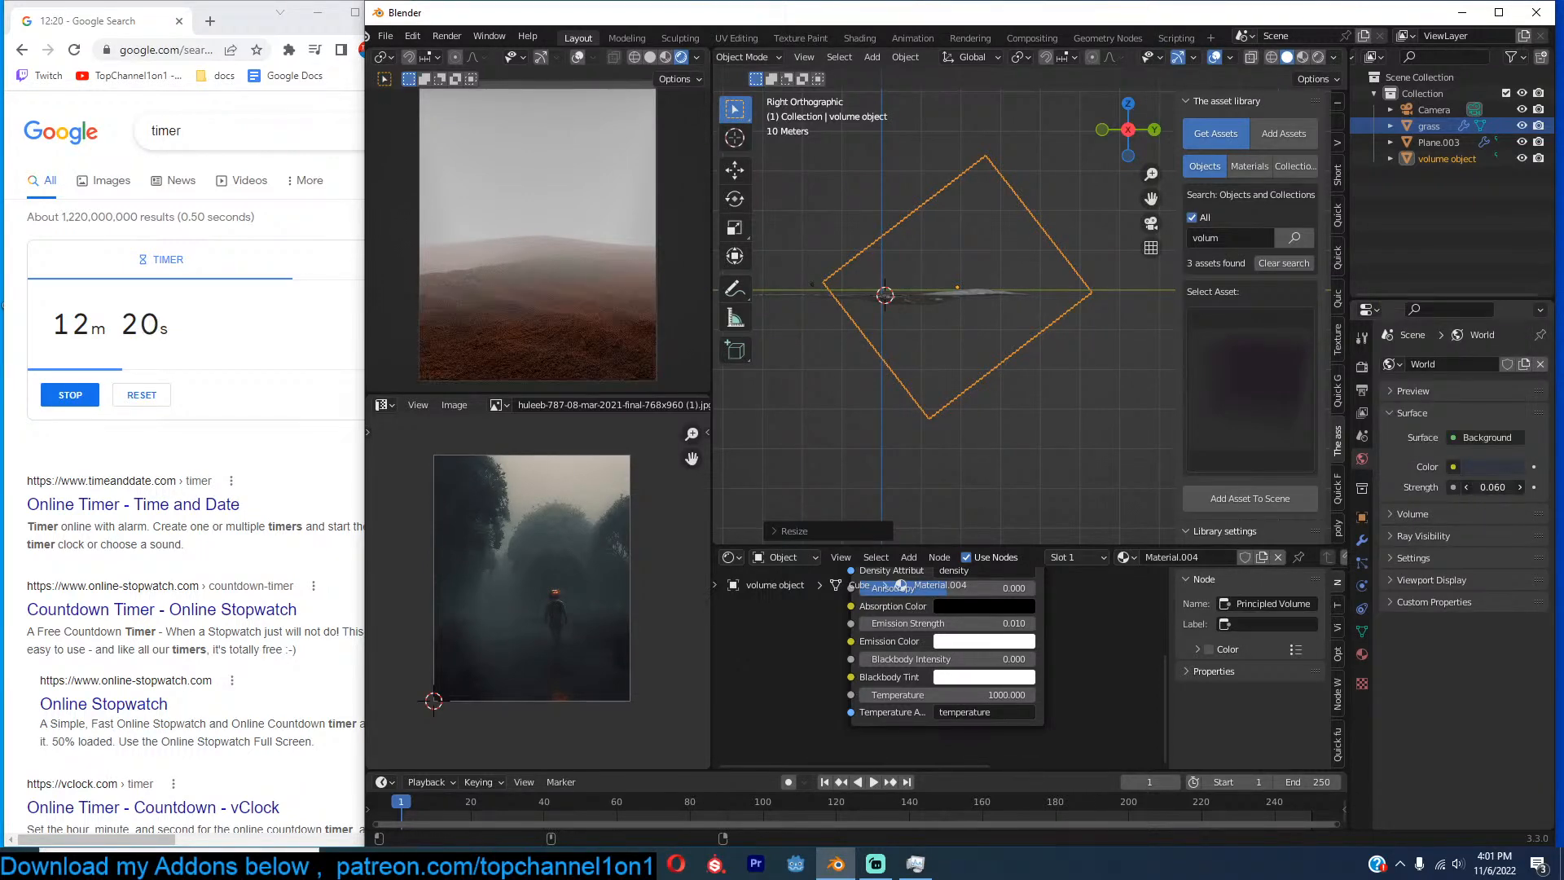
key("Return")
Use a Sky Texture as the world colour, set the strength to 0.001 and turn off the sun disc.
key("shift+a")
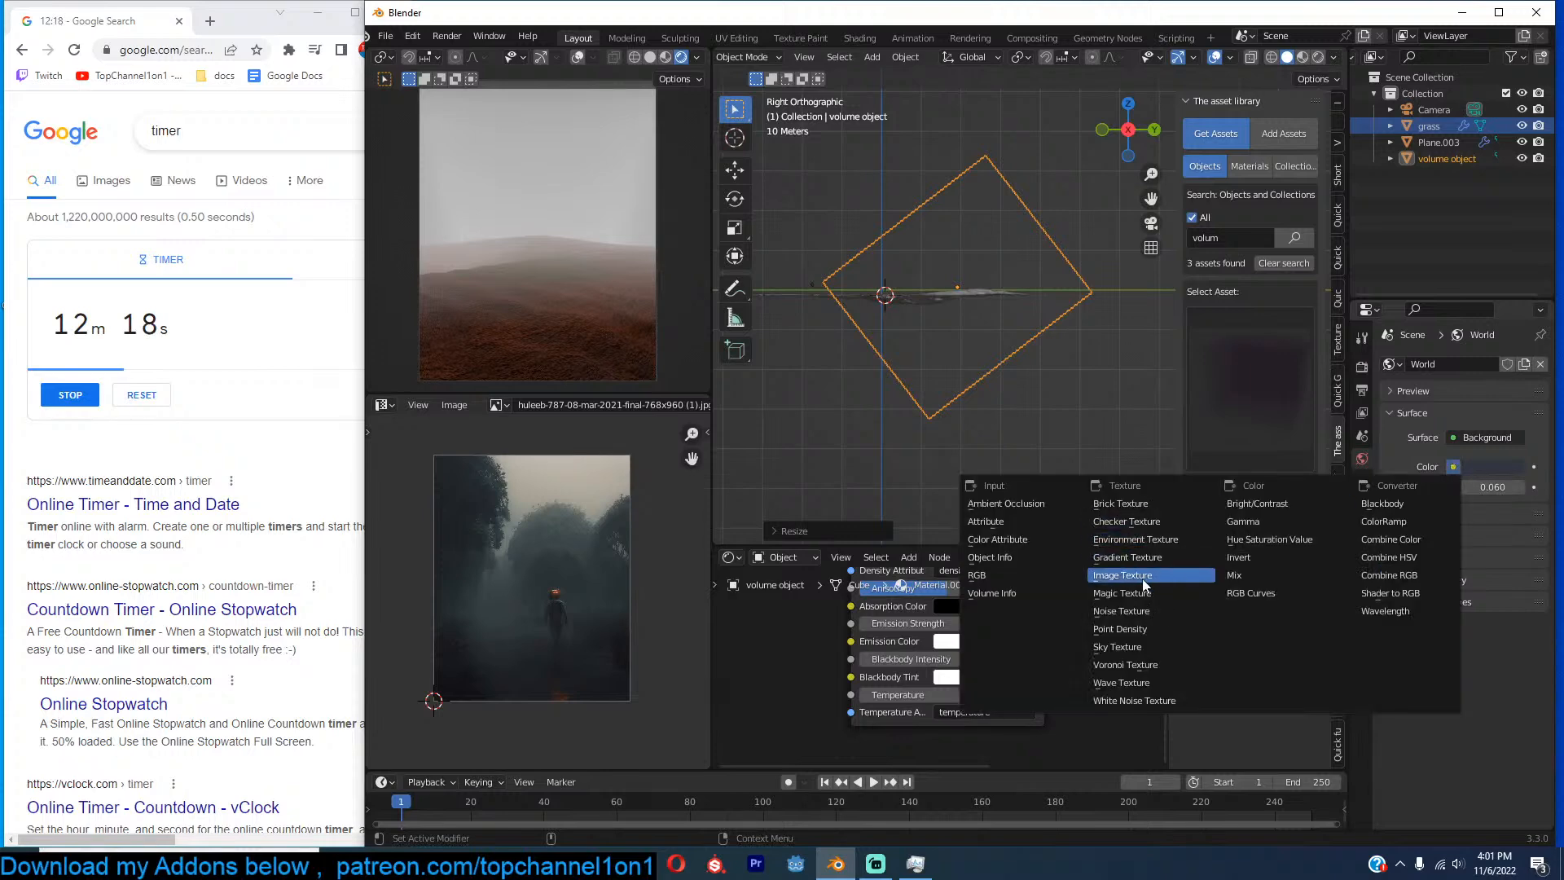
left_click(1128, 647)
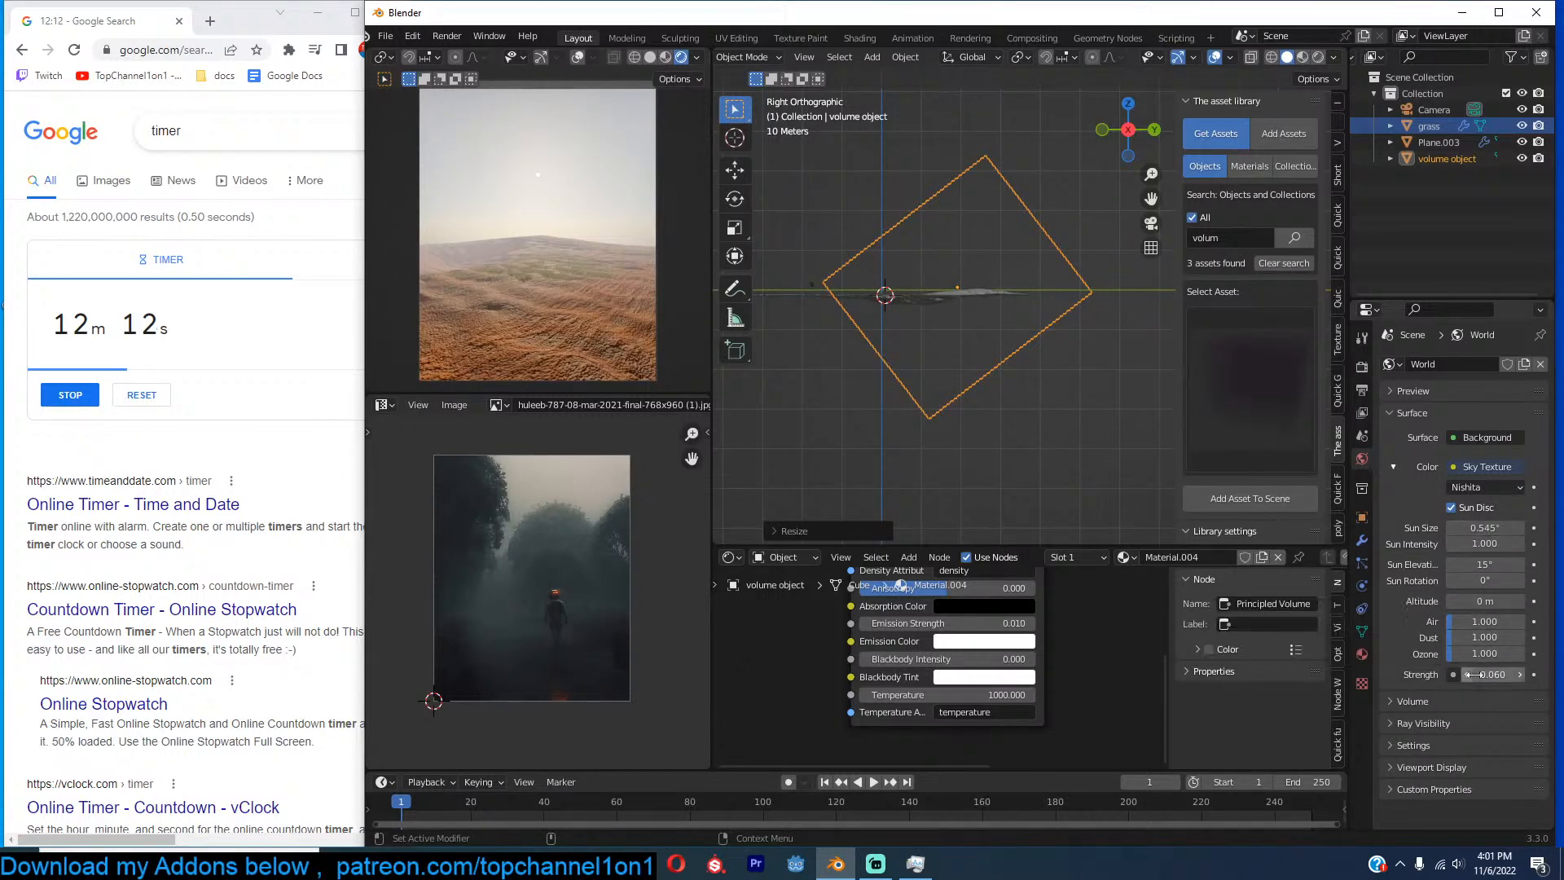
left_click(1494, 675)
type(".001")
key("Return")
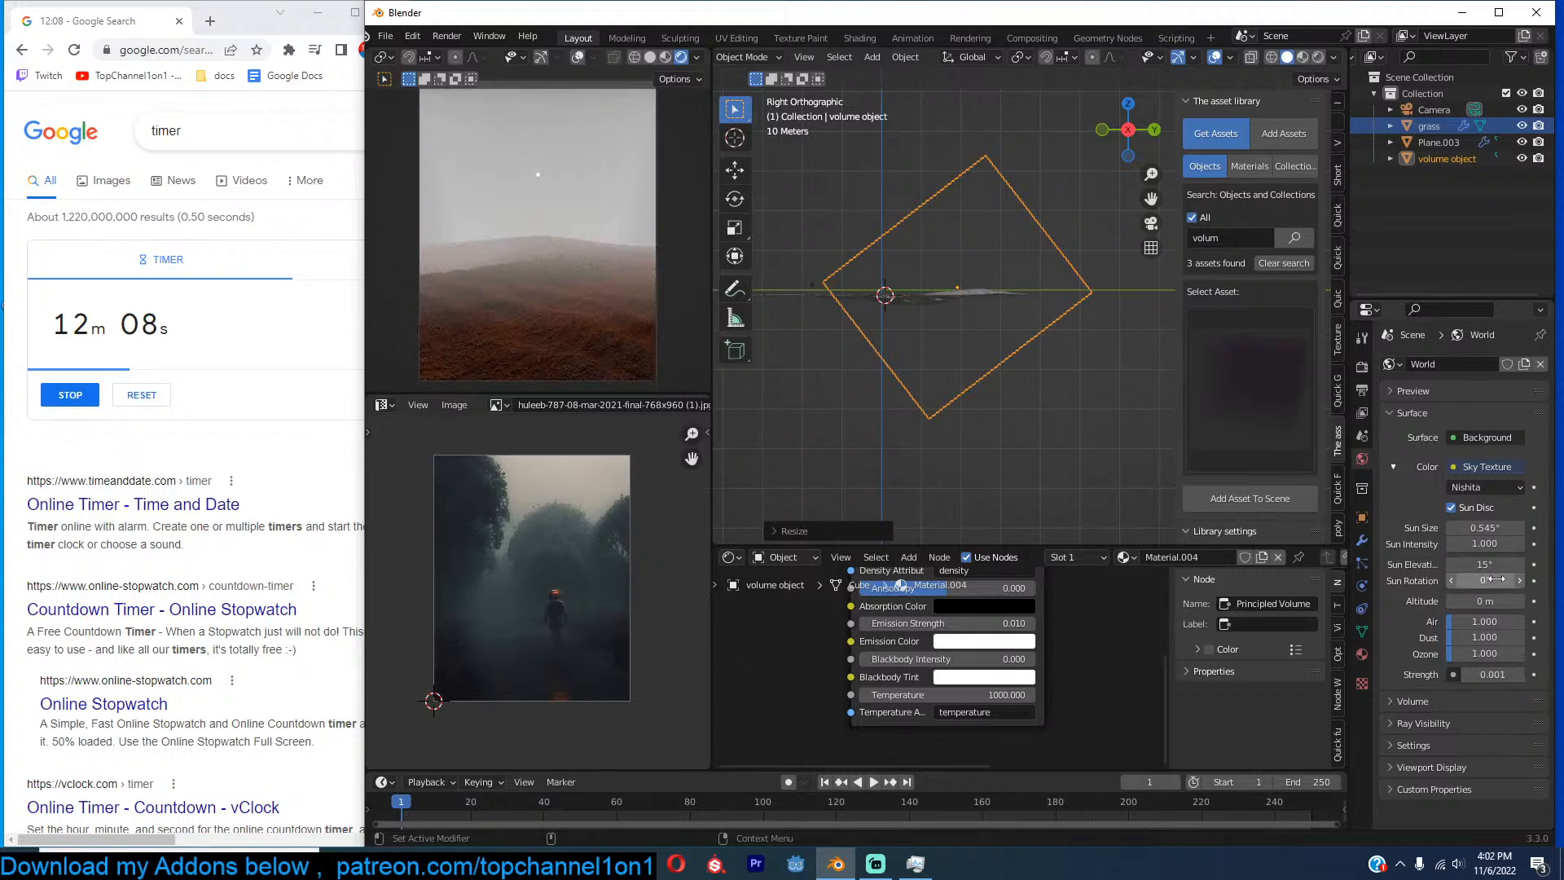
left_click(1459, 510)
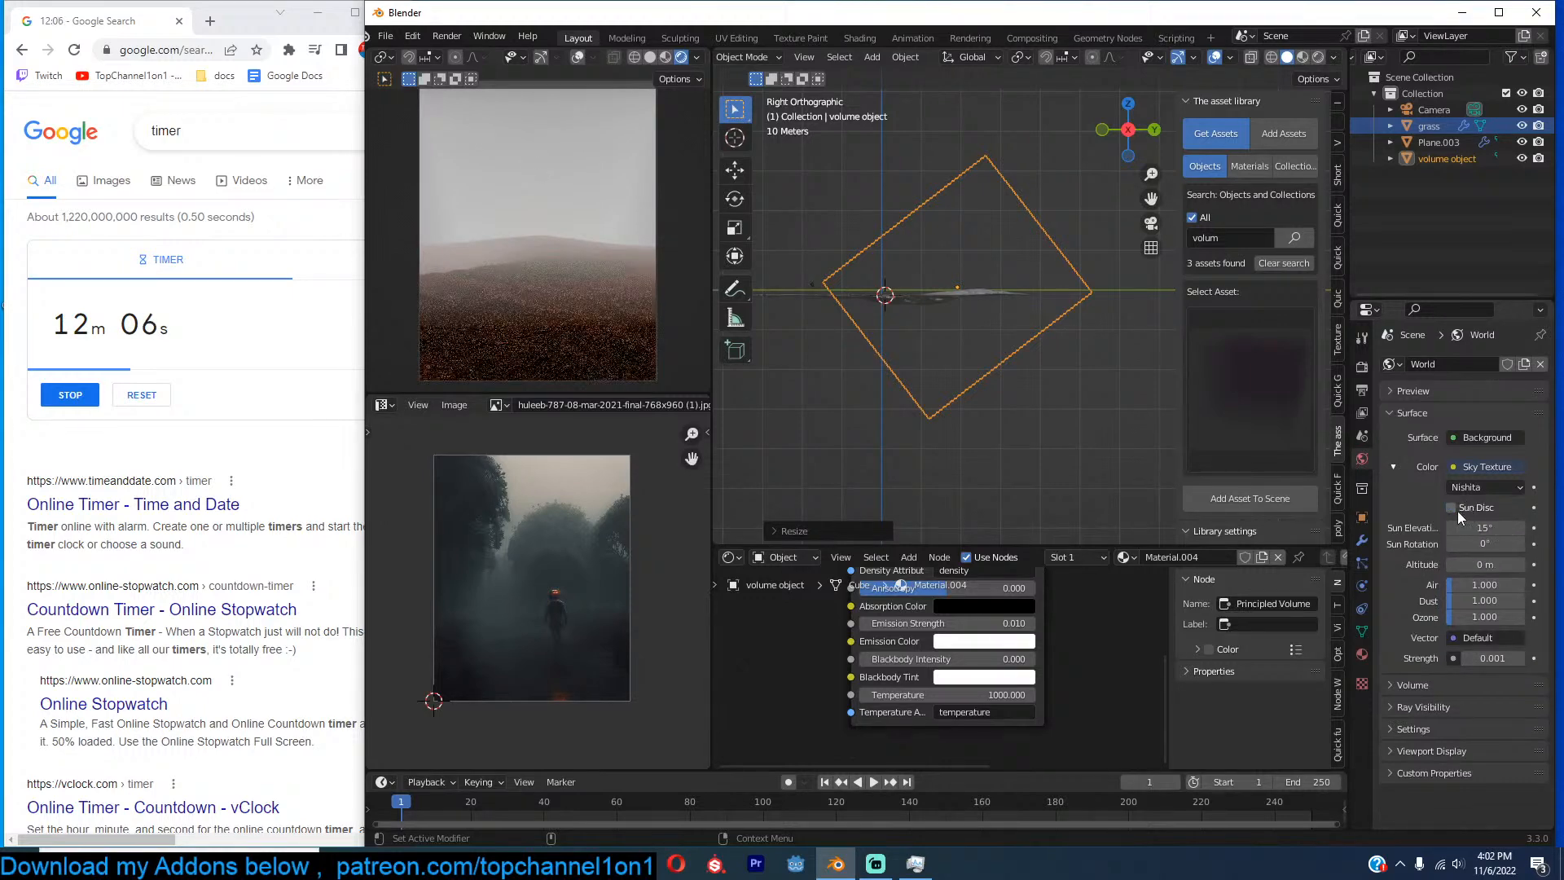
From the camera view, select the terrain and set the factor of its sand material's orange Color mix node to 0.
key("KP_0")
left_click(869, 371)
scroll(1093, 641, "down", 3)
scroll(1103, 652, "up", 1)
middle_click_drag(751, 665, 911, 658)
left_click_drag(984, 667, 821, 669)
middle_click_drag(952, 681, 954, 674)
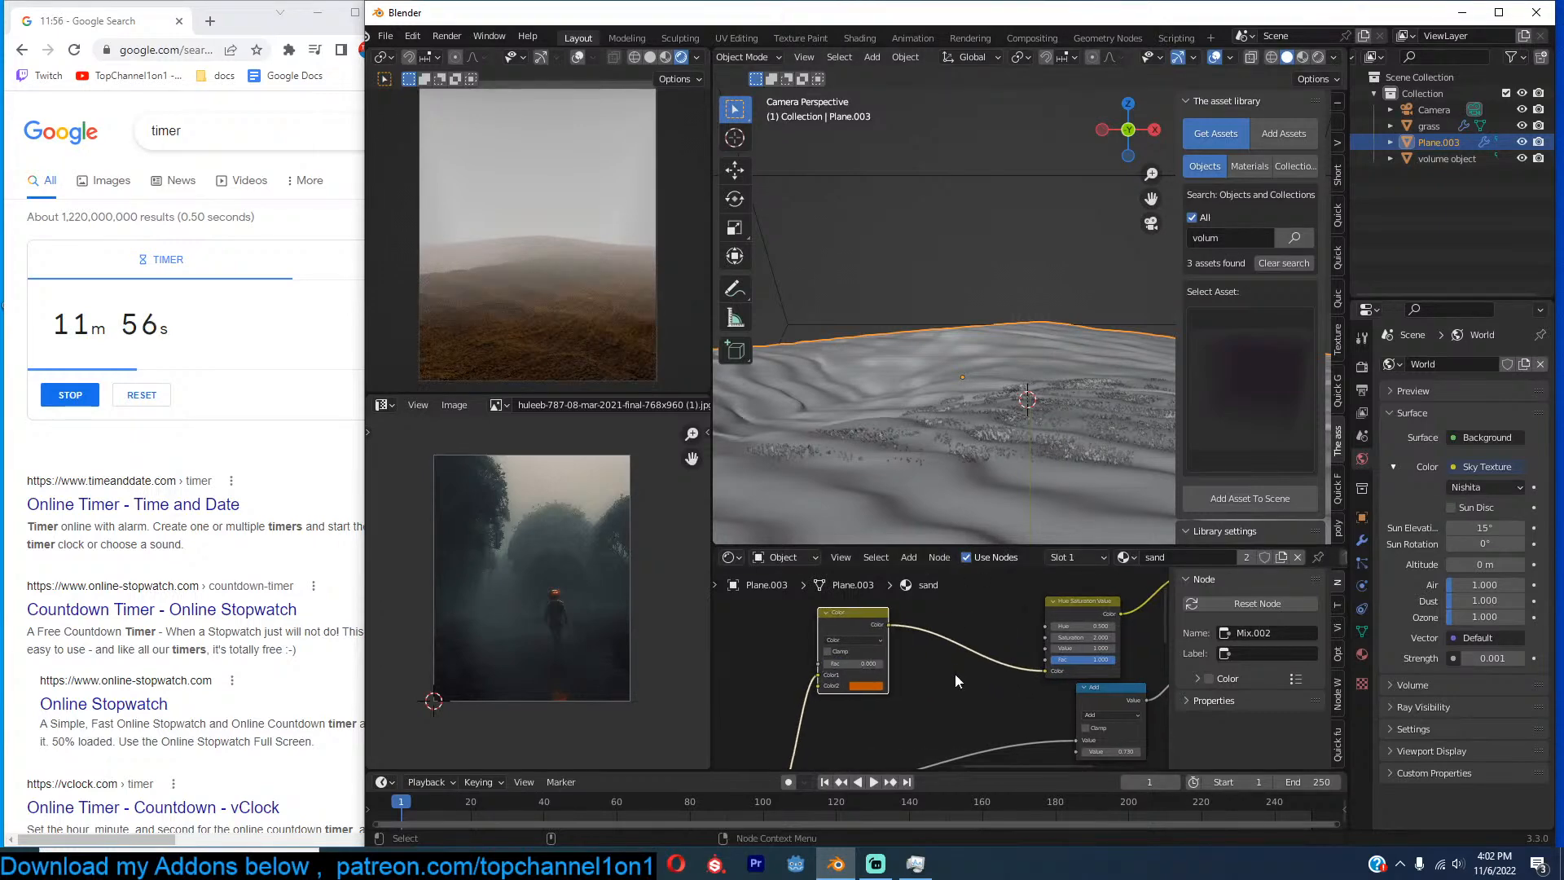
Set the saturation of the sand material's Hue Saturation Value node to 1.
double_click(1096, 638)
type("1")
key("Return")
Try a saturation of 0 on the sand material's Hue Saturation Value node and restore it to 1.
double_click(1092, 640)
type("0")
key("Return")
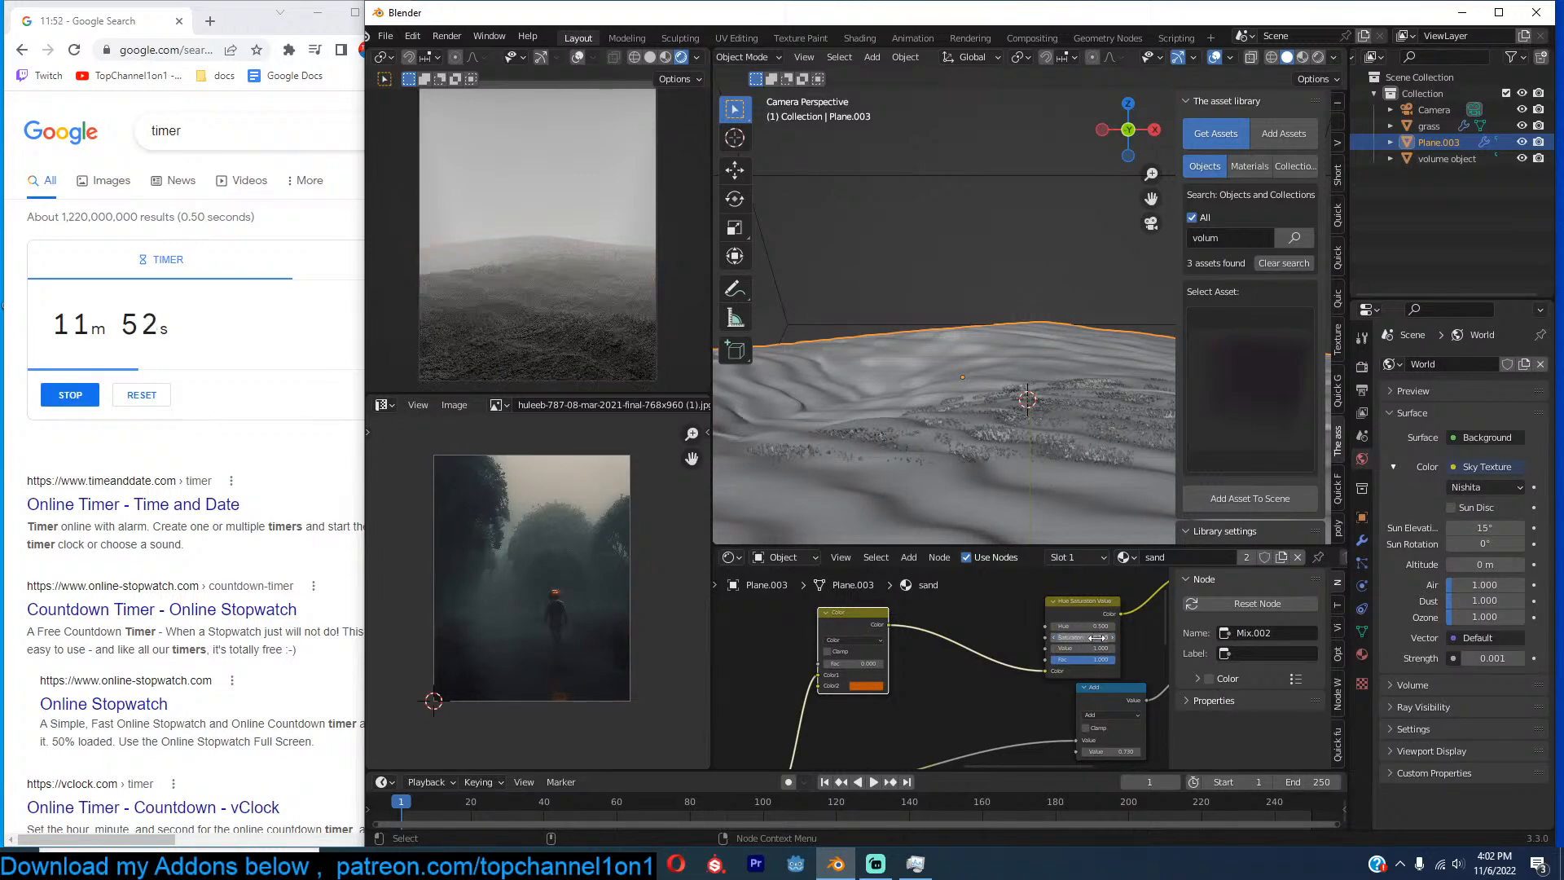
double_click(1097, 638)
type("1")
key("Return")
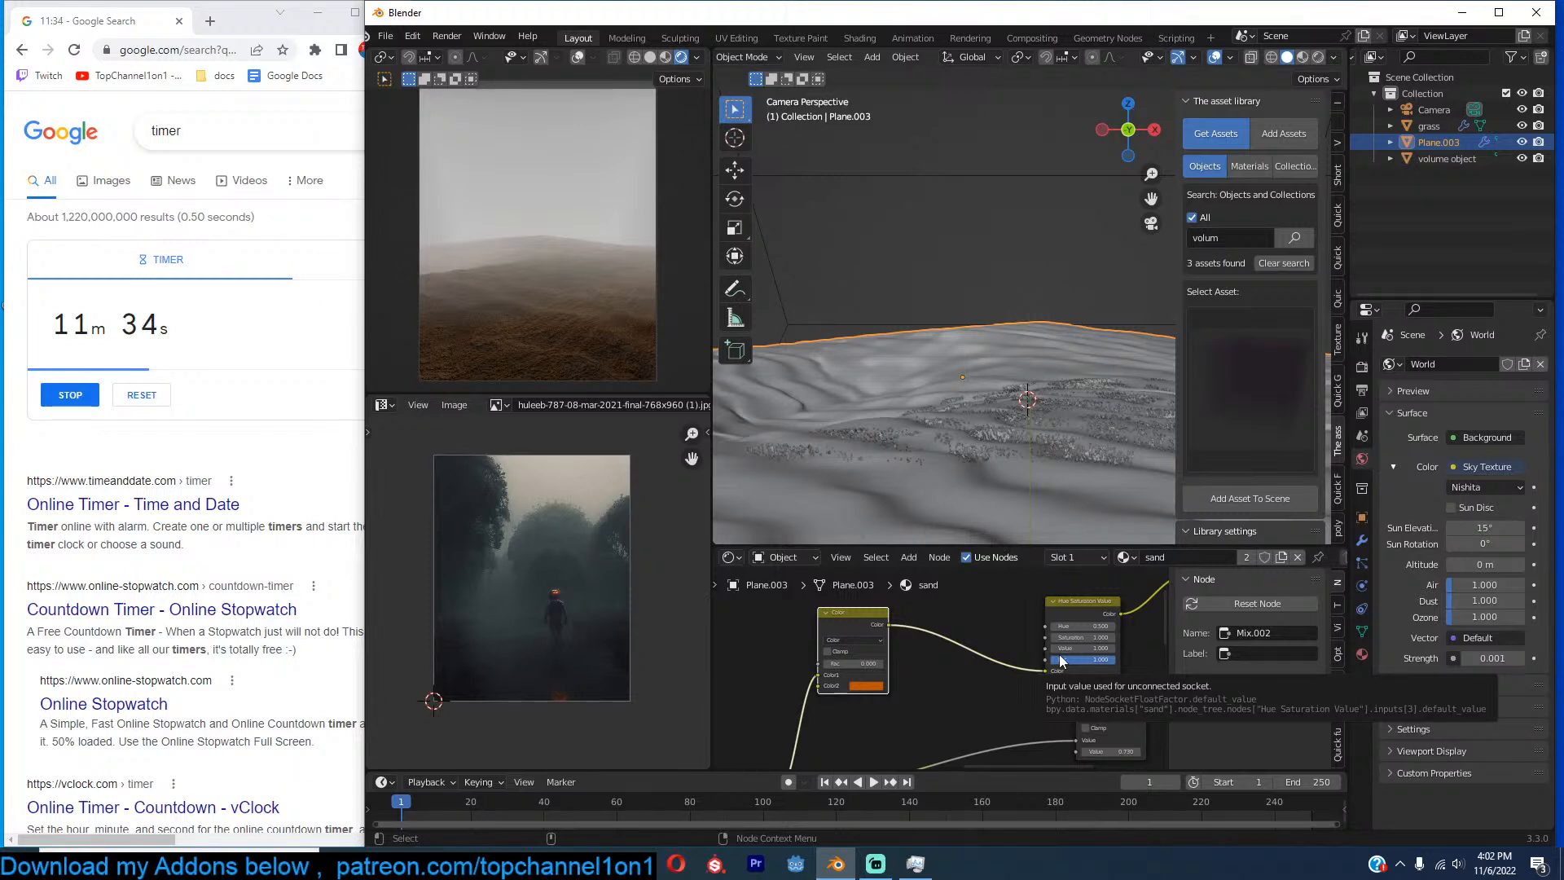
Reduce the strength of the Bump node in the sand material.
scroll(989, 492, "down", 1)
scroll(1000, 418, "up", 3)
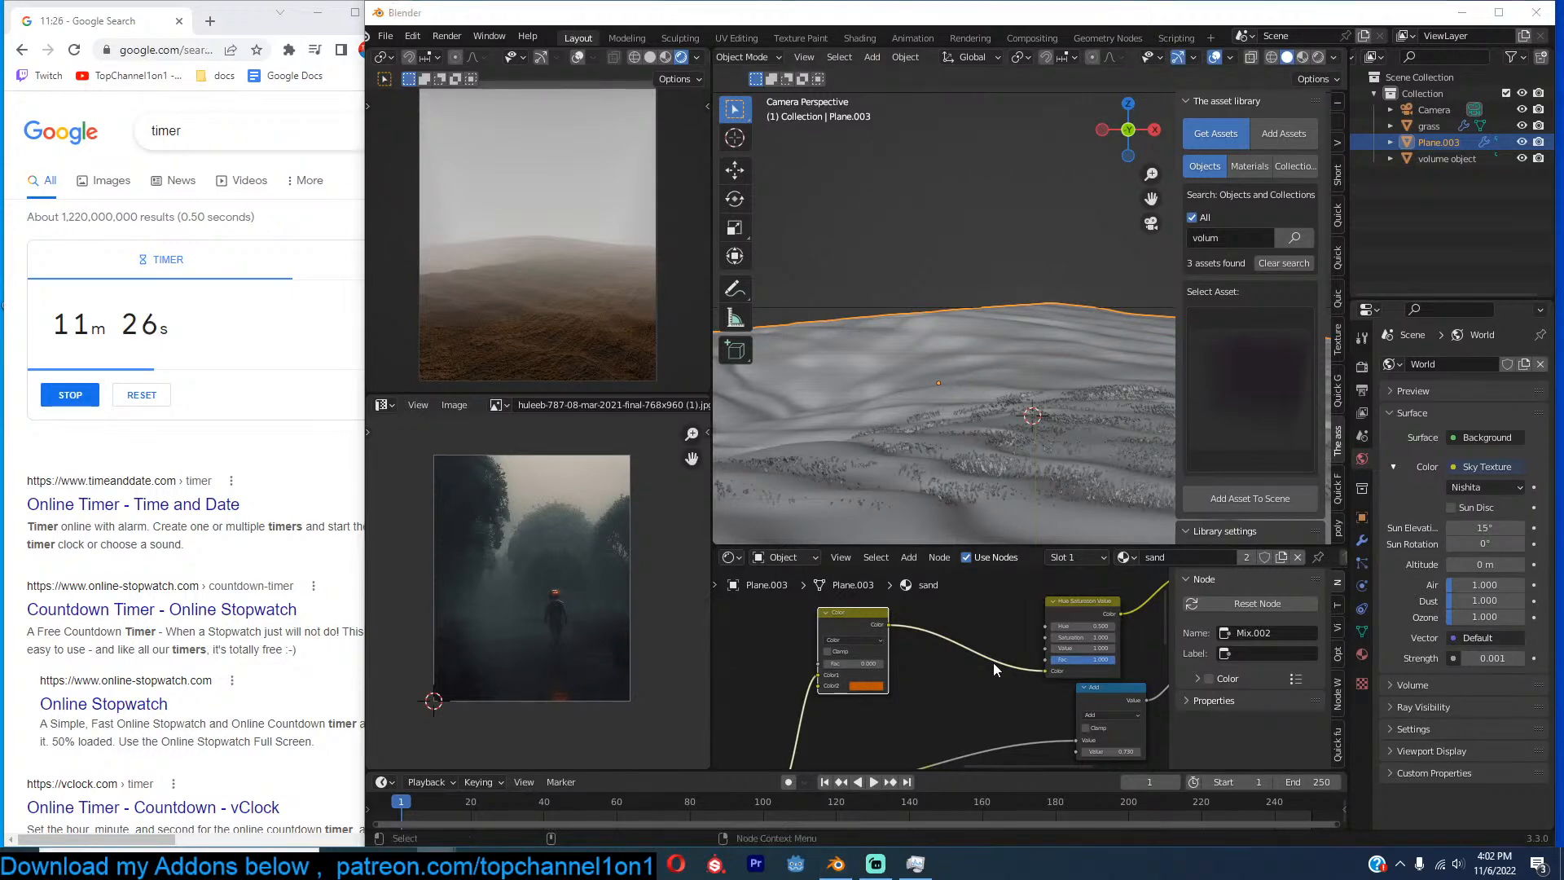
scroll(1069, 701, "down", 4)
scroll(1069, 701, "up", 1)
scroll(1053, 696, "up", 2)
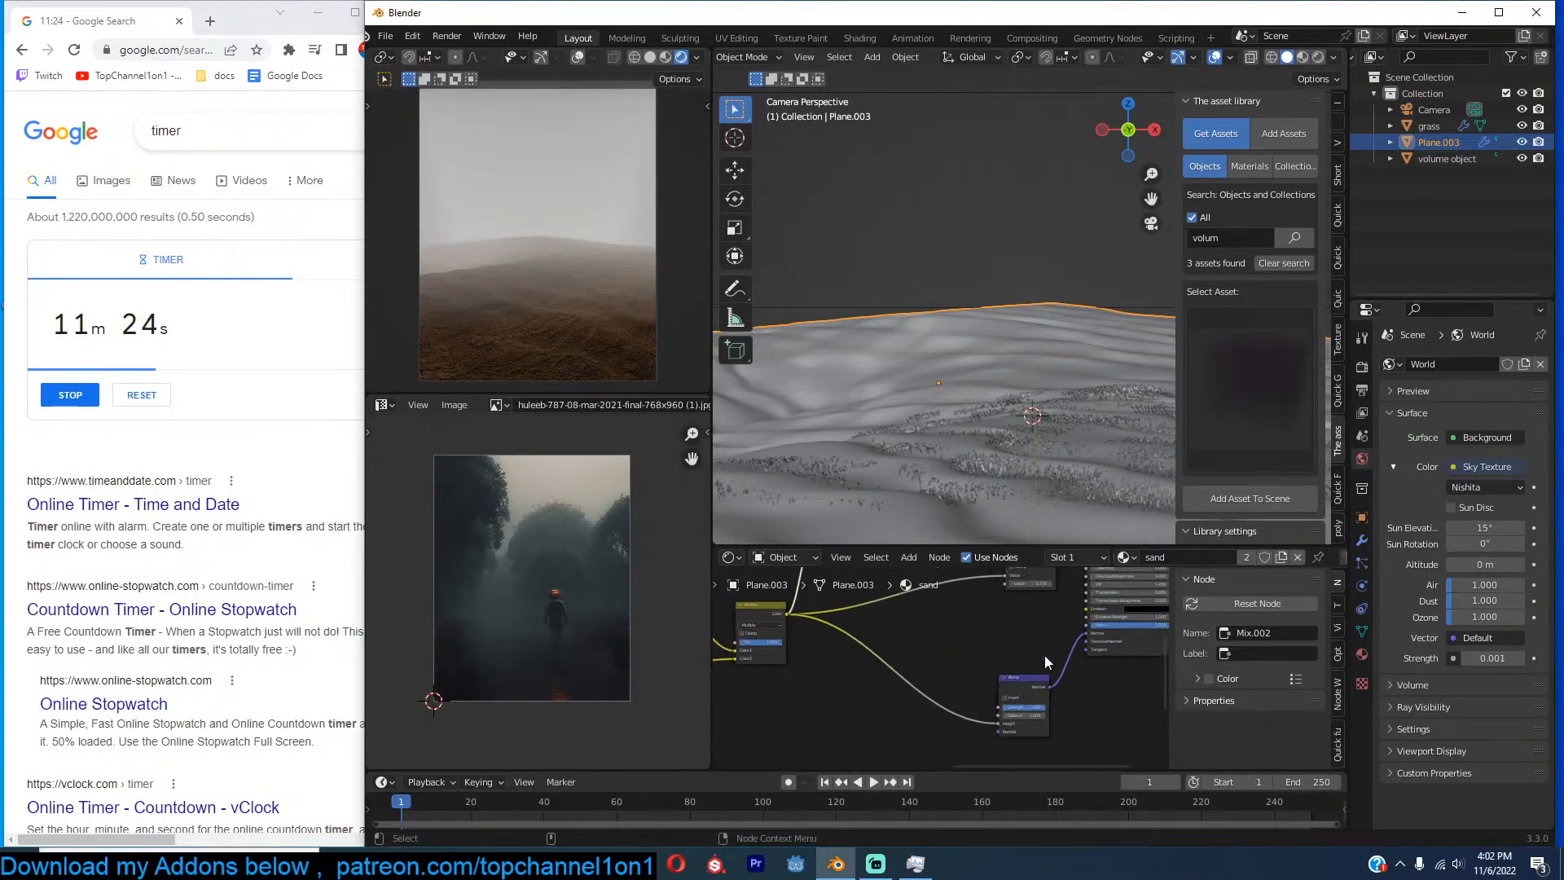
mouse_move(1037, 707)
left_mouse_down()
mouse_move(998, 707)
mouse_move(1016, 707)
left_mouse_up()
Spawn the deciduous chestnut asset Tree_Aesculus-hippocastanum_E_summer from the botaniq library.
left_click(1340, 487)
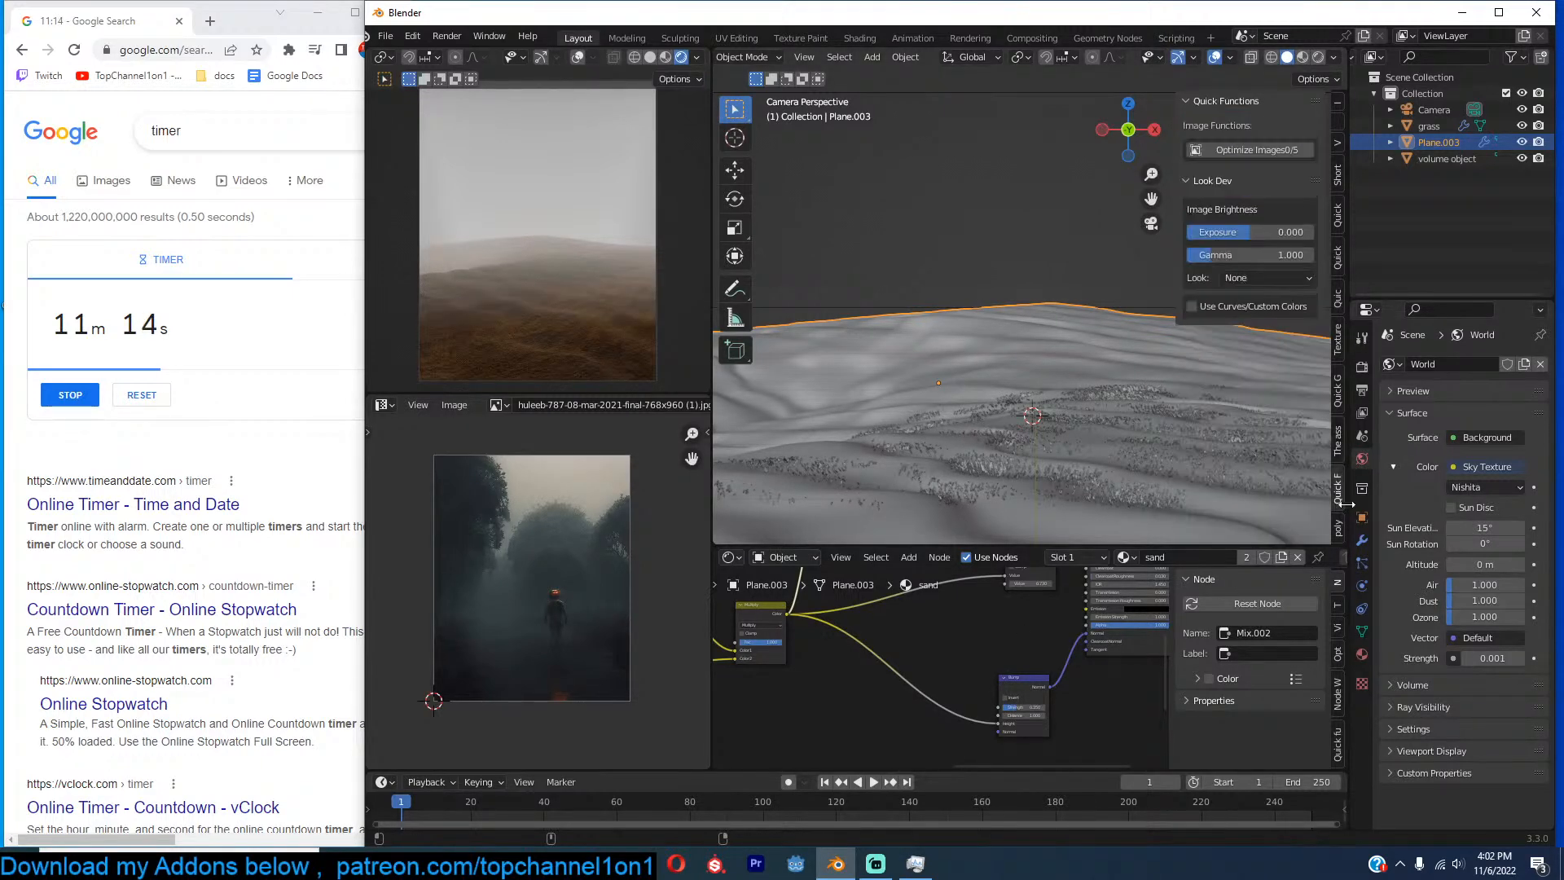
left_click(1340, 525)
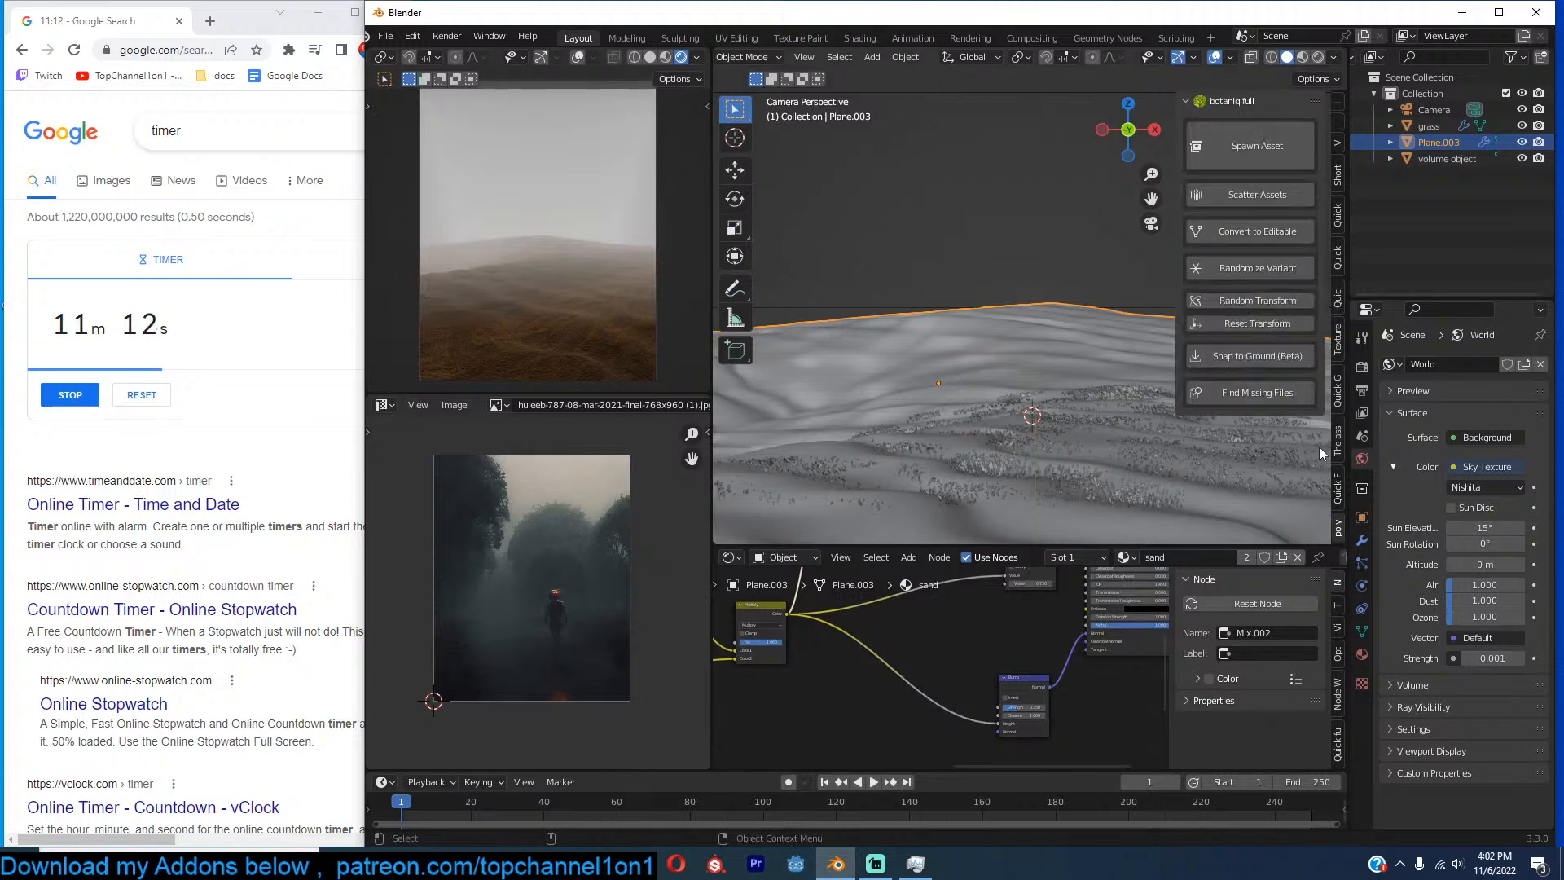
left_click(1288, 158)
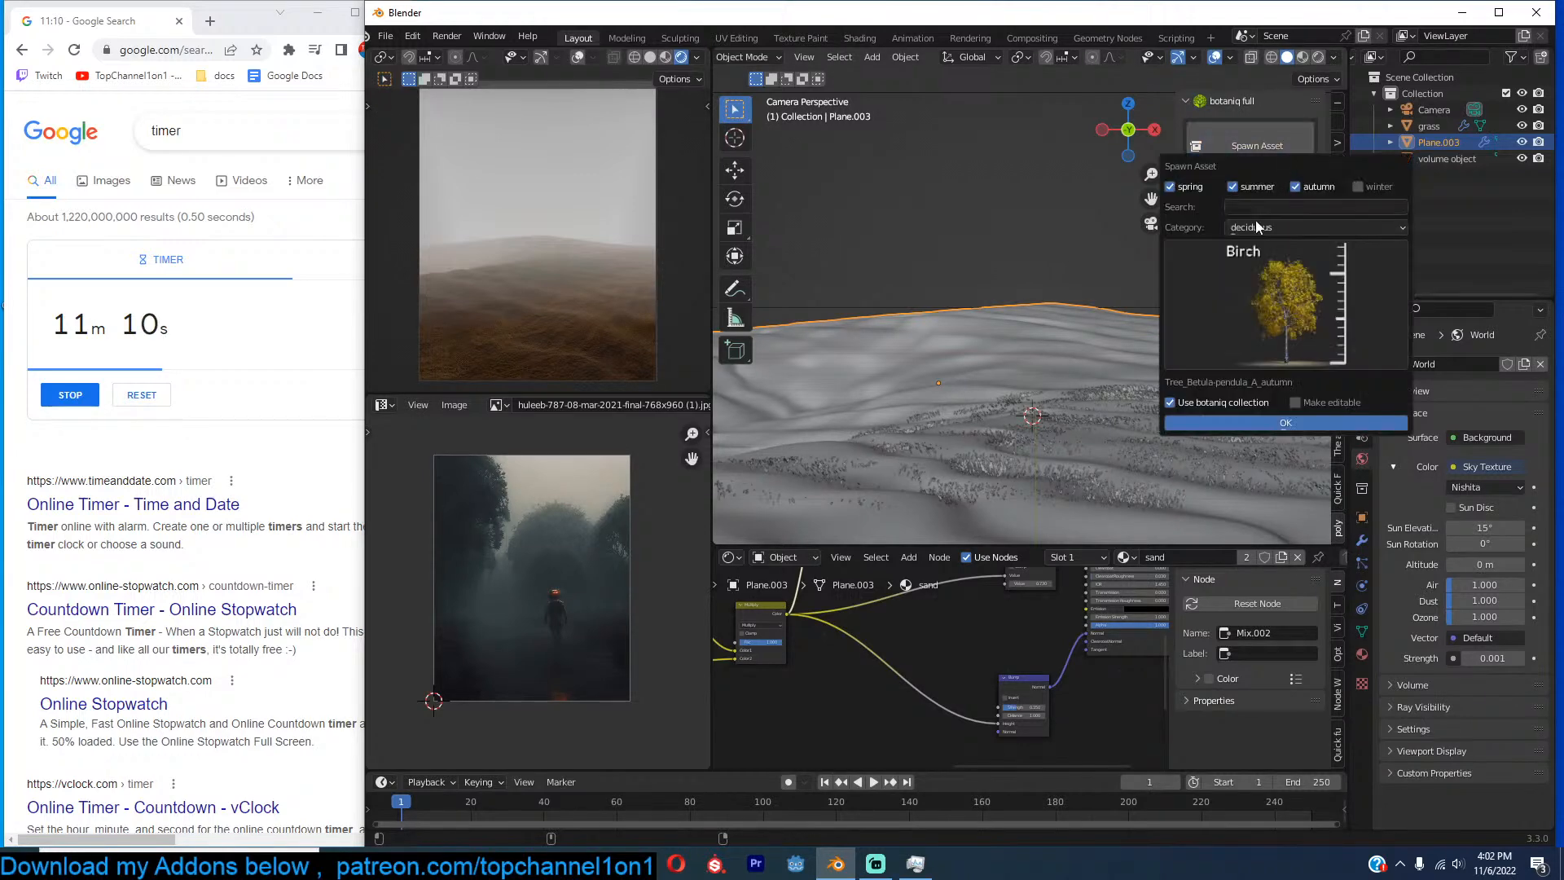
left_click(1262, 268)
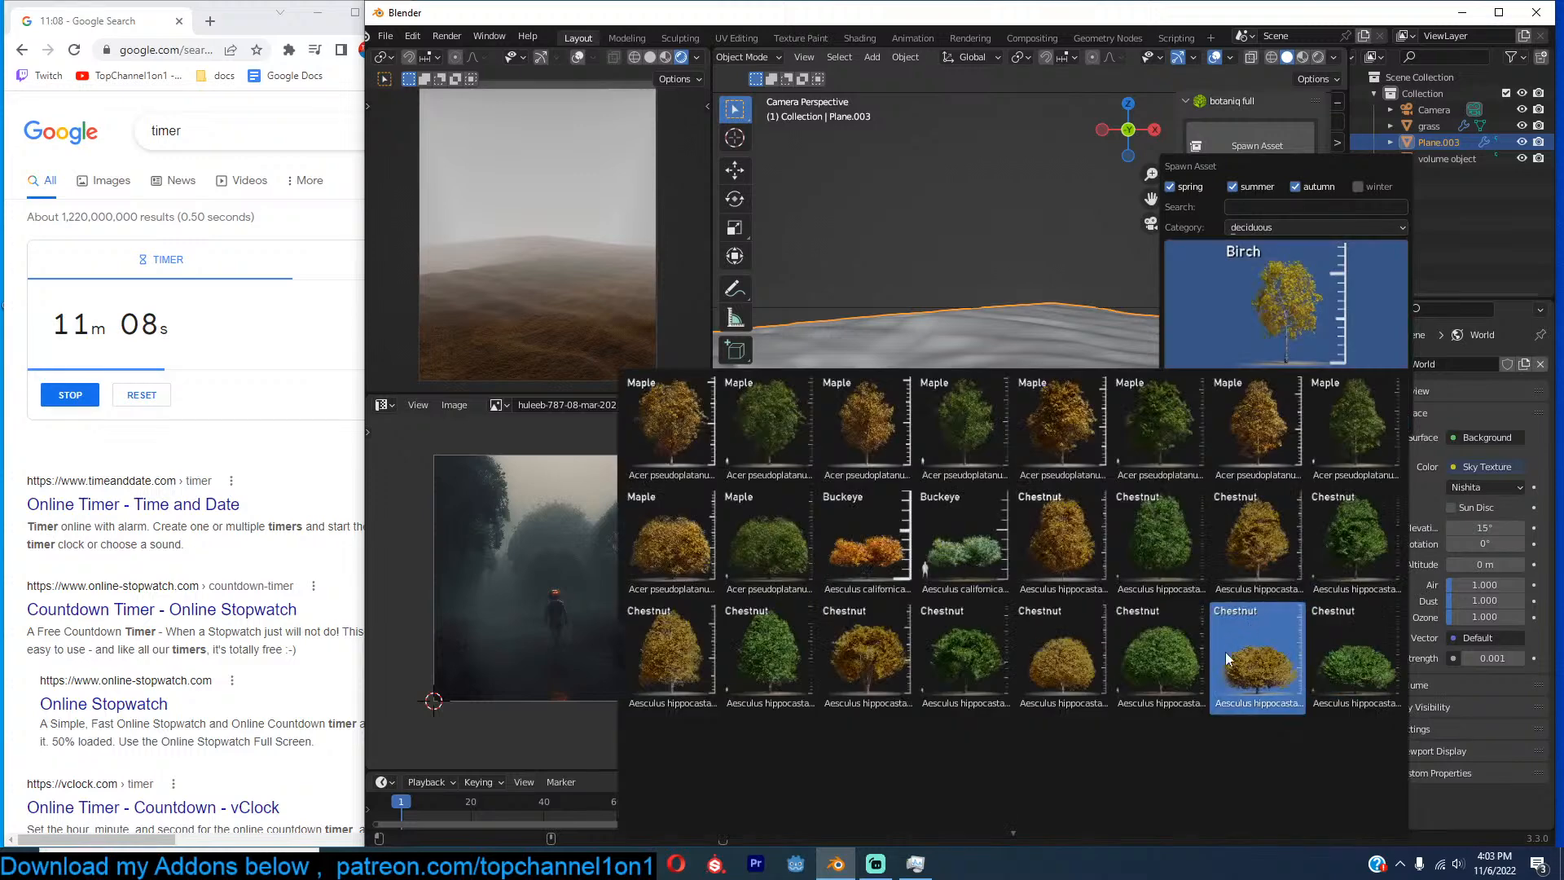
left_click(1165, 658)
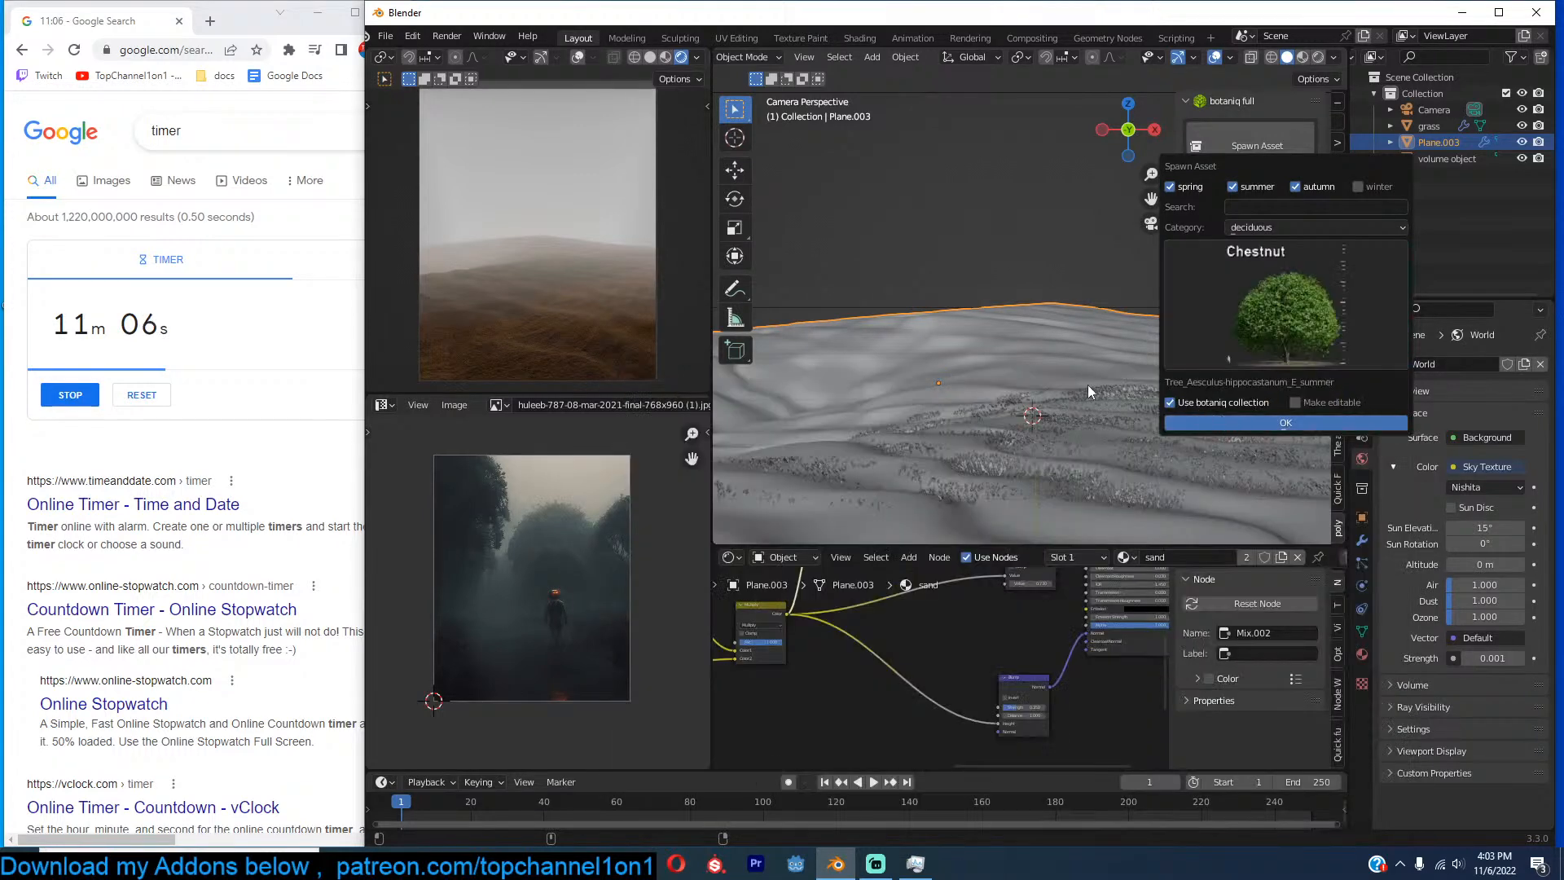
key("Return")
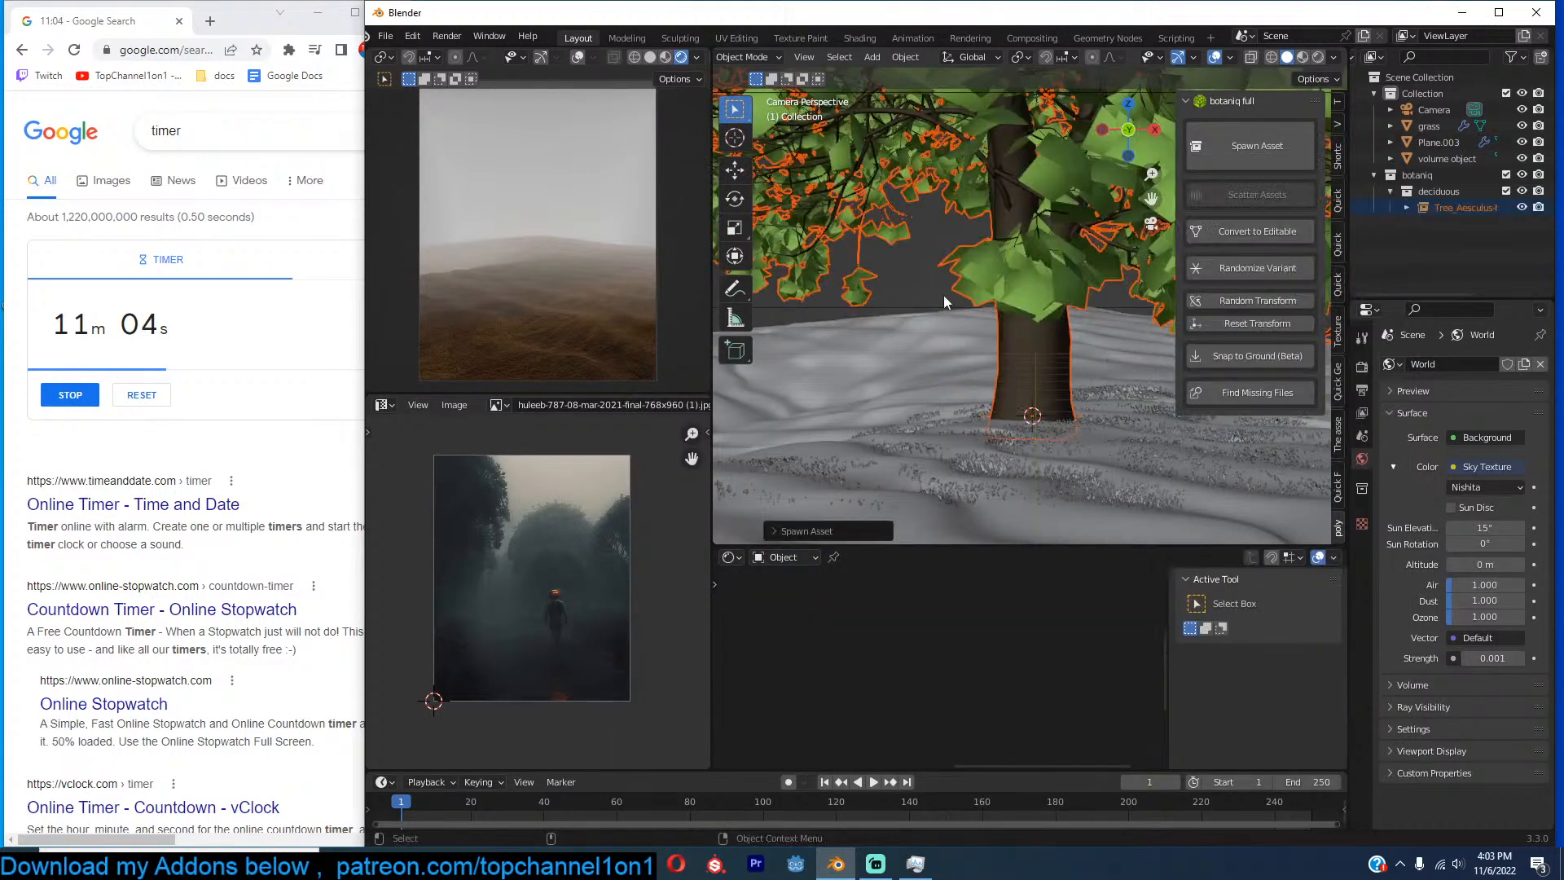
scroll(686, 59, "down", 1)
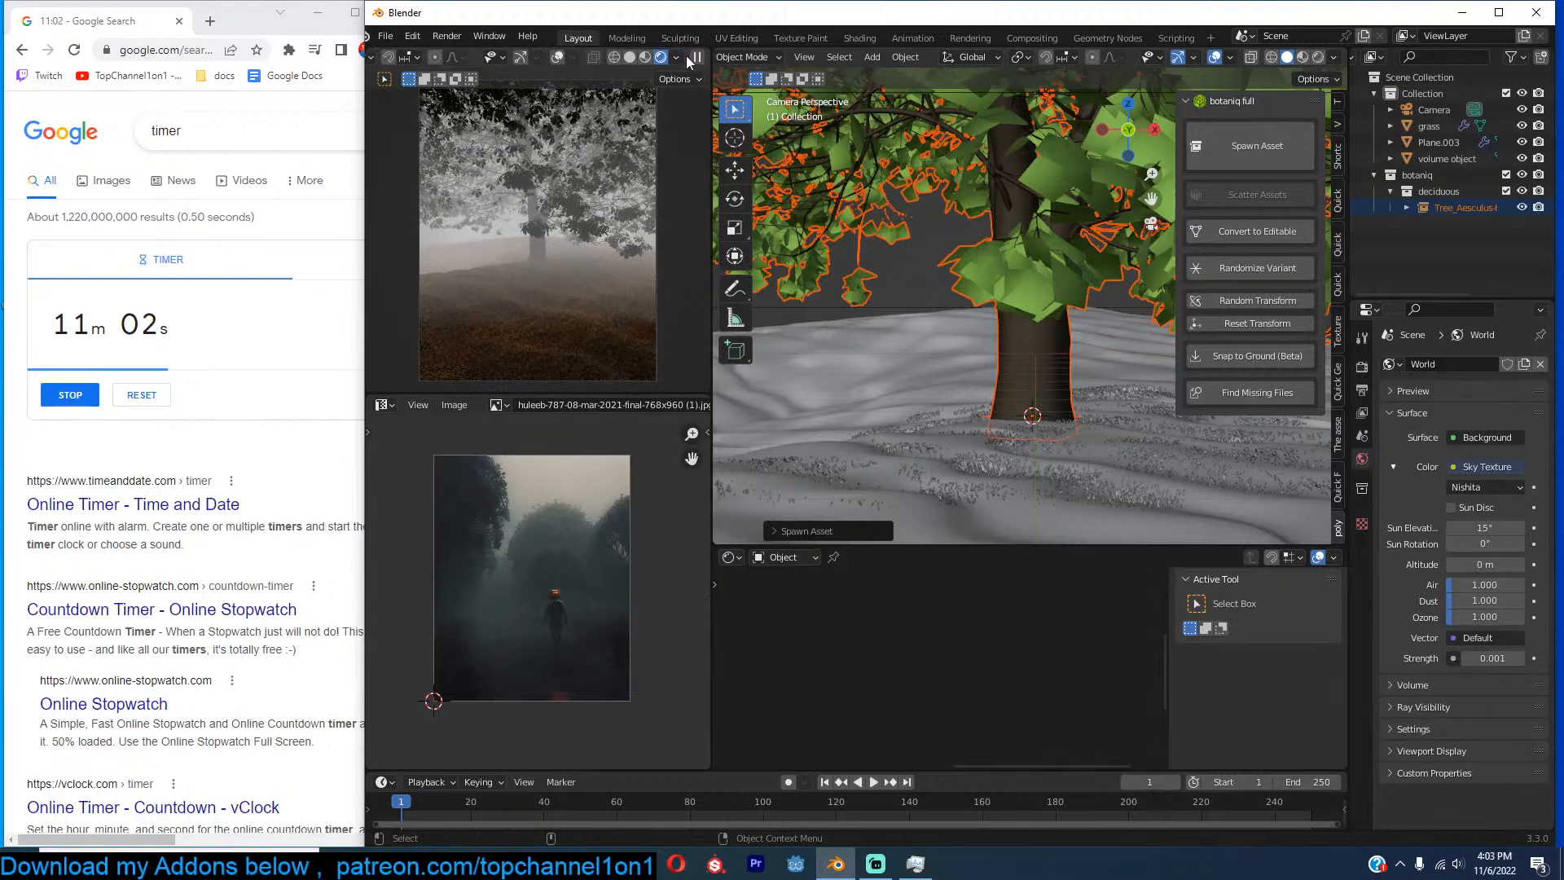
Scale the chestnut tree in several passes until it is much smaller in the camera view.
key("s")
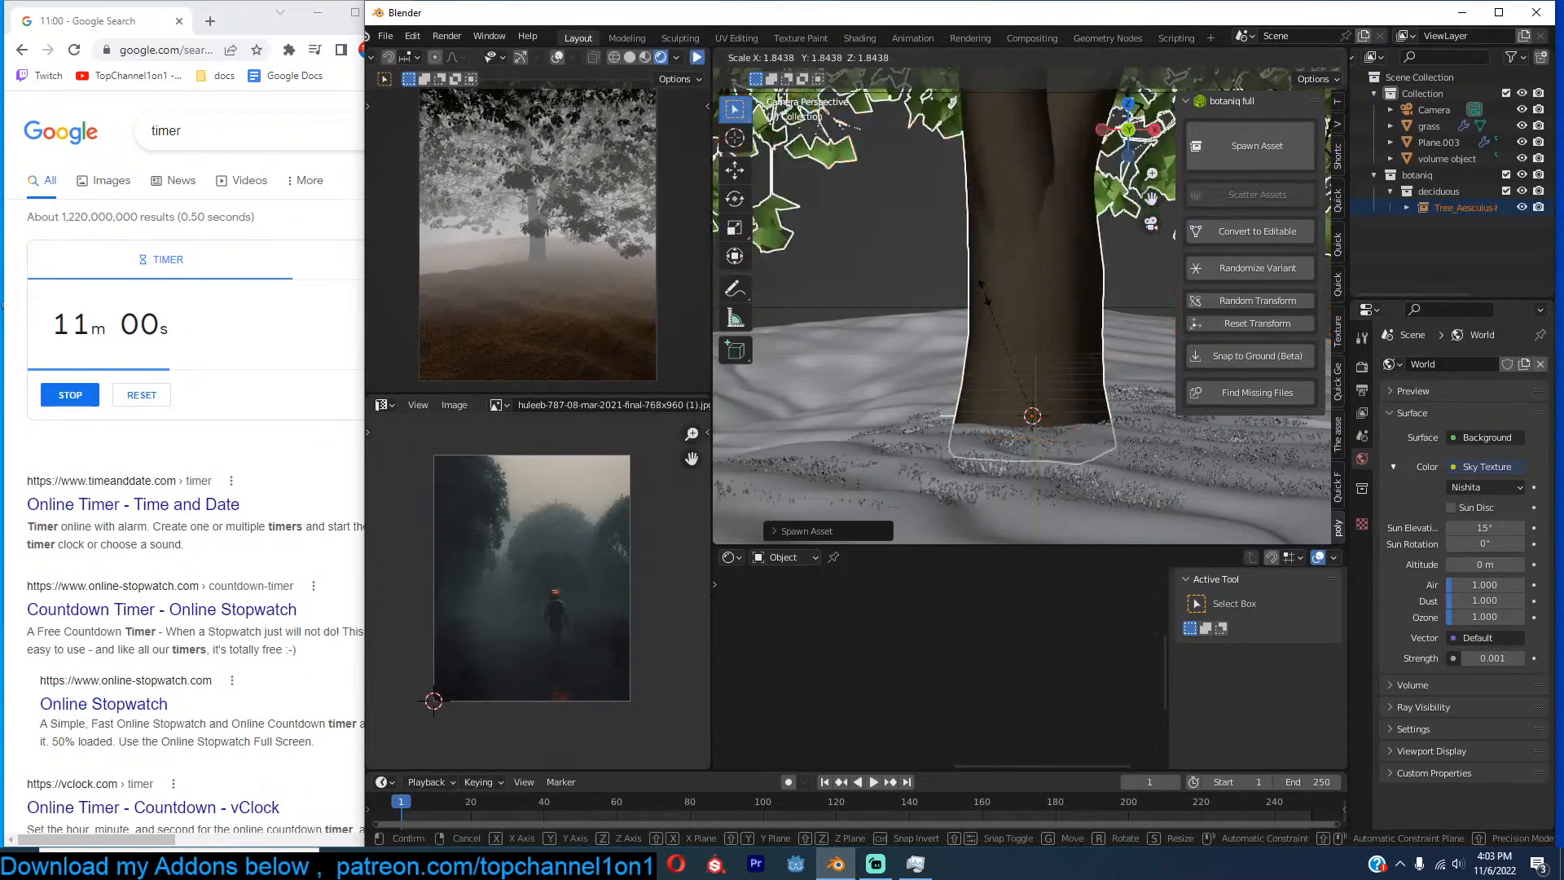
left_click(1092, 321)
key("s")
left_click(1082, 366)
key("s")
left_click(1055, 383)
Place the 3D cursor on the distant hill, snap the chestnut tree to it and adjust the tree's scale.
middle_click_drag(1054, 383, 854, 379, "shift")
right_click(948, 364, "shift")
key("shift+s")
left_click(943, 264)
key("s")
left_click(1039, 249)
Spawn the maple asset Tree_Acer-pseudoplatanus_D_summer on the hill beside the chestnut tree.
left_click(1284, 159)
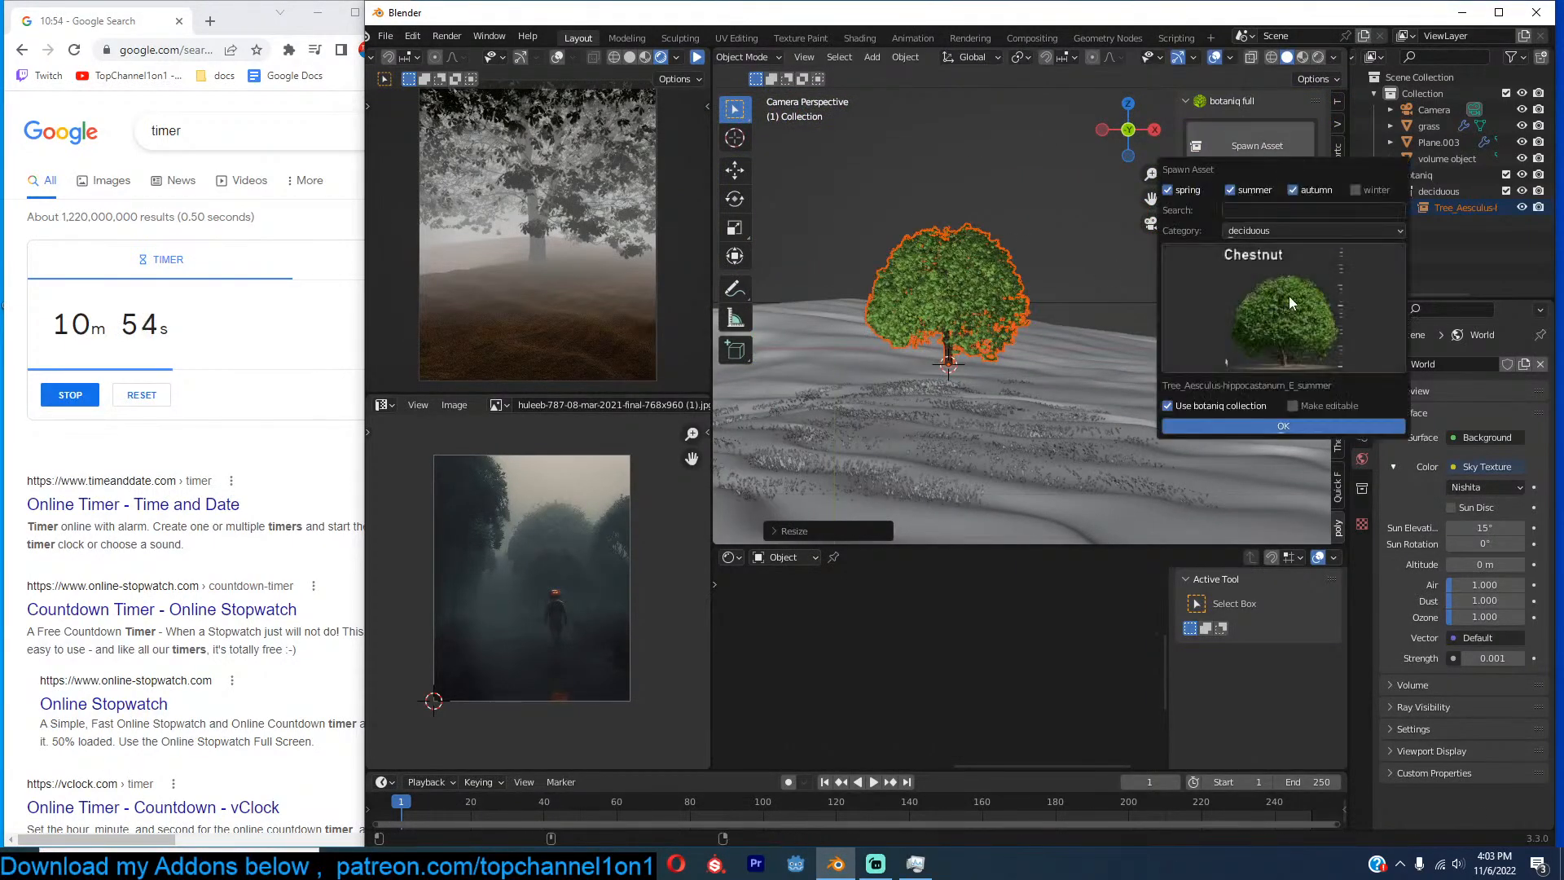
left_click(1289, 296)
left_click(1323, 452)
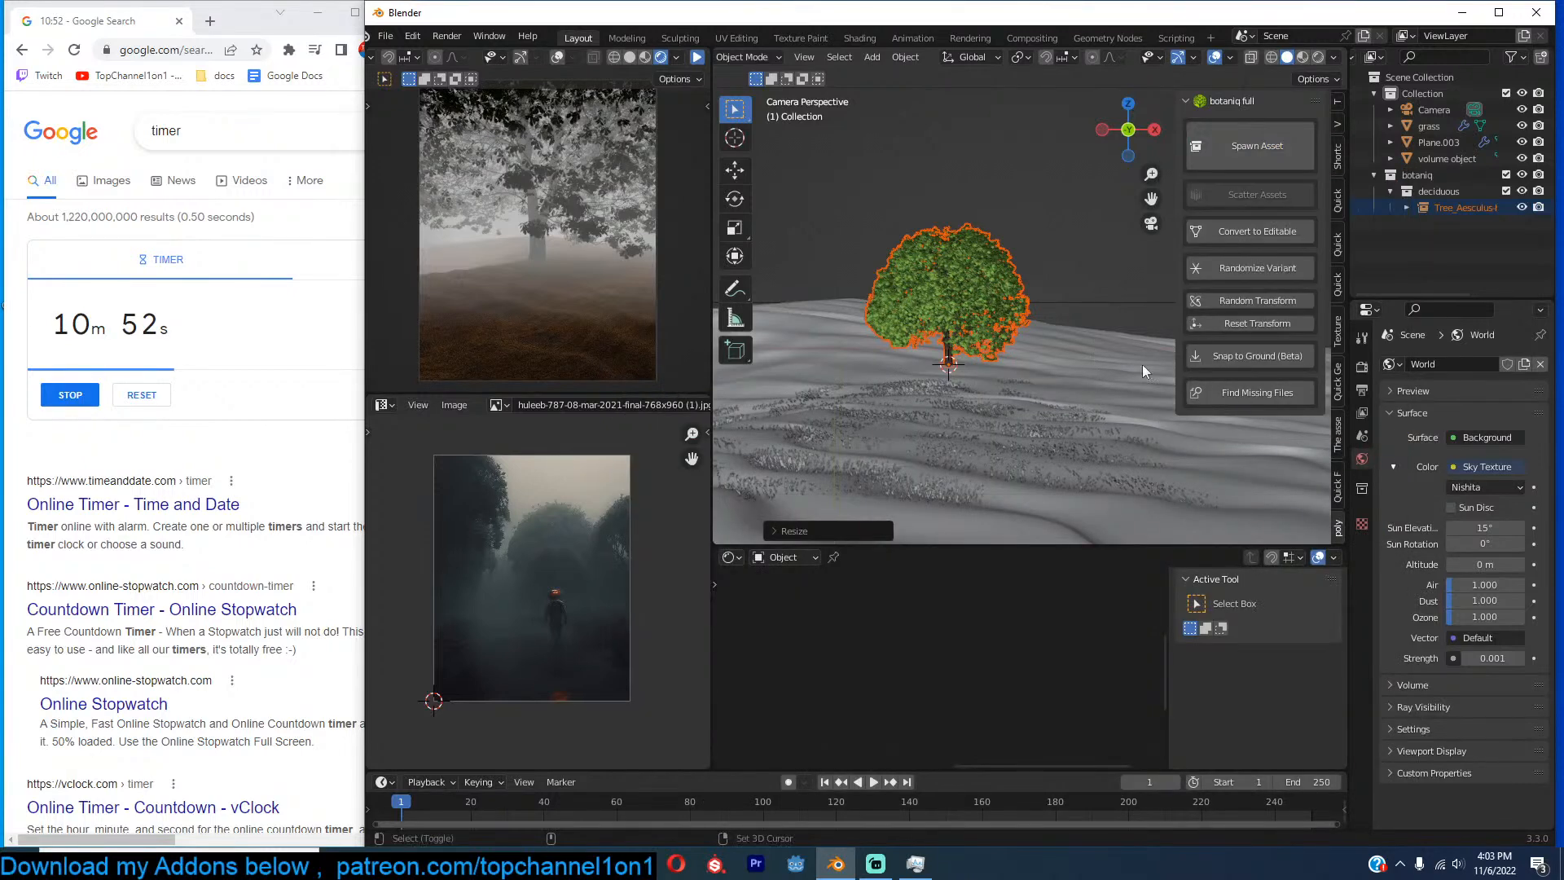
left_click(1292, 168)
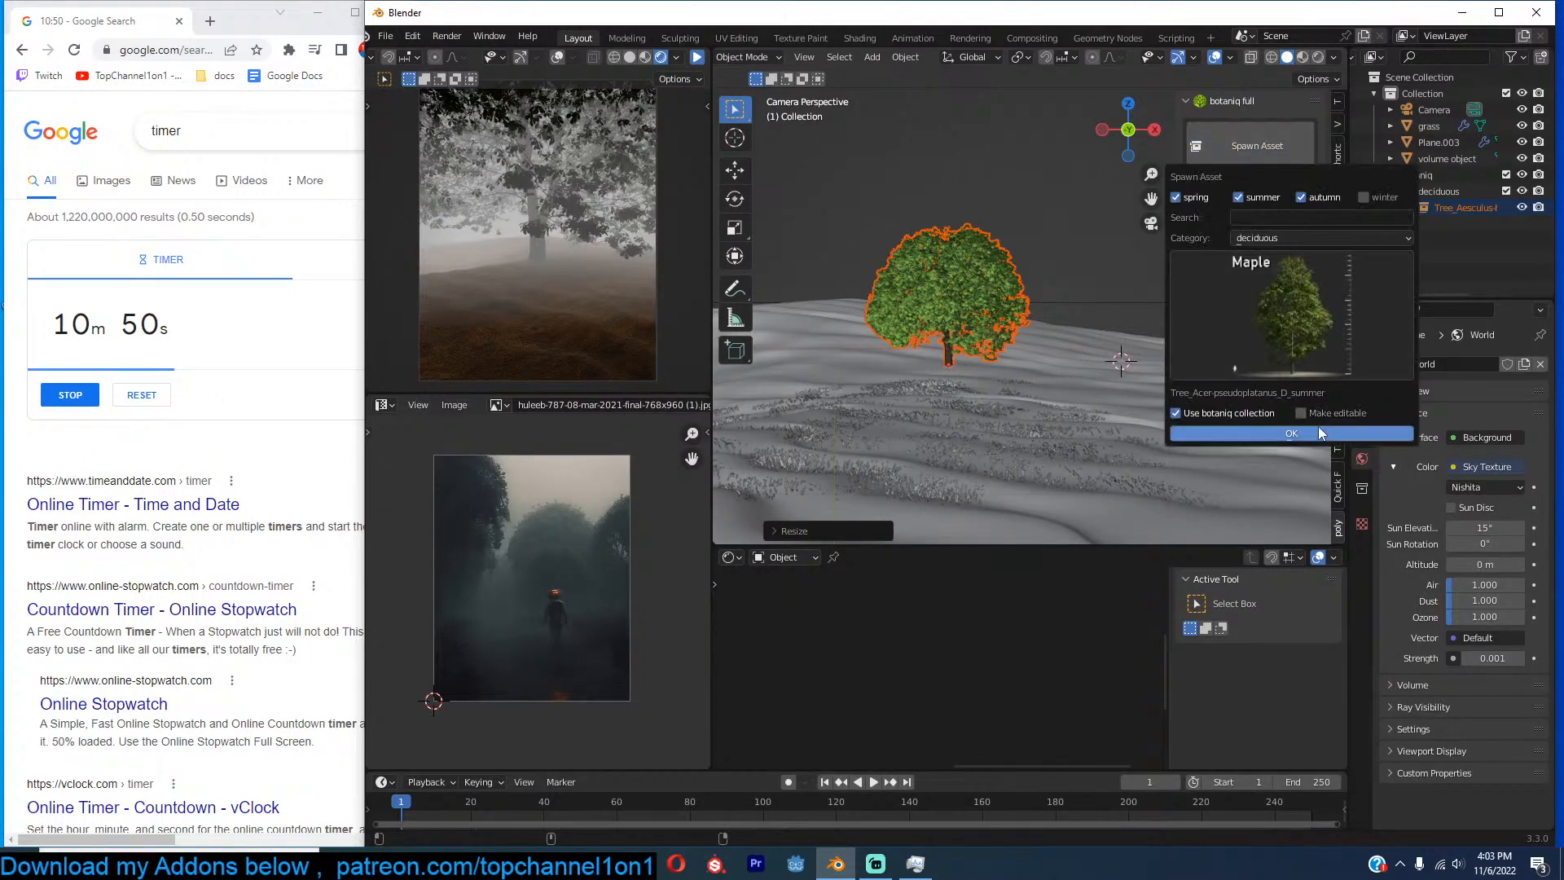
left_click(1321, 432)
Scale the maple down until it suits the distant hill beside the chestnut tree.
key("s")
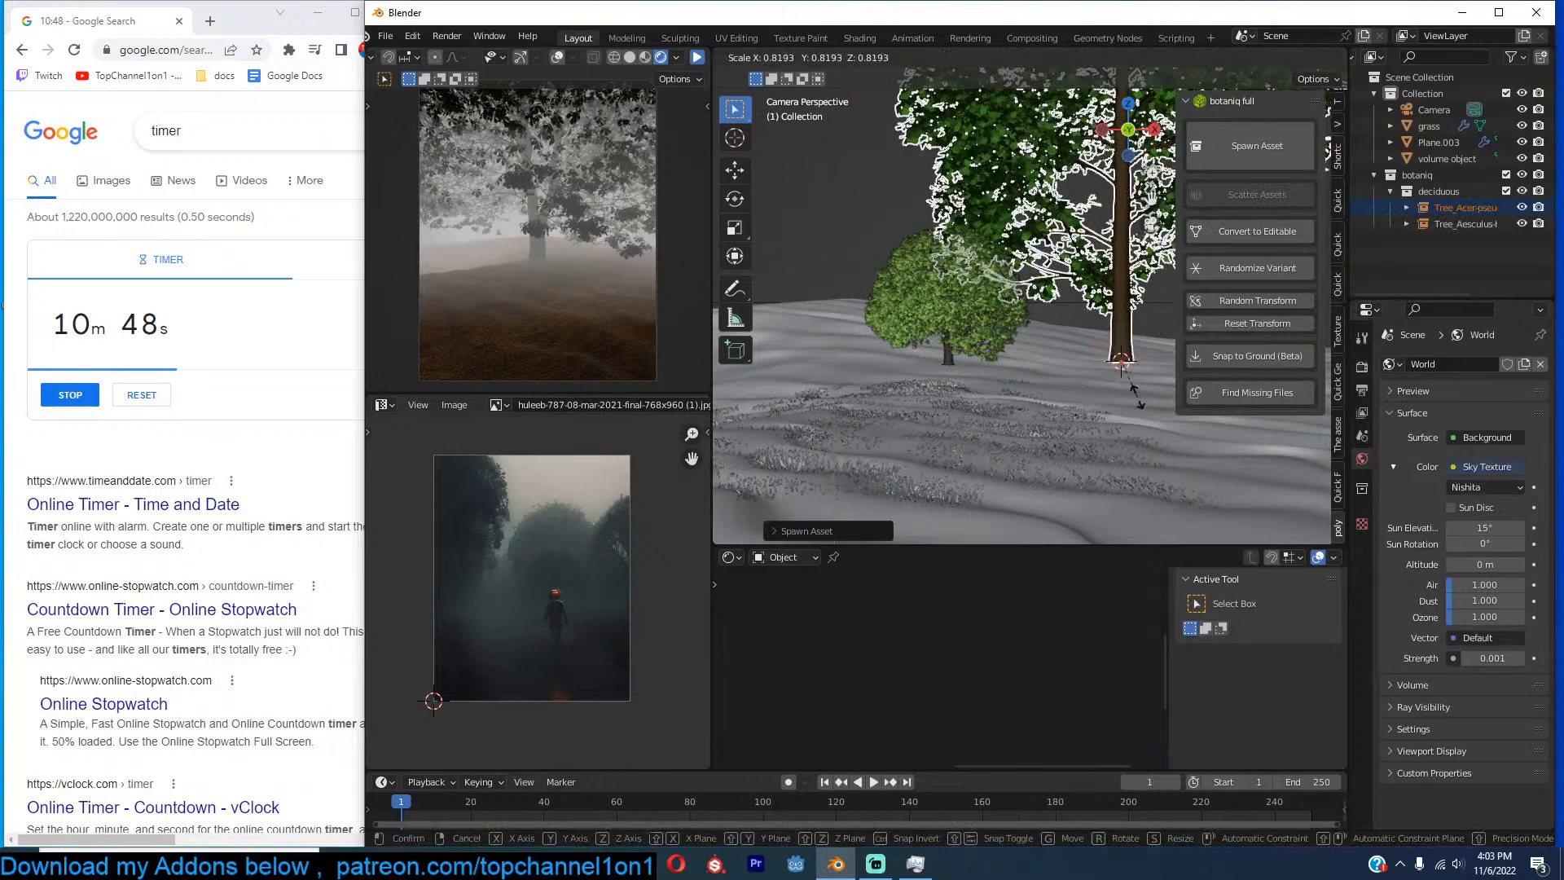
left_click(1111, 407)
scroll(1111, 408, "down", 3)
key("s")
left_click(1149, 396)
Make a linked duplicate of the maple, snap it to a spot on the opposite side, resize it and rotate it about Z.
key("alt+d")
right_click(1148, 396)
right_click(835, 332, "shift")
key("shift+s")
left_click(834, 195)
key("s")
left_click(936, 227)
key("r")
key("z")
left_click(862, 365)
Make another linked duplicate of the maple, snap it to a nearer spot on the same side and resize it.
key("alt+d")
right_click(862, 365)
right_click(861, 365, "shift")
key("shift+s")
left_click(883, 232)
key("s")
left_click(918, 271)
key("alt+a")
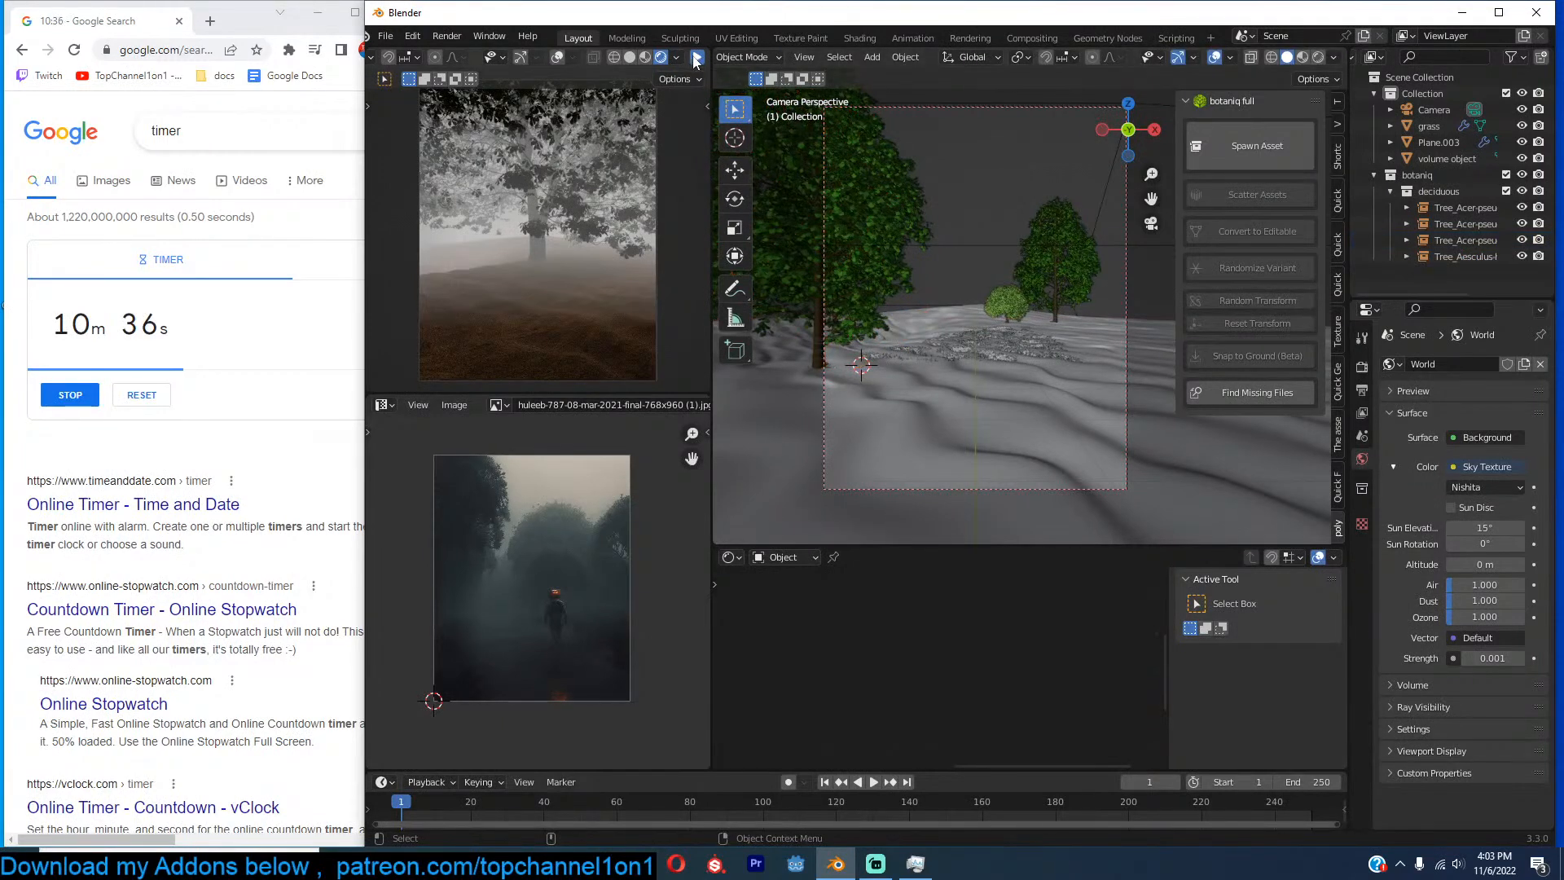
Enlarge the distant chestnut tree and the maple standing next to it.
left_click(915, 234)
left_click(1018, 307)
key("s")
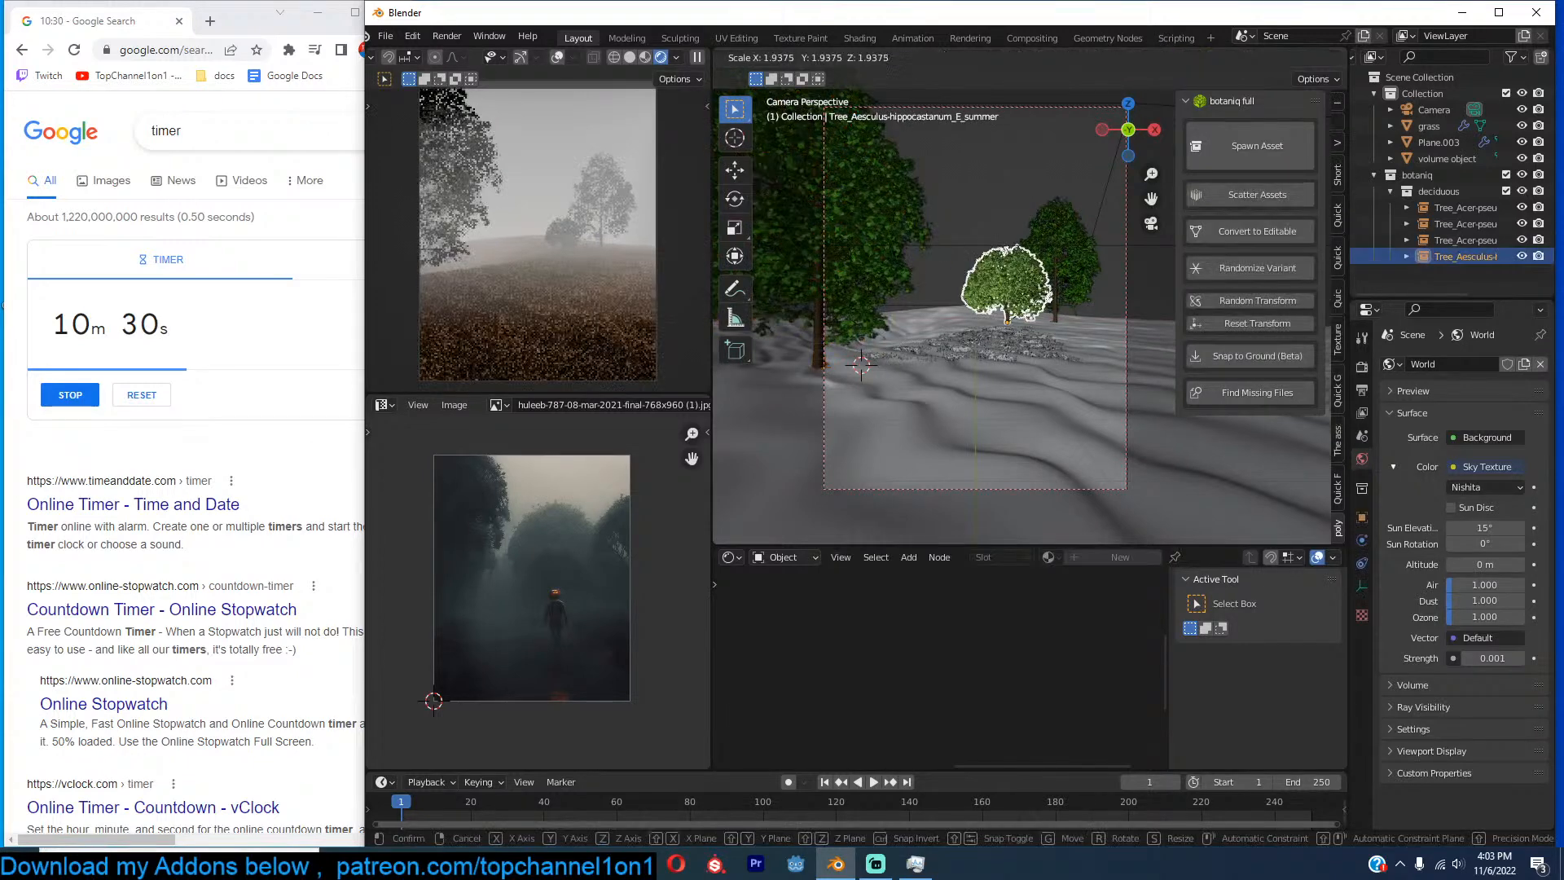
left_click(1078, 267)
left_click(1075, 237)
key("s")
left_click(1098, 230)
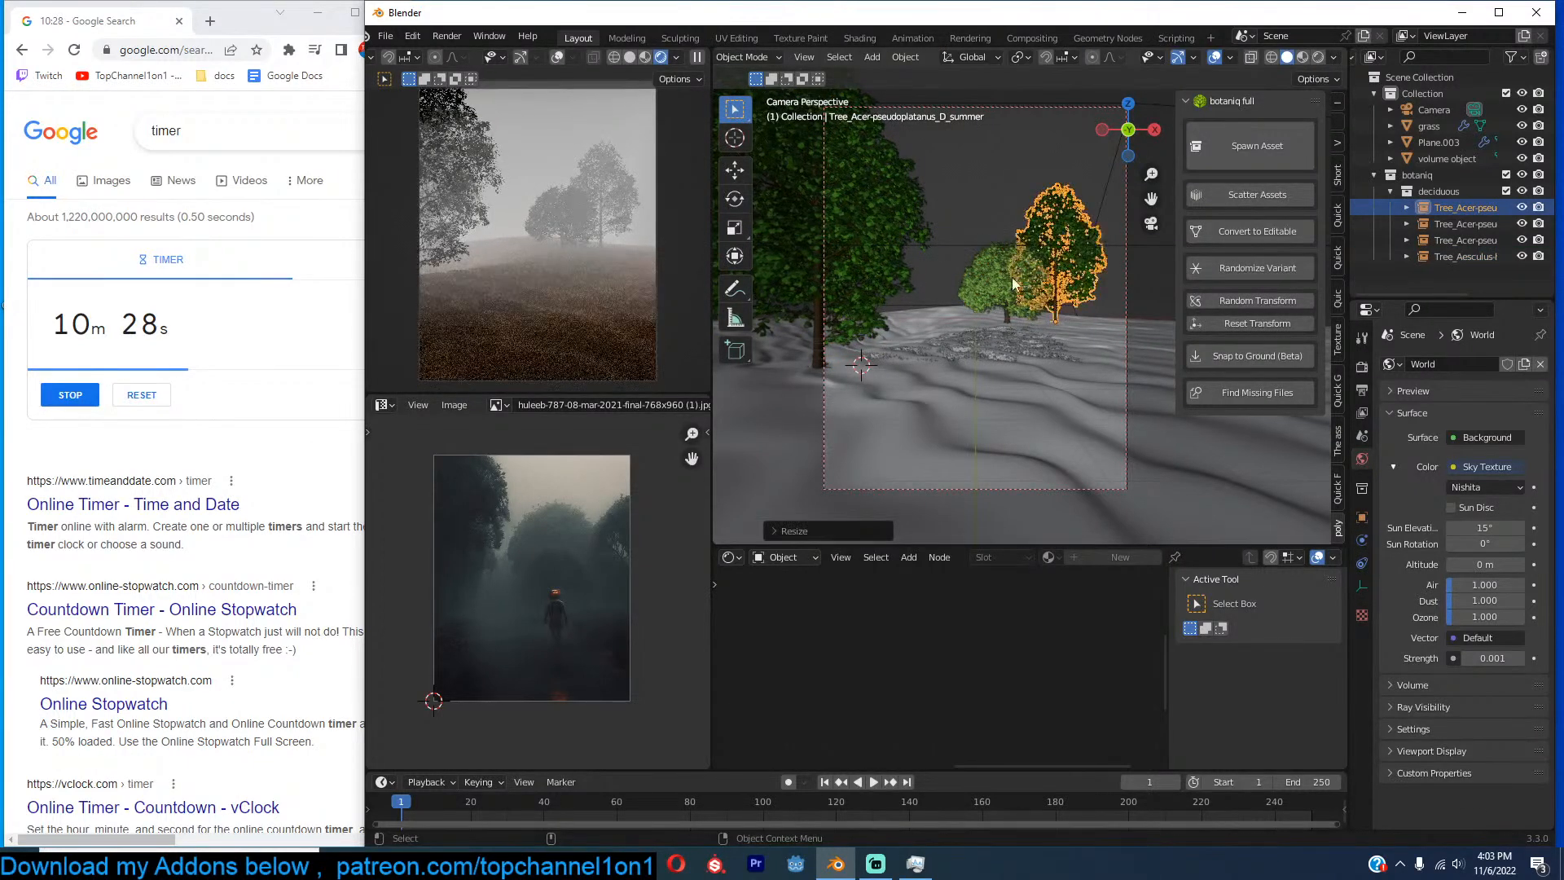
Place a linked duplicate of the chestnut tree past the distant maple and scale it up about 1.95 times.
left_click(1019, 285)
key("alt+d")
left_click(1126, 293)
key("s")
left_click(1121, 286)
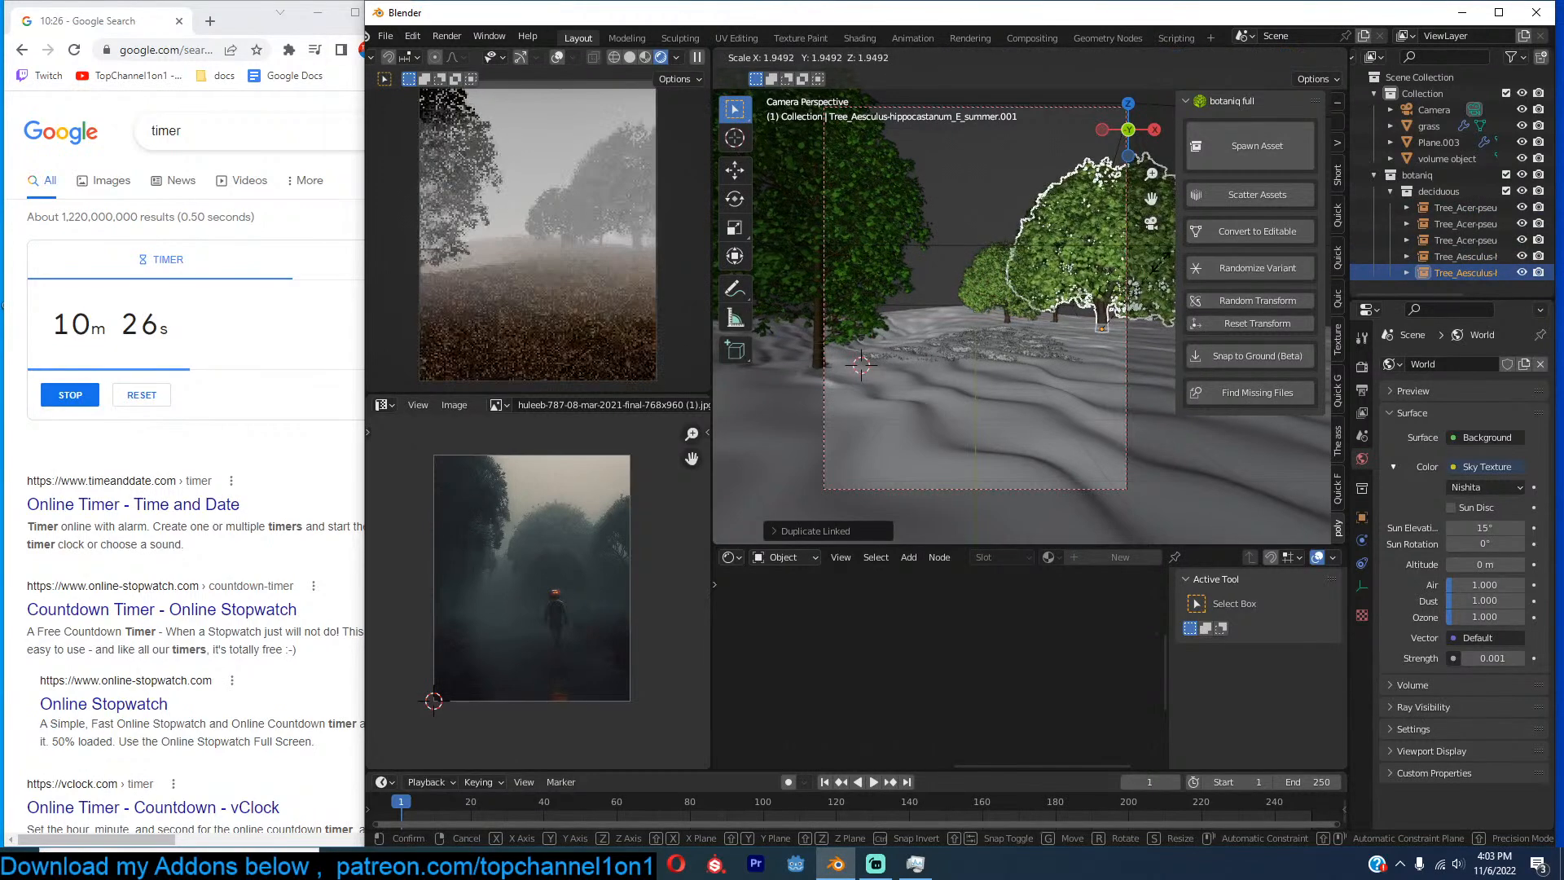
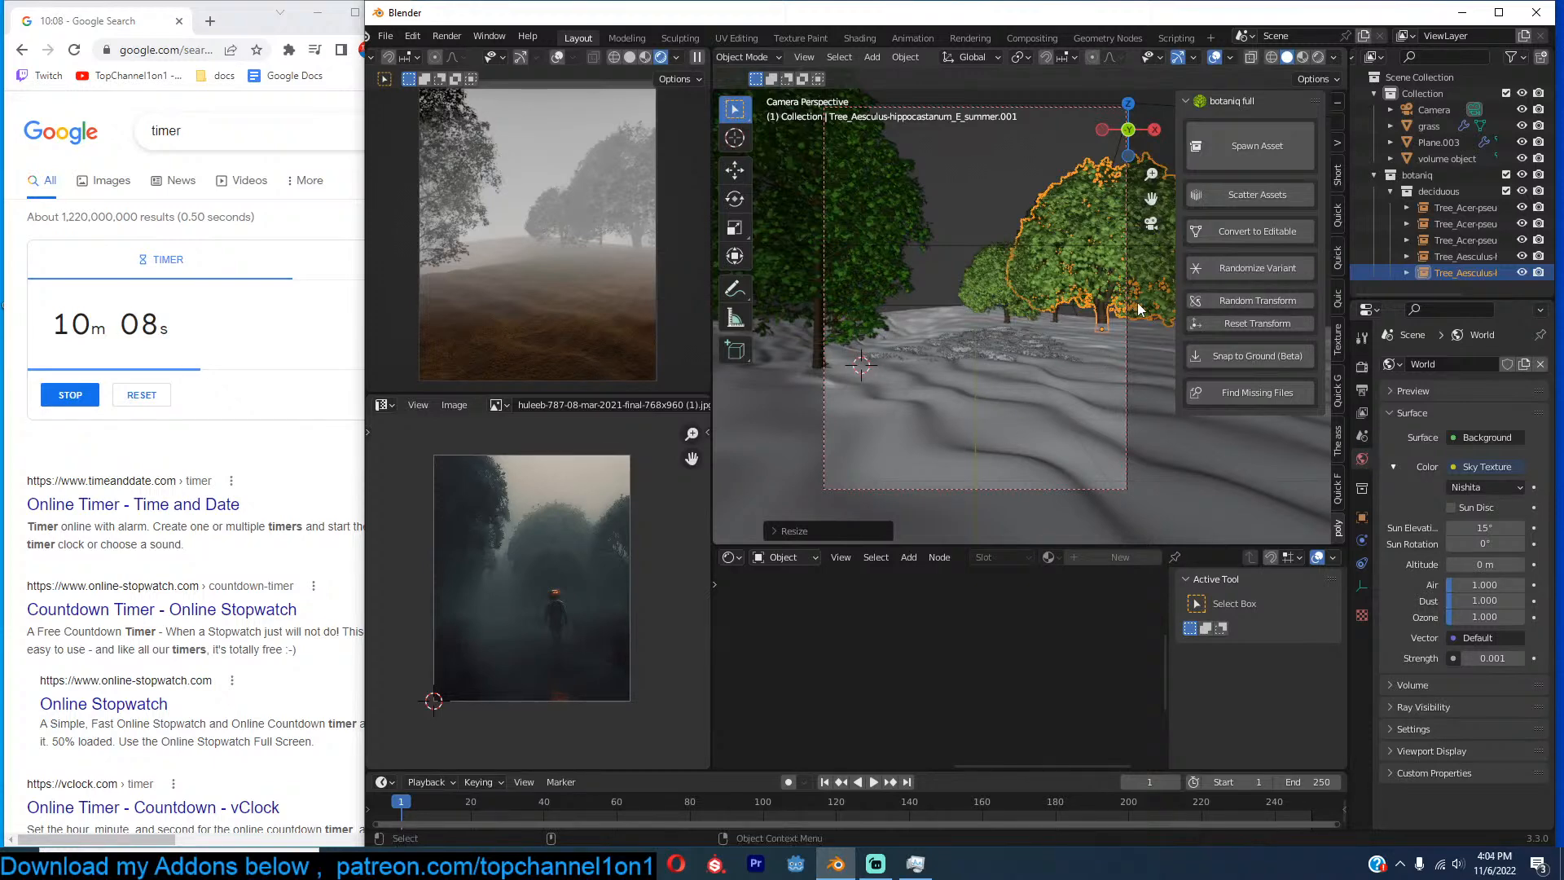
Scale the grass emitter plane up to roughly twice its size.
left_click(1029, 339)
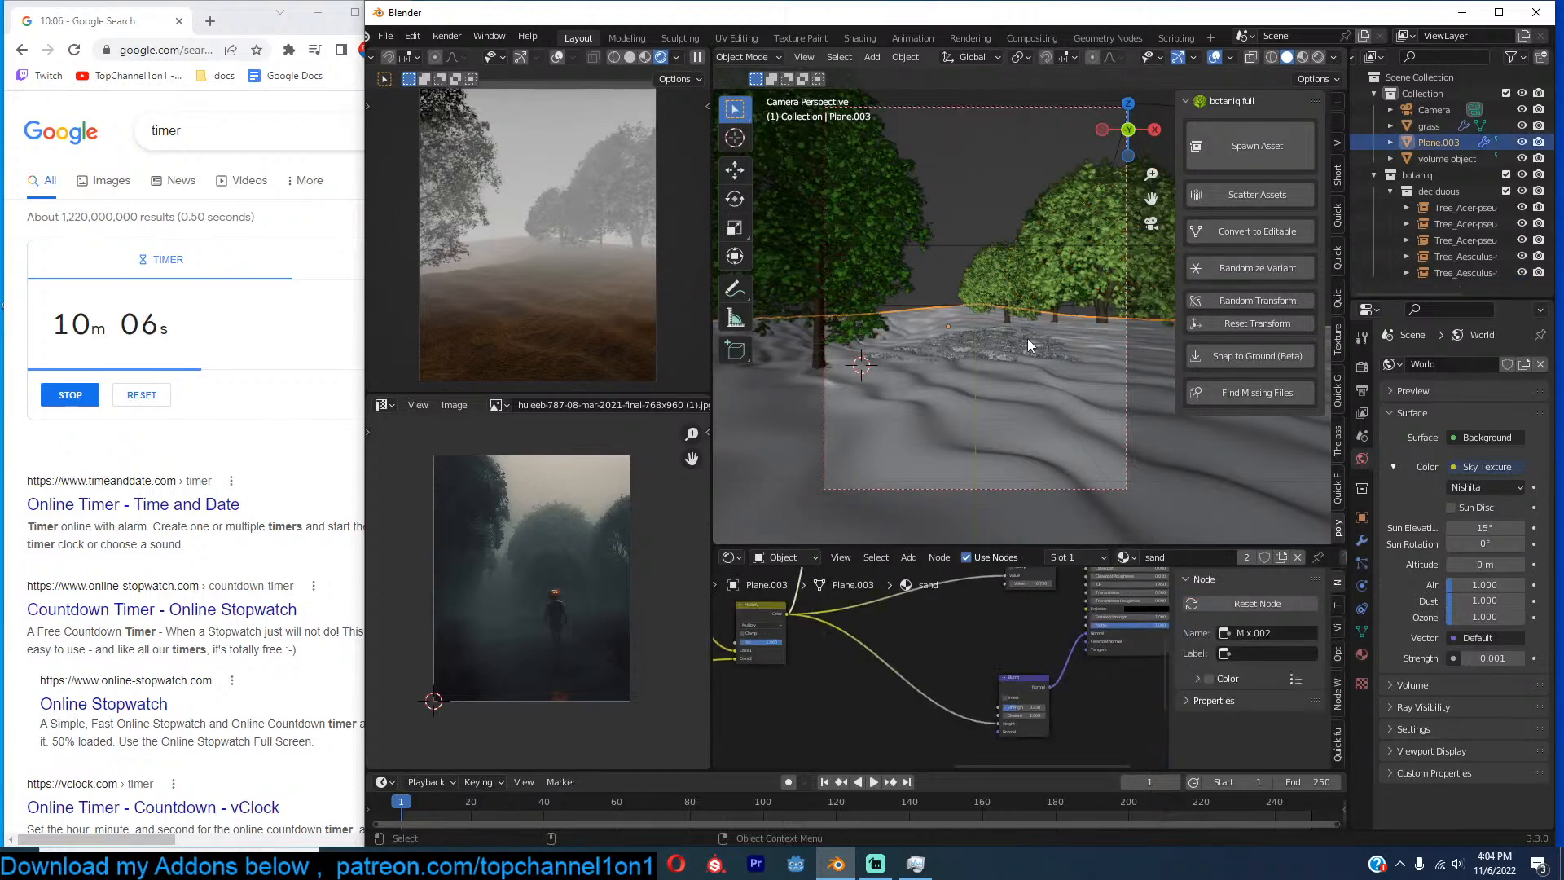
key("s")
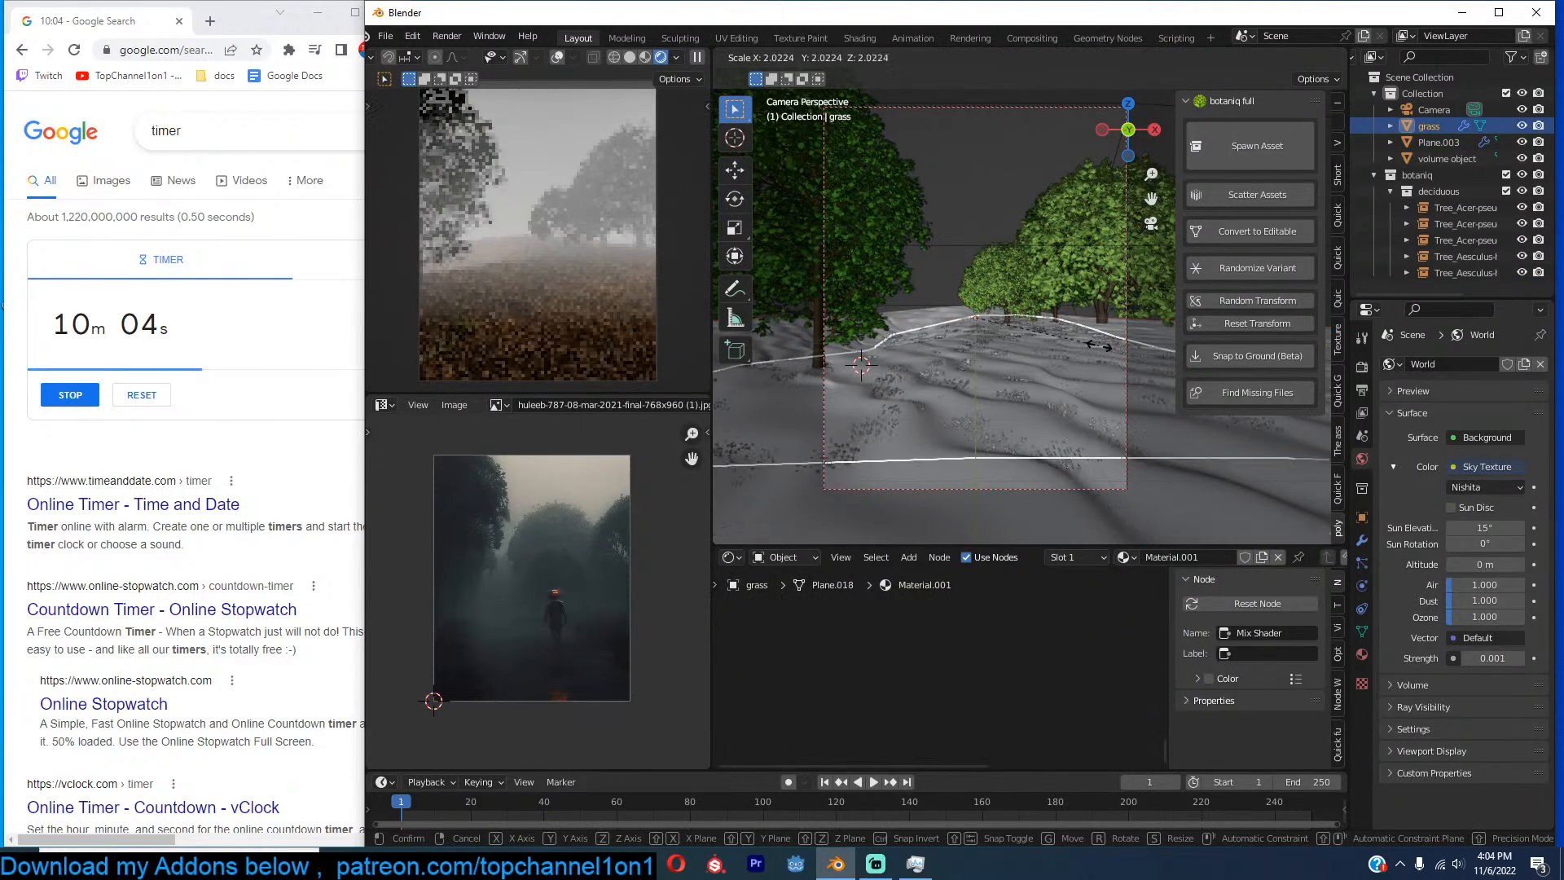
left_click(1073, 379)
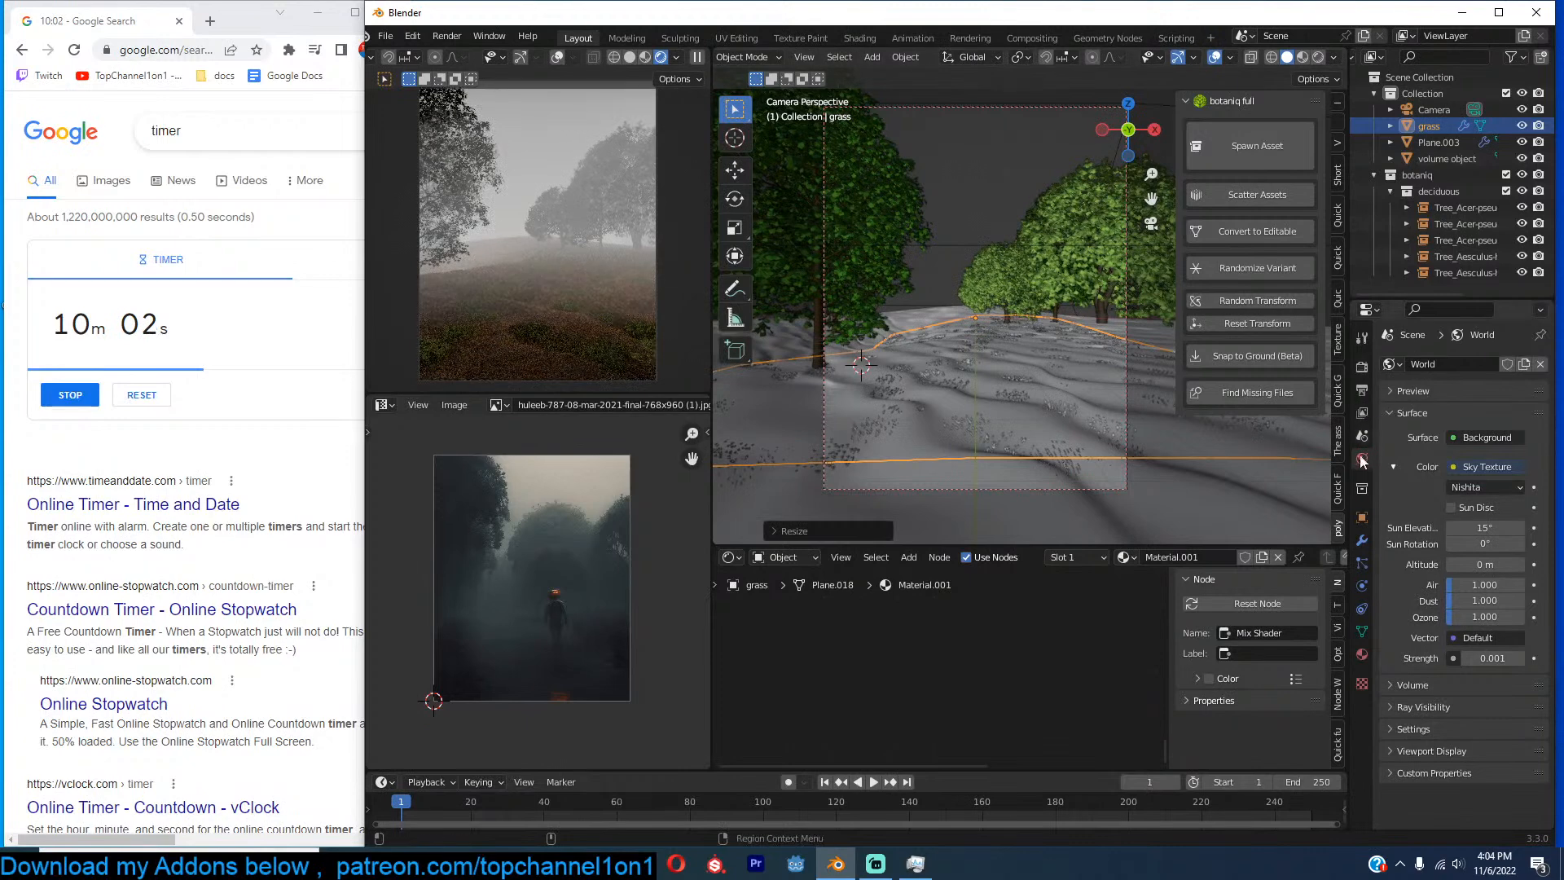
Set the hair length of the grass plane's particle system to 0.38 m.
left_click(1361, 540)
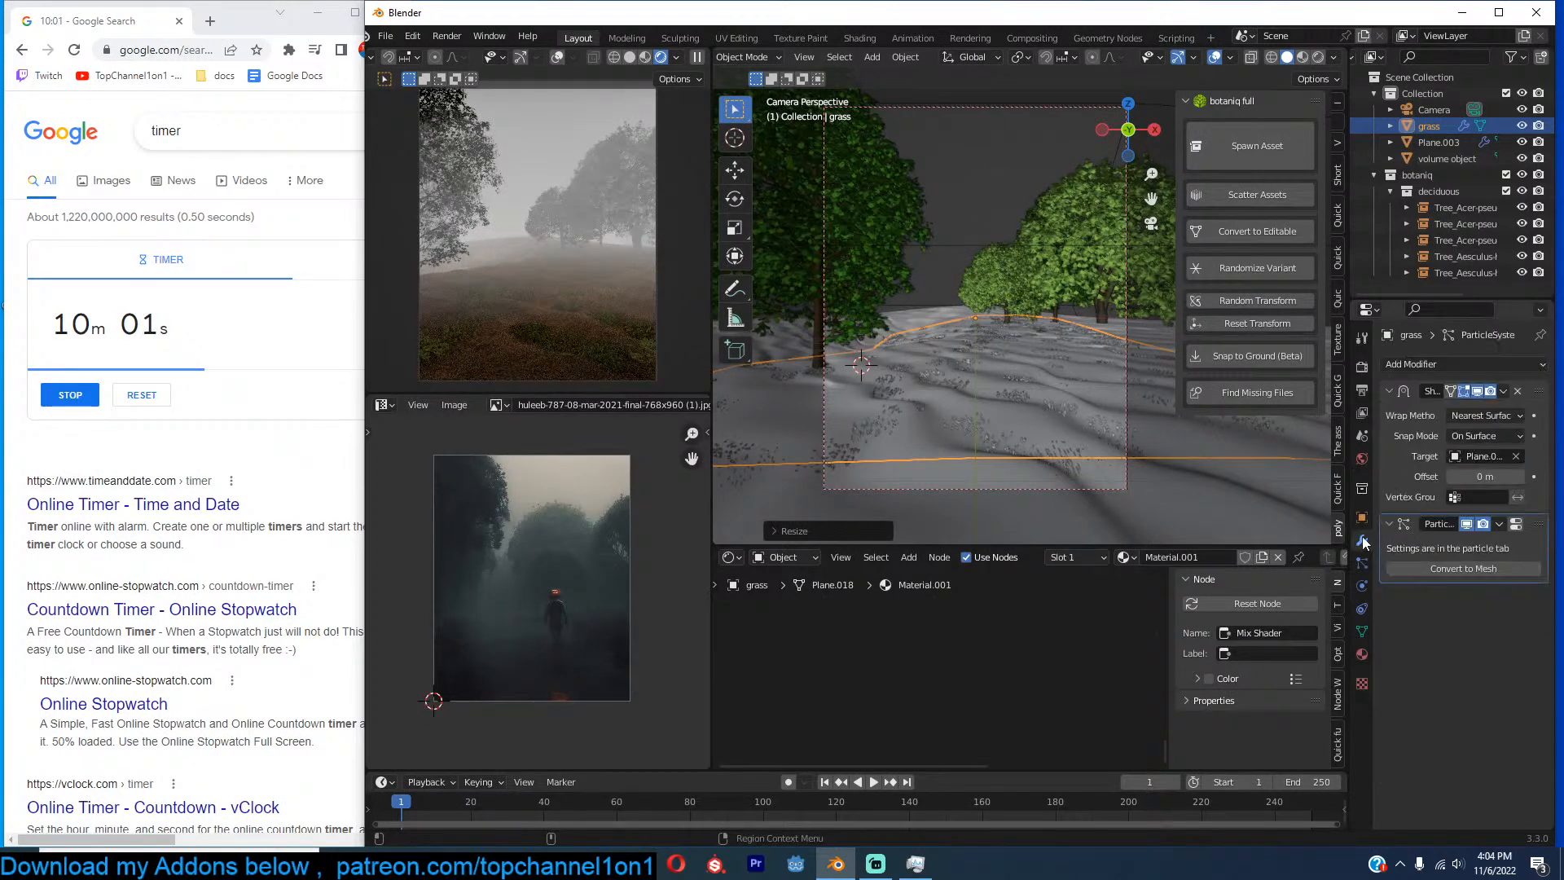
left_click(1515, 526)
double_click(1484, 562)
type("1")
key("Return")
left_click_drag(1505, 561, 1446, 562)
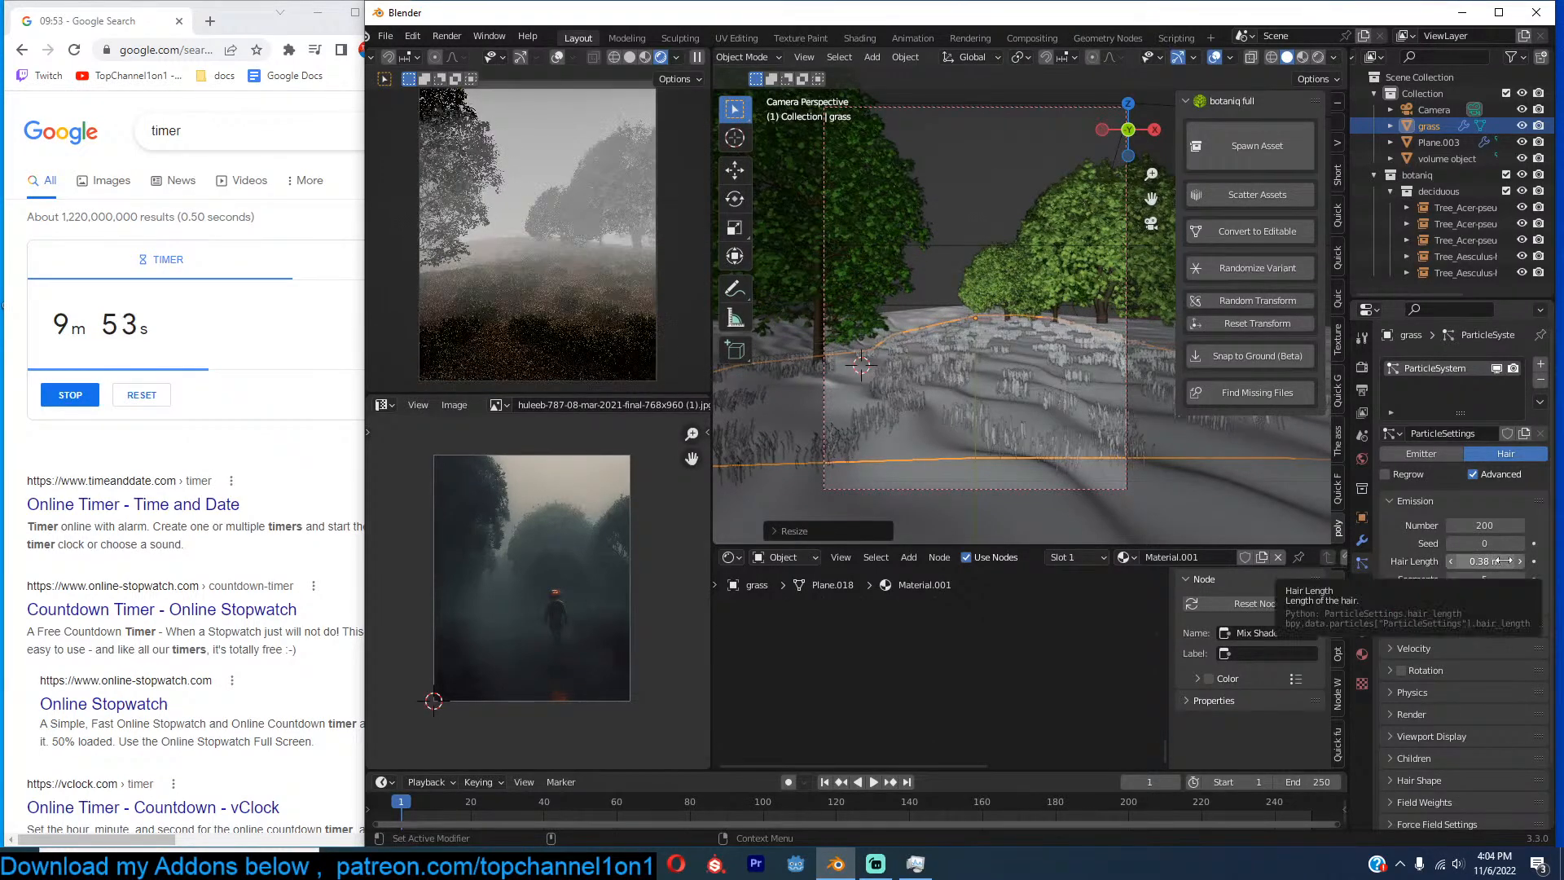
Set the grass particle children's randomize value to 0.618 and their radius to 1.37 m.
left_click(1439, 716)
left_click(1438, 716)
left_click(1442, 752)
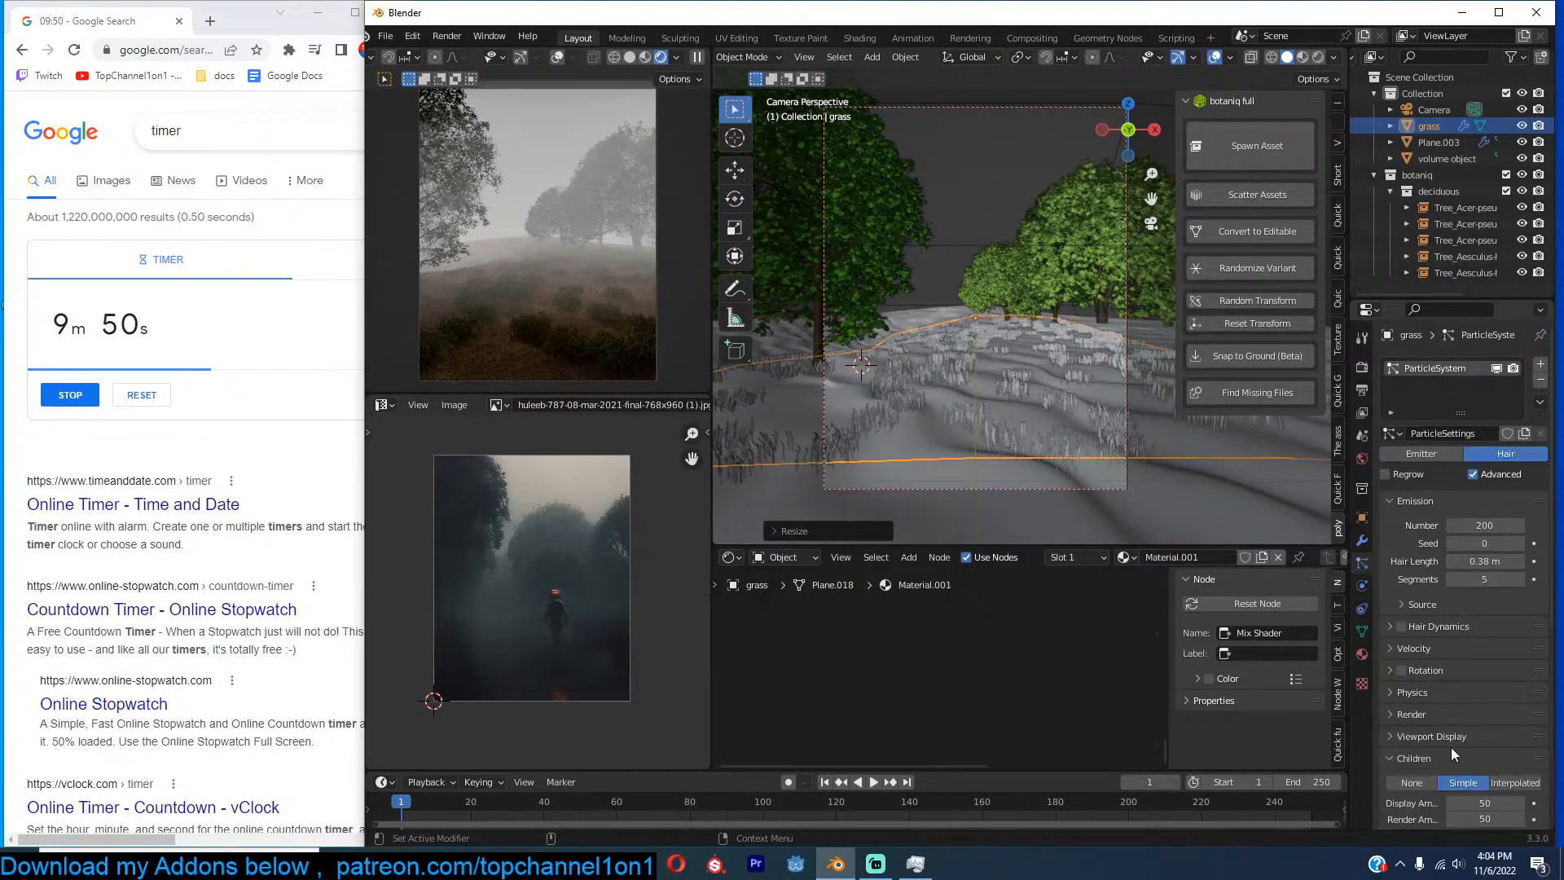
scroll(1475, 729, "down", 6)
left_click_drag(1469, 699, 1532, 724)
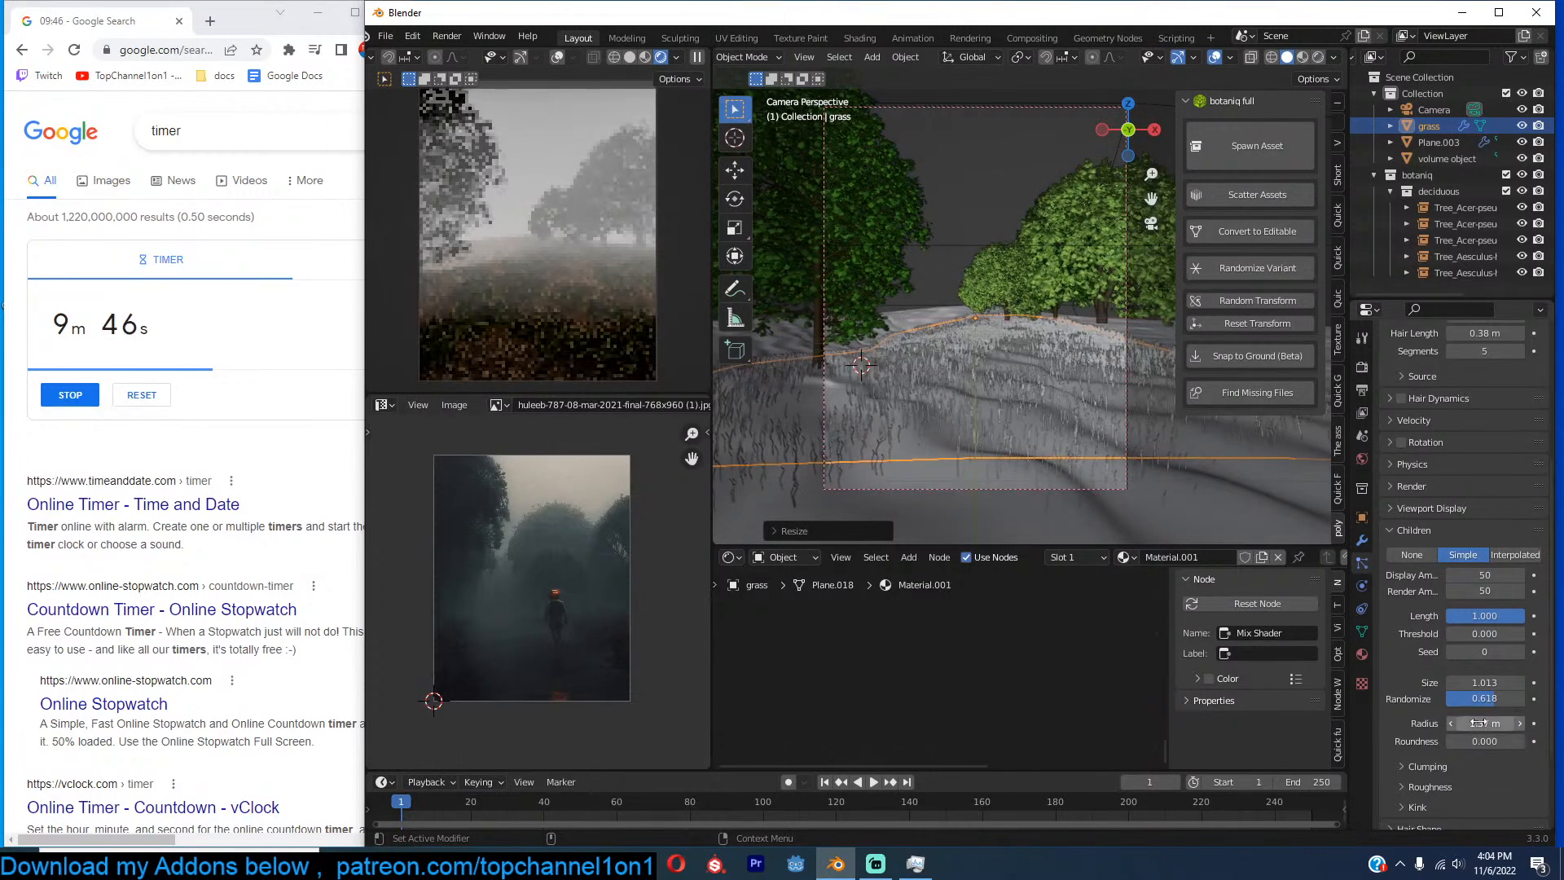
scroll(1024, 302, "down", 3)
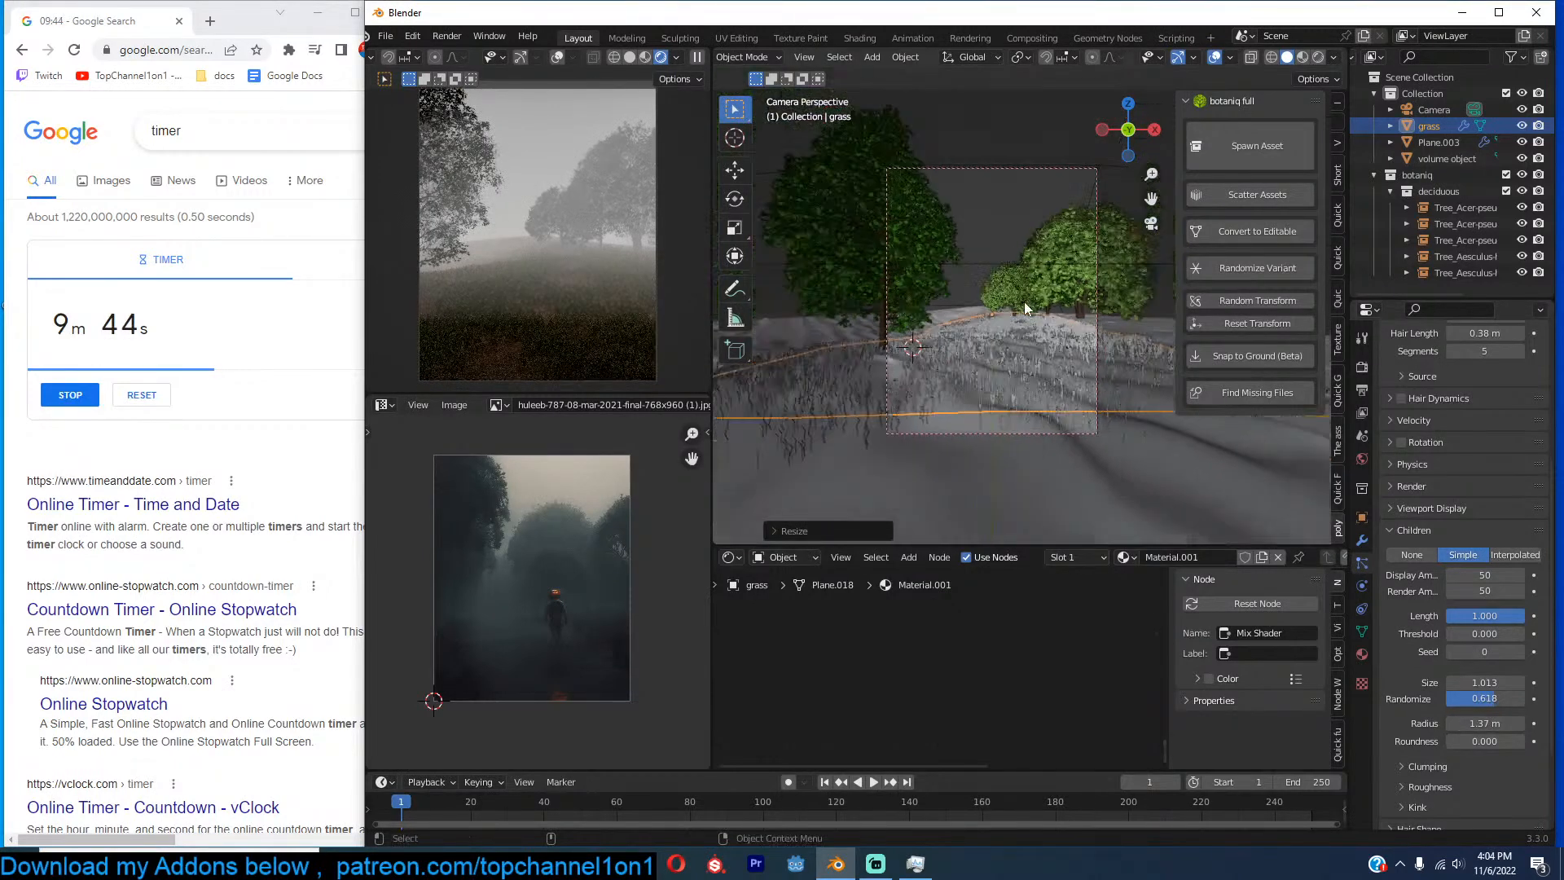
Move the volume object in the right side view, shifting it lower relative to the ground.
key("KP_3")
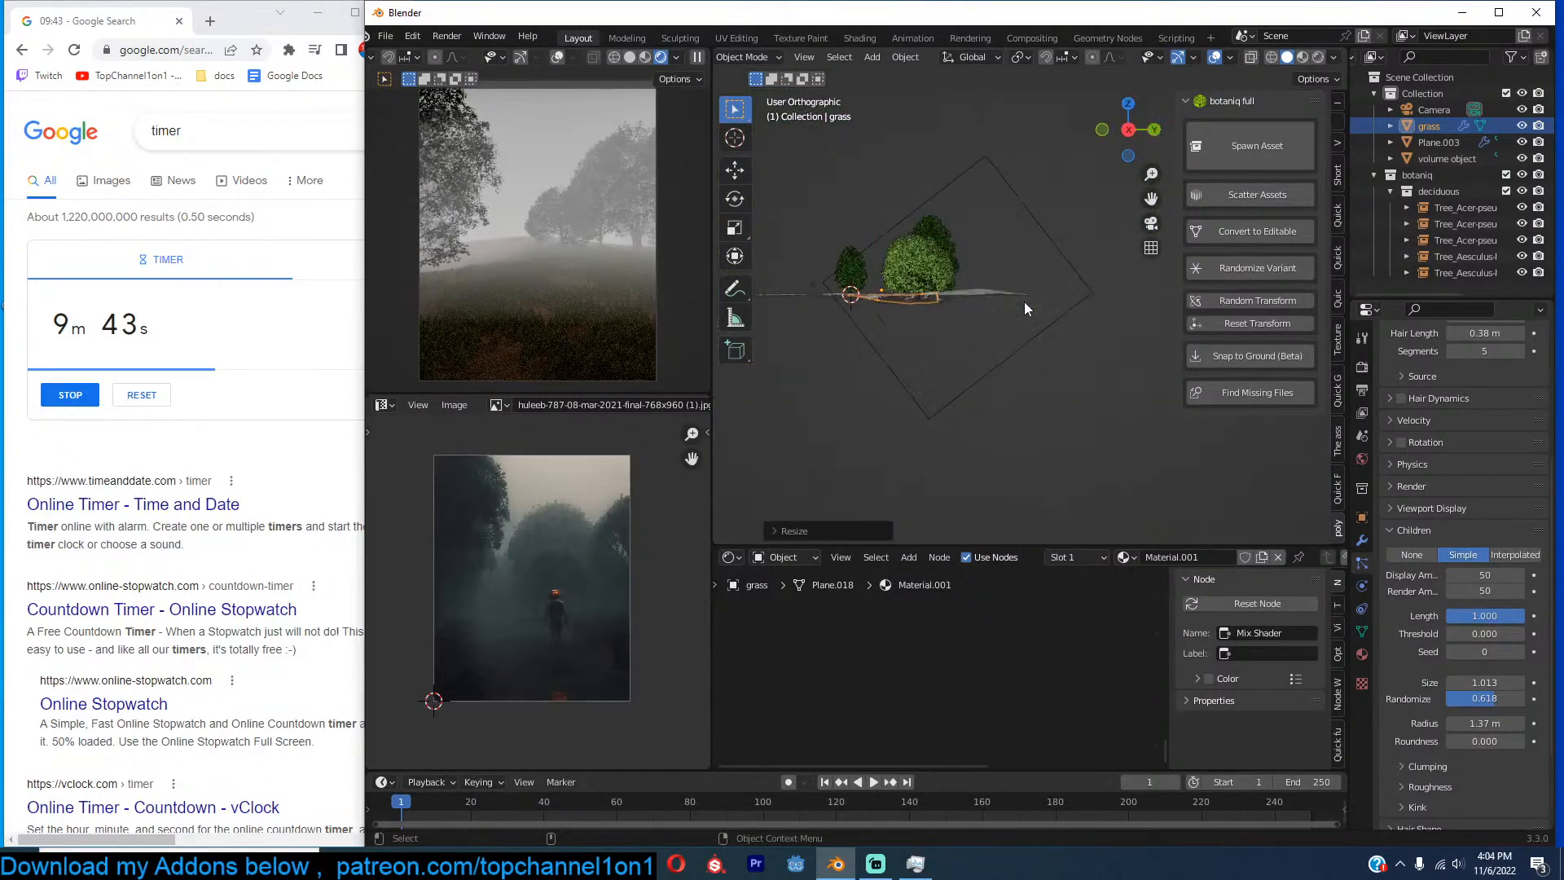
scroll(1063, 300, "up", 2)
left_click(1067, 311)
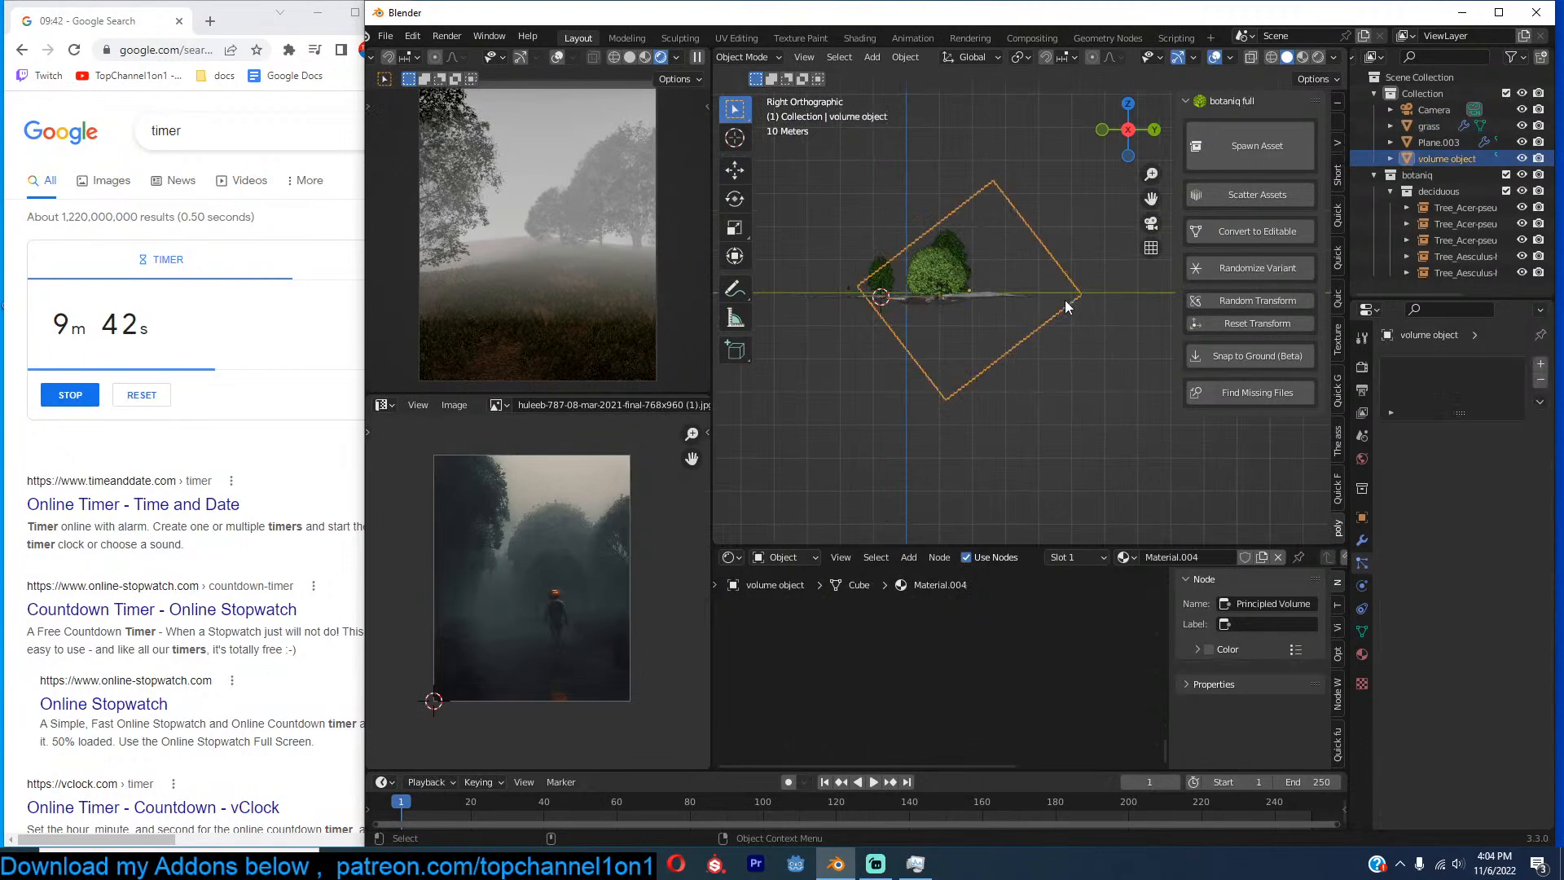
key("g")
left_click(1067, 327)
key("g")
left_click(1088, 336)
Stretch the volume object along its local Y axis and shift it back away from the camera.
key("s")
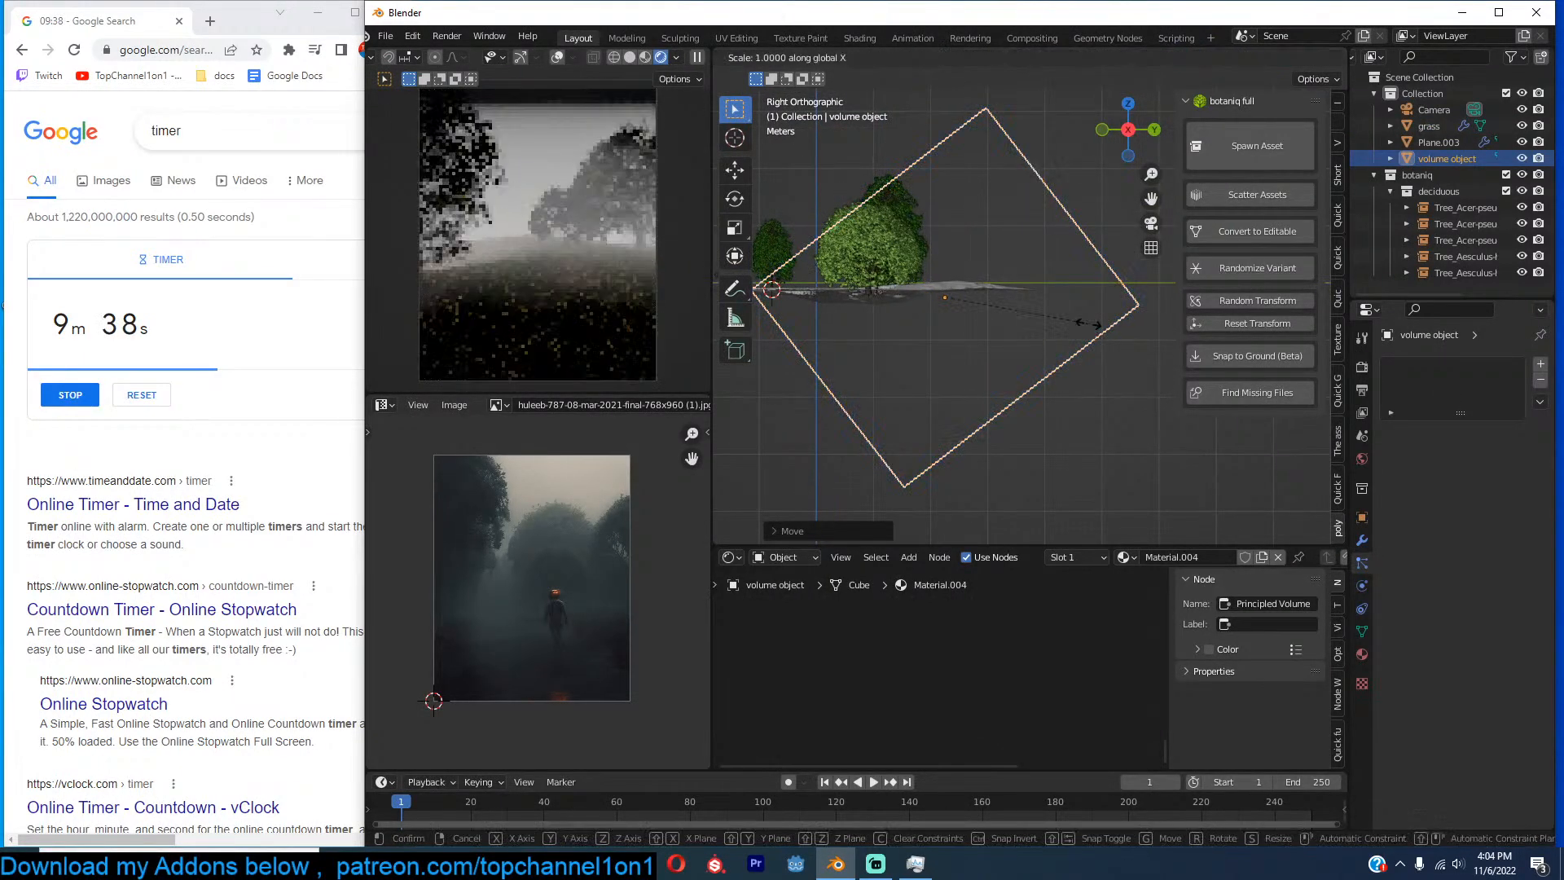
key("y")
key("y")
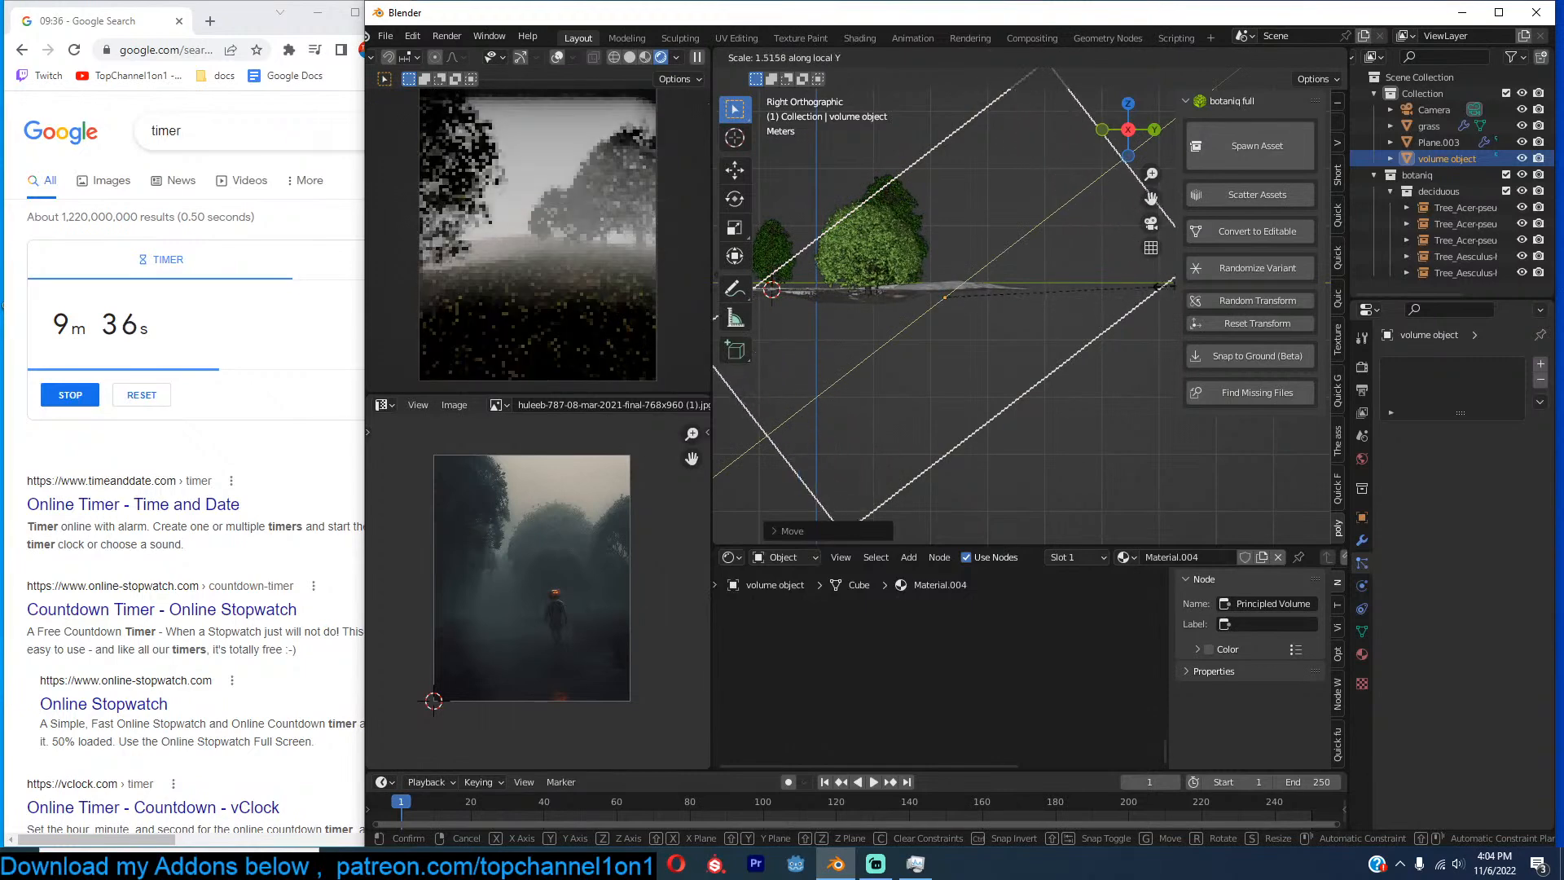
left_click(1202, 269)
key("g")
left_click(1104, 289)
key("g")
left_click(1082, 286)
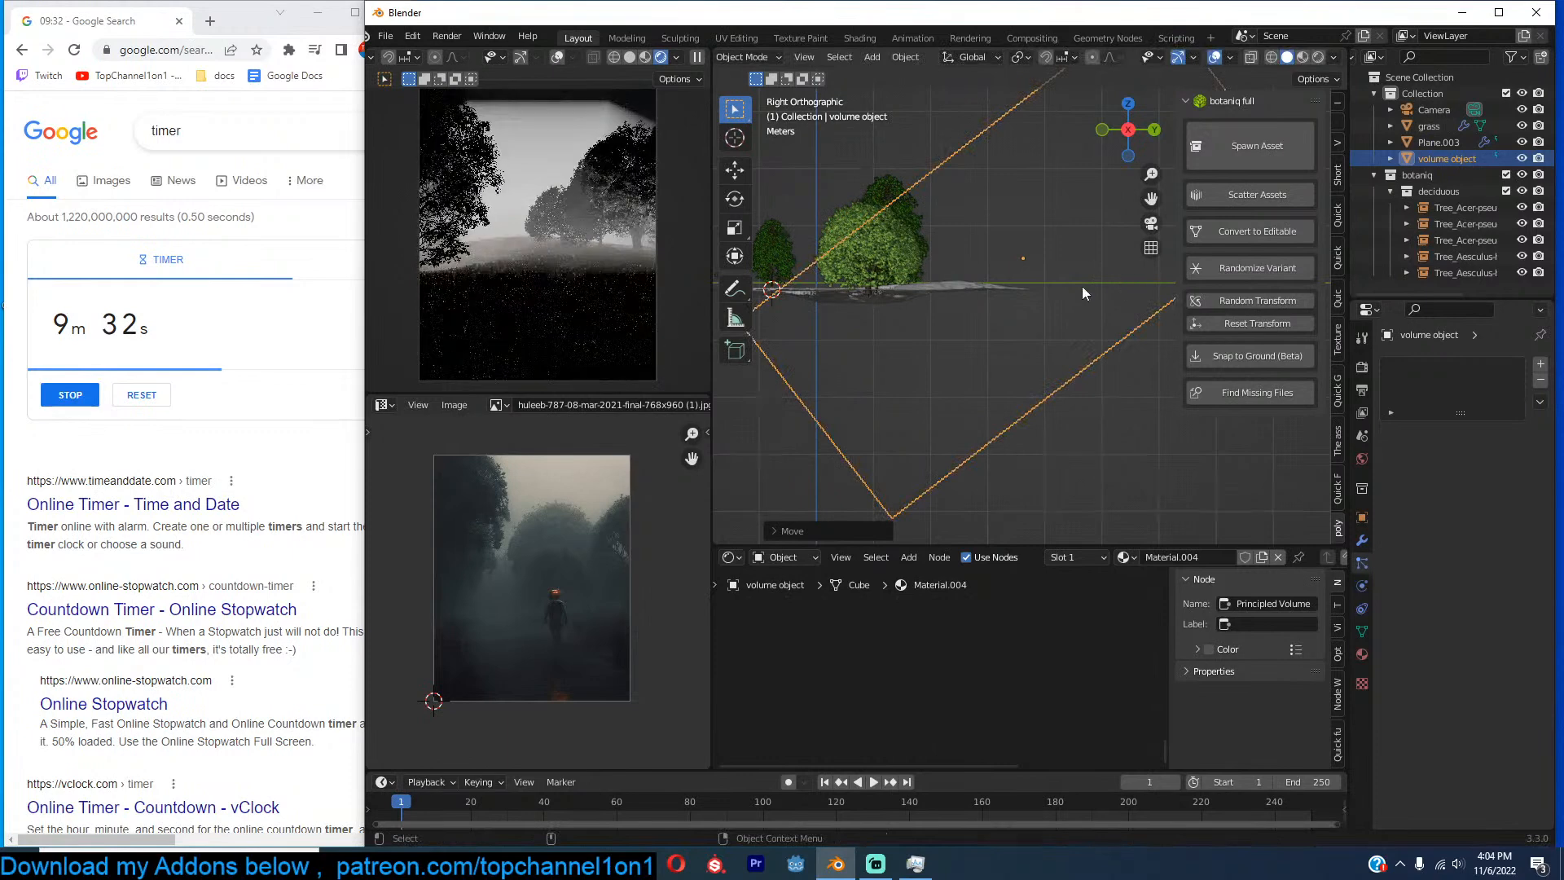
Rotate the volume object slightly in the side view and nudge it back into place.
scroll(1085, 286, "down", 2)
key("r")
left_click(1129, 271)
key("g")
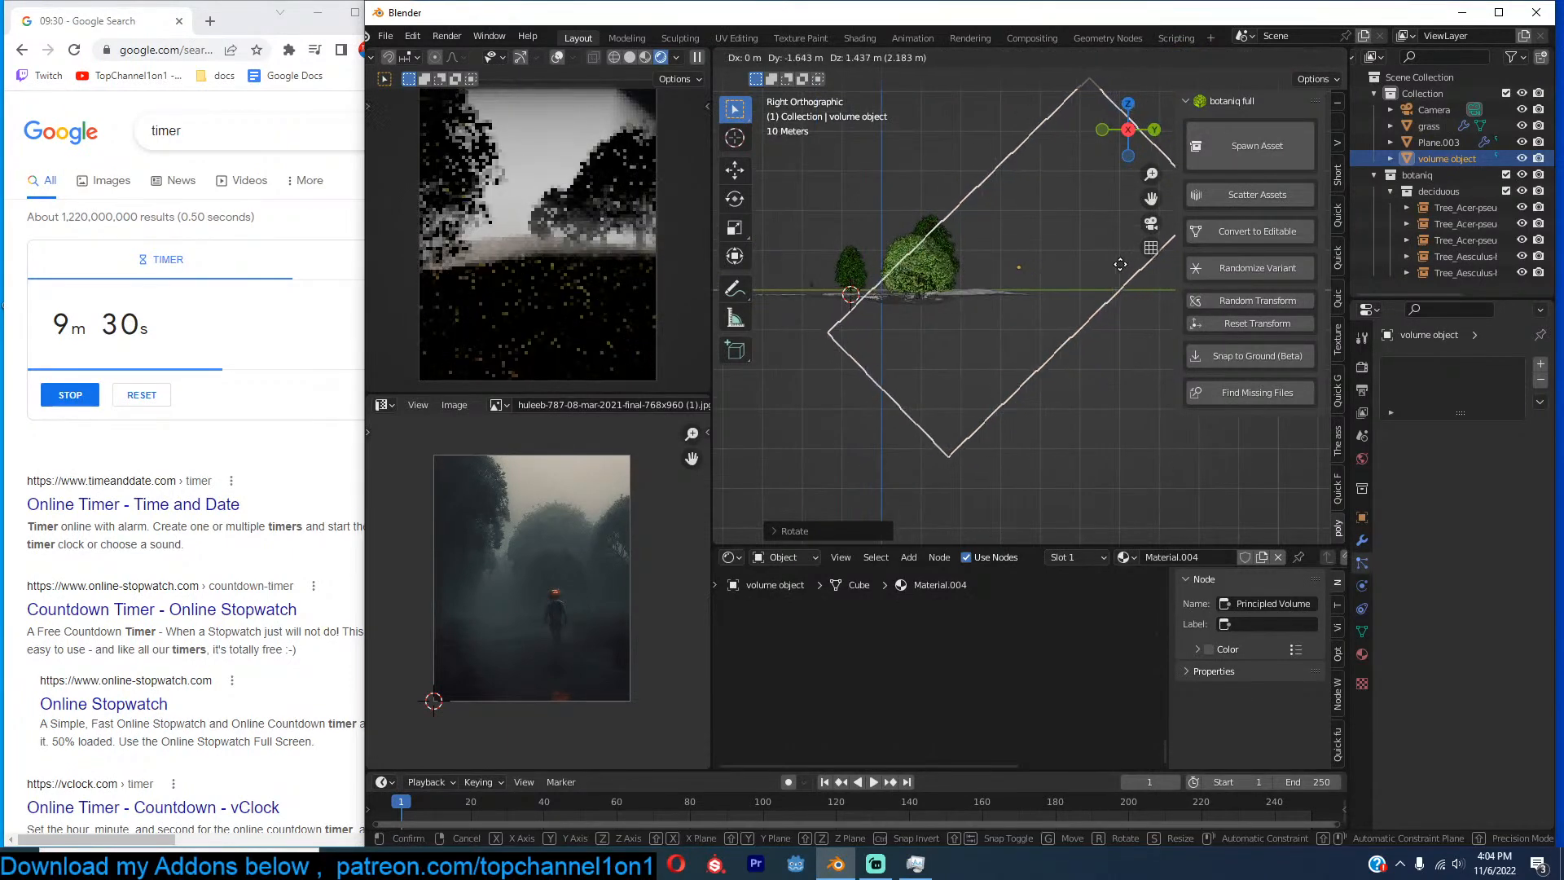
Rotate the sand ground plane in the top view so its edges roughly line up with the volume object.
middle_click_drag(995, 300, 1111, 355)
key("KP_7")
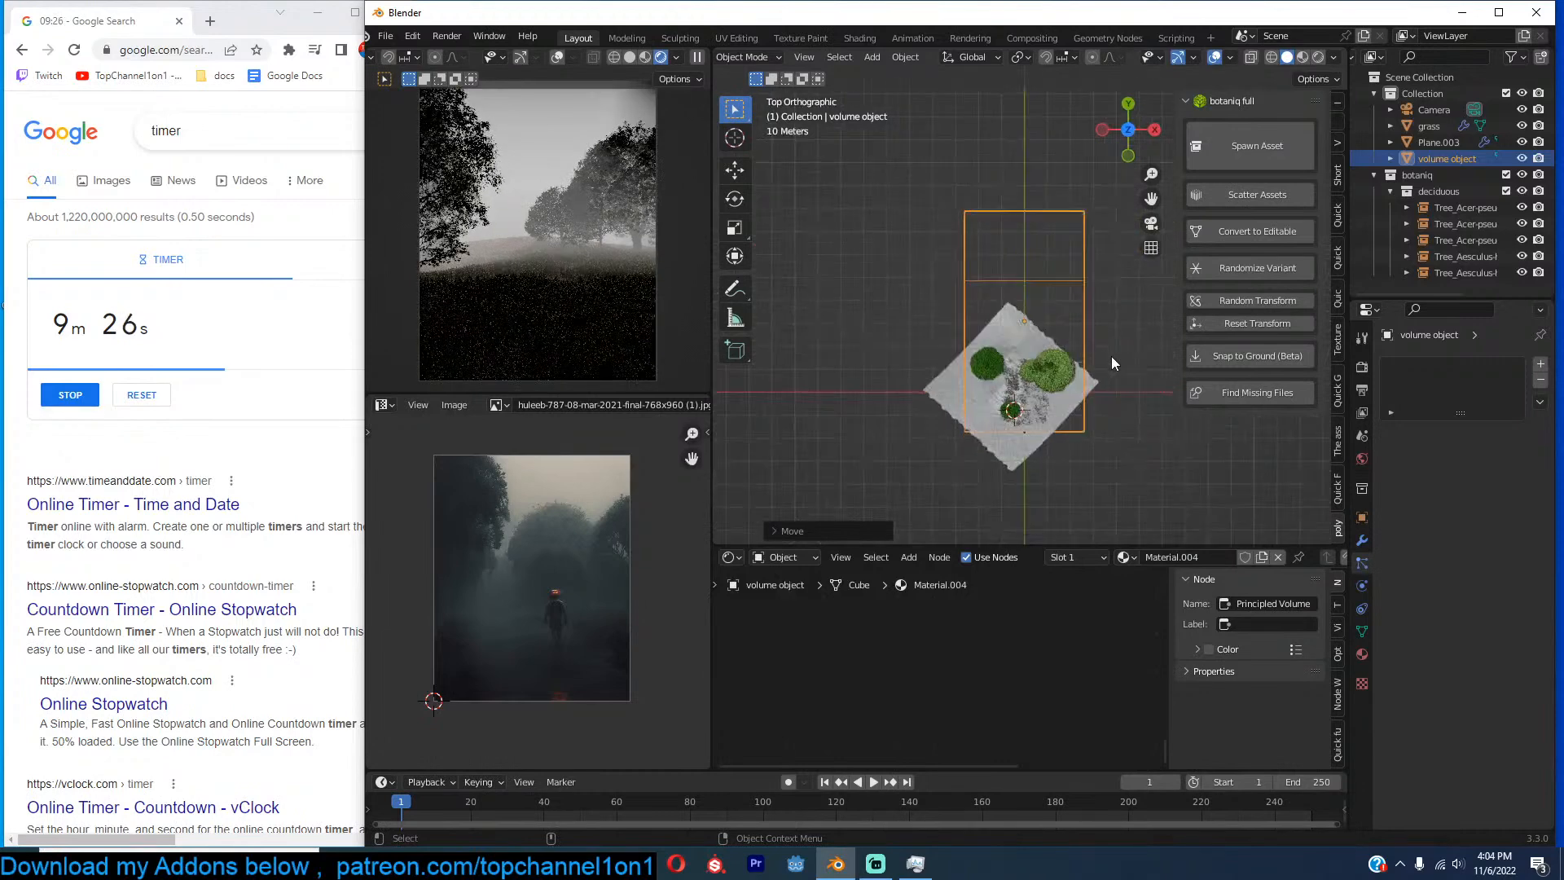
left_click(1100, 393)
key("r")
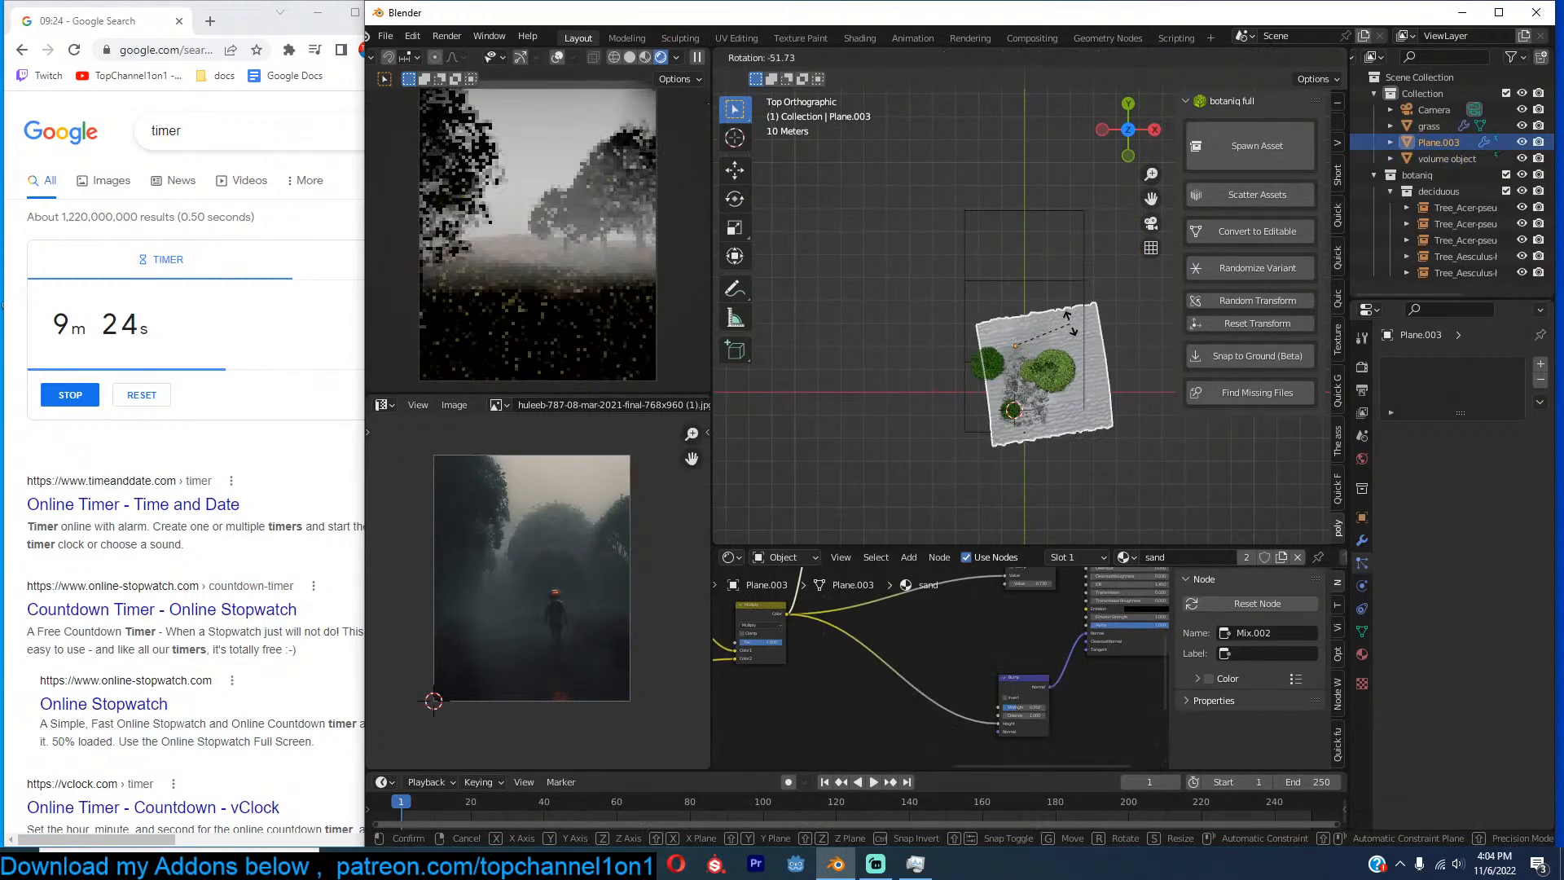
left_click(1100, 350)
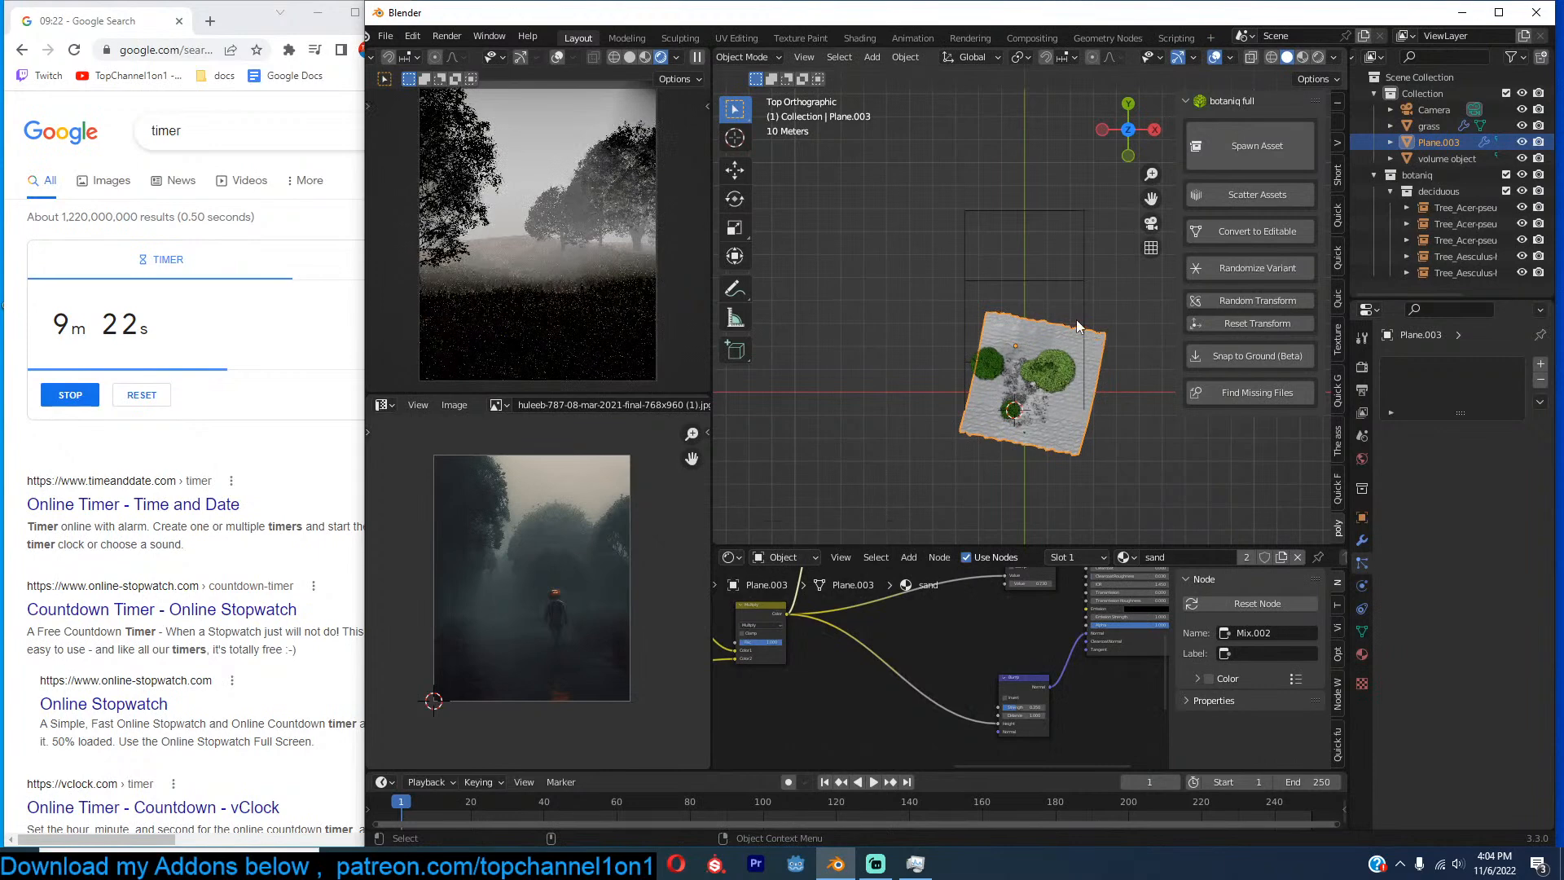
Widen the volume object along X so it spans past both sides of the ground plane, and check the camera view.
left_click(1093, 305)
key("s")
key("x")
left_click(1172, 304)
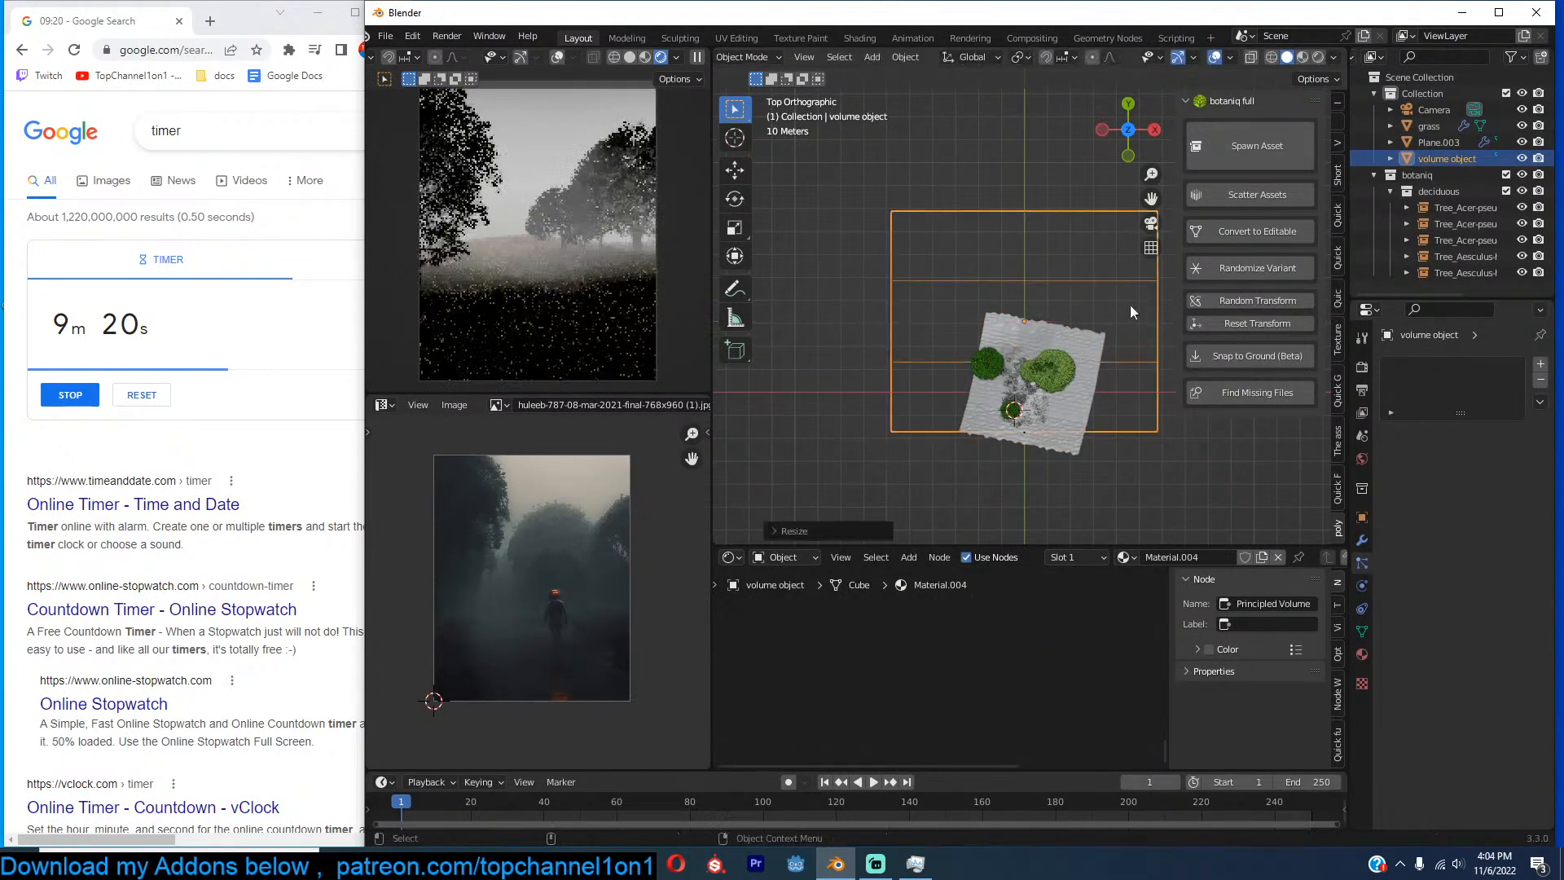
key("KP_0")
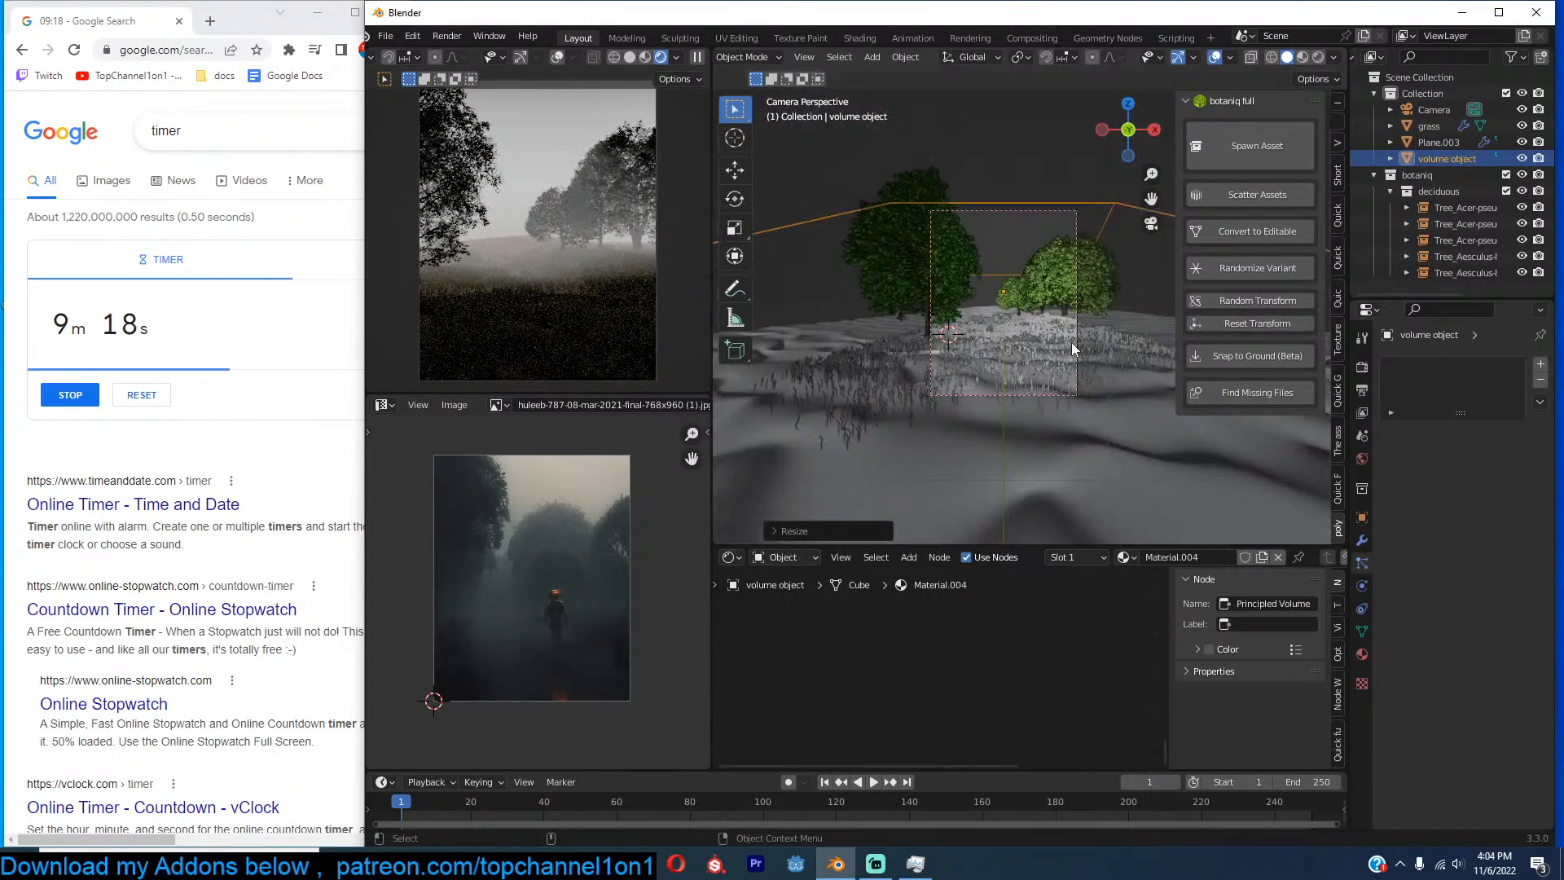
middle_click_drag(1072, 343, 1014, 374)
scroll(1013, 373, "down", 1)
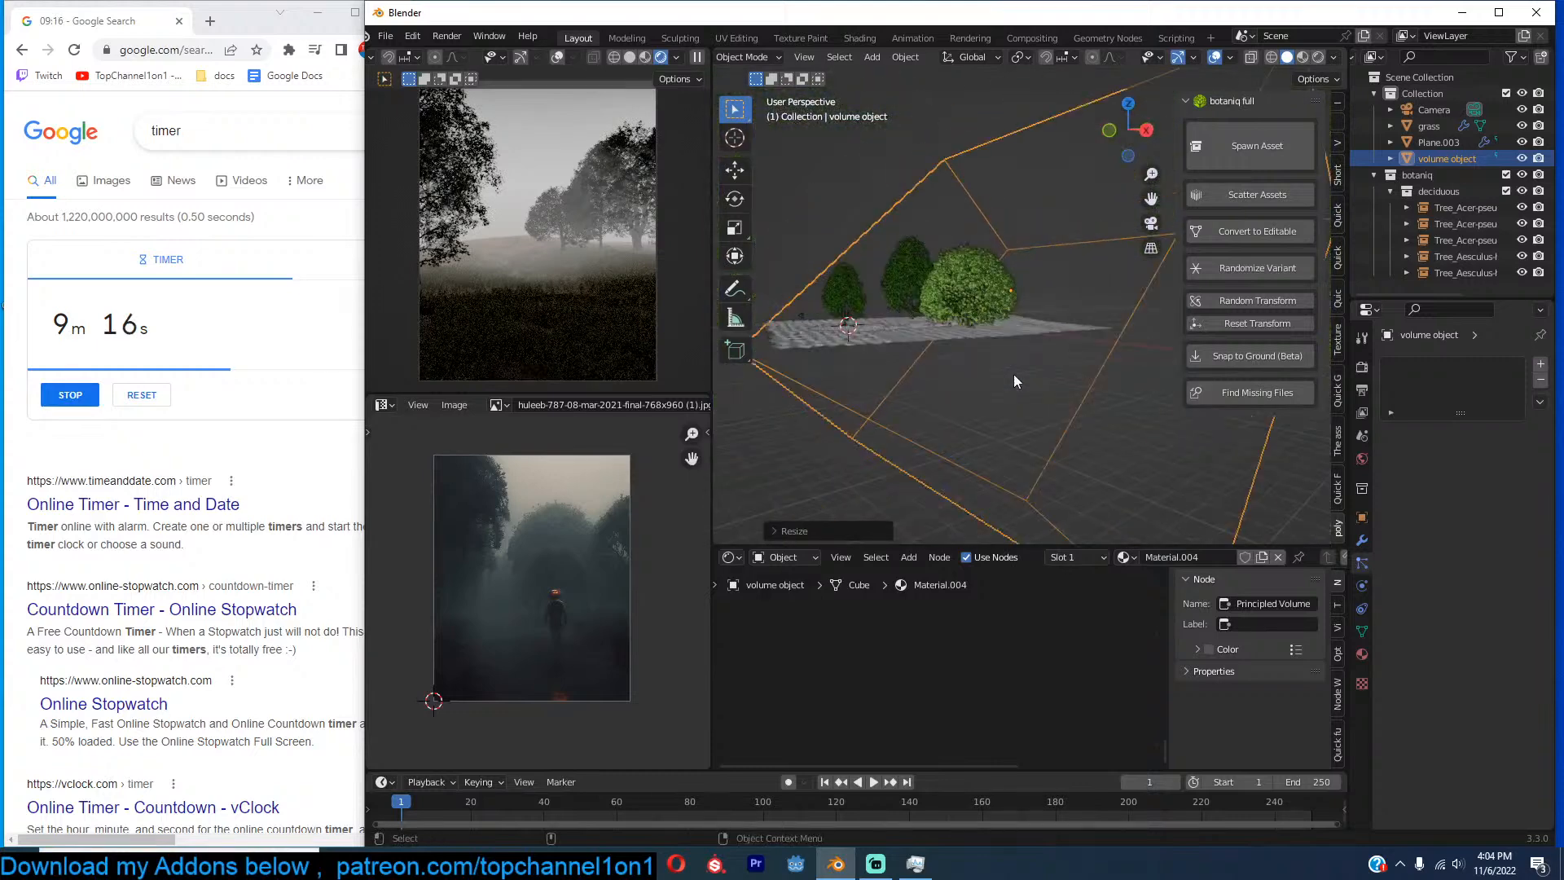
scroll(1027, 359, "up", 3)
key("KP_0")
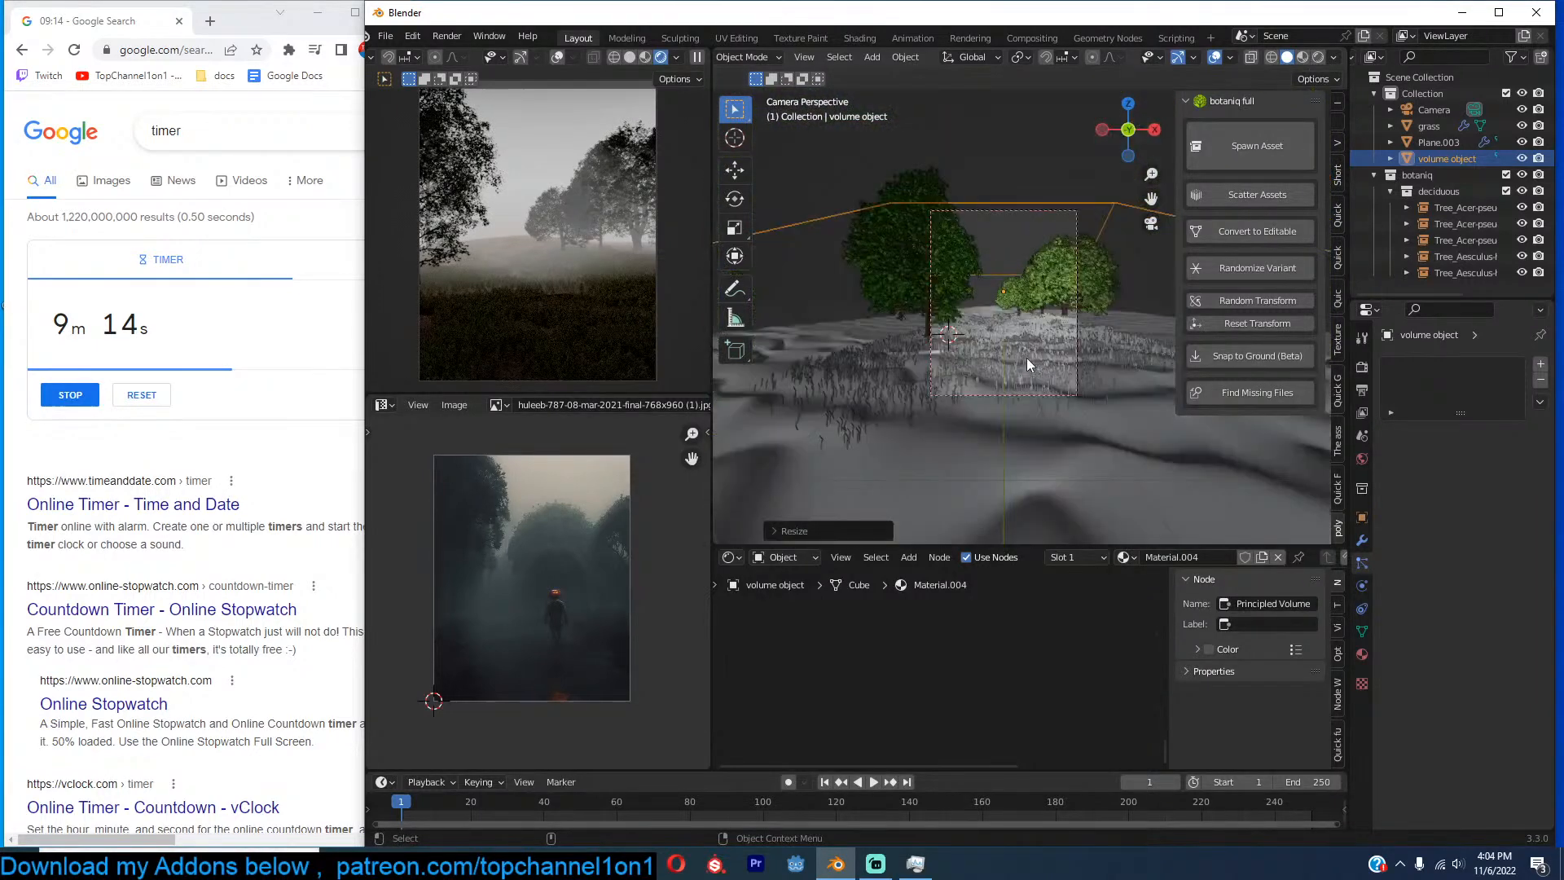
Add an area light and position it above the trees in the side view, at a height of about 21 m.
key("KP_3")
middle_click_drag(944, 291, 989, 287, "shift")
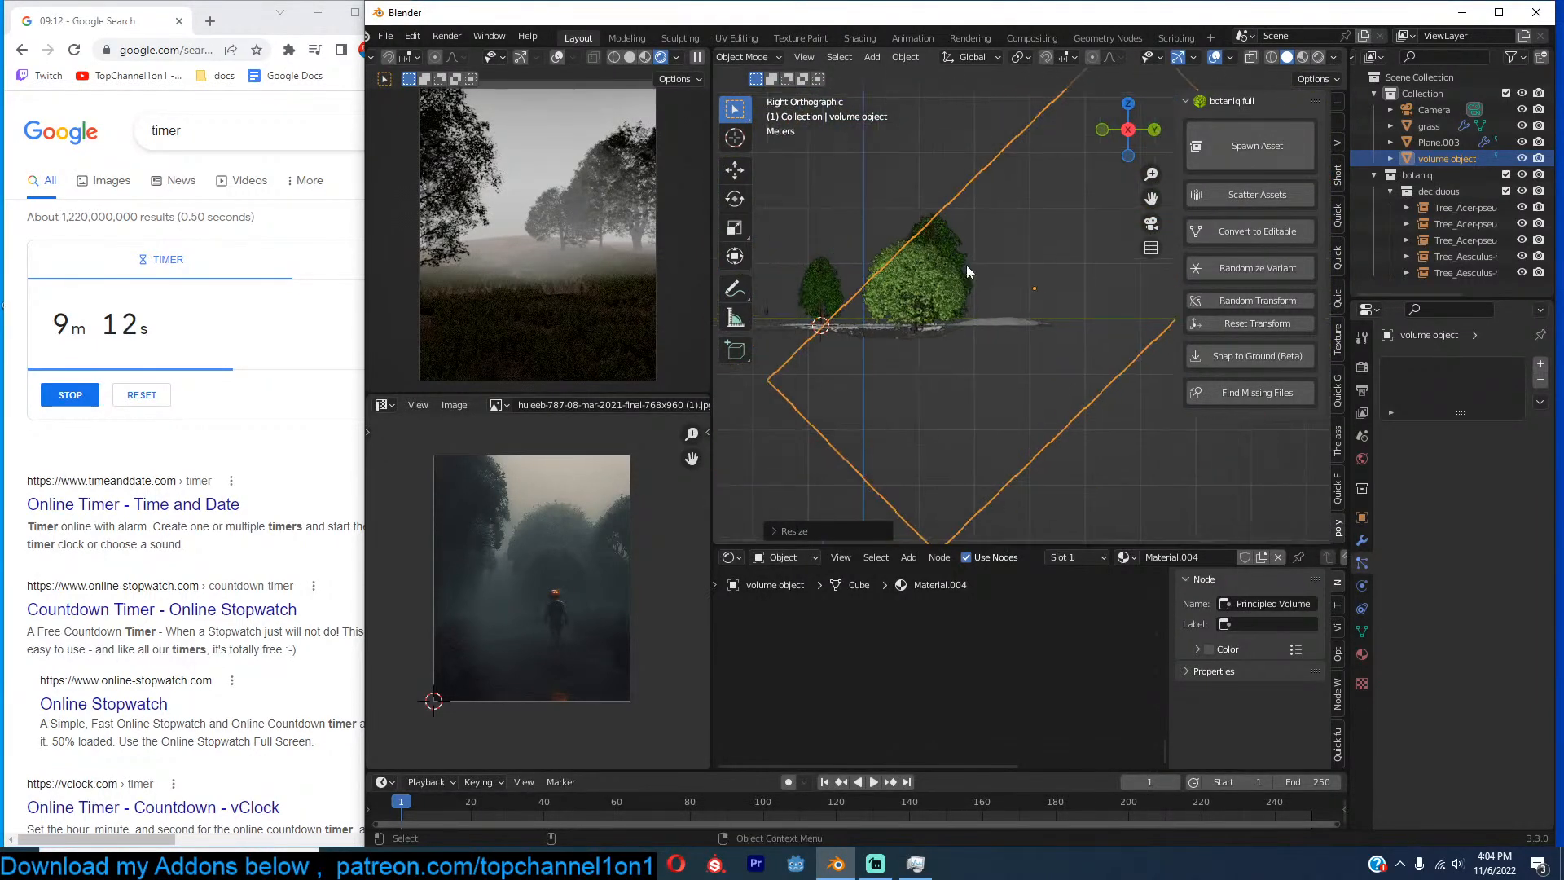
key("shift+a")
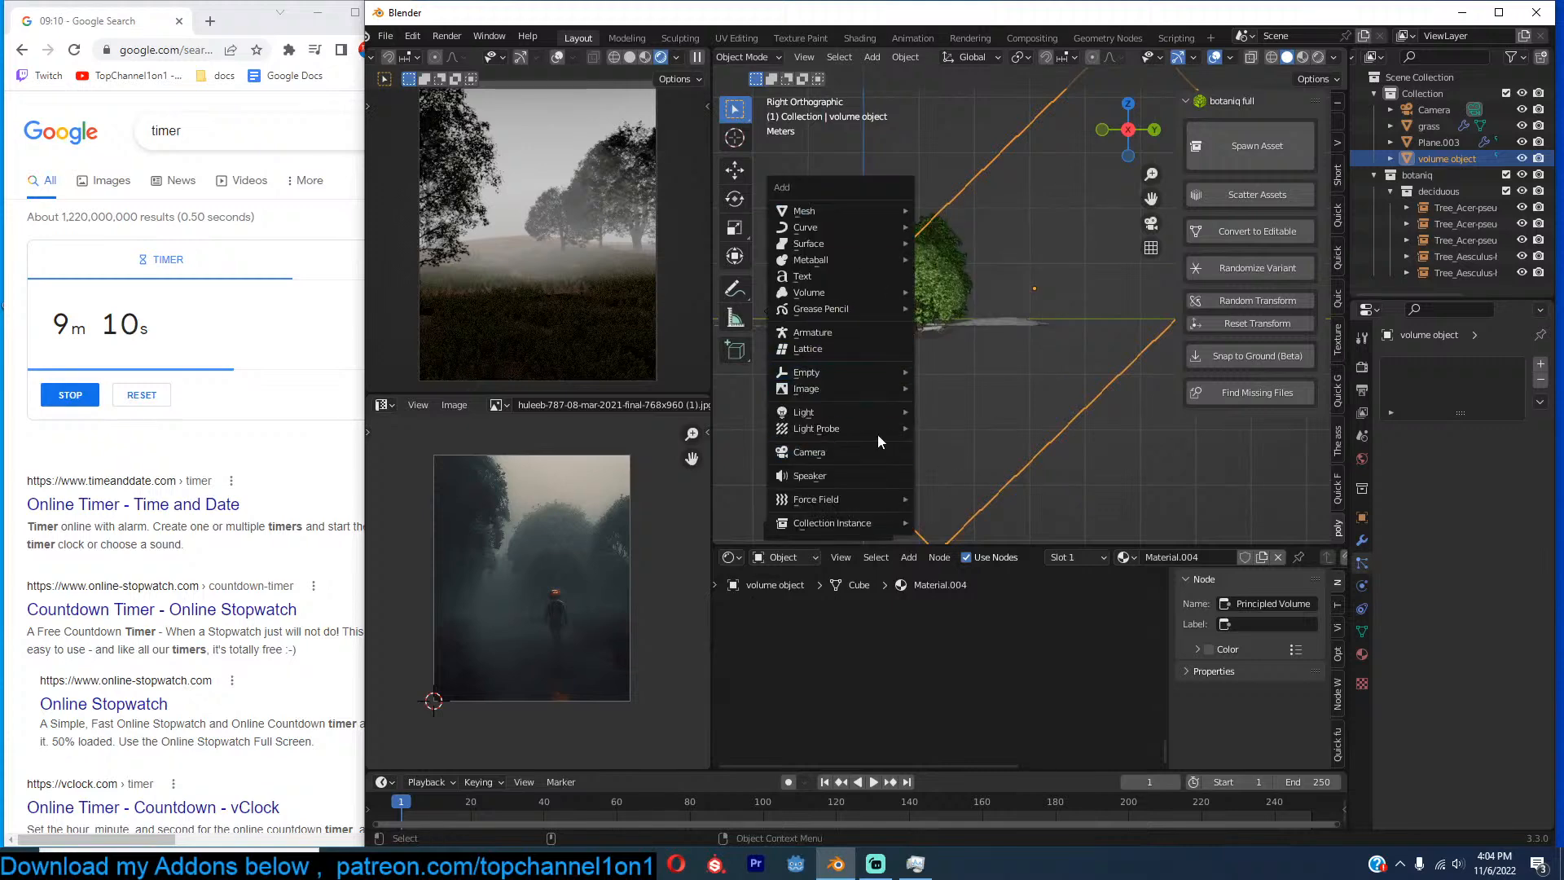
mouse_move(867, 414)
left_click(954, 459)
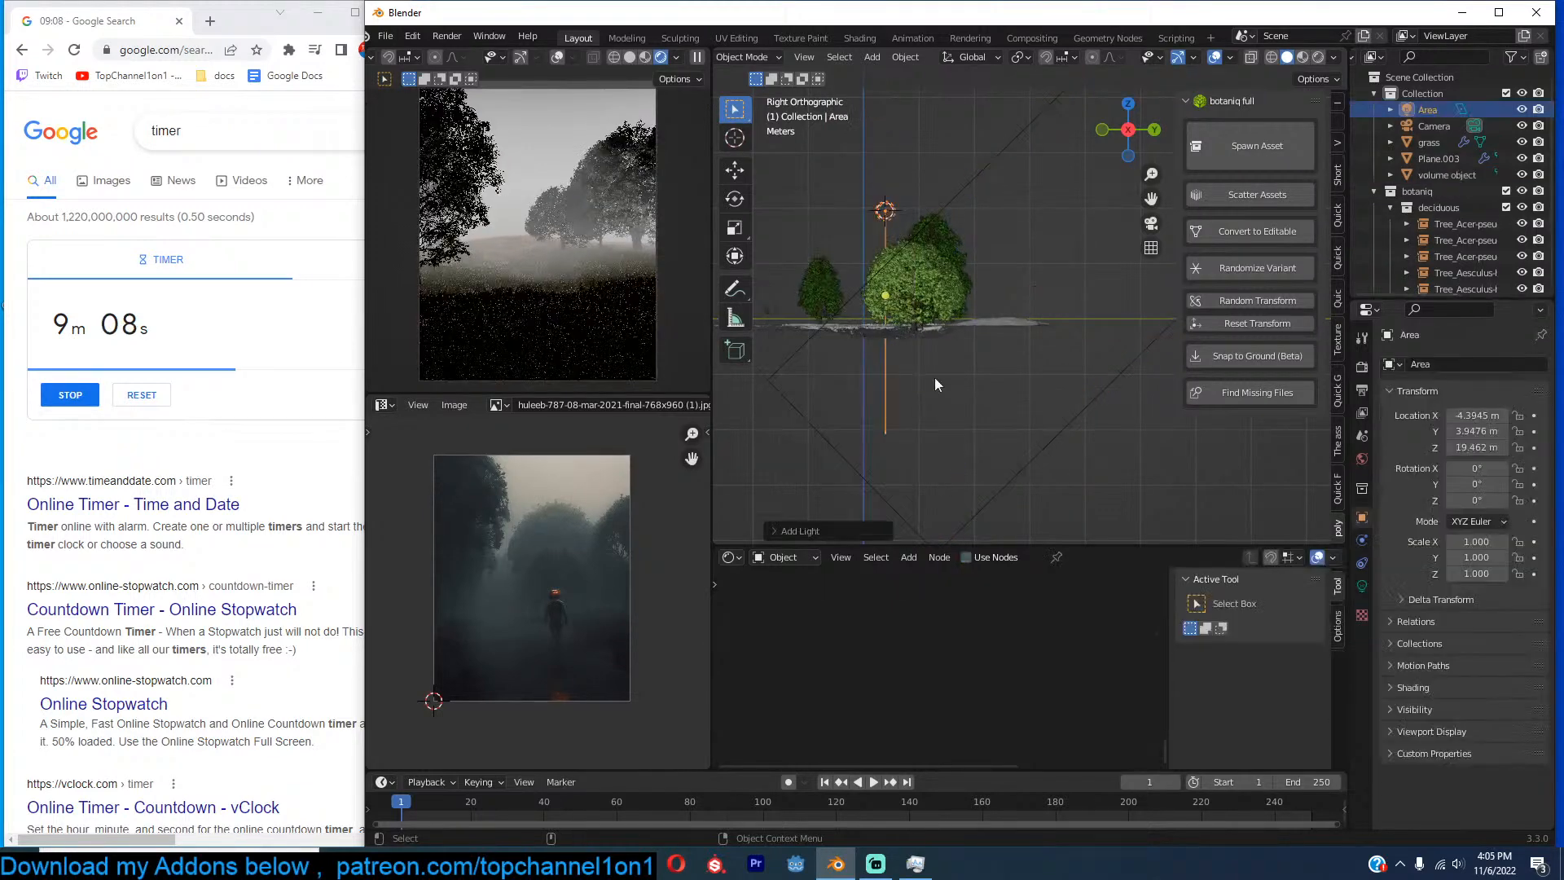
key("g")
left_click(937, 345)
Place the area light over the chestnut tree in the top view and scale it up to about 15.5.
key("KP_7")
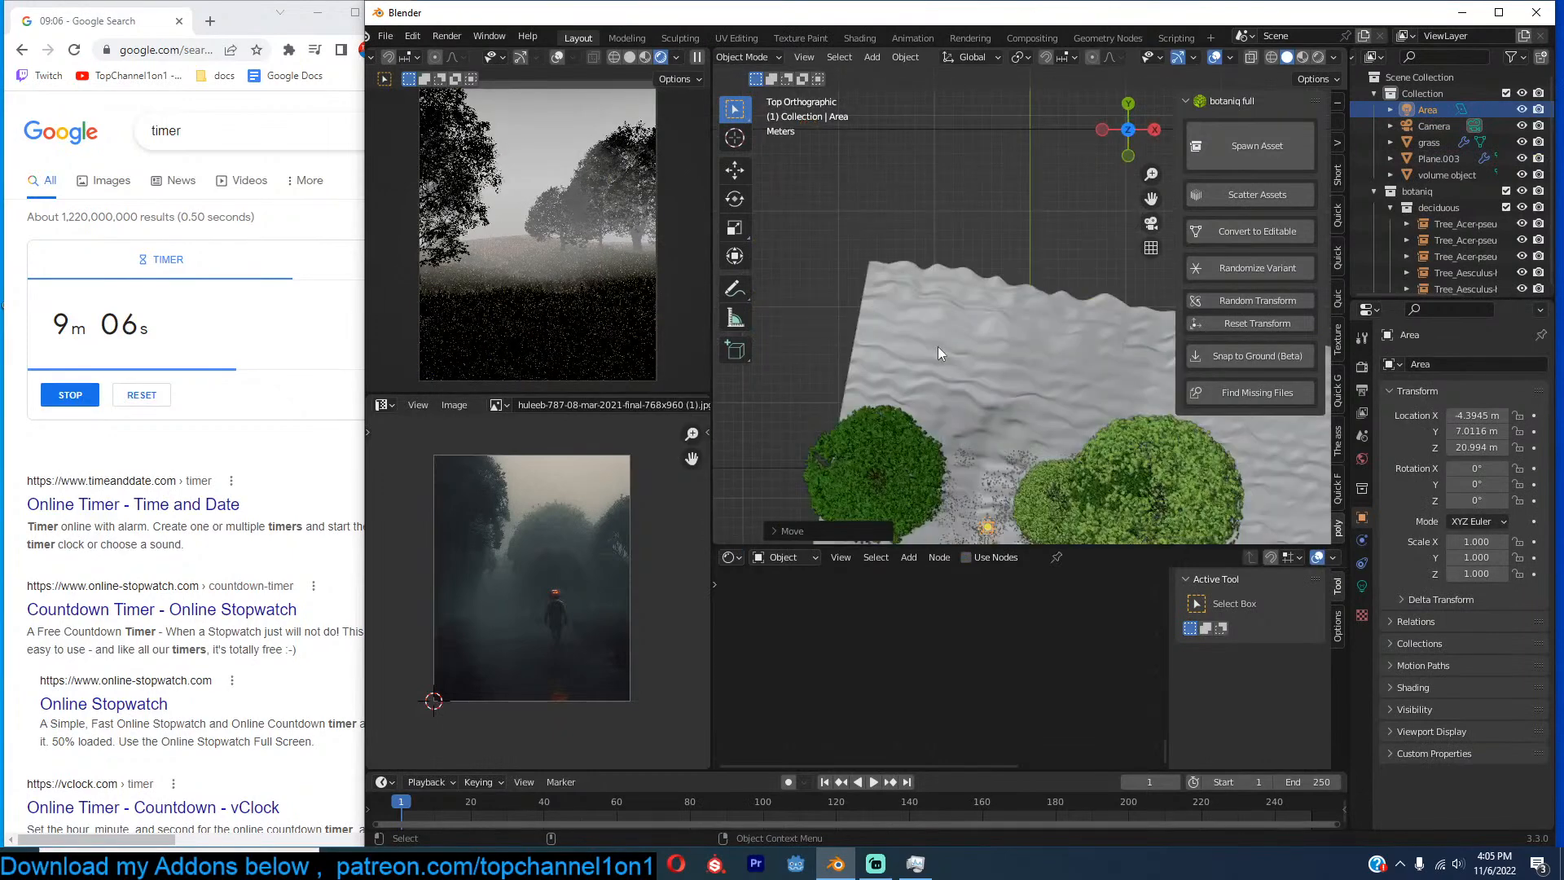
scroll(937, 345, "down", 3)
key("s")
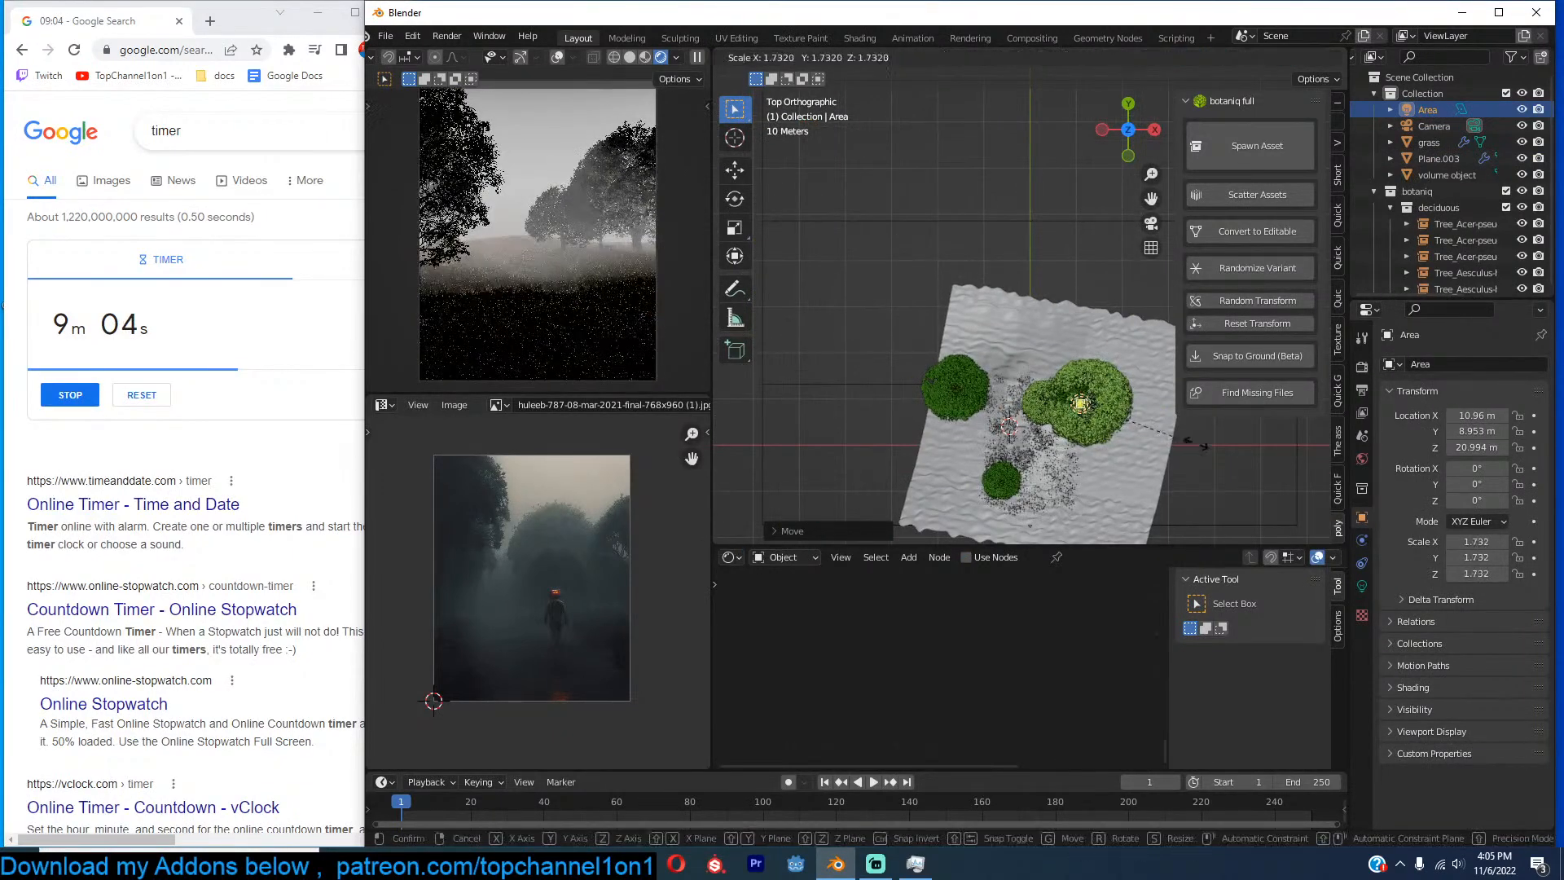
left_click(979, 430)
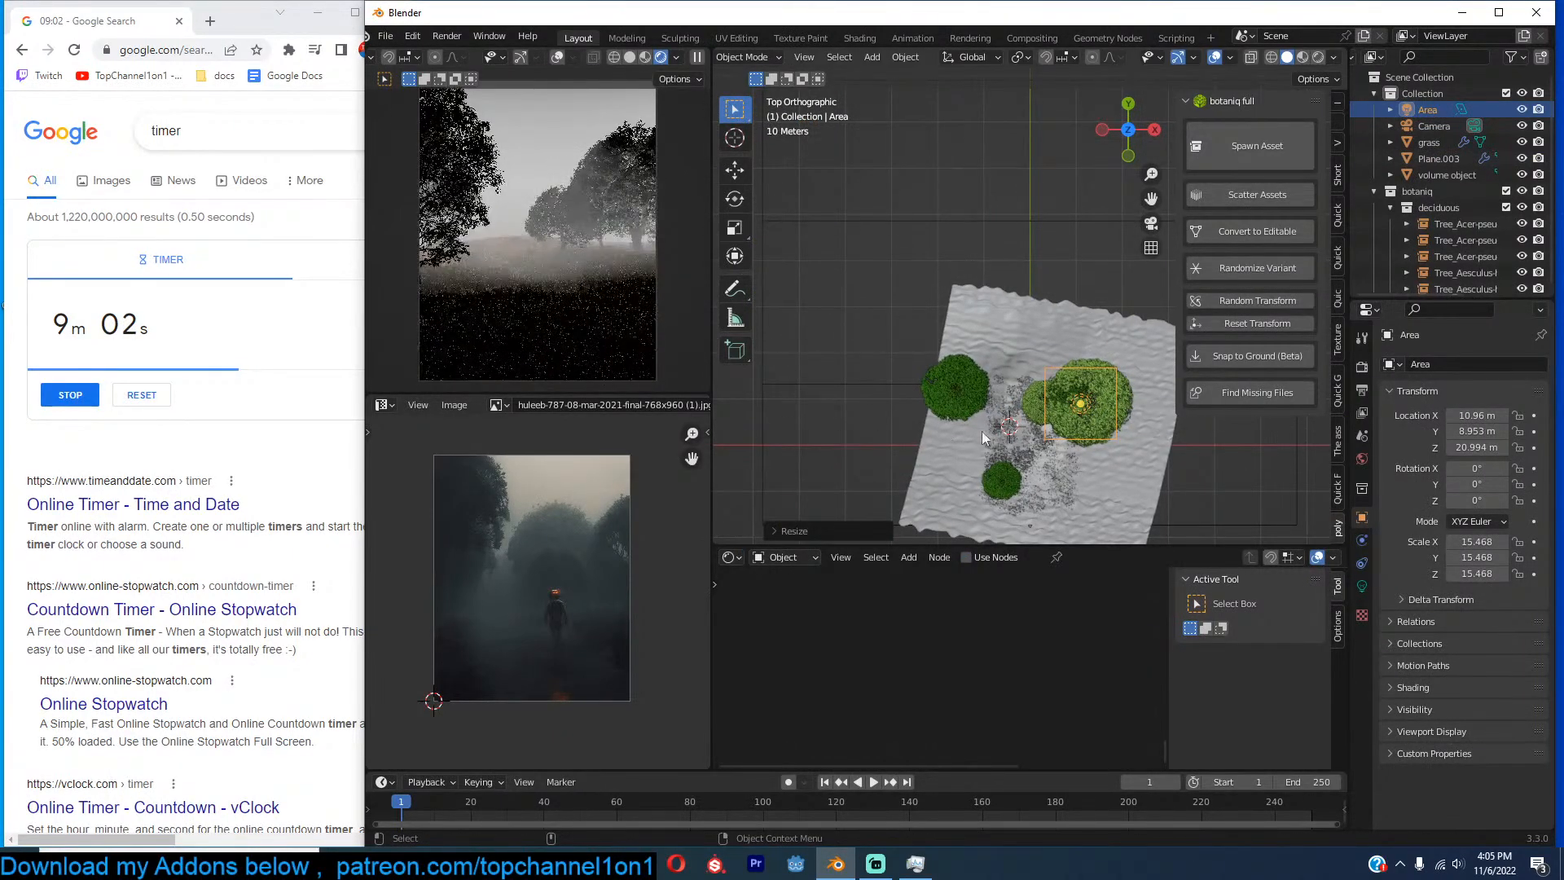
Set the area light's power to 10000 W.
left_click(1362, 587)
double_click(1498, 476)
type("10000")
key("Return")
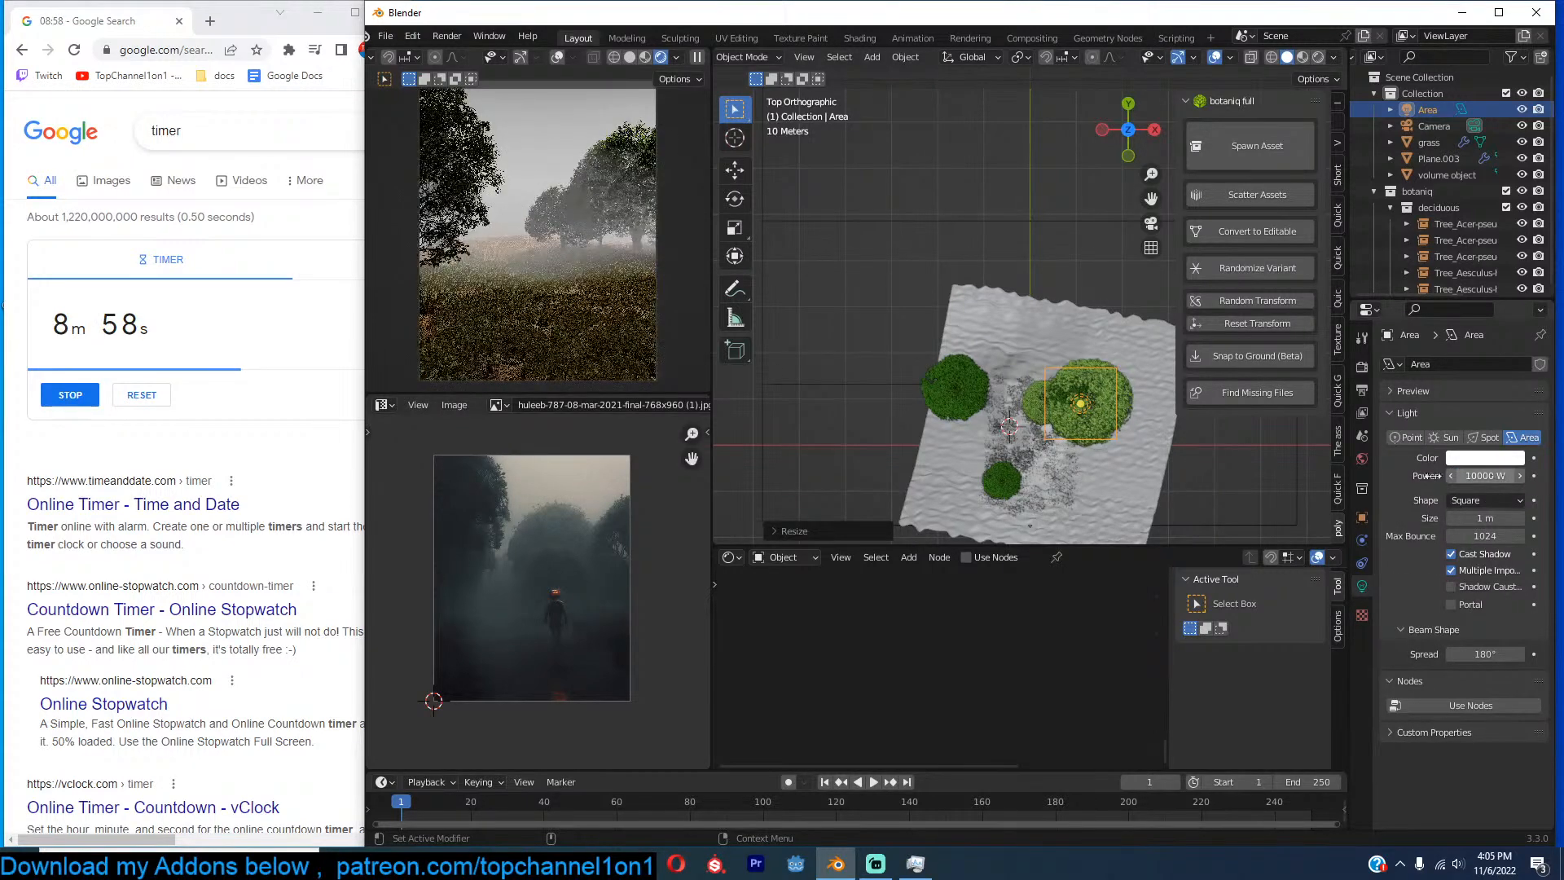
Shift the area light toward the camera end in the side view and tilt it to aim into the scene.
scroll(1018, 362, "down", 1)
key("KP_3")
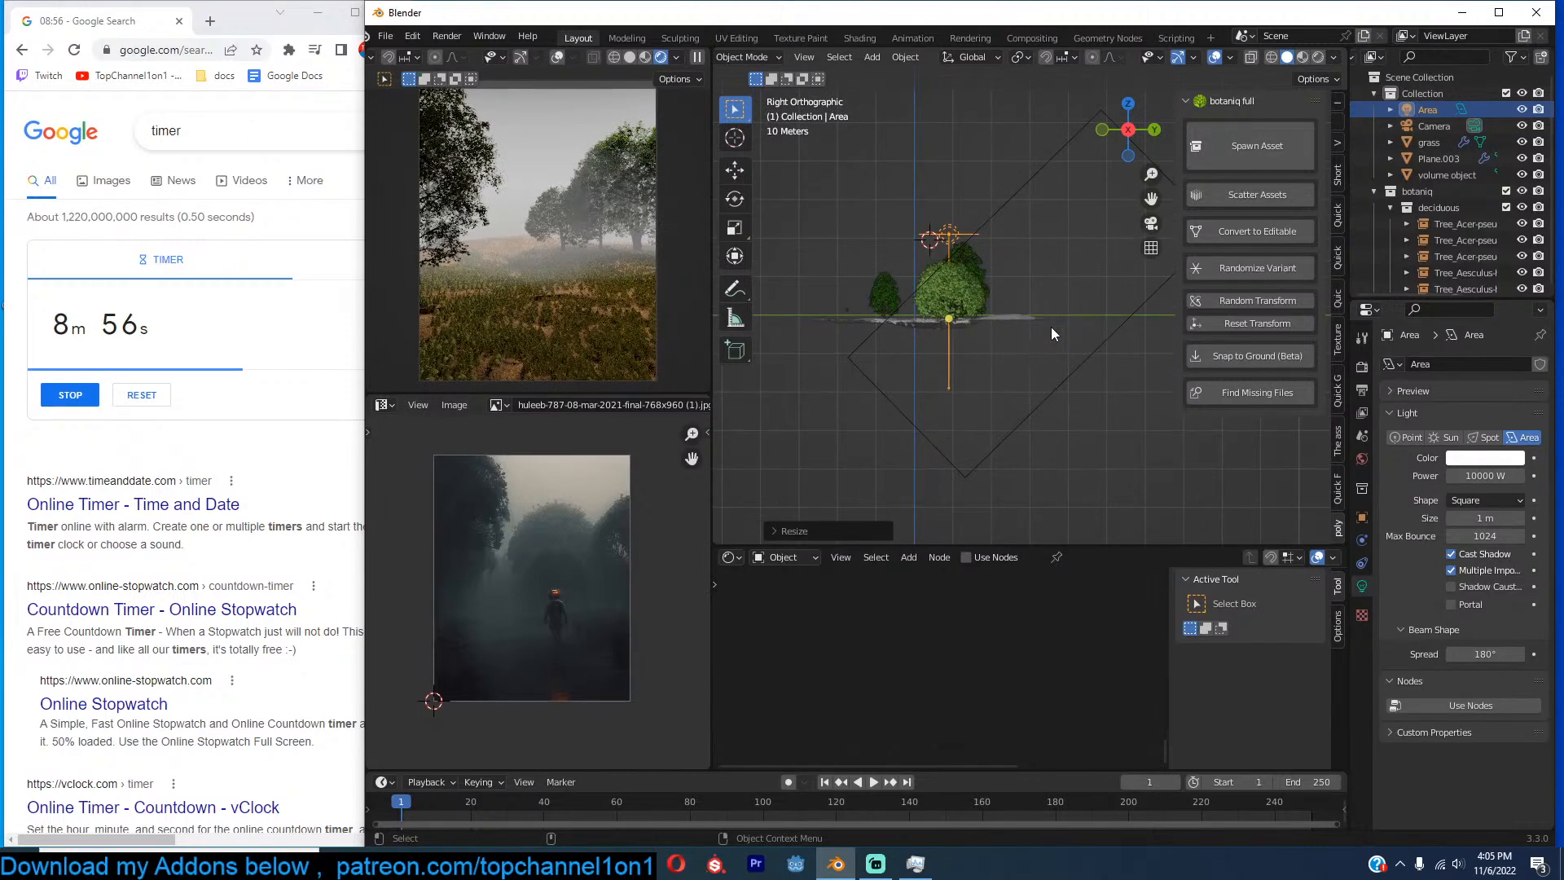
scroll(872, 314, "up", 4)
scroll(932, 390, "up", 1)
key("r")
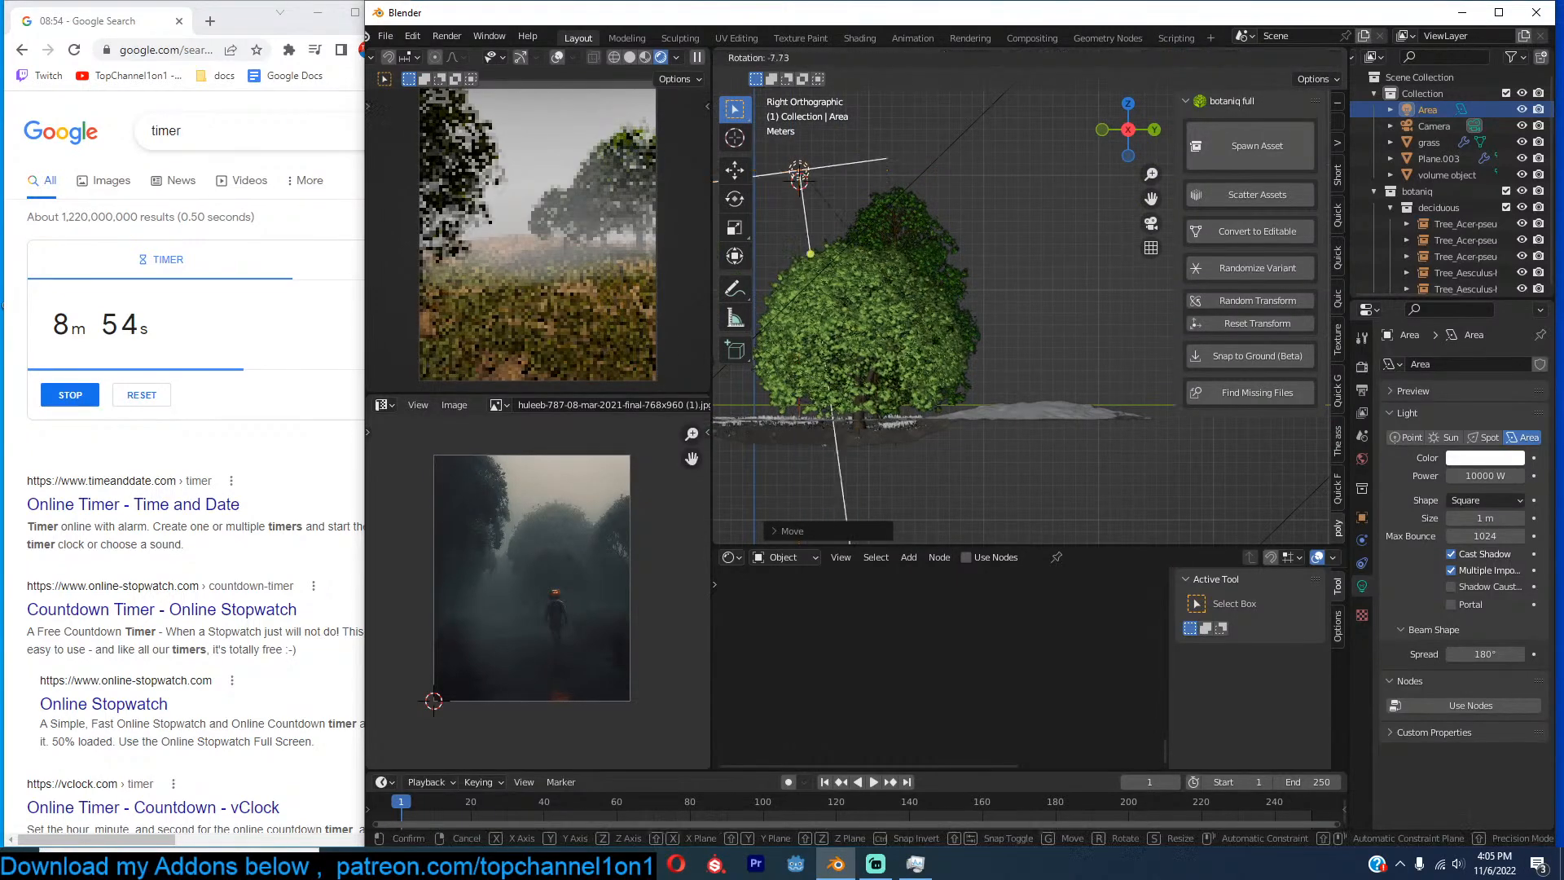
left_click(988, 317)
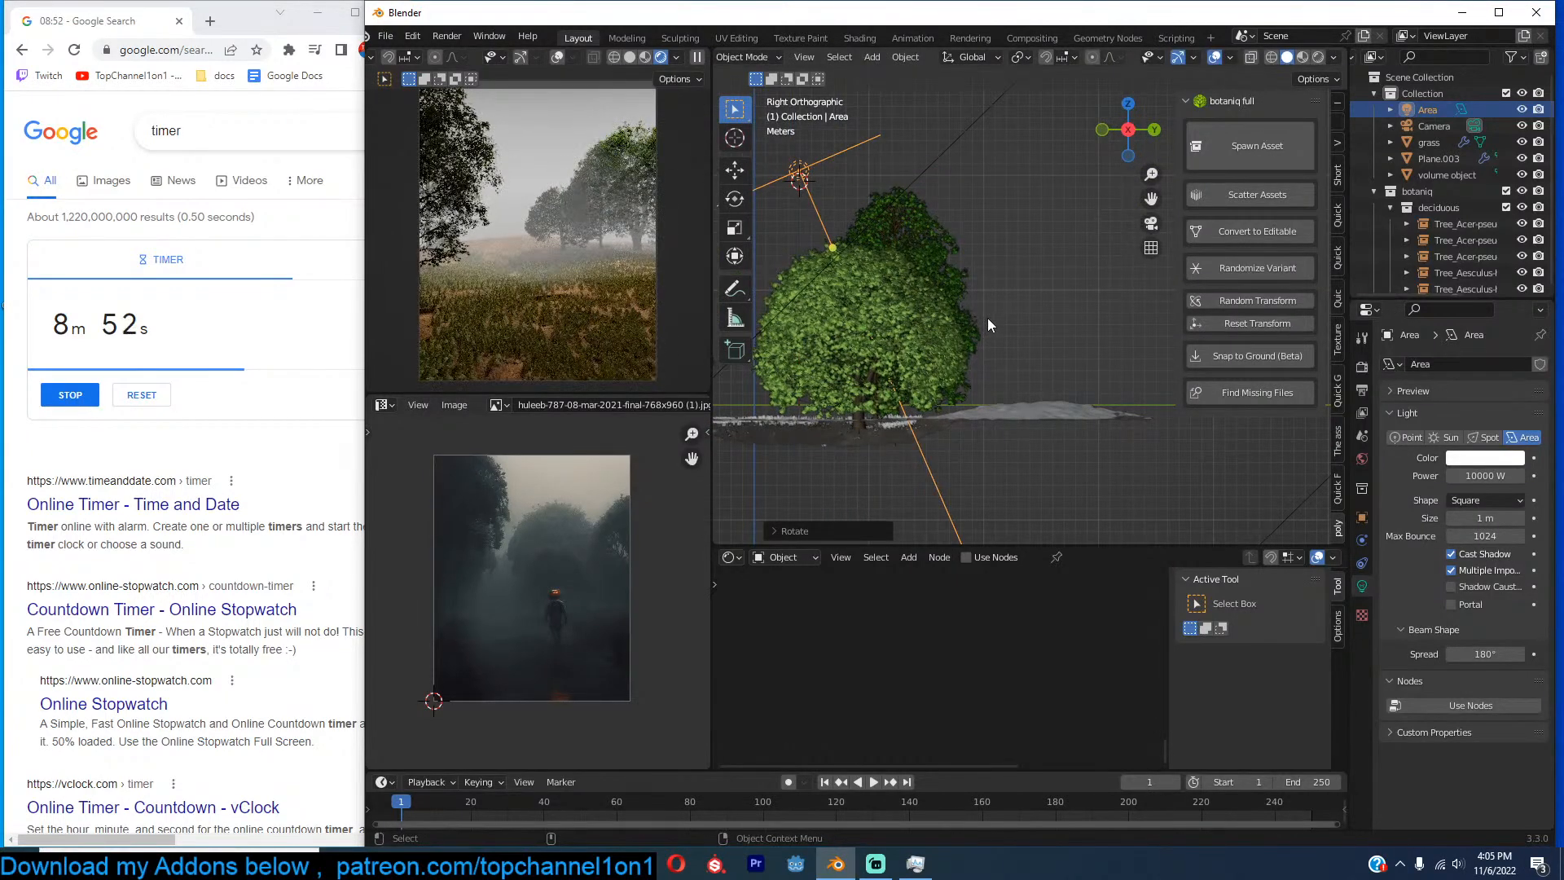
Duplicate the area light in the top view and place the copy closer to the camera end of the ground.
middle_click_drag(972, 350, 1089, 405)
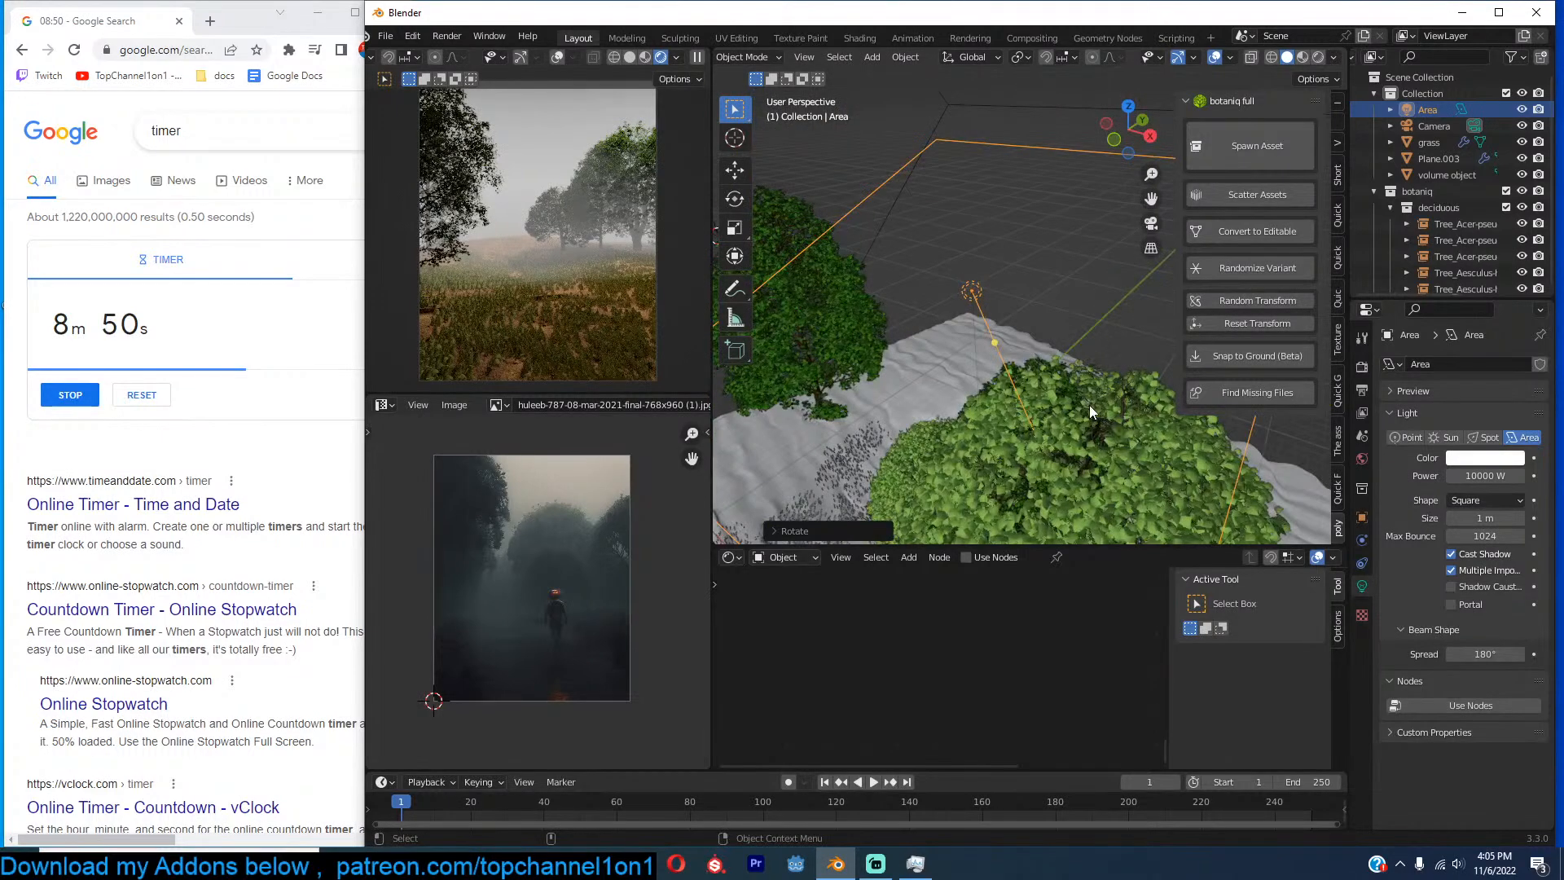
key("KP_7")
scroll(1089, 404, "down", 5)
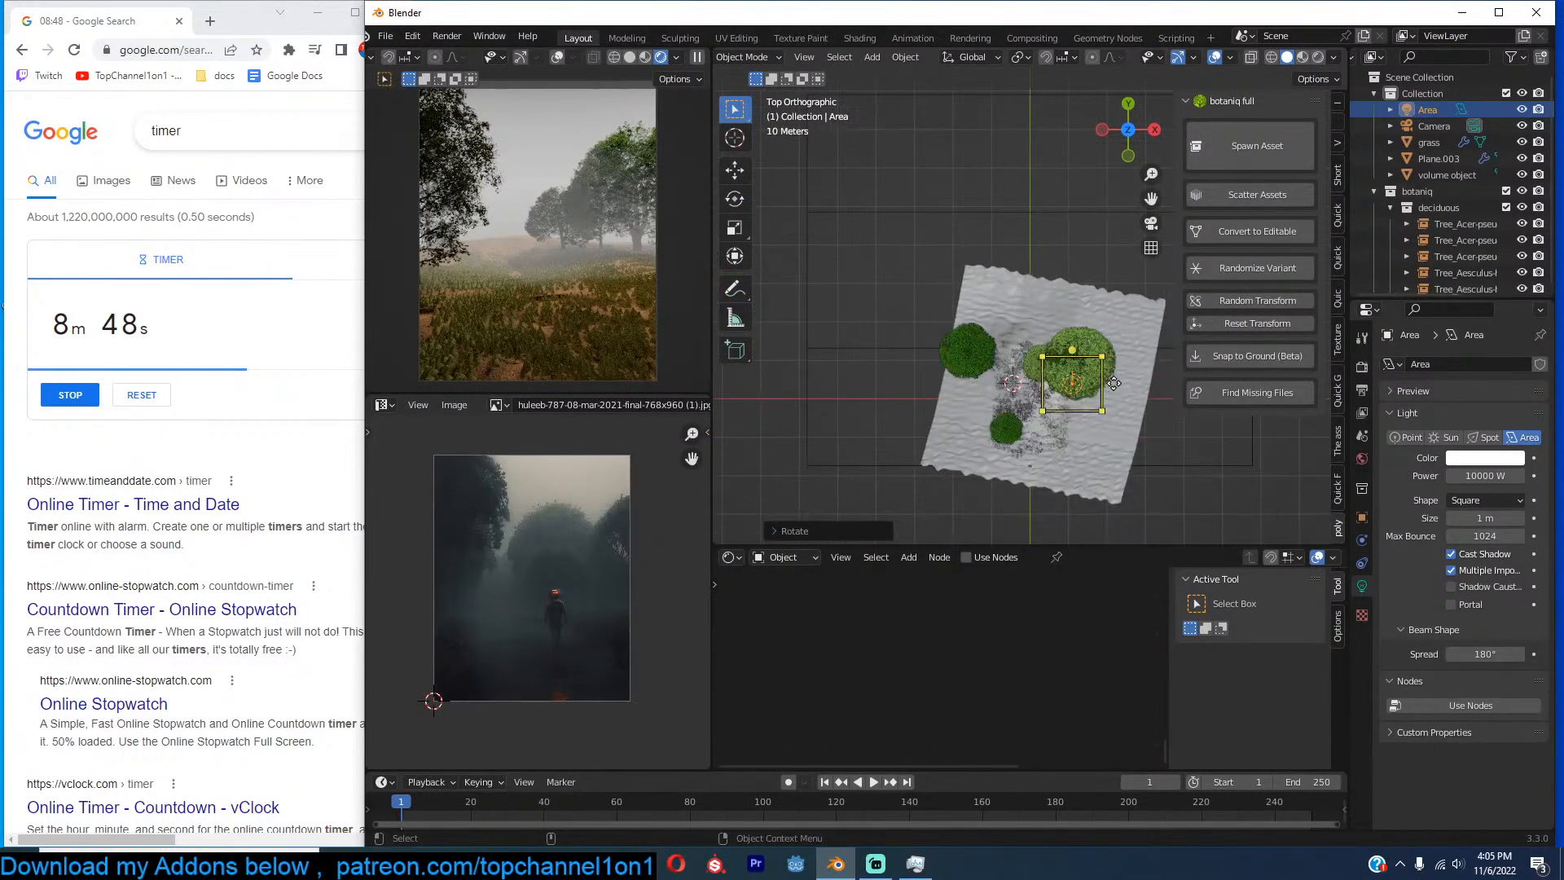
key("shift+d")
left_click(1058, 438)
Rotate the duplicated area light to face almost horizontally toward the trees and move it behind the nearest tree in the side view.
key("KP_3")
key("r")
left_click(1000, 344)
key("g")
left_click(984, 361)
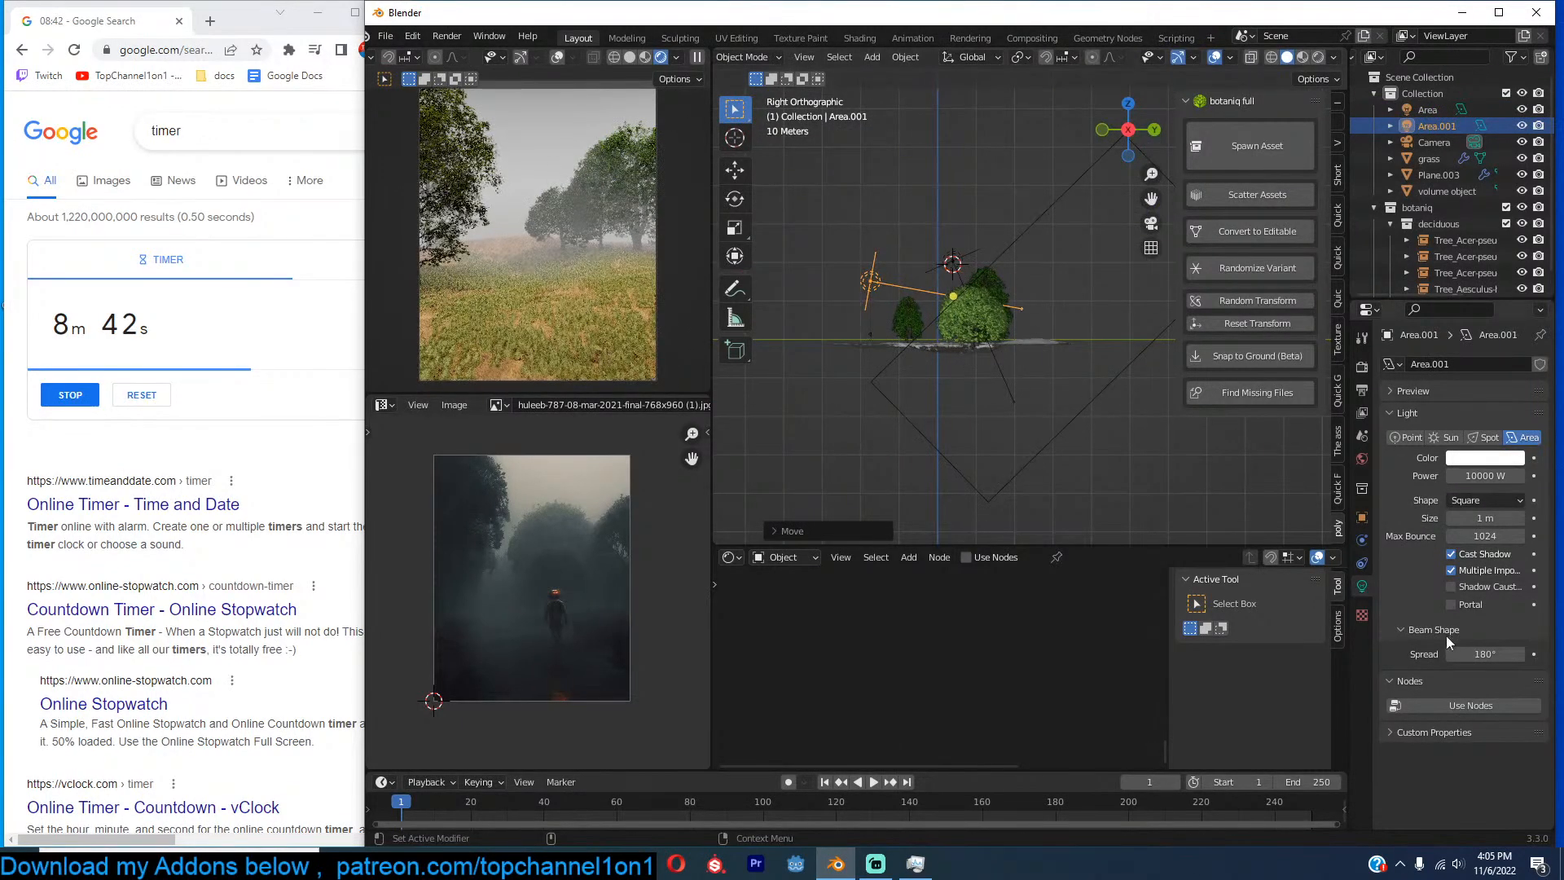
Set the duplicated area light's beam spread to 90°.
double_click(1474, 653)
type("90")
key("Return")
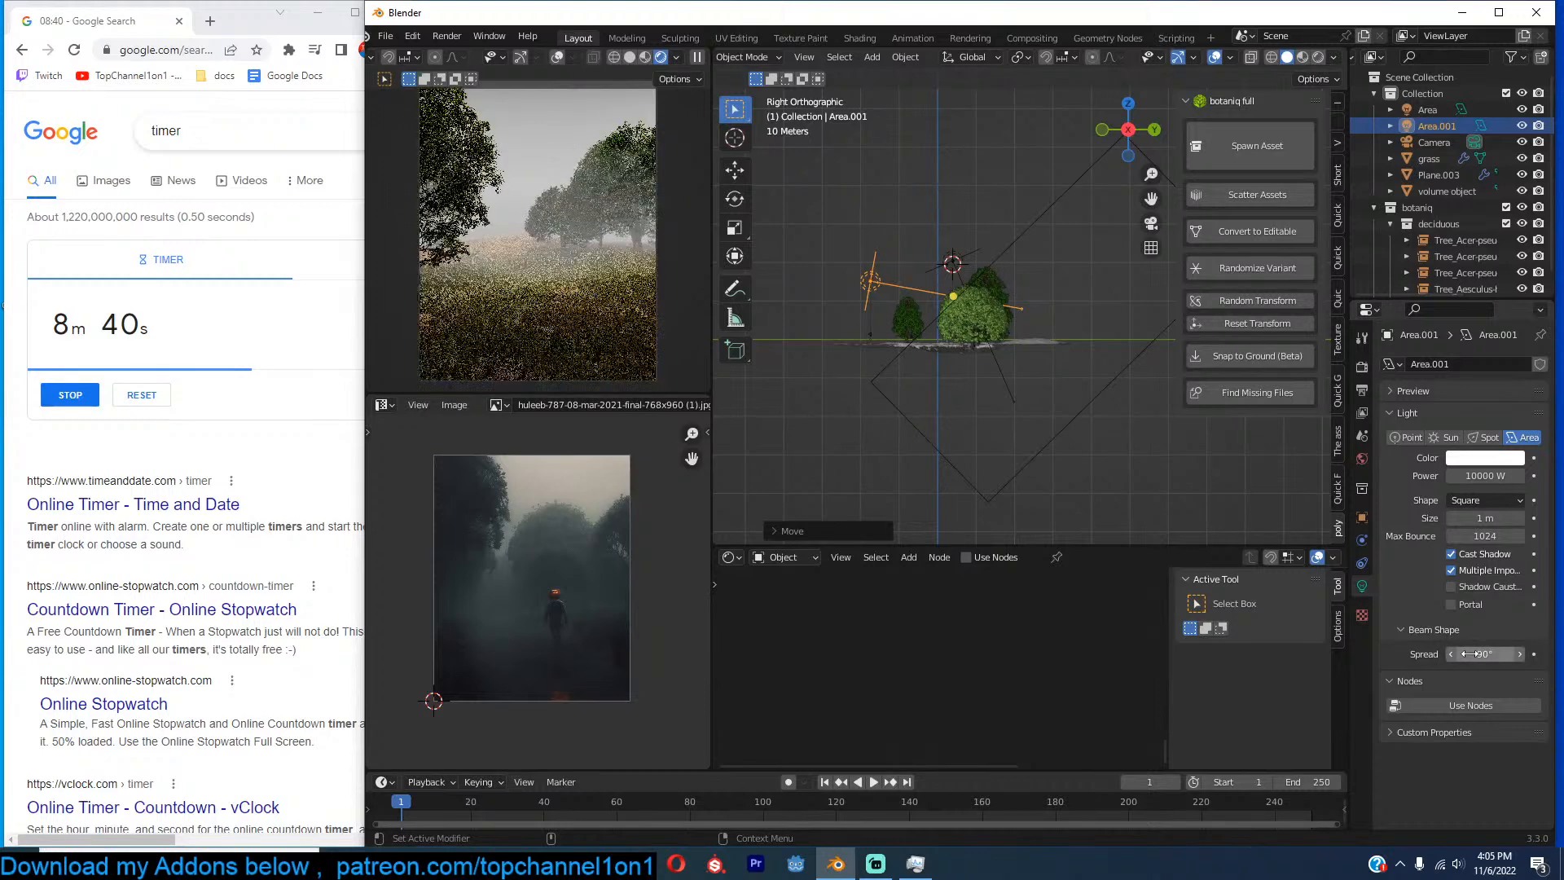
Set the beam spread of the original area light above the trees to 90°.
scroll(969, 427, "up", 2)
left_click(920, 256)
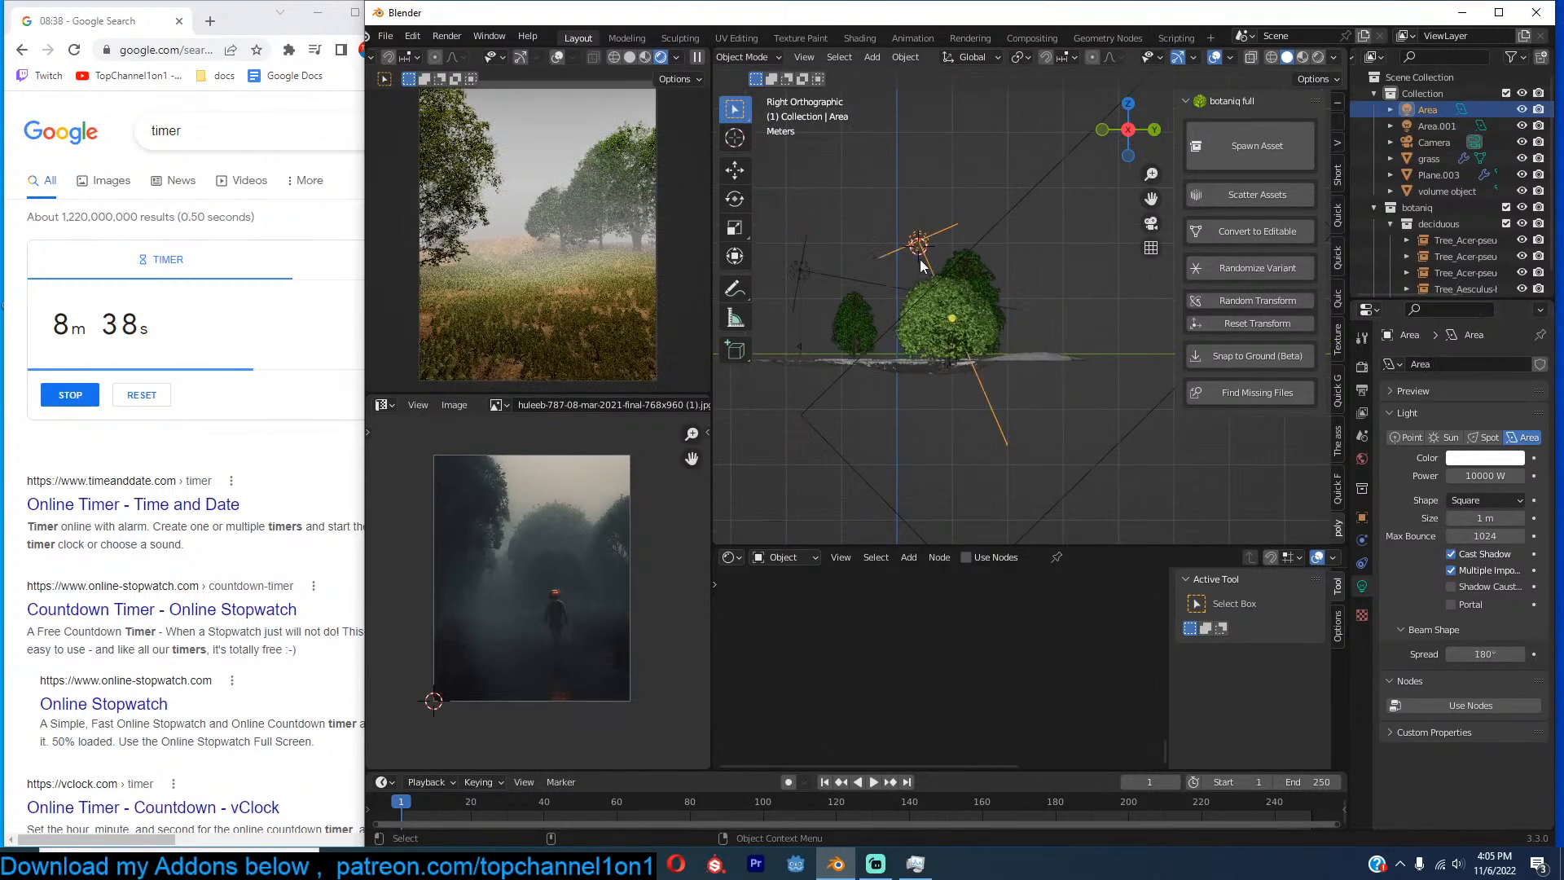
double_click(1491, 651)
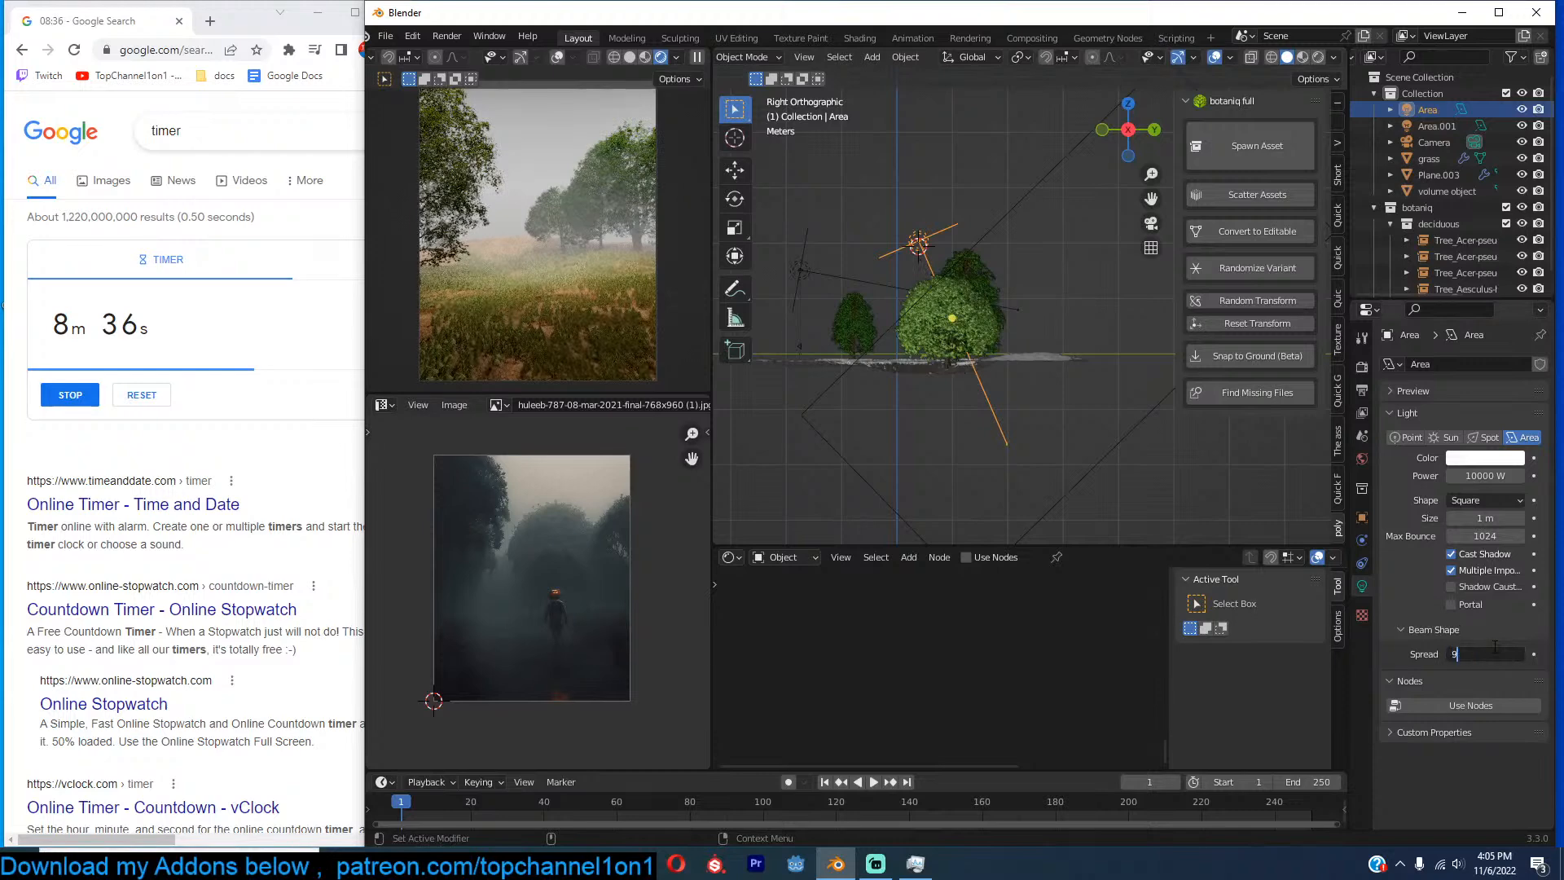
type("90")
key("Return")
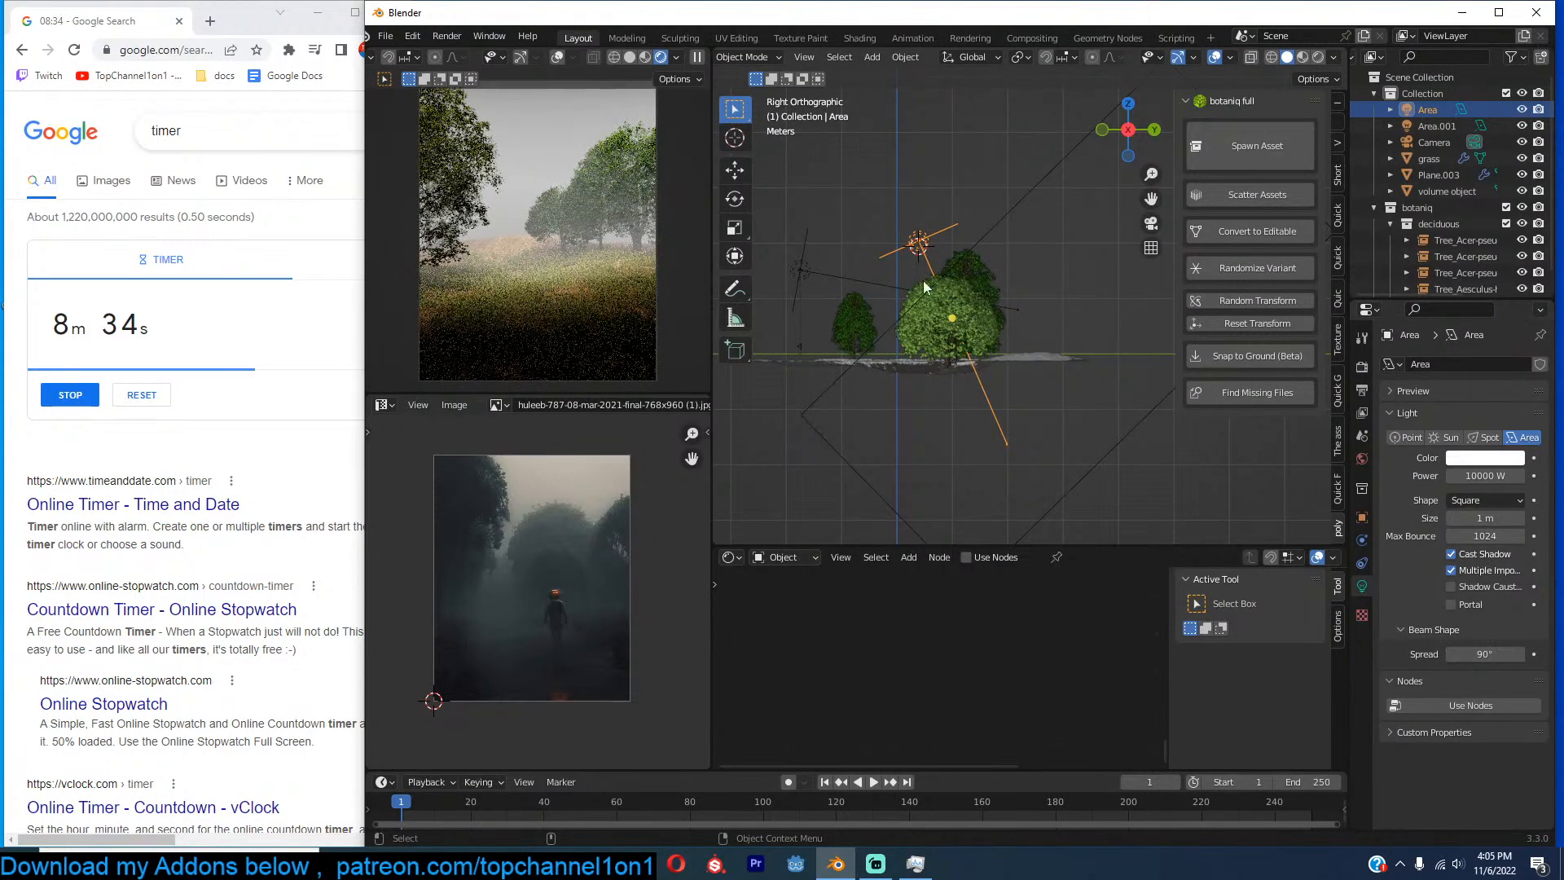
Set the hair shape's diameter scale to 0.01 in the grass object's particle system.
middle_click_drag(942, 290, 1023, 297, "shift")
scroll(879, 310, "up", 2)
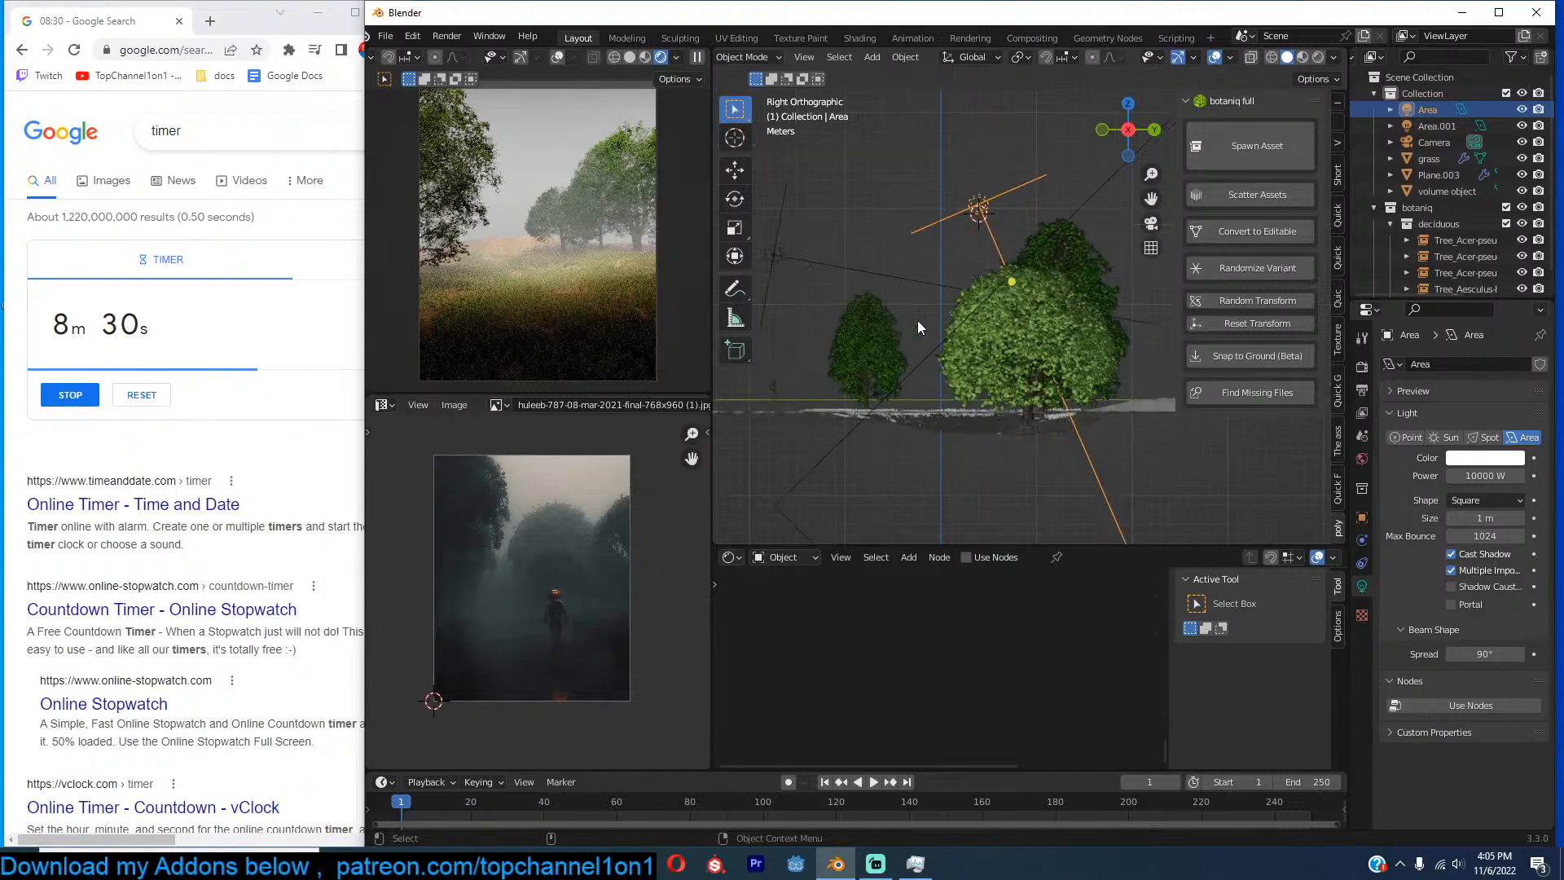
middle_click_drag(920, 325, 965, 395)
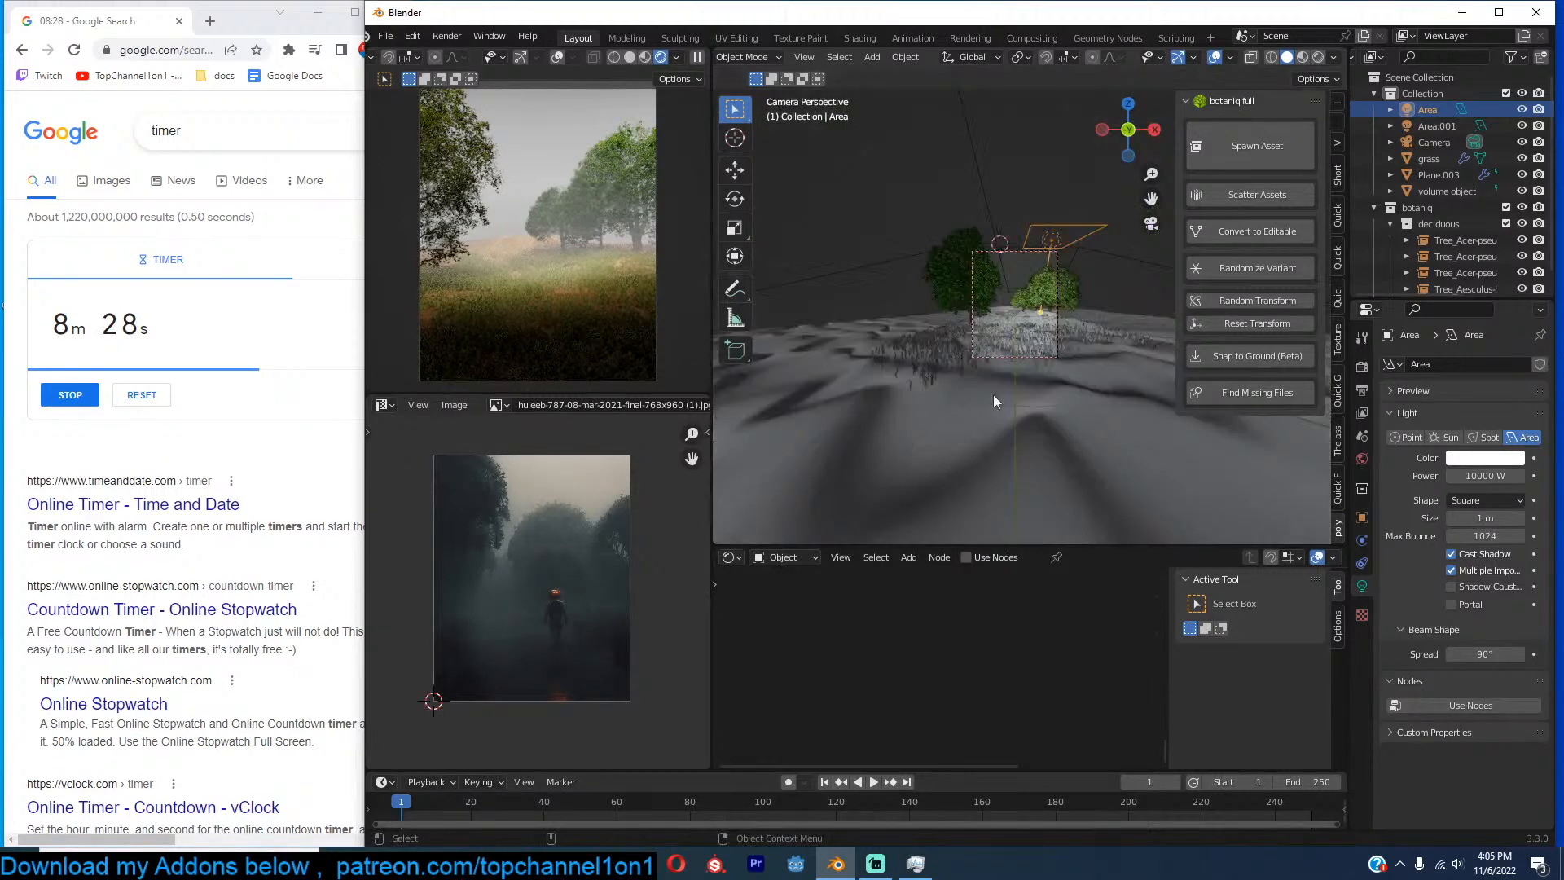
key("KP_0")
left_click(935, 415)
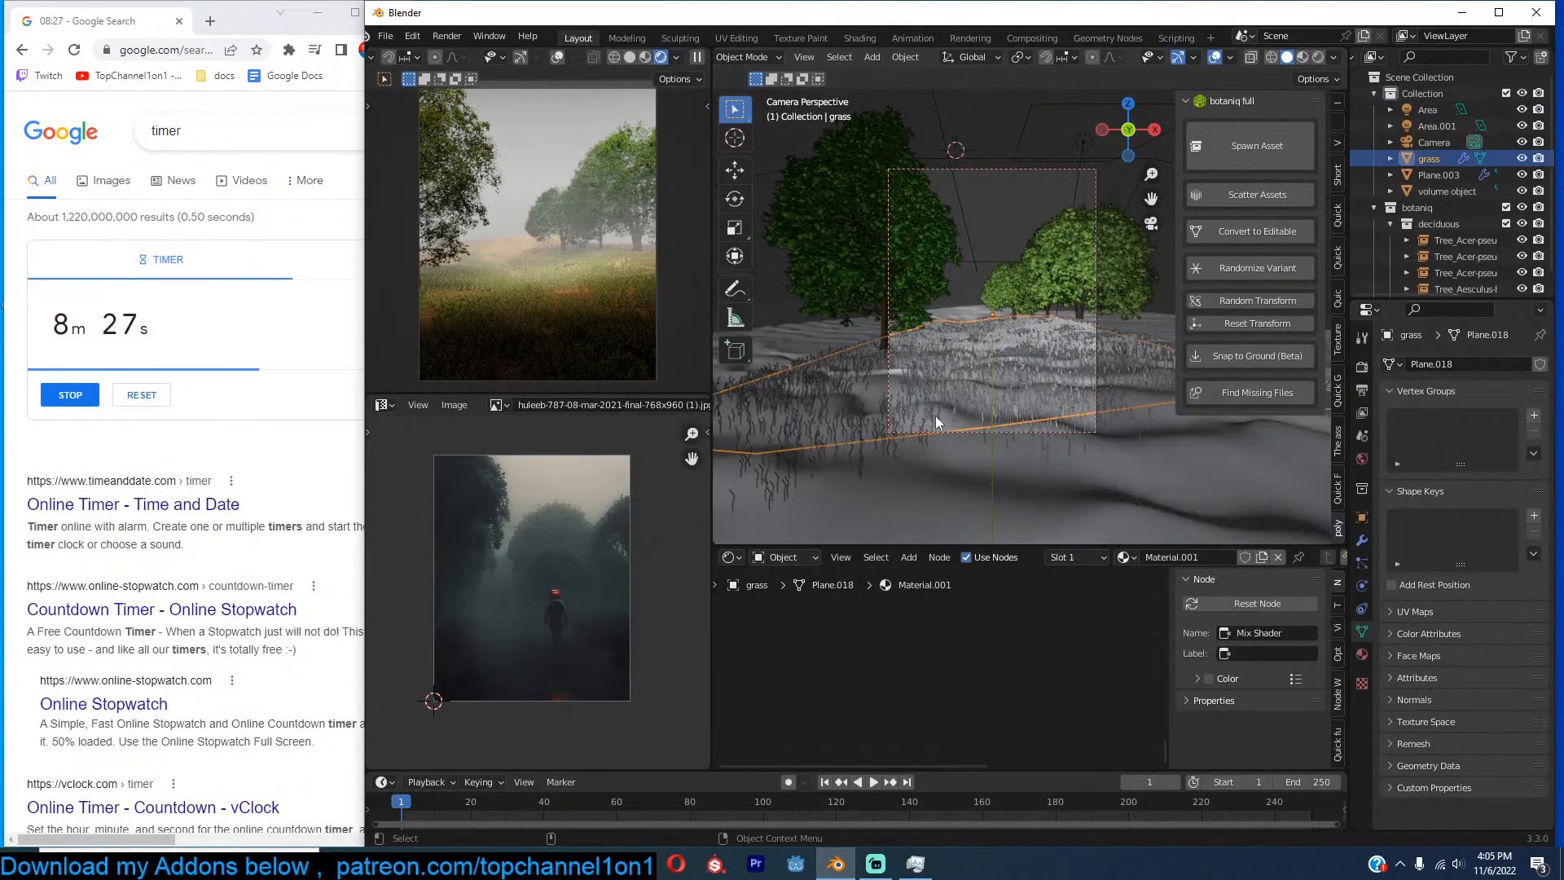
left_click(1361, 562)
scroll(1460, 672, "down", 5)
scroll(1460, 680, "down", 2)
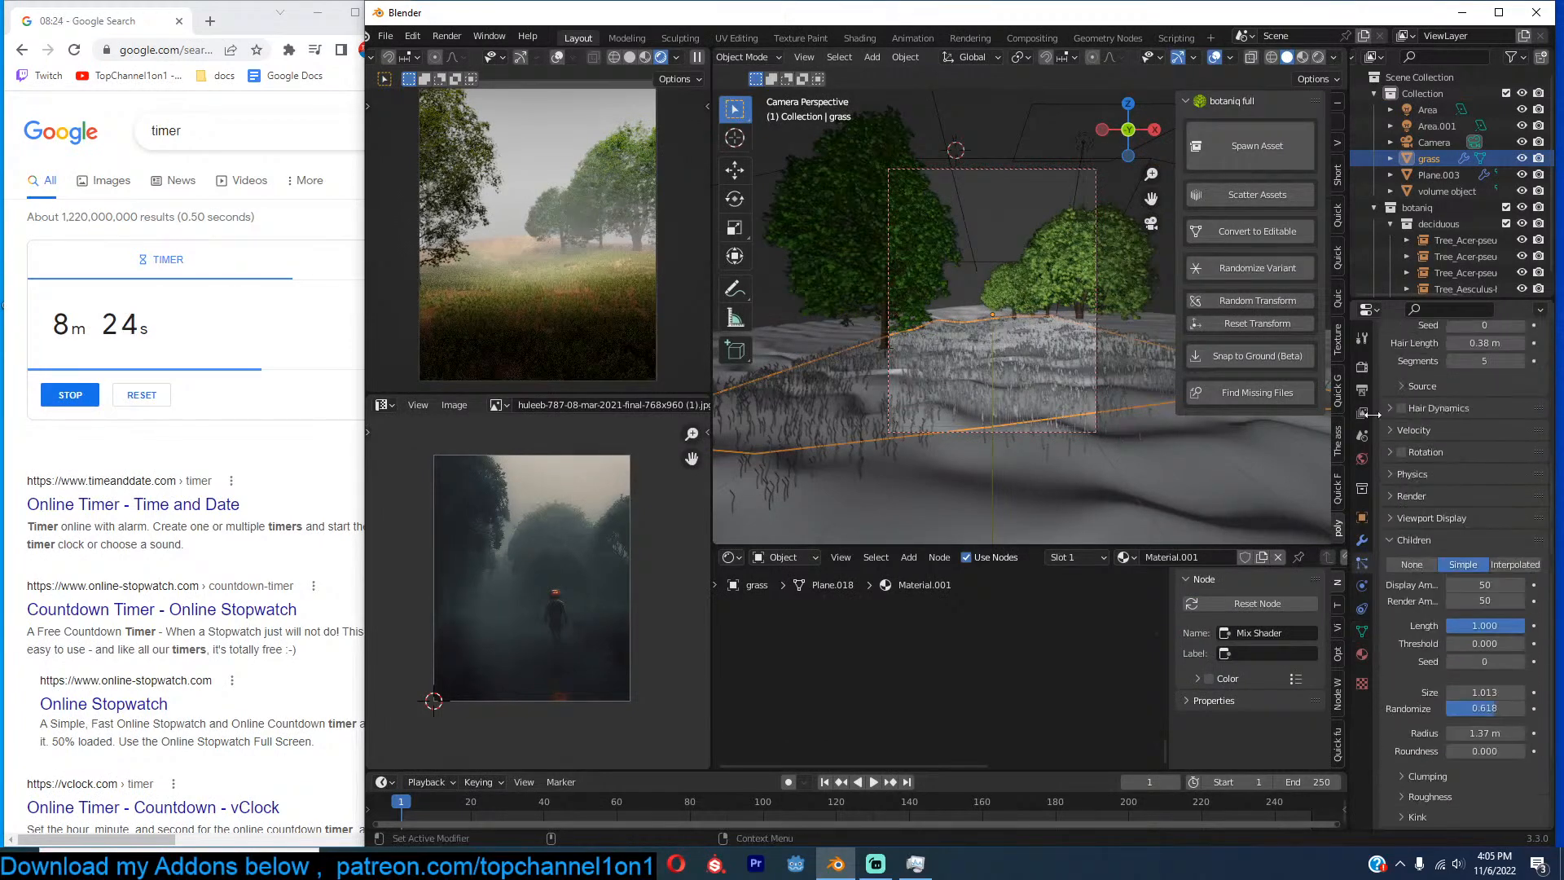
scroll(1448, 414, "down", 5)
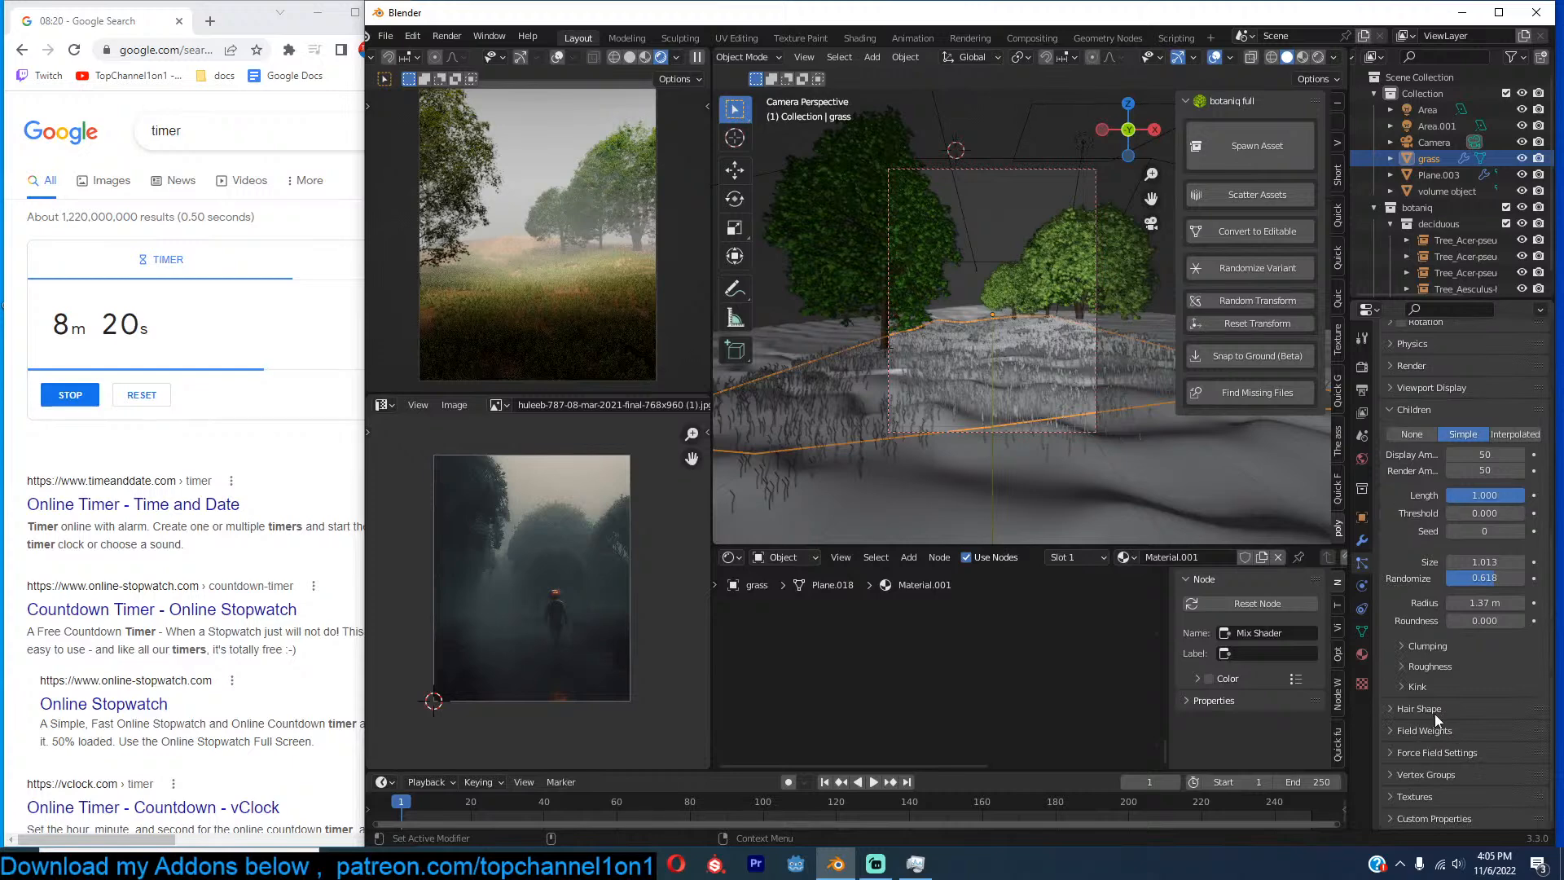
left_click(1433, 709)
double_click(1498, 685)
key("BackSpace")
type(".01")
key("Return")
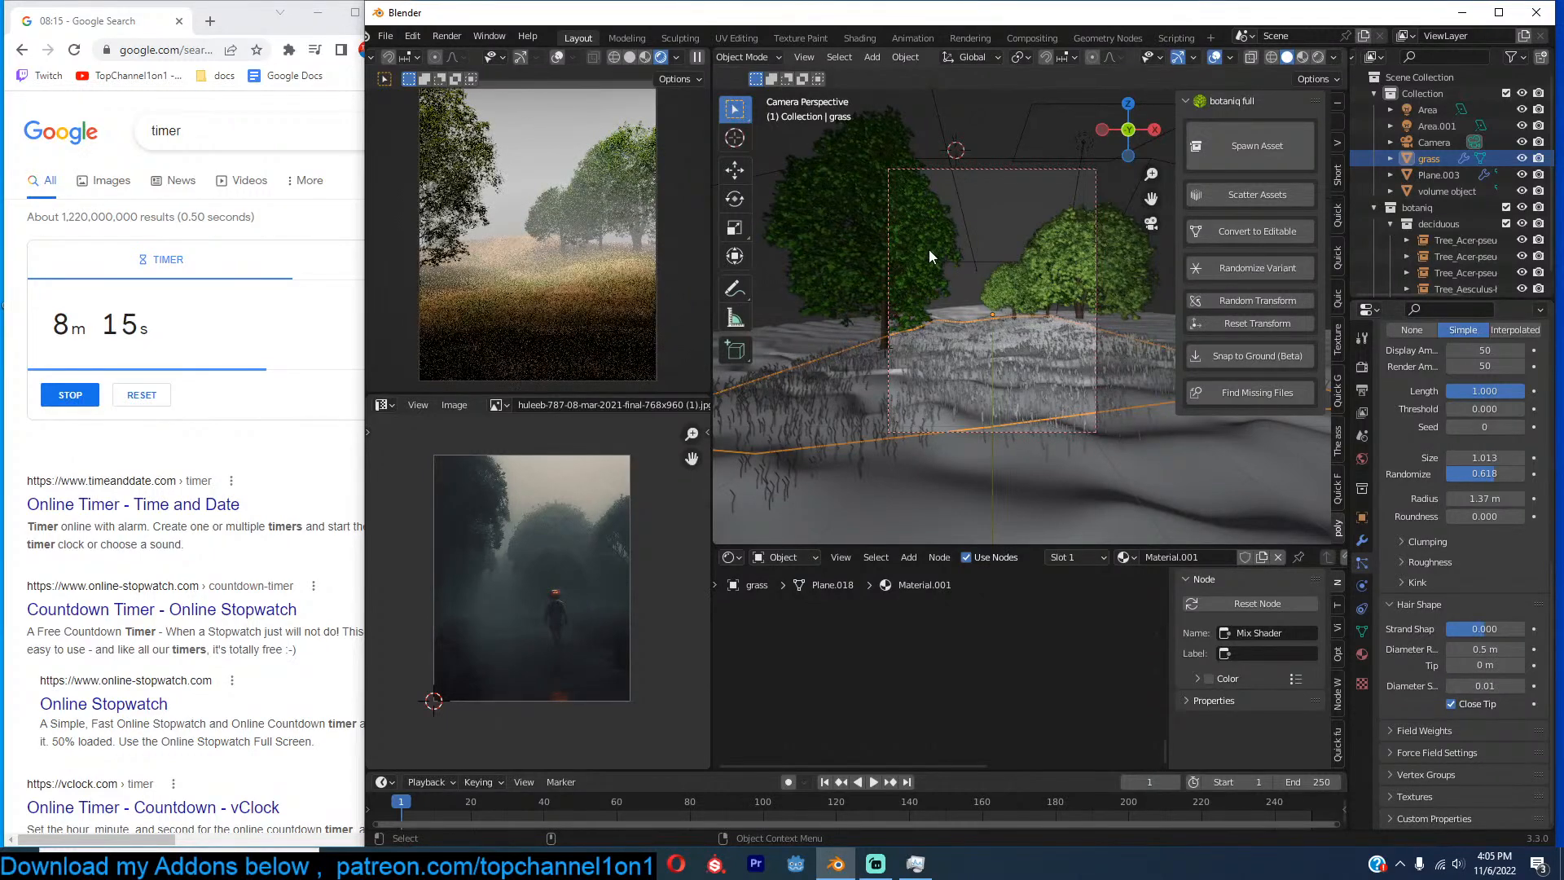
Enable viewport denoising in the Cycles sampling settings.
left_click(1361, 368)
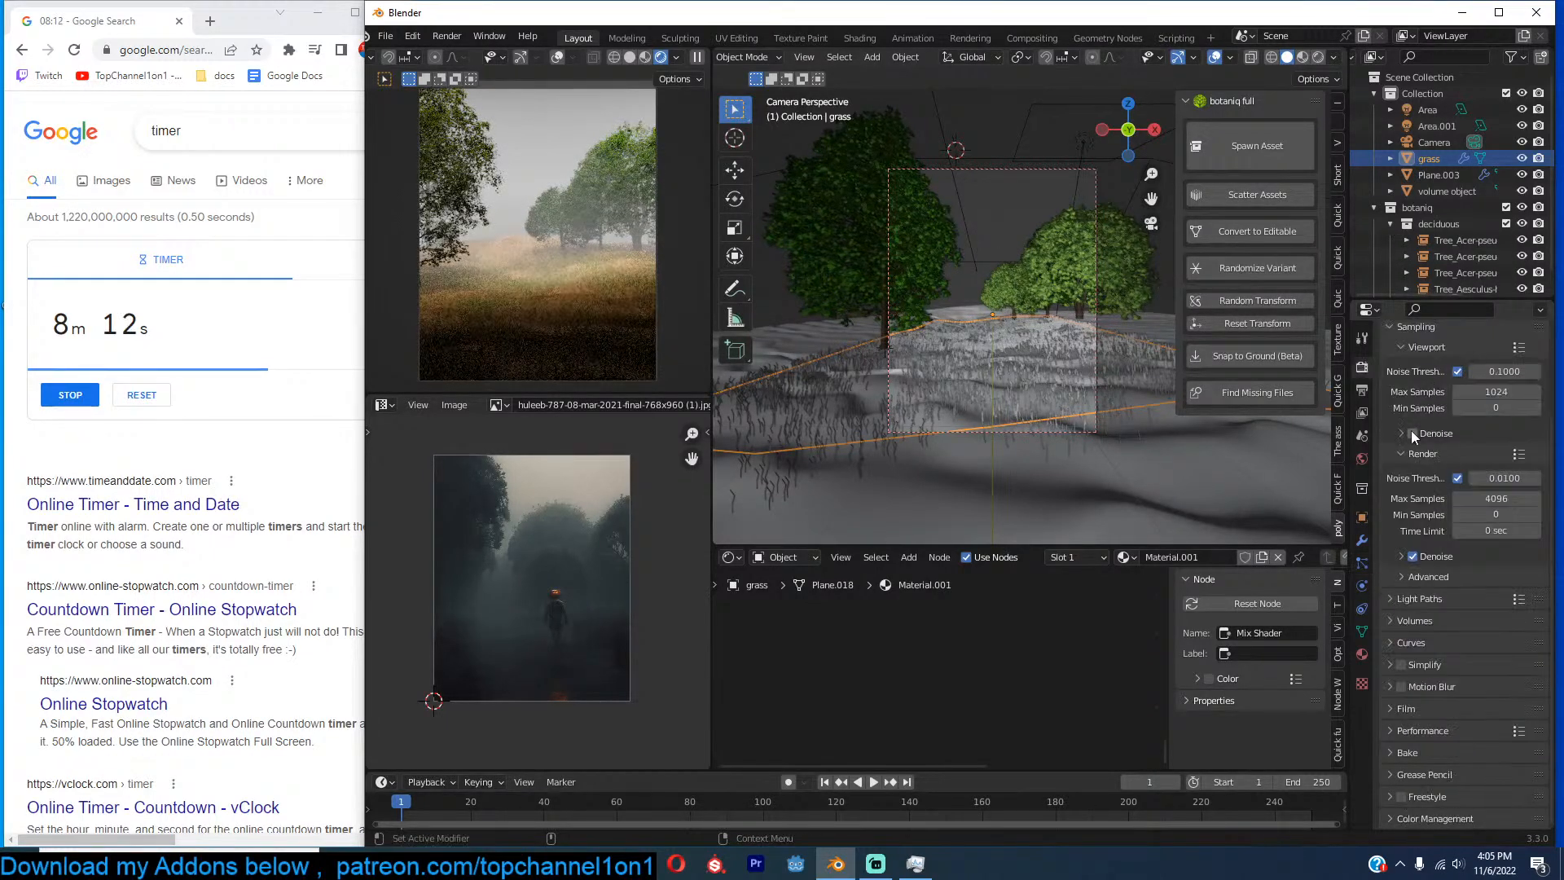
scroll(1411, 431, "up", 3)
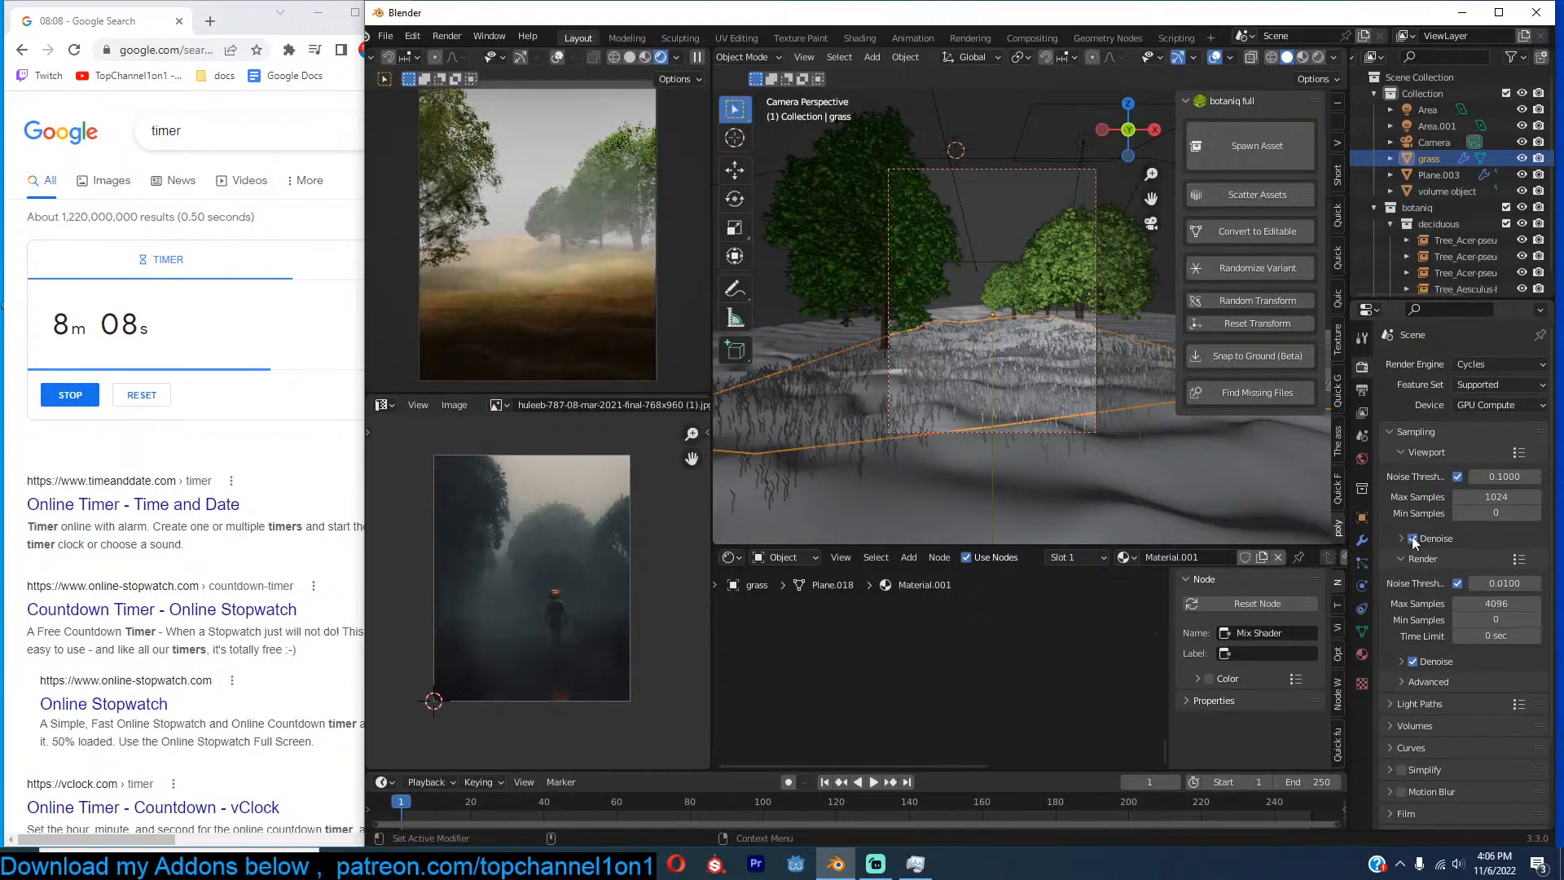
scroll(557, 597, "up", 2)
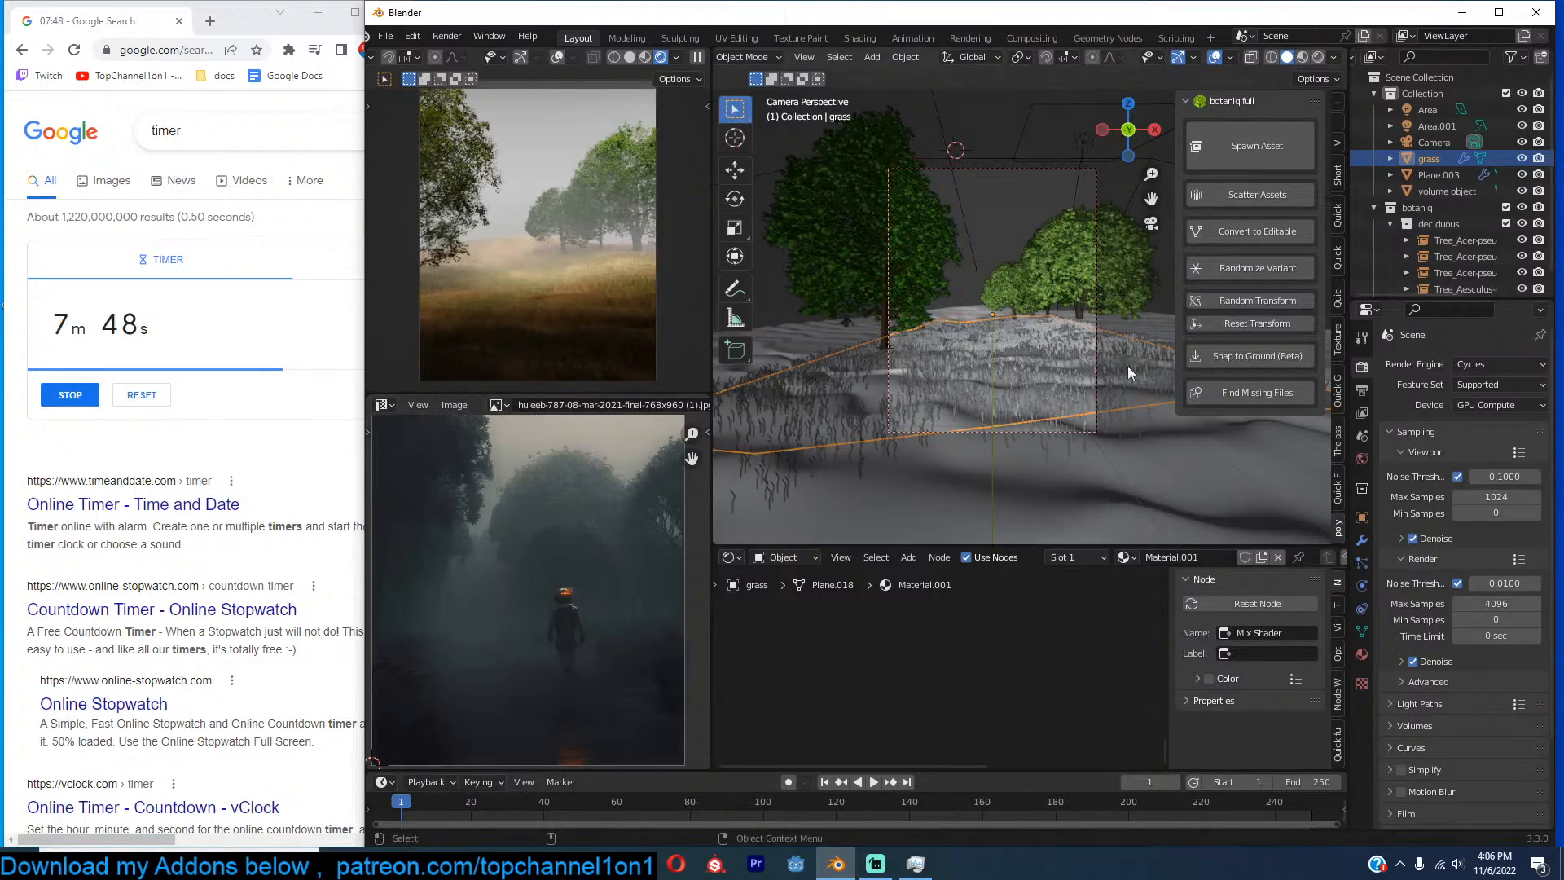
Set the emission number of the grass particle system to 1000.
left_click(1362, 562)
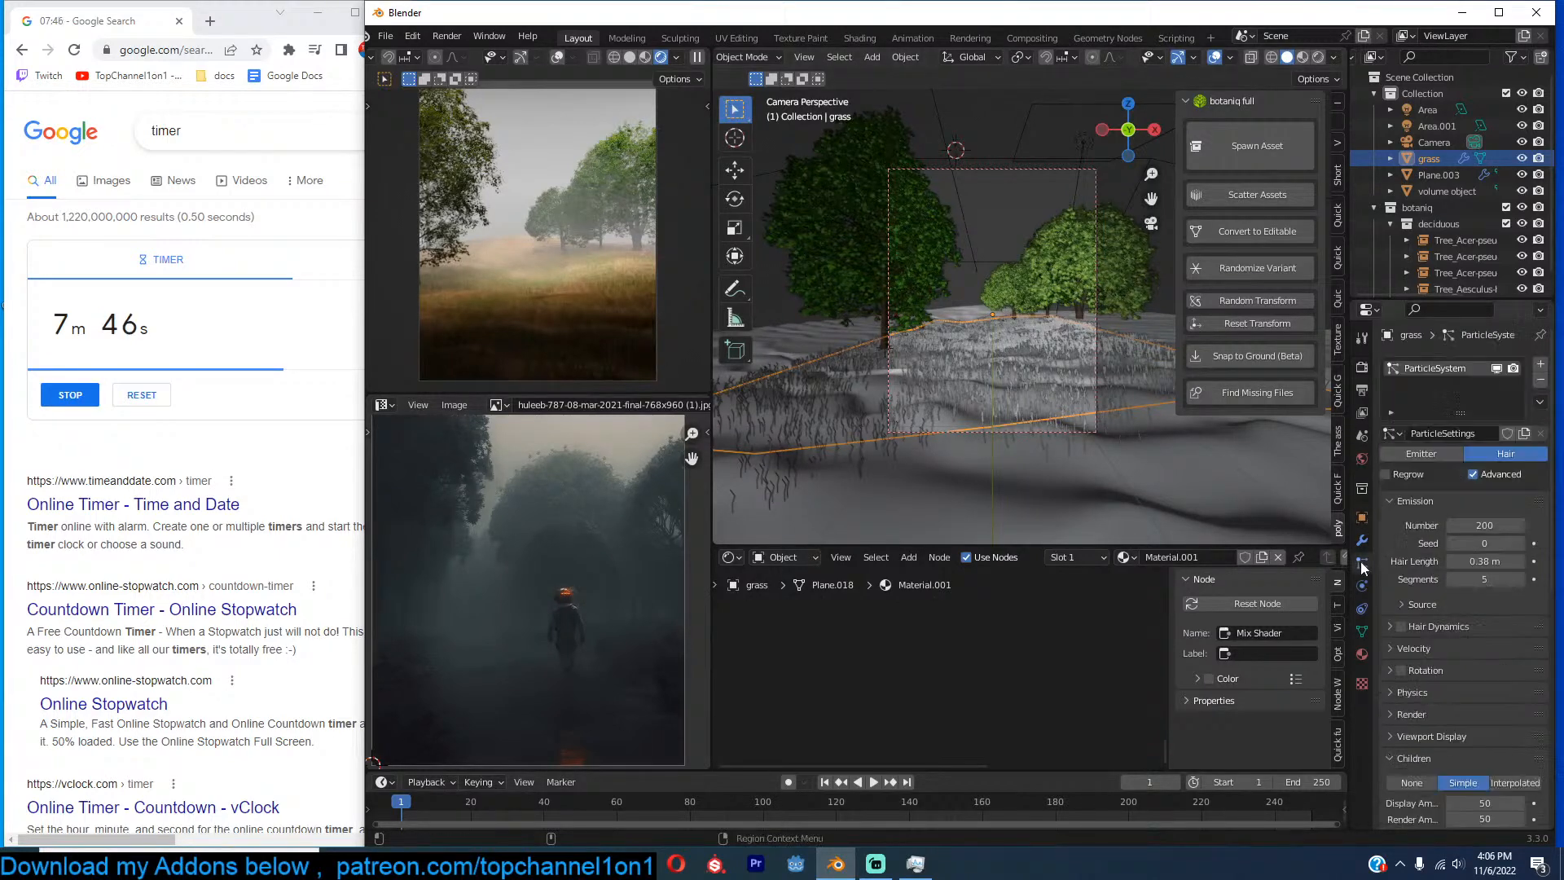
double_click(1458, 525)
type("1000")
key("Return")
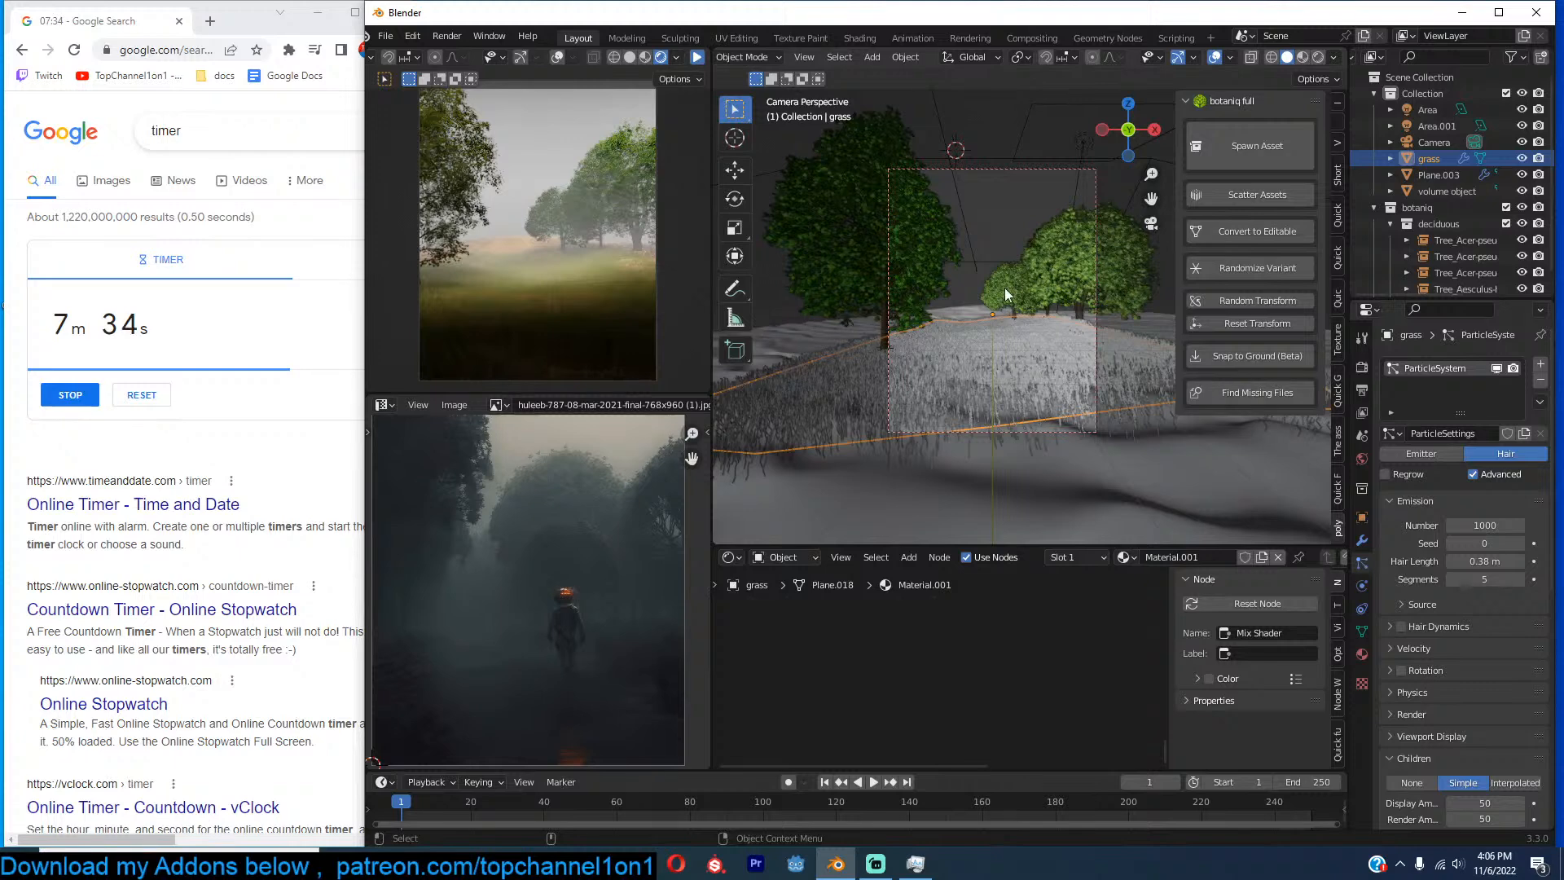
Create a linked duplicate of the large light-green tree, rotate it in the top view and place it at the back of the terrain.
left_click(1104, 267)
key("alt+d")
left_click(977, 287)
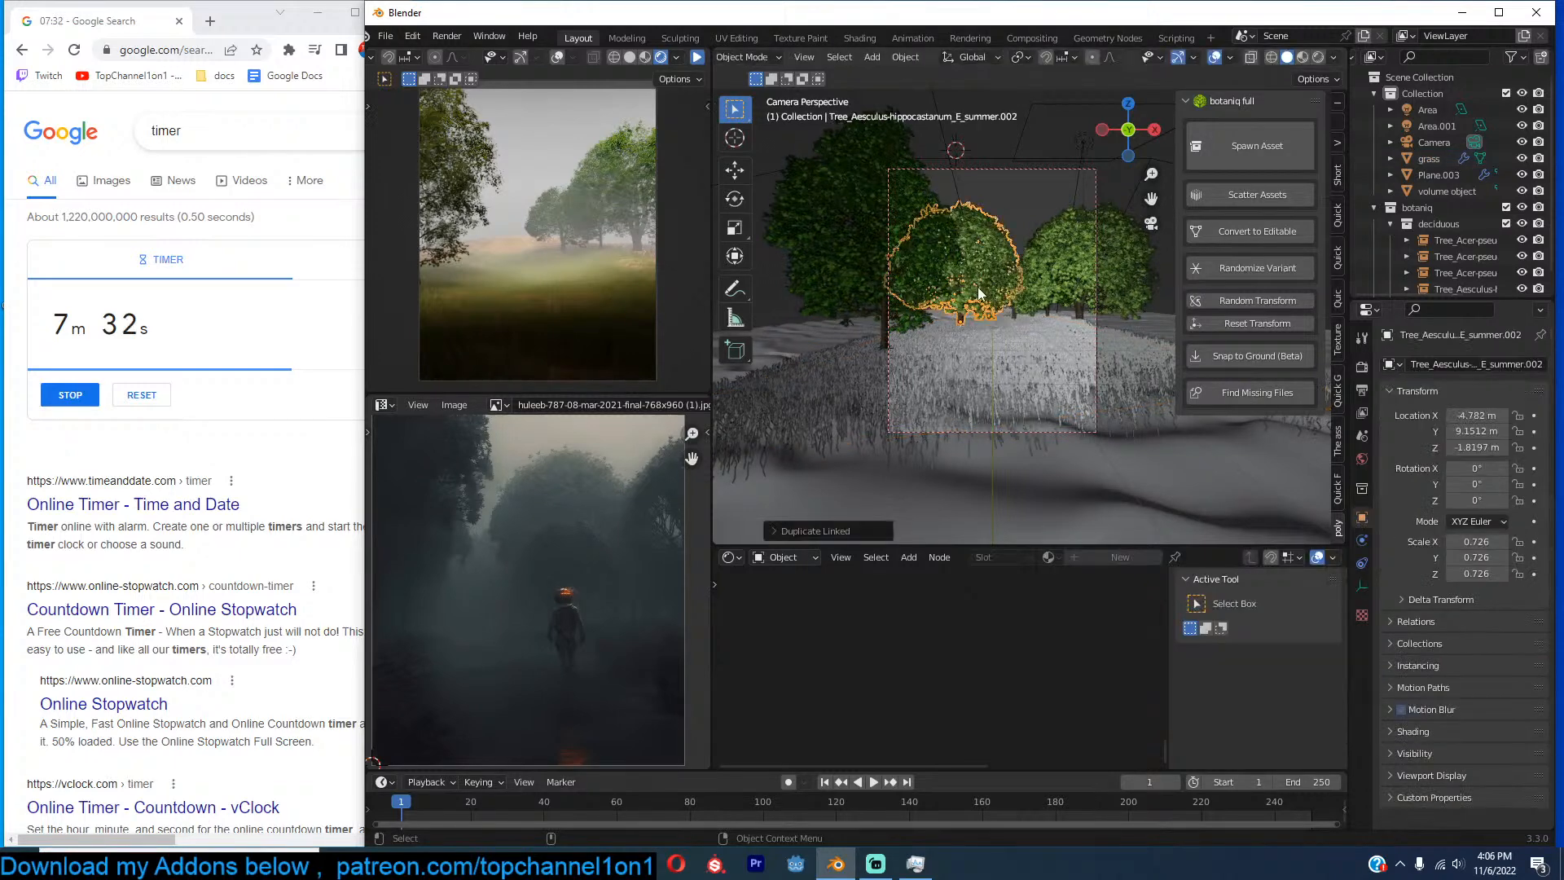
middle_click_drag(1075, 291, 1063, 301)
key("KP_7")
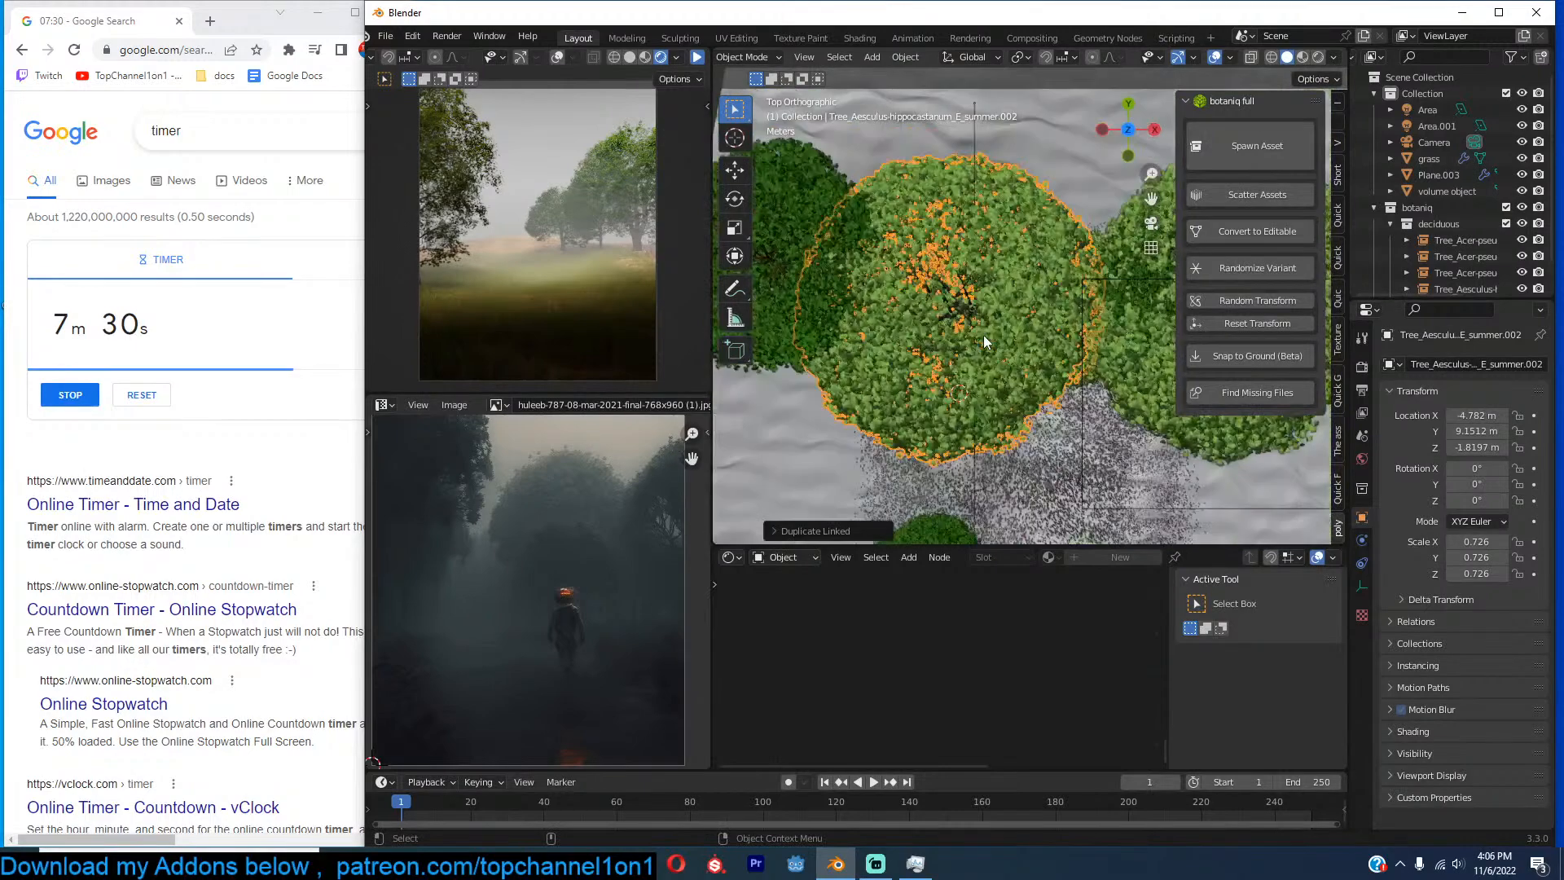
scroll(984, 335, "down", 5)
key("r")
left_click(1045, 316)
key("g")
left_click(1069, 258)
Place a linked duplicate of the dark-green tree from the terrain's far side at the back and enlarge it to a scale of about 1.081.
left_click(956, 290)
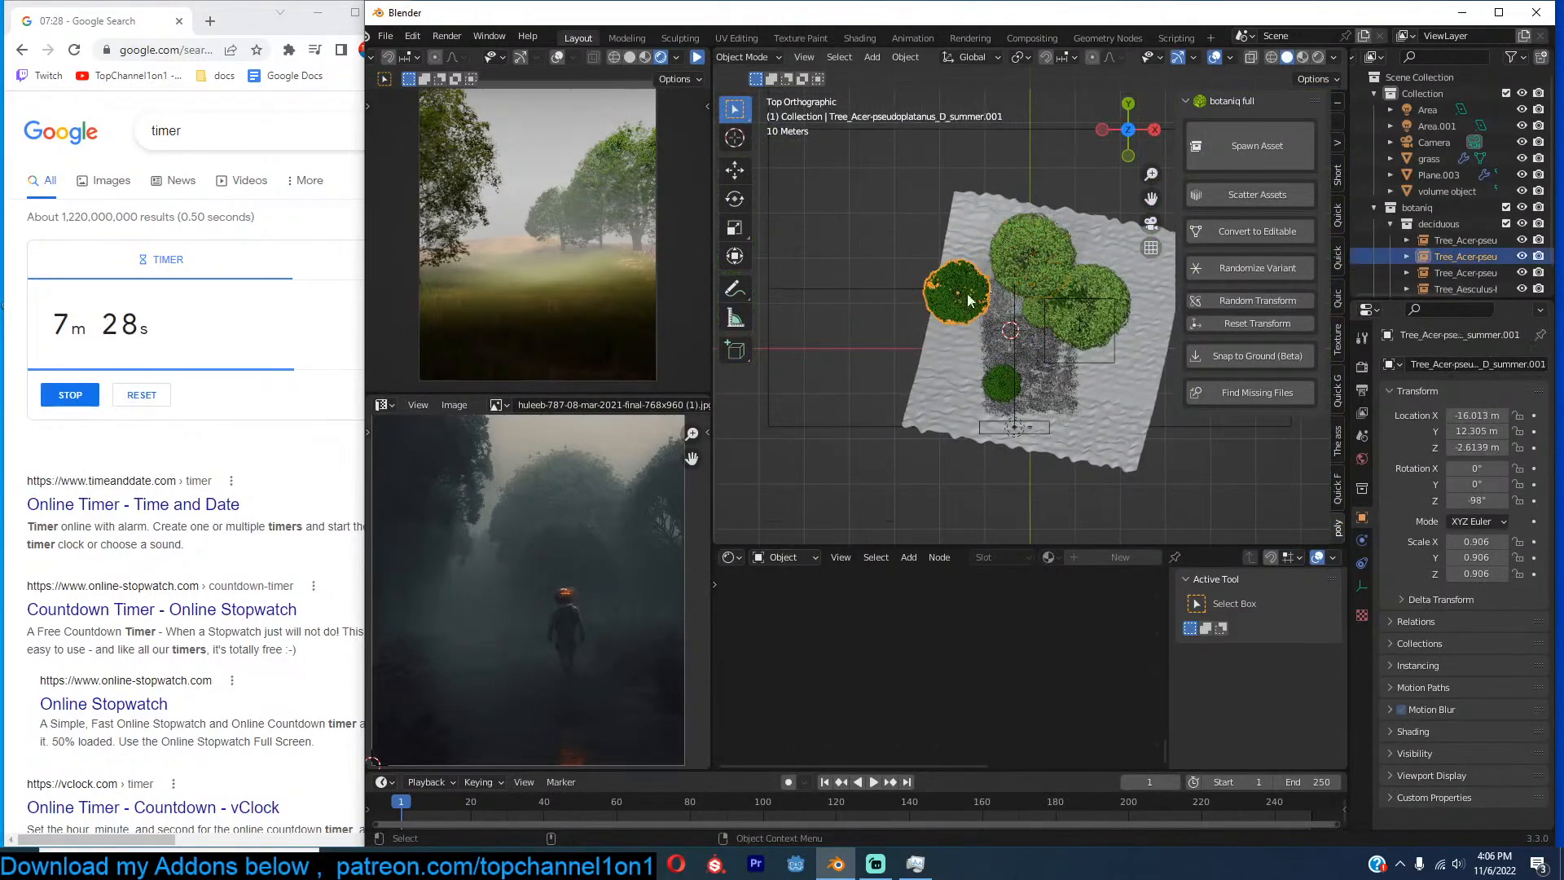
key("alt+d")
left_click(988, 237)
key("s")
left_click(1052, 274)
Add two more linked duplicates of the enlarged dark-green tree along the back and right side of the terrain.
key("alt+d")
left_click(1162, 278)
key("alt+d")
left_click(1096, 330)
key("KP_0")
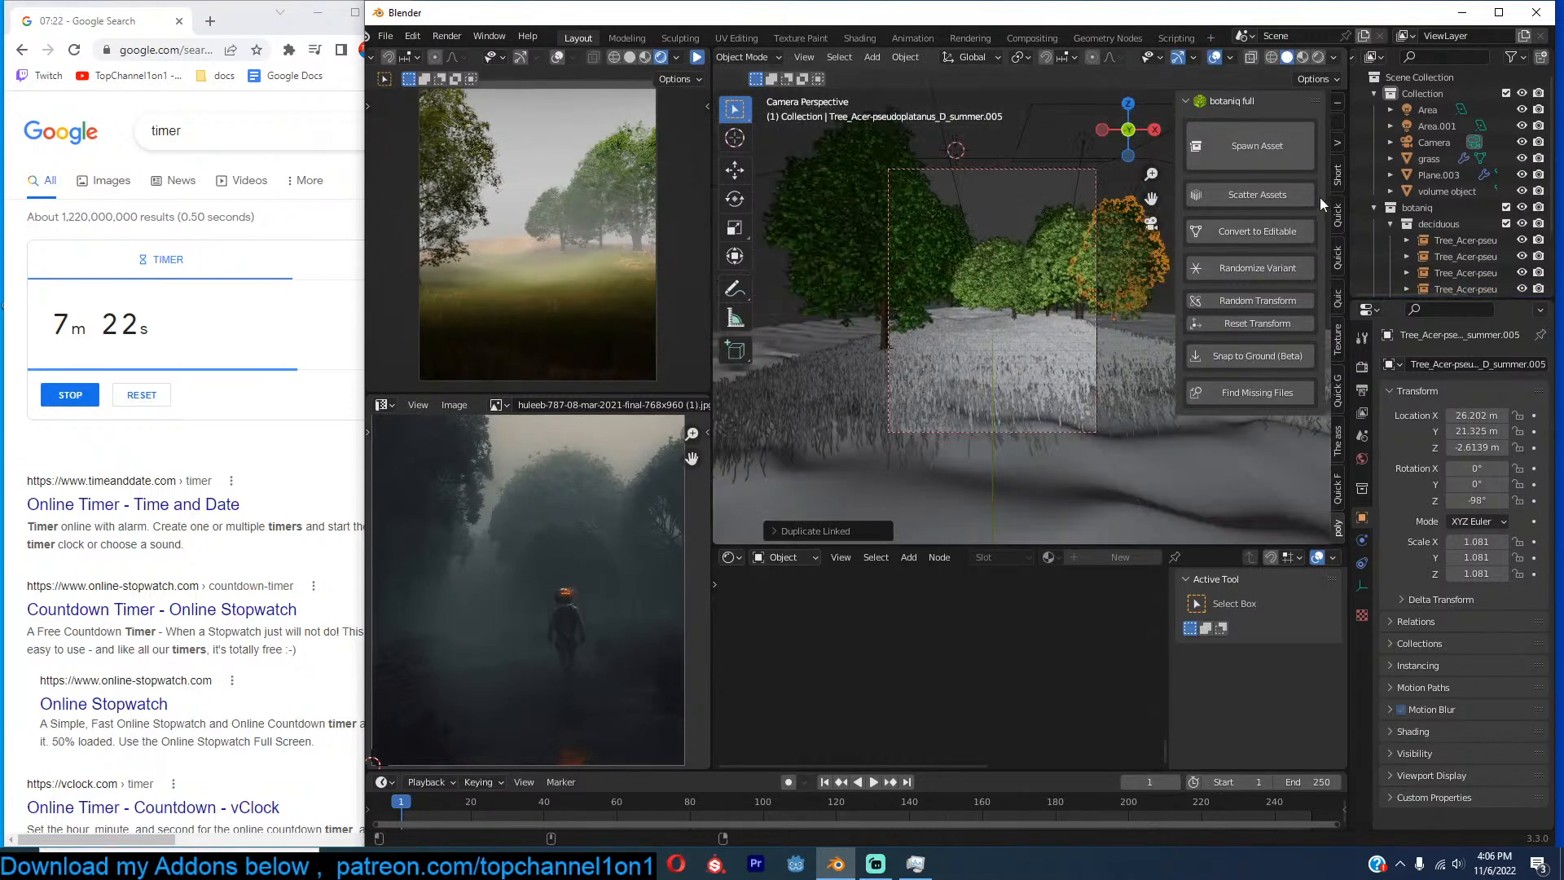
Search the asset library for "man" and choose the modern soldier asset.
left_click(1338, 441)
left_click(1232, 237)
type("man")
key("Return")
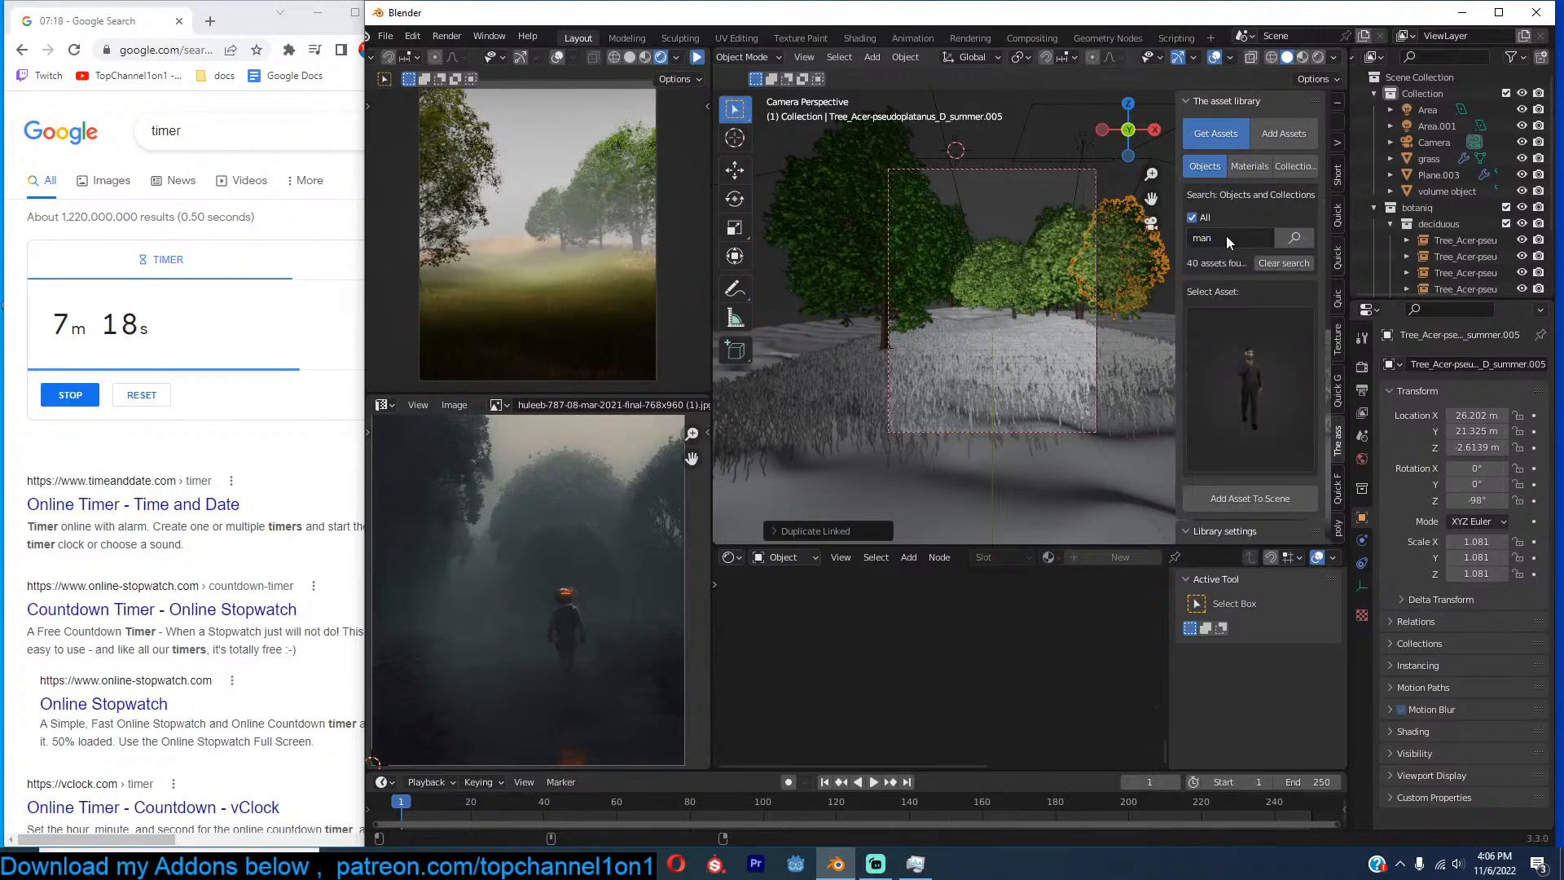
left_click(1235, 317)
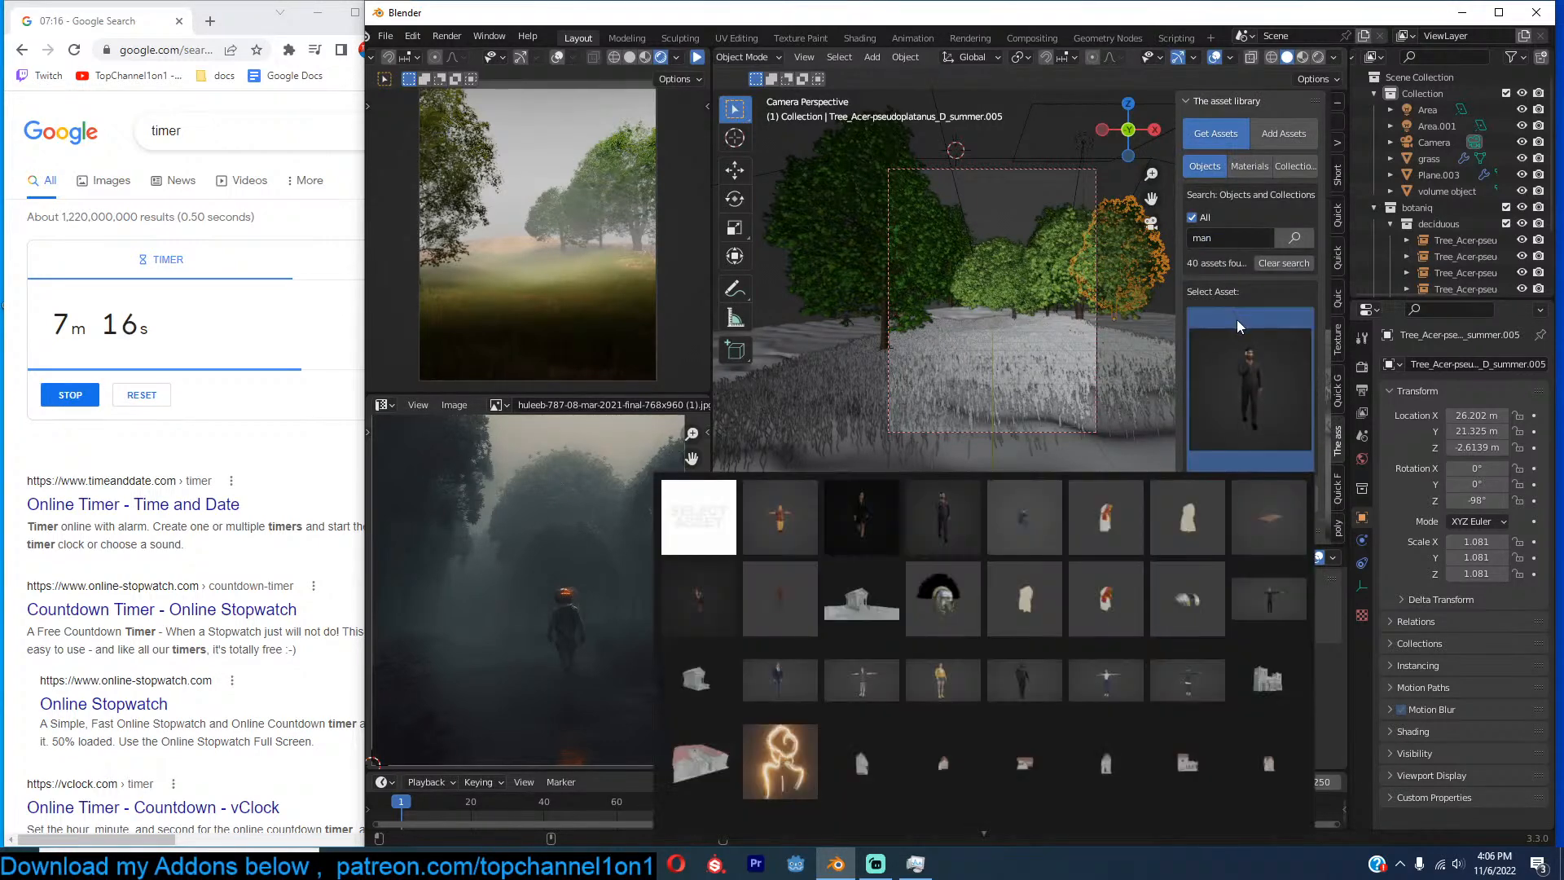
left_click(1046, 671)
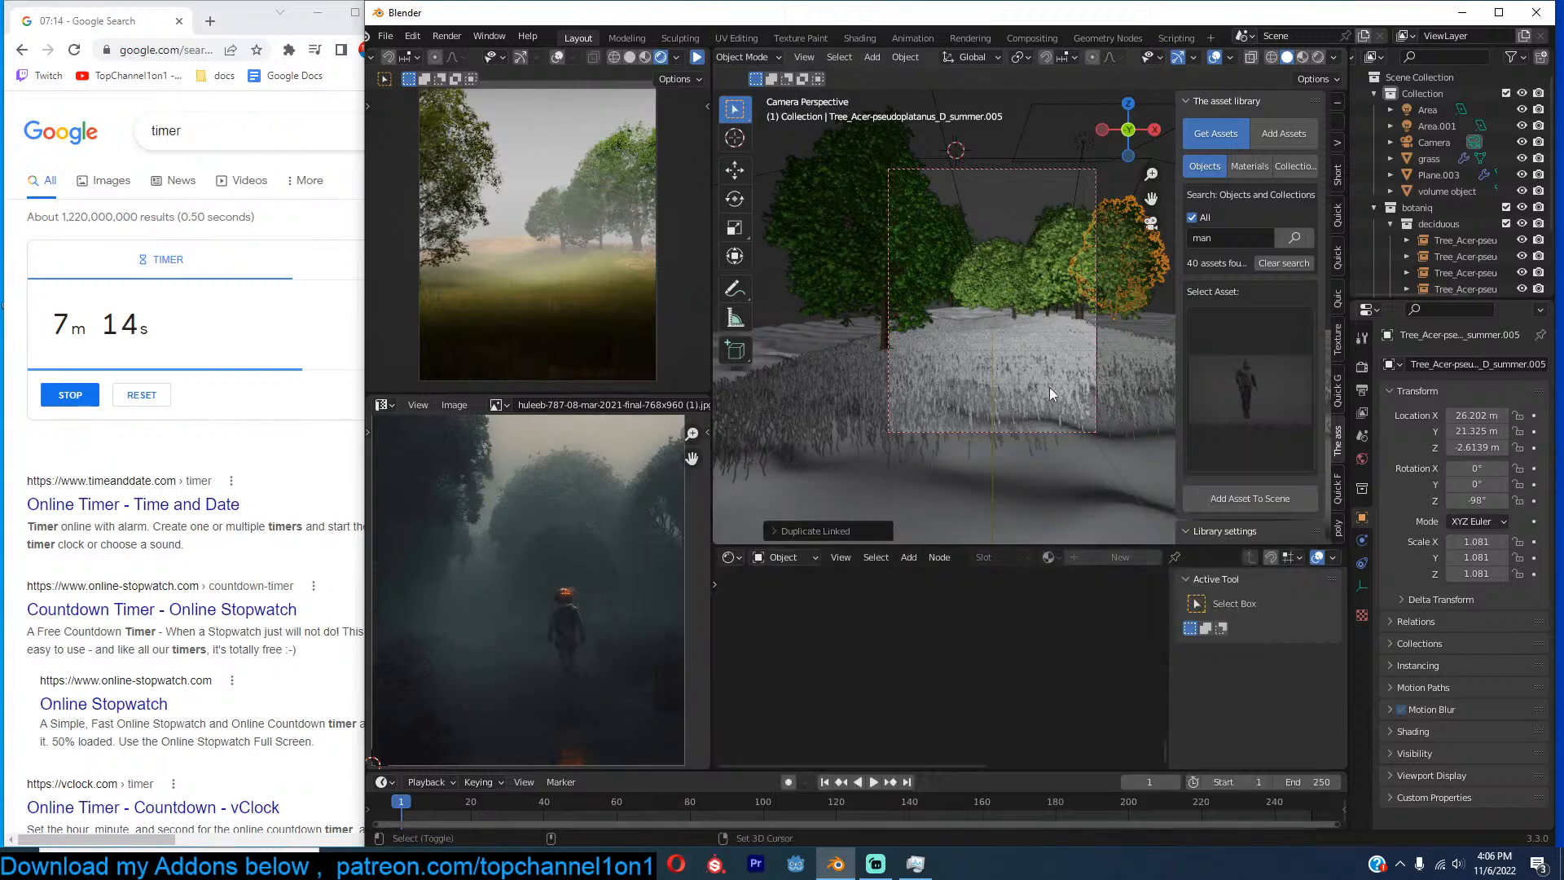
Add the soldier asset on the grass in front of the trees and scale it up to about 3.09.
left_click(1222, 496)
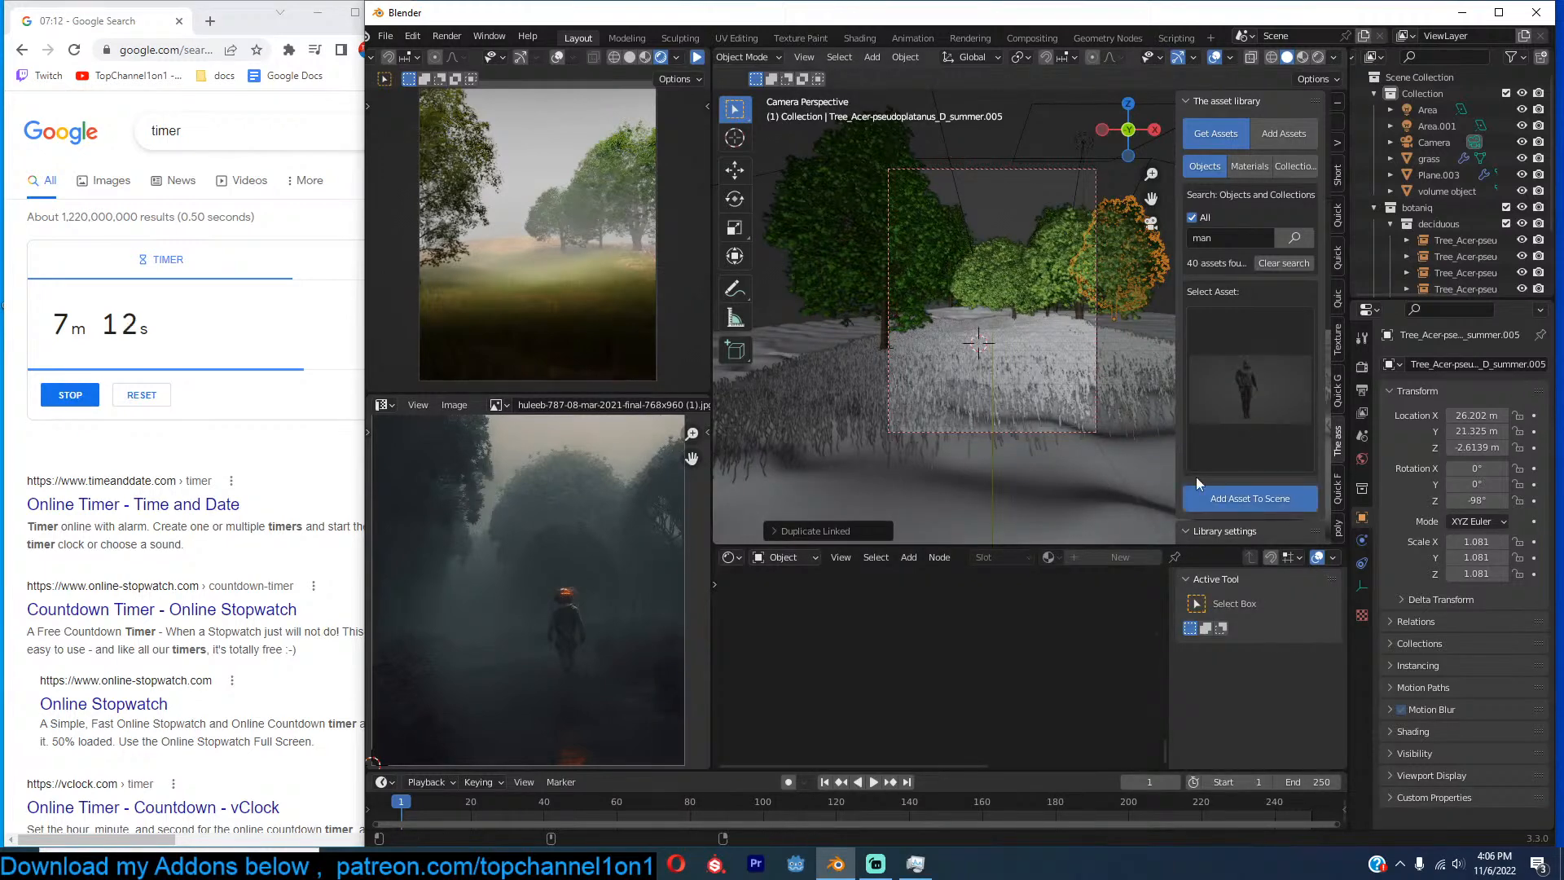
key("s")
left_click(1108, 330)
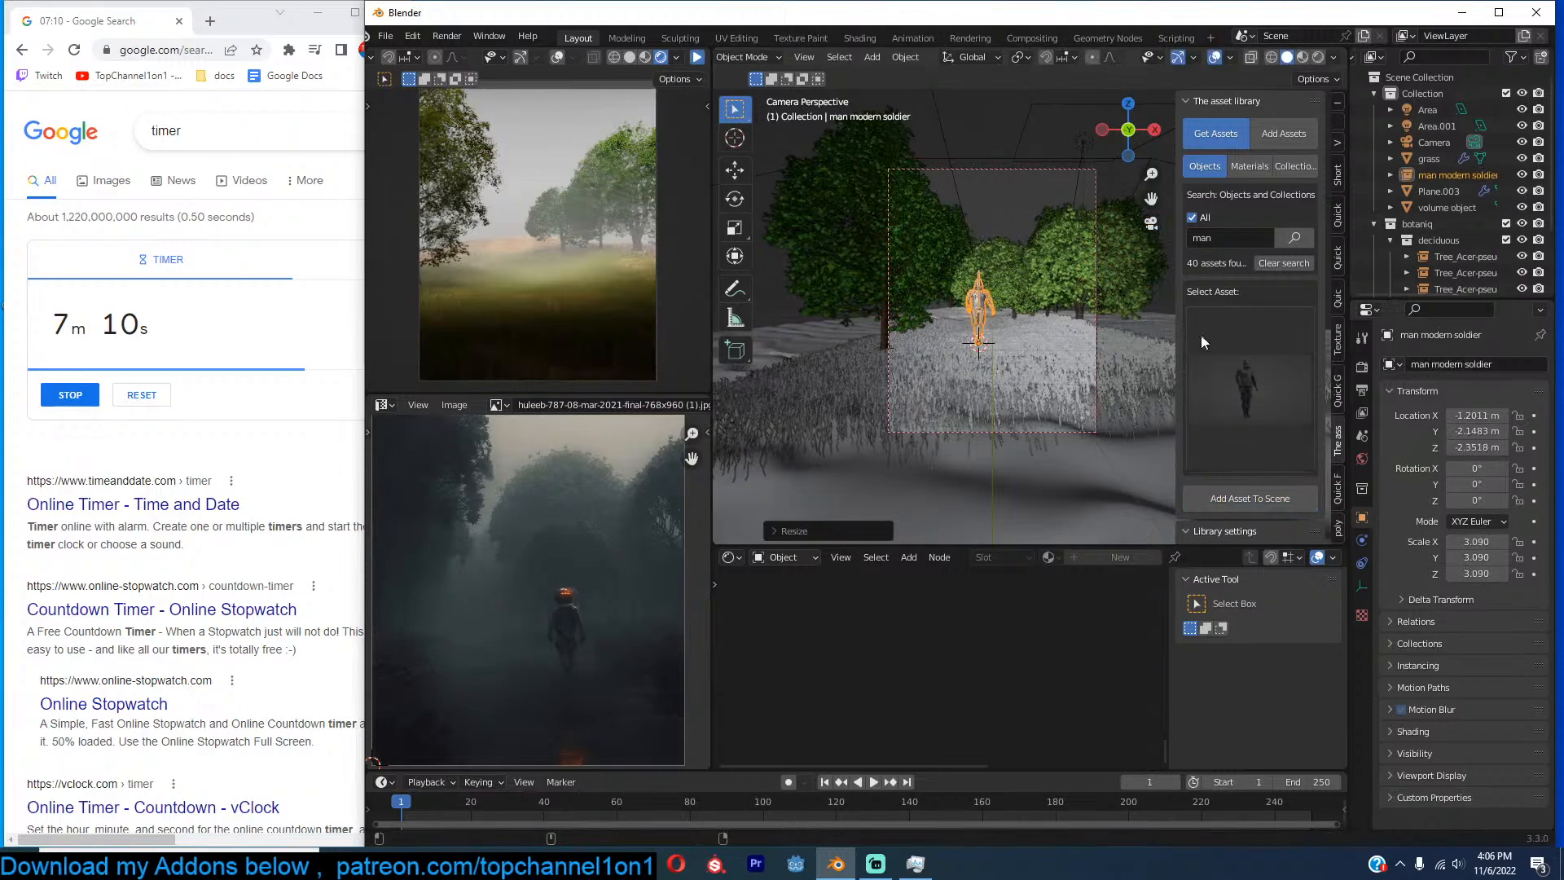
Place the 3D cursor on the soldier's face.
key("KP_Decimal")
mouse_move(1054, 326)
middle_mouse_down()
mouse_move(981, 329)
mouse_move(1028, 388)
mouse_move(1054, 304)
mouse_move(1044, 285)
mouse_move(1078, 338)
middle_mouse_up()
scroll(1018, 326, "up", 4)
scroll(1077, 337, "up", 1)
right_click(964, 205, "shift")
key("shift+a")
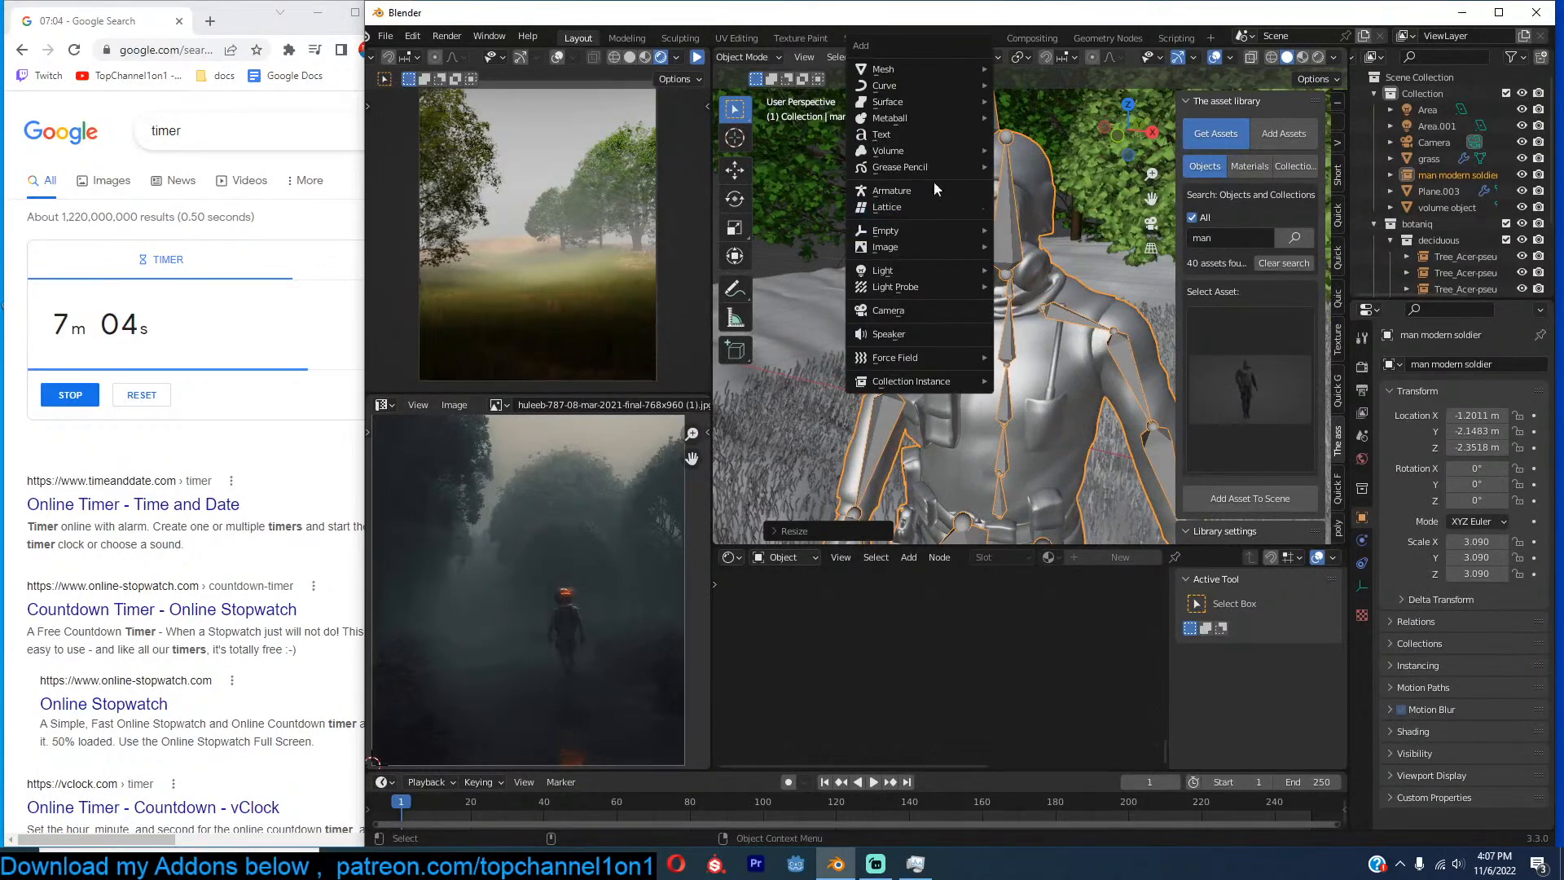
Search the asset library for "mask" and choose the gas mask asset.
left_click(1258, 238)
type("mask")
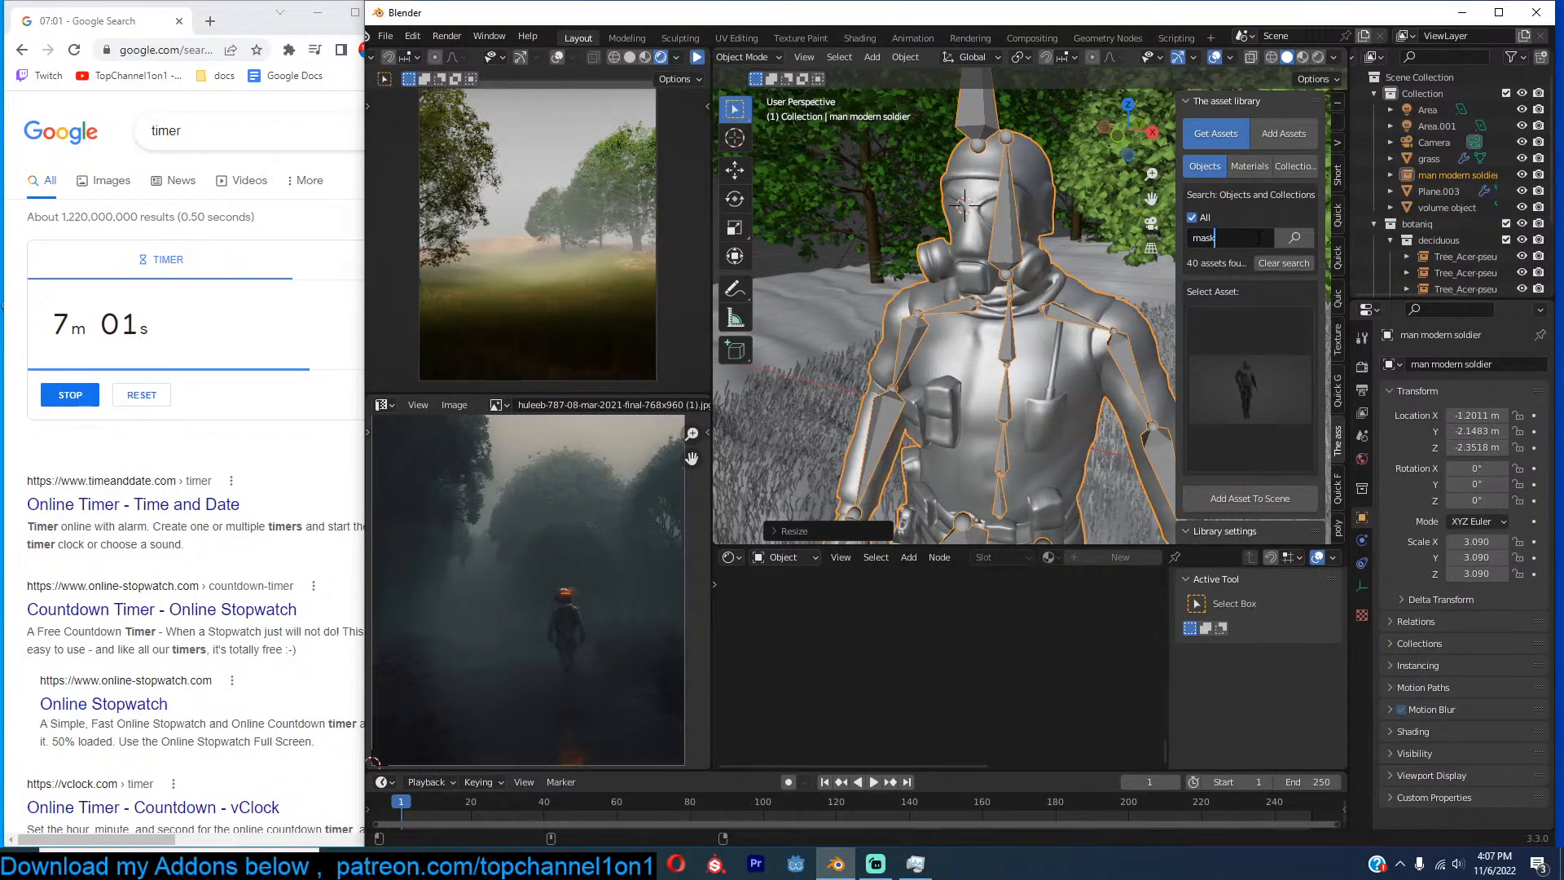
key("Return")
left_click(1259, 360)
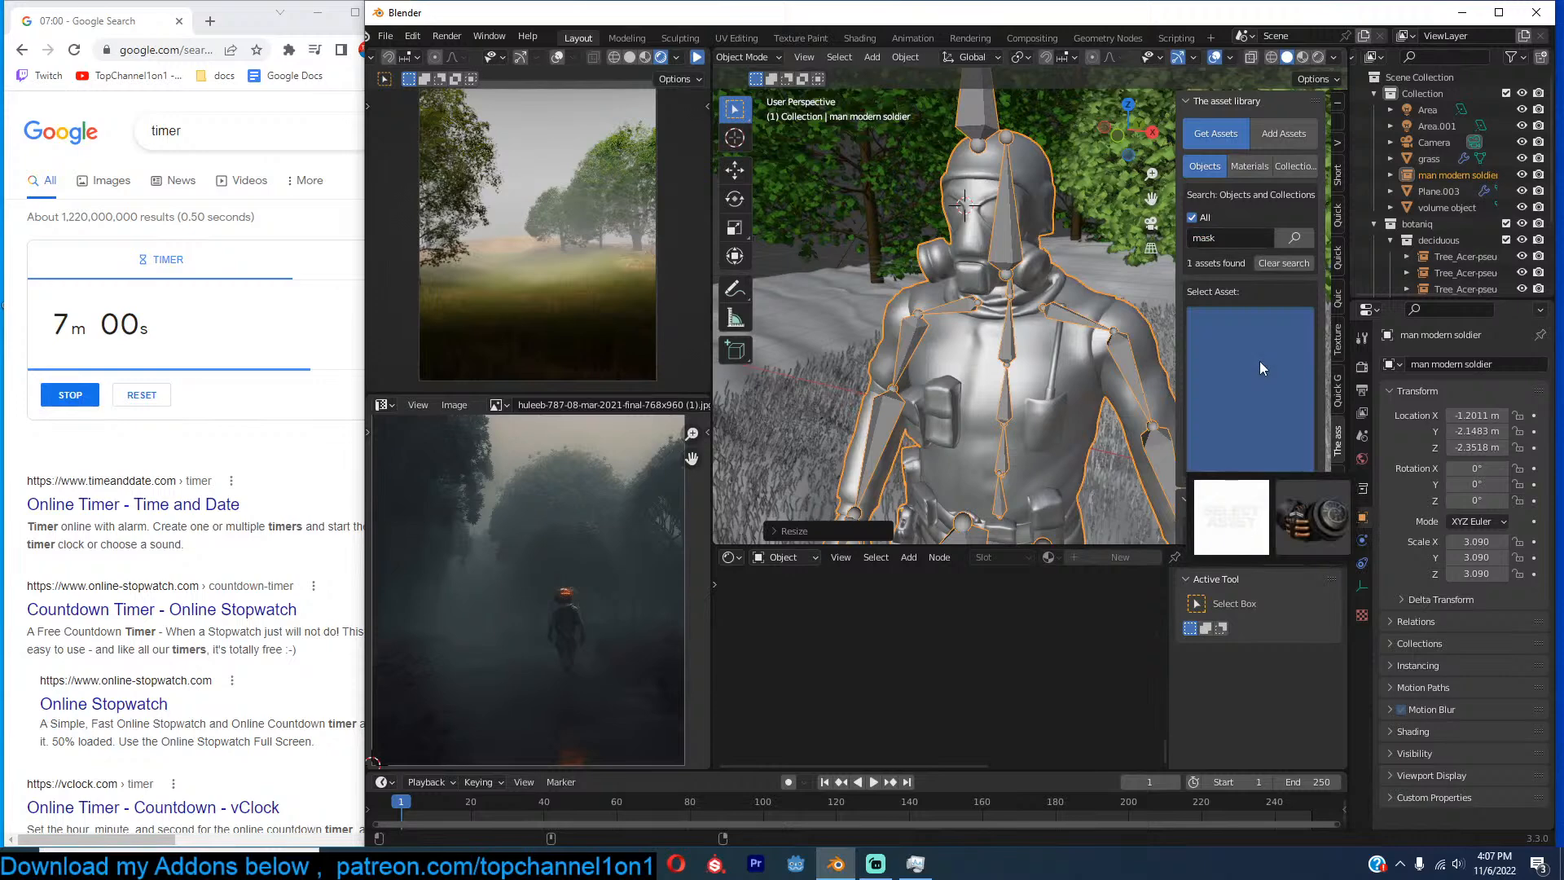
left_click(1311, 544)
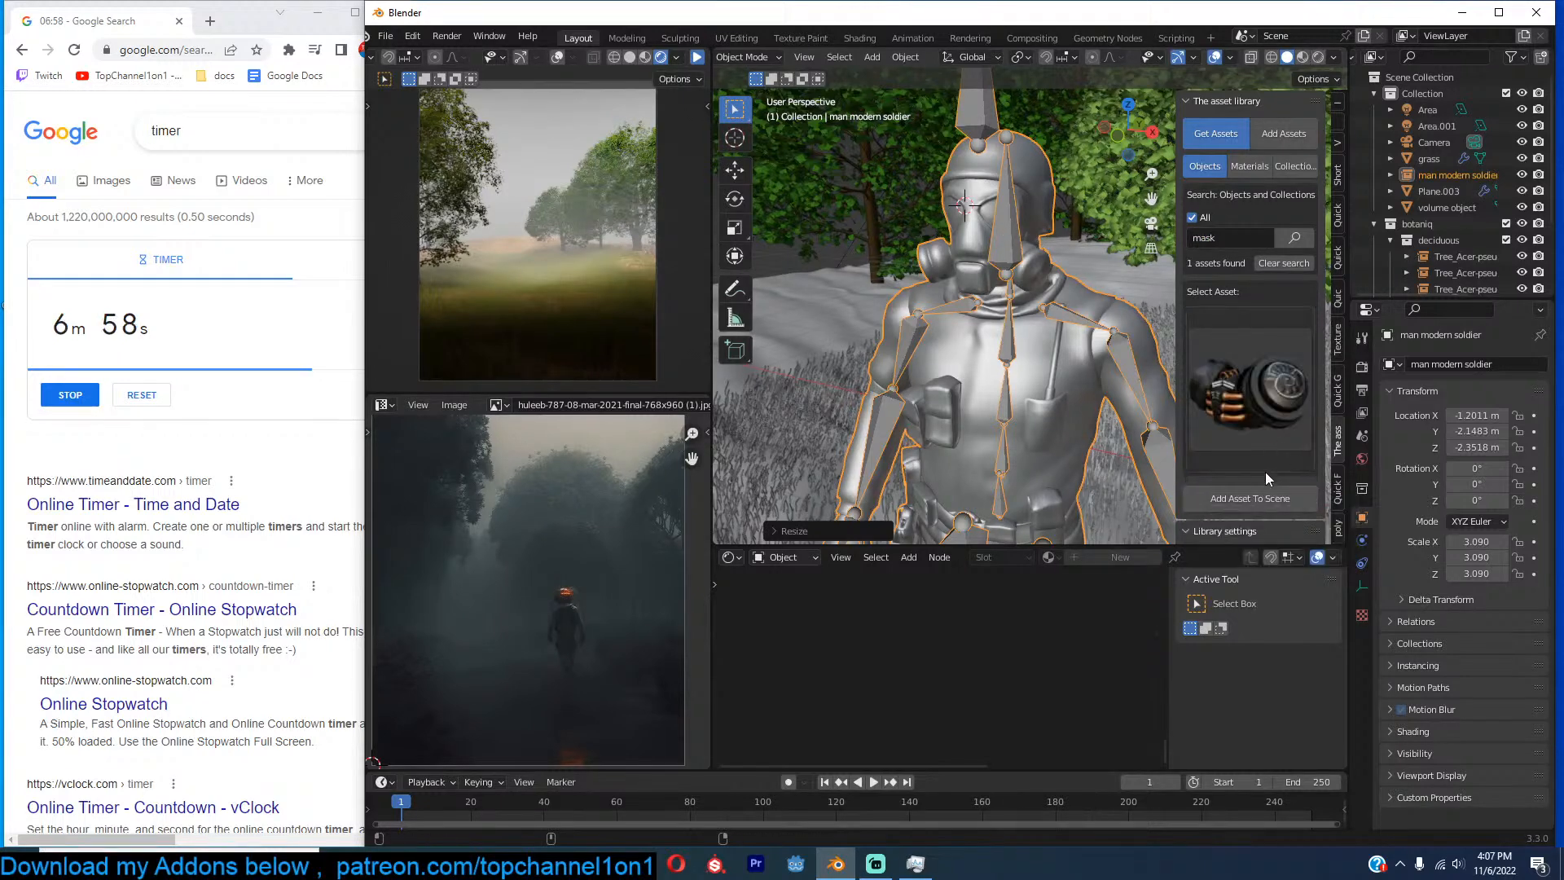
Add the gas mask at the soldier's face and scale it down to about 0.153.
left_click(1266, 498)
key("s")
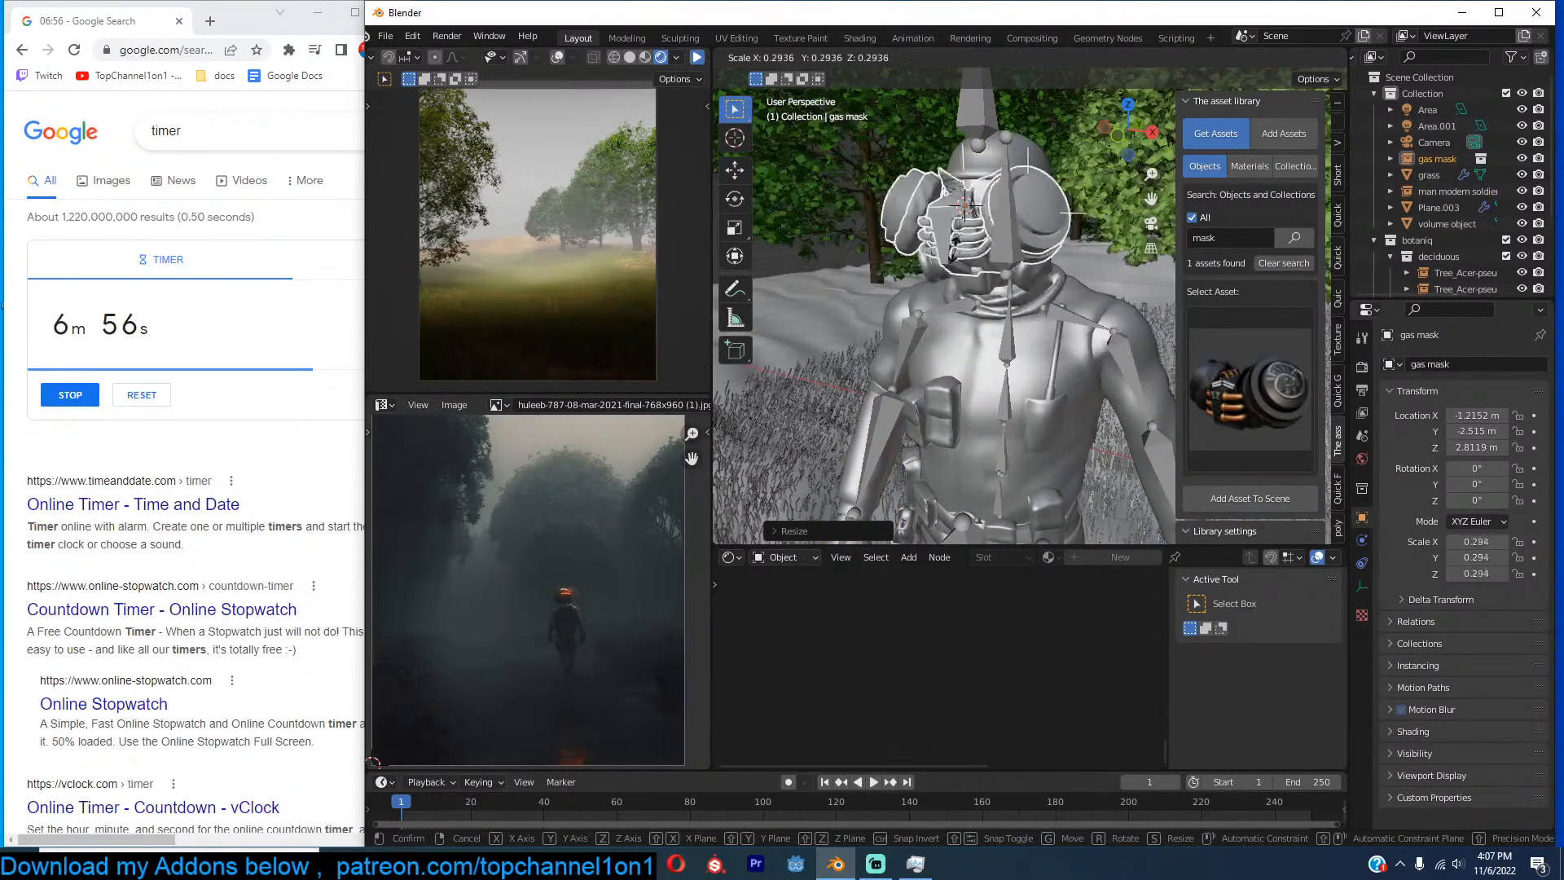
left_click(957, 214)
Move the gas mask slightly forward along the Y axis, to about -2.567 m, with the Move tool.
middle_click_drag(957, 213, 1089, 226)
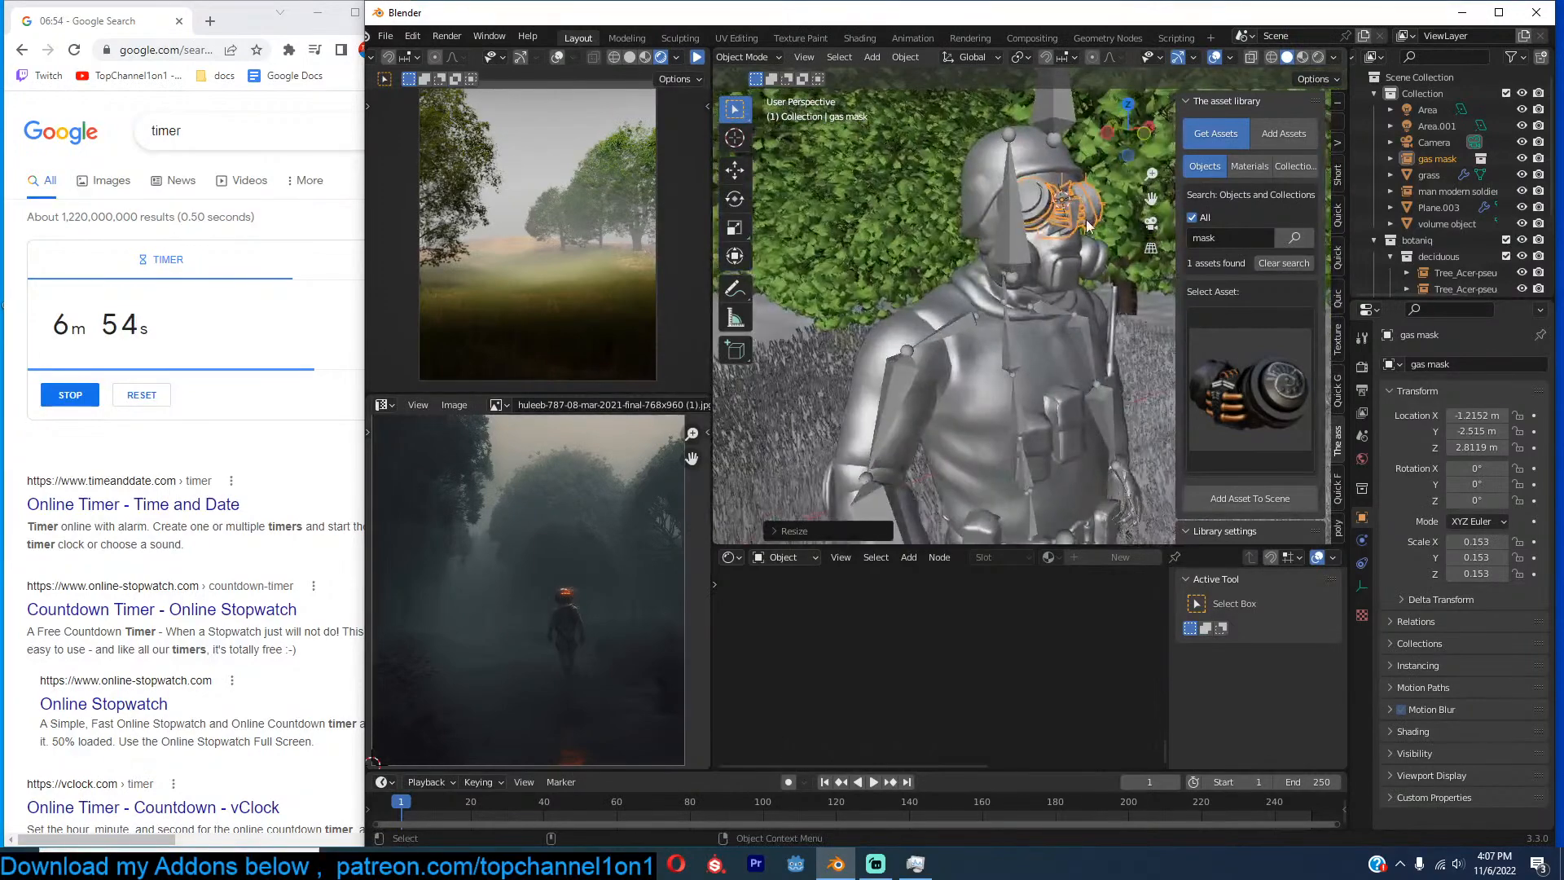
key("KP_Decimal")
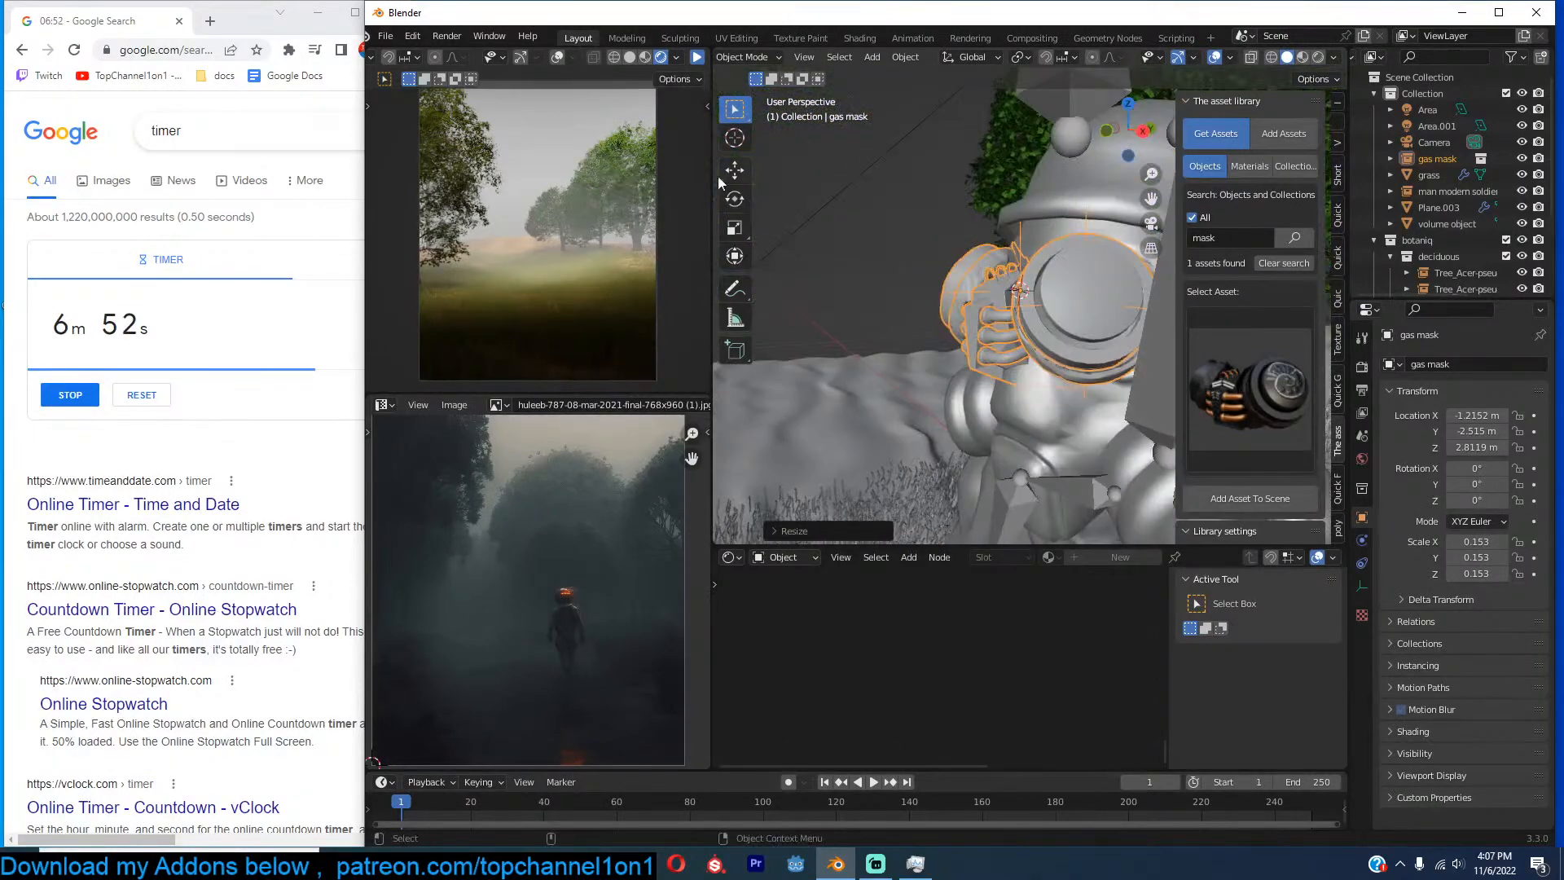
left_click(734, 173)
middle_click_drag(1018, 281, 949, 289)
left_click_drag(1083, 285, 1053, 287)
middle_click_drag(1051, 286, 1252, 359)
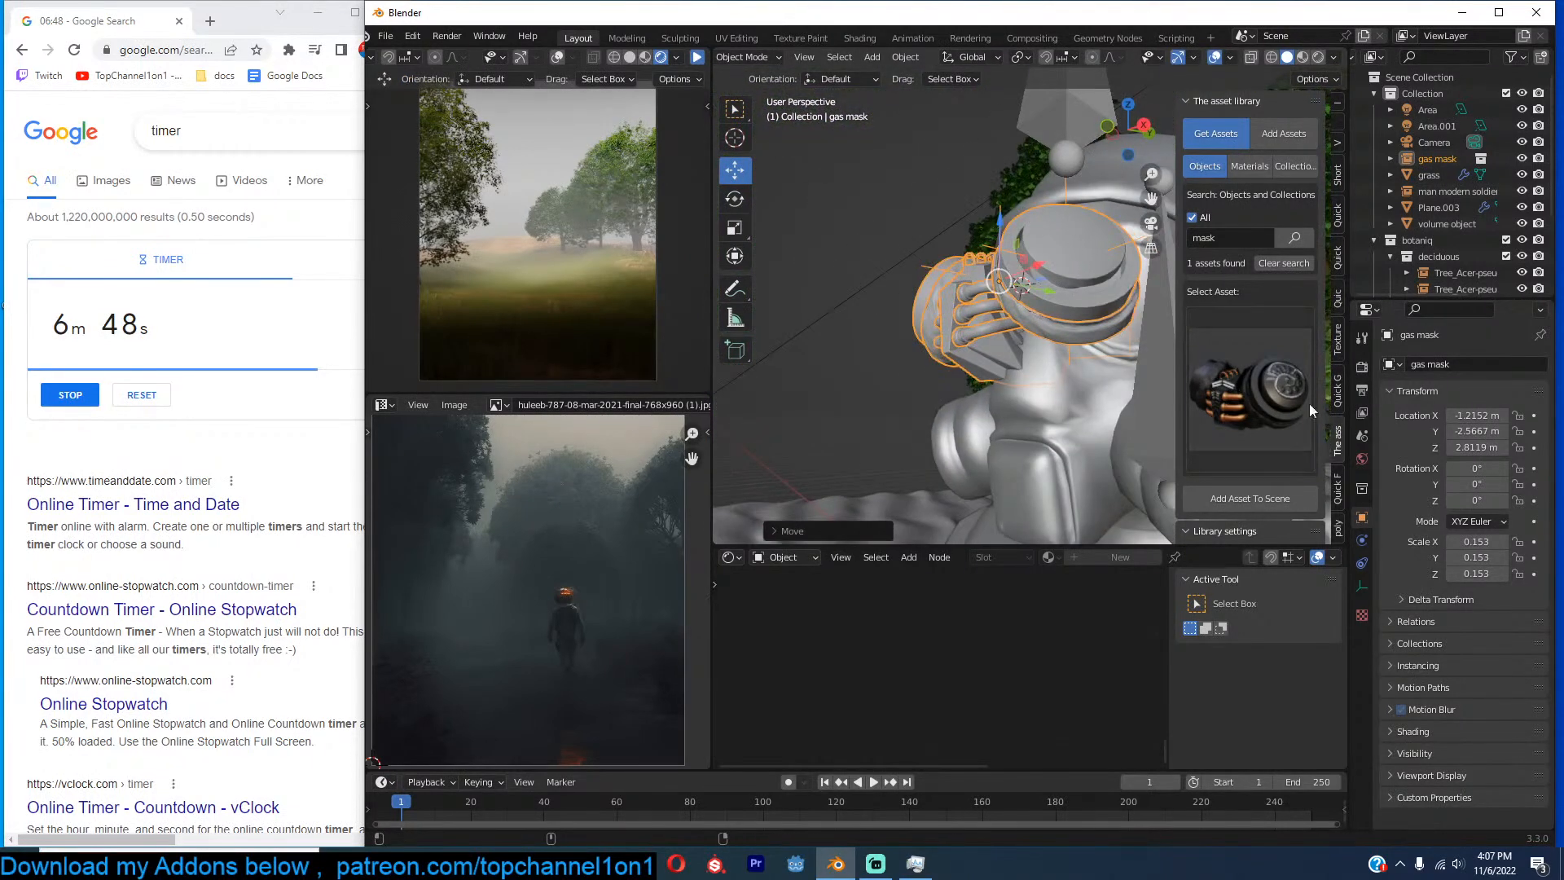
Make the gas mask asset local and editable, and delete its leftover instance object.
scroll(1222, 423, "down", 3)
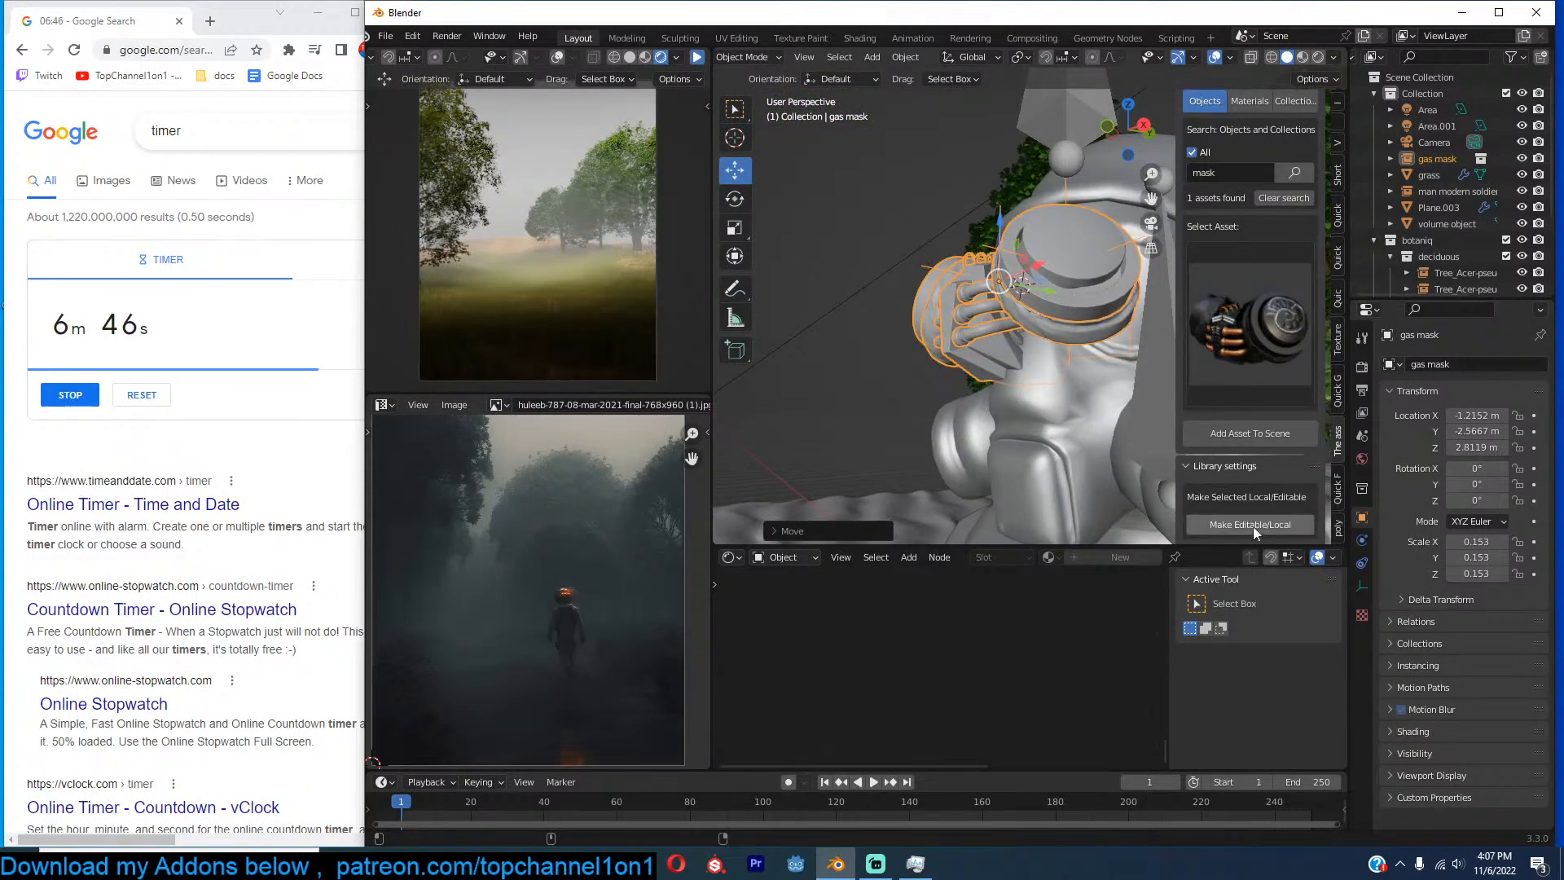
key("Delete")
Select the front cap faces of the gas mask's round canister in Edit Mode and add a second material slot with a new material.
left_click(1080, 265)
middle_click_drag(1111, 303, 1121, 336)
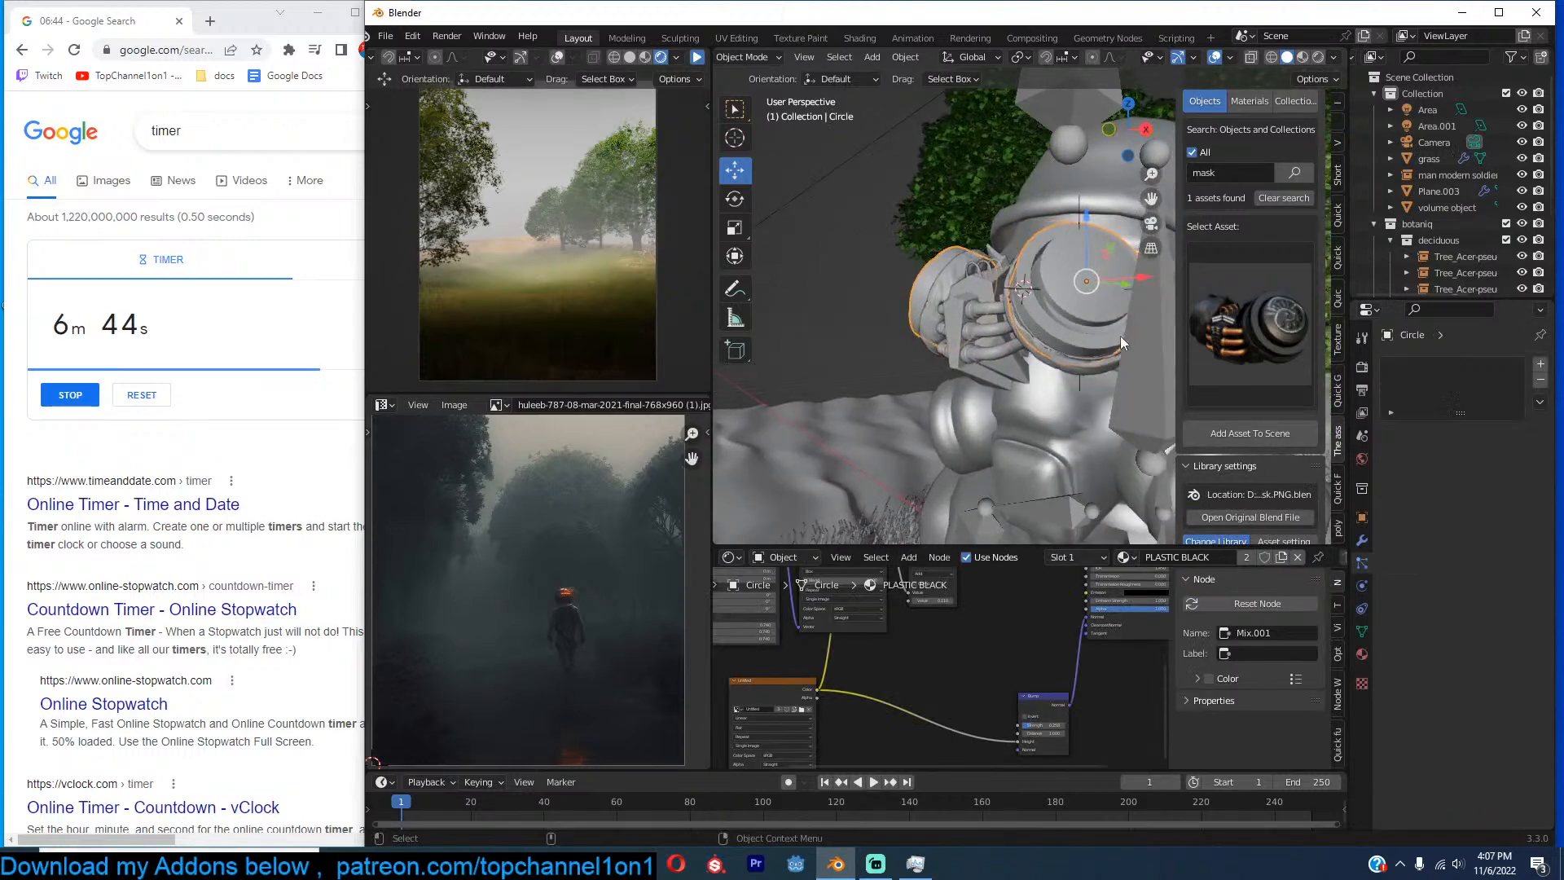
left_click(1362, 655)
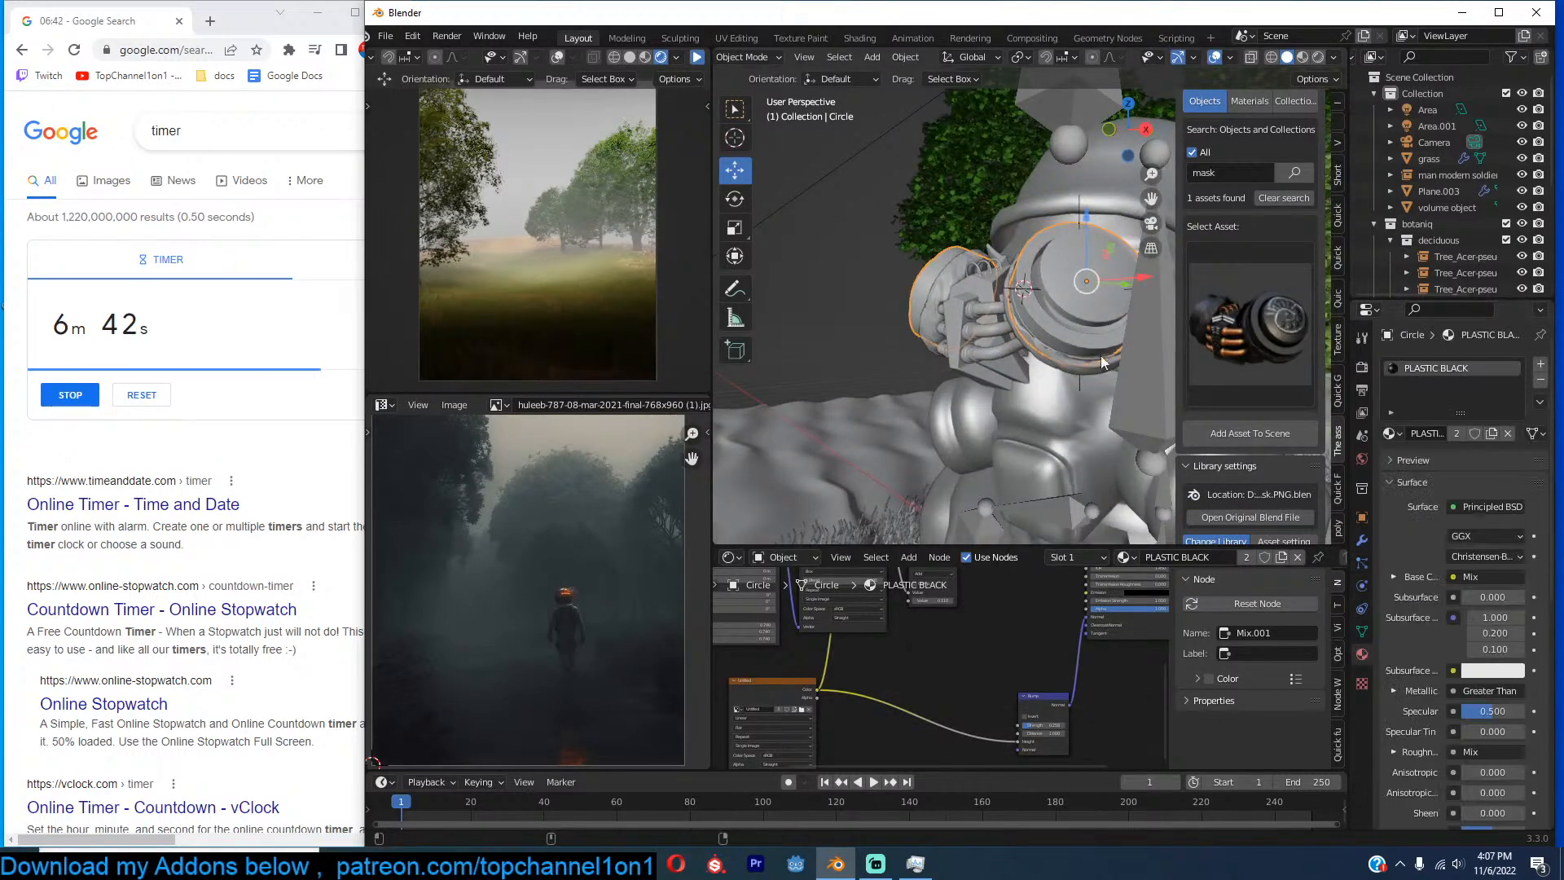
key("Tab")
key("3")
left_click(1082, 266)
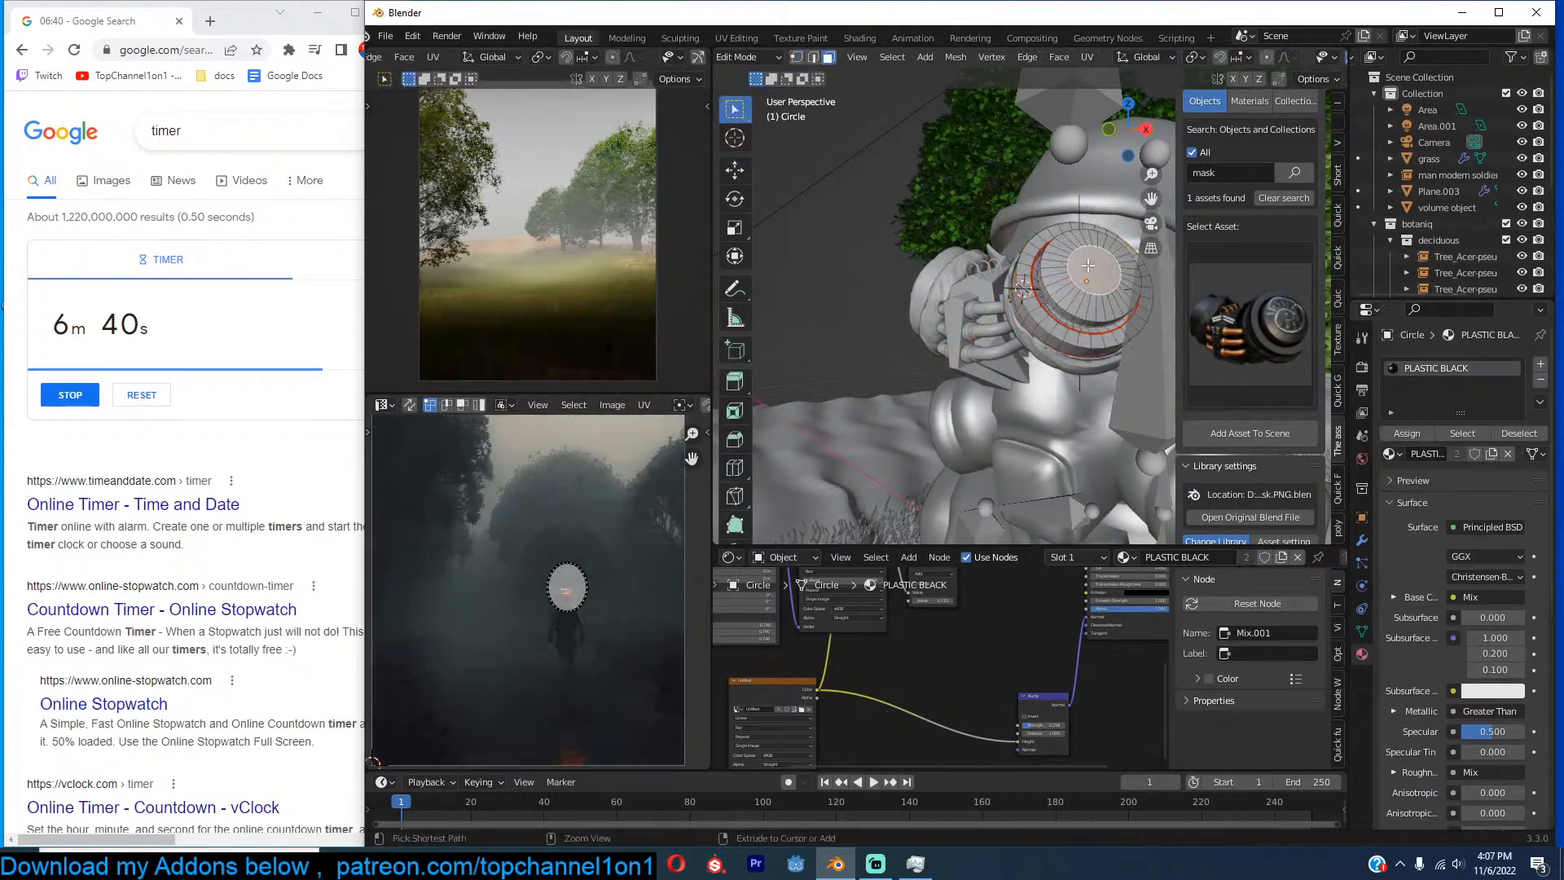
key("ctrl+KP_Add")
key("ctrl+KP_Subtract")
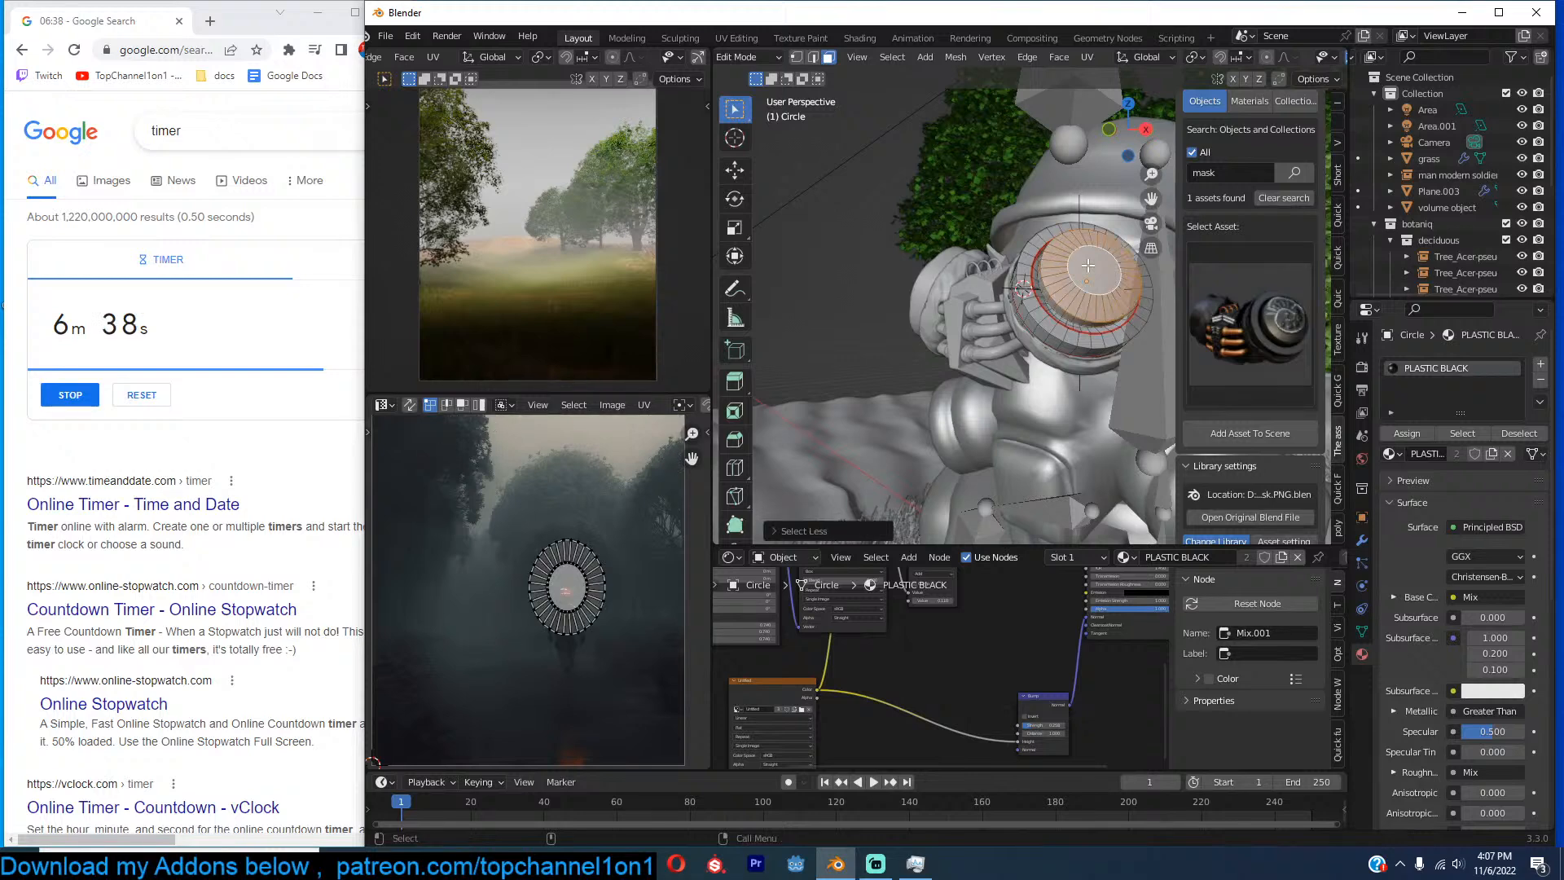
left_click(1541, 364)
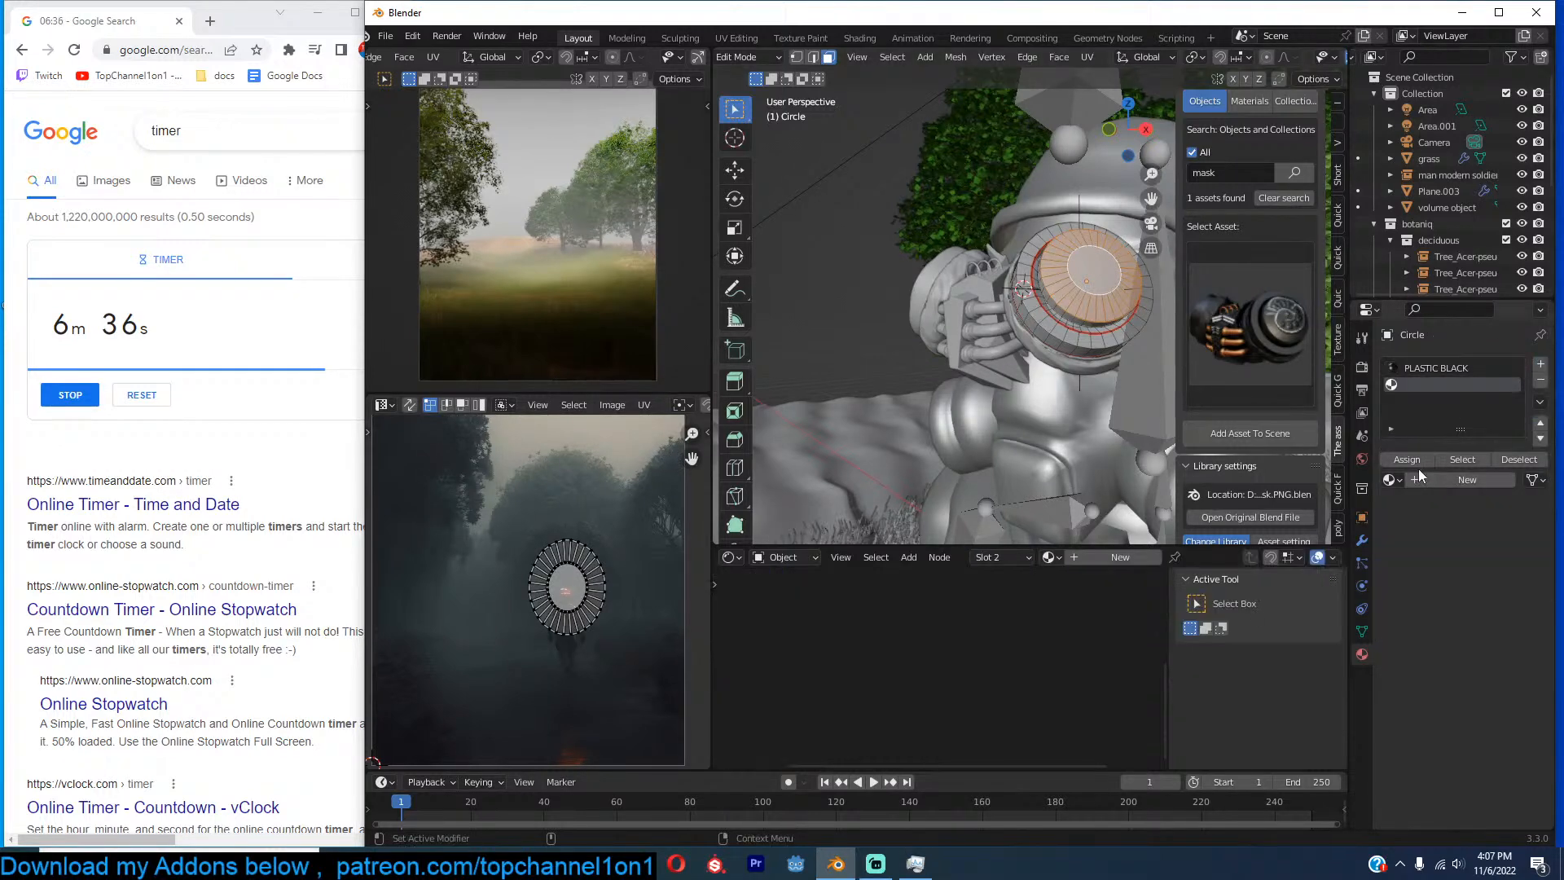
left_click(1419, 476)
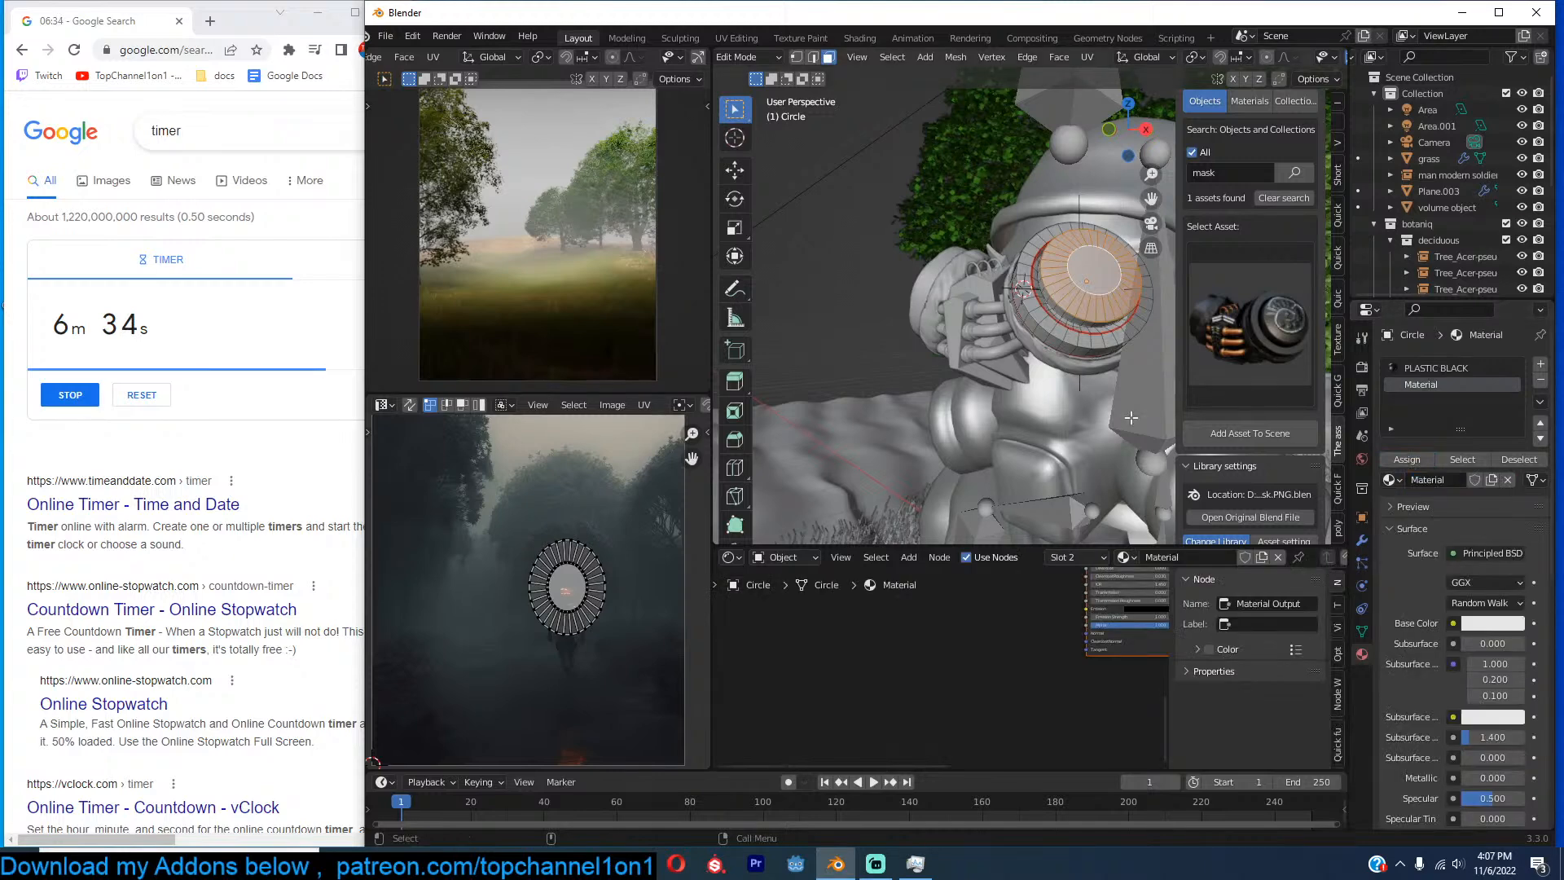
Replace the new material's Principled BSDF with an Emission shader connected to the Material Output surface.
key("Tab")
scroll(1039, 620, "down", 5)
scroll(1015, 643, "up", 4)
middle_click_drag(1016, 643, 971, 677)
scroll(970, 675, "up", 4)
scroll(988, 617, "down", 2)
key("x")
key("shift+a")
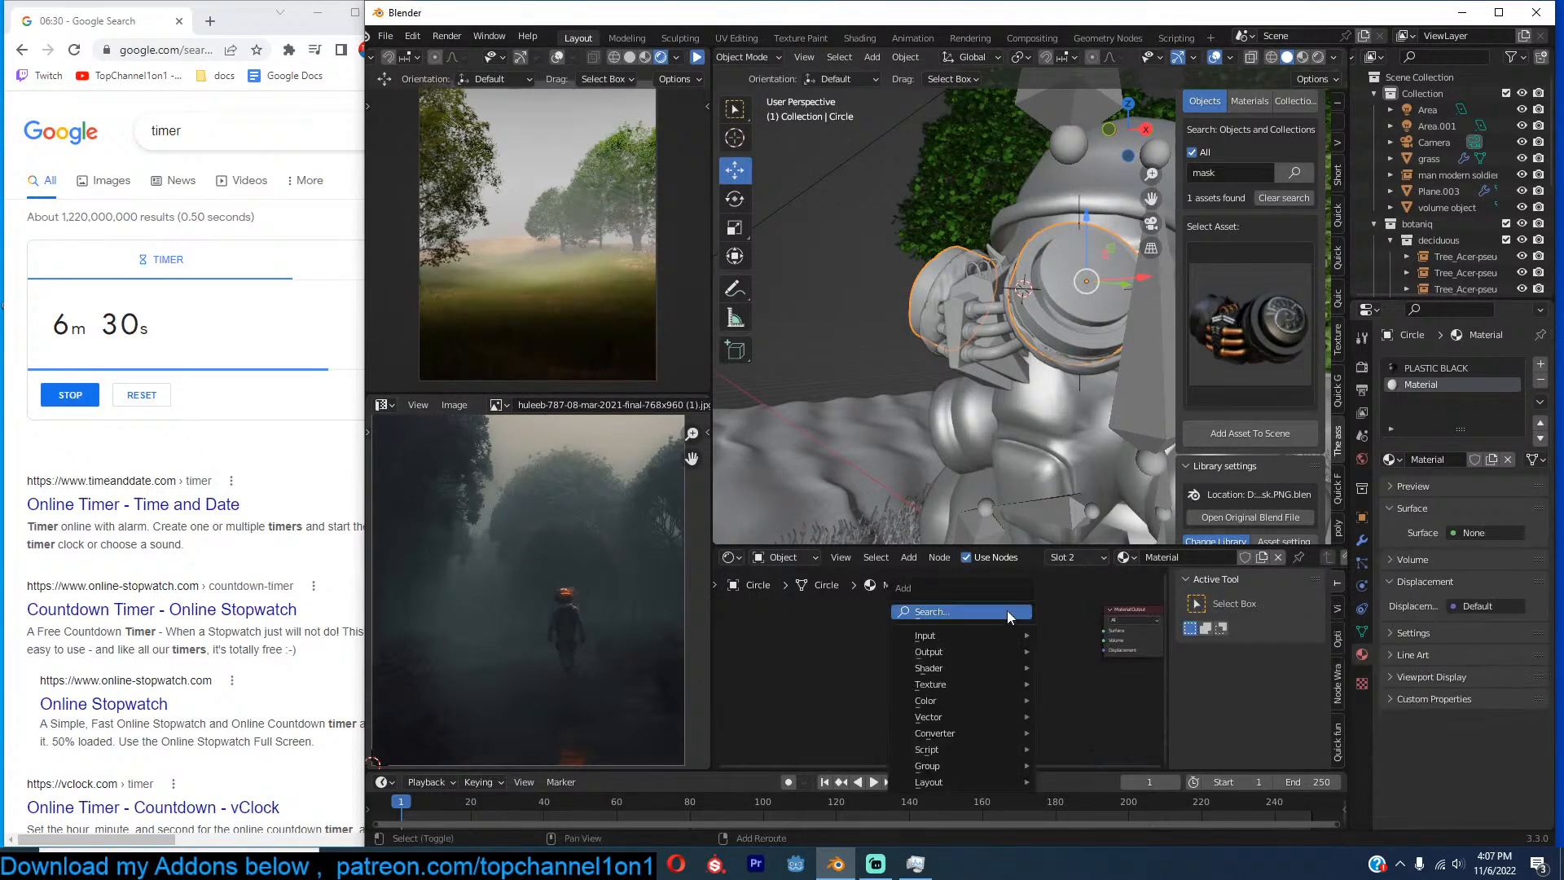
left_click(993, 611)
type("emis")
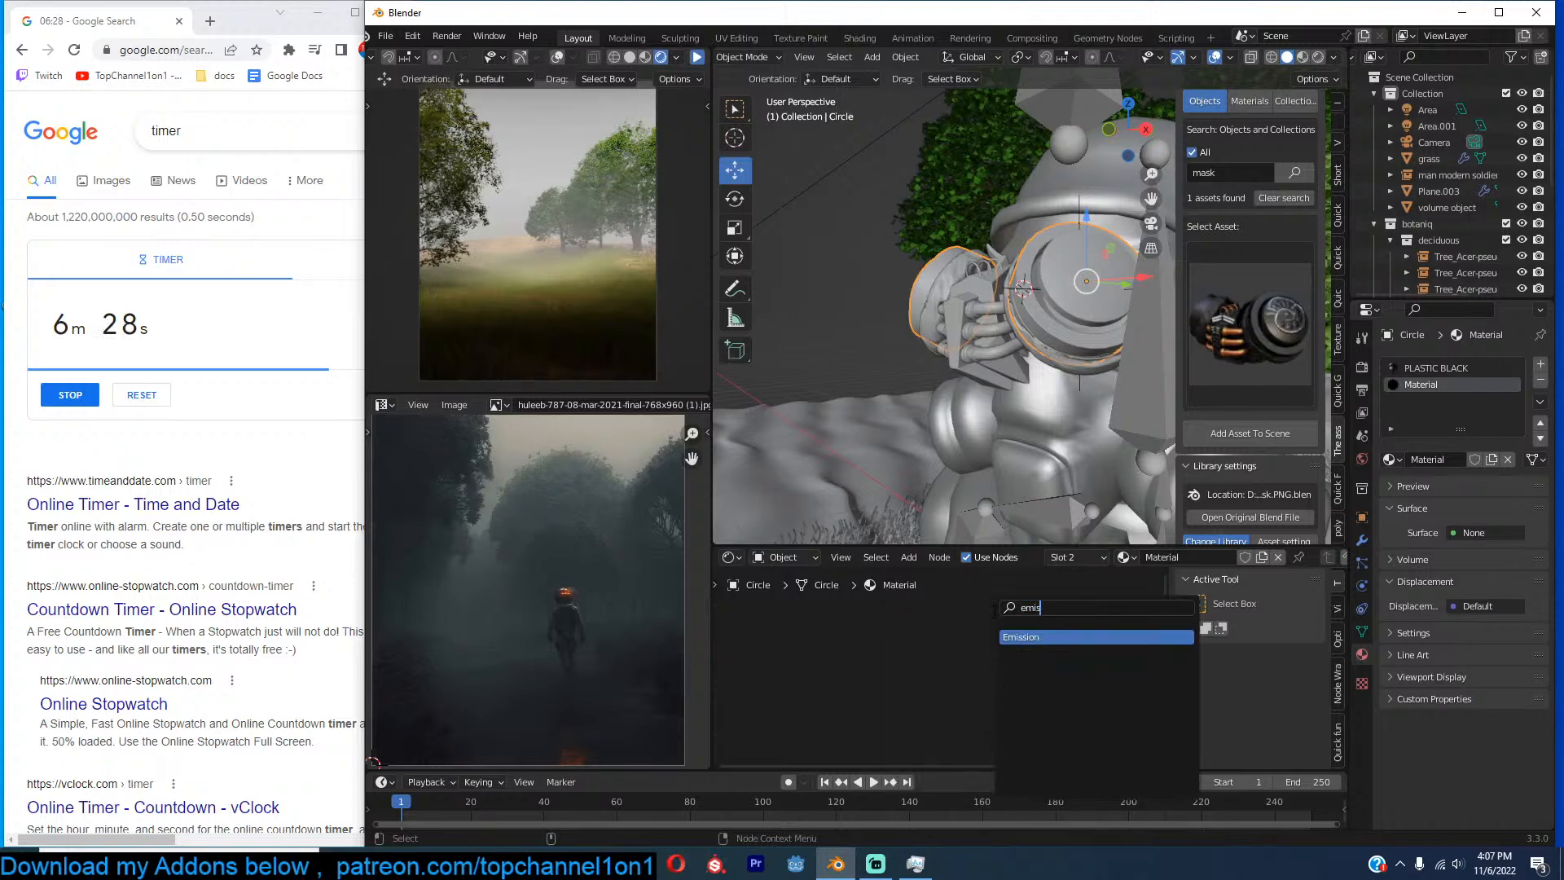
key("Return")
left_click(960, 604)
left_click(1012, 626, "ctrl+shift")
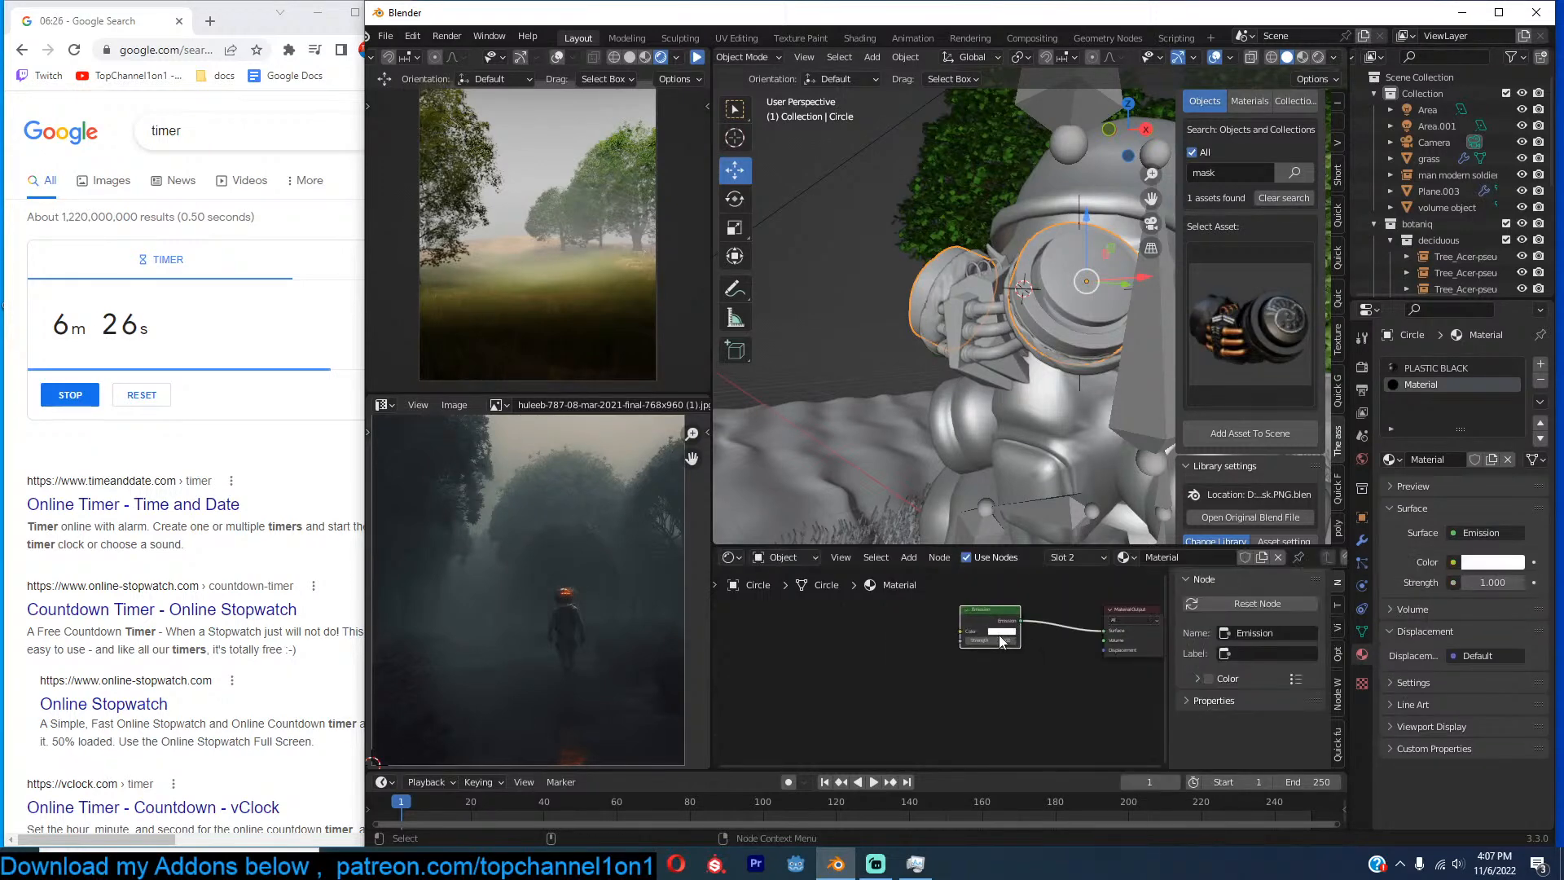
Set the Emission shader's colour to orange-red and its strength to 10.
left_click(1001, 633)
left_click(1045, 553)
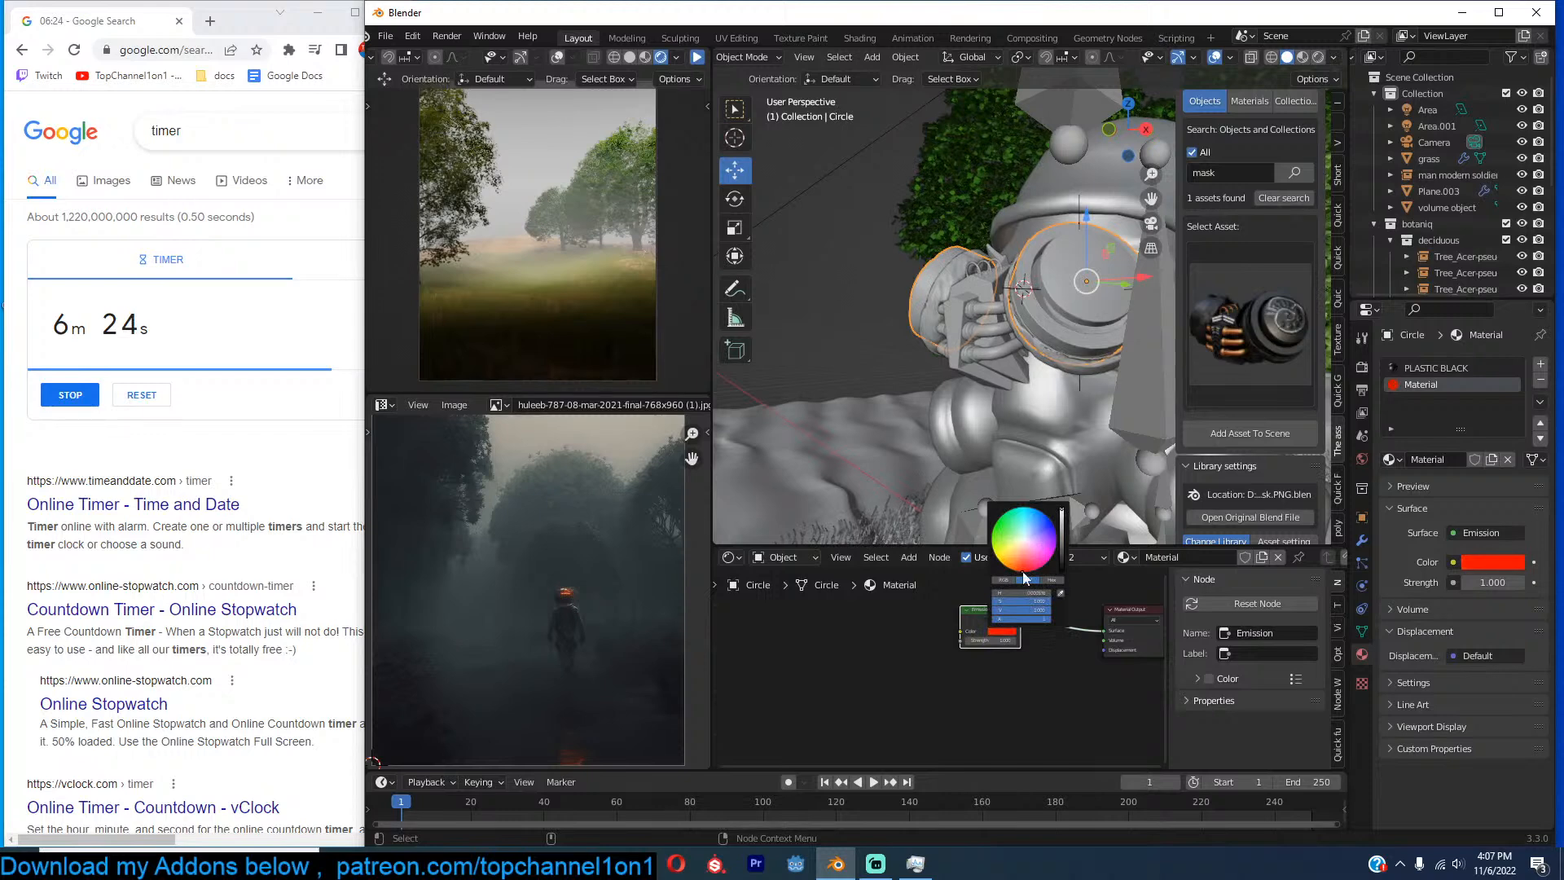
double_click(997, 638)
type("10")
key("Return")
scroll(1028, 648, "up", 2)
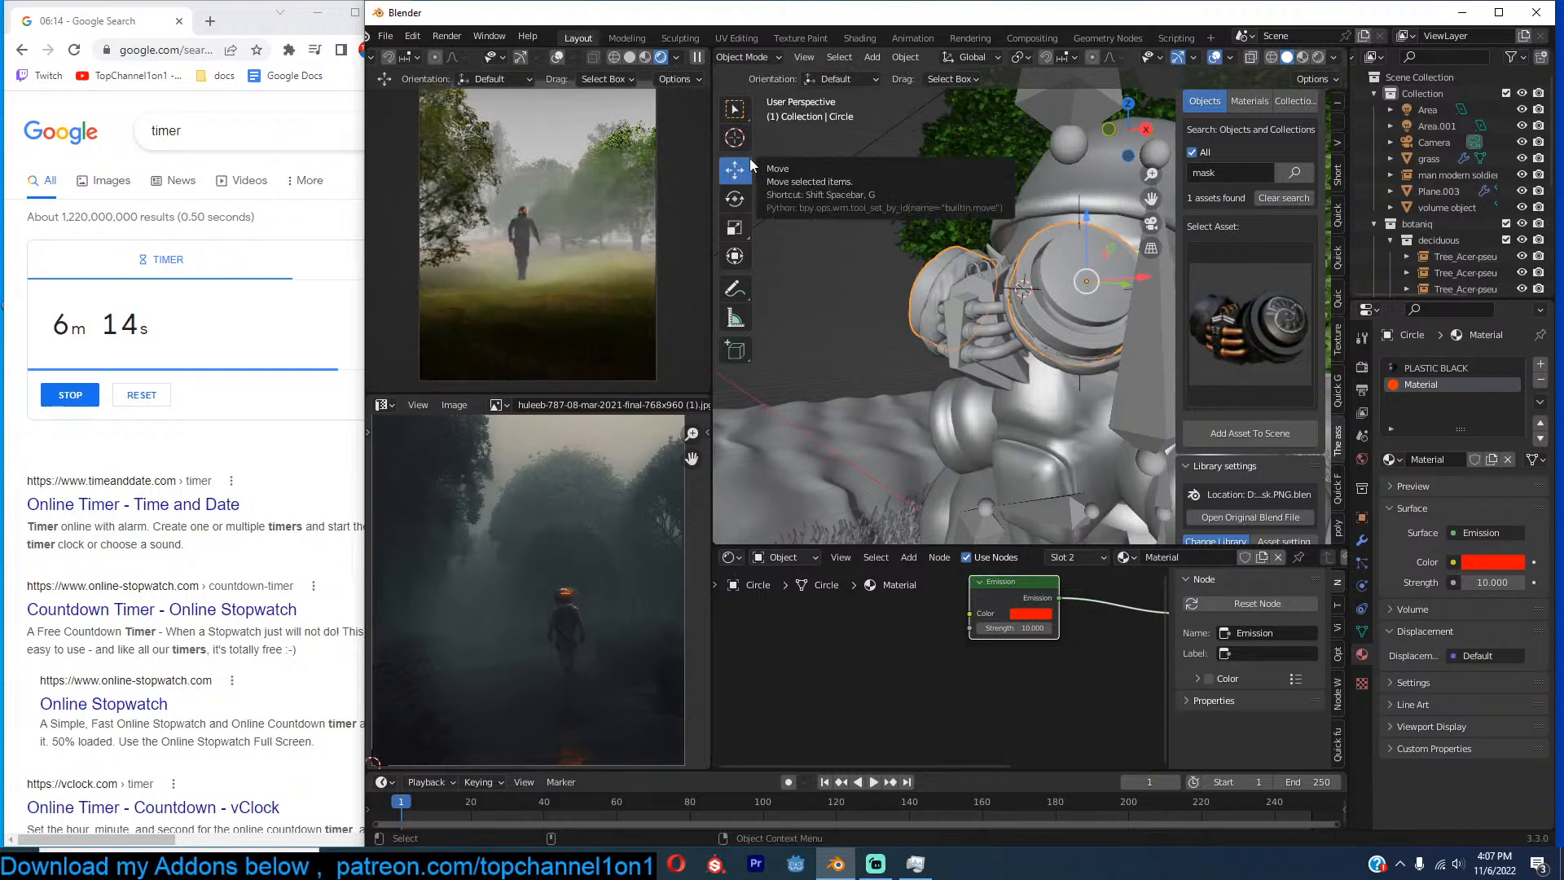
left_click(1038, 616)
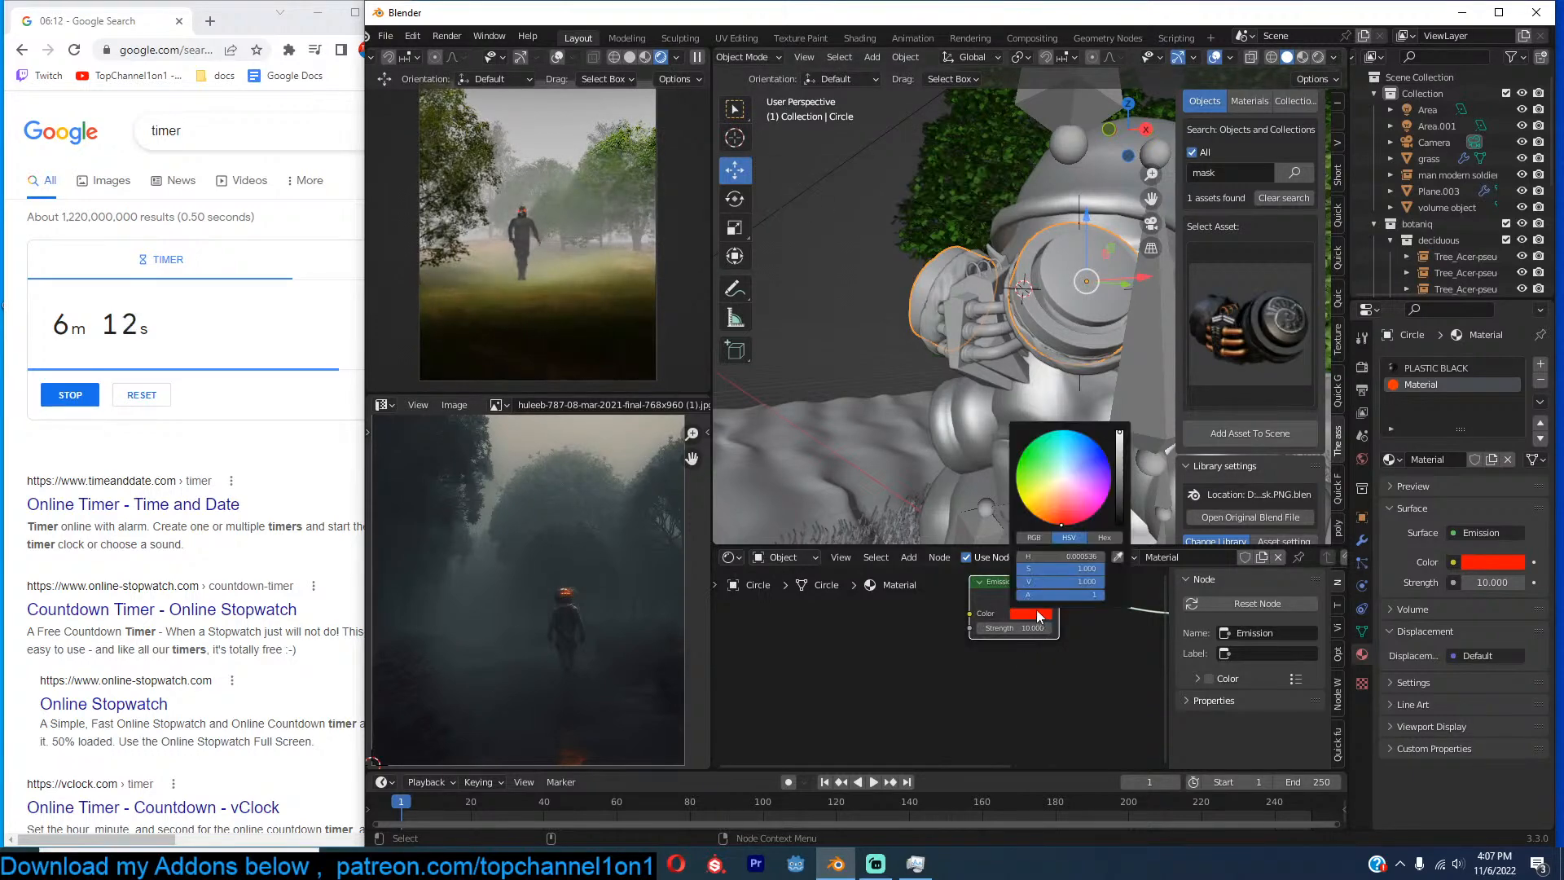
left_click(1064, 512)
left_click_drag(1064, 511, 1058, 520)
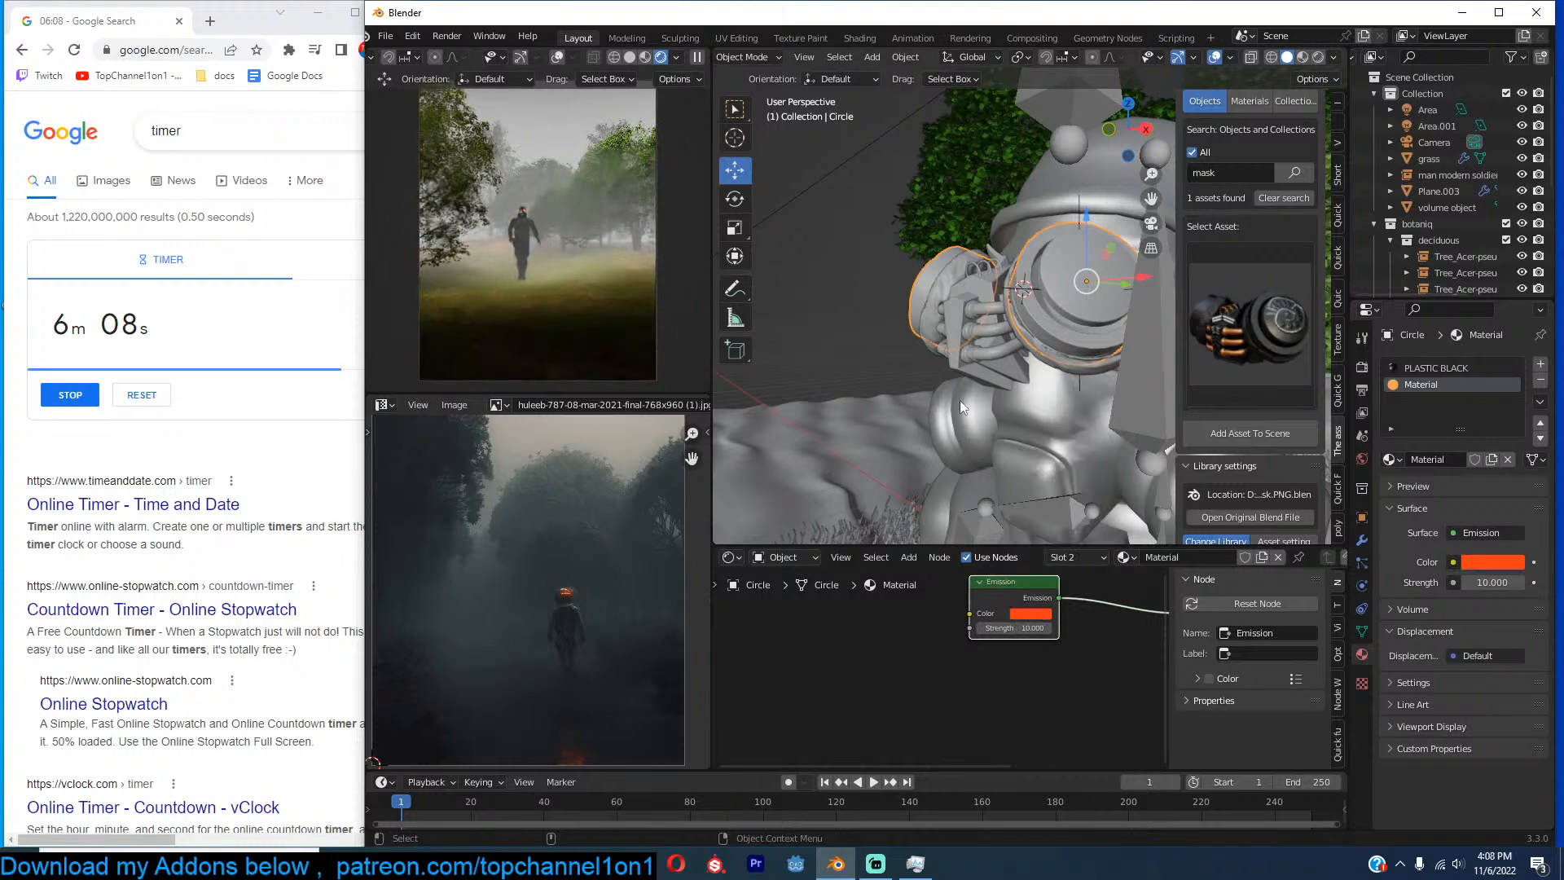
Lower the scene's exposure to about -0.759 and raise its gamma to about 1.443 in the Look Dev settings.
scroll(956, 388, "down", 10)
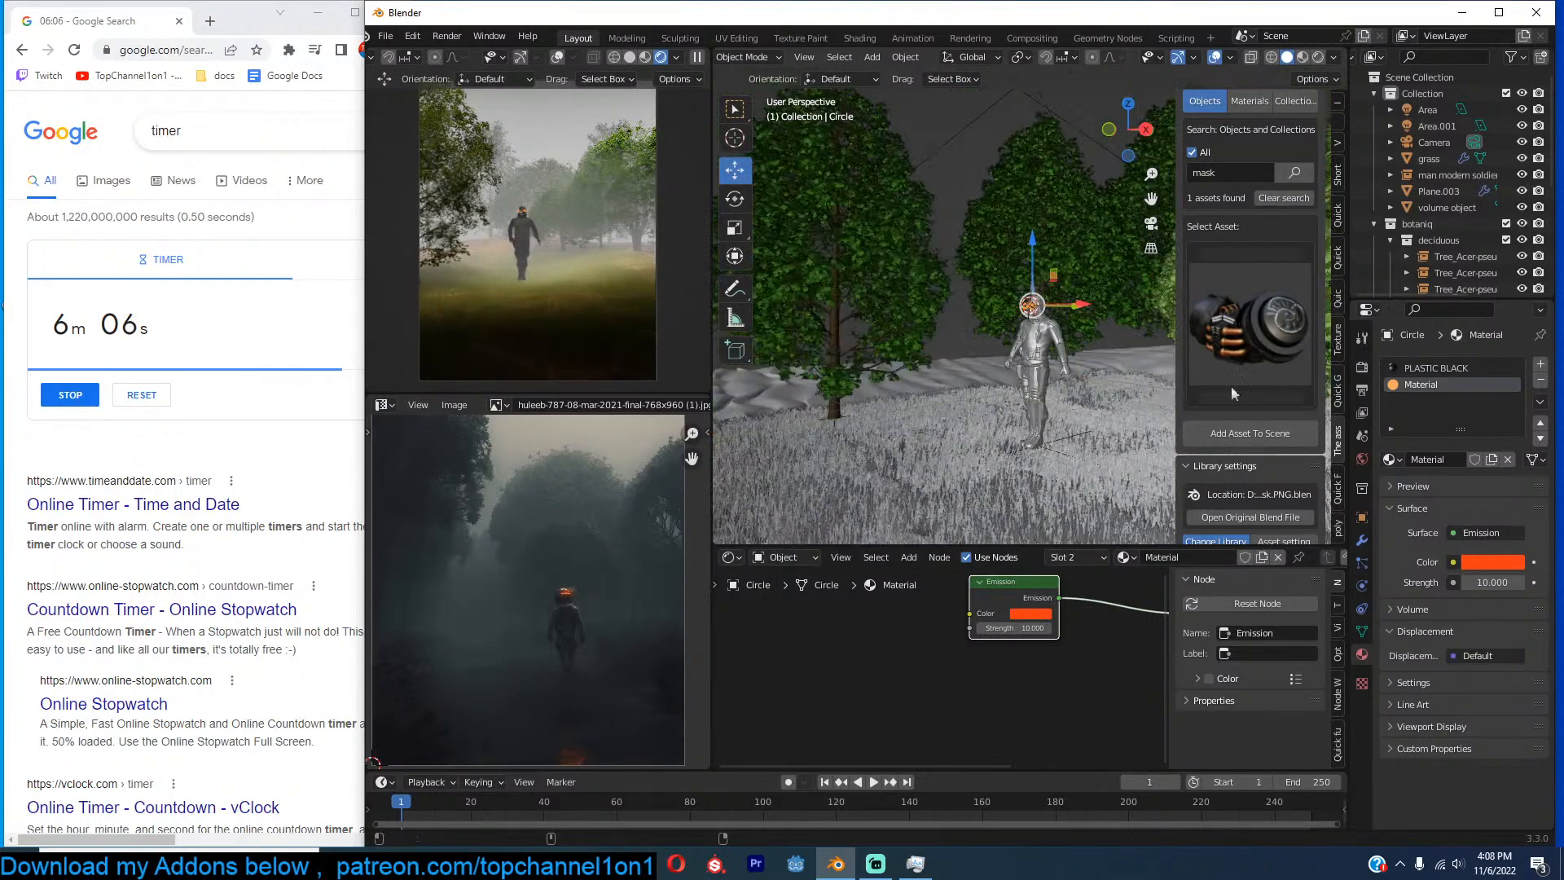
left_click(1360, 364)
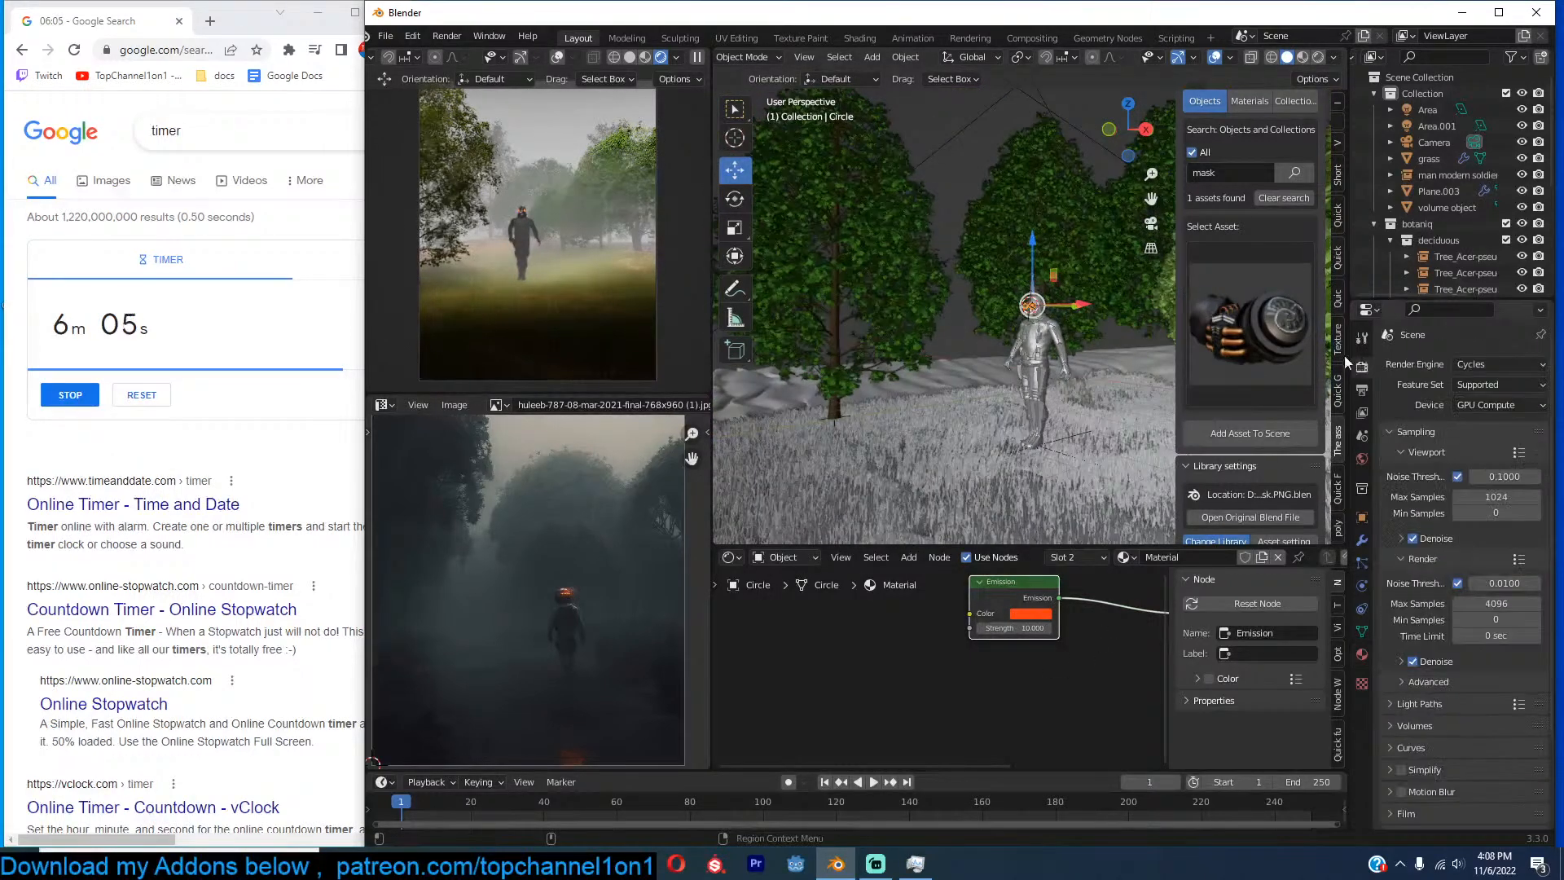
left_click(1337, 490)
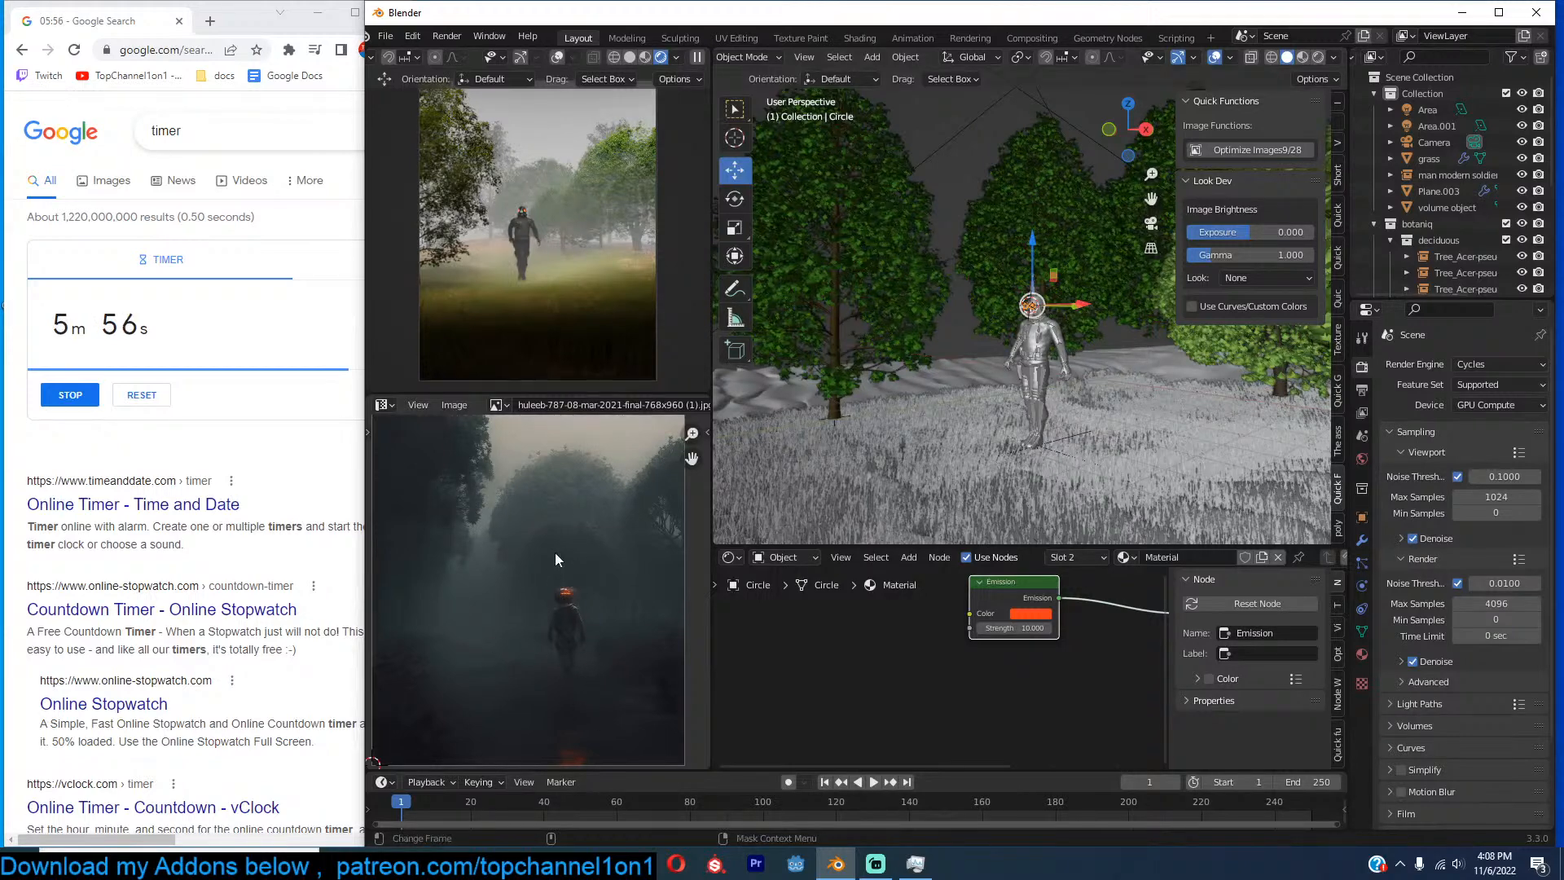
mouse_move(1232, 234)
left_mouse_down()
mouse_move(1197, 234)
mouse_move(1282, 257)
mouse_move(1246, 257)
left_mouse_up()
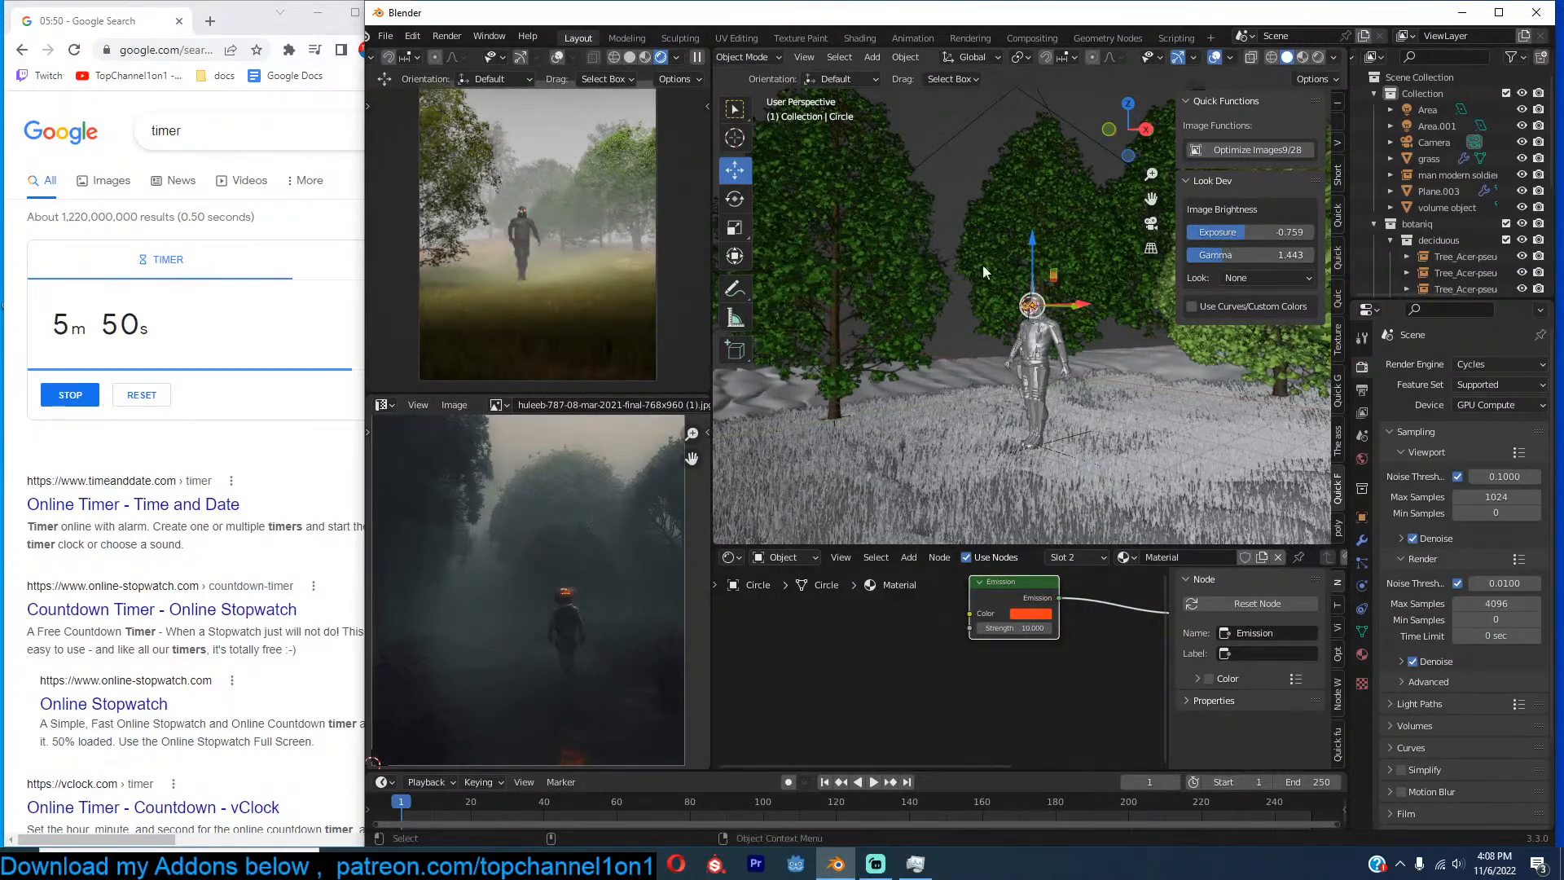
Set the volume object's Principled Volume density to 1 and its colour to a pale beige-yellow.
scroll(940, 230, "down", 10)
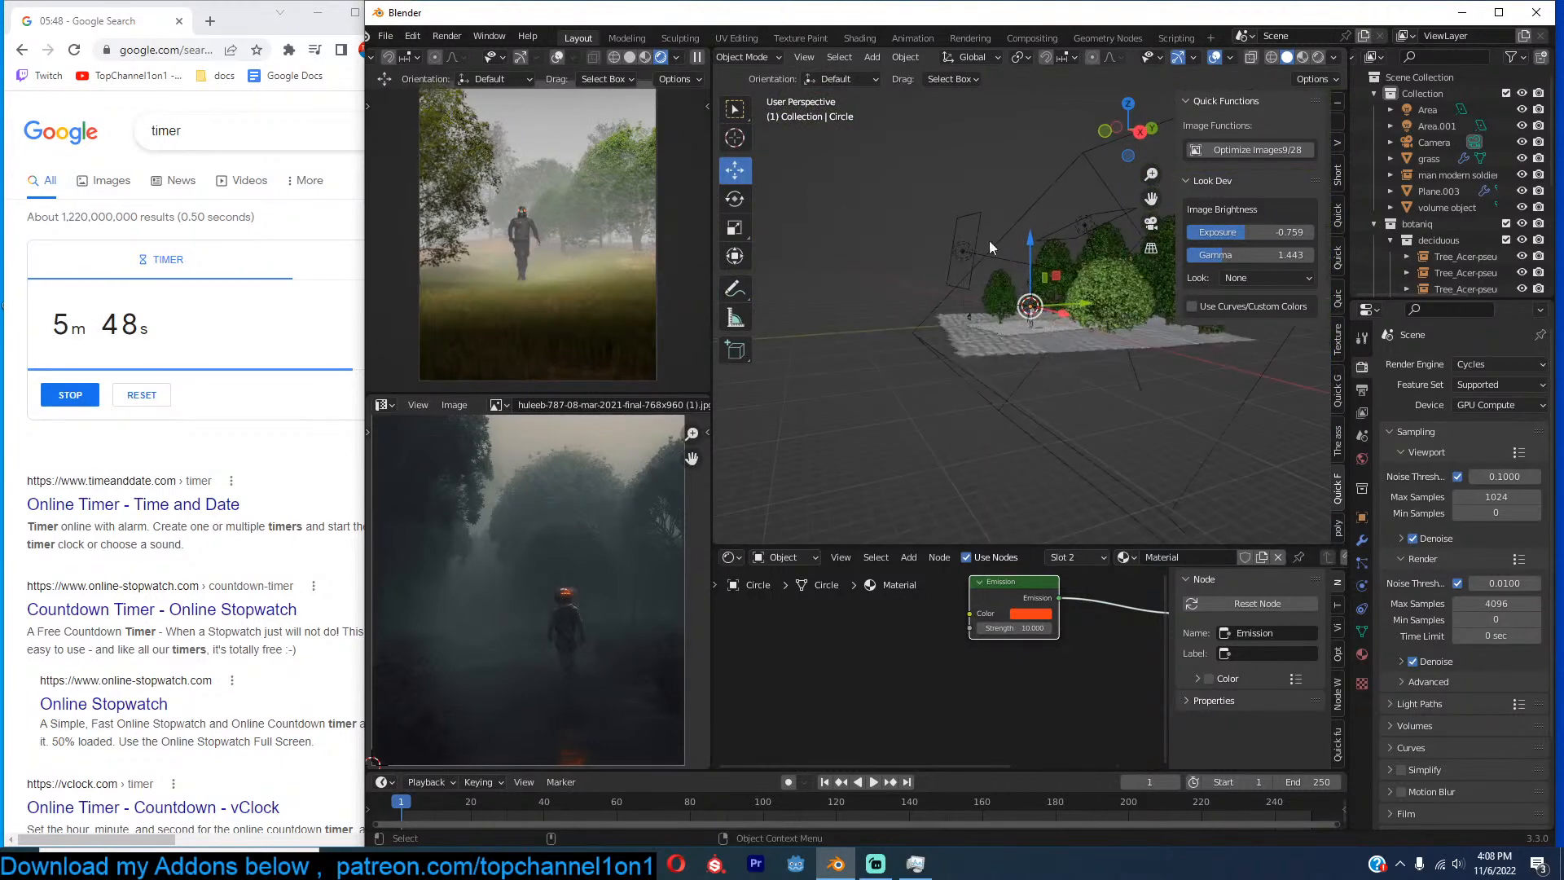
left_click(1137, 298)
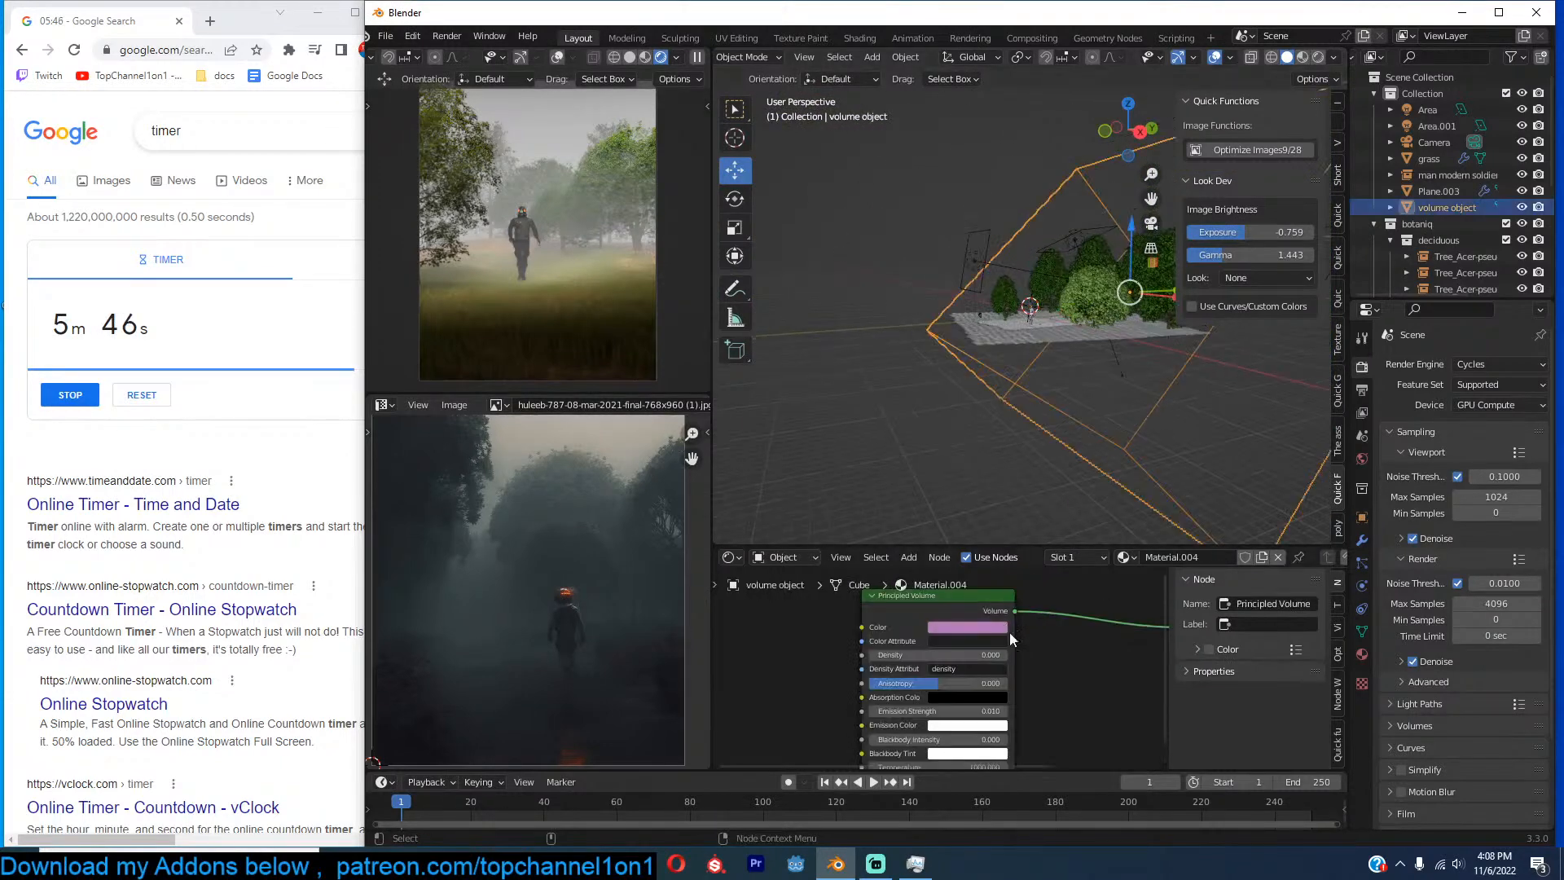
double_click(986, 656)
type("1")
key("Return")
middle_click_drag(1014, 659, 1005, 702)
scroll(1061, 635, "up", 4)
scroll(1068, 635, "down", 5)
scroll(1073, 600, "up", 4)
scroll(1006, 702, "up", 1)
left_click(1018, 641)
left_click(984, 459)
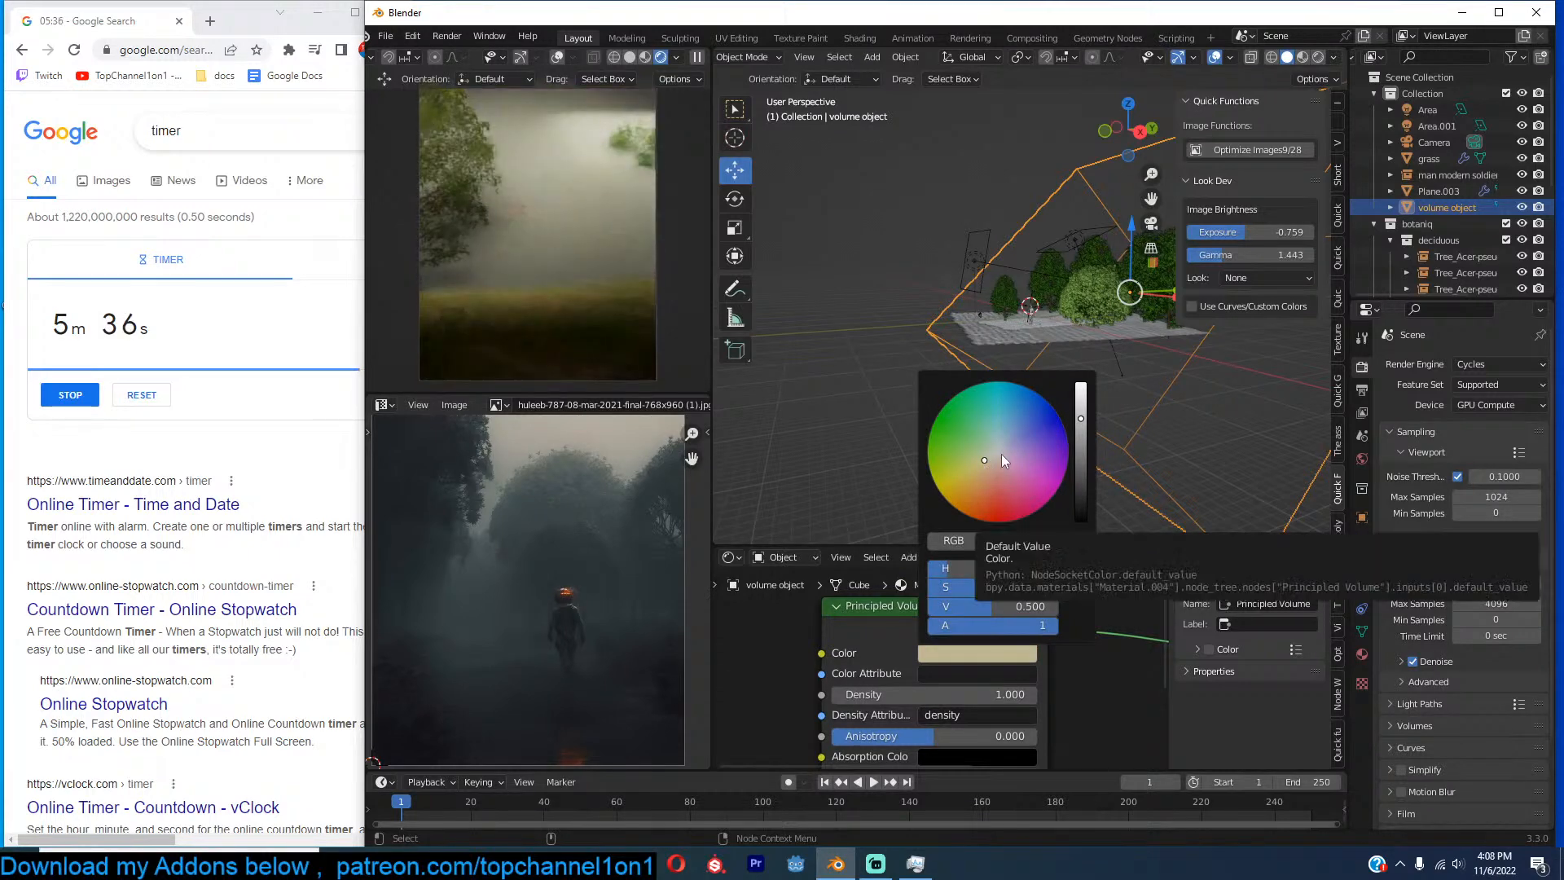
Reposition the volume object in the right side view, finishing with a shift of about 3.3 m along Y and -1.9 m along Z.
scroll(1248, 383, "down", 3)
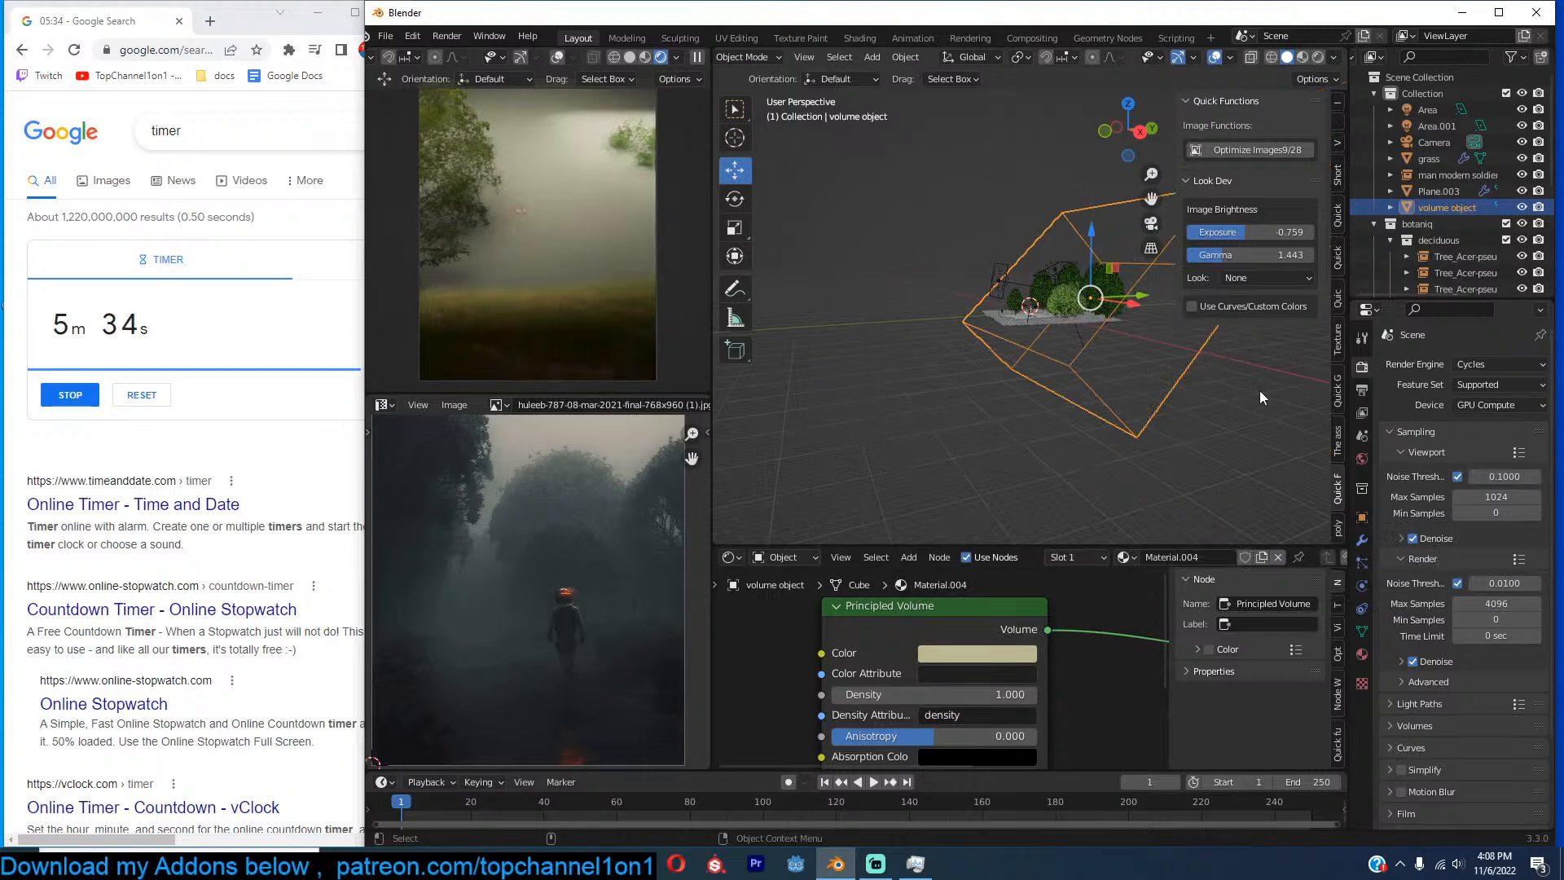
key("KP_3")
scroll(1236, 403, "up", 4)
left_click_drag(1235, 399, 1170, 378)
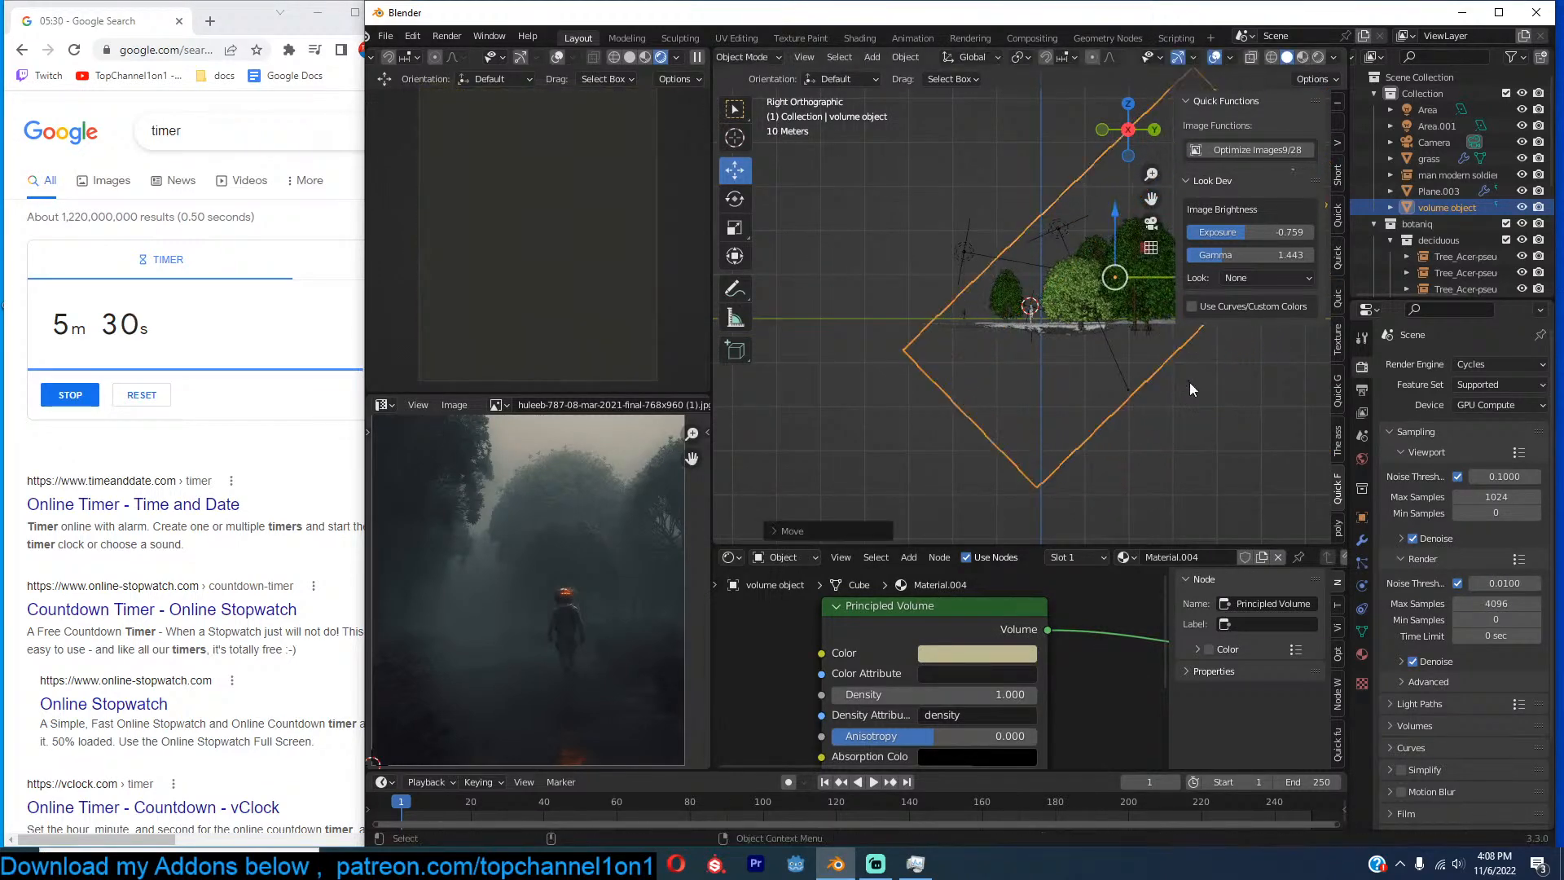
key("g")
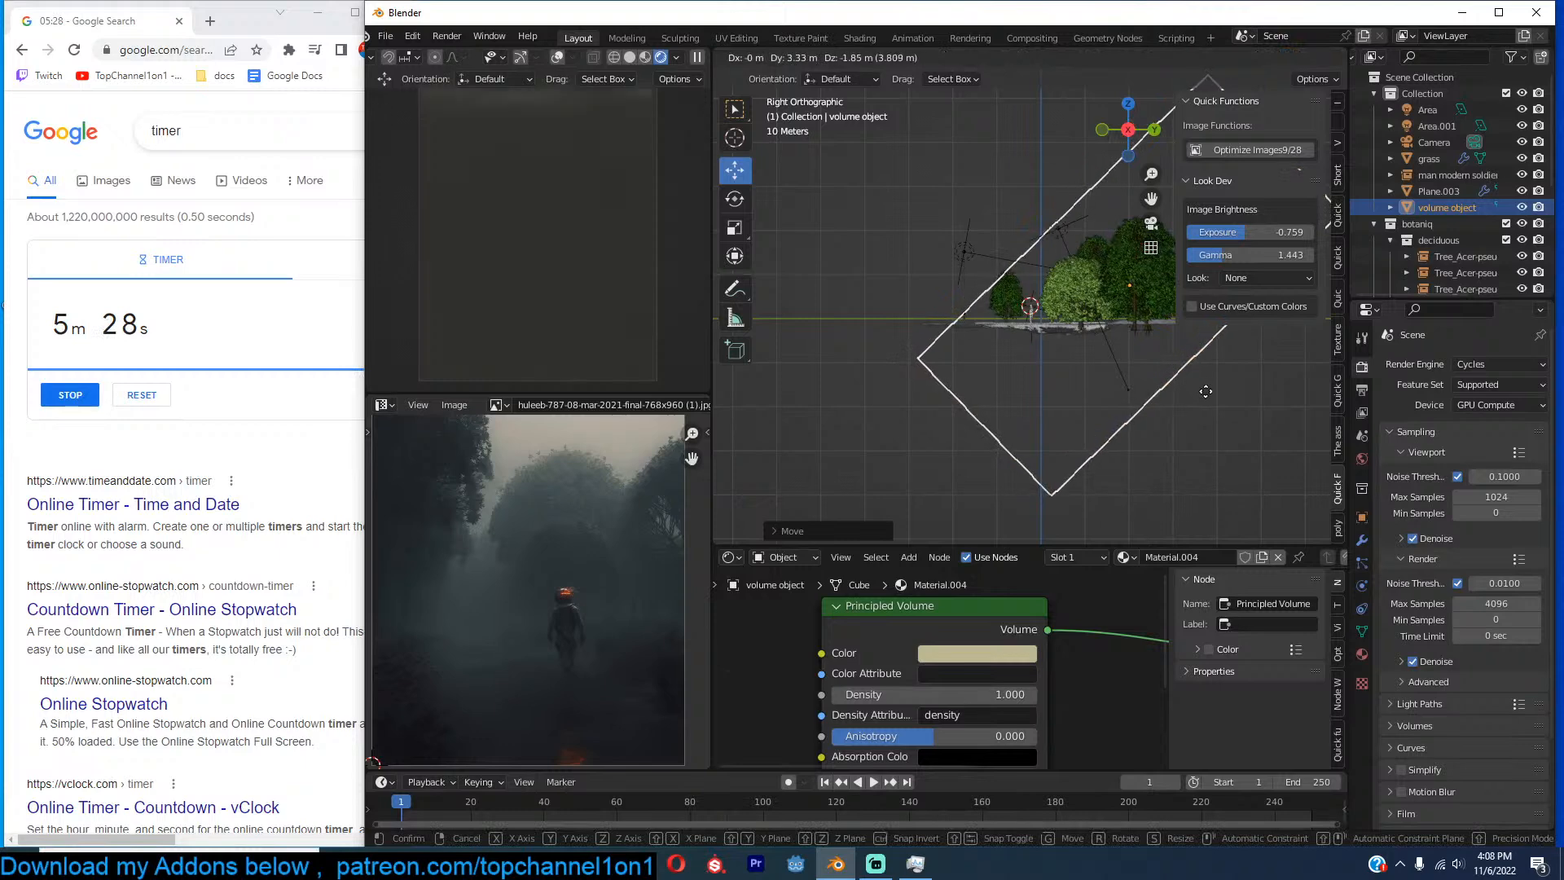
left_click(1203, 393)
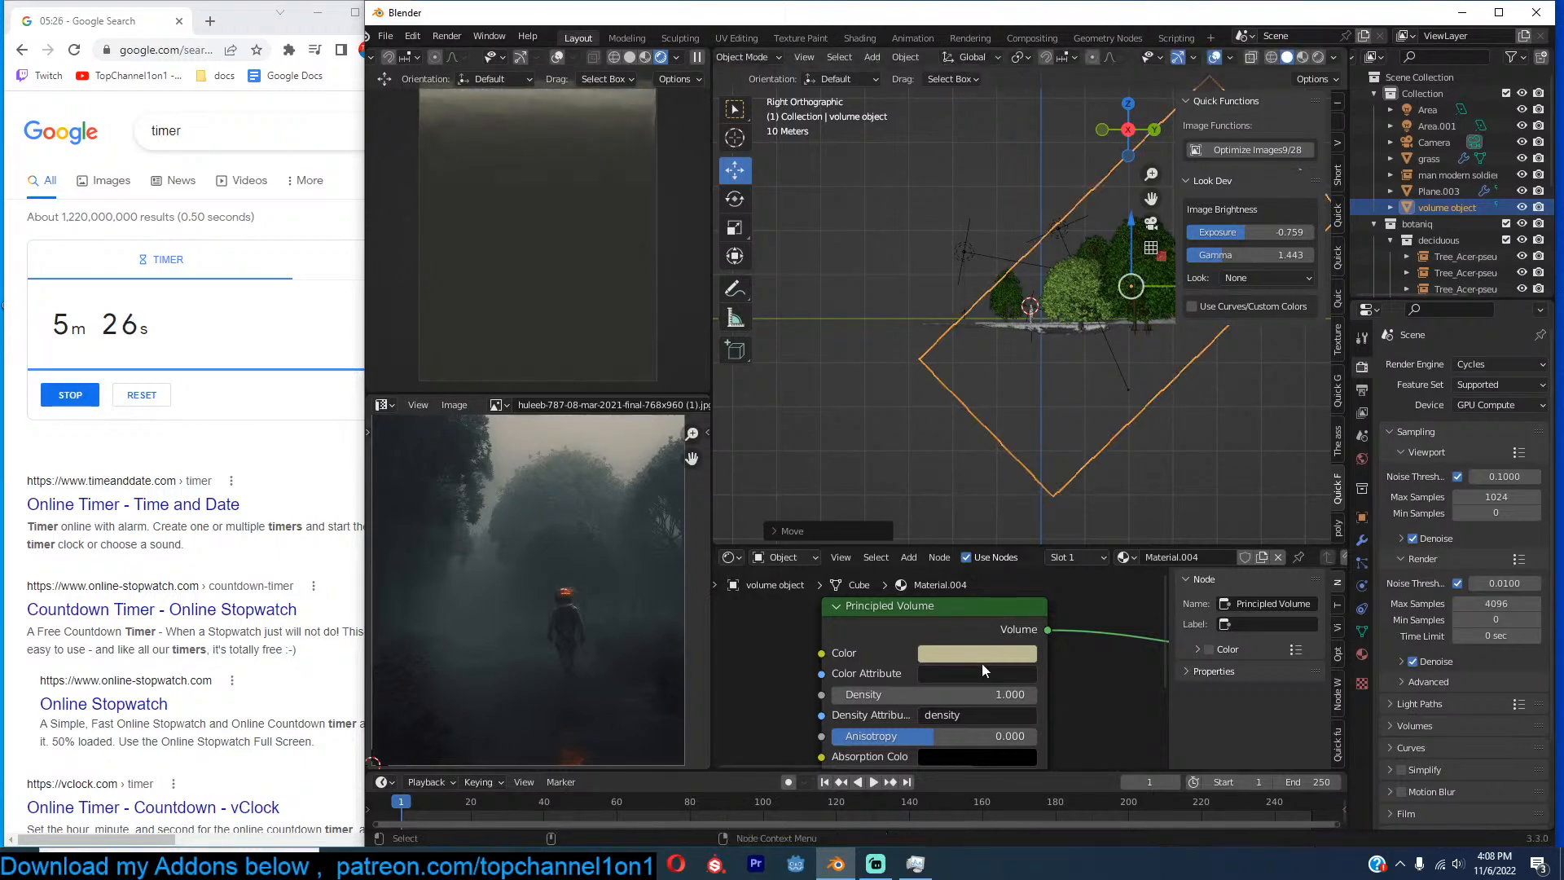
Try Principled Volume densities of 0.1 and 0.2 on the volume object.
left_click(994, 695)
type(".1")
key("Return")
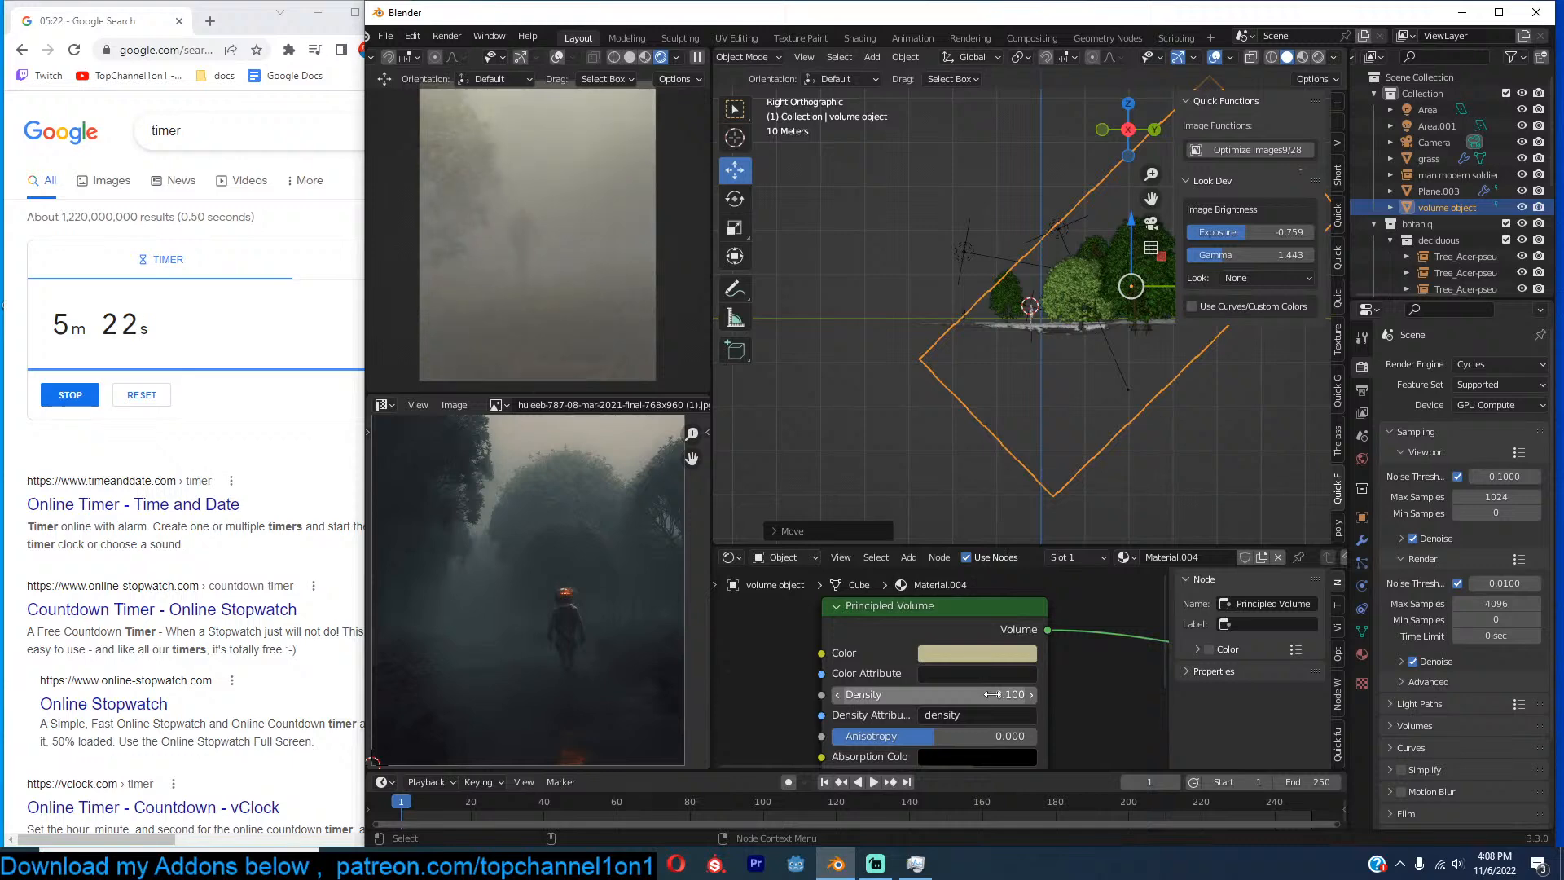
left_click(993, 695)
key("Right")
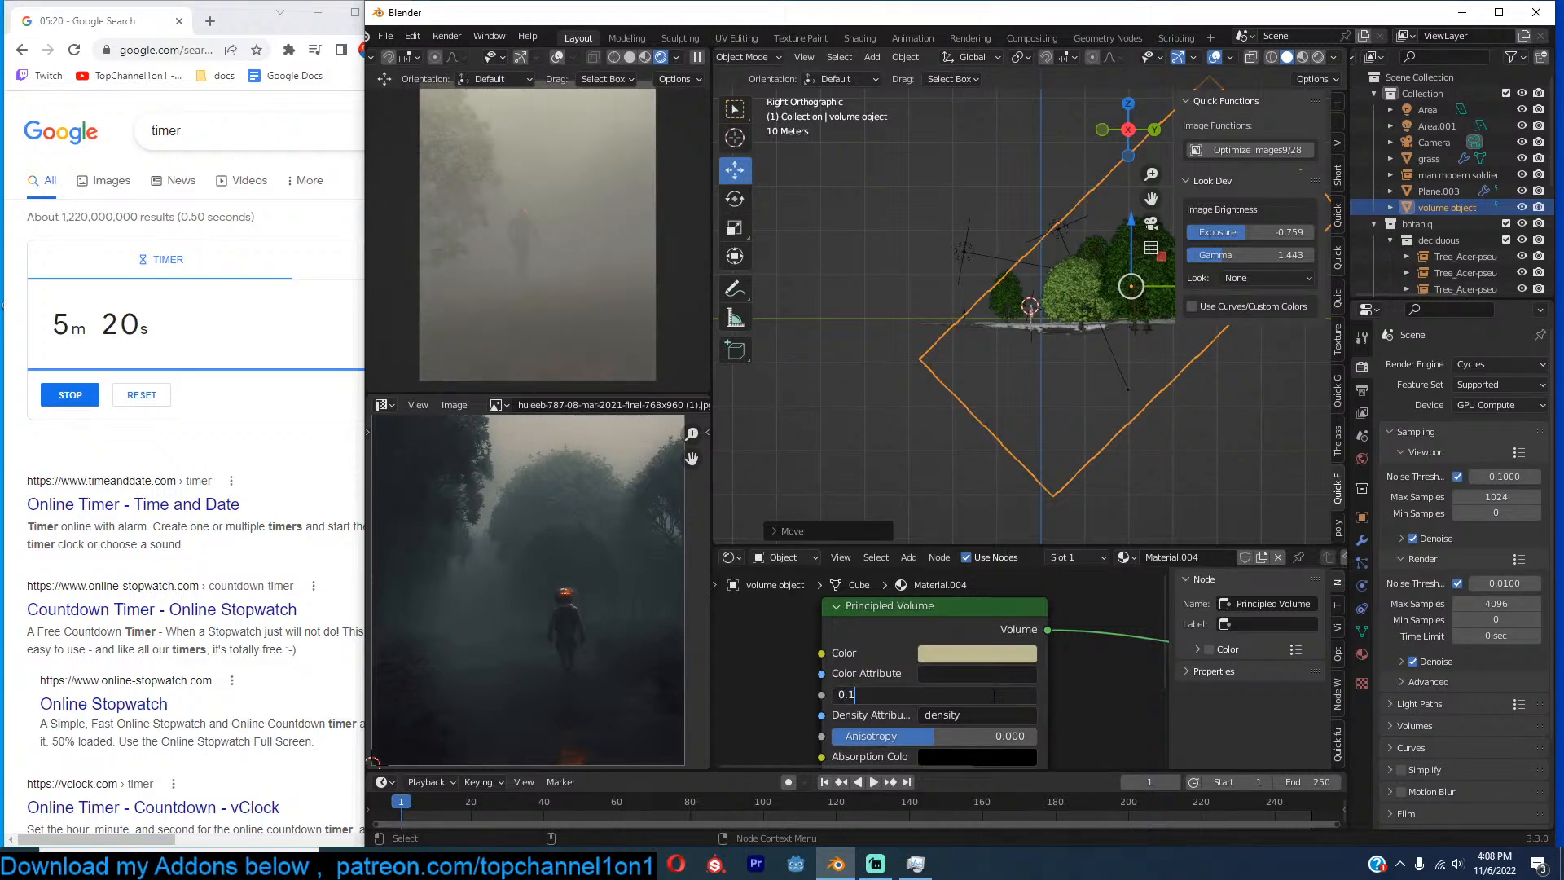
key("Return")
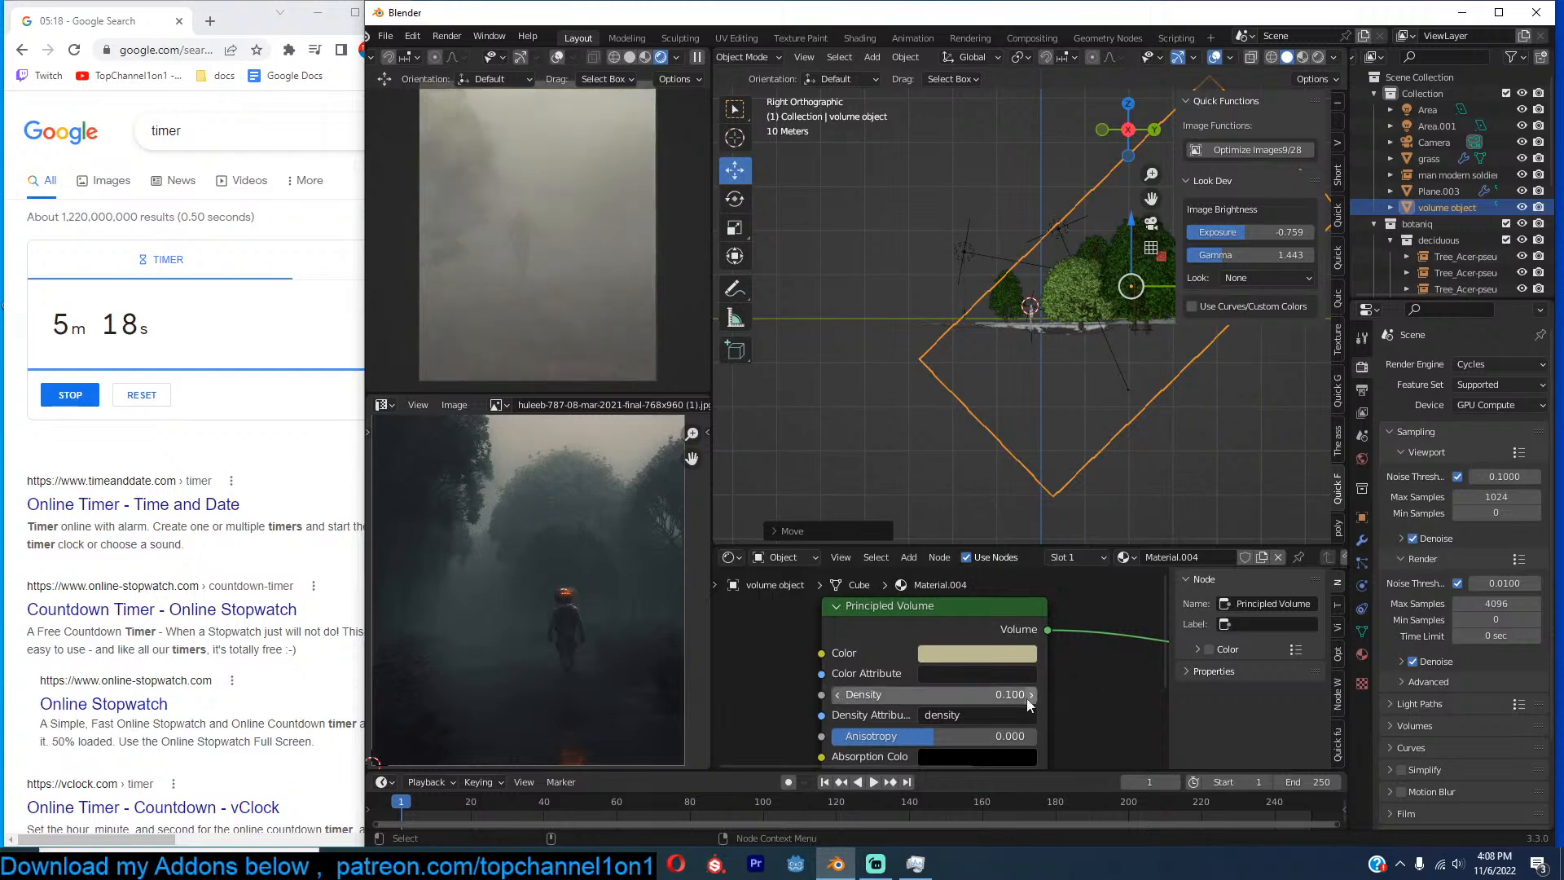
left_click(1010, 694)
key("Right")
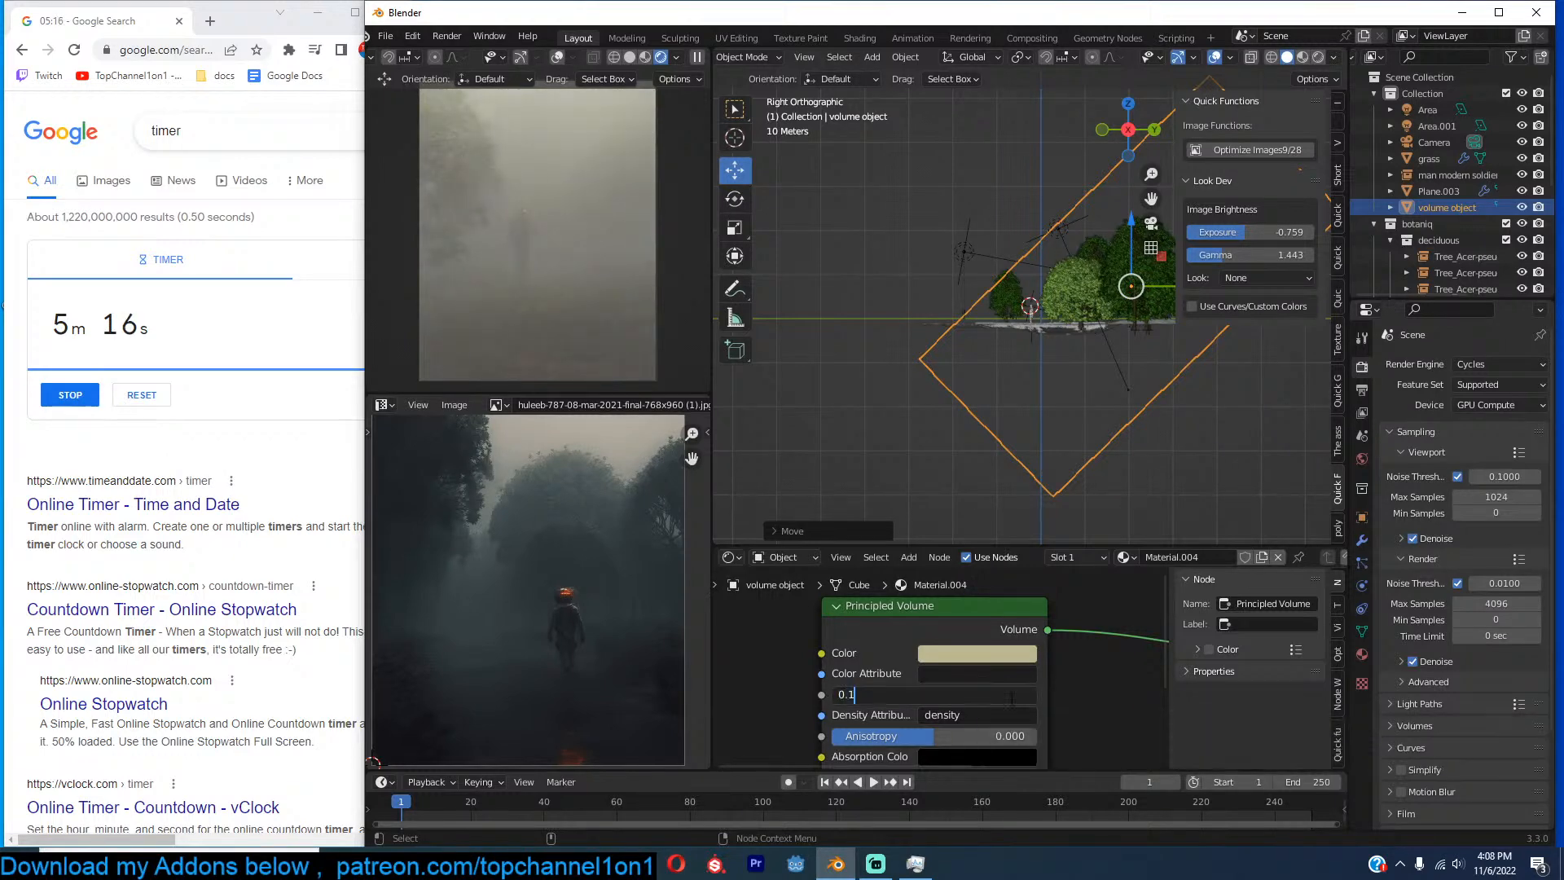
type(".2")
key("Return")
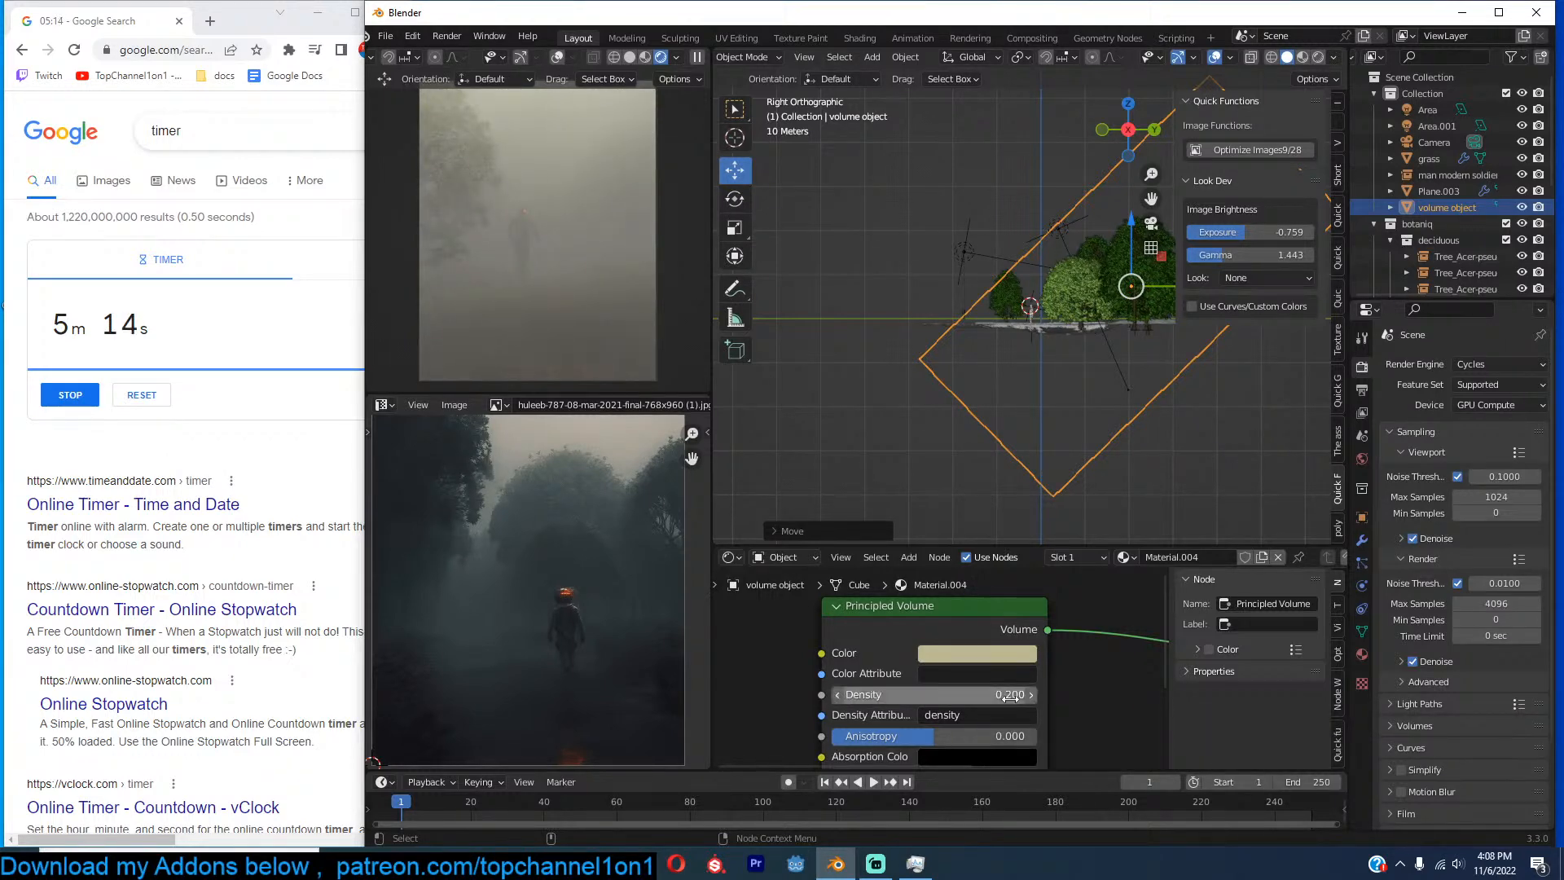
Try lower Principled Volume densities of 0.05 and 0.001.
left_click(1012, 695)
key("Right")
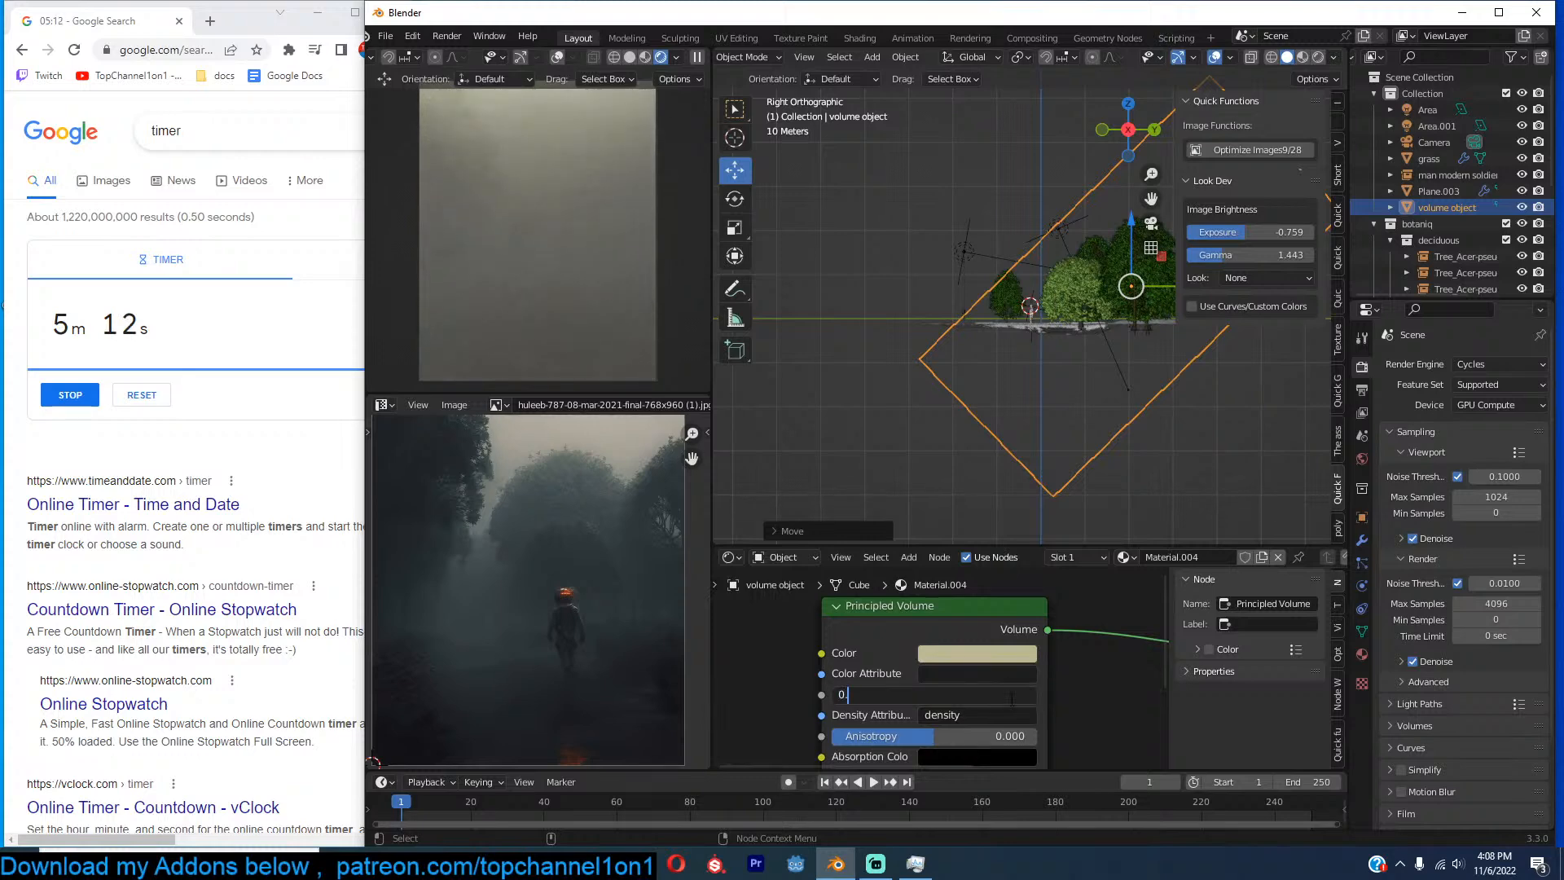
type("05")
key("Return")
left_click(1010, 695)
key("BackSpace")
type(".001")
key("Return")
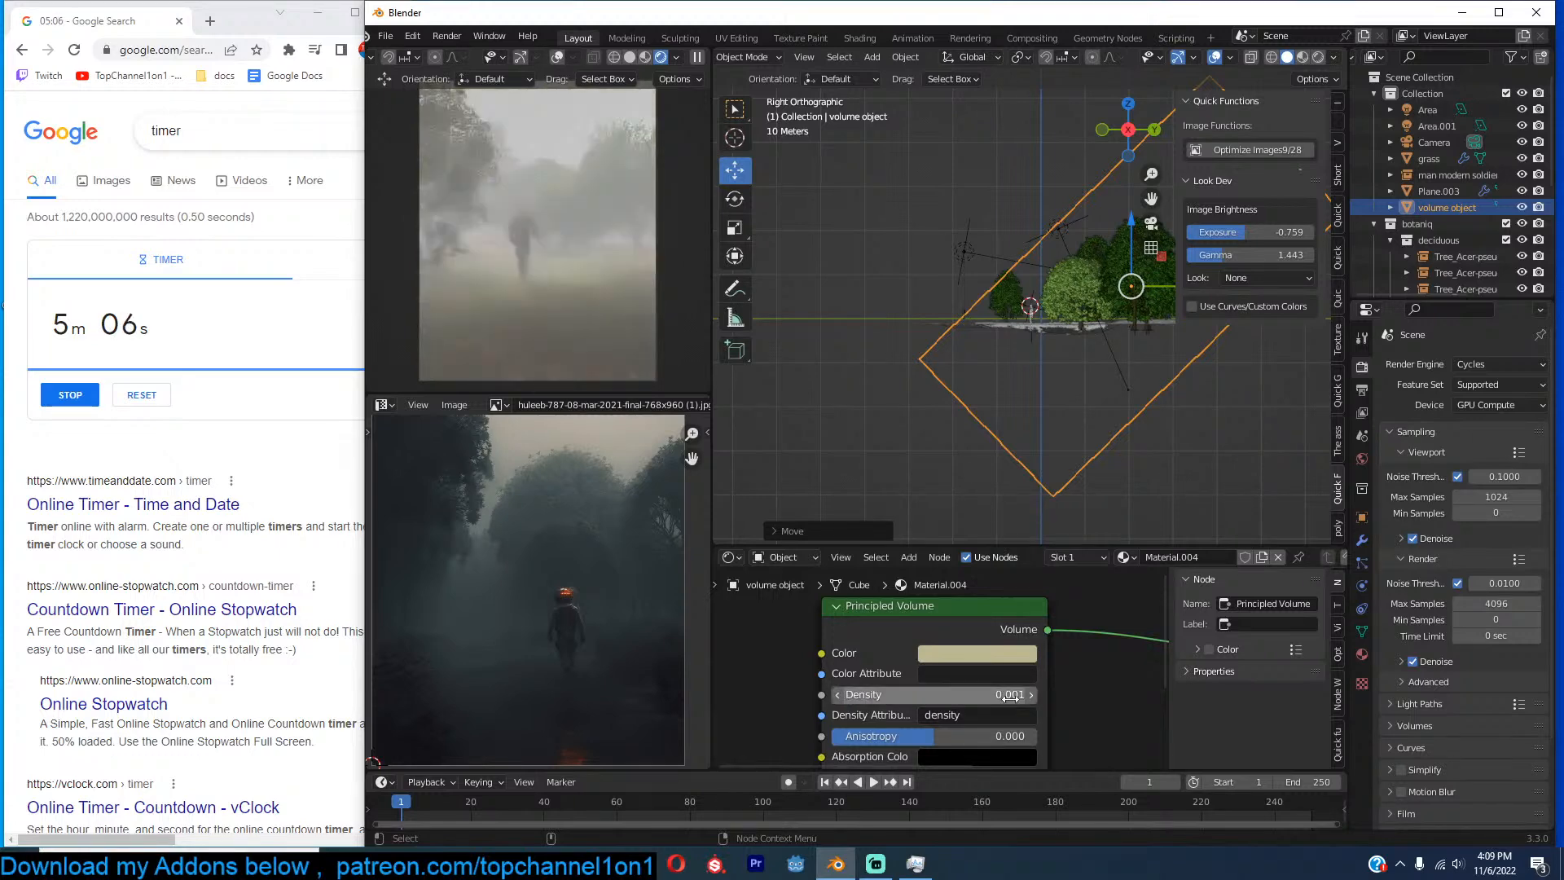
Set the volume object's Principled Volume density to 0.01.
left_click(1006, 694)
type(".01")
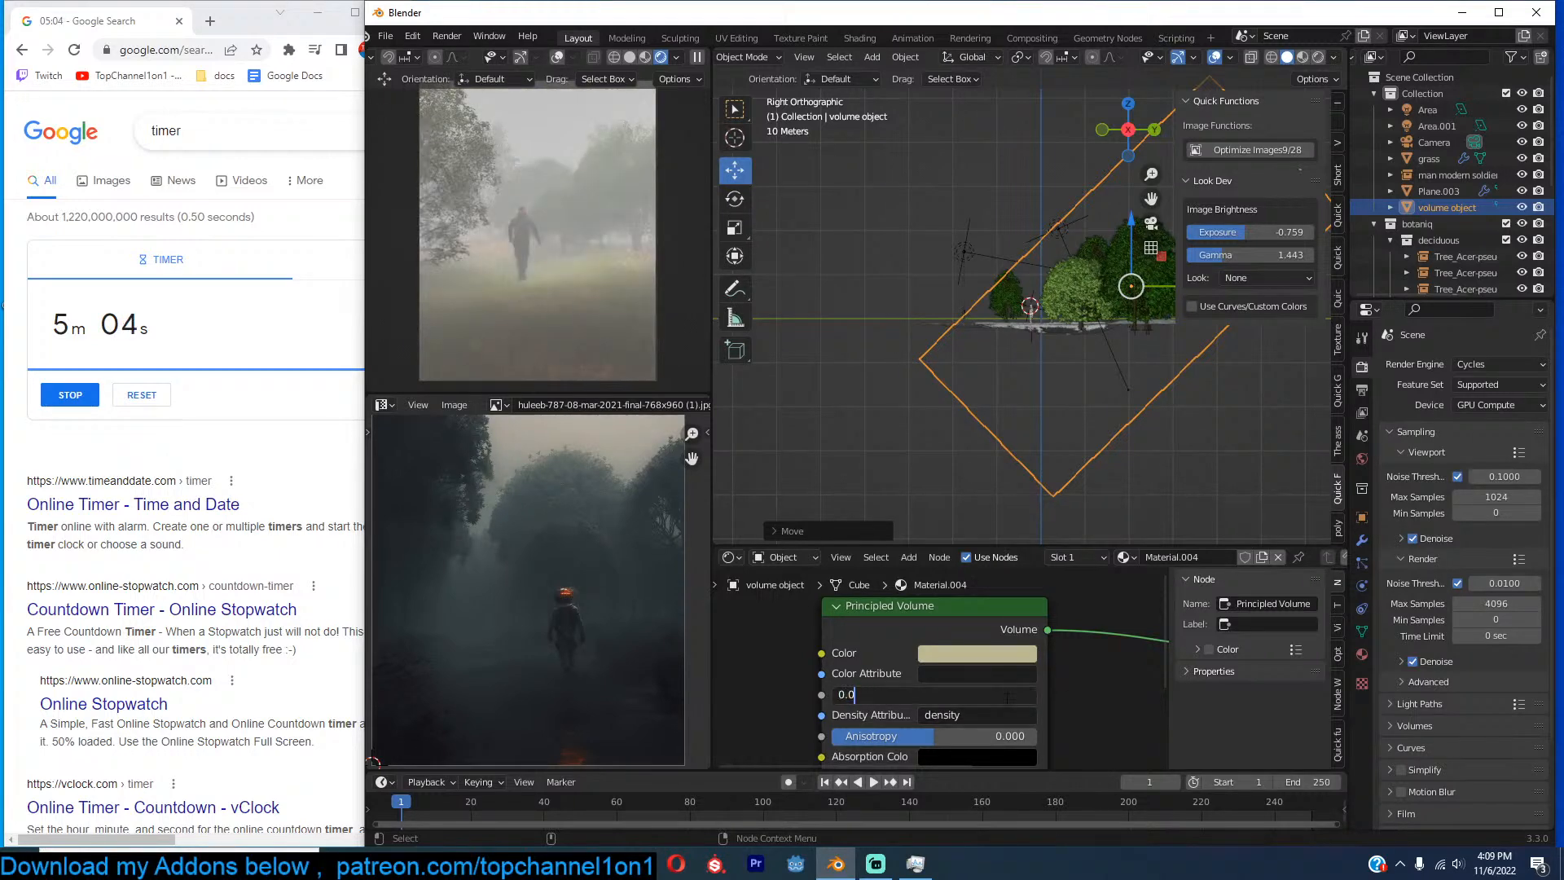
key("Return")
Try the Principled Volume with emission strength 0 and set it back to 0.01.
scroll(1127, 710, "down", 3)
middle_click_drag(1126, 710, 1127, 631)
scroll(1130, 592, "up", 4)
left_click_drag(1047, 648, 1019, 648)
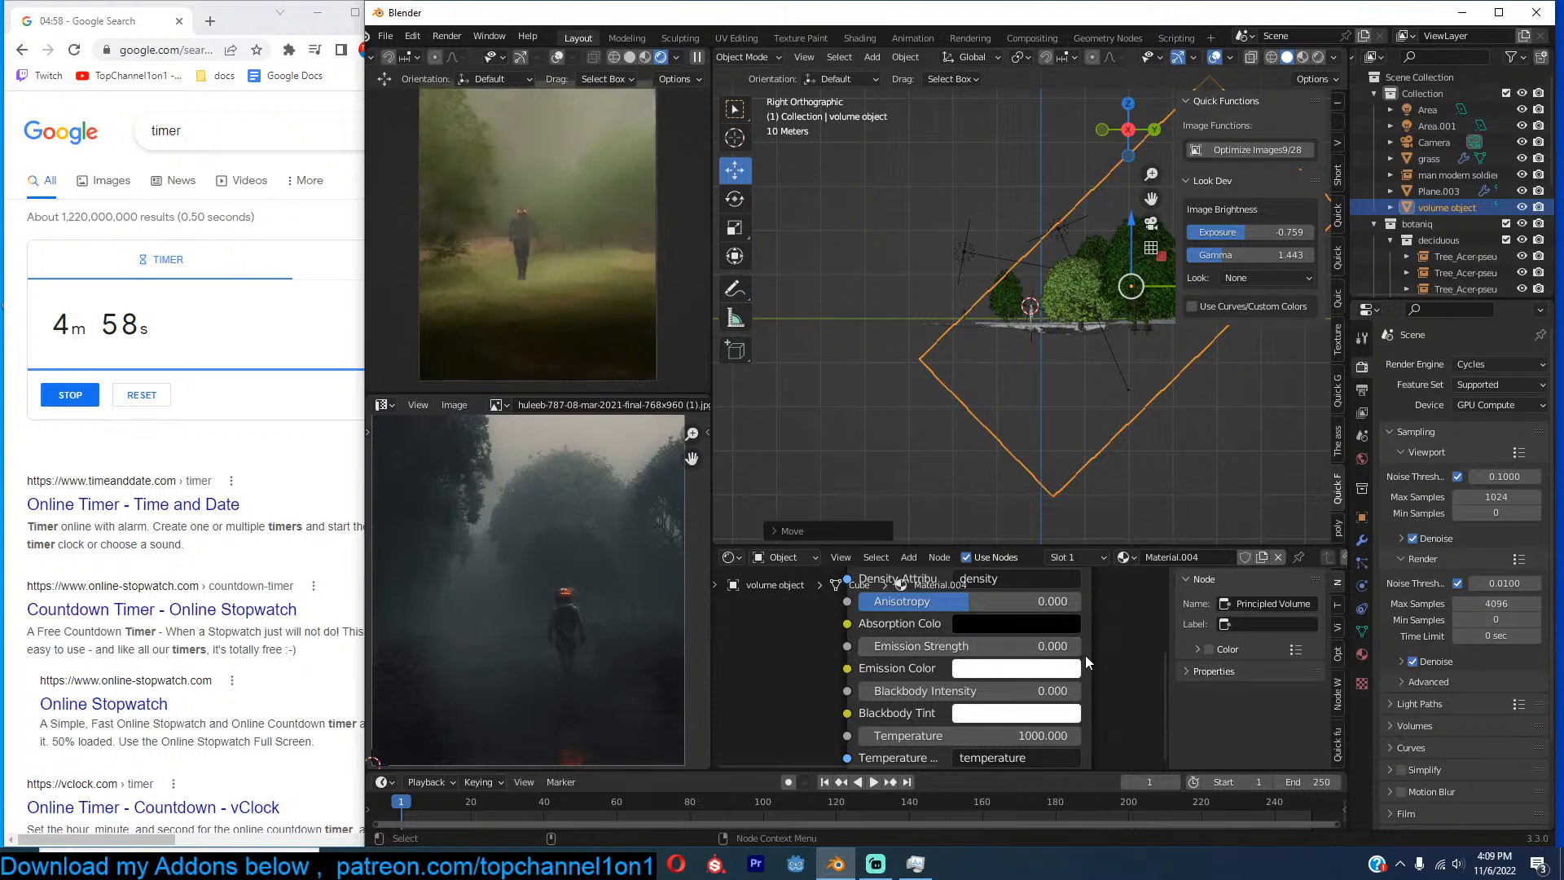
left_click(1076, 646)
left_click(1045, 646)
key("BackSpace")
type("0.01")
key("Return")
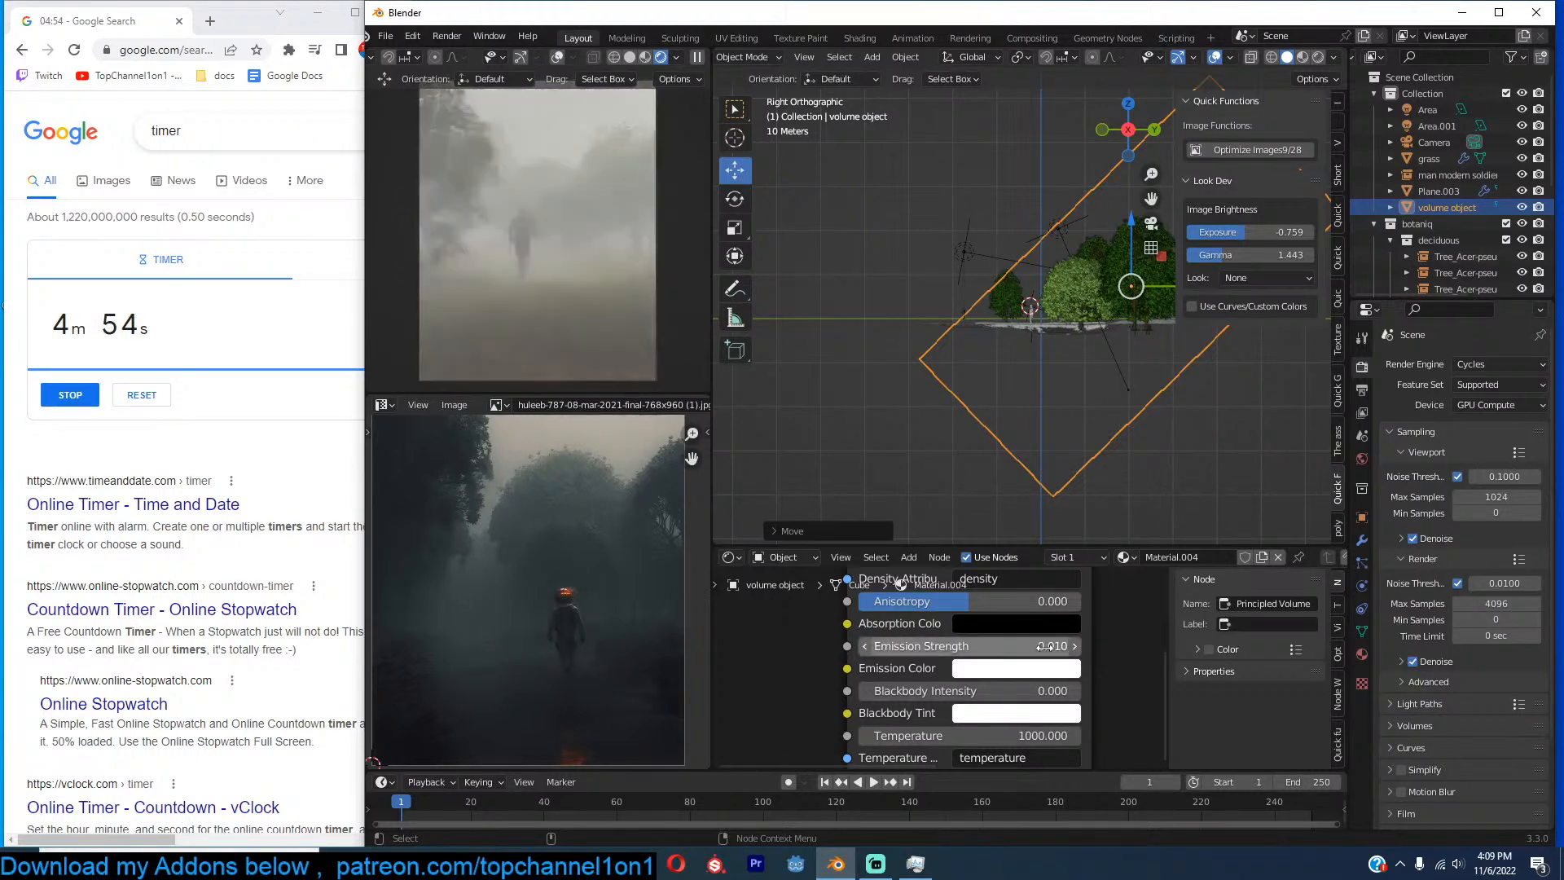
left_click(1062, 671)
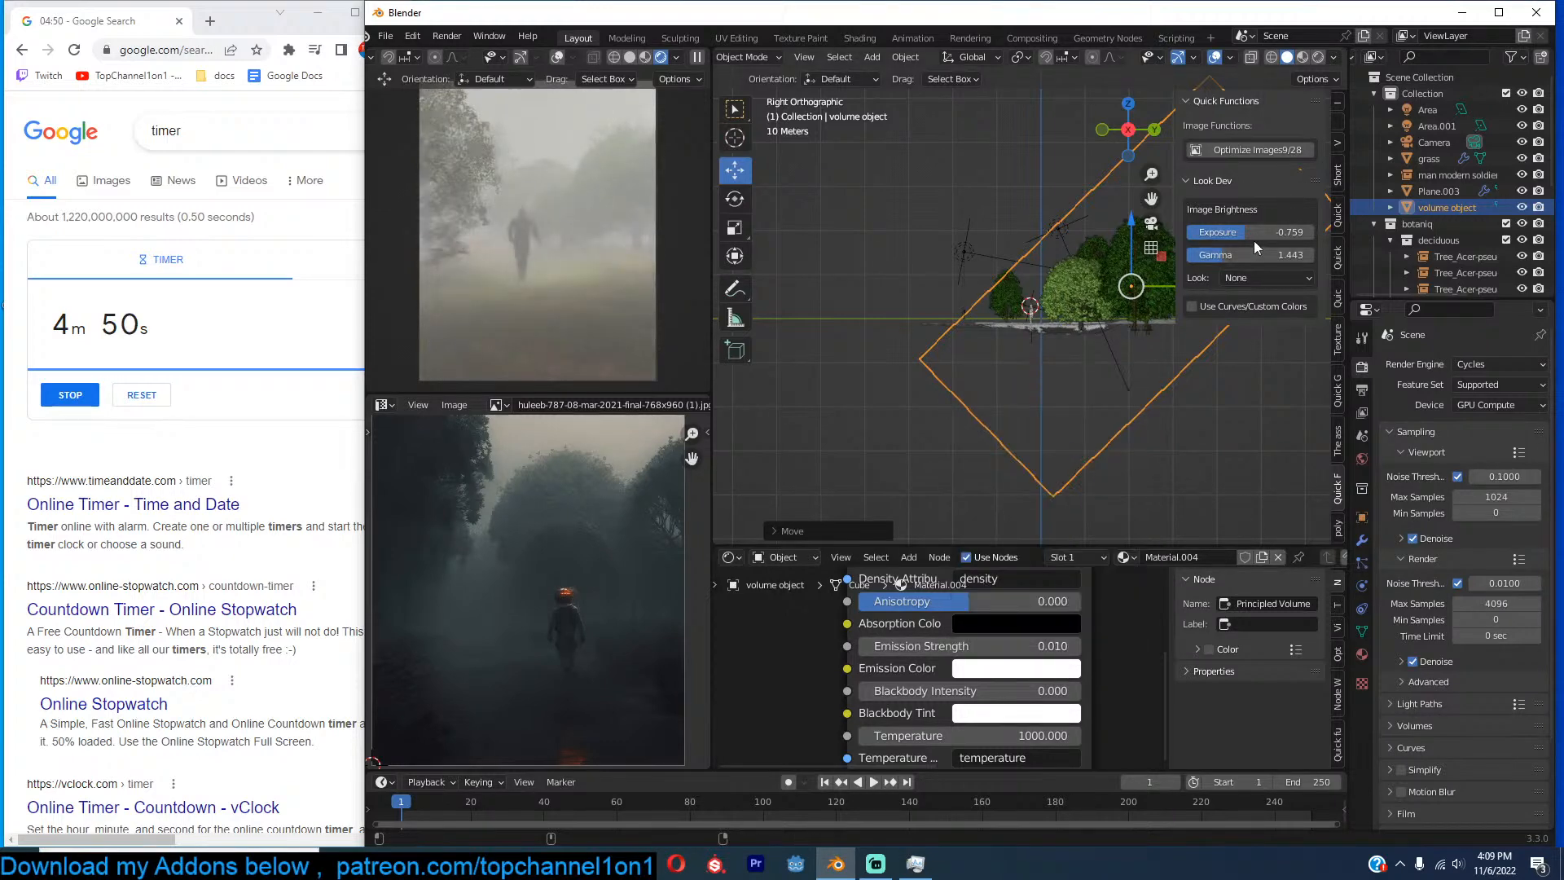
Darken the image by setting the look-dev gamma to 1.095 and the exposure to -2.025.
left_click_drag(1217, 256, 1208, 256)
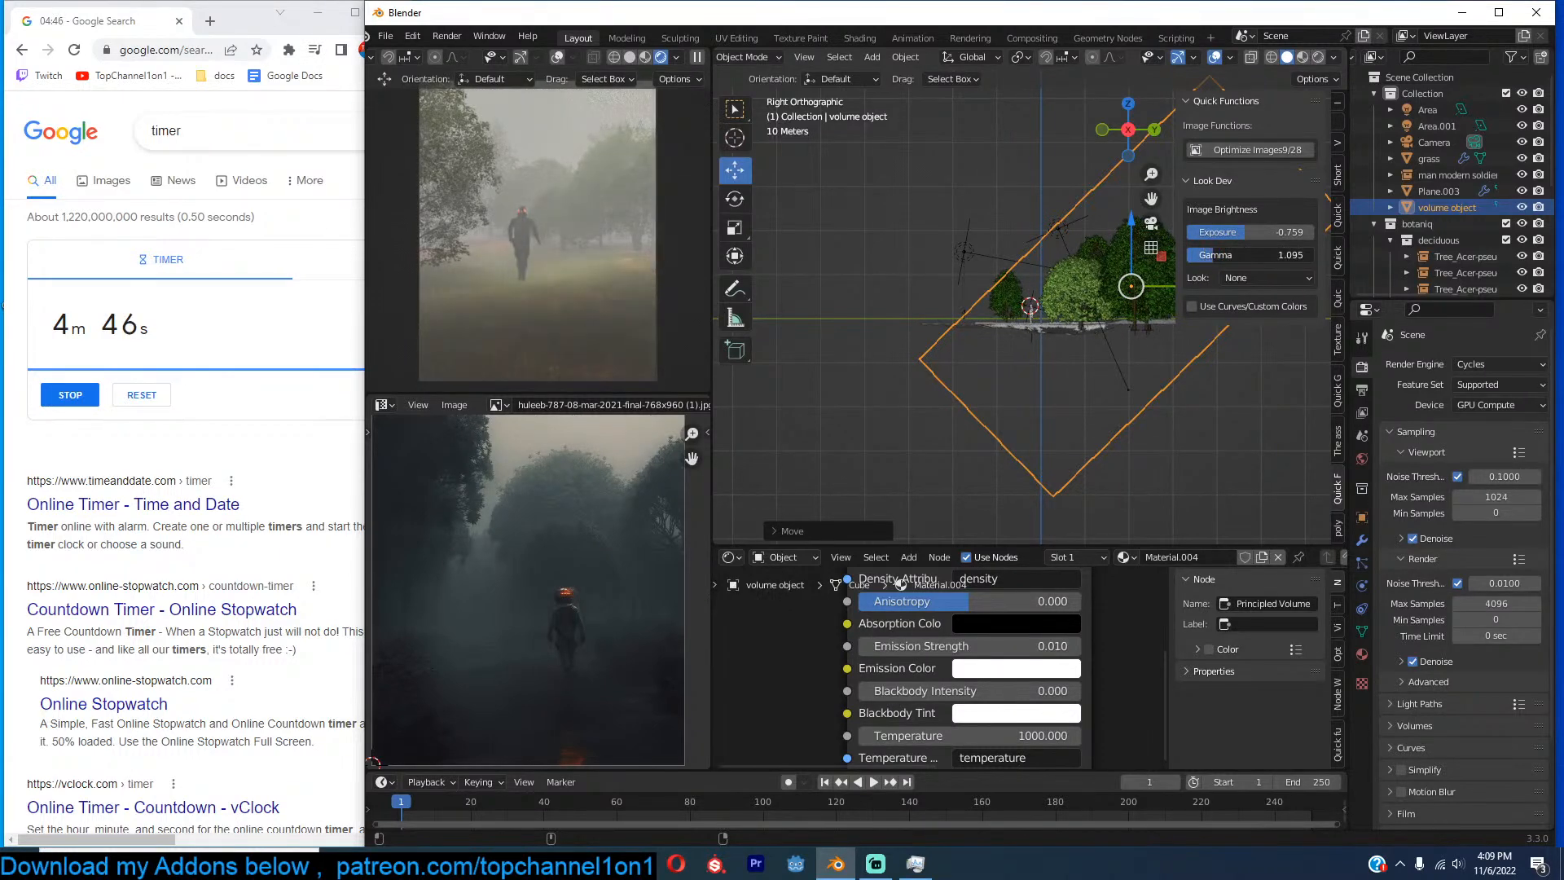
middle_click_drag(1140, 340, 1116, 375)
key("alt+a")
scroll(1098, 341, "down", 3)
scroll(1002, 342, "up", 3)
left_click_drag(1273, 232, 1266, 232)
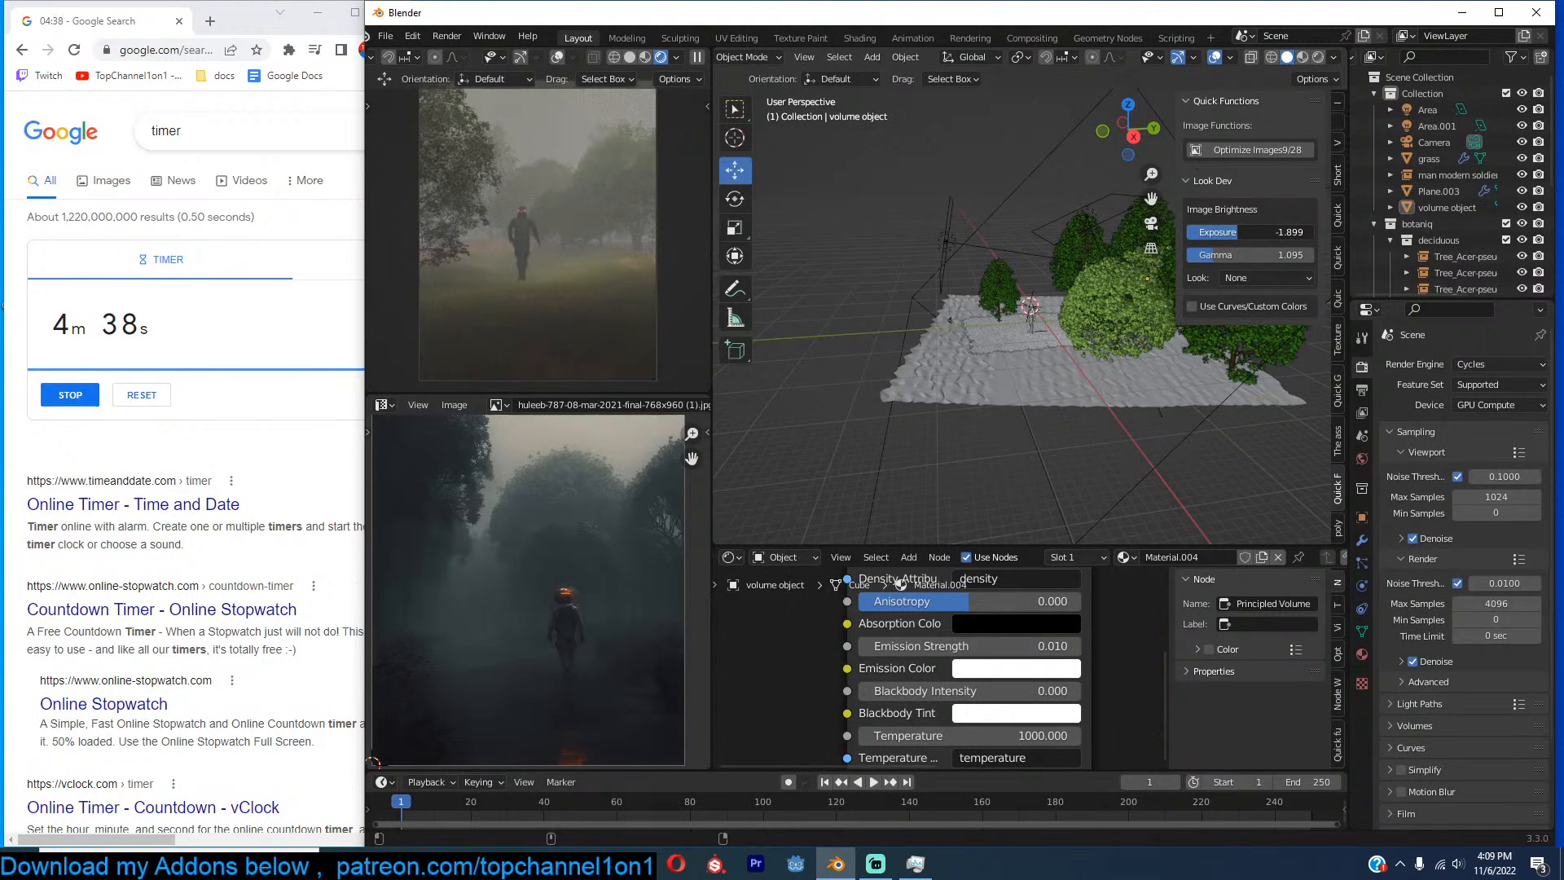
Place linked duplicates of the Acer tree near the figure in the foreground, sinking the last one partly below the ground.
left_click(1108, 307)
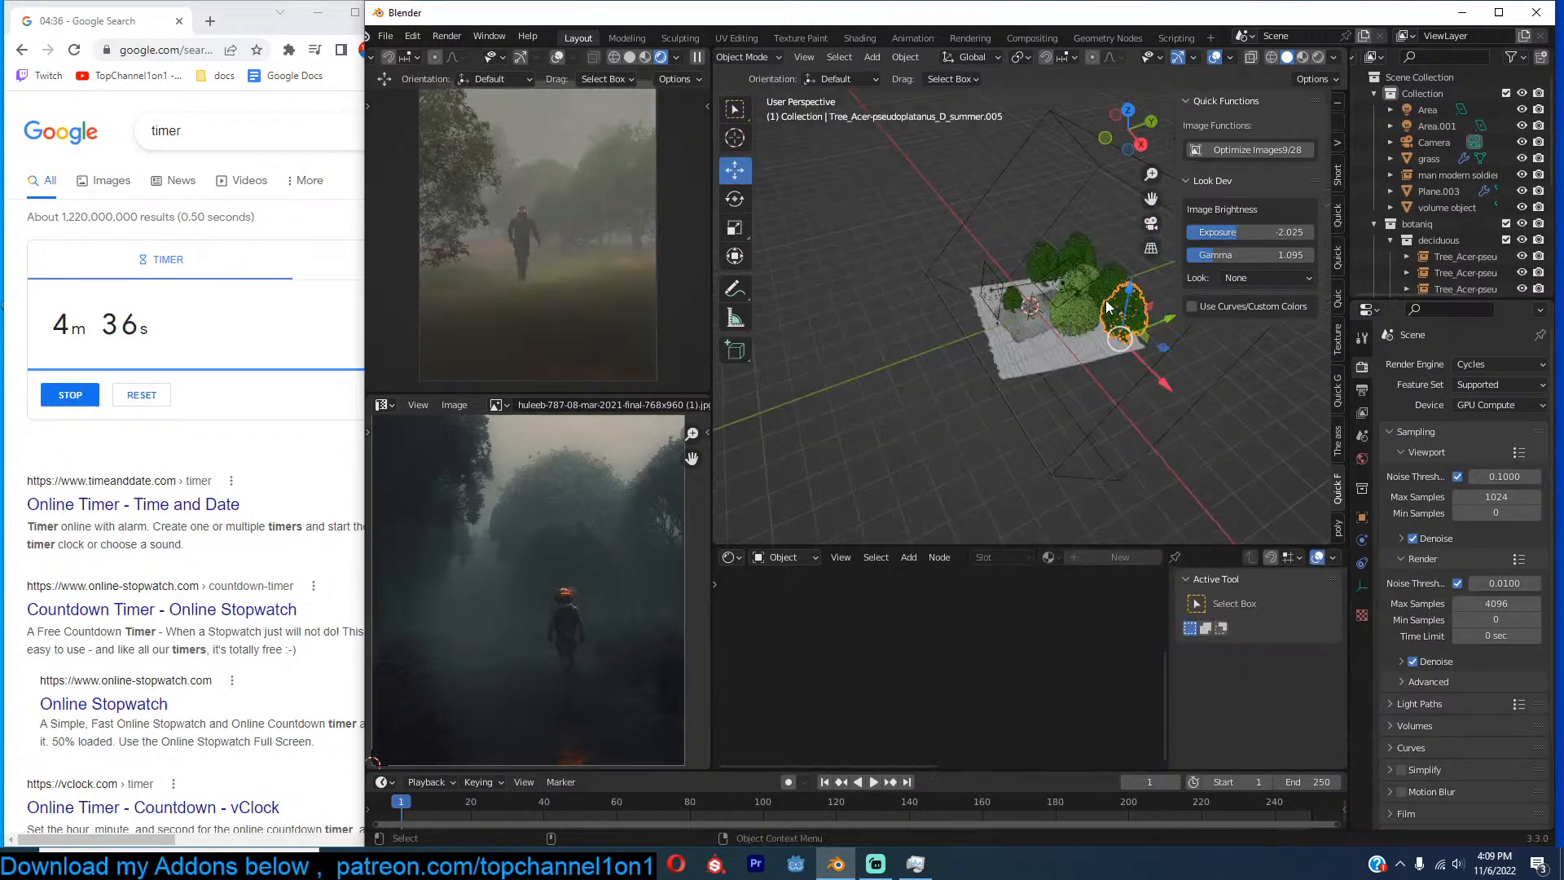
key("KP_7")
key("alt+d")
left_click(1083, 373)
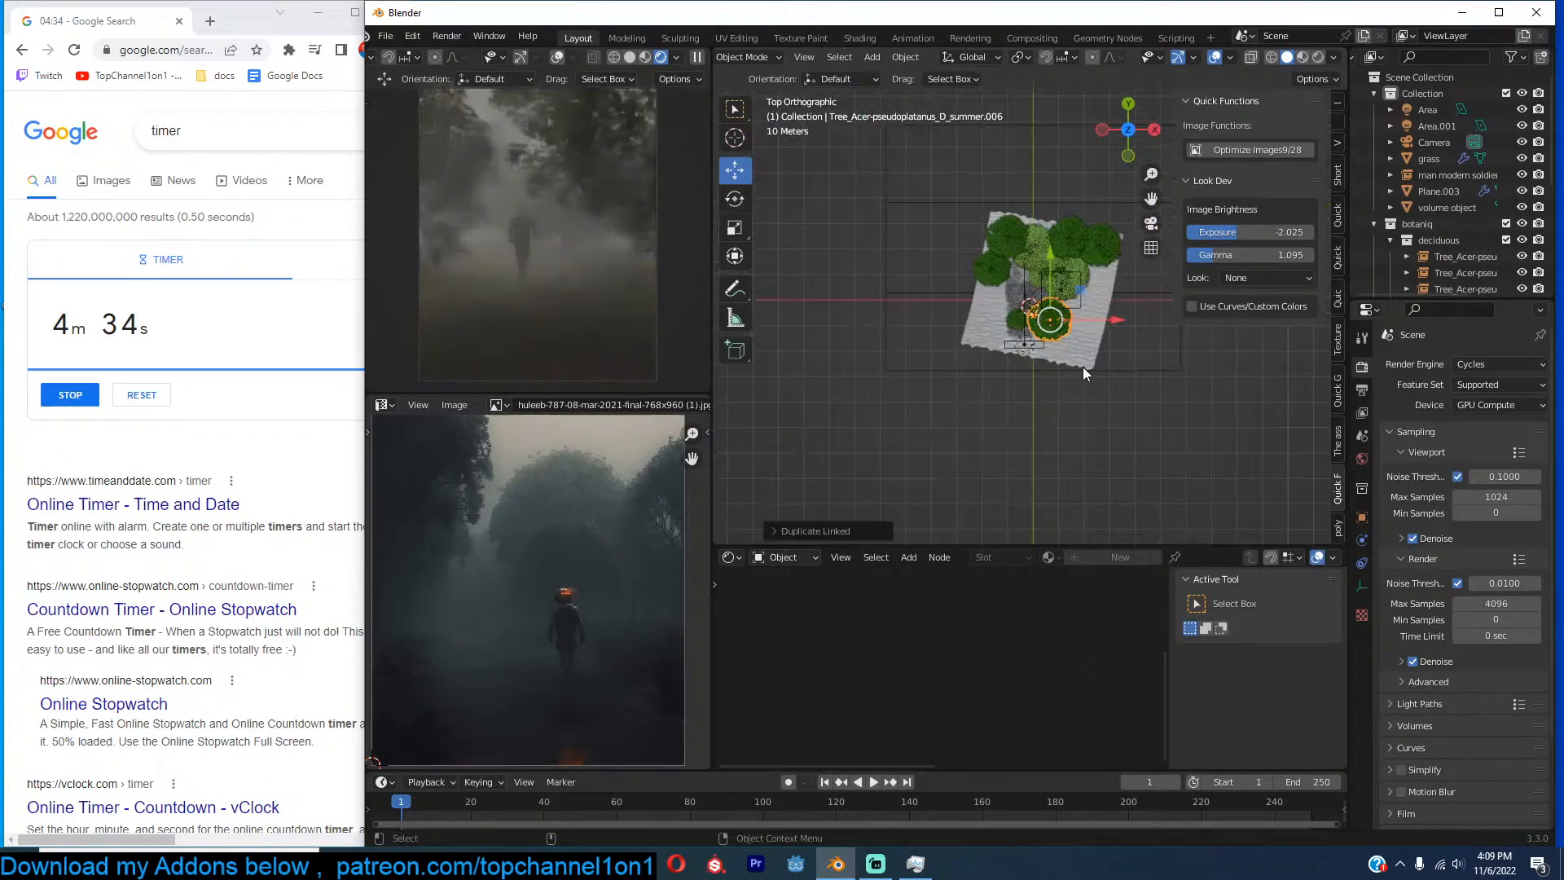
key("g")
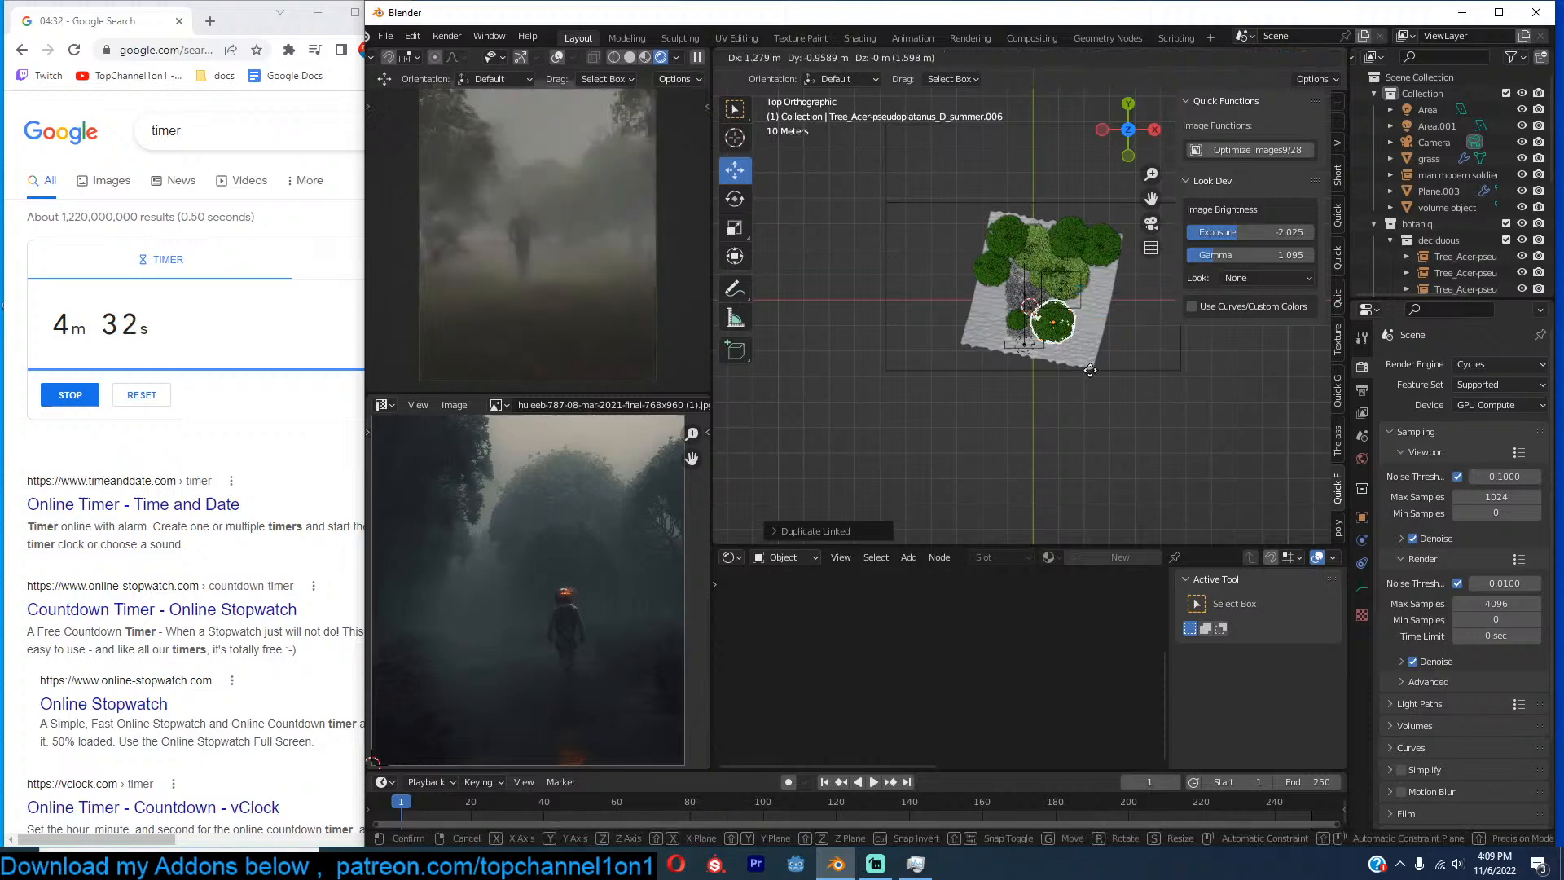
left_click(1090, 371)
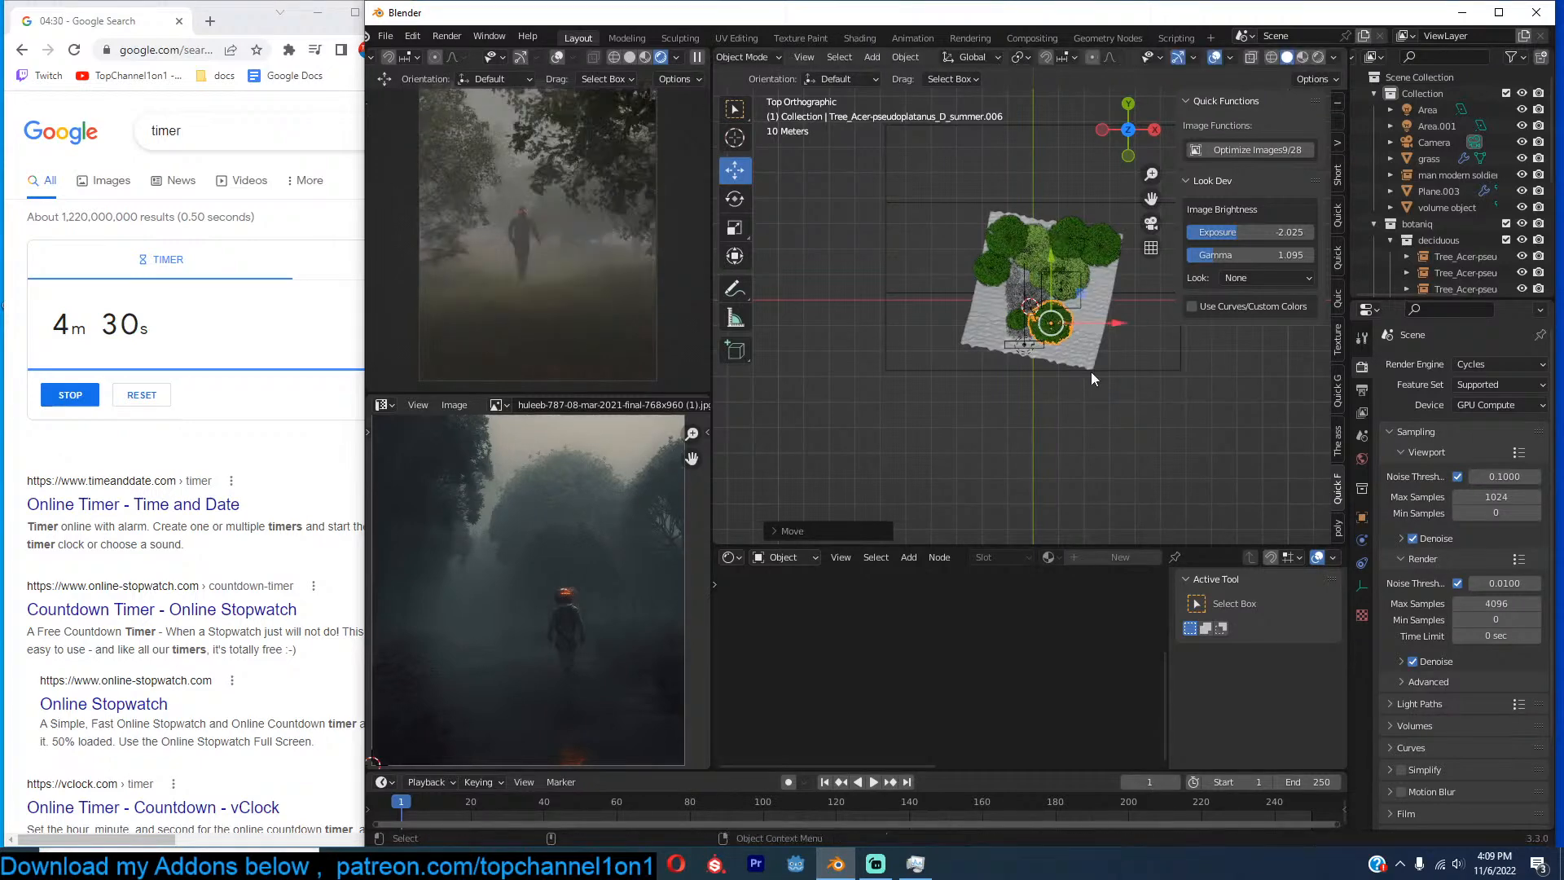
scroll(1091, 372, "up", 3)
key("g")
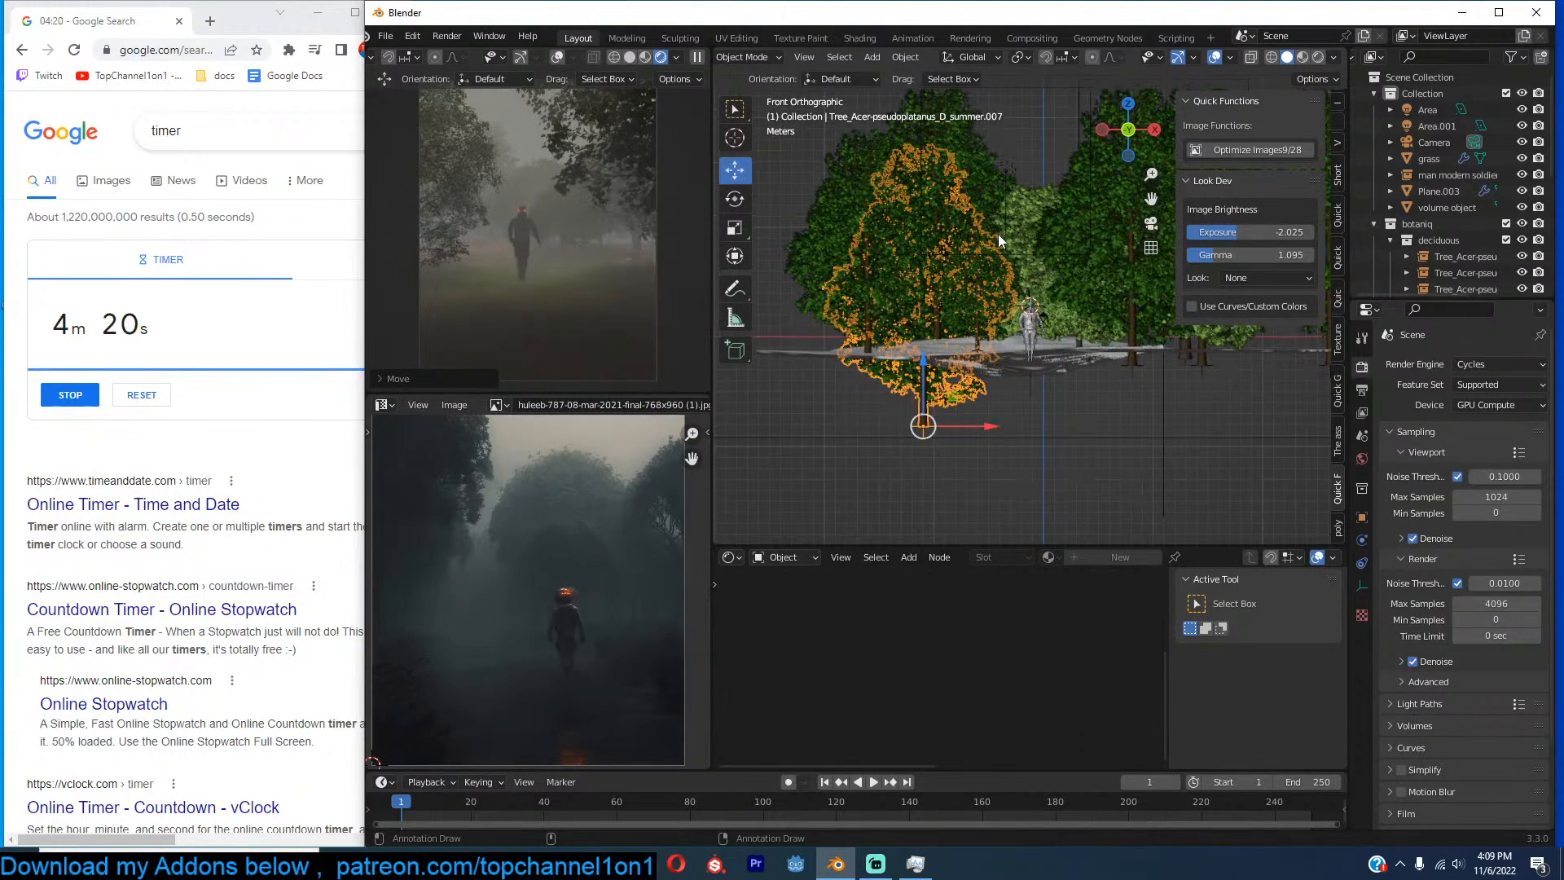
Search the asset library's objects for "water" and browse the matching assets.
scroll(1015, 237, "up", 3)
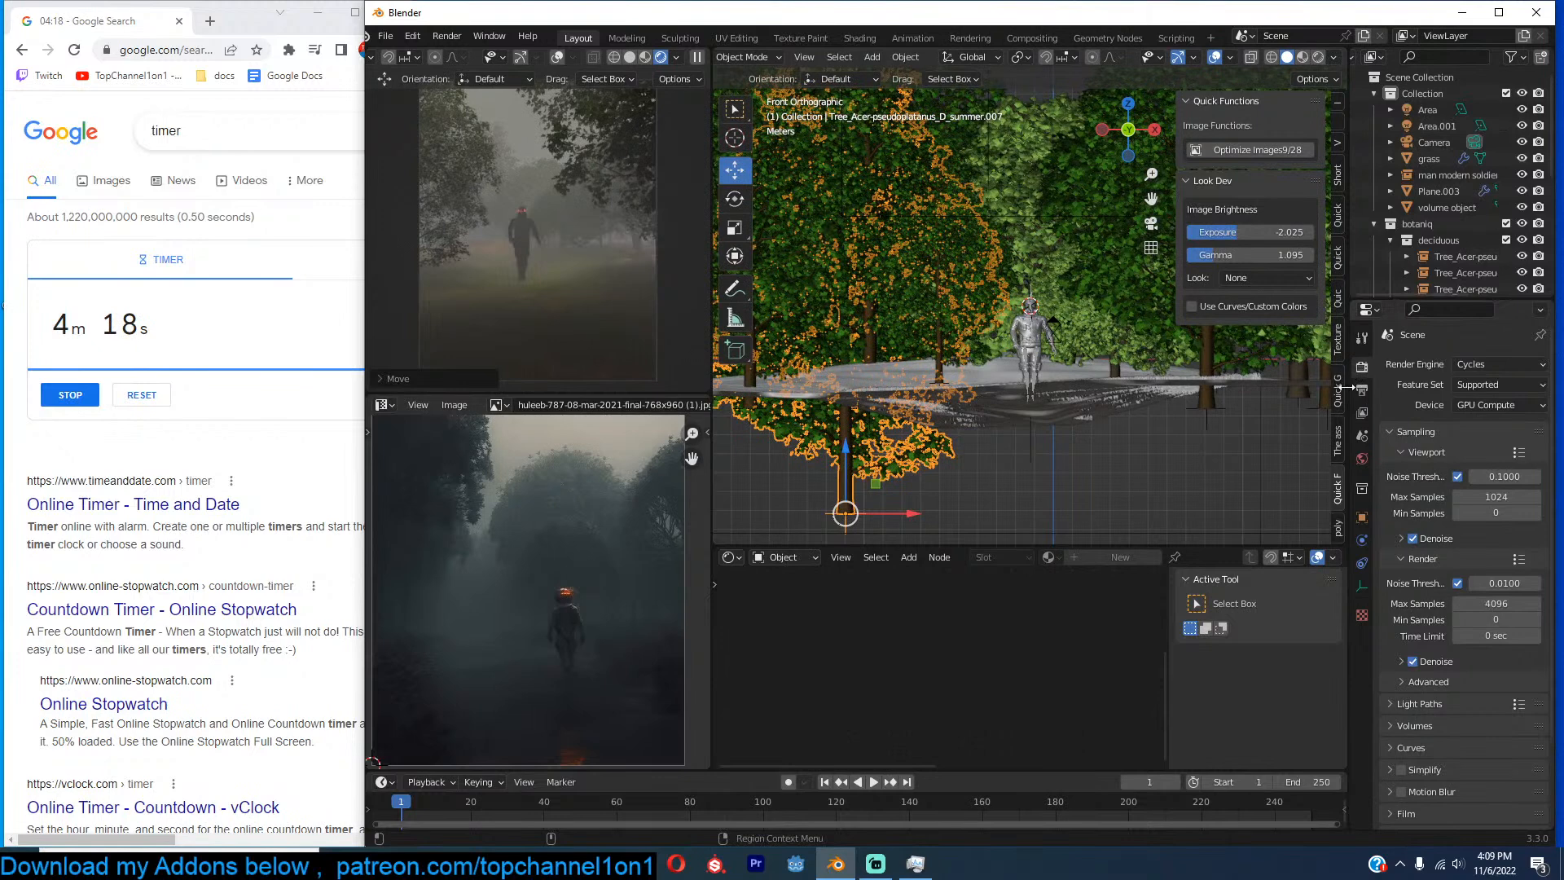
left_click(1338, 442)
left_click(1238, 235)
type("water")
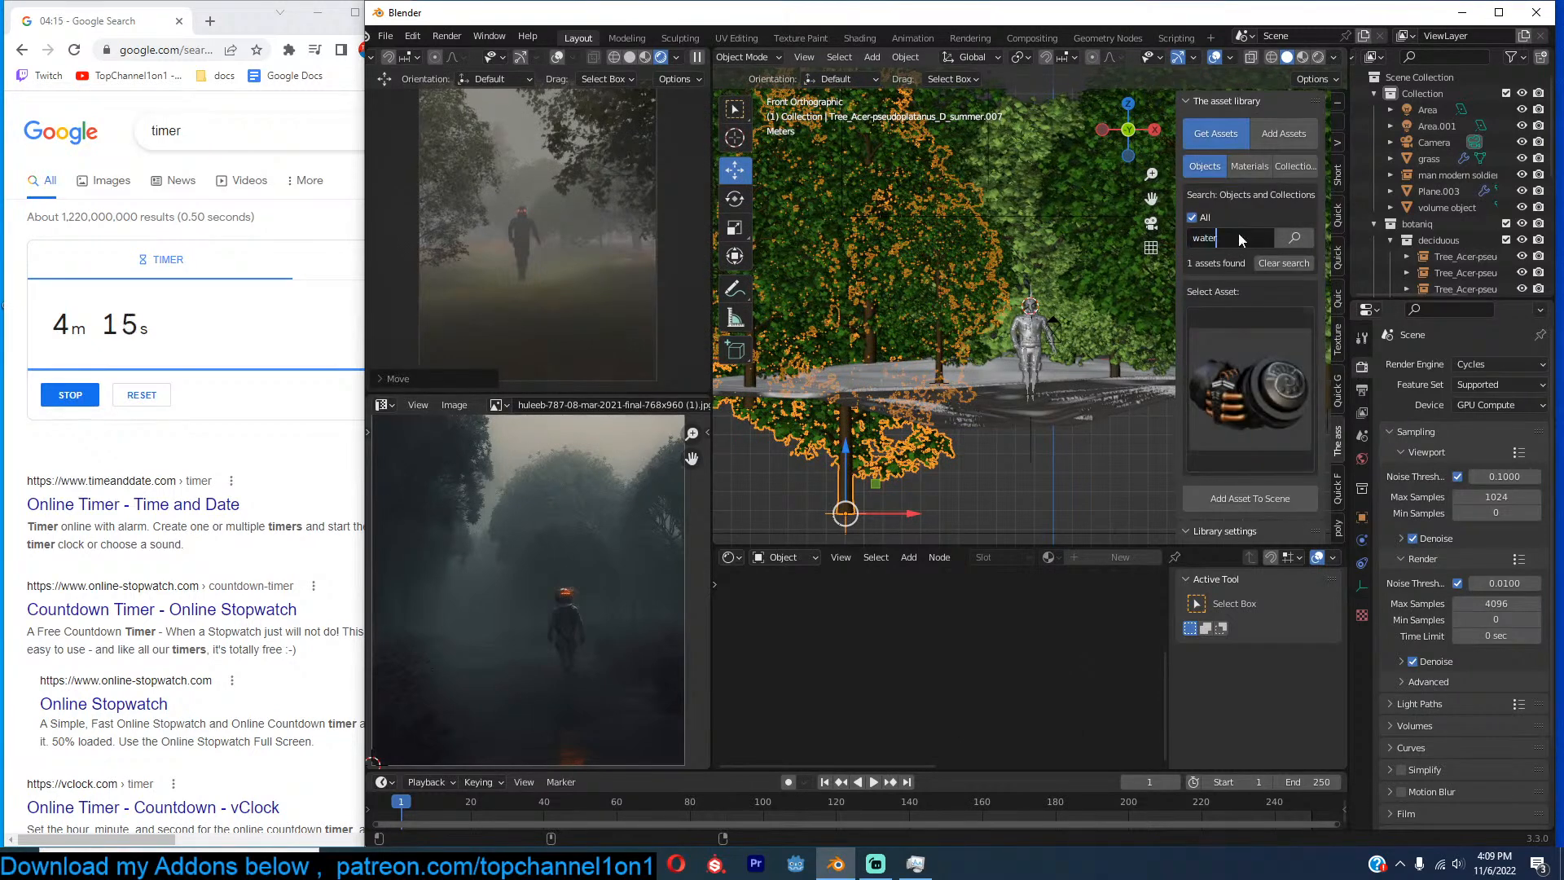
key("Return")
left_click(1250, 369)
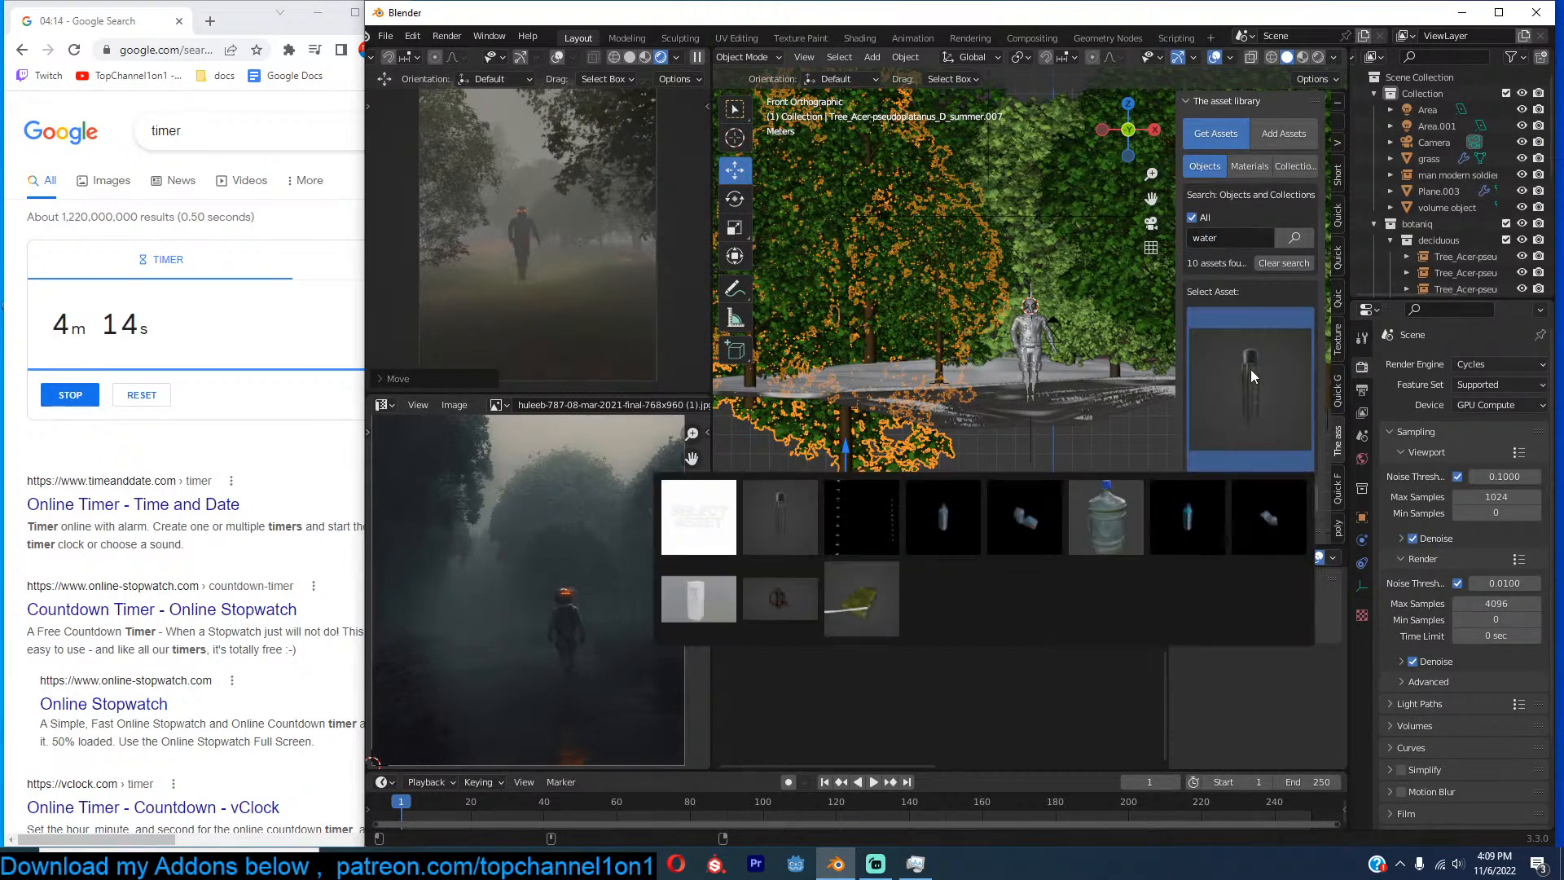
Start saving the scene and create a folder named "forest" inside D:\models\2022\november.
middle_click_drag(1059, 408, 980, 403)
scroll(980, 402, "up", 3)
key("ctrl+s")
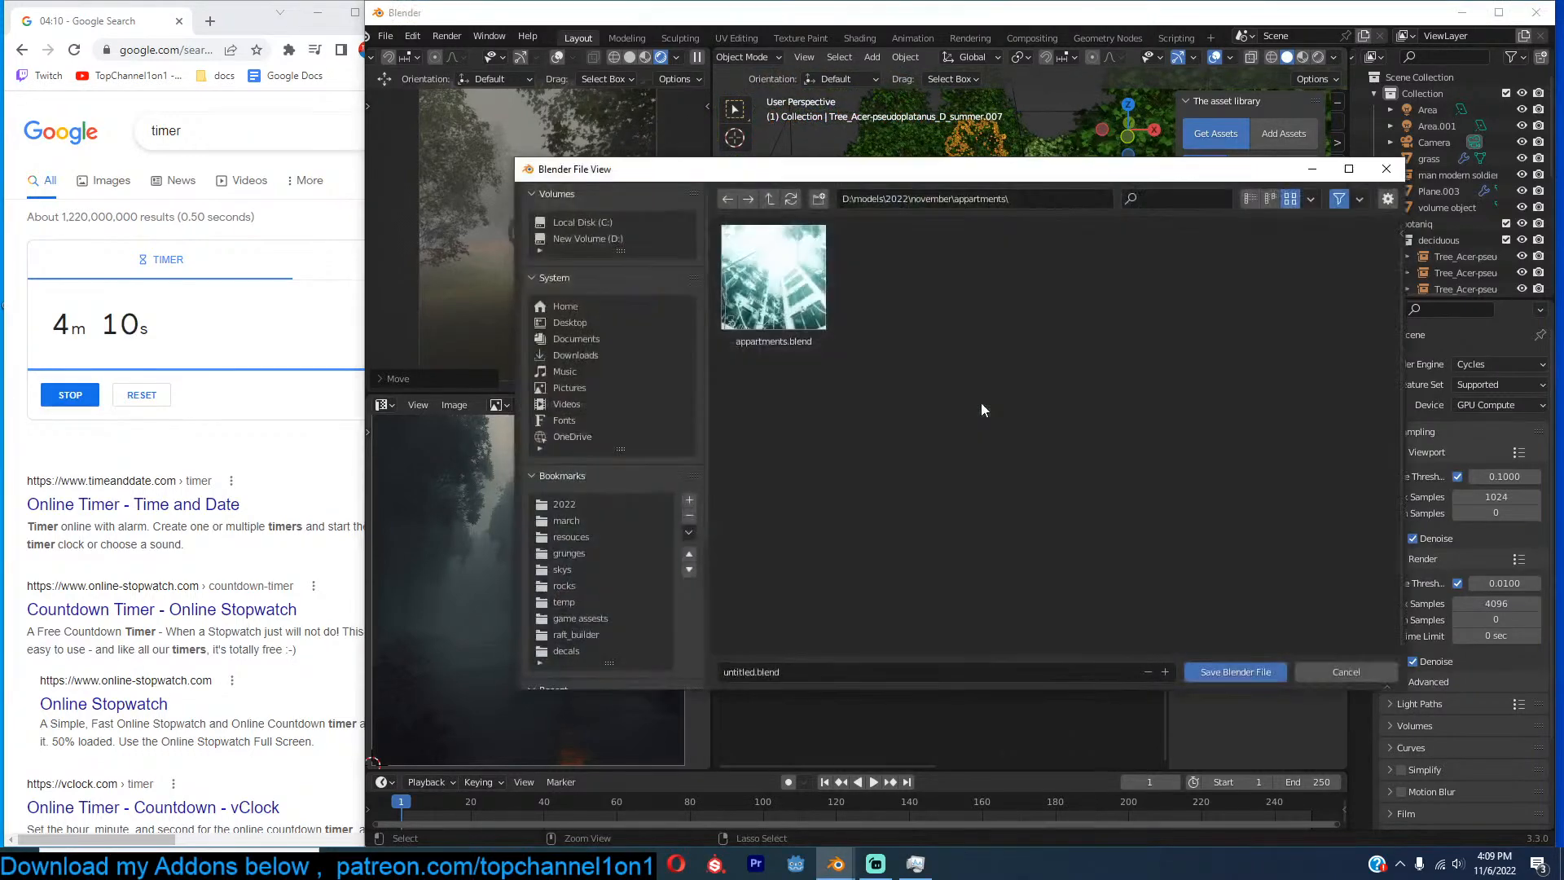
left_click(771, 198)
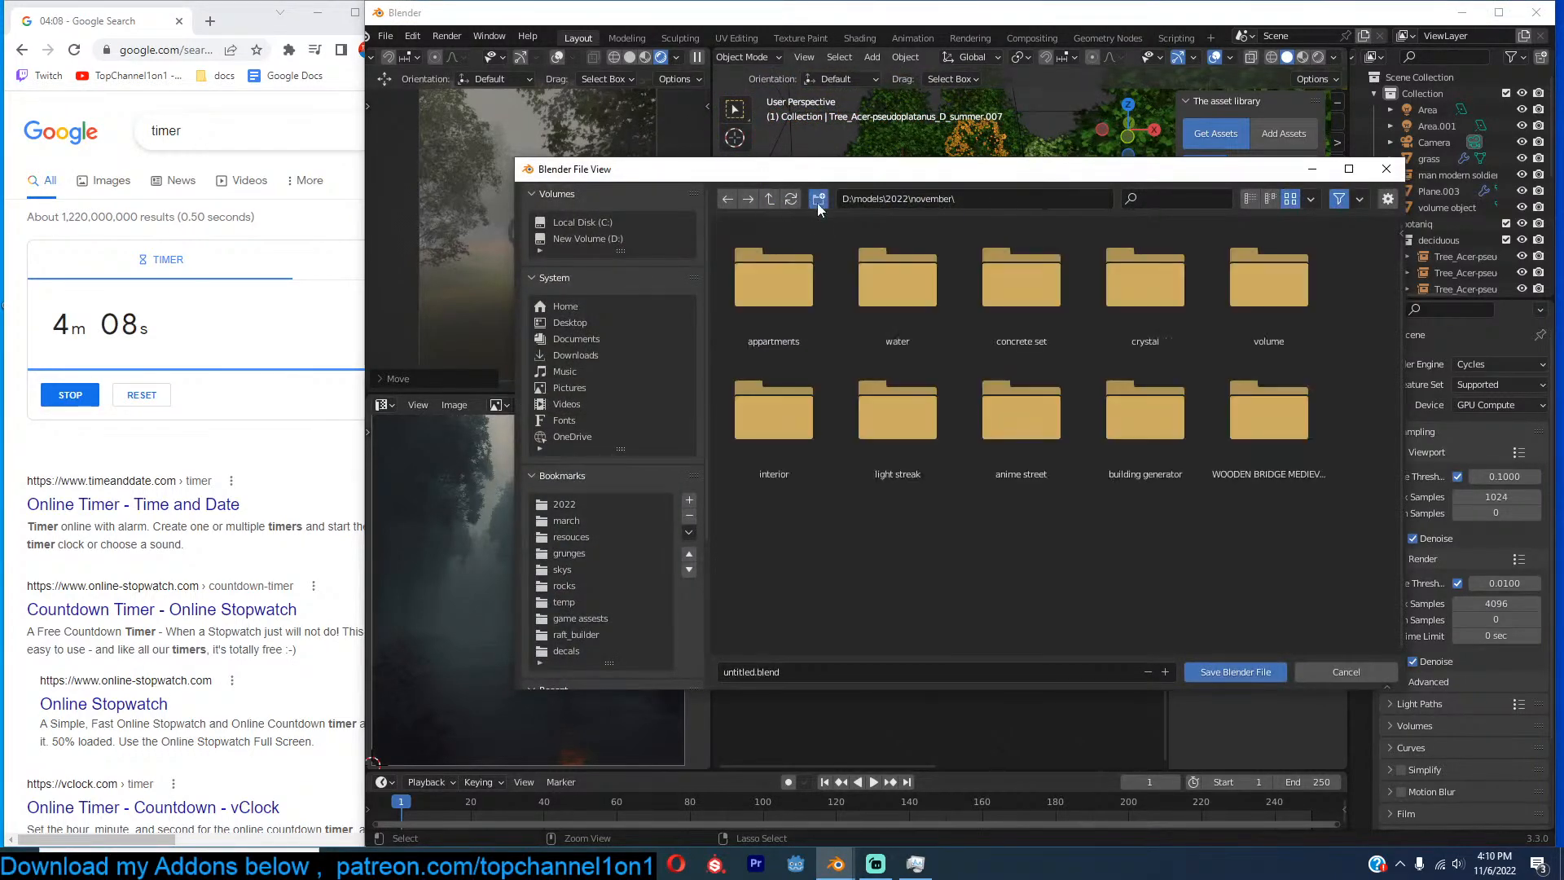
left_click(818, 199)
type("fore")
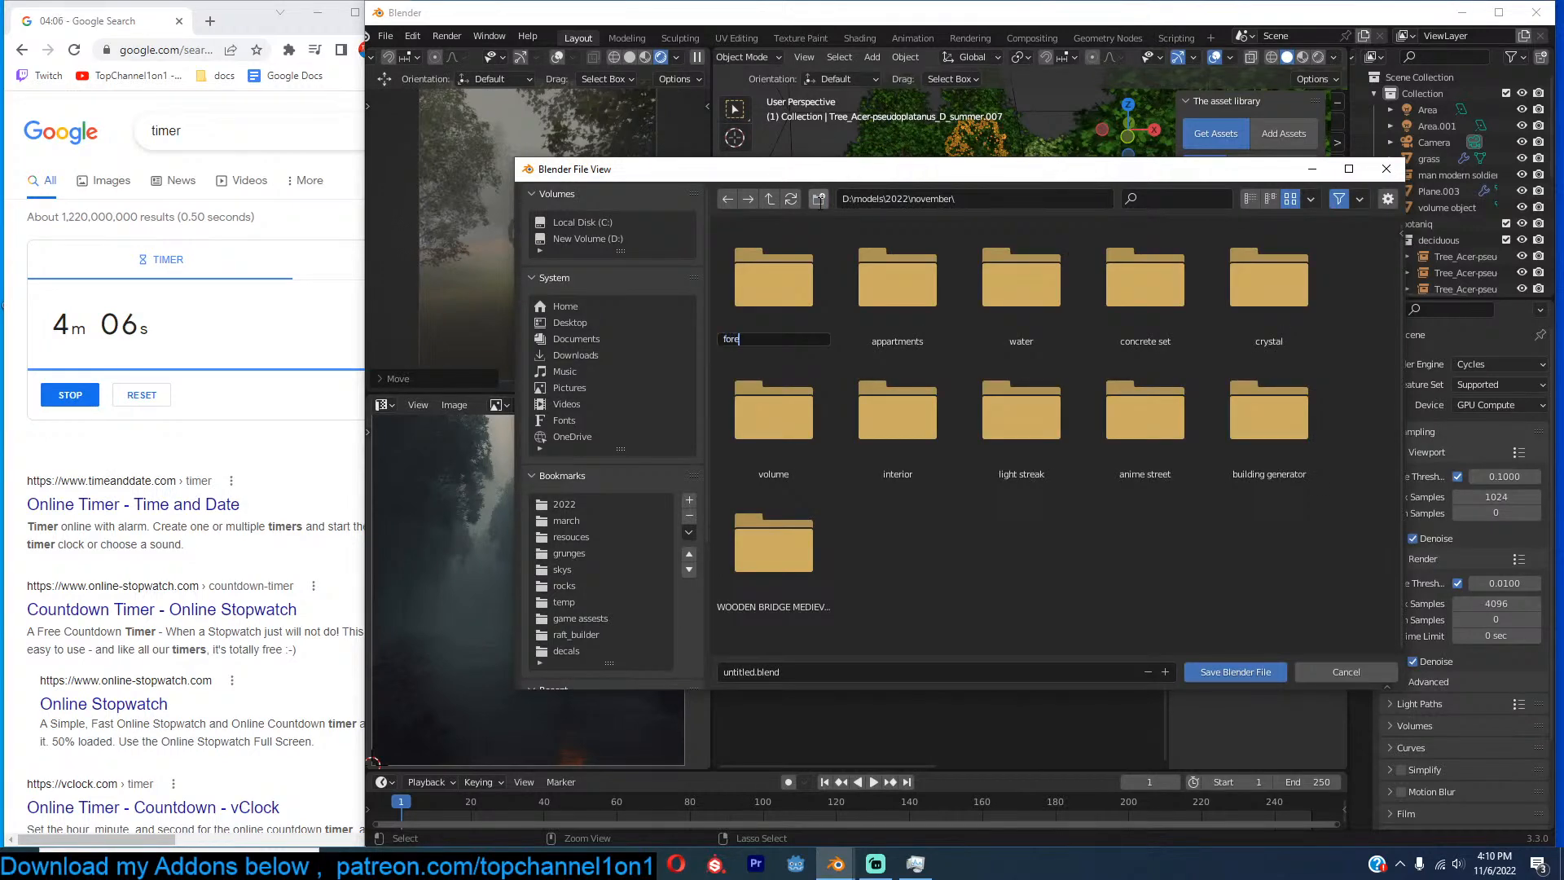
type("st")
key("Return")
Save the scene in the new forest folder as forest.blend.
double_click(785, 292)
left_click(922, 669)
type("forest")
key("Return")
left_click(1232, 669)
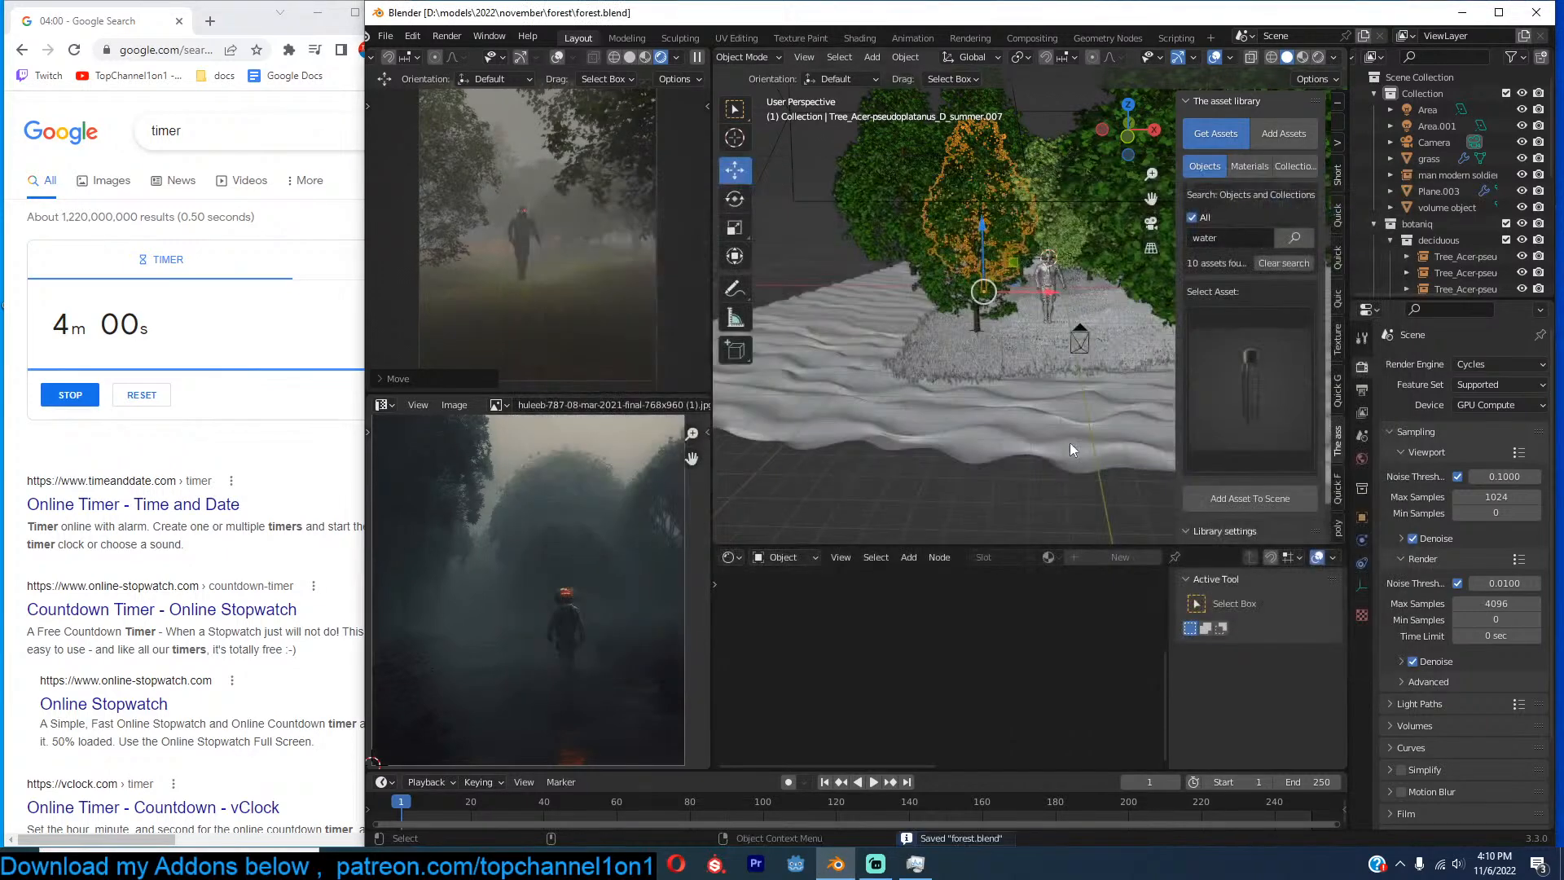
Add a mesh plane, scale it up and move it under the terrain and trees as a water surface.
middle_click_drag(1107, 398, 1062, 433)
key("shift+a")
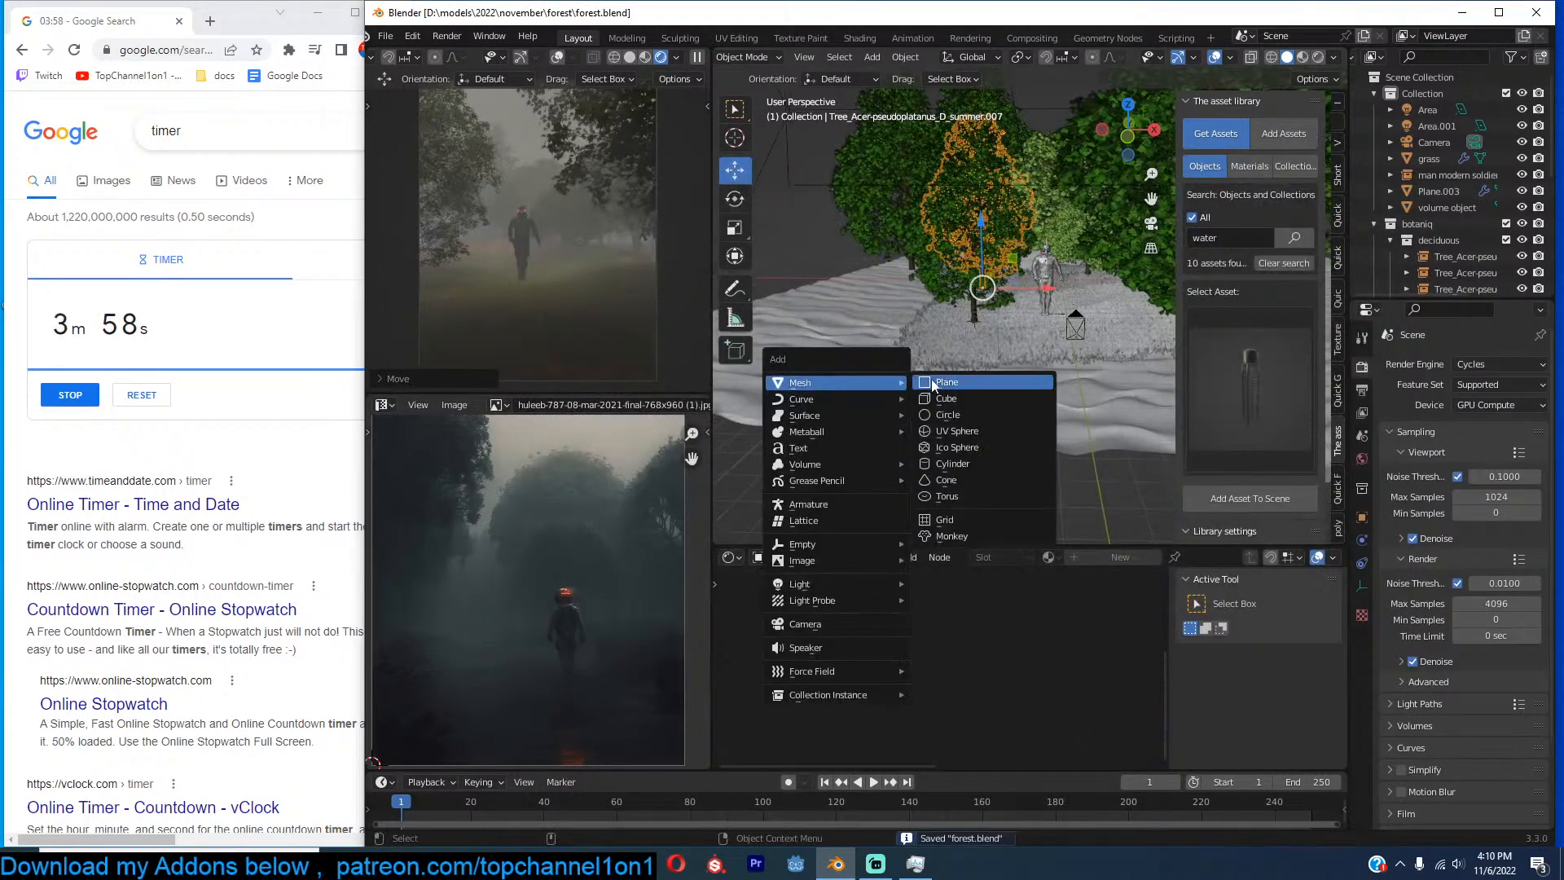
left_click(934, 385)
scroll(932, 385, "down", 4)
key("s")
left_click(827, 381)
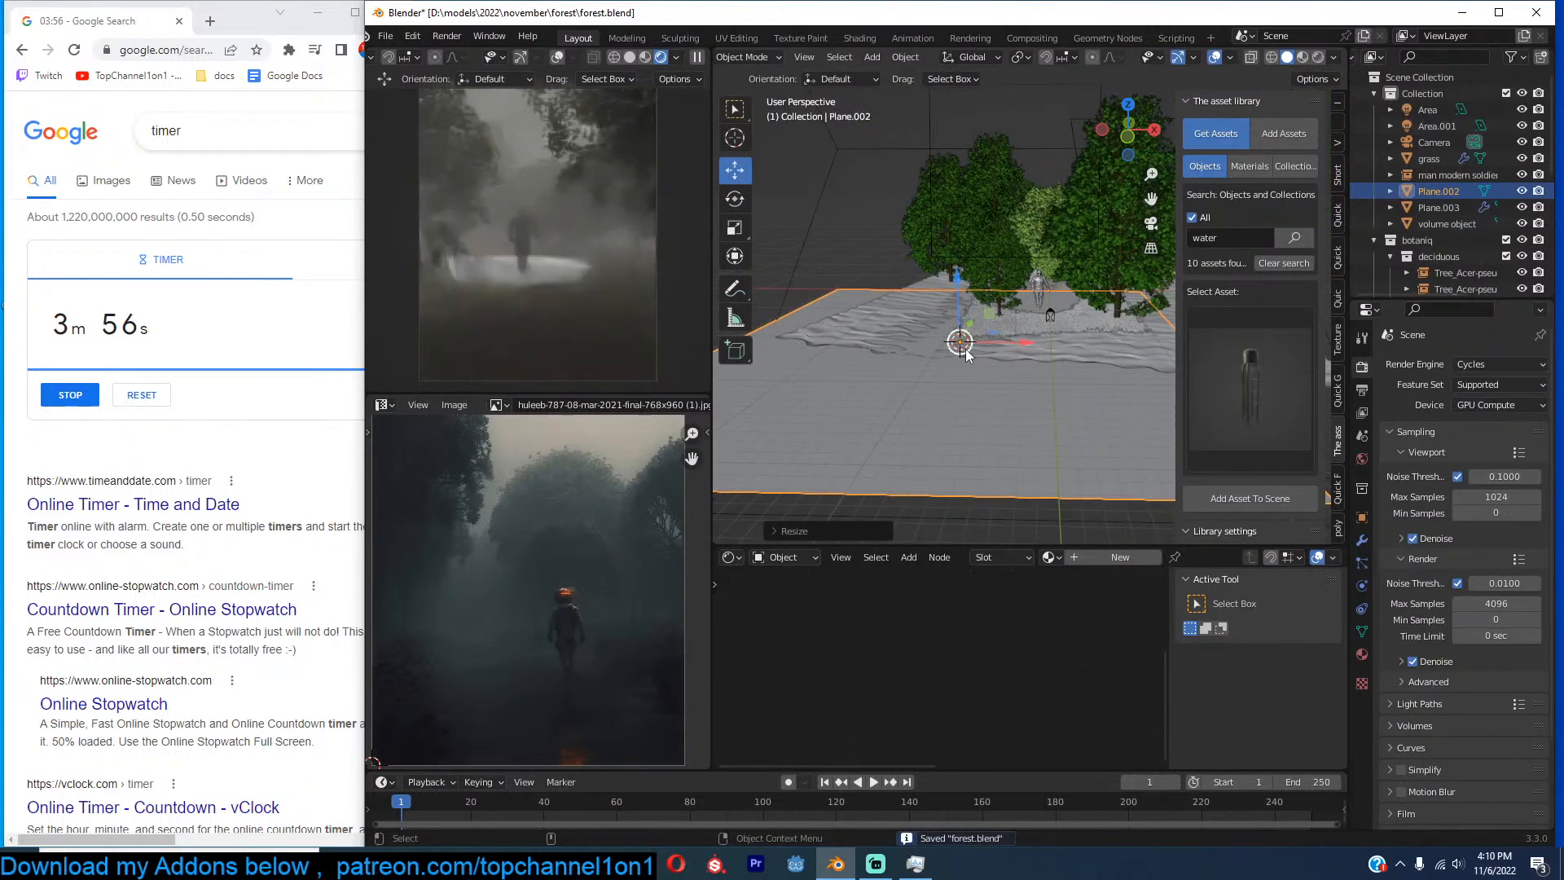
key("KP_7")
key("g")
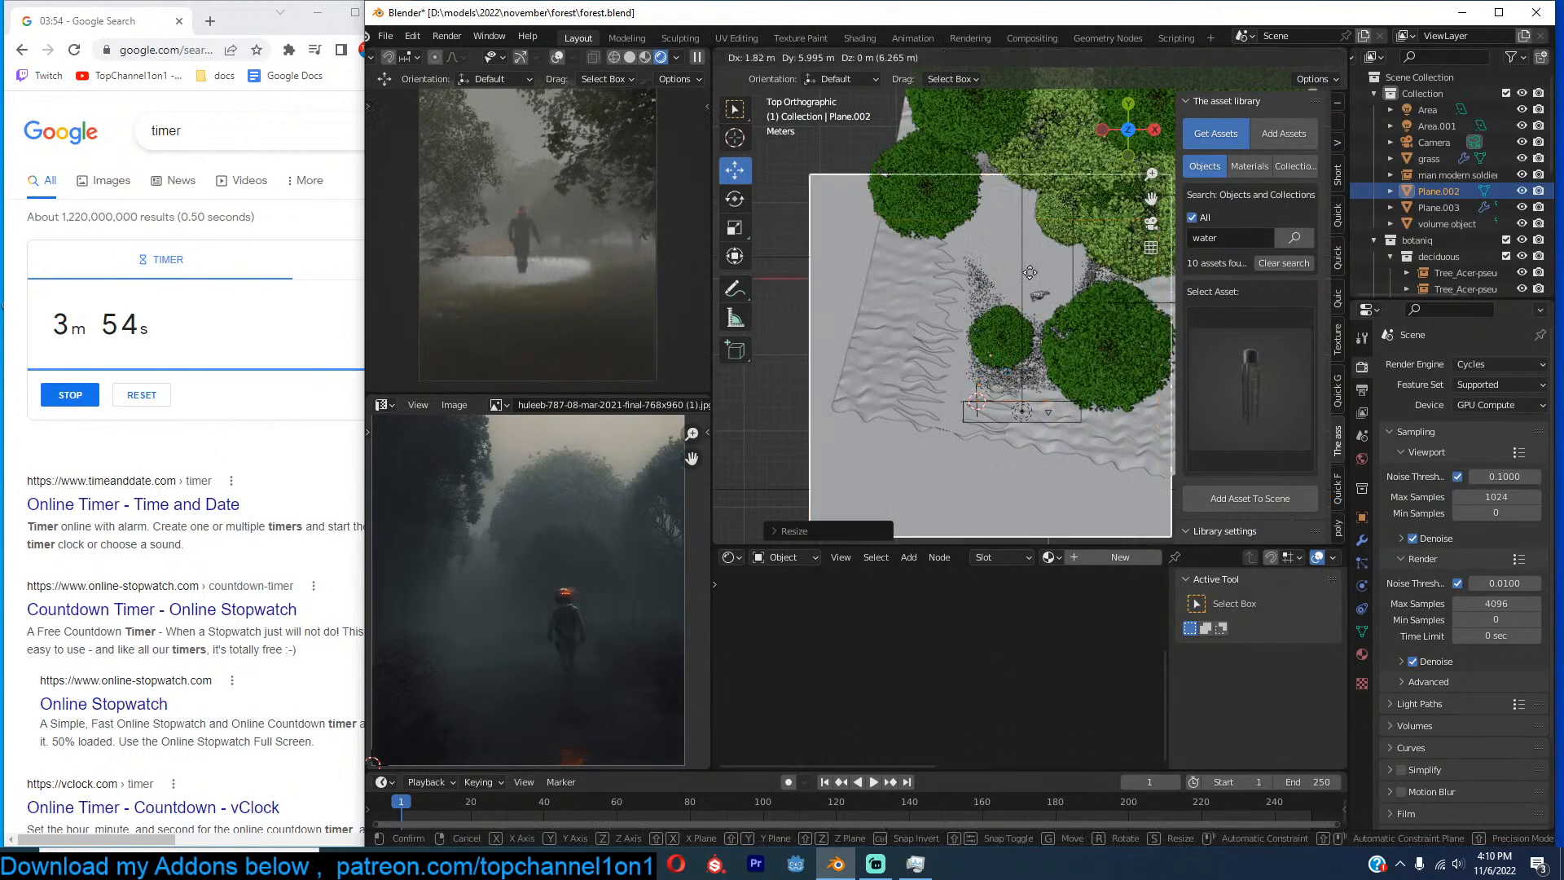
left_click(1059, 189)
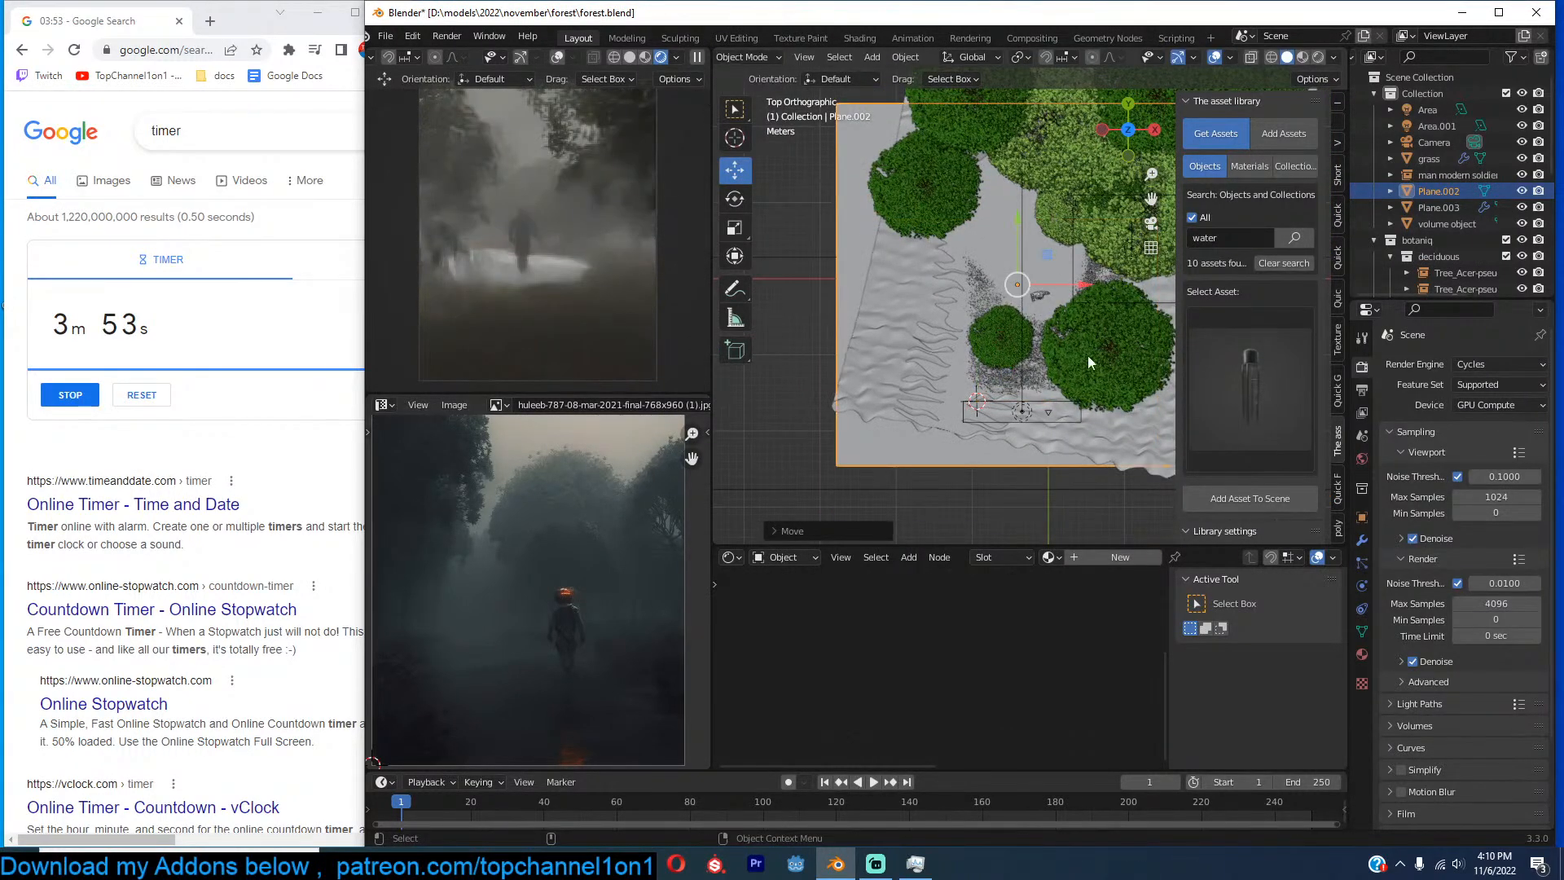
Give the new plane its own material and enlarge the plane so it extends beyond the terrain.
left_click(1092, 555)
scroll(1024, 620, "up", 3)
scroll(1053, 442, "down", 3)
key("s")
left_click(1184, 445)
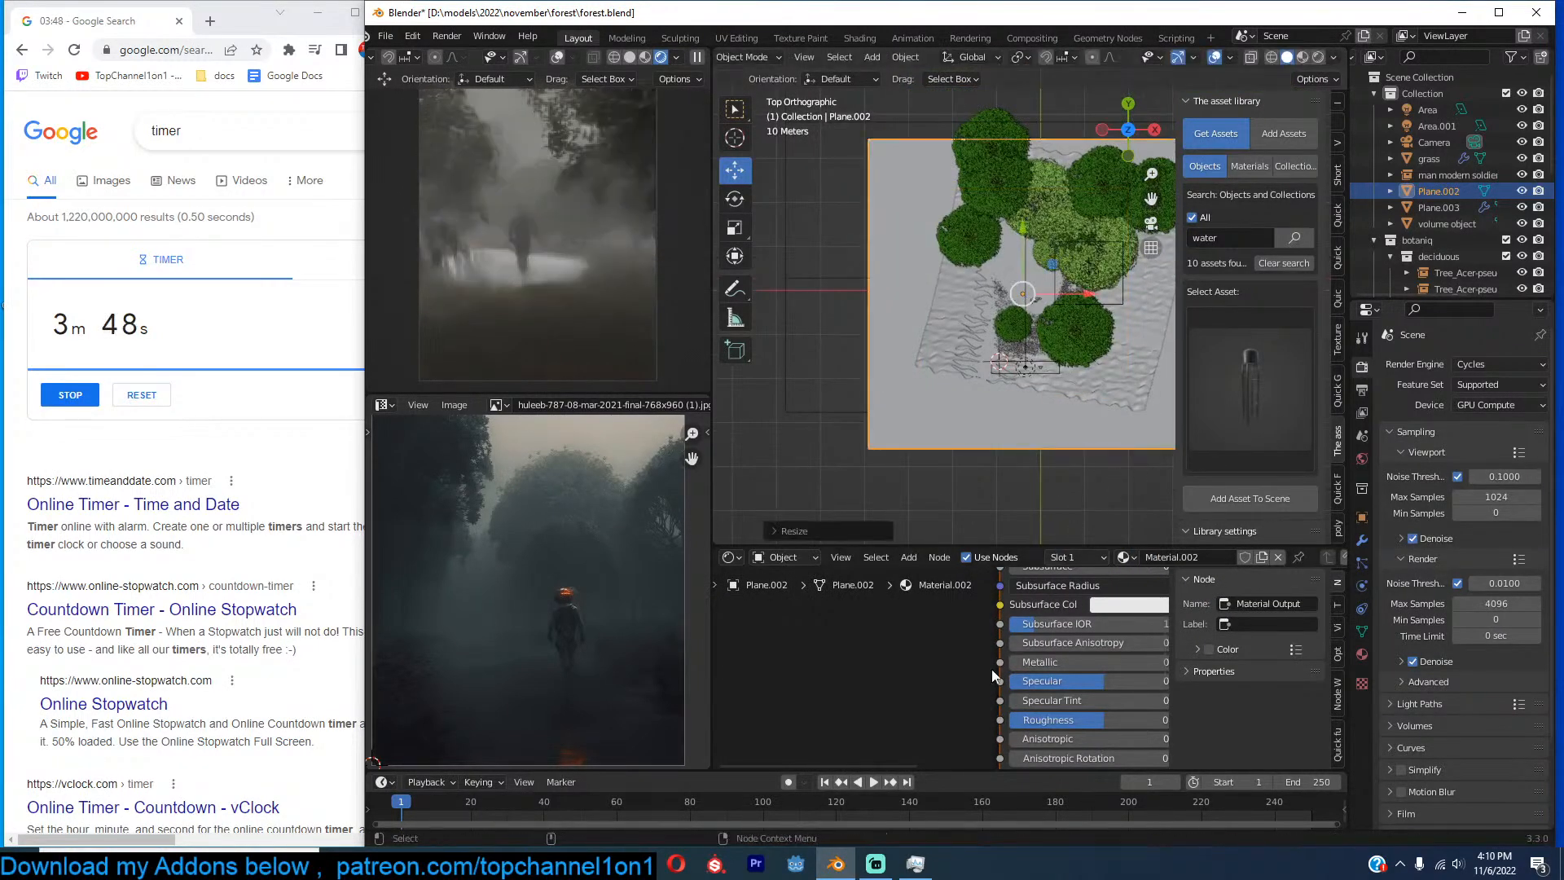
Set the plane material's base color to near black (value 0.015) and its roughness to 0.095.
scroll(991, 668, "down", 3)
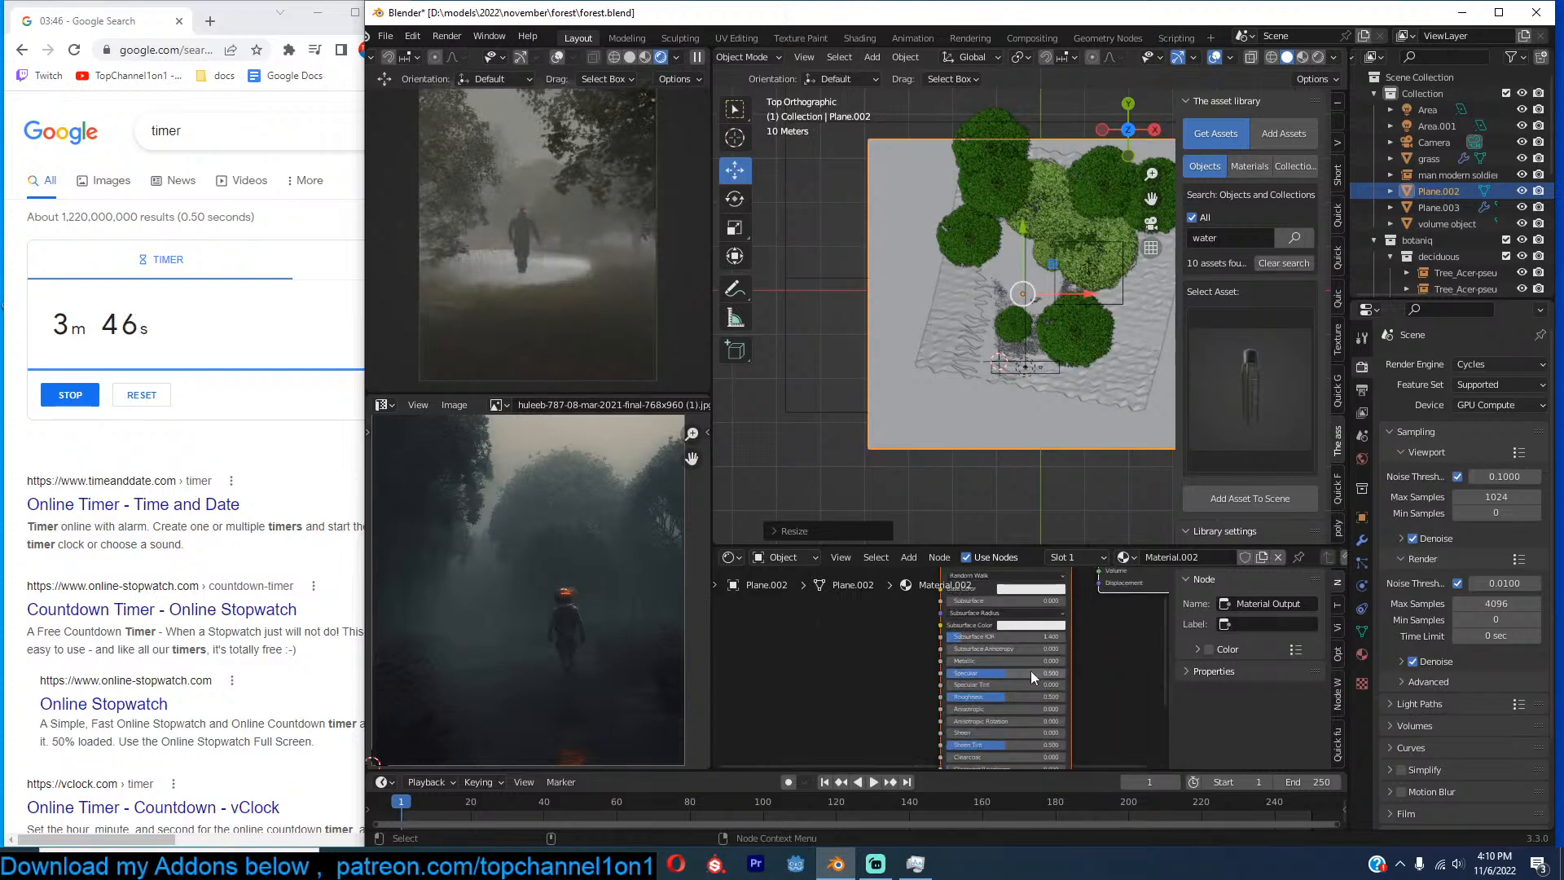
left_click_drag(1024, 698, 949, 698)
scroll(1113, 608, "up", 2)
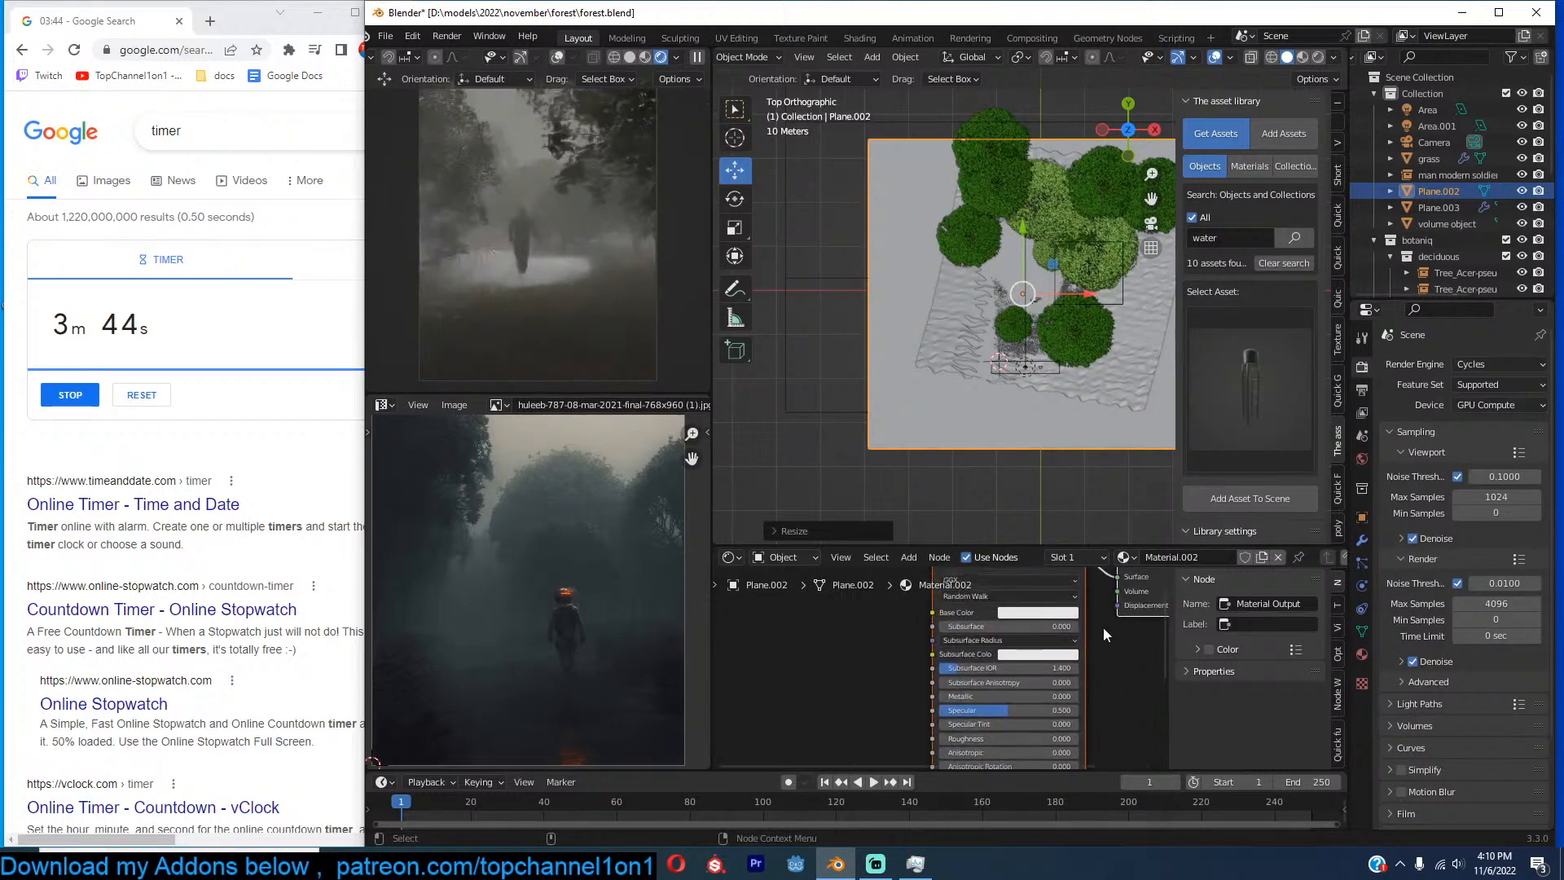
left_click(1050, 611)
left_click(1108, 510)
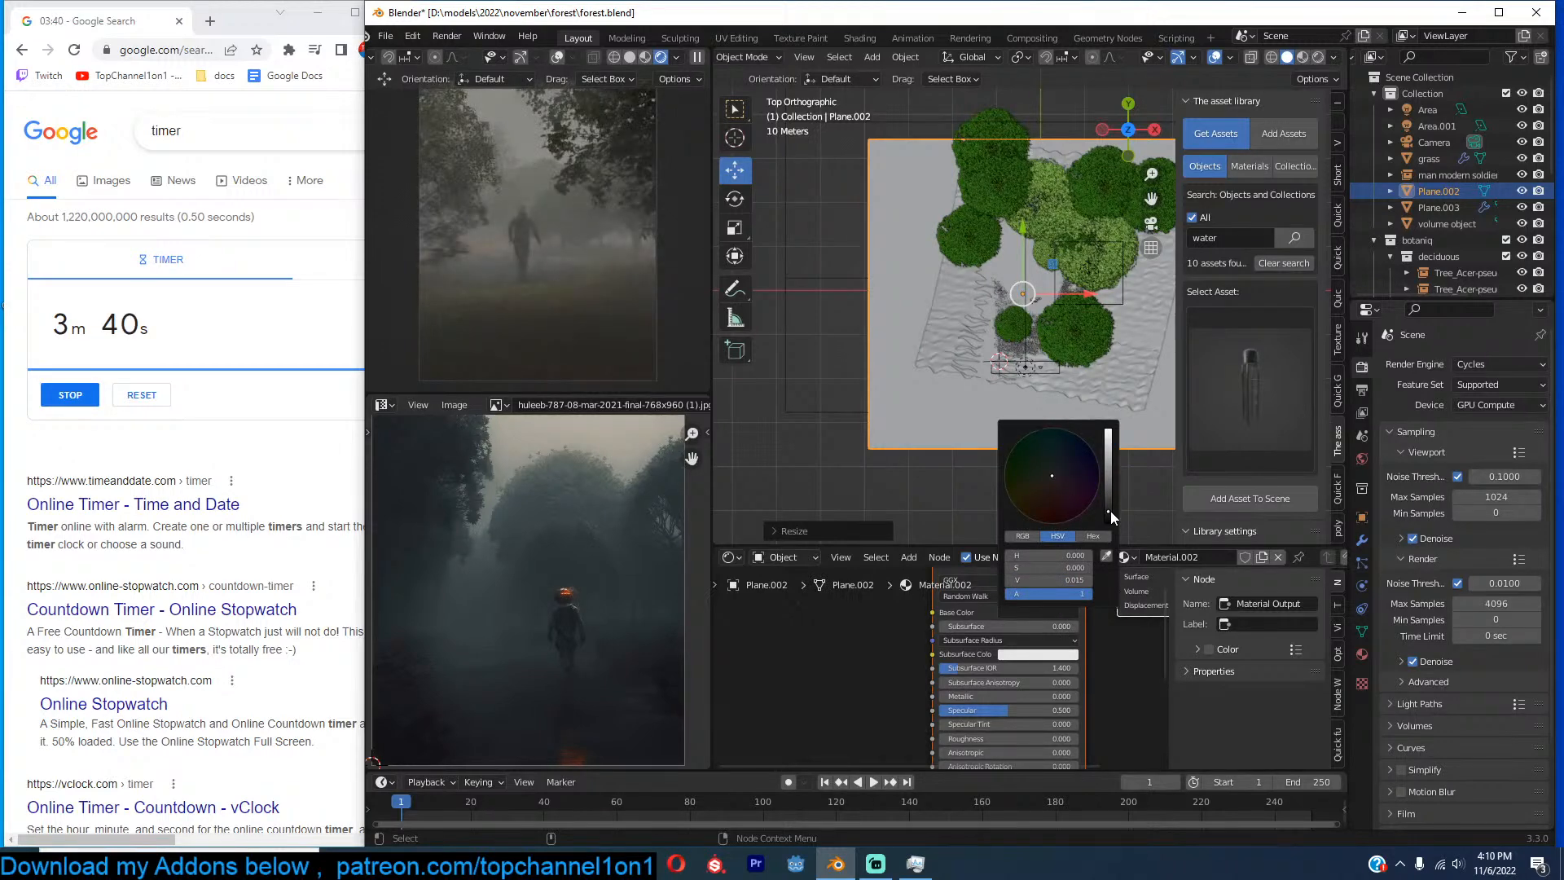
scroll(927, 660, "down", 2)
middle_click_drag(927, 660, 852, 616)
scroll(1093, 630, "up", 3)
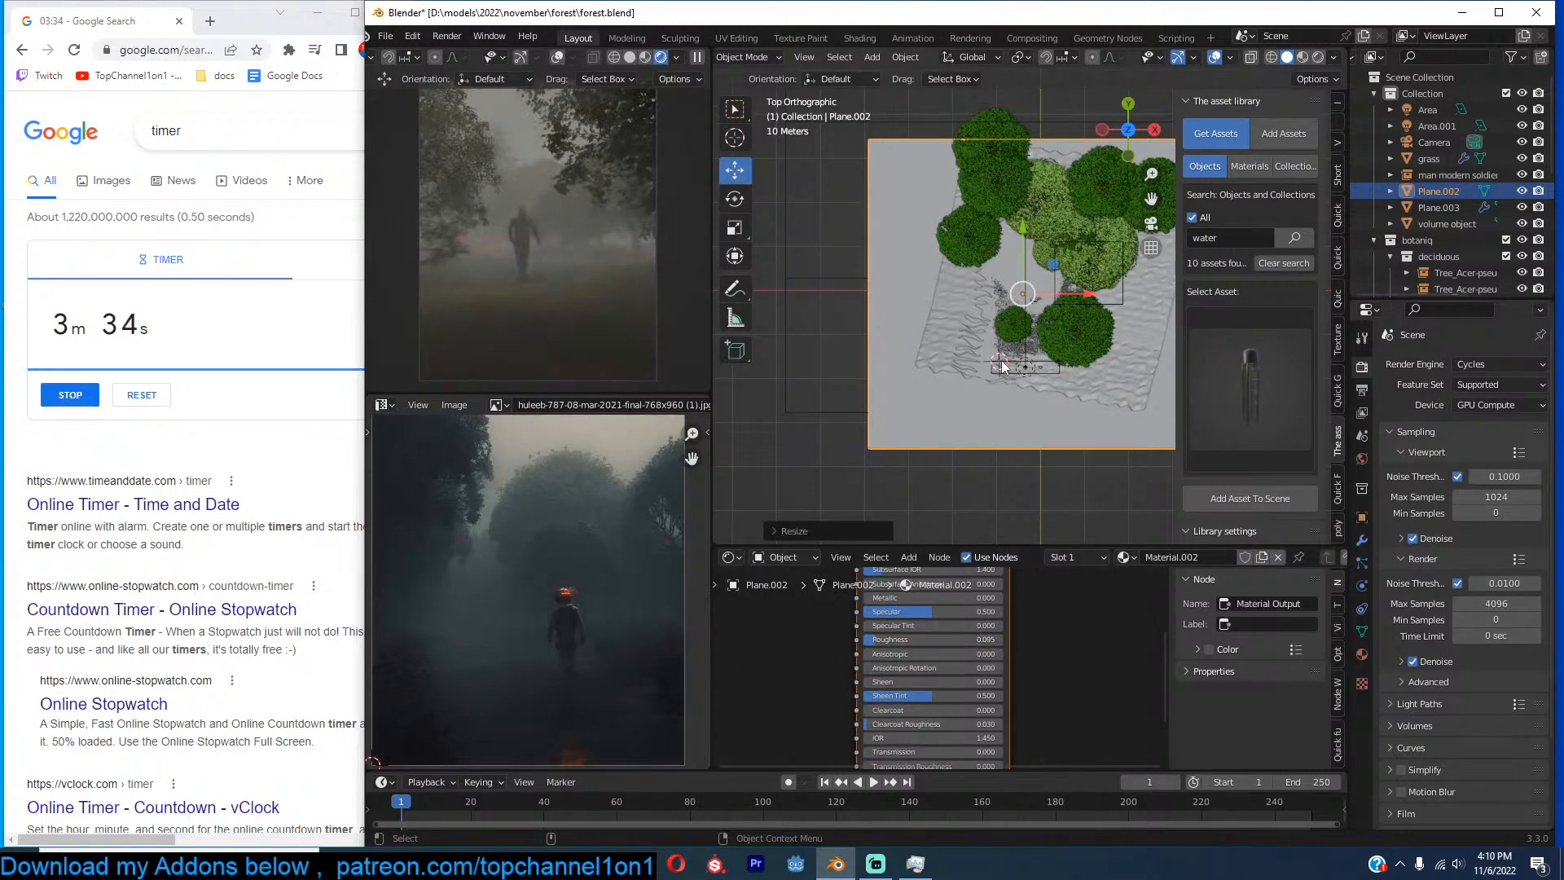
Rotate the wavy sand terrain, Plane.003, around the global Z axis while looking through the camera.
key("KP_0")
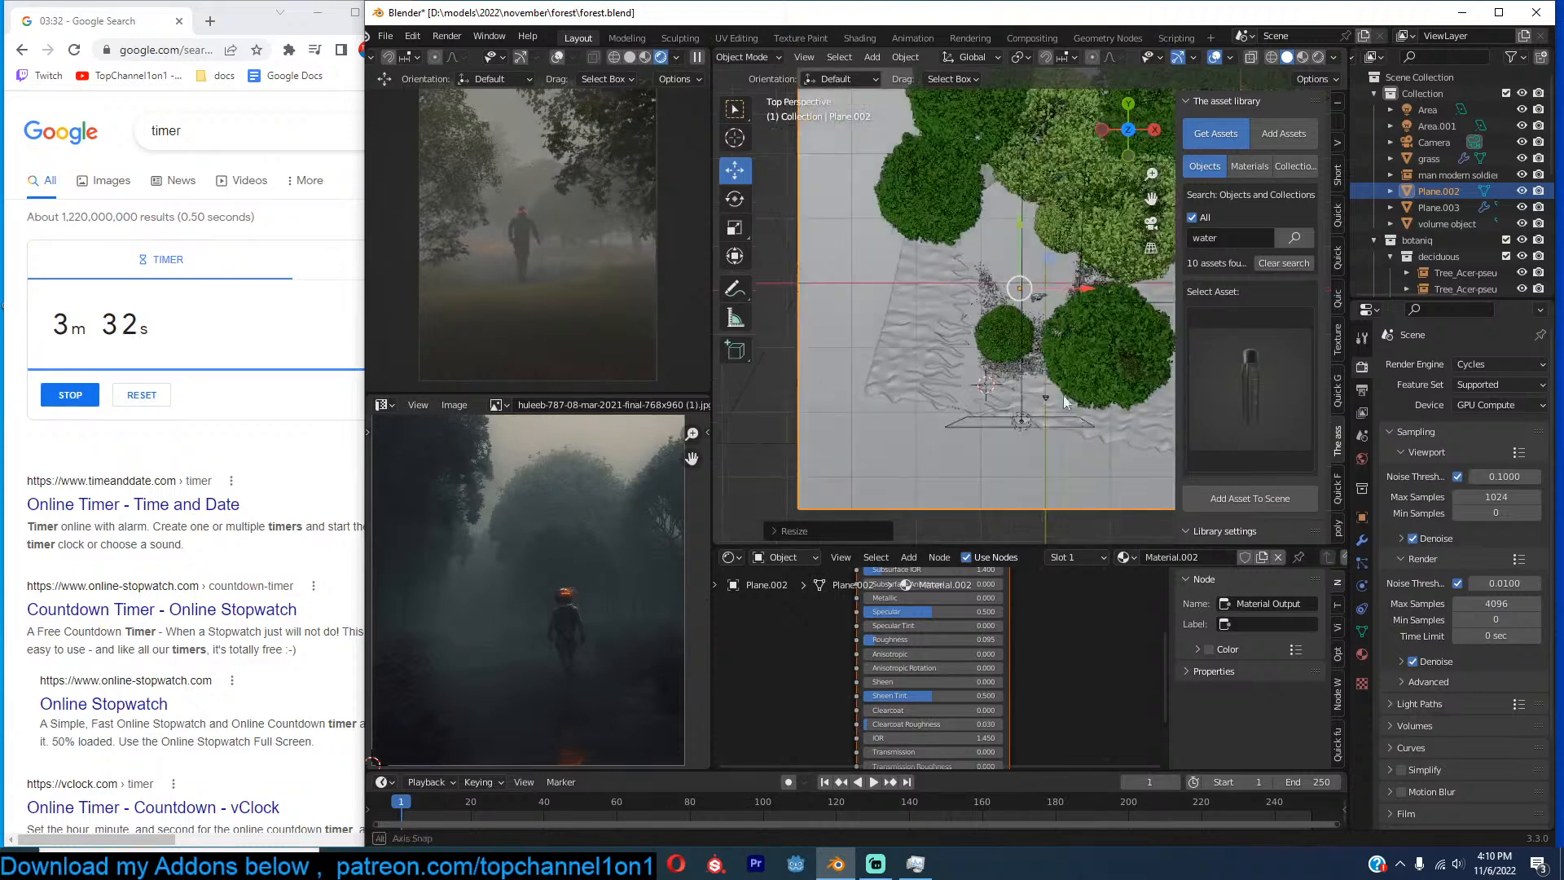
left_click(1064, 375)
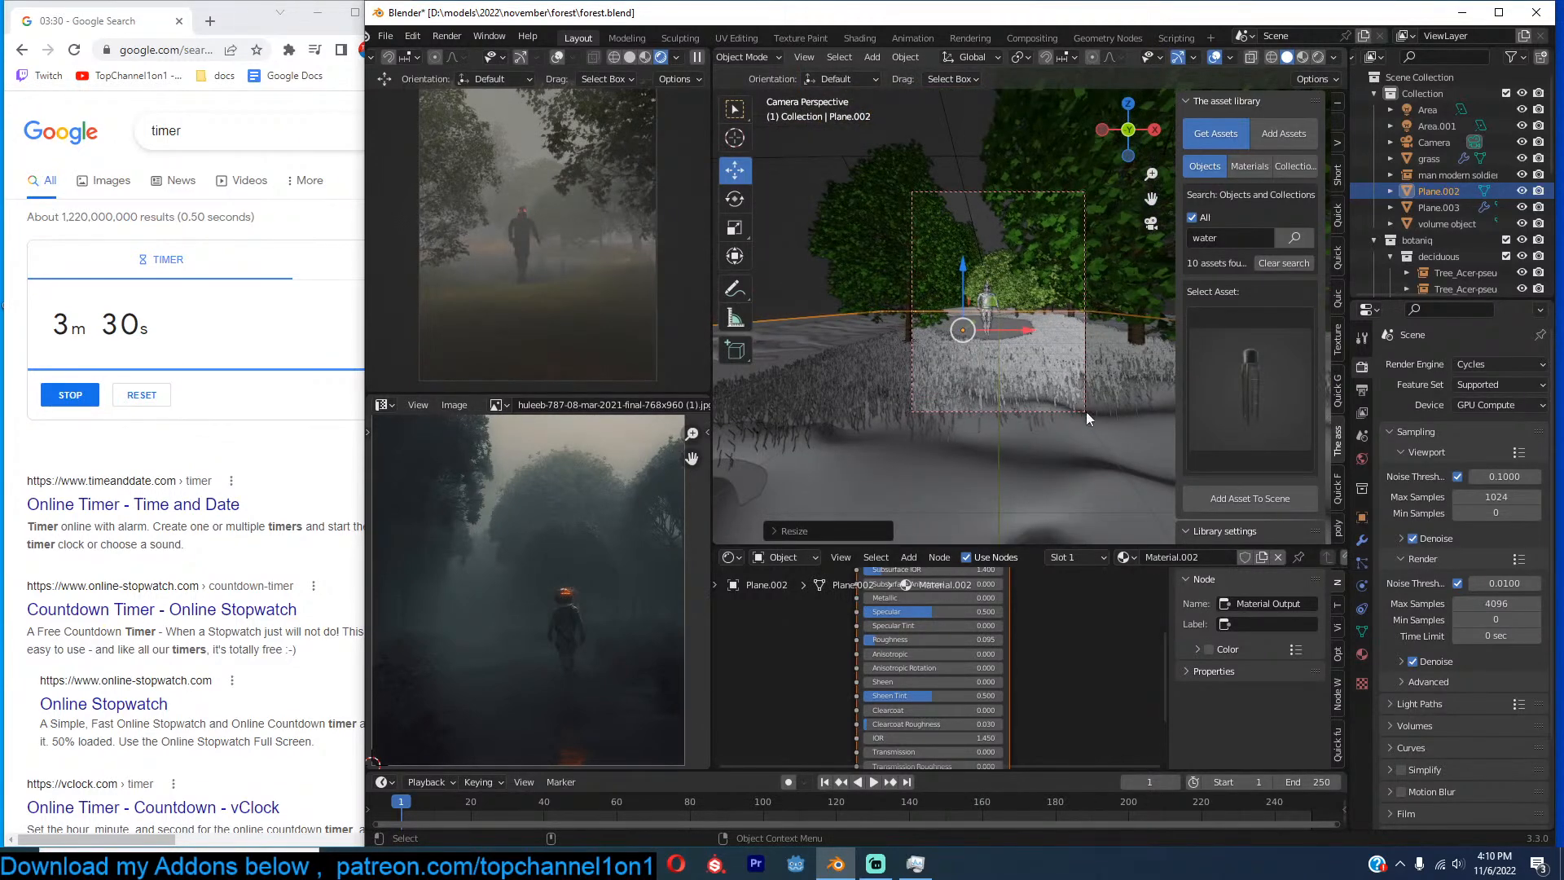
key("r")
key("z")
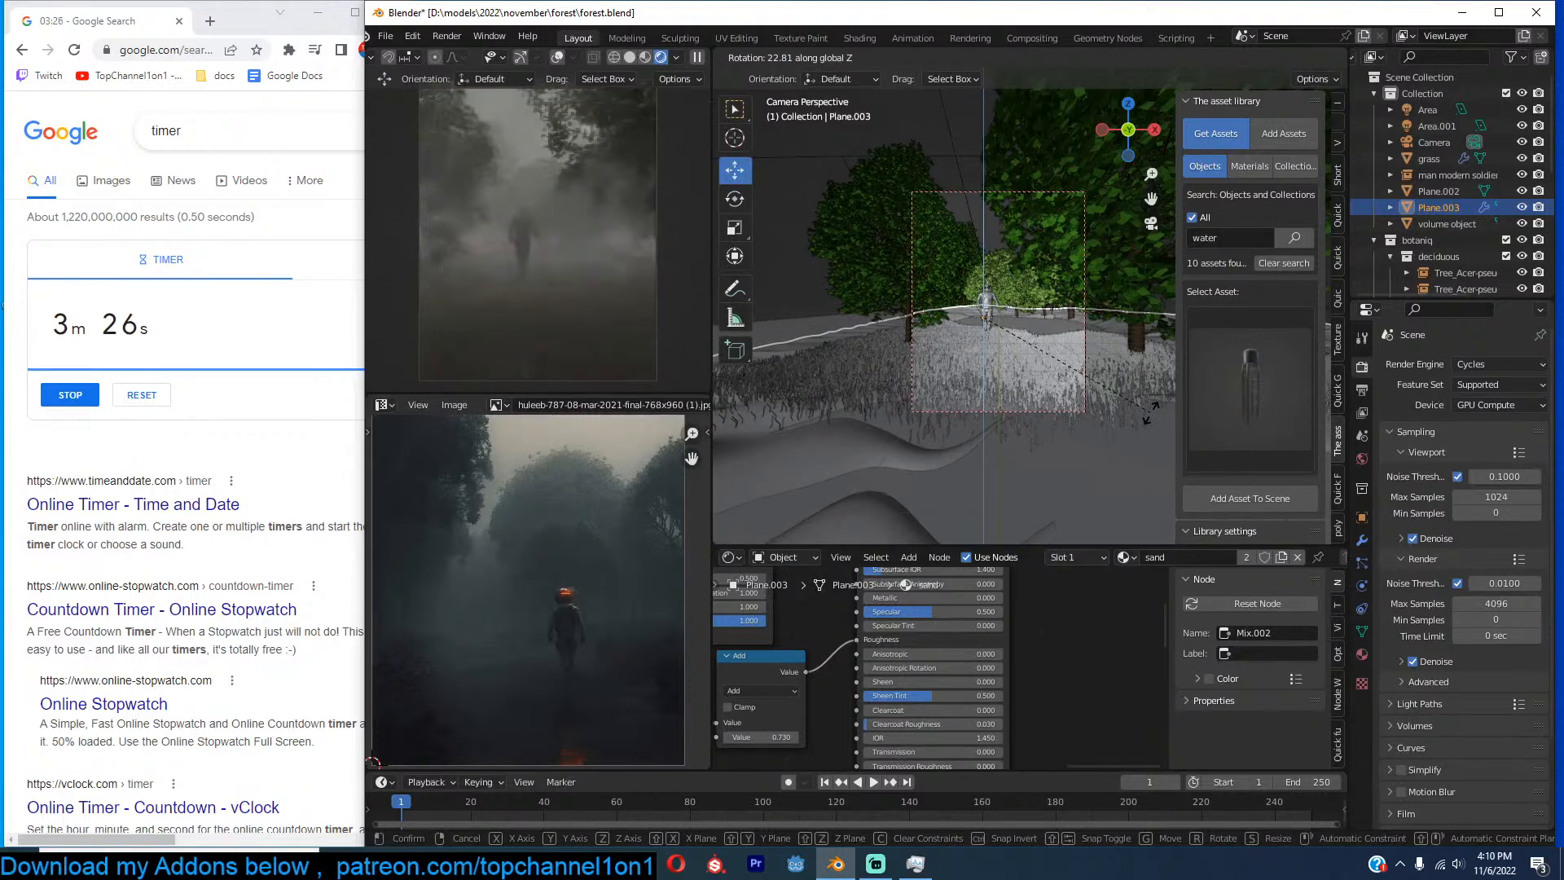
left_click(1135, 412)
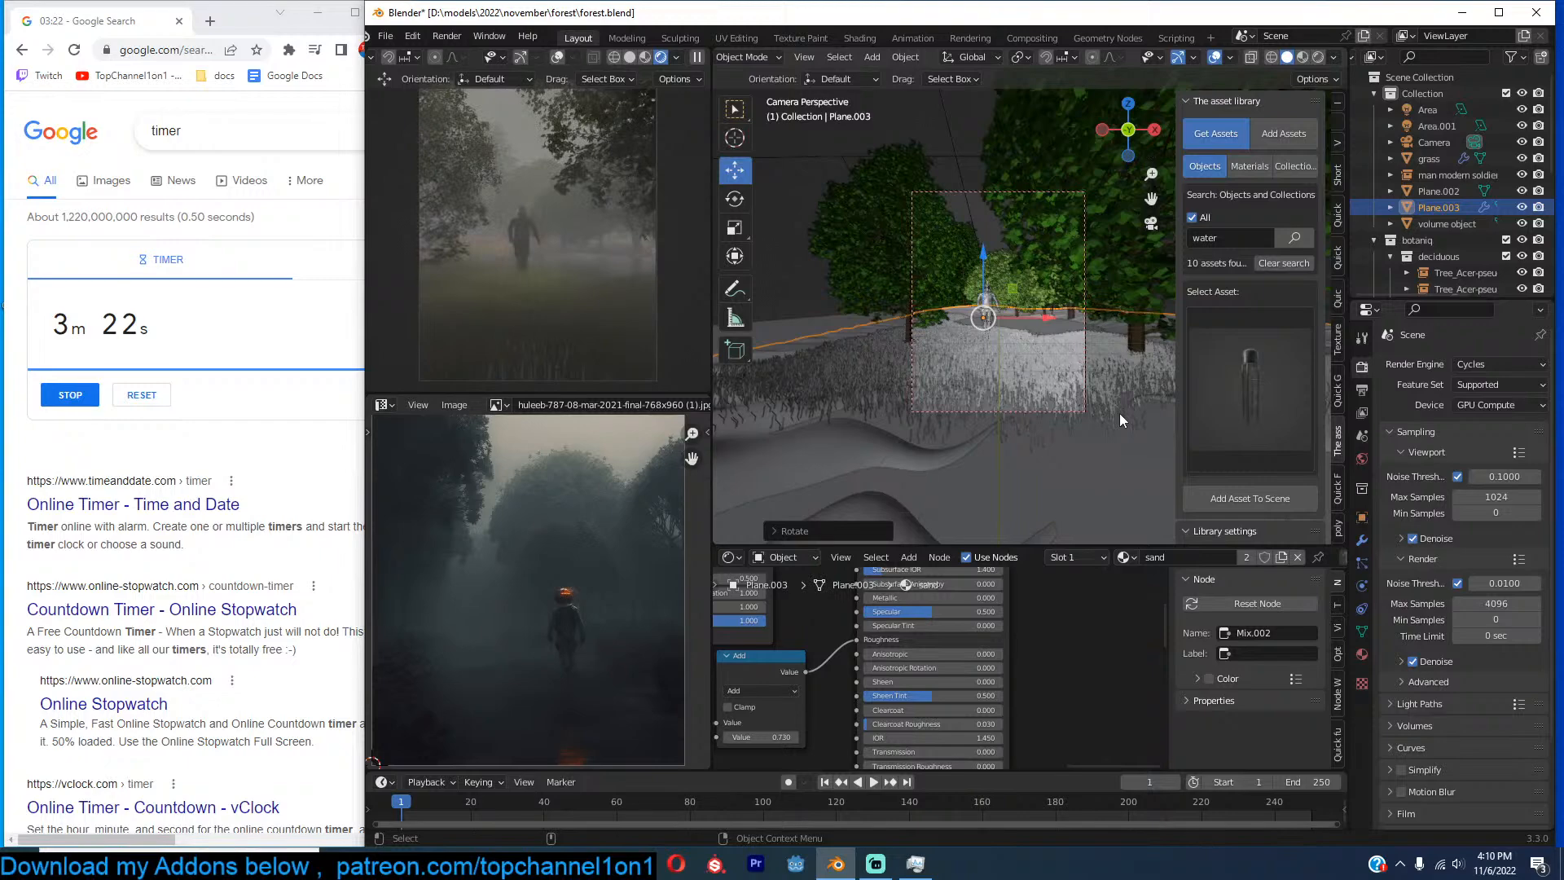
Select the small gas mask piece on the figure's face and check it in local view, returning to the full scene.
middle_click_drag(1089, 389, 1072, 408)
scroll(1072, 409, "up", 4)
left_click(1072, 409)
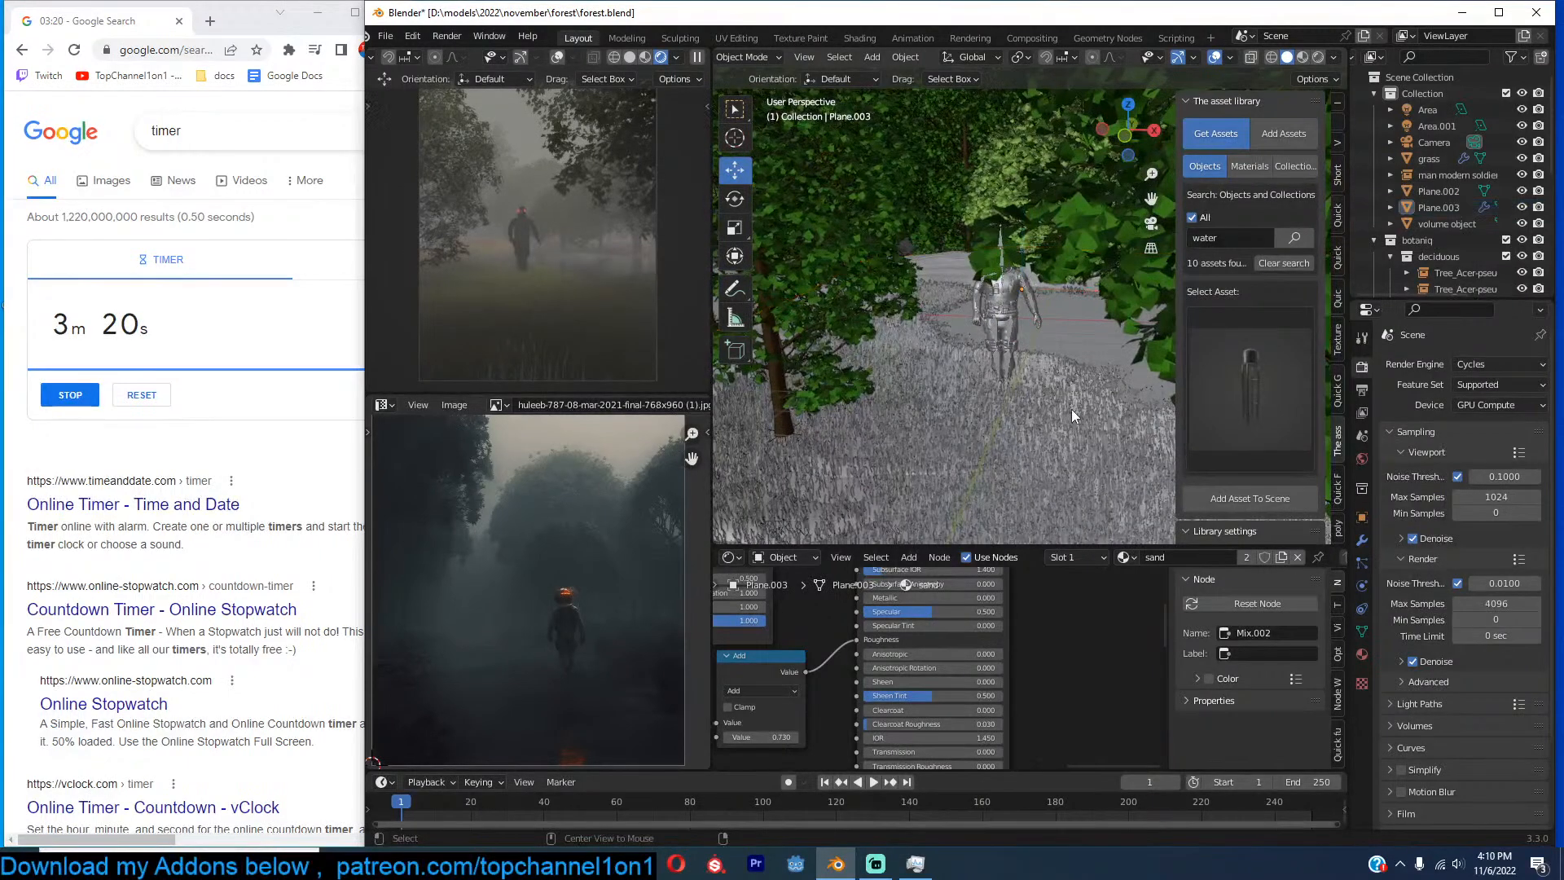
scroll(1018, 342, "up", 4)
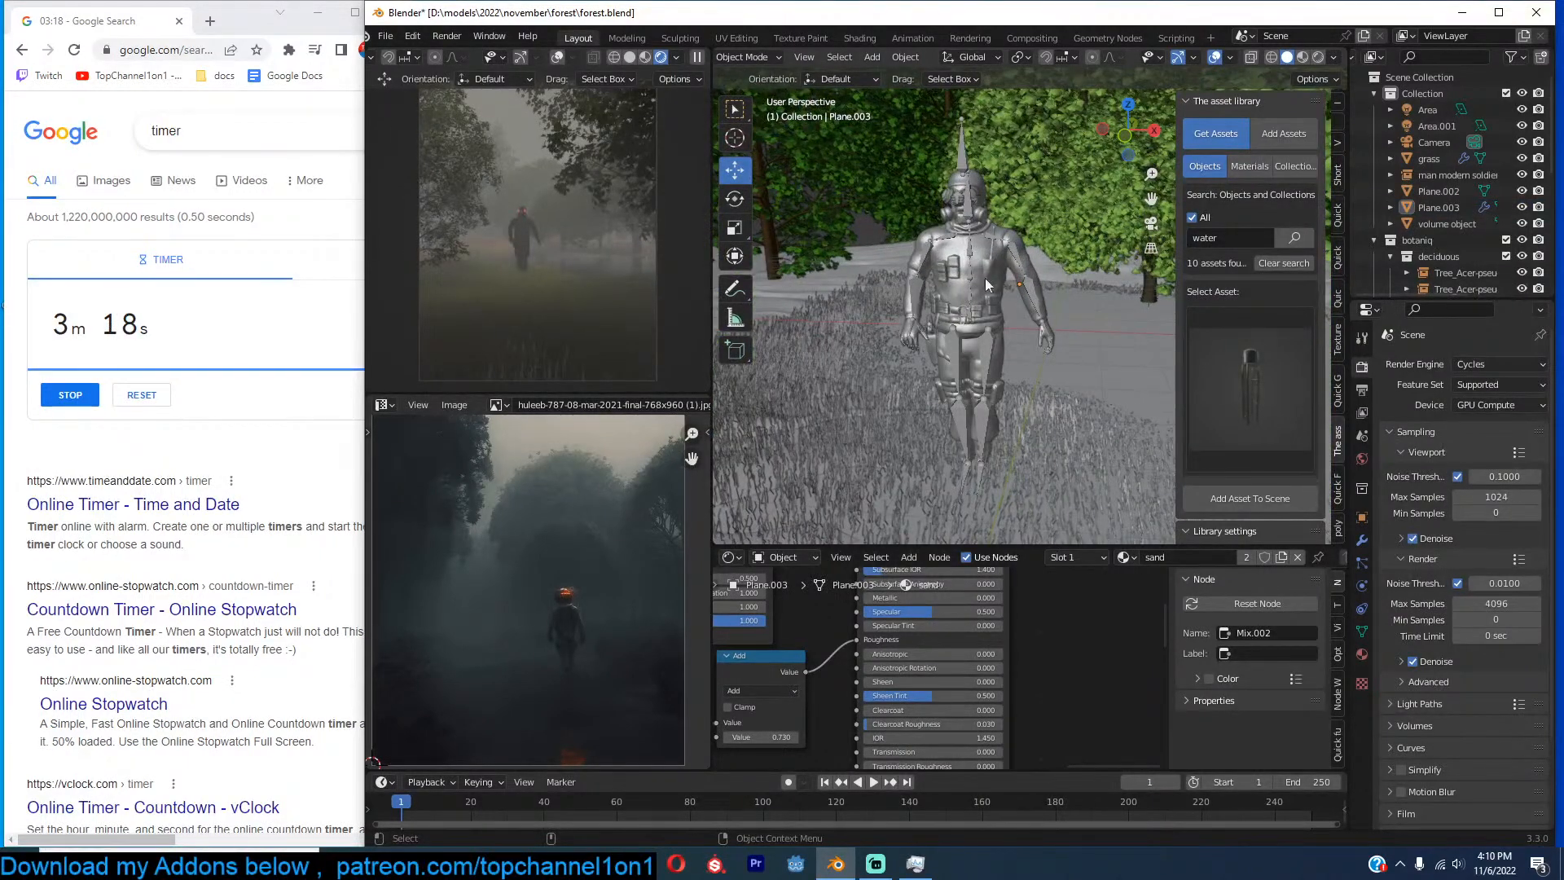
middle_click_drag(969, 180, 1028, 194)
scroll(1028, 194, "up", 3)
middle_click_drag(870, 149, 977, 270, "shift")
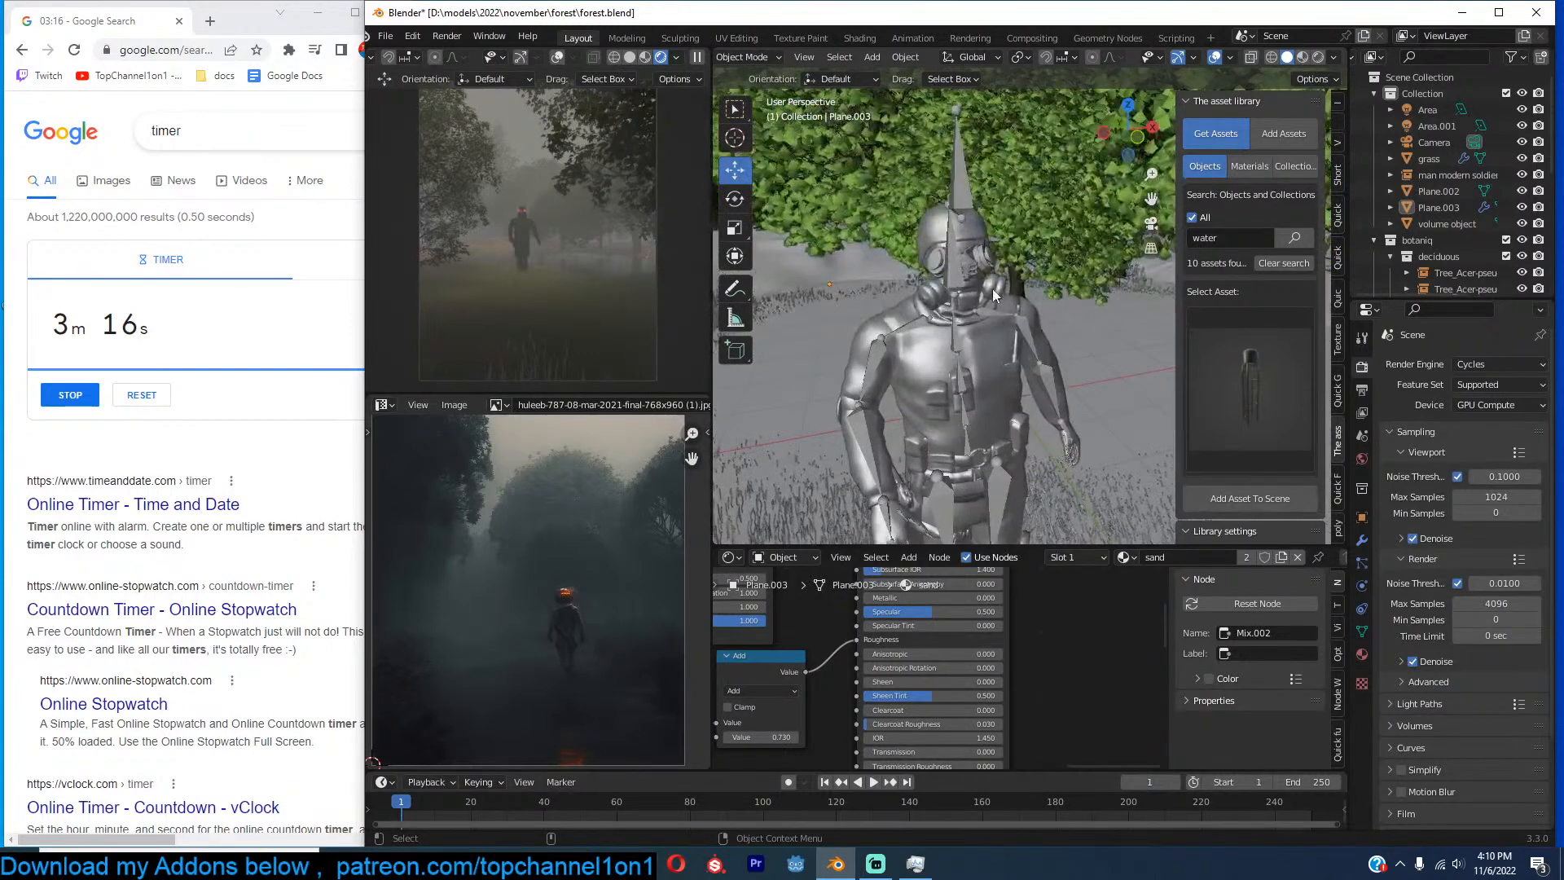
left_click(977, 273)
key("KP_Divide")
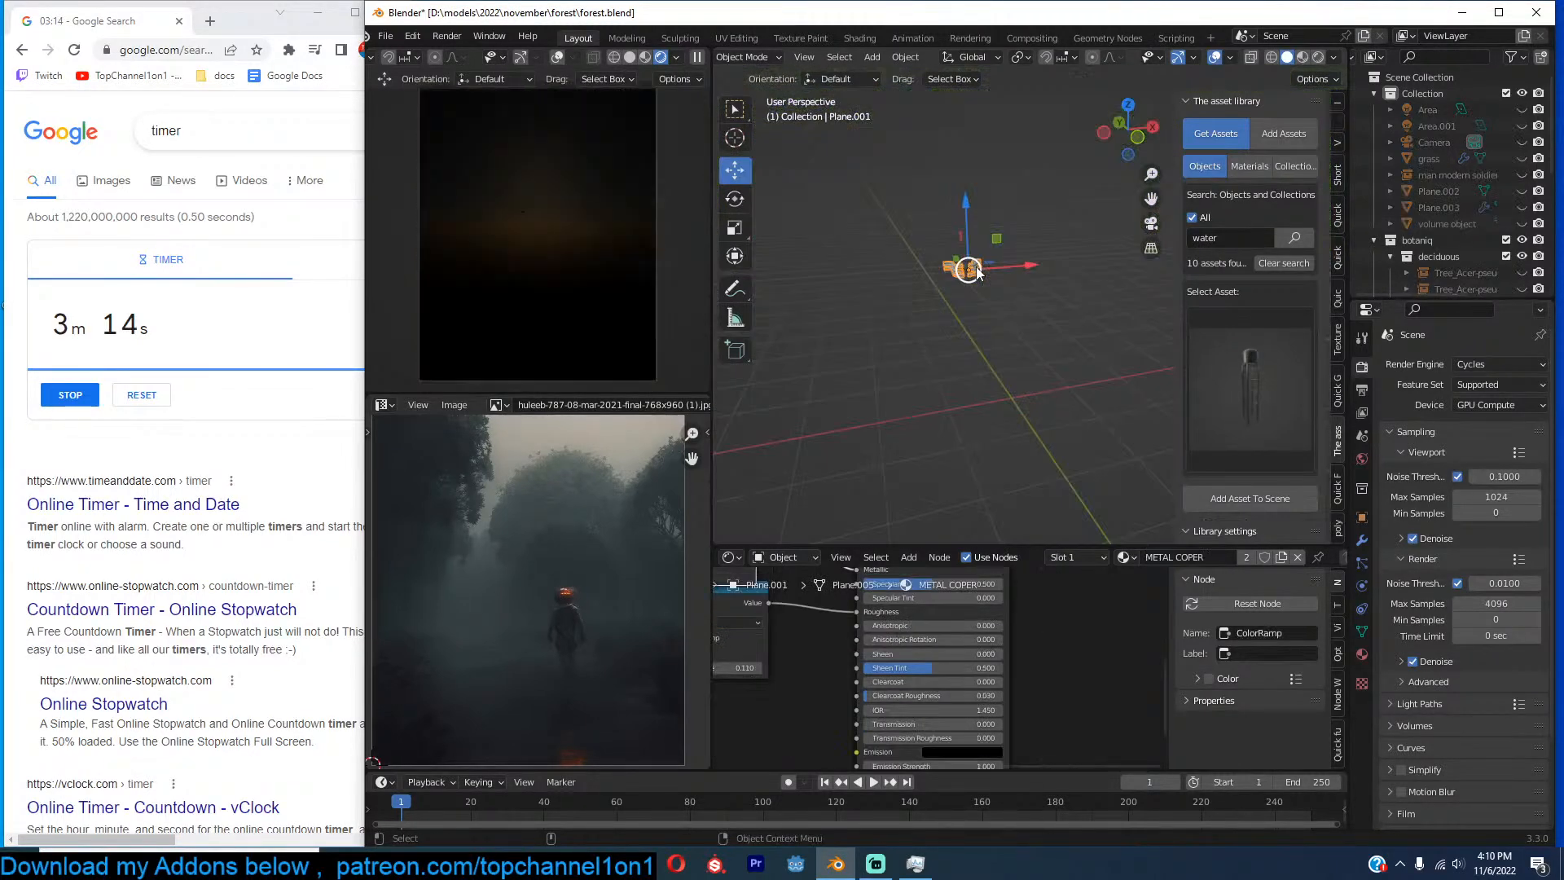
key("ctrl+z")
key("KP_Divide")
key("KP_Divide")
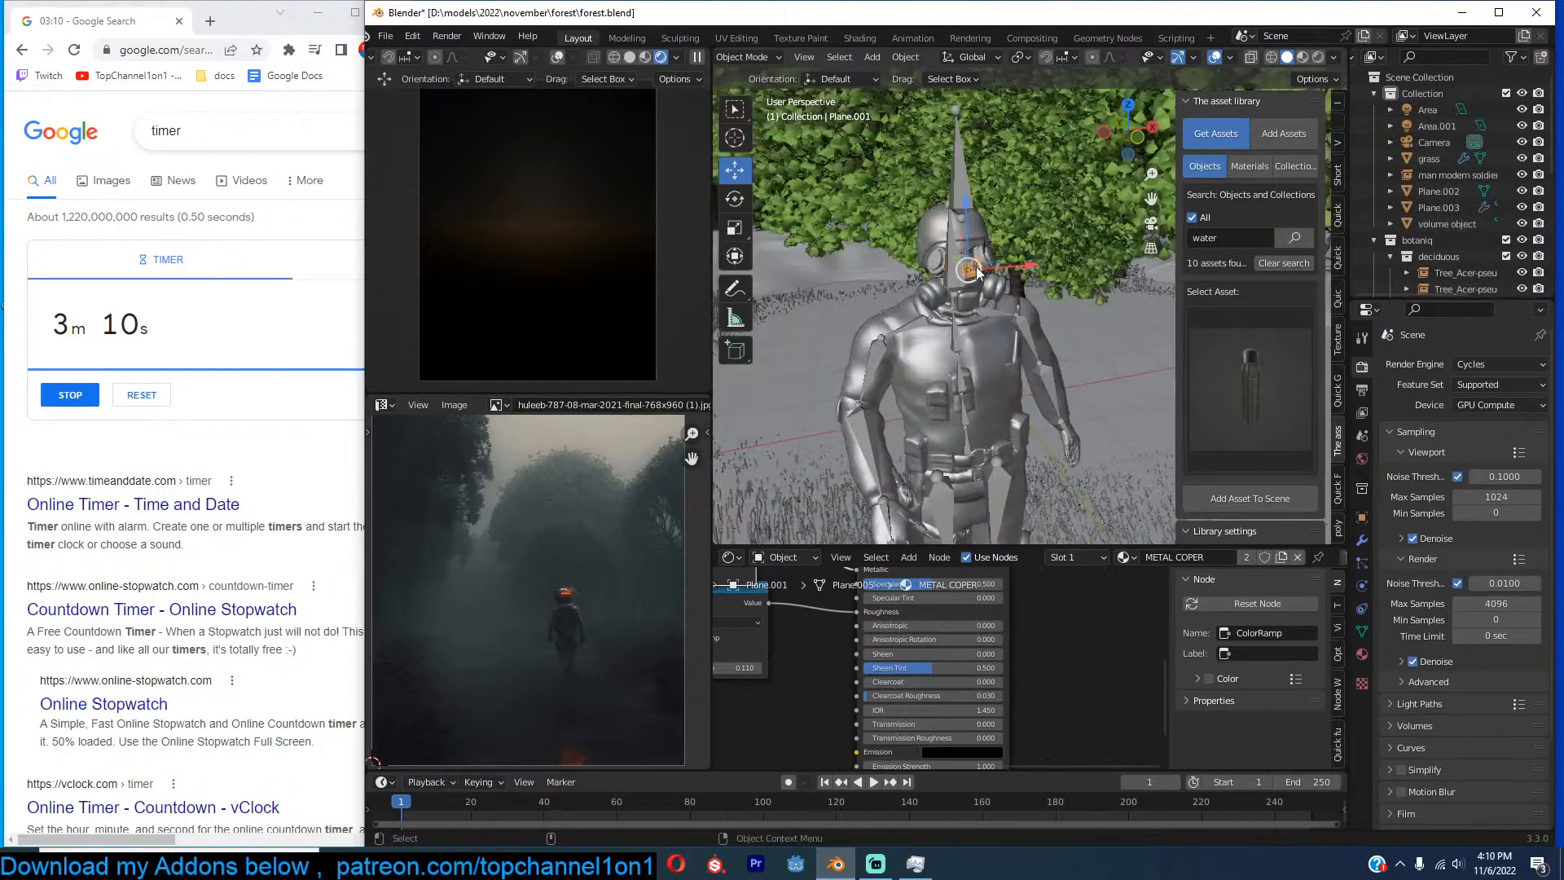
Select the figure's parts grouped with the mask piece and parent them to the man modern soldier object.
middle_click_drag(976, 266, 982, 276)
key("shift+g")
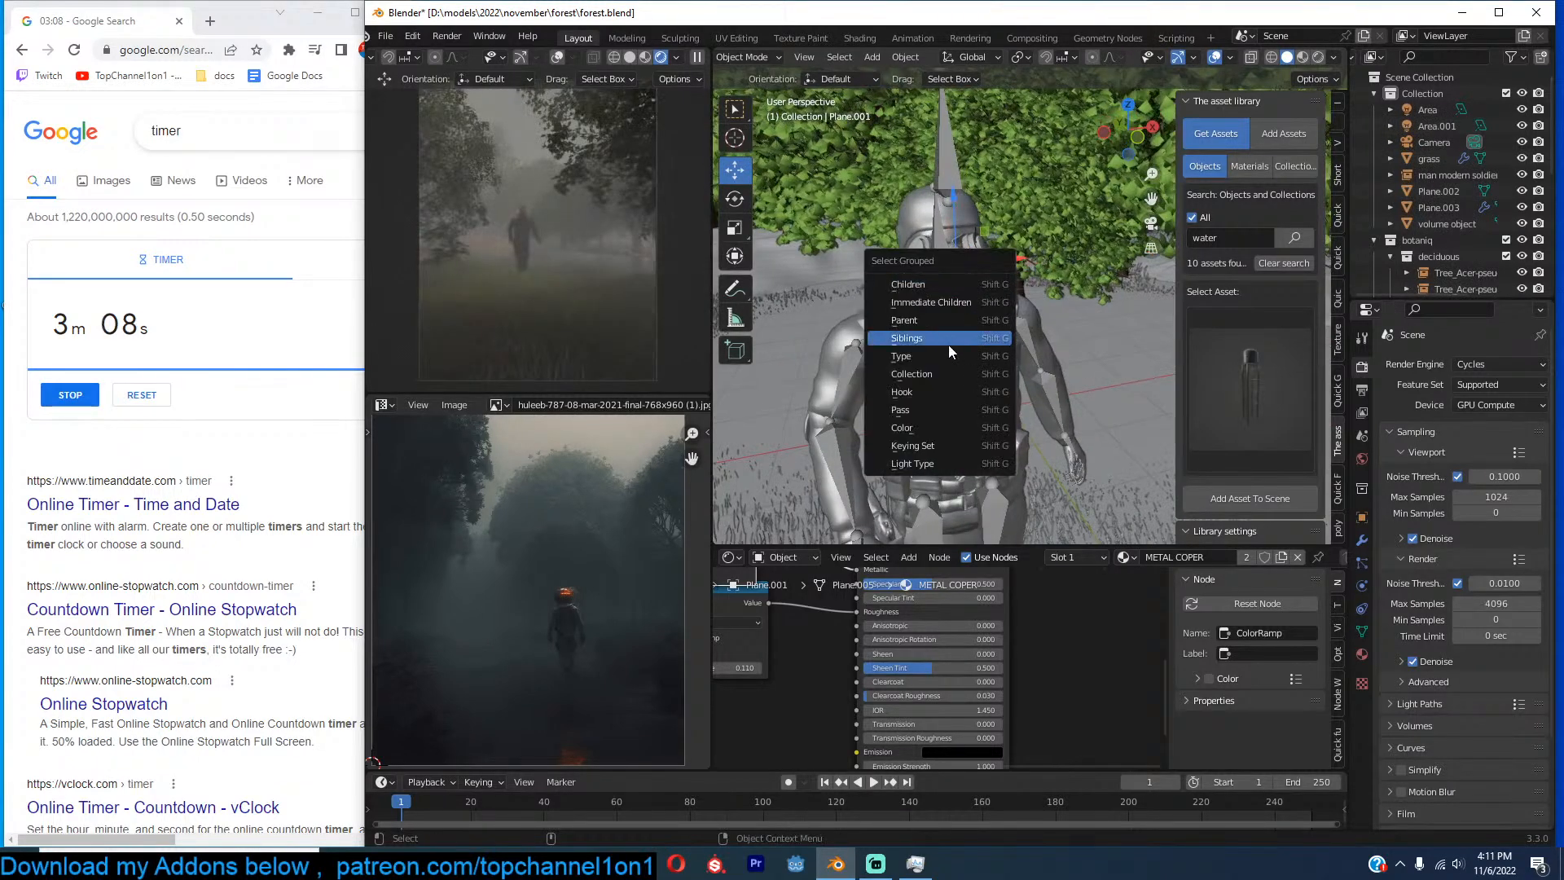
left_click(949, 371)
left_click(897, 220, "shift")
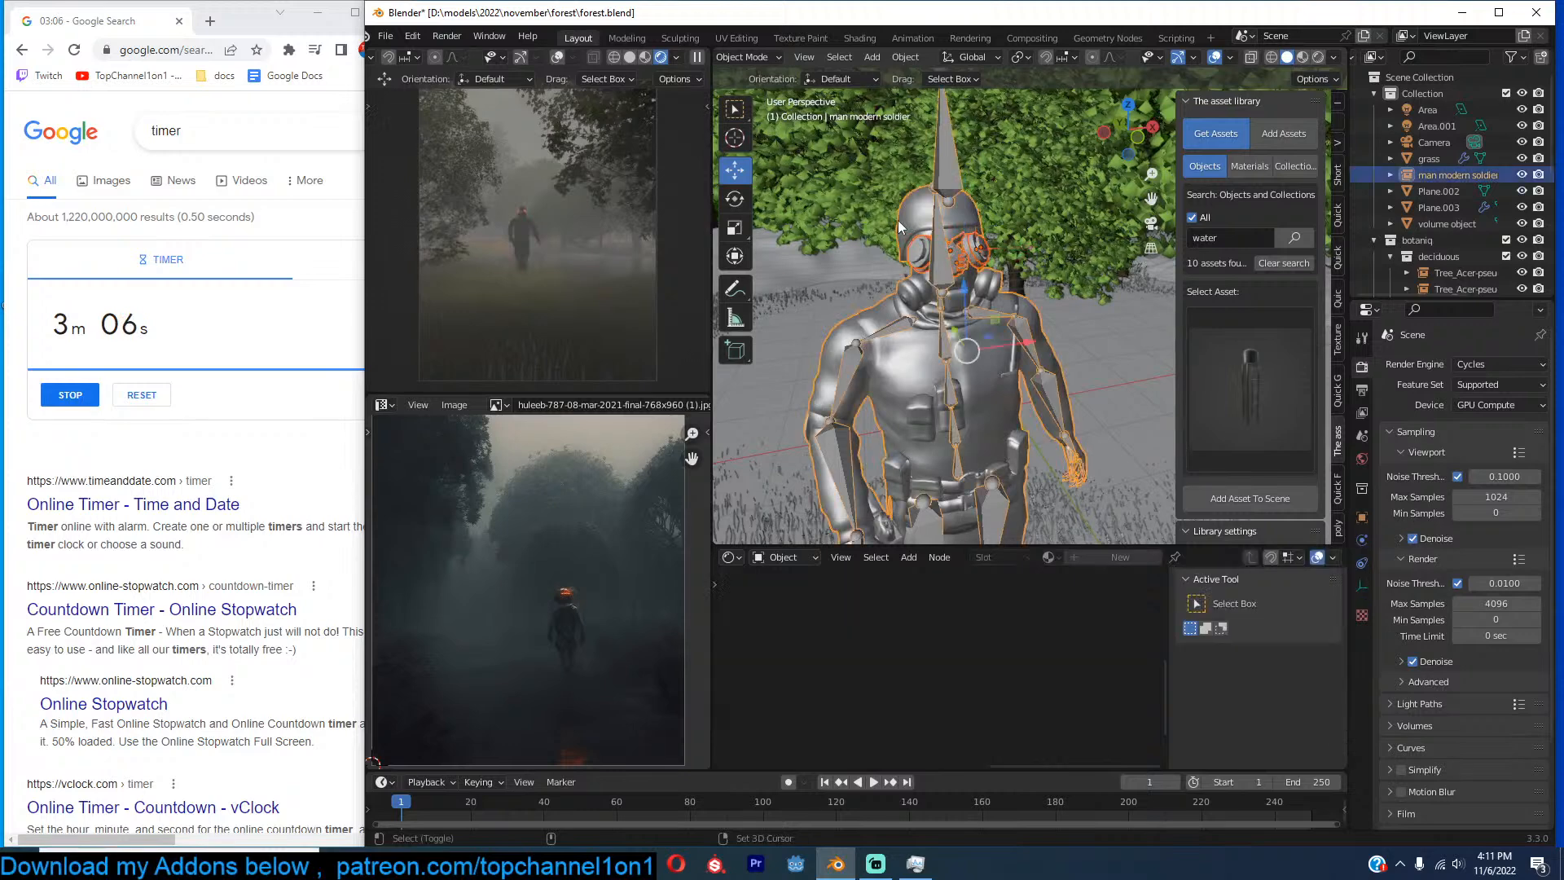
key("ctrl+p")
left_click(898, 220)
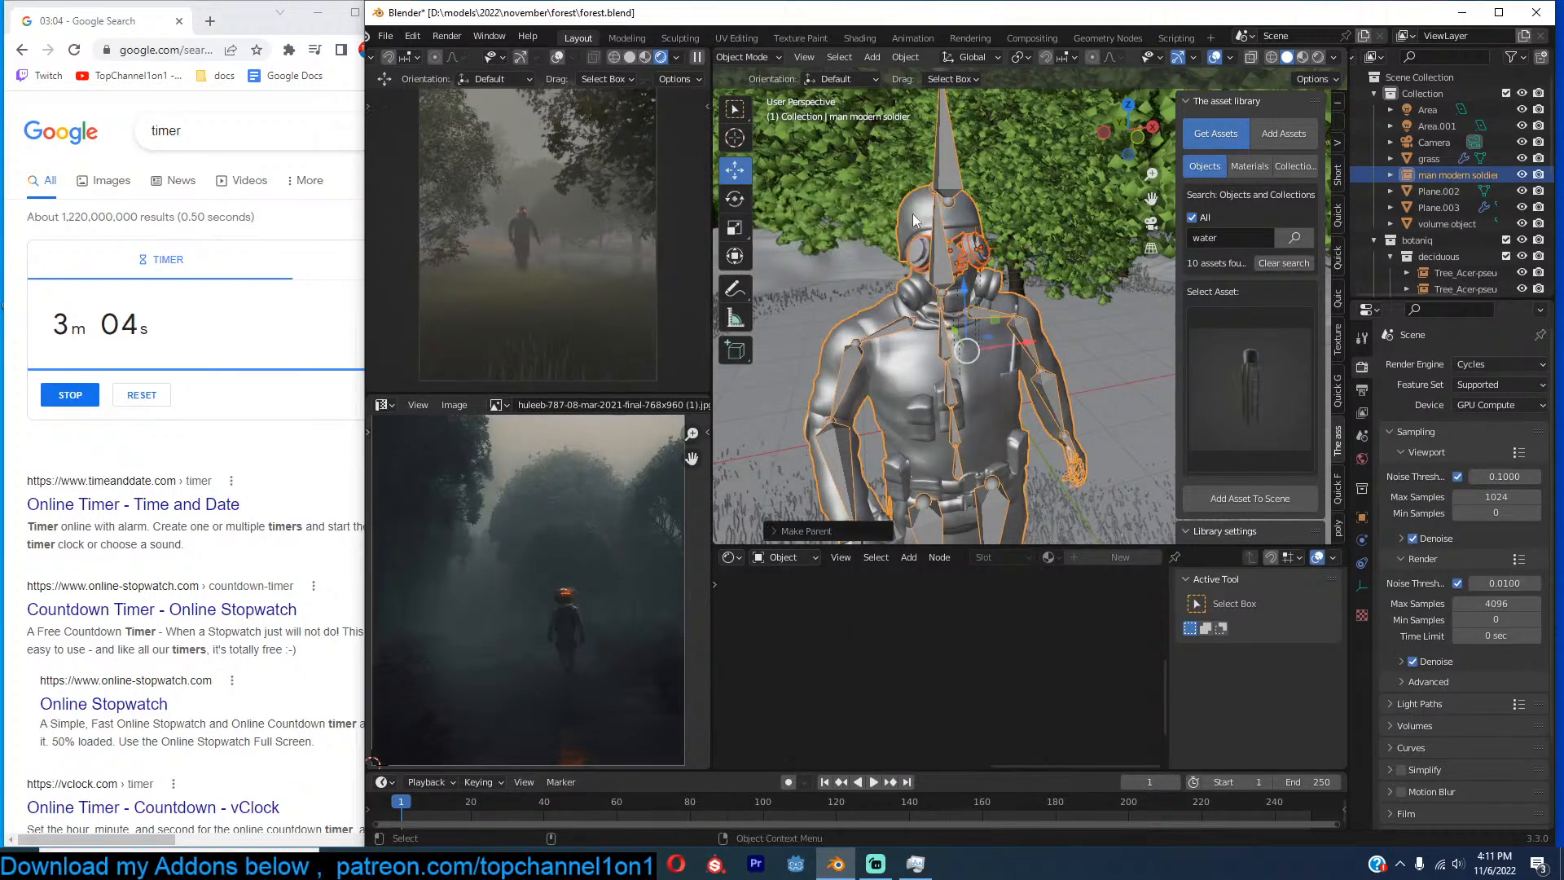
Place the 3D cursor on the ground in front of the camera, snap the man modern soldier to it and check the camera view.
left_click(958, 171)
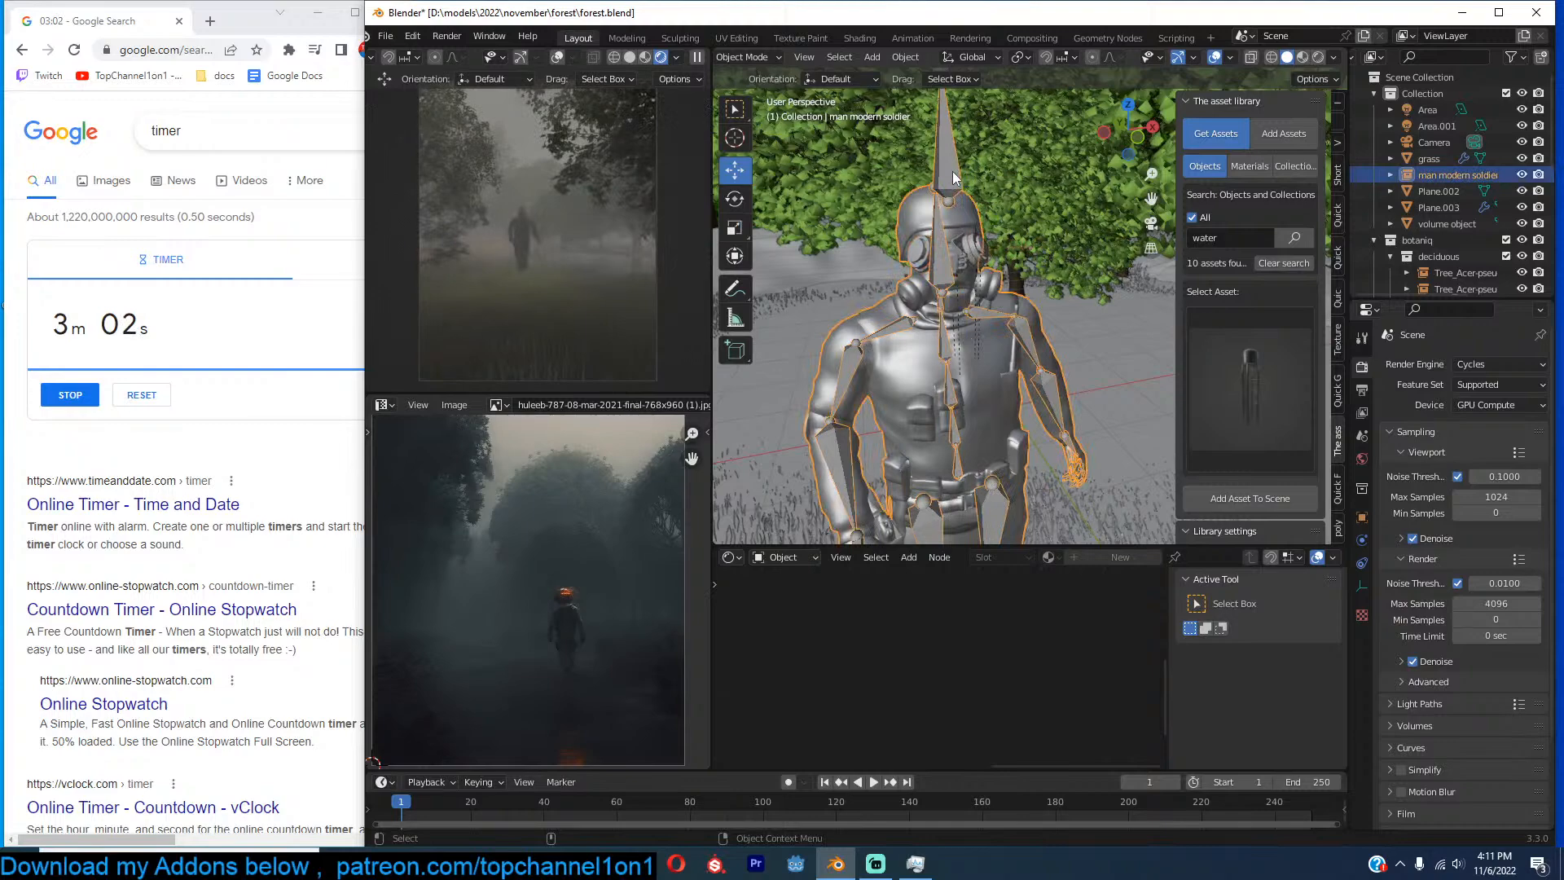
scroll(982, 245, "down", 8)
middle_click_drag(979, 256, 1044, 343)
right_click(1055, 399, "shift")
key("shift+s")
left_click(1035, 312)
key("KP_0")
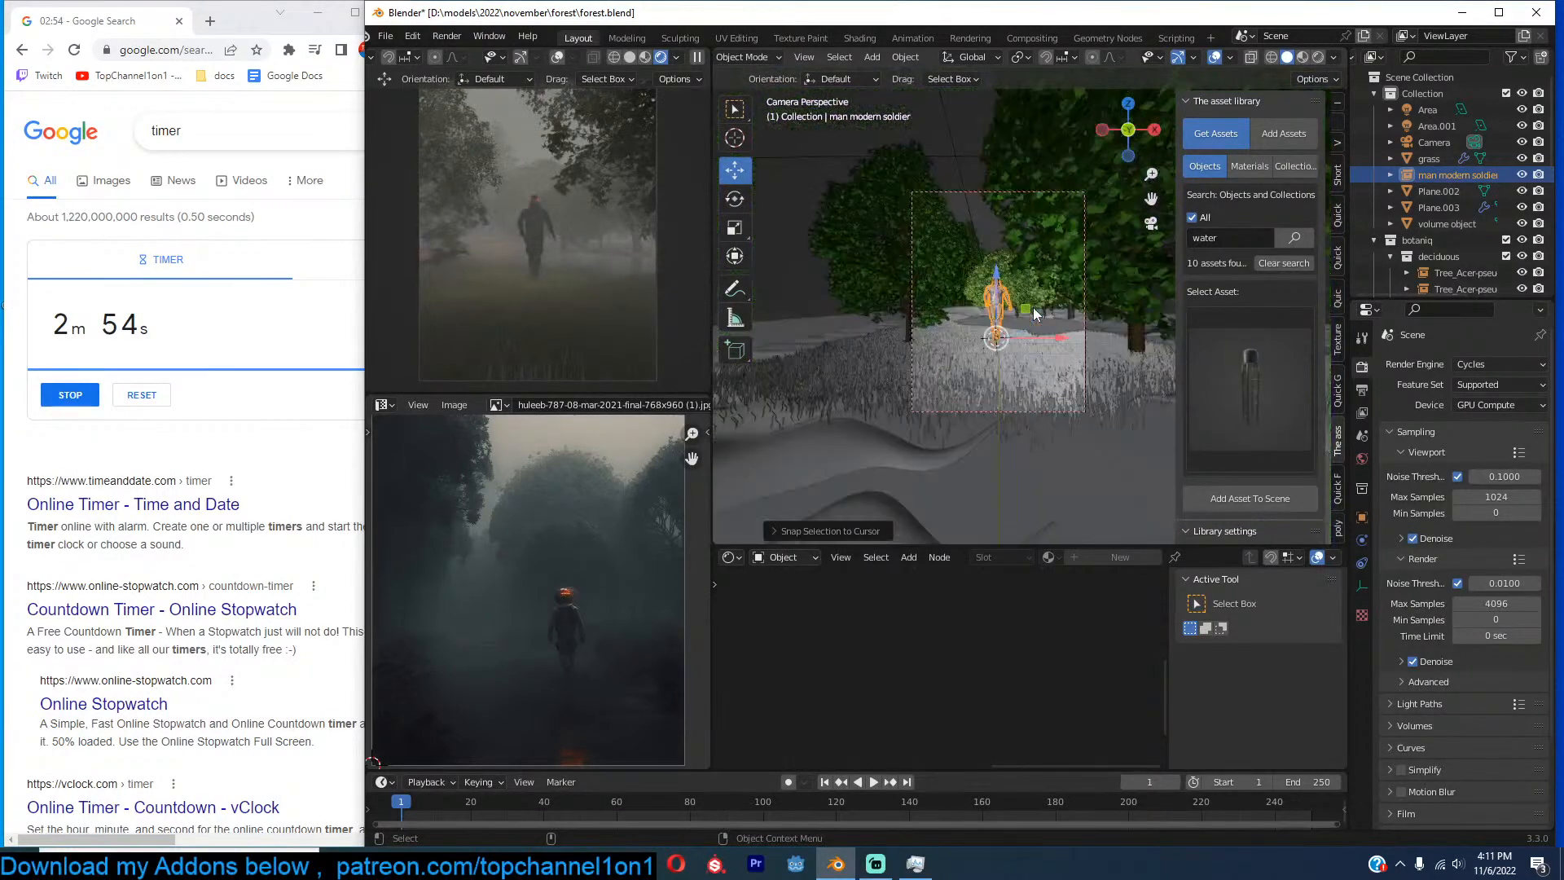
Add an area light at the soldier figure and raise it above his head.
scroll(922, 295, "up", 4)
middle_click_drag(935, 300, 1011, 242)
scroll(921, 334, "up", 3)
key("shift+a")
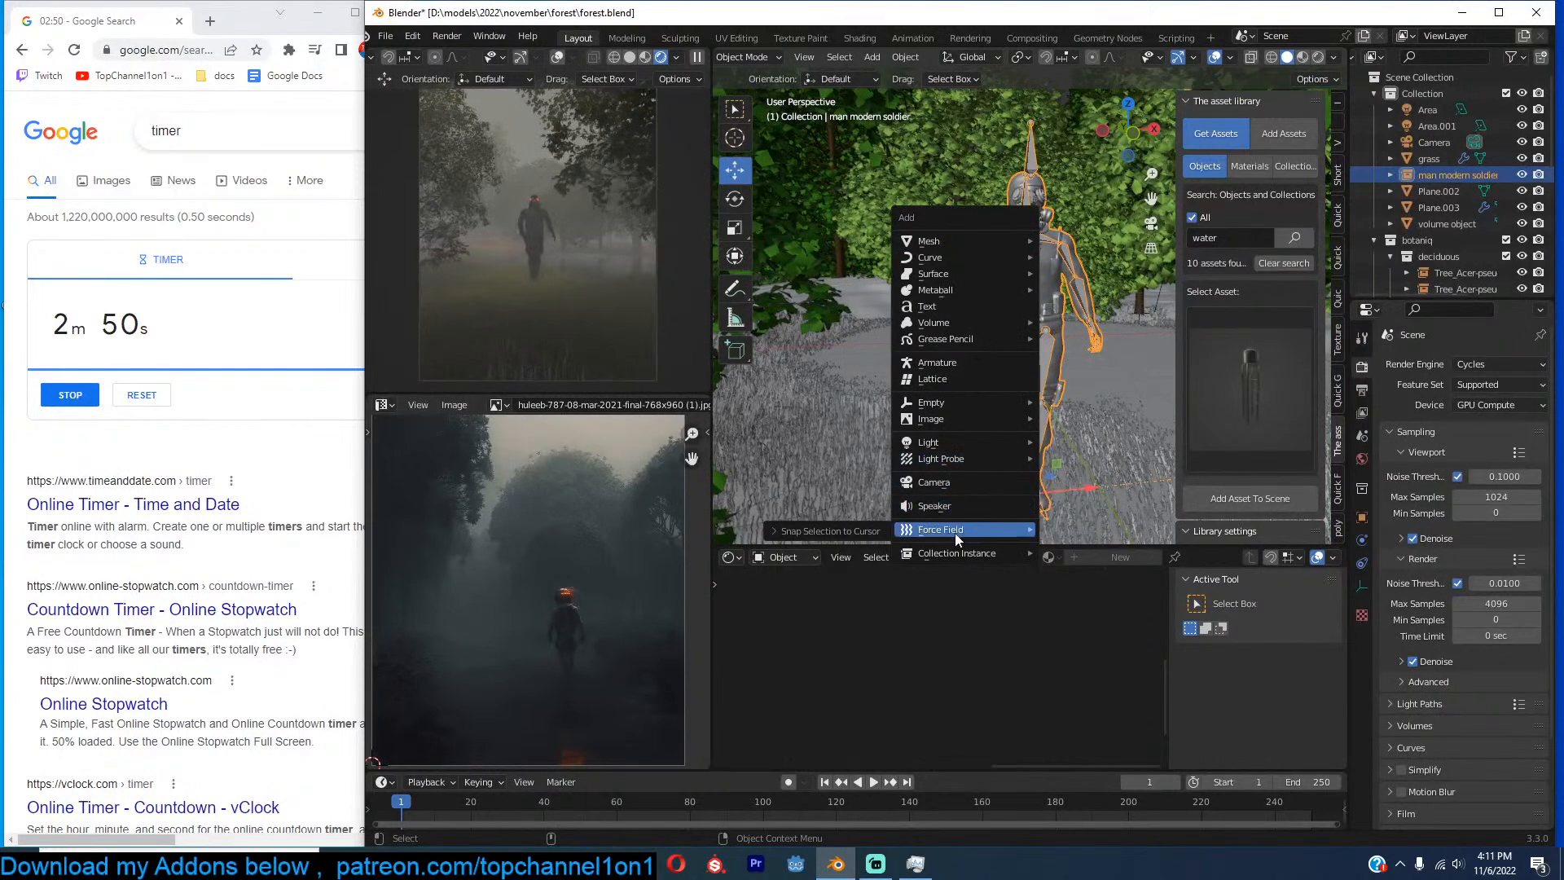
mouse_move(992, 441)
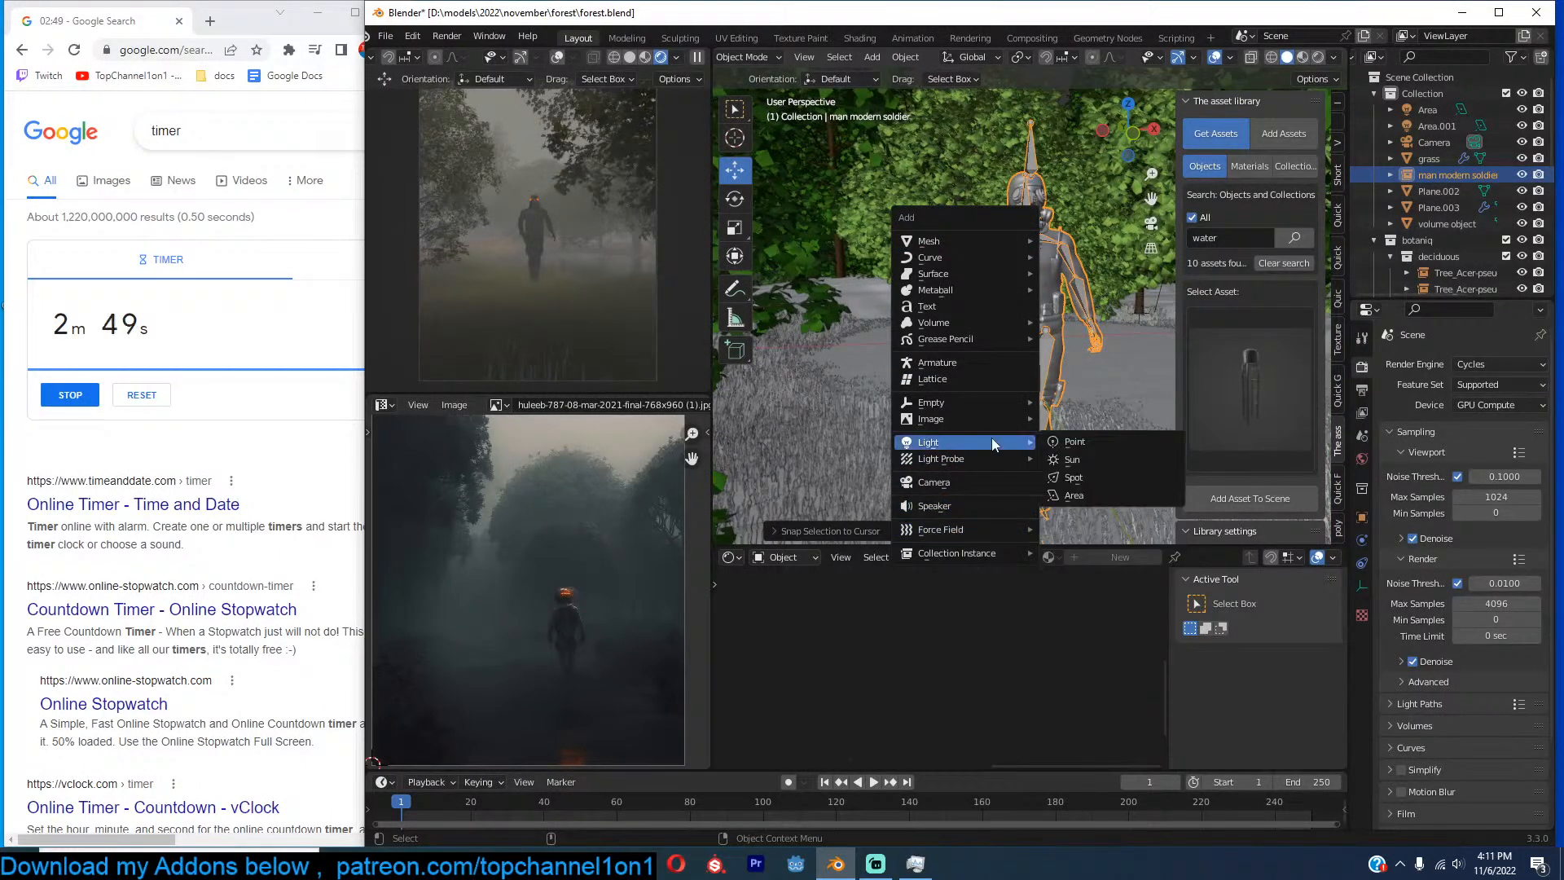
left_click(1123, 496)
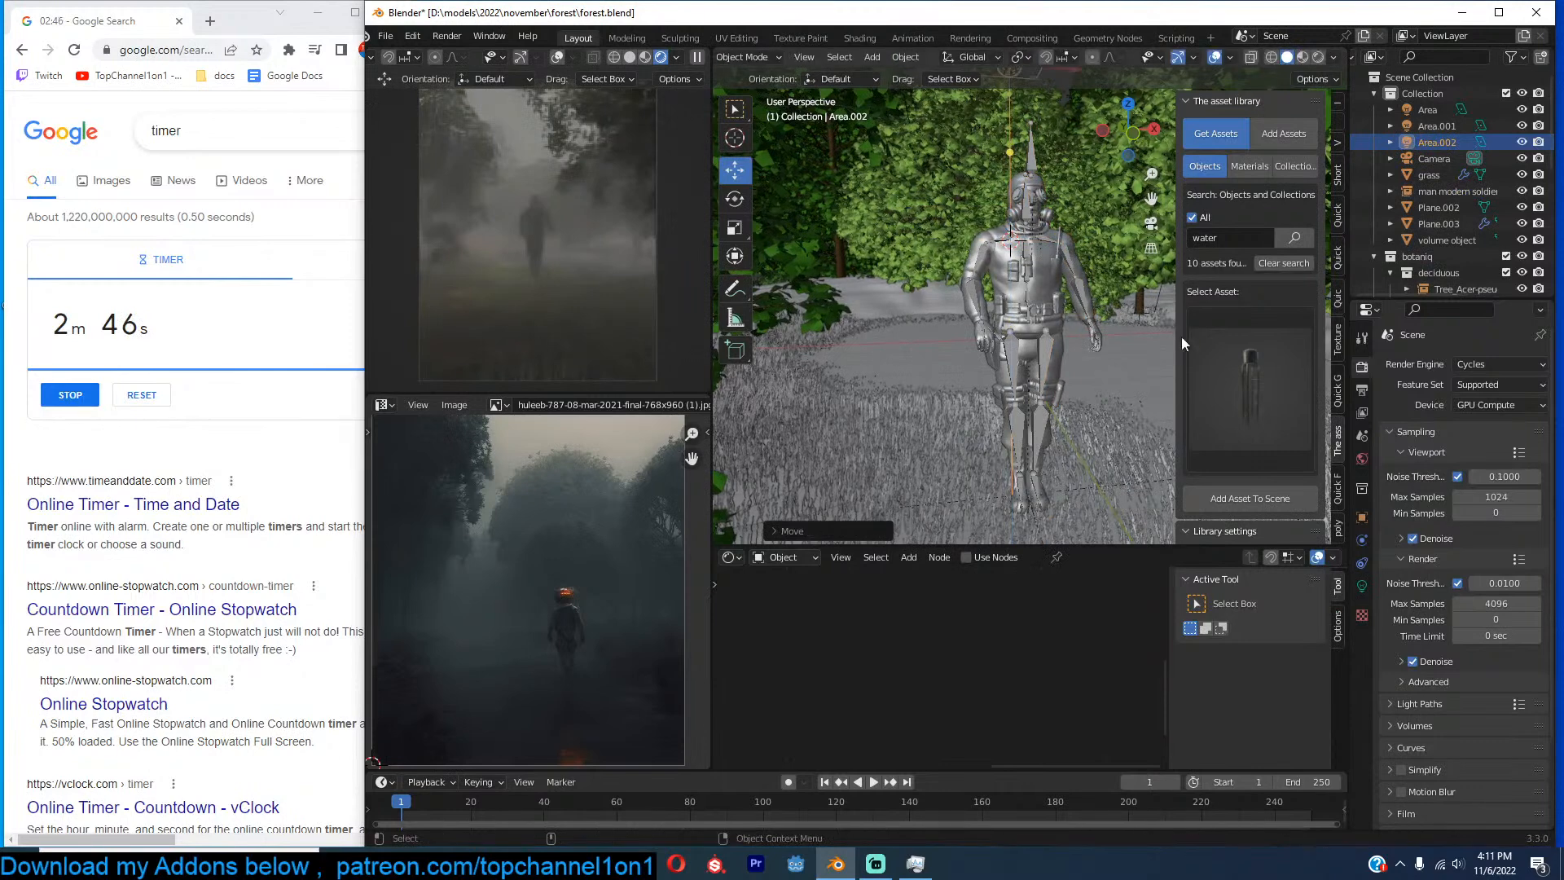
Set the power of the area light above the figure to 1000 W.
left_click(1362, 563)
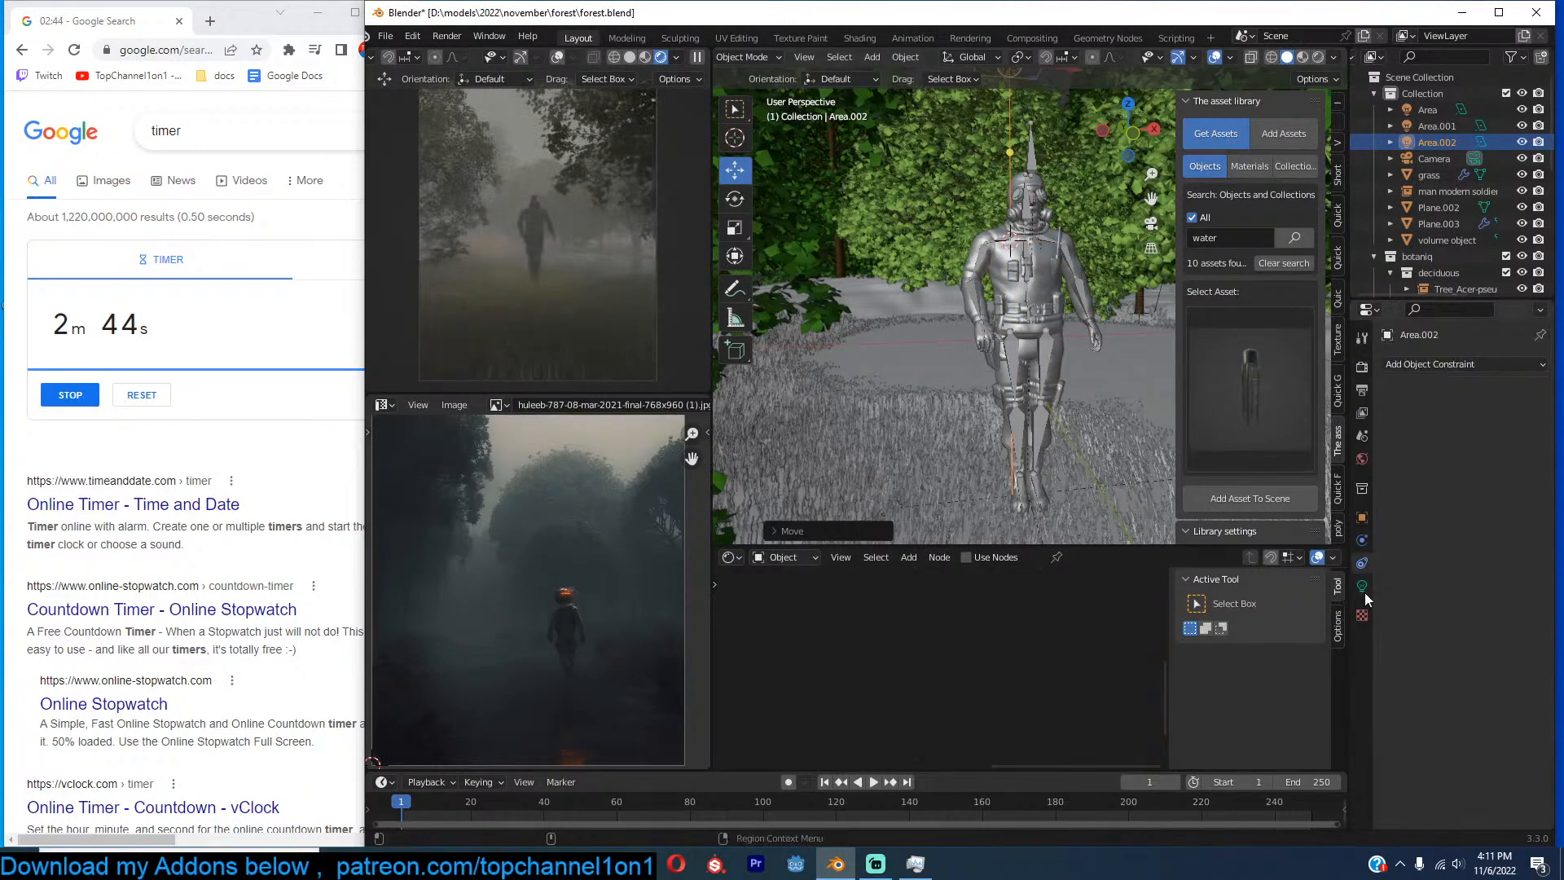
left_click(1362, 586)
double_click(1486, 476)
type("1000")
key("Return")
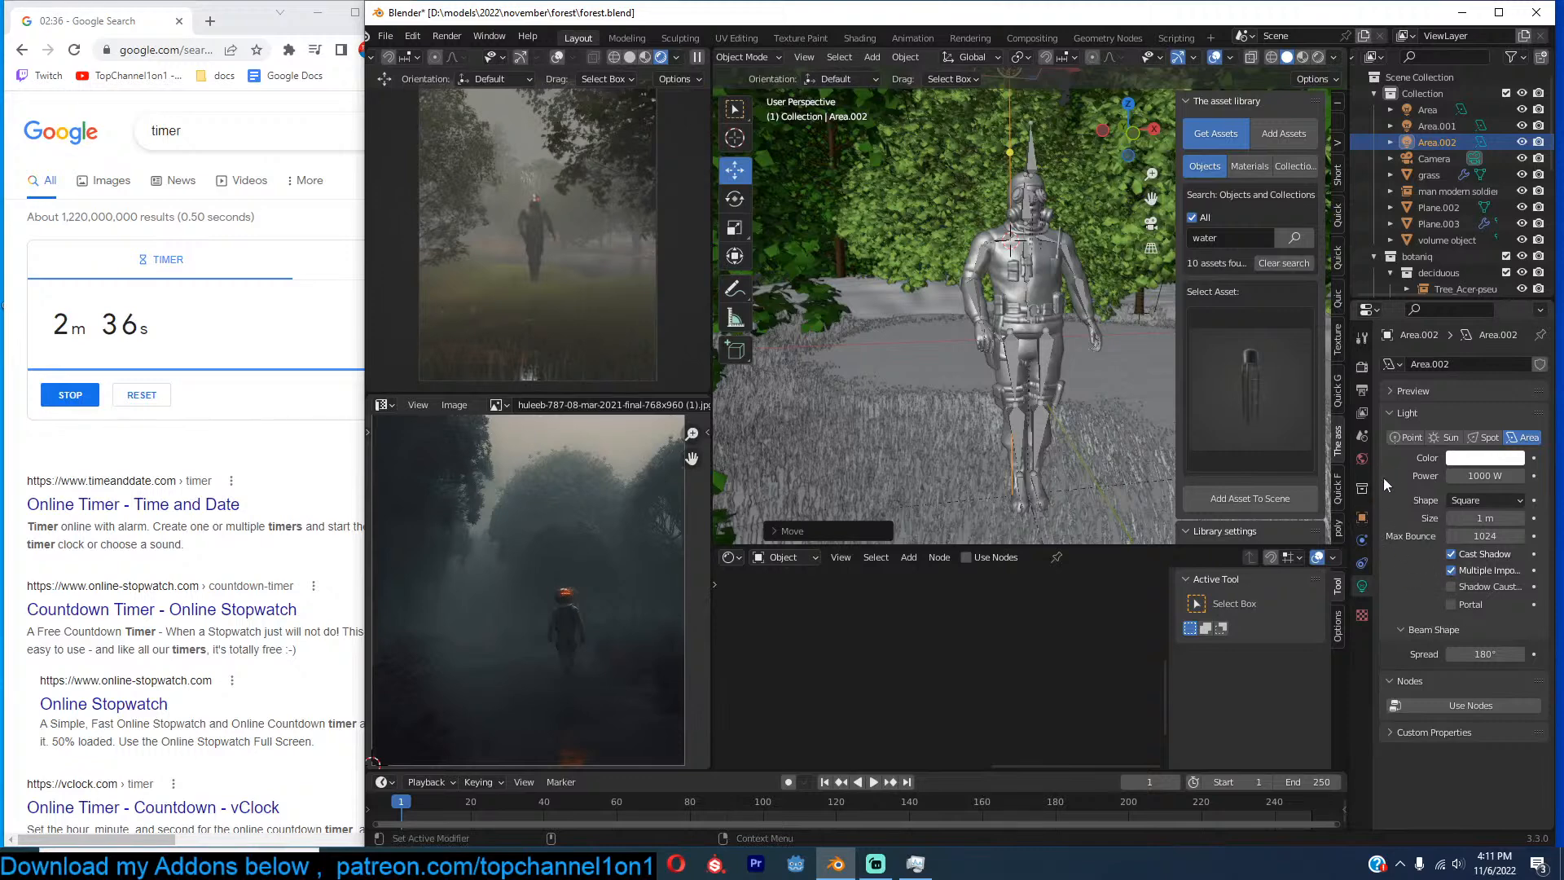
Turn off Volume Scatter in the ray visibility of the area light above the figure.
left_click(1361, 516)
left_click(1415, 710)
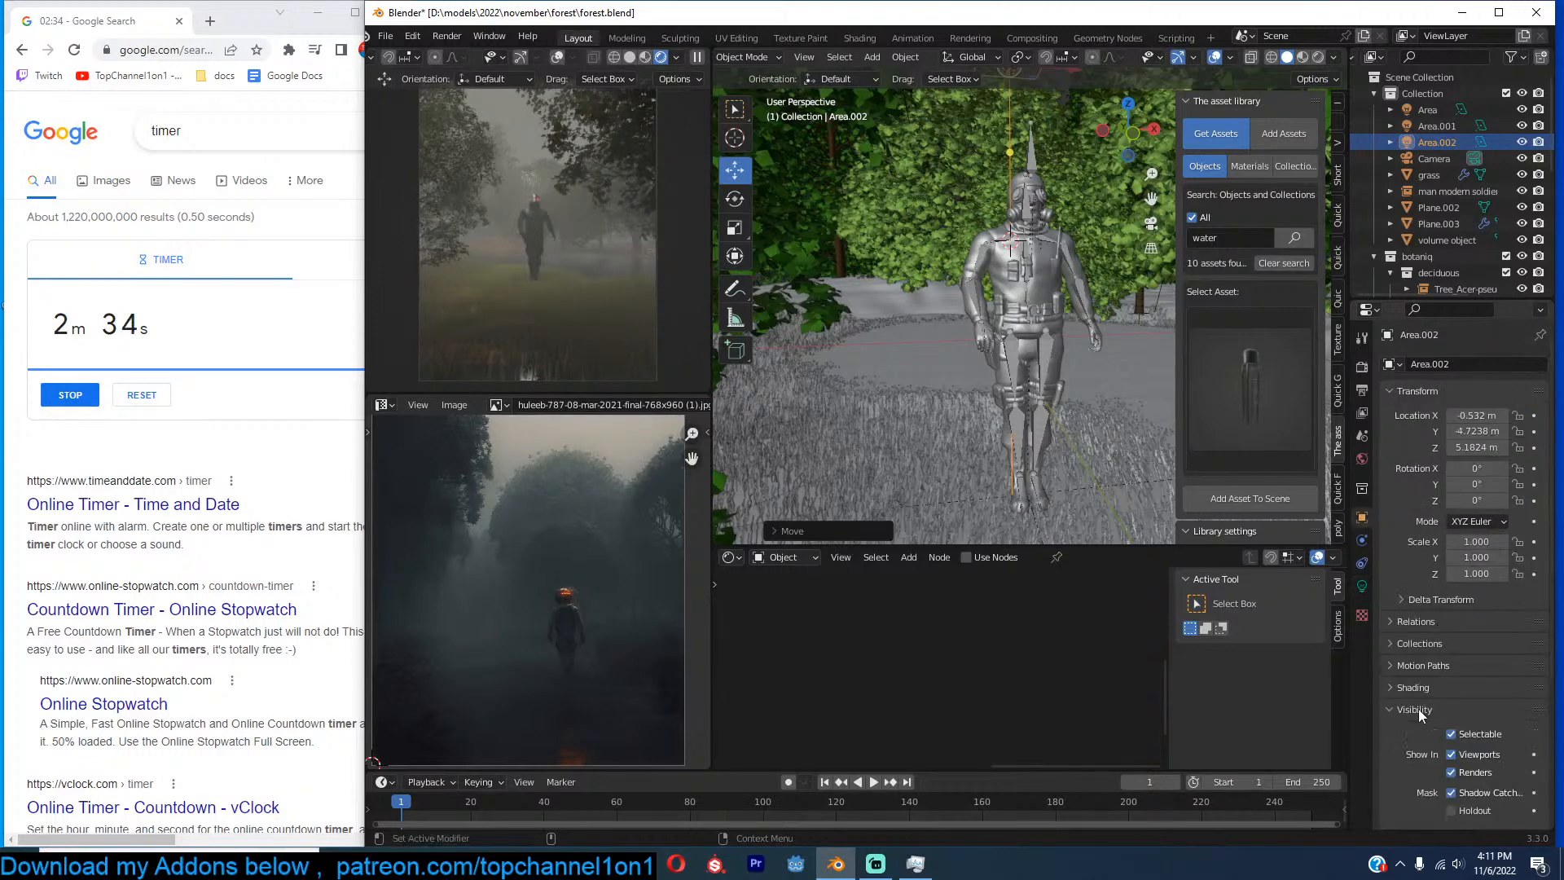
scroll(1422, 709, "down", 5)
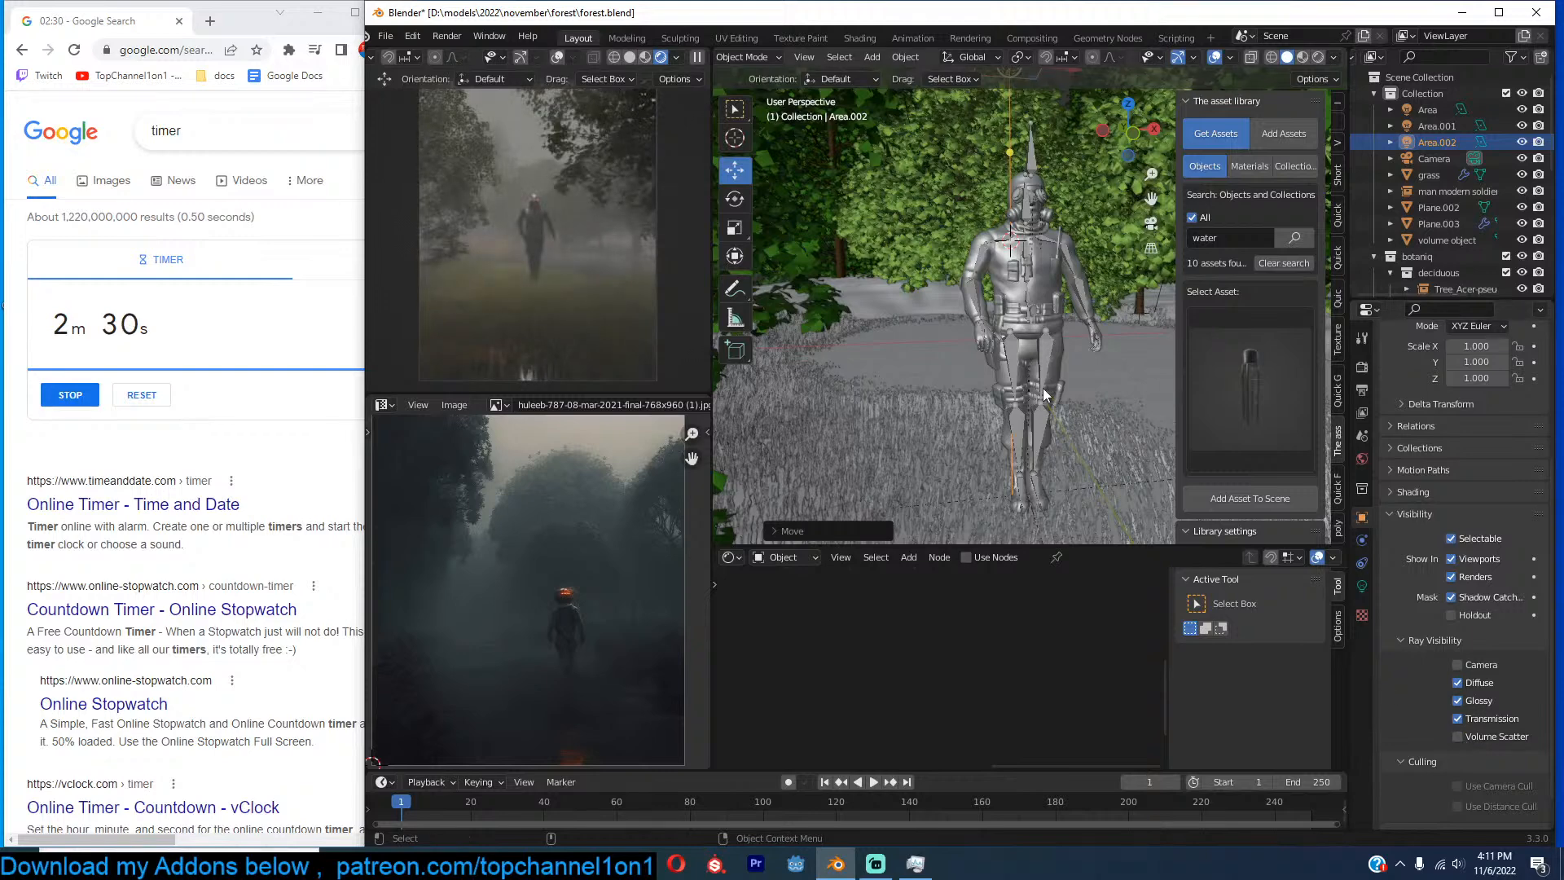
Adjust the height of the large flat plane, Plane.002, slightly along the global Z axis, check the whole scene and deselect it.
scroll(1042, 388, "down", 3)
middle_click_drag(1043, 388, 1013, 404)
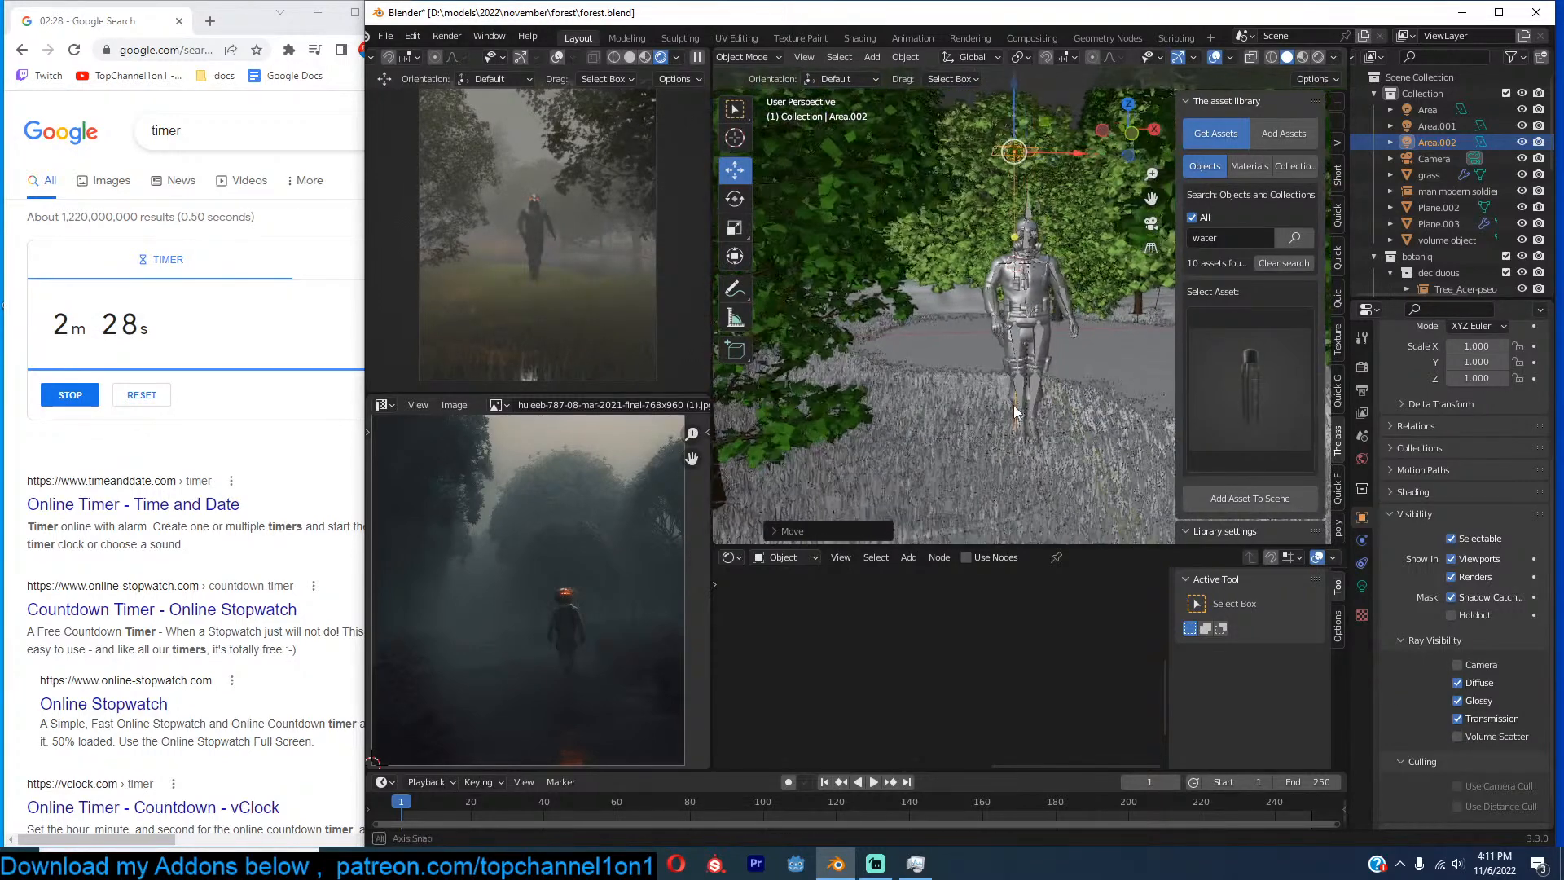
left_click(1122, 363)
key("g")
key("z")
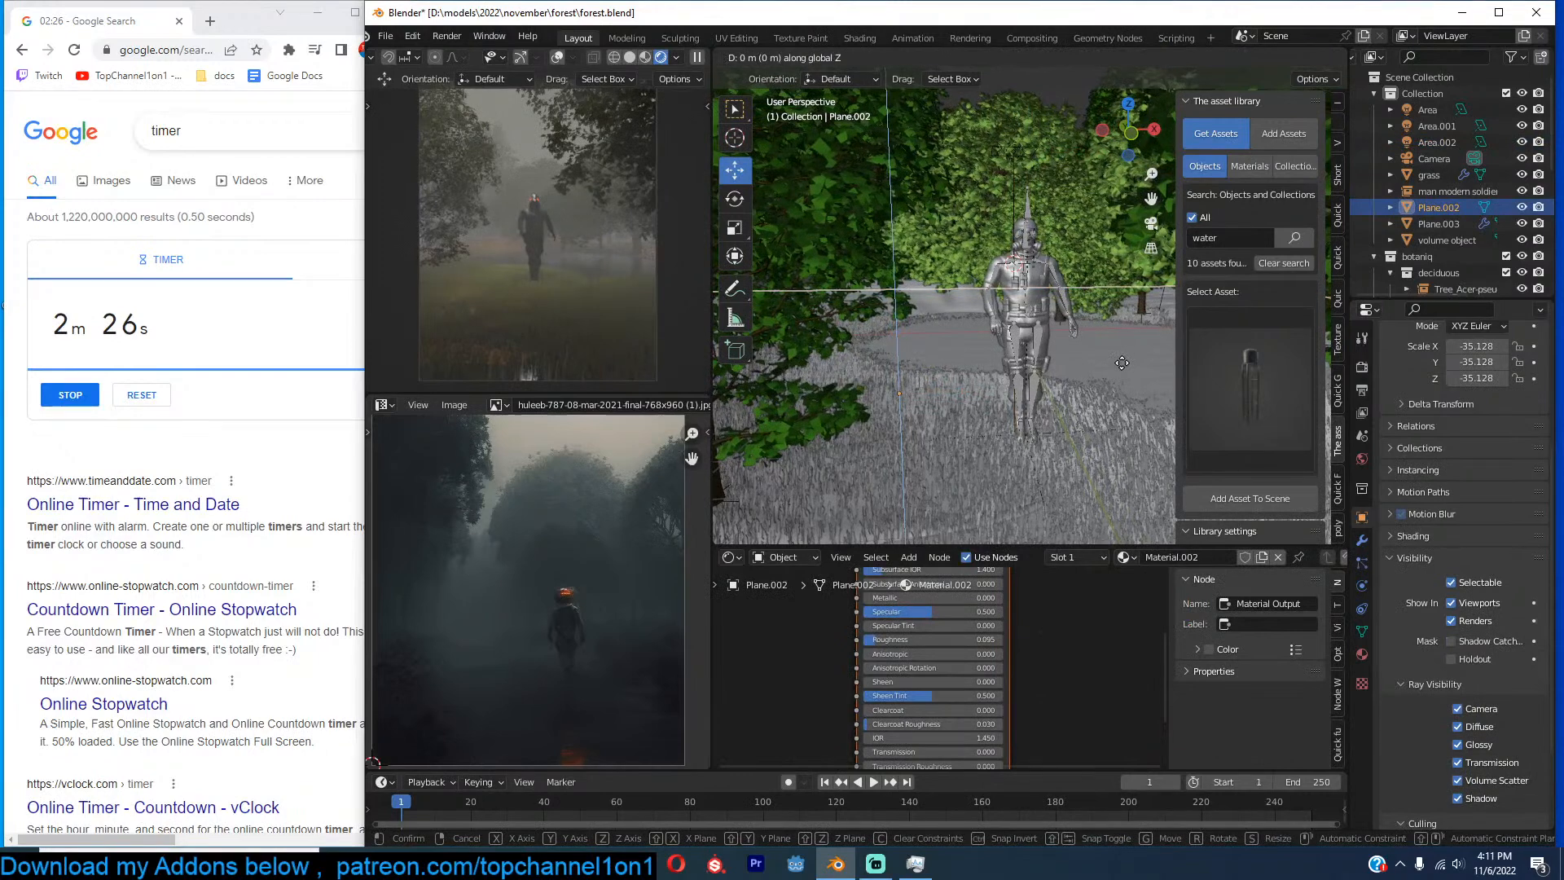
left_click(1123, 363)
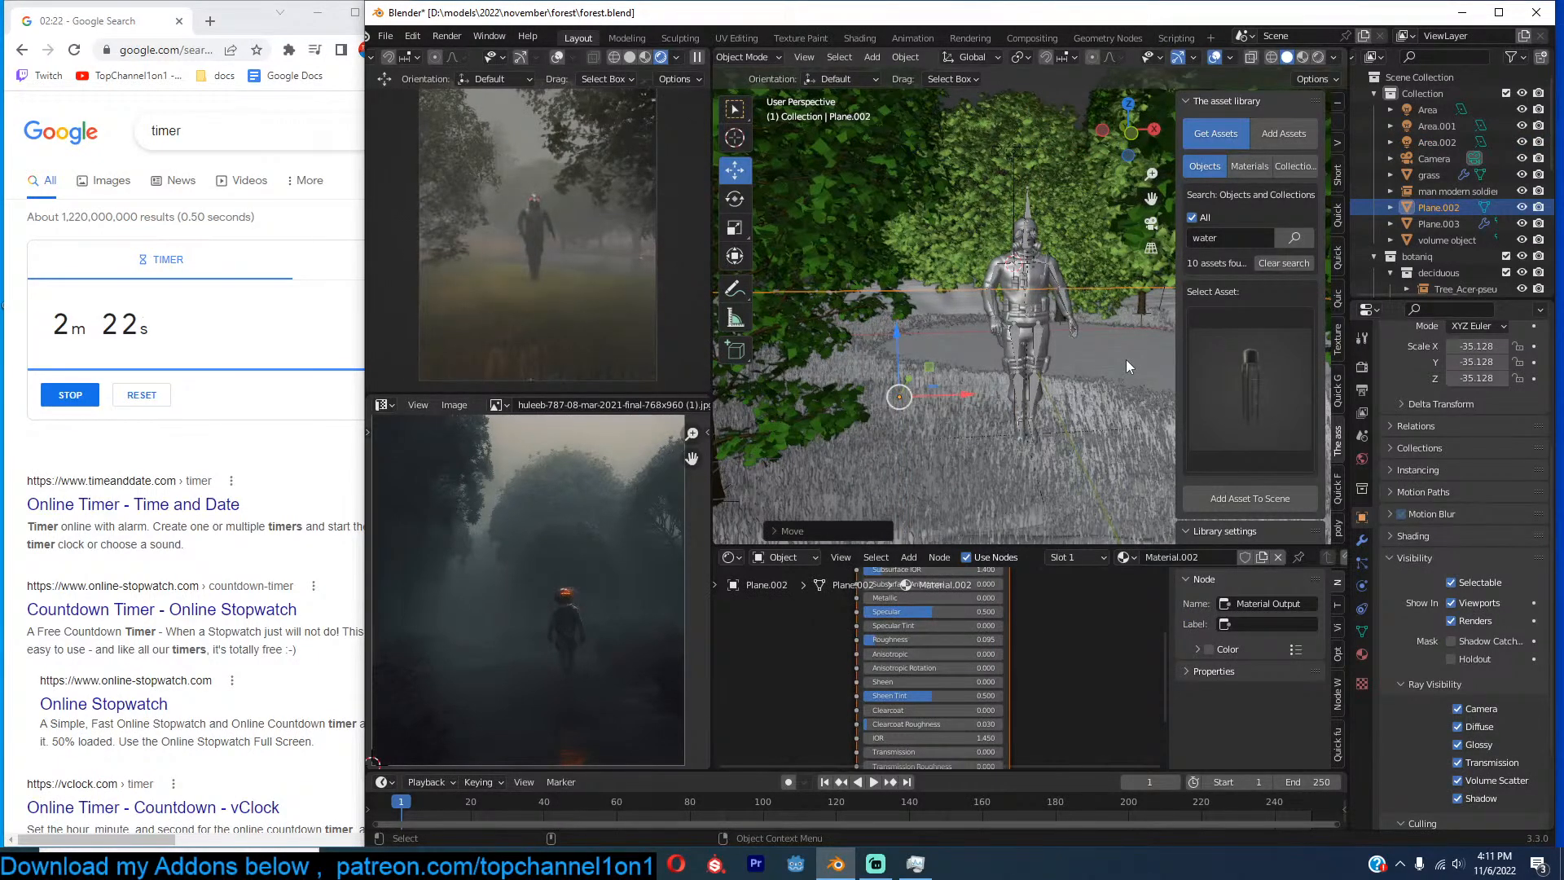
key("KP_Divide")
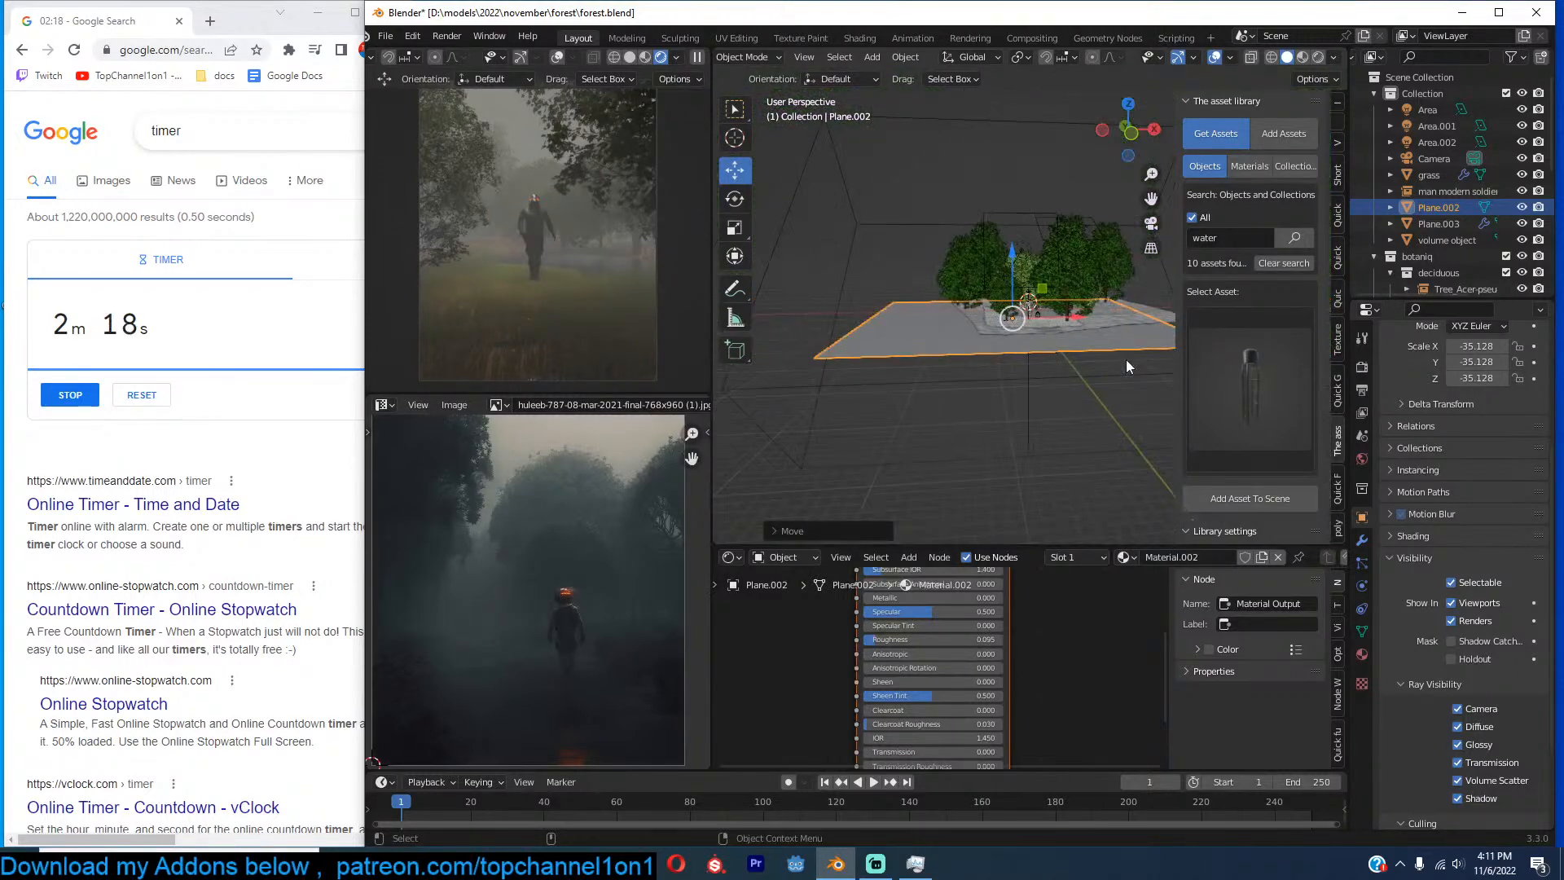
middle_click_drag(1126, 359, 1052, 368)
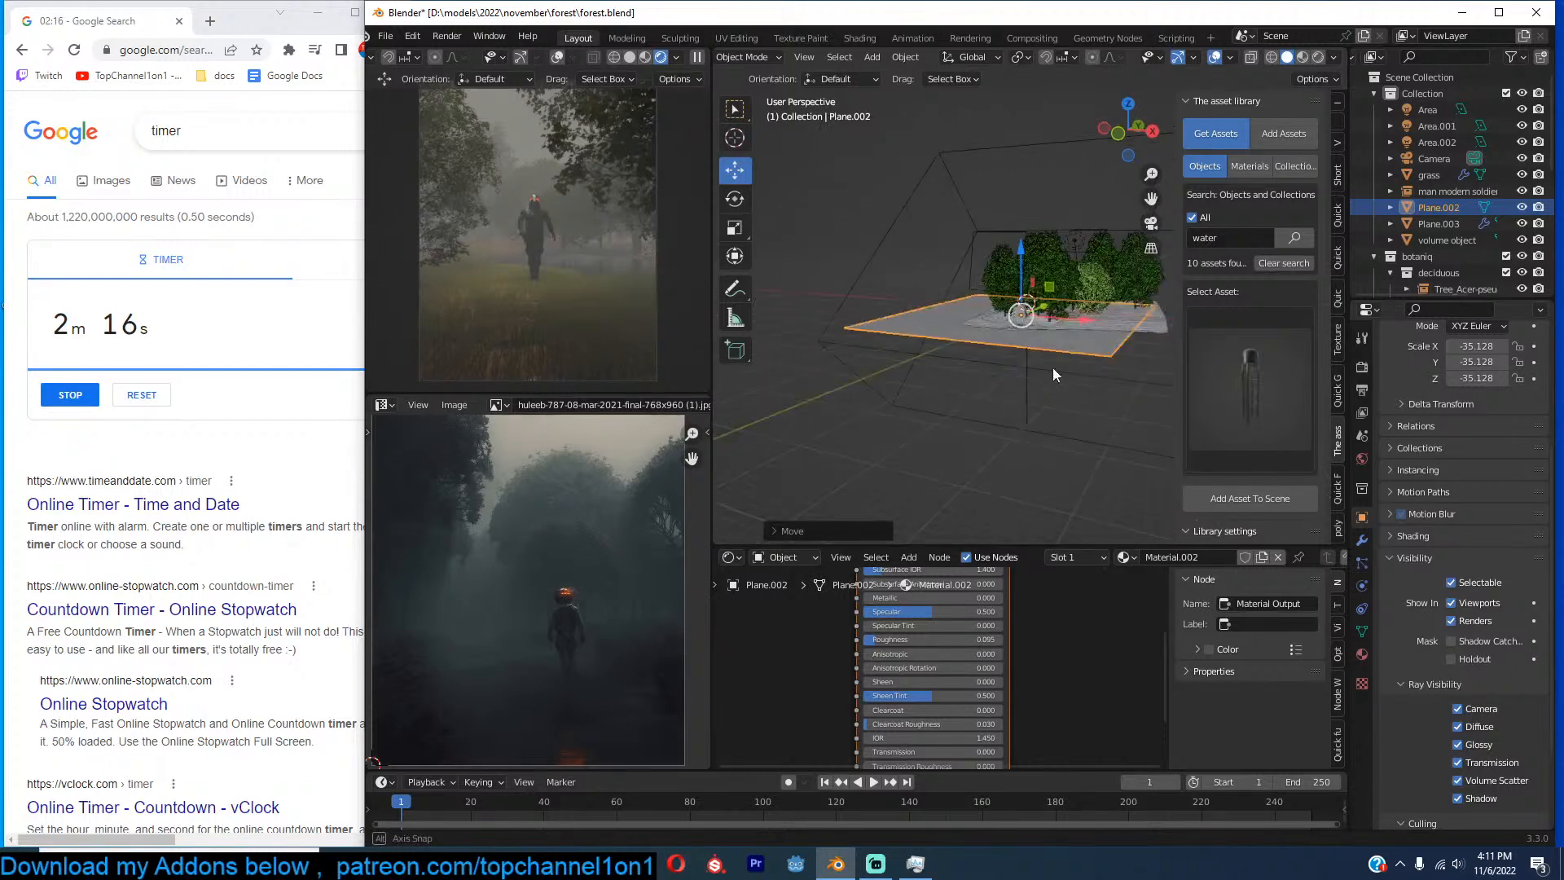
scroll(1052, 368, "up", 2)
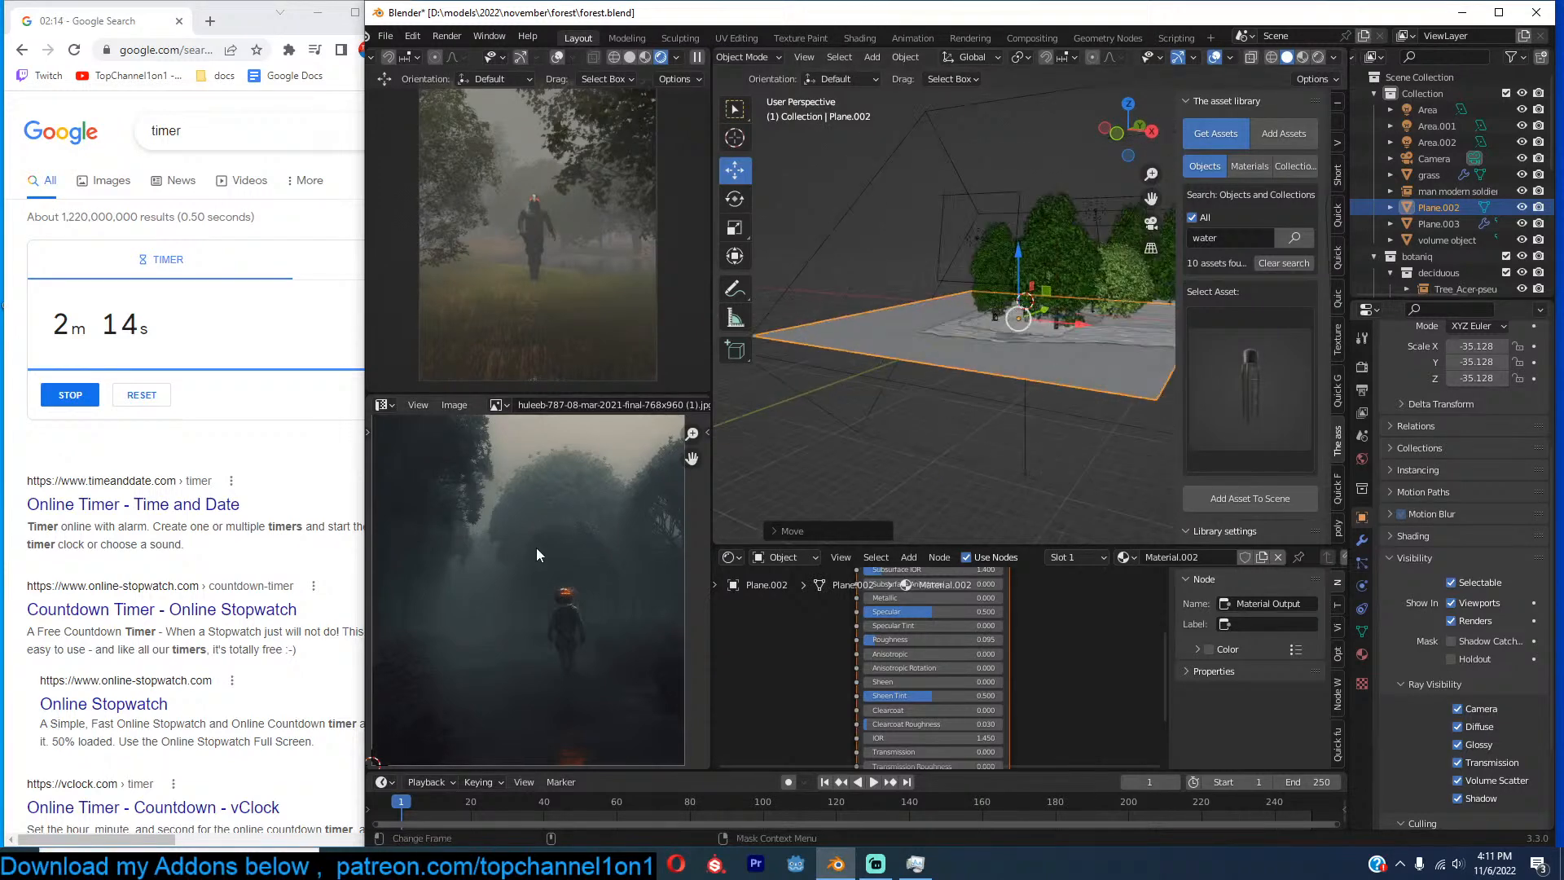
left_click(1082, 452)
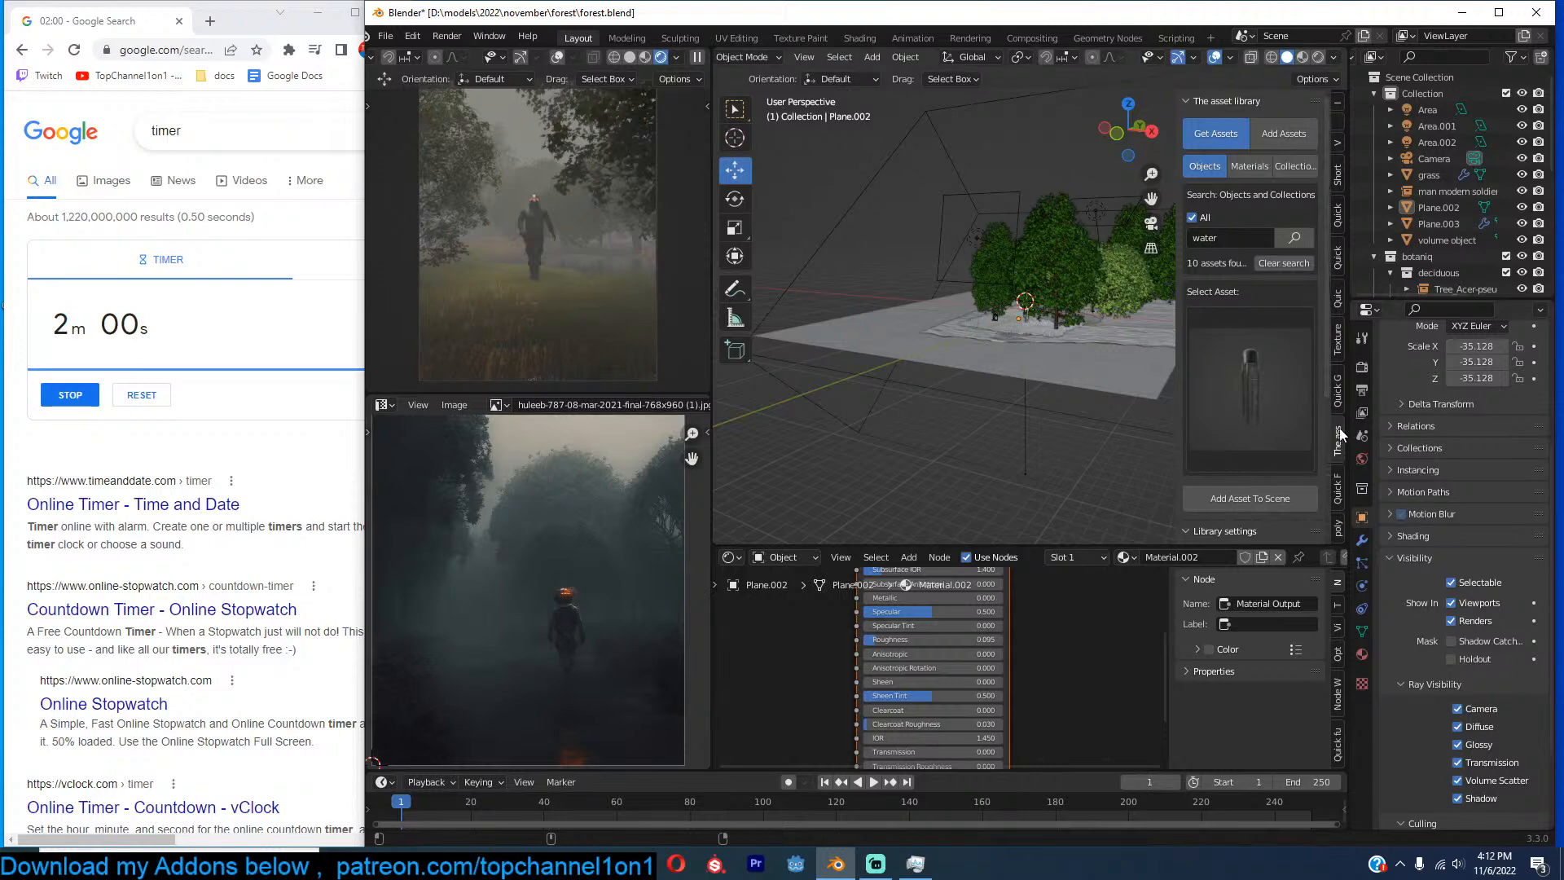
Set the look-dev image brightness to exposure -3.418 and gamma 1.222.
left_click(1338, 487)
scroll(1085, 300, "up", 3)
left_click_drag(1258, 232, 1219, 232)
left_click_drag(1256, 255, 1267, 255)
Select all area lights by their shared type and move them into a new collection named lights.
scroll(1006, 306, "down", 5)
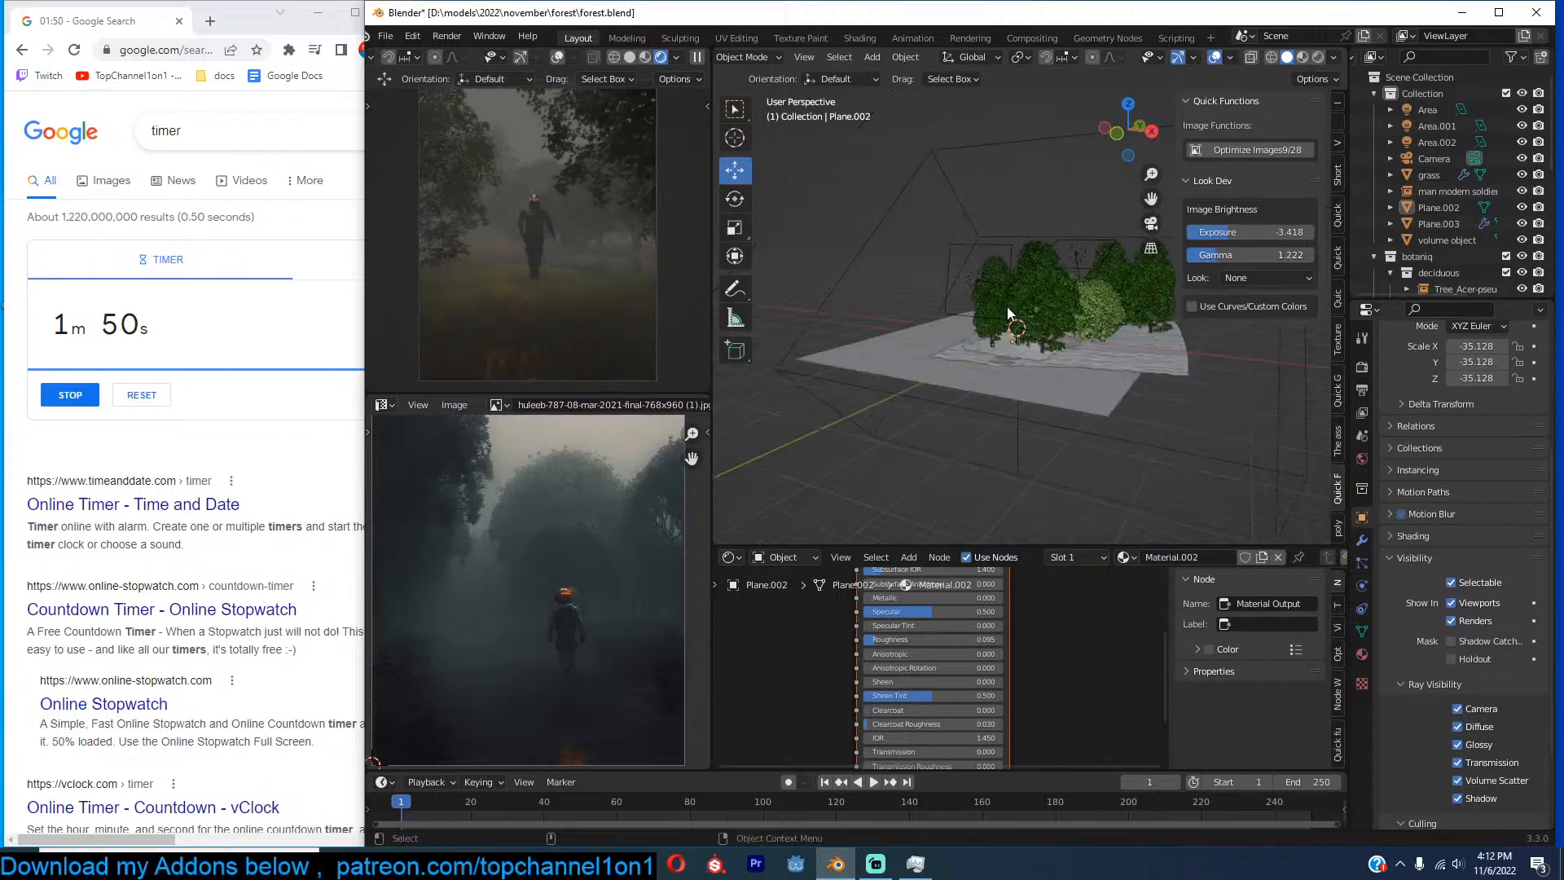
left_click(993, 270)
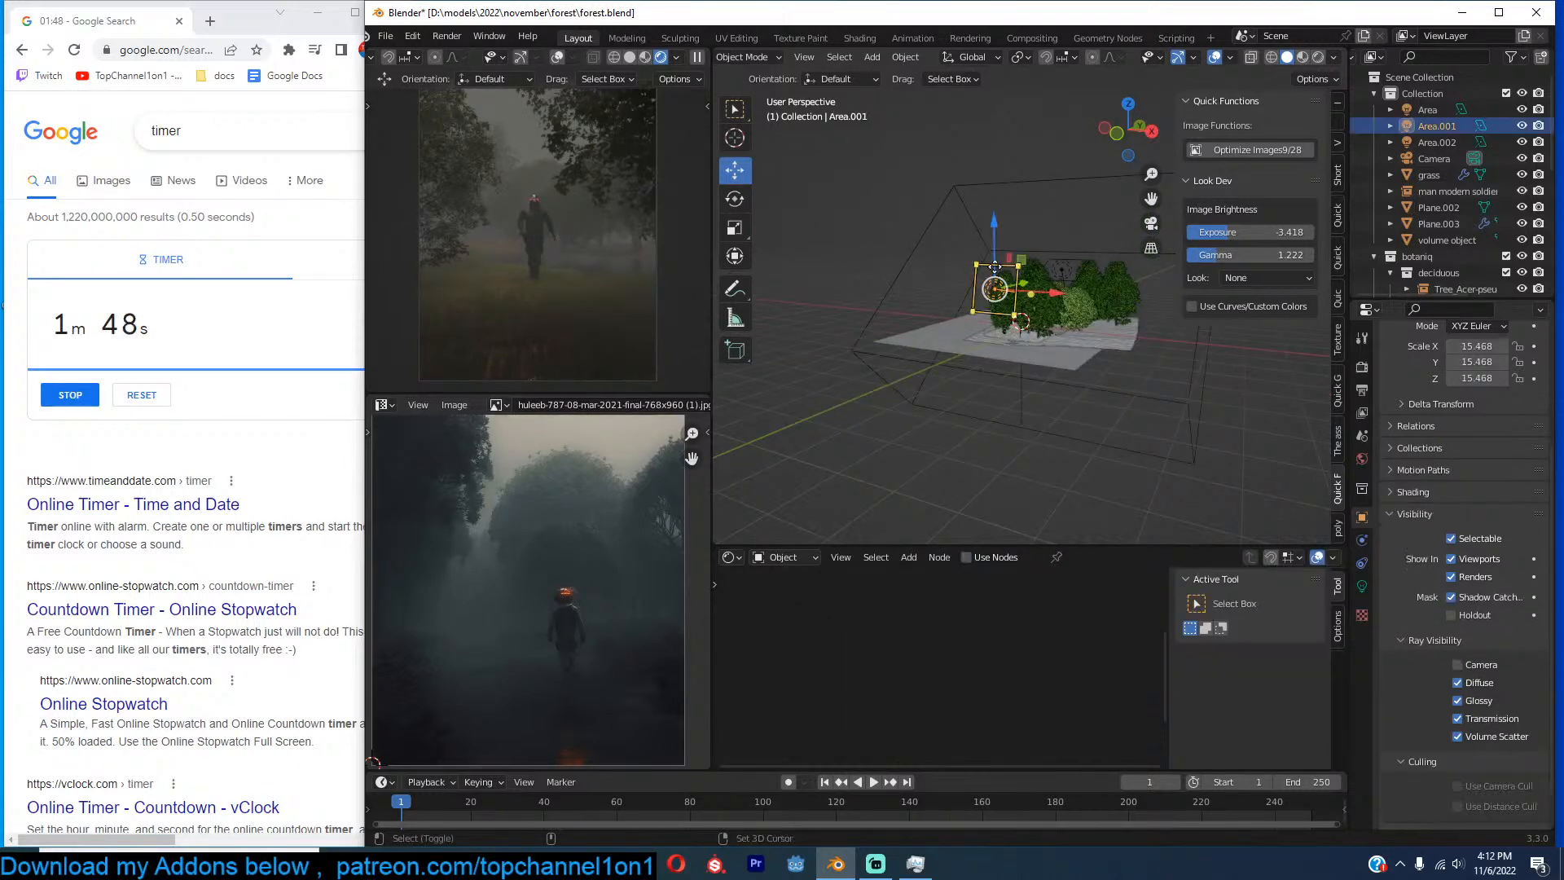
key("shift+g")
left_click(993, 257)
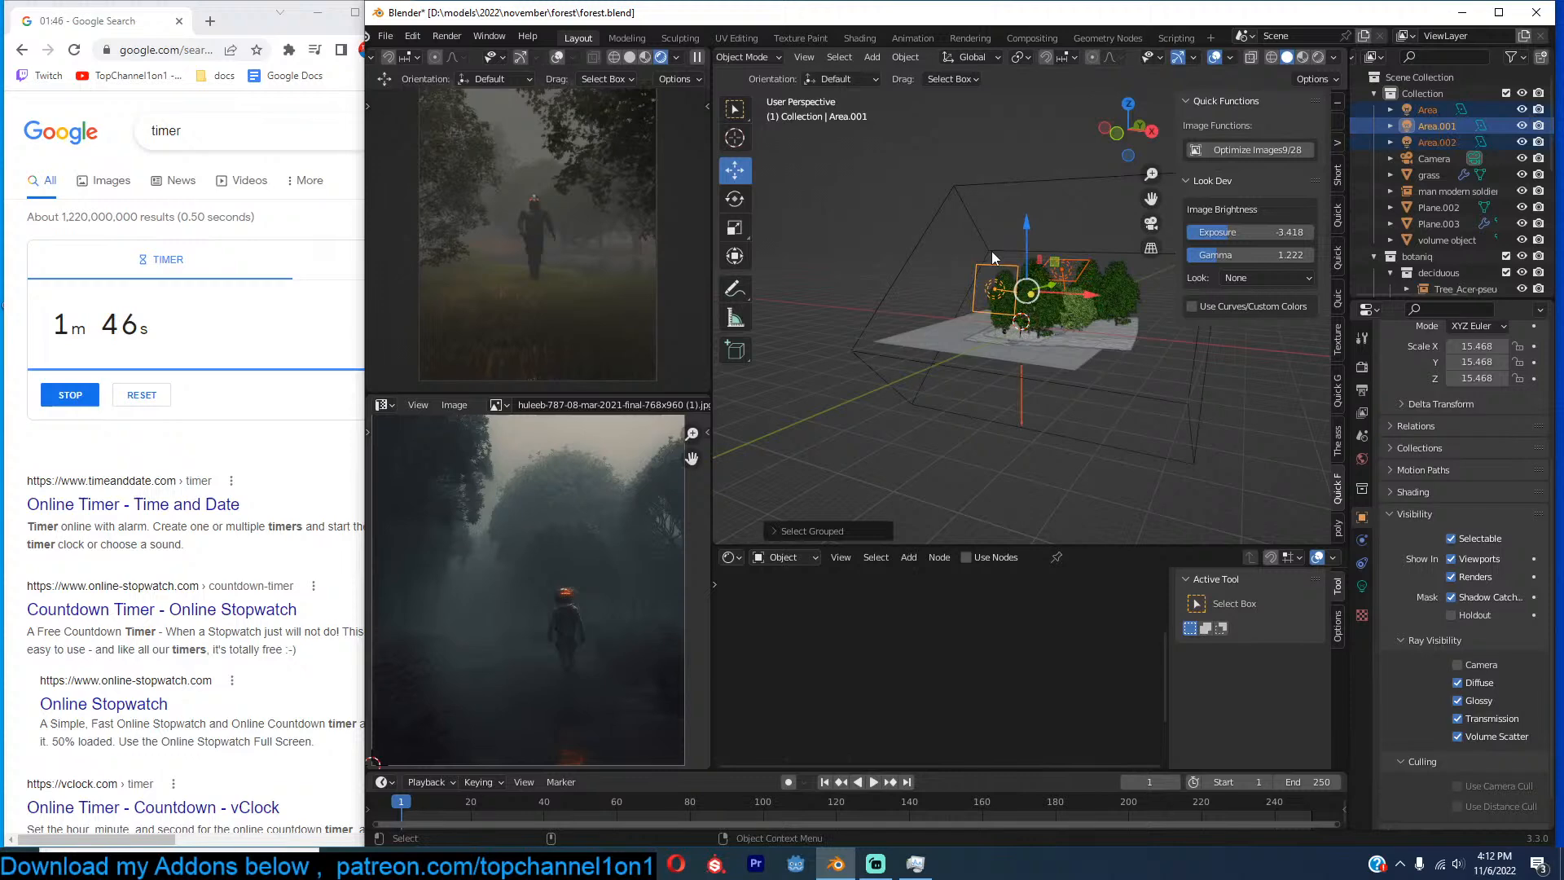
key("m")
left_click(991, 252)
type("li")
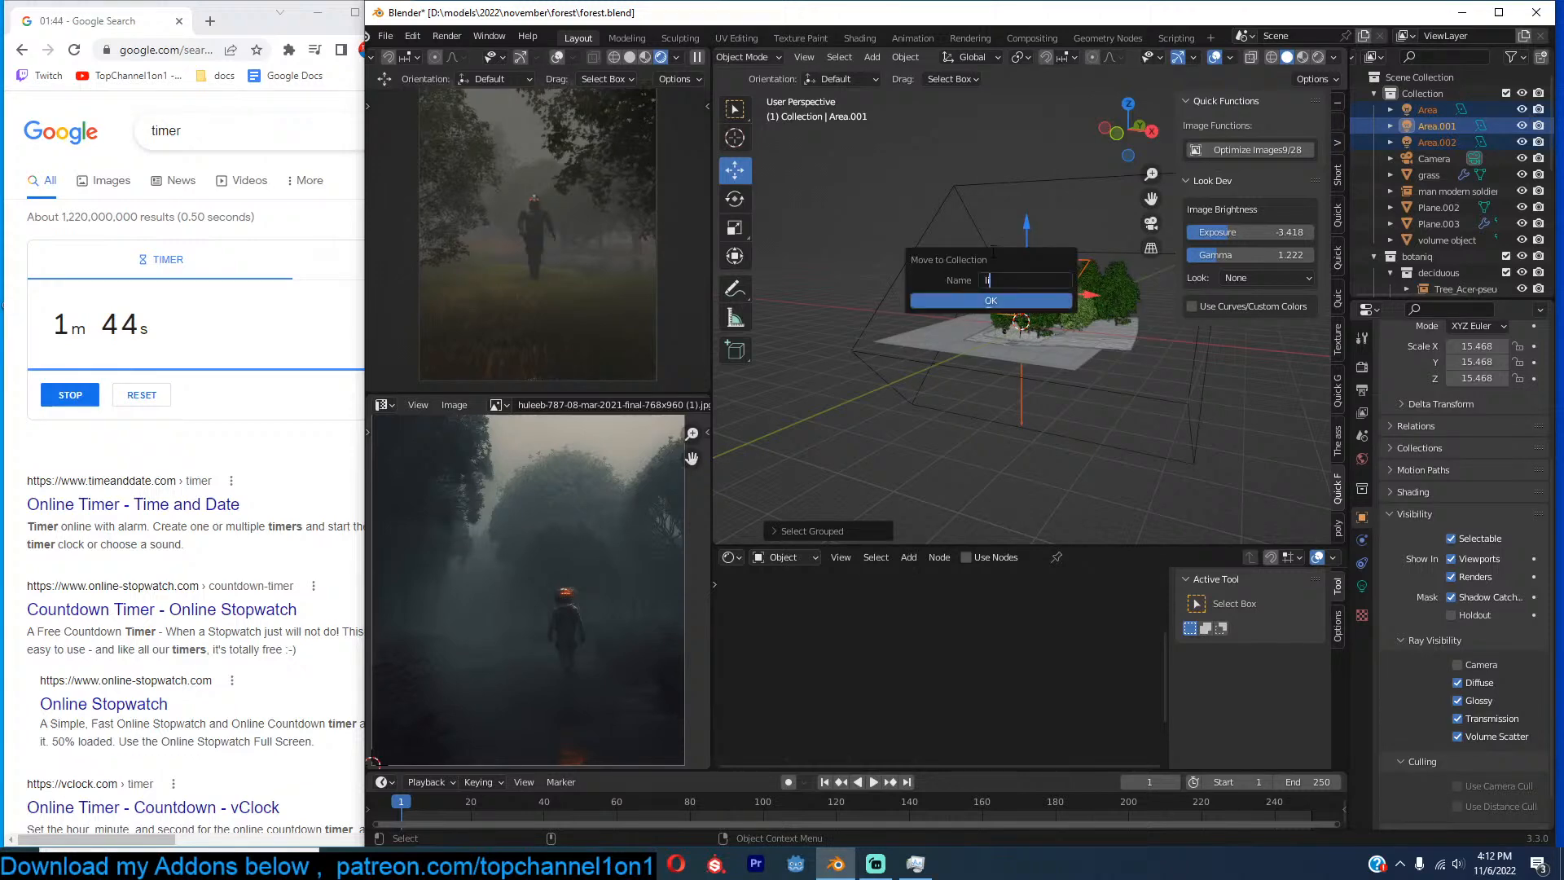
type("ghts")
key("Return")
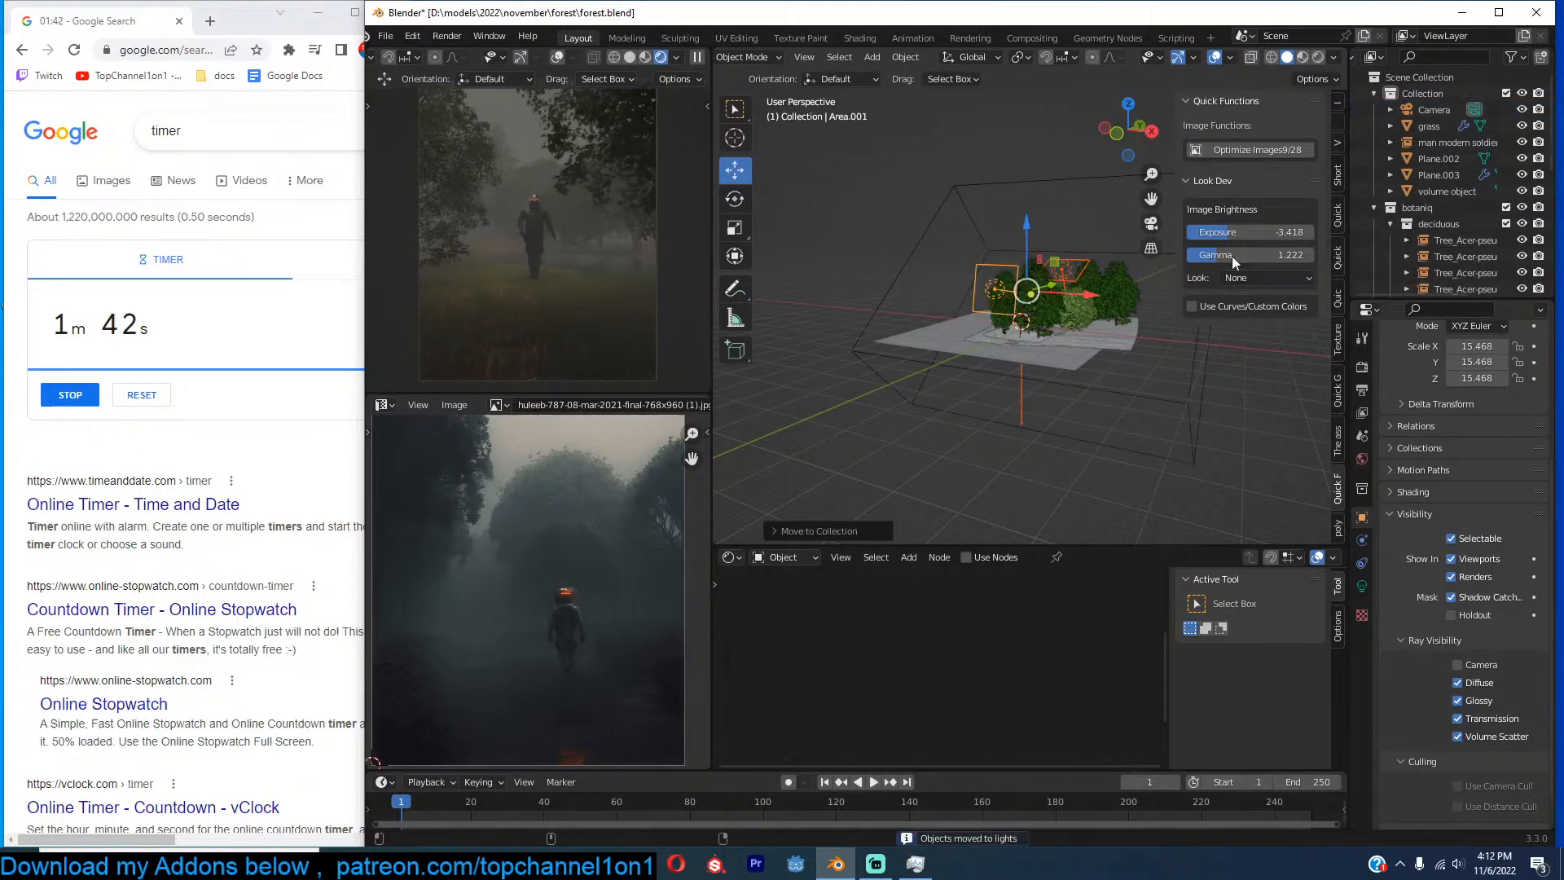
scroll(1430, 241, "down", 10)
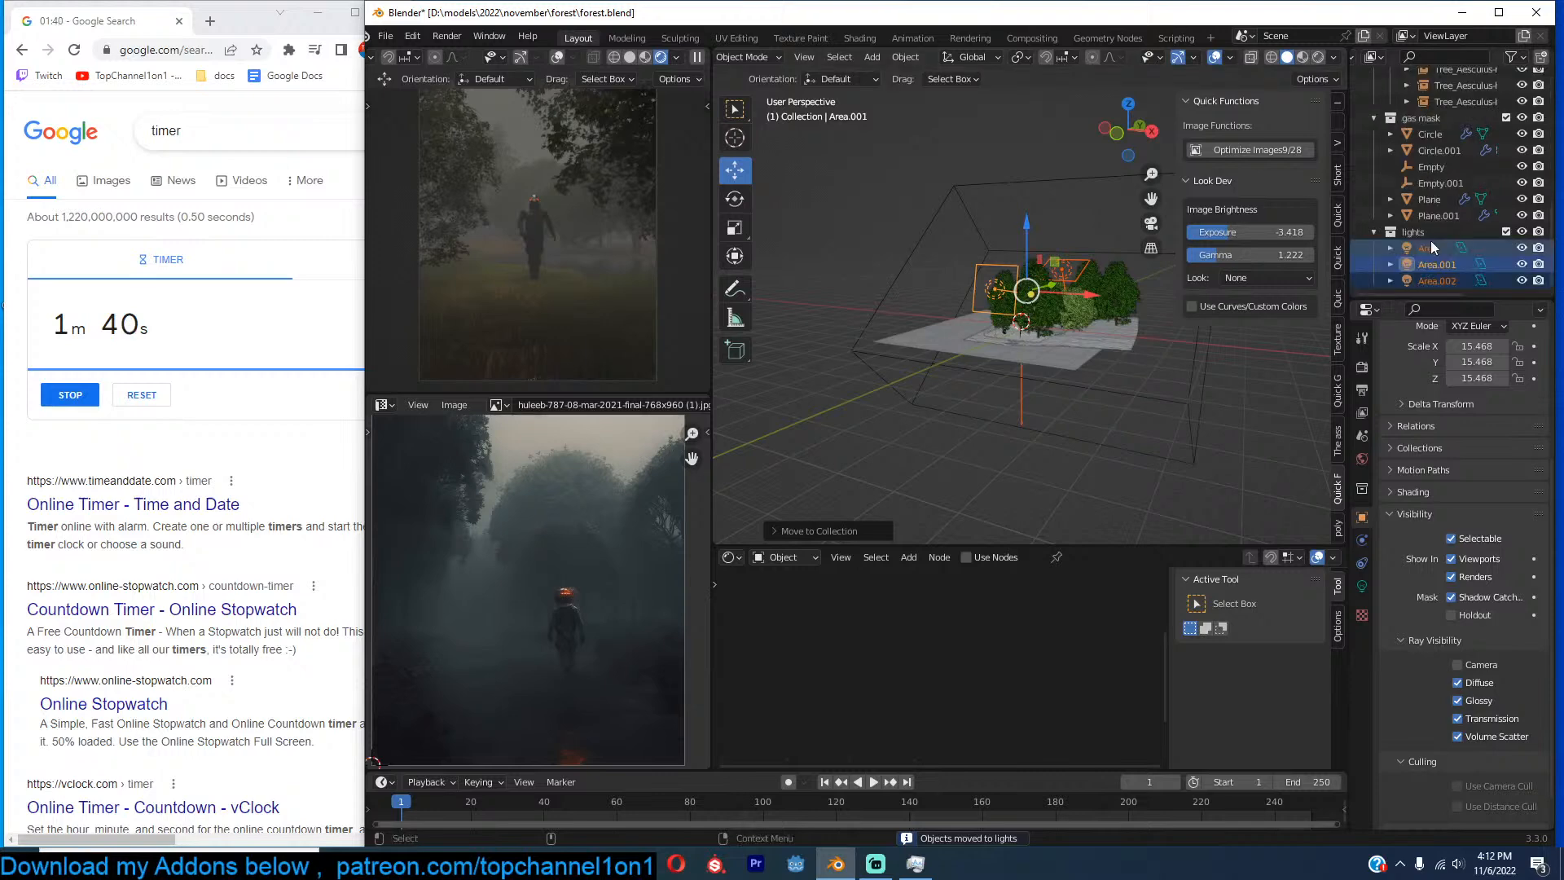
Hide the volume object to view the scene lighting without fog.
left_click(1200, 378)
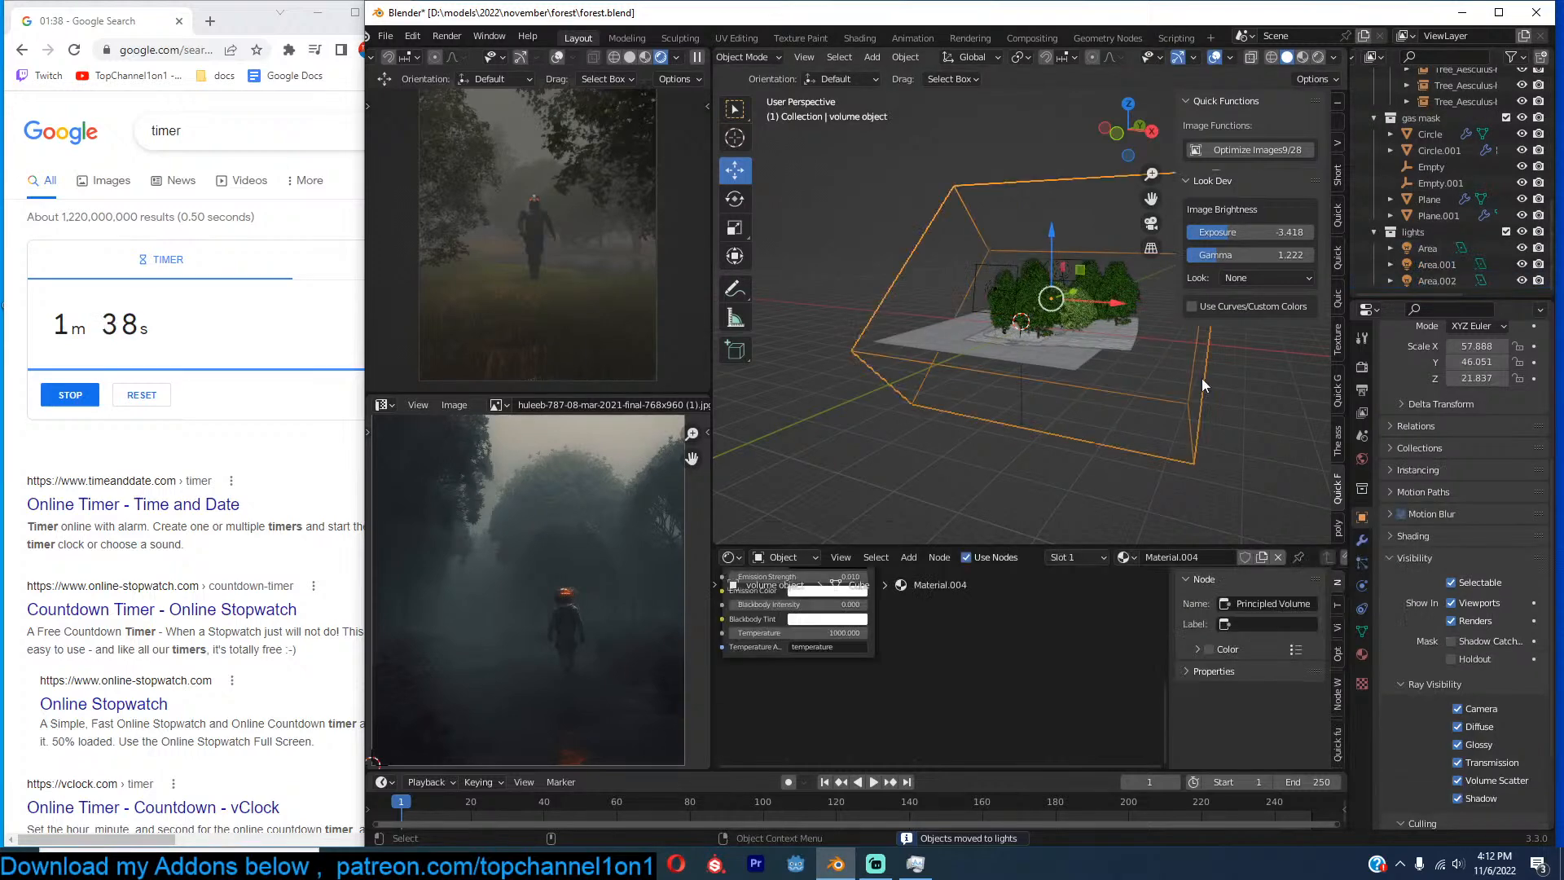
key("h")
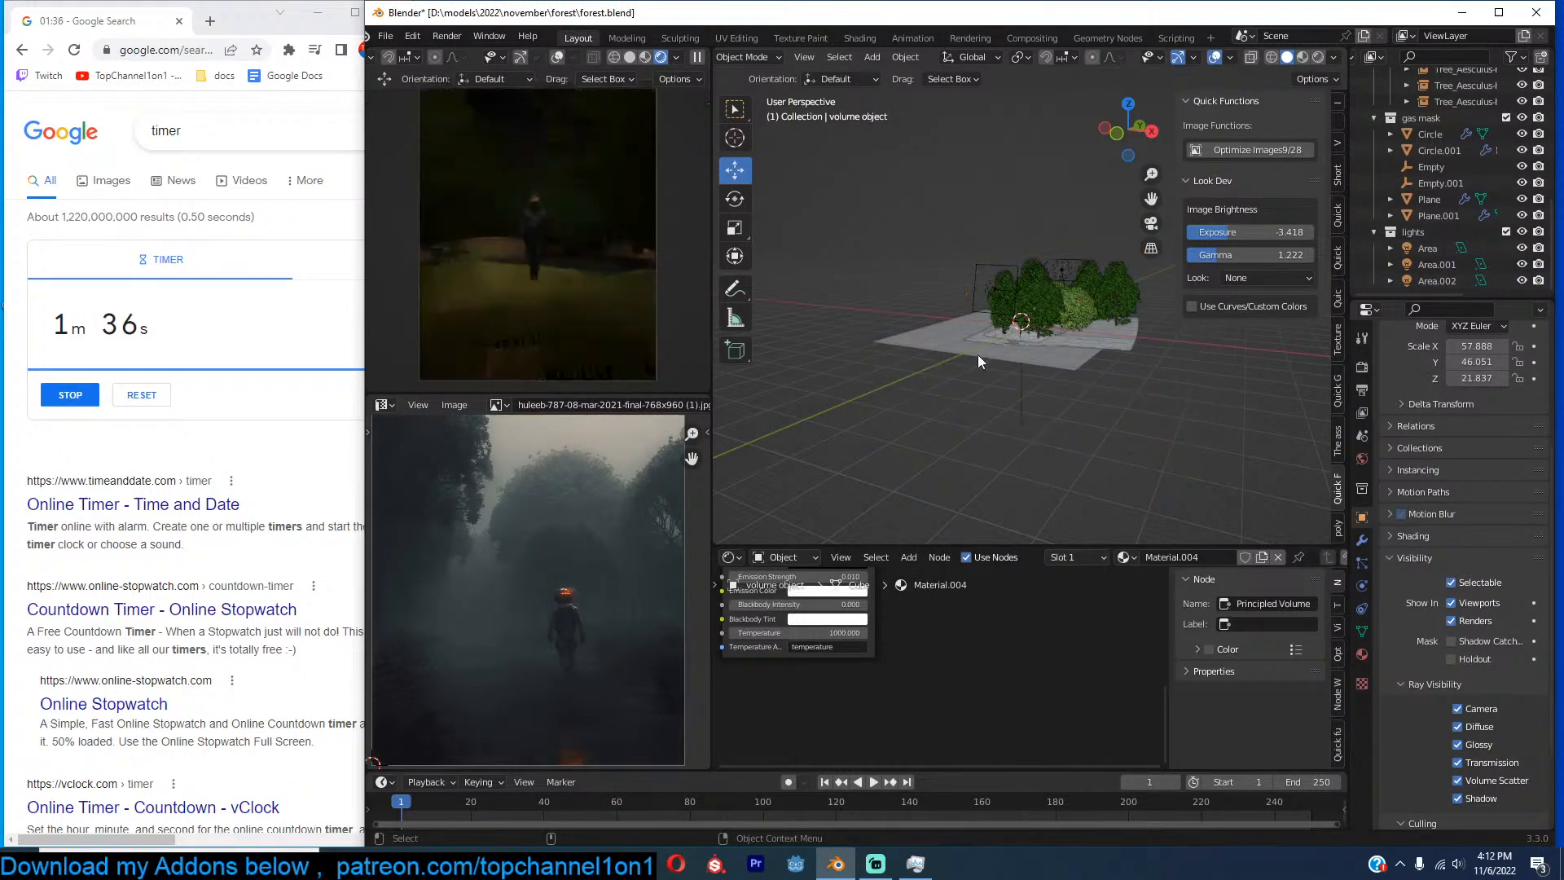
scroll(978, 354, "up", 5)
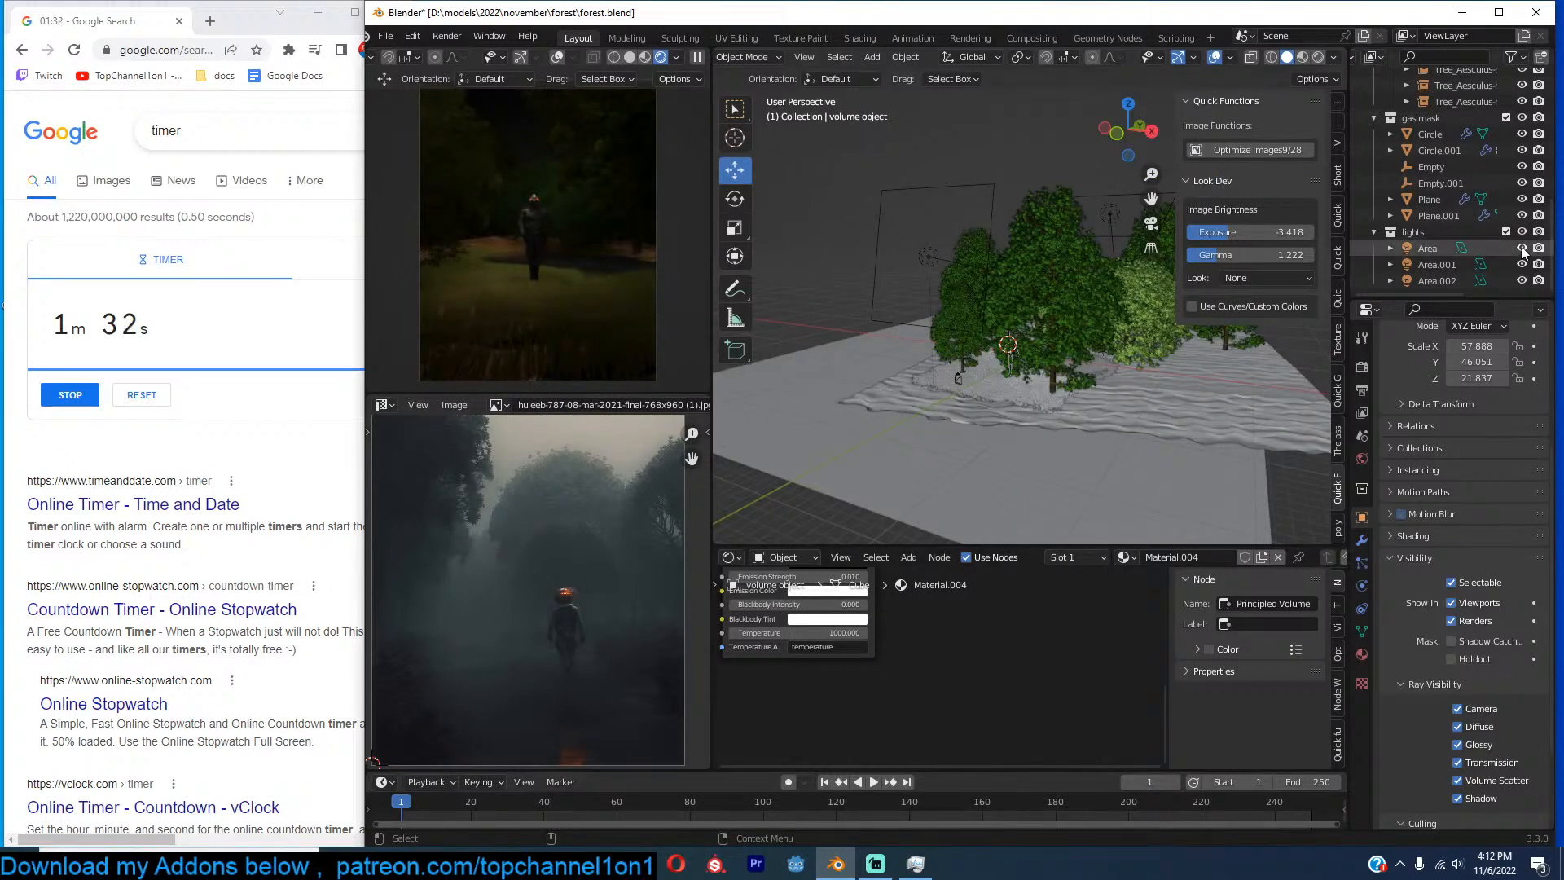
scroll(1168, 383, "up", 3)
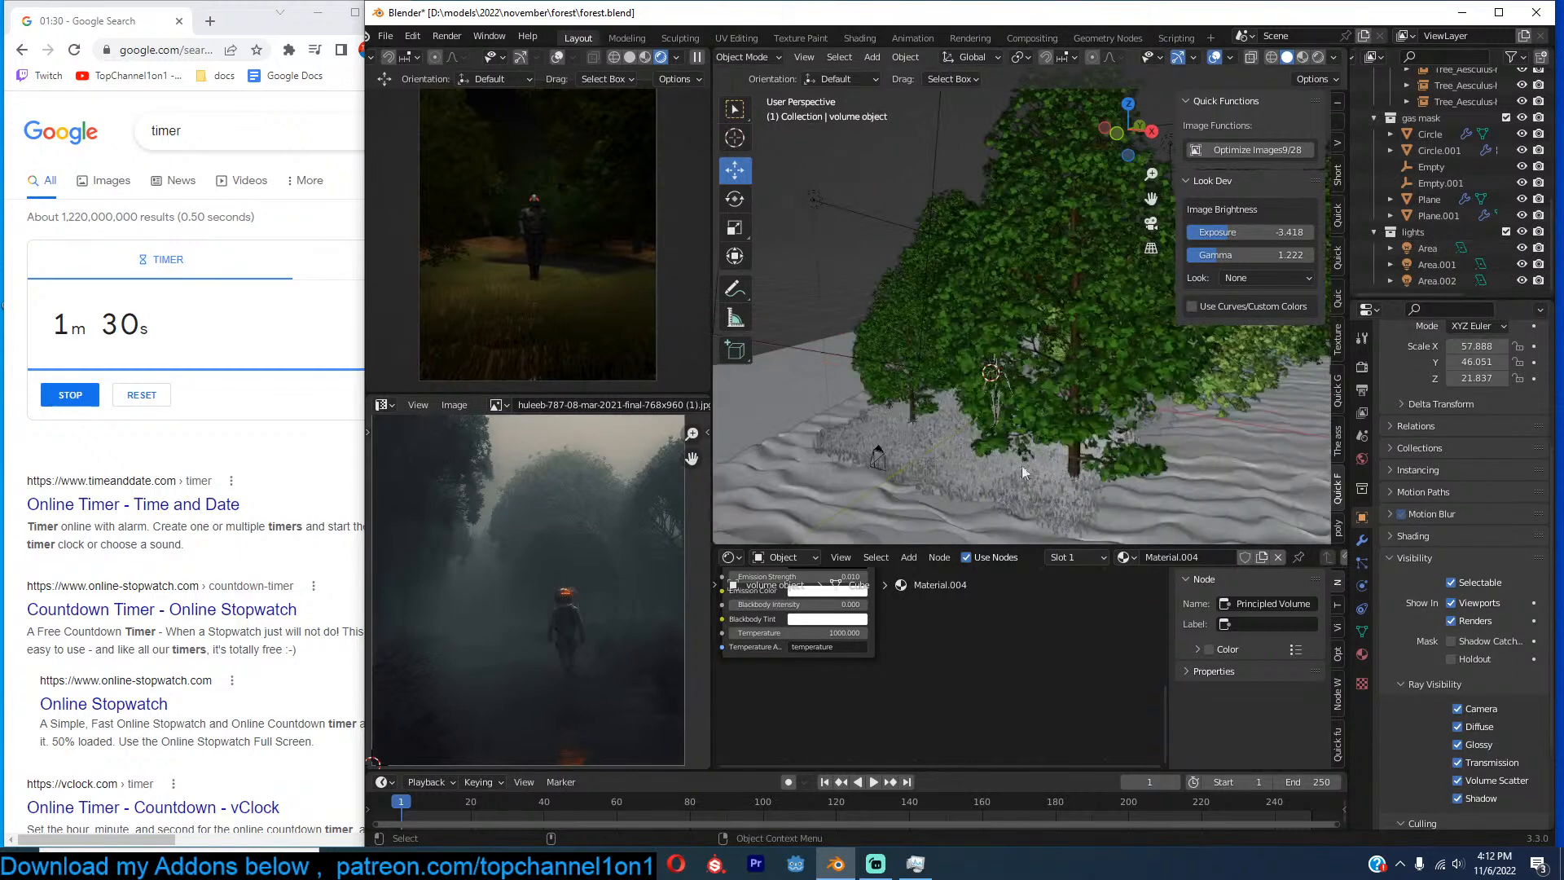
Scale the grass plane down to 7.909 × 11.143 × 7.909 in top view and move it toward the camera.
left_click(973, 471)
key("KP_7")
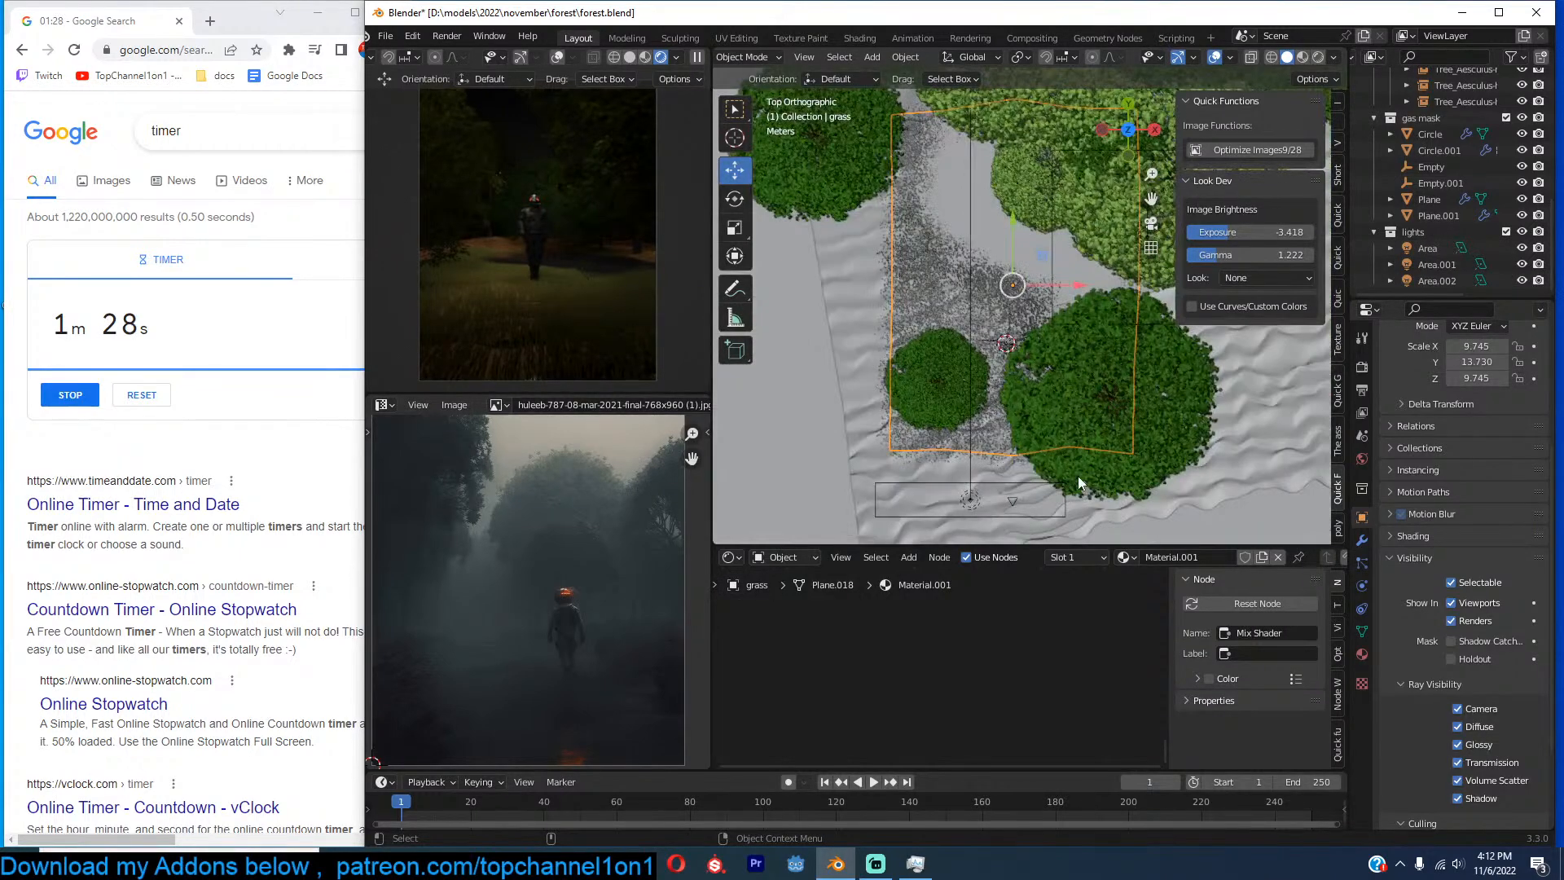
key("s")
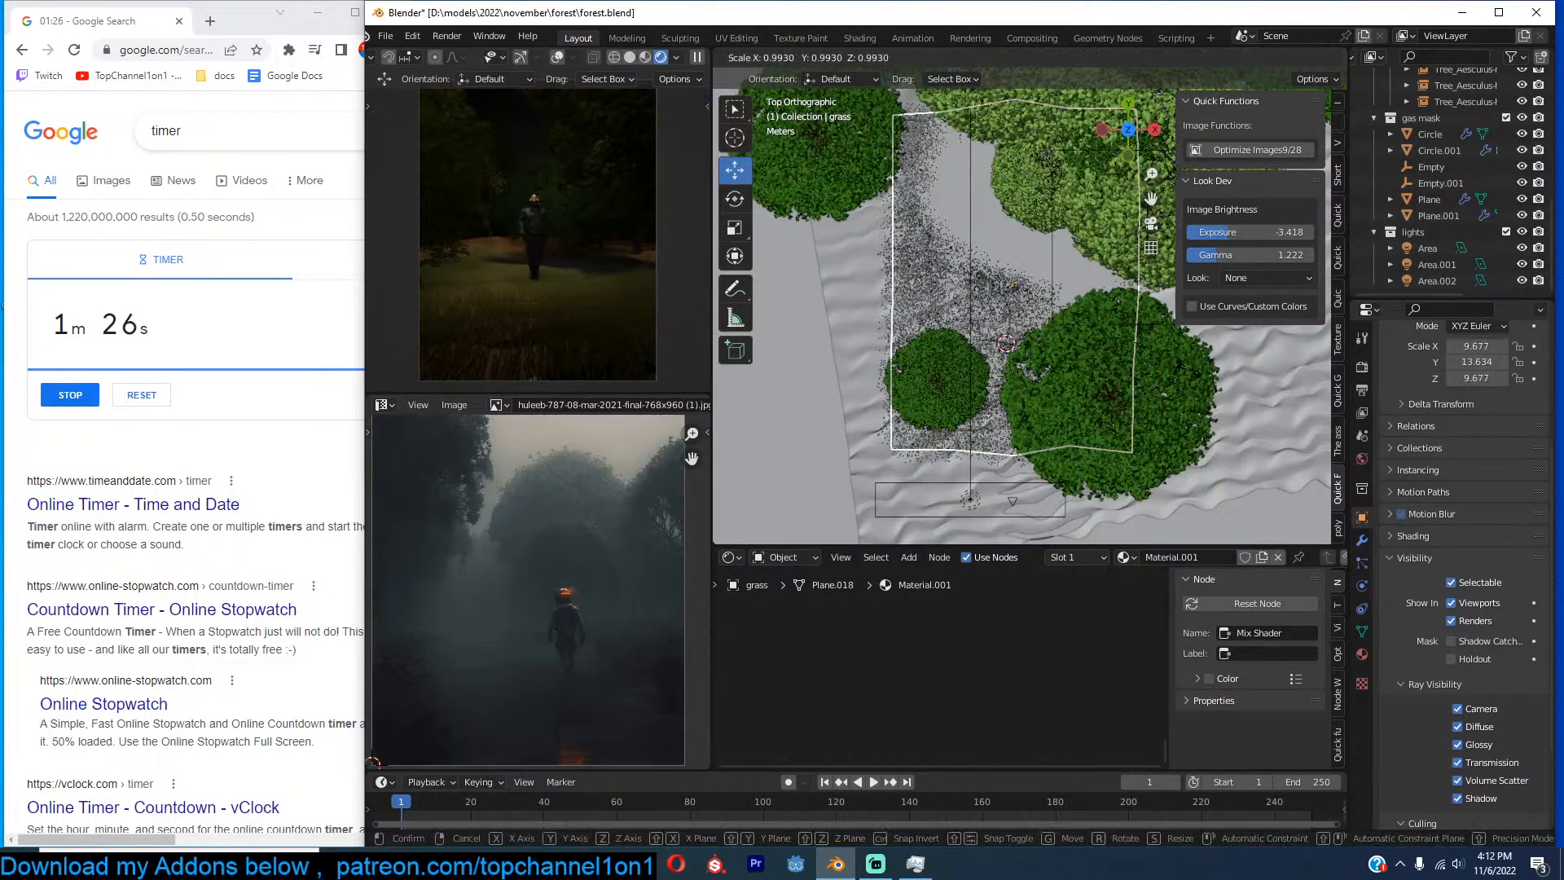
left_click(1168, 370)
key("g")
left_click(1184, 436)
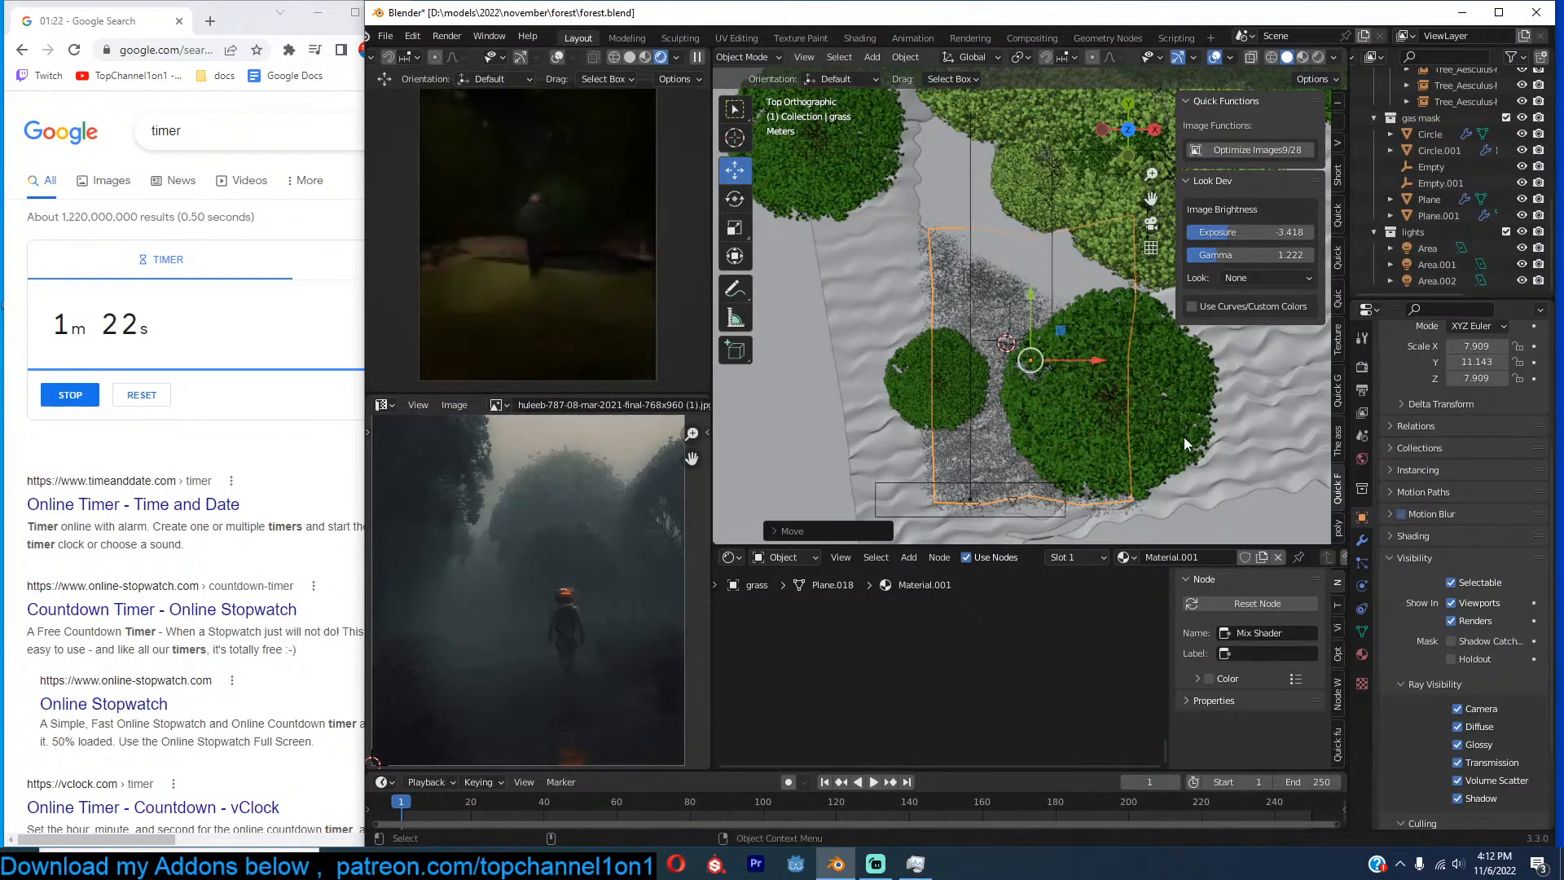
Widen the grass plane along the global X axis to a scale of 10.171.
key("g")
key("s")
key("x")
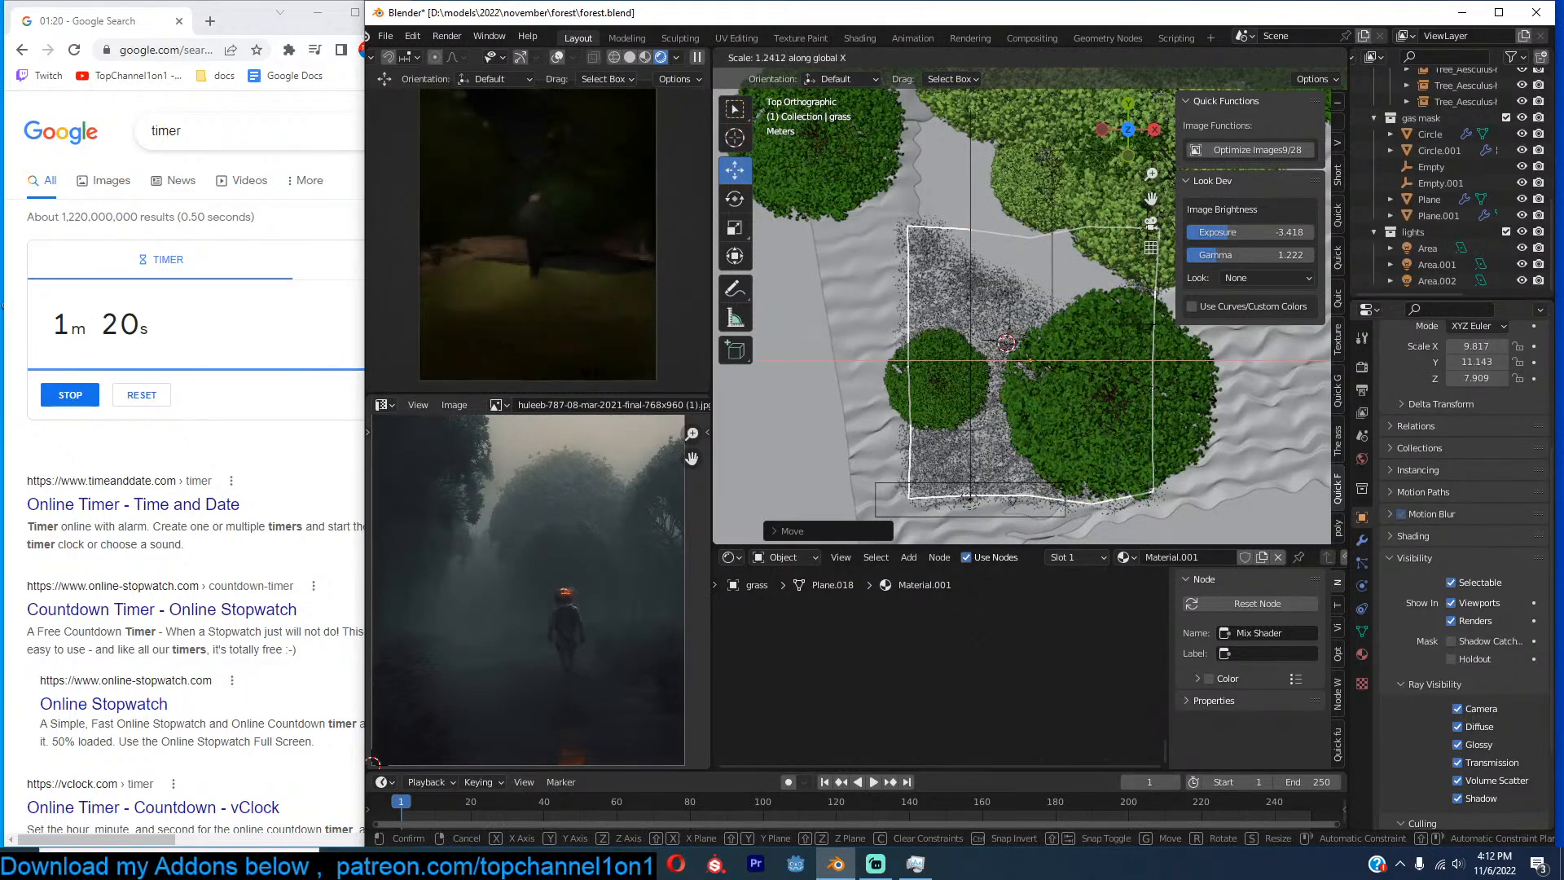
left_click(1211, 405)
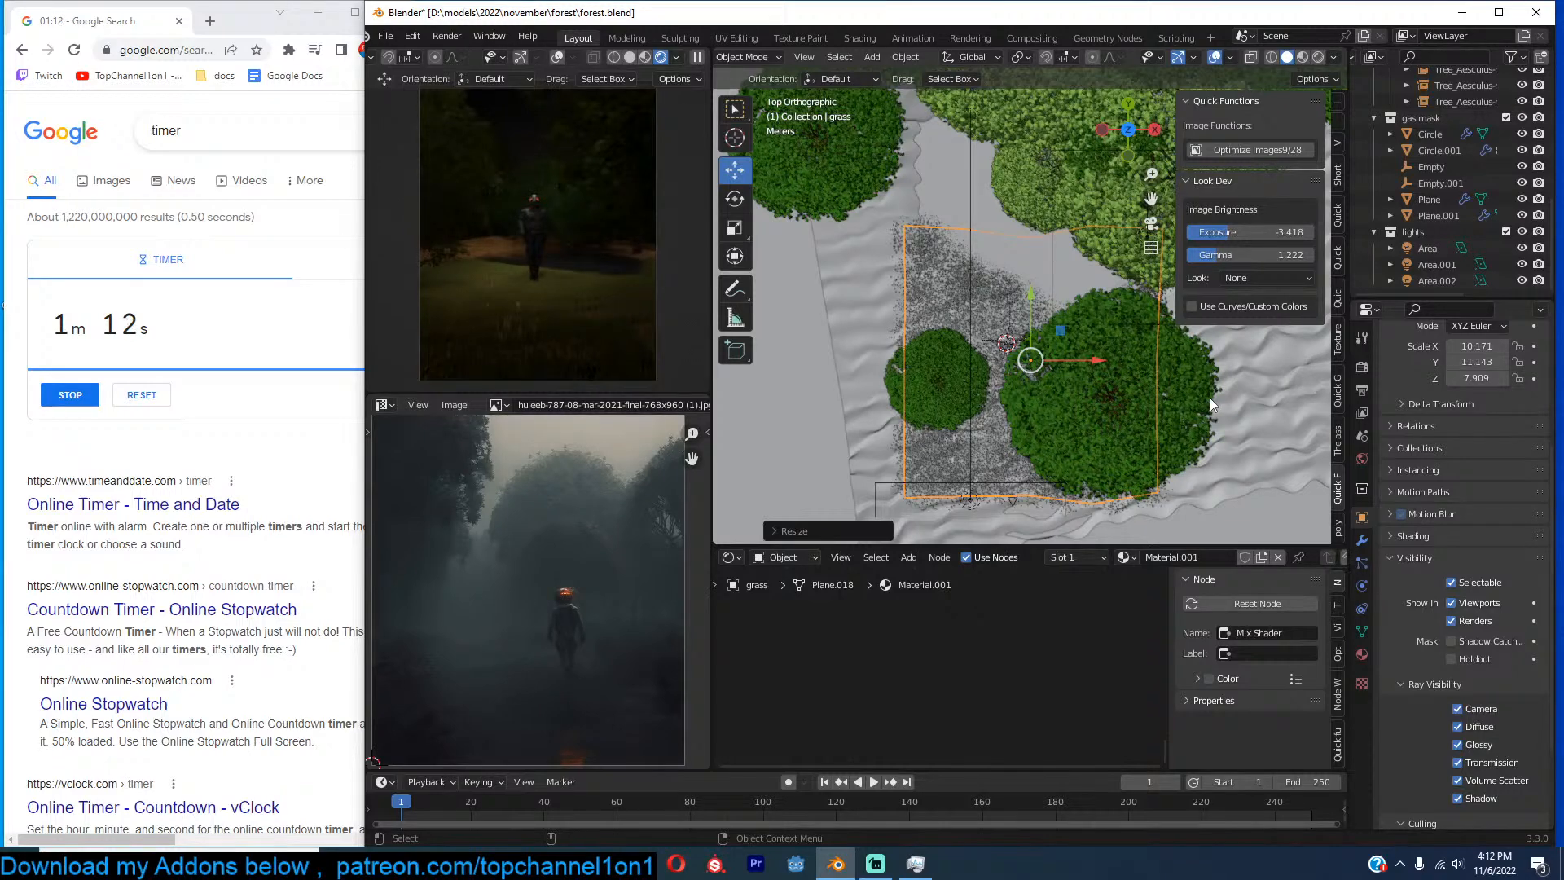
Check the full scene layout from above and save forest.blend.
scroll(1104, 378, "down", 3)
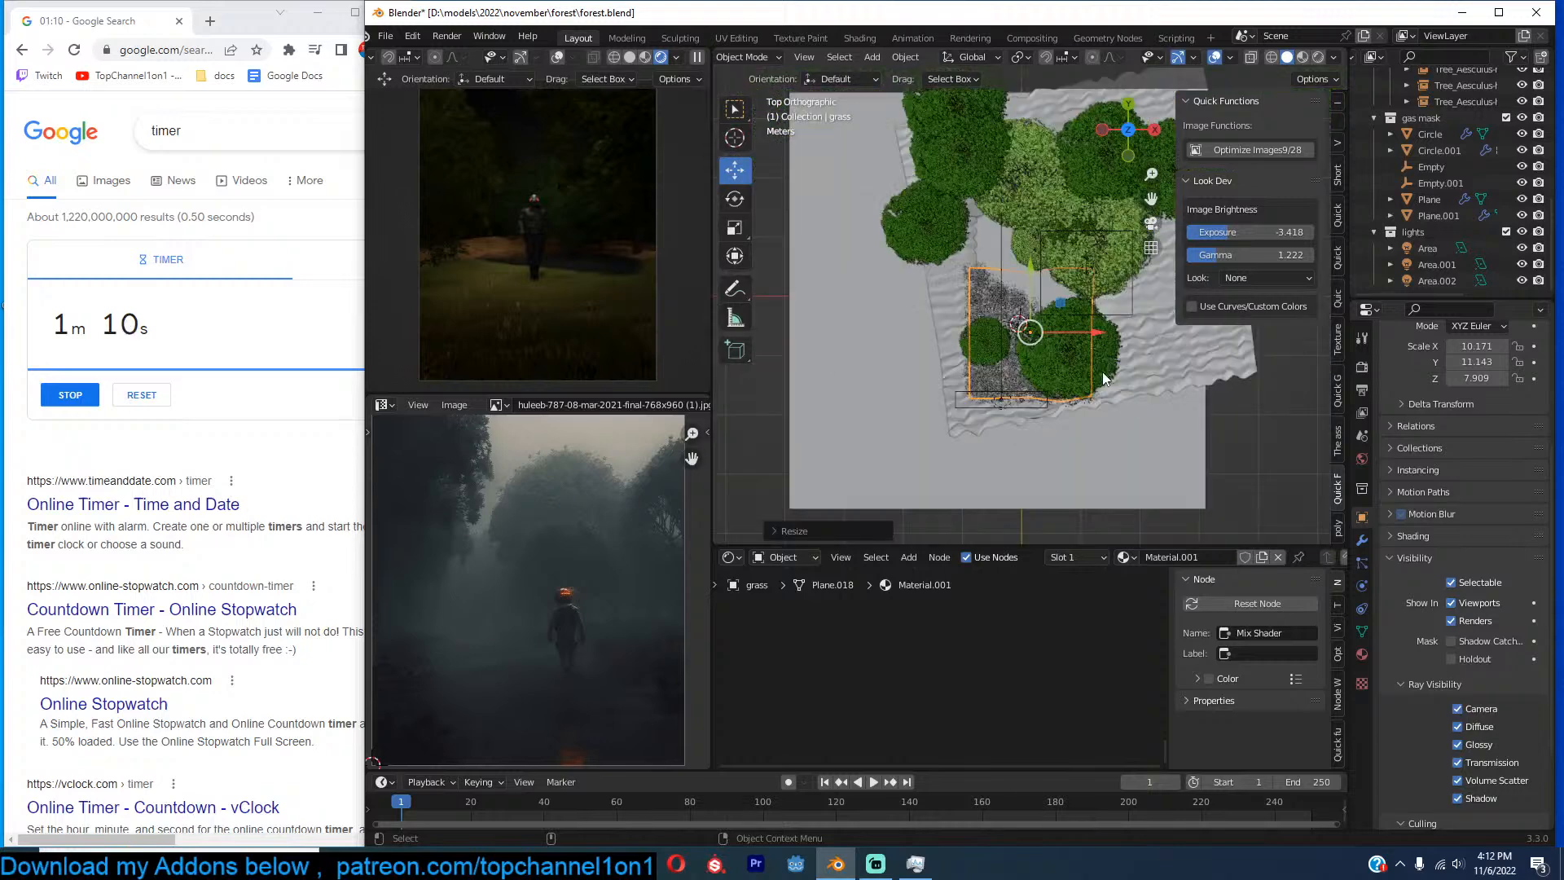
scroll(1197, 458, "down", 2)
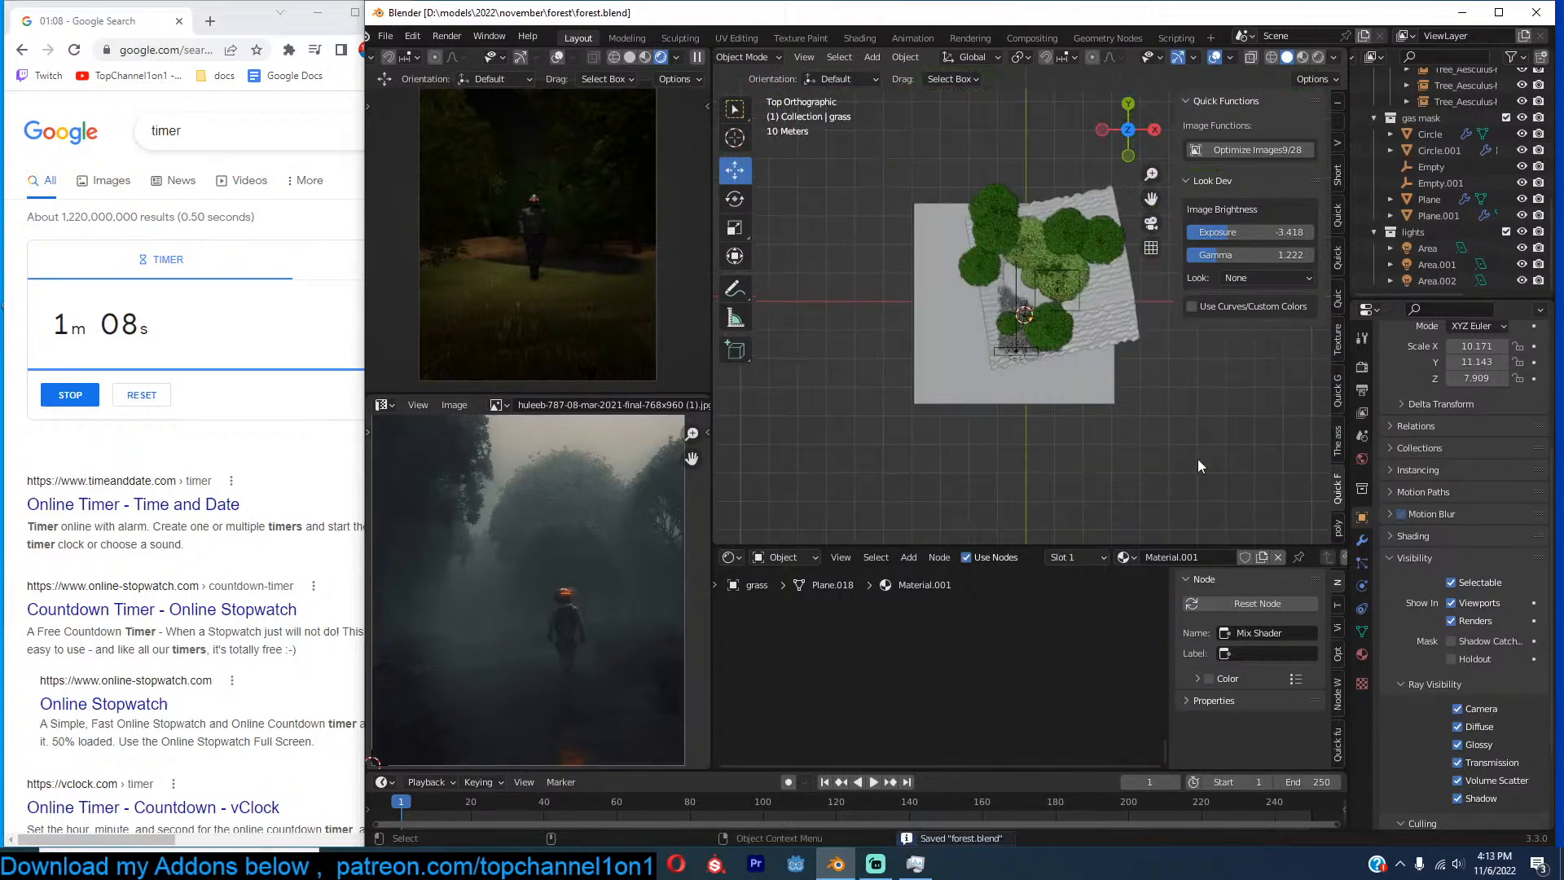
key("ctrl+s")
In camera view, enlarge the background tree behind the figure to a scale of 0.980.
middle_click_drag(1197, 457, 1127, 315)
scroll(1054, 310, "up", 5)
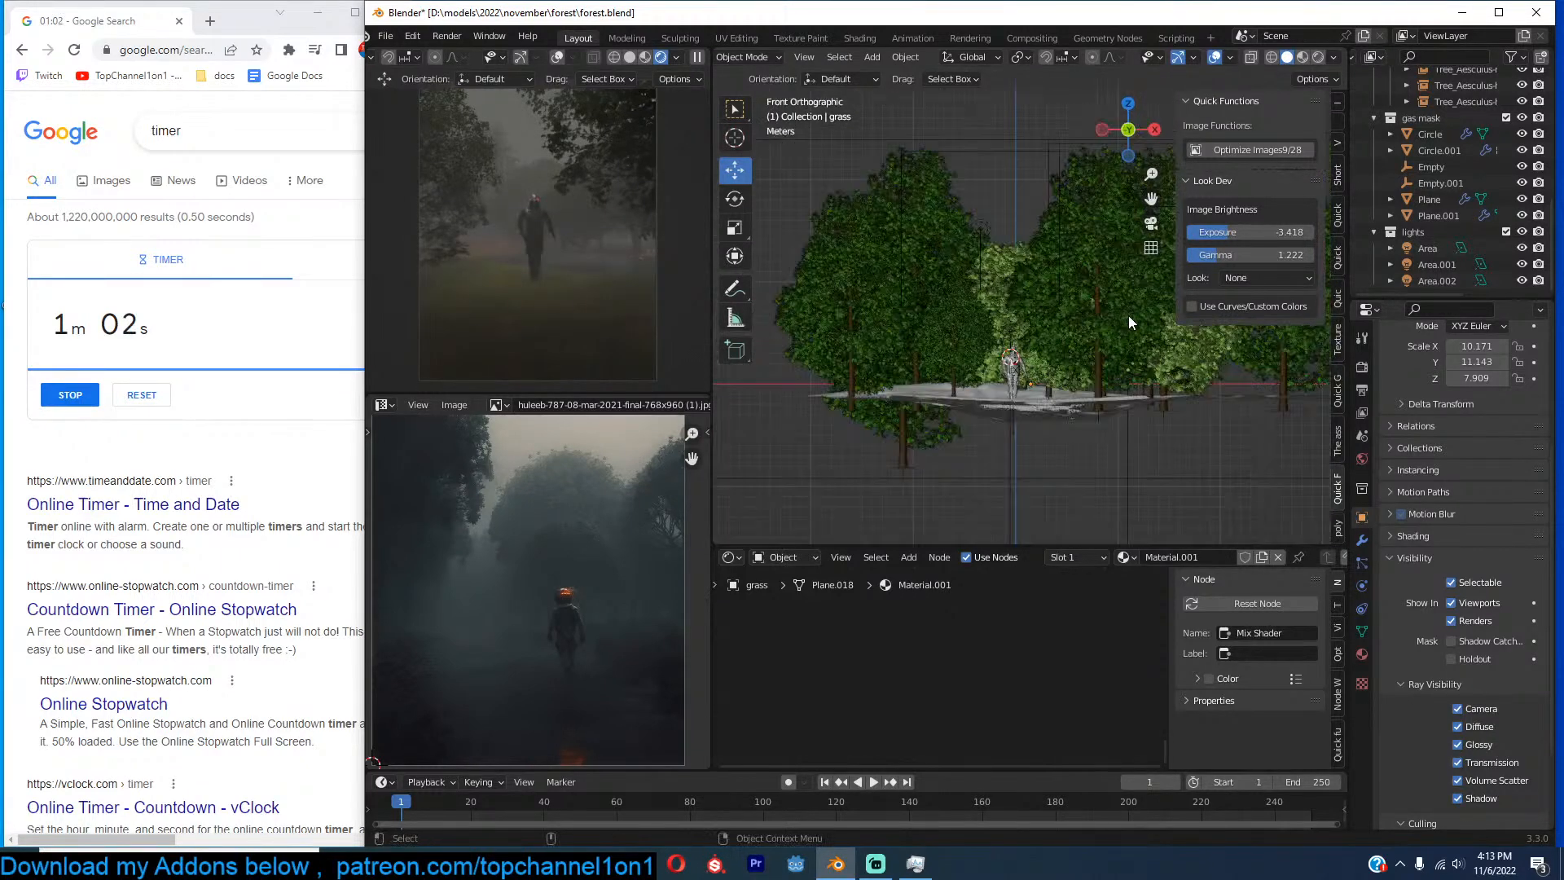
key("KP_0")
left_click(995, 196)
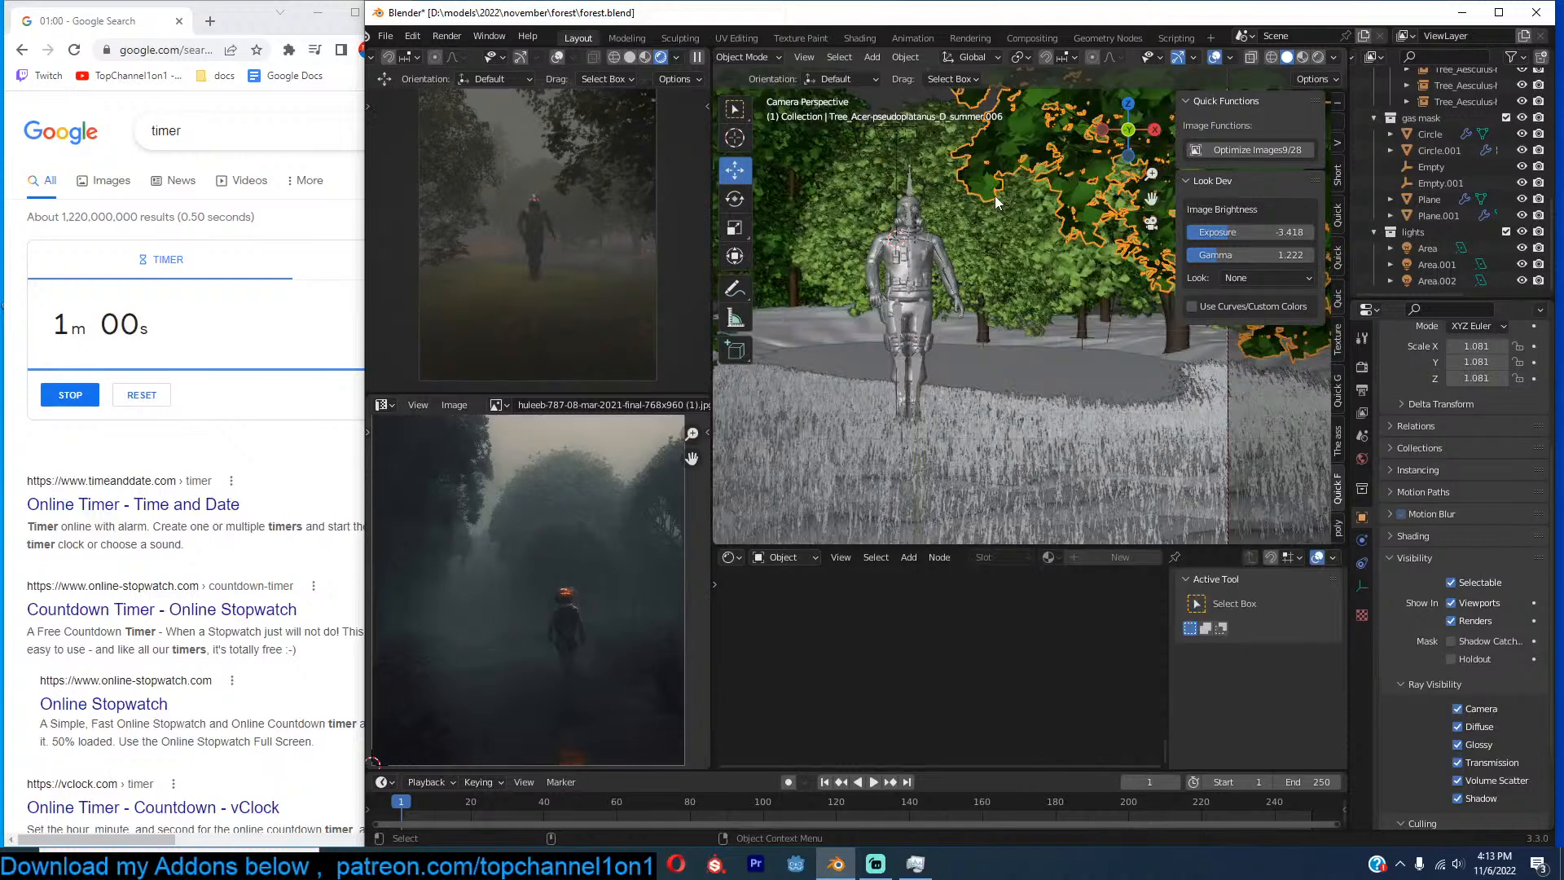
left_click(995, 195)
key("s")
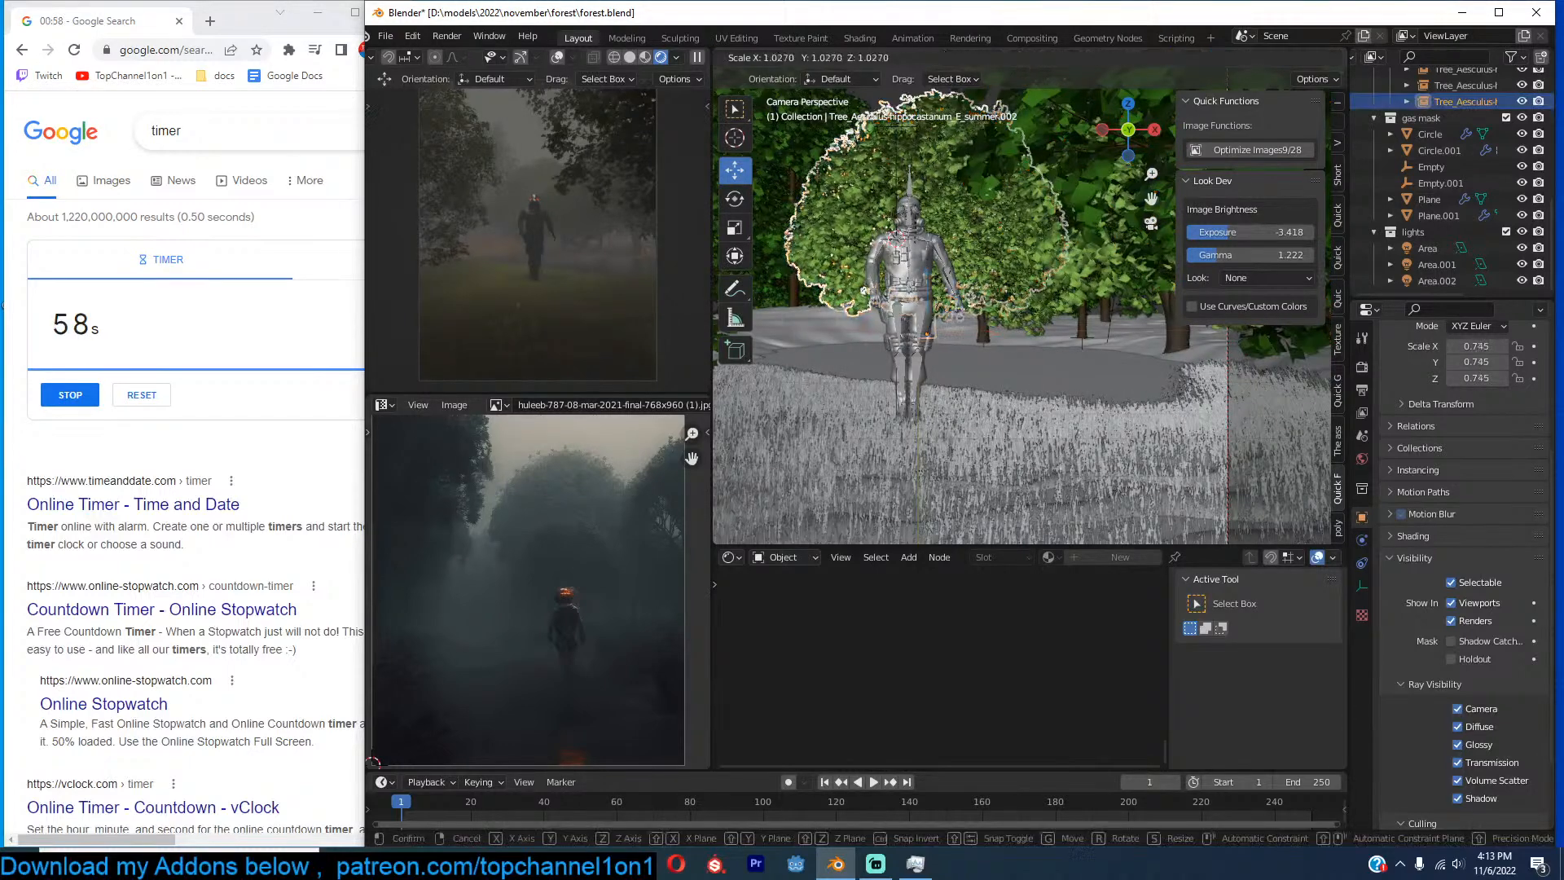
left_click(1057, 145)
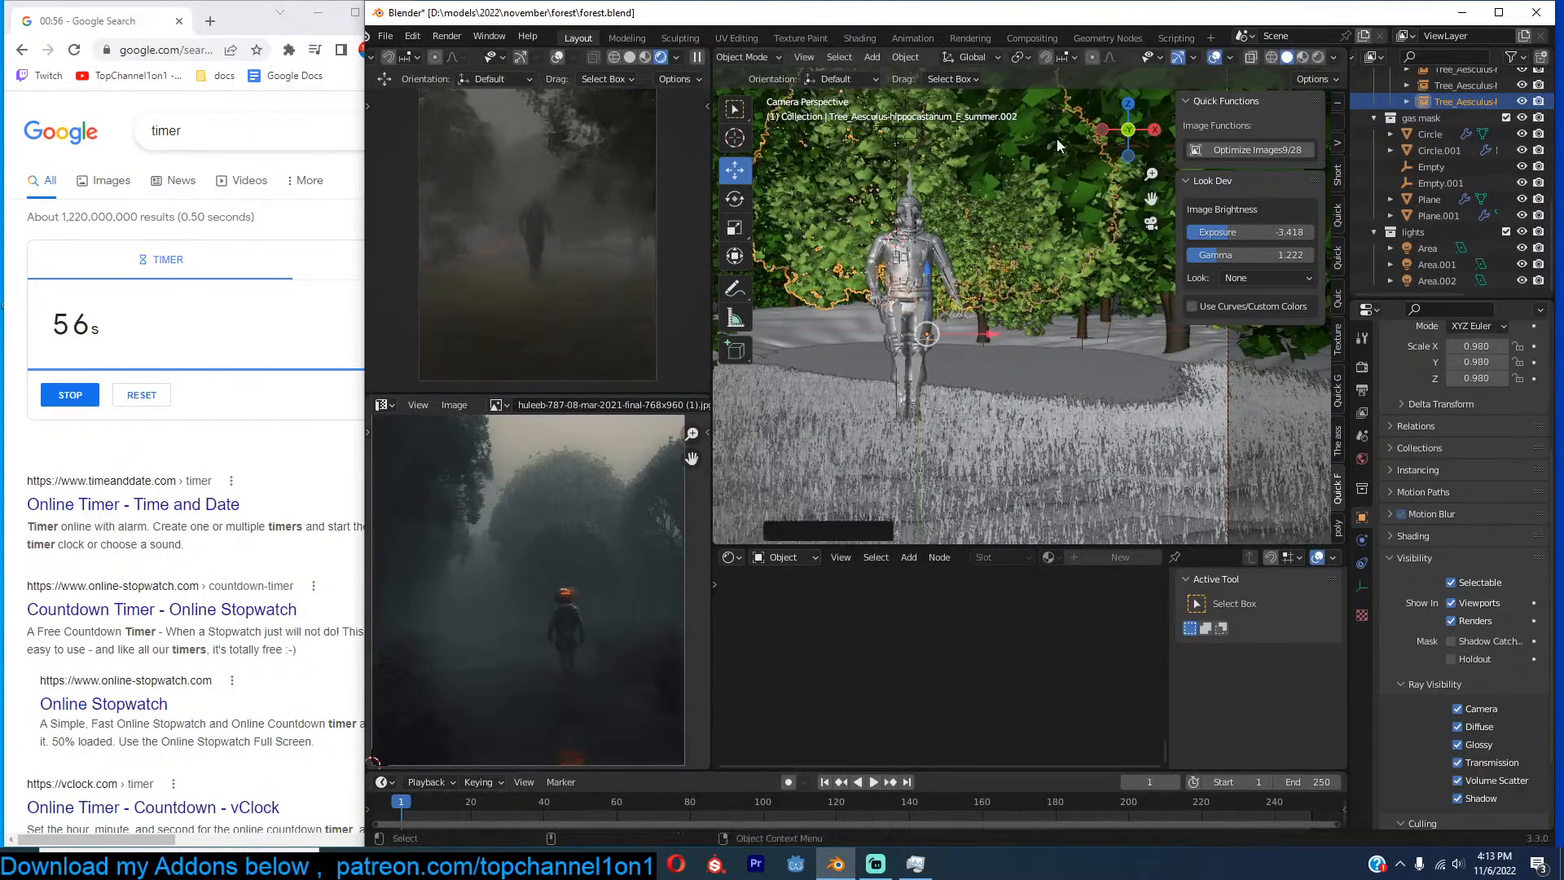
Select the area light above the trees and reposition it.
middle_click_drag(1057, 138, 1078, 188)
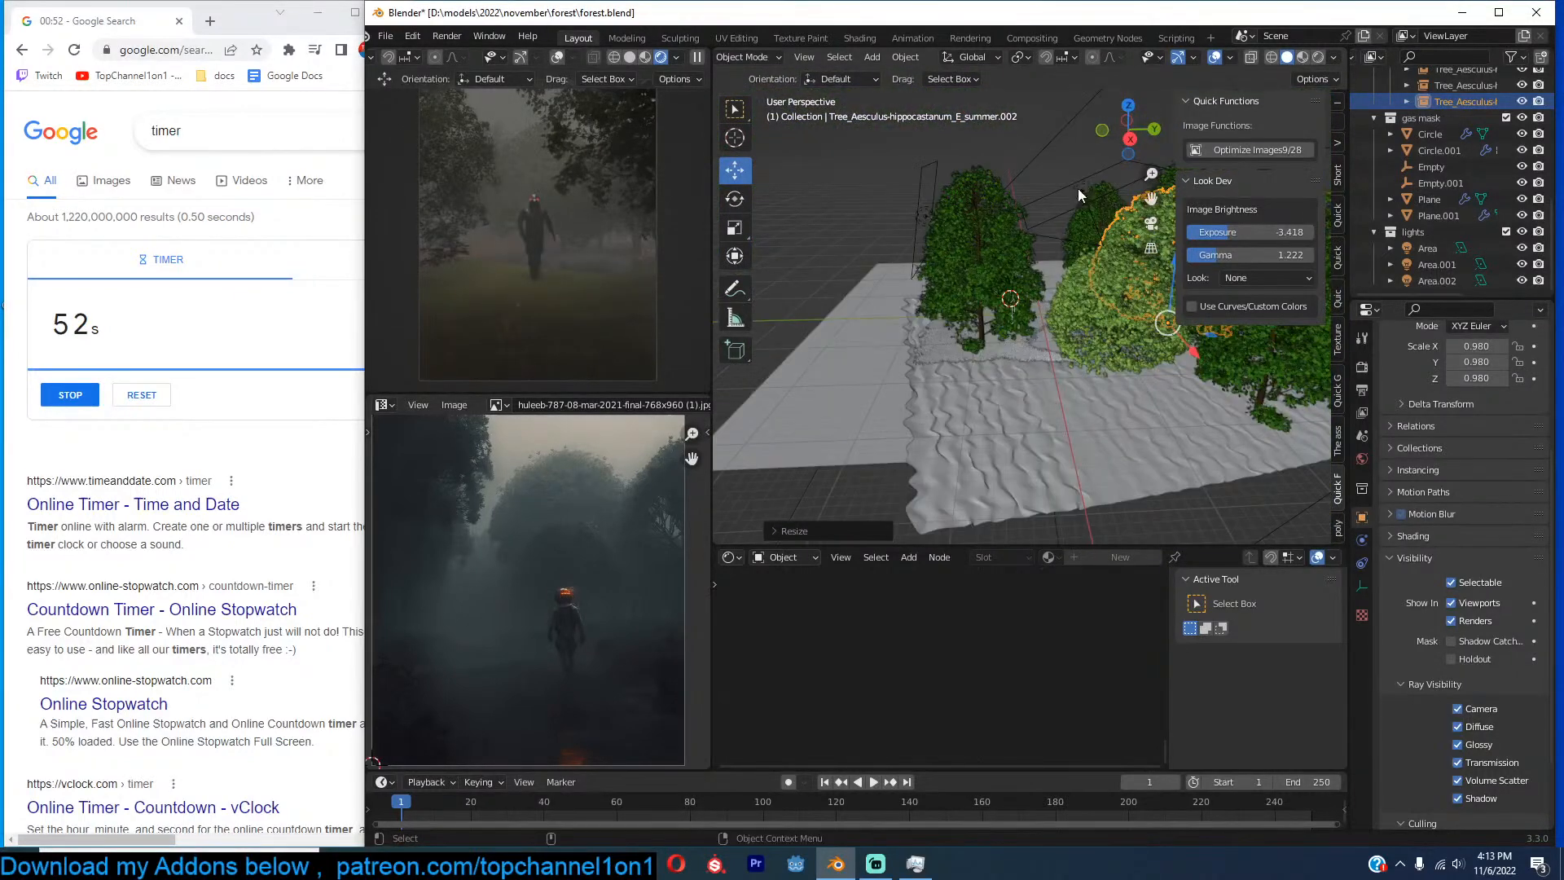
left_click(1078, 188)
key("g")
left_click(1106, 256)
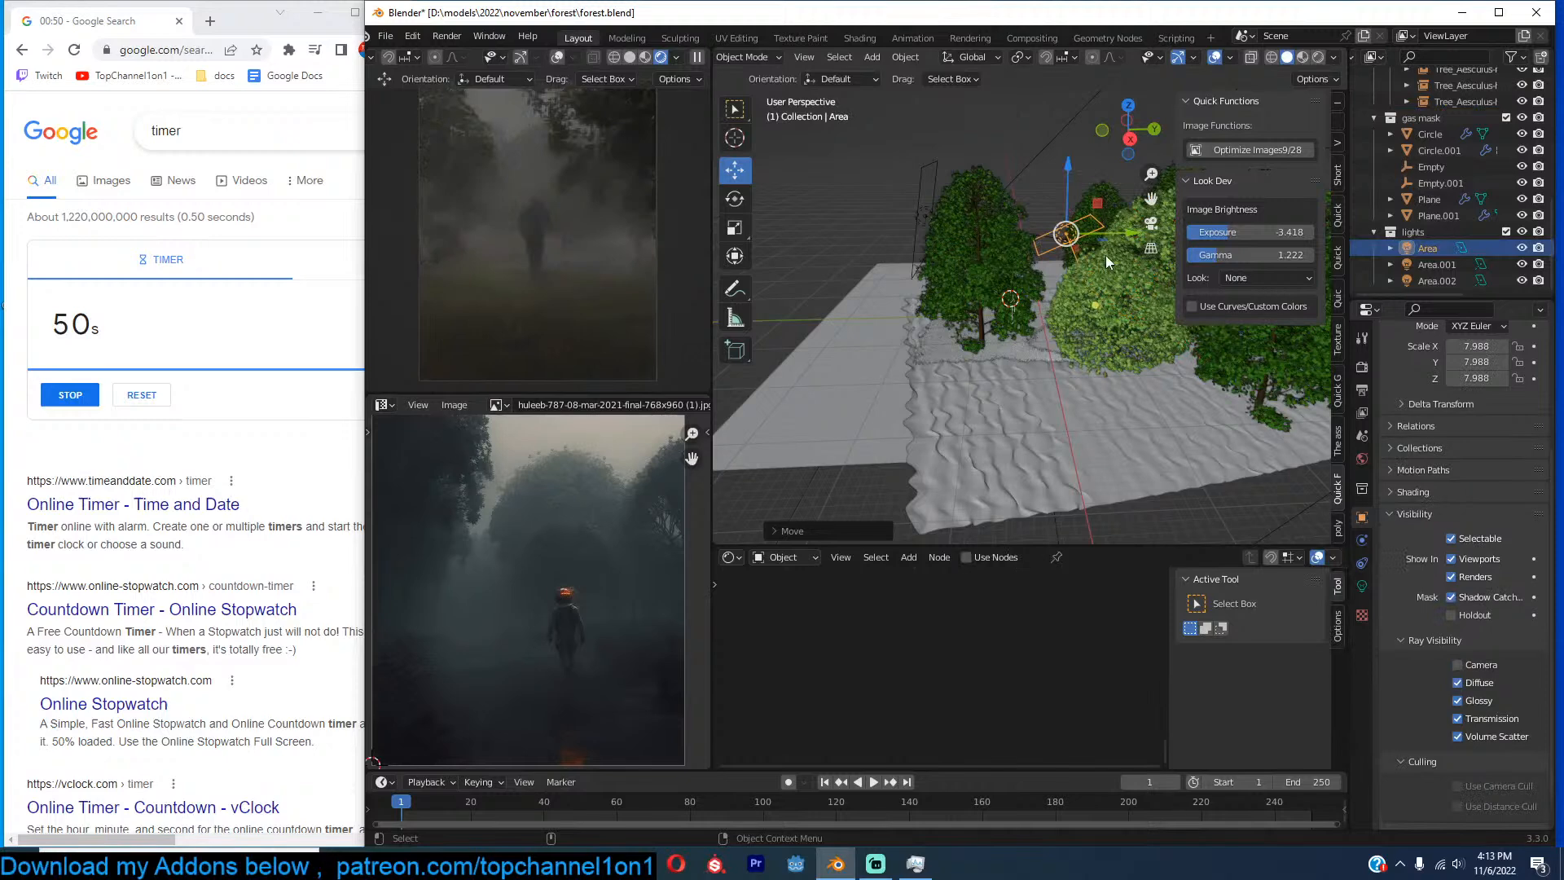
Duplicate the area light and place the copy above the rear trees at about X 7.04, Y 10.51, Z 22.79 m.
key("shift+d")
left_click(1192, 214)
middle_click_drag(1192, 220, 1165, 273, "shift")
key("g")
left_click(1173, 277)
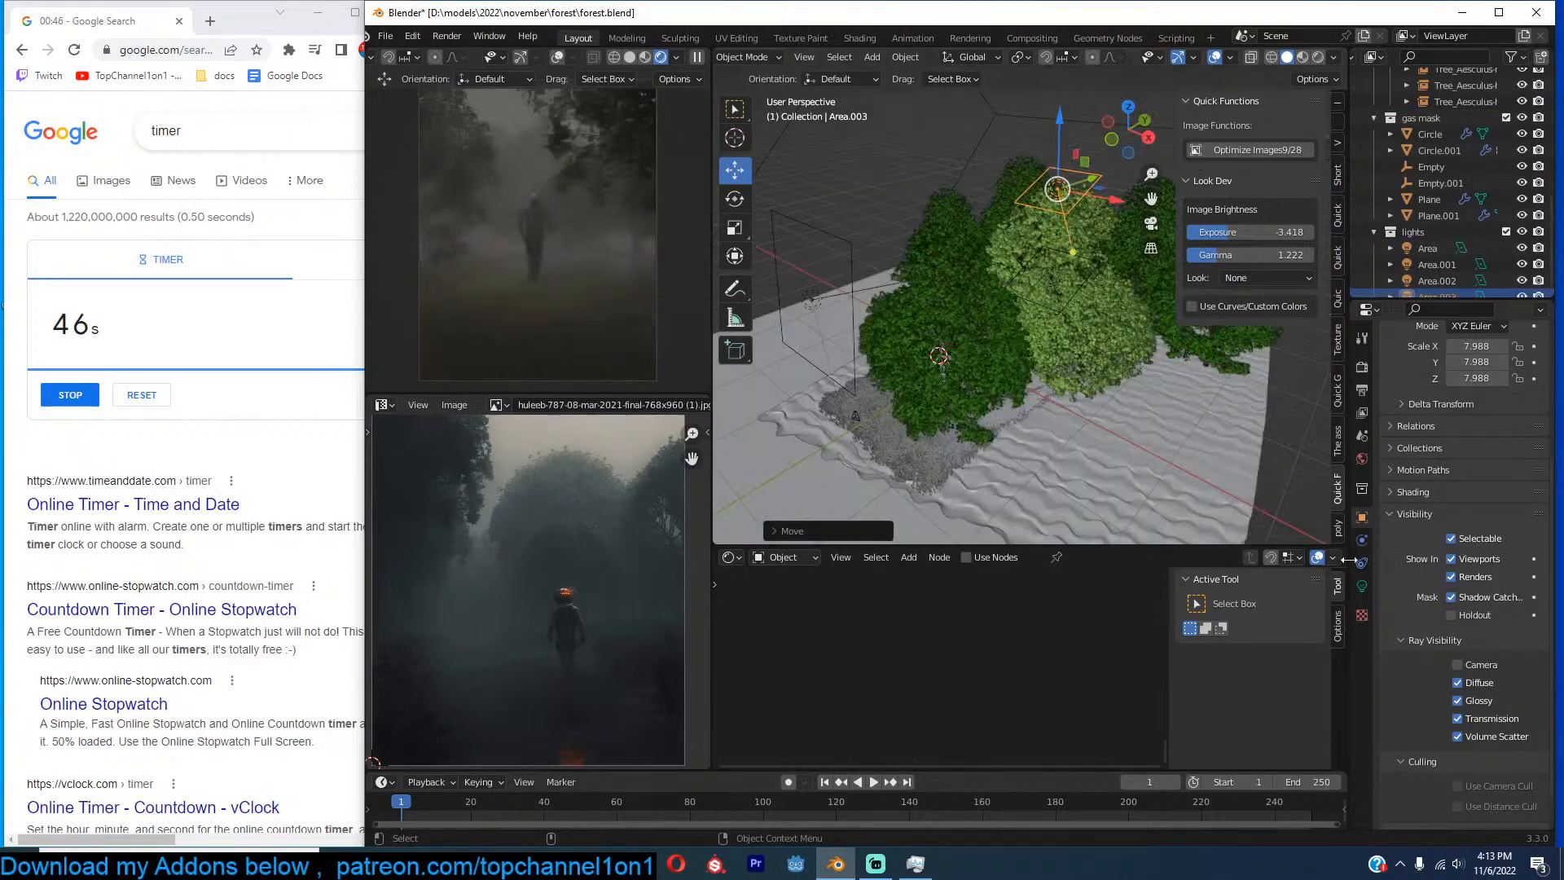
Set the duplicated area light's power to 100000 W and turn off its Volume Scatter ray visibility.
left_click(1362, 586)
left_click(1474, 474)
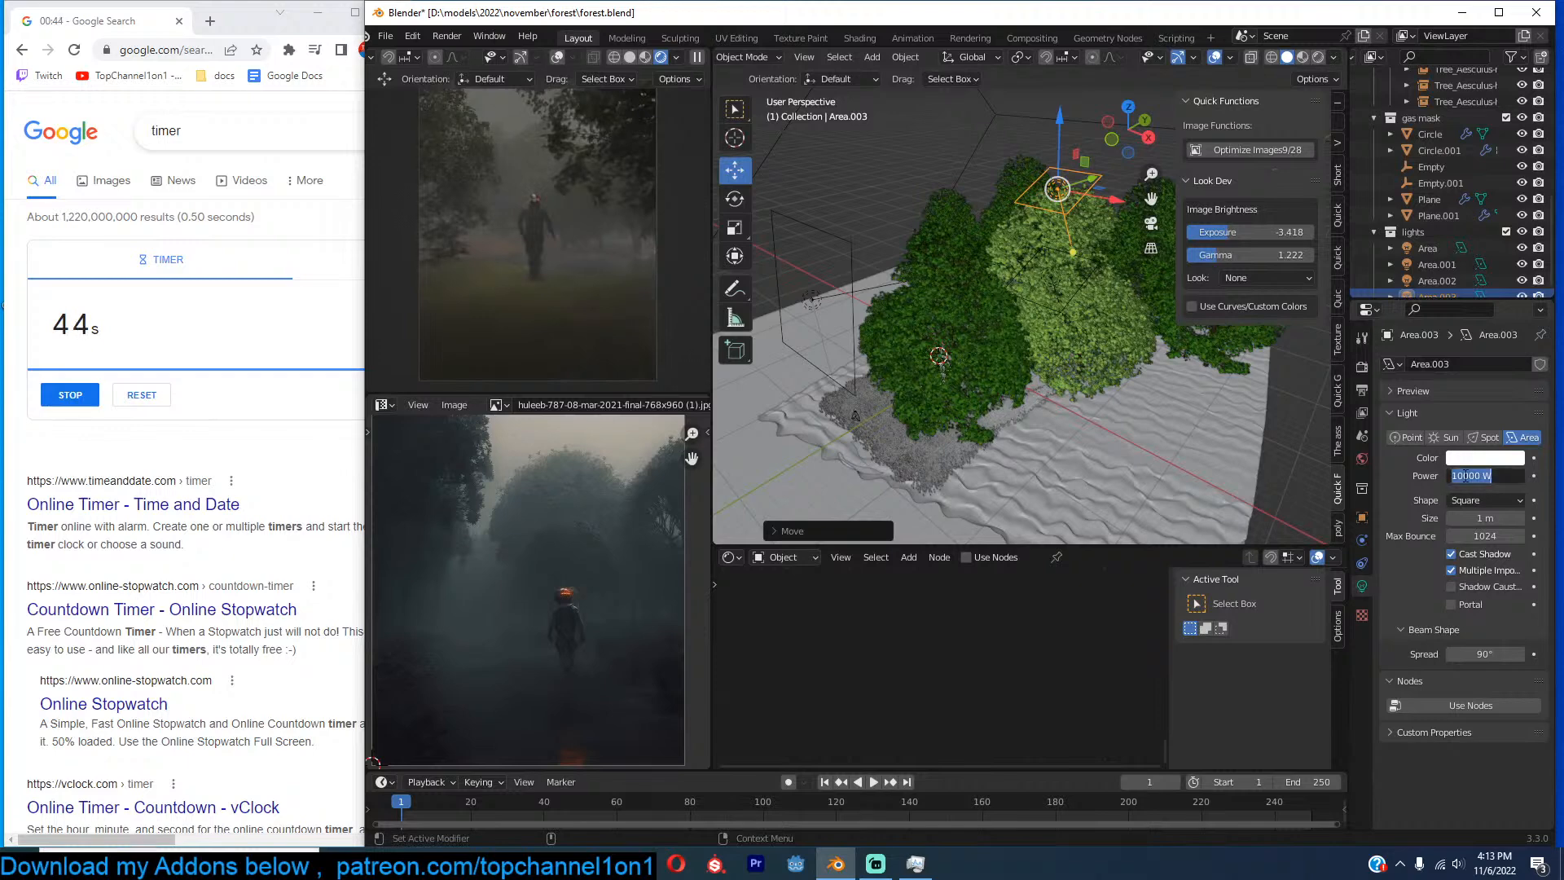
type("100000")
key("Return")
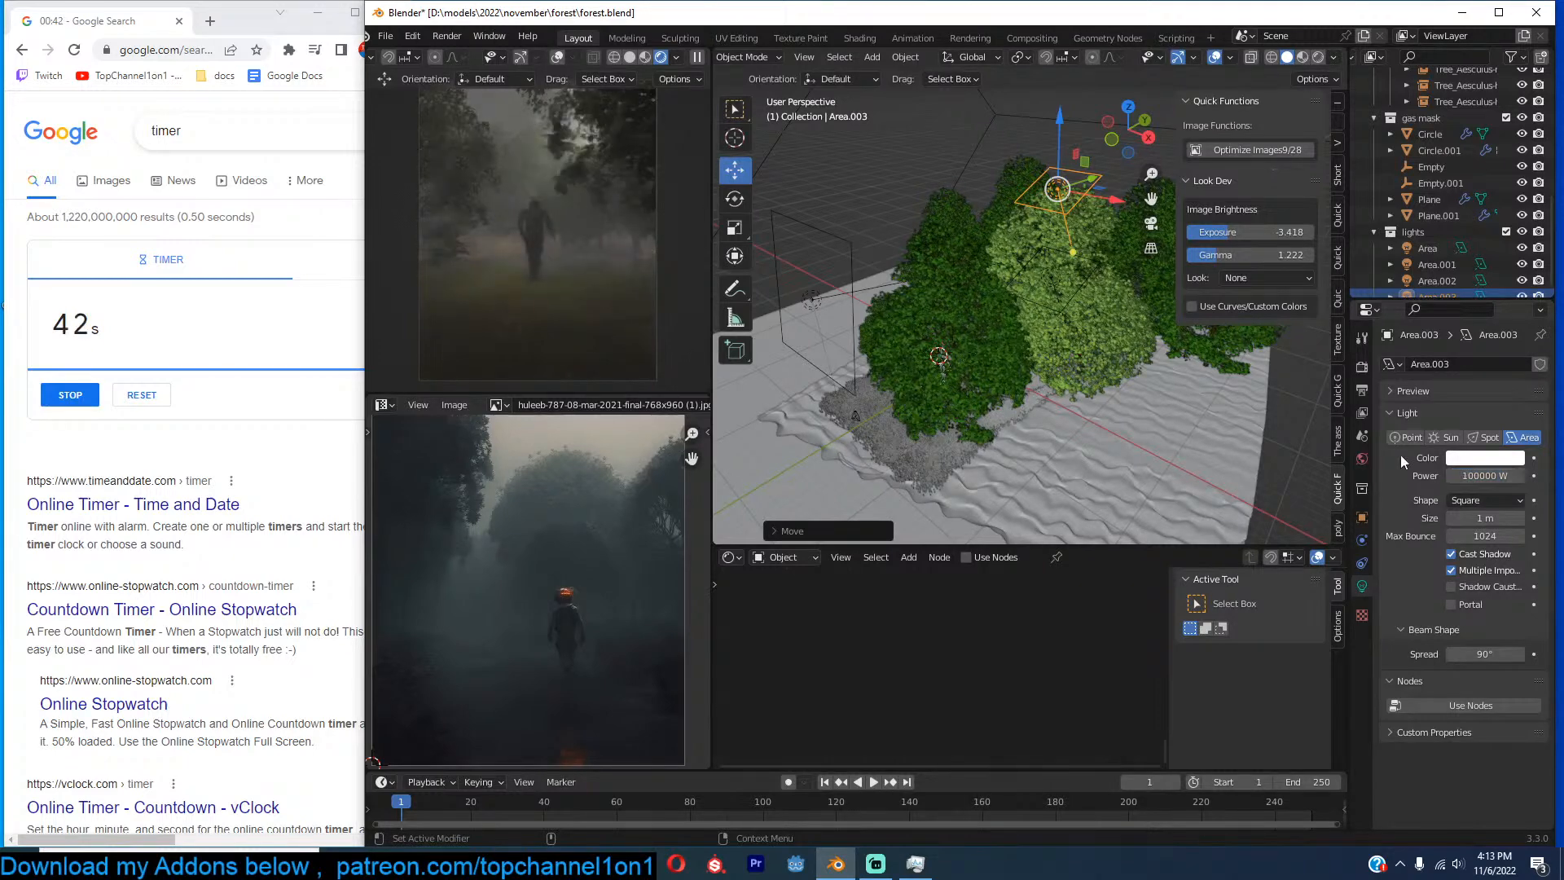
left_click(1362, 518)
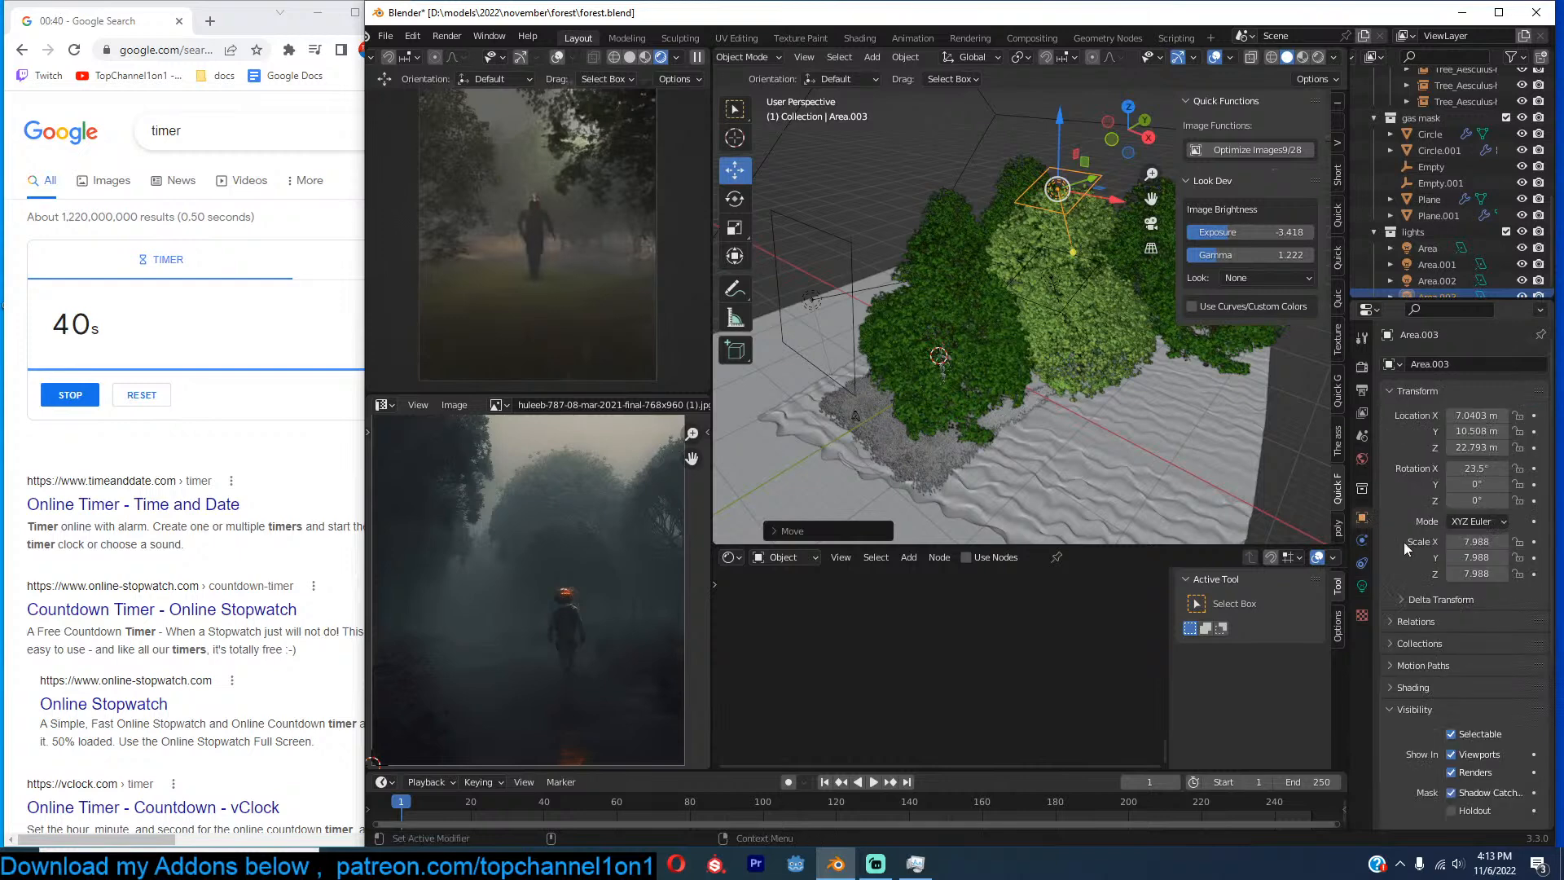
scroll(1473, 719, "down", 5)
left_click(1457, 737)
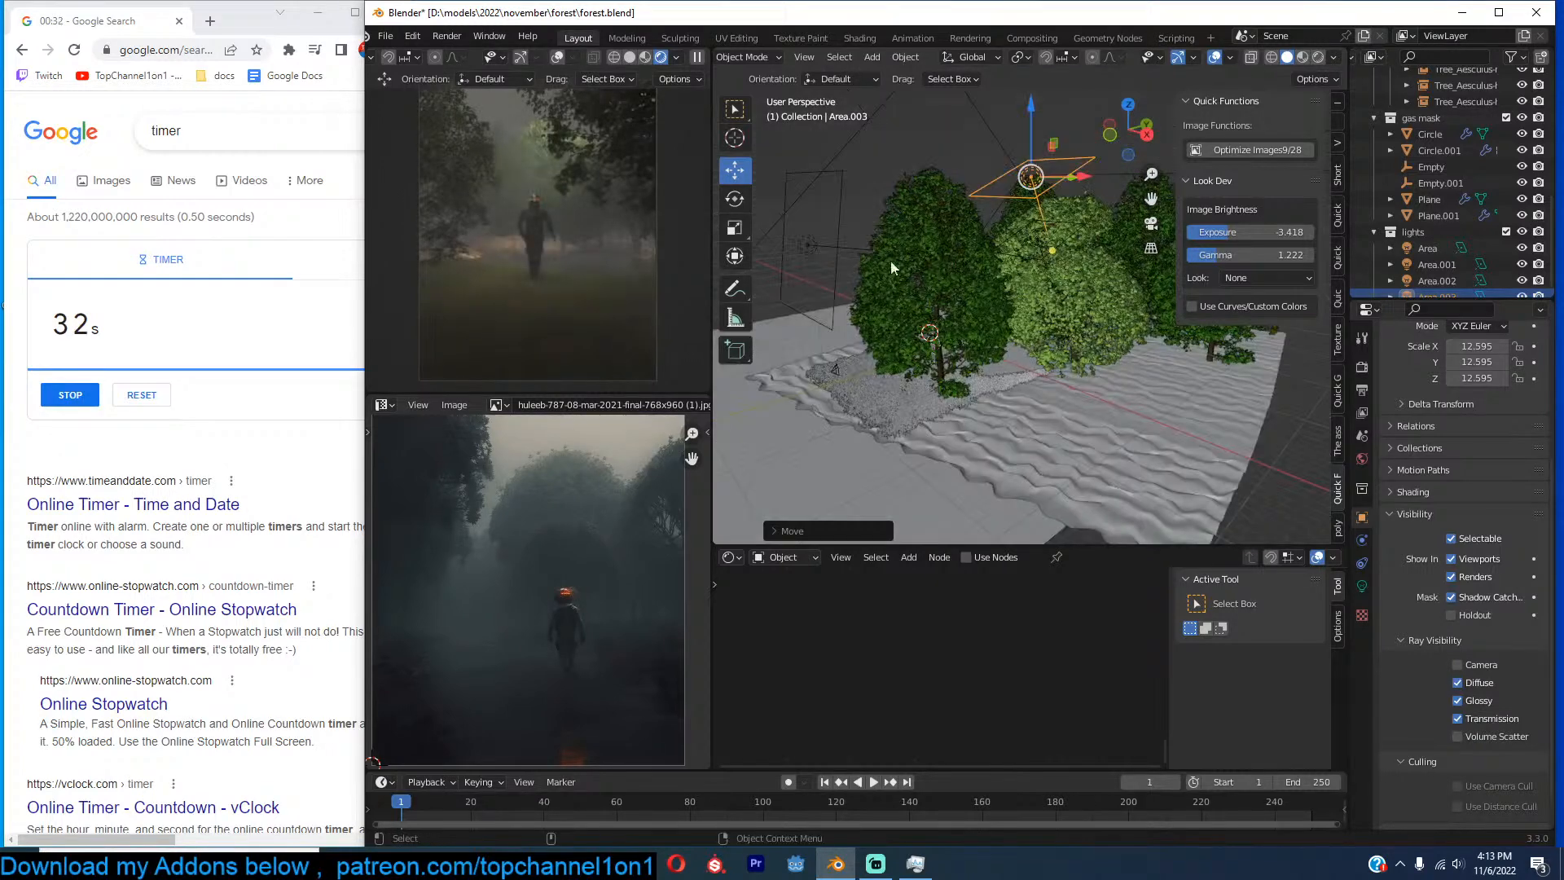
Scale the Area.001 light to 8.036 and rotate it around the global X axis.
left_click(833, 242)
middle_click_drag(834, 242, 1088, 353)
key("s")
left_click(1038, 376)
key("r")
key("x")
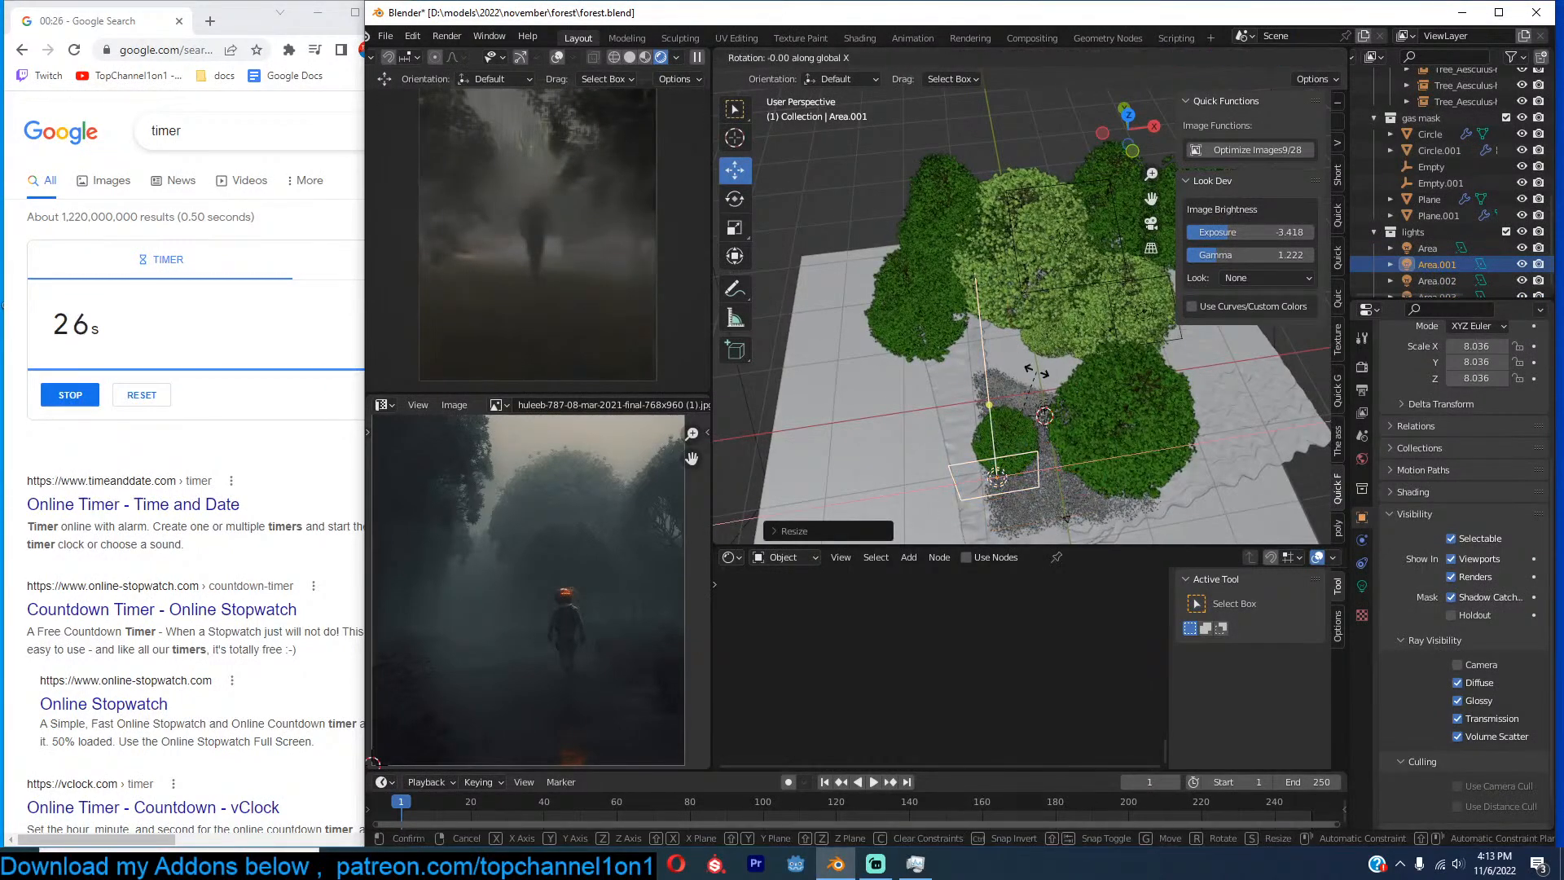
left_click(1065, 438)
Shrink the Area.001 light to a scale of 5.069 and reposition it near the front of the trees.
middle_click_drag(1066, 438, 908, 306)
key("s")
left_click(960, 351)
key("g")
left_click(995, 352)
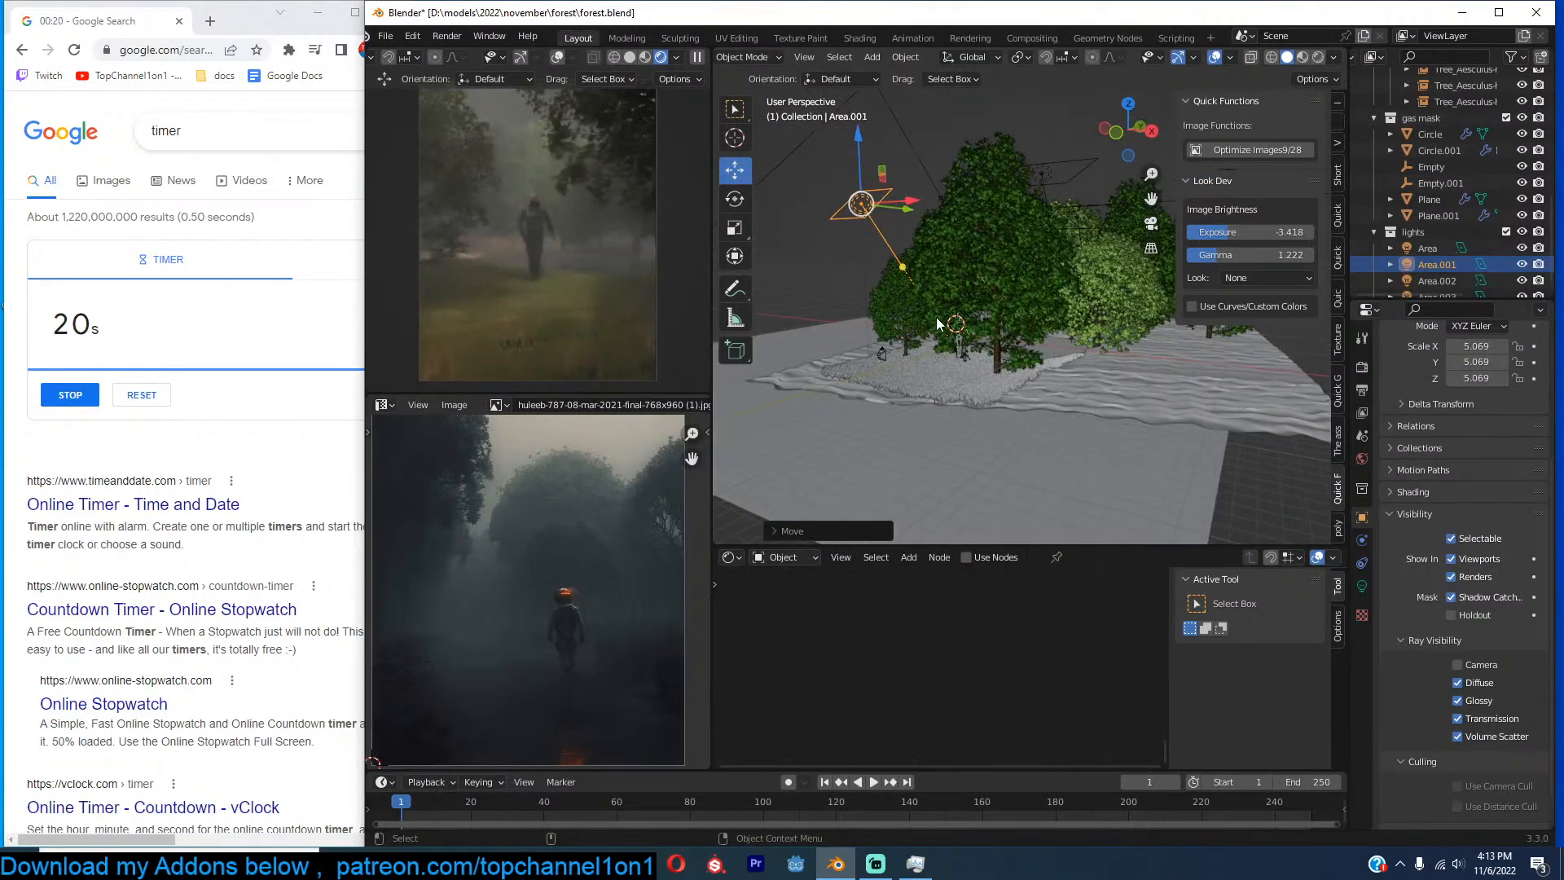
Make a linked duplicate of the front tree and move it closer to the camera, at the left edge of the camera frame.
left_click(911, 322)
key("alt+d")
right_click(912, 323)
key("KP_0")
key("g")
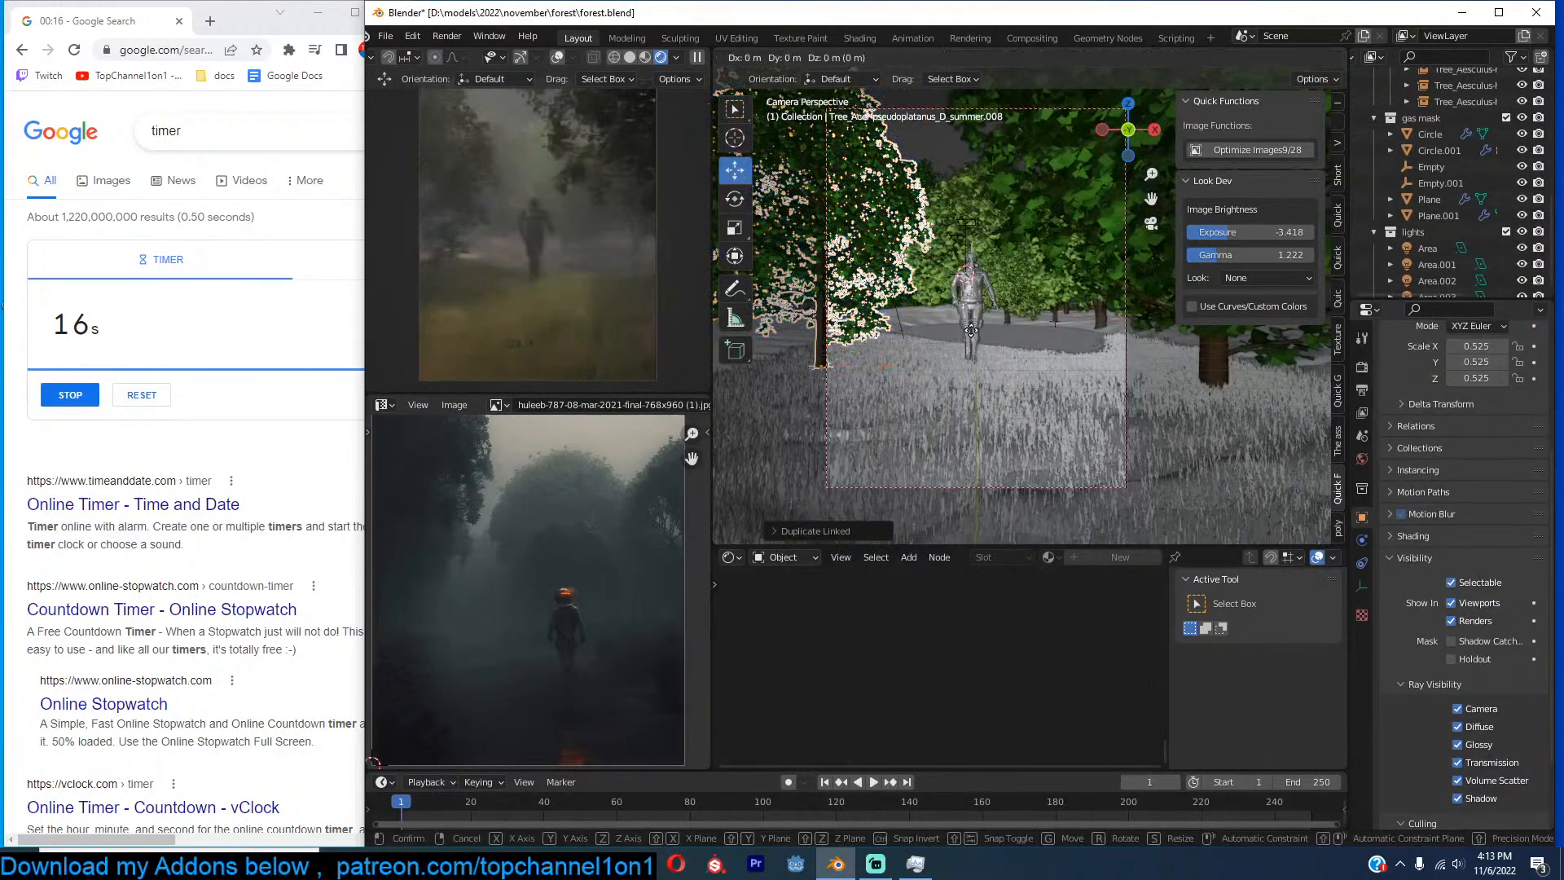
left_click(1100, 175)
Scale the duplicated foreground tree down to 0.124 so it acts as a small bush.
key("s")
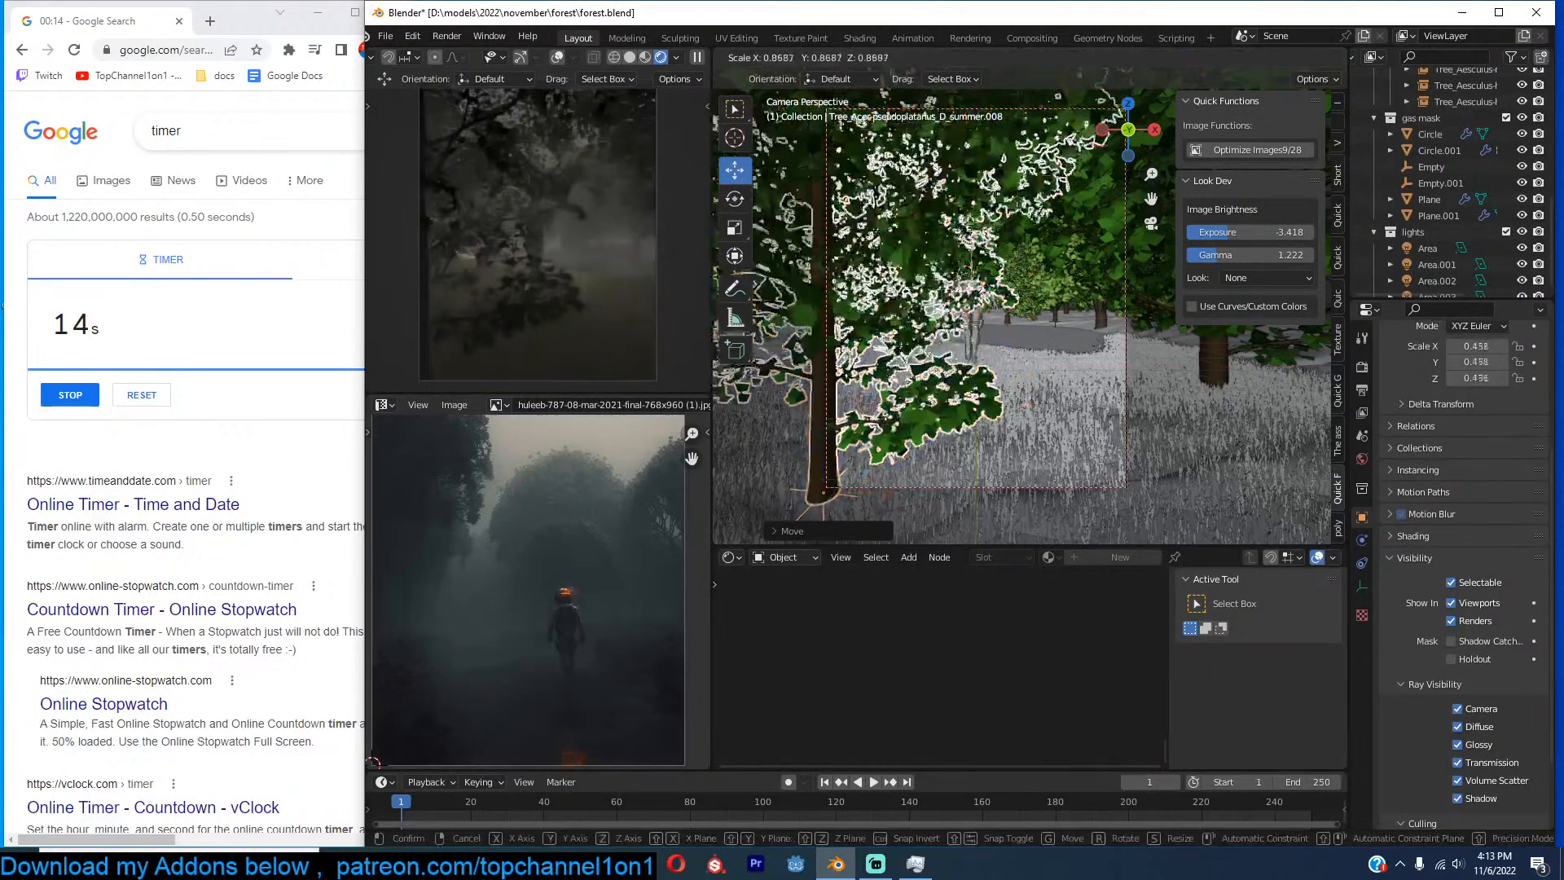
left_click(1042, 285)
key("s")
left_click(950, 379)
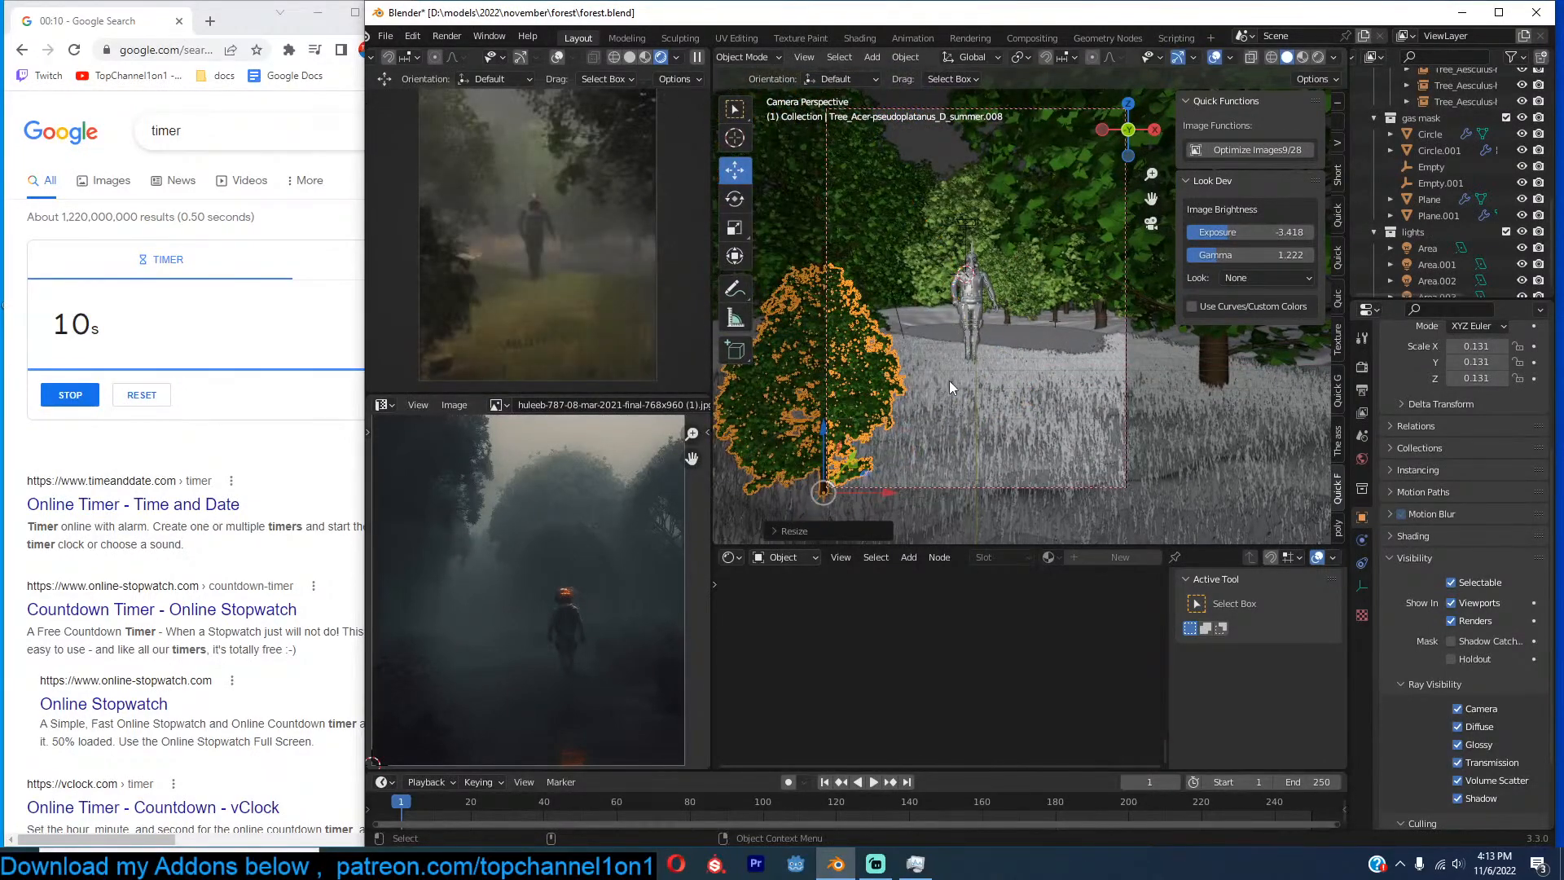
key("s")
left_click(941, 388)
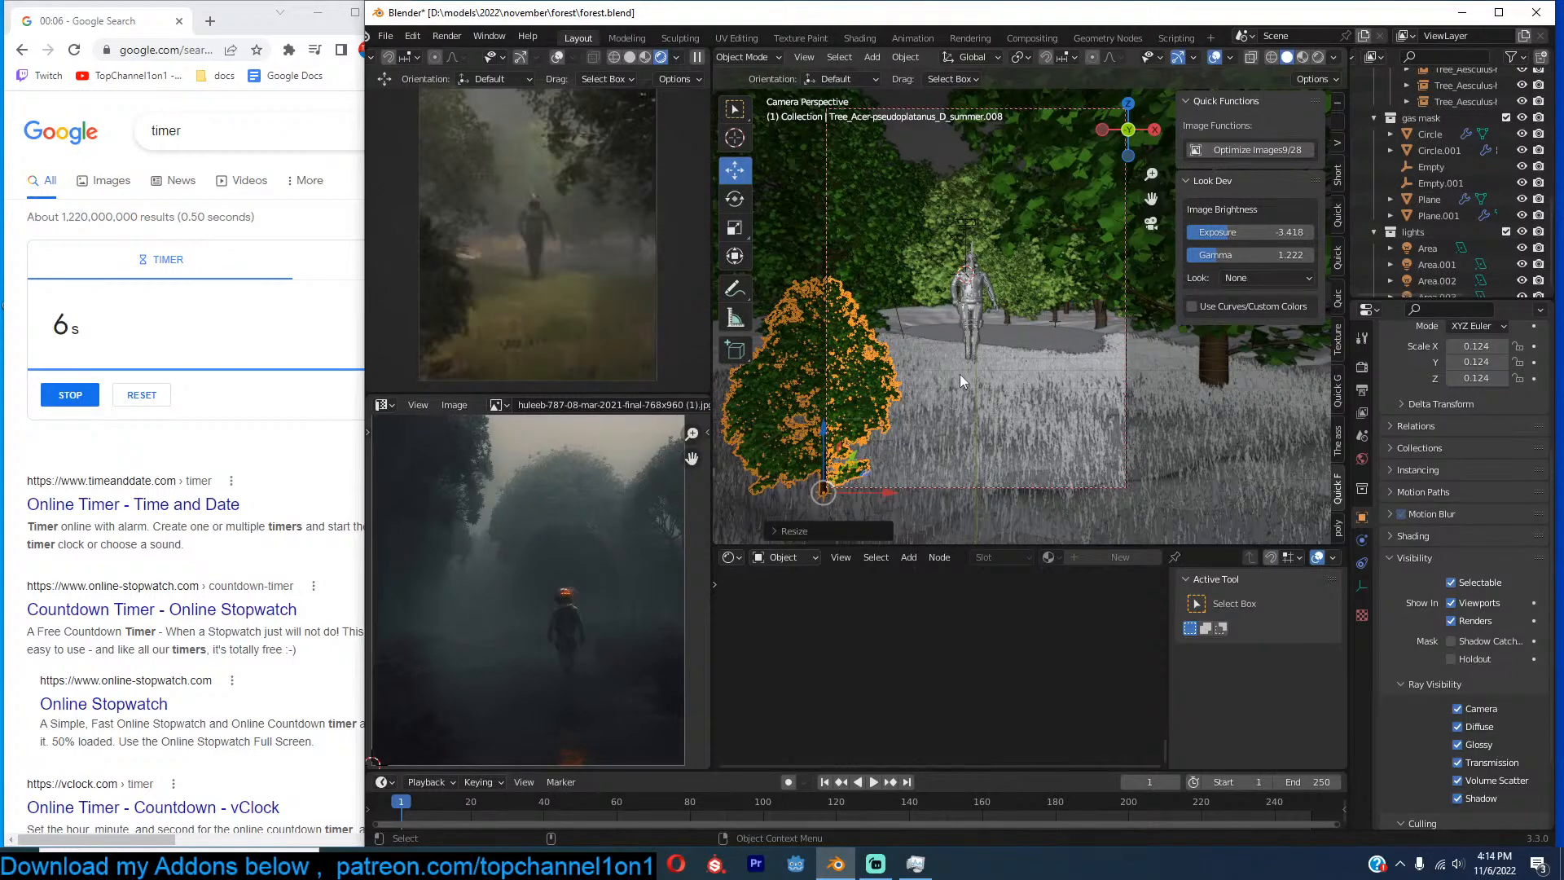
Select the volume object around the scene and restart the 15-minute countdown timer in the browser.
scroll(960, 375, "down", 3)
middle_click_drag(1078, 325, 1012, 366)
scroll(1011, 367, "down", 8)
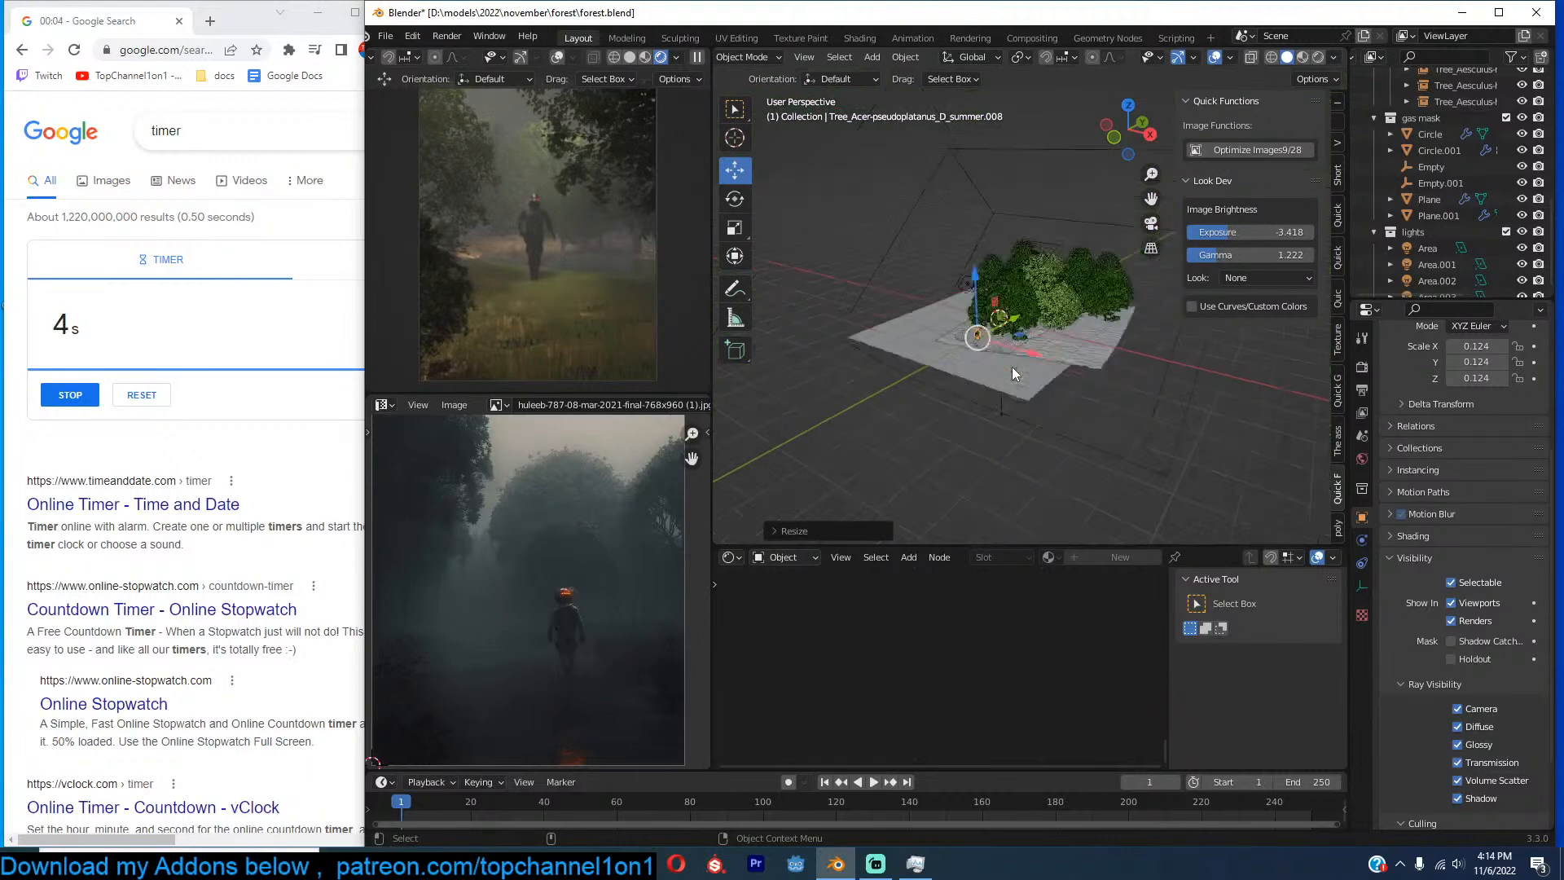
scroll(1012, 368, "down", 2)
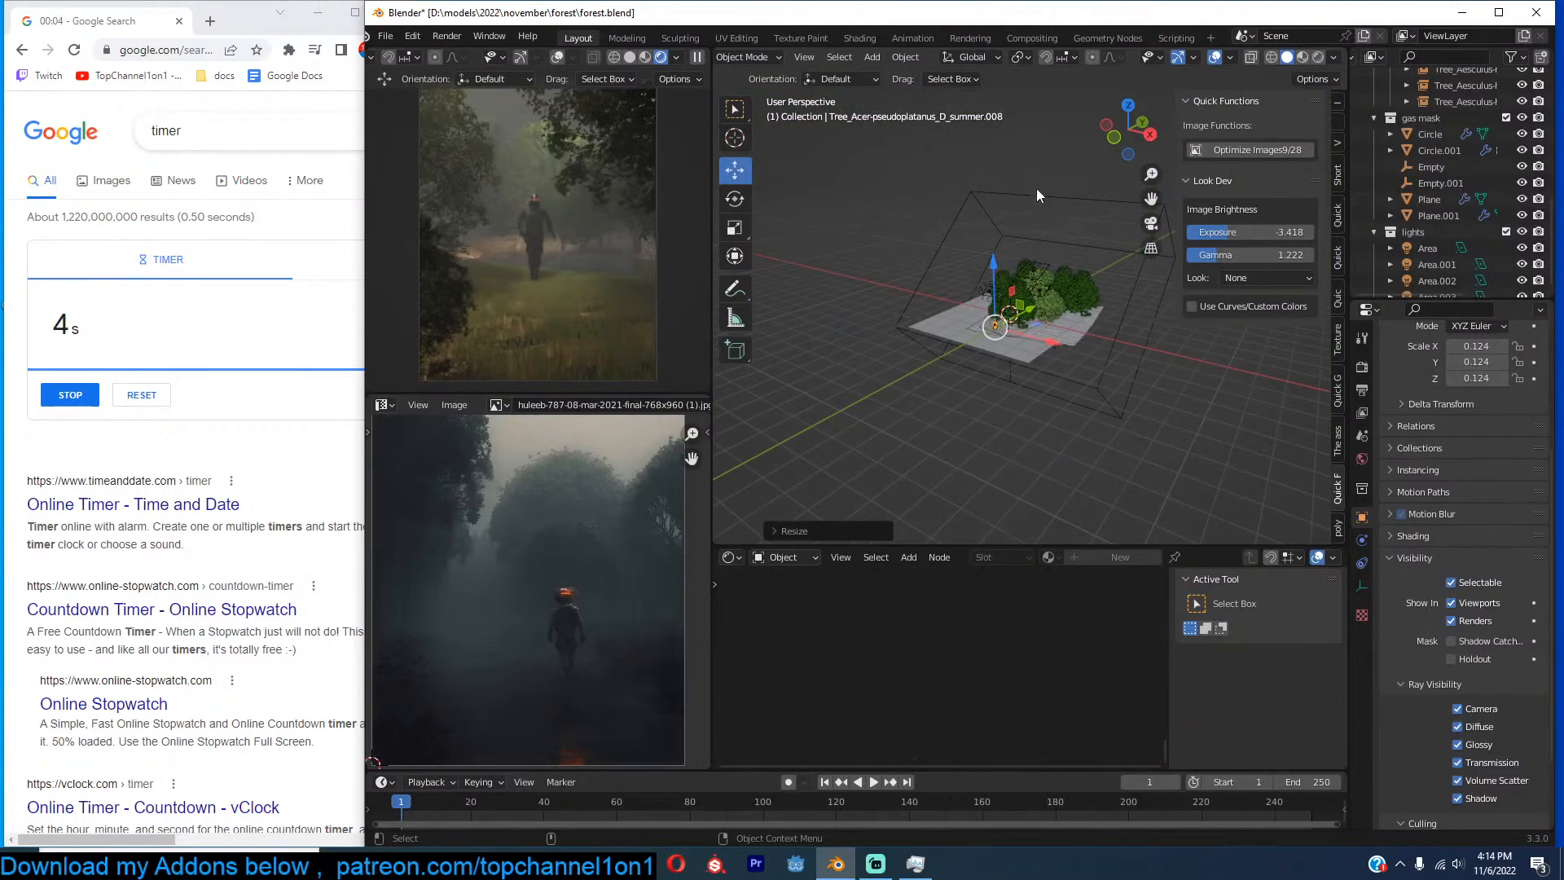
left_click(1037, 193)
scroll(993, 624, "down", 4)
middle_click_drag(1014, 635, 1080, 673)
scroll(999, 672, "up", 4)
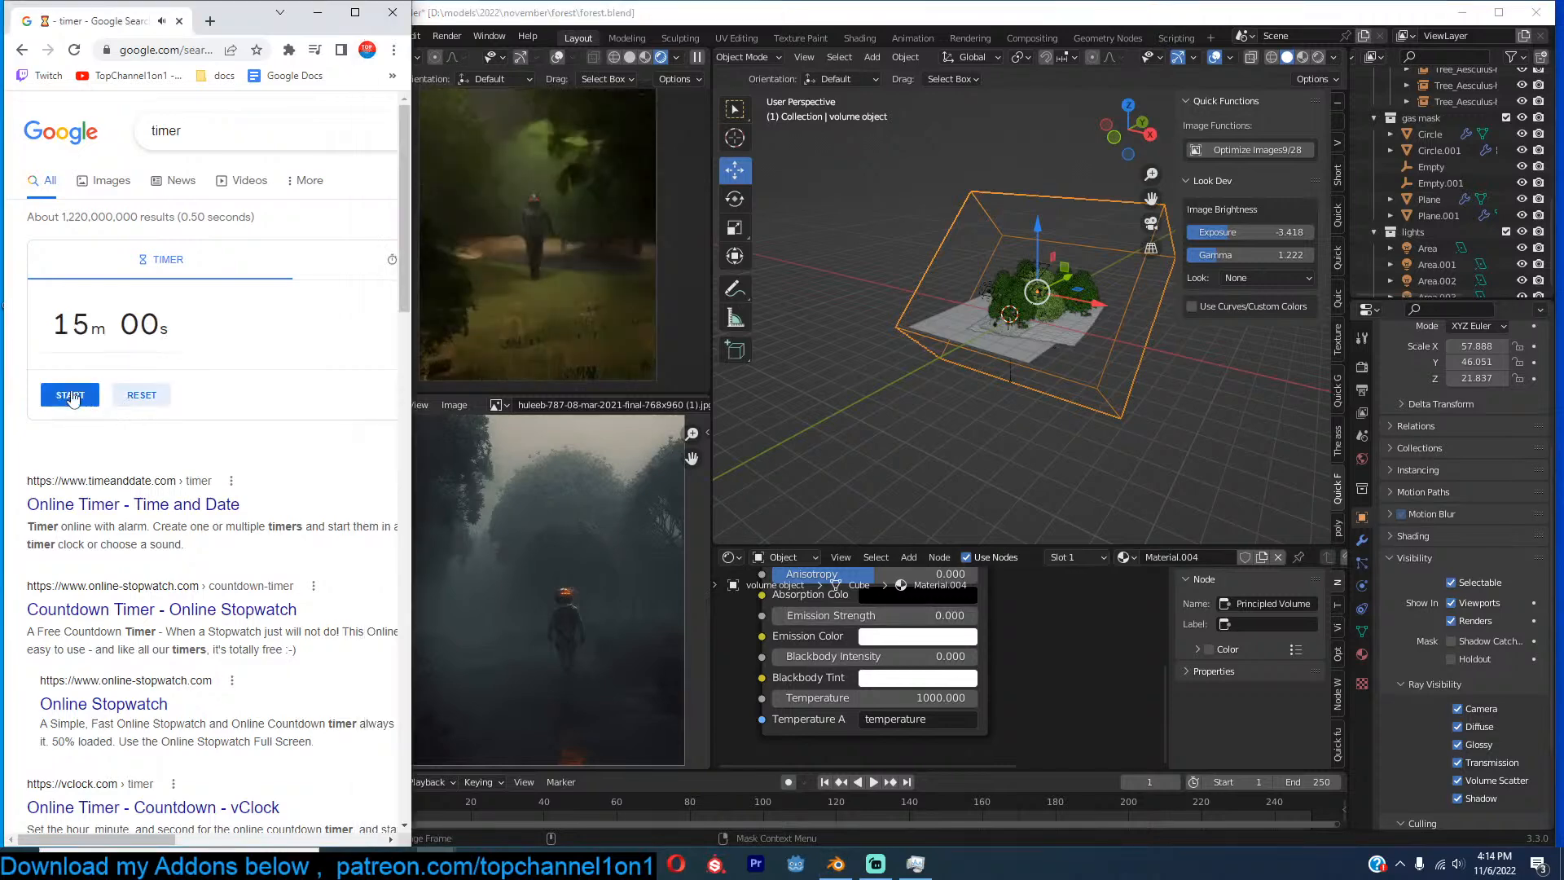
left_click(70, 395)
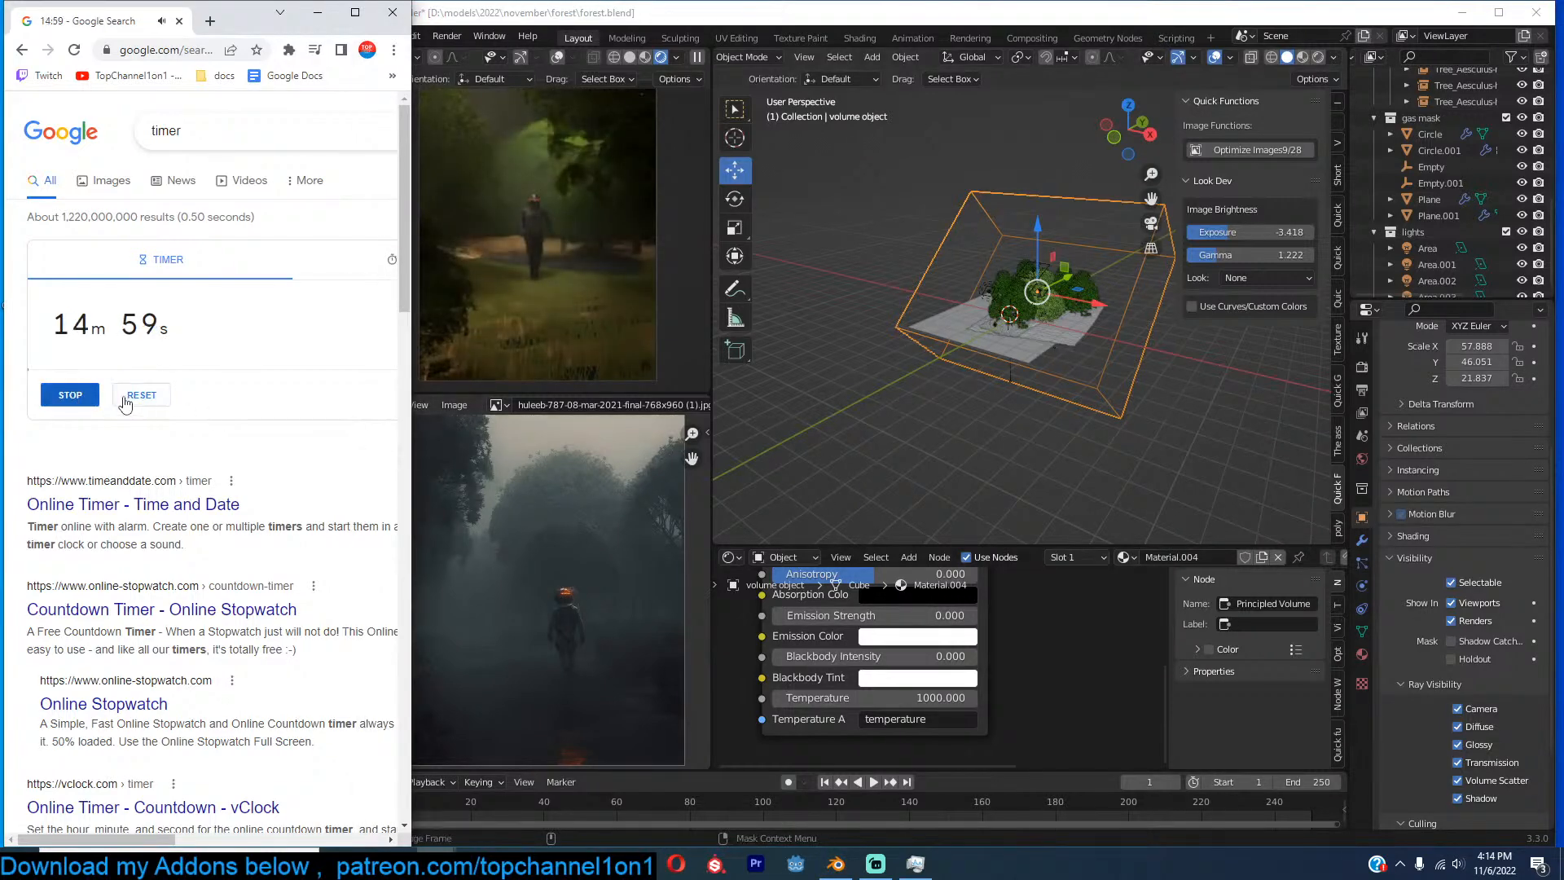
Change the Principled Volume color of the volume object to a muted violet-blue after trying blue, teal and green tints.
middle_click_drag(979, 616, 1002, 708)
scroll(1004, 665, "down", 5)
scroll(974, 668, "up", 5)
scroll(932, 627, "up", 2)
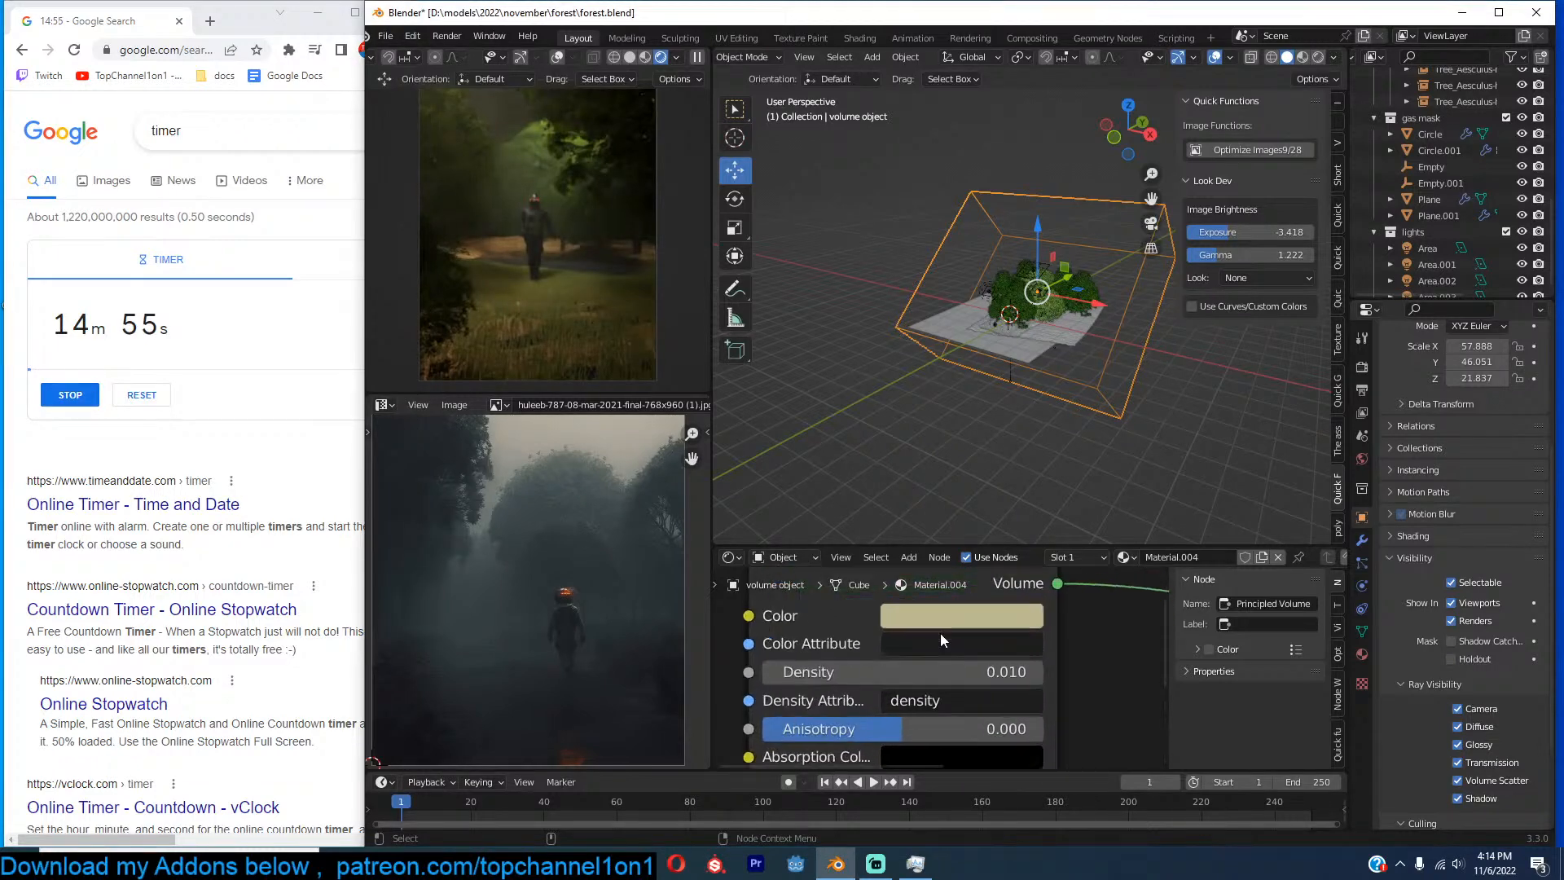
left_click(948, 607)
left_click(1012, 305)
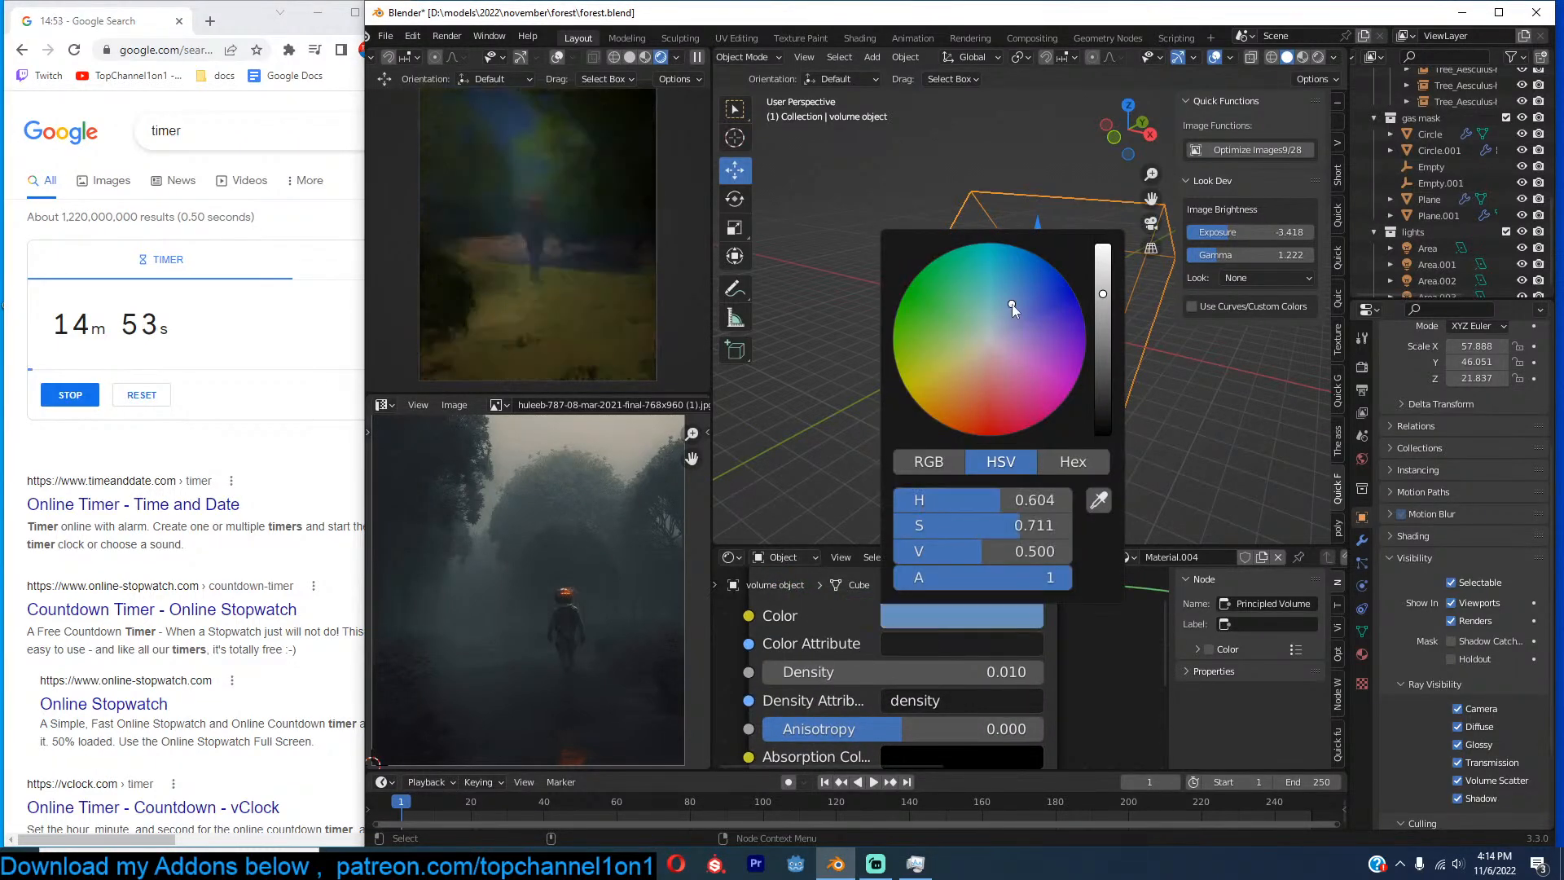
left_click(994, 305)
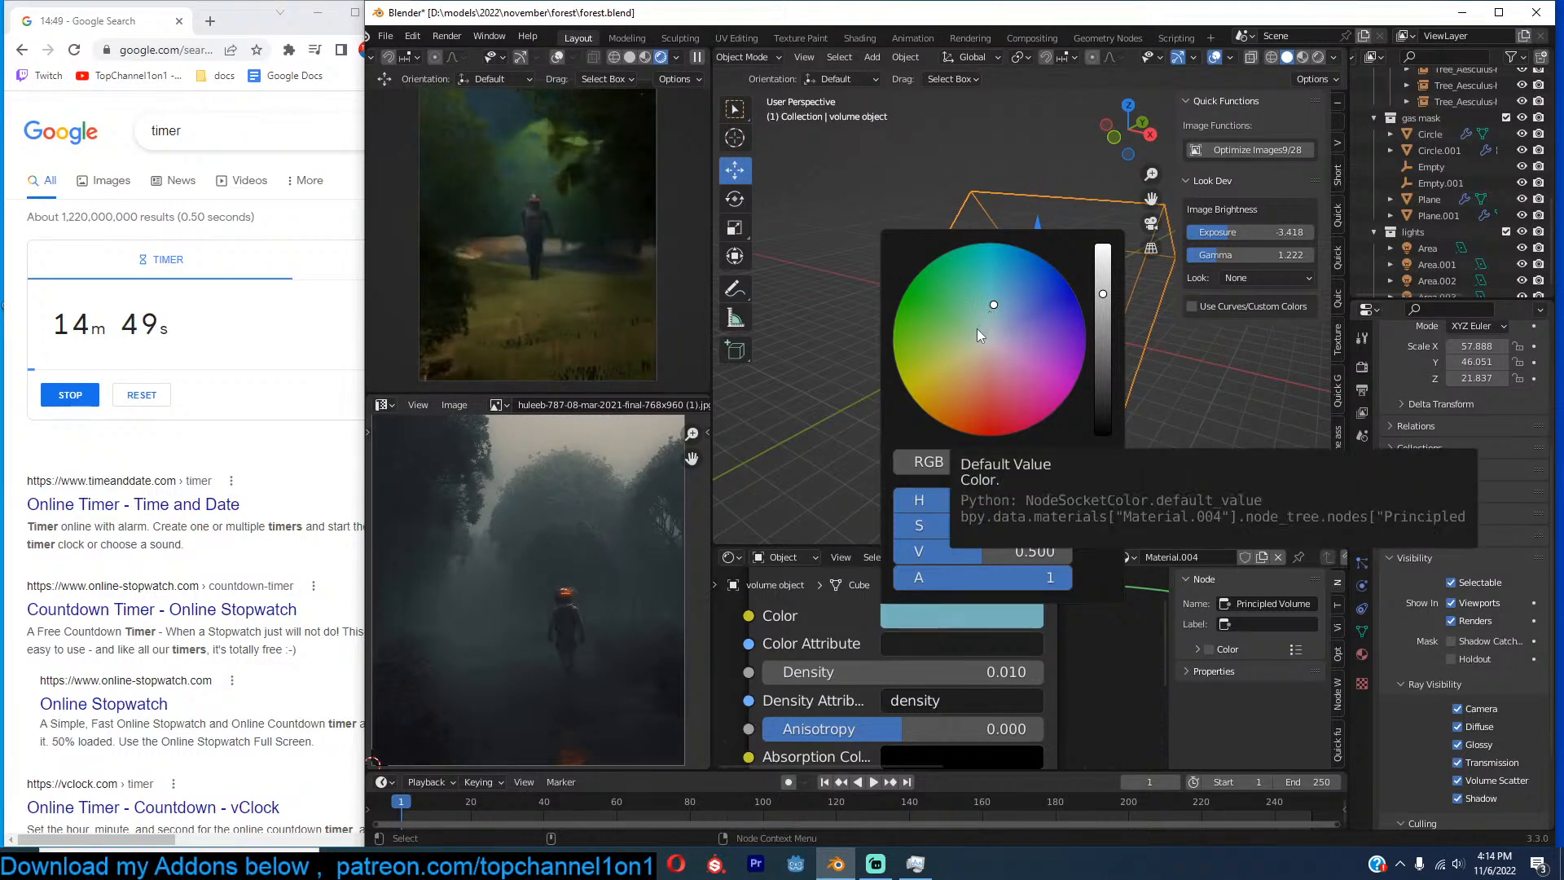
left_click(971, 324)
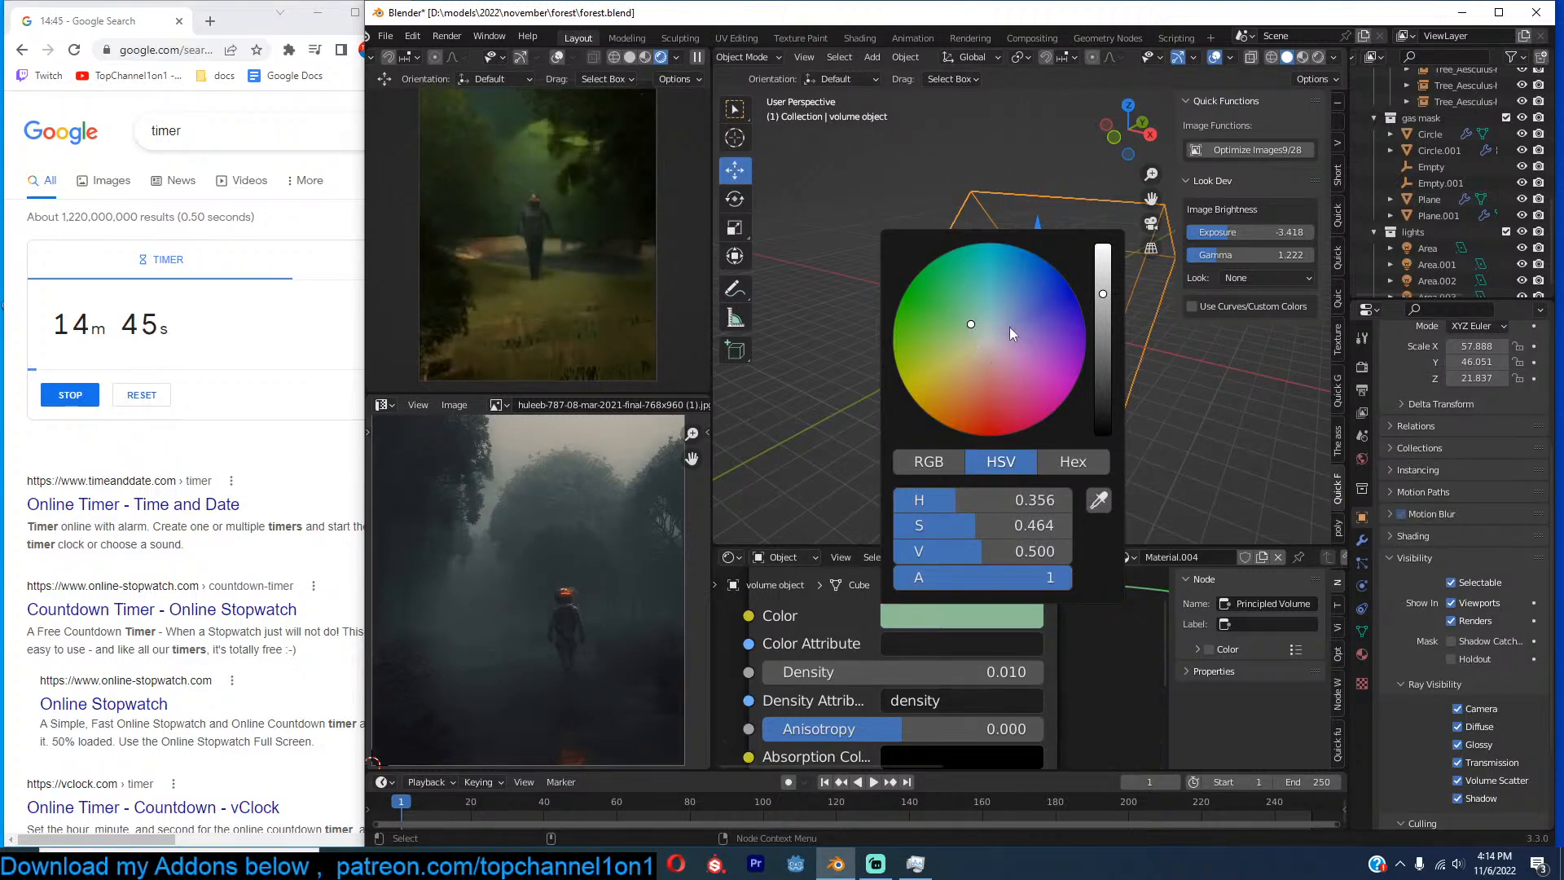
left_click(1009, 326)
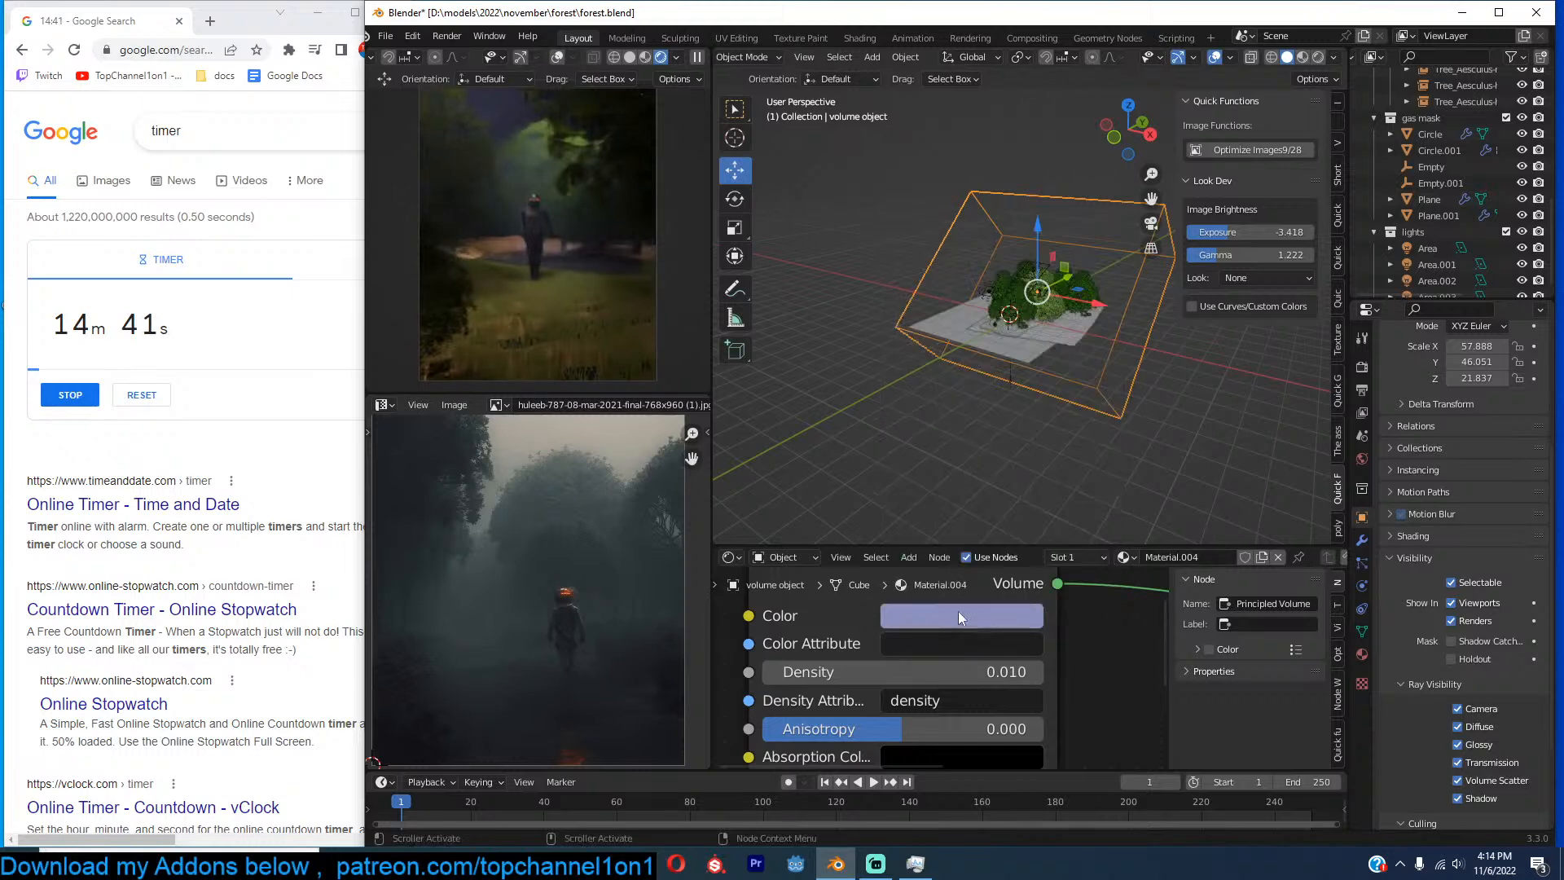
Try Principled Volume densities of 1, 0.5 and 0.1 on the volume object.
scroll(1092, 629, "up", 2)
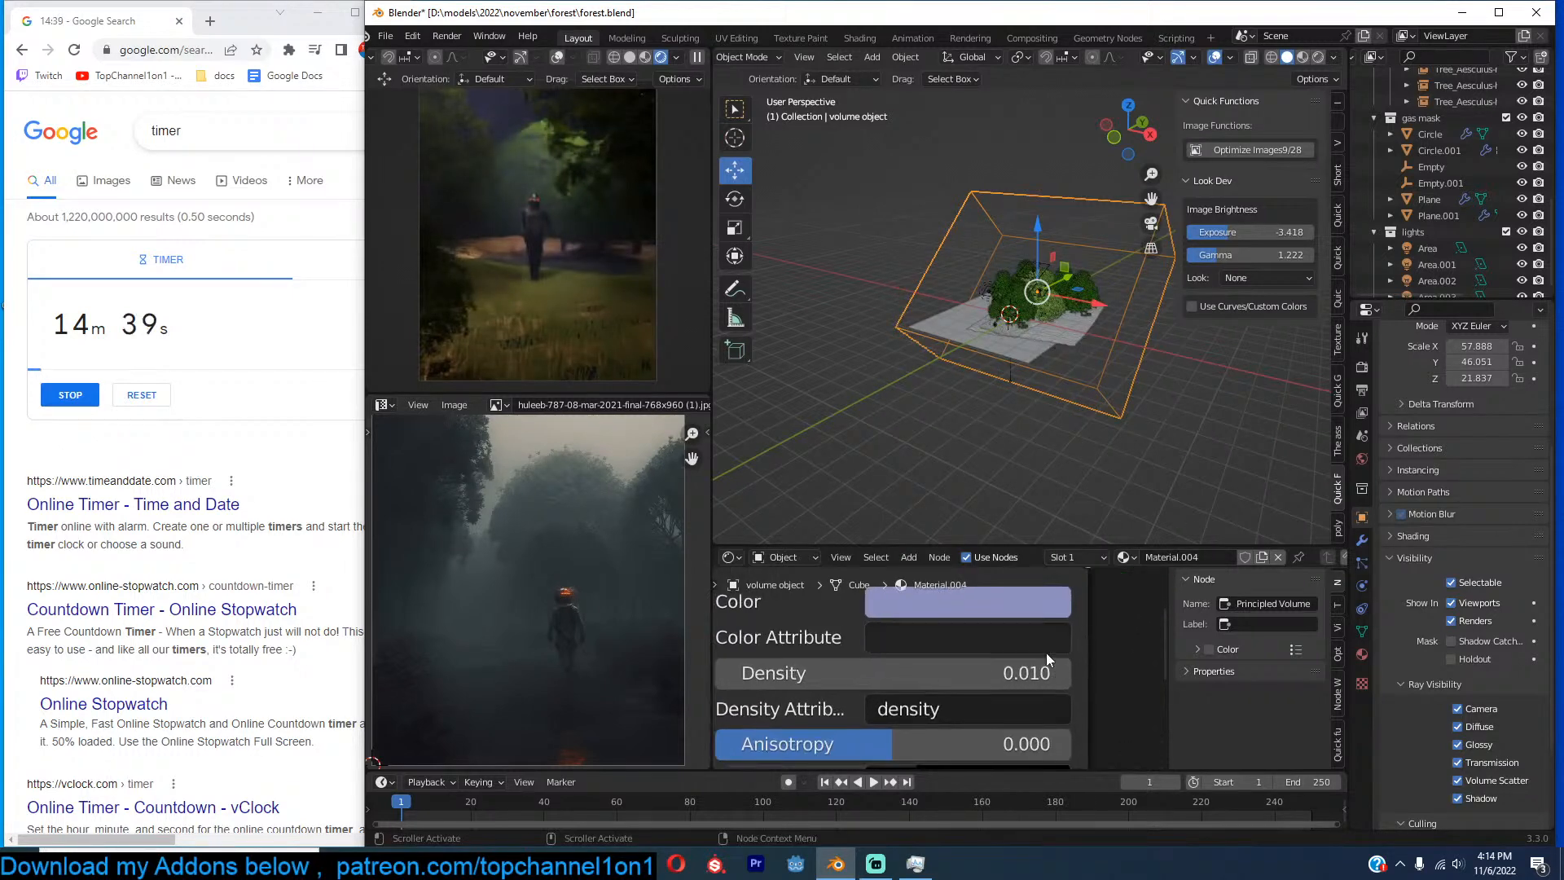
left_click(1051, 673)
type("1")
key("Return")
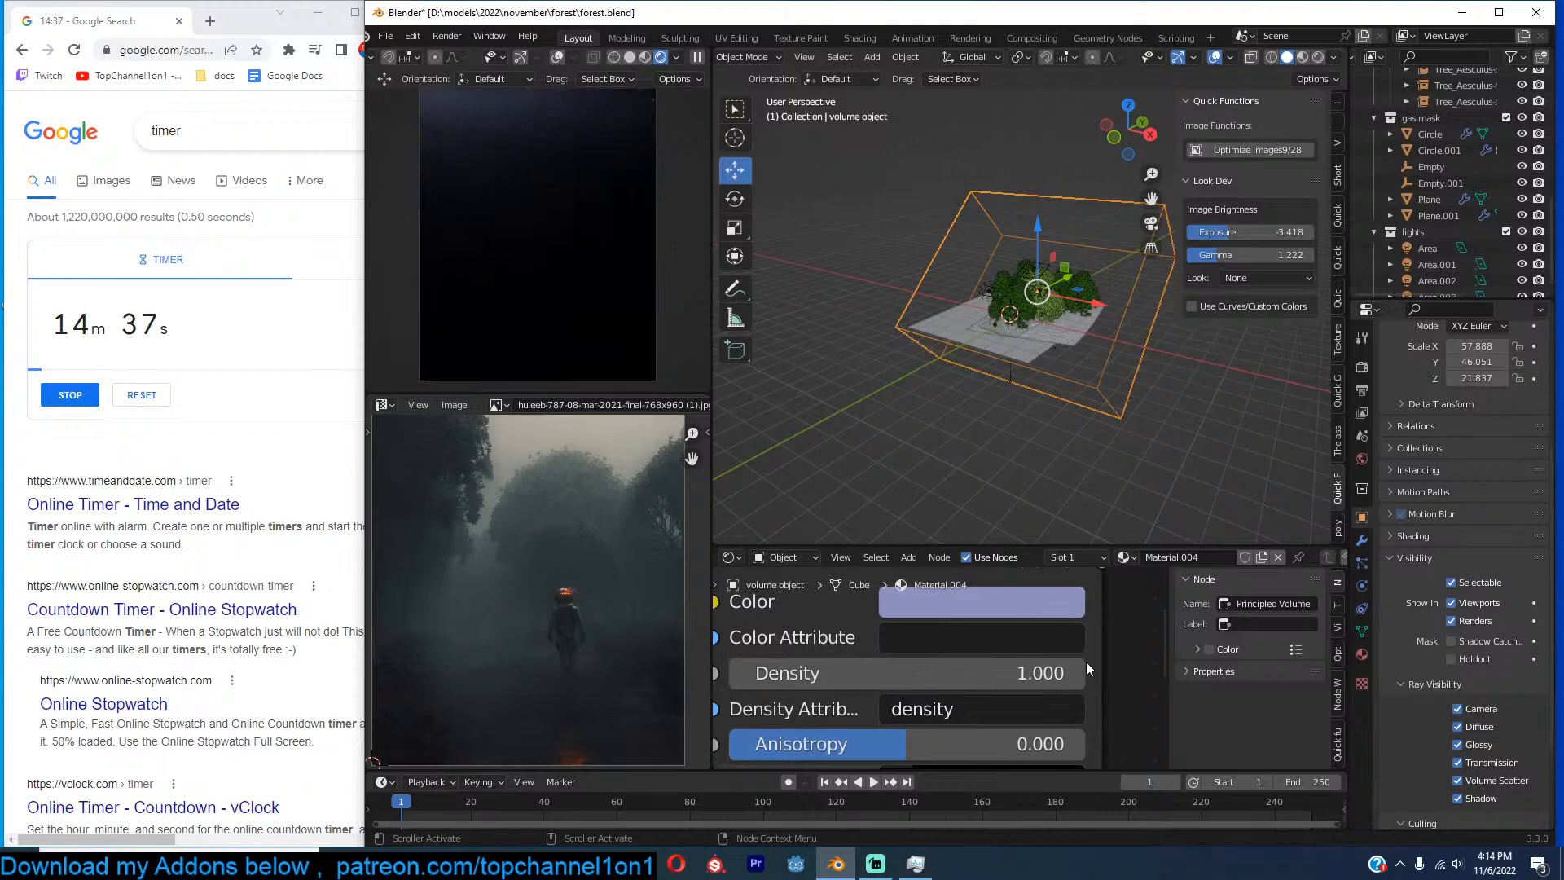
left_click(1033, 673)
type("0.5")
key("Return")
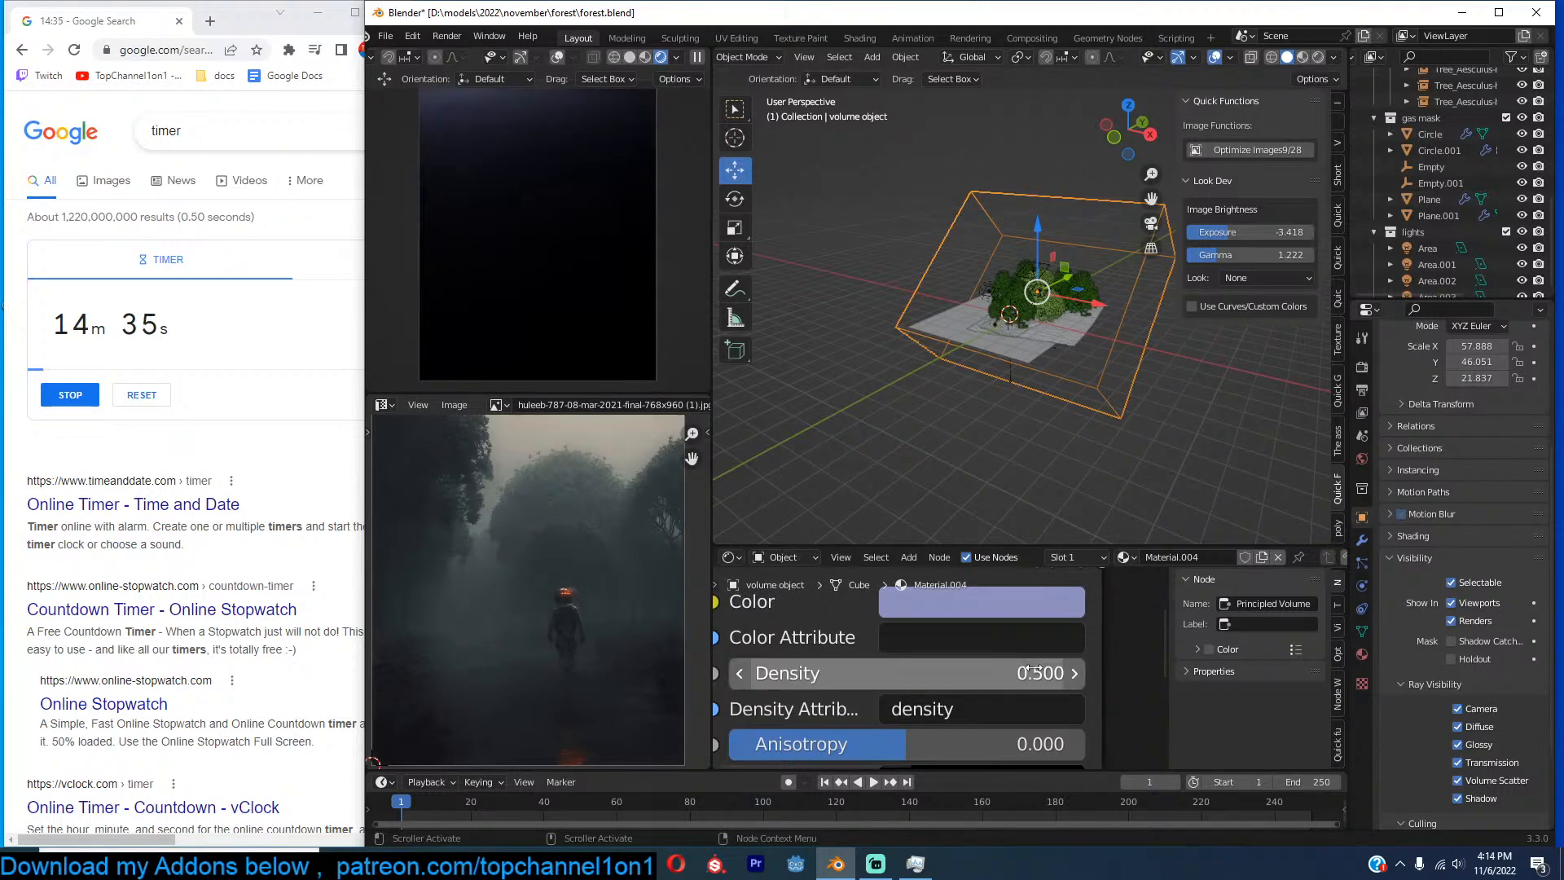
left_click(1018, 669)
type(".1")
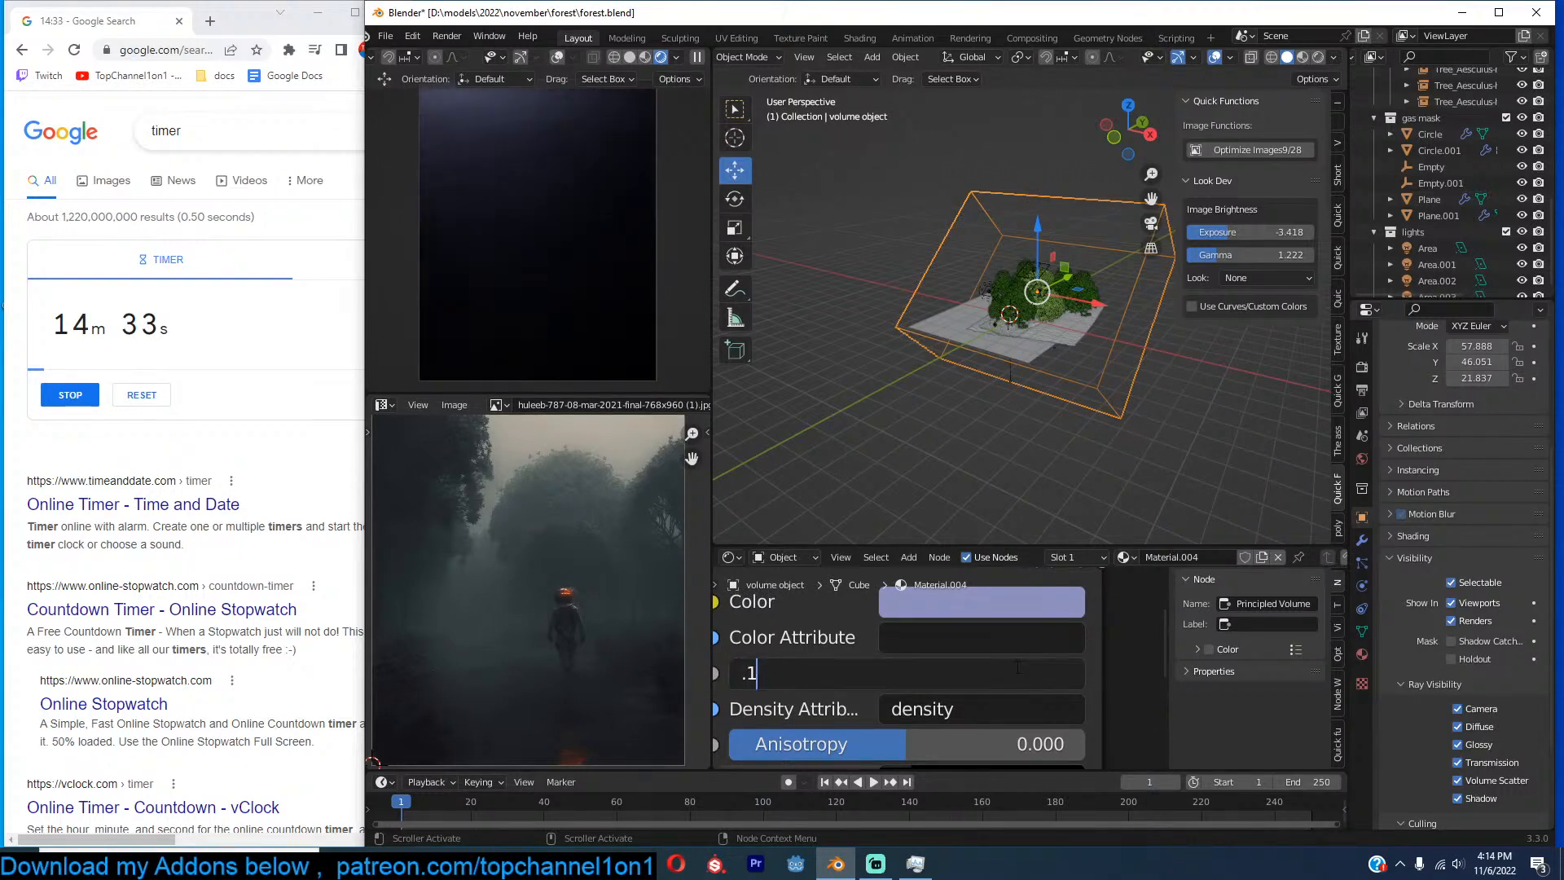
key("Return")
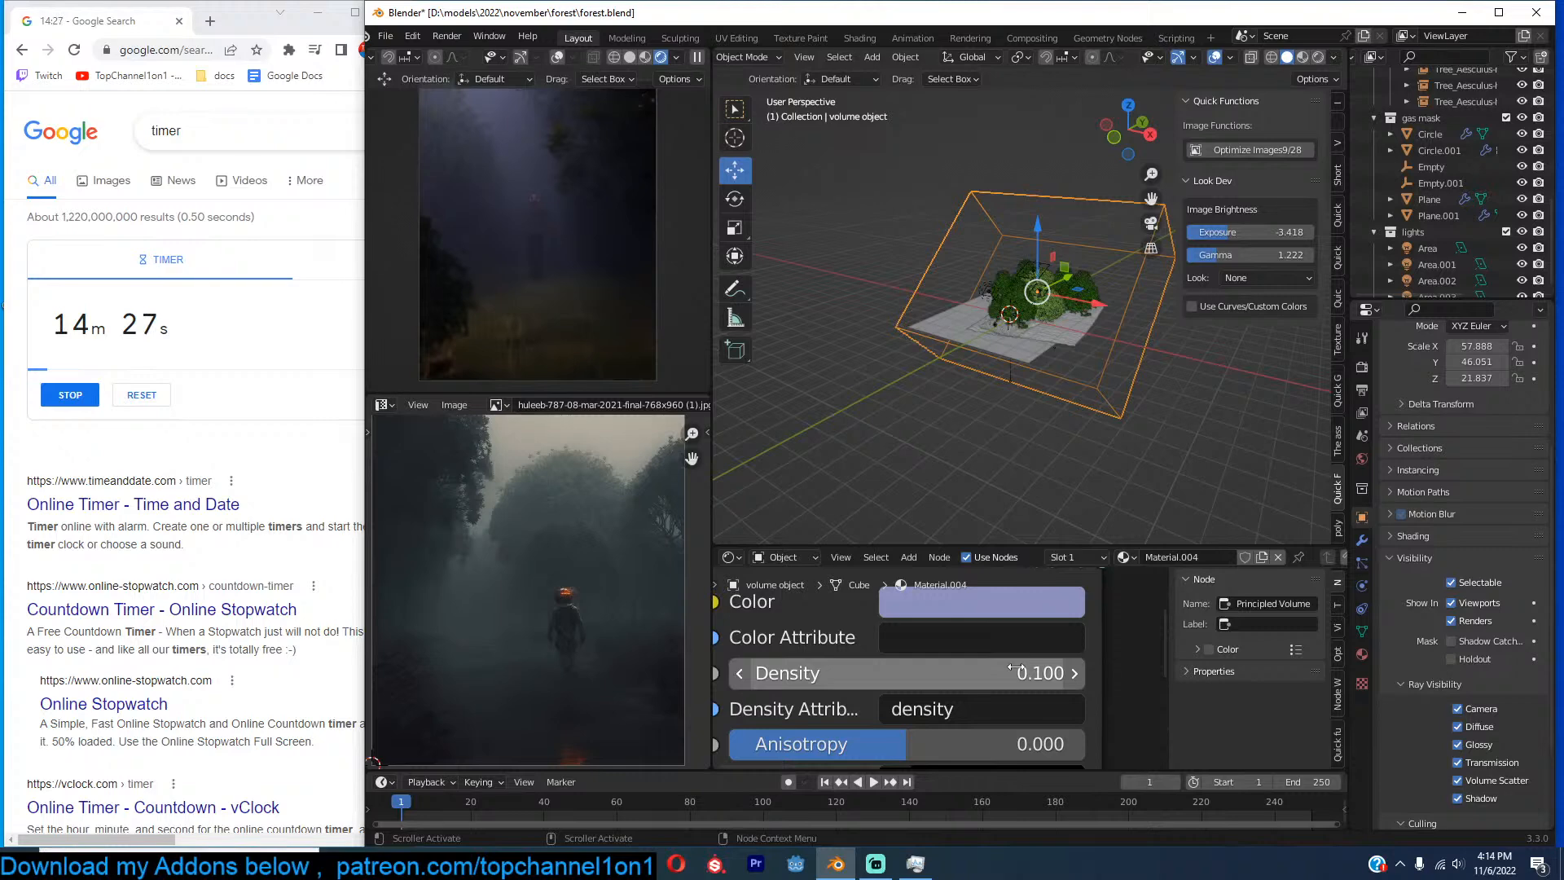
Set the Principled Volume density to 0.005.
left_click(1004, 679)
type("0")
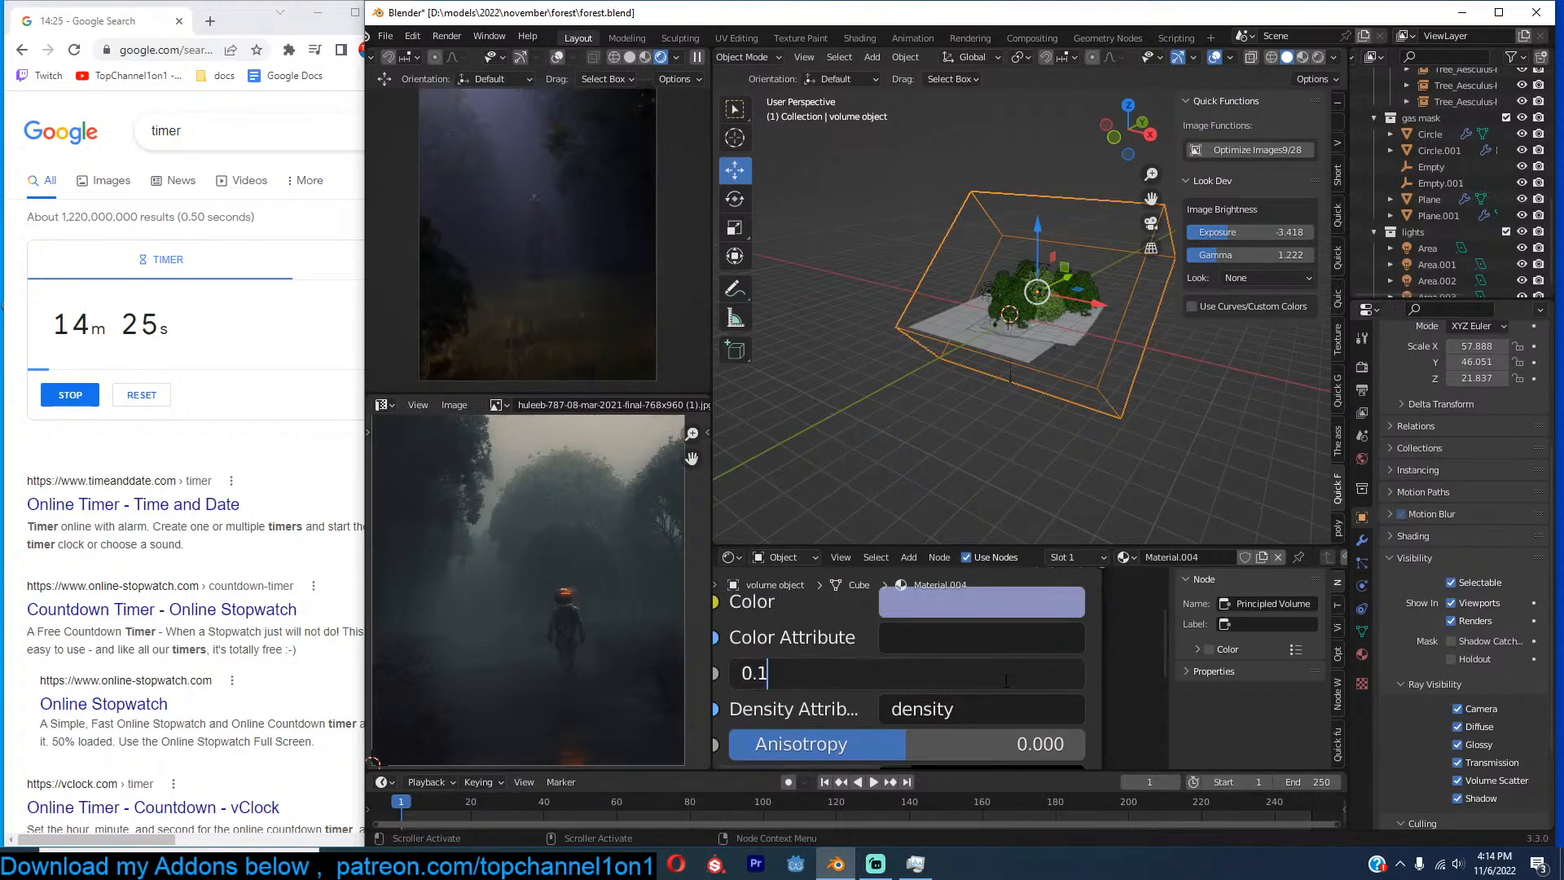
key("BackSpace")
type(".")
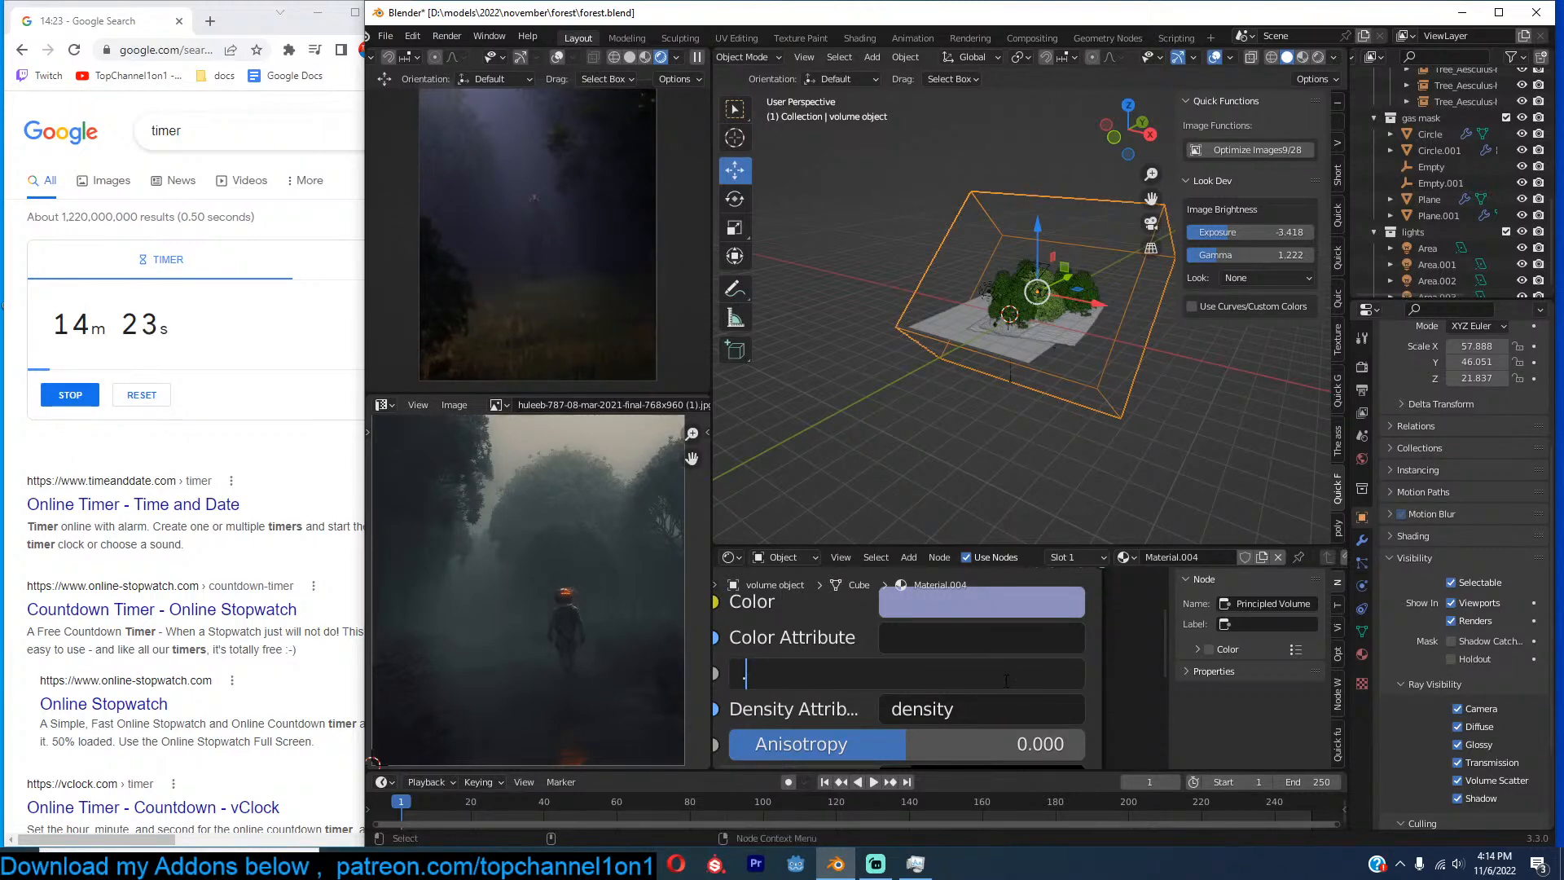
type("005")
key("Return")
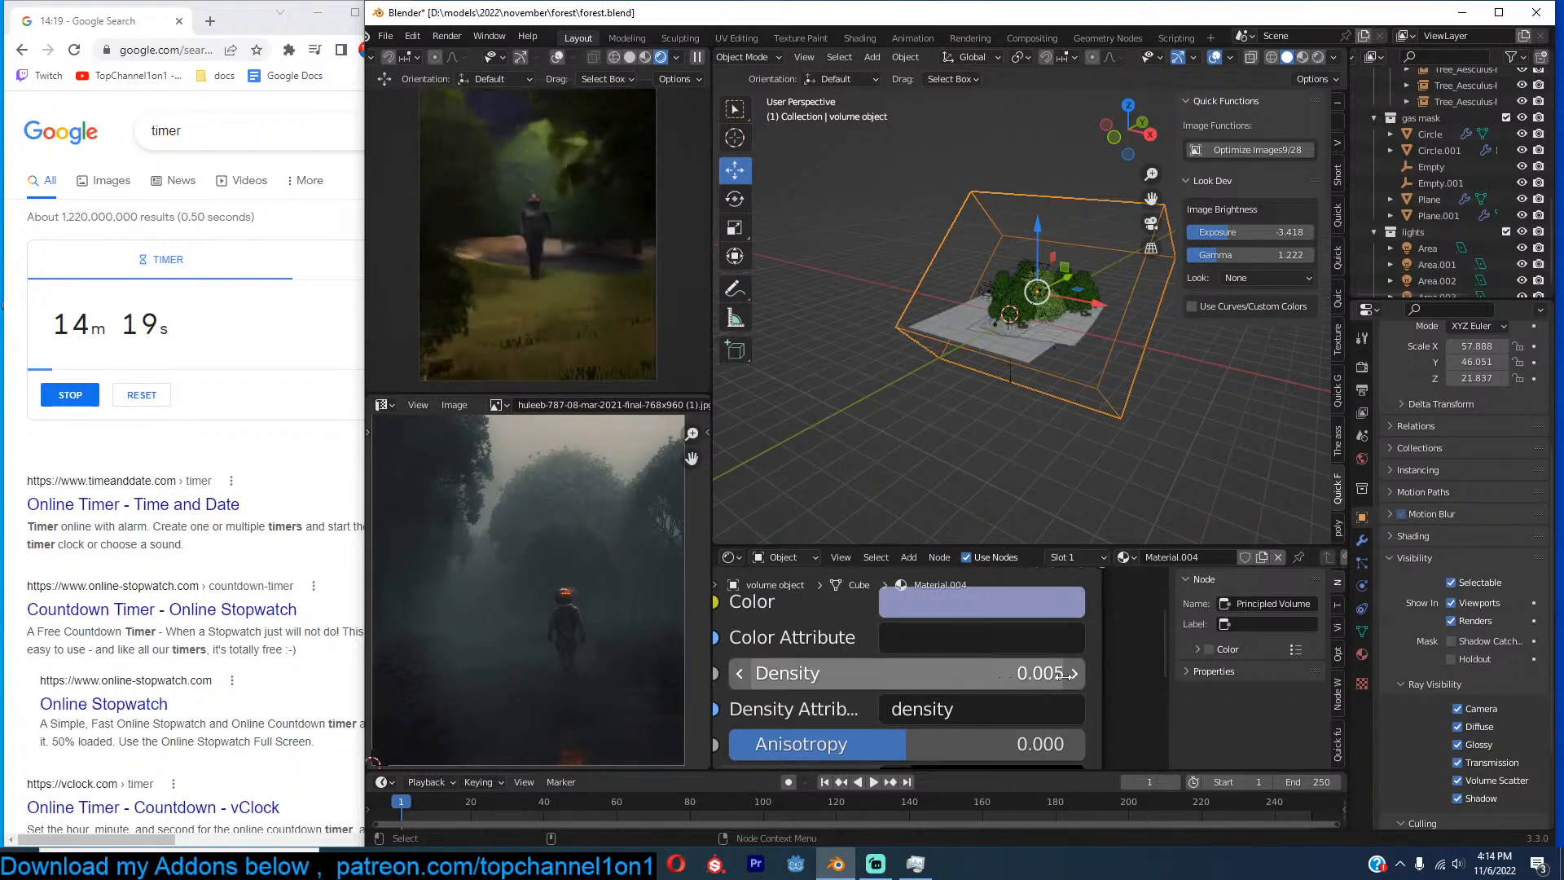
Set the Principled Volume emission strength of the volume object to 0.03.
scroll(1074, 682, "down", 9)
middle_click_drag(1074, 682, 1063, 613)
scroll(1057, 651, "up", 4)
middle_click_drag(1053, 689, 1047, 626)
scroll(1047, 624, "up", 2)
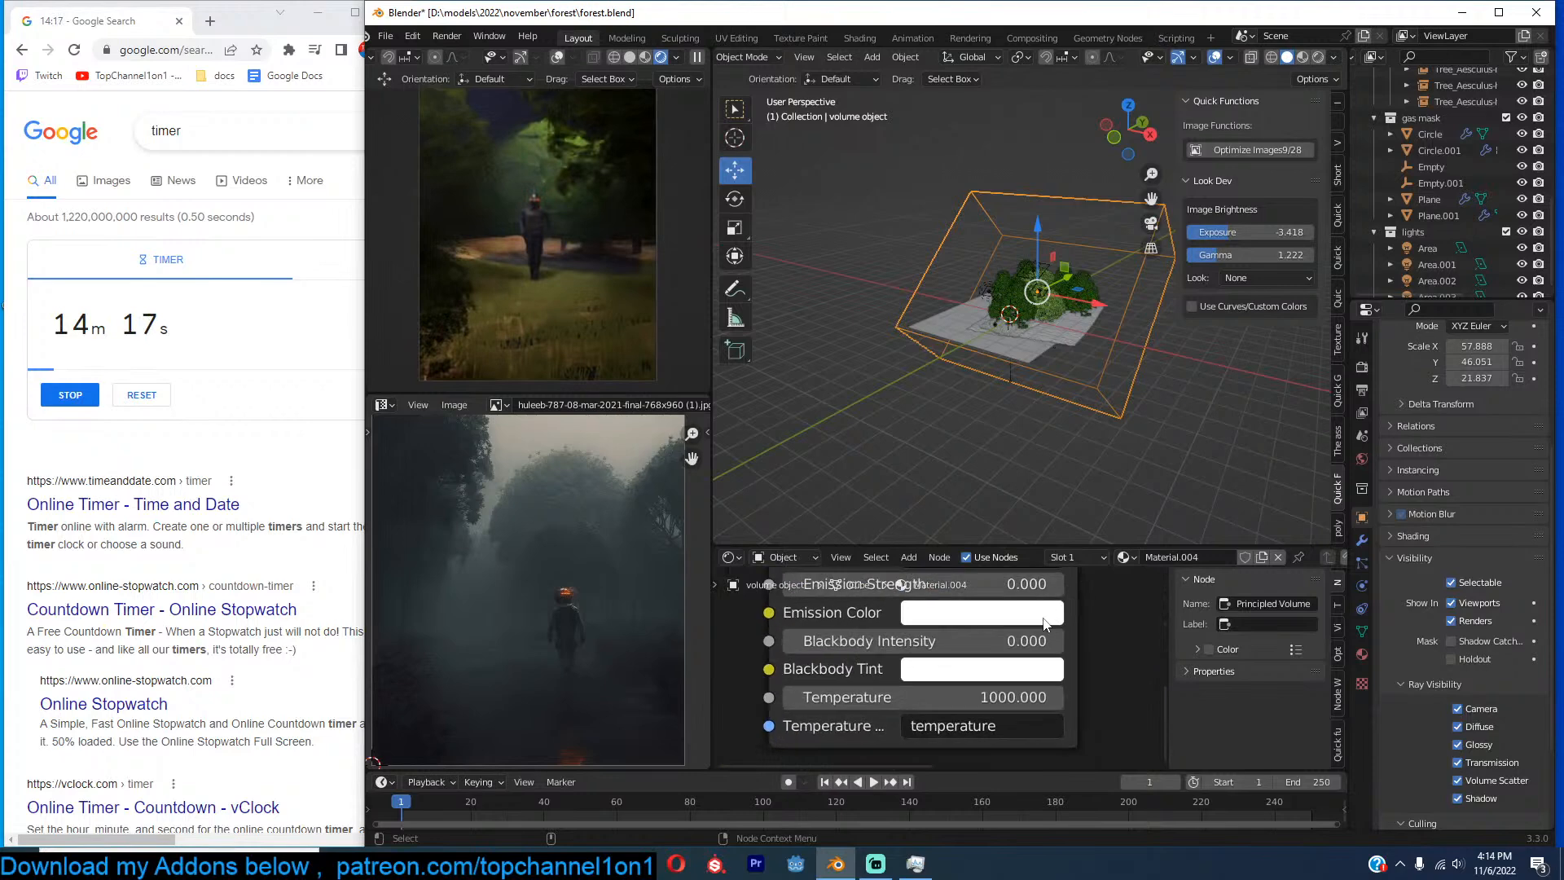
scroll(1010, 601, "up", 1)
mouse_move(1033, 692)
middle_mouse_down()
mouse_move(1011, 620)
mouse_move(1033, 718)
middle_mouse_up()
scroll(1033, 717, "up", 1)
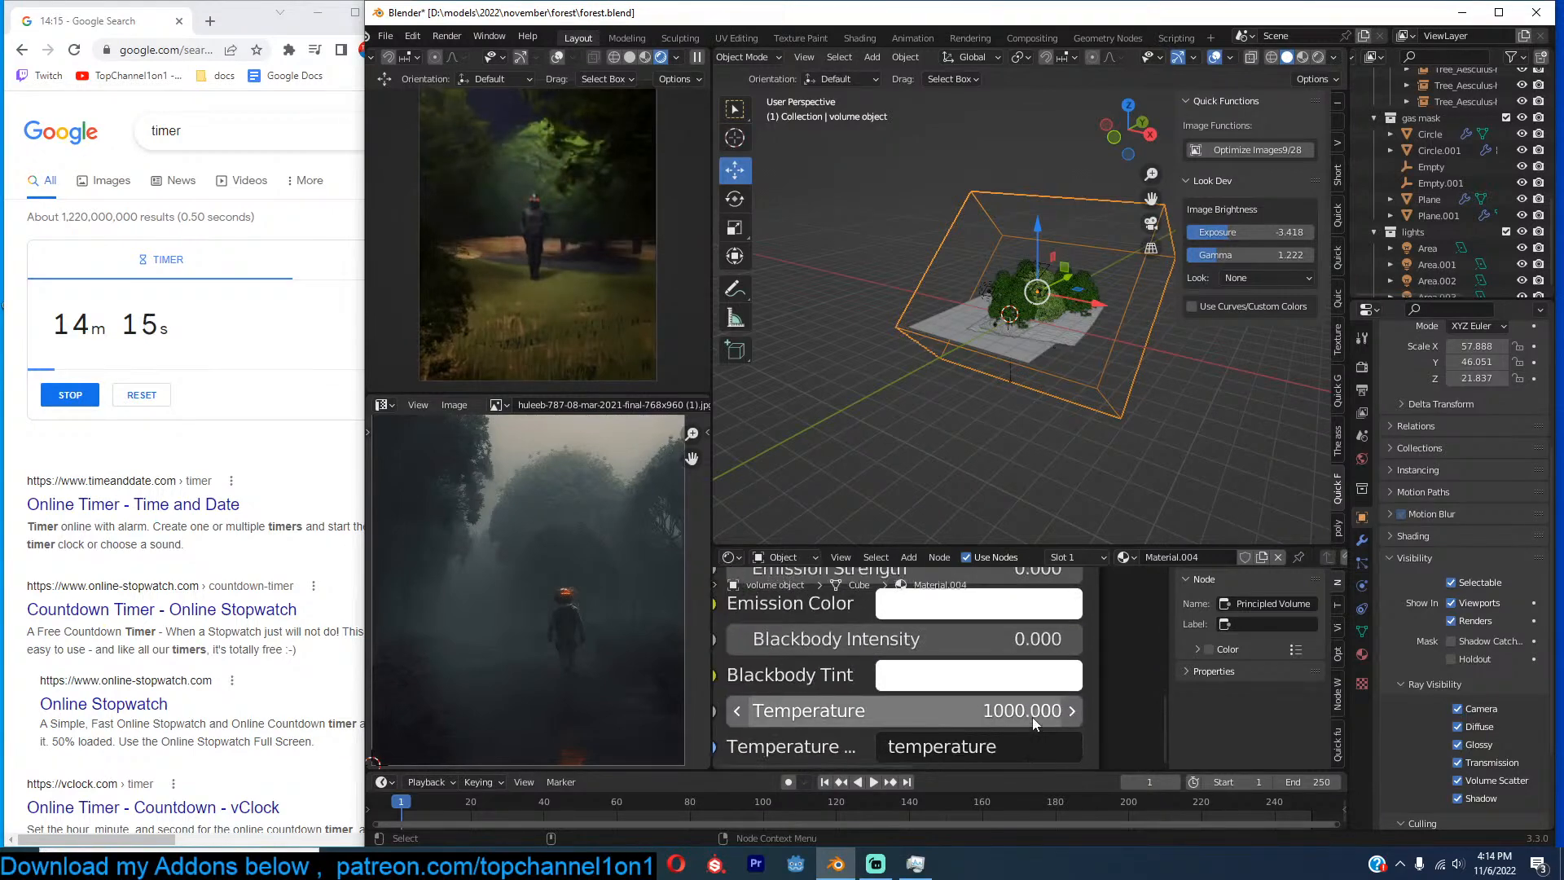
middle_click_drag(1016, 644, 1026, 705)
left_click_drag(1024, 634, 1029, 634, "shift")
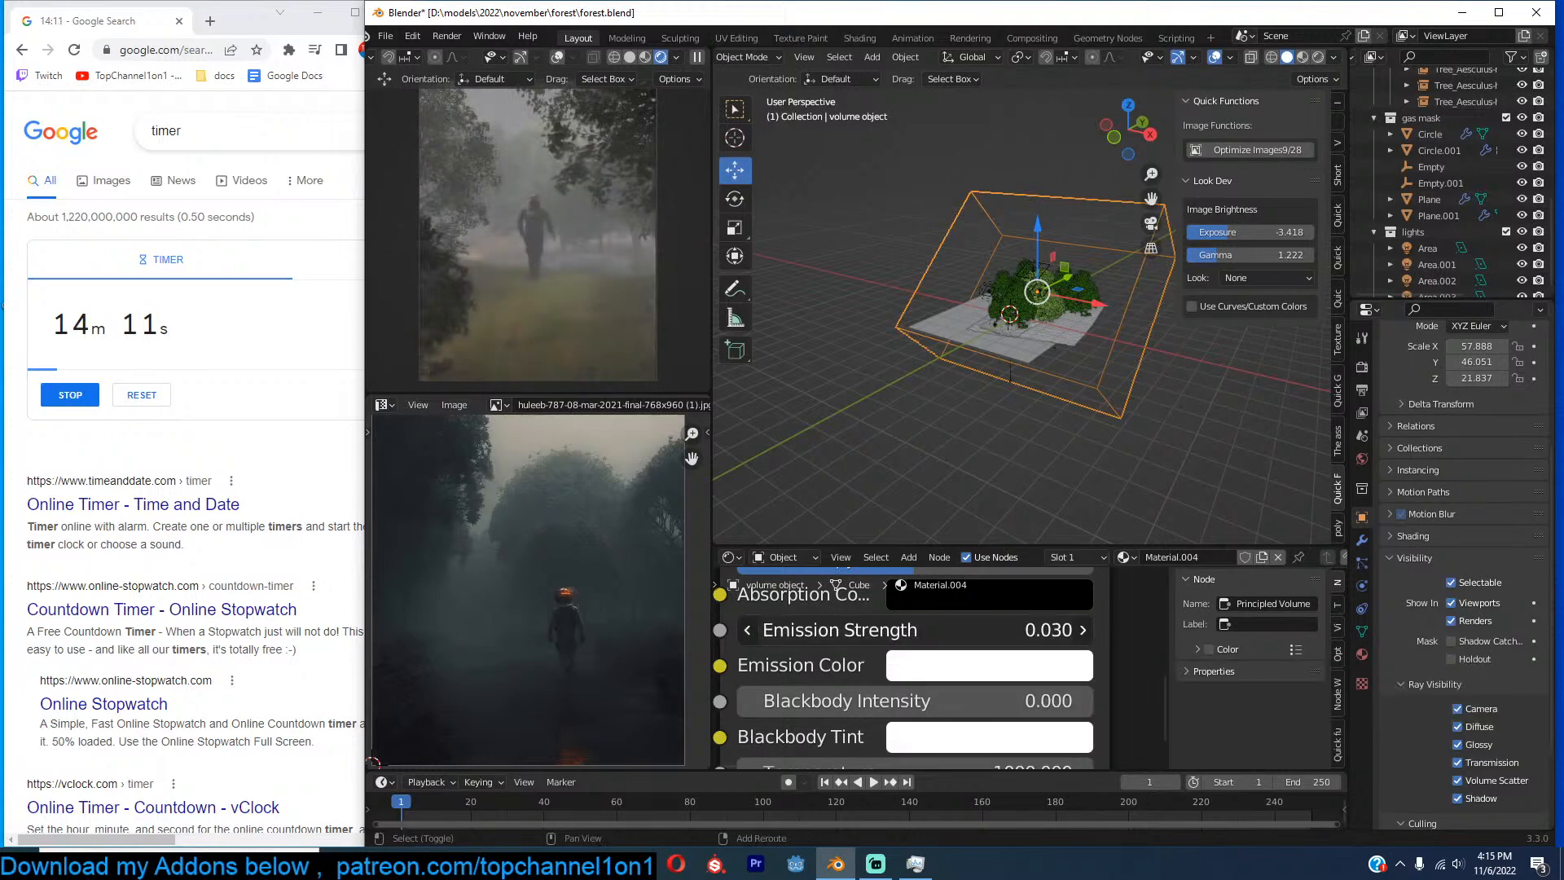
left_click(1026, 630)
key("Escape")
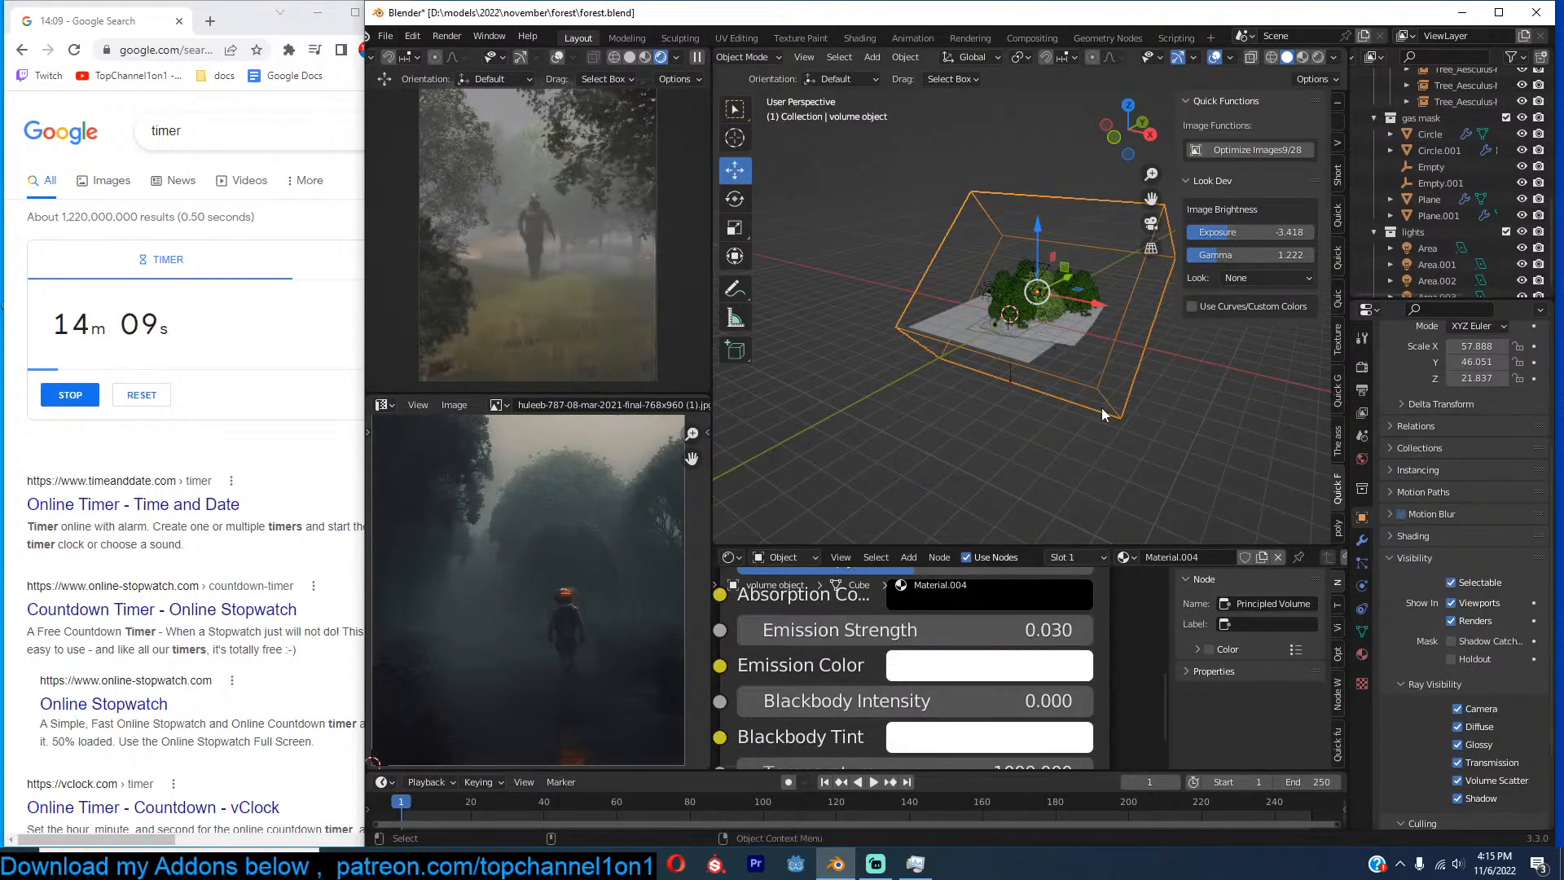
Duplicate the volume object in the right side view, tilt the copy flatter and position it mostly below the ground.
key("KP_3")
scroll(1101, 408, "up", 5)
key("shift+d")
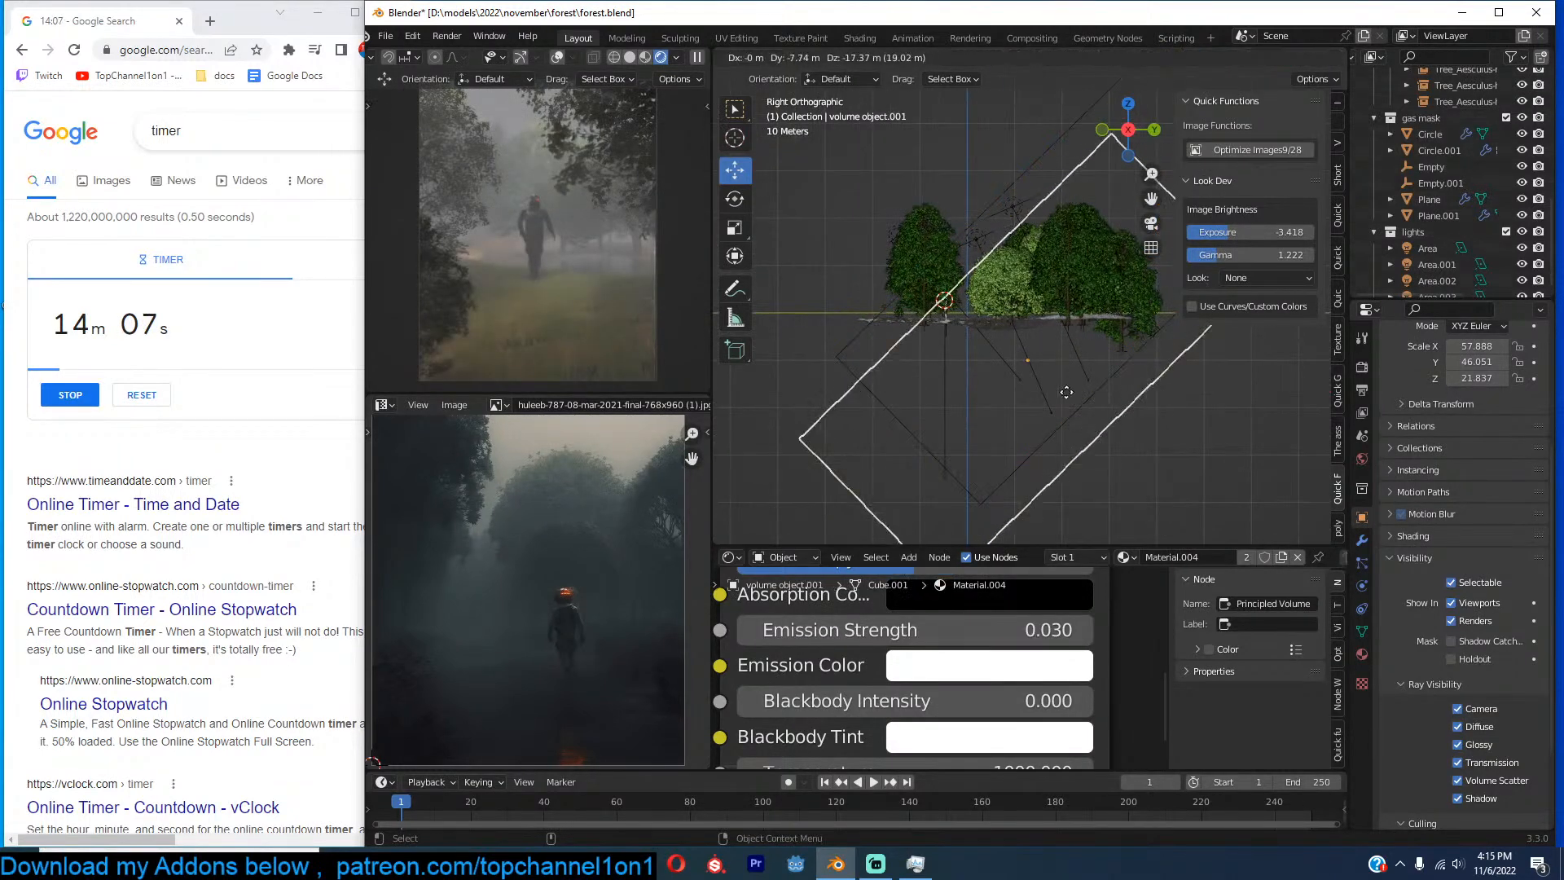
left_click(1071, 383)
key("r")
left_click(1125, 429)
key("g")
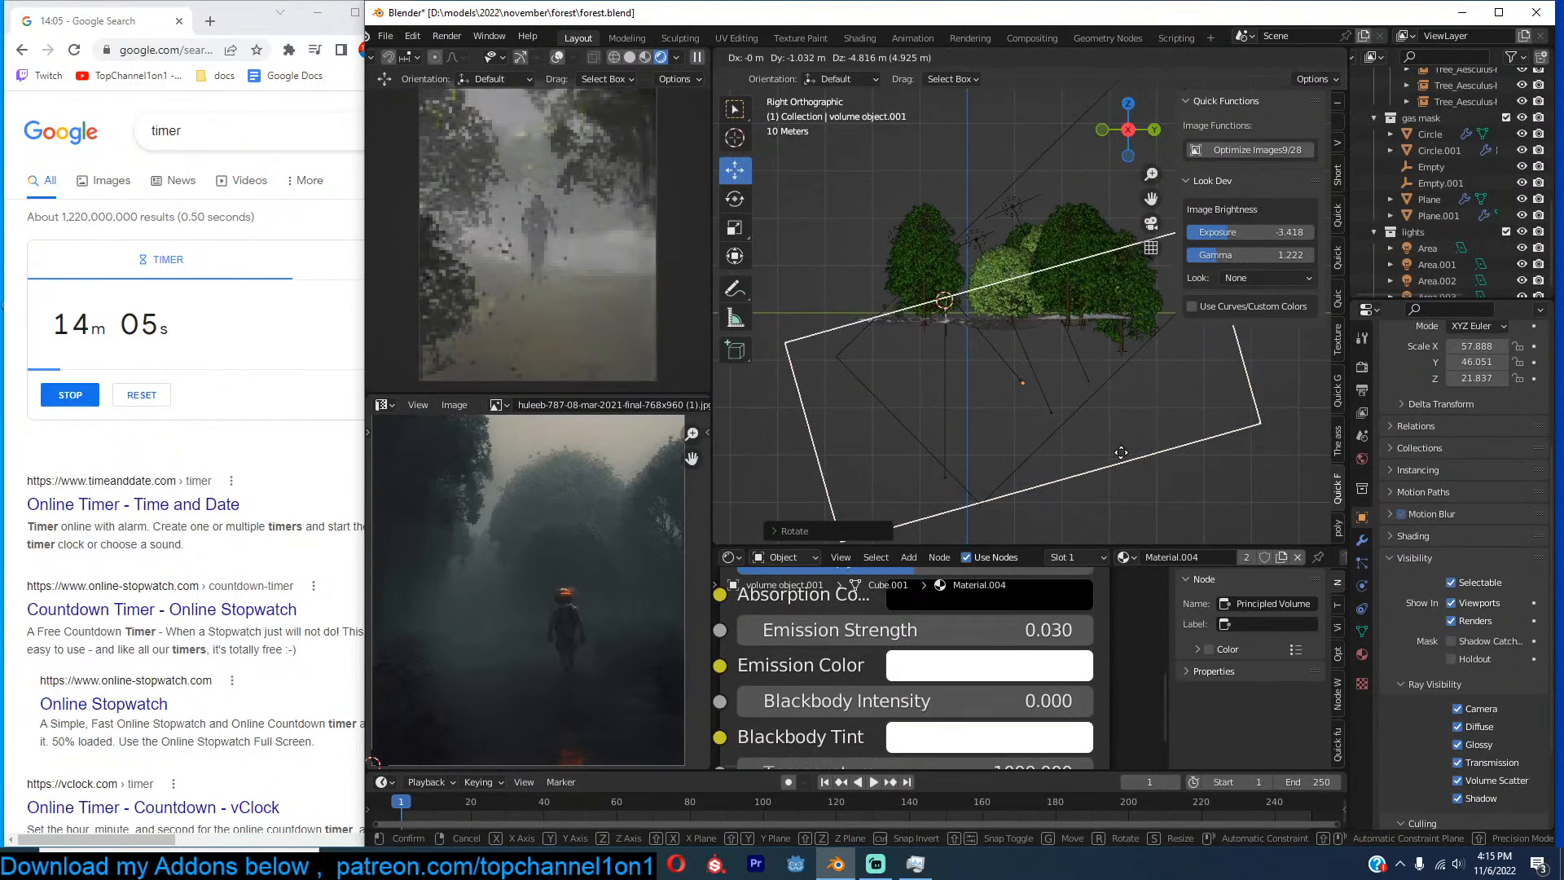
left_click(1122, 459)
Scale the volume copy down to about 0.59 and adjust its tilt and position so its upper edge runs along the ground.
key("s")
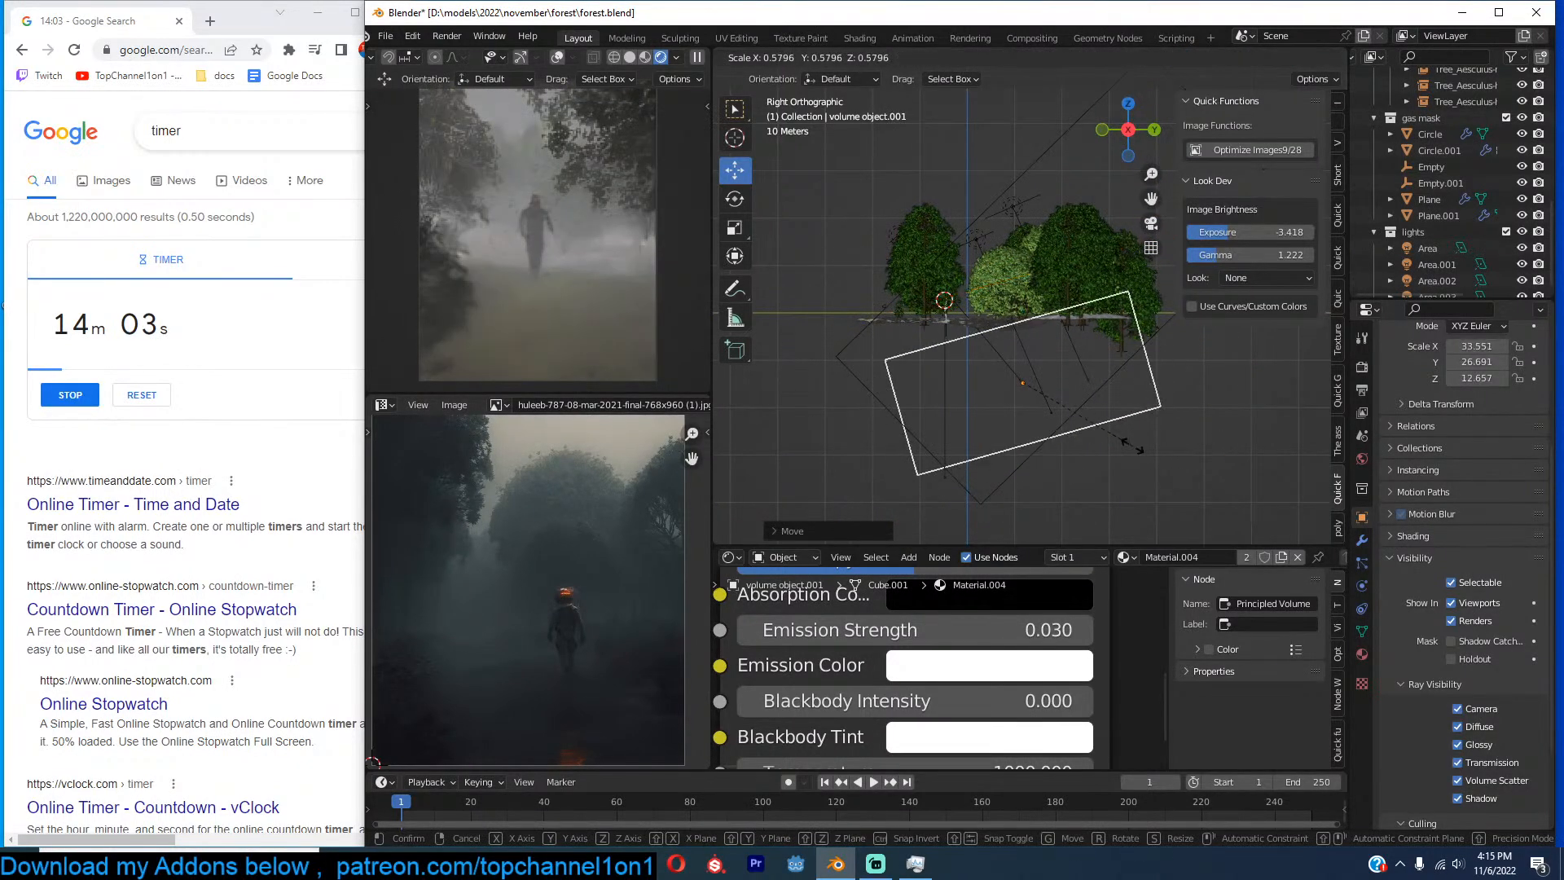
left_click(1131, 441)
scroll(1141, 436, "up", 2)
key("r")
left_click(1253, 451)
key("g")
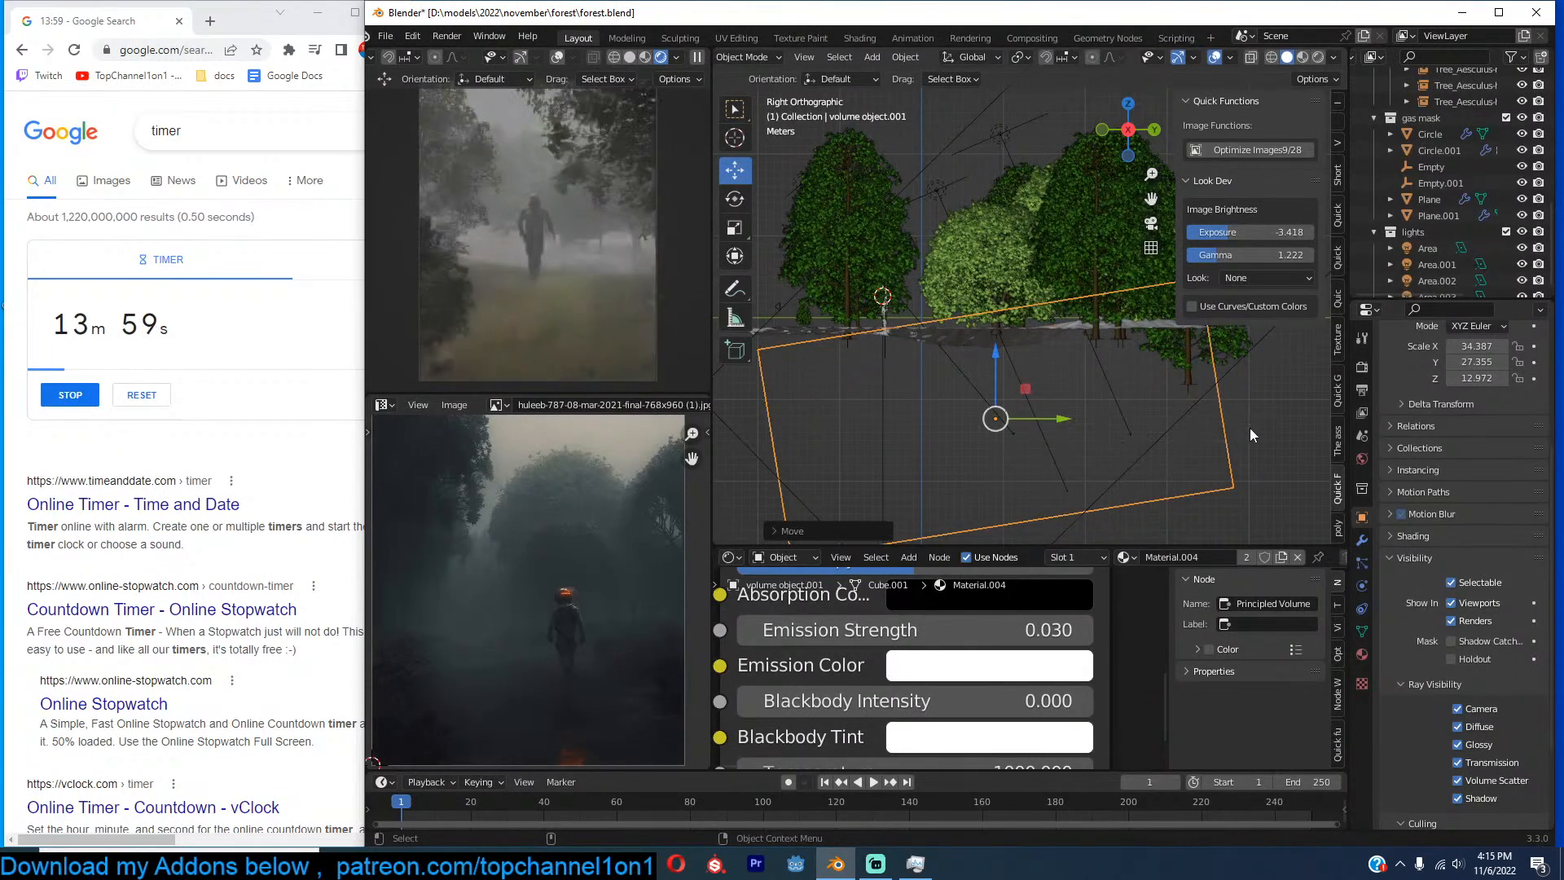
left_click(1233, 424)
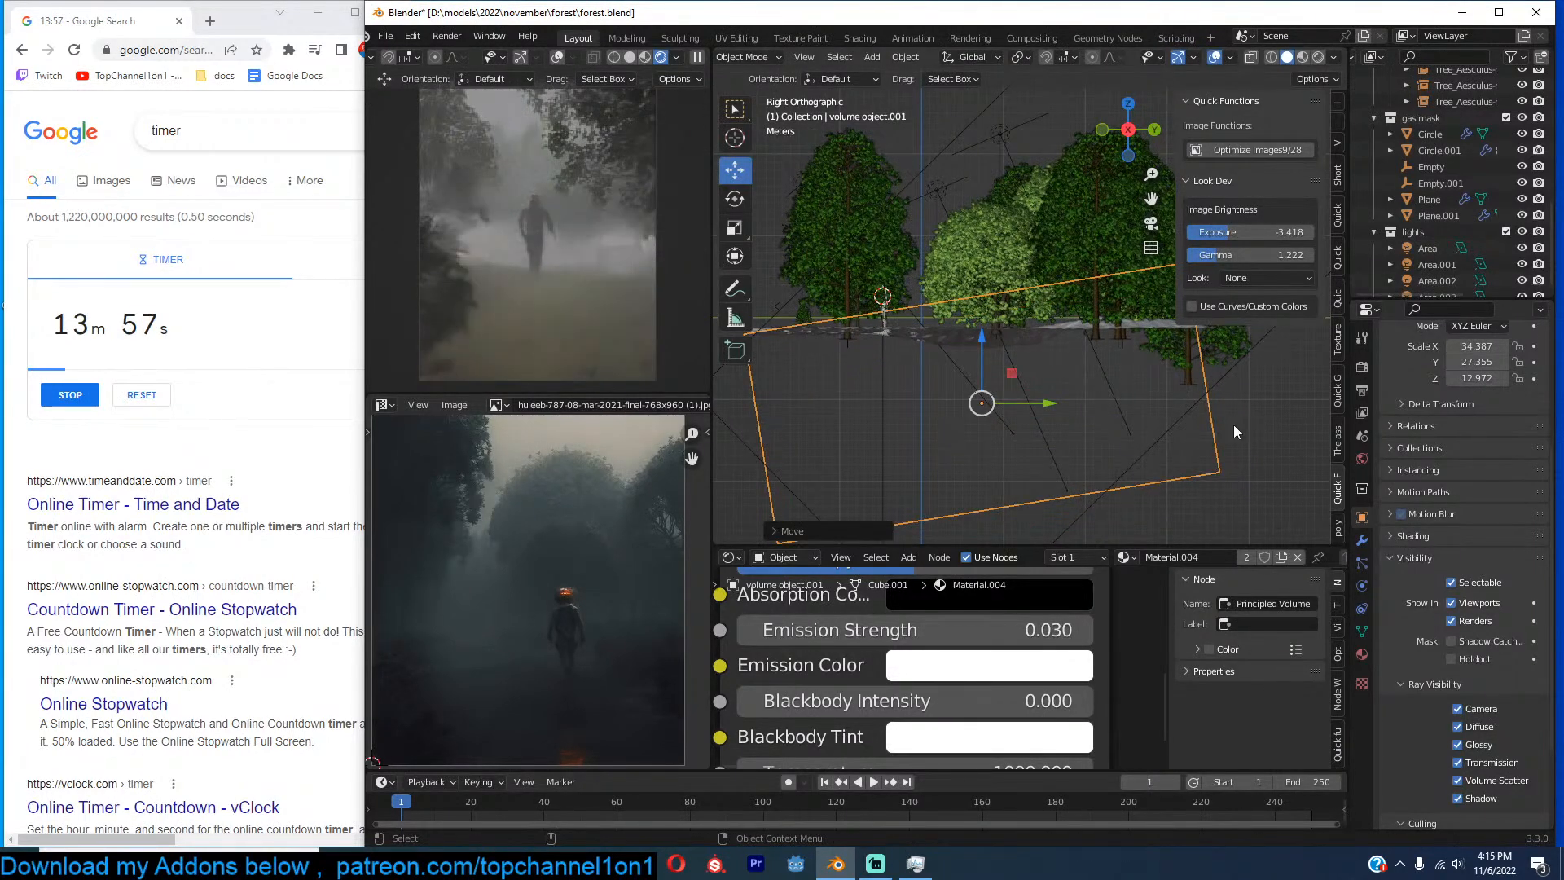
Make the volume copy's material single-user and set its emission strength to 0.04.
scroll(1233, 424, "down", 1)
scroll(1138, 575, "down", 1)
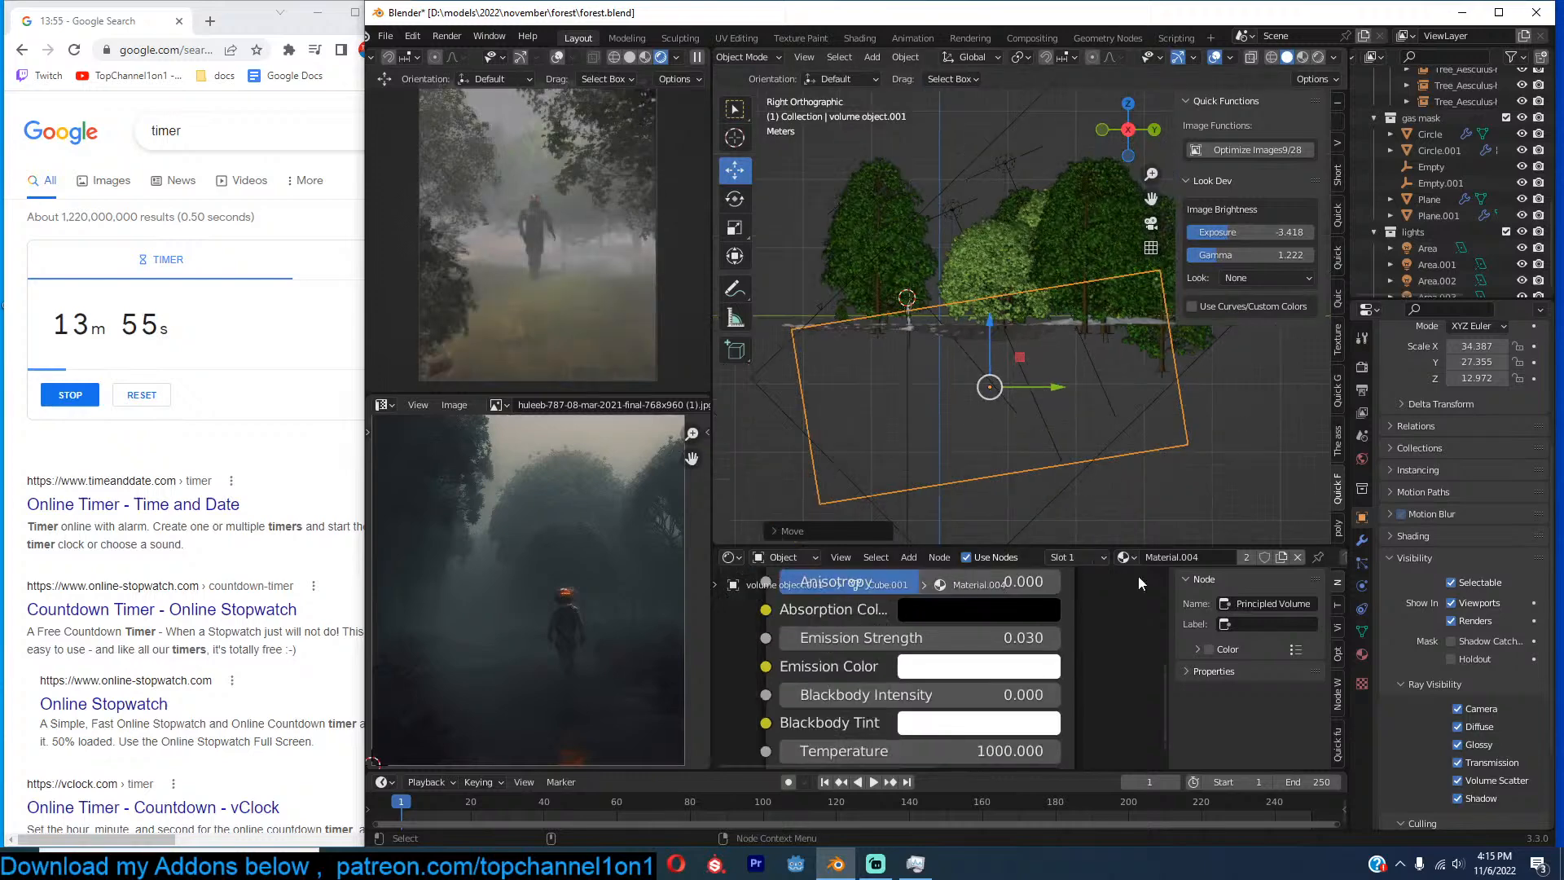
left_click(1019, 639)
type("0.0")
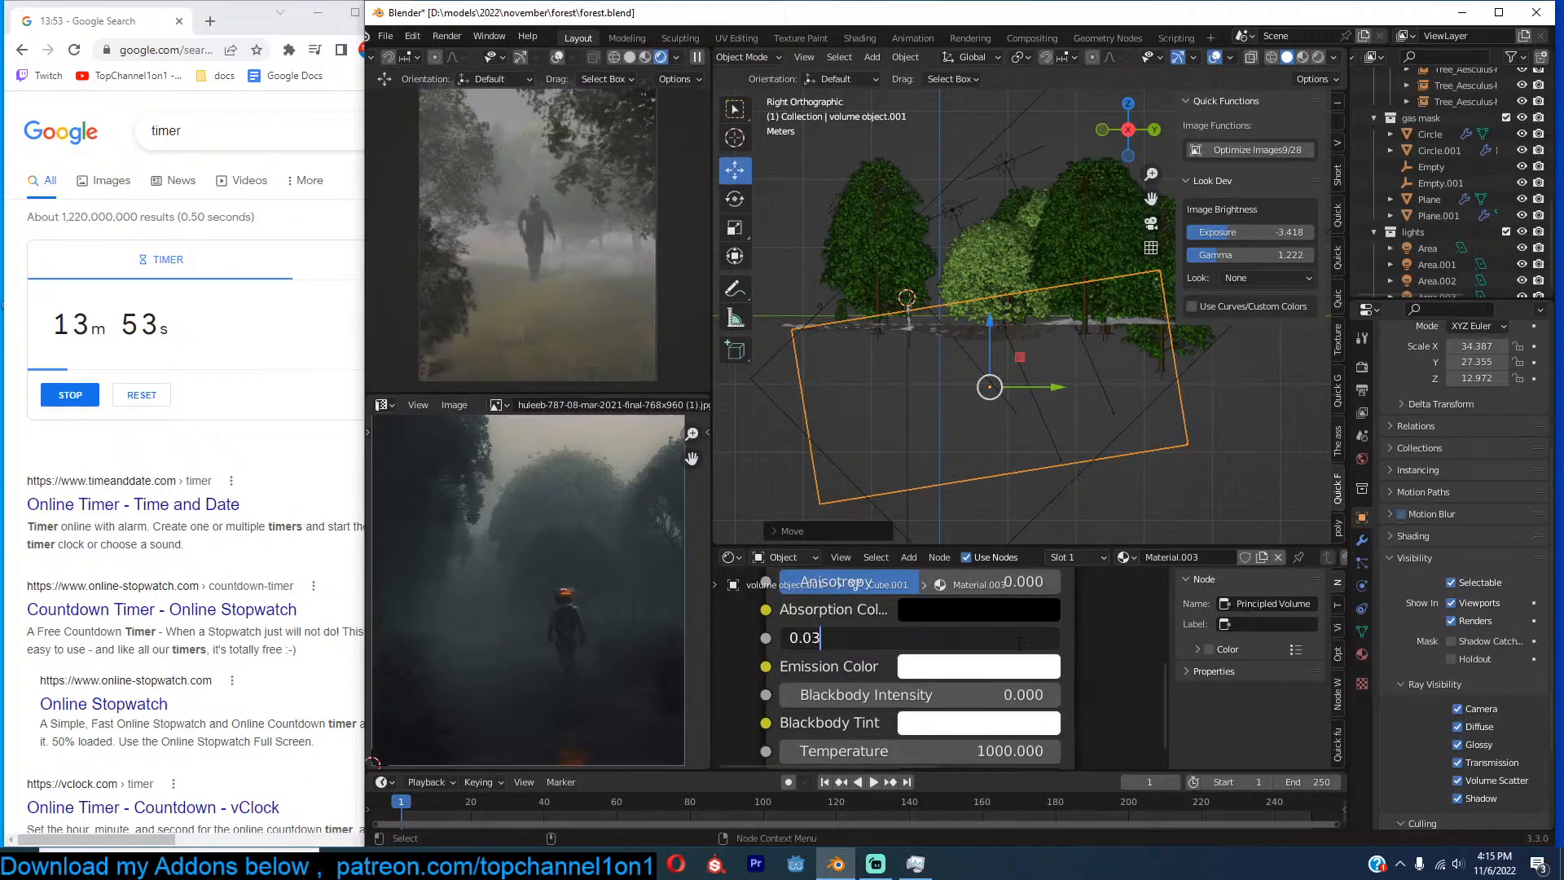
type("4")
key("Return")
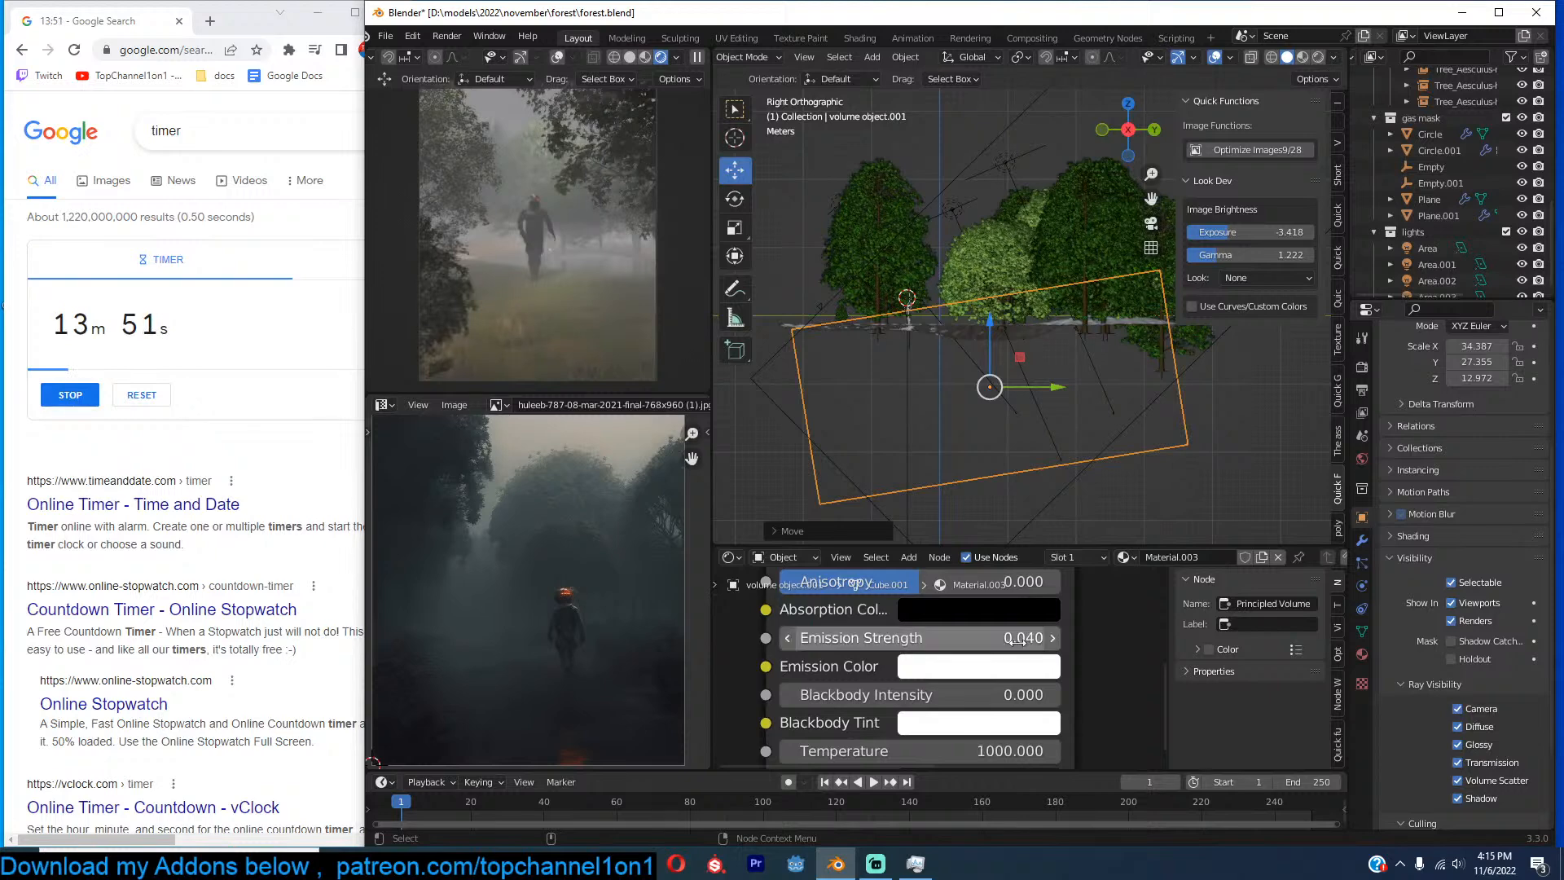
Select the original large volume object and move it along Y, away from the figure toward the back of the scene.
scroll(1036, 144, "down", 2)
left_click(1038, 155)
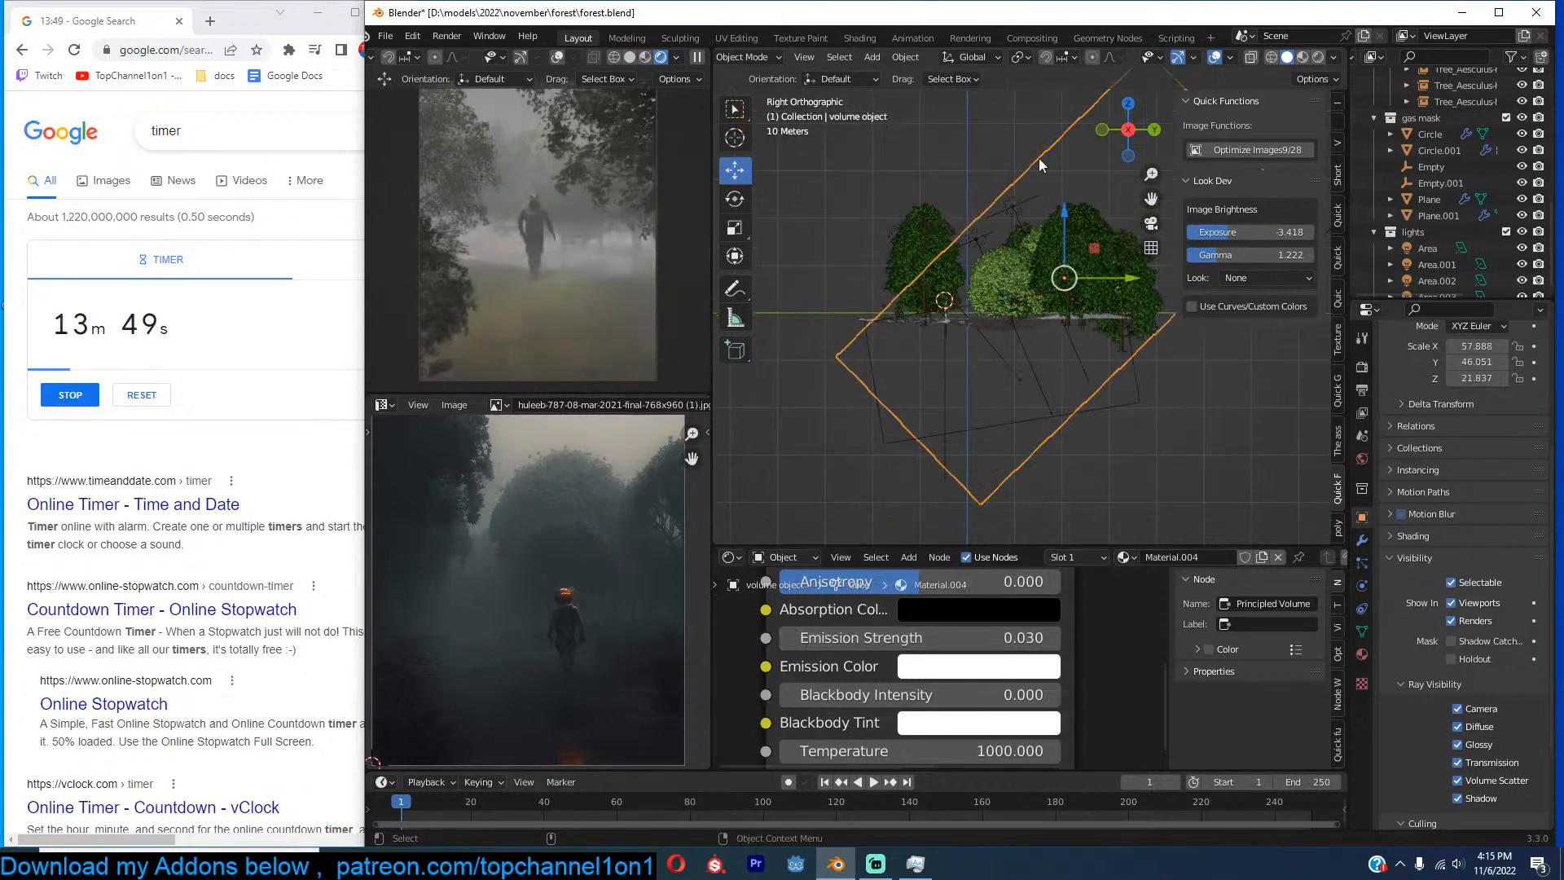
key("g")
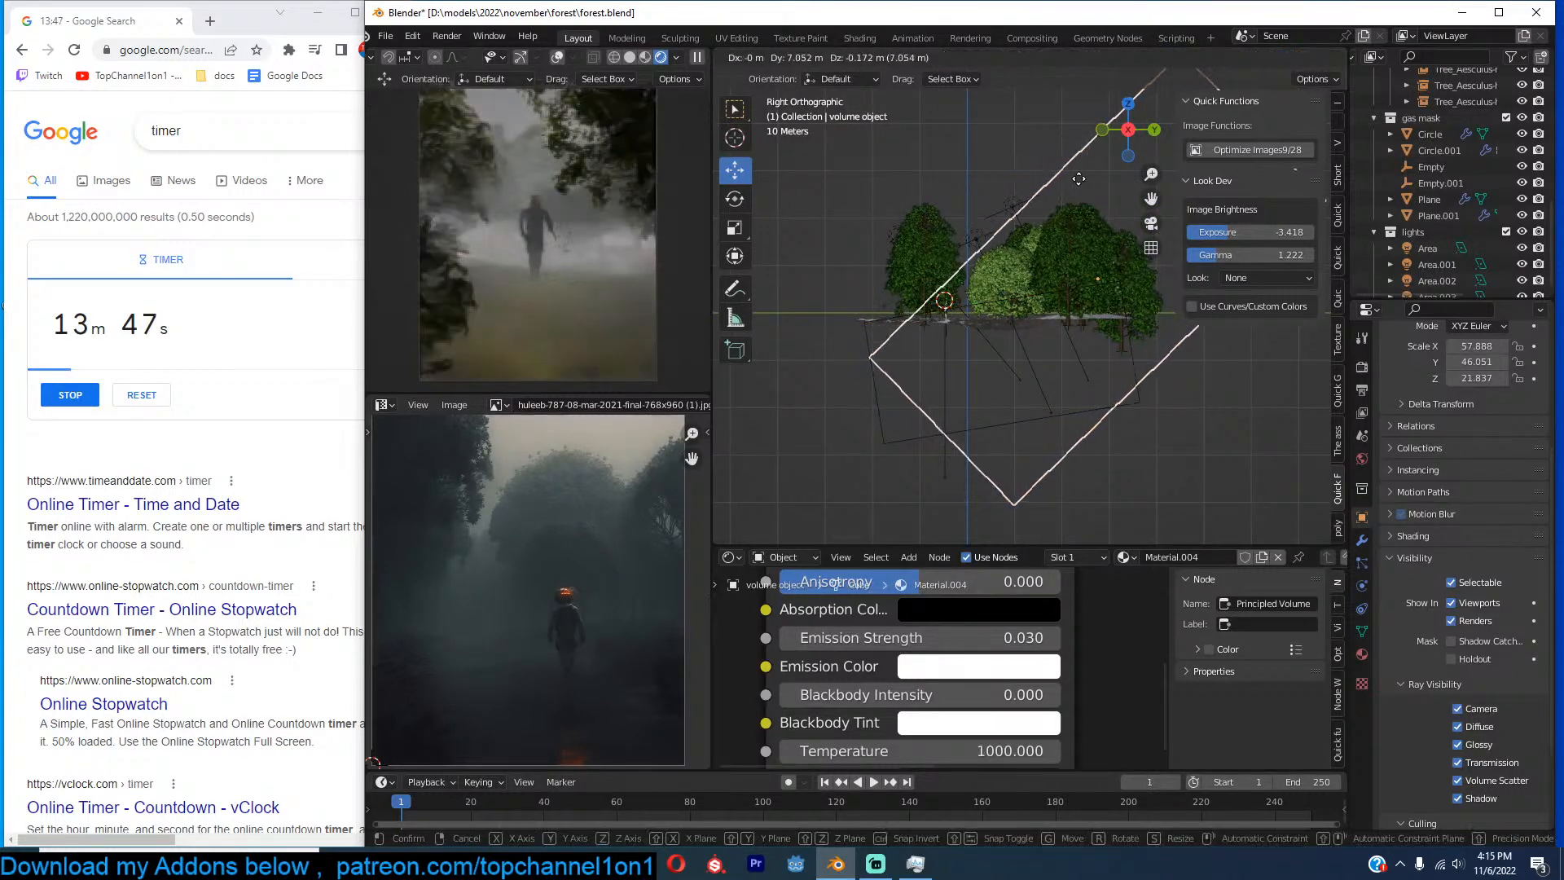
left_click(1092, 186)
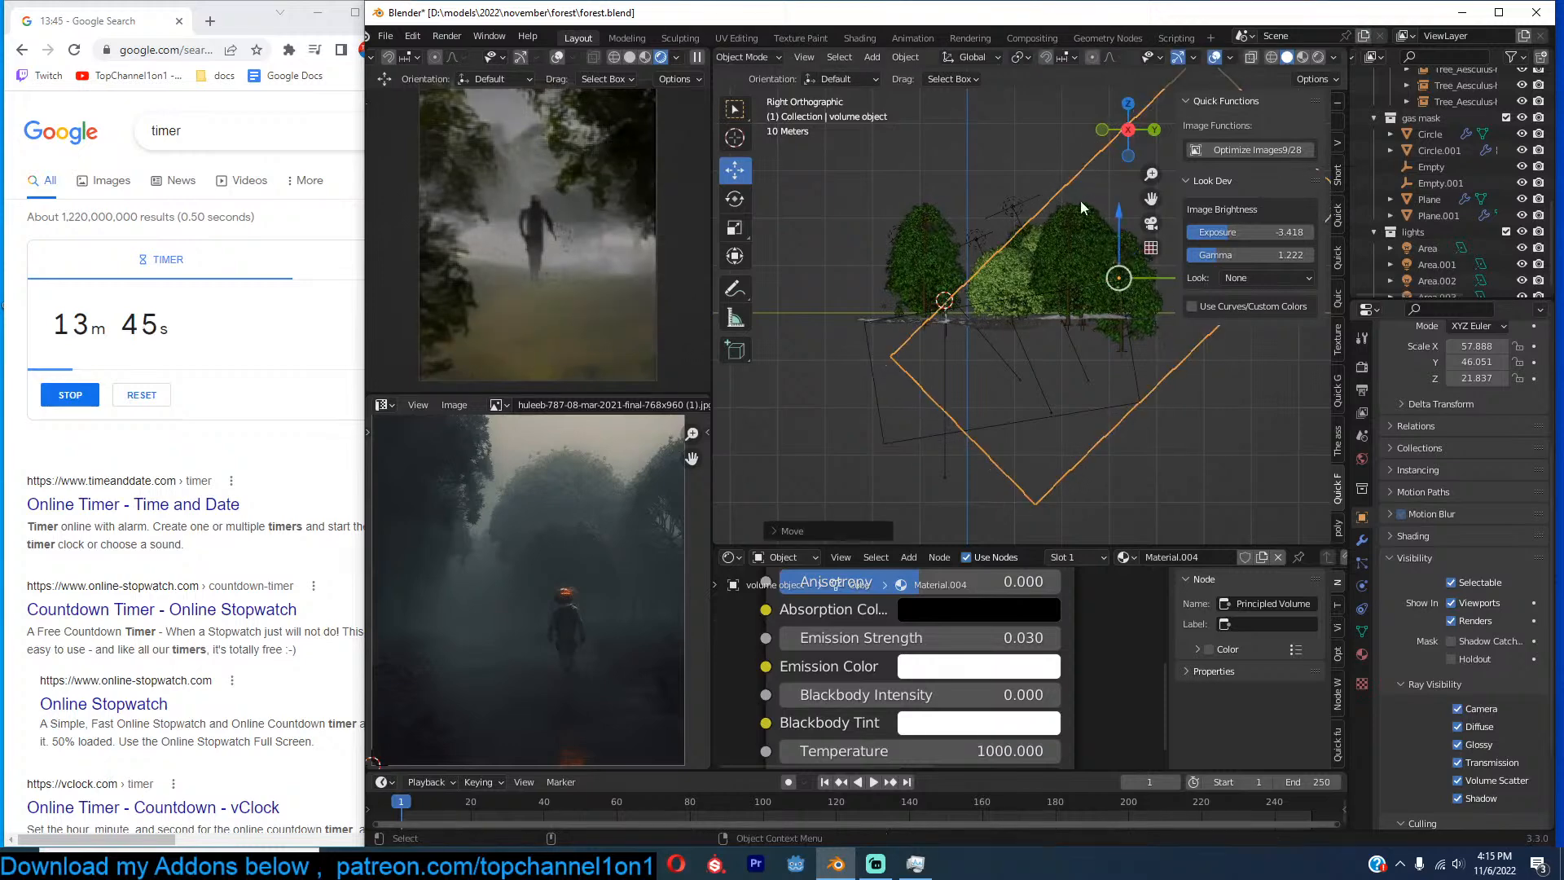
Move the man modern soldier figure away from the background trees, slightly lowered onto the ground, and save the file.
scroll(994, 335, "up", 4)
scroll(994, 334, "up", 1)
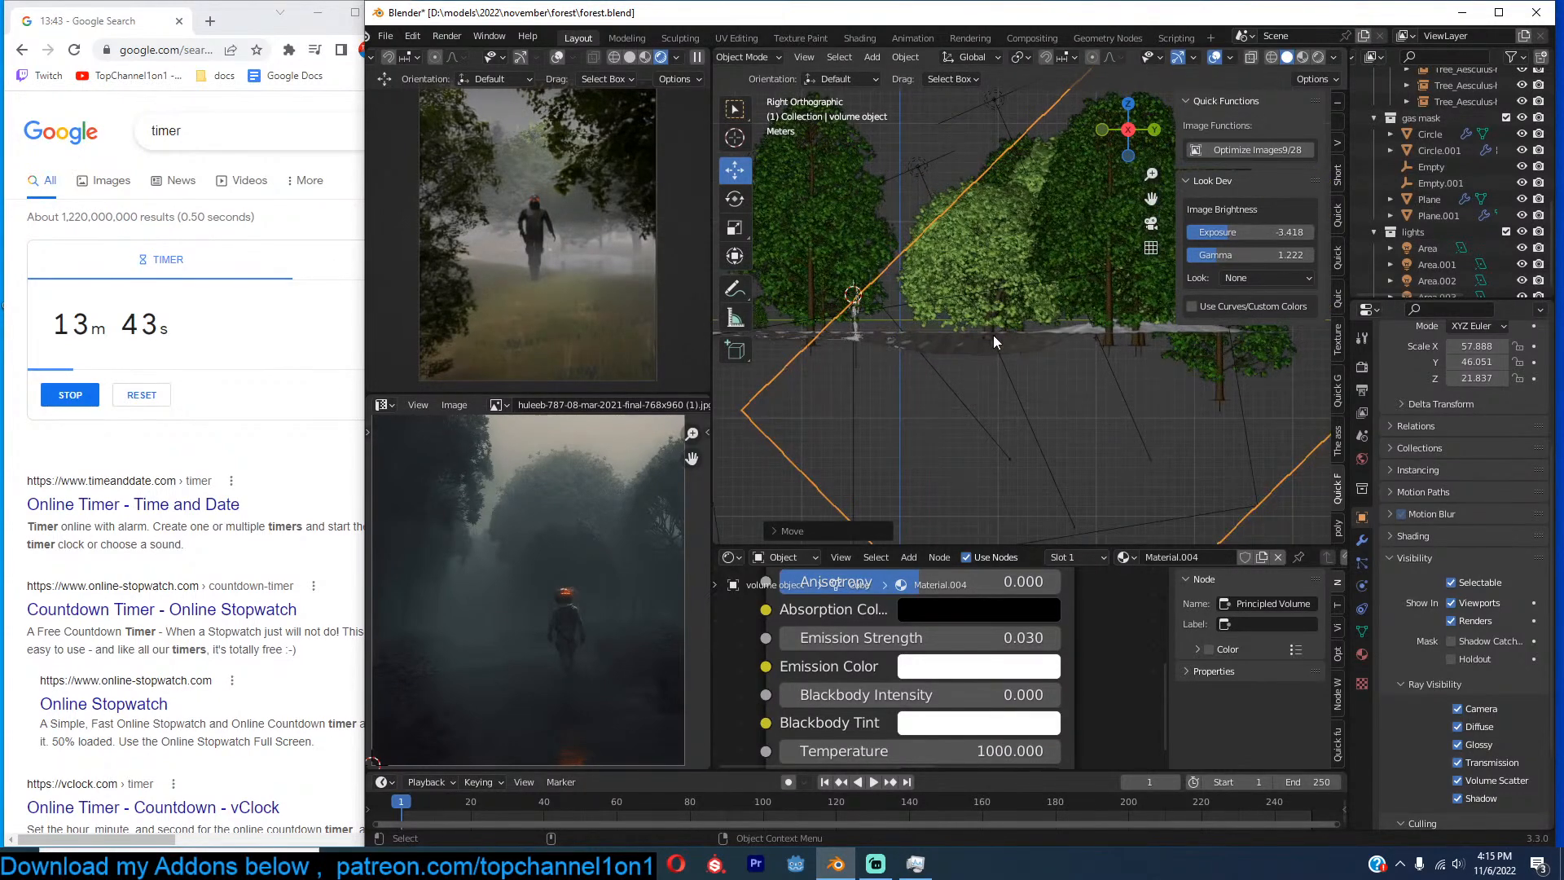
left_click(862, 329)
left_click(853, 327)
key("g")
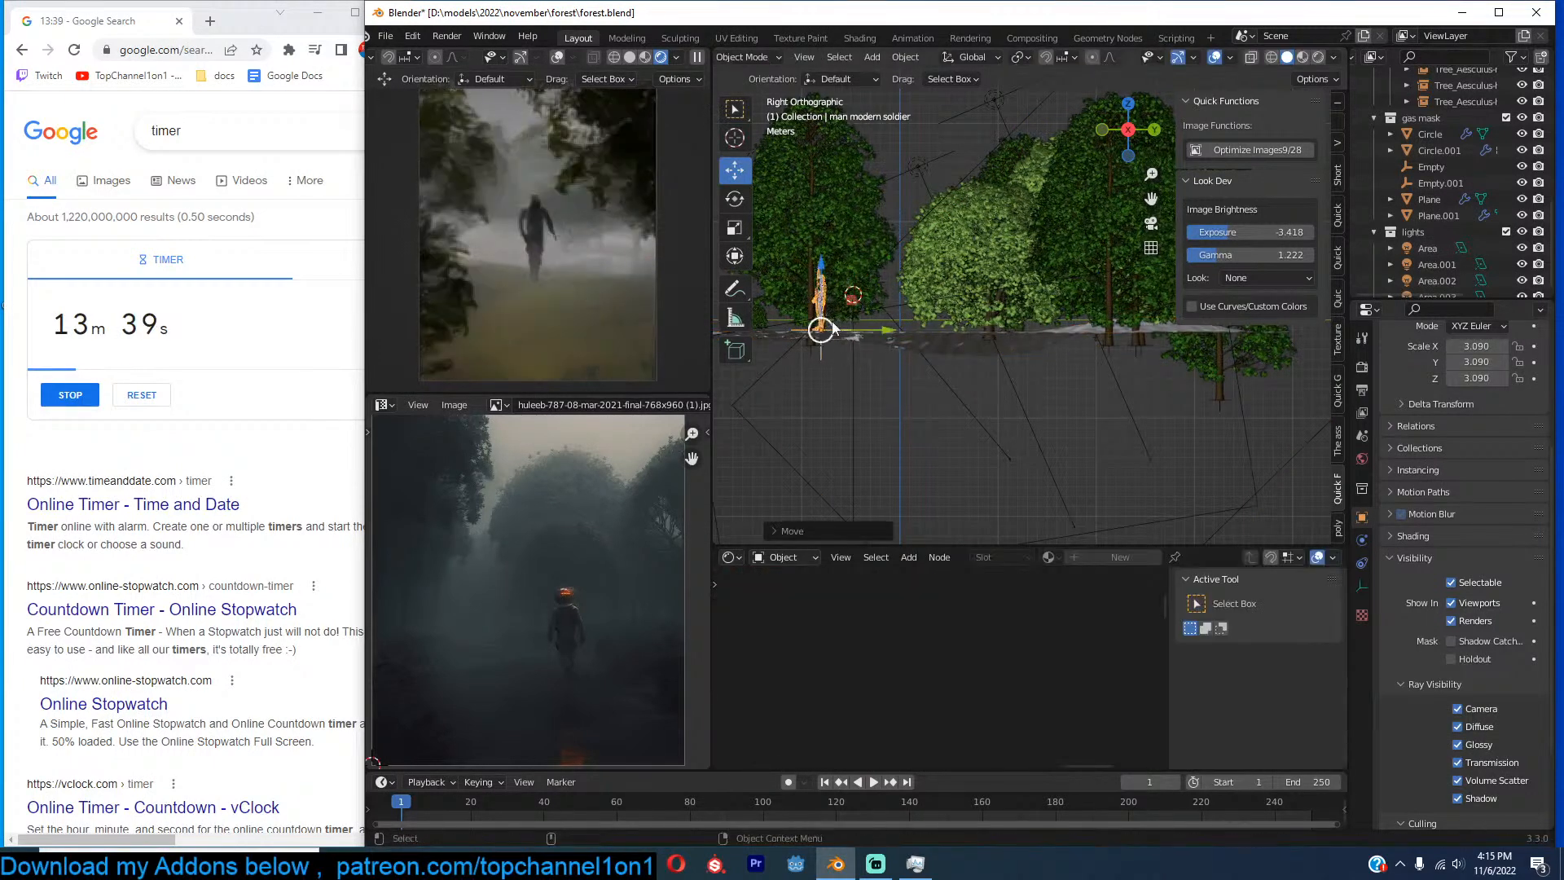
left_click(836, 322)
key("g")
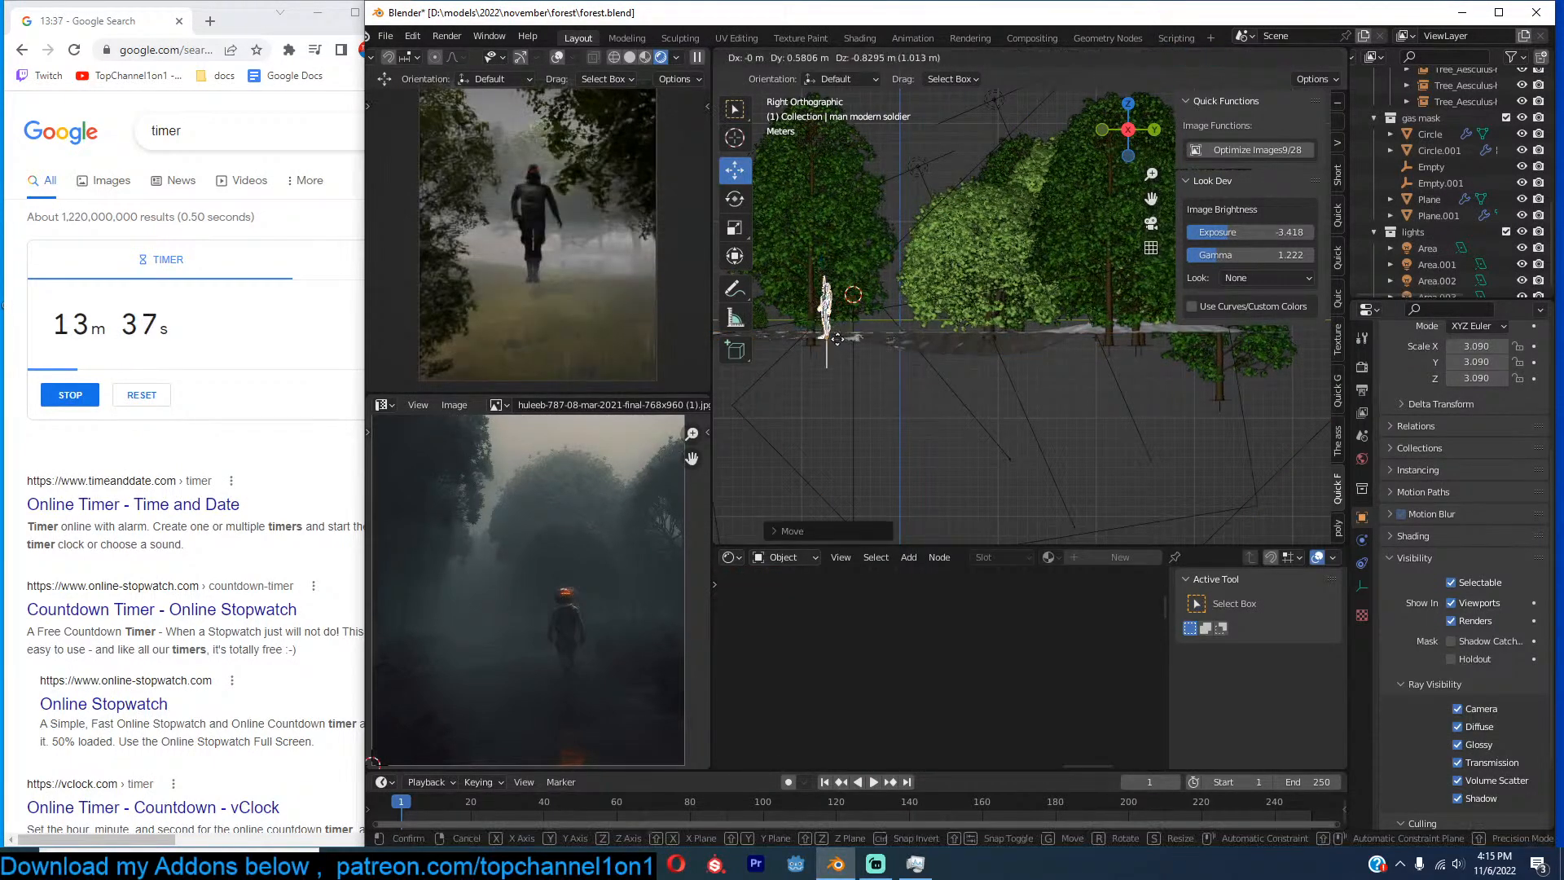
left_click(838, 338)
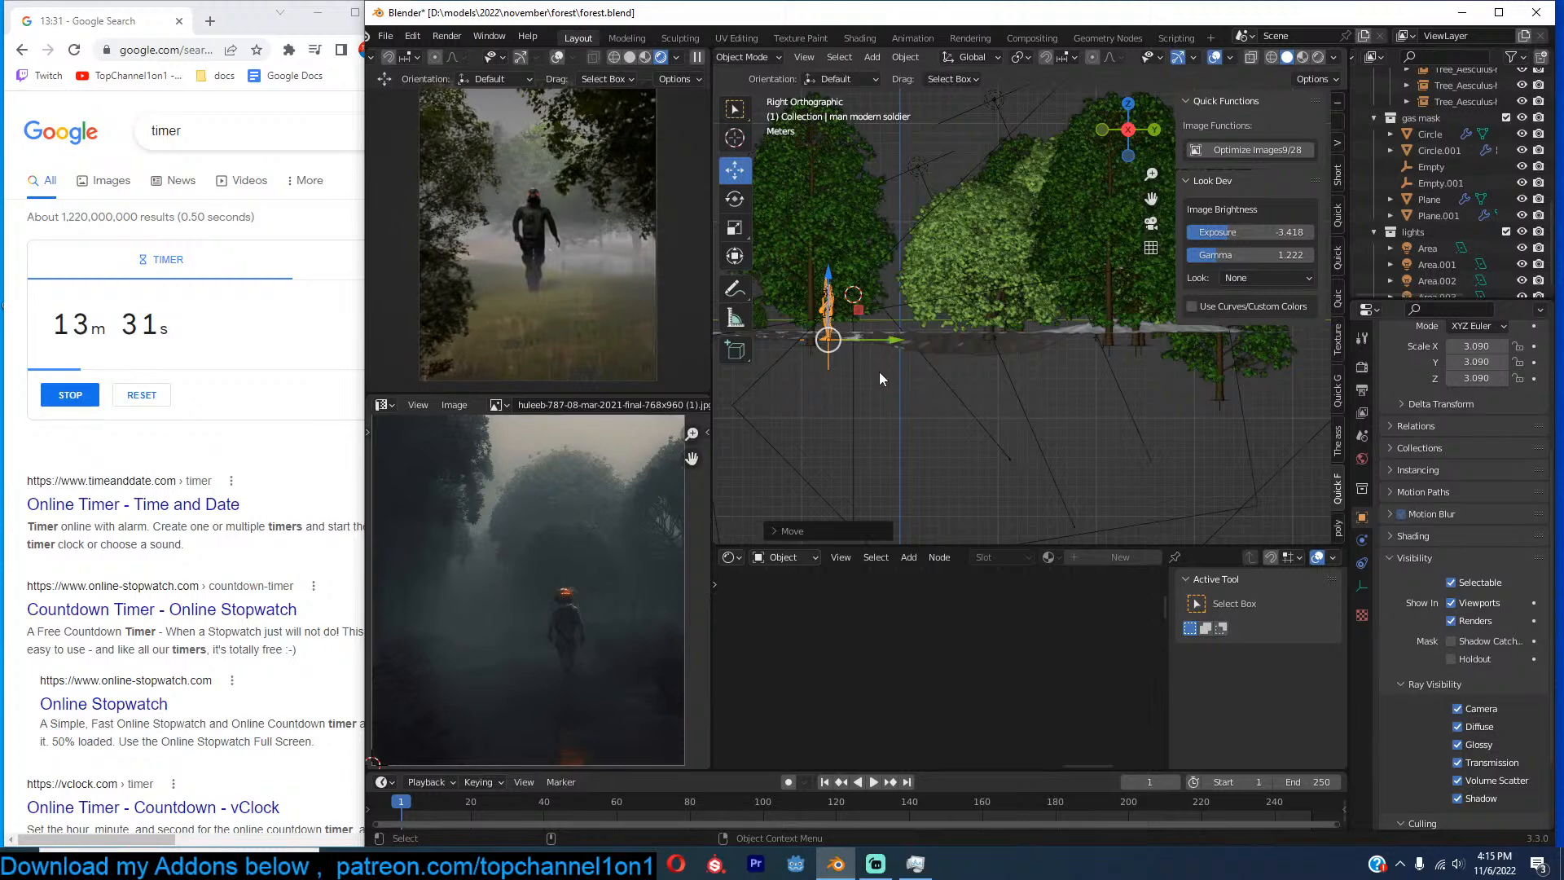
left_click(908, 393)
key("ctrl+s")
Set the image exposure to 1 and reset the gamma to 1.
scroll(650, 547, "down", 1)
scroll(1002, 338, "down", 2)
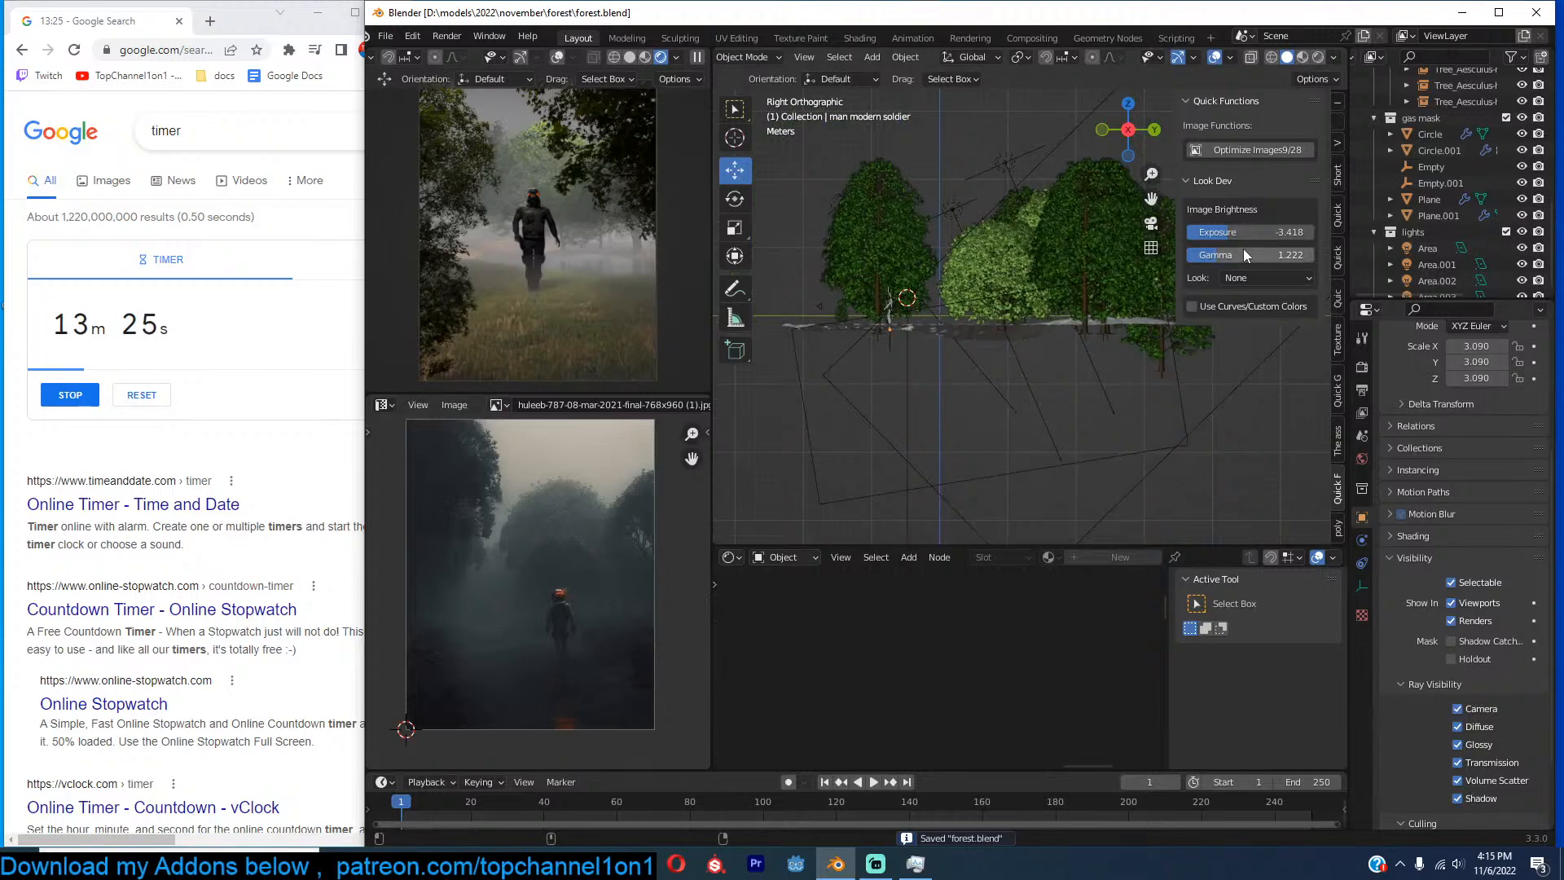
left_click(1261, 234)
type("1")
key("Return")
left_click(1214, 256)
type("0")
key("Return")
key("BackSpace")
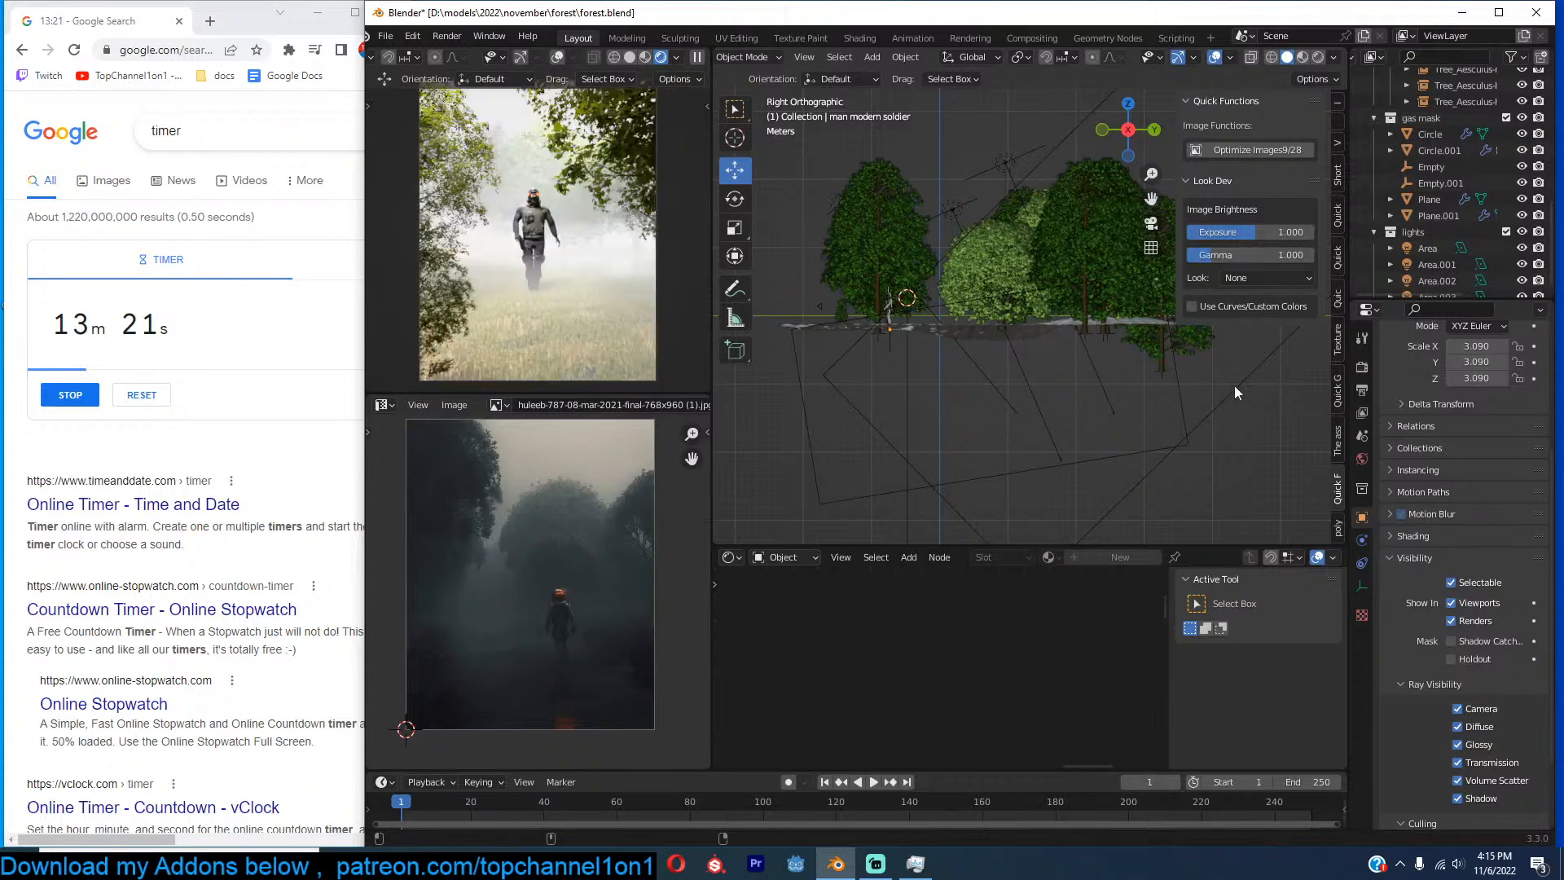
Lower the image exposure to about -2.785 and the gamma to about 0.905, after trying an exposure of 0.
left_click(1257, 231)
type("0")
key("Return")
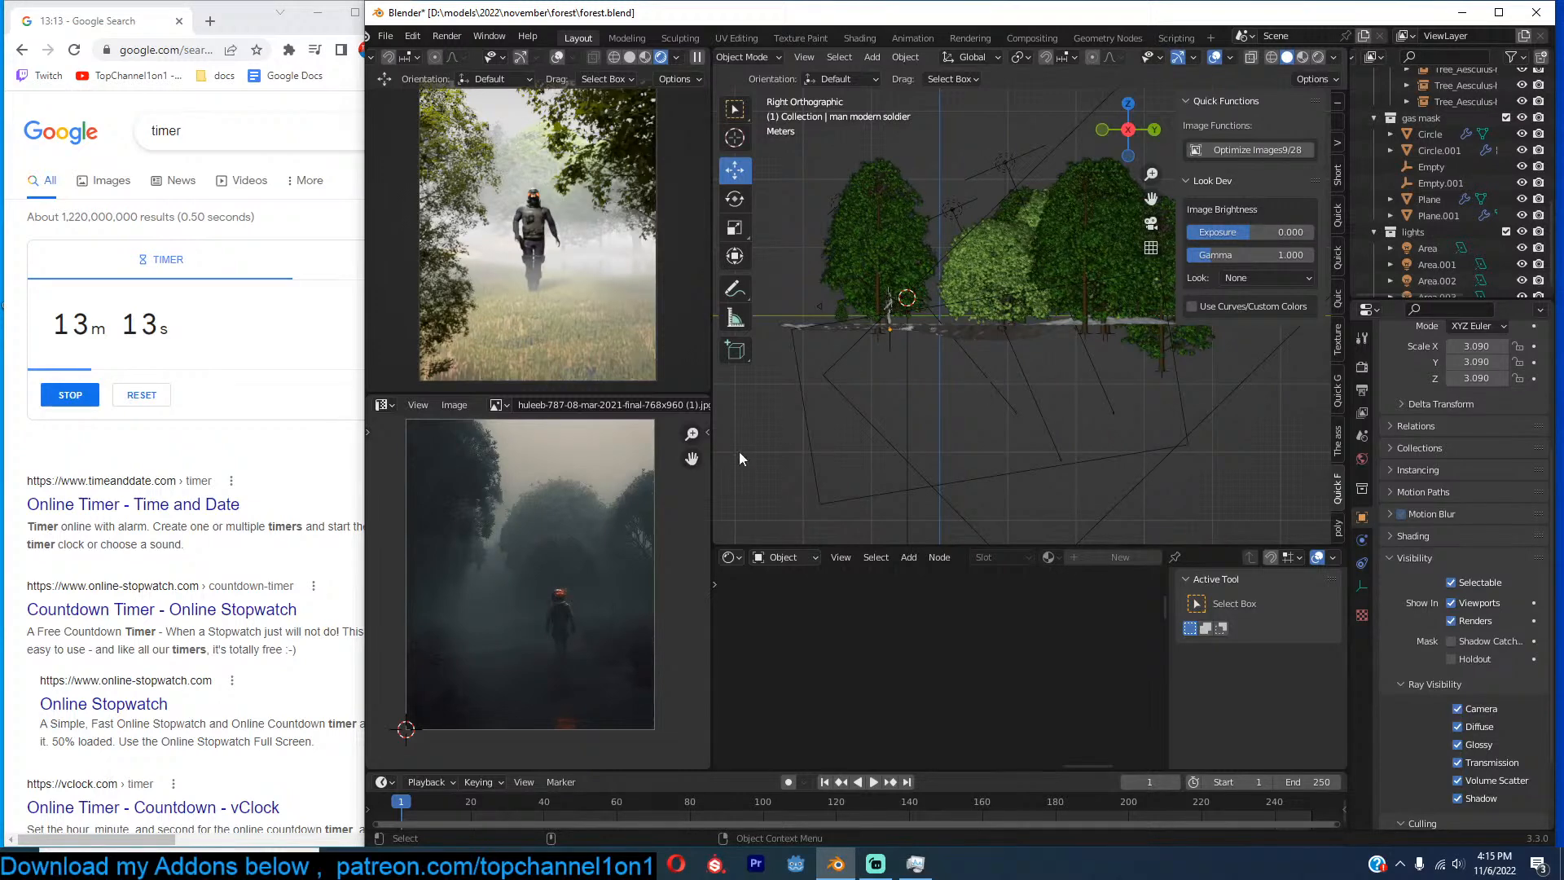
scroll(1017, 403, "up", 2)
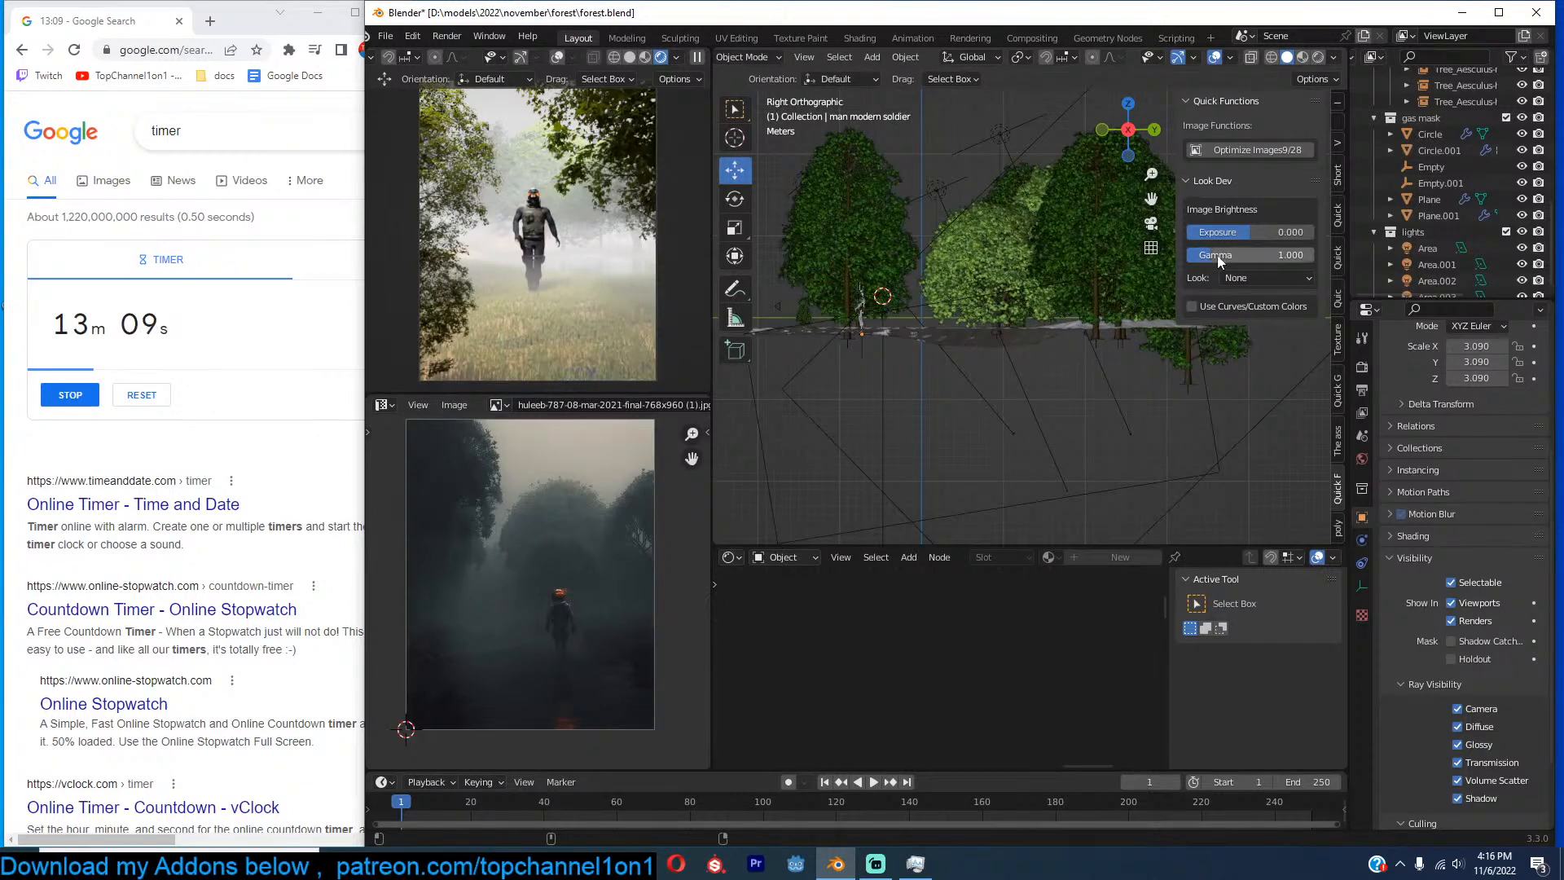
left_click_drag(1249, 232, 1207, 256)
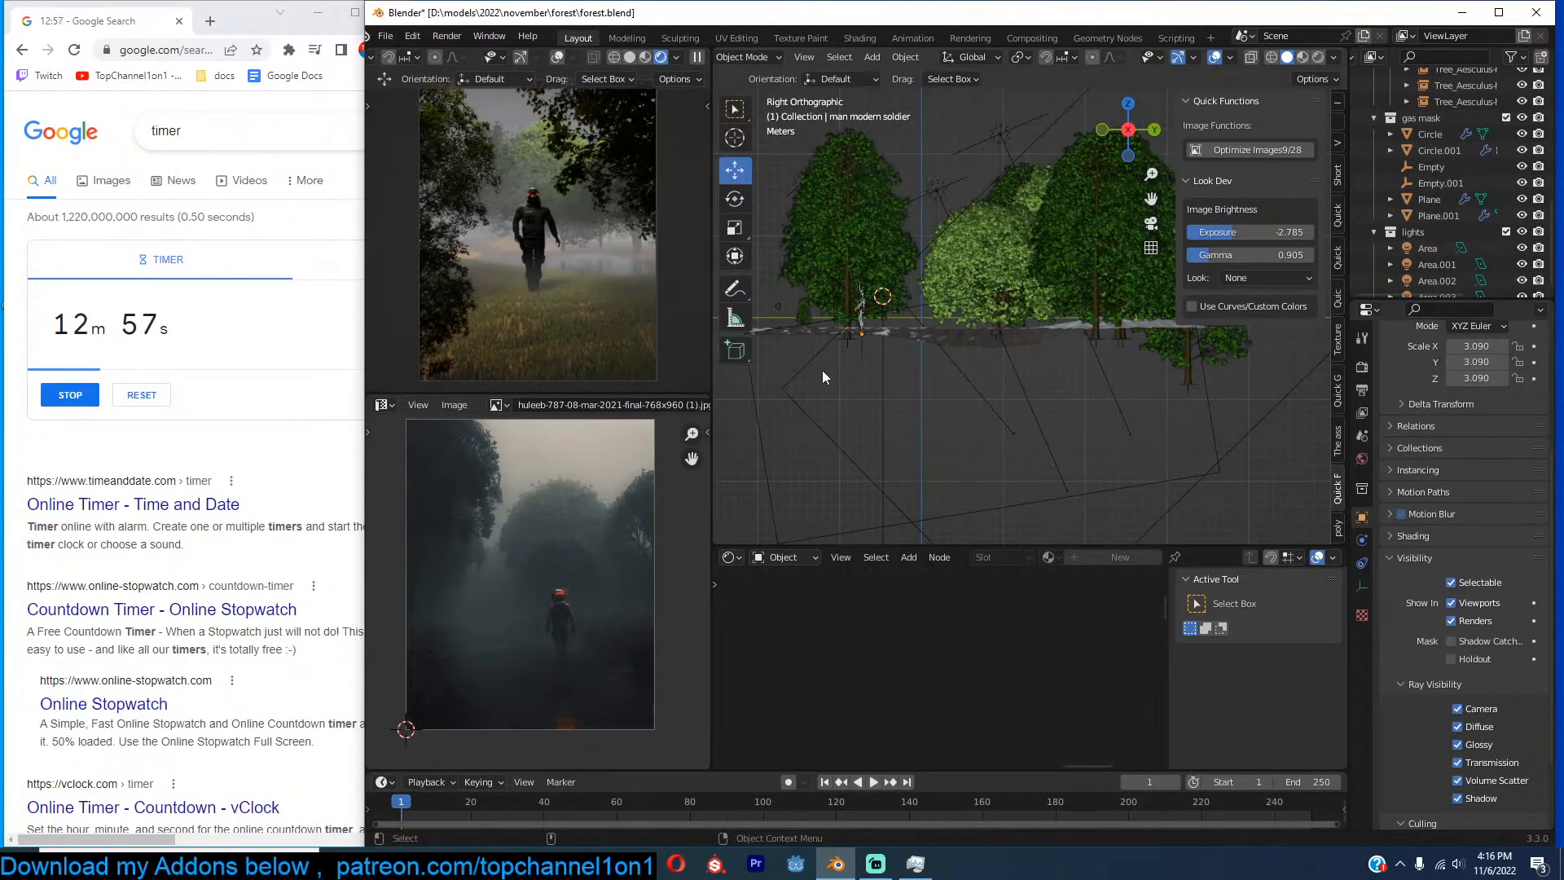
Select the smaller volume copy and set its Principled Volume density to 0.01 after trying 1.
left_click(798, 381)
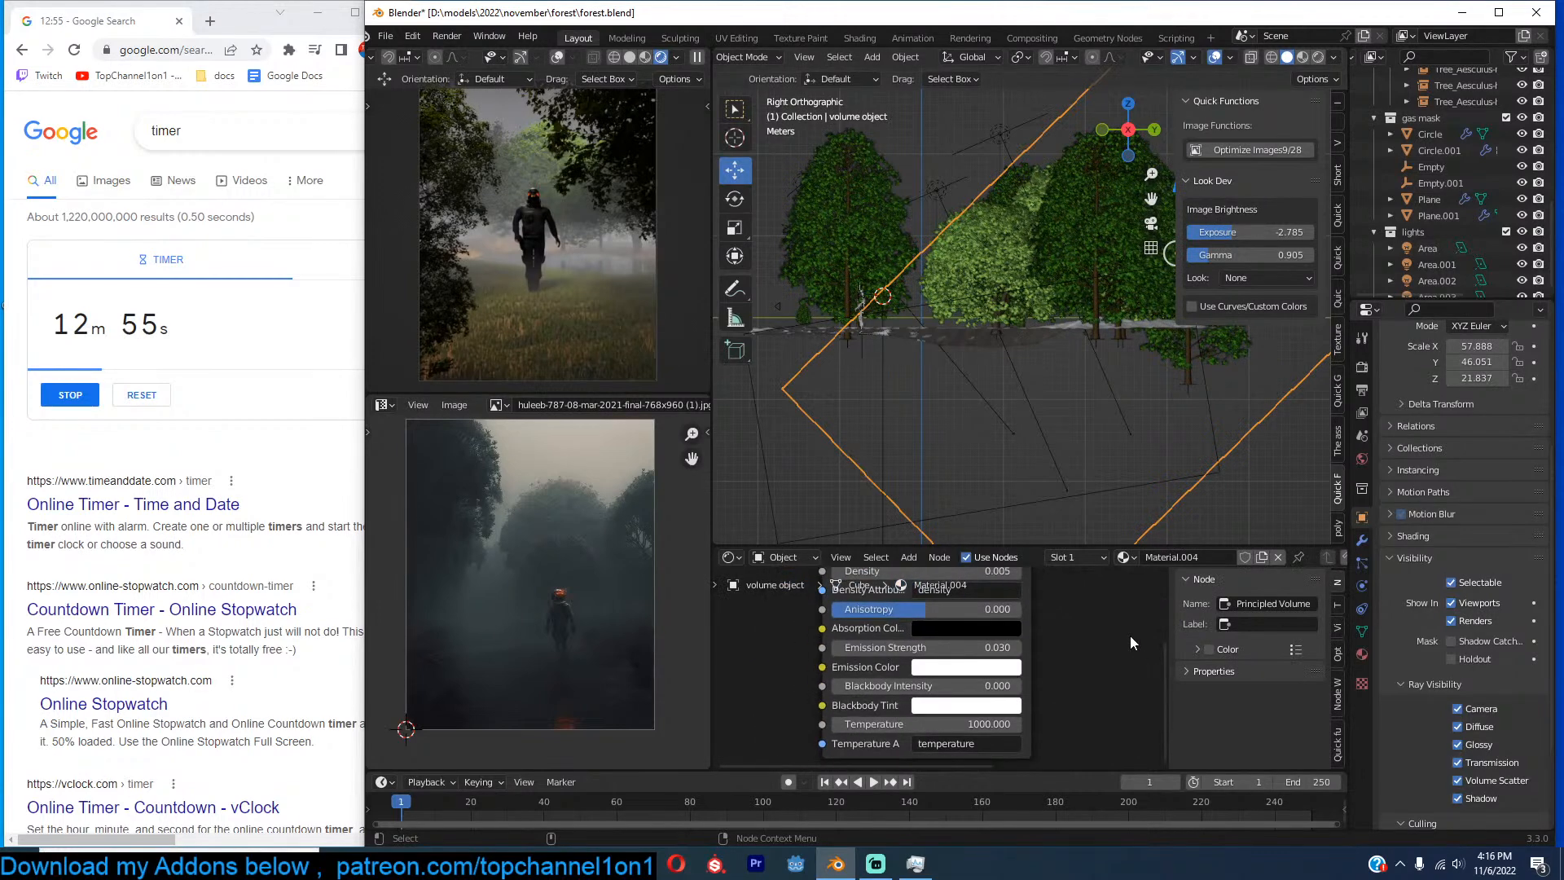
left_click(1009, 512)
left_click(929, 631)
type("1")
key("Return")
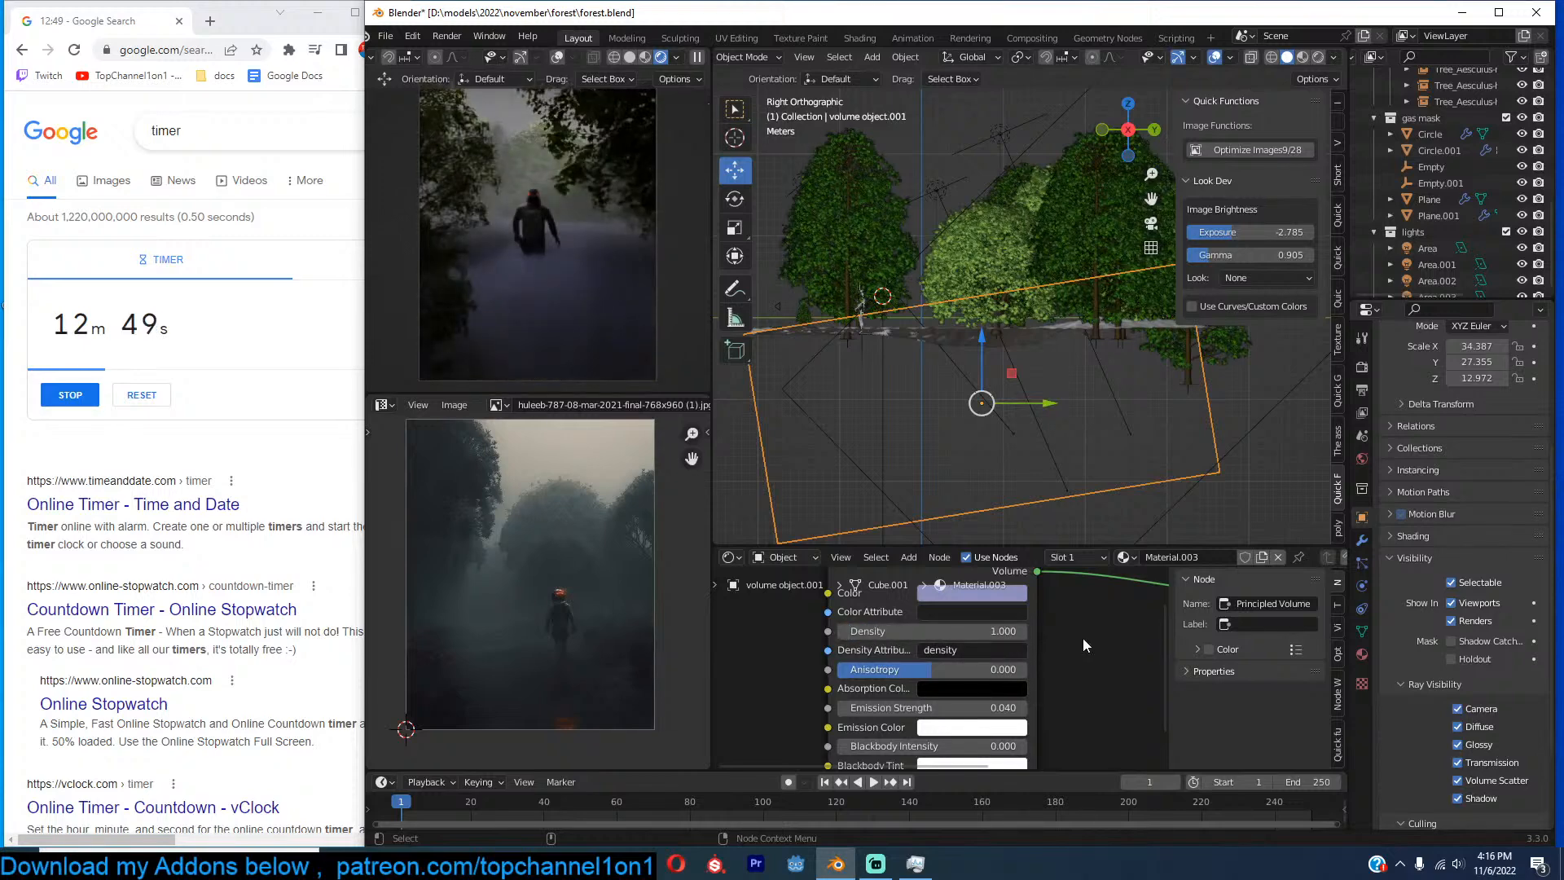
left_click(1001, 633)
type(".01")
key("Return")
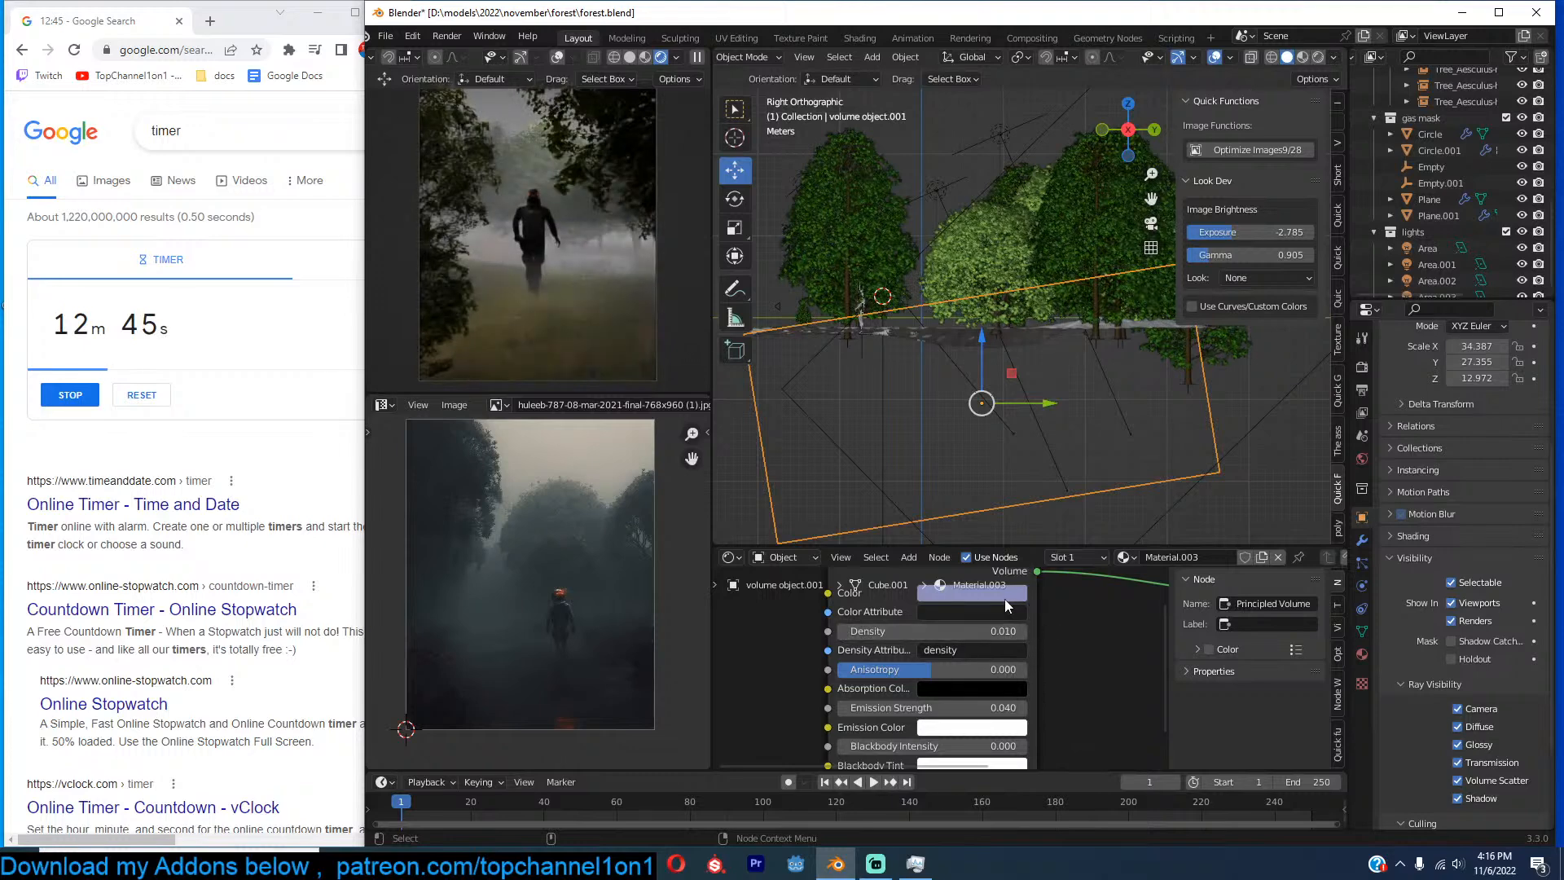
Slightly adjust the smaller volume's color and set its emission strength to 0.1.
left_click(1004, 599)
left_click_drag(1009, 398, 999, 400)
middle_click_drag(1093, 677, 1146, 582)
double_click(1045, 615)
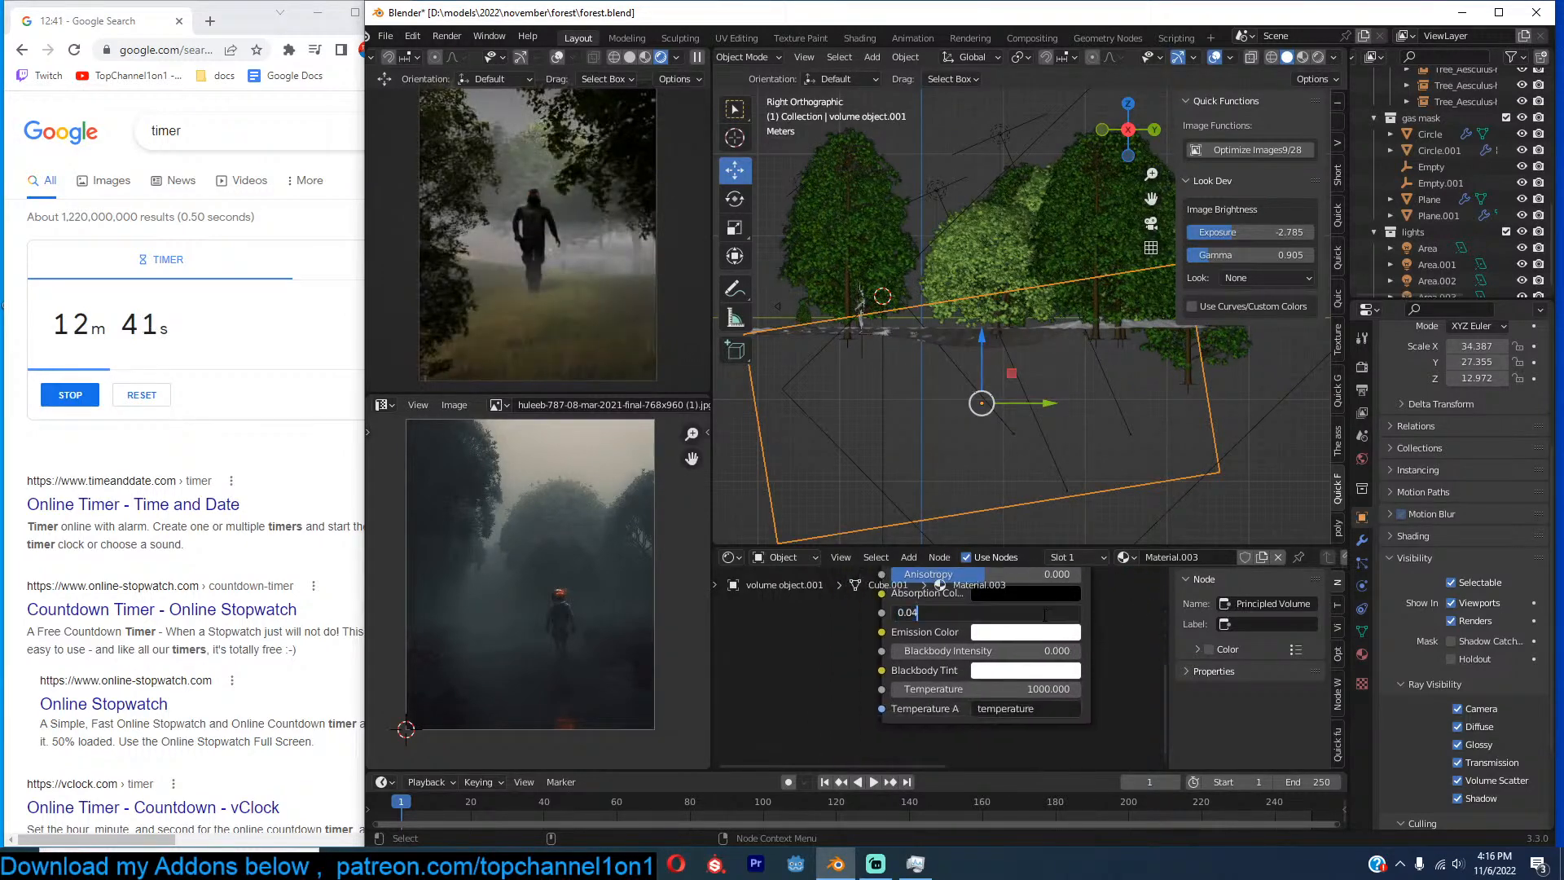
type(".1")
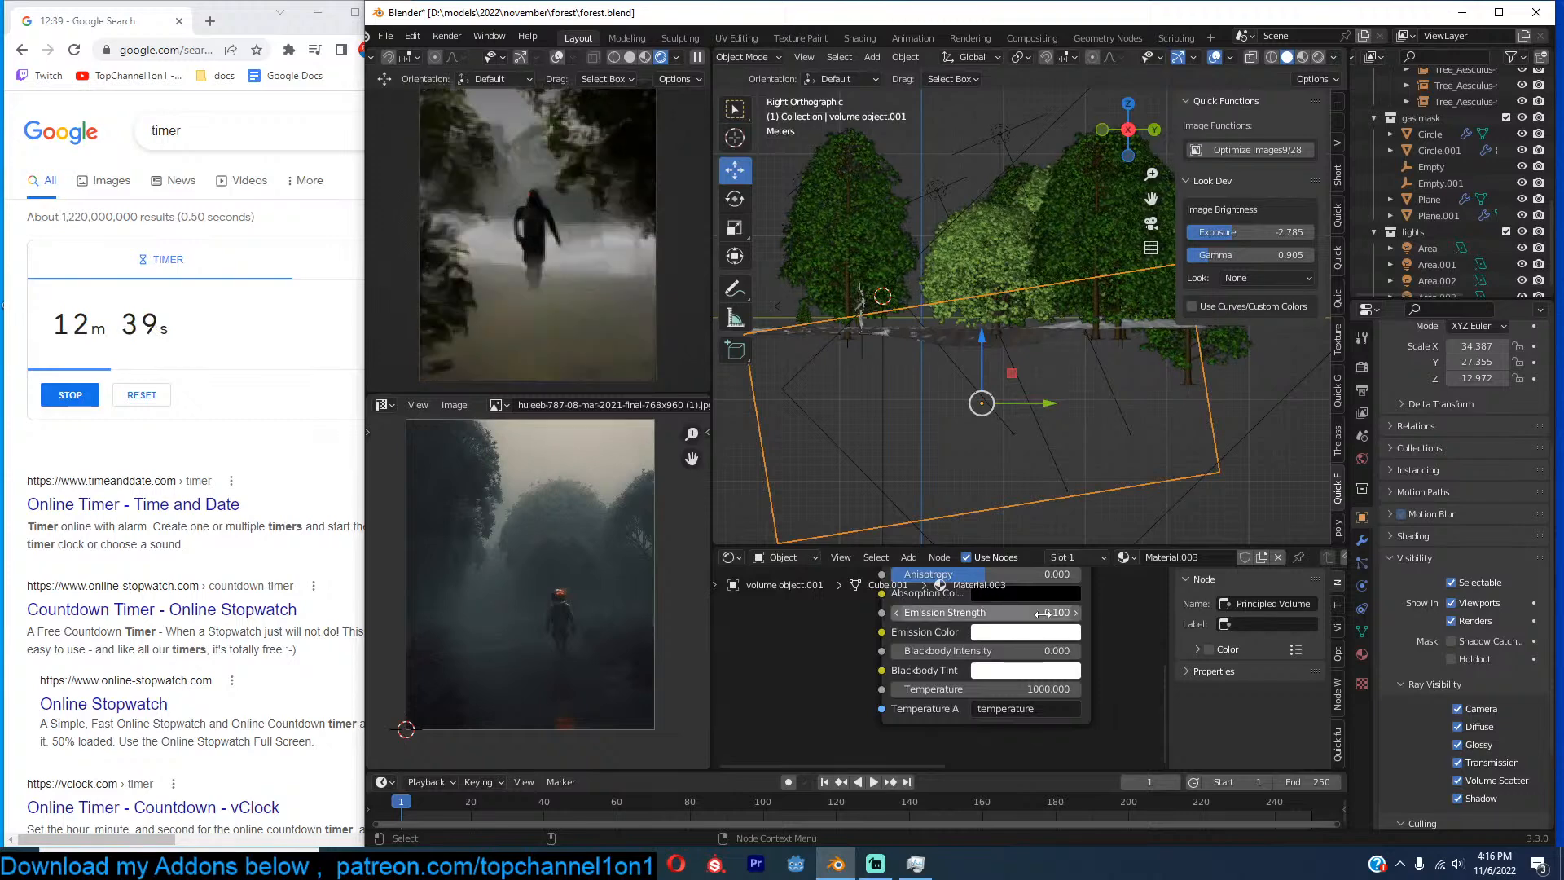
key("Return")
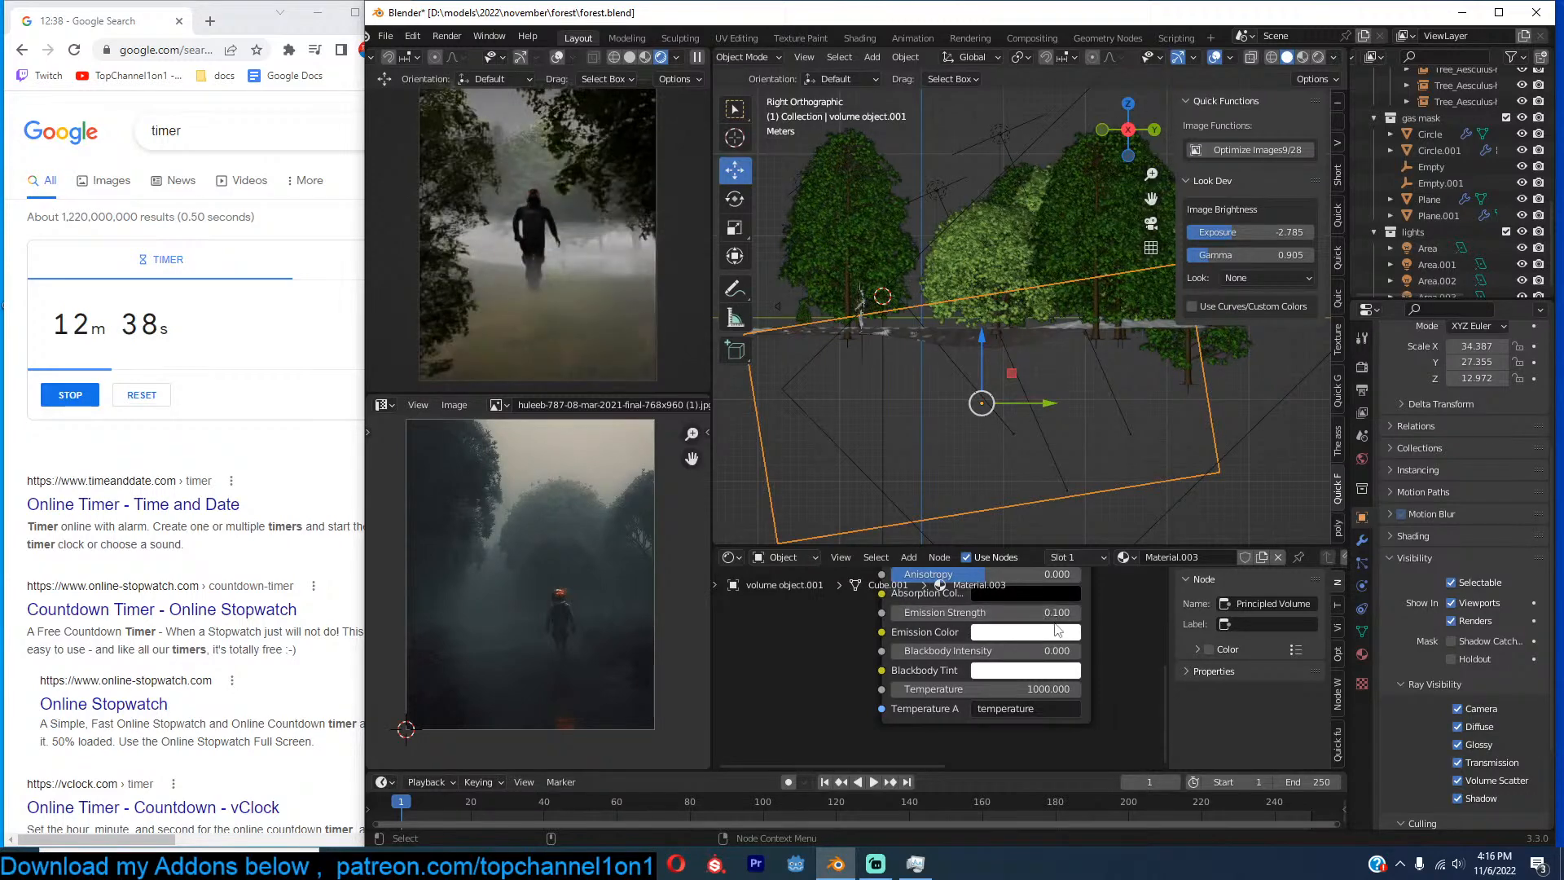
Lower the smaller volume copy slightly in two small moves.
key("g")
left_click(1160, 463)
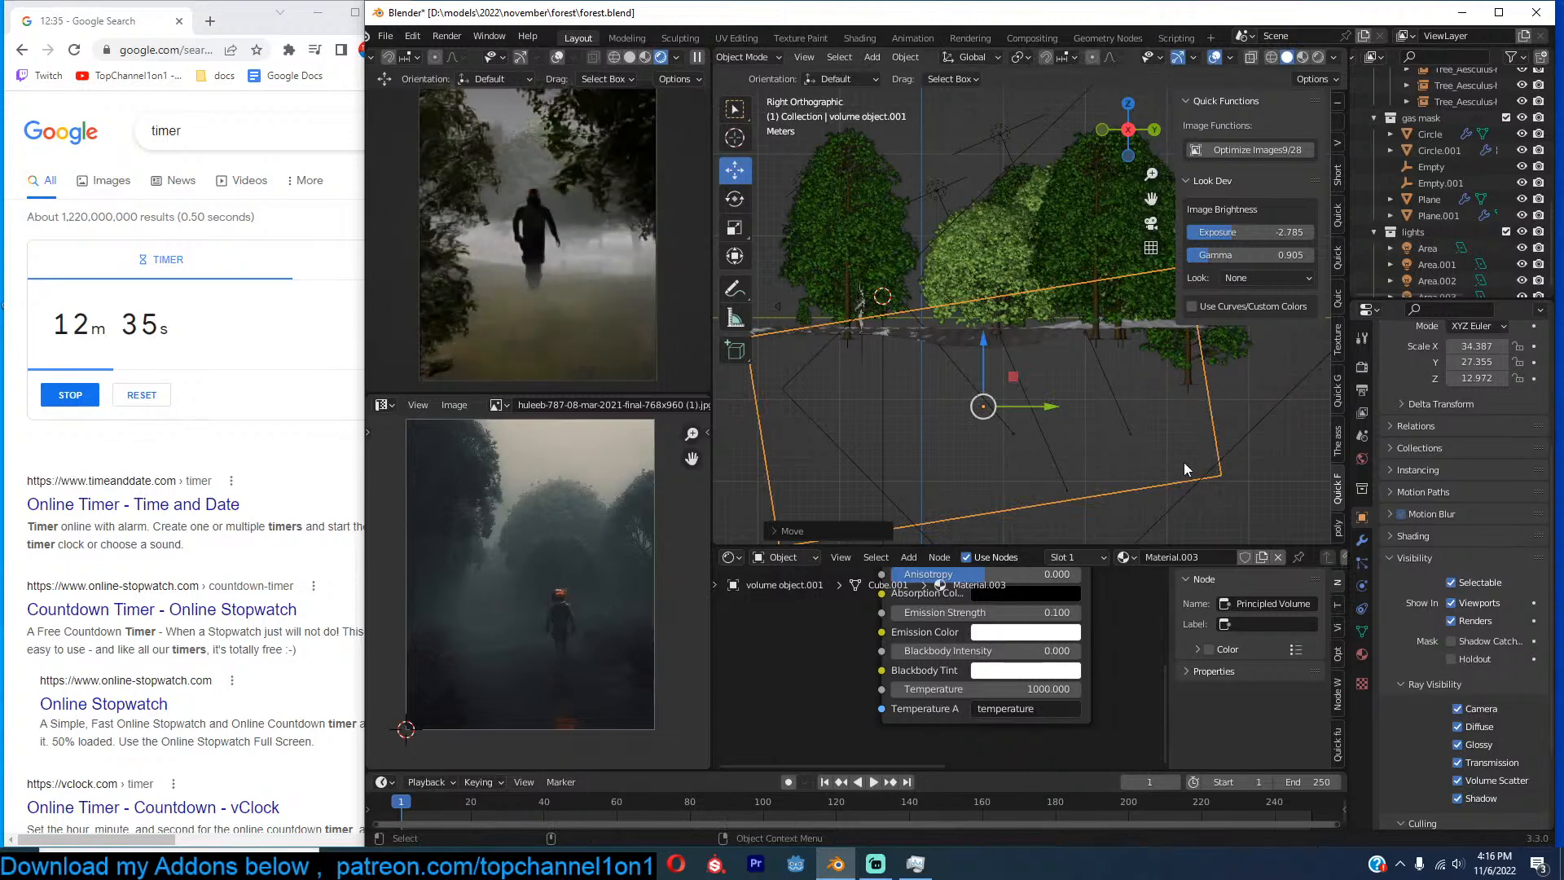
key("g")
left_click(1187, 467)
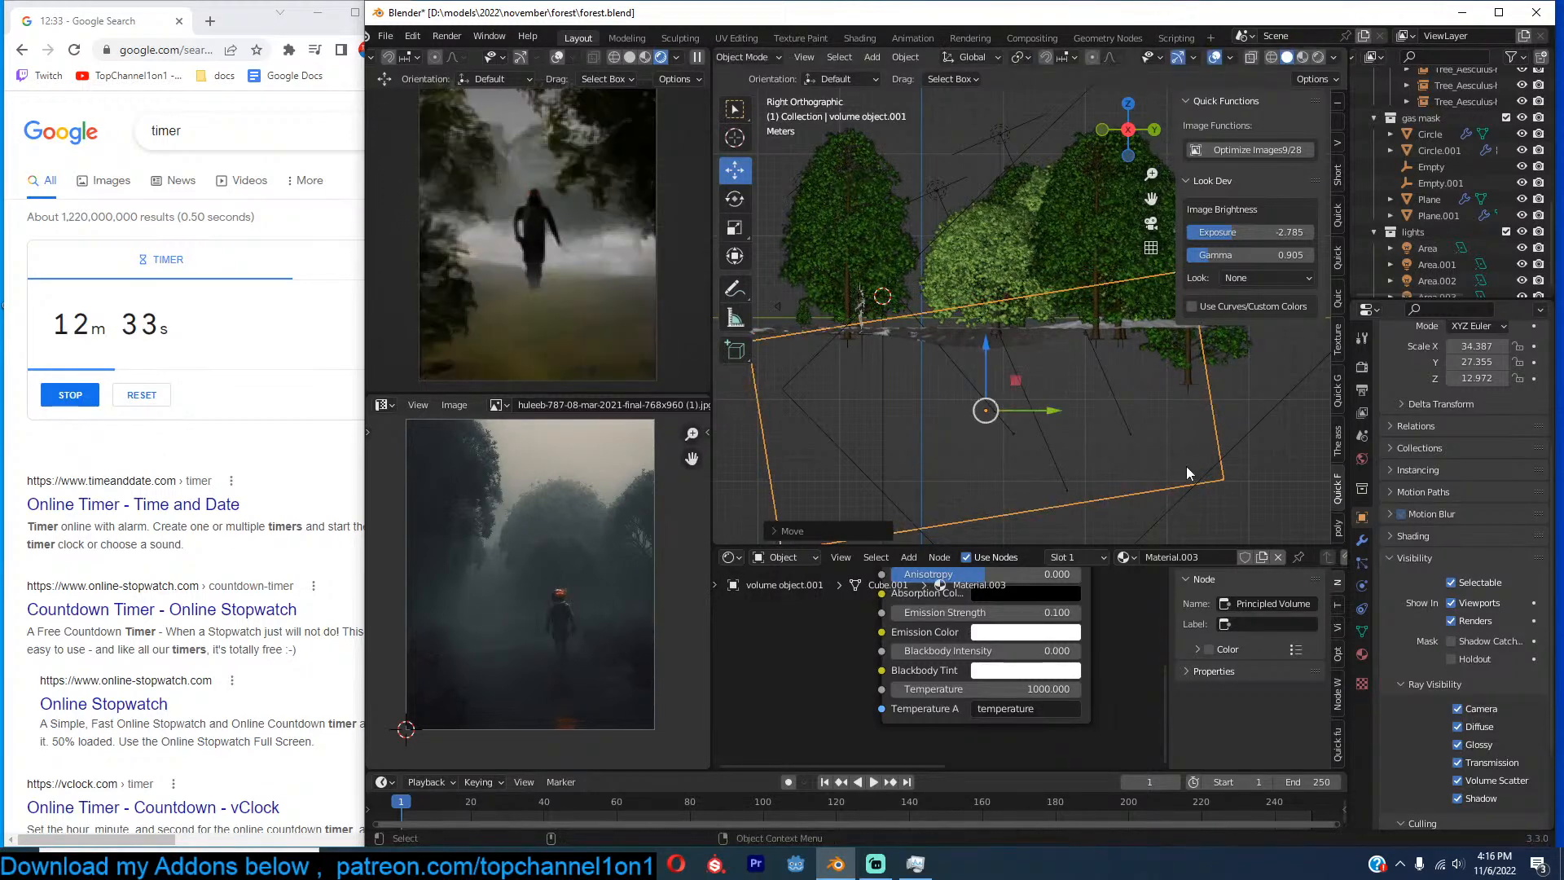
Set the strength of the World's Sky Texture background to 1.
scroll(1073, 324, "down", 1)
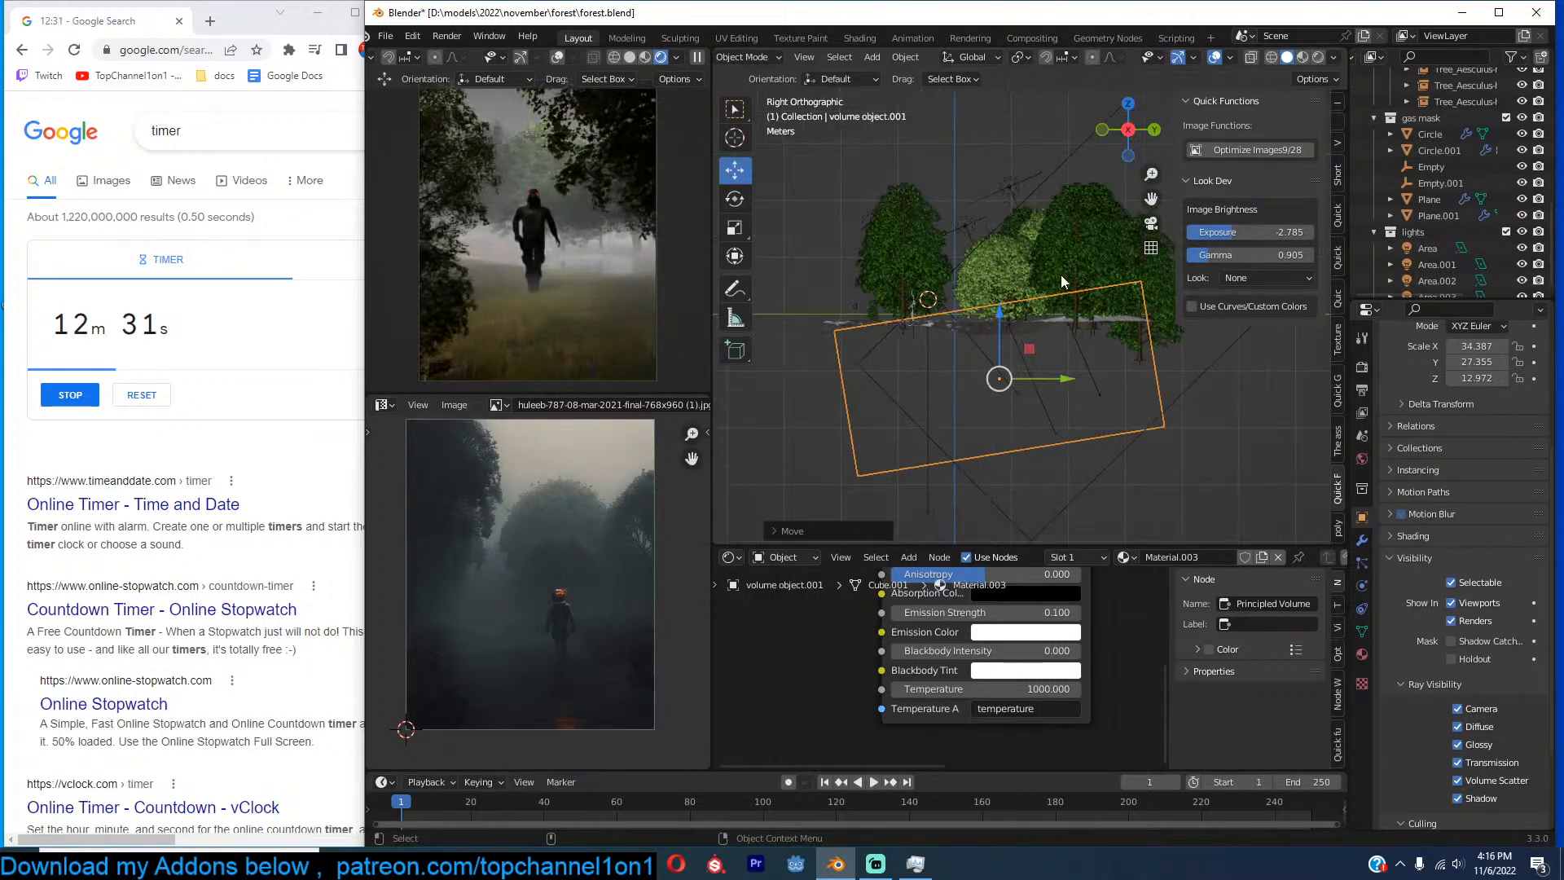
scroll(1053, 285, "down", 1)
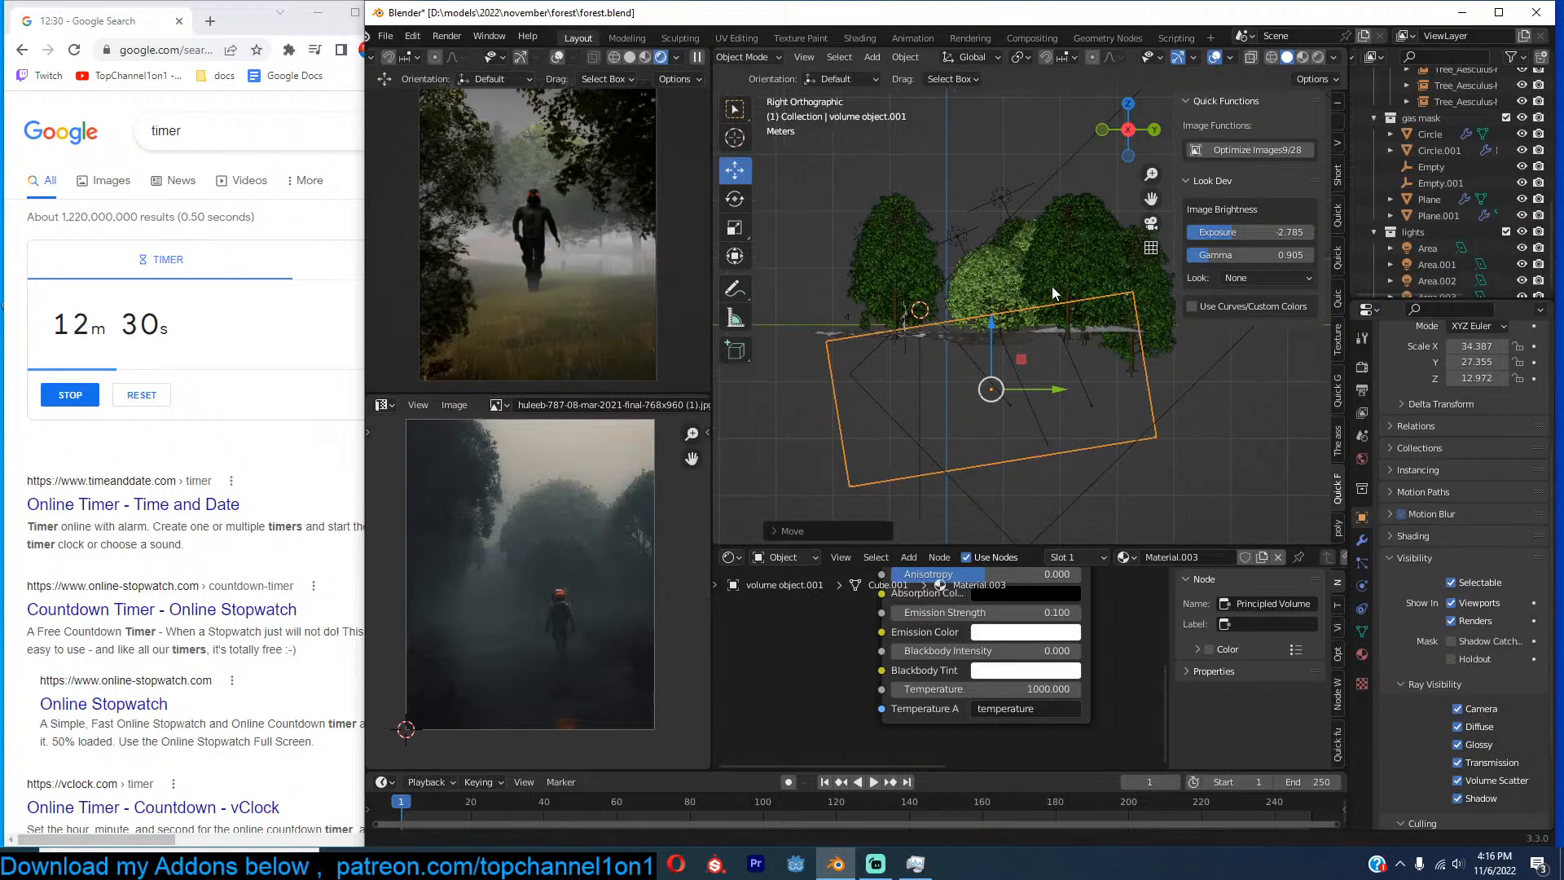
left_click(1361, 458)
left_click(1486, 658)
type("1")
key("Return")
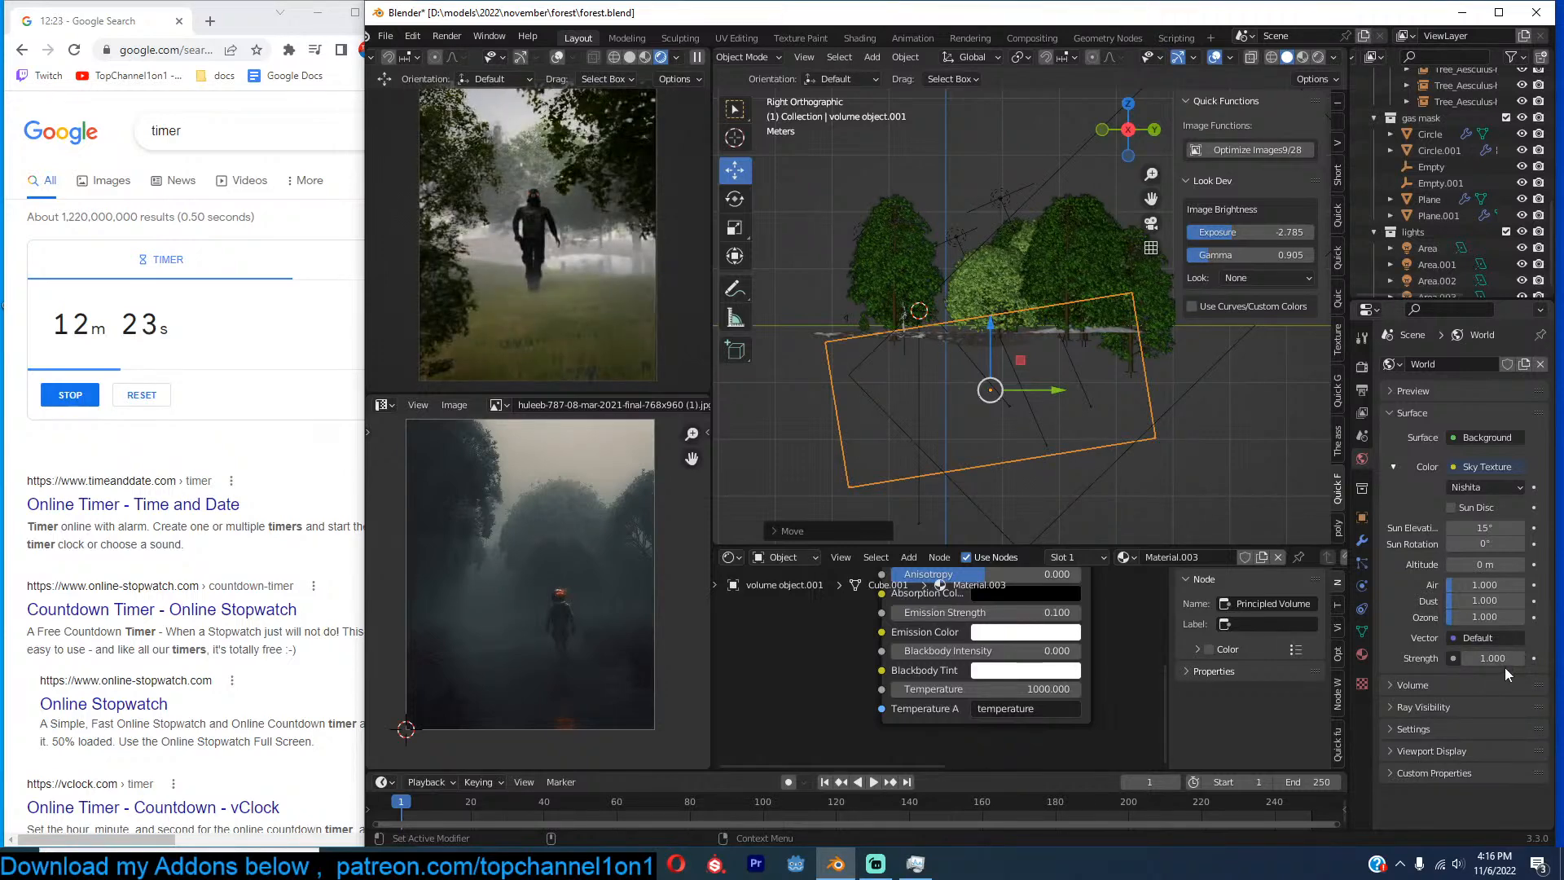
Set the World's Sky Texture background strength to 0.1.
left_click(1503, 666)
type(".1")
key("Return")
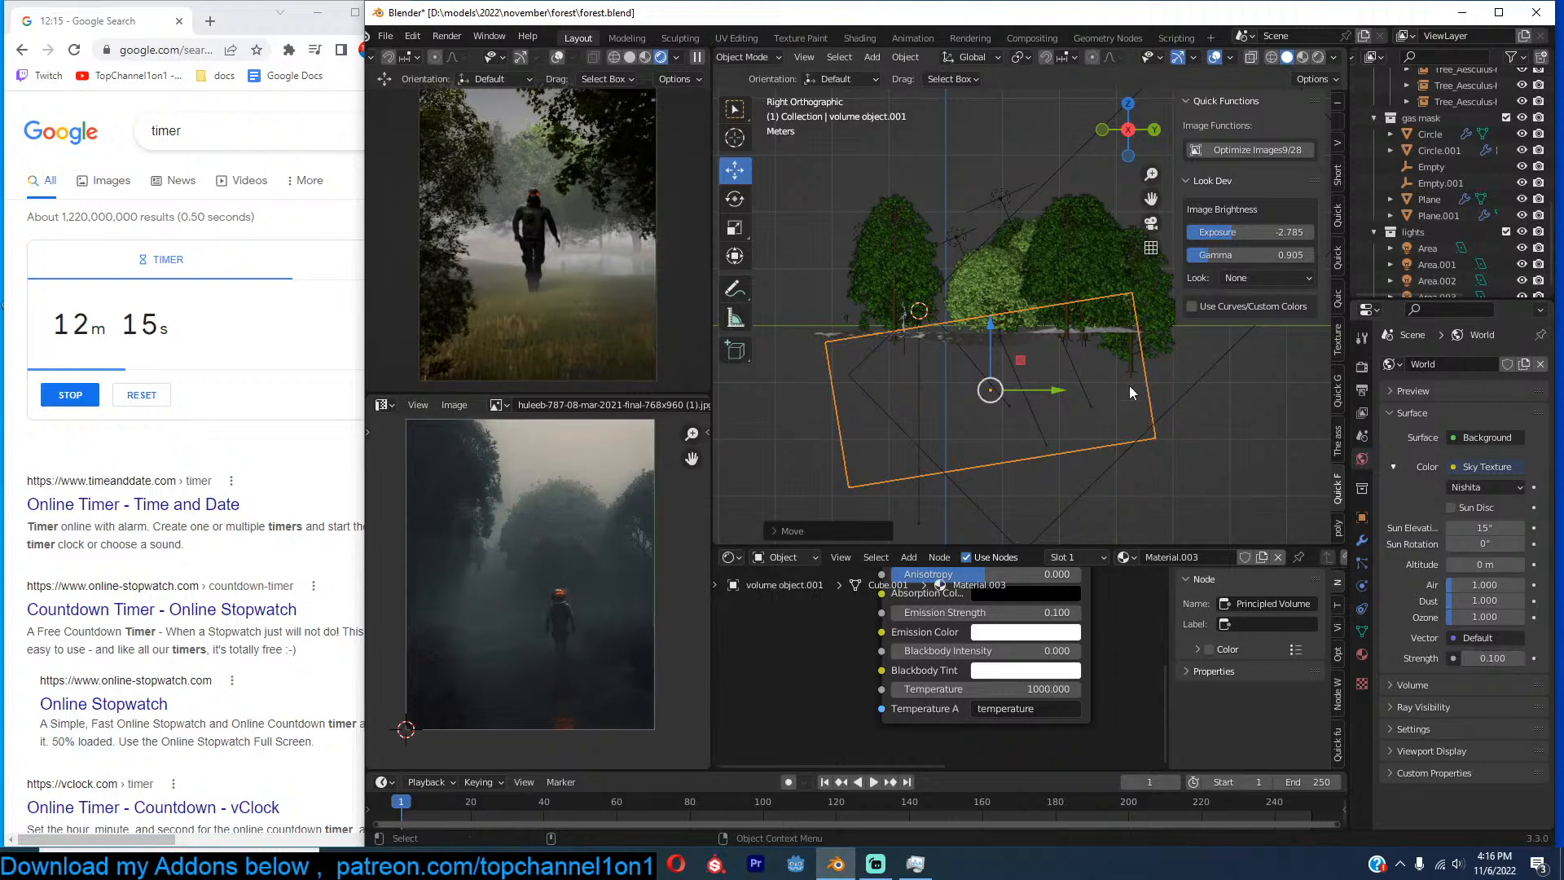
Select the large volume object and give its Principled Volume a greyish-pink color and a density of 0.025.
scroll(1056, 311, "up", 1)
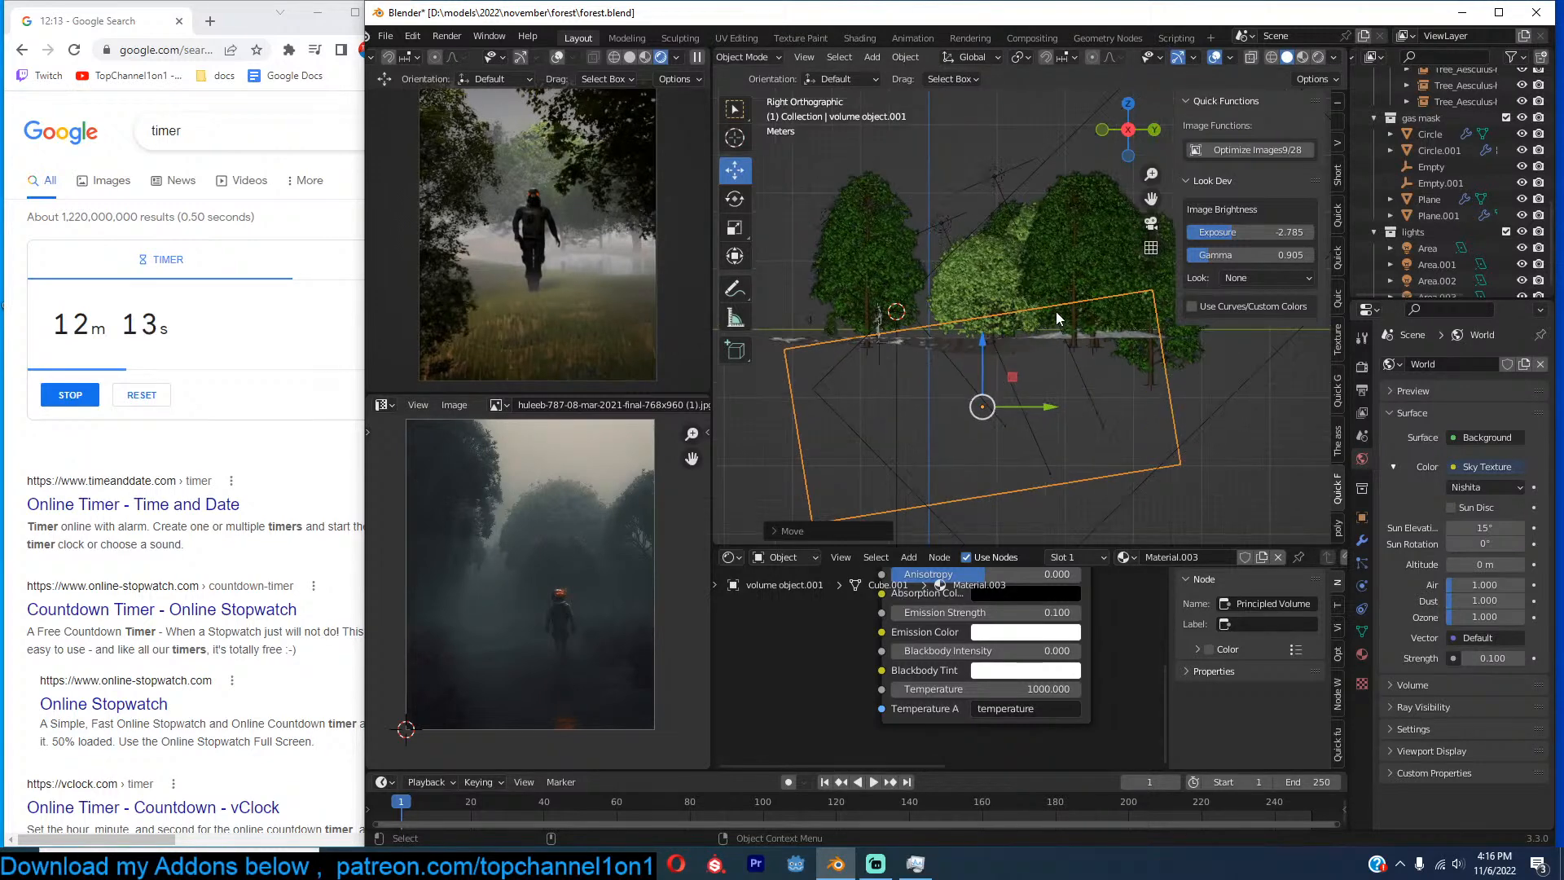
left_click(1049, 160)
middle_click_drag(1039, 680, 1040, 727)
middle_click_drag(1058, 643, 1049, 688)
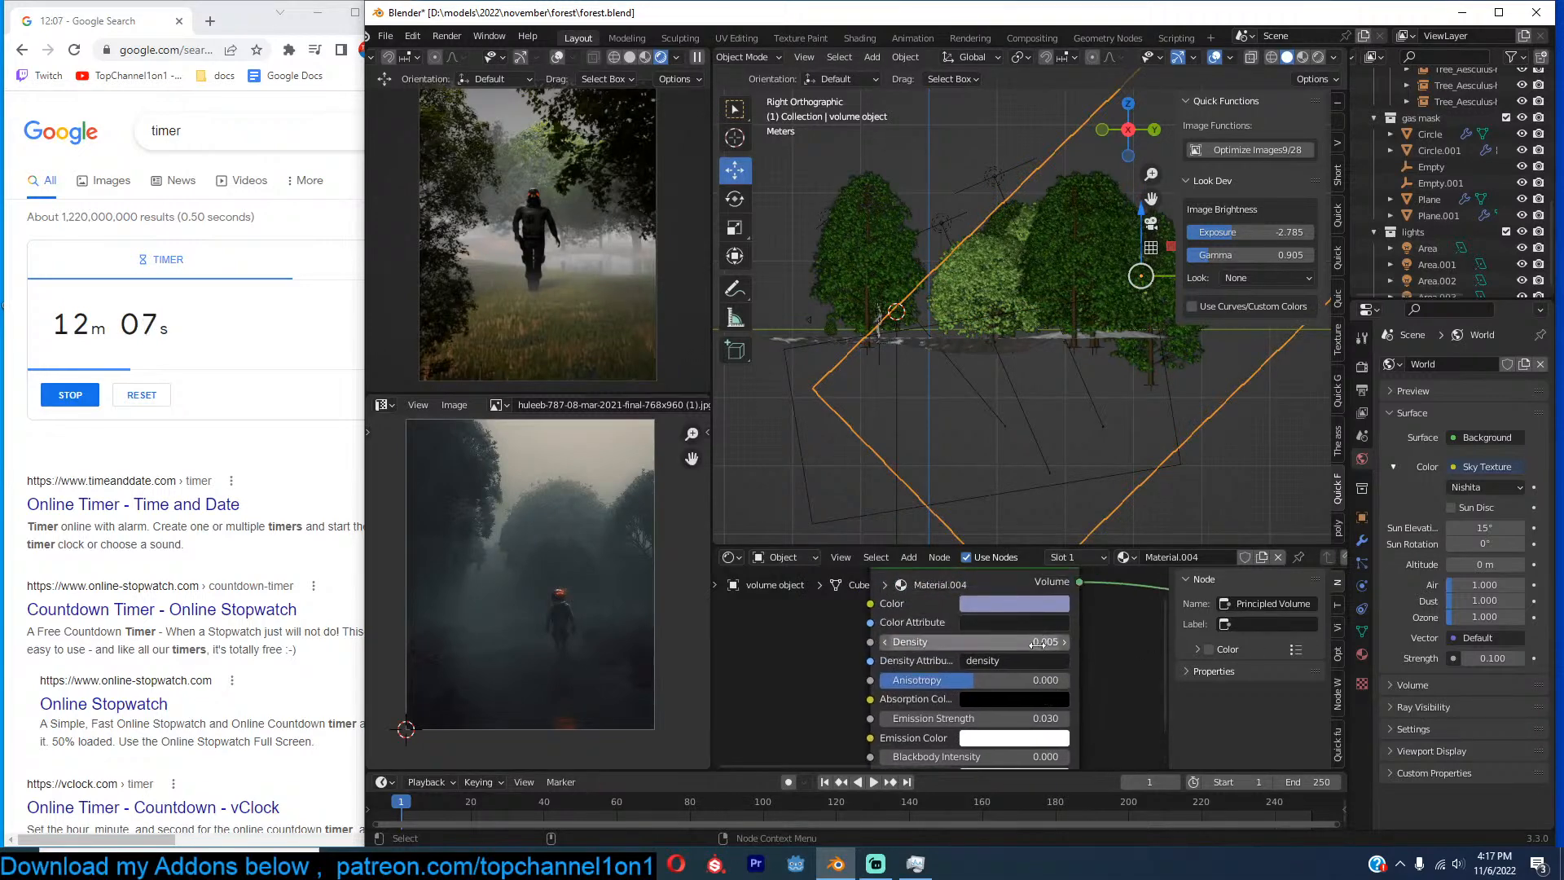
left_click(1039, 604)
left_click(1036, 418)
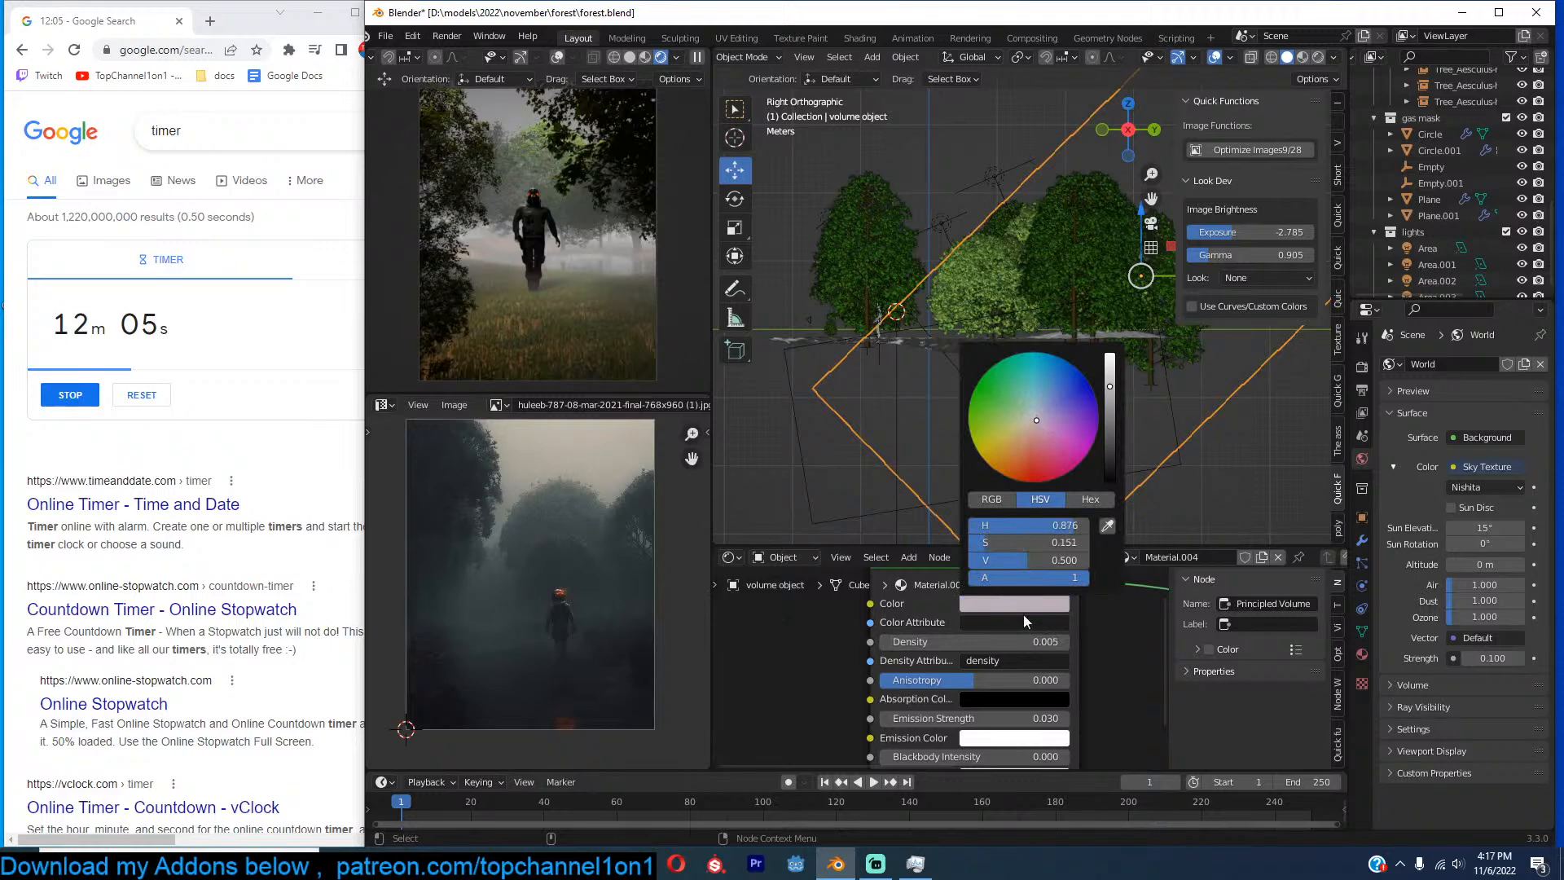
left_click_drag(1028, 642, 1003, 642)
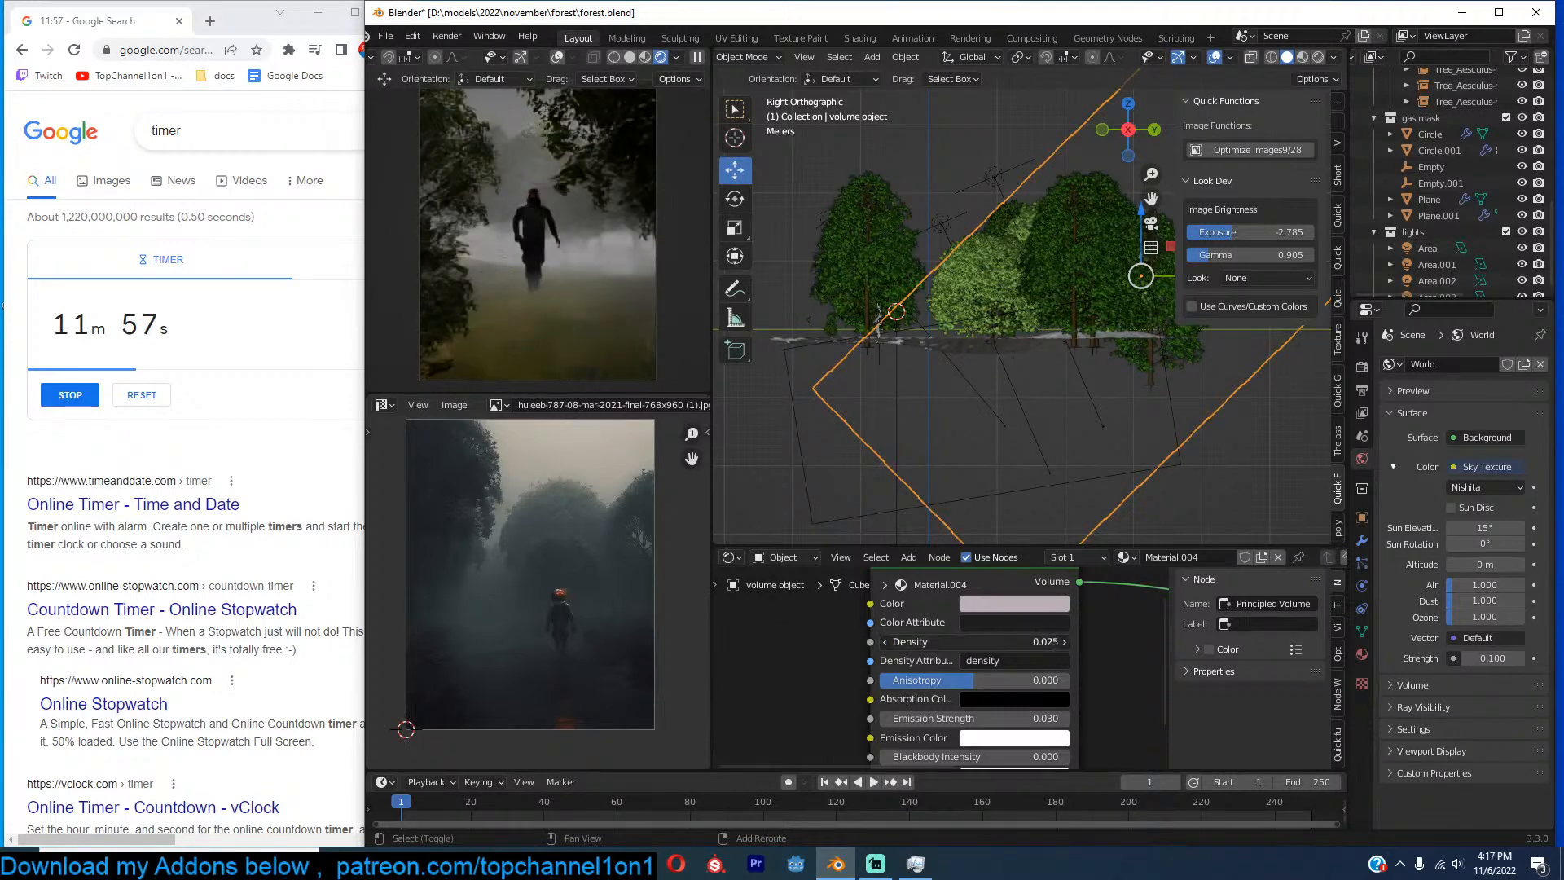
left_click_drag(1046, 642, 1036, 642)
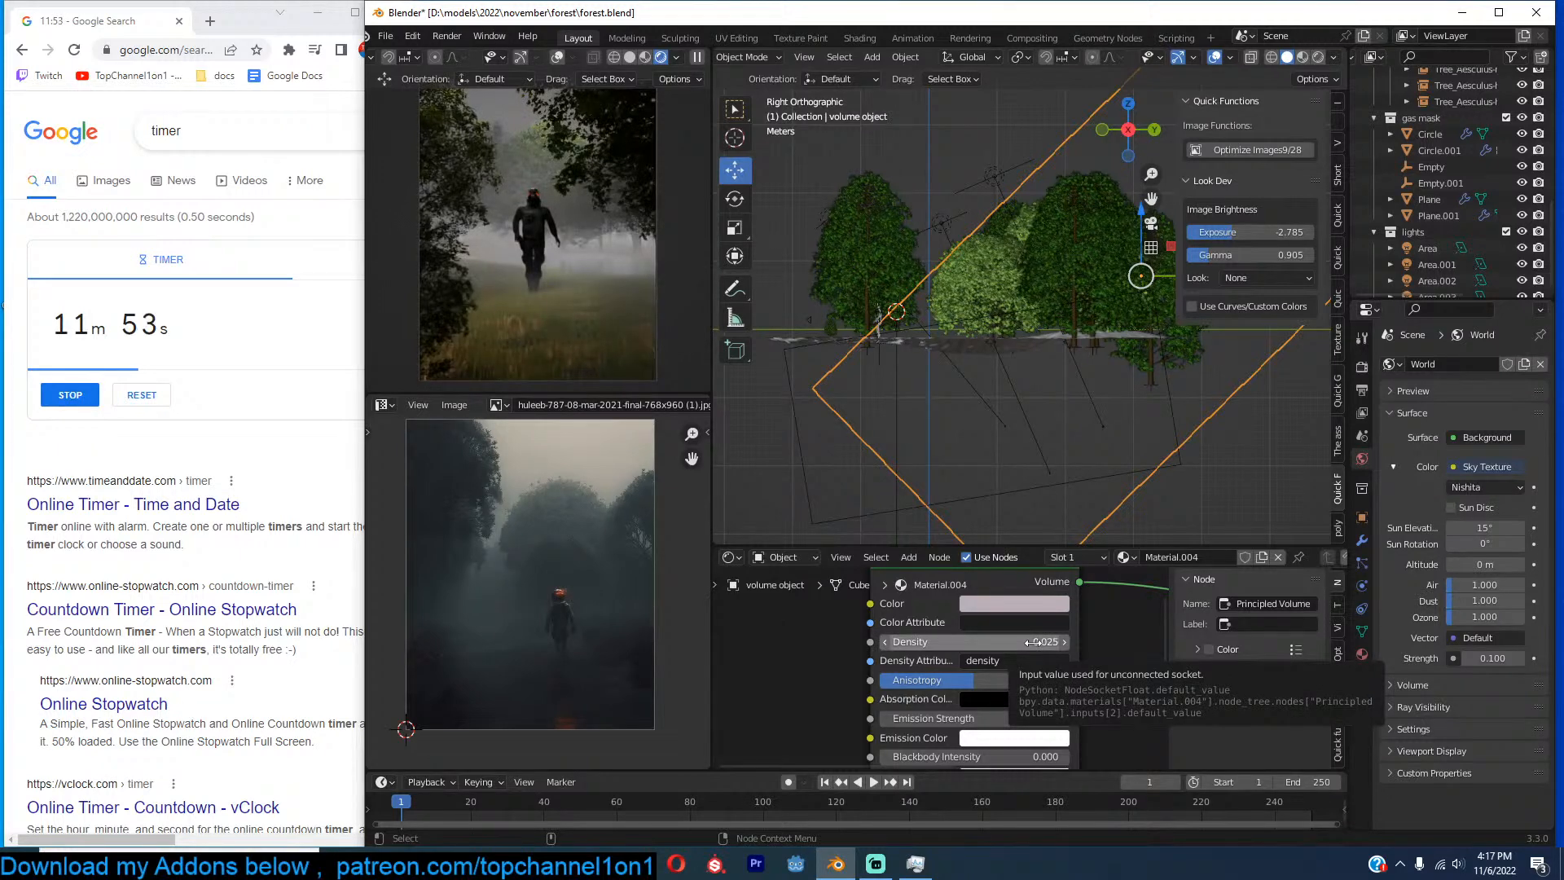
Enable custom colors in the Look Dev settings and adjust the Black Level brightness to a dark brown.
left_click(1202, 309)
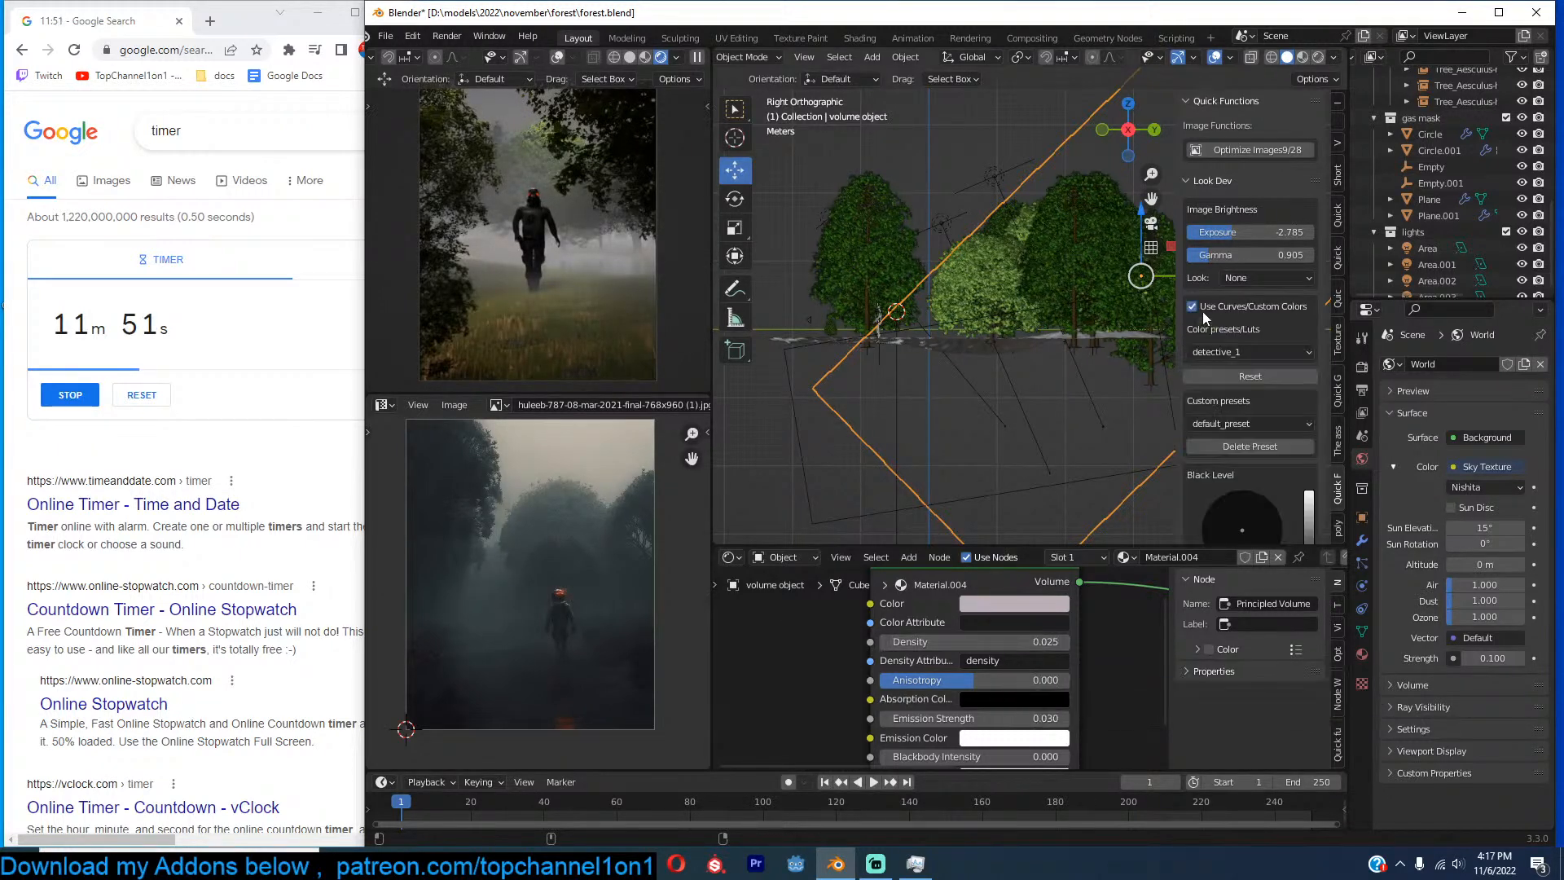
scroll(1244, 464, "down", 4)
scroll(1245, 462, "down", 1)
mouse_move(1309, 406)
left_mouse_down()
mouse_move(1309, 370)
mouse_move(1309, 400)
left_mouse_up()
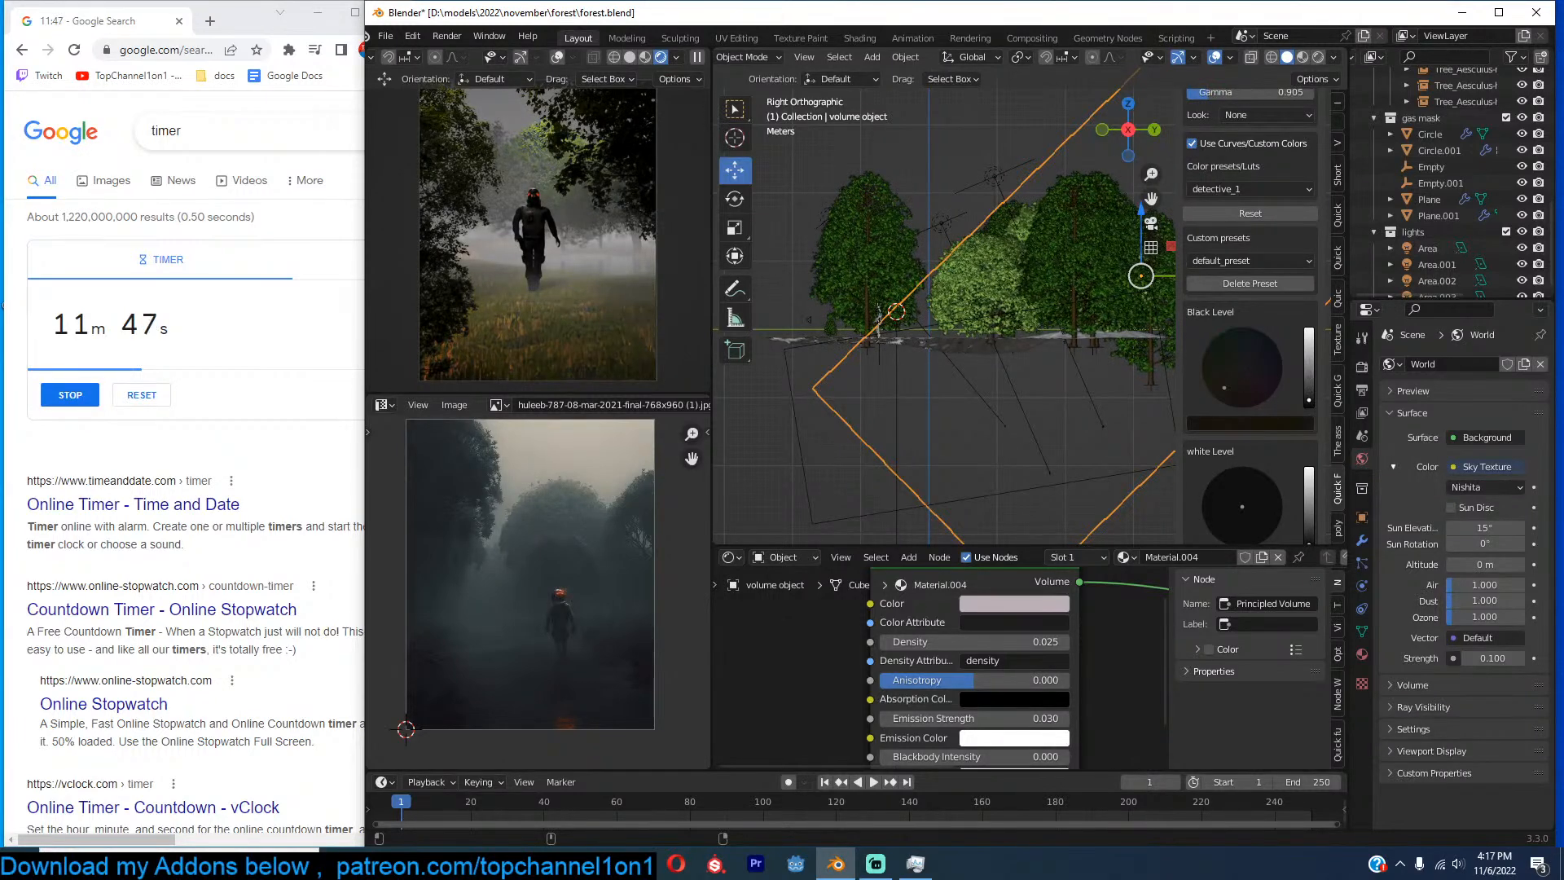
left_click_drag(1308, 375, 1309, 381)
Adjust the White Level brightness and tint through several small changes to a pale cream color.
left_click_drag(1304, 525, 1218, 520)
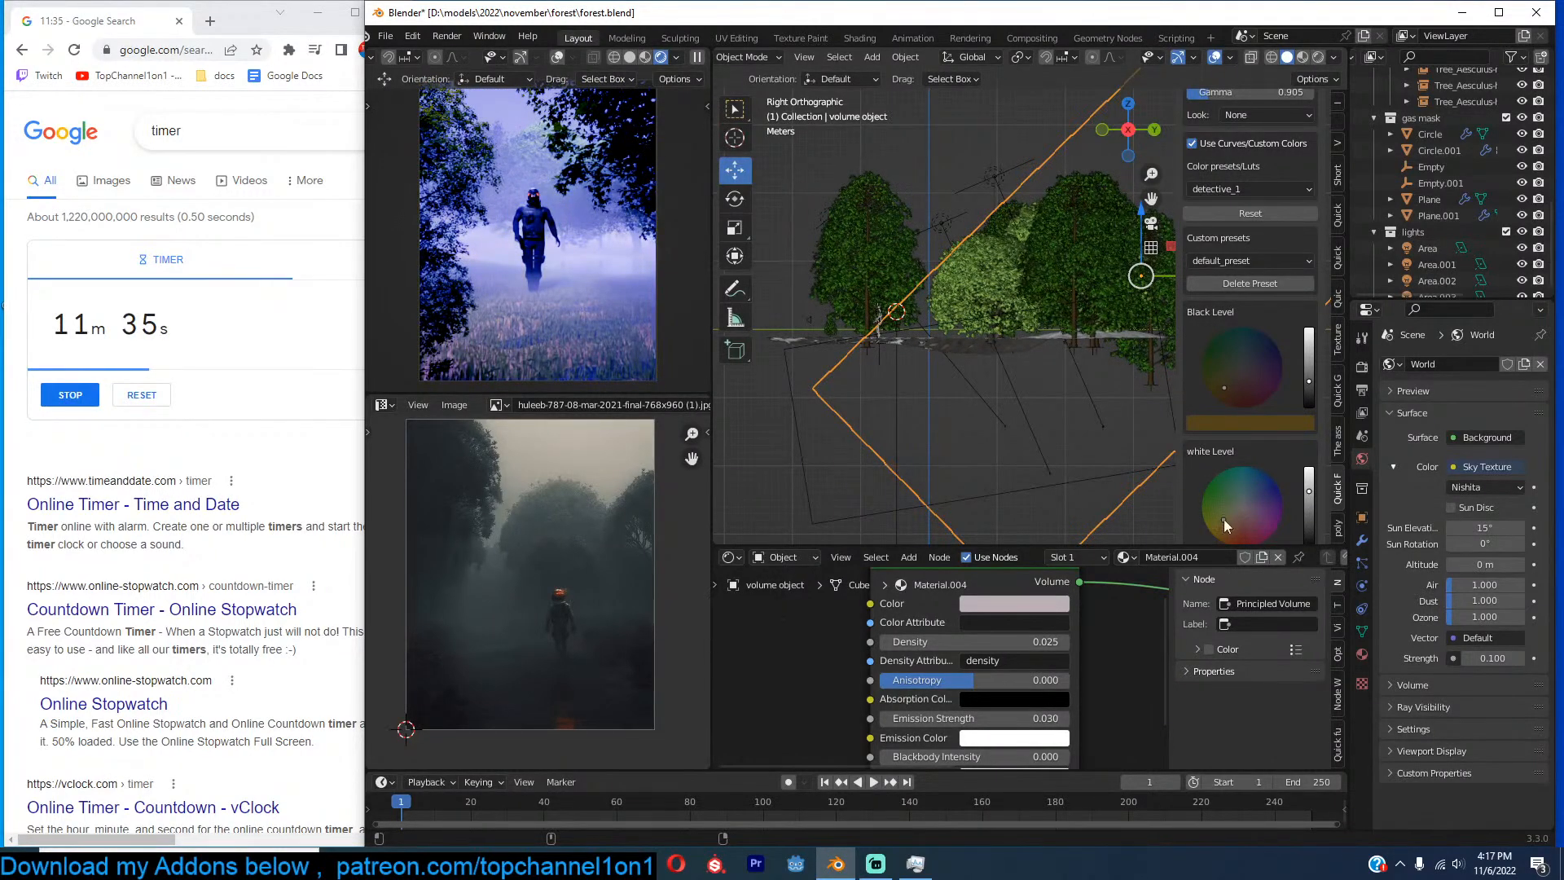
scroll(1301, 507, "down", 3)
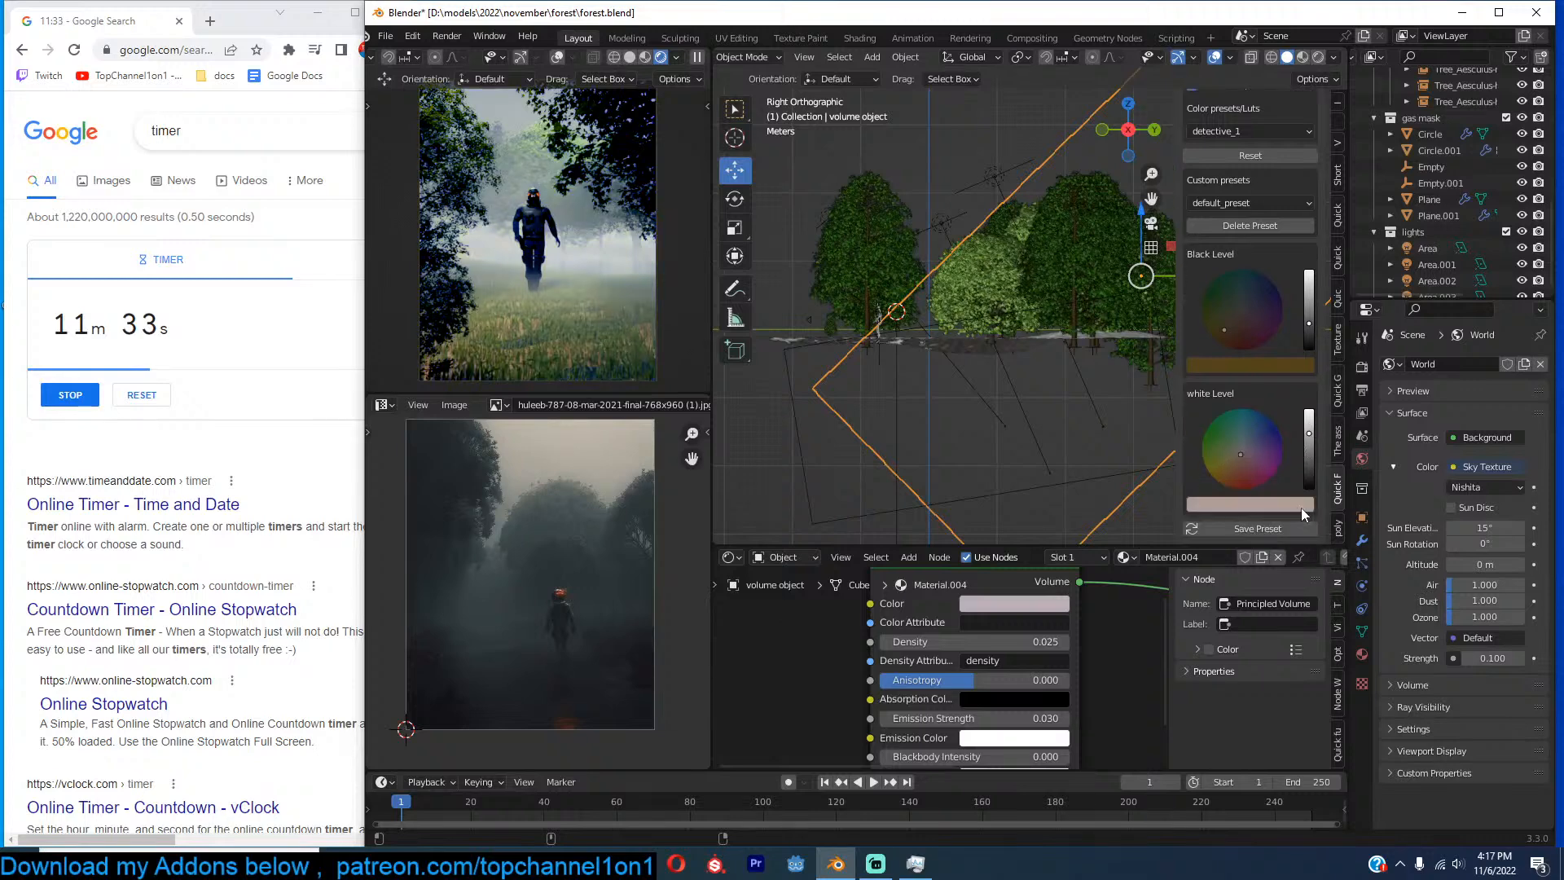
mouse_move(1308, 442)
left_mouse_down()
mouse_move(1309, 419)
mouse_move(1226, 454)
mouse_move(1239, 452)
left_mouse_up()
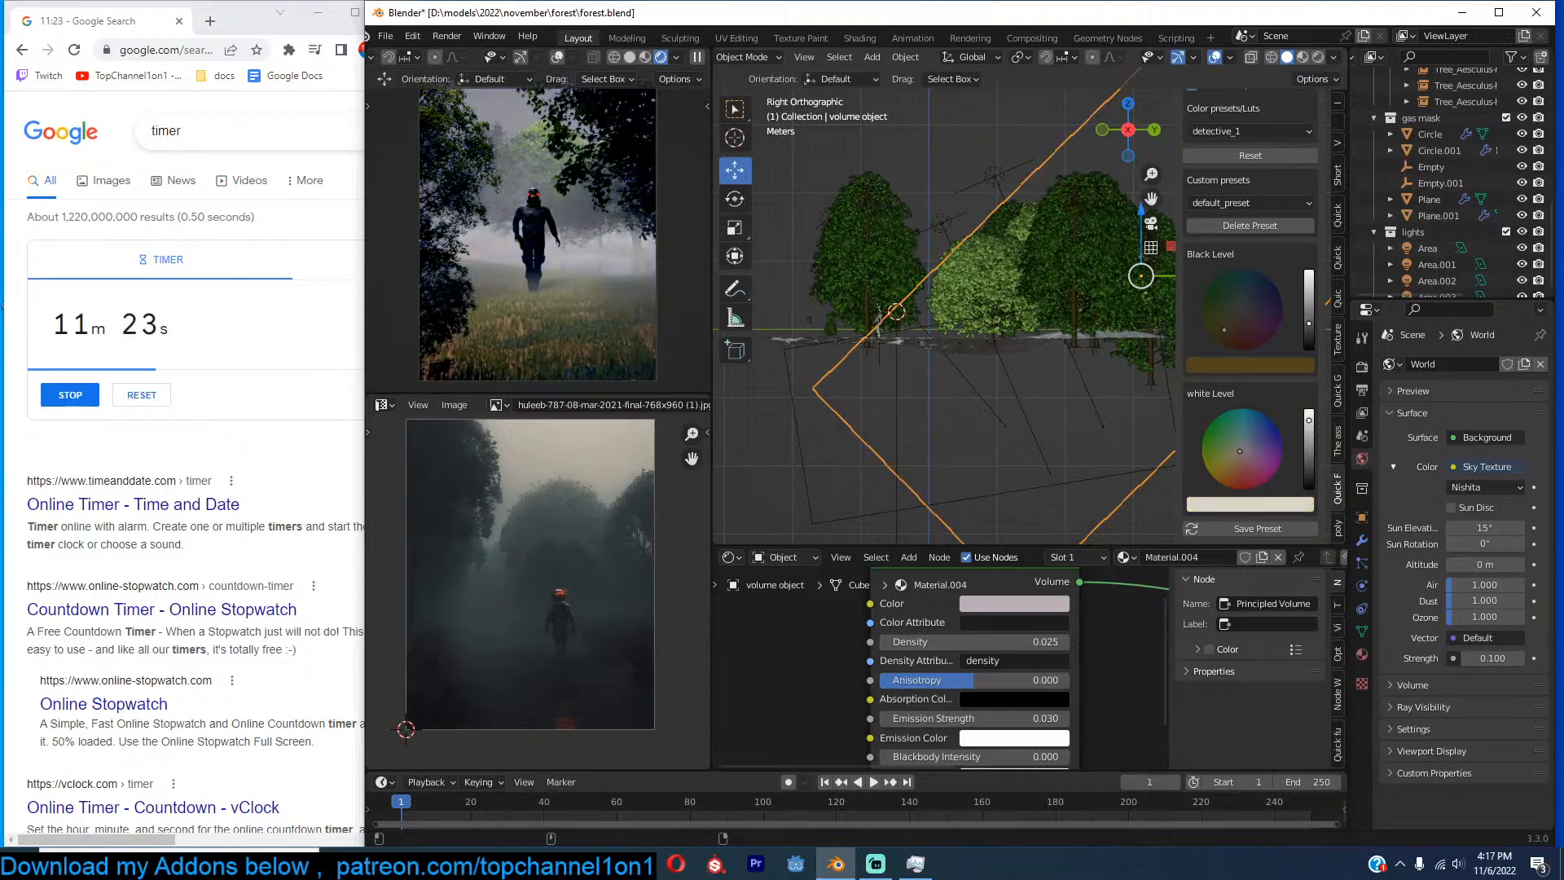
left_click(1245, 432)
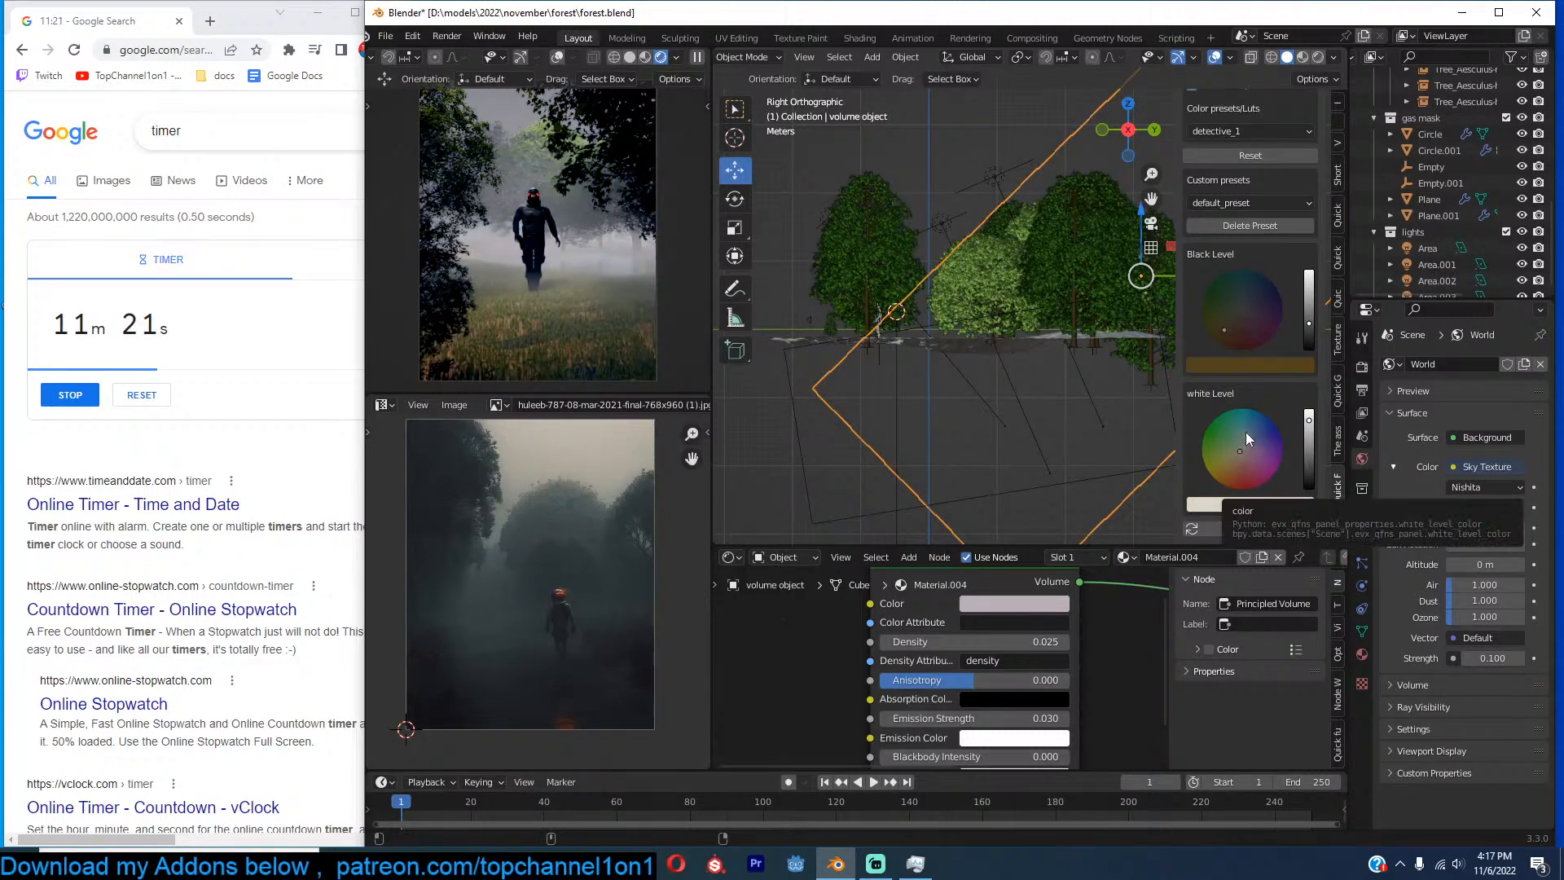
left_click(1232, 450)
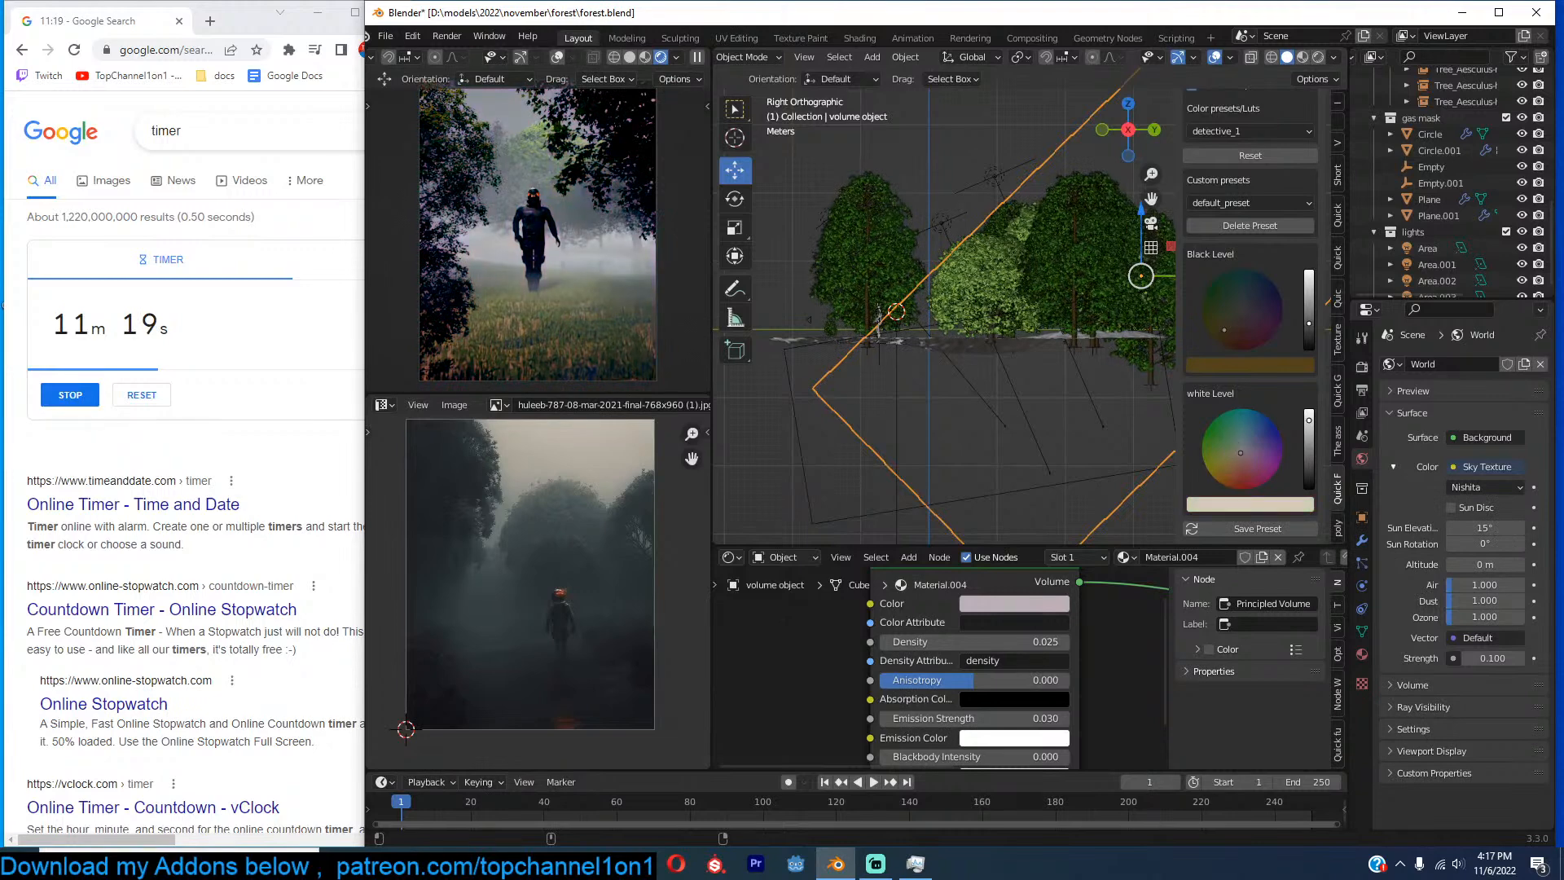
left_click(1248, 456)
left_click(1238, 453)
Shift the Black Level tint to a dark reddish brown, fine-tune its brightness and deselect the volume.
left_click_drag(1228, 324, 1236, 339)
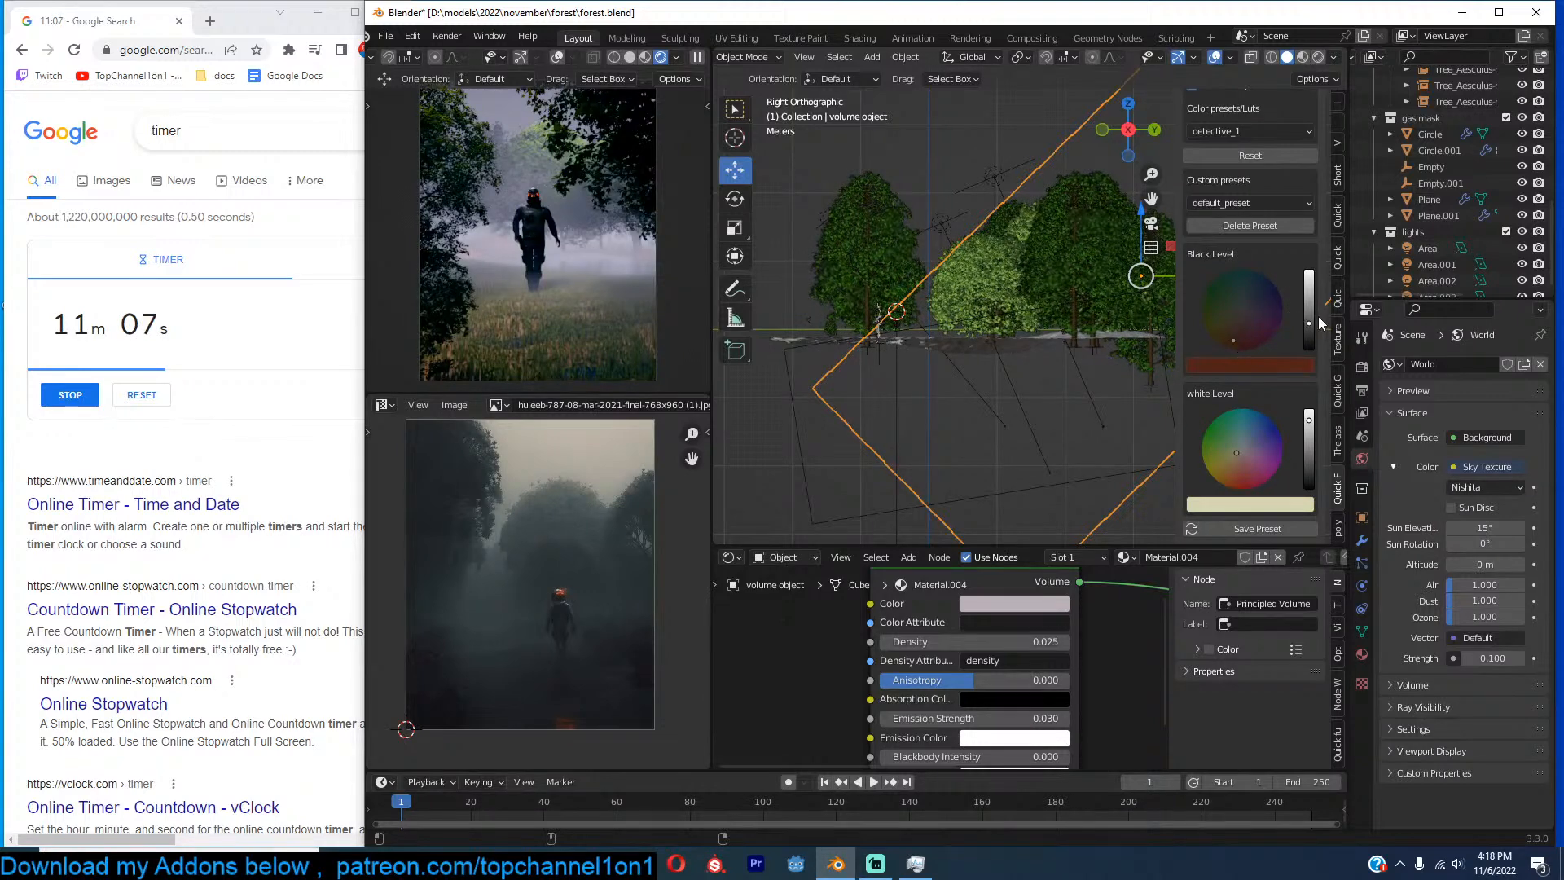
left_click_drag(1304, 323, 1309, 326)
left_click(1071, 403)
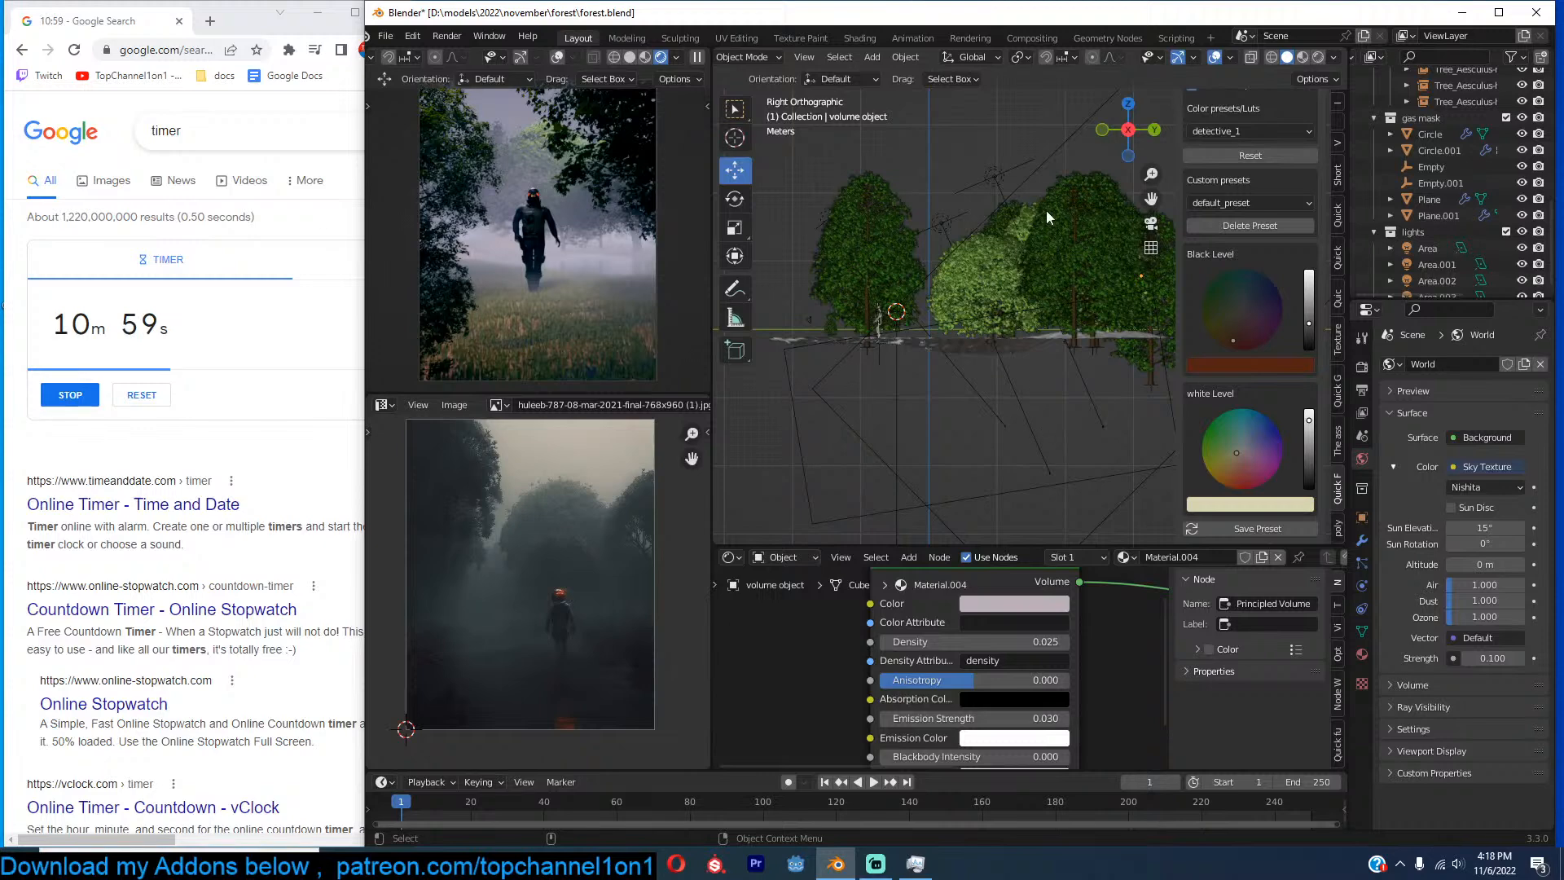
Select the area light above the trees and move it slightly higher in the side view.
left_click(994, 176)
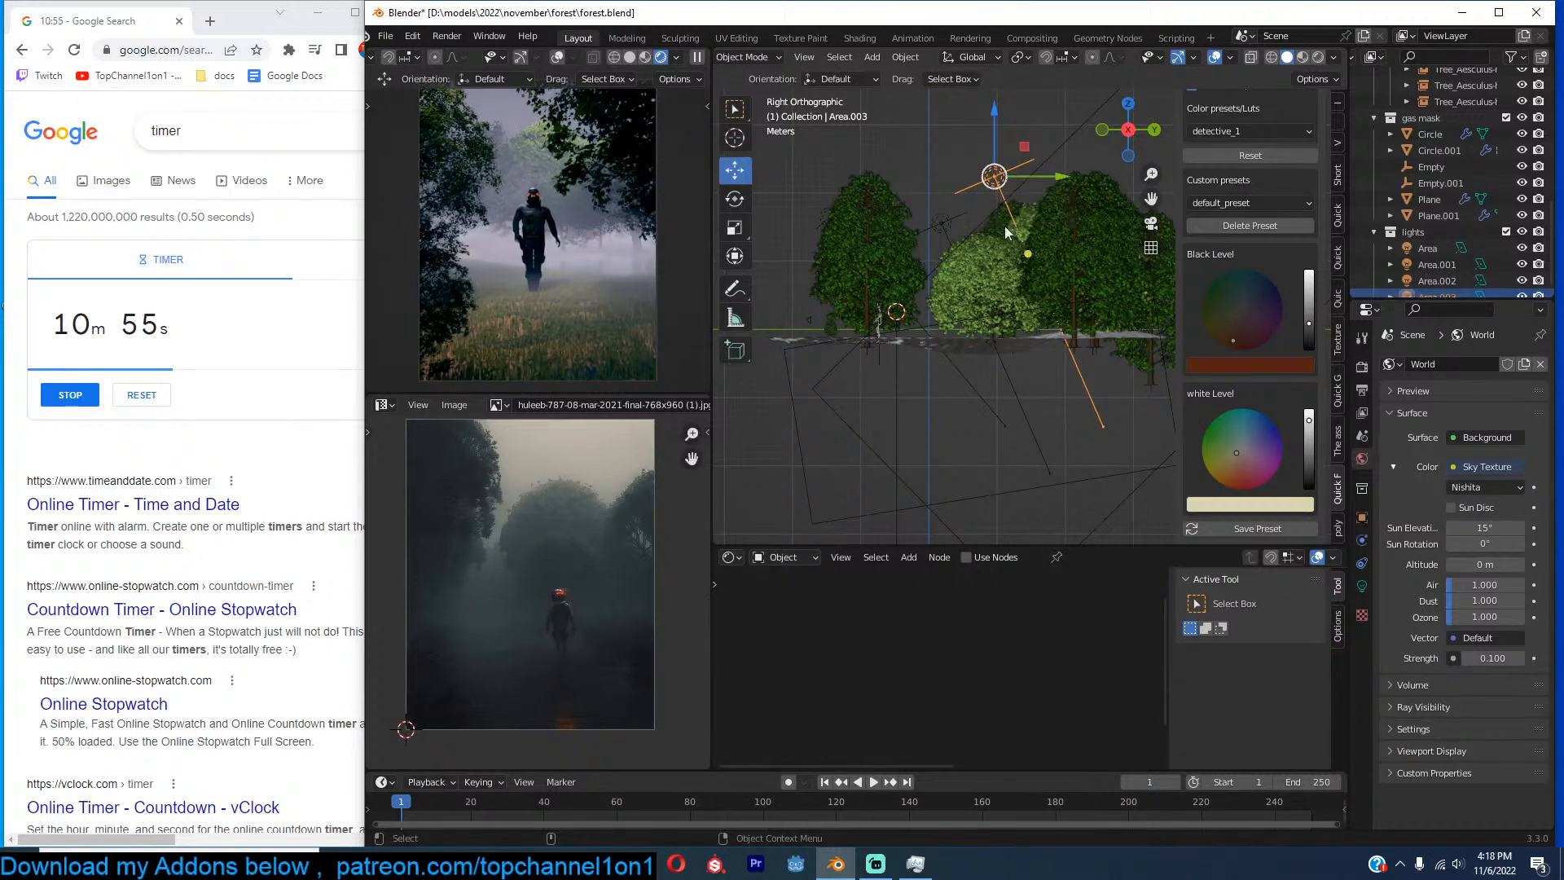
key("g")
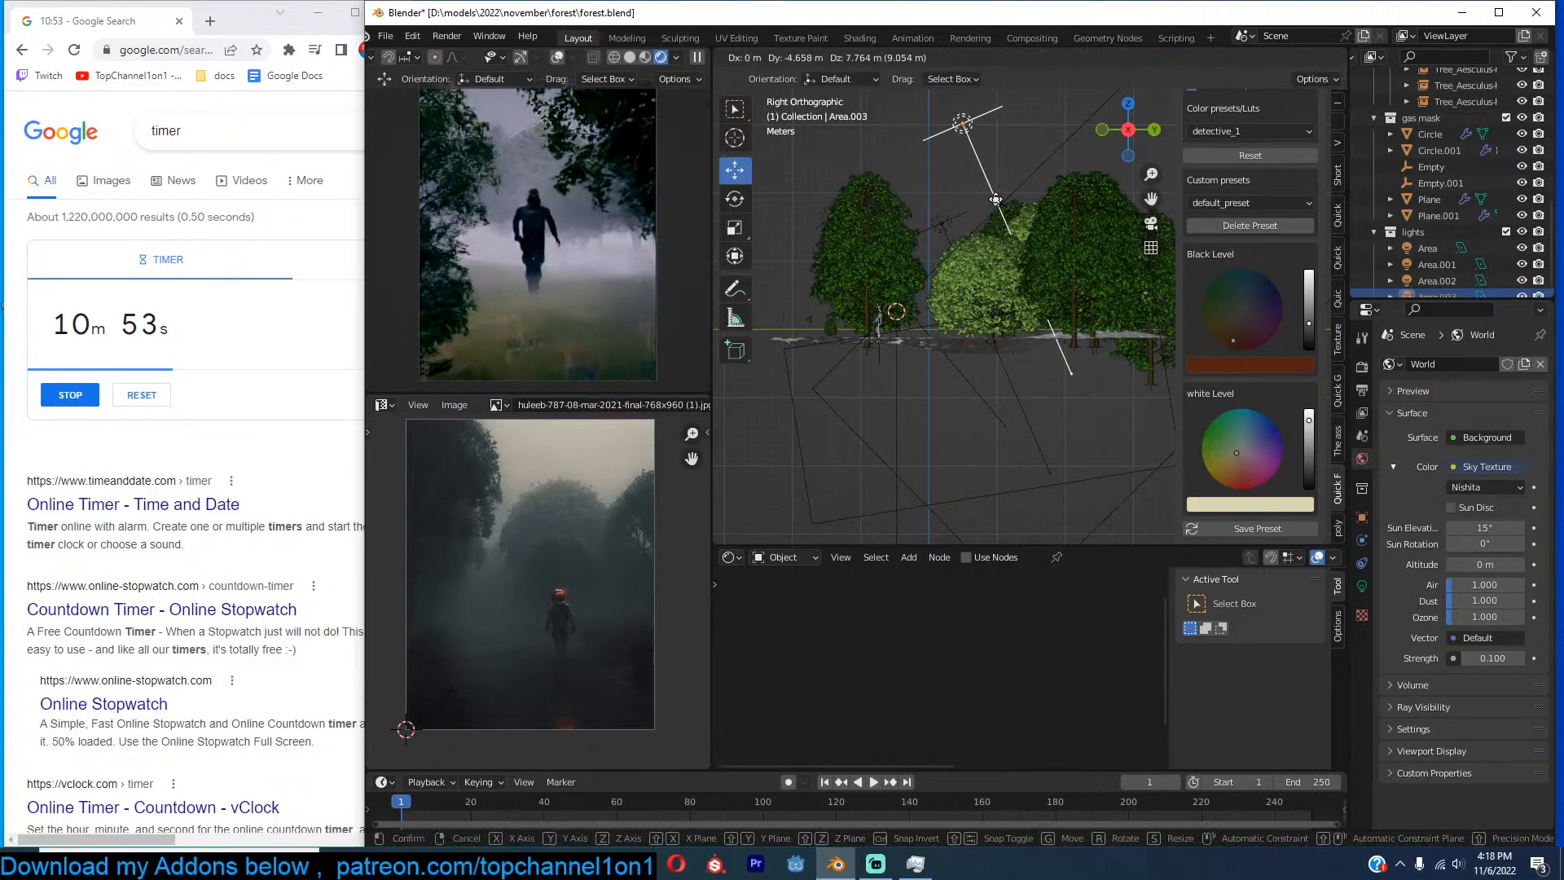
left_click(1016, 222)
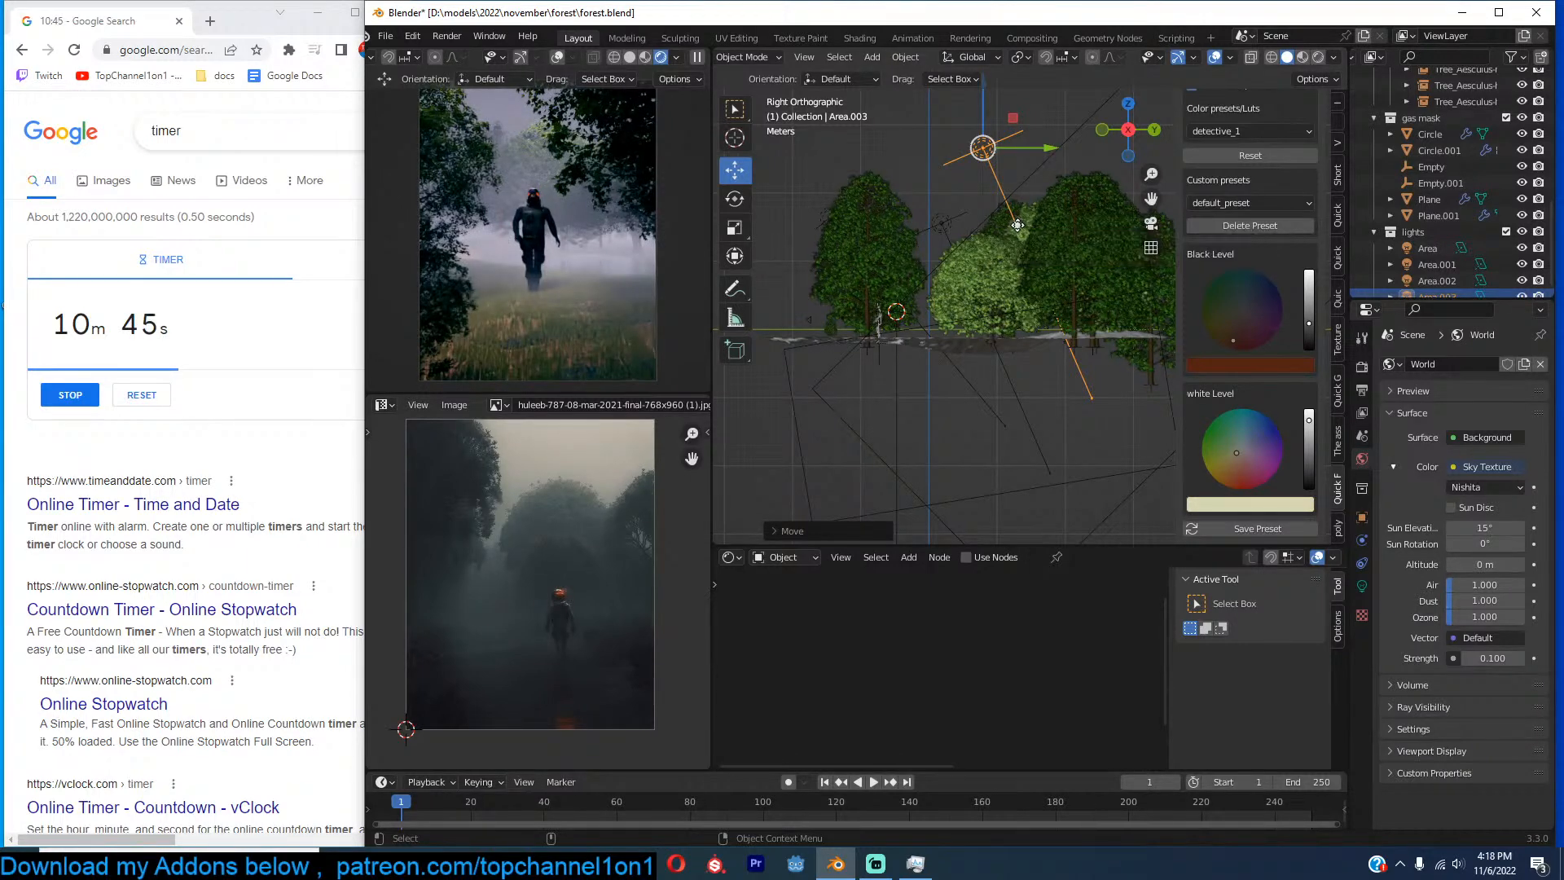
Select the grass plane in the camera view and scale it down around the figure's clearing.
middle_click_drag(1017, 225, 950, 422)
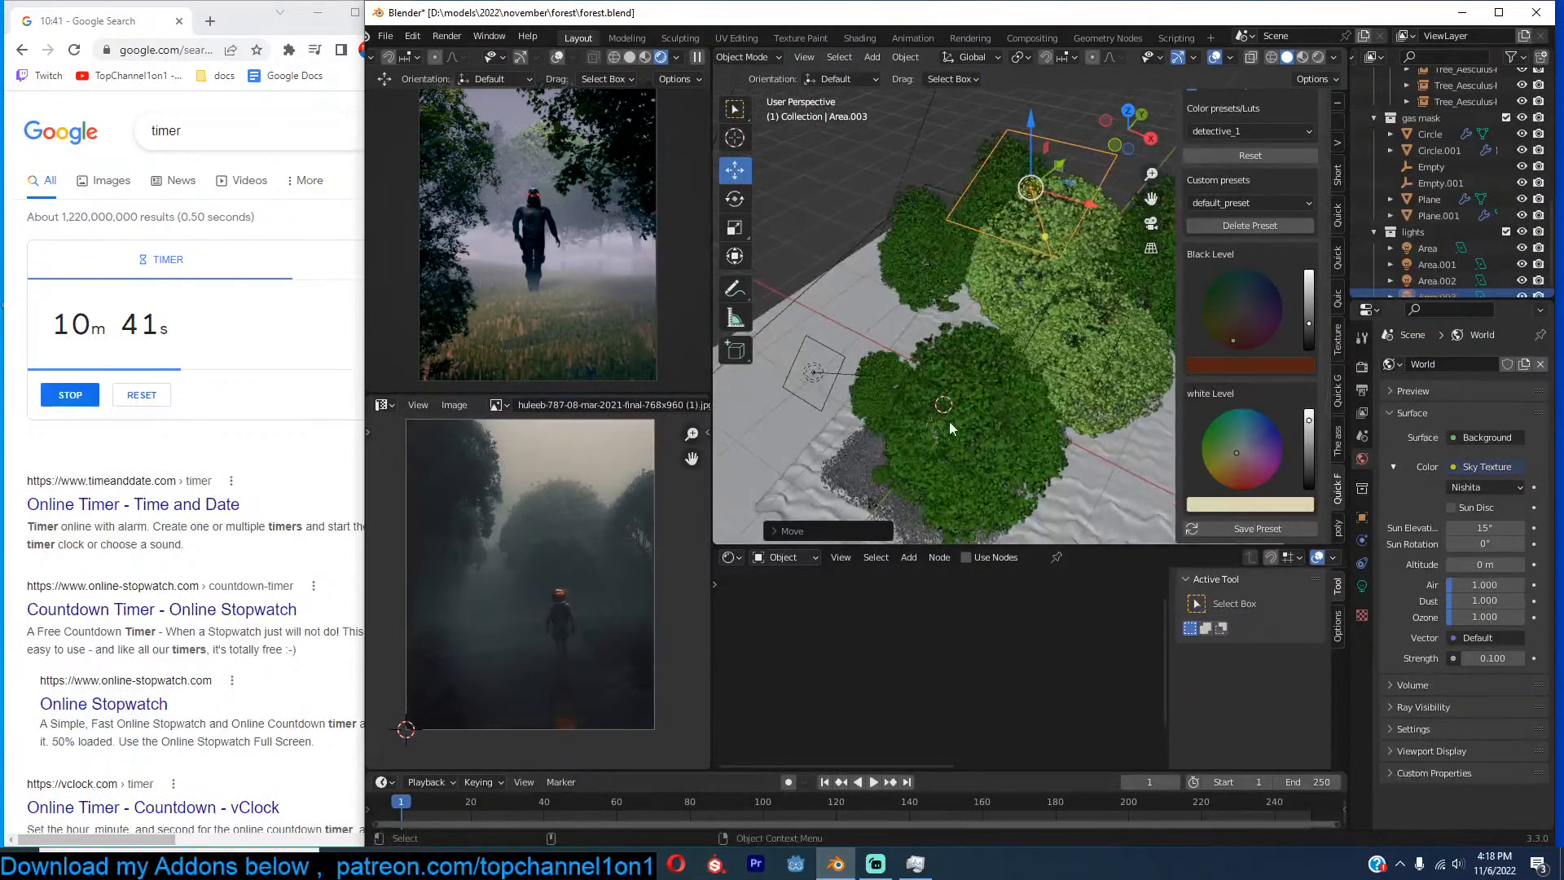
key("KP_0")
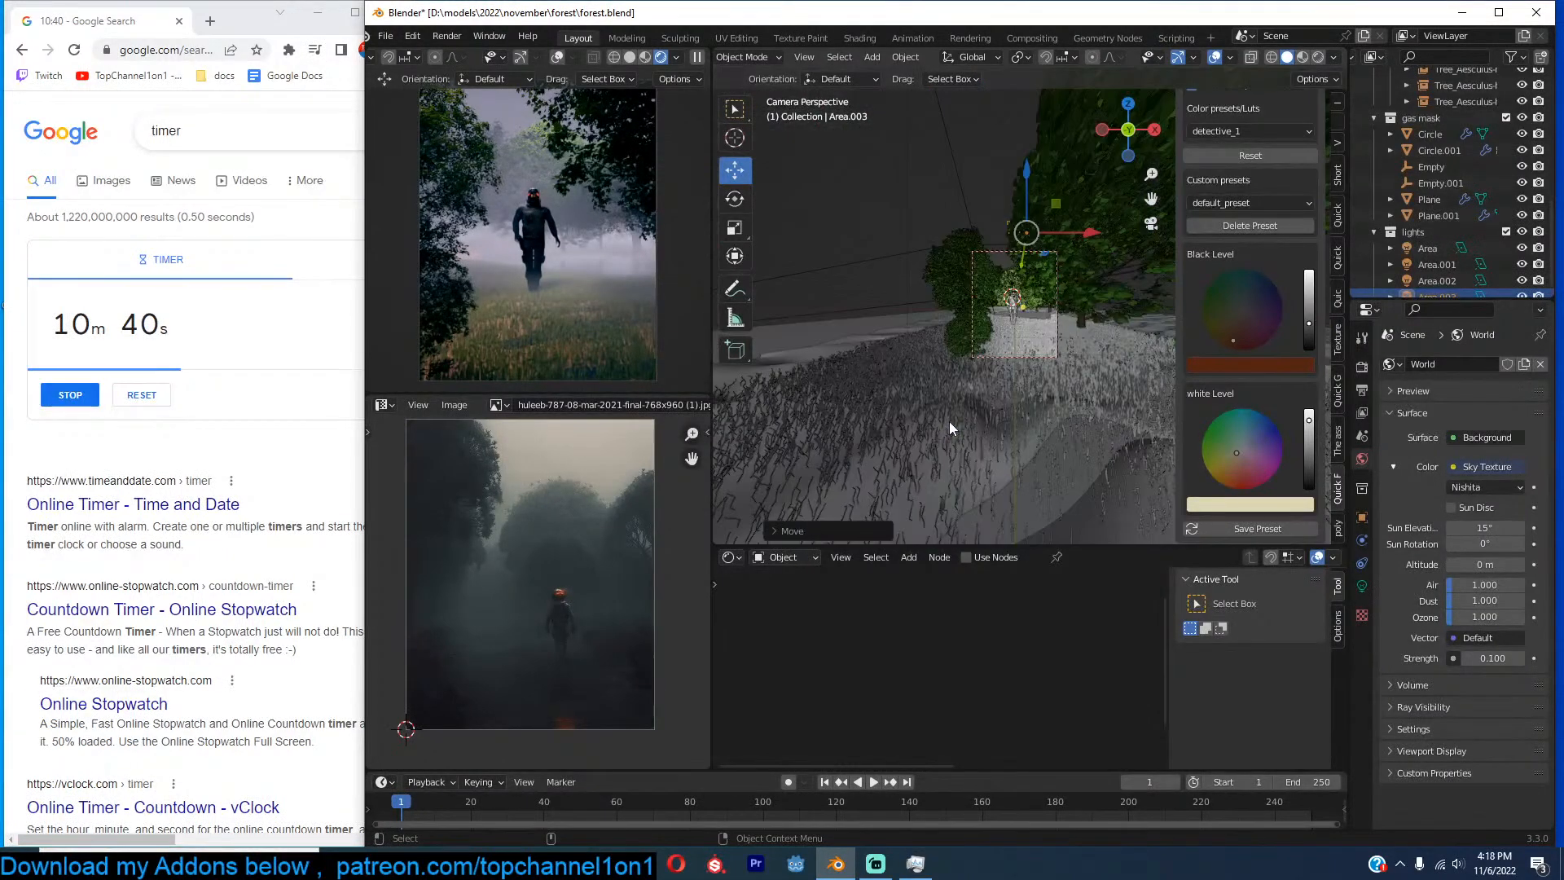
left_click(1073, 382)
key("s")
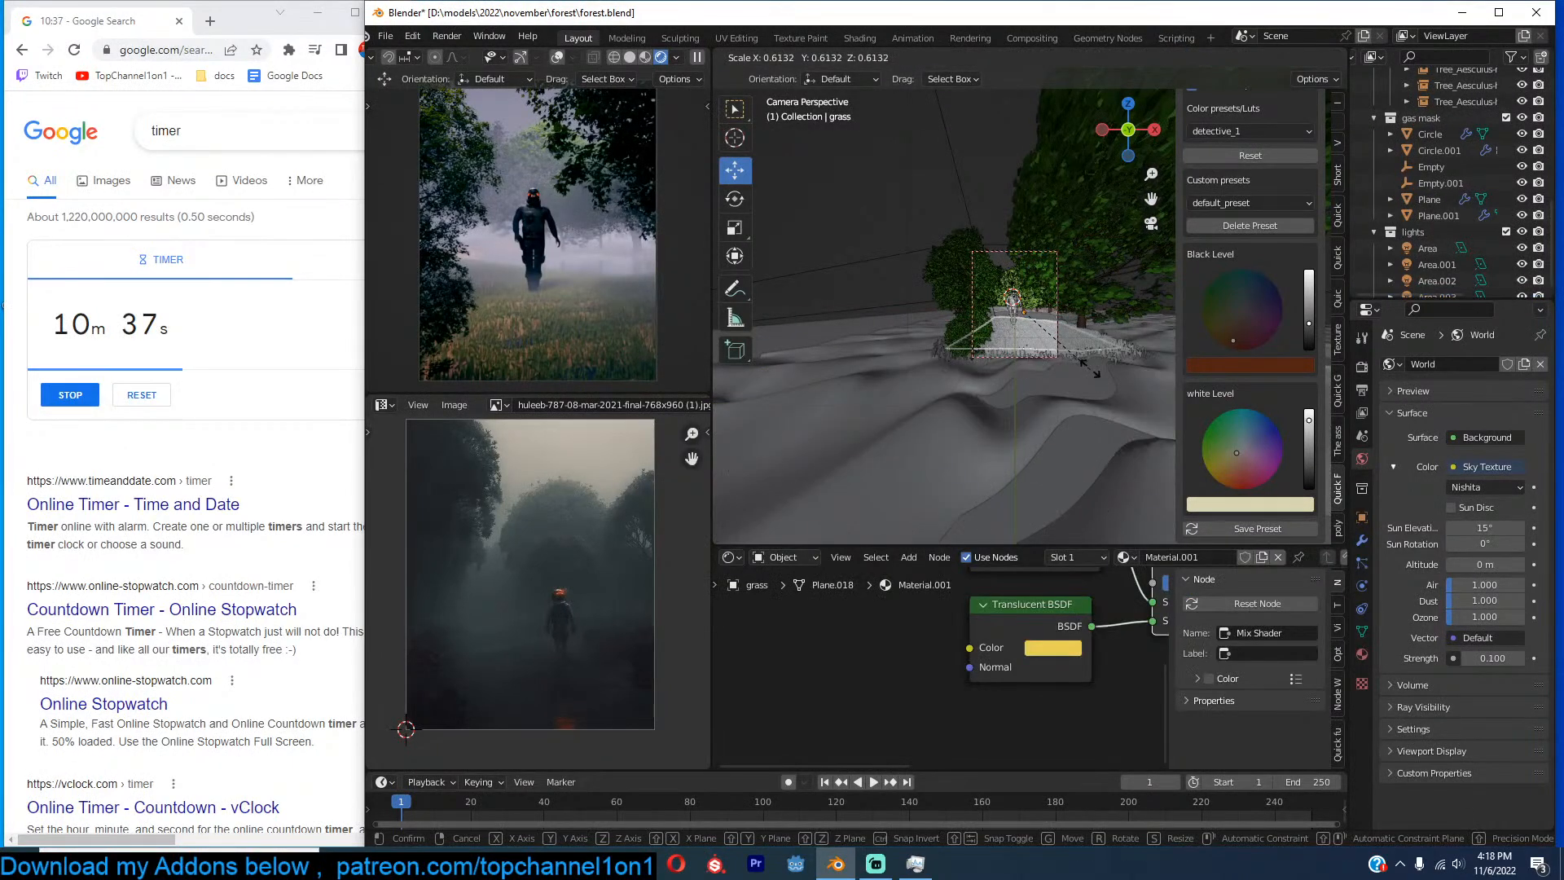
left_click(1095, 375)
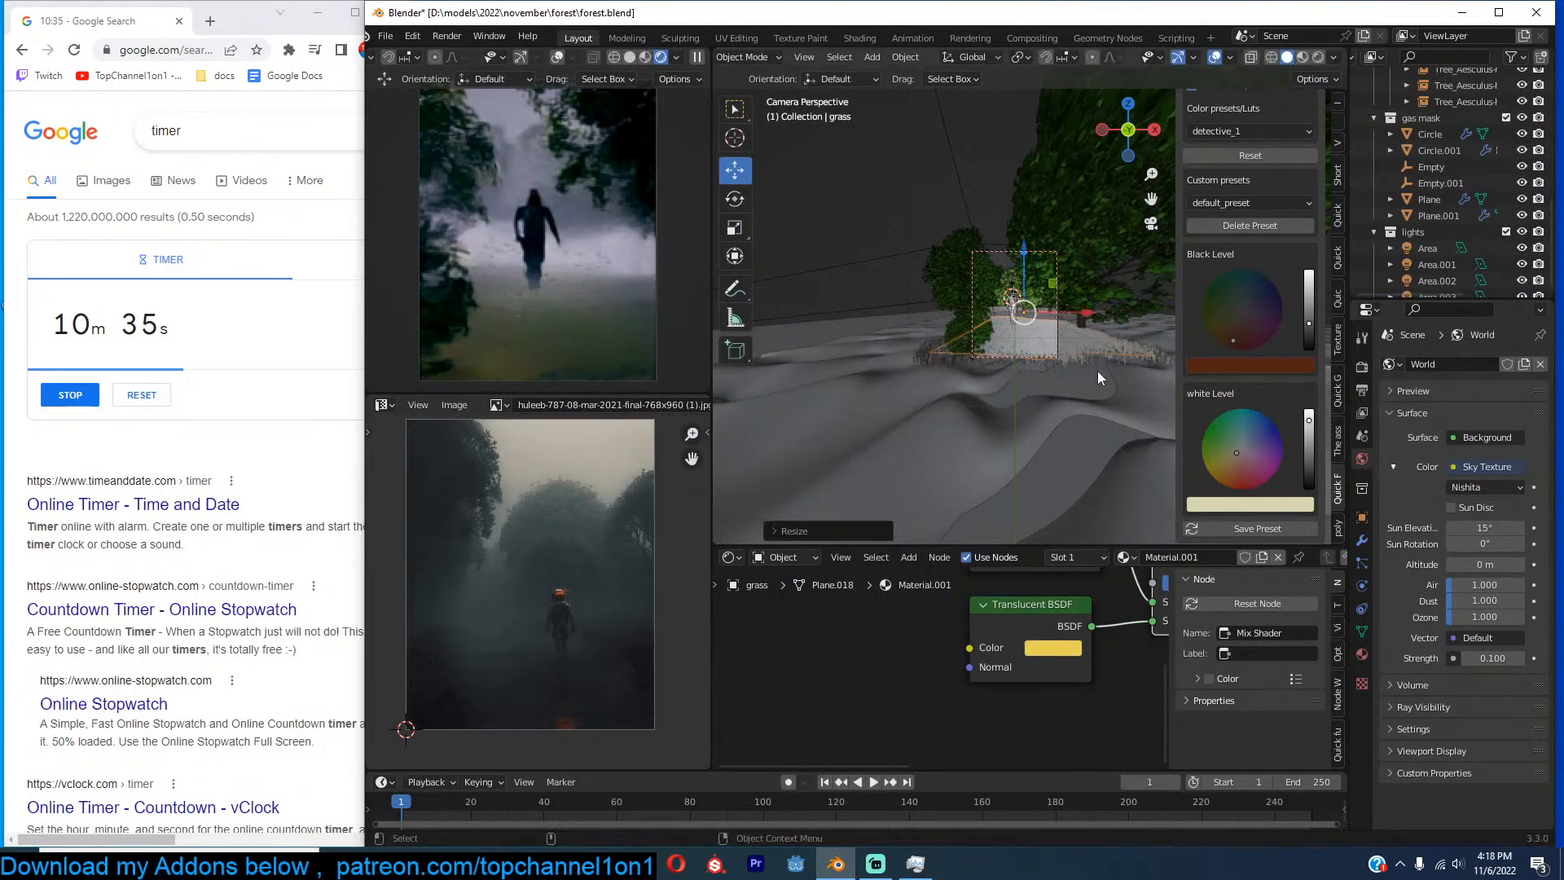
Select the sand ground plane and darken its Mix node's orange second color to dark brown.
scroll(1087, 391, "up", 5)
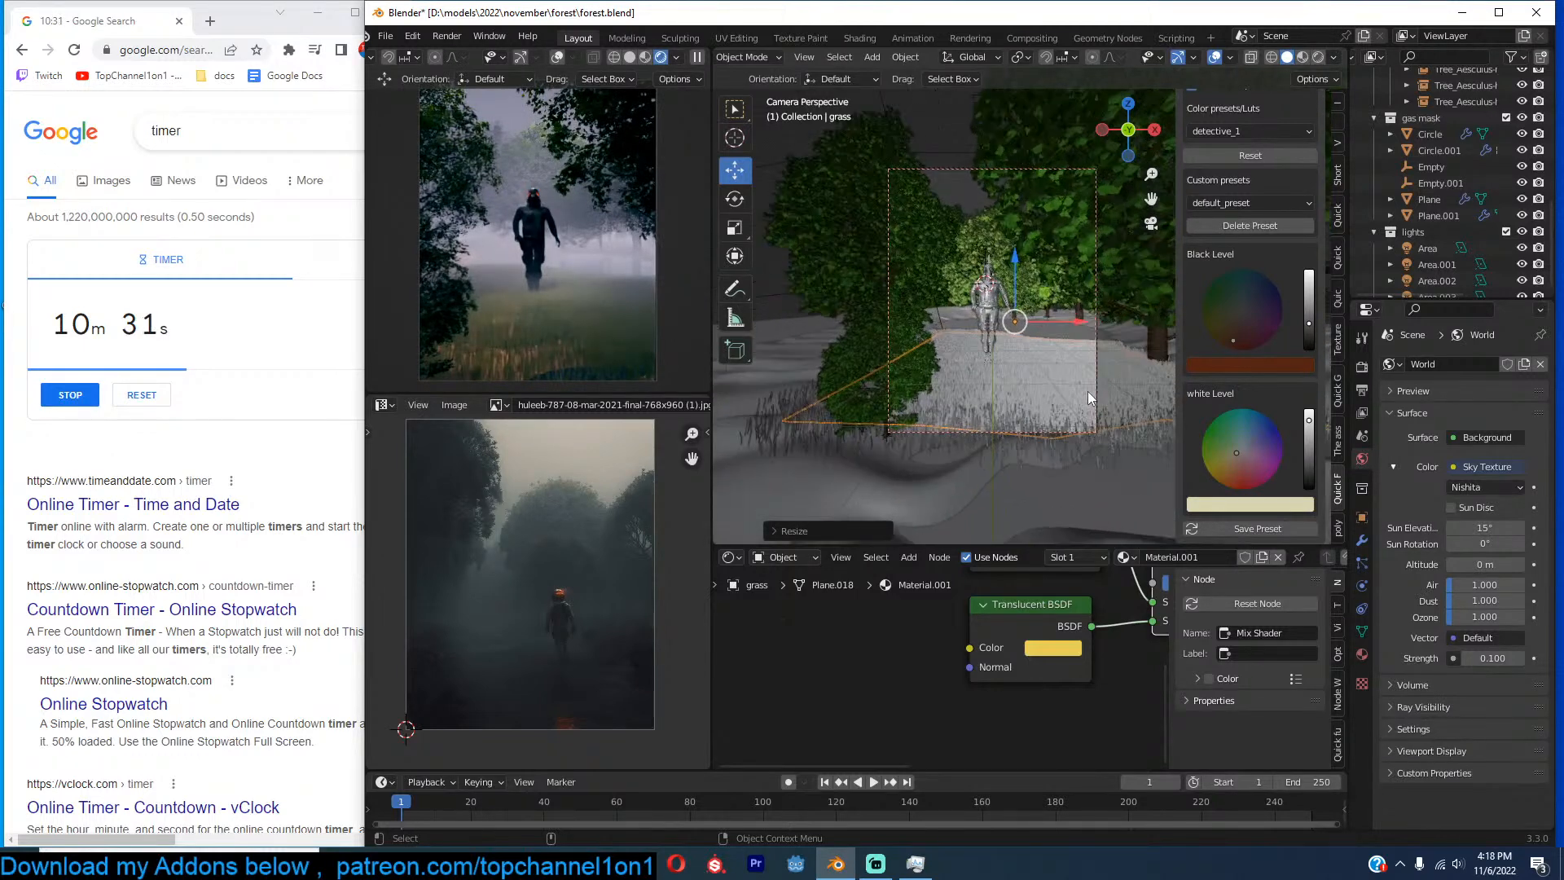
left_click(981, 450)
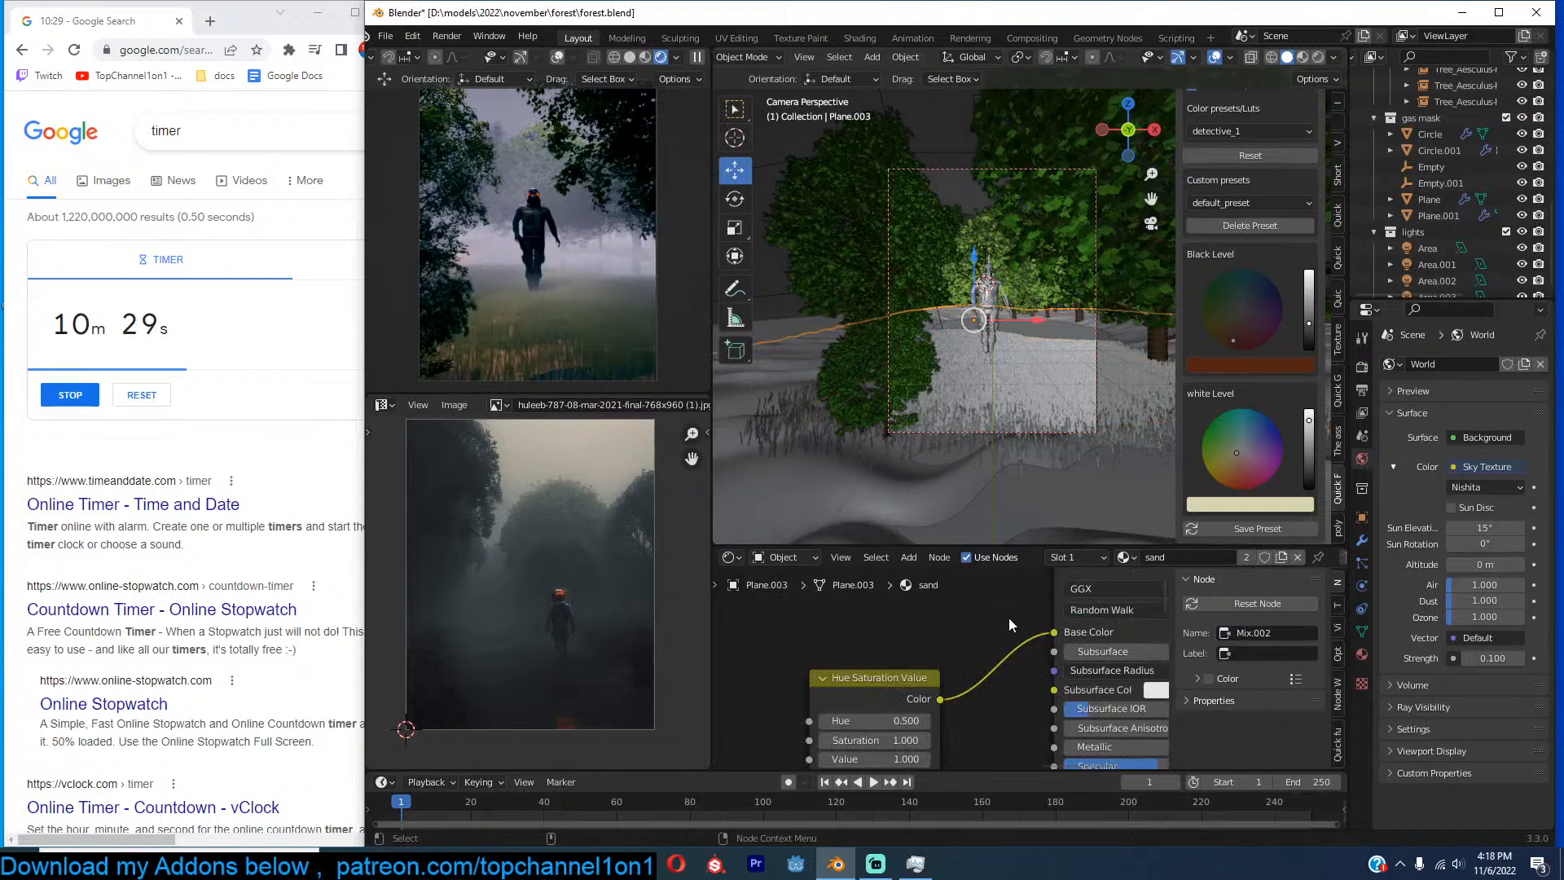
scroll(1009, 618, "down", 10)
scroll(1010, 617, "up", 5)
middle_click_drag(945, 649, 1041, 618)
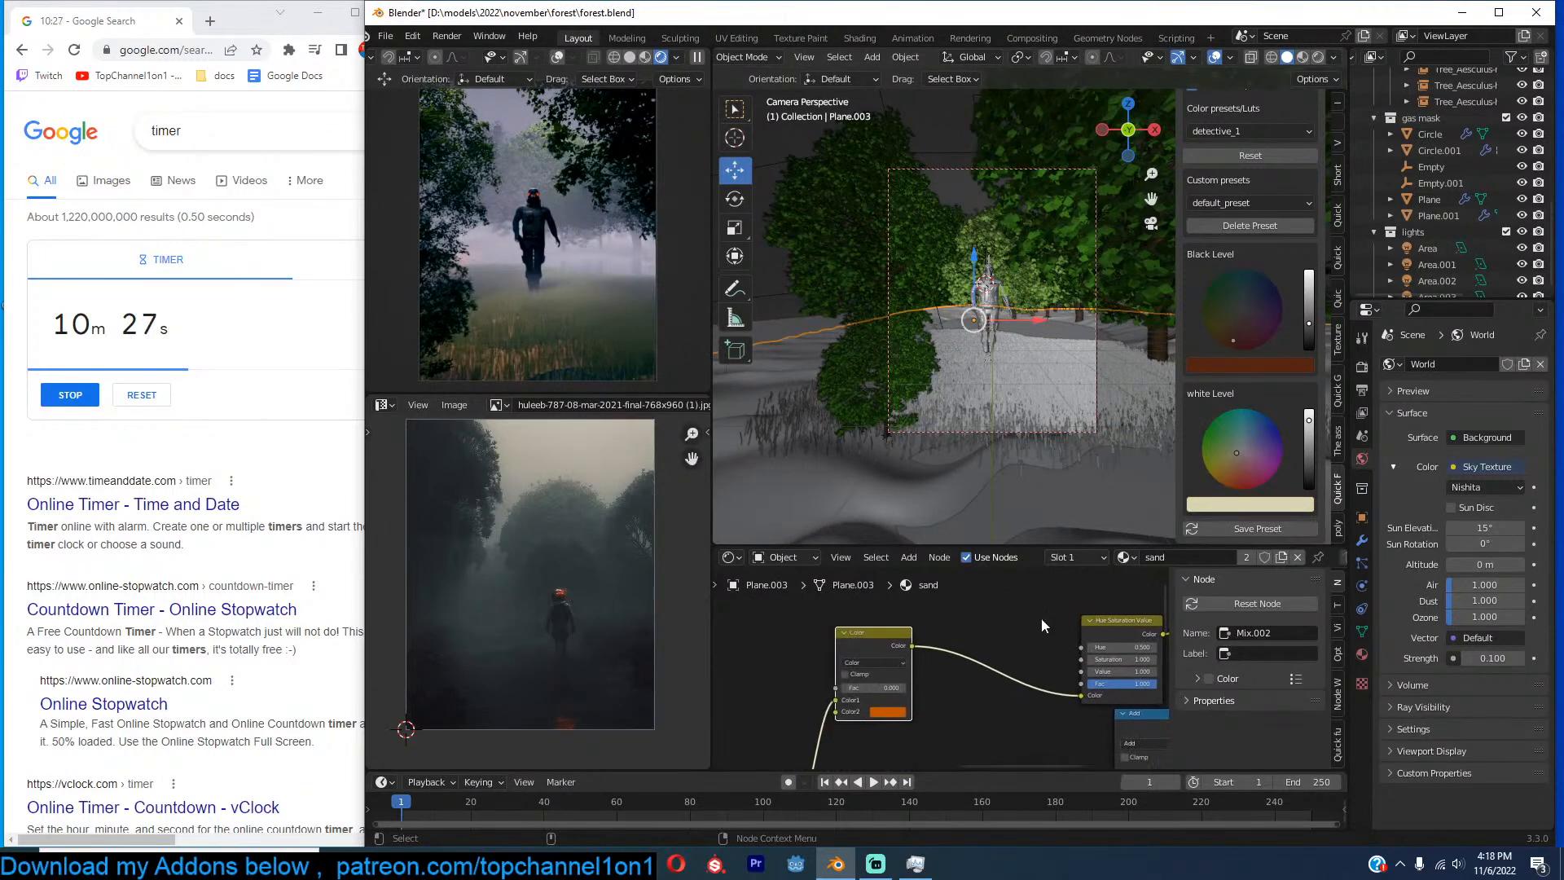
left_click(892, 712)
left_click(964, 626)
Set the sand material's Hue Saturation Value node to a value of 0.2 after trying 0.1, and save the file.
left_click(1096, 671)
type("0.1")
key("Return")
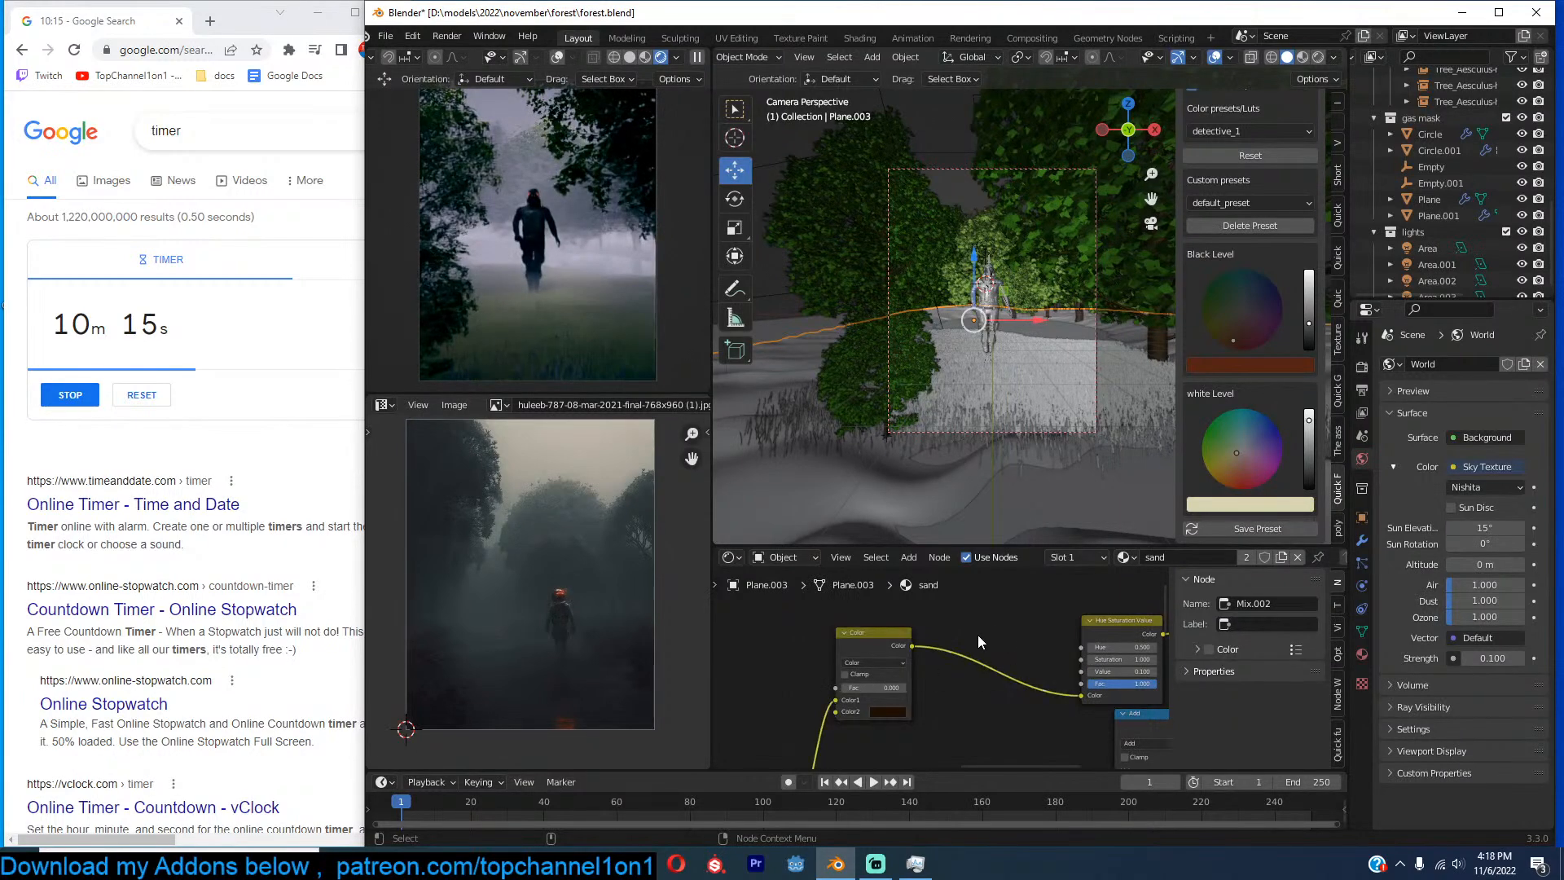
key("ctrl+s")
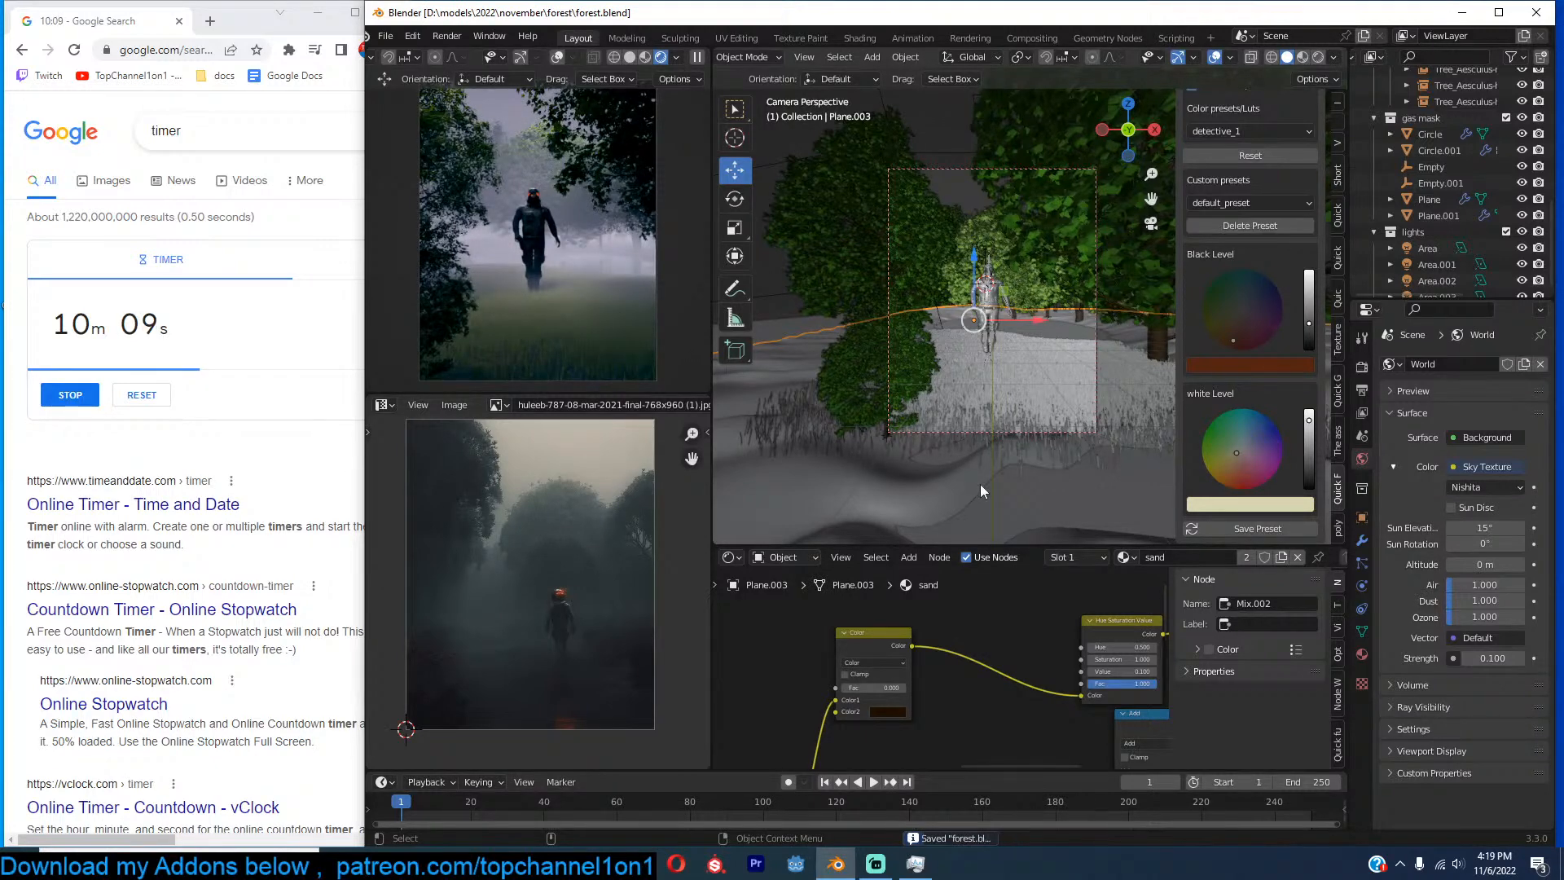
Select the soldier figure, rotate it 180° about Z and scale it down overall.
left_click(999, 319)
scroll(999, 316, "up", 3)
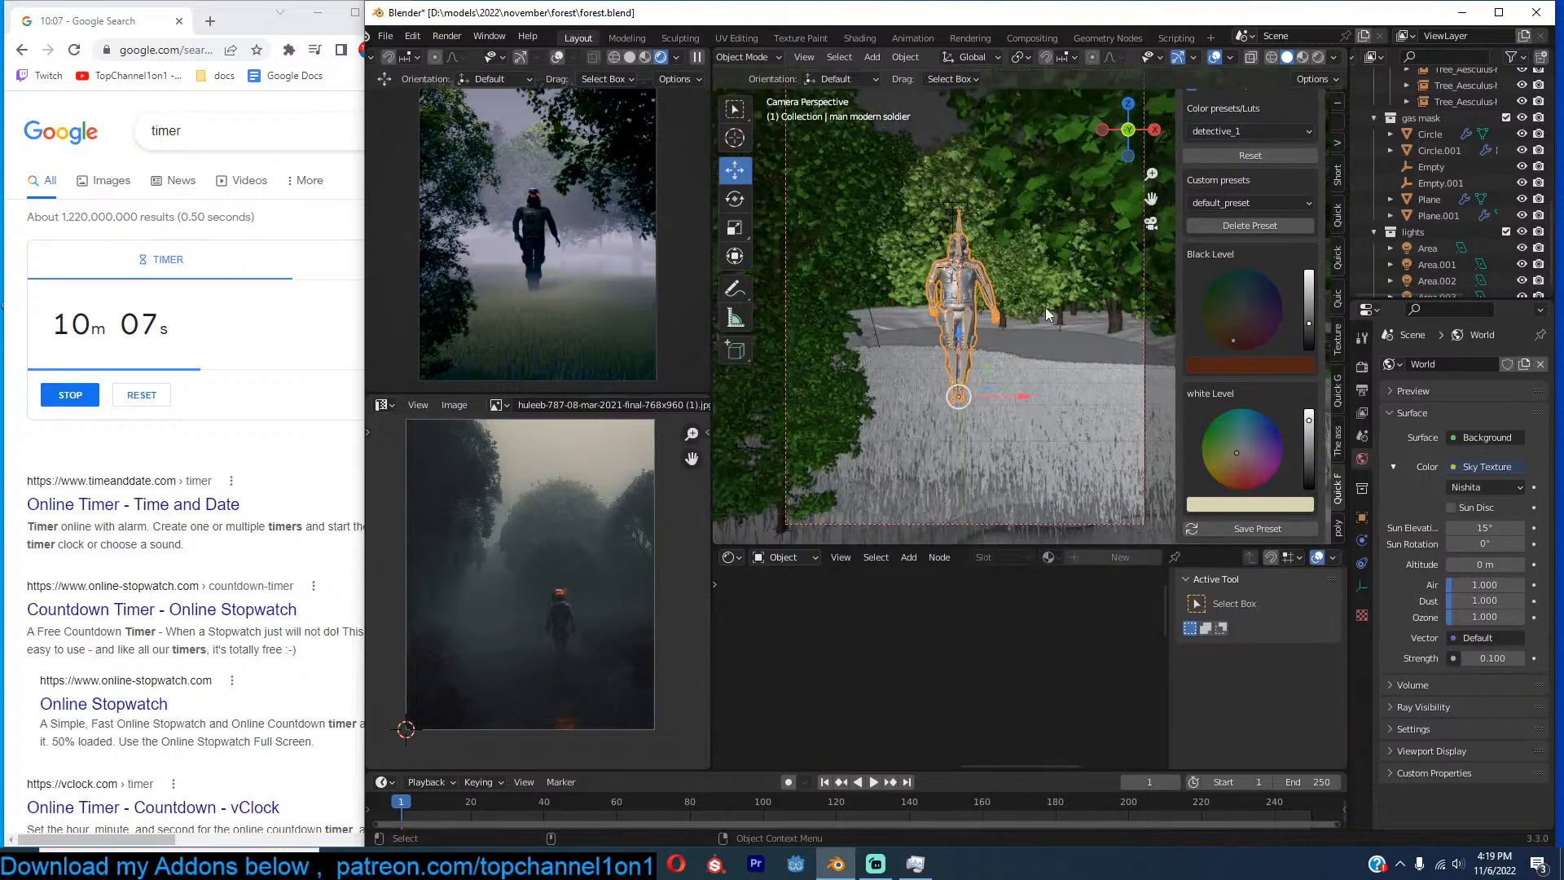
key("s")
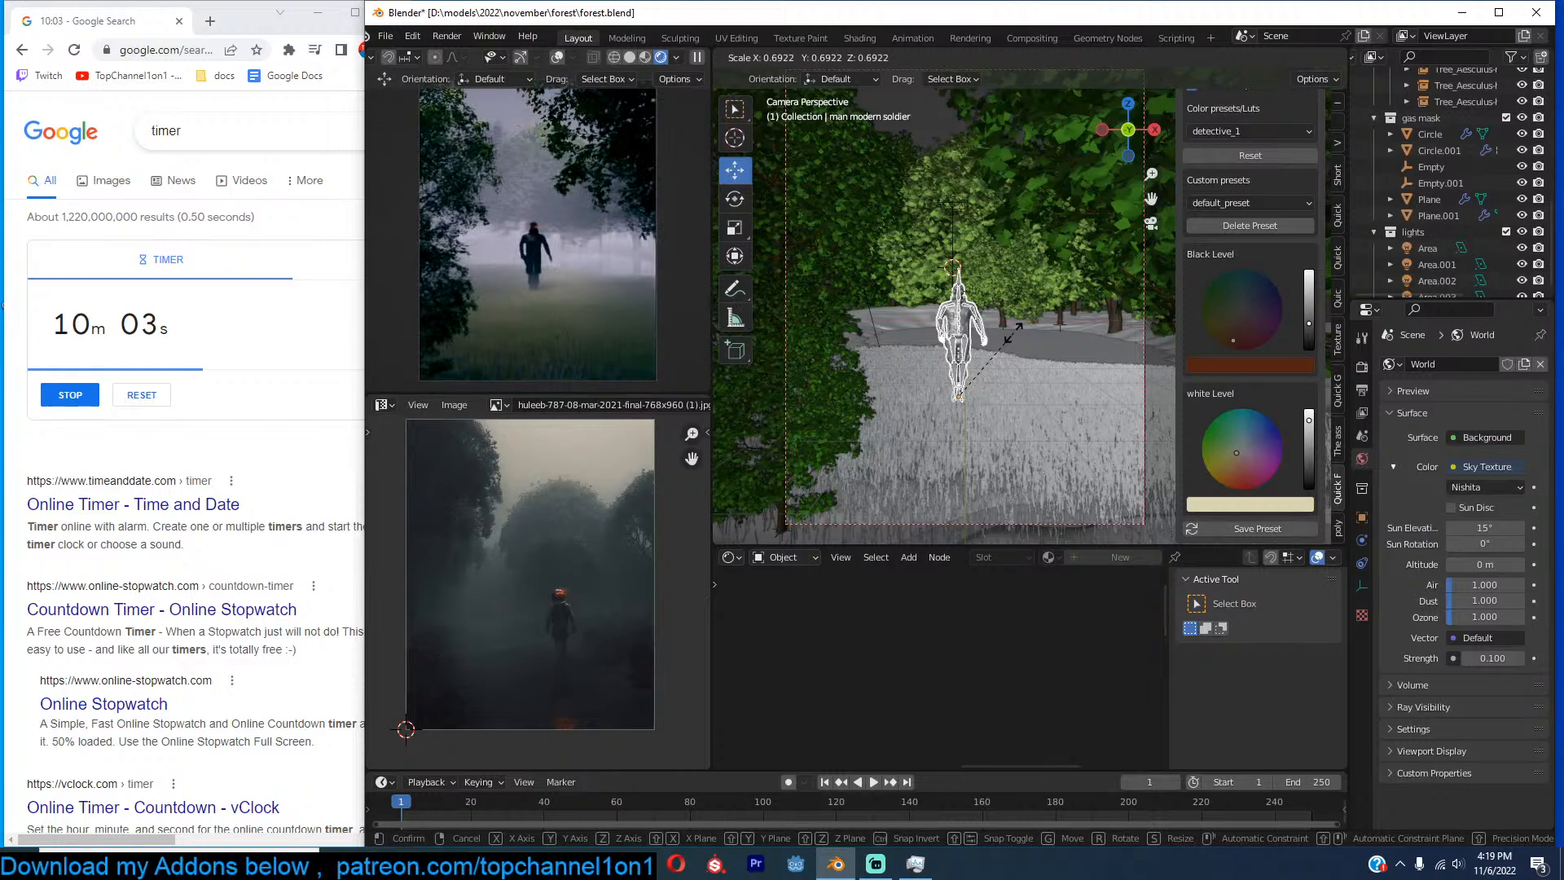
left_click(1010, 336)
type("rz180")
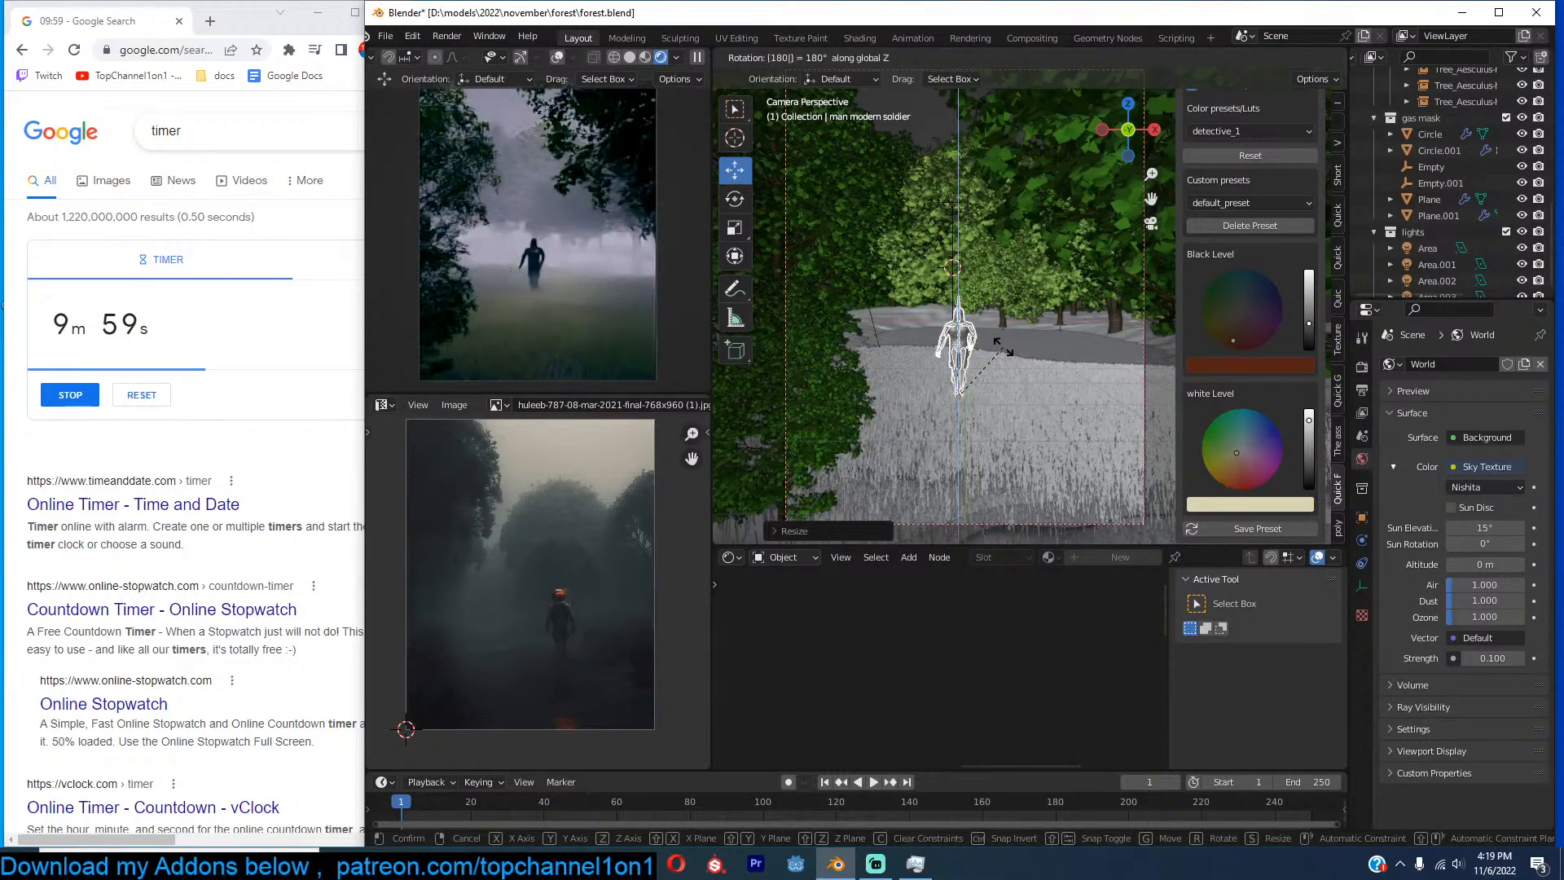
key("Return")
key("s")
left_click(1037, 347)
Place the 3D cursor on the grass nearer the camera, snap the soldier figure to it and rescale the figure.
right_click(965, 463, "shift")
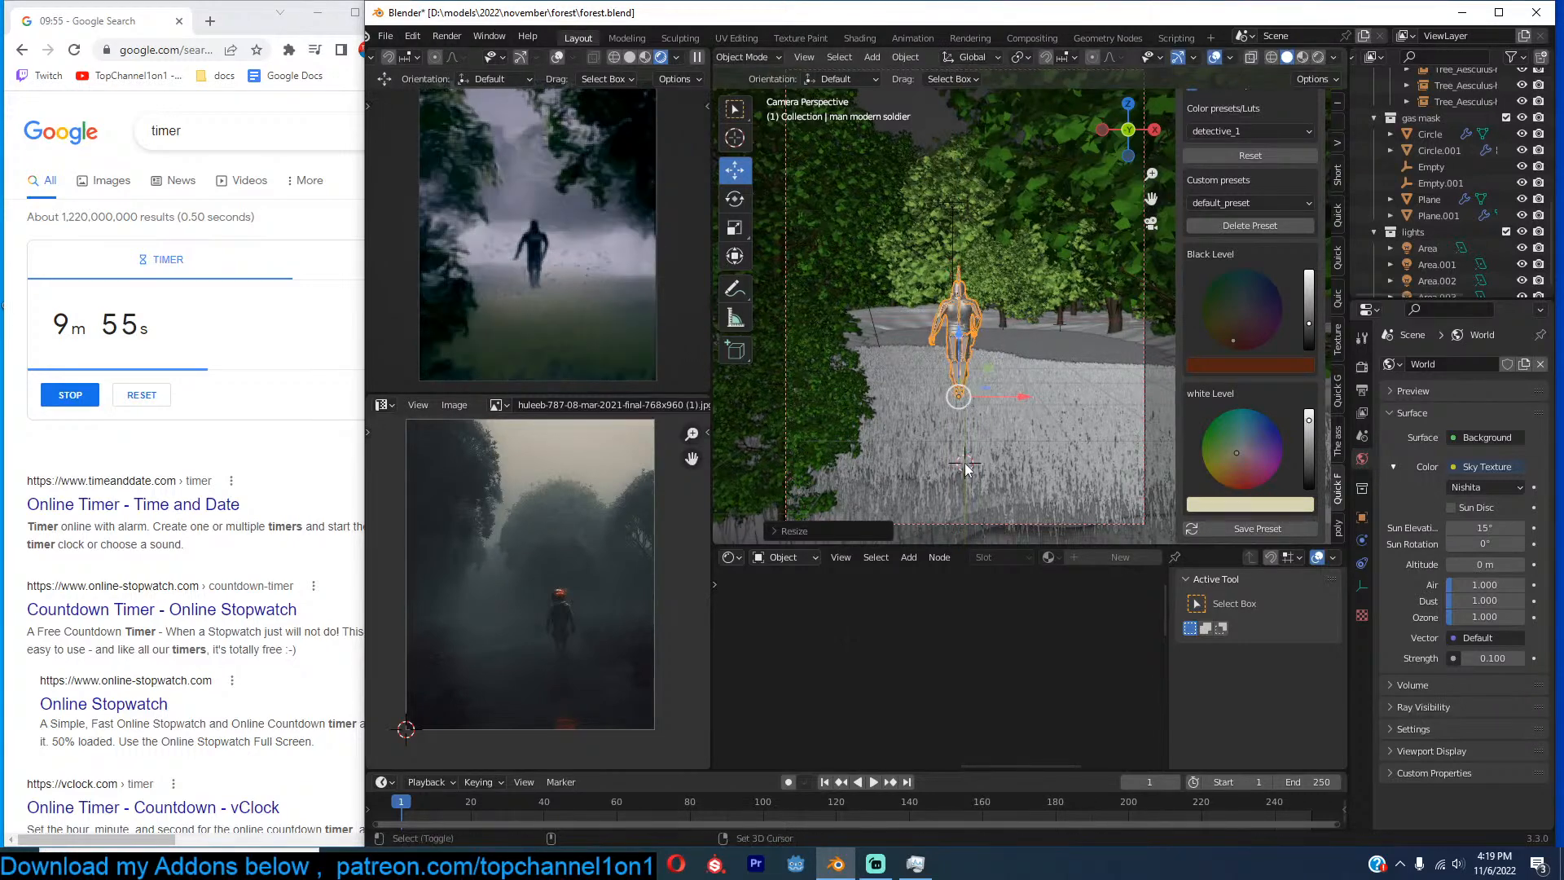
key("shift+s")
left_click(981, 371)
key("s")
left_click(1021, 352)
Select the small area light, snap it to the 3D cursor placed at the soldier's upper back, and raise it above the head along Z.
left_click(955, 207)
right_click(966, 293, "shift")
key("shift+s")
left_click(976, 200)
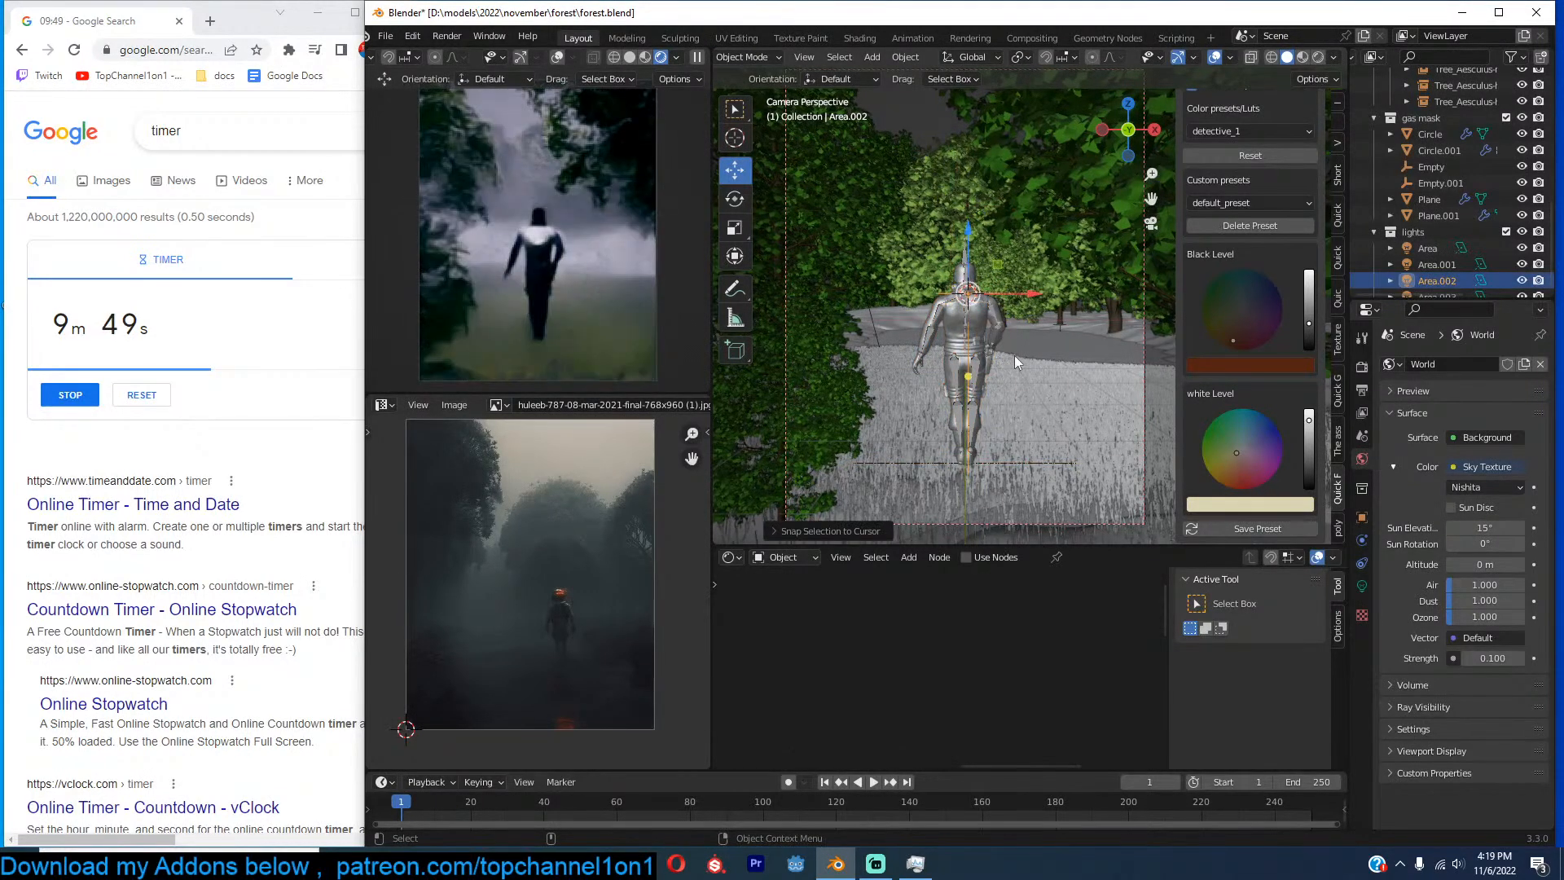
key("g")
key("z")
left_click(1010, 301)
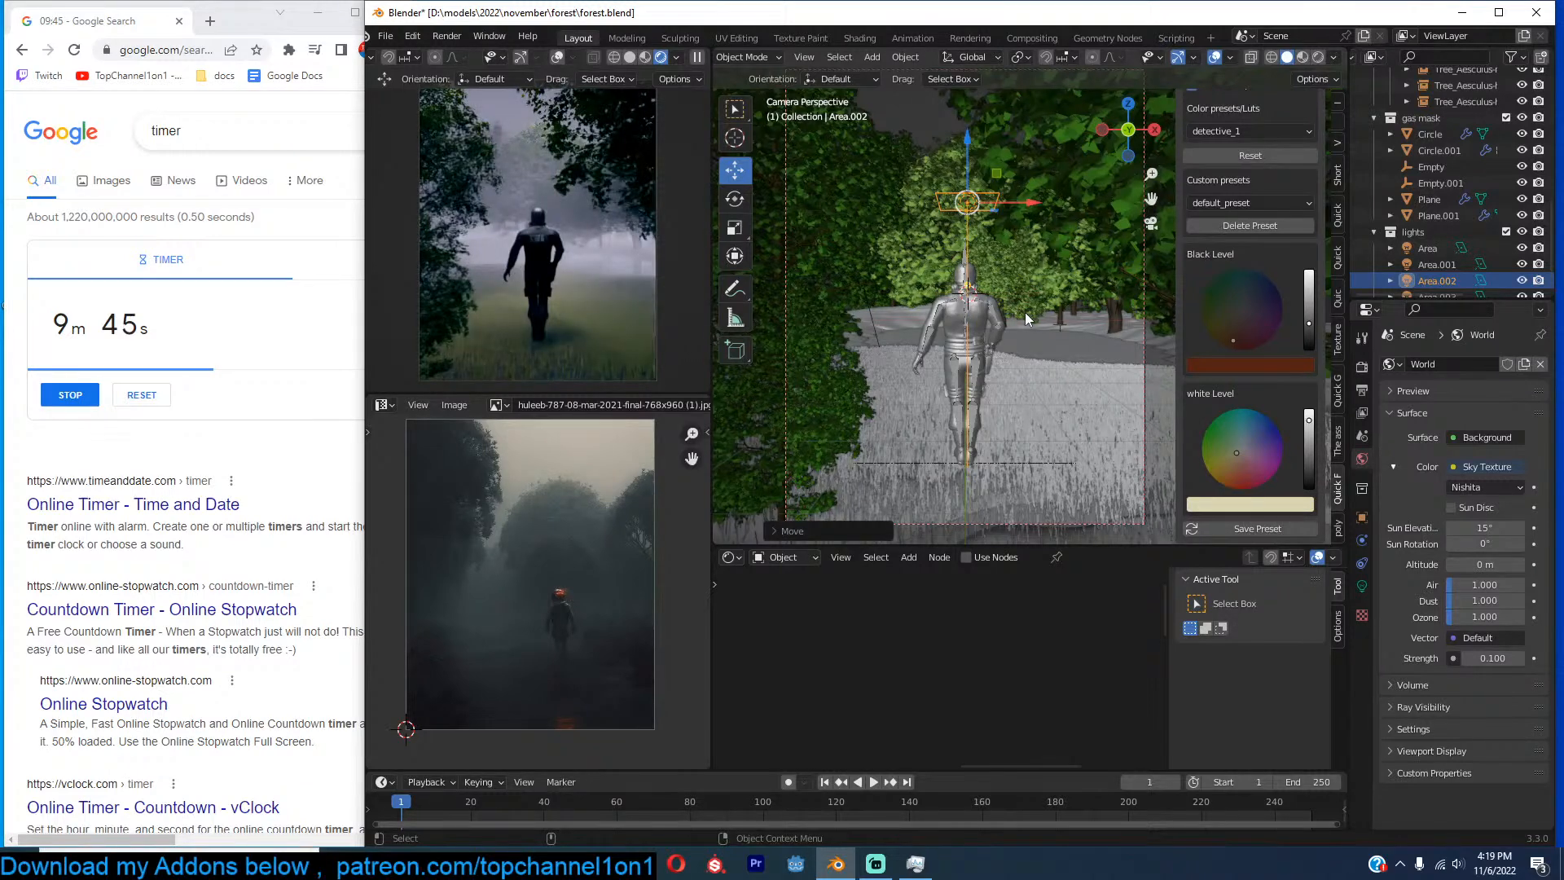
Rotate the area light above the soldier's head slightly and save the file.
middle_click_drag(1025, 311, 956, 334)
scroll(957, 333, "down", 4)
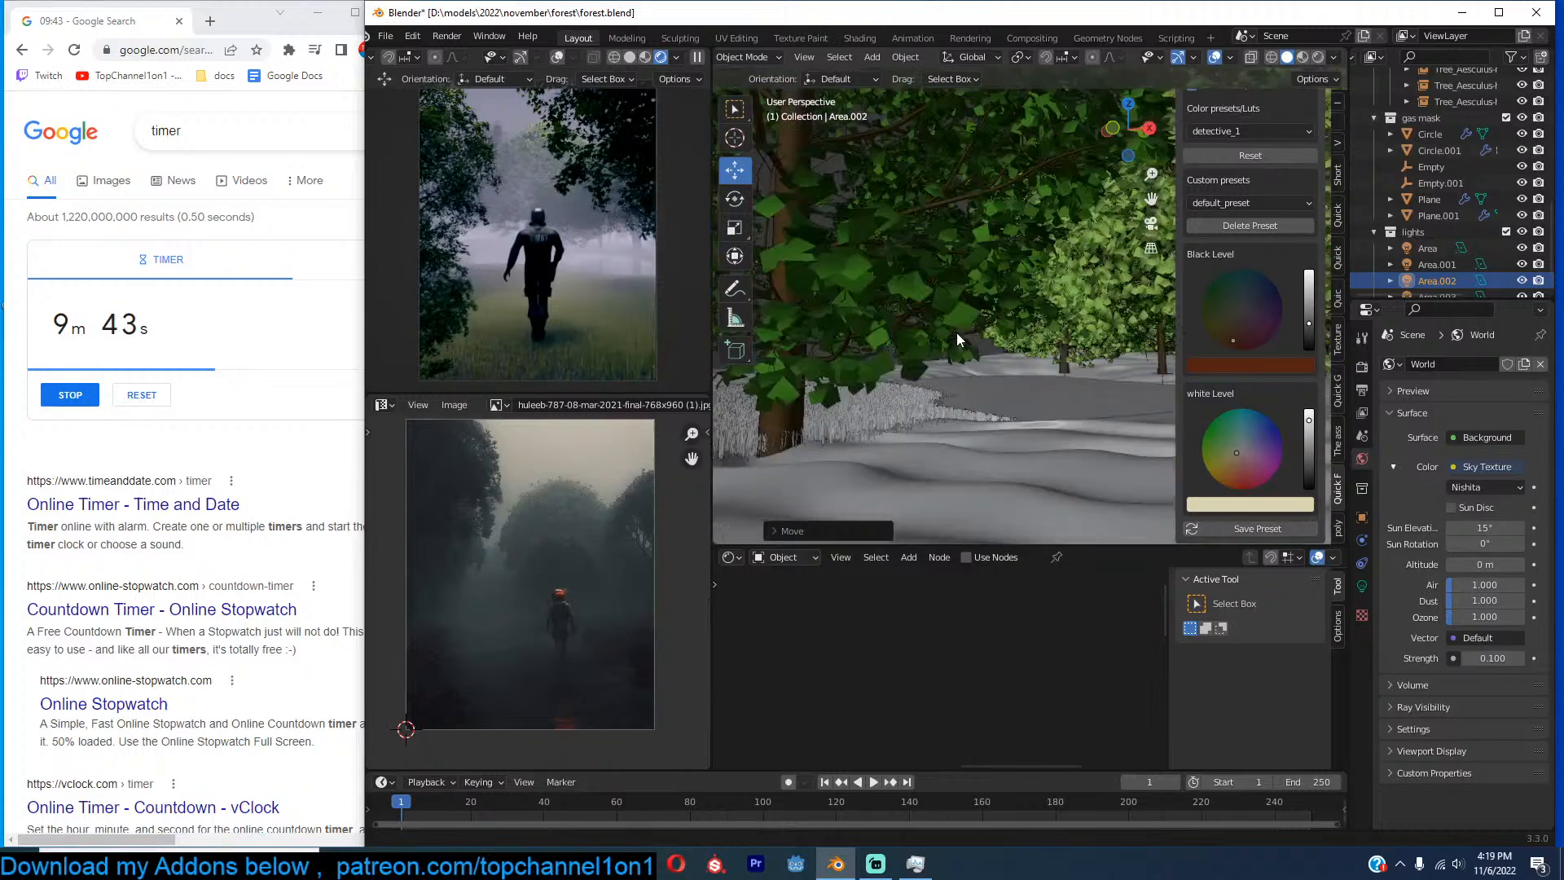
key("r")
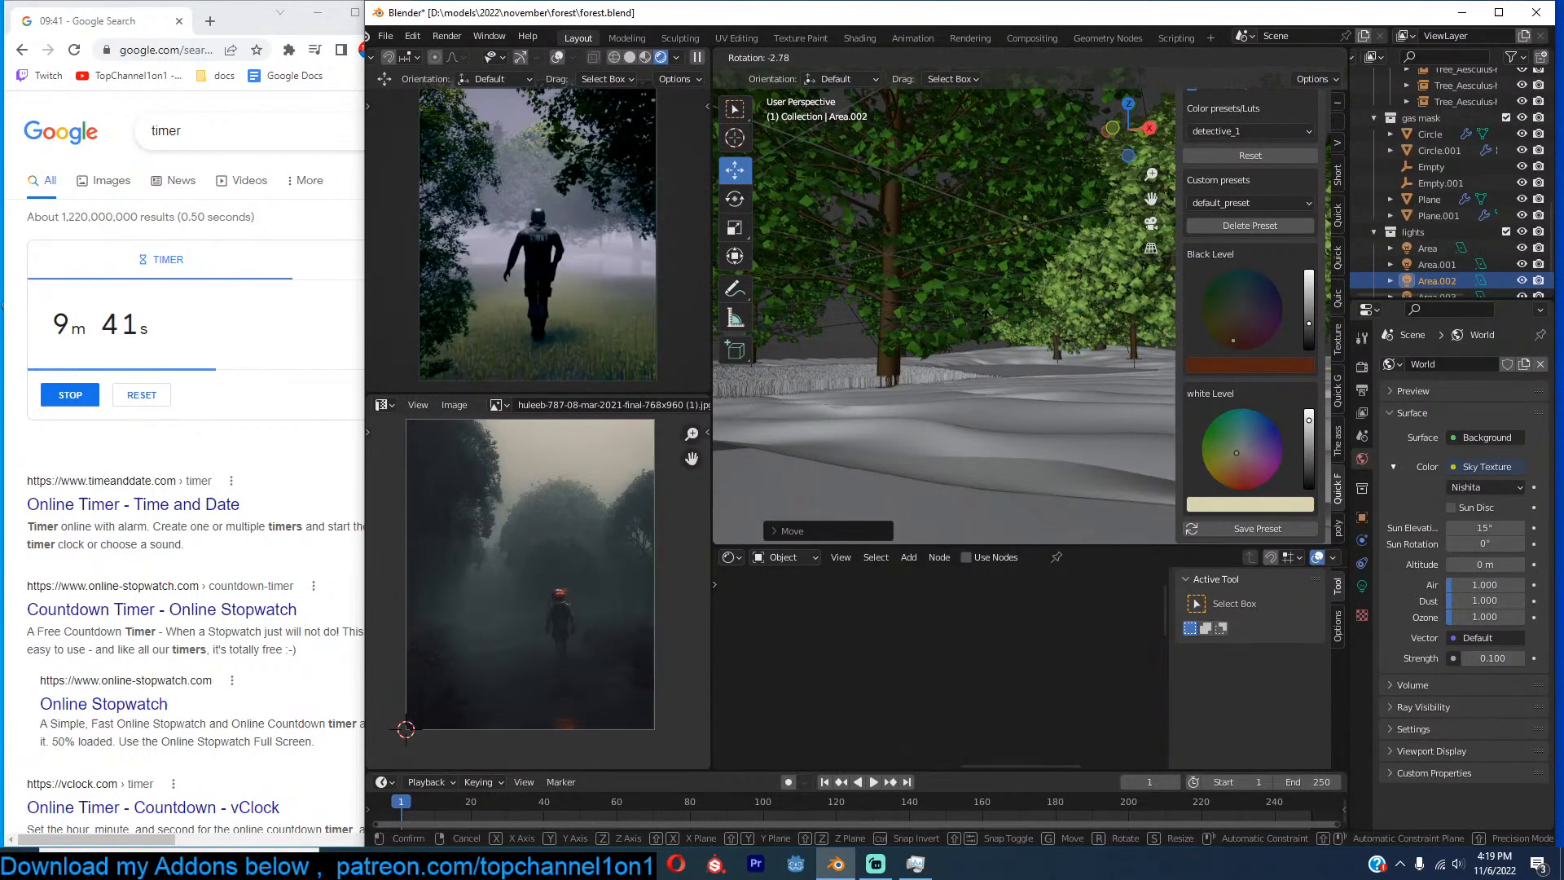
left_click(967, 330)
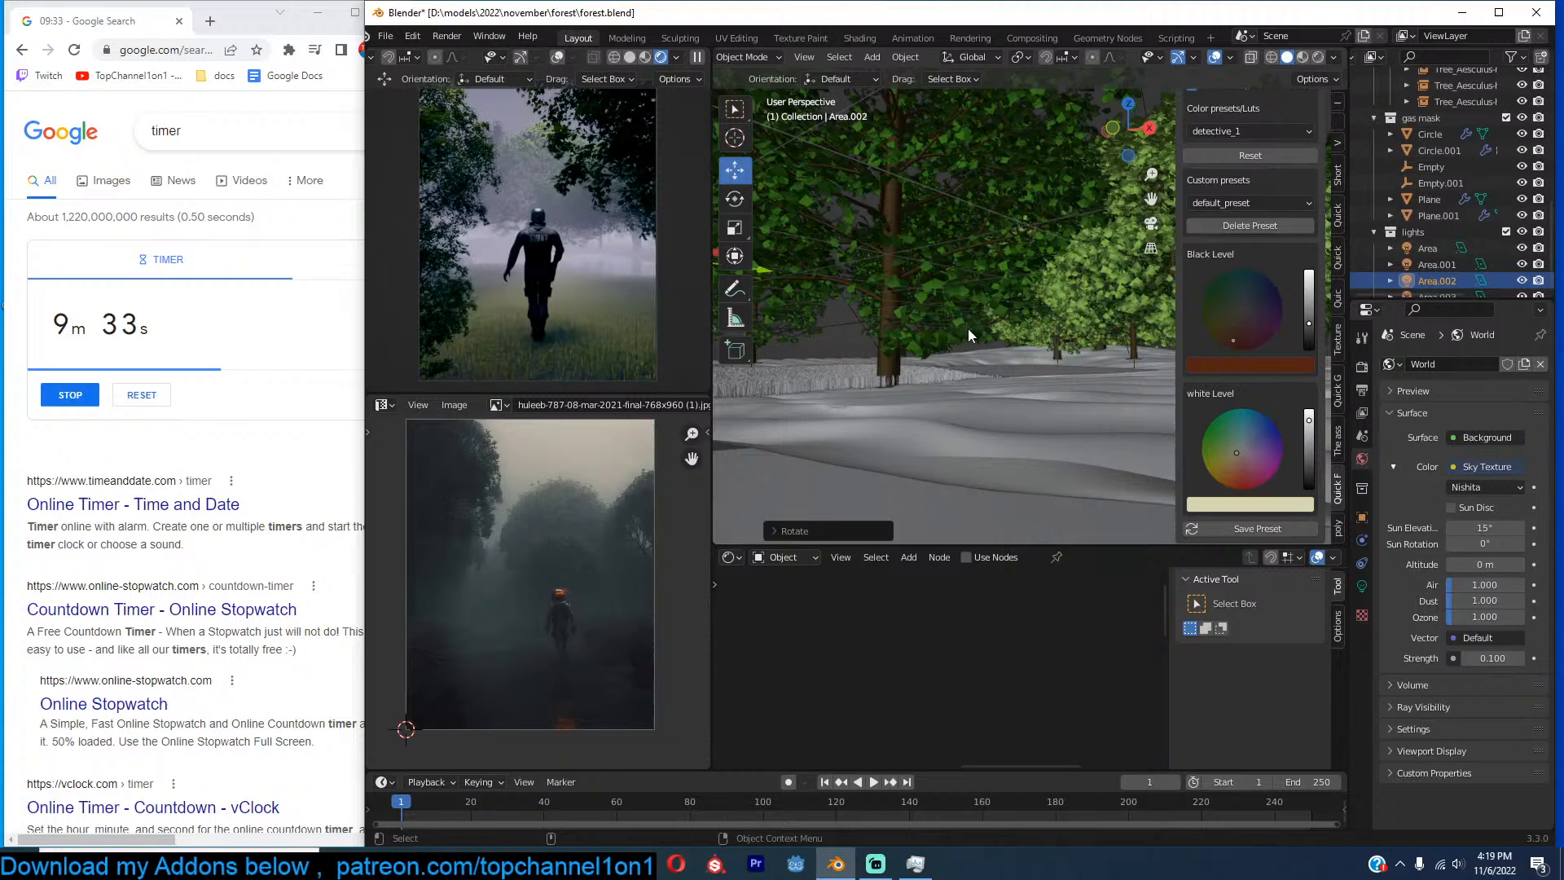
left_click(1002, 370)
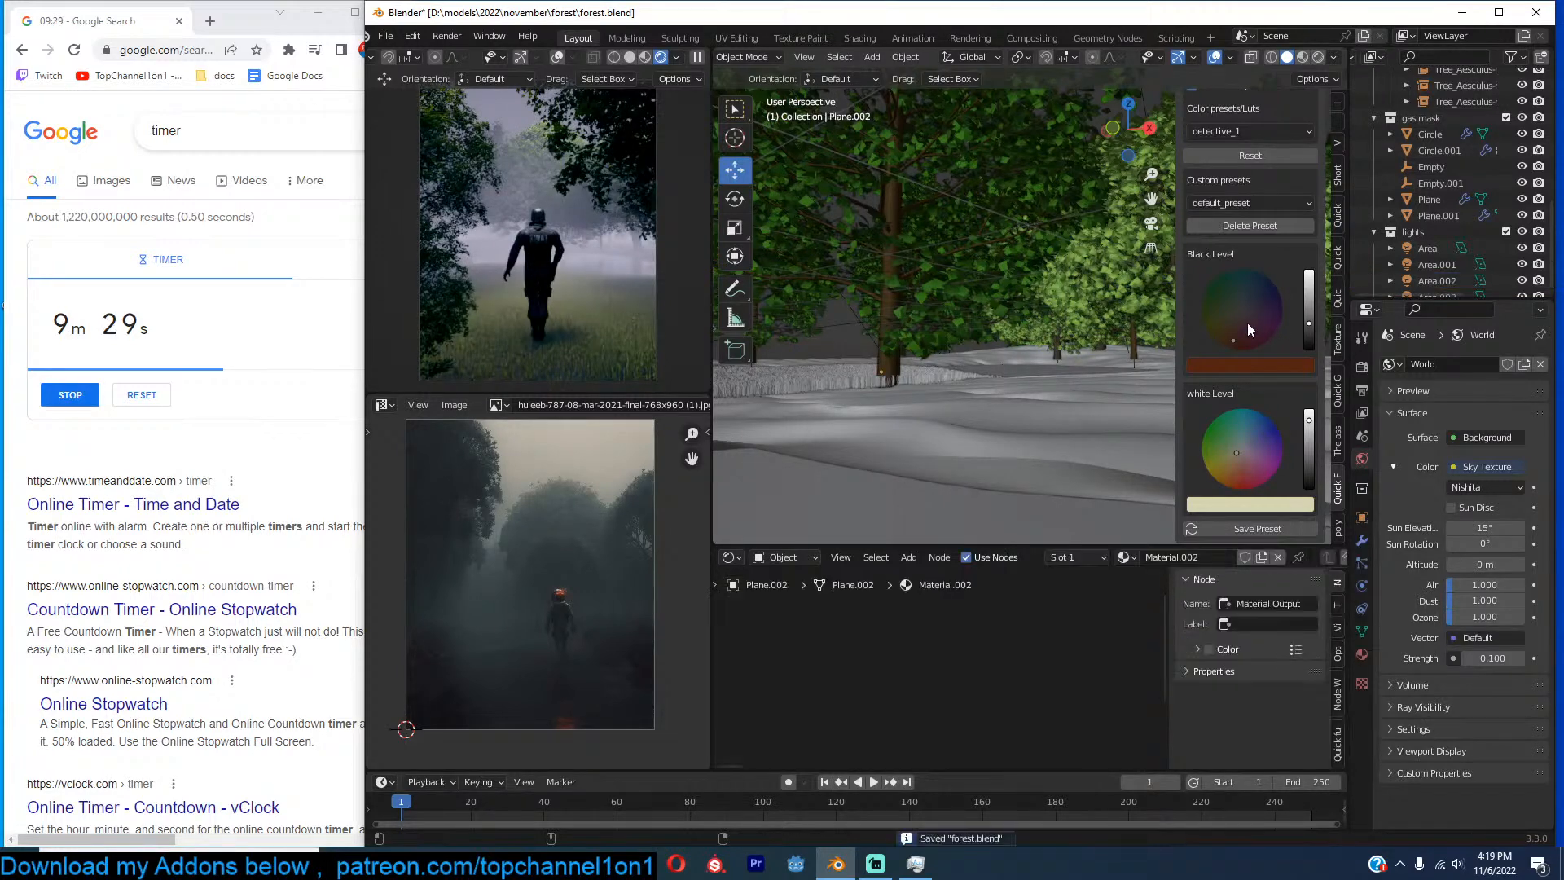
key("ctrl+s")
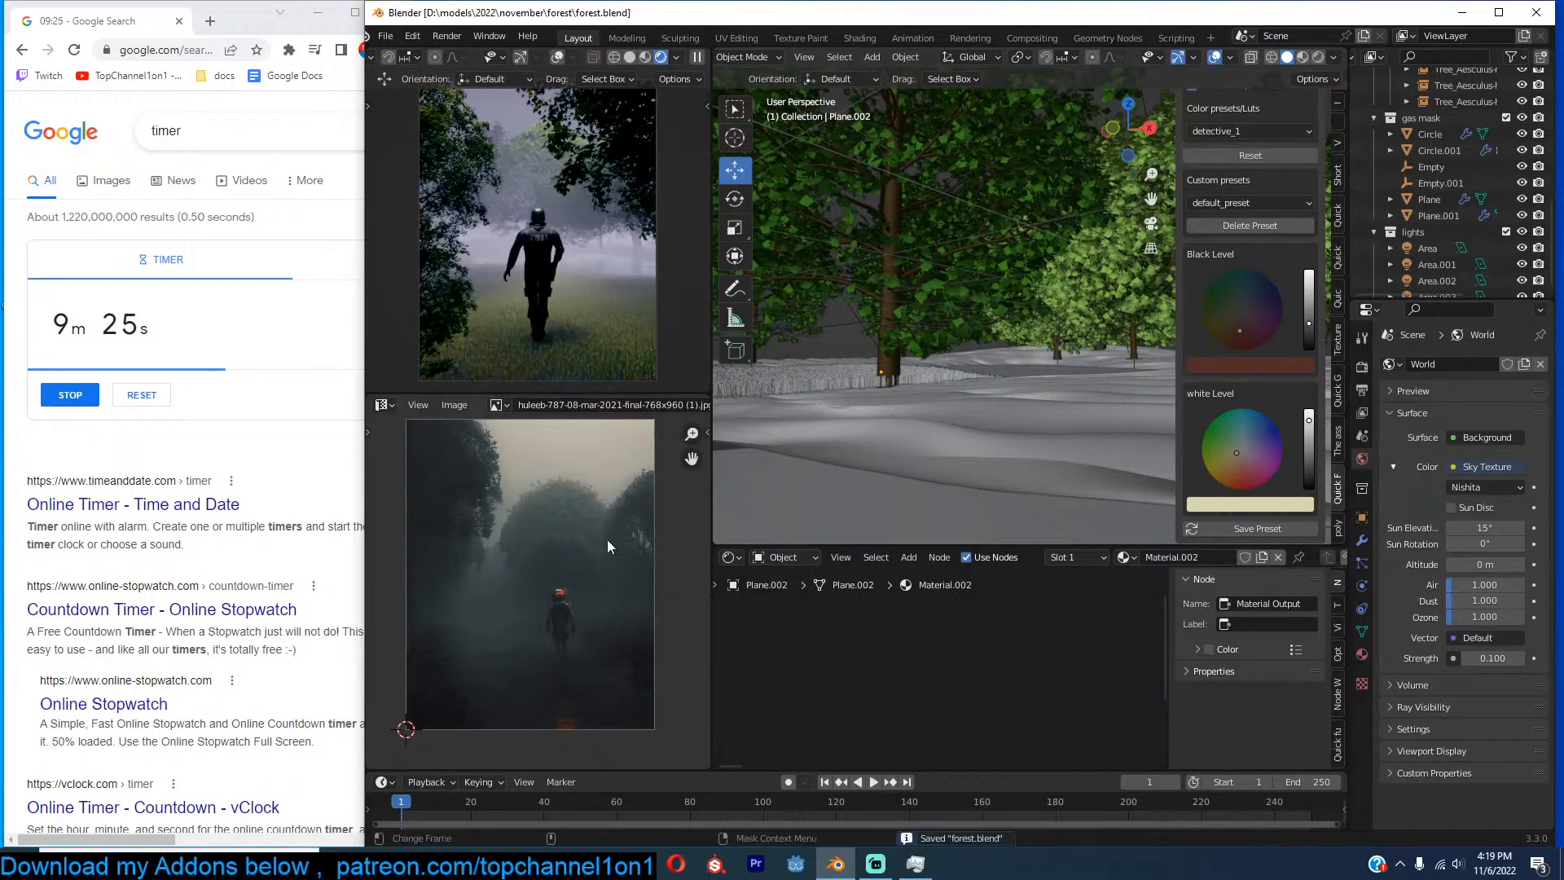
Select the fog volume object and move it about 4.1 m in the negative Y direction in the right orthographic view.
scroll(980, 451, "down", 6)
scroll(978, 444, "down", 3)
middle_click_drag(948, 437, 887, 446)
left_click(1063, 389)
key("KP_1")
key("KP_3")
scroll(1063, 388, "up", 10)
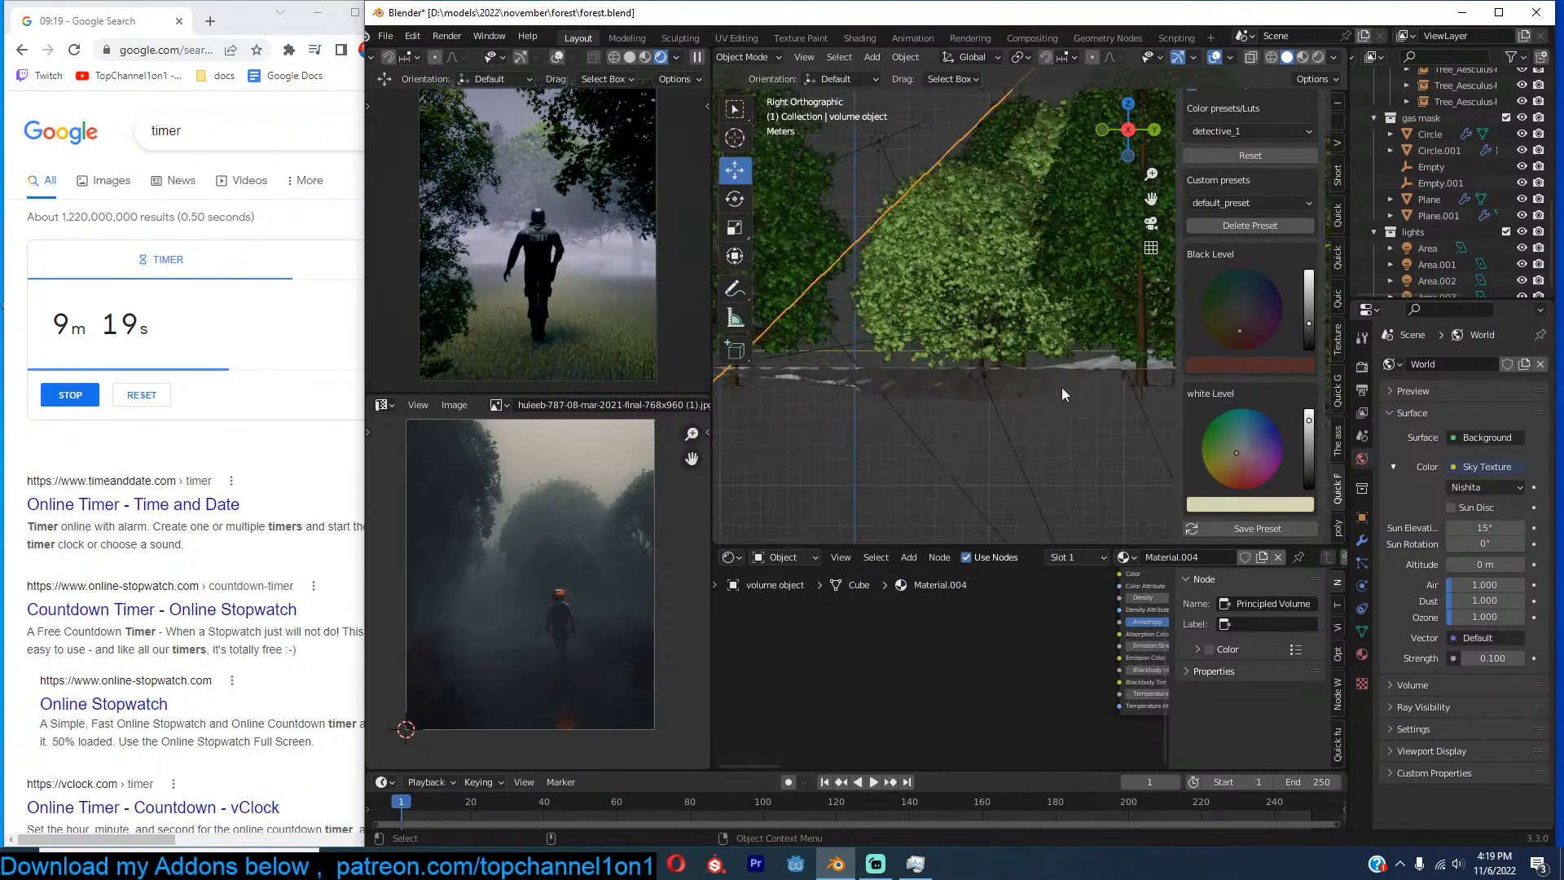
scroll(1062, 387, "down", 3)
key("g")
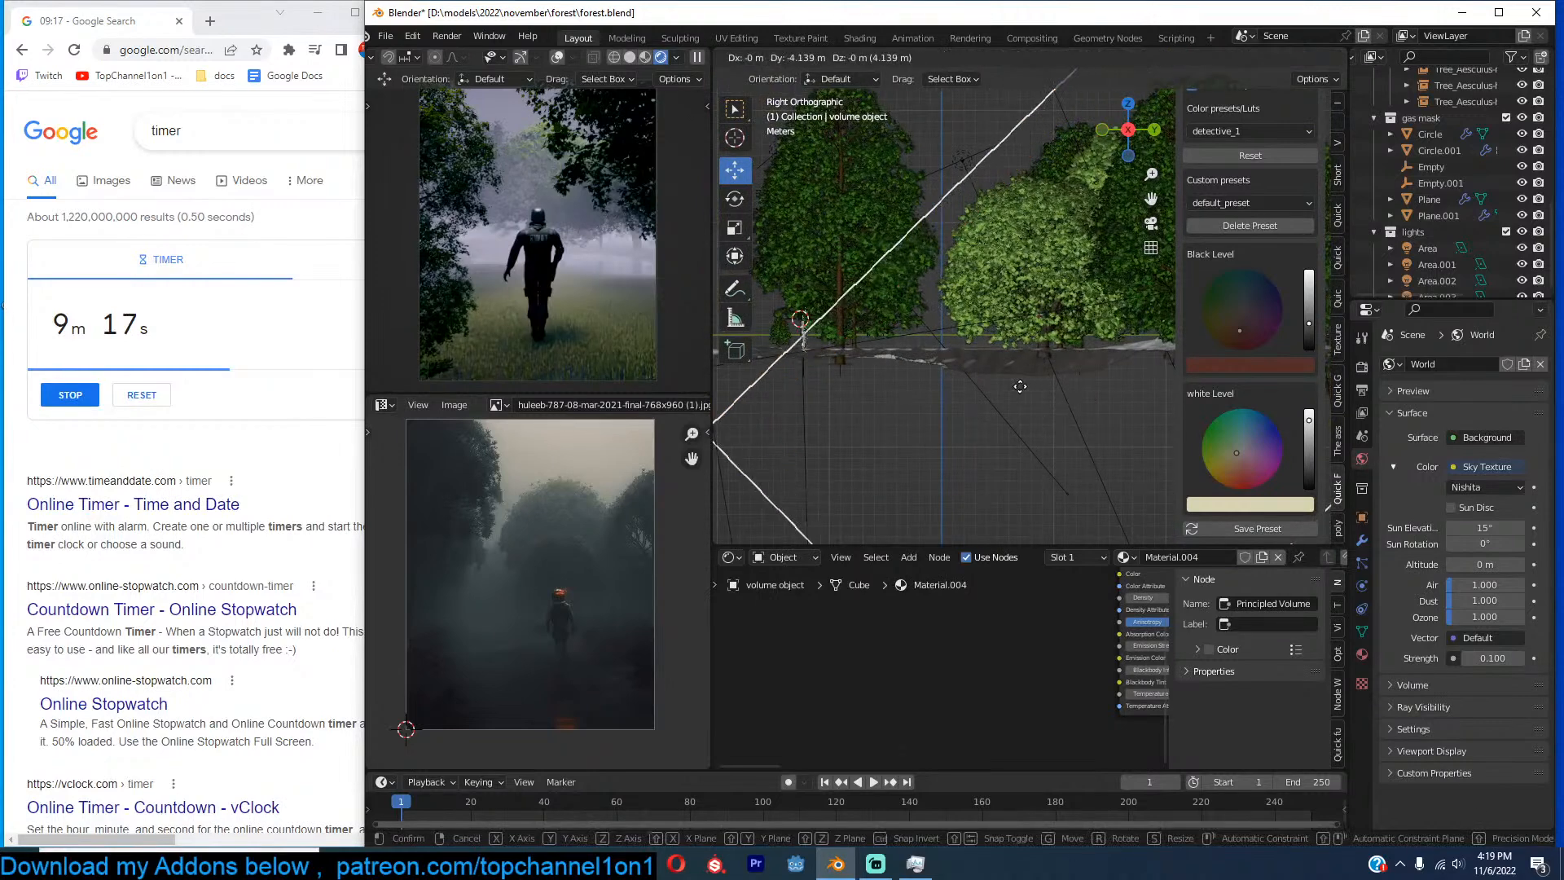
left_click(1020, 386)
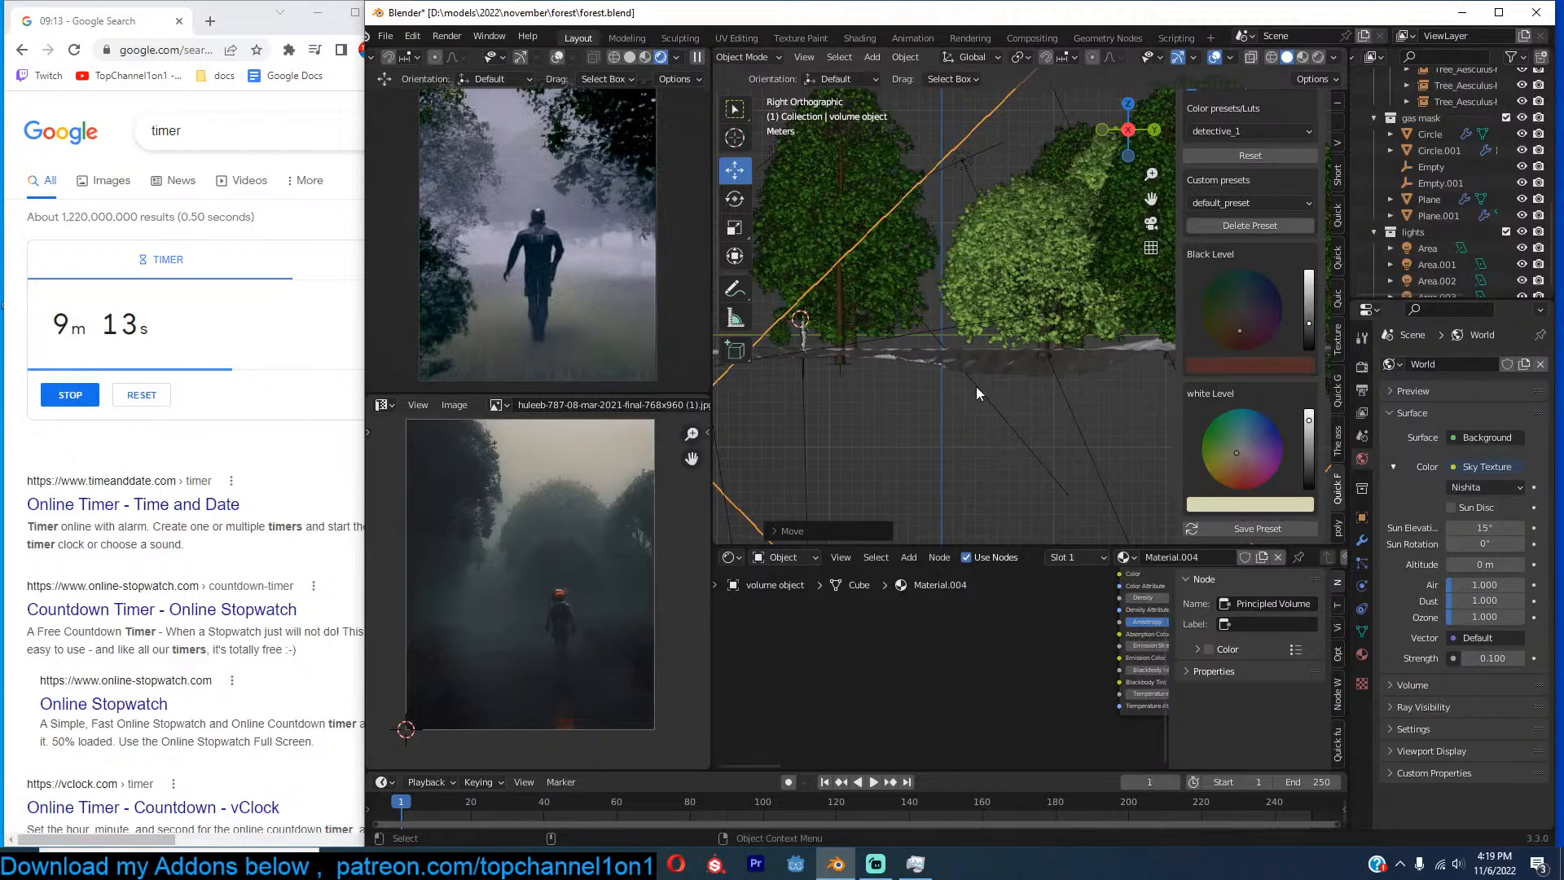
Set the Density of the volume object's Principled Volume shader to 0.1.
scroll(1067, 618, "down", 3)
middle_click_drag(1067, 618, 919, 633)
scroll(1063, 632, "up", 5)
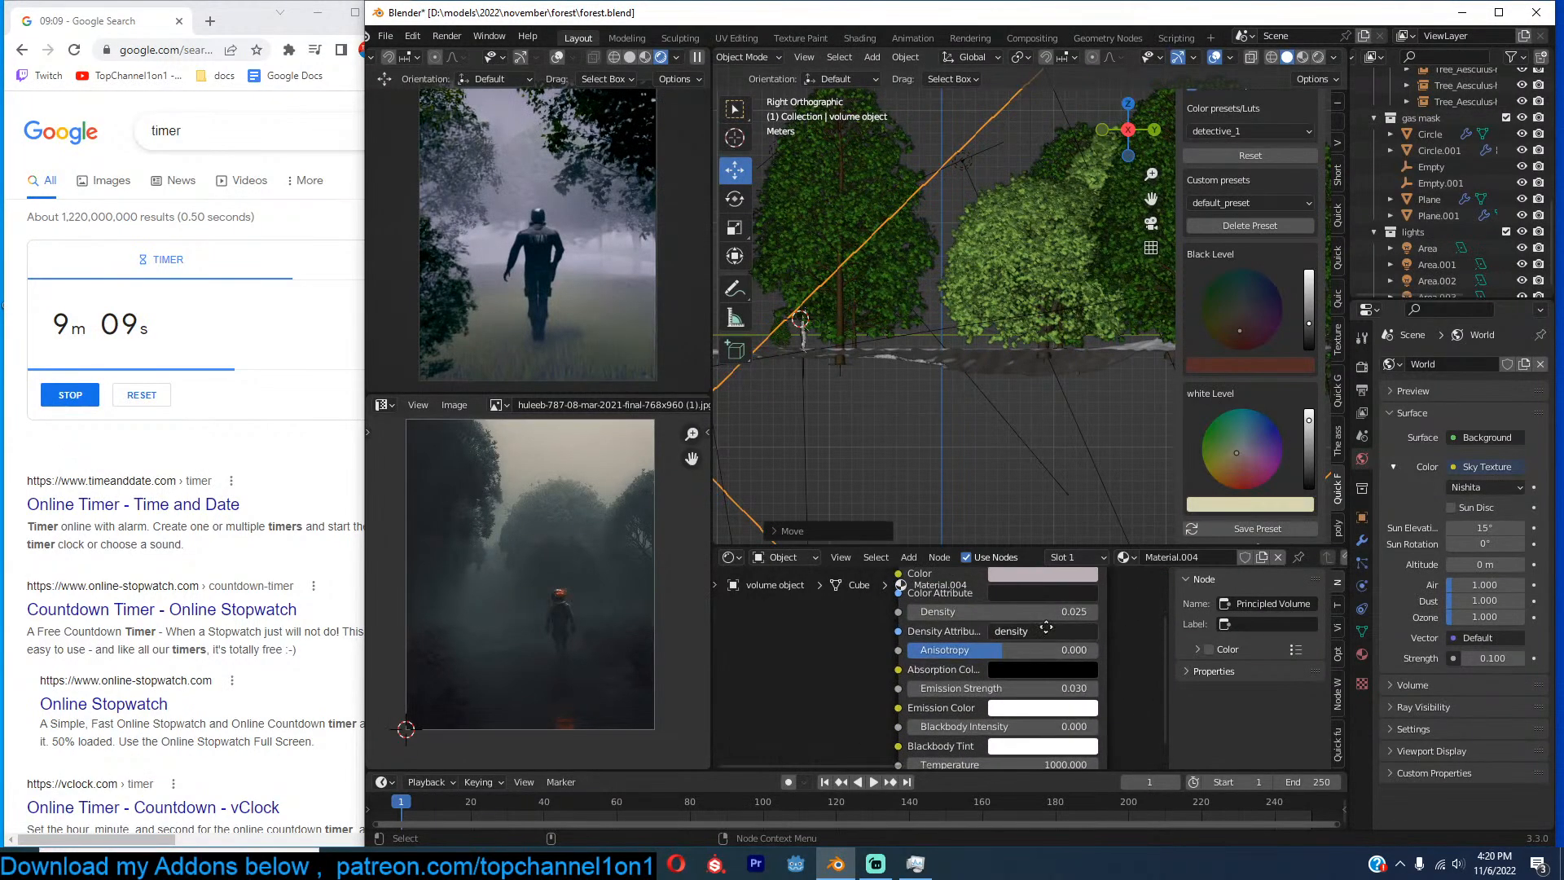
middle_click_drag(1046, 627, 1028, 639)
left_click(1049, 620)
type("0")
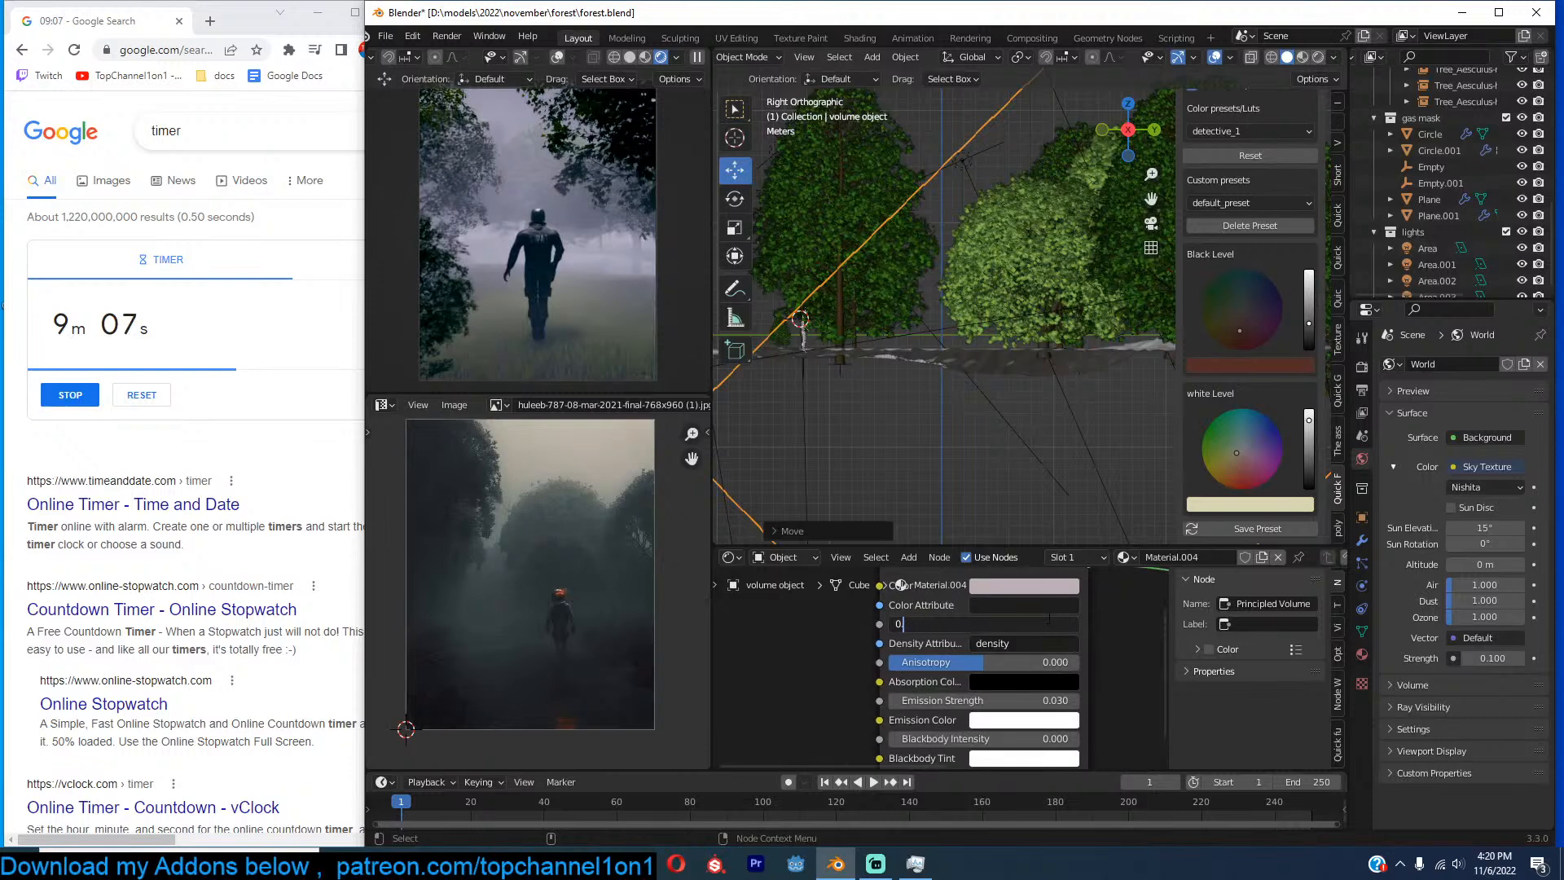
type(".0.1")
key("Return")
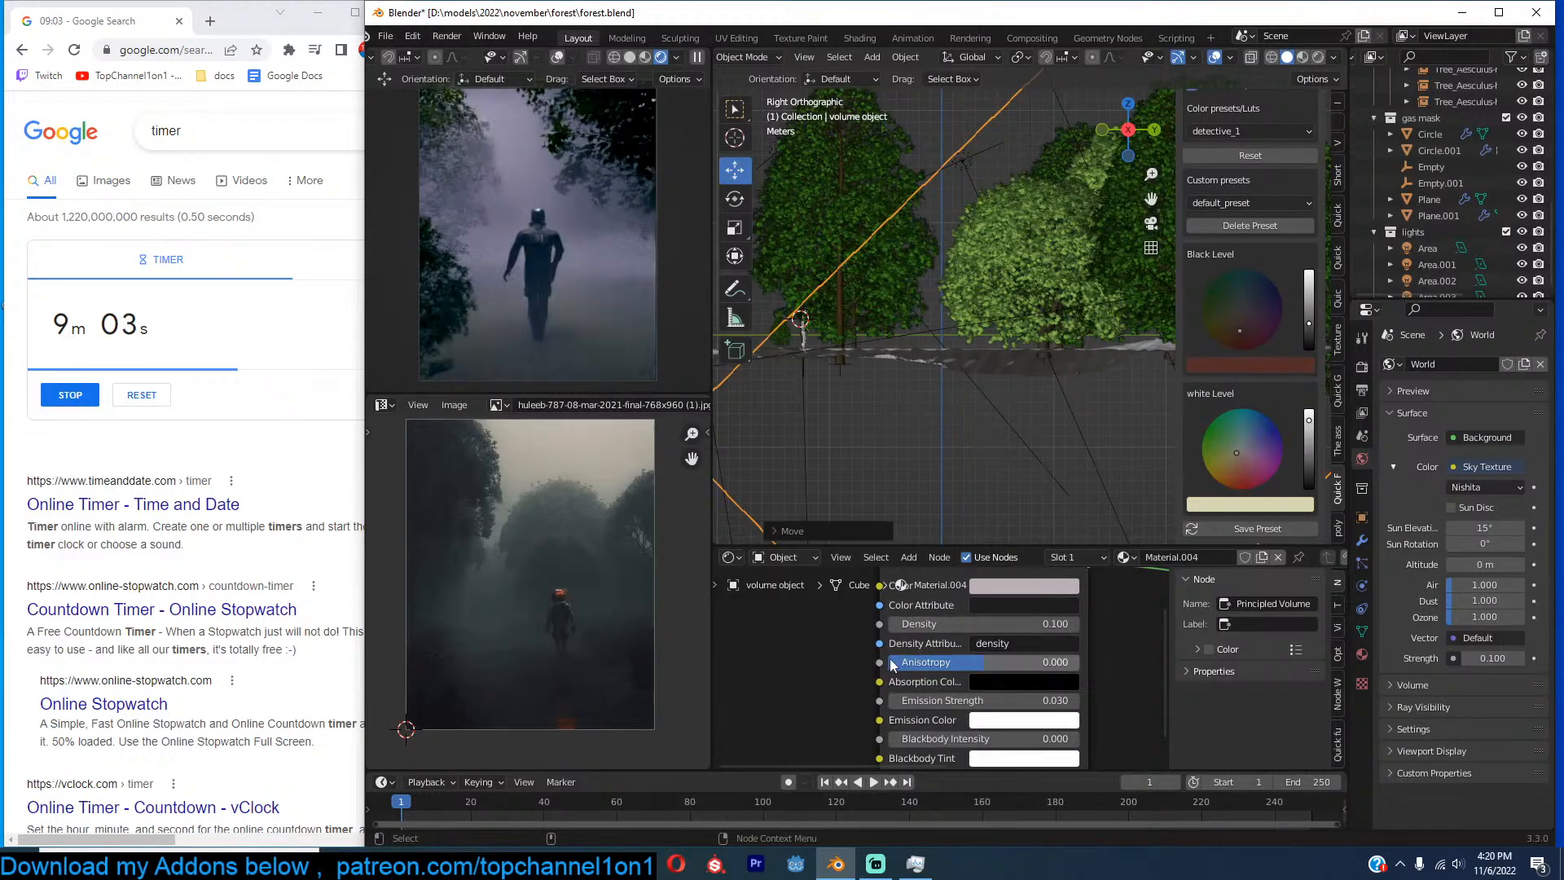
Select the large area light above the trees and set its power to 1 MW.
scroll(1083, 346, "down", 4)
left_click(1030, 176)
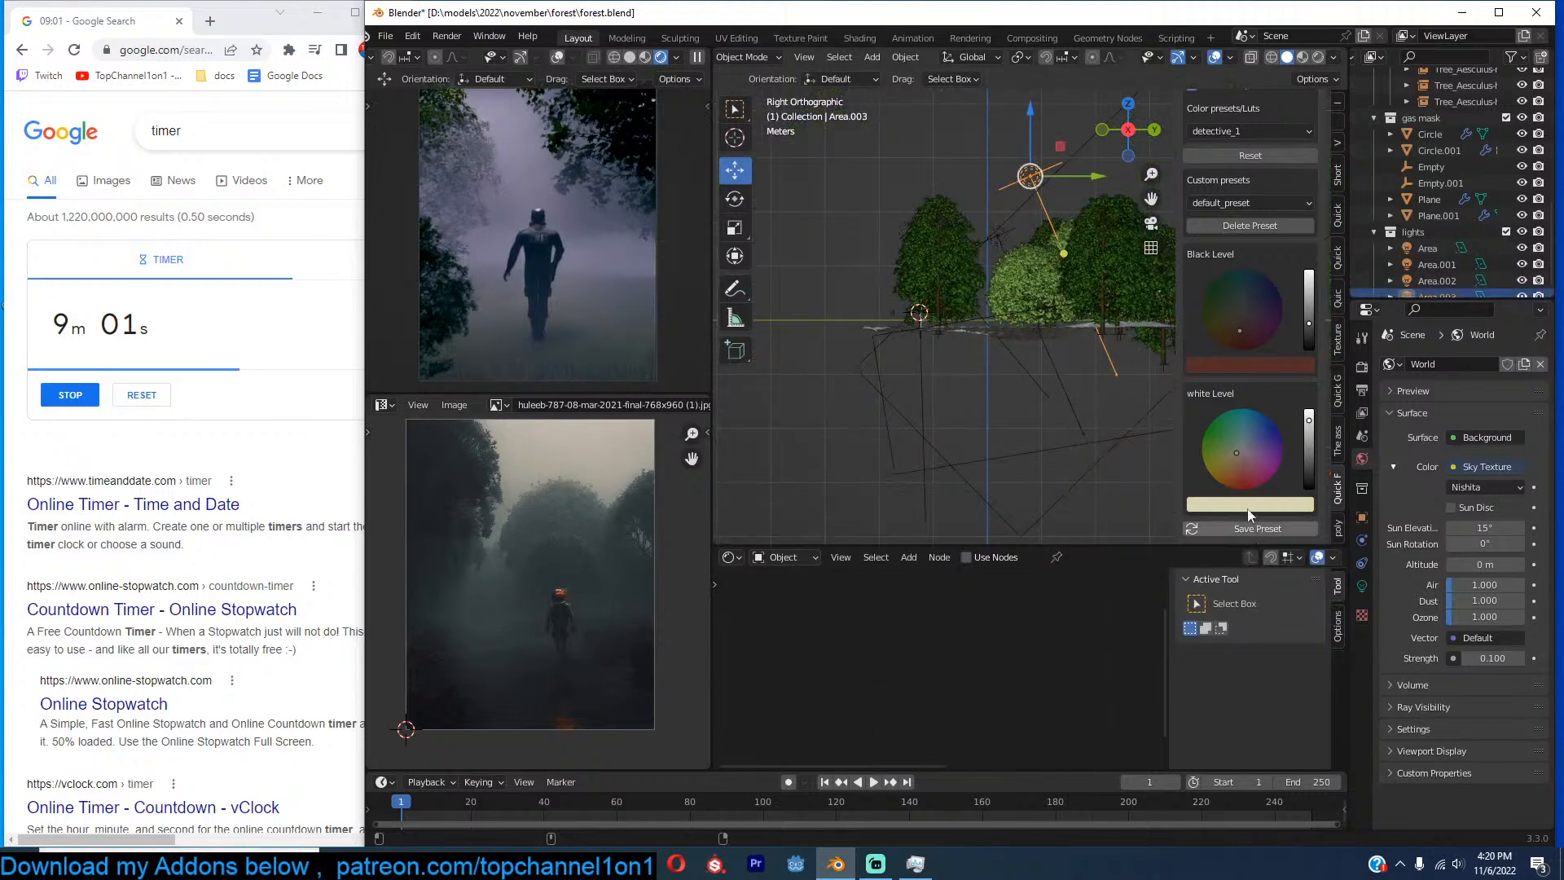
left_click(1362, 586)
left_click(1476, 478)
left_click(1475, 478)
type("000000 W")
key("Return")
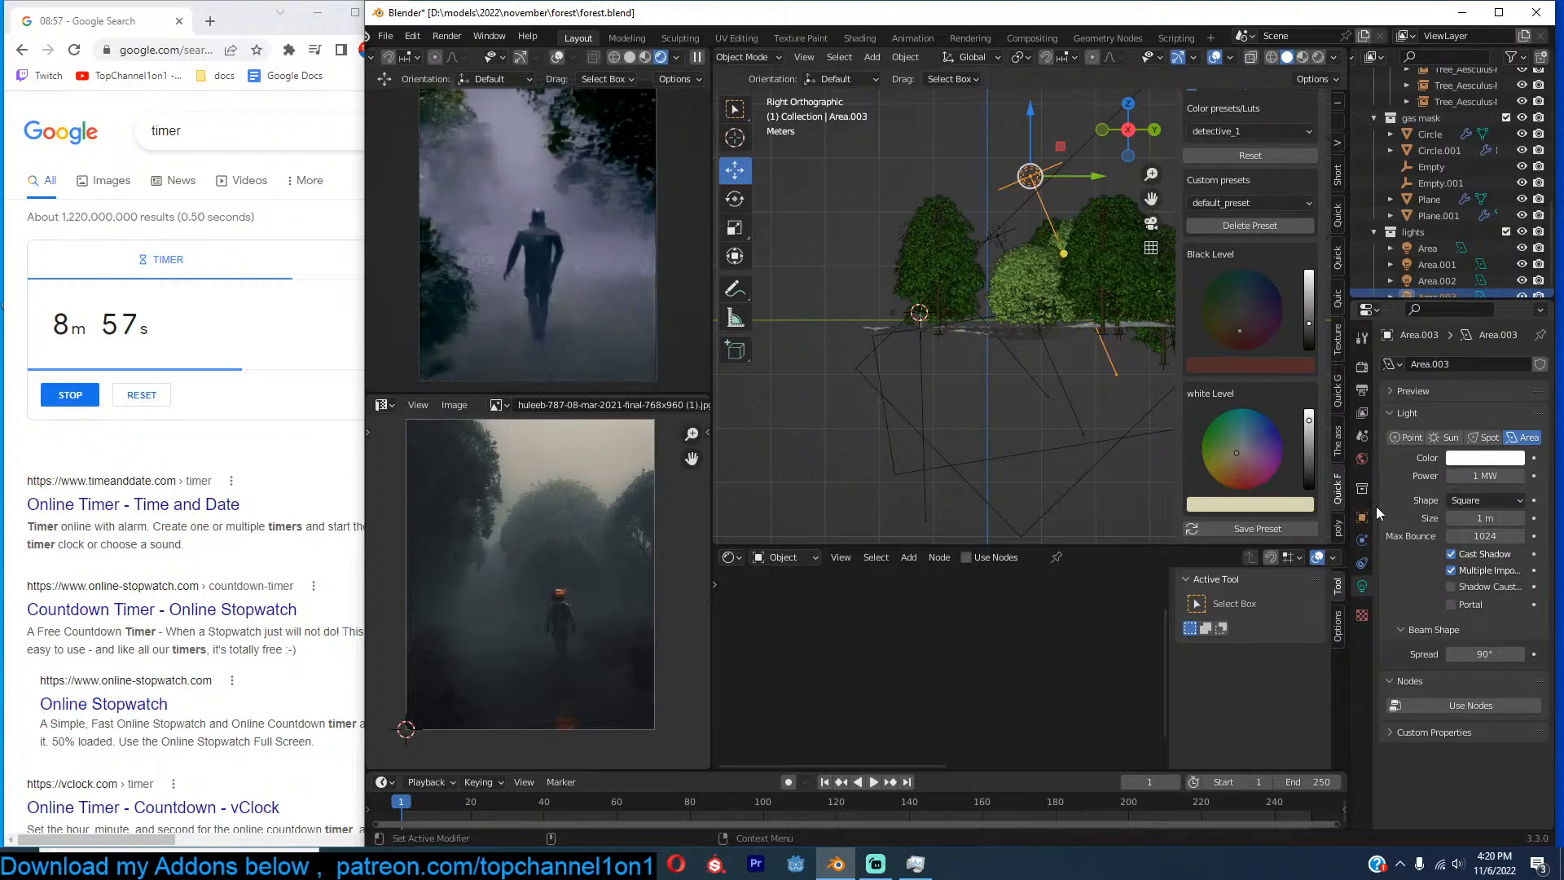
Reposition the large area light above the trees in the side view and save the file.
left_click_drag(1092, 308, 1103, 327)
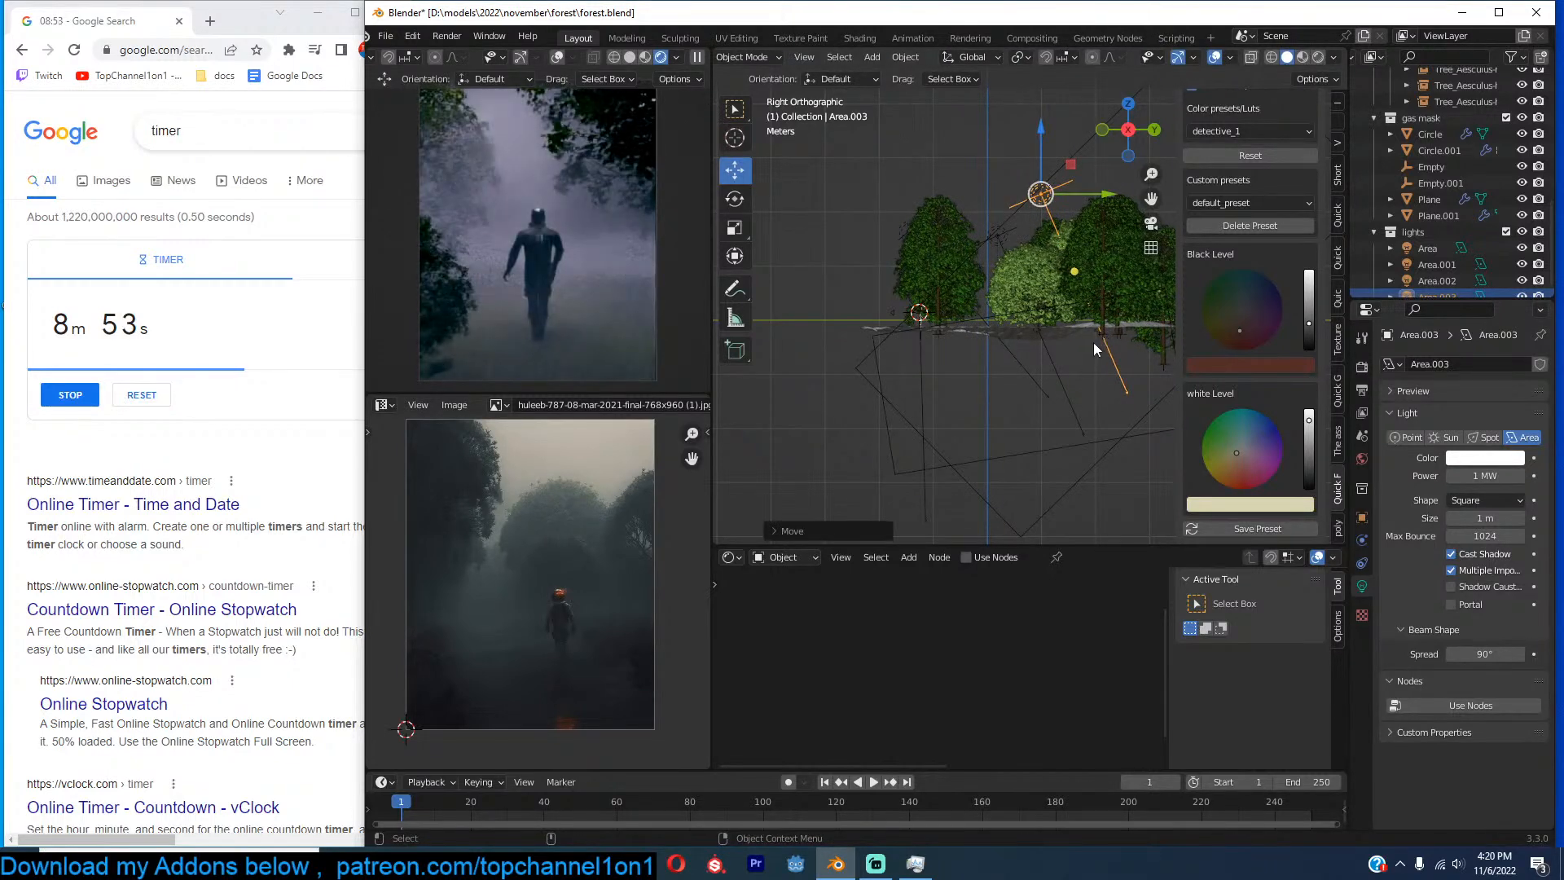
key("KP_0")
scroll(1093, 342, "down", 3)
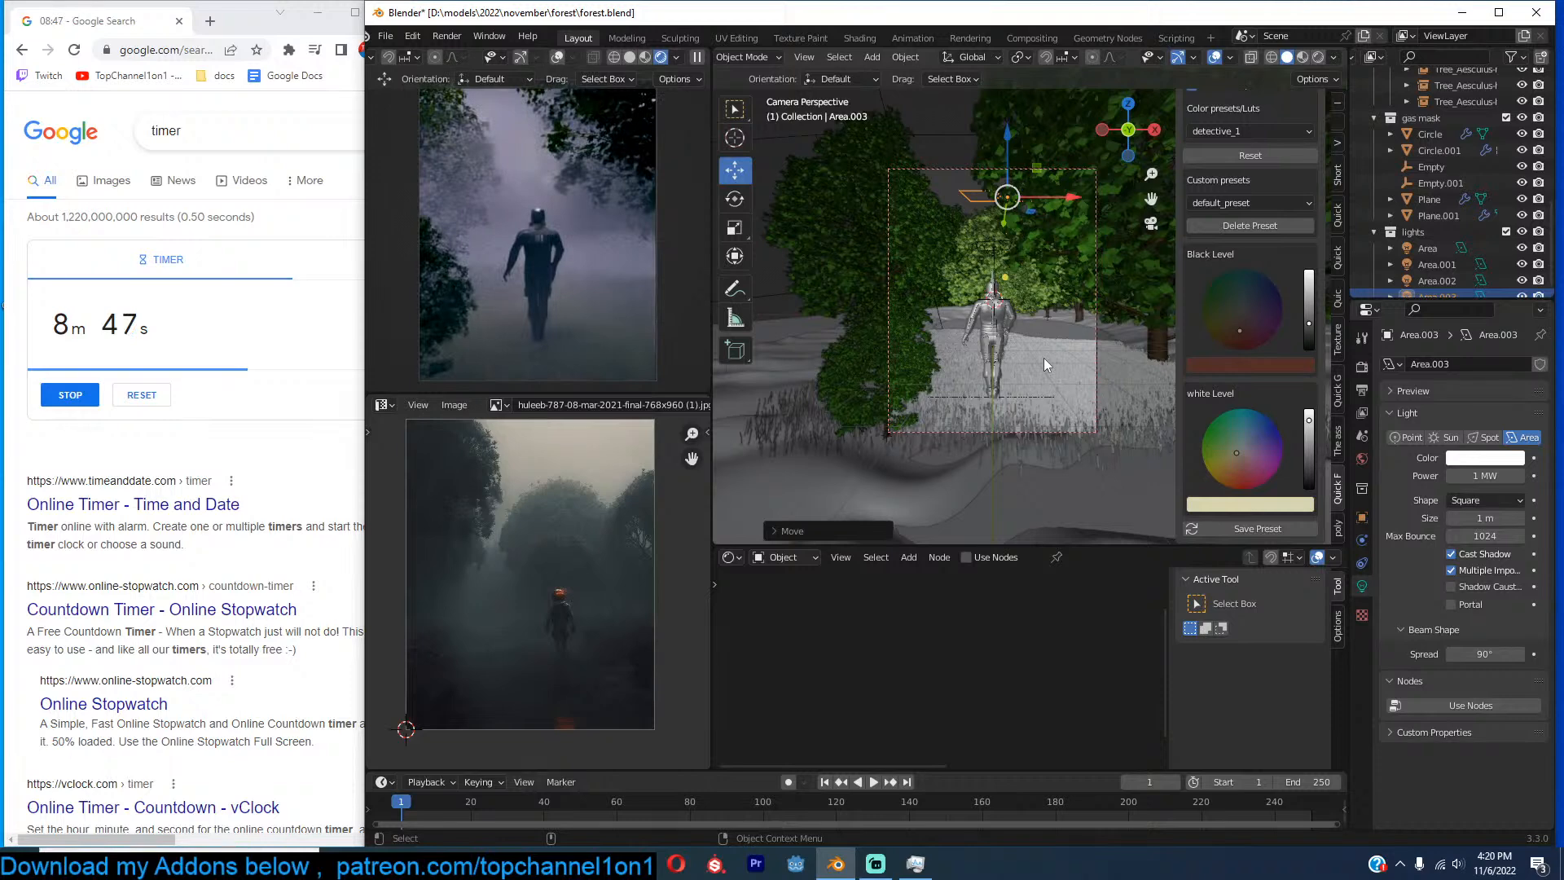
key("KP_3")
left_click_drag(1040, 227, 1022, 210)
key("ctrl+s")
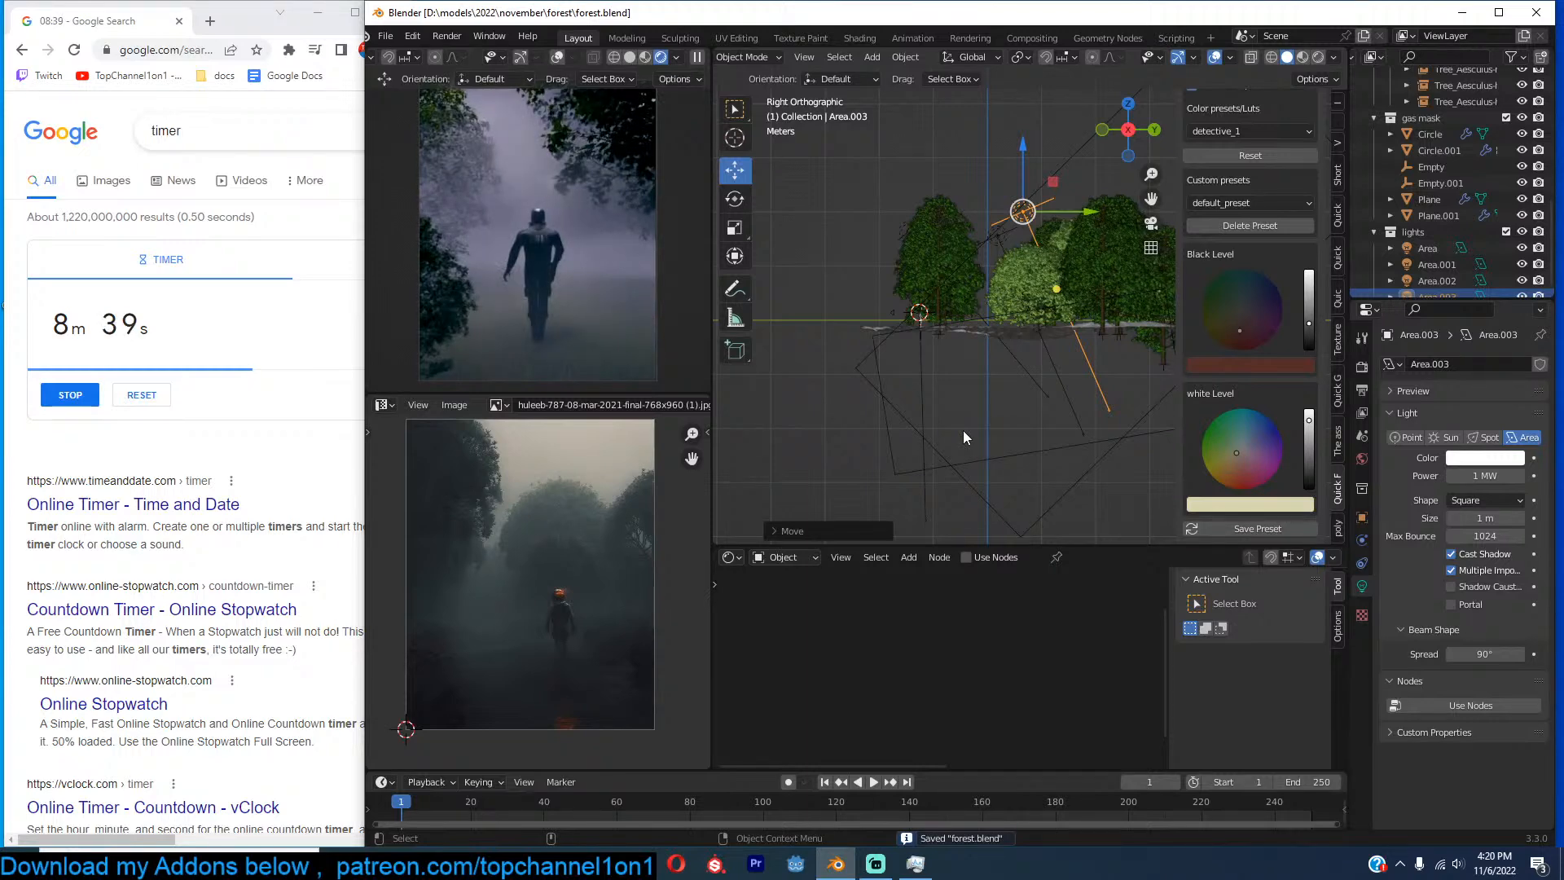
Select the camera, trackball-rotate it and shift it sideways to view the soldier from a new angle.
key("KP_0")
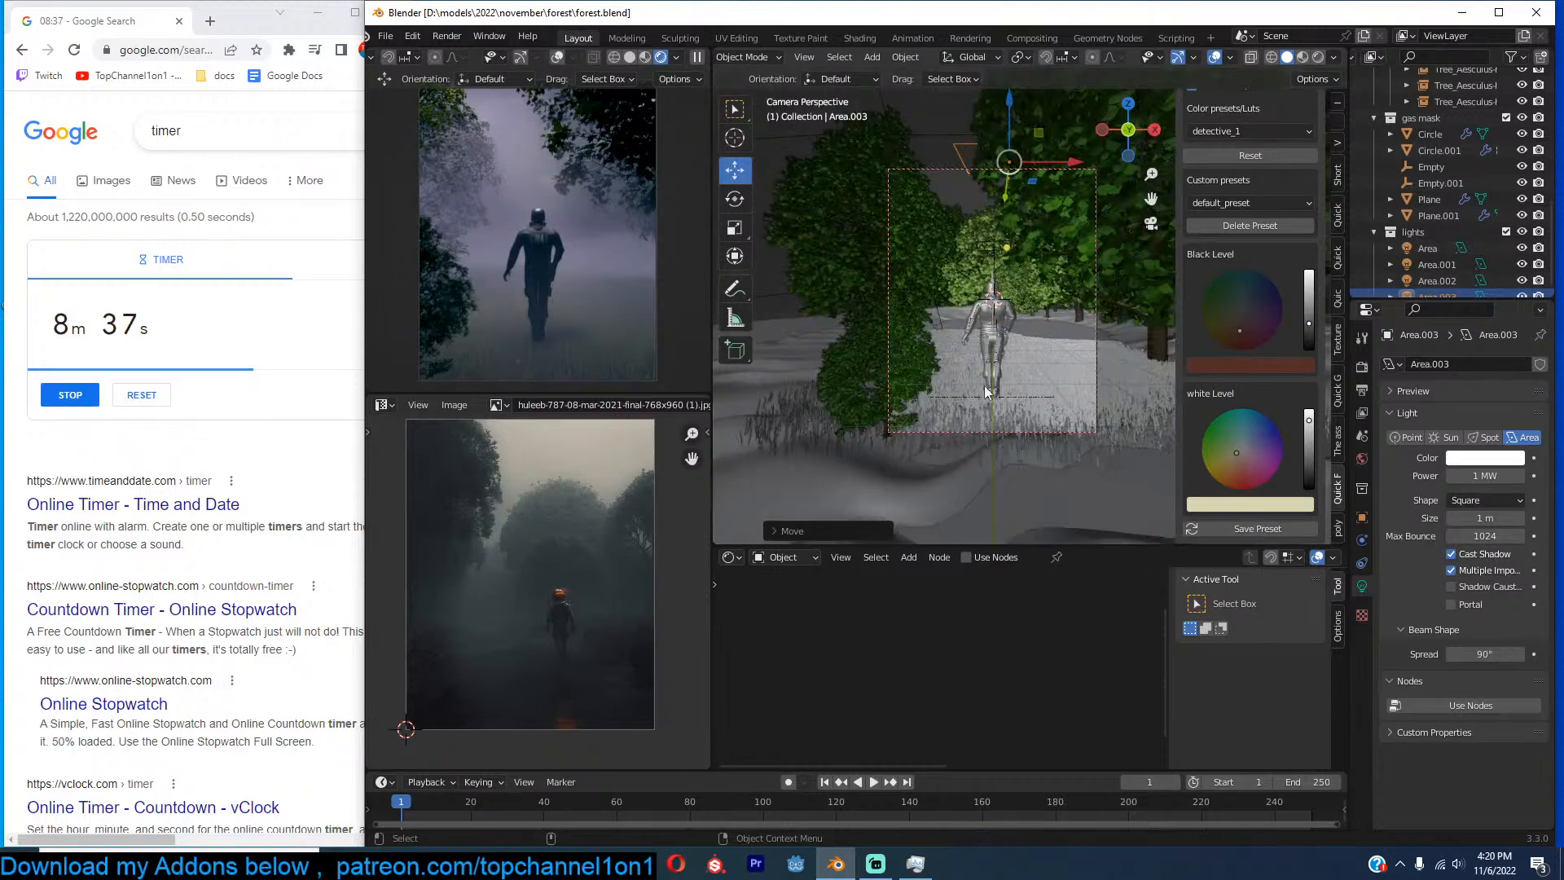
left_click(968, 171)
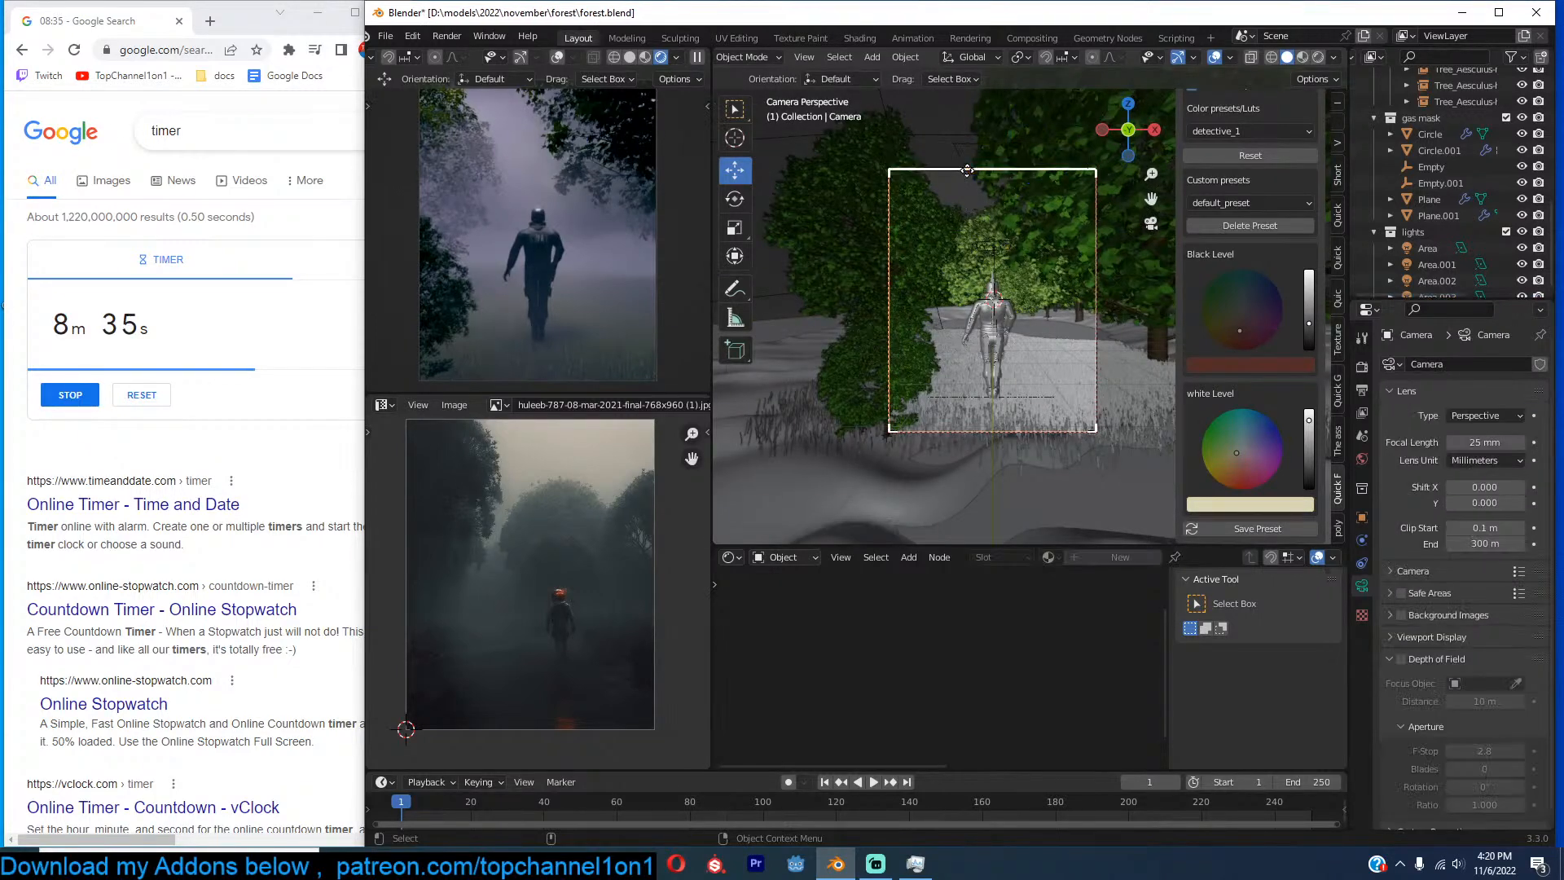
key("r")
key("r")
left_click(1072, 326)
key("g")
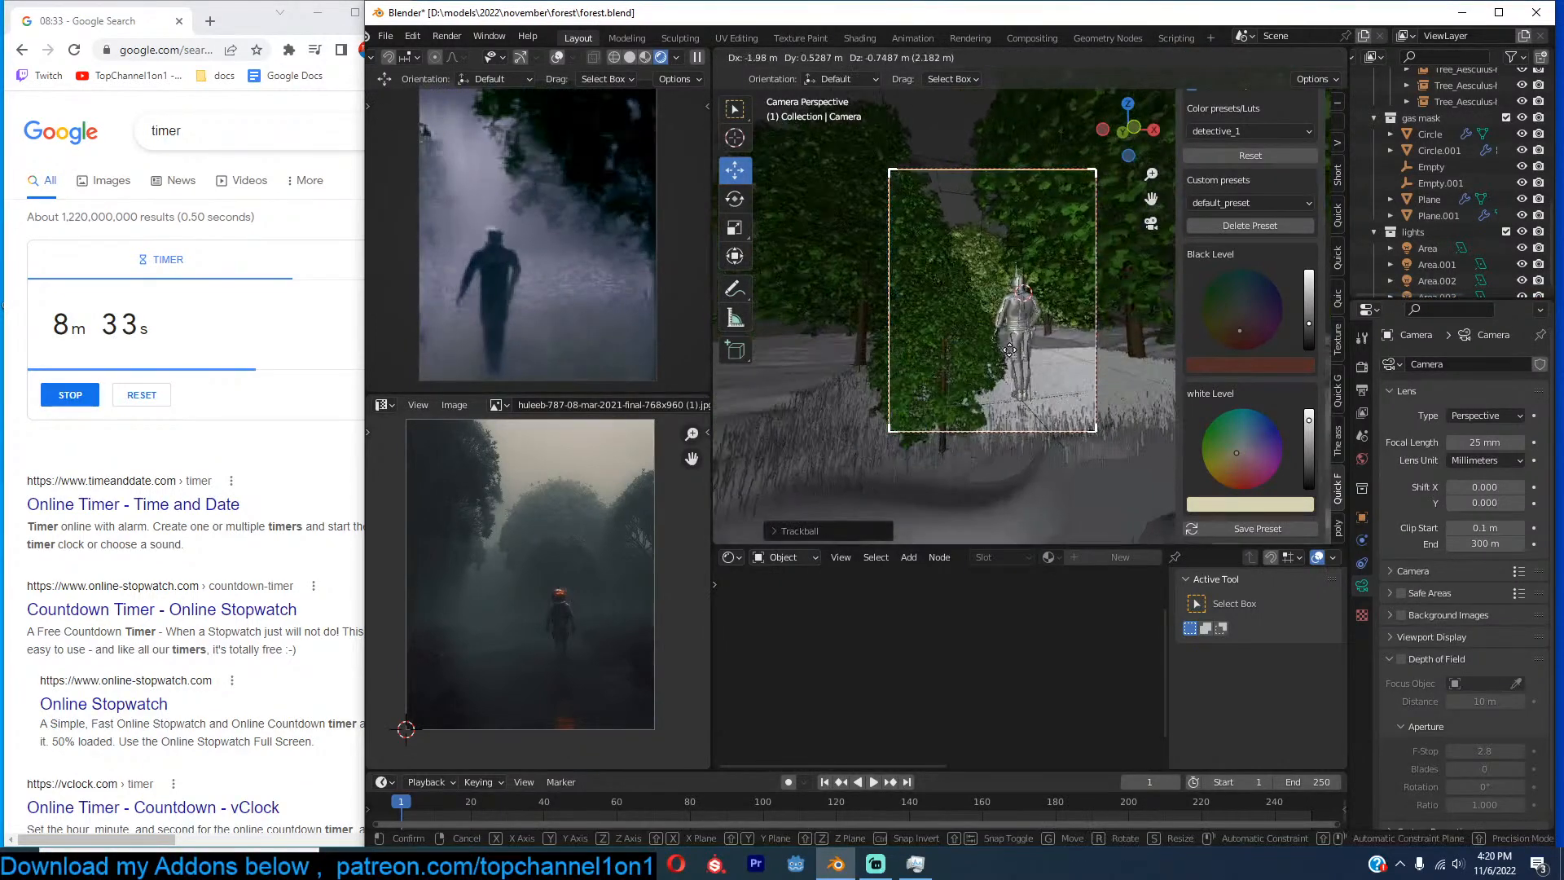
left_click(990, 359)
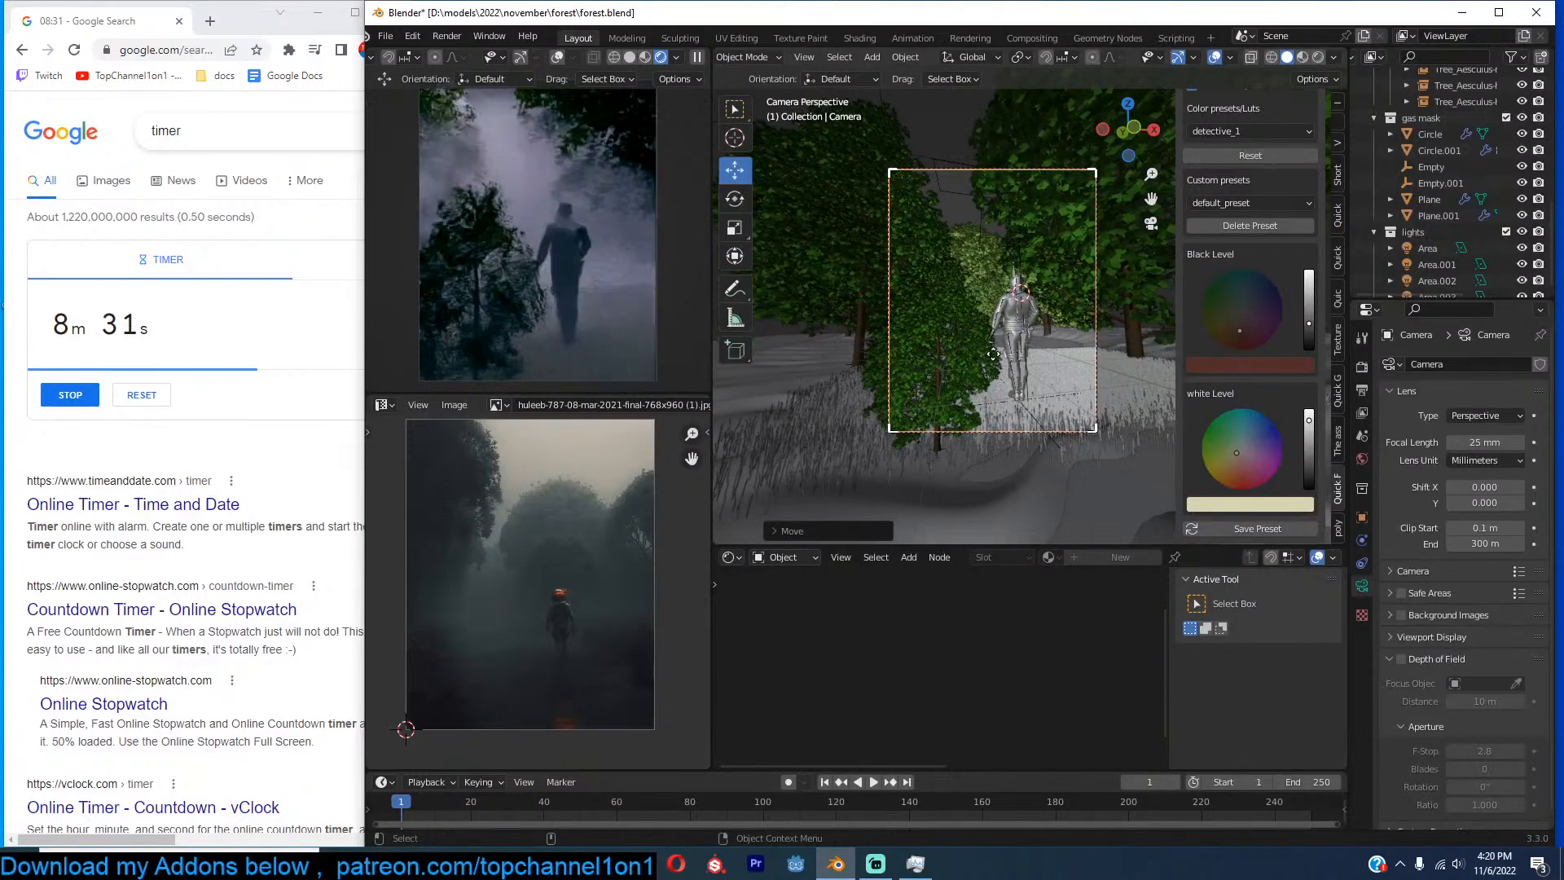
Select the small tree covering the left of the camera frame and snap it to a 3D cursor placed right of the soldier.
left_click(990, 358)
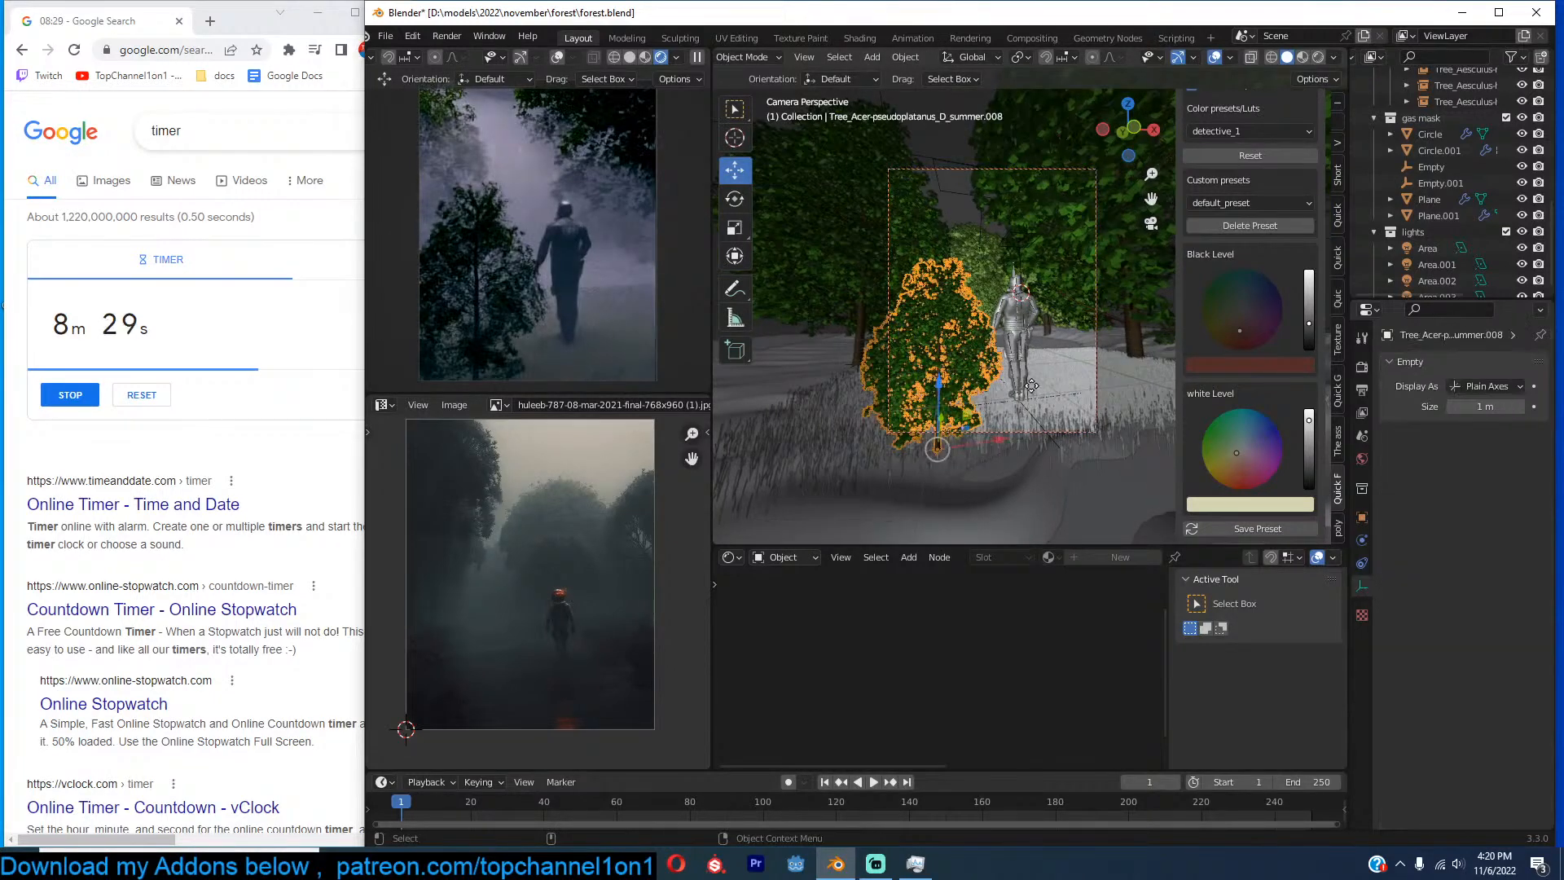
key("shift+s")
left_click(1055, 240)
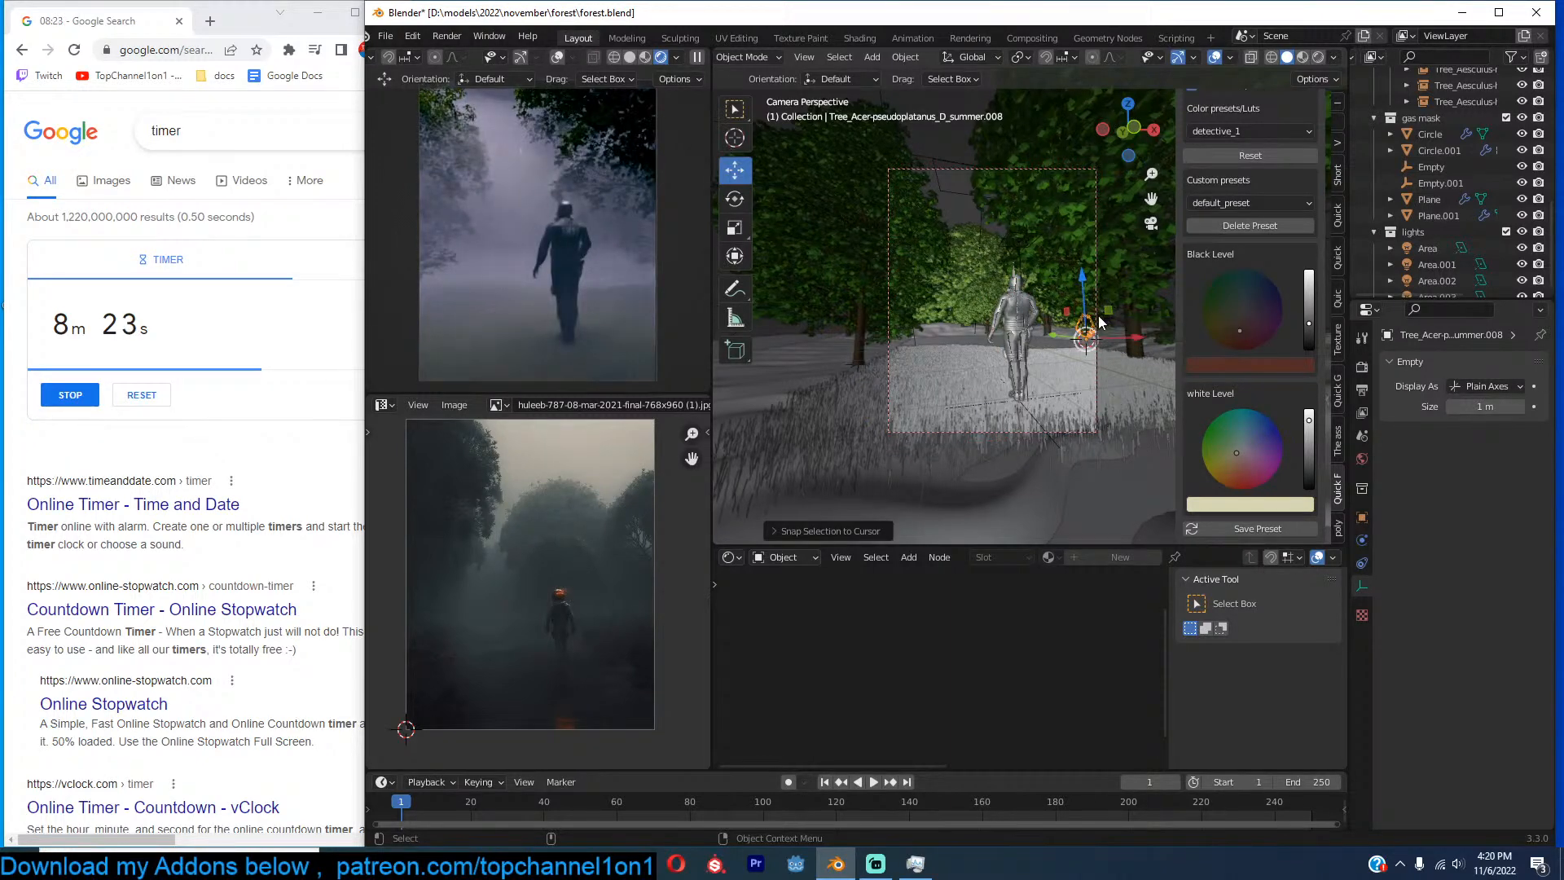
Select the camera and adjust its distance from the soldier along its local Z axis.
left_click(966, 171)
key("g")
key("z")
key("z")
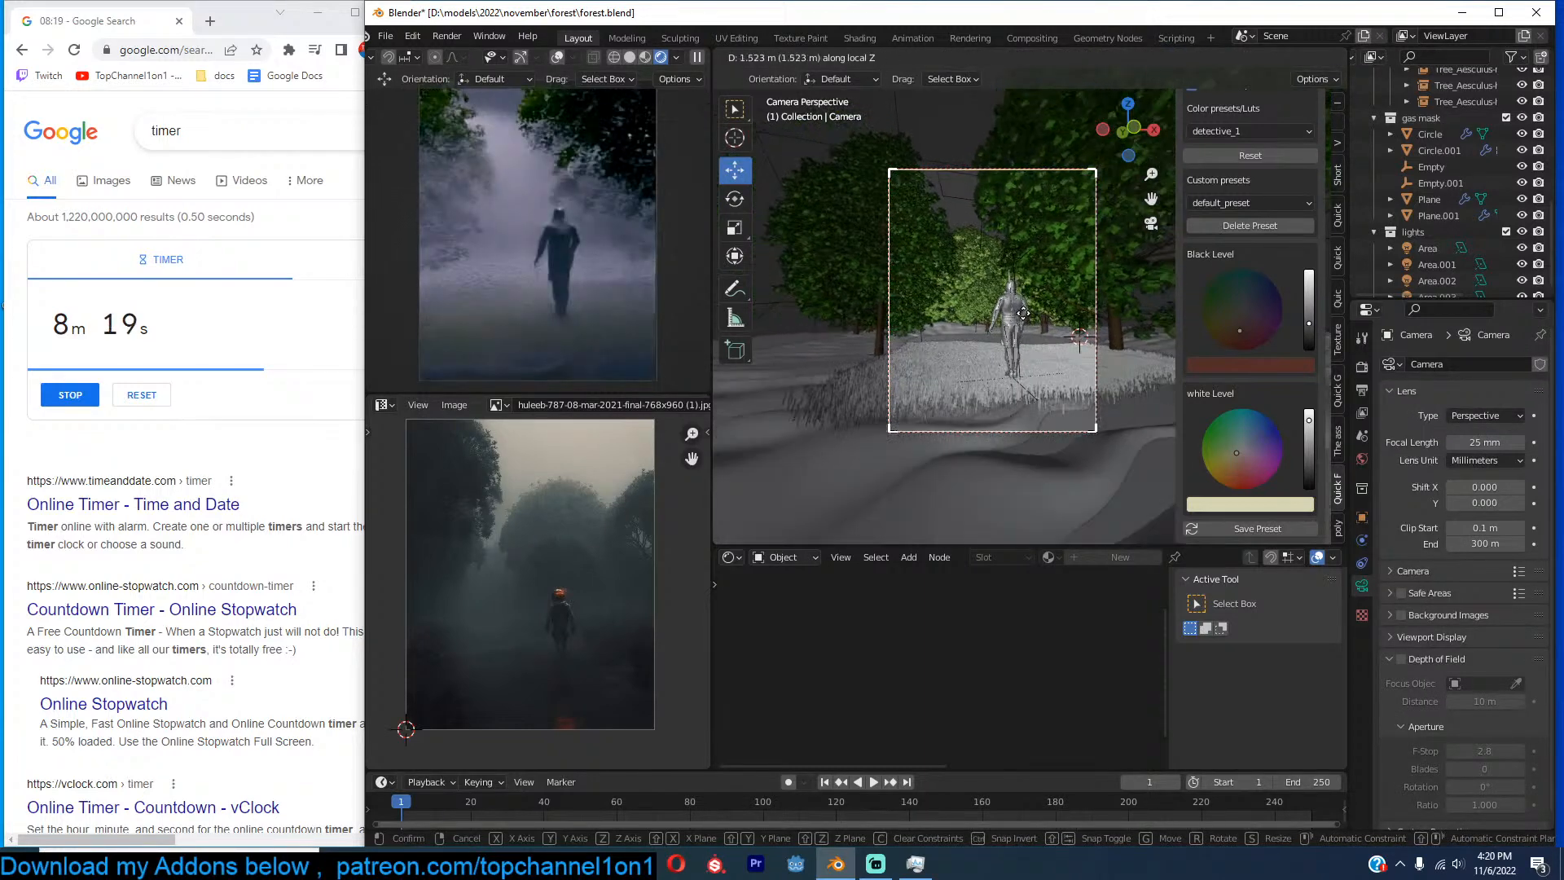
left_click(1023, 309)
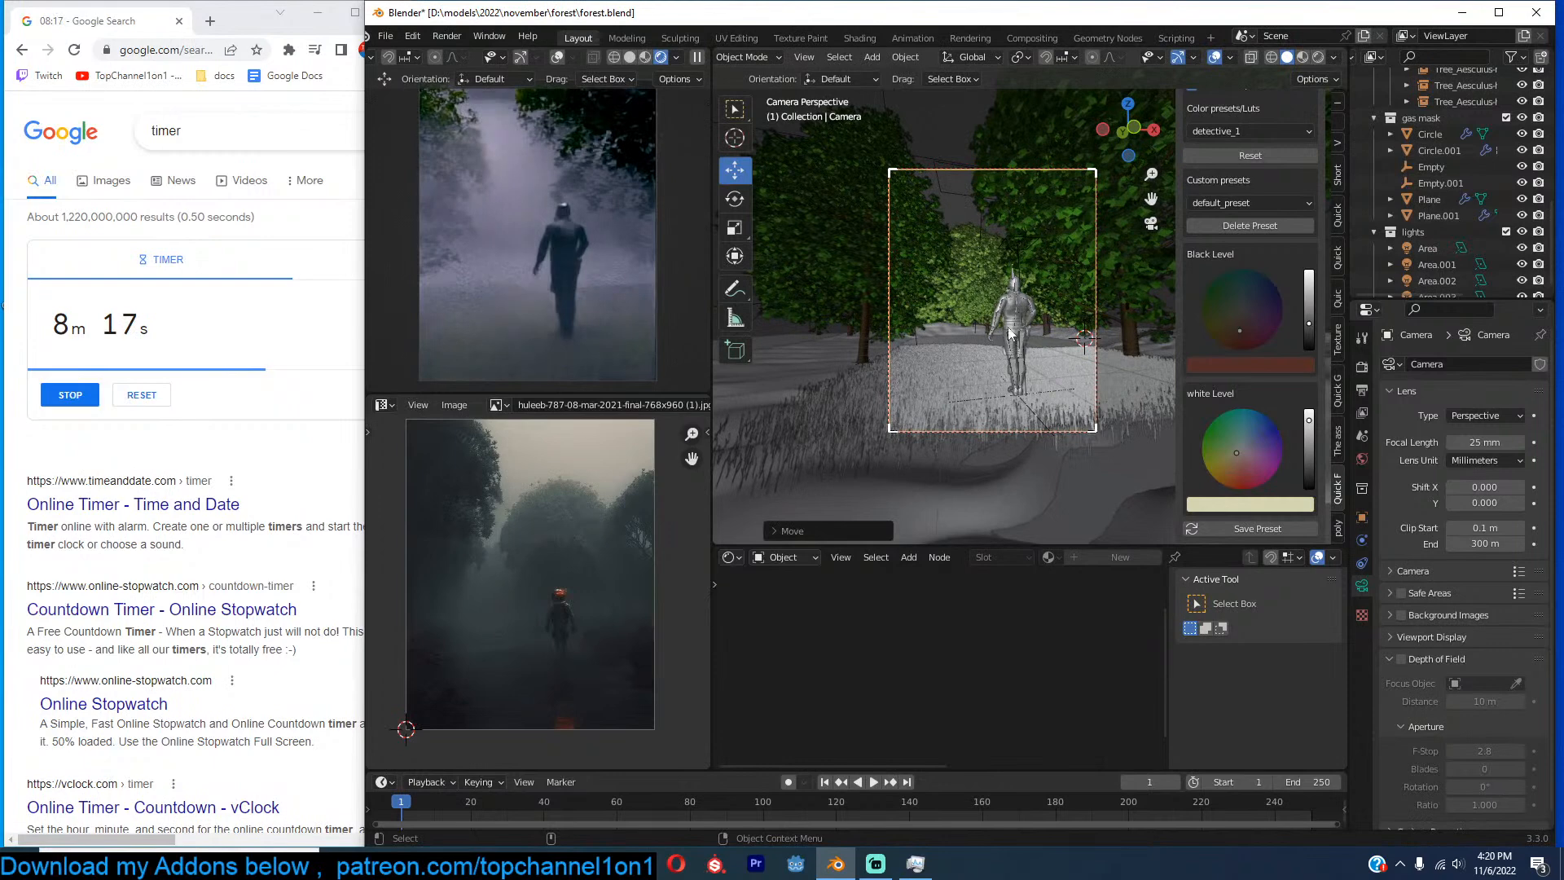
Scale up the grass patch around the soldier, clear the selection and save the file.
left_click(1085, 384)
key("s")
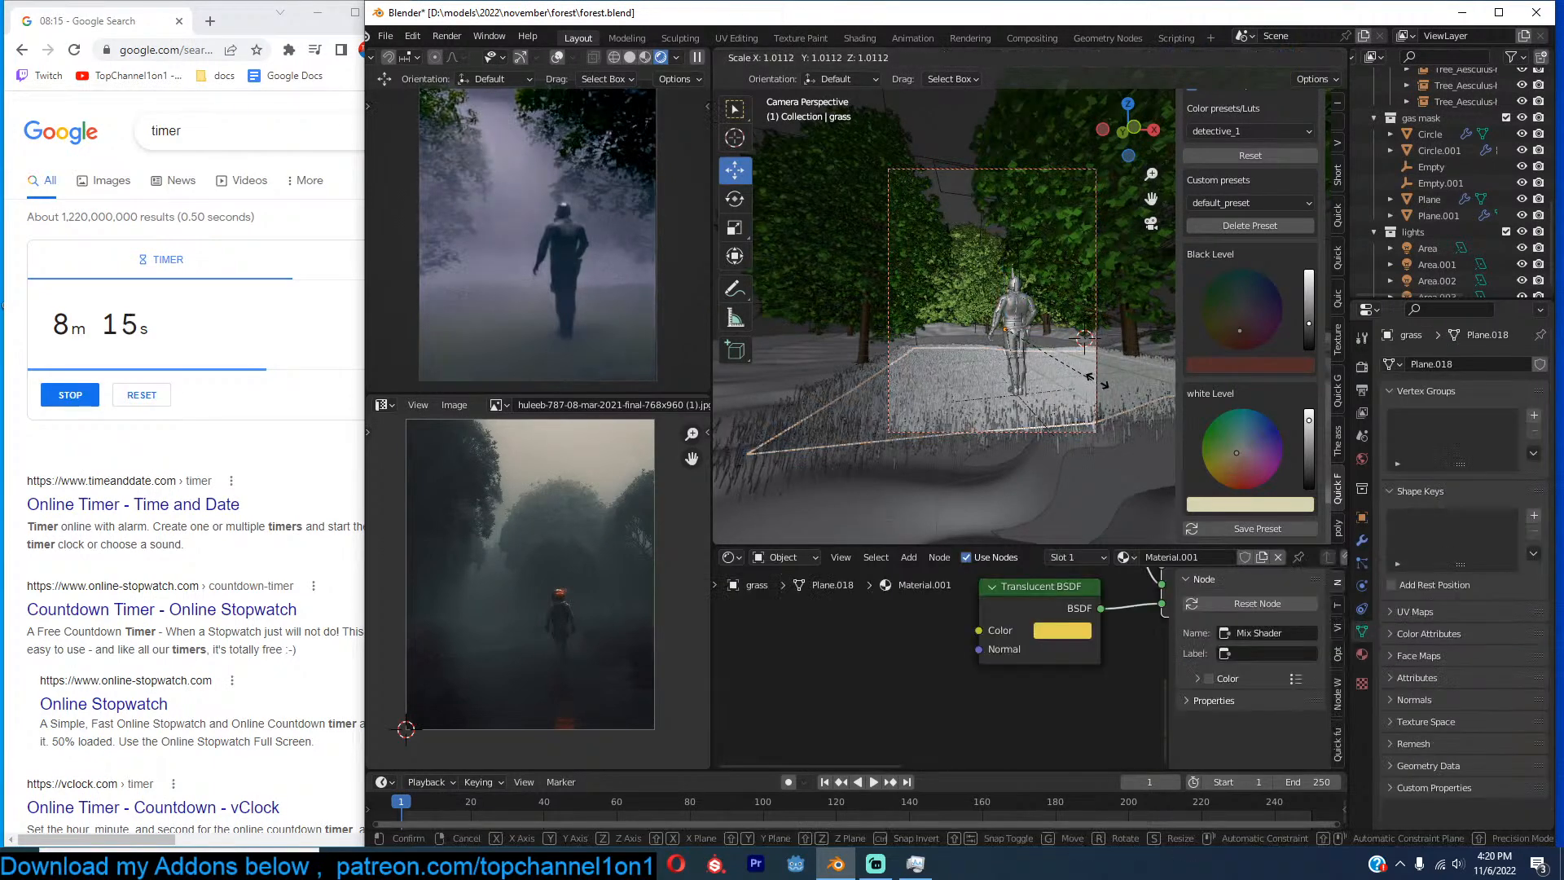
left_click(1068, 369)
key("alt+a")
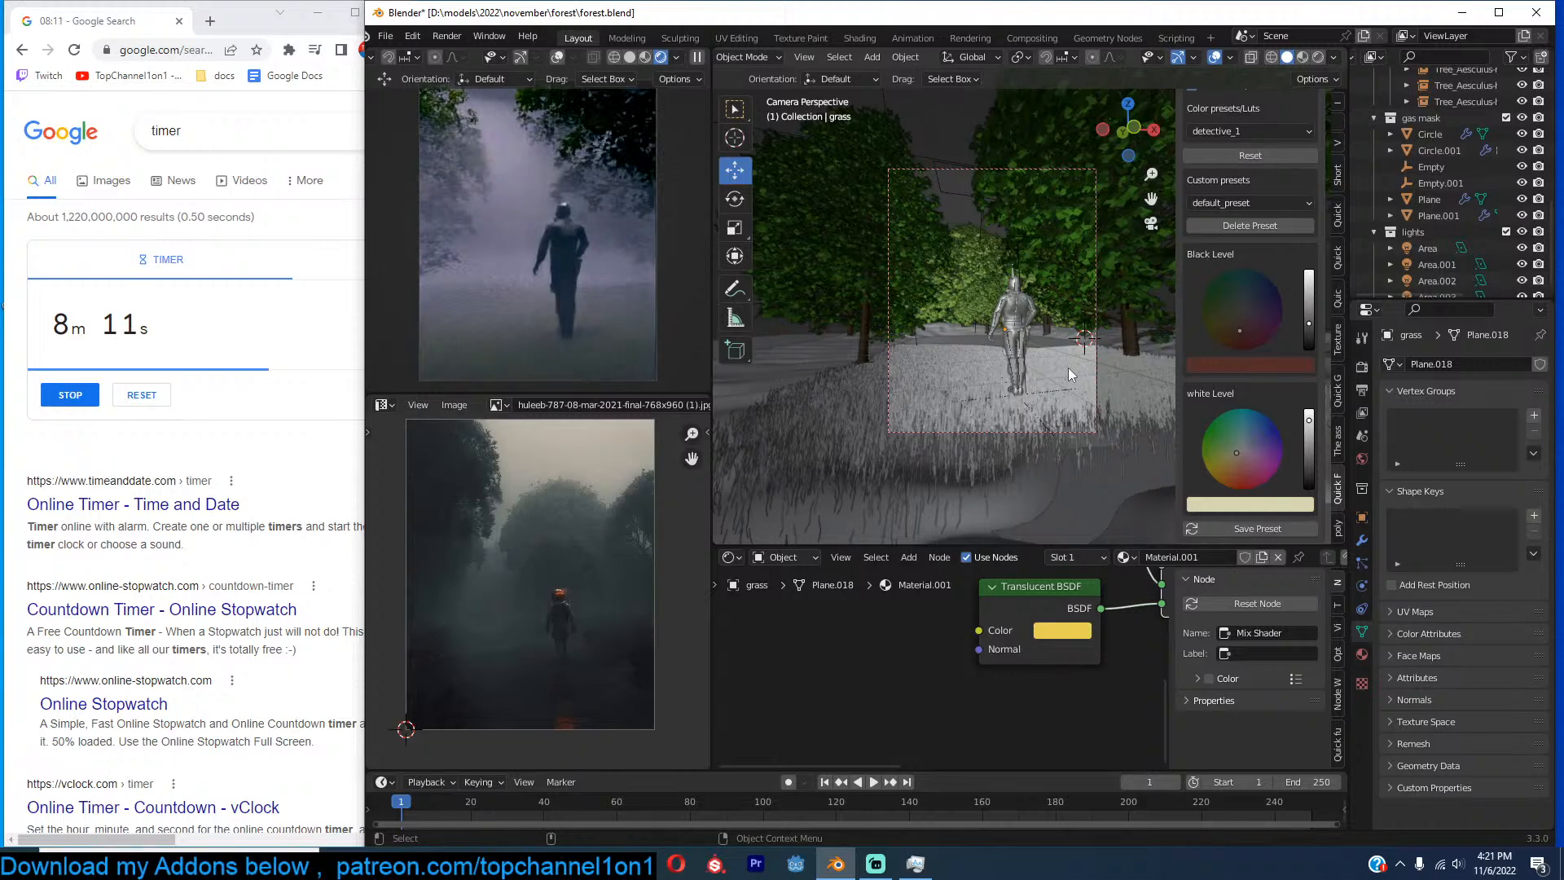
key("ctrl+s")
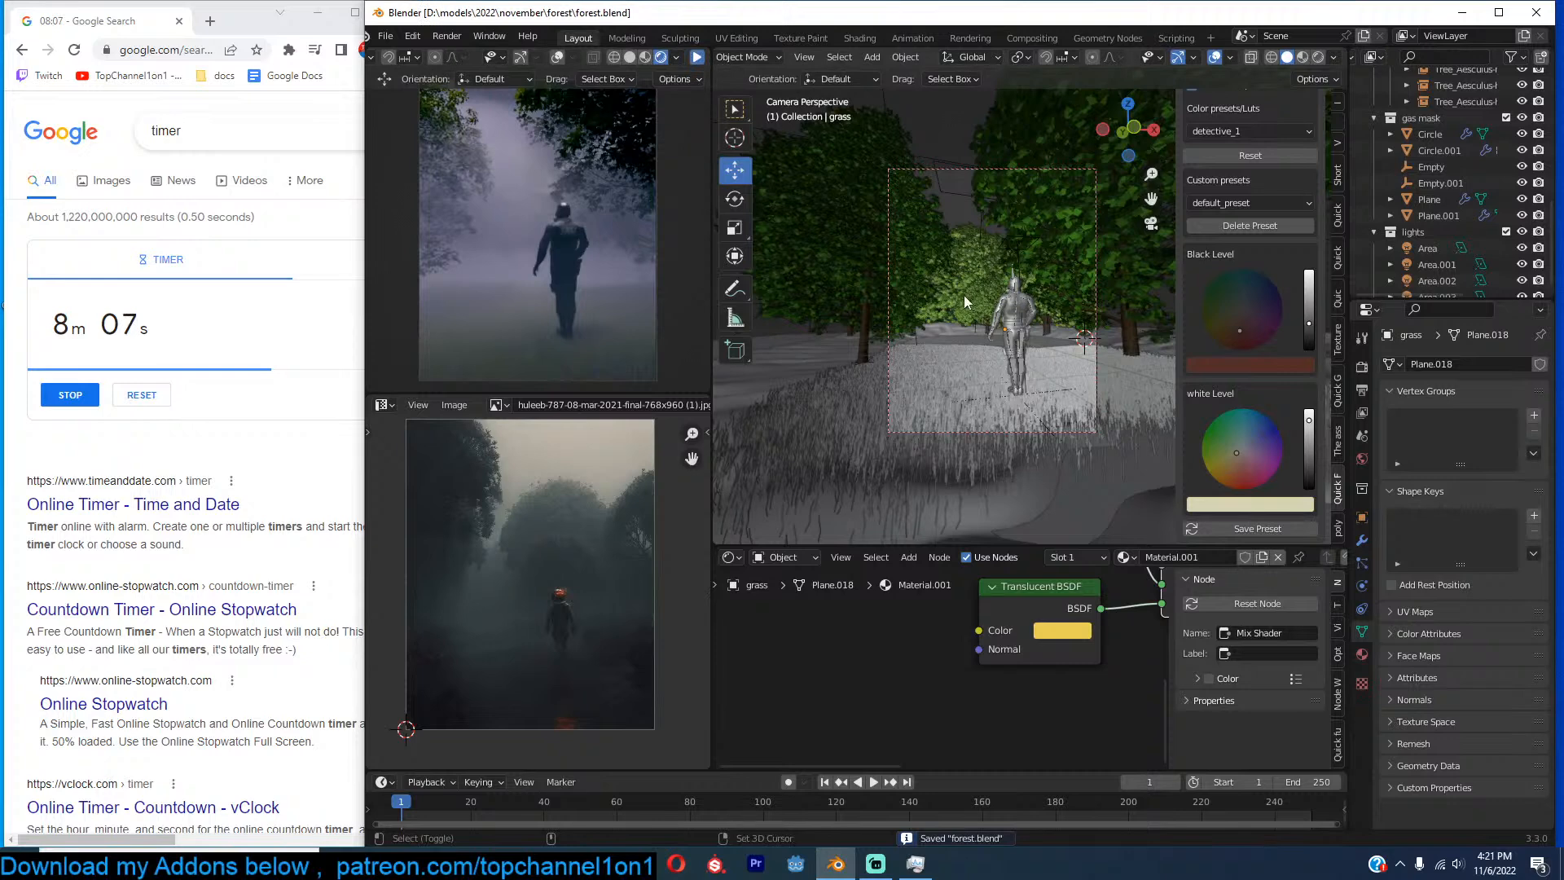
Add a plane behind the soldier, rotate it 90° about X and scale it up.
key("shift+a")
mouse_move(937, 135)
left_click(1020, 134)
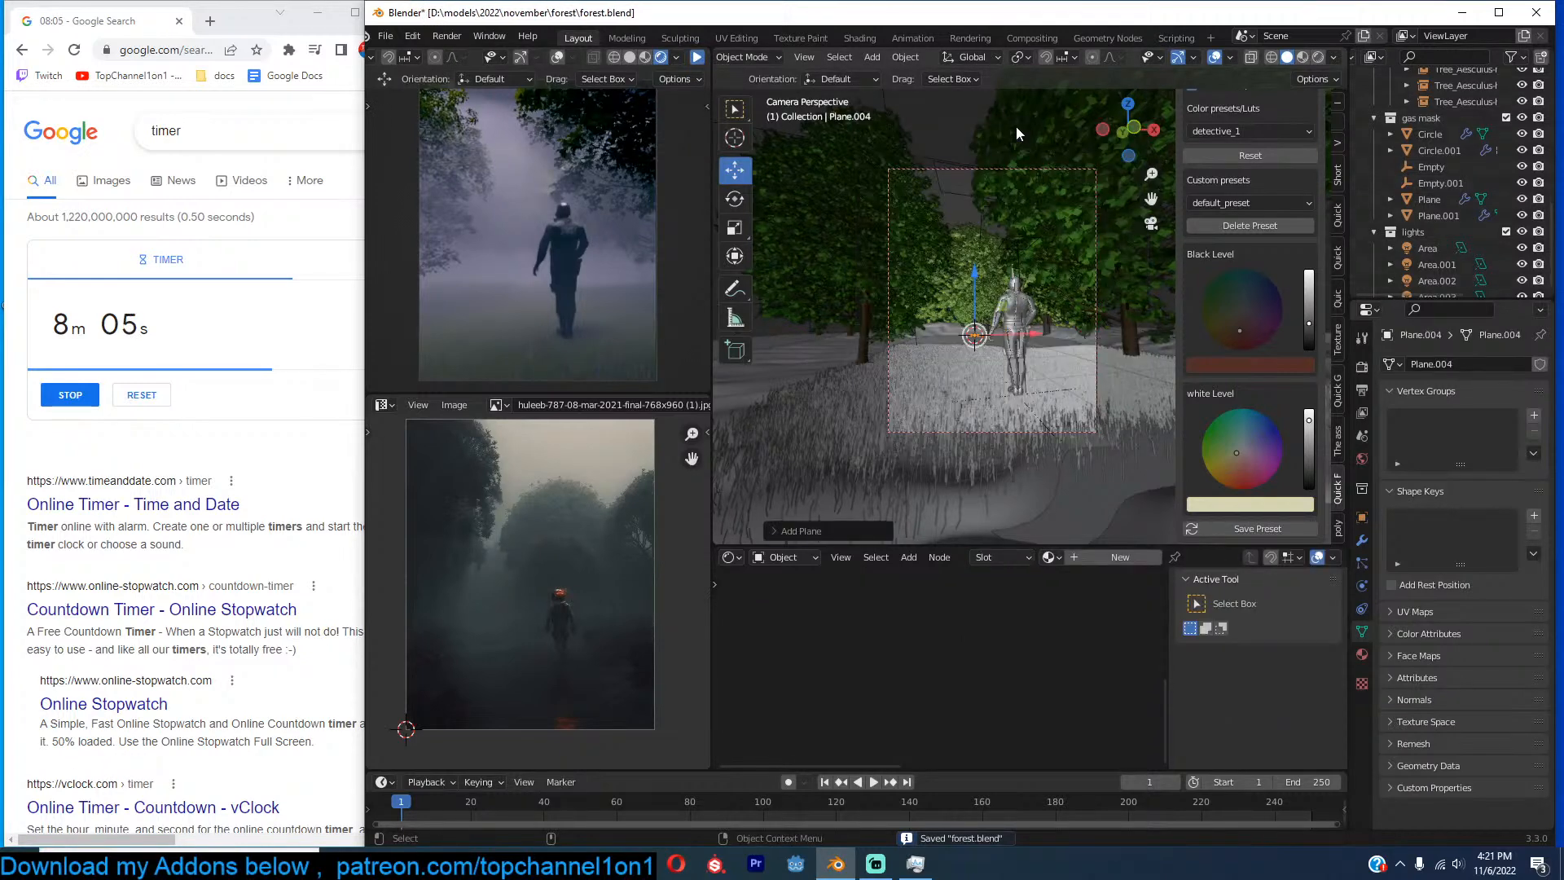
type("rx90")
left_click(1052, 344)
key("s")
left_click(1259, 252)
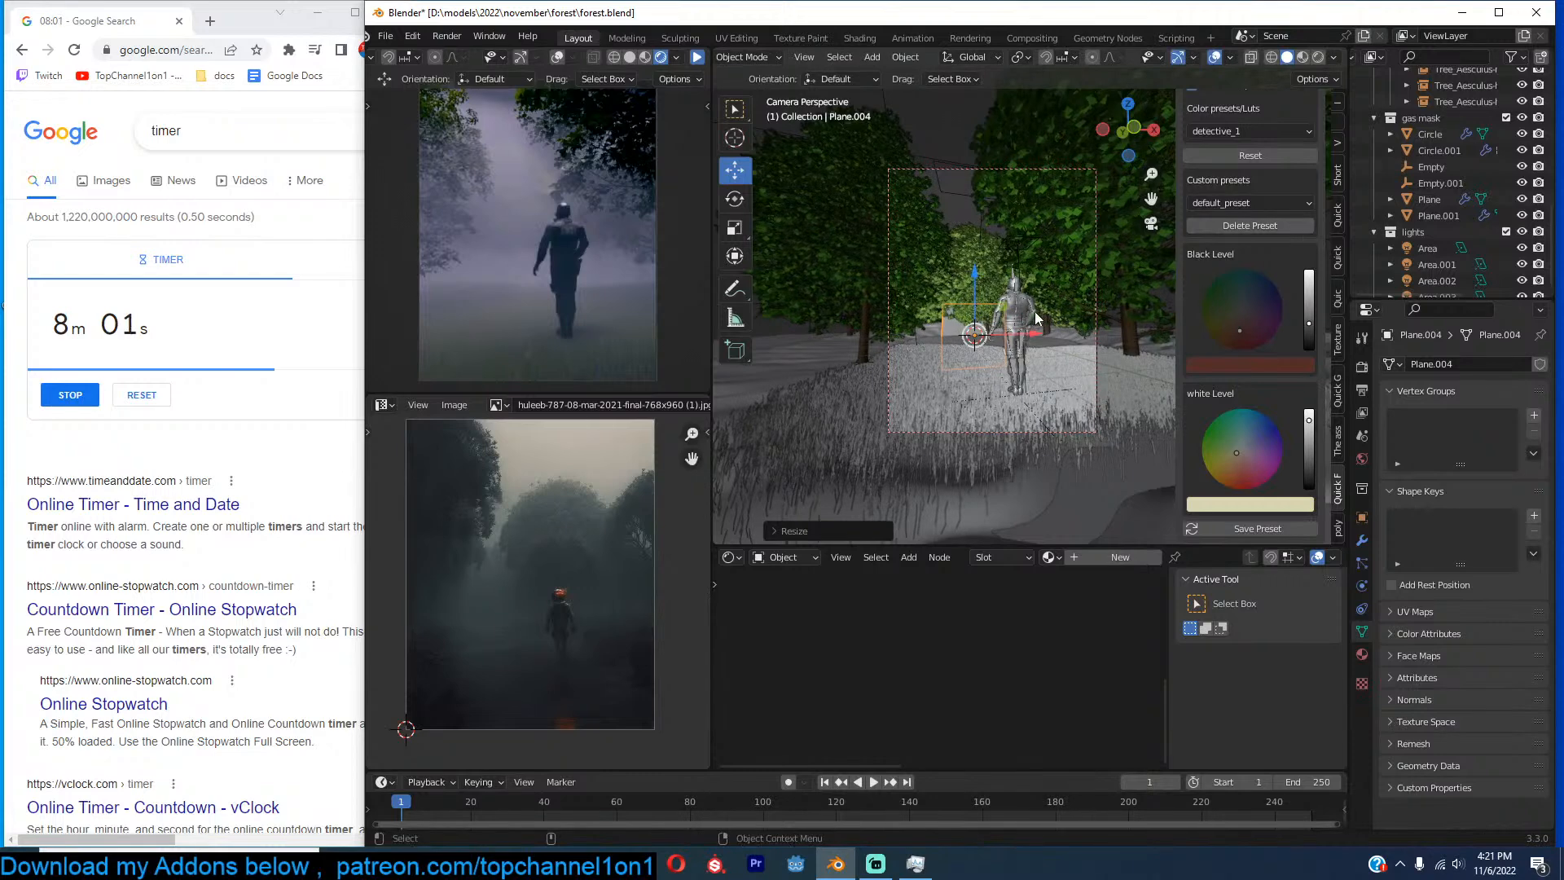
Inset the plane's face and delete the inner face to form a square frame, and position it among the trees from the top view.
key("Tab")
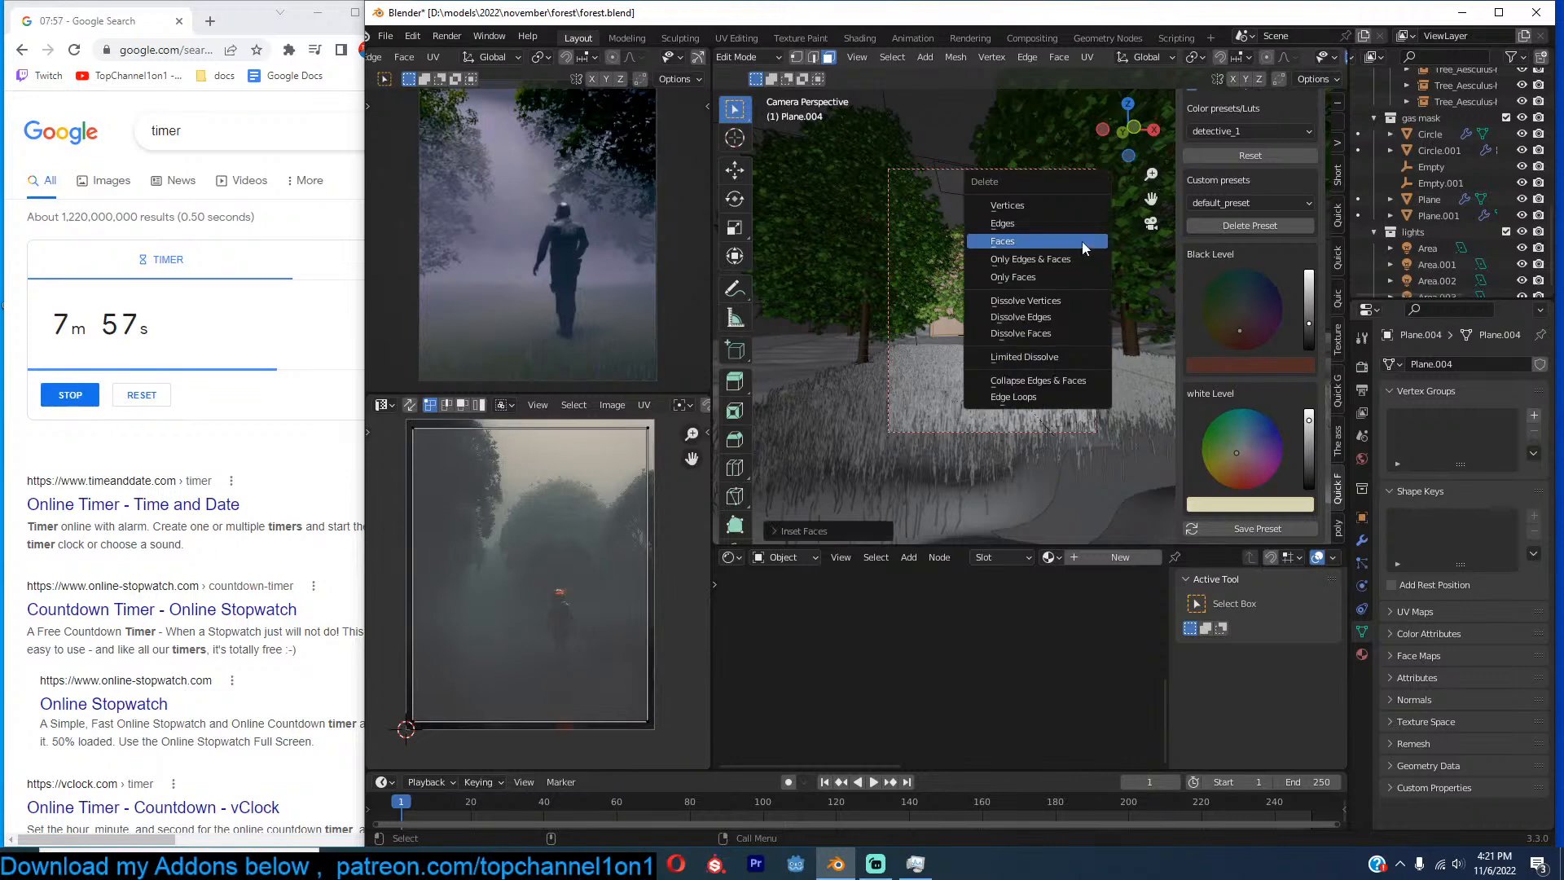
key("Tab")
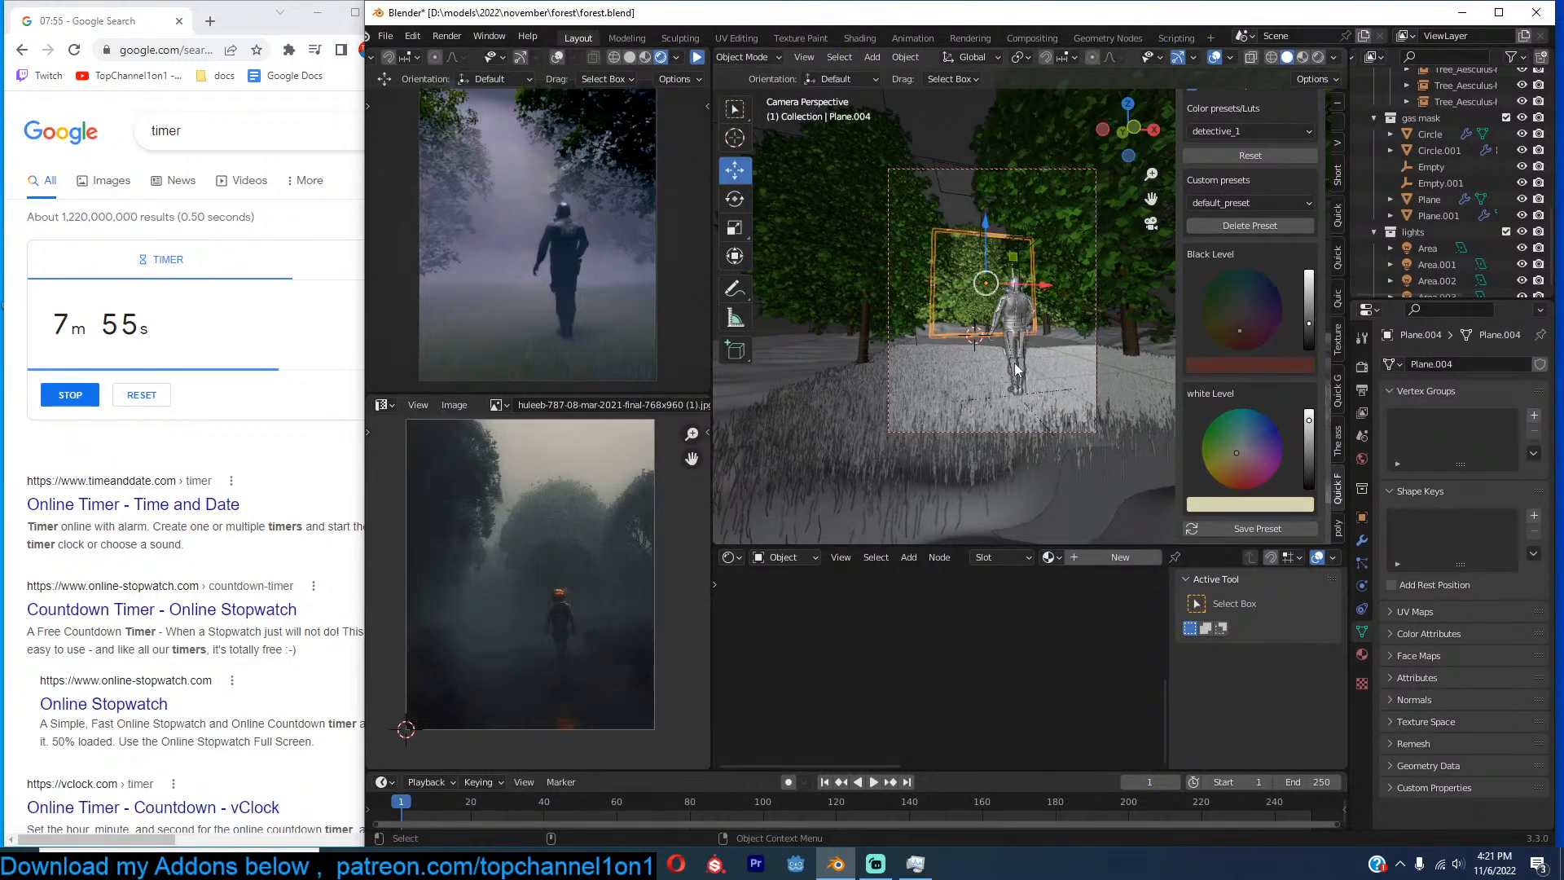
key("KP_7")
key("g")
left_click(1008, 413)
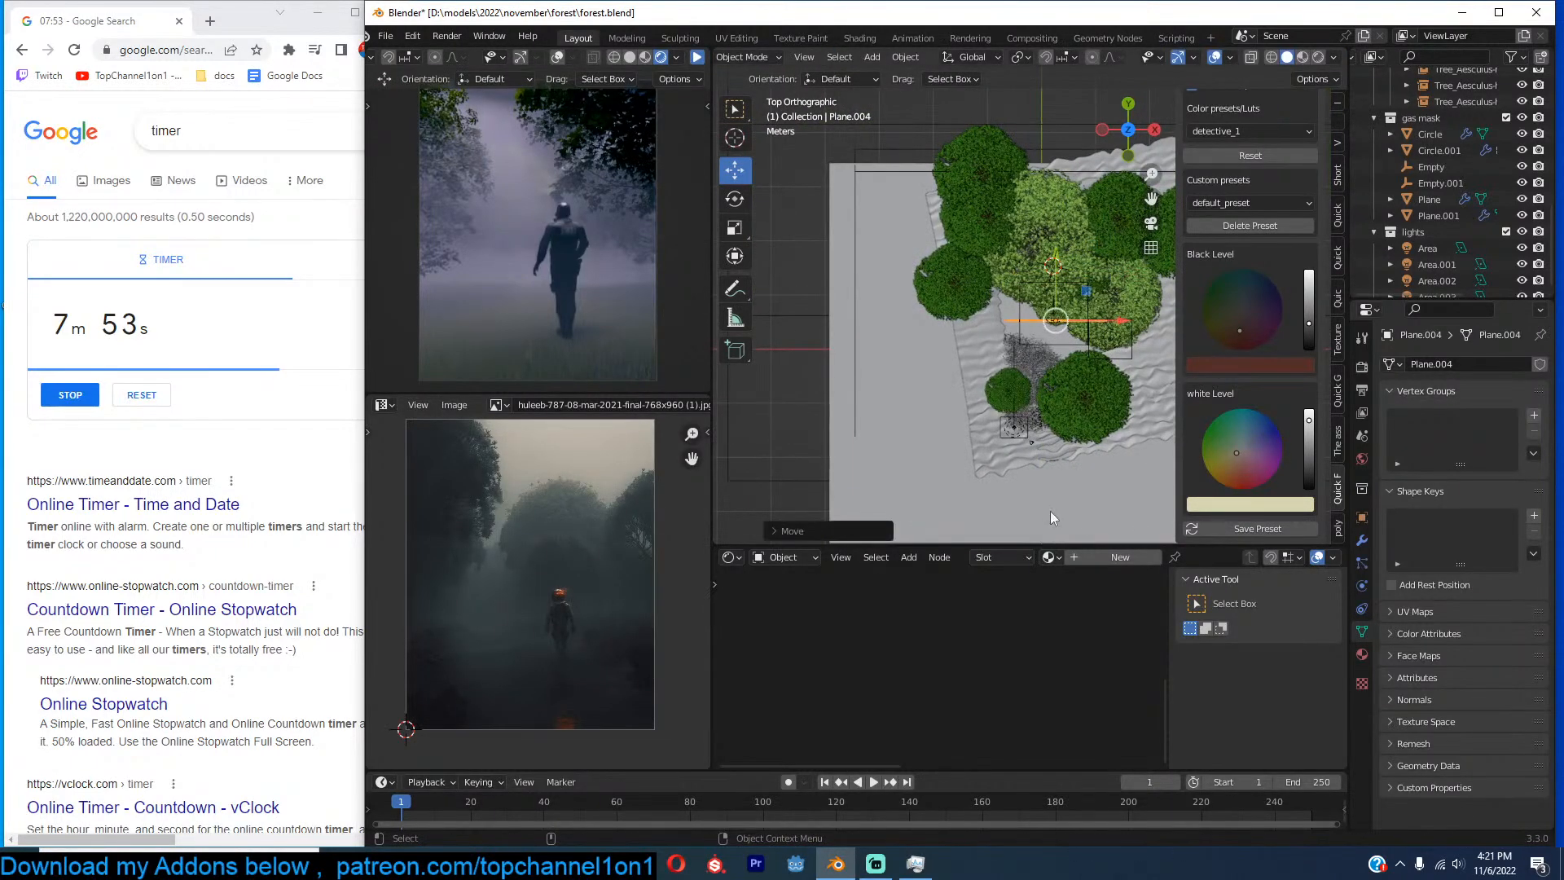
Create a new material for the square frame and replace its Principled BSDF with an Emission shader.
middle_click_drag(932, 633, 873, 643)
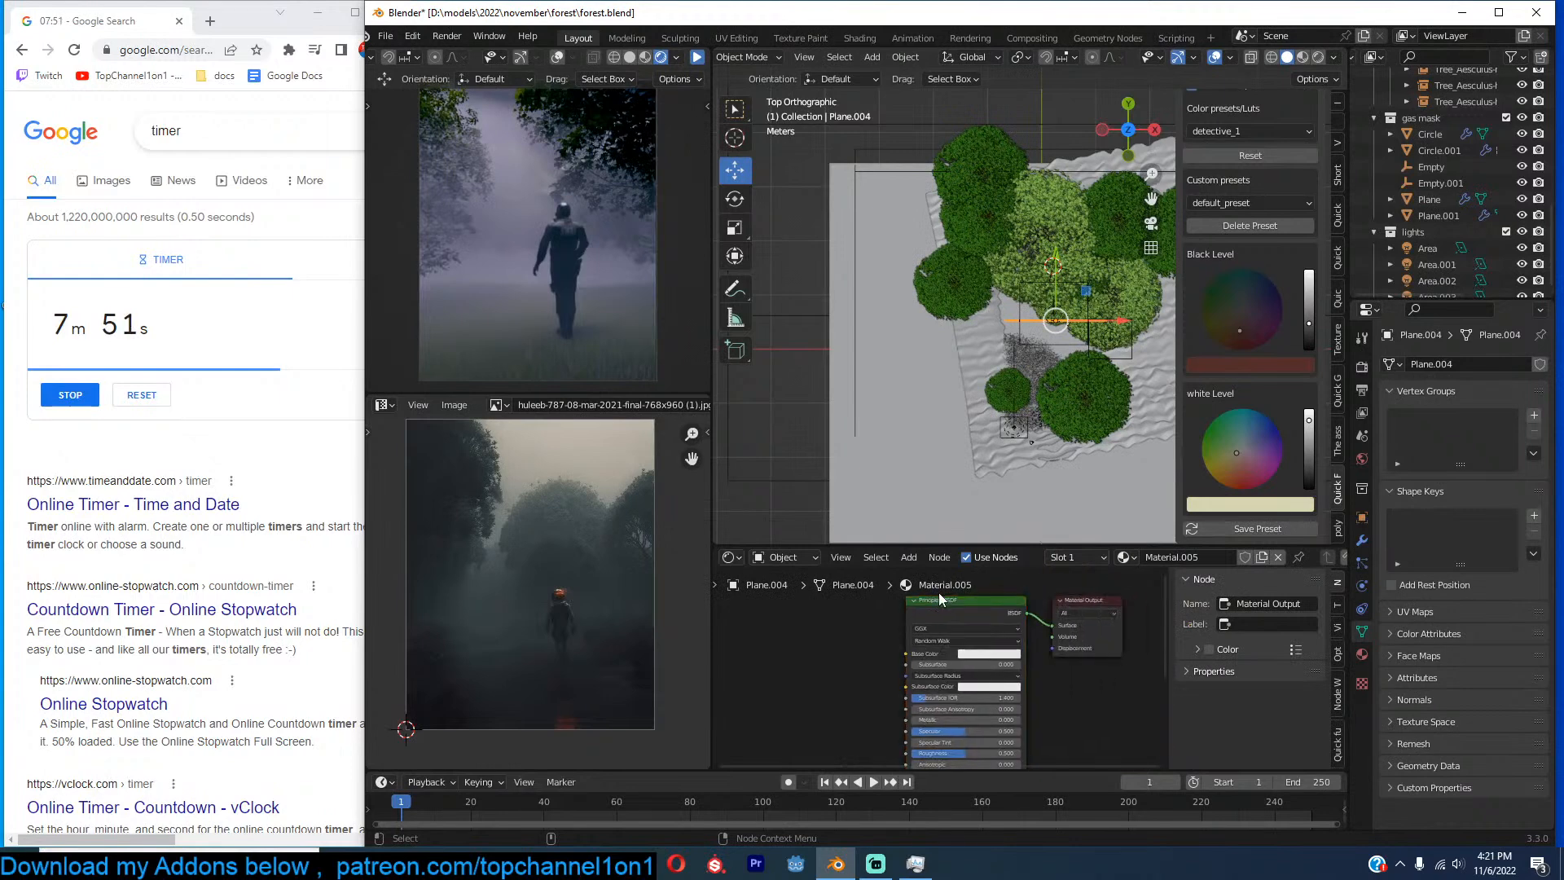
left_click(945, 603)
key("x")
key("shift+a")
left_click(920, 604)
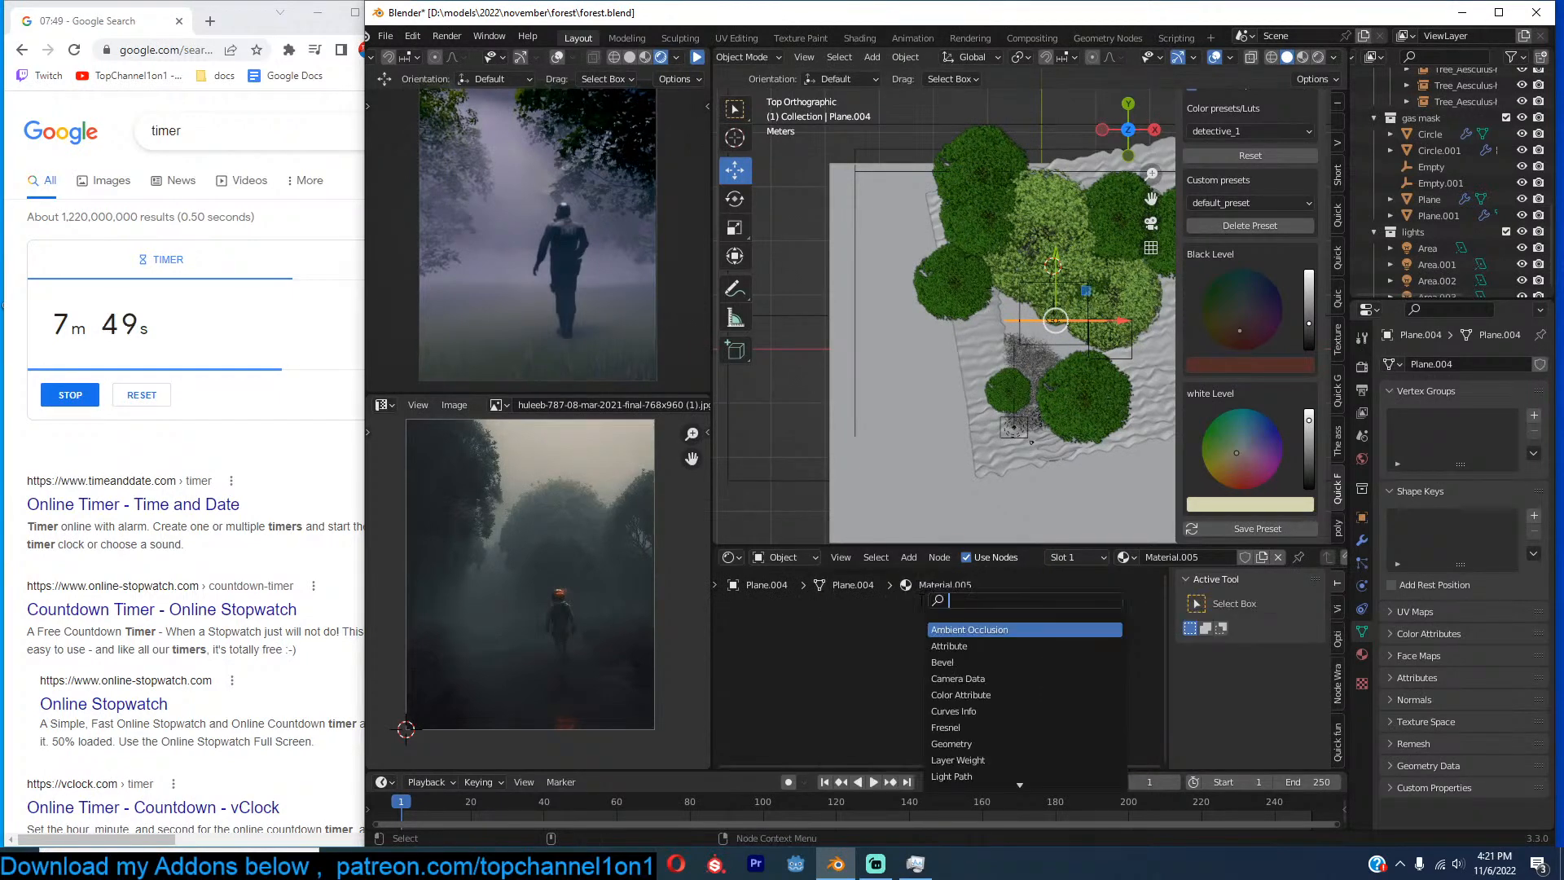
type("emis")
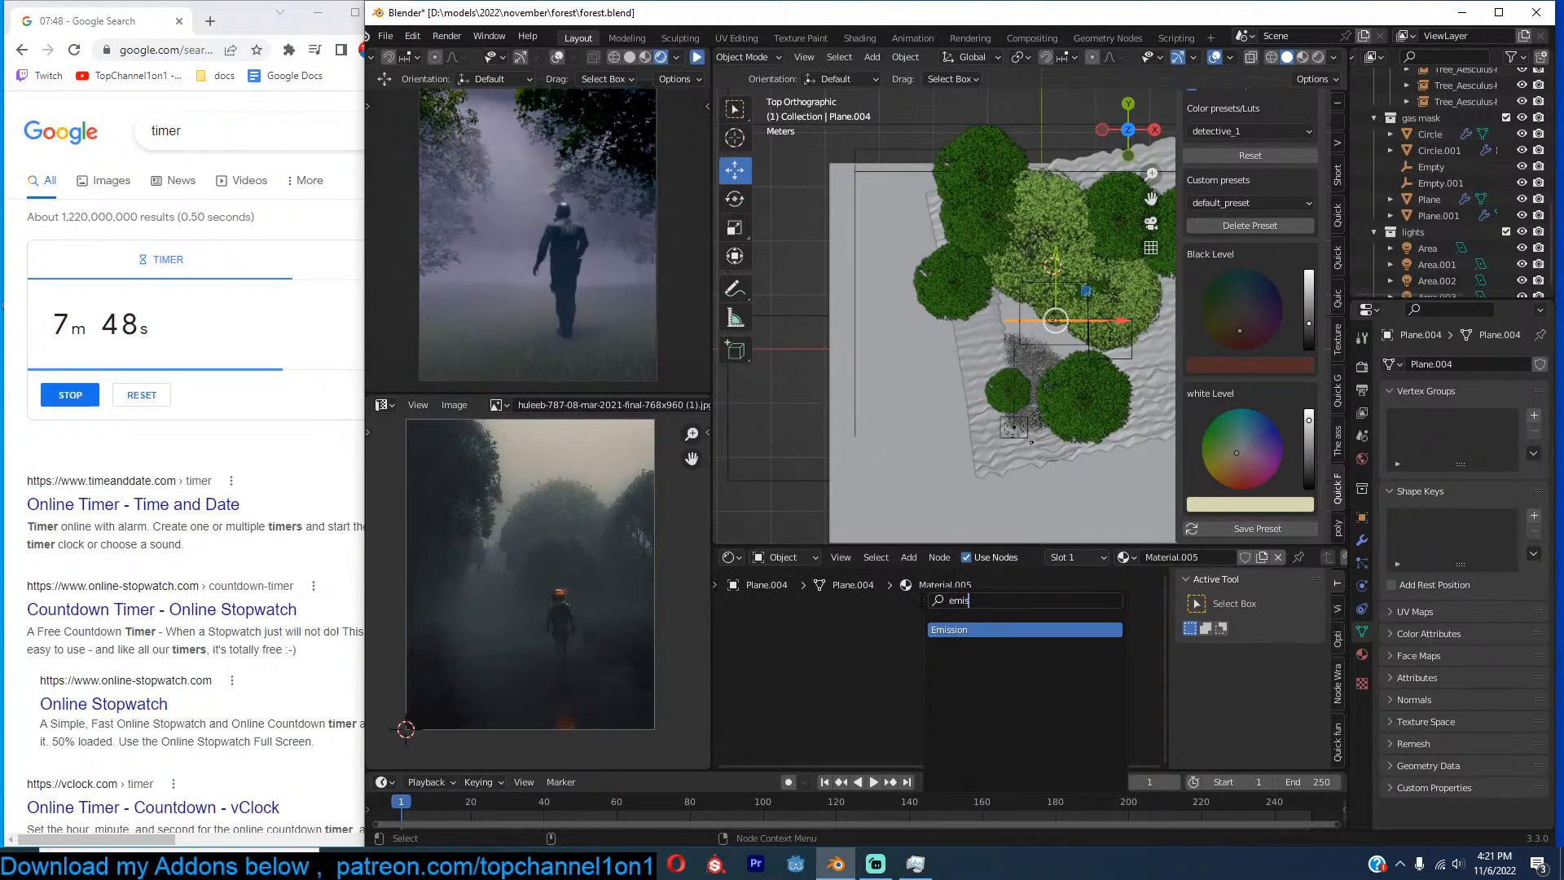
left_click(968, 630)
Connect the Emission shader to the material output, set its strength to 1000 and its color to orange-red, and save the file.
left_click(921, 637)
double_click(919, 651)
type("1000")
key("Return")
left_click(910, 644)
left_click(929, 563)
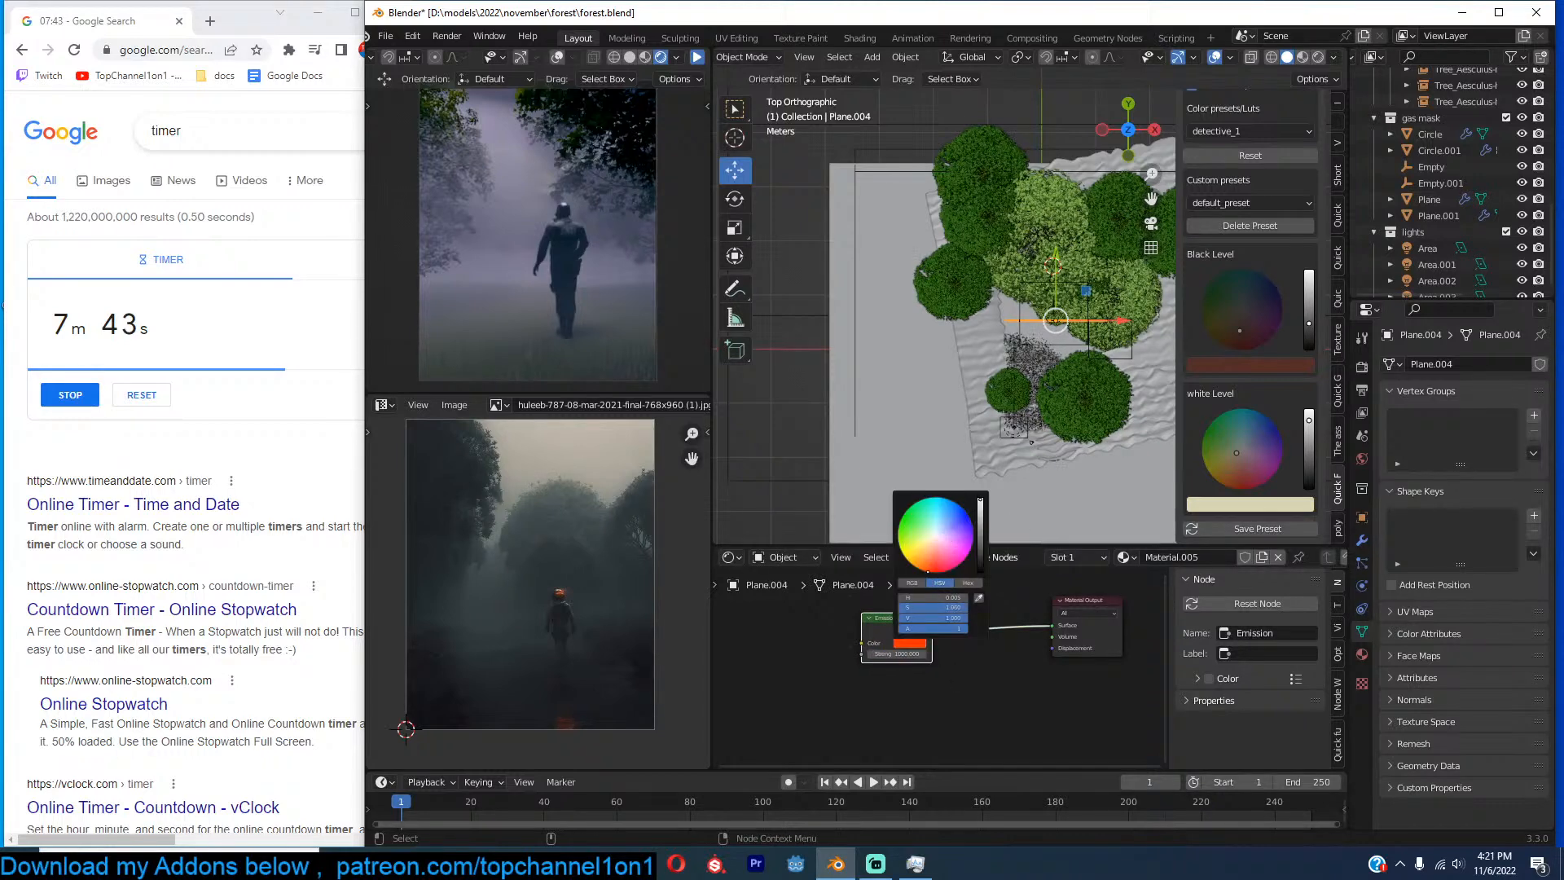
key("ctrl+s")
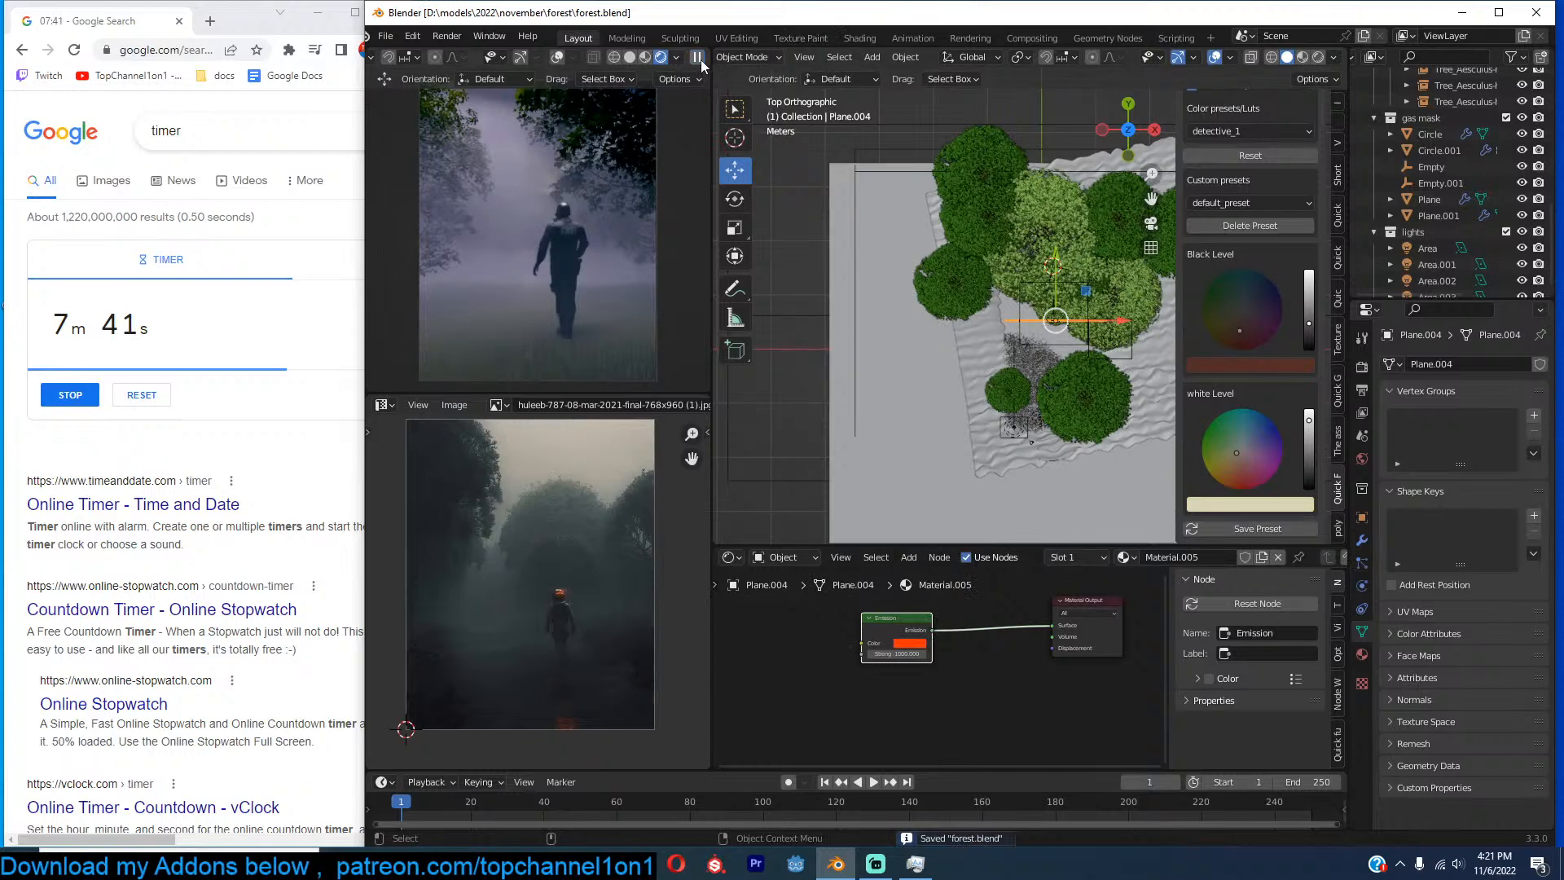
Scale down the square frame as seen through the camera.
middle_click_drag(941, 218, 943, 222)
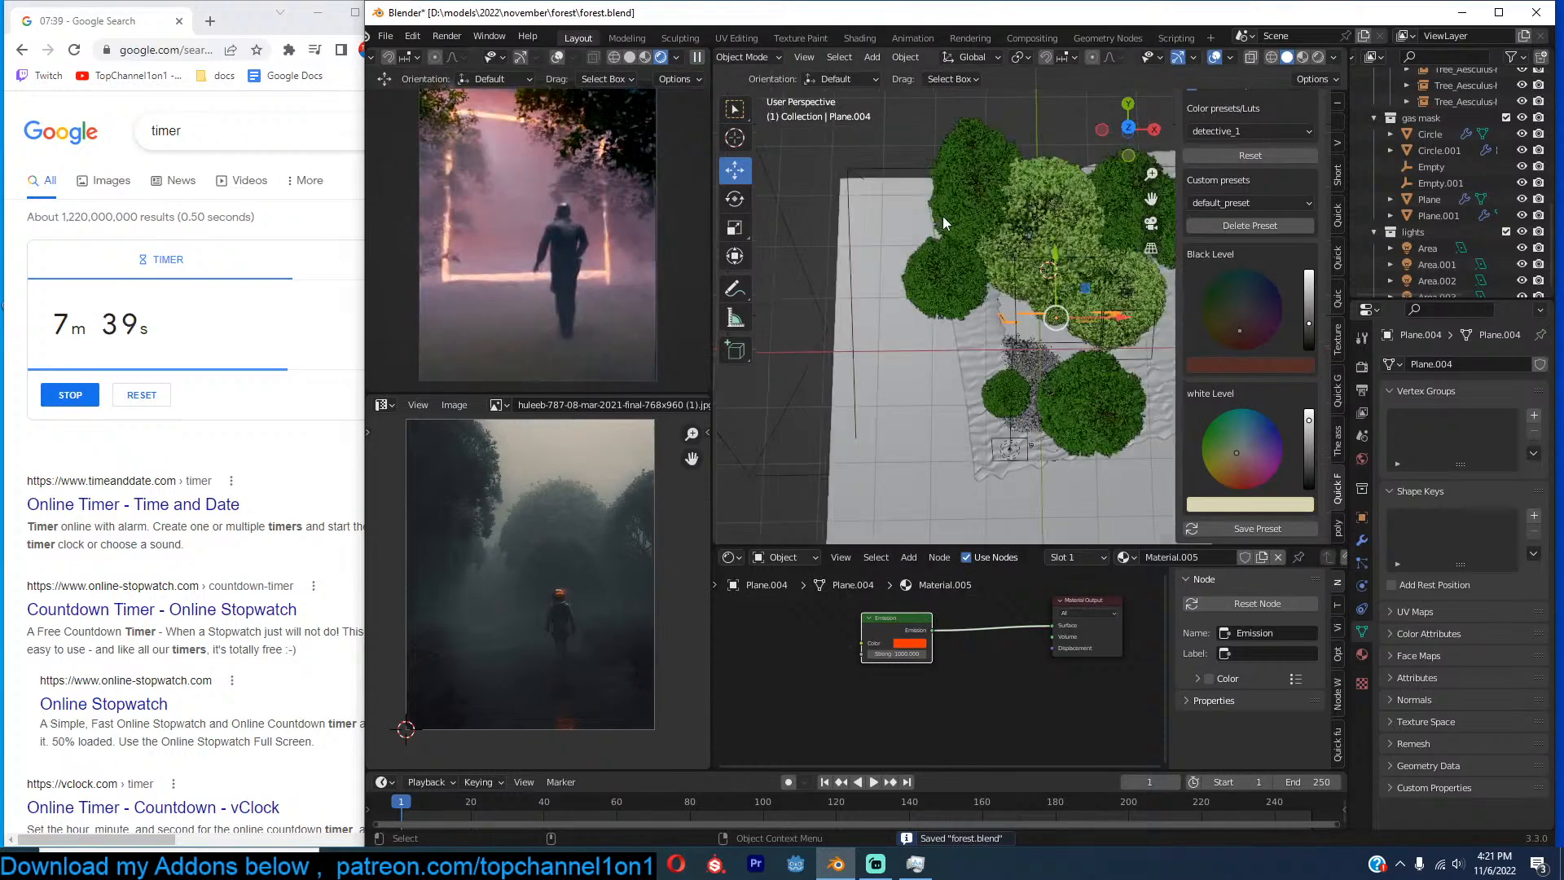
key("KP_0")
key("s")
left_click(1031, 279)
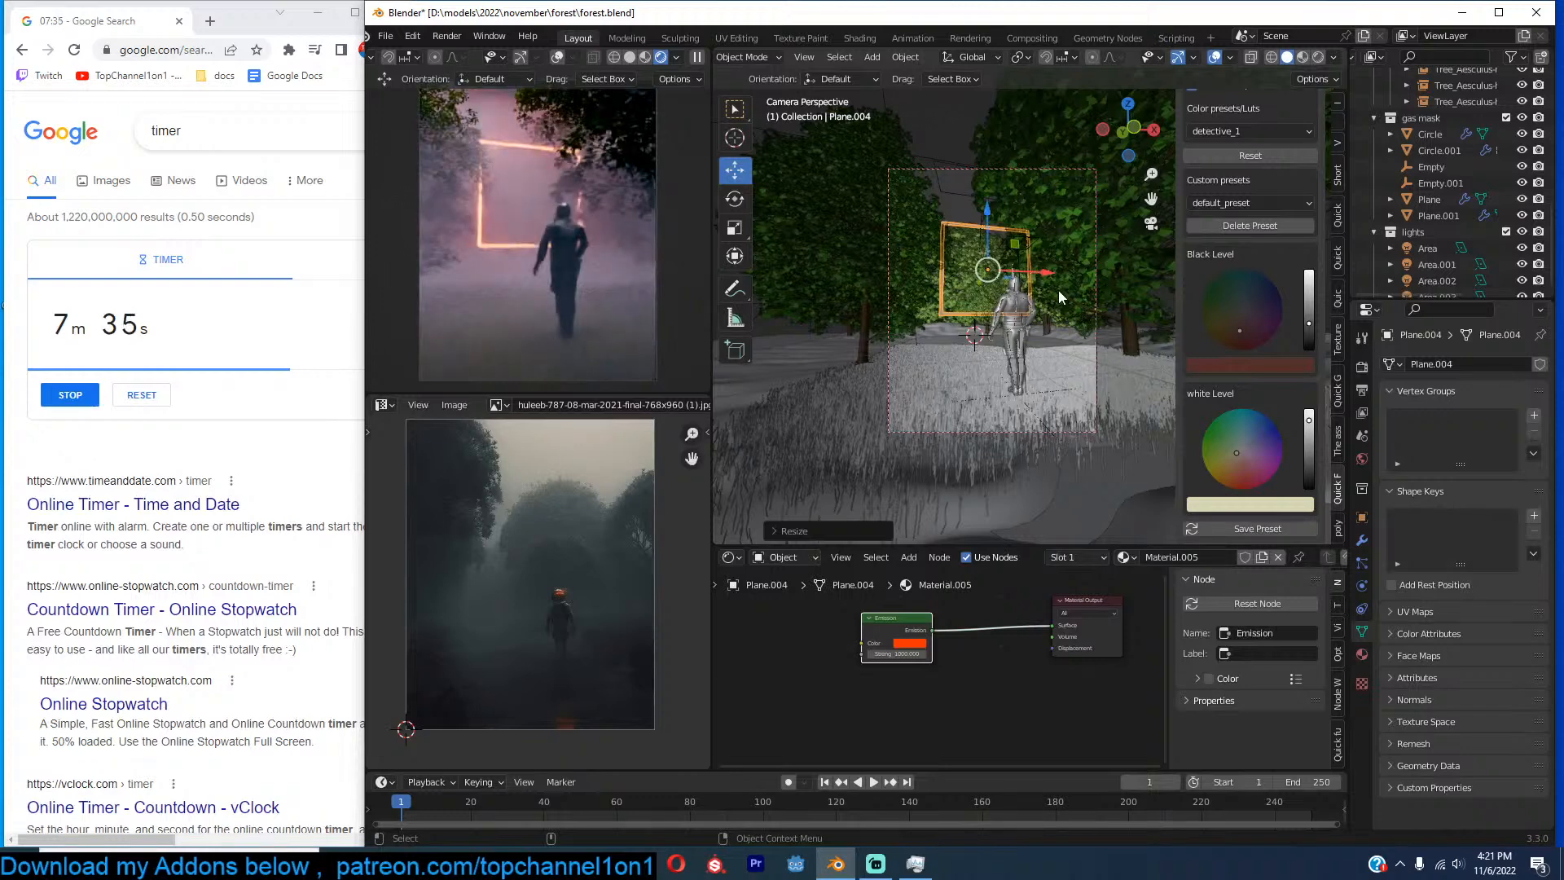
Select the fog volume object and shift it slightly within the camera view.
middle_click_drag(1059, 290, 990, 305)
scroll(1001, 277, "down", 5)
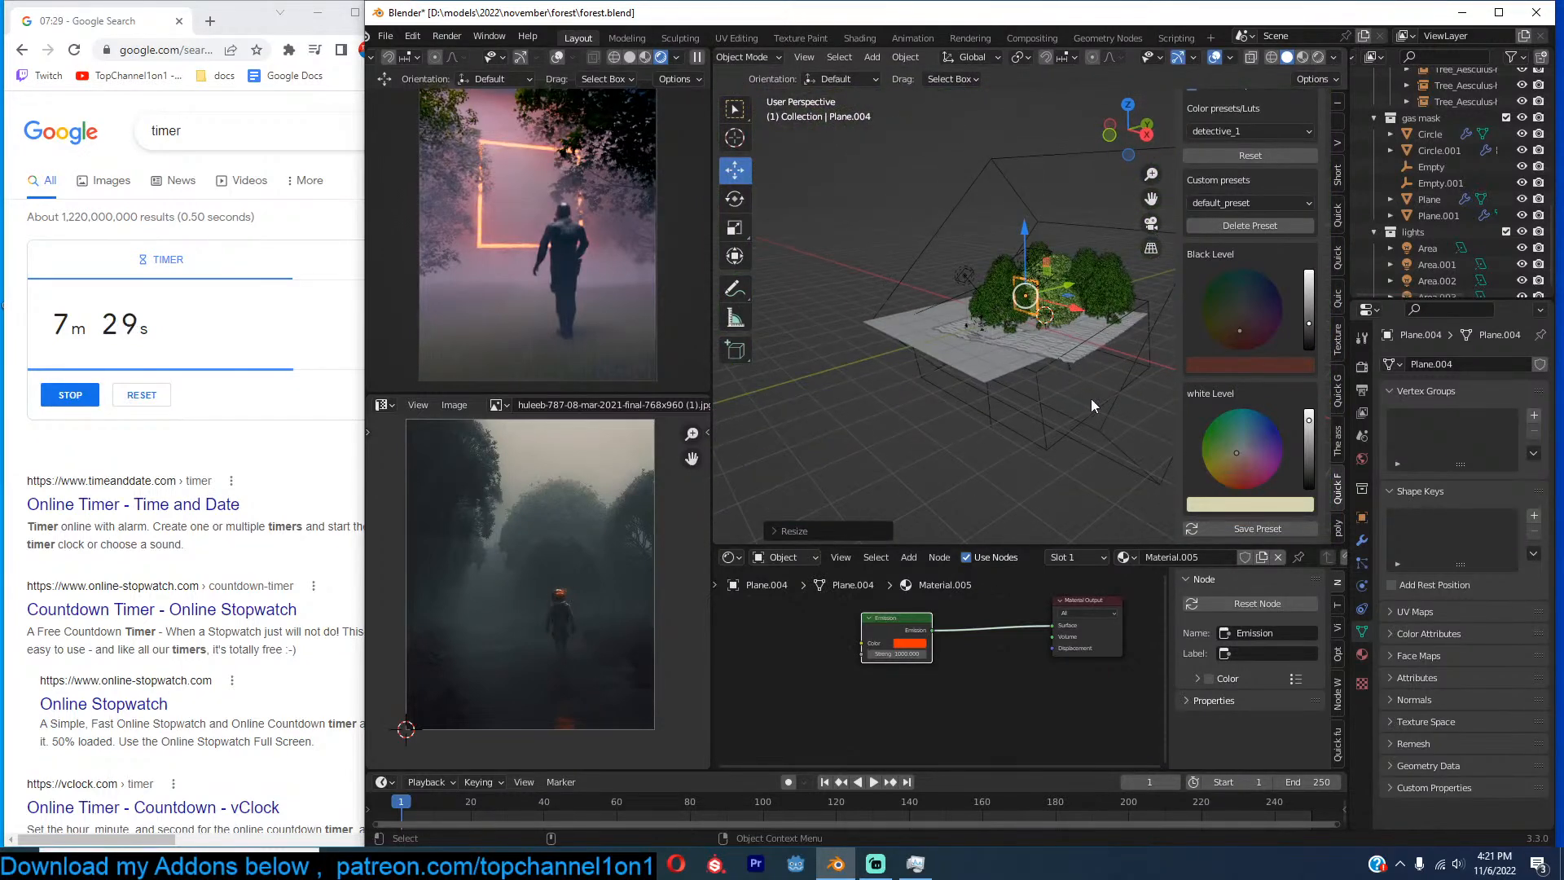
middle_click_drag(1090, 419, 1005, 381)
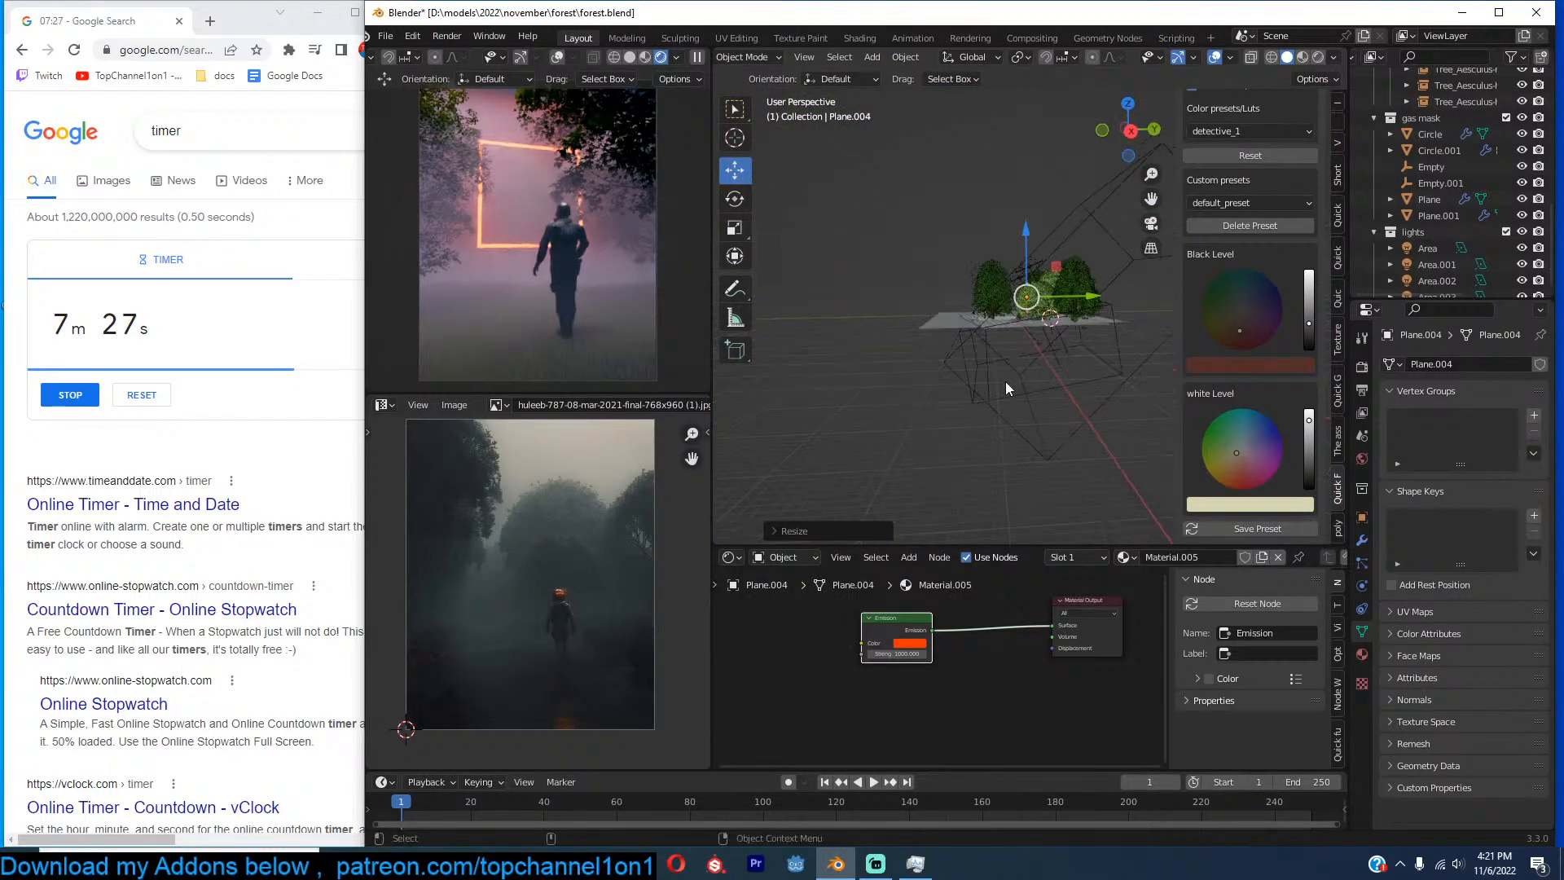
left_click(1101, 416)
key("KP_0")
left_click_drag(1011, 365, 1013, 344)
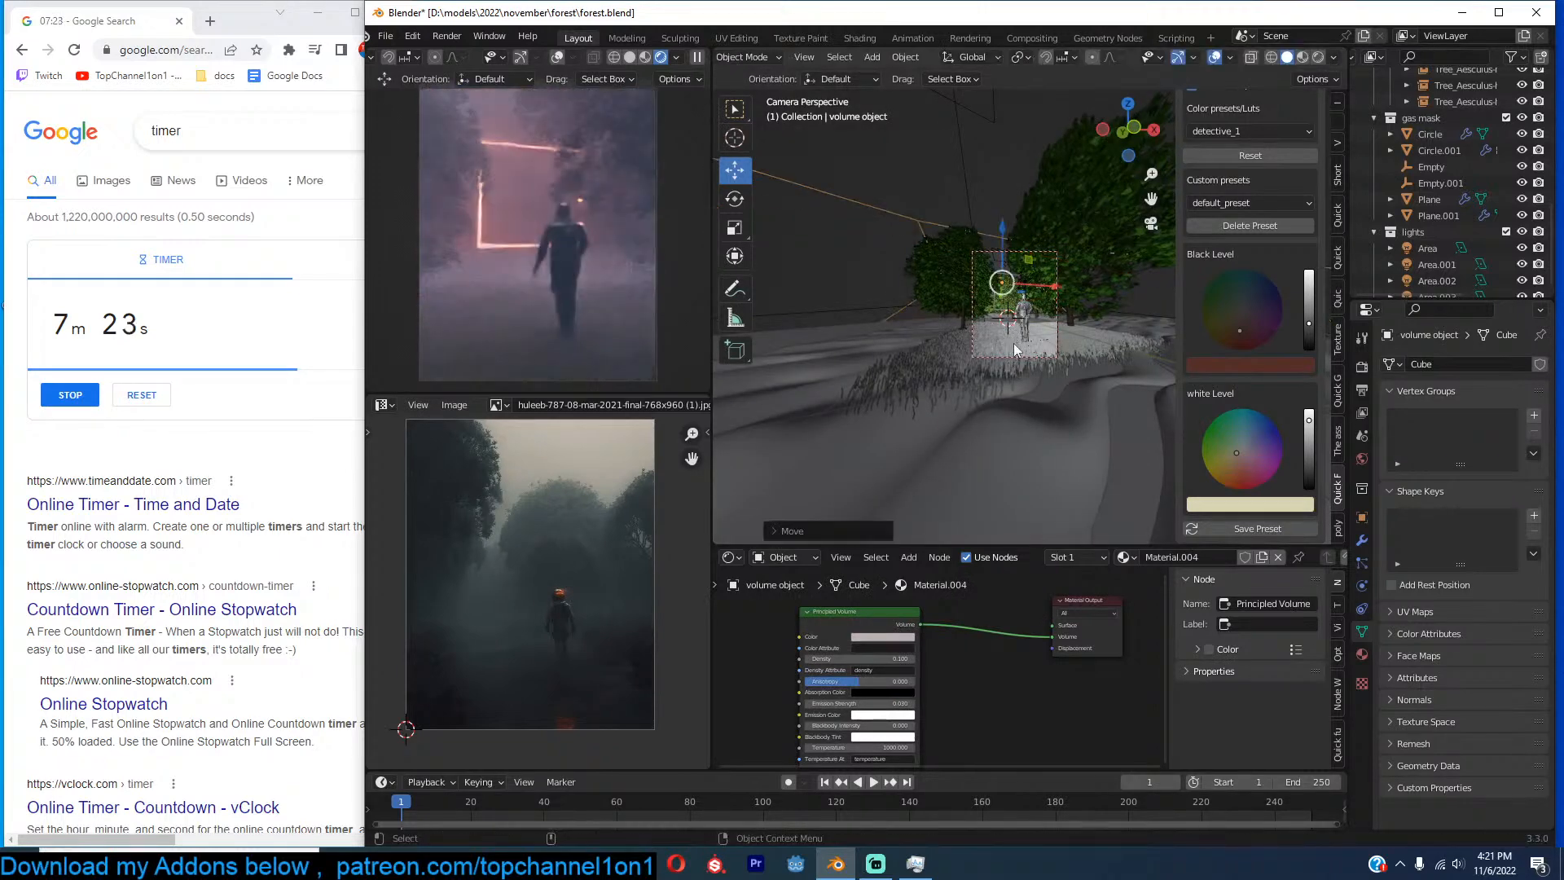
Reshape the fog volume in Edit Mode by moving its edge nearest the ground at the front of the trees.
key("KP_7")
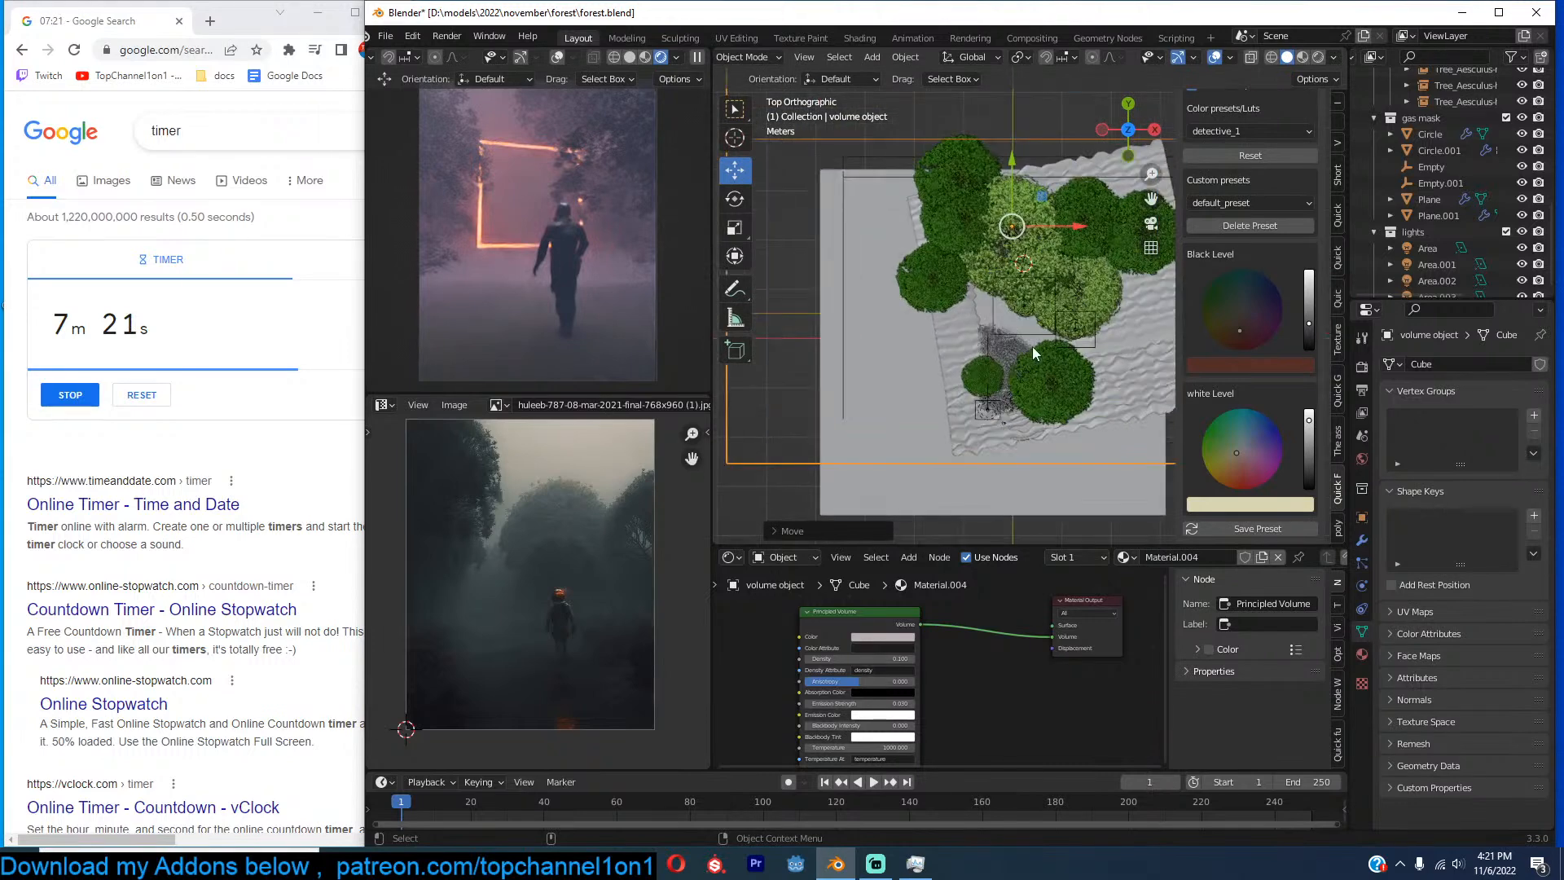
middle_click_drag(1033, 332, 921, 217)
key("Tab")
left_click(904, 337)
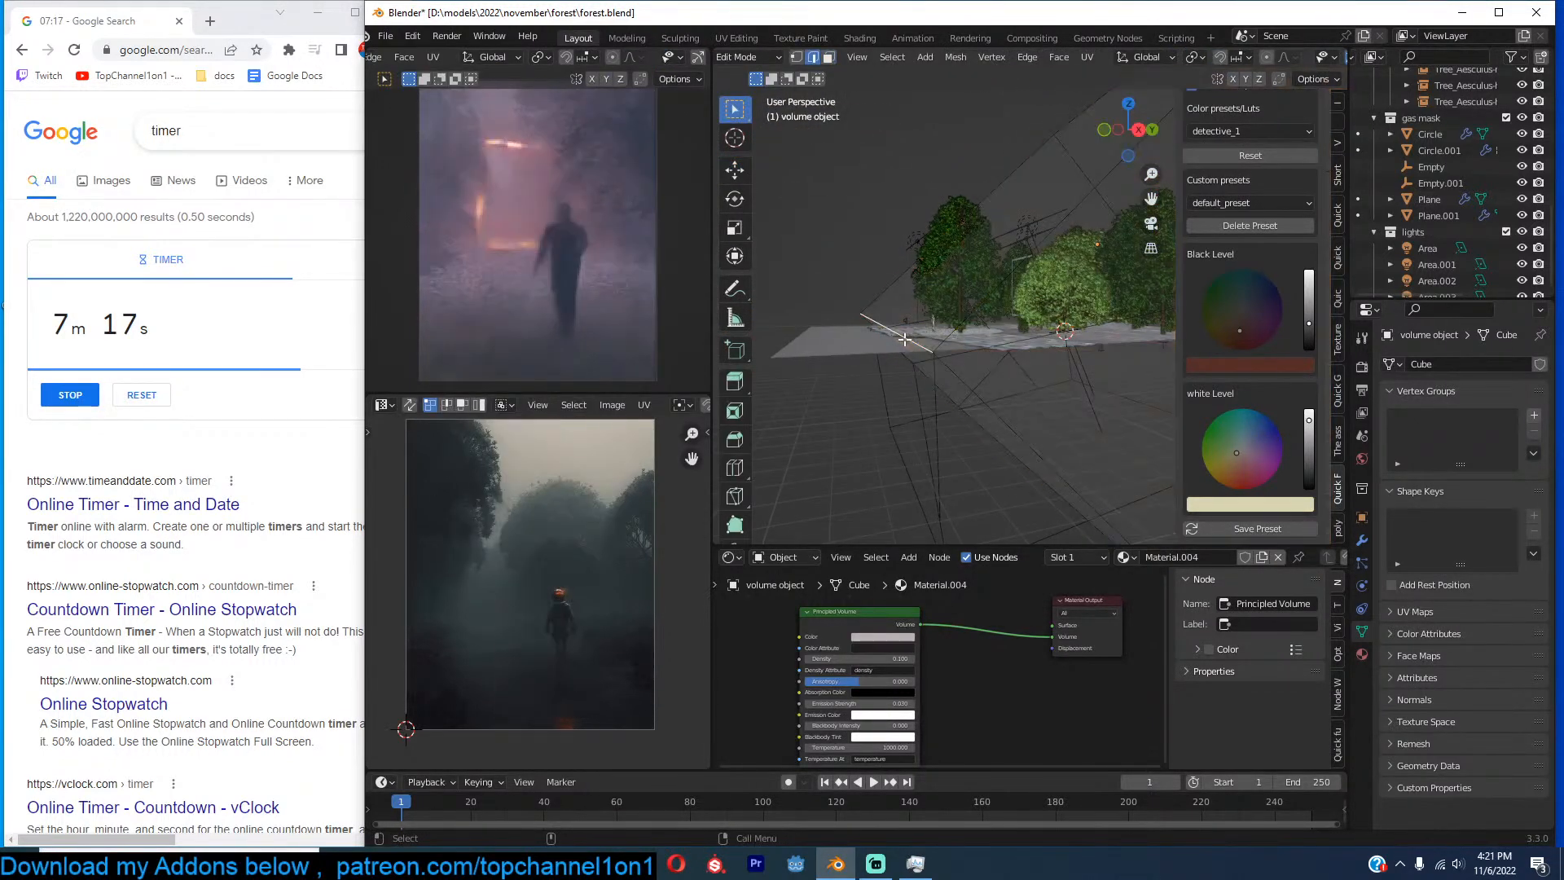
left_click(737, 175)
left_click_drag(940, 318, 966, 319)
left_click_drag(902, 265, 904, 274)
key("Tab")
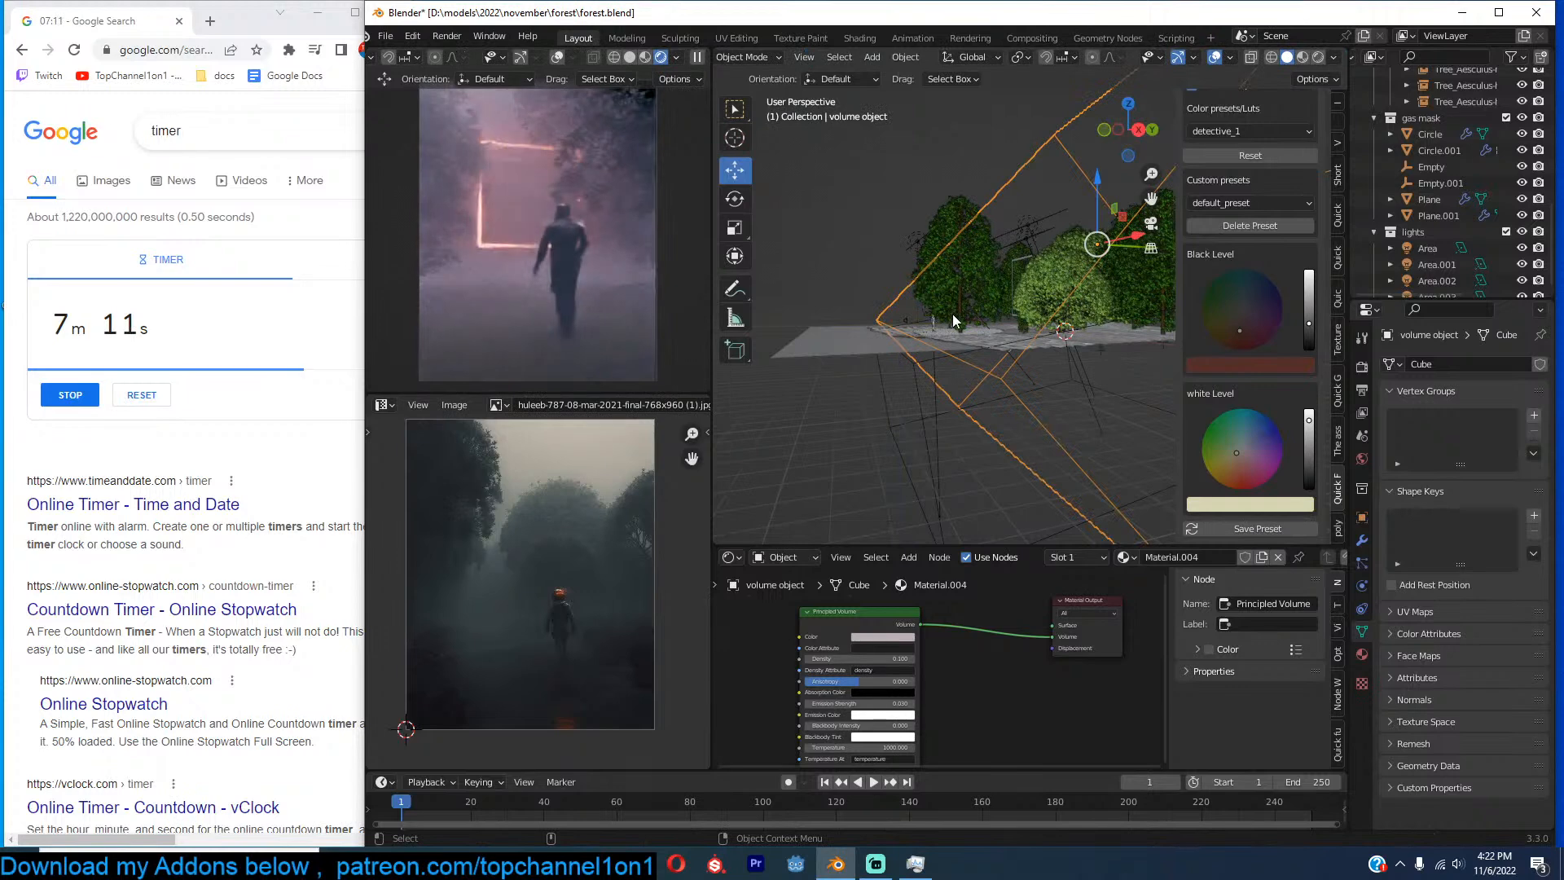
key("Tab")
left_click_drag(958, 331, 962, 338)
key("Tab")
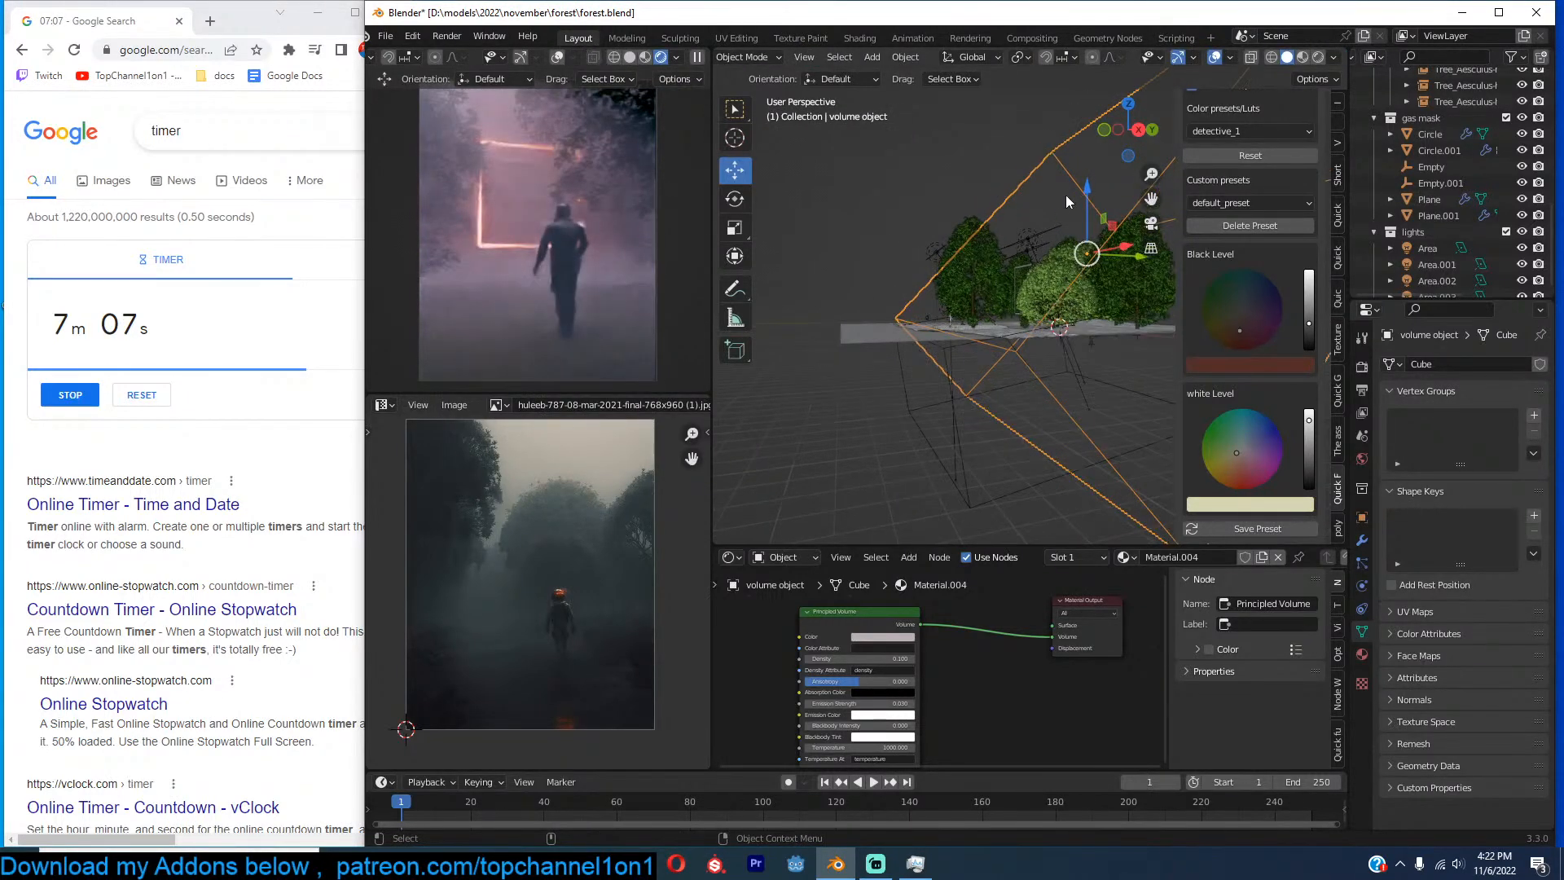
Move the whole fog volume to thin the mist around the soldier, and save the file.
key("g")
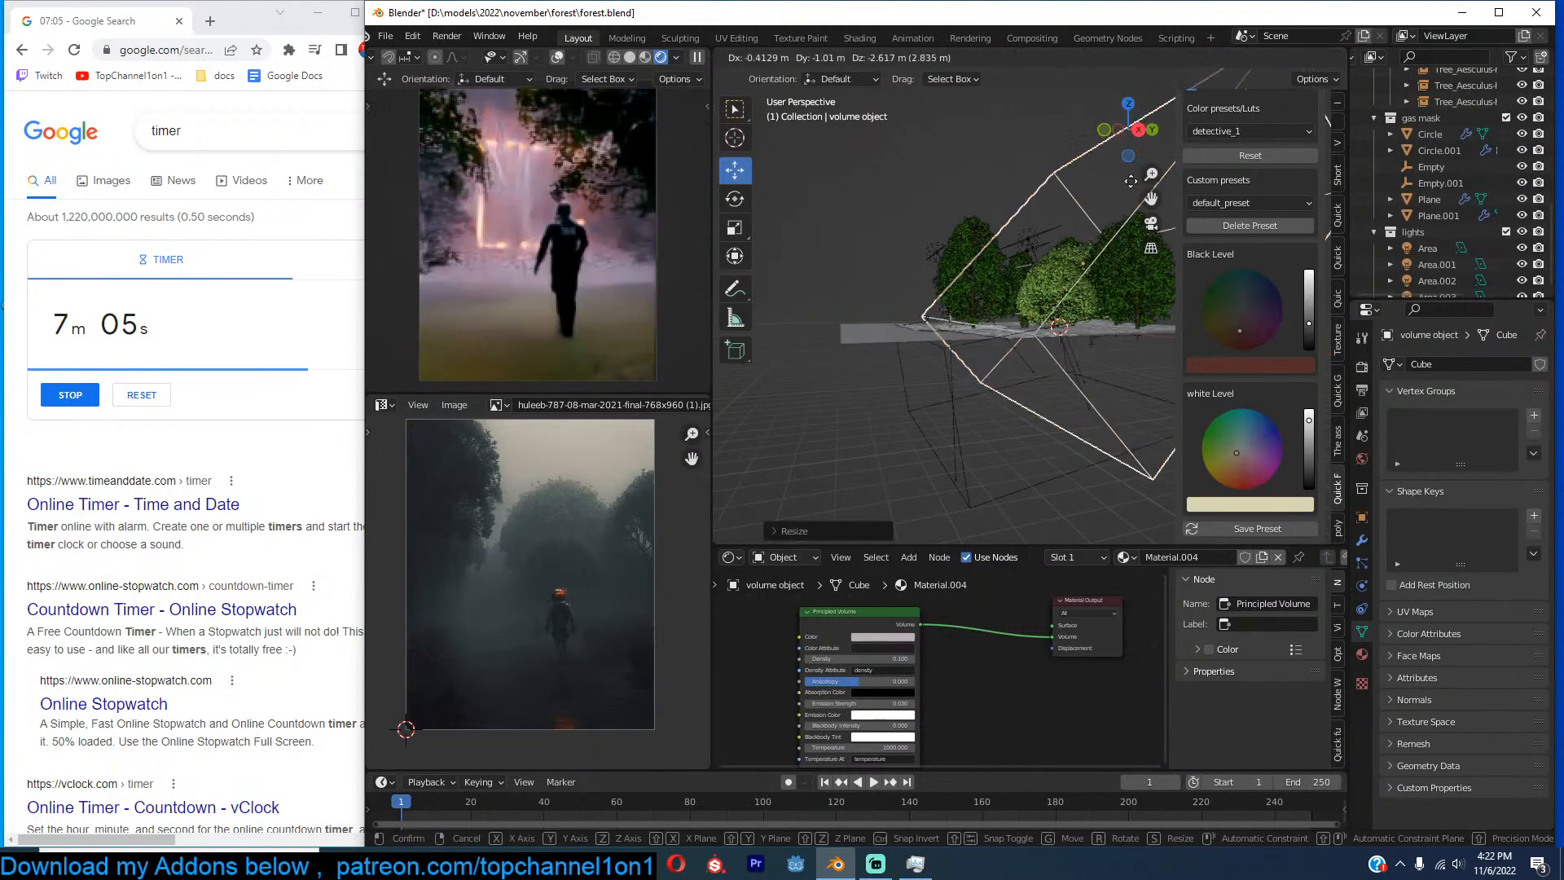
left_click(1124, 189)
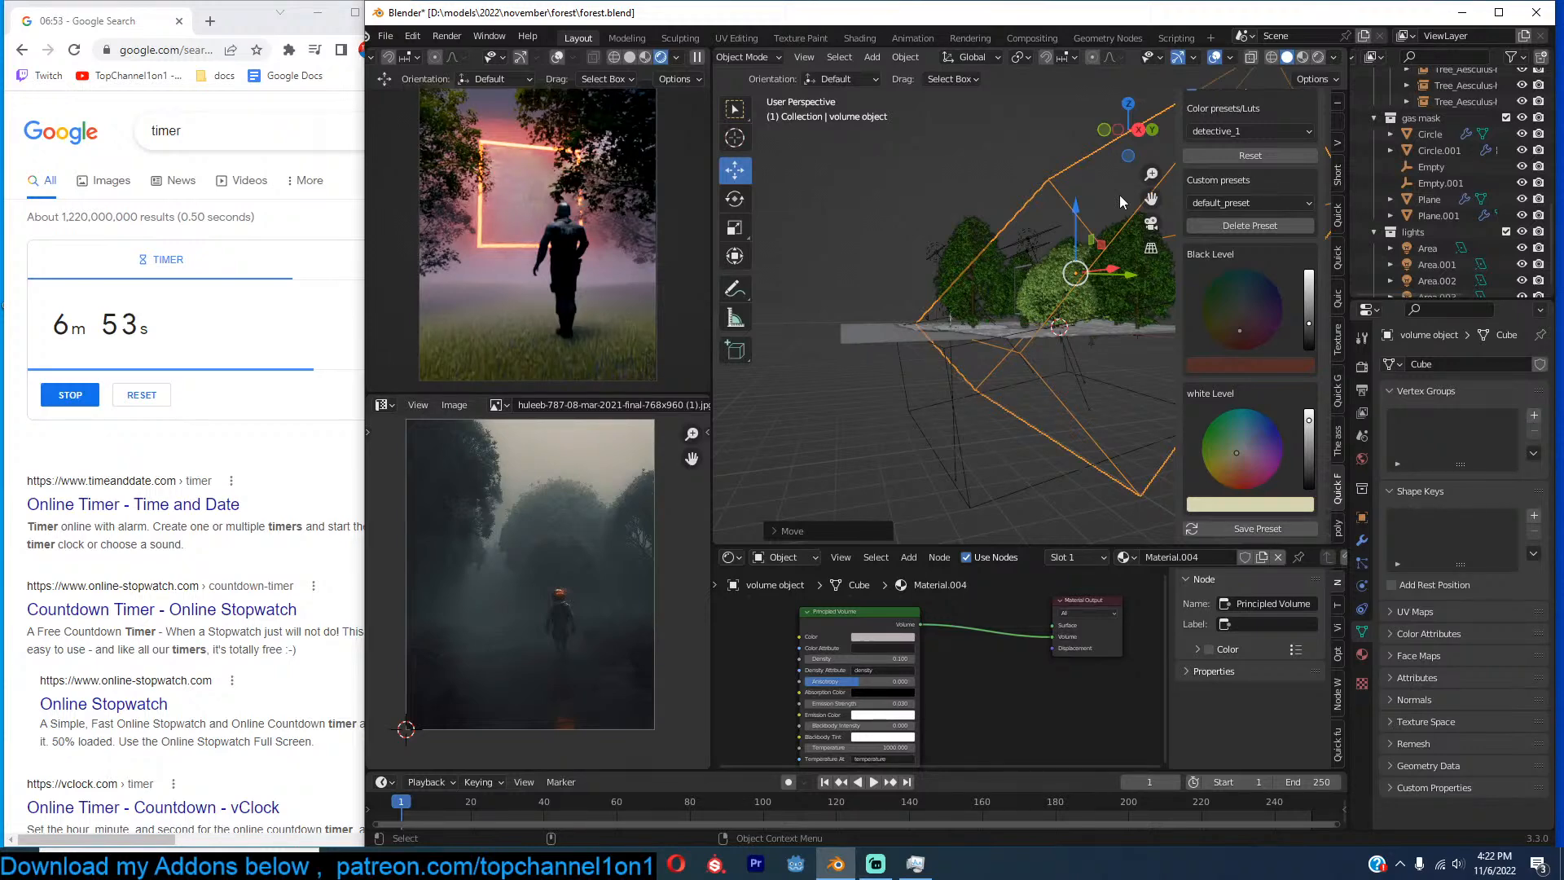
scroll(1000, 633, "down", 2)
key("ctrl+s")
key("shift+a")
left_click(808, 656)
type("ray t")
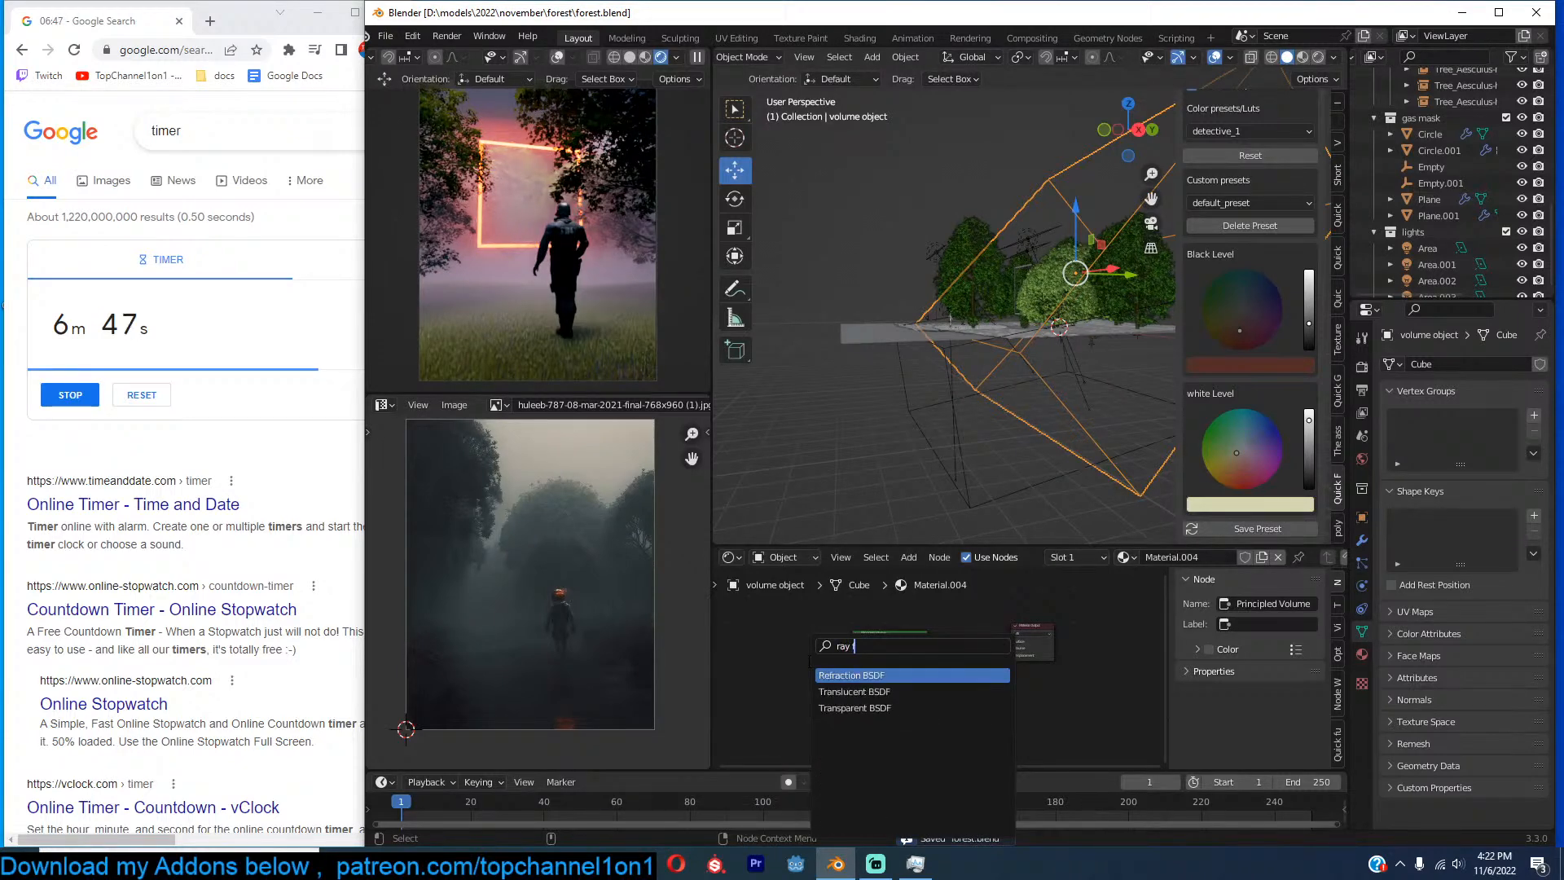
key("Escape")
Adjust the overall scale of the fog volume around the trees, check its extent from the right side and save the file.
middle_click_drag(952, 274, 1067, 293)
key("s")
left_click(1147, 297)
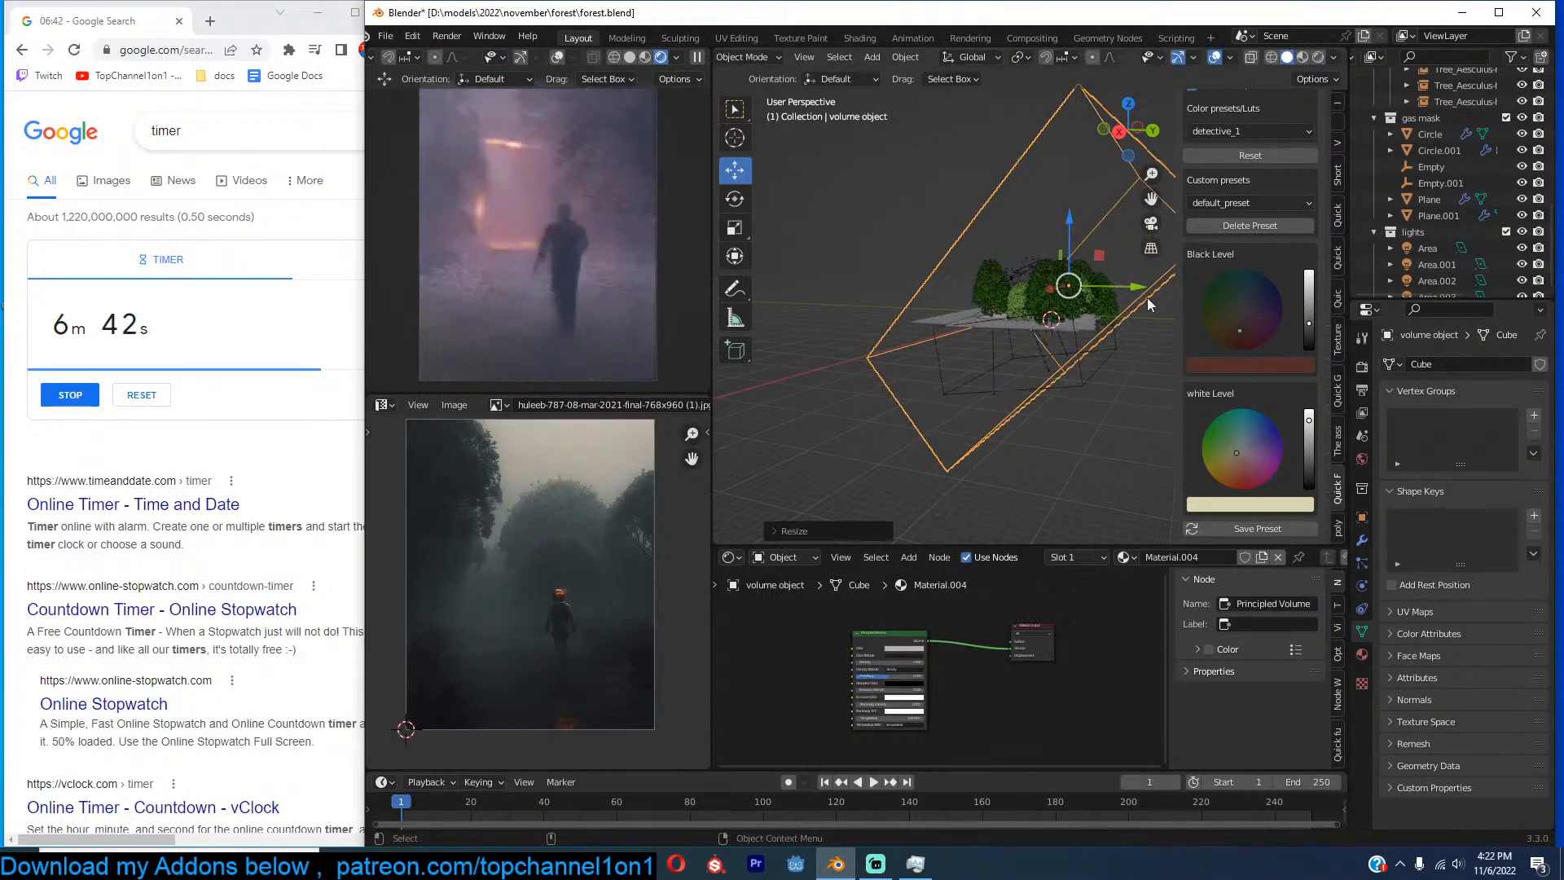
key("s")
left_click(1095, 315)
key("s")
left_click(1029, 337)
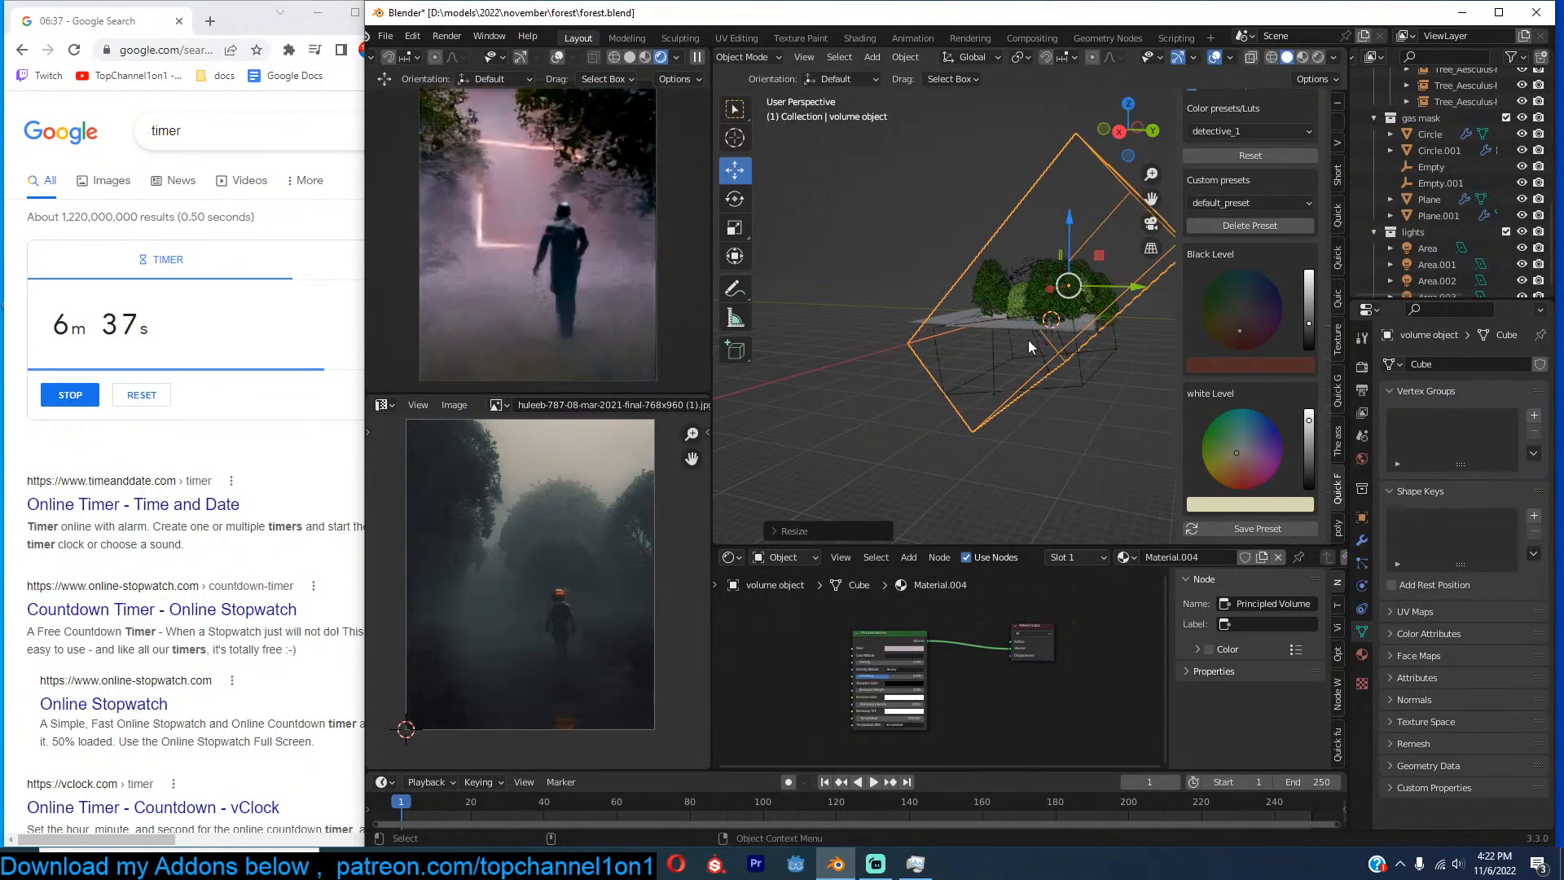
middle_click_drag(1028, 340, 1144, 343)
scroll(1045, 355, "up", 7)
scroll(1052, 358, "down", 3)
key("KP_3")
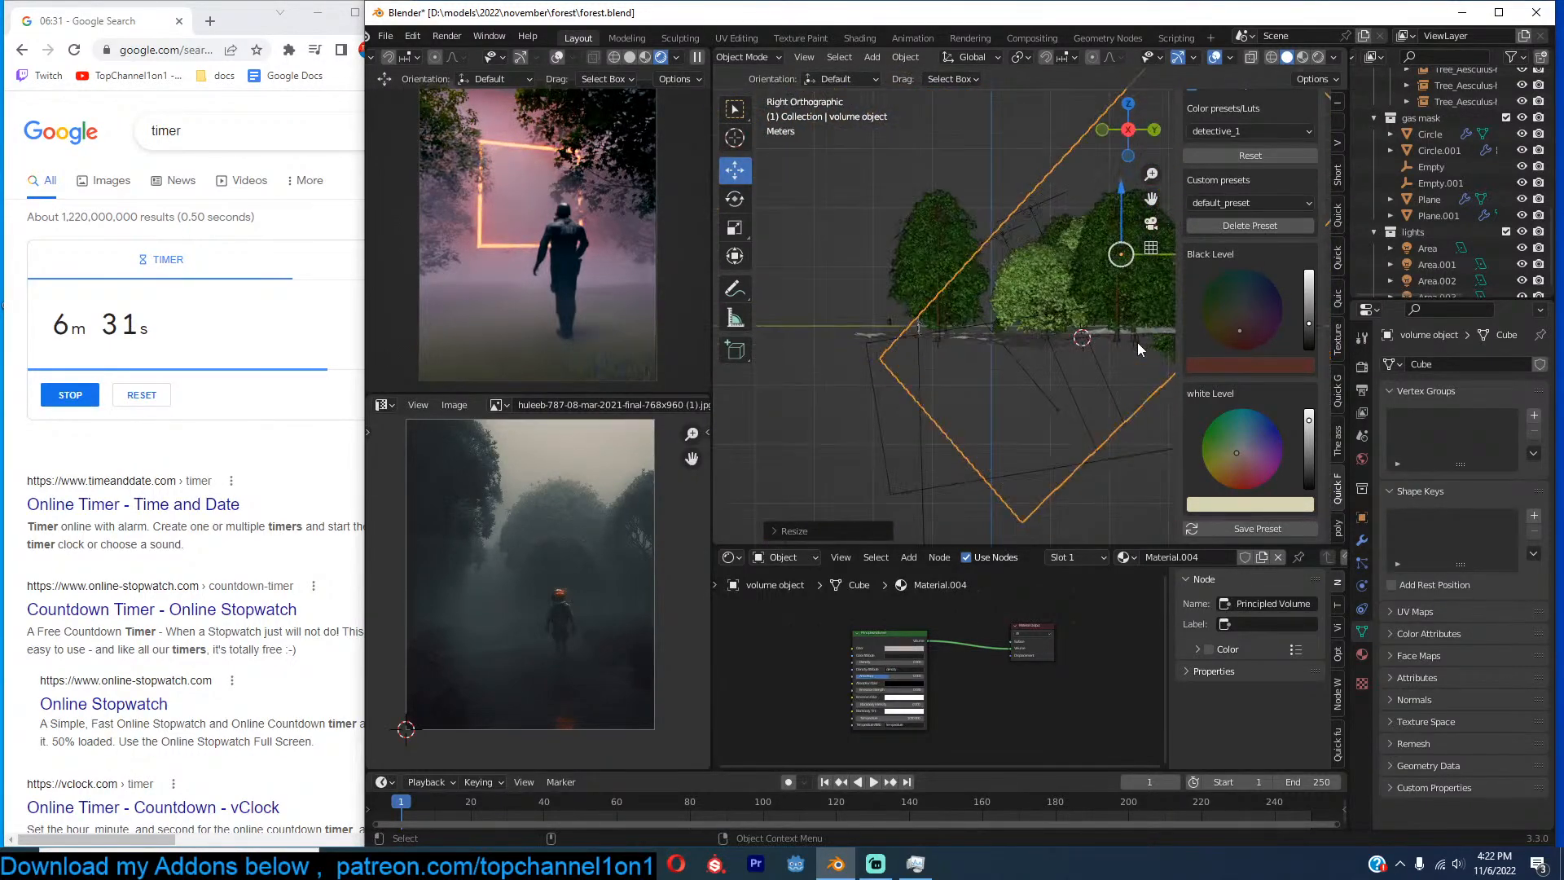
middle_click_drag(903, 344, 995, 317, "shift")
key("ctrl+s")
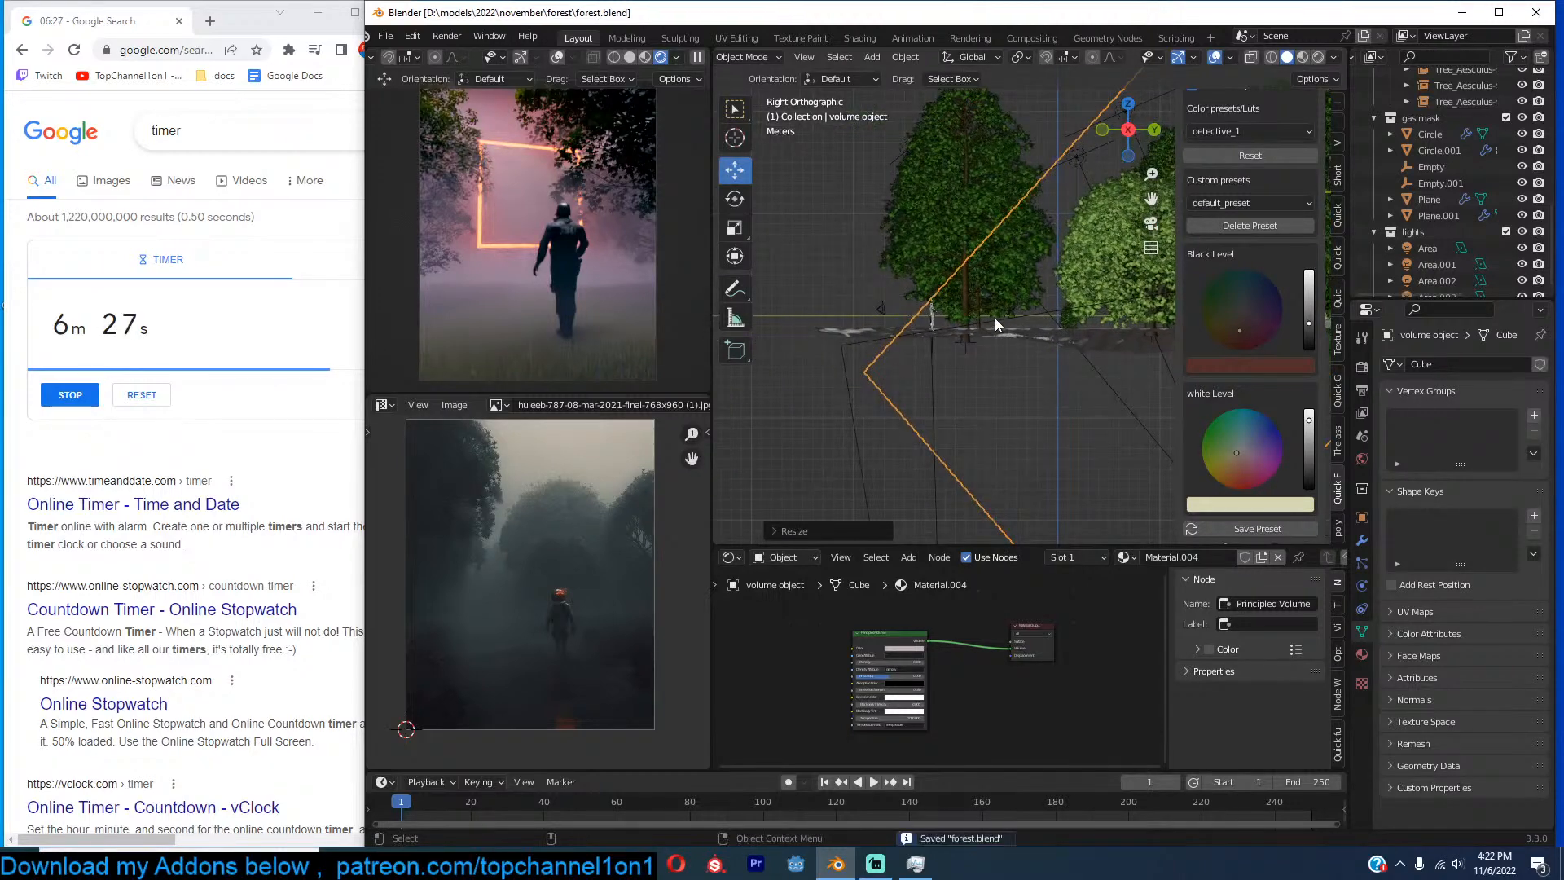
Select the square frame in the camera view and set its Emission strength to 500.
key("KP_0")
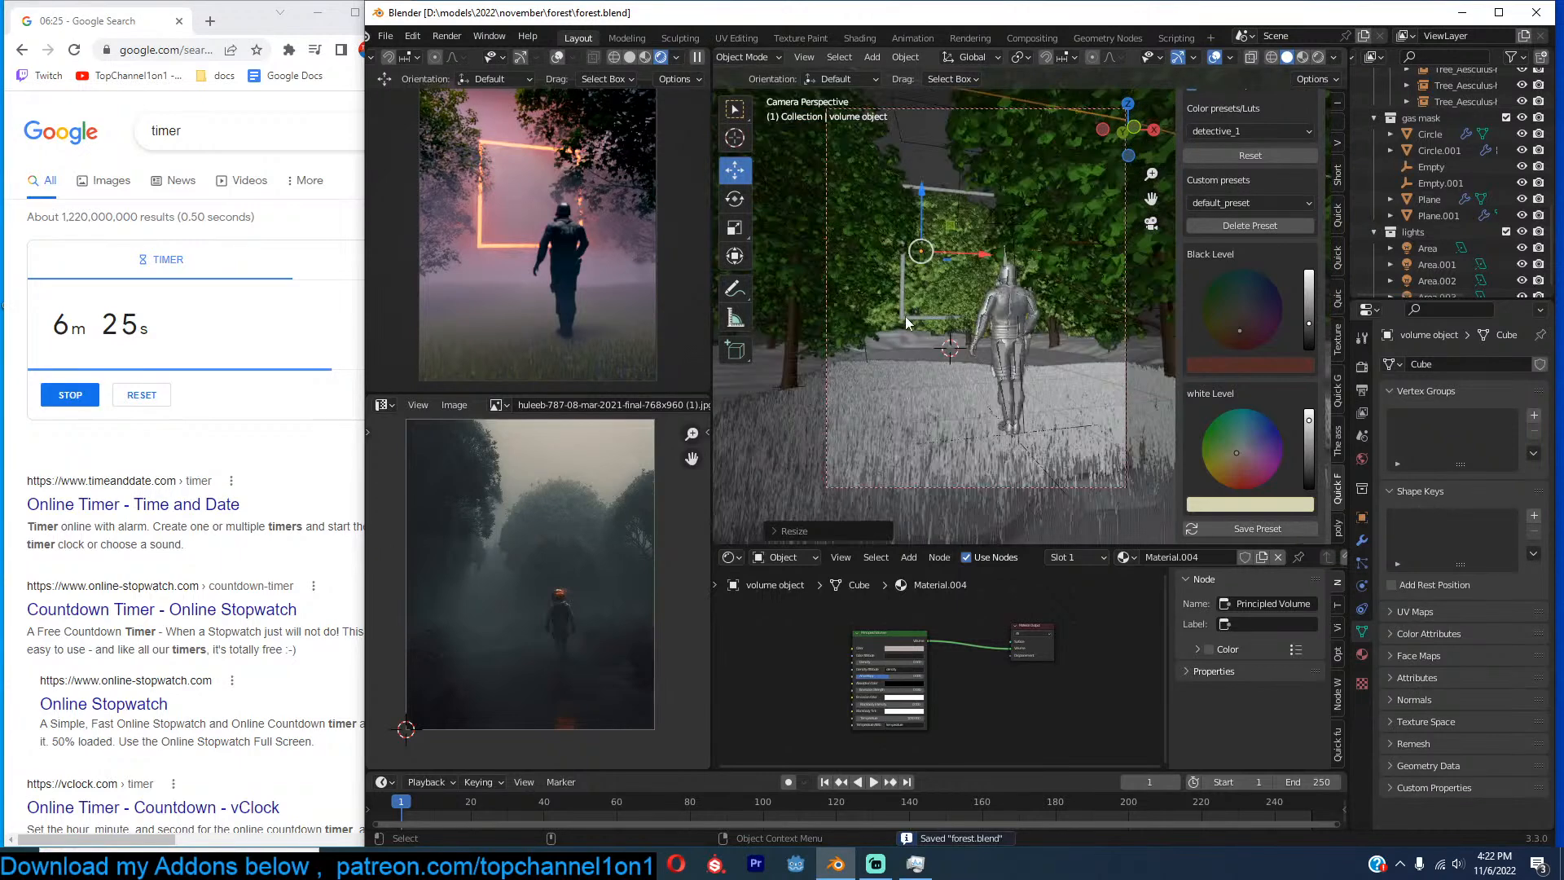
left_click(906, 318)
scroll(980, 693, "up", 3)
left_click(900, 650)
type("500")
key("Return")
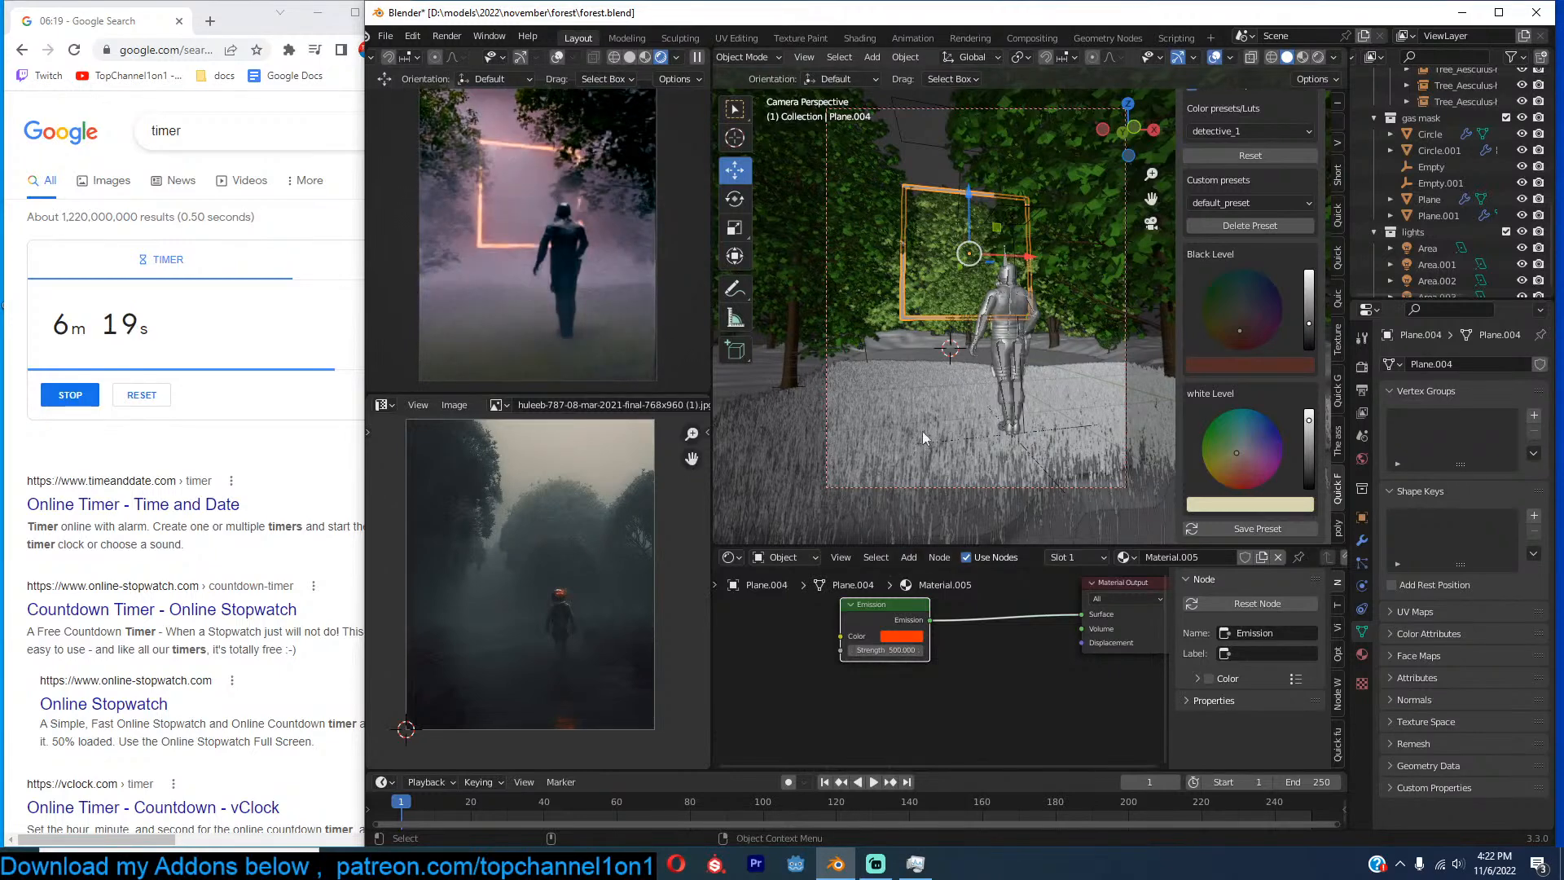
Scale the square frame down to a small square beside the soldier's head, select the grass and save the file.
key("s")
left_click(1009, 440)
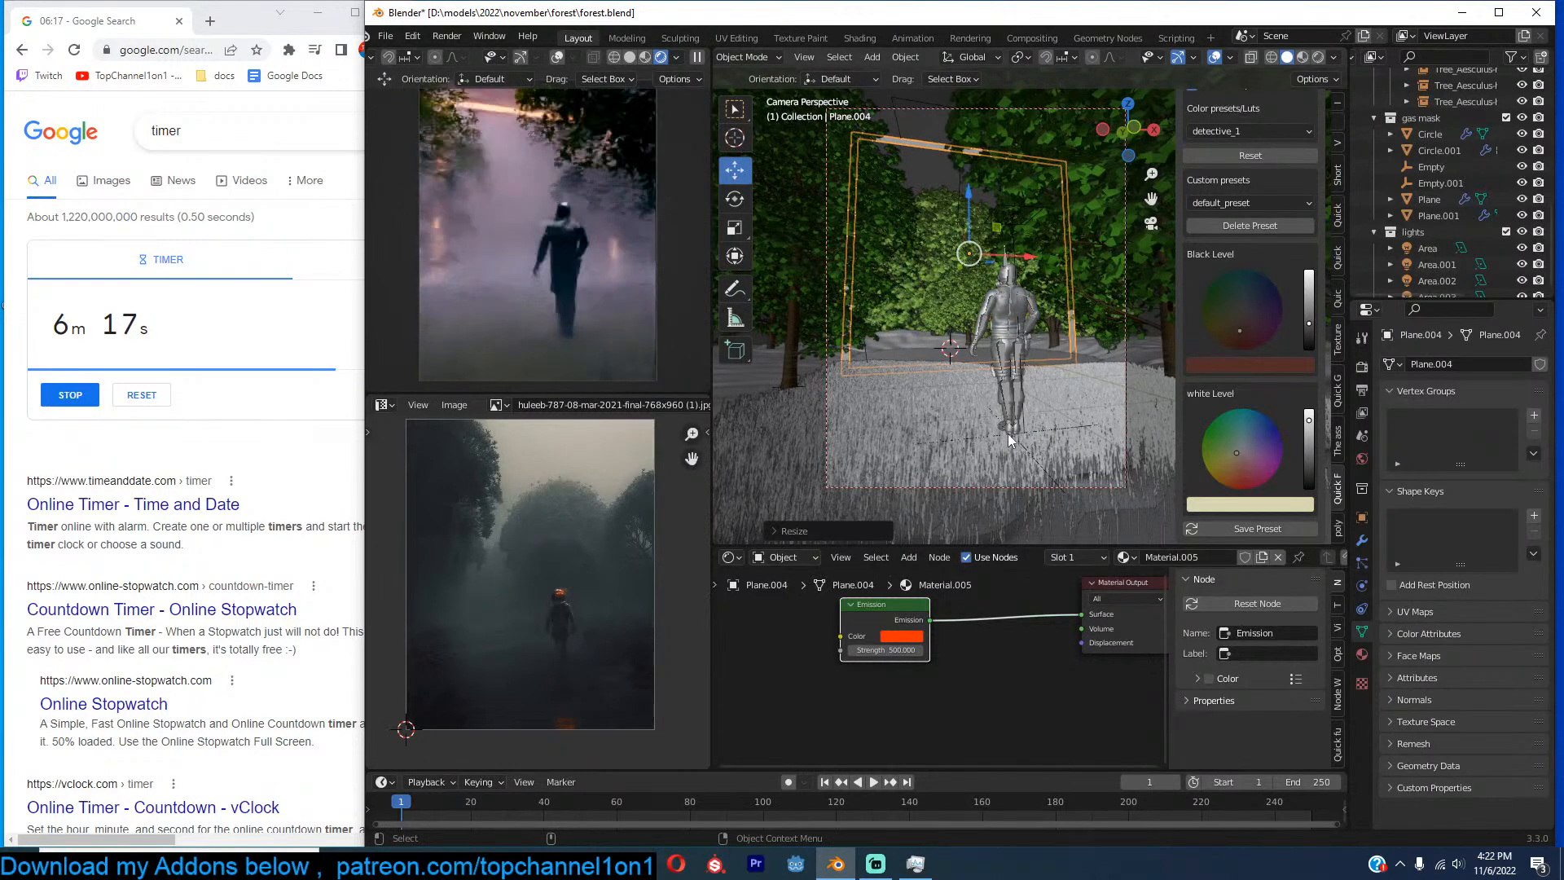
key("s")
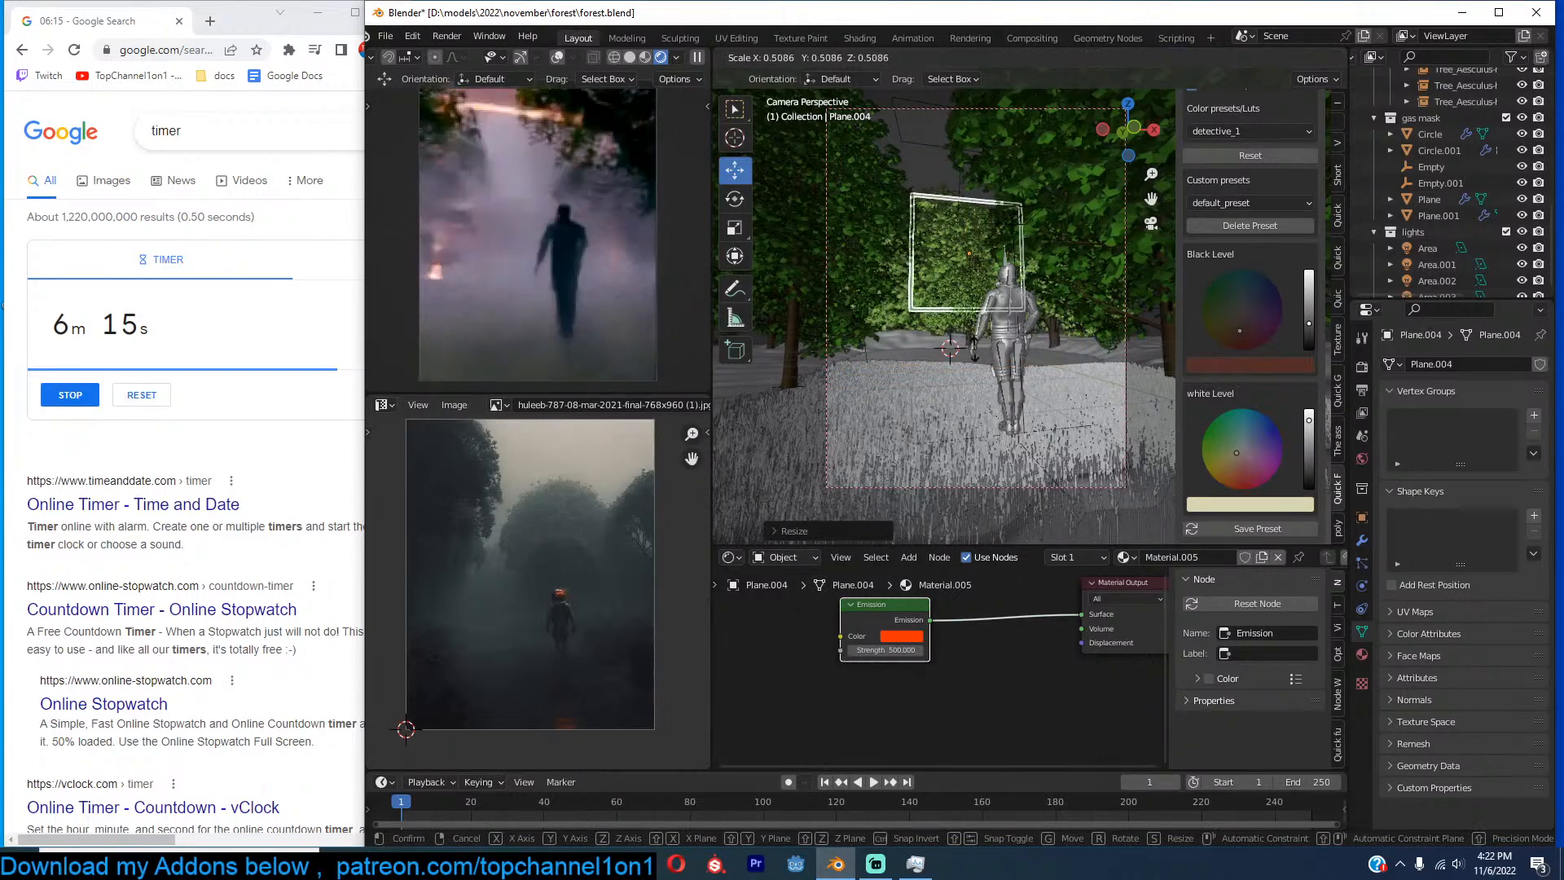
left_click(969, 310)
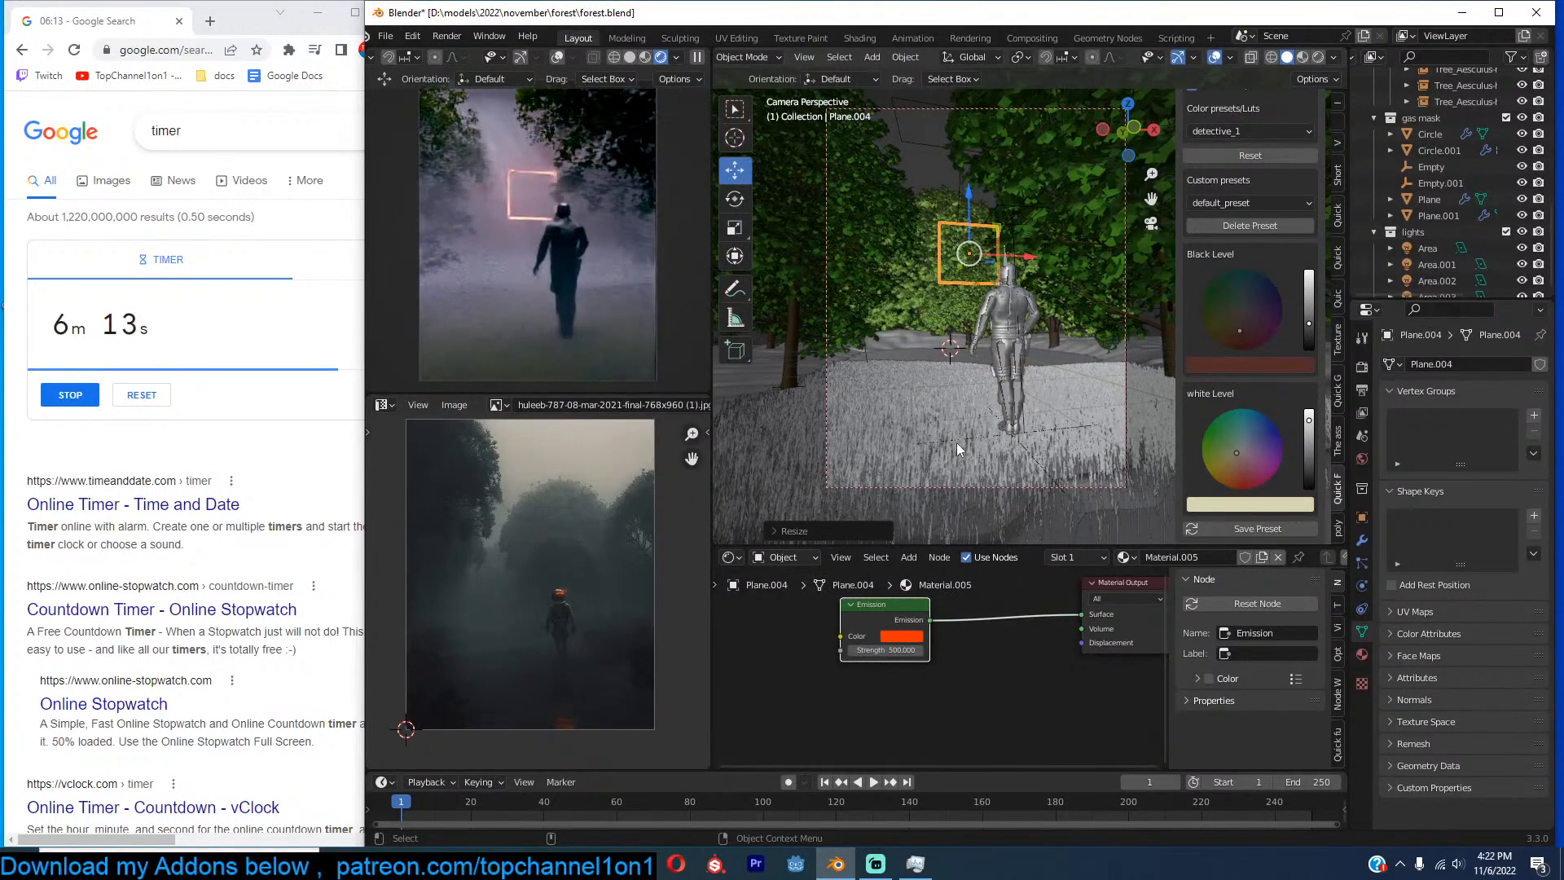
key("ctrl+s")
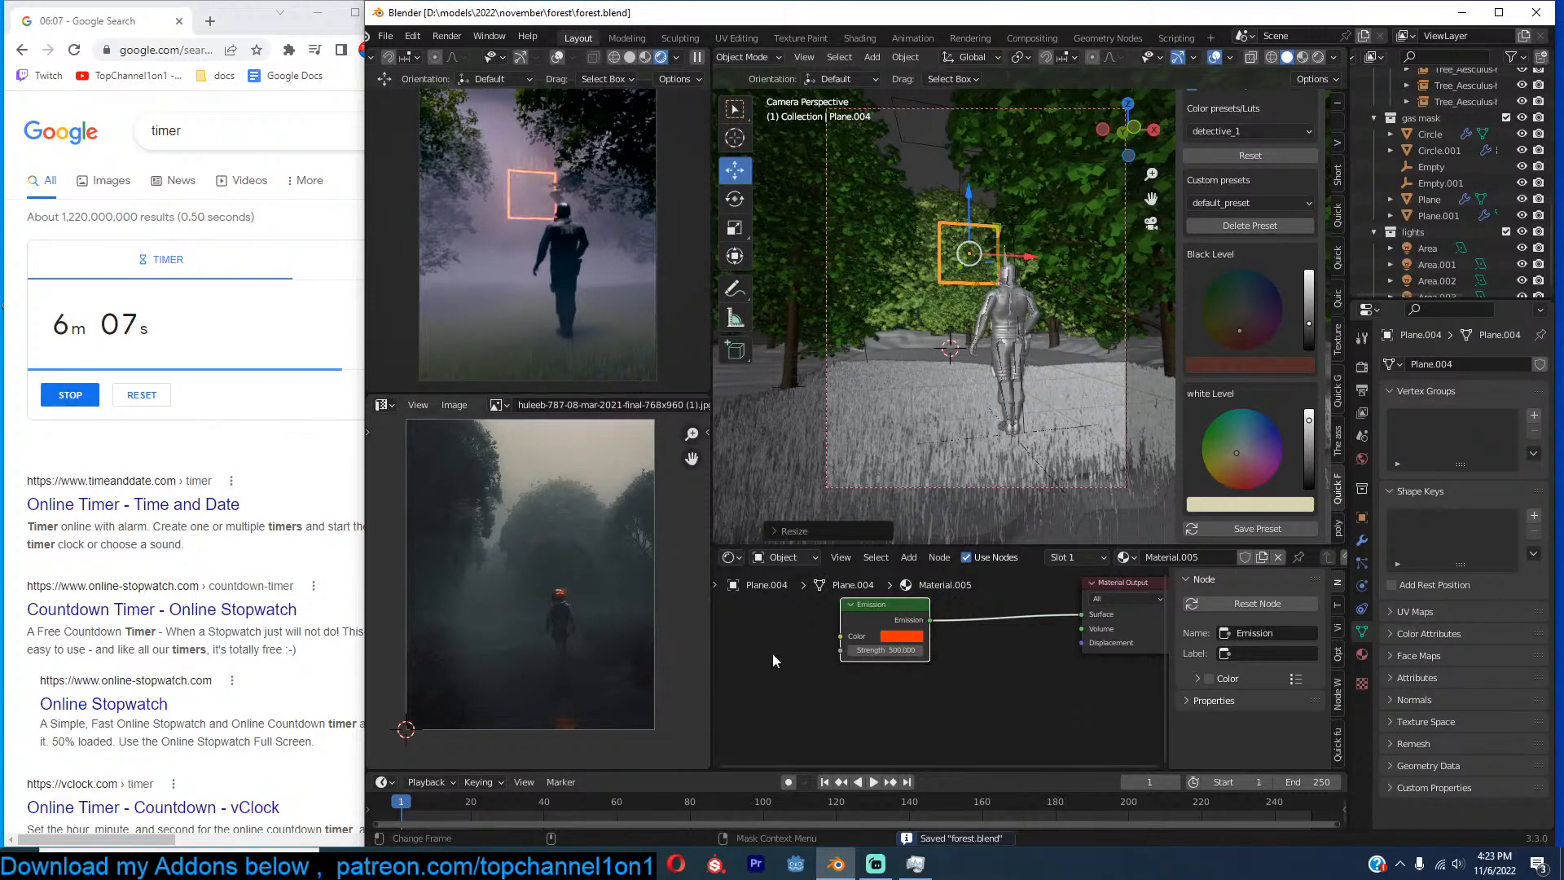
left_click(1044, 394)
key("ctrl+s")
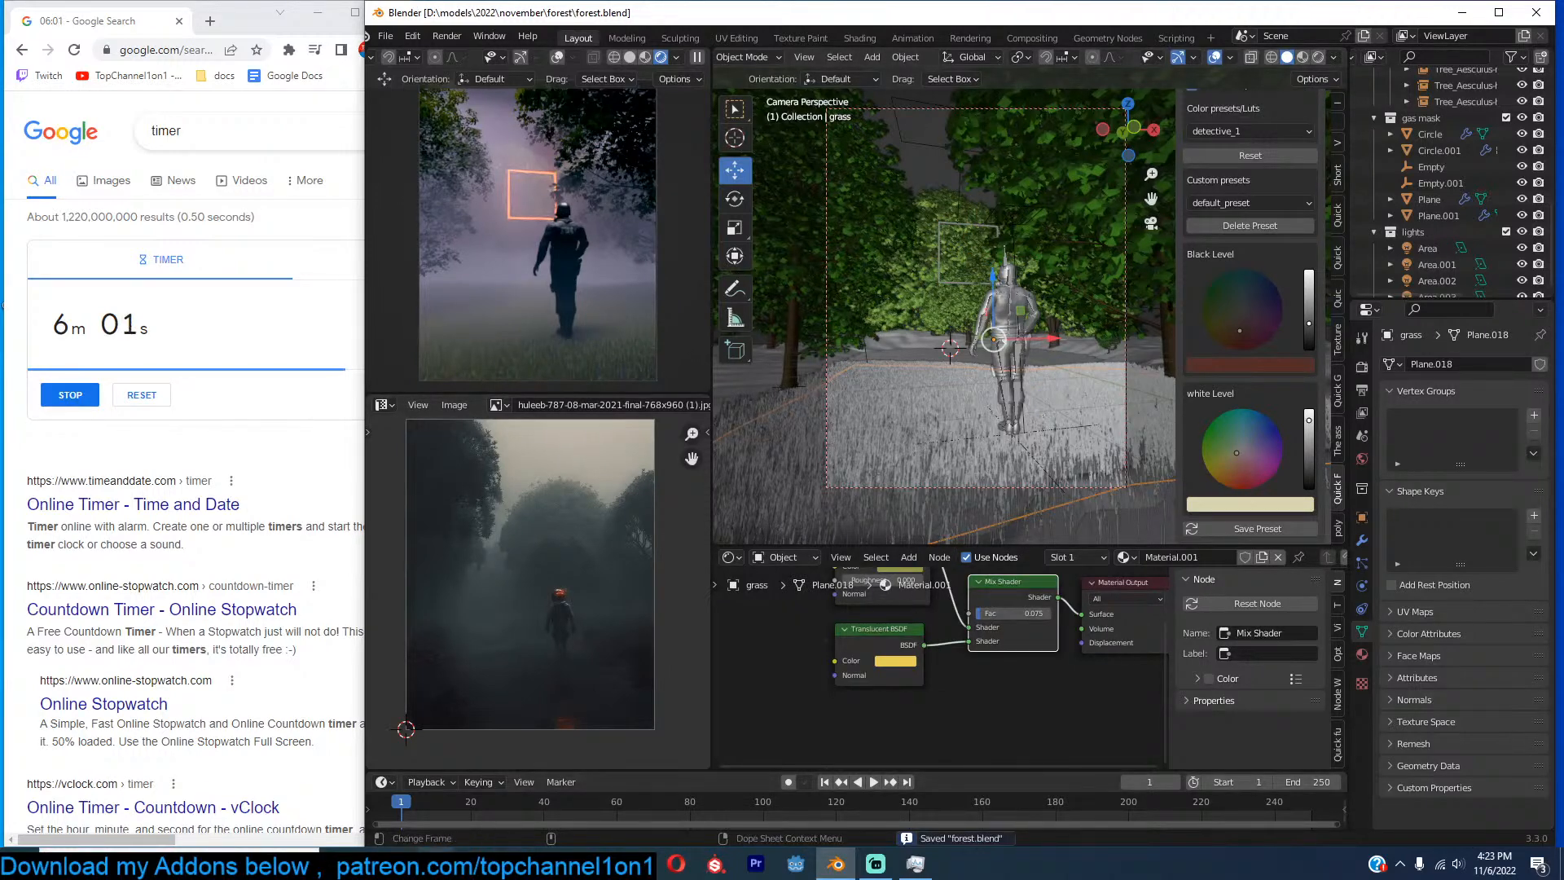
Switch to the Chrome window with the Blender render challenge post, maximize it and look through the reference images up to the title.
left_click(398, 862)
mouse_move(437, 863)
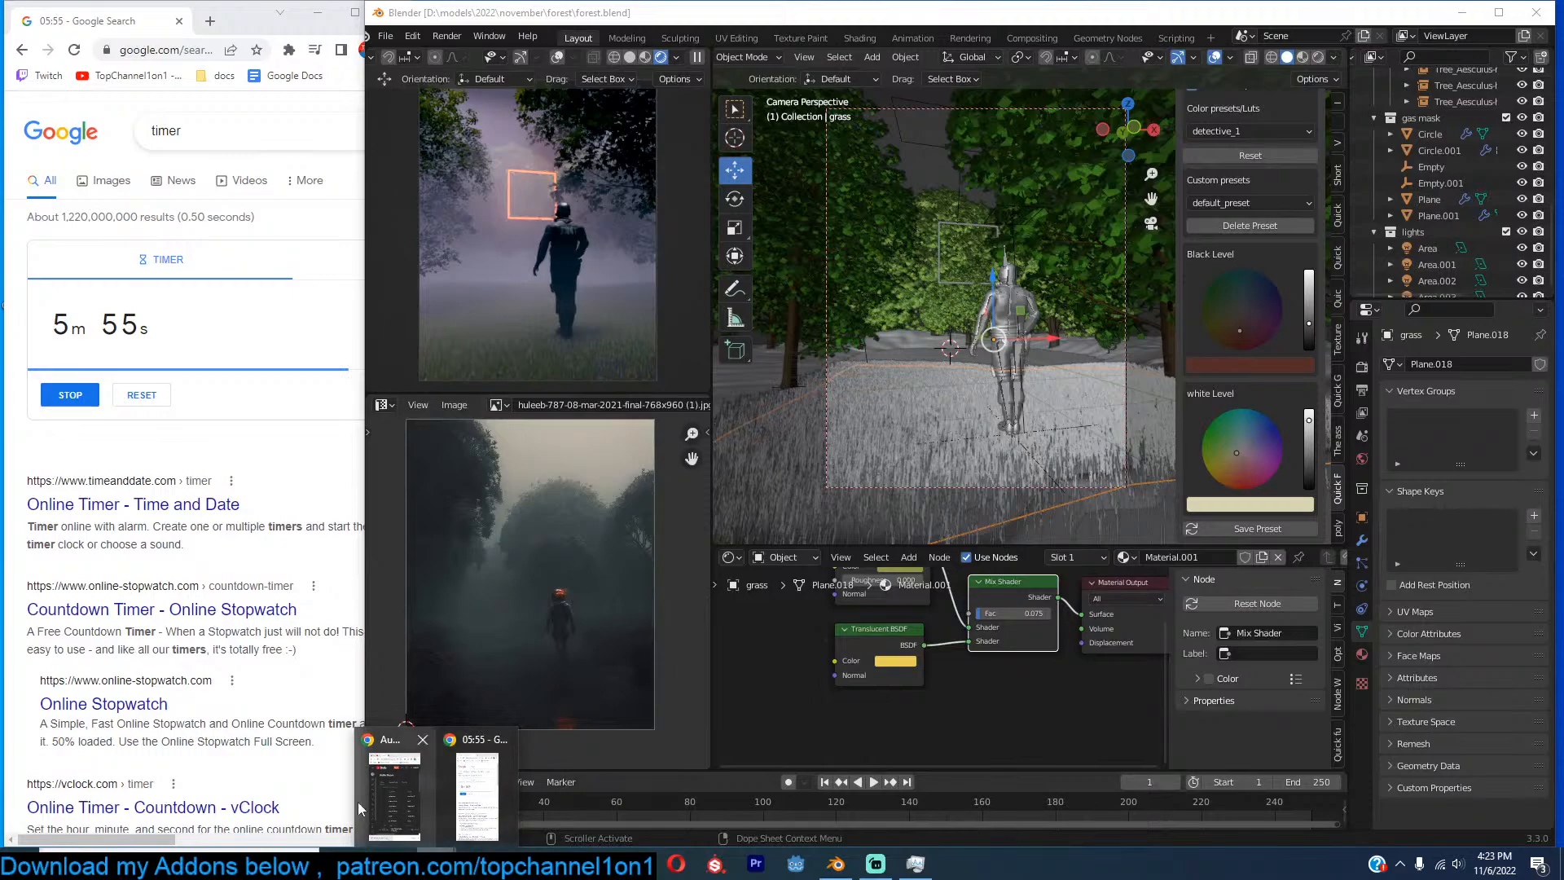
mouse_move(466, 809)
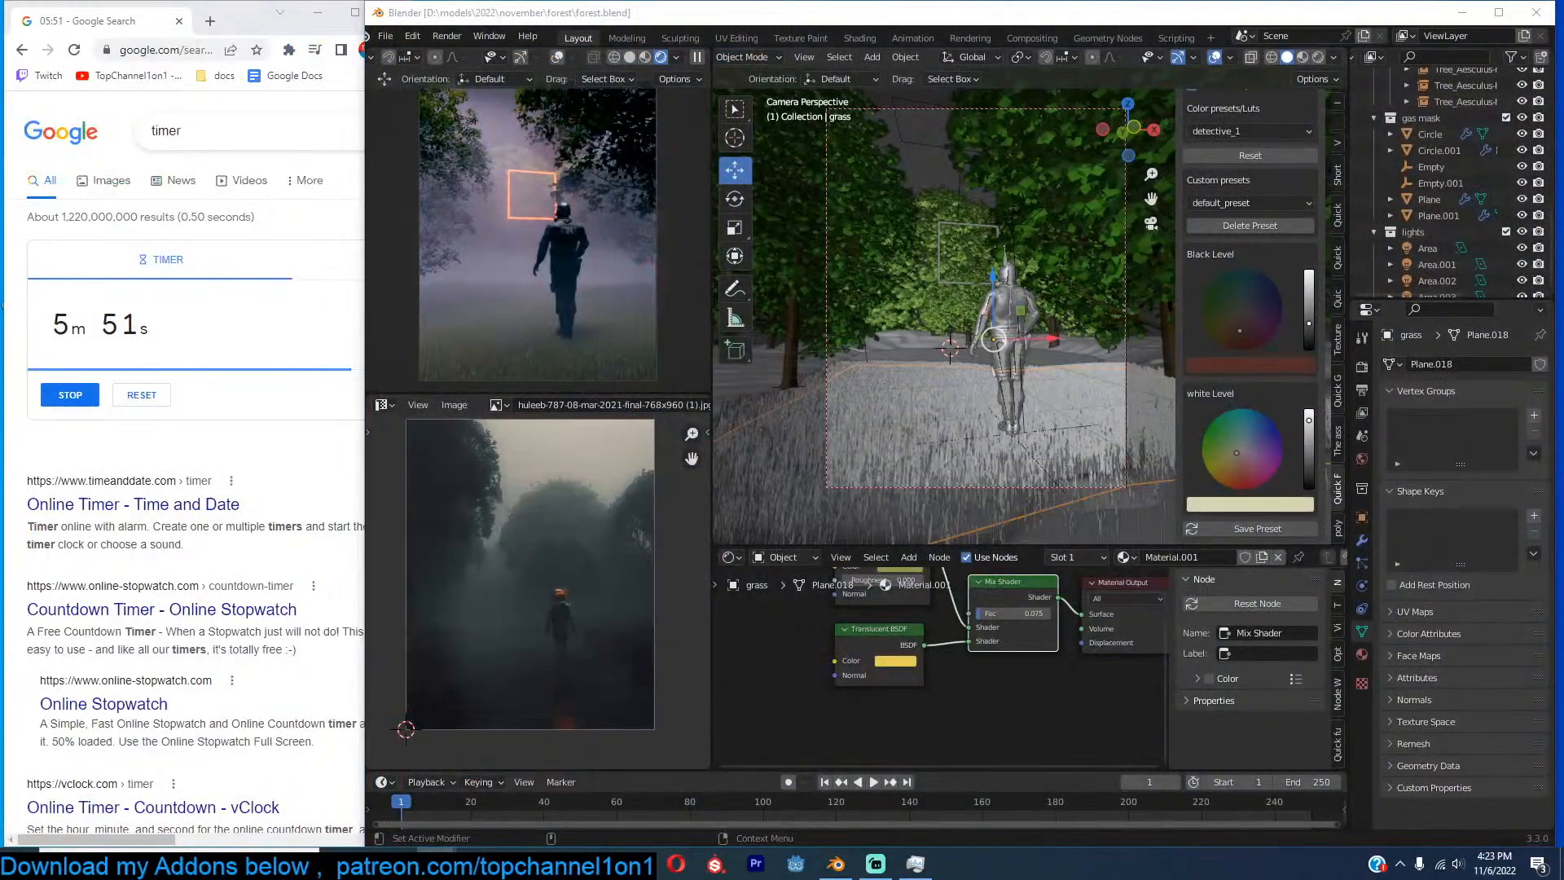
left_click_drag(1563, 230, 820, 33)
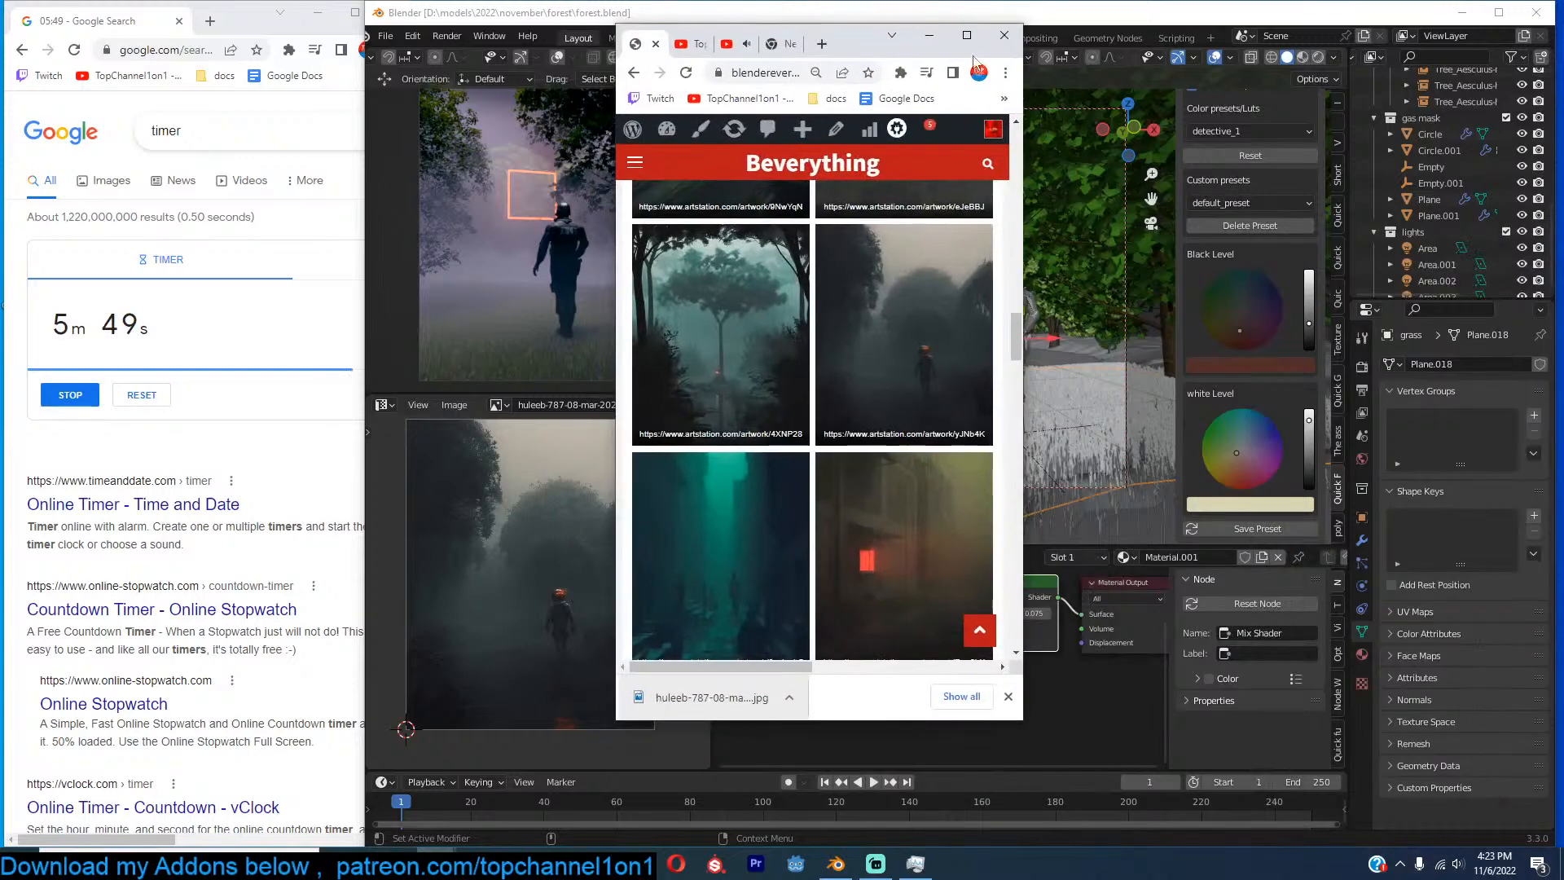
left_click(954, 39)
scroll(886, 222, "up", 3)
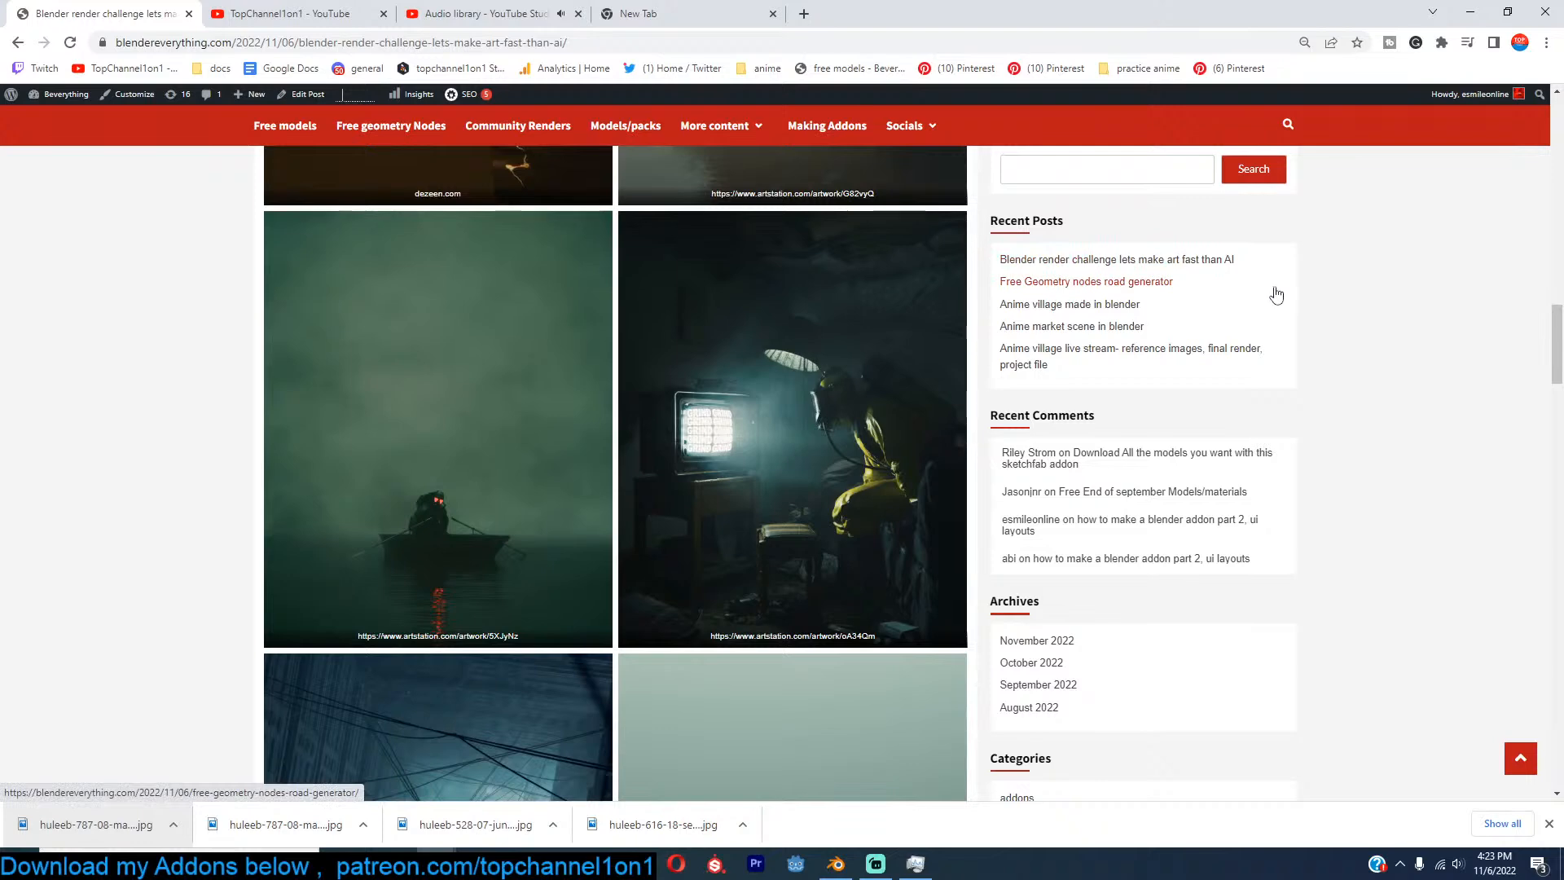
scroll(1276, 295, "up", 3)
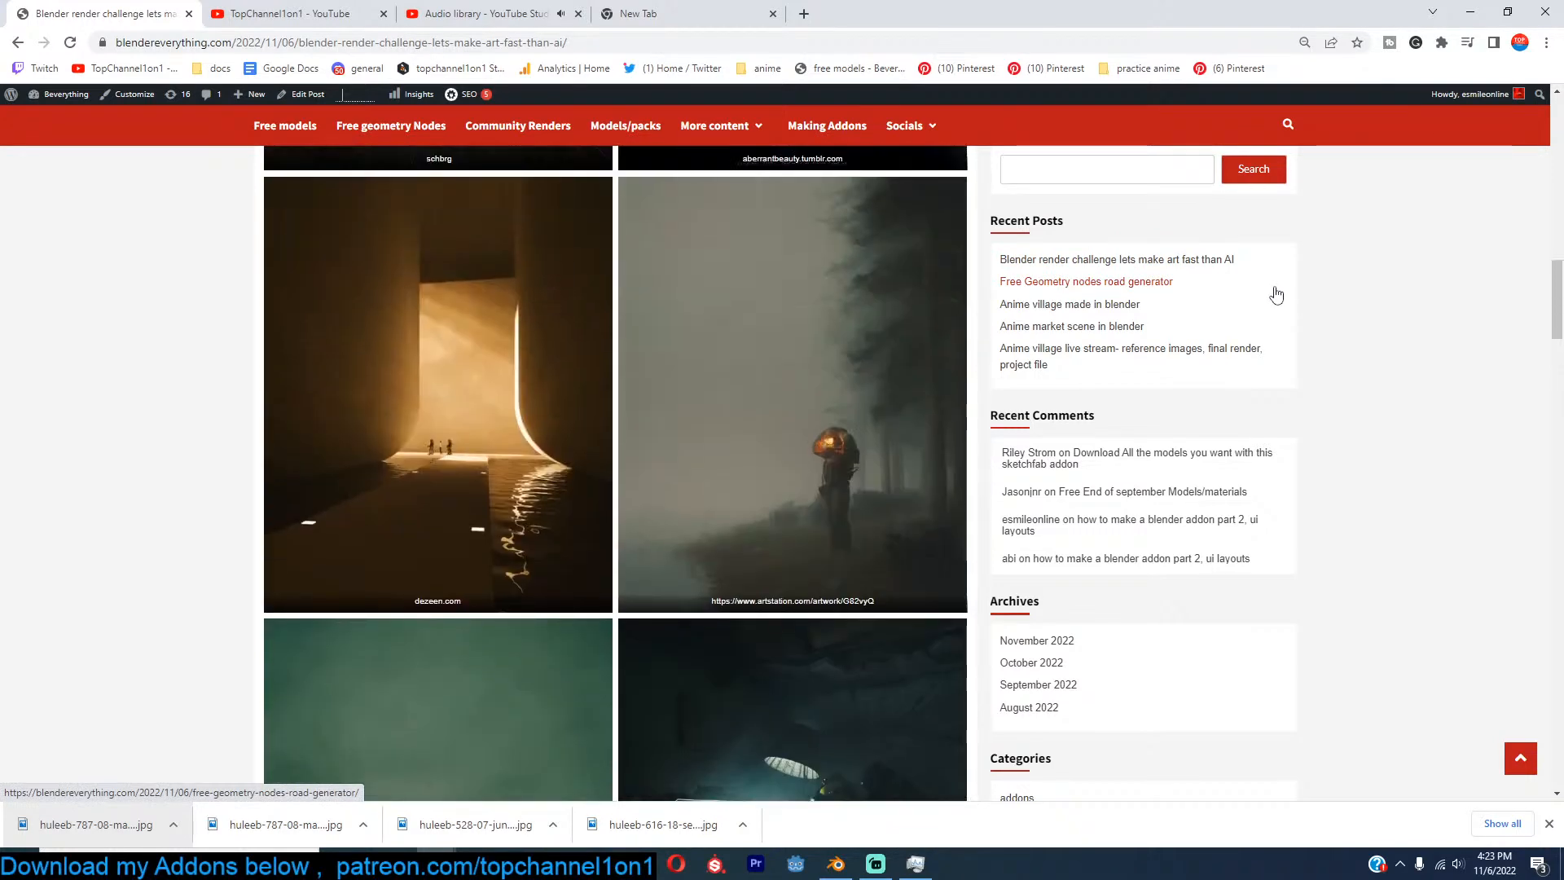
scroll(1275, 295, "up", 3)
scroll(1276, 294, "up", 3)
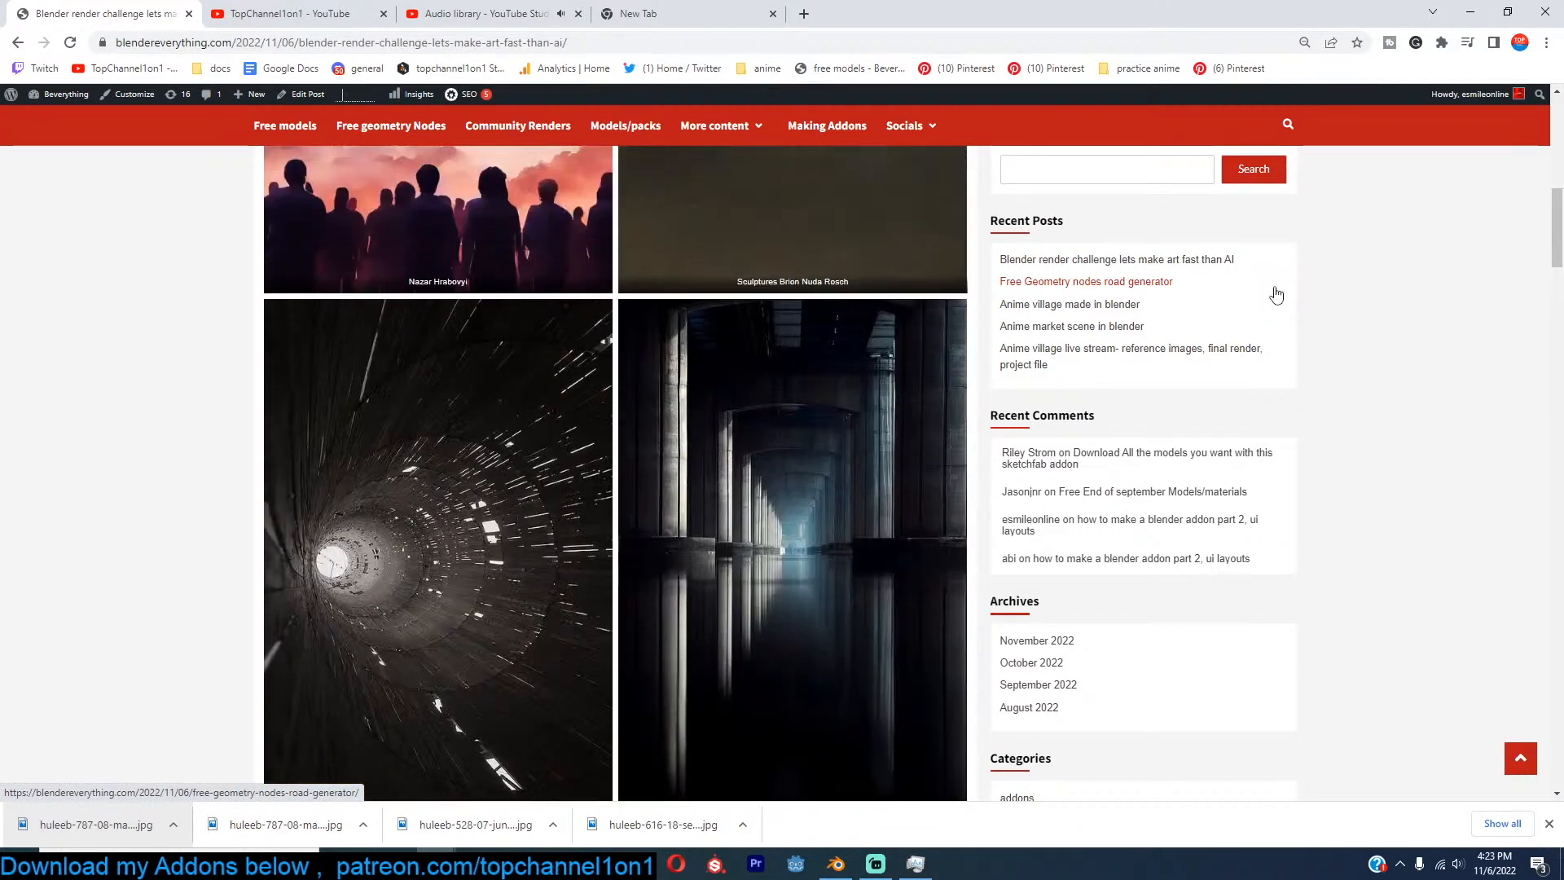
scroll(1276, 295, "up", 3)
scroll(1276, 295, "up", 5)
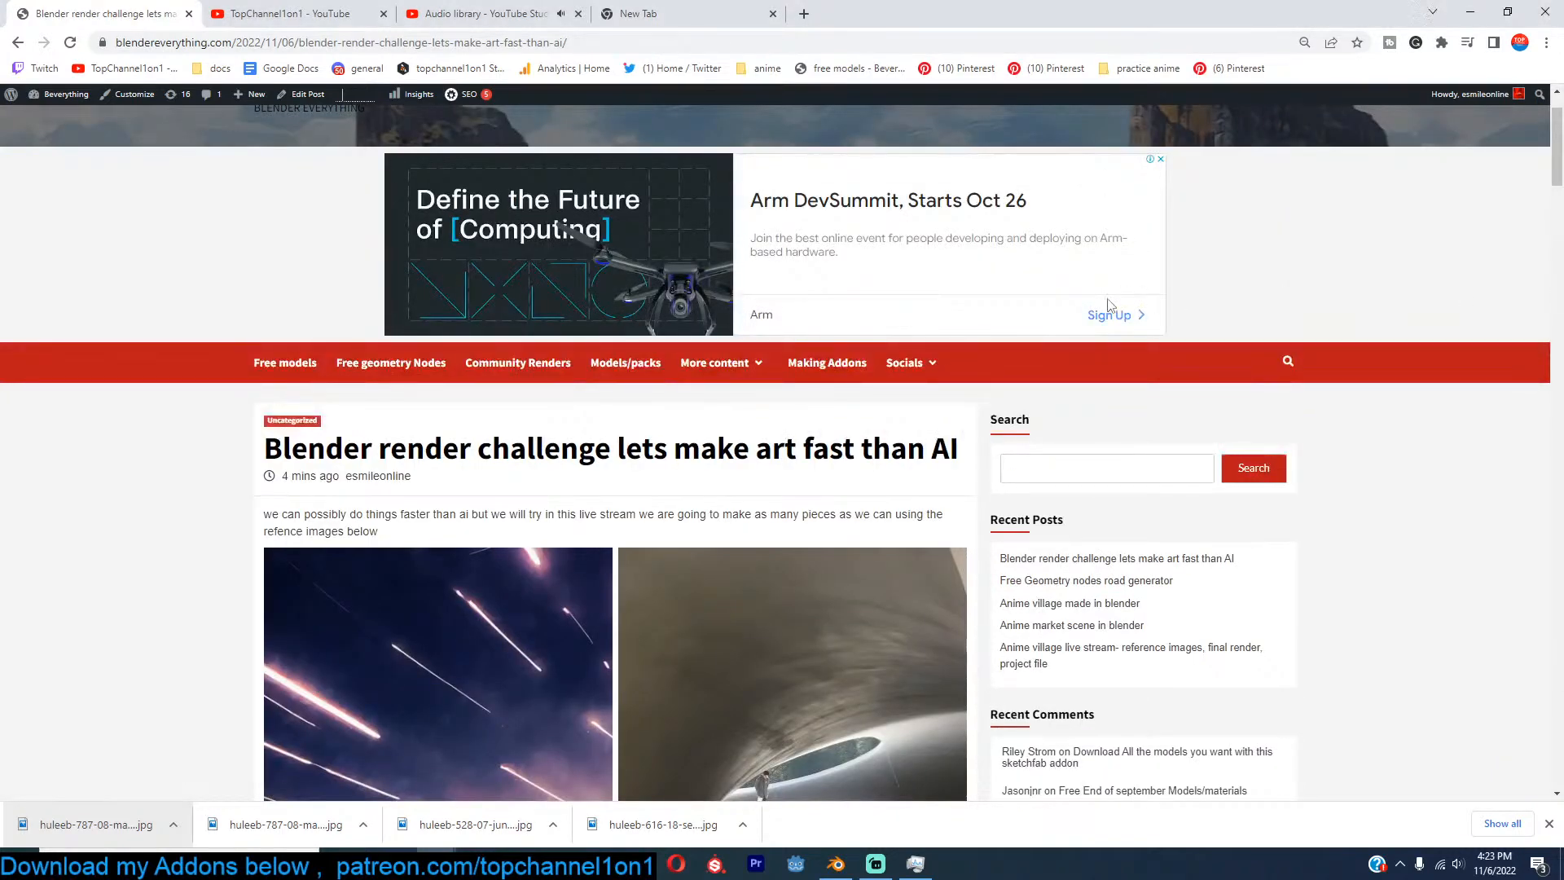
scroll(988, 395, "down", 5)
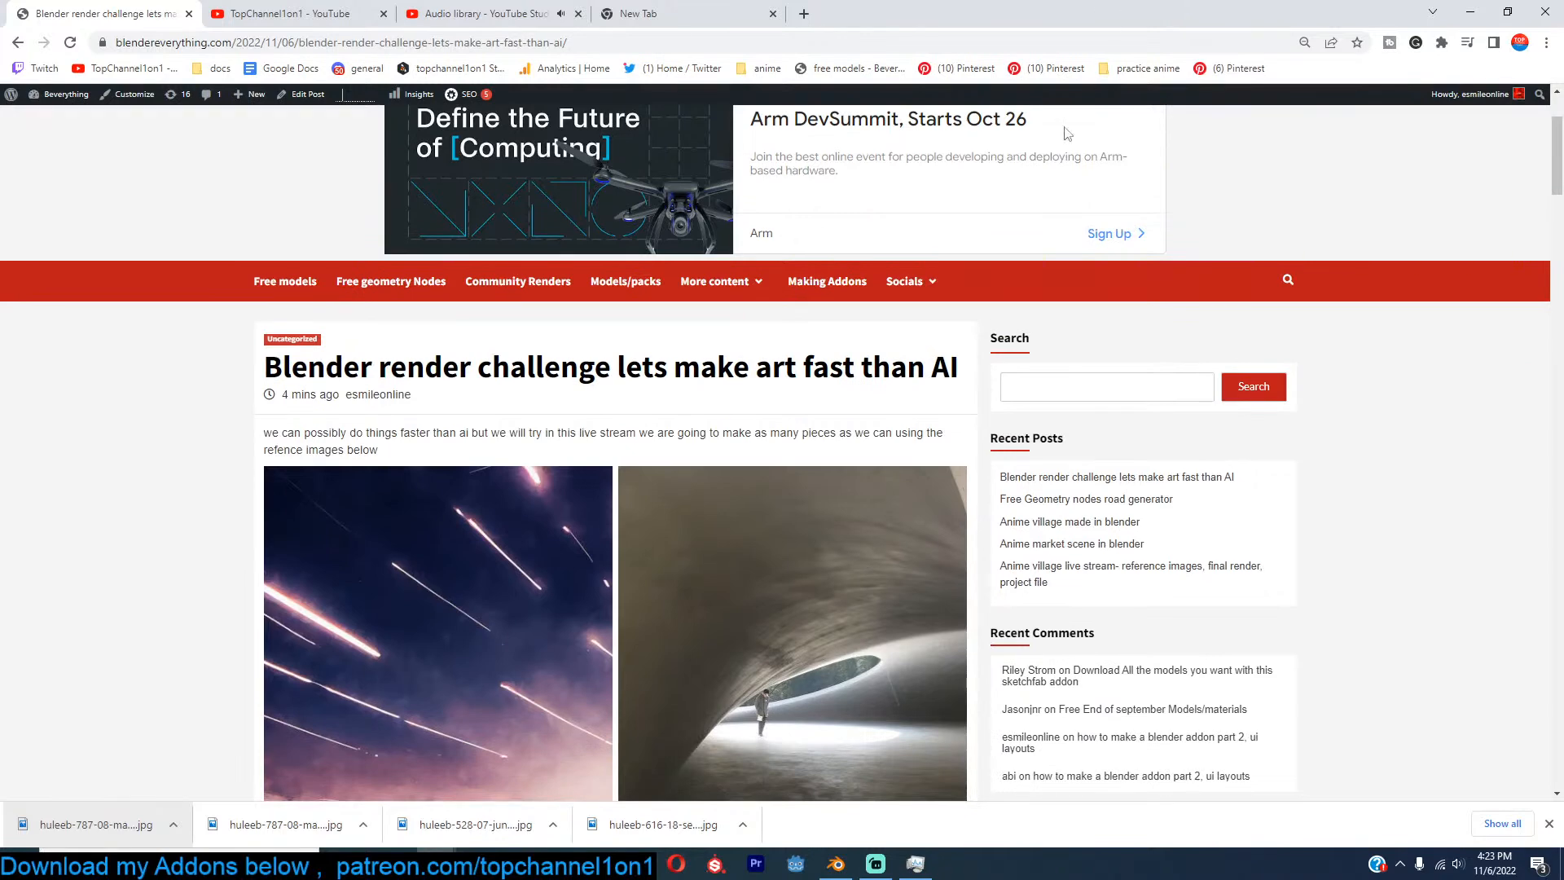
scroll(1016, 318, "down", 5)
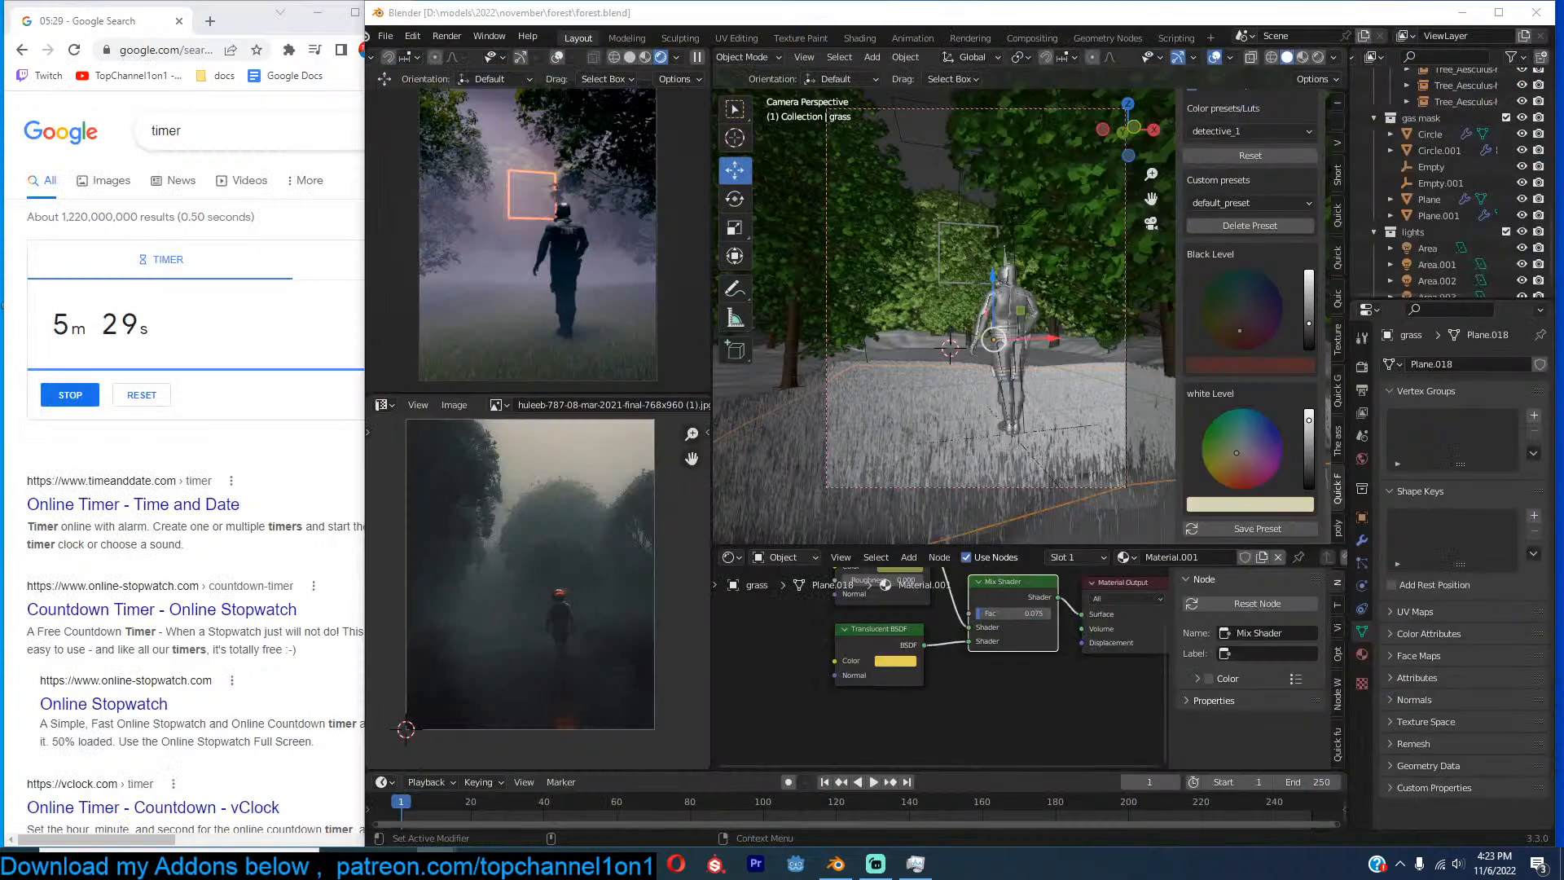
Switch back to Blender and search the asset library's objects for "door".
scroll(1303, 339, "up", 5)
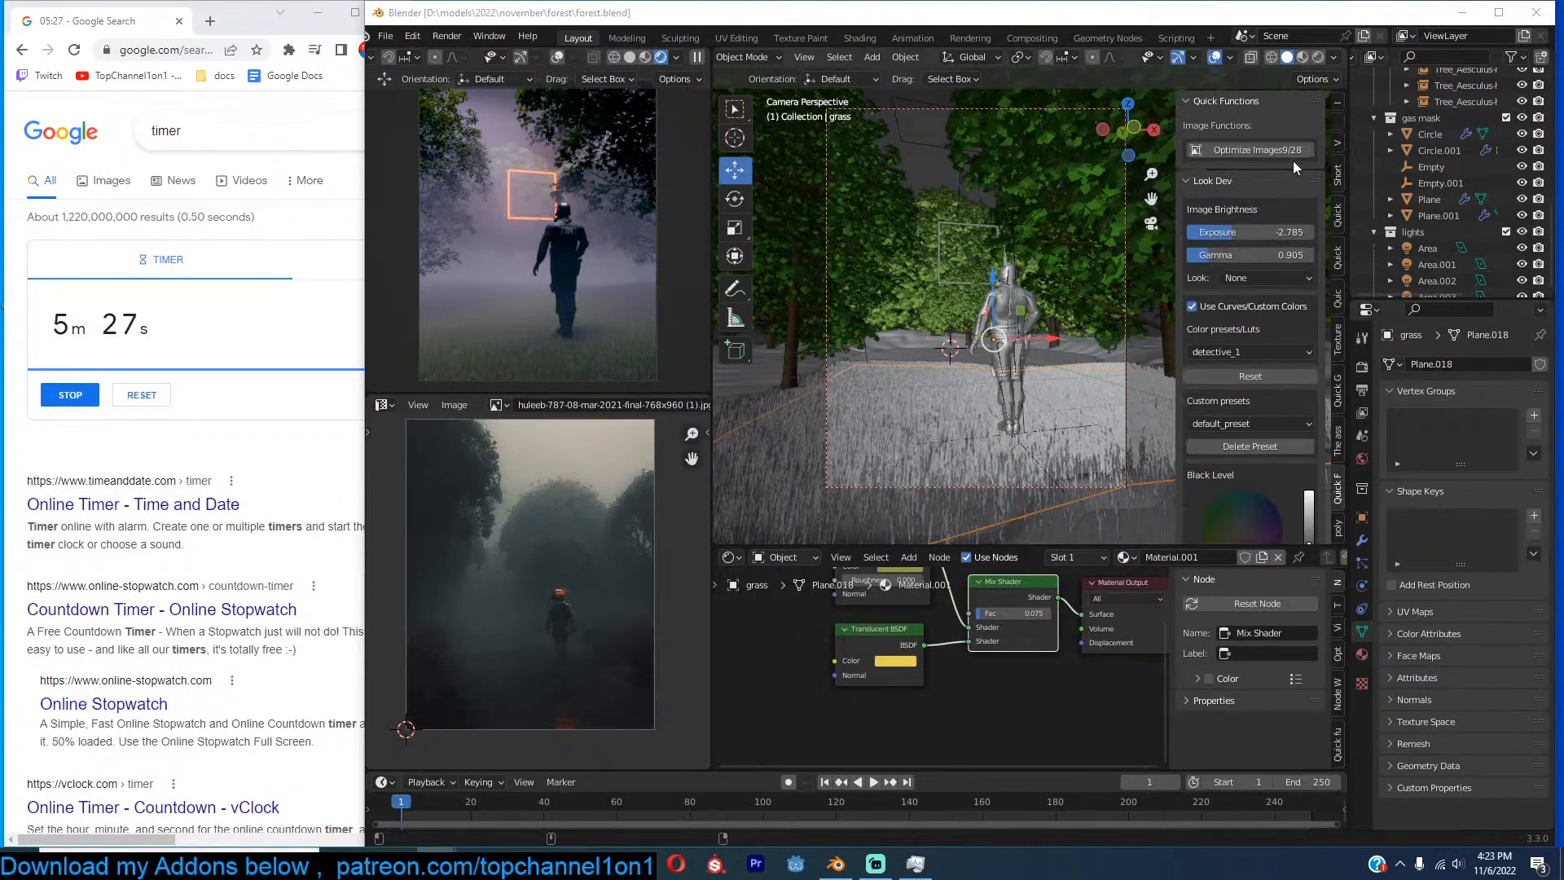
left_click(1333, 441)
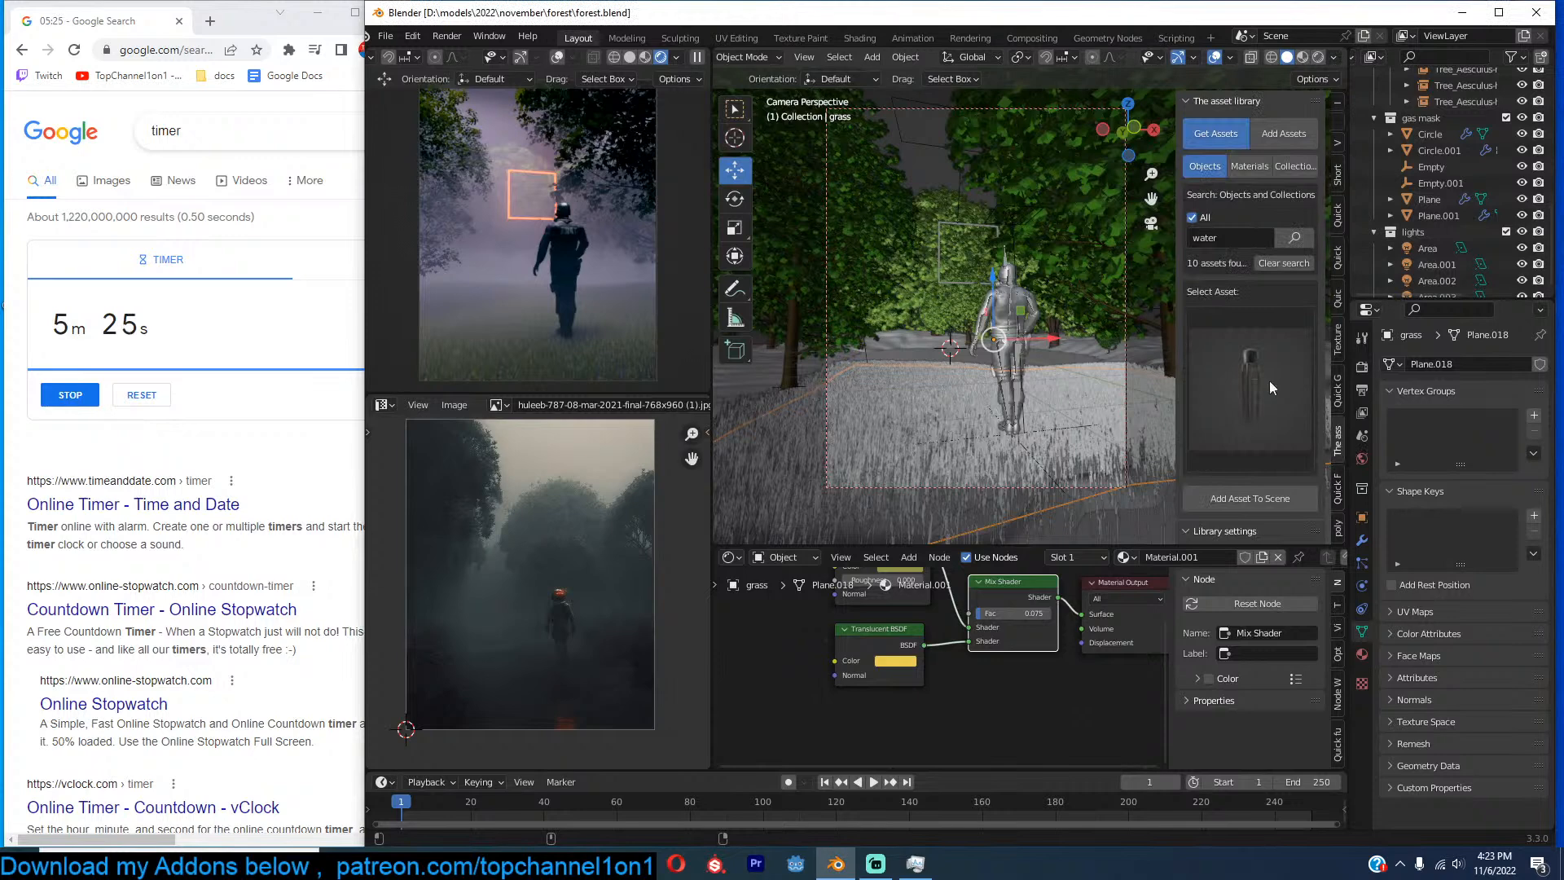
left_click(1226, 239)
type("c")
type("oor")
key("Return")
Choose the thin glass door asset, place the 3D cursor on the grass just left of the soldier and add the door there.
left_click(1206, 416)
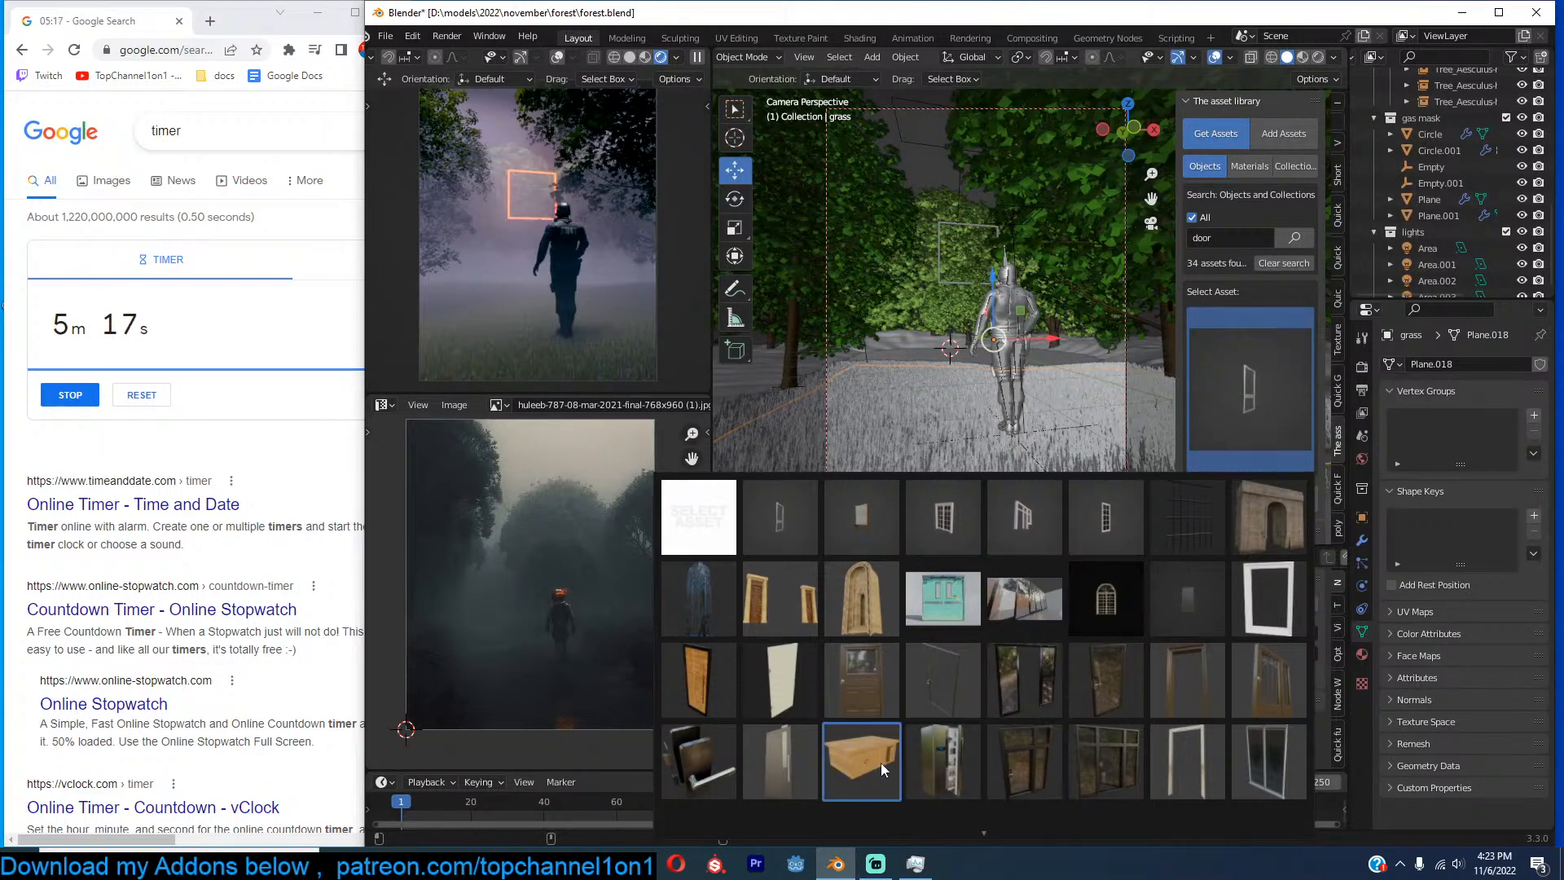
left_click(942, 687)
right_click(969, 388, "shift")
left_click(1286, 504)
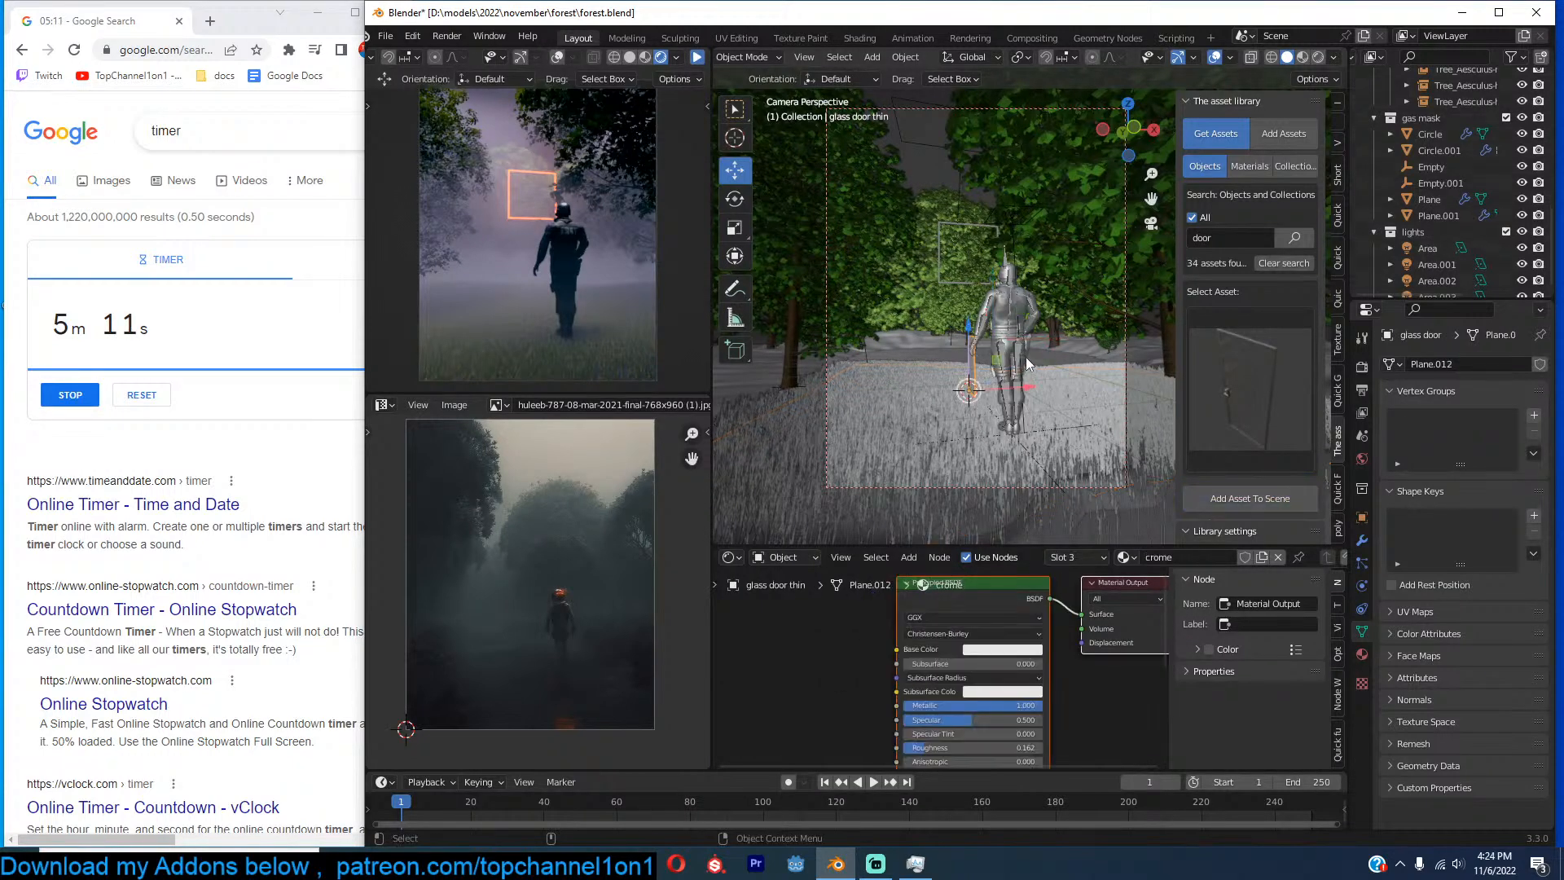
Scale the glass door up to stand taller than the soldier and rotate it 90 degrees about the Z axis.
key("s")
left_click(1152, 304)
type("rz90")
key("Return")
Move the glass door horizontally, with global Z locked, so it stands left of the soldier and lines up with the square frame.
key("g")
key("shift+z")
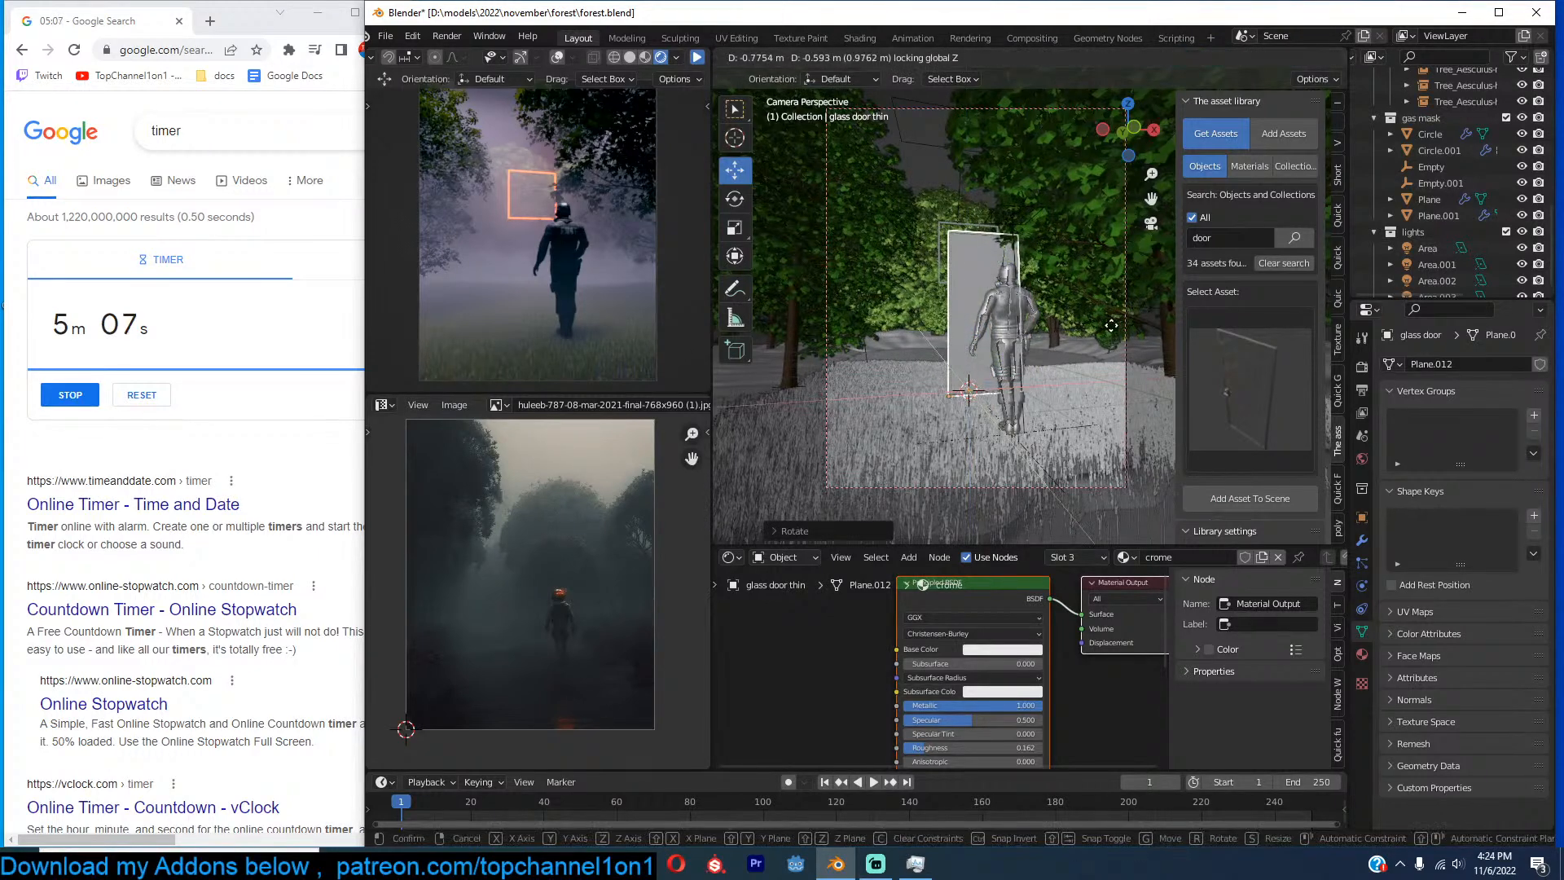
left_click(1118, 320)
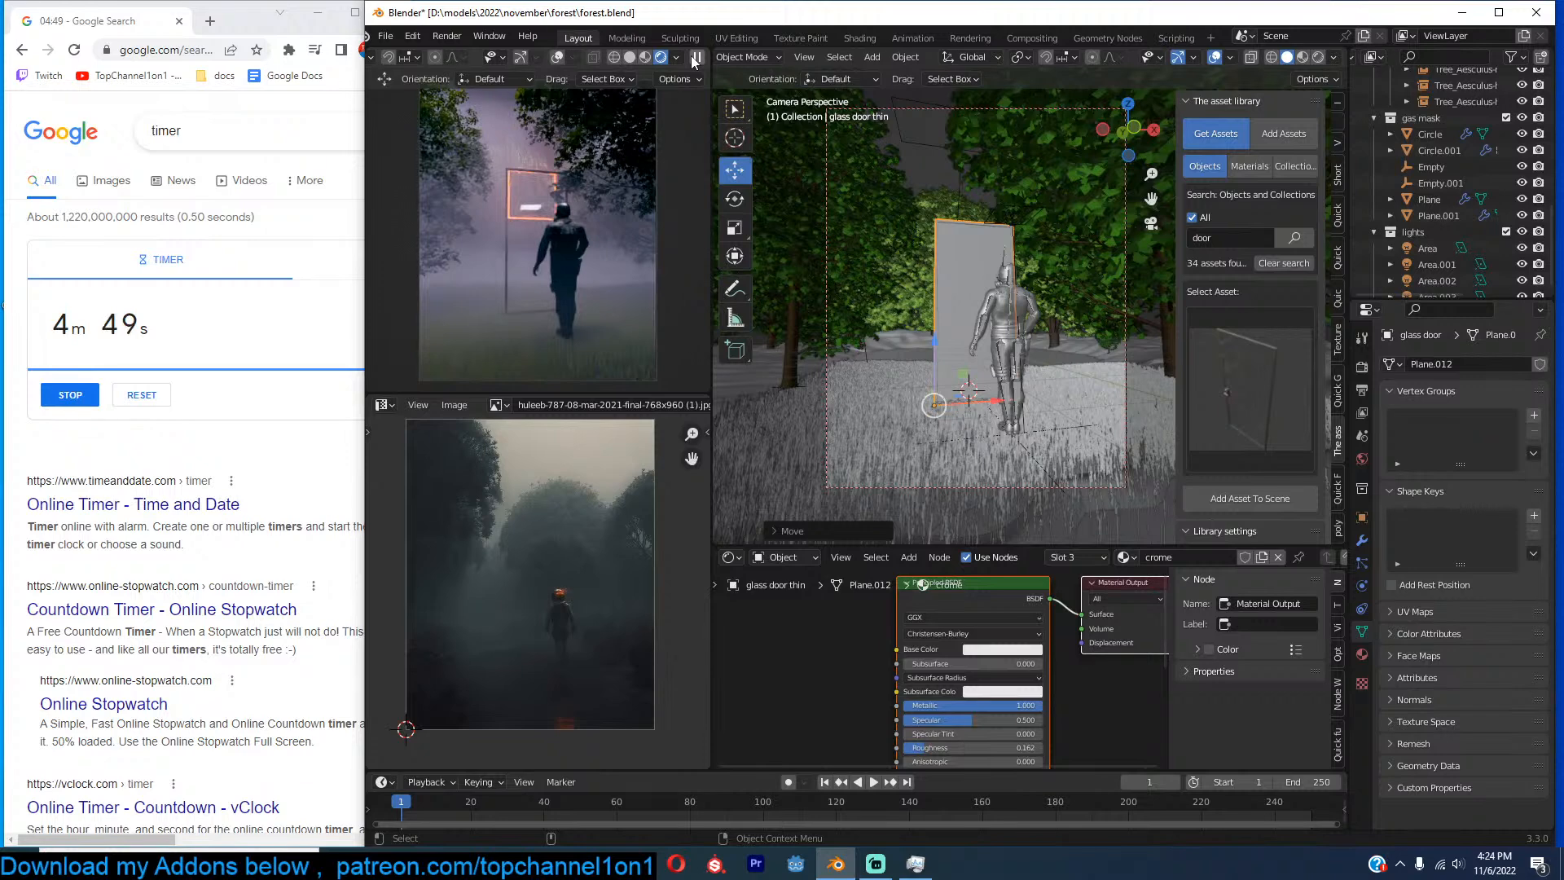
scroll(946, 332, "up", 2)
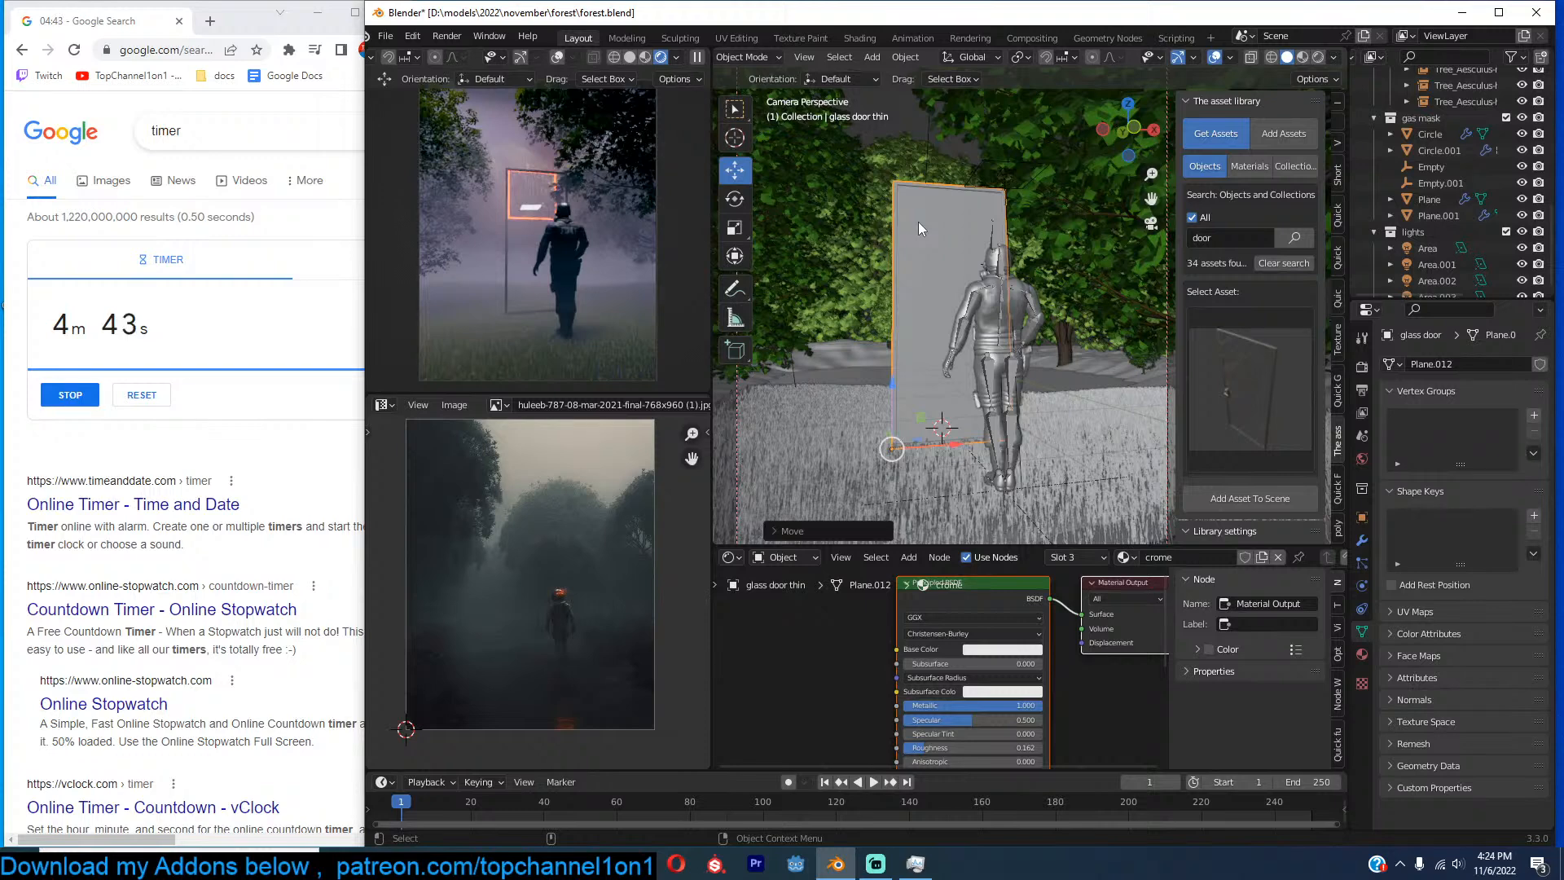
Delete the glass door object standing beside the knight.
key("x")
key("x")
left_click(942, 315)
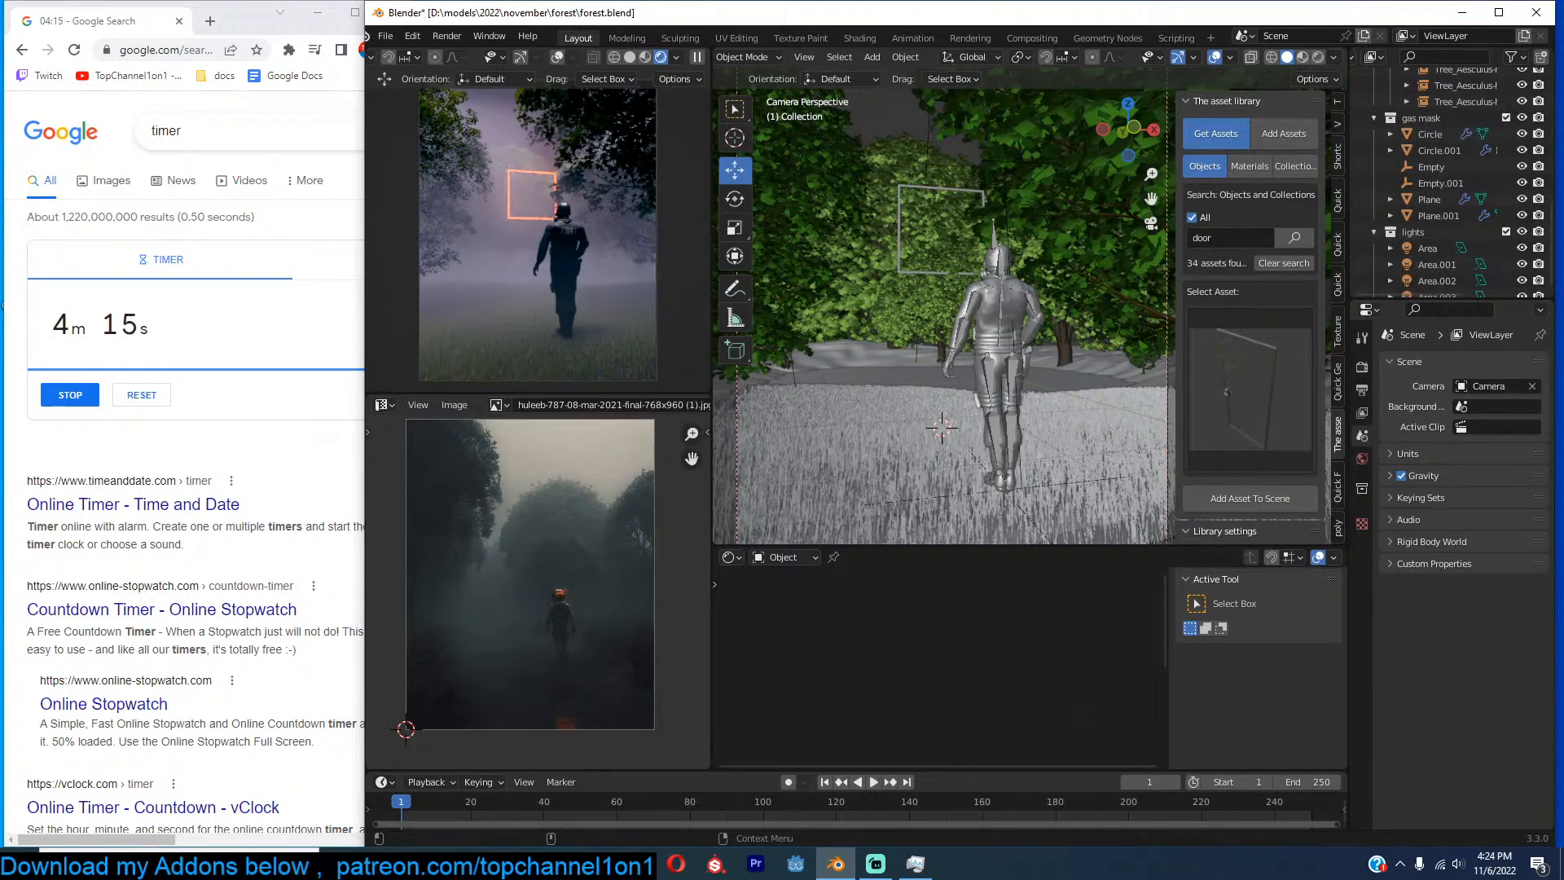
Save the file and stretch the glowing frame's lower edge downward to form a tall doorway shape.
left_click(913, 277)
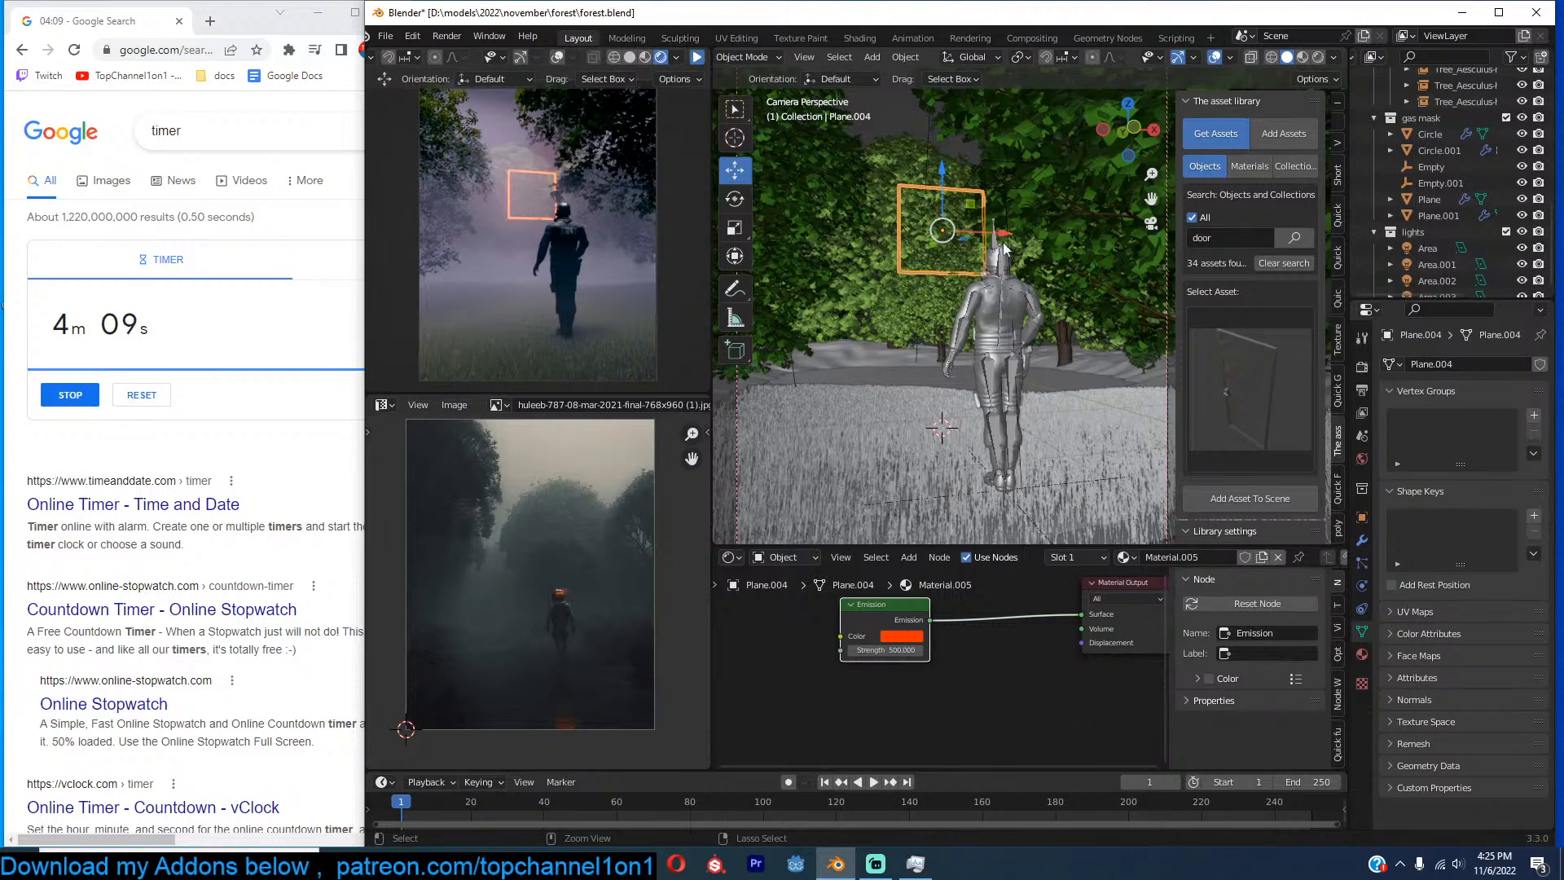
key("ctrl+s")
key("Tab")
key("1")
key("alt+z")
left_click_drag(883, 249, 1120, 322)
left_click_drag(945, 245, 945, 367)
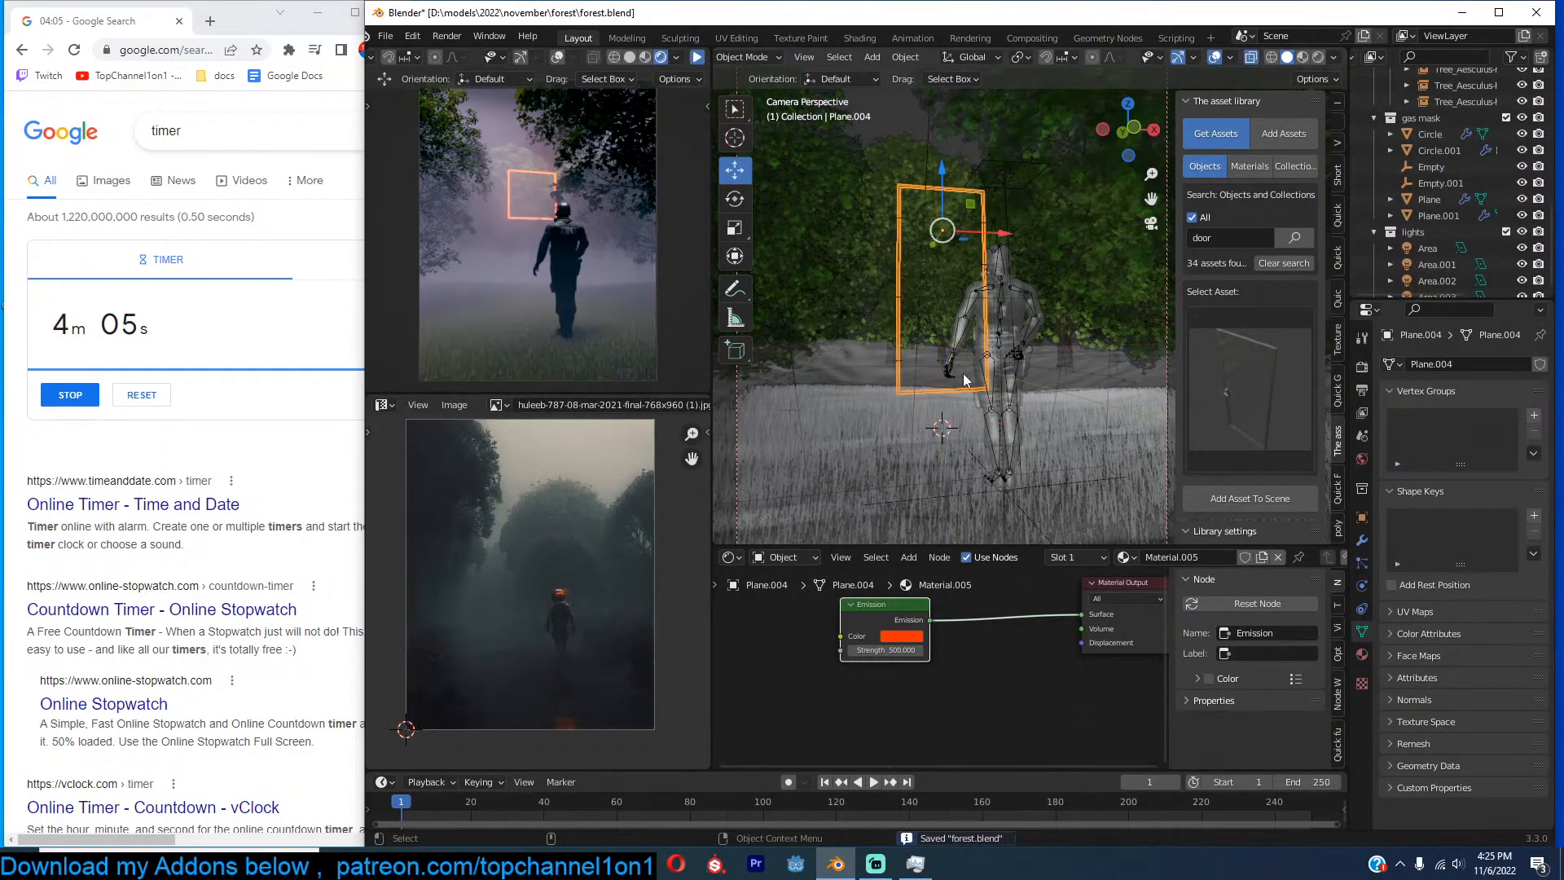
key("Tab")
key("alt+z")
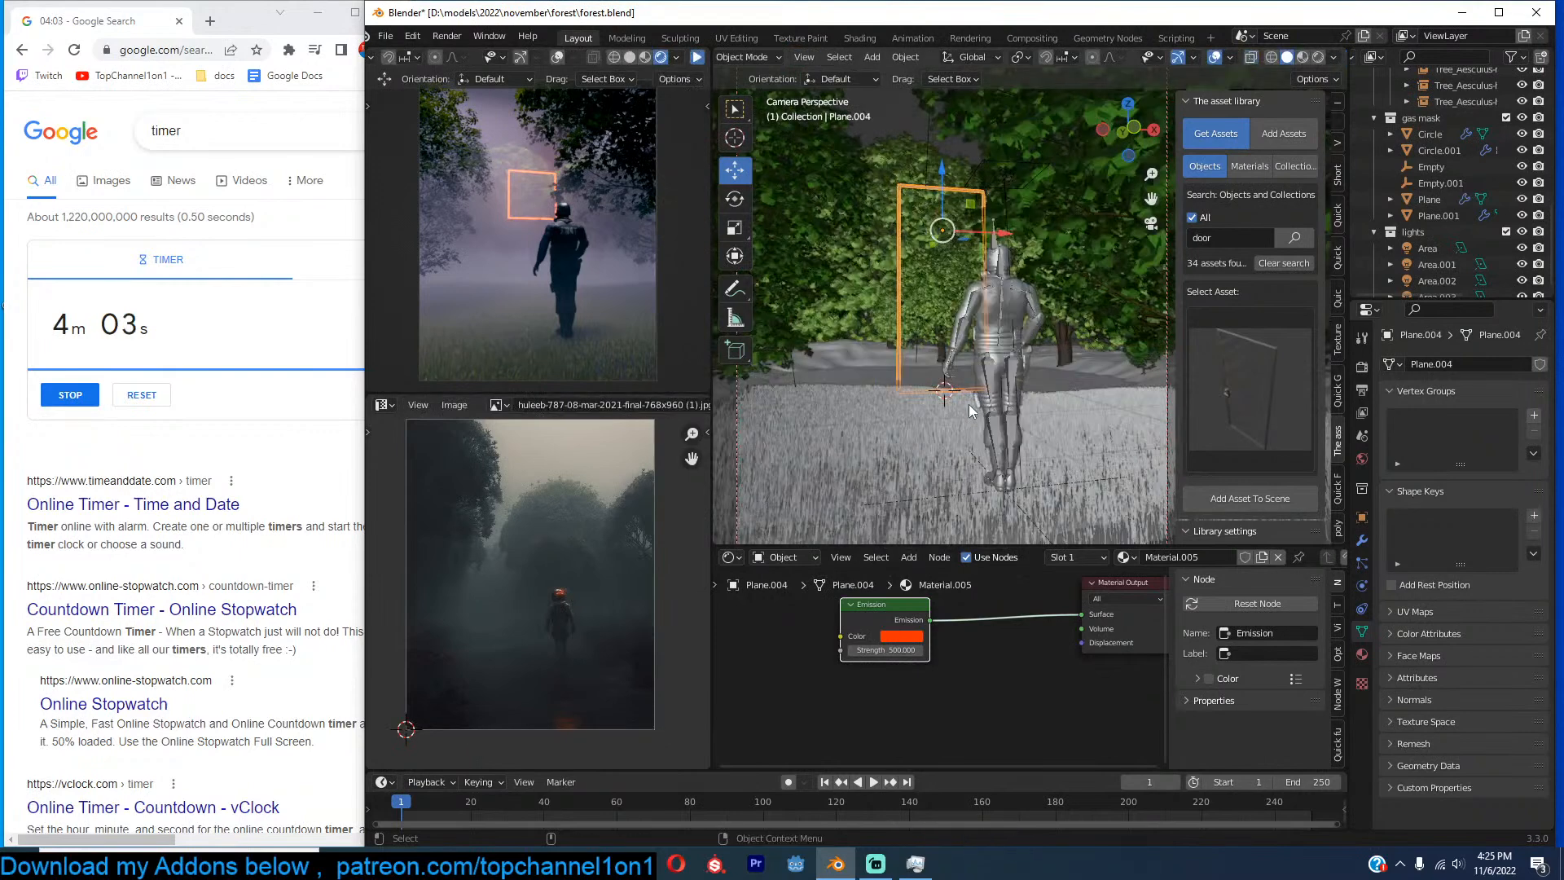
Set the frame's origin to the 3D cursor and snap the frame to the cursor.
right_click(970, 404)
mouse_move(980, 484)
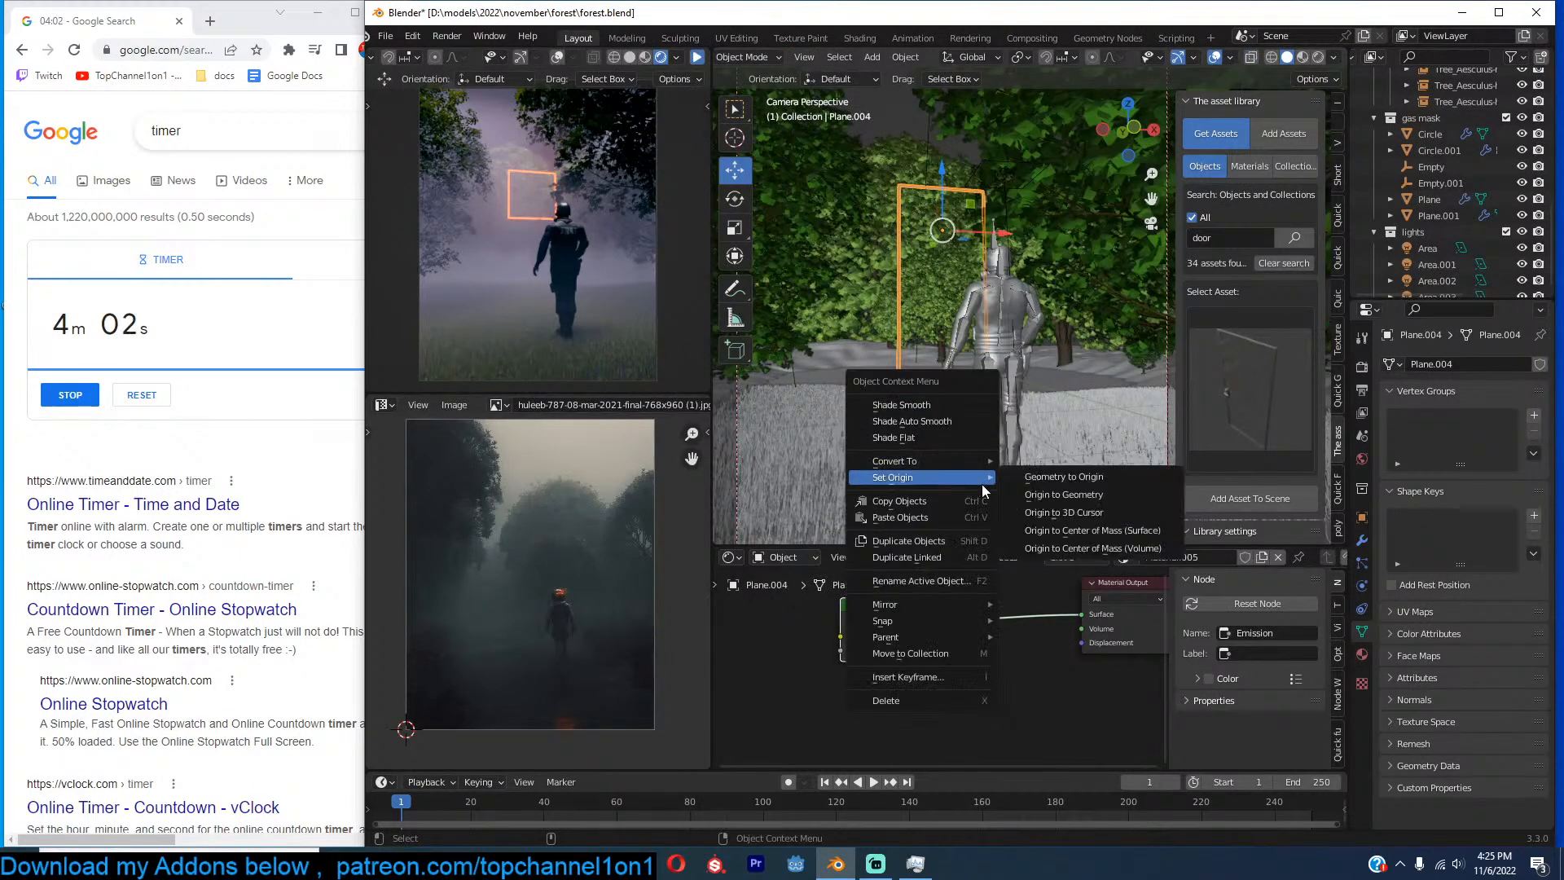
left_click(1039, 502)
right_click(912, 417)
mouse_move(950, 419)
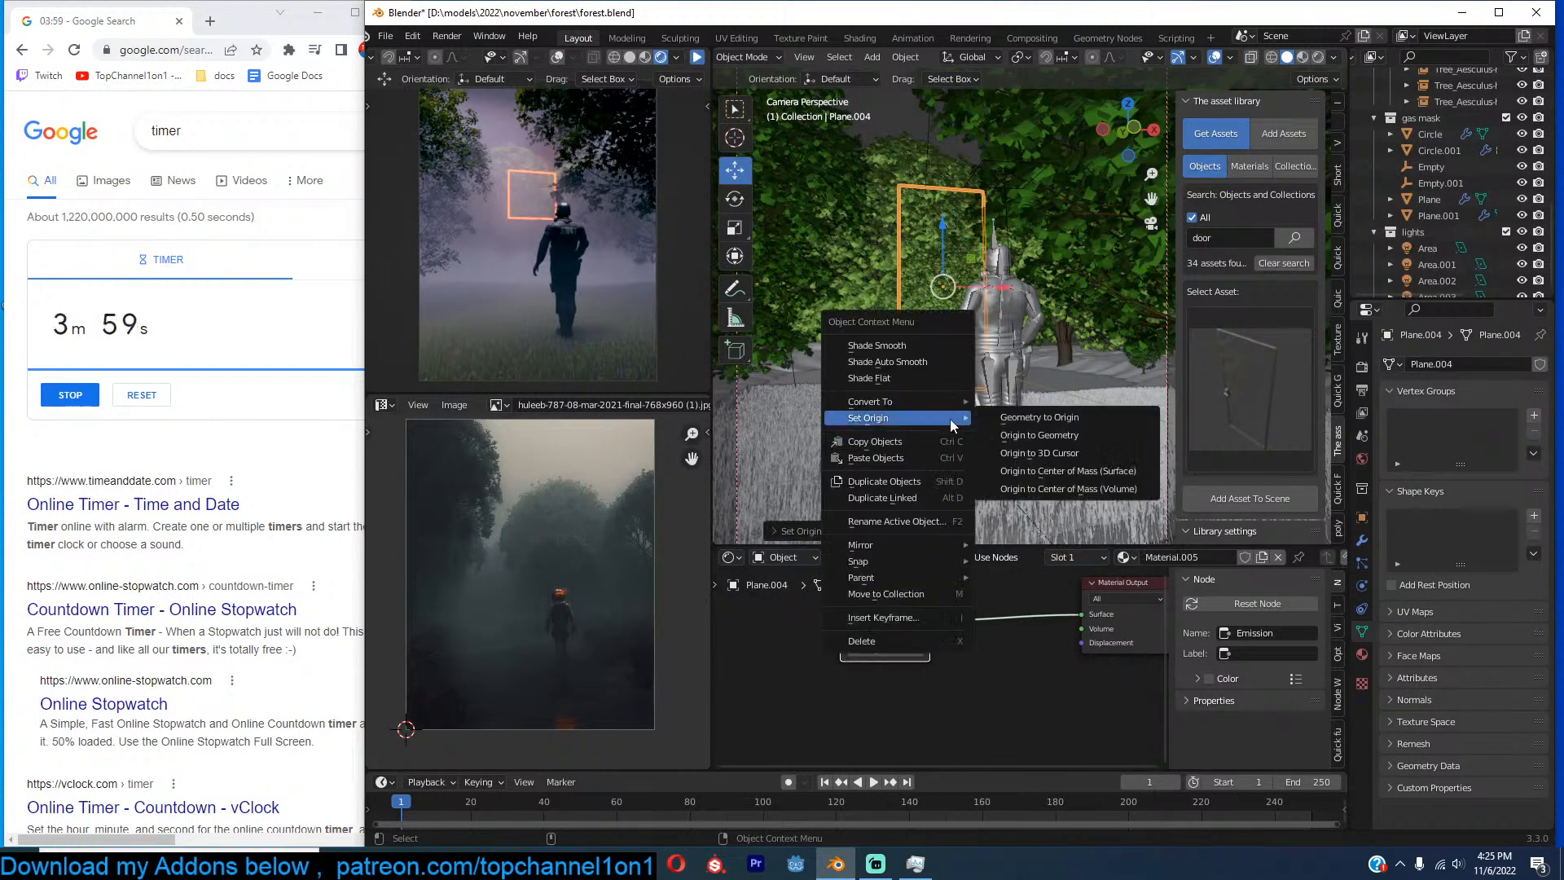
left_click(1028, 455)
key("shift+s")
left_click(907, 267)
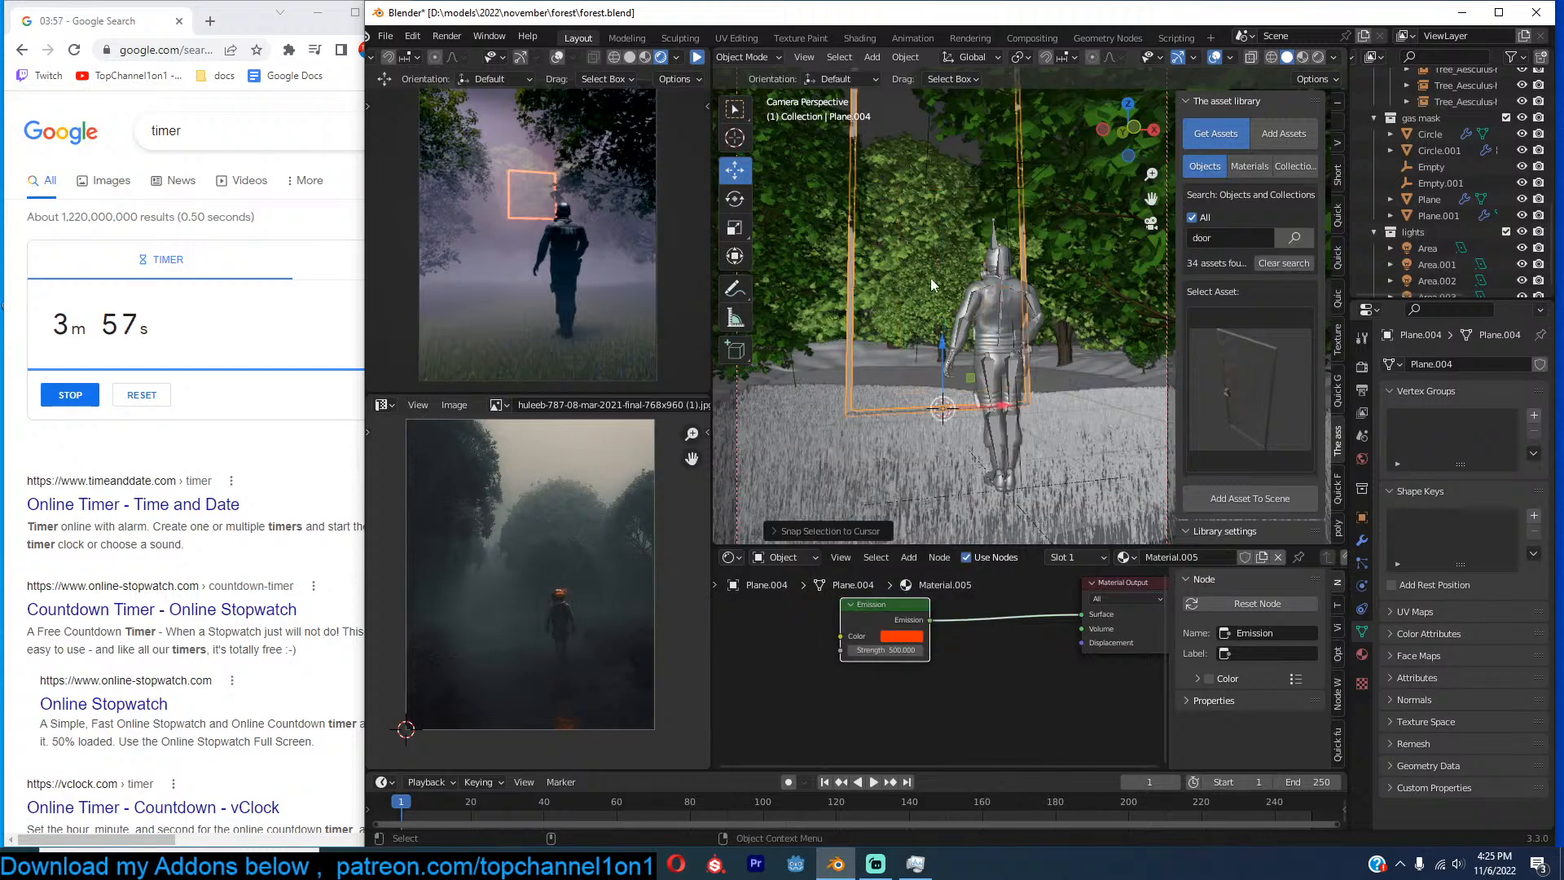
Scale the doorway frame down around its base and save the file.
key("s")
left_click(1036, 312)
key("ctrl+s")
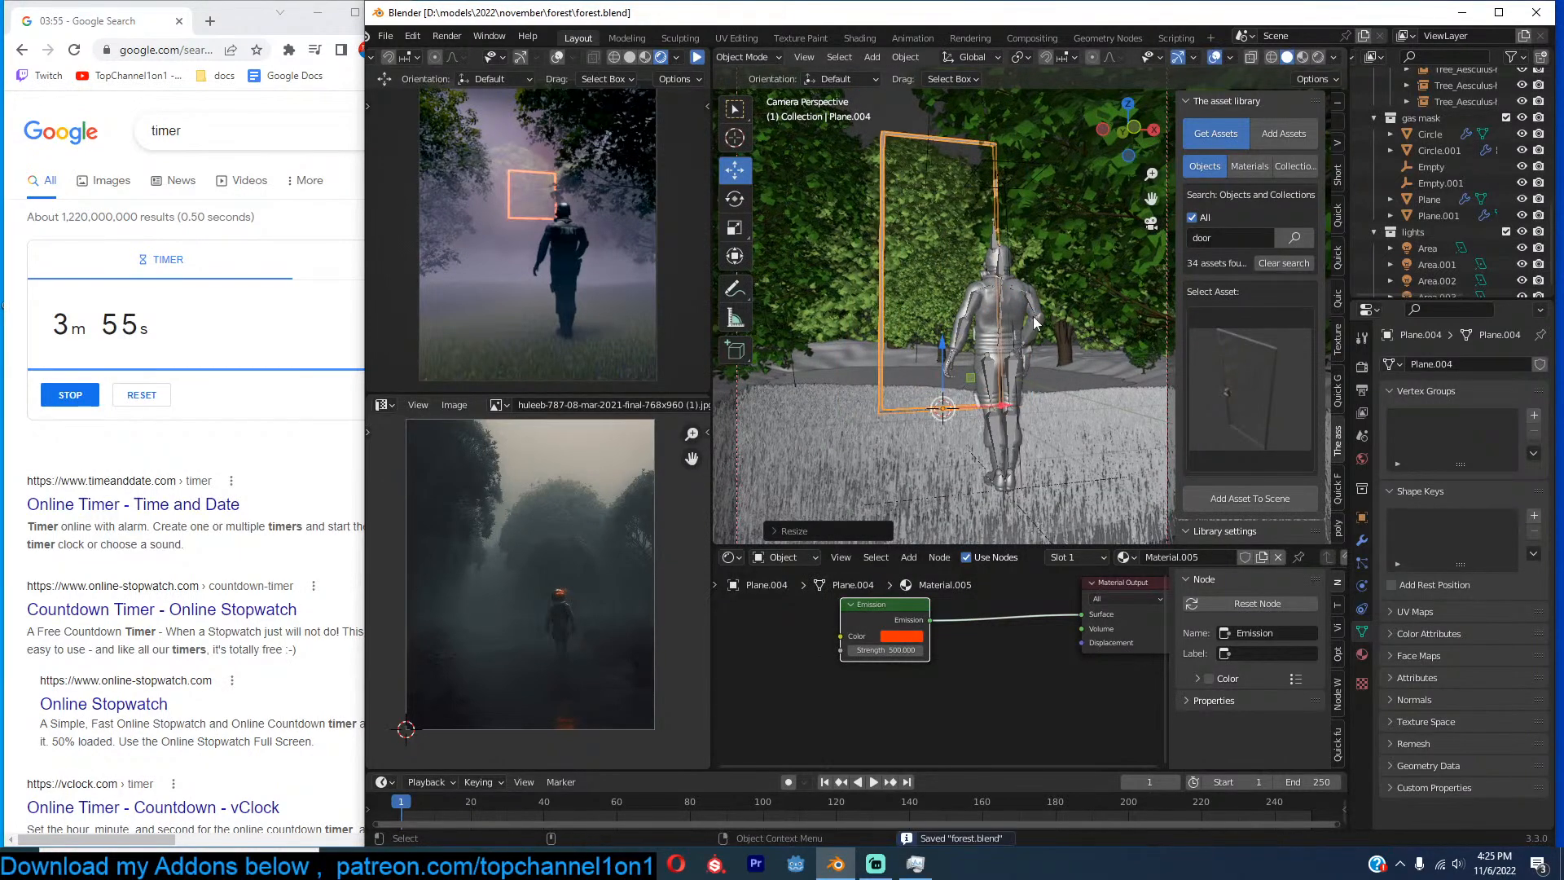
Isolate the frame and move all its geometry along the Y axis to line up with its origin.
key("KP_Divide")
middle_click_drag(1059, 279, 1047, 334)
key("Tab")
key("a")
key("g")
key("y")
left_click(1060, 340)
key("Tab")
middle_click_drag(1036, 381, 1084, 365)
scroll(1085, 365, "down", 3)
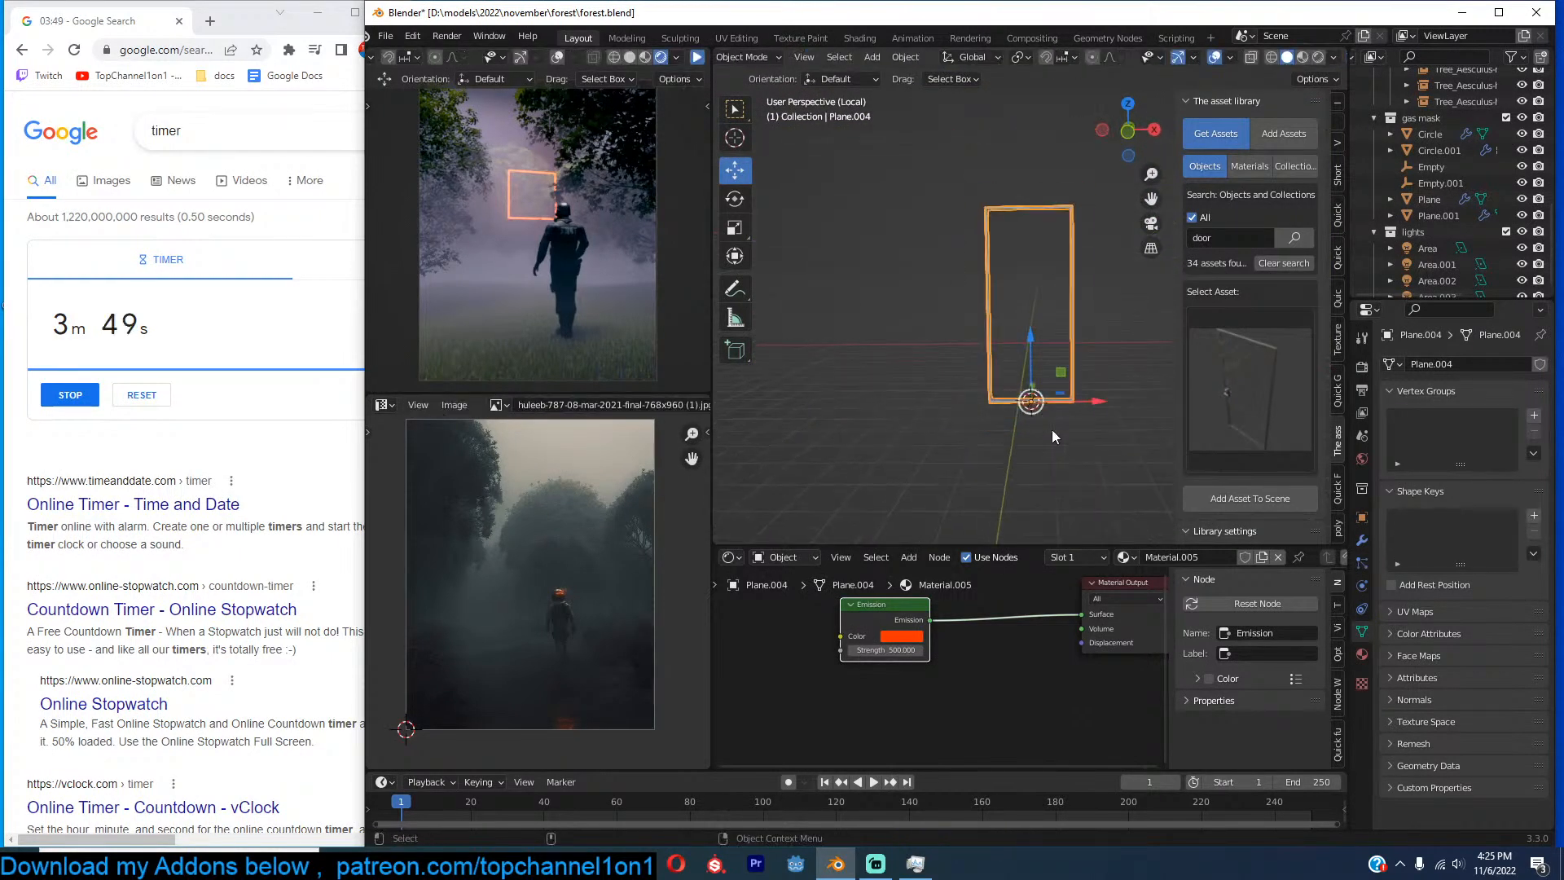
Add an emitter particle system to the frame and play the animation to preview the particles.
left_click(1361, 541)
left_click(1363, 564)
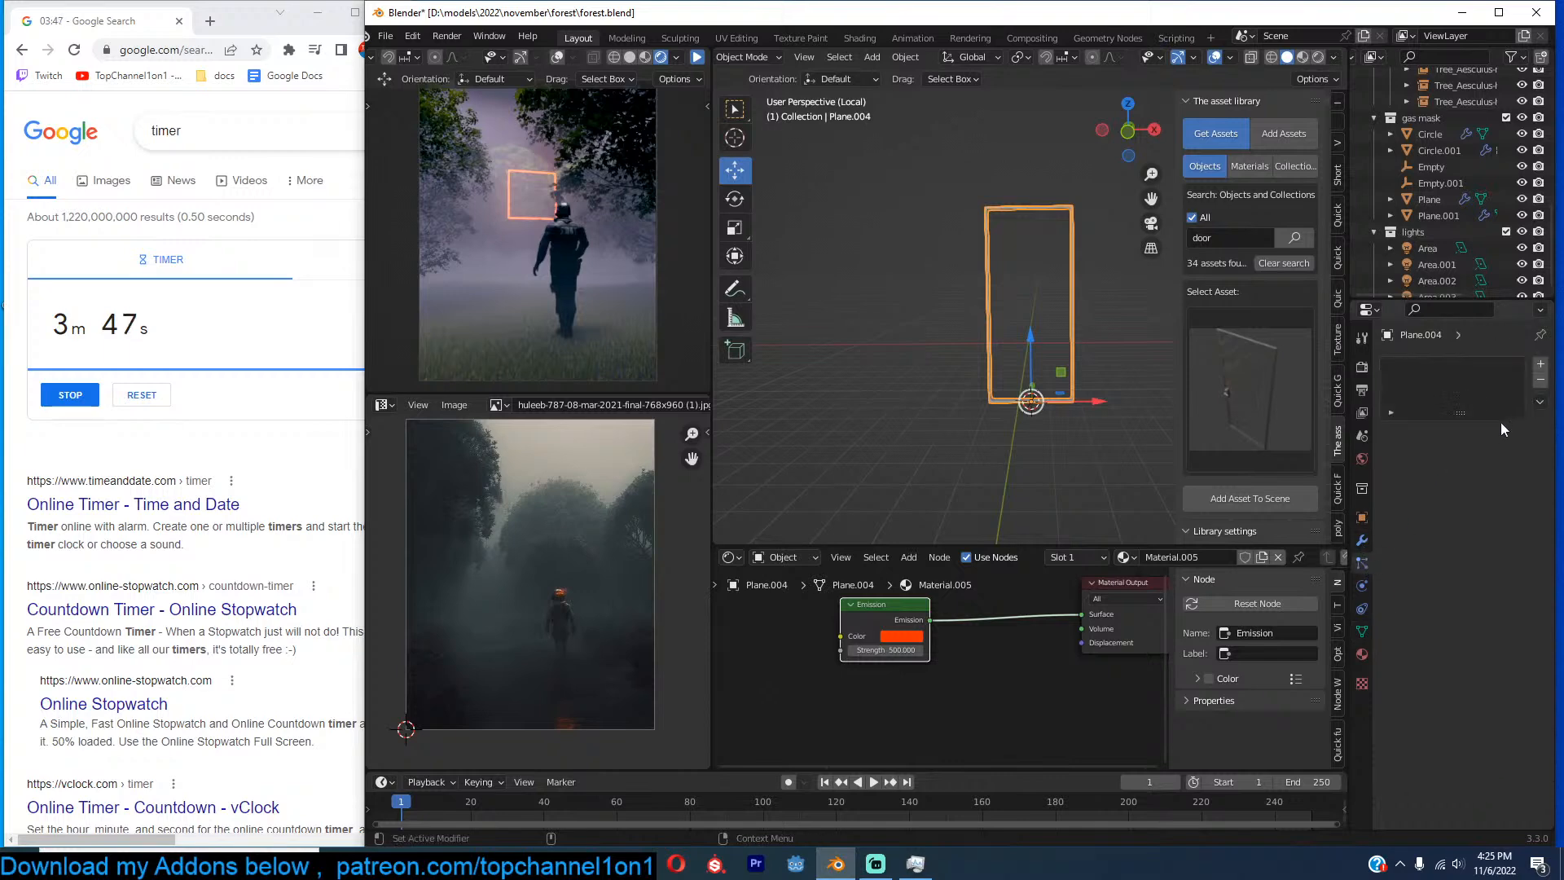
left_click(1539, 365)
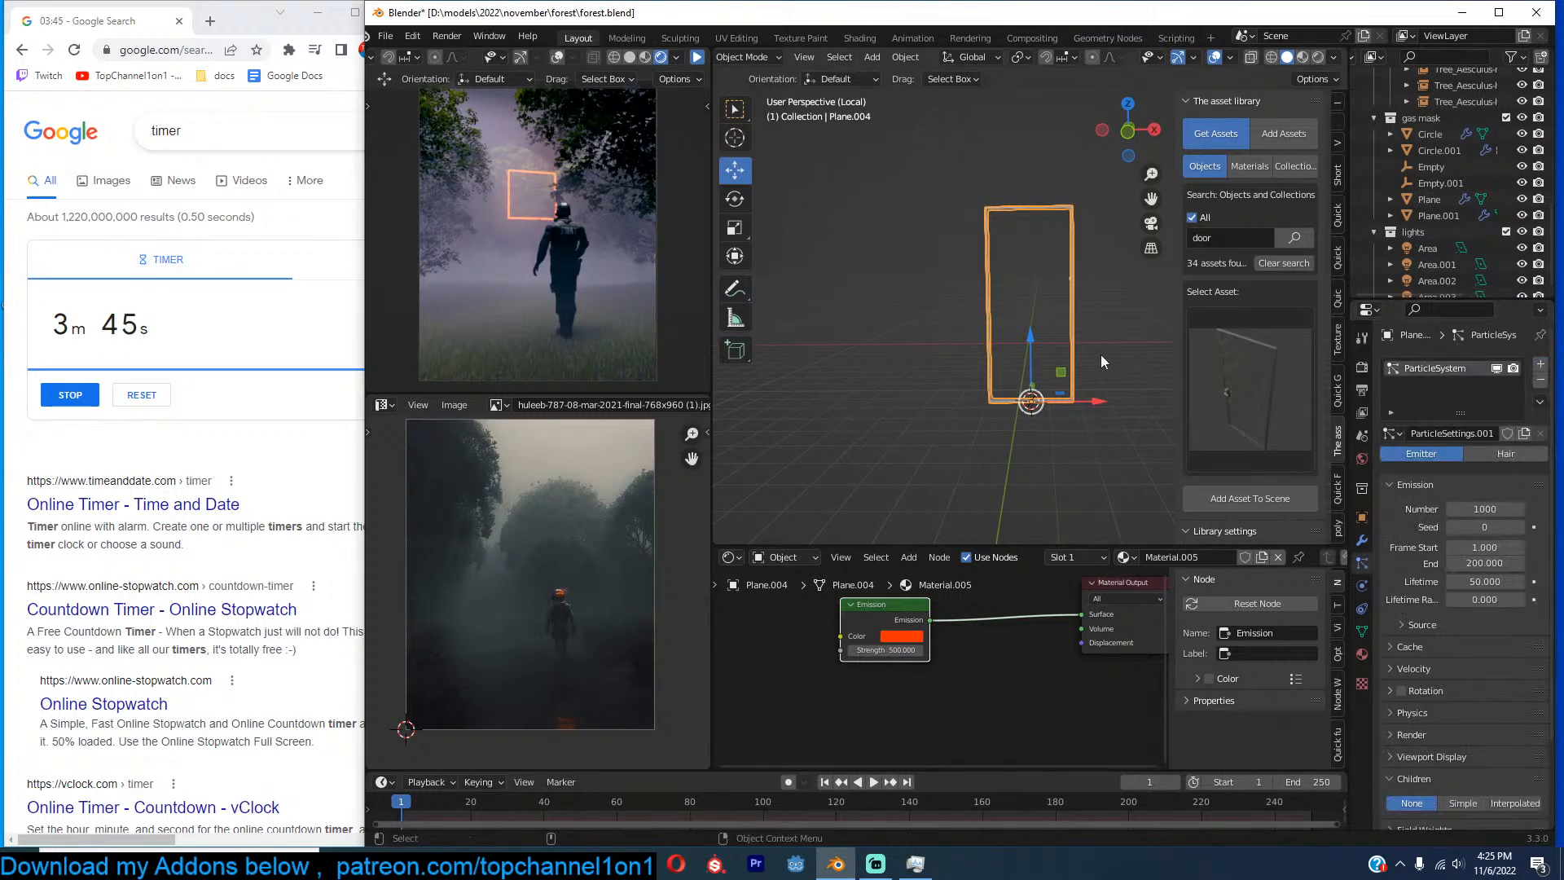
key("space")
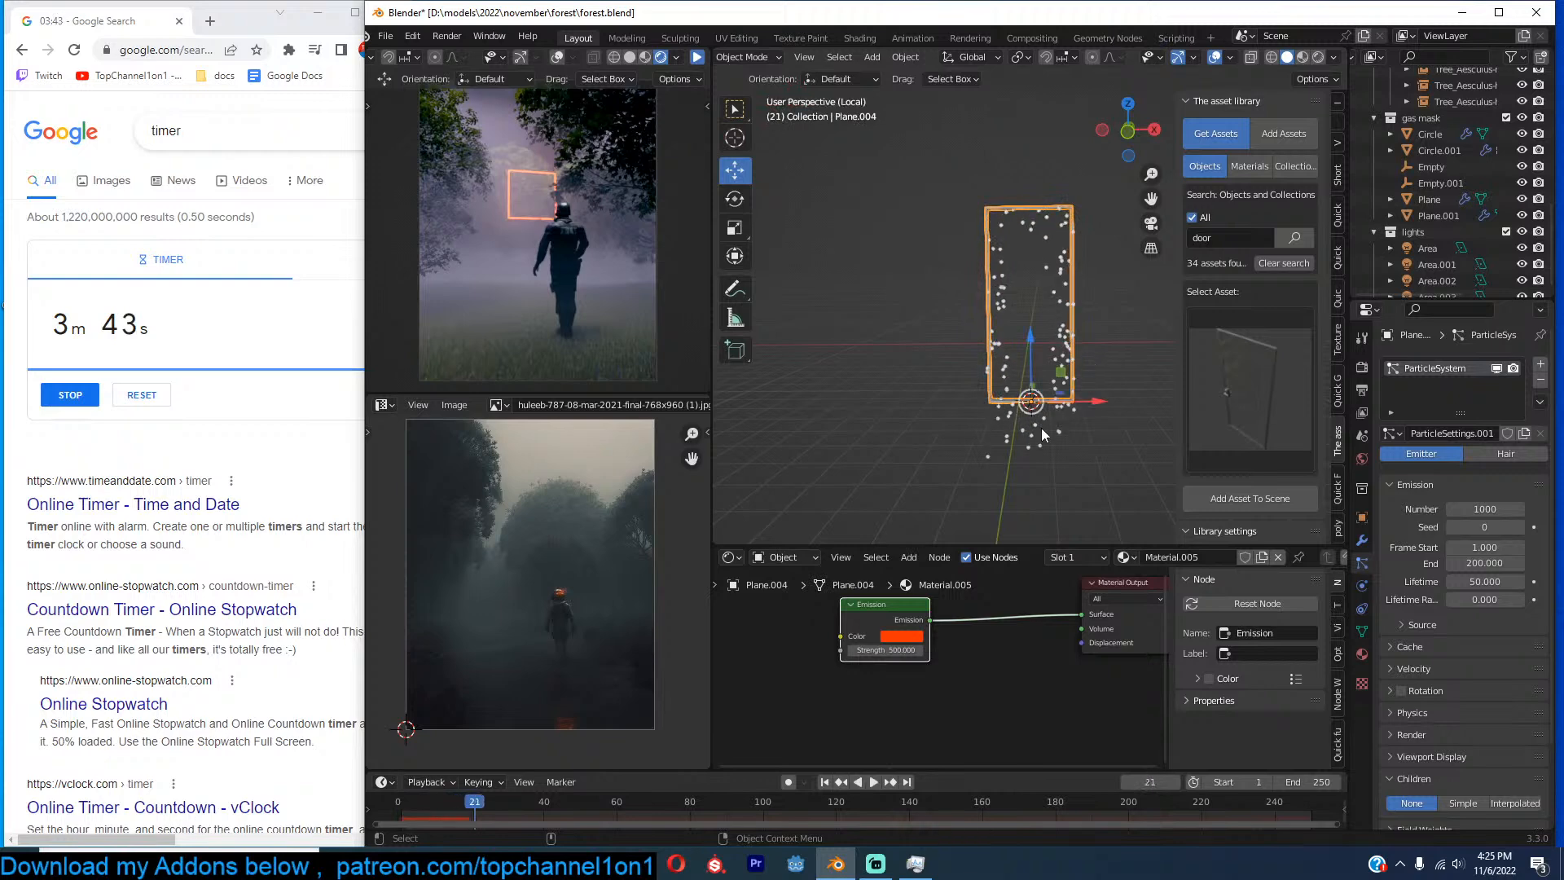
Add a Turbulence force field and place it inside the lower part of the frame.
middle_click_drag(1043, 433, 1097, 427)
key("shift+a")
mouse_move(1020, 613)
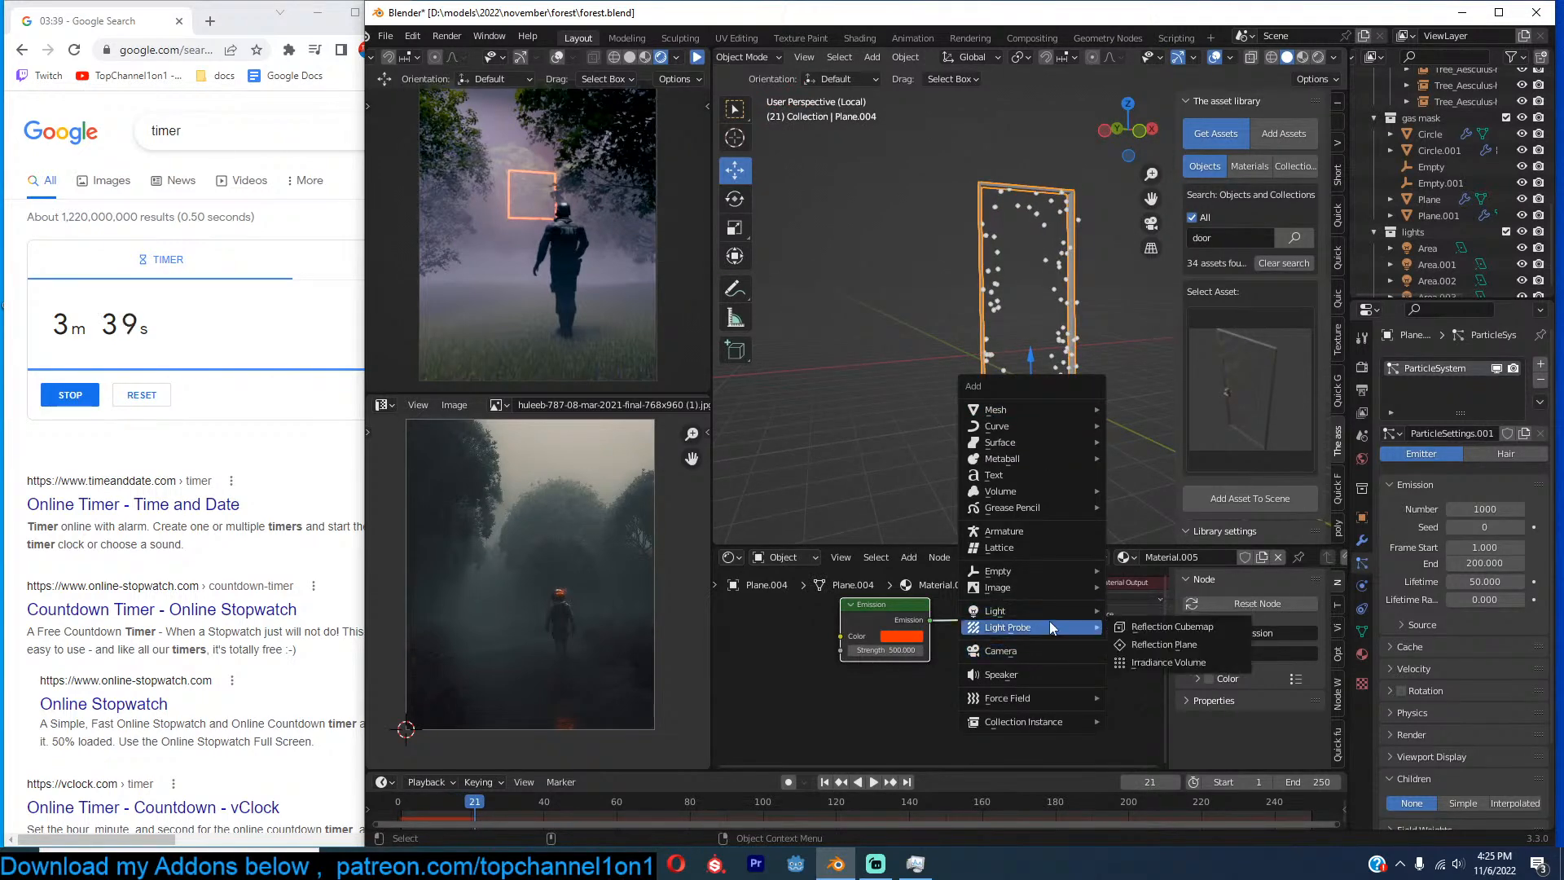
mouse_move(1010, 700)
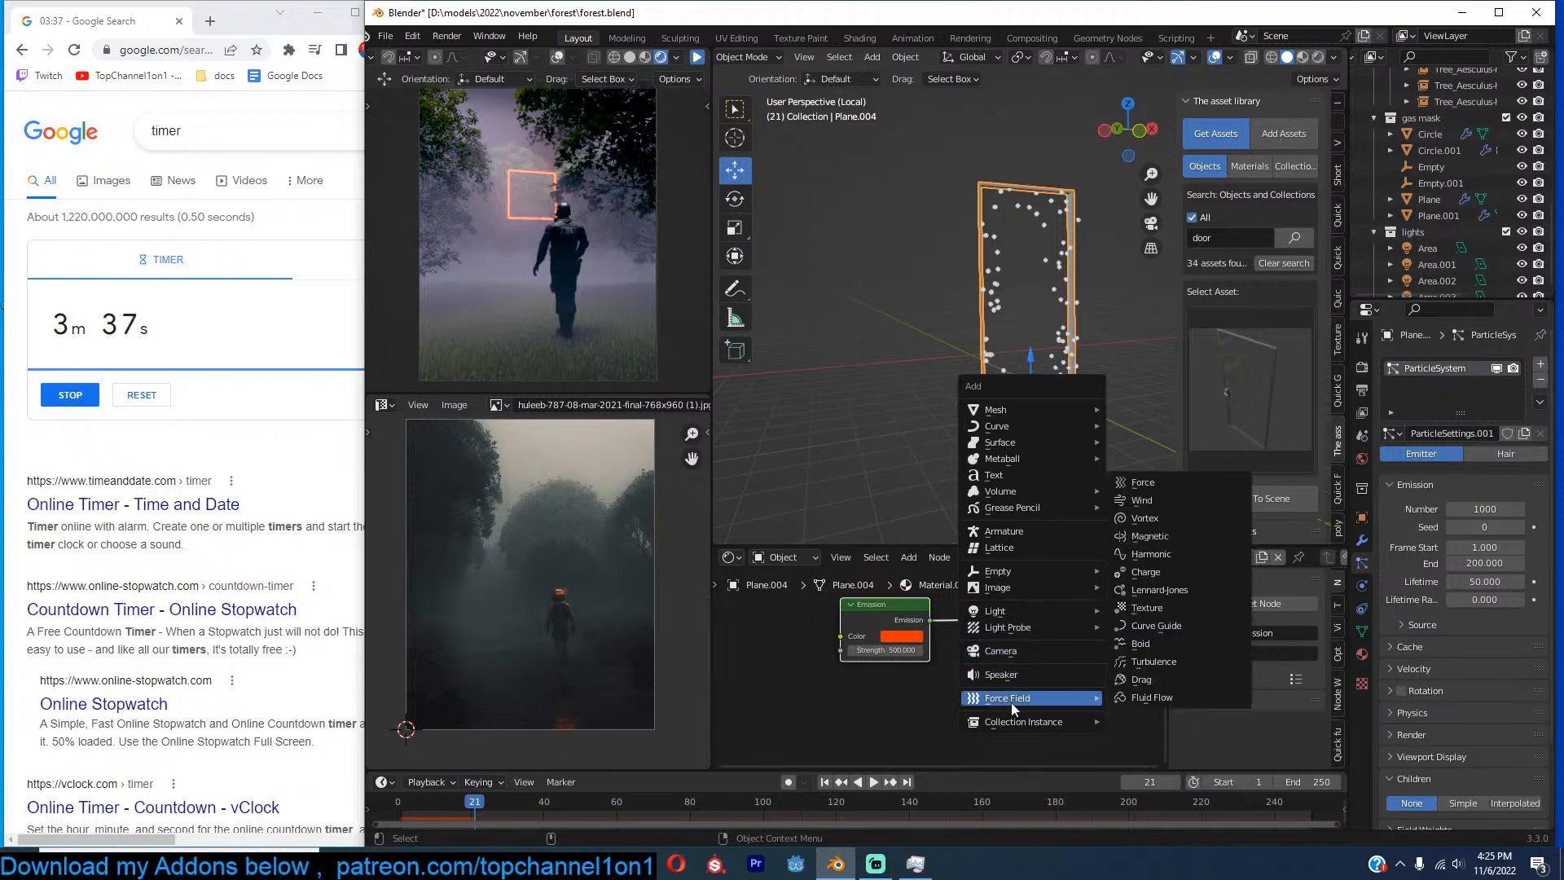
left_click(1161, 662)
key("g")
left_click(1080, 417)
Set the turbulence force field's strength to 10.
left_click(1359, 540)
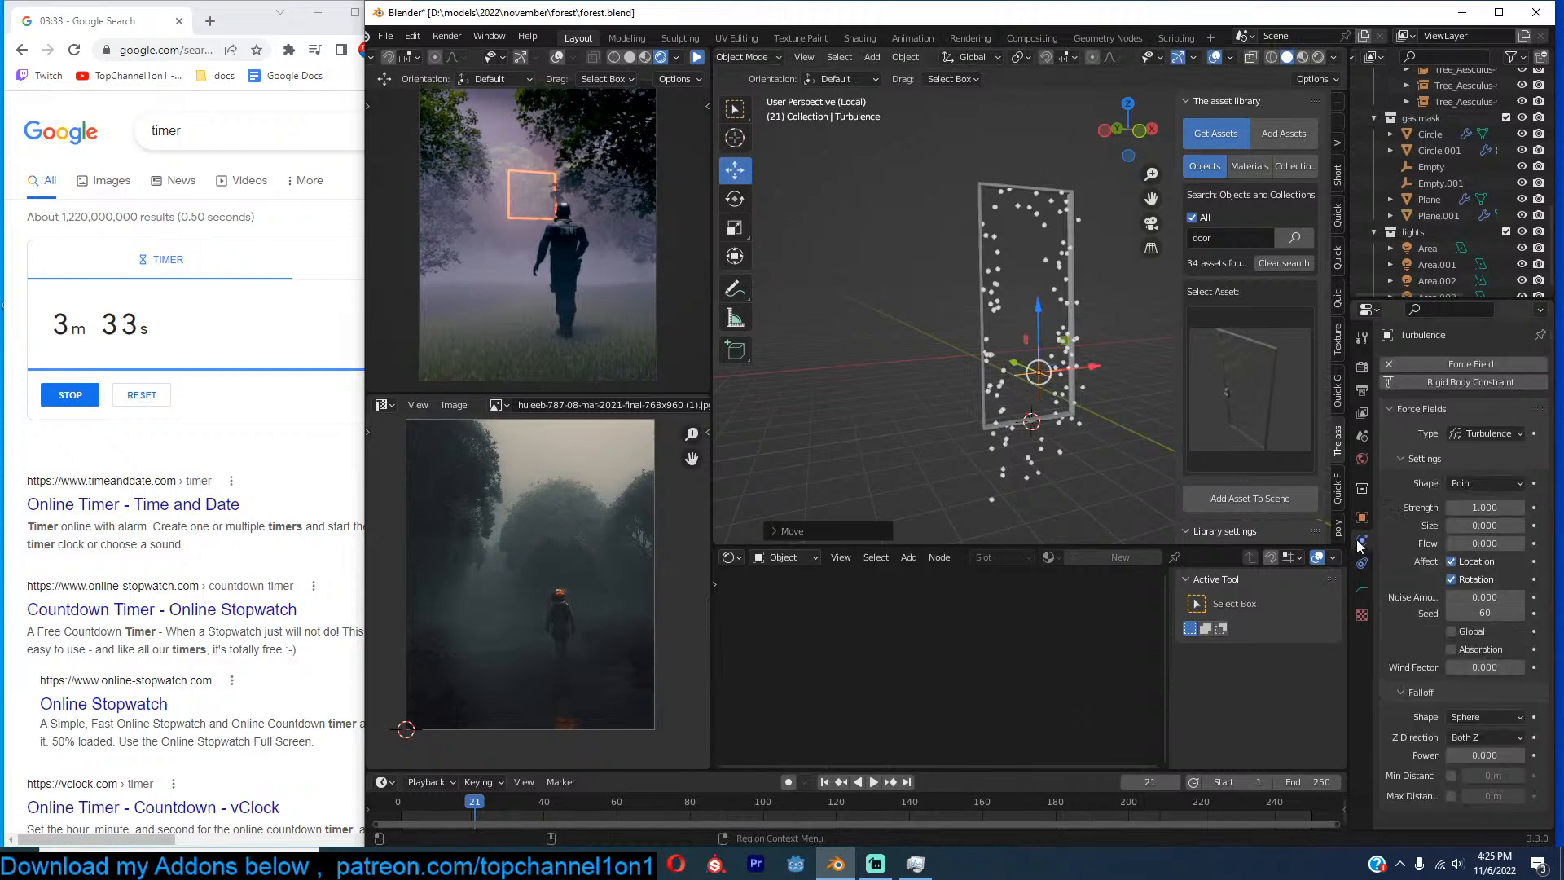
left_click(1487, 506)
type("10")
key("Return")
Set the gravity field weight of the frame's particle system to 0.
left_click(1088, 311)
left_click(1083, 311)
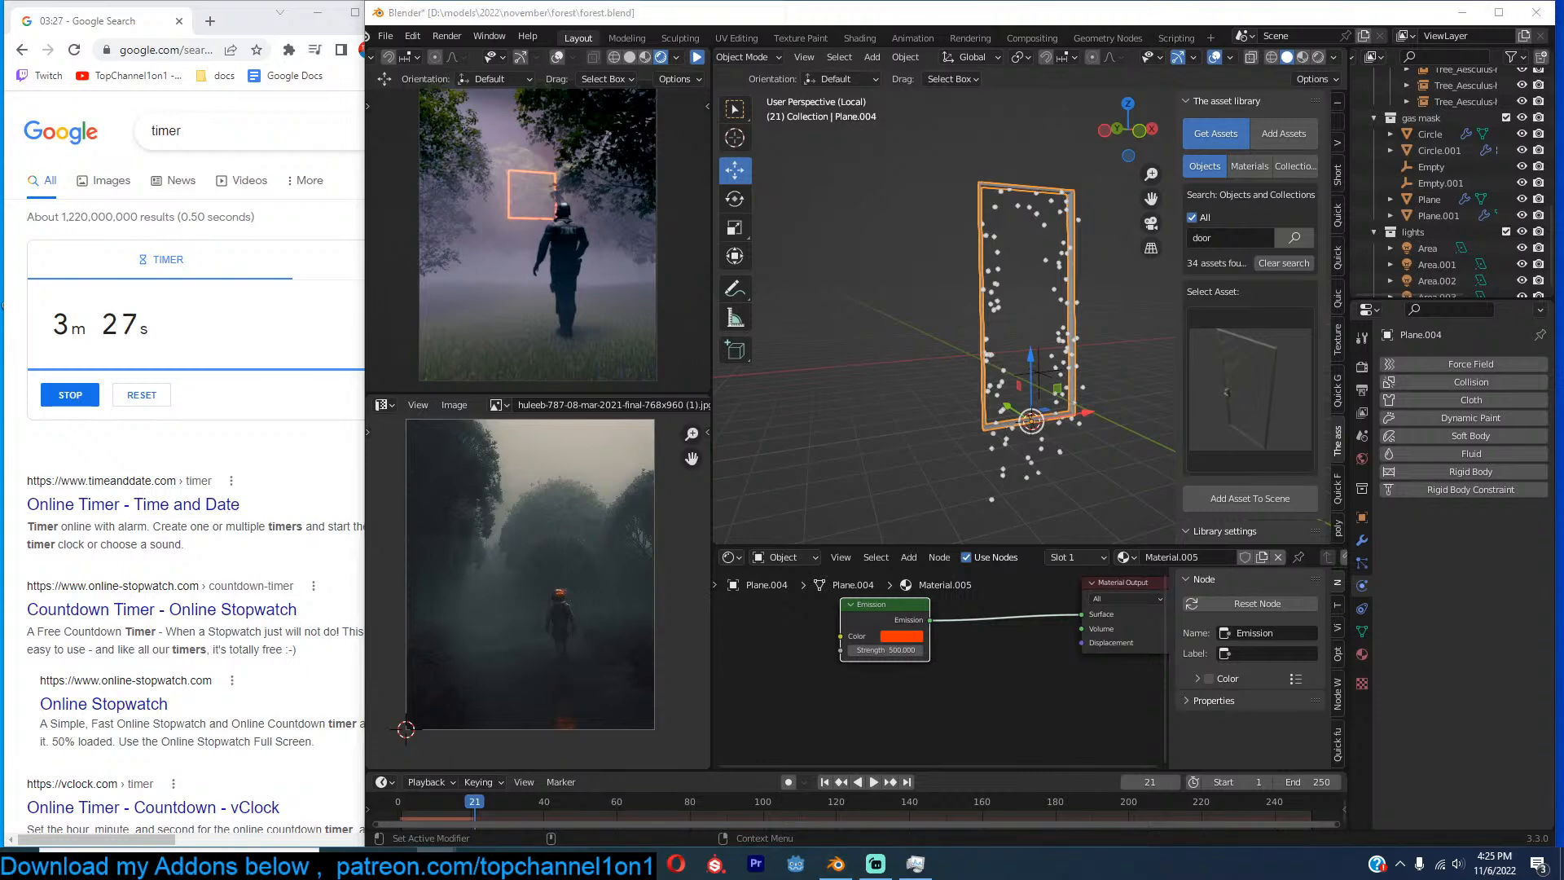
left_click(1362, 563)
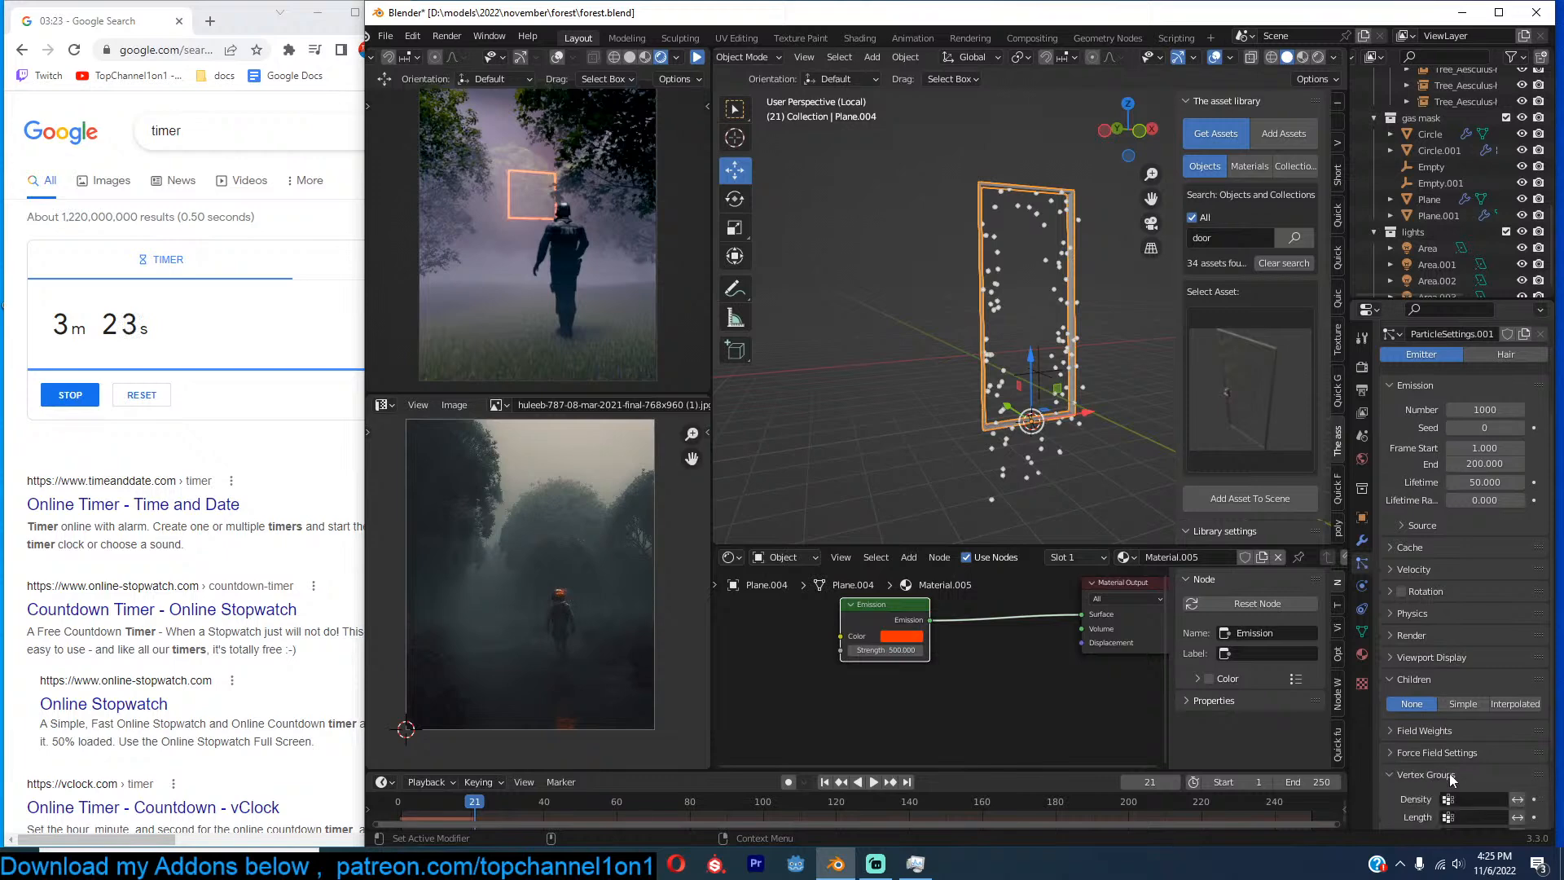
left_click(1473, 730)
left_click_drag(1519, 775, 1426, 775)
Play the animation from the first frame and examine how the particles drift around the frame.
left_click(405, 817)
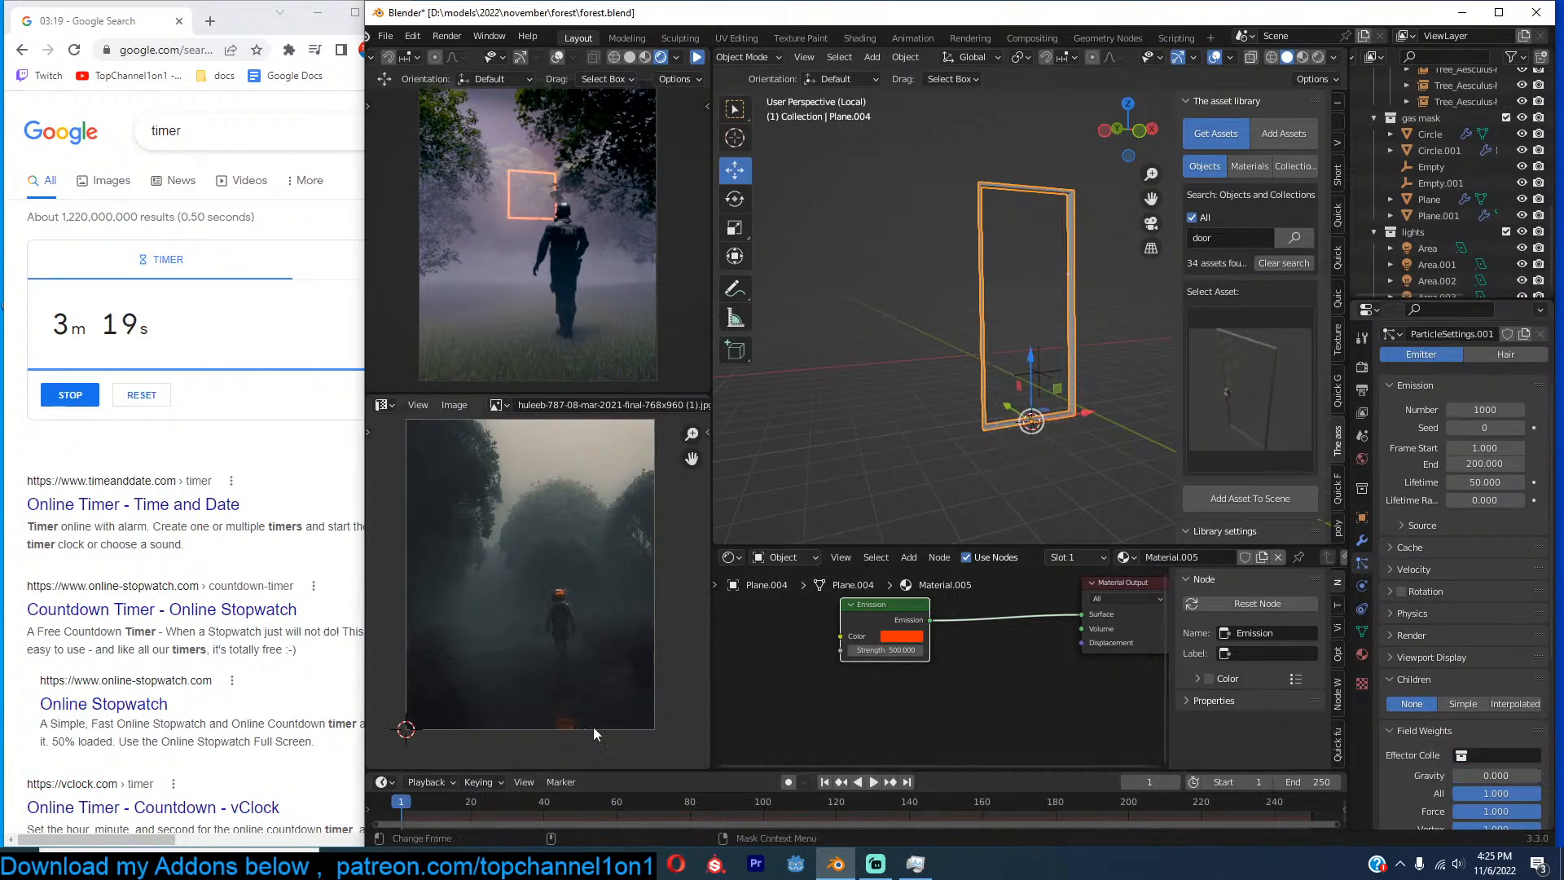
key("space")
key("space")
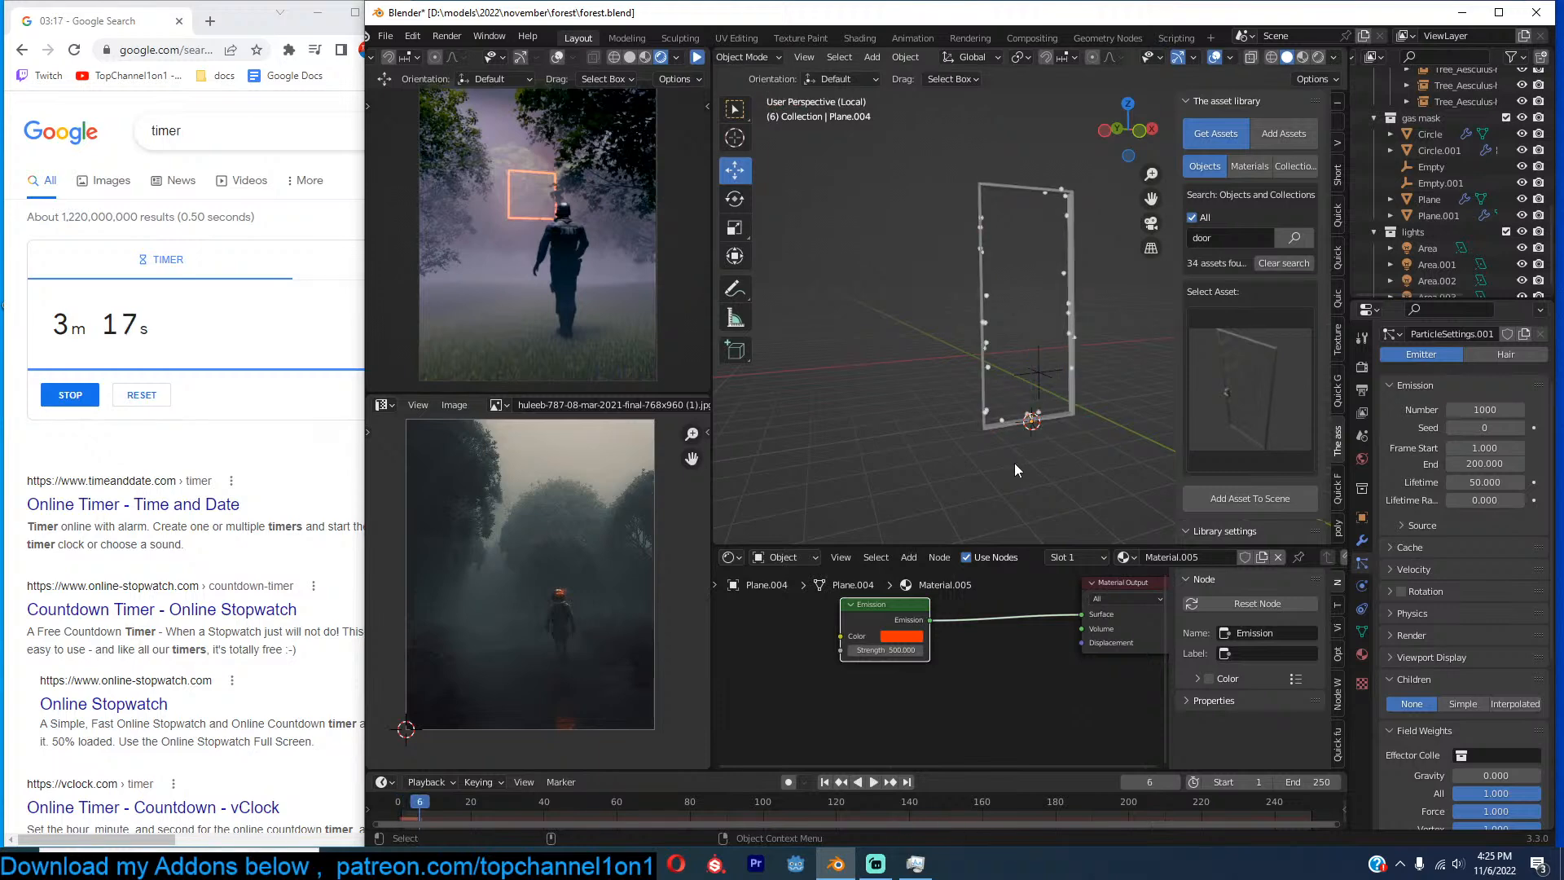
key("space")
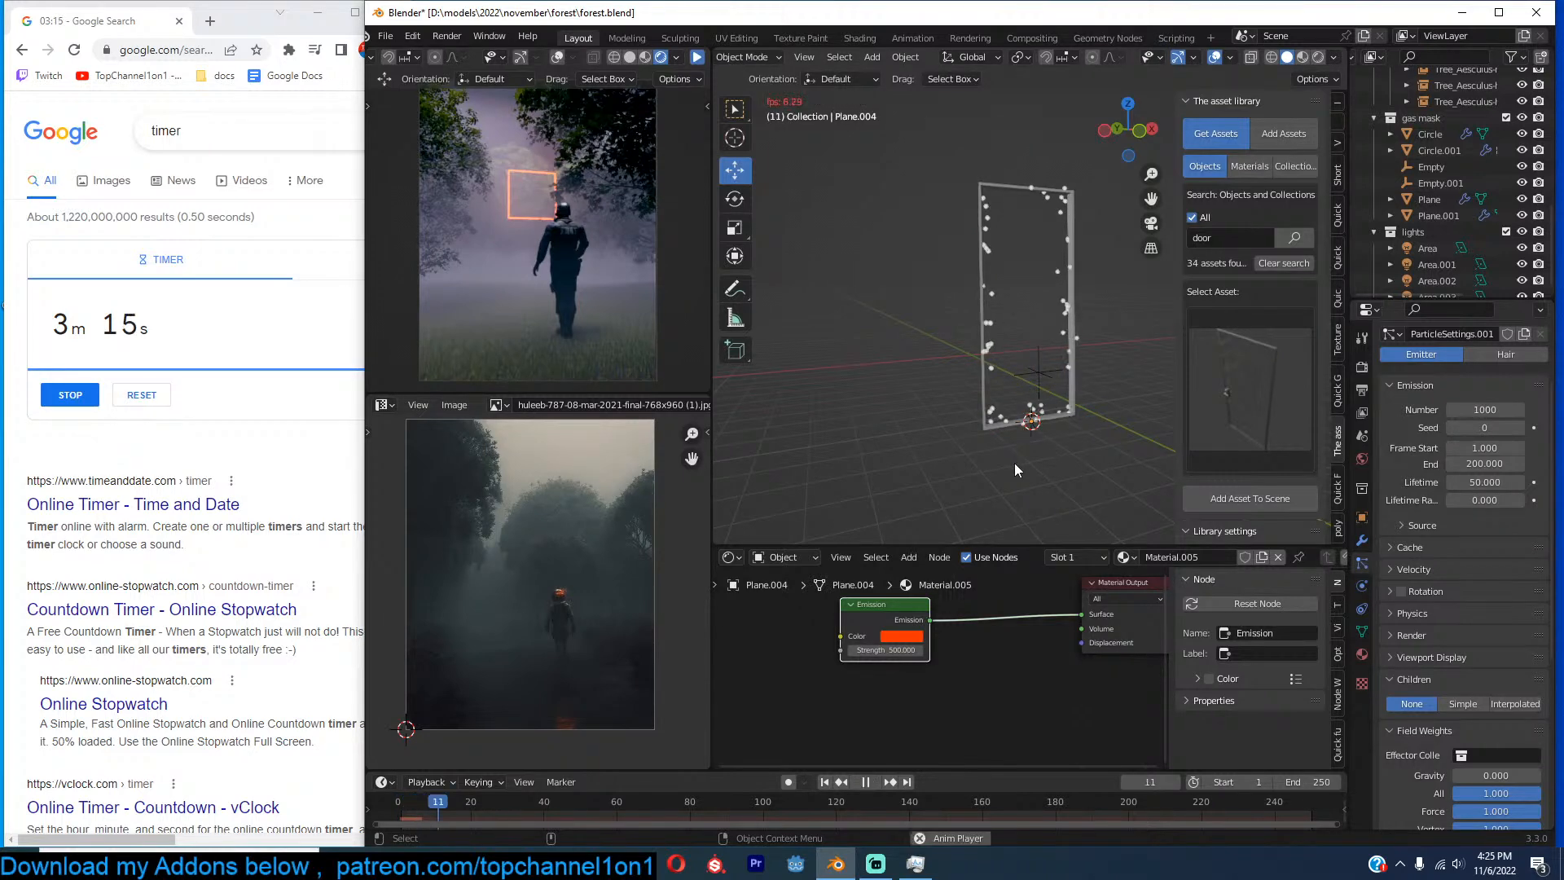
key("space")
middle_click_drag(1014, 466, 964, 455)
scroll(1424, 538, "up", 3)
Set the frame's particle emission number to 10000.
left_click(1484, 509)
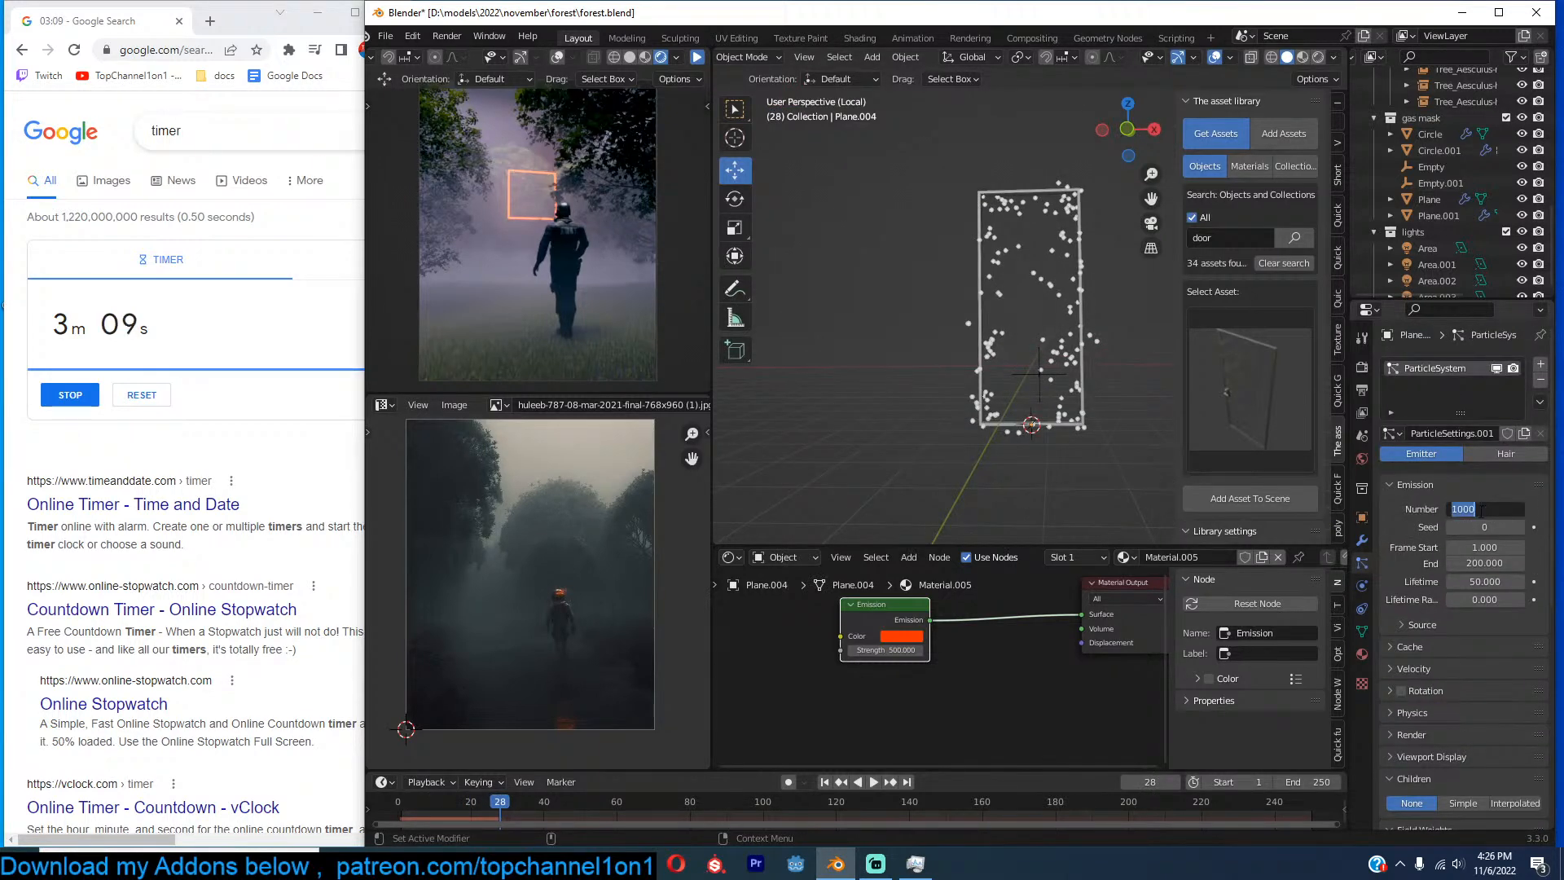
type("100")
key("Return")
left_click(1482, 509)
type("0")
key("Return")
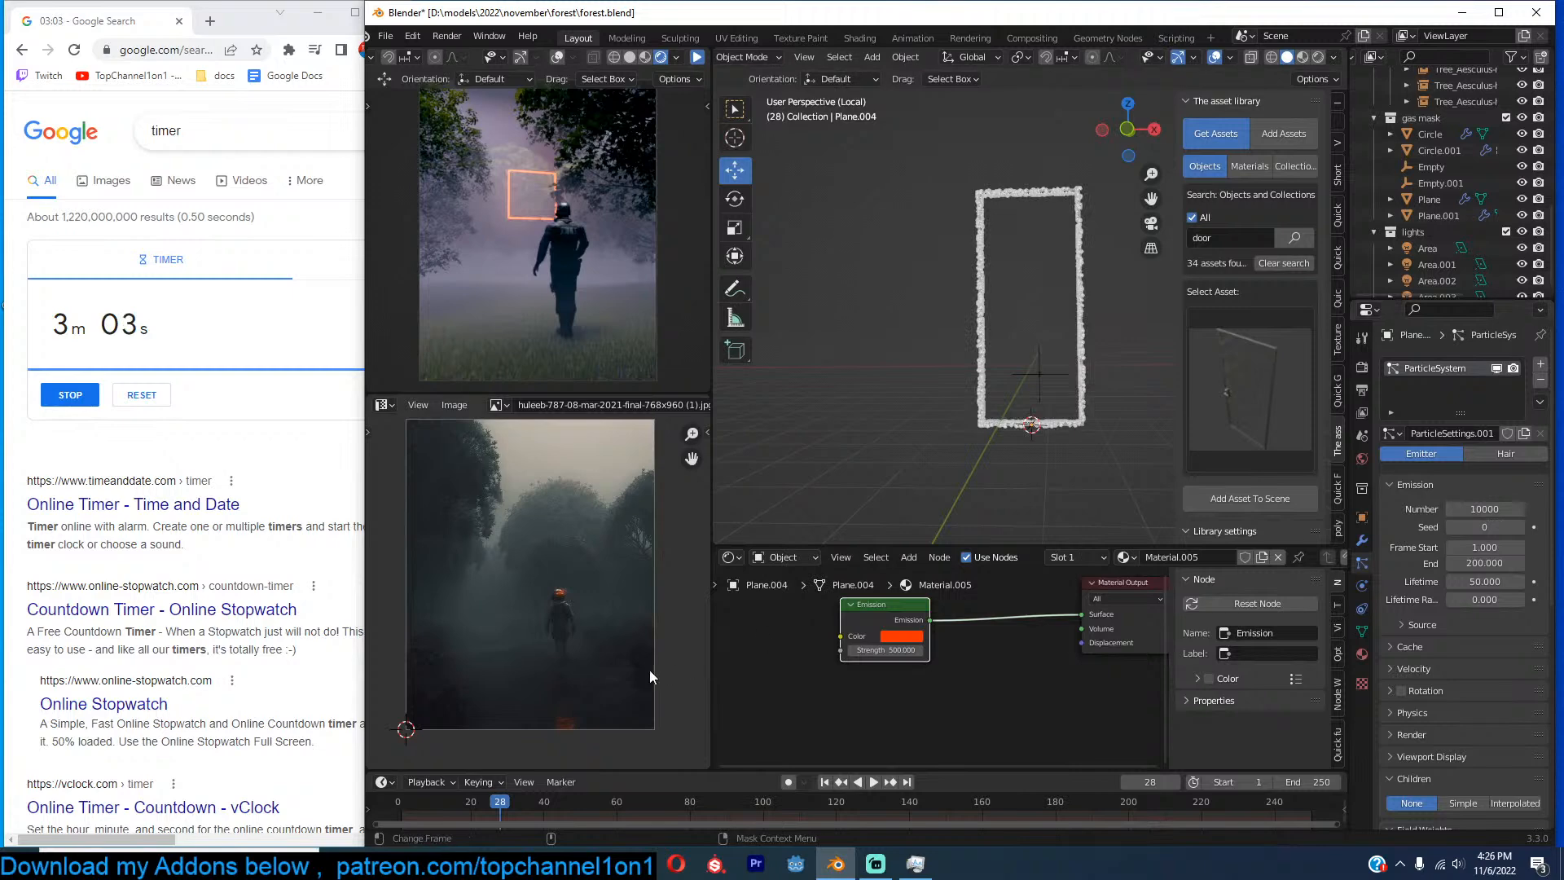
Return the timeline to its start and set the particle emission's end frame to 20.
left_click(400, 802)
key("space")
key("Escape")
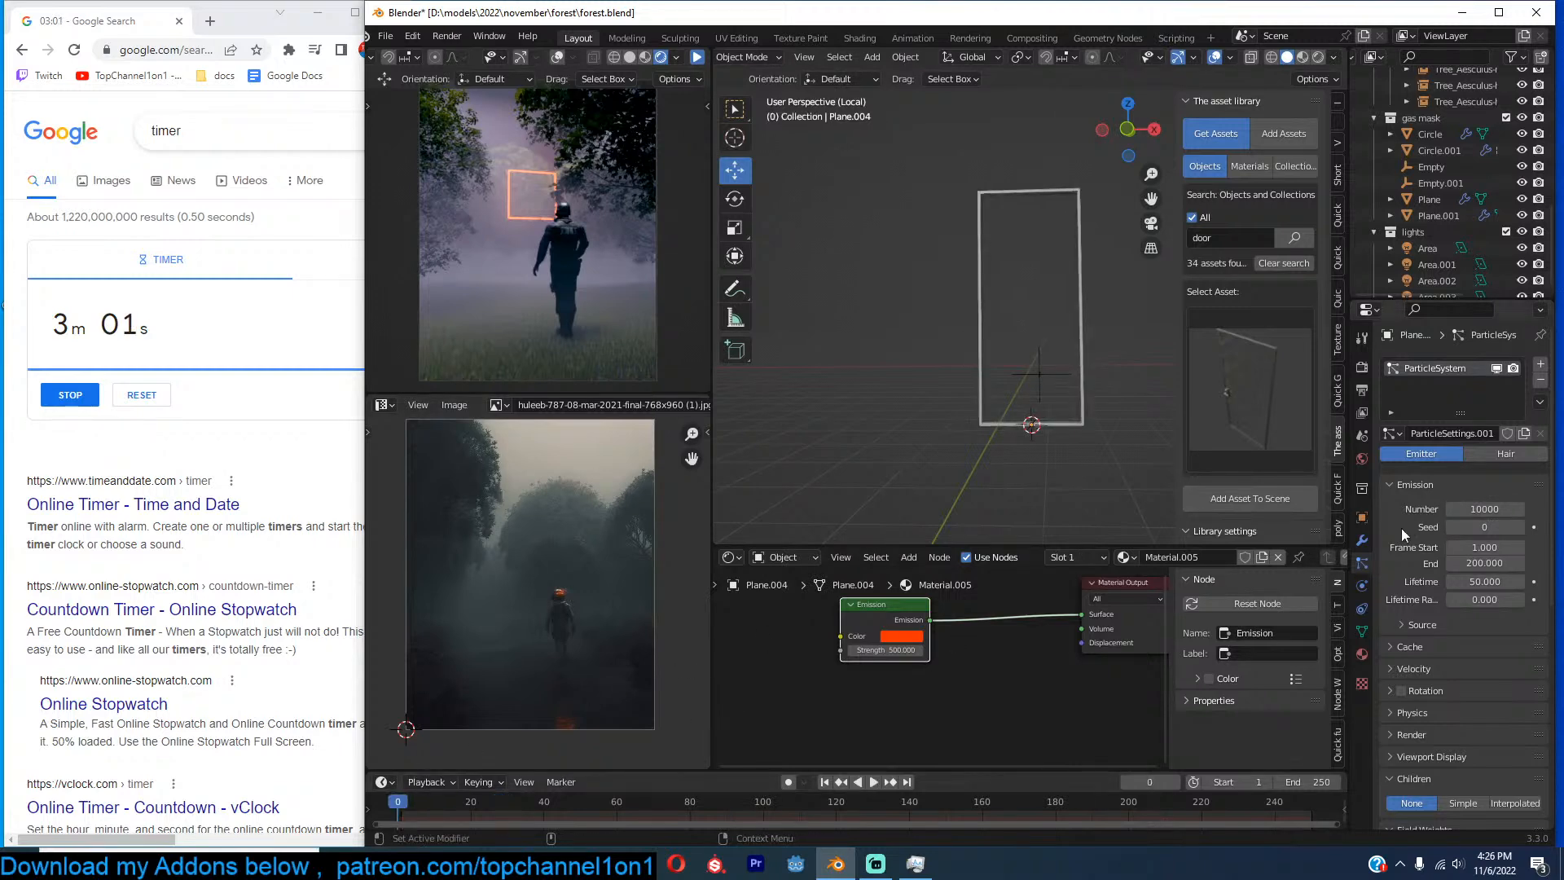
left_click(1481, 581)
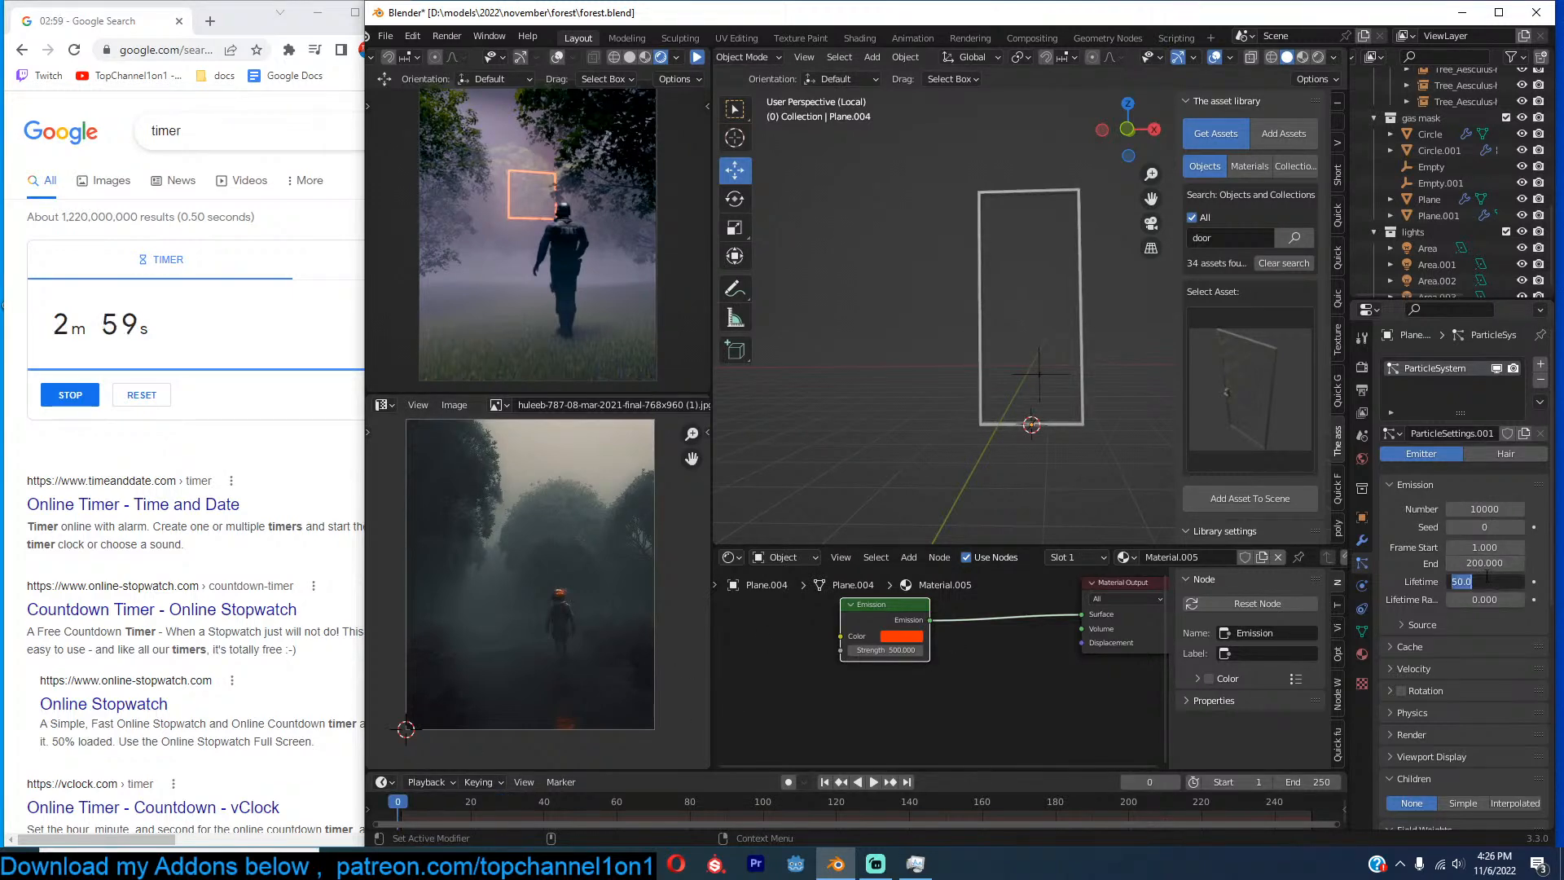
key("Return")
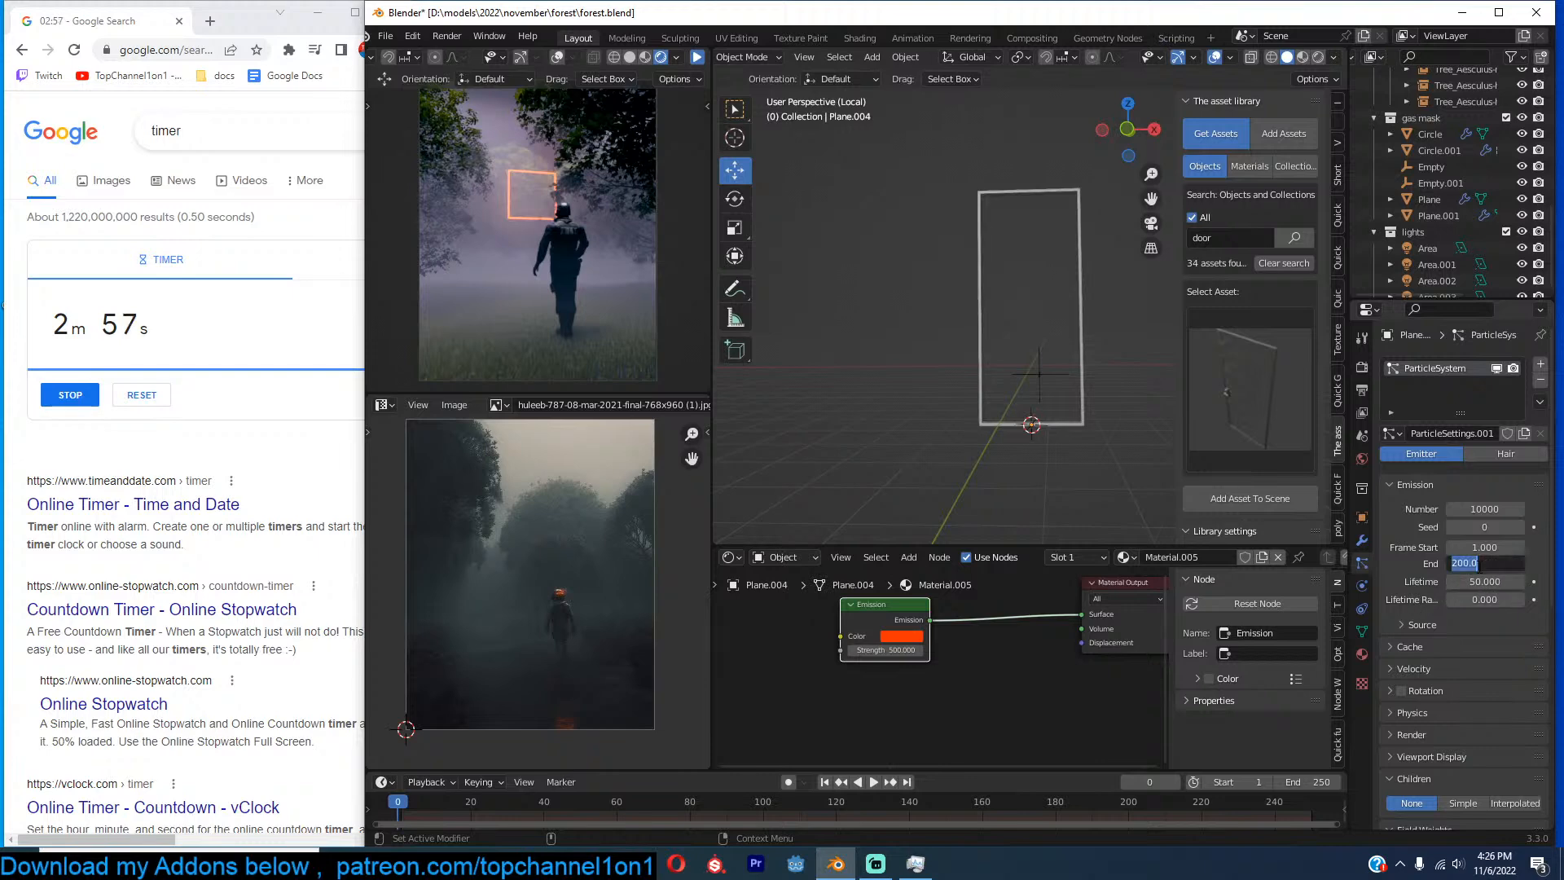
Play the animation to check how the denser particles spread from the frame.
key("space")
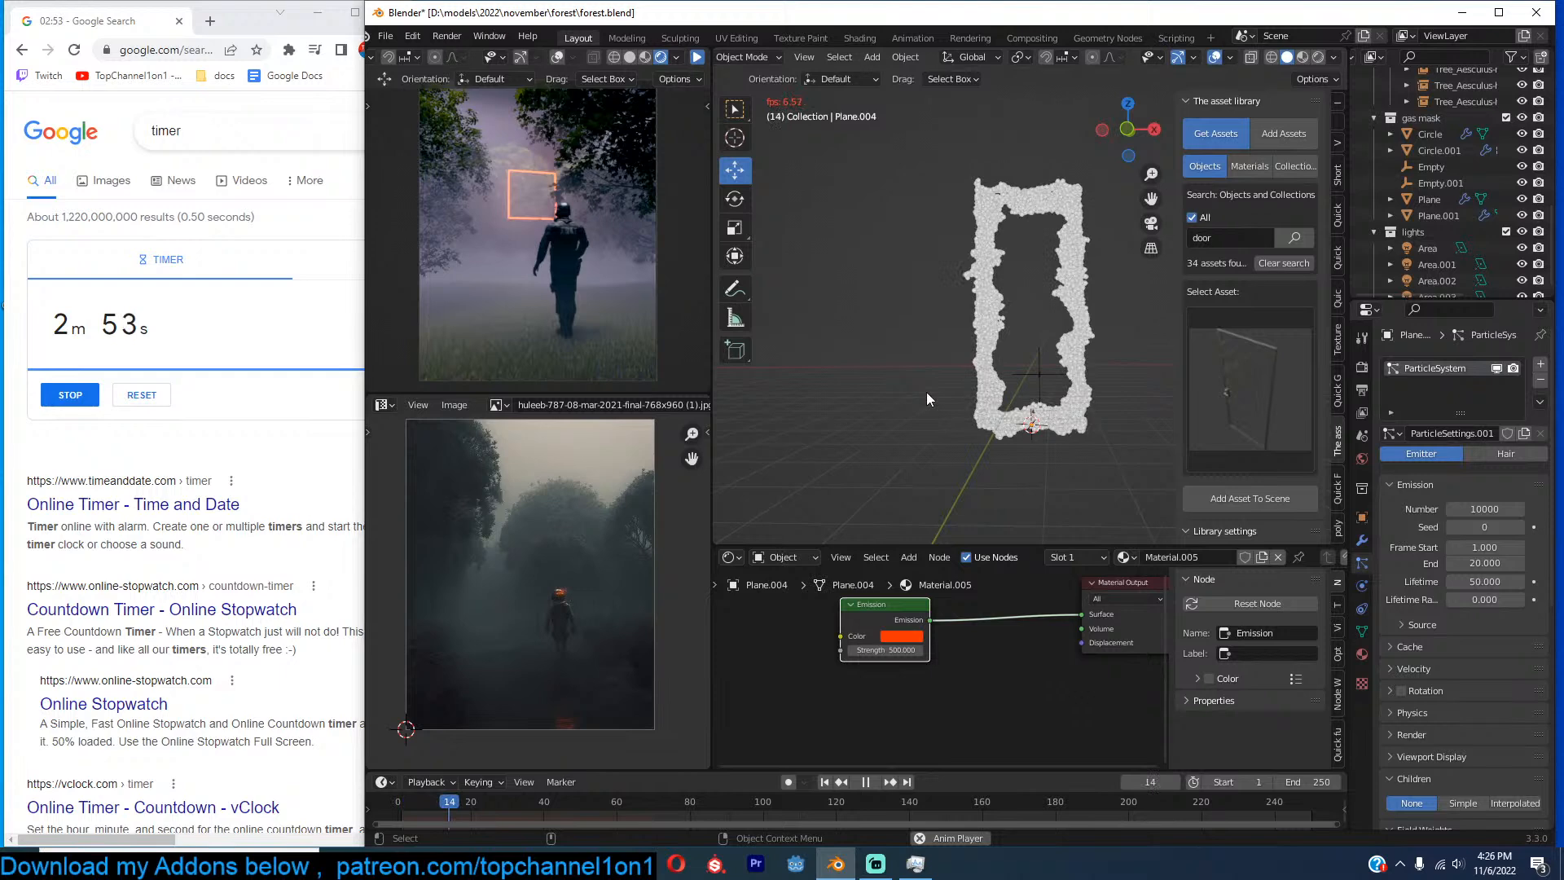
key("space")
mouse_move(942, 398)
middle_mouse_down()
mouse_move(1296, 419)
mouse_move(803, 412)
mouse_move(1039, 410)
mouse_move(970, 411)
middle_mouse_up()
key("space")
key("space")
Search the asset library for "particle" and add the particle element asset to the scene.
type("partic")
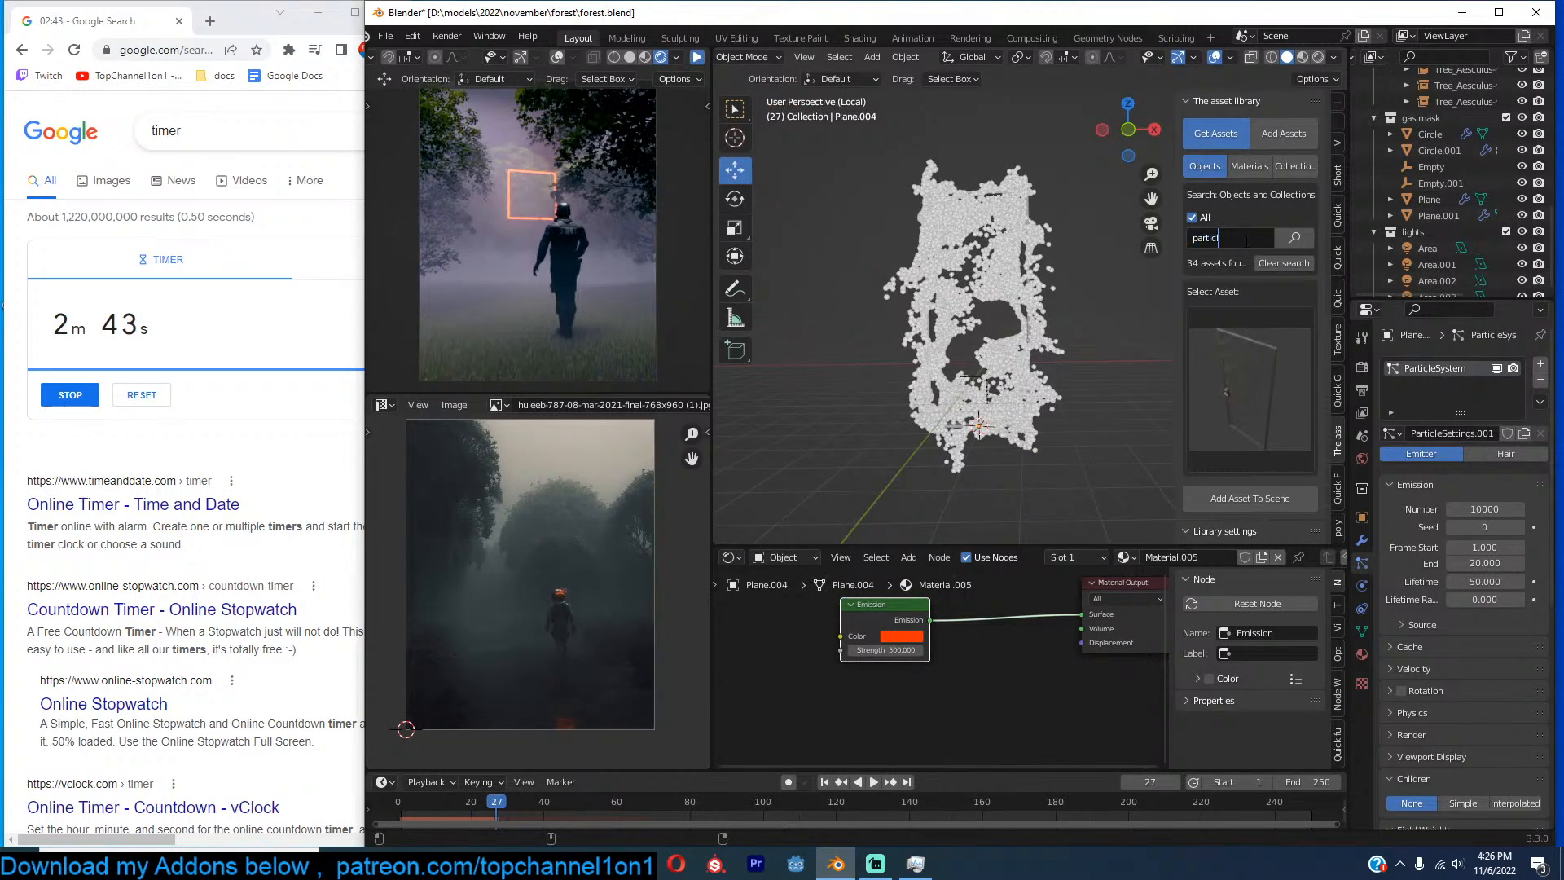
type("le")
key("Return")
left_click(1240, 353)
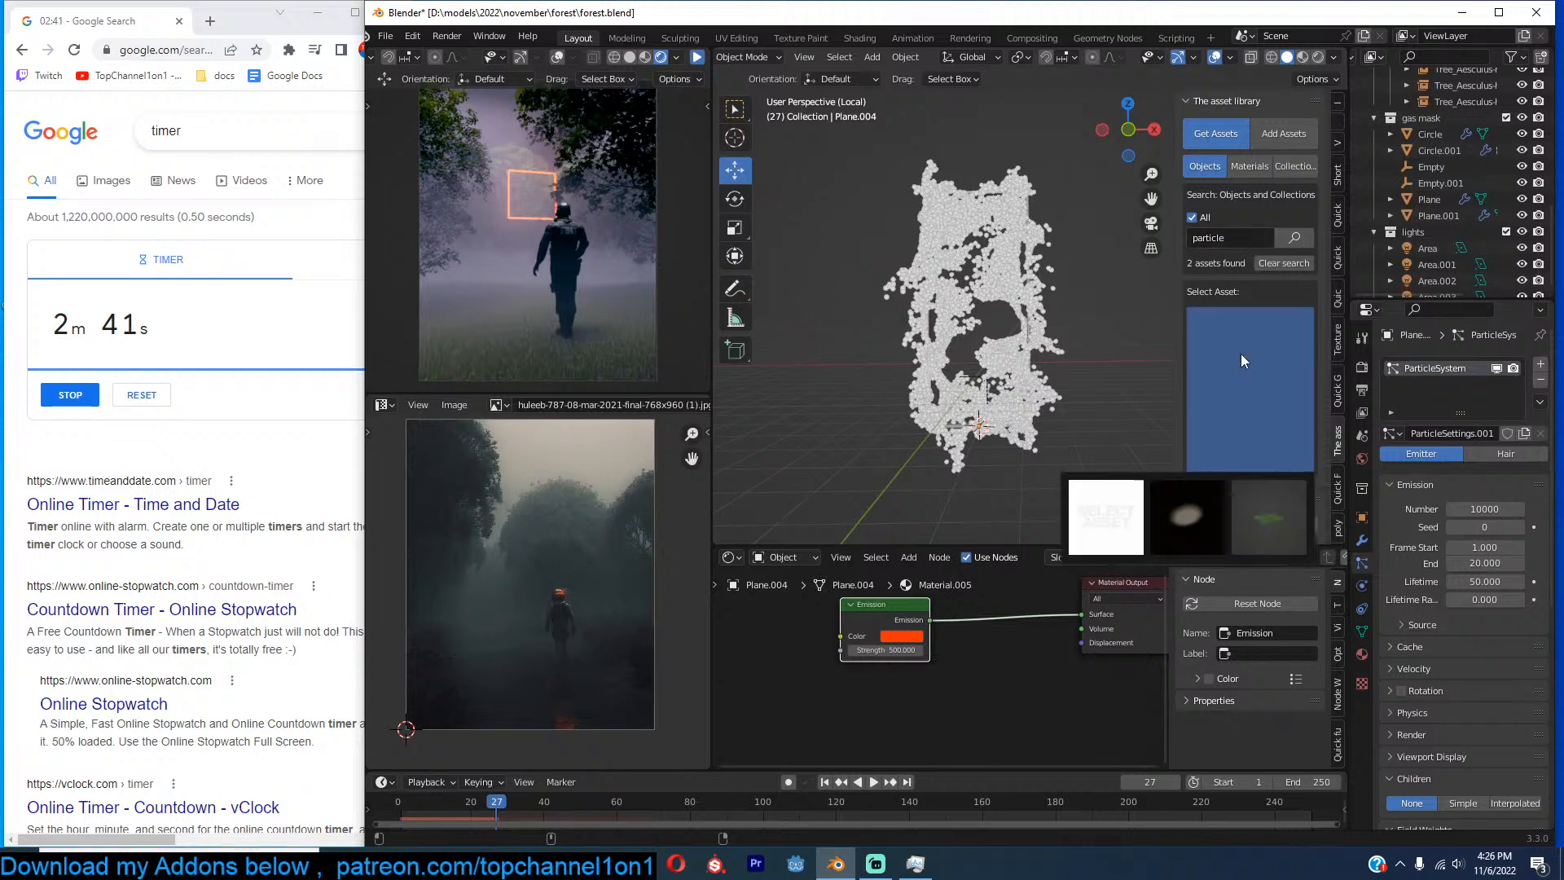
left_click(1224, 513)
left_click(1248, 498)
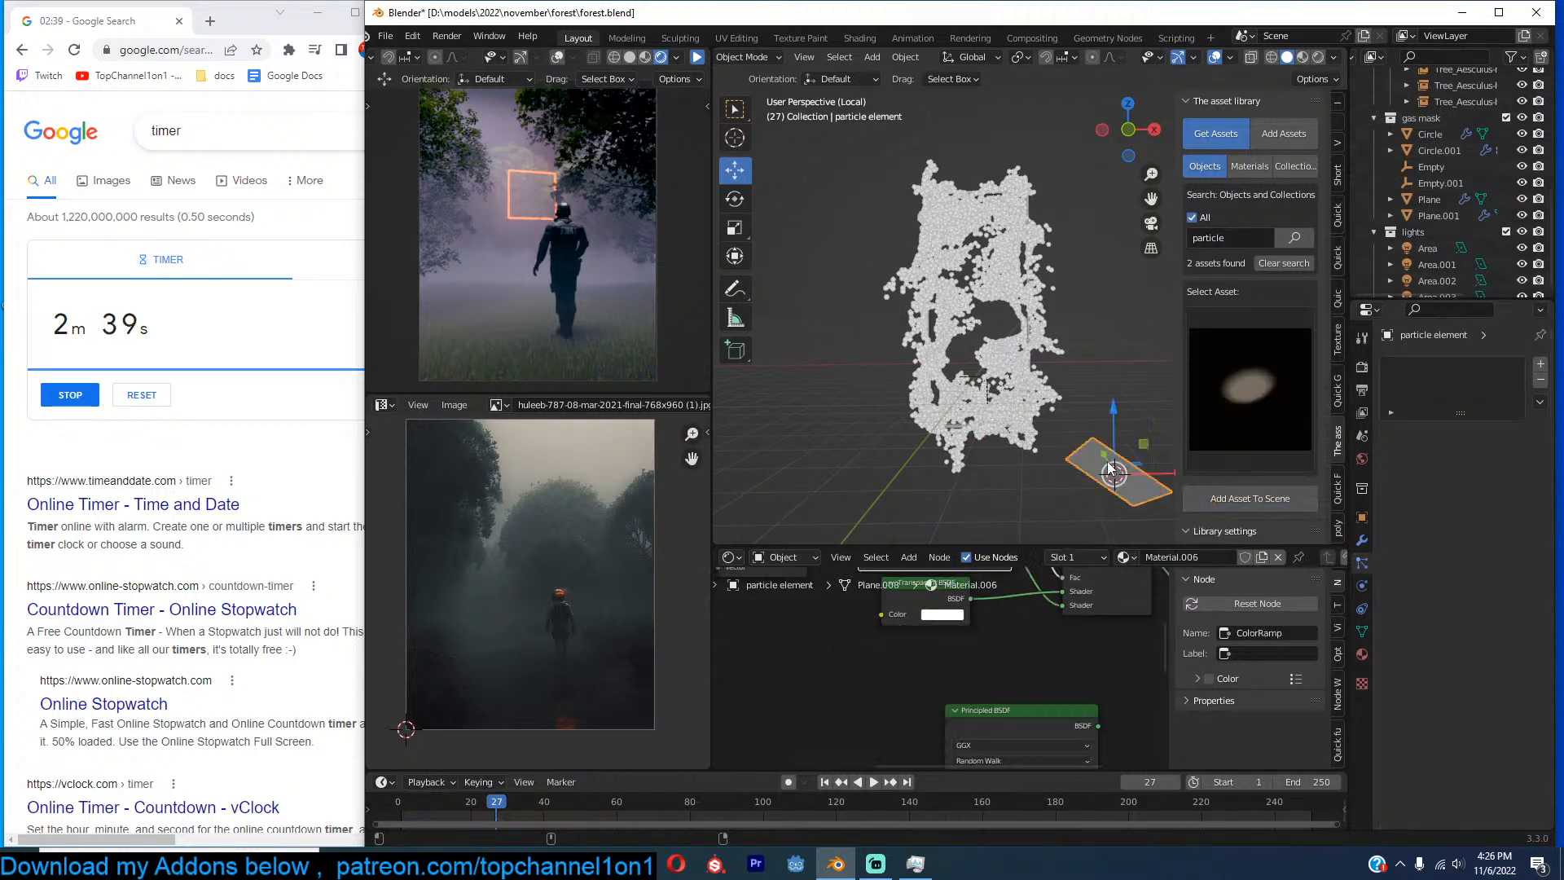
Render the frame's particles as instances of the particle element object with a scale randomness of 0.990.
left_click(1050, 394)
scroll(1396, 613, "down", 5)
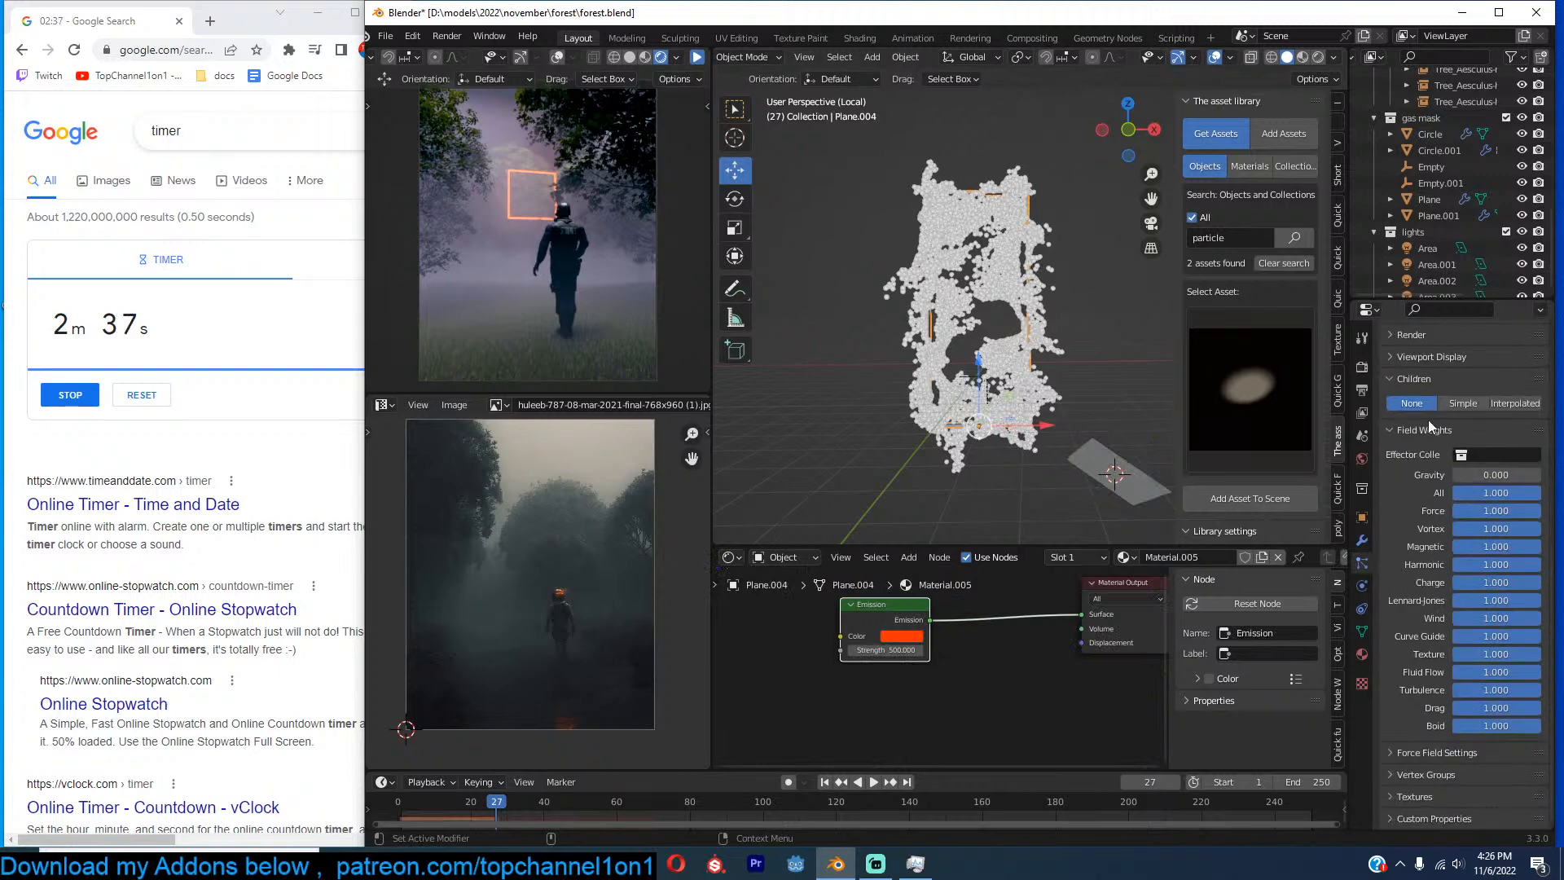
left_click(1421, 378)
left_click(1416, 368)
left_click(1461, 389)
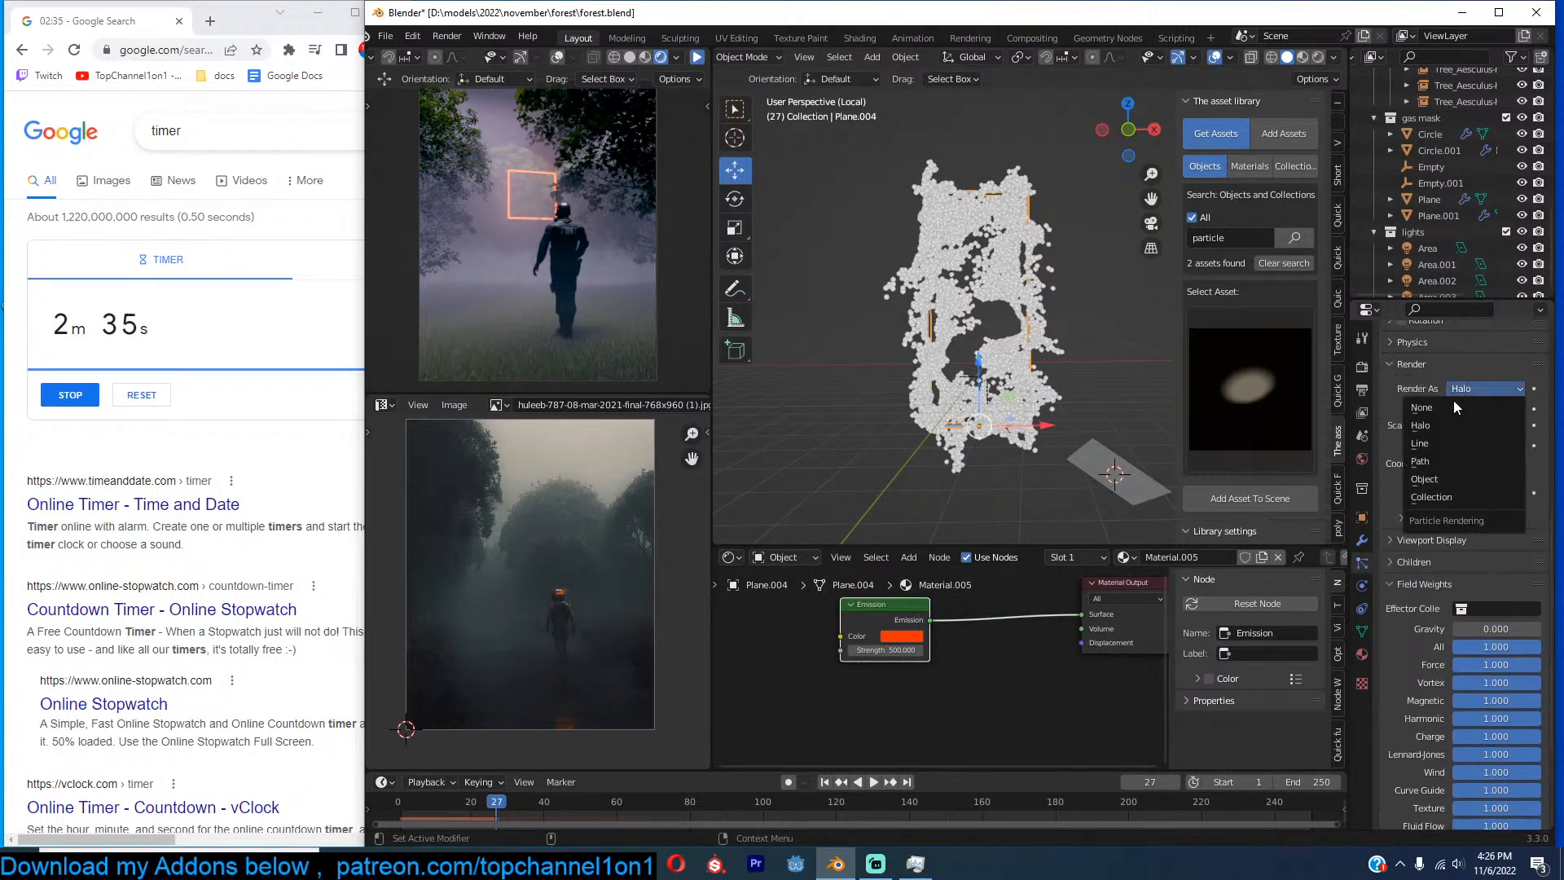
left_click(1425, 479)
left_click(1513, 507)
left_click(1158, 474)
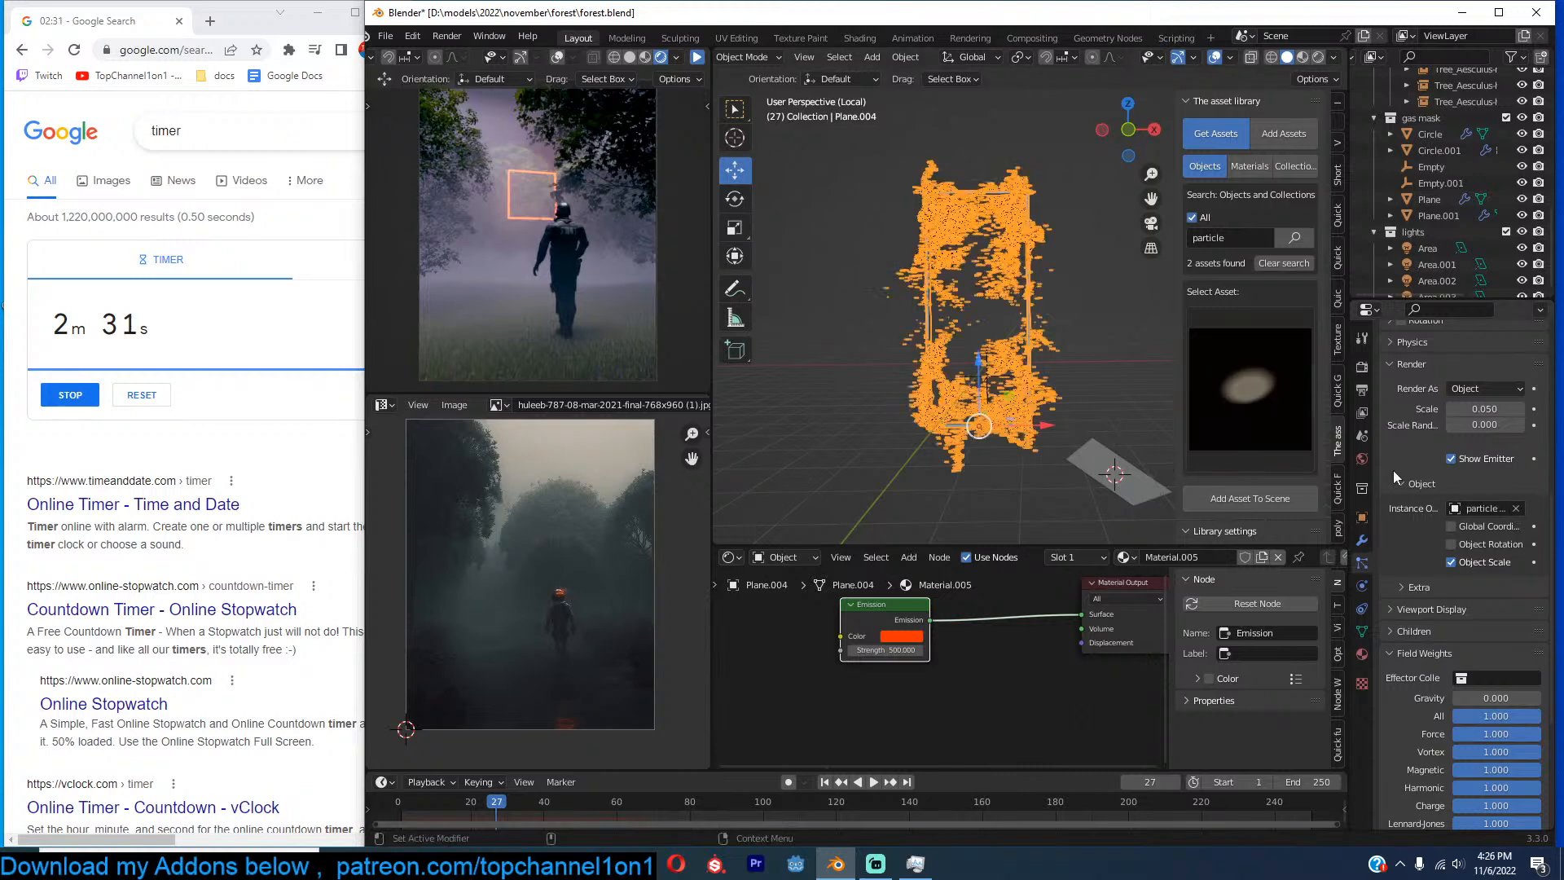
scroll(1494, 435, "up", 2)
left_click_drag(1481, 487, 1522, 490)
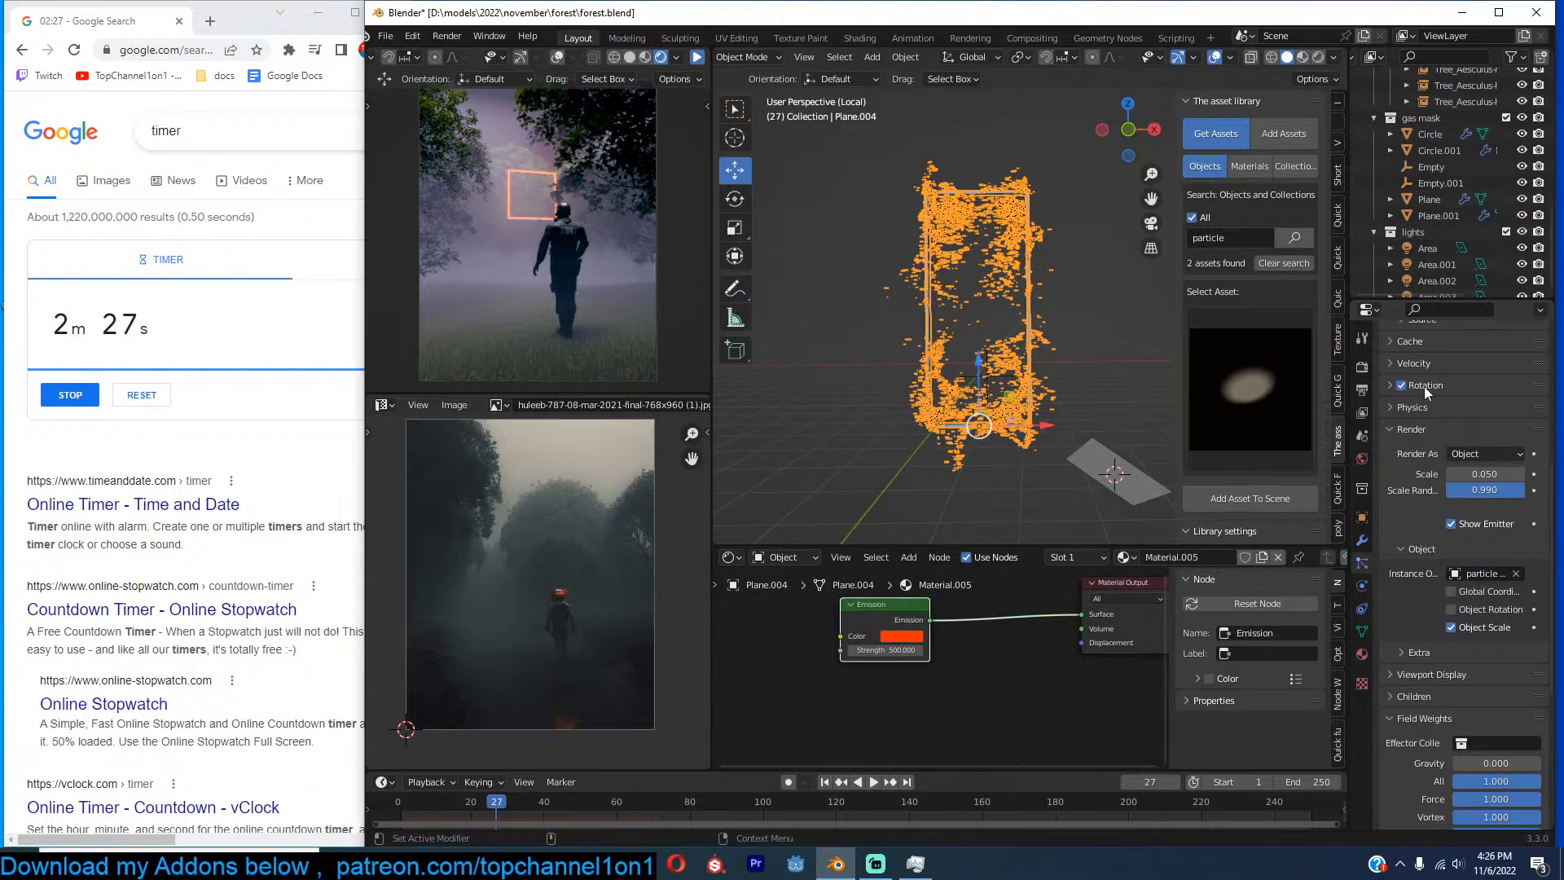
Set the frame particles' rotation phase randomization to 2.000 and make their rotation dynamic.
left_click(1421, 389)
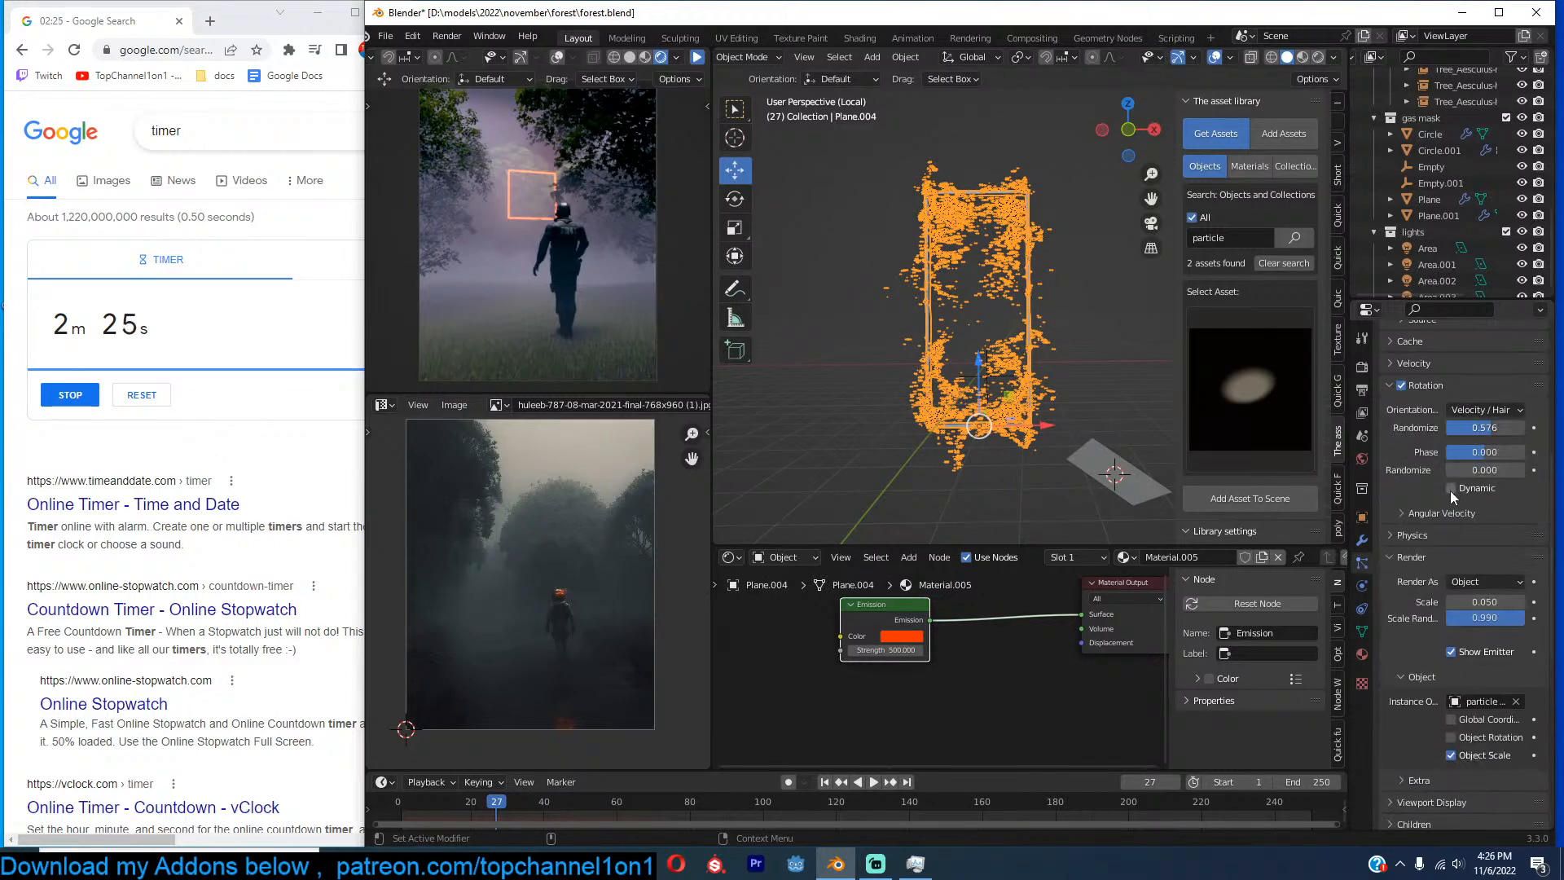
left_click_drag(1468, 470, 1523, 470)
left_click(1438, 513)
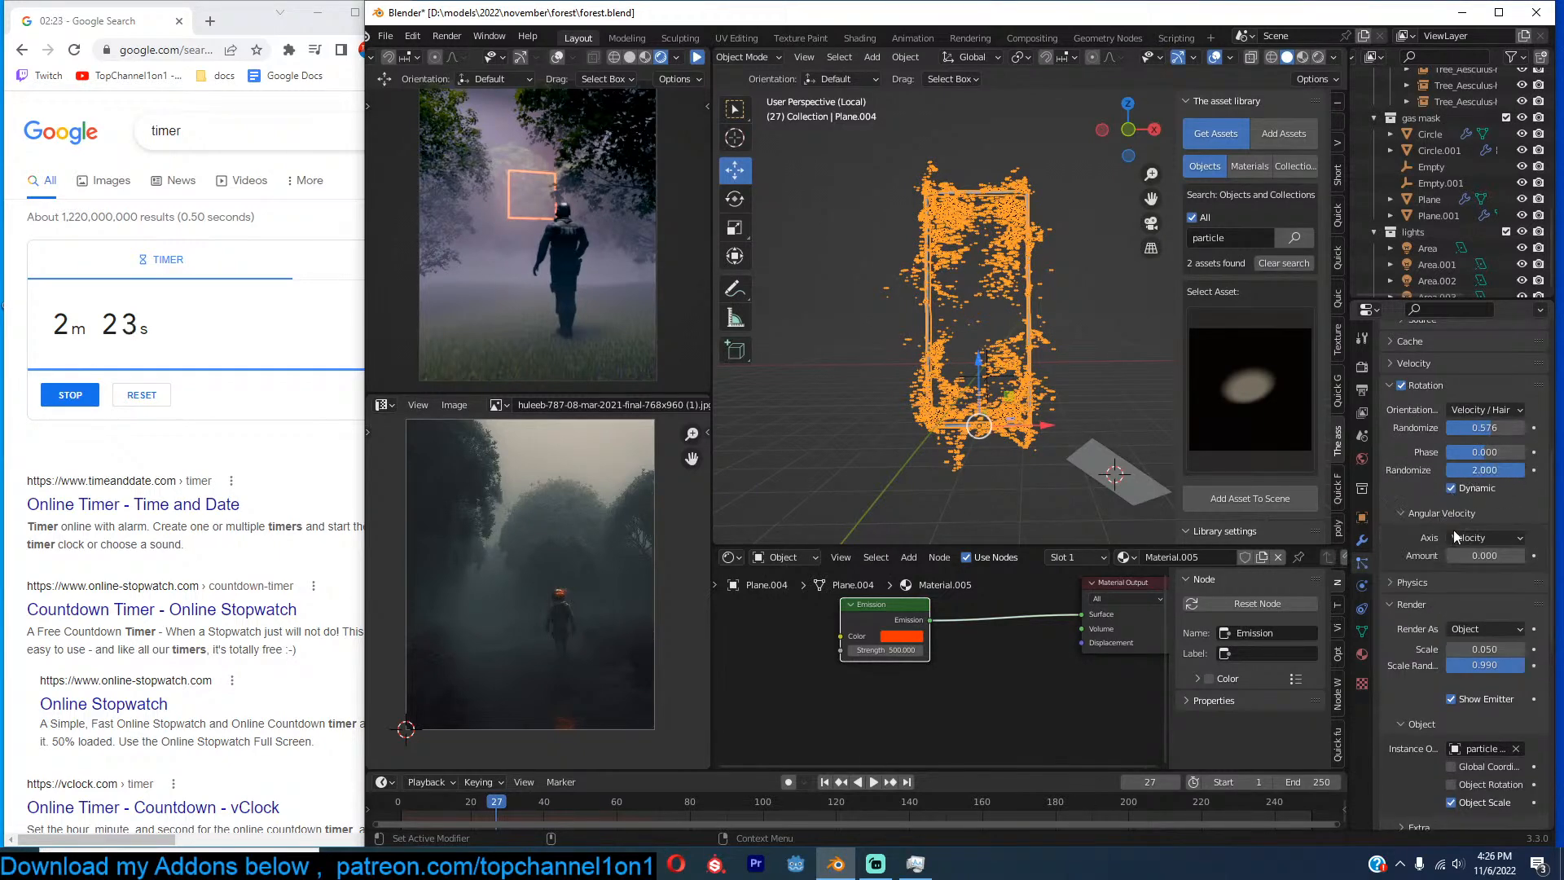
Give the particles' angular velocity a Random axis and an amount of 5.500.
left_click_drag(1471, 558, 1487, 558)
left_click(1470, 540)
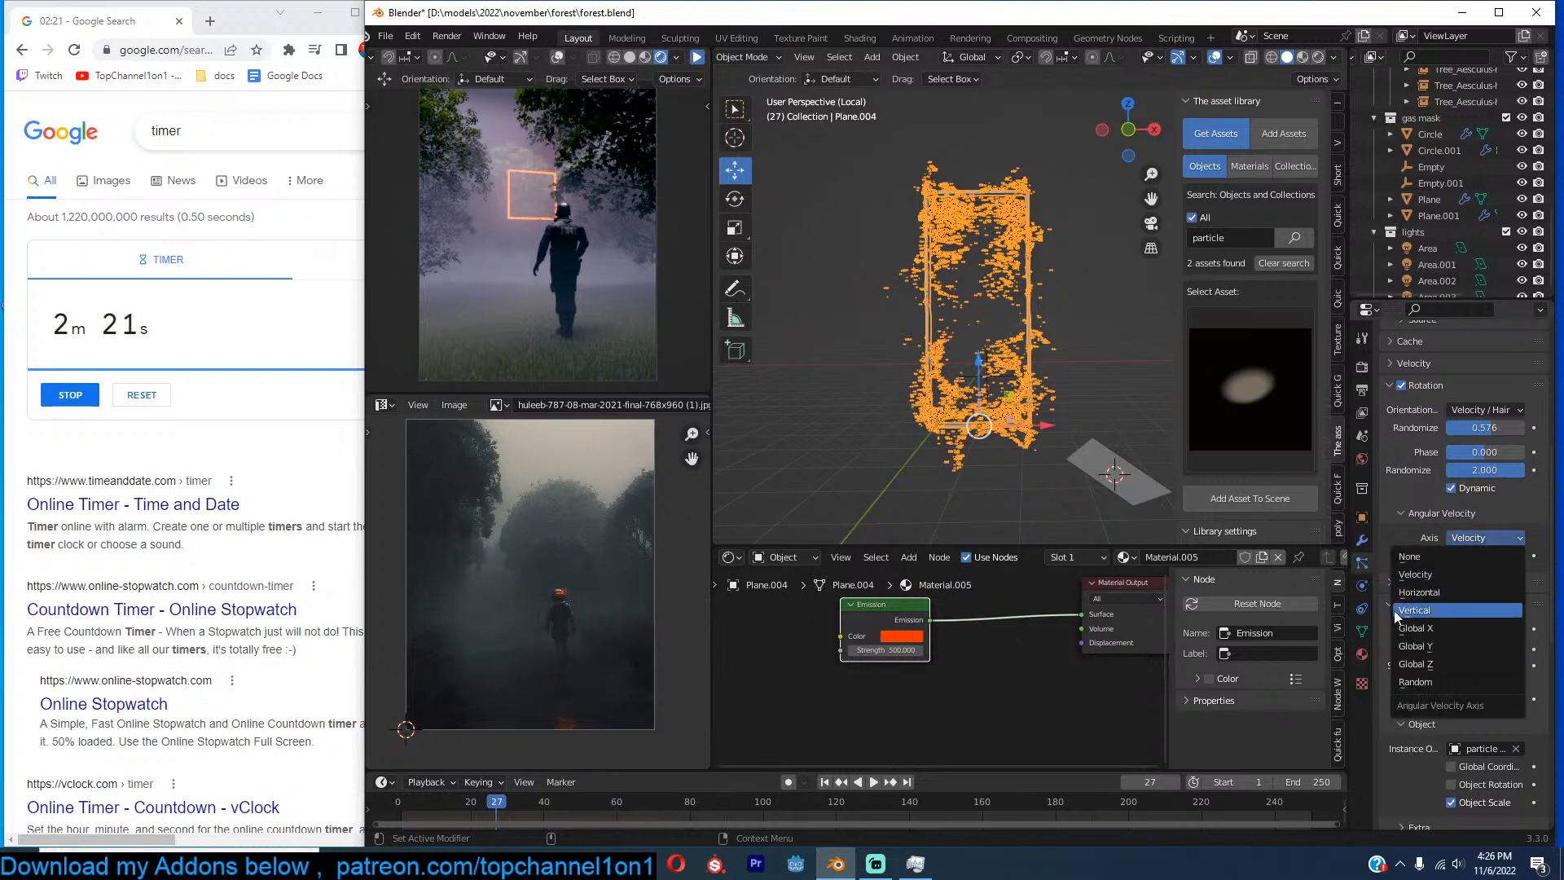
left_click(1478, 538)
left_click(1436, 679)
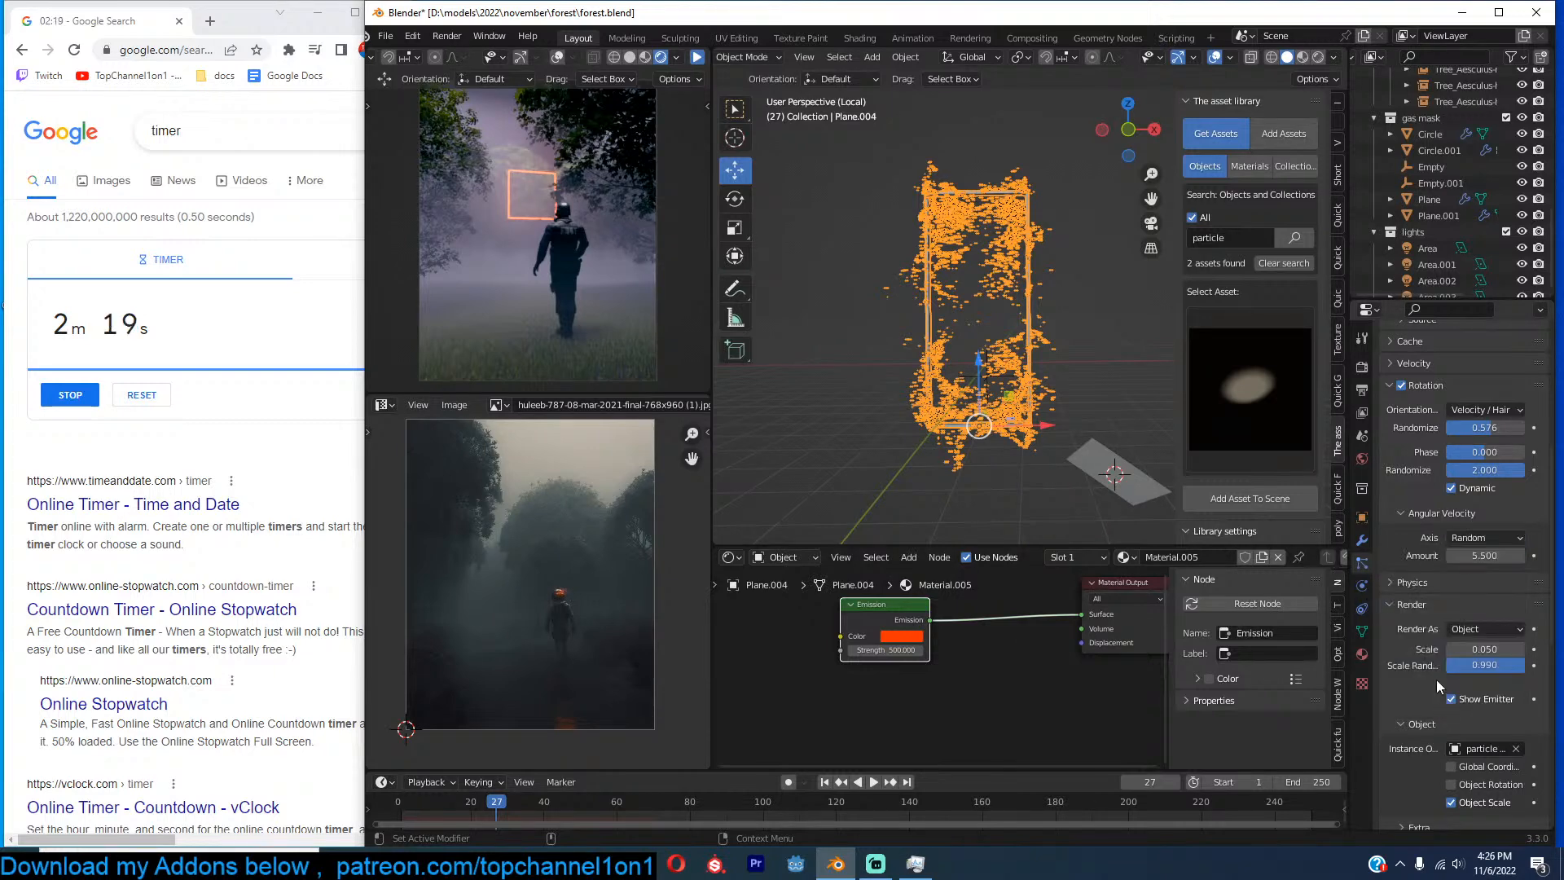
scroll(1421, 554, "up", 4)
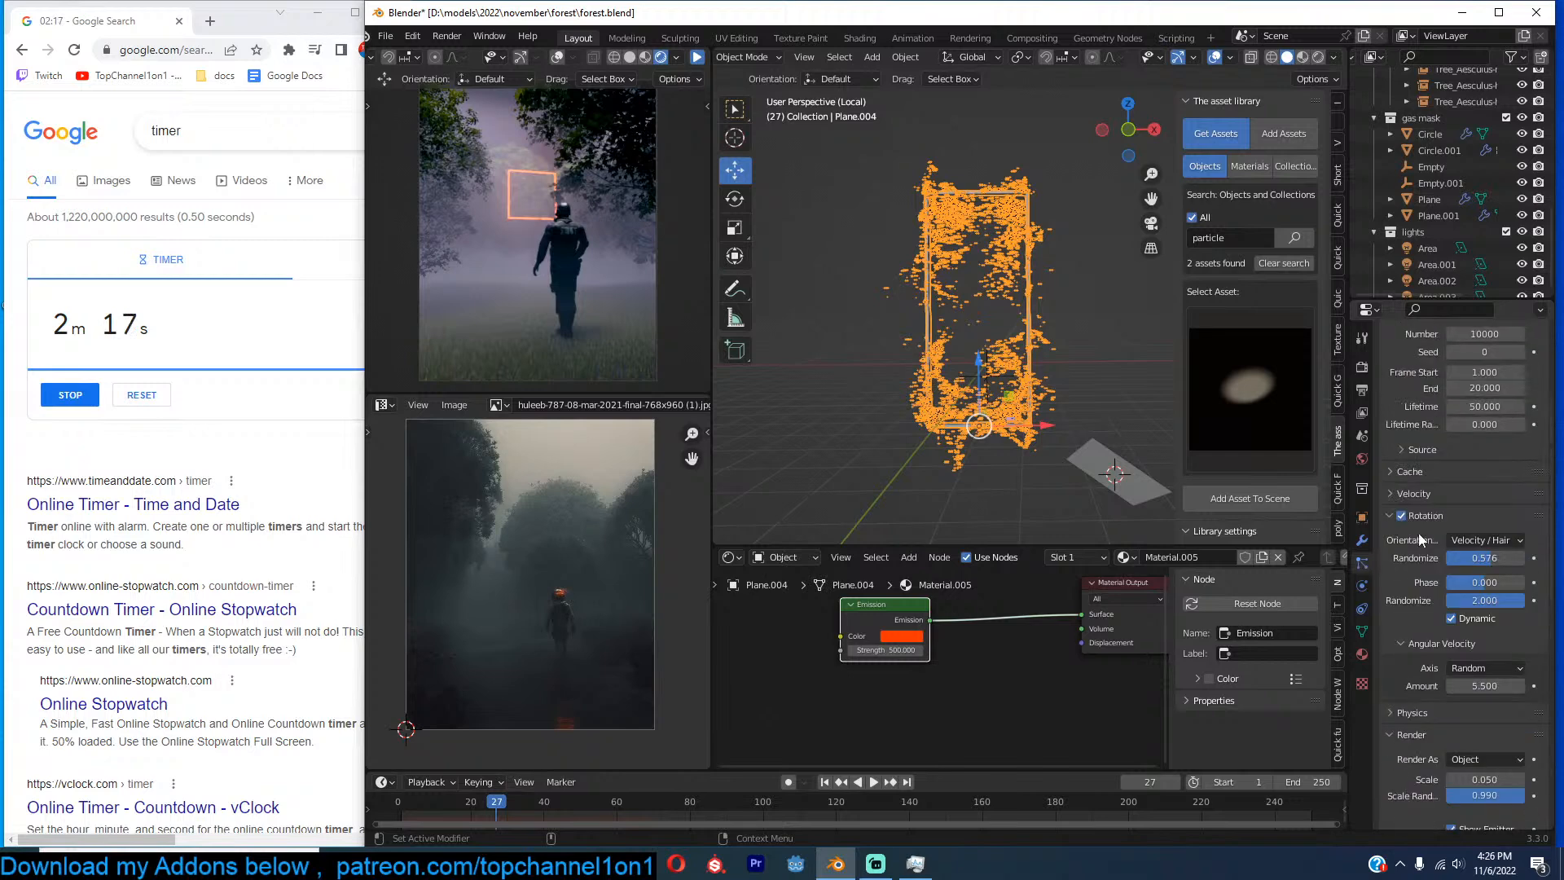
Play the animation from the start and stop it at frame 18.
key("shift+Left")
key("space")
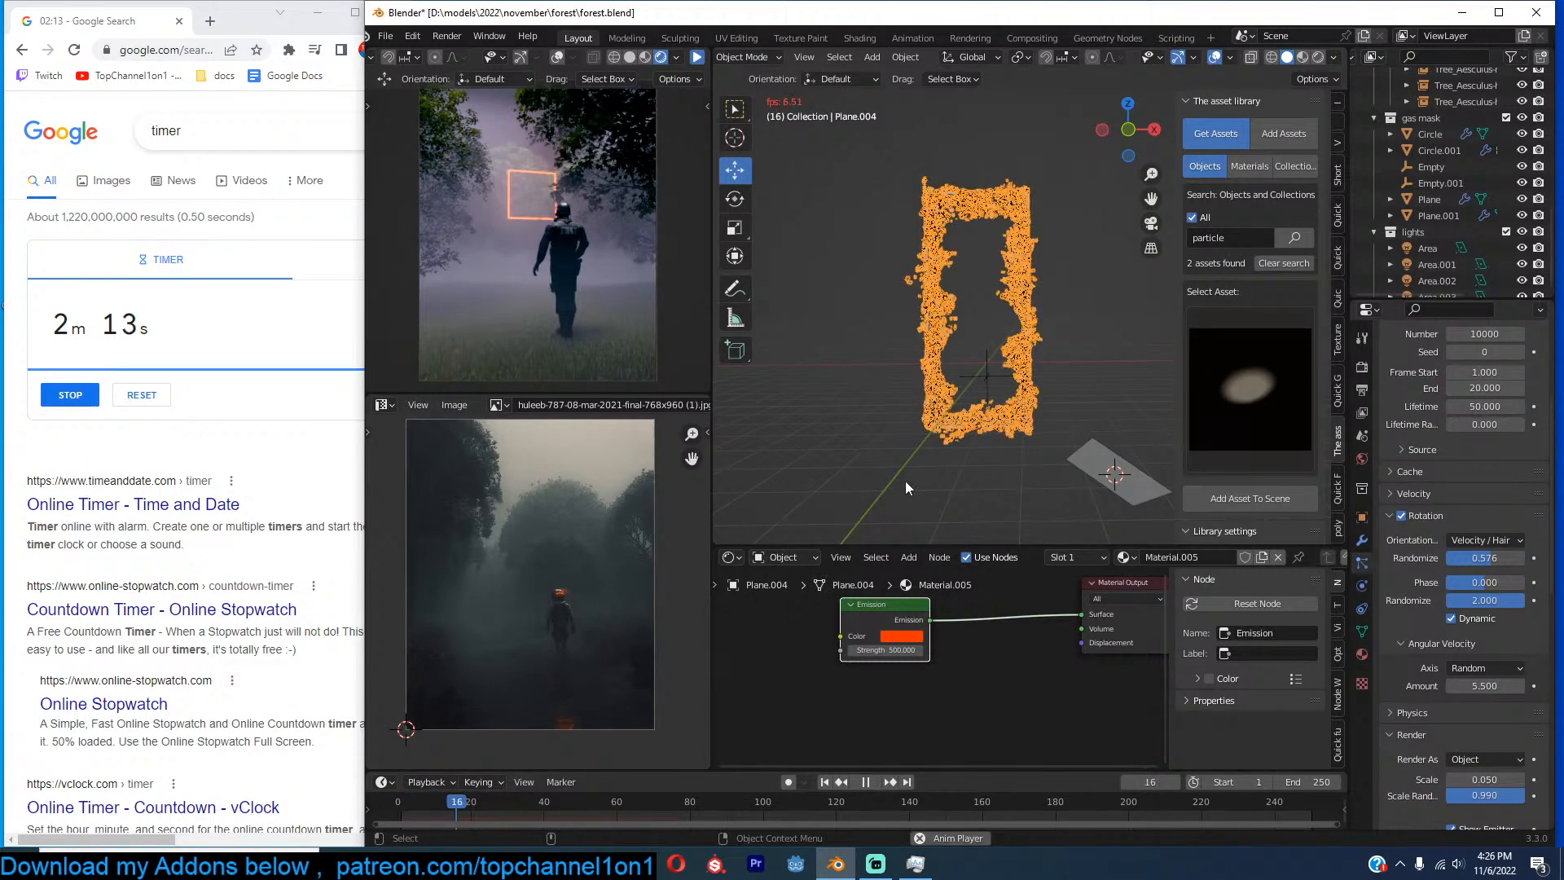
key("space")
Select the particle element plane and spread the Material Output and Mix Shader nodes of its material apart.
left_click(1136, 487)
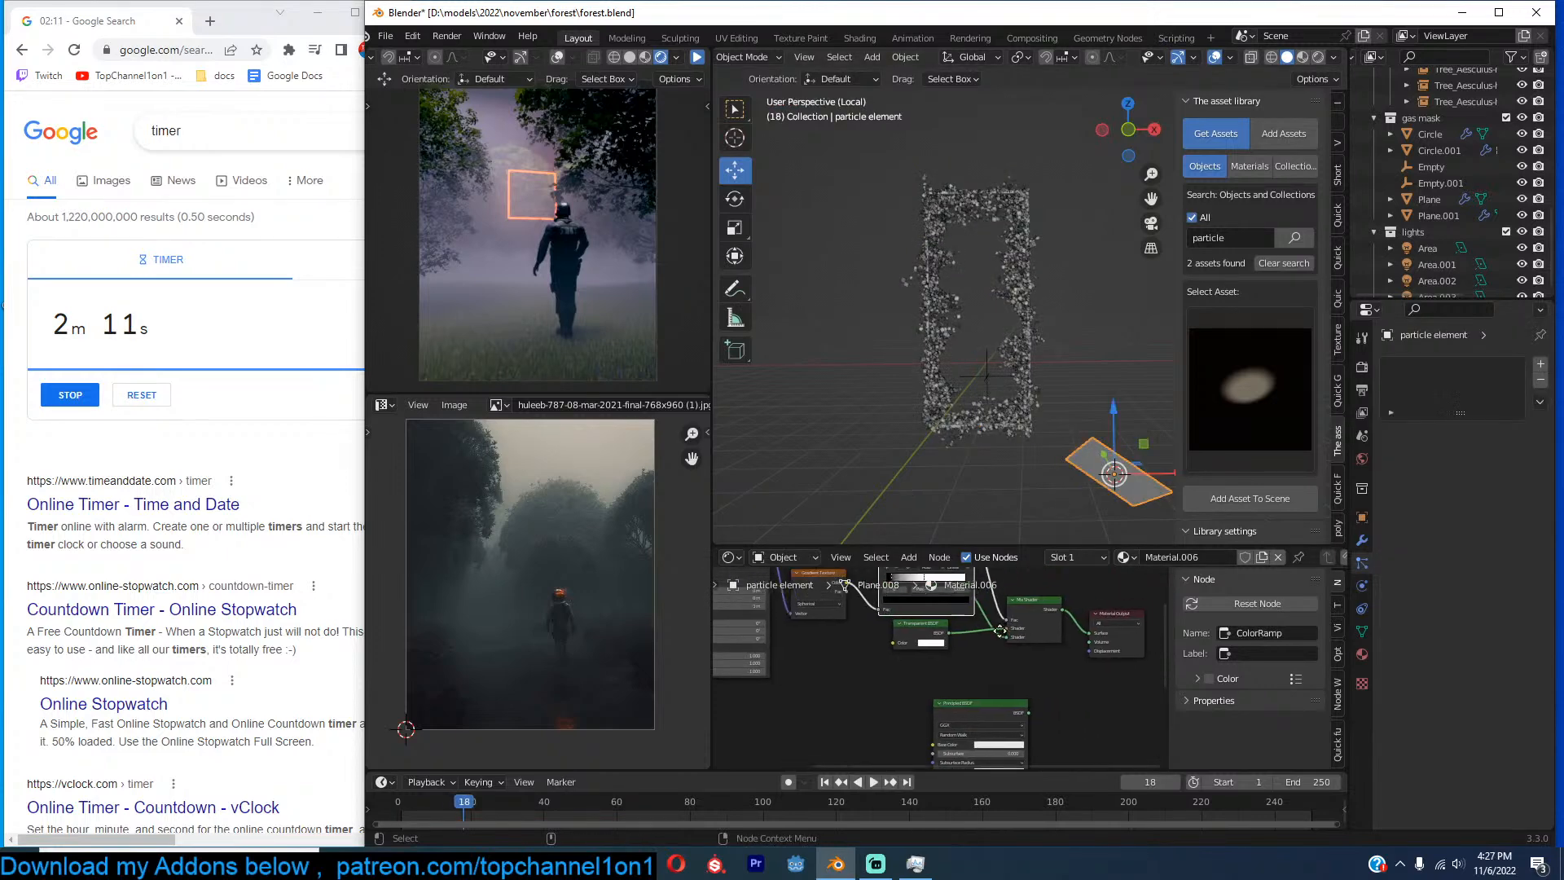
scroll(982, 664, "down", 3)
middle_click_drag(981, 664, 900, 651)
left_click_drag(1028, 636, 1110, 638)
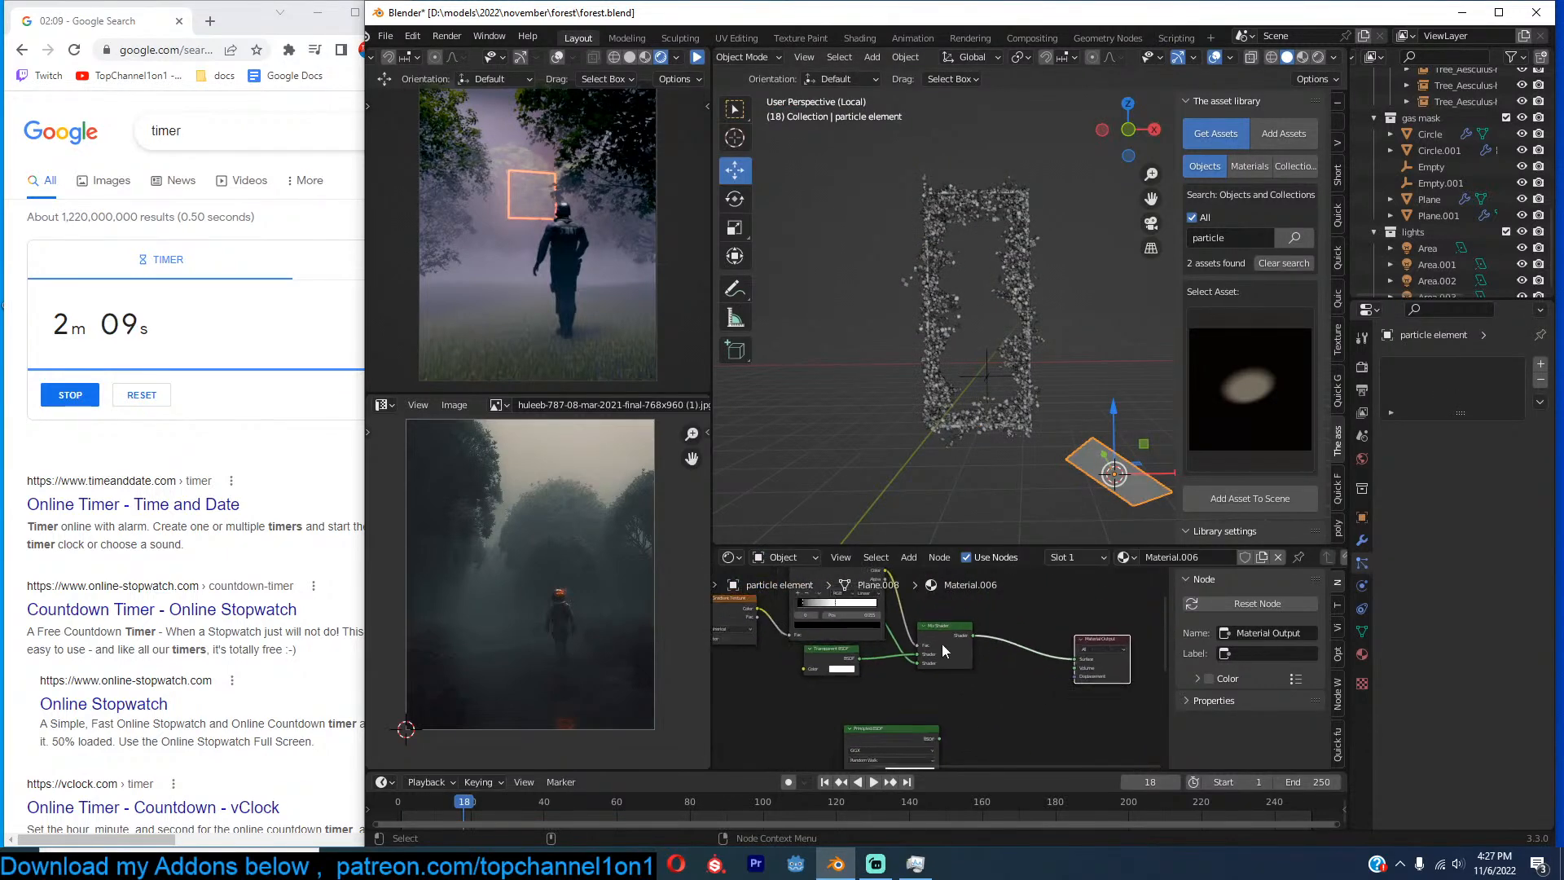
scroll(911, 641, "up", 3)
middle_click_drag(911, 641, 1042, 693)
scroll(961, 676, "up", 1)
middle_click_drag(867, 655, 829, 671)
left_click_drag(1065, 692, 1126, 701)
Space out the BSDF nodes from the Mix Shader in the particle element's material.
scroll(932, 680, "down", 5)
left_click_drag(935, 646, 767, 585)
middle_click_drag(937, 648, 899, 626)
scroll(918, 639, "up", 5)
left_click_drag(853, 645, 837, 640)
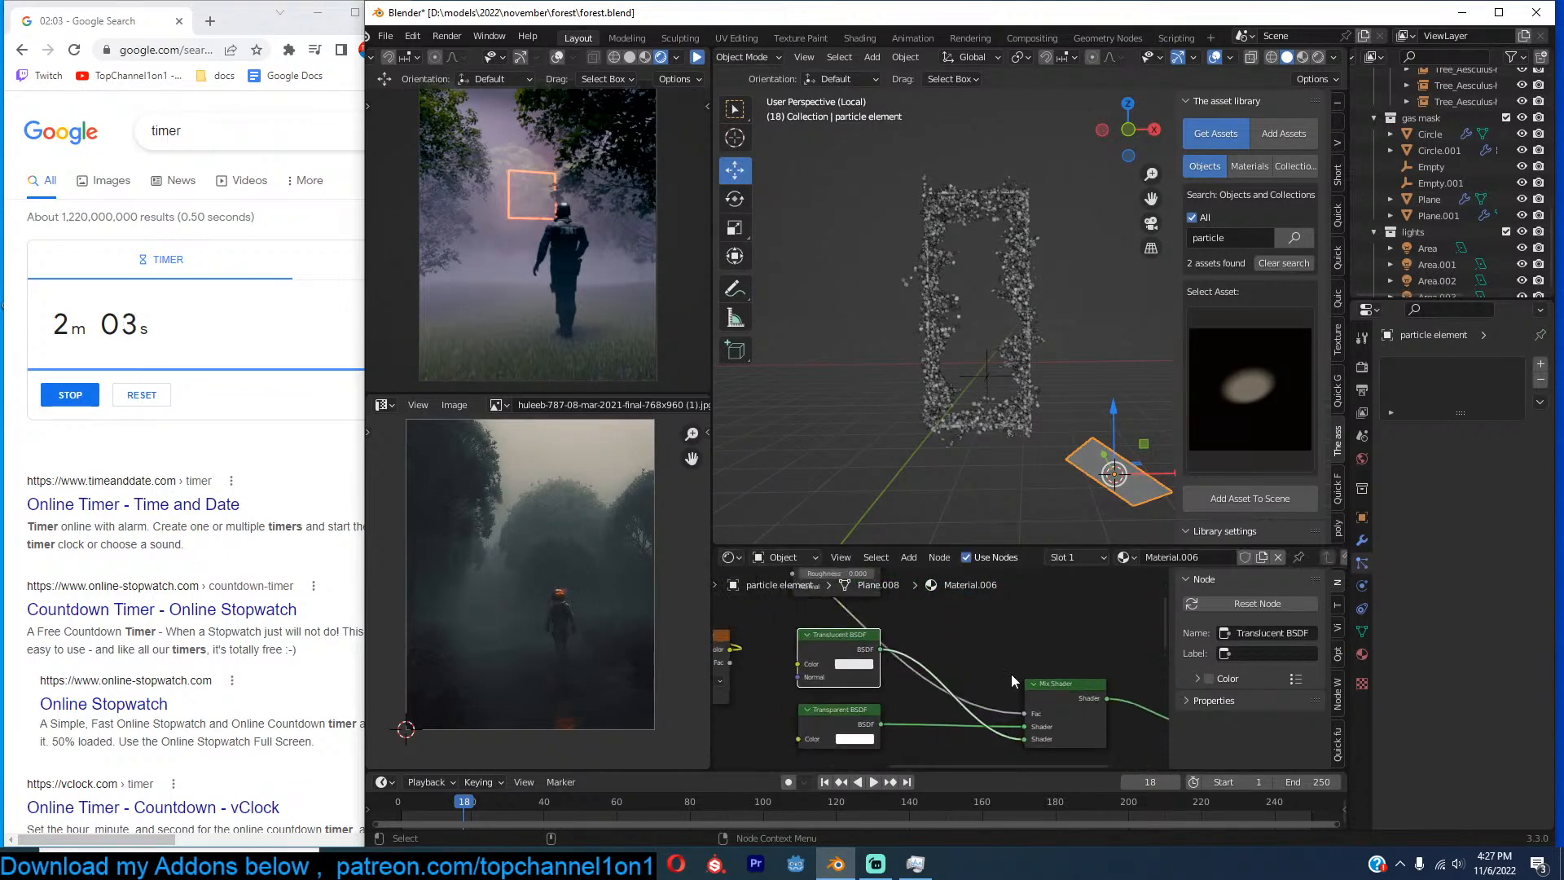
scroll(1028, 675, "down", 1)
middle_click_drag(1038, 673, 970, 655)
scroll(966, 666, "down", 2)
left_click_drag(987, 677, 1039, 648)
Rearrange the nodes feeding the Mix Shader and delete the Translucent BSDF node.
left_click(858, 674)
left_click_drag(825, 686, 997, 598)
left_click_drag(811, 631, 828, 686)
left_click_drag(978, 613, 828, 658)
scroll(937, 692, "up", 2)
middle_click_drag(937, 694, 976, 661)
left_click(853, 660)
key("x")
Add an Emission node and connect its output to the free second Shader input of the Mix Shader.
key("shift+a")
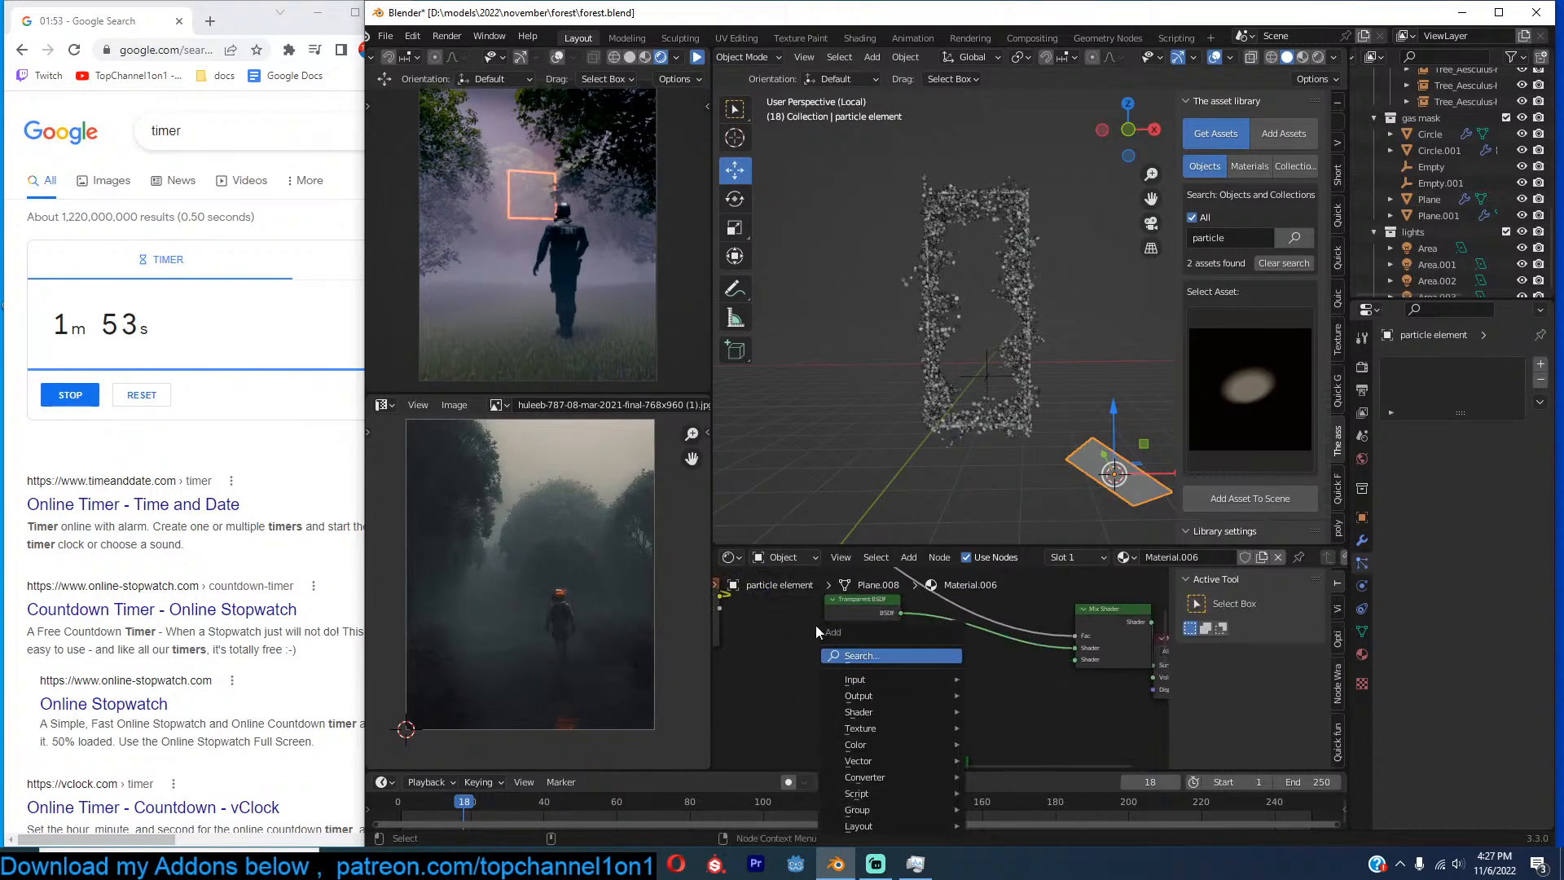
left_click(860, 655)
type("emis")
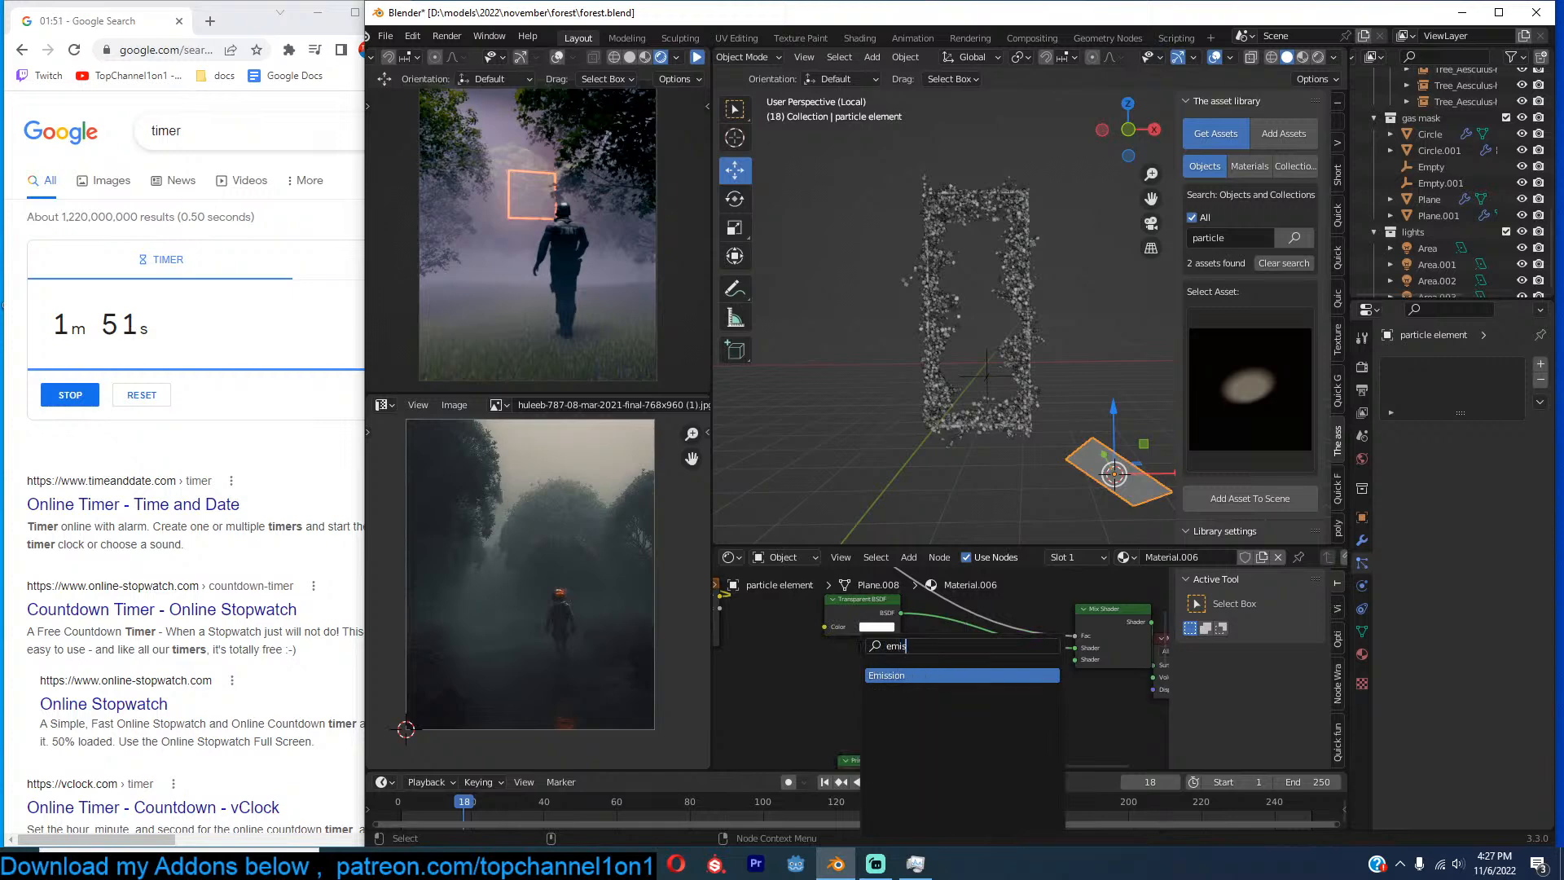
left_click(929, 676)
left_click_drag(900, 690, 1064, 662)
Give the Emission node a light orange color and a strength of 10.
left_click(876, 704)
left_click_drag(904, 587, 890, 604)
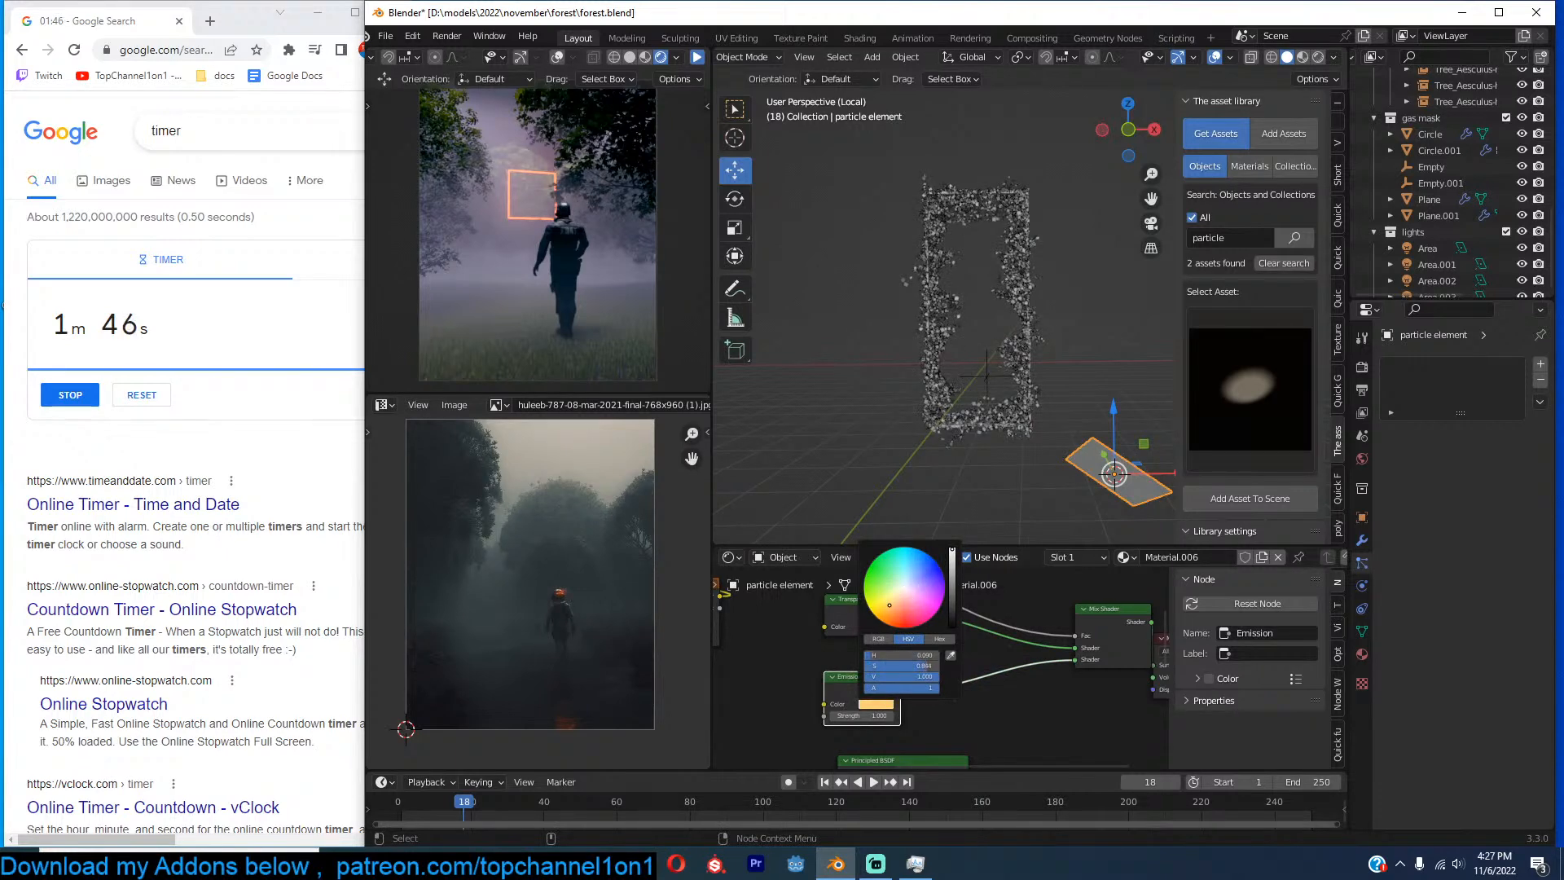
double_click(866, 715)
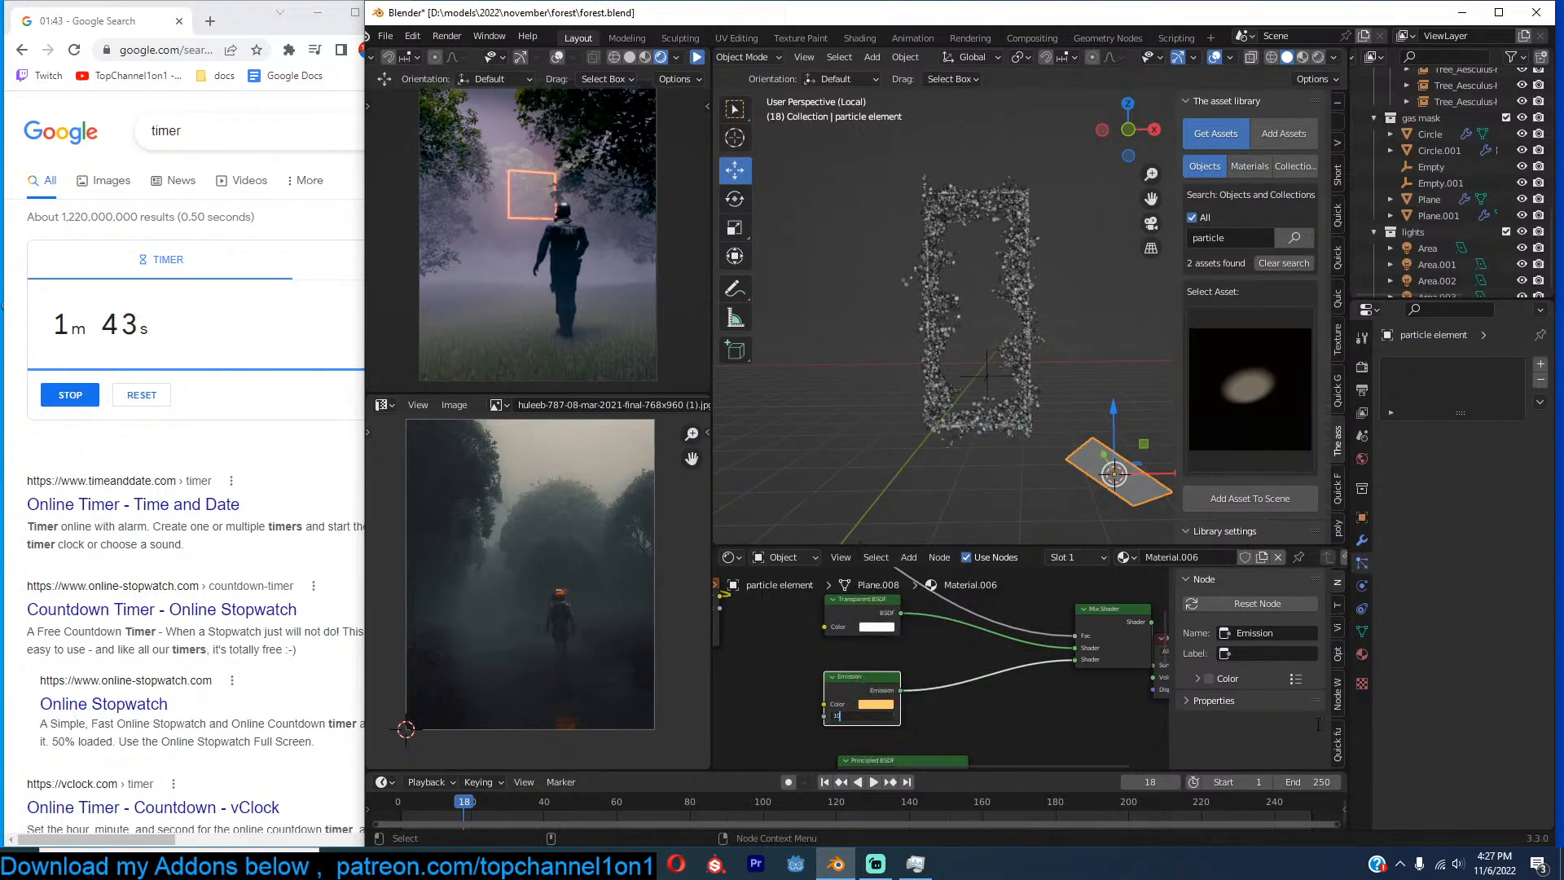
type("10")
key("Return")
scroll(950, 690, "up", 3)
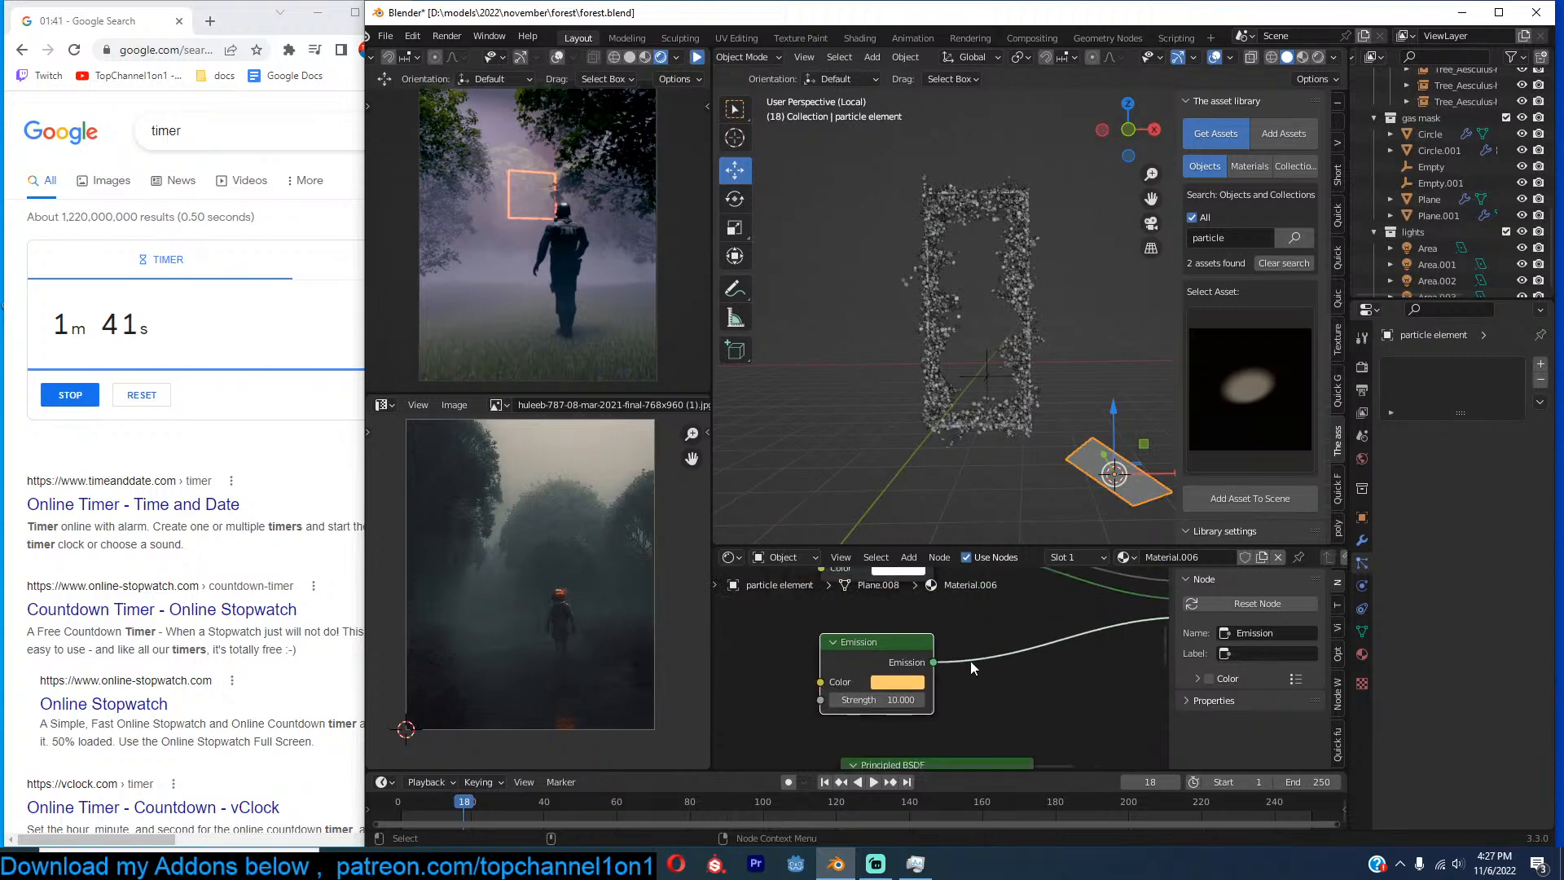
Save the file and change the particle Emission color to a saturated orange.
key("ctrl+s")
left_click(902, 689)
left_click(923, 547)
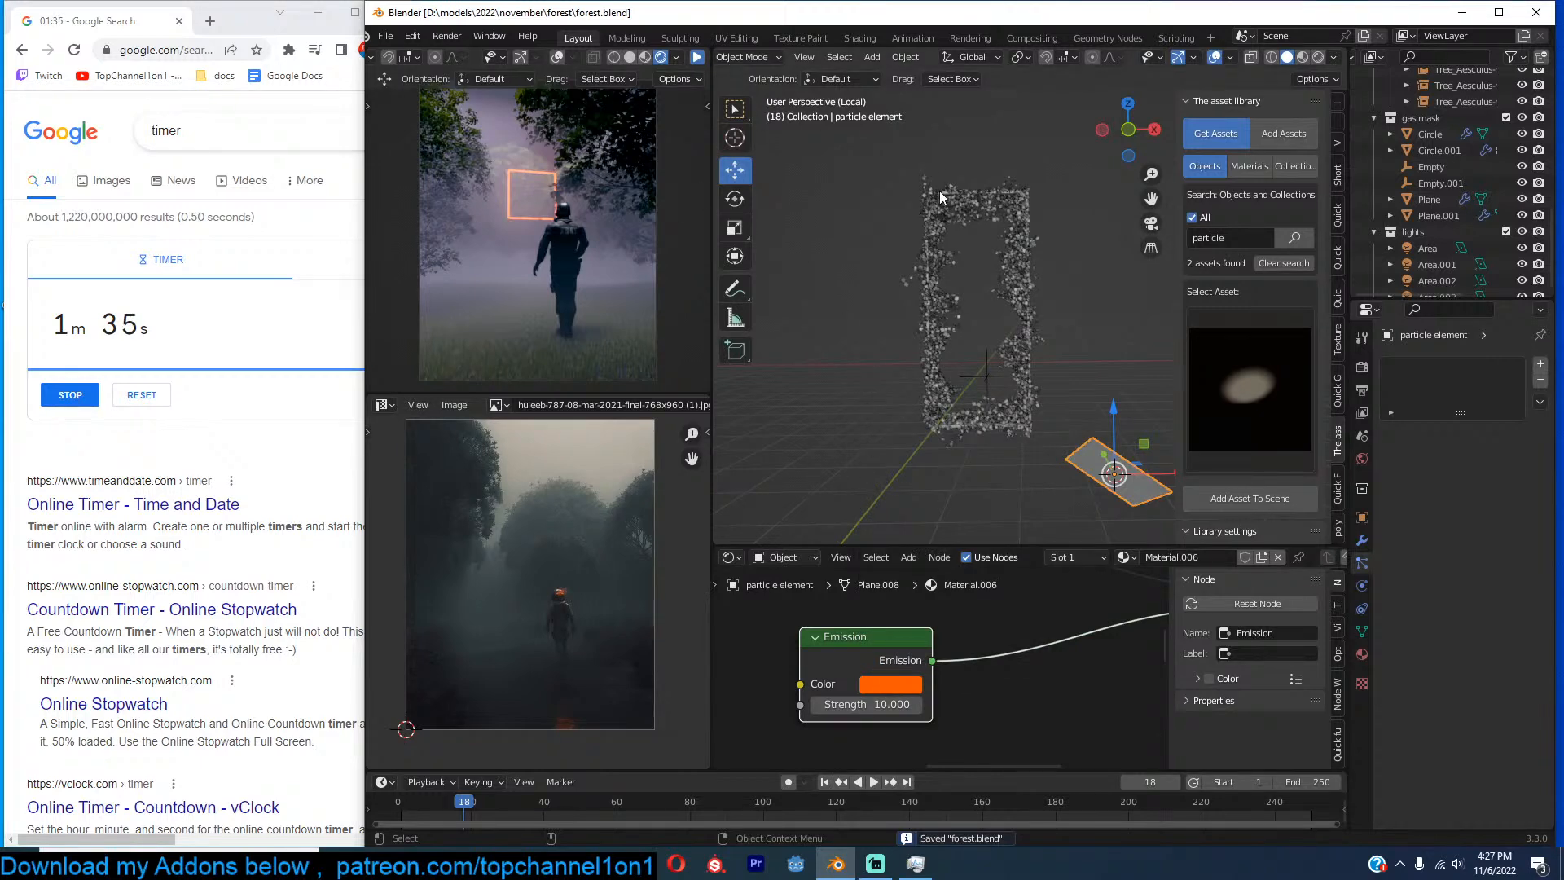
Resume the rendered preview and show the full scene through the camera in solid shading, out of local view.
key("KP_0")
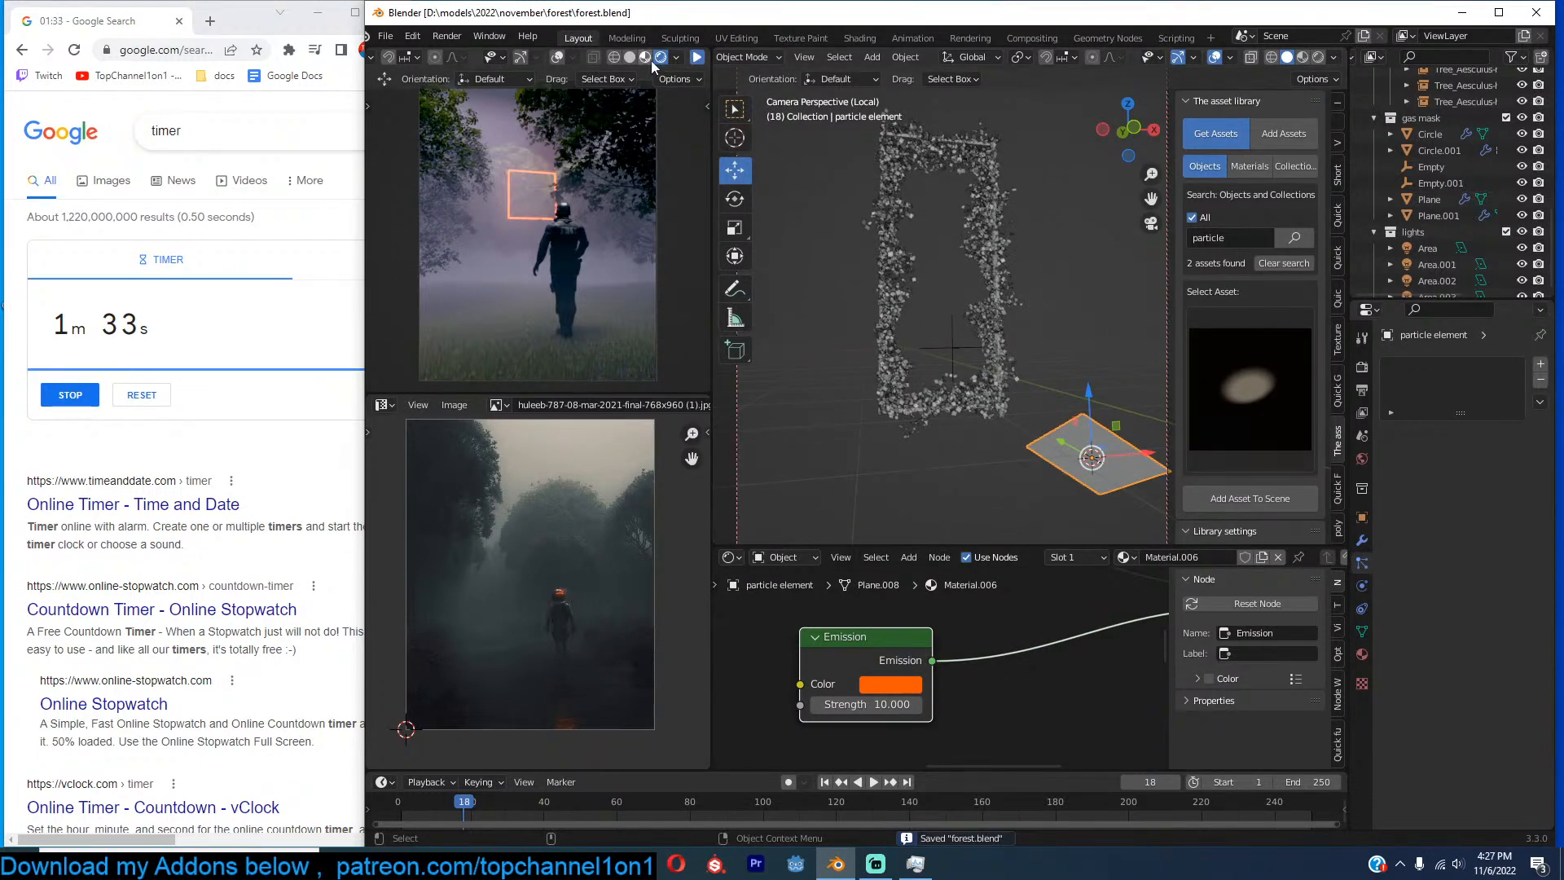
left_click(697, 59)
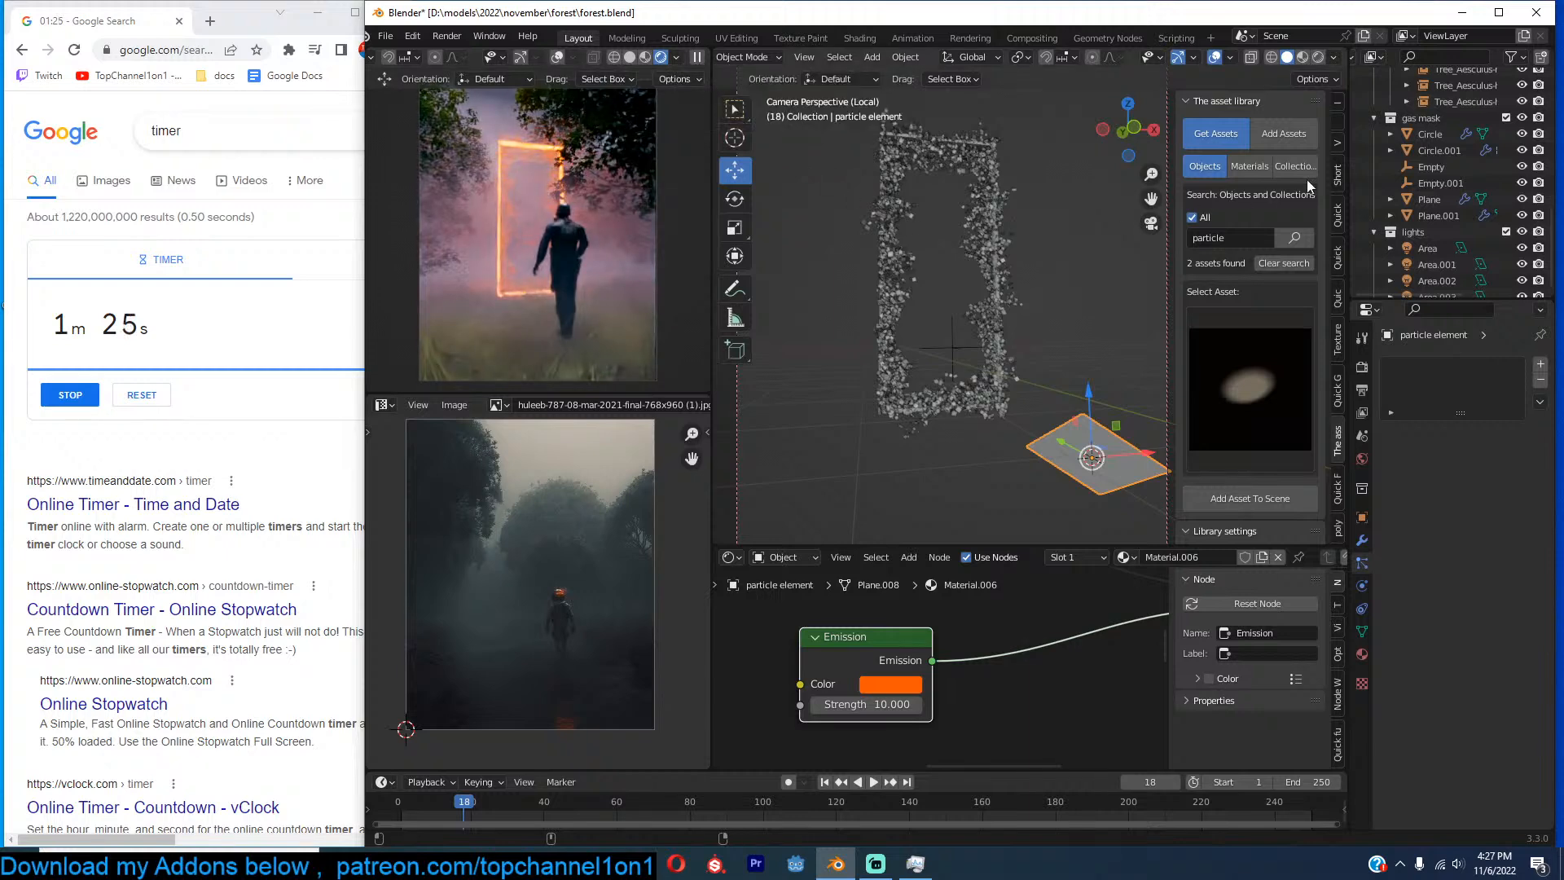
scroll(1046, 233, "down", 3)
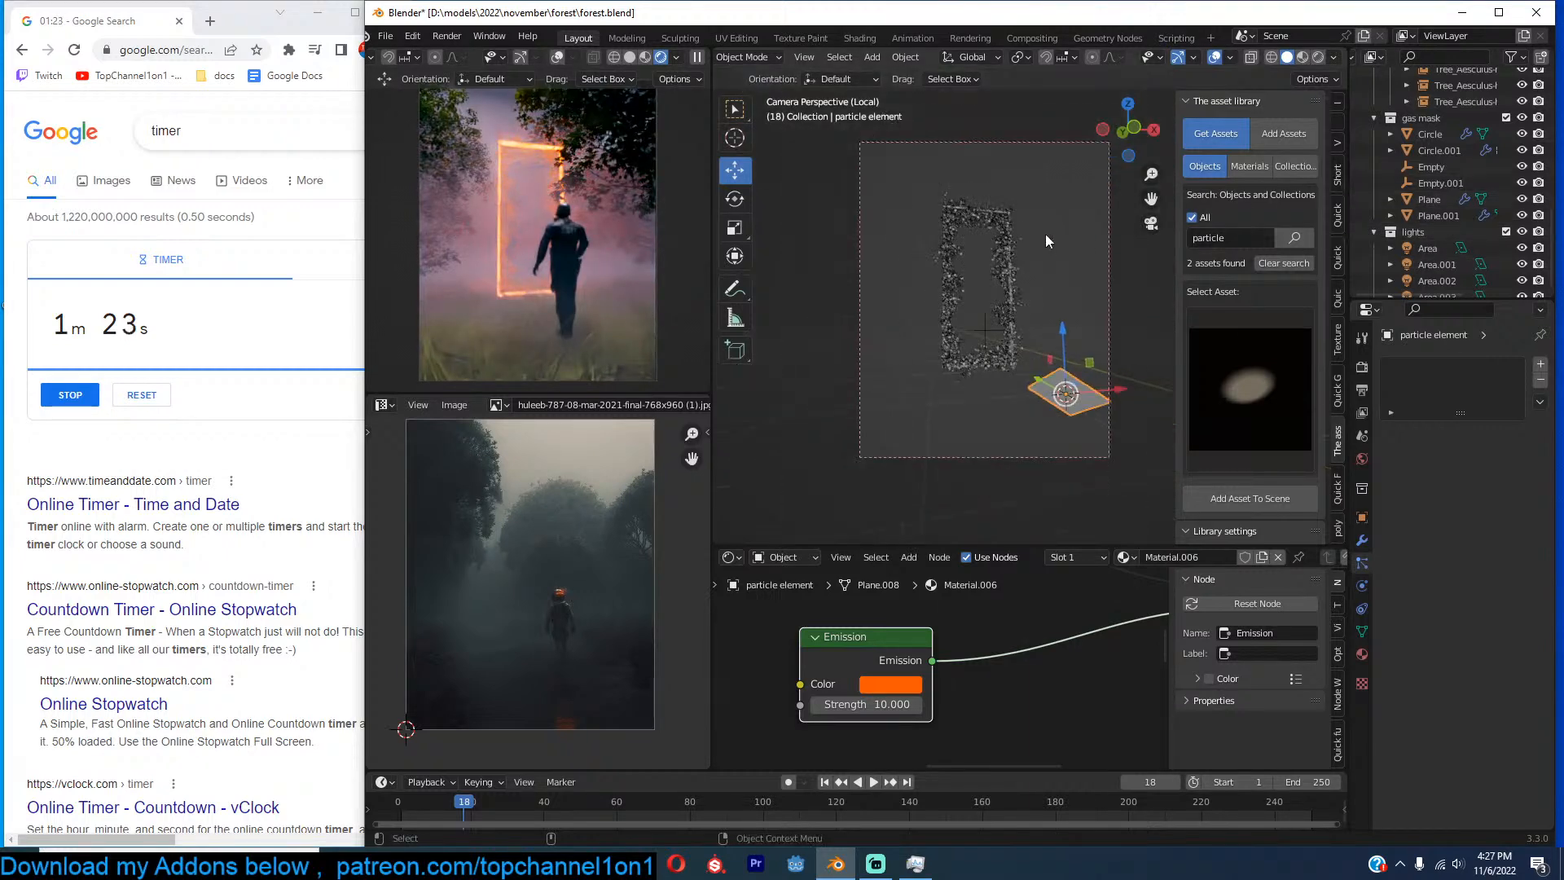
key("KP_Divide")
key("z")
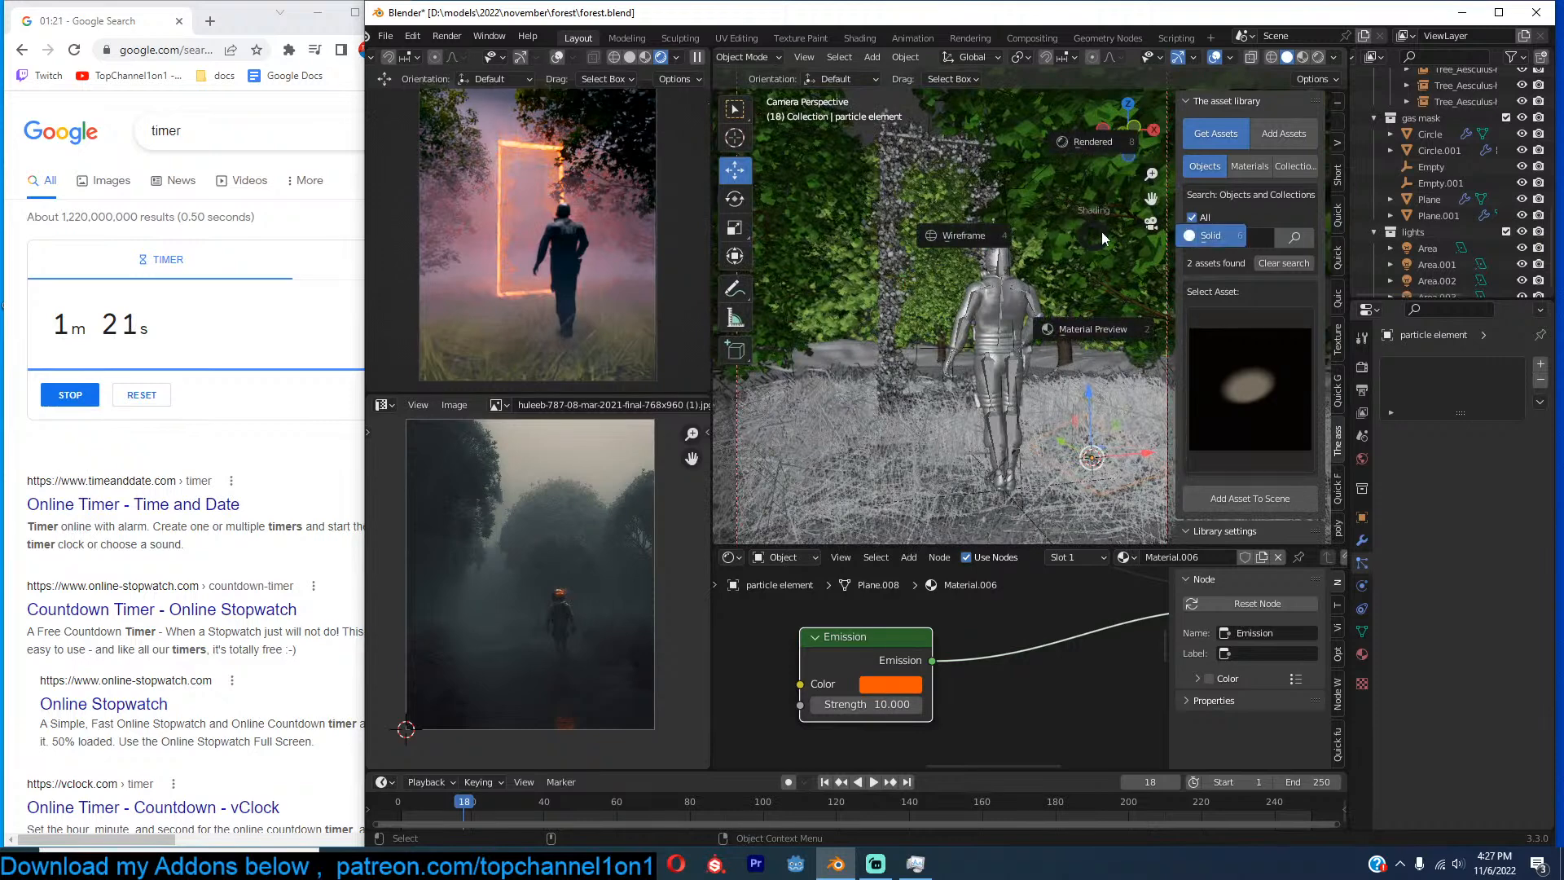
left_click(1101, 231)
Set the All field weight of the grass object's hair particle system to 0.000 and deselect the grass.
left_click(862, 399)
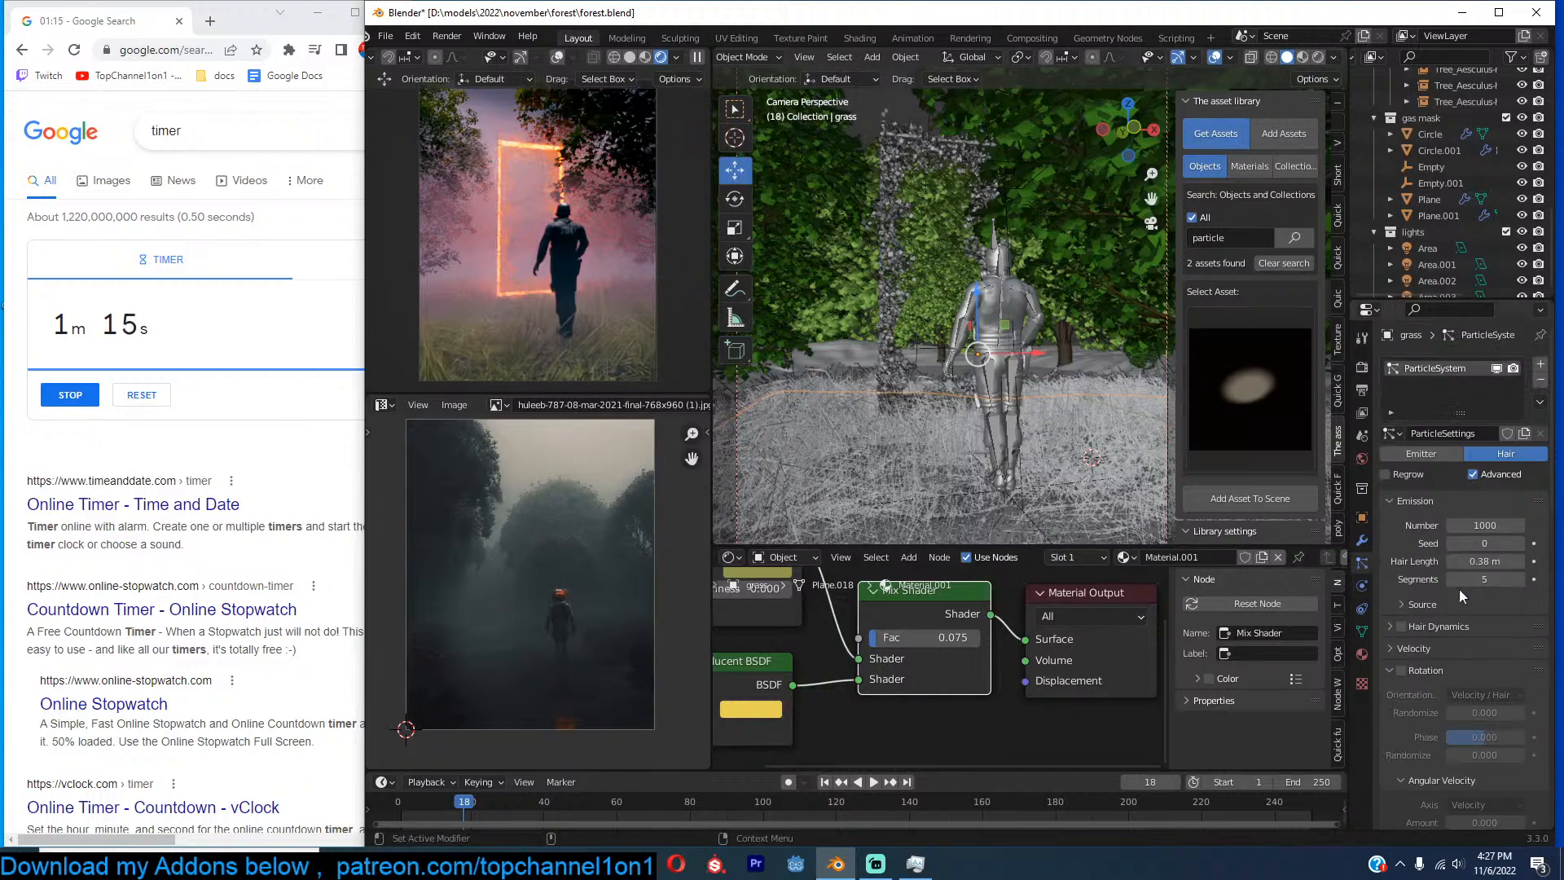
scroll(1459, 589, "down", 15)
scroll(1460, 595, "up", 15)
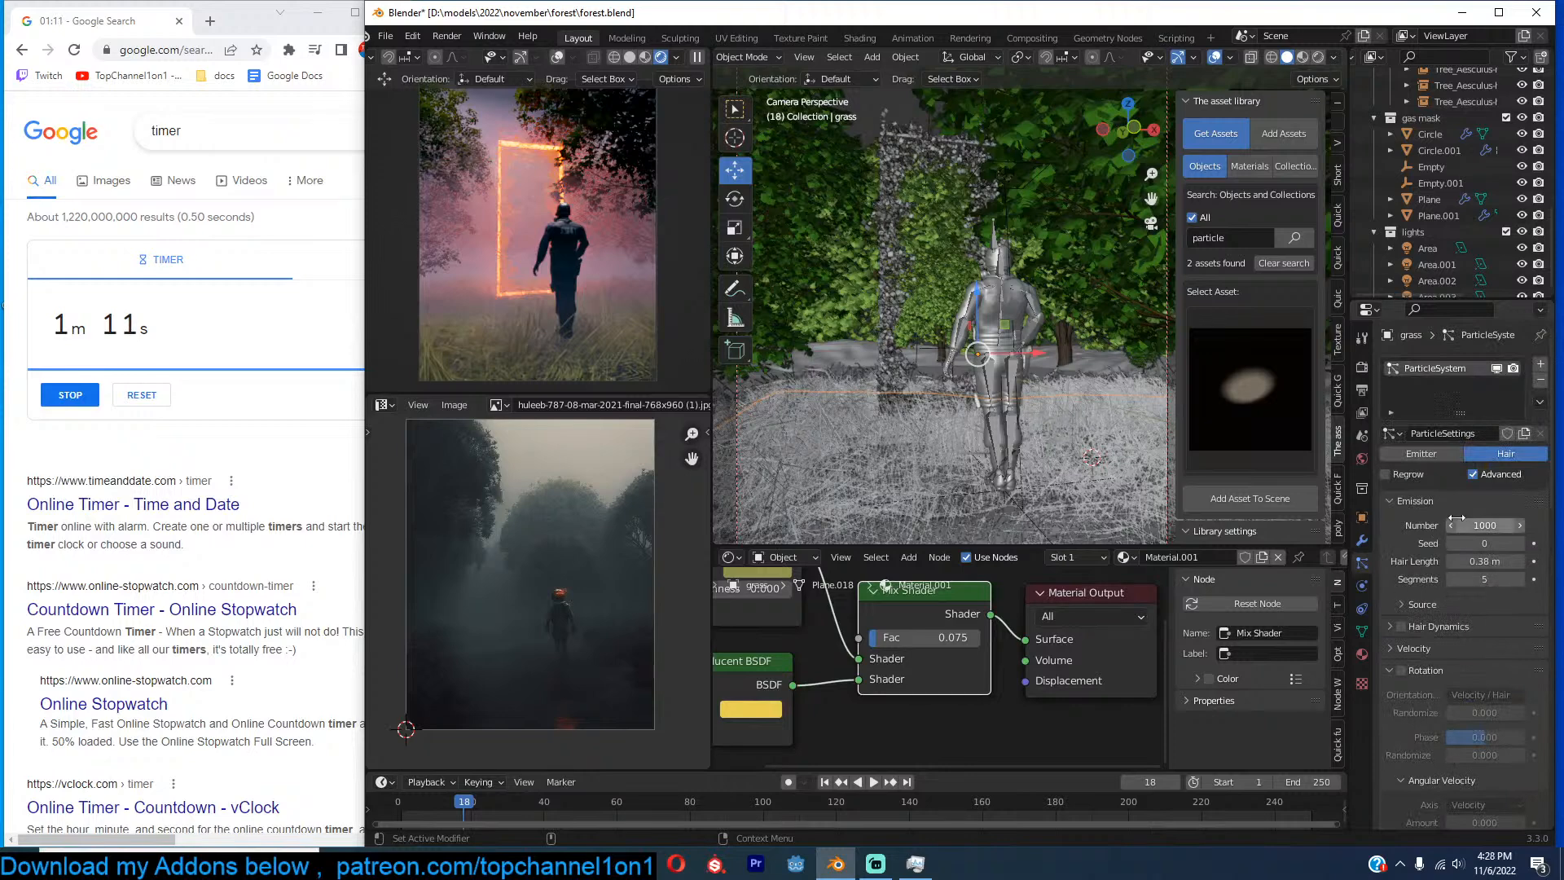
scroll(1416, 603, "down", 5)
scroll(1393, 535, "down", 12)
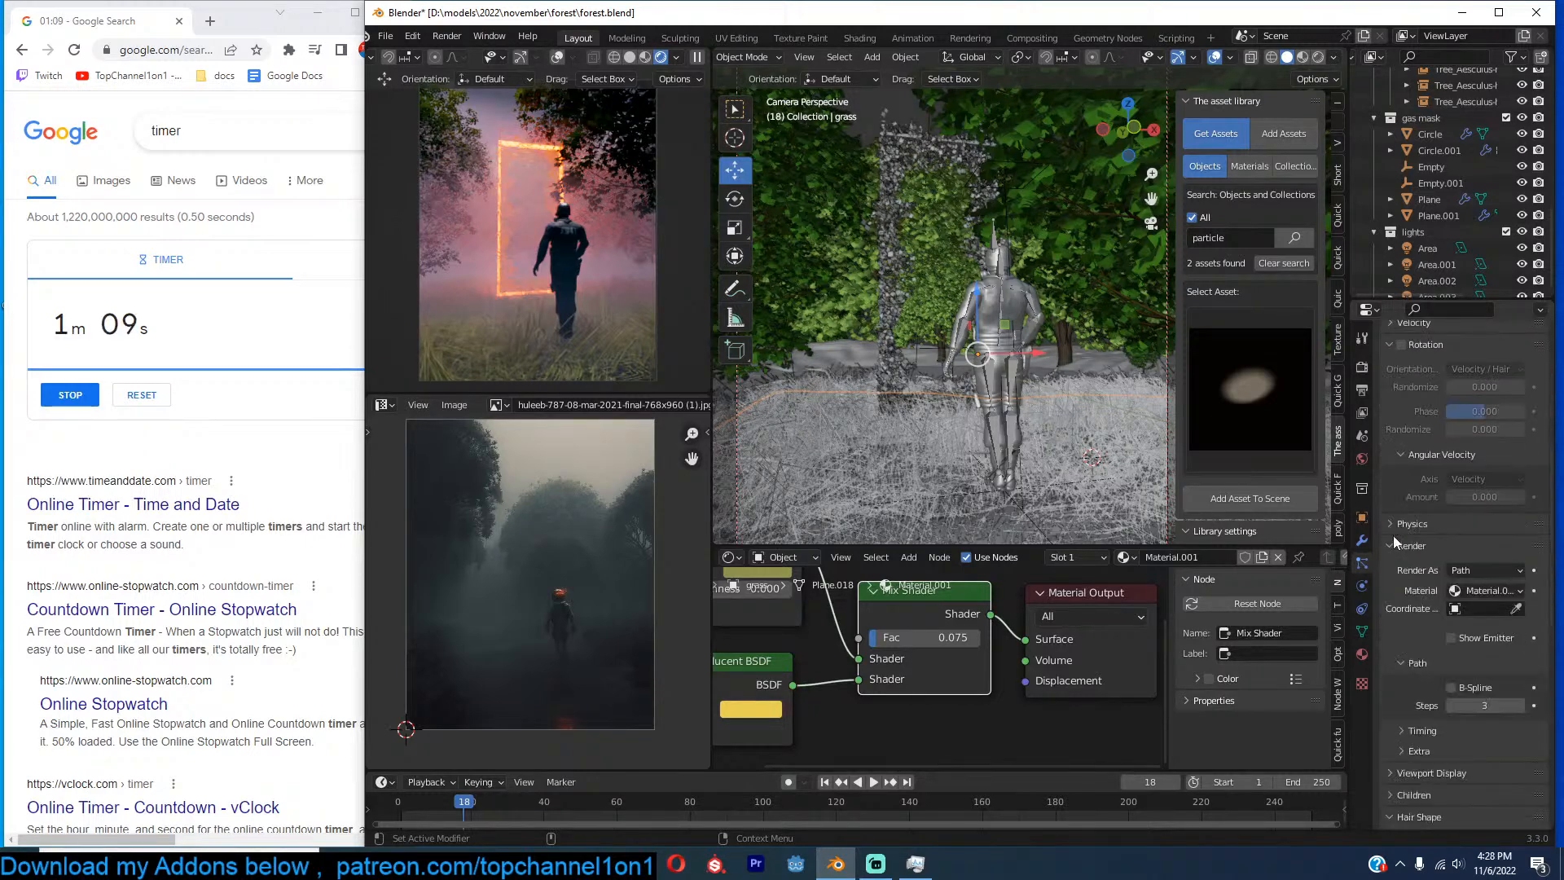
scroll(1393, 535, "down", 1)
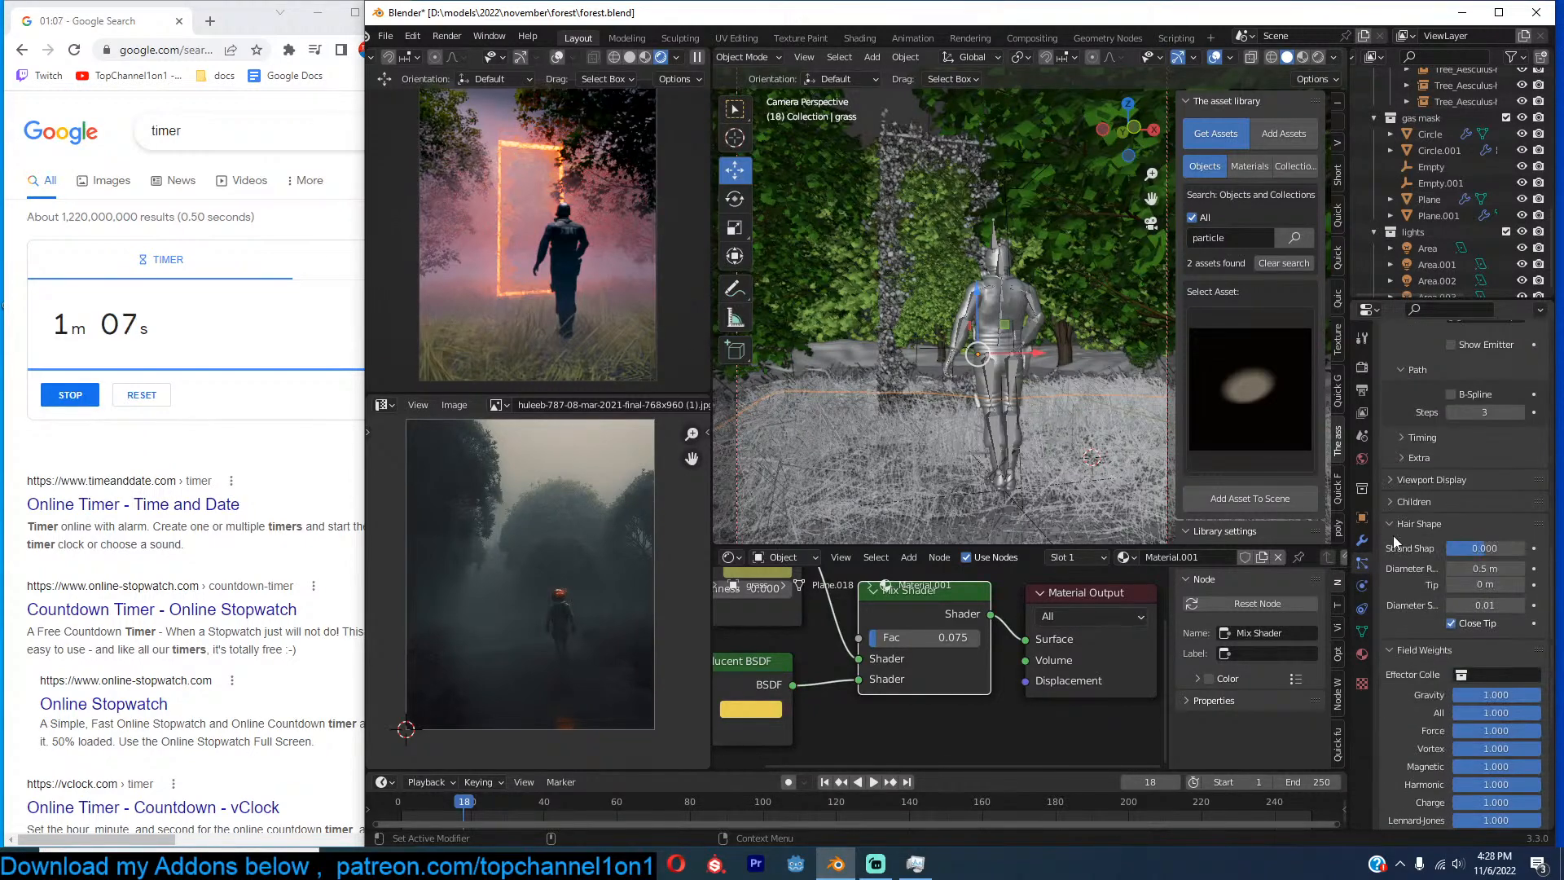
left_click(1402, 524)
left_click(1403, 541)
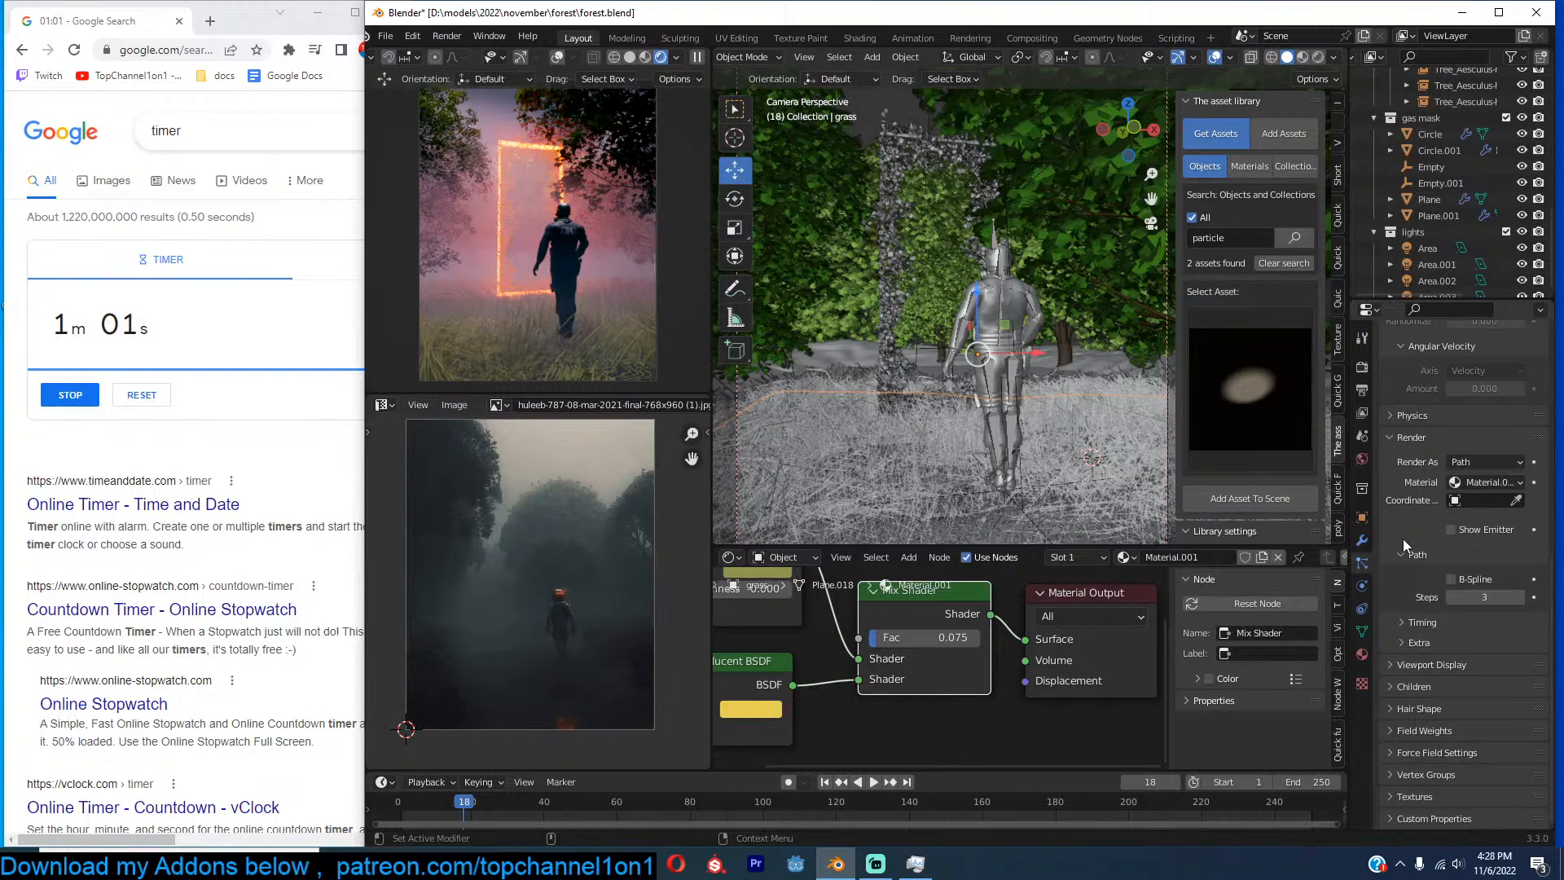
scroll(1403, 539, "up", 2)
scroll(1403, 539, "up", 2)
scroll(1403, 539, "down", 4)
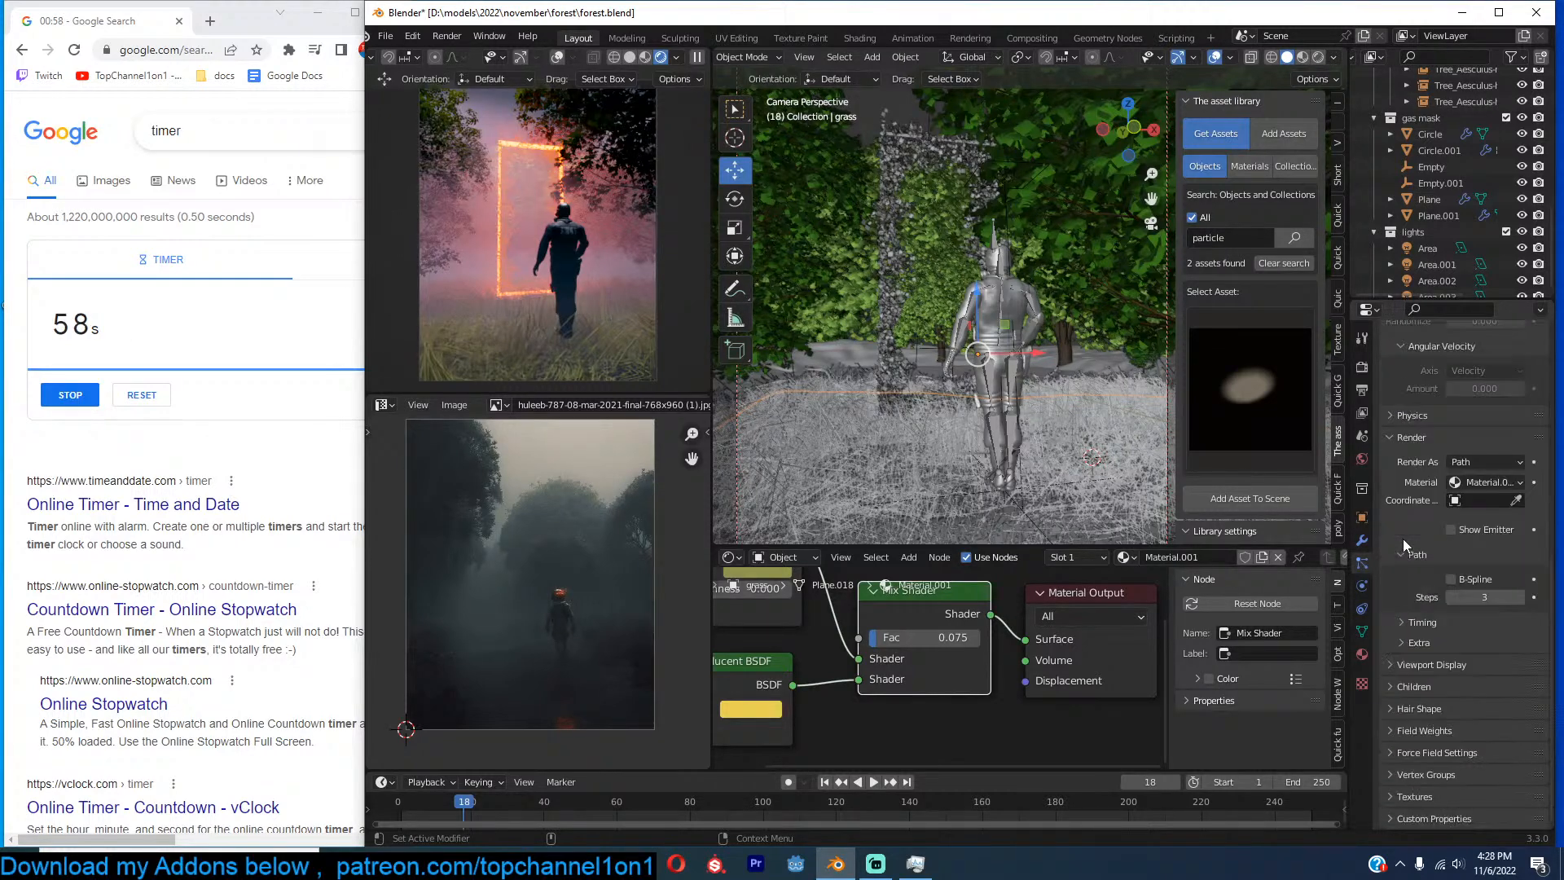
left_click(1446, 732)
scroll(1507, 769, "down", 7)
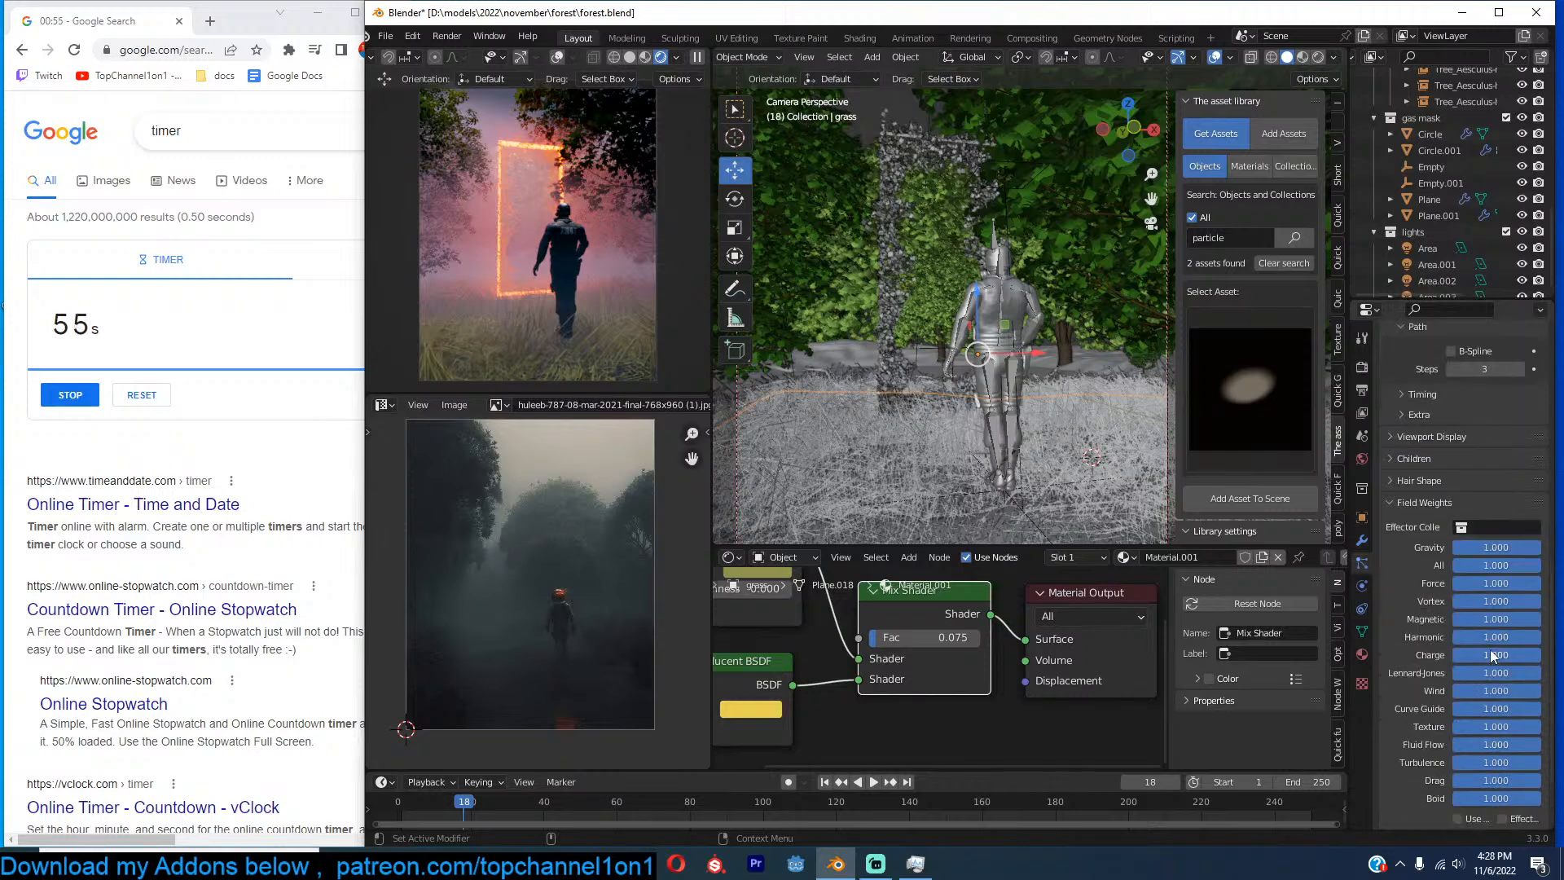
left_click_drag(1509, 565, 1412, 563)
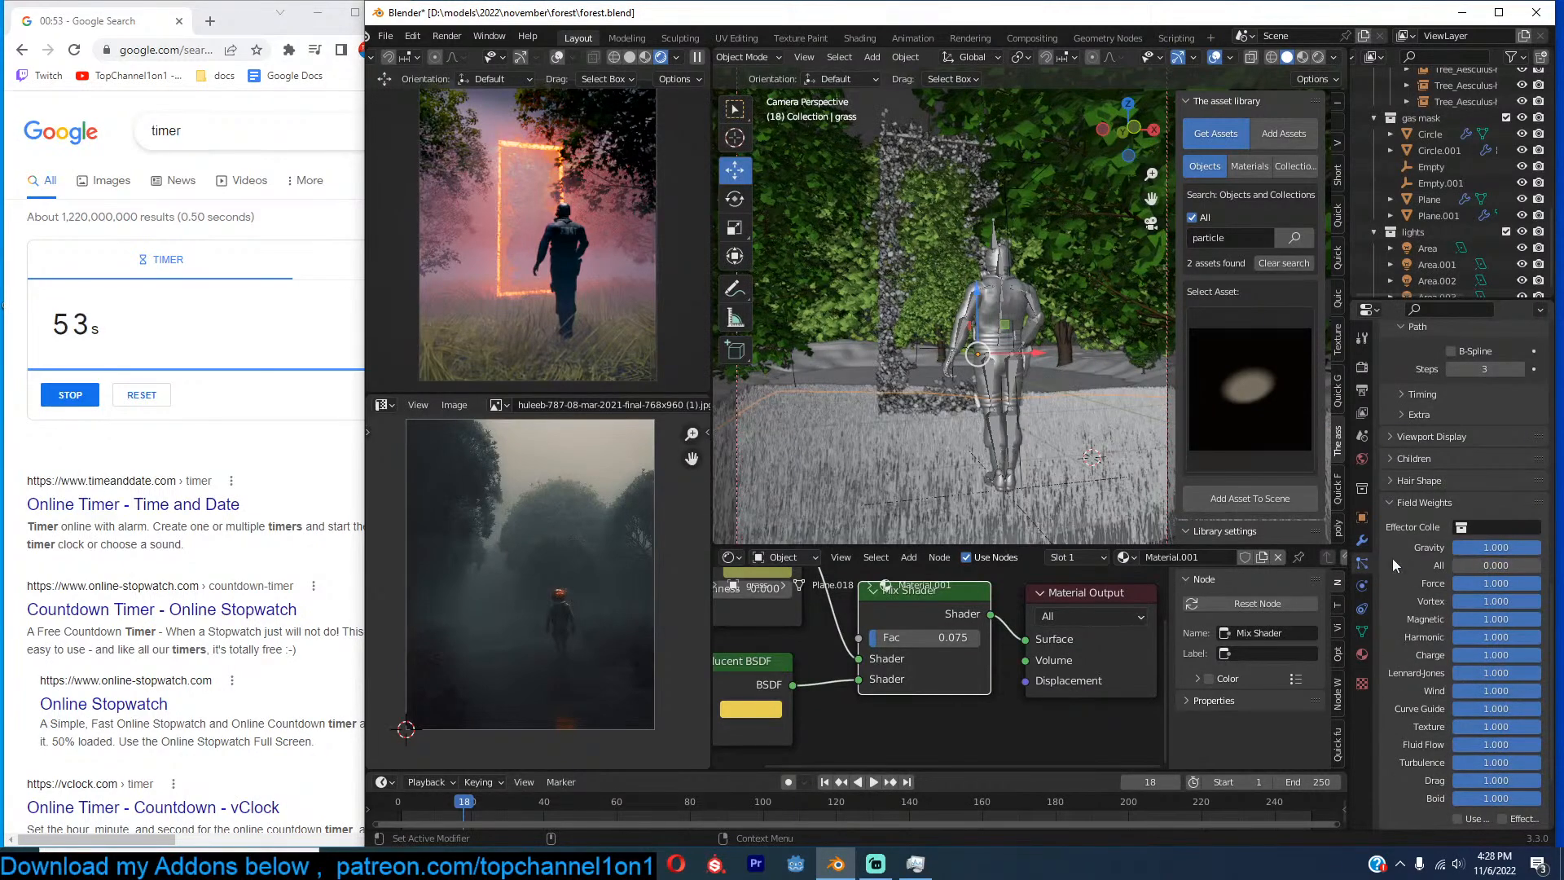
key("alt+a")
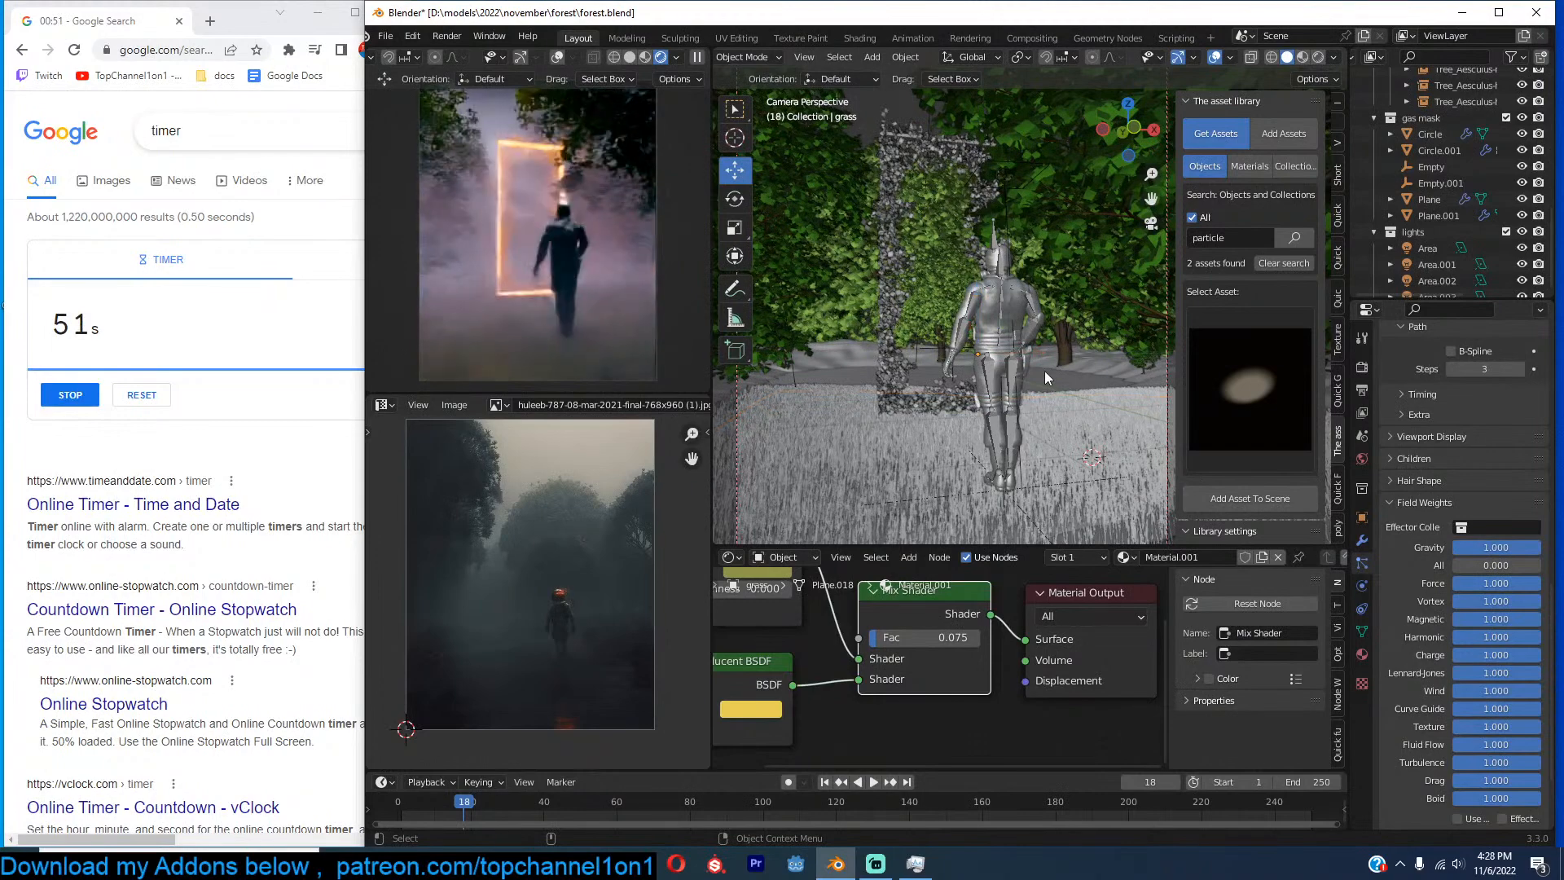
Hide the fog volume objects and the lights Area, Area.002 and Area.003 in the viewport.
middle_click_drag(931, 332, 925, 193)
scroll(985, 354, "down", 5)
left_click(936, 173)
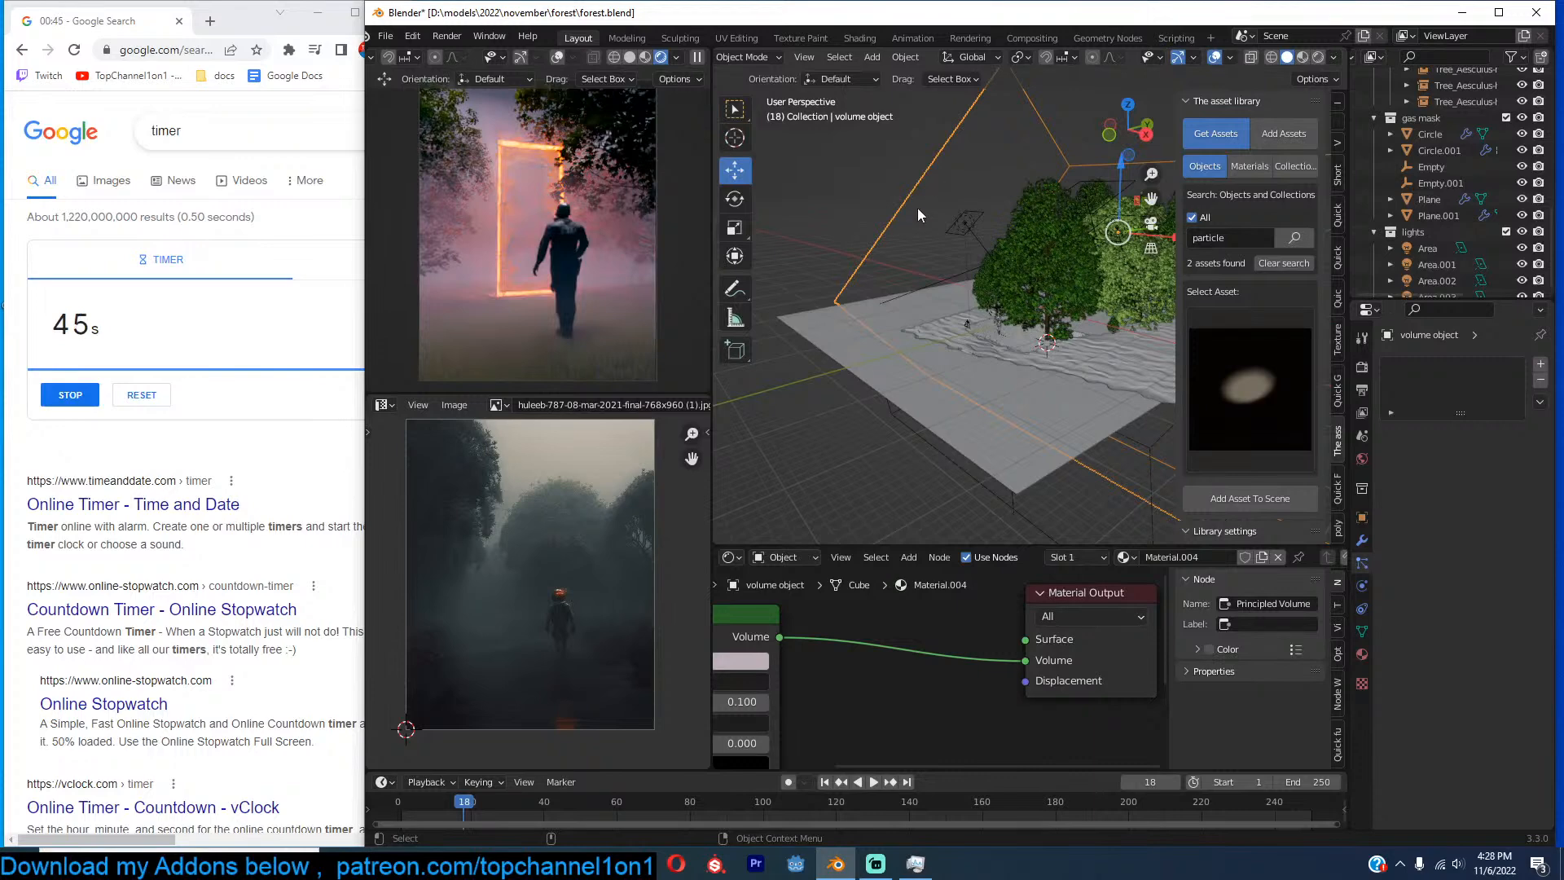
key("alt+a")
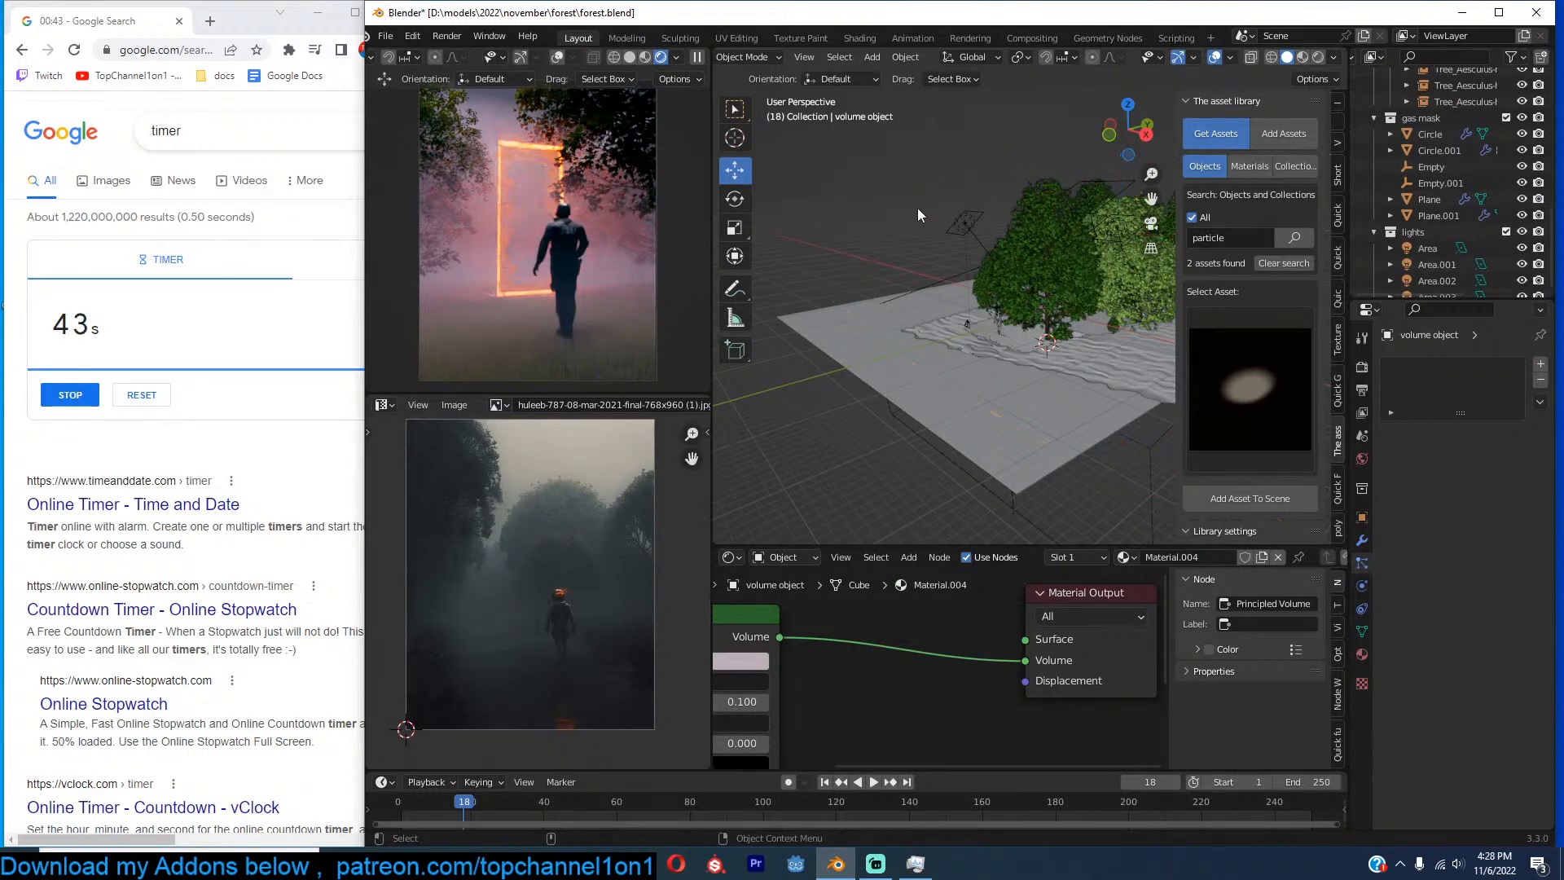
left_click(971, 256)
left_click(931, 276)
scroll(1406, 238, "down", 1)
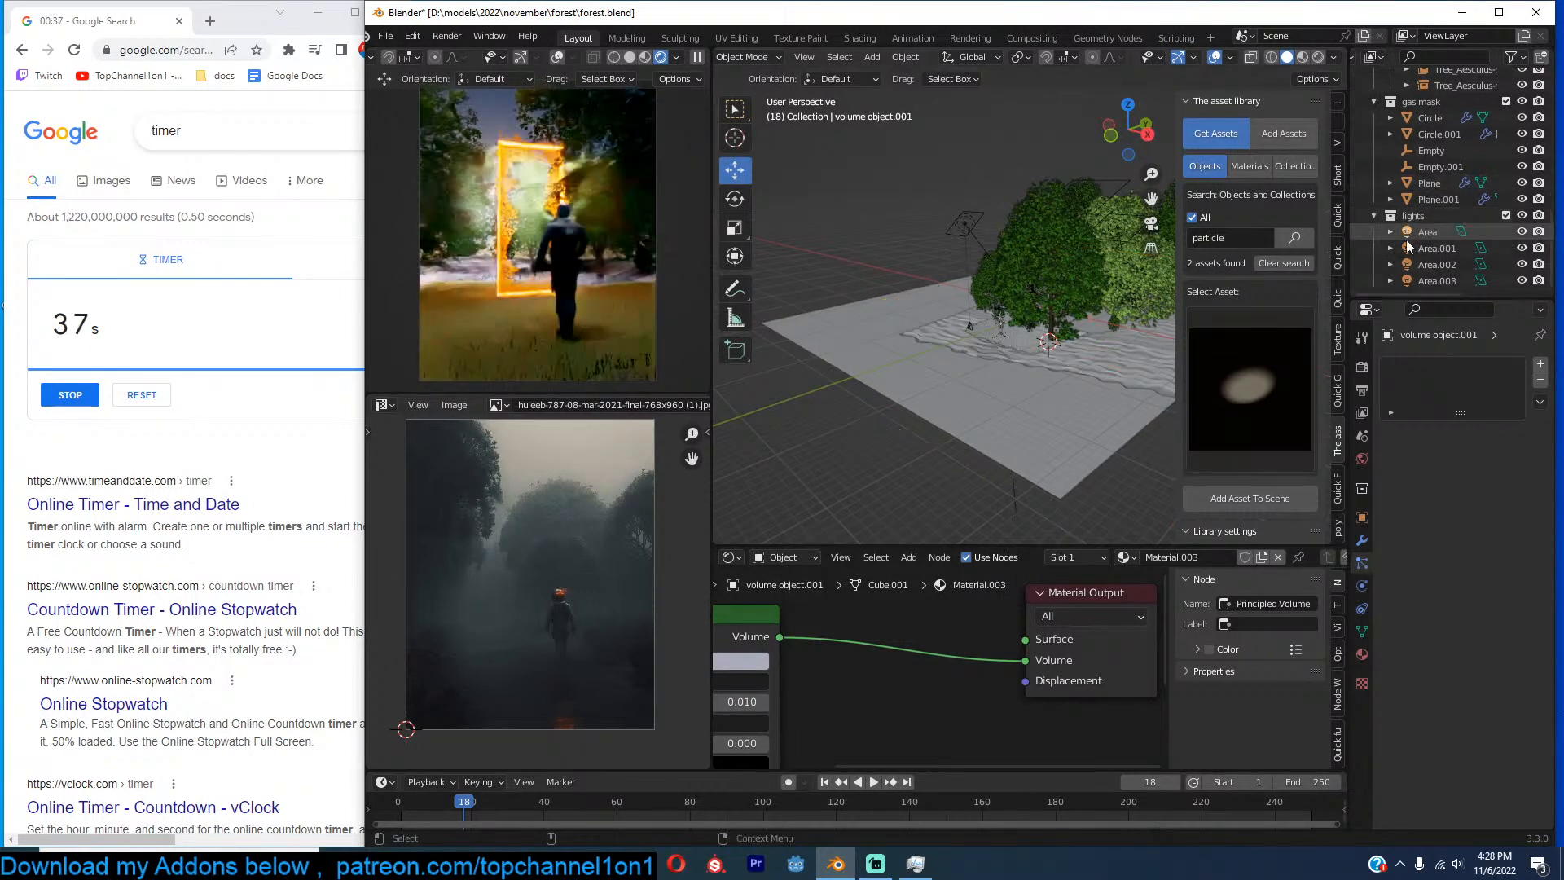
left_click_drag(1522, 232, 1523, 283)
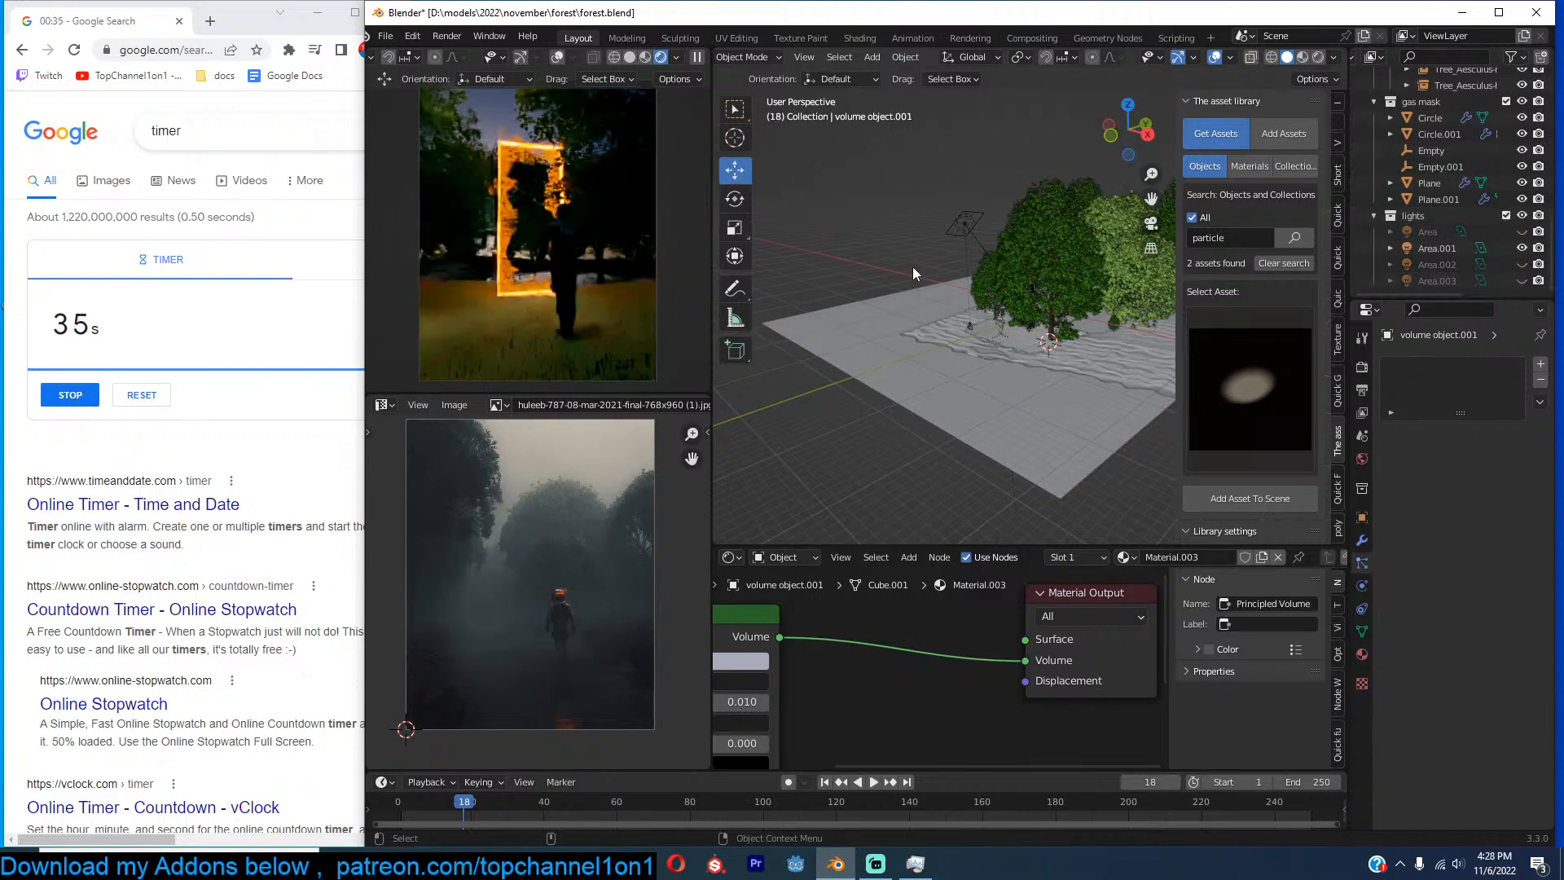
Select the particle element plane and change its Emission color to a saturated blue.
scroll(978, 293, "up", 4)
middle_click_drag(1003, 316, 1049, 293)
scroll(1047, 290, "up", 4)
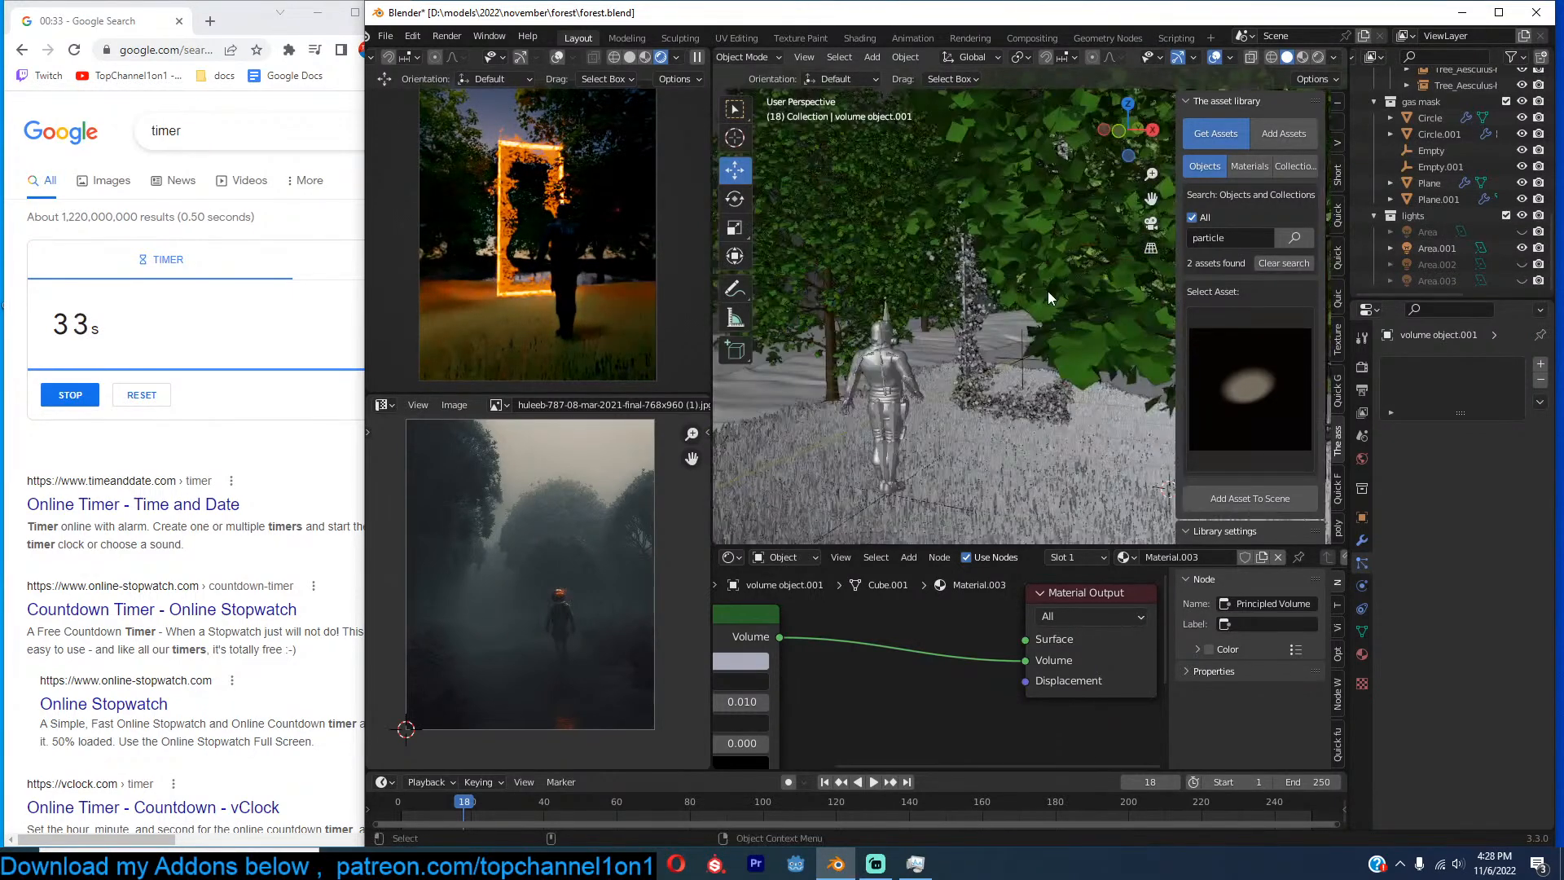
left_click(976, 323)
key("KP_Decimal")
middle_click_drag(1087, 359, 1012, 276, "shift")
left_click(1080, 427)
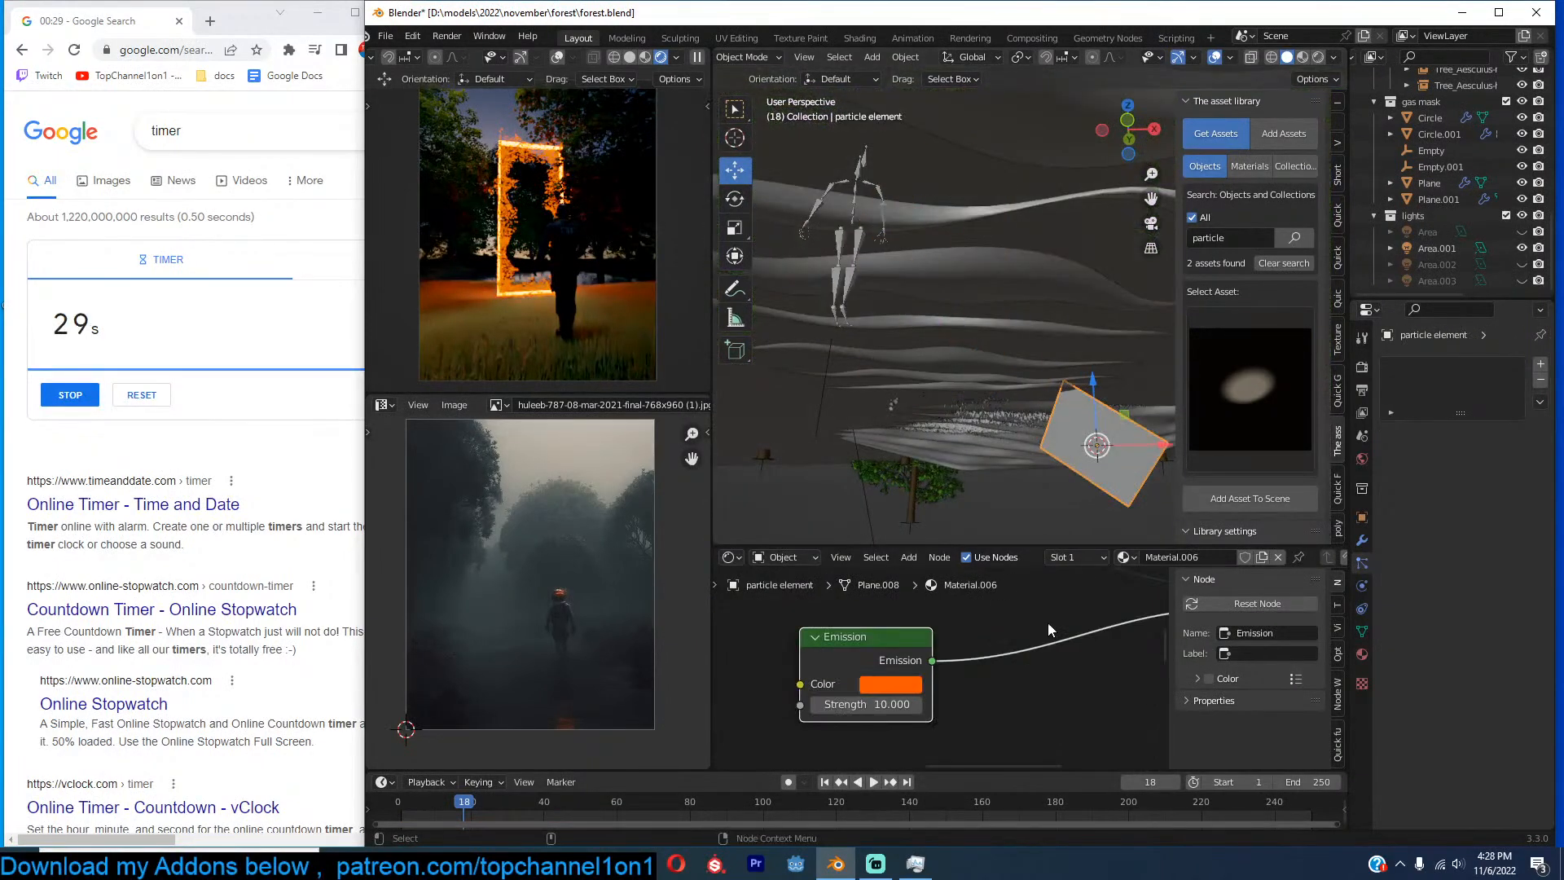
left_click(911, 685)
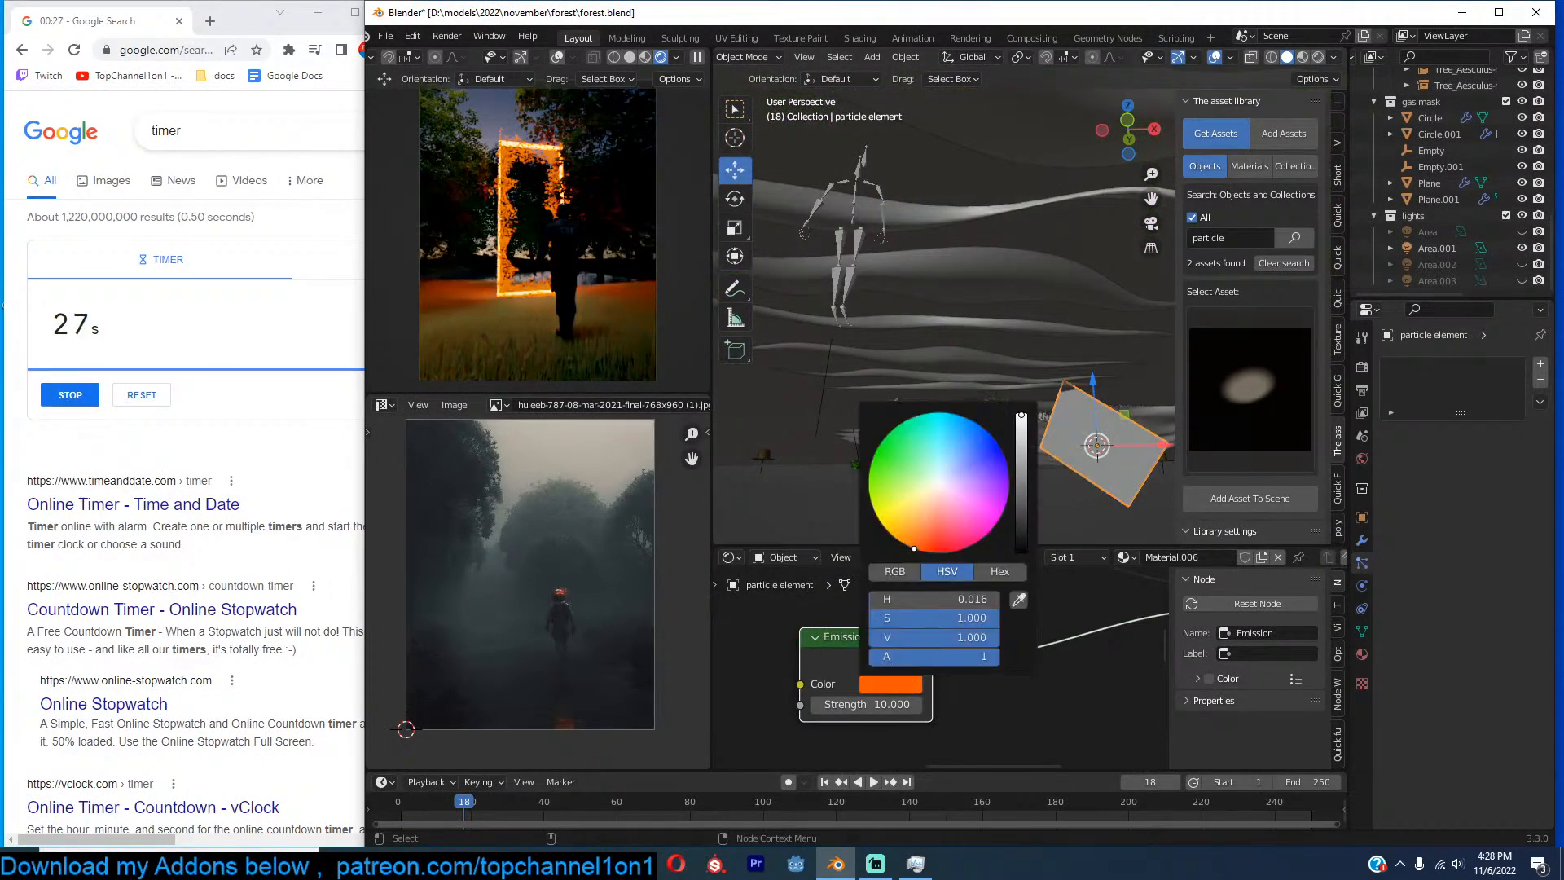
left_click(971, 434)
Change the glowing portal frame's Emission color to a saturated blue and hide the light Area.001 in the viewport.
middle_click_drag(1014, 291, 880, 291)
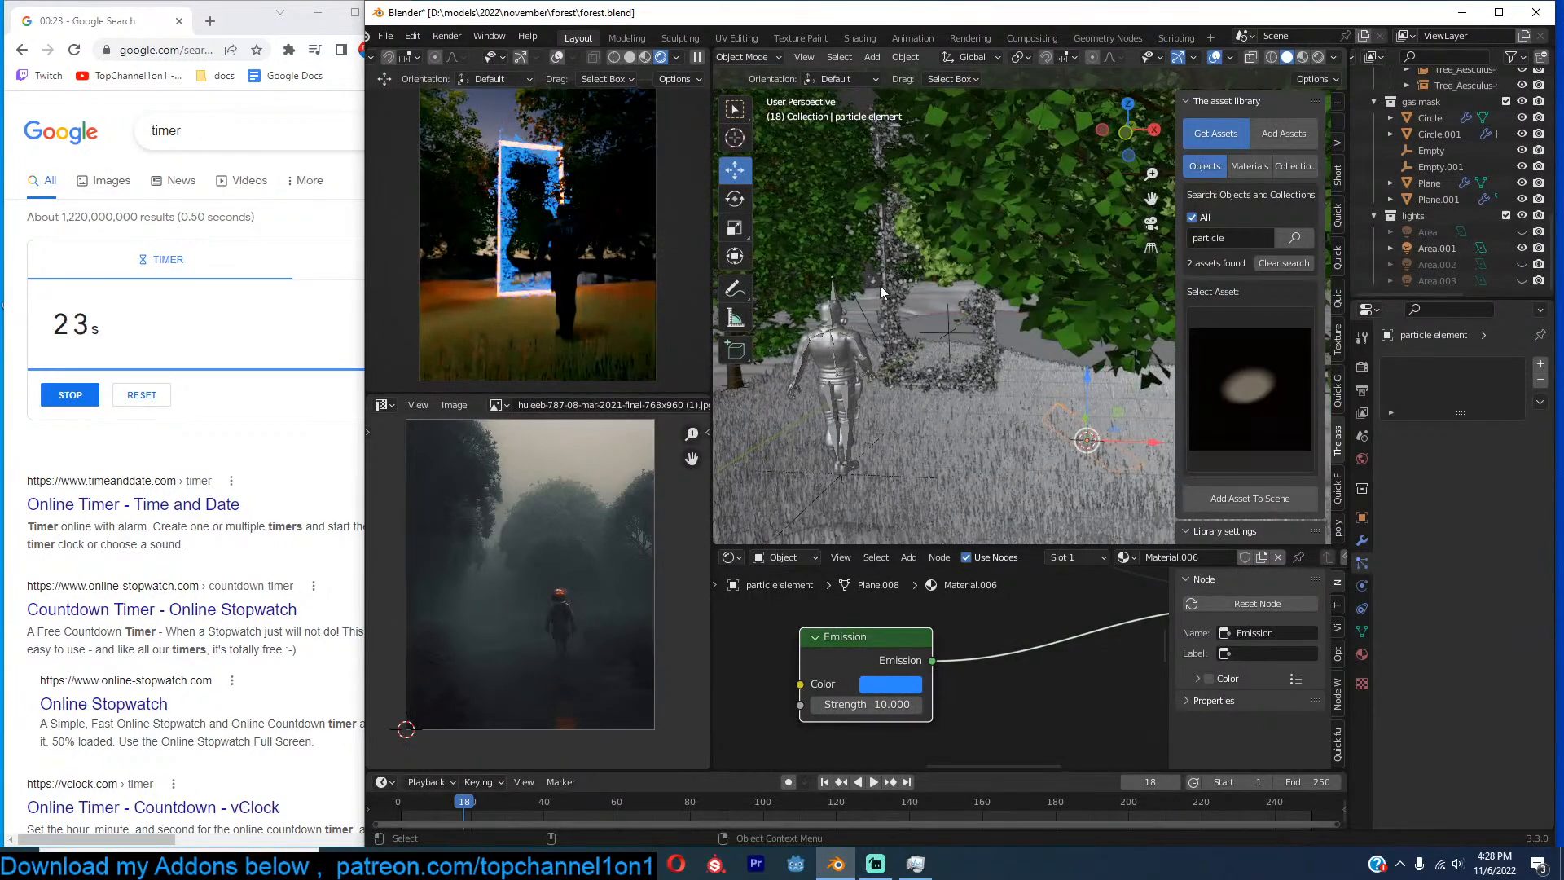
left_click(881, 291)
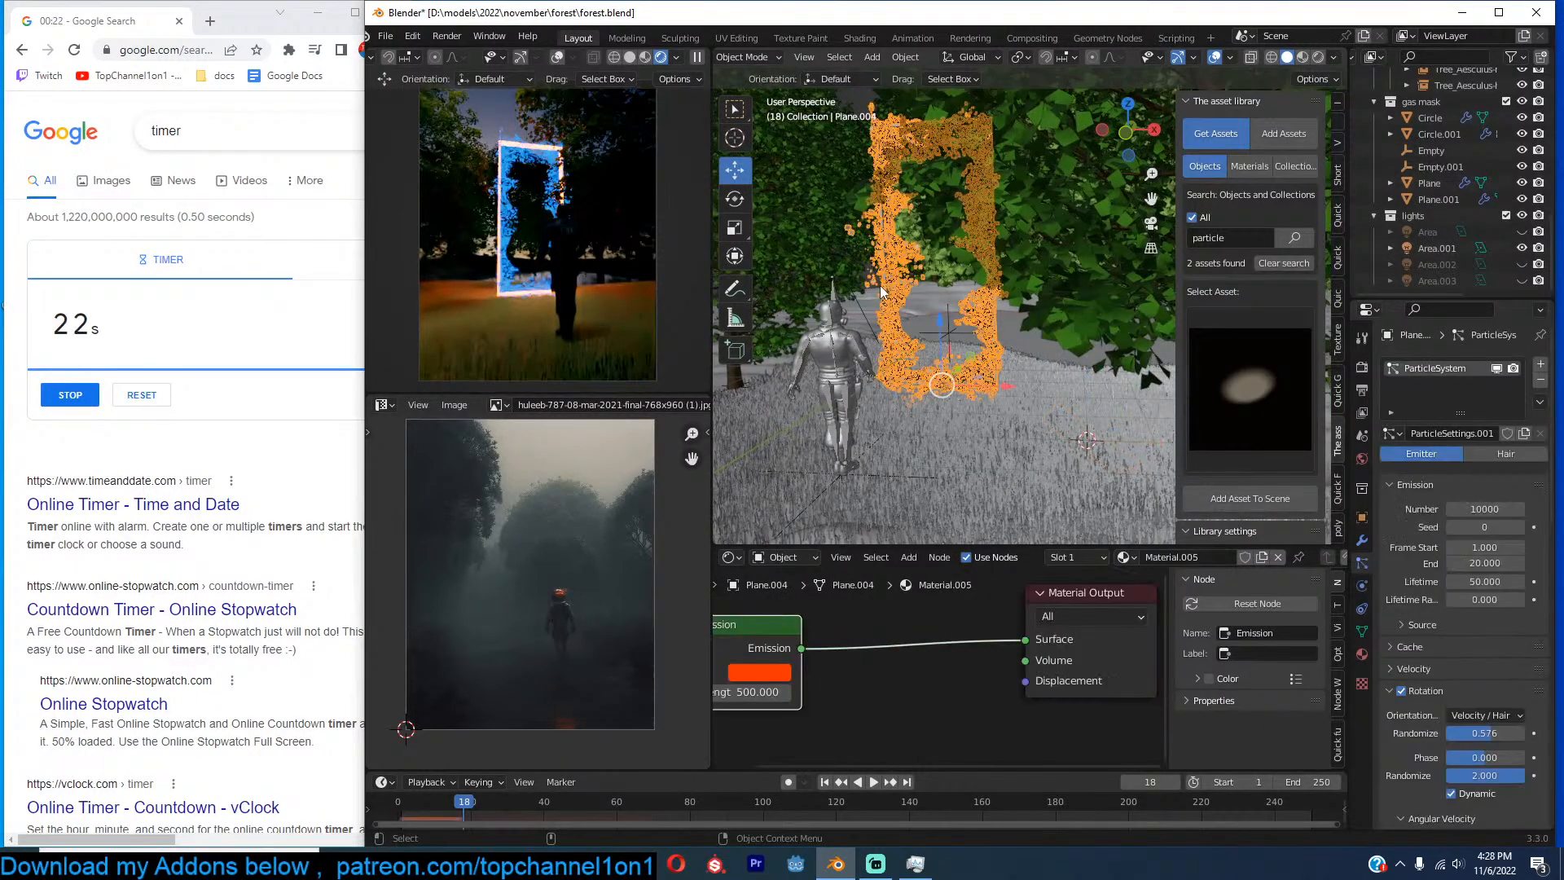
left_click(784, 673)
left_click(873, 422)
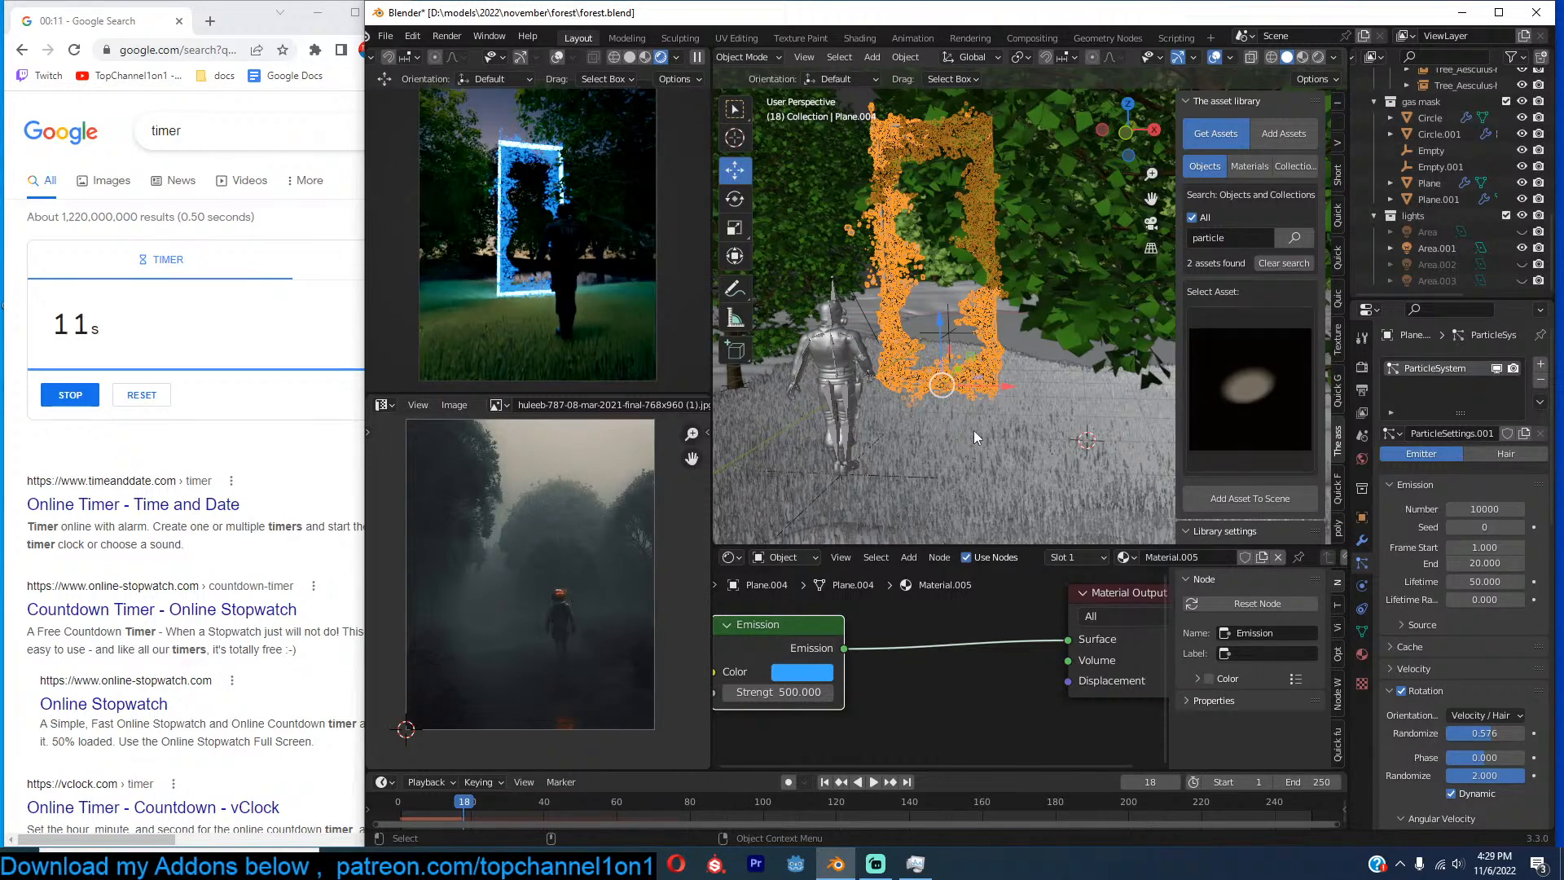
middle_click_drag(1087, 434, 1095, 356)
left_click(1520, 248)
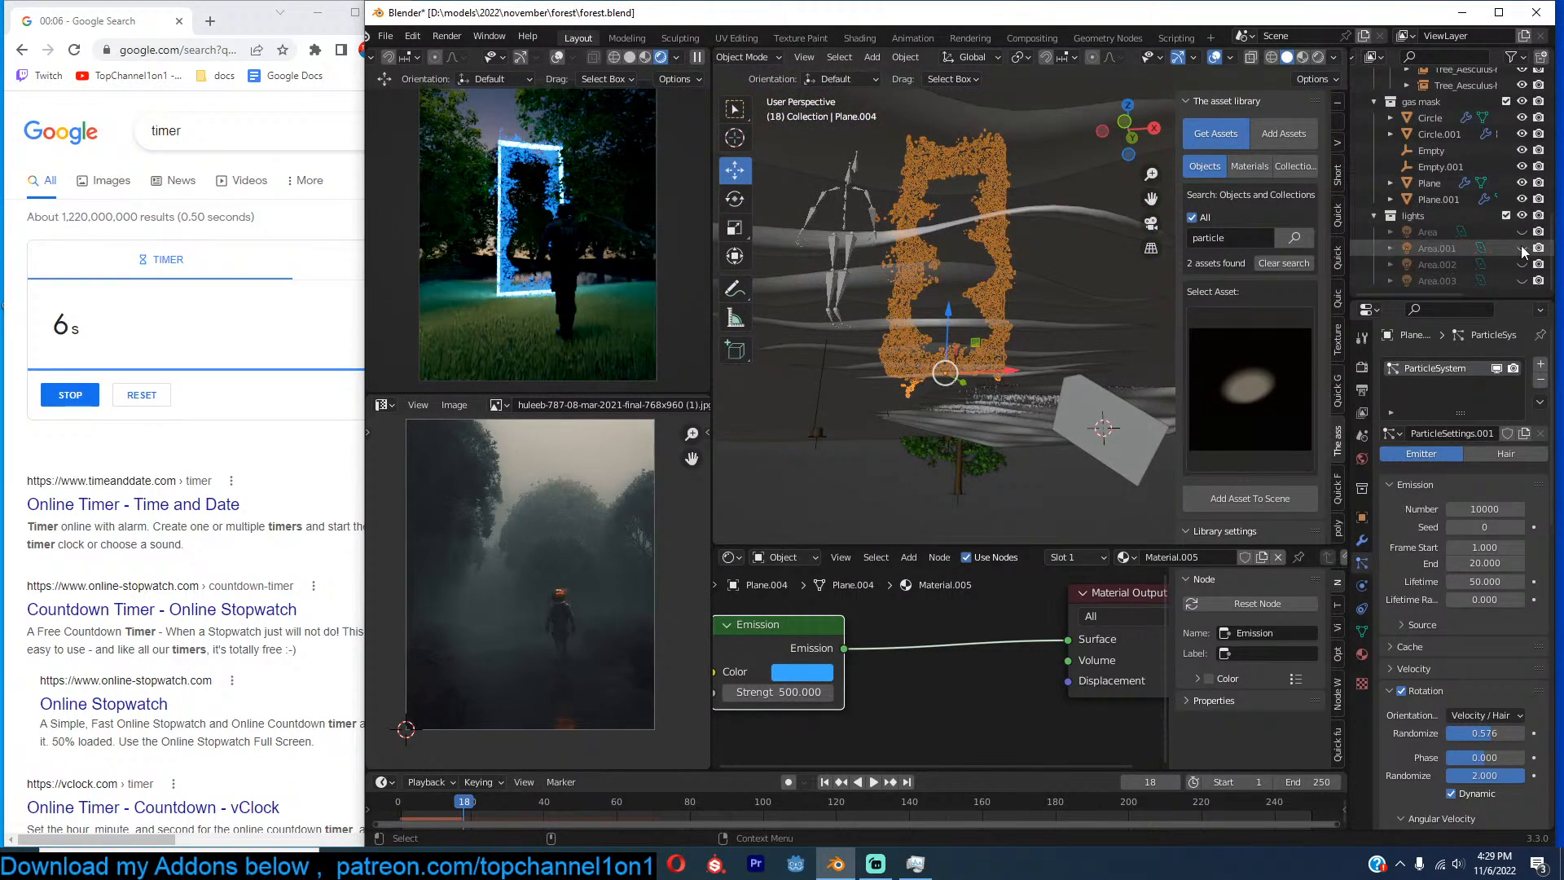
Lighten the particle element's Emission color to a sky blue with hue 0.566 and saturation 0.840.
left_click(1073, 447)
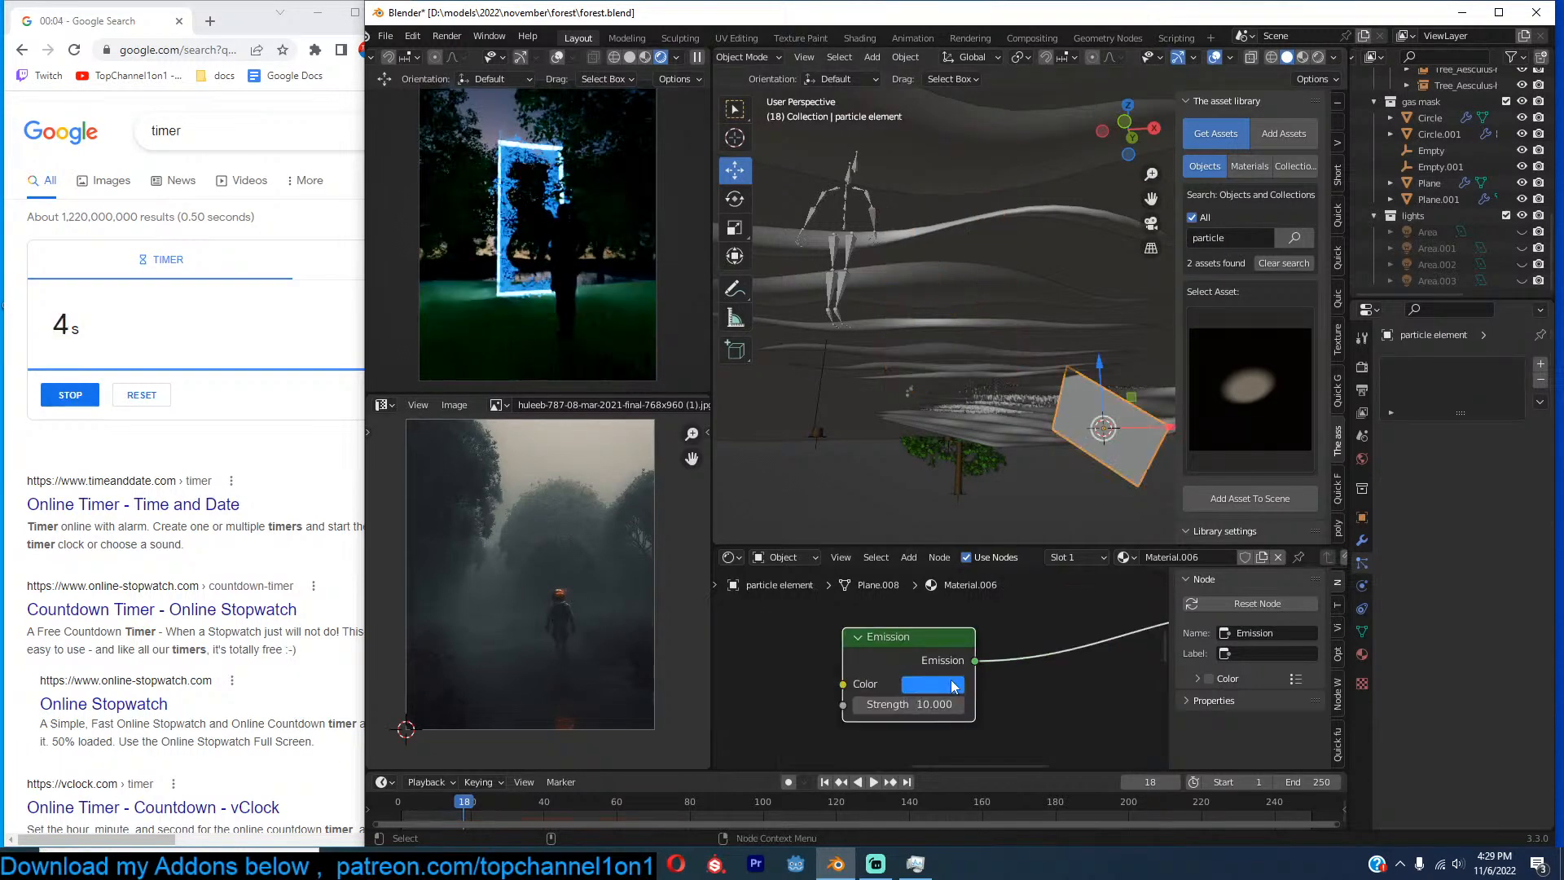
left_click(953, 687)
left_click(990, 471)
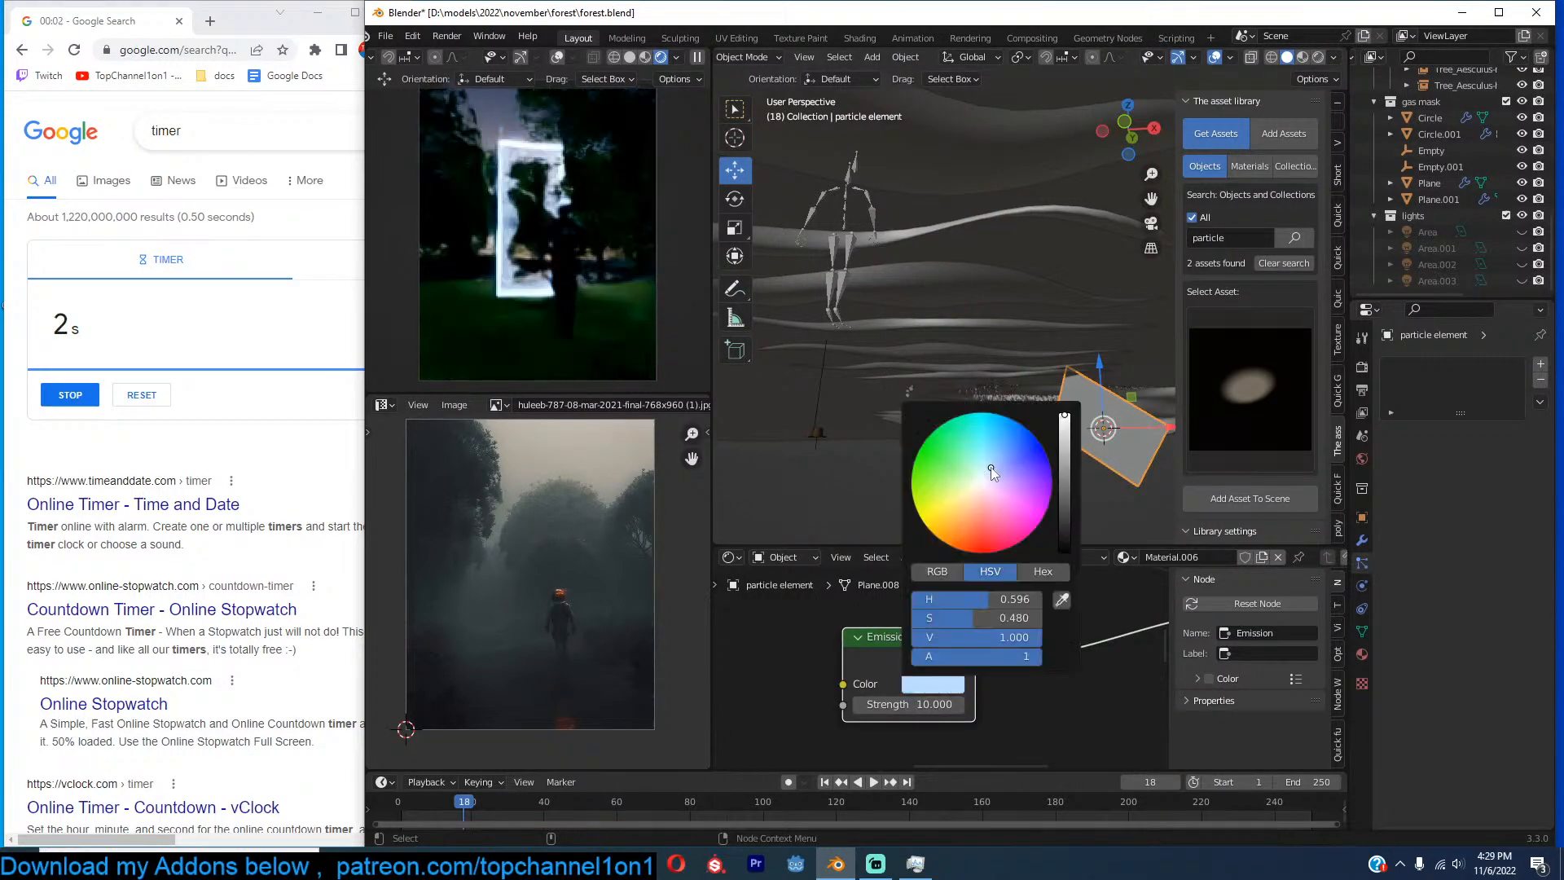
left_click_drag(992, 472, 994, 451)
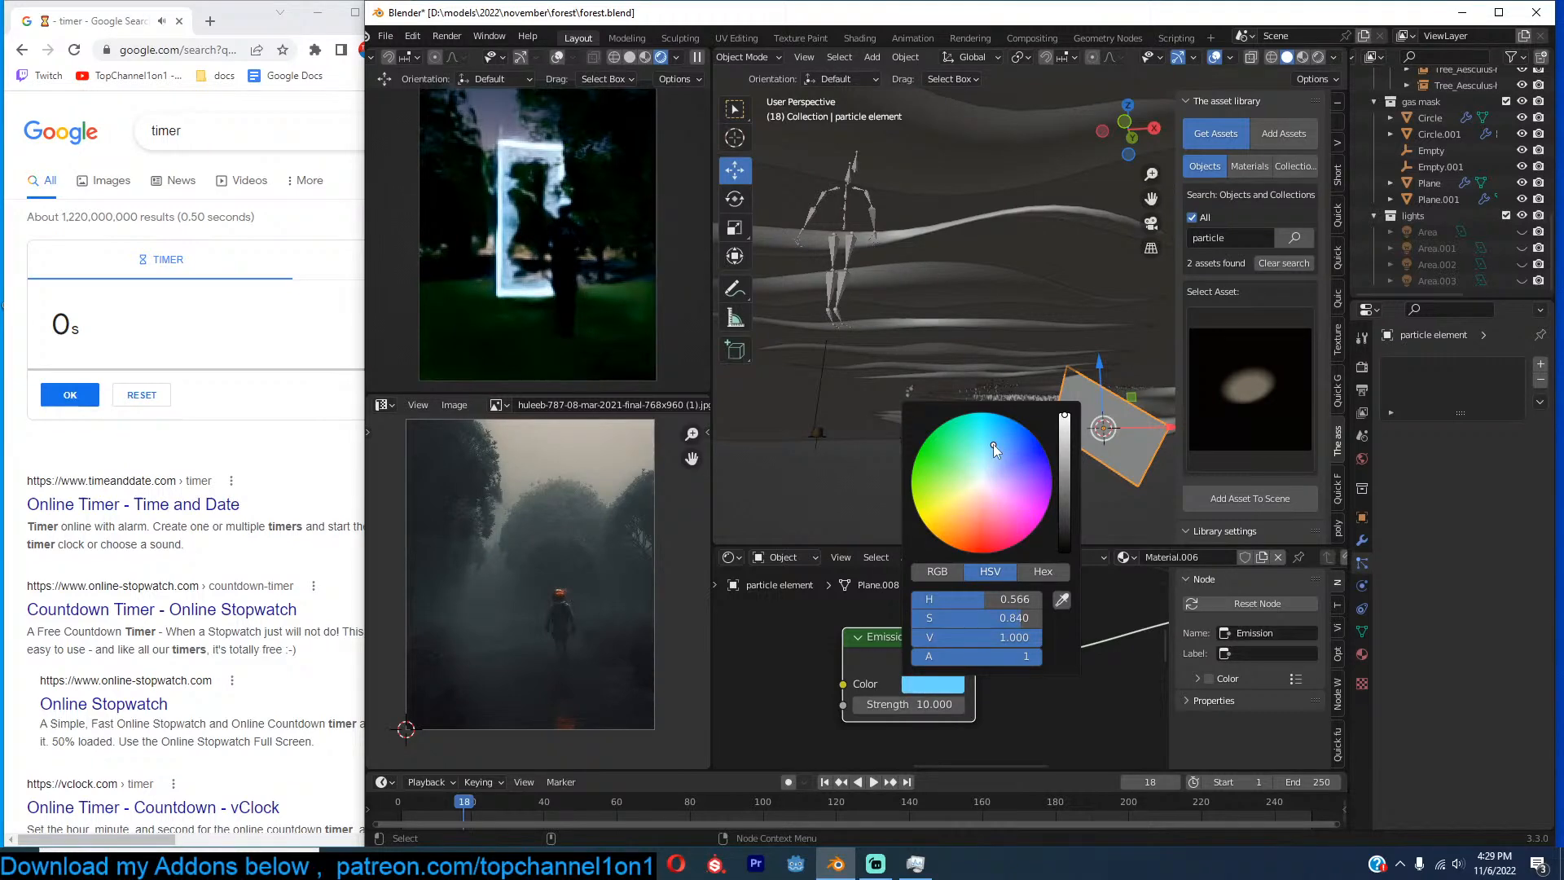
Switch to the browser to dismiss the finished timer and start it again at 15 minutes, and save the Blender file.
left_click(60, 398)
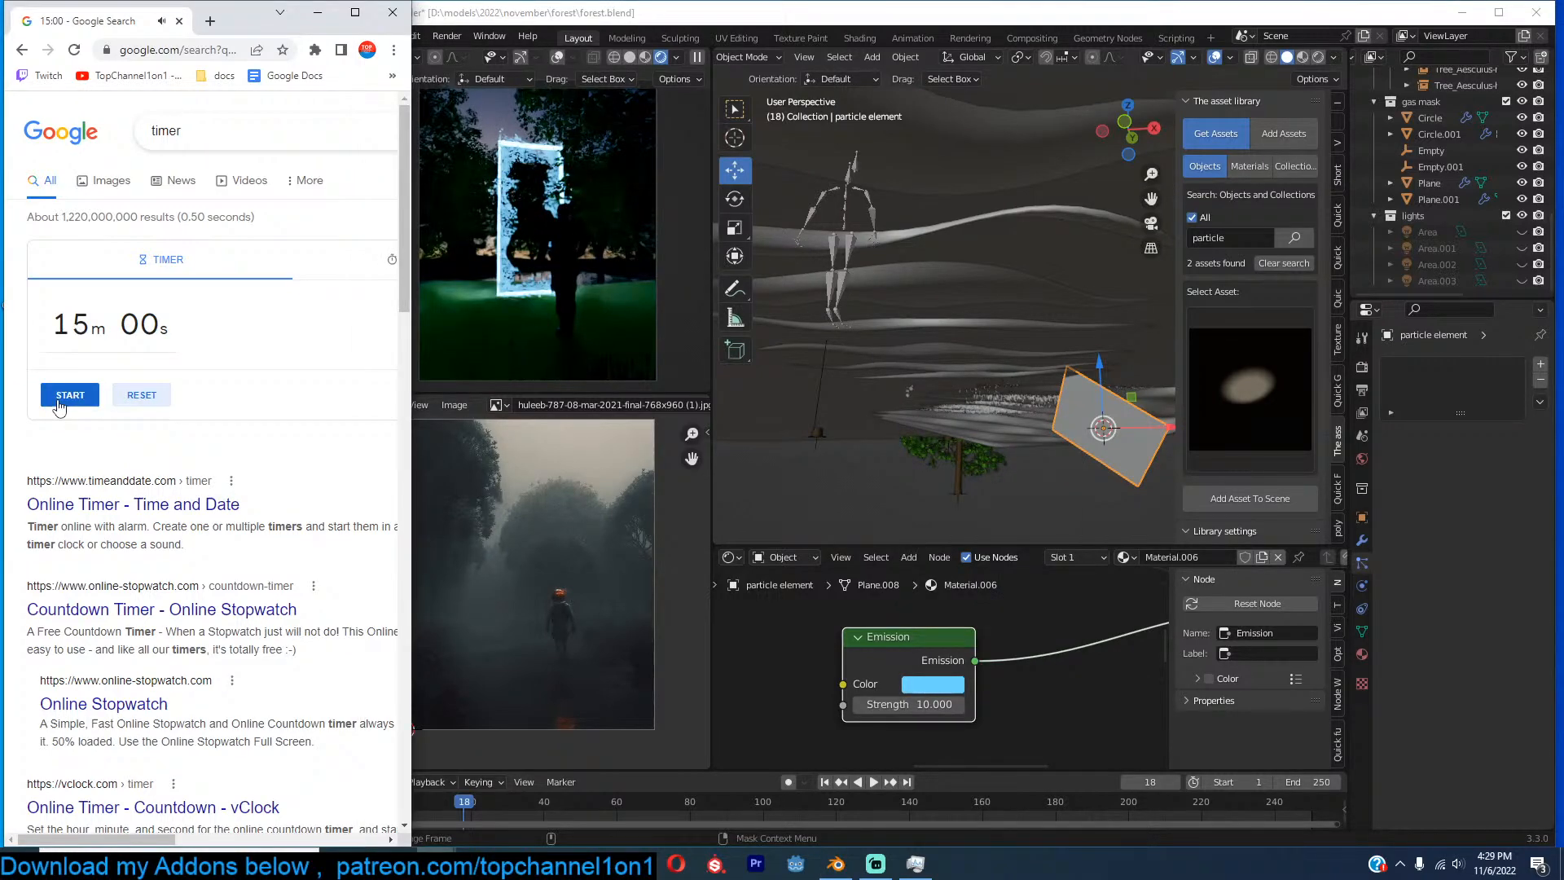
left_click(60, 397)
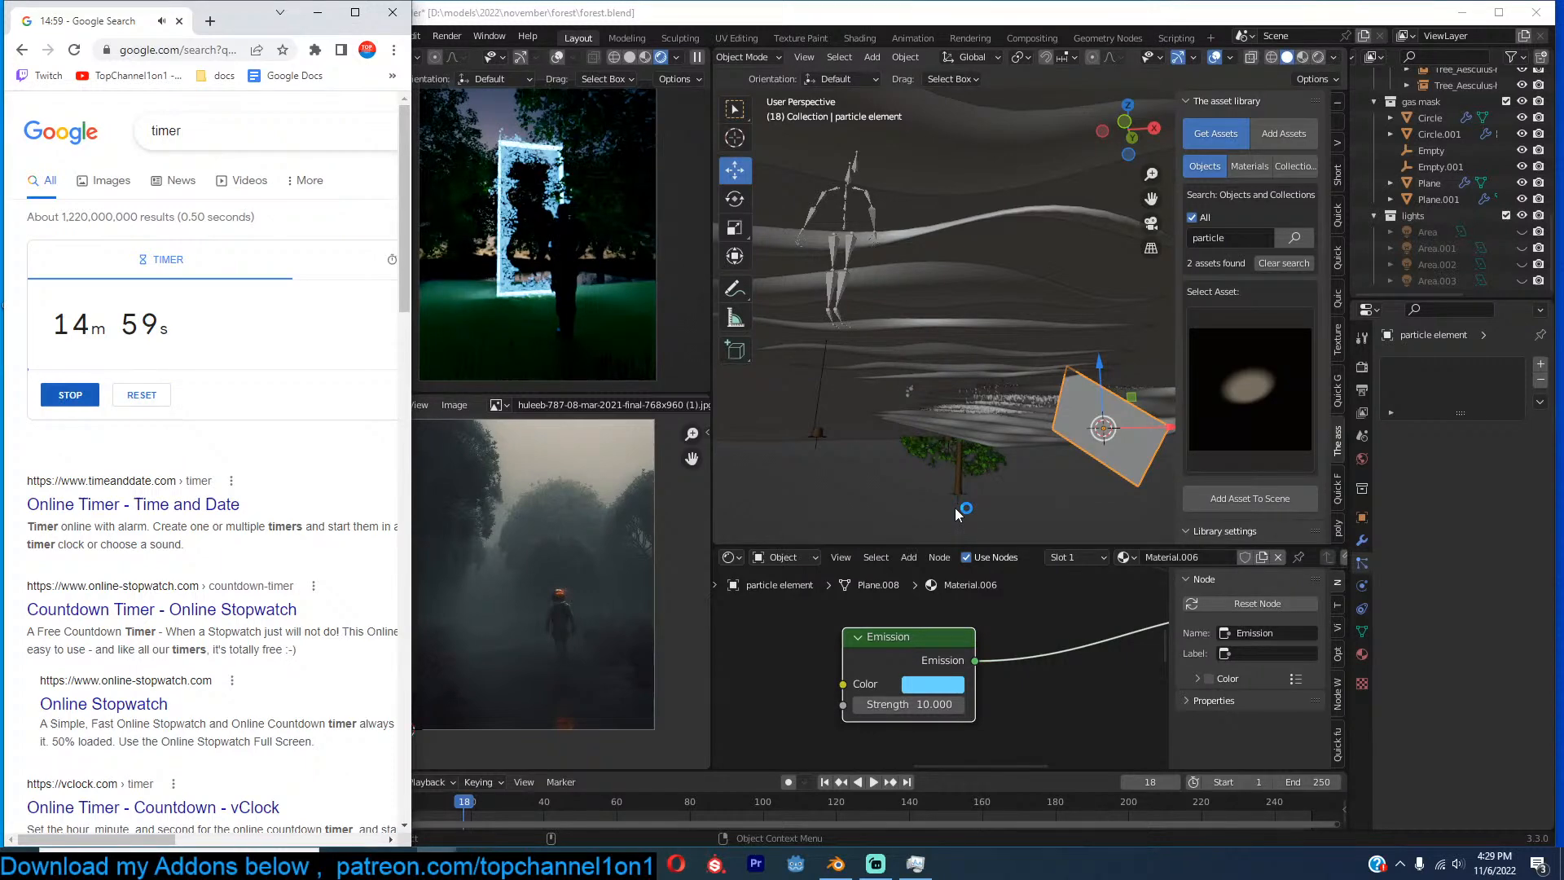
left_click(1036, 430)
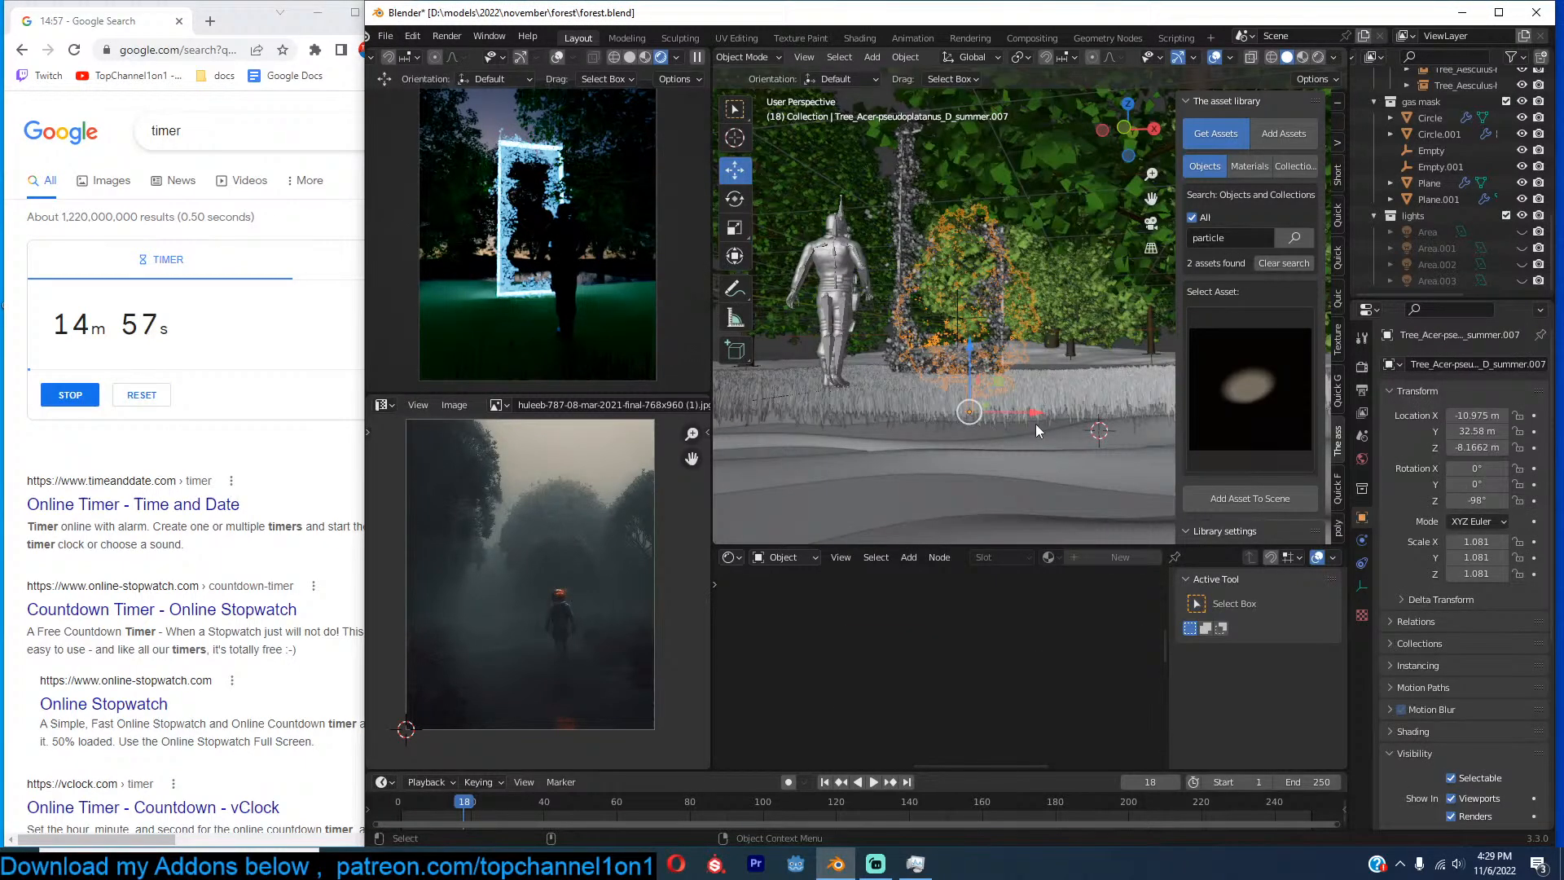
key("ctrl+s")
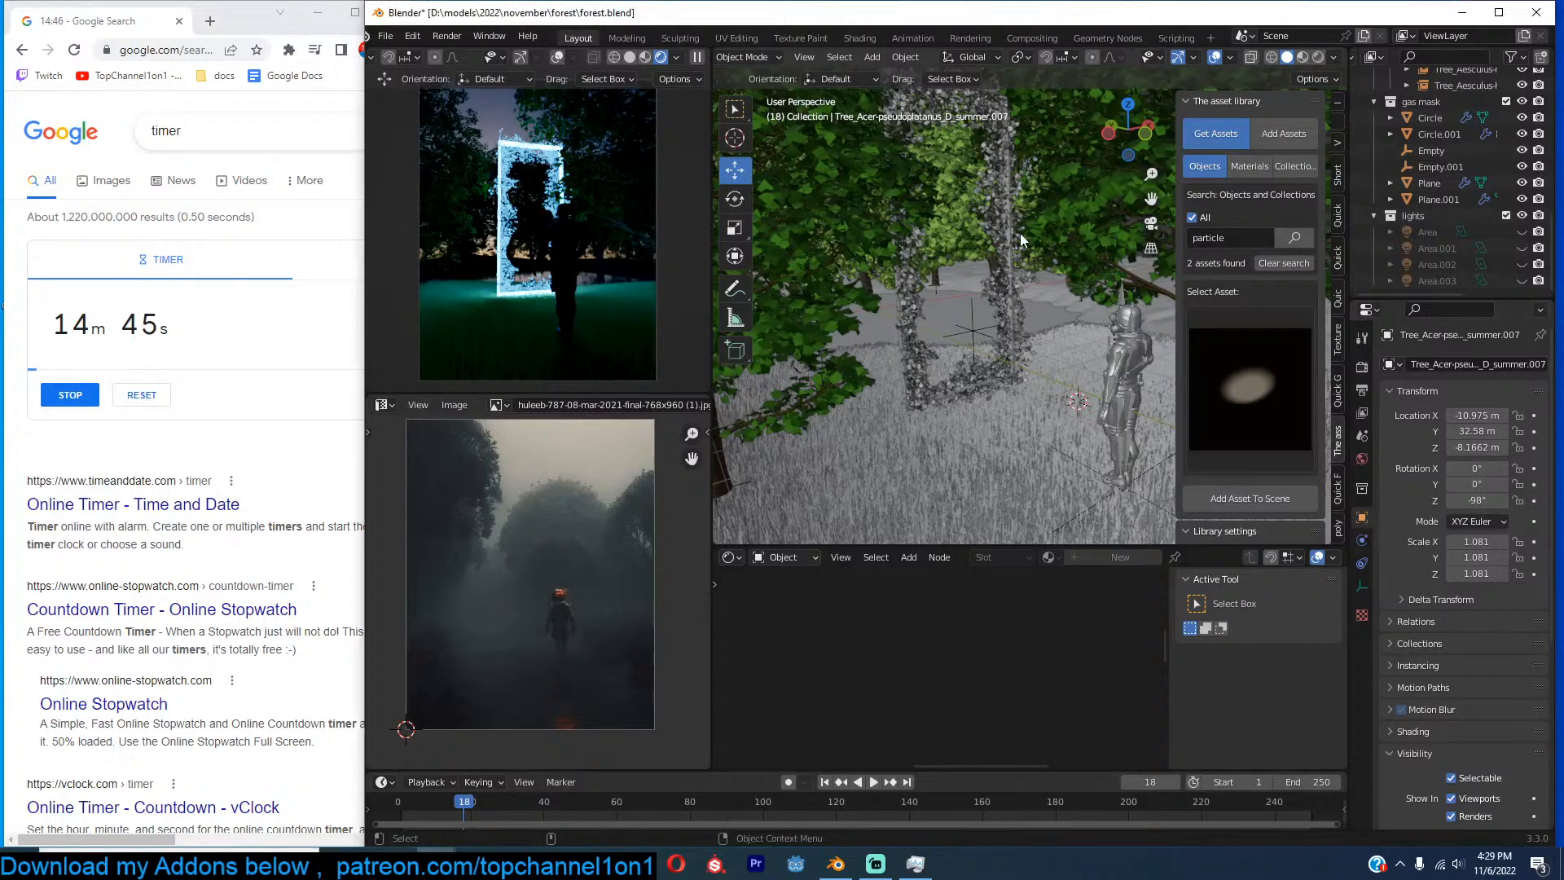
Select the portal frame Plane.004 and change its Emission color to a pale cyan.
left_click(1020, 233)
left_click(1010, 324)
scroll(1459, 570, "down", 8)
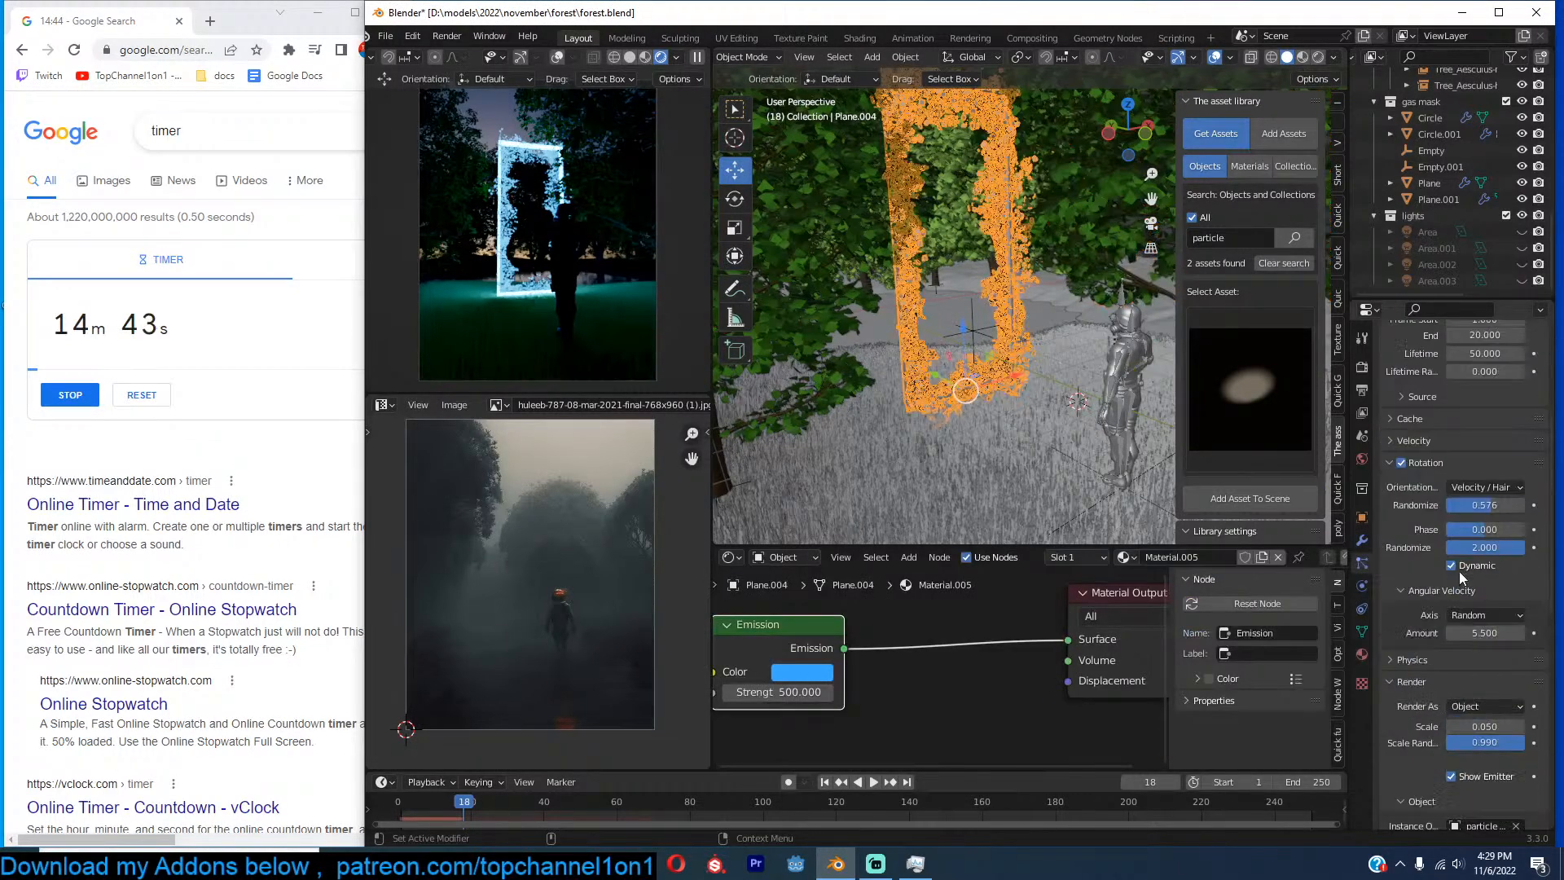
left_click(802, 671)
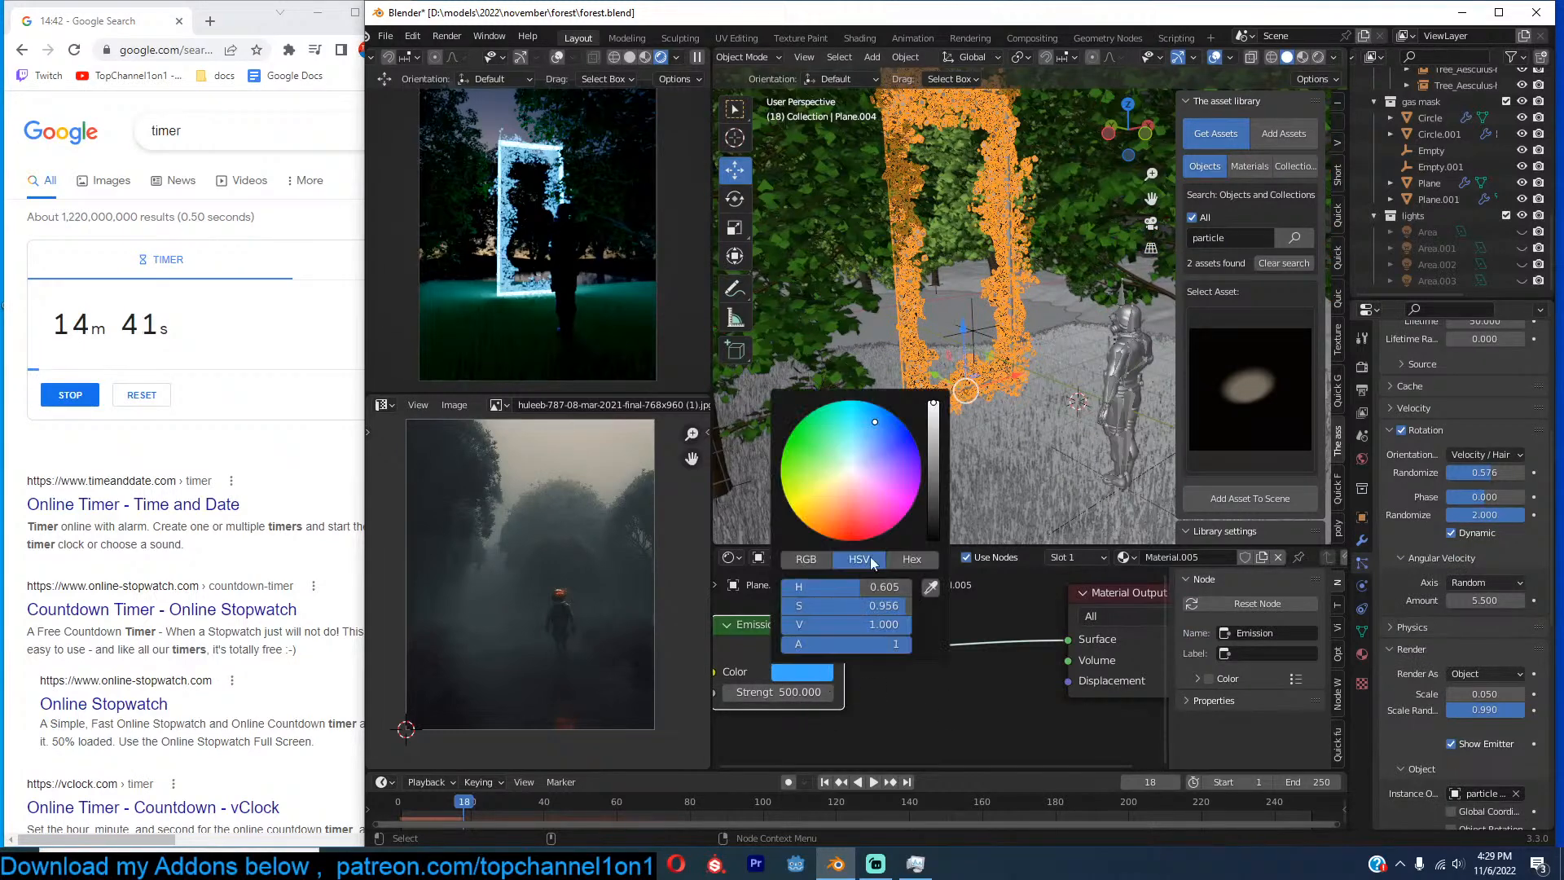
left_click(856, 455)
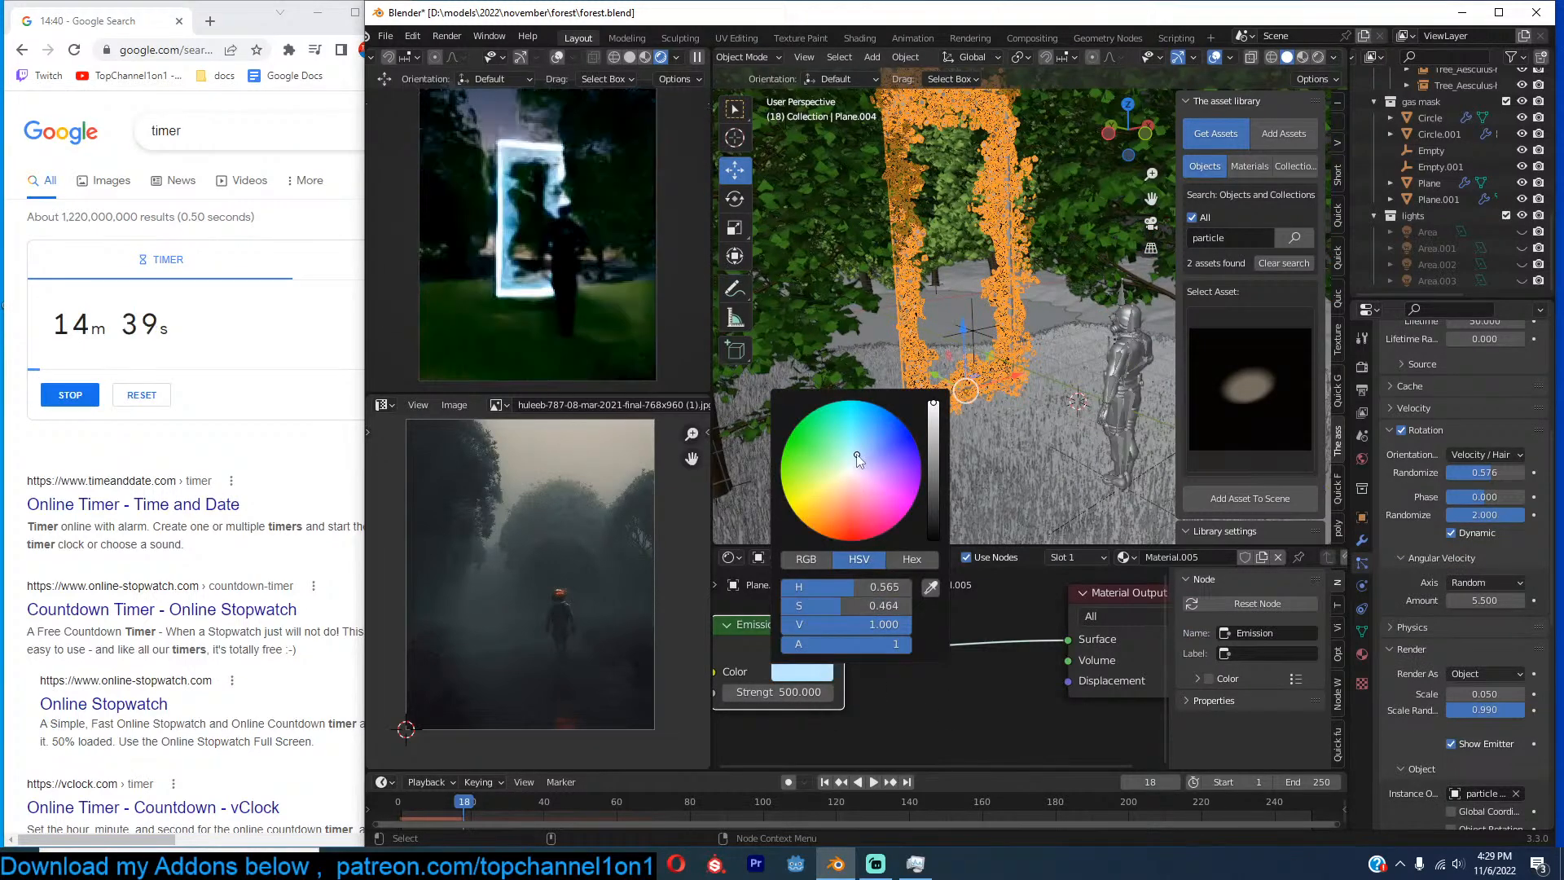
left_click(851, 450)
Select the particle element plane and change its Emission color to a pale light blue.
middle_click_drag(1063, 377, 989, 432)
left_click(1073, 449)
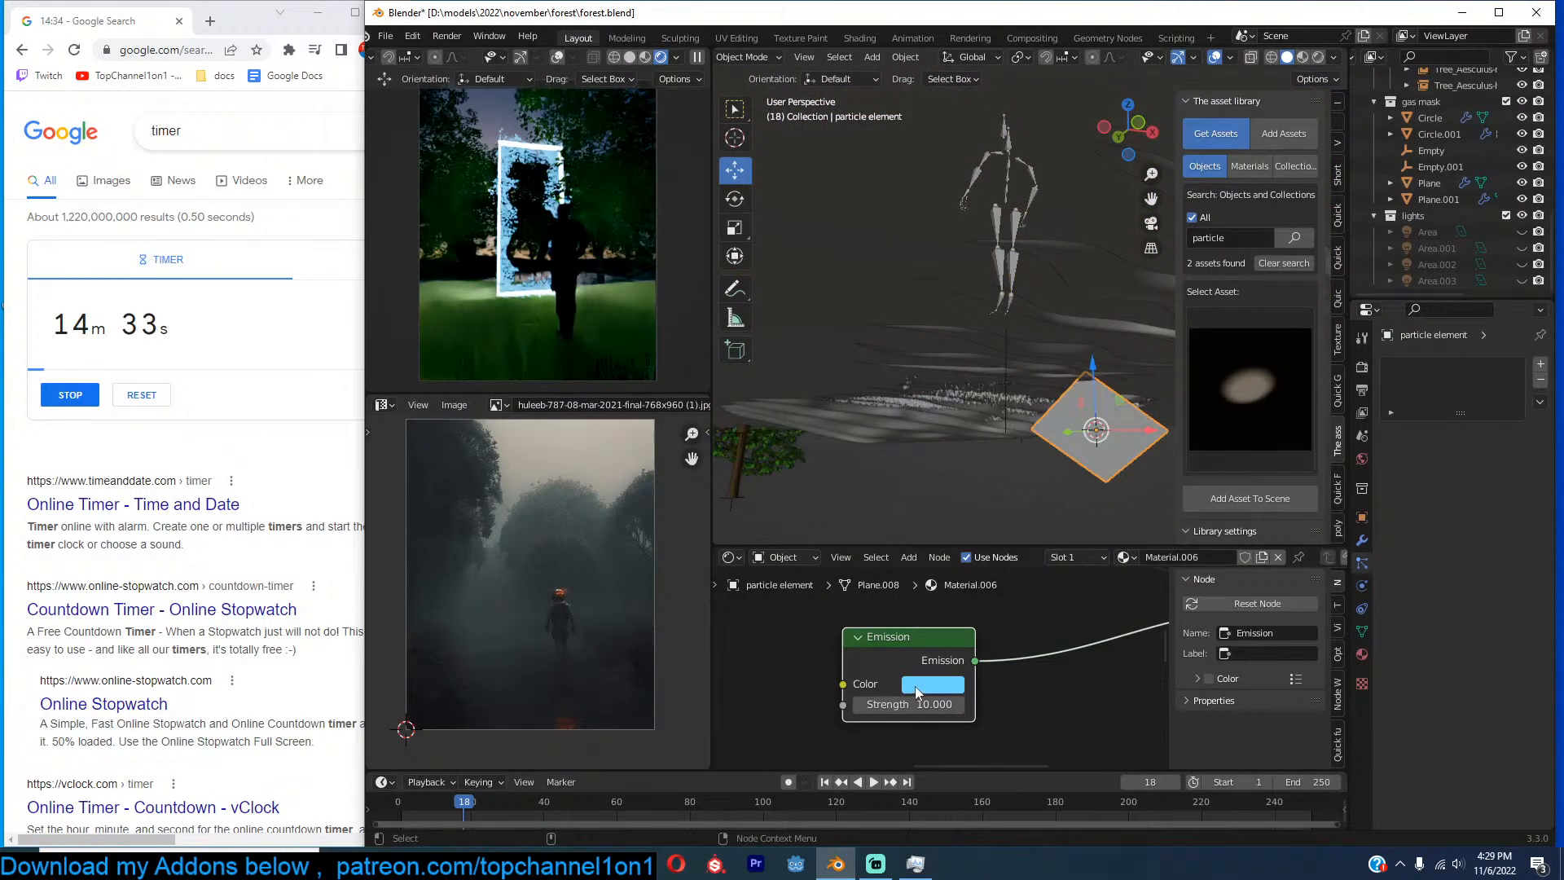
left_click(933, 683)
left_click(984, 494)
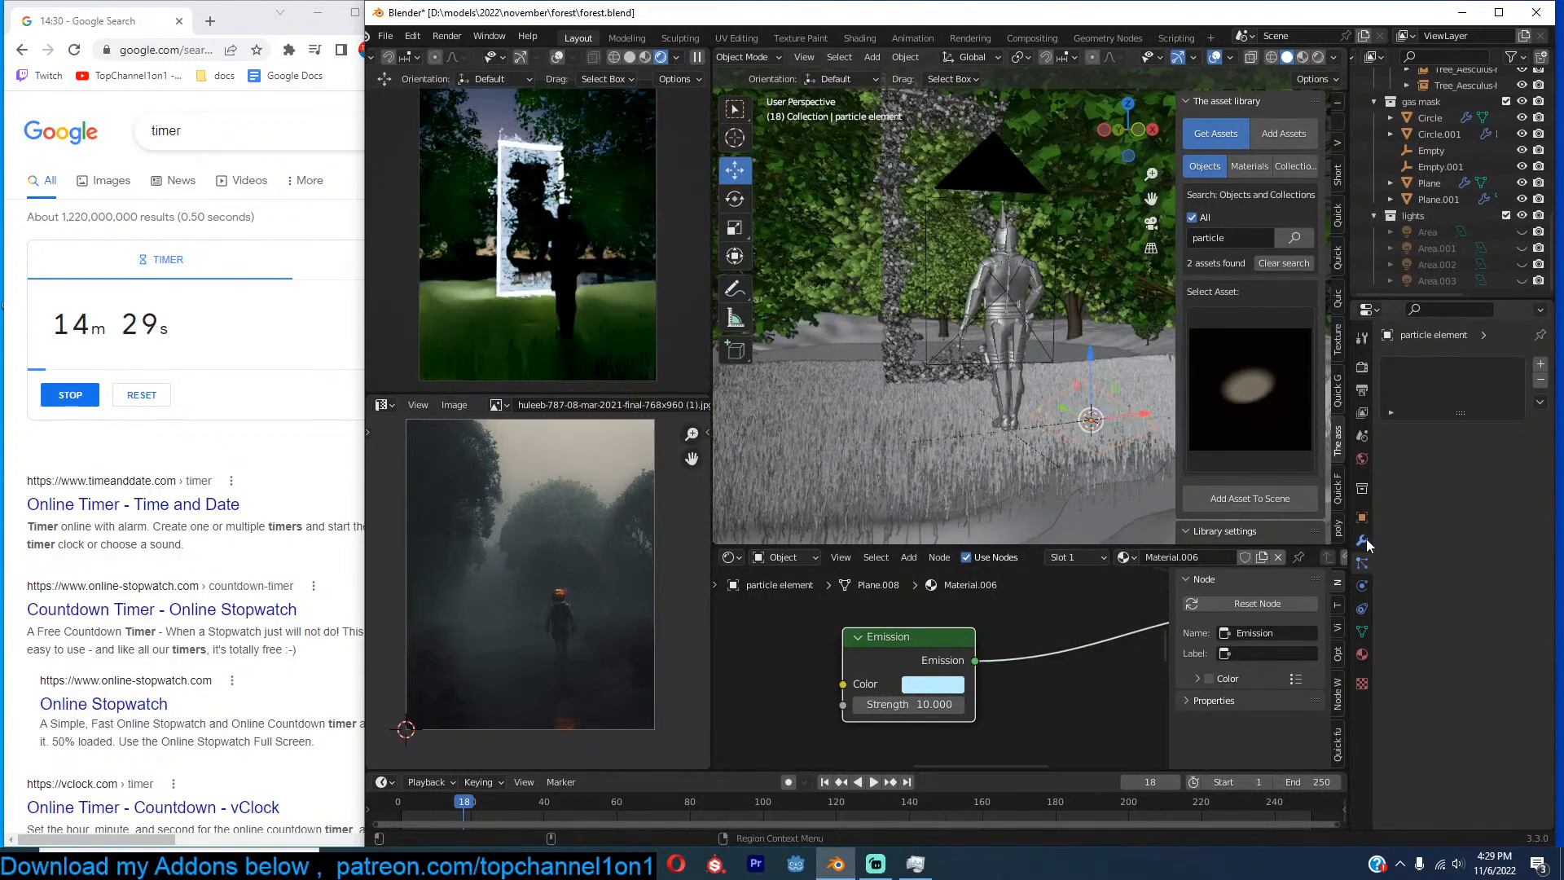
Select the portal frame Plane.004, enter Edit Mode and delete its selected vertices.
left_click(1362, 586)
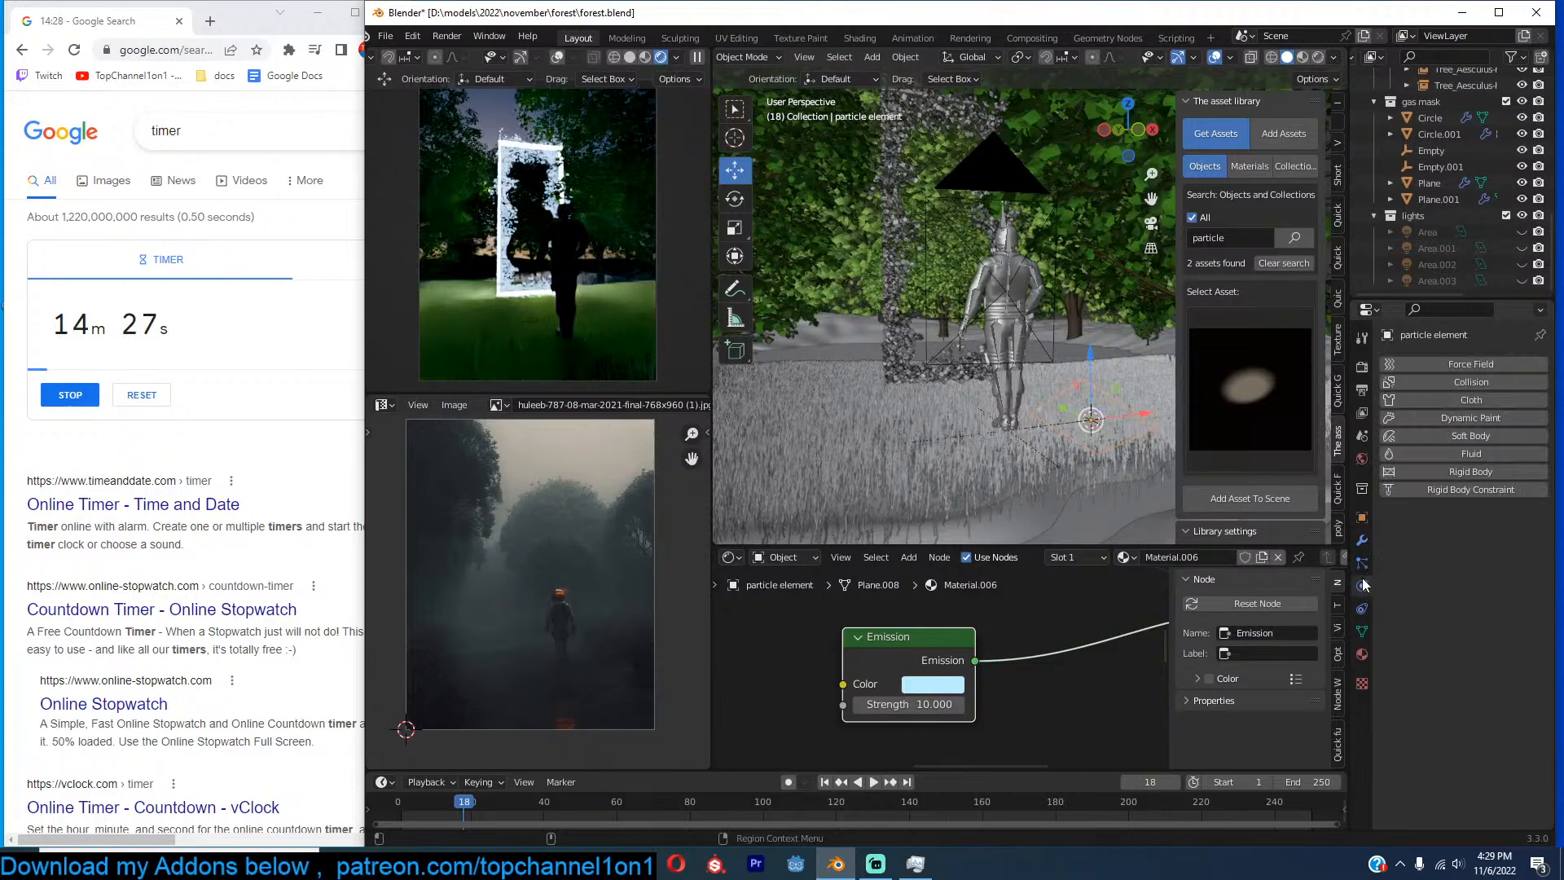
scroll(867, 472, "up", 3)
scroll(867, 472, "up", 3)
key("Tab")
middle_click_drag(931, 281, 936, 217)
key("Tab")
left_click(938, 221)
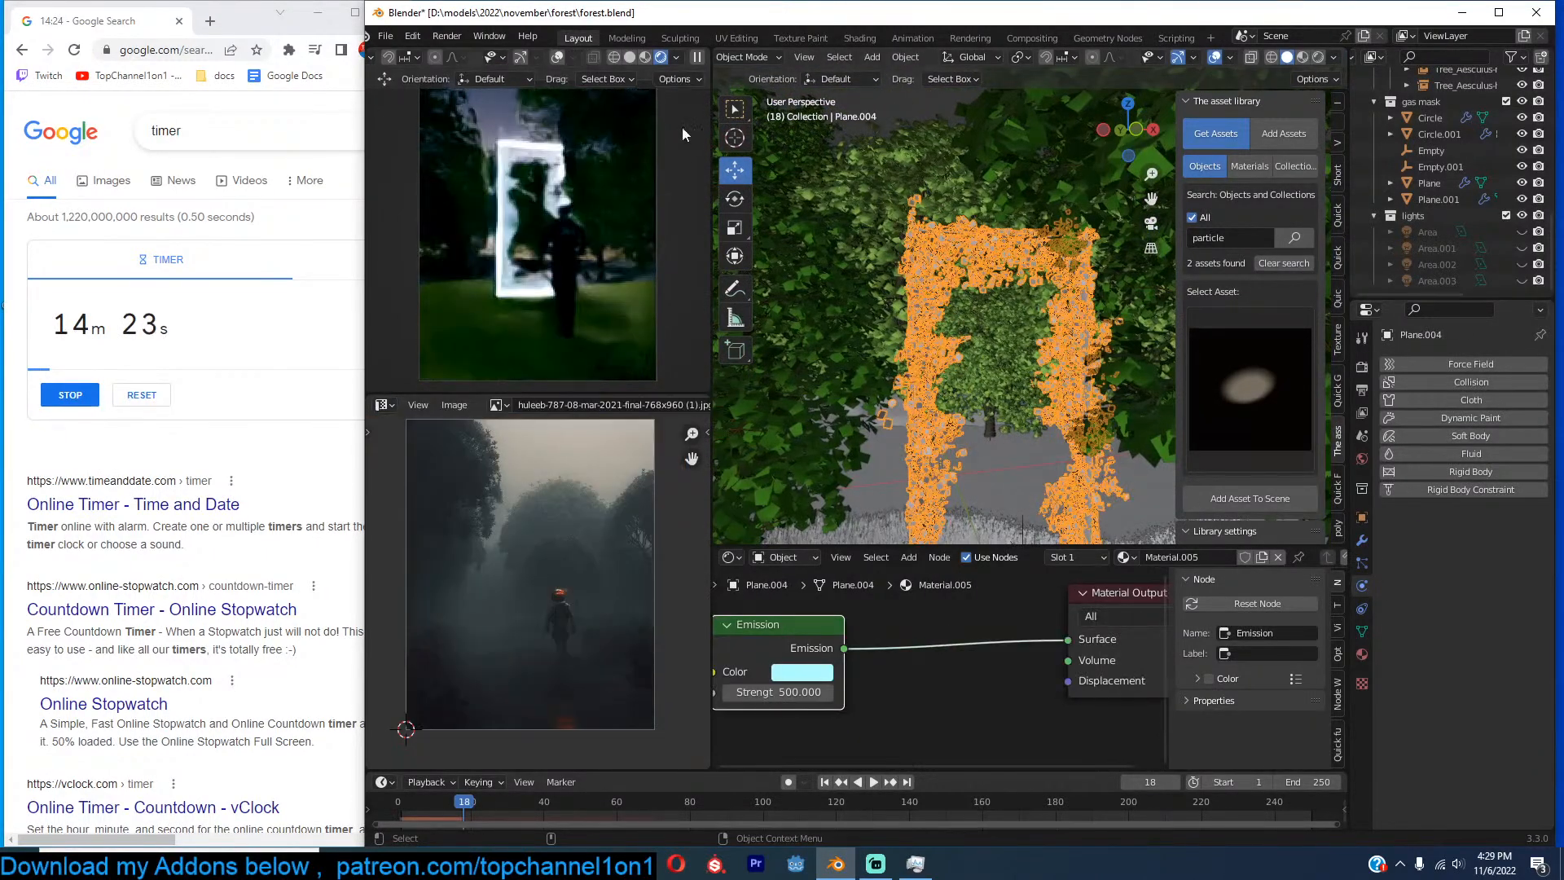
key("Tab")
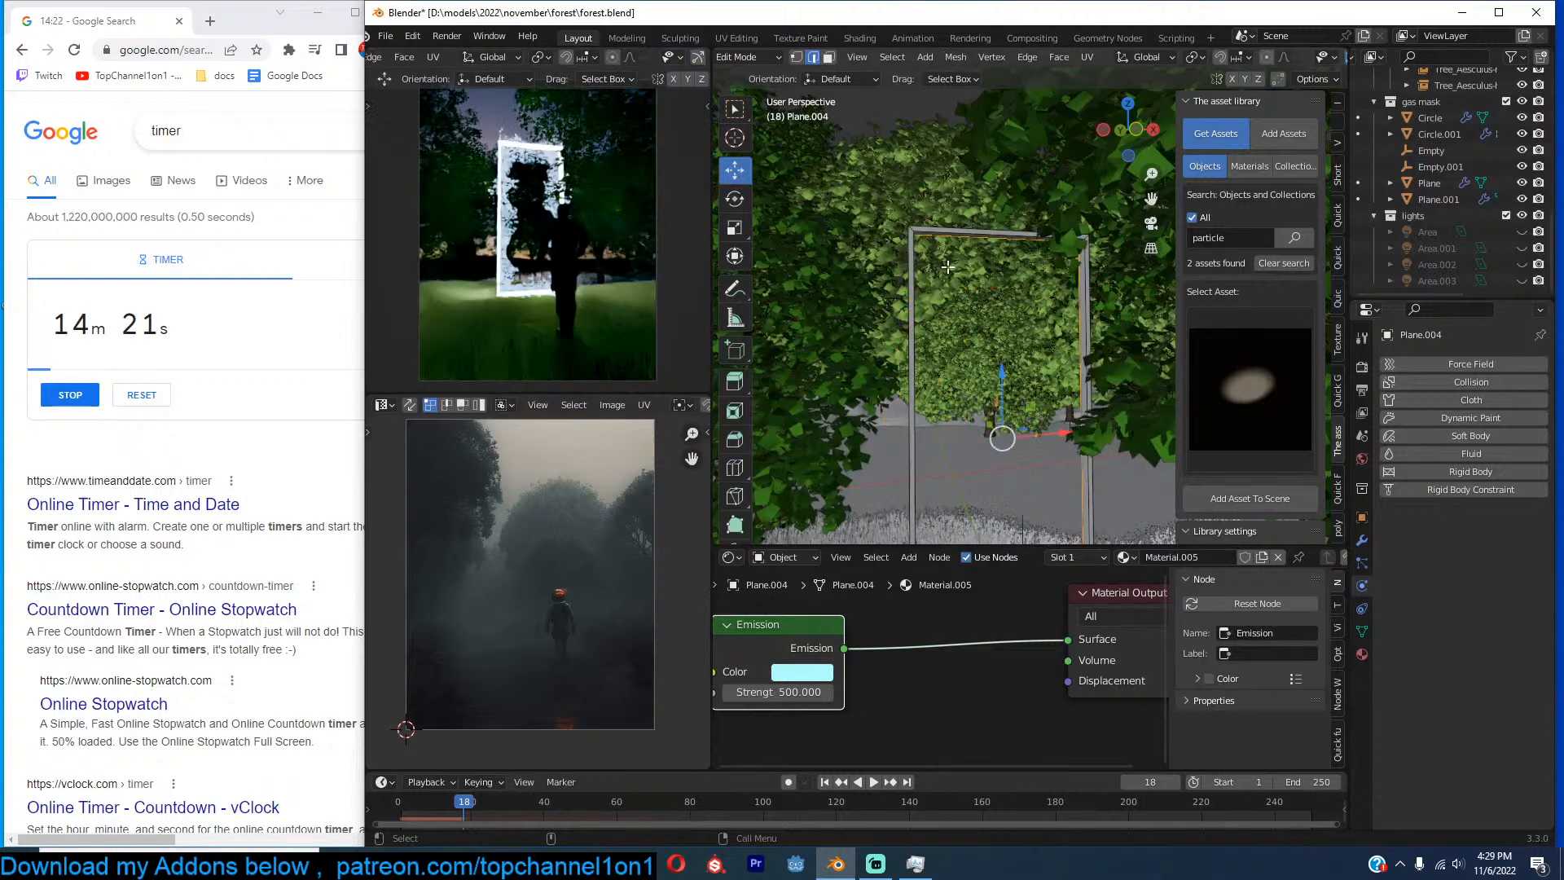
key("x")
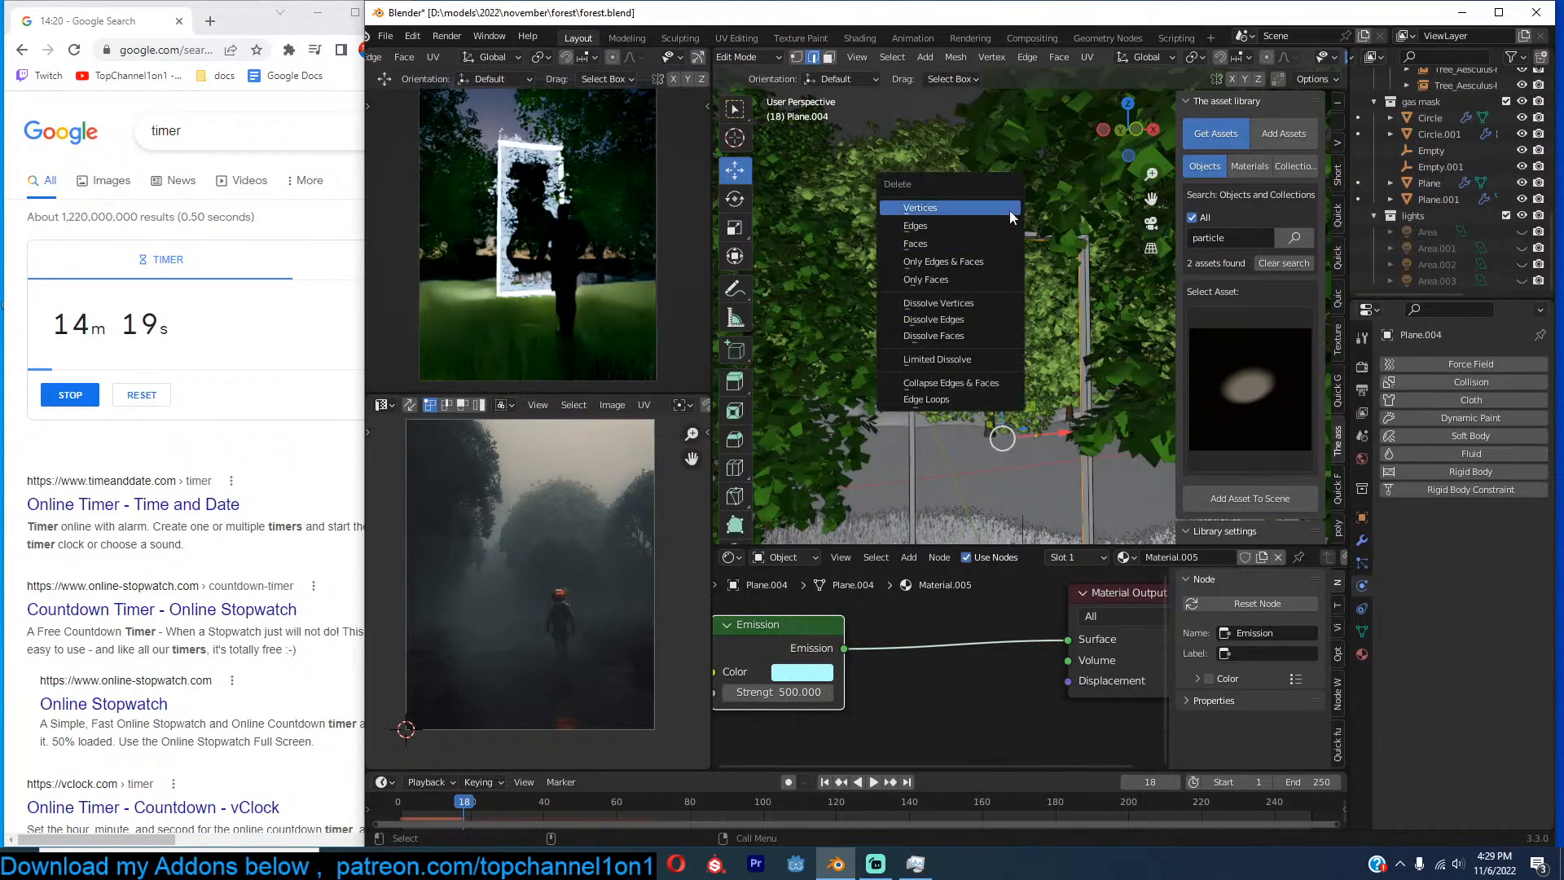
left_click(1009, 210)
Add a centred loop cut to the frame, delete the vertices of an edge loop, and return to Object Mode with nothing selected.
left_click(999, 235, "alt")
key("ctrl+r")
left_click(911, 227)
right_click(912, 227)
key("1")
left_click(934, 233, "alt")
key("x")
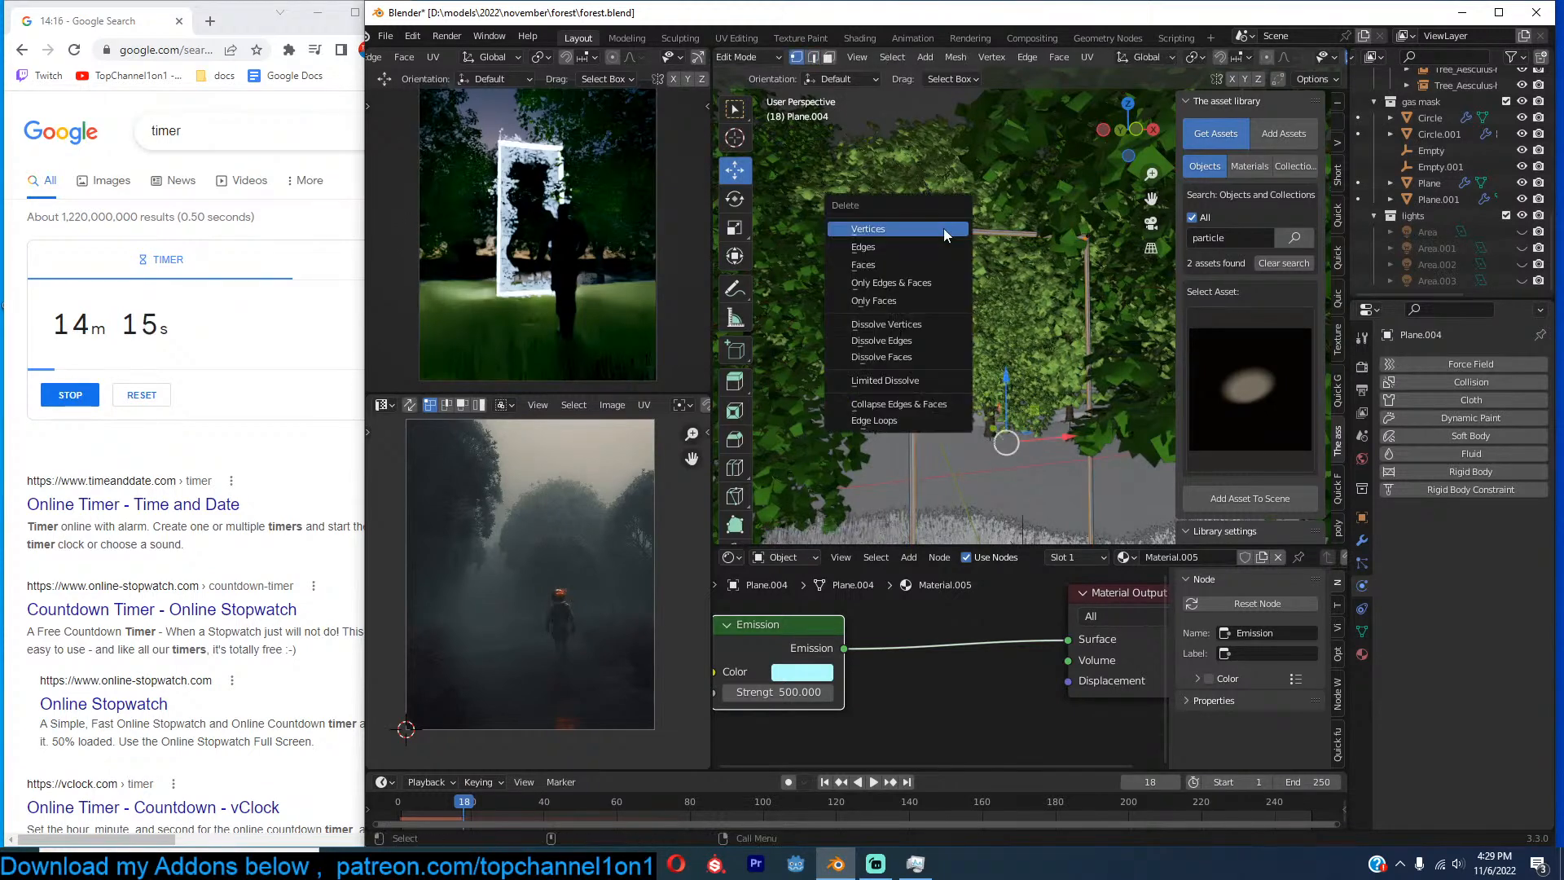
left_click(949, 232)
key("Tab")
key("alt+a")
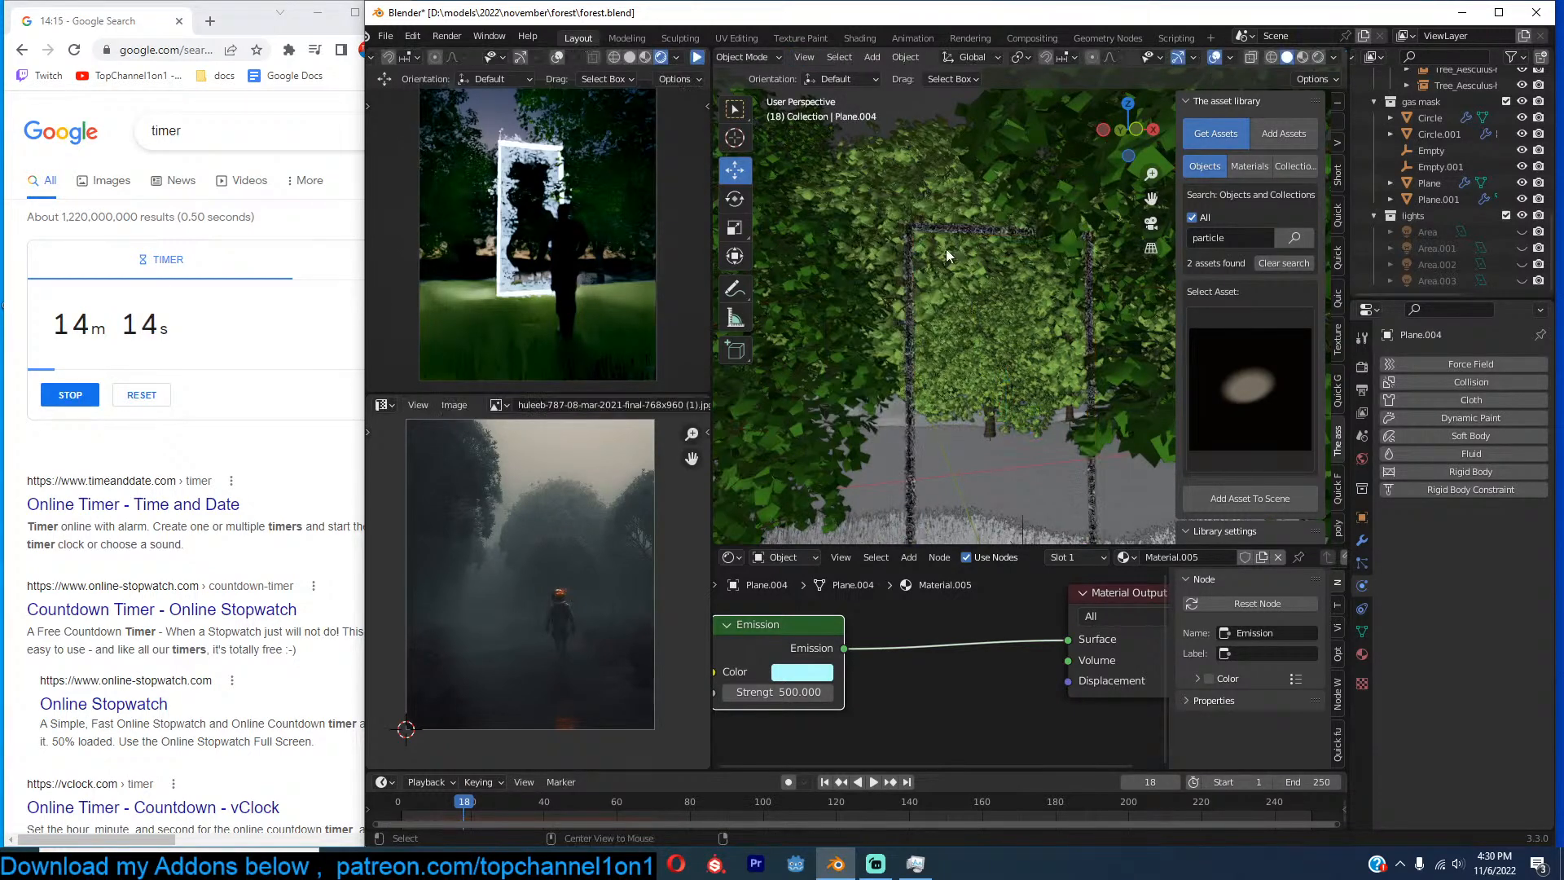
Play the particle simulation from frame 0 to frame 40 to examine how the particles leave the frame.
left_click(389, 814)
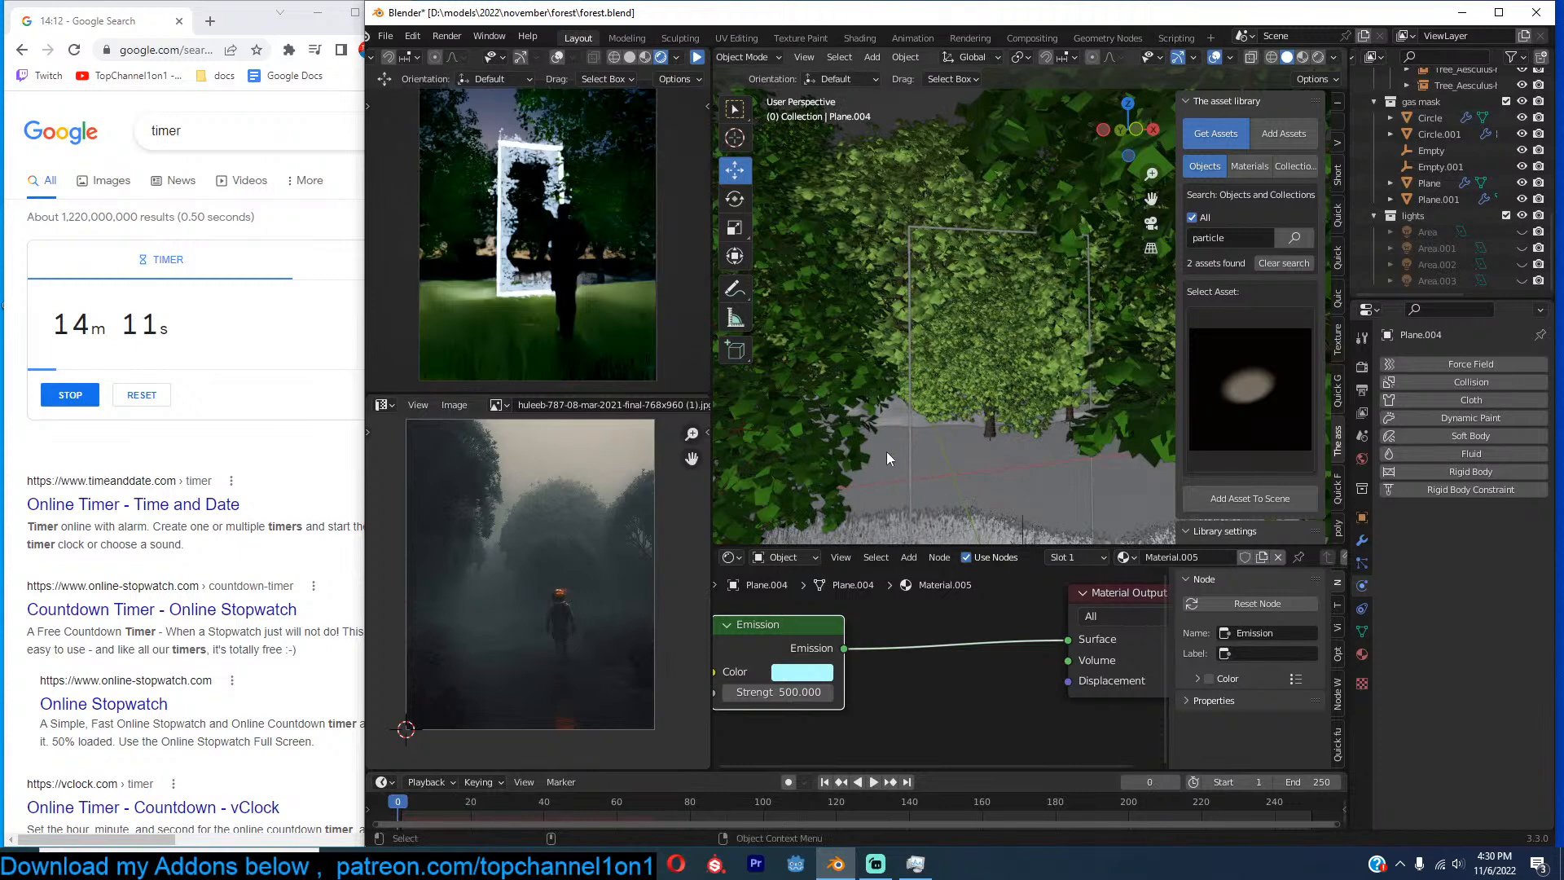
key("space")
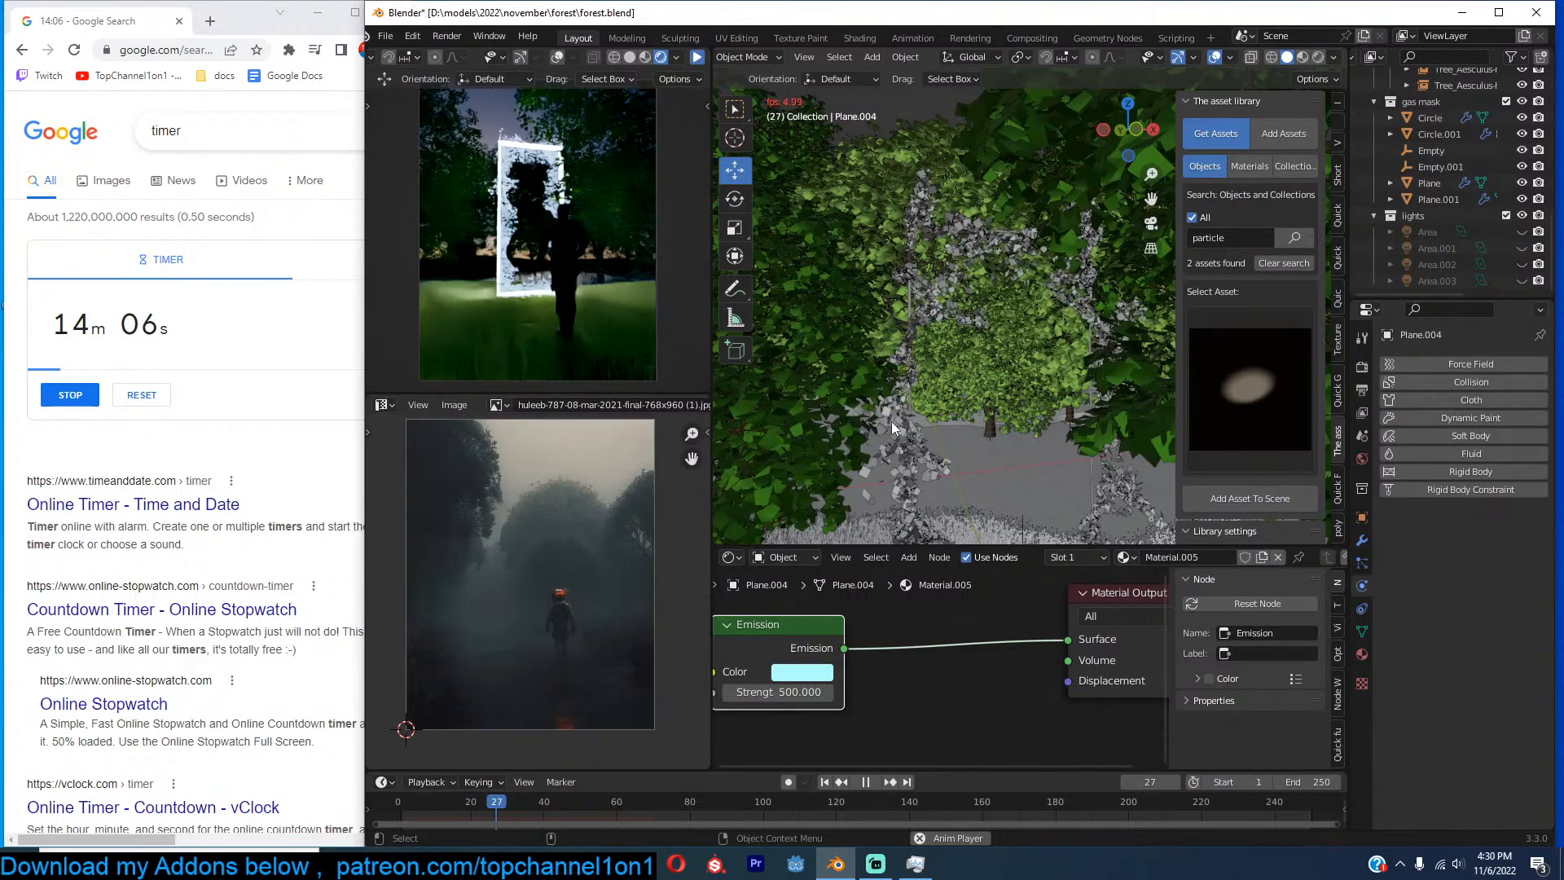
key("space")
middle_click_drag(1056, 378, 1084, 350)
key("space")
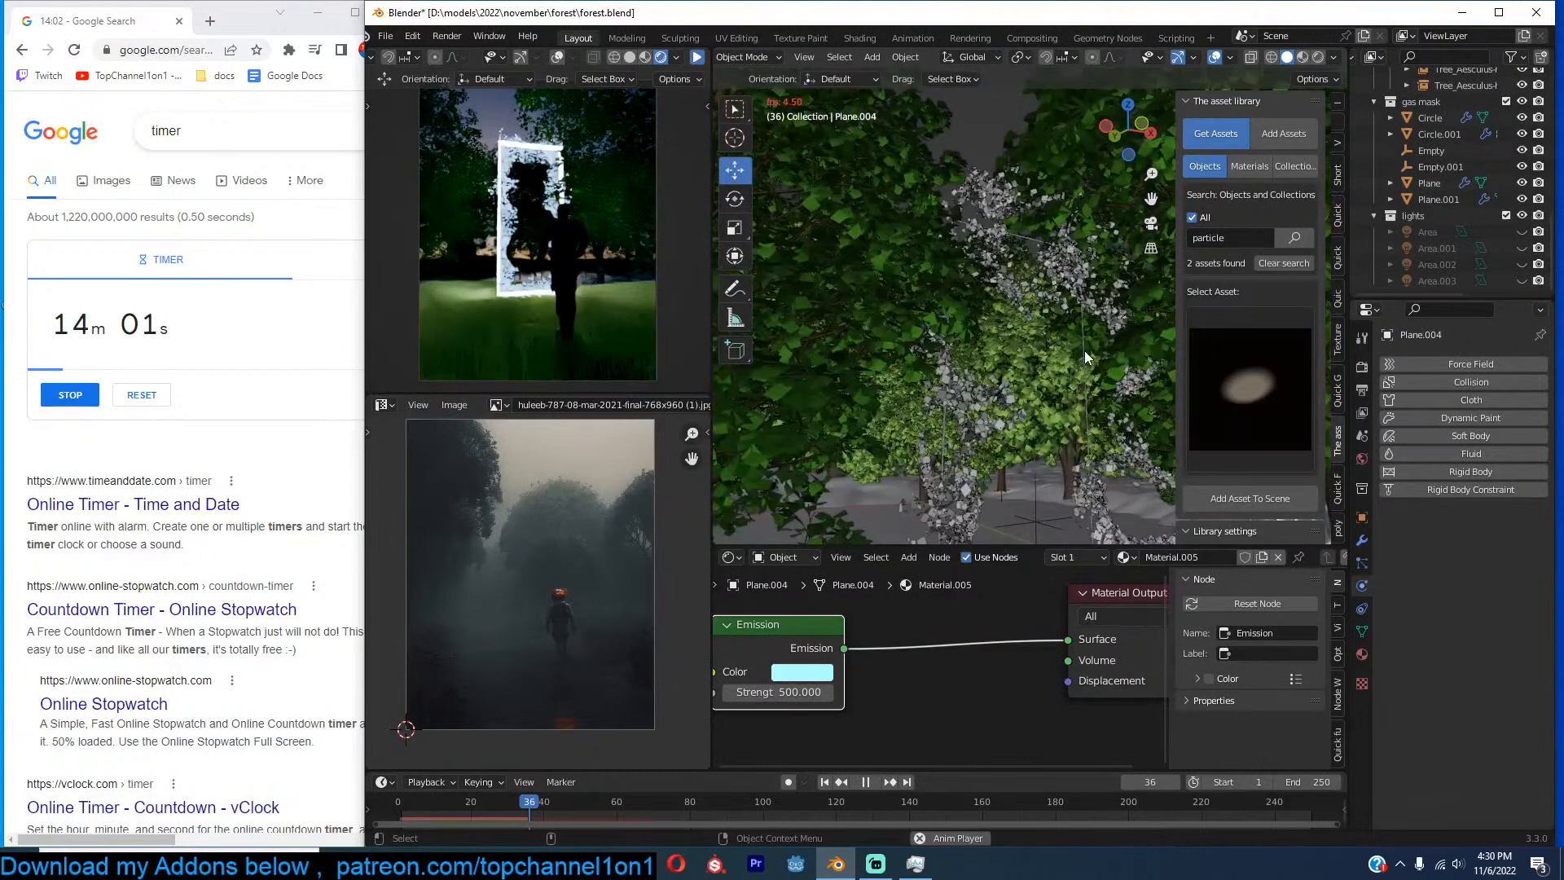
key("space")
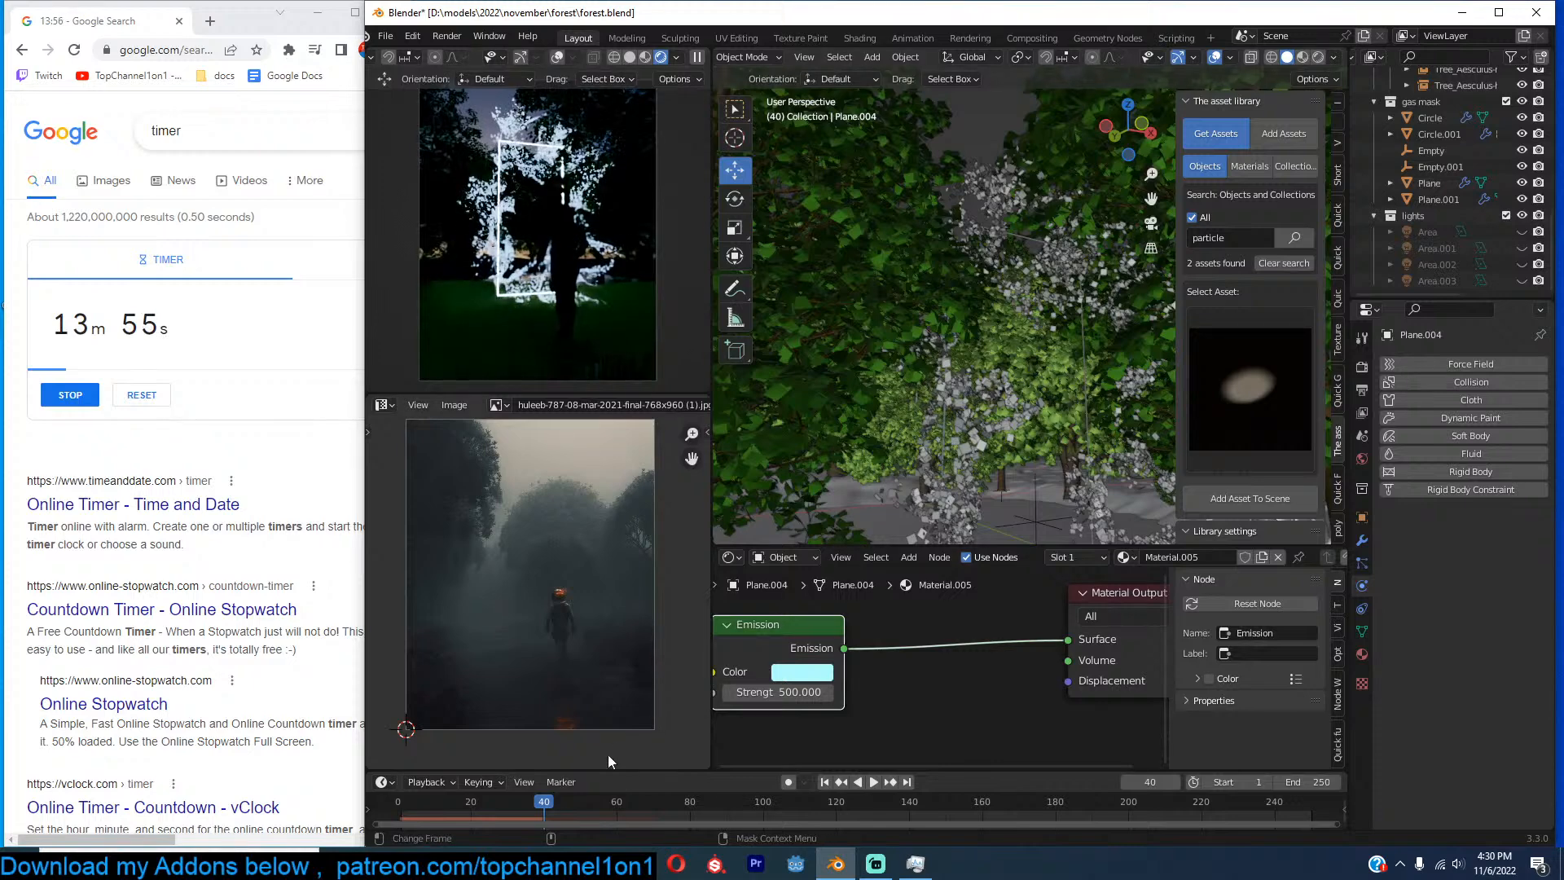
Set the current frame to 24 and save the file.
left_click_drag(522, 804, 485, 804)
key("space")
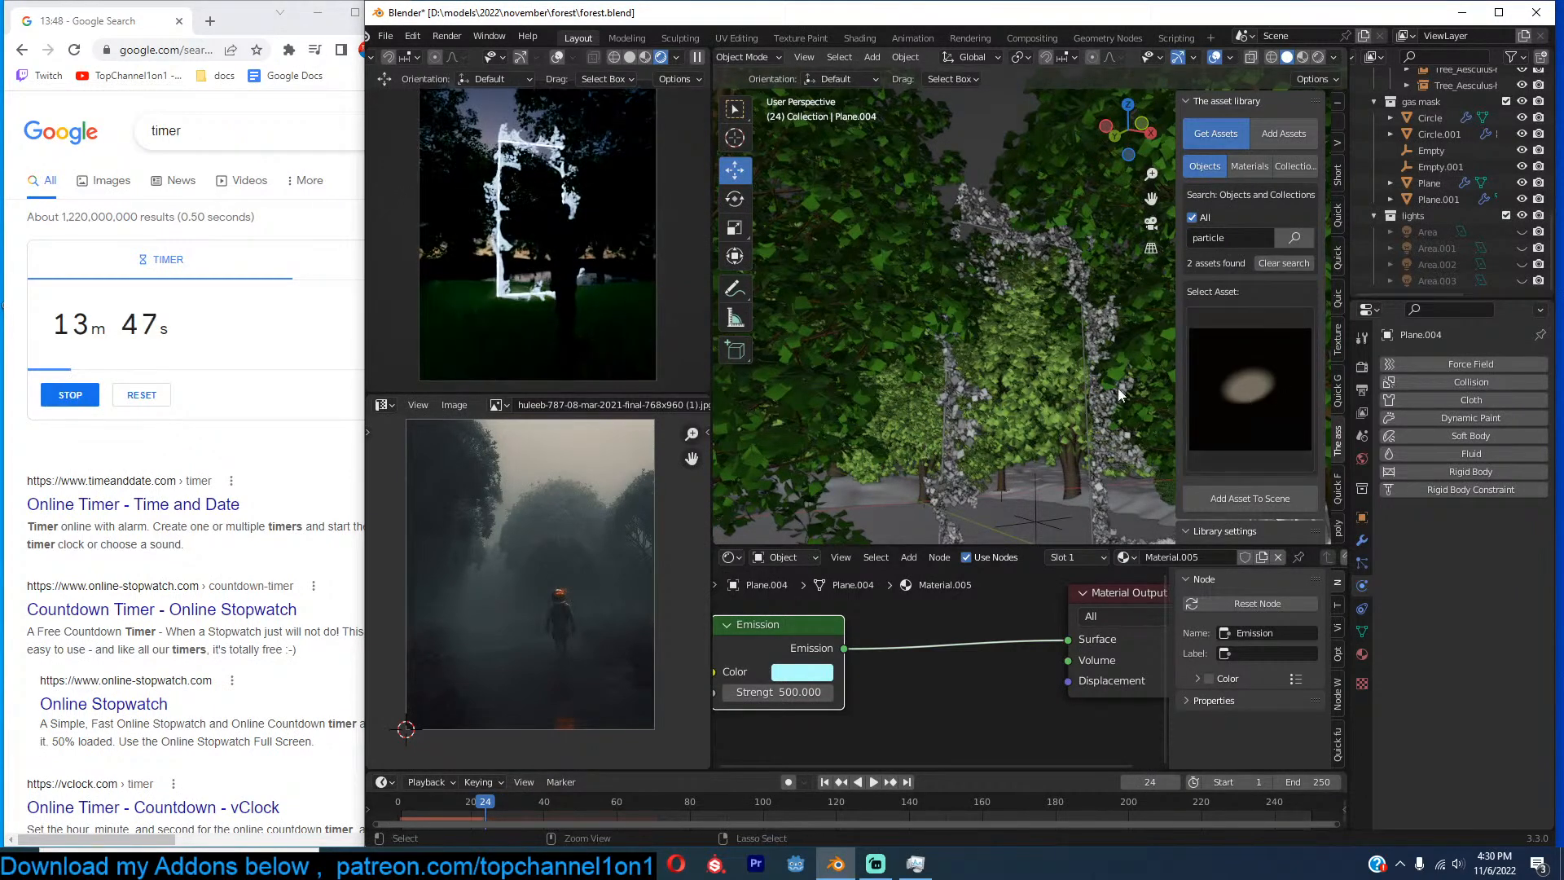
key("ctrl+s")
Show the four lights Area to Area.003 and the hidden fog volume objects in the viewport, and deselect everything.
left_click_drag(1522, 232, 1522, 281)
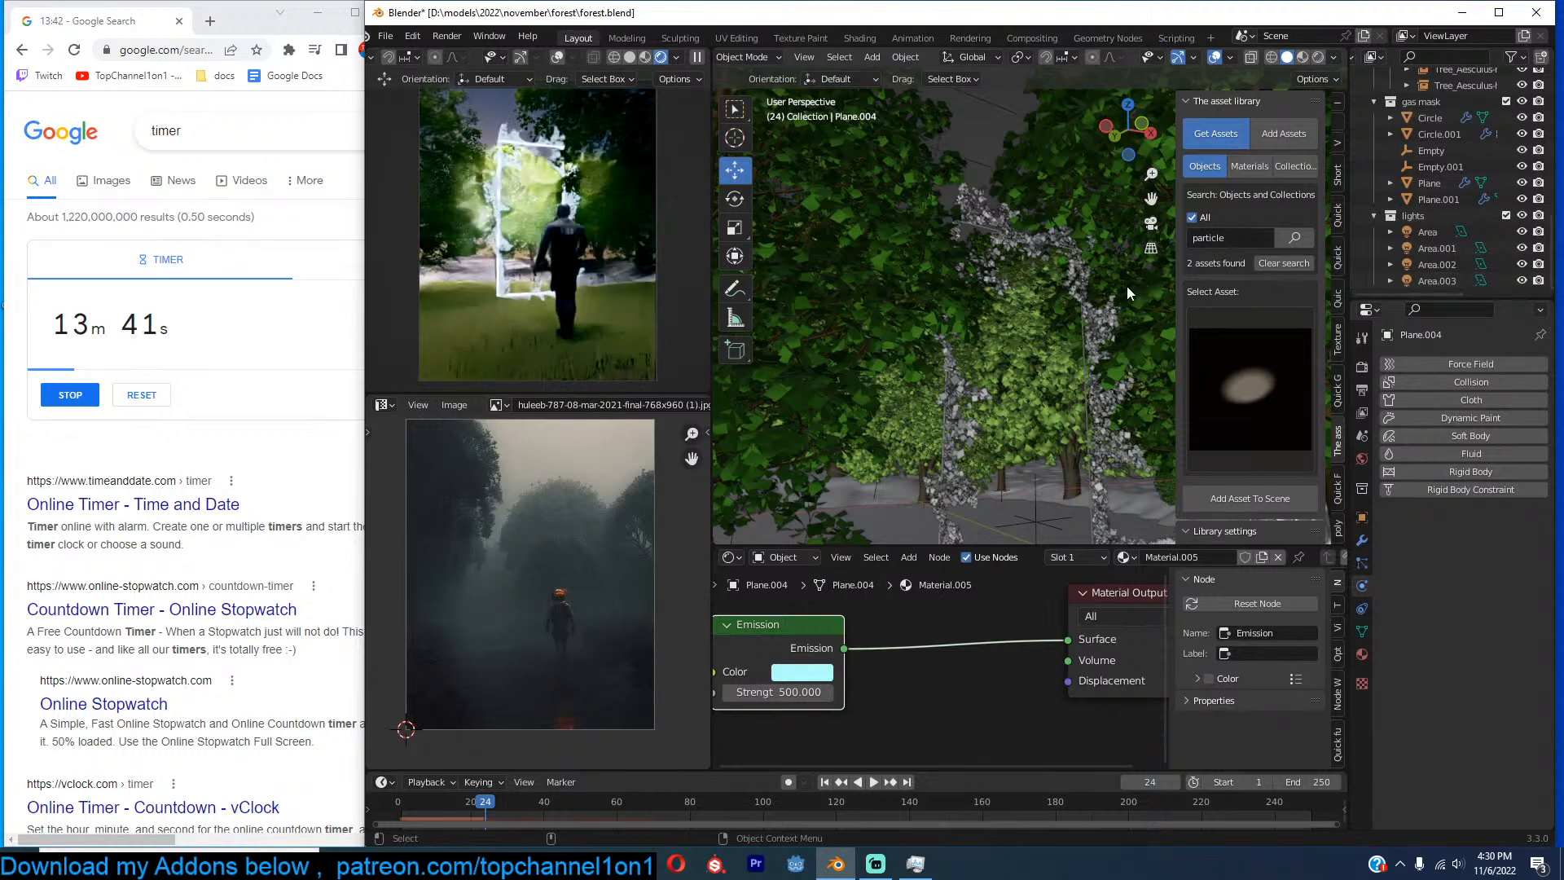
key("alt+h")
key("alt+a")
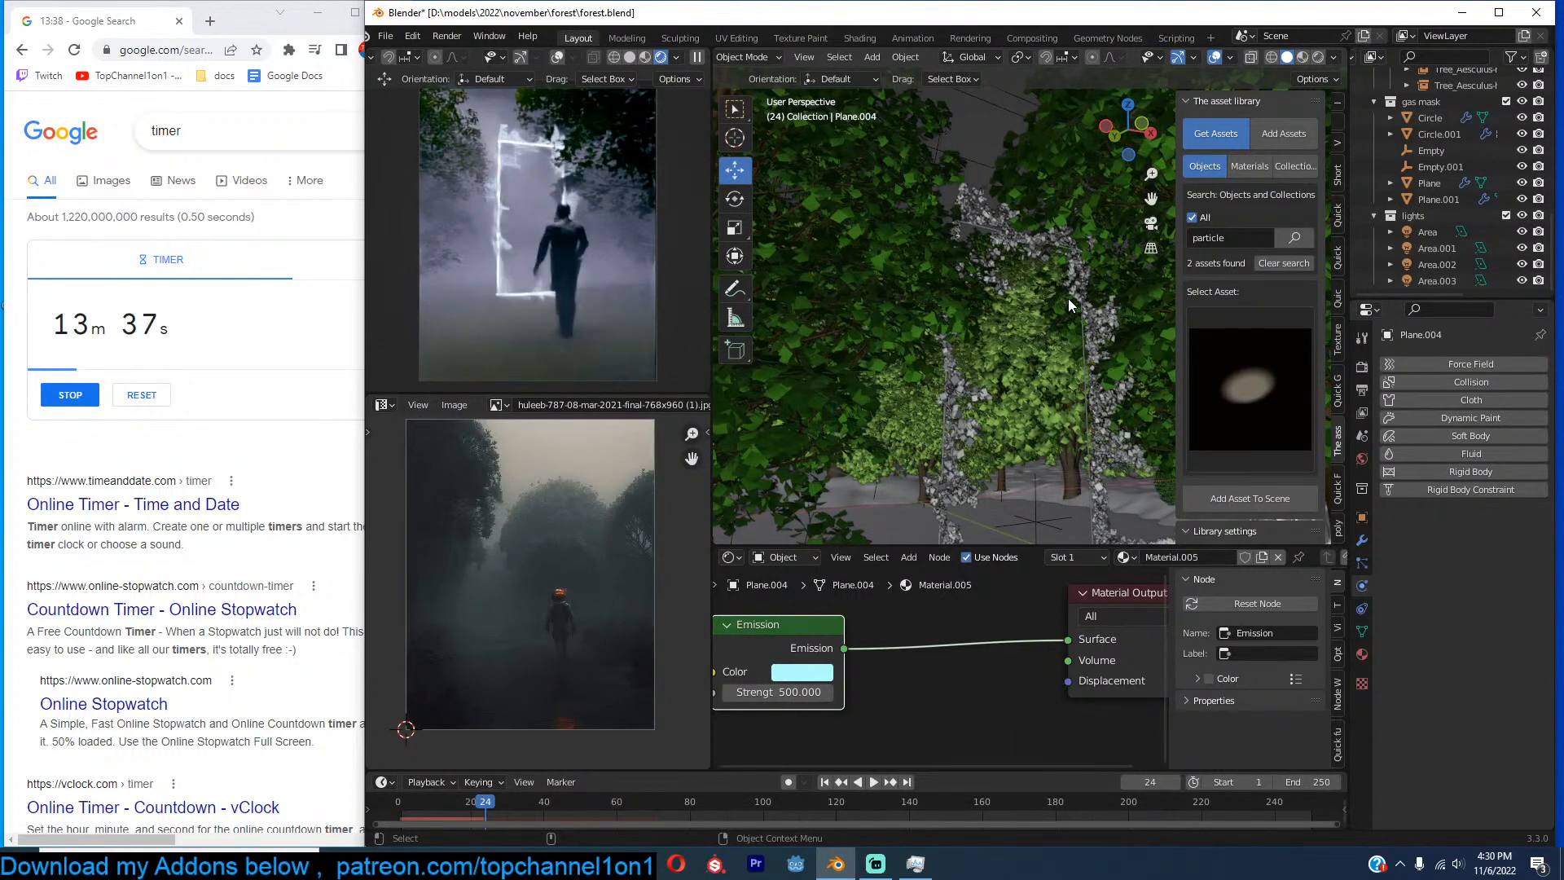
Select the large volume object and set the Emission Strength of its Principled Volume node to 0.030.
scroll(1068, 298, "down", 10)
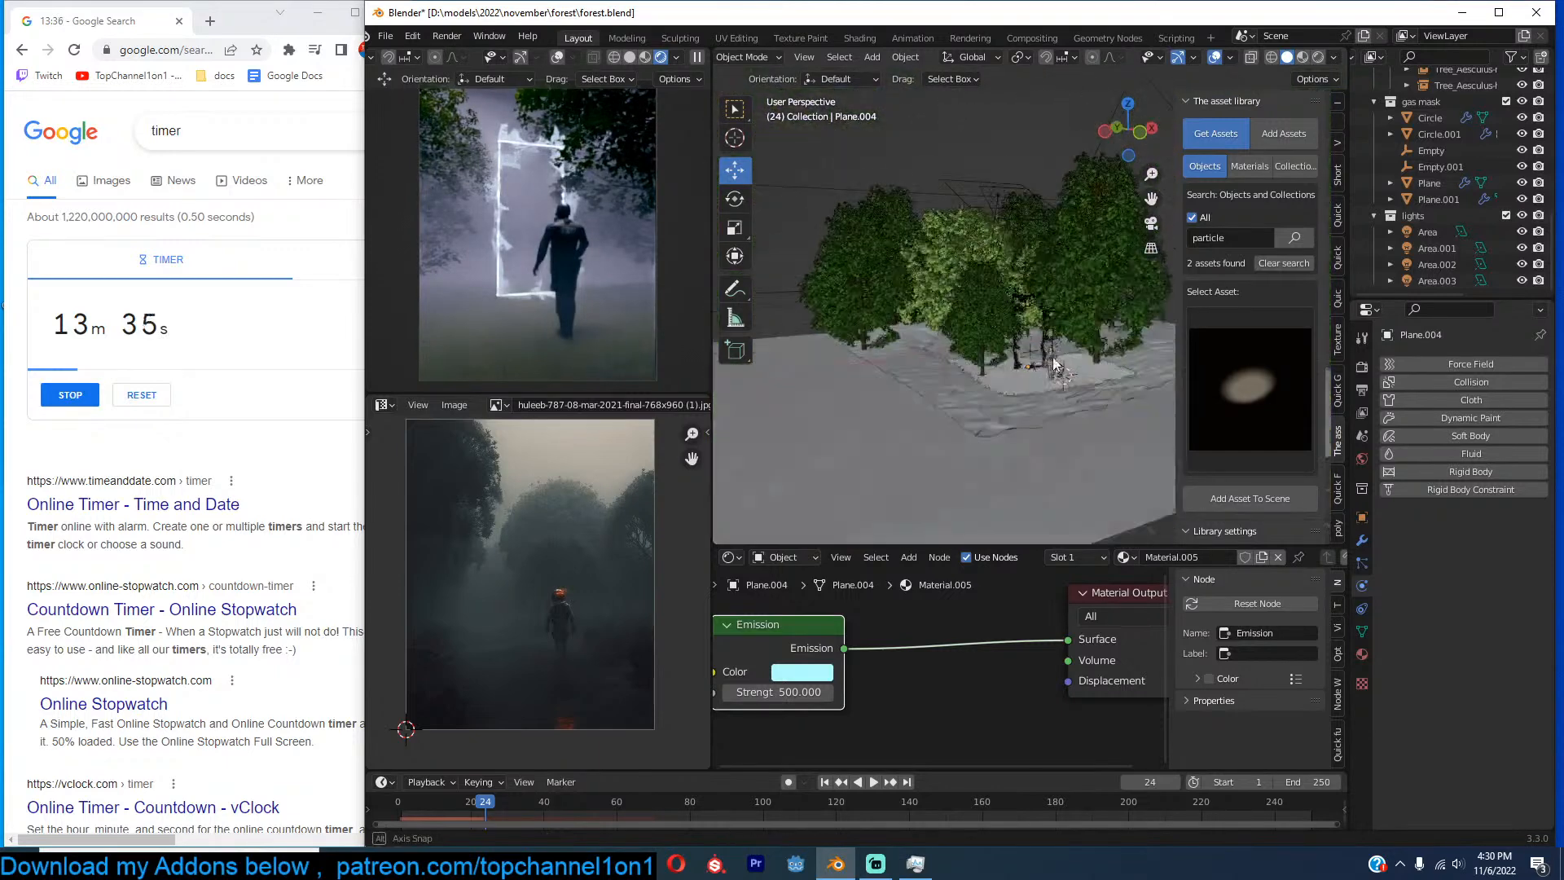
middle_click_drag(1048, 376, 888, 330)
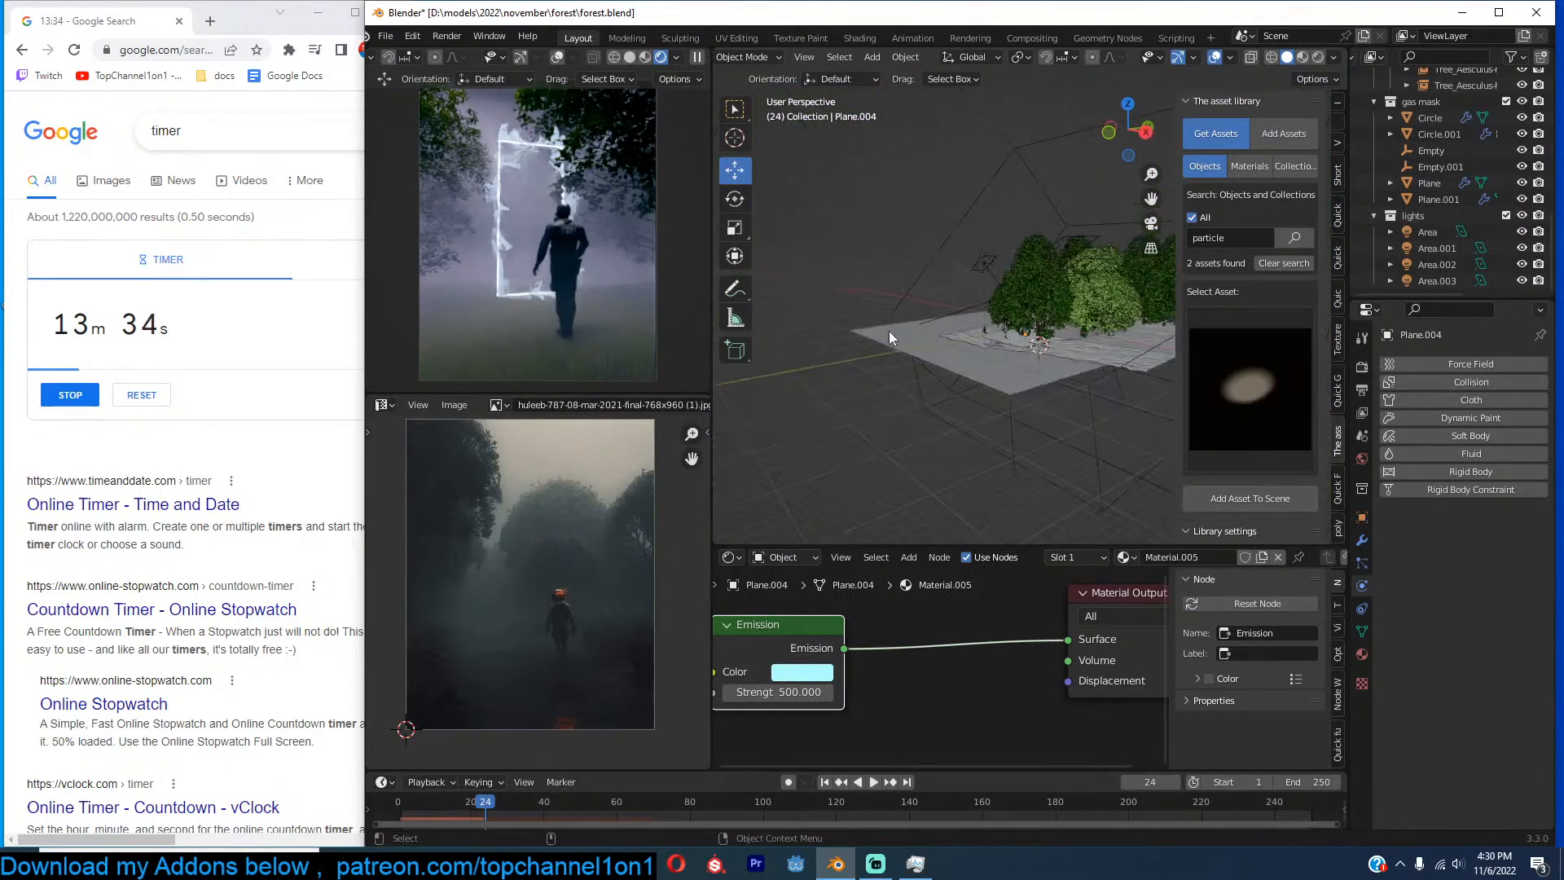
left_click(958, 228)
middle_click_drag(921, 717, 1152, 566)
double_click(1019, 623)
left_click(1088, 624)
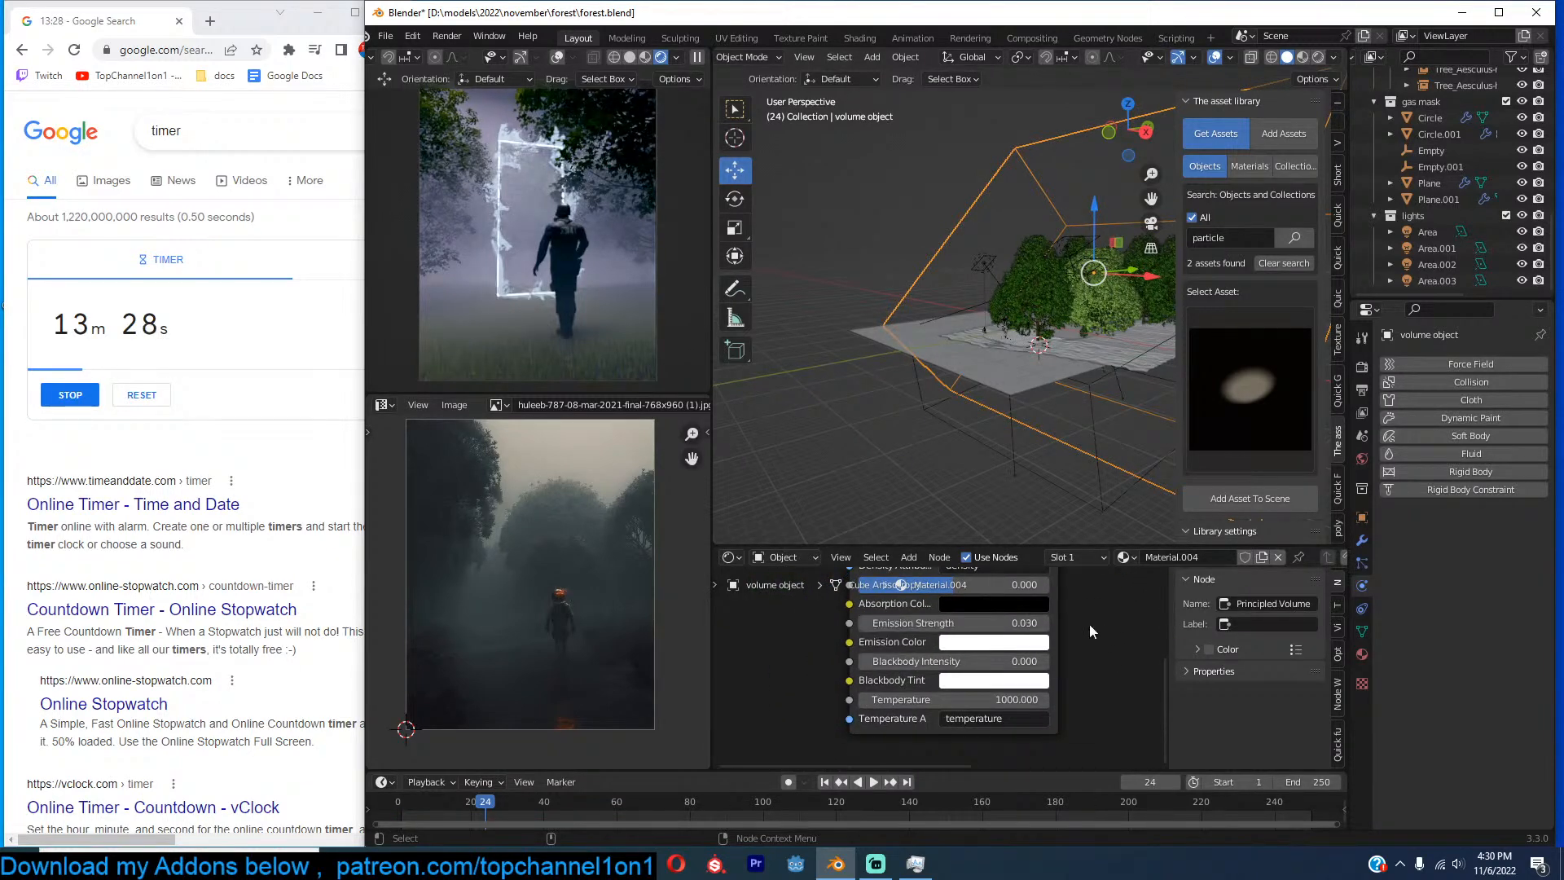
Set the Emission Color of the volume object's Principled Volume node to a very pale violet and save the file.
left_click(1033, 644)
left_click_drag(1031, 433, 983, 509)
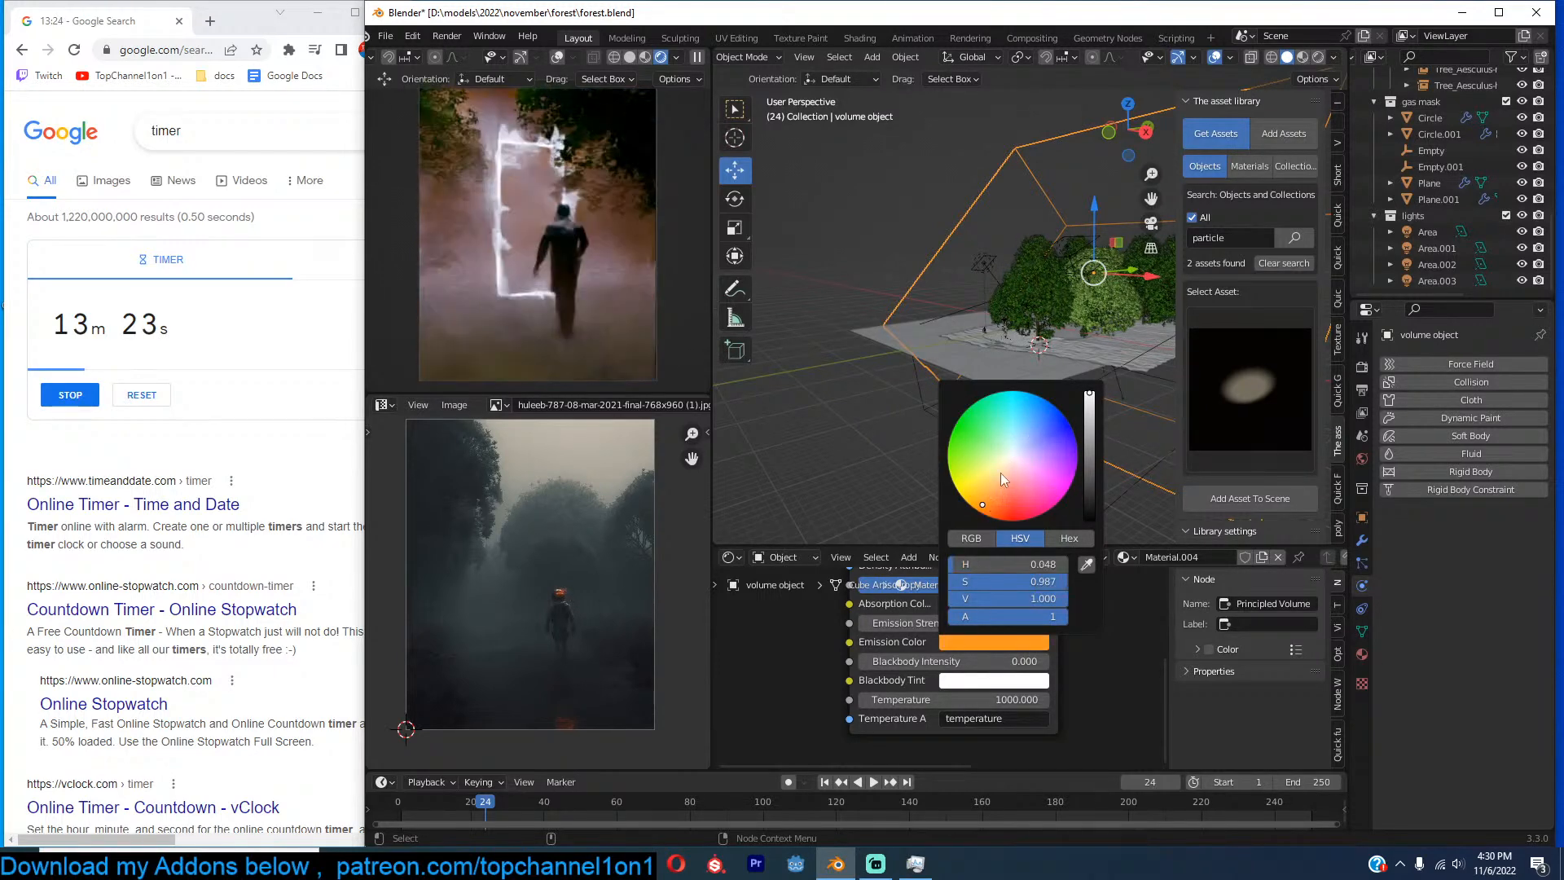
left_click(1017, 456)
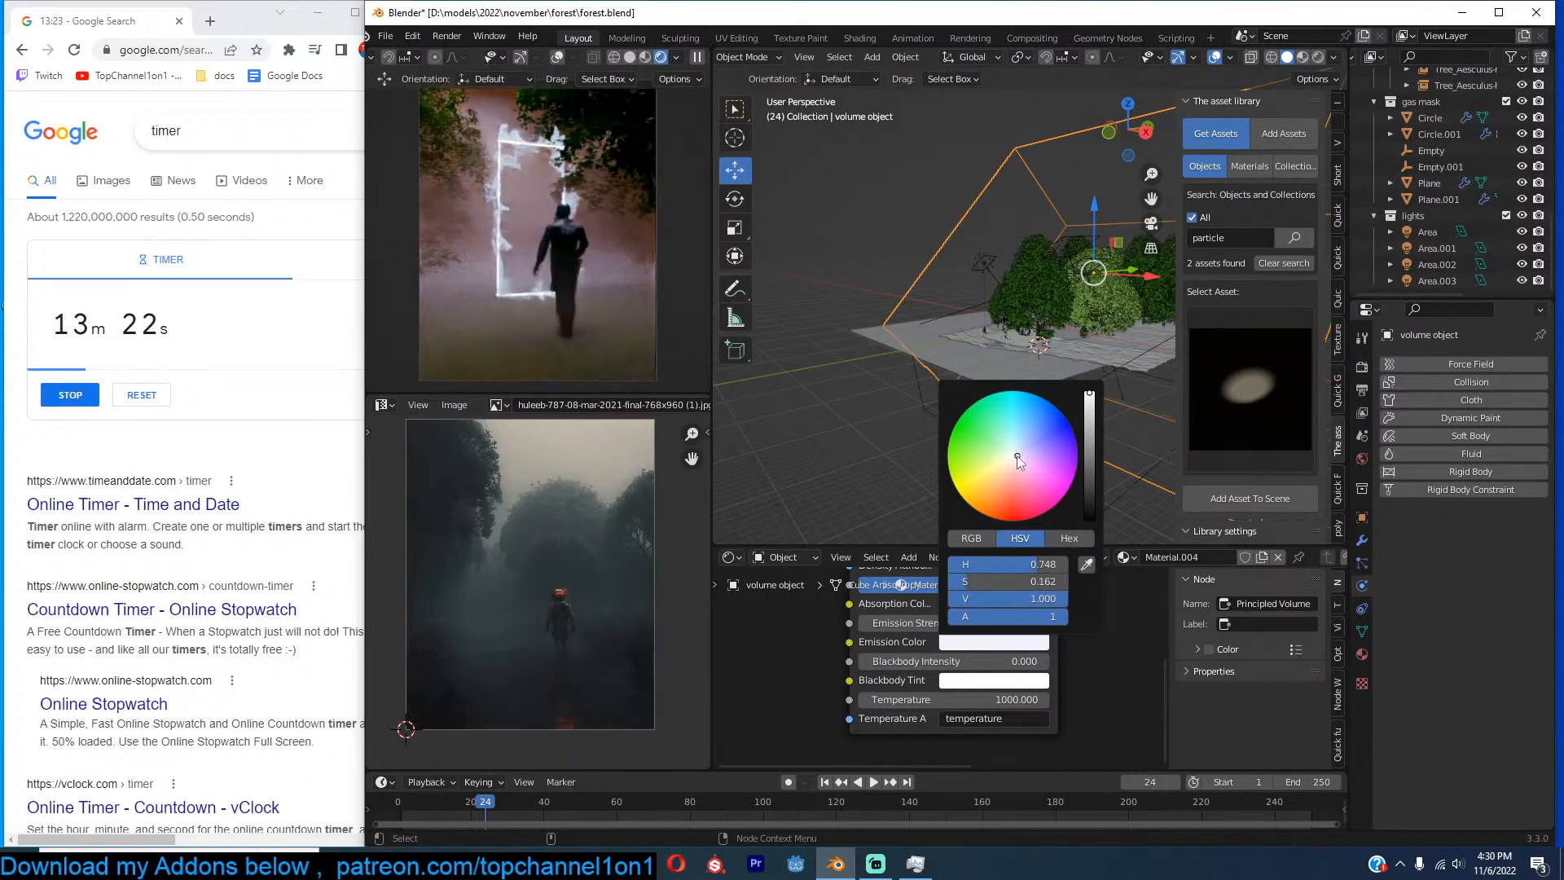
left_click(1092, 519)
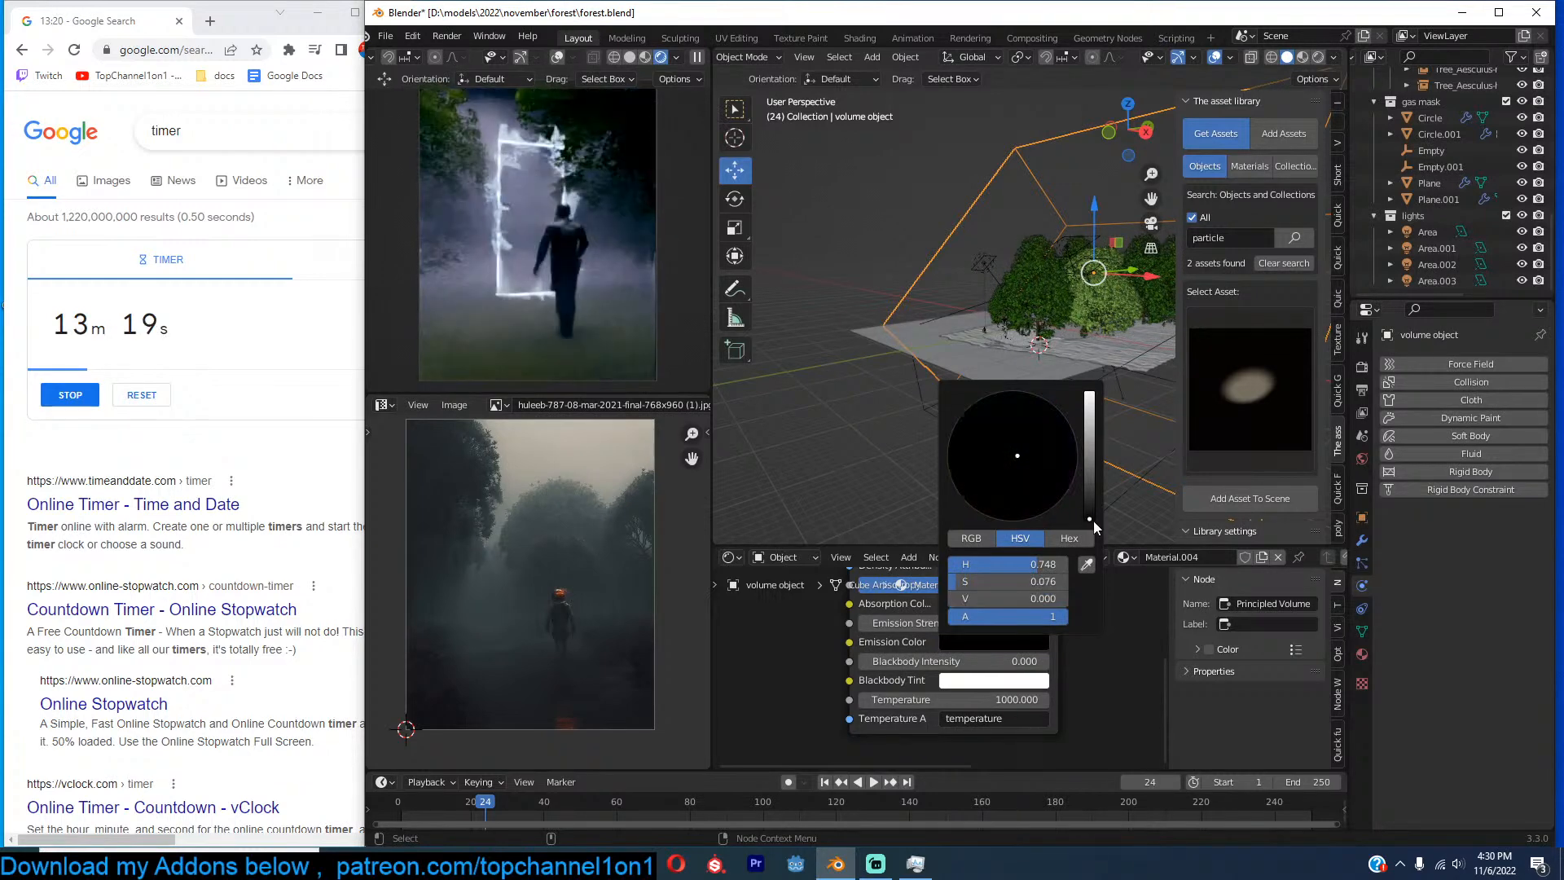
left_click(1089, 417)
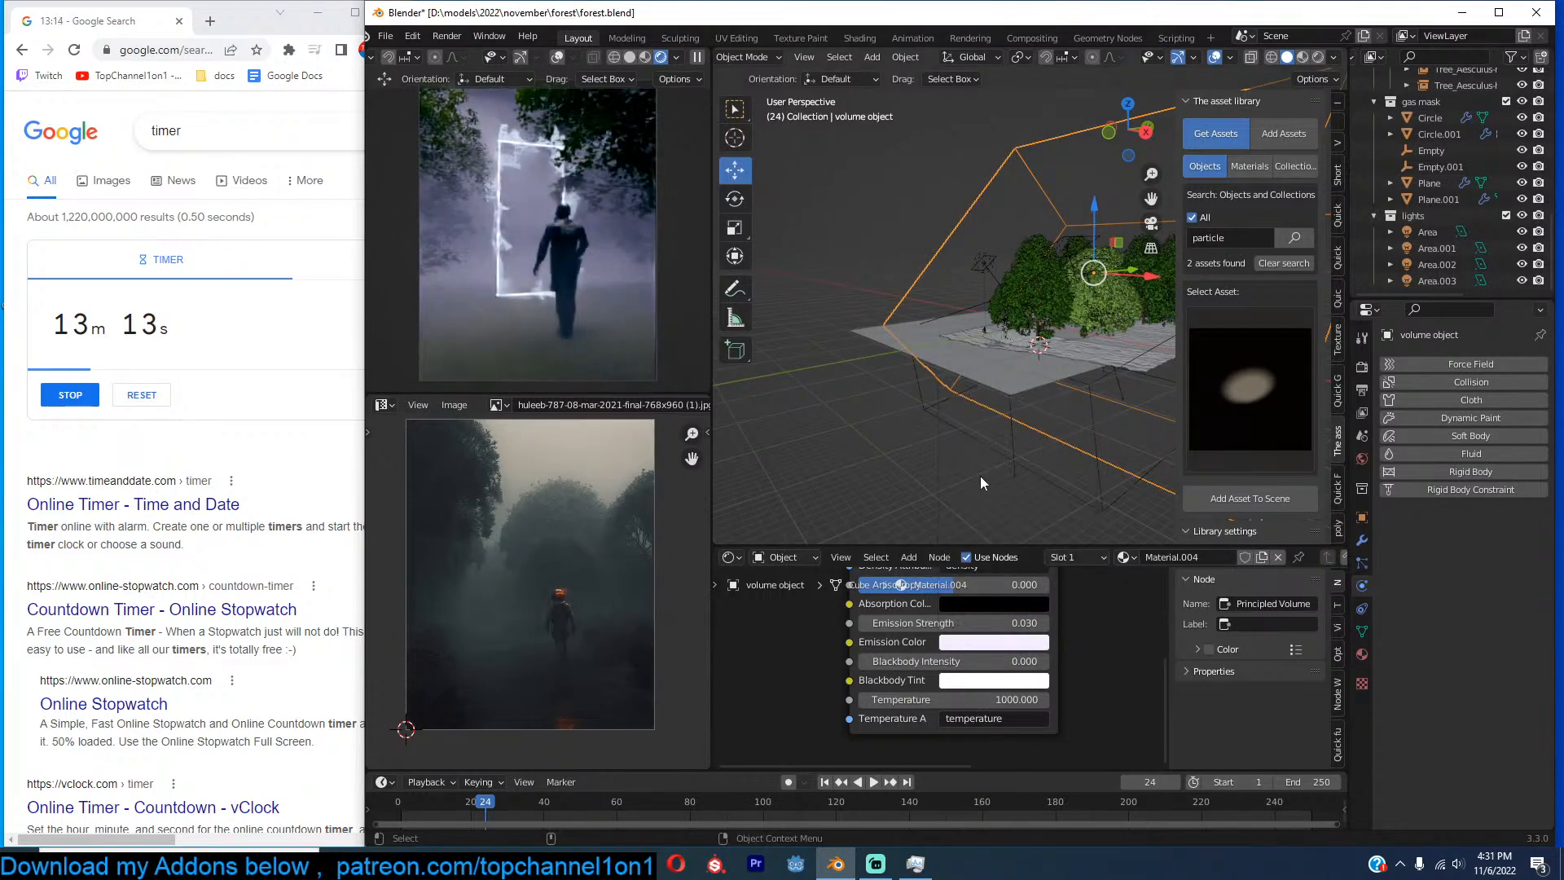
middle_click_drag(959, 475, 1082, 464)
key("ctrl+s")
Select the portal plane beside the knight, play its particle simulation from frame 0 to frame 35, and deselect everything.
middle_click_drag(959, 453, 1023, 444)
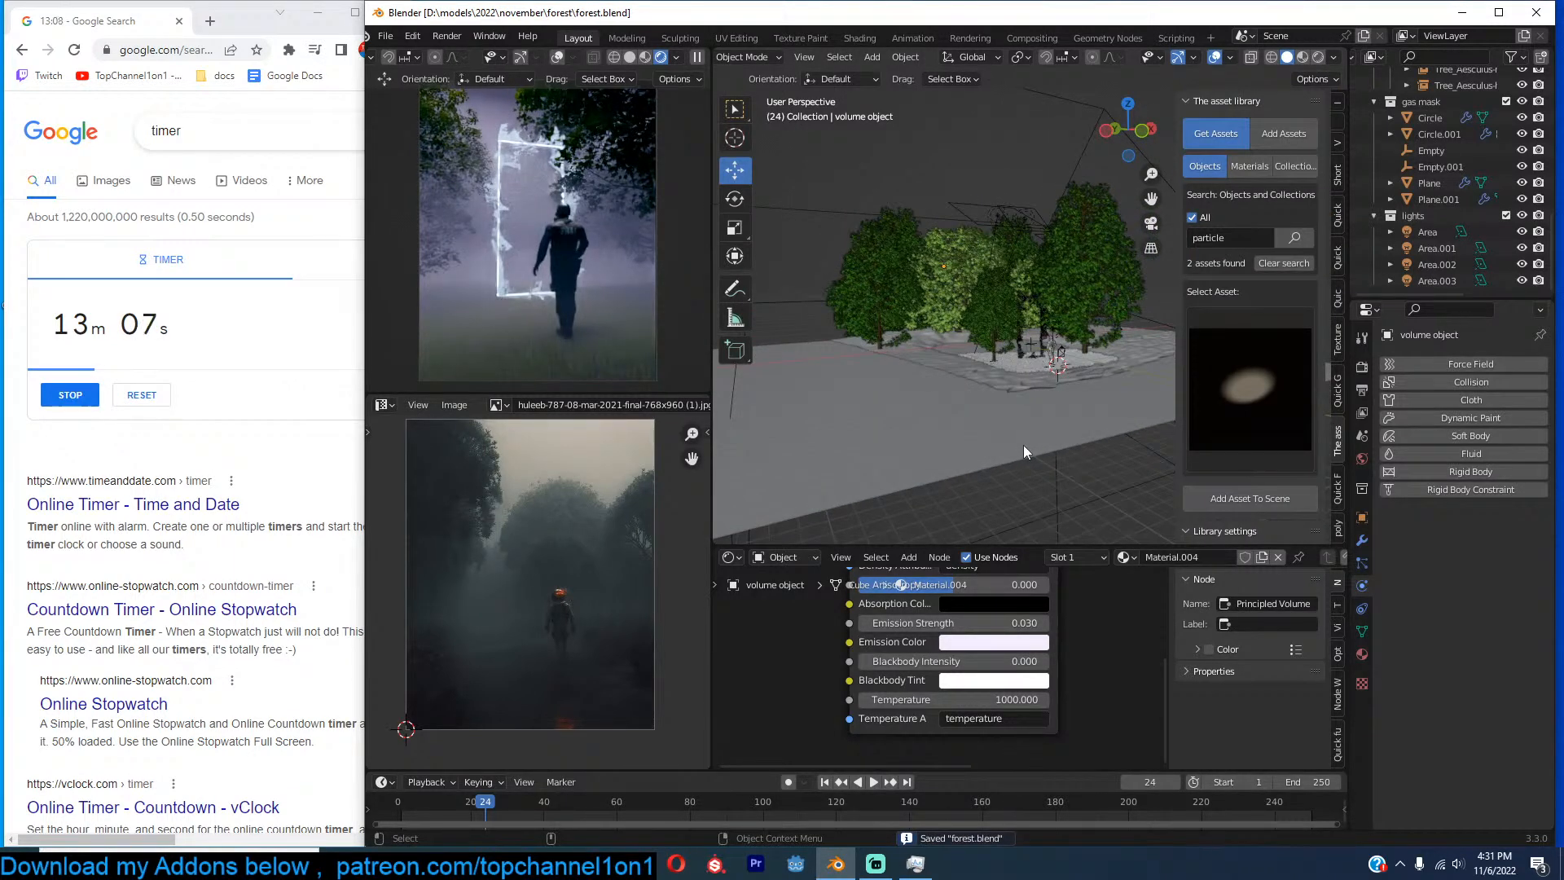
scroll(1023, 445, "up", 3)
scroll(1009, 447, "up", 2)
middle_click_drag(1024, 432, 1029, 349)
key("ctrl+s")
scroll(1030, 359, "down", 4)
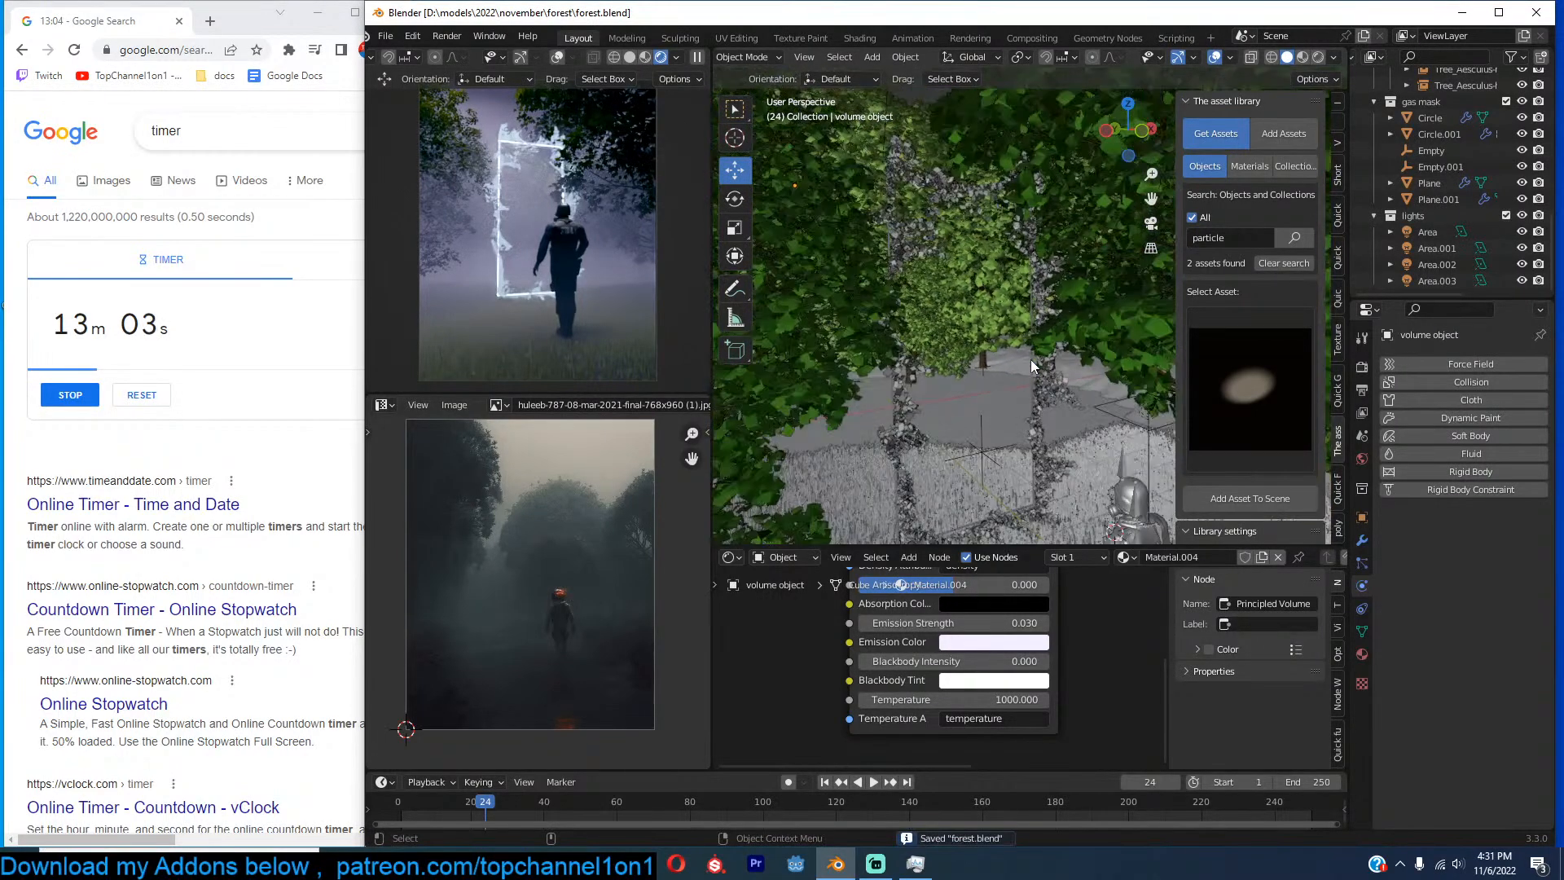
left_click(697, 57)
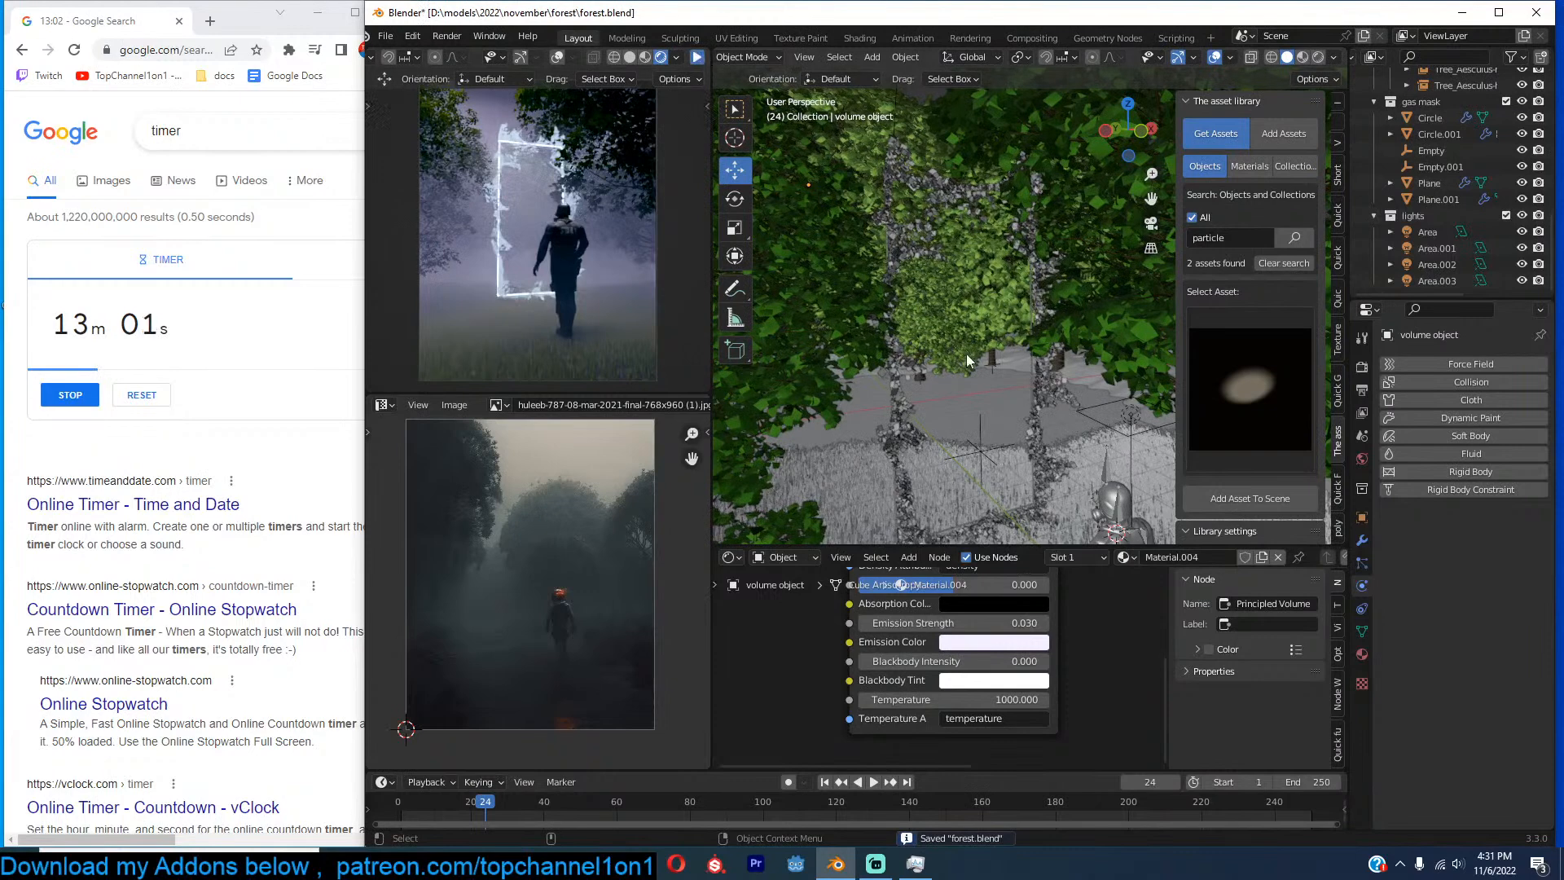
left_click(1034, 394)
key("Tab")
key("Tab")
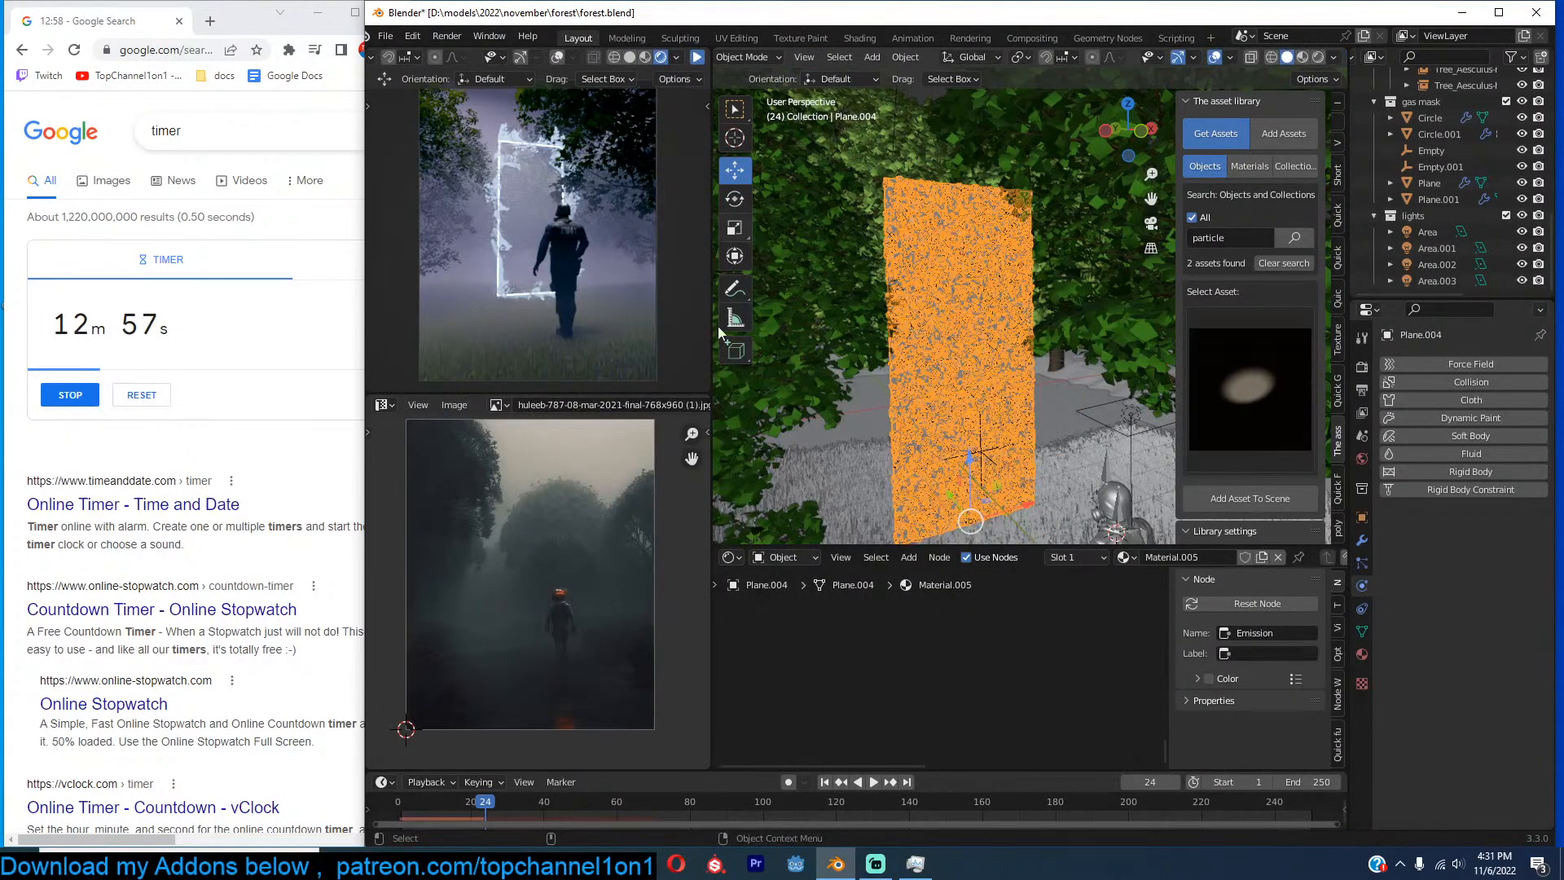
left_click(398, 801)
key("space")
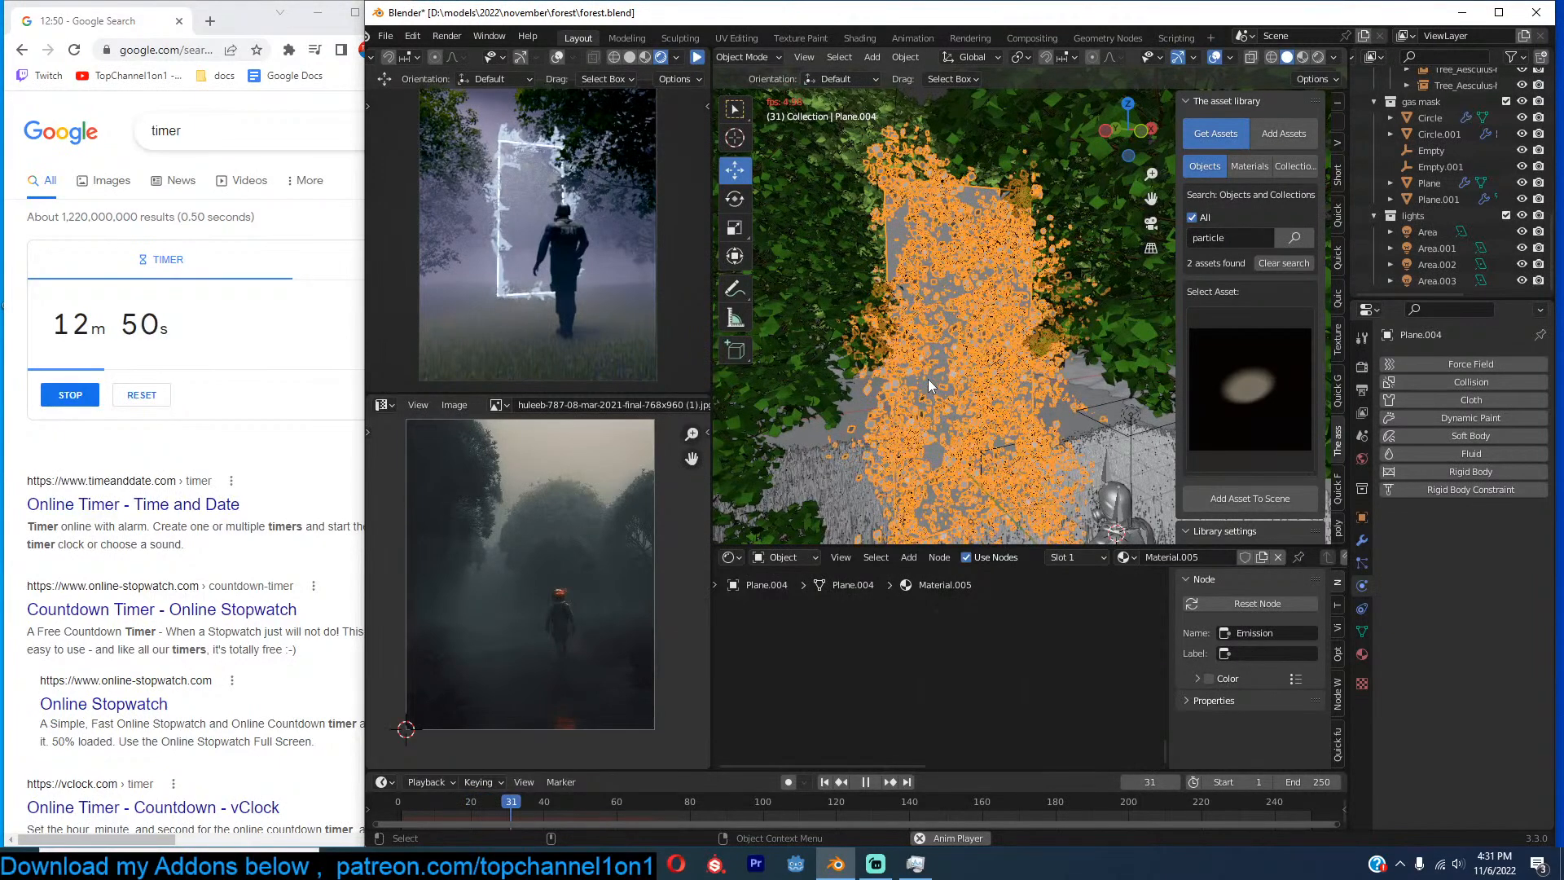
key("space")
key("alt+a")
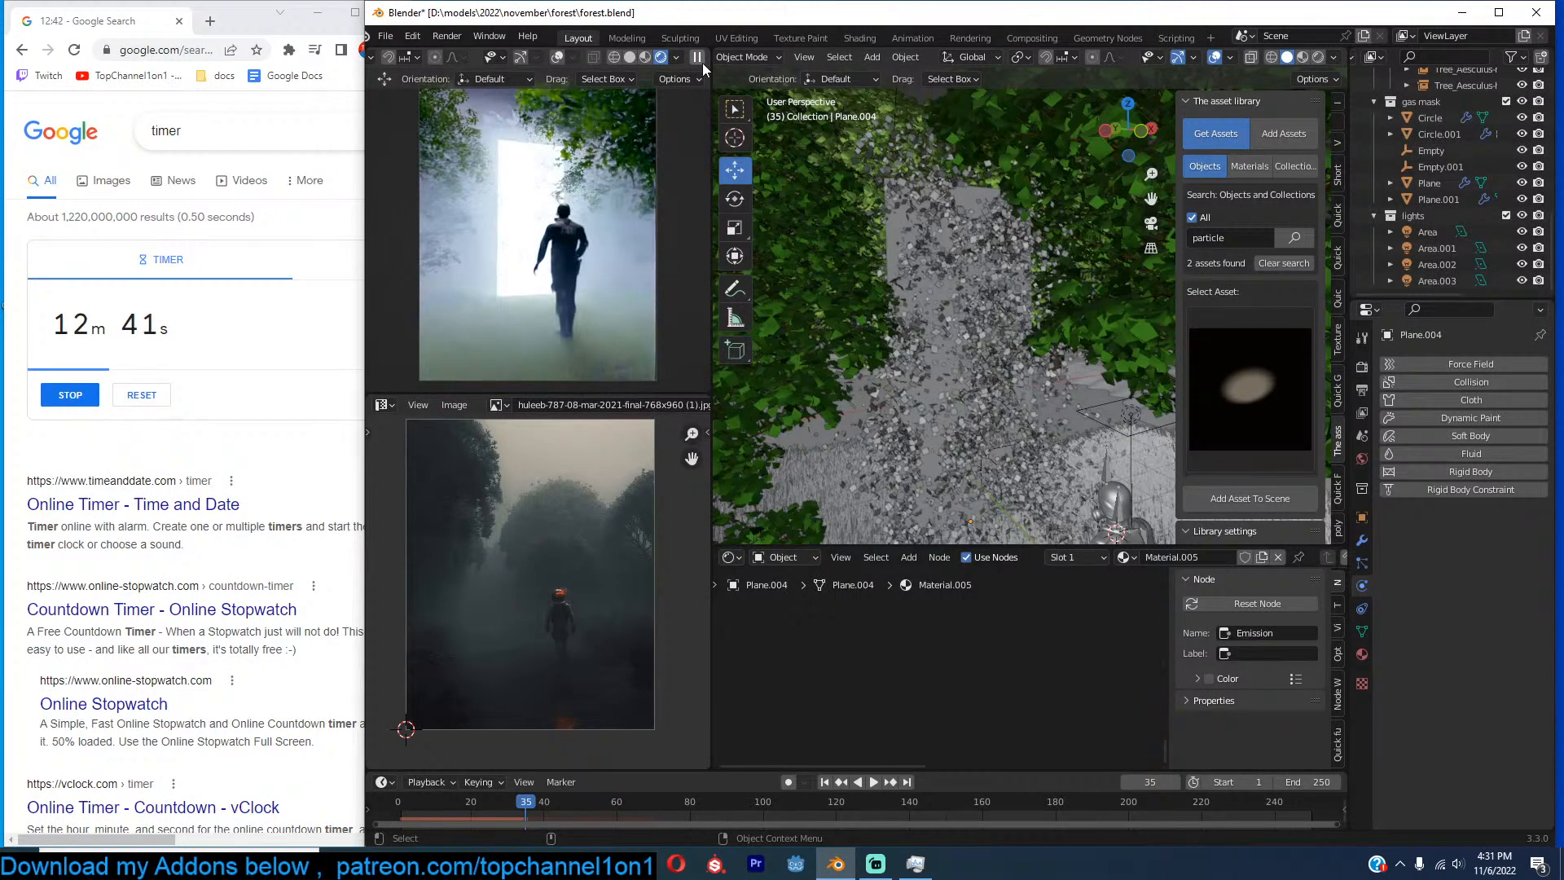
Select the portal plane, remove its Emission material, and assign it a new default Principled BSDF material.
mouse_move(883, 256)
middle_mouse_down()
mouse_move(923, 221)
mouse_move(878, 204)
mouse_move(823, 227)
mouse_move(888, 242)
middle_mouse_up()
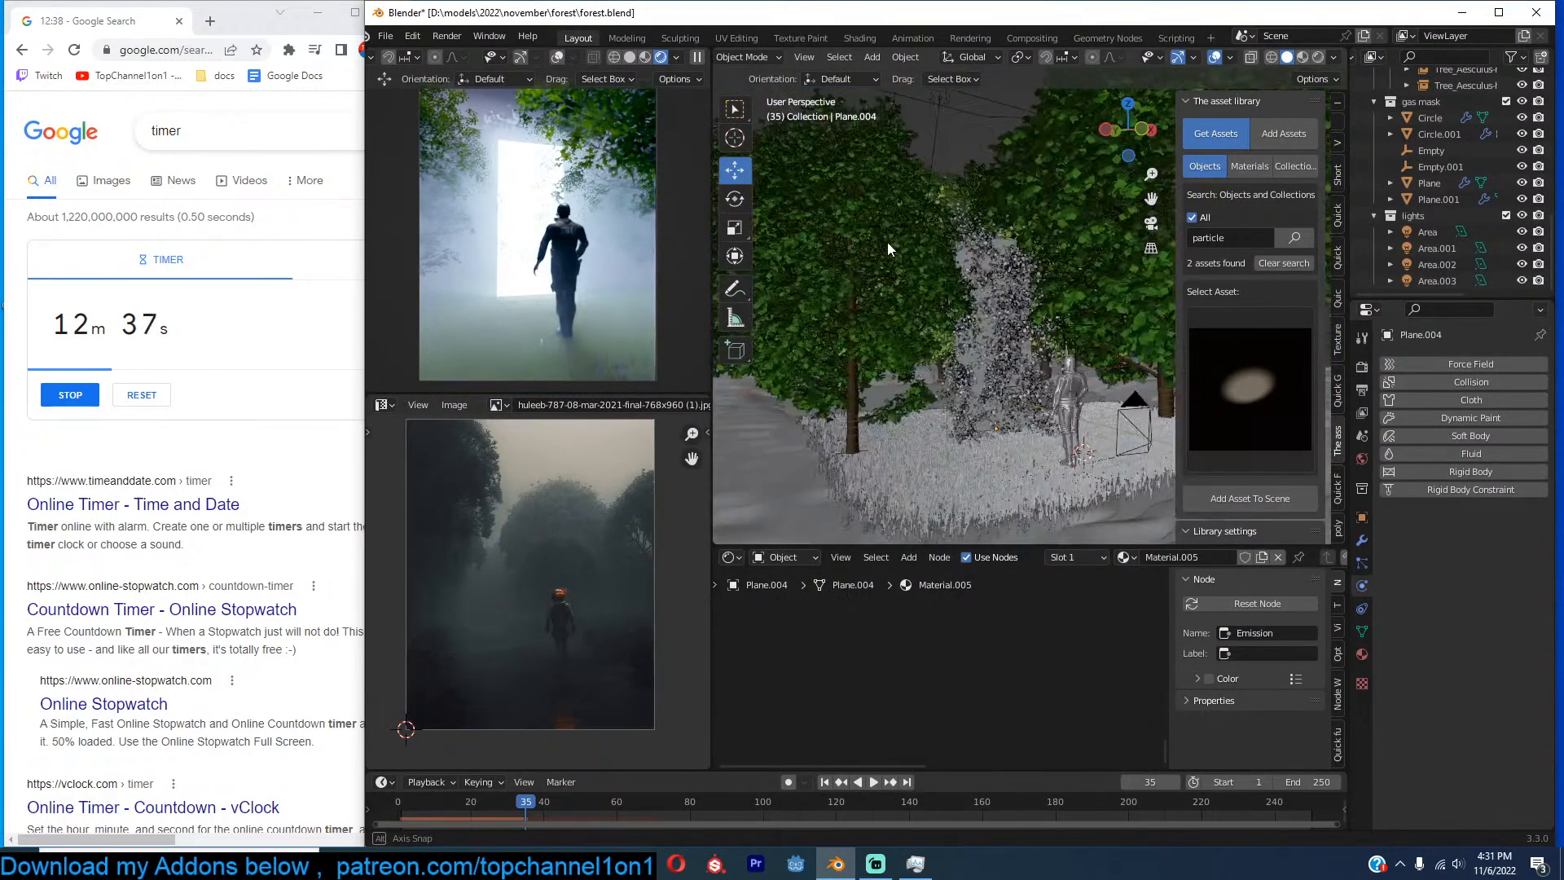
scroll(945, 285, "up", 4)
mouse_move(950, 285)
middle_mouse_down()
mouse_move(1000, 257)
mouse_move(973, 277)
middle_mouse_up()
left_click(1001, 378)
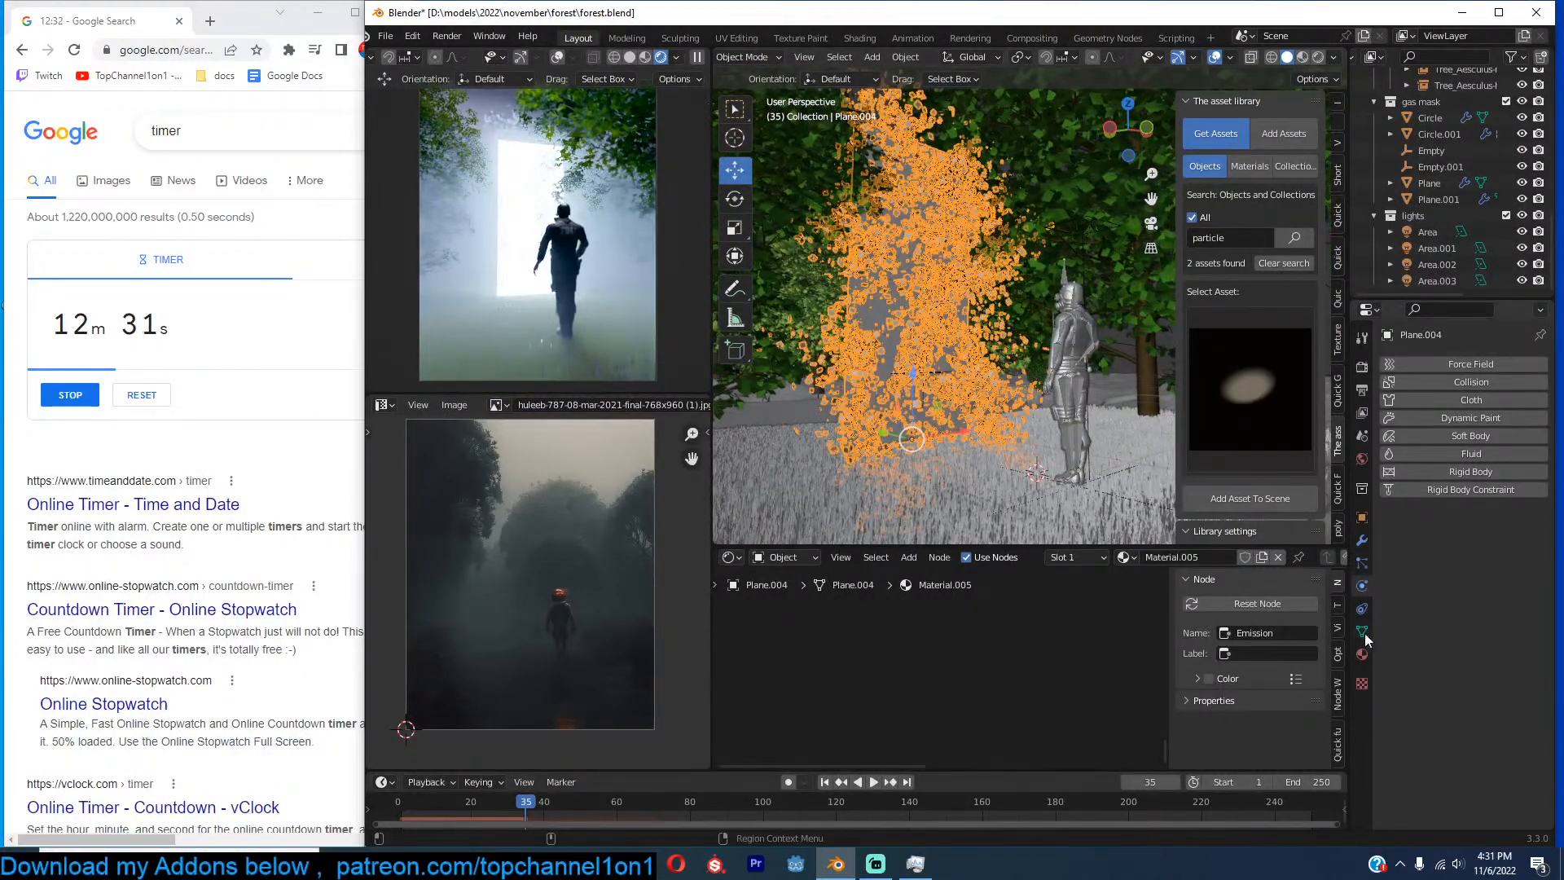
left_click(1362, 655)
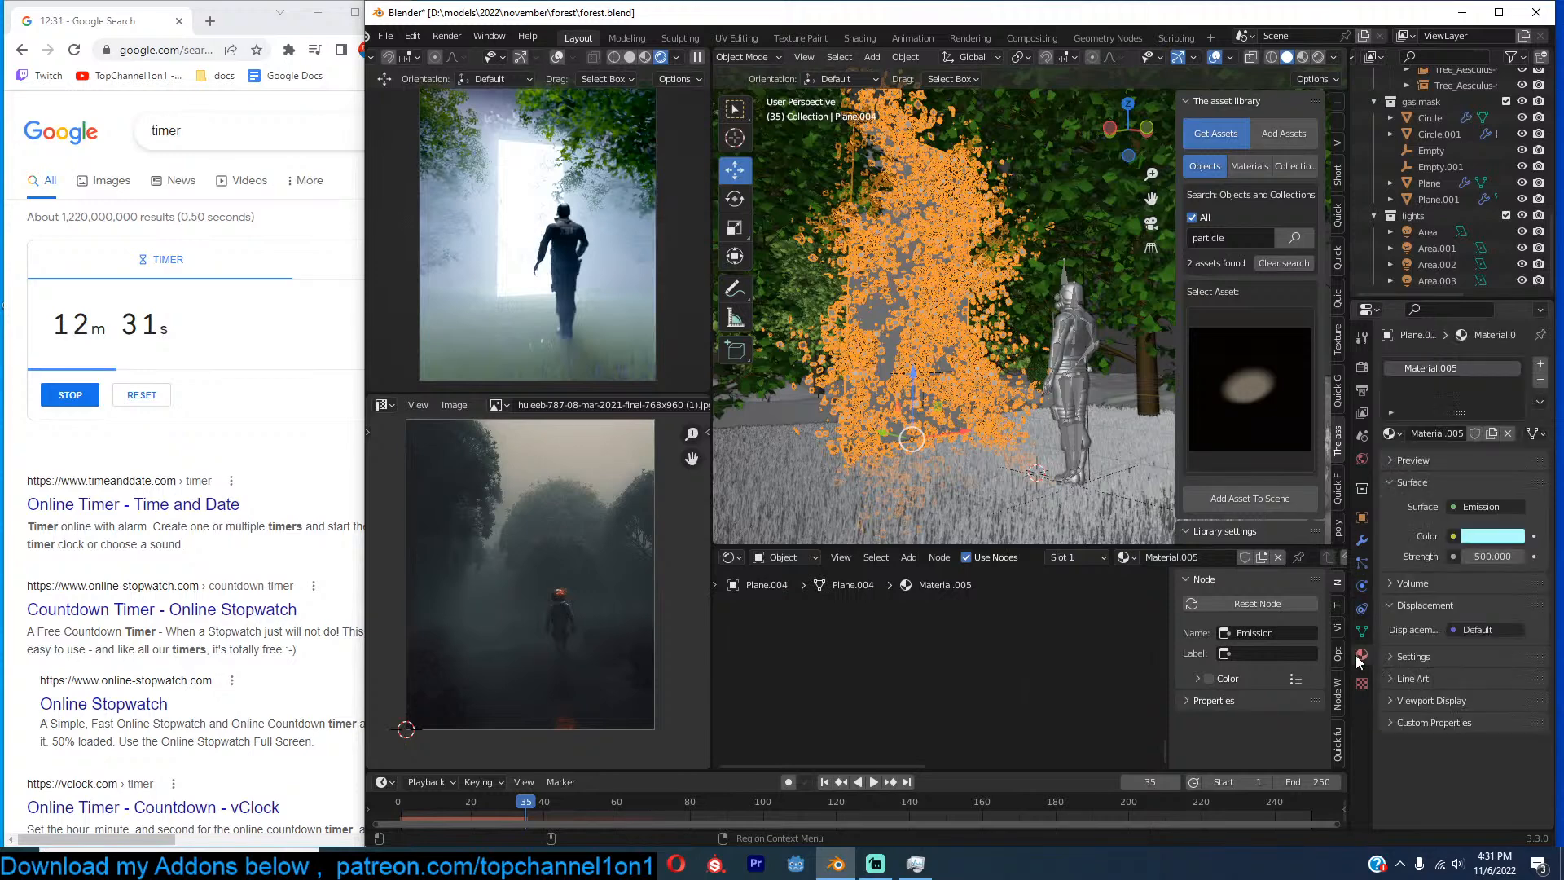
left_click(1540, 380)
left_click(1475, 433)
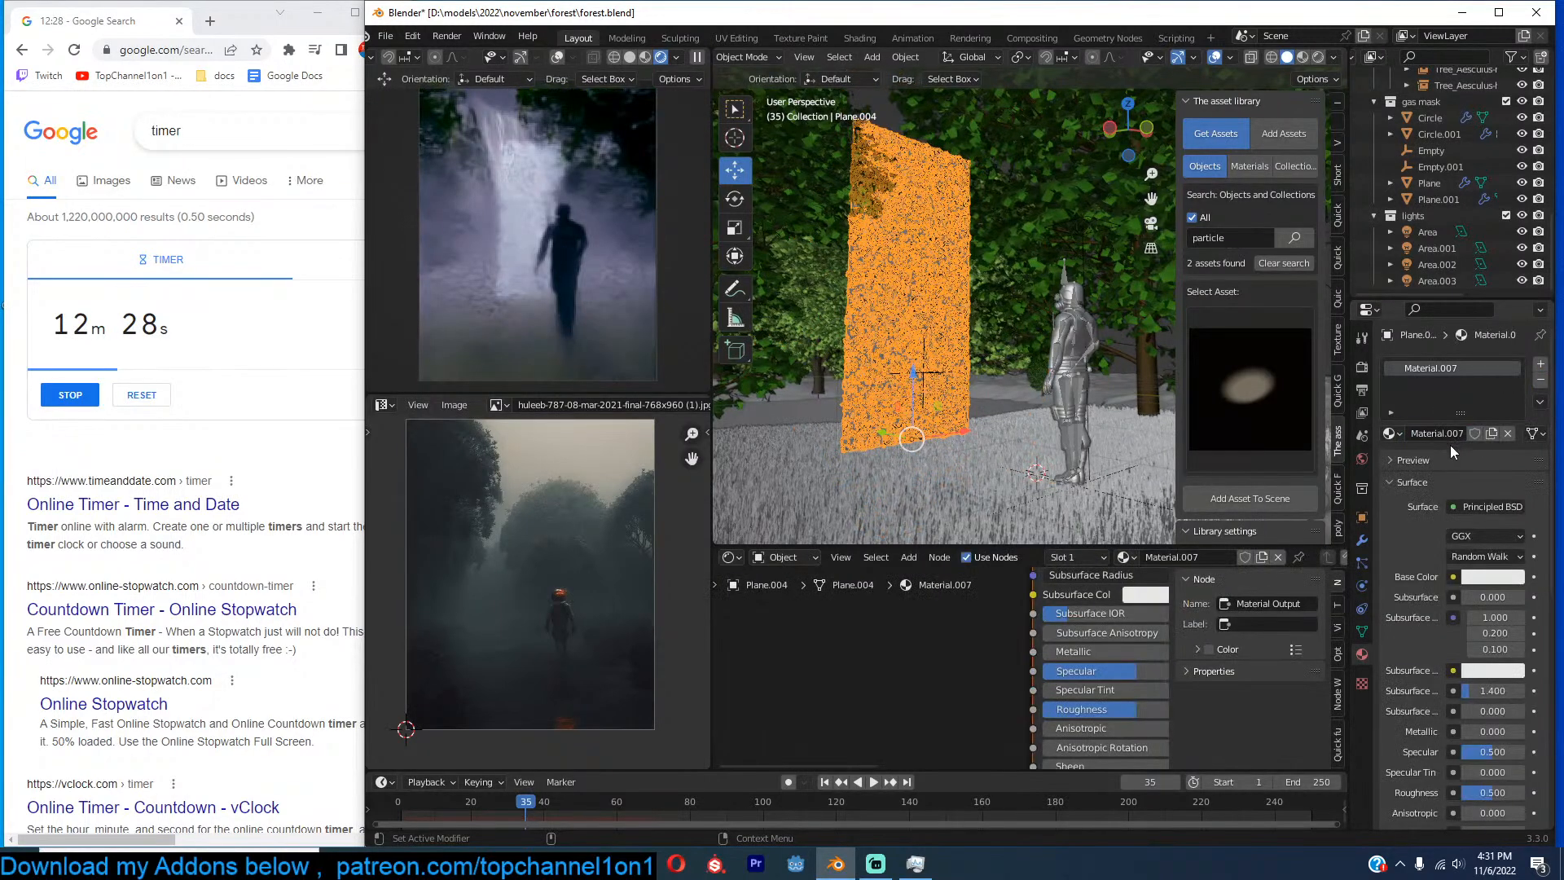
left_click(1494, 577)
Play the particle simulation from frame 0 to frame 36 to examine the portal with its new material.
left_click(400, 819)
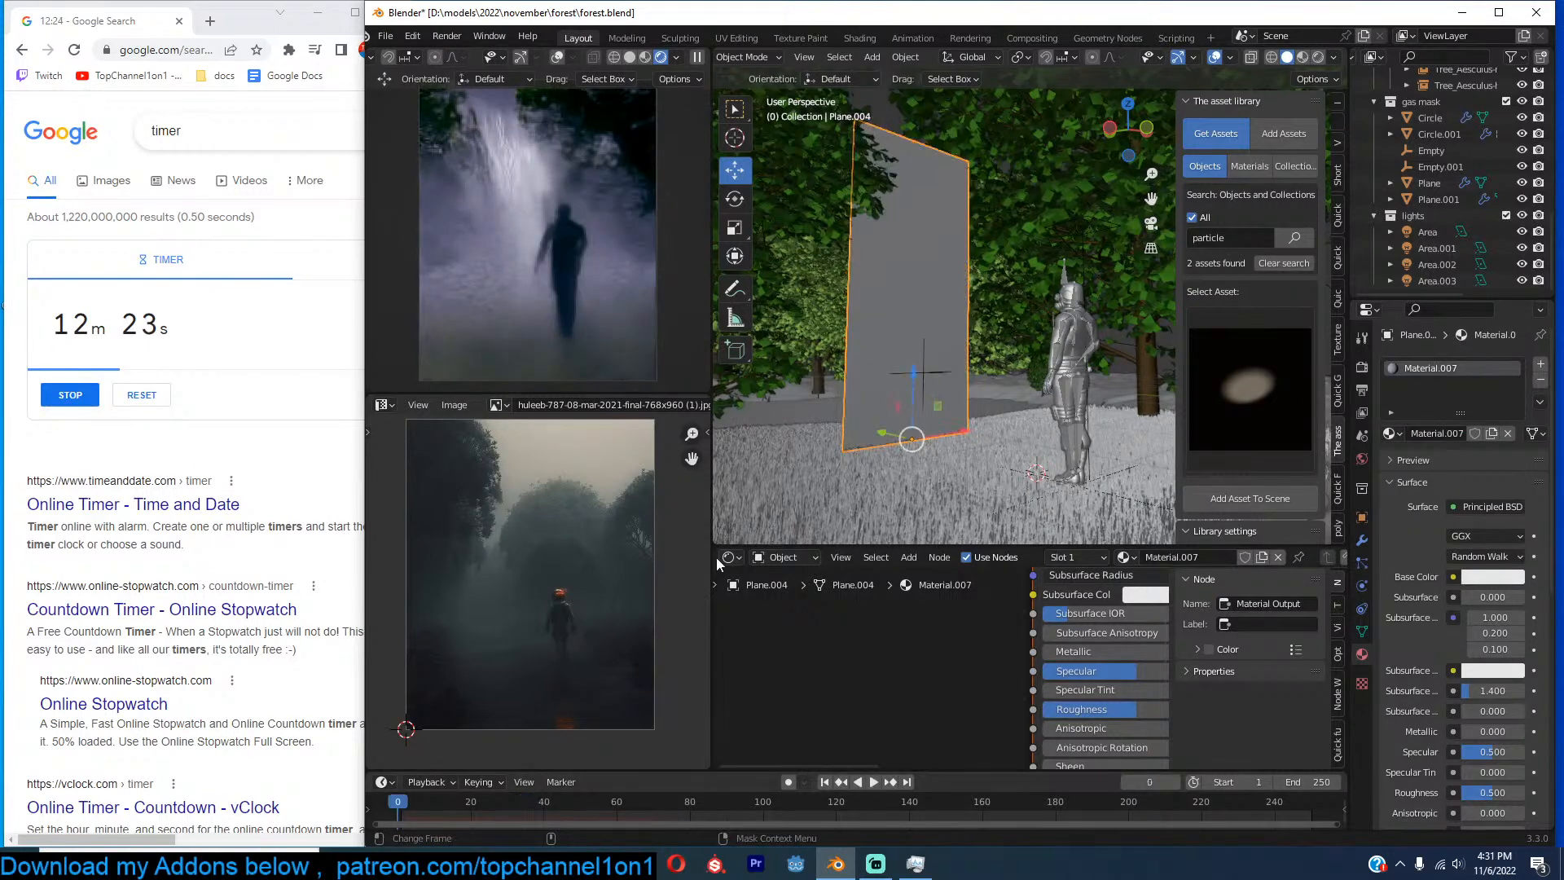
left_click(697, 57)
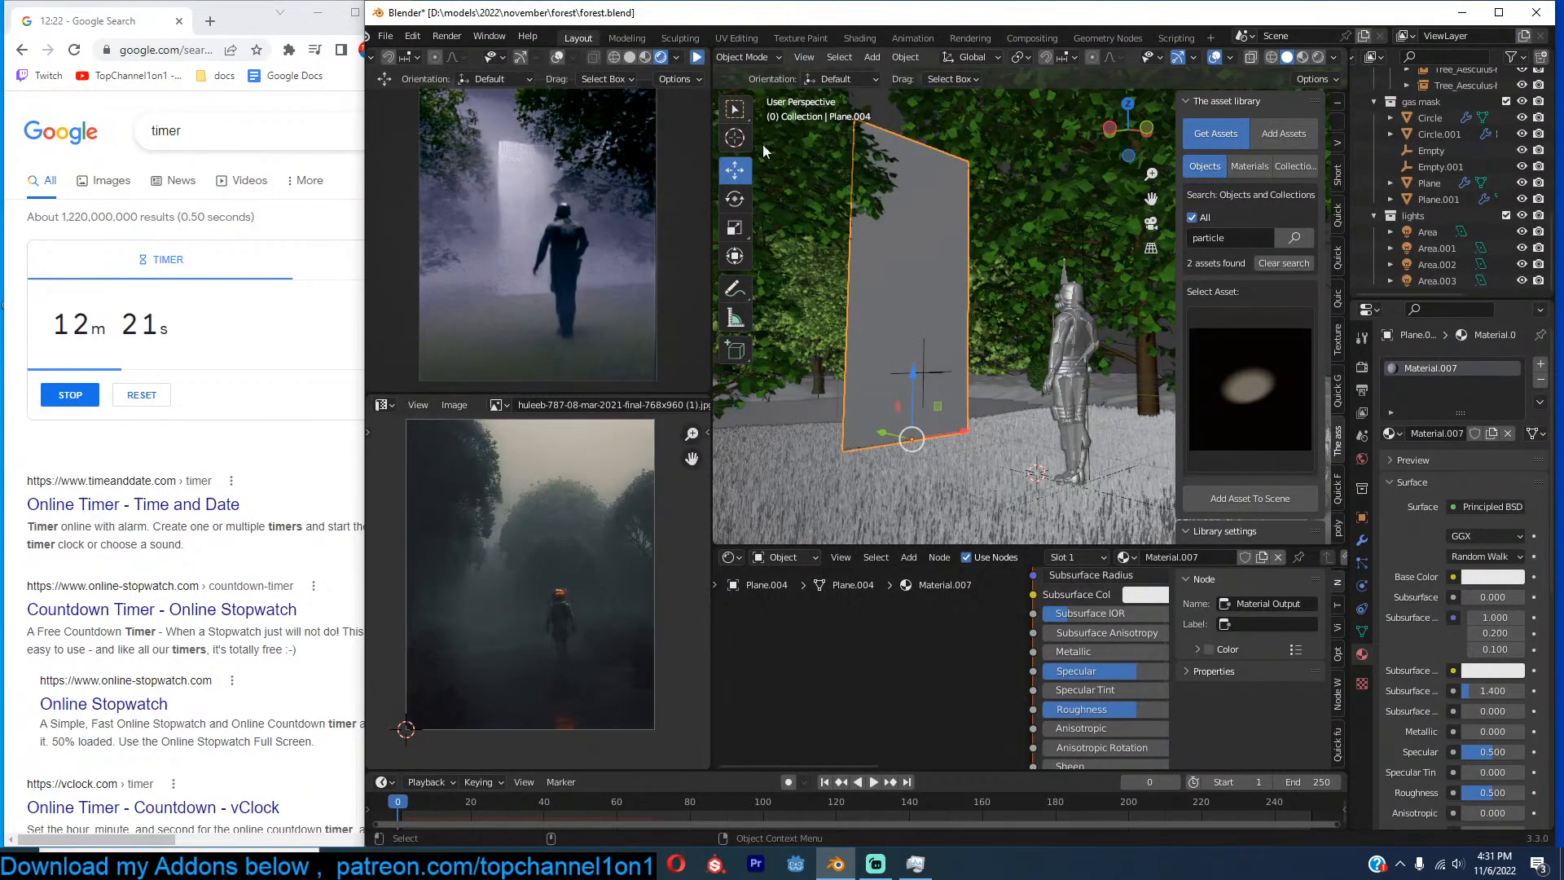
key("space")
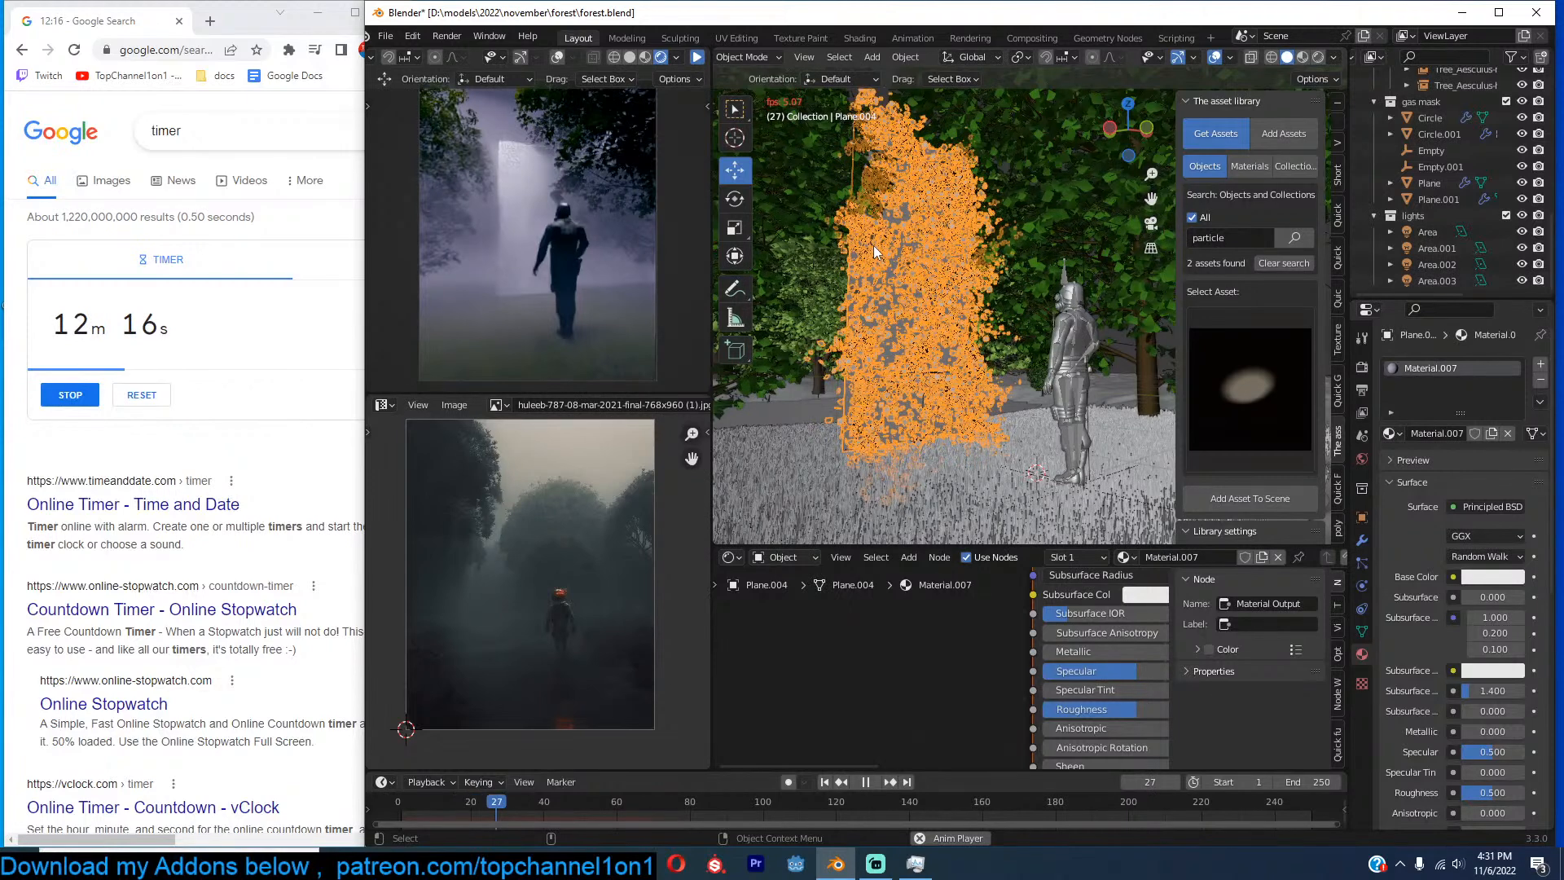
key("space")
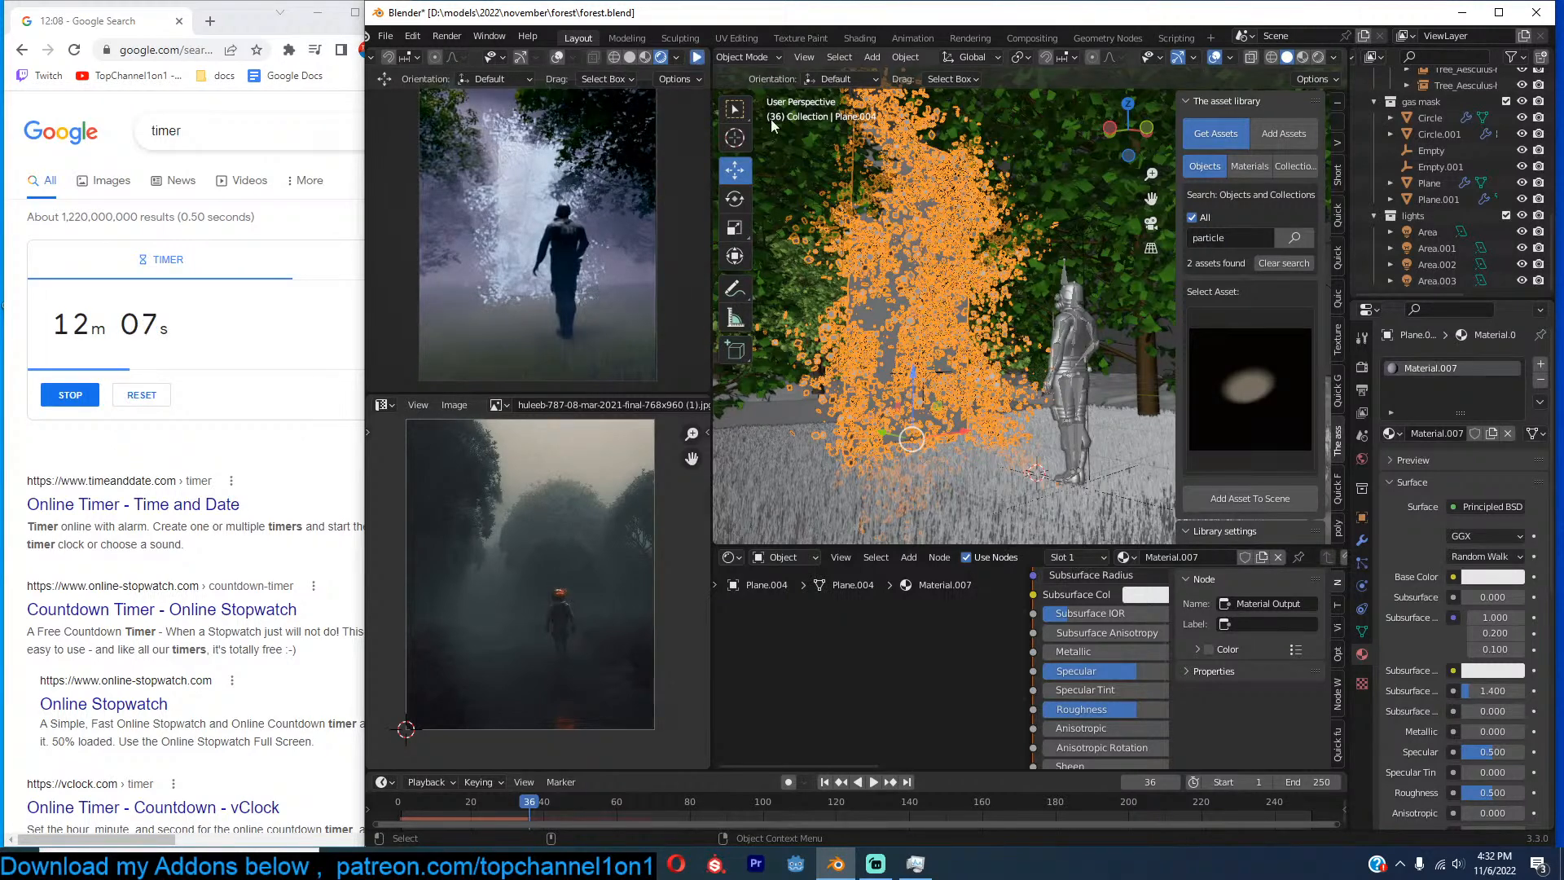
Add a Translucent BSDF node to the particle element's material and connect it to the Mix Shader in place of the Emission node.
scroll(1051, 304, "down", 5)
middle_click_drag(1053, 321, 1059, 276)
left_click(1023, 410)
scroll(1025, 668, "down", 2)
middle_click_drag(1024, 668, 824, 687)
scroll(929, 670, "up", 1)
key("shift+a")
left_click(930, 655)
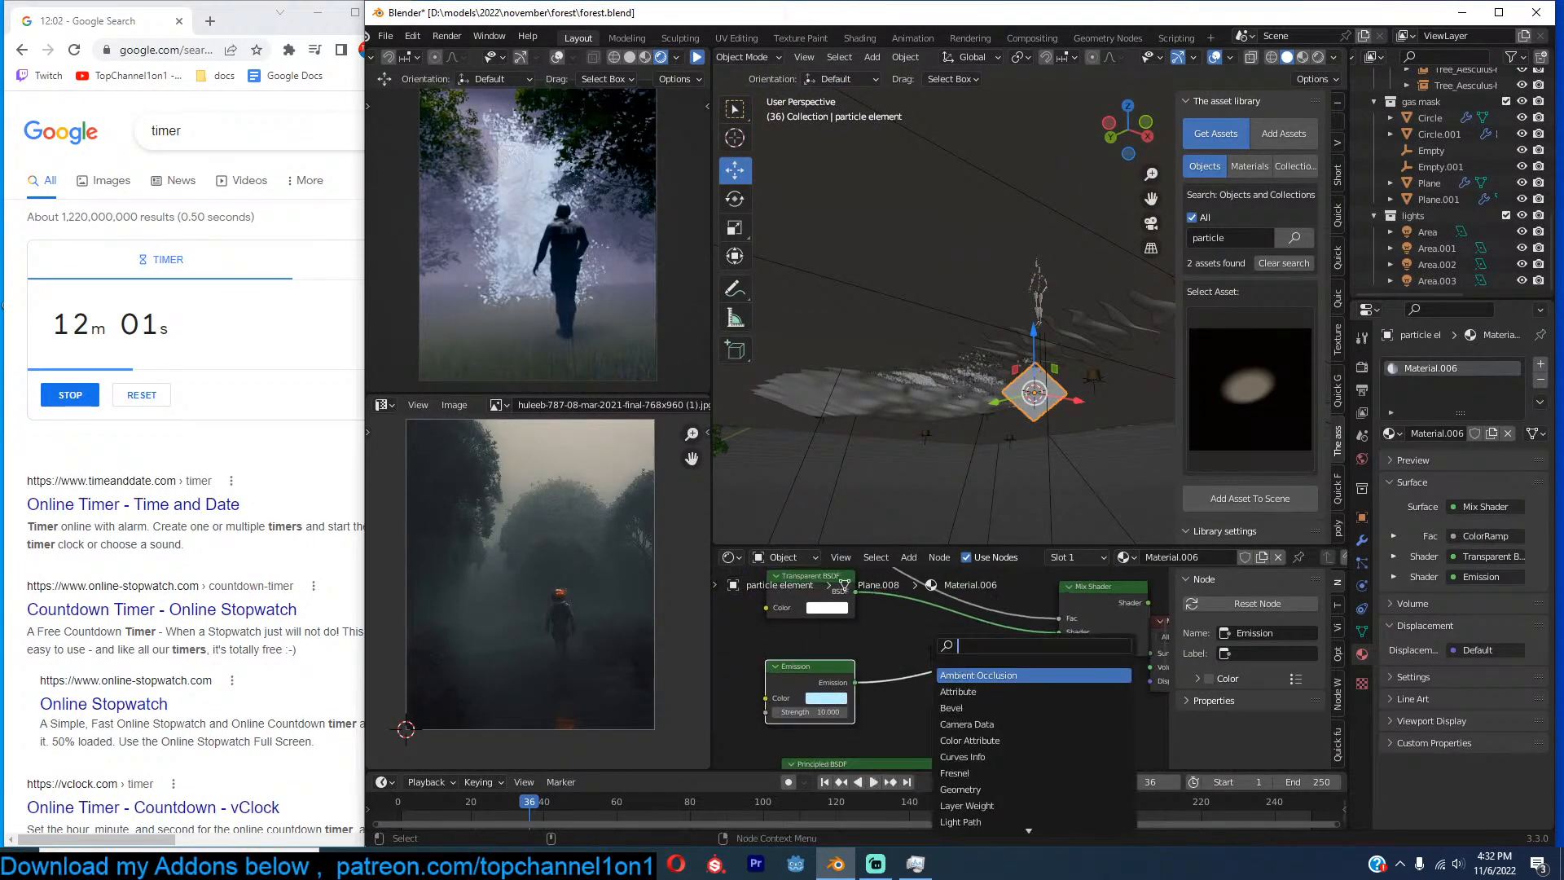
type("tra")
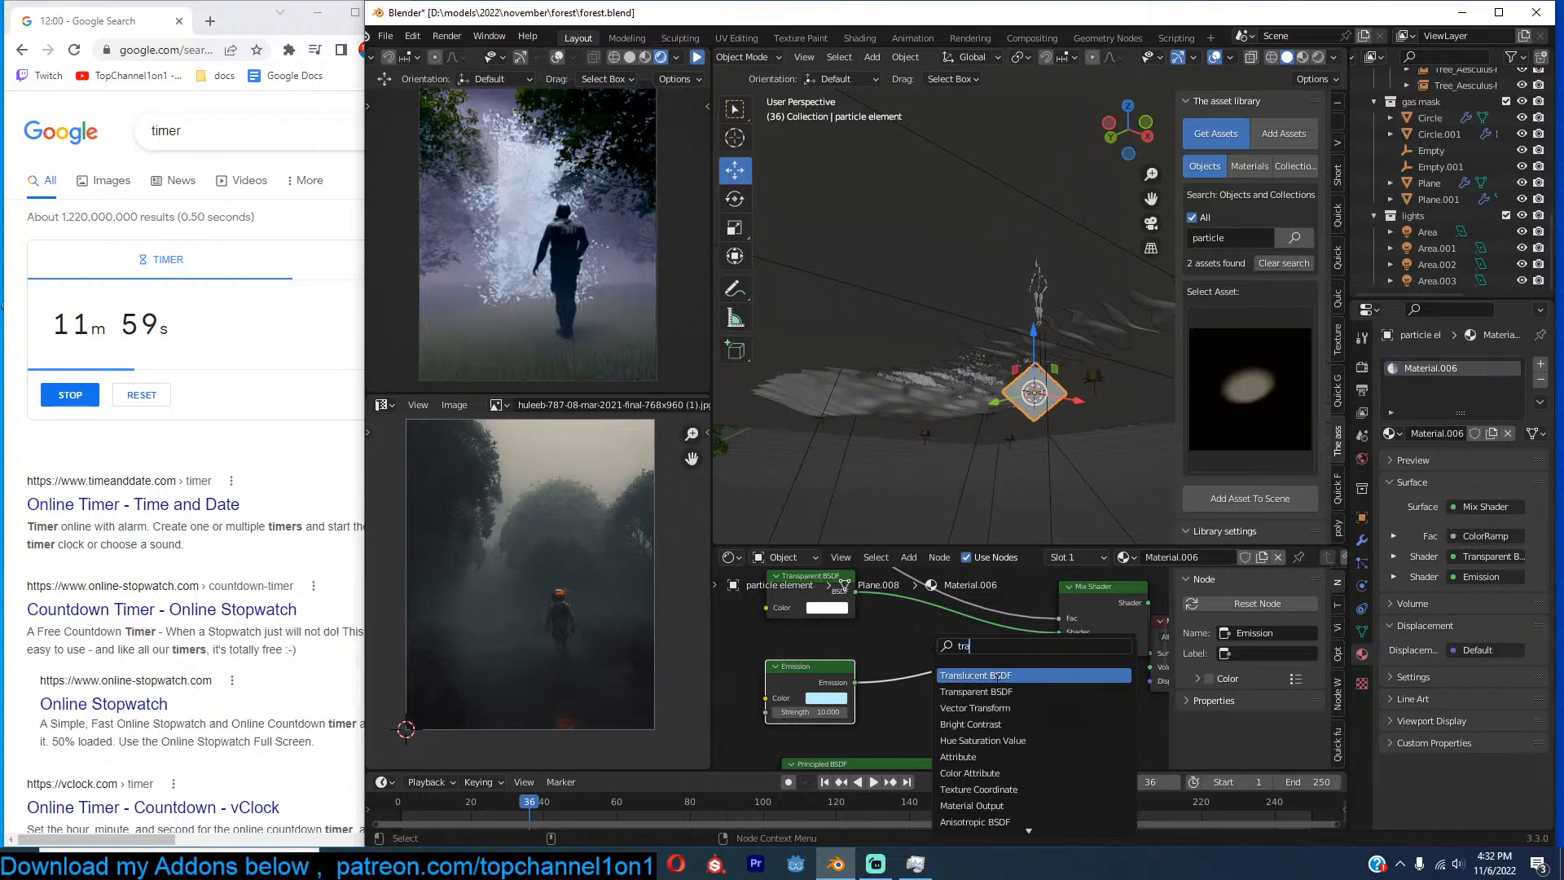
left_click(1001, 675)
left_click(992, 720)
left_click_drag(1010, 706, 1059, 646)
Set the Translucent BSDF node's color to a pale yellow-orange and save the file.
left_click(985, 722)
left_click(1004, 590)
left_click(956, 403)
key("ctrl+s")
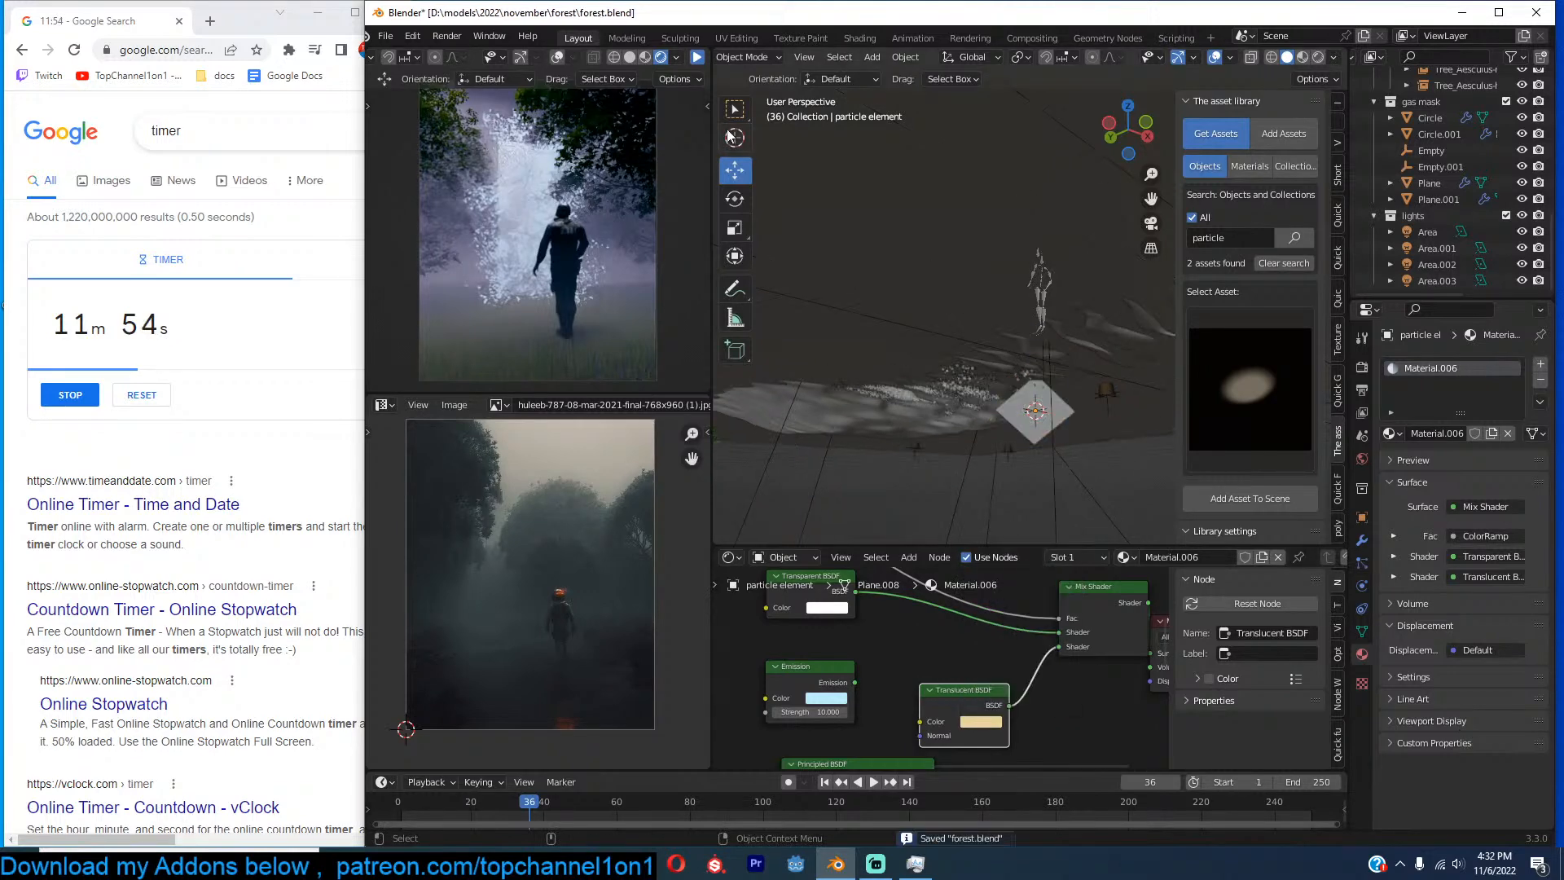
Delete only the face of the portal plane so its edges remain, return to frame 0, and save the file.
scroll(1074, 425, "up", 2)
middle_click_drag(1073, 425, 1008, 386)
scroll(1063, 487, "up", 3)
left_click(1009, 386)
key("Tab")
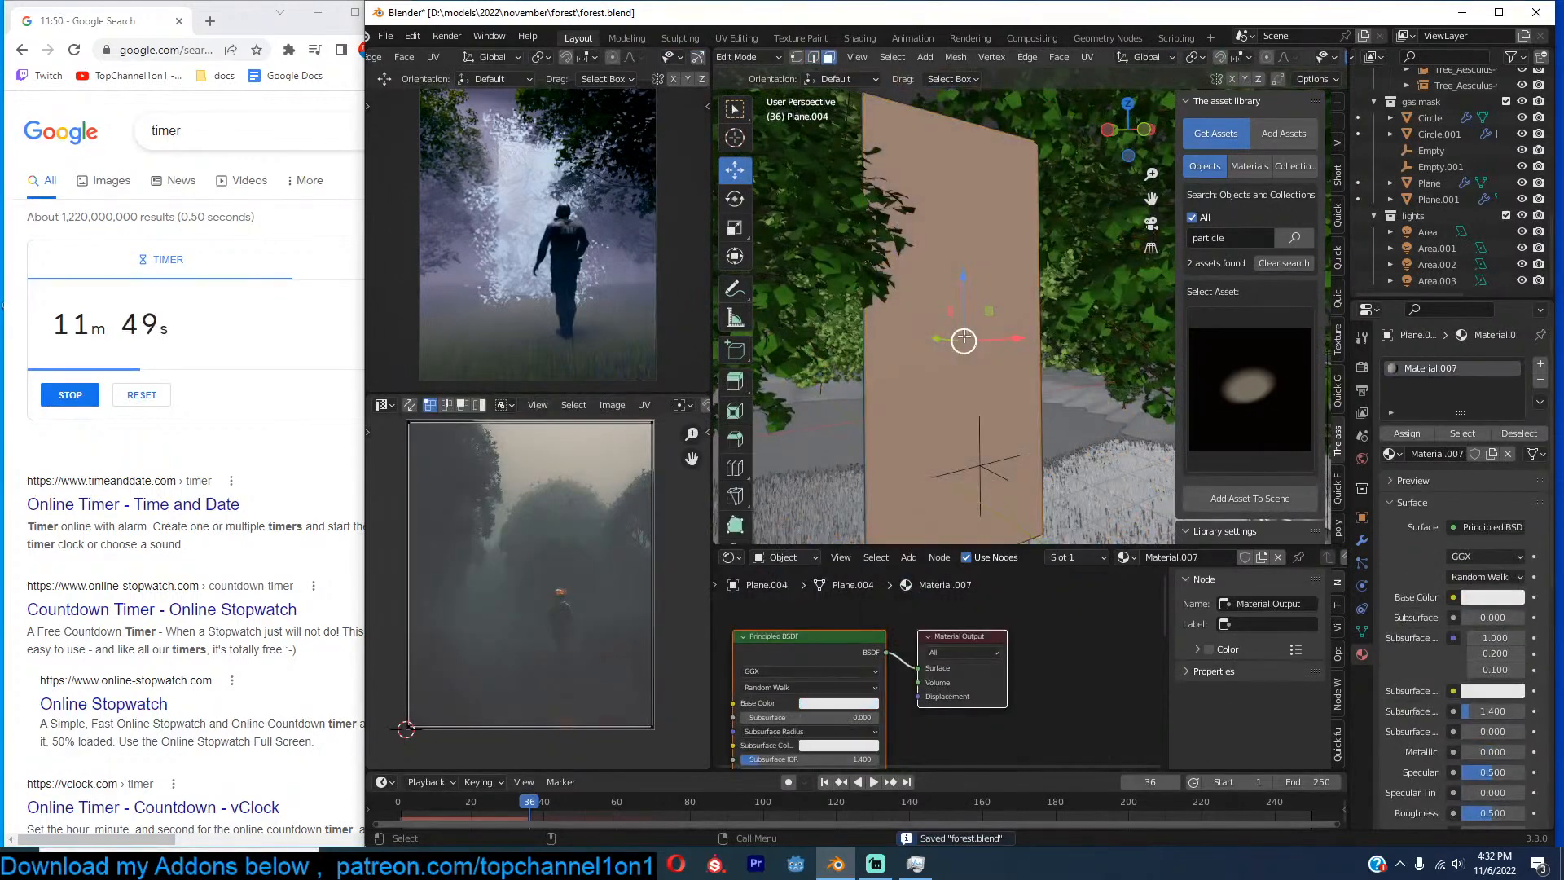
key("x")
left_click(964, 371)
key("Tab")
key("shift+Left")
key("ctrl+s")
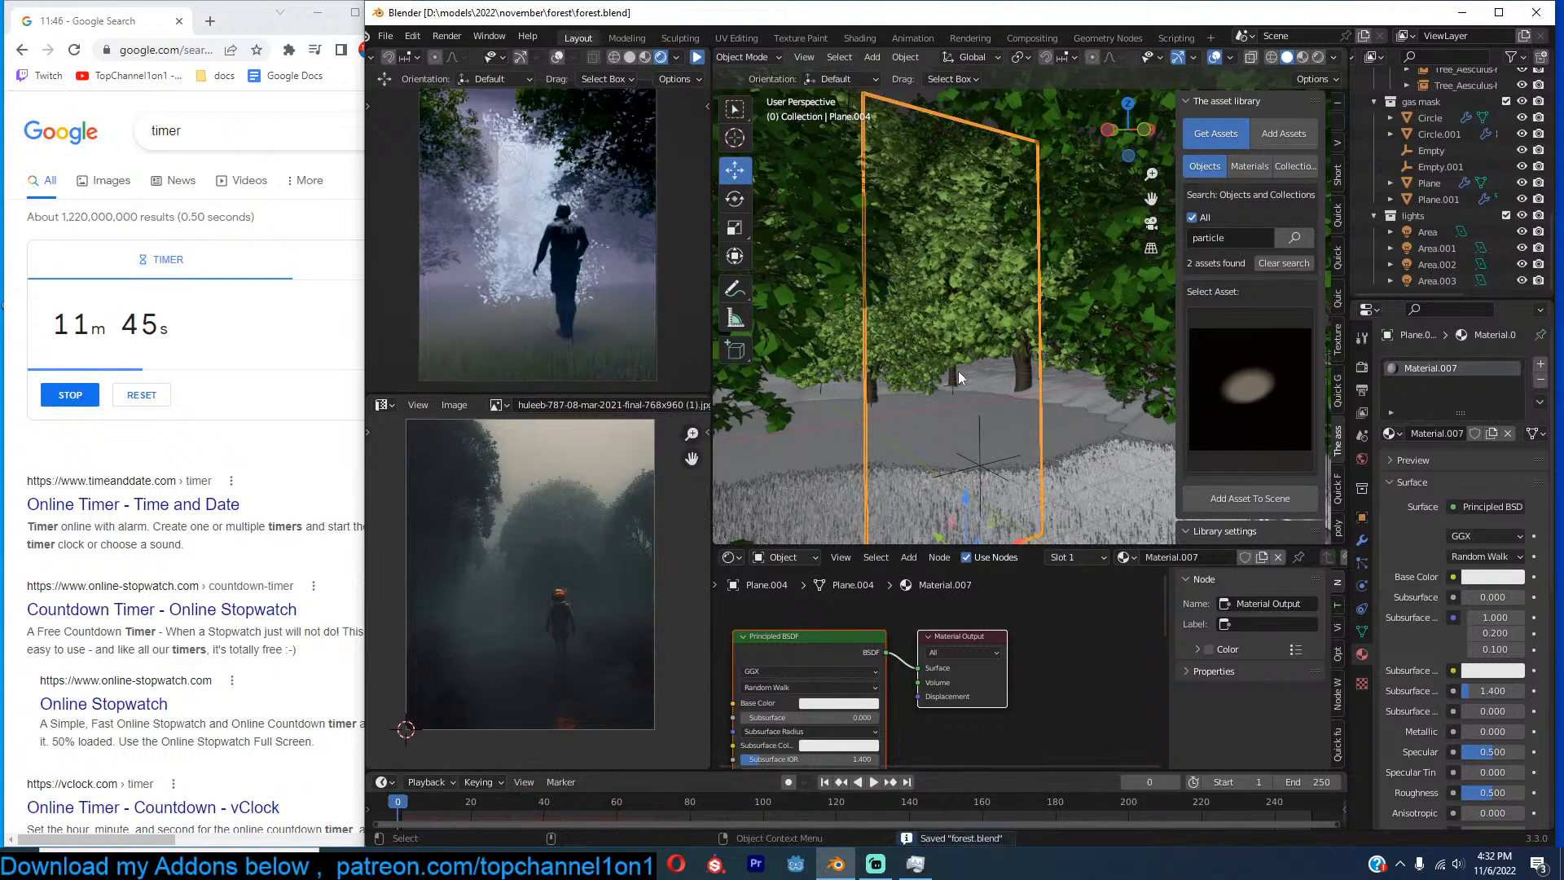
Play the particle simulation from frame 0 to frame 37 and refresh the rendered camera preview.
left_click(971, 369)
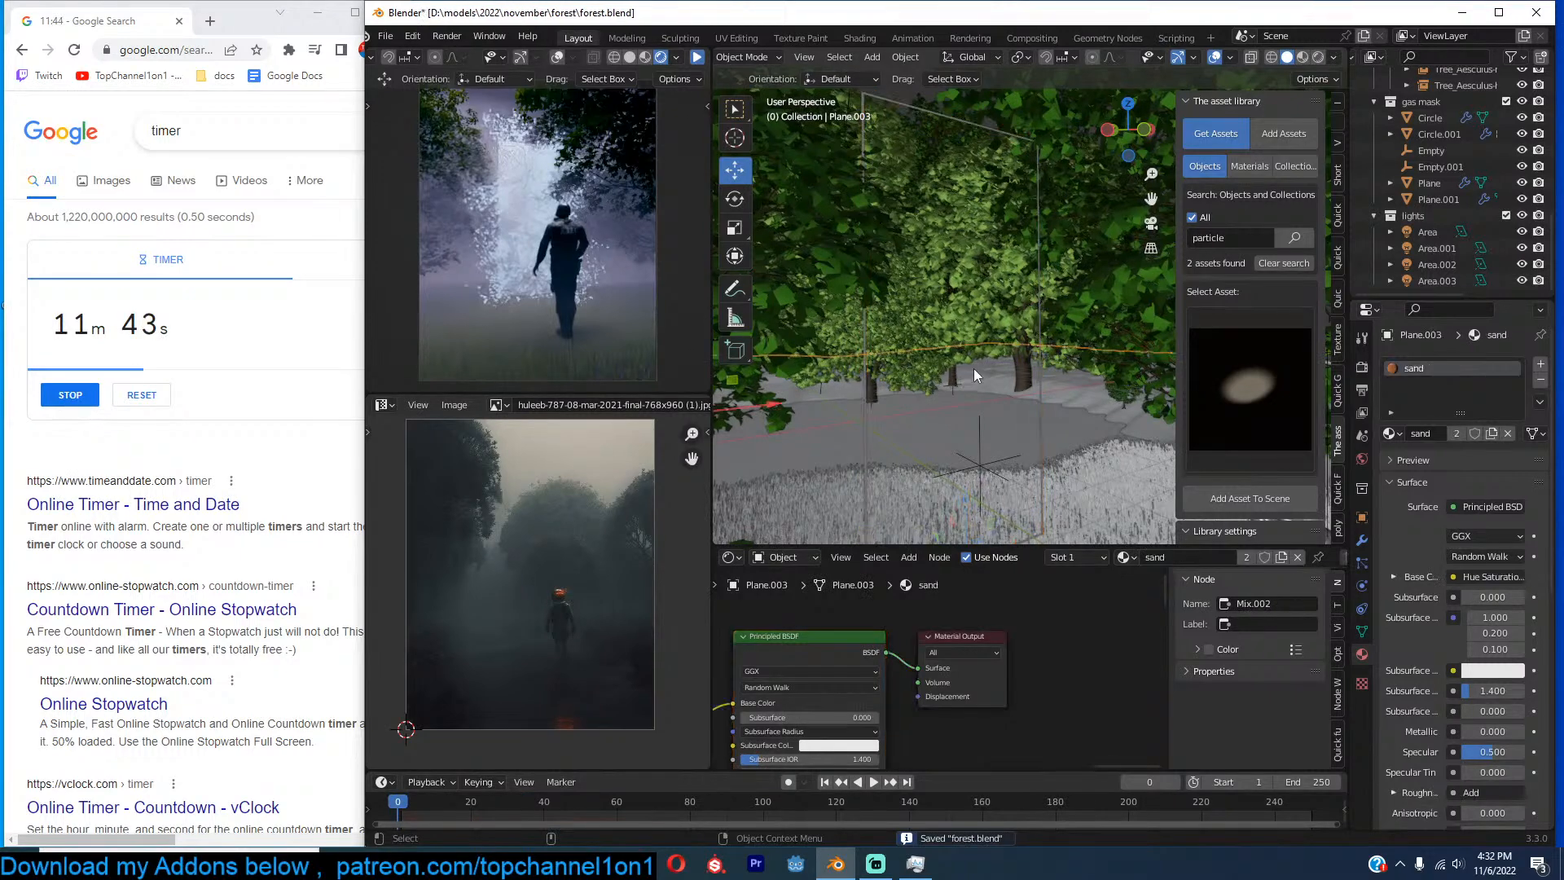
key("space")
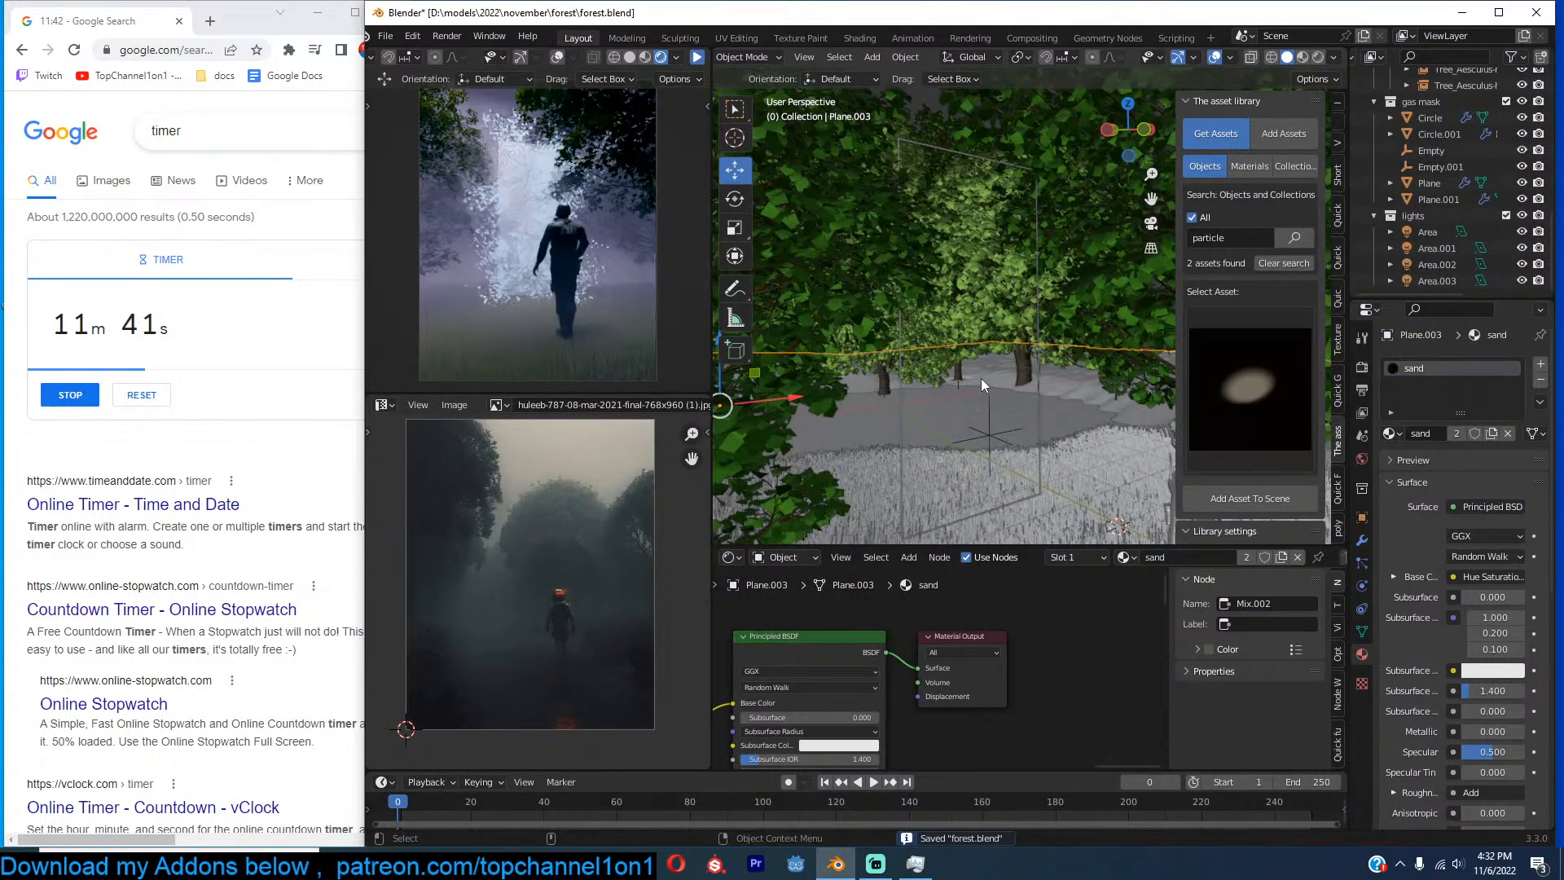
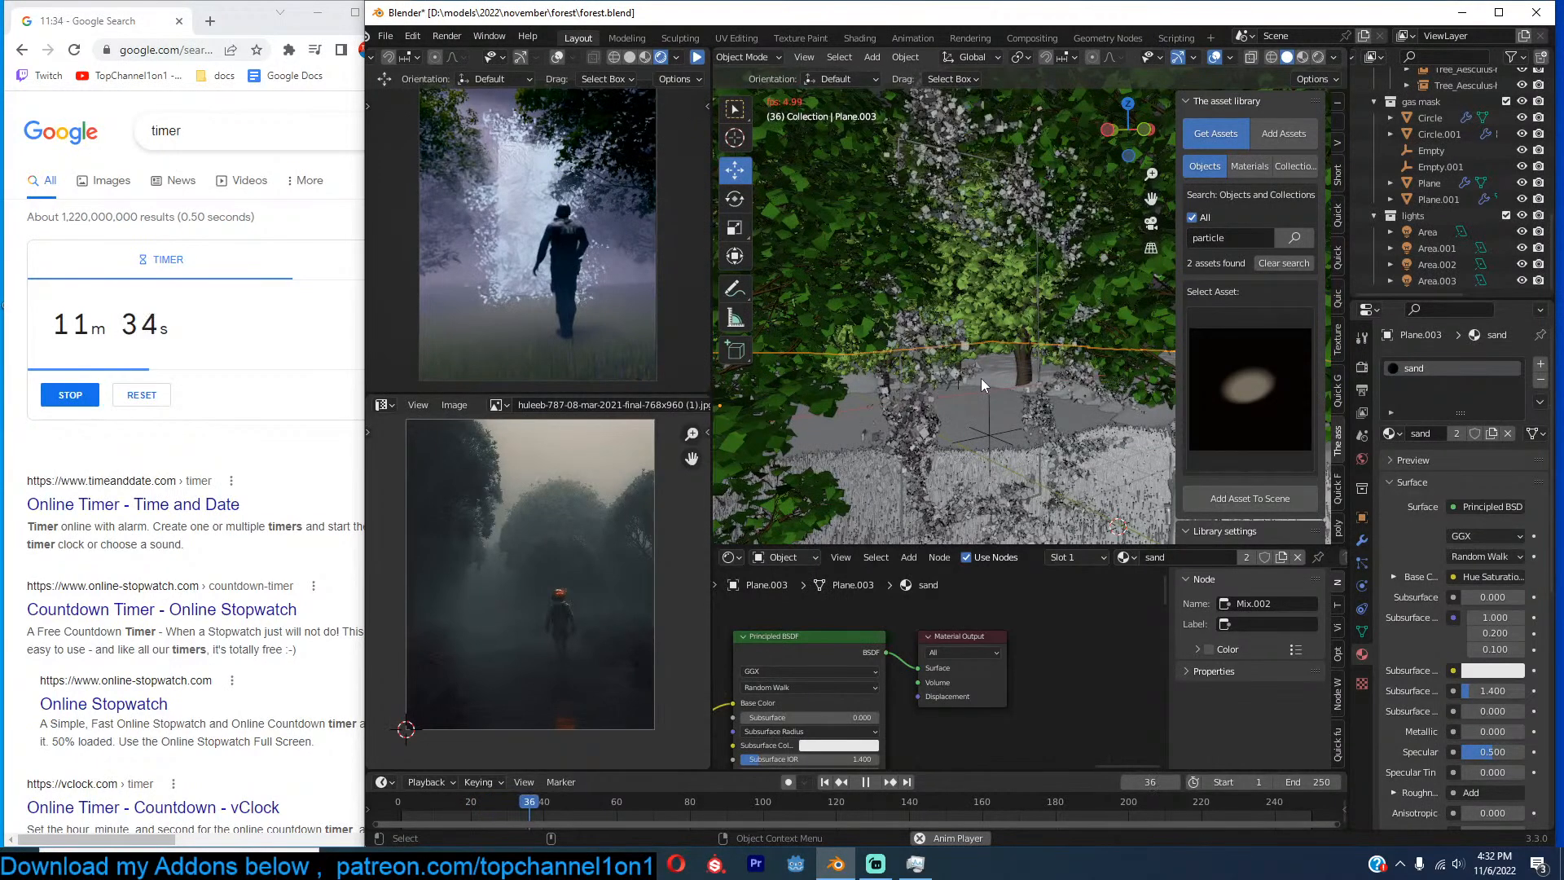
left_click(697, 57)
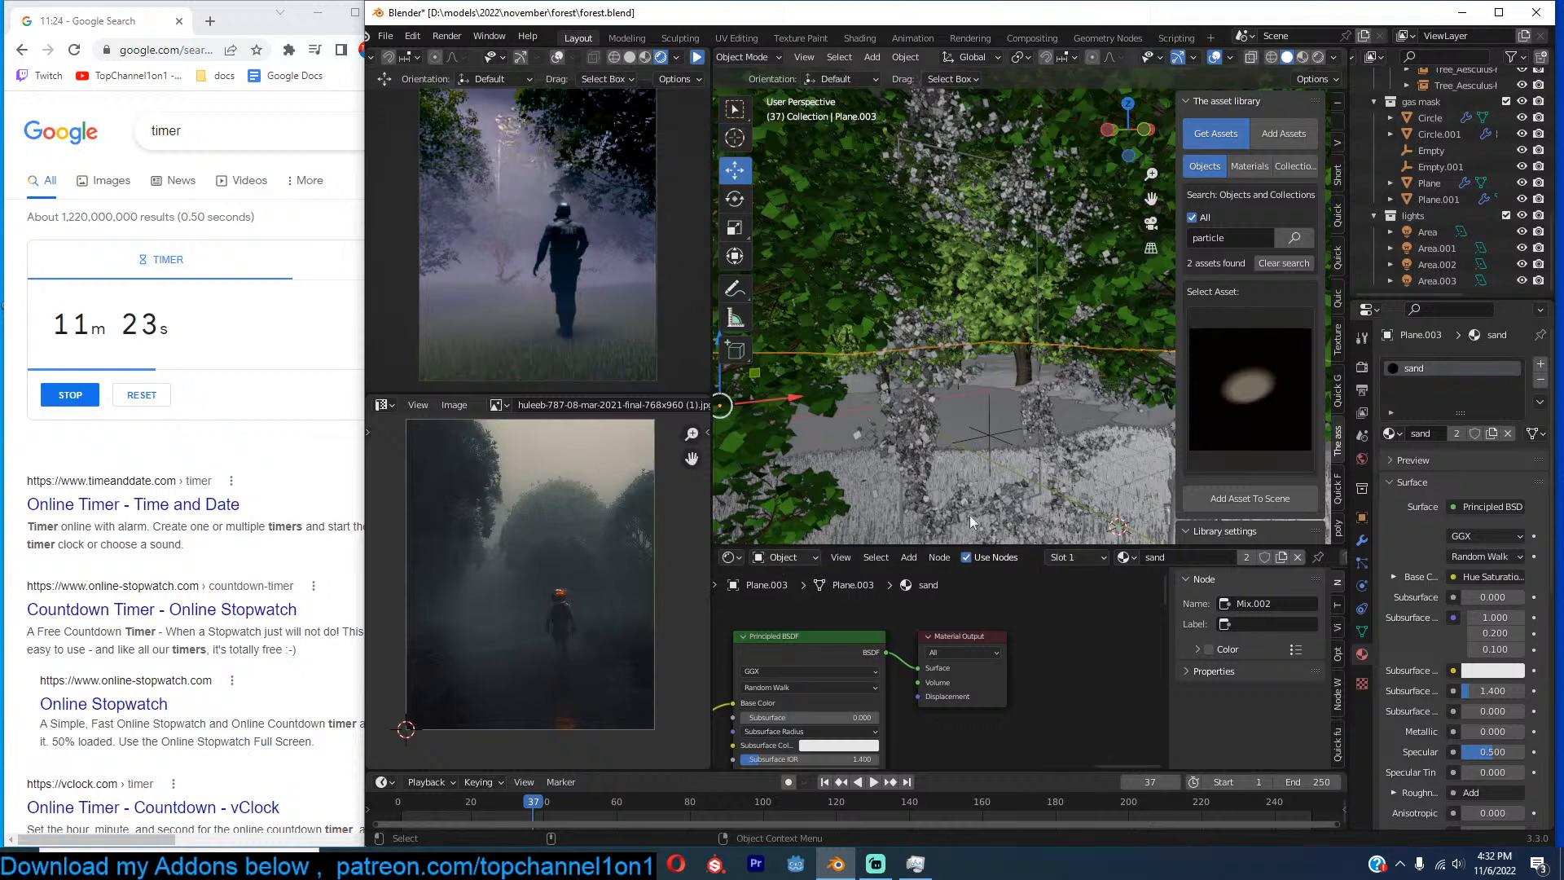
Try the Emission node as the particle material's second Mix Shader input, and switch back to the Translucent BSDF.
key("KP_Decimal")
left_click(1049, 304)
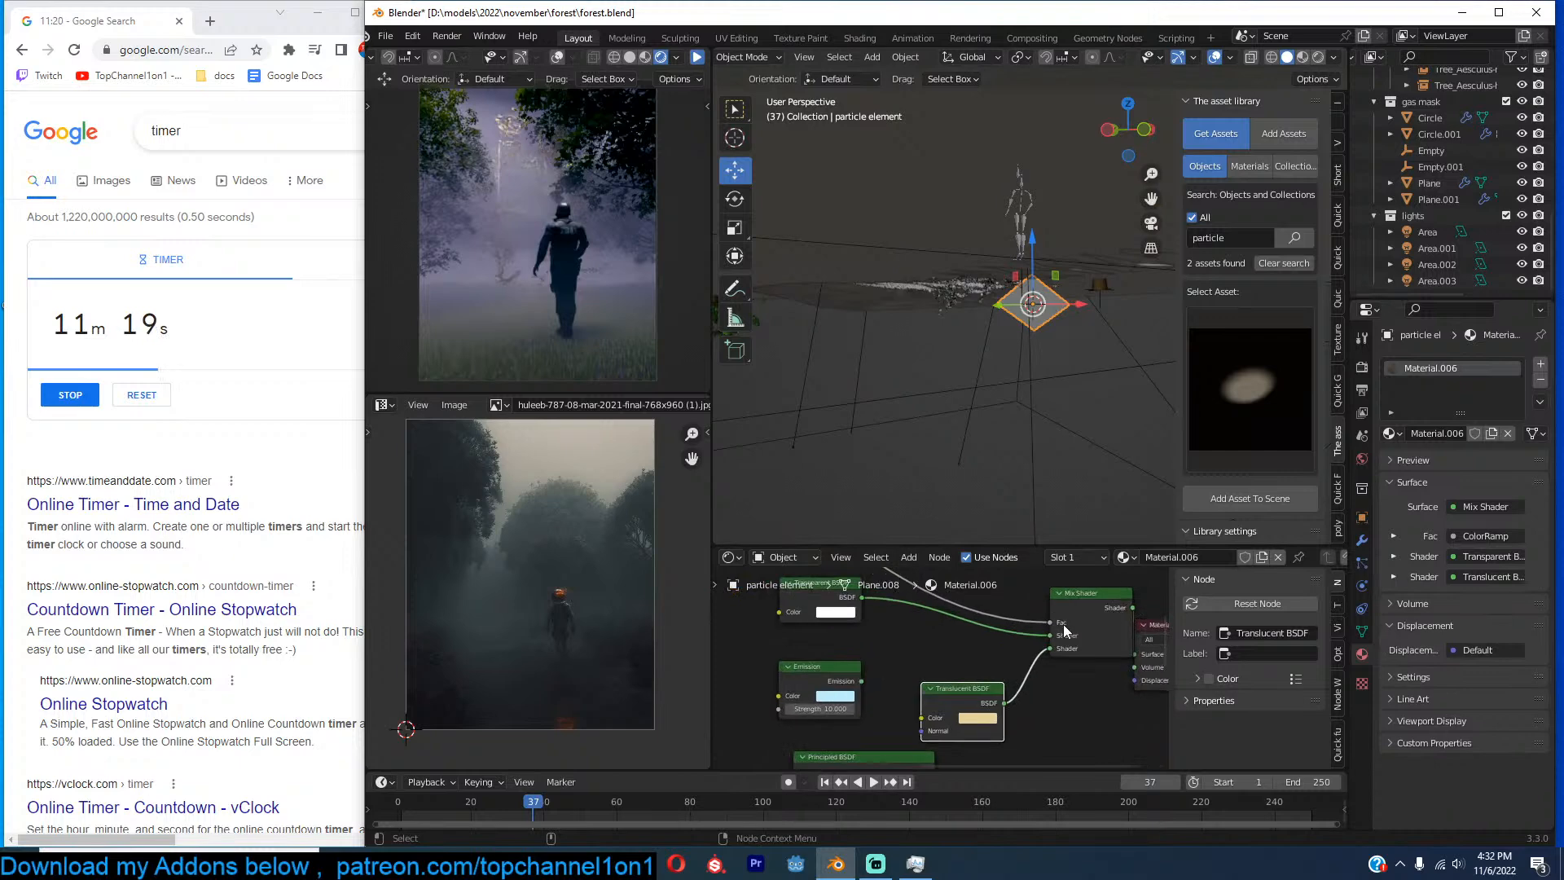
left_click_drag(861, 680, 1049, 649)
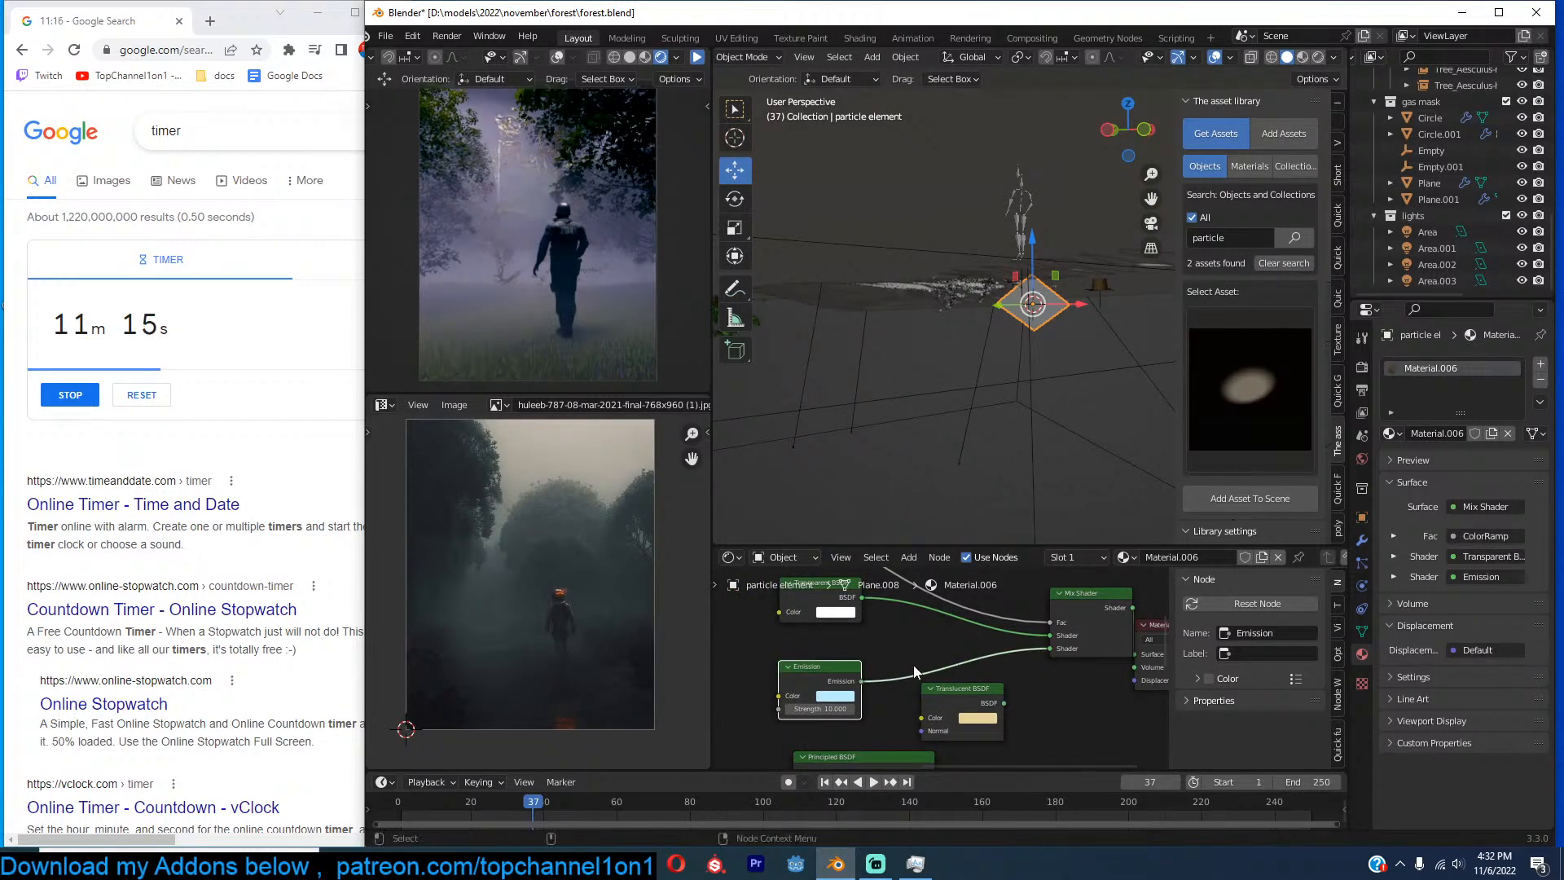
middle_click_drag(915, 671, 943, 662)
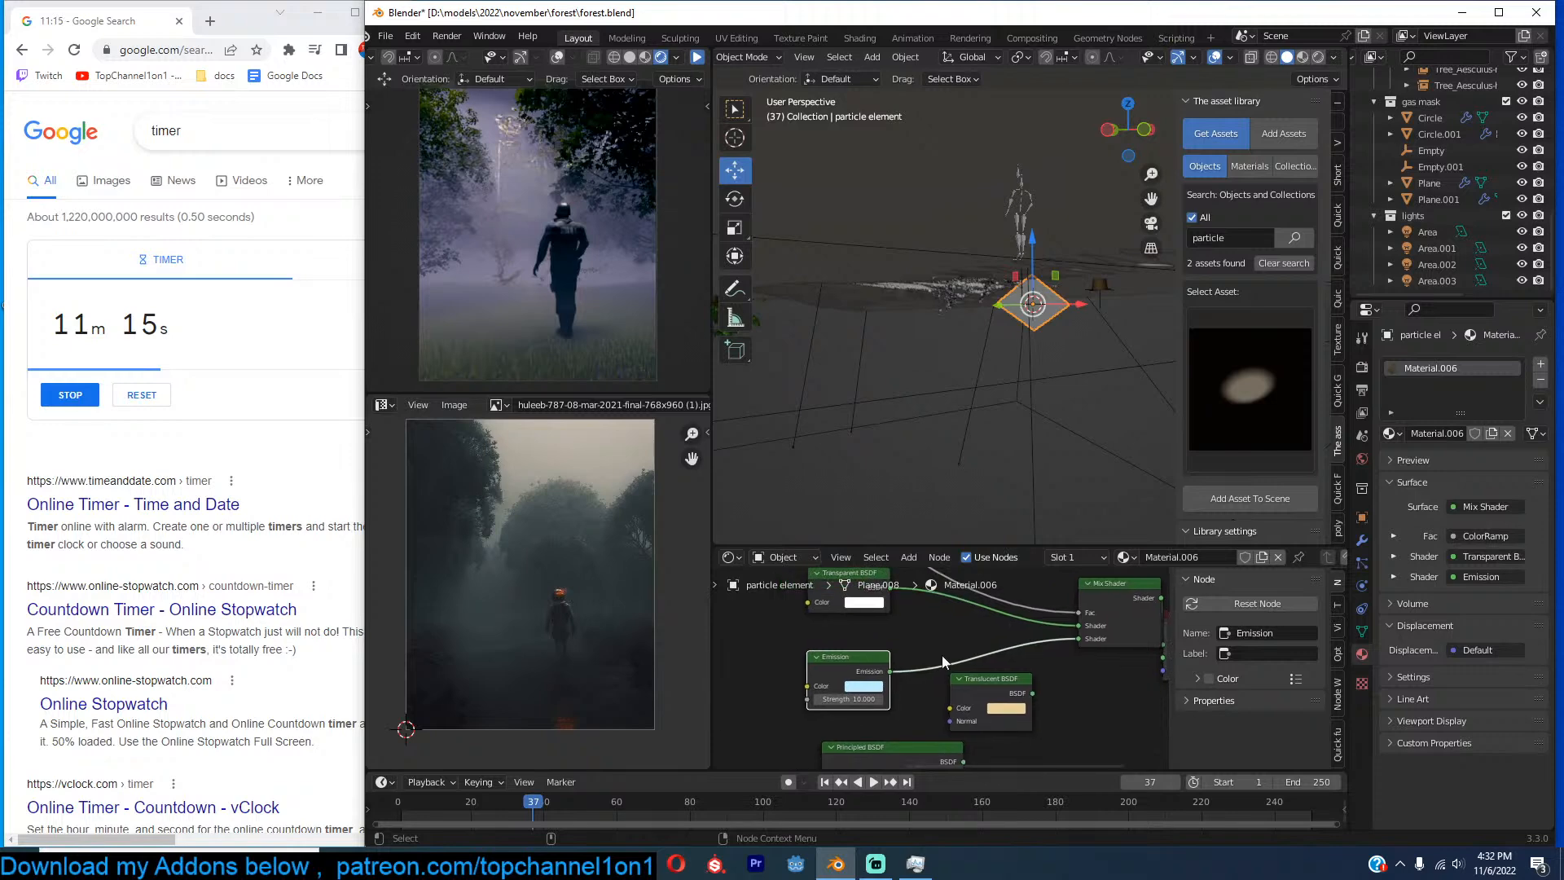
left_click(697, 58)
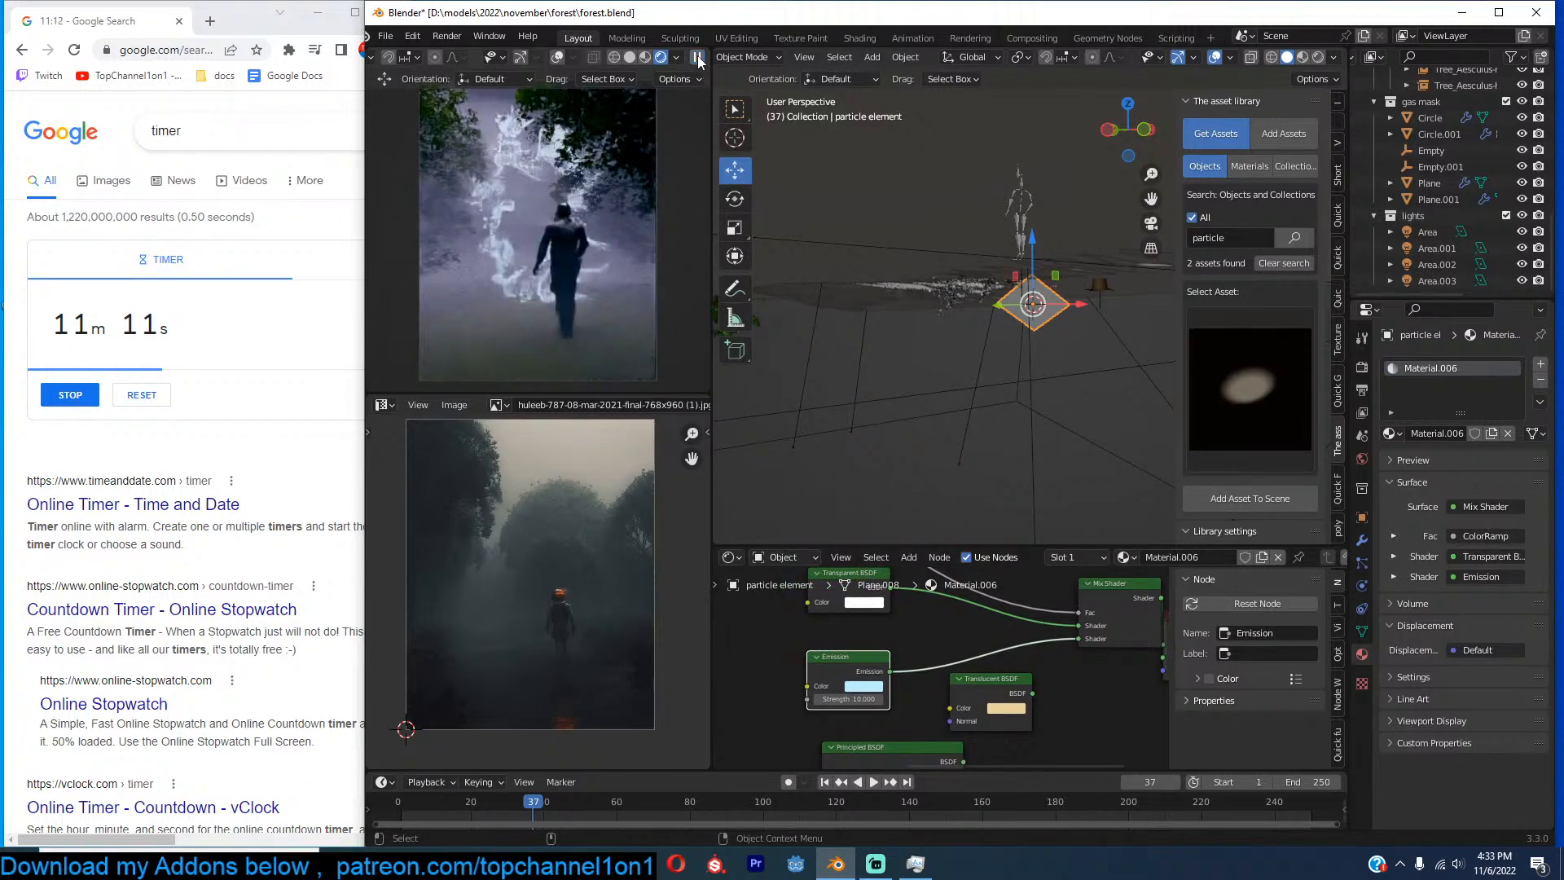
left_click_drag(1032, 693, 1077, 636)
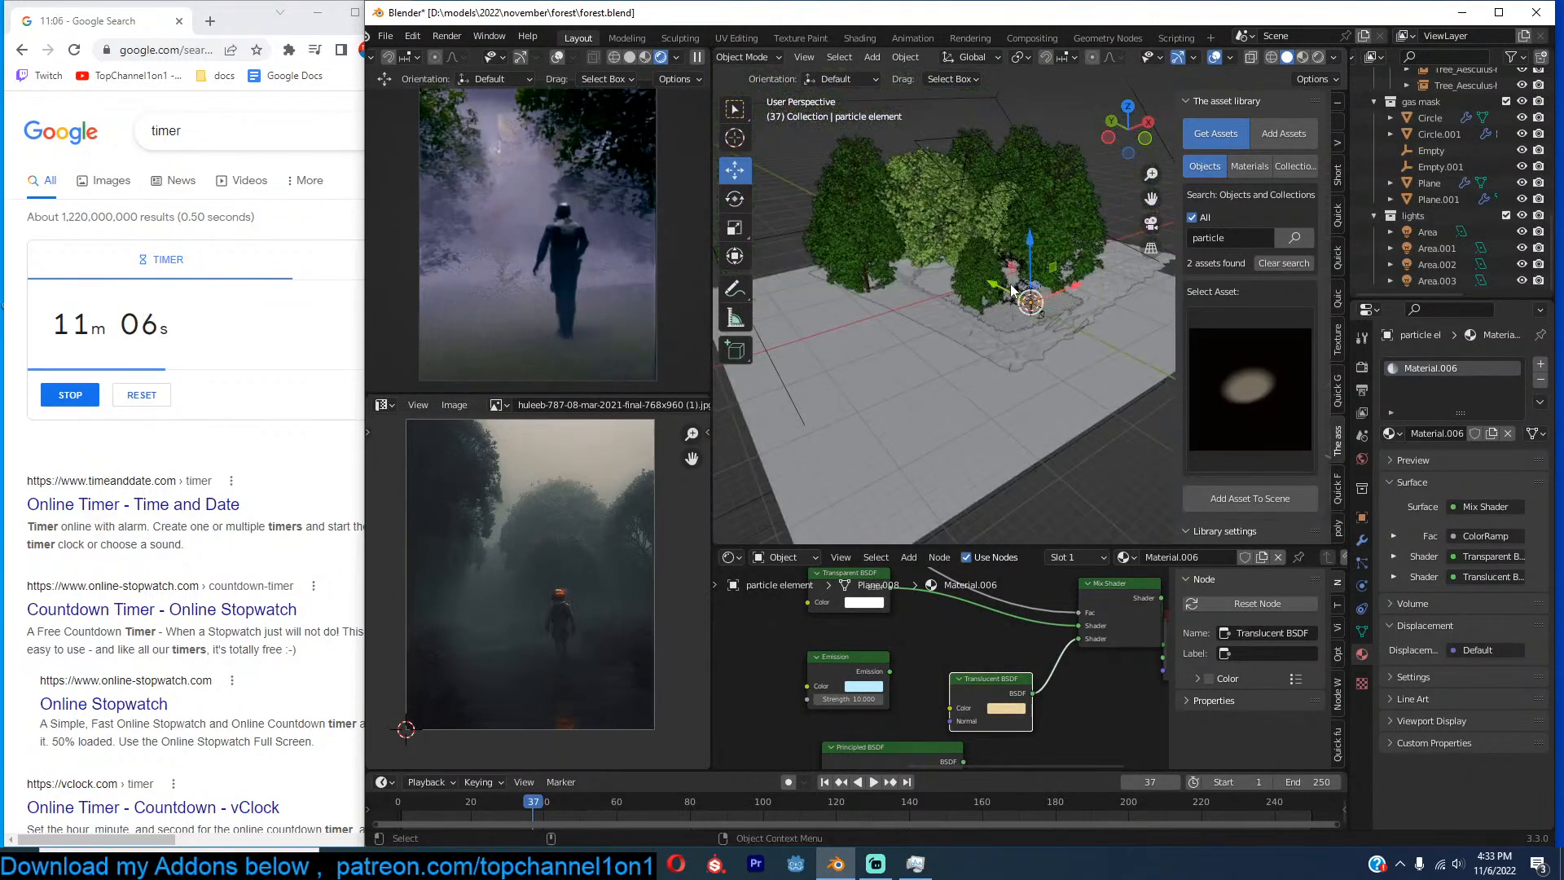
Hide the particle element and the four lights Area to Area.003 in the viewport.
key("h")
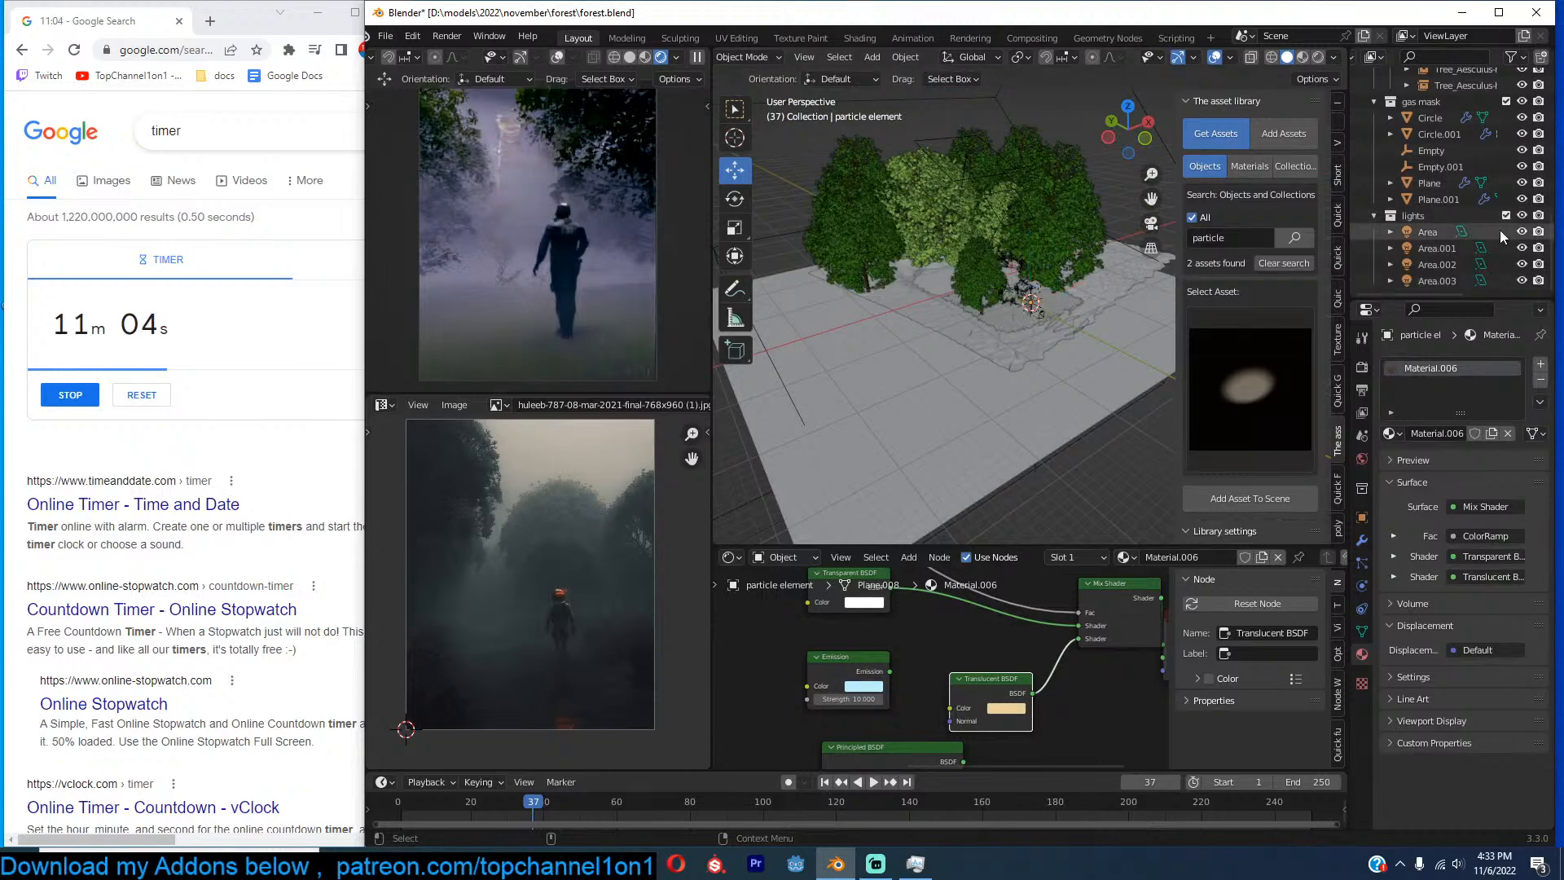
left_click_drag(1521, 232, 1525, 282)
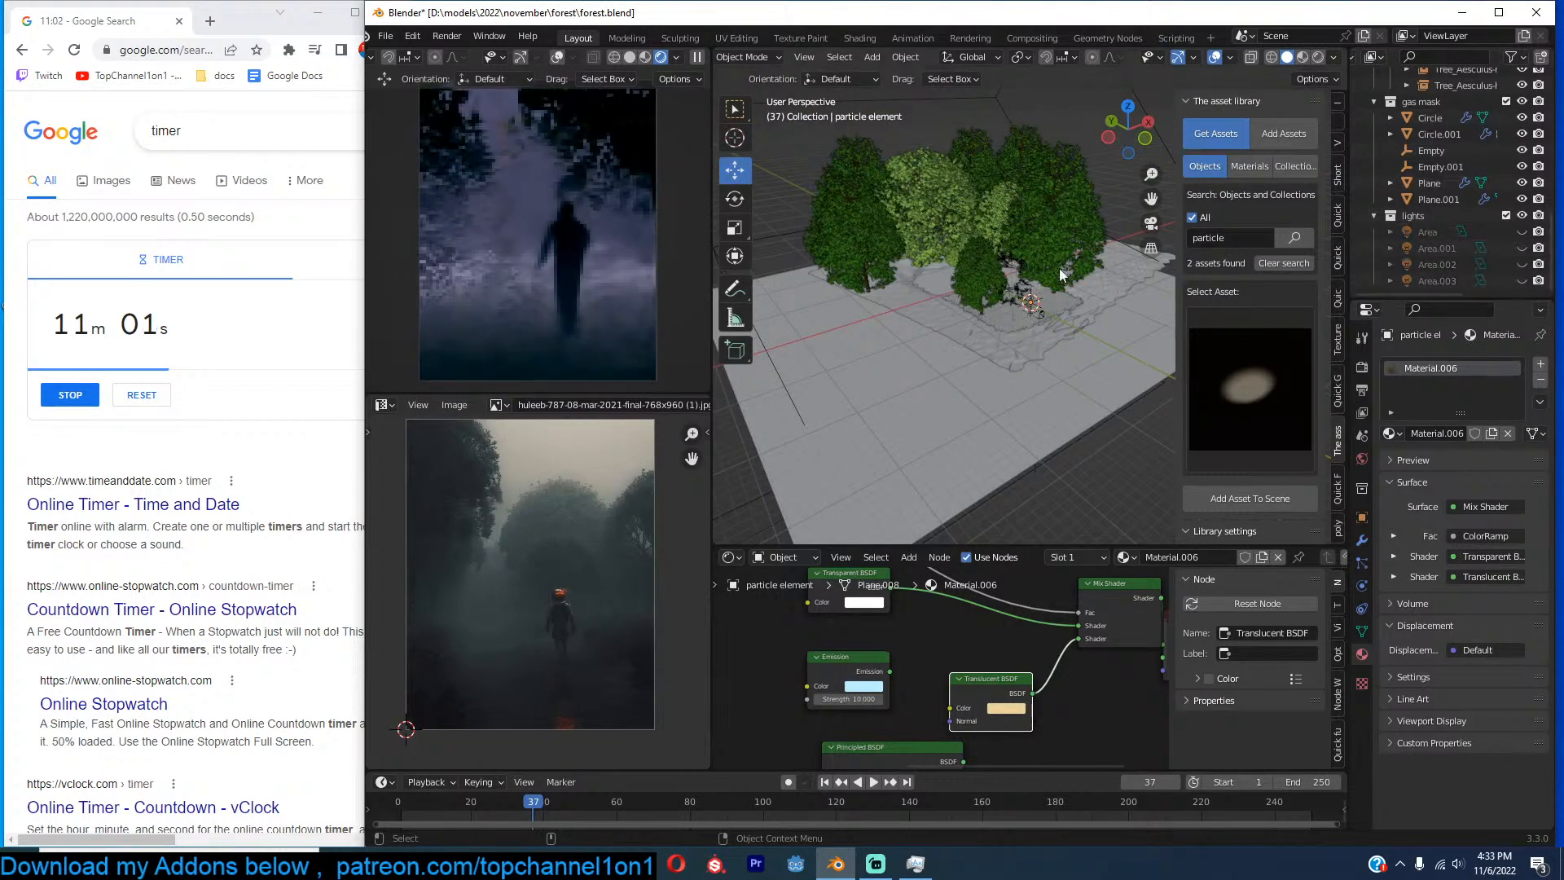
scroll(1028, 313, "down", 2)
middle_click_drag(1028, 311, 1125, 399)
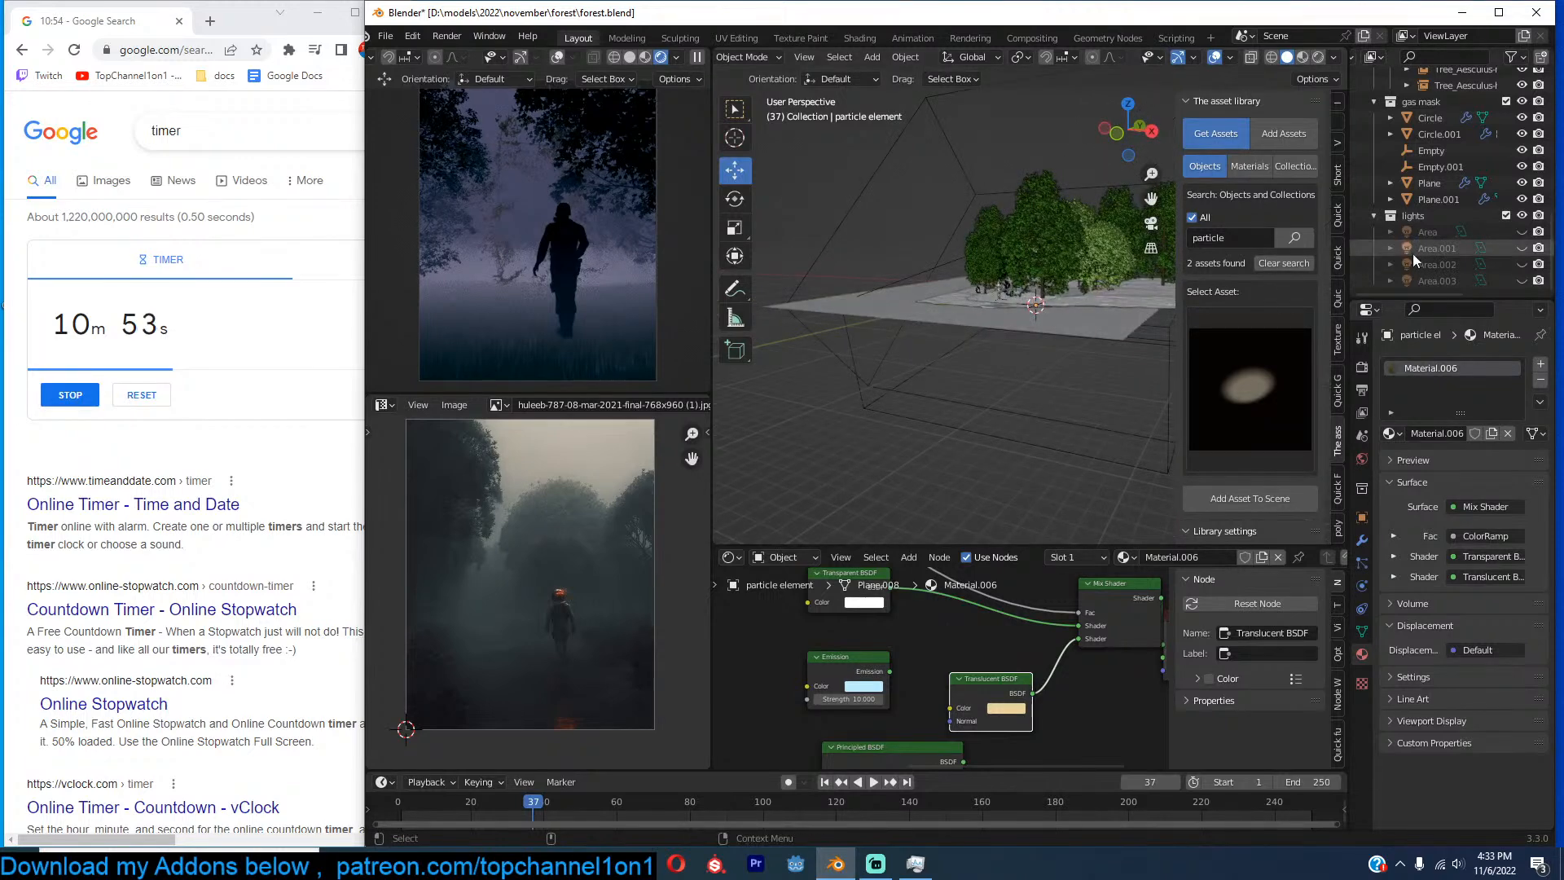
Unhide the Area light and duplicate it, placing the copy in front of the trees toward the ground's negative Y edge.
left_click(1521, 231)
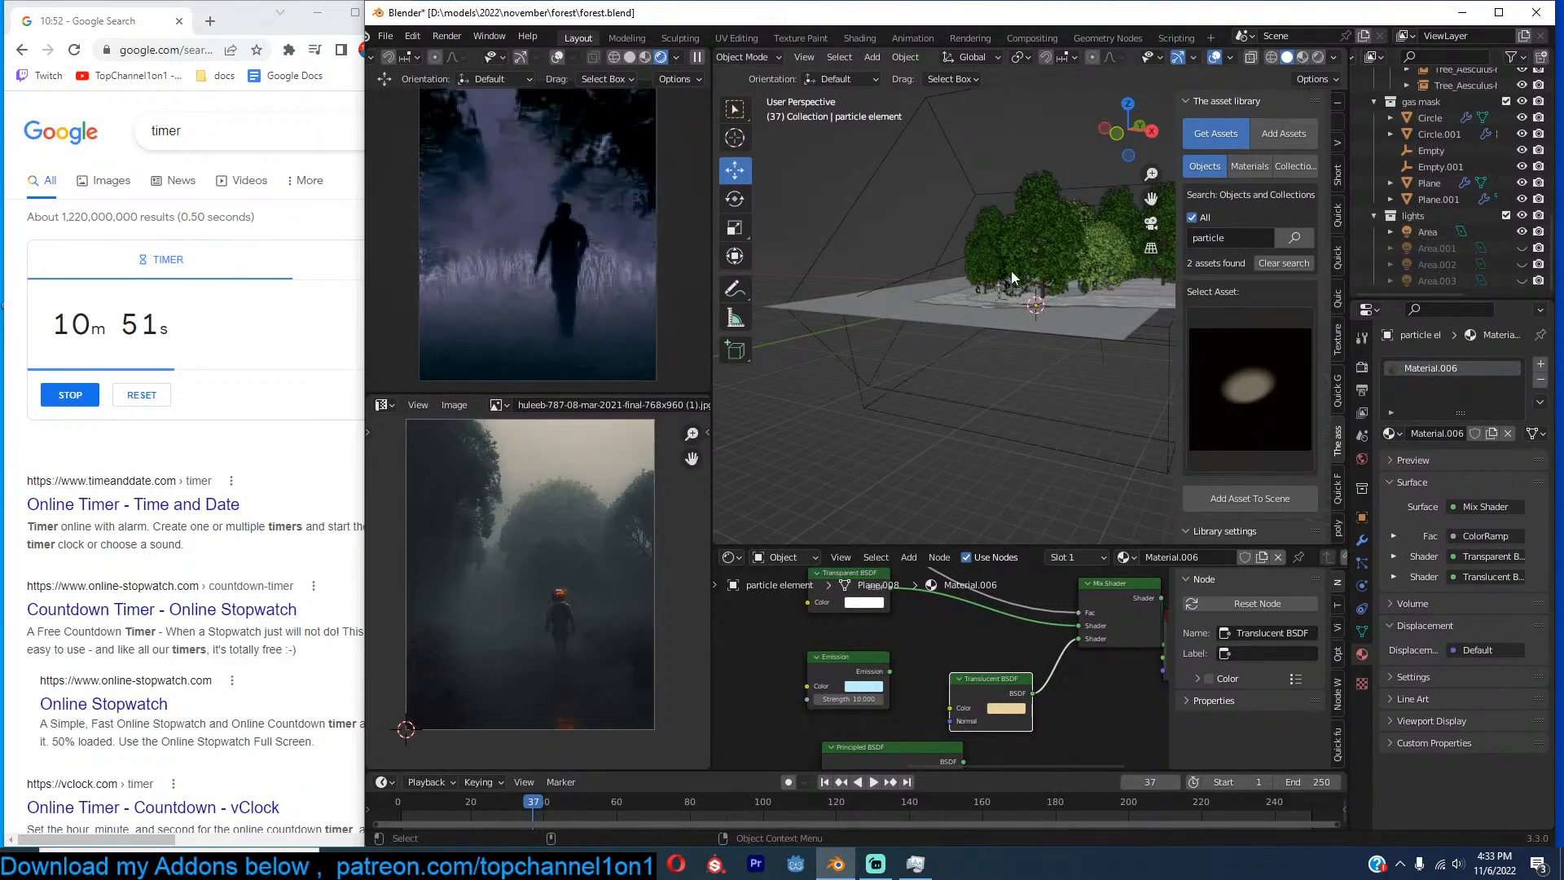
left_click(1427, 231)
middle_click_drag(945, 251, 917, 301)
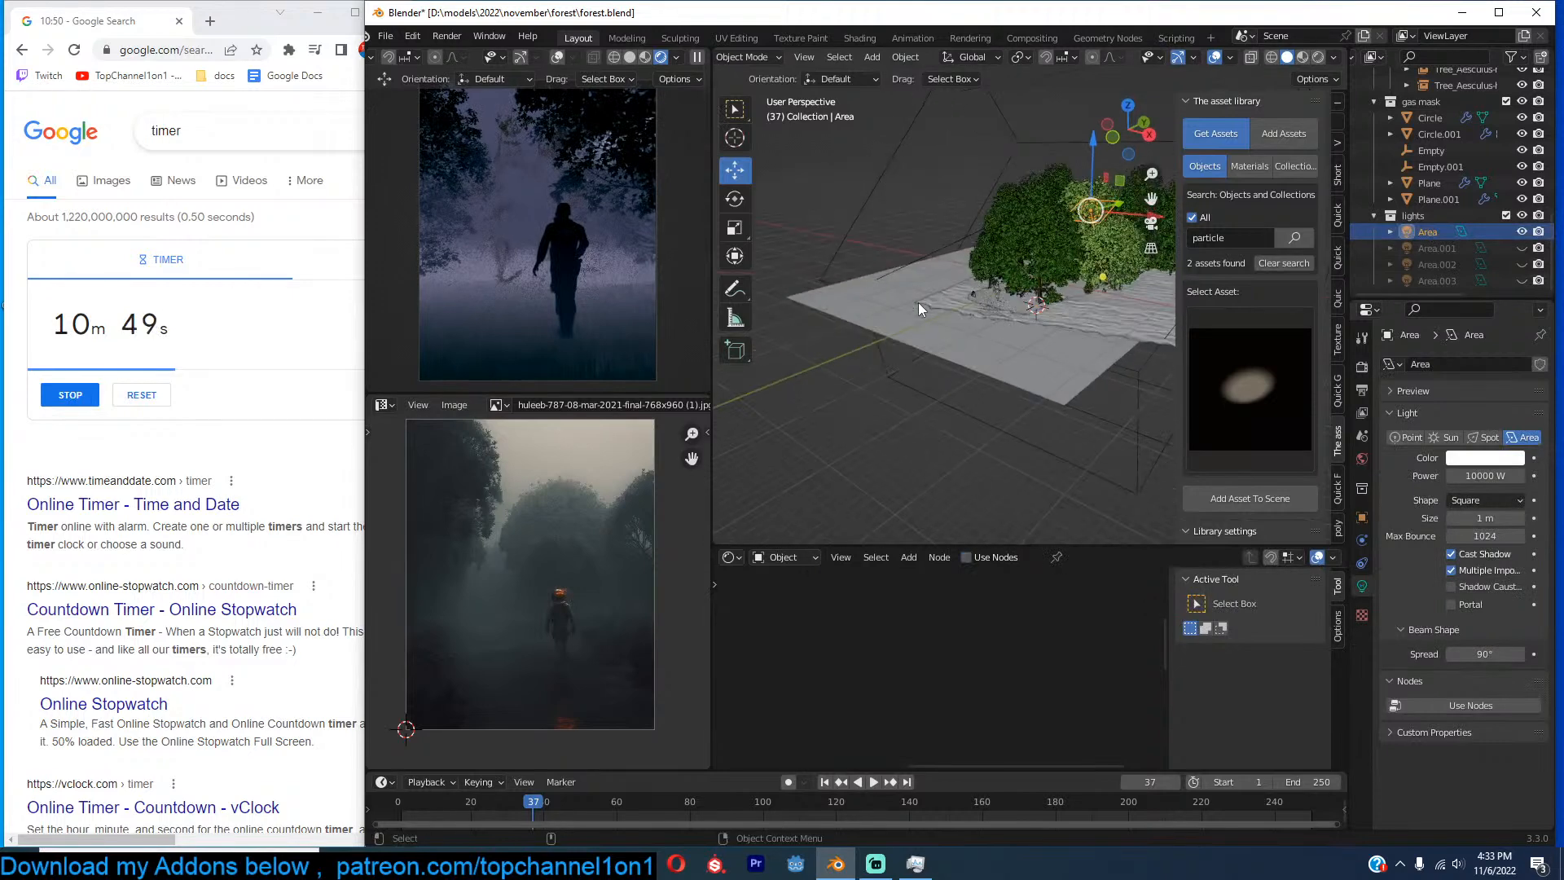
key("KP_7")
key("shift+d")
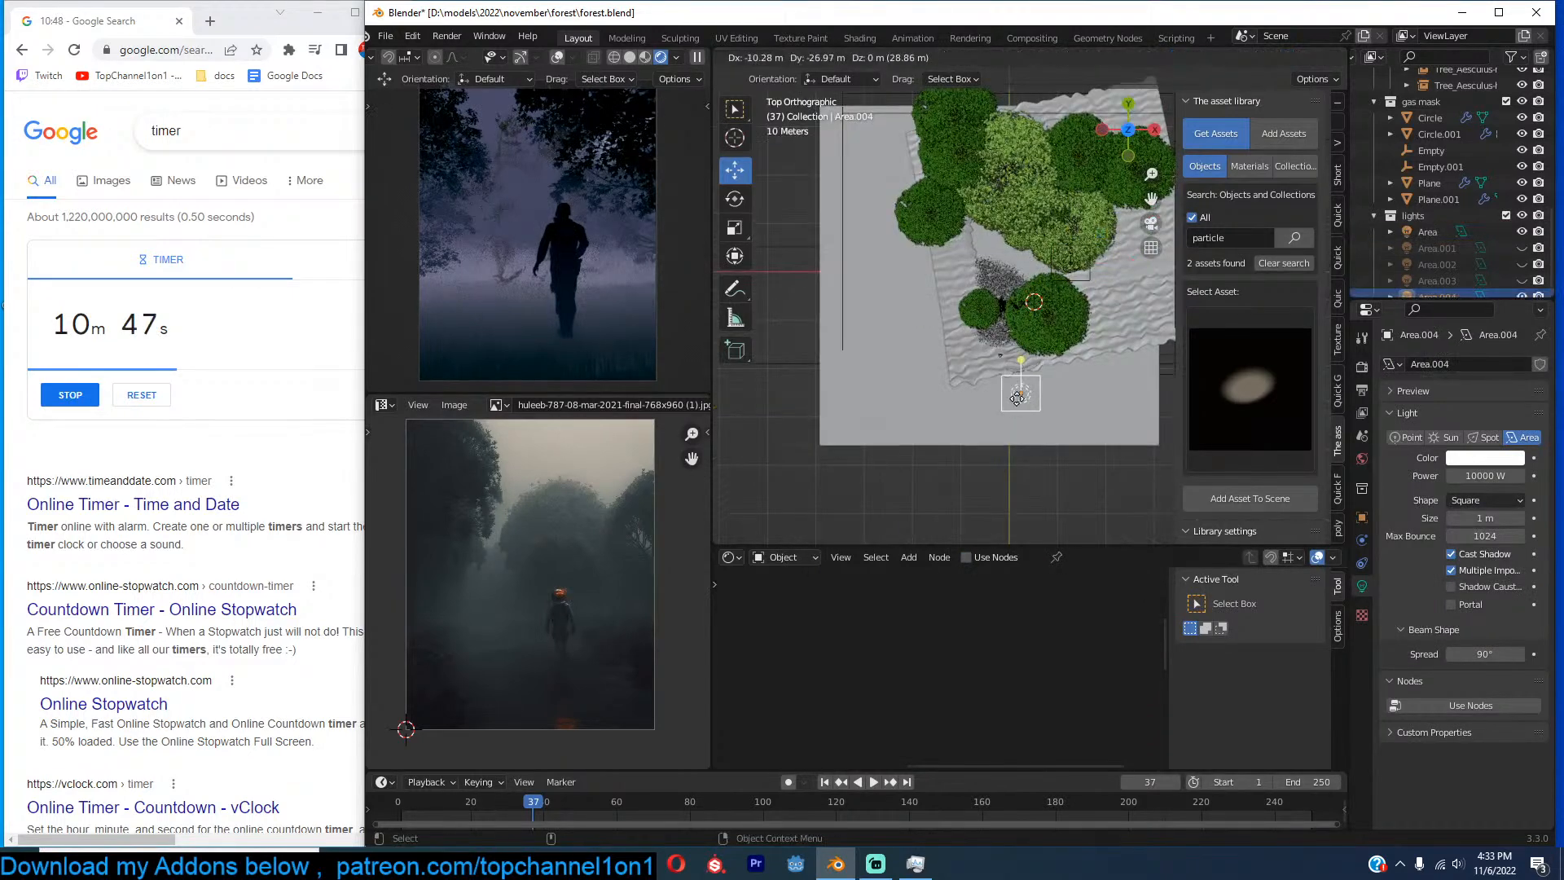
left_click(1007, 409)
Tilt the duplicated area light in front view and raise it to the upper positive X side, aimed down at the trees.
key("KP_1")
key("r")
left_click(933, 431)
key("g")
left_click(1007, 388)
Set the new area light's power to 1000000 W and its beam spread to 30°.
double_click(1469, 476)
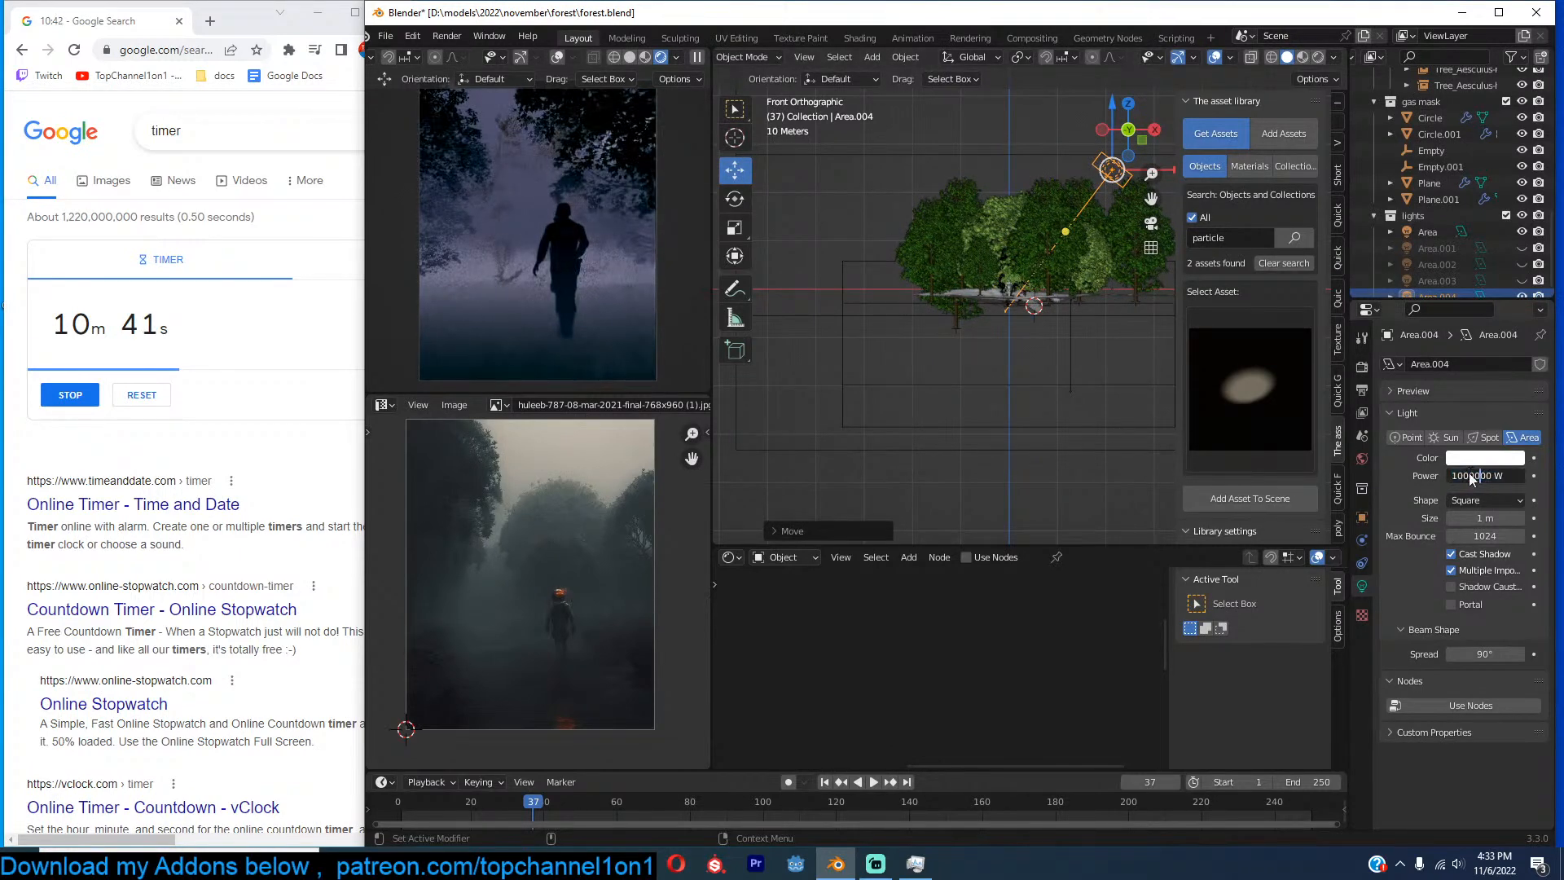
type("00")
key("Return")
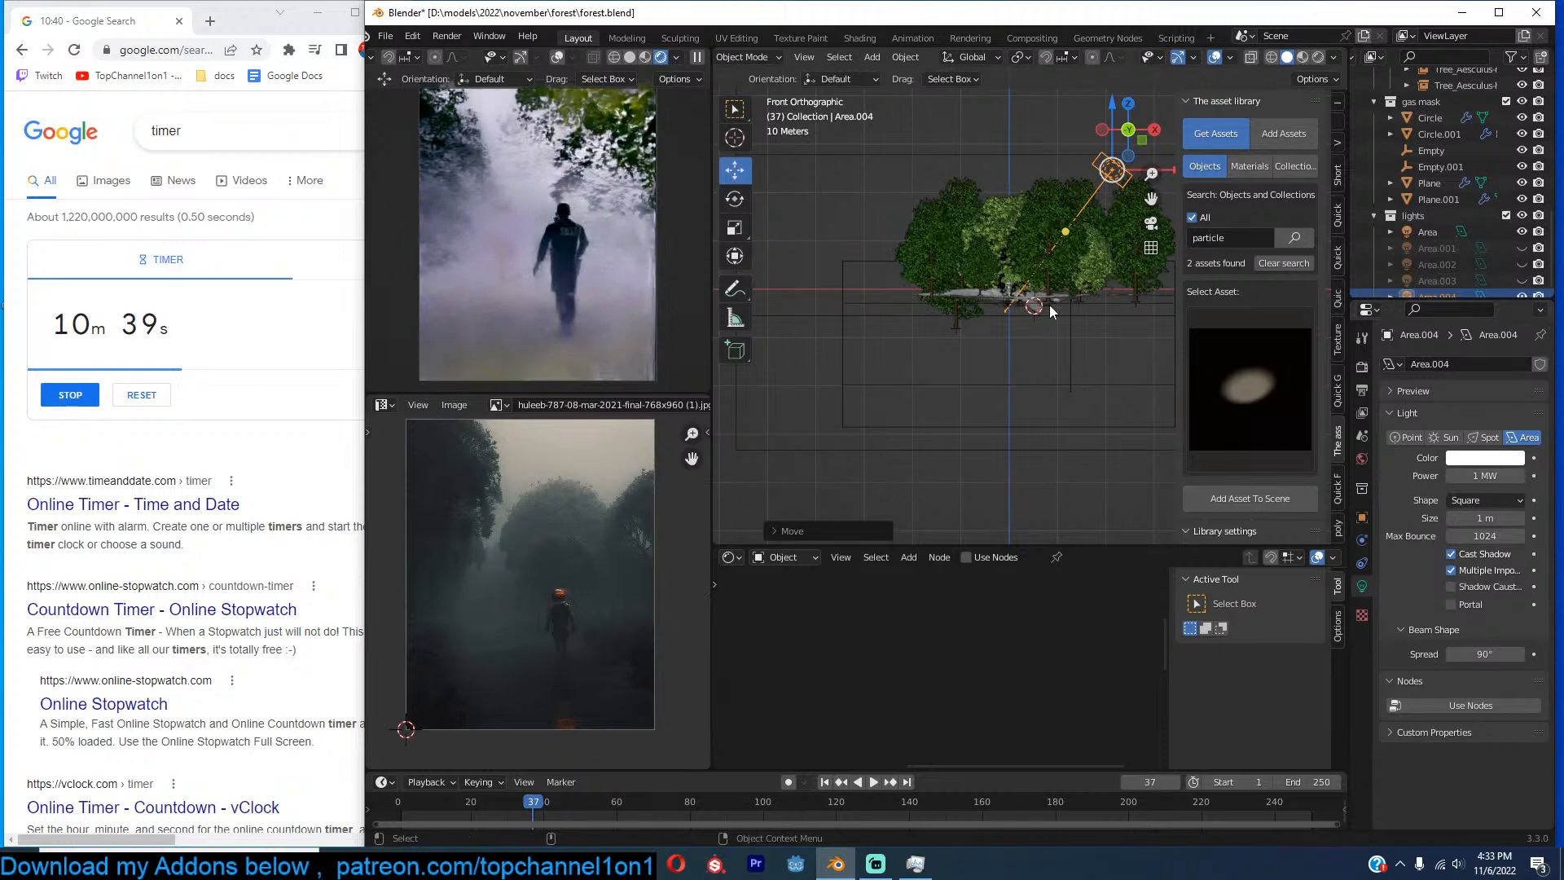
middle_click_drag(1019, 314, 863, 342)
left_click(1485, 654)
type("30")
key("Return")
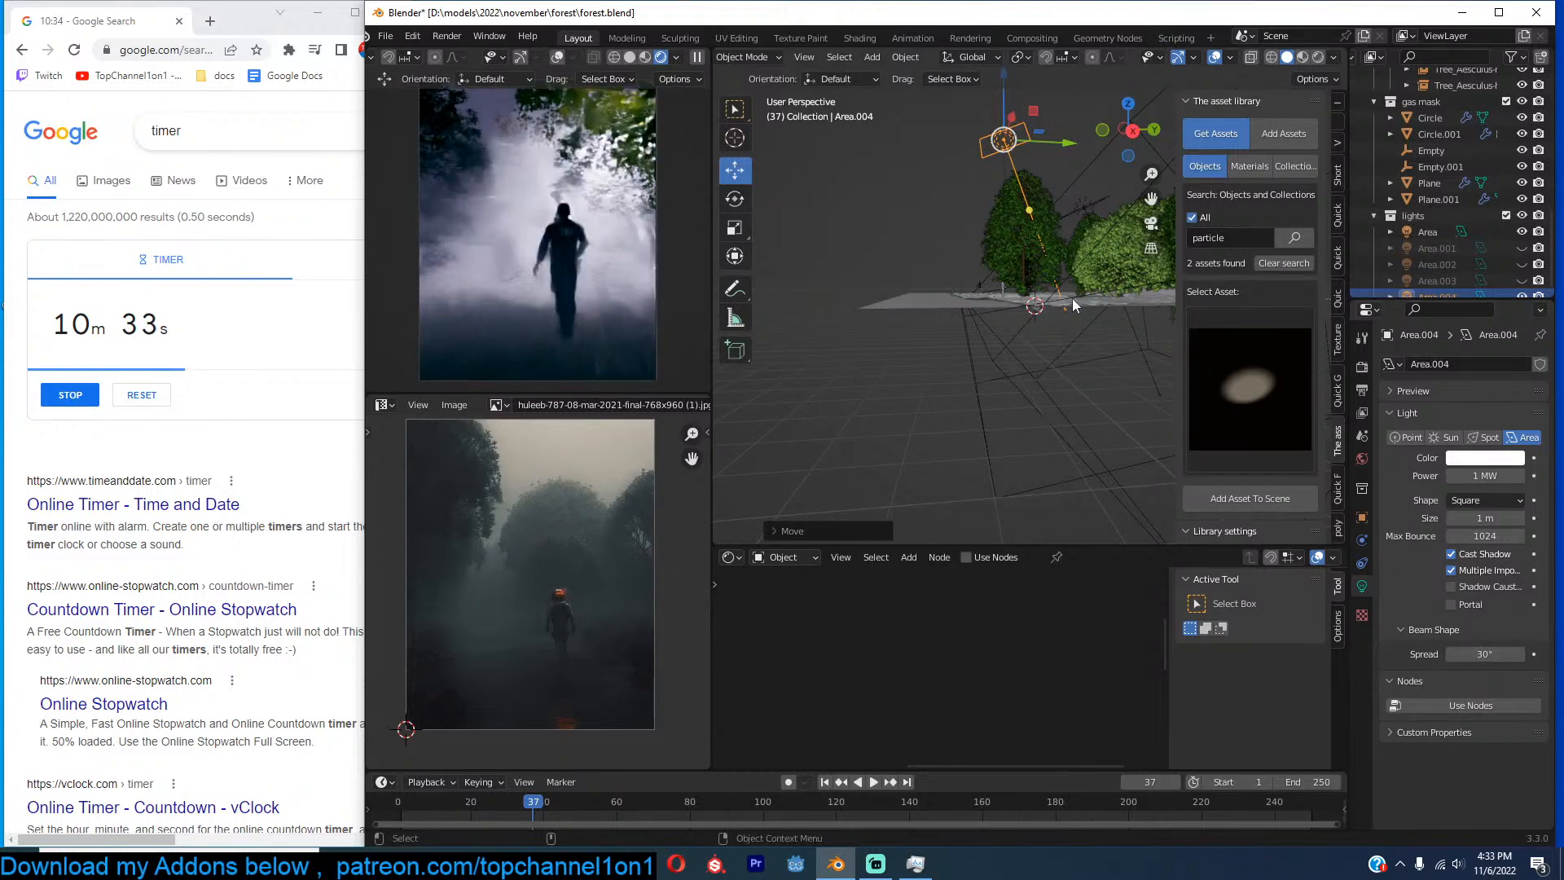
Reposition and rotate the new area light in top view, placing it beside the large front tree and aiming it across the forest.
key("KP_7")
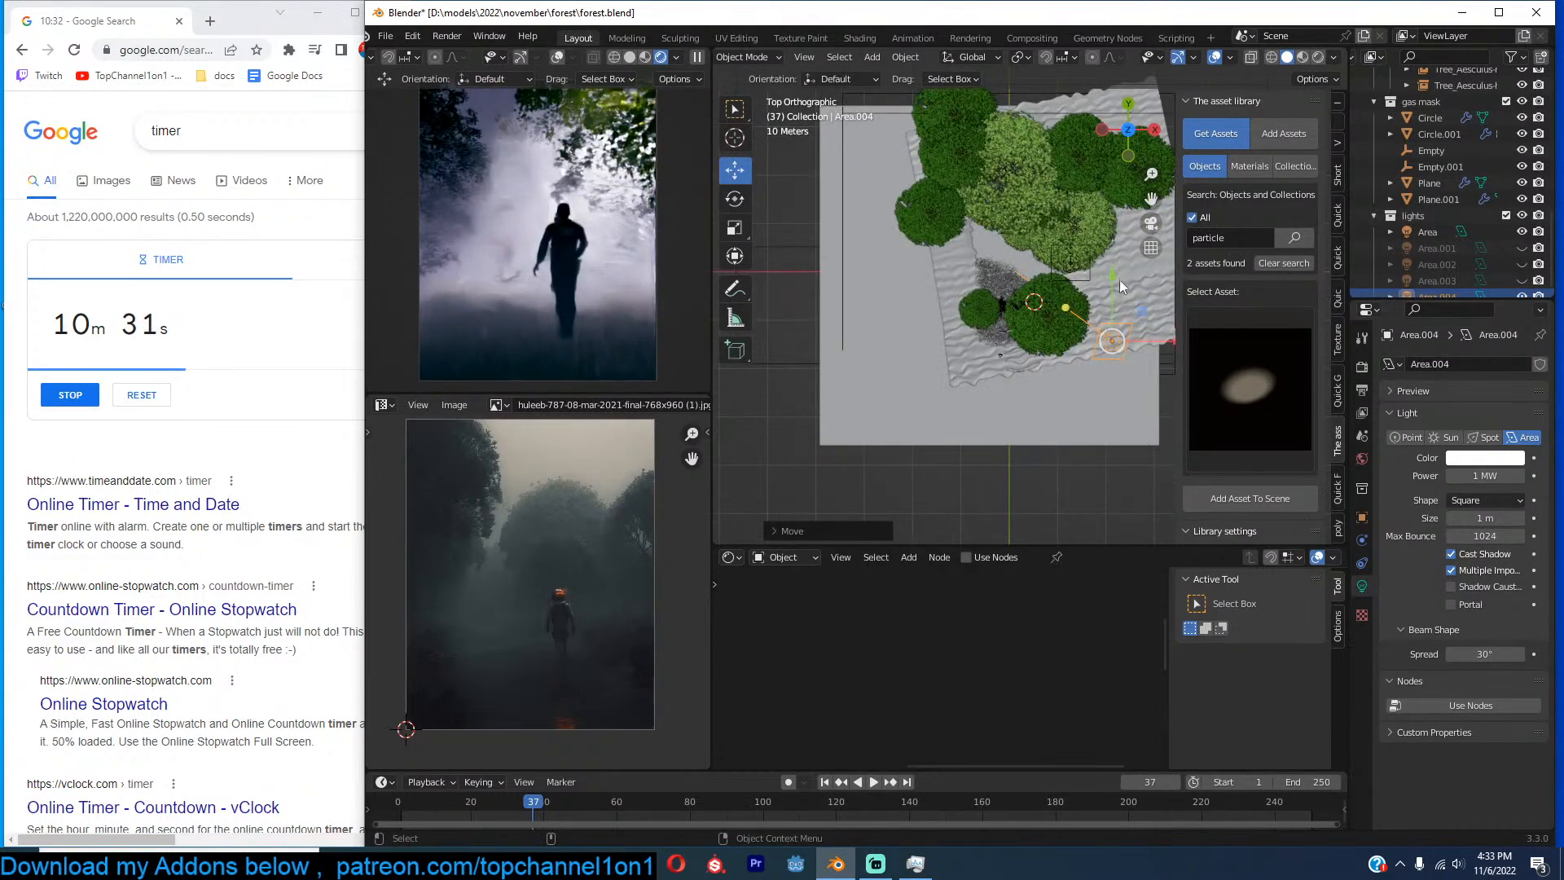
key("g")
left_click(1091, 360)
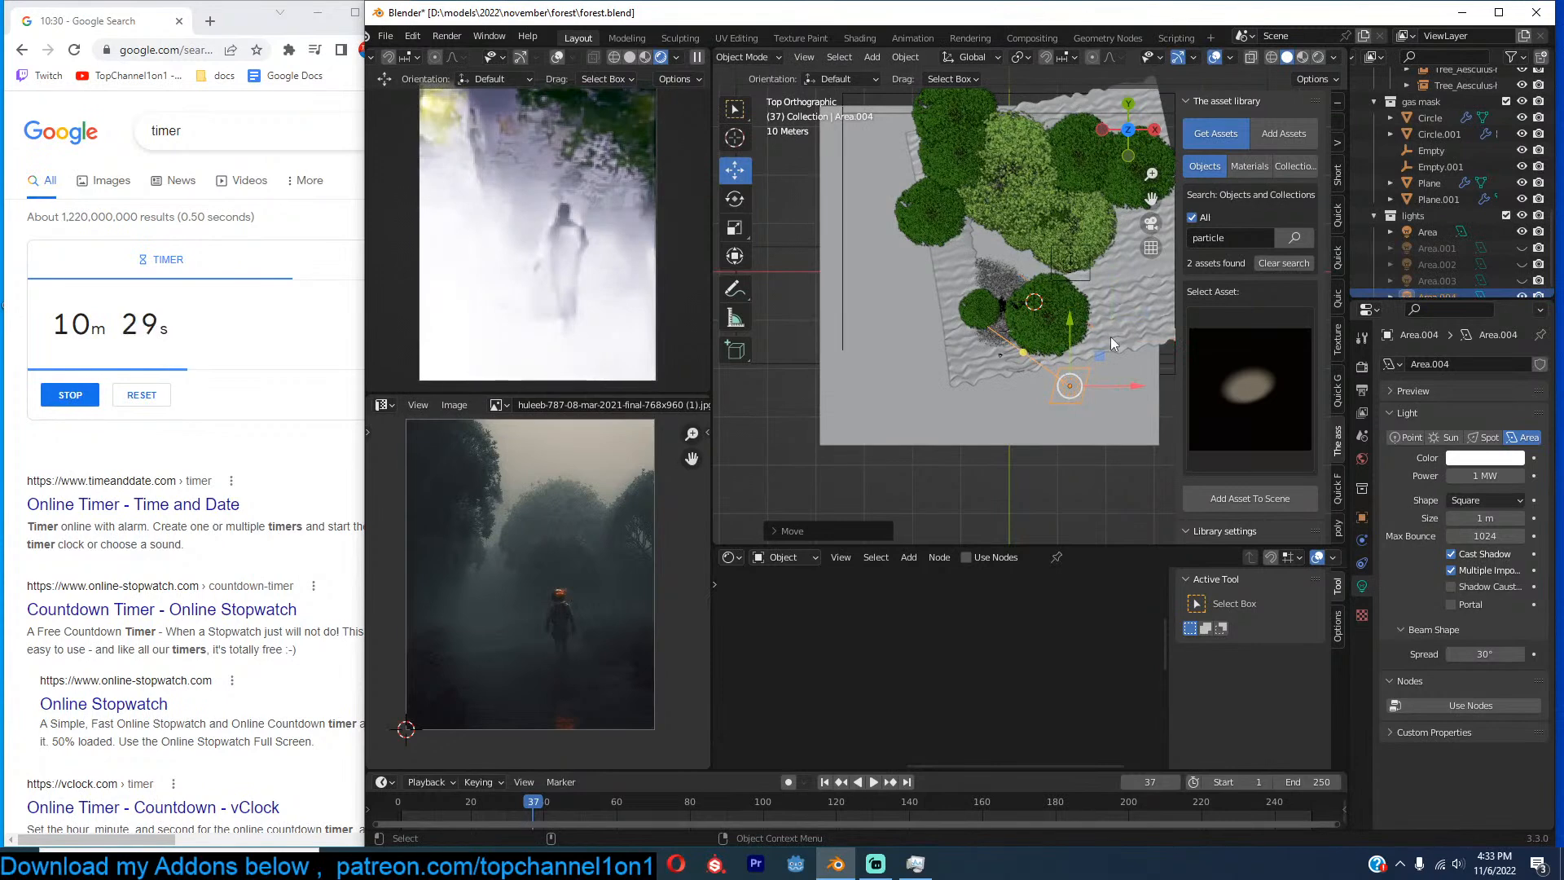
key("r")
left_click(1124, 371)
key("g")
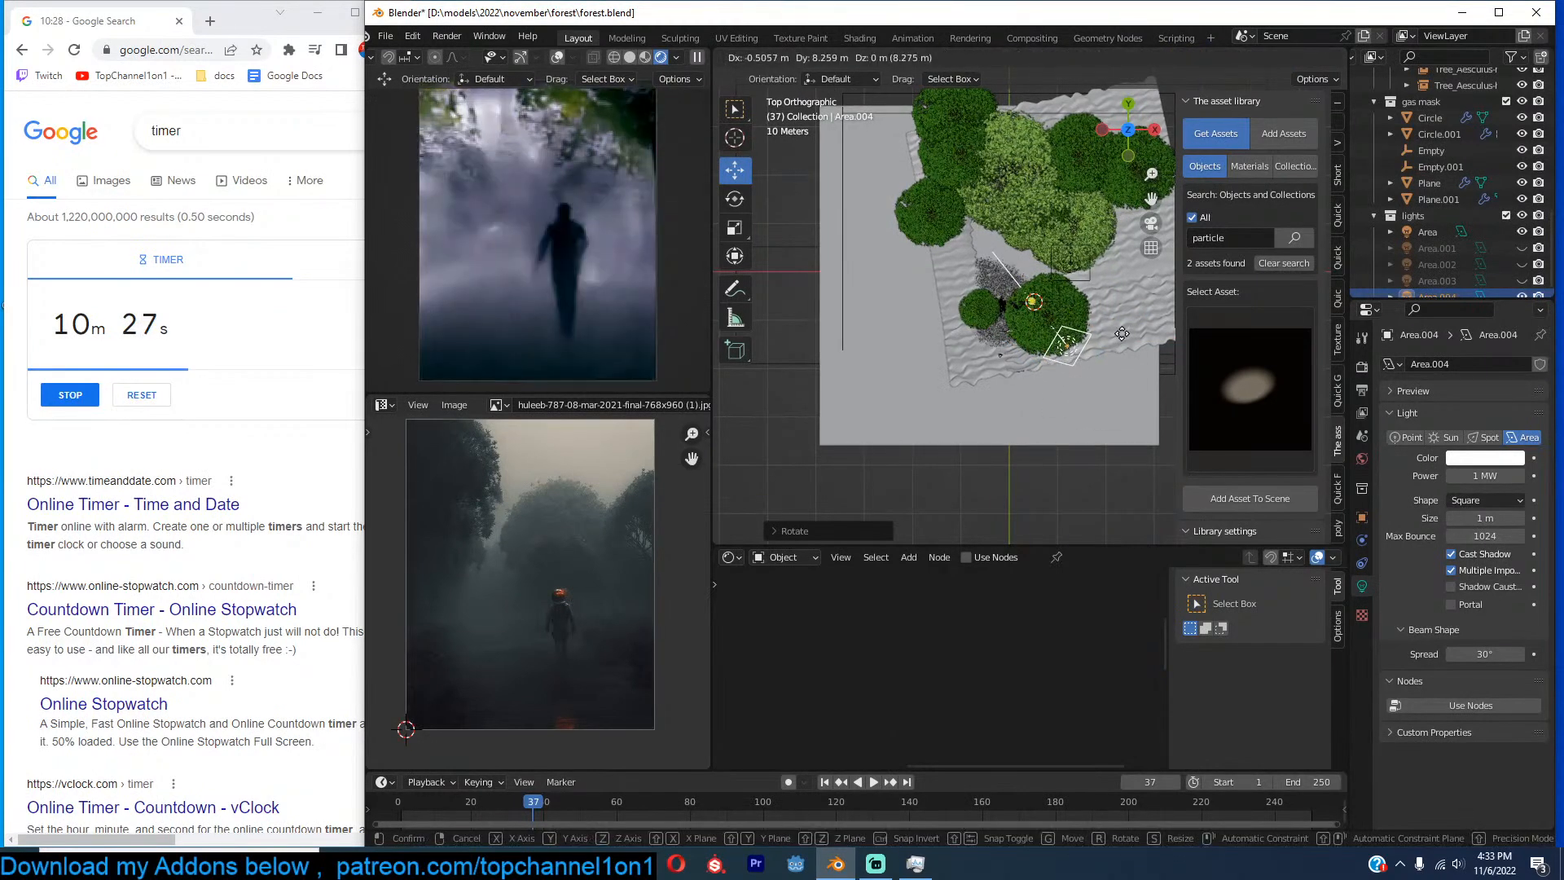
left_click(1121, 343)
Lower the large flat ground plane, Plane.002, slightly along Z without deleting it.
left_click(1110, 400)
key("x")
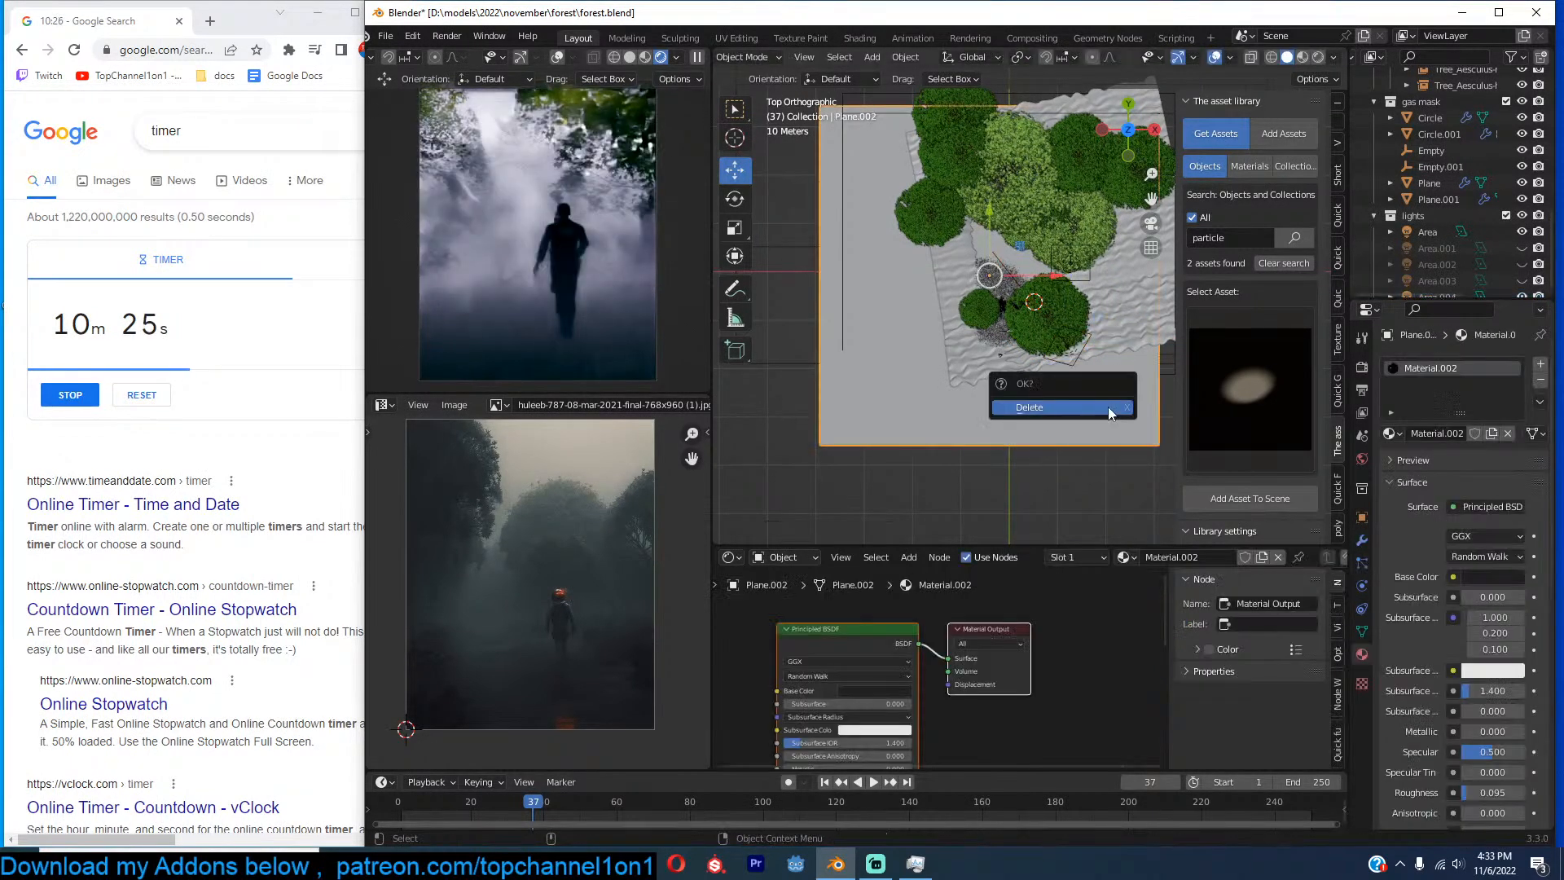
middle_click_drag(915, 471, 995, 251)
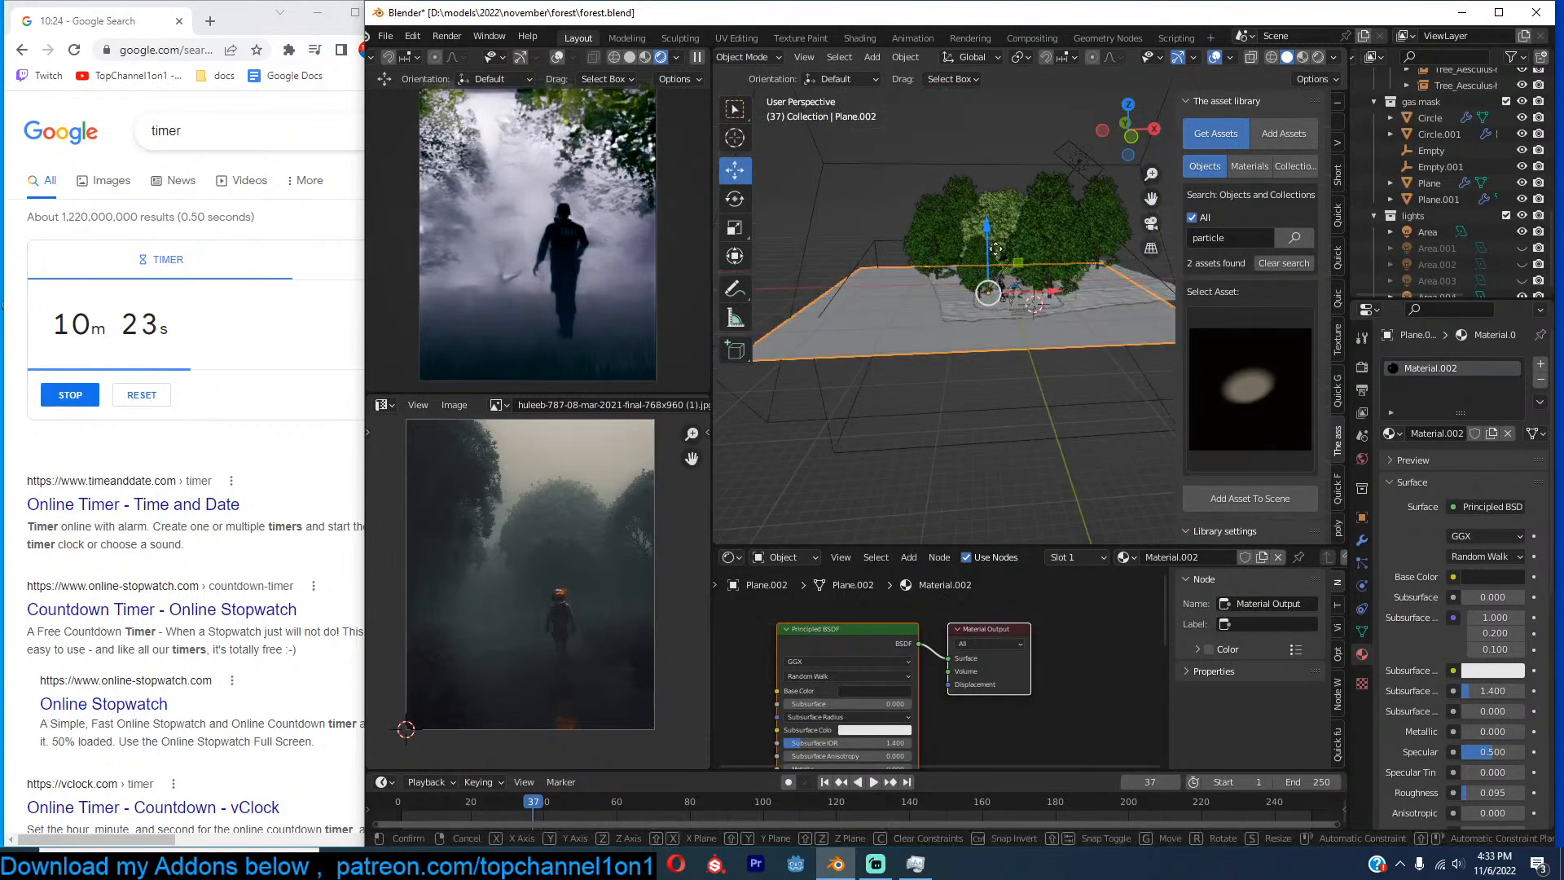
left_click_drag(992, 243, 993, 265)
scroll(1063, 282, "up", 2)
key("alt+a")
scroll(1059, 297, "up", 1)
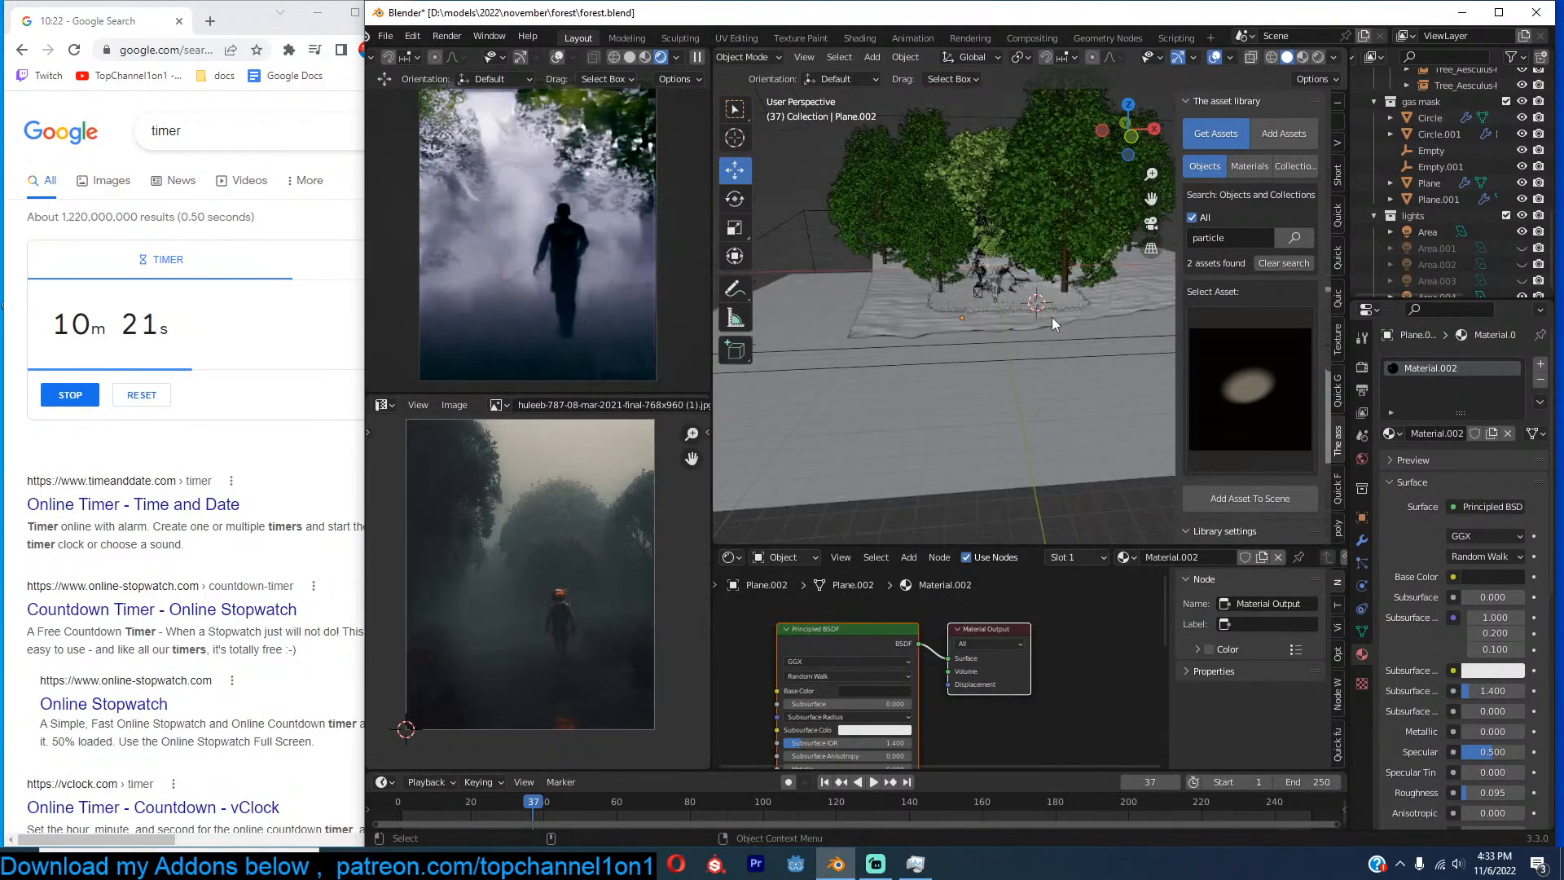
Scale down the new area light, Area.004, above the trees.
middle_click_drag(1058, 292, 1007, 213)
scroll(943, 326, "down", 2)
scroll(1007, 213, "up", 2)
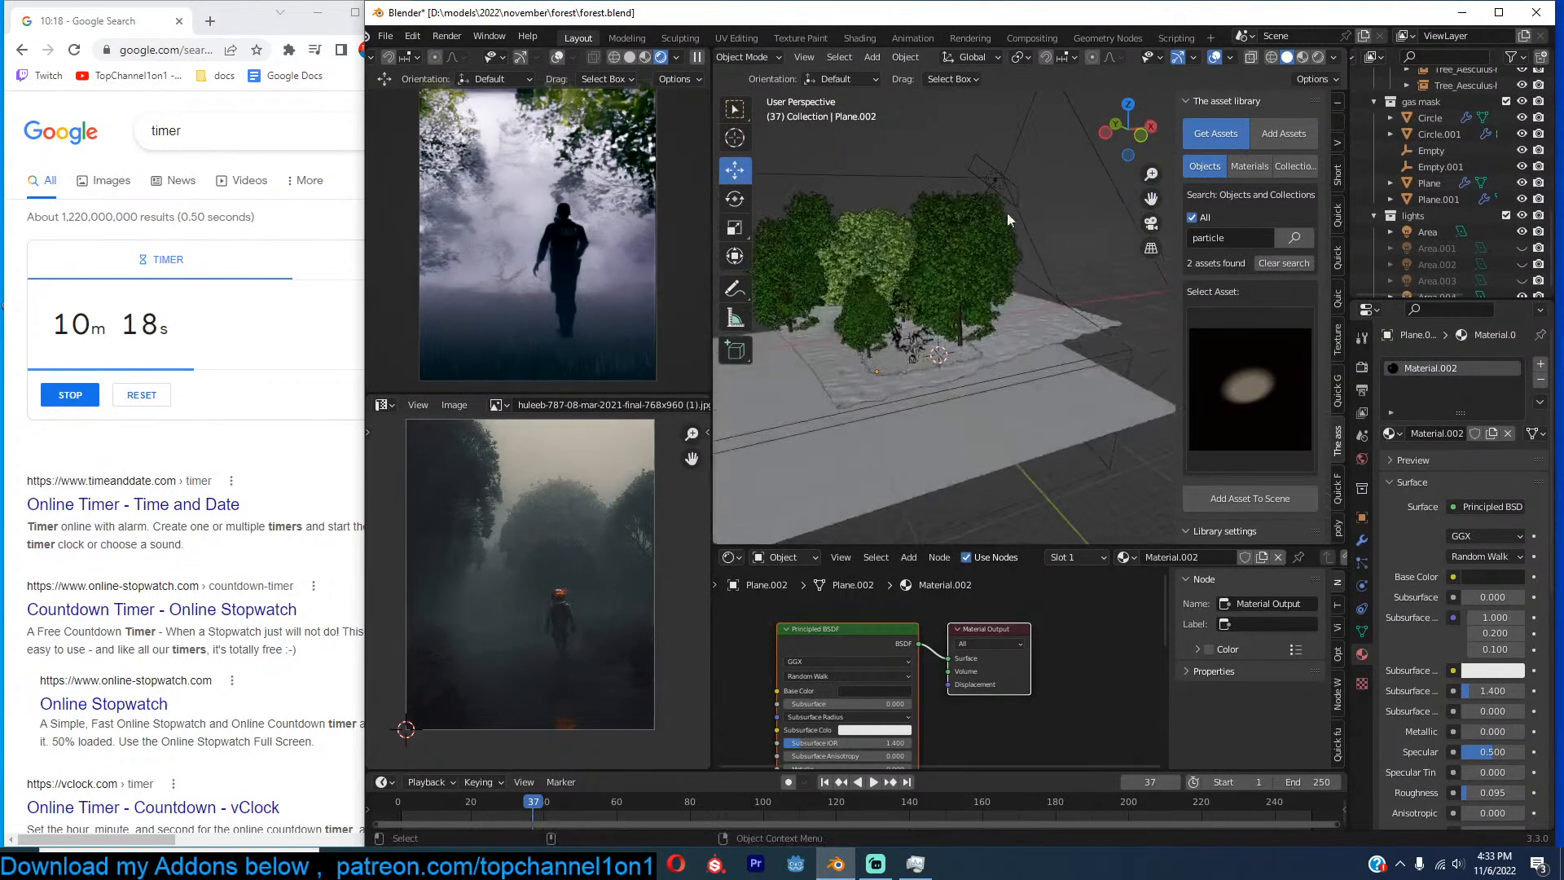
left_click(989, 174)
key("s")
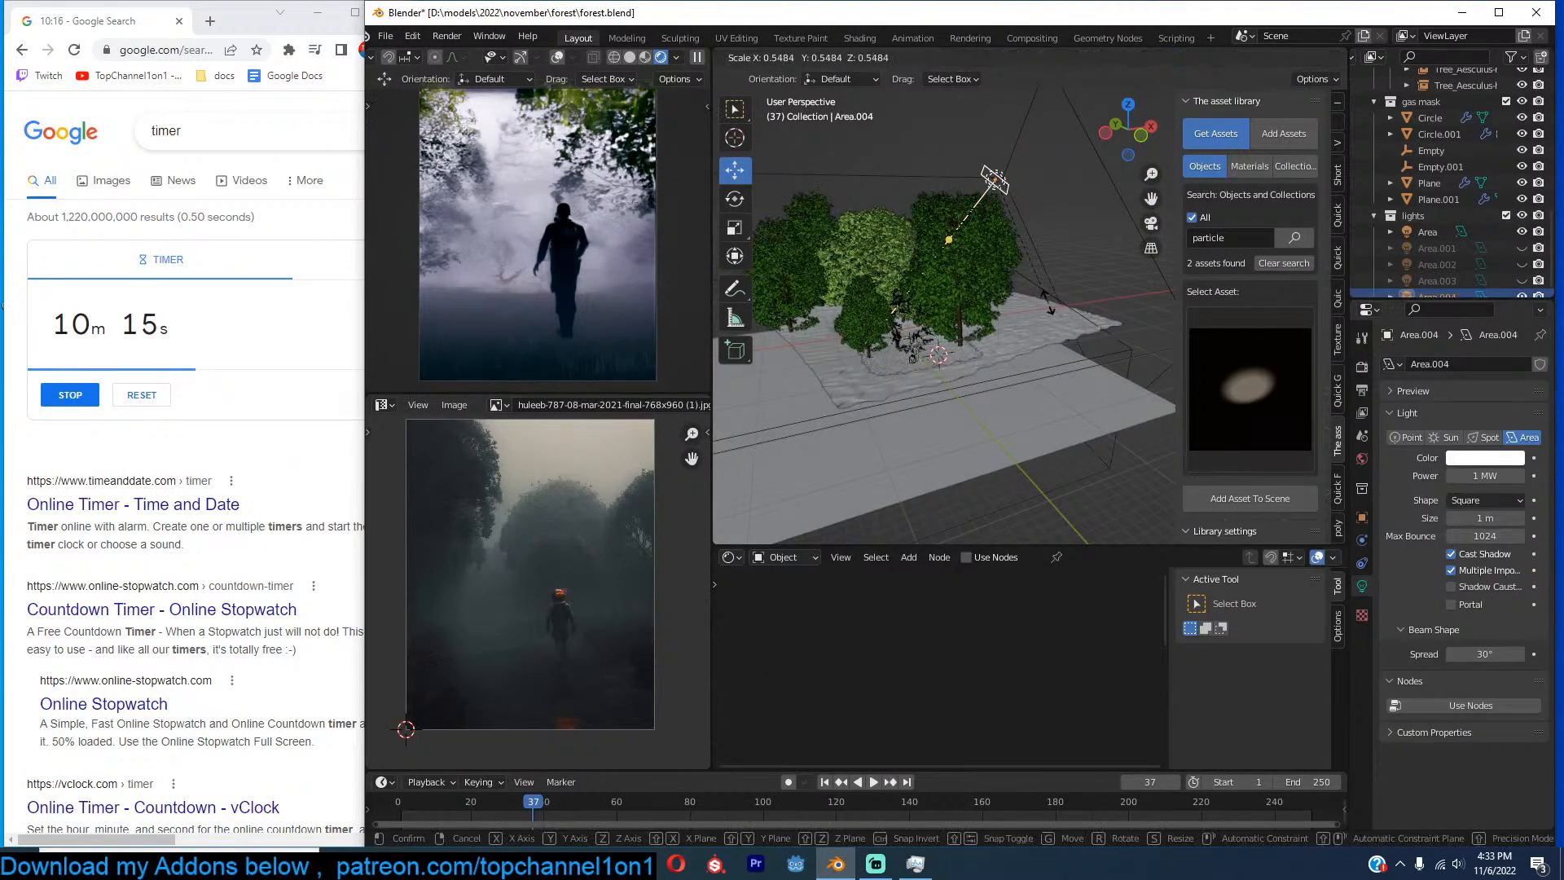
left_click(1041, 324)
Rotate and move Area.004 in top view to the positive X side of the front tree, facing the knight, and save the file.
key("KP_0")
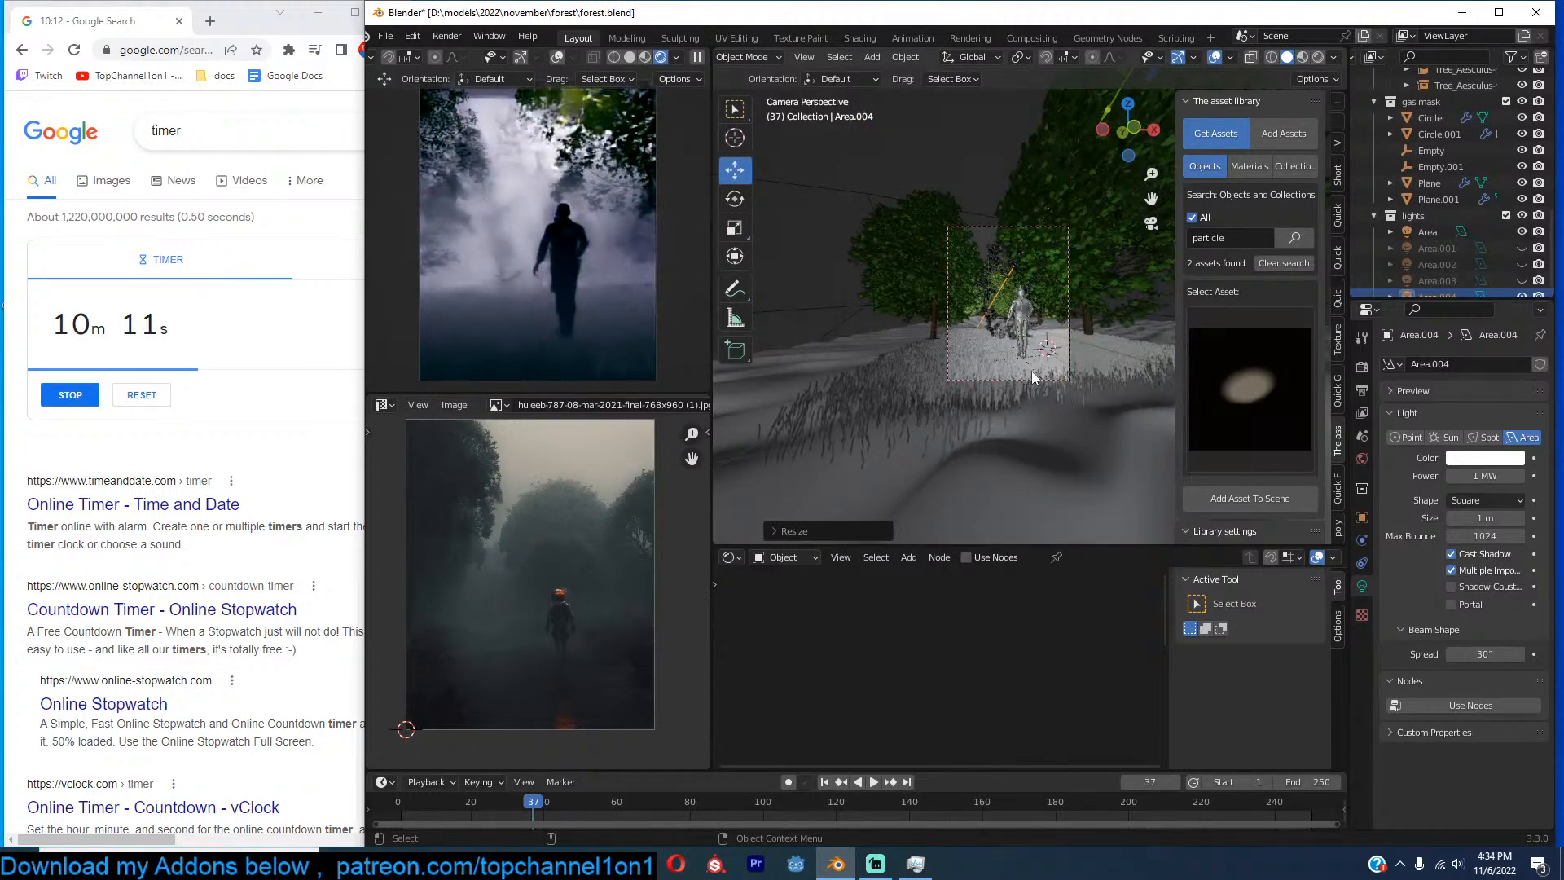
key("r")
key("KP_7")
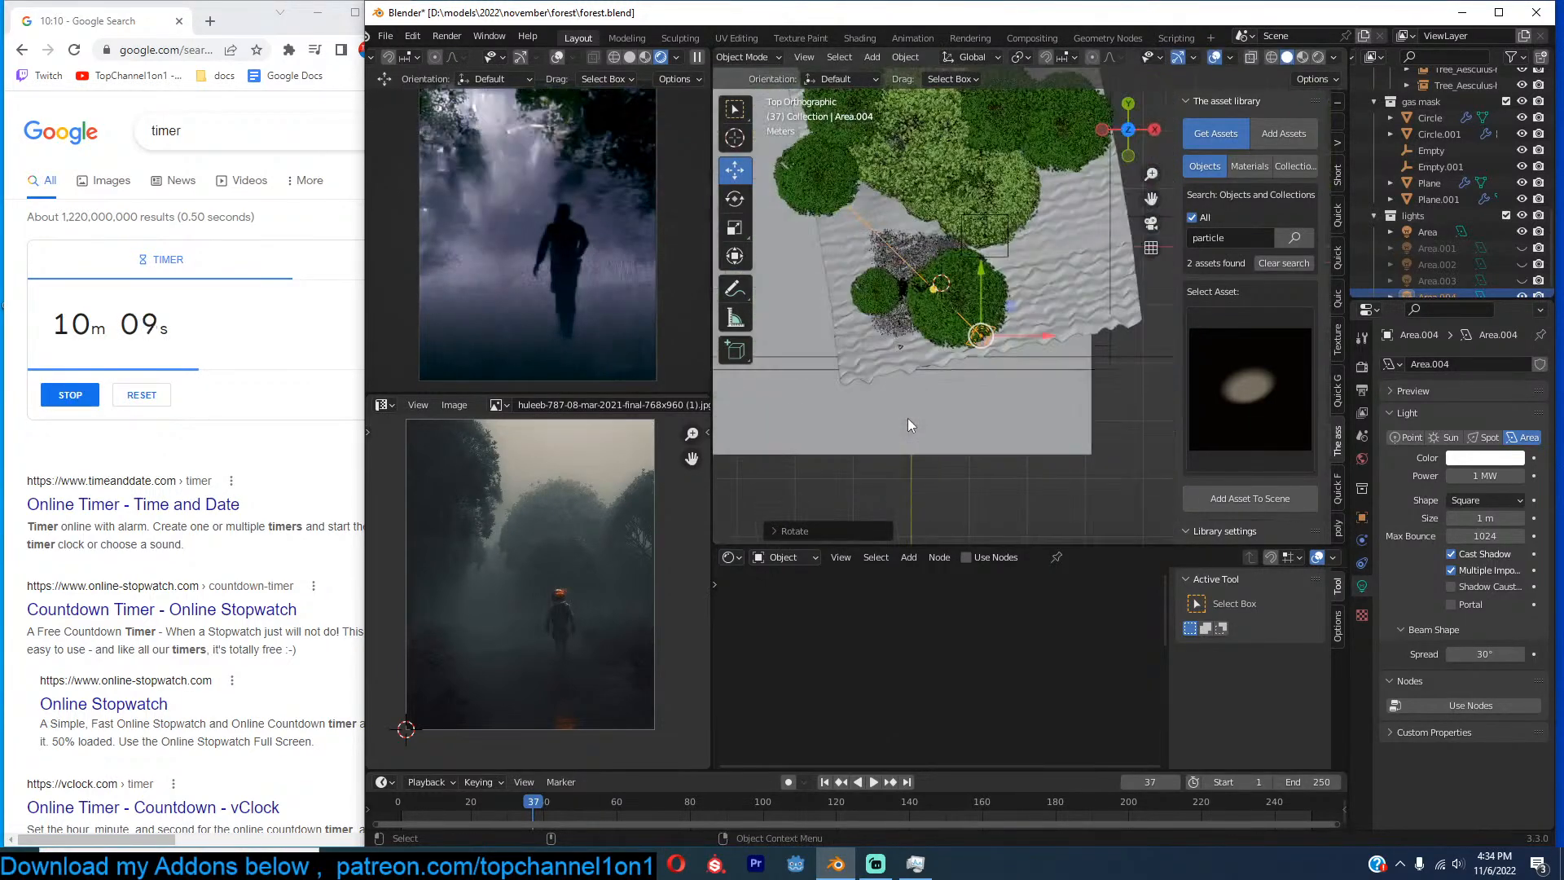
left_click(1033, 255)
key("g")
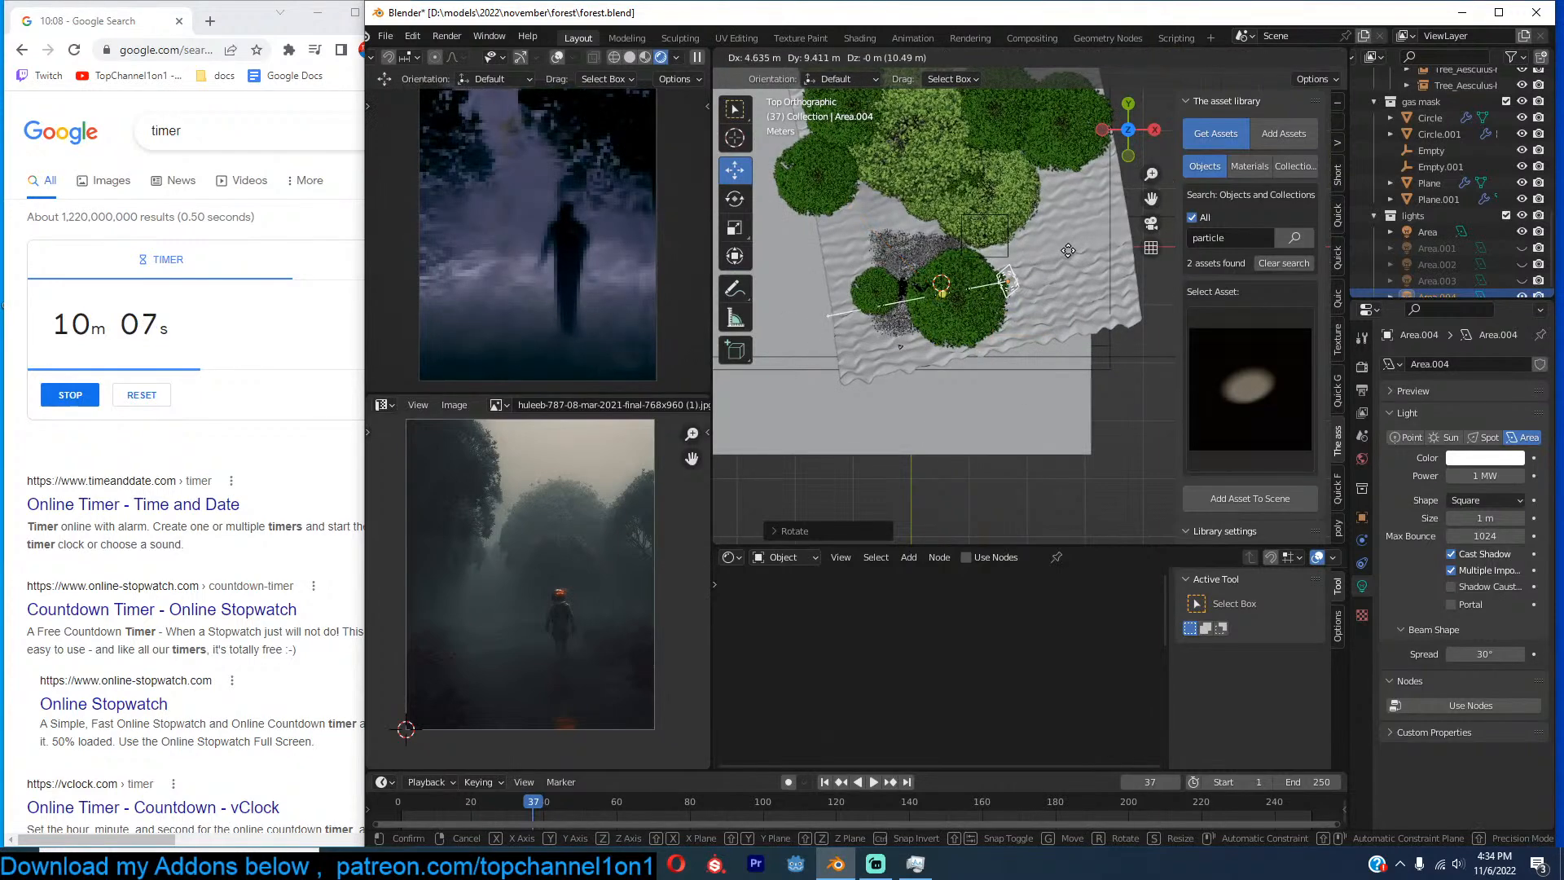
left_click(1061, 200)
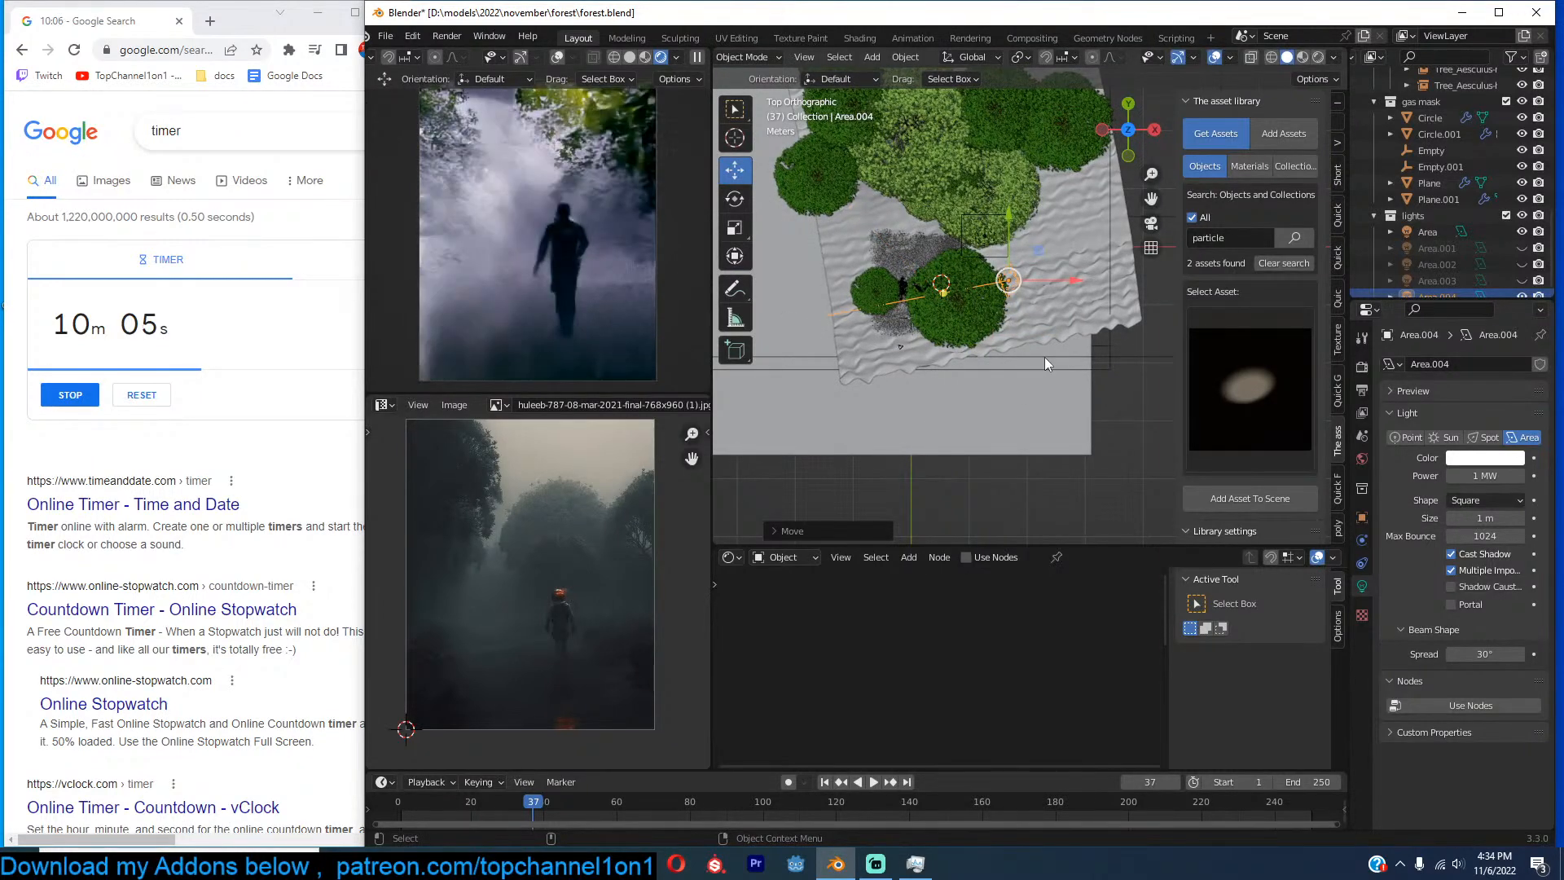
key("KP_0")
key("ctrl+s")
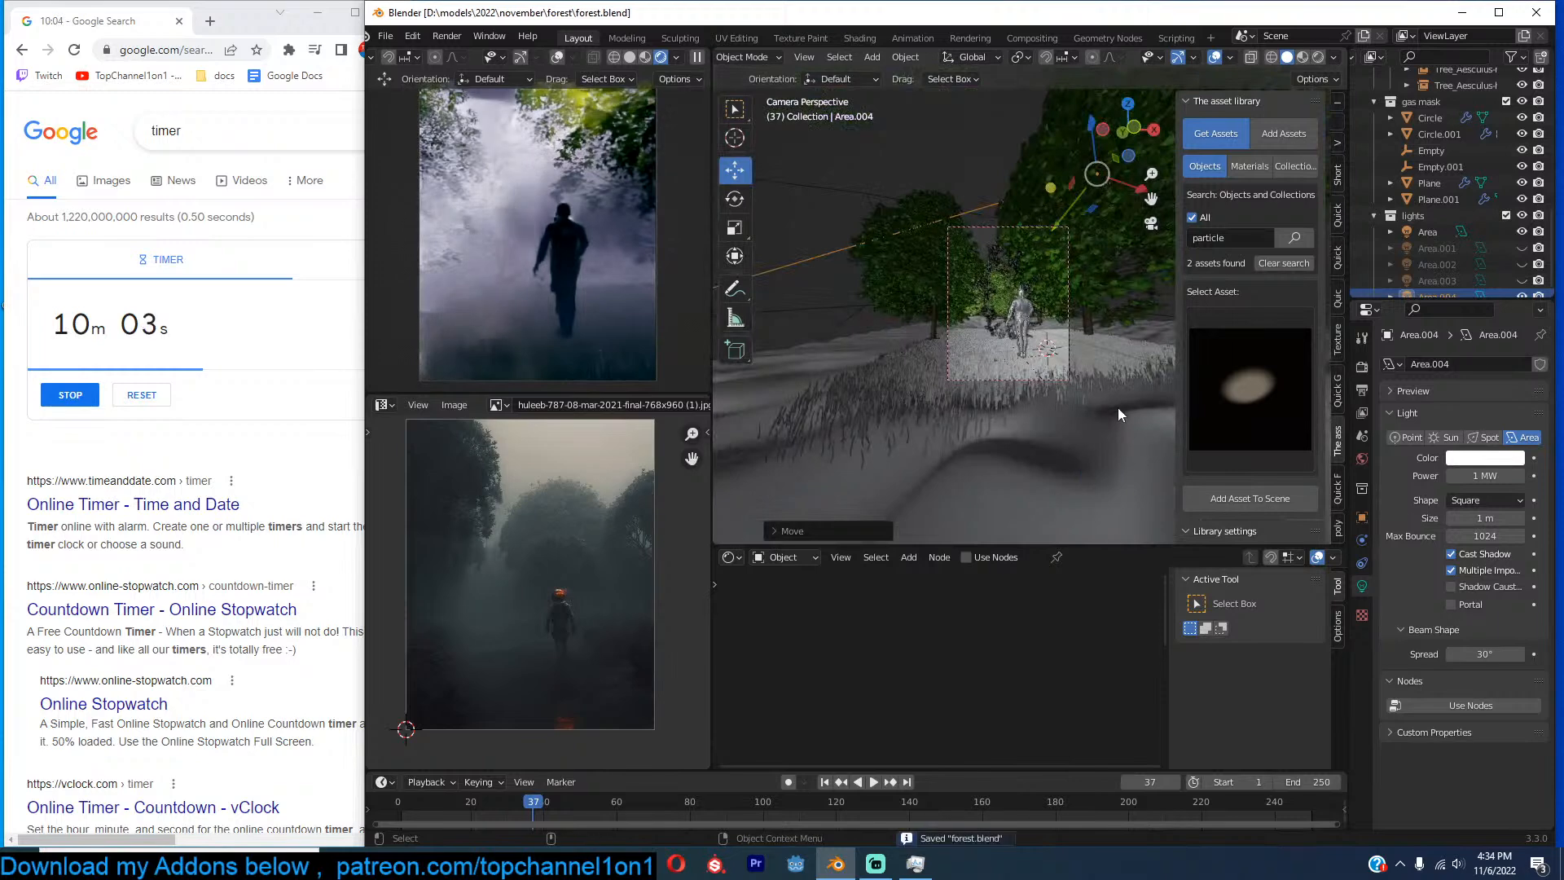
Hide the fog box volume object.001, and bring up the Principled Volume settings of the remaining volume object.
key("KP_0")
left_click(883, 219)
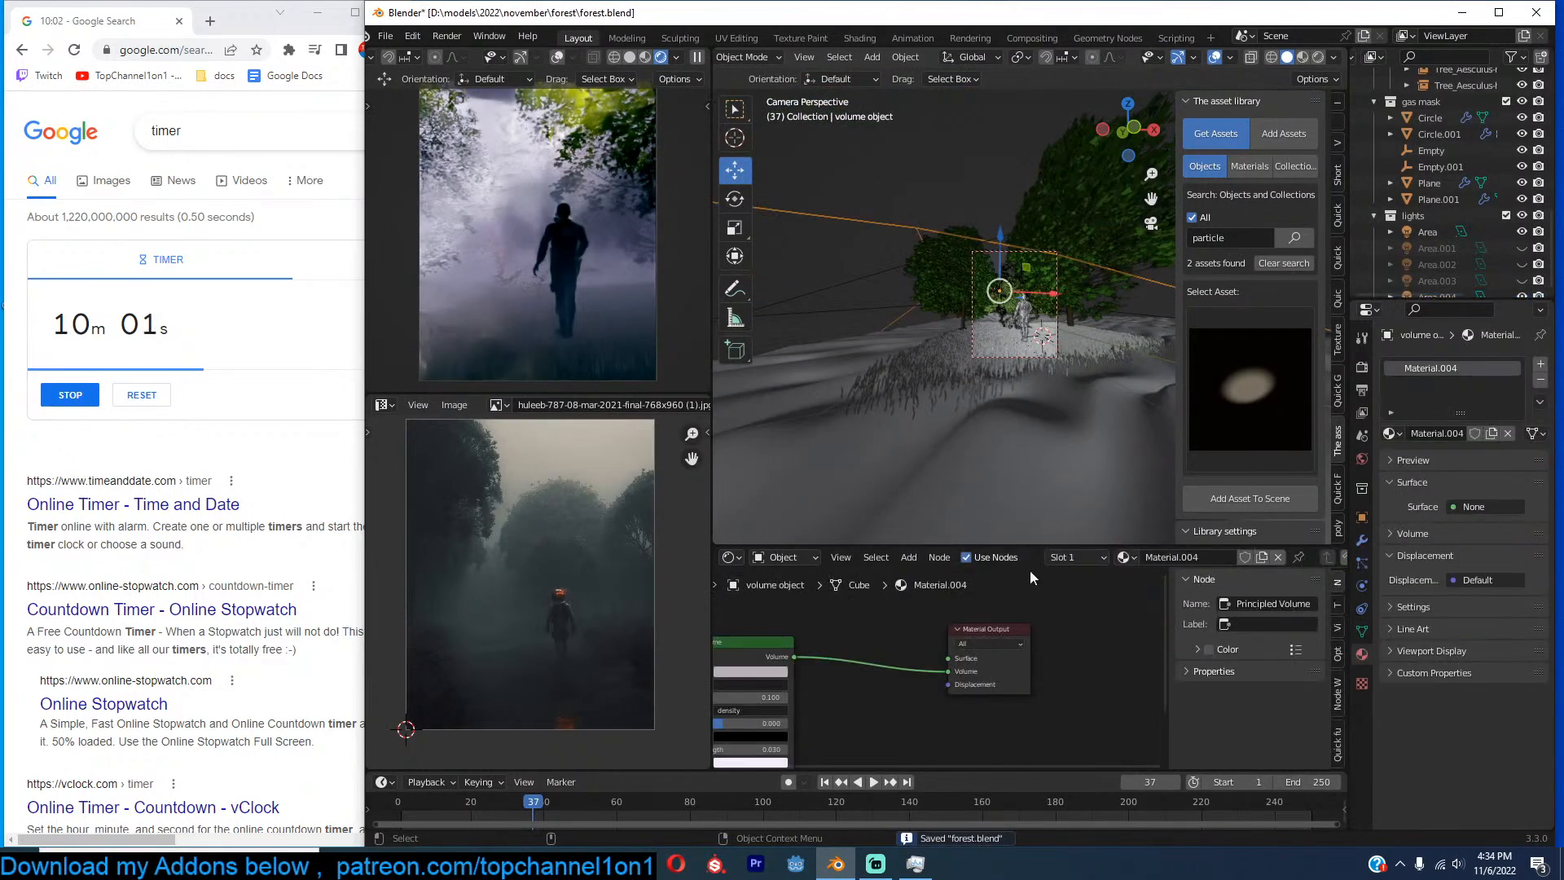
scroll(945, 654, "down", 2)
middle_click_drag(1019, 300, 1025, 349)
scroll(1025, 349, "down", 6)
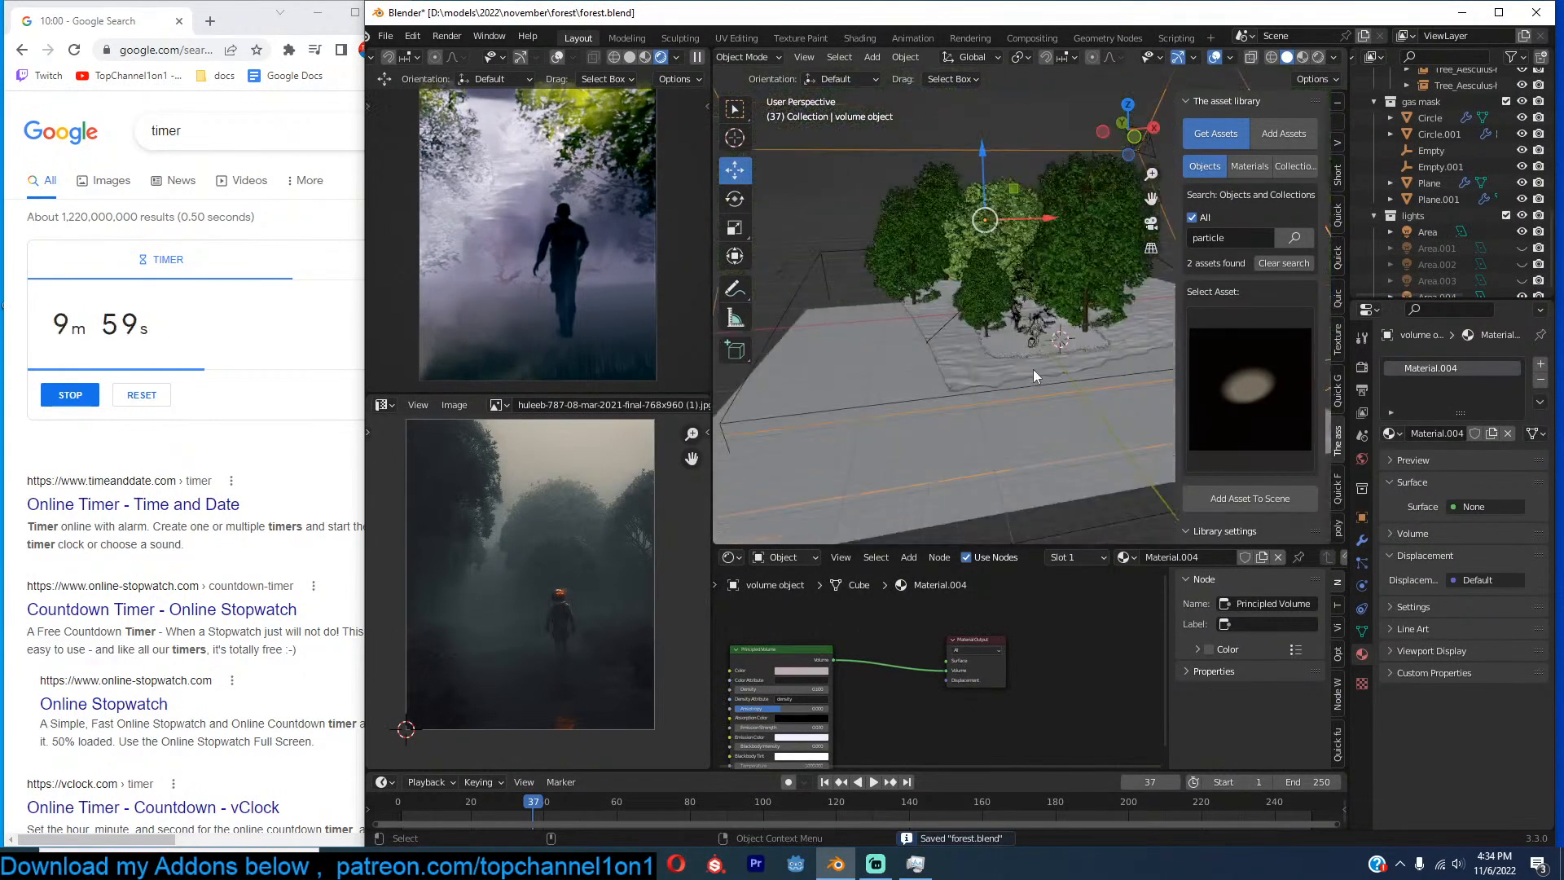
left_click(861, 293)
key("h")
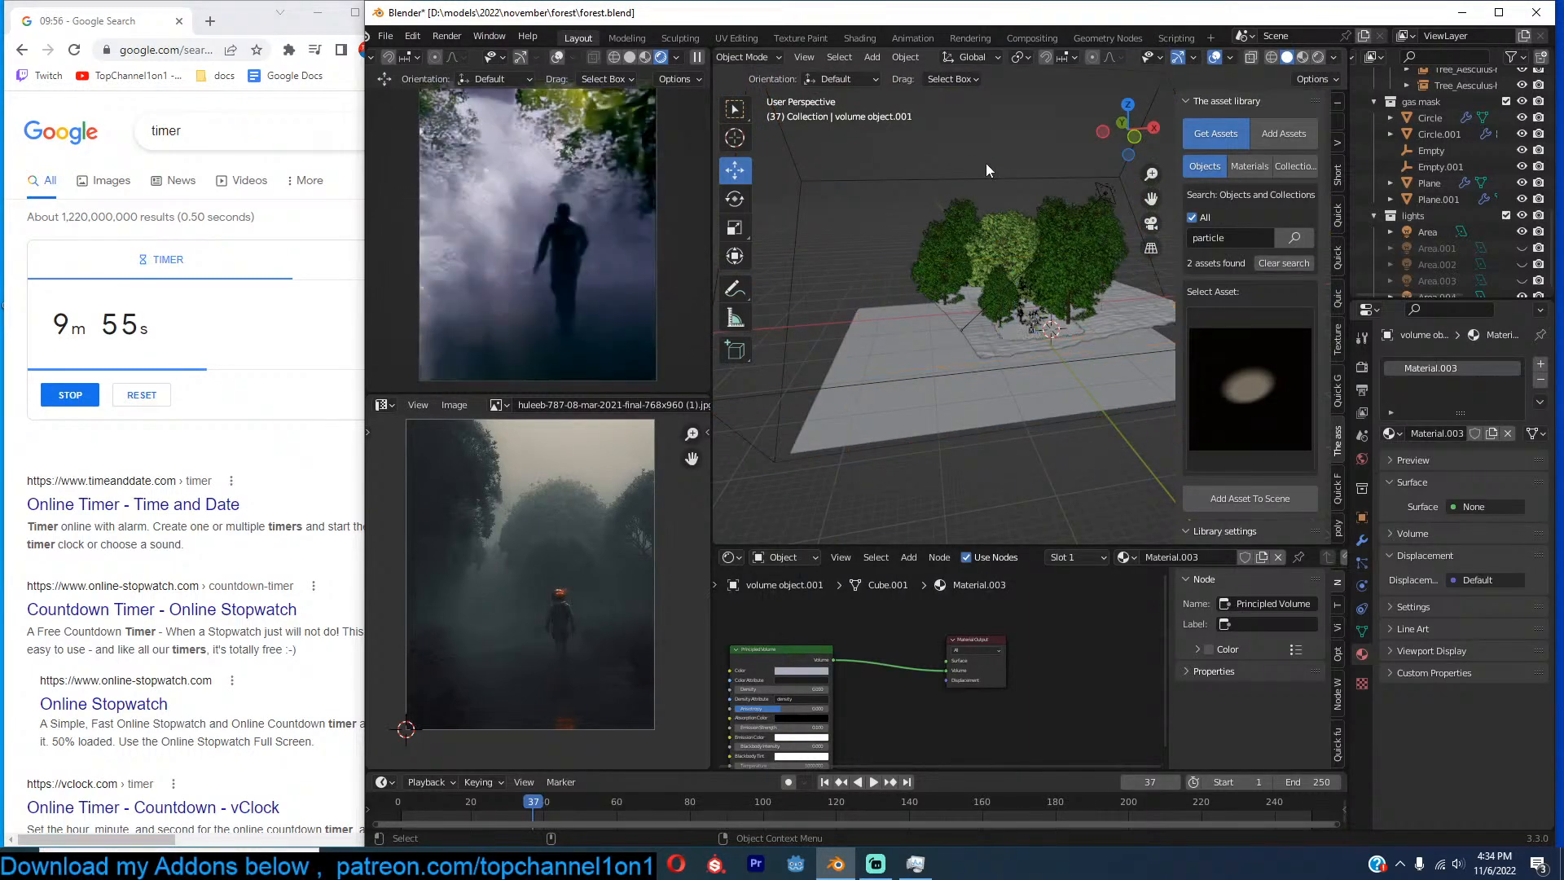
left_click(985, 174)
middle_click_drag(916, 712, 1057, 681)
scroll(1057, 681, "up", 2)
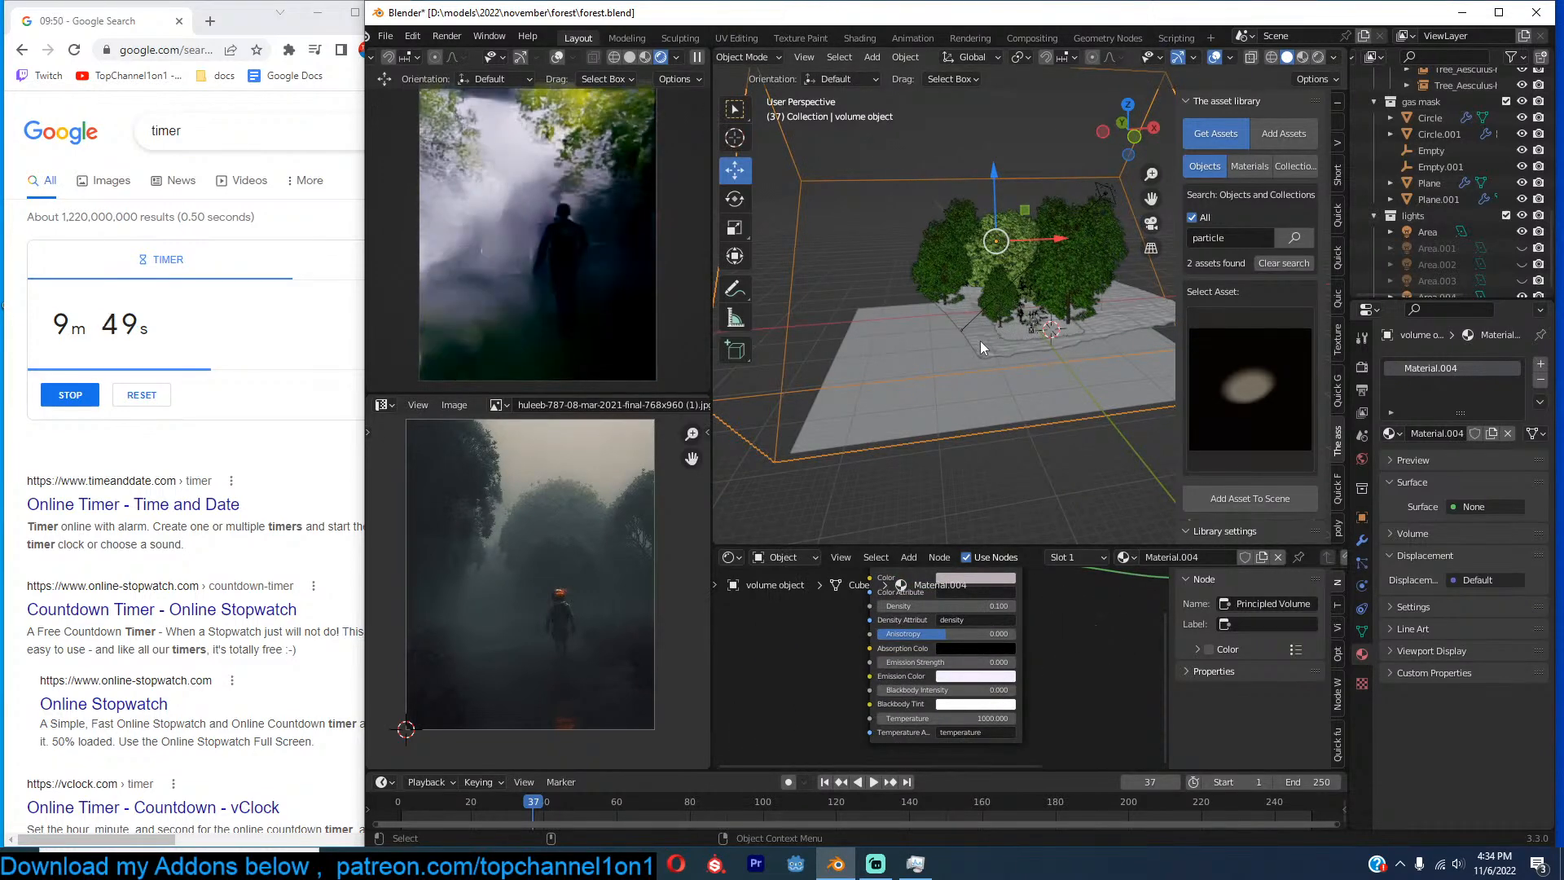
scroll(949, 663, "up", 2)
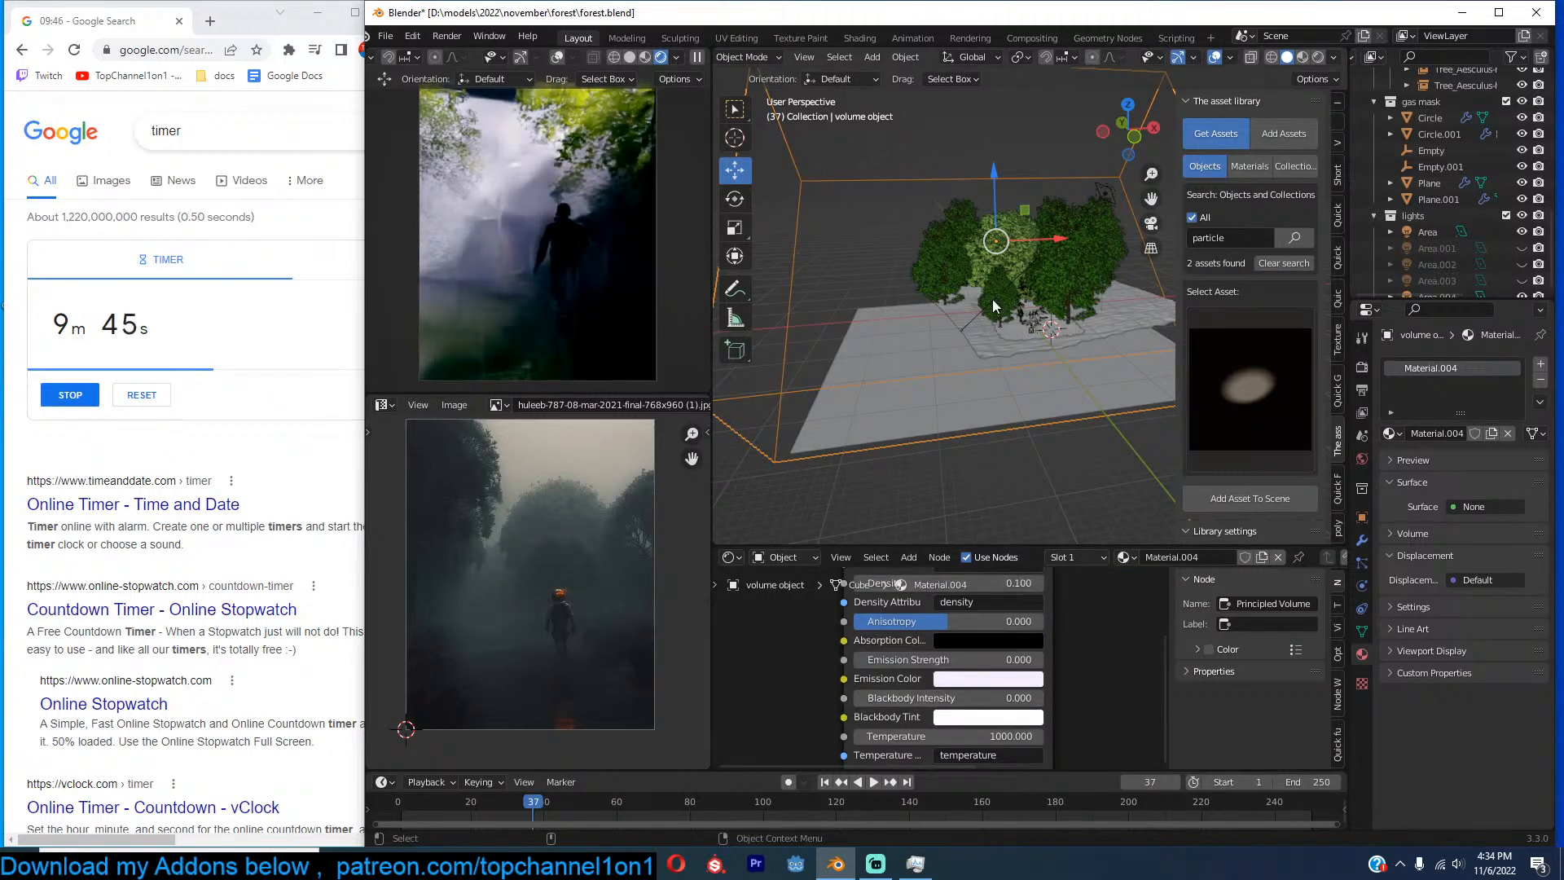
Hide the original Area light in the viewport.
key("KP_7")
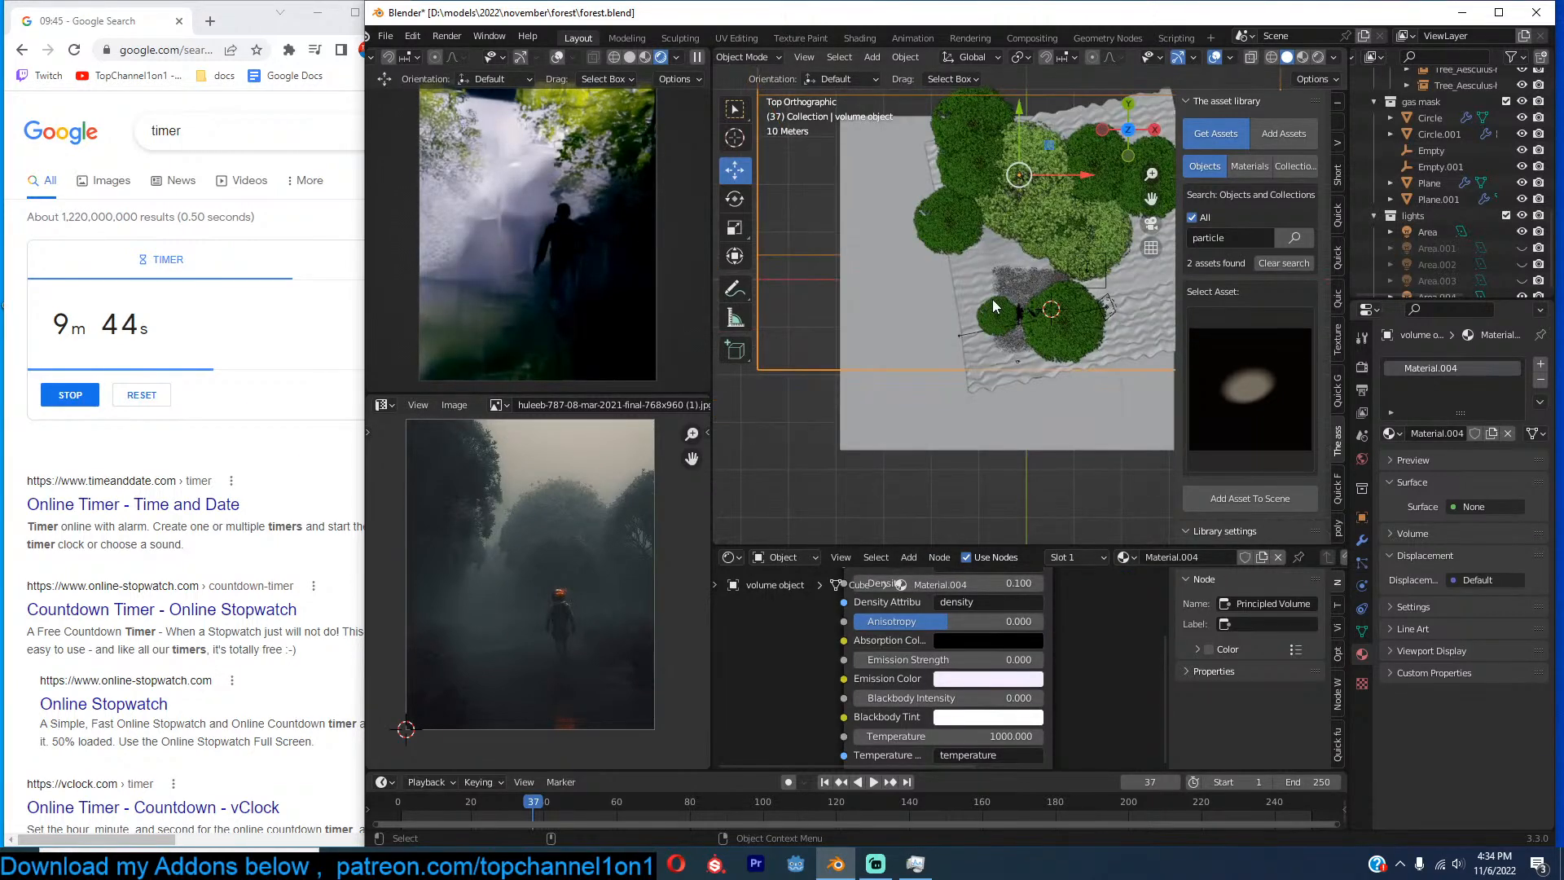
left_click(1095, 287)
left_click(1100, 289)
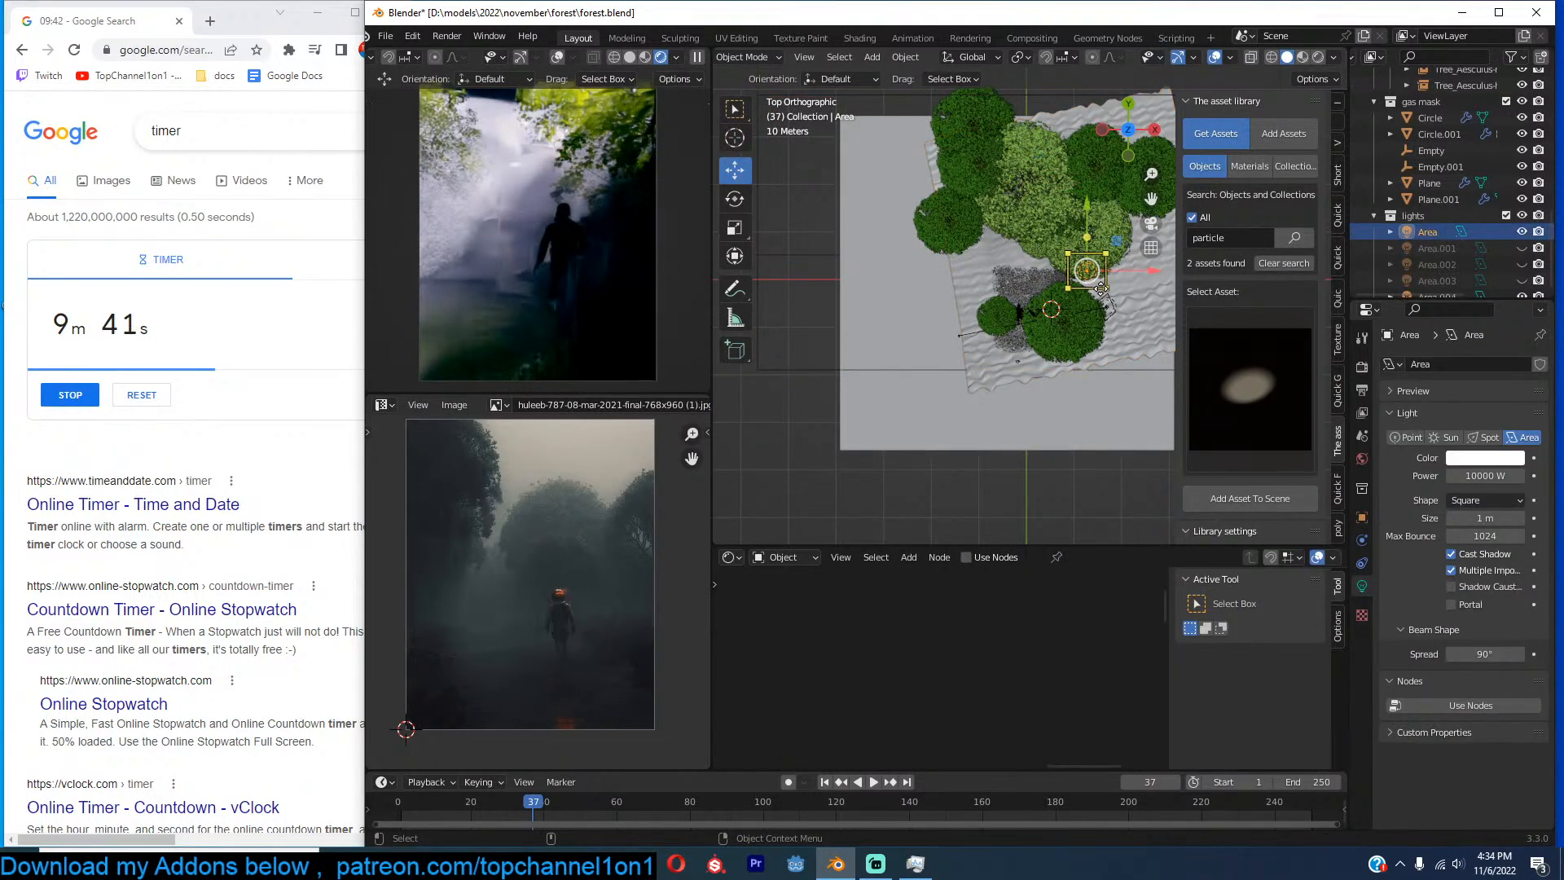
Reduce the power of Area.004 to 100000 W by dividing it by 10.
left_click(1111, 304)
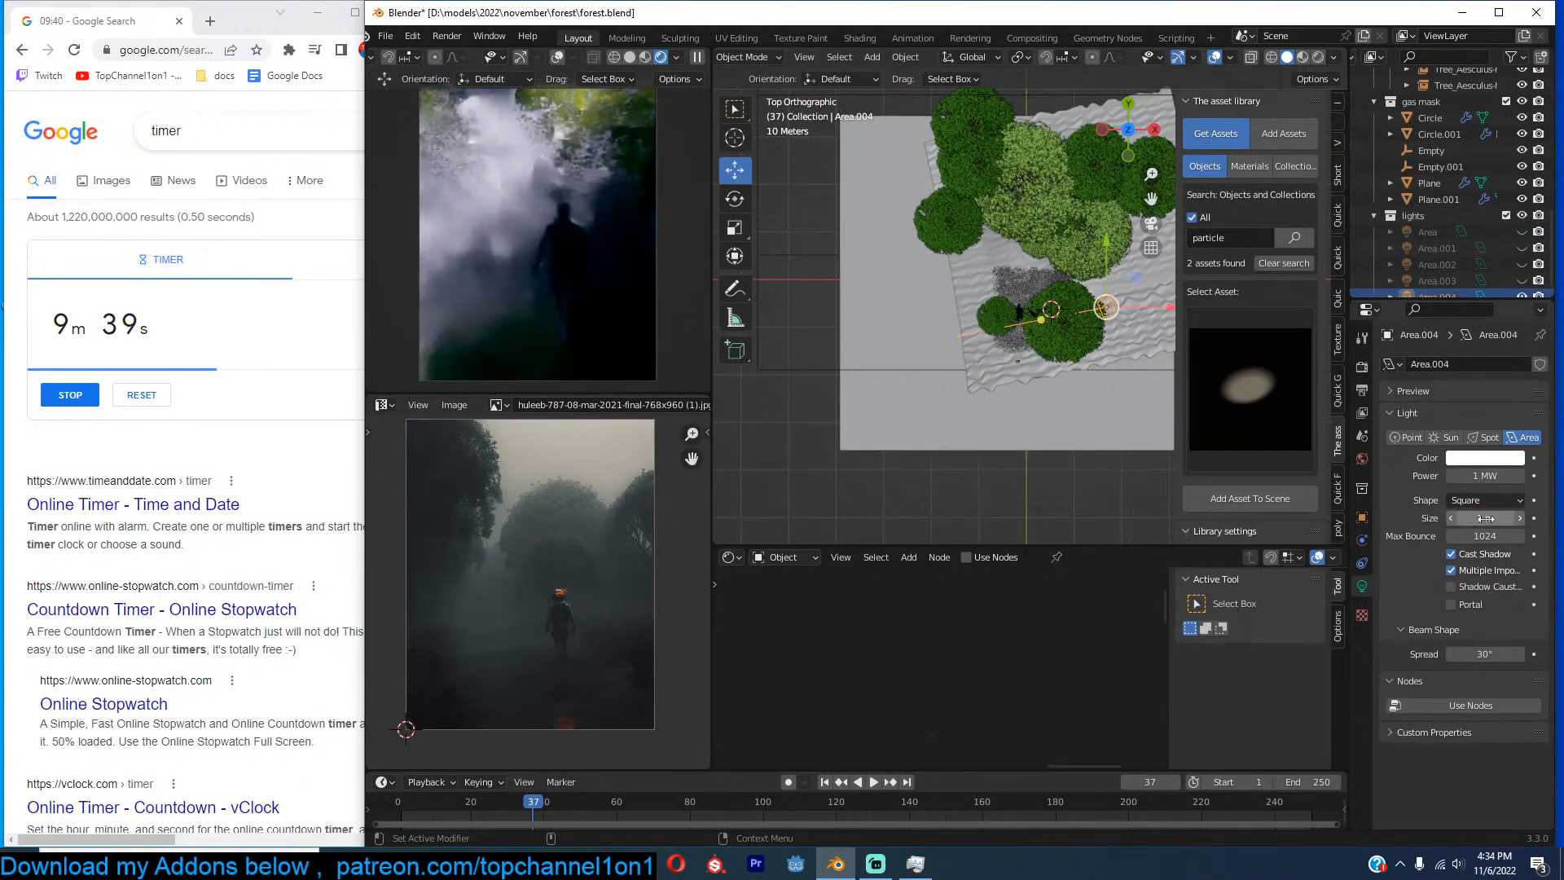
left_click(1496, 476)
left_click(1496, 476)
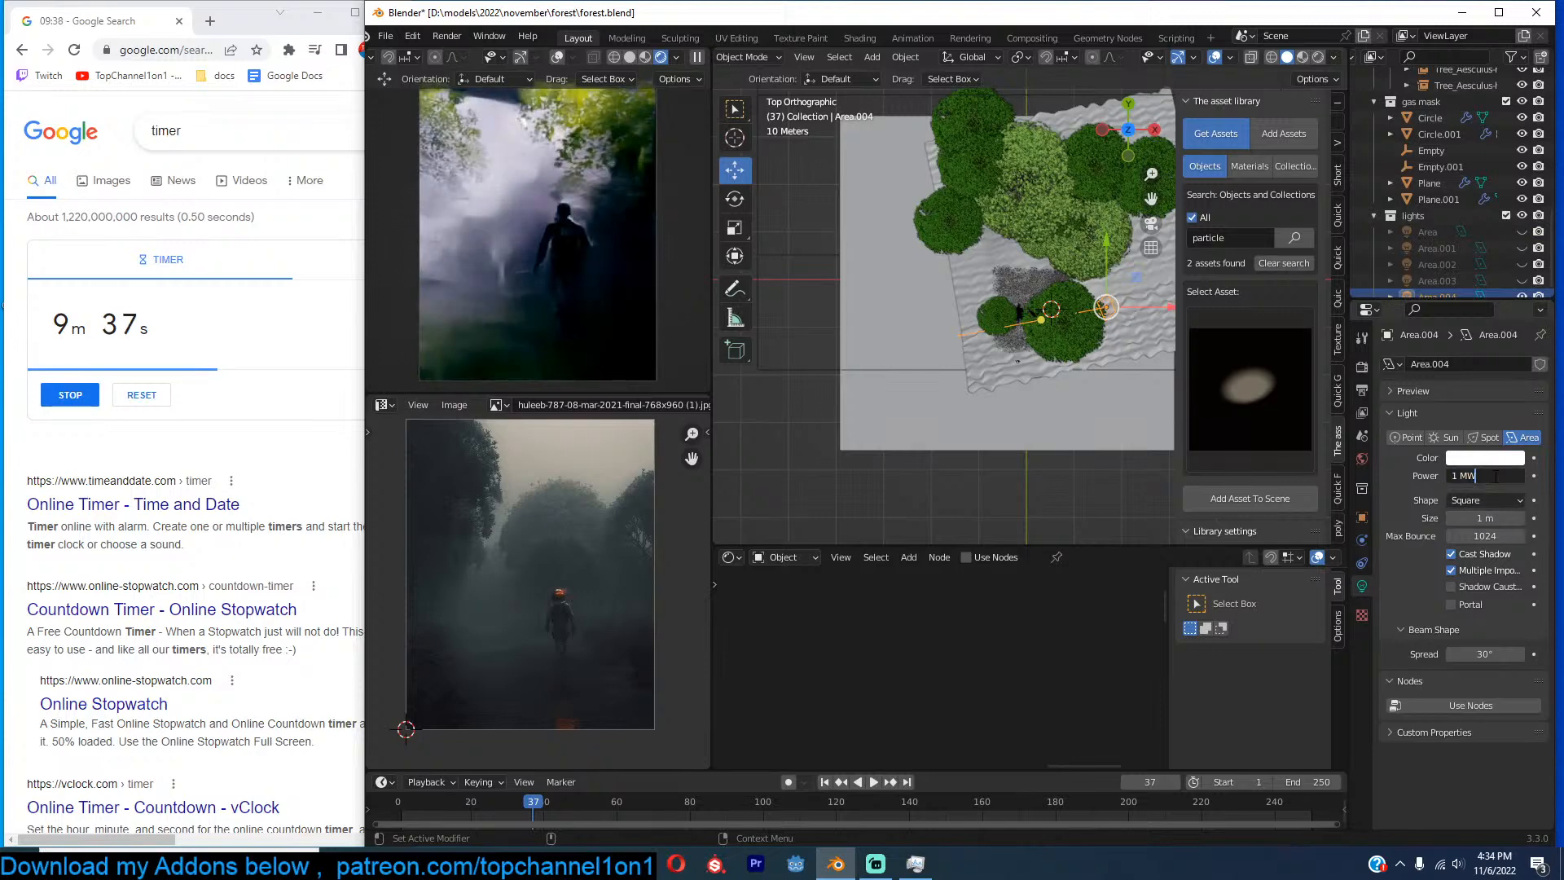
type("/10")
key("Return")
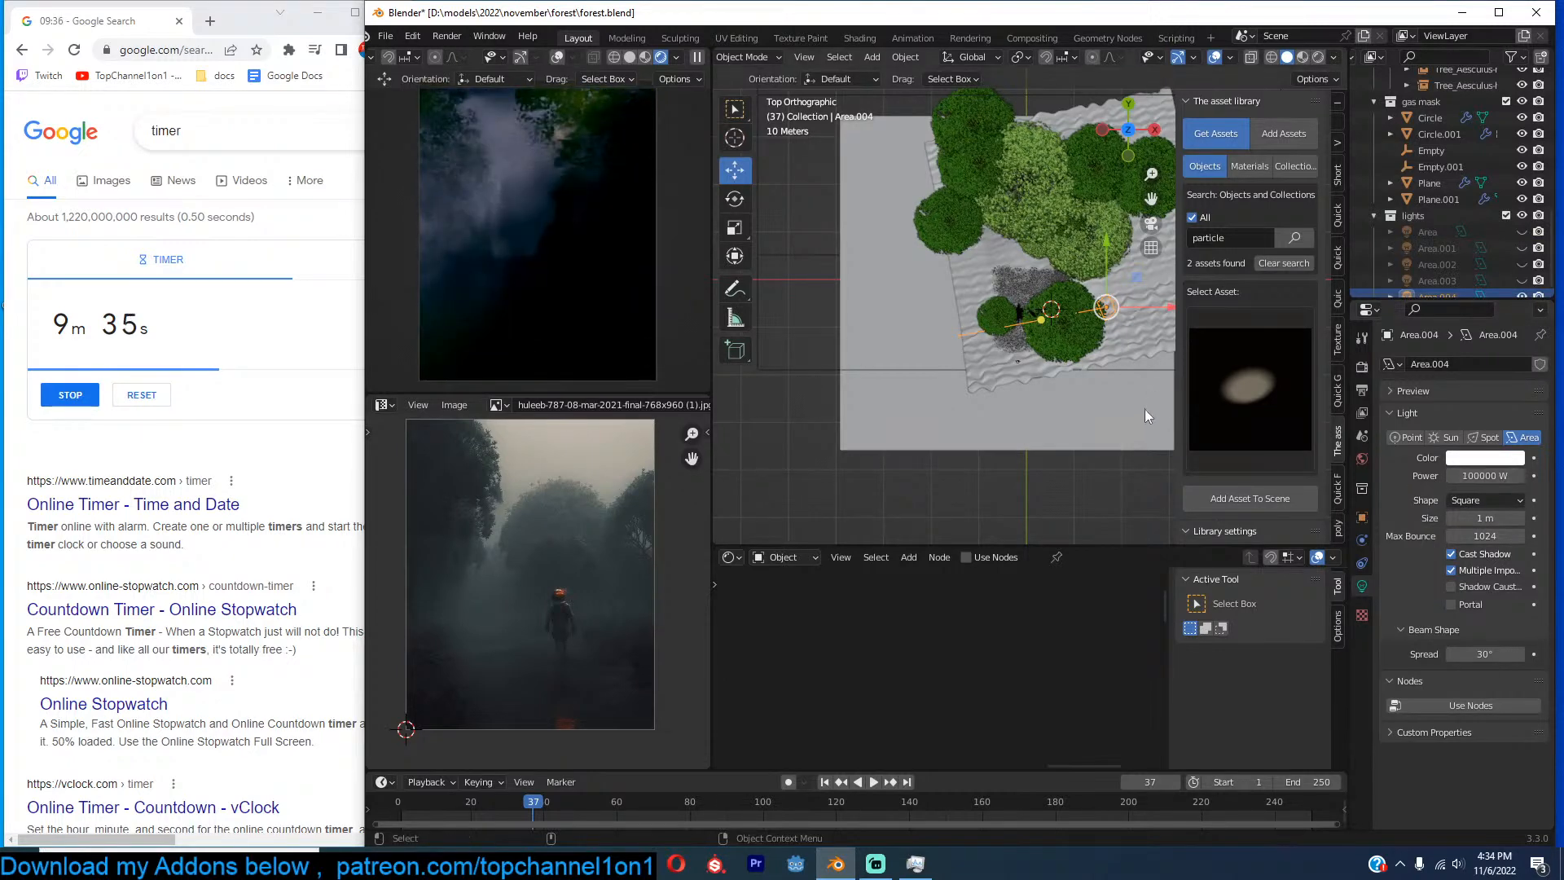
Rotate Area.004 slightly in front view to tilt its beam more steeply toward the knight.
key("KP_0")
scroll(972, 364, "up", 5)
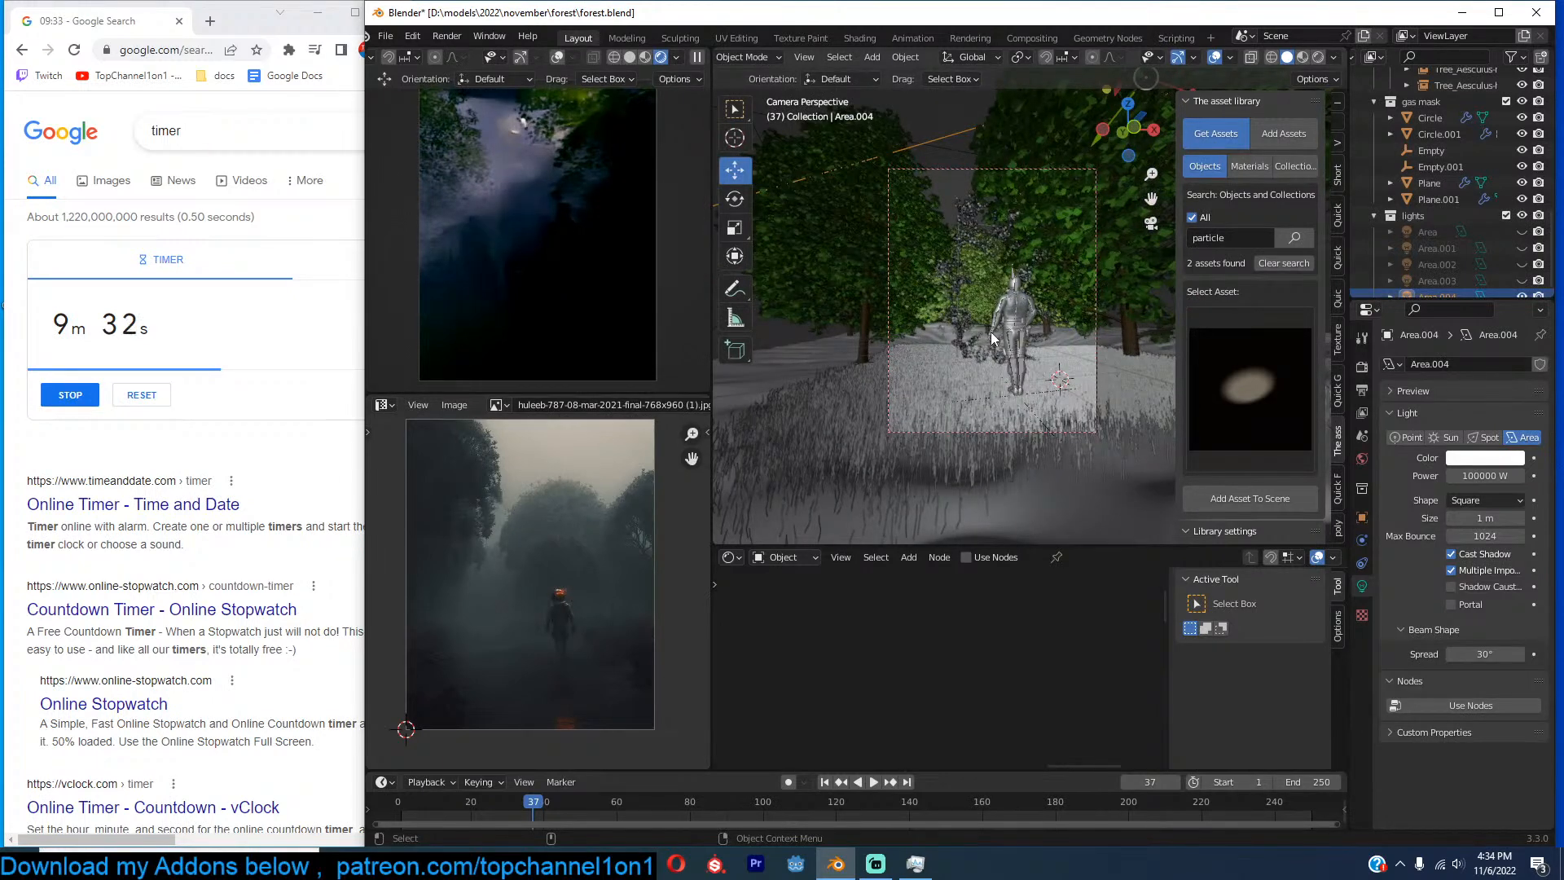
key("KP_1")
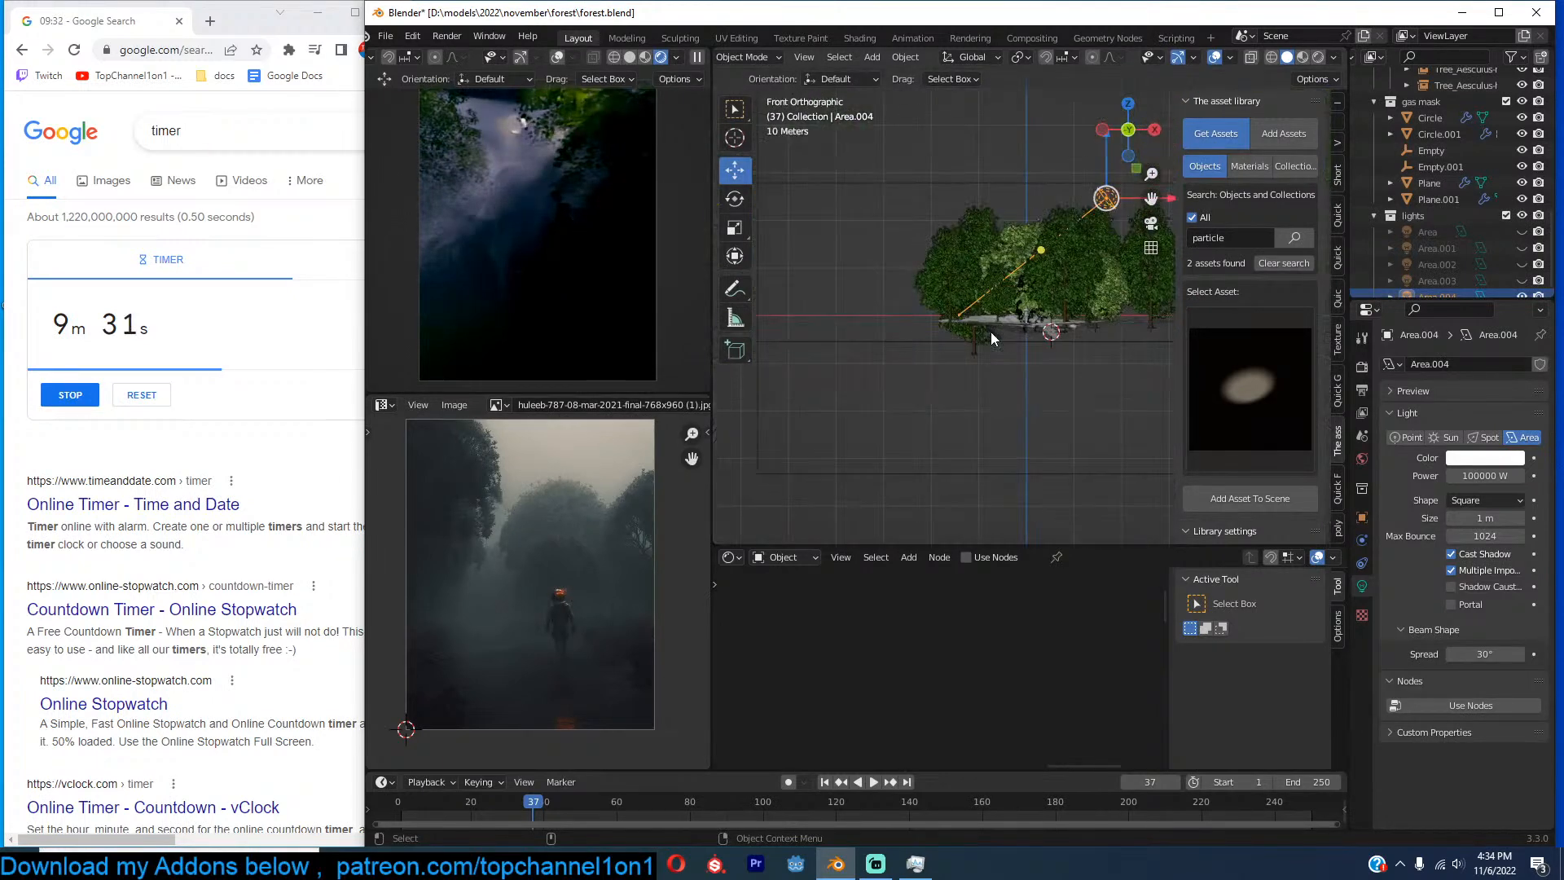
scroll(992, 338, "up", 2)
middle_click_drag(1029, 365, 946, 389, "shift")
key("r")
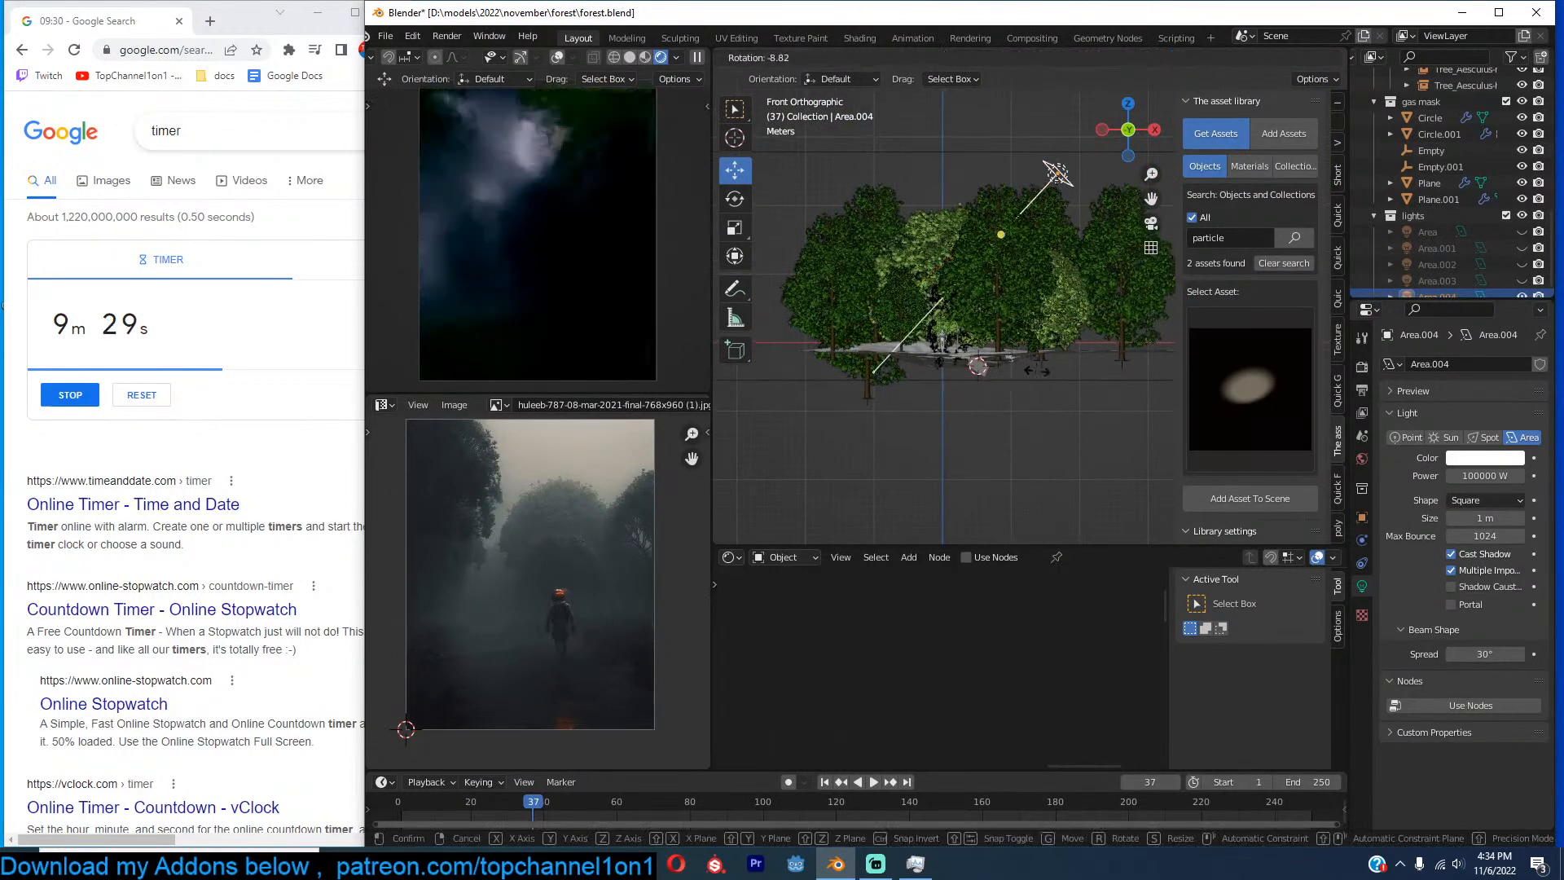
left_click(1046, 362)
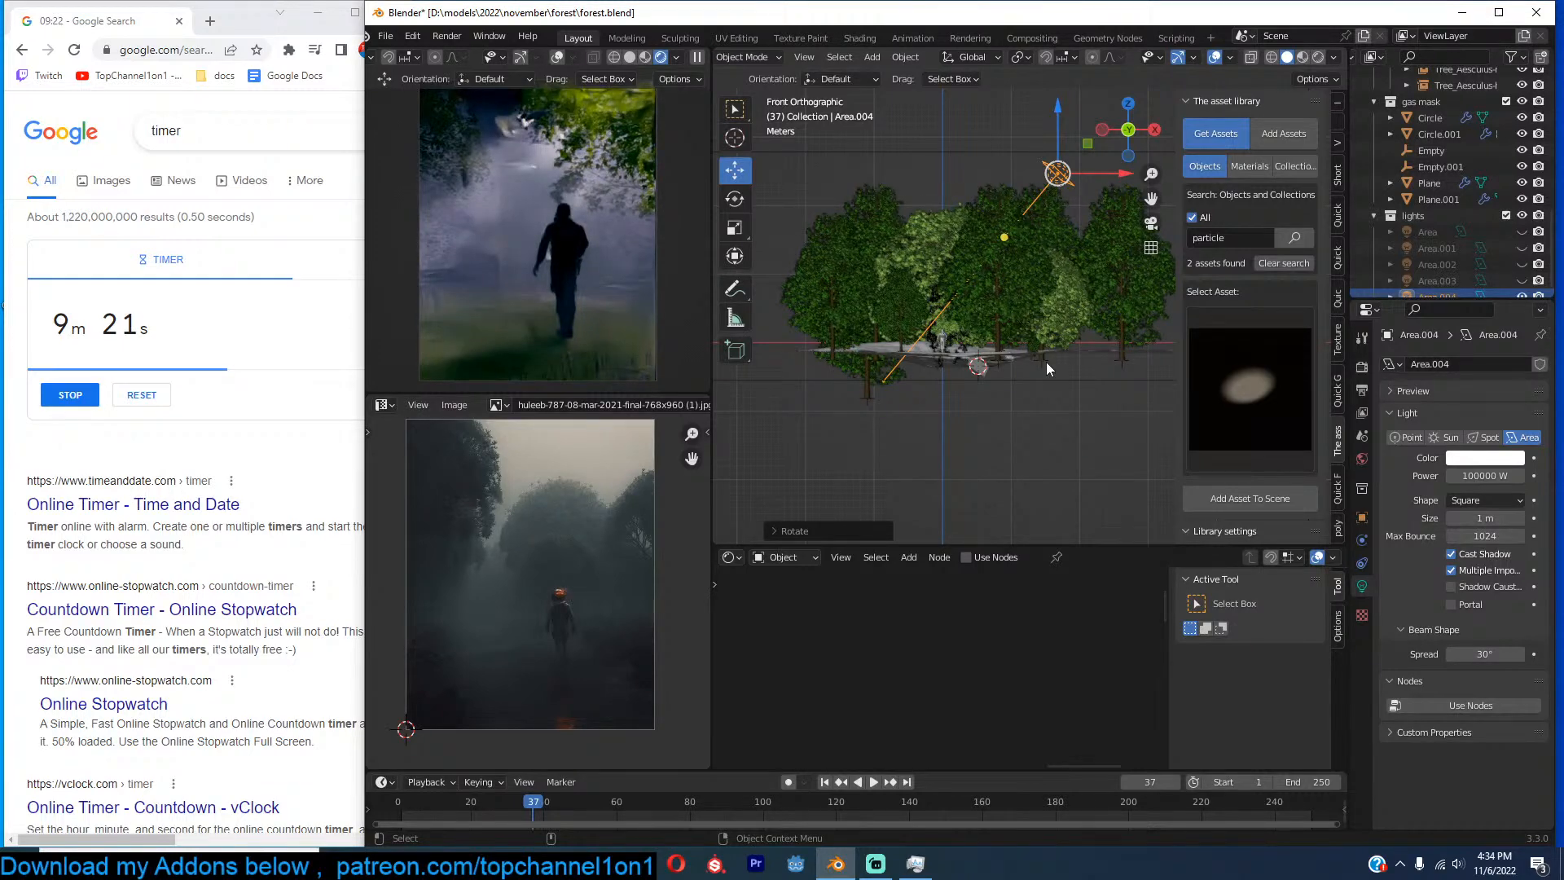
Clear the rotation of Area.004 and move it about 17 m in top view to just behind the knight.
key("KP_7")
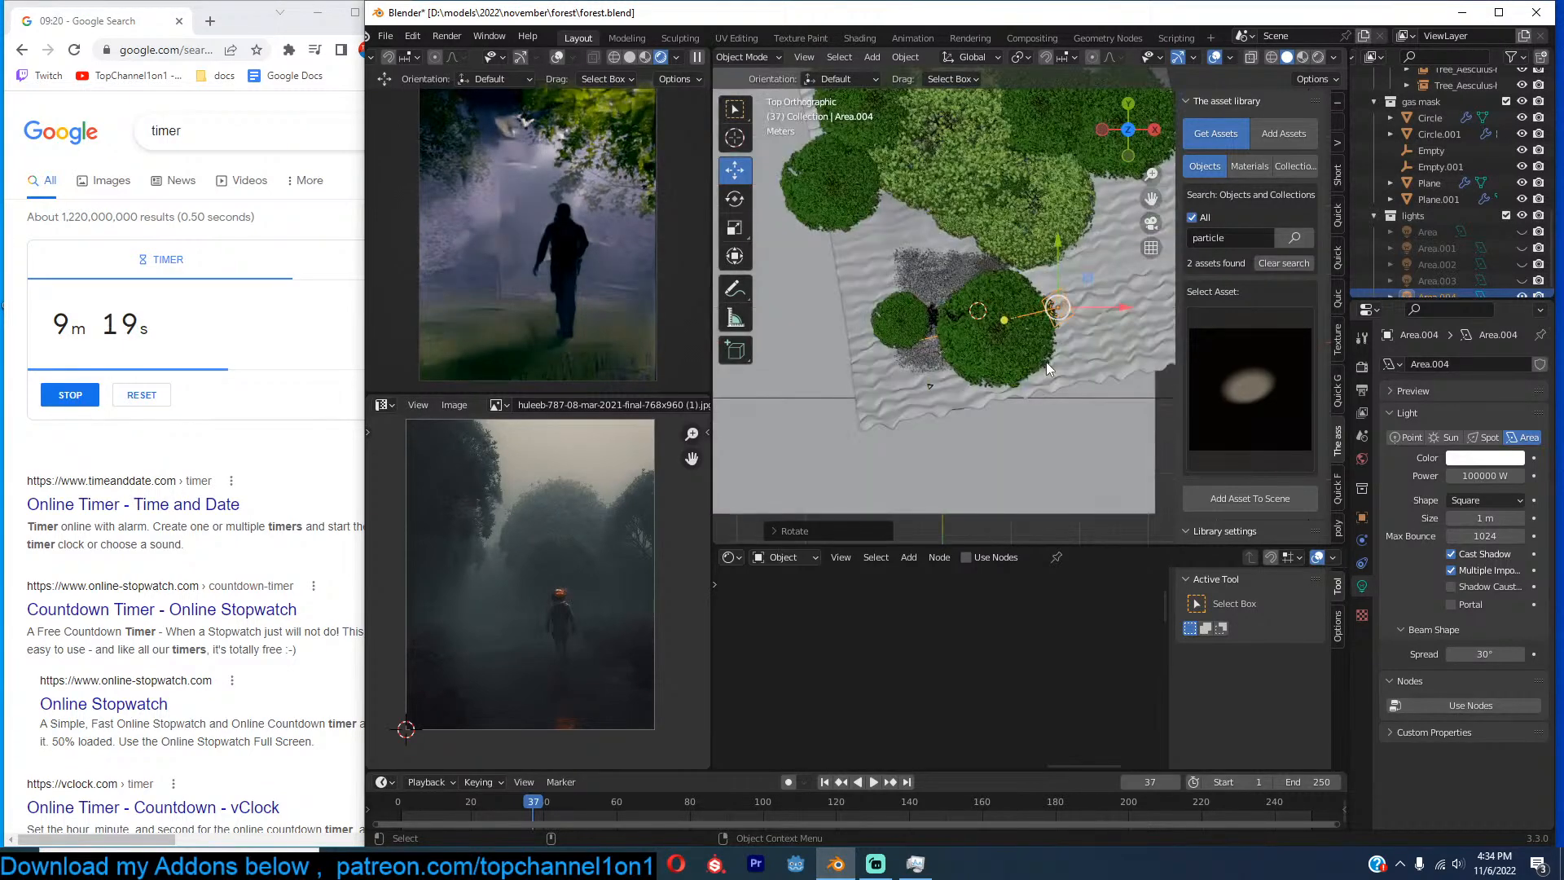
key("alt+r")
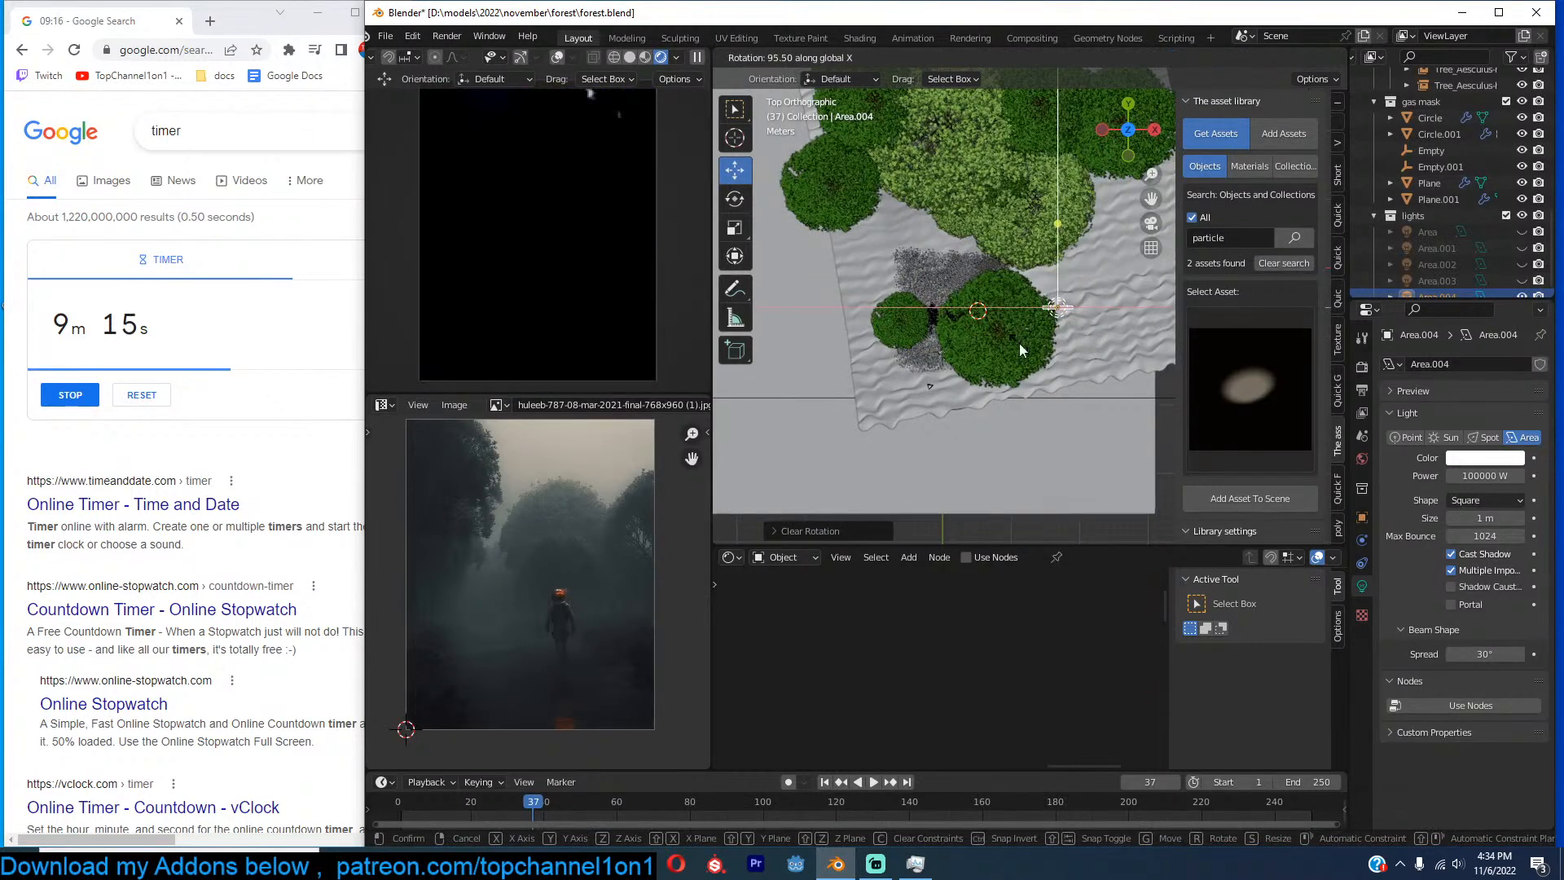
key("g")
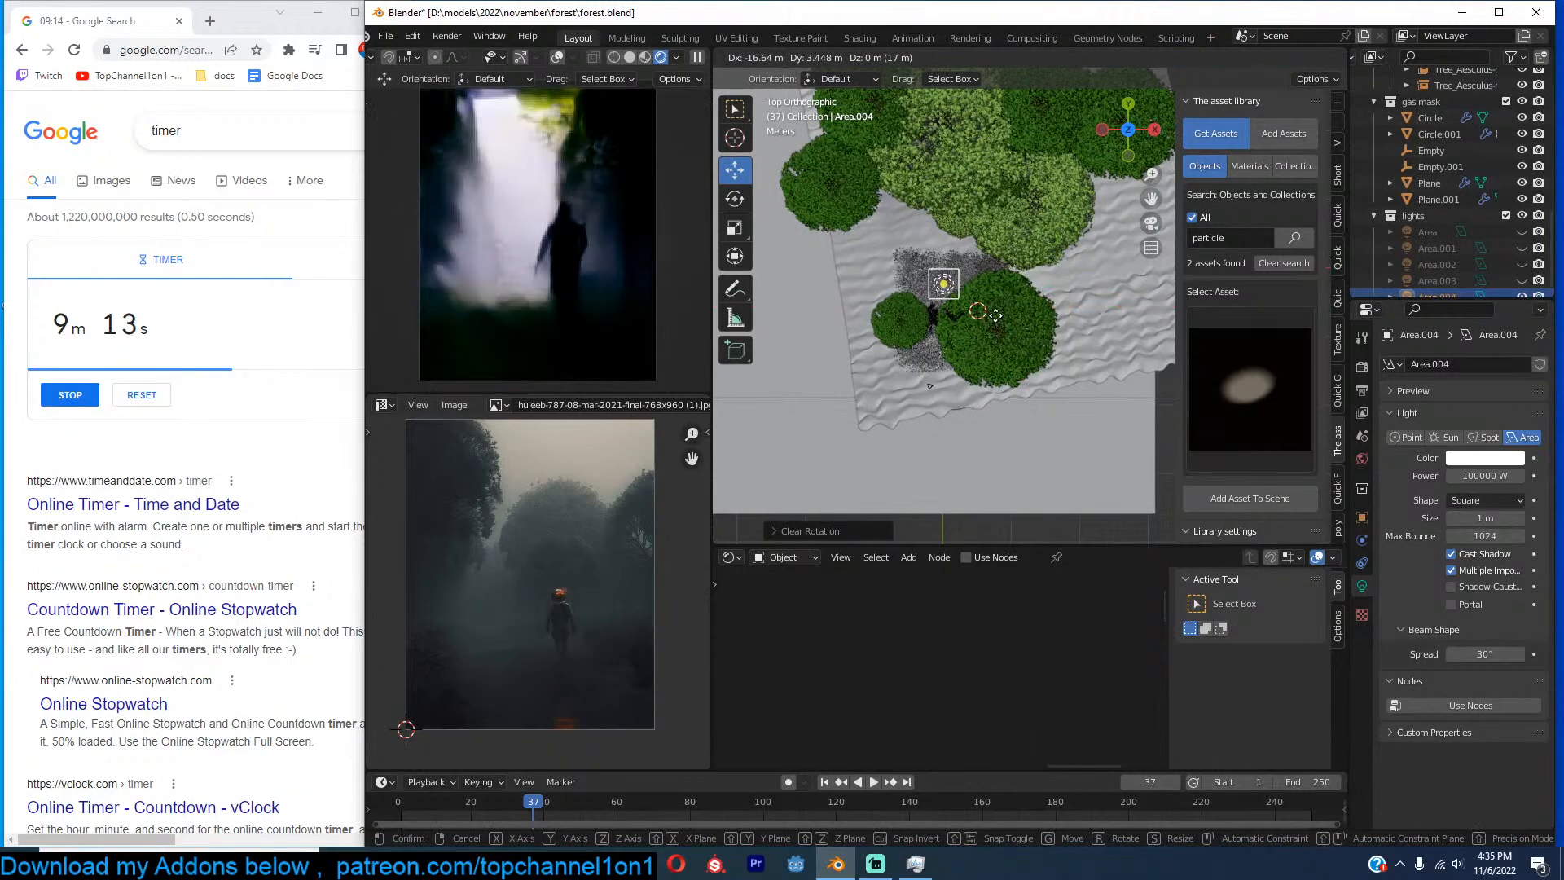
left_click(996, 319)
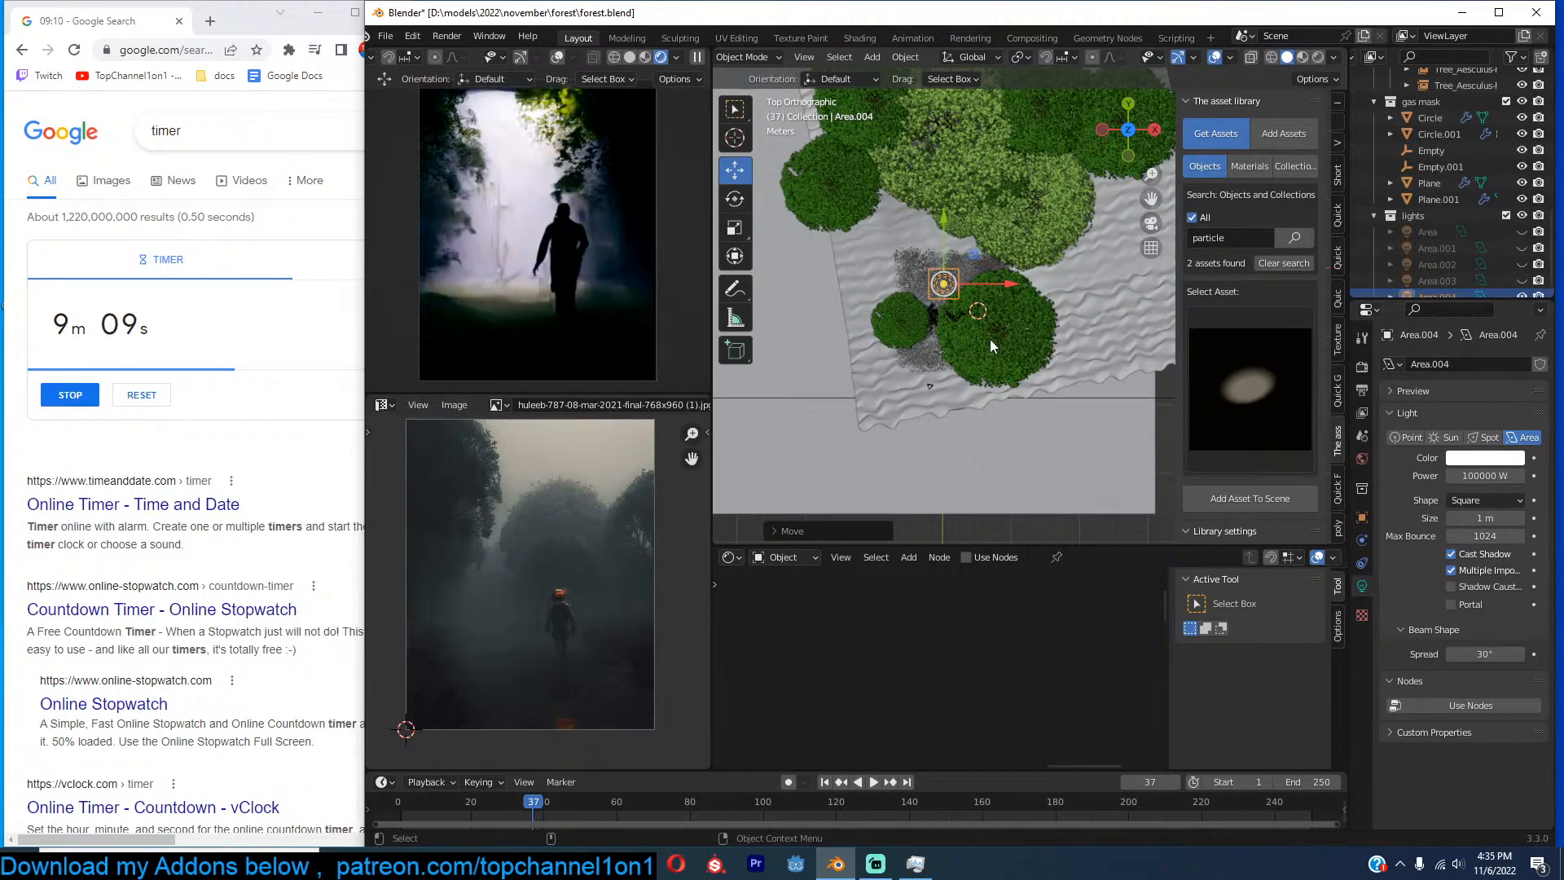
Set the beam spread of Area.004 to 50°.
key("KP_0")
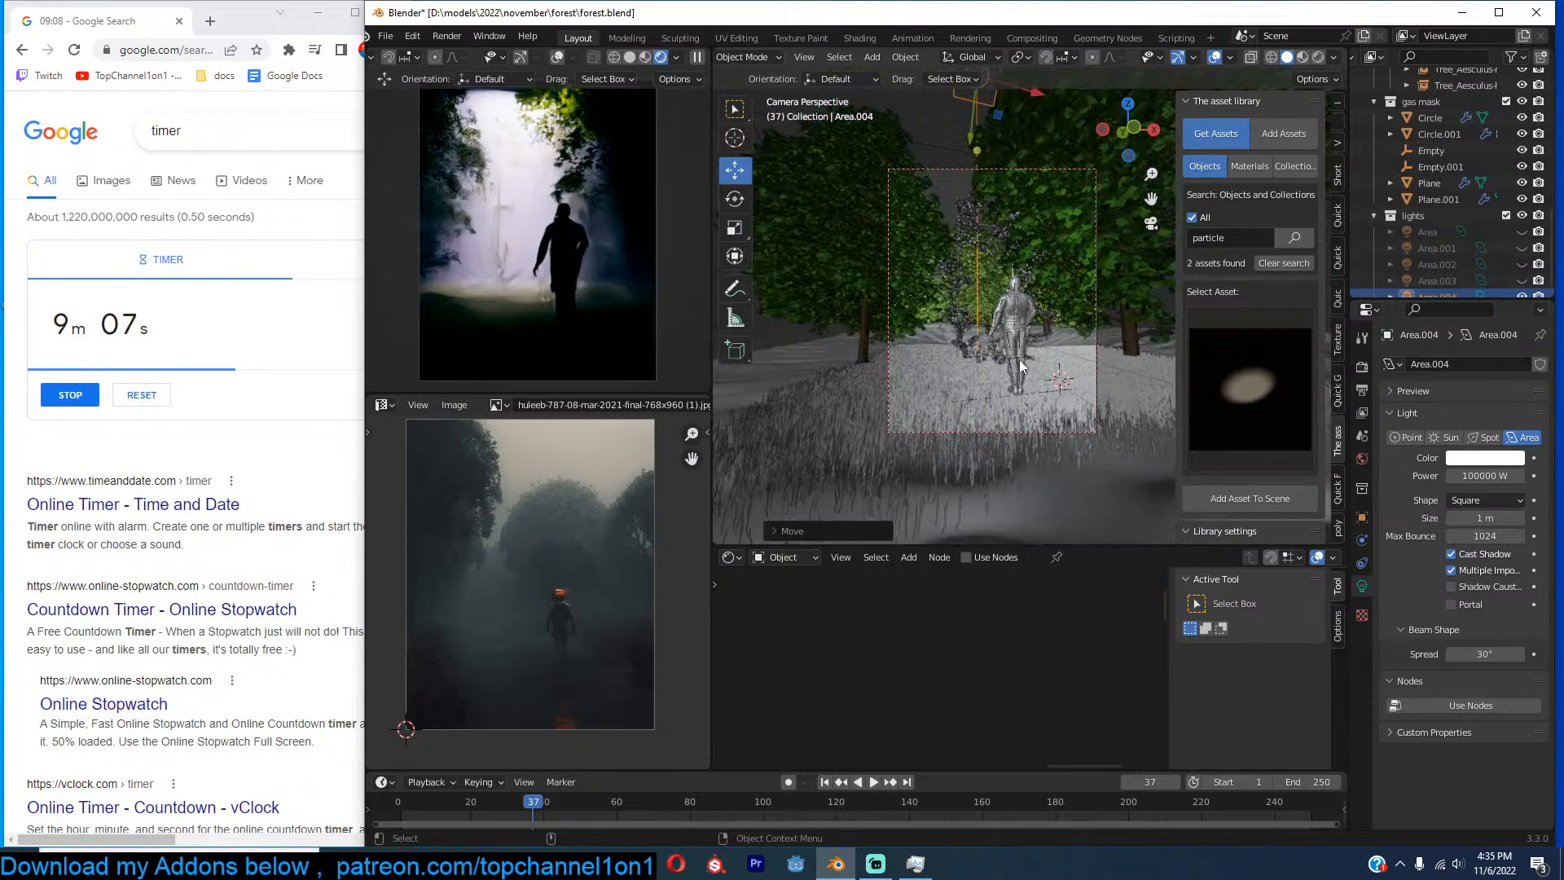
scroll(1019, 359, "up", 2)
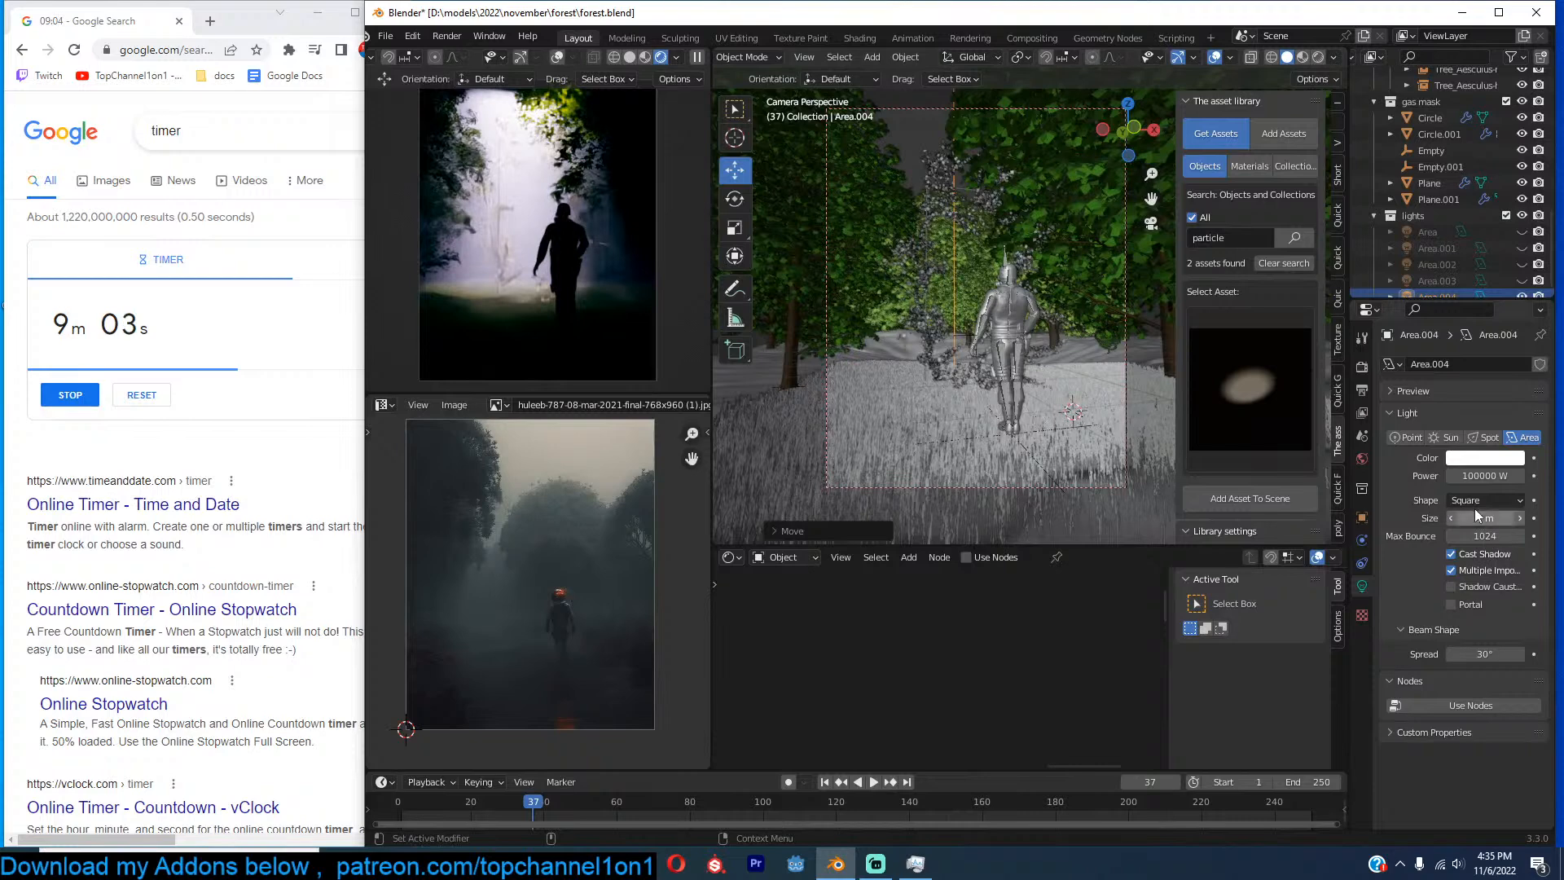
left_click(1483, 654)
type("50")
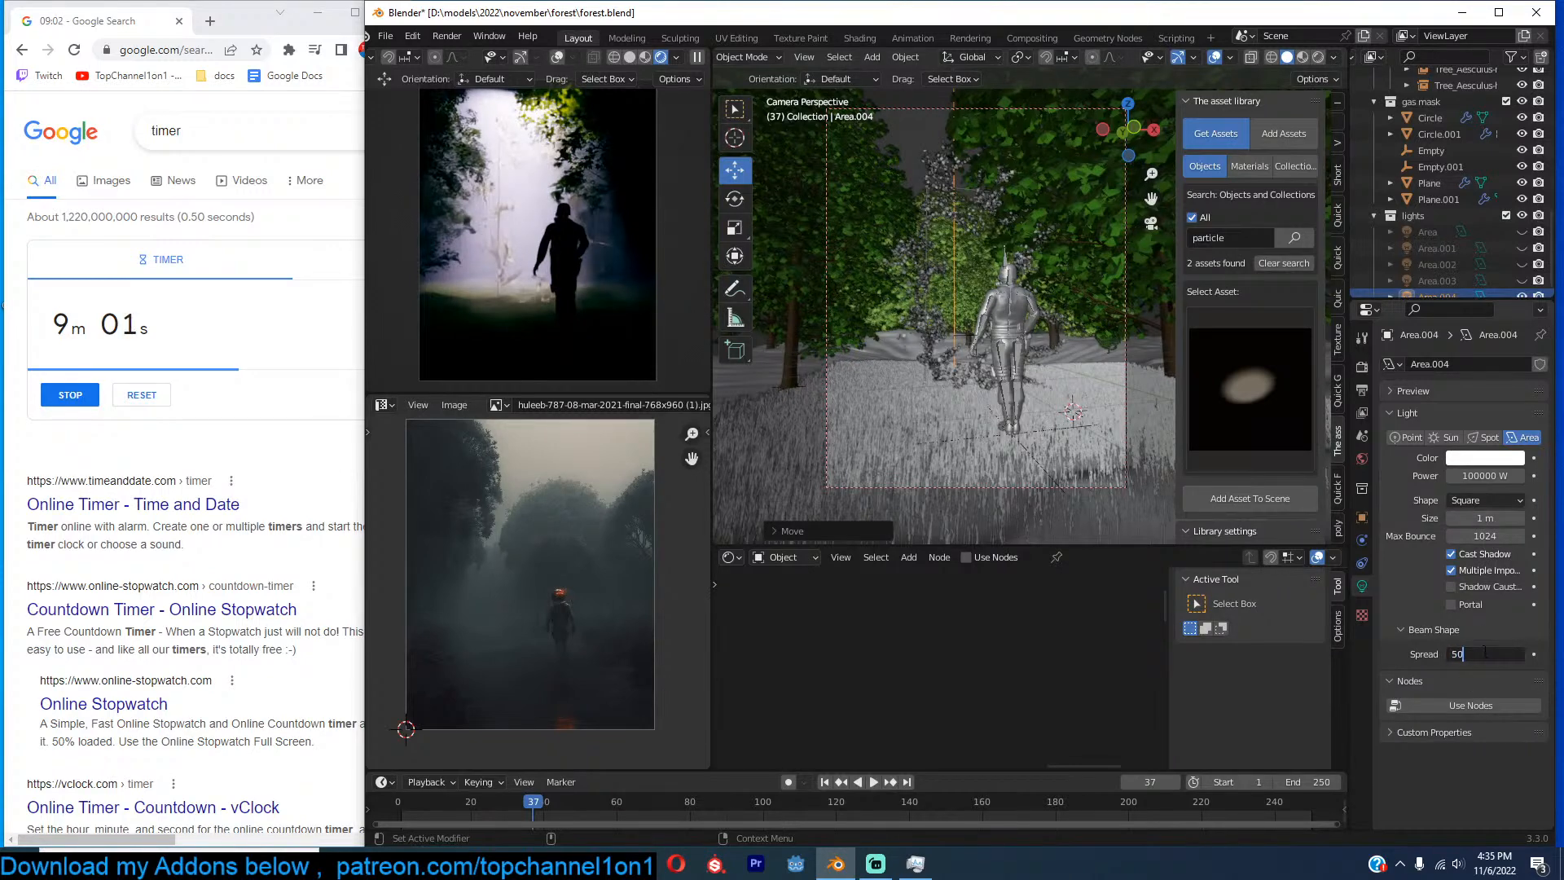
key("Return")
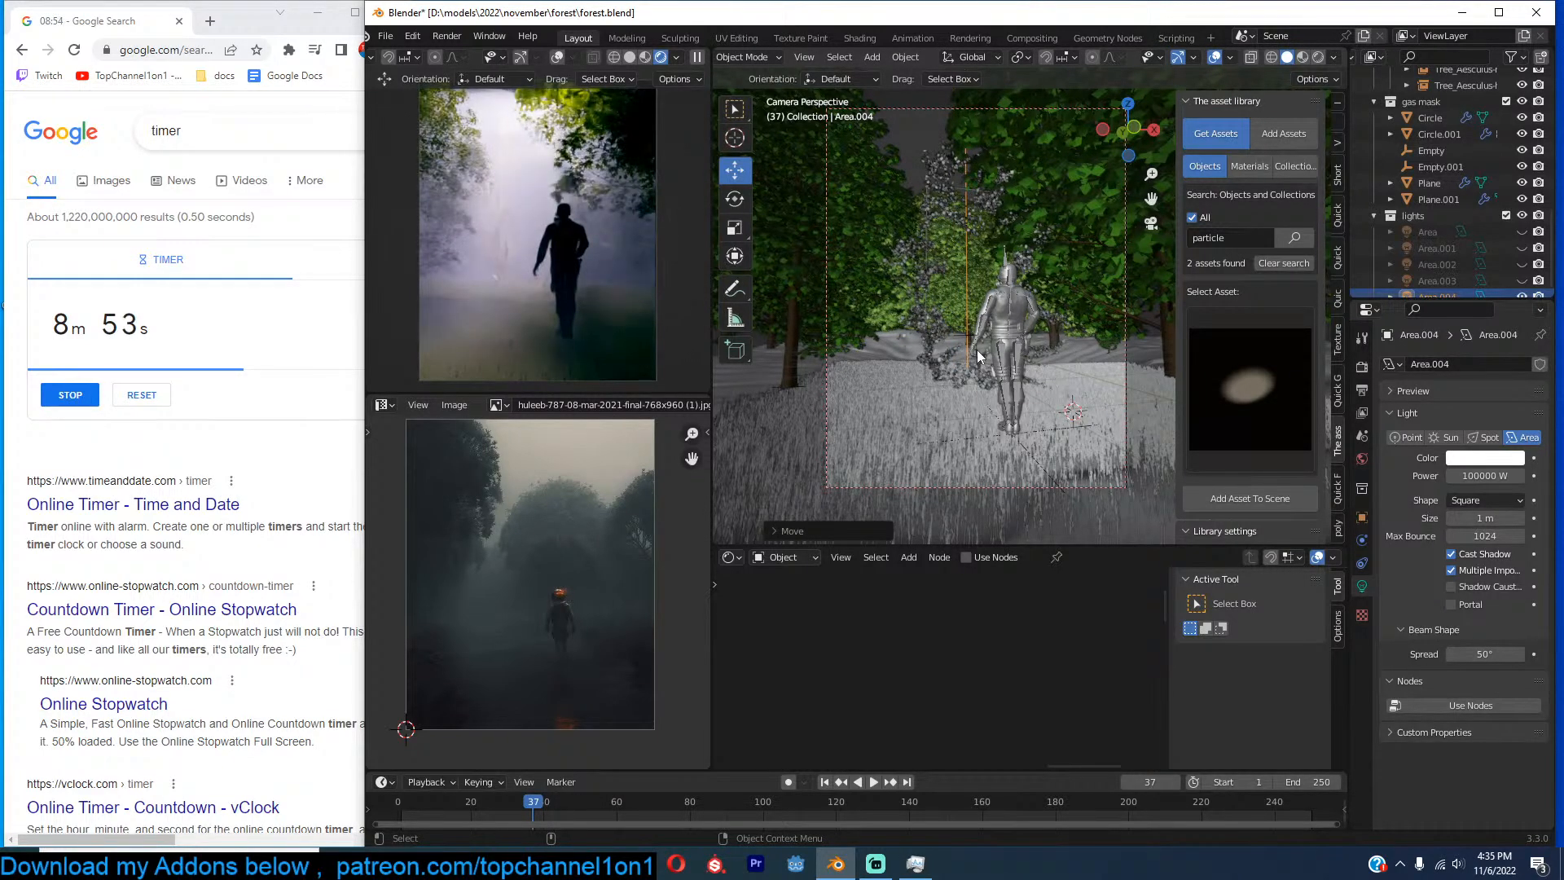
Rotate the volume object in right view to a much shallower tilt so its fog box spans the trees.
scroll(556, 329, "down", 1)
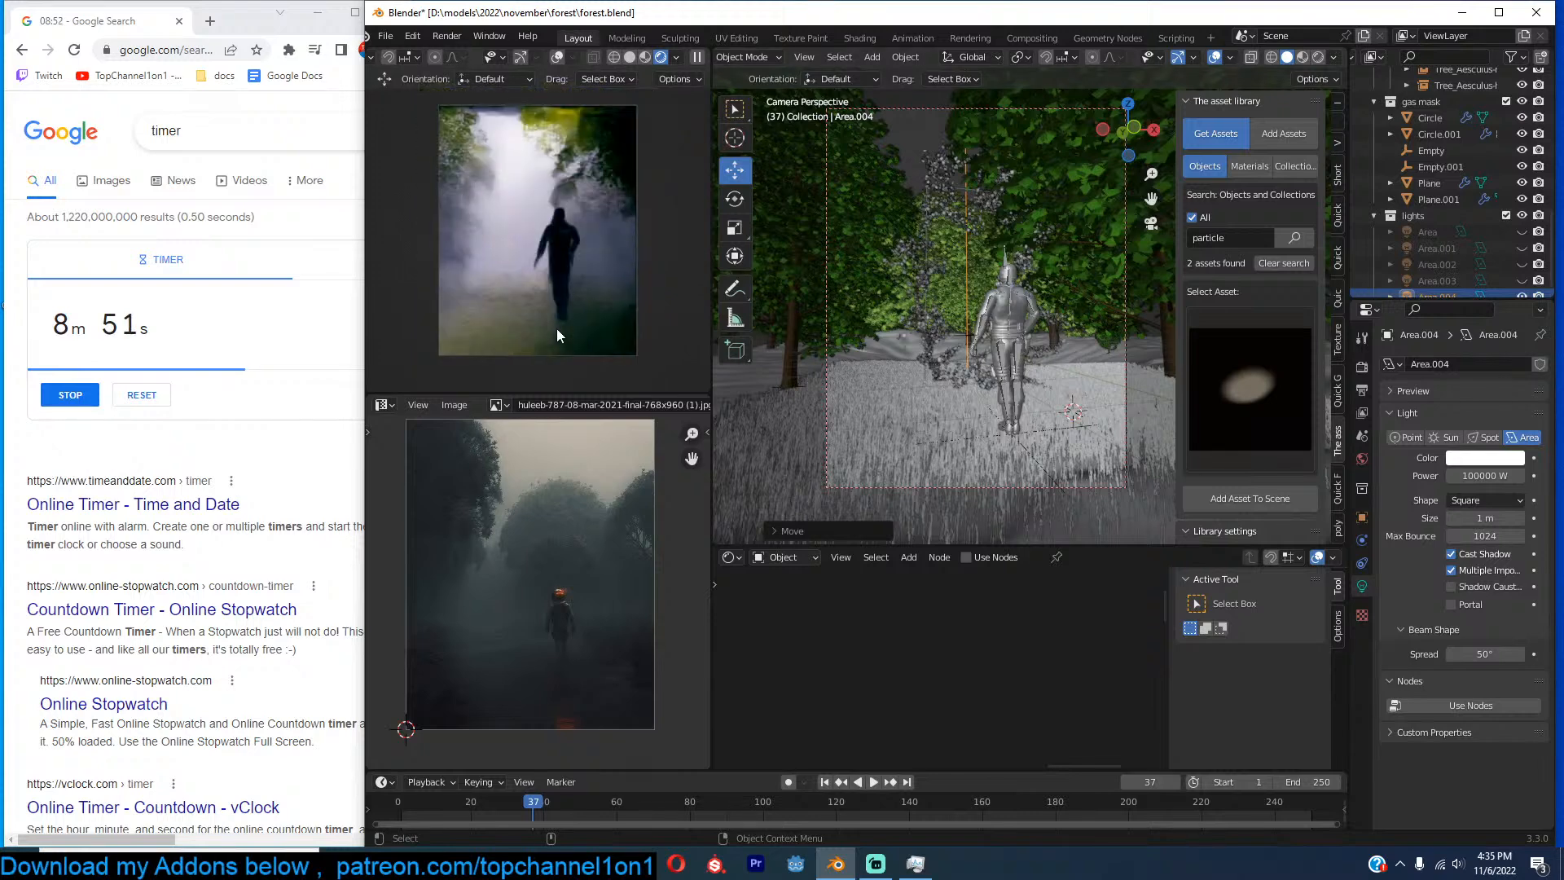
scroll(872, 296, "down", 4)
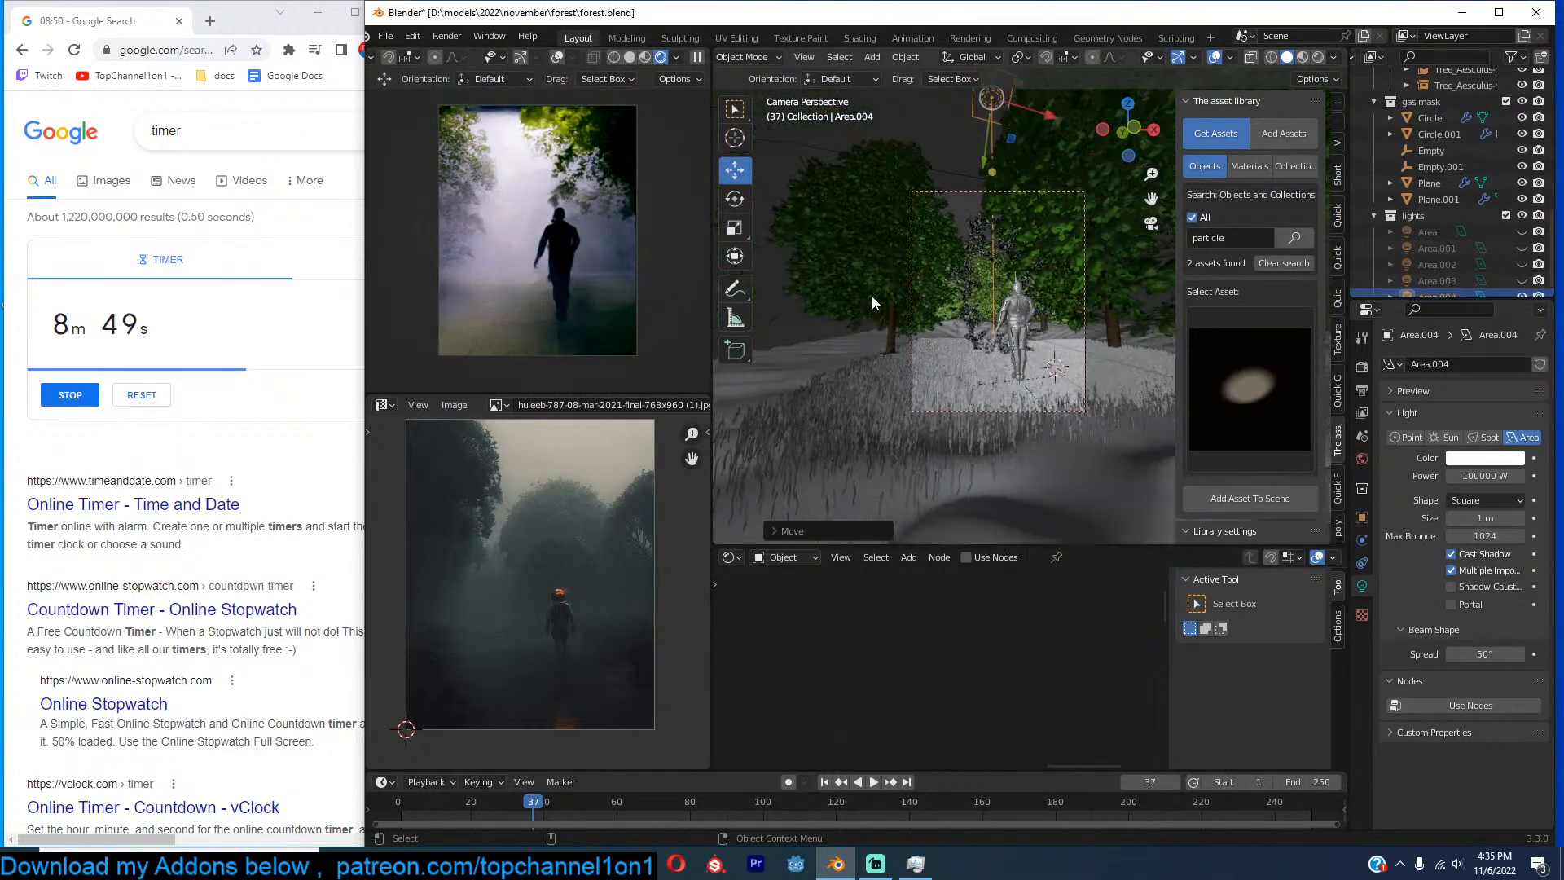
scroll(988, 285, "up", 1)
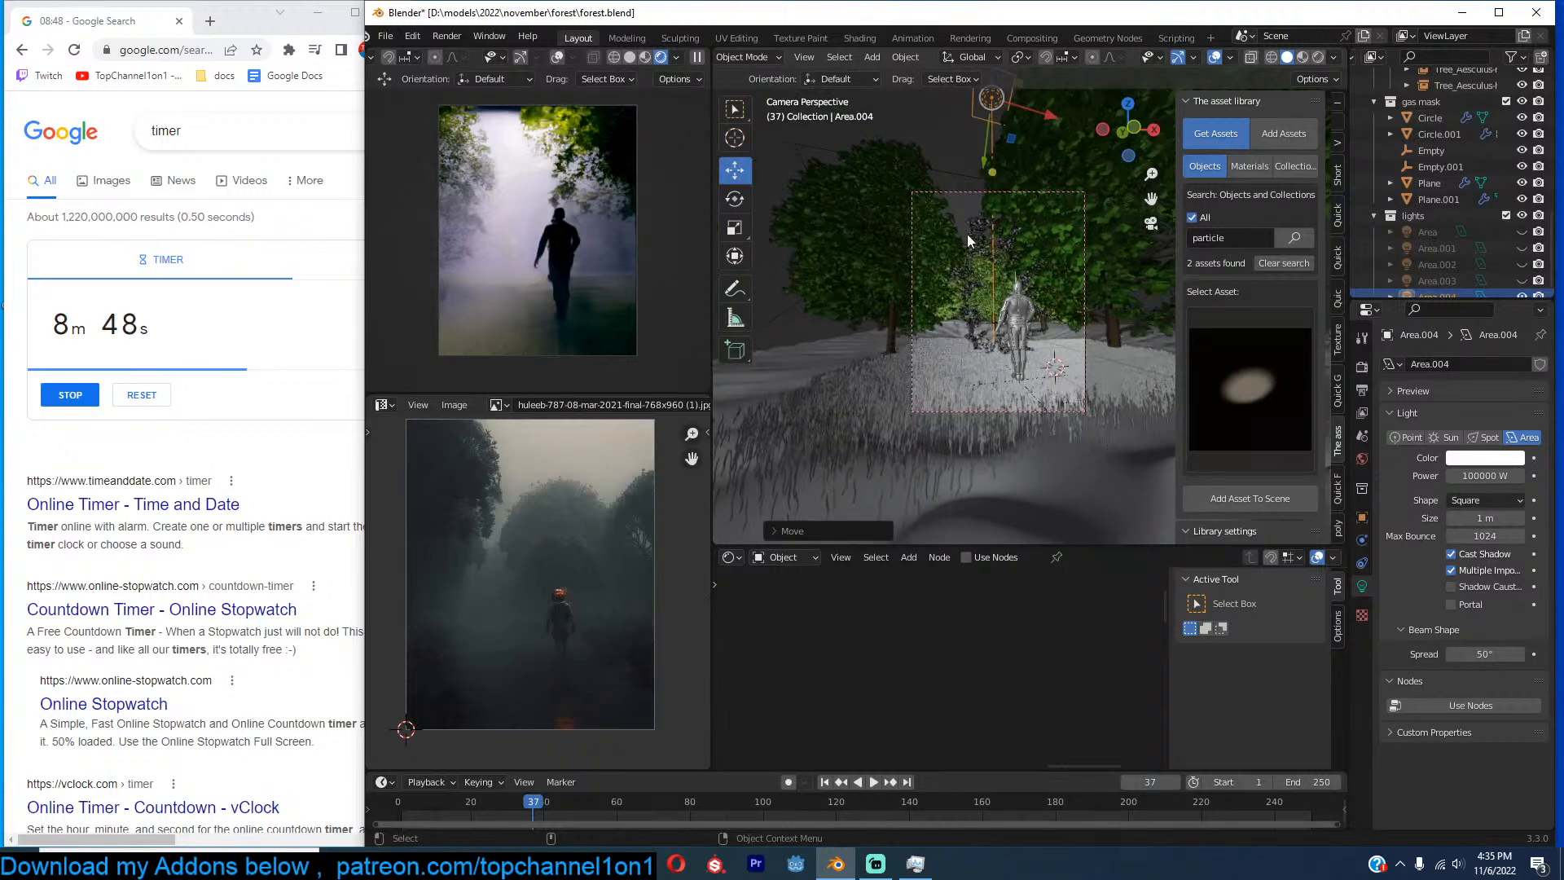
left_click(944, 169)
key("KP_3")
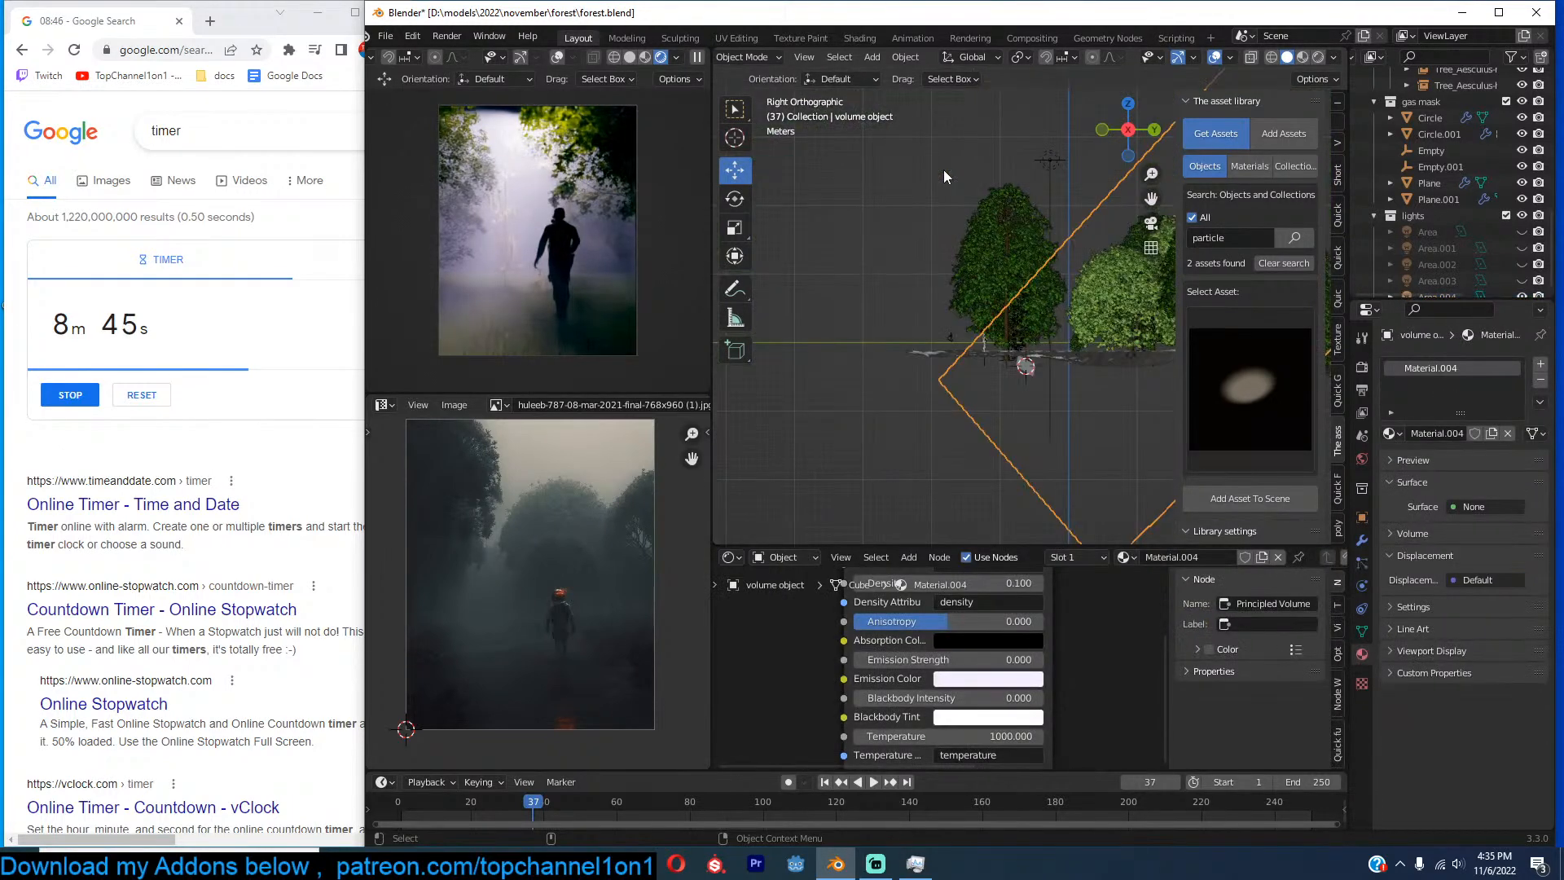
middle_click_drag(1049, 316, 945, 334, "shift")
key("r")
left_click(1081, 401)
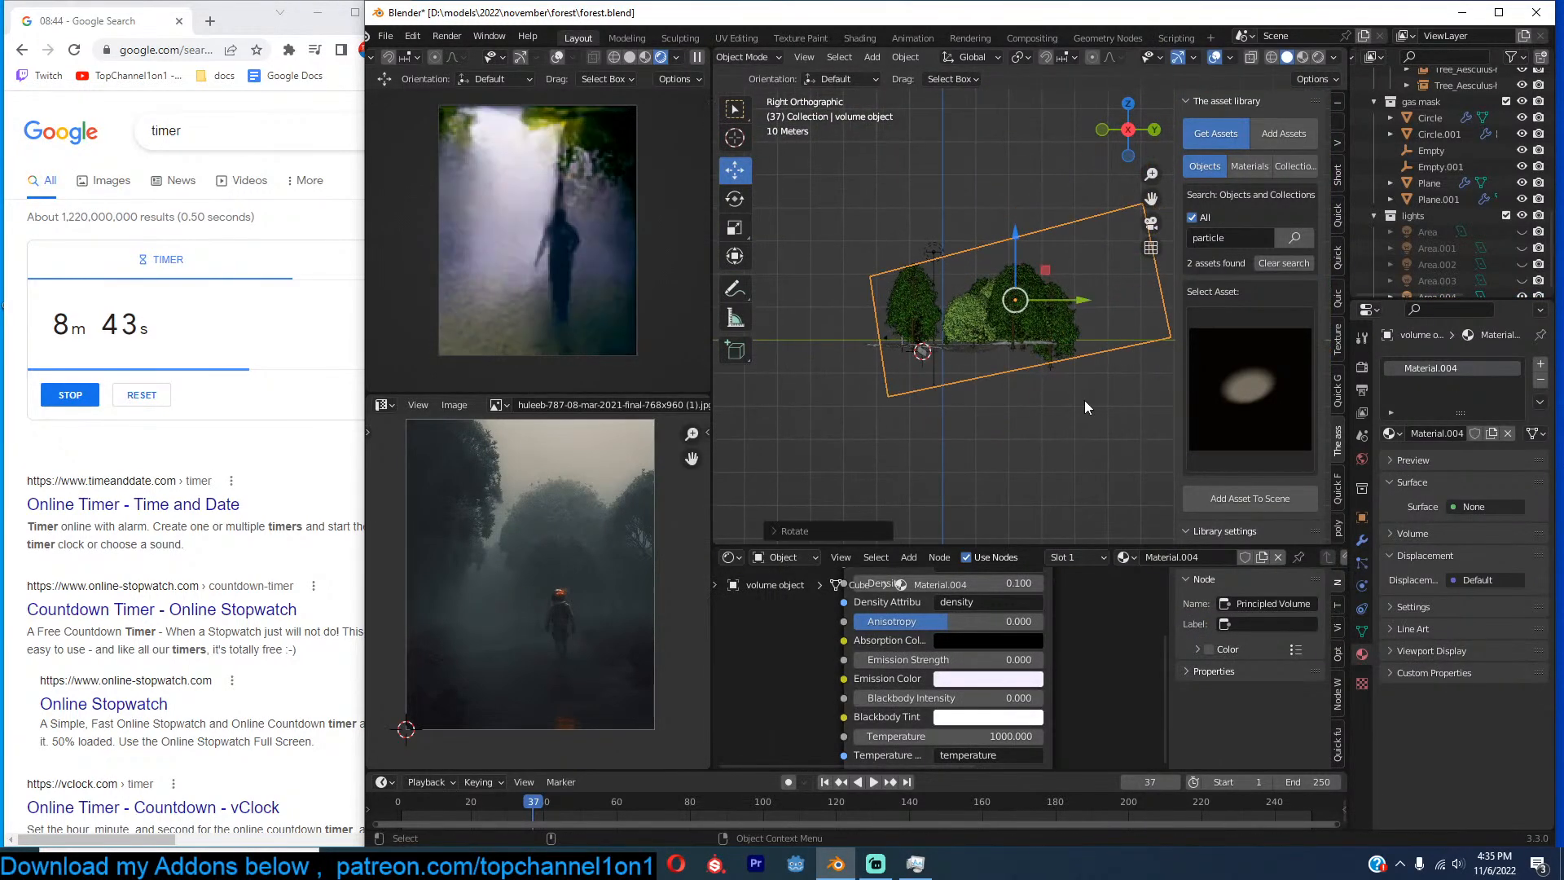
Move Area.004 in right view about 6.1 m down and 1.5 m along Y.
scroll(1108, 384, "up", 2)
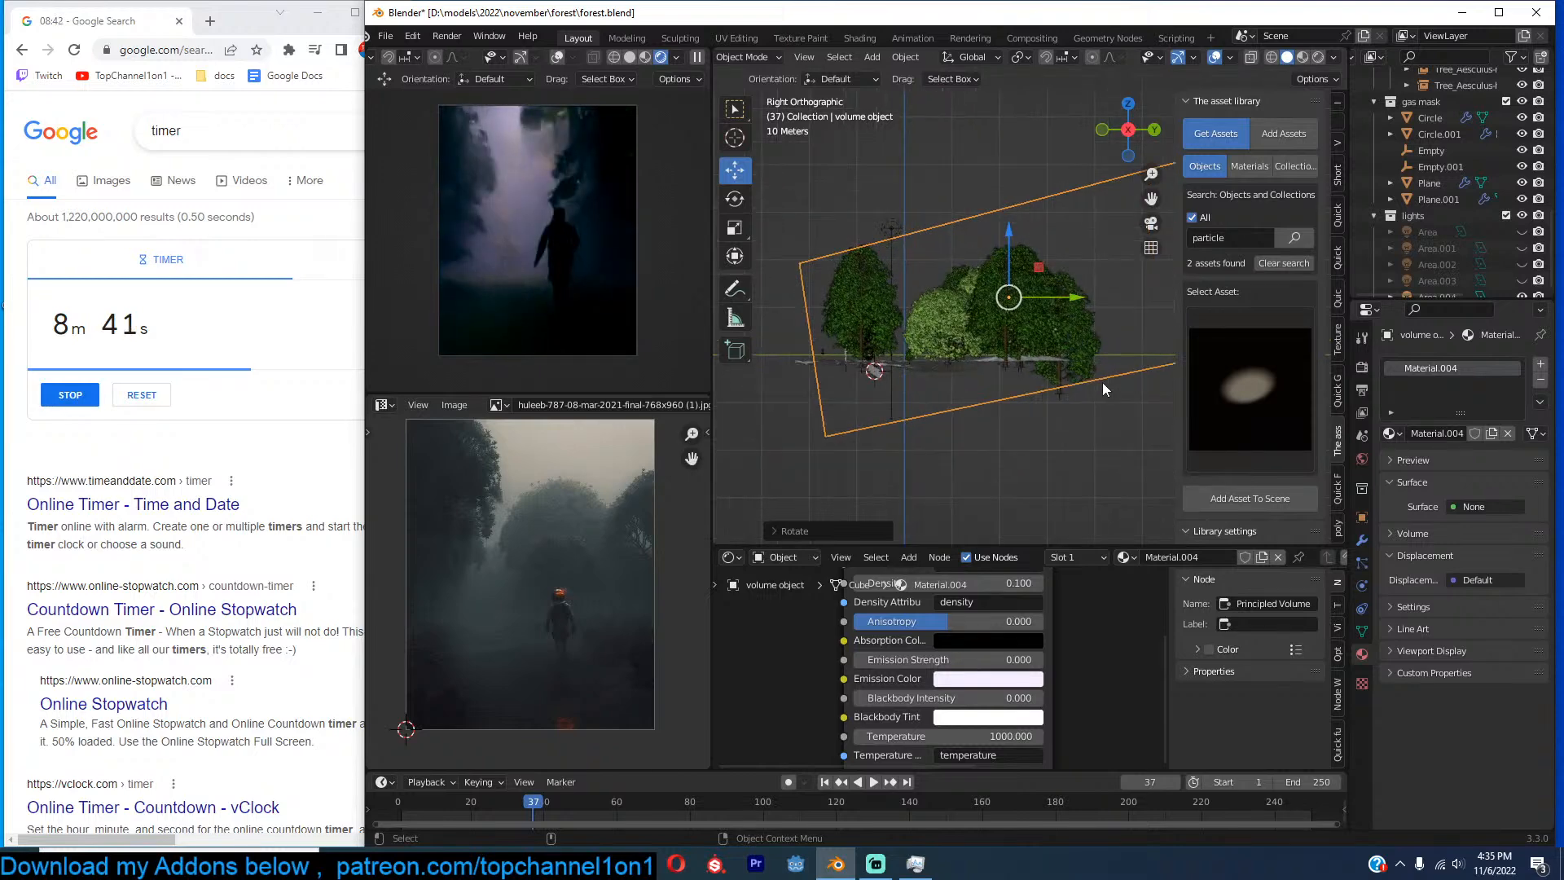
scroll(963, 261, "up", 2)
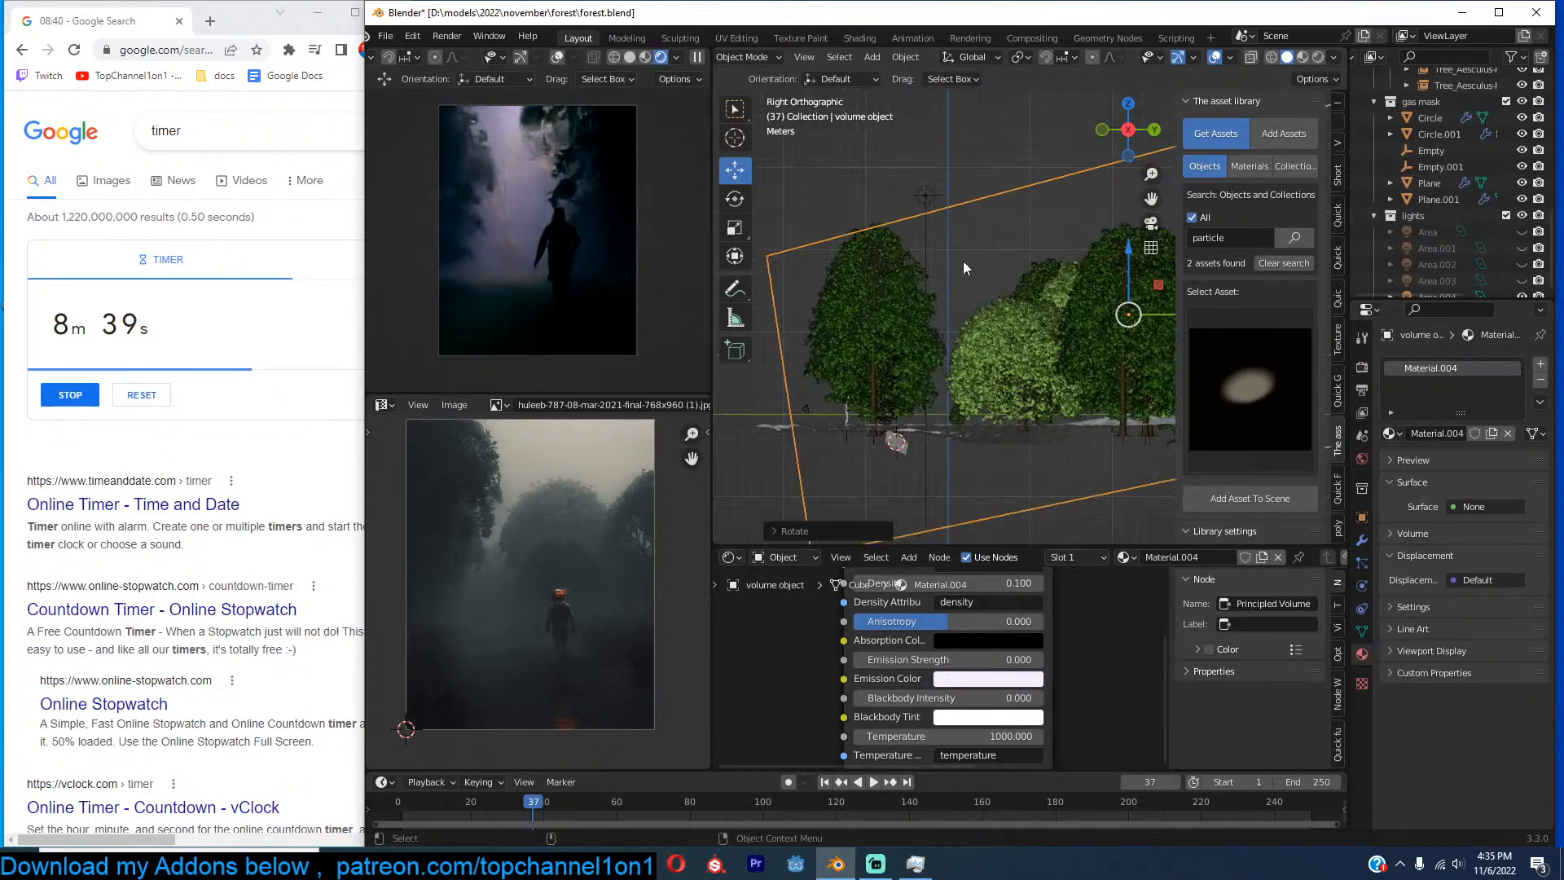
left_click(923, 196)
key("g")
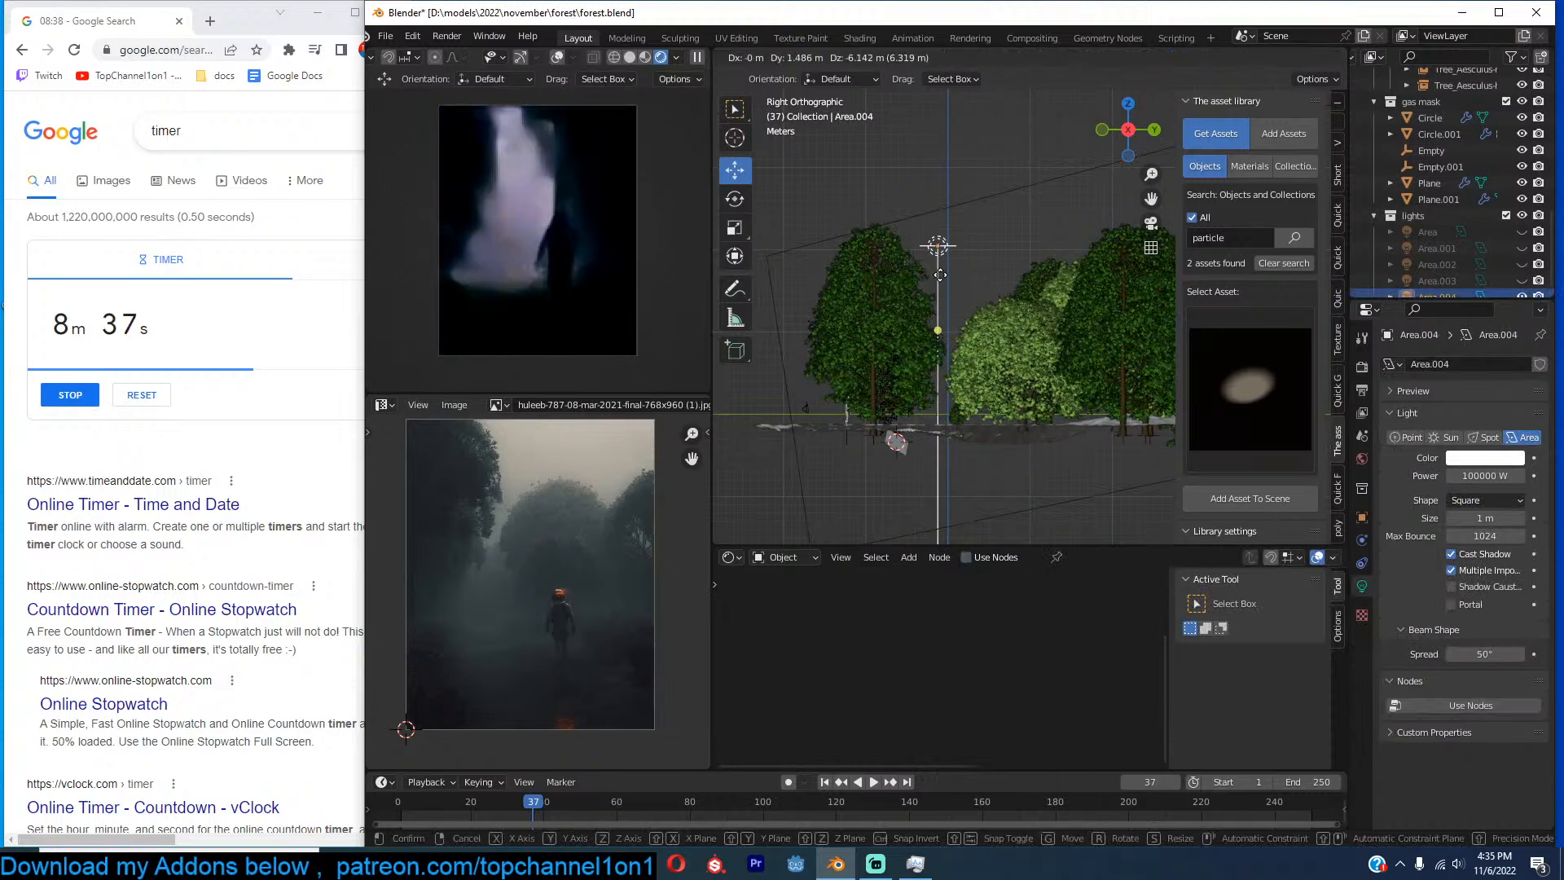
left_click(940, 275)
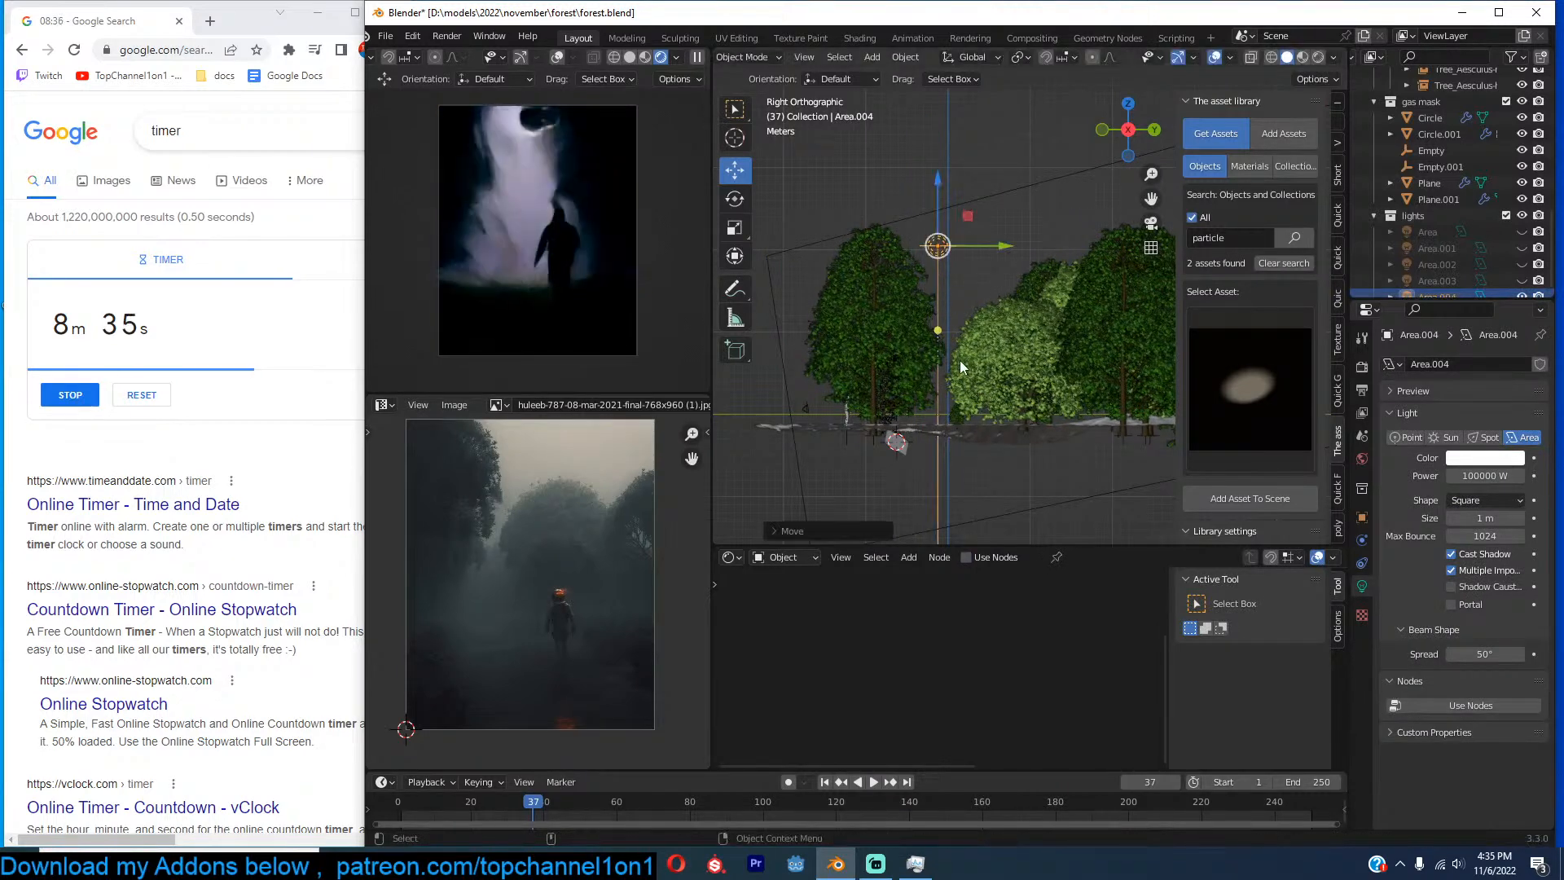
Scale Area.004 up to about 1.85 times its size and raise it above the treetops in right view.
key("s")
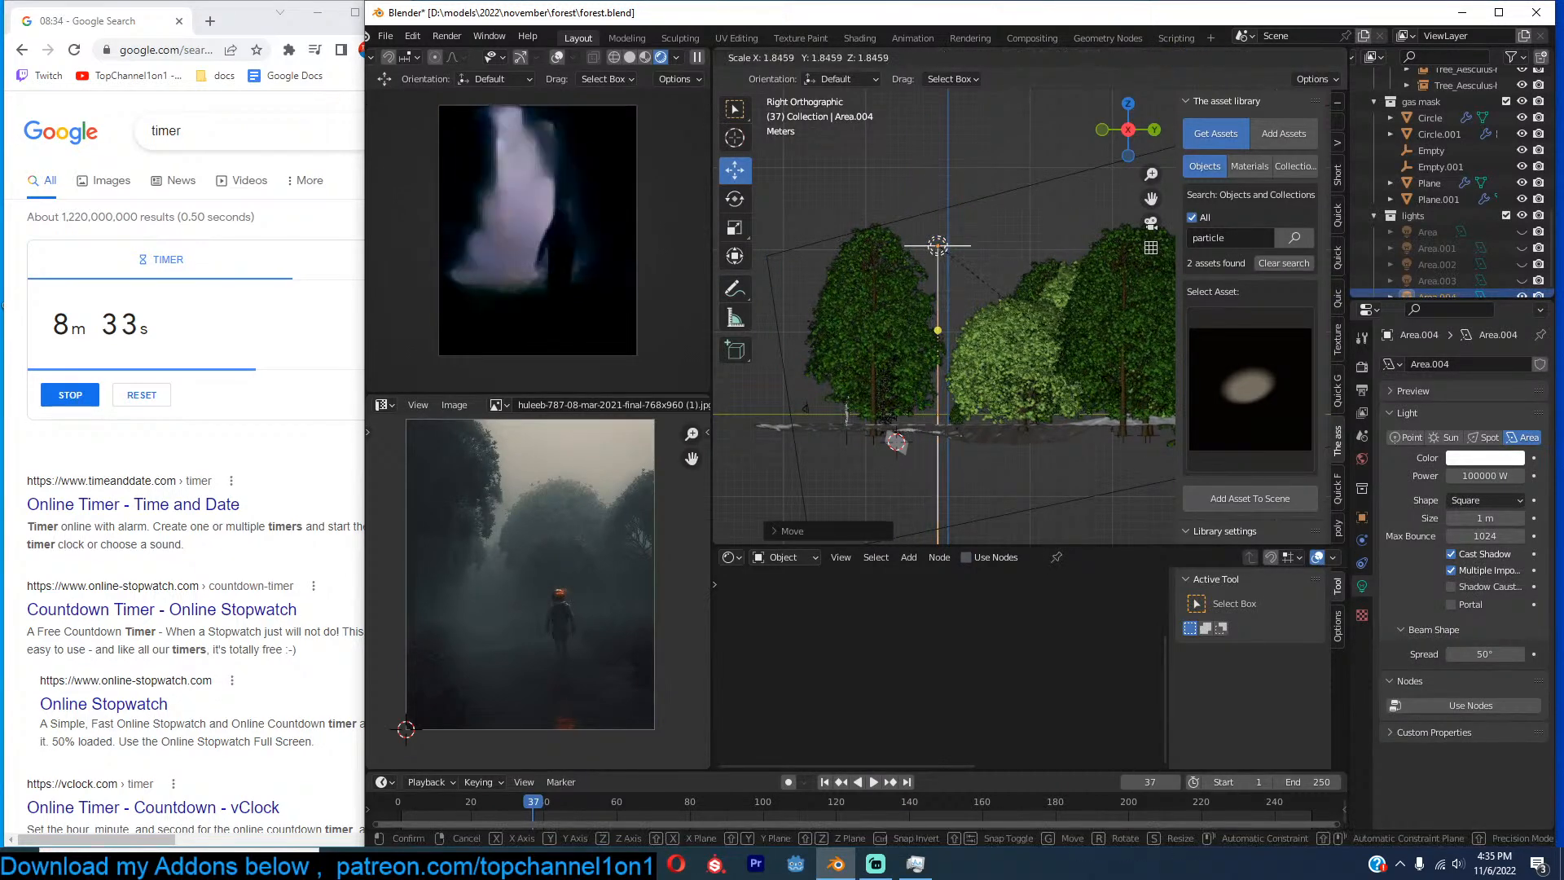
left_click(970, 365)
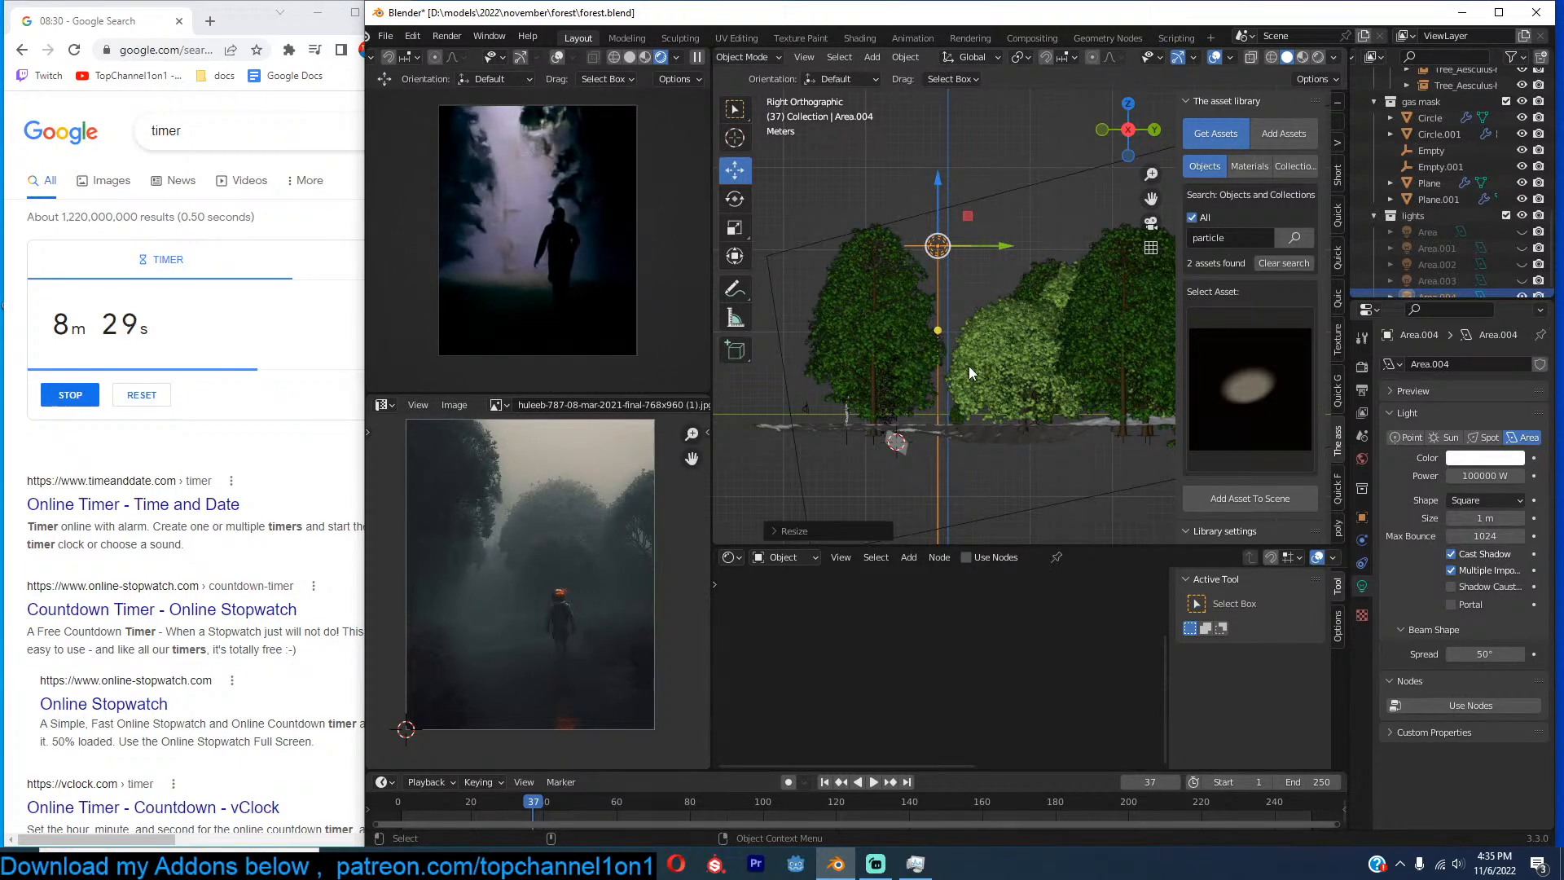
key("g")
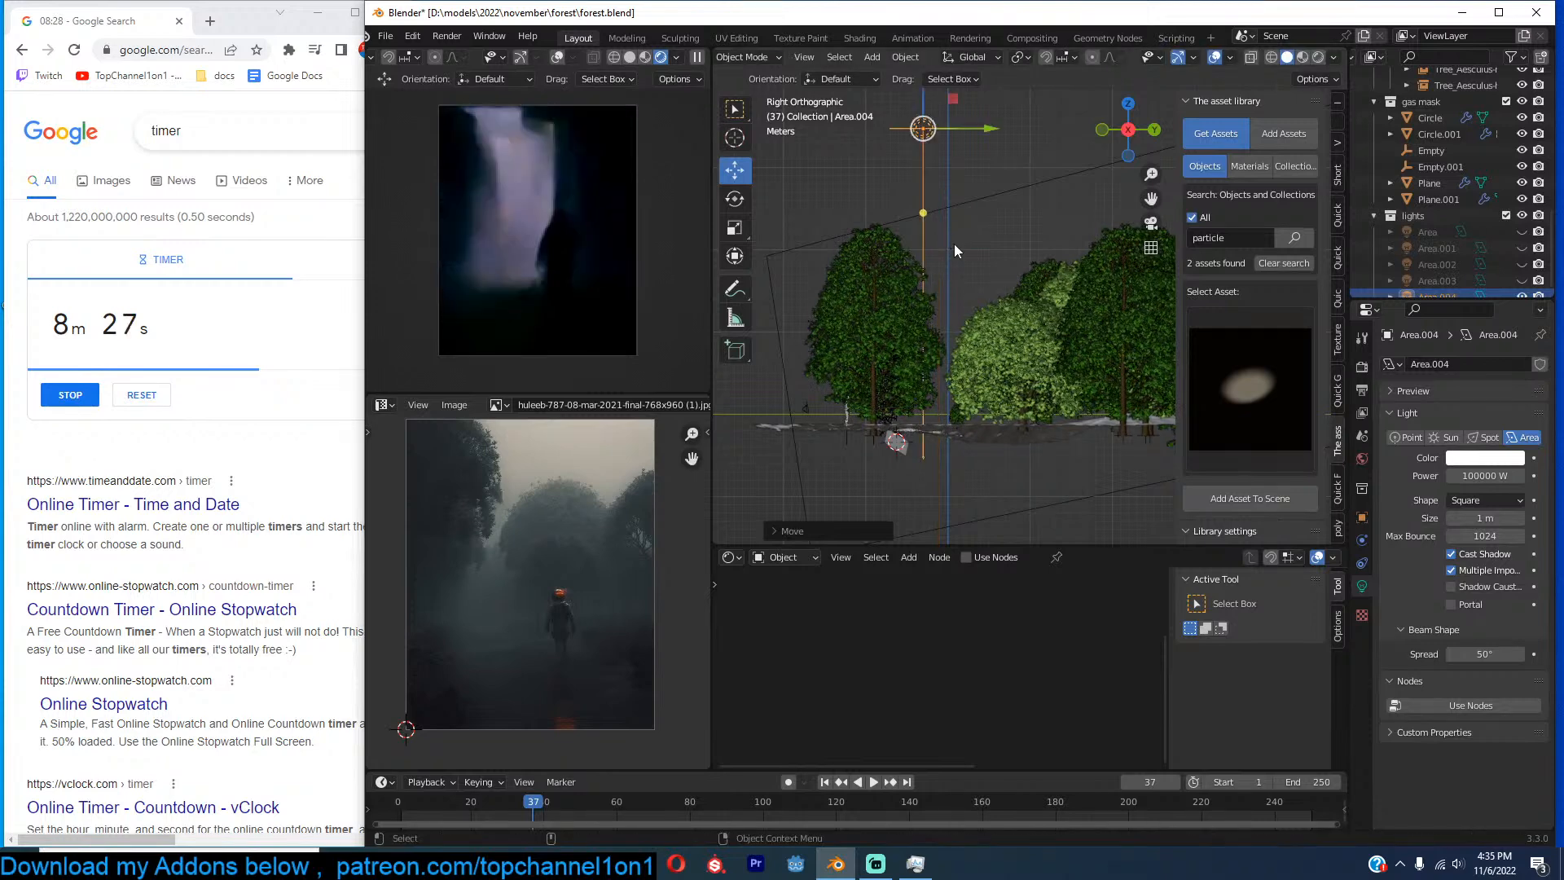
left_click(966, 295)
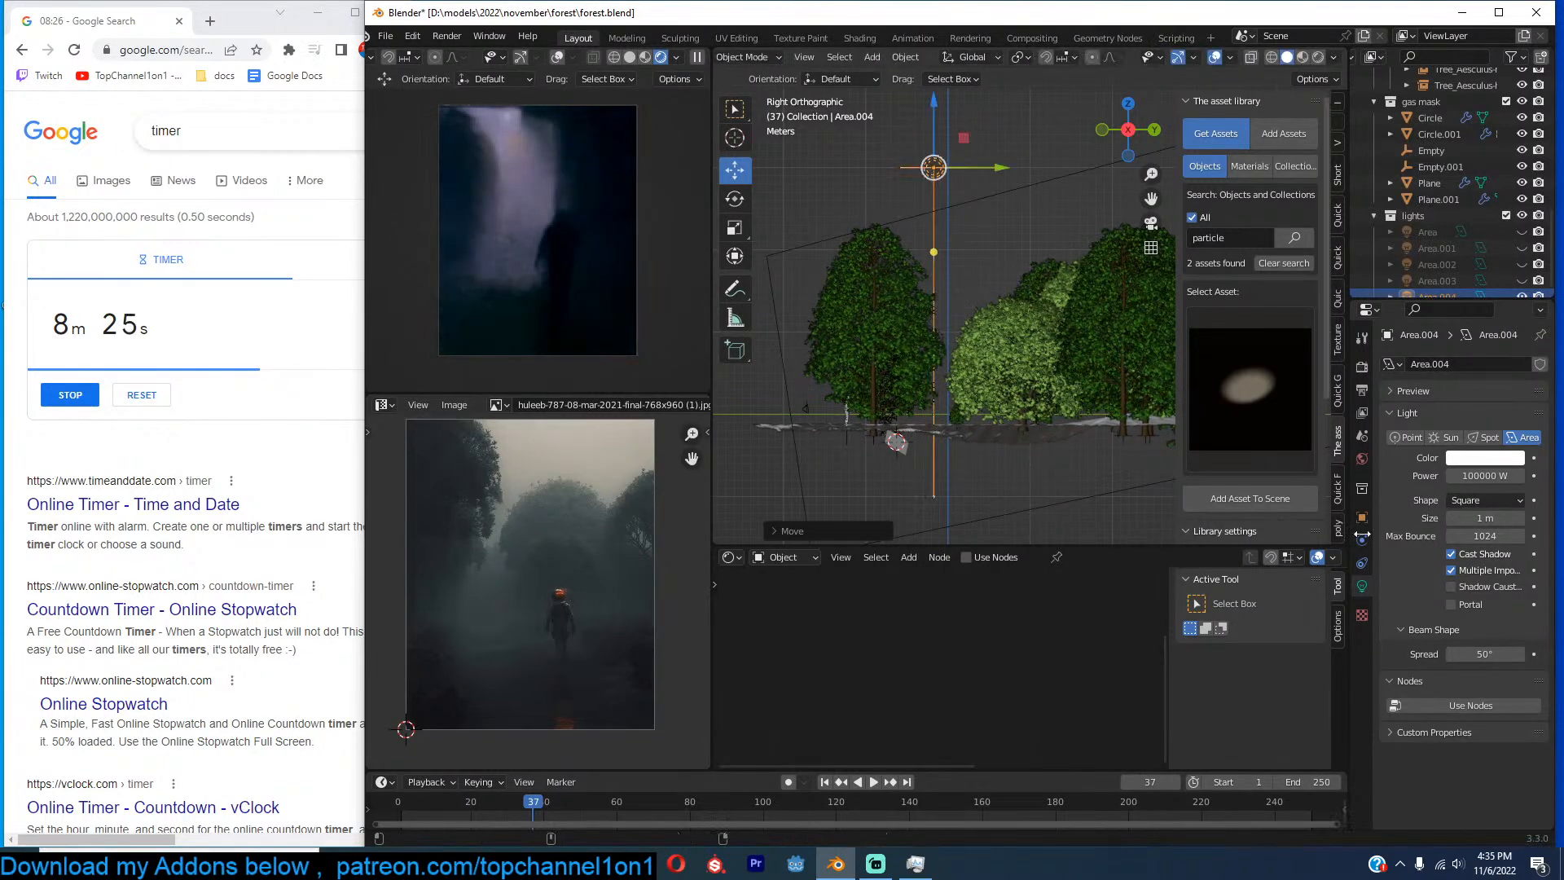
Increase the power of Area.004 to 1 MW.
left_click(1478, 476)
left_click(1474, 476)
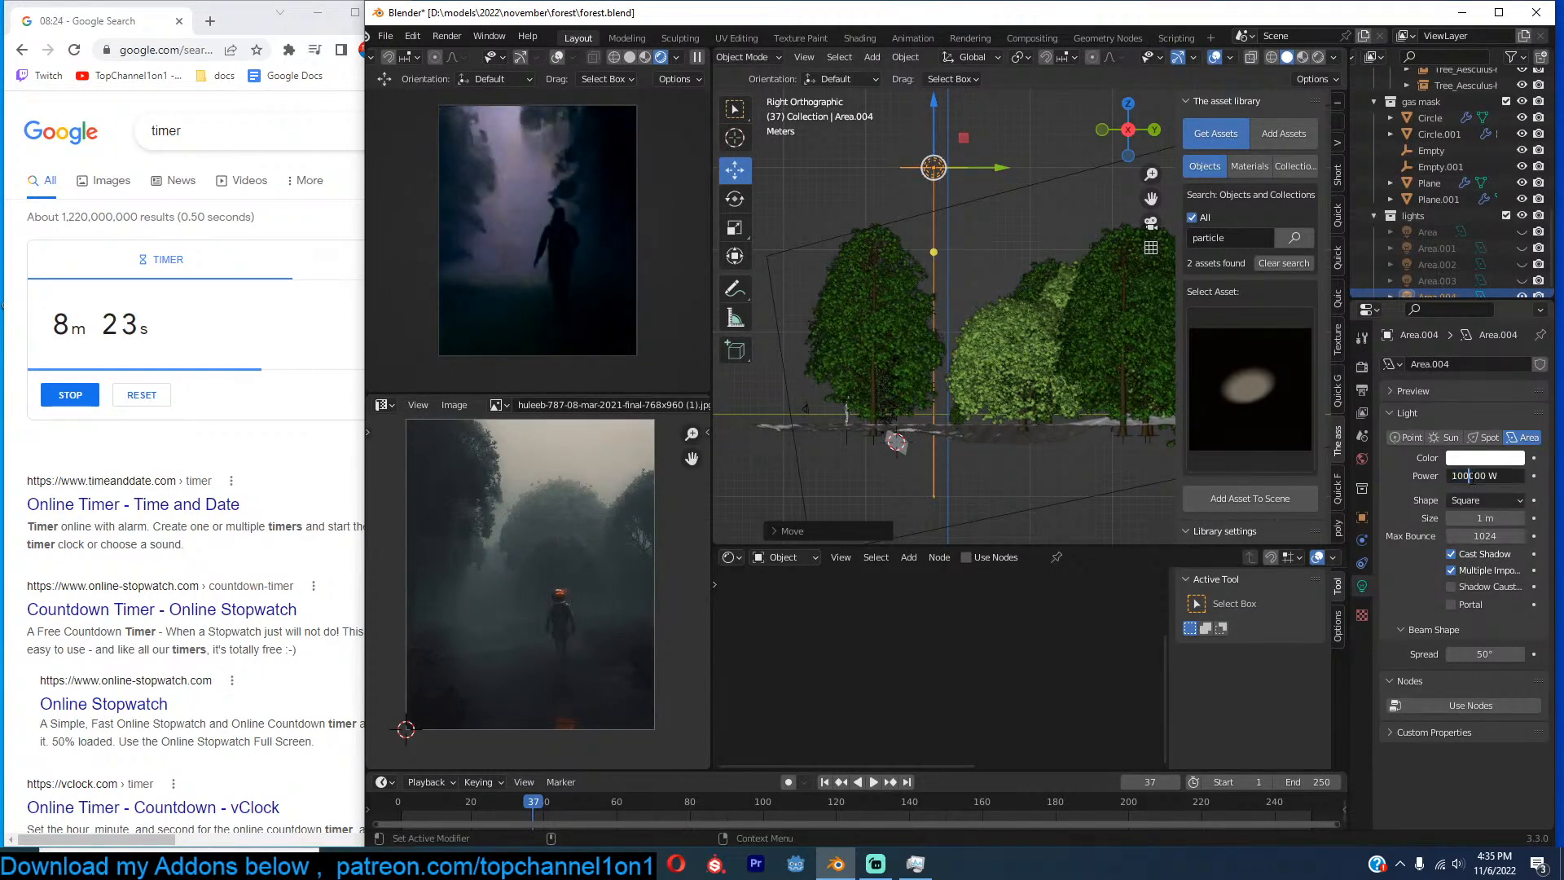
key("Return")
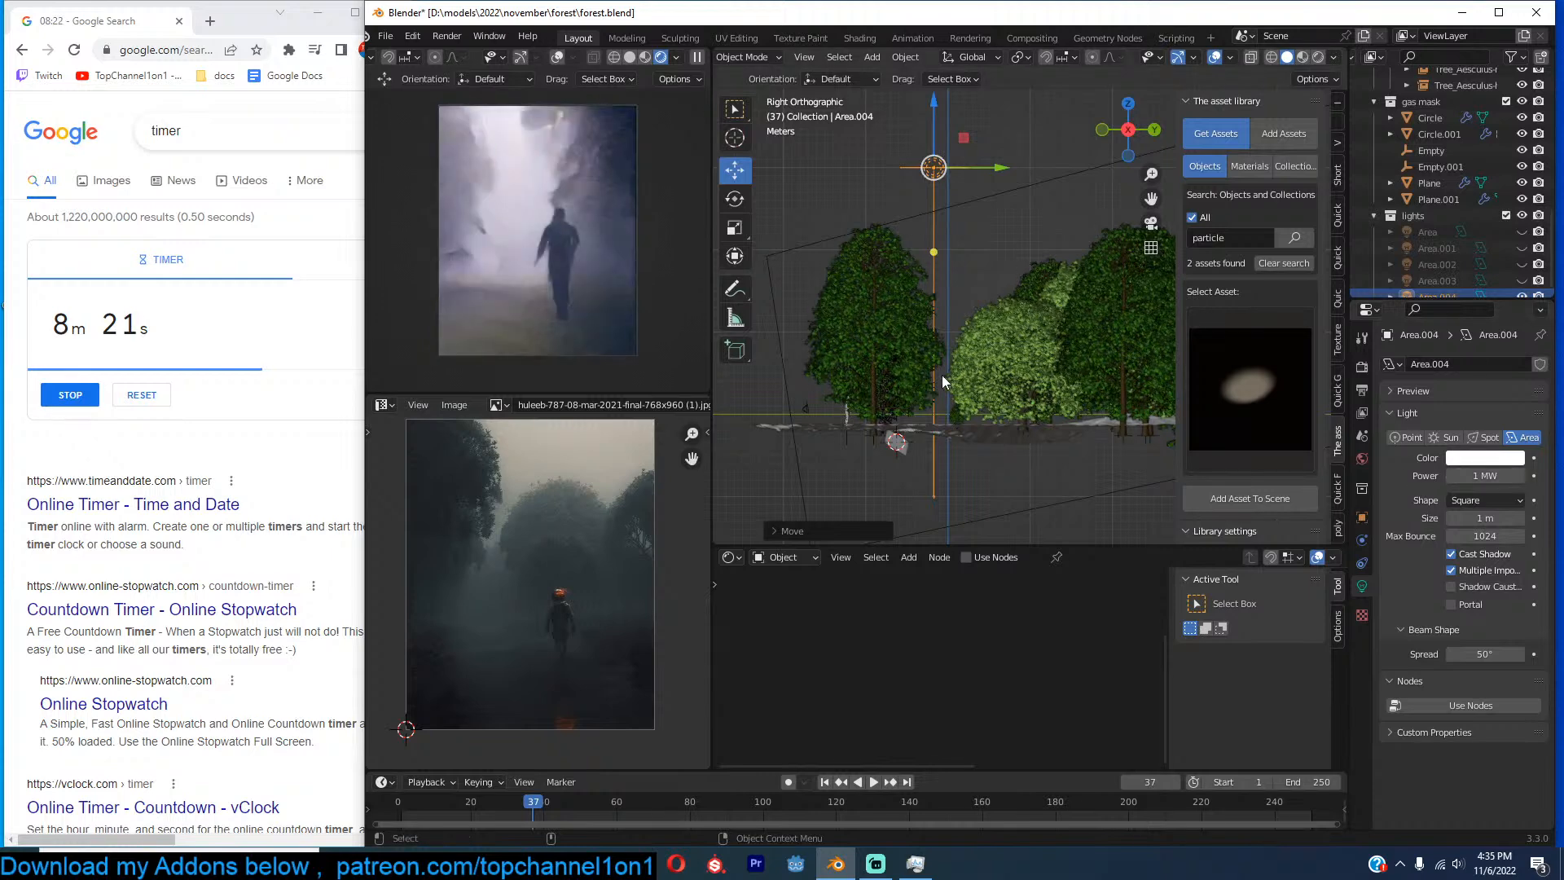
Lower Area.004 closer to the treetops from an angled perspective view.
middle_click_drag(797, 287, 1098, 325)
scroll(985, 338, "up", 2)
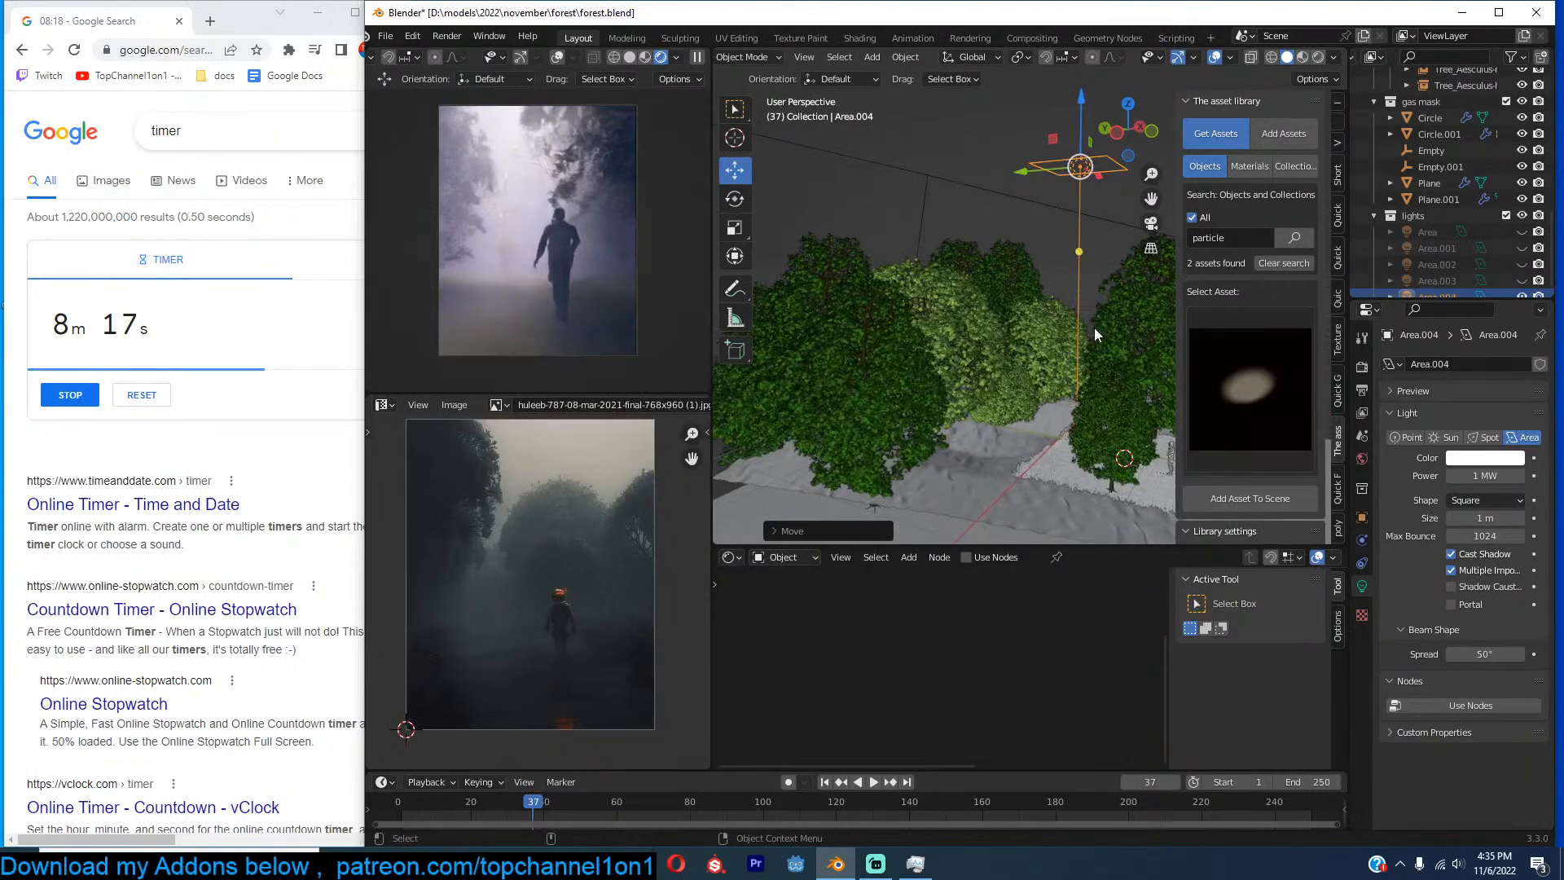
key("g")
left_click(1088, 389)
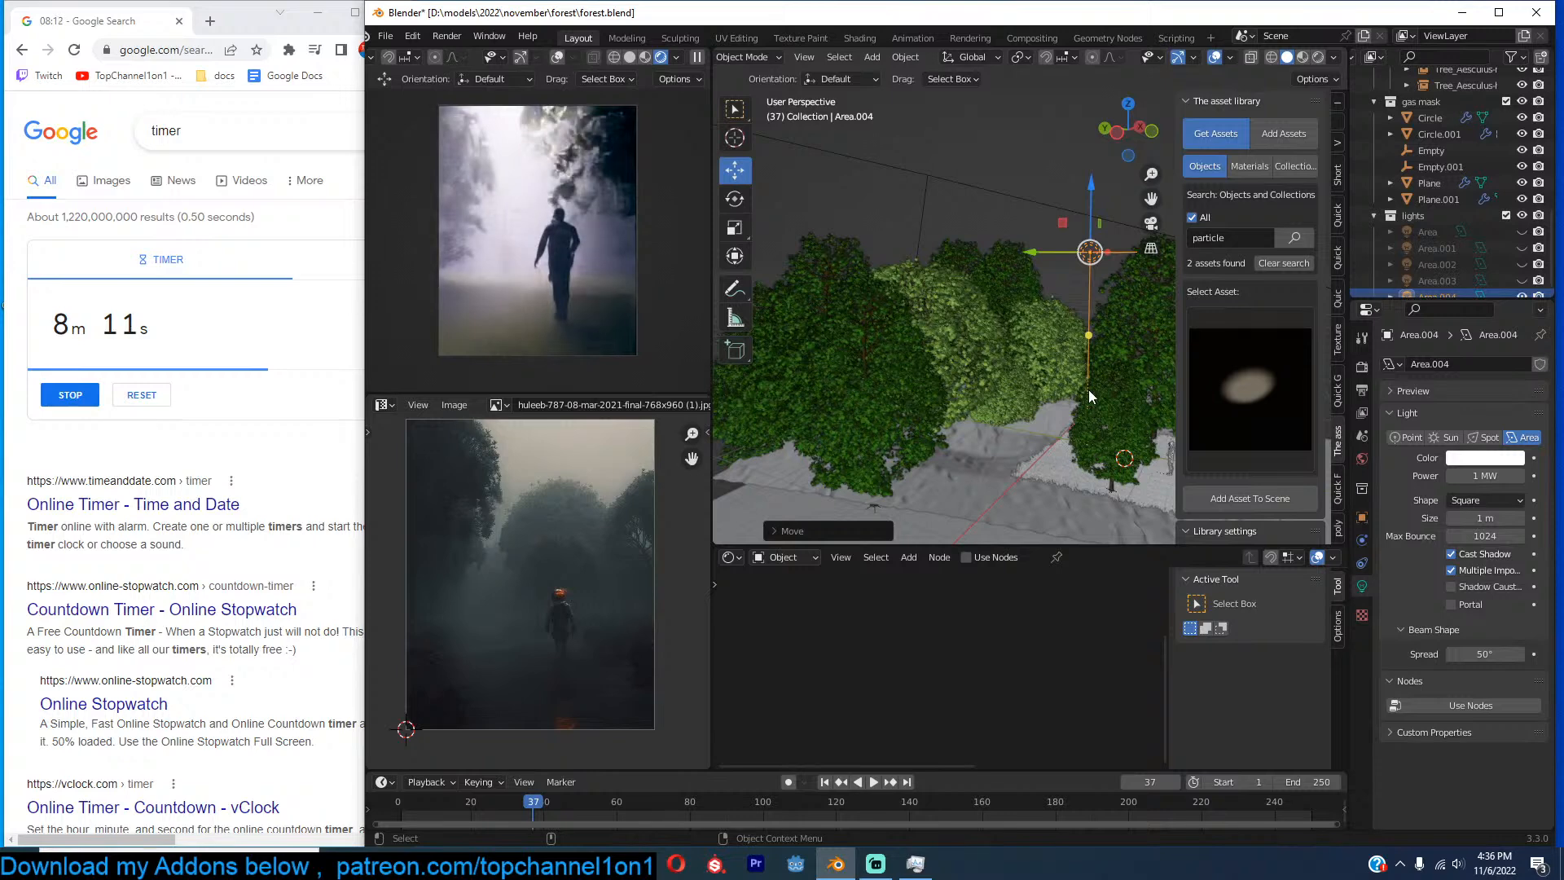
Set the beam spread of Area.004 to 20° and divide its power by 10 to 100000 W.
key("KP_0")
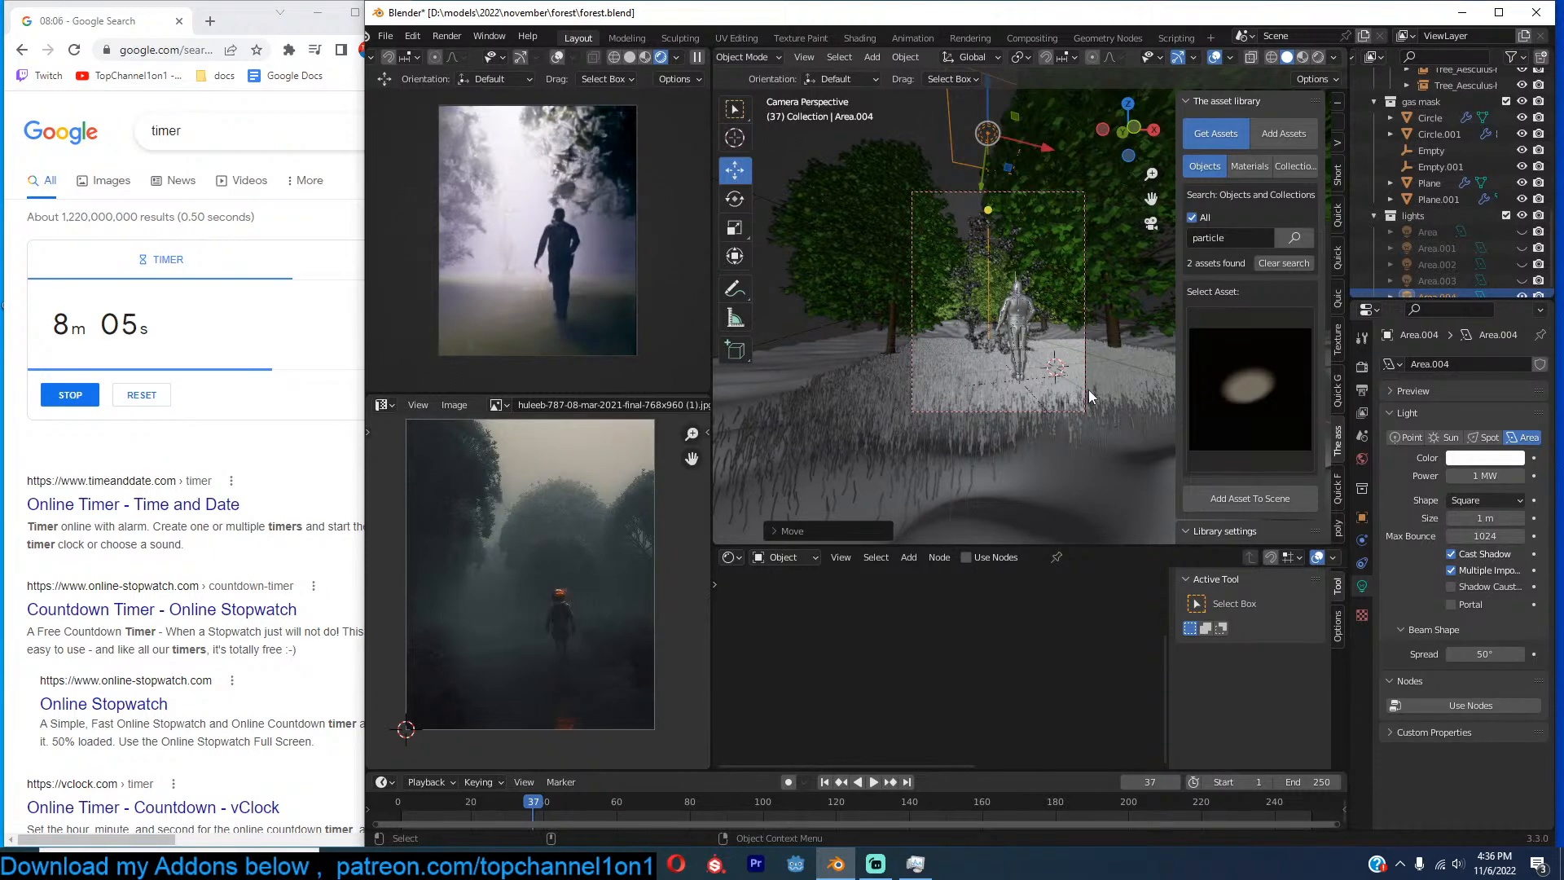
left_click(1485, 655)
type("20")
key("Return")
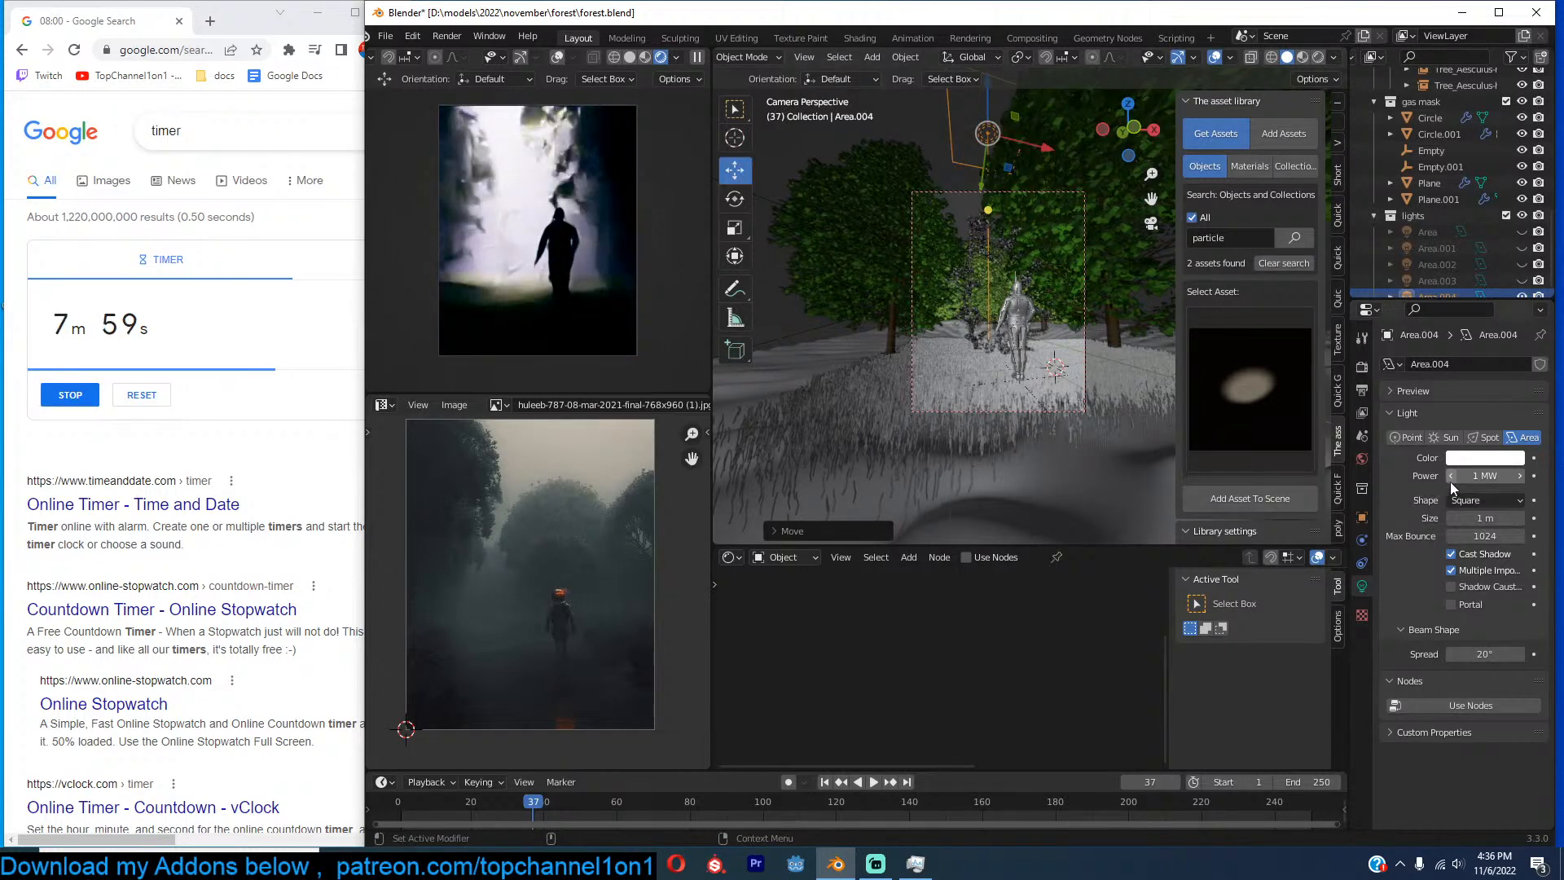
double_click(1476, 476)
type("/10")
key("Return")
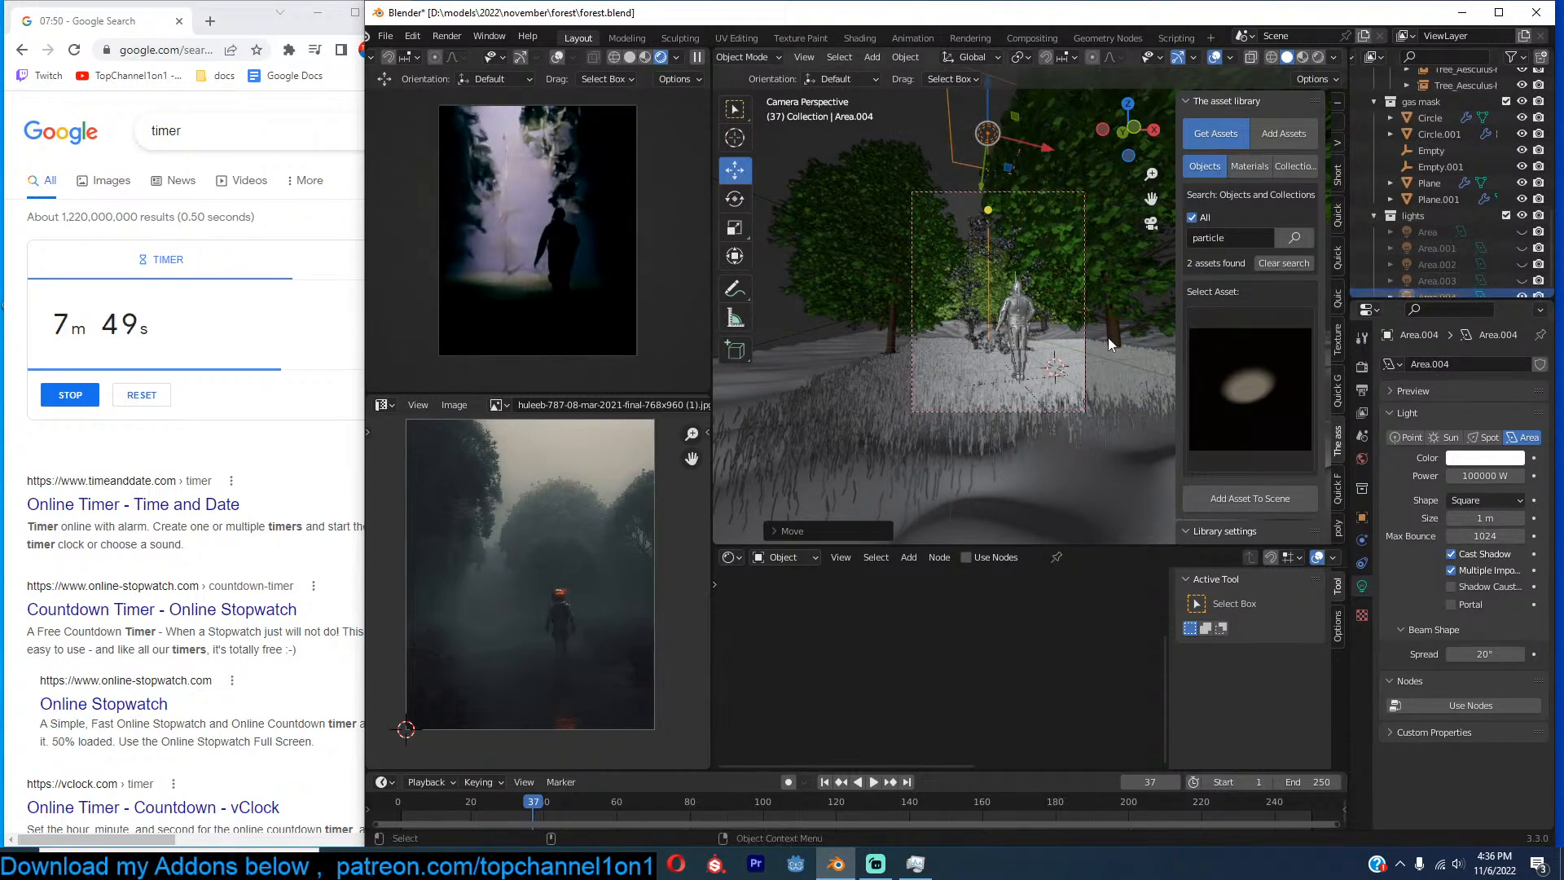
Select the particle element plane beneath the ground and connect its Emission node to the Mix Shader's second shader input.
scroll(1107, 338, "up", 3)
middle_click_drag(932, 212, 1009, 262)
middle_click_drag(1054, 360, 1018, 366)
left_click(1059, 371)
middle_click_drag(1048, 632, 833, 666)
left_click_drag(817, 660, 1003, 633)
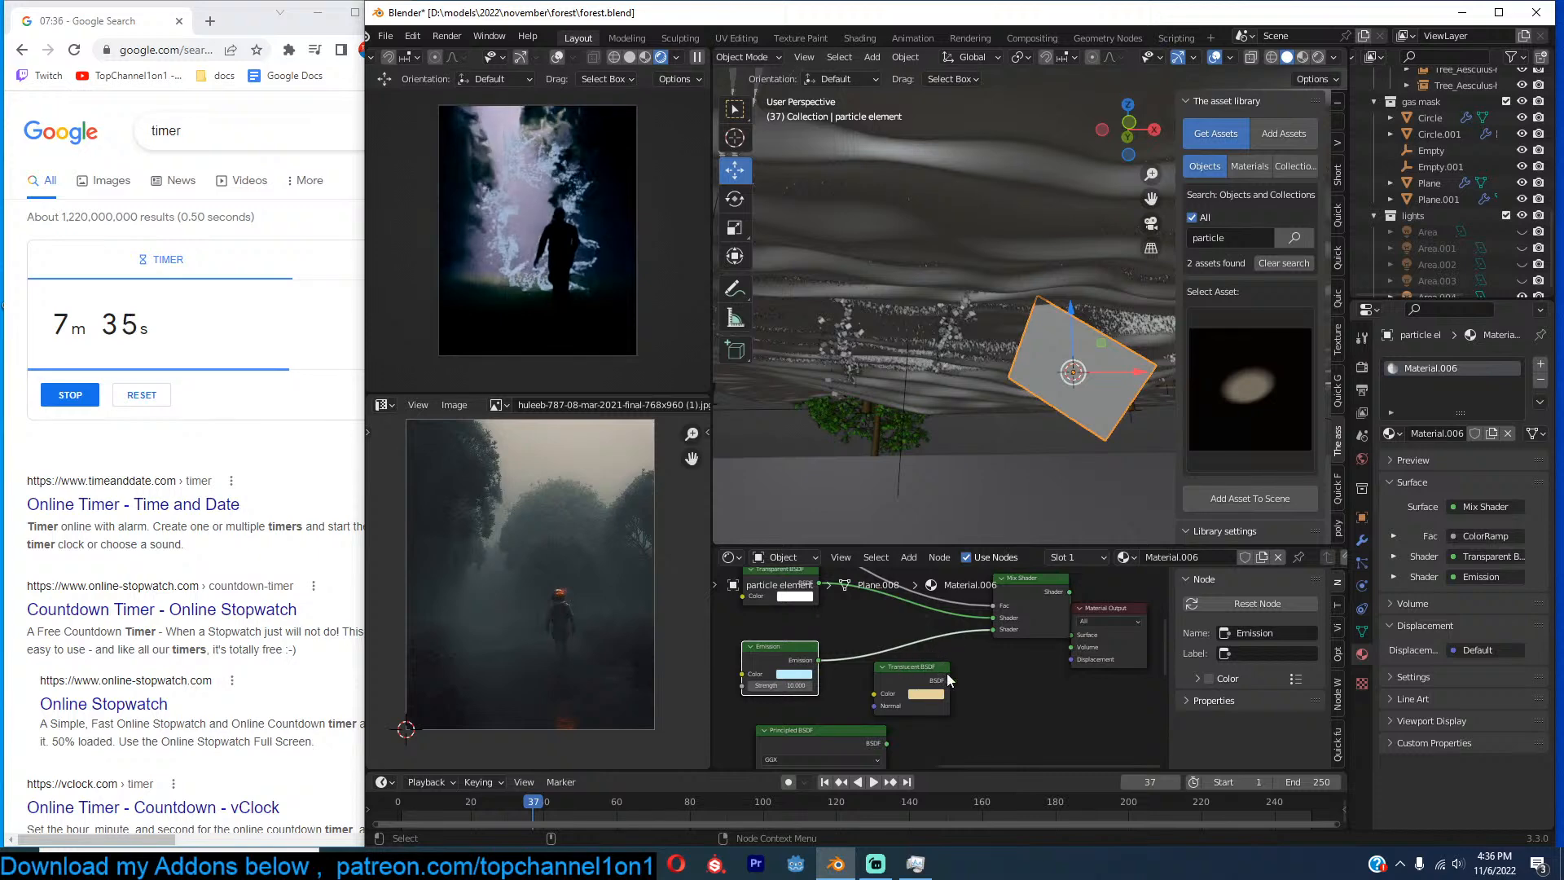
Connect the particle material's Translucent BSDF directly to the Material Output surface and change its color to saturated orange.
left_click_drag(954, 677, 1000, 636)
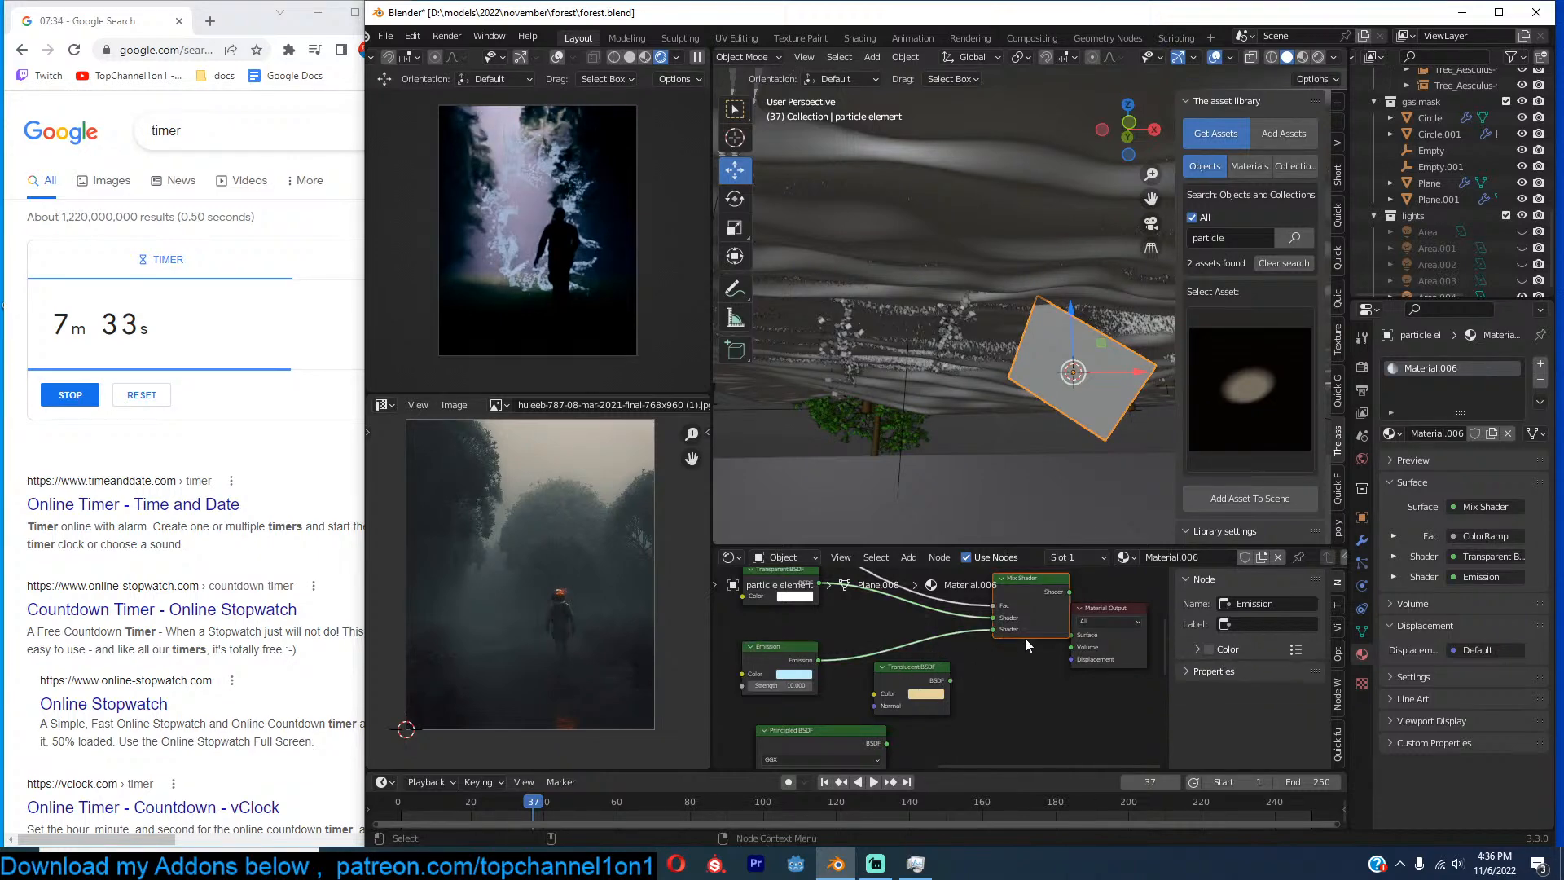
left_click(914, 684, "ctrl+shift")
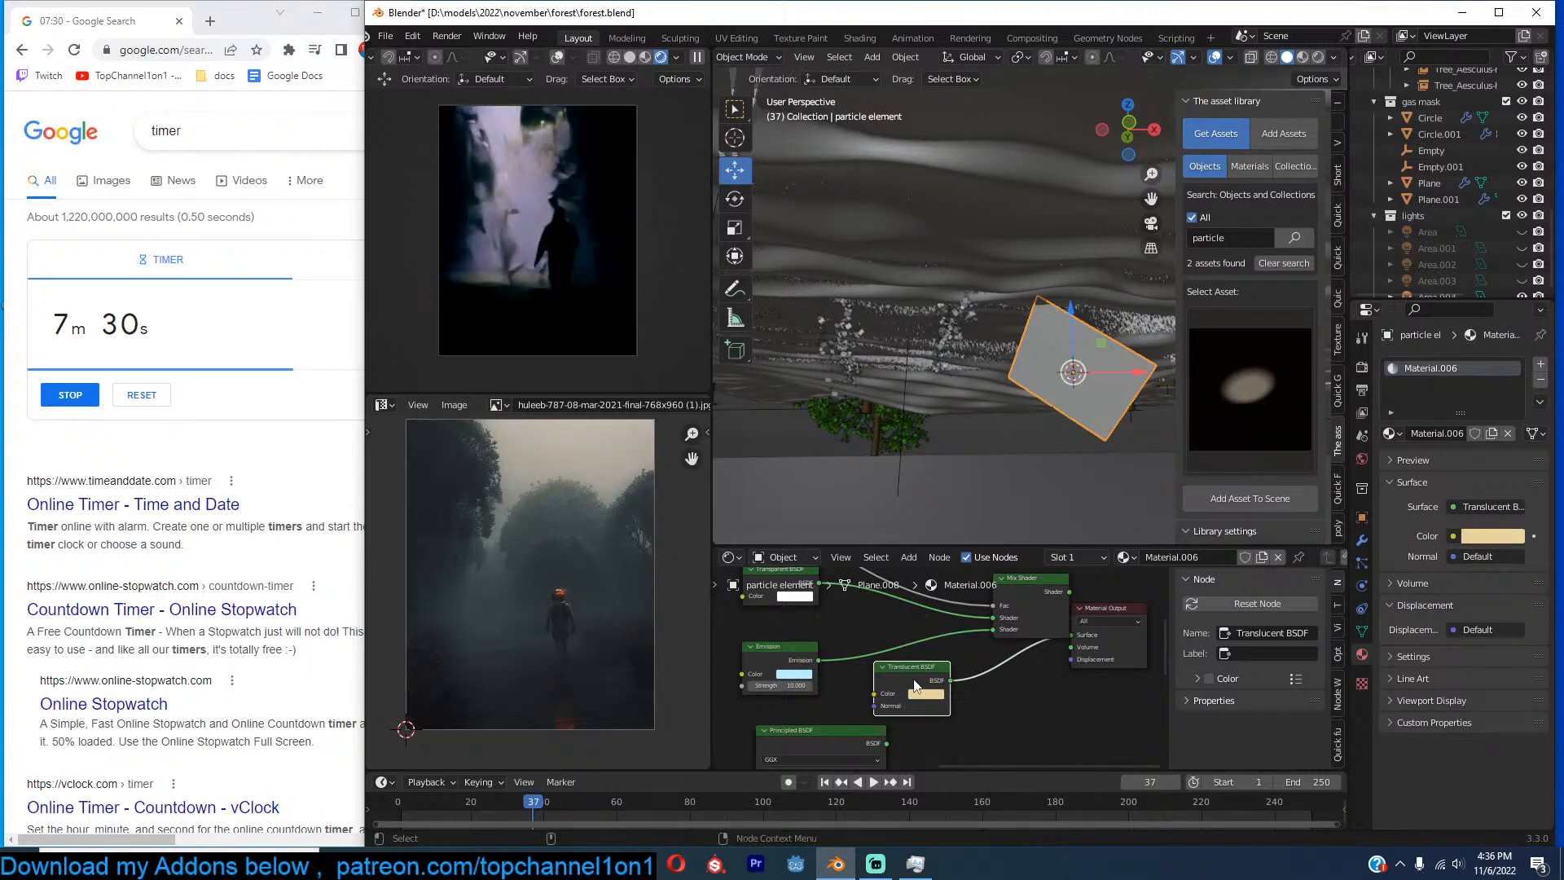
left_click(926, 693)
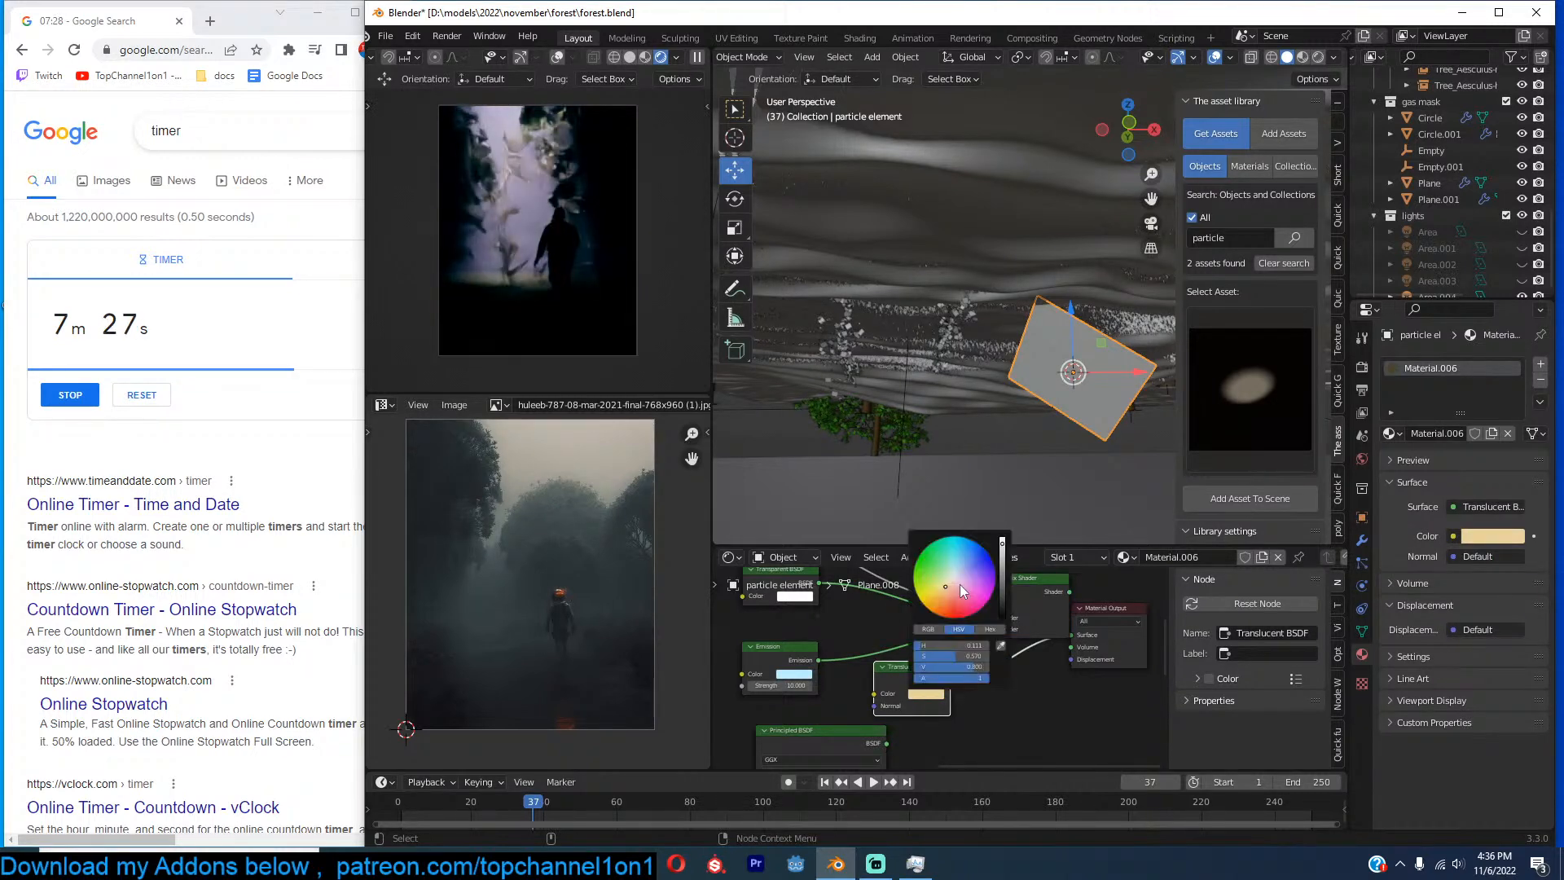
left_click_drag(961, 590, 938, 604)
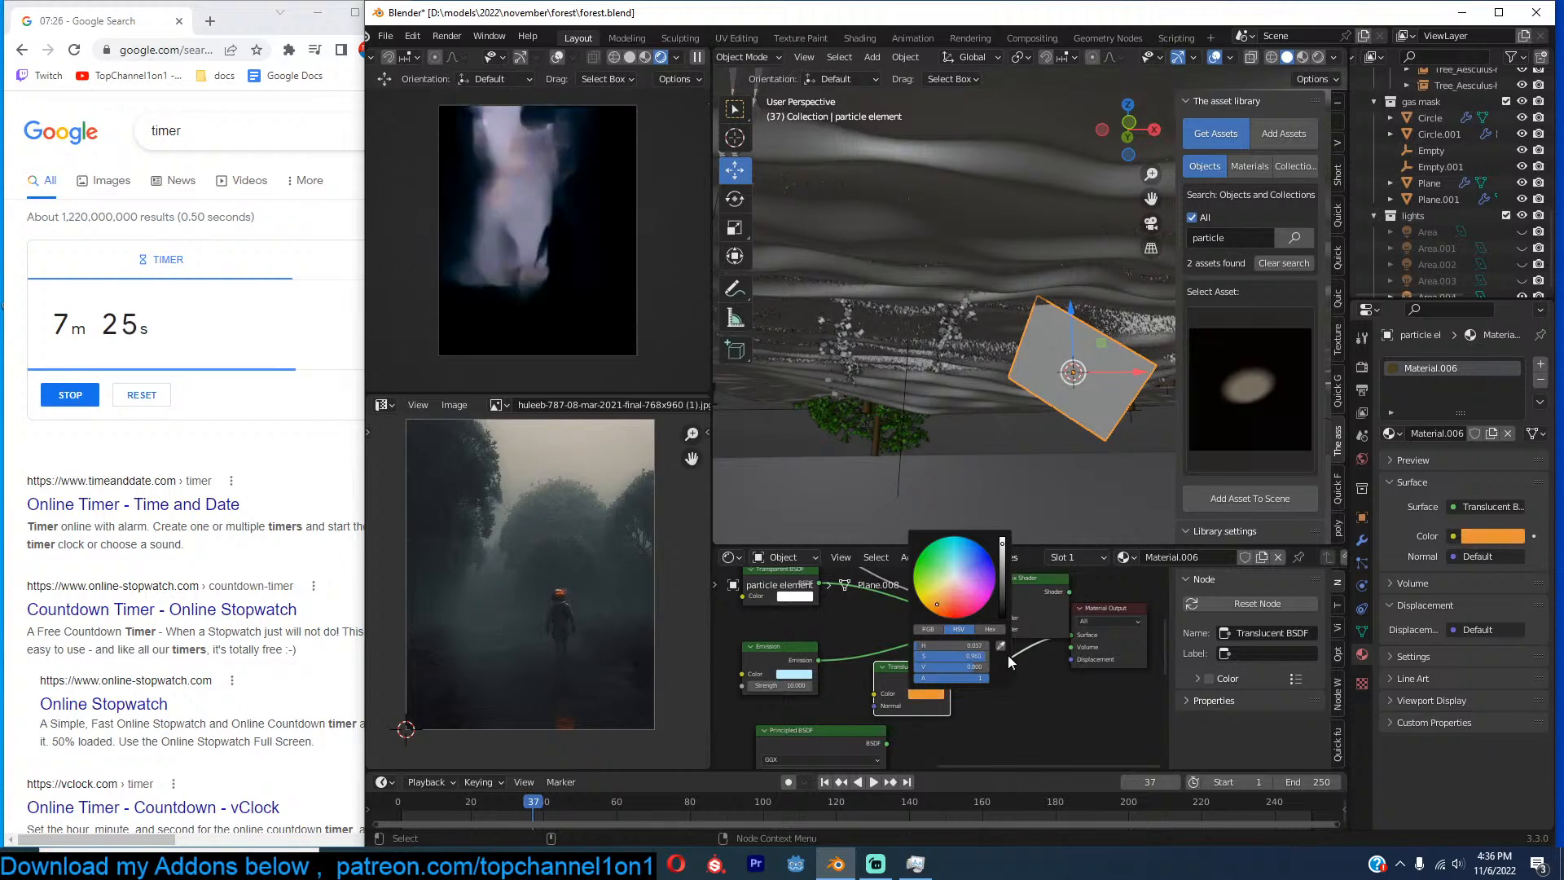
left_click(1013, 681)
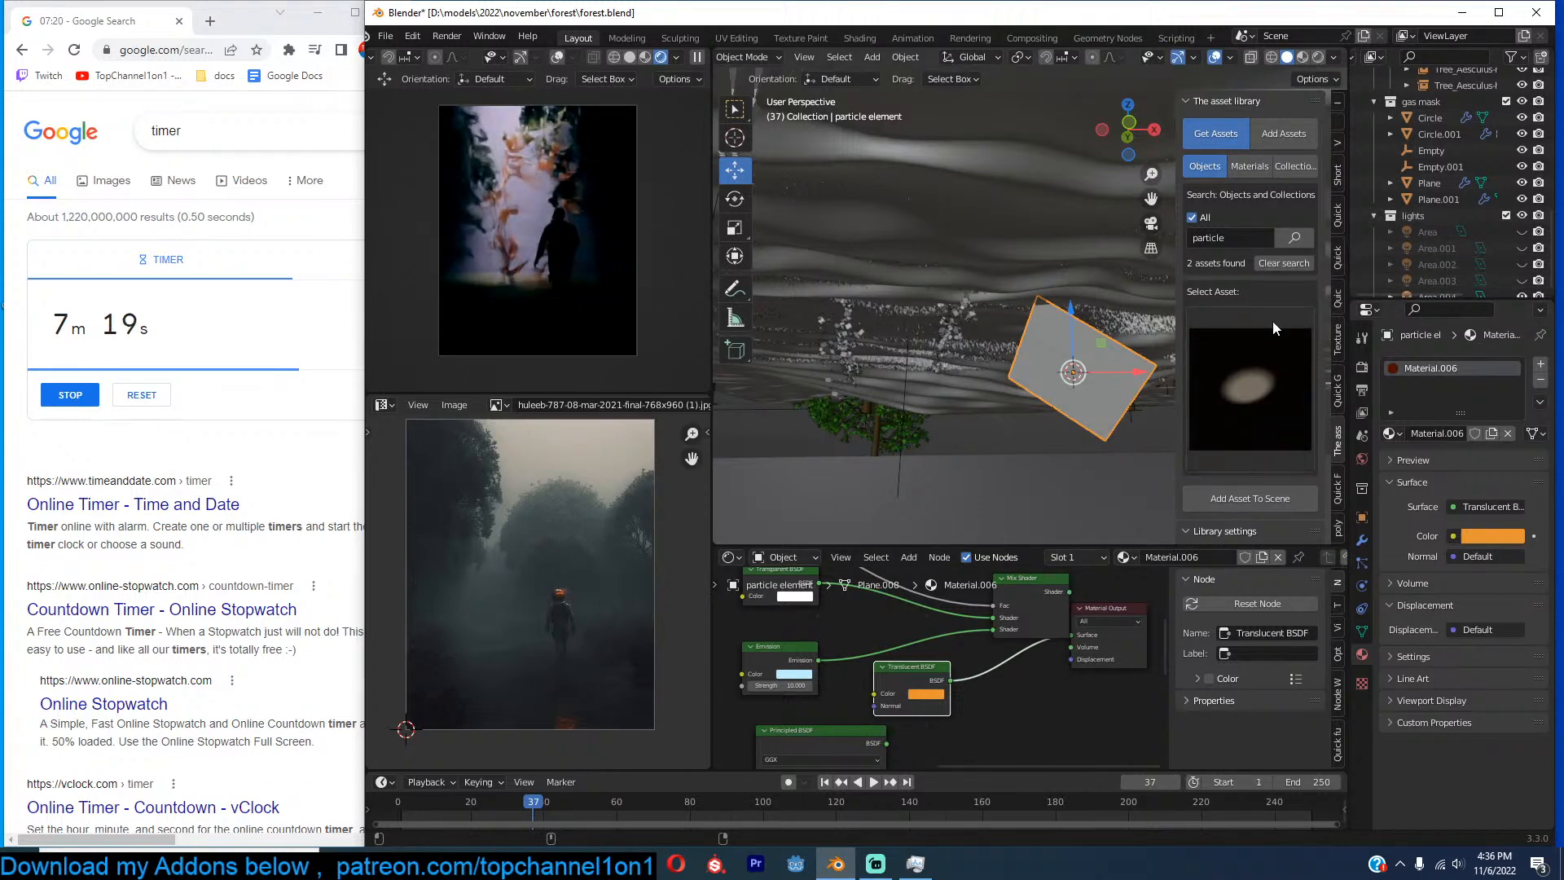
Turn off the custom color curves and reset the image brightness to exposure 0 and gamma 1.
left_click(1339, 487)
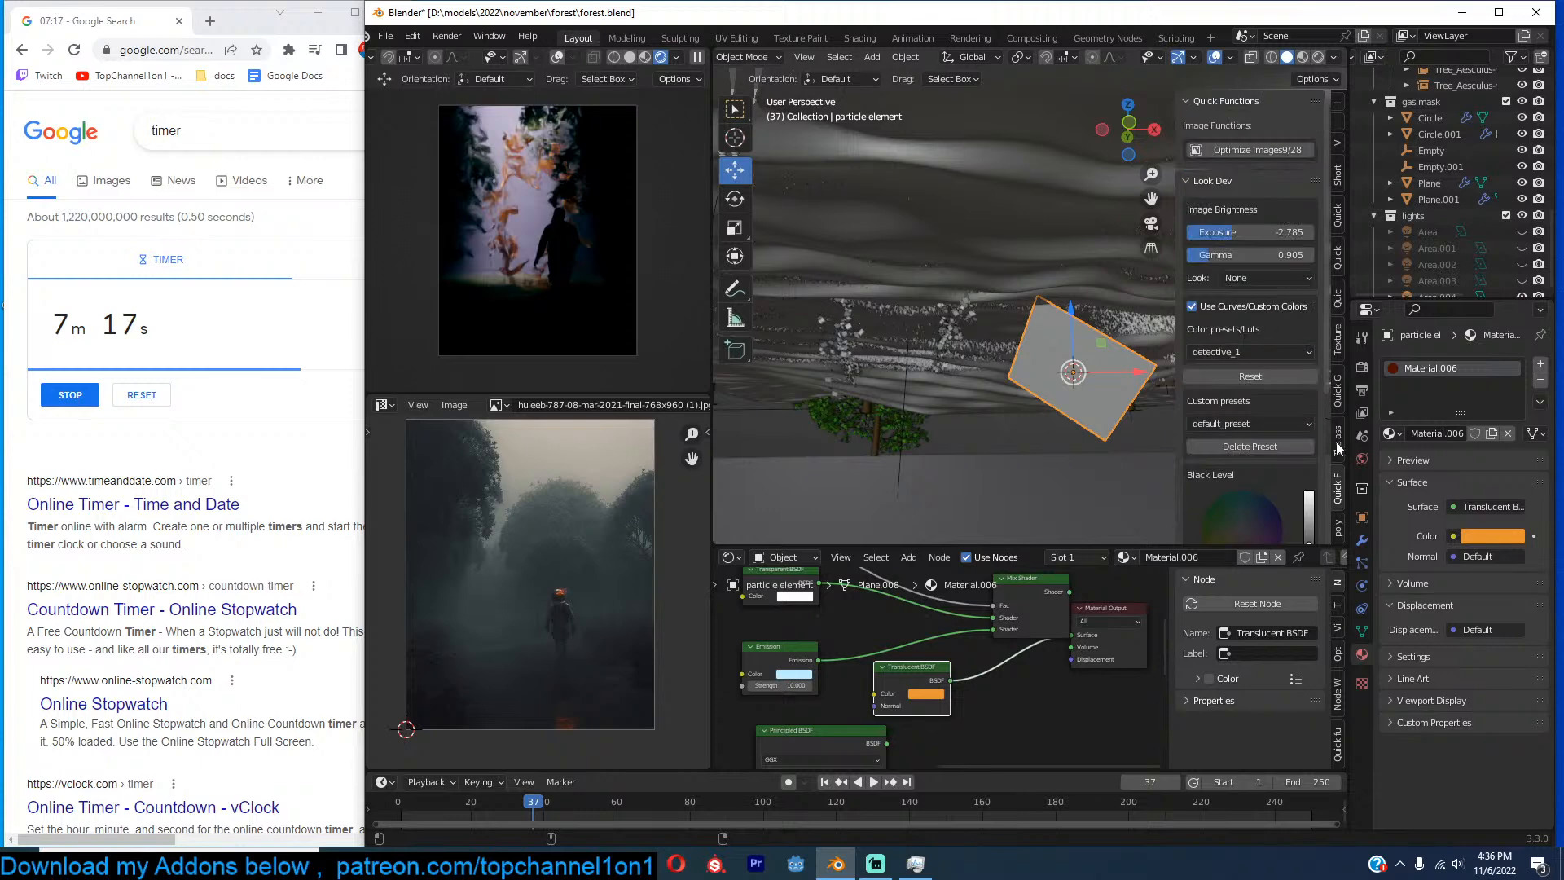
left_click(1192, 307)
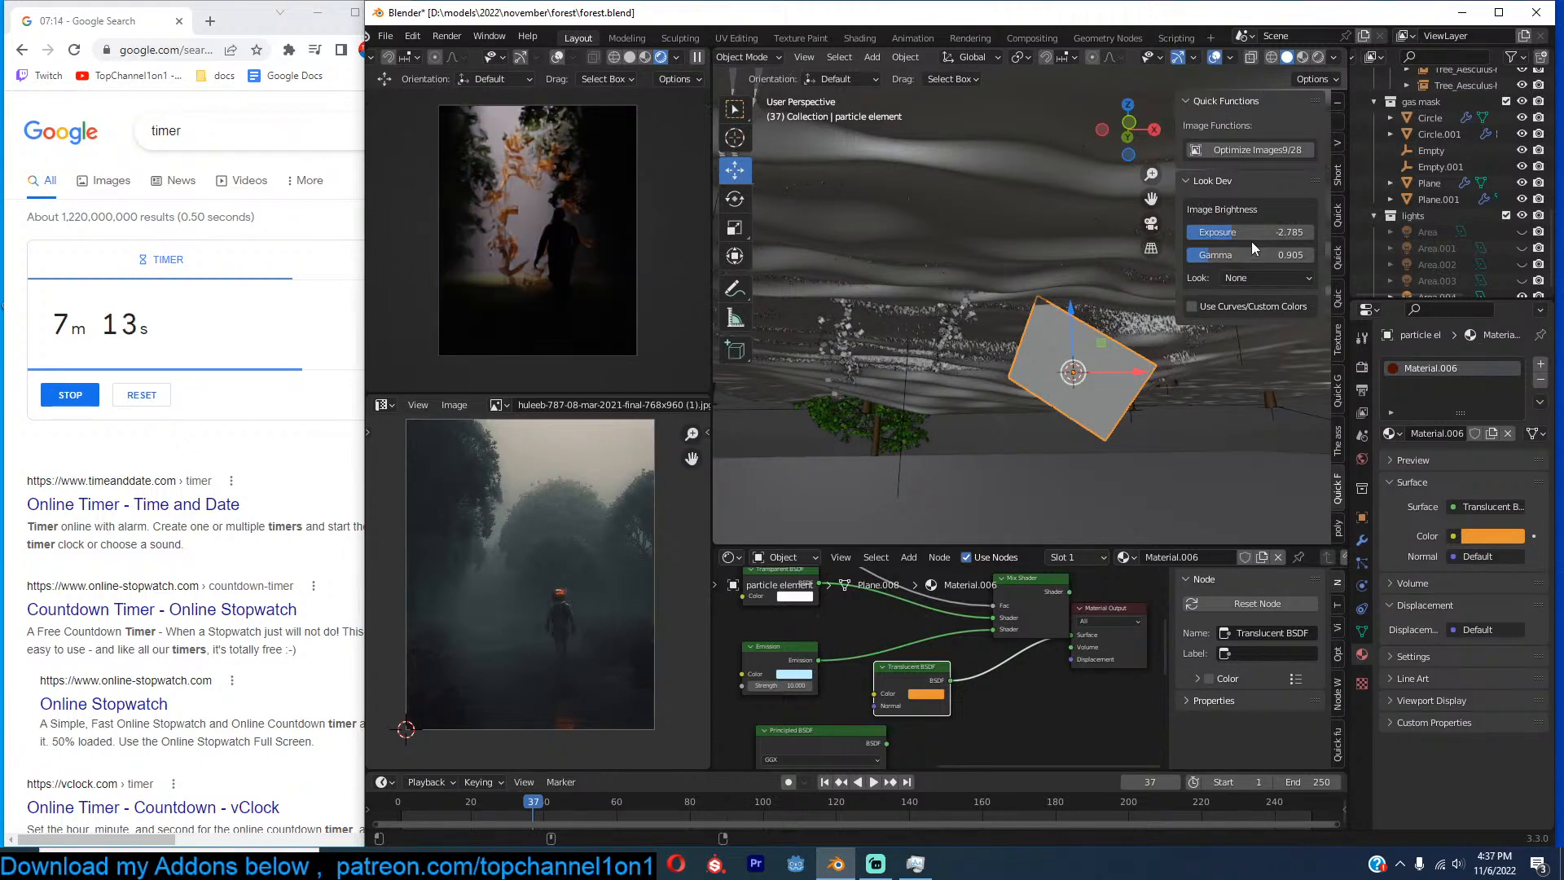
left_click_drag(1221, 259, 1259, 243)
key("BackSpace")
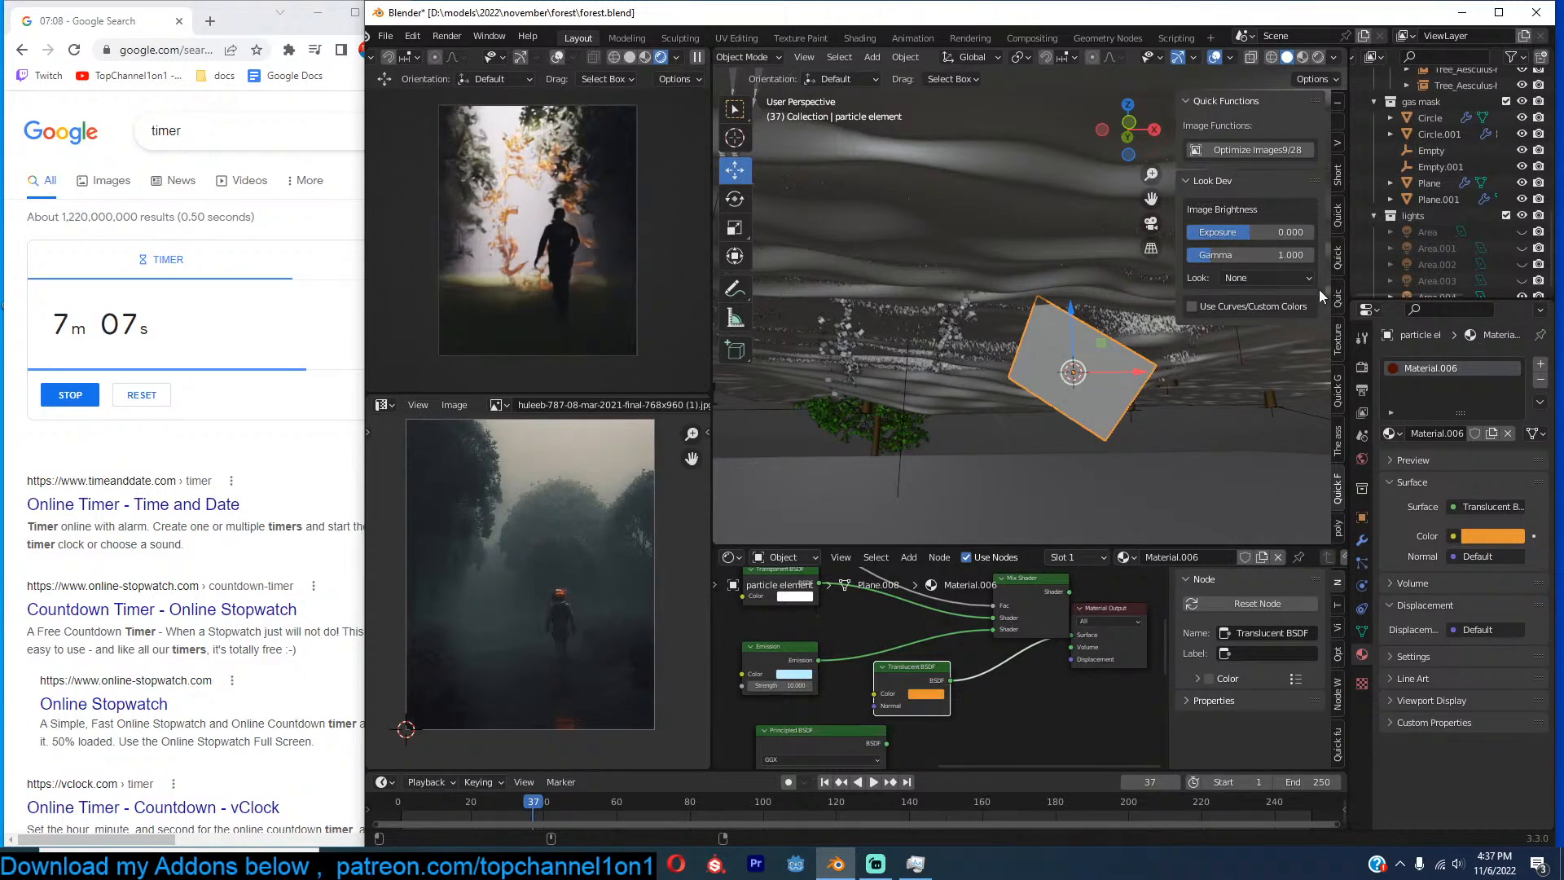
Unhide the lights Area, Area.001, Area.002 and Area.003 in the viewport.
scroll(1513, 242, "down", 1)
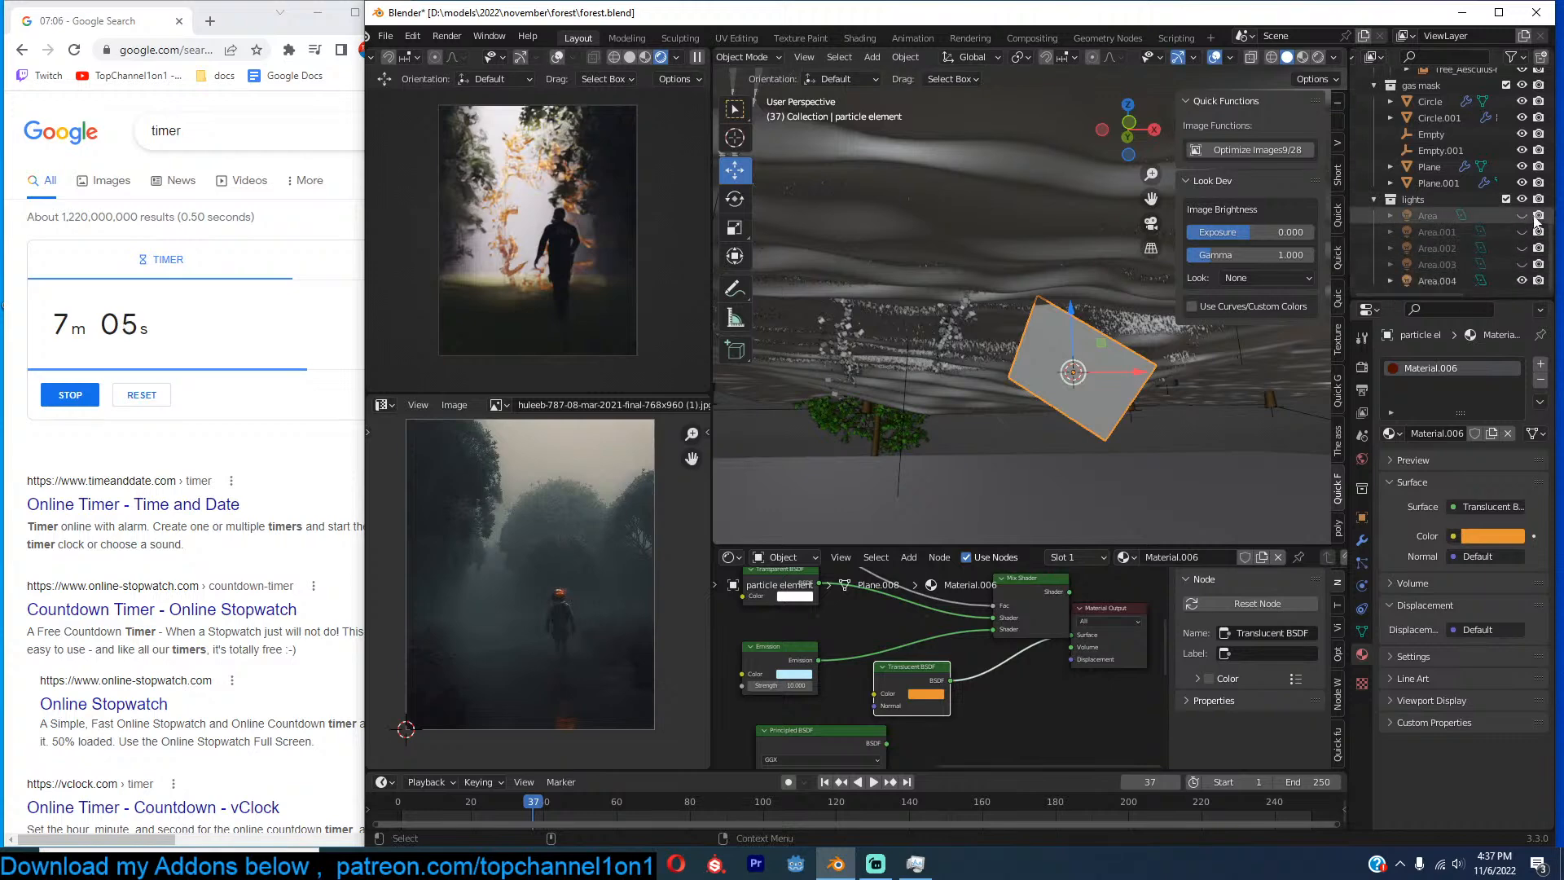
left_click(1522, 216)
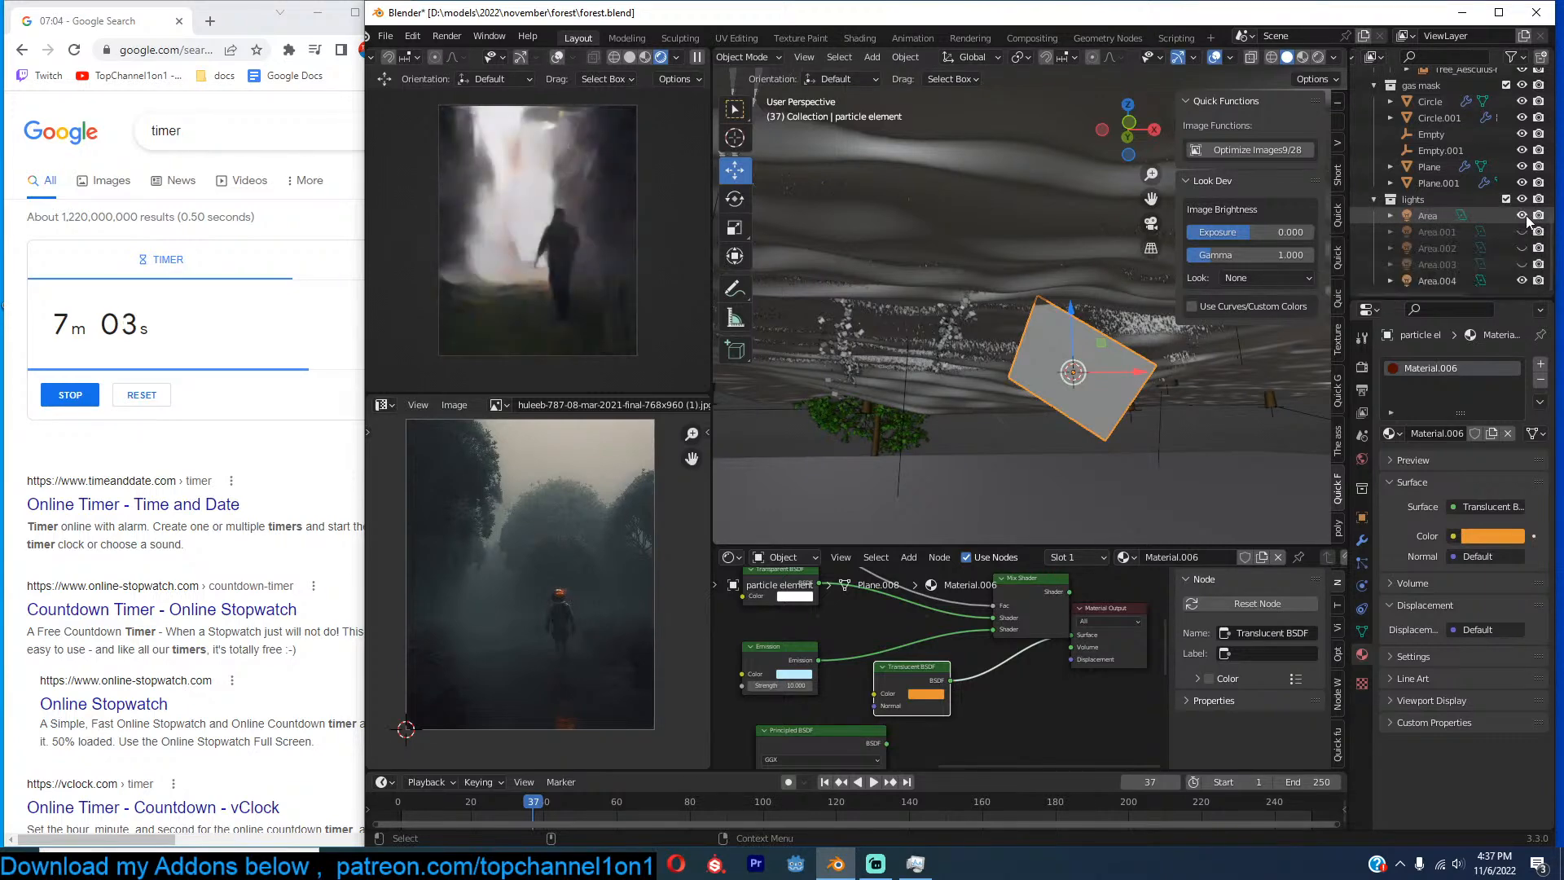
left_click_drag(1522, 232, 1519, 265)
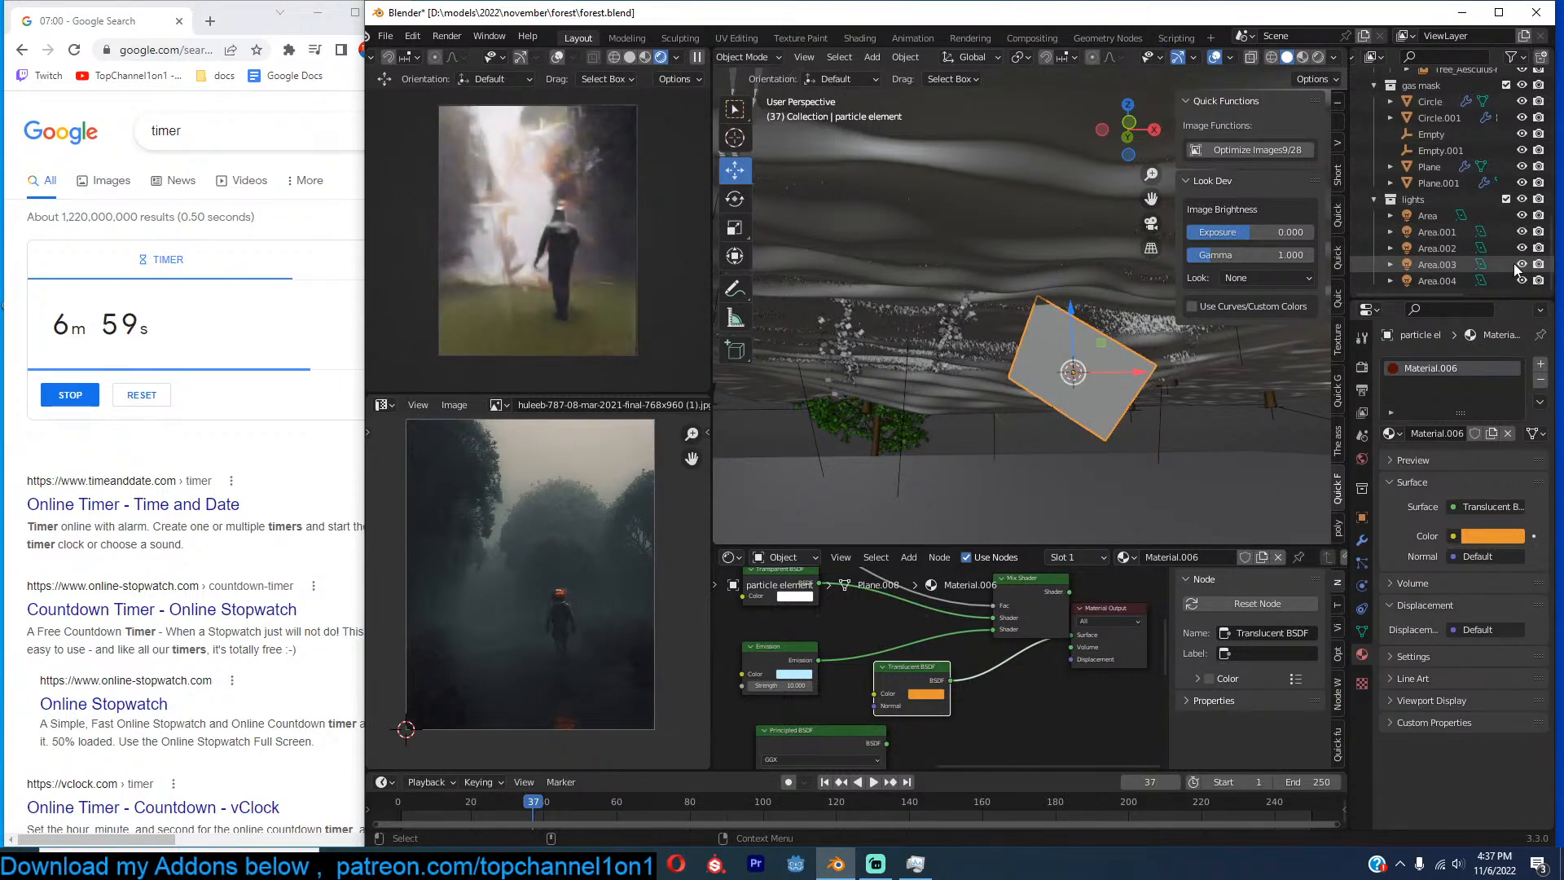
Hide the lights Area, Area.003 and Area.001 in the viewport, keeping Area.002 and Area.004 shown.
scroll(1039, 315, "down", 5)
middle_click_drag(1057, 318, 1002, 287)
left_click(927, 271)
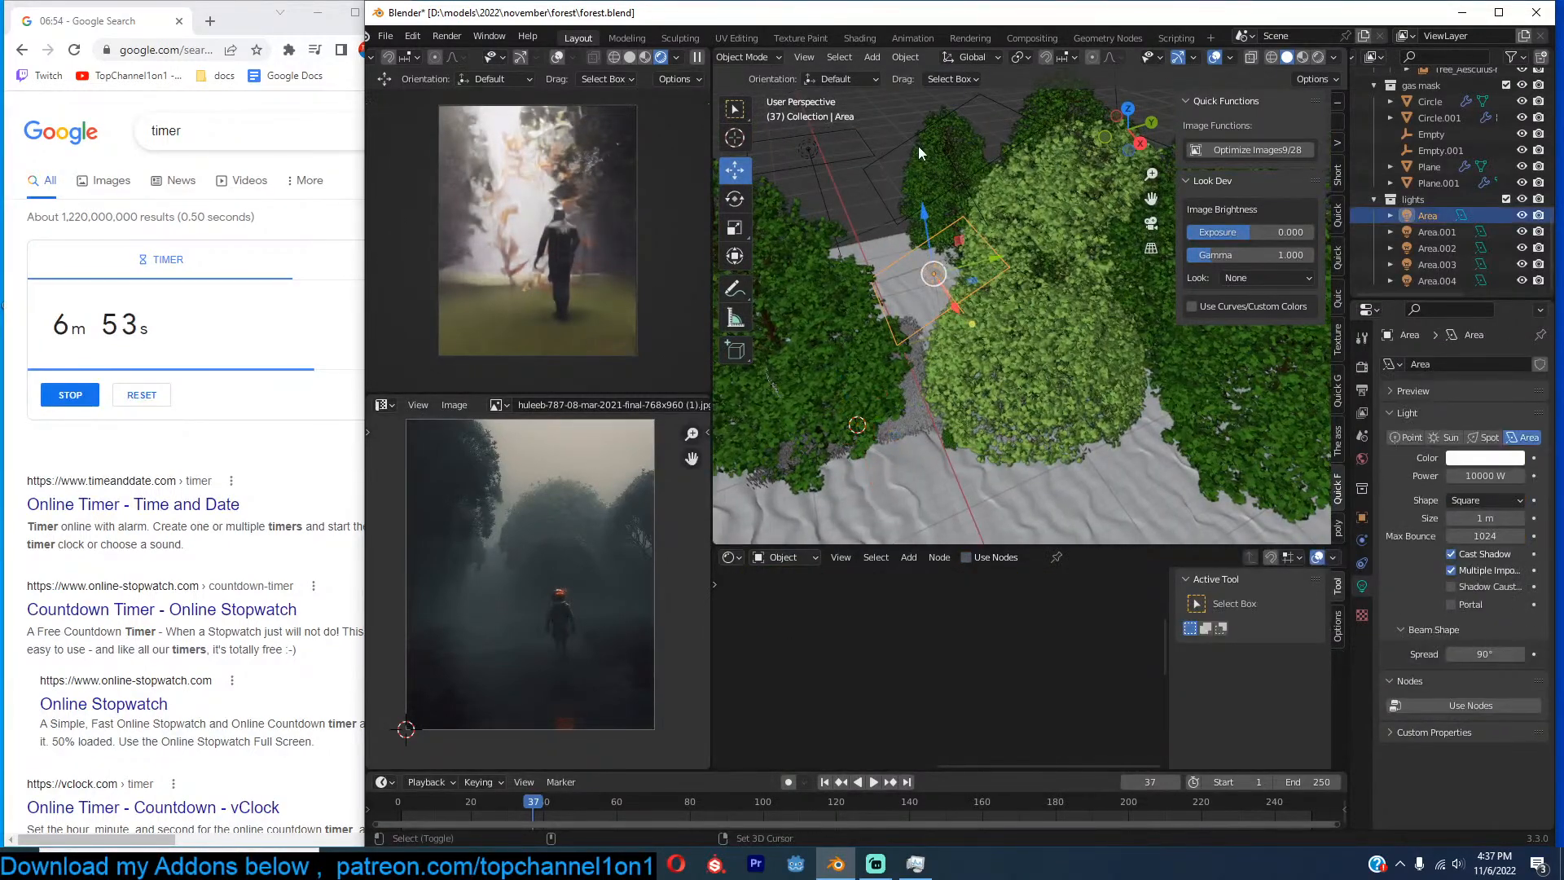
left_click(890, 154, "shift")
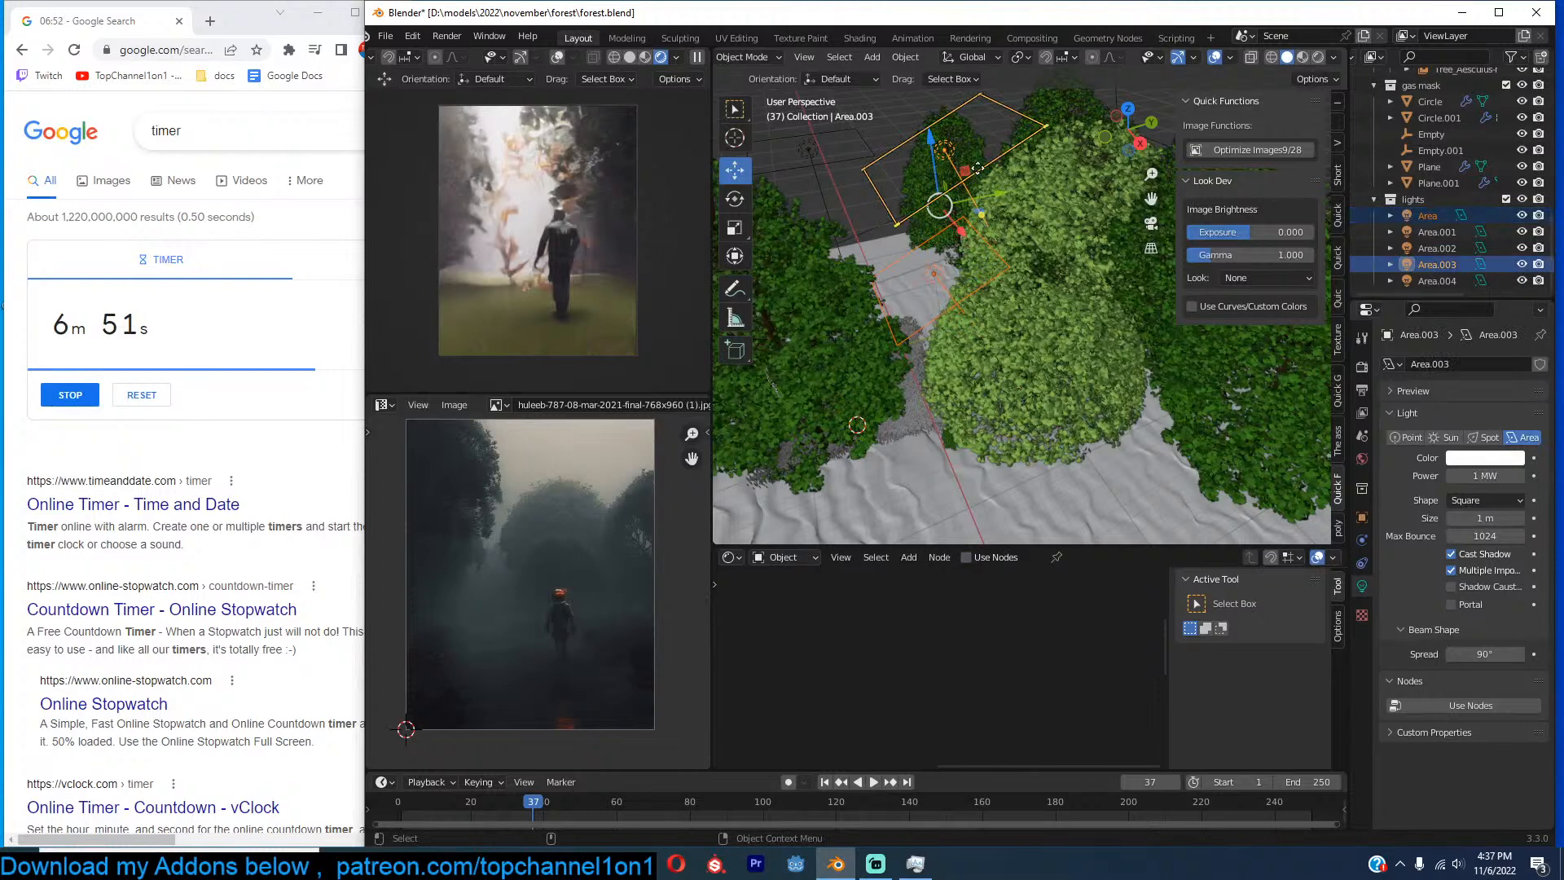
key("h")
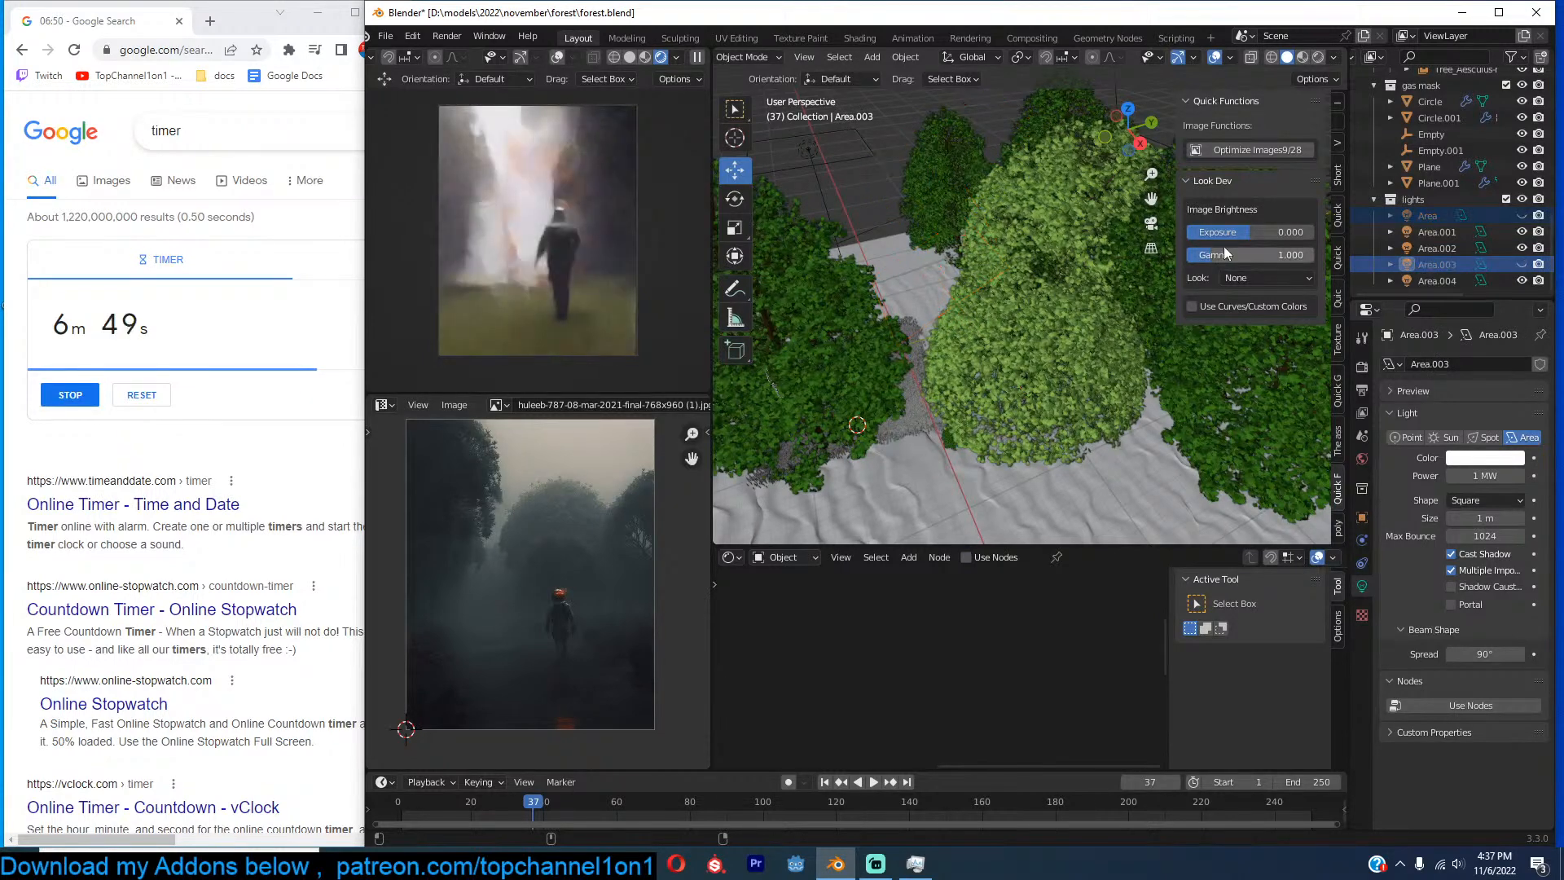
left_click(1521, 232)
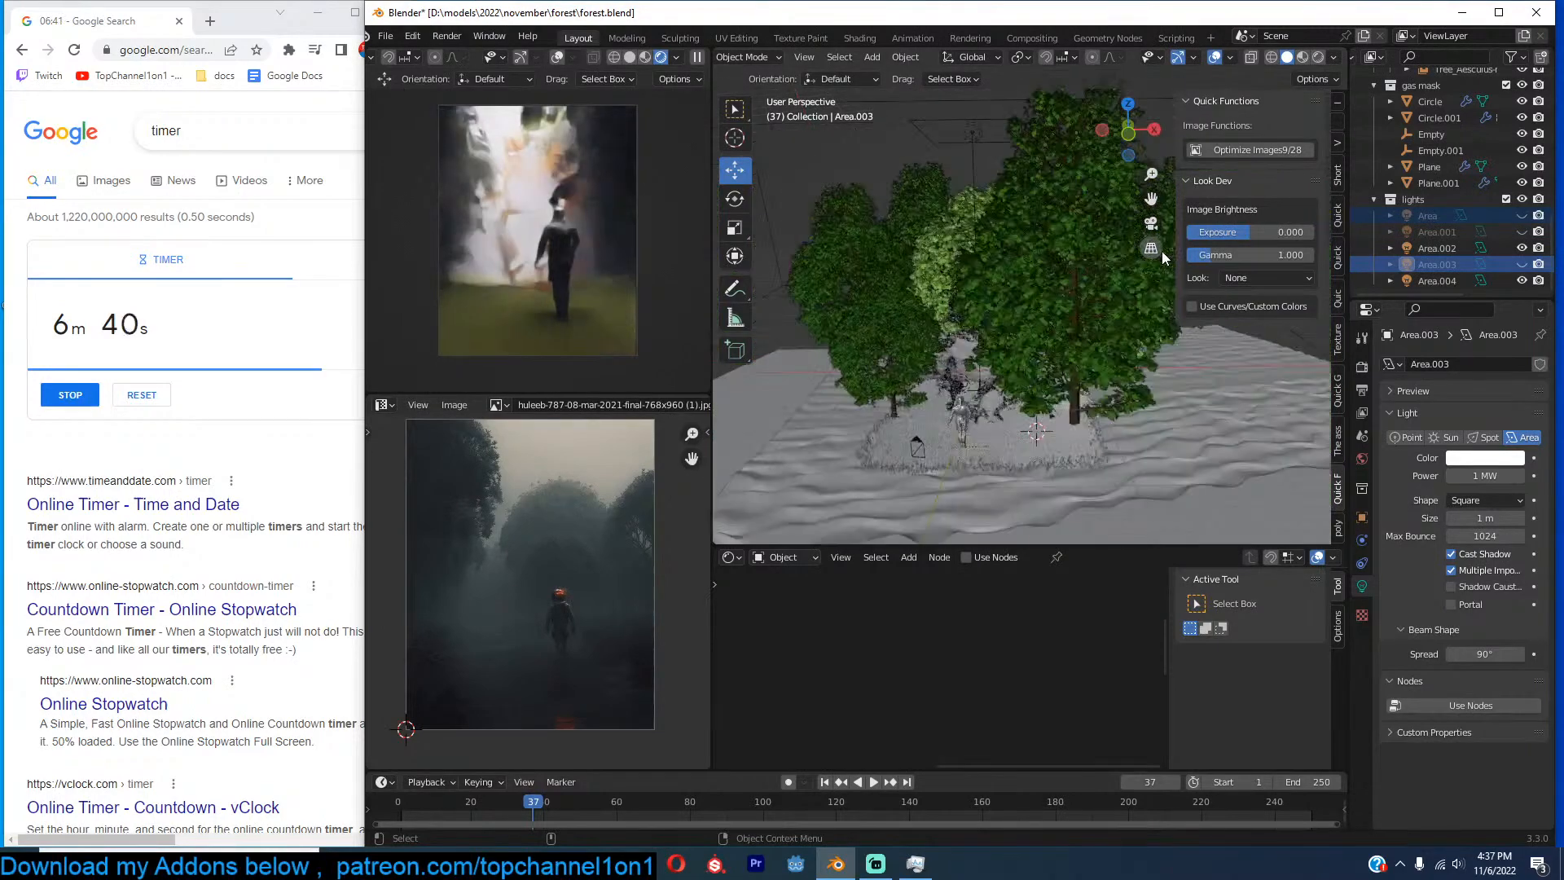
Select the particle-emitting portal frame Plane.004 and move it back along Y, away from the camera, in top view.
middle_click_drag(1082, 262, 1123, 272)
scroll(1127, 256, "down", 2)
scroll(1123, 272, "down", 5)
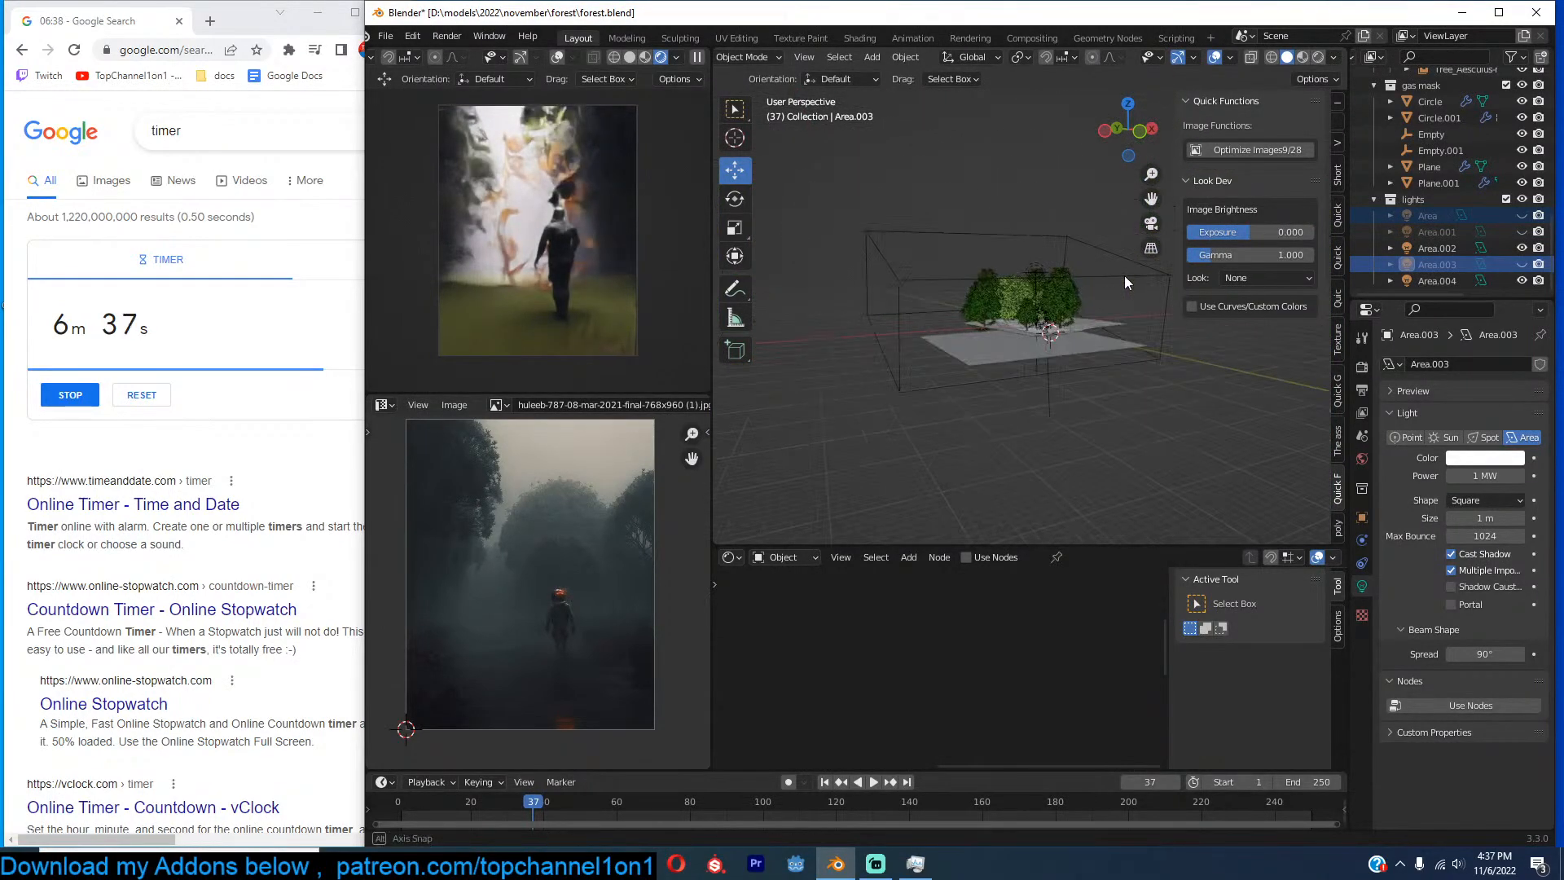
scroll(1132, 285, "up", 4)
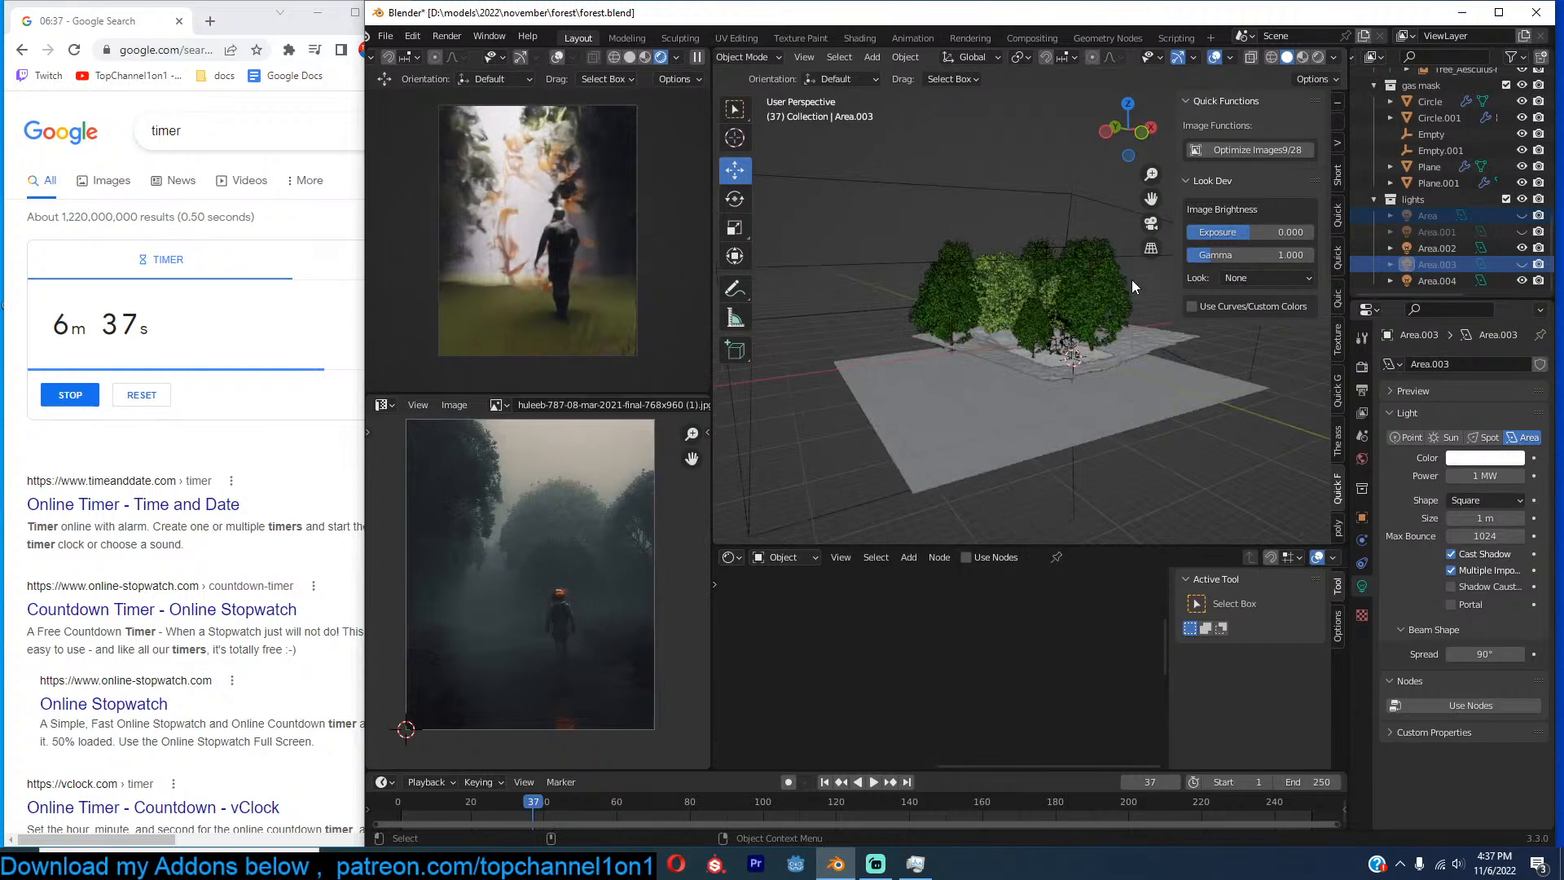
scroll(1132, 285, "up", 3)
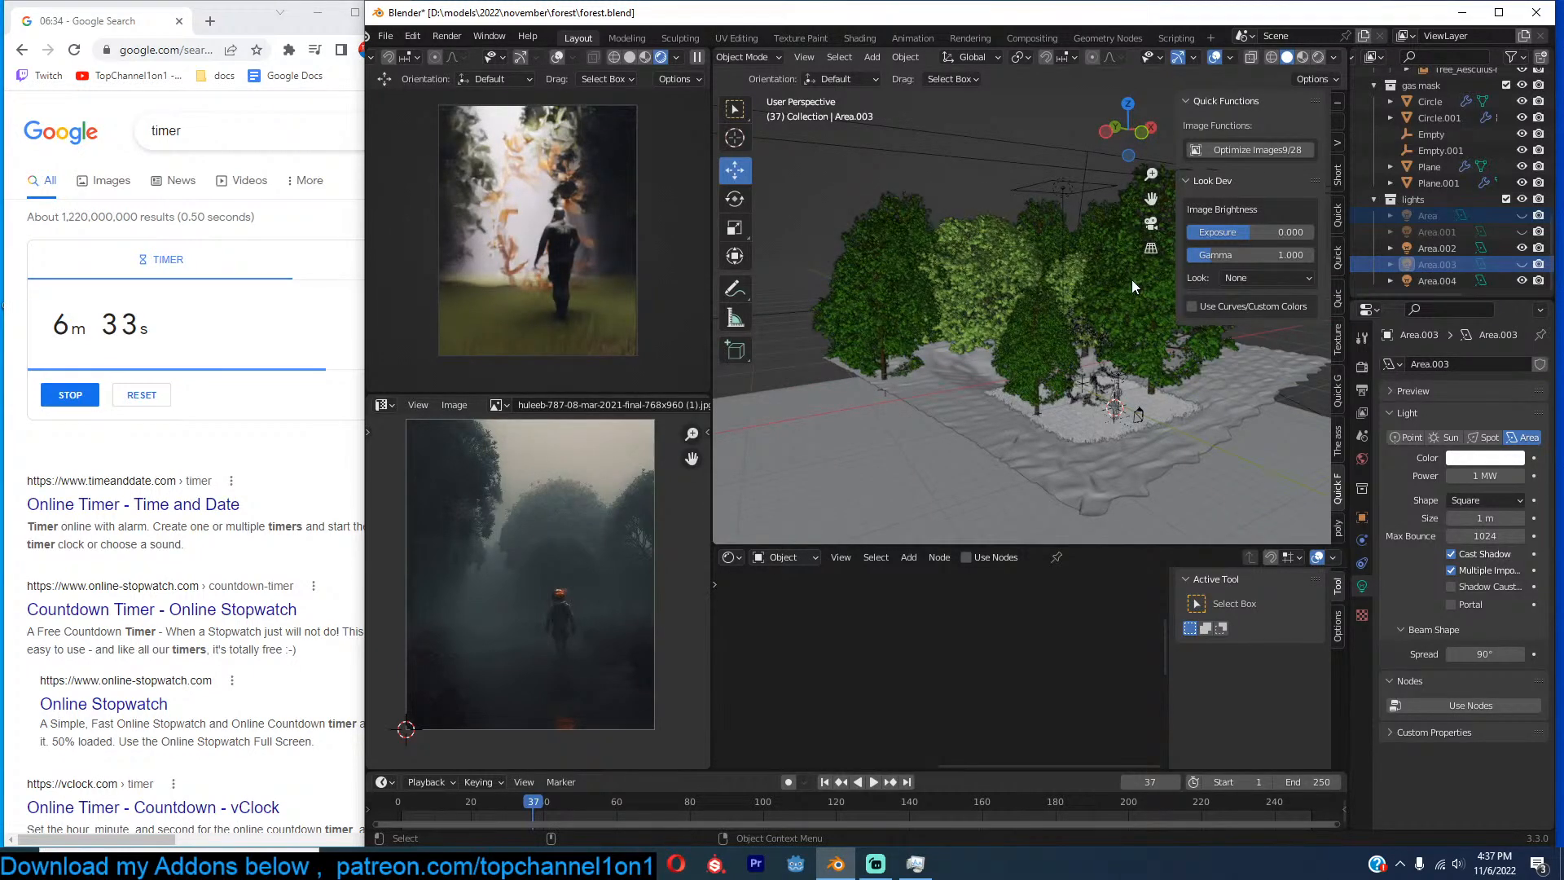
scroll(1133, 286, "up", 3)
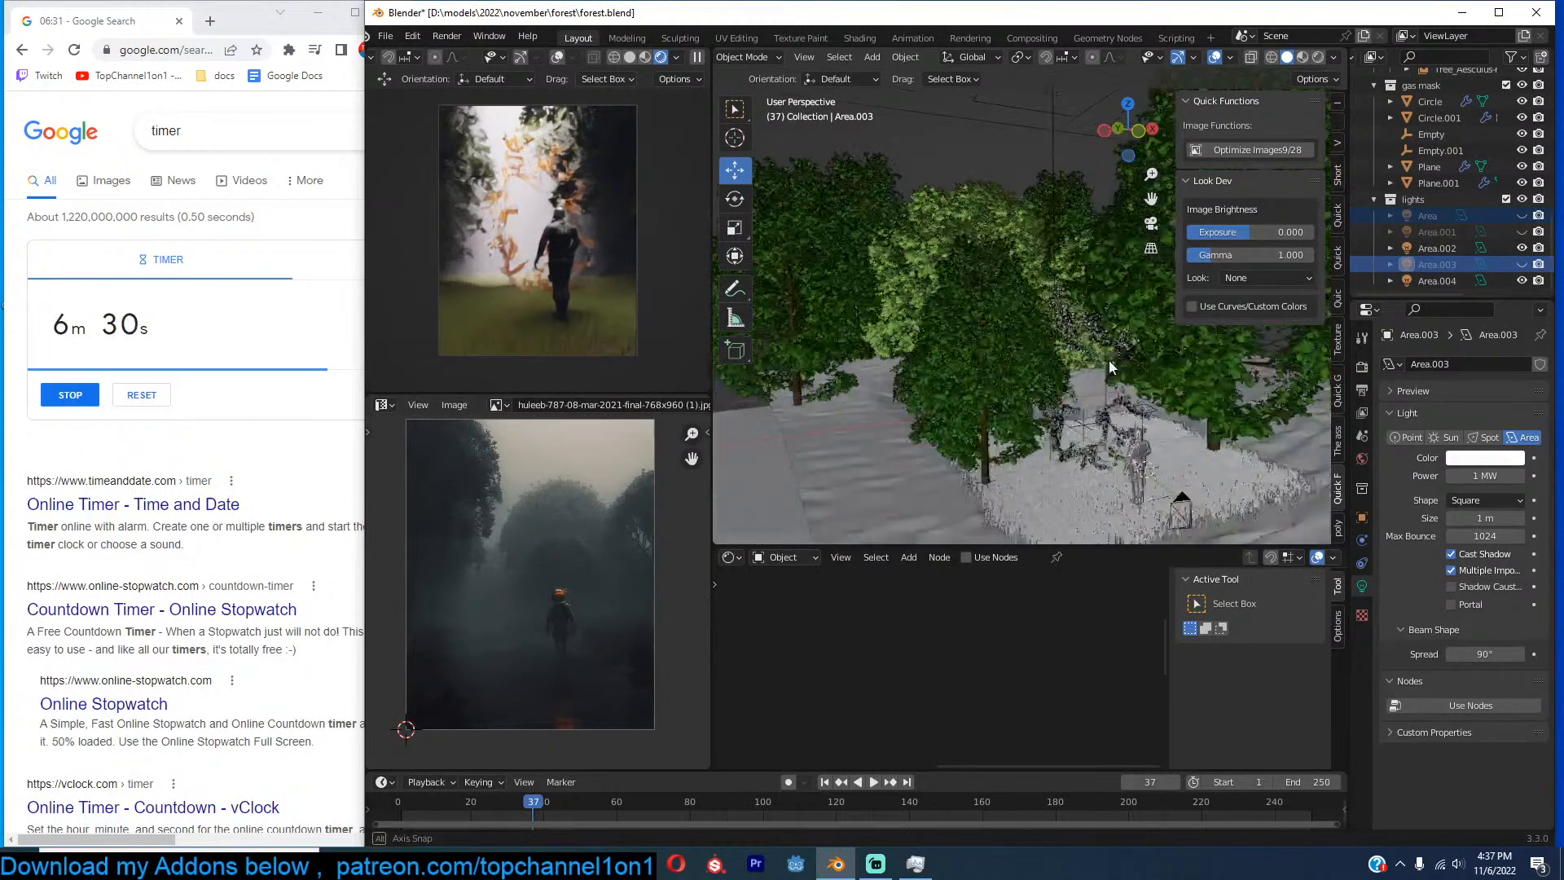
scroll(1083, 360, "up", 3)
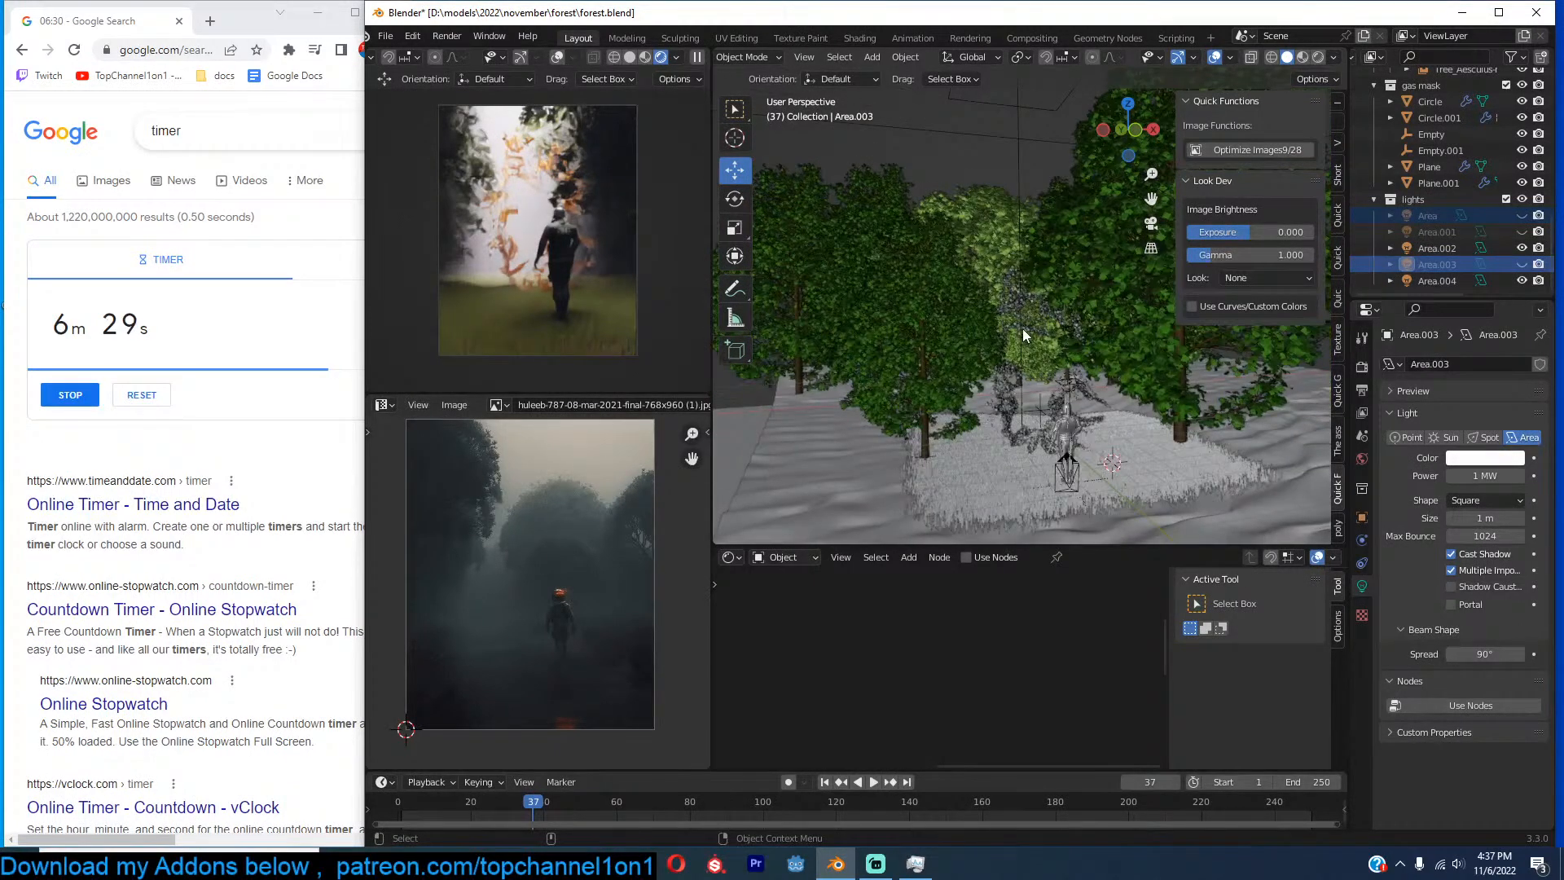
left_click(1015, 330)
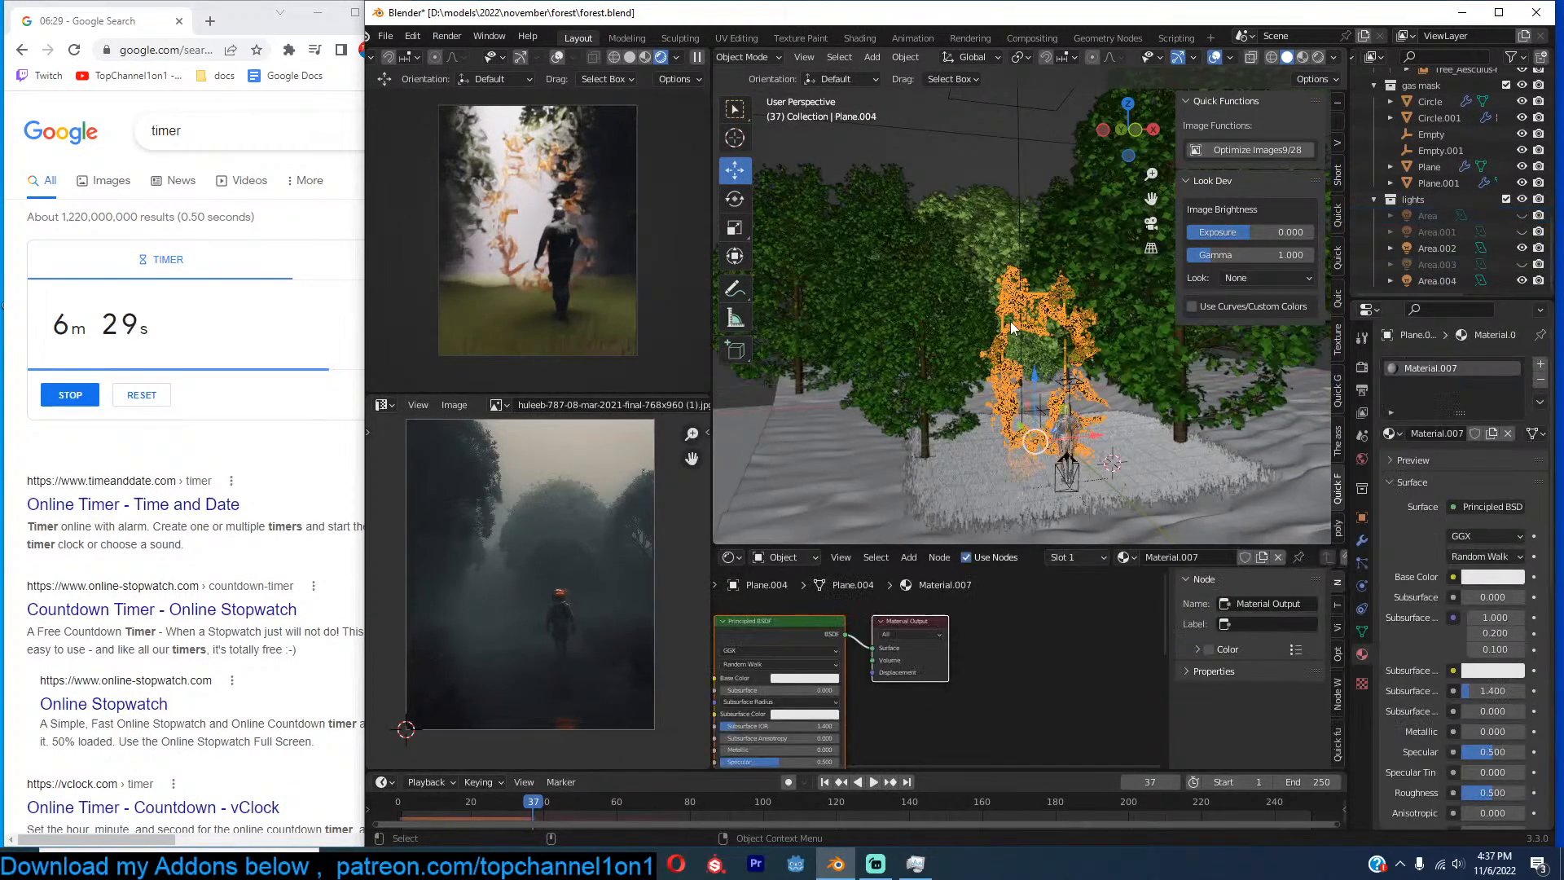
key("KP_7")
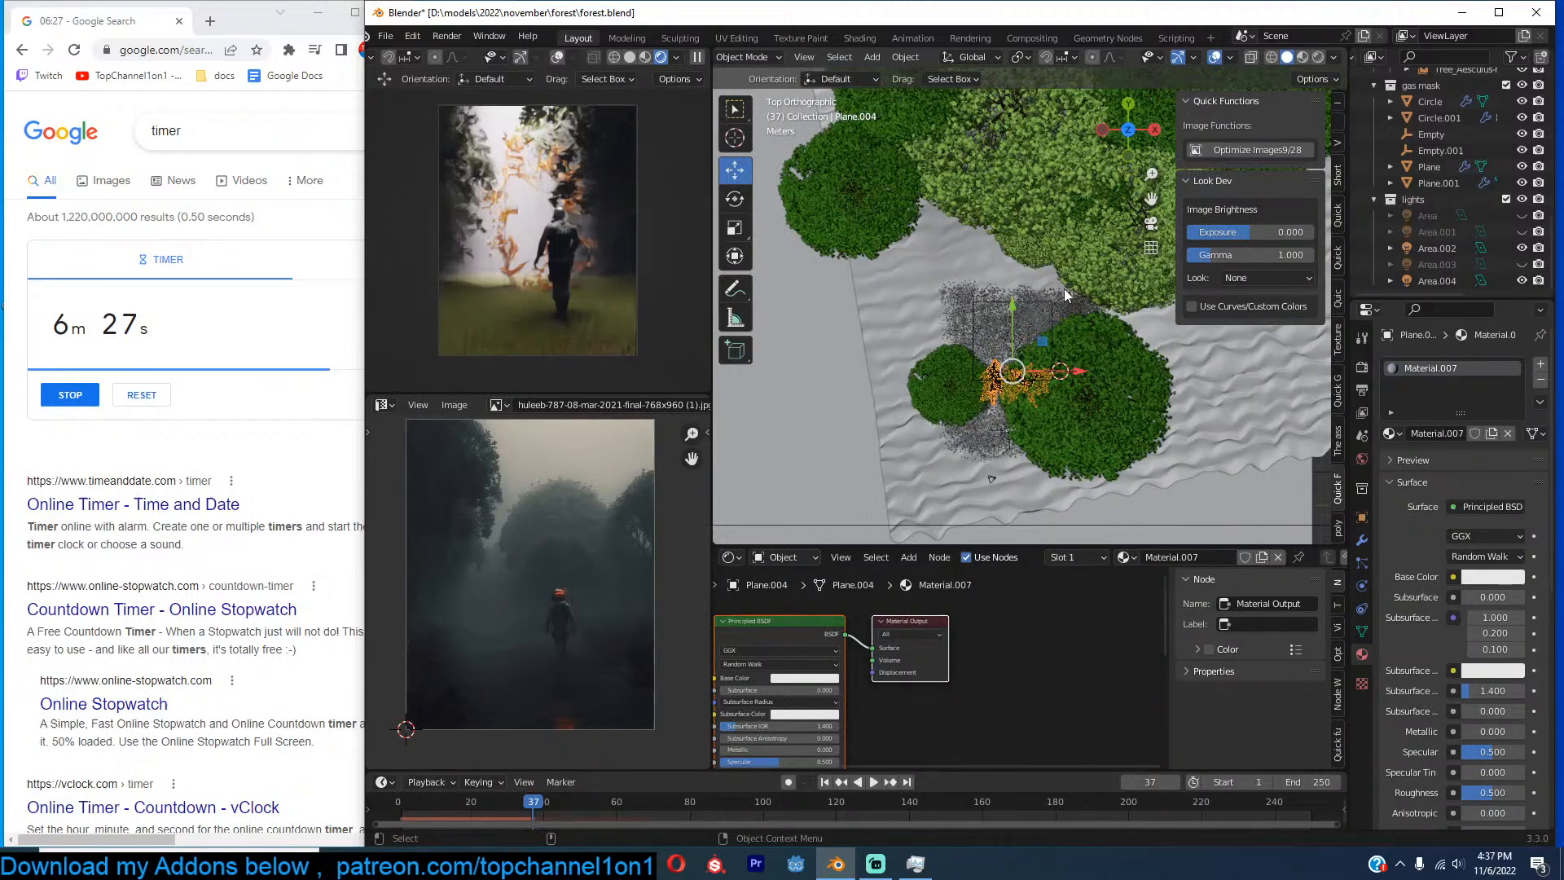
left_click_drag(1013, 319, 1019, 266)
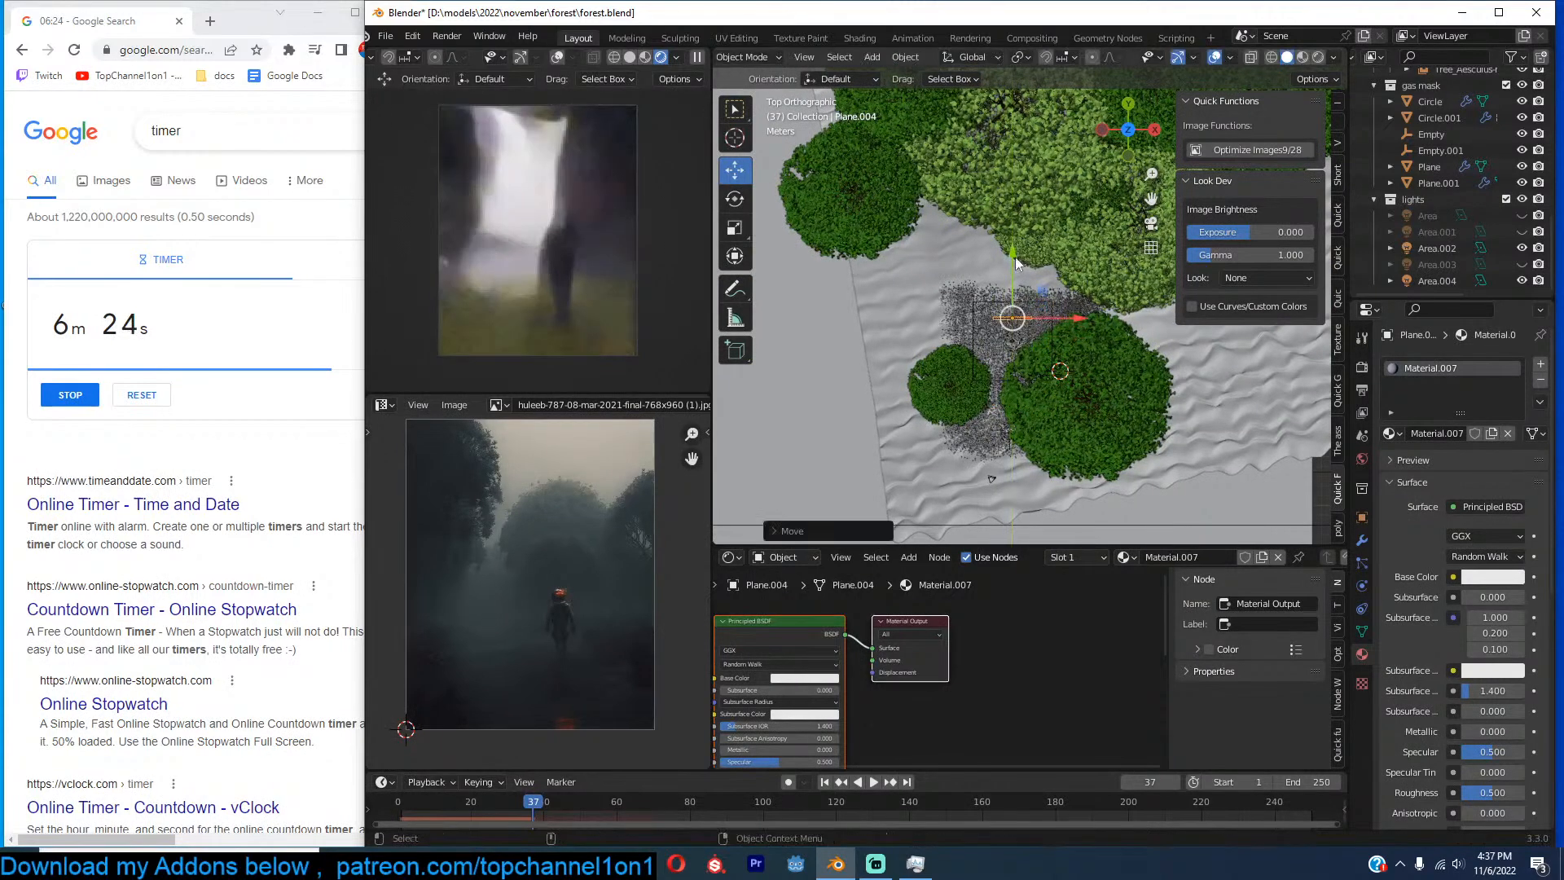
Extend the mesh of Plane.004 toward the camera into a long corridor around the knight and replay its particle simulation from the start.
left_click(698, 58)
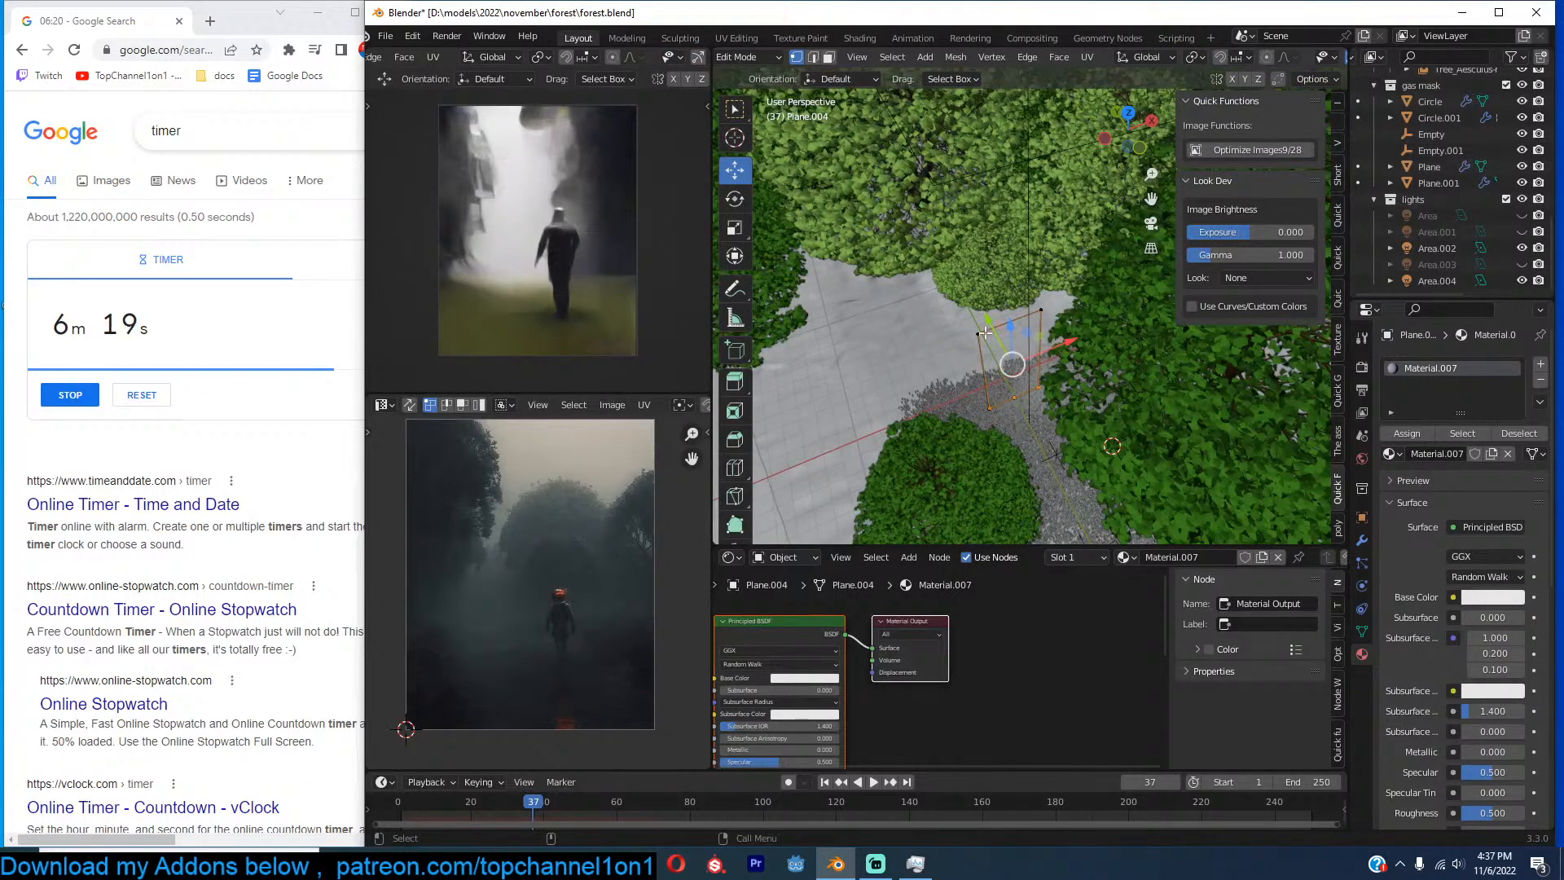
key("g")
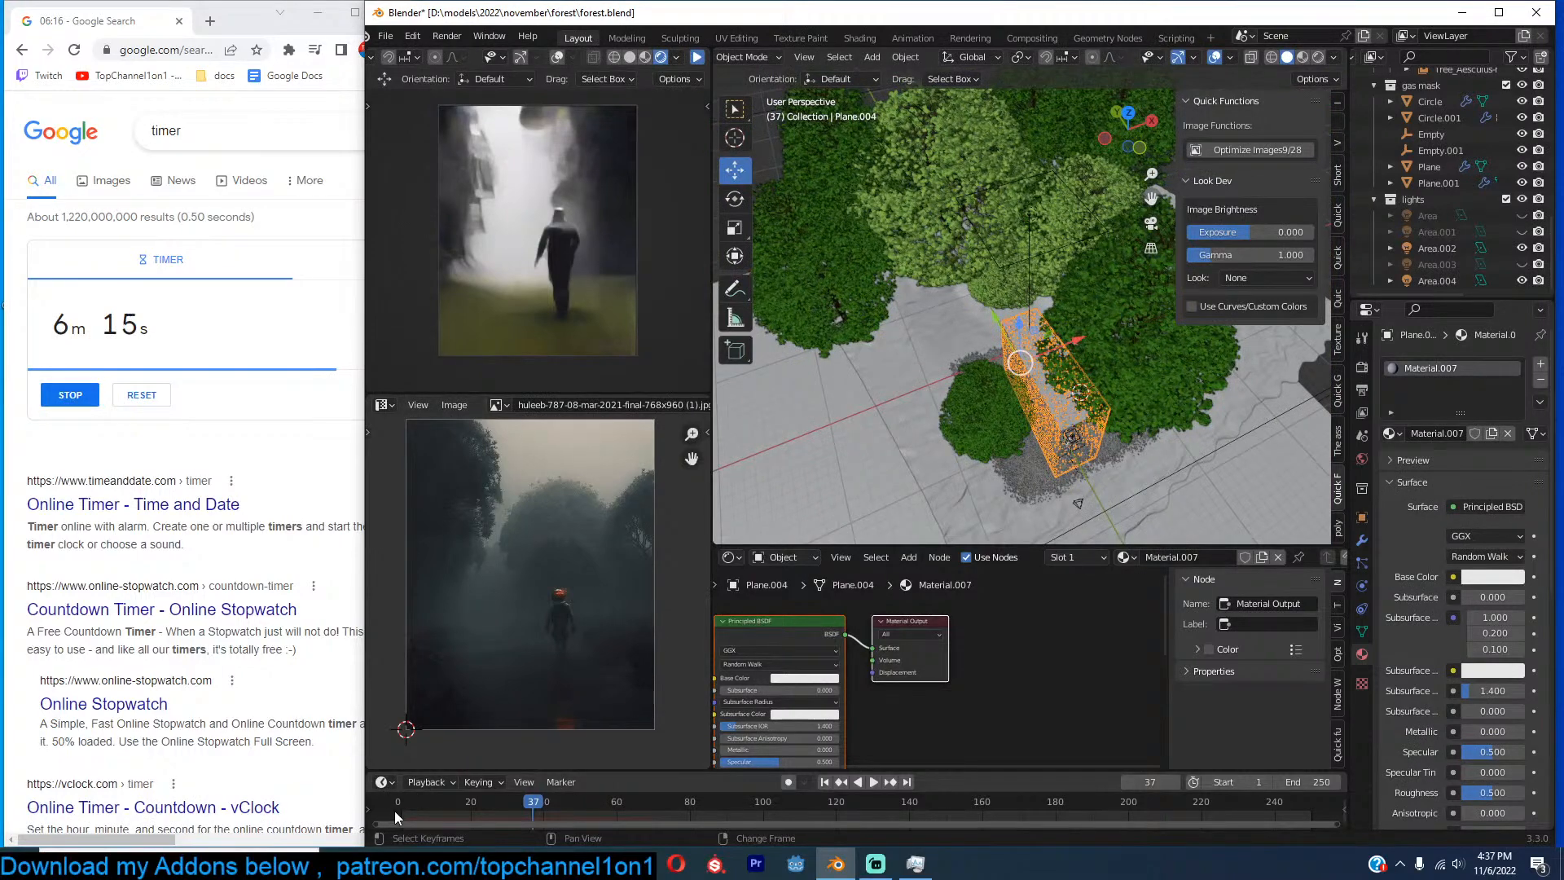
left_click(394, 809)
middle_click_drag(975, 420, 942, 368)
key("space")
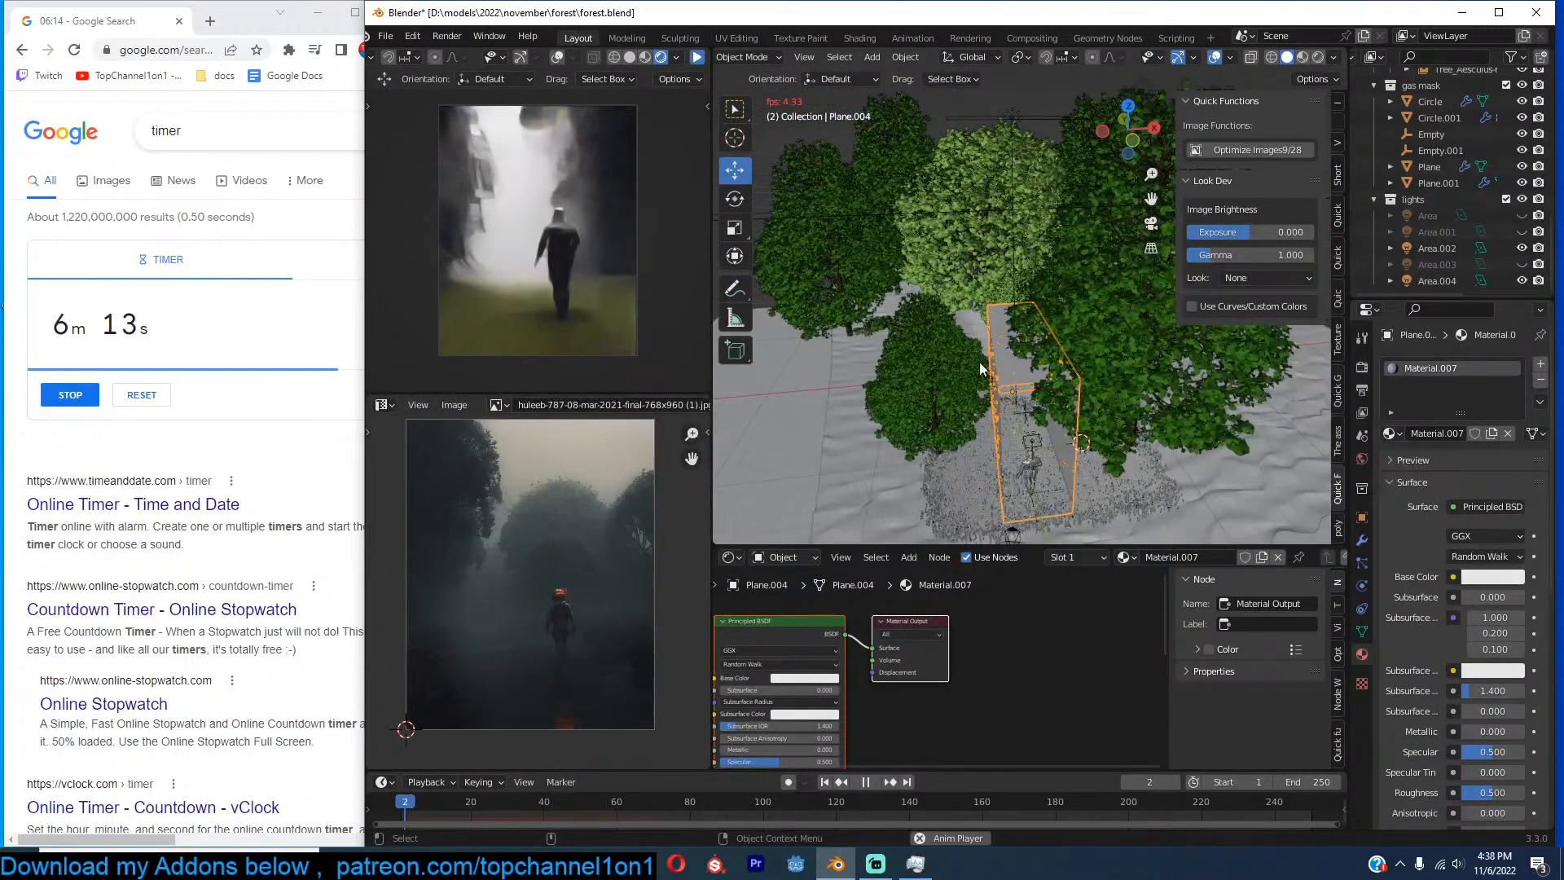
middle_click_drag(977, 347, 1004, 305)
scroll(1004, 304, "up", 4)
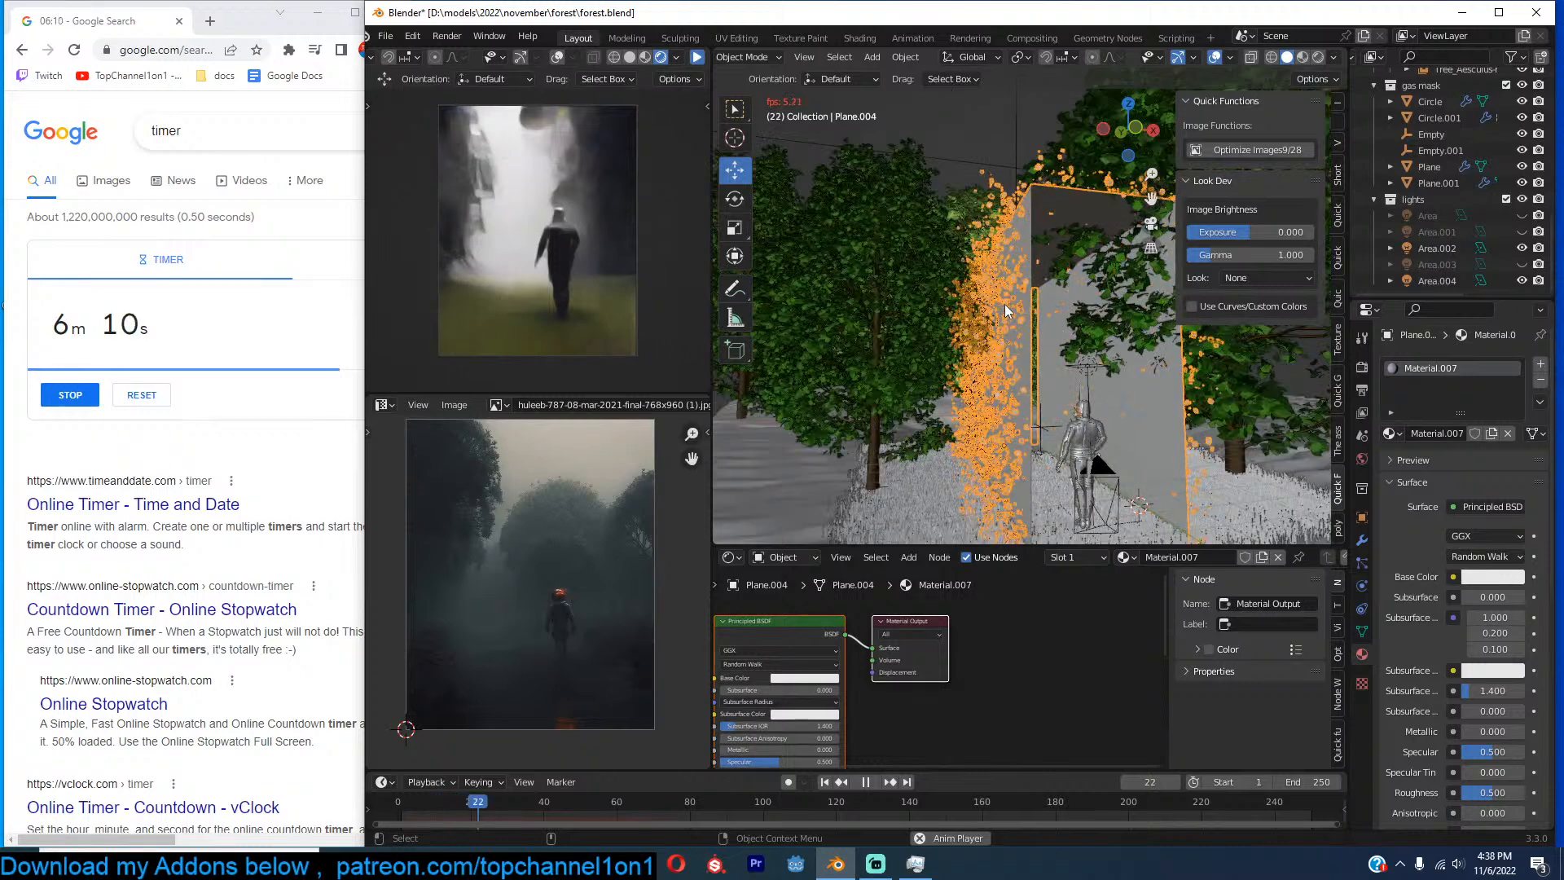
key("space")
Recalculate the normals of Plane.004 in Edit Mode and replay the particle animation from the start to frame 27.
key("Tab")
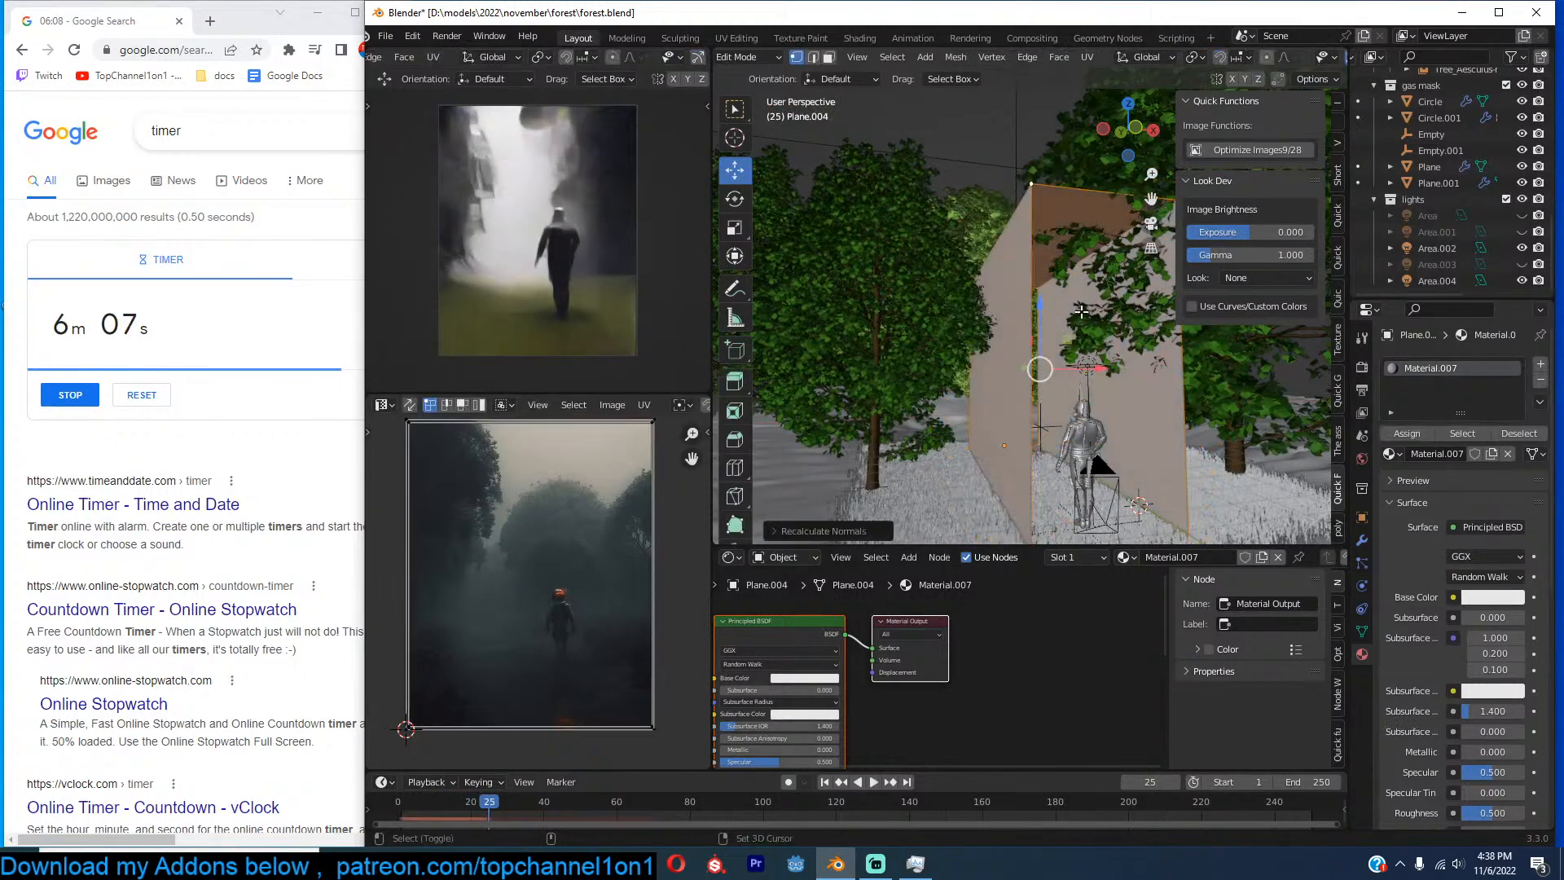
key("Tab")
left_click(388, 809)
key("space")
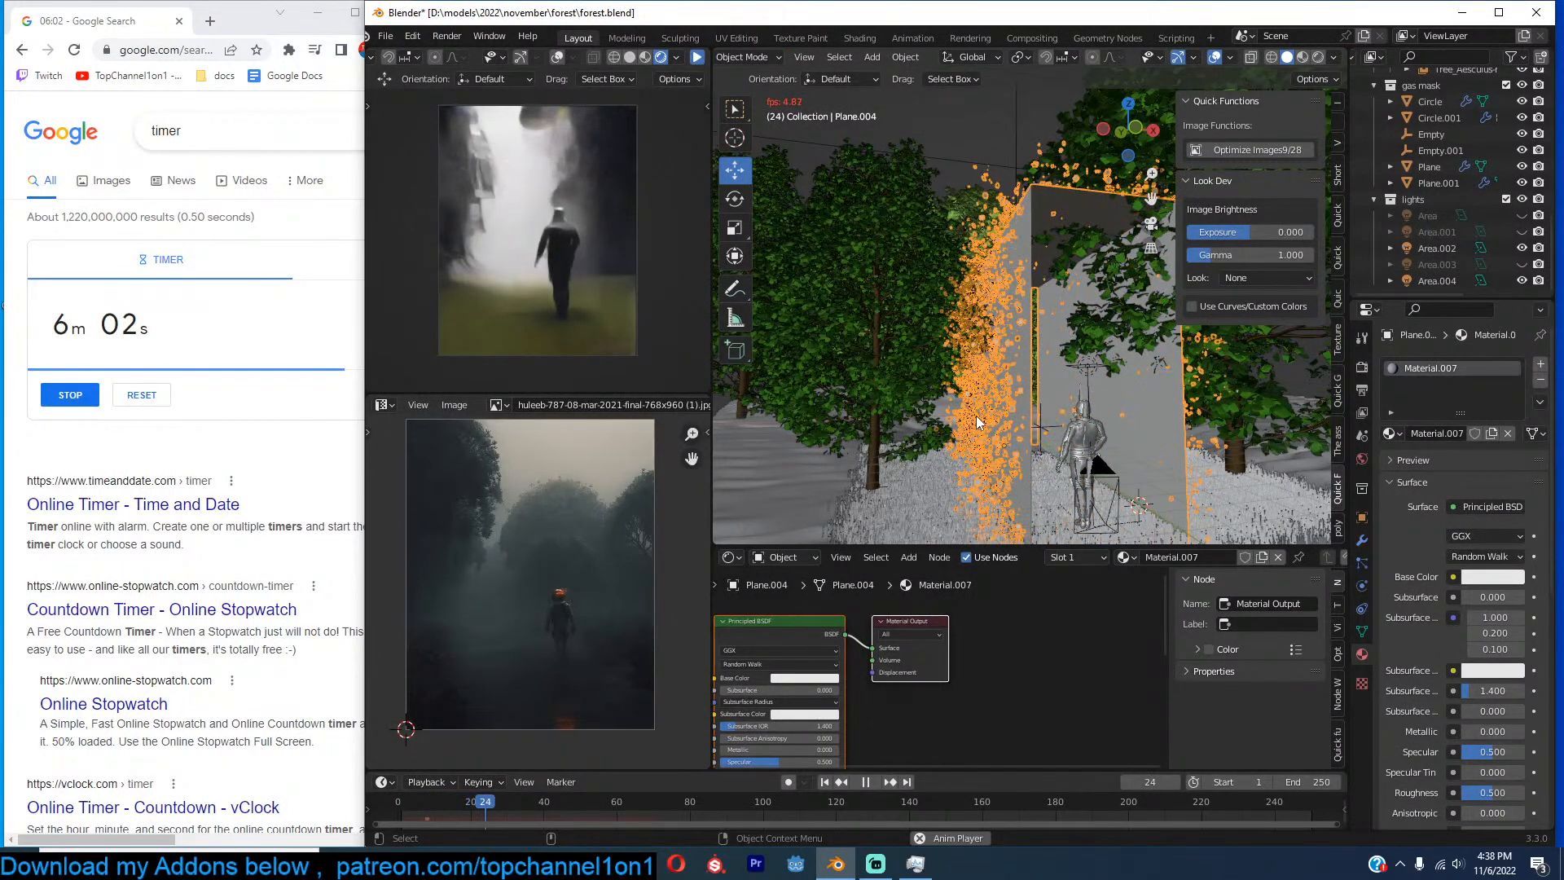
key("space")
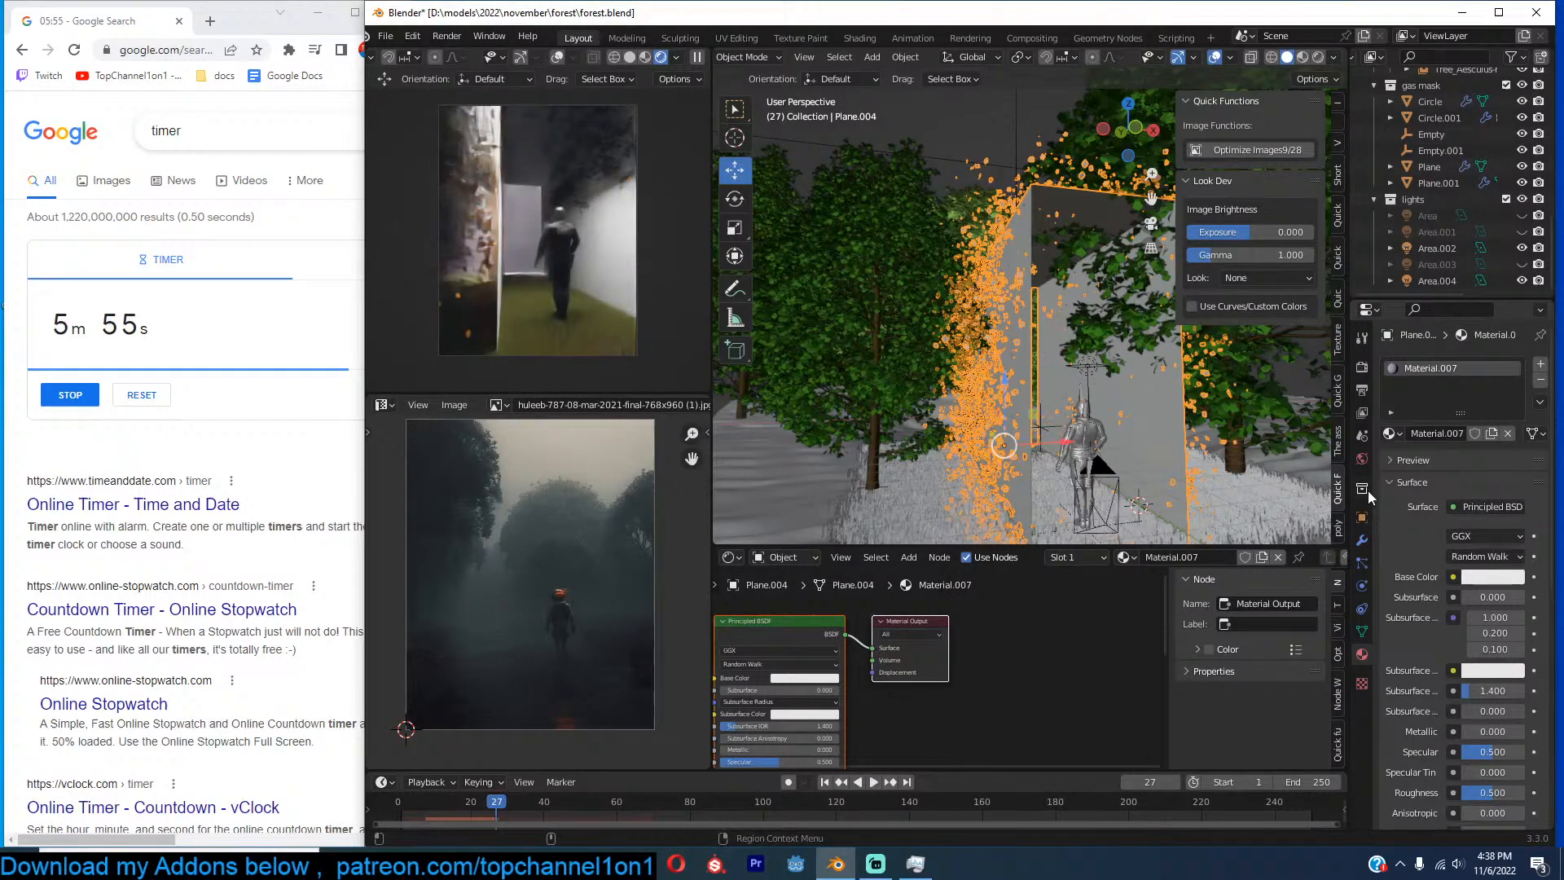
Disable Show Instancer for Plane.004 in viewport and render, and rotate it about -7° around global Z, checking through the camera.
left_click(1362, 517)
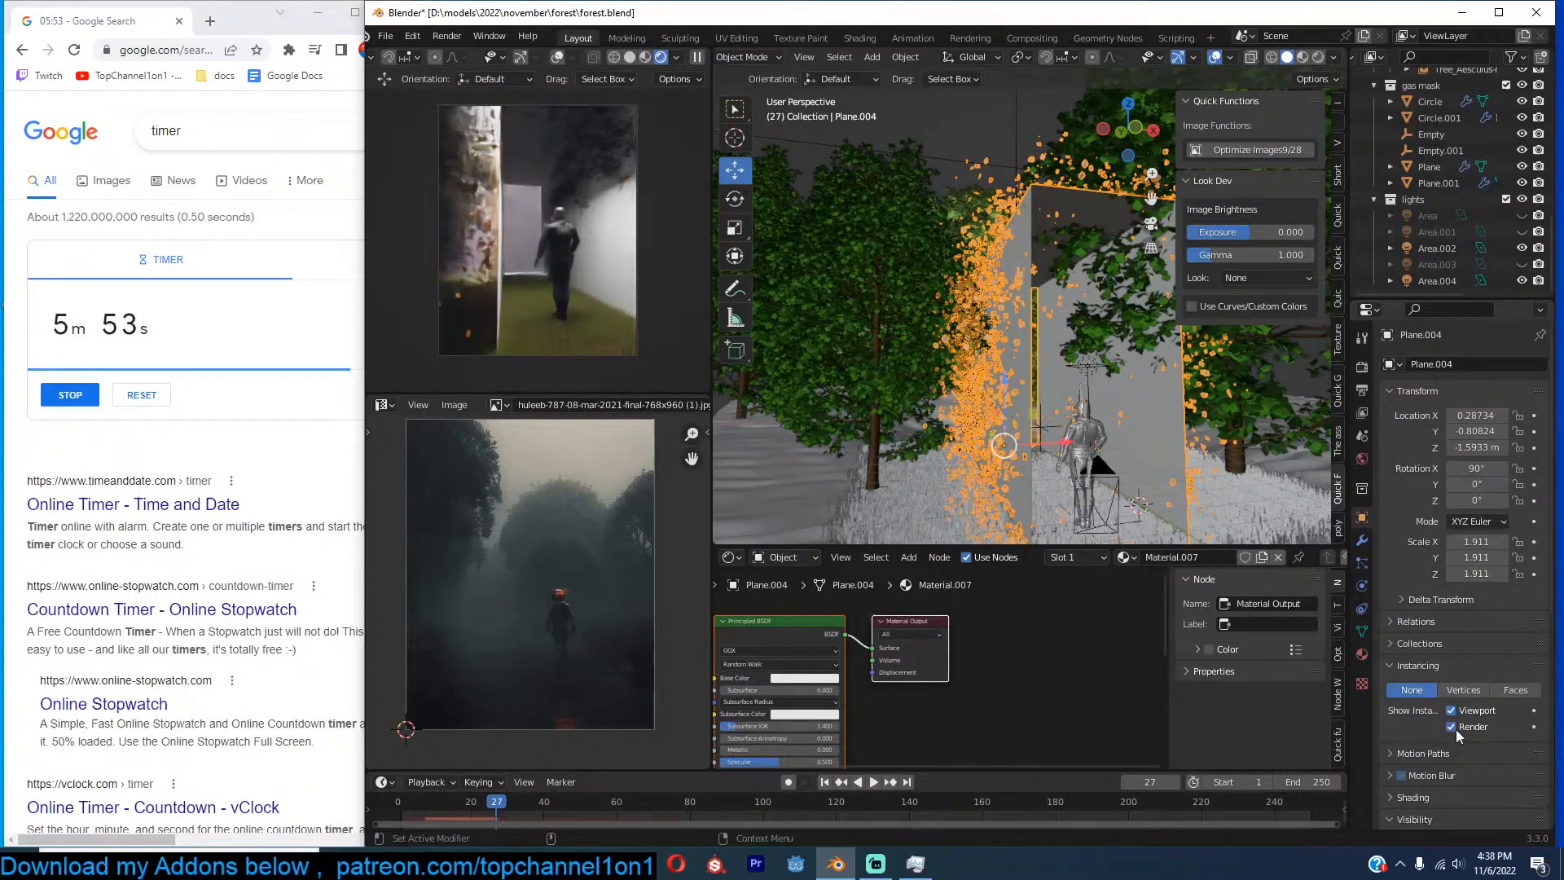
left_click_drag(1455, 730, 1455, 712)
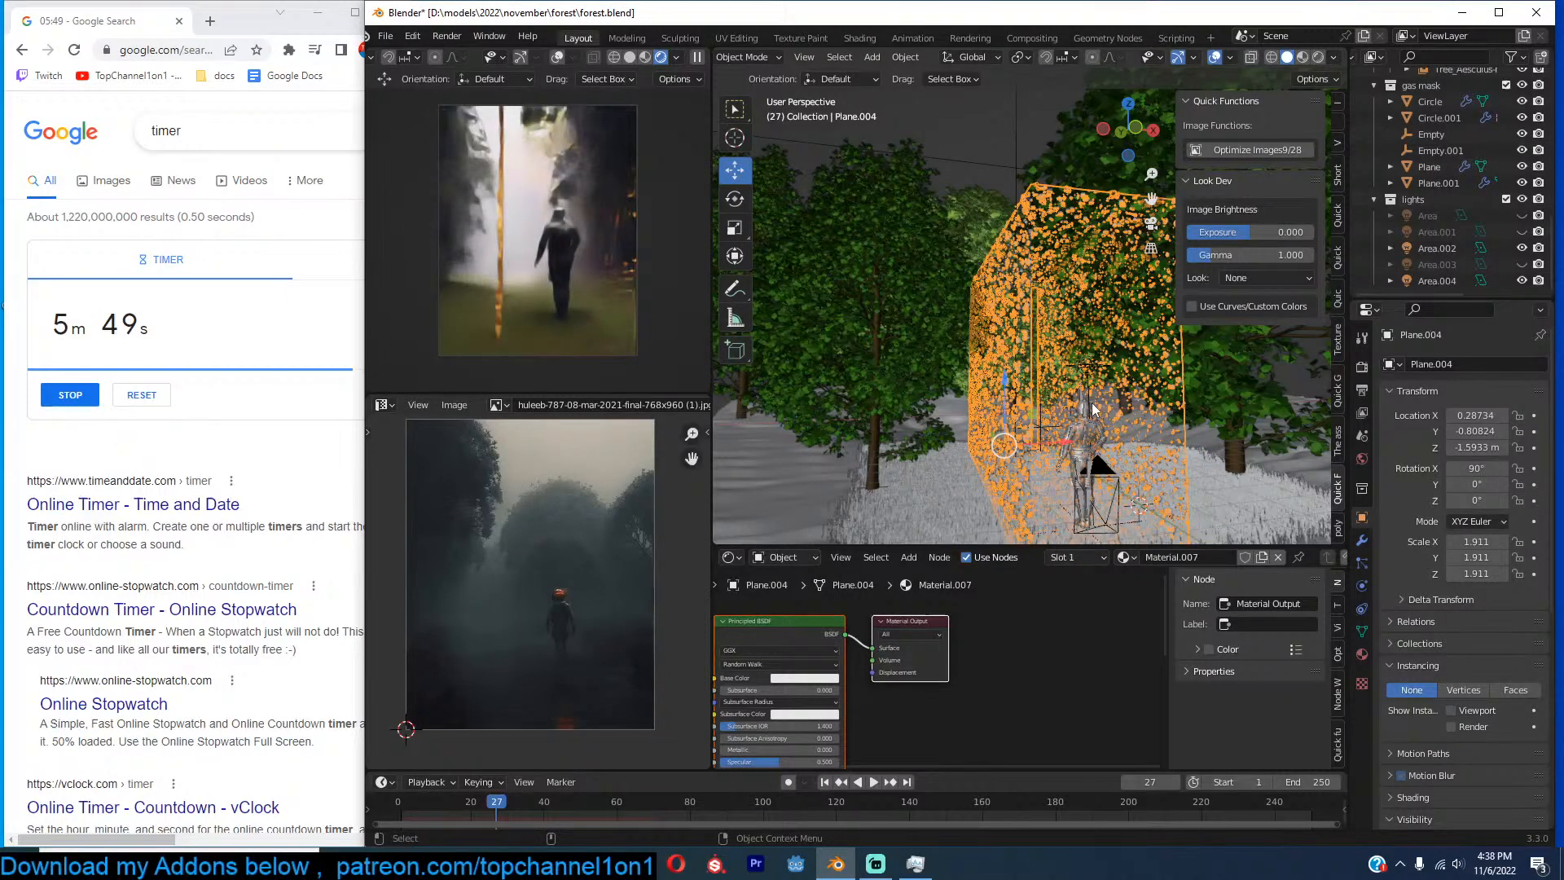
key("r")
key("z")
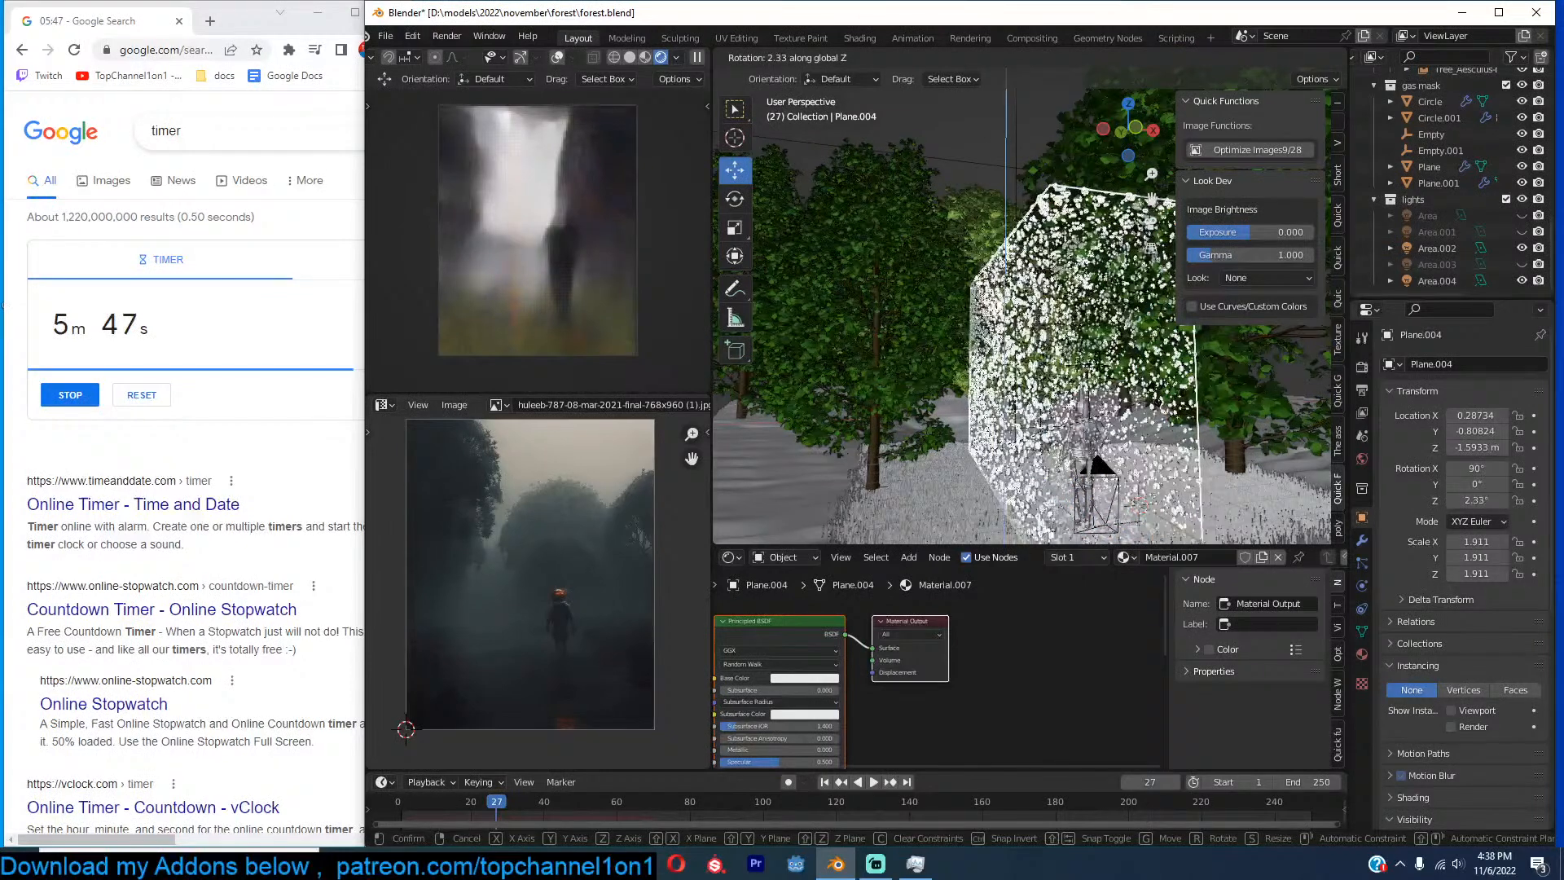
left_click(1137, 427)
key("KP_0")
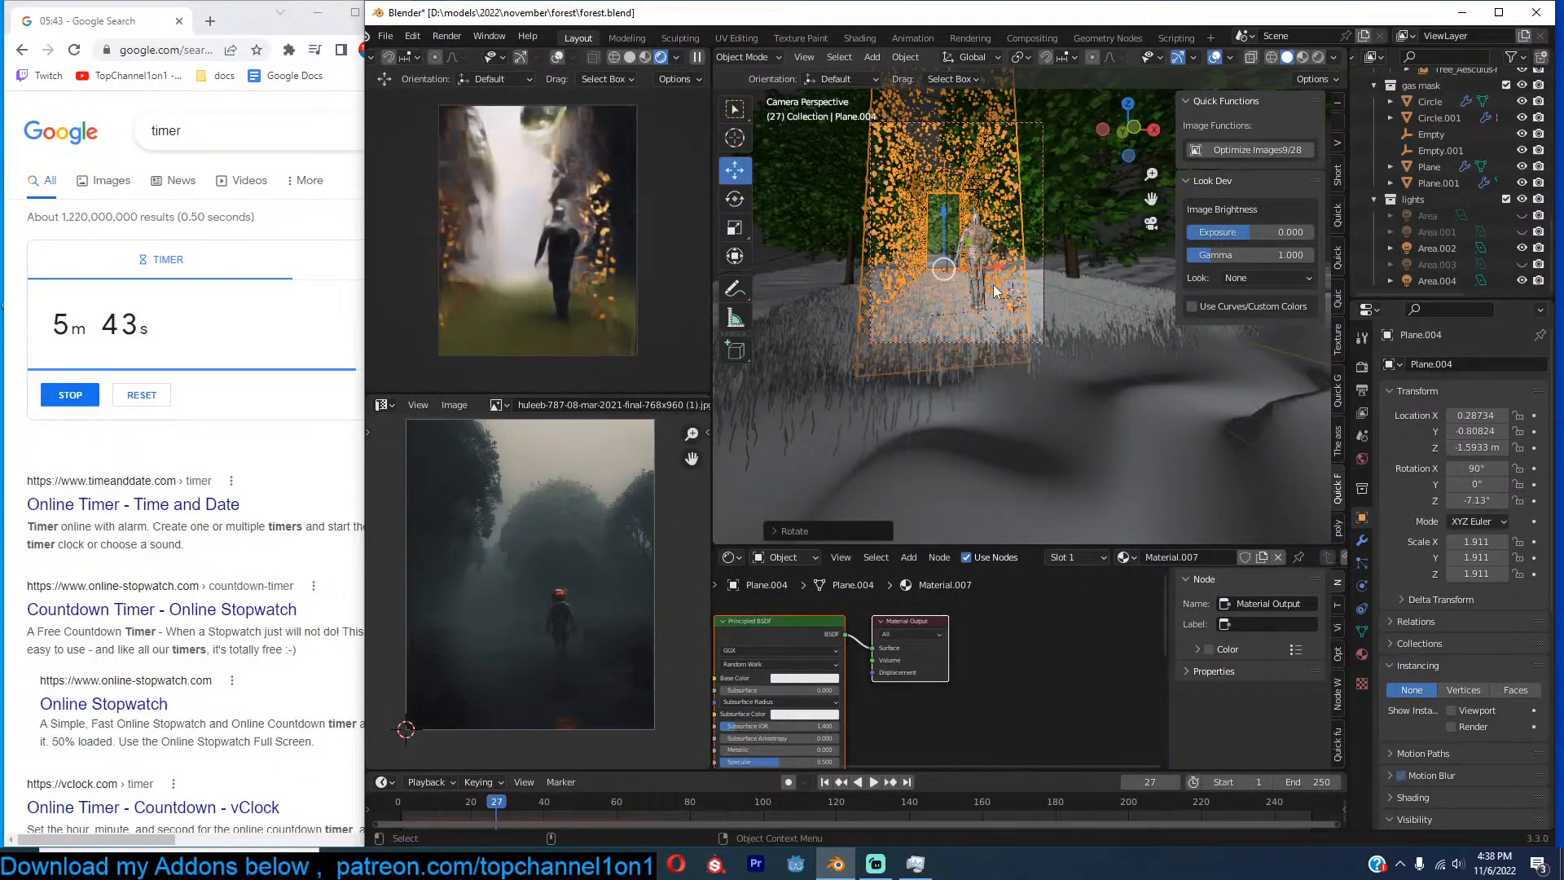
Deselect everything and play the particle animation on to frame 35 in camera view.
key("alt+a")
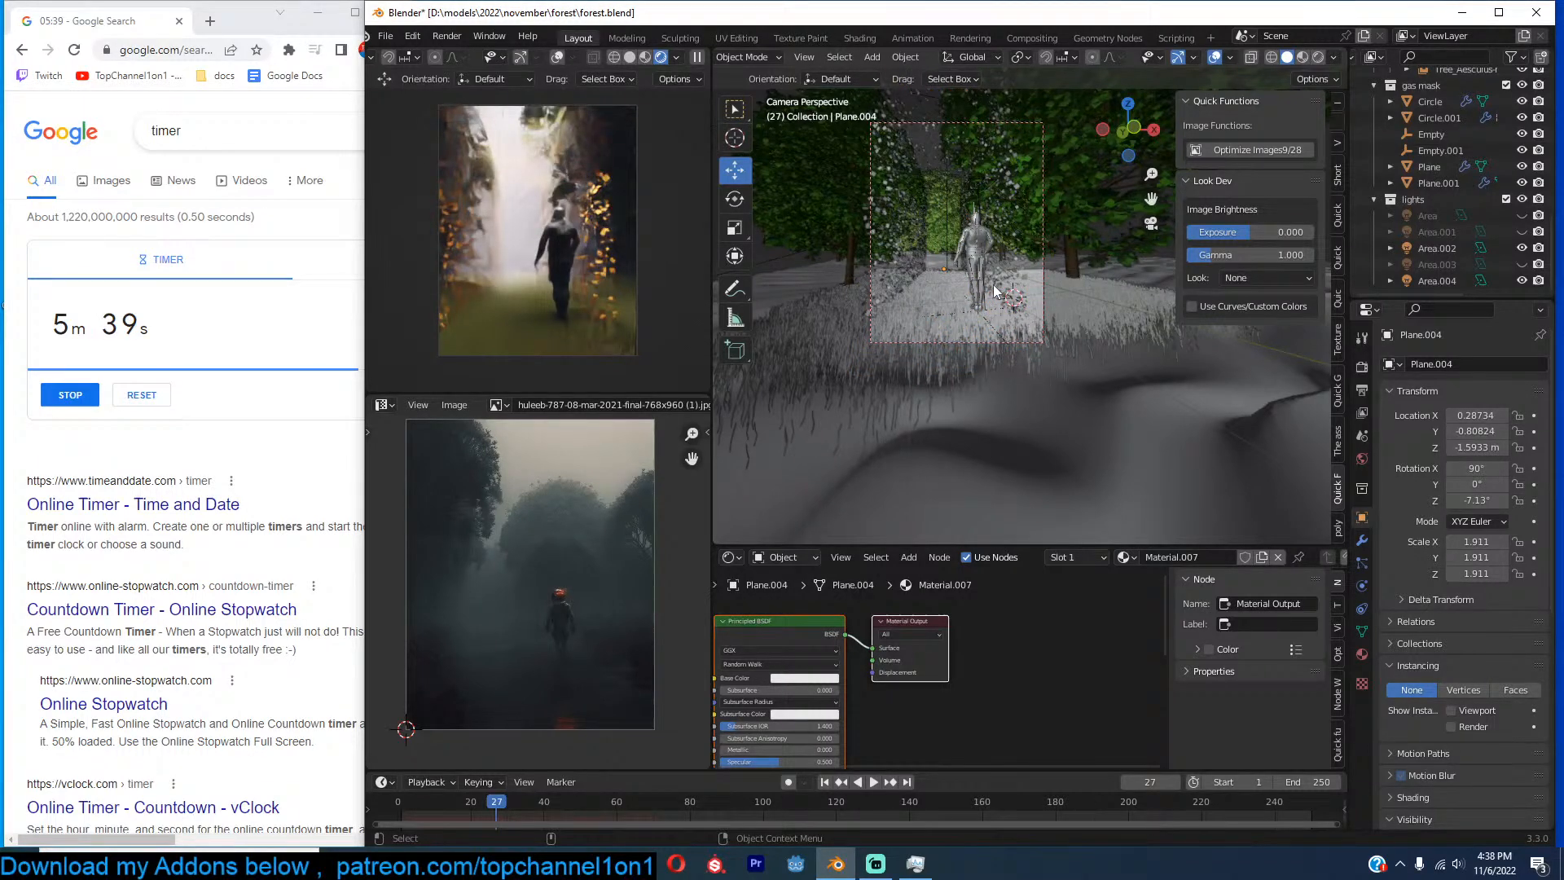
key("space")
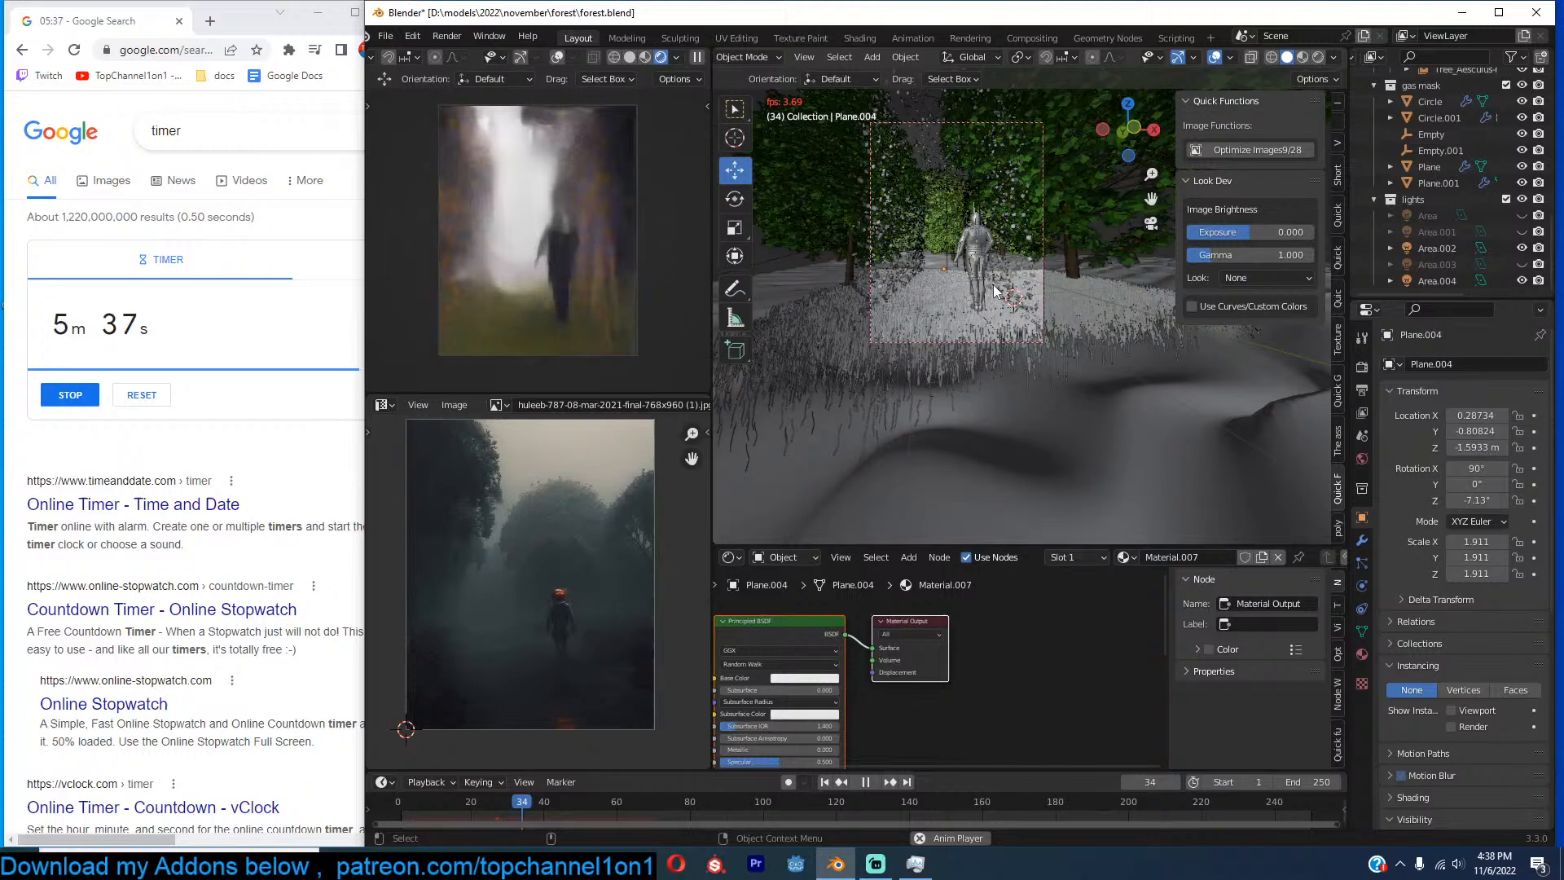
key("space")
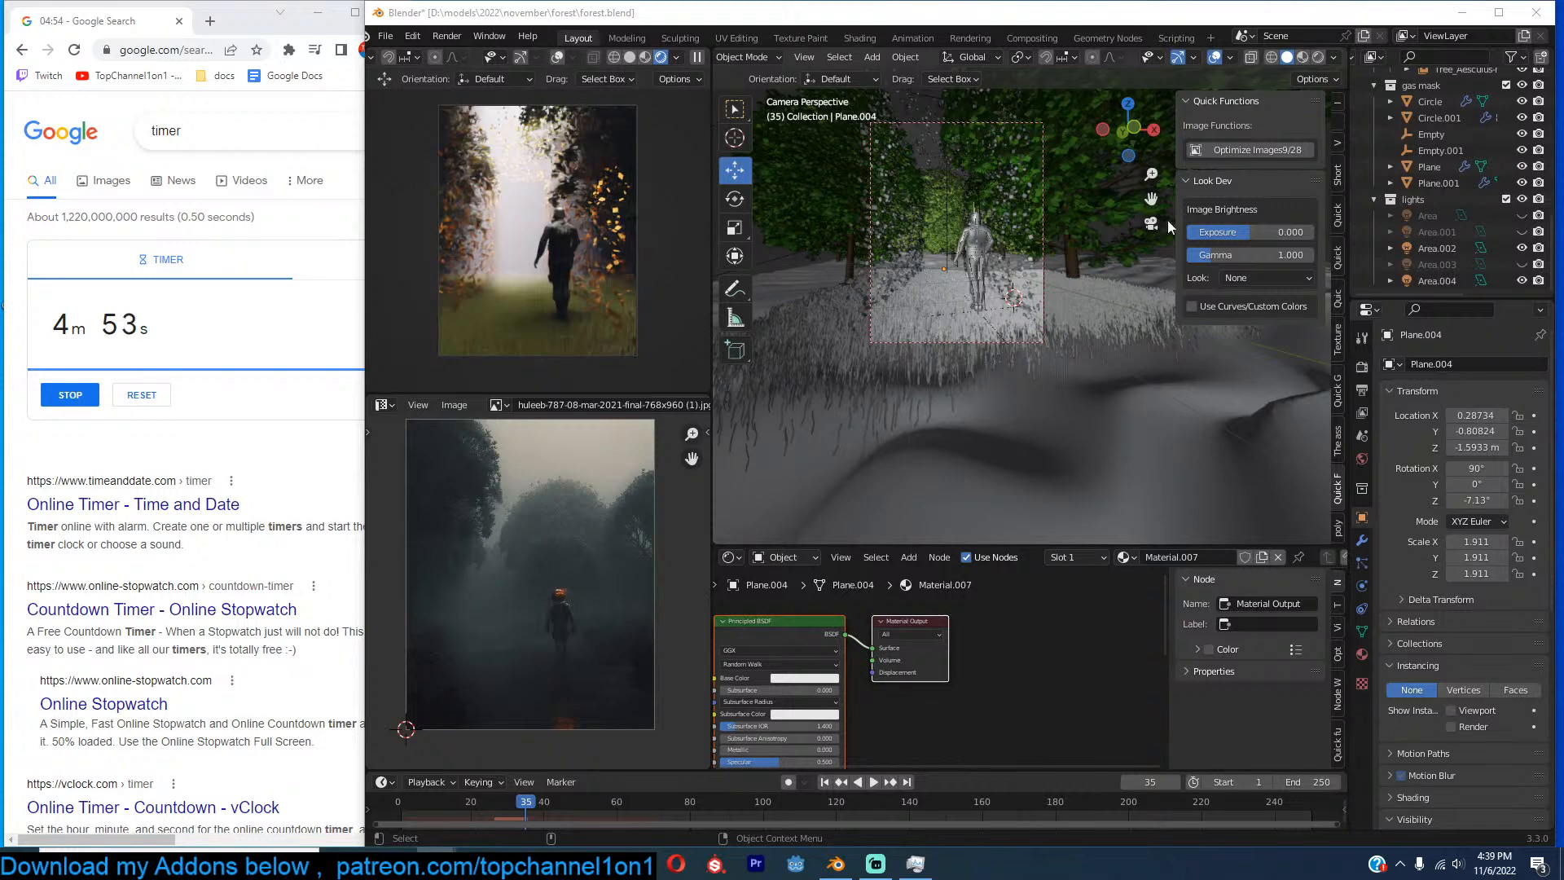
Search the asset library for "horse".
left_click(1338, 440)
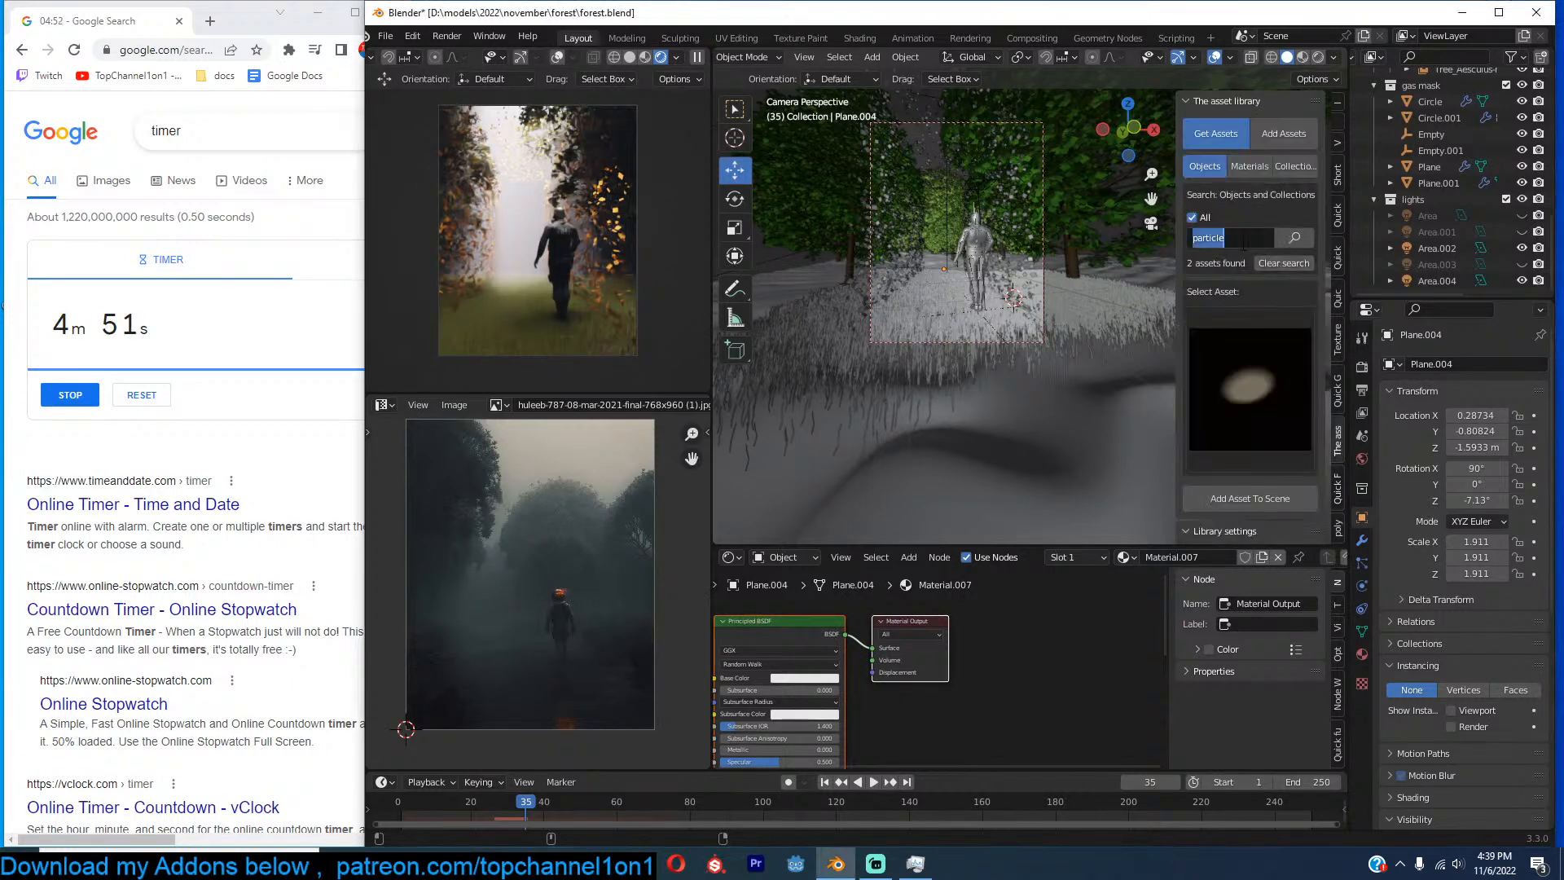
type("hrse")
key("Return")
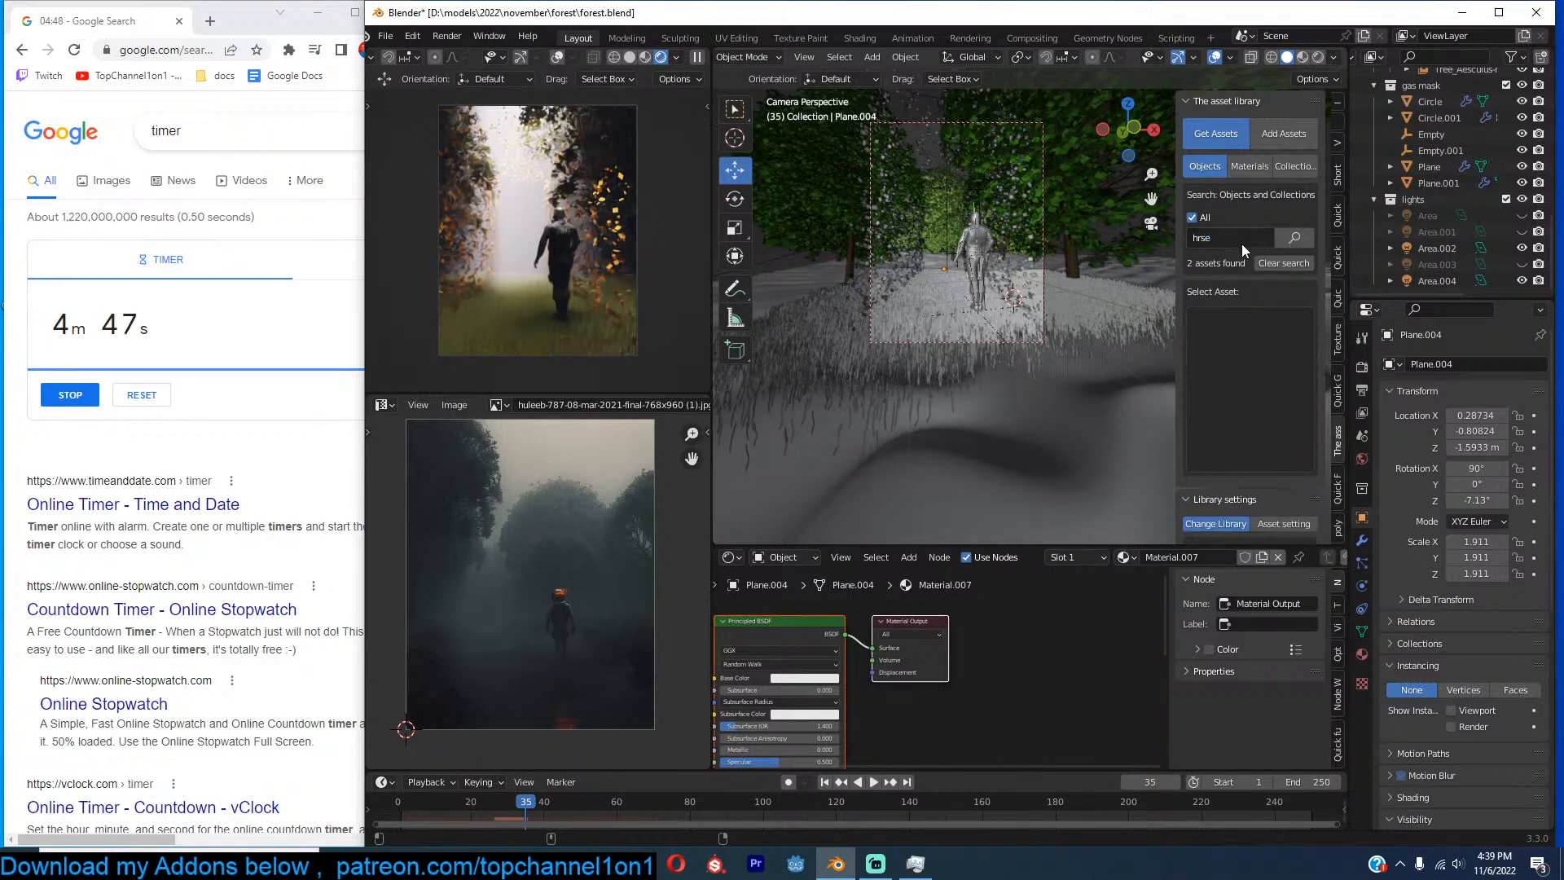
type("horse")
key("Return")
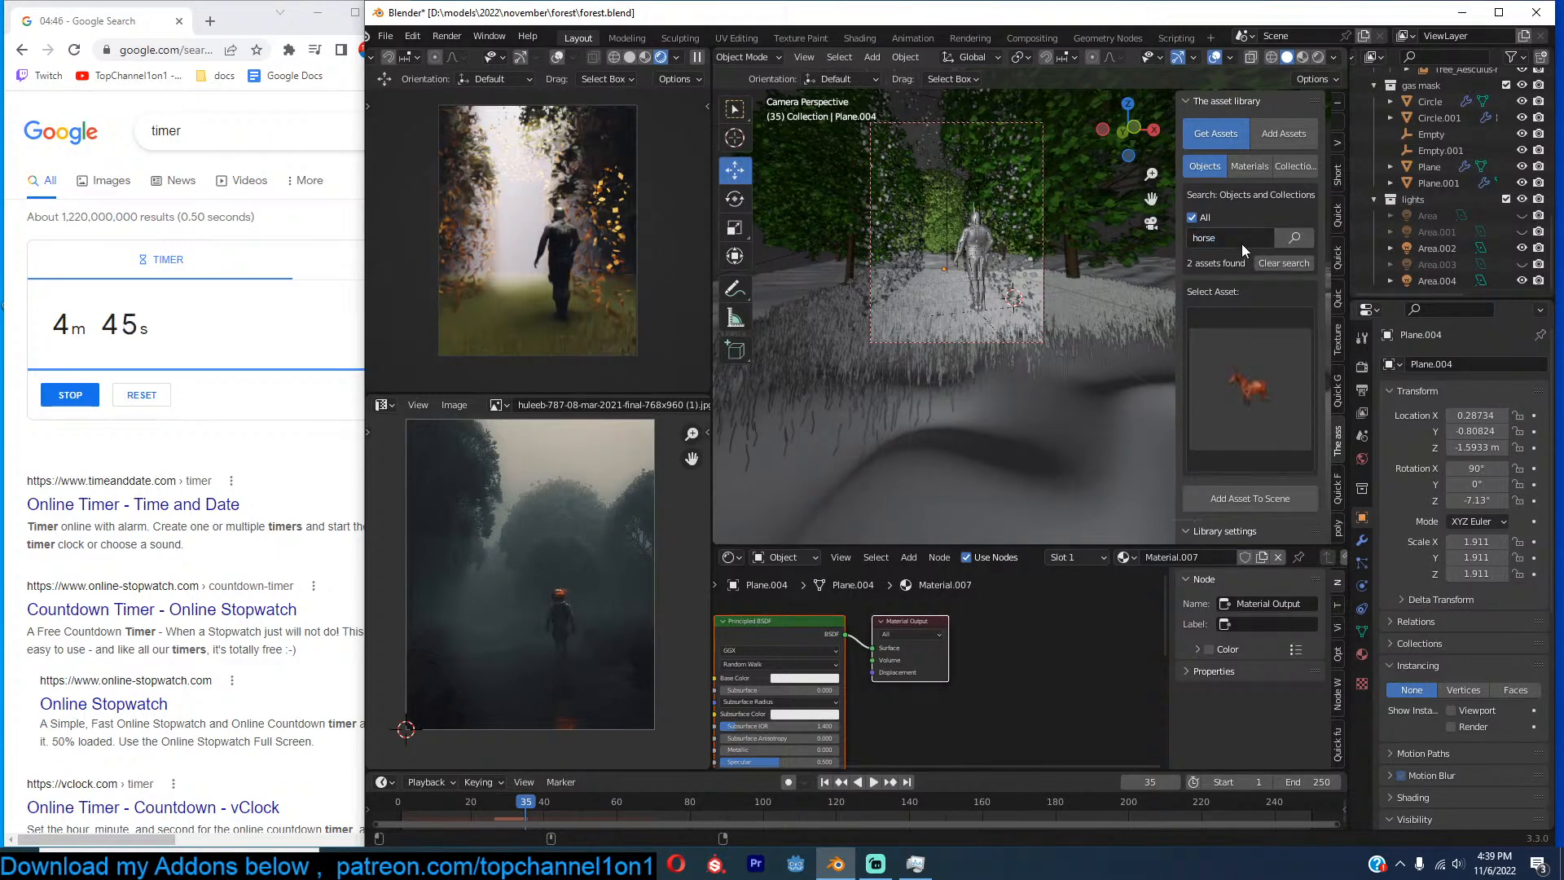
Pick the eating-pose horse from the search results, save the file and add the horse to the scene.
left_click(1273, 400)
left_click(1260, 504)
scroll(938, 273, "up", 3)
middle_click_drag(964, 290, 1117, 386, "shift")
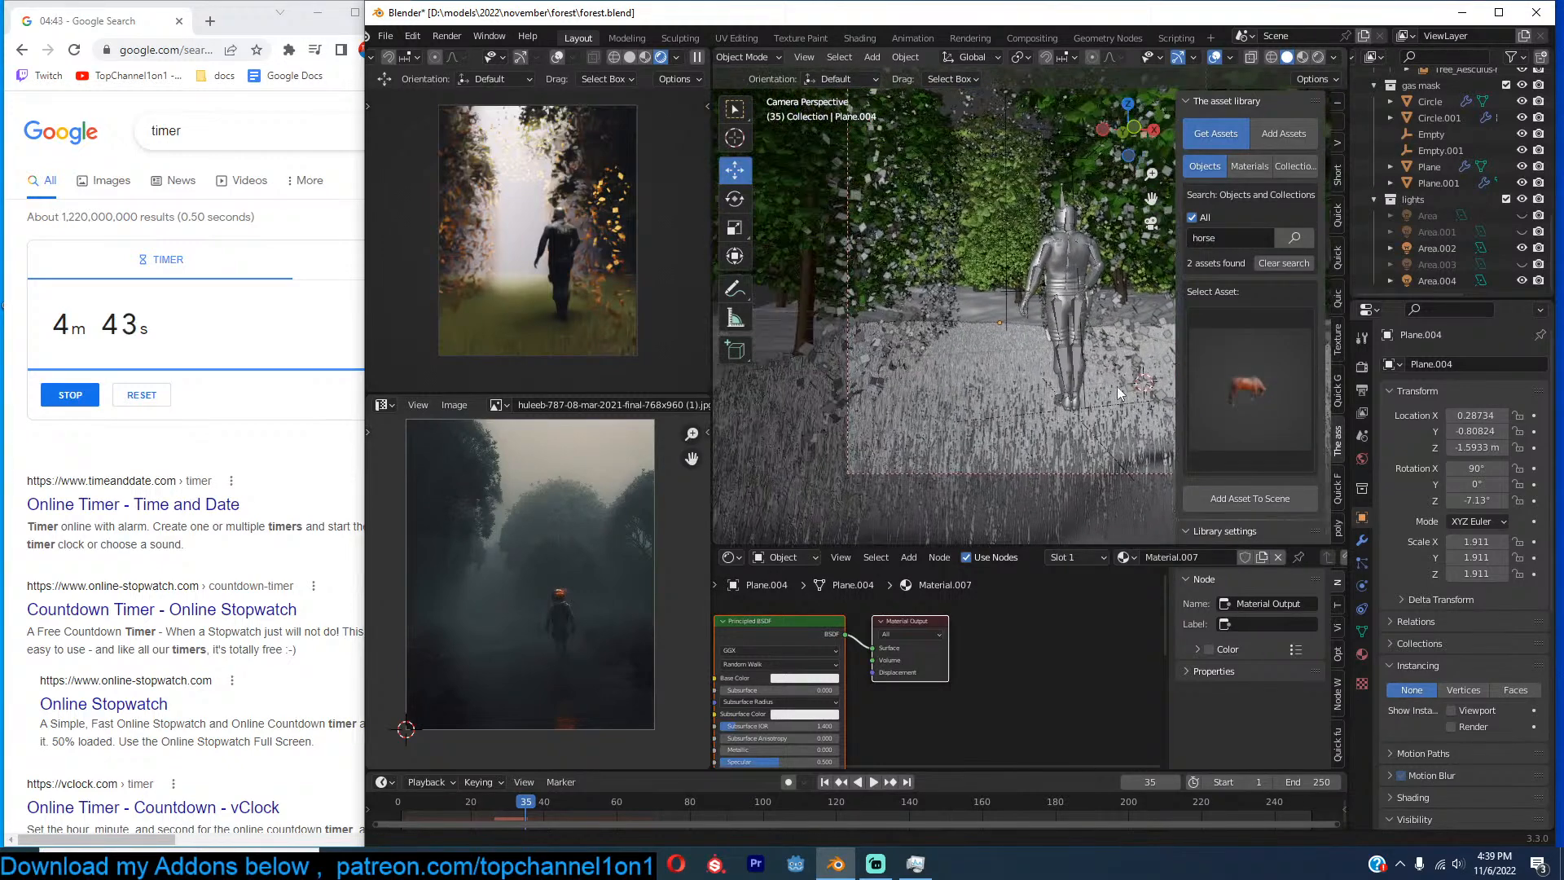
scroll(1117, 386, "up", 3)
key("ctrl+s")
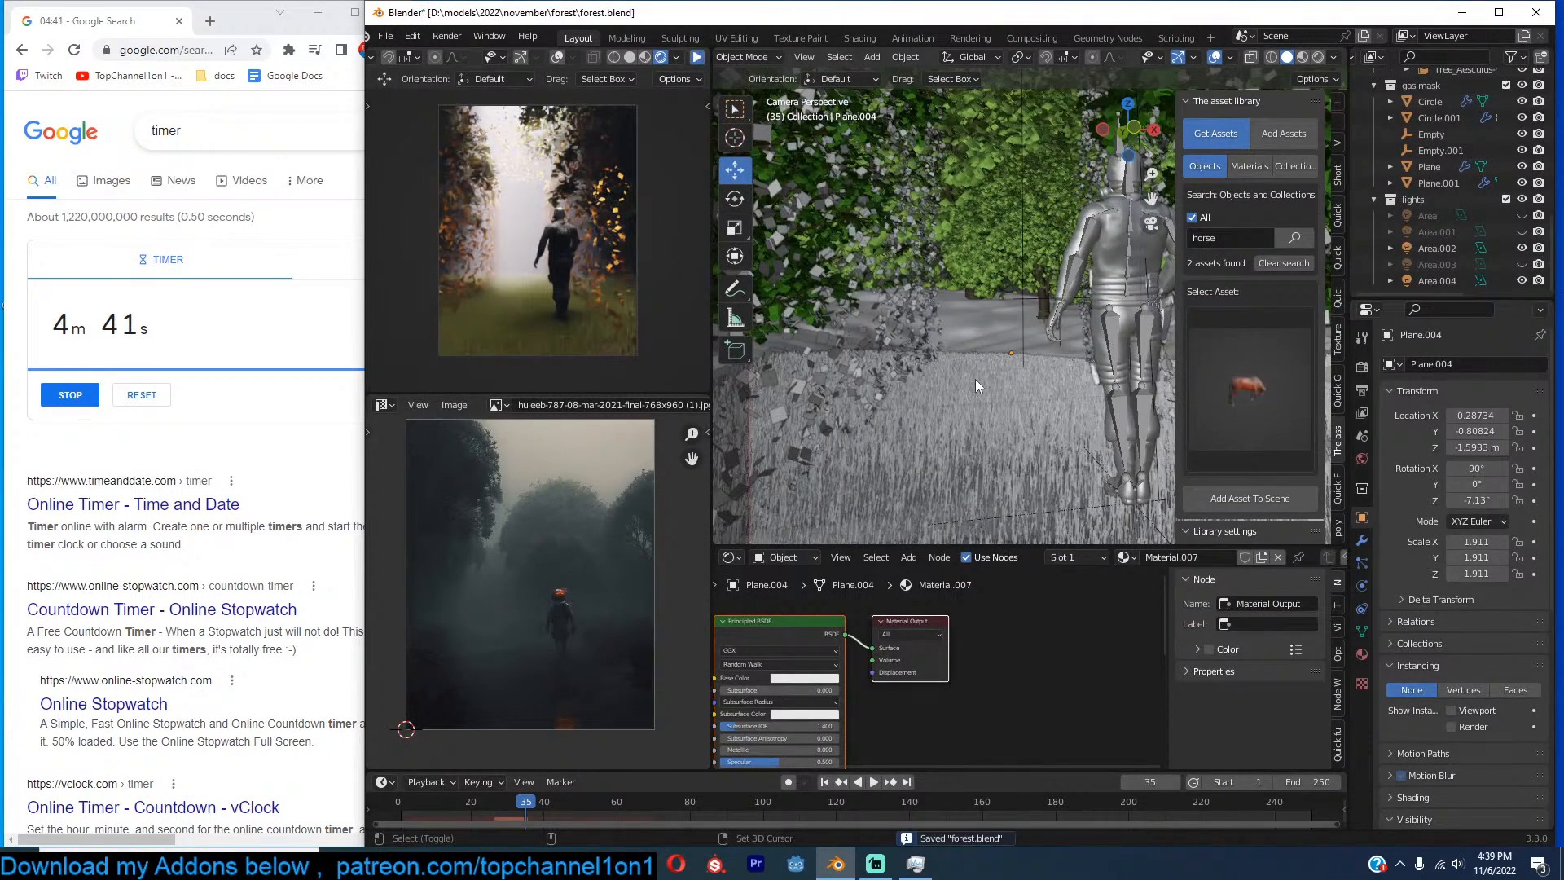
left_click(1290, 499)
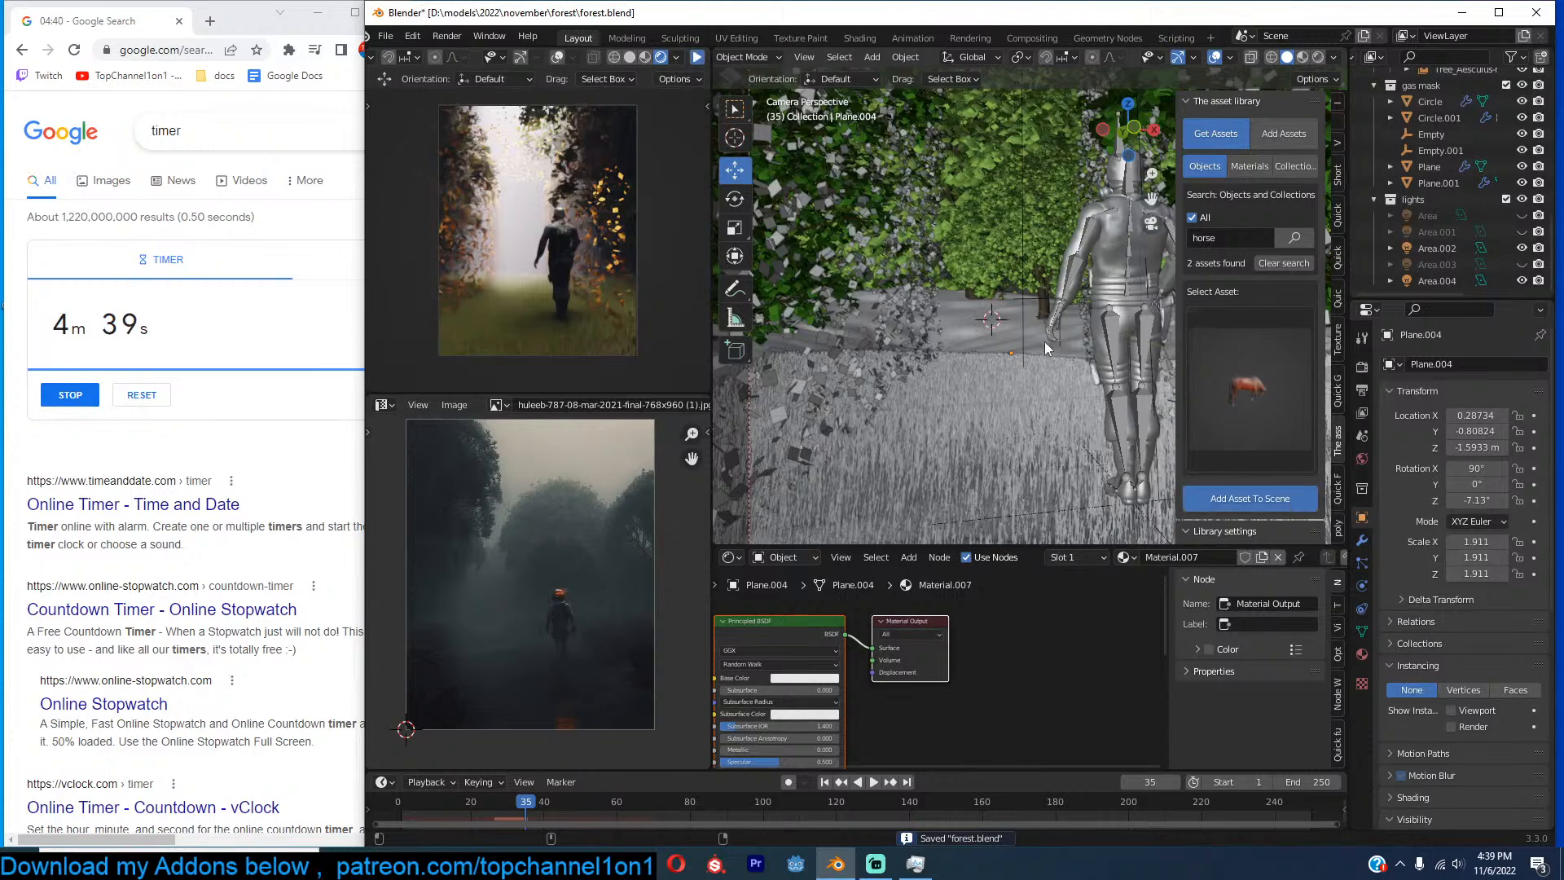
Place the 3D cursor on the path beyond the knight, snap the horse to it and scale the horse to about 0.9.
key("s")
left_click(1069, 326)
right_click(999, 347, "shift")
key("shift+s")
left_click(982, 241)
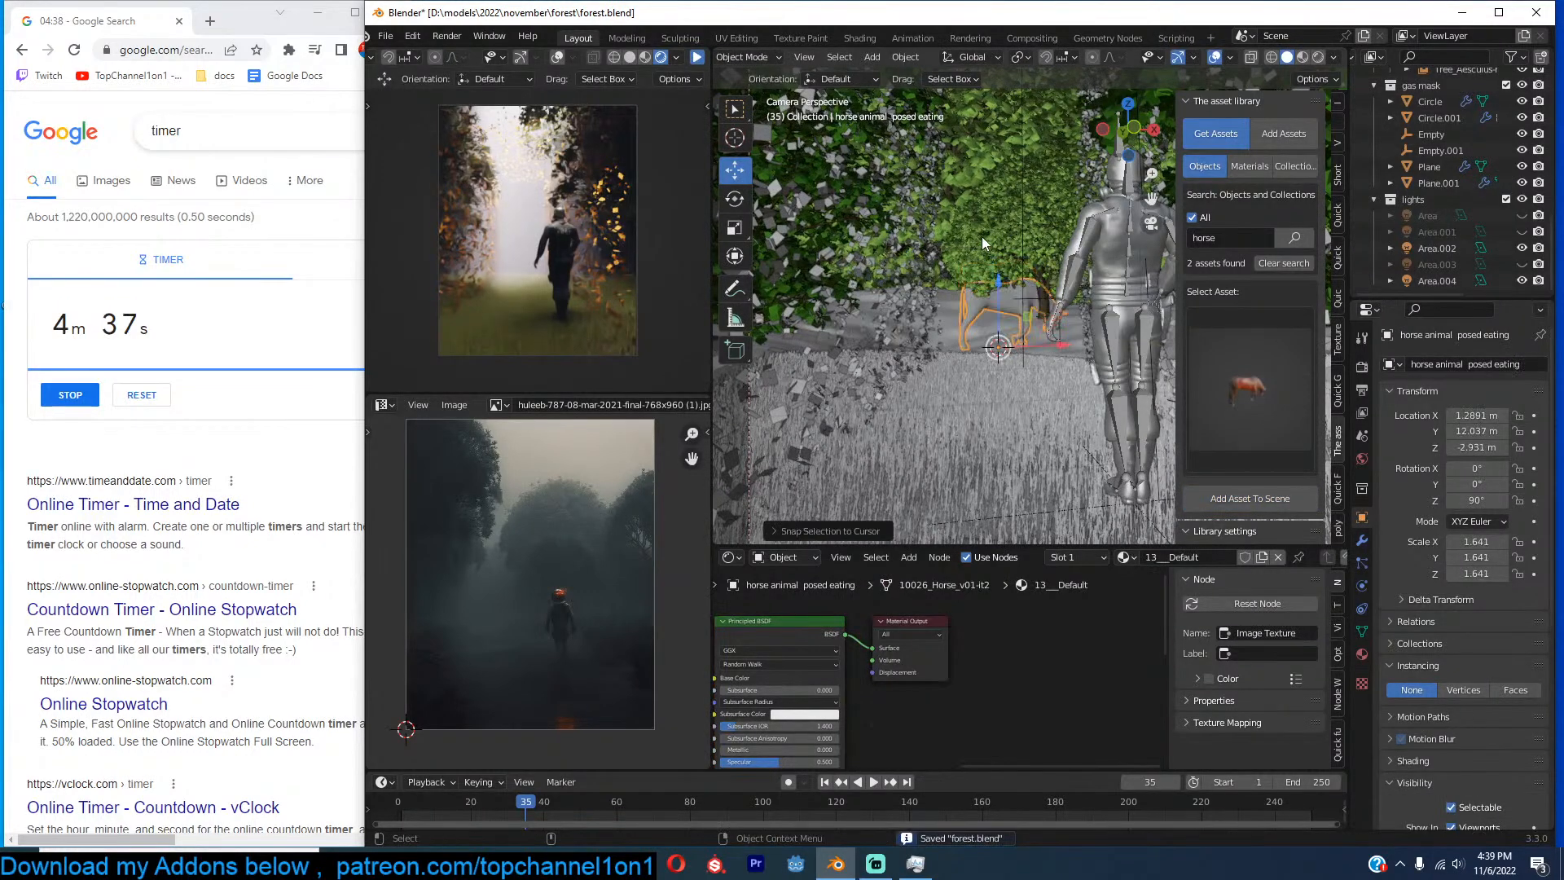
key("s")
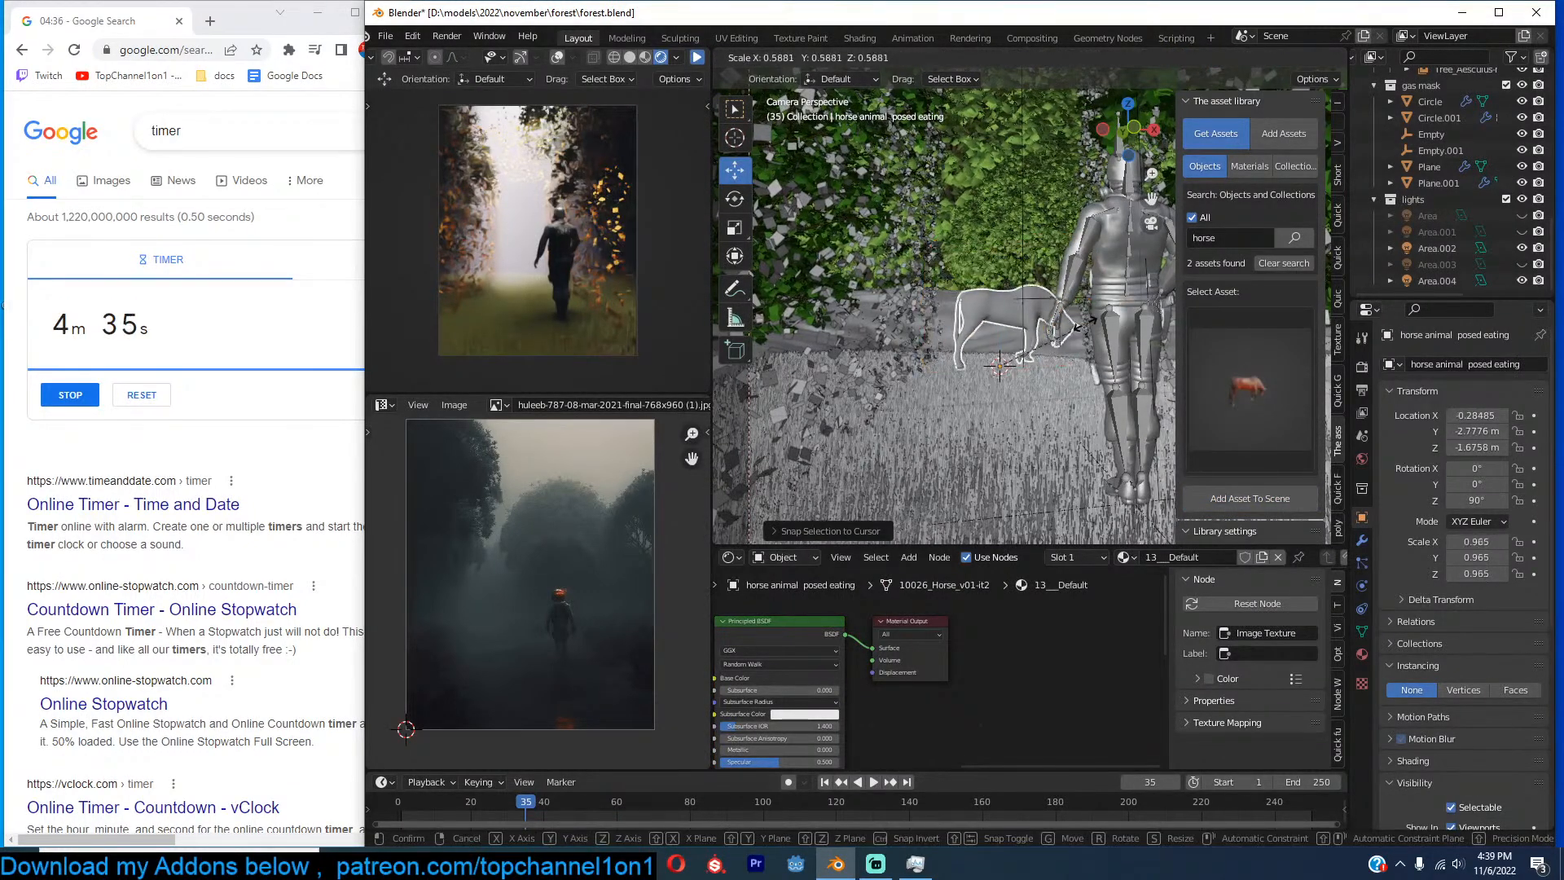
left_click(1082, 324)
Rotate the horse around global Z to about 145°, lower it to about Z -1.83 m and save the file.
key("r")
key("z")
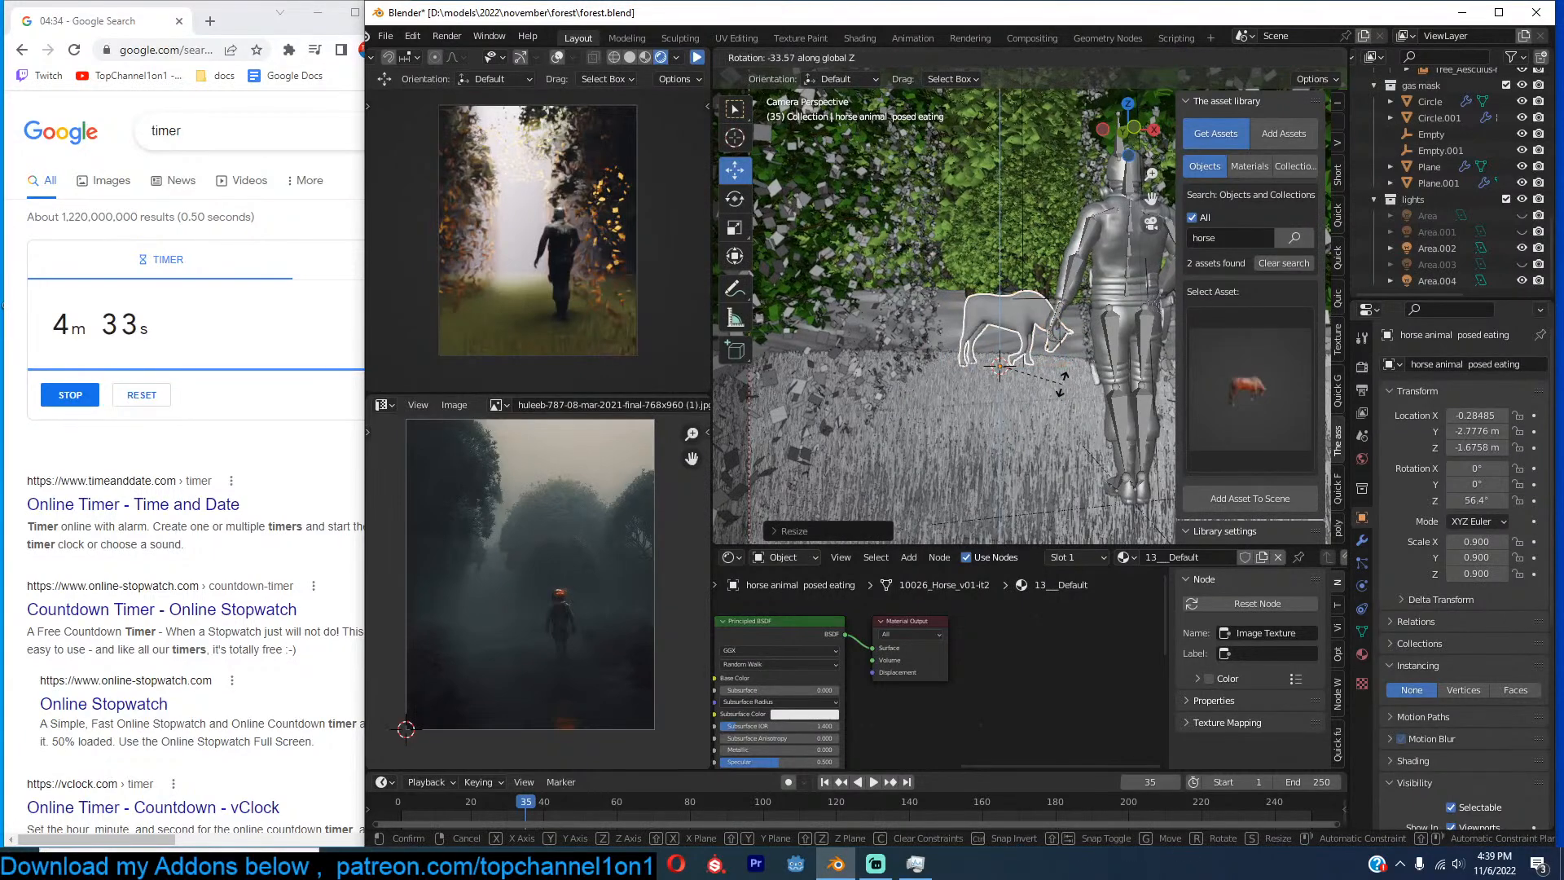
left_click(1013, 316)
key("g")
left_click(1017, 320)
key("ctrl+s")
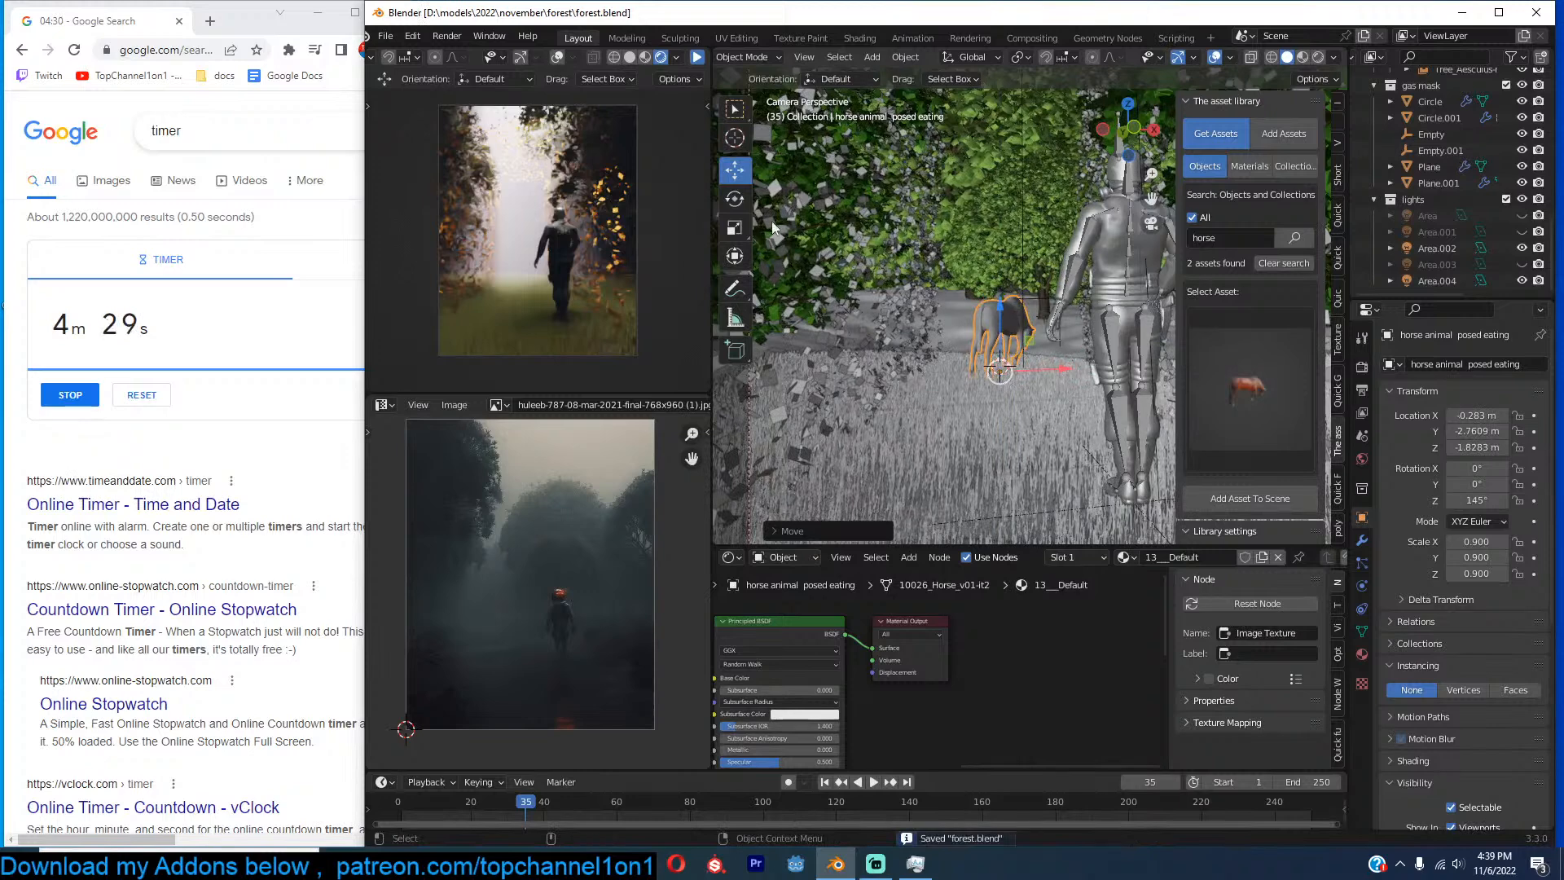
Resume the rendered preview and enlarge the horse to a scale of about 1.086.
left_click(697, 57)
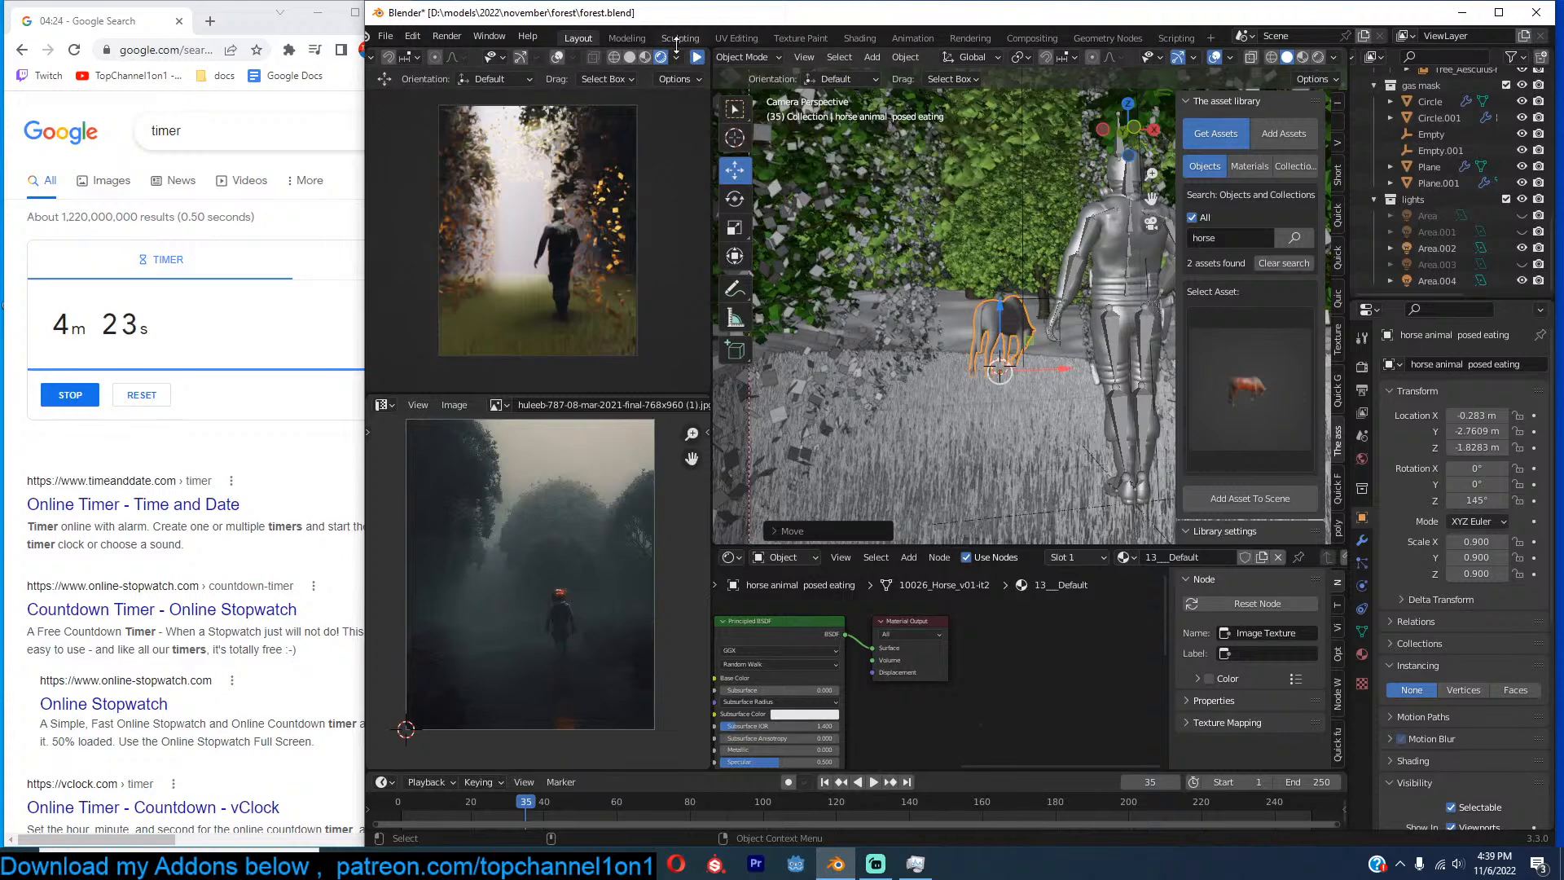
left_click(697, 57)
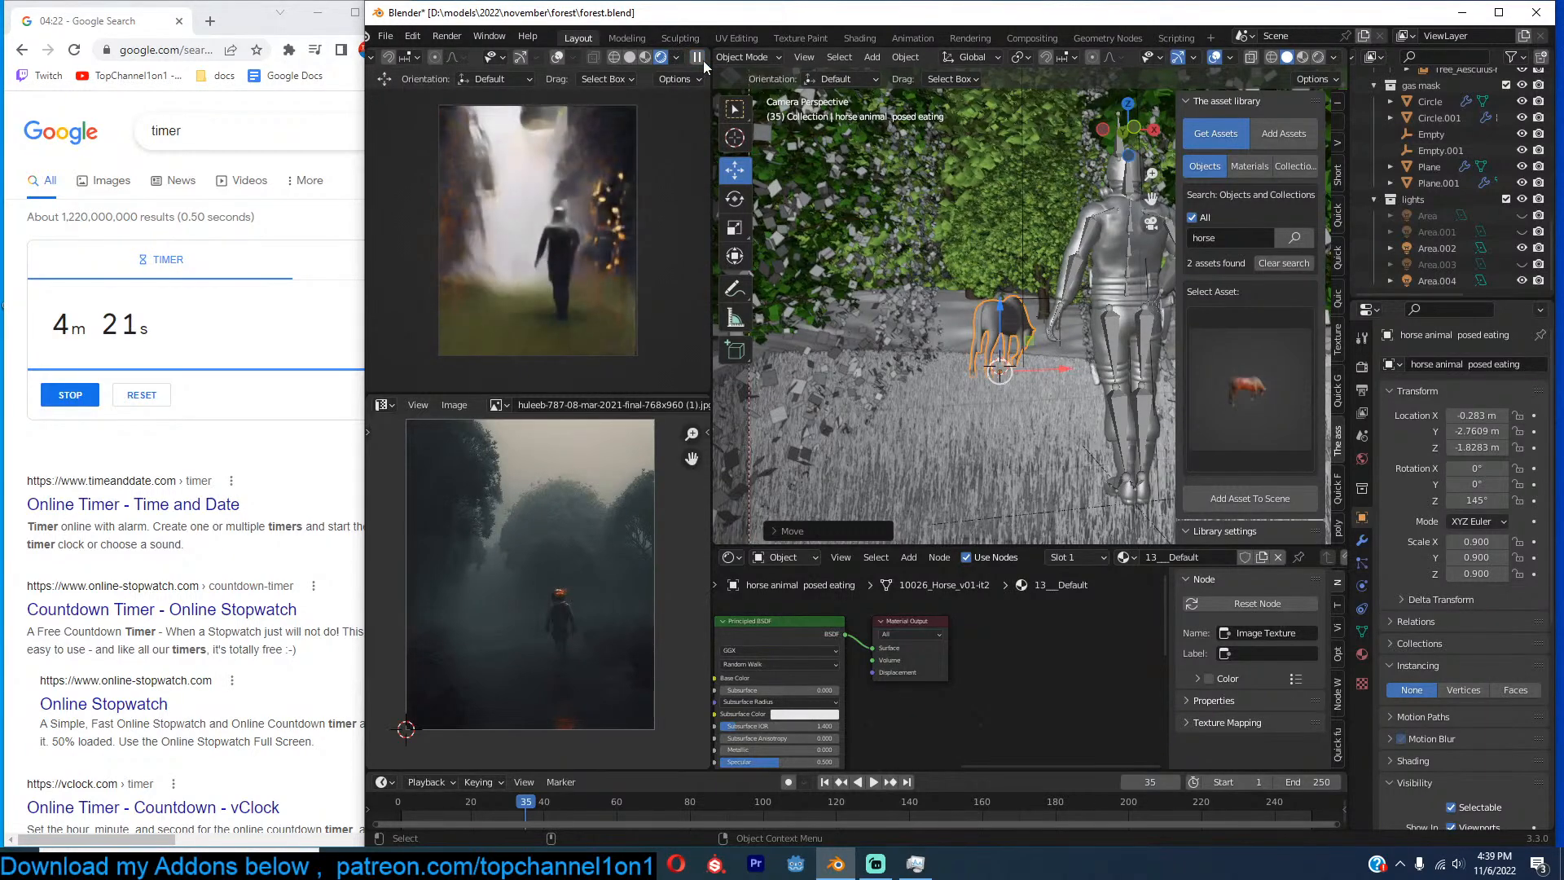
key("s")
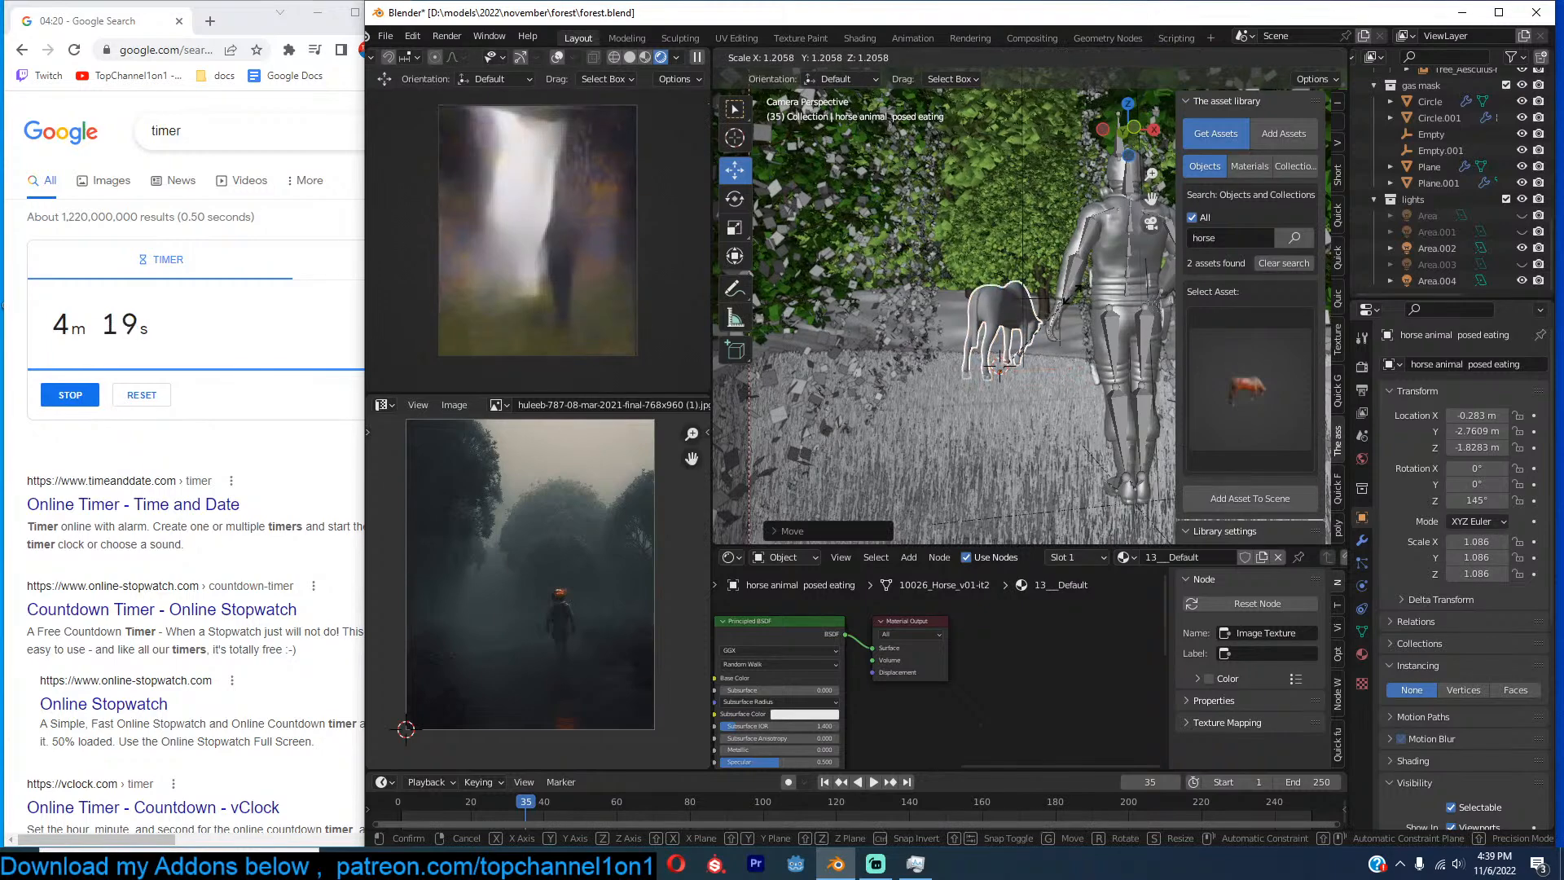
left_click(1038, 287)
scroll(1038, 285, "down", 3)
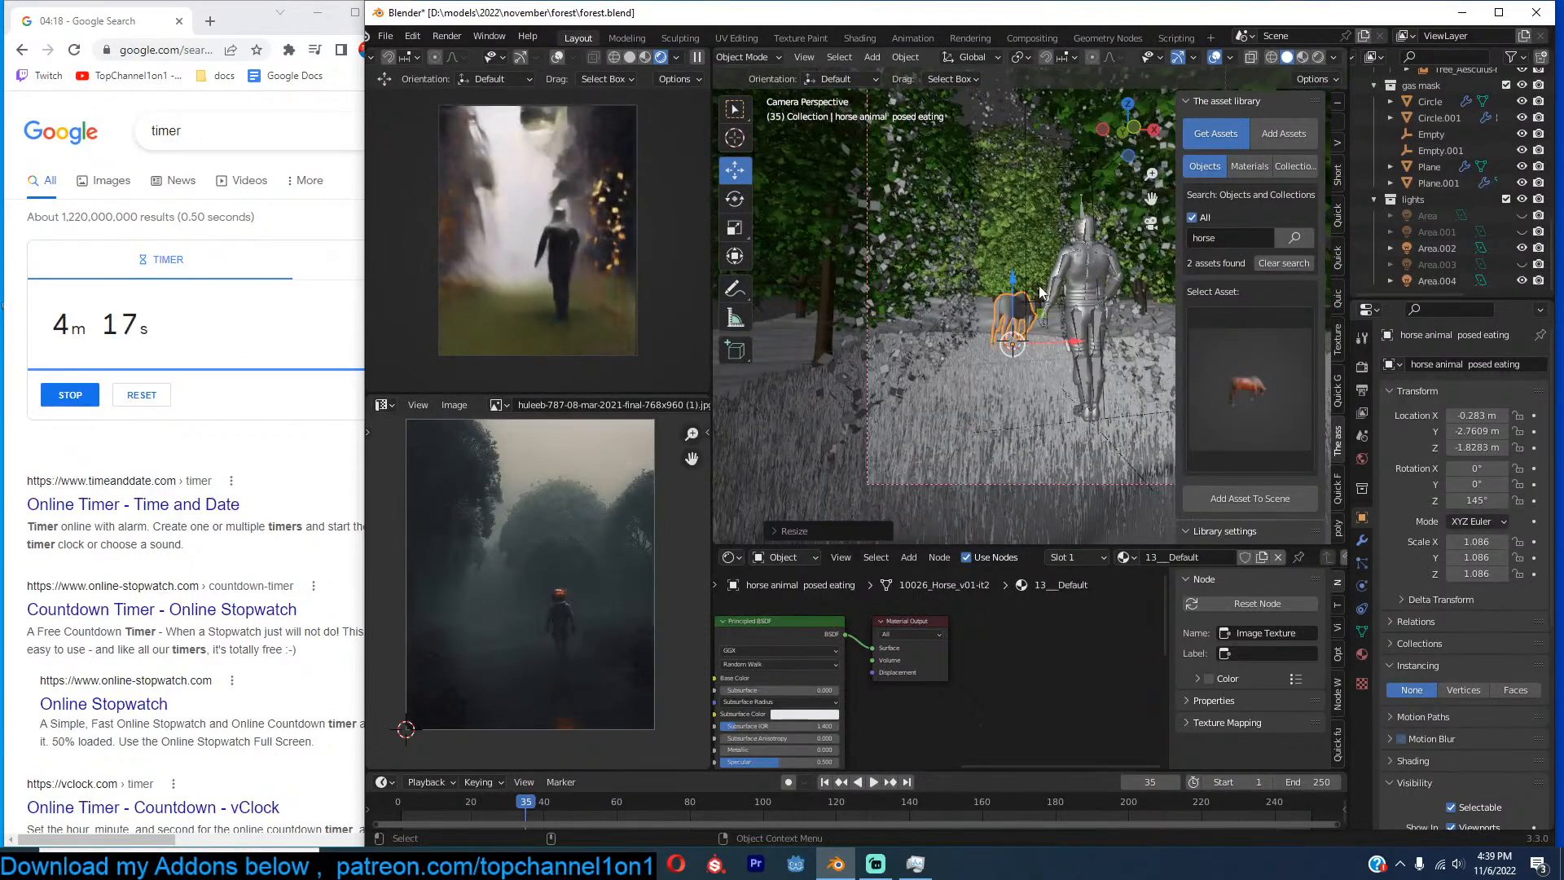
View the forest scene from above, move the meteor-shower reference image's window aside and save the file.
key("KP_7")
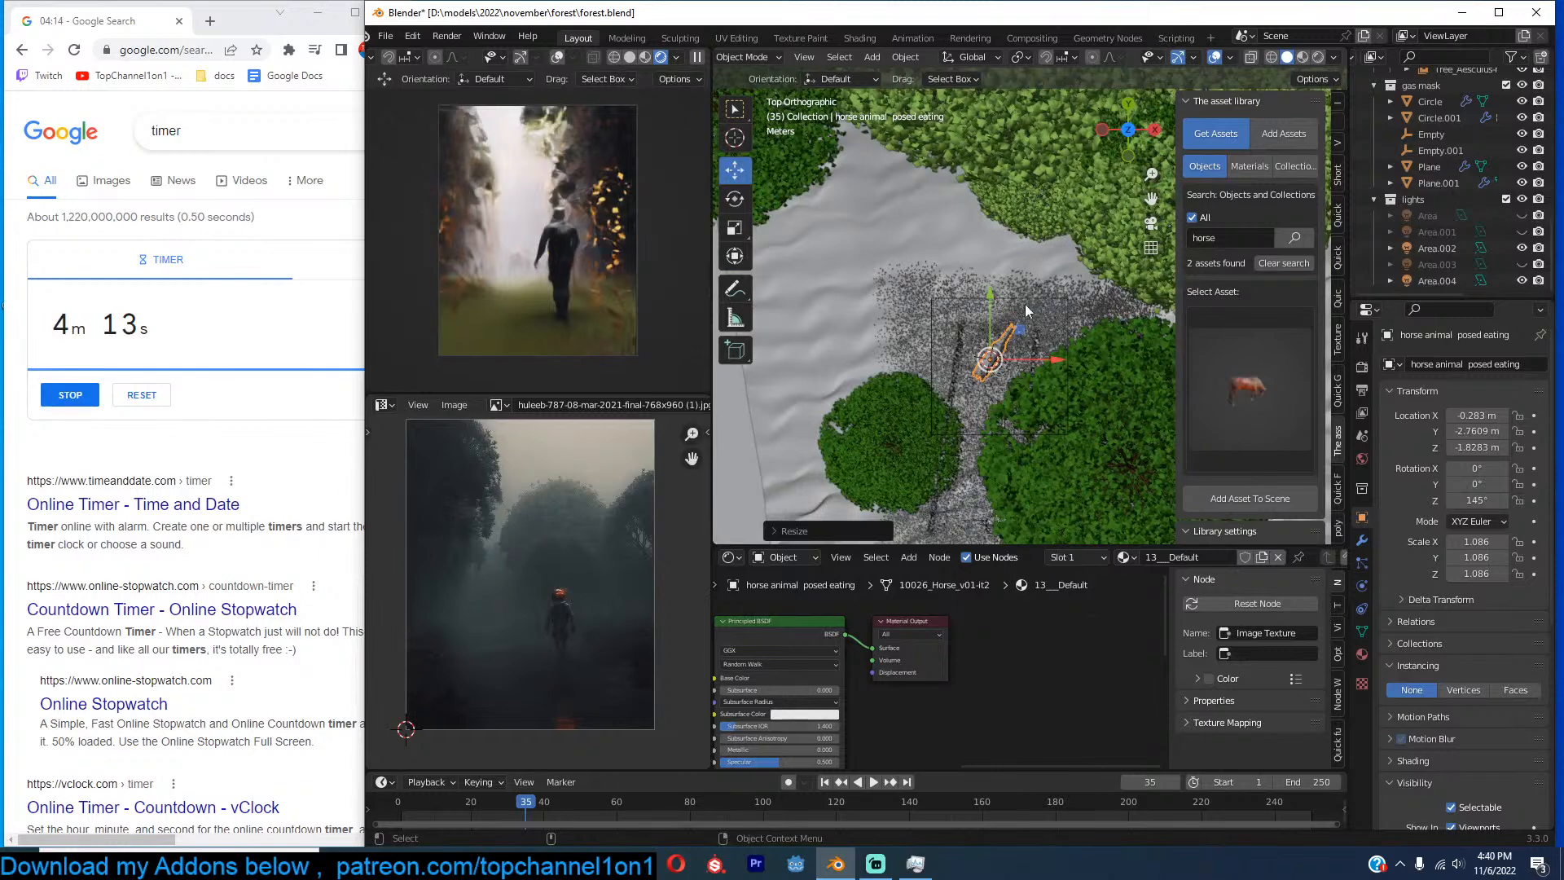
left_click(673, 287)
key("ctrl+s")
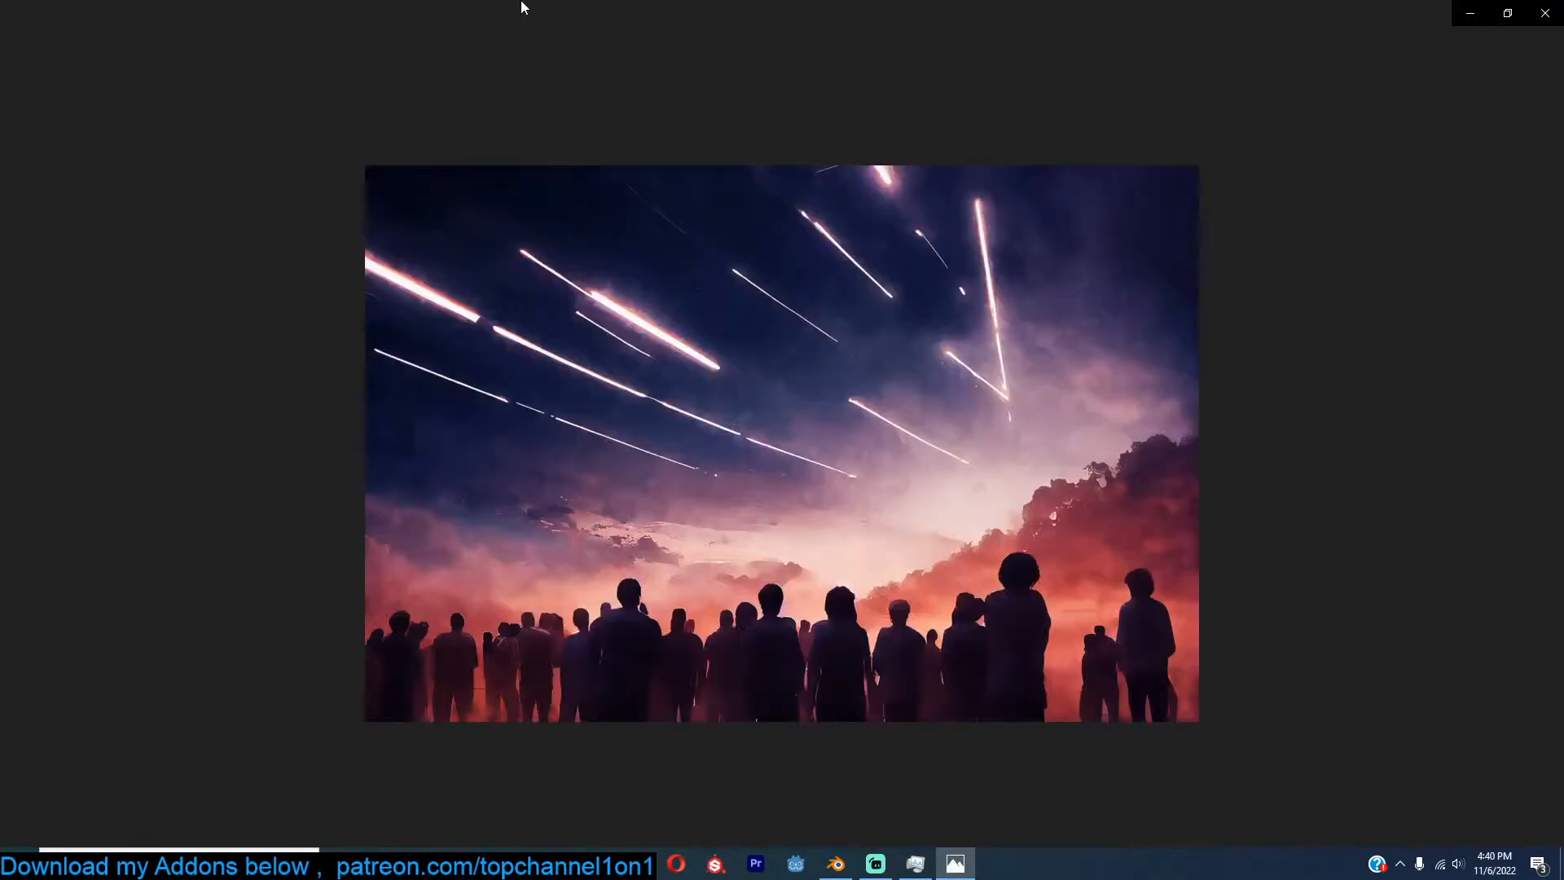
left_click_drag(1111, 12, 1563, 89)
left_click(961, 247)
key("ctrl+s")
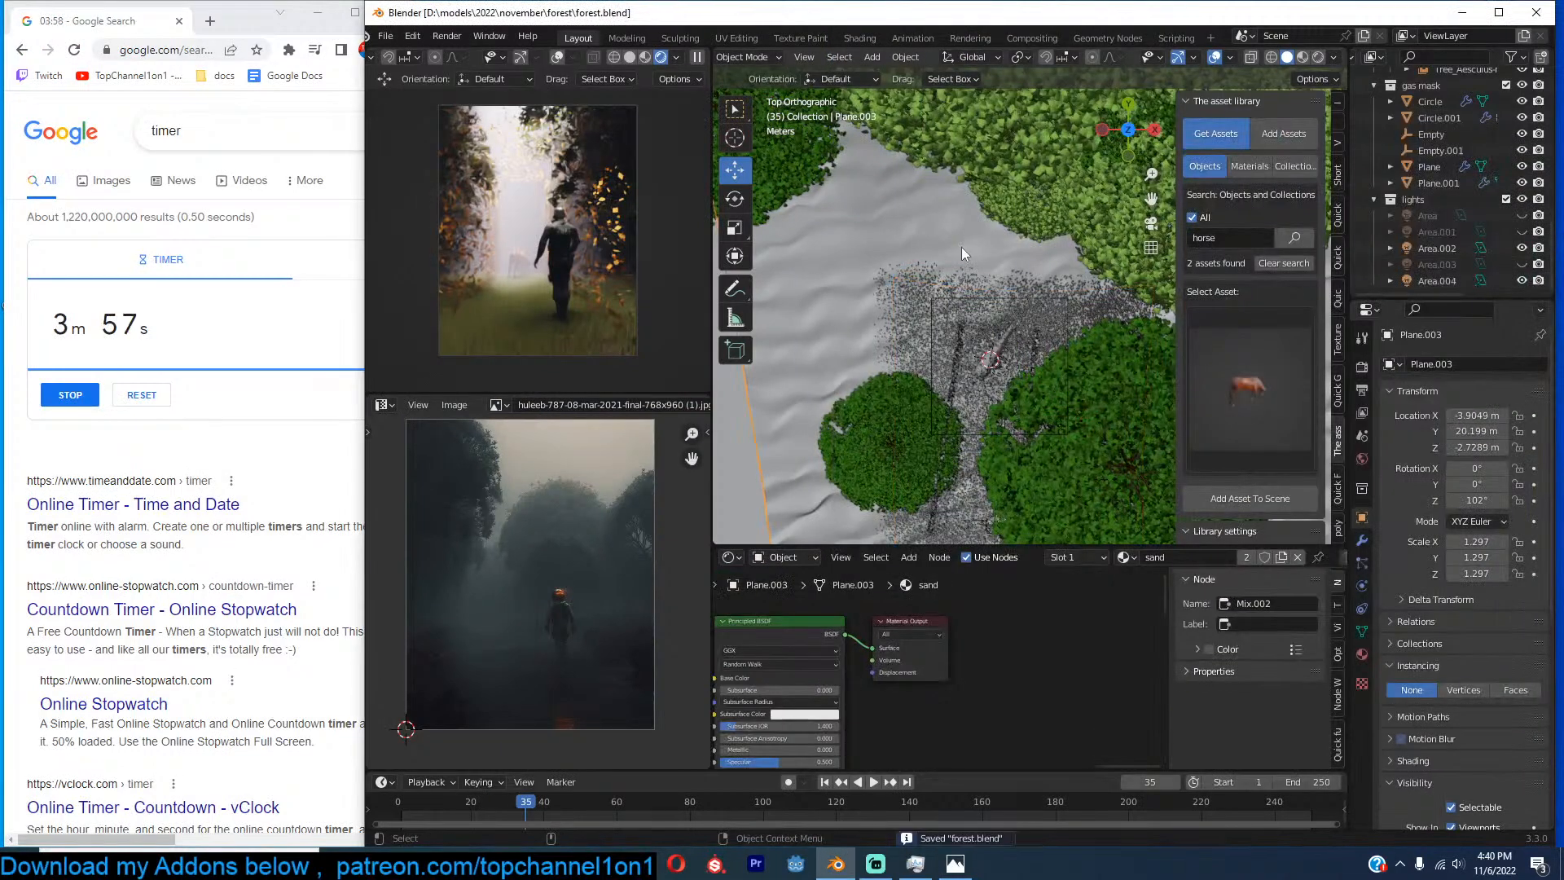
Start a new General file without saving further changes to forest.blend.
left_click(937, 259)
key("ctrl+n")
left_click(937, 259)
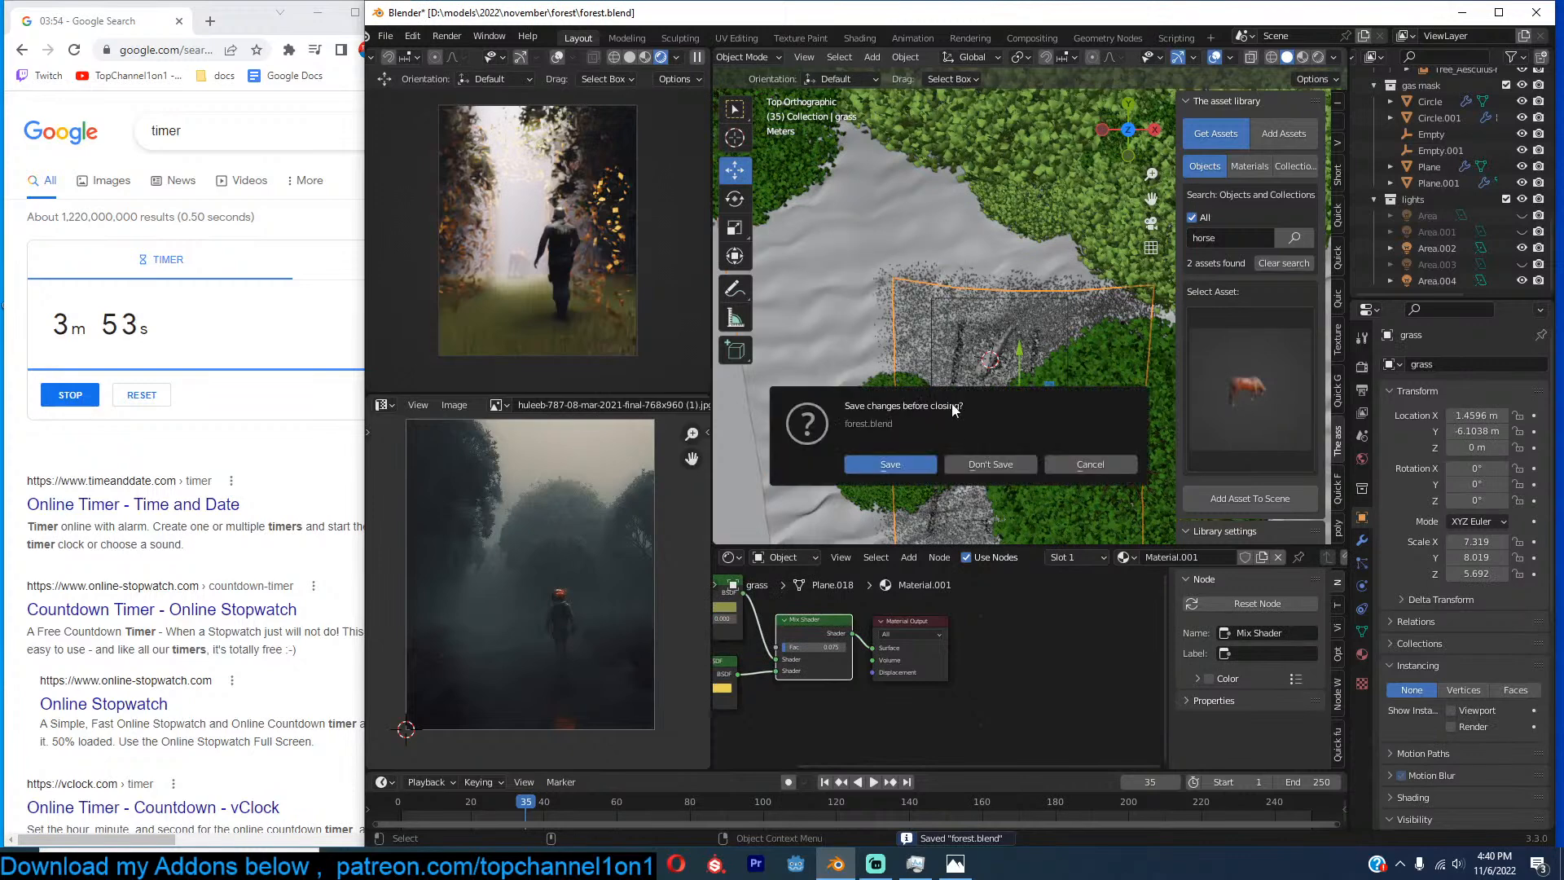
left_click(991, 465)
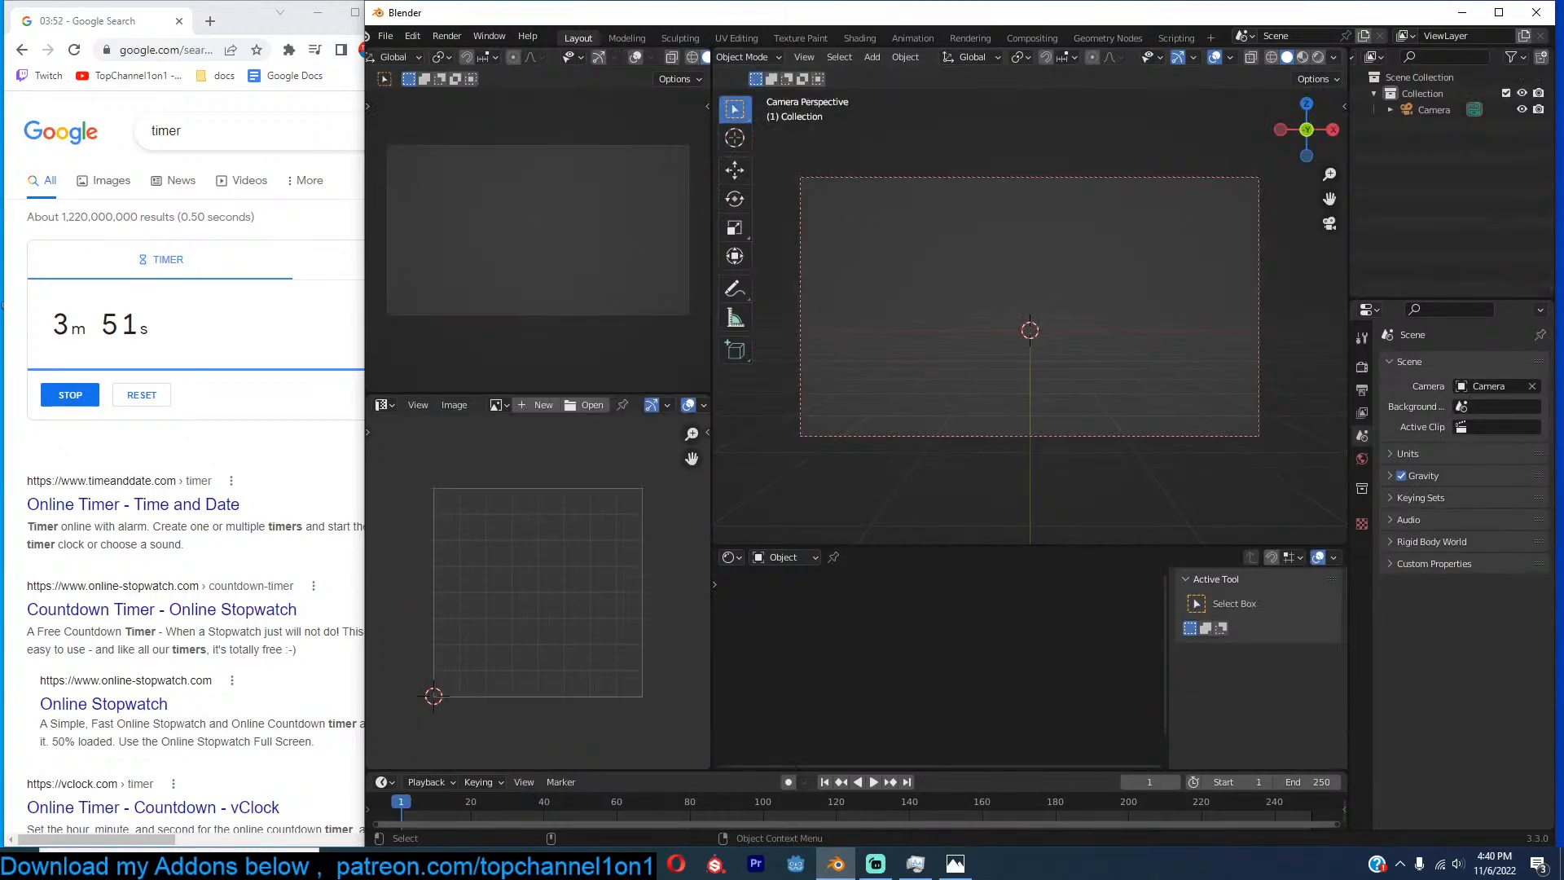
Load the meteor-shower crowd picture into the Image Editor, frame it, and restart the 15-minute timer in the browser.
left_click_drag(598, 595, 562, 566)
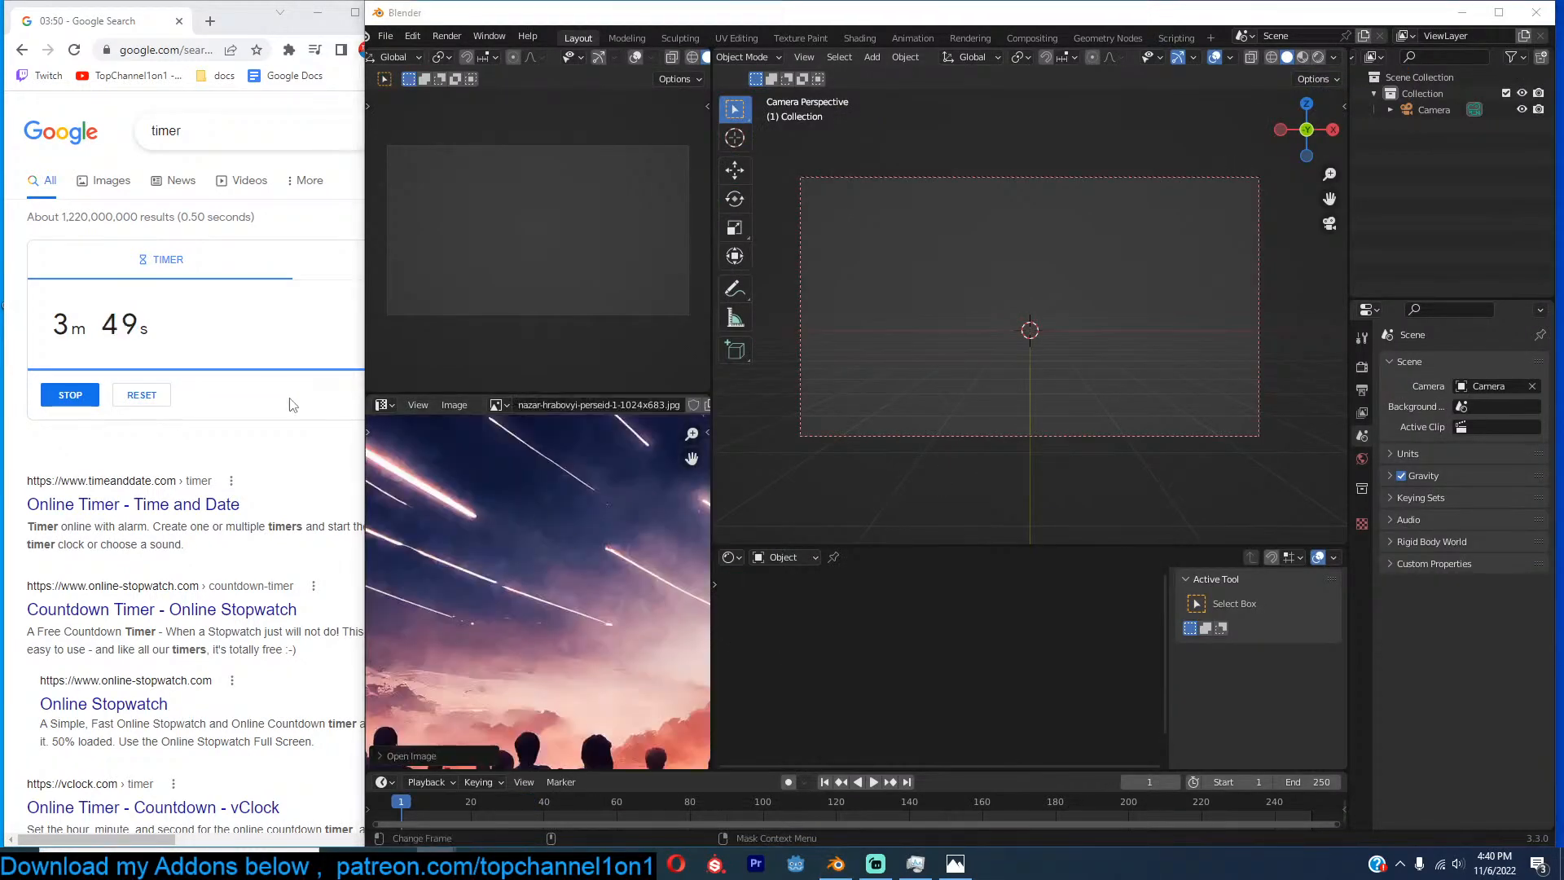
left_click(141, 394)
left_click(70, 394)
left_click(960, 294)
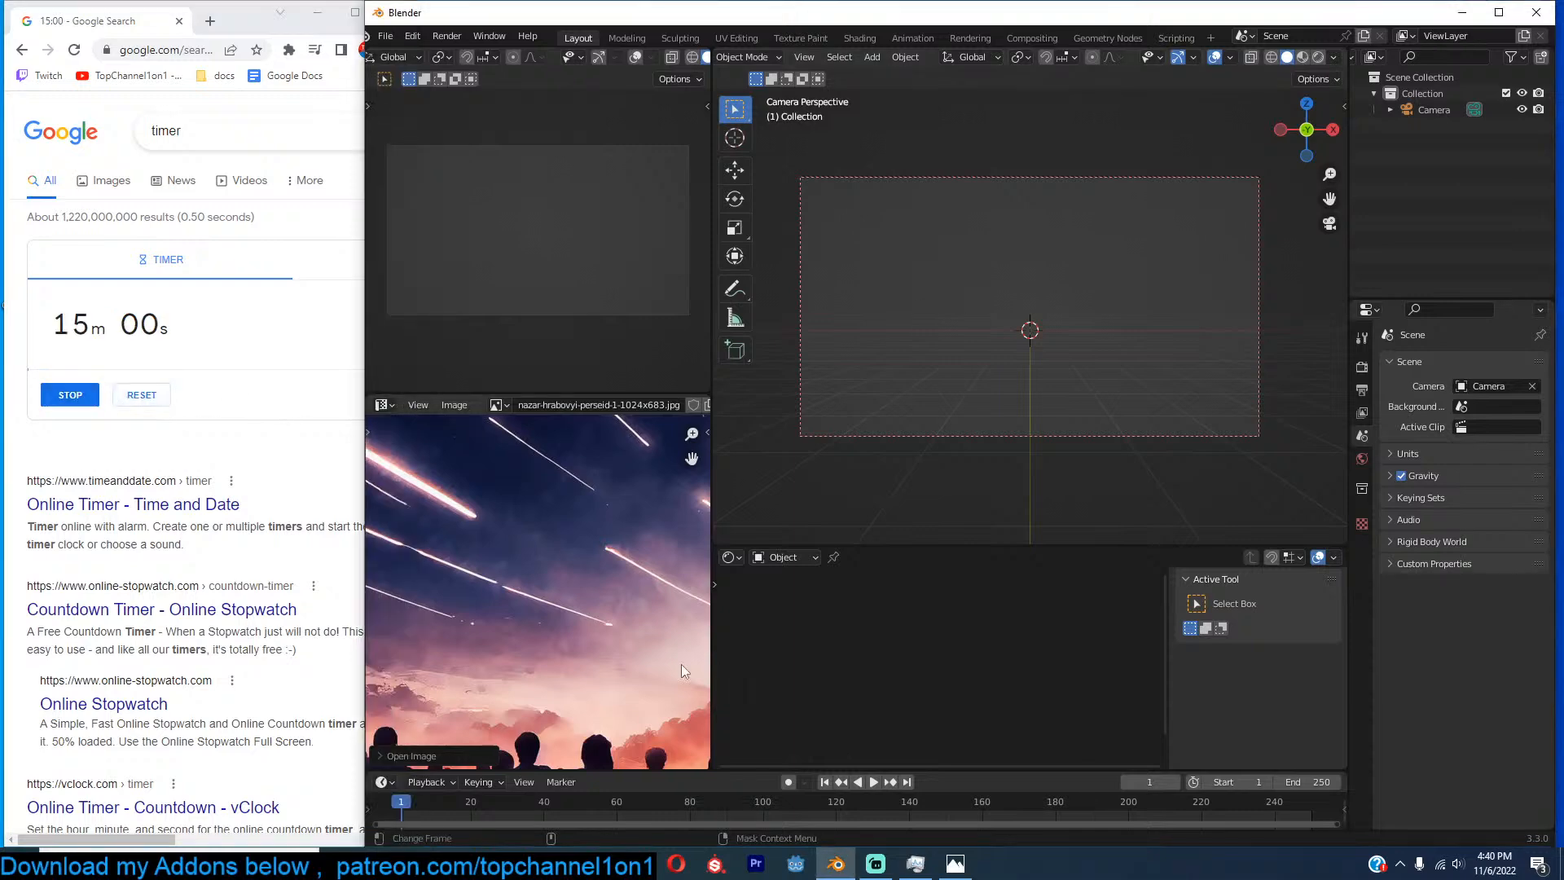
scroll(663, 651, "down", 6)
scroll(648, 609, "up", 3)
middle_click_drag(663, 657, 626, 589)
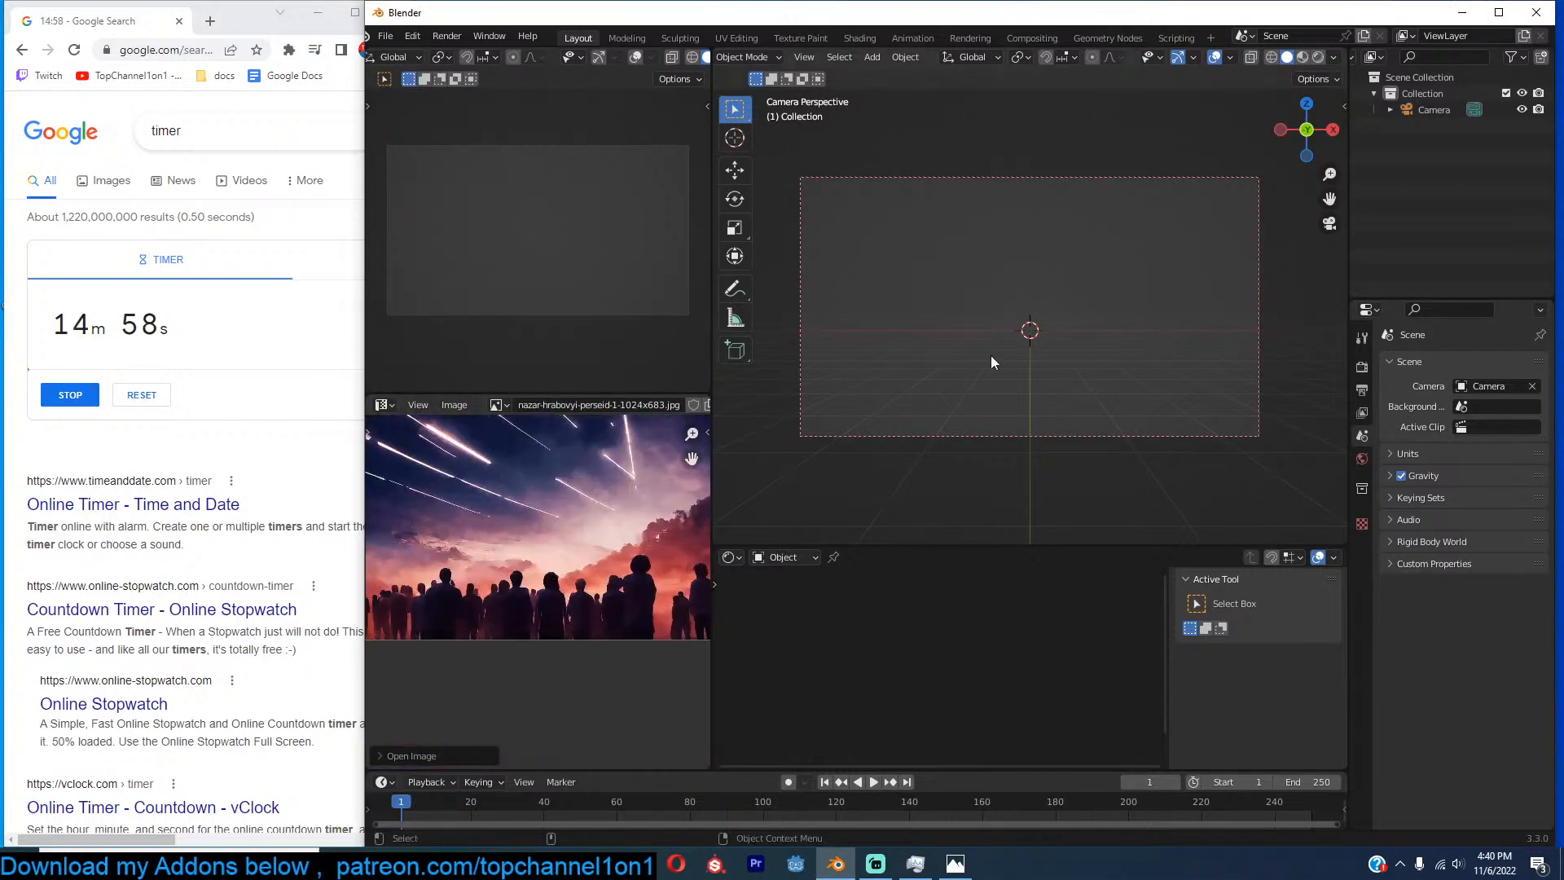
Search the asset library for "people" and add the crowd asset to the scene.
key("shift+a")
mouse_move(1024, 349)
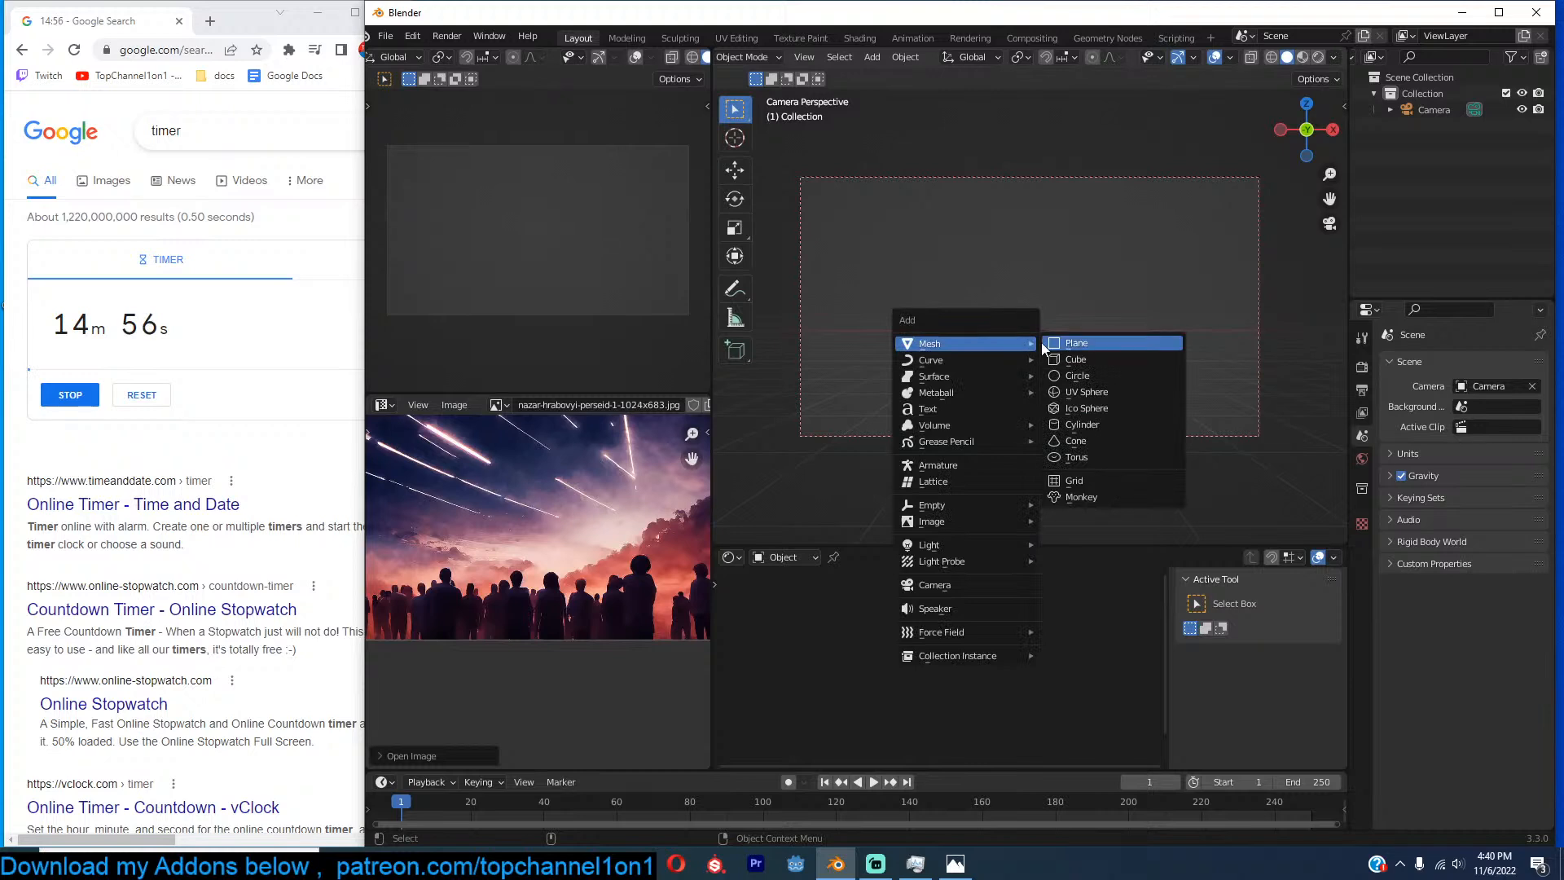
key("n")
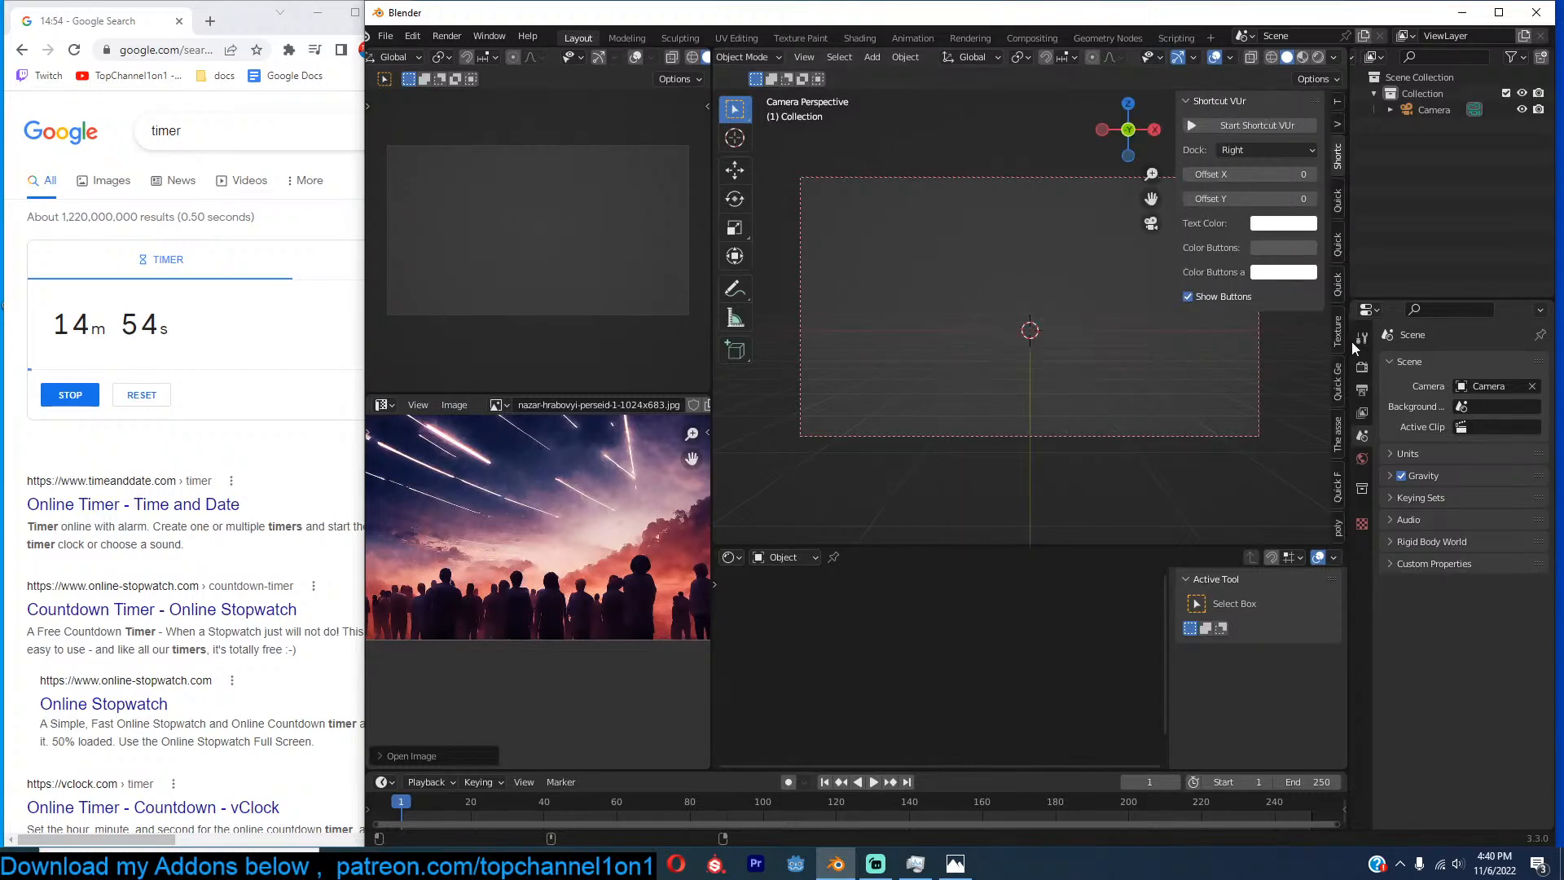
left_click(1338, 444)
left_click(1205, 220)
left_click(1206, 234)
type("people")
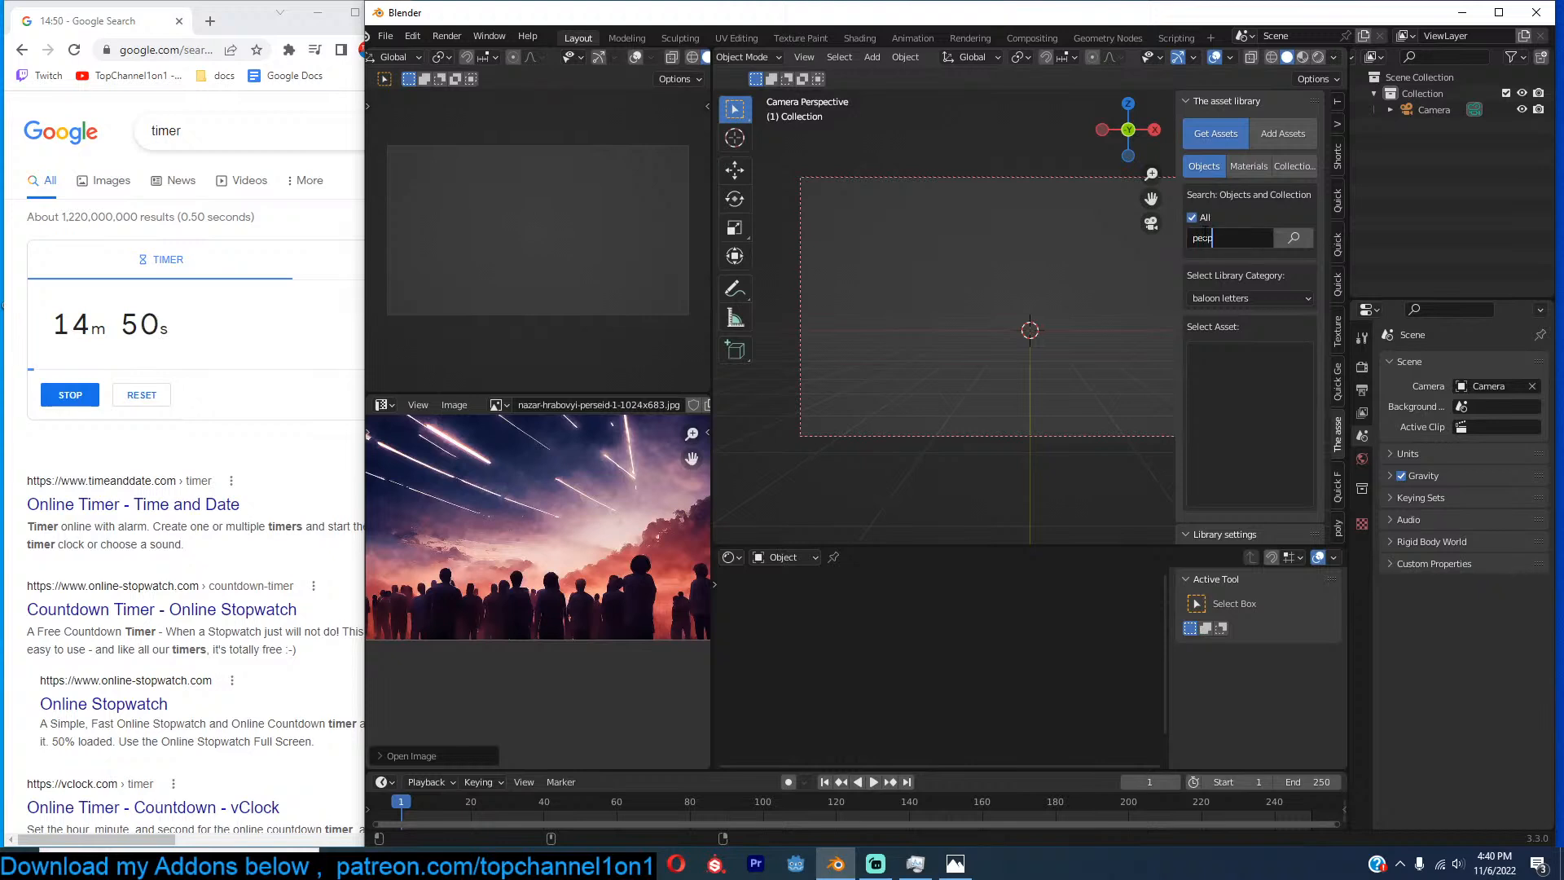
key("Return")
left_click(1255, 434)
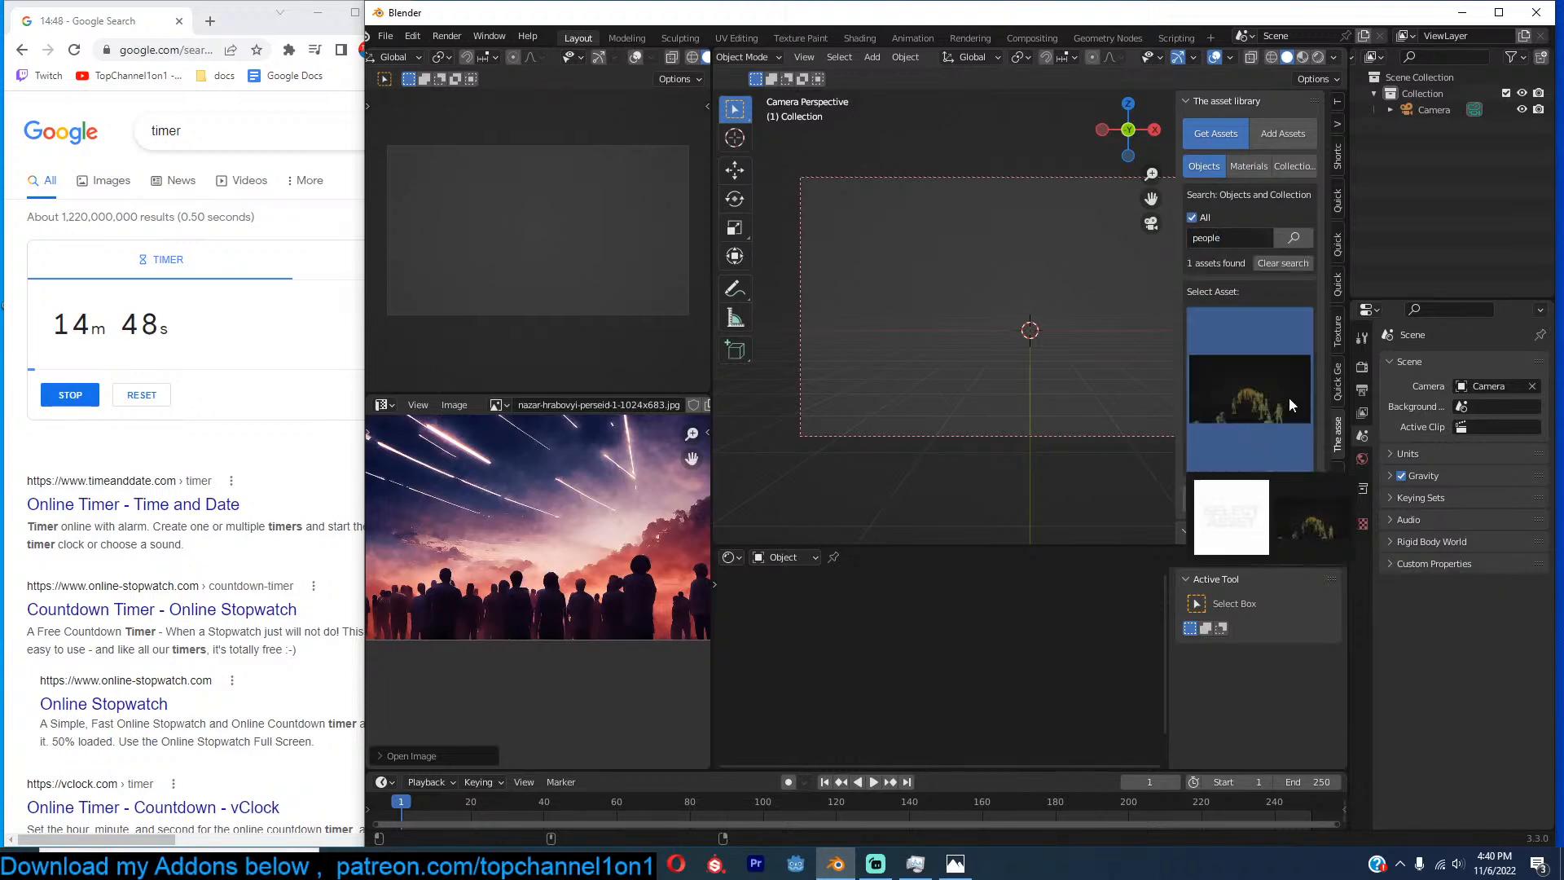
left_click(1289, 513)
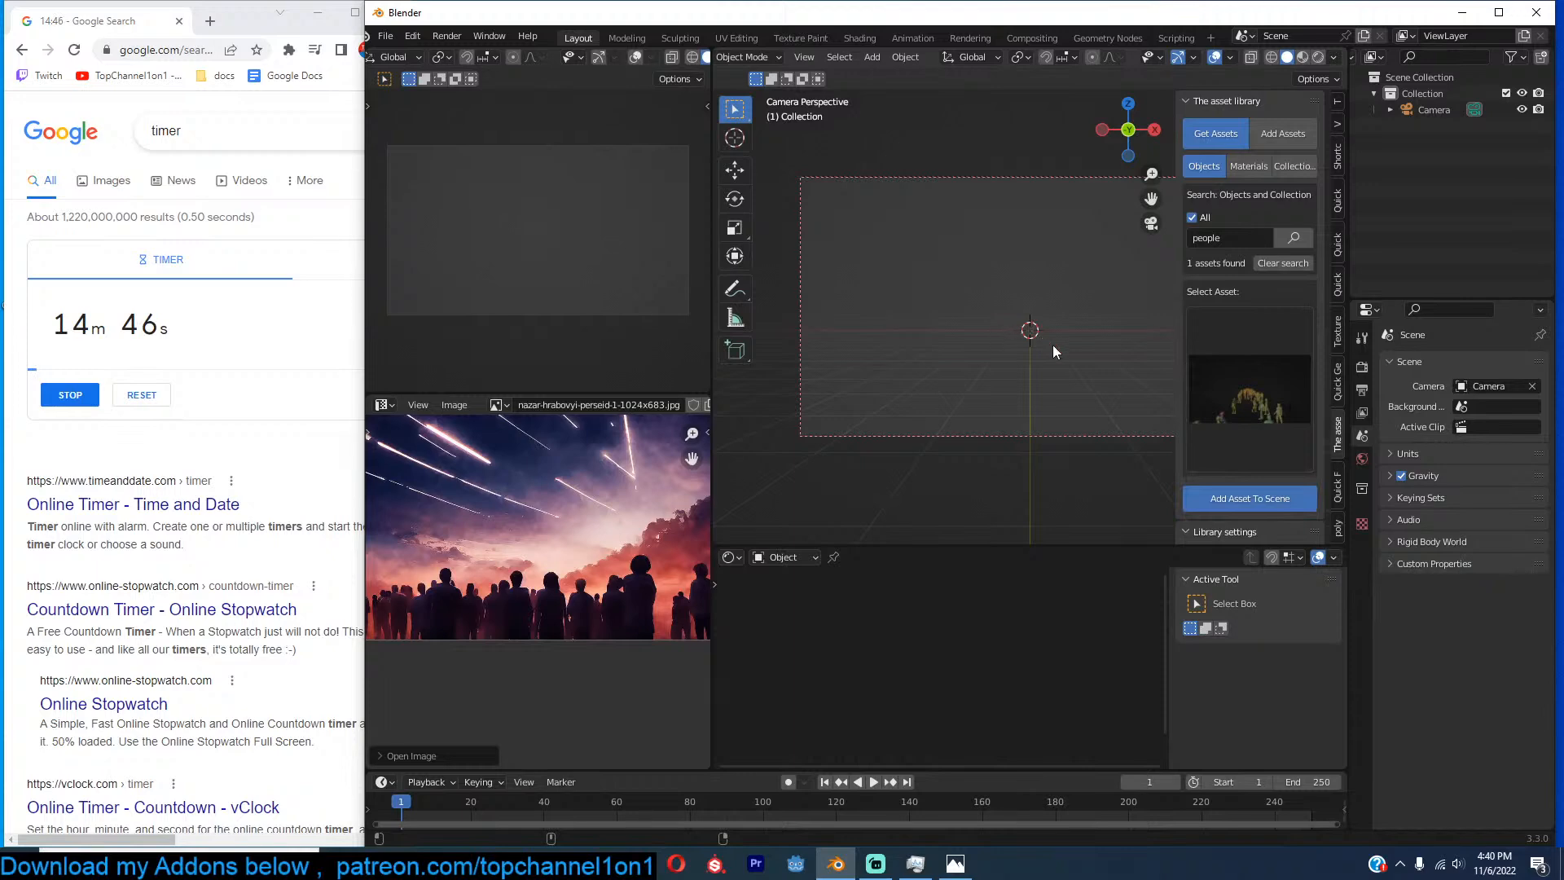
Try clearing the location of the imported ground surface BezierCurve.
left_click(883, 282)
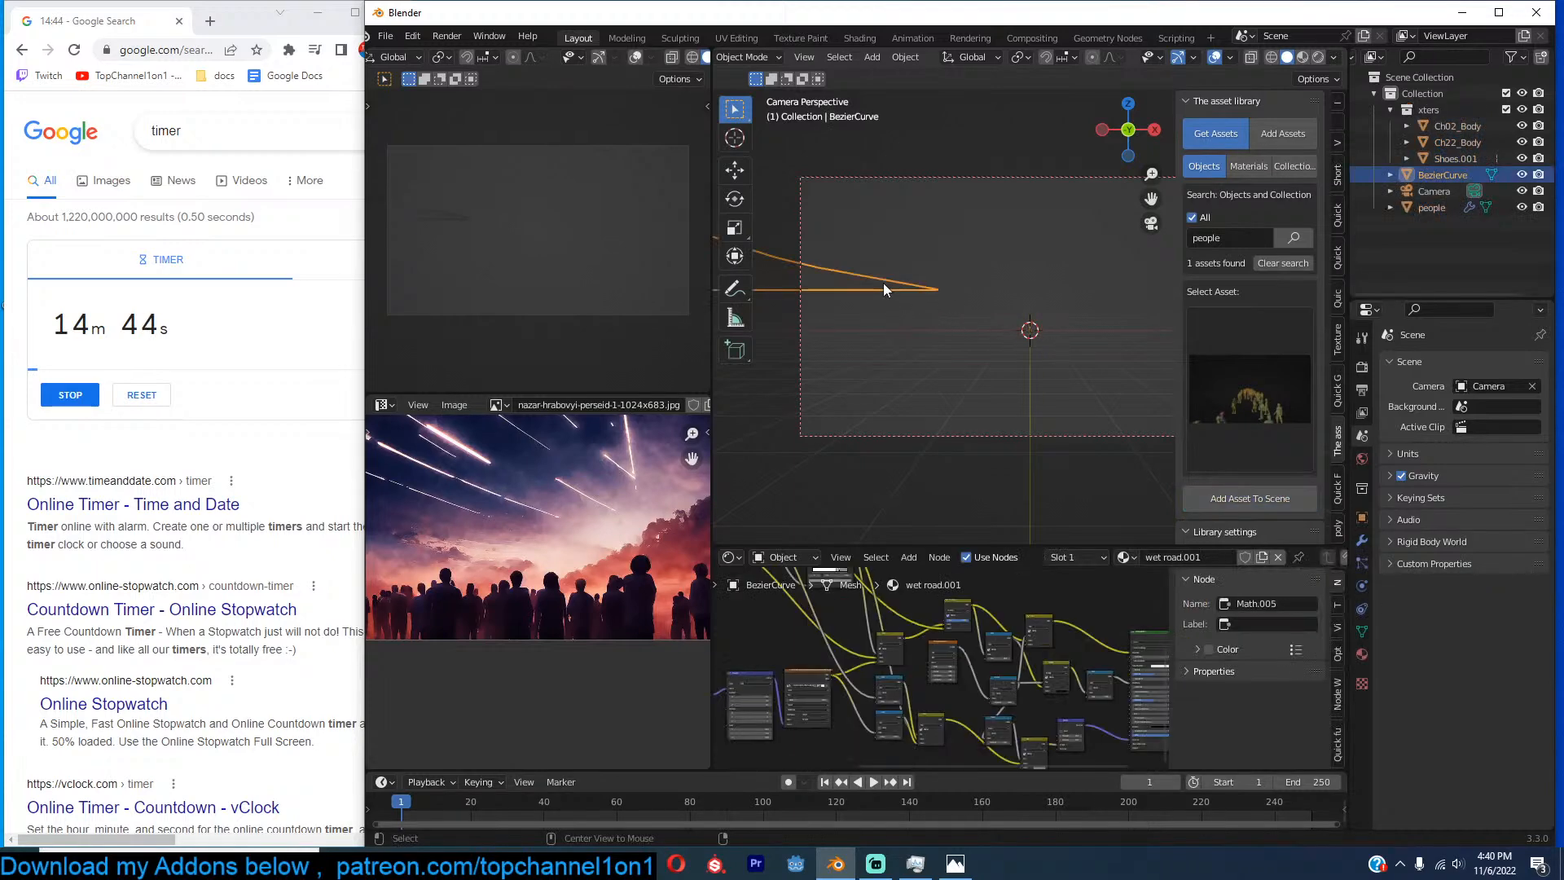
key("alt+g")
middle_click_drag(955, 323, 888, 384)
scroll(972, 370, "down", 6)
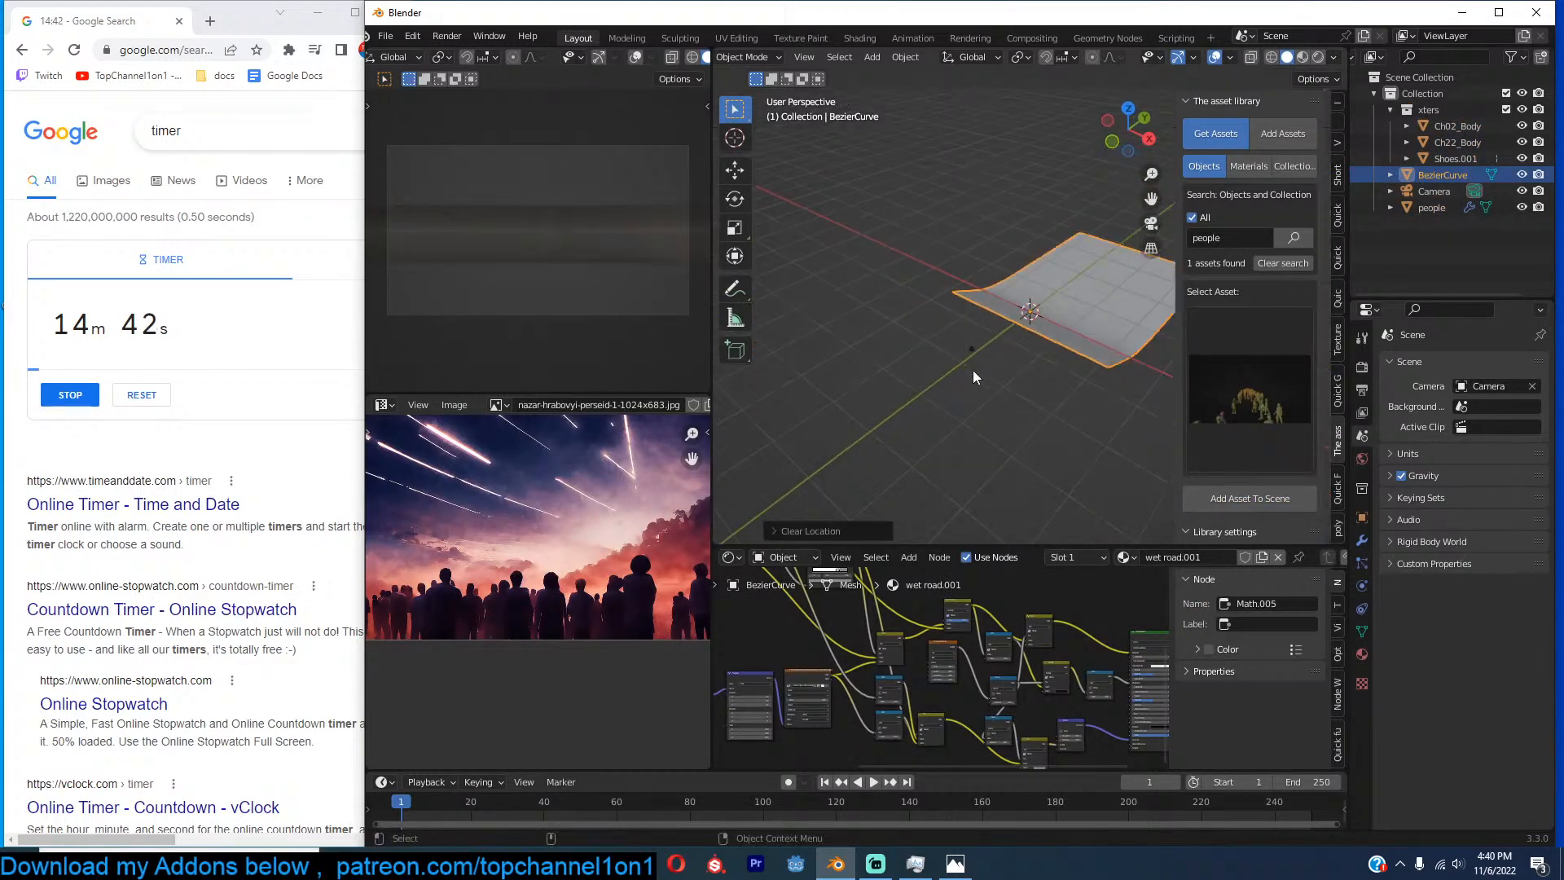
key("ctrl+z")
scroll(911, 301, "up", 4)
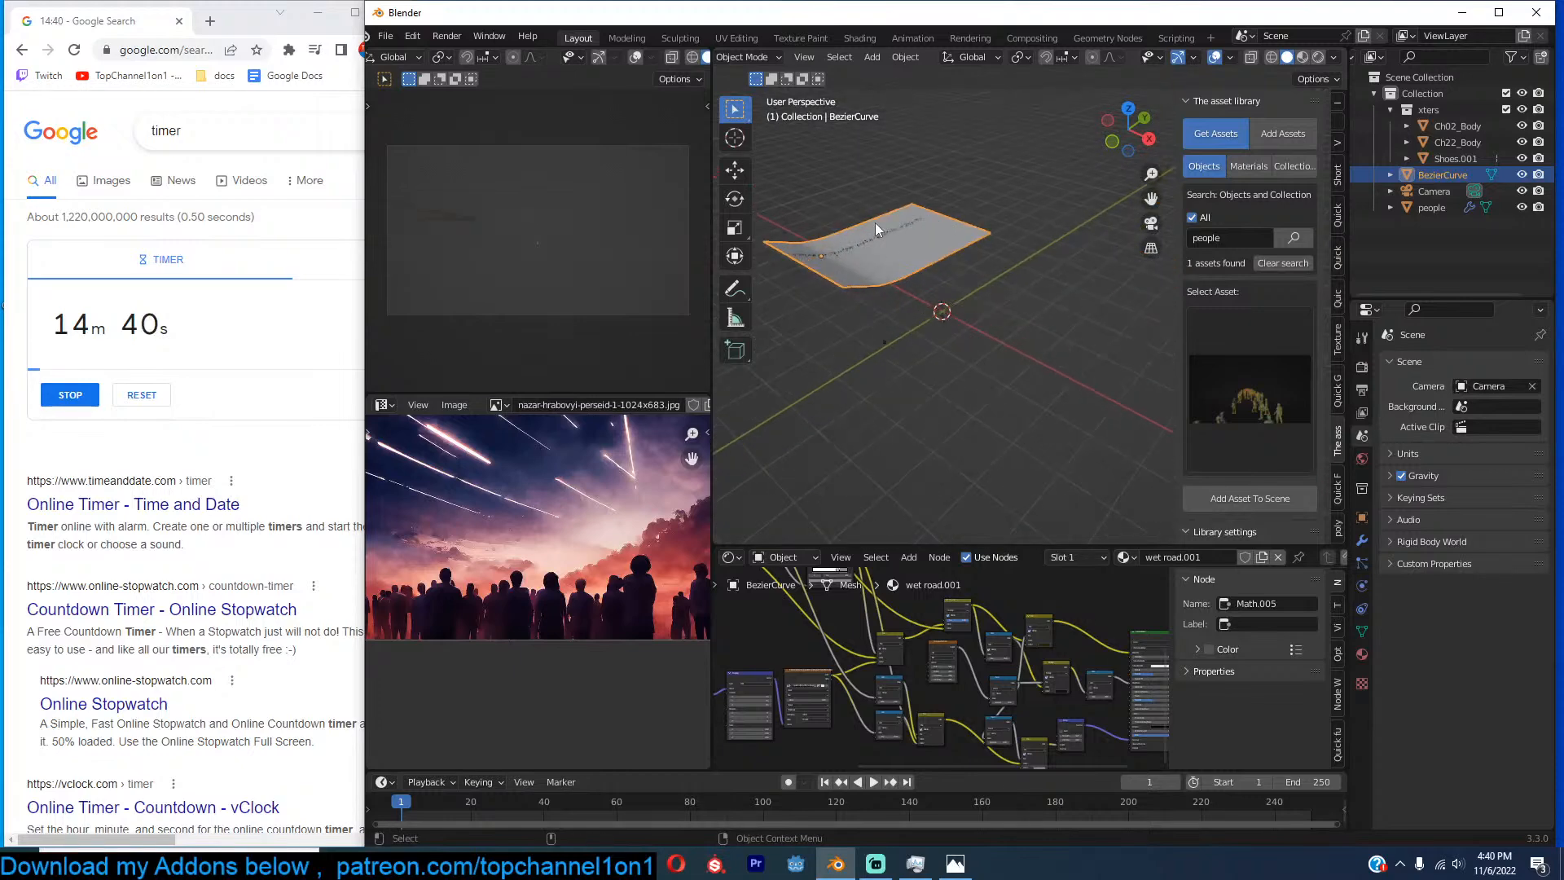
Delete the BezierCurve ground surface and clear the location of the people object.
key("x")
left_click(887, 247)
left_click(883, 242)
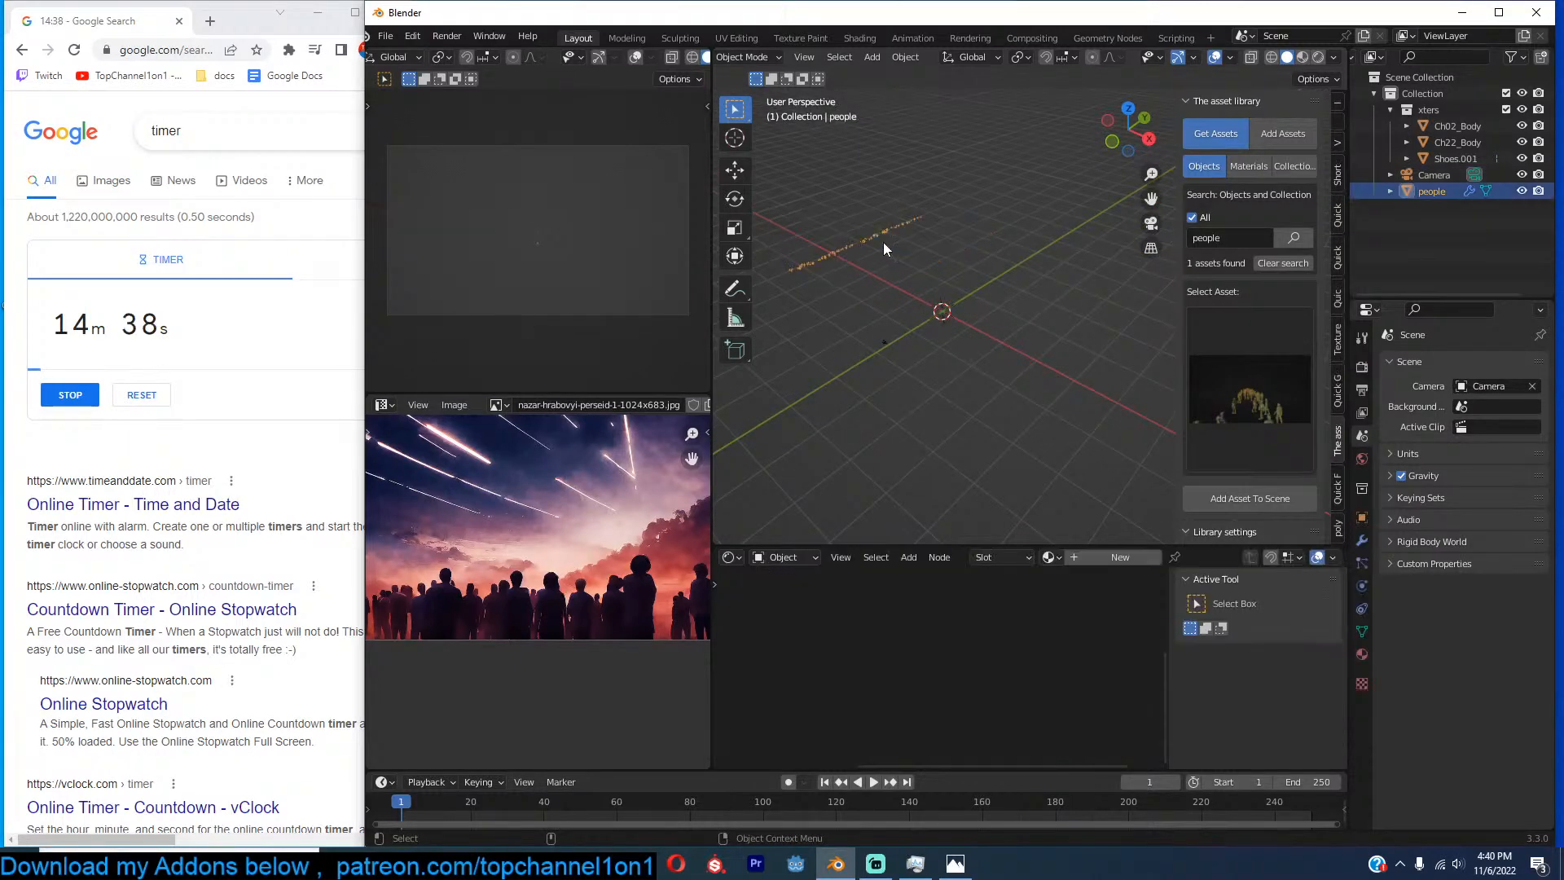
key("alt+g")
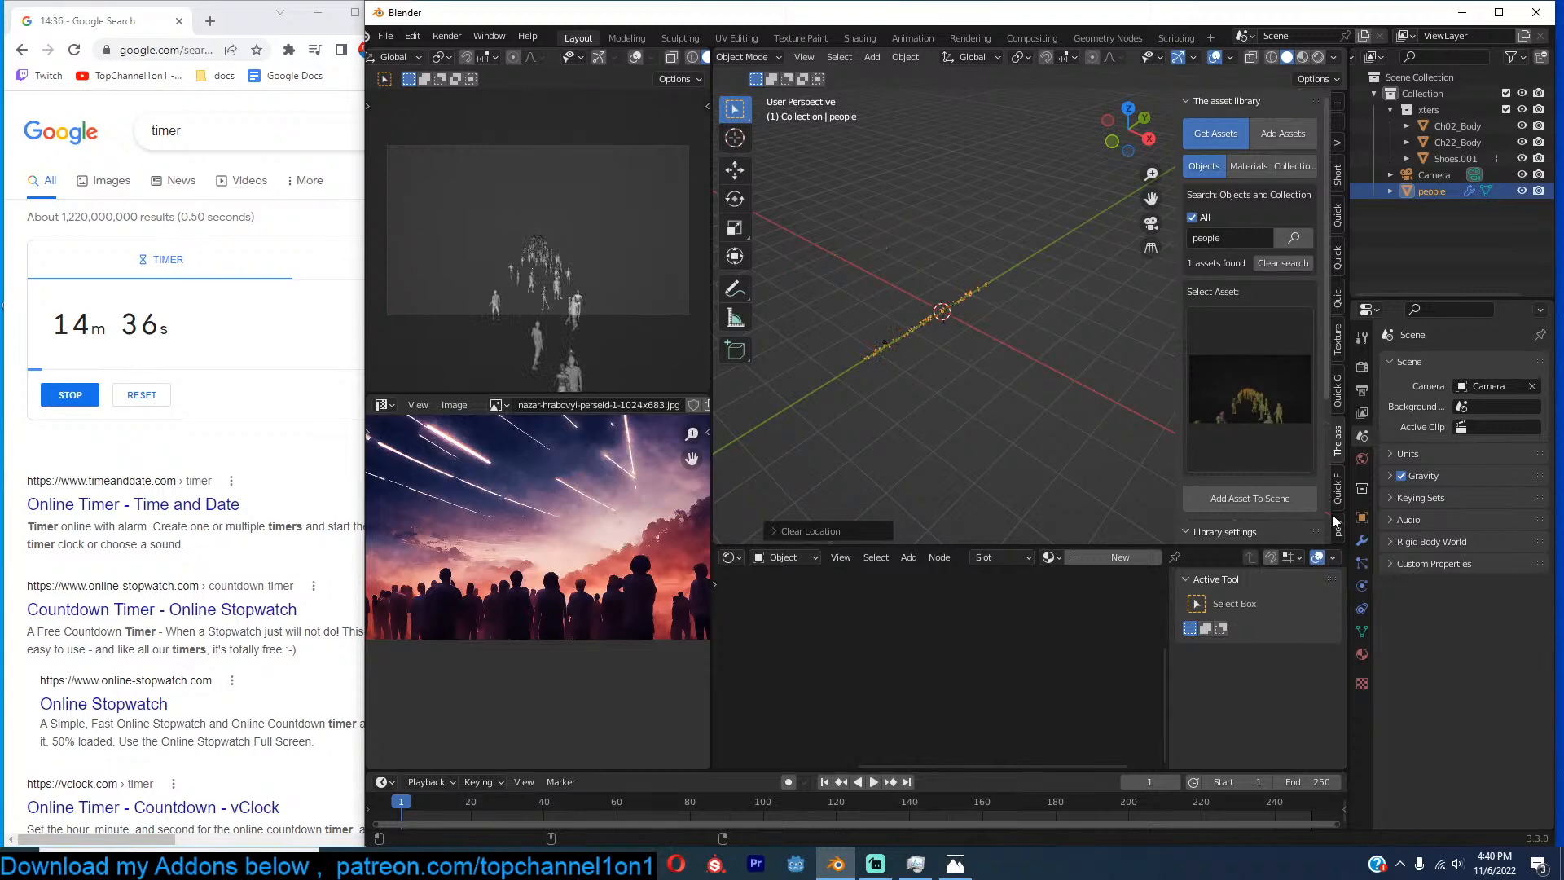
In Edit Mode from top view, delete the outer faces of the people strip, keeping only a section around and in front of the origin.
left_click(1361, 540)
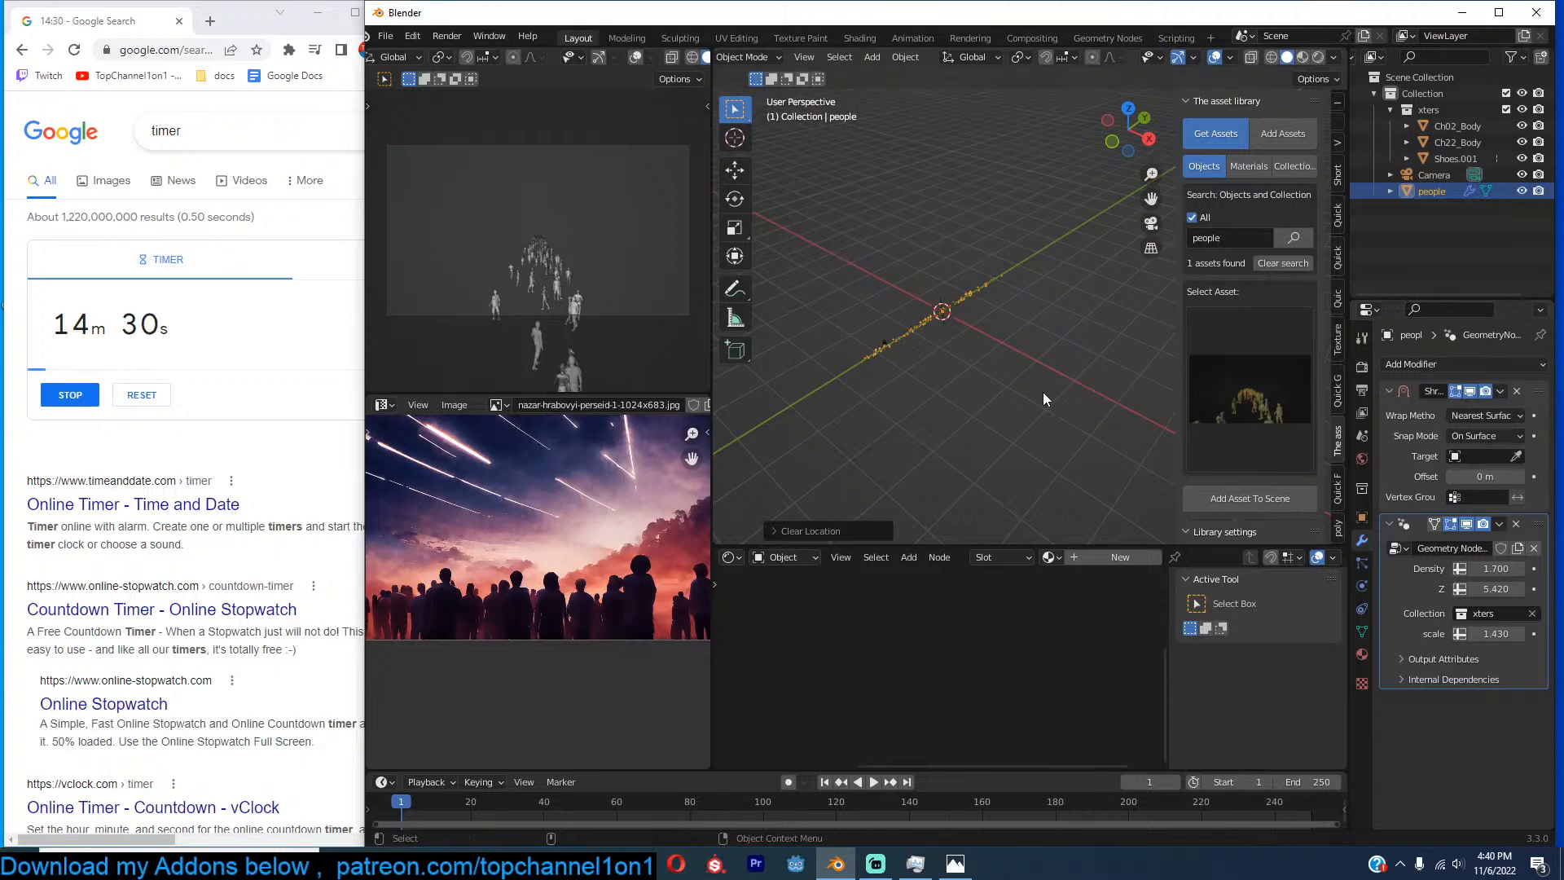
scroll(888, 311, "up", 5)
key("KP_1")
key("KP_7")
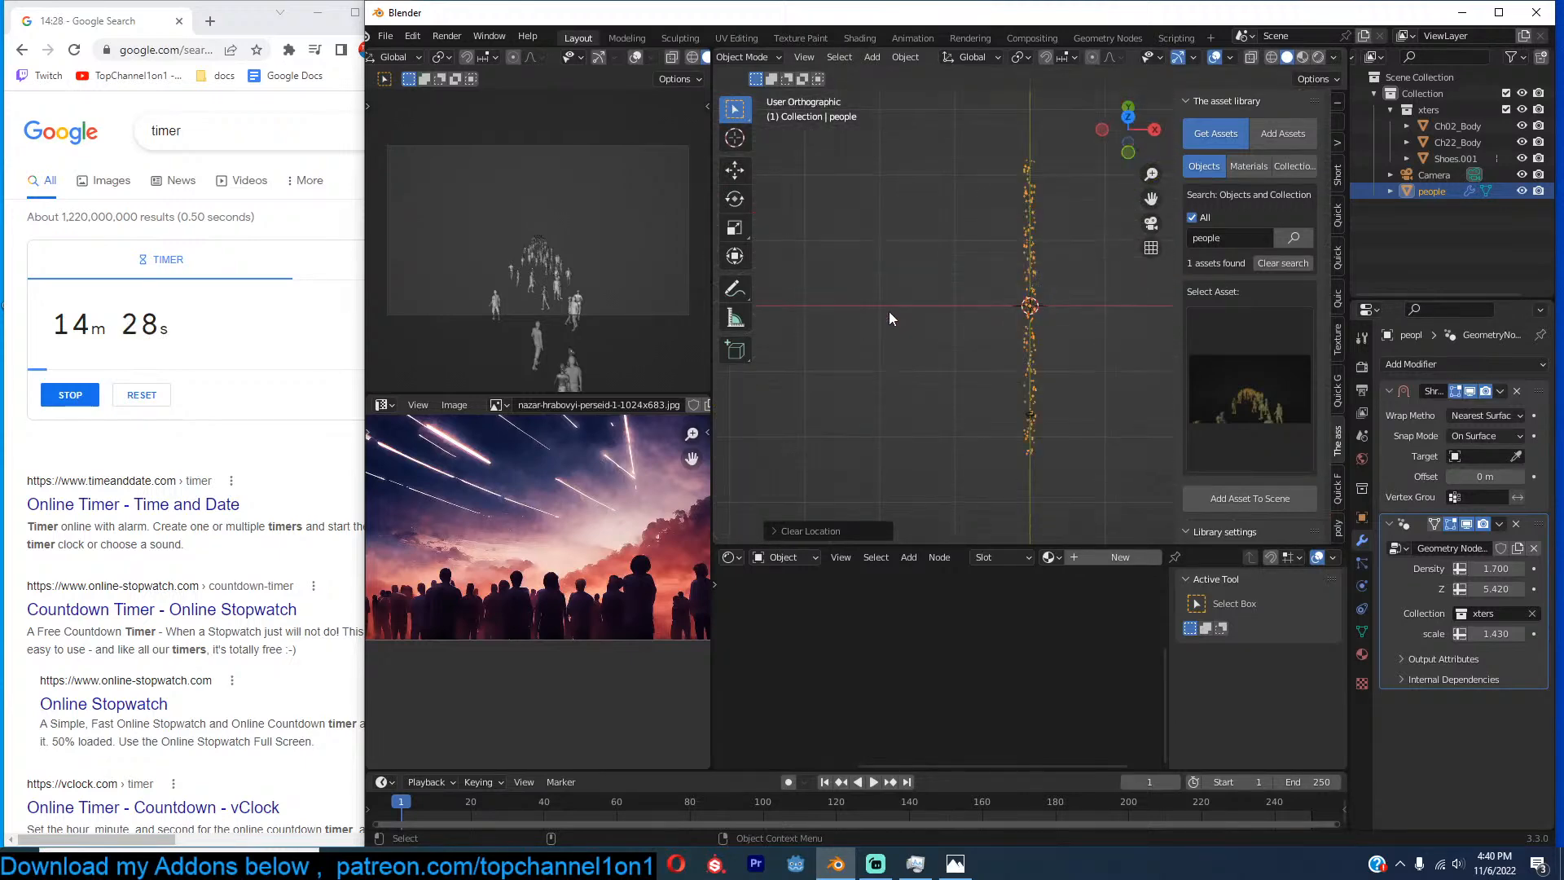
key("Tab")
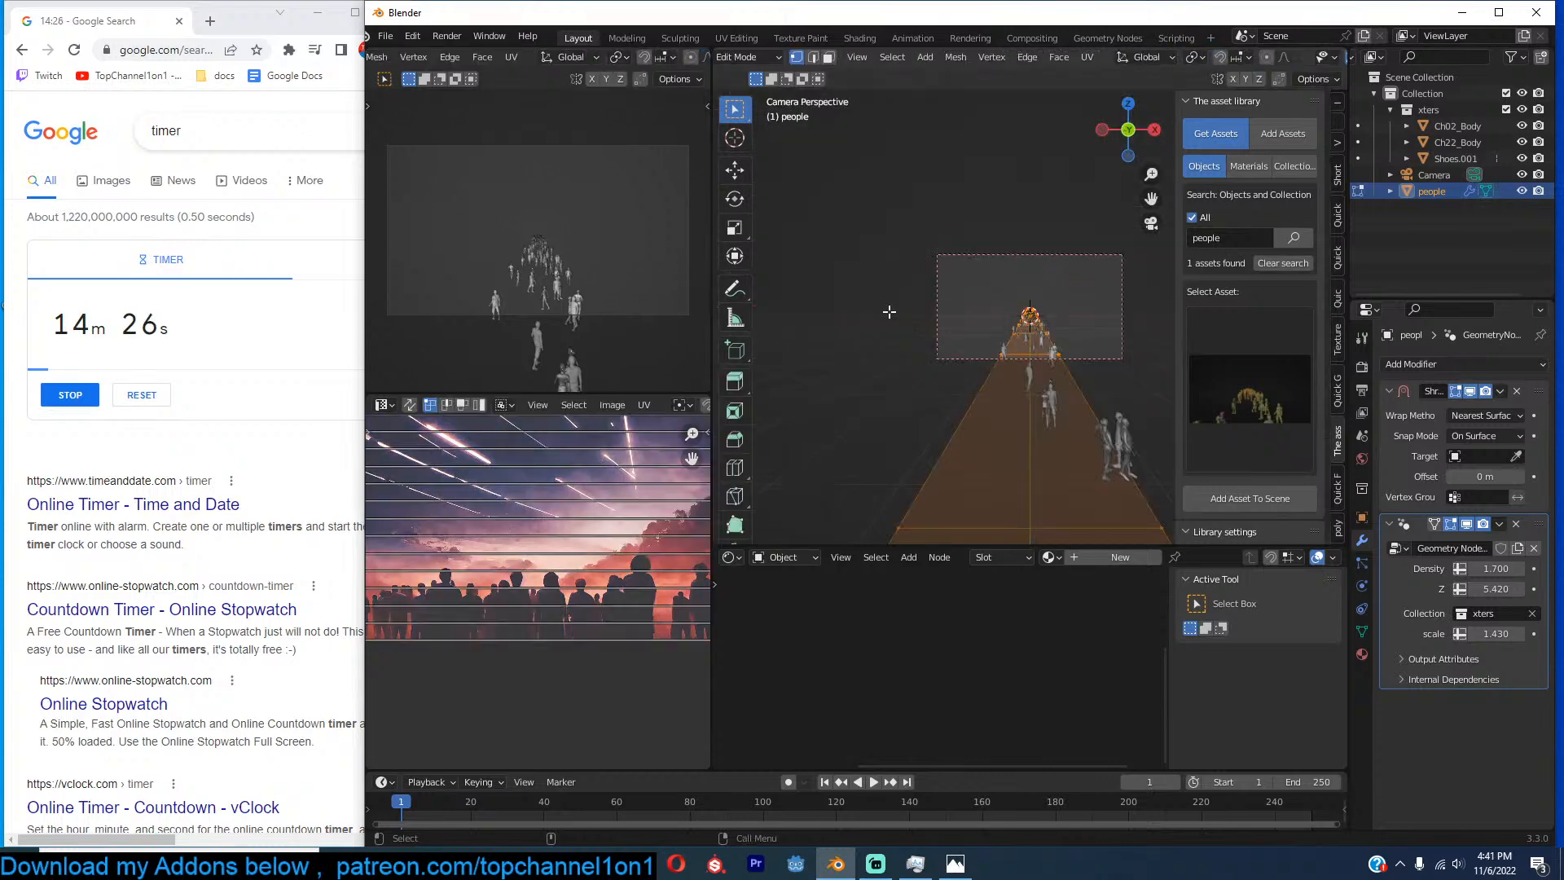
key("KP_7")
key("3")
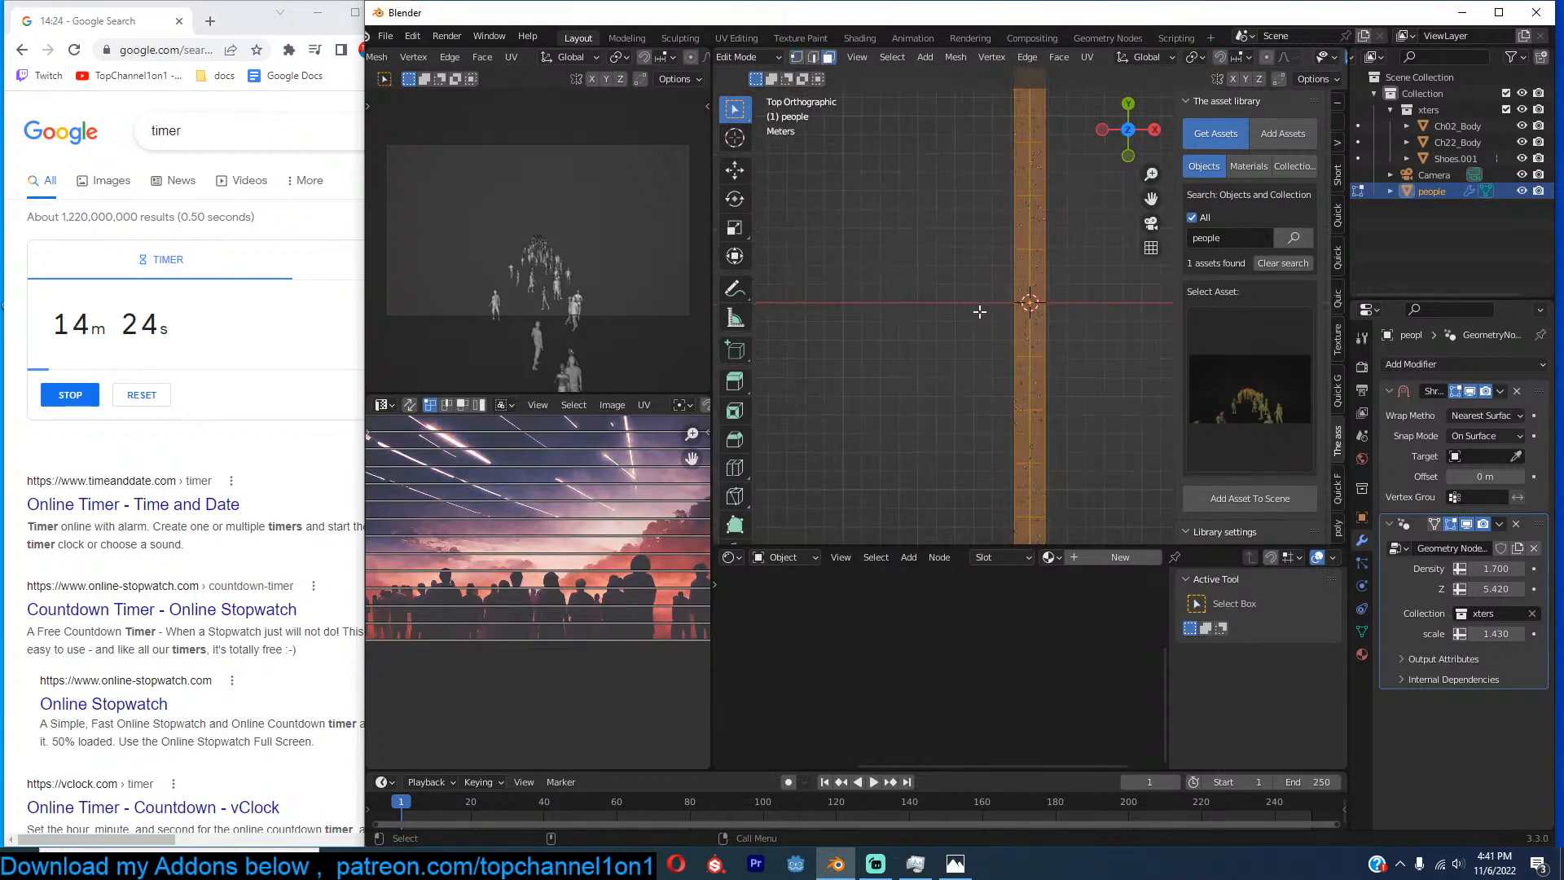
left_click_drag(992, 303, 1120, 469, "ctrl")
key("x")
left_click(1120, 470)
Stretch the whole remaining people strip along global X into a wide crowd, and return to Object Mode.
key("a")
key("s")
key("x")
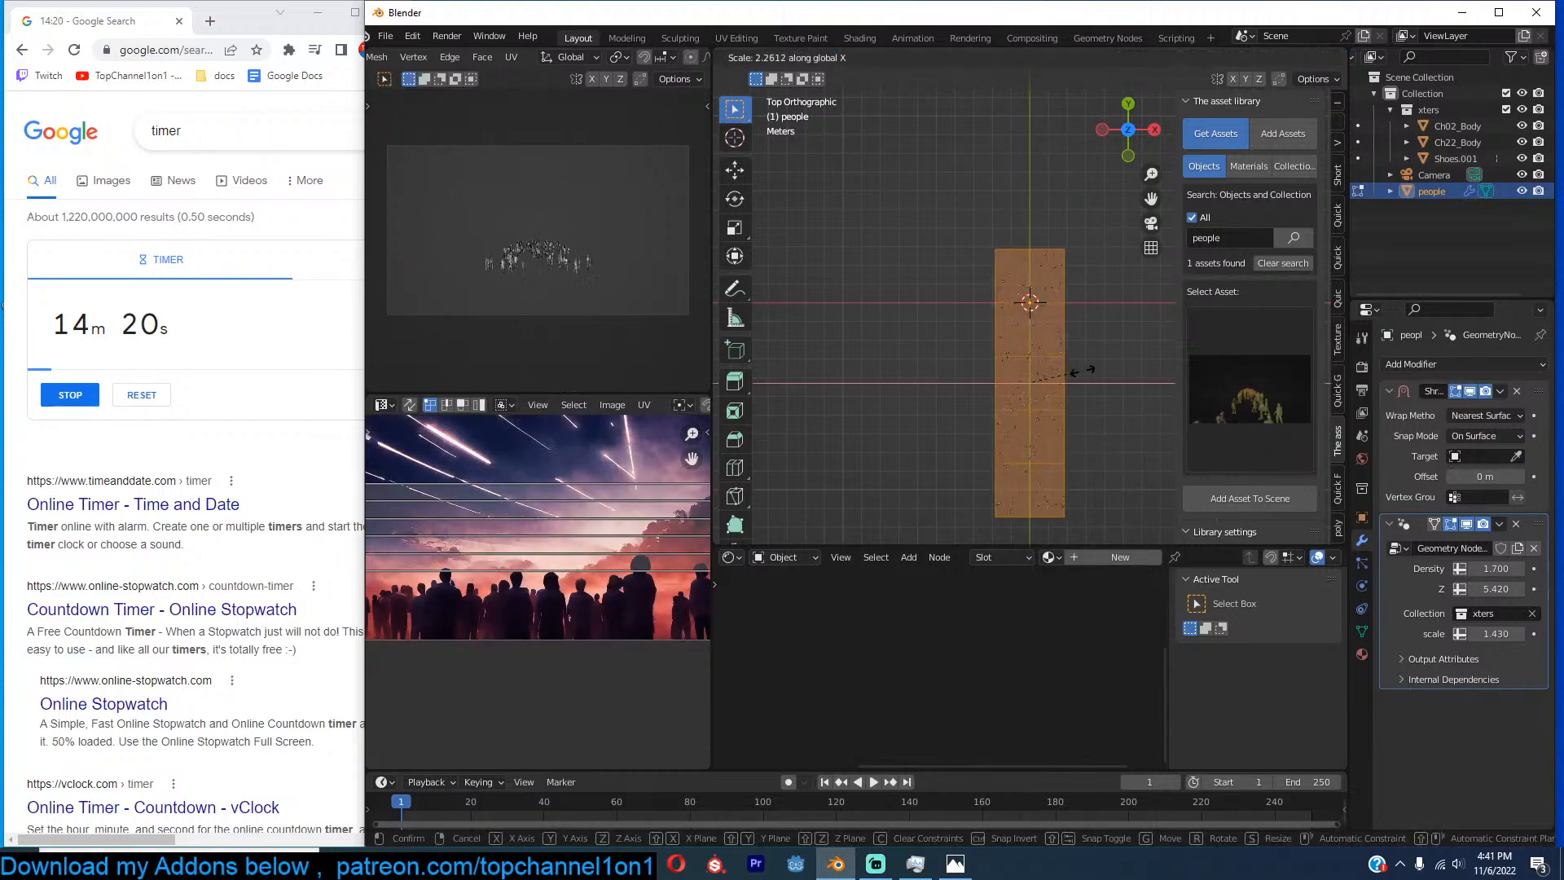
left_click(1148, 359)
key("Tab")
middle_click_drag(1149, 358, 1062, 281)
key("KP_1")
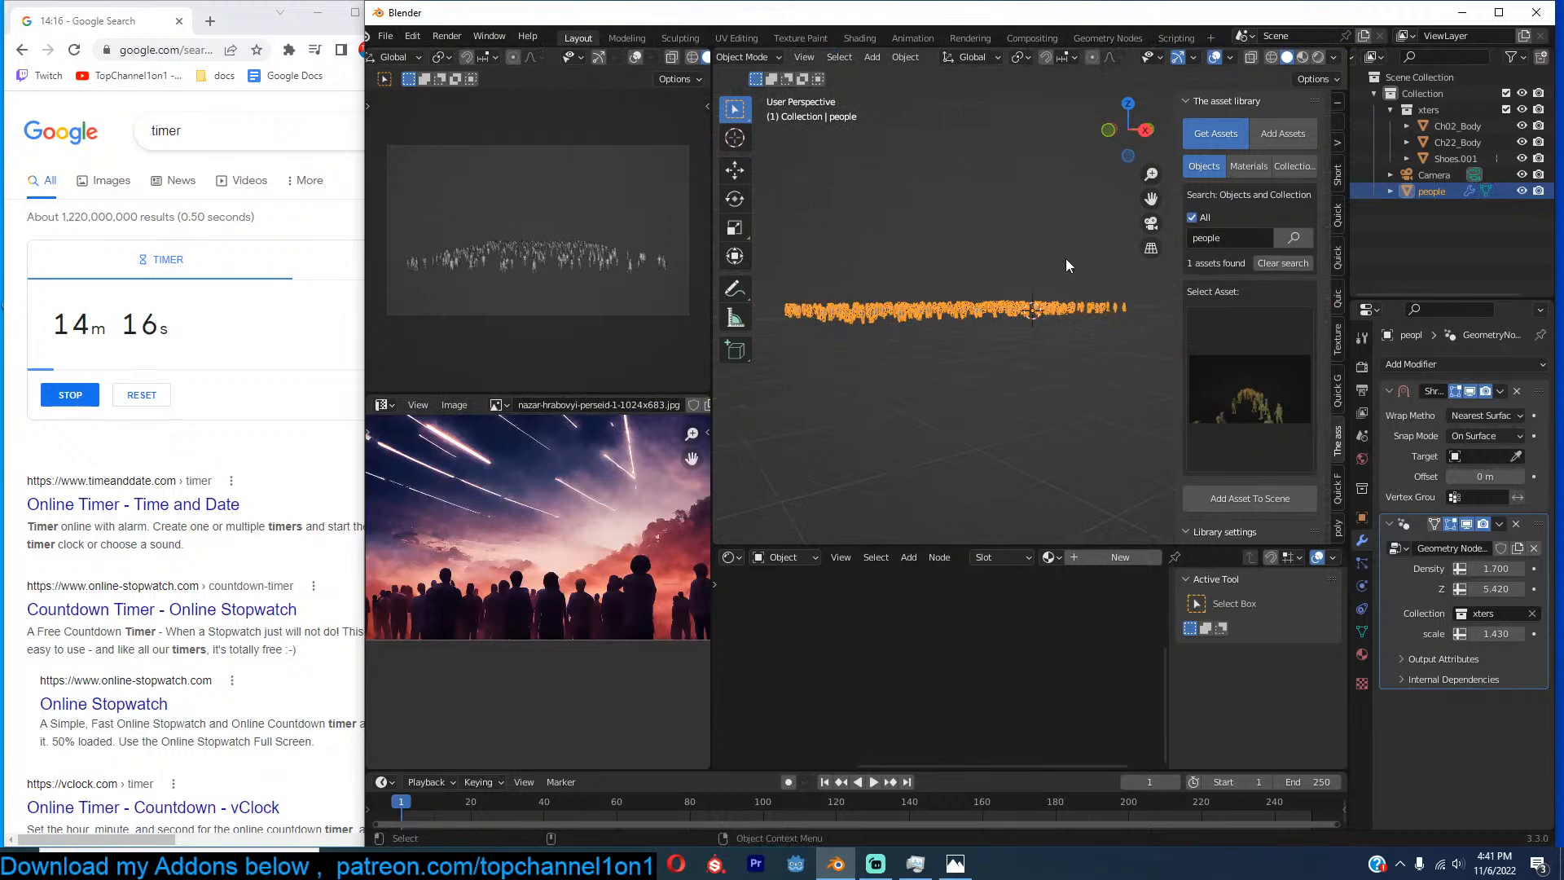
Remove the Shrinkwrap modifier from the people object and set its Geometry Nodes scale to 3.650.
scroll(1065, 257, "up", 2)
middle_click_drag(1095, 322, 1080, 367)
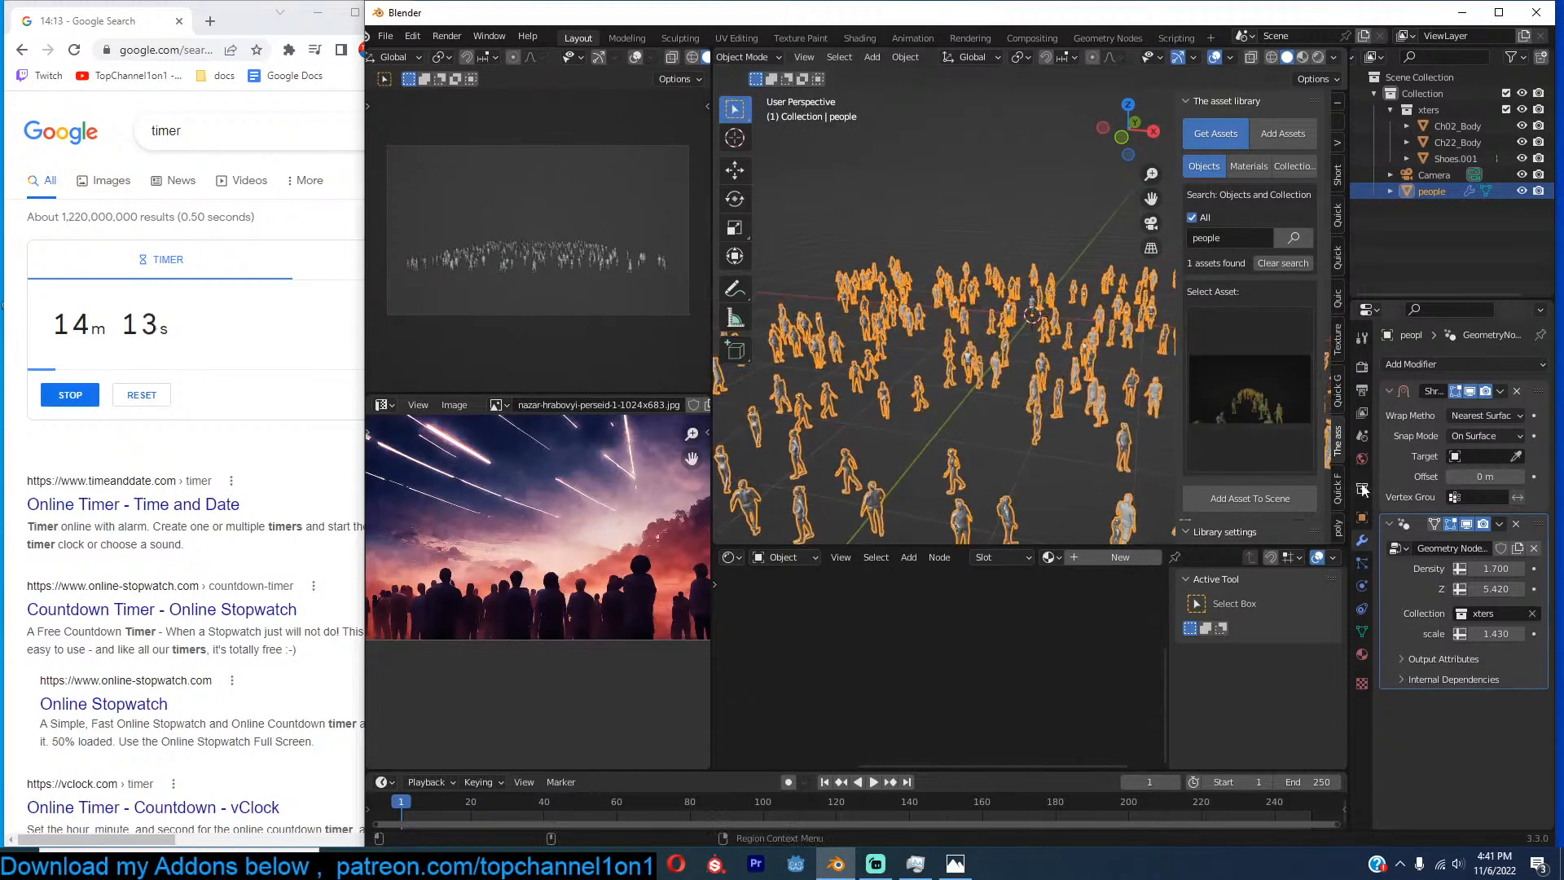
left_click(1517, 391)
left_click_drag(1495, 501, 1554, 501)
In top view, move the crowd away from the origin along negative Y, toward the camera, and set its Z value to 1.280.
key("g")
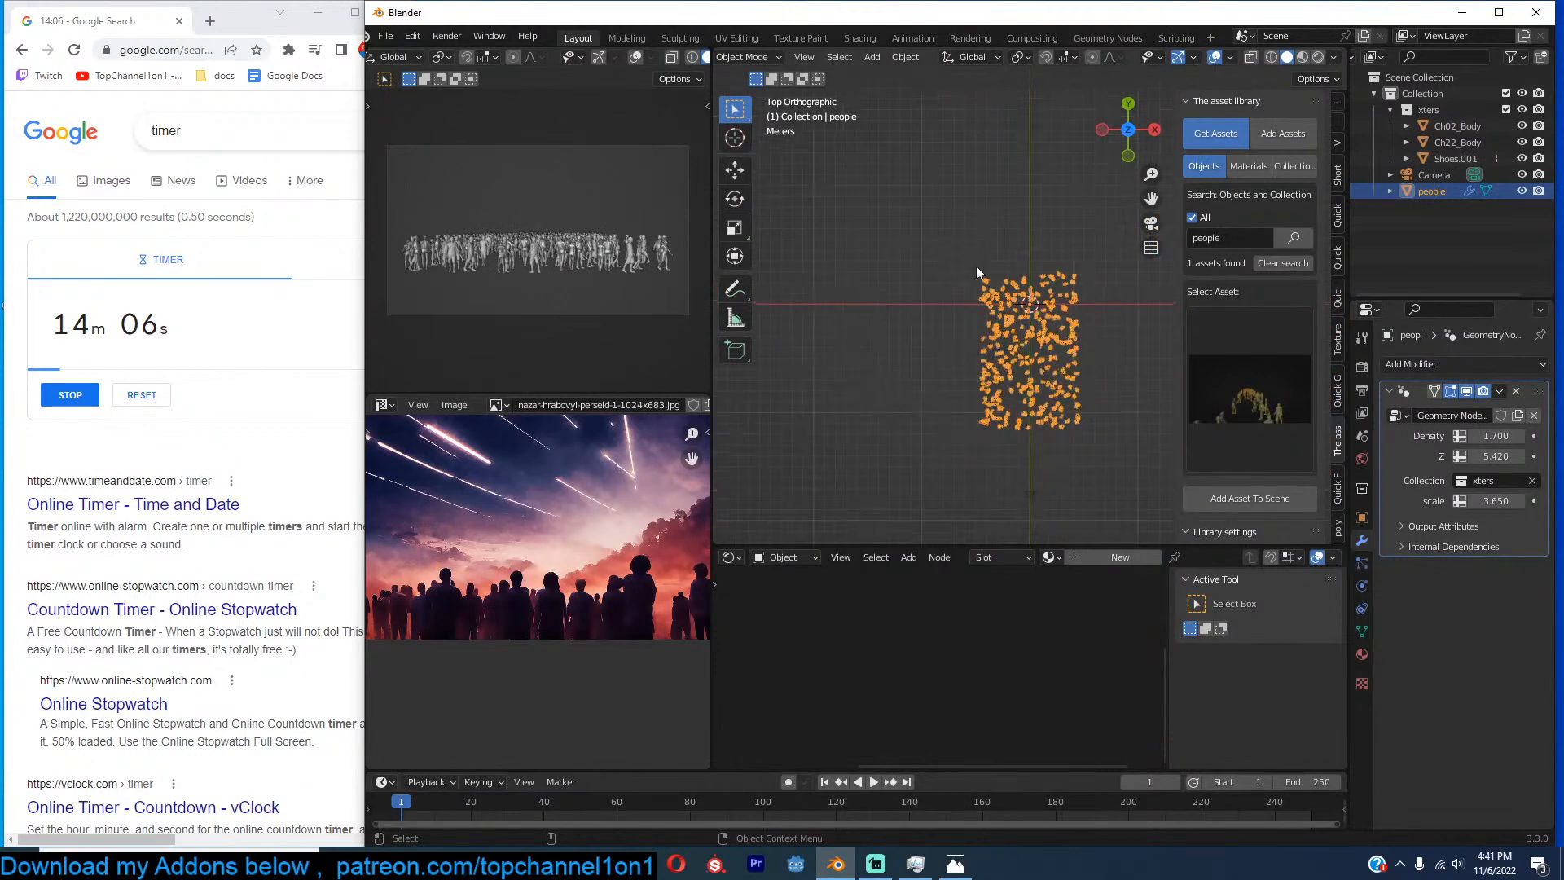
left_click(970, 327)
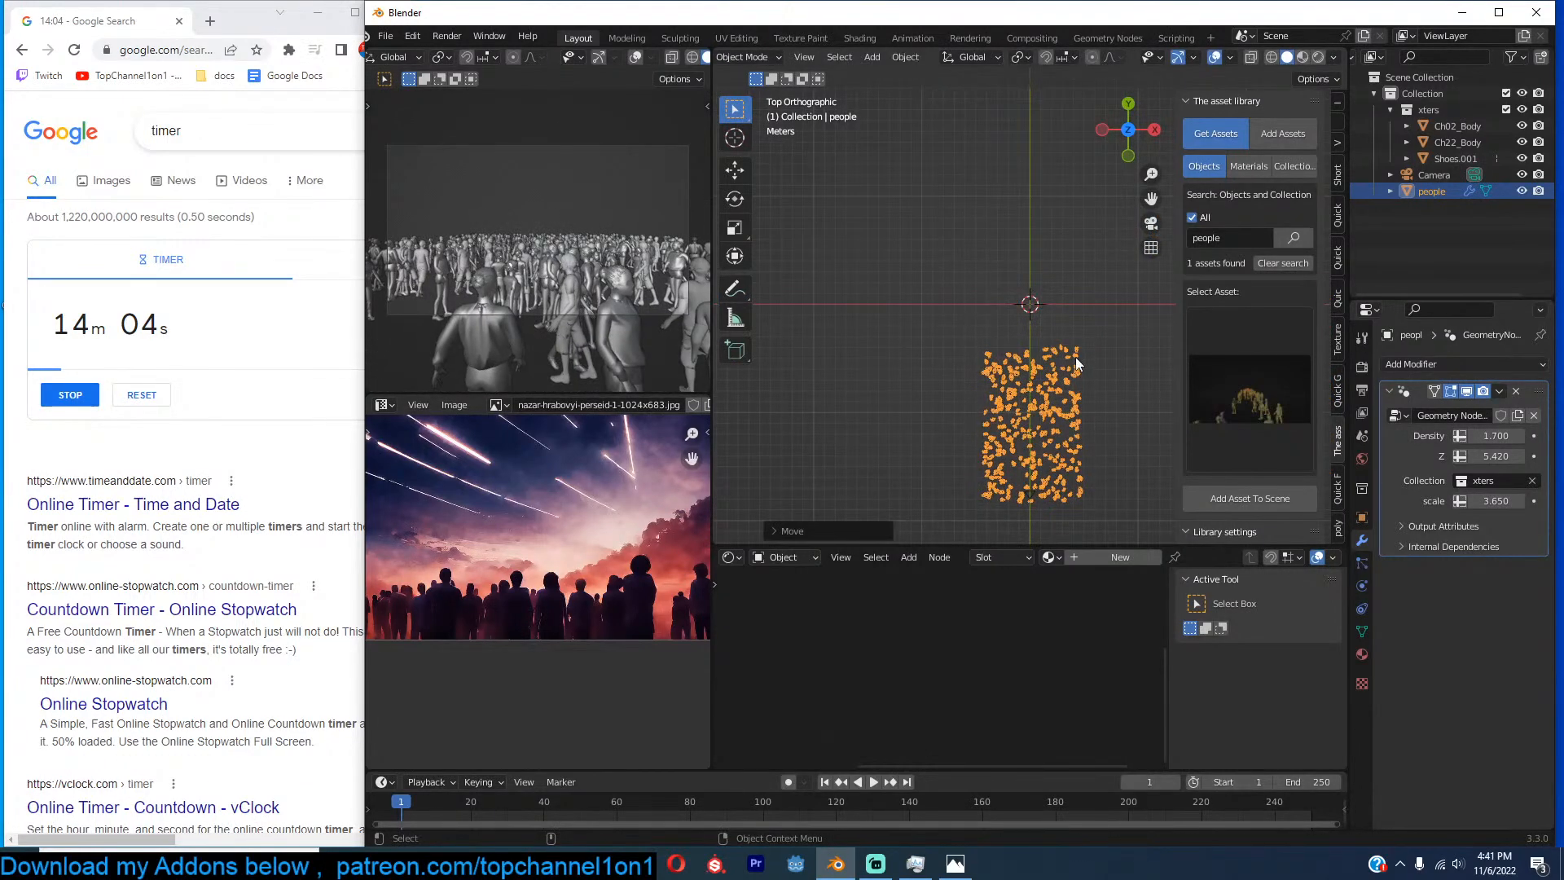
key("r")
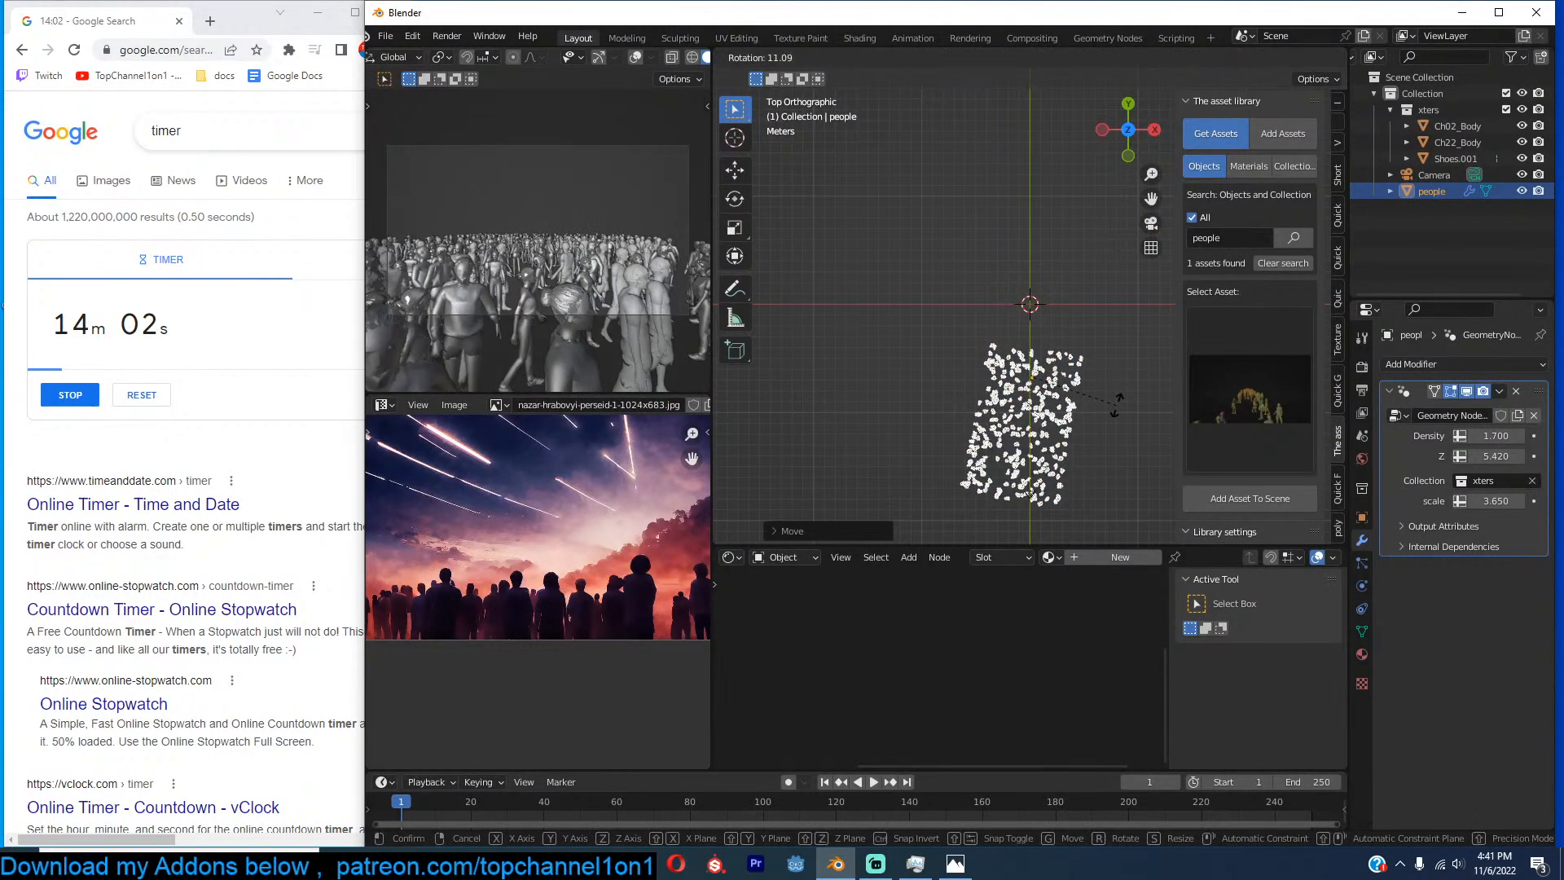
right_click(1119, 409)
left_click_drag(1496, 457, 1165, 457)
Rotate the crowd so its long side runs across the camera view, recentre it on the Y axis, and set its scale to 3.717.
key("r")
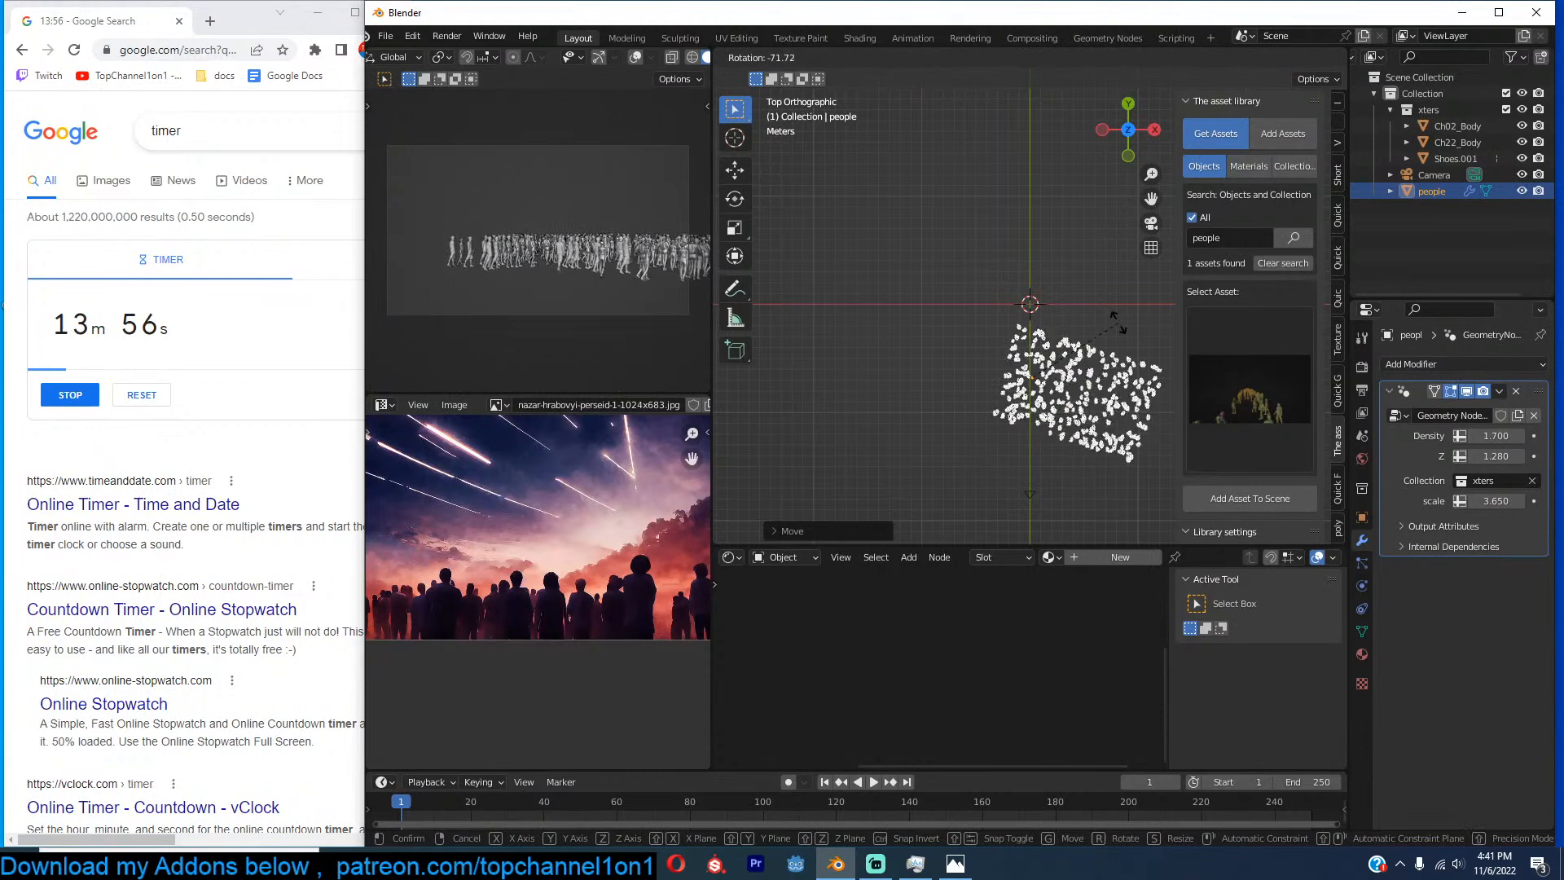
left_click(1055, 379)
key("g")
left_click(1033, 377)
left_click_drag(1492, 502, 1507, 502)
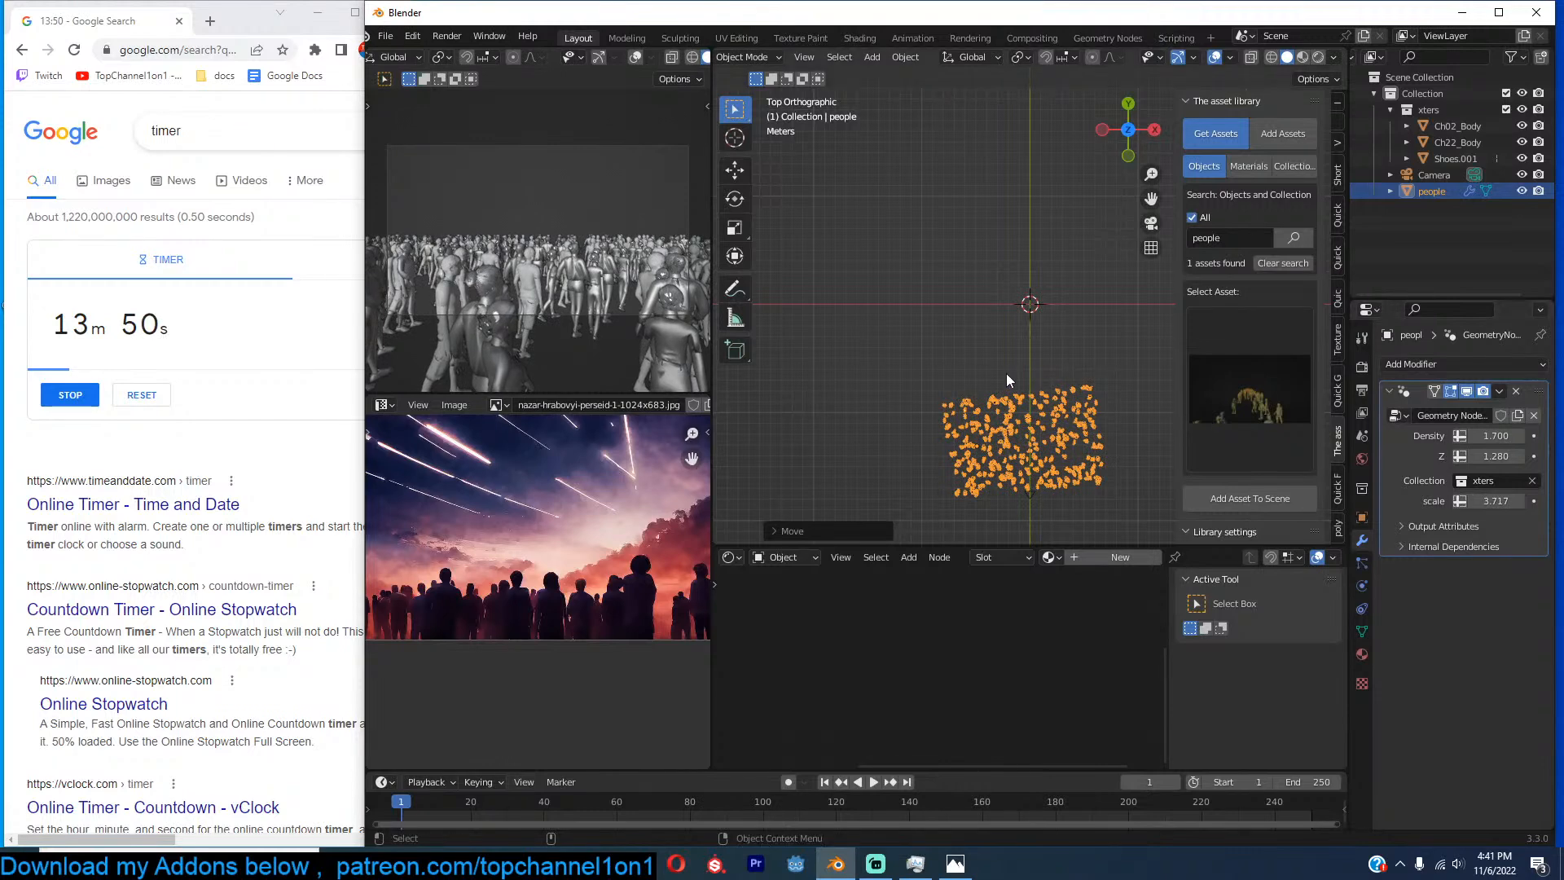
Assign a Sky Texture to the world background color.
left_click(1362, 458)
left_click(1453, 476)
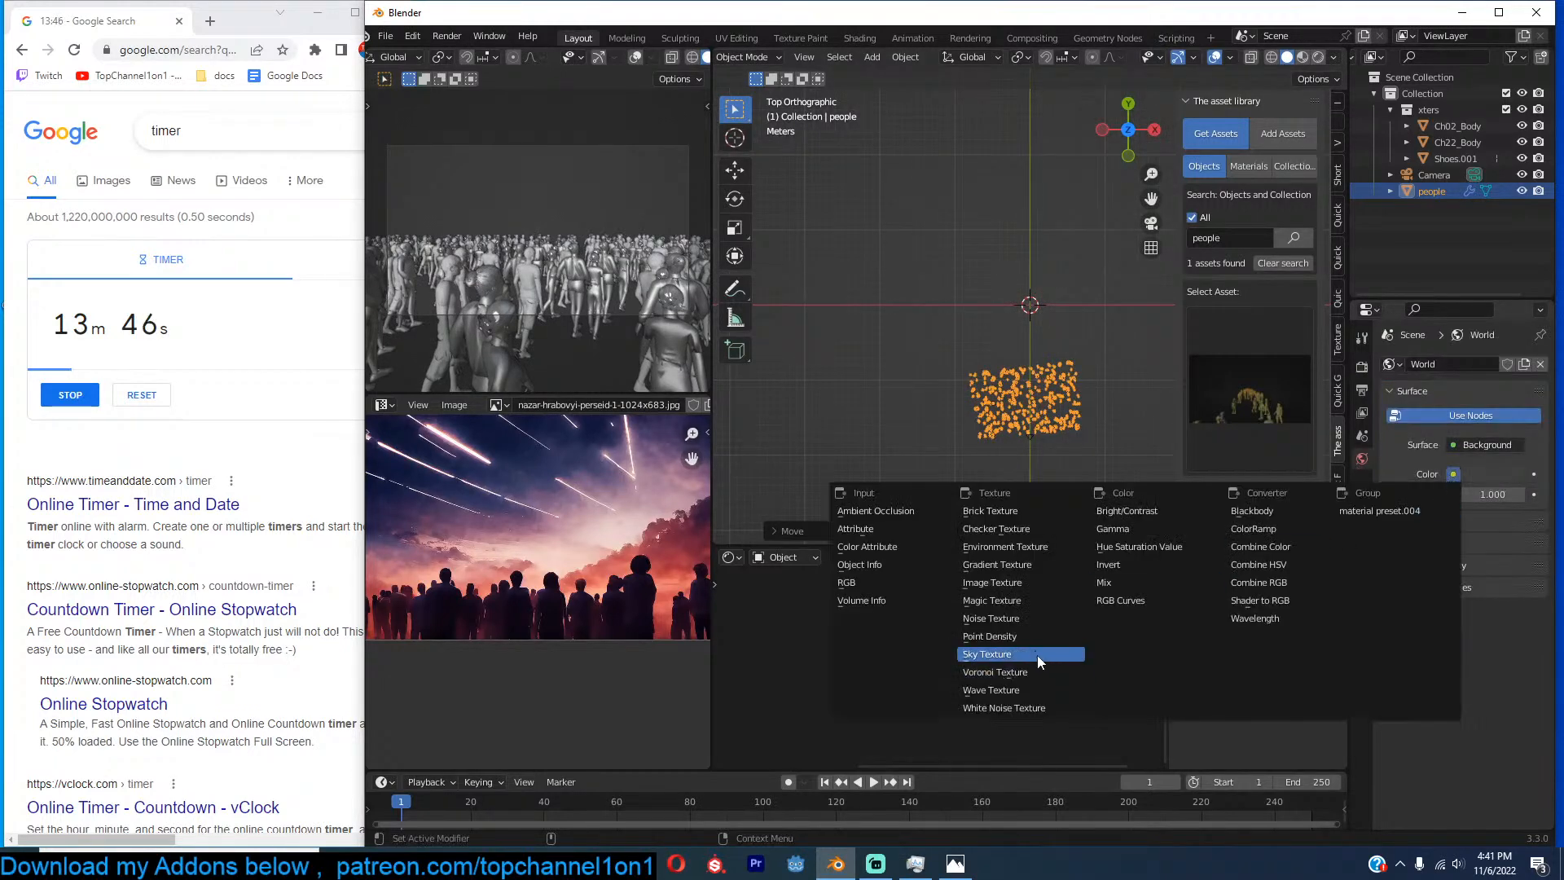
left_click(1038, 655)
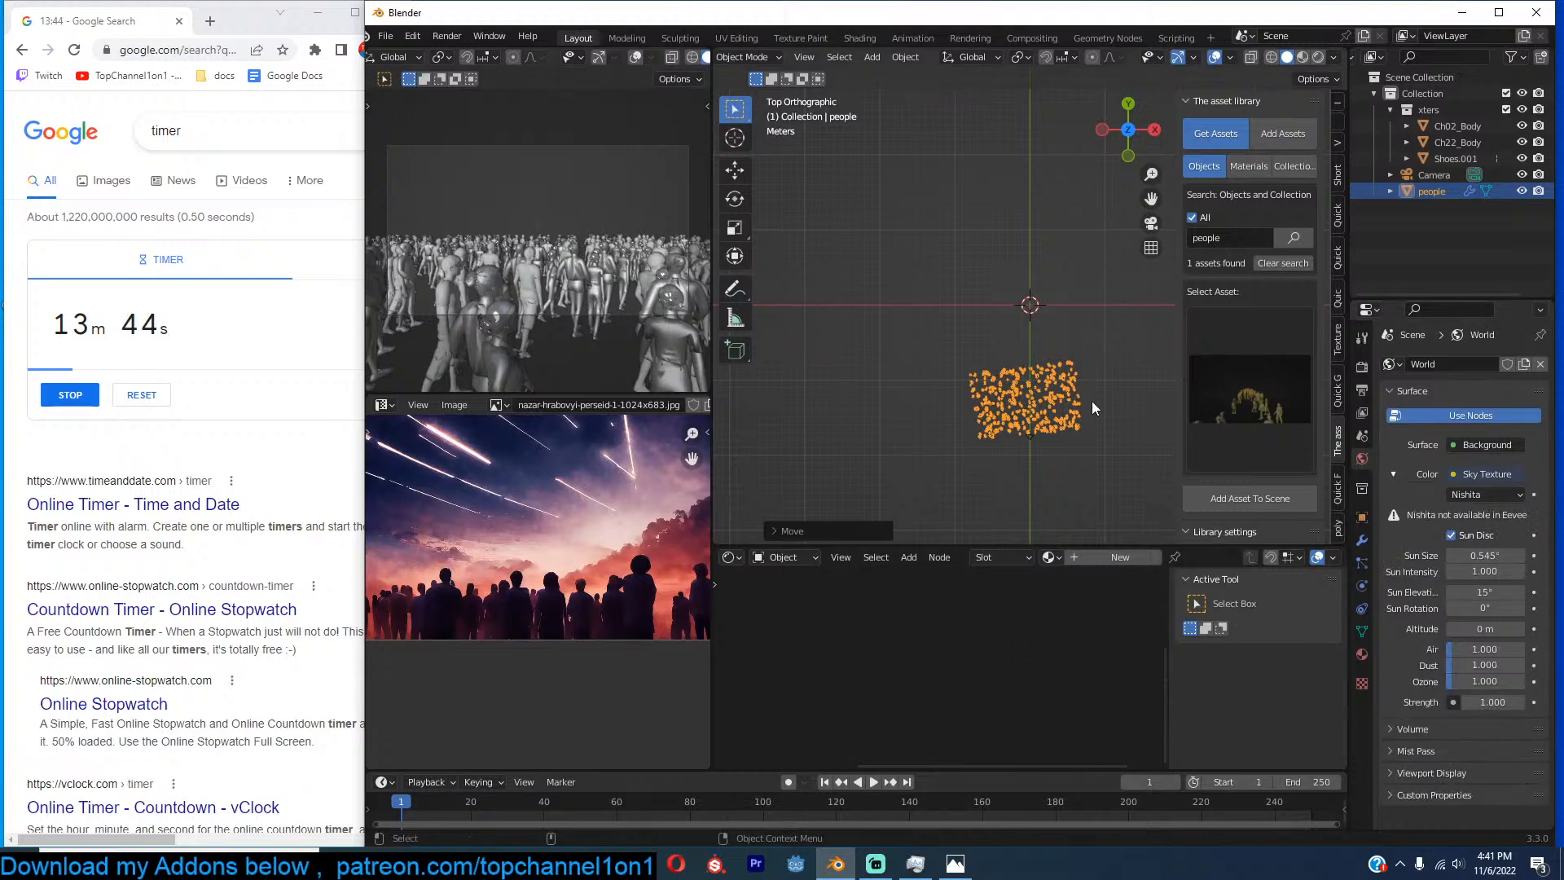
Select the camera in the top view and inspect its lens settings.
scroll(1092, 400, "down", 3)
left_click(1031, 385)
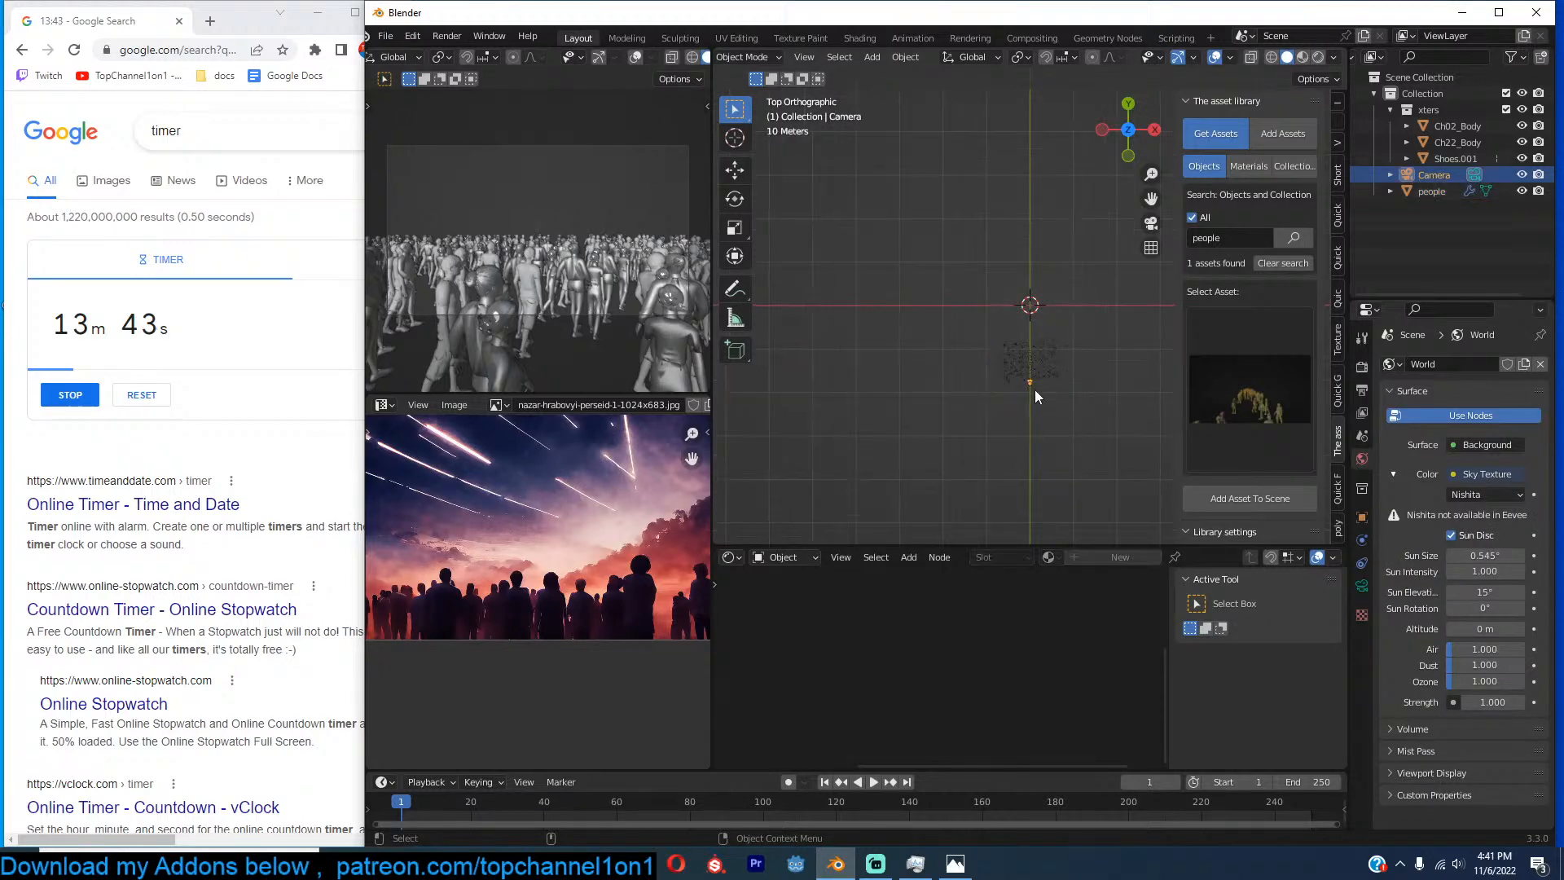
left_click(1361, 586)
scroll(684, 57, "down", 2)
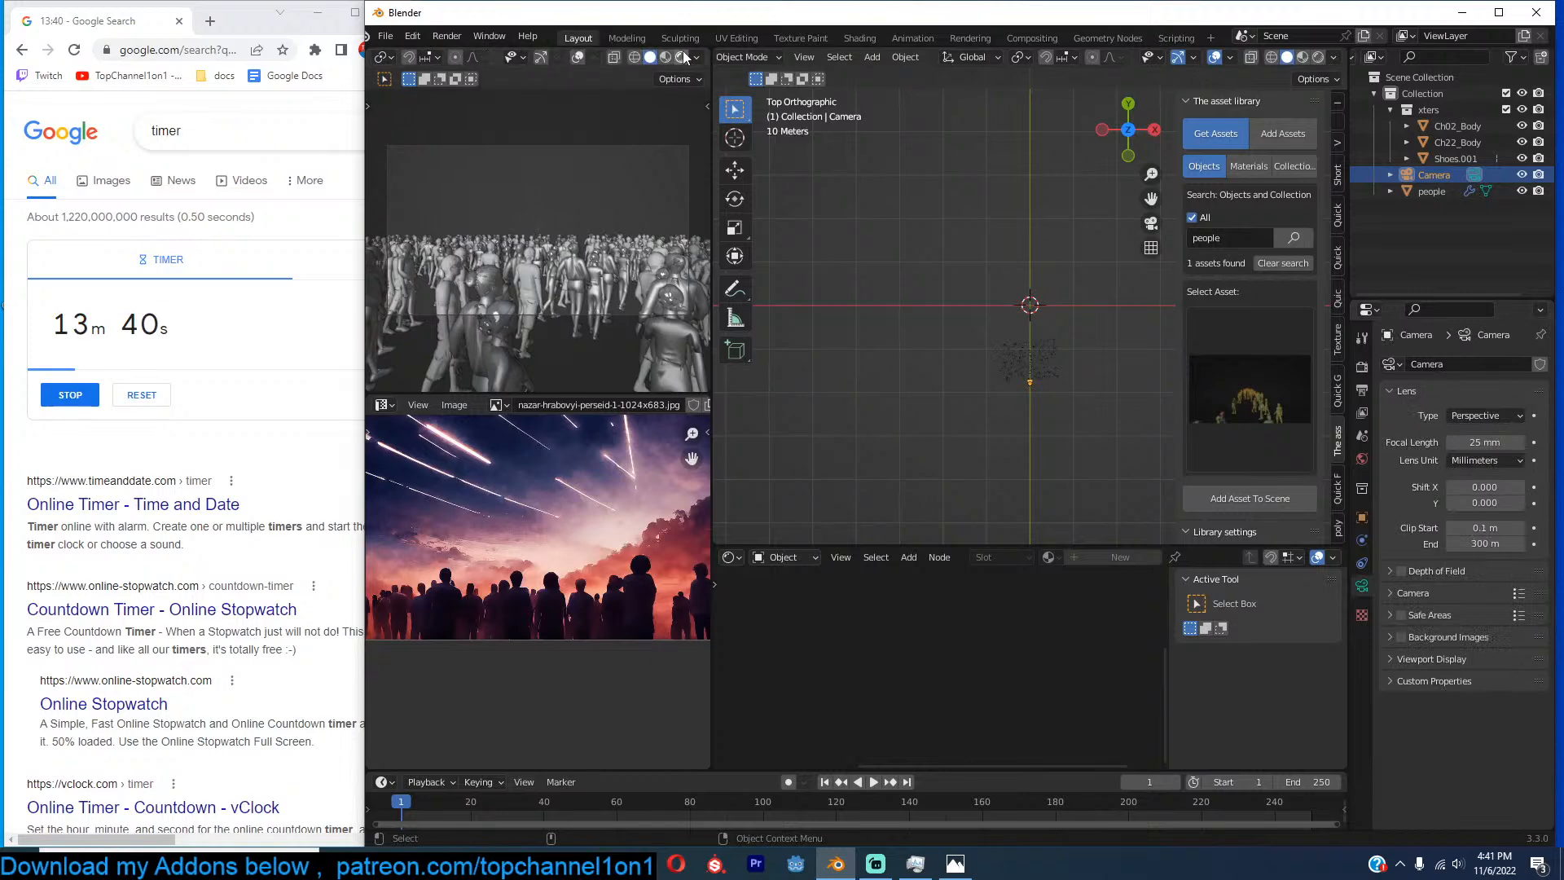
Switch the camera preview to rendered shading and set the render engine to Cycles with GPU Compute.
left_click(684, 57)
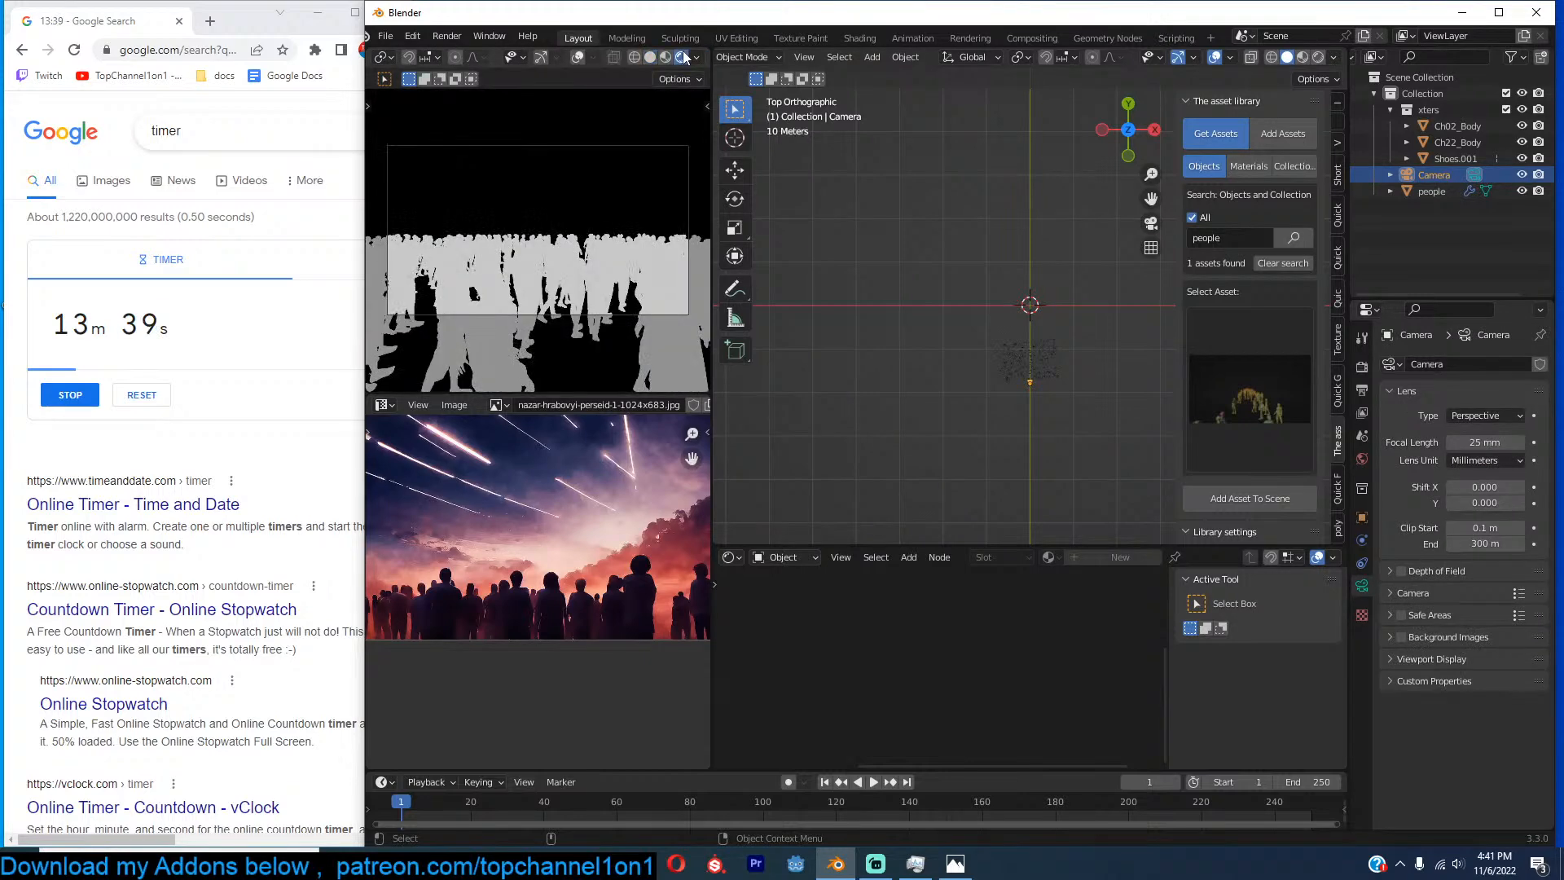
left_click(1362, 367)
left_click(1458, 365)
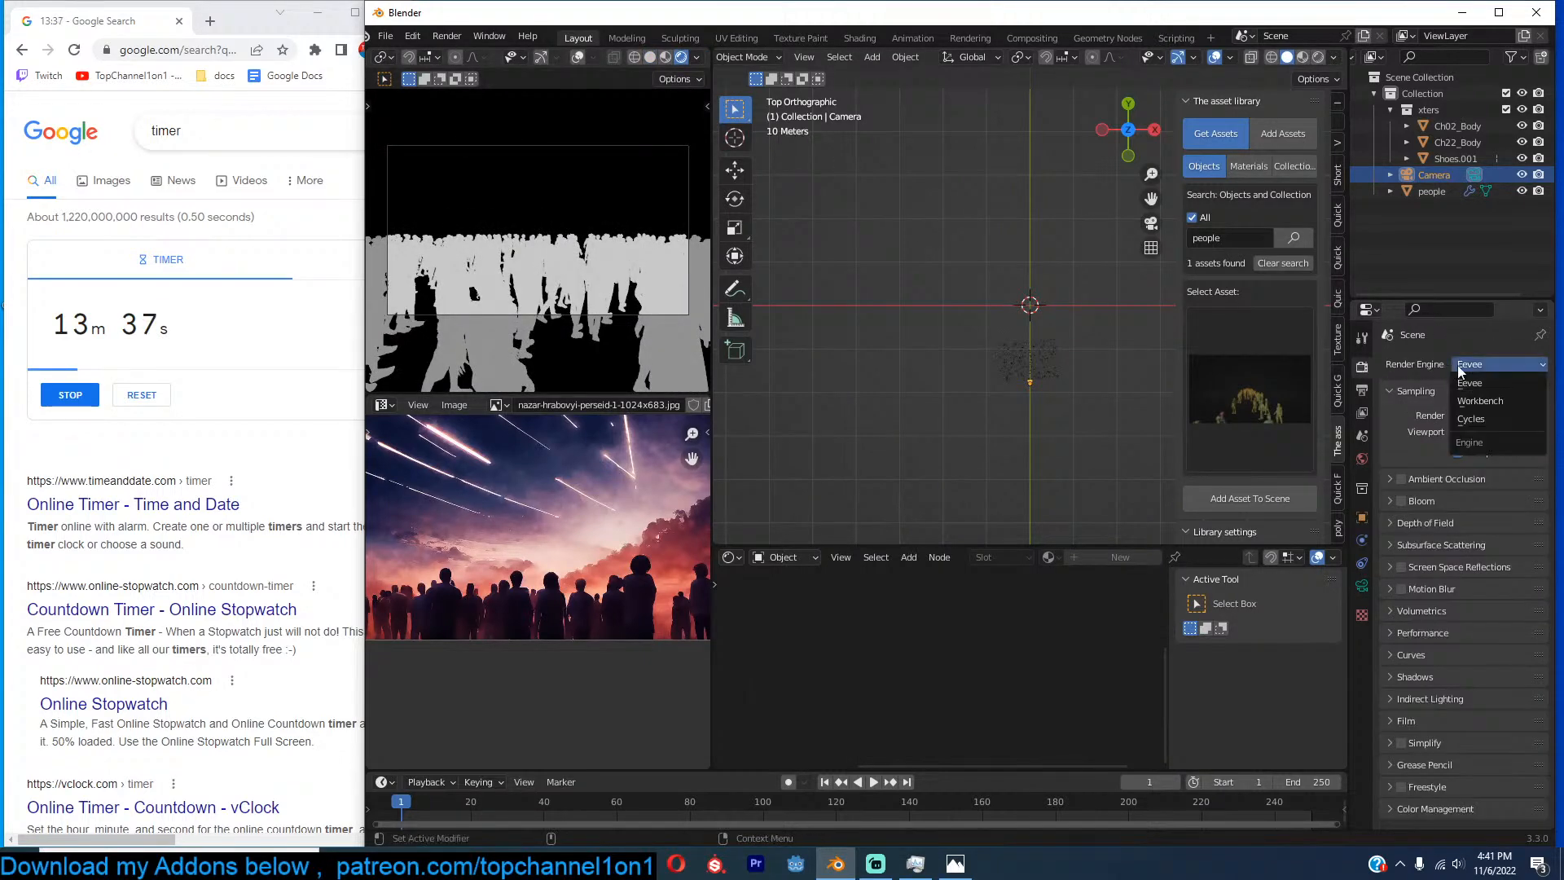
left_click(1466, 417)
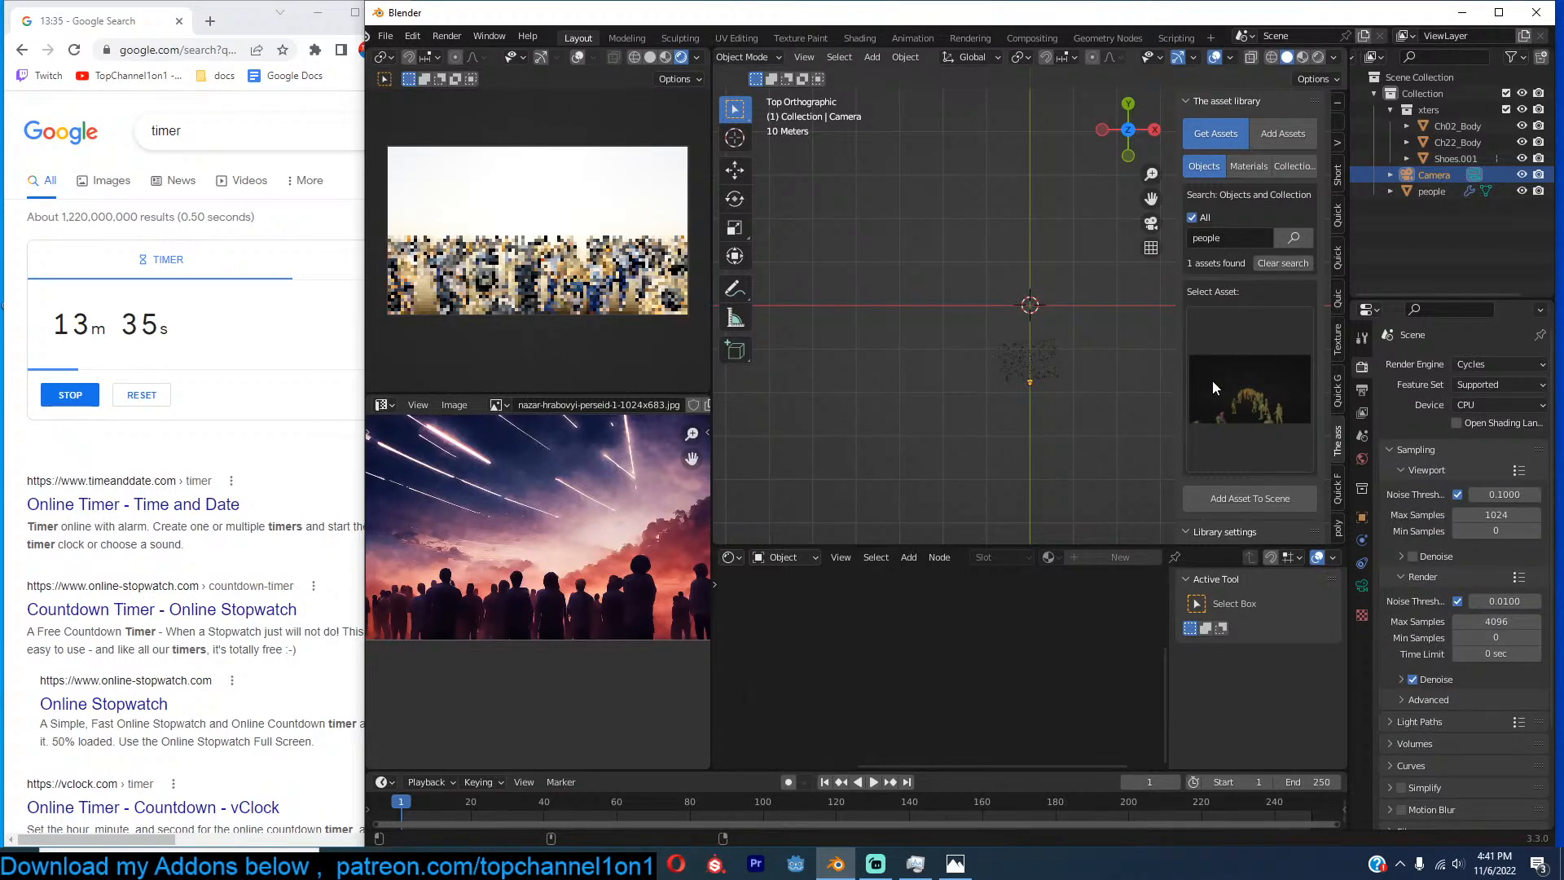
left_click(1497, 405)
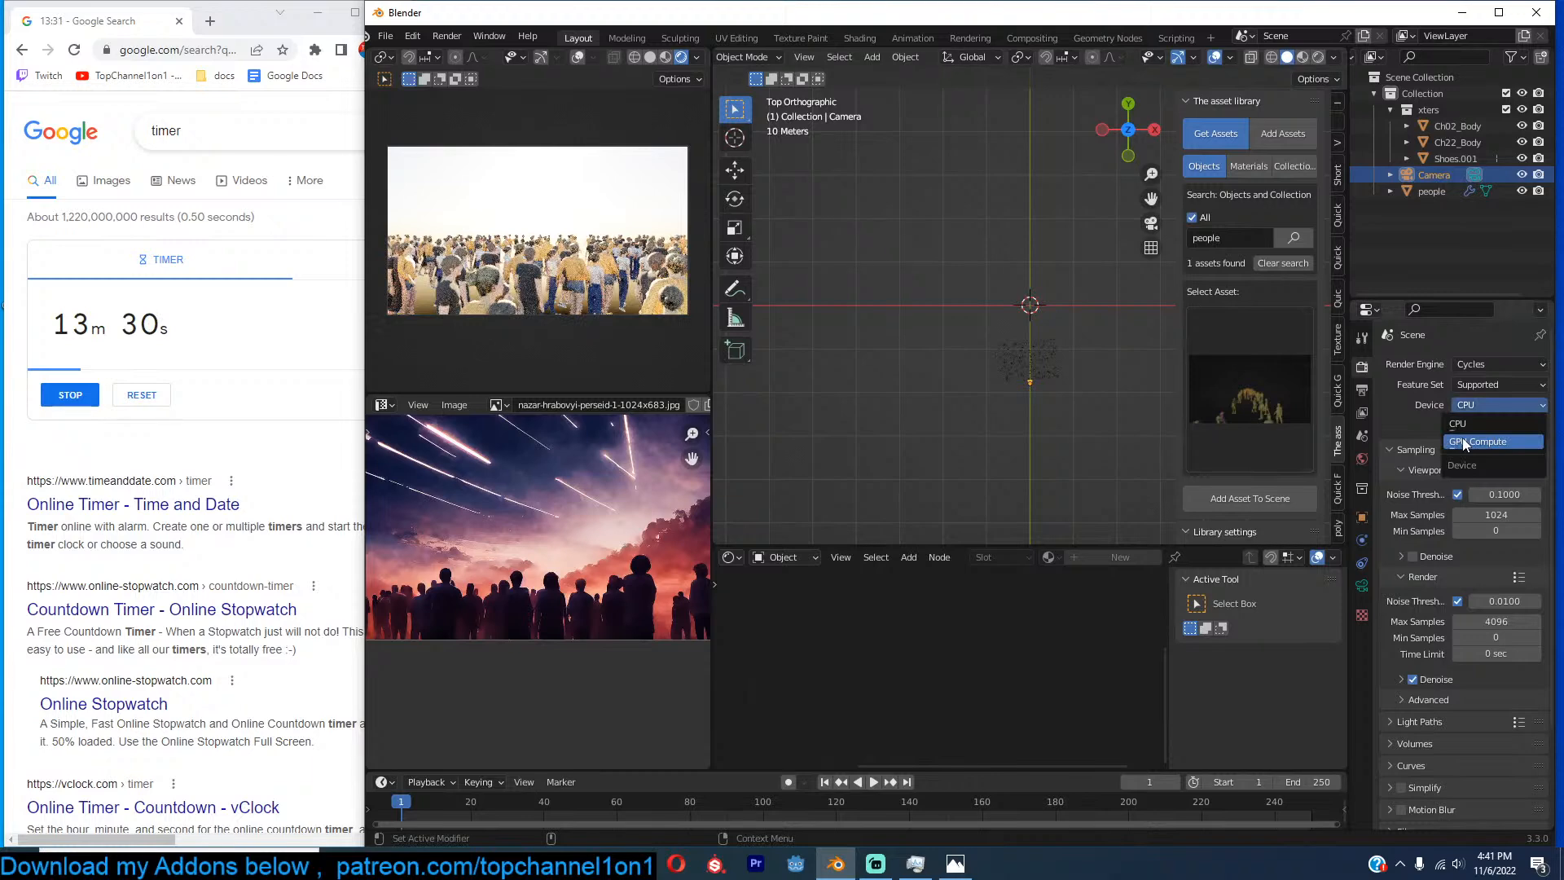
left_click(1463, 440)
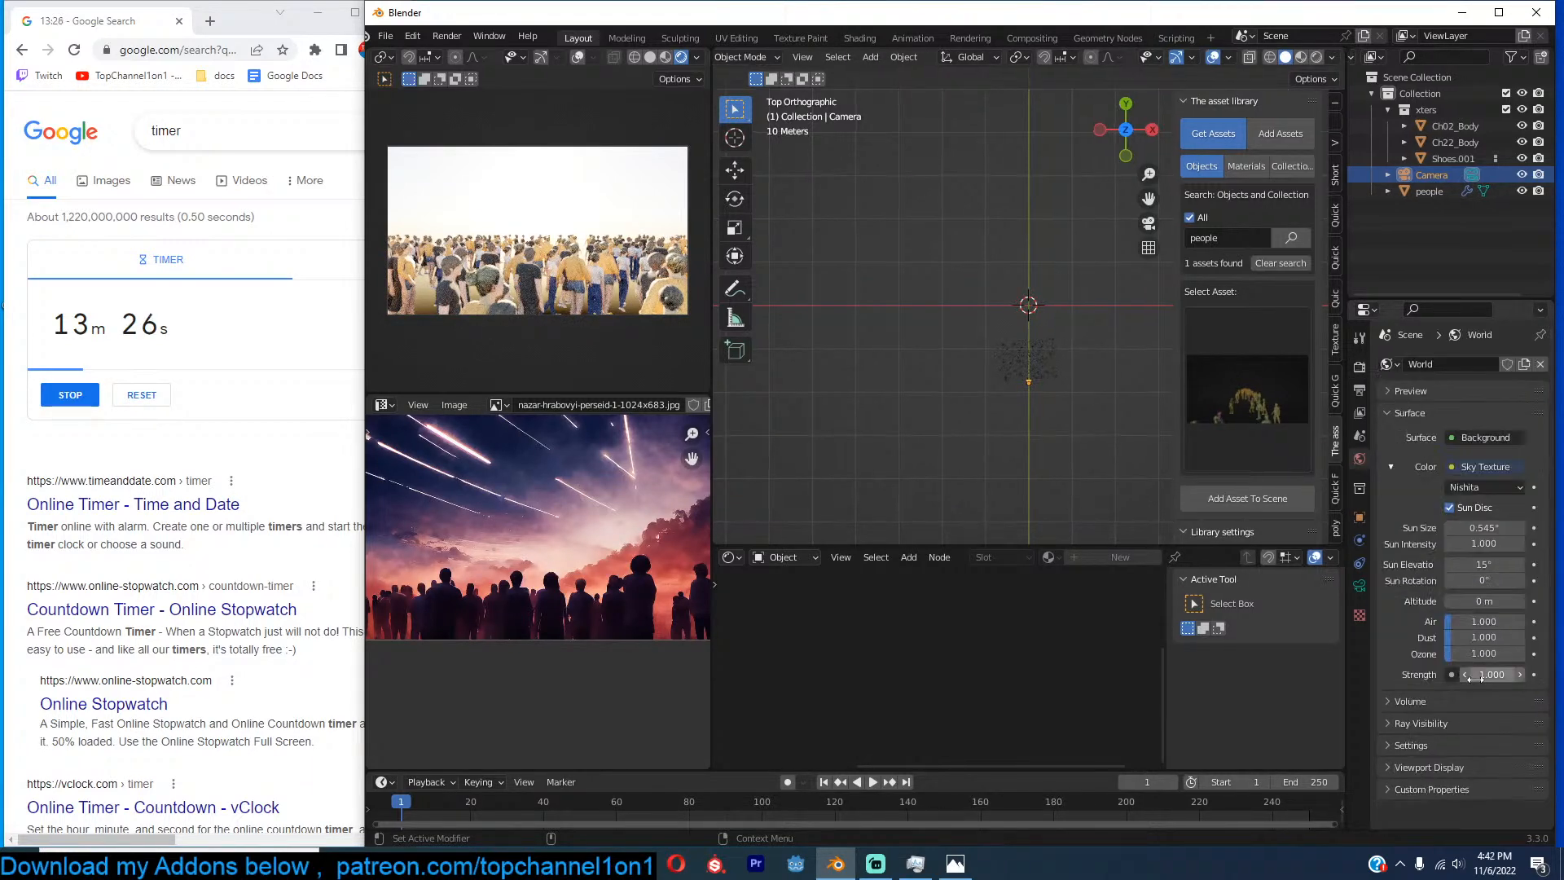
Set the world background strength to 0.05 and raise the sky texture's ozone to 8.416.
double_click(1481, 675)
type("0.1")
key("Return")
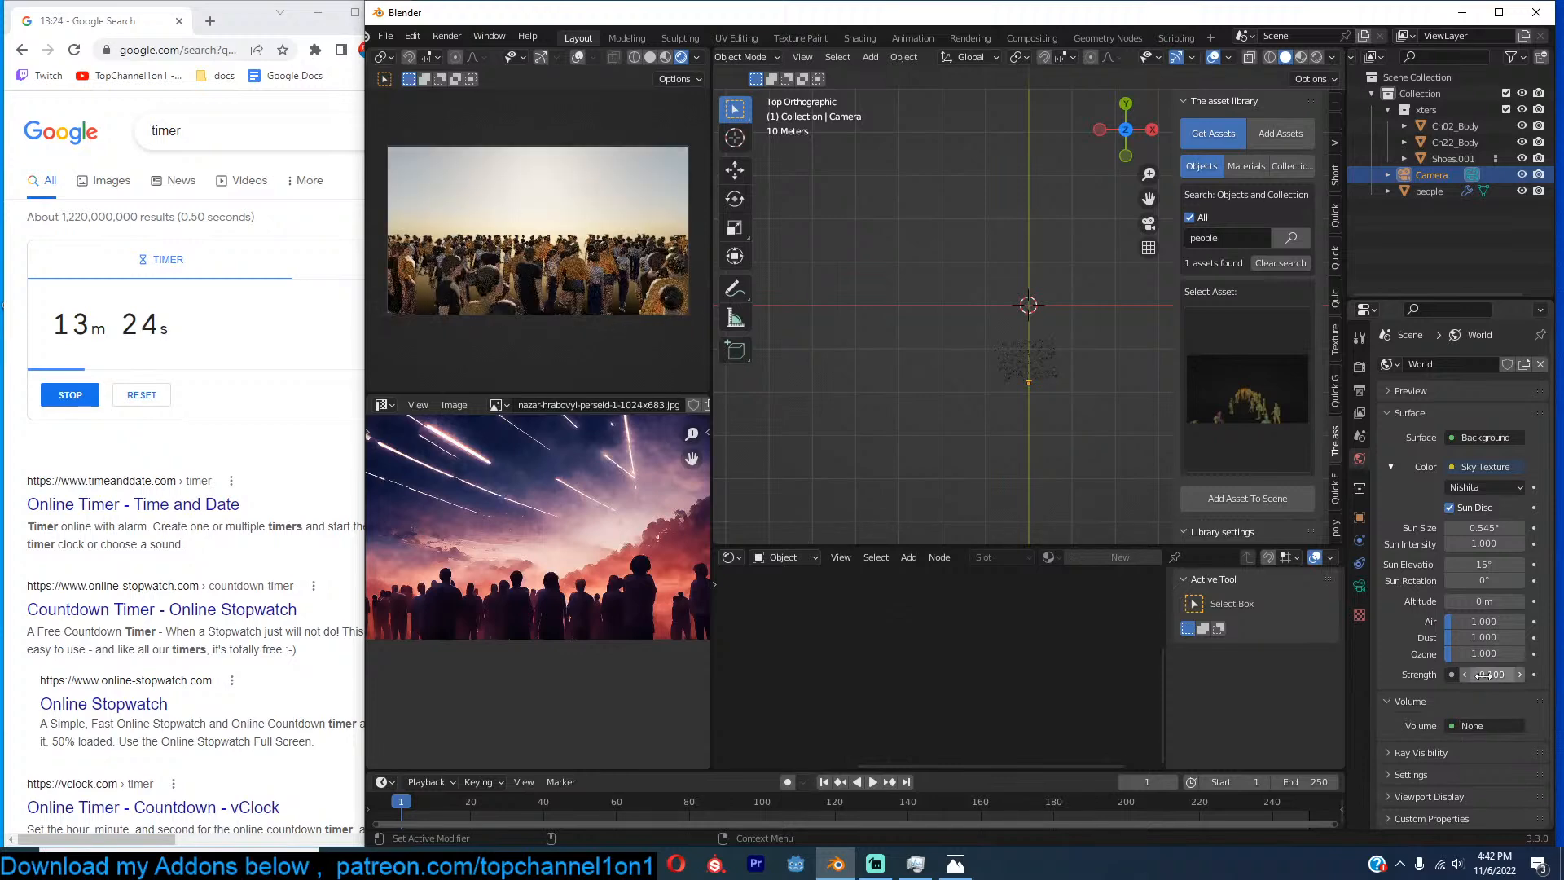
double_click(1481, 673)
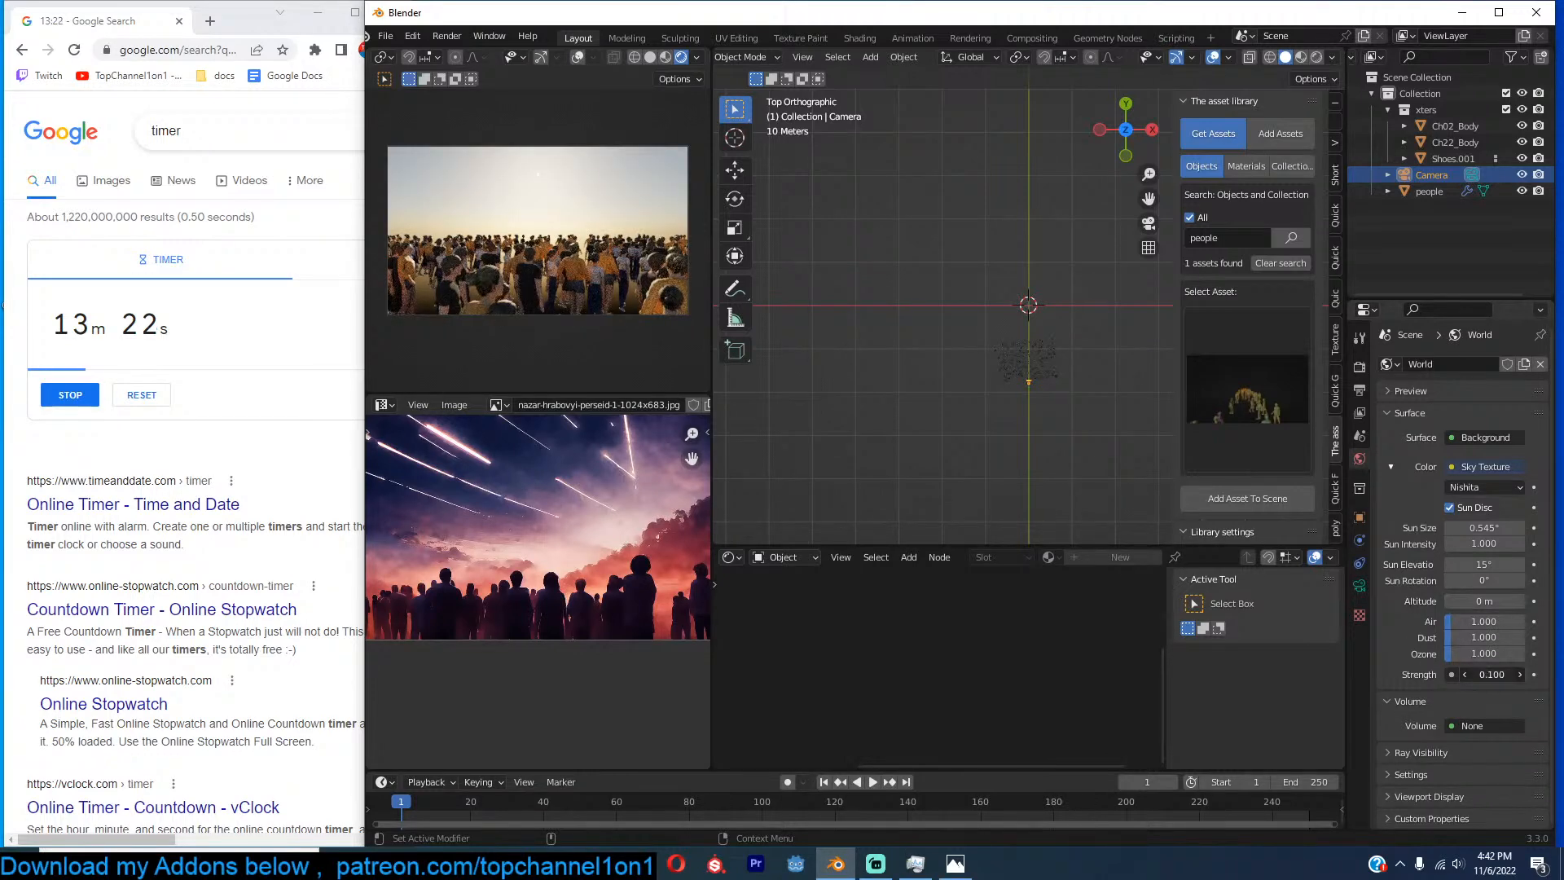
type(".05")
key("Return")
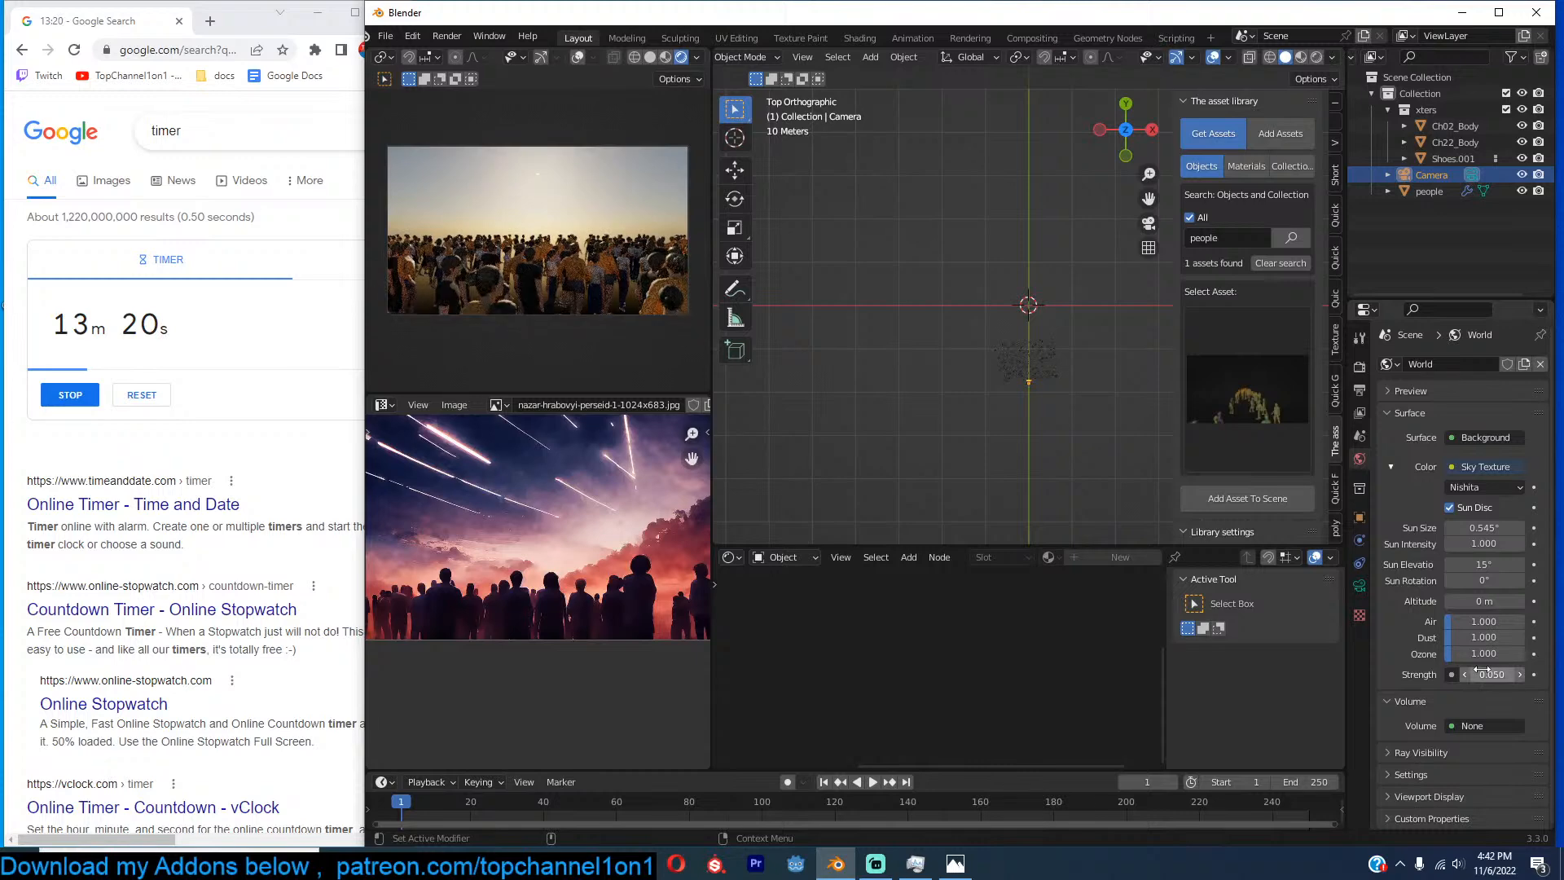
left_click_drag(1462, 659, 1495, 664)
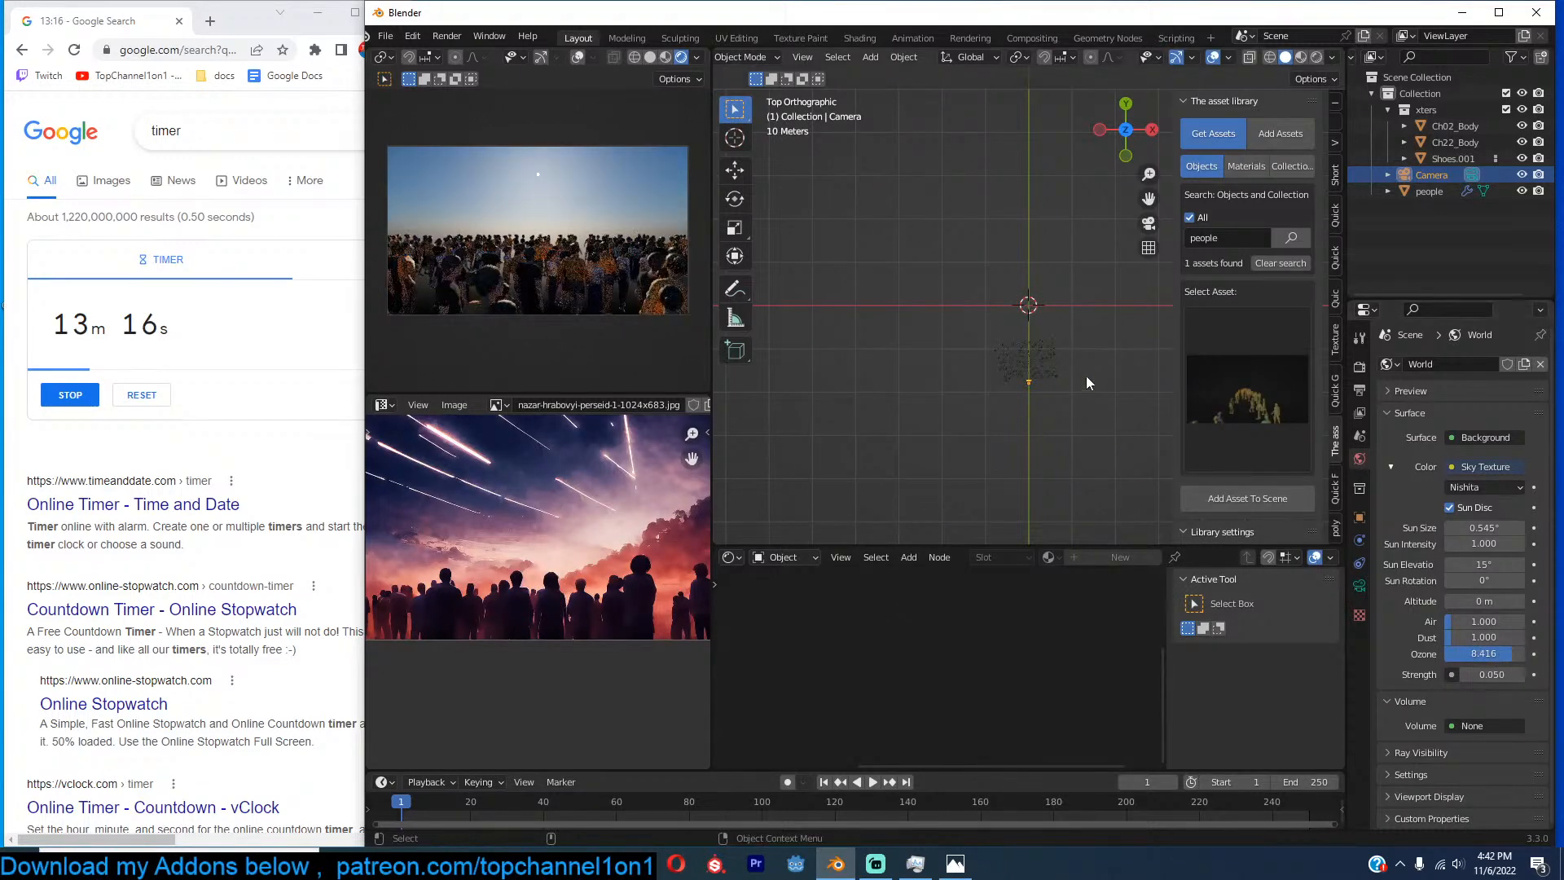
Search the asset library for "ground" and add the grass road path ground asset to the scene.
double_click(1230, 238)
type("ground")
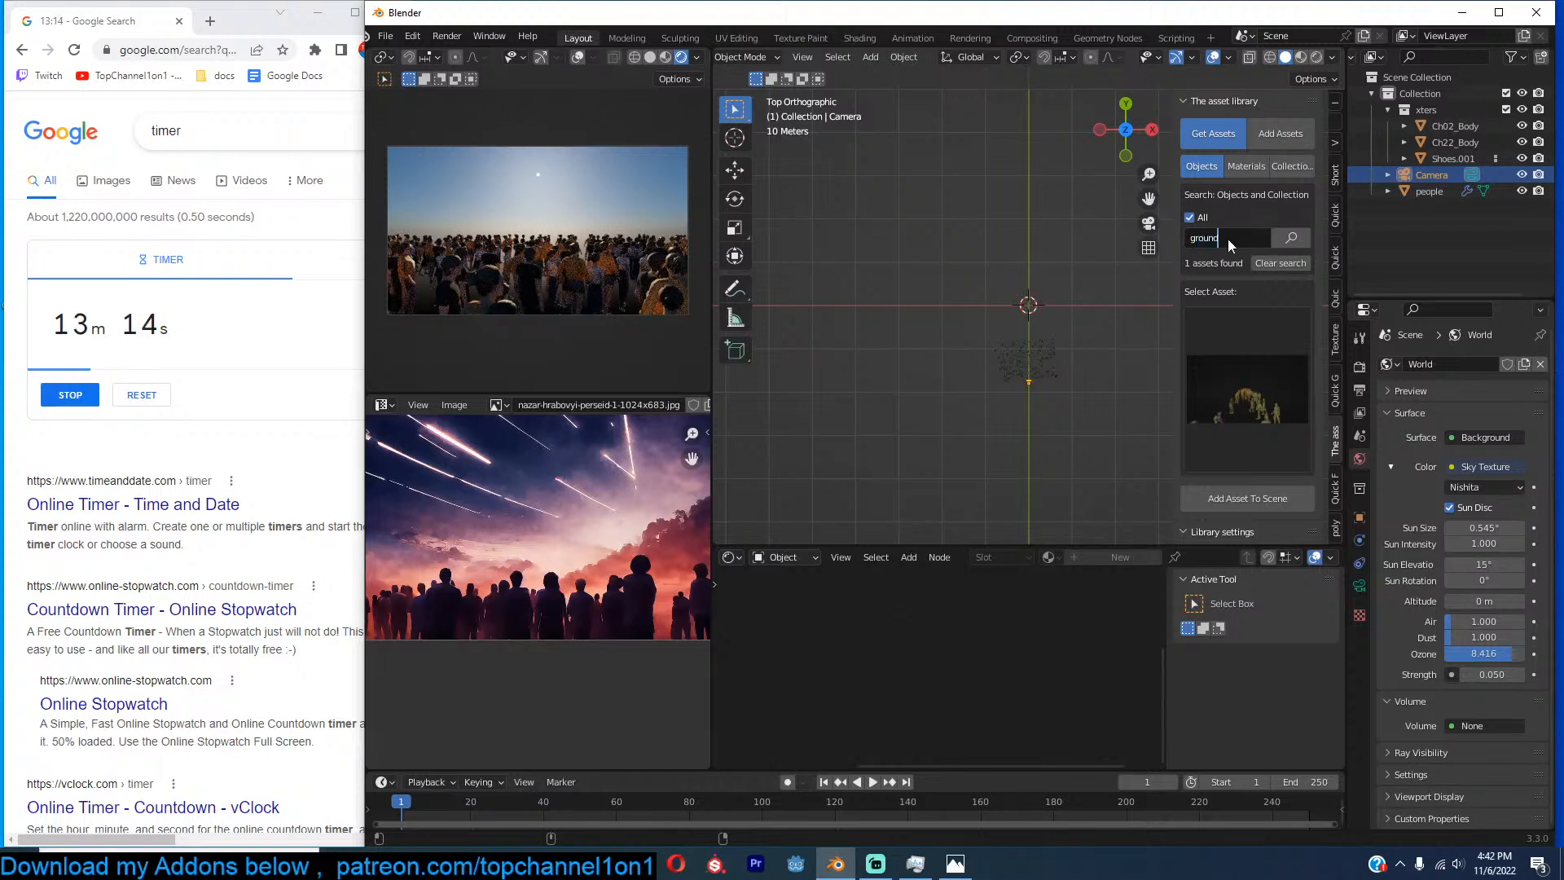
key("Return")
left_click(1223, 353)
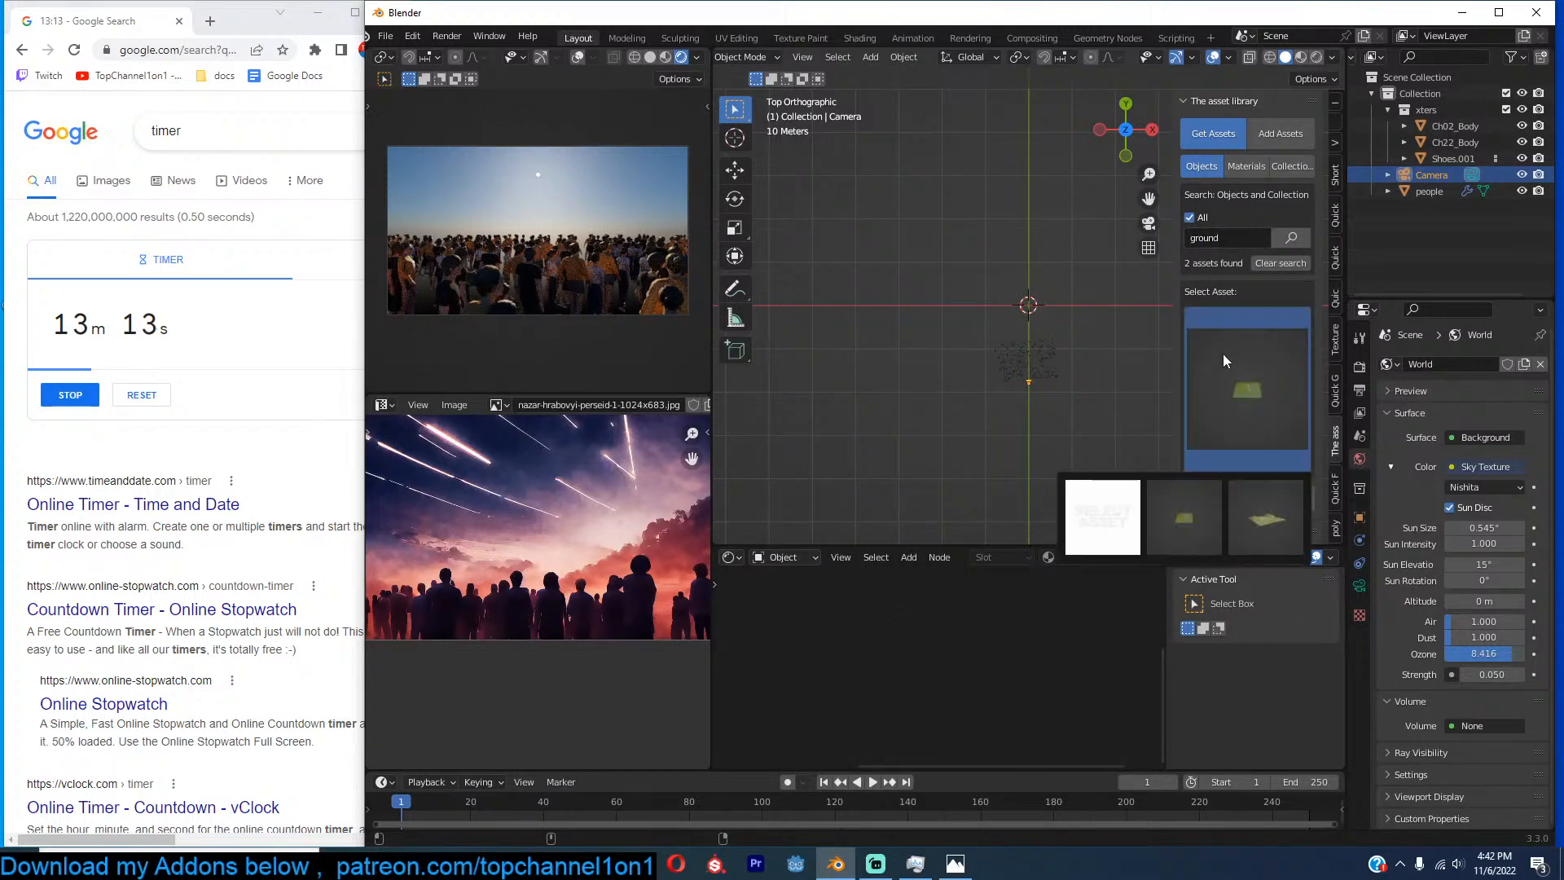
left_click(1202, 511)
left_click(1247, 498)
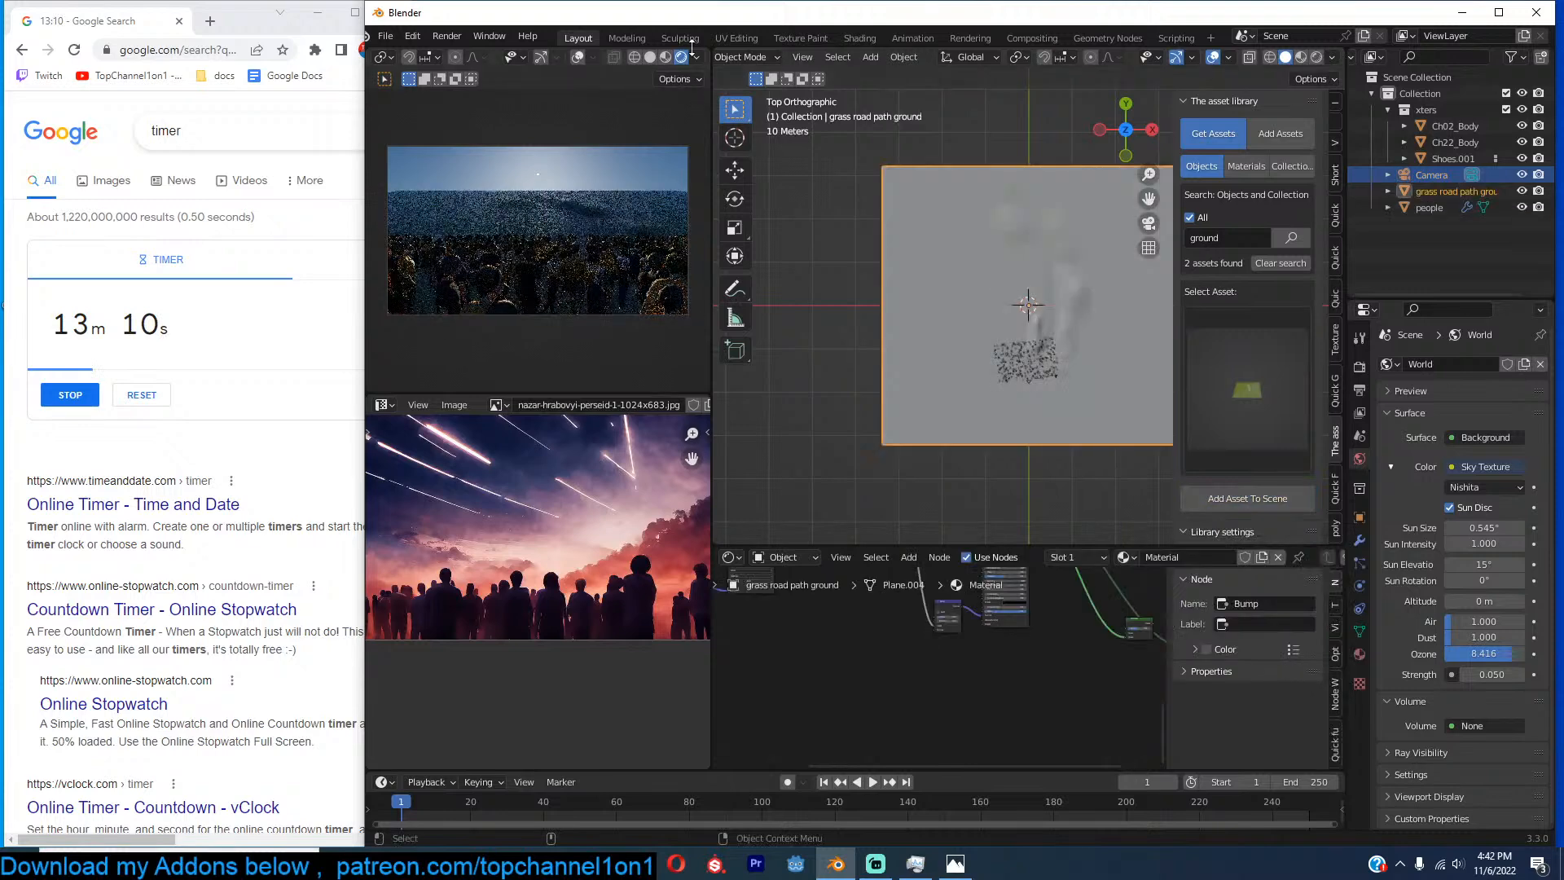
Pause the rendered preview, shrink the ground to a square around the crowd, and apply its transform.
scroll(694, 58, "down", 2)
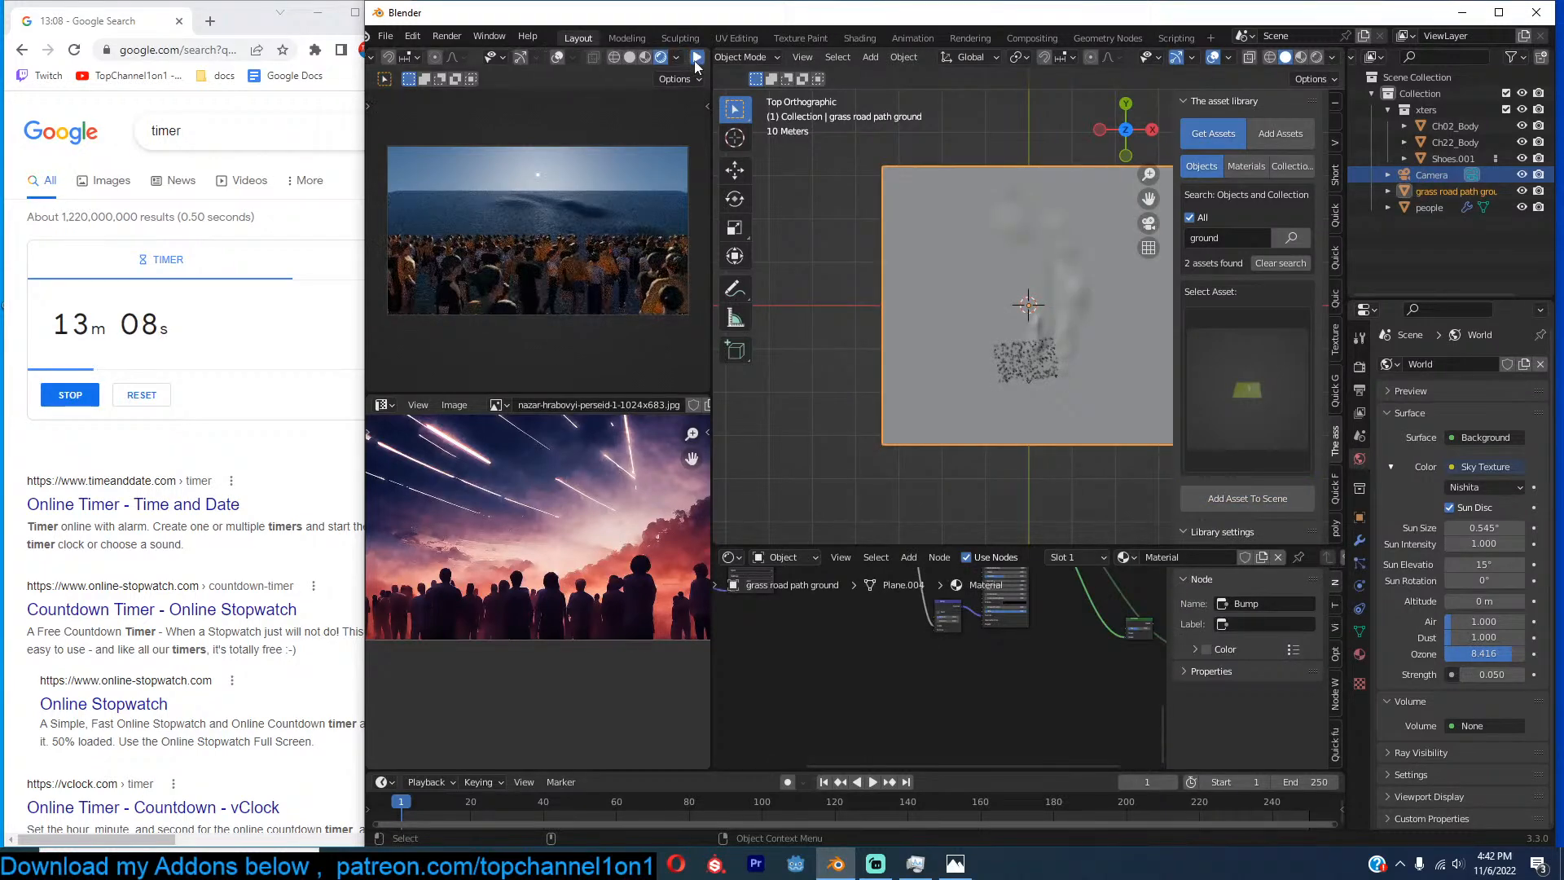
key("s")
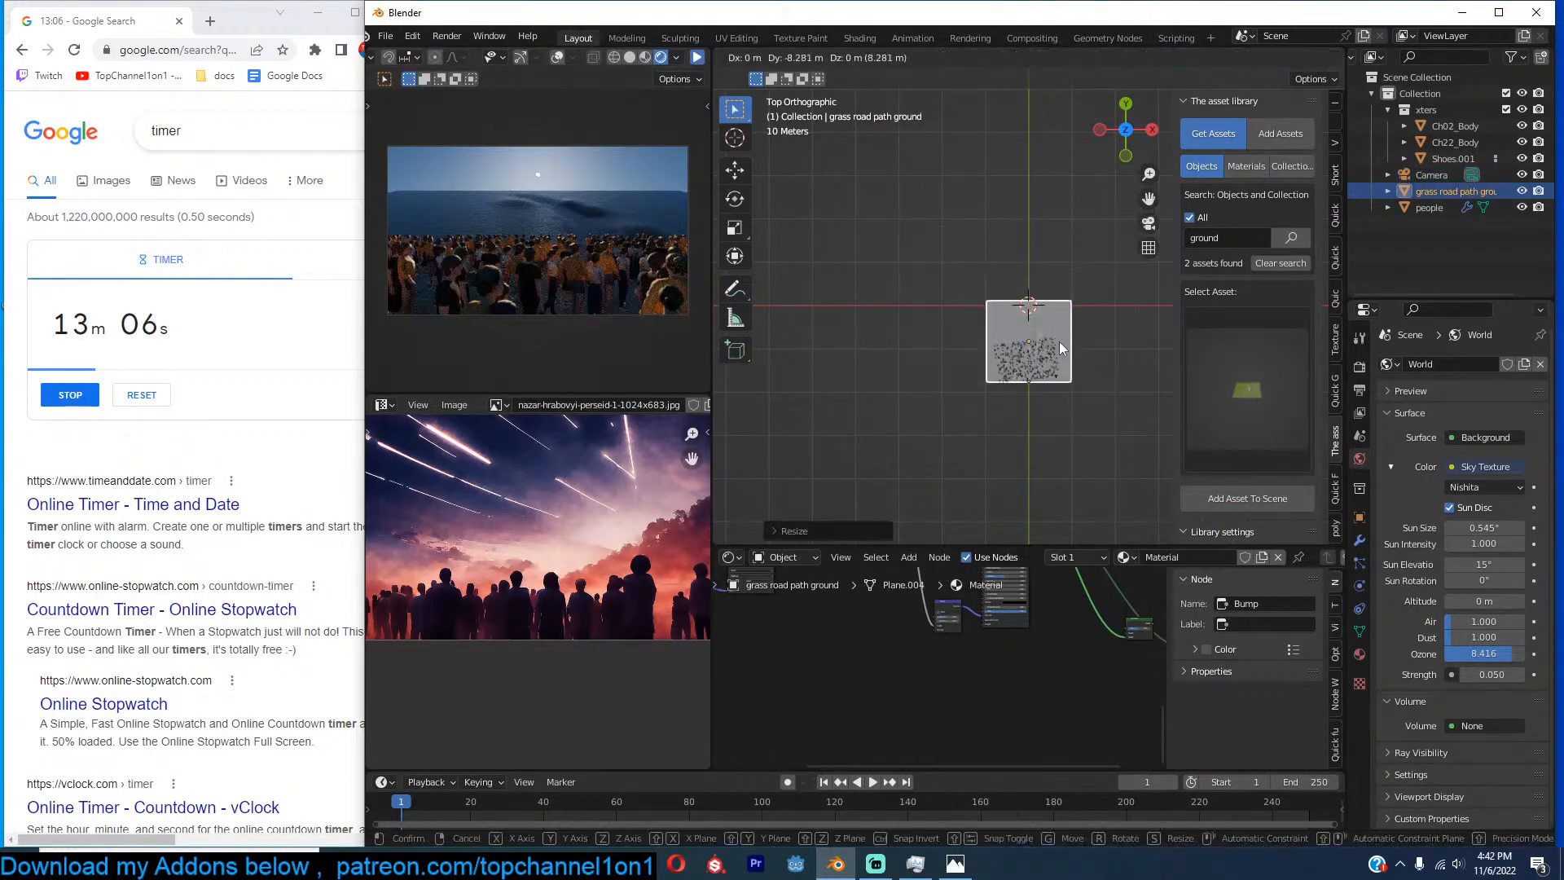
left_click(1078, 343)
key("ctrl+a")
left_click(1068, 360)
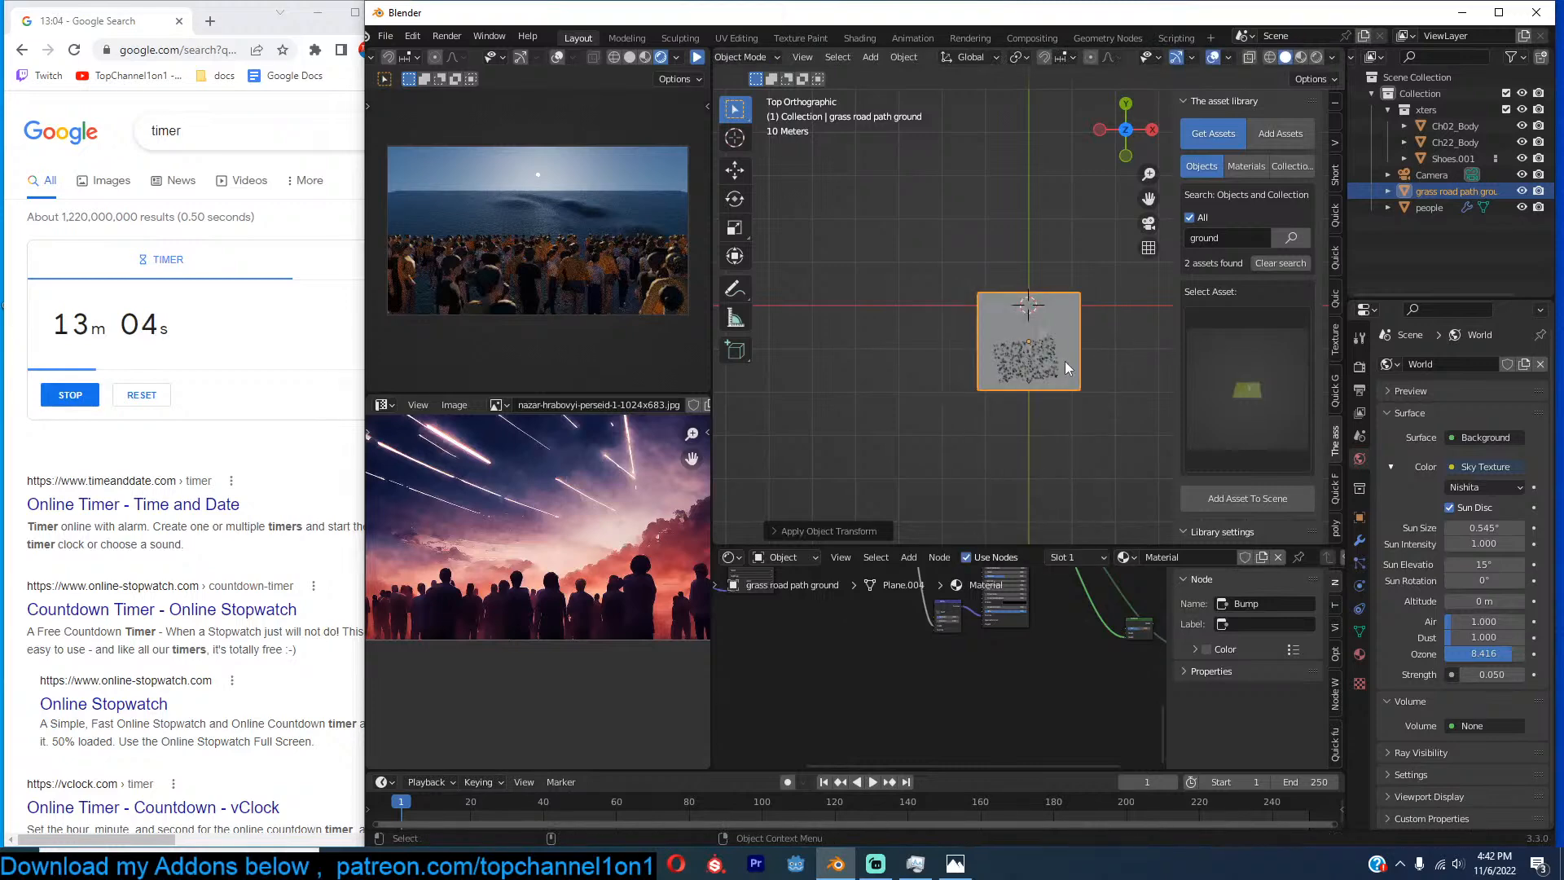
Resume the rendered preview and stretch the ground along the X axis.
left_click(697, 58)
key("s")
key("x")
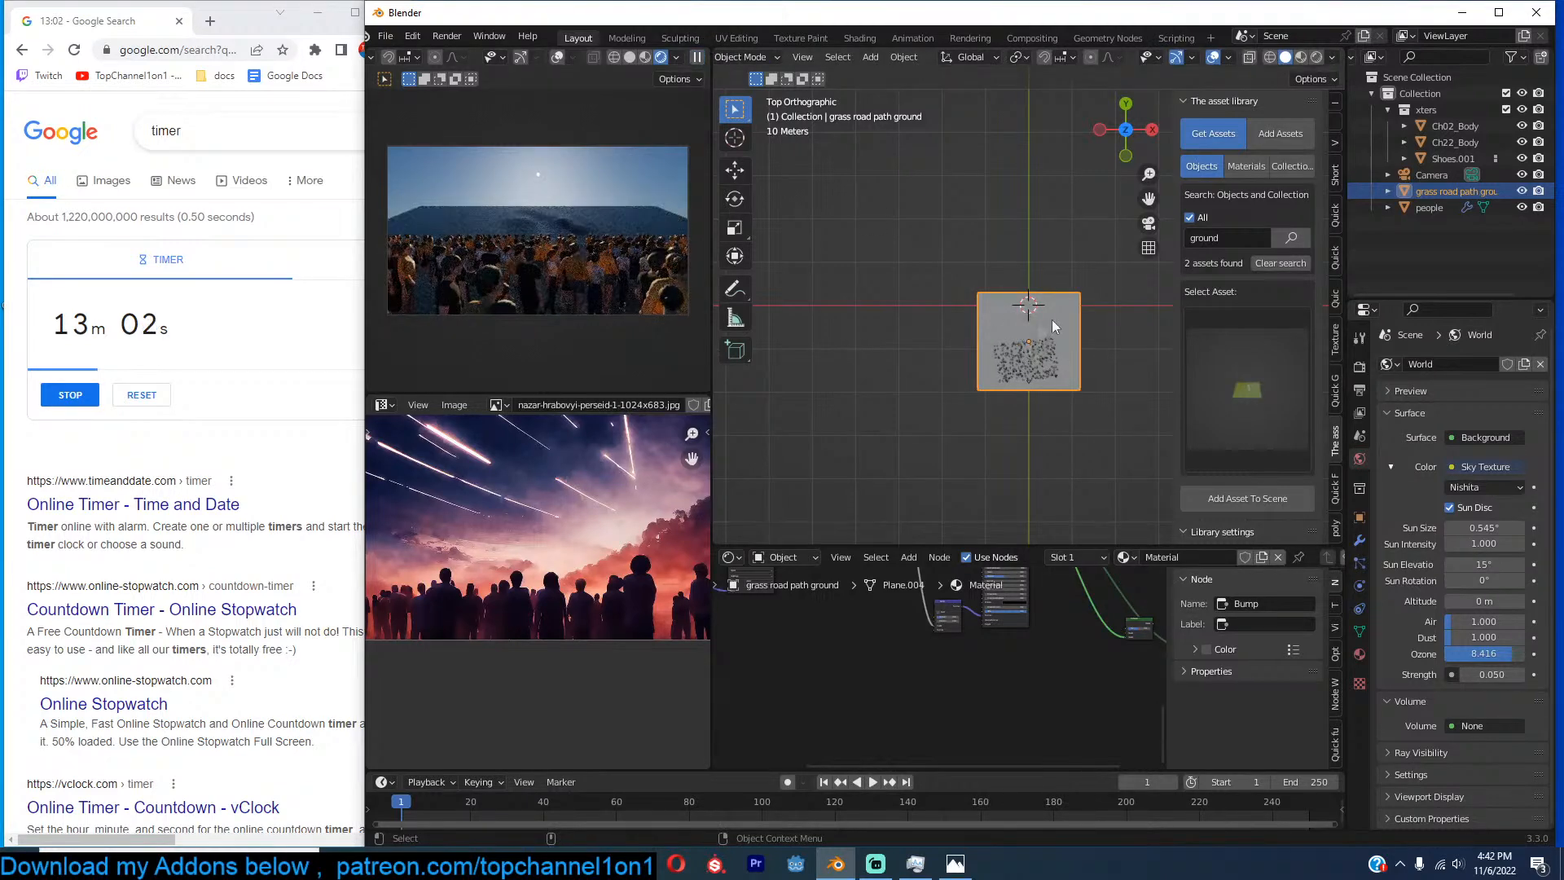
left_click(1125, 321)
Clear the ground's rotation and, in right view, move it directly under the crowd's feet.
key("KP_0")
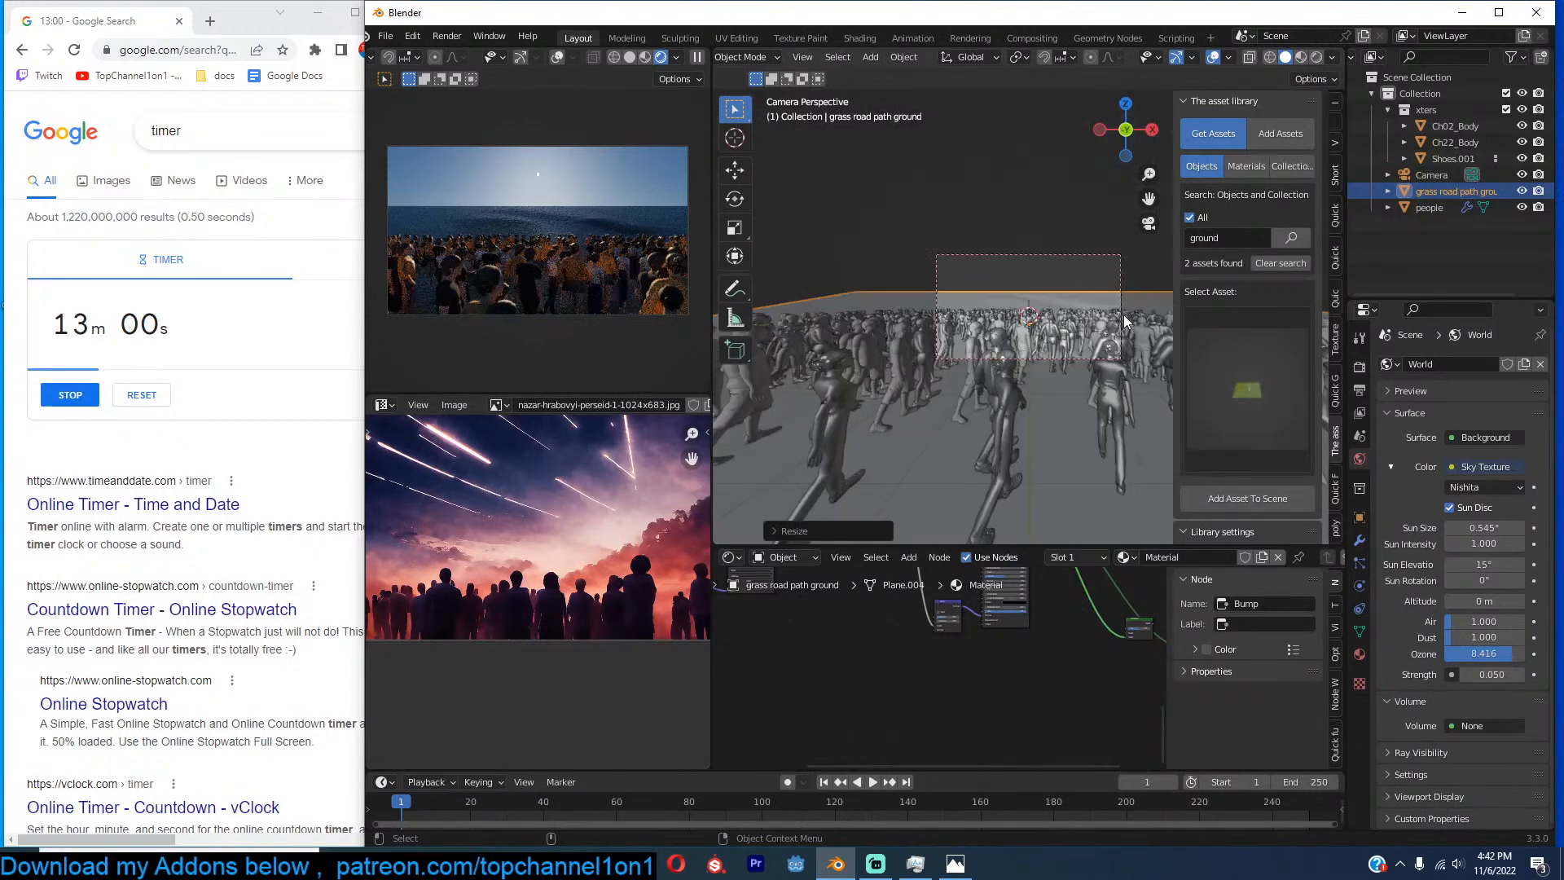
key("KP_3")
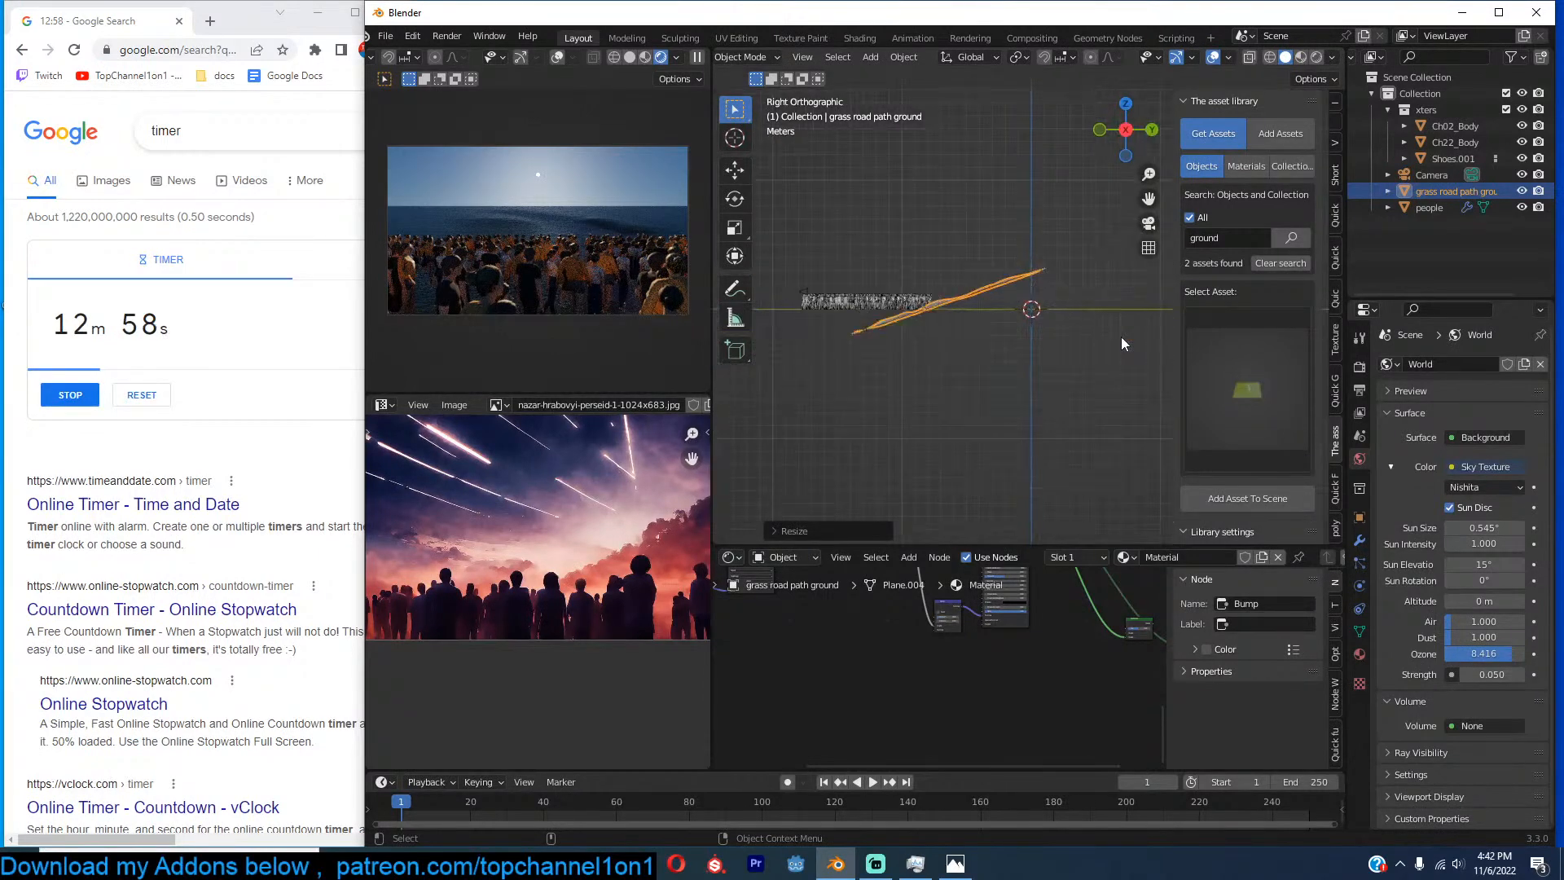
key("alt+r")
key("g")
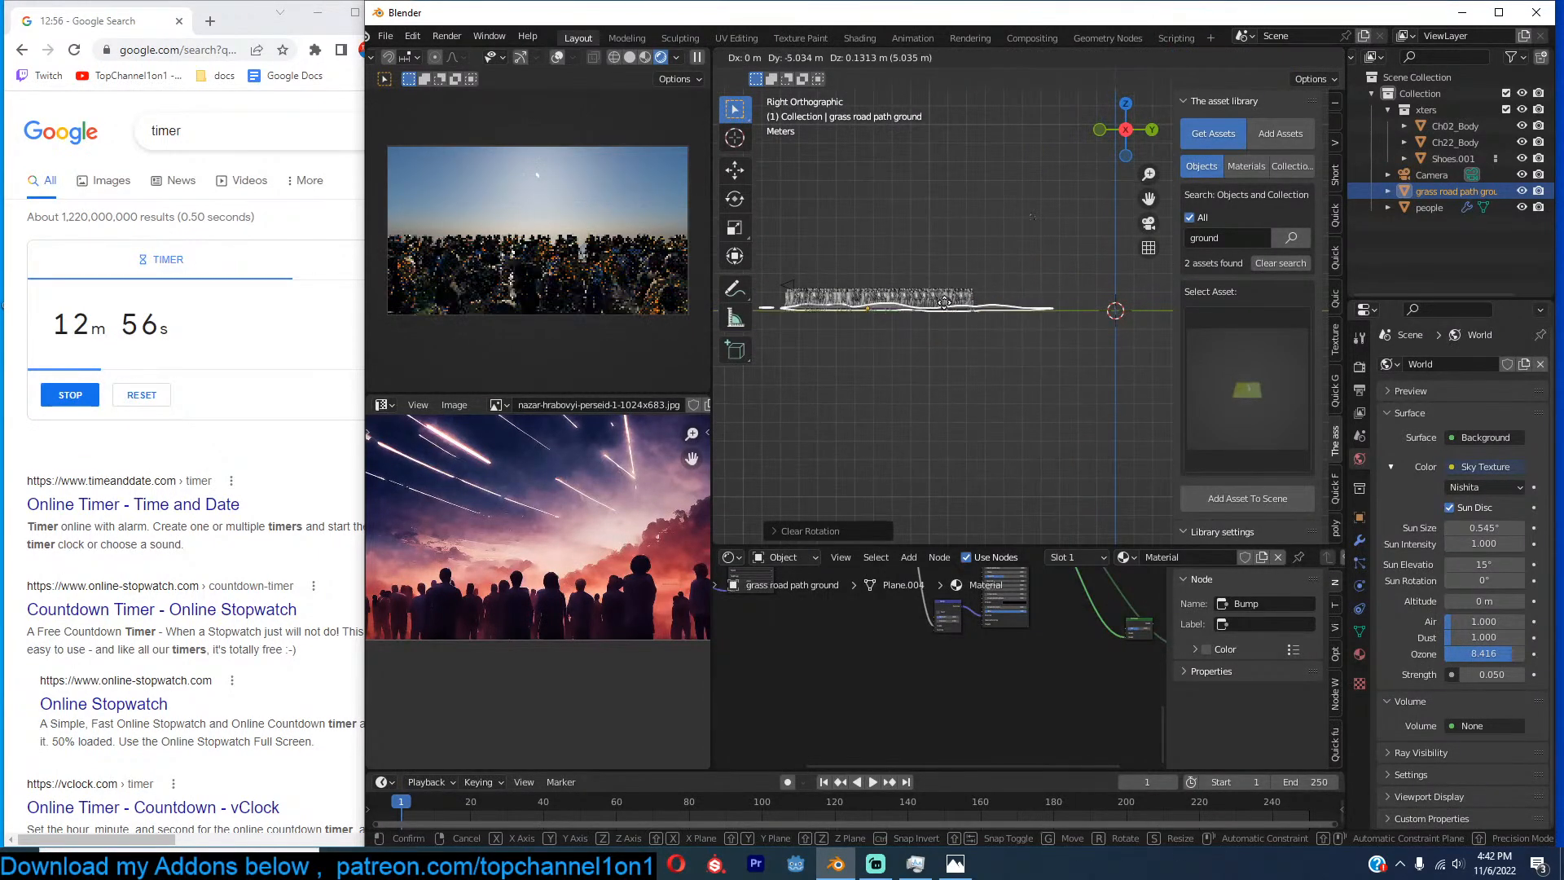
left_click(932, 316)
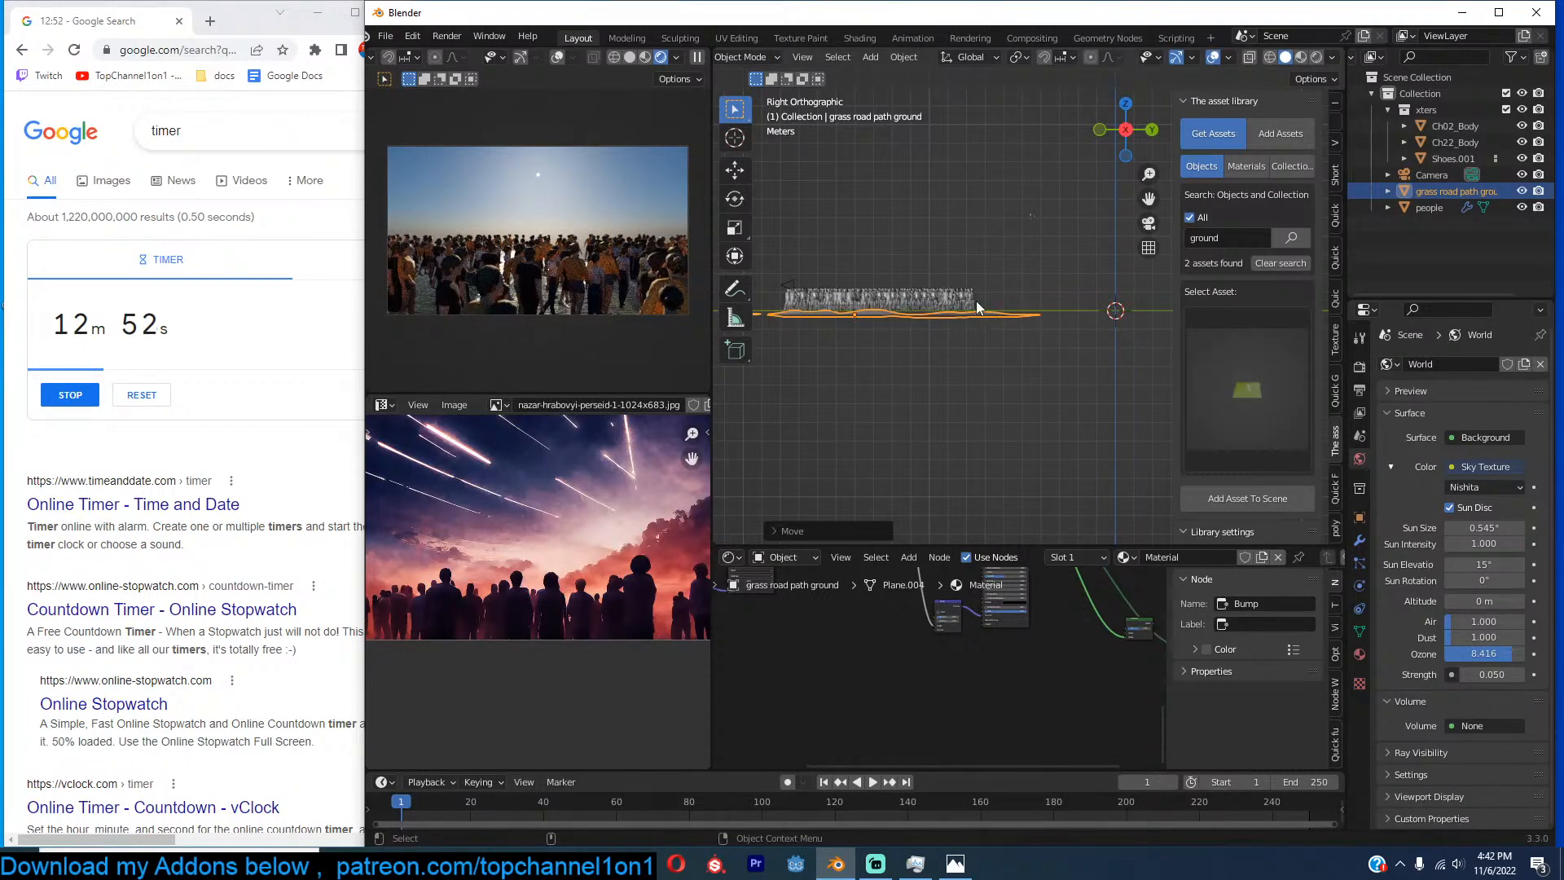
From the camera view, tilt the camera and move it closer into the crowd, so the nearest people appear large as in the reference.
scroll(491, 605, "down", 2)
scroll(511, 597, "up", 1)
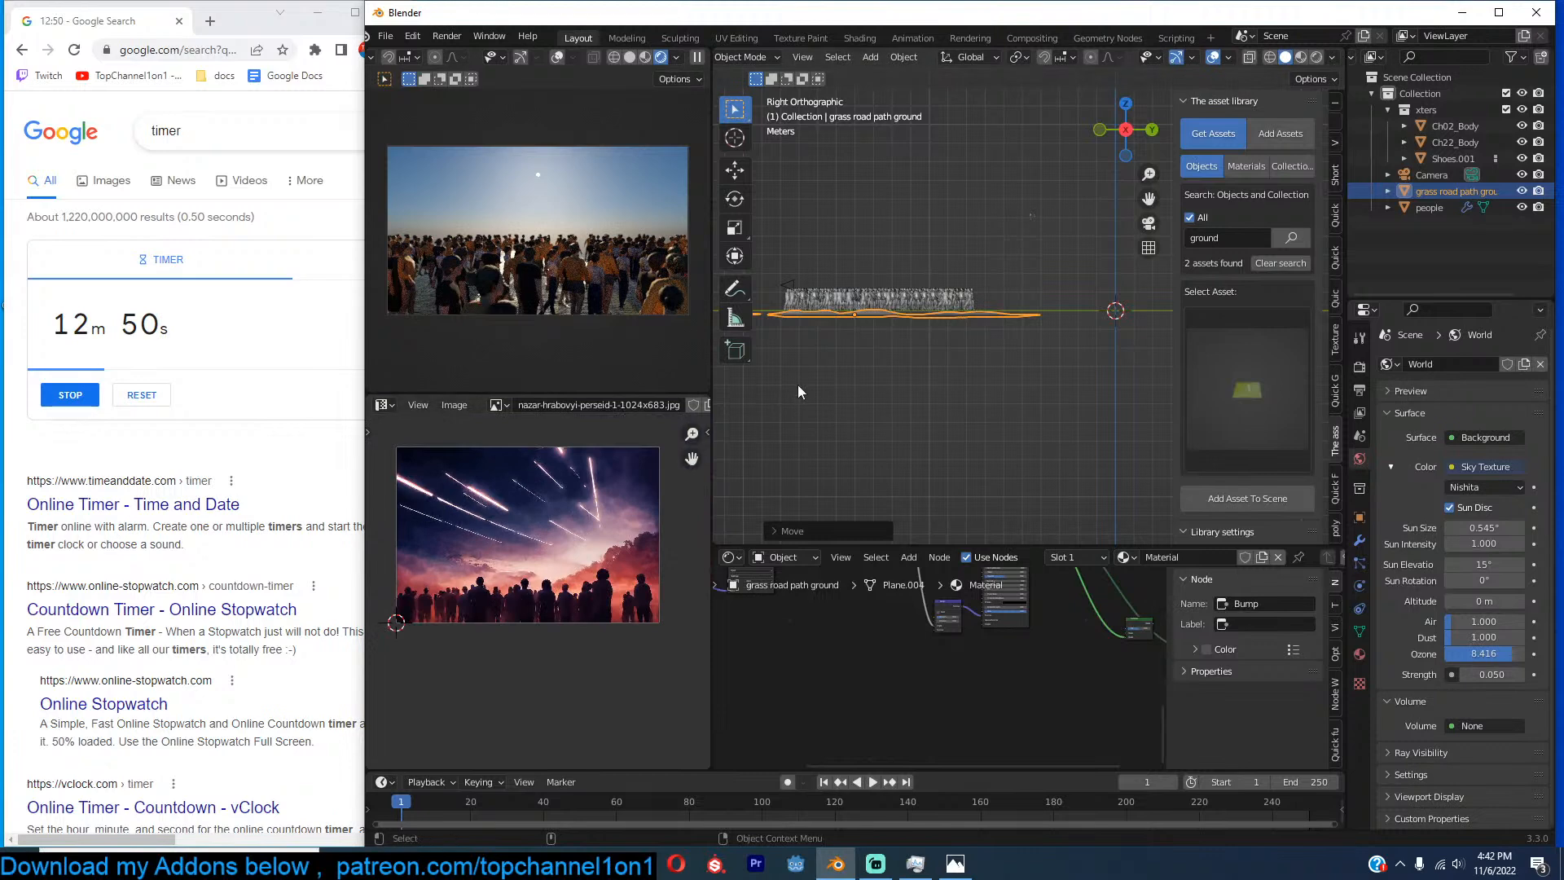
key("KP_0")
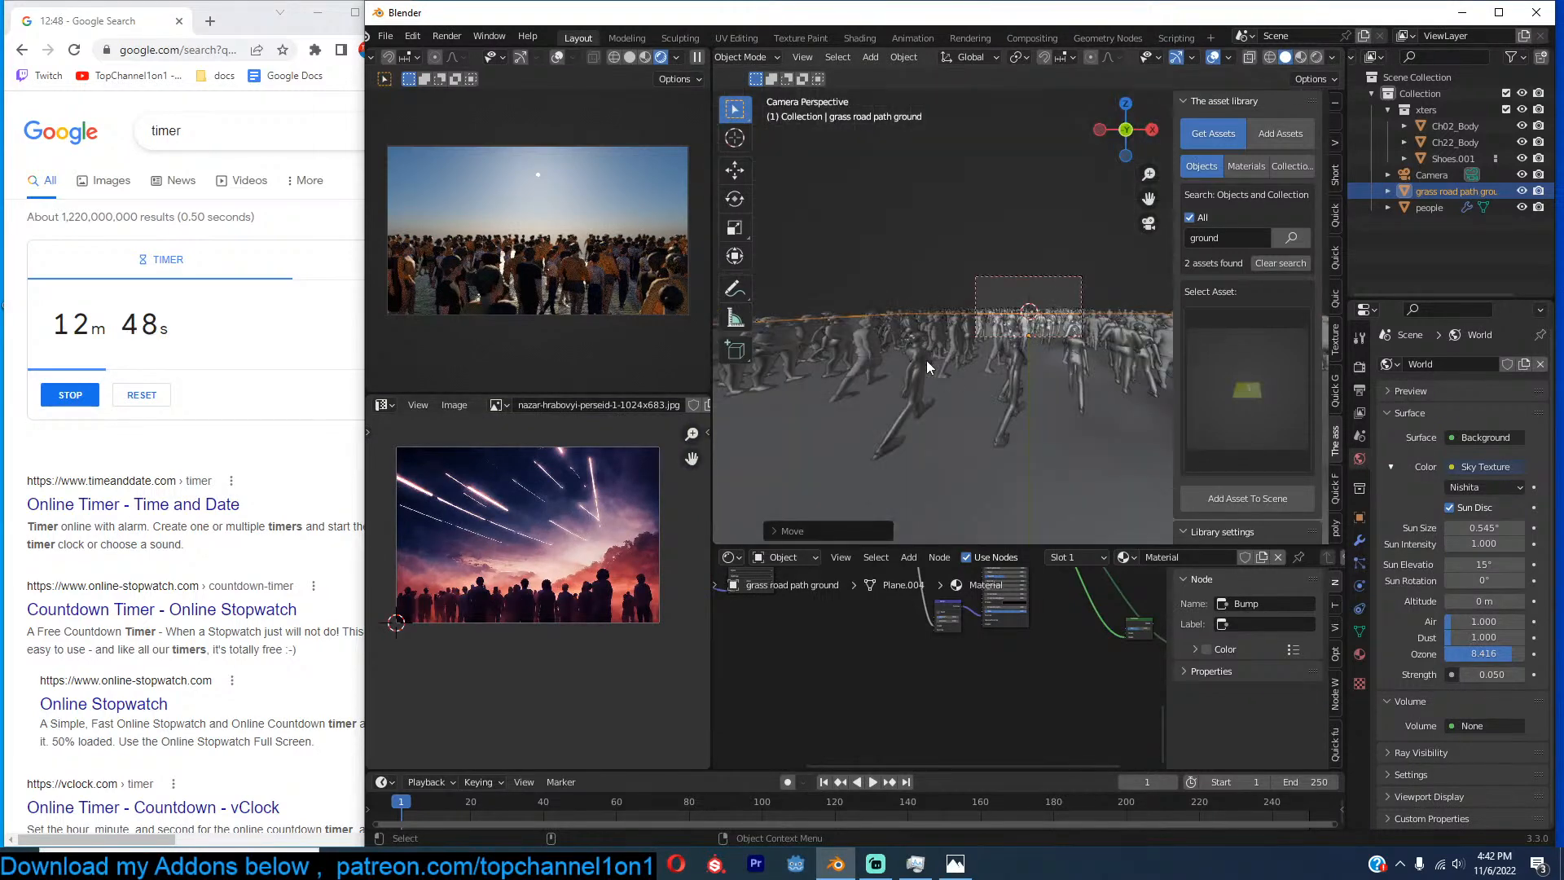
left_click(1039, 280)
left_click(1039, 280)
key("g")
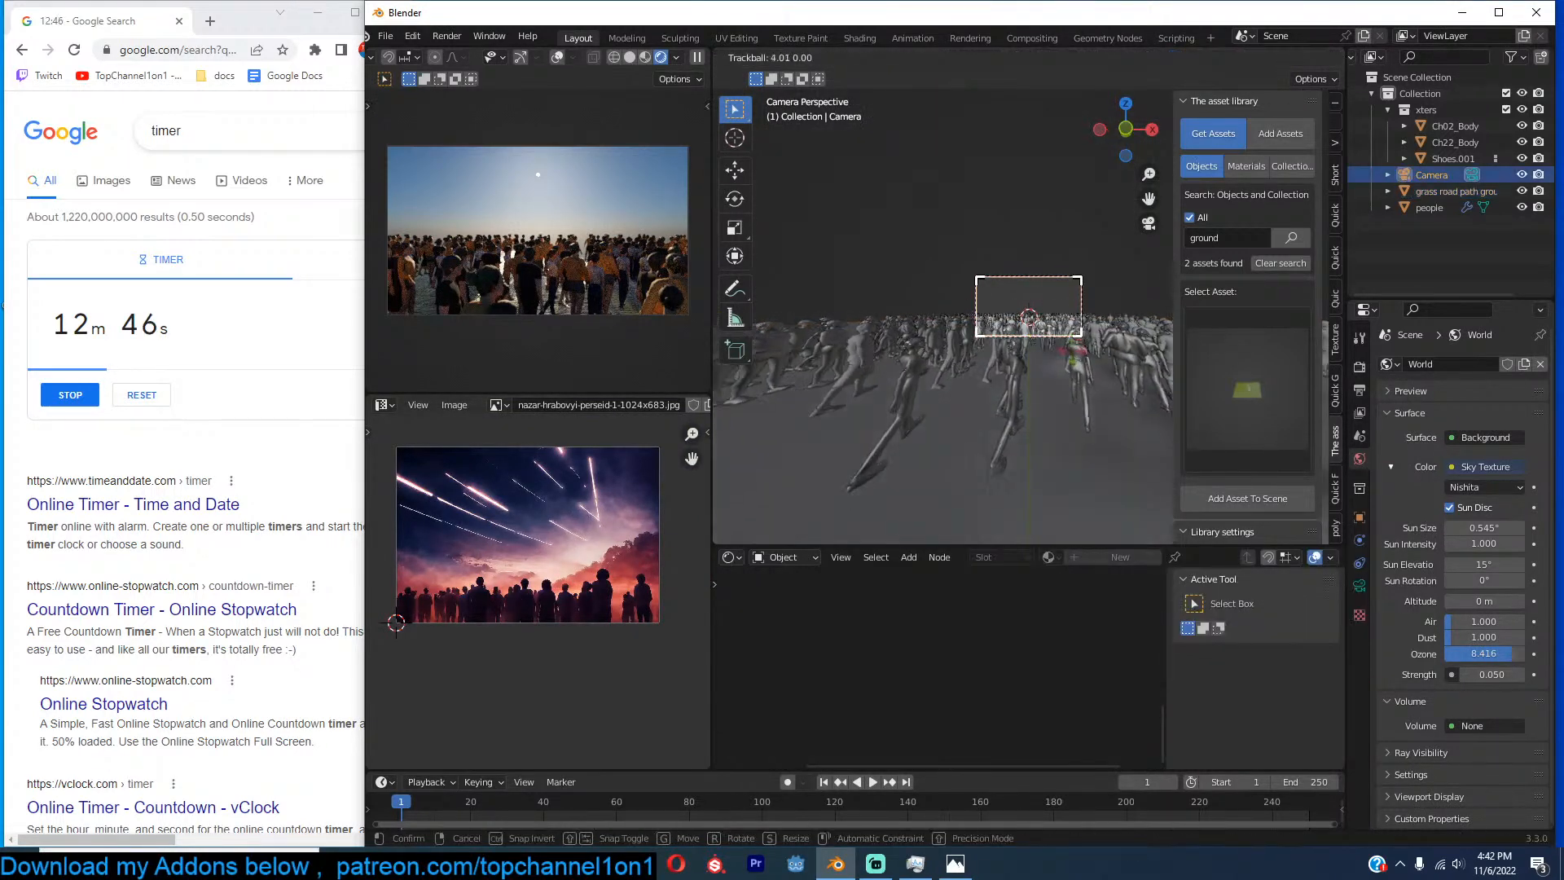
left_click(1072, 367)
key("g")
left_click(1073, 362)
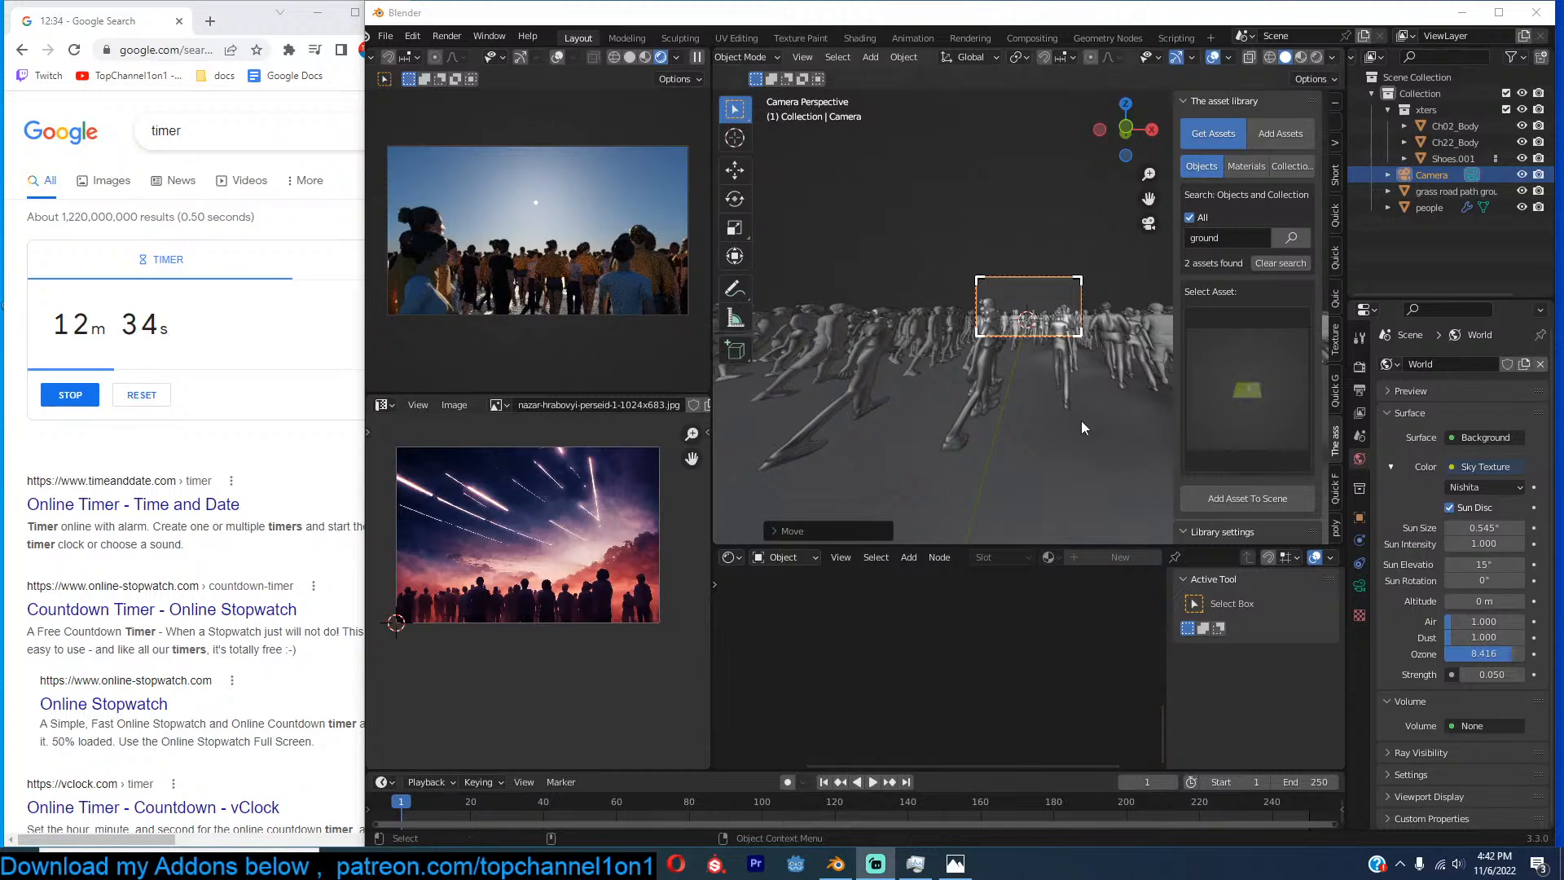
scroll(890, 443, "up", 1)
scroll(889, 443, "up", 3)
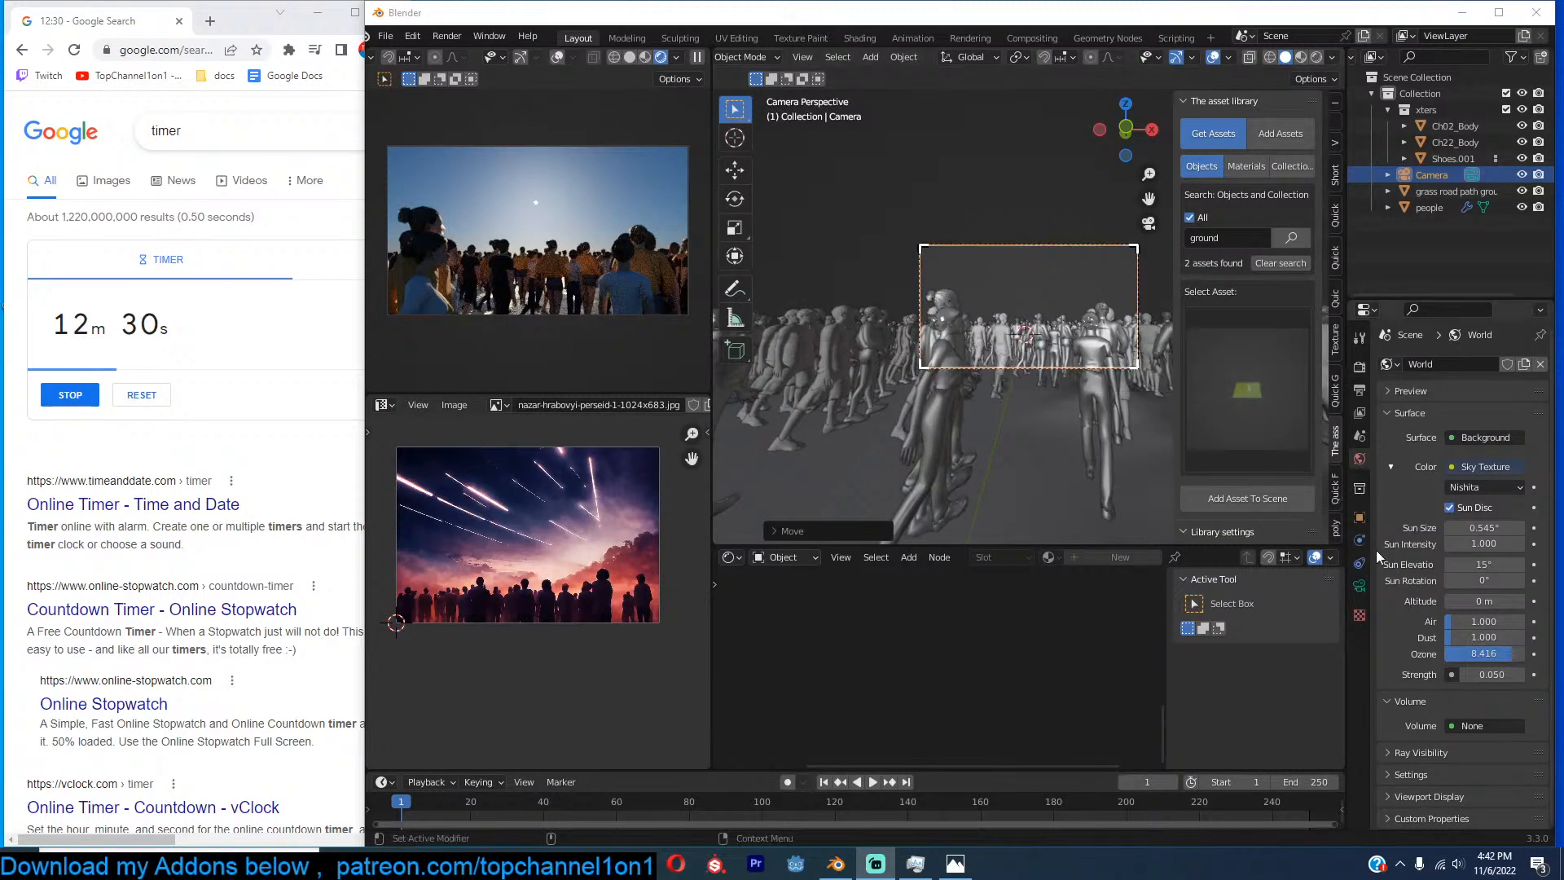
Set the sky texture's sun elevation to 1° for a dusk look.
left_click(1476, 566)
type("1")
key("Return")
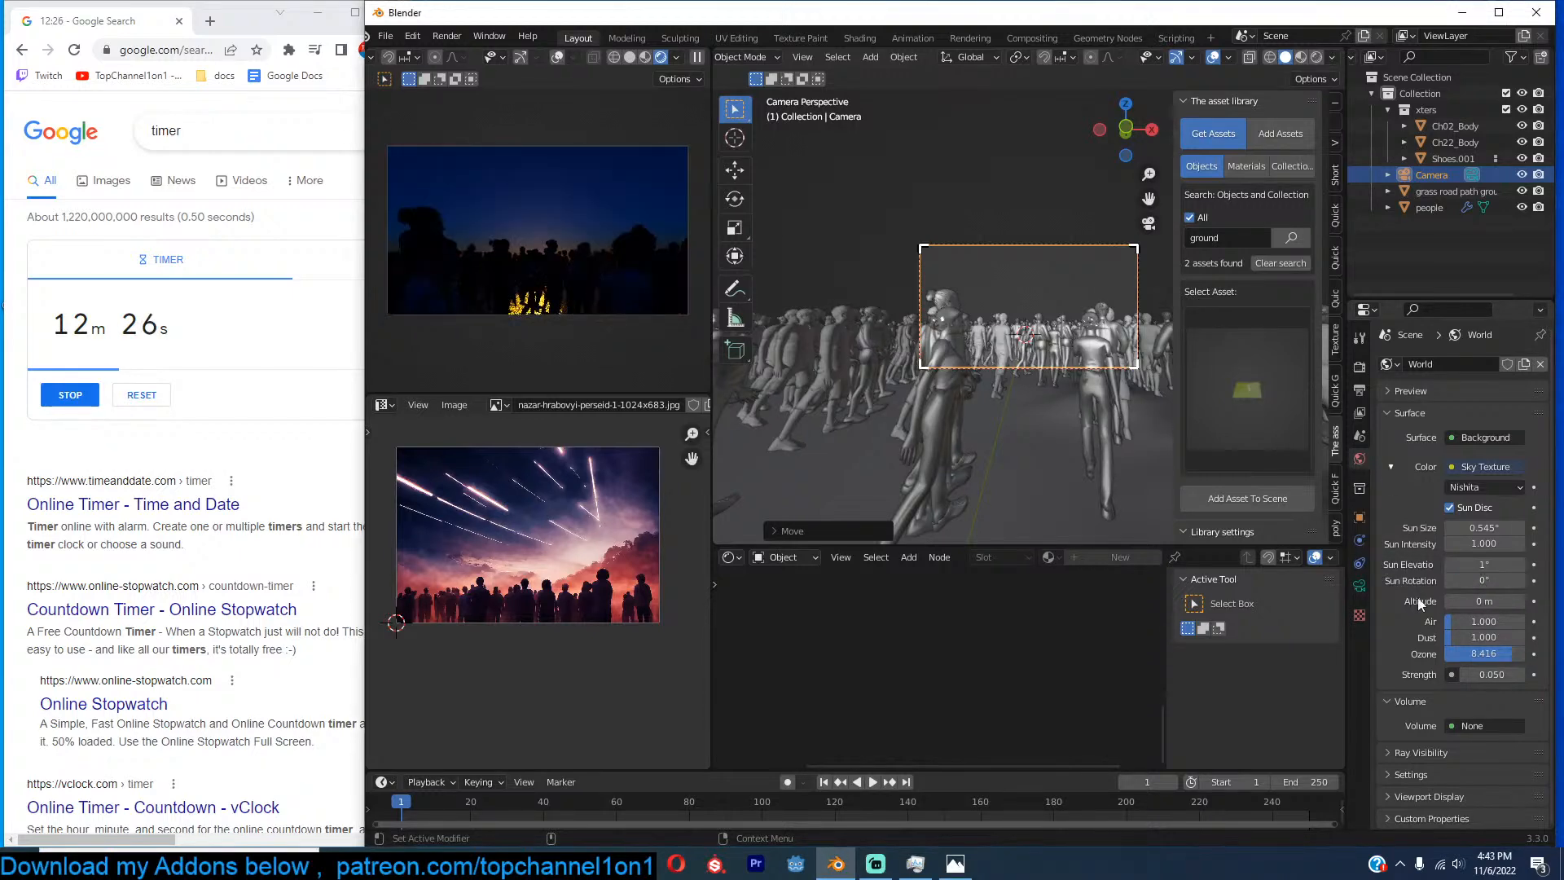
Select the ground and raise the roughness in its Principled BSDF to remove the bright sun reflection.
left_click(1056, 471)
middle_click_drag(1079, 653, 1110, 764)
scroll(978, 655, "up", 4)
scroll(1028, 533, "up", 2)
scroll(994, 622, "up", 1)
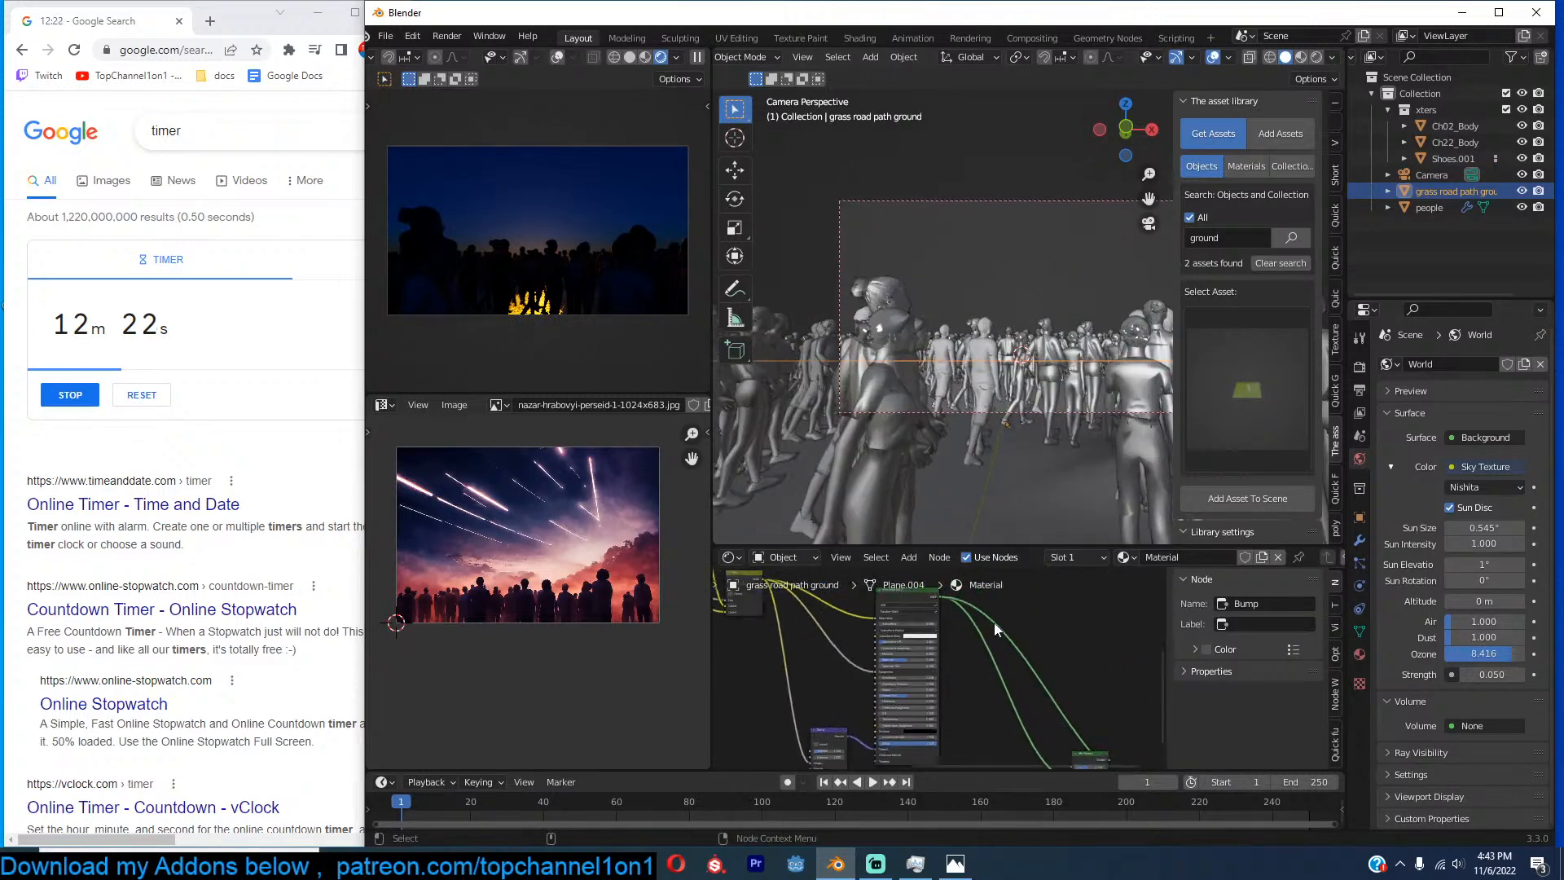
scroll(994, 623, "up", 3)
middle_click_drag(991, 625, 1062, 642)
scroll(953, 709, "up", 4)
left_click_drag(949, 692, 911, 692)
left_click_drag(906, 692, 898, 686)
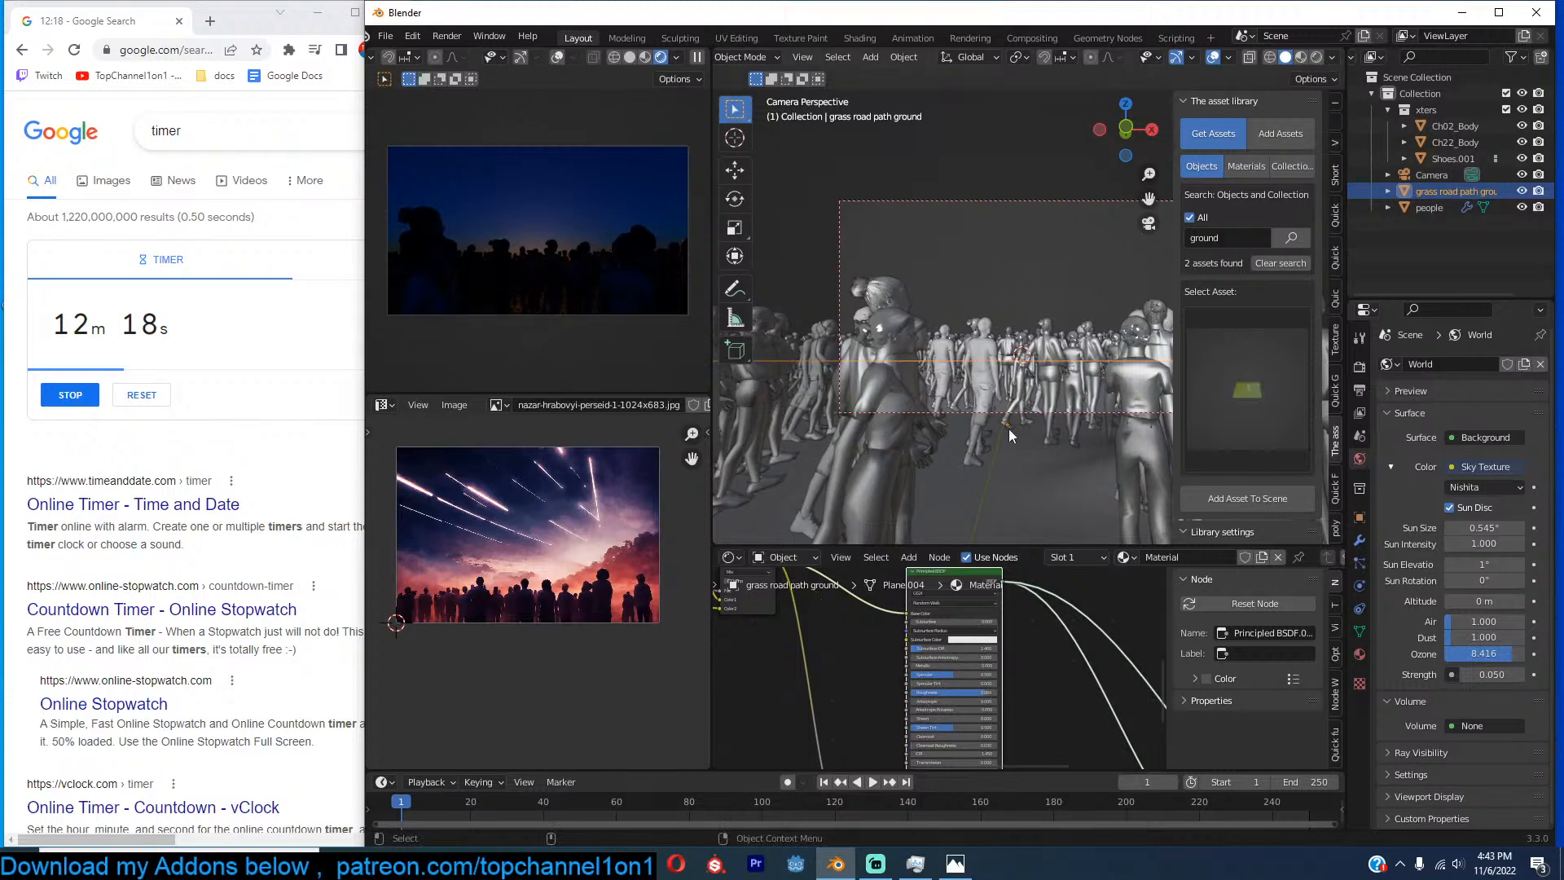
left_click_drag(972, 694, 982, 693)
scroll(570, 623, "up", 1)
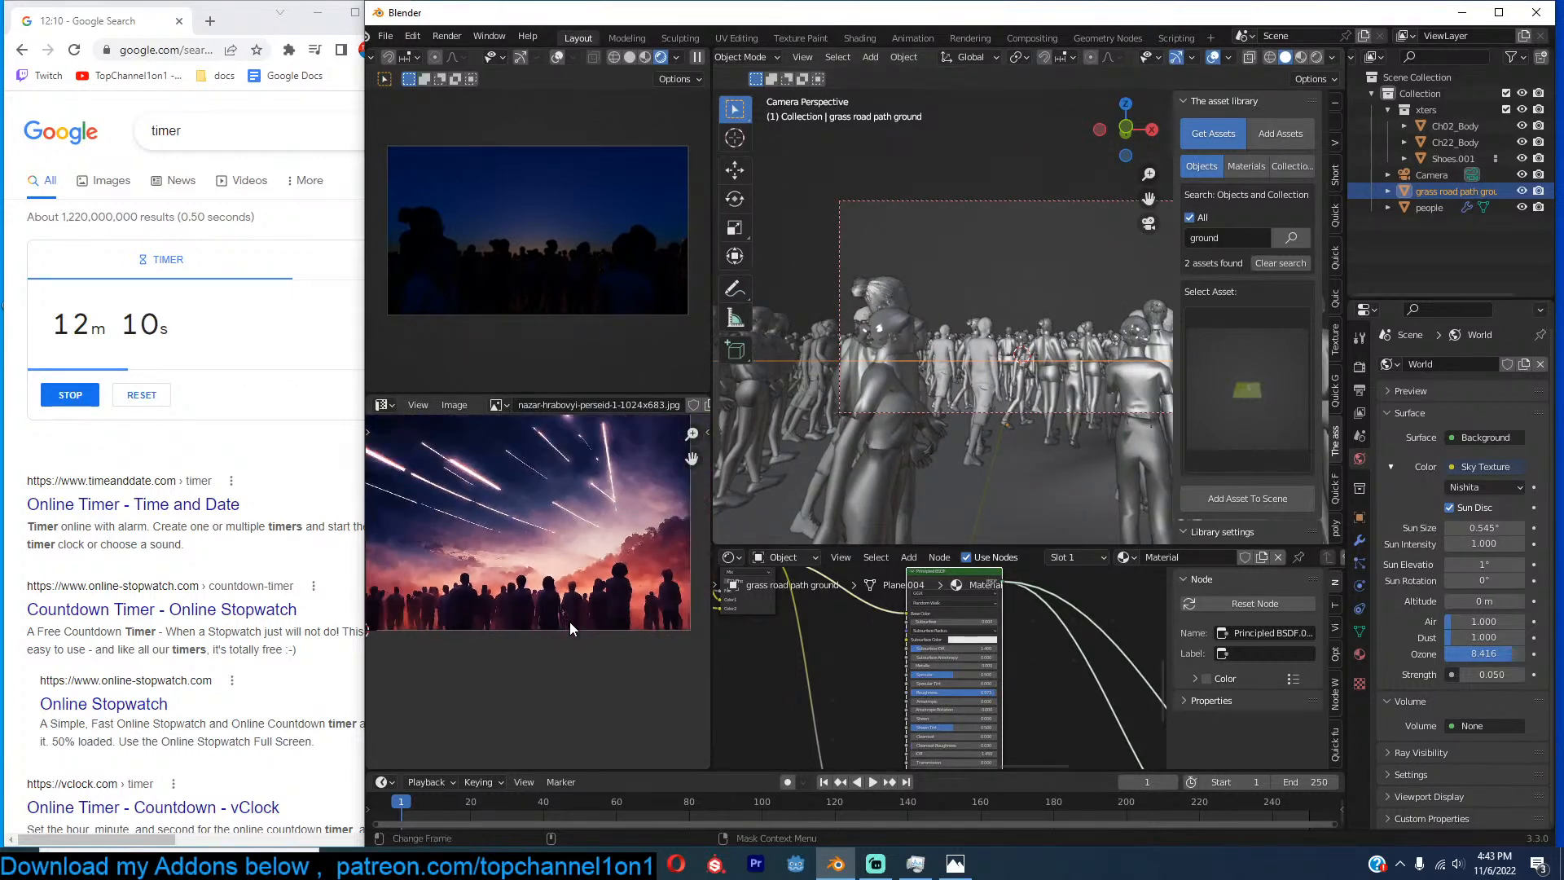
Search the asset library for "cloud" and add the wide cloudscape asset at a 3D cursor placed just above the crowd.
left_click(1240, 237)
type("cloud")
key("Return")
left_click(1244, 312)
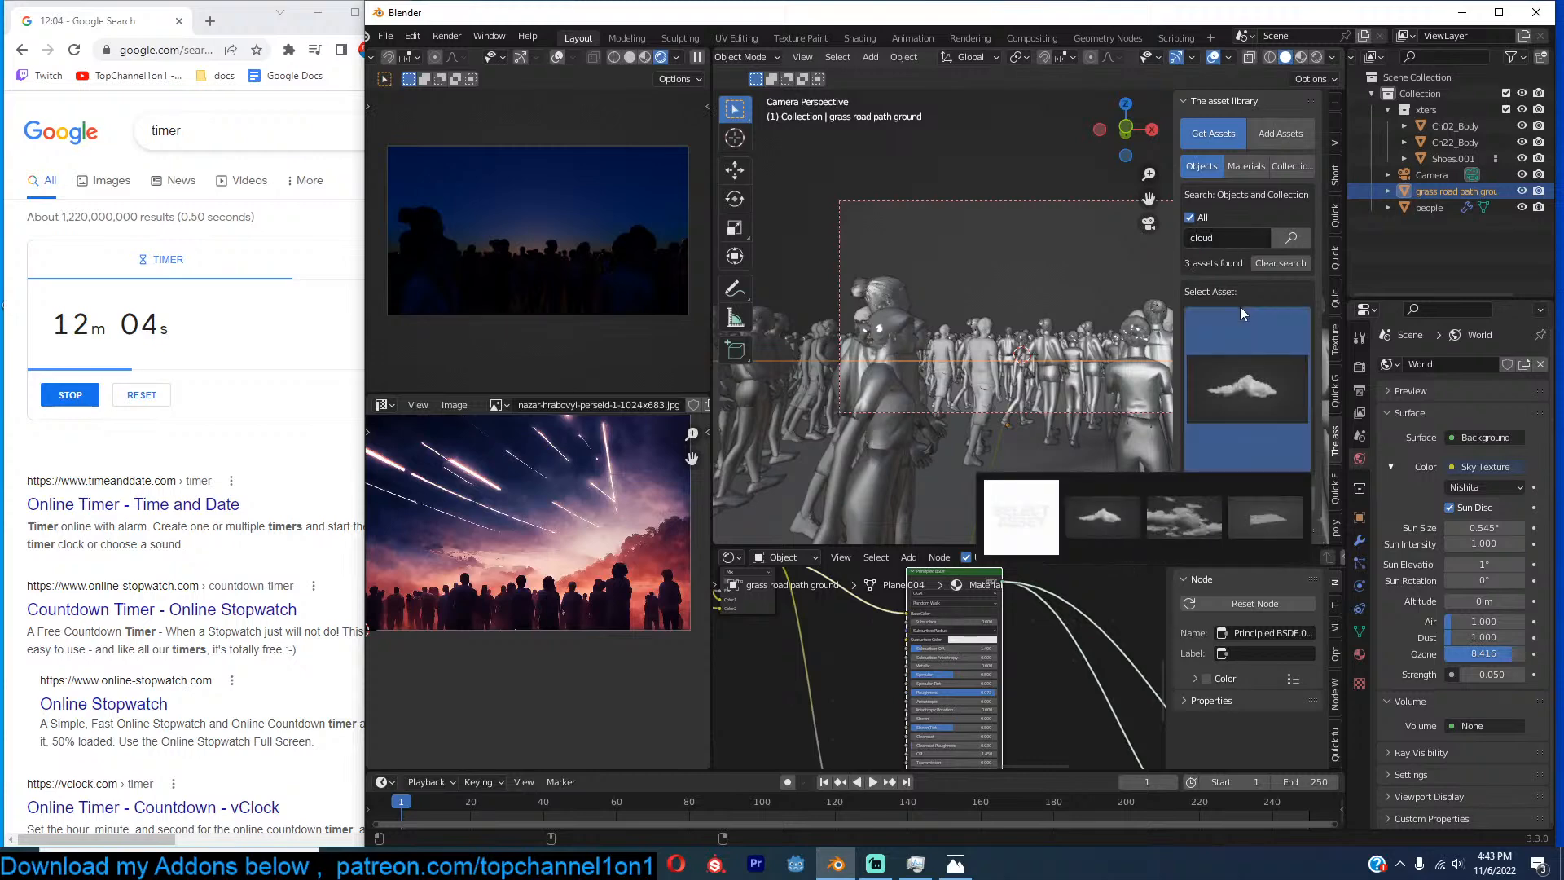
left_click(1174, 511)
right_click(1046, 304, "shift")
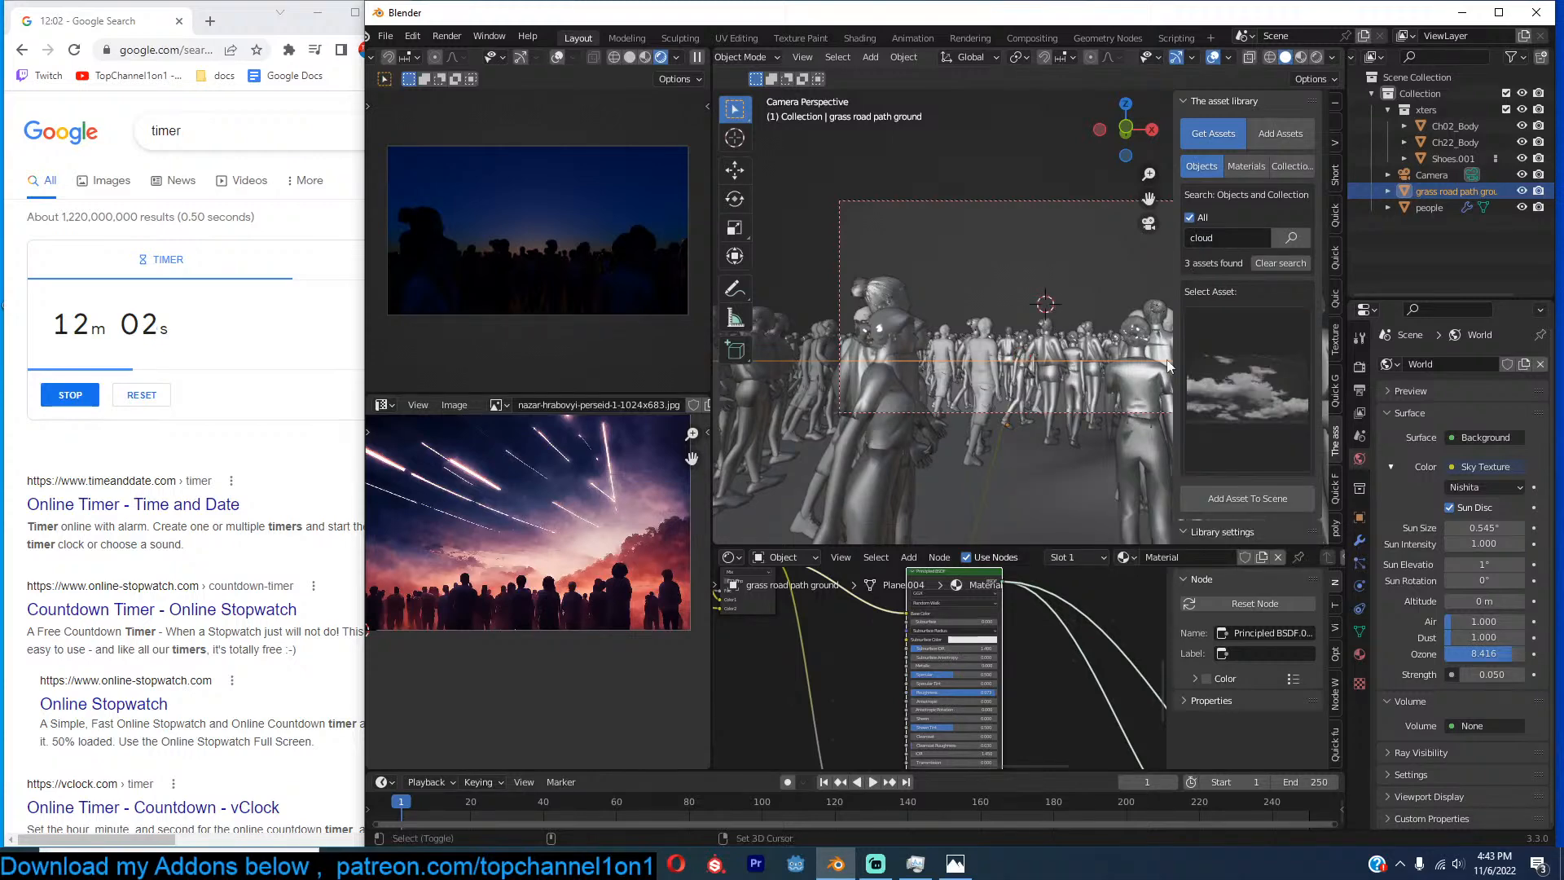
left_click(1252, 496)
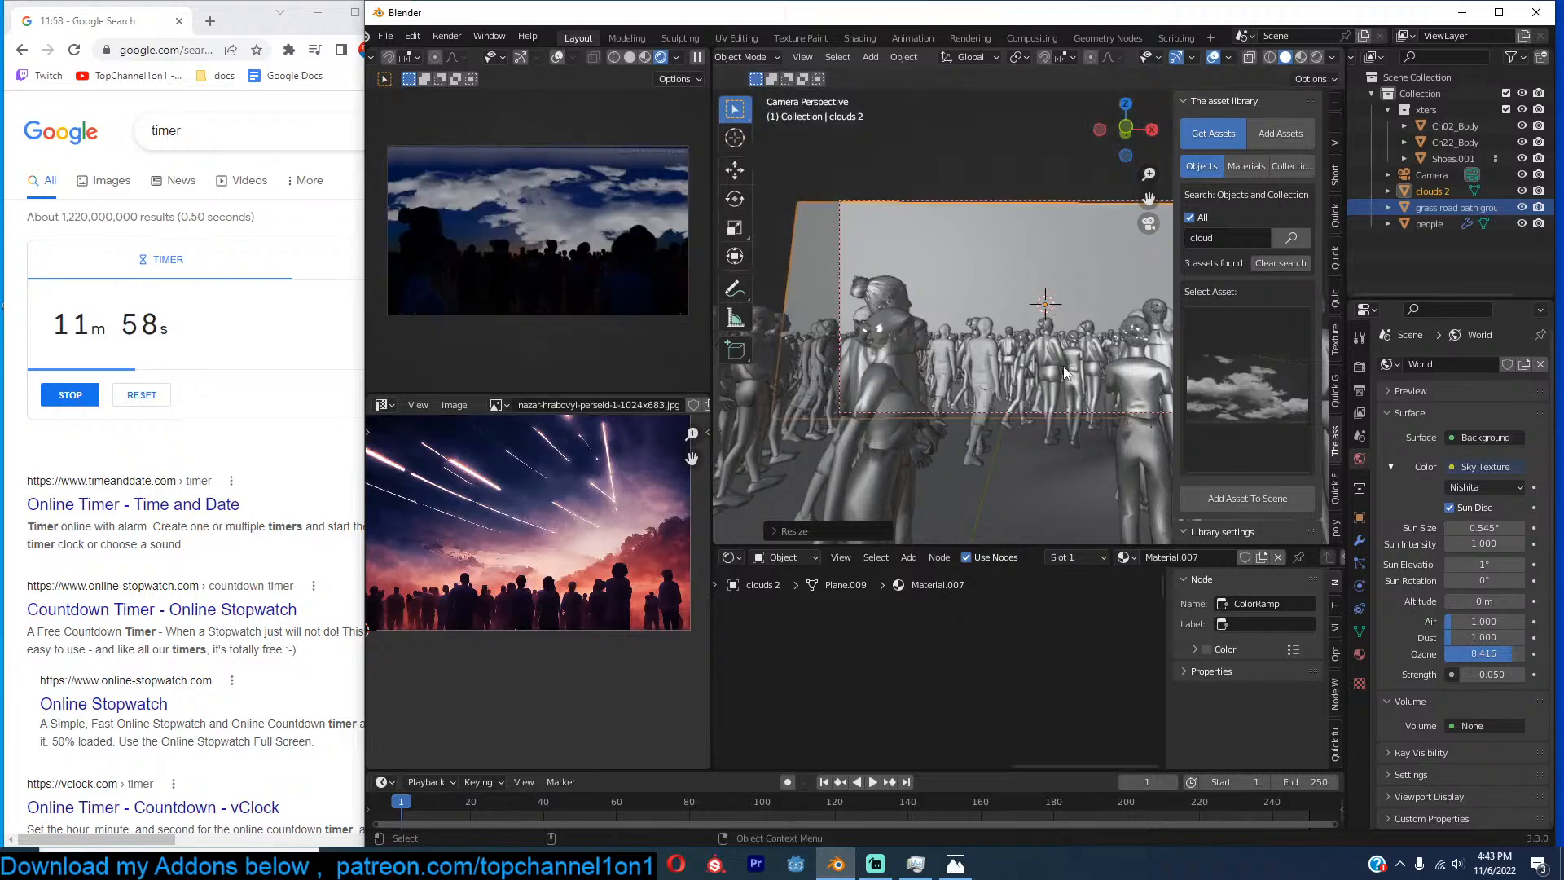
Clear the cloud plane's rotation, resize and reposition it, and stretch it about 2.4 times along the X axis.
key("alt+r")
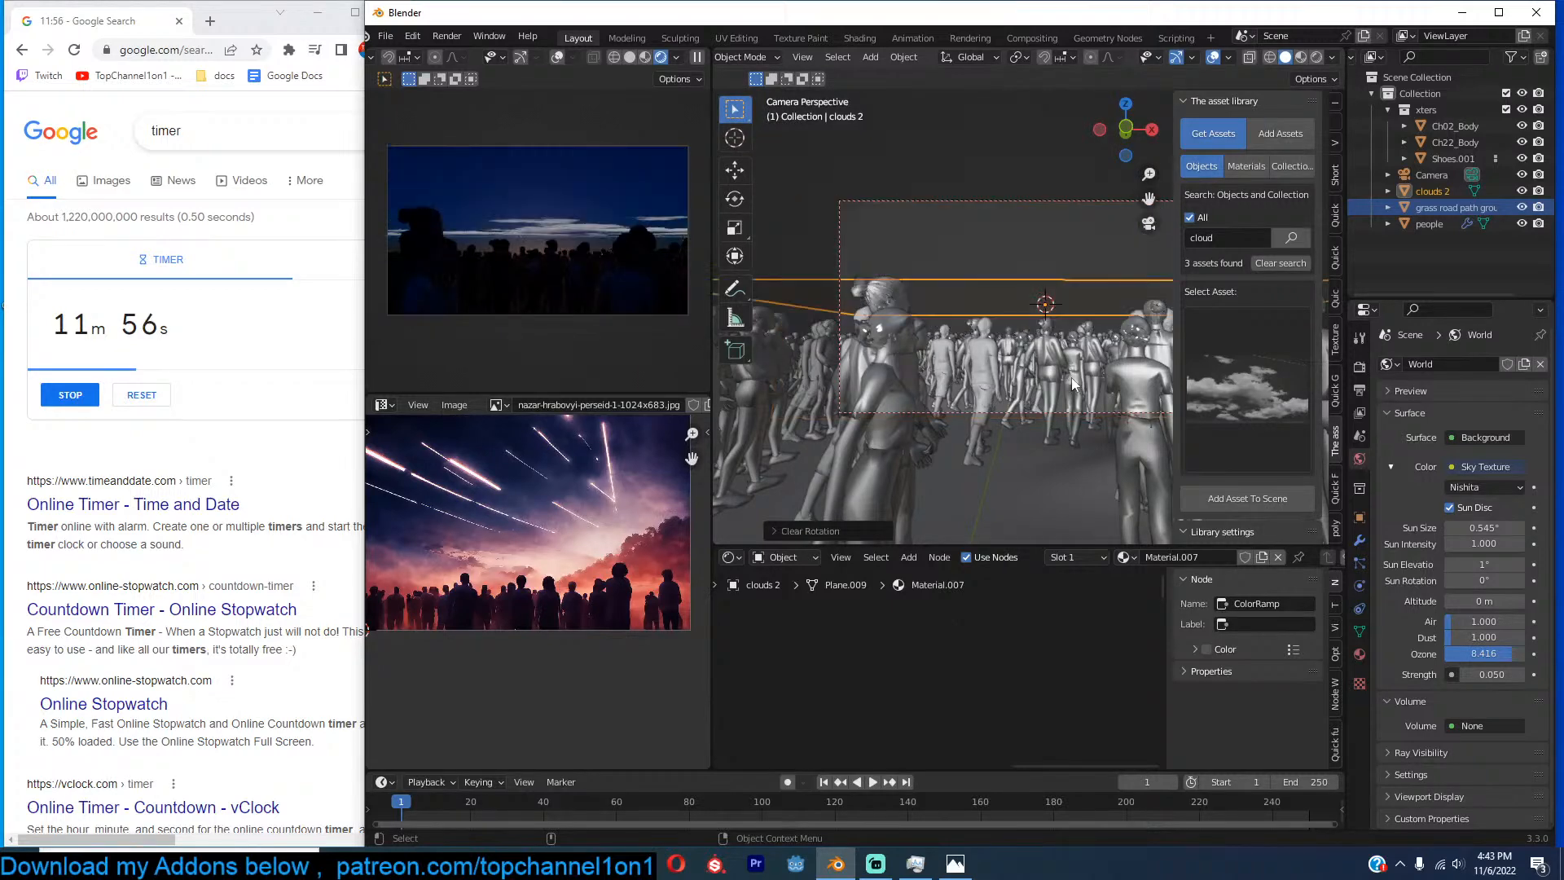
key("s")
left_click(1081, 368)
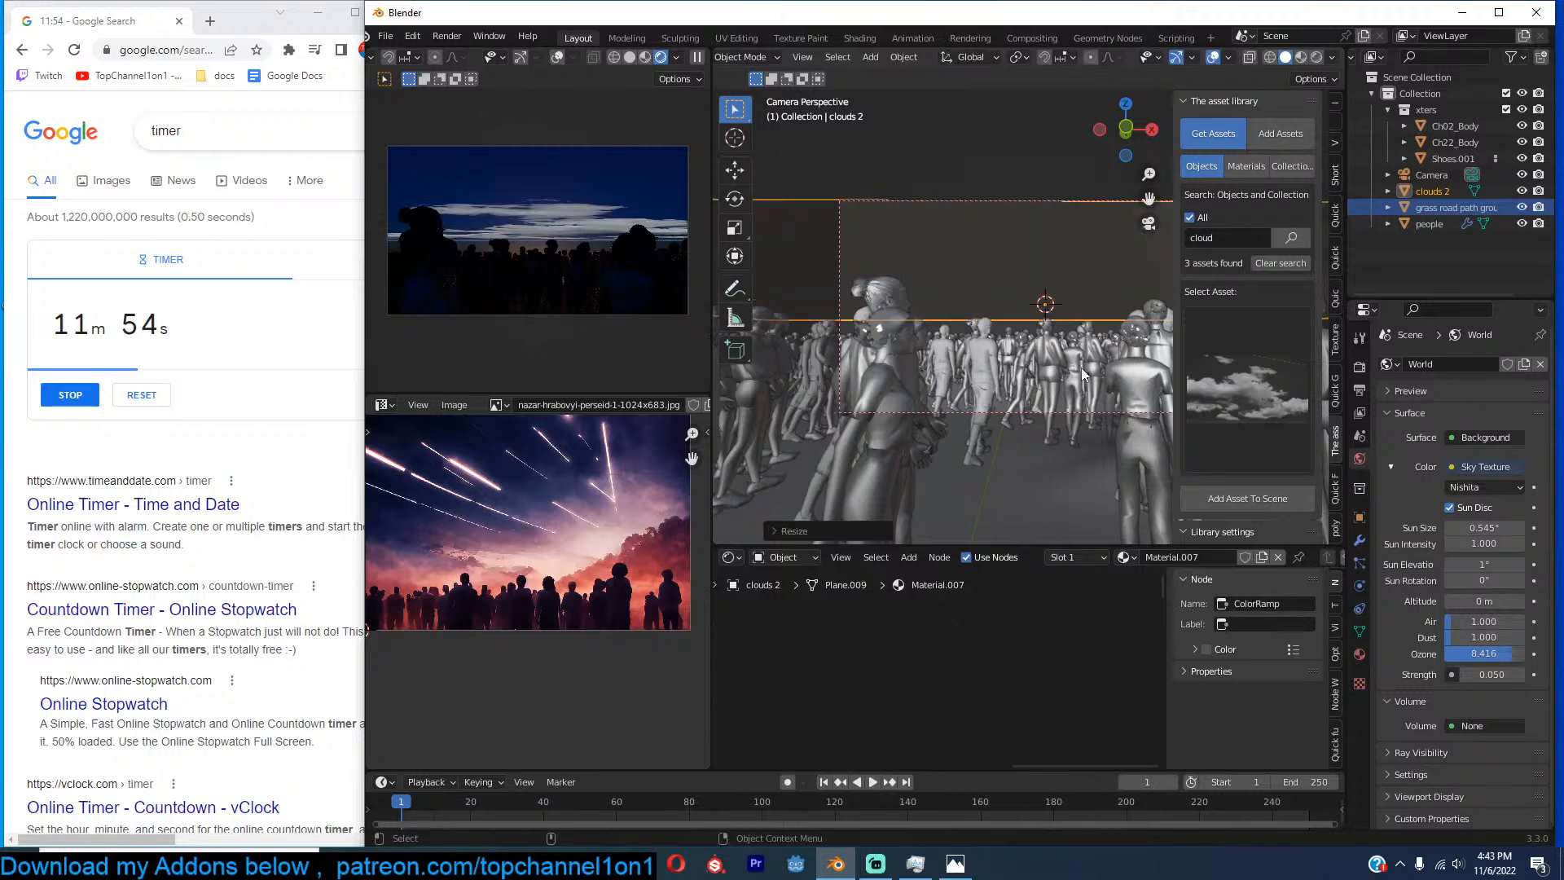
key("g")
key("s")
key("x")
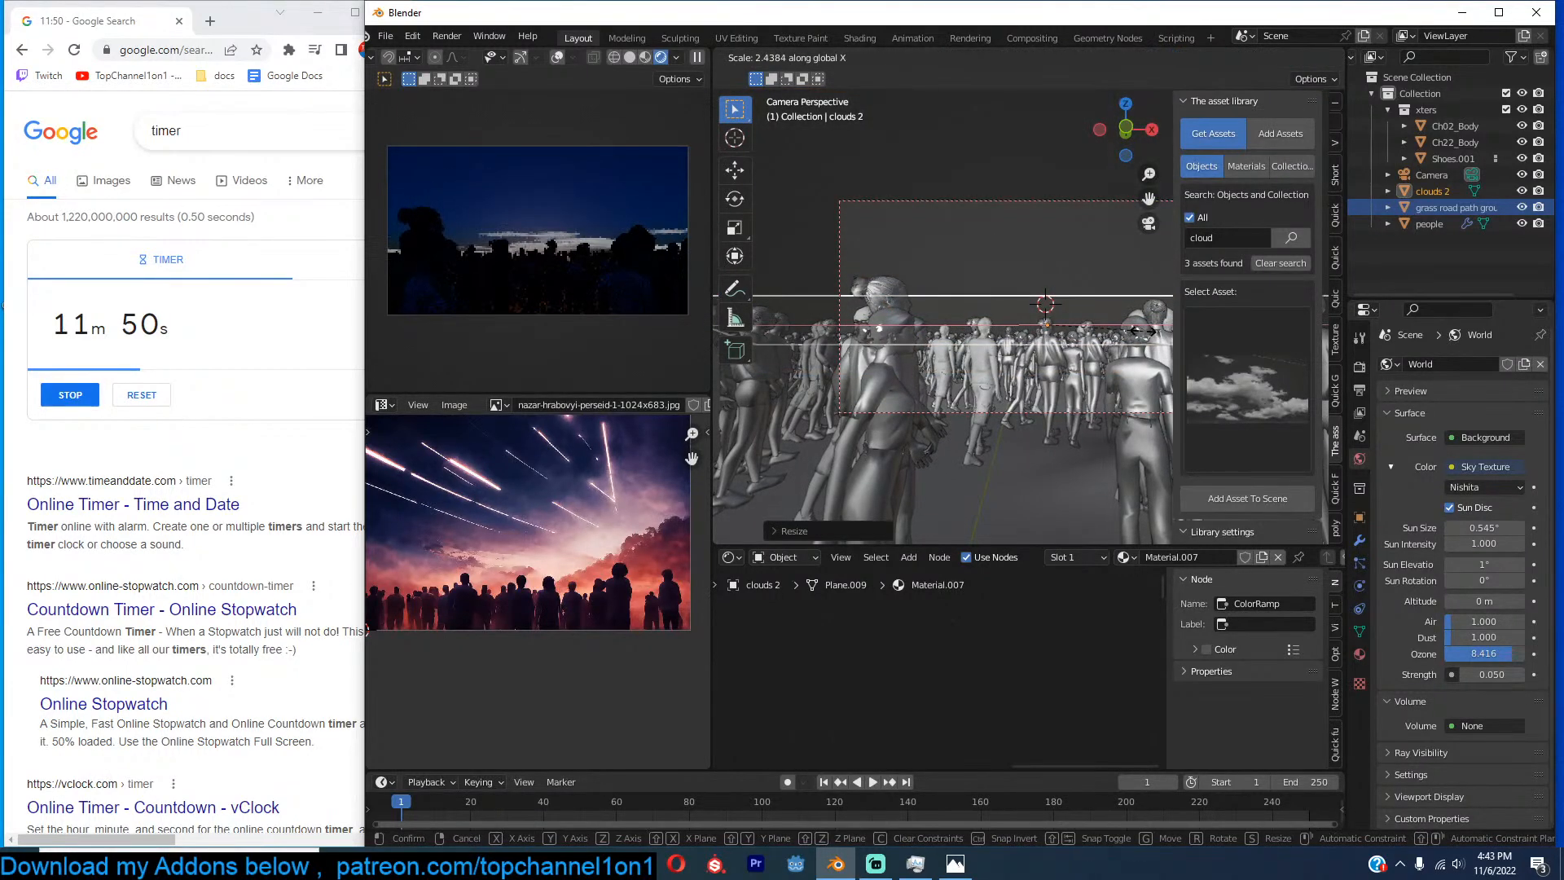
left_click(1136, 328)
Move the stretched cloud plane and scale it so its clouds form a band across the sky above the crowd.
key("g")
left_click(1123, 313)
key("s")
left_click(1077, 416)
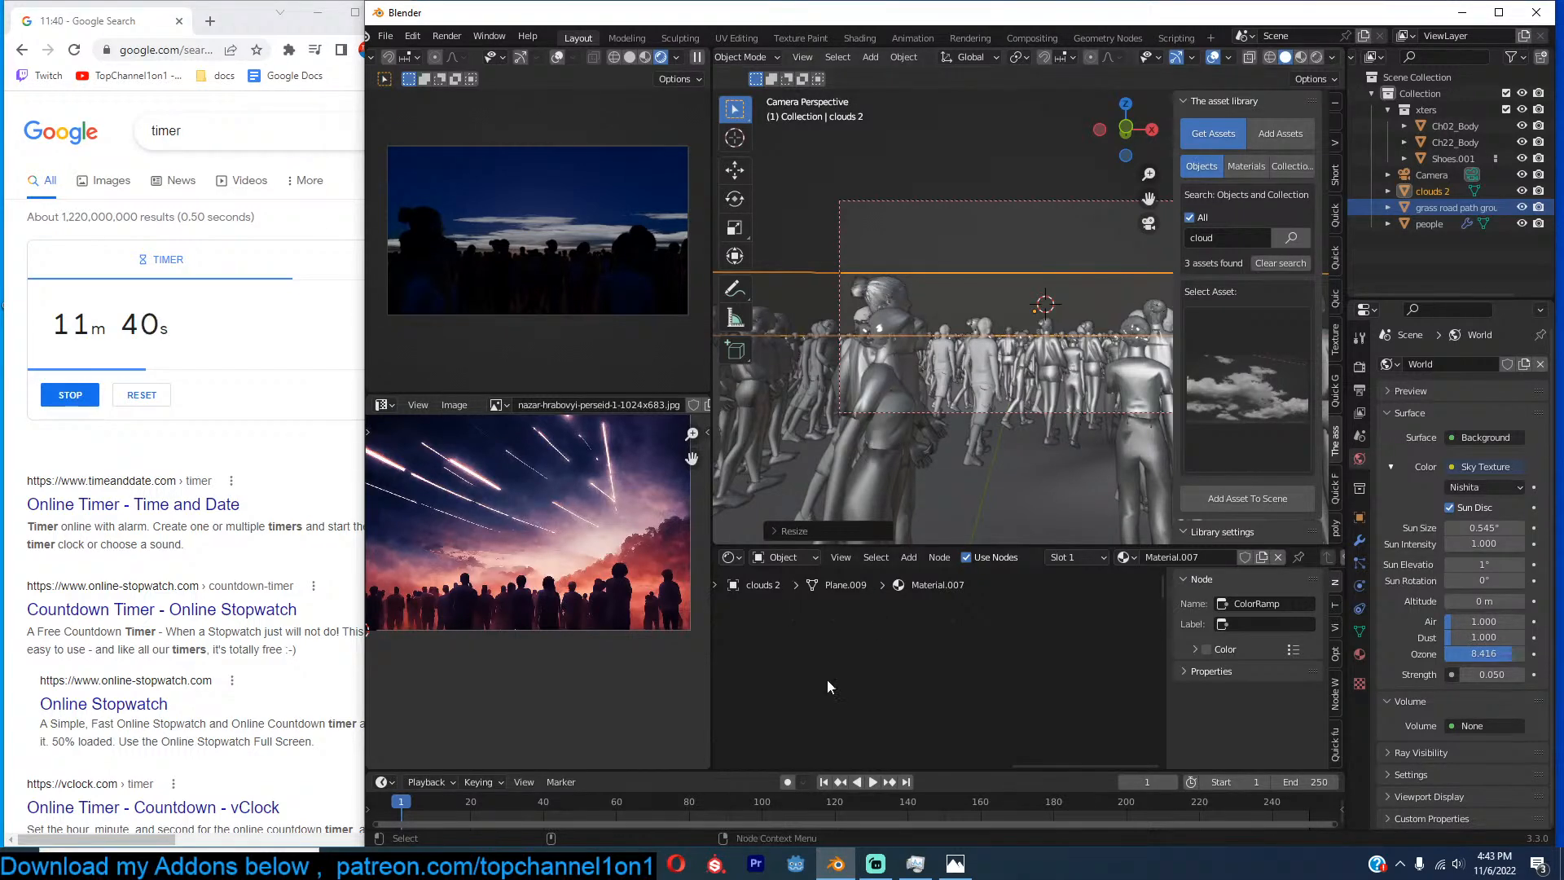
Select the cloud plane and change the Emission color in its material to orange.
left_click(436, 864)
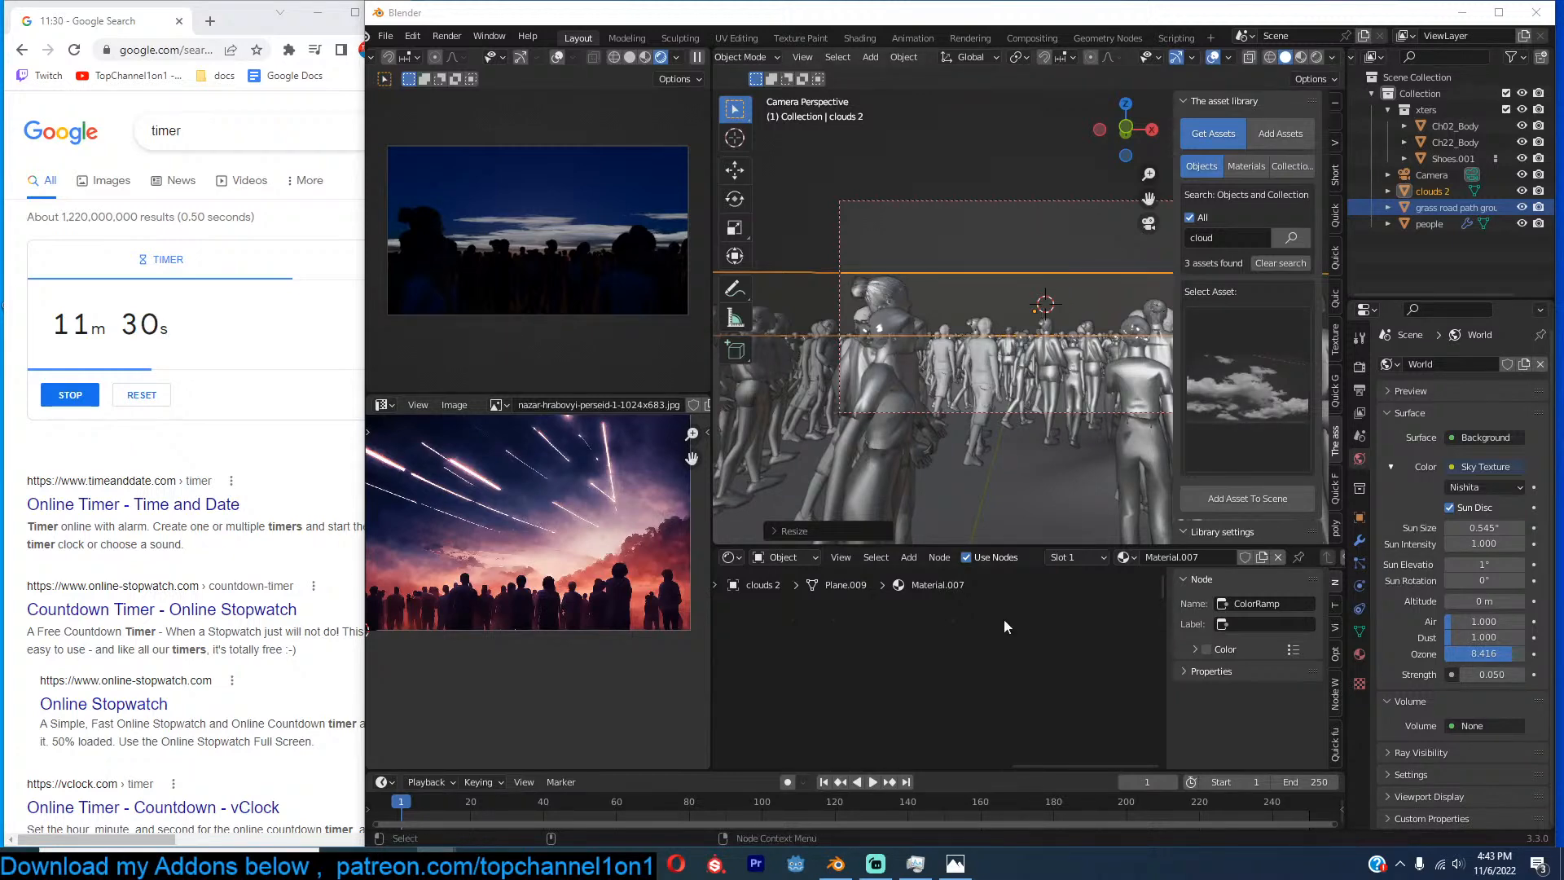
left_click(1064, 687)
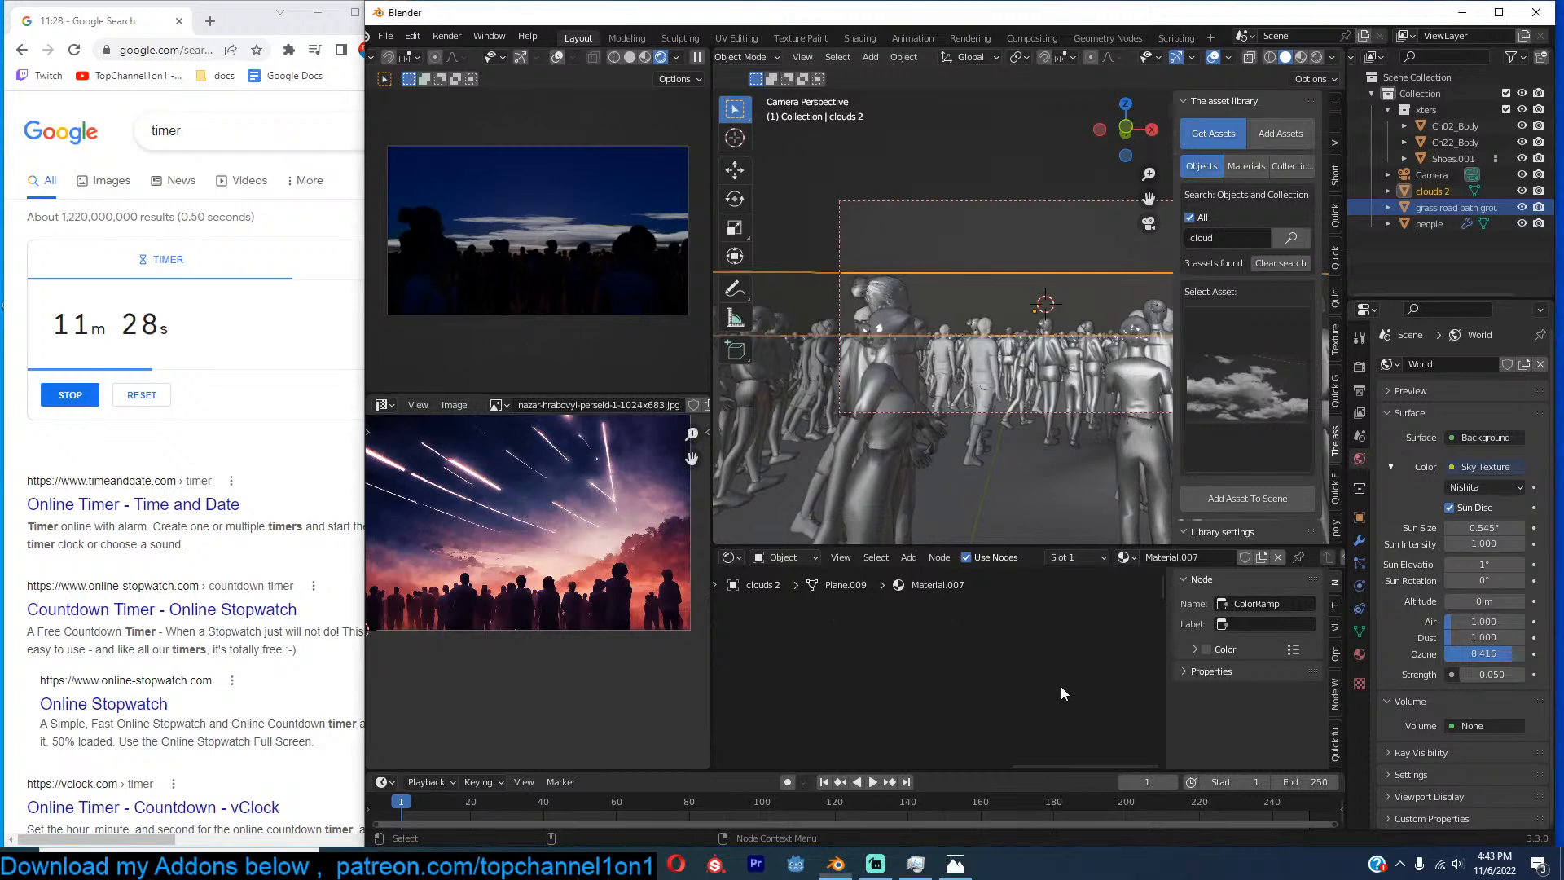
left_click(1113, 290)
scroll(1063, 705, "up", 5)
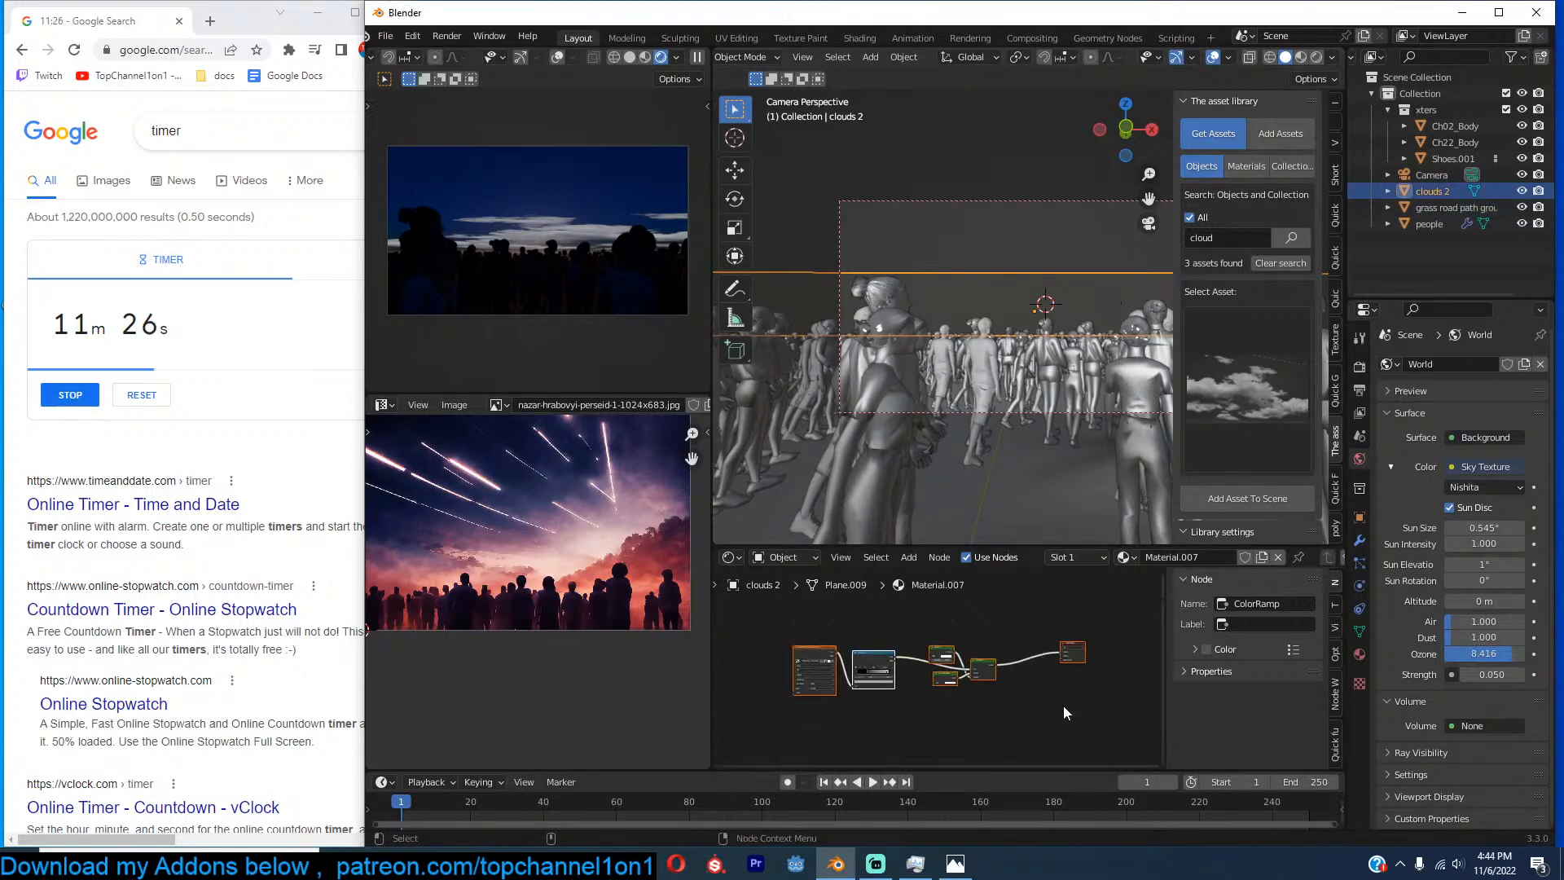
scroll(1063, 706, "up", 3)
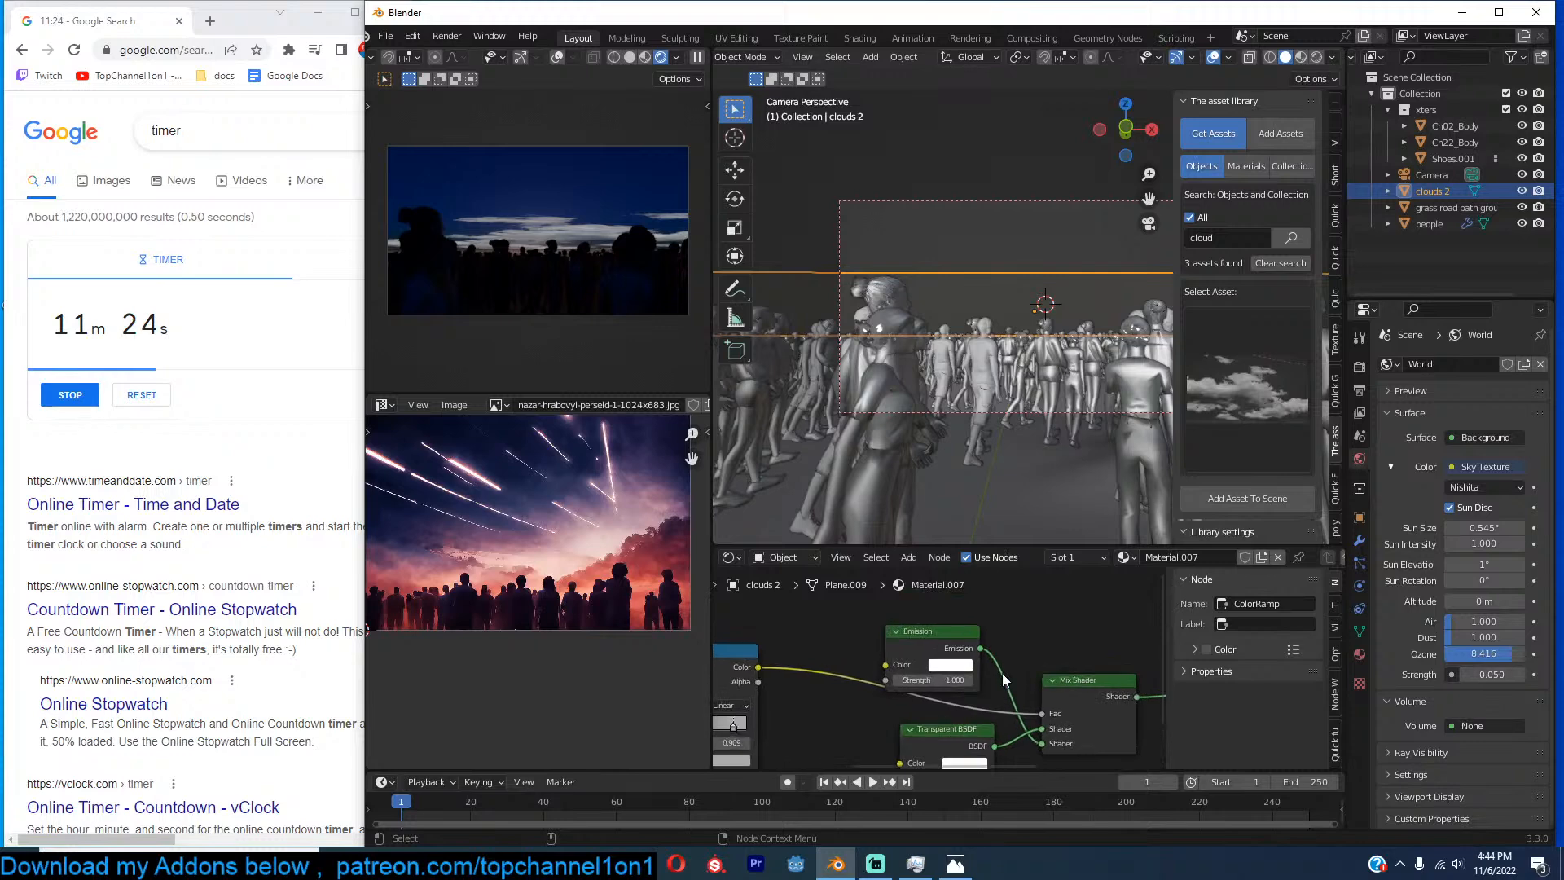
left_click(976, 665)
left_click_drag(980, 529, 974, 543)
Duplicate the orange cloud plane, resize the copy and move it higher to add a second cloud layer.
key("shift+d")
key("s")
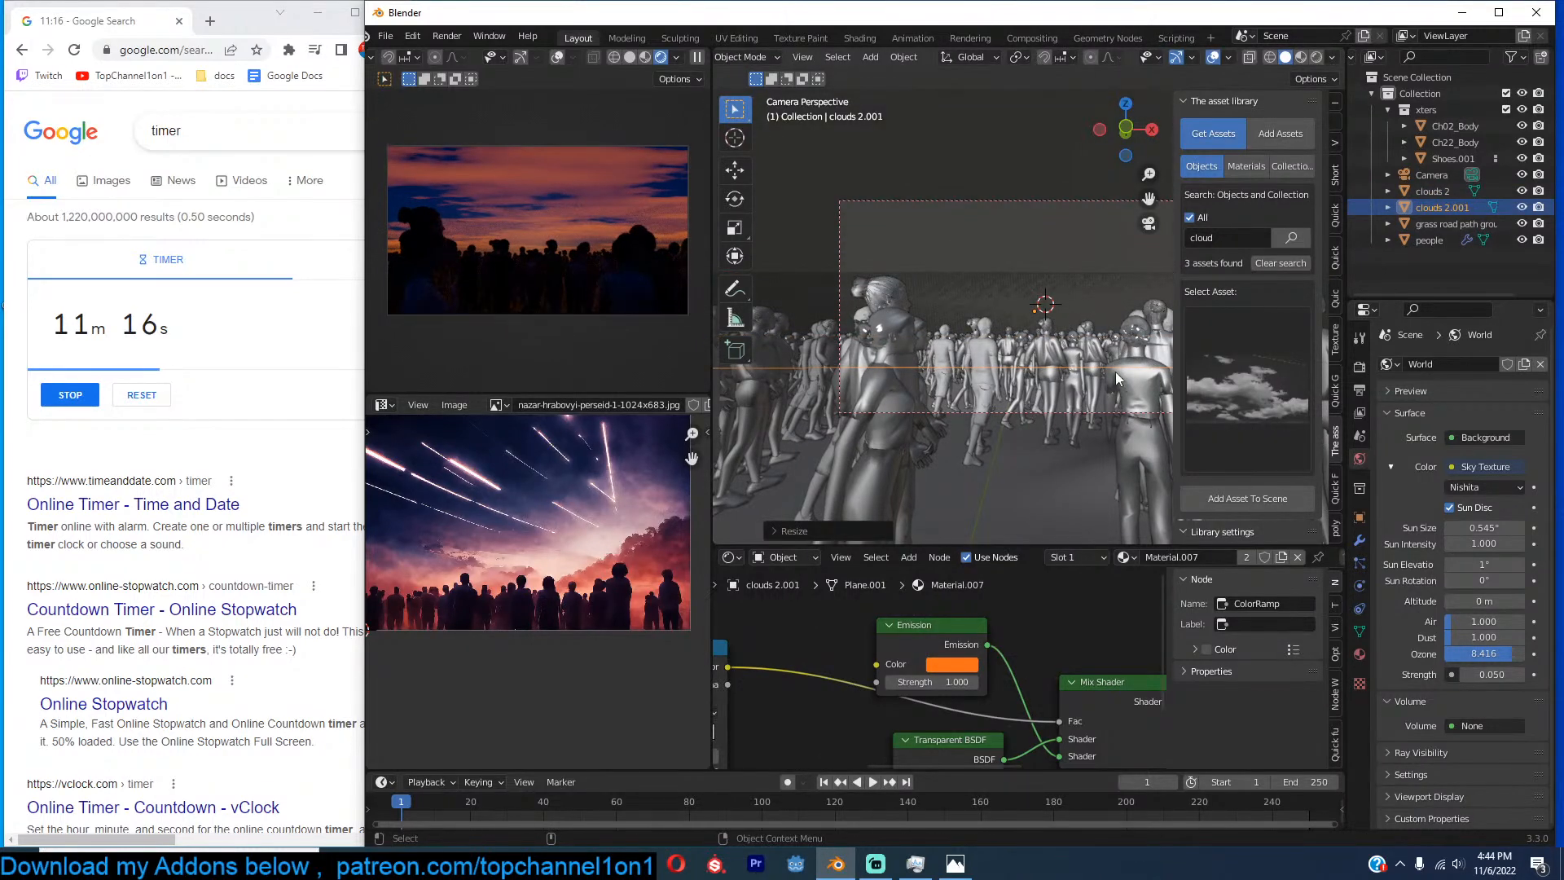
left_click(1117, 375)
key("g")
left_click(1109, 307)
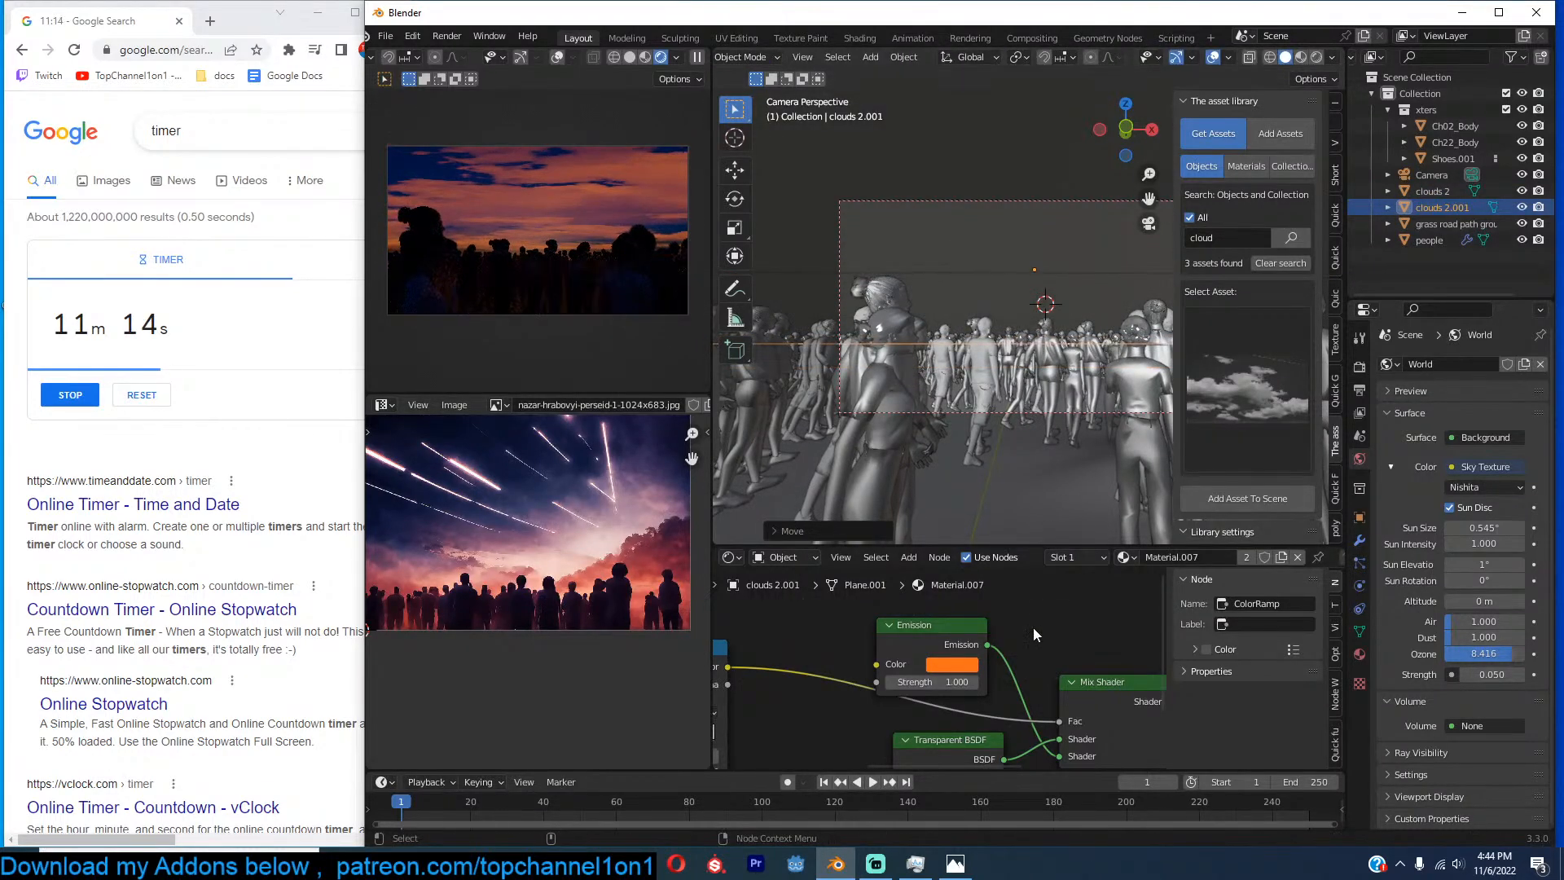
Make the duplicated cloud's material single-user and set its Emission color to yellow-orange.
left_click(971, 652)
left_click(1247, 557)
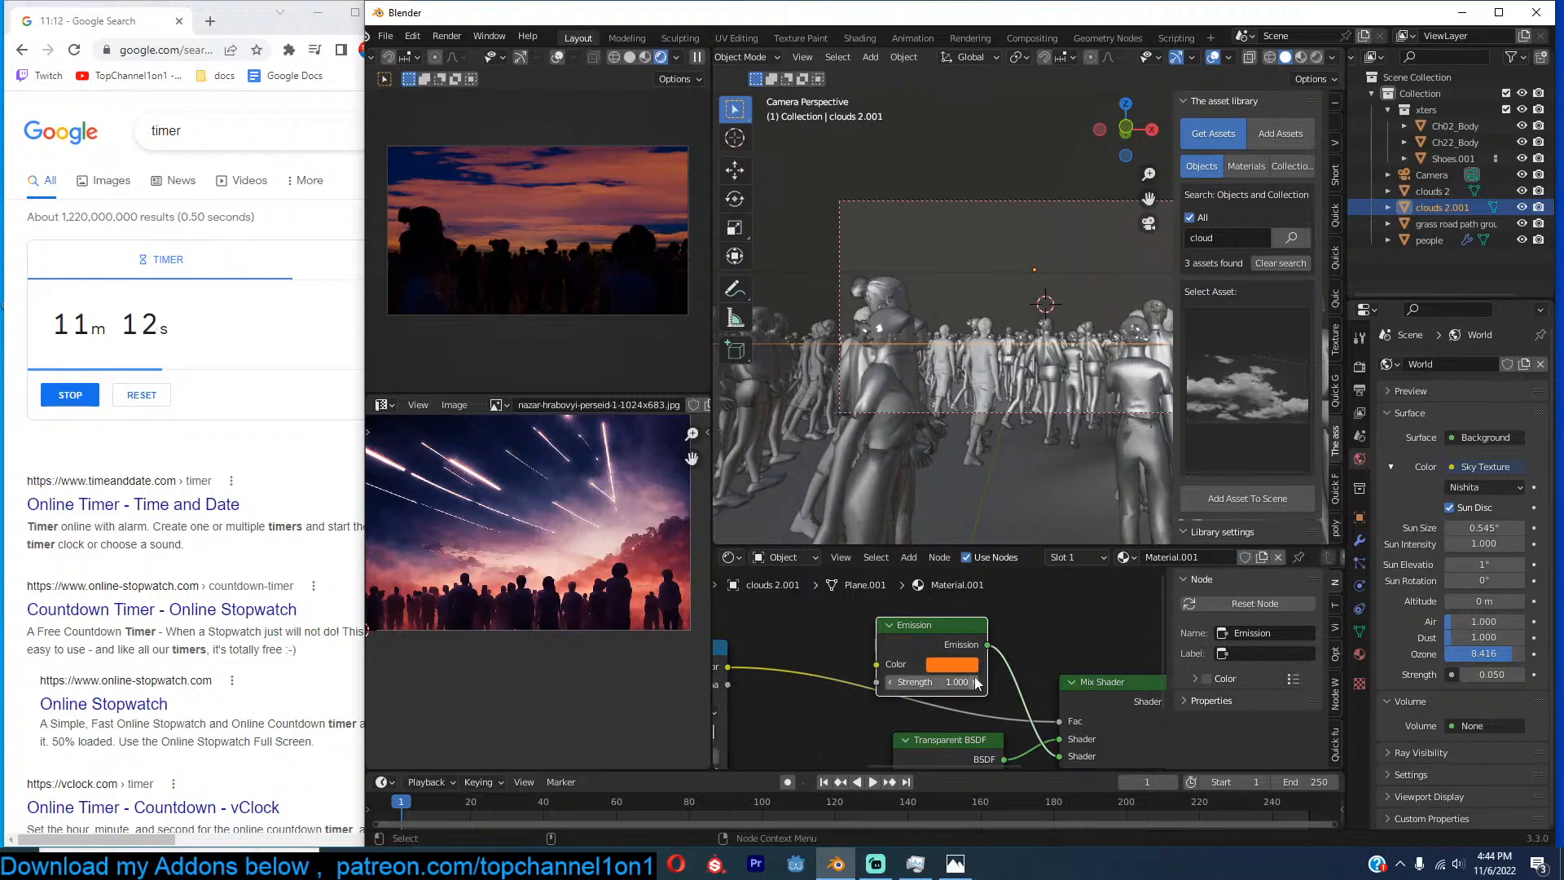
left_click(952, 664)
left_click_drag(973, 531, 964, 532)
Darken the light stop of the ColorRamp in the duplicated cloud's material to thin out its clouds.
middle_click_drag(1019, 705, 989, 590)
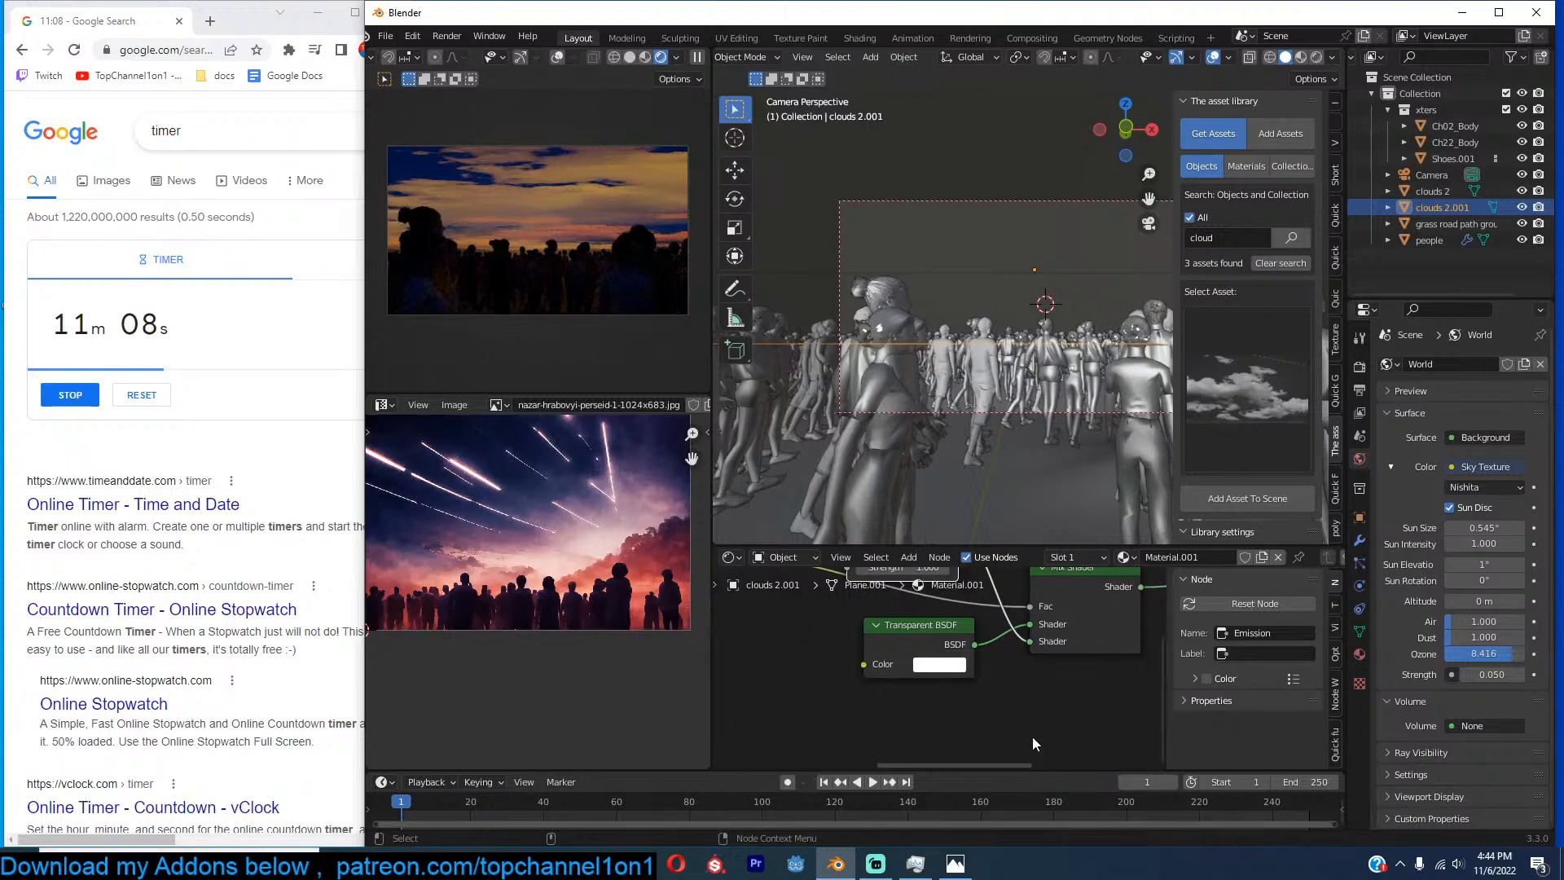
middle_click_drag(963, 664, 987, 699)
scroll(987, 700, "down", 4)
middle_click_drag(800, 642, 927, 662)
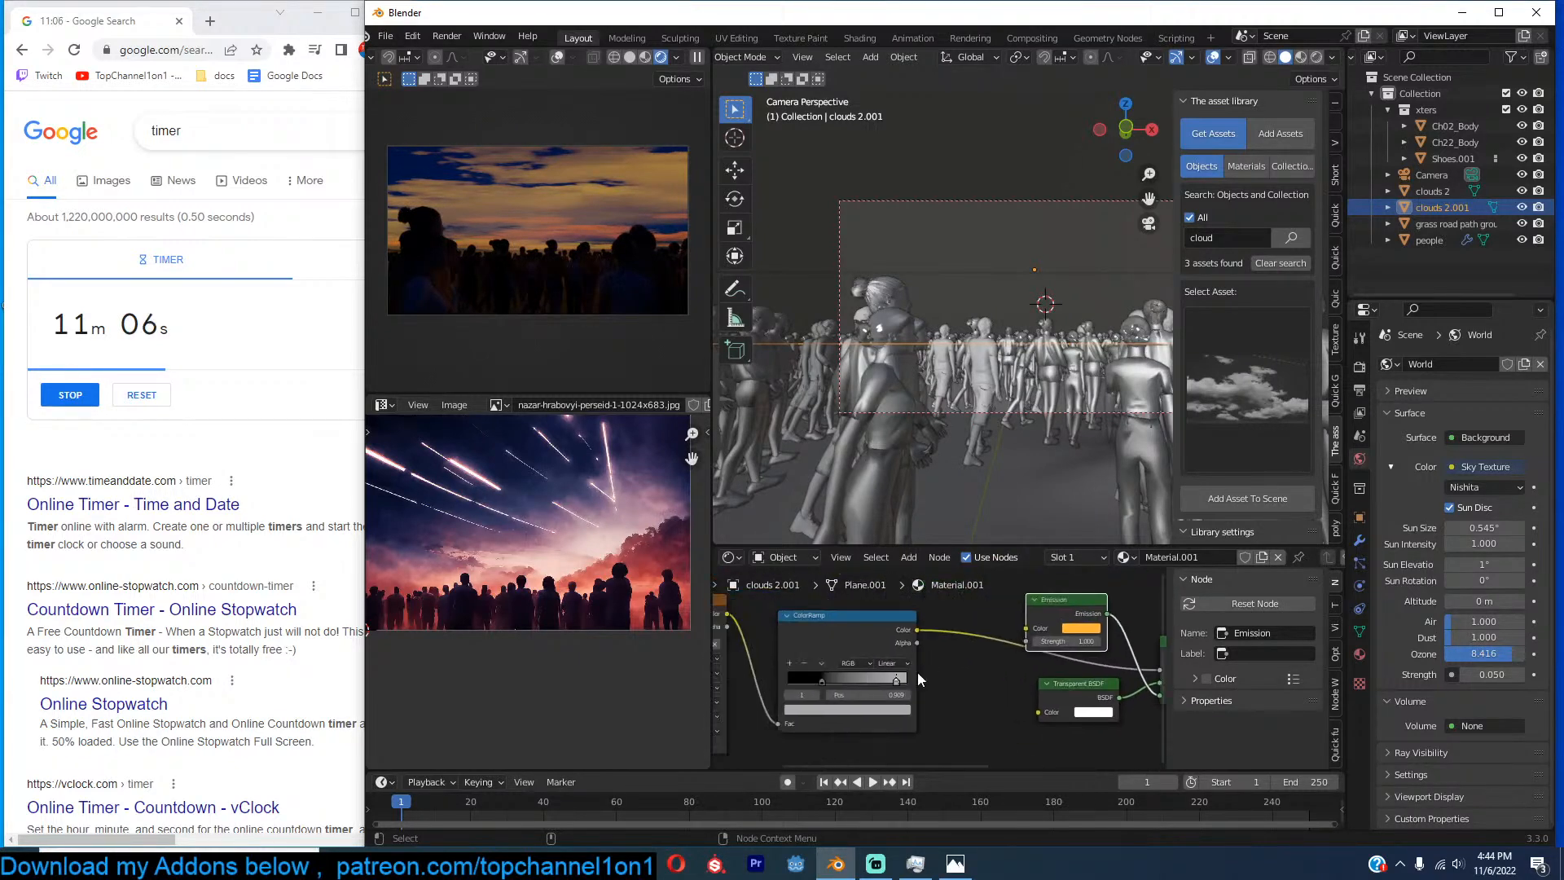
left_click(888, 711)
scroll(899, 585, "down", 8)
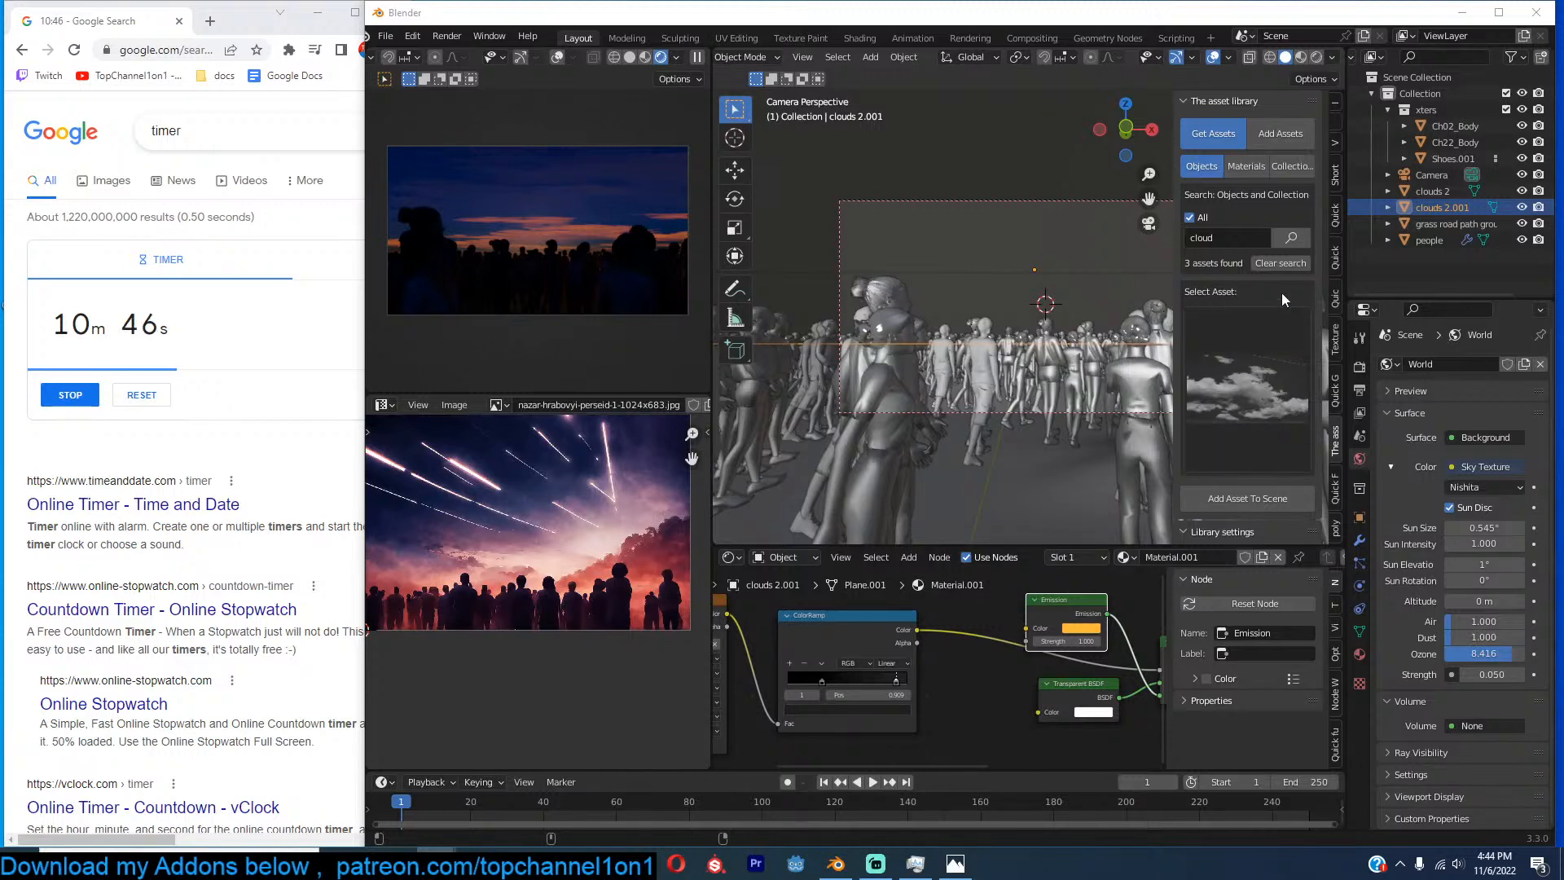
Add the volumetric clouds slab asset above the crowd and resume the rendered preview.
left_click(1245, 324)
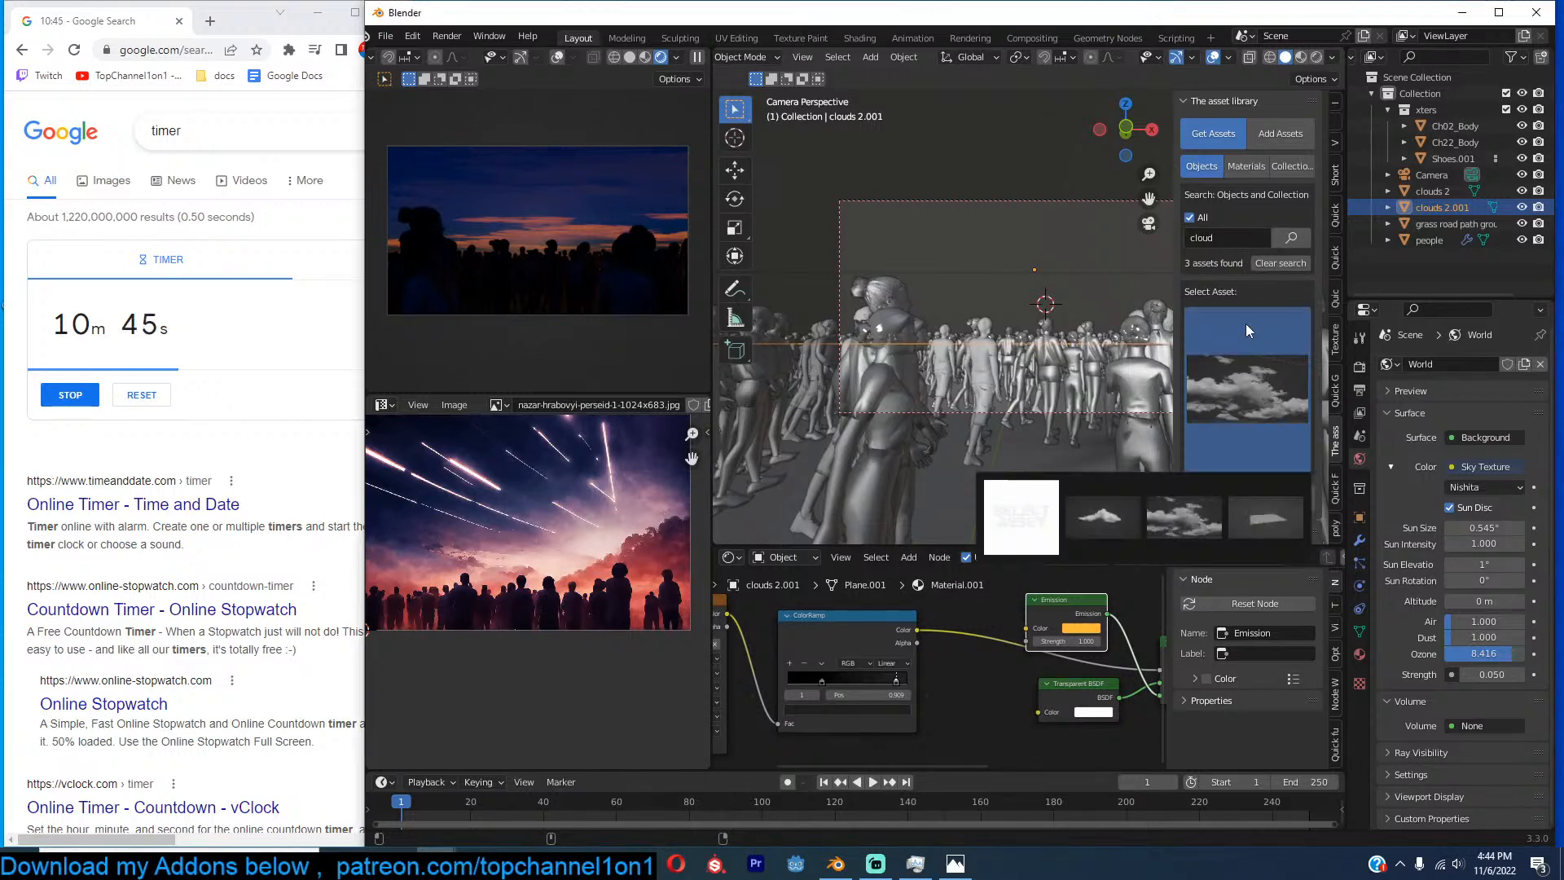
left_click(1246, 509)
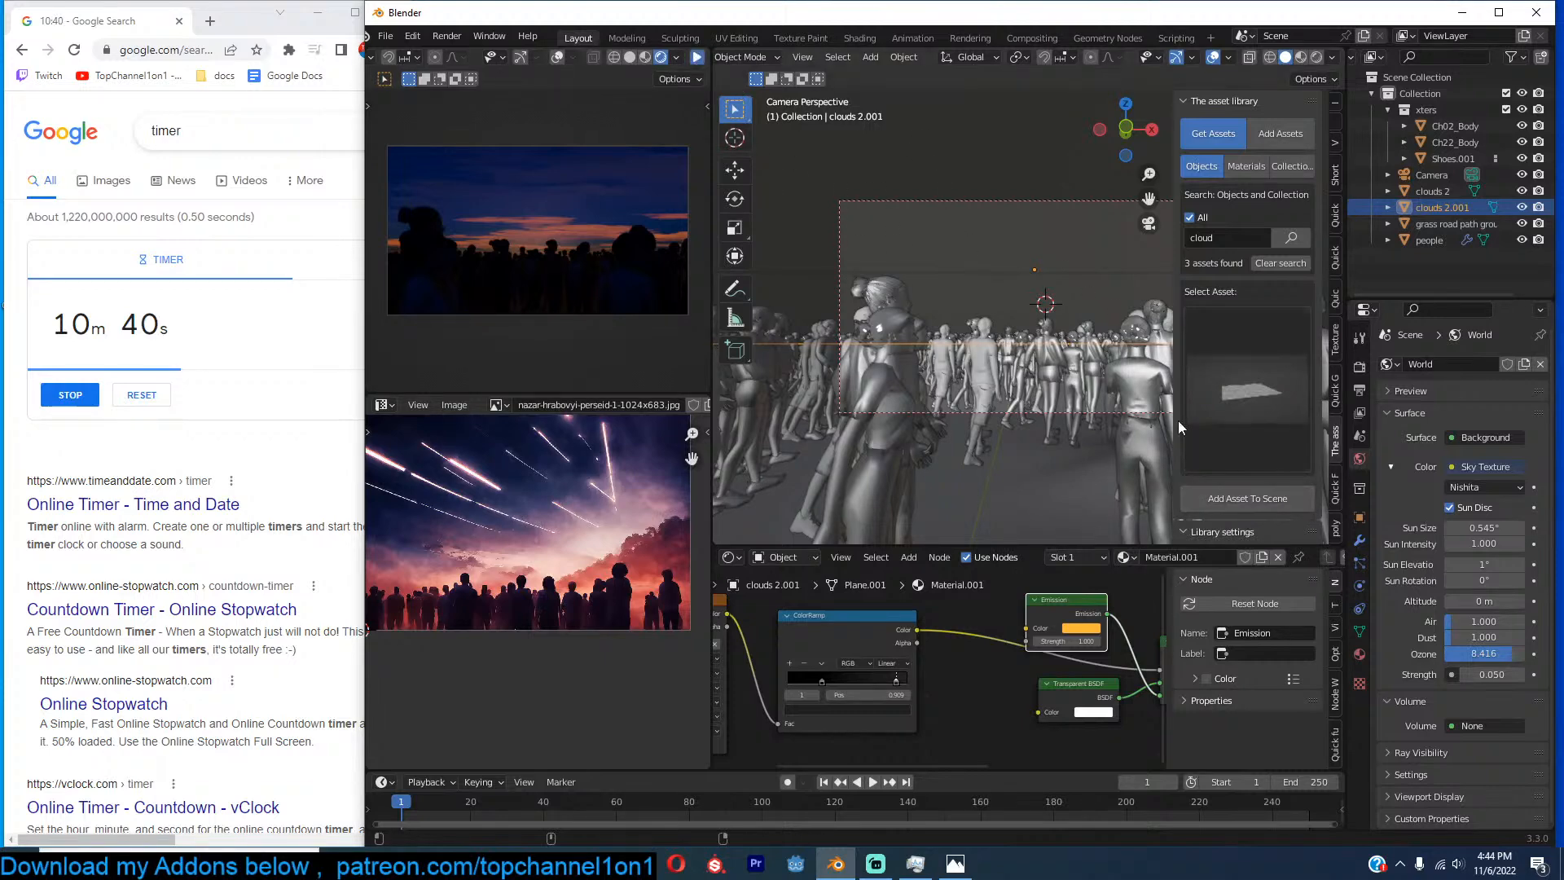
left_click(1248, 498)
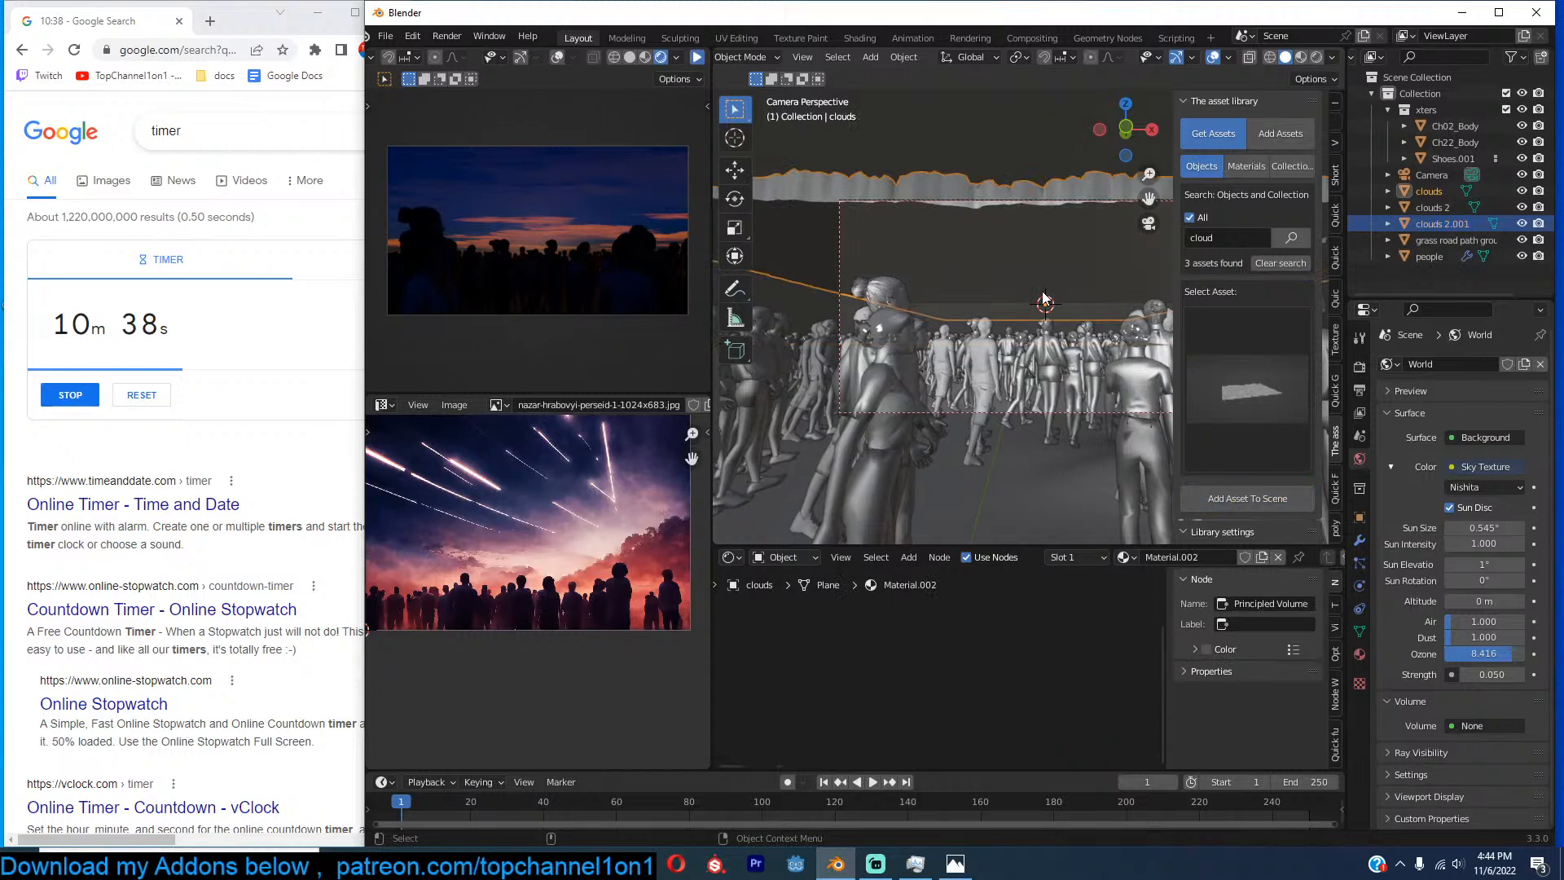
left_click(698, 58)
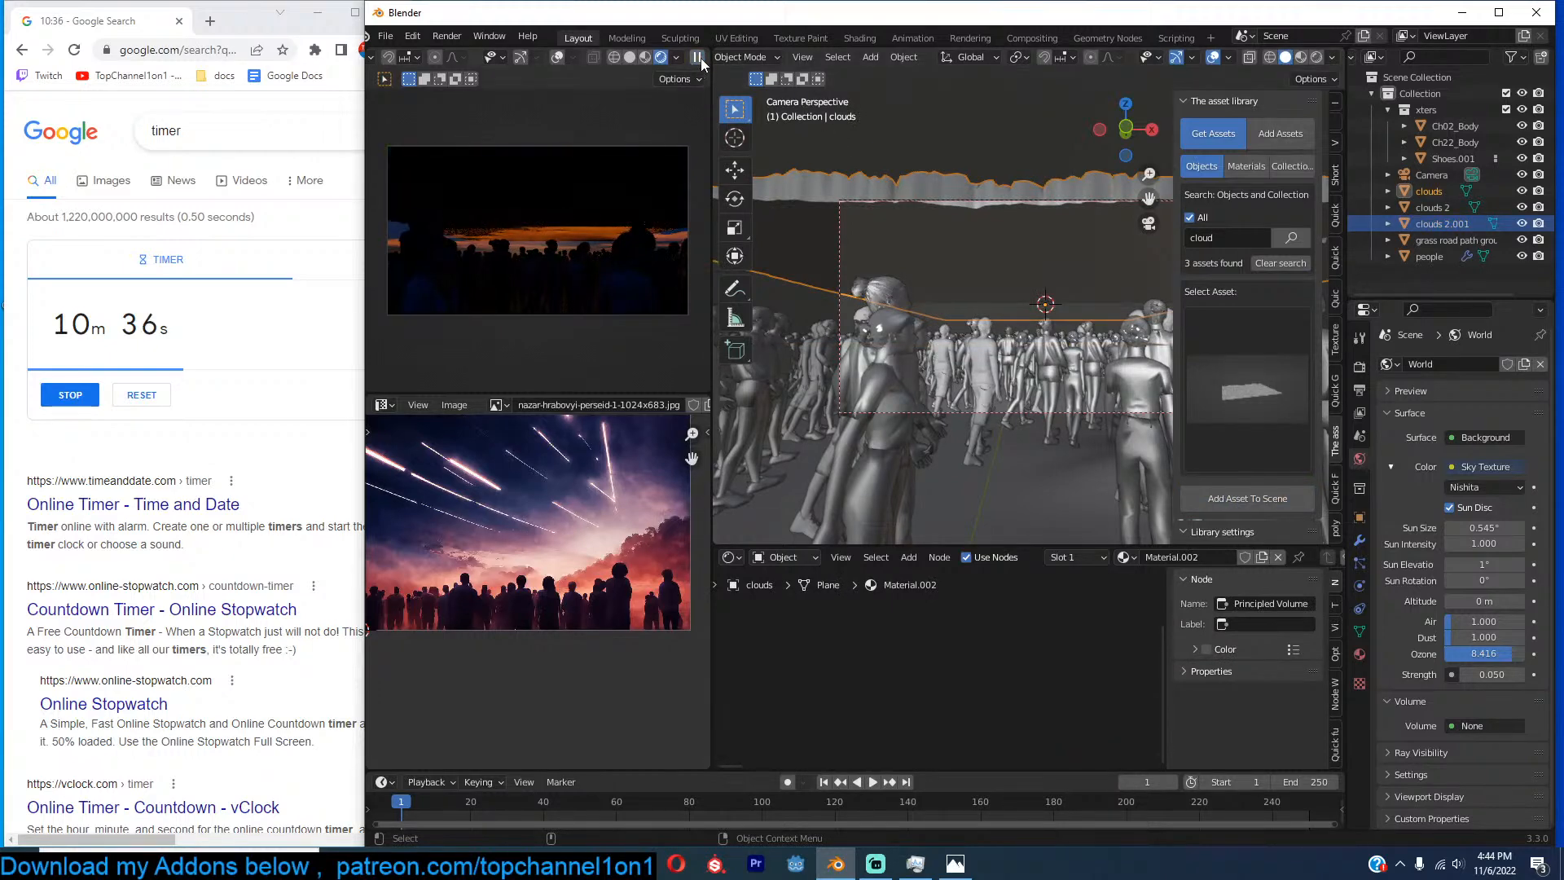
Add an area light at the volumetric clouds, enlarge and reposition it, and set its power to 100000 W.
middle_click_drag(955, 247, 852, 292)
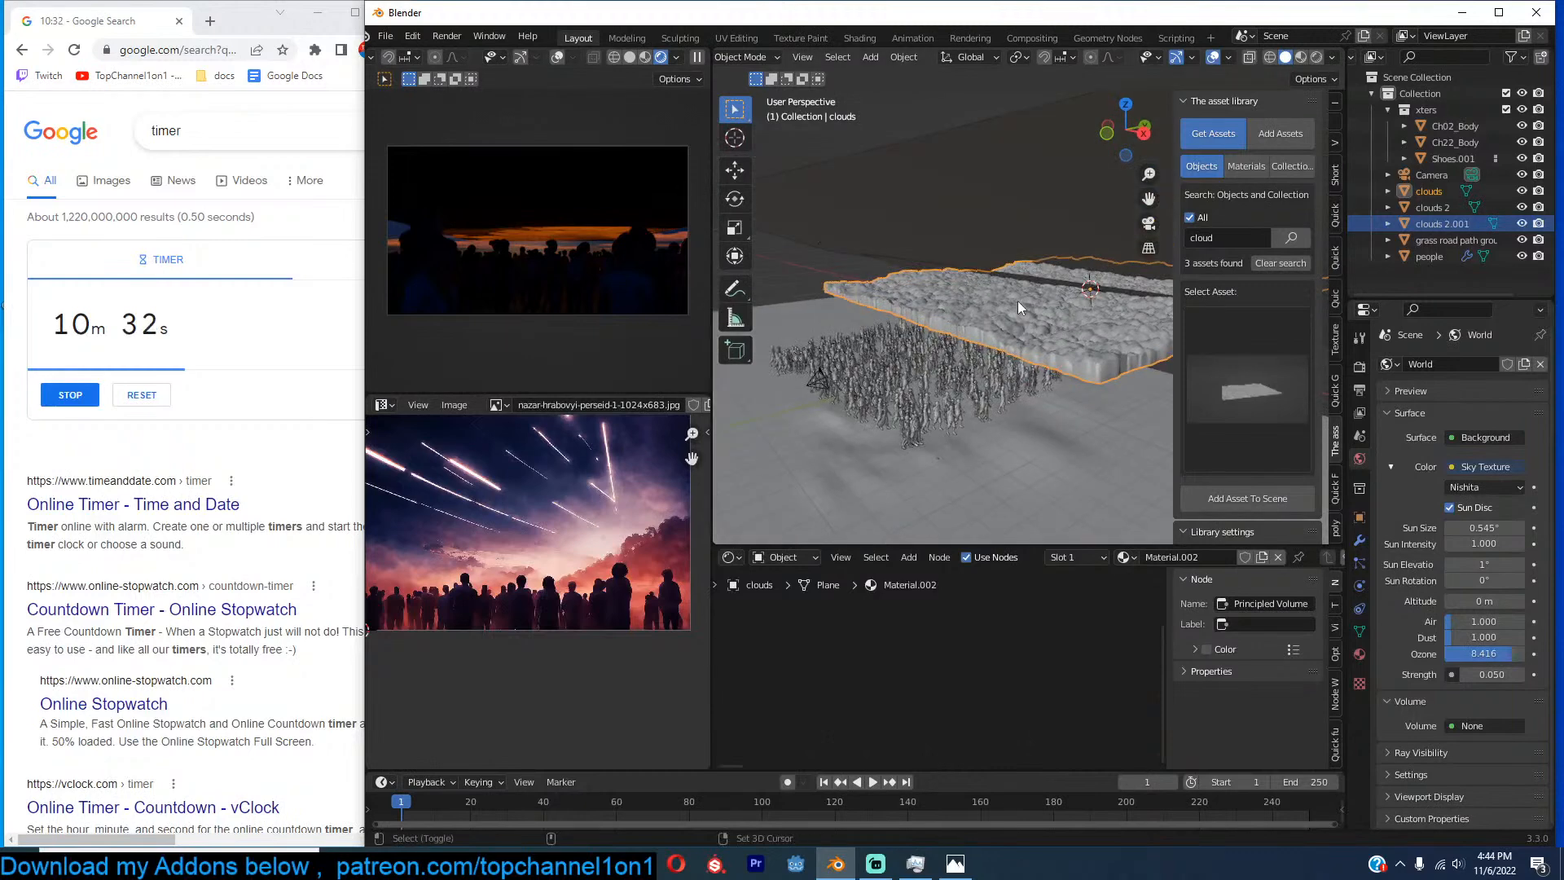
key("shift+a")
mouse_move(963, 500)
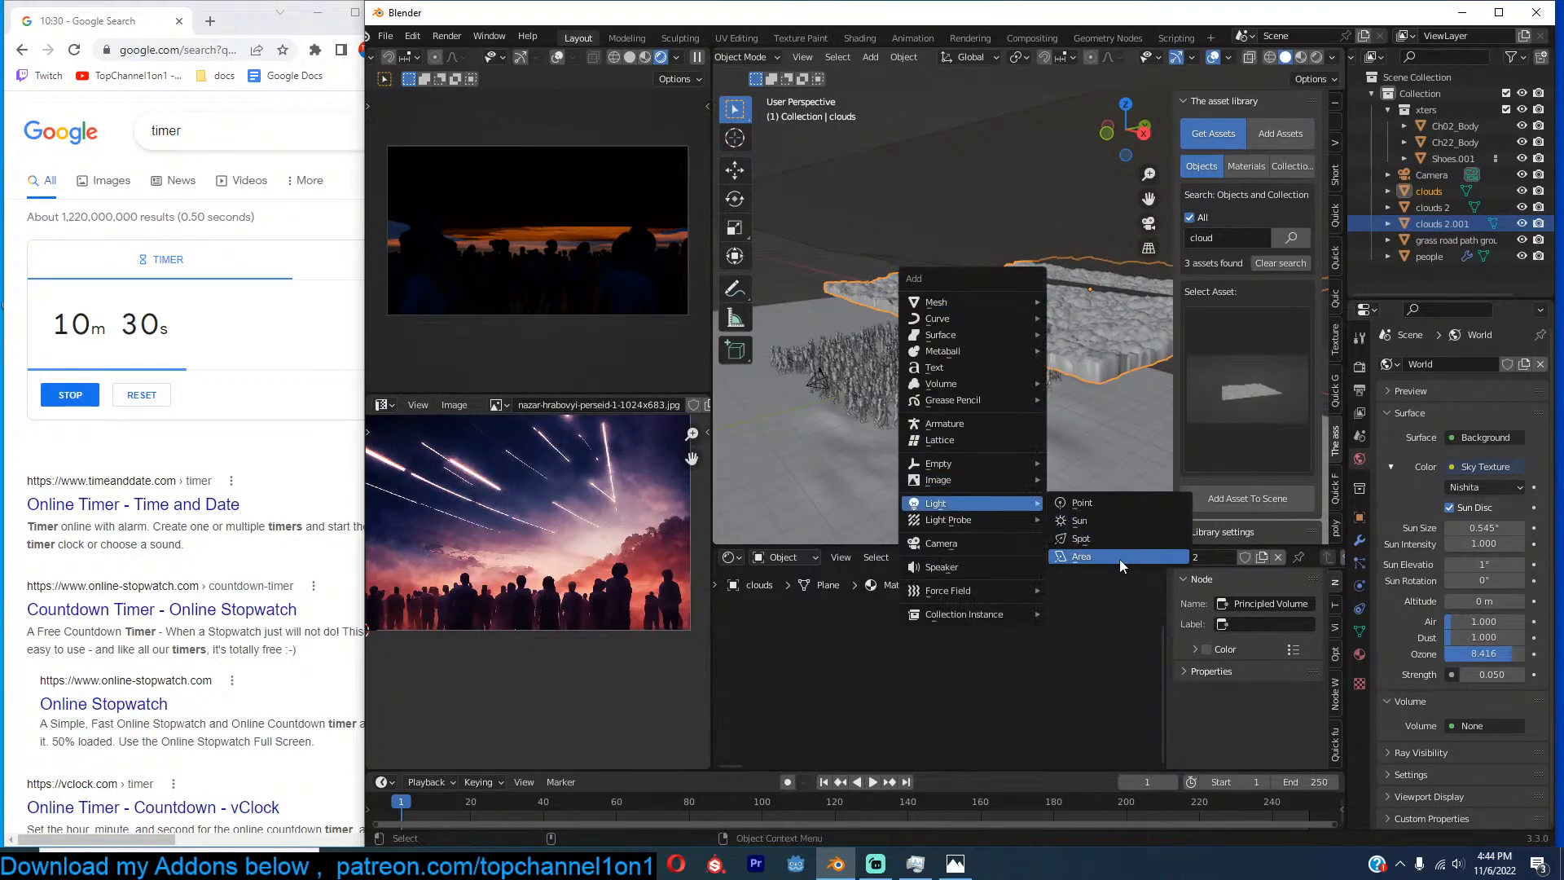
left_click(1084, 557)
key("s")
left_click(1187, 533)
key("g")
left_click(1273, 542)
left_click(1360, 585)
double_click(1471, 477)
type("100000")
key("Return")
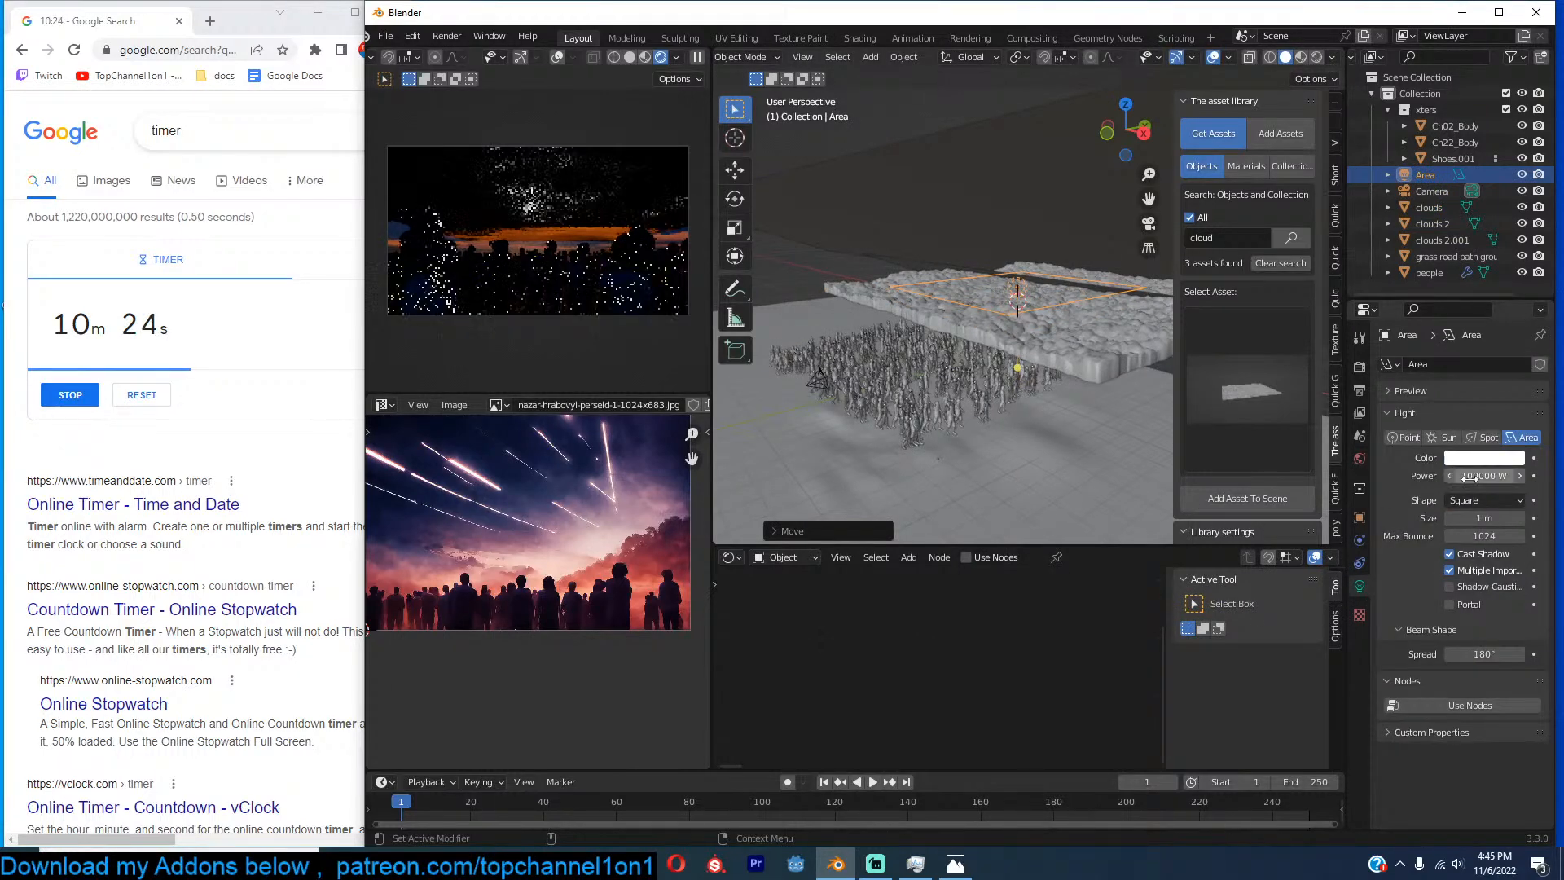
Delete the area light and the volumetric clouds slab.
key("x")
left_click(1037, 313)
left_click(1051, 324)
key("x")
left_click(1051, 324)
middle_click_drag(993, 347, 952, 296)
scroll(1054, 324, "up", 5)
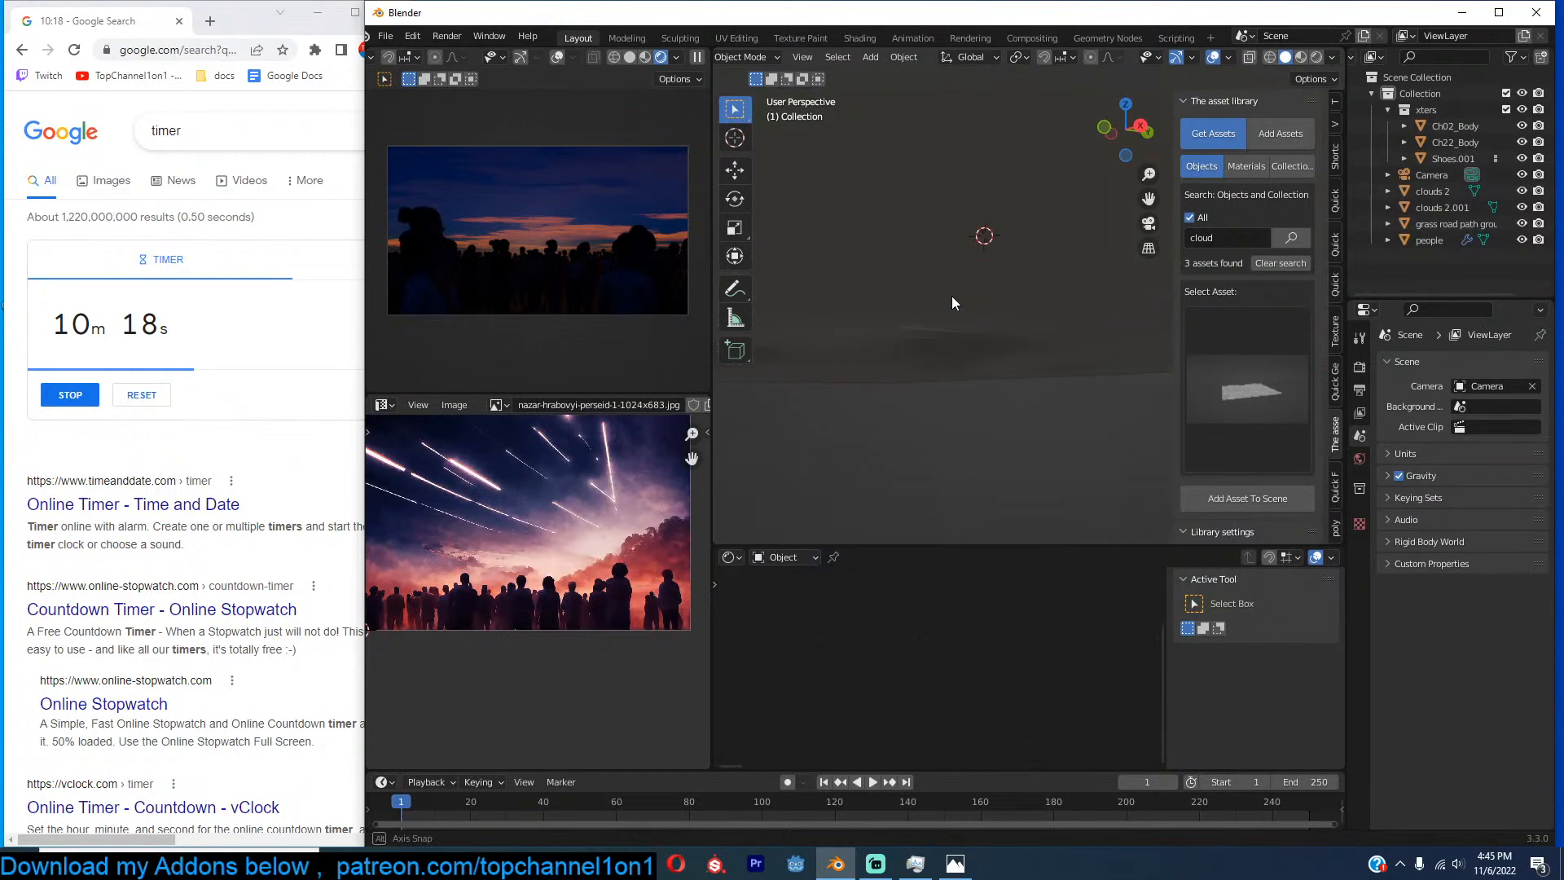
Search the asset library for "sky" and add the purple-and-yellow sunset sky asset from the camera view.
left_click(1220, 238)
type("sky")
key("Return")
left_click(1227, 350)
left_click(1164, 487)
middle_click_drag(1009, 387, 1106, 411)
key("KP_0")
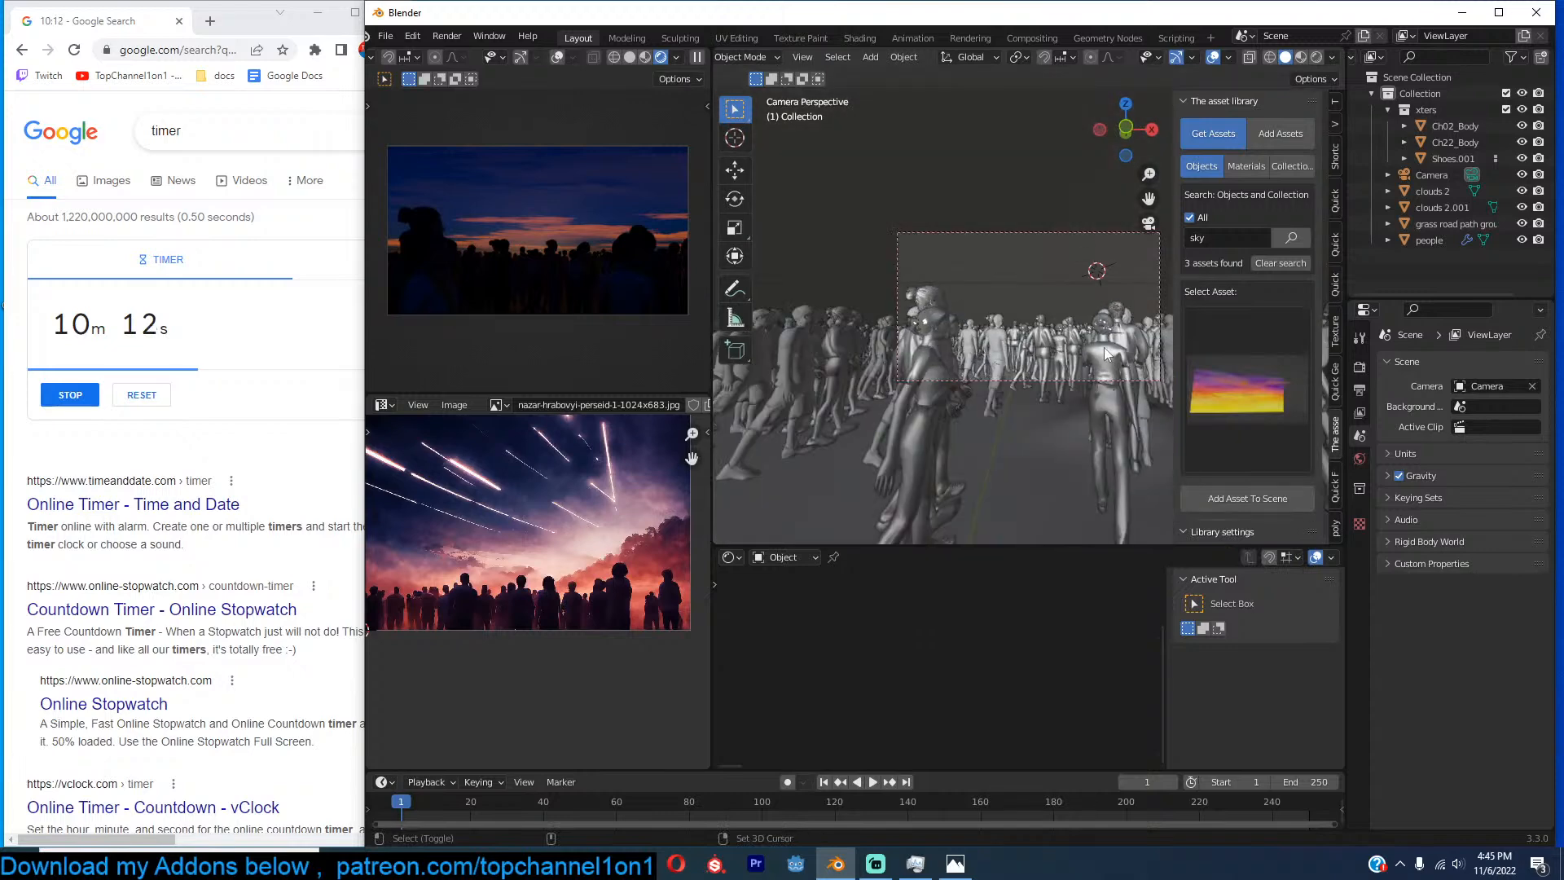
left_click(1263, 505)
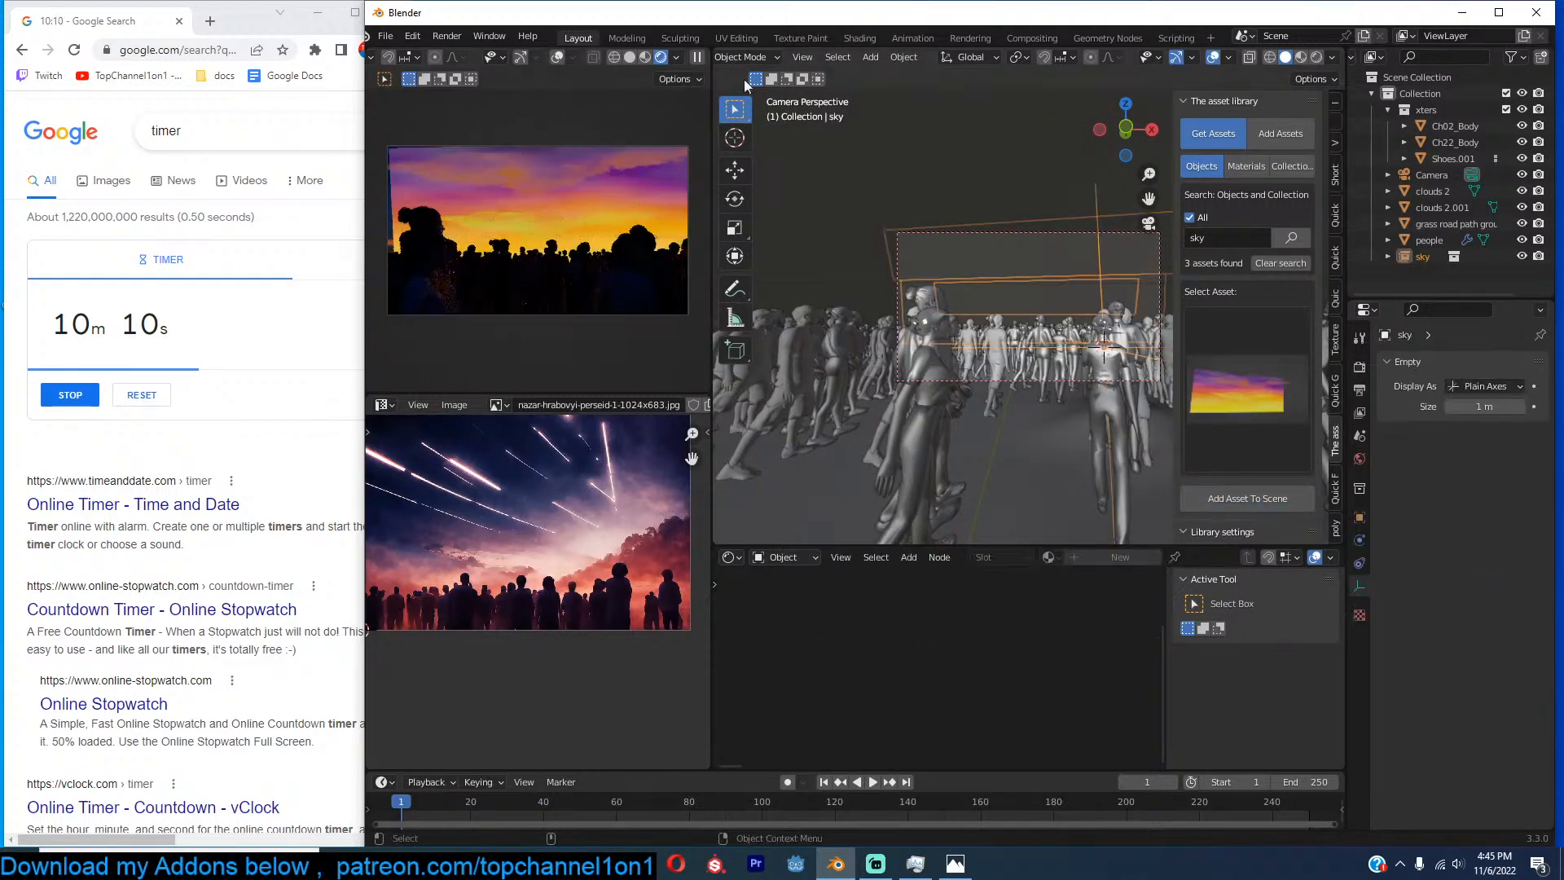
Resize the sunset sky asset so it fills the background behind the crowd in the camera's view.
key("s")
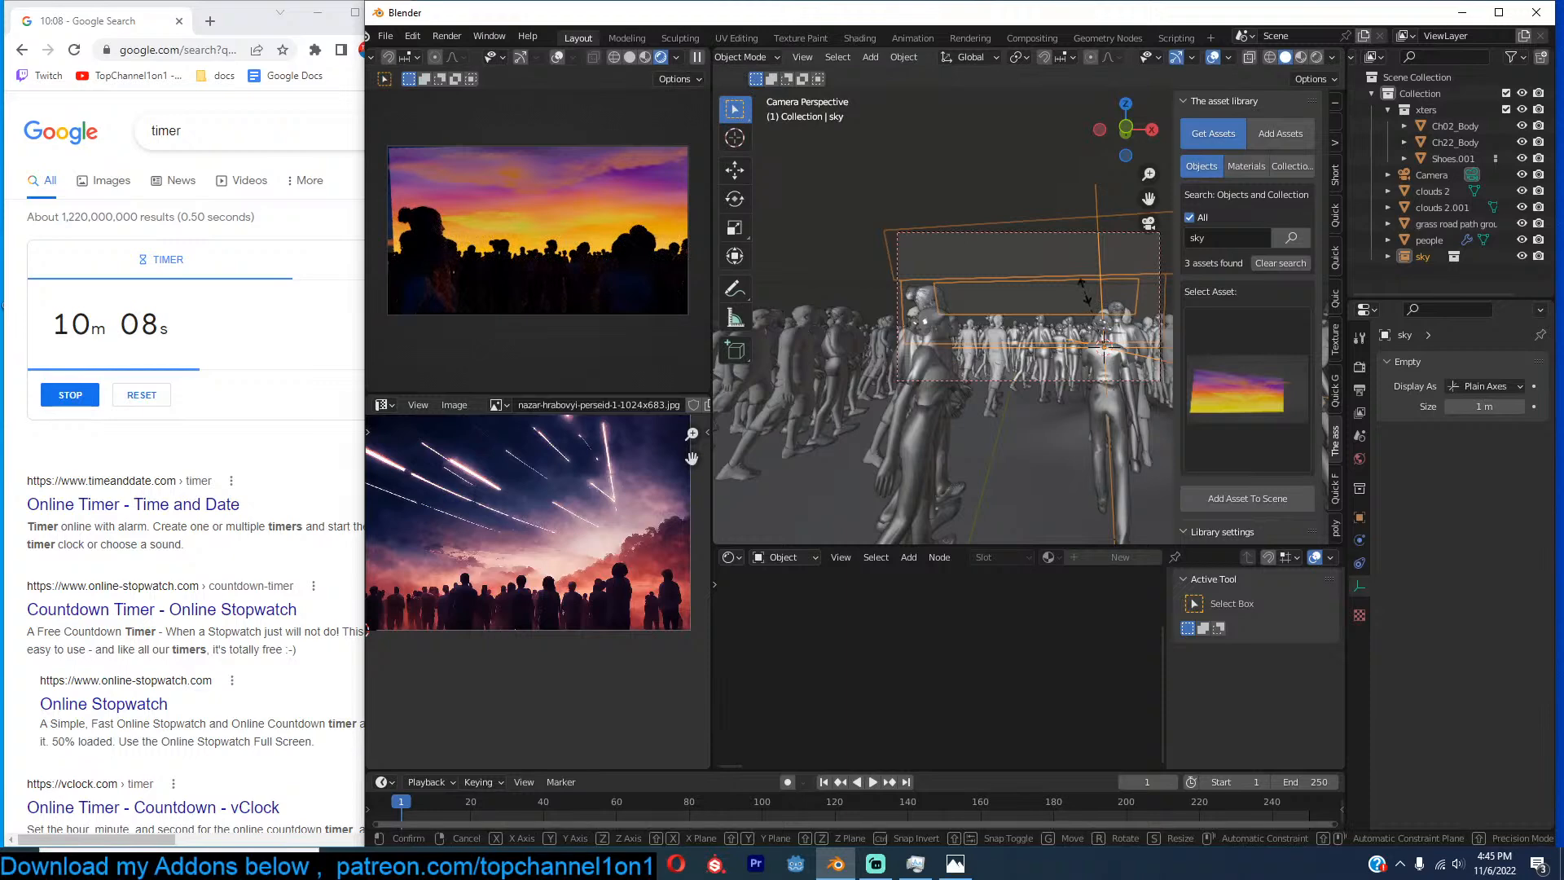
left_click(1062, 369)
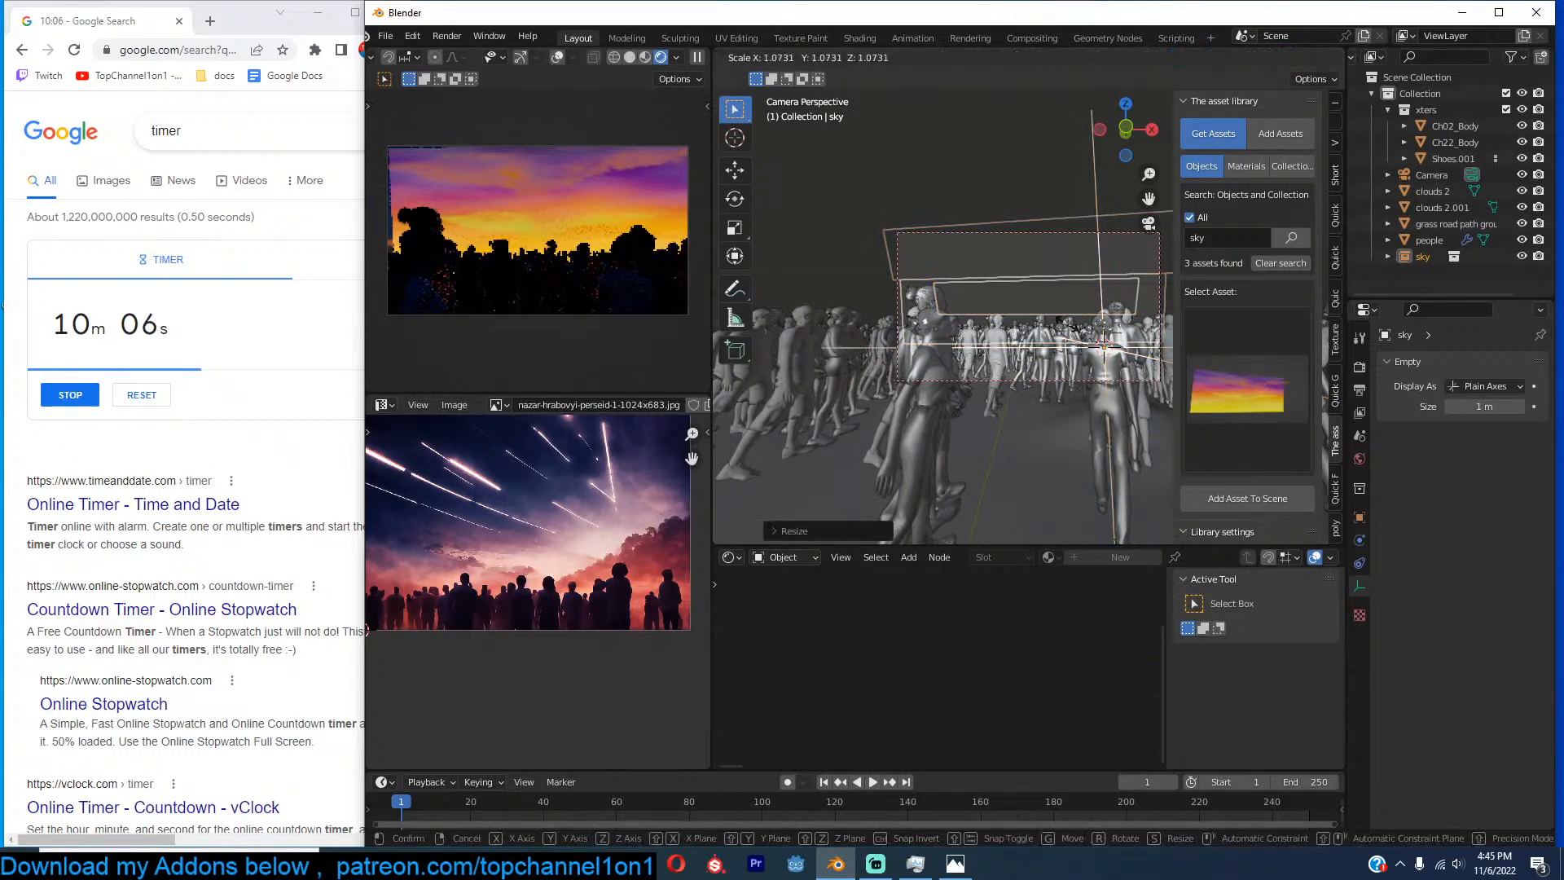
mouse_move(1059, 367)
middle_mouse_down()
mouse_move(1015, 335)
mouse_move(952, 368)
mouse_move(1004, 328)
mouse_move(1058, 345)
middle_mouse_up()
scroll(1013, 336, "down", 5)
left_click(1123, 267)
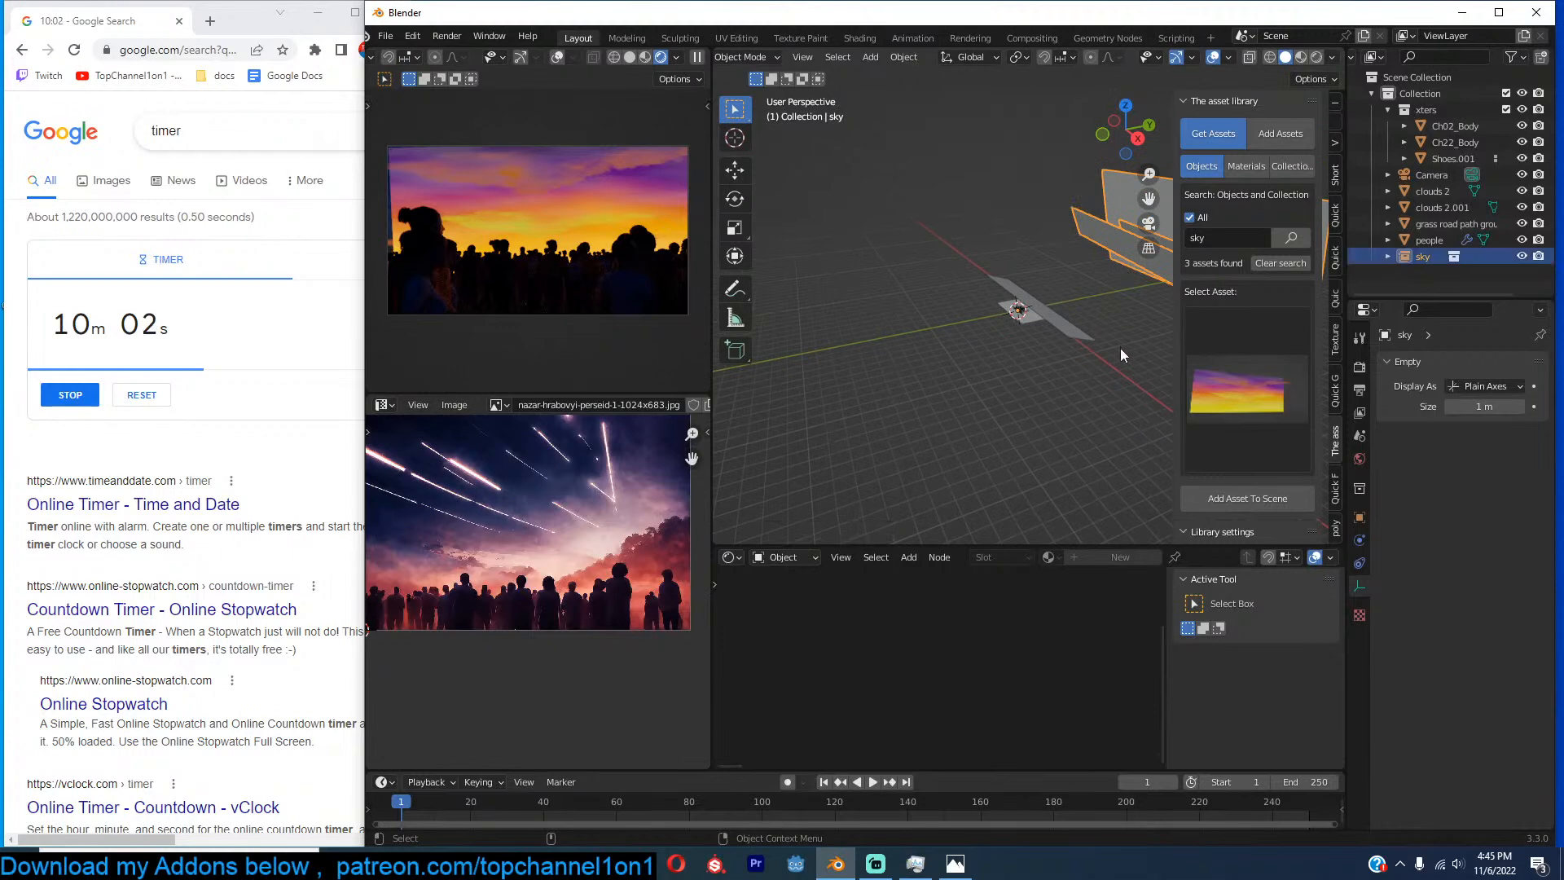
key("s")
left_click(1084, 328)
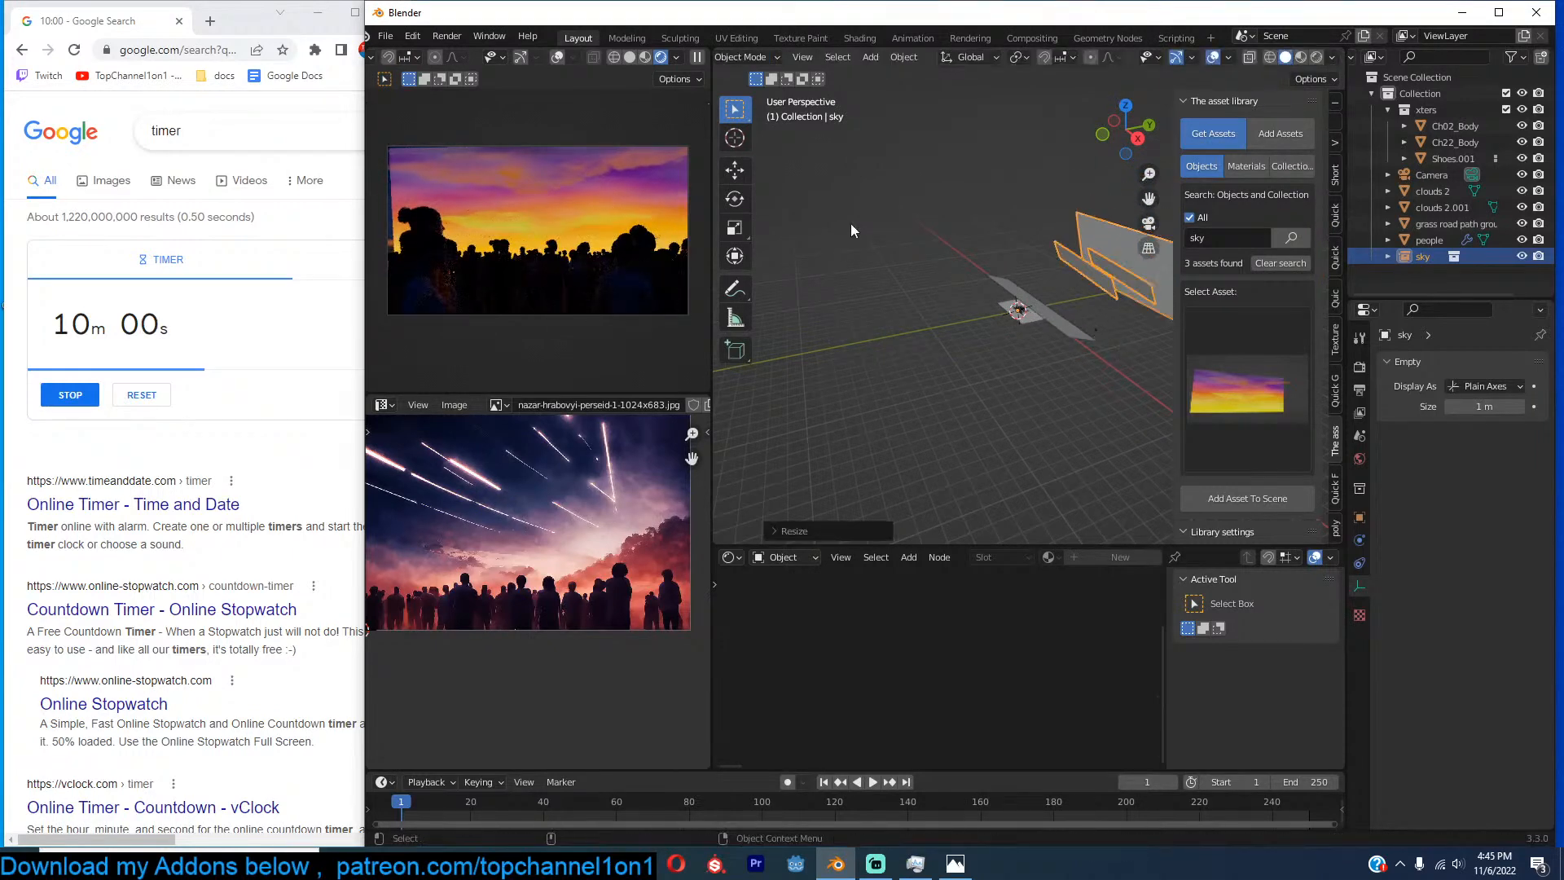
Fine-tune the scale of the sunset sky asset against the frame in the camera's view.
key("KP_0")
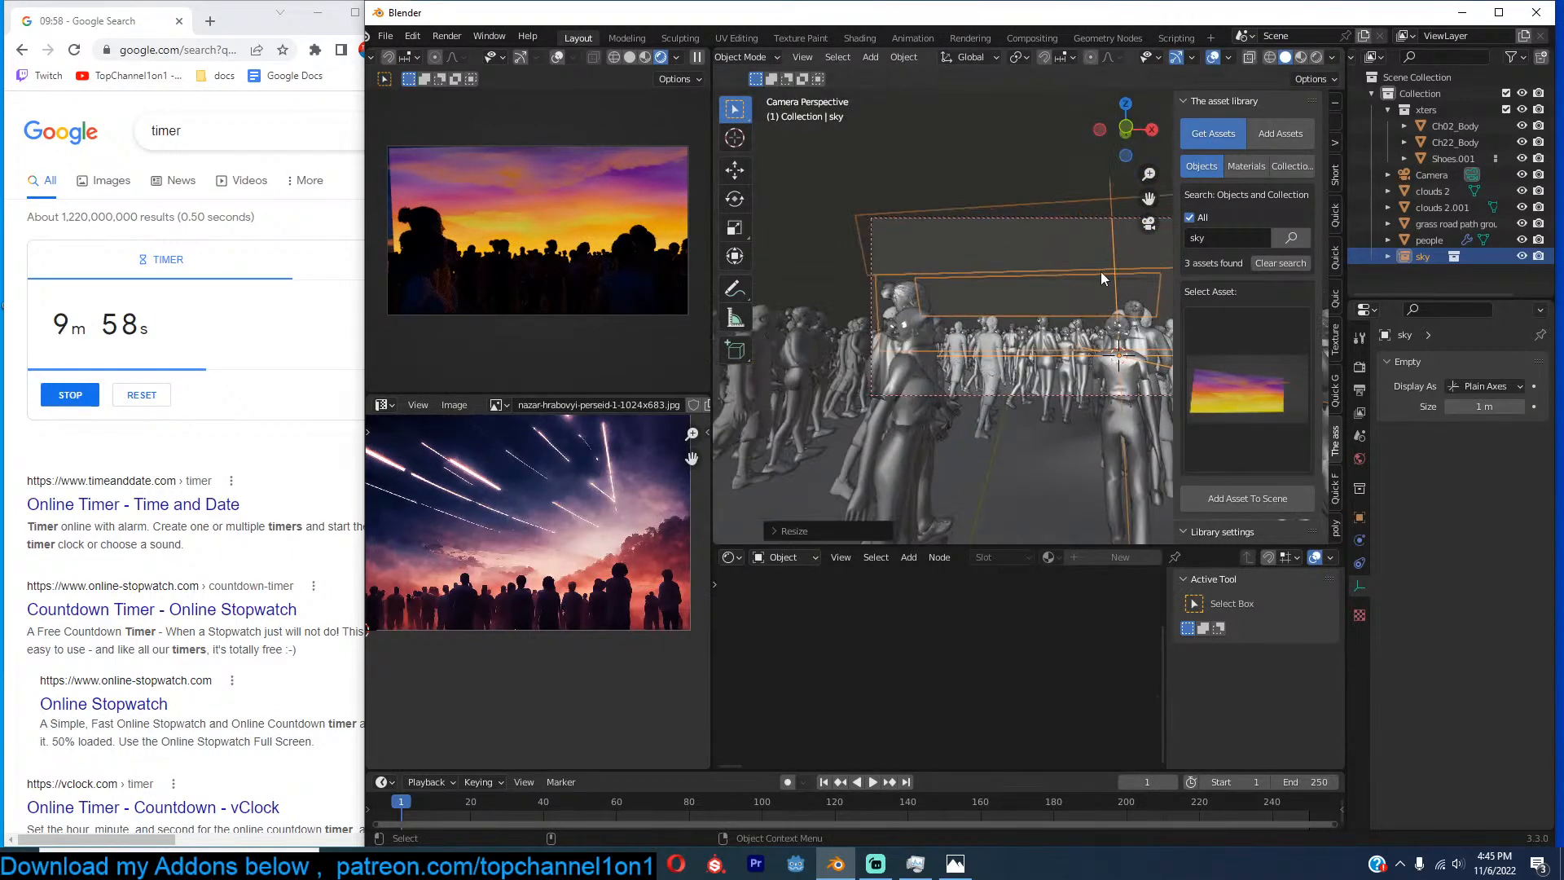
key("s")
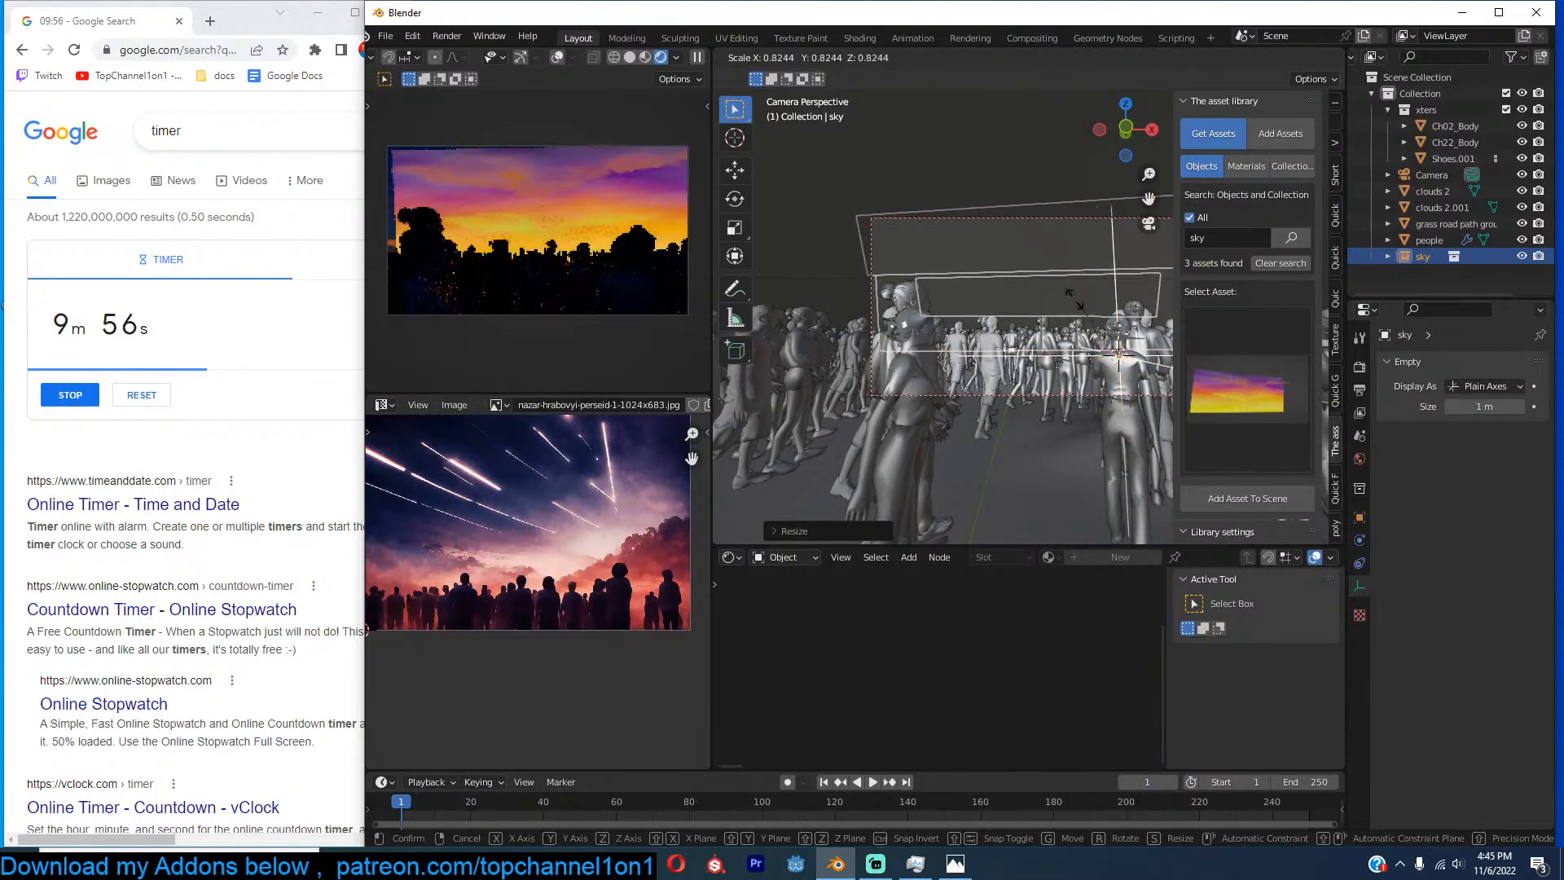
left_click(989, 185)
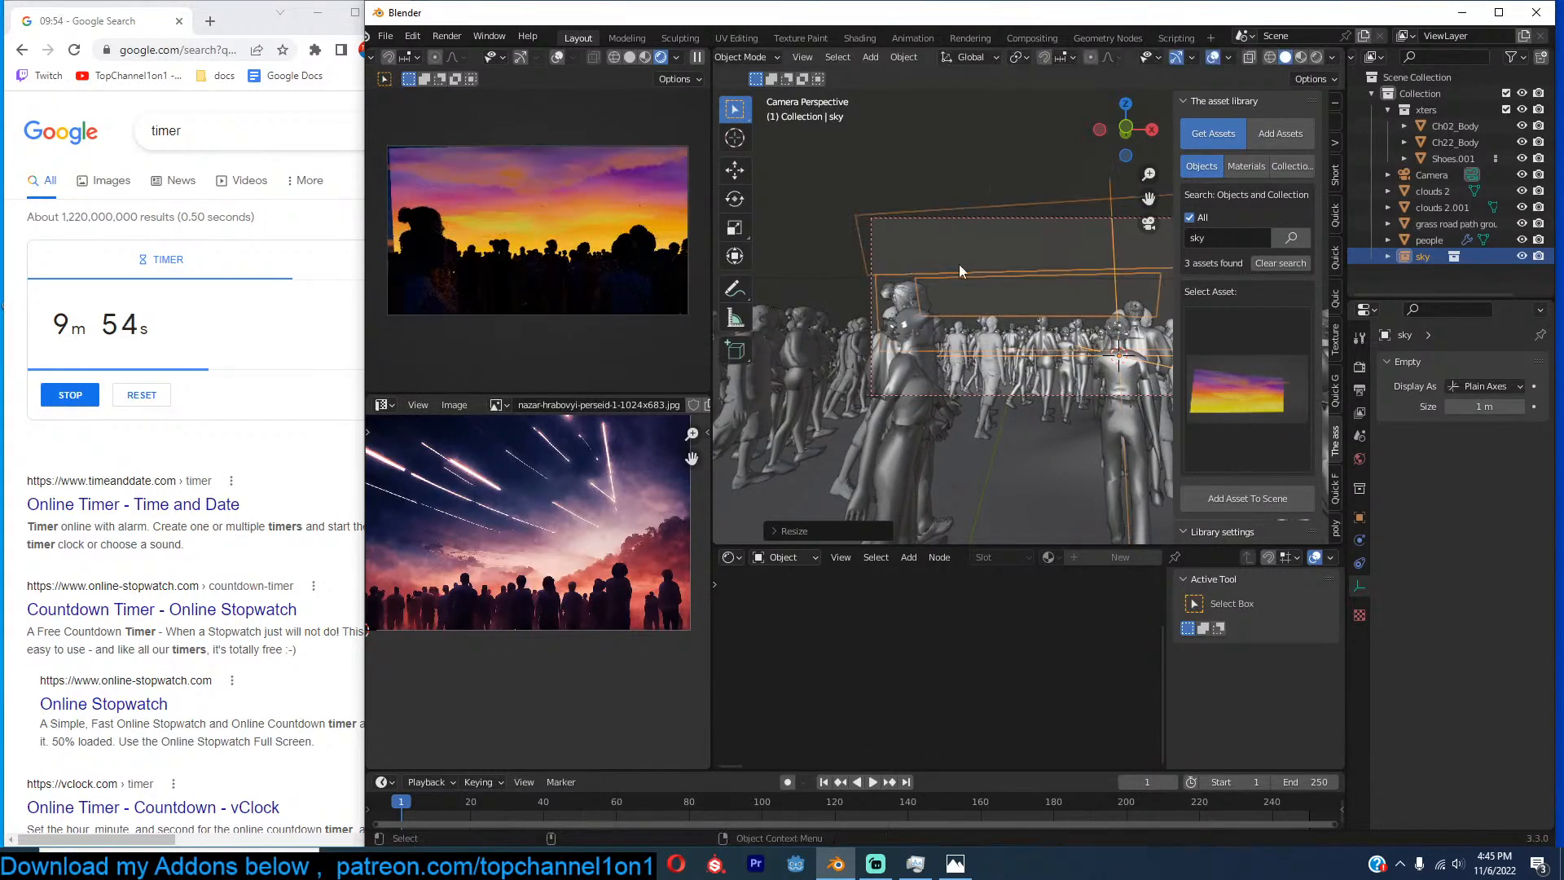
key("s")
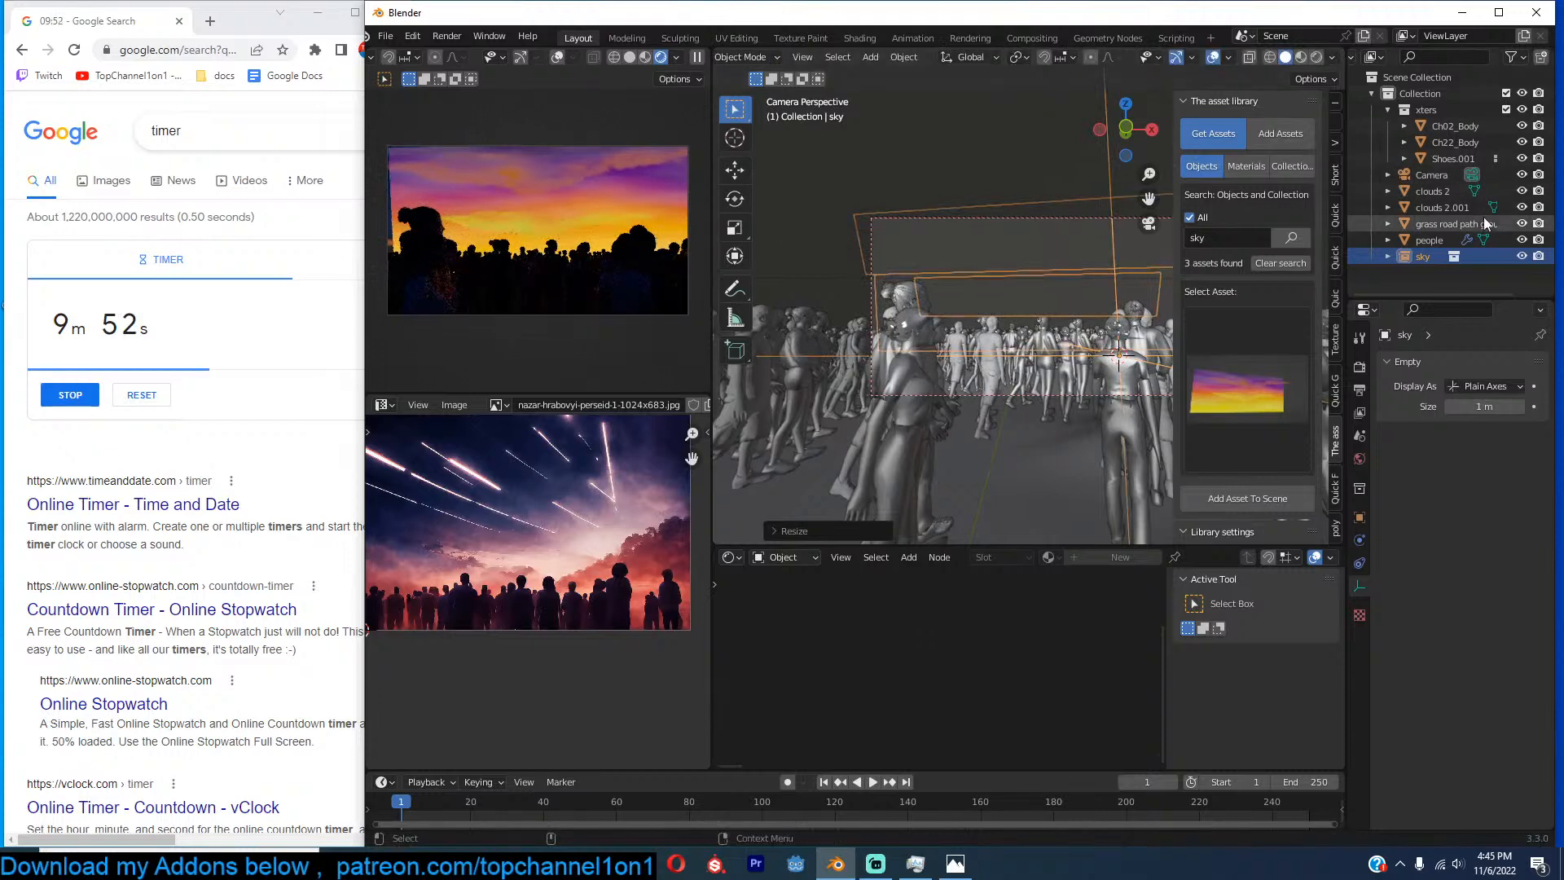
left_click(1001, 209)
Shift the sunset sky asset about 7 m in the negative direction along the global X axis.
middle_click_drag(1033, 233, 1053, 285)
scroll(971, 298, "down", 10)
key("g")
key("x")
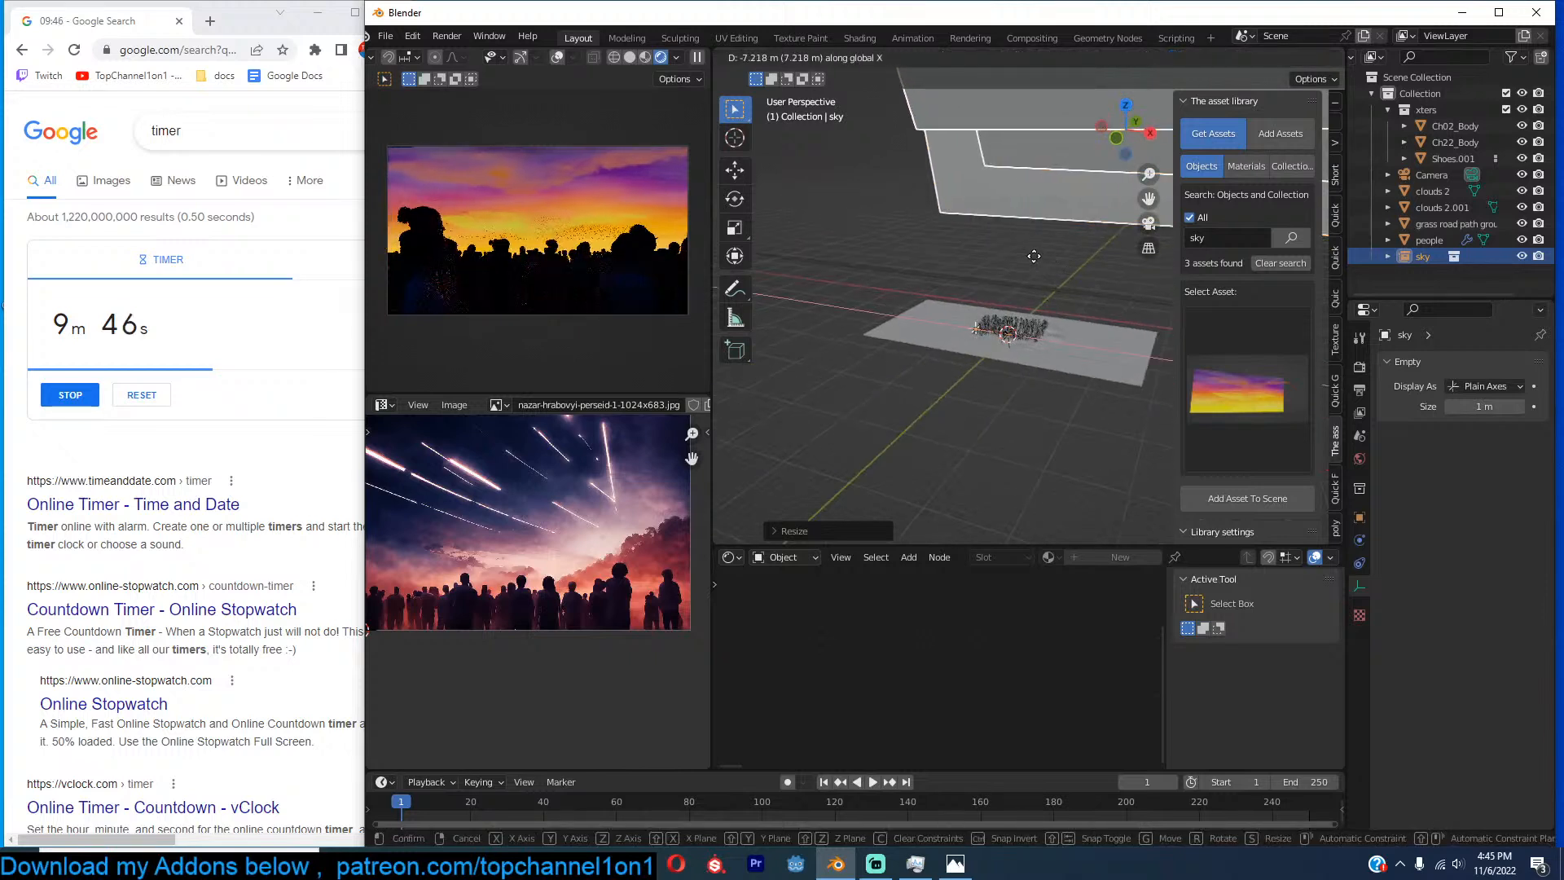
left_click(1035, 262)
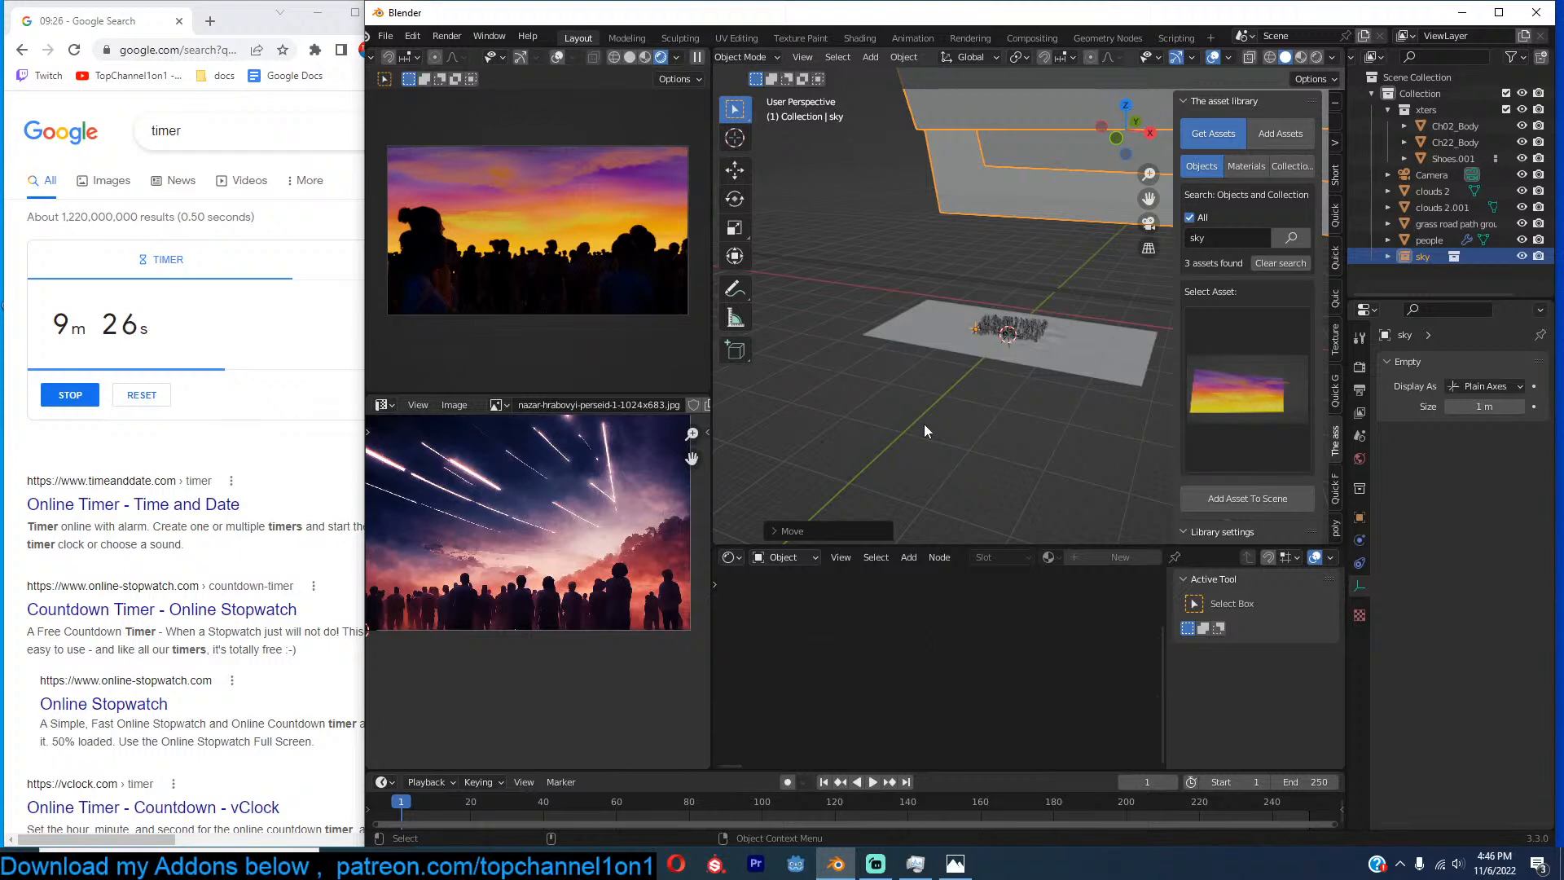
Search the asset library for "space" and "ship" to find an extra scene element.
left_click(1260, 237)
type("space")
key("Return")
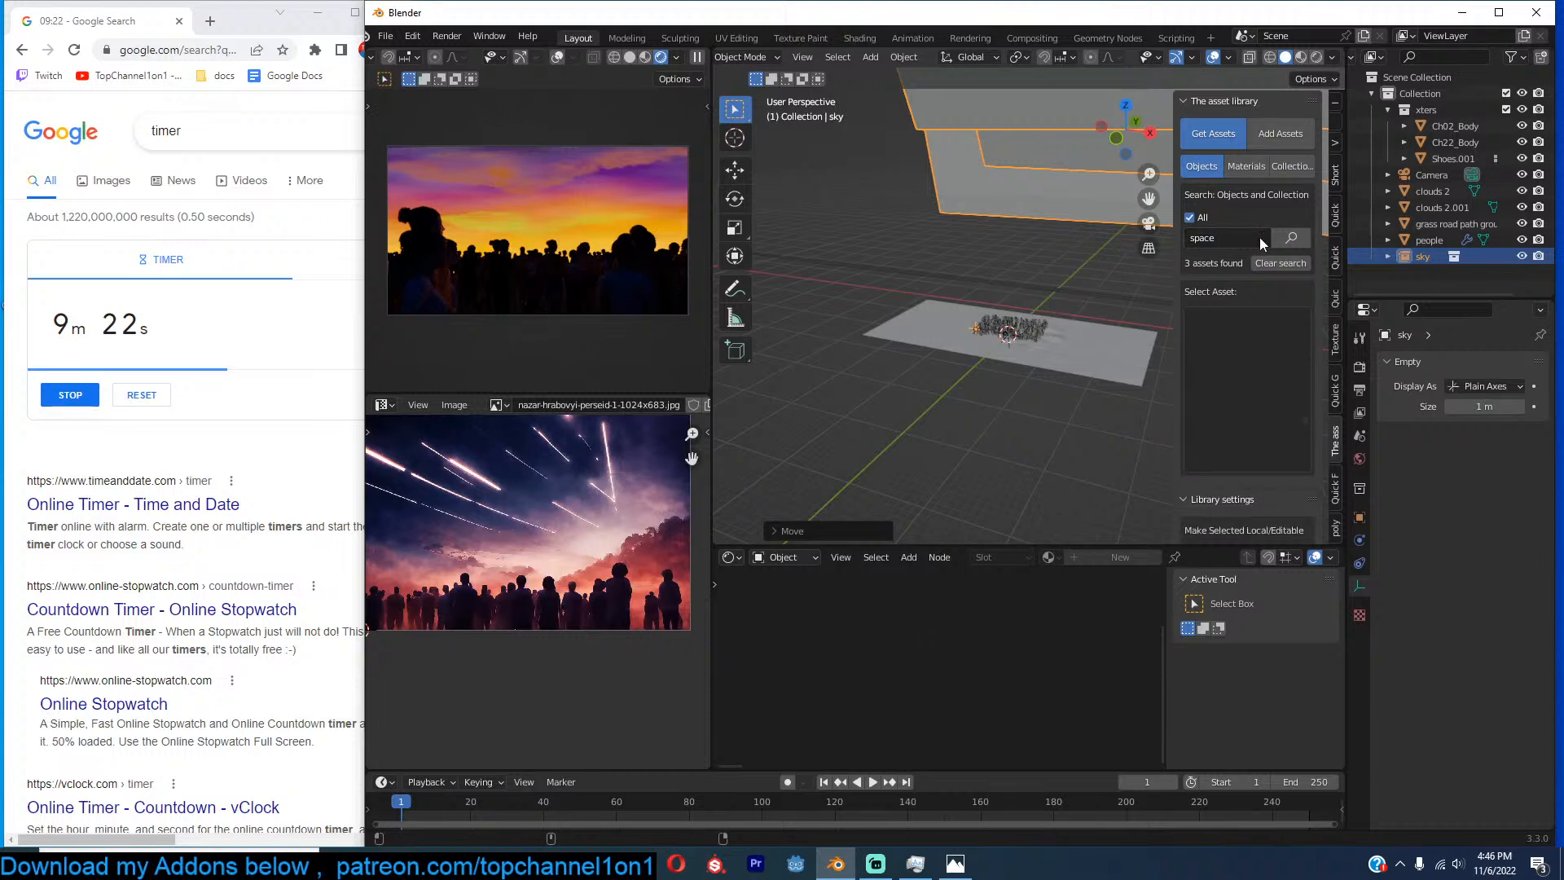
left_click(1273, 236)
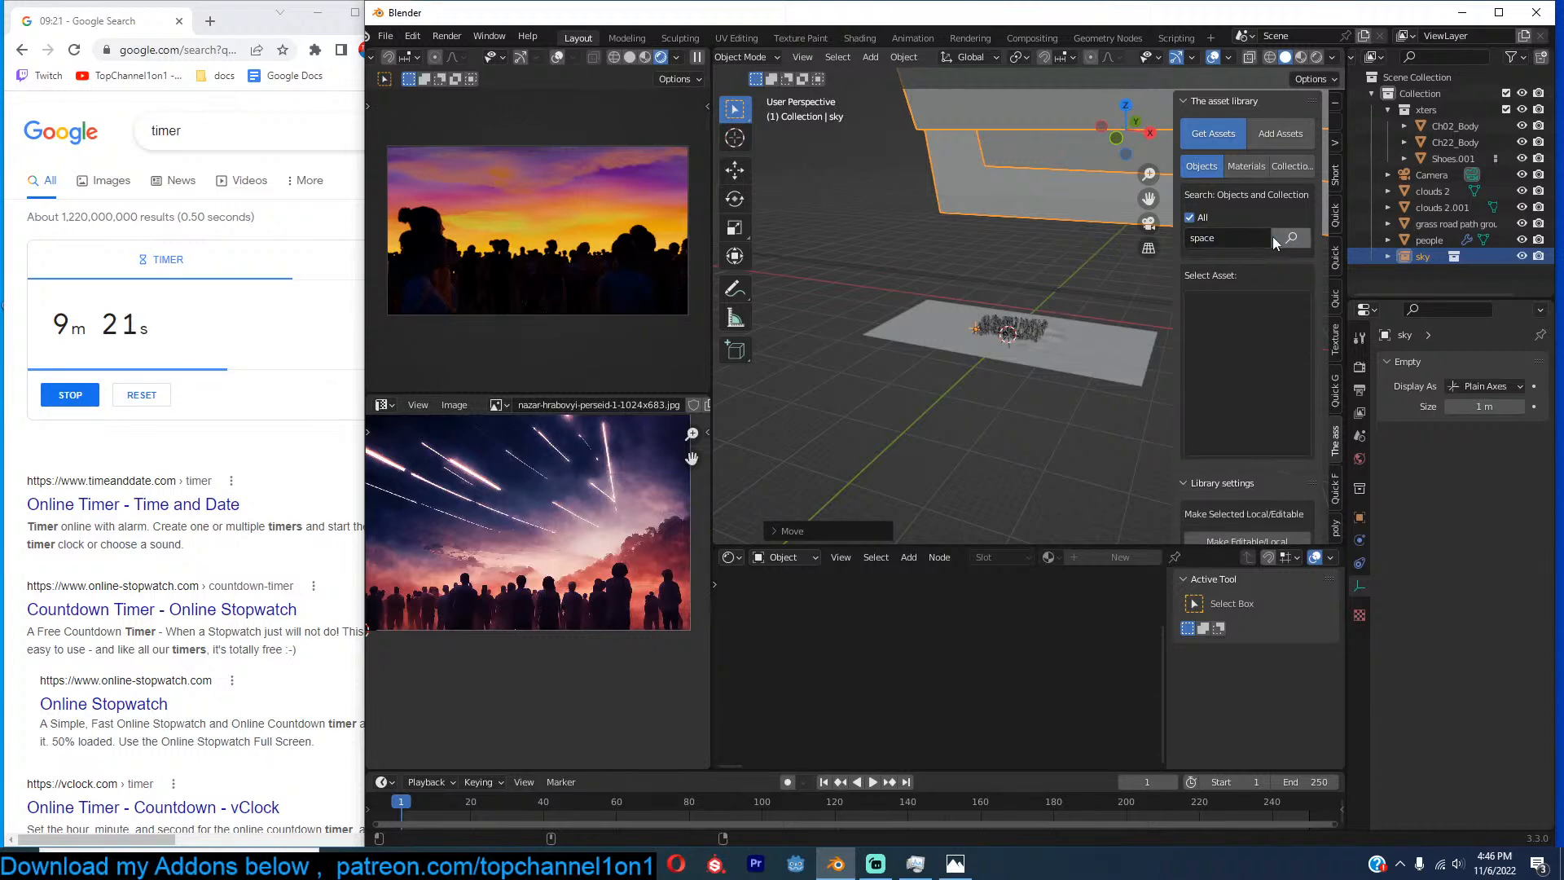
left_click(1228, 236)
type("ship")
key("Return")
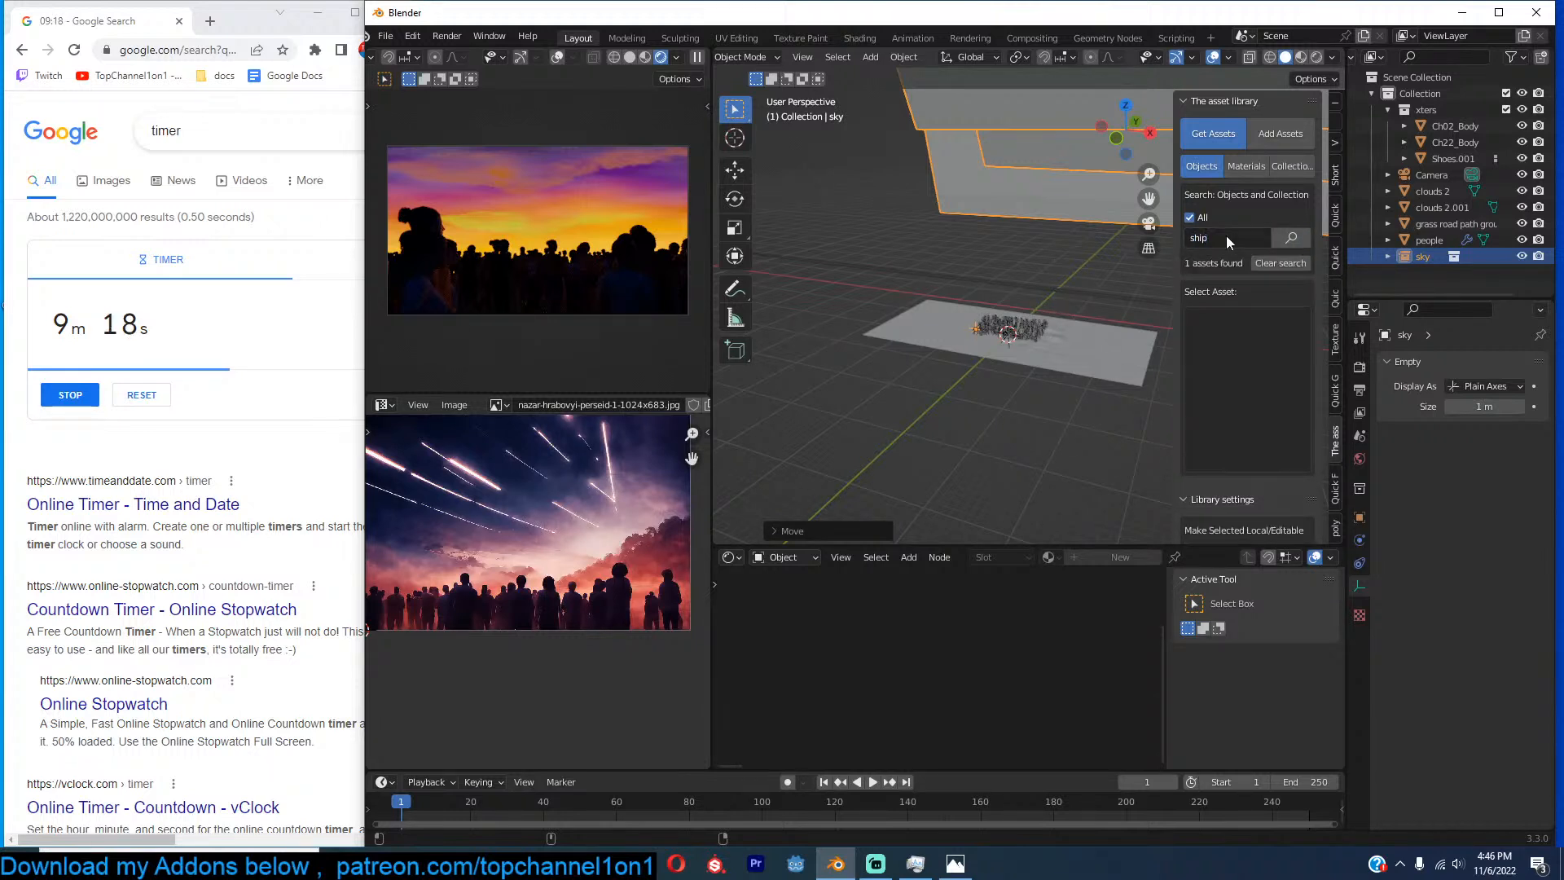
Choose the transmission tower from an asset library search for "tower" and place the 3D cursor on the ground at the crowd's far edge.
left_click(1252, 359)
type("tower")
key("Return")
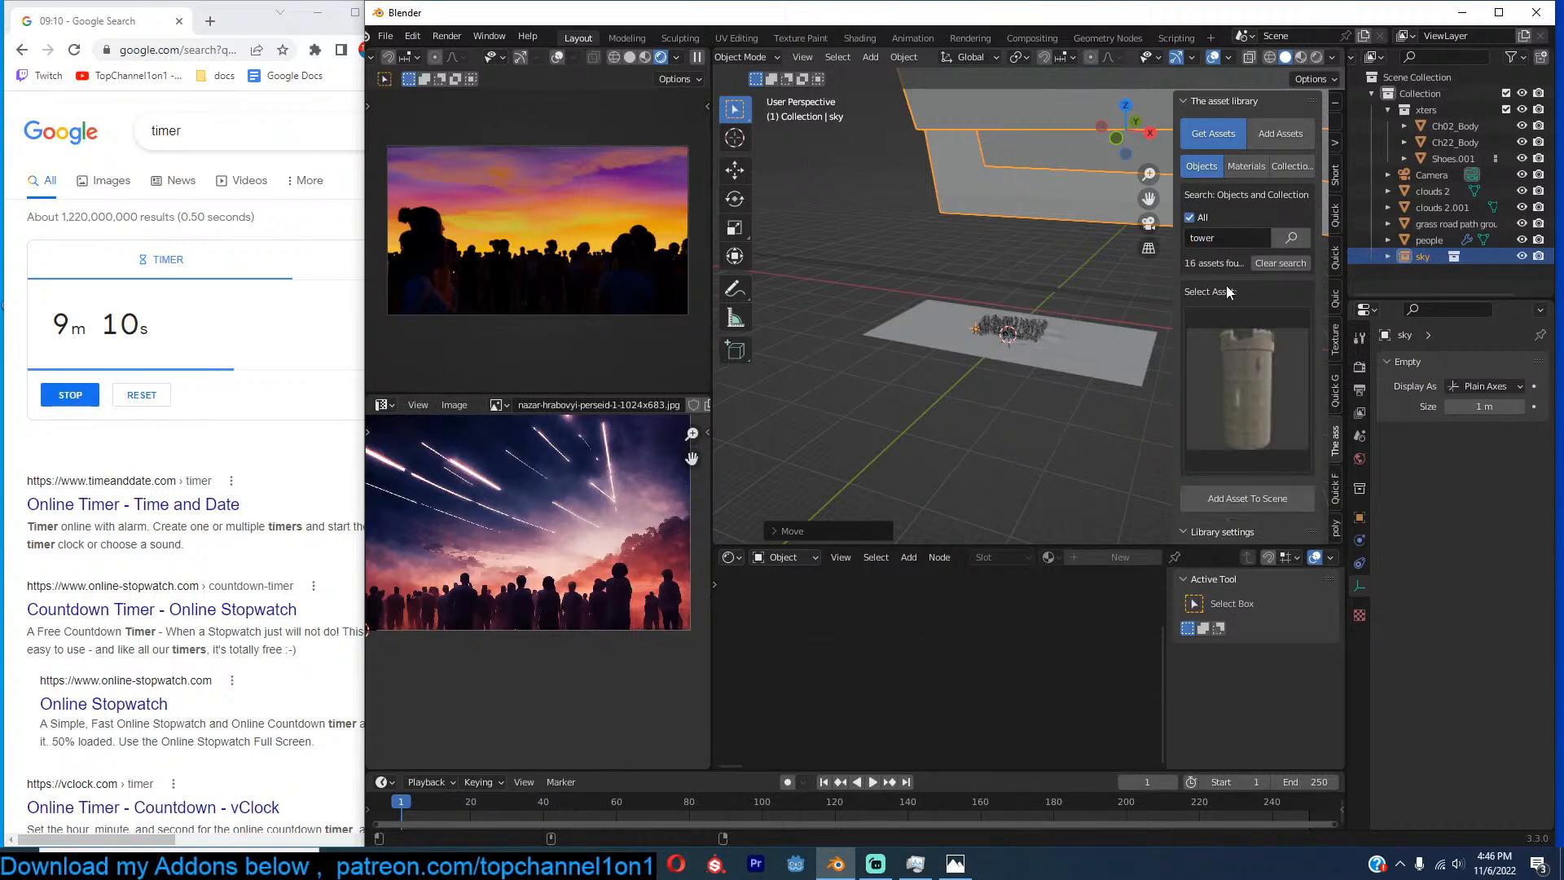
left_click(1221, 331)
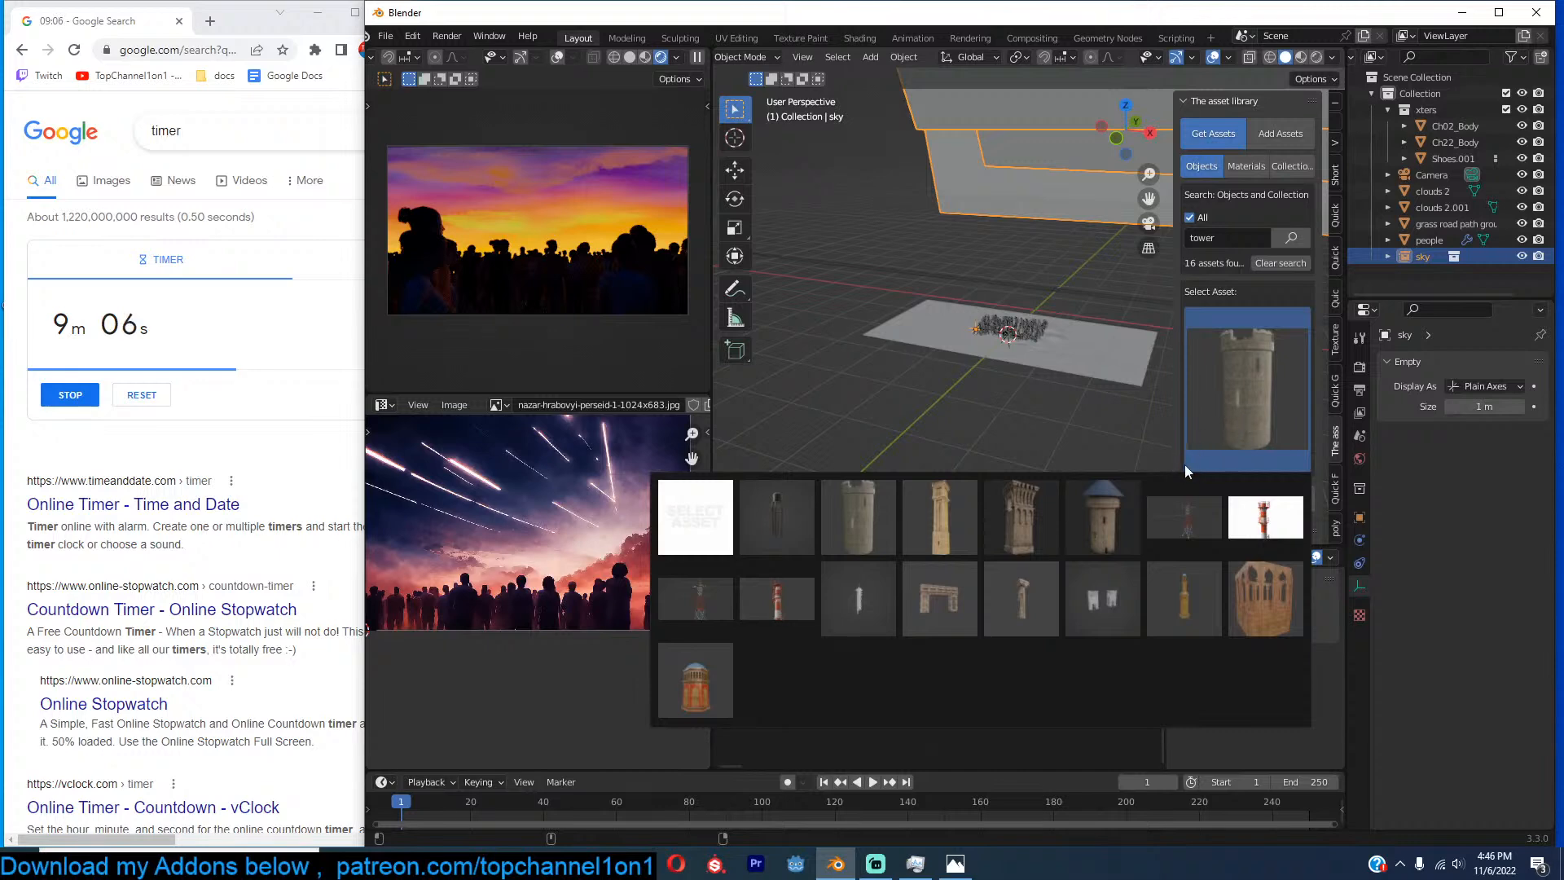
left_click(1179, 509)
scroll(1059, 326, "up", 5)
right_click(1084, 340, "shift")
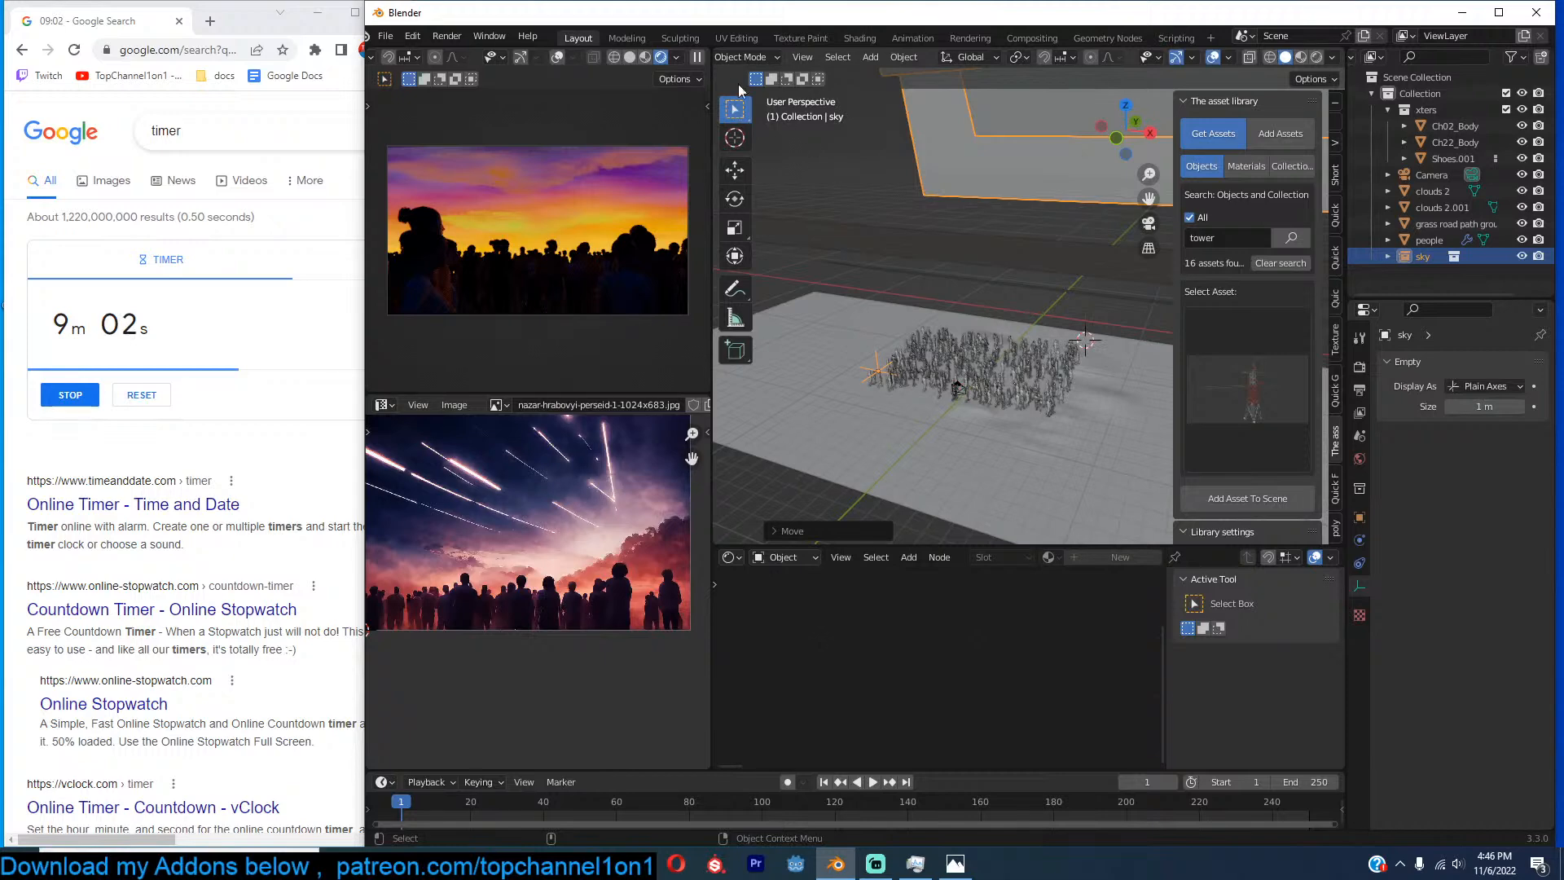
Save the scene as people.blend in the november\forest folder.
left_click(846, 174)
key("ctrl+s")
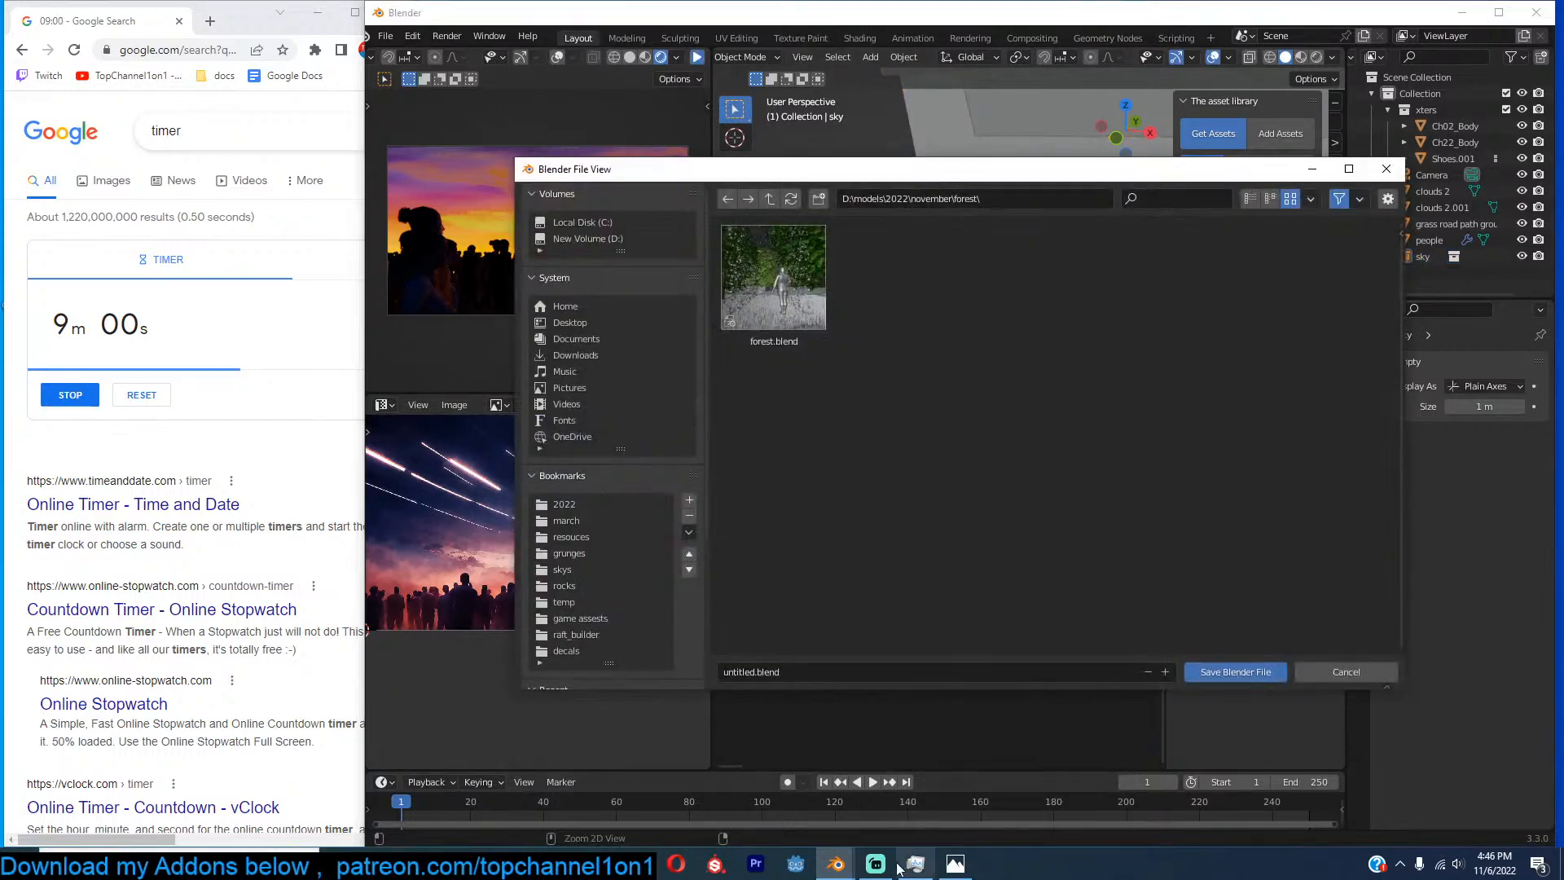
left_click(876, 864)
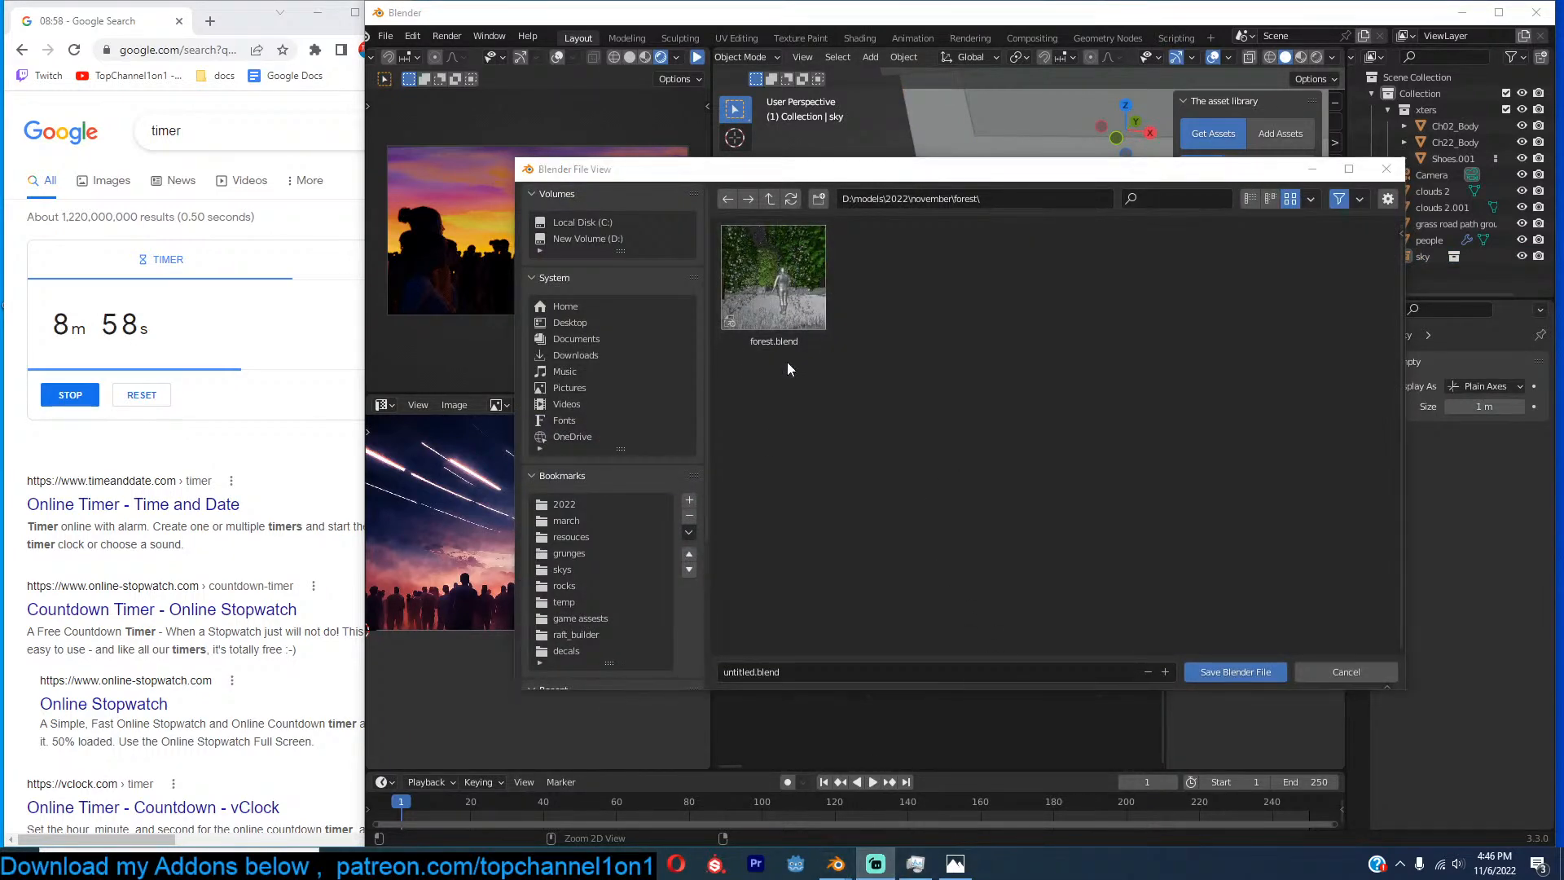
left_click(883, 671)
type("people")
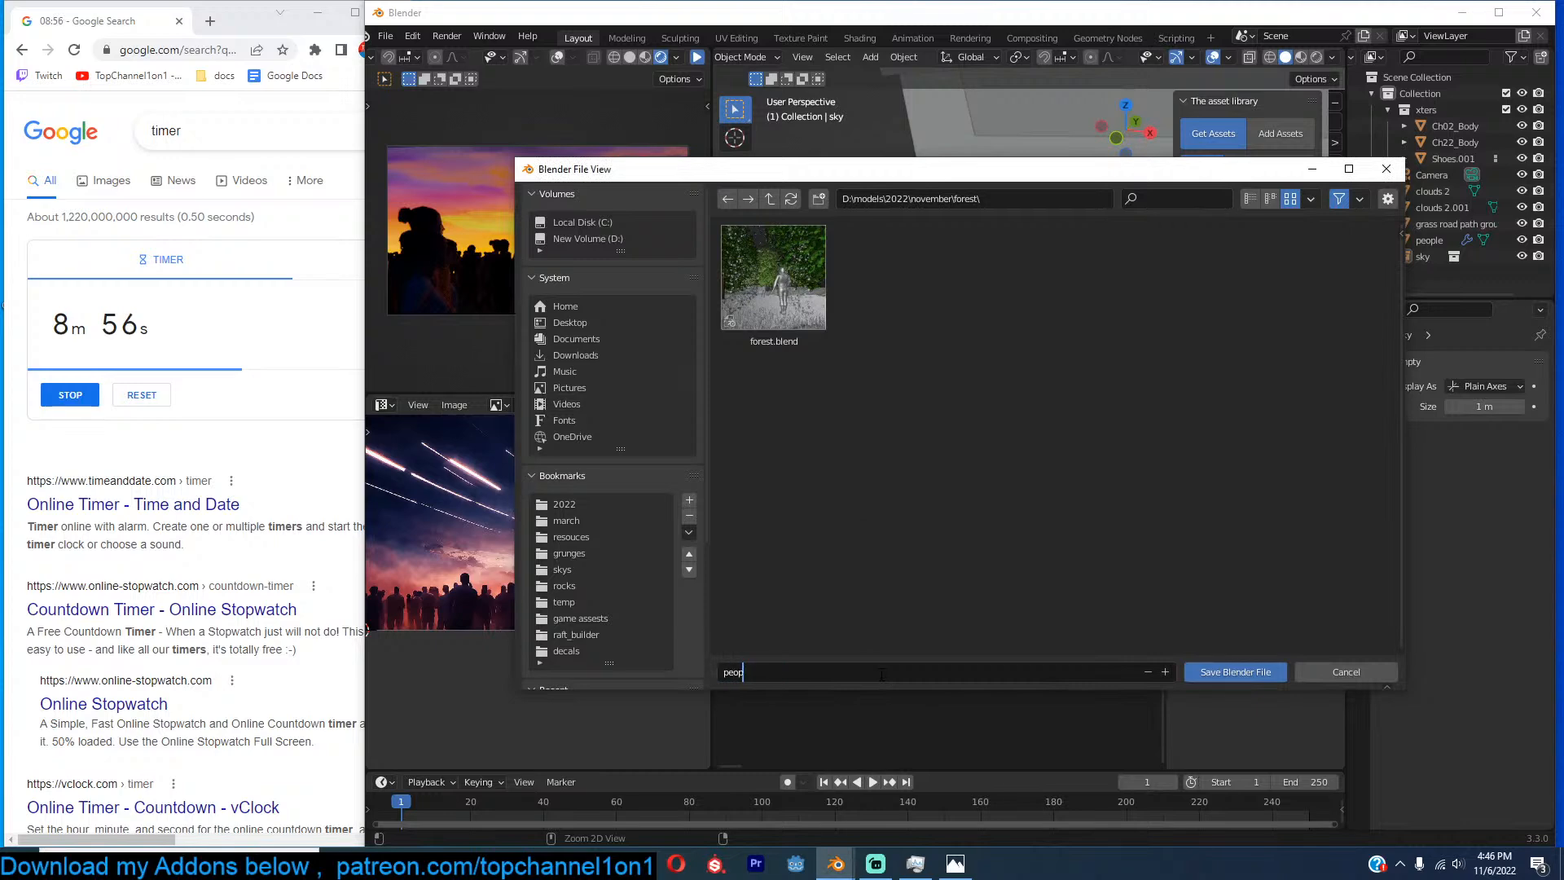
key("Return")
left_click(1270, 671)
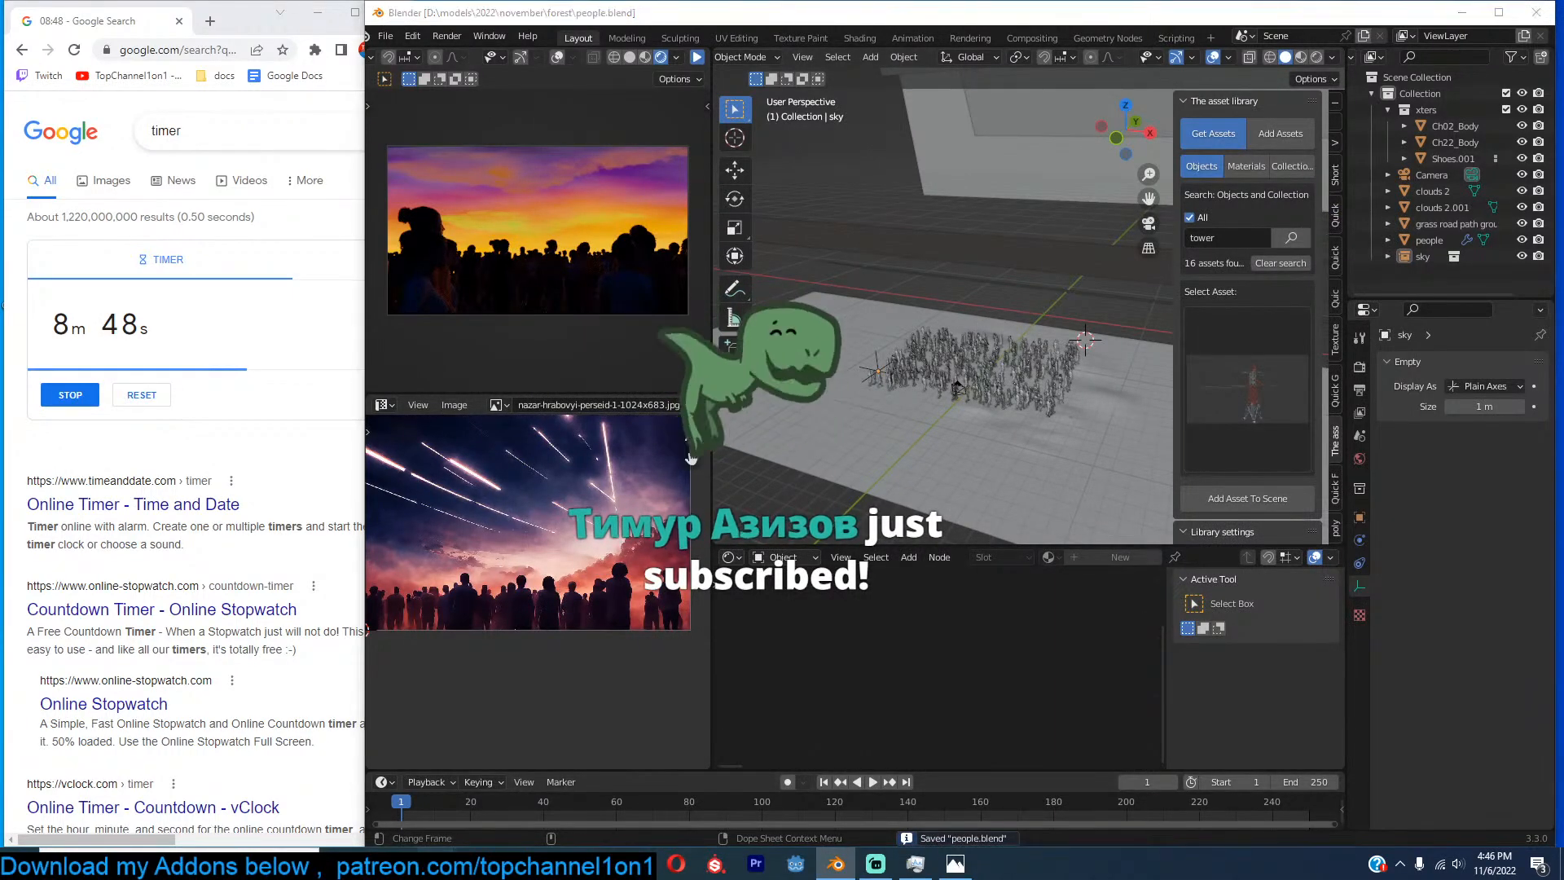
Add the transmission tower asset at the 3D cursor behind the crowd and check it from the camera view.
mouse_move(437, 864)
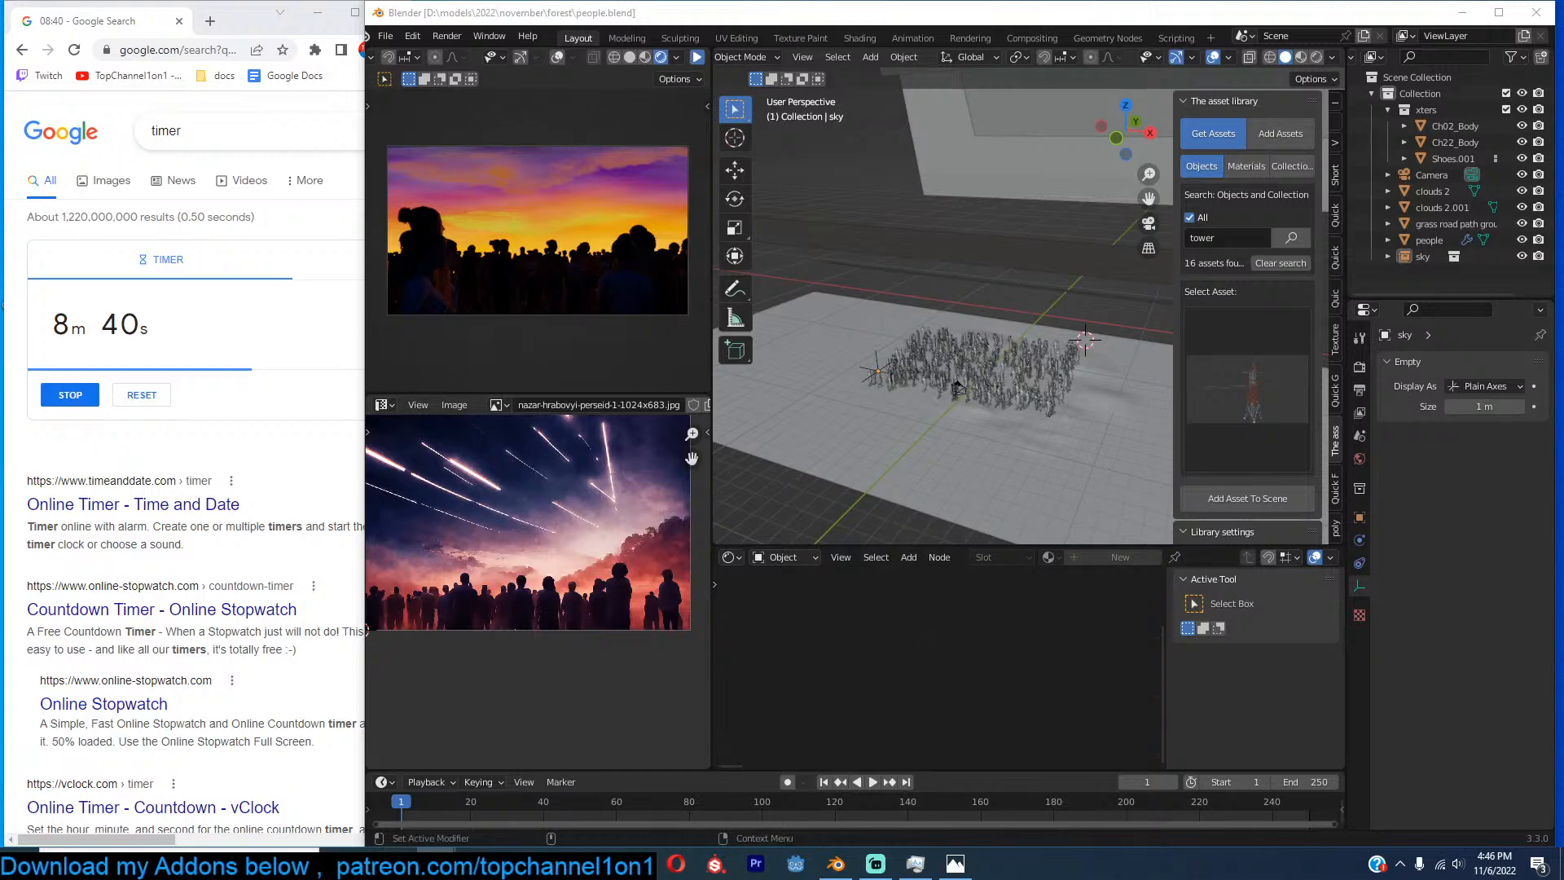
left_click(961, 257)
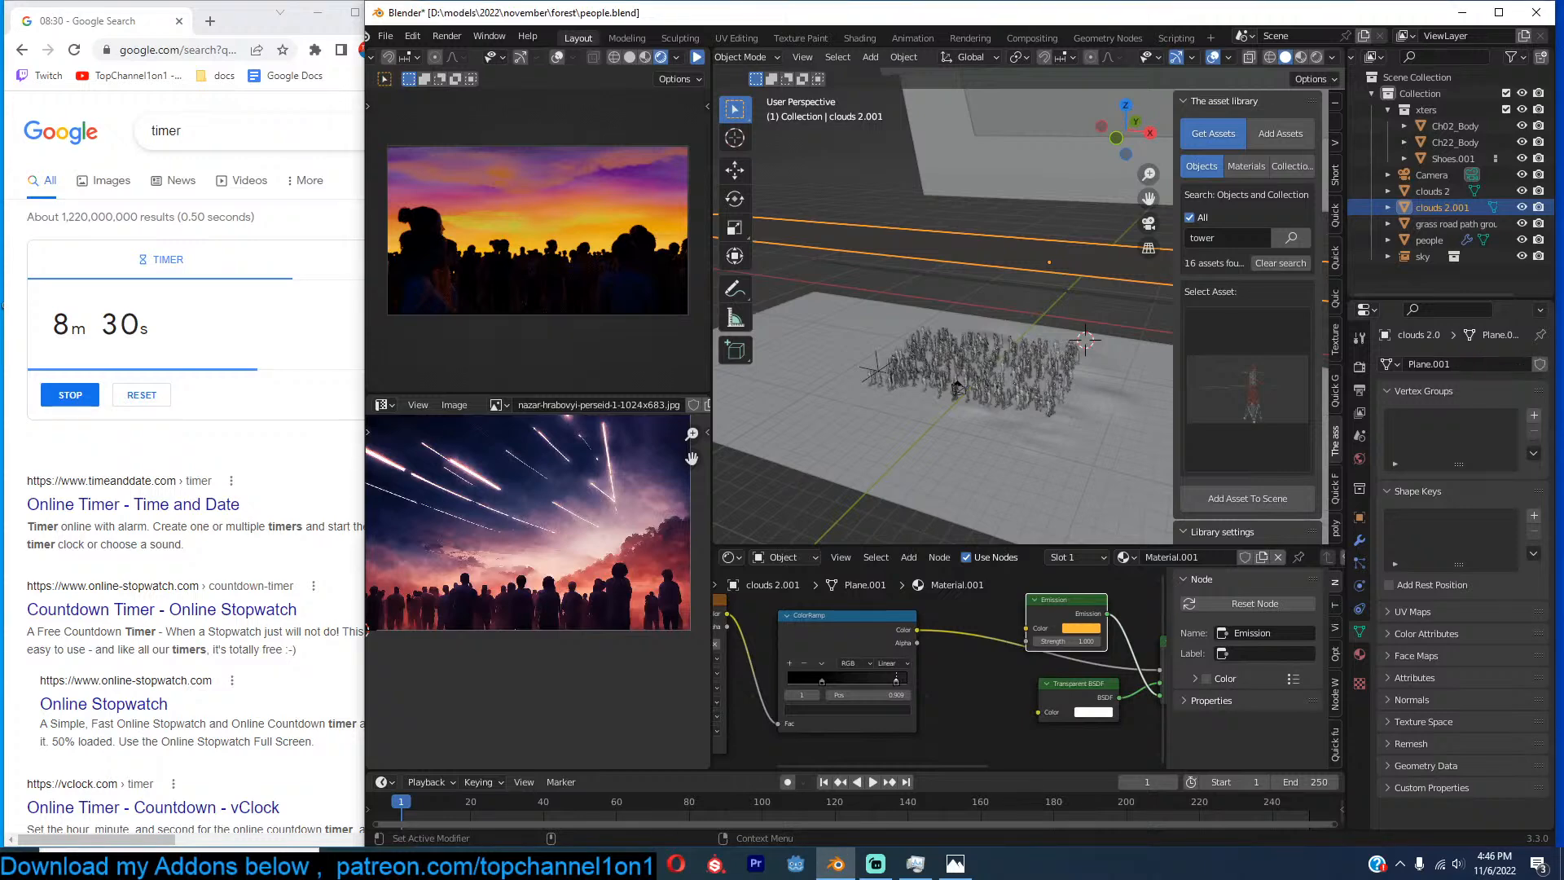
left_click(1075, 351)
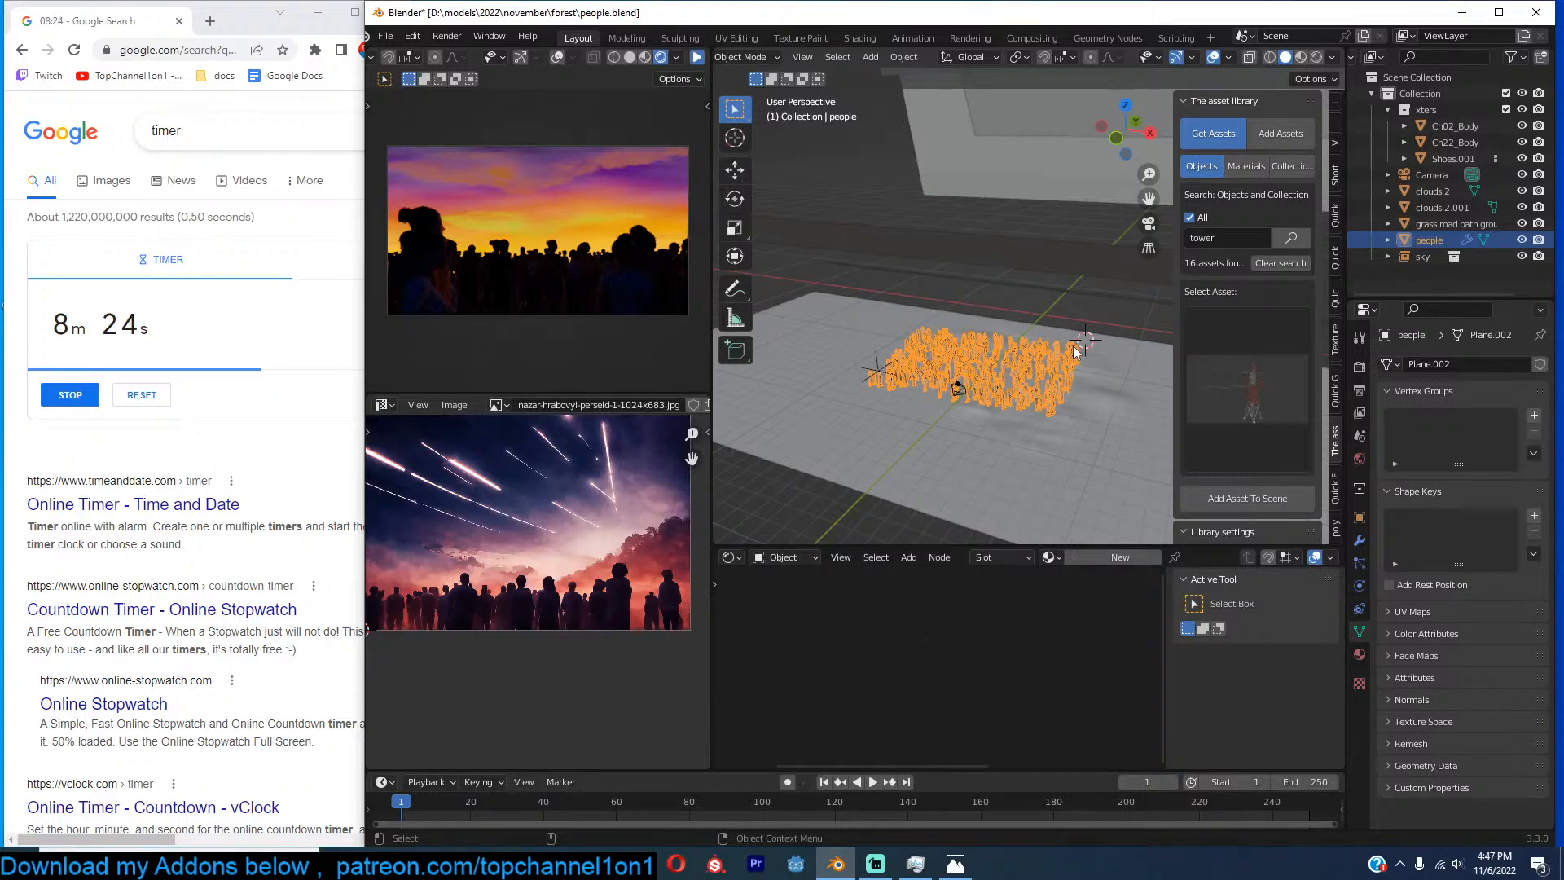
scroll(1024, 381, "down", 3)
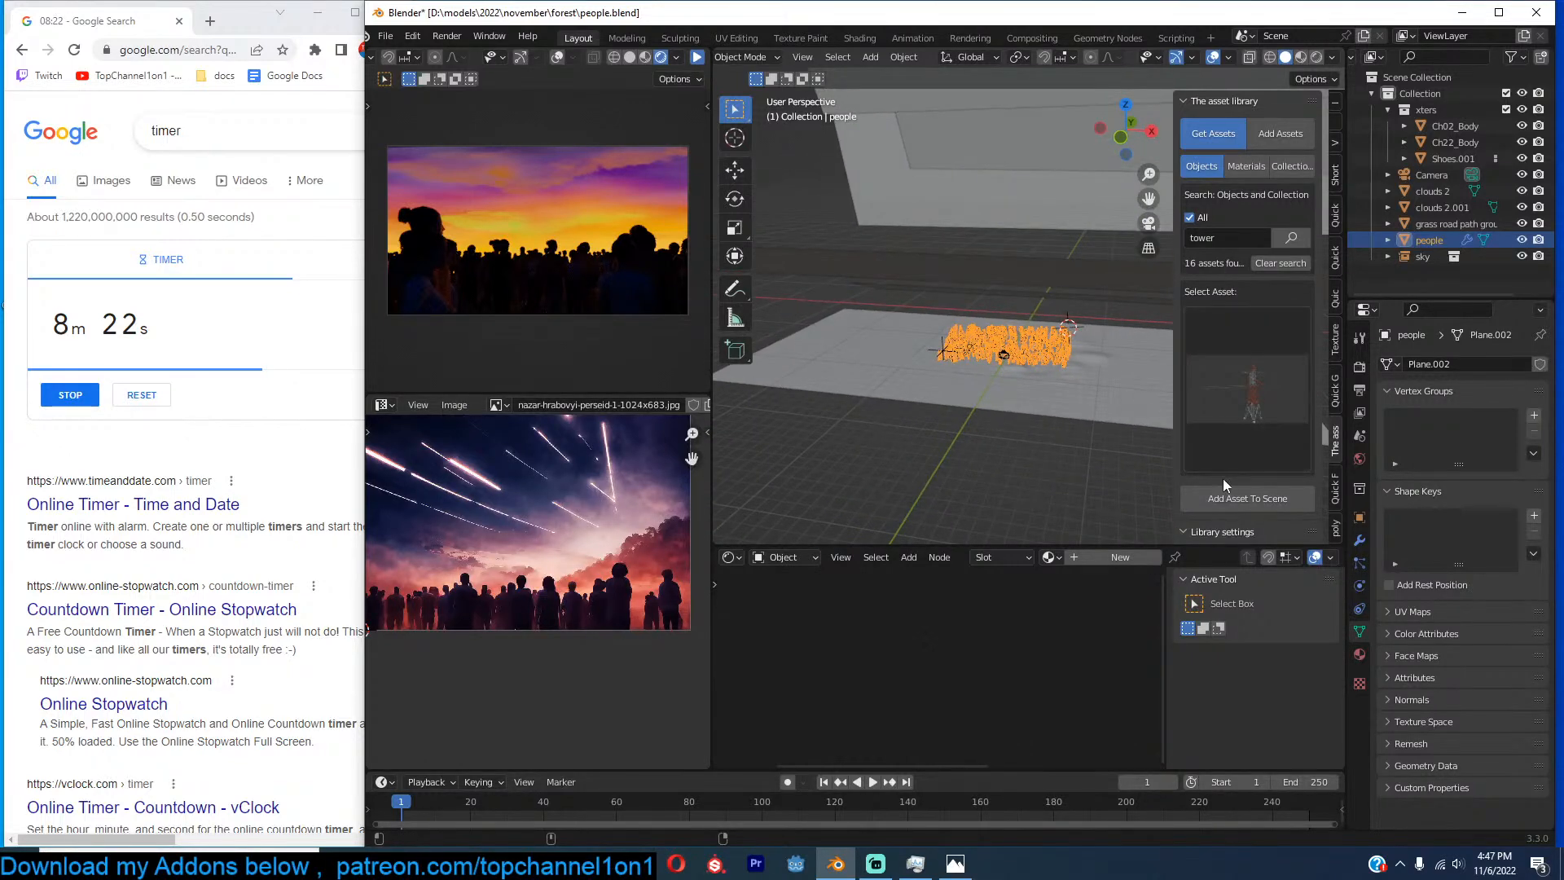
left_click(1233, 497)
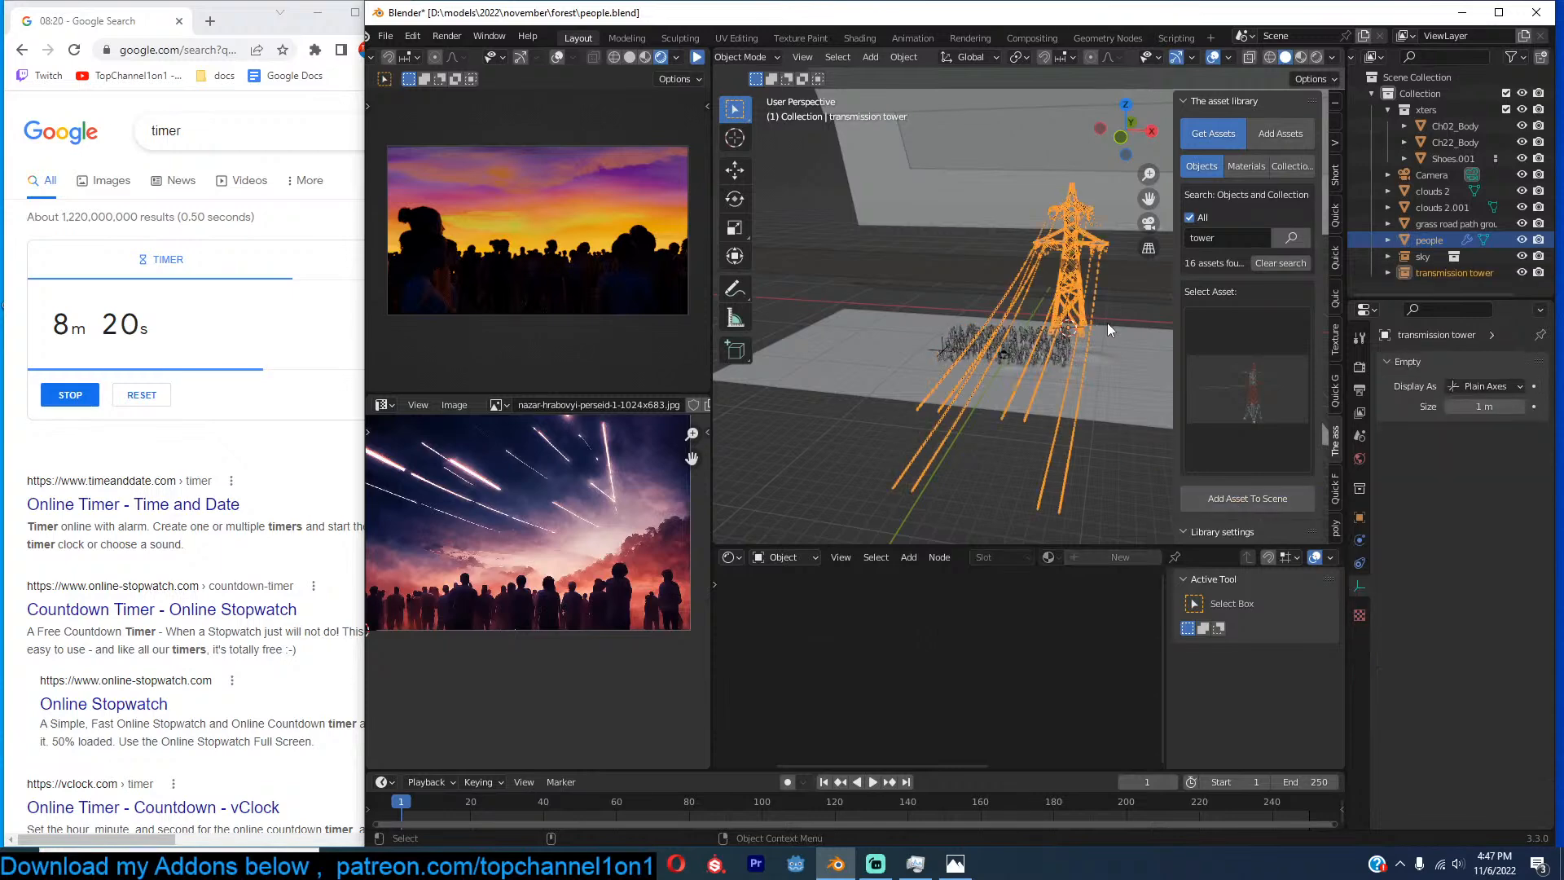
key("KP_0")
scroll(1107, 322, "up", 5)
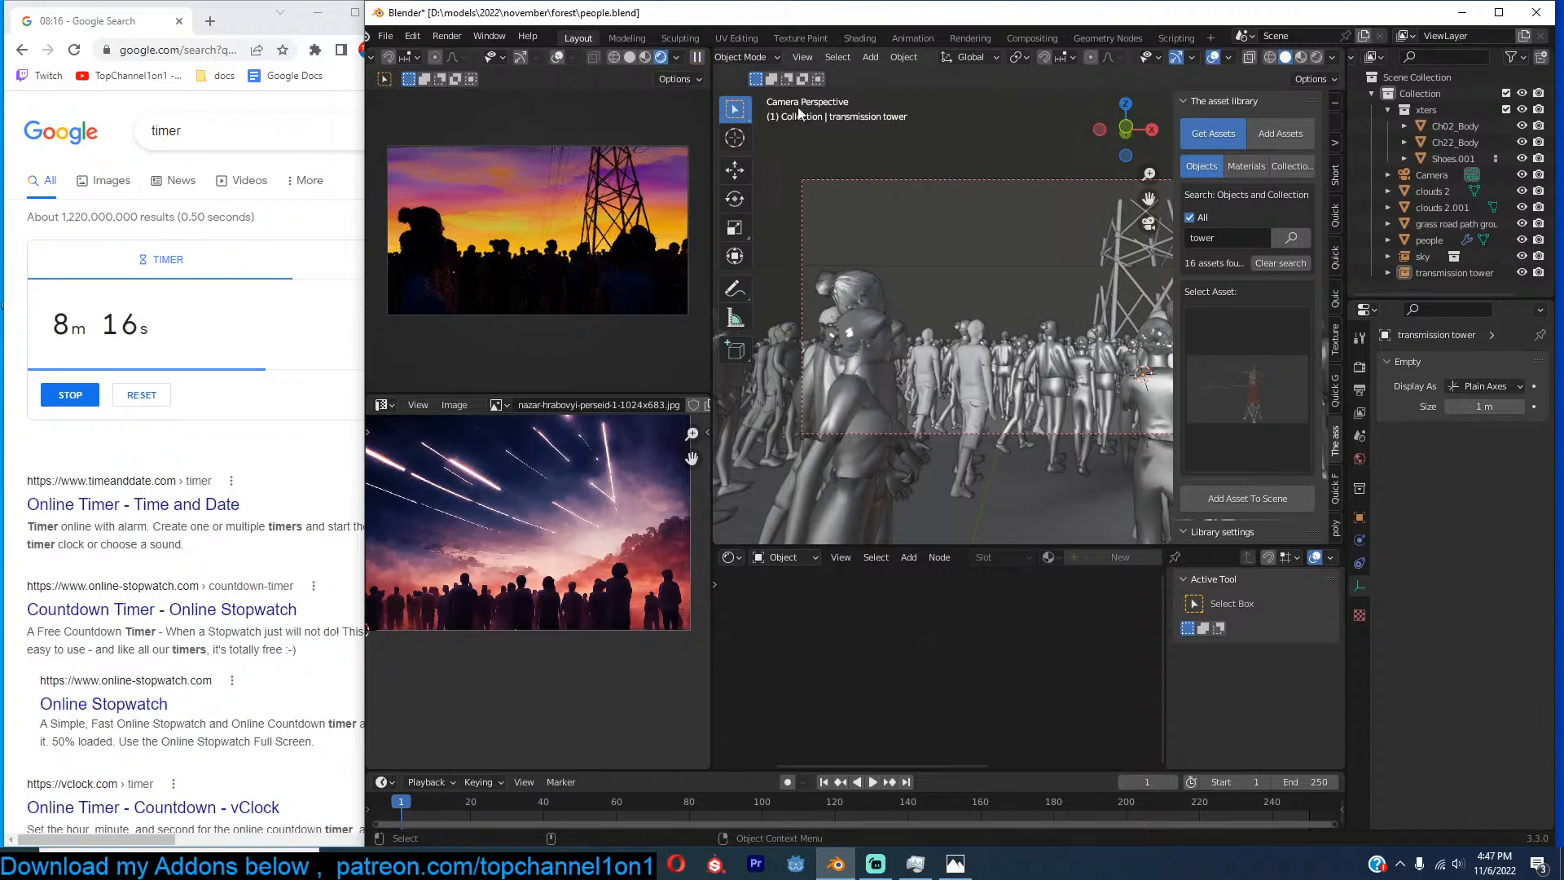
Move the clouds 2.001 plane back behind the transmission tower and rescale it to span the camera frame.
middle_click_drag(1072, 256, 887, 292, "shift")
left_click(970, 260)
scroll(1003, 307, "down", 8)
key("g")
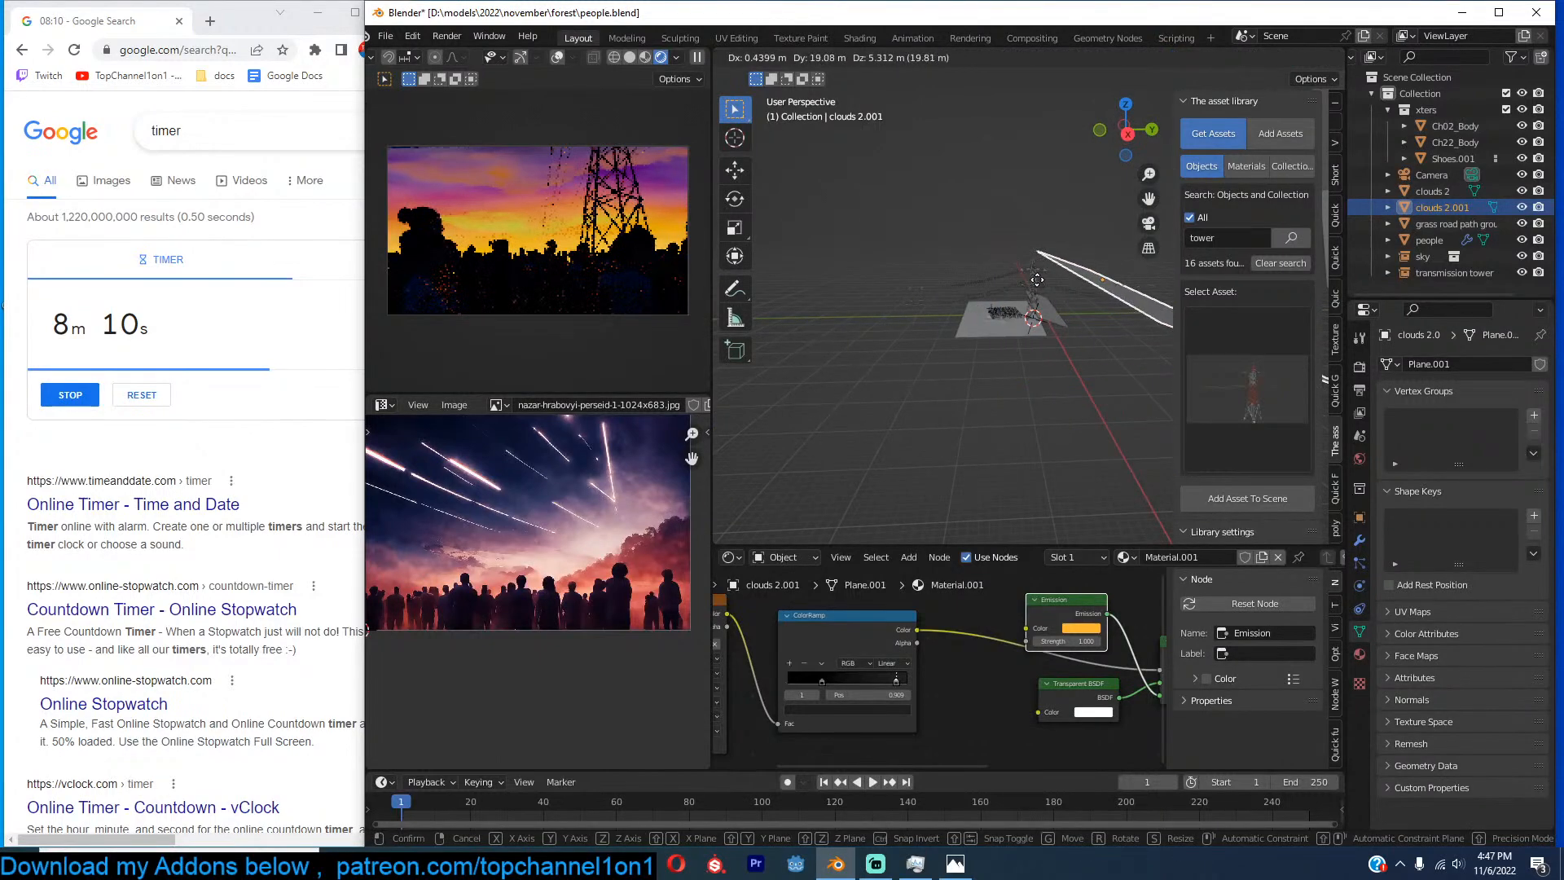
left_click(949, 287)
key("s")
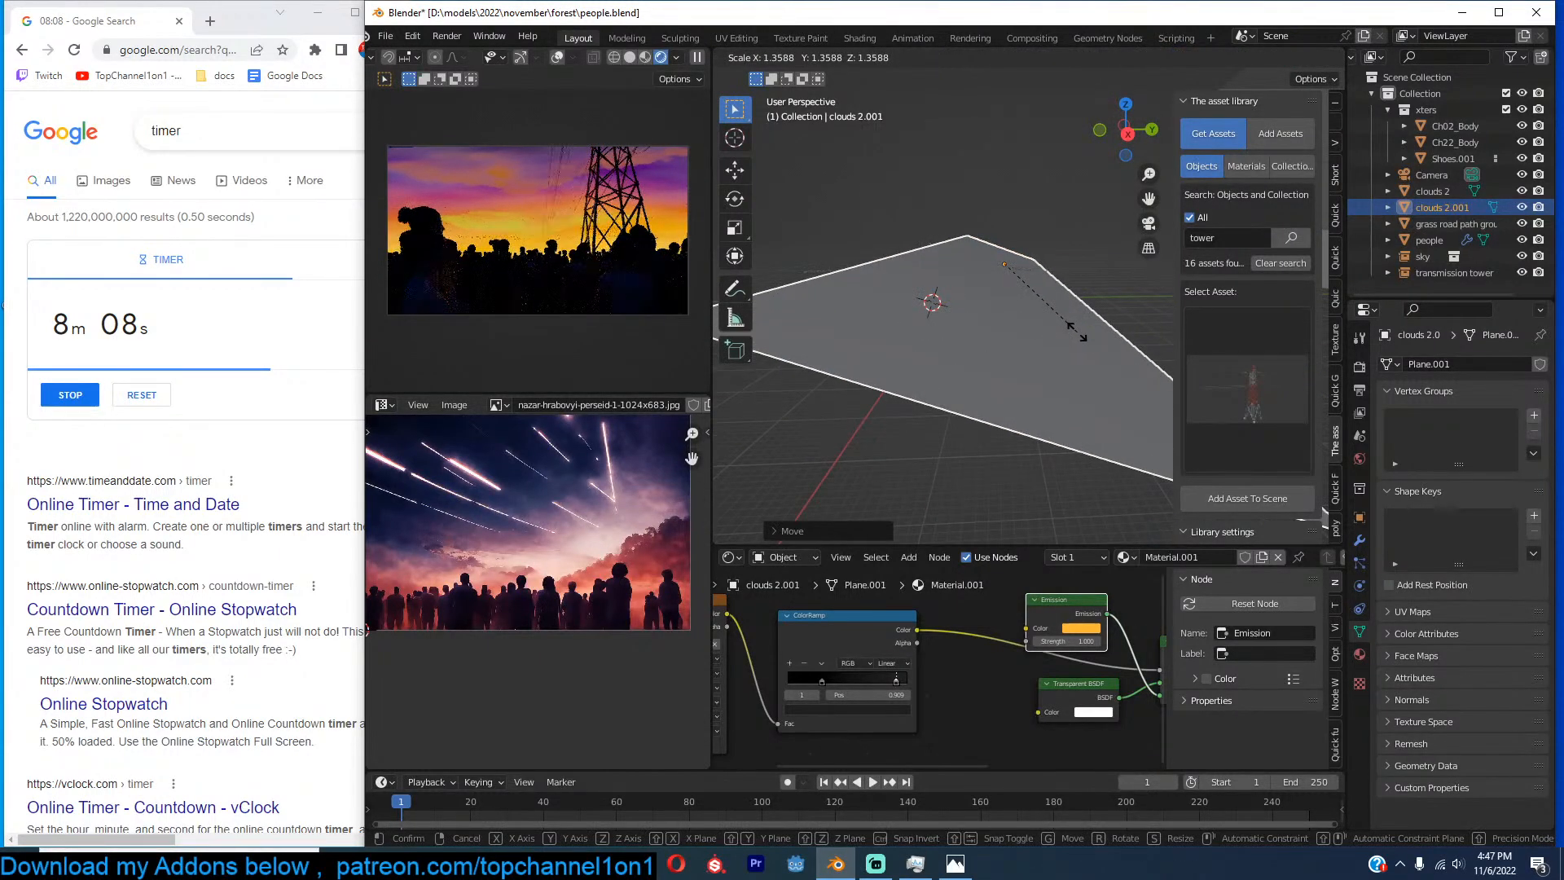
left_click(1056, 319)
scroll(1044, 314, "down", 5)
key("KP_0")
key("s")
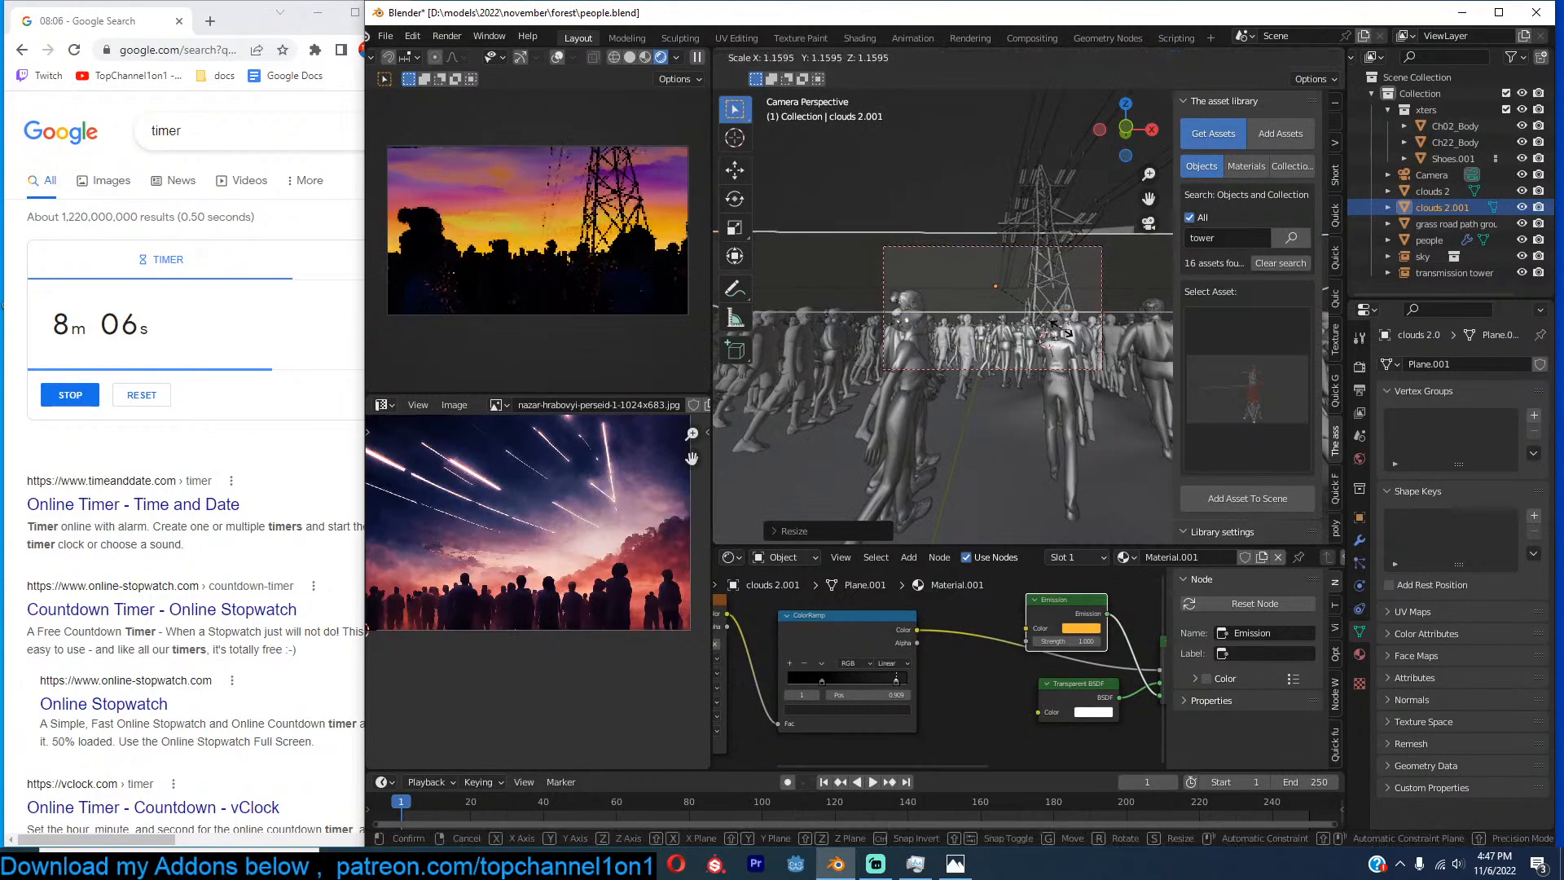
left_click(978, 298)
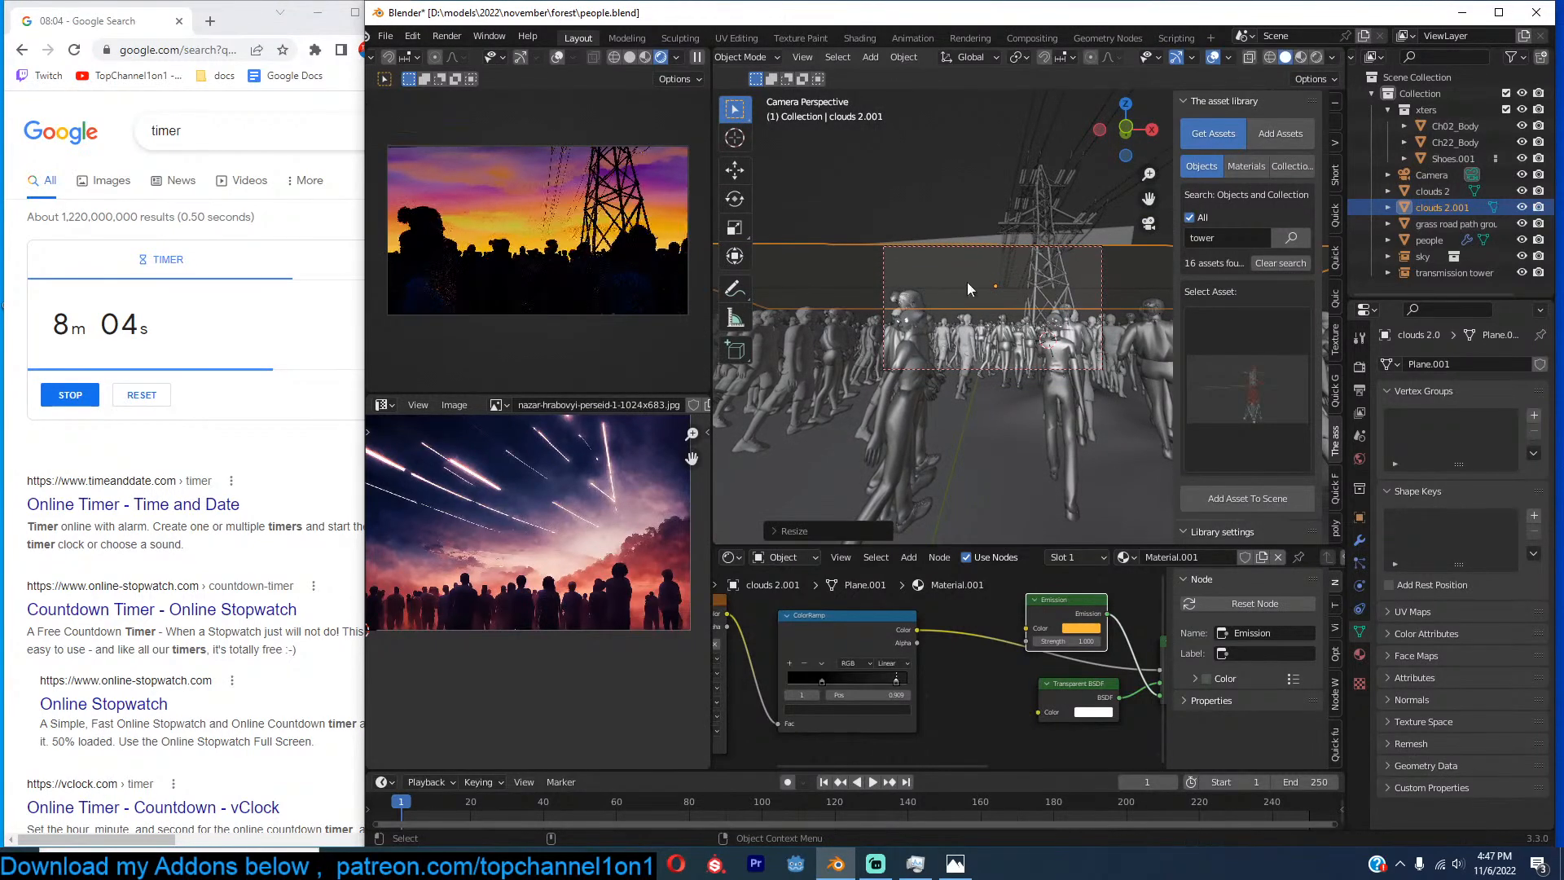
Enlarge the clouds 2 plane and reposition it so it spans the sky above the crowd in the camera frame.
left_click(989, 298)
key("s")
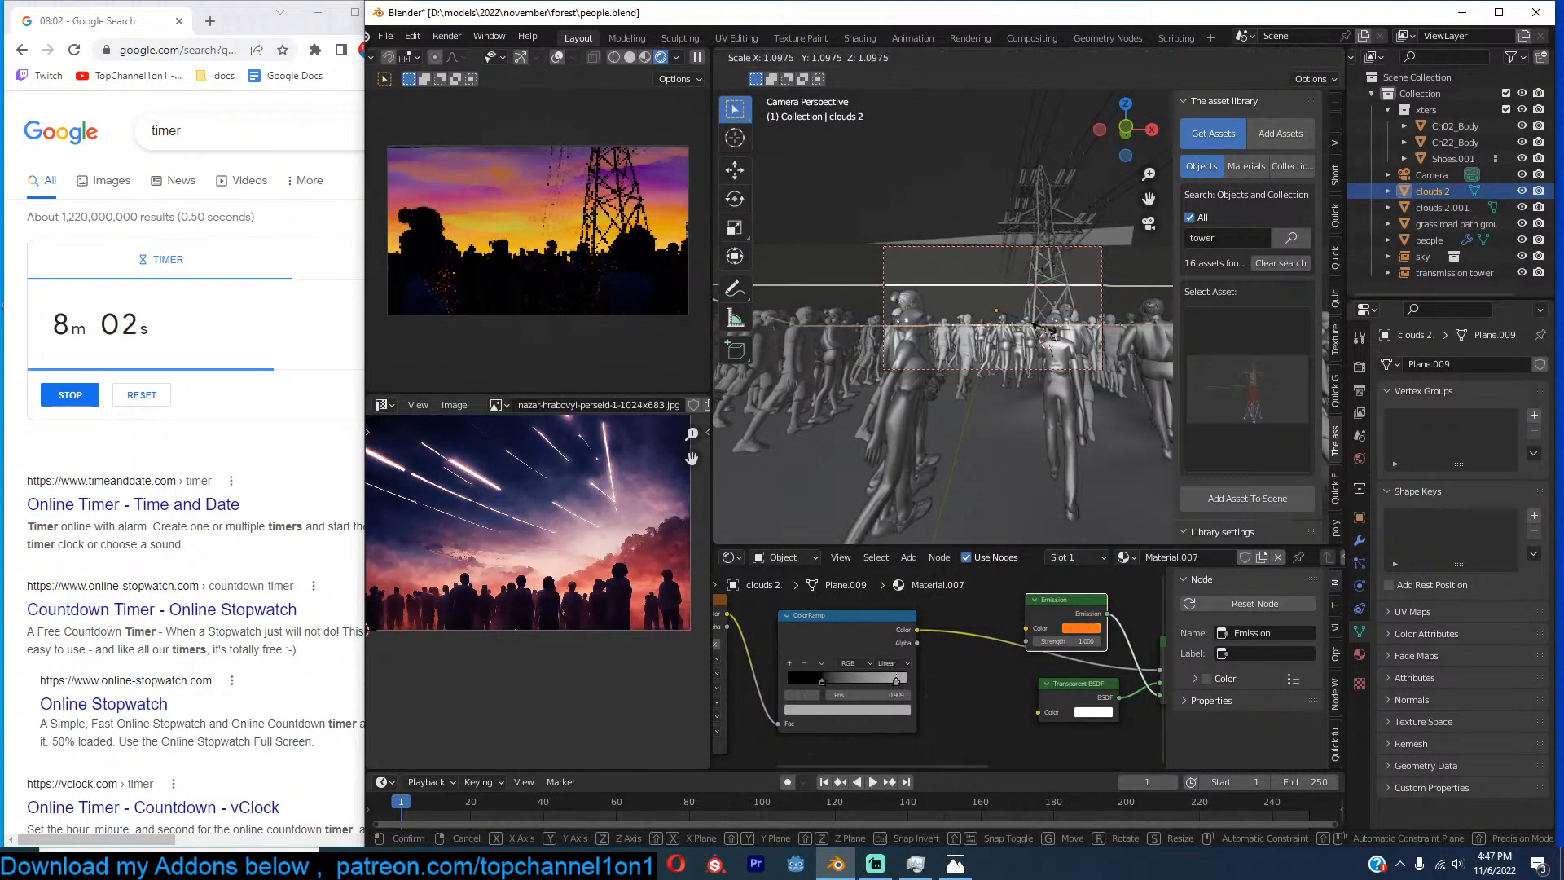
left_click(1042, 322)
key("g")
left_click(1044, 302)
key("s")
left_click(1058, 318)
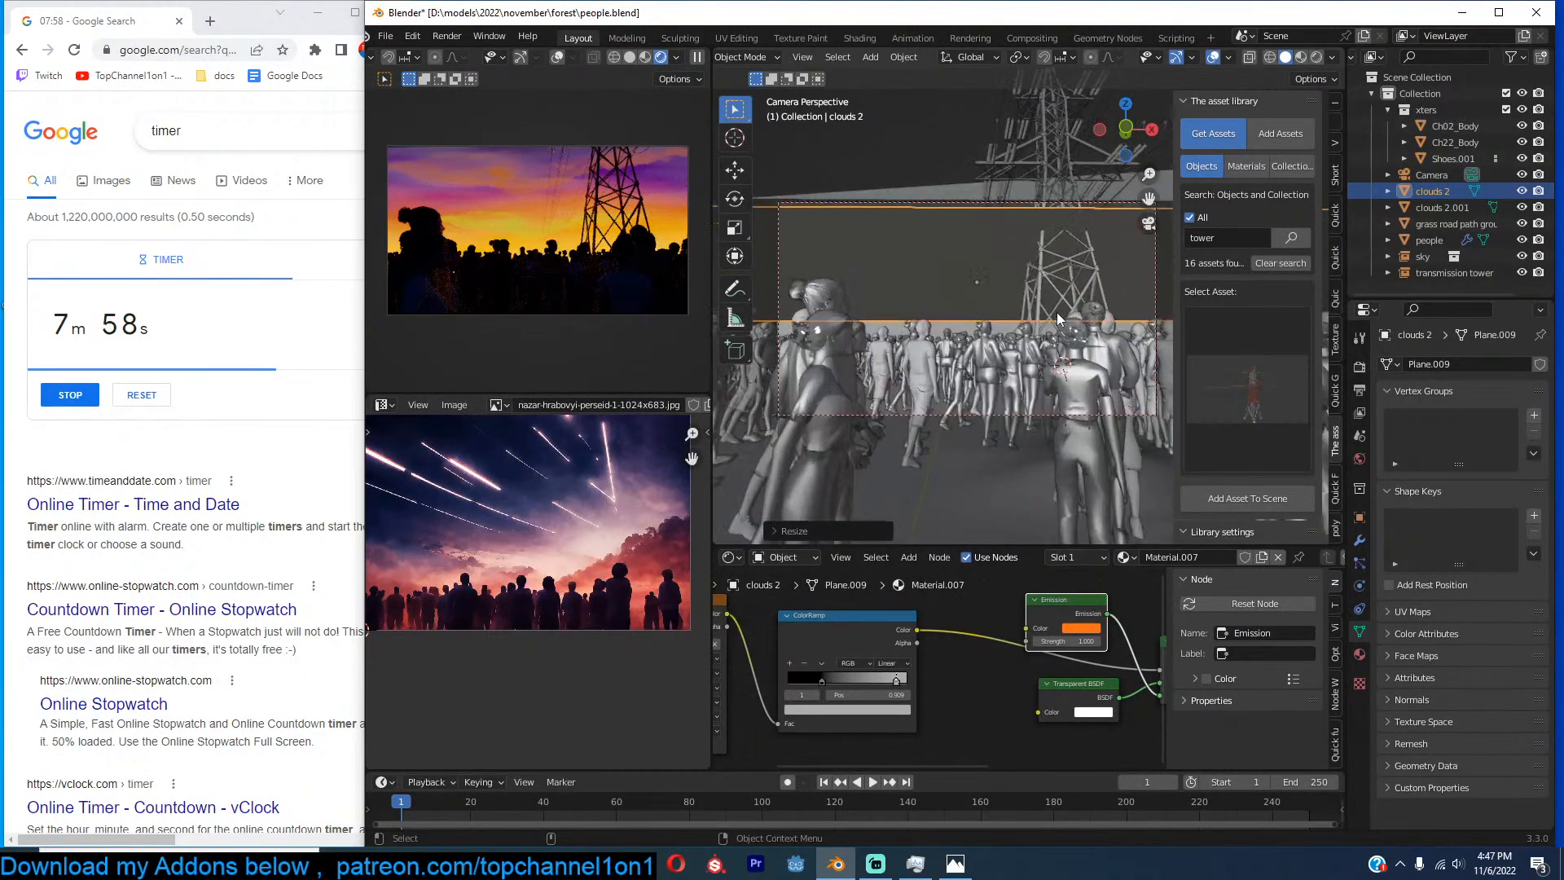
Rotate the transmission tower about -35° around the global Z axis so its cables cross the sky.
left_click(1058, 311)
left_click(1077, 299)
key("r")
key("z")
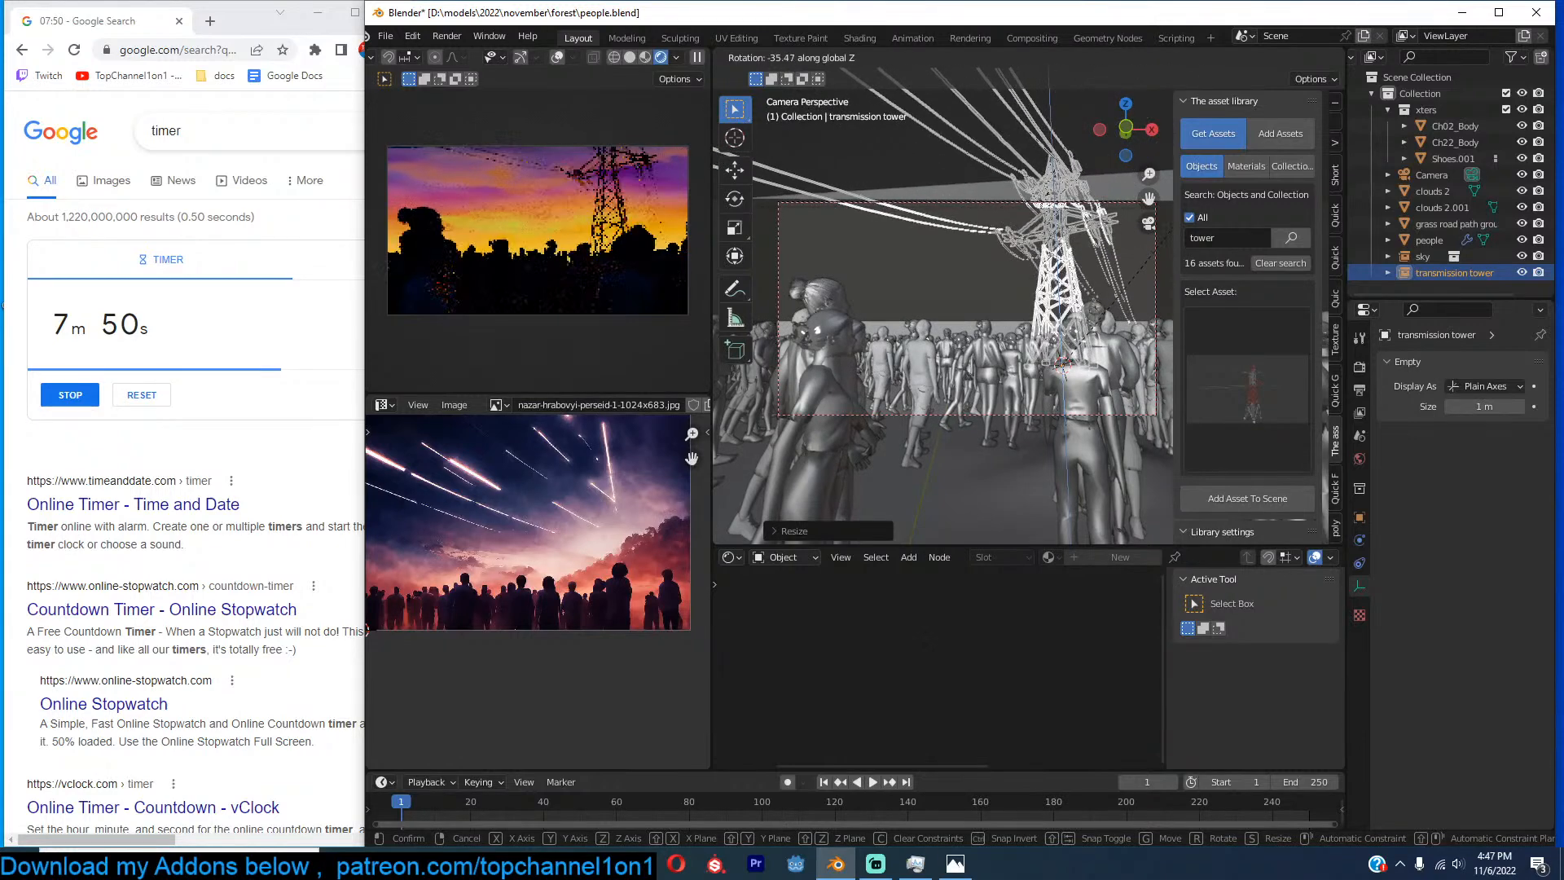
left_click(1179, 218)
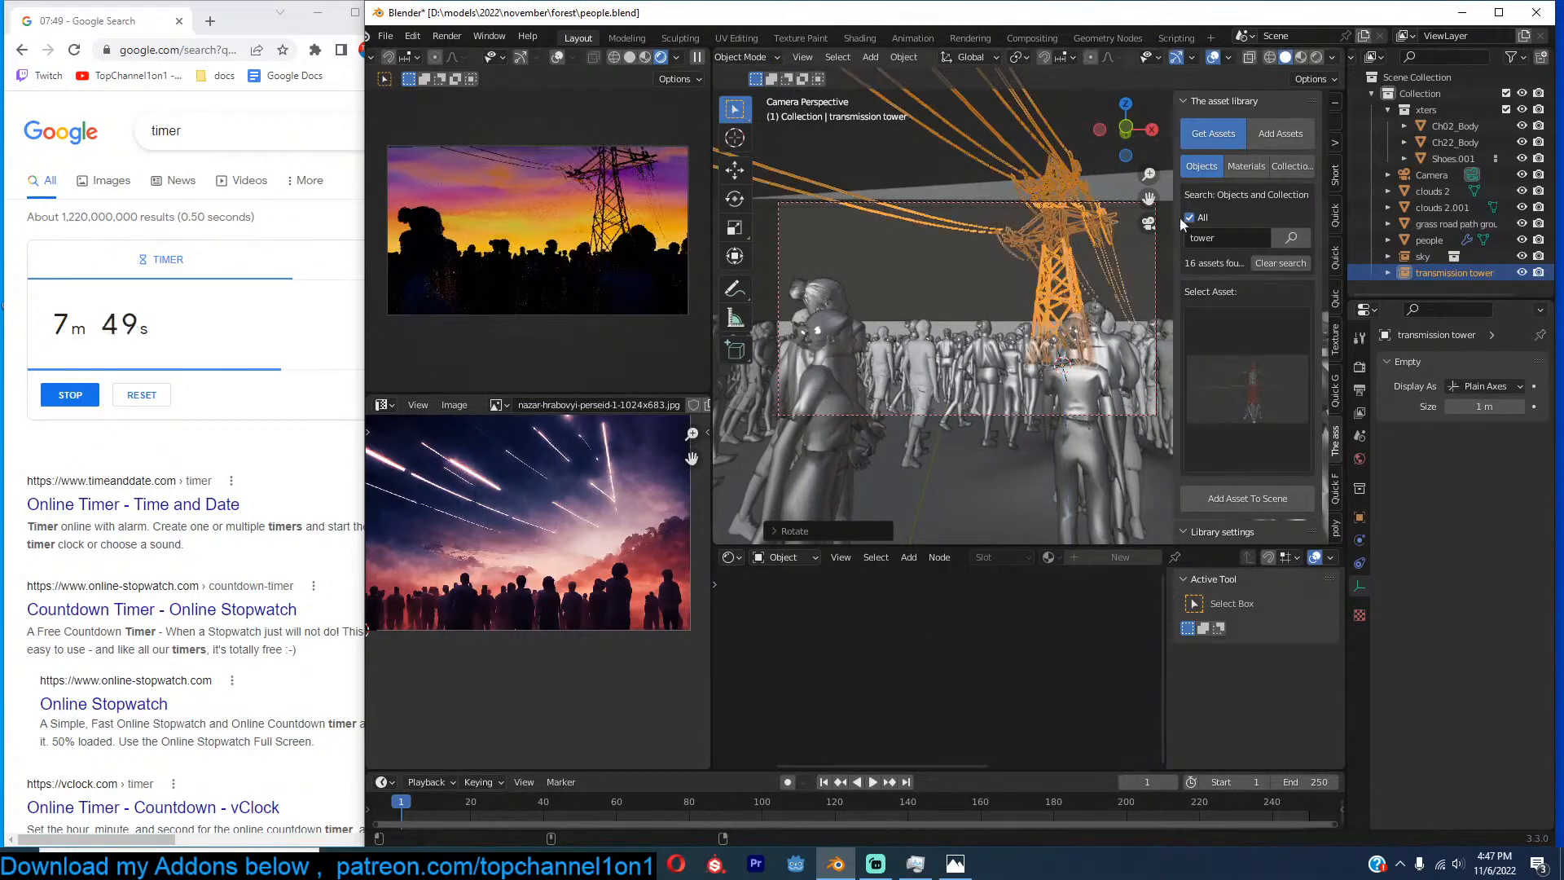
Search the asset library for "vehicle".
left_click(1232, 342)
left_click(1256, 241)
type("vehicl")
key("Return")
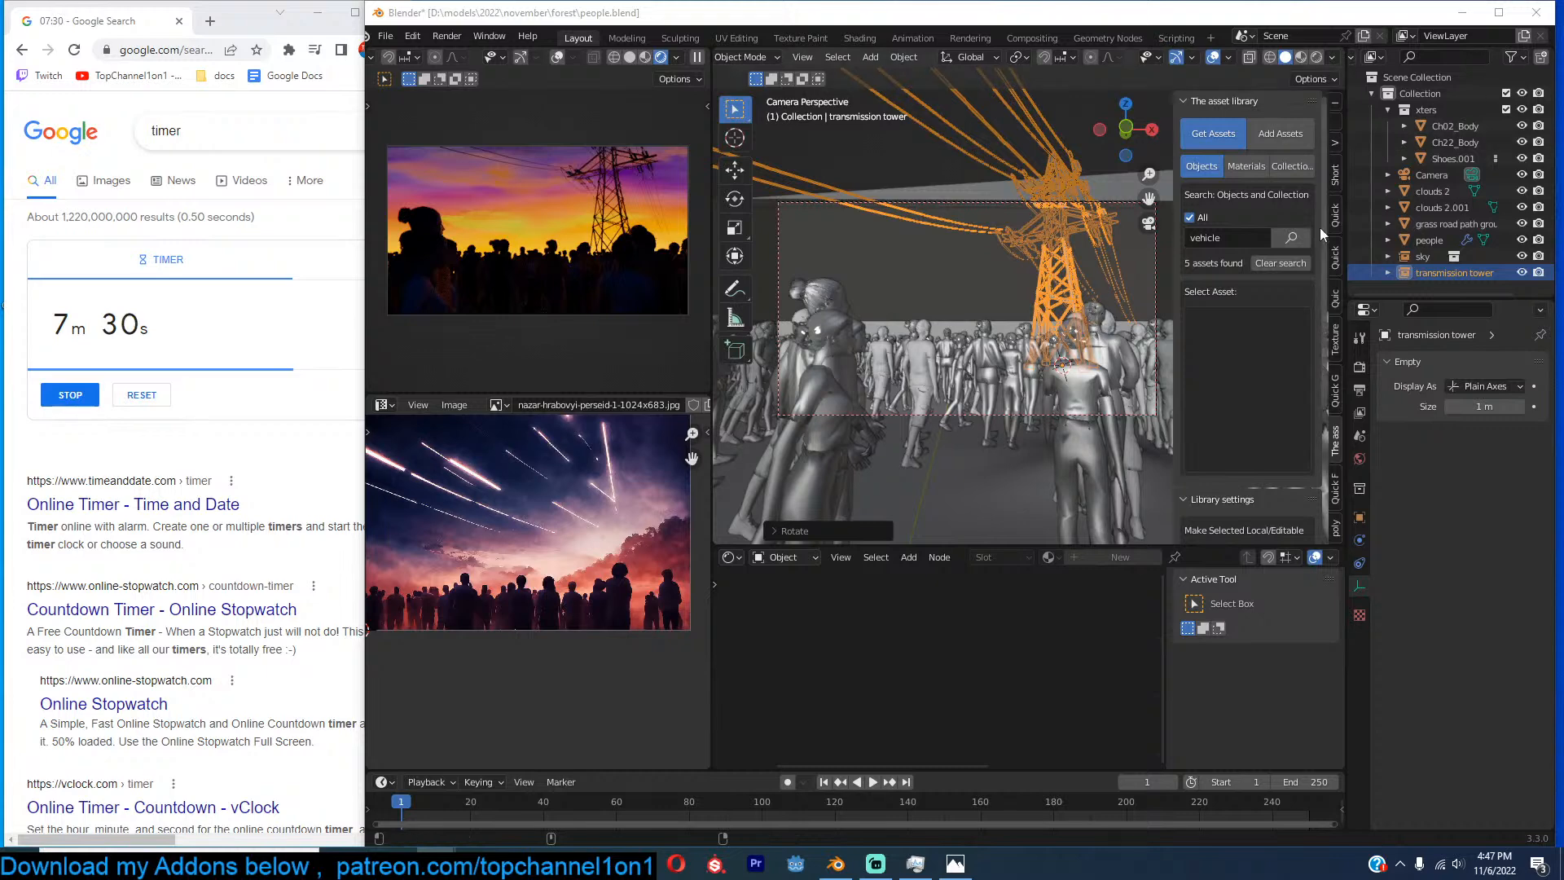
Set the Look Dev image brightness to gamma 1.127 and exposure -0.255.
left_click(1336, 255)
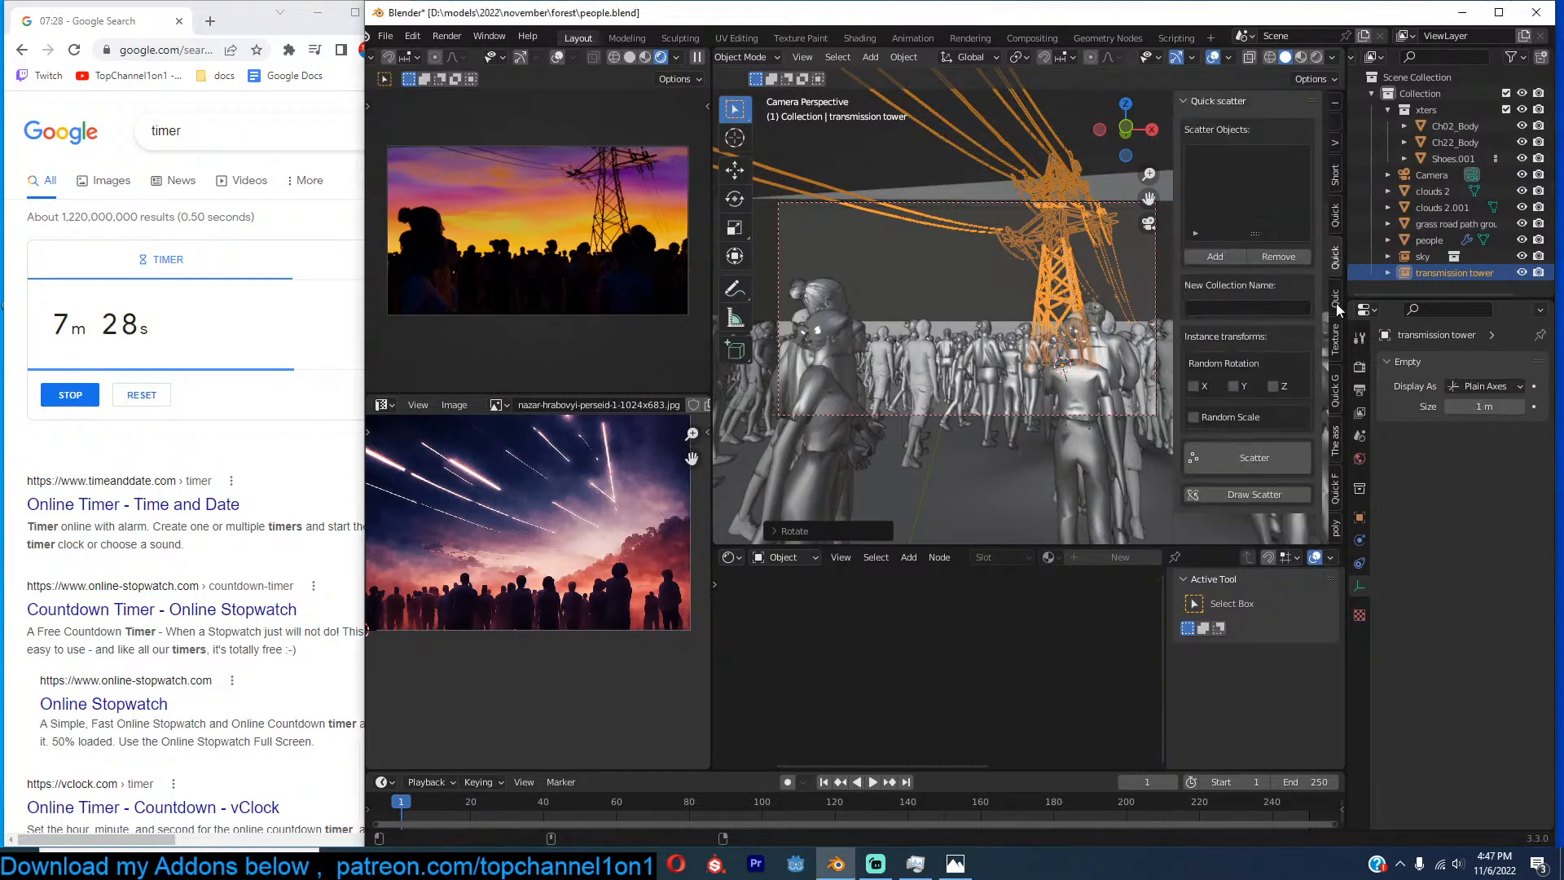
left_click(1336, 493)
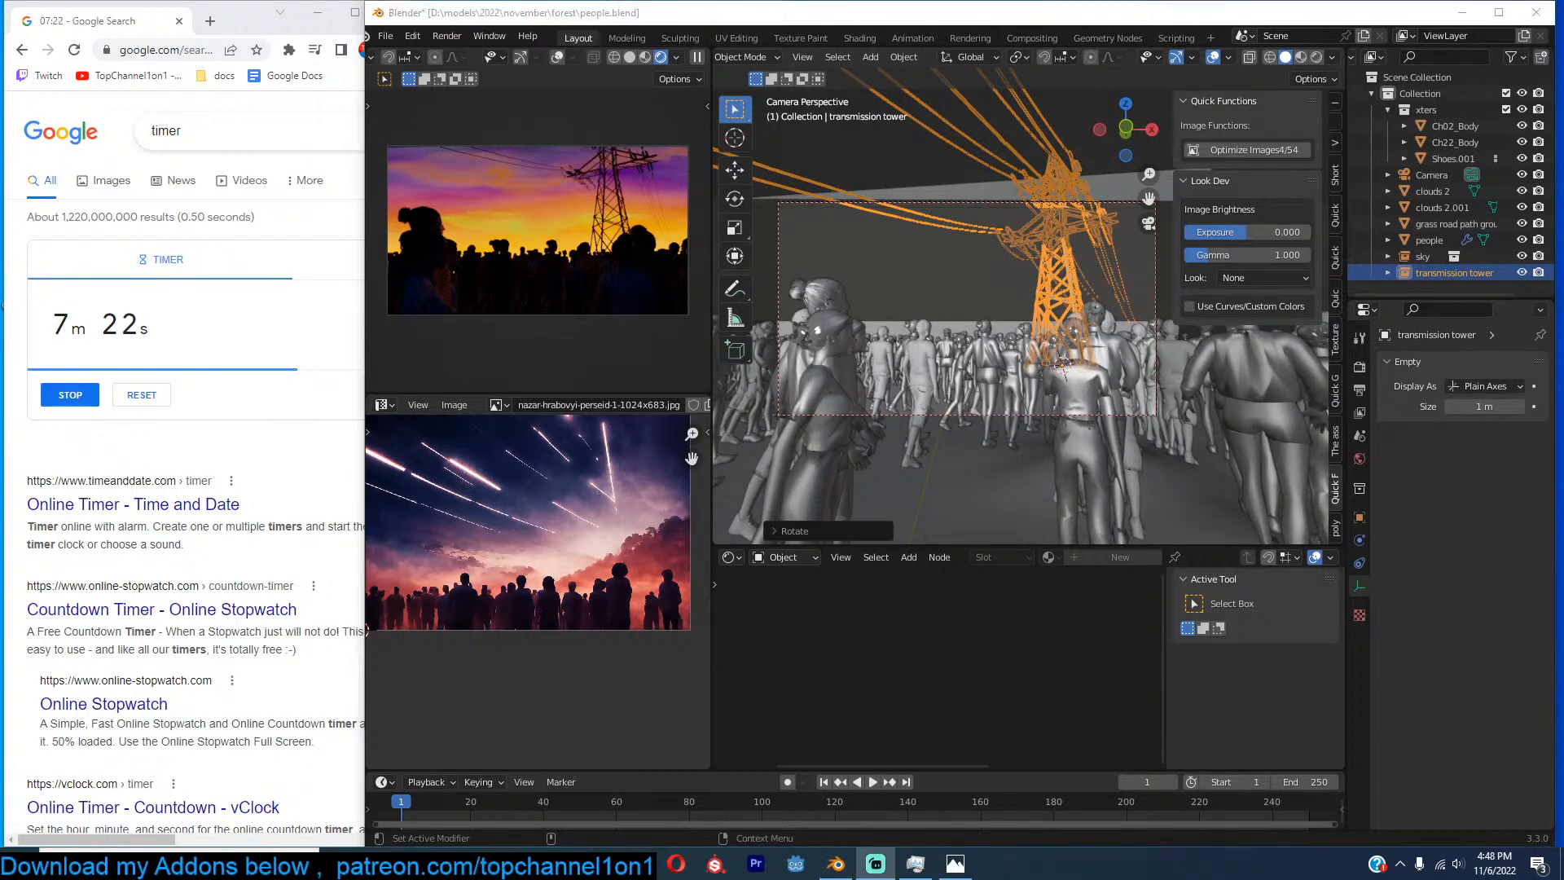
key("alt+Tab")
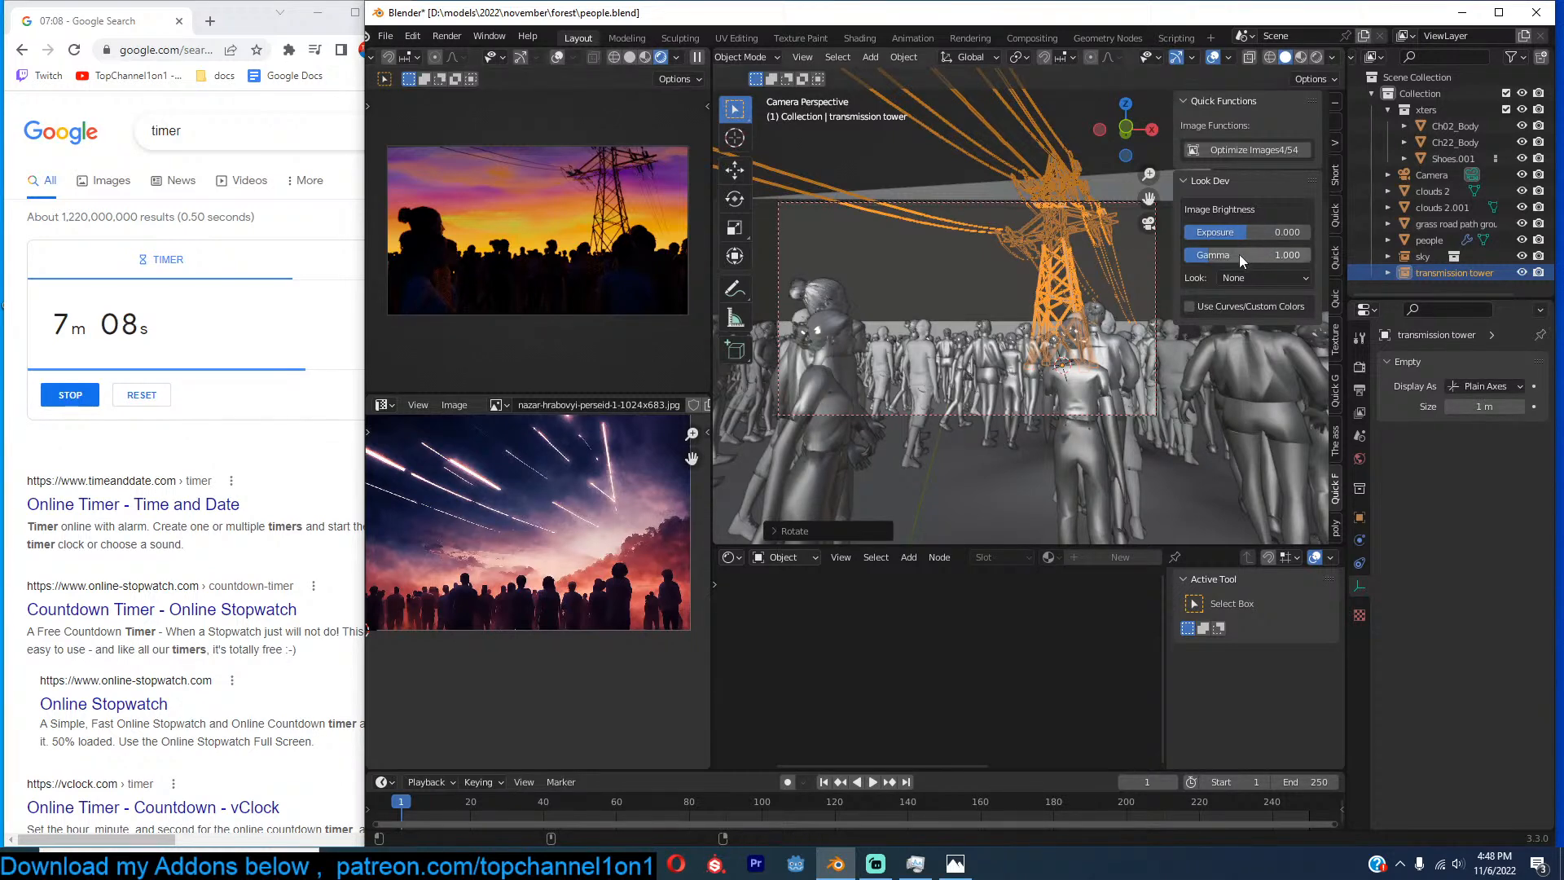
mouse_move(1225, 256)
left_mouse_down()
mouse_move(1310, 256)
mouse_move(1238, 255)
mouse_move(1229, 234)
left_mouse_up()
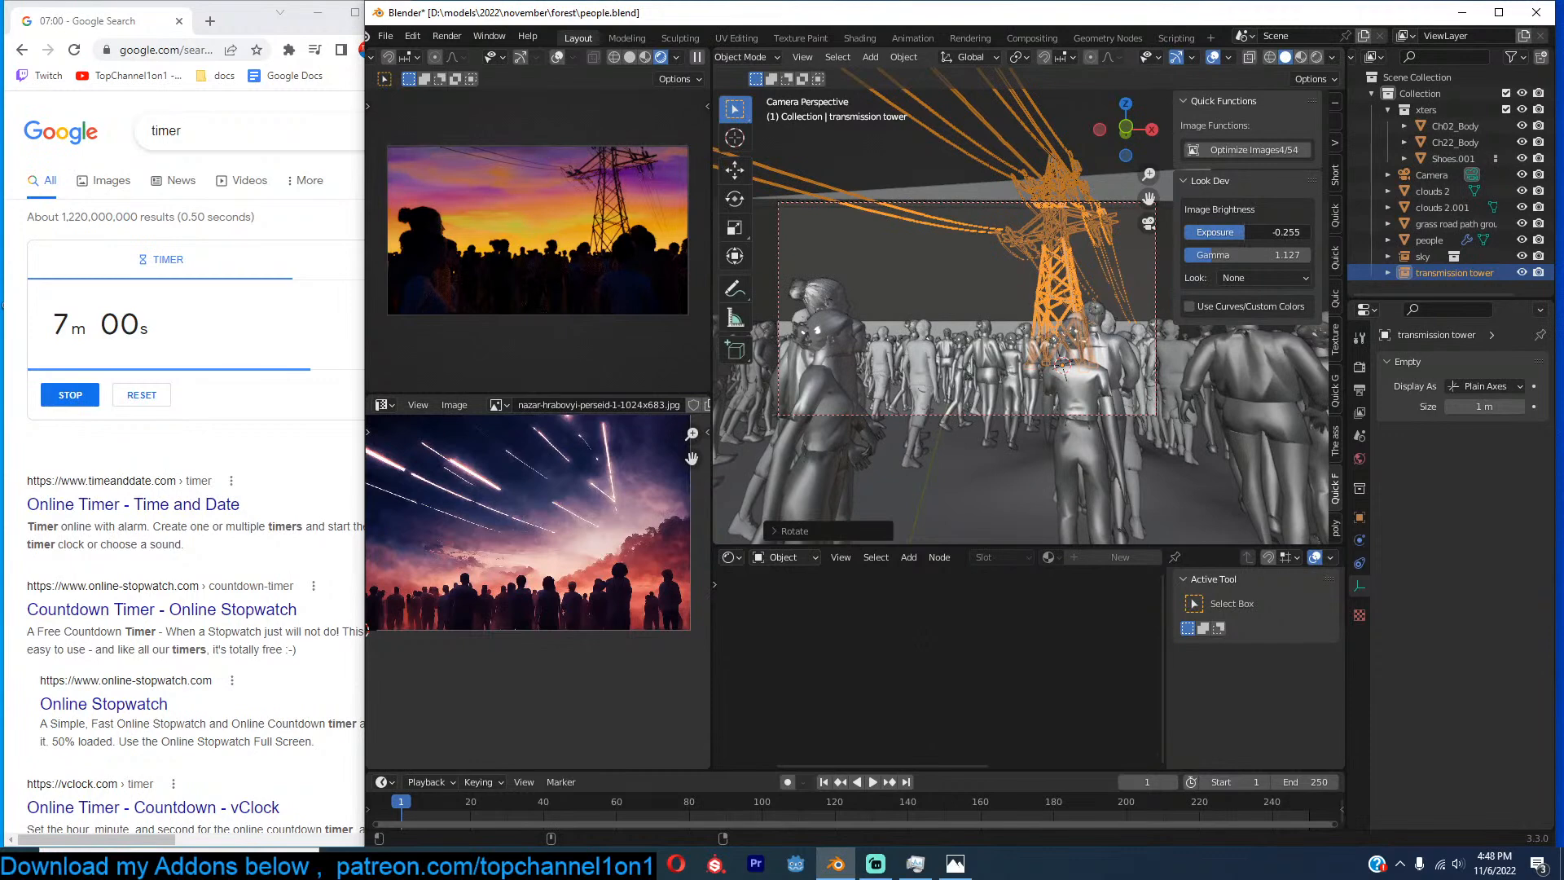
Try custom color curves on the rendered image with adjusted black and white levels.
left_click(1188, 314)
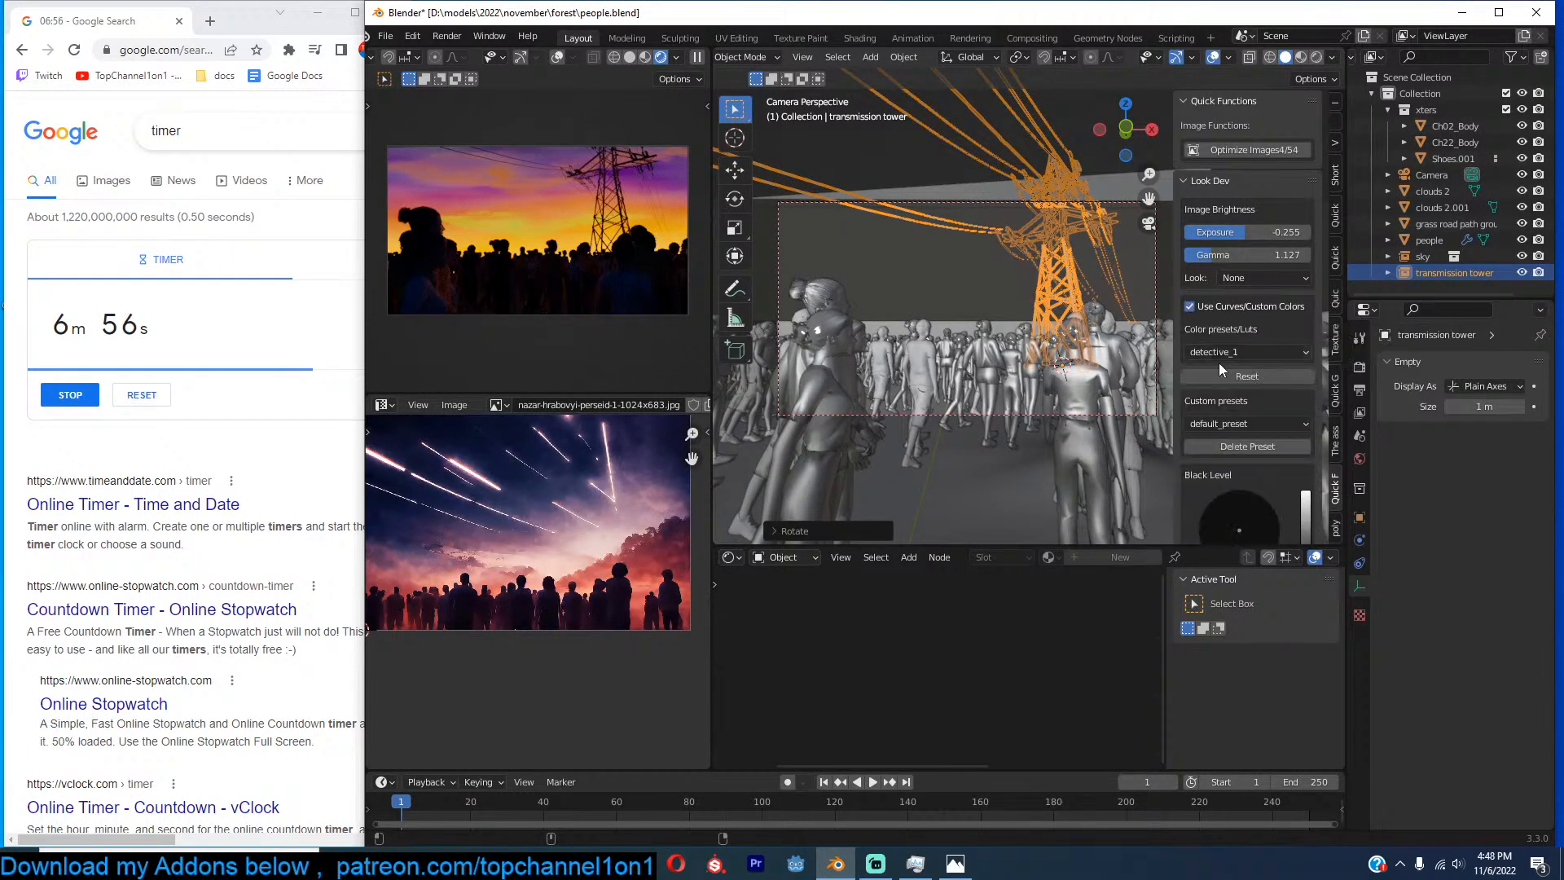
scroll(1219, 364, "down", 7)
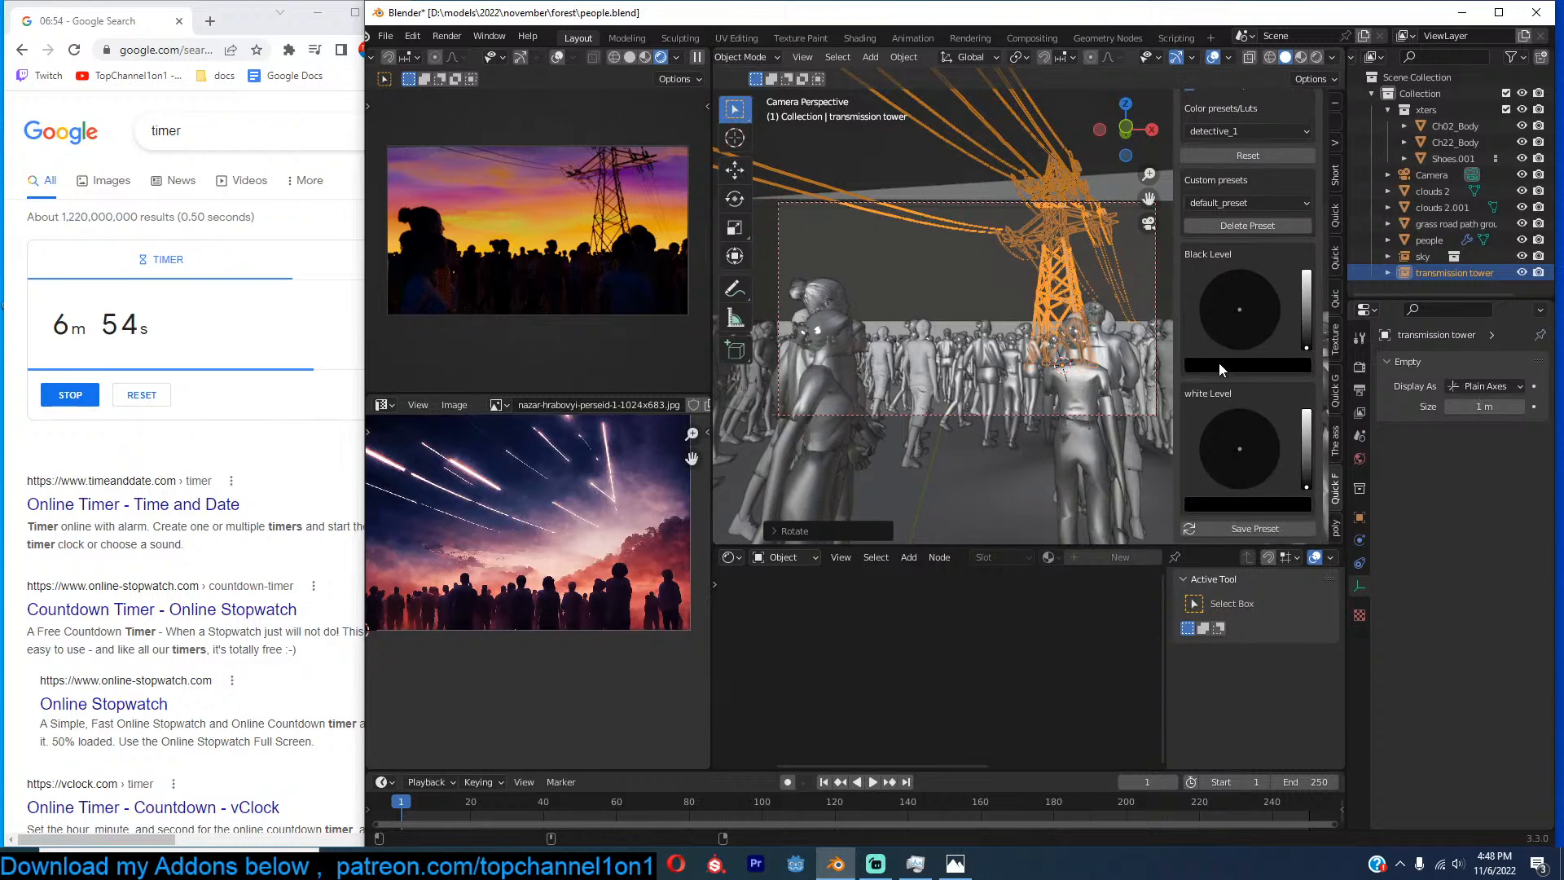
left_click_drag(1307, 326, 1306, 347)
left_click(1248, 306)
left_click_drag(1307, 293, 1307, 351)
left_click_drag(1307, 456, 1235, 462)
scroll(1245, 175, "up", 5)
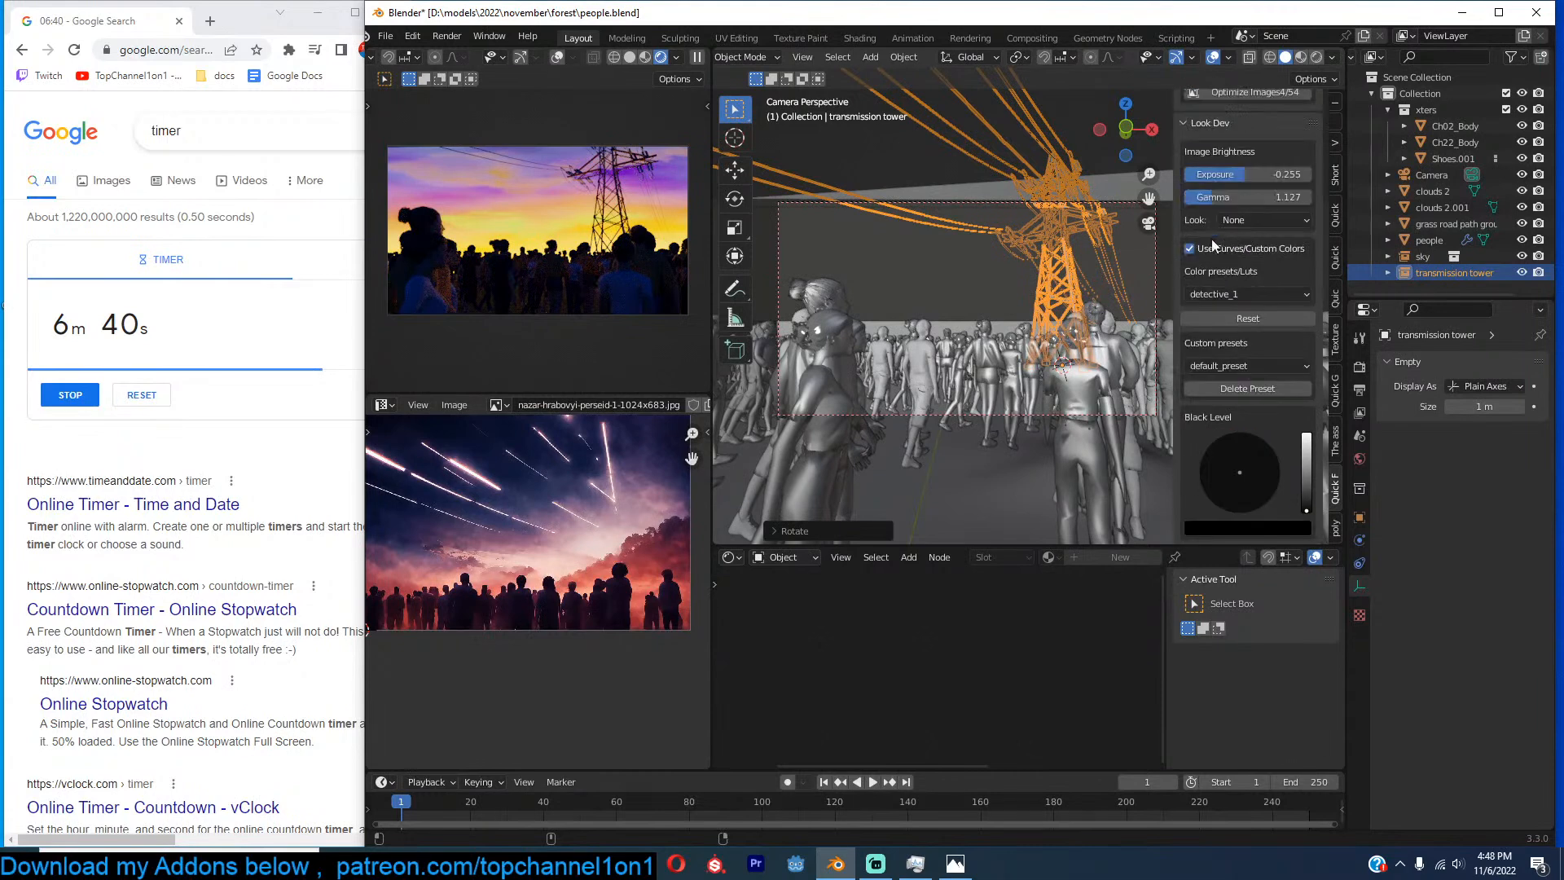
left_click(1191, 248)
Select the clouds 2.001 plane and save the people.blend scene.
left_click(999, 252)
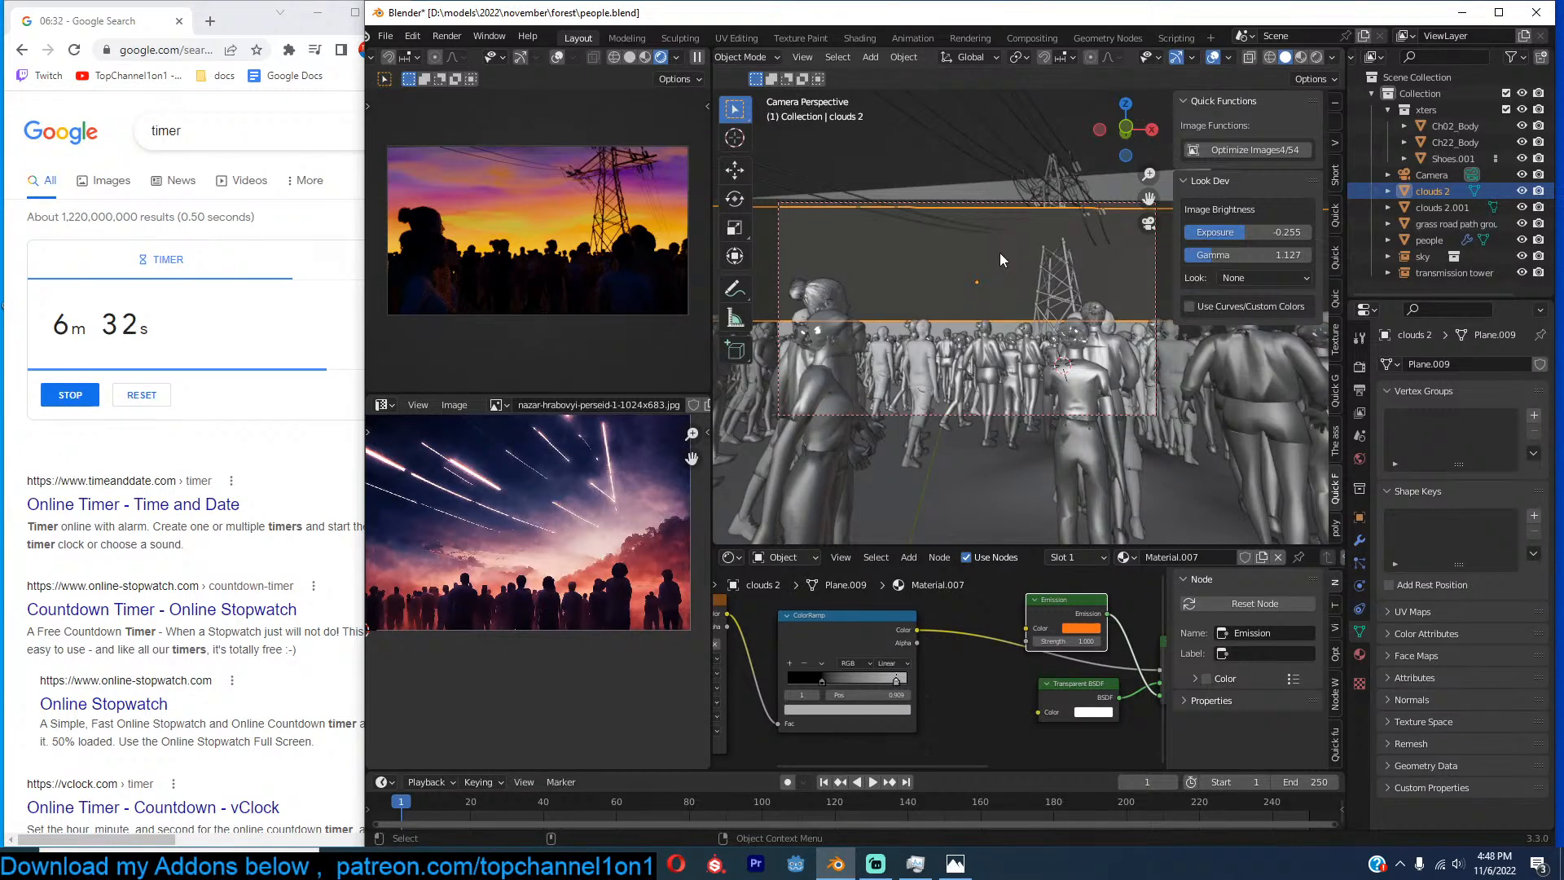
left_click(999, 254)
key("ctrl+s")
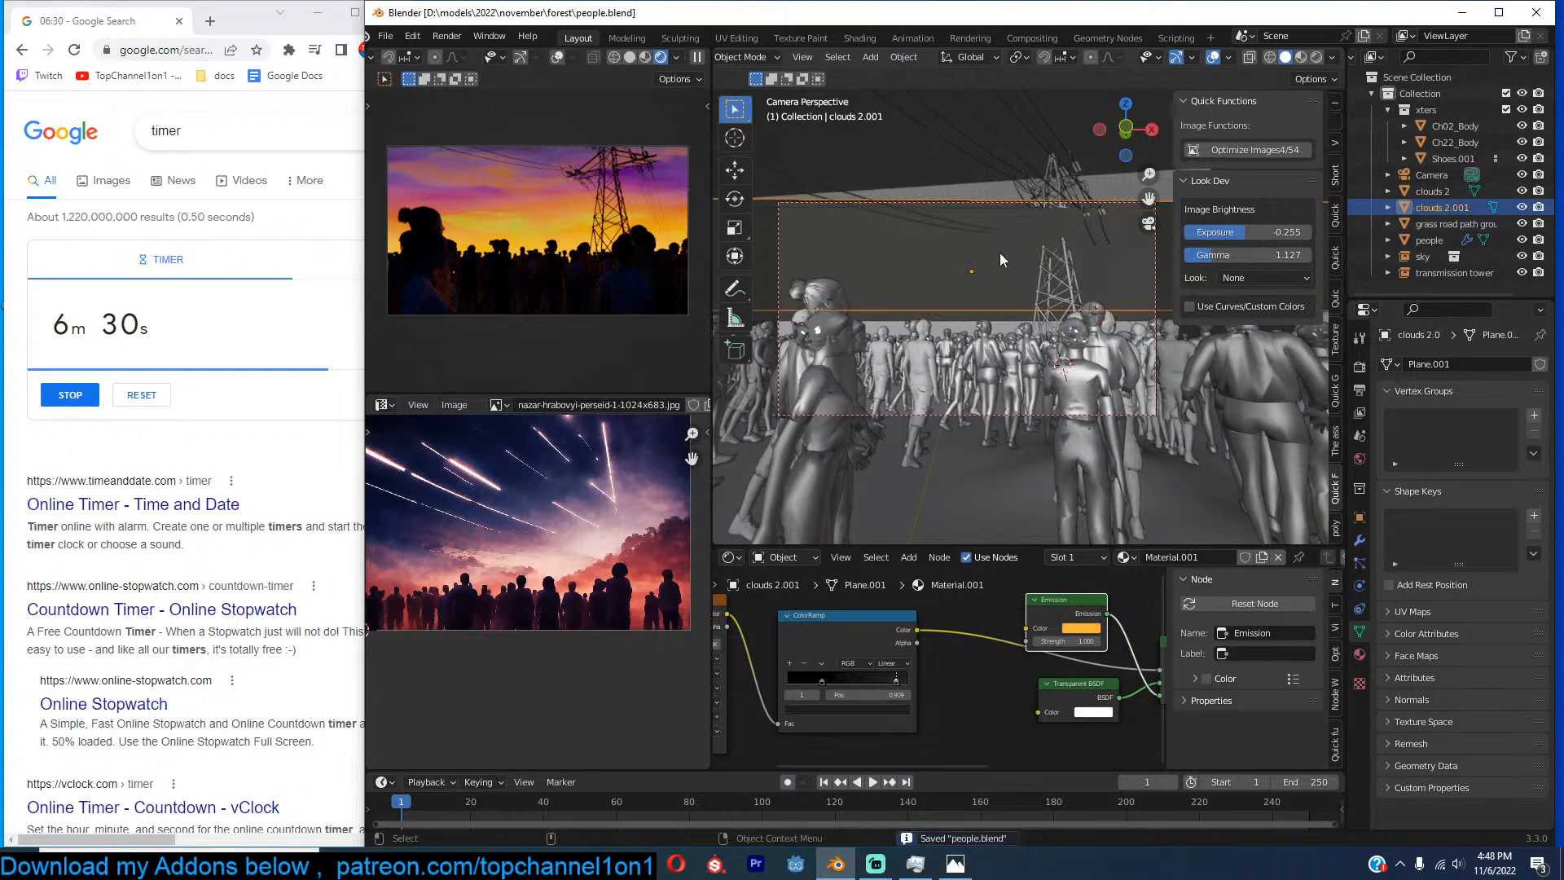